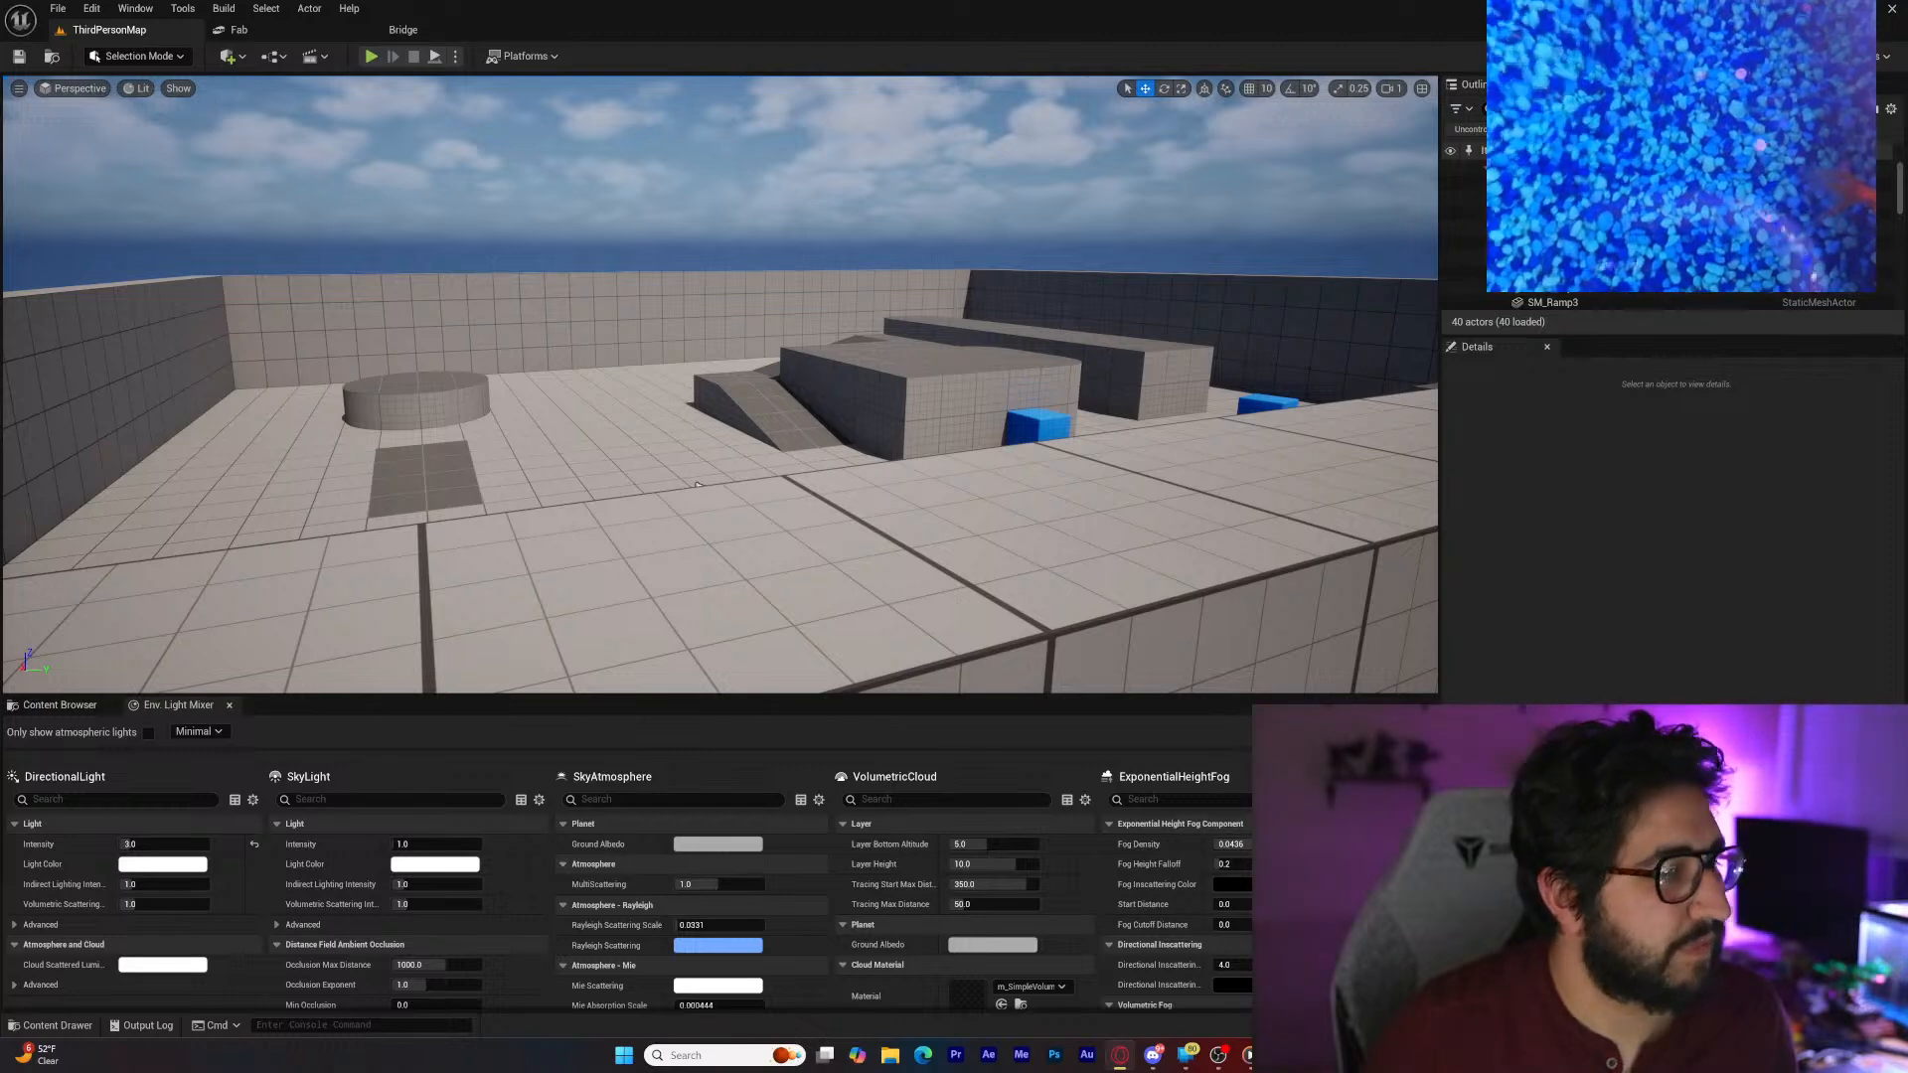
Step: Browse the project content to the PROJECTS/HELLDIVERS_2 folder
{"action": "left_click", "coordinate": [81, 707]}
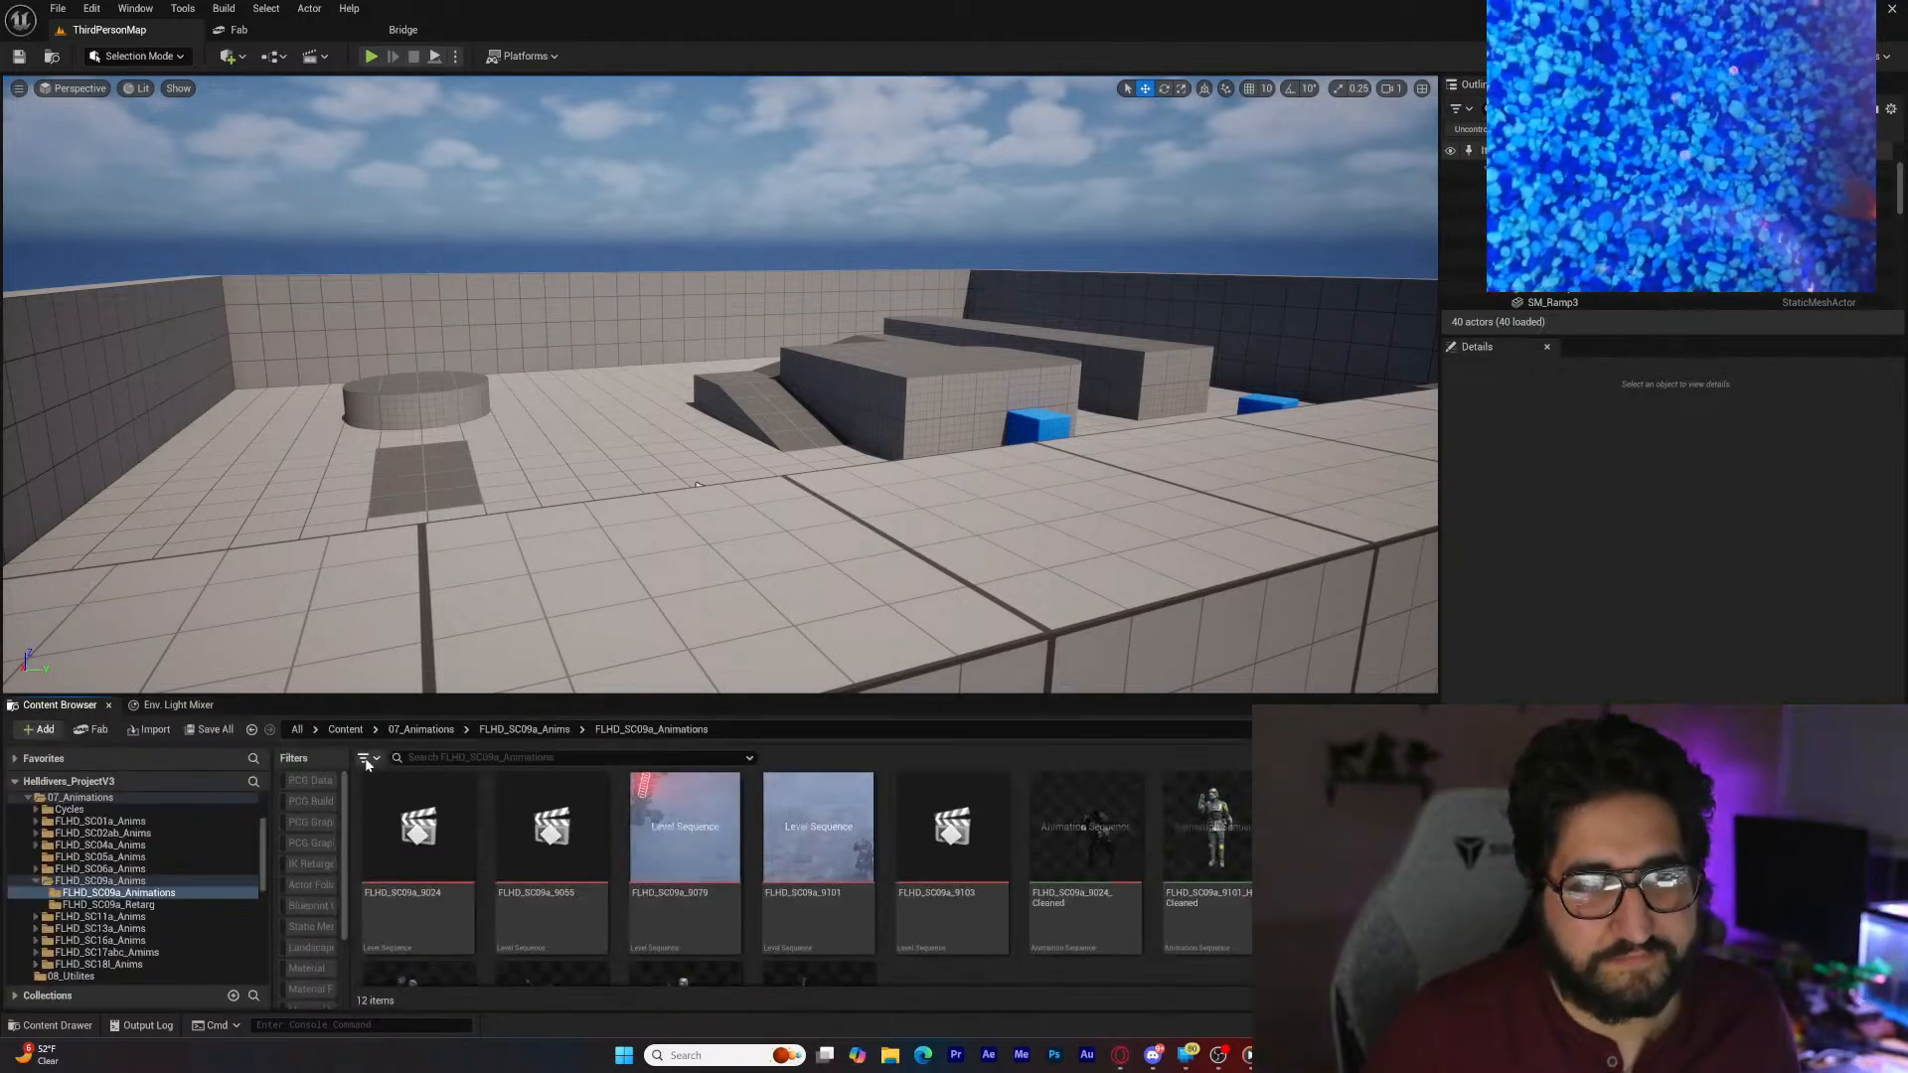
{"action": "scroll", "coordinate": [127, 914], "scroll_direction": "down", "scroll_amount": 10}
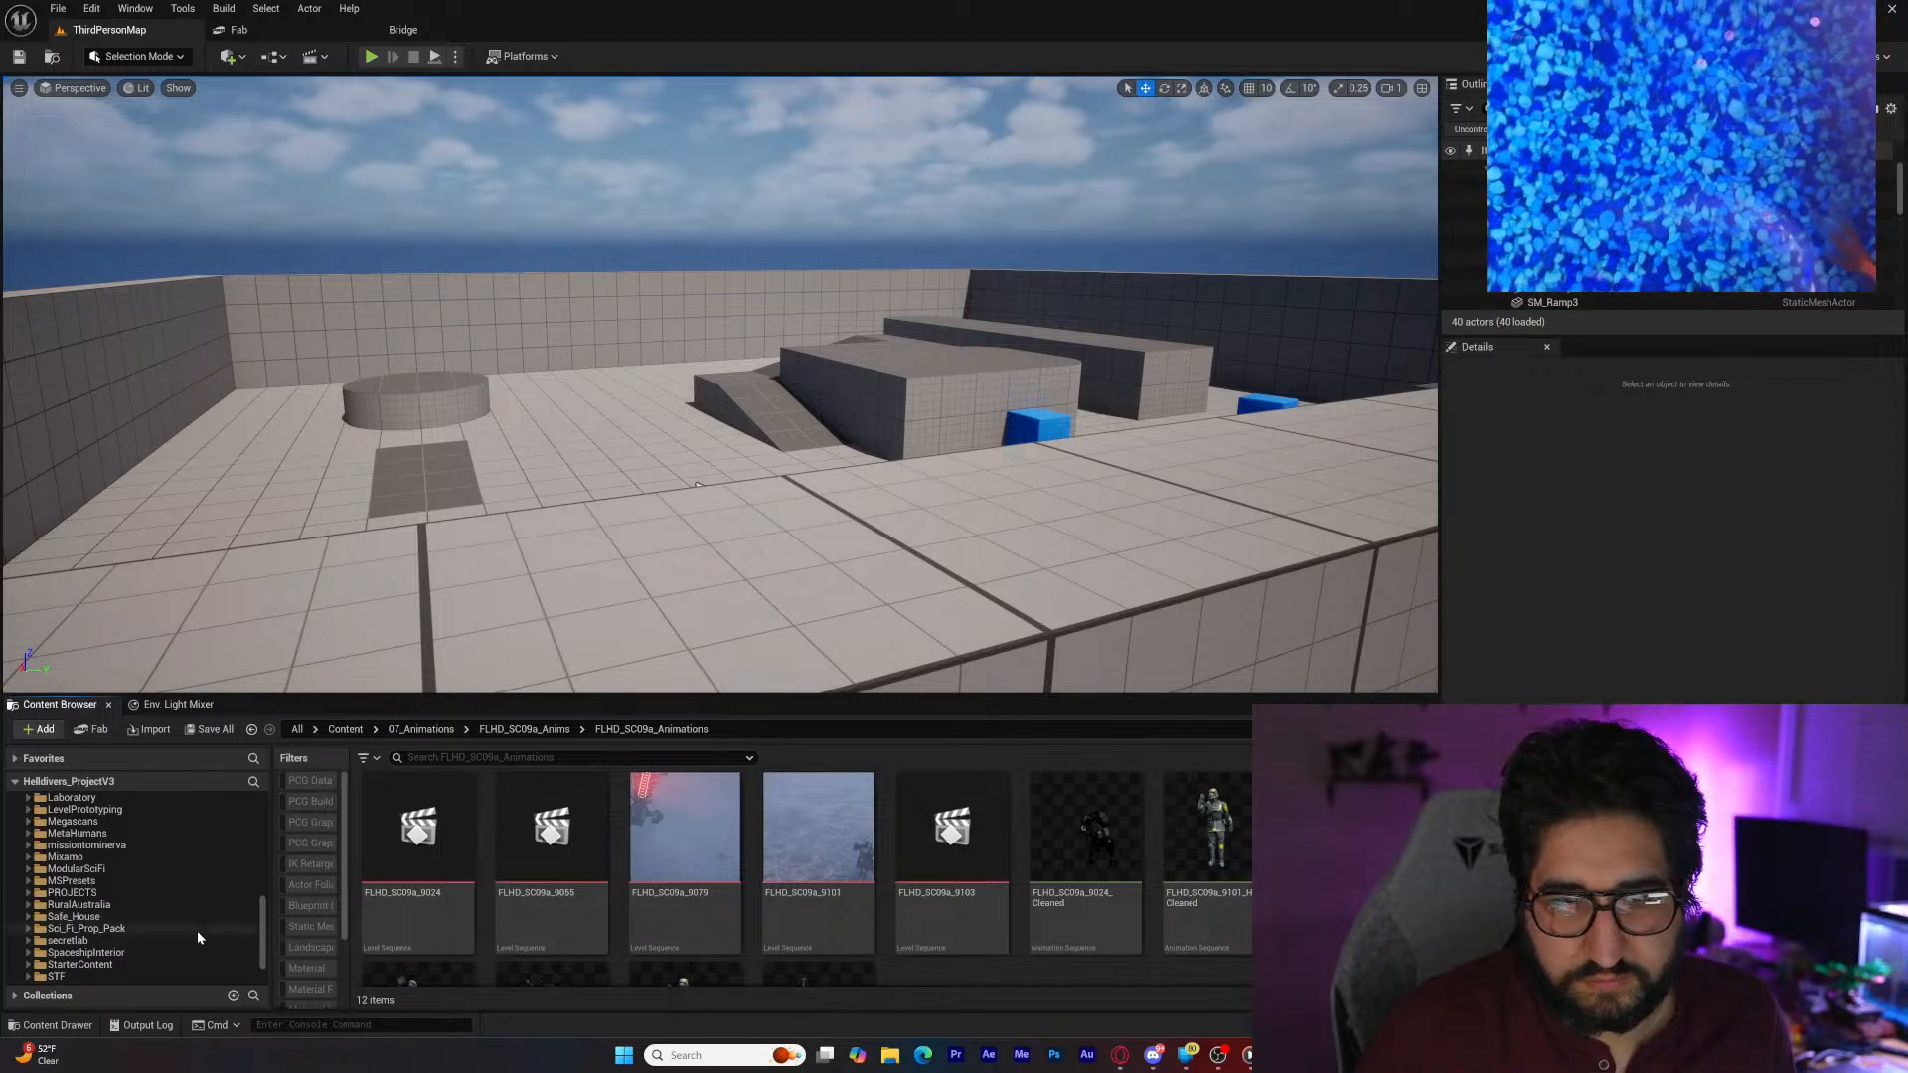
{"action": "left_click", "coordinate": [110, 892]}
{"action": "double_click", "coordinate": [525, 924]}
{"action": "scroll", "coordinate": [626, 907], "scroll_direction": "down", "scroll_amount": 1}
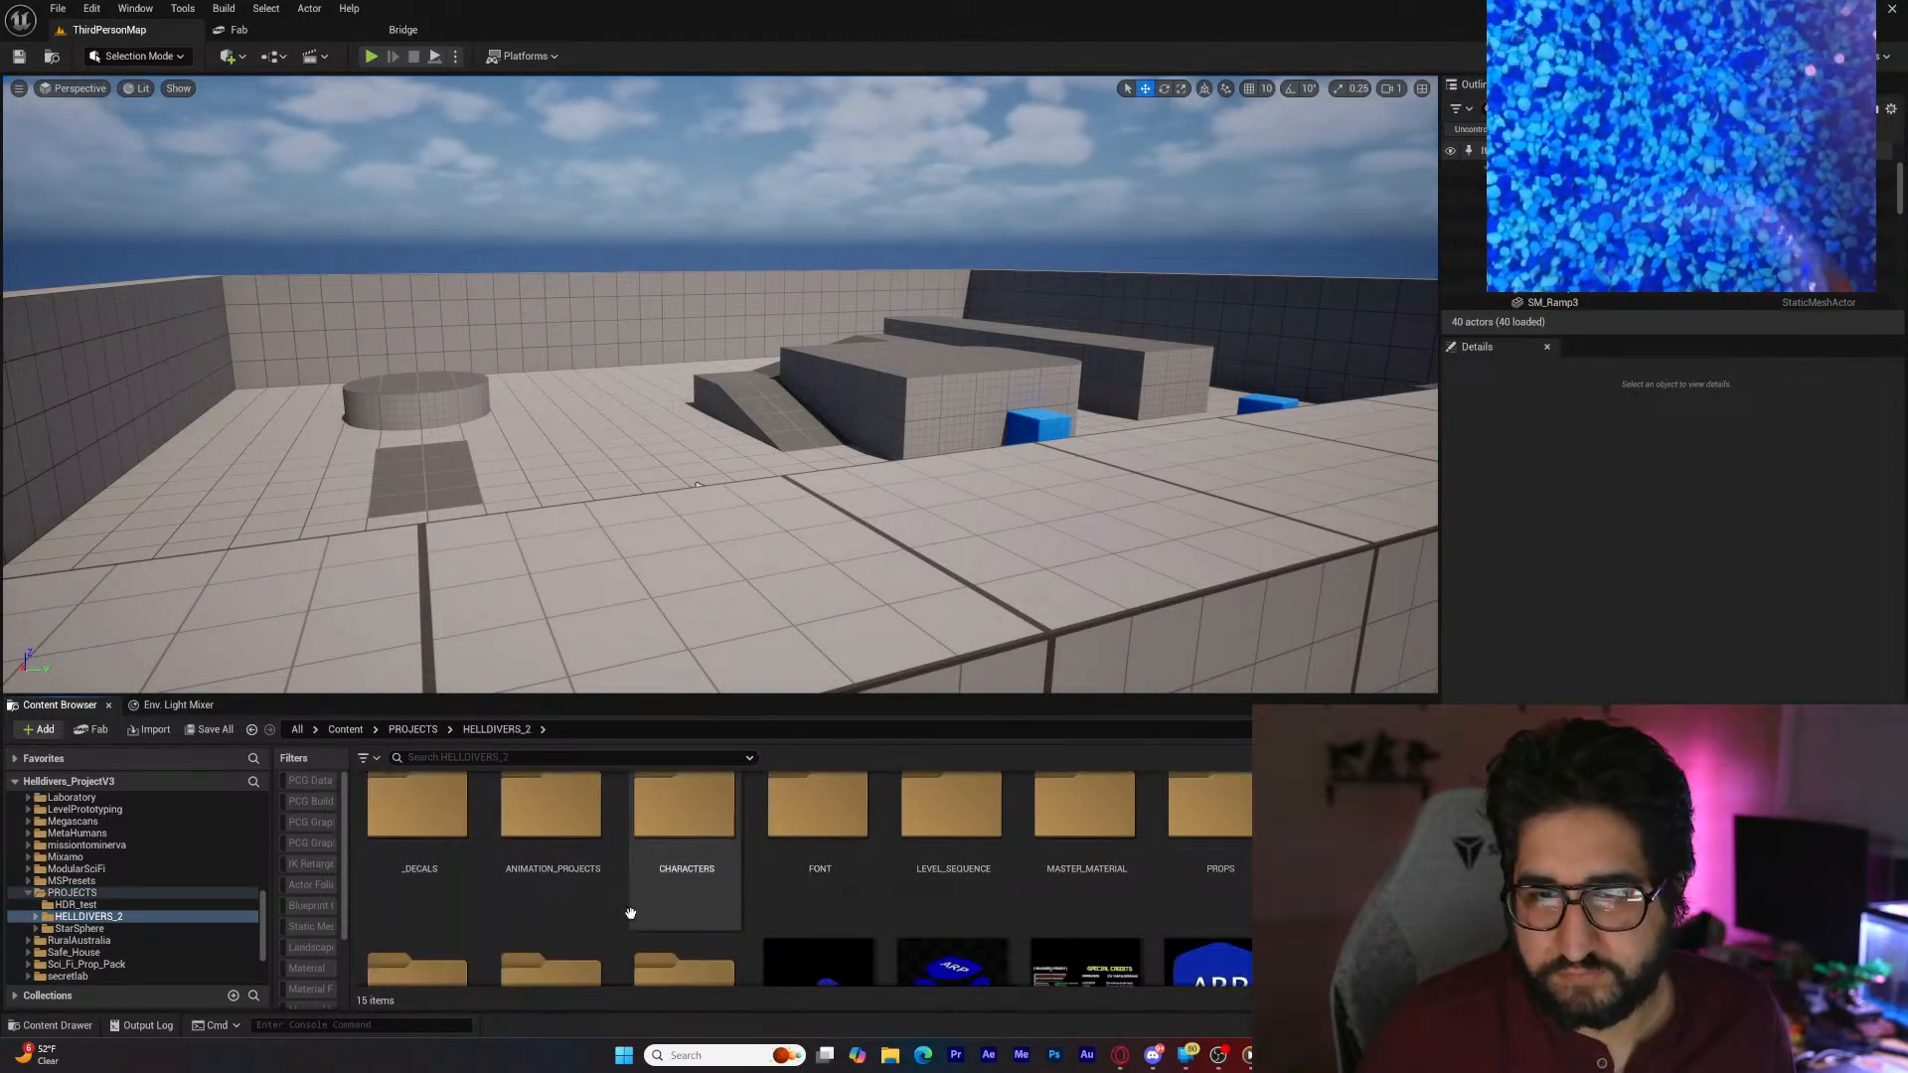
{"action": "left_click", "coordinate": [547, 866]}
{"action": "double_click", "coordinate": [548, 865]}
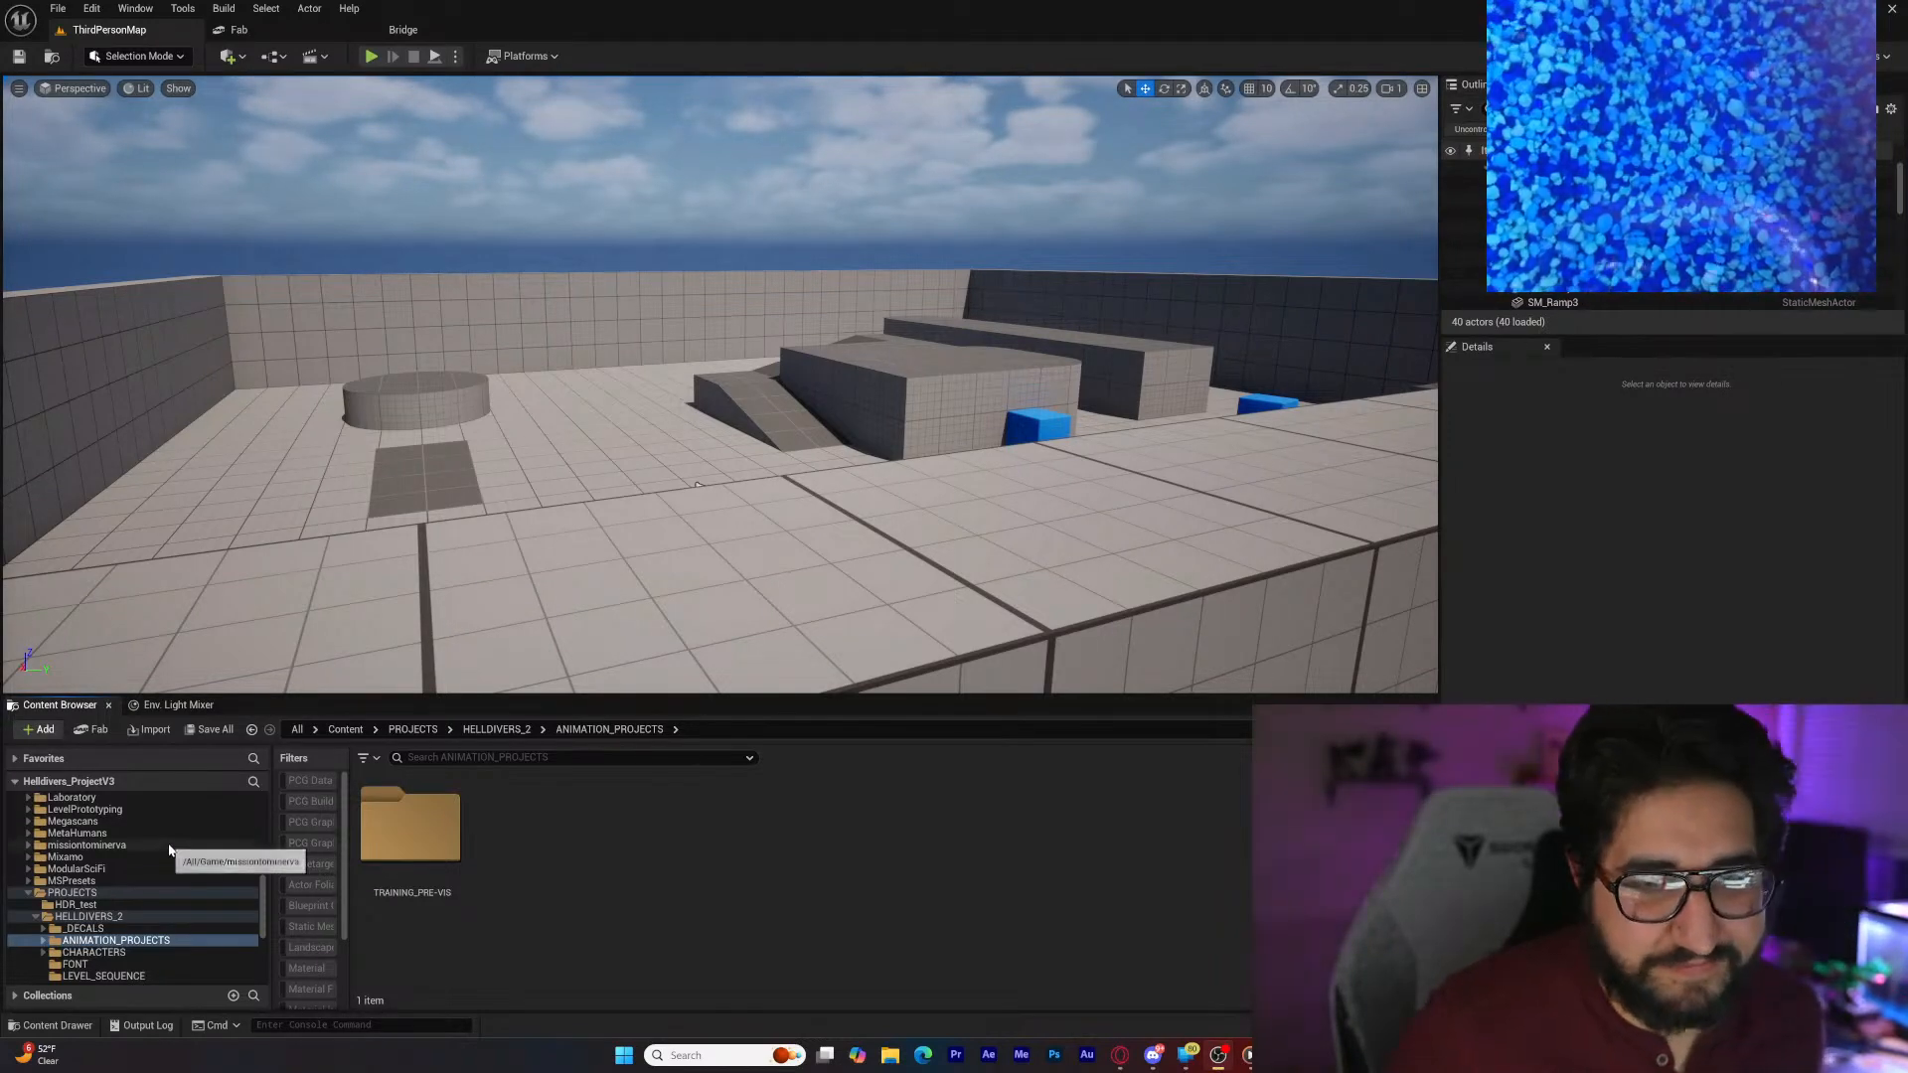
{"action": "left_click", "coordinate": [104, 916]}
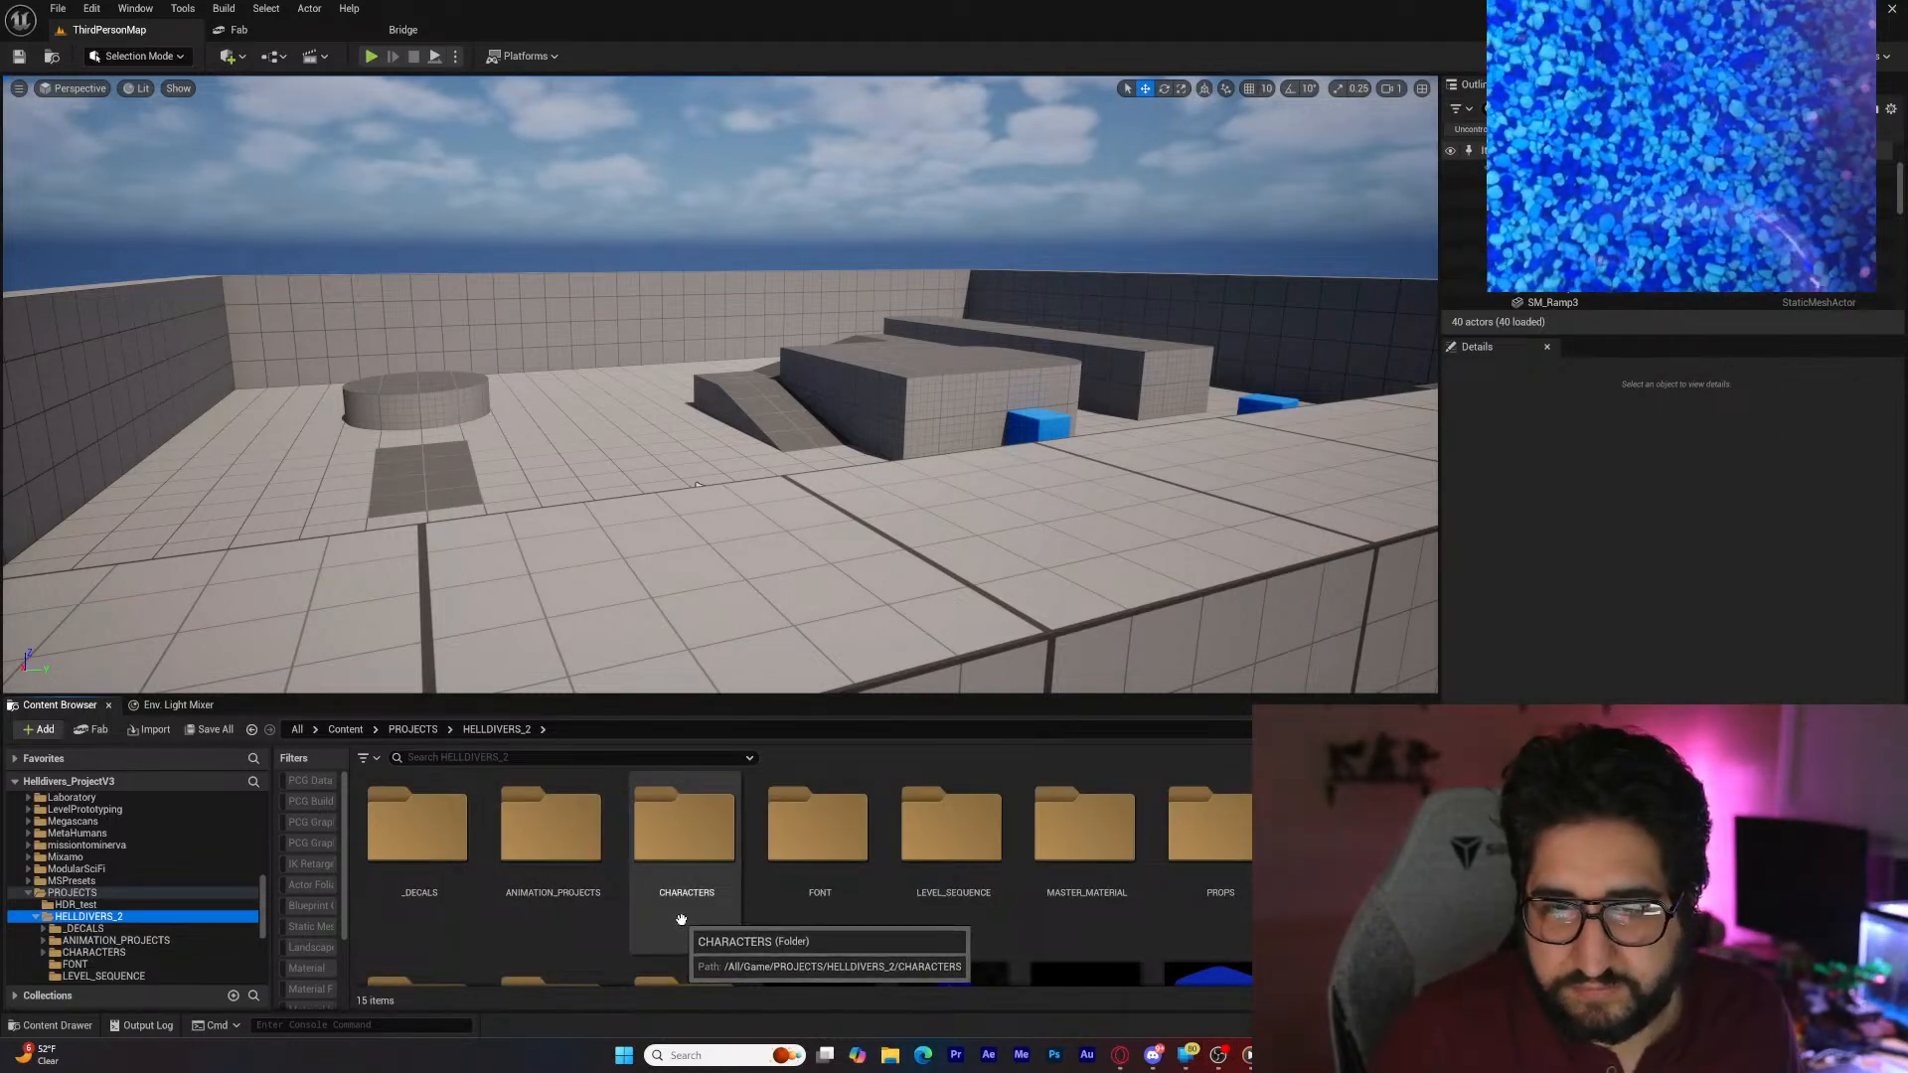
Step: Open the SHIP_INTERIOR_LEVEL_noVCAM level from the SUPER_DESTROYER/LEVEL folder
{"action": "scroll", "coordinate": [943, 917], "scroll_direction": "down", "scroll_amount": 1}
{"action": "scroll", "coordinate": [944, 916], "scroll_direction": "down", "scroll_amount": 2}
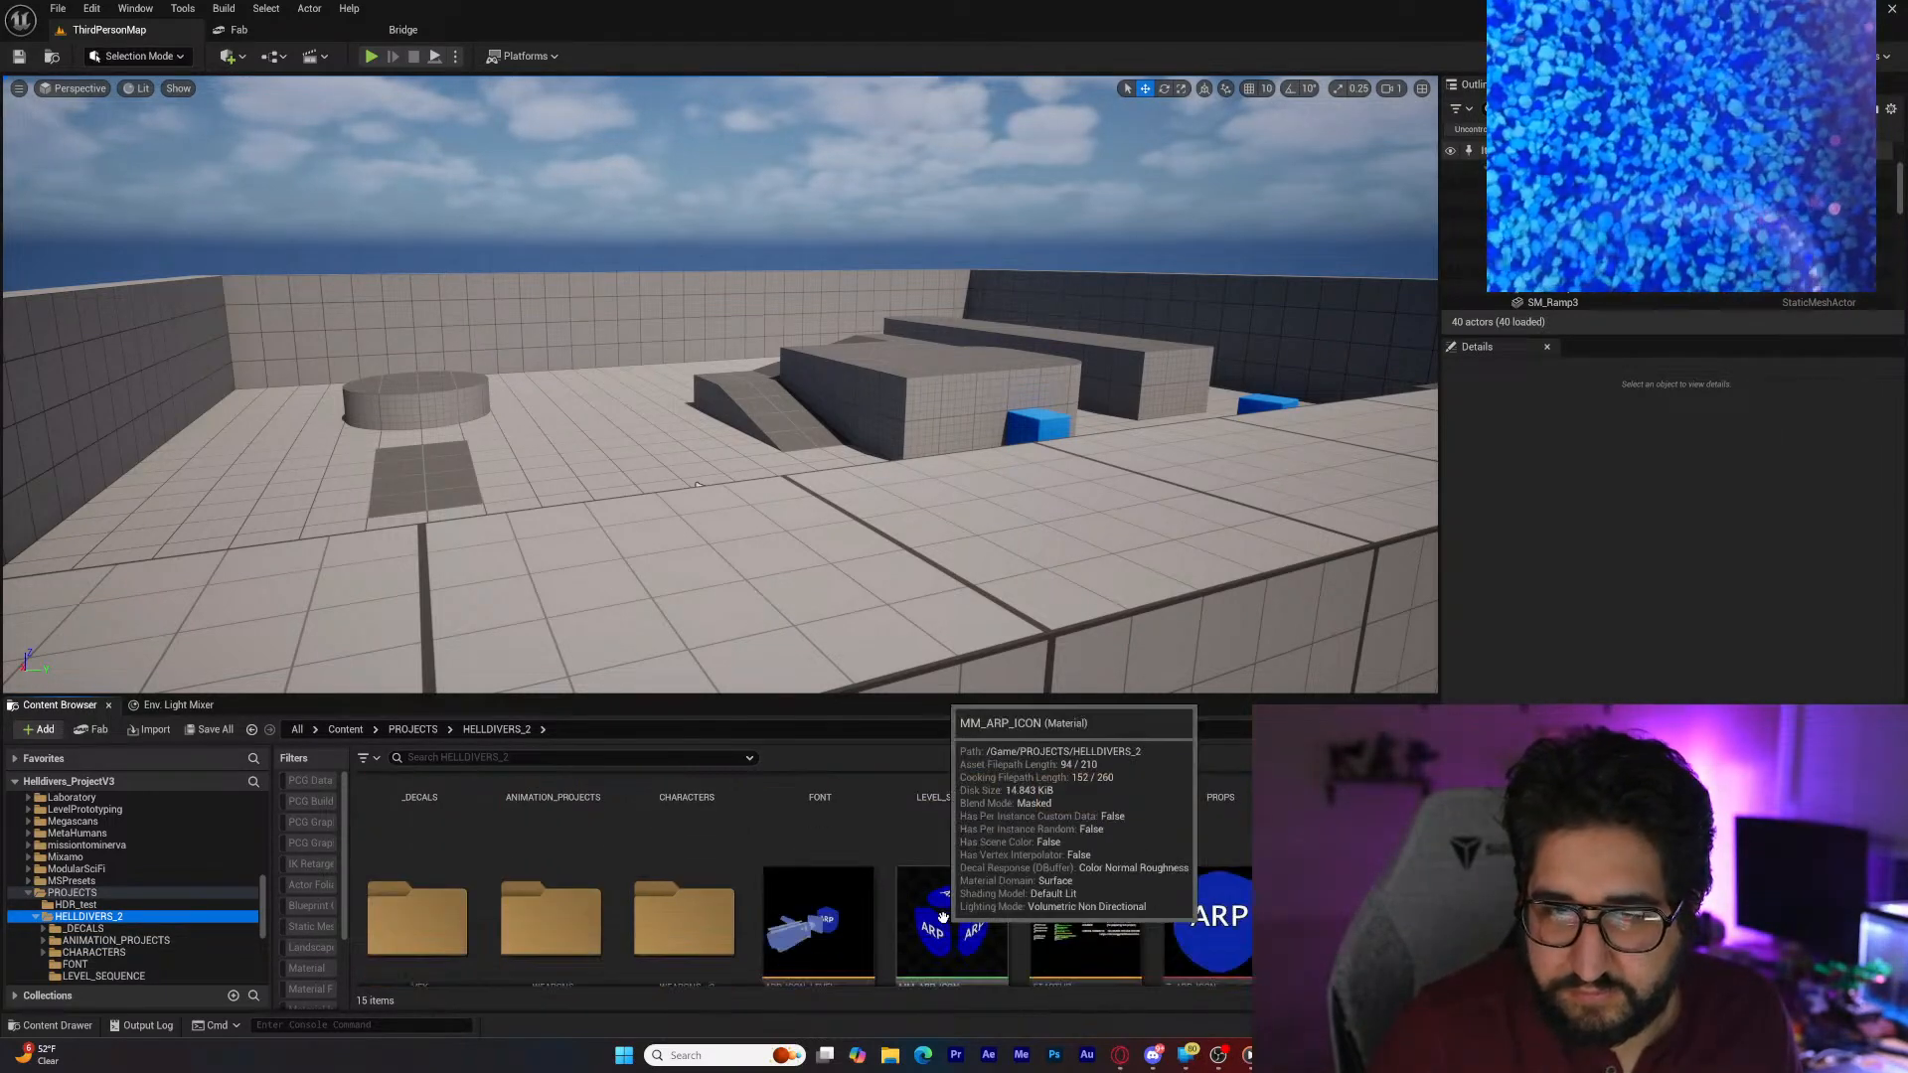
{"action": "scroll", "coordinate": [949, 914], "scroll_direction": "up", "scroll_amount": 2}
{"action": "double_click", "coordinate": [1341, 830]}
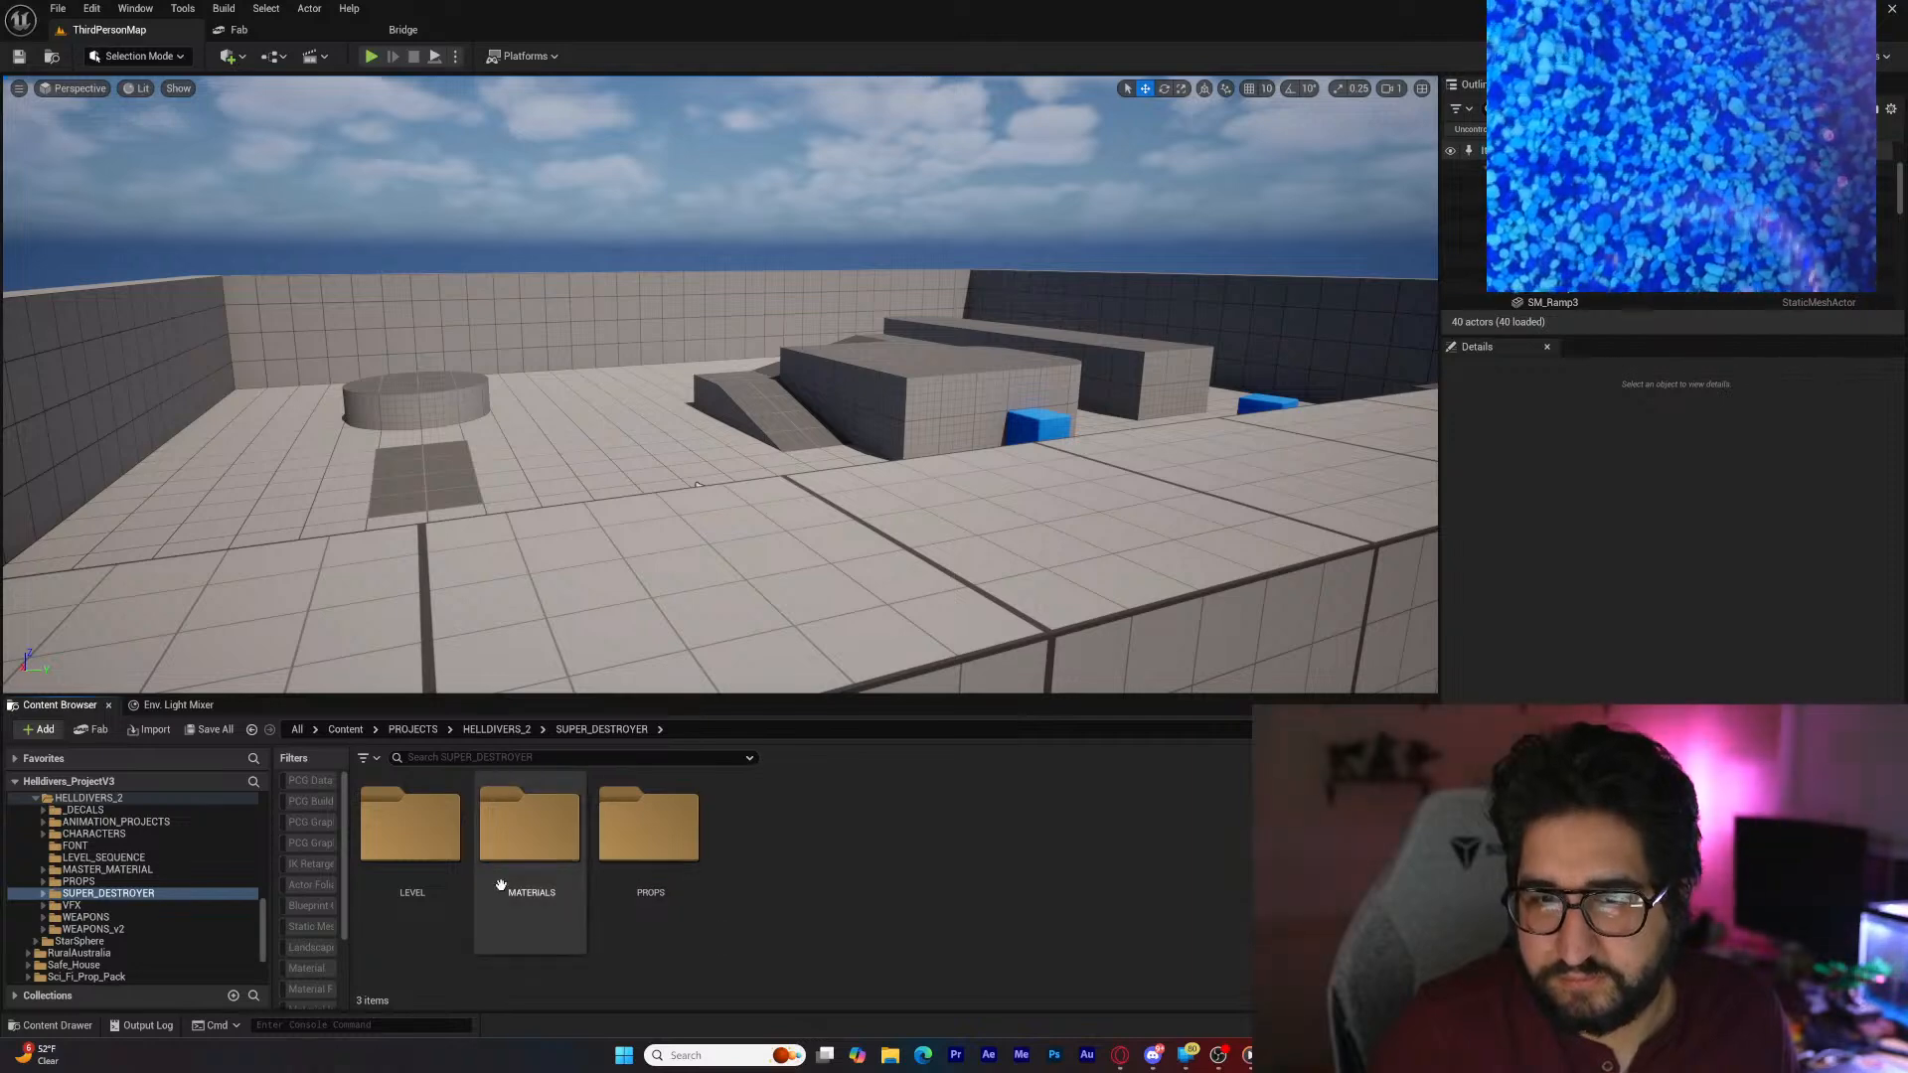
{"action": "double_click", "coordinate": [691, 889]}
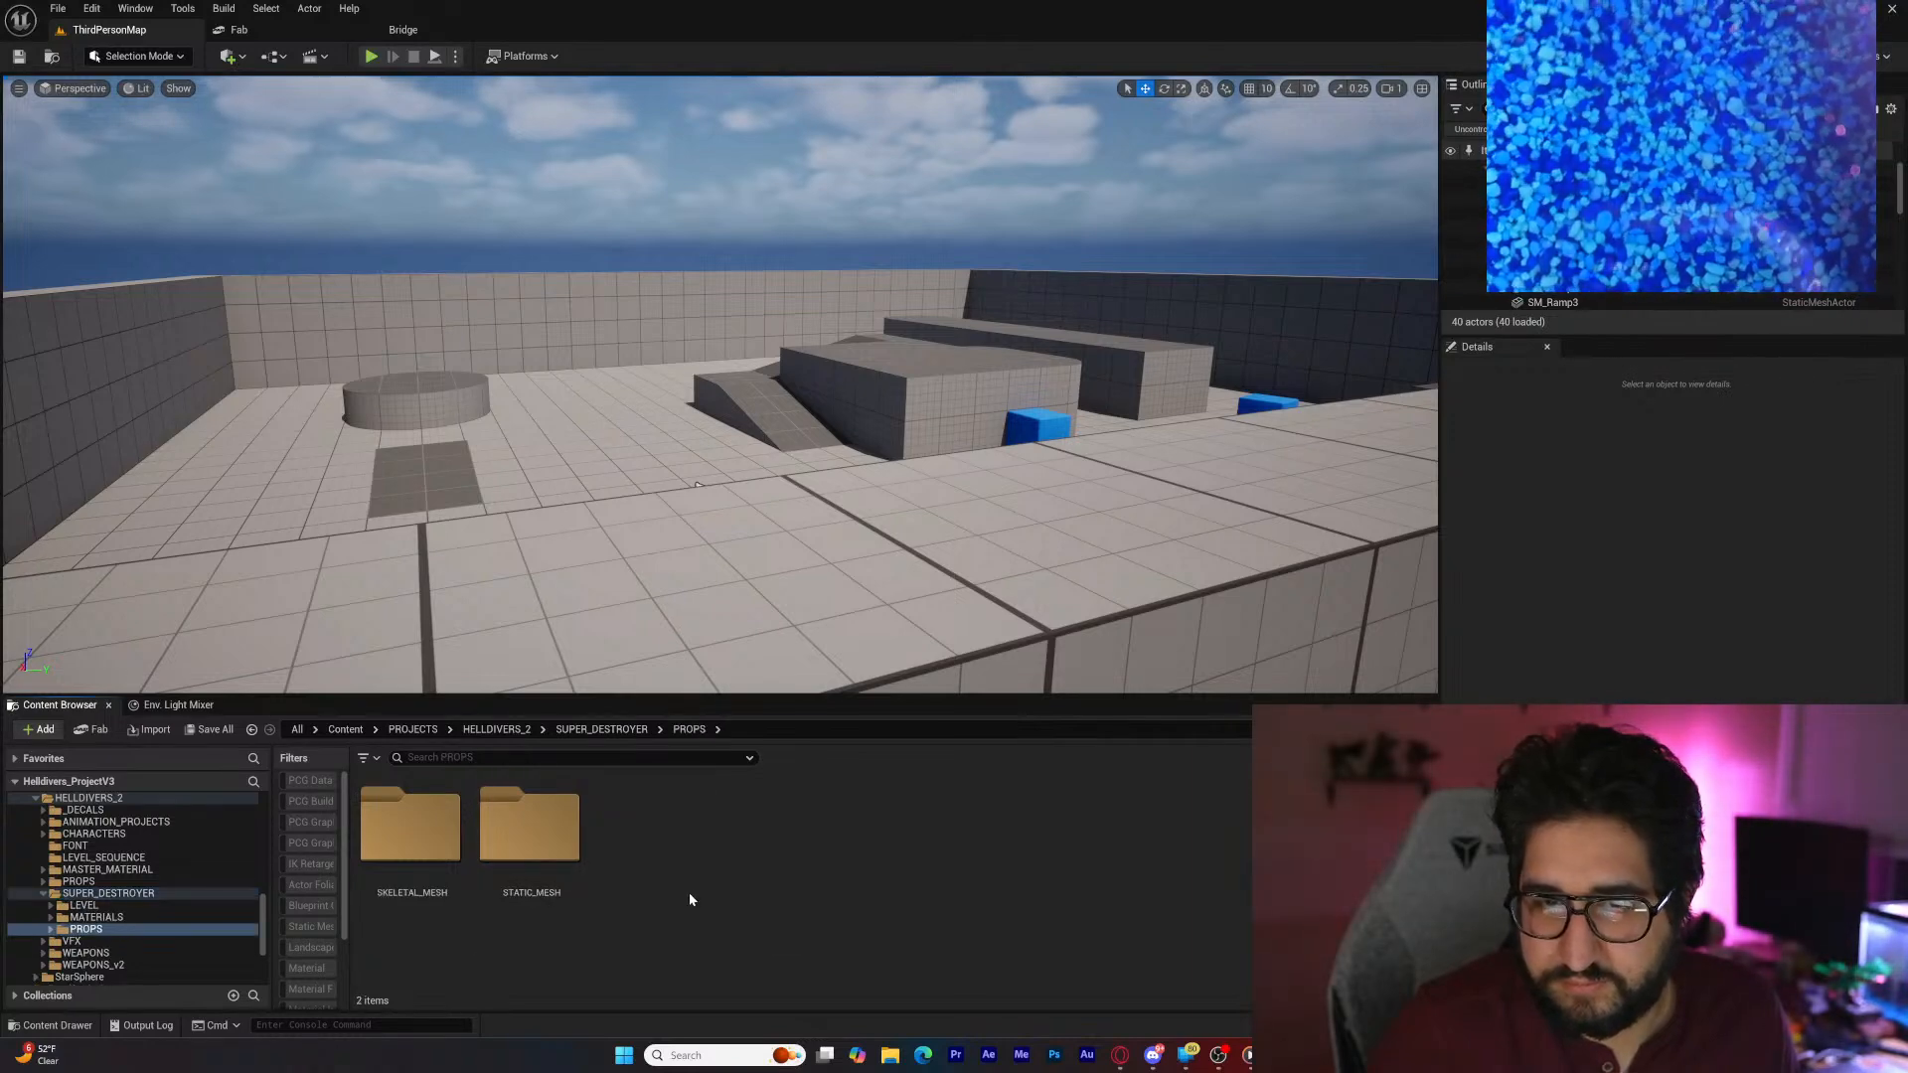
{"action": "left_click", "coordinate": [629, 730]}
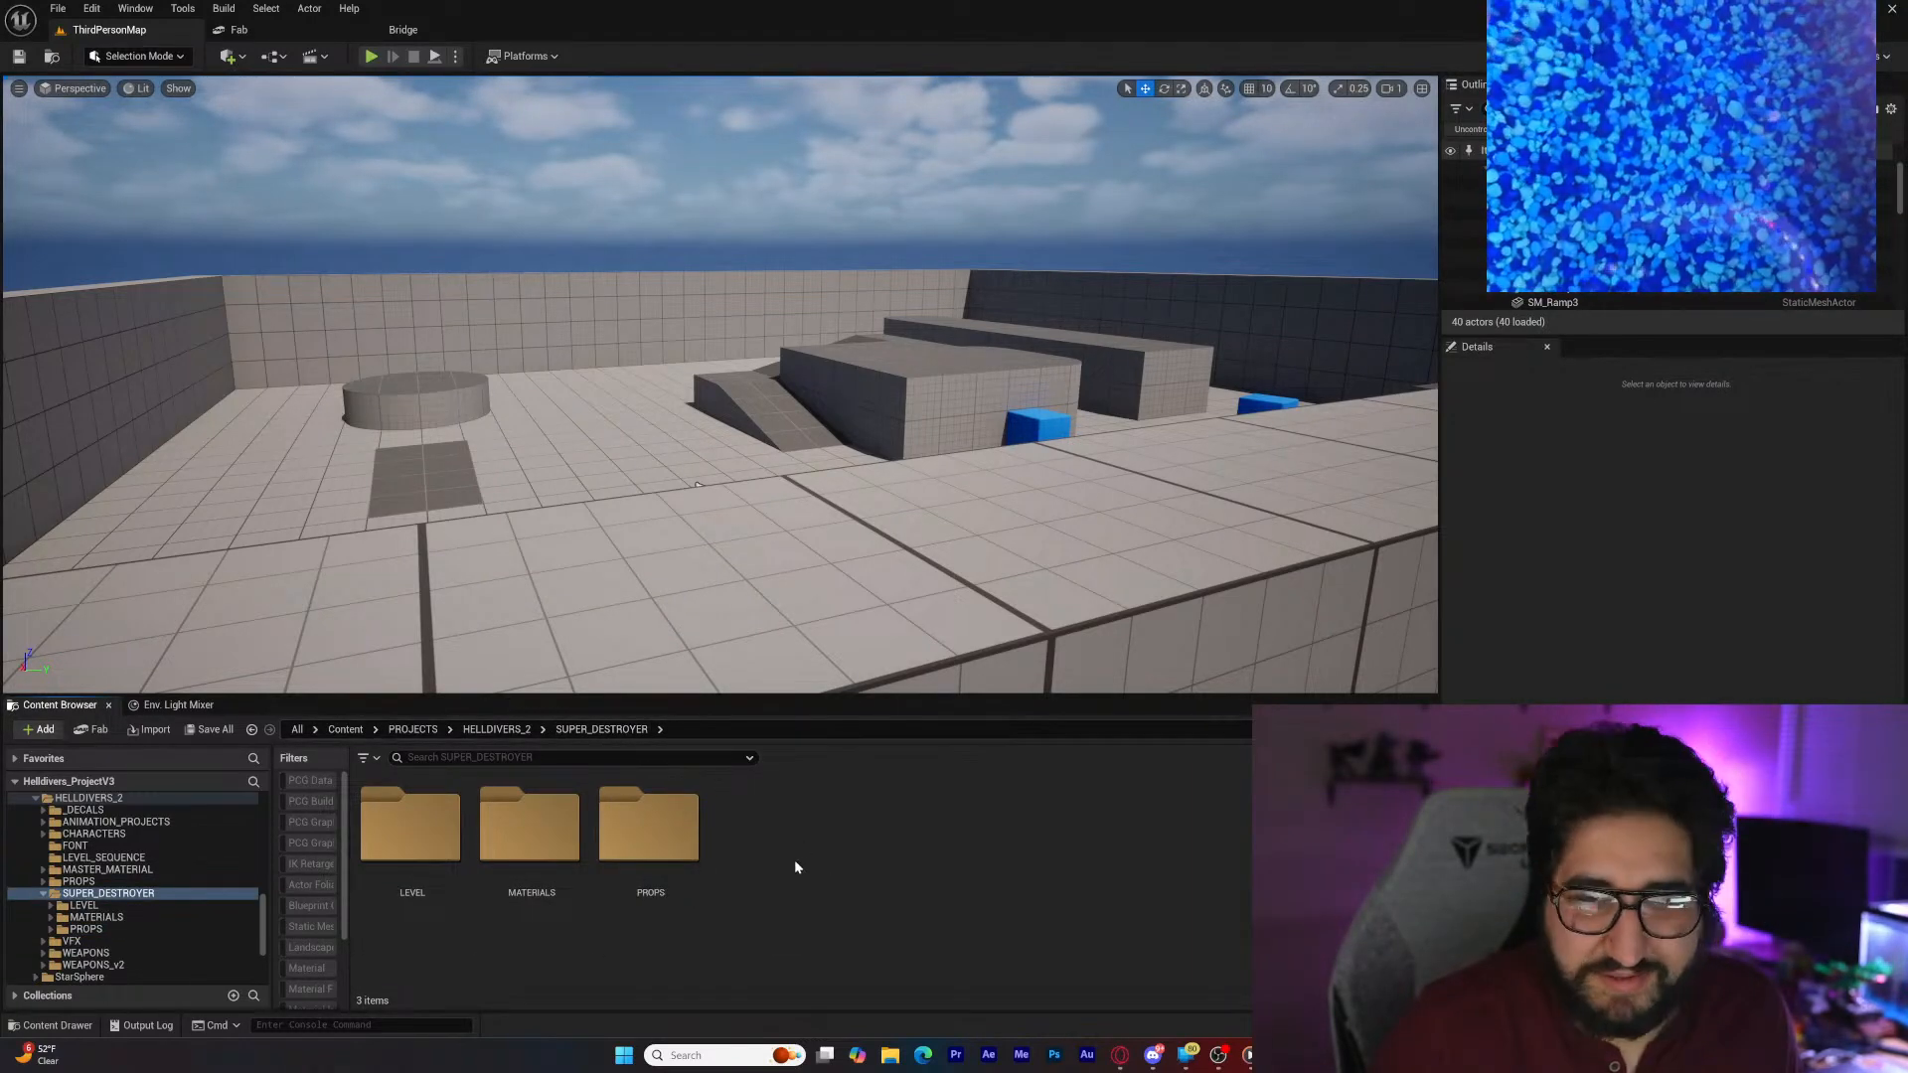
{"action": "double_click", "coordinate": [456, 906]}
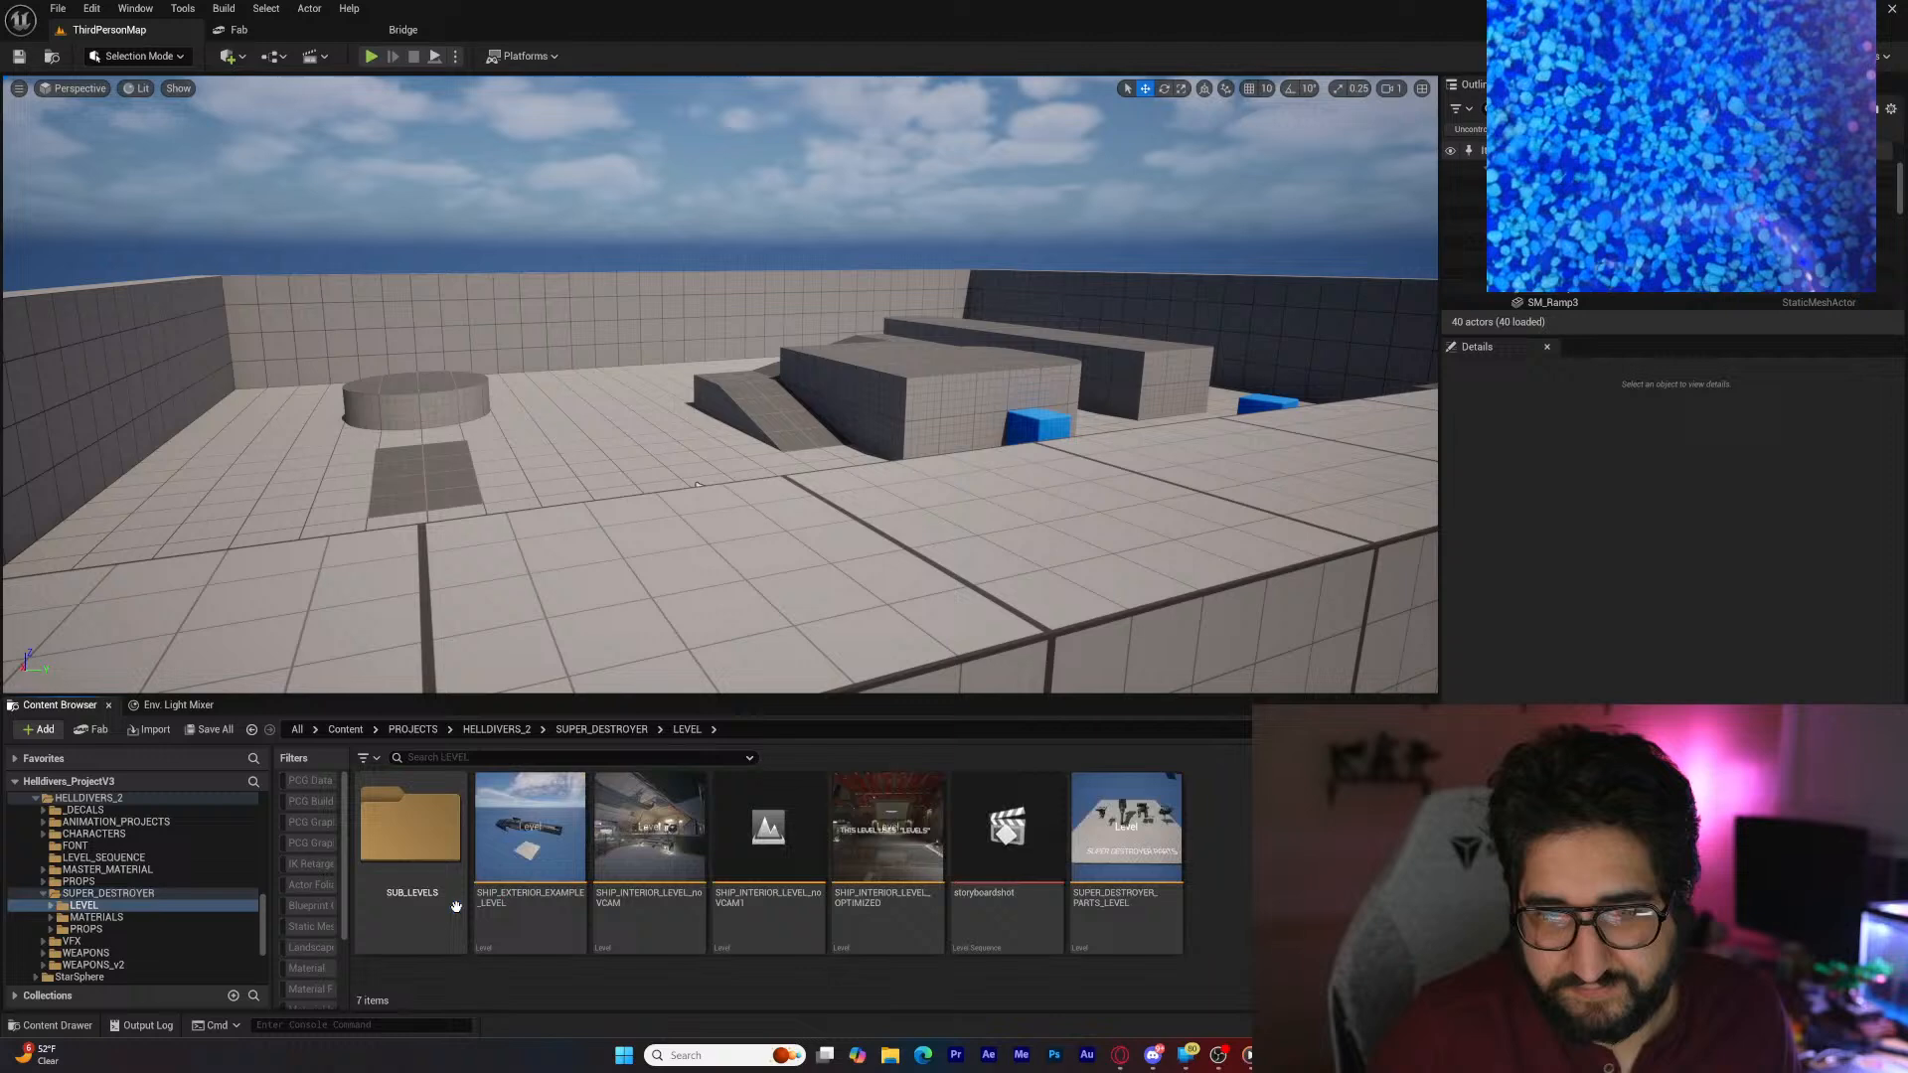
{"action": "left_click", "coordinate": [651, 919]}
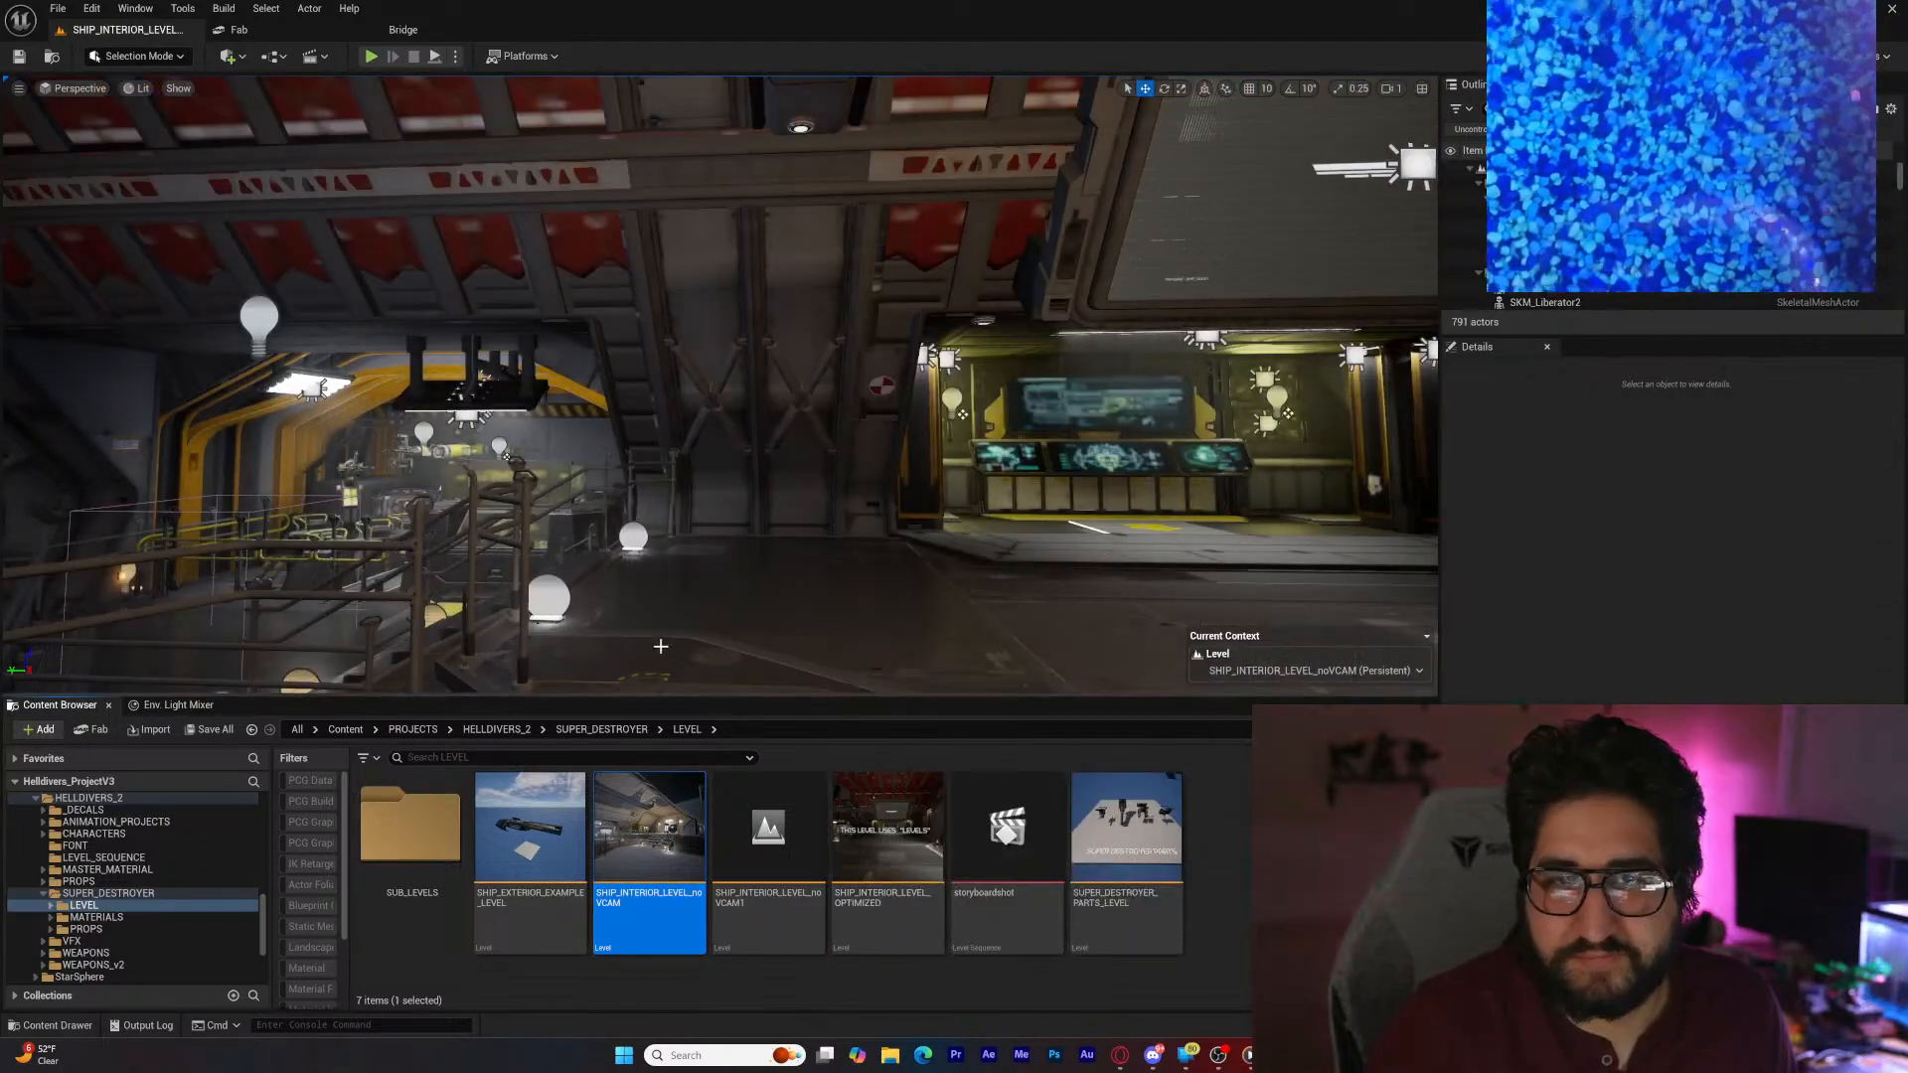
Step: Fly to the hellpod bays in the ship interior and check which meshes make up the first pod station
{"action": "right_click_drag", "start_coordinate": [680, 647], "coordinate": [1301, 691]}
{"action": "key", "text": "w"}
{"action": "right_click_drag", "start_coordinate": [673, 642], "coordinate": [795, 691]}
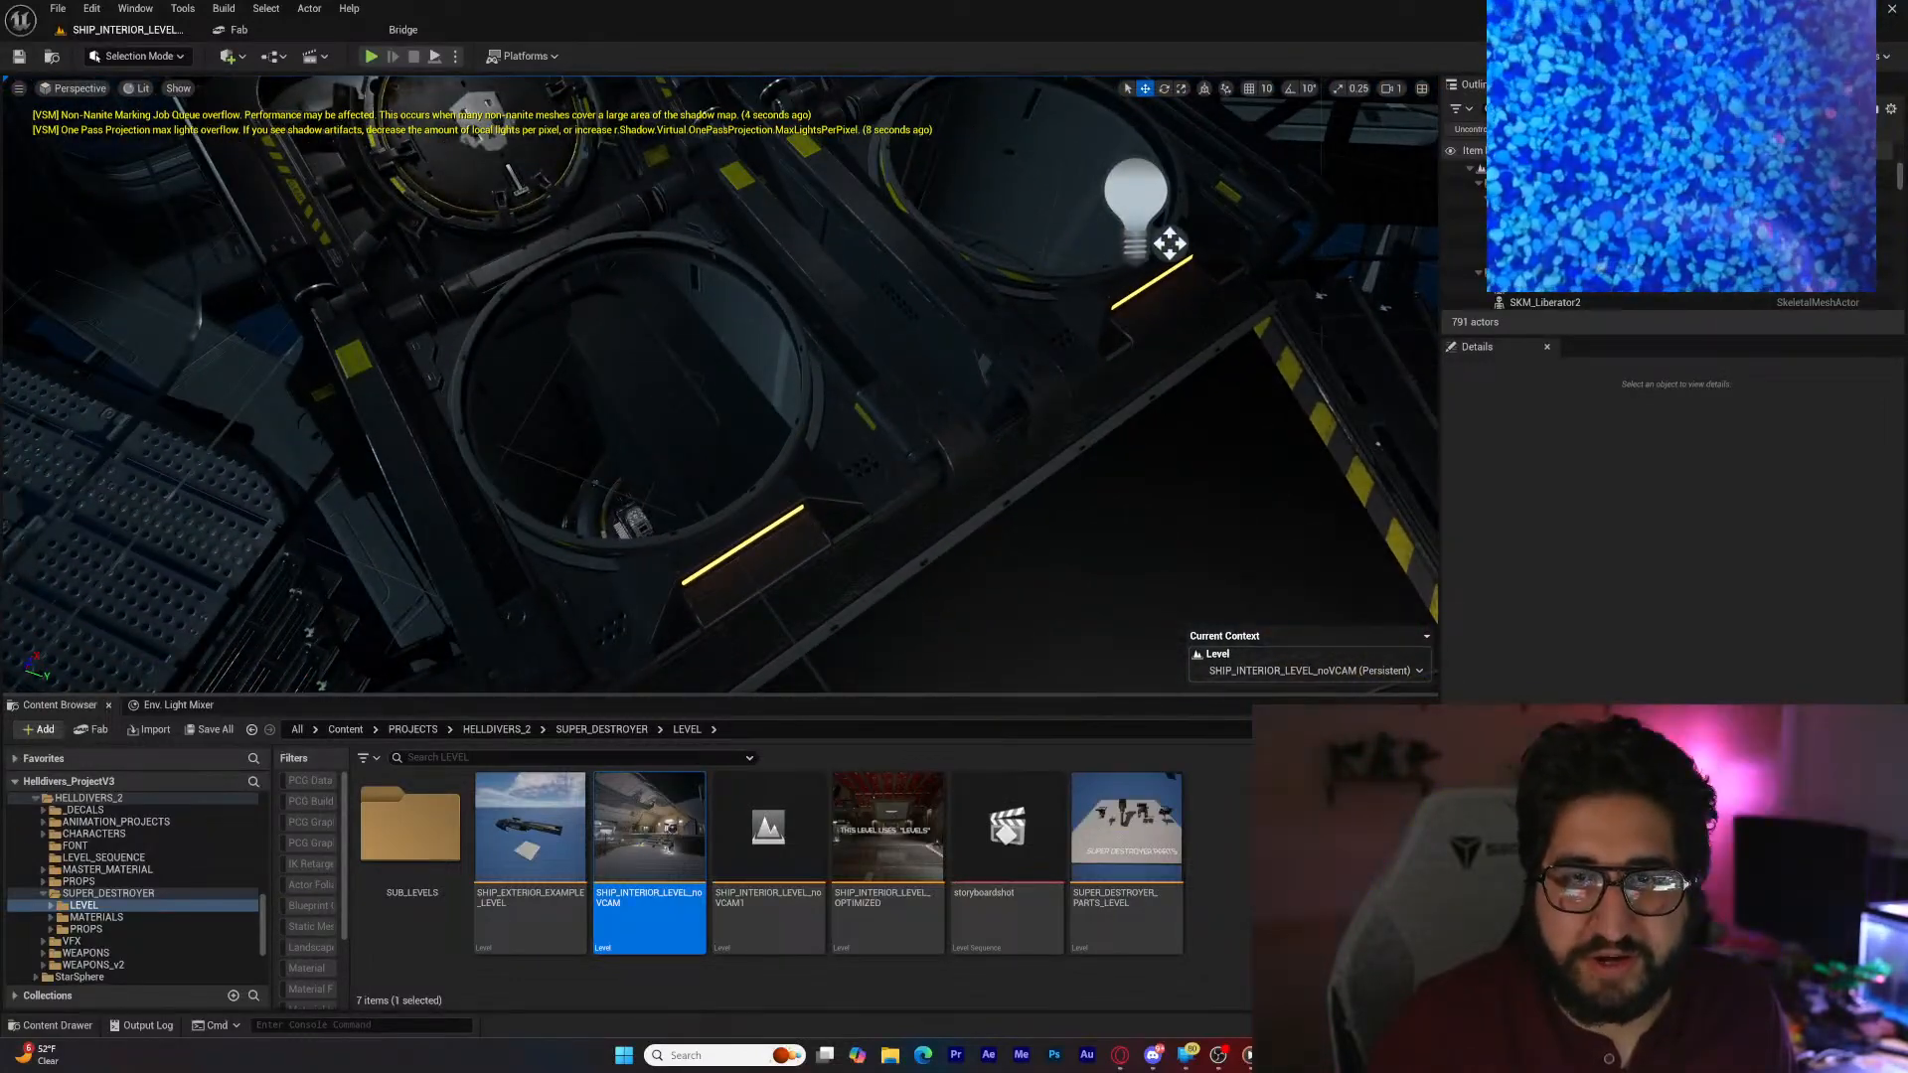
{"action": "left_click", "coordinate": [646, 398]}
{"action": "right_click_drag", "start_coordinate": [646, 397], "coordinate": [616, 268]}
{"action": "right_click_drag", "start_coordinate": [745, 497], "coordinate": [795, 532]}
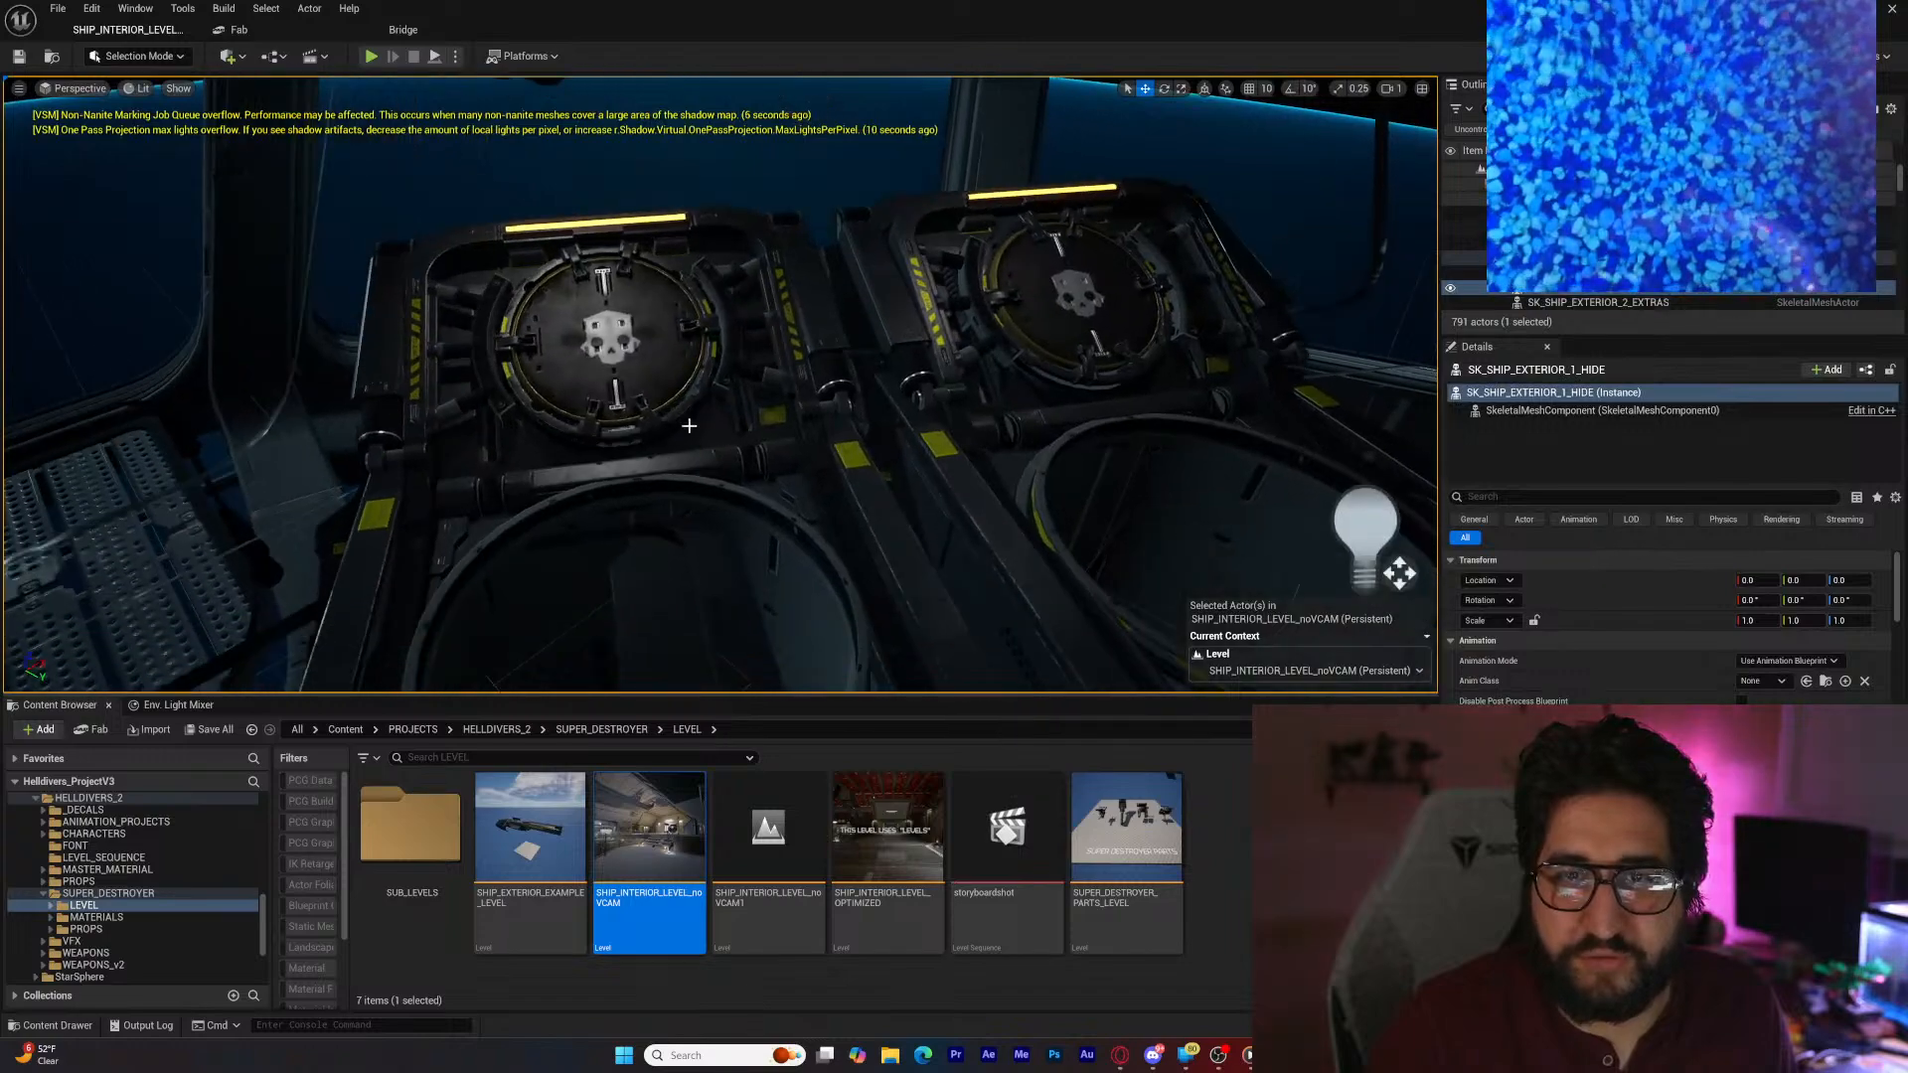
{"action": "left_click", "coordinate": [687, 468]}
{"action": "right_click_drag", "start_coordinate": [688, 468], "coordinate": [784, 616]}
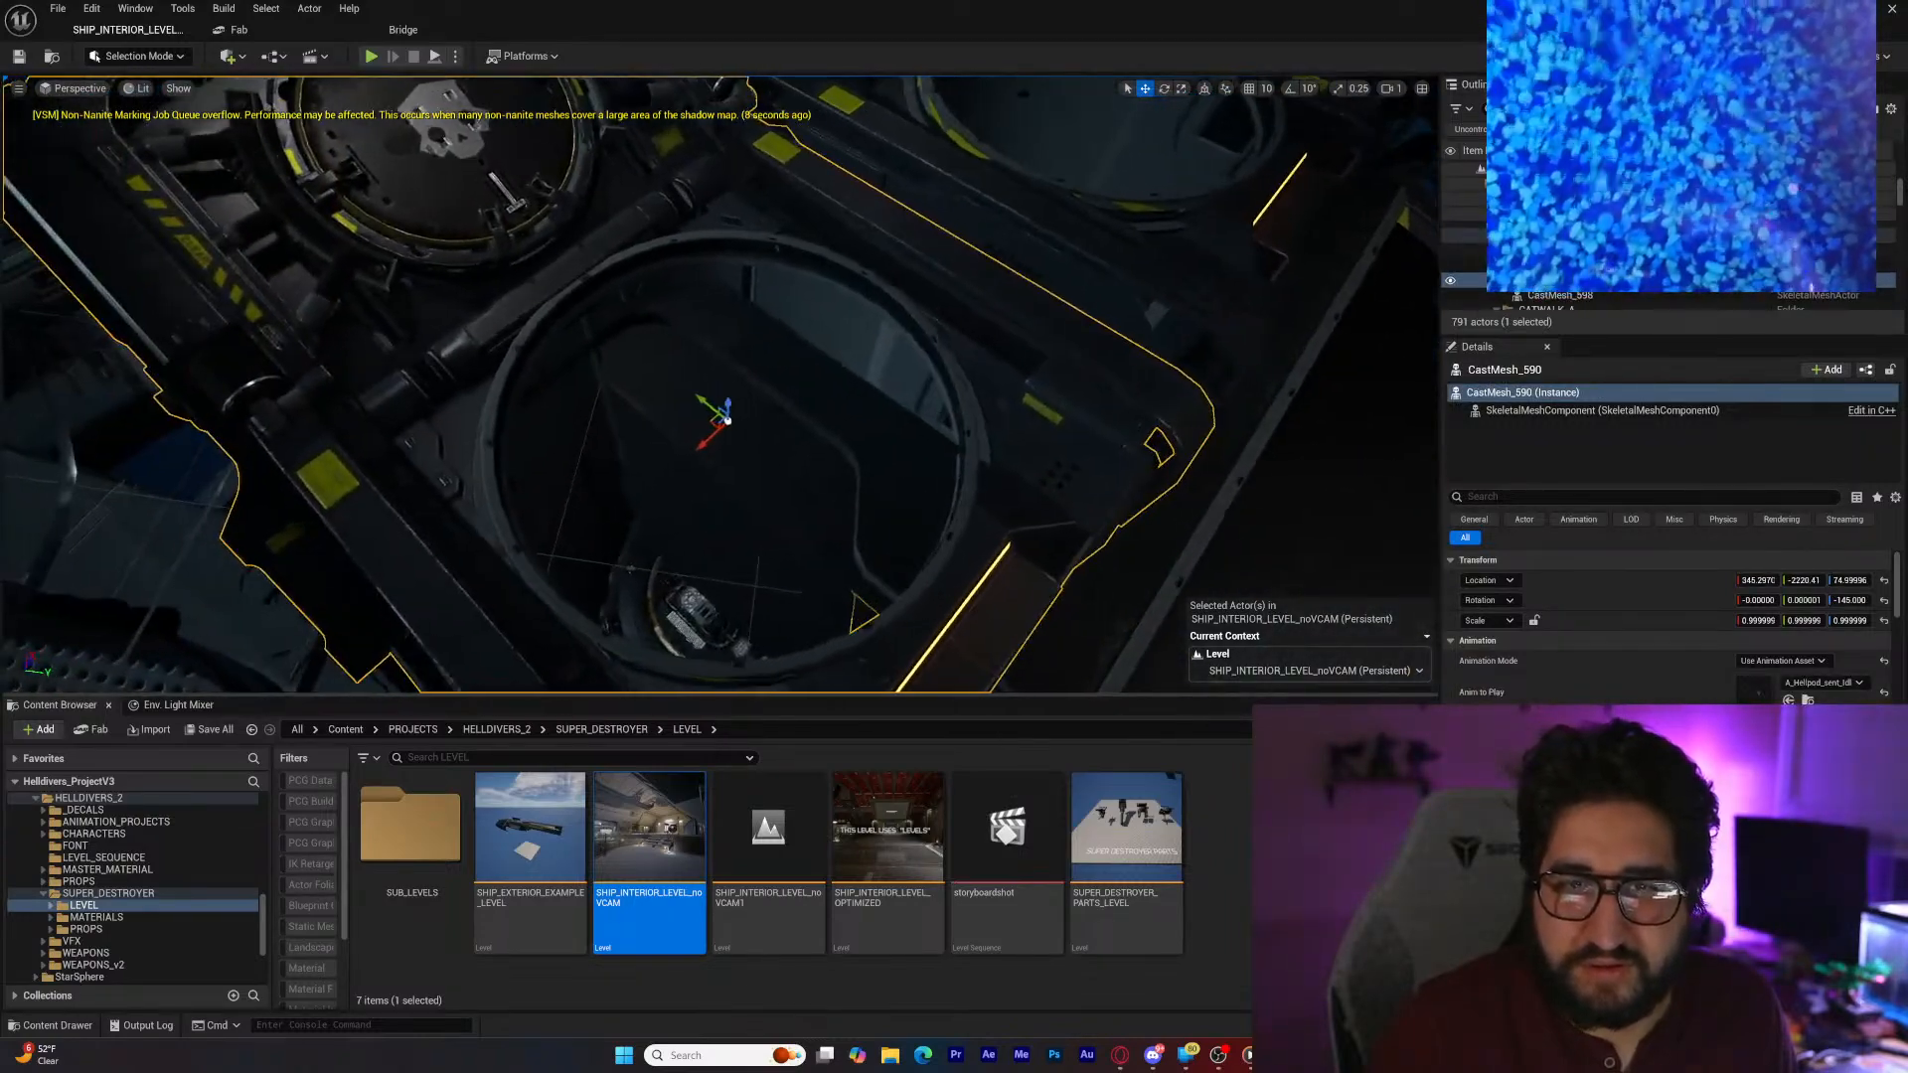
{"action": "left_click", "coordinate": [734, 464]}
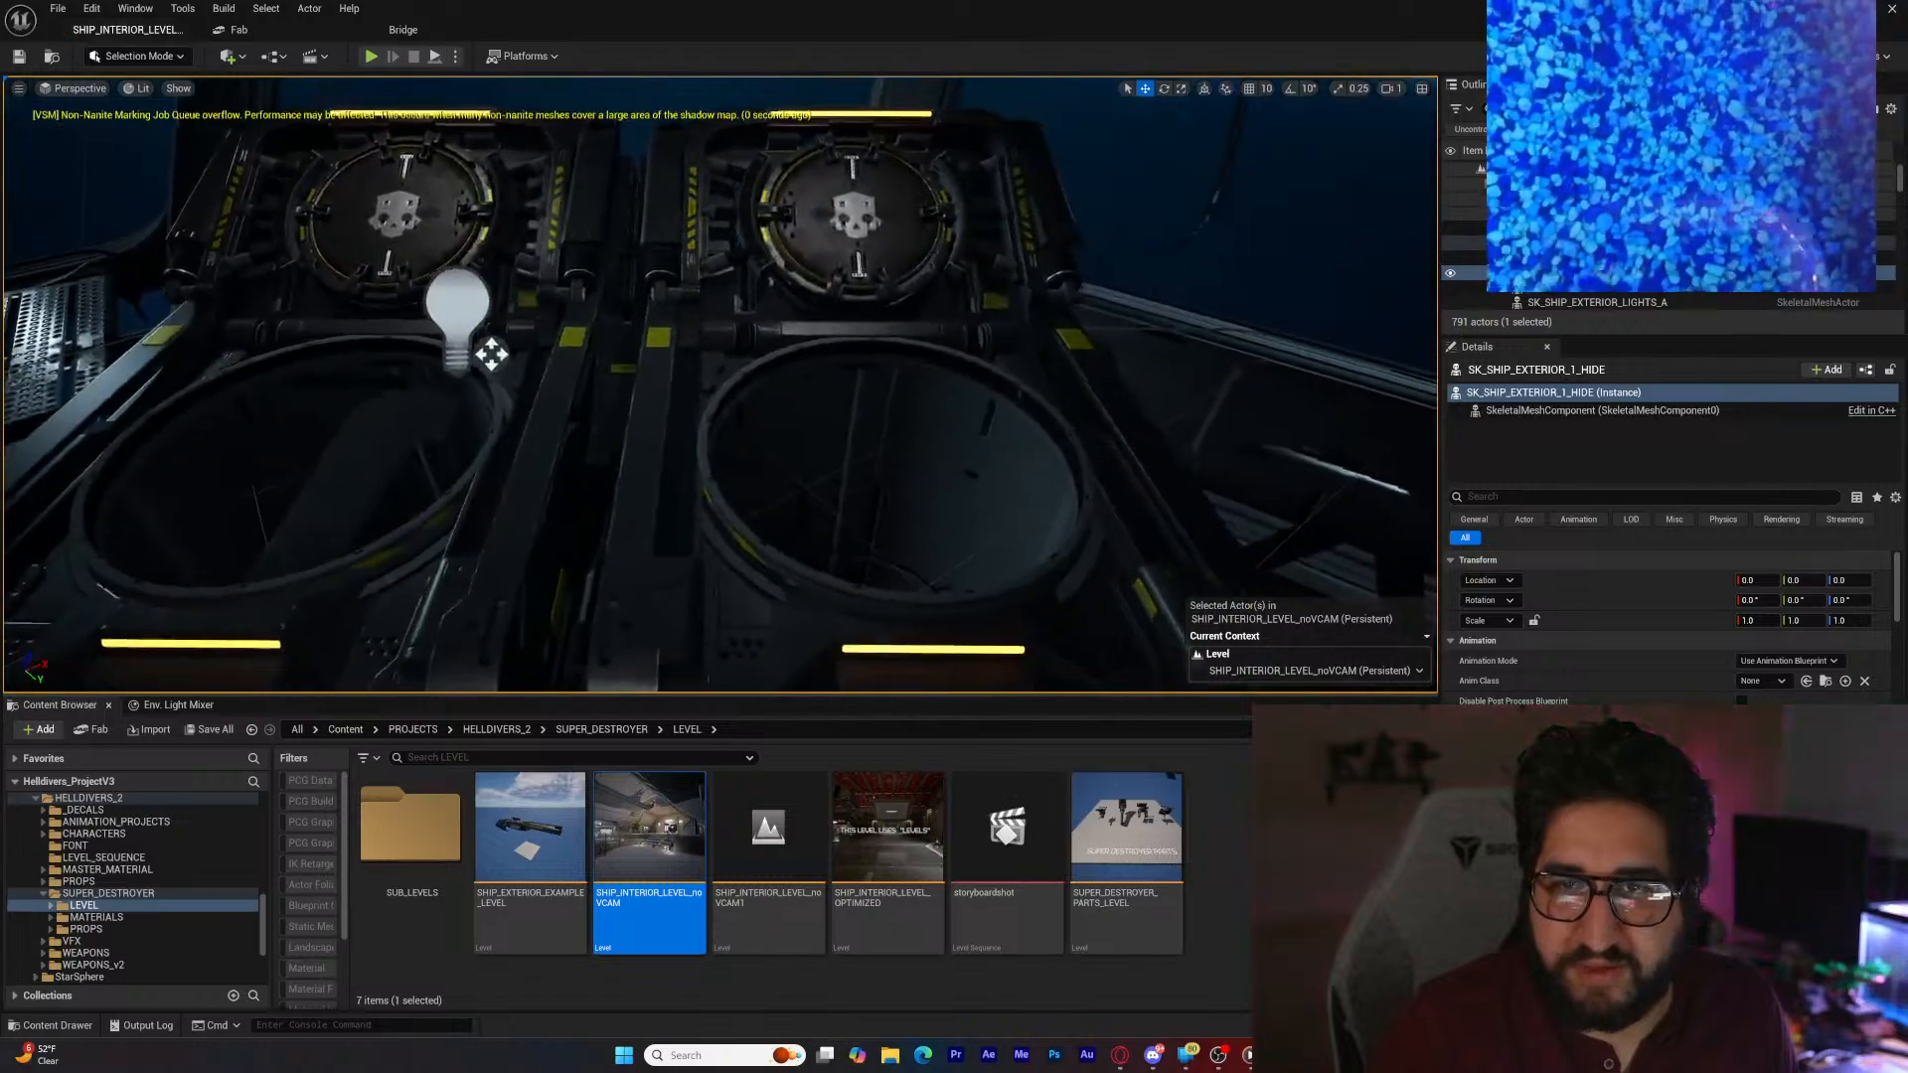
Step: Examine the inside of the open hellpod tubes and their surroundings from several angles
{"action": "right_click_drag", "start_coordinate": [491, 354], "coordinate": [740, 487]}
{"action": "key", "text": "w"}
{"action": "key", "text": "w"}
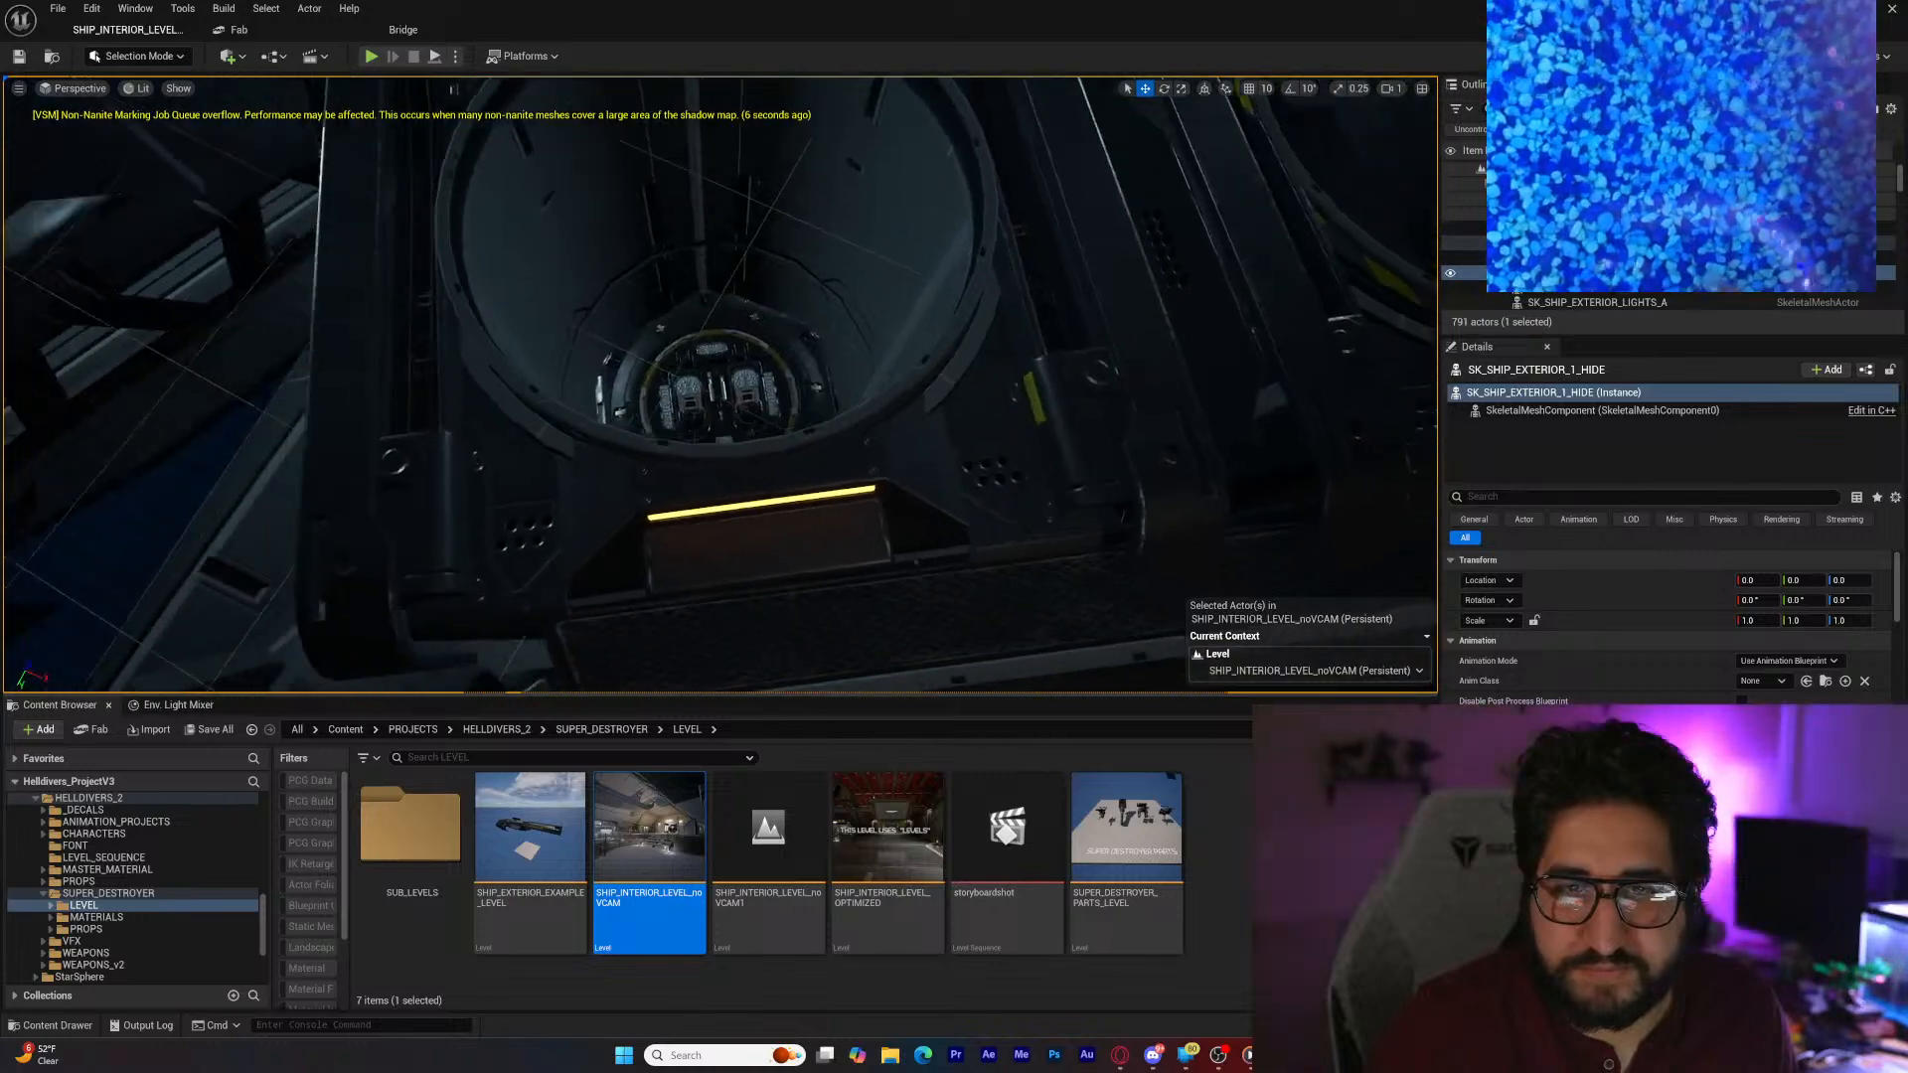
{"action": "key", "text": "s"}
{"action": "right_click_drag", "start_coordinate": [1069, 508], "coordinate": [1050, 383]}
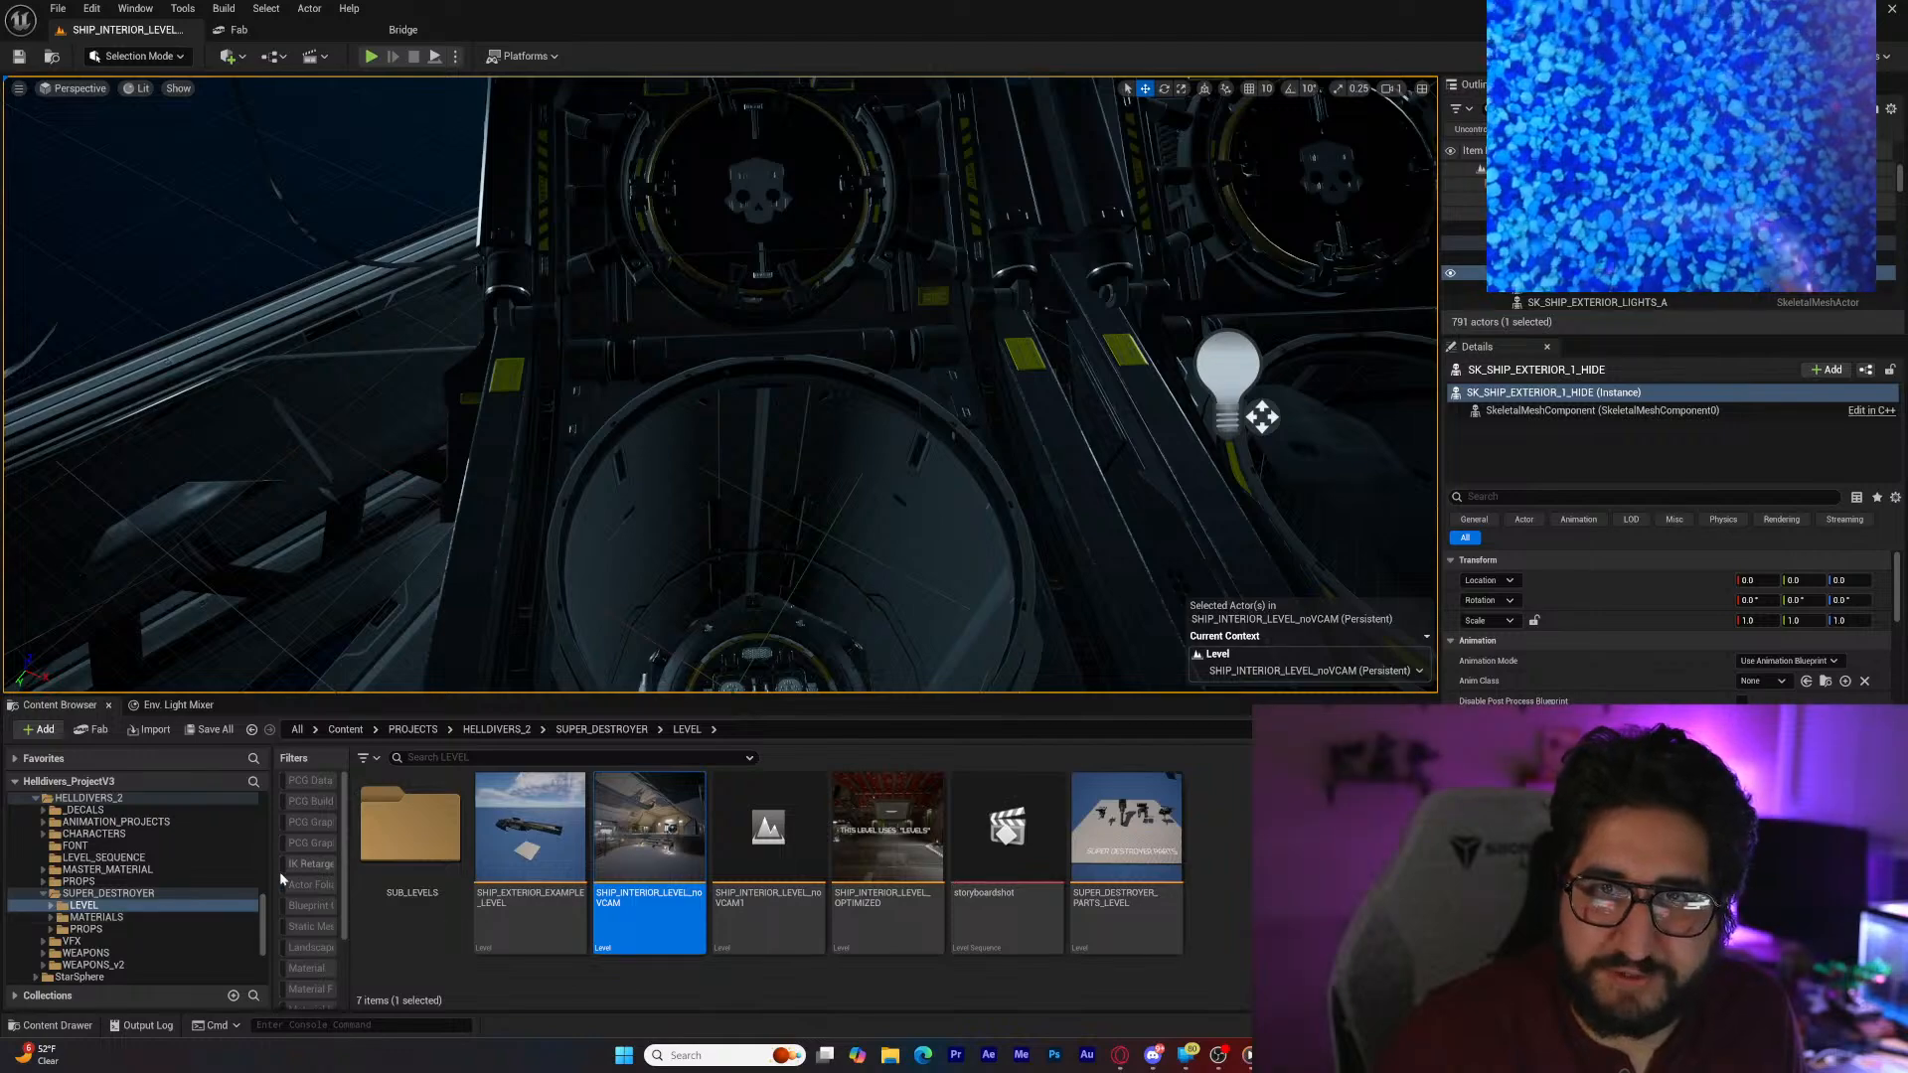
{"action": "key", "text": "s"}
{"action": "mouse_move", "coordinate": [695, 639]}
{"action": "right_mouse_down"}
{"action": "mouse_move", "coordinate": [782, 511]}
{"action": "mouse_move", "coordinate": [706, 424]}
{"action": "right_mouse_up"}
{"action": "key", "text": "w"}
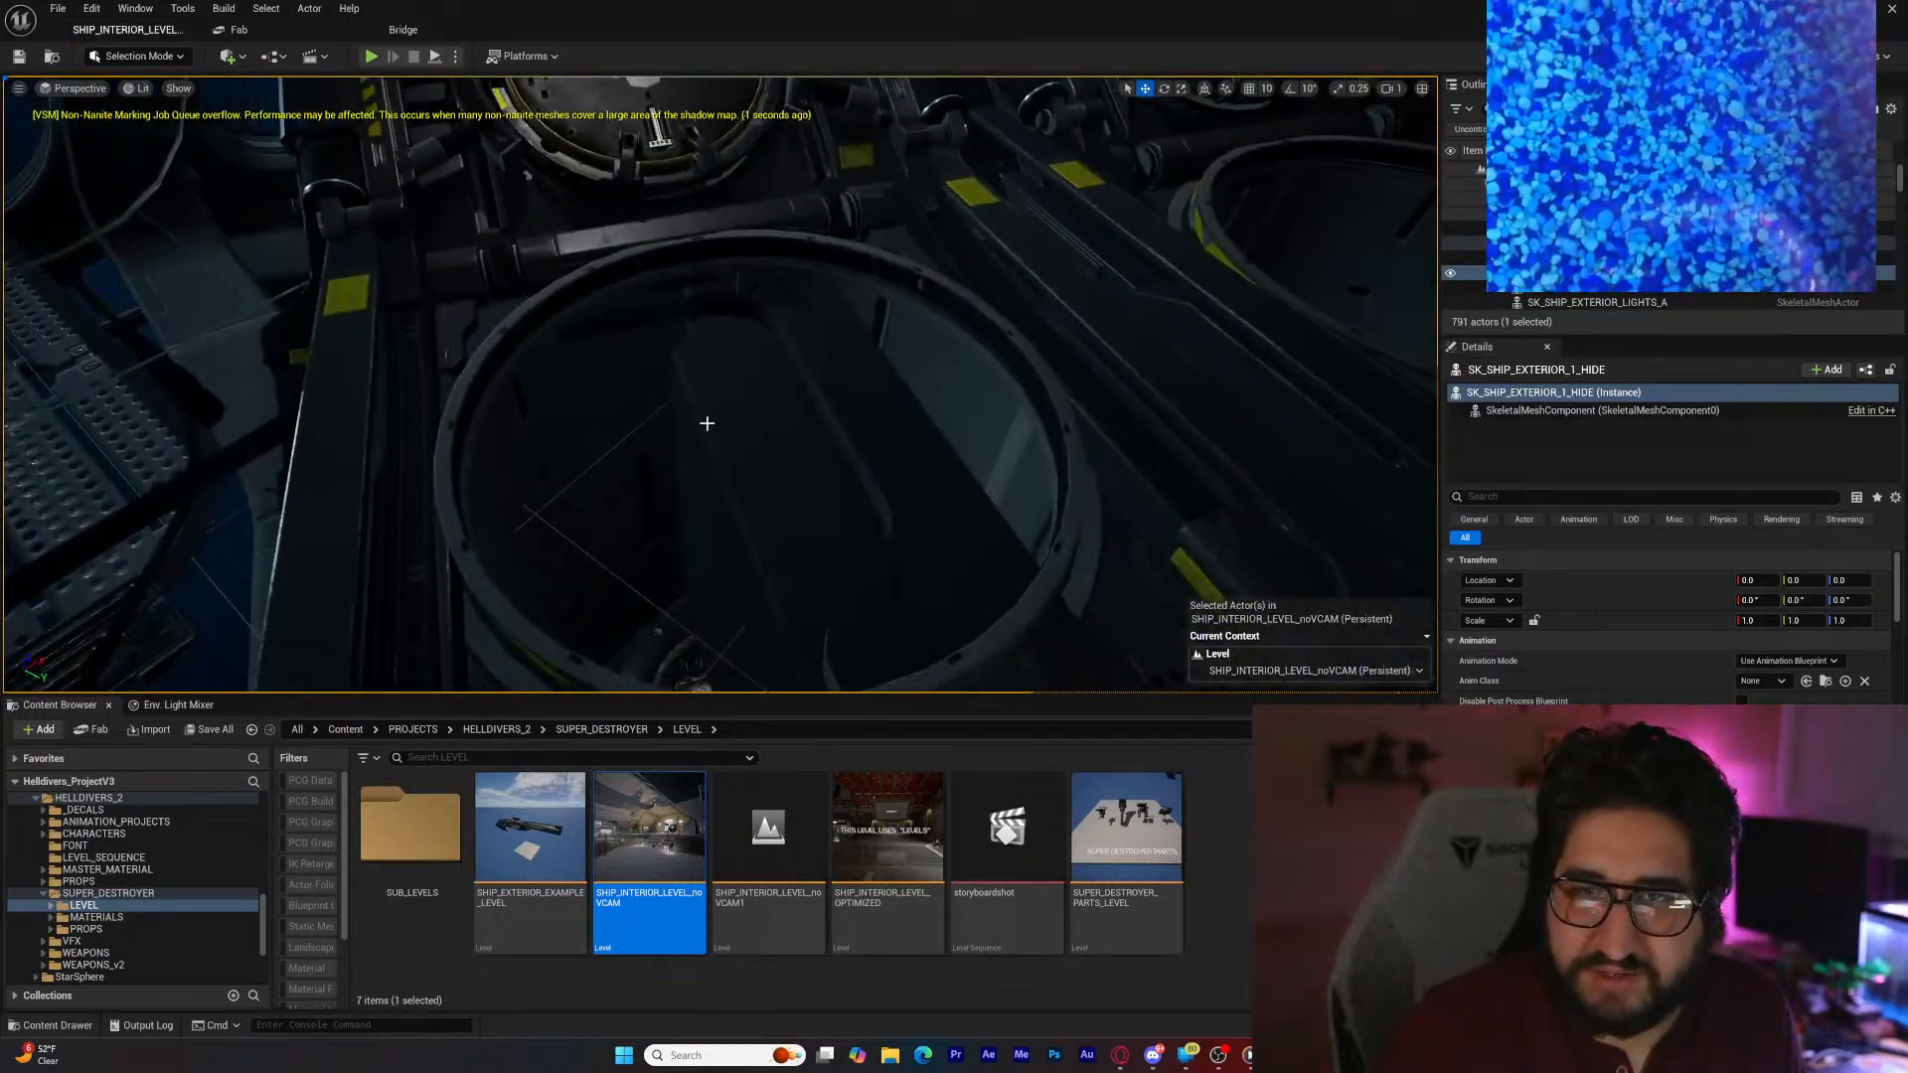
{"action": "right_click_drag", "start_coordinate": [725, 526], "coordinate": [899, 442]}
Step: Locate the animations of the hellpod skeletal mesh CastMesh_590 in its asset folder and open A_Hellpod_Before_Mission_Idle
{"action": "left_click", "coordinate": [909, 436]}
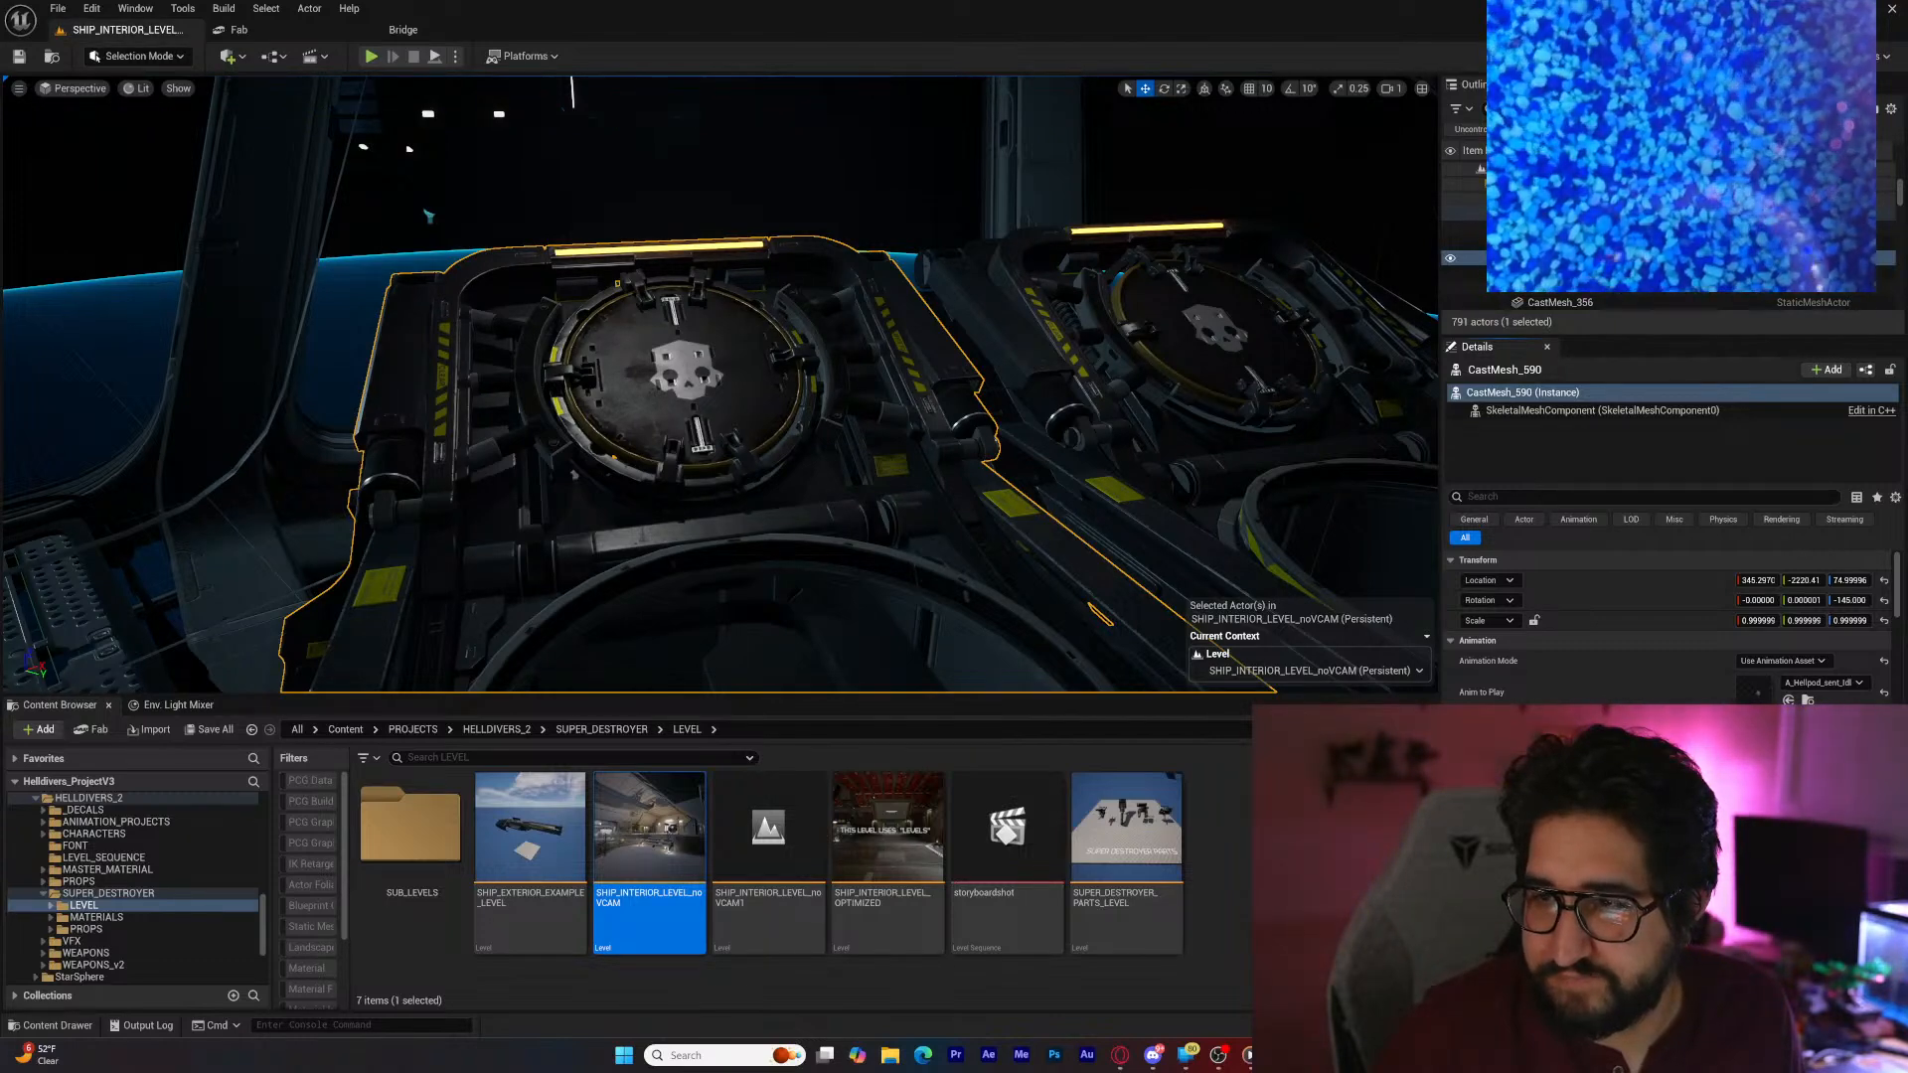
{"action": "key", "text": "ctrl+b"}
{"action": "double_click", "coordinate": [425, 853]}
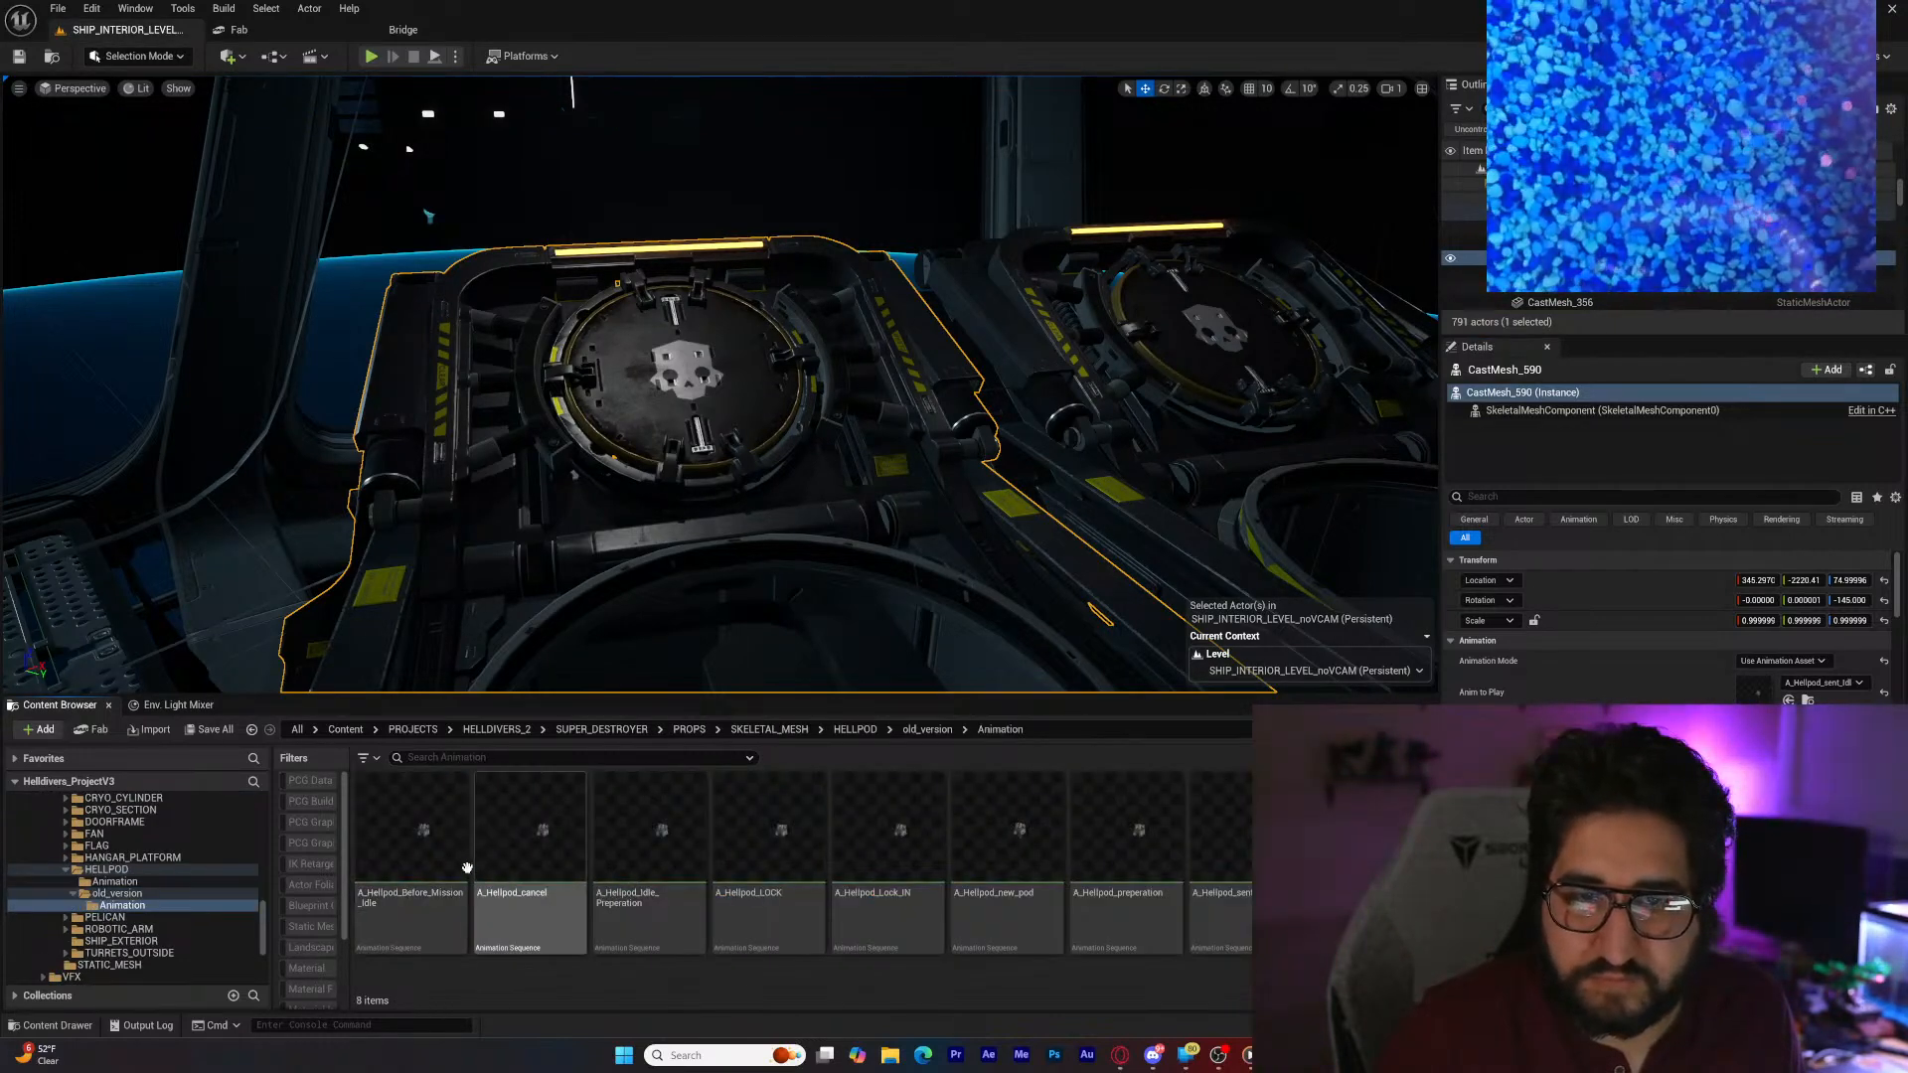
{"action": "double_click", "coordinate": [442, 857]}
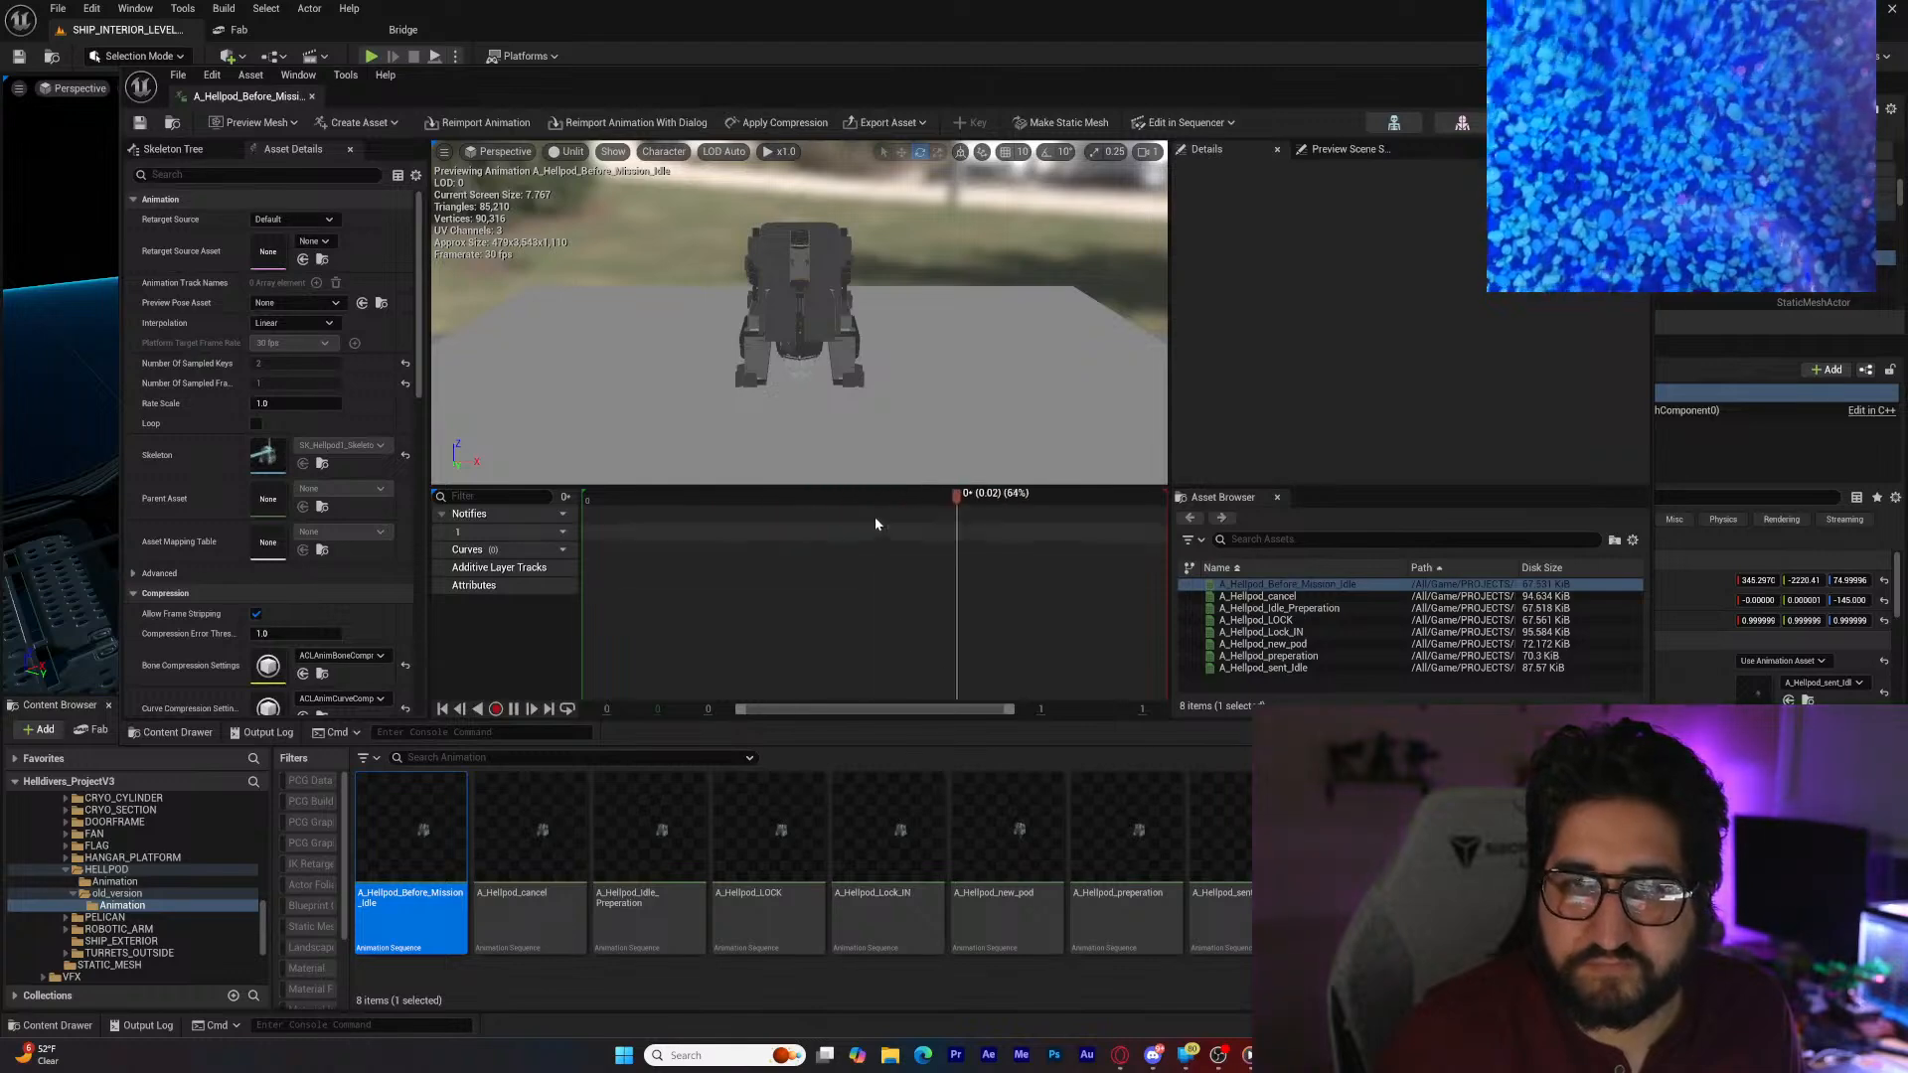
Step: View the hellpod from above in the animation preview and switch its view mode to Lit
{"action": "mouse_move", "coordinate": [862, 388]}
{"action": "right_mouse_down"}
{"action": "mouse_move", "coordinate": [879, 385]}
{"action": "mouse_move", "coordinate": [839, 437]}
{"action": "mouse_move", "coordinate": [850, 462]}
{"action": "mouse_move", "coordinate": [849, 412]}
{"action": "mouse_move", "coordinate": [846, 452]}
{"action": "mouse_move", "coordinate": [993, 462]}
{"action": "mouse_move", "coordinate": [842, 404]}
{"action": "right_mouse_up"}
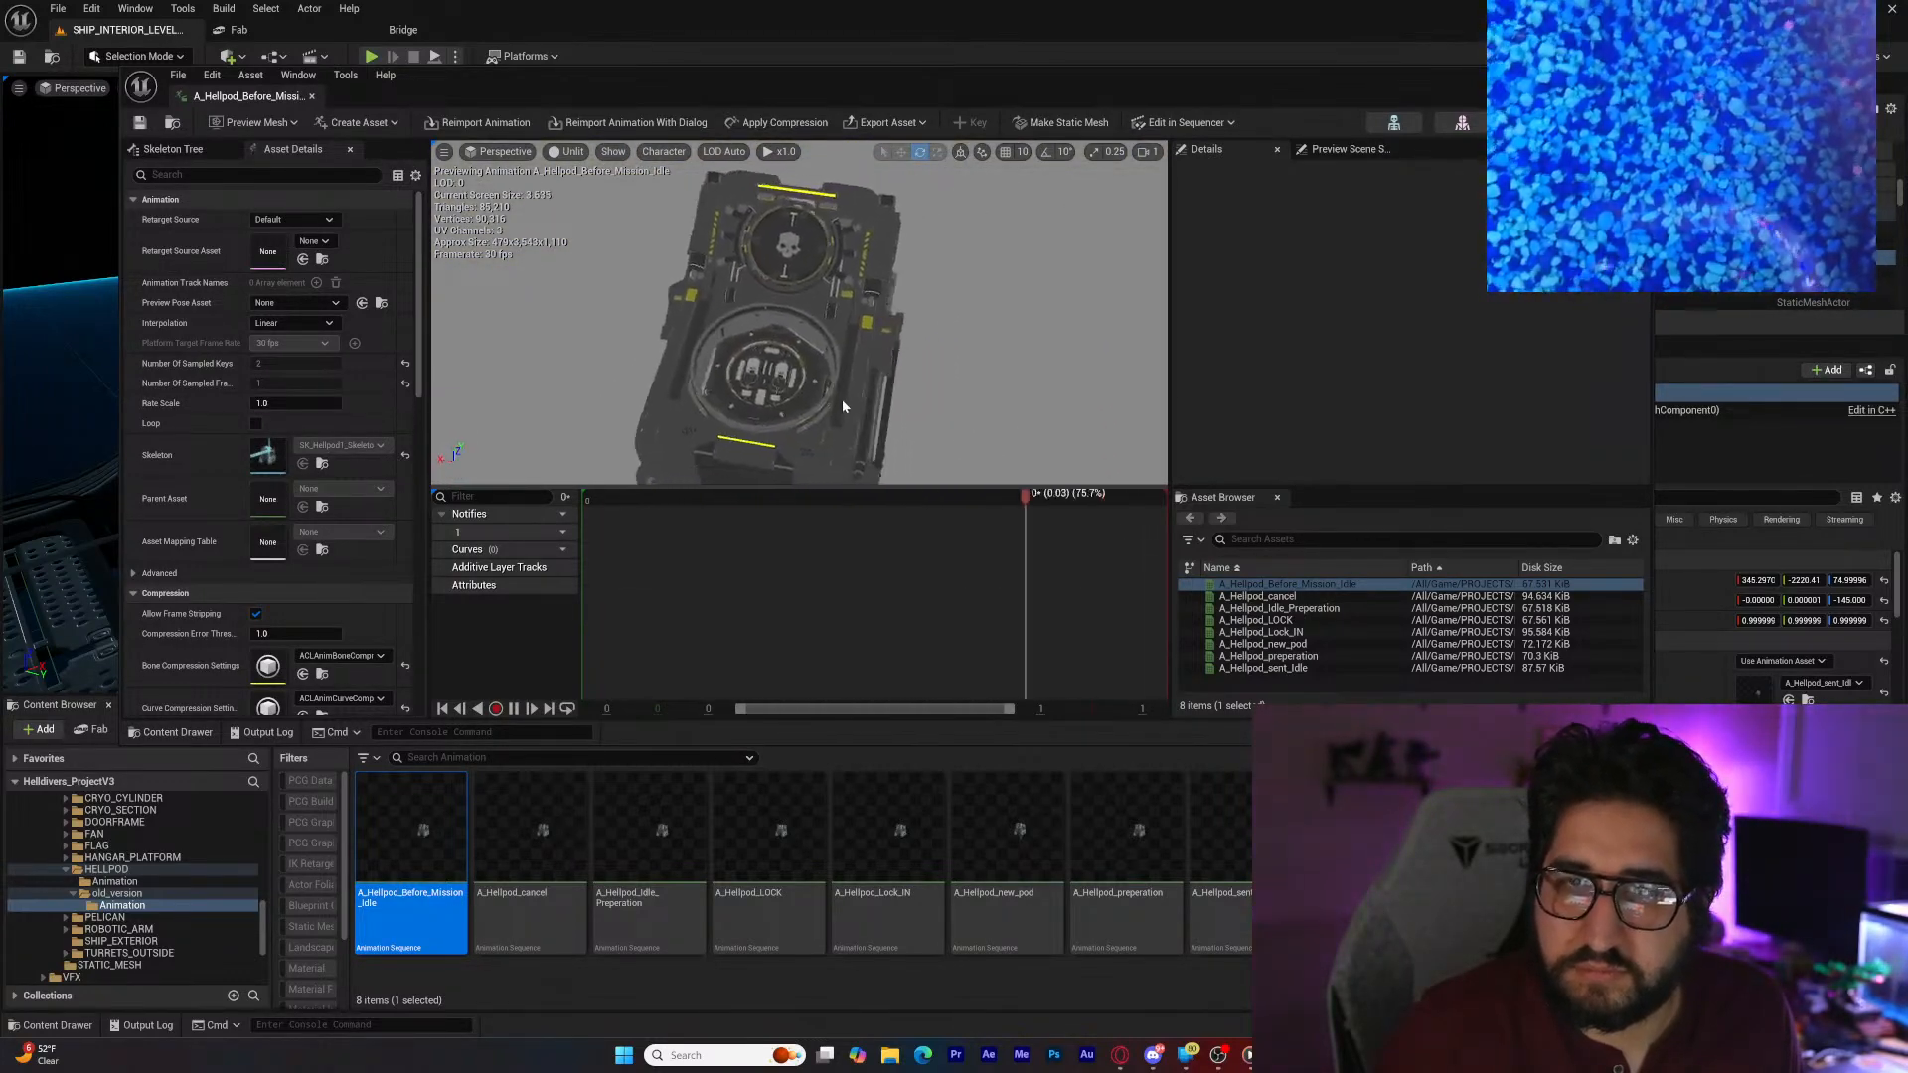
{"action": "left_click", "coordinate": [565, 154]}
{"action": "left_click", "coordinate": [587, 195]}
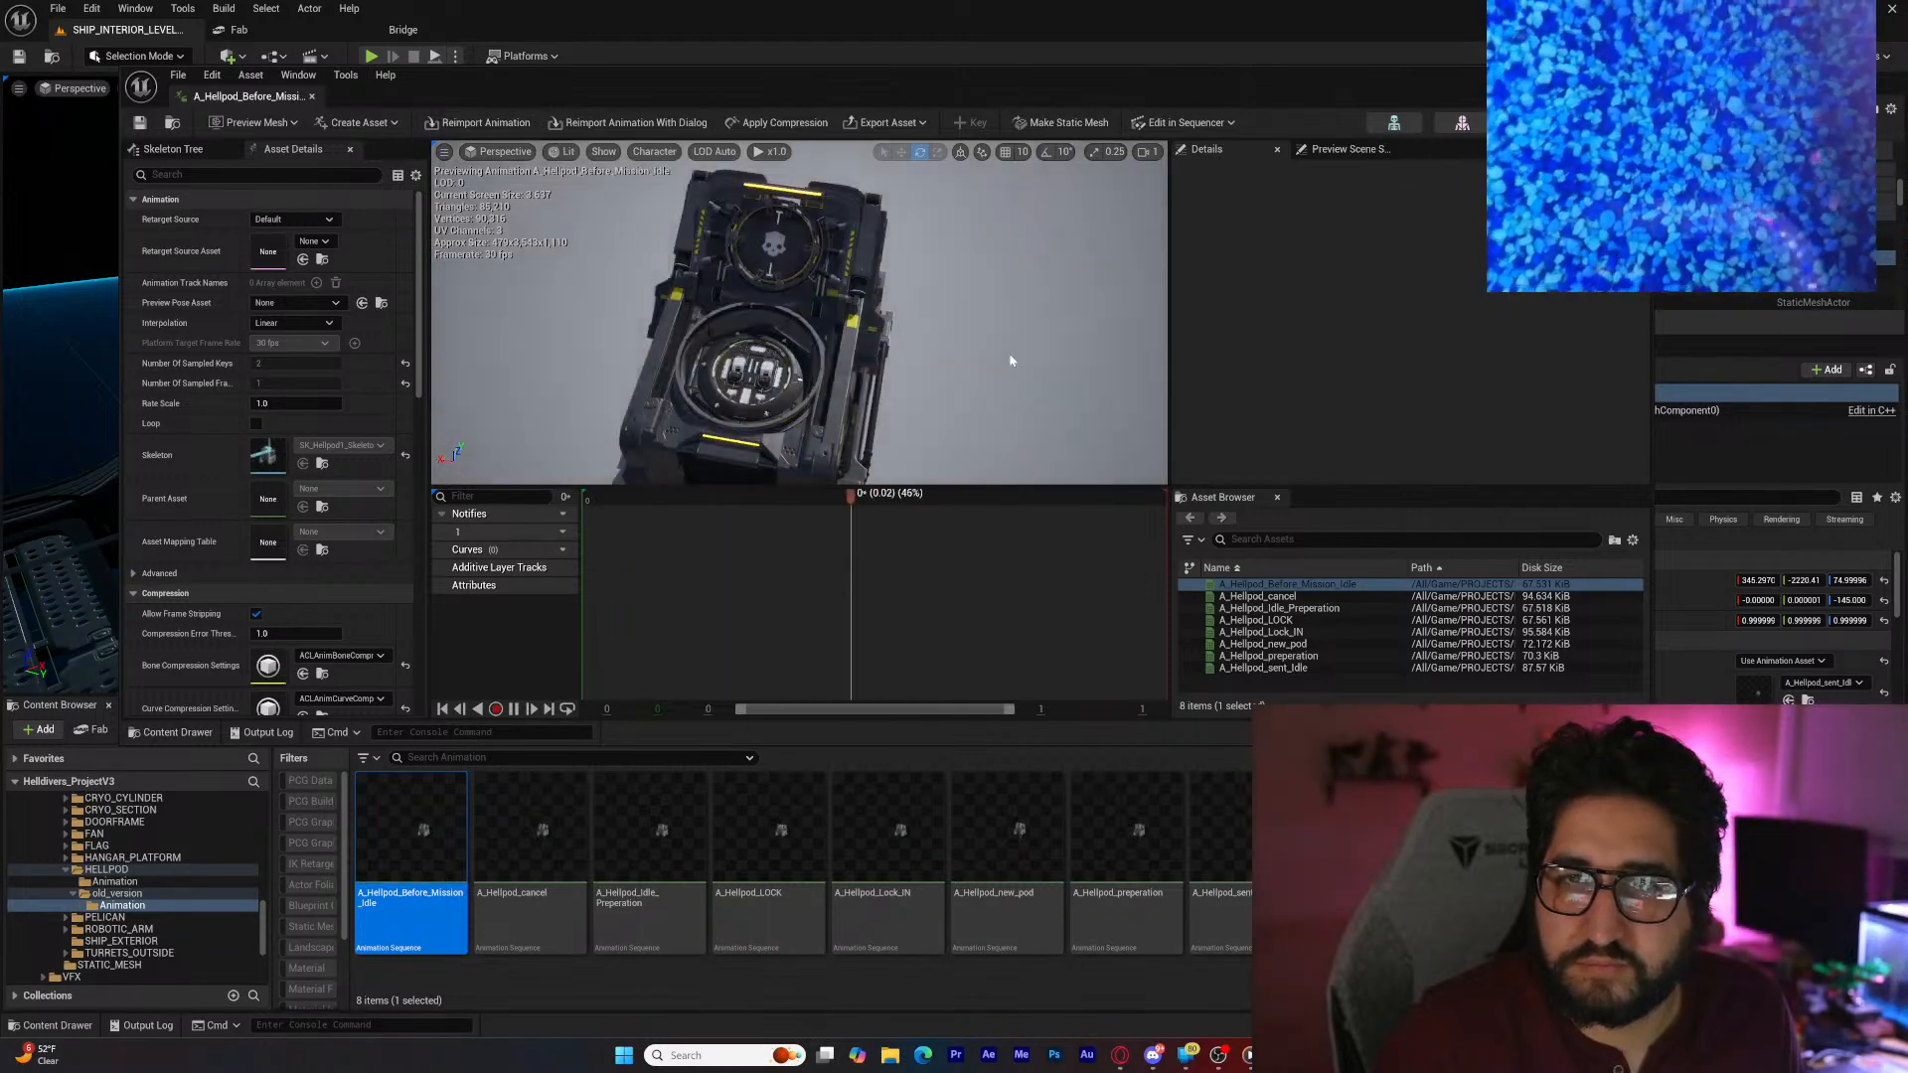
Step: Preview the remaining hellpod animations one after another, from A_Hellpod_cancel through A_Hellpod_sent_Idle
{"action": "left_click", "coordinate": [1290, 597]}
{"action": "left_click", "coordinate": [1310, 608]}
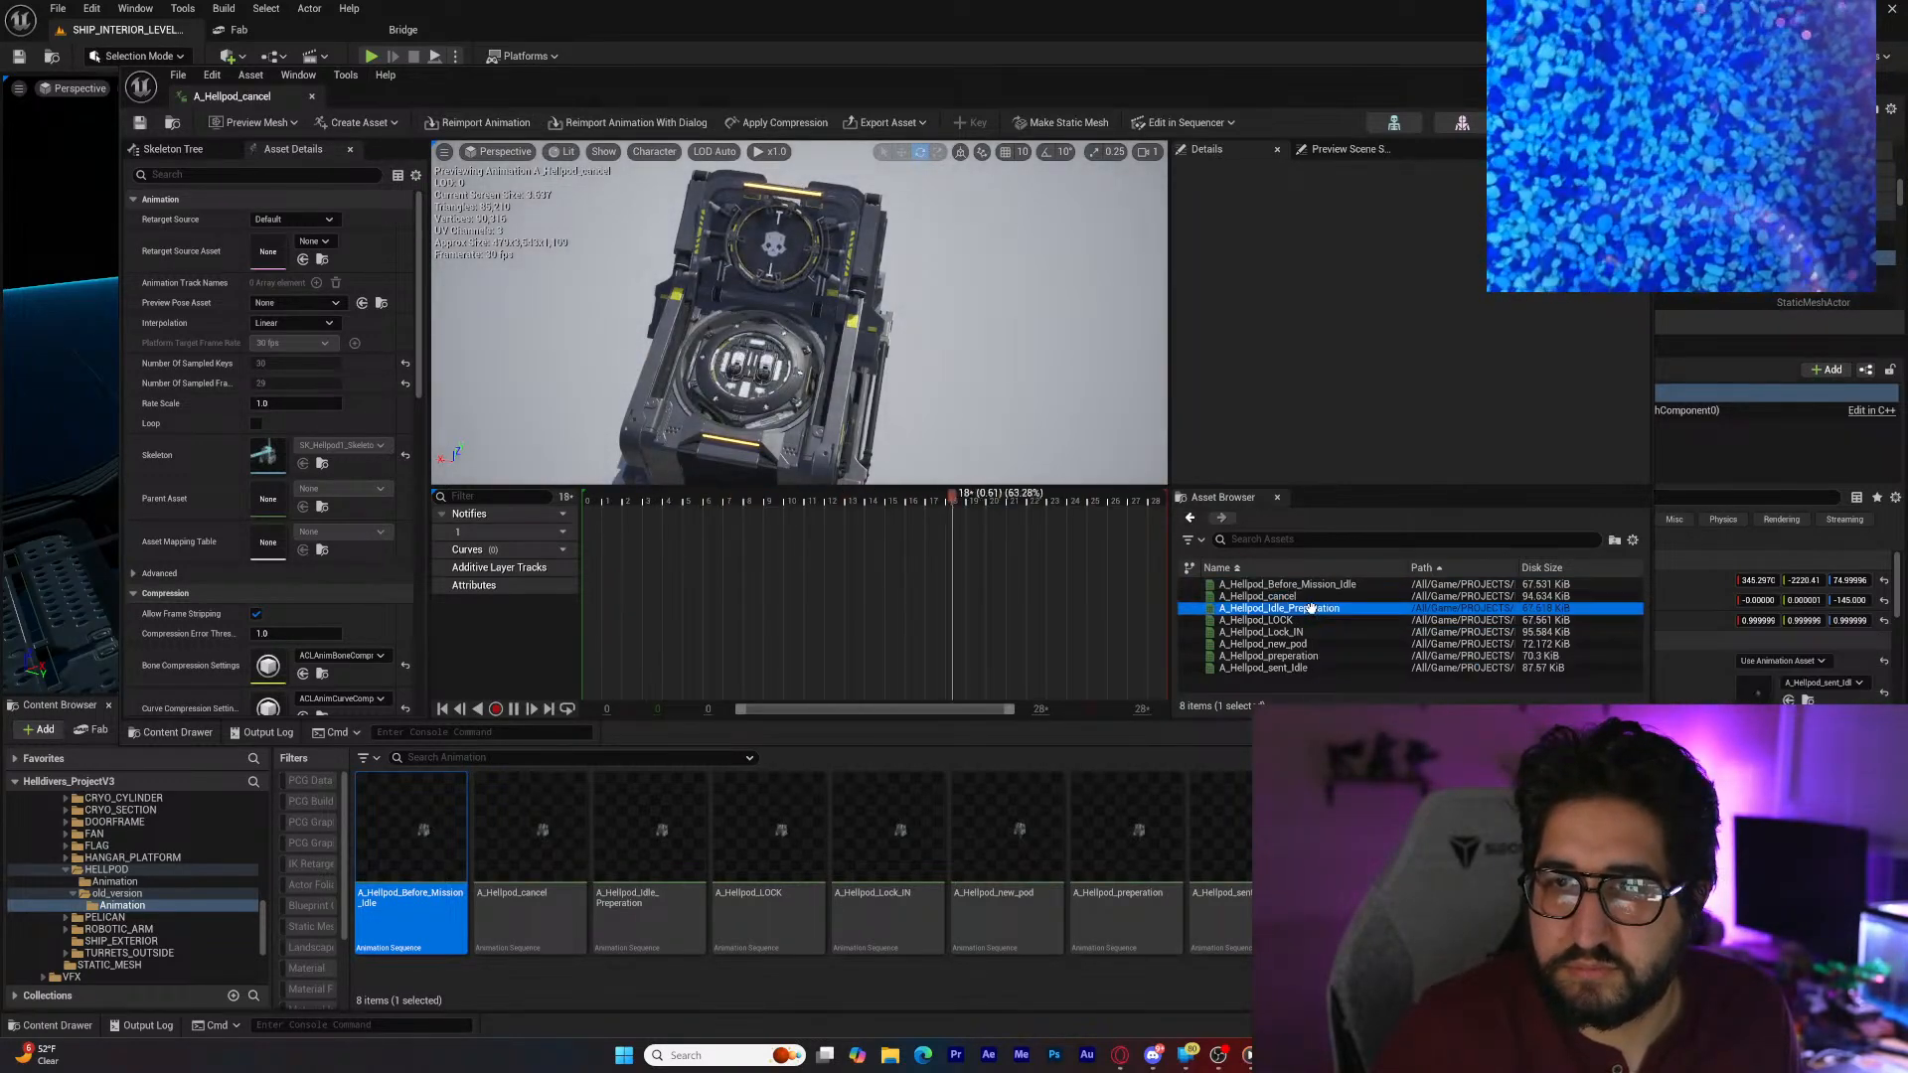
{"action": "left_click", "coordinate": [1321, 620]}
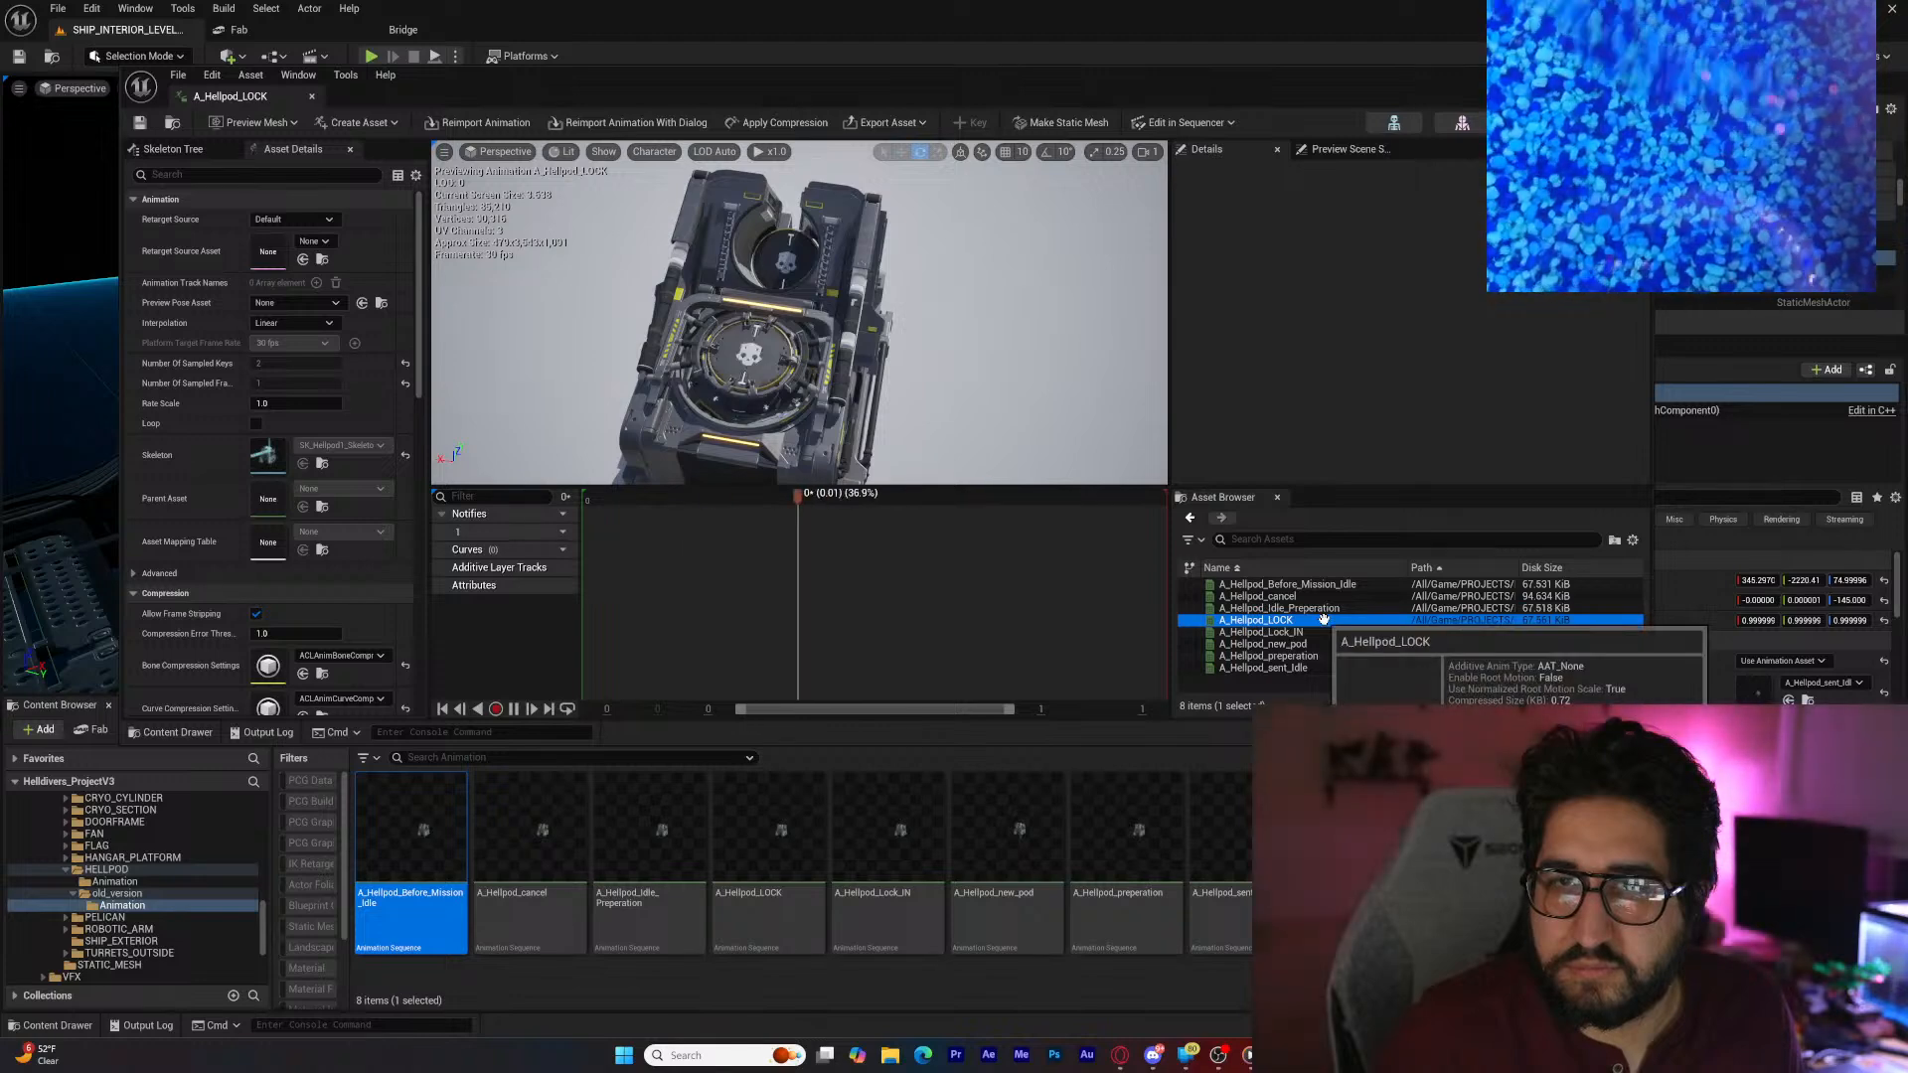
{"action": "left_click", "coordinate": [1327, 632]}
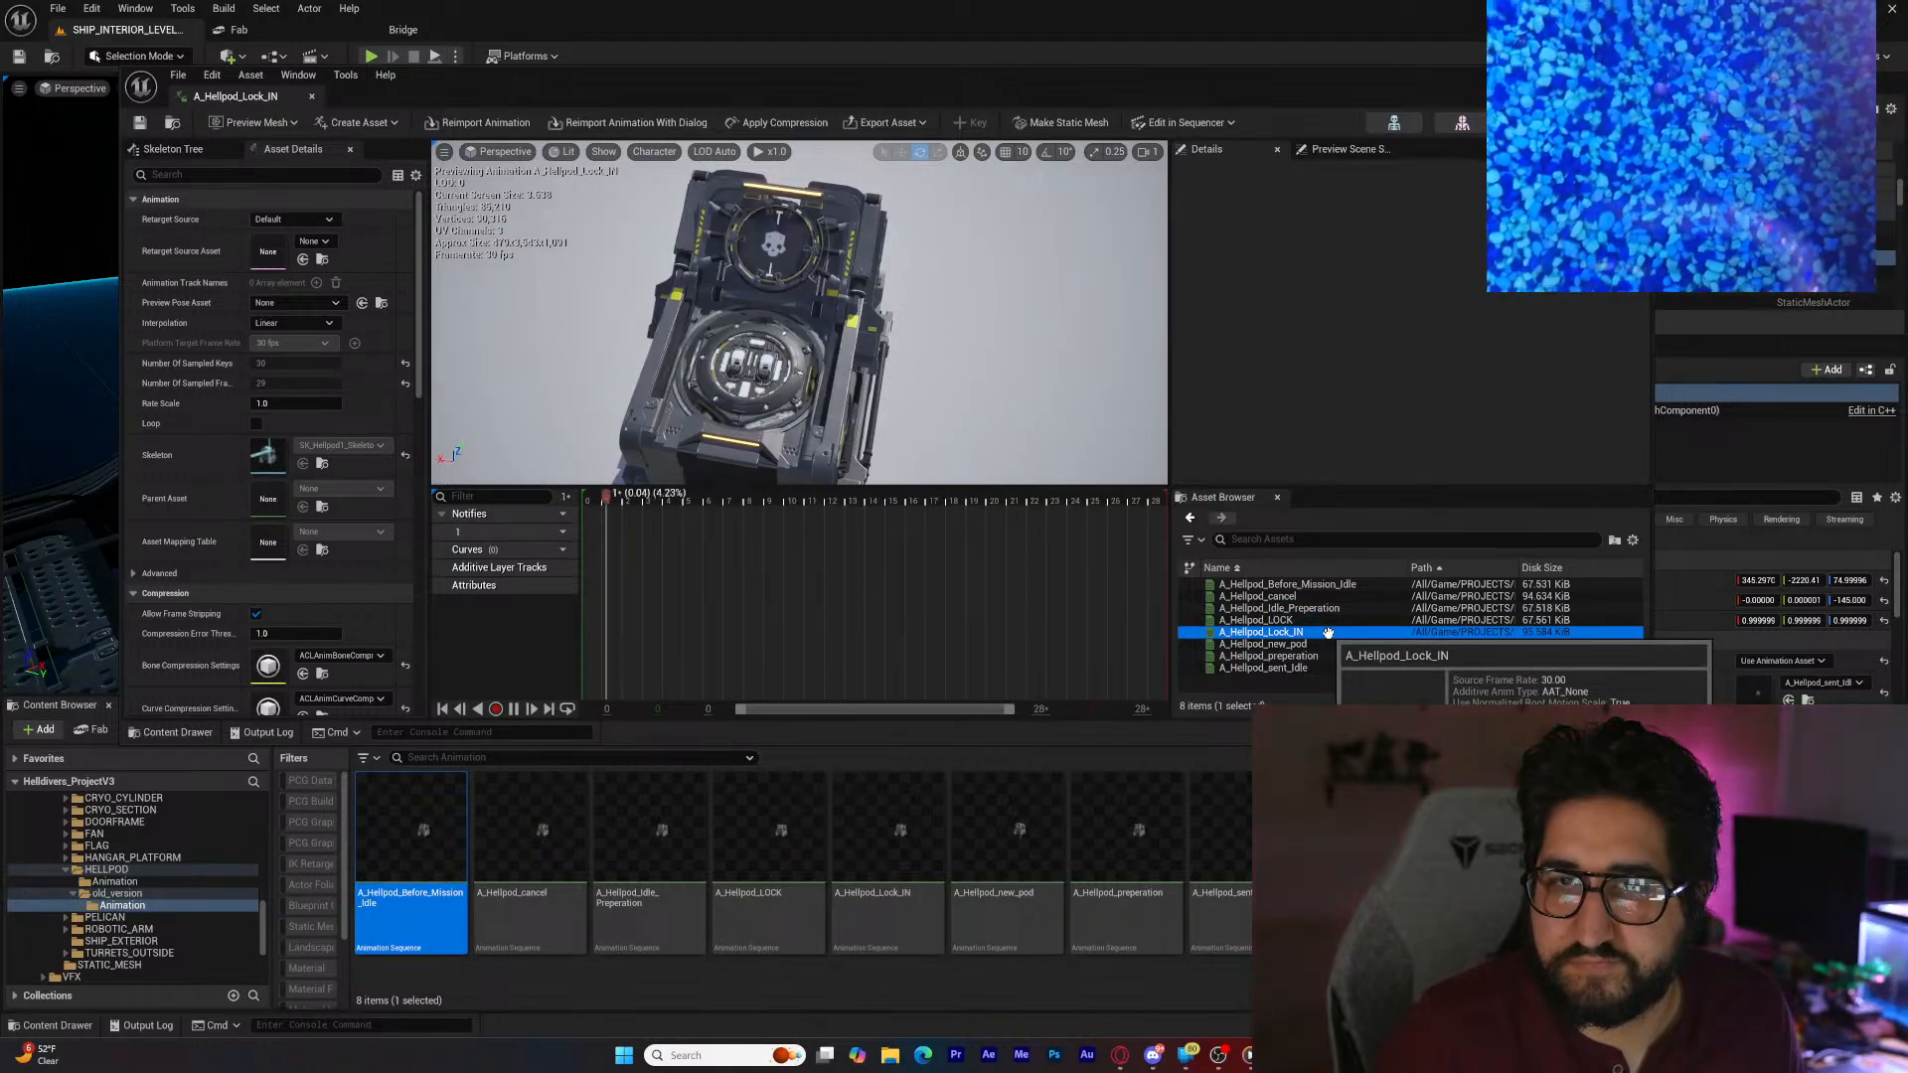
{"action": "left_click", "coordinate": [1328, 644]}
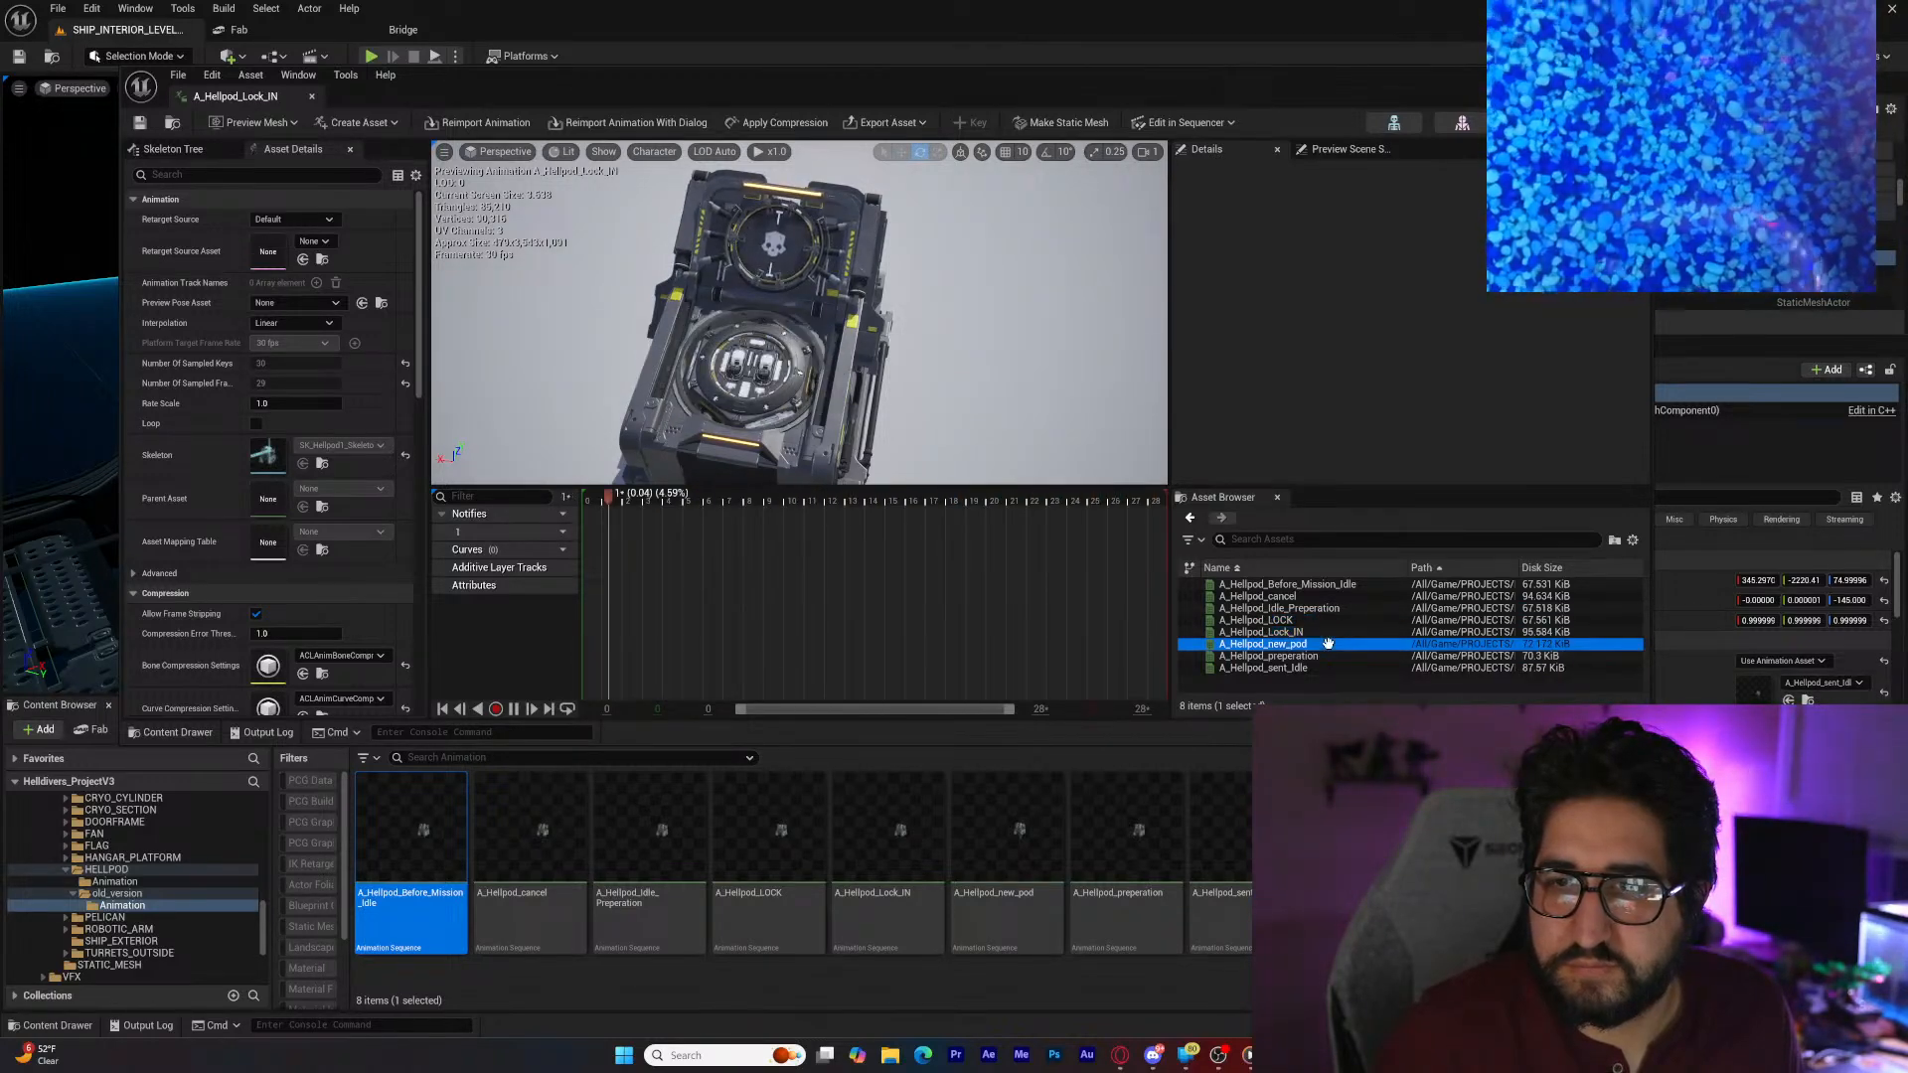
{"action": "left_click", "coordinate": [1329, 656]}
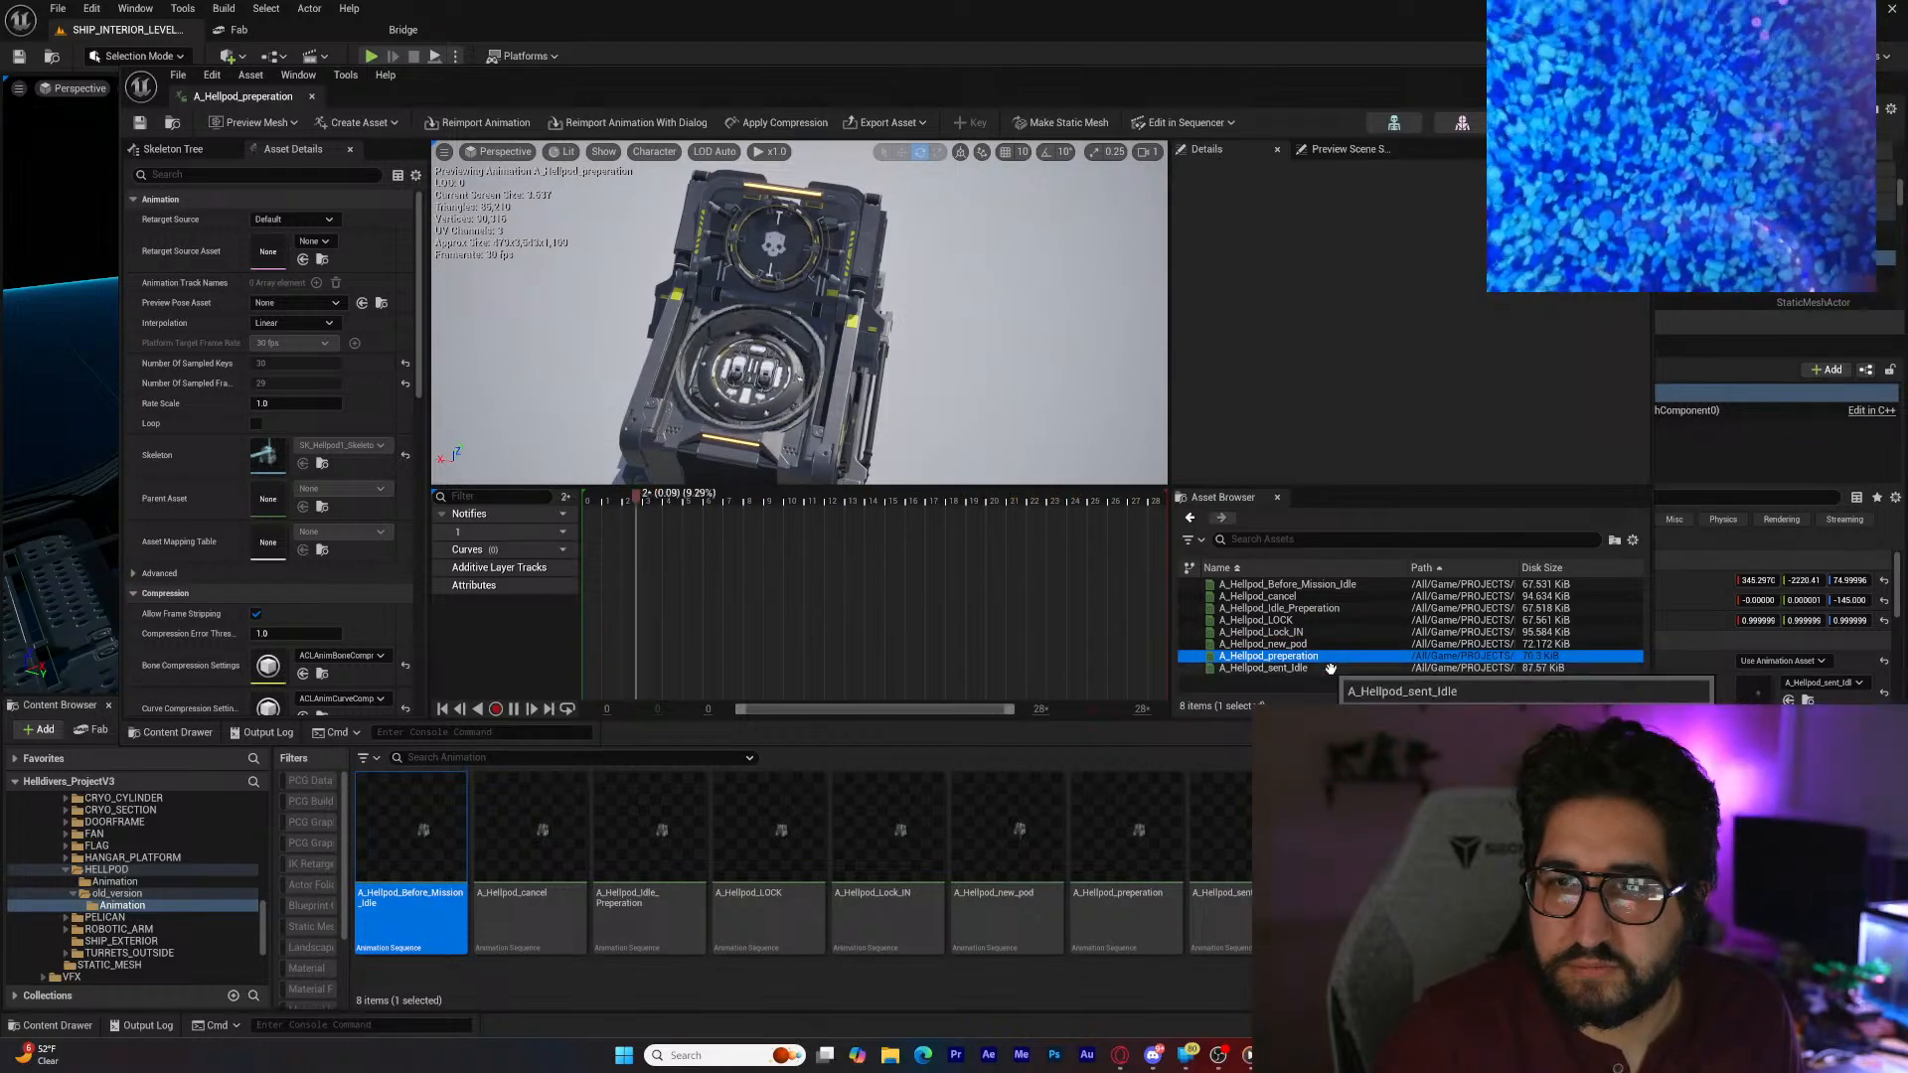
{"action": "left_click", "coordinate": [1331, 667]}
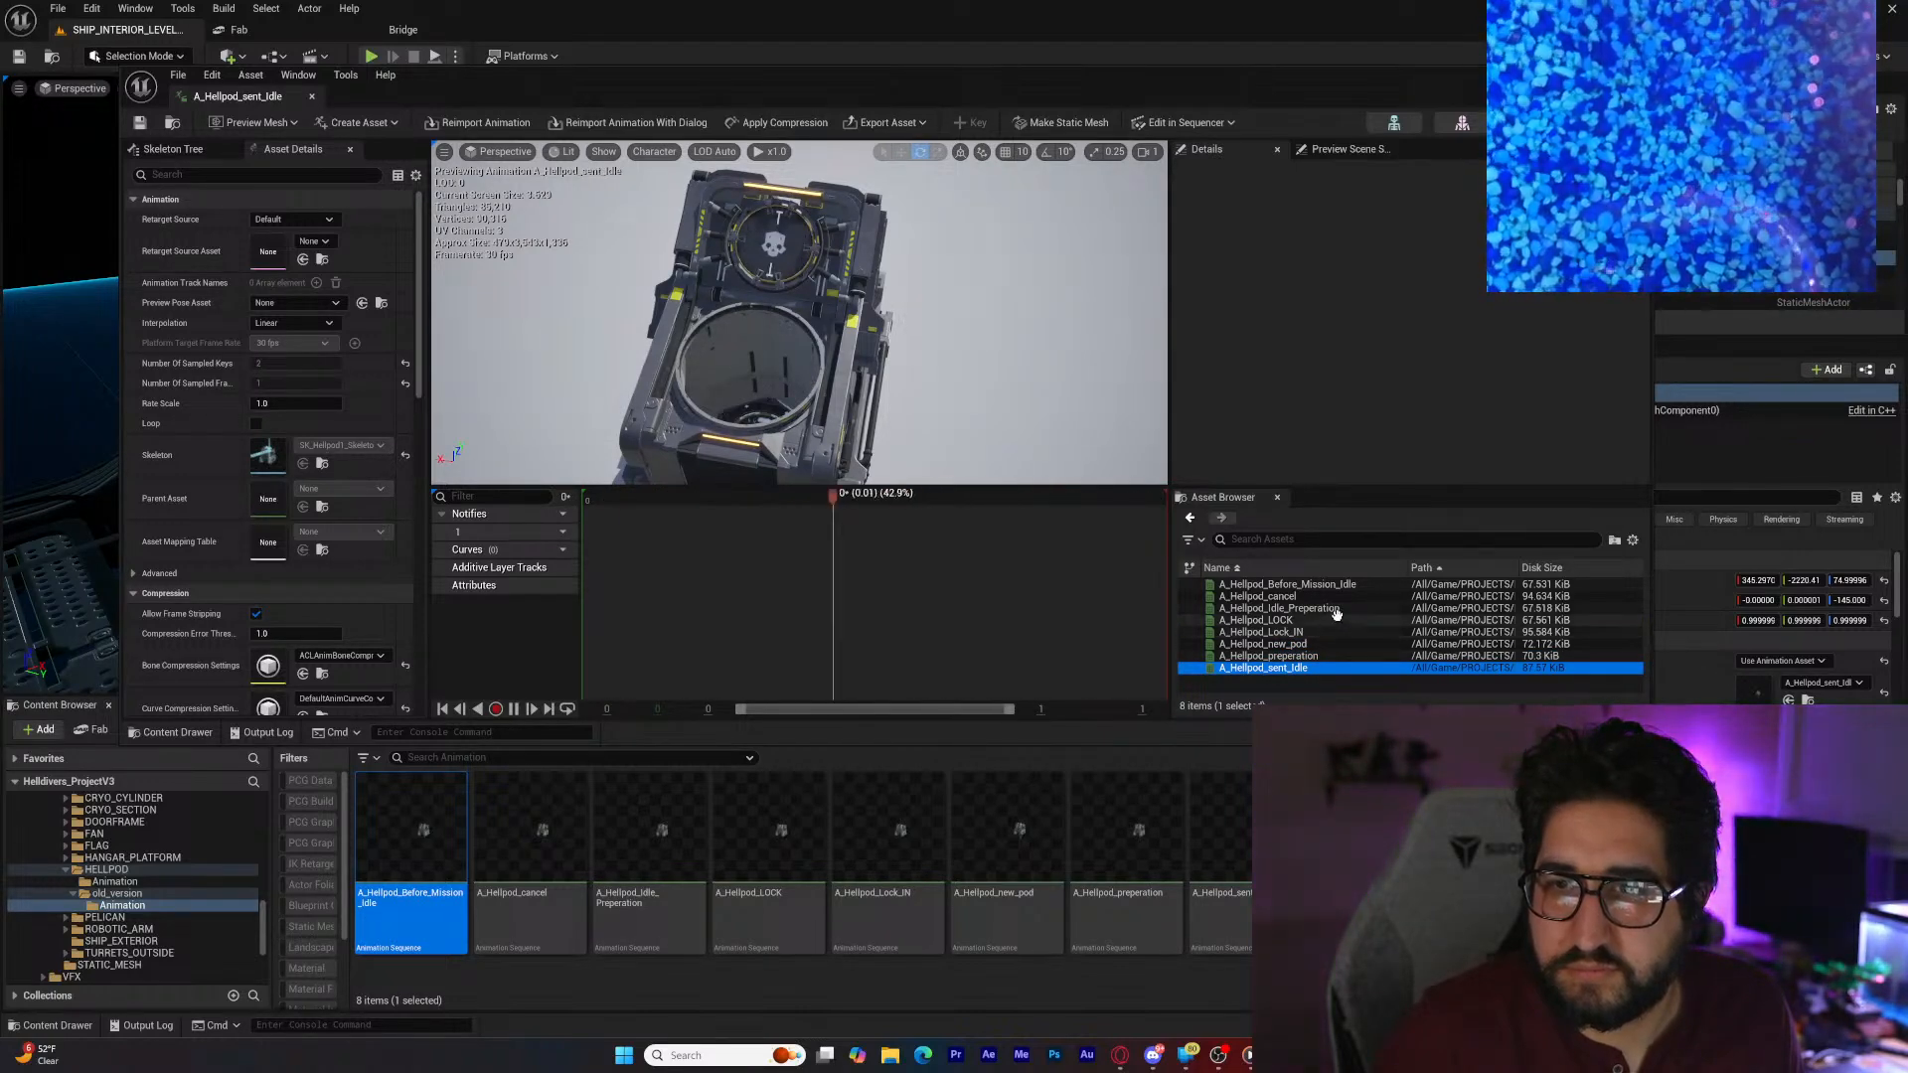
Step: Compare the A_Hellpod_LOCK and A_Hellpod_Lock_IN animations again and close the animation editor
{"action": "left_click", "coordinate": [1339, 620]}
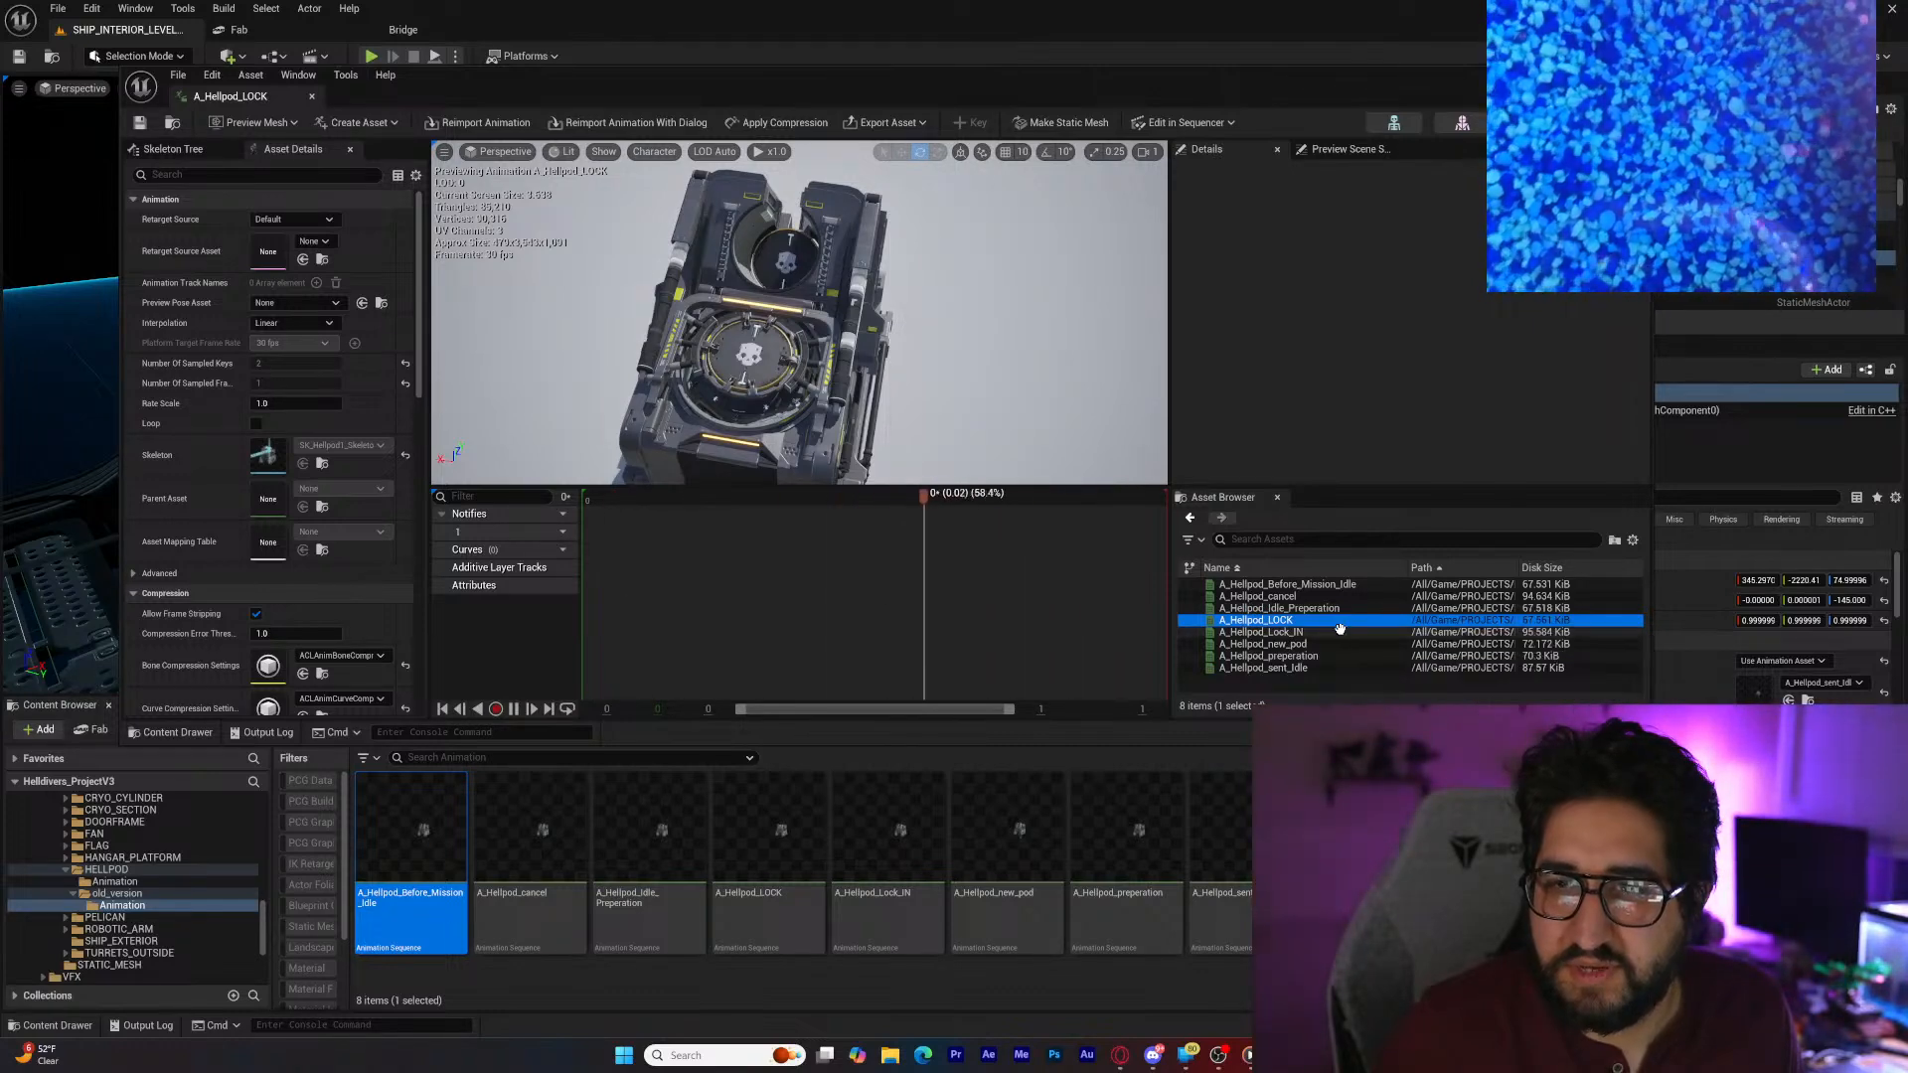
{"action": "left_click", "coordinate": [1340, 632]}
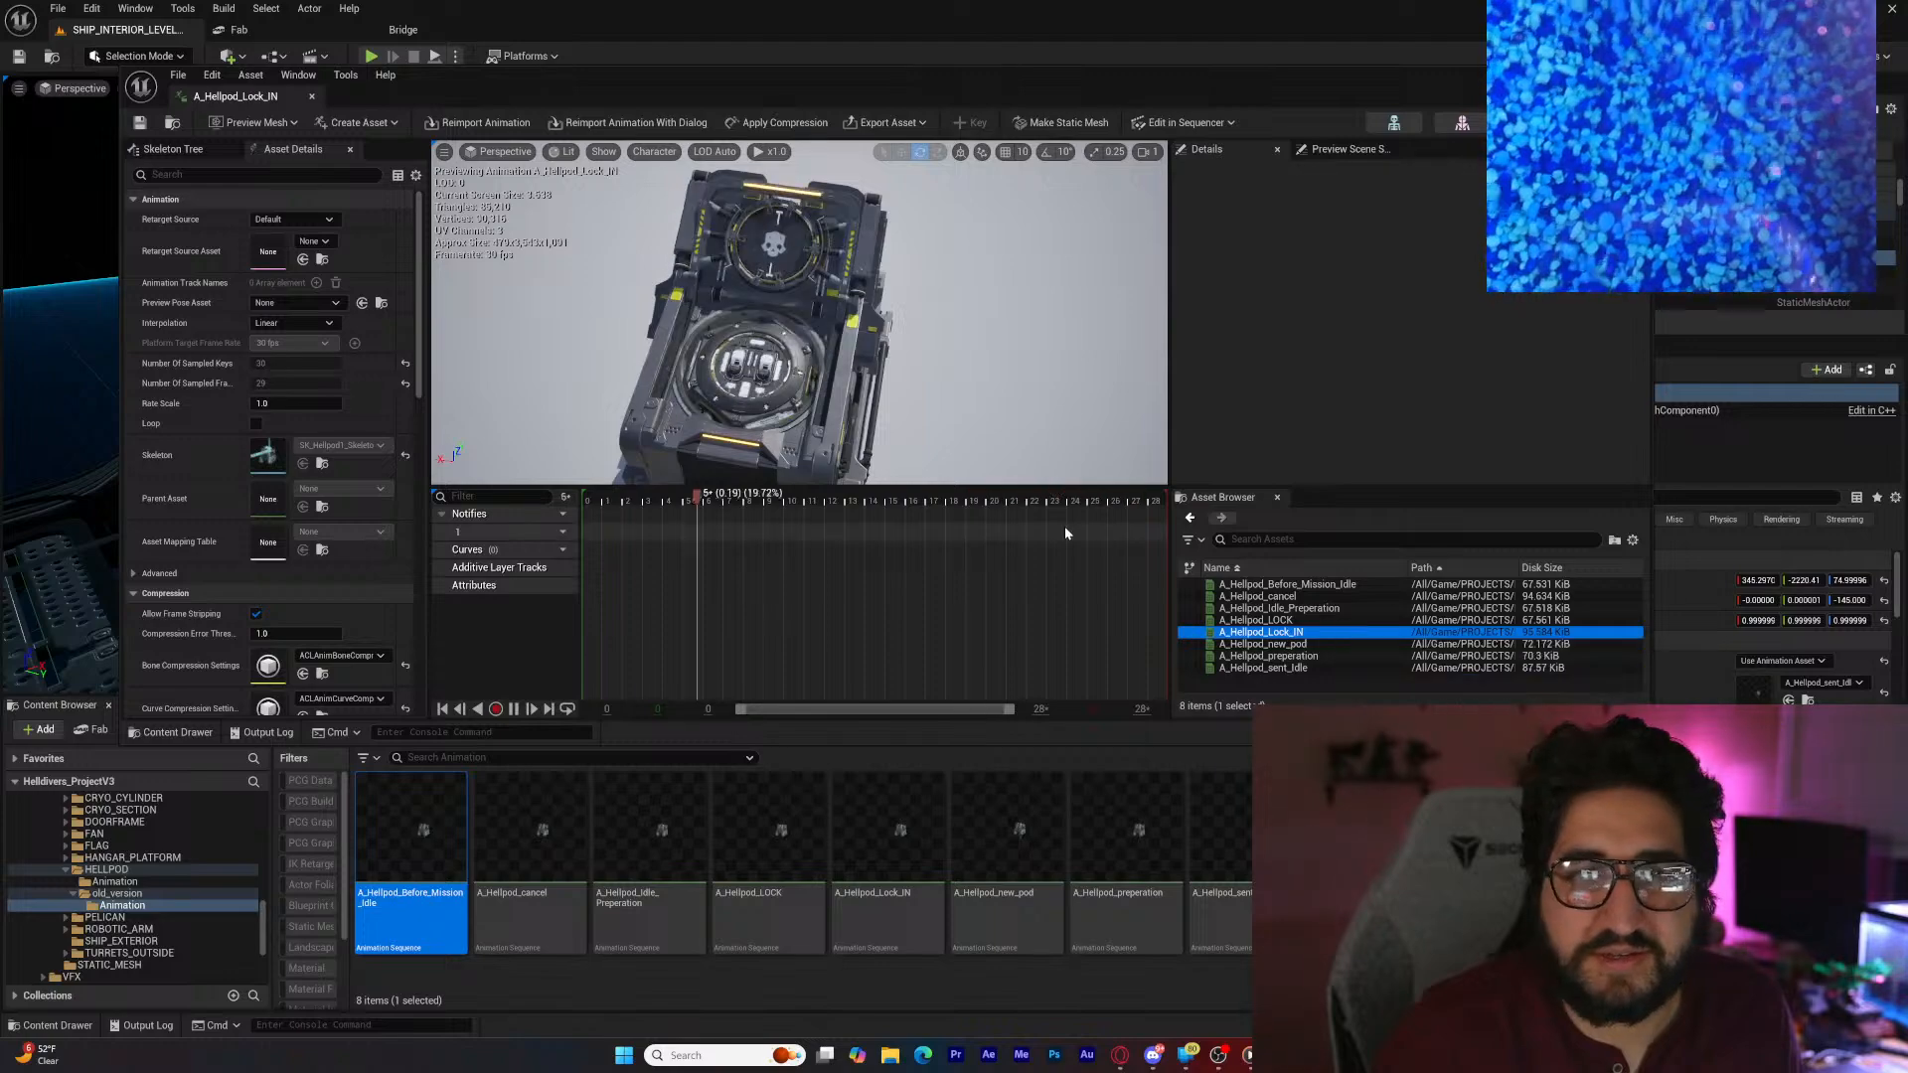
{"action": "left_click", "coordinate": [312, 96]}
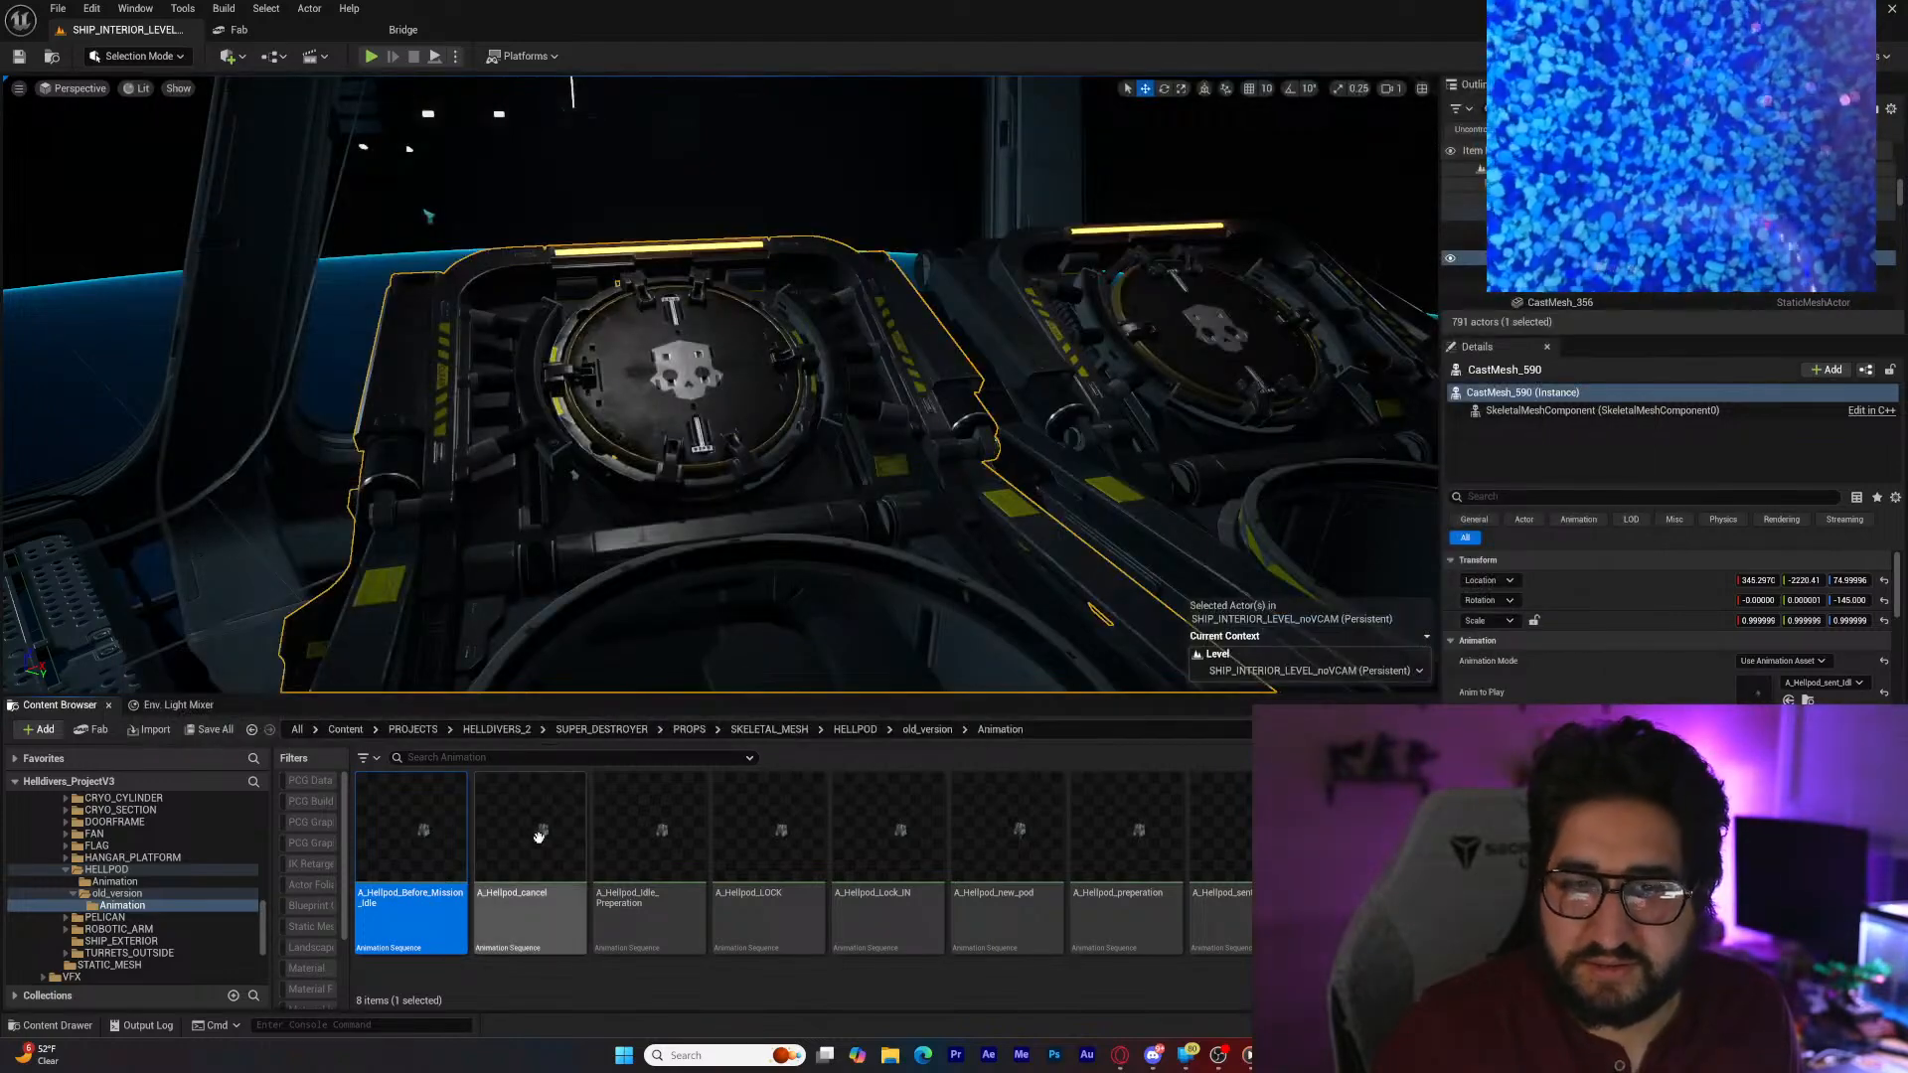
Step: Set the animation mode of the hellpod mesh CastMesh_590 to Use Animation Blueprint
{"action": "right_click_drag", "start_coordinate": [438, 616], "coordinate": [418, 686]}
{"action": "right_click_drag", "start_coordinate": [467, 571], "coordinate": [583, 545]}
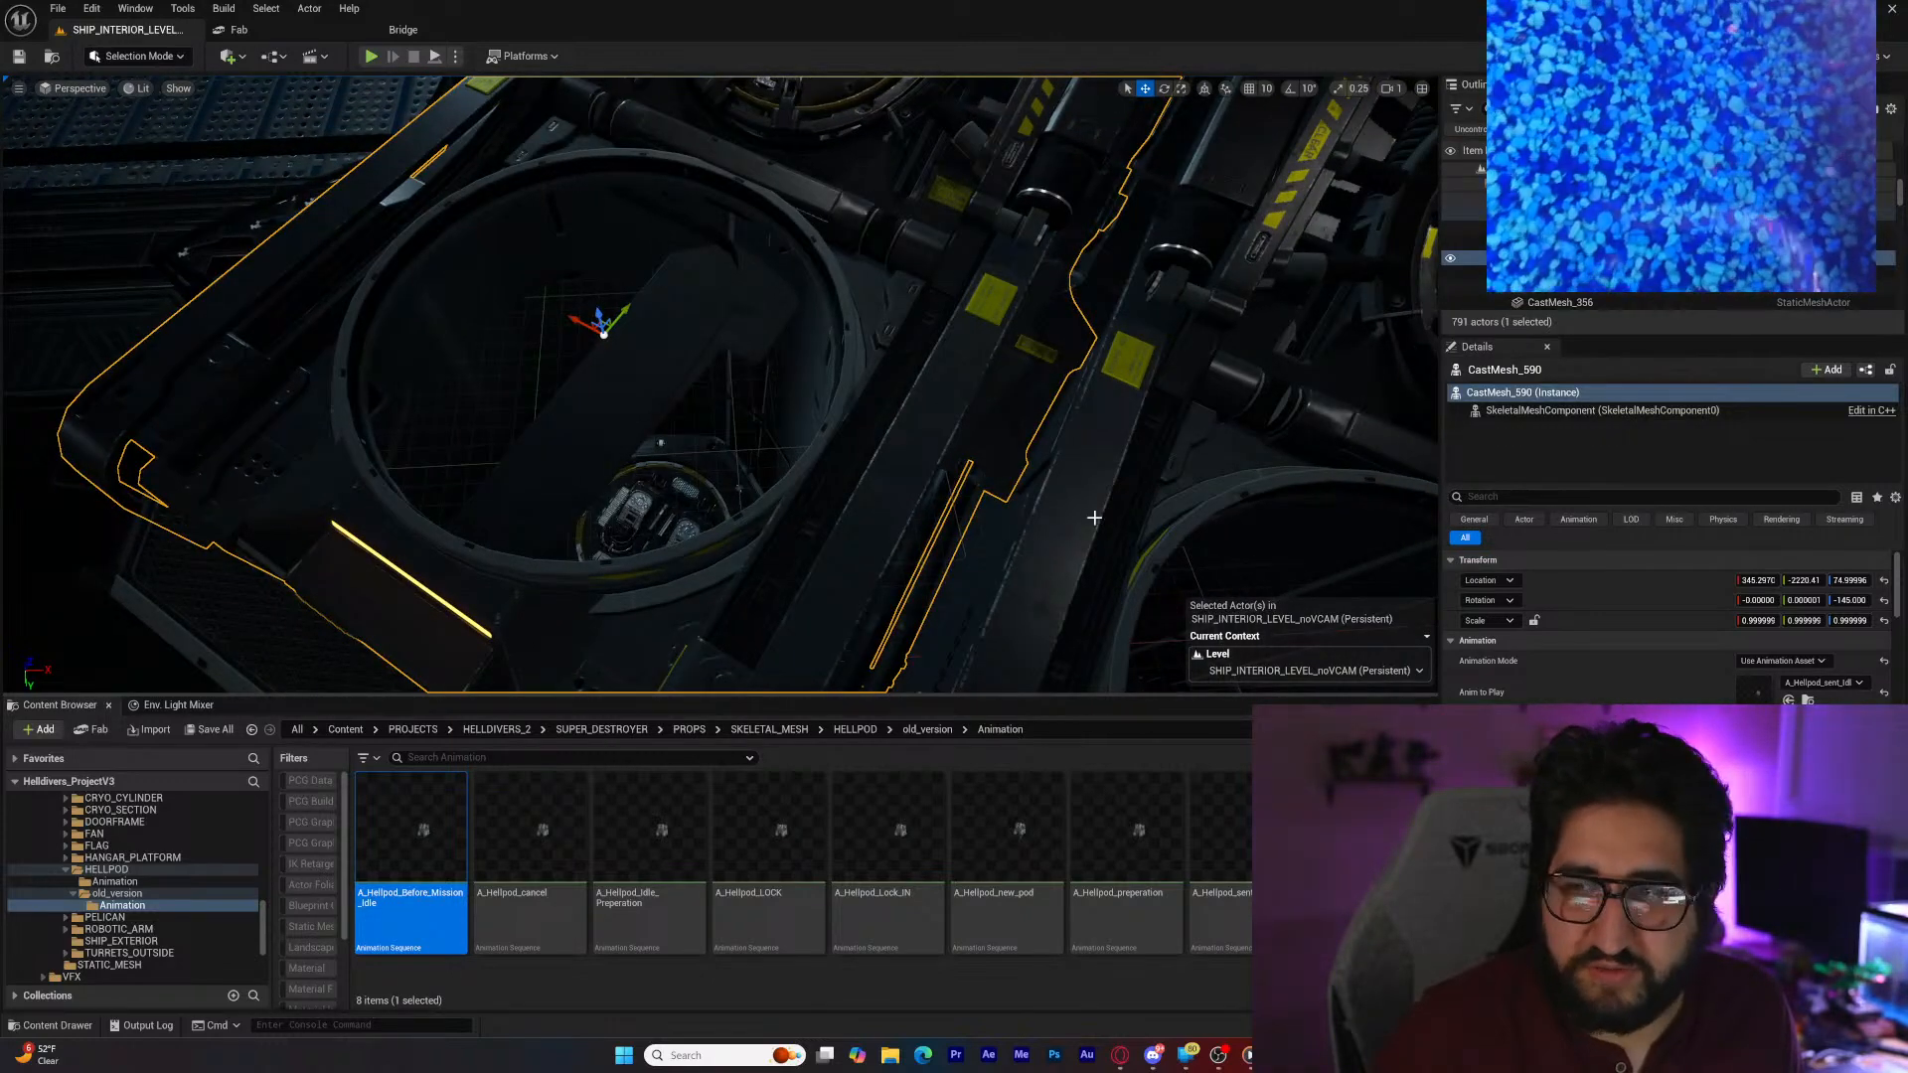
{"action": "left_click", "coordinate": [1803, 661]}
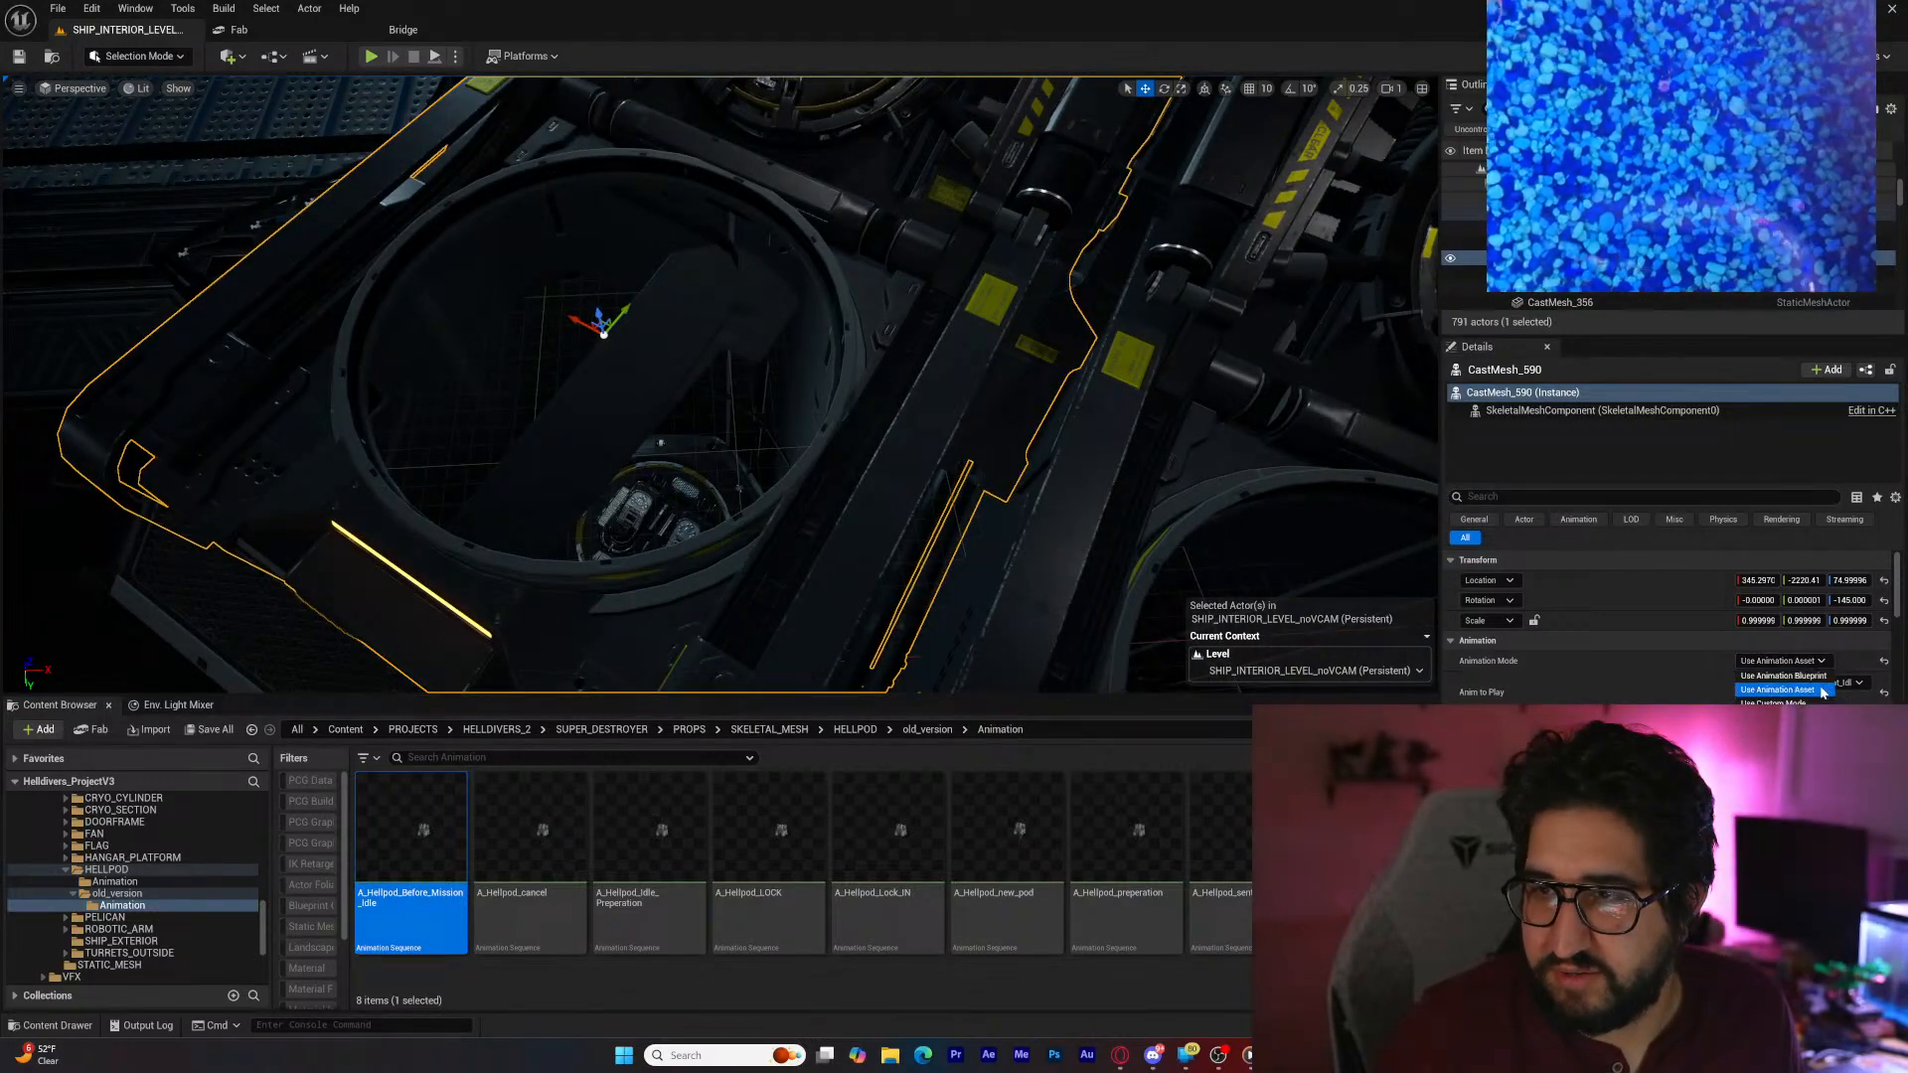
{"action": "left_click", "coordinate": [1820, 677]}
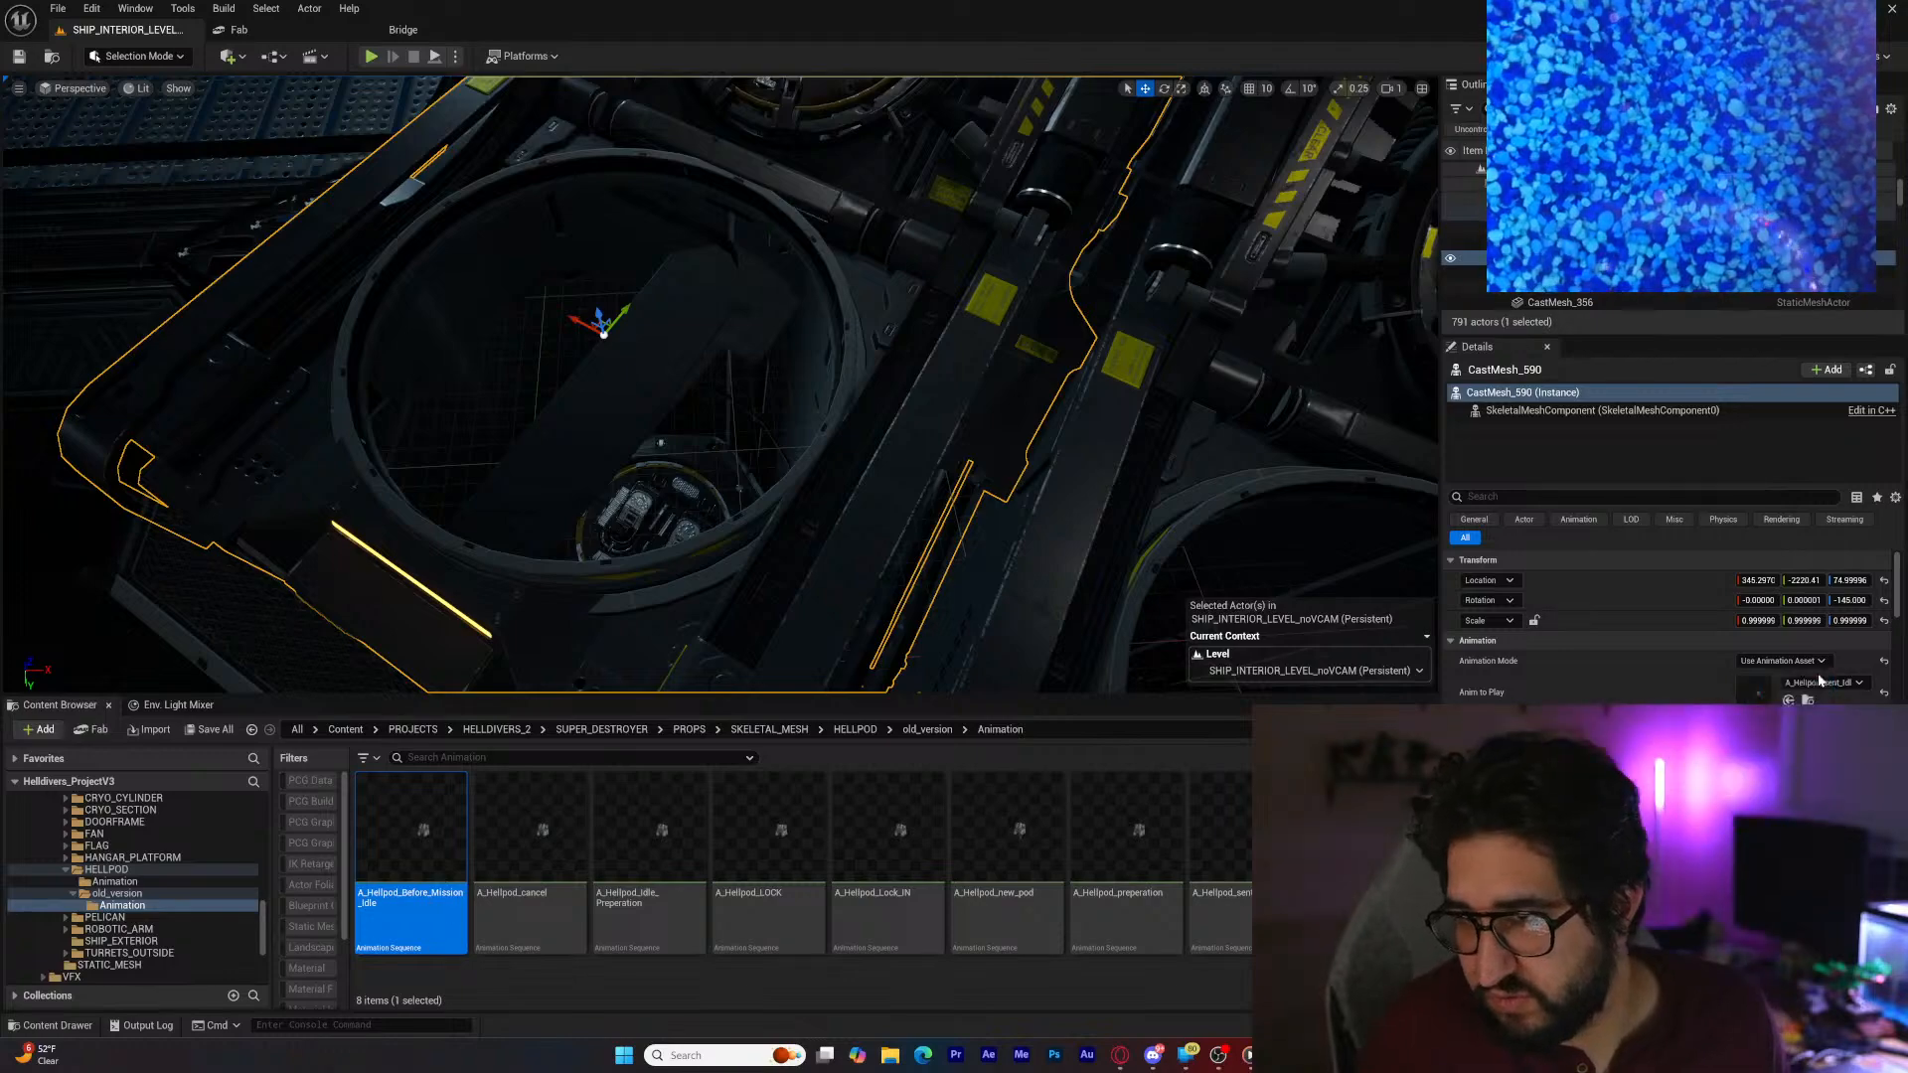
Step: Lower the hellpod mesh CastMesh_590 vertically to a Z location of about 16.93
{"action": "right_click_drag", "start_coordinate": [954, 457], "coordinate": [894, 397]}
{"action": "mouse_move", "coordinate": [715, 398]}
{"action": "right_mouse_down"}
{"action": "mouse_move", "coordinate": [954, 397]}
{"action": "mouse_move", "coordinate": [765, 398]}
{"action": "mouse_move", "coordinate": [844, 387]}
{"action": "mouse_move", "coordinate": [715, 418]}
{"action": "right_mouse_up"}
{"action": "right_click_drag", "start_coordinate": [869, 356], "coordinate": [998, 382]}
{"action": "left_click_drag", "start_coordinate": [871, 340], "coordinate": [869, 408]}
{"action": "right_click_drag", "start_coordinate": [912, 418], "coordinate": [1004, 432]}
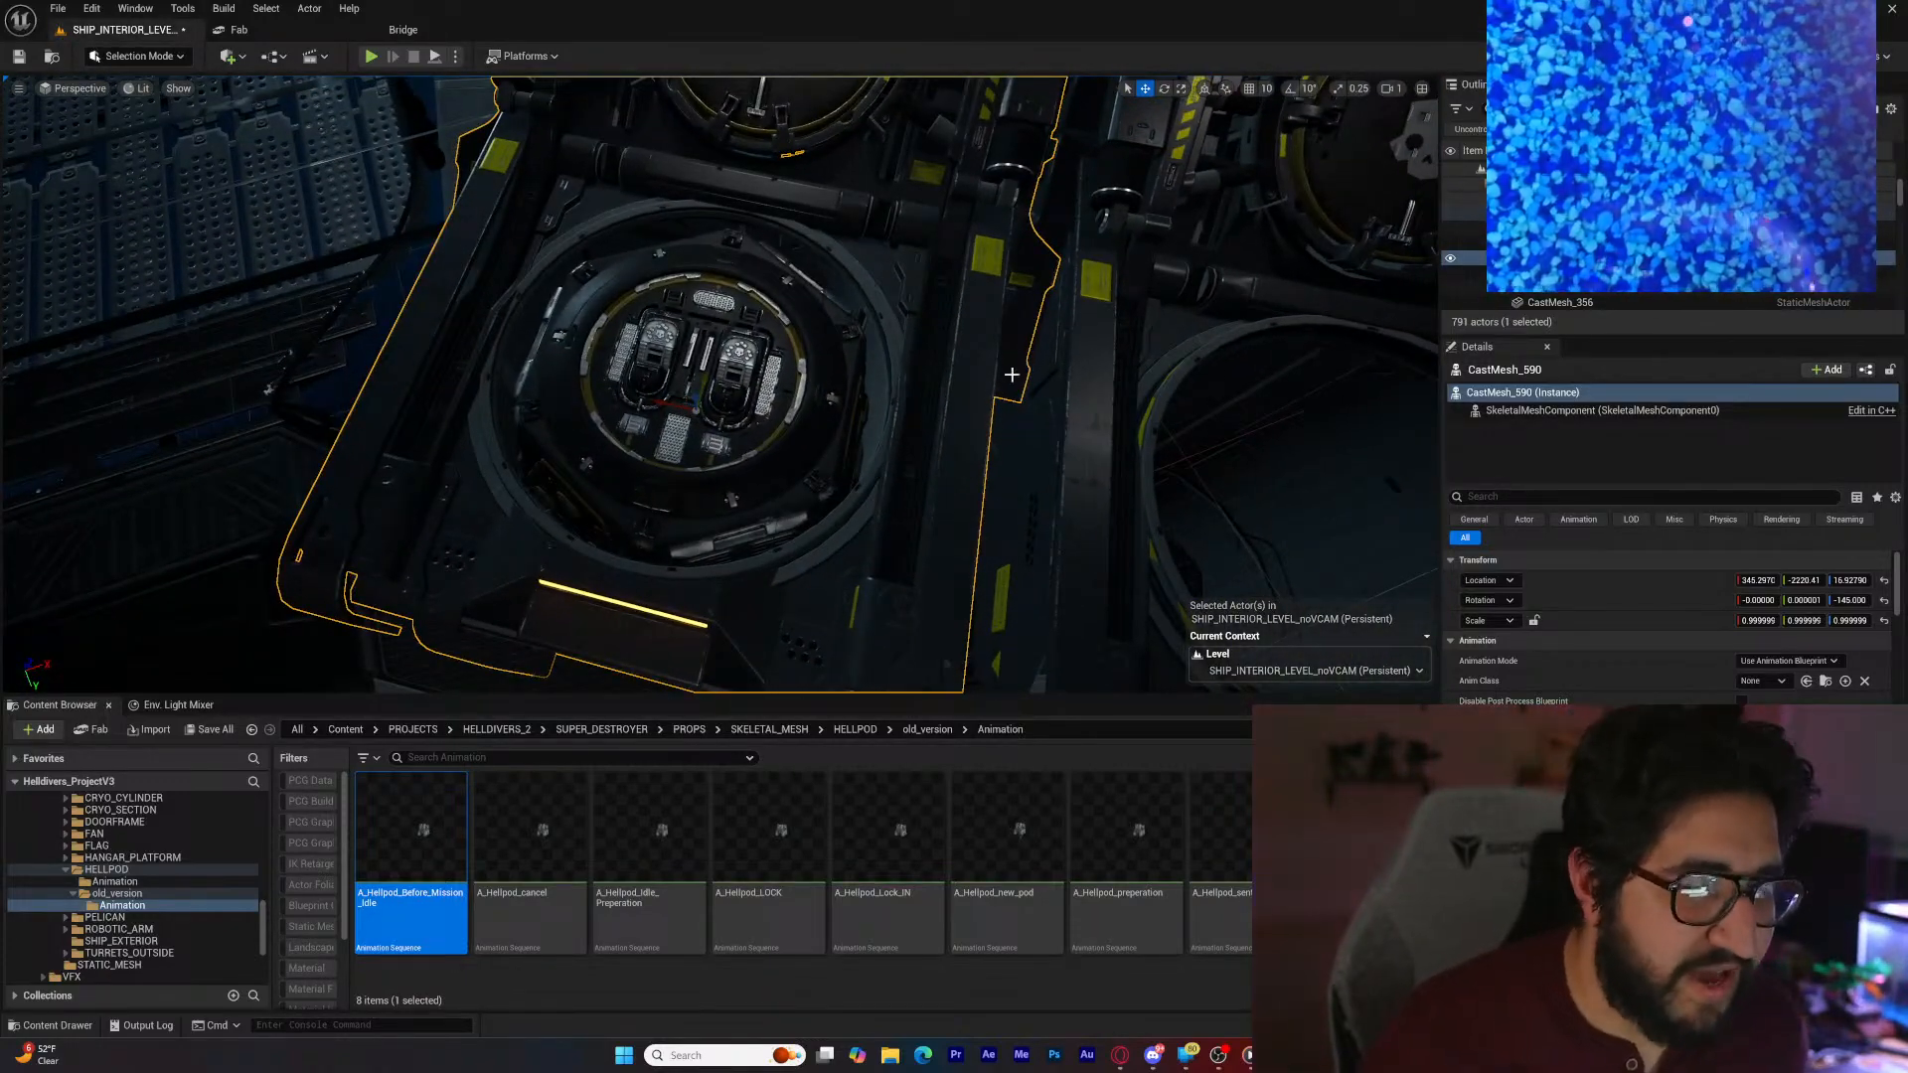
{"action": "right_click_drag", "start_coordinate": [862, 404], "coordinate": [863, 404]}
Step: Open the FLHD_SC13a_Animations folder inside 07_Animations/FLHD_SC13a_Anims
{"action": "scroll", "coordinate": [224, 866], "scroll_direction": "up", "scroll_amount": 10}
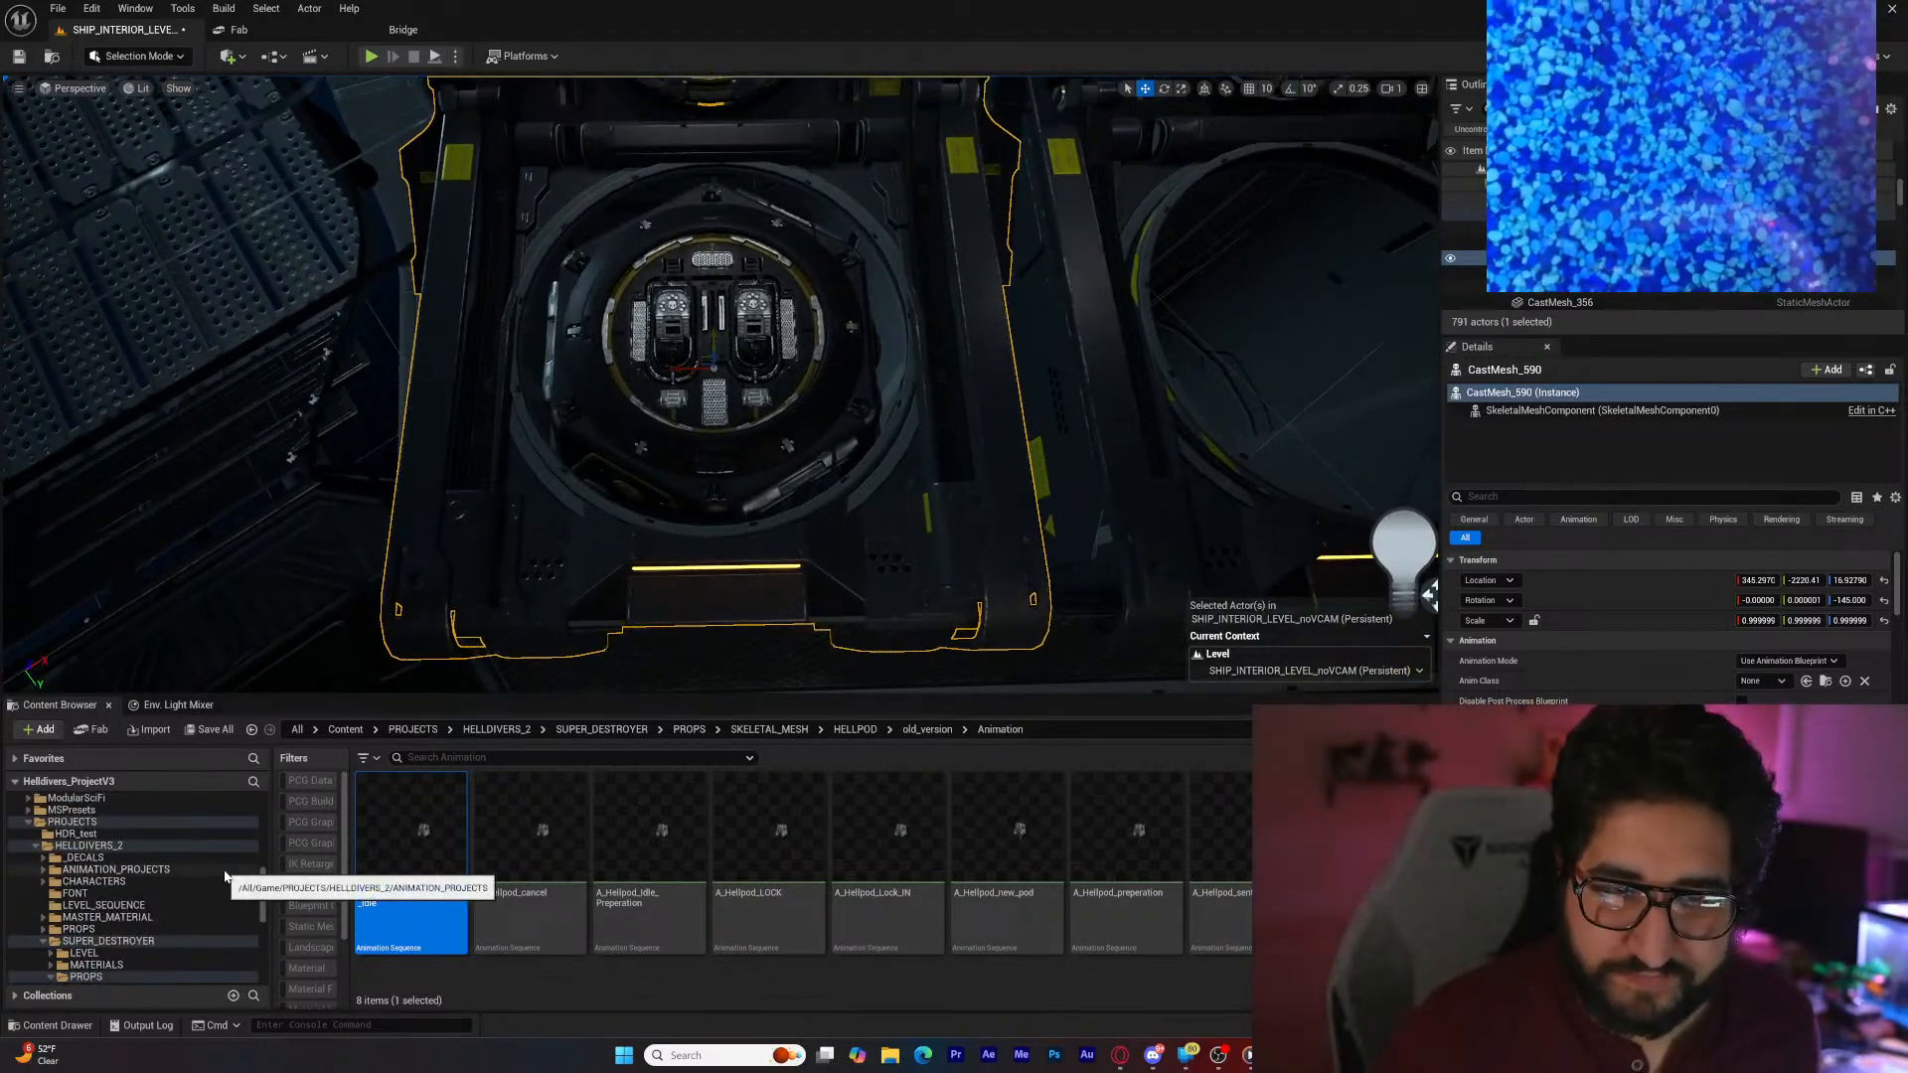
{"action": "scroll", "coordinate": [218, 880], "scroll_direction": "up", "scroll_amount": 3}
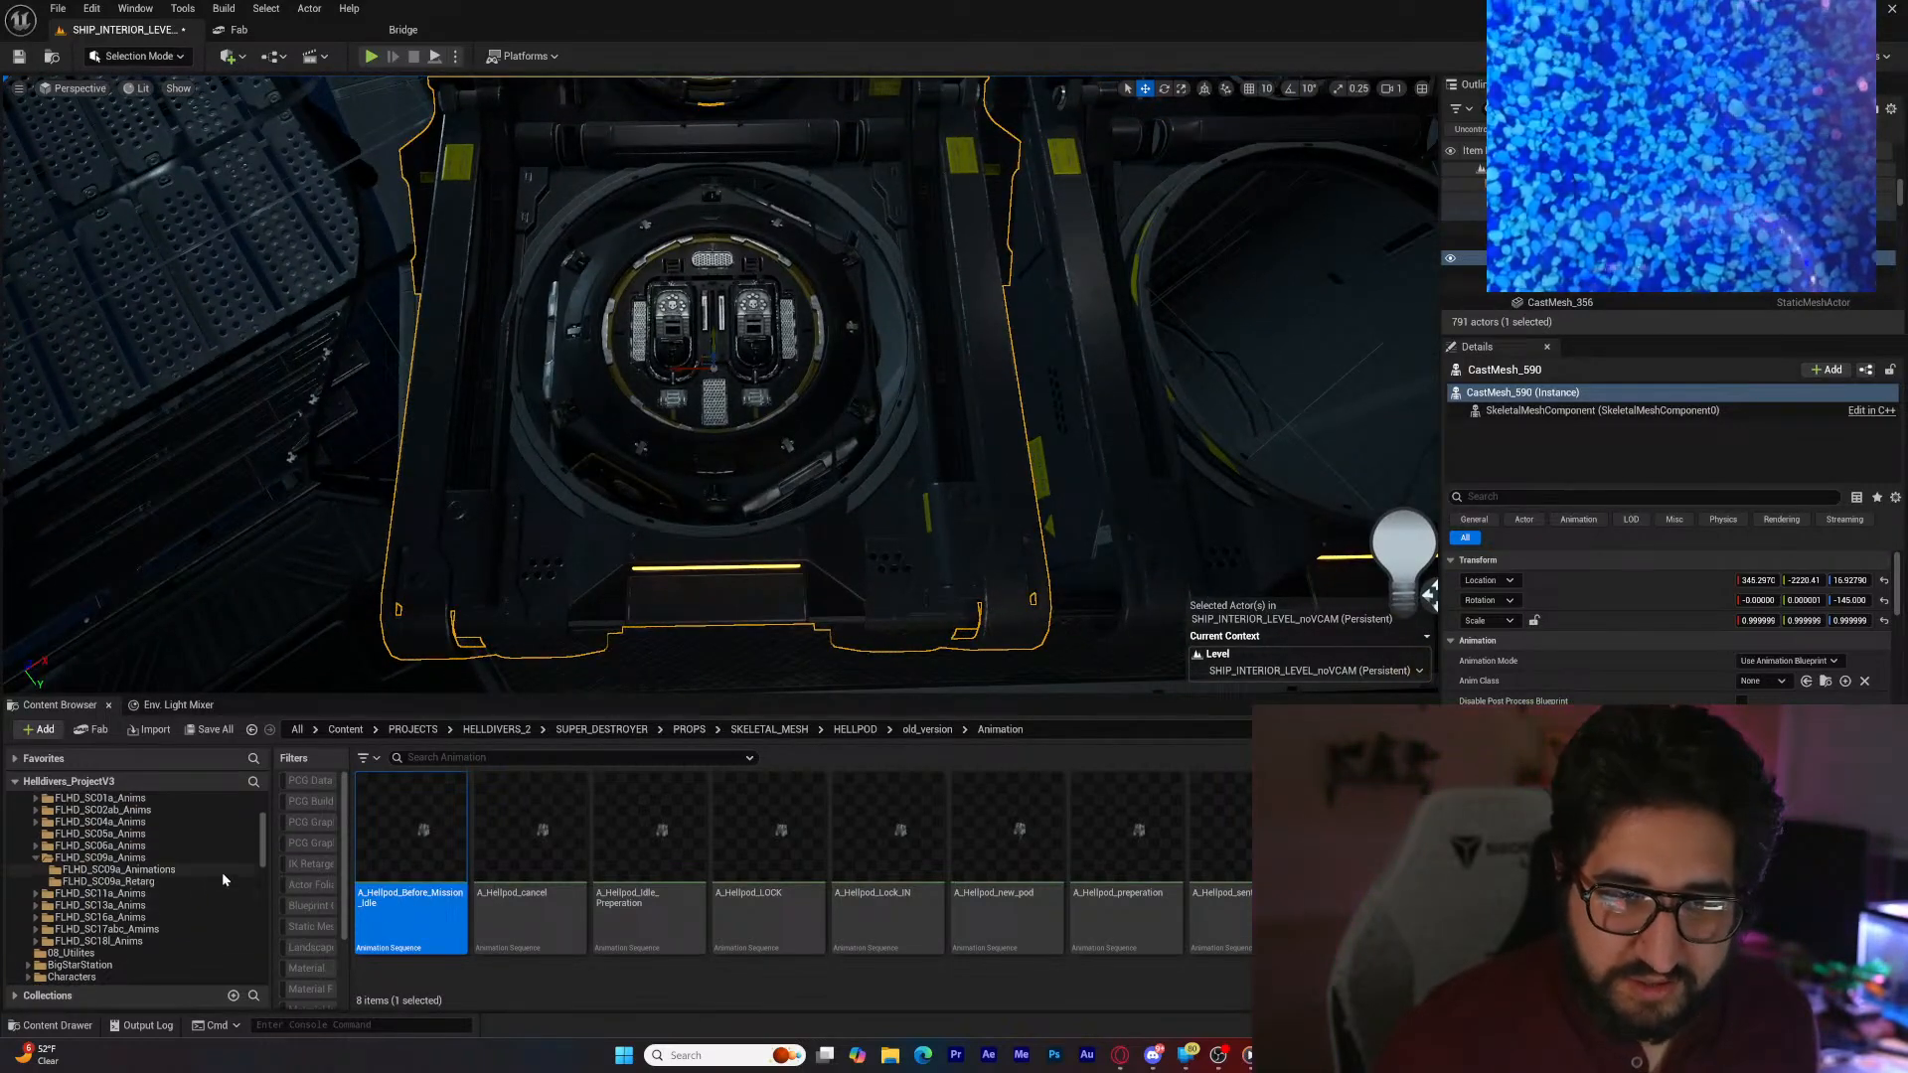
{"action": "left_click", "coordinate": [163, 905]}
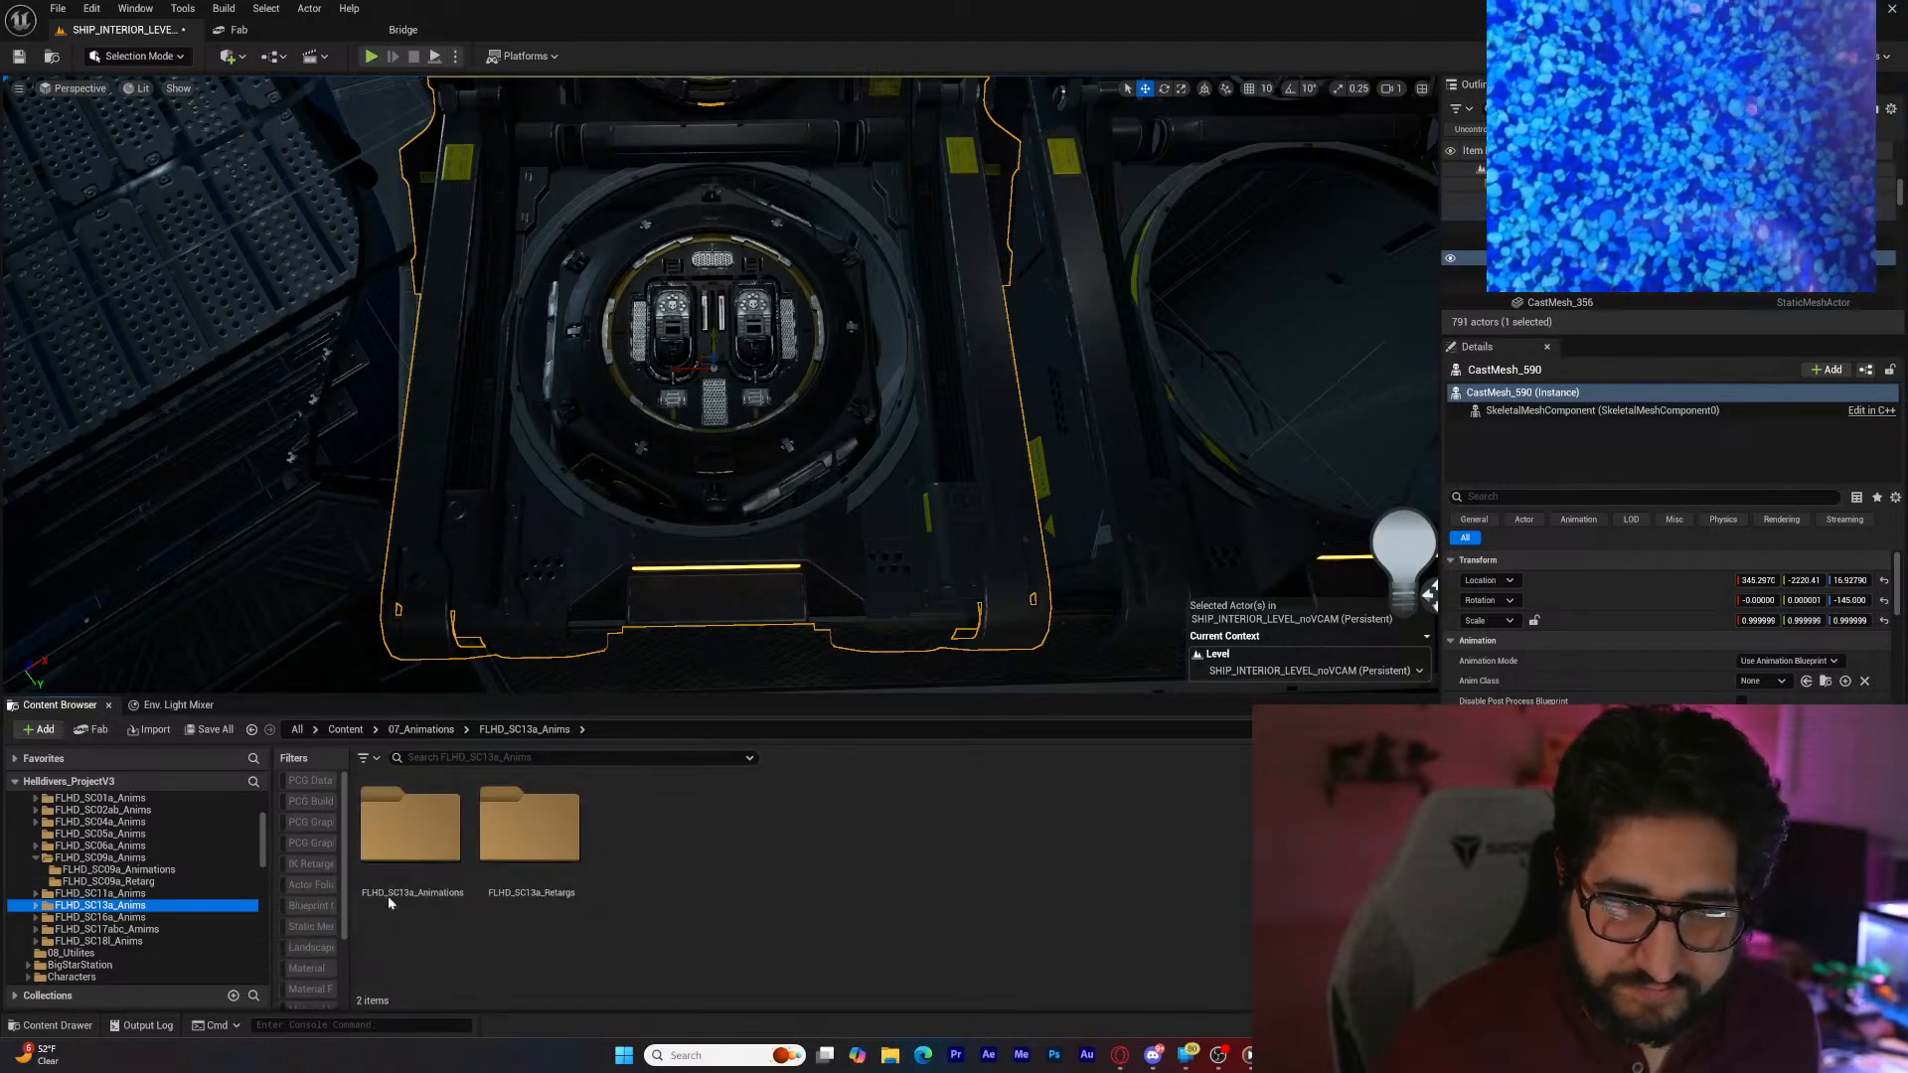
{"action": "double_click", "coordinate": [427, 865]}
Step: Create a level sequence named FLHD_SC13a_13025 in this folder and open it in Sequencer
{"action": "right_click", "coordinate": [814, 940]}
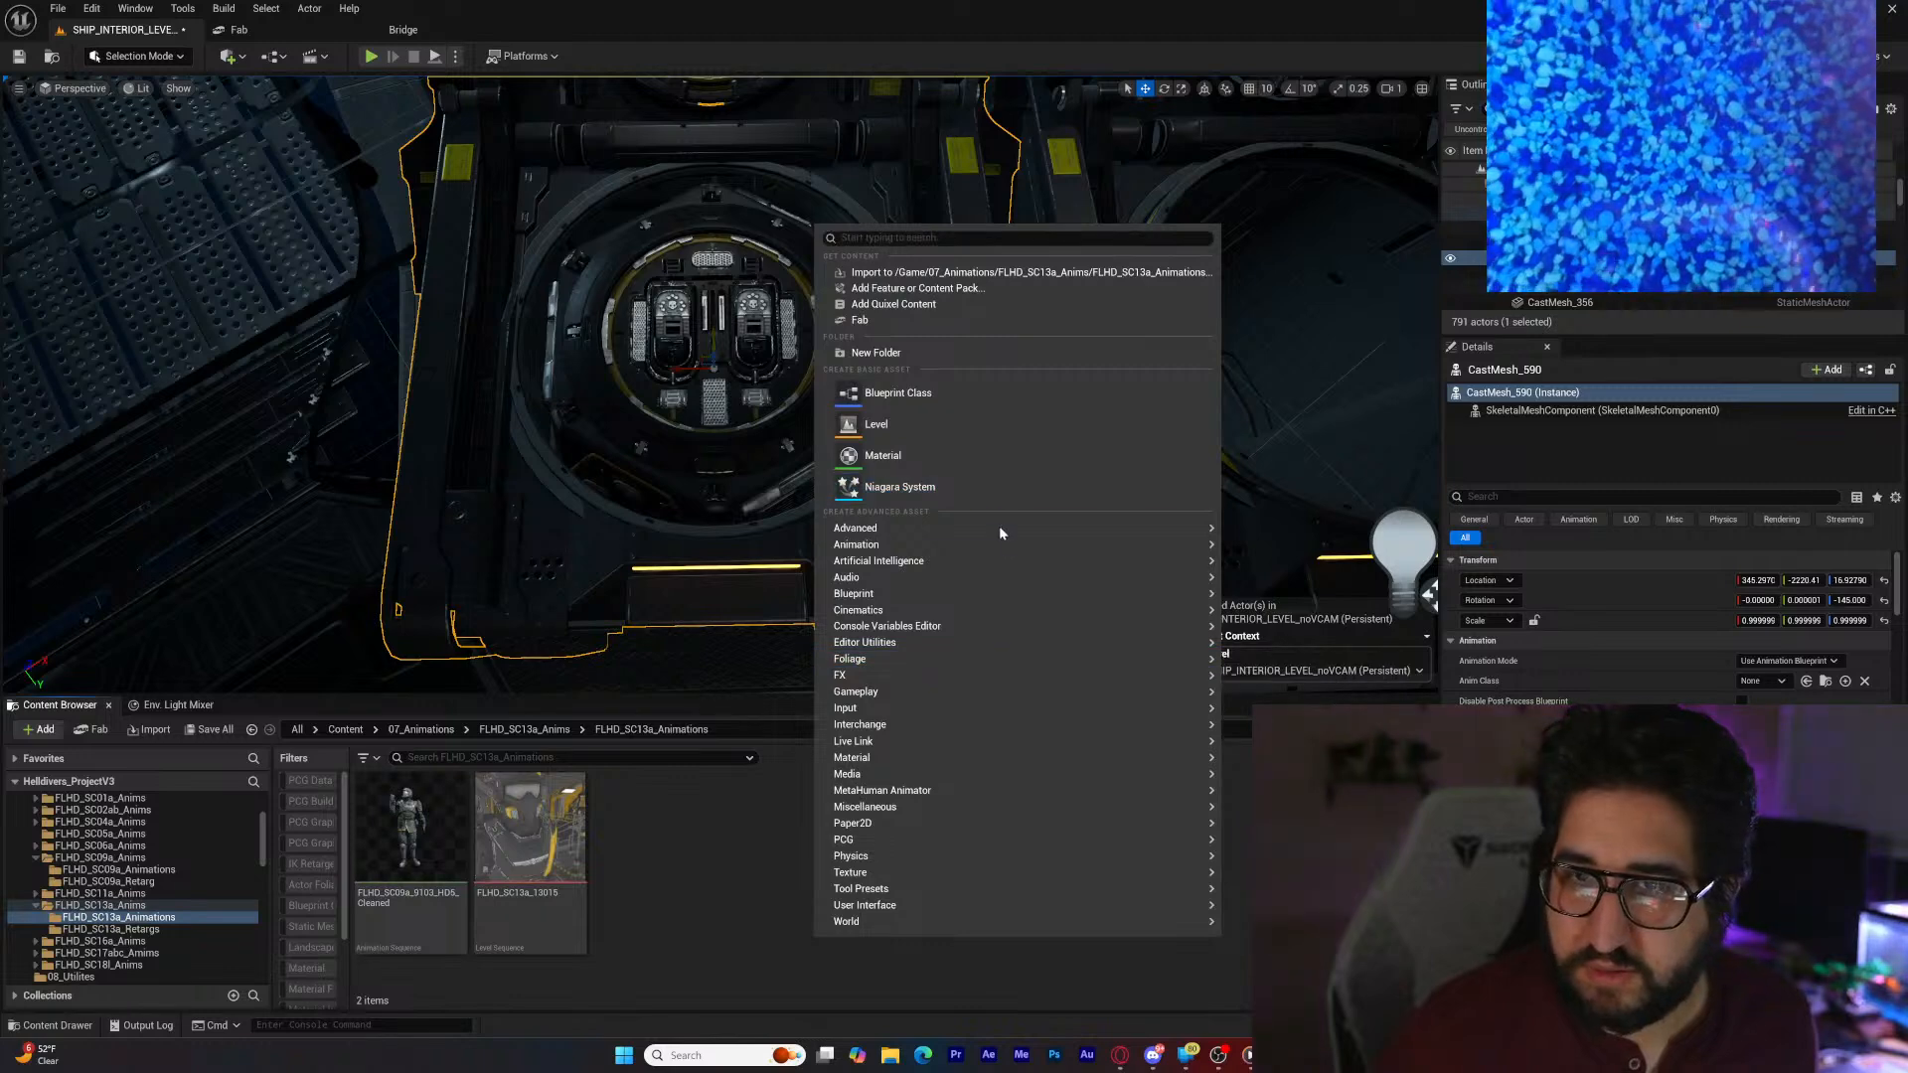
{"action": "mouse_move", "coordinate": [1009, 550]}
{"action": "mouse_move", "coordinate": [1005, 606]}
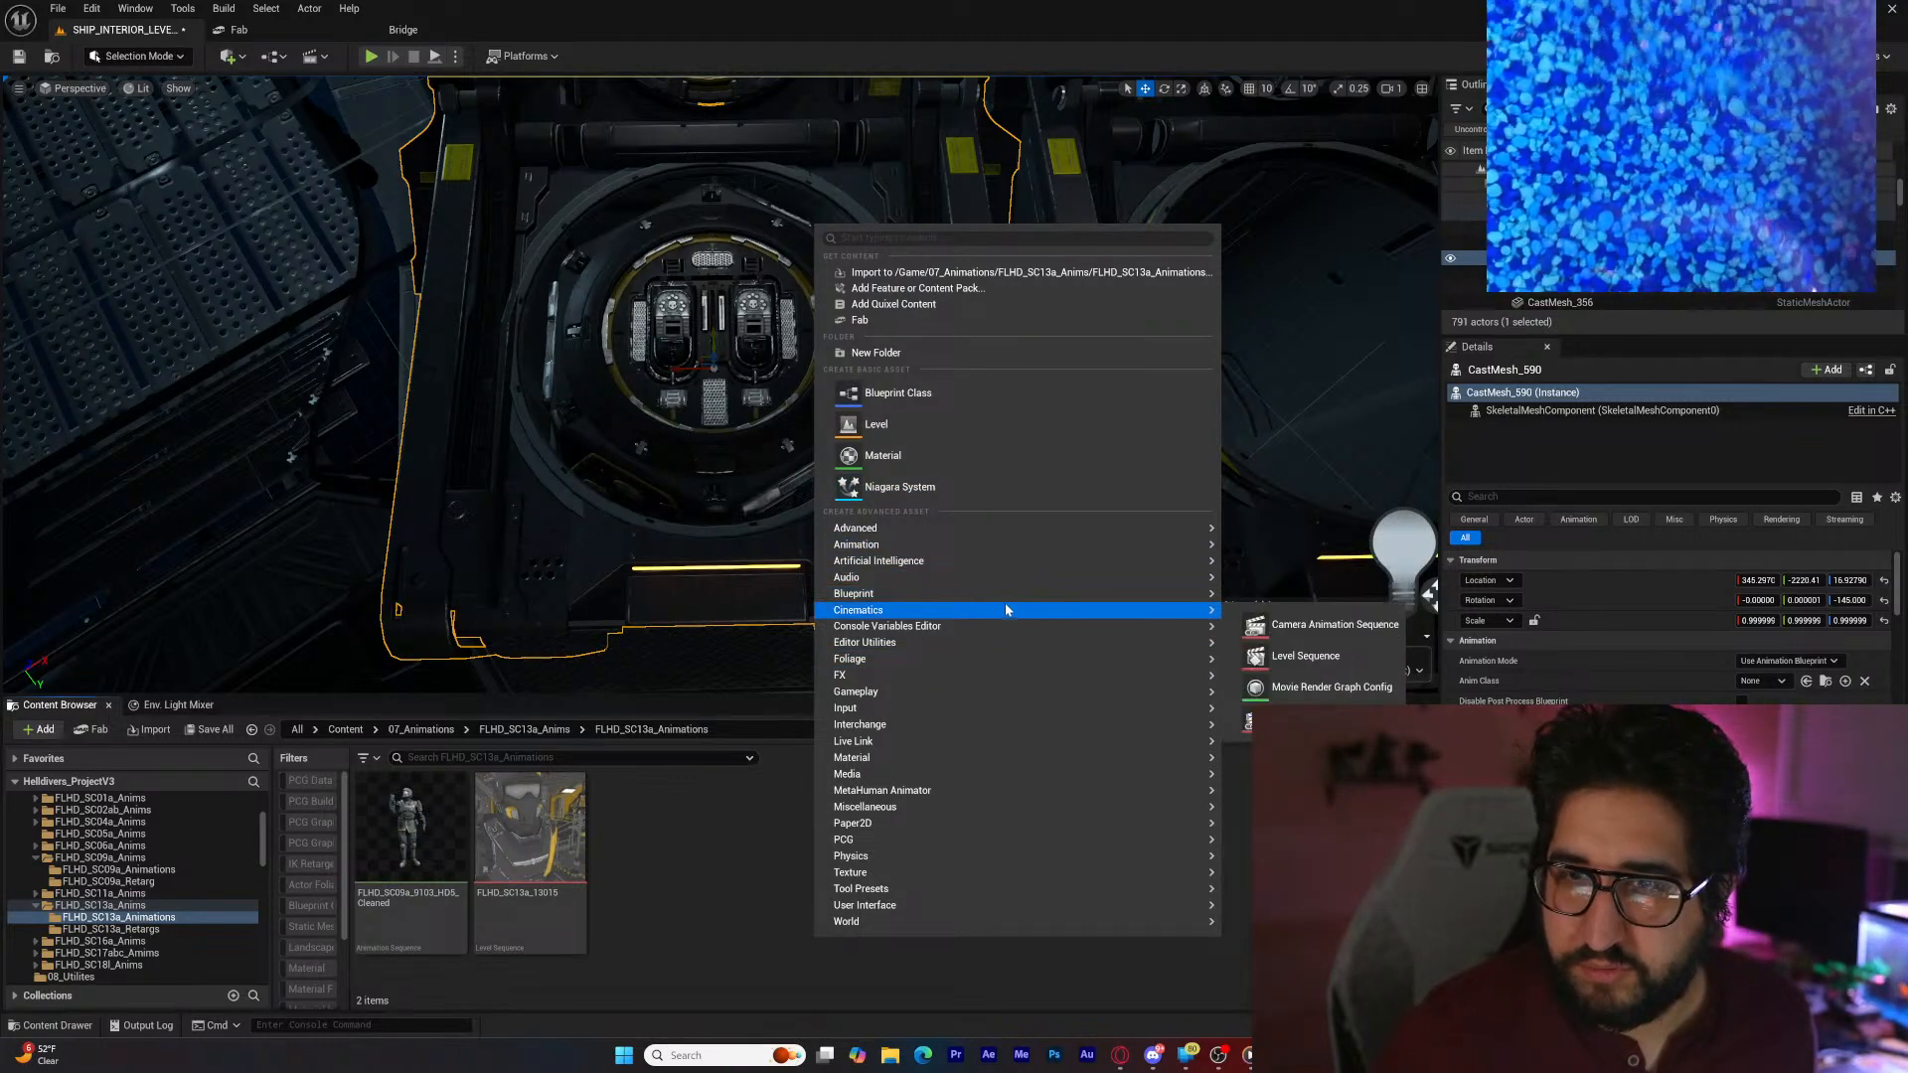
{"action": "left_click", "coordinate": [1282, 652]}
{"action": "type", "text": "FLHD_SC13a_13025"}
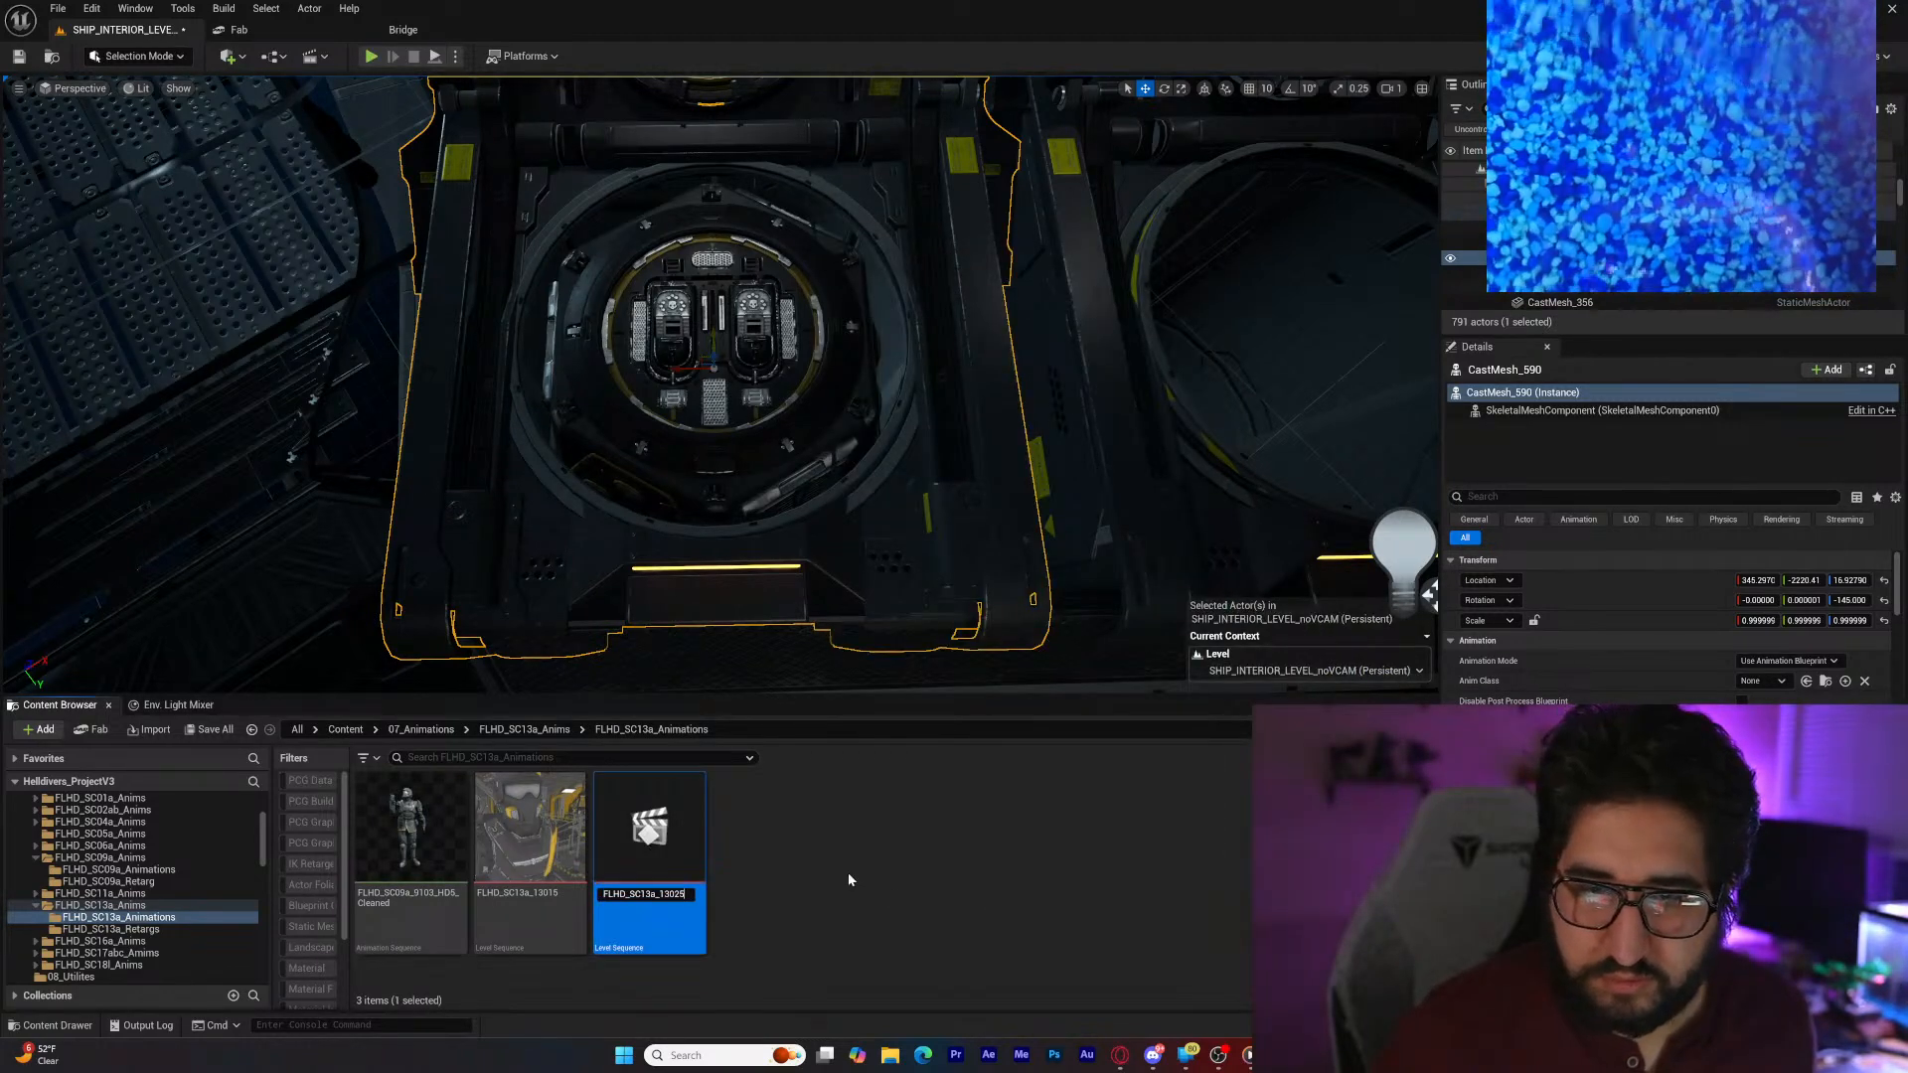
{"action": "double_click", "coordinate": [674, 838]}
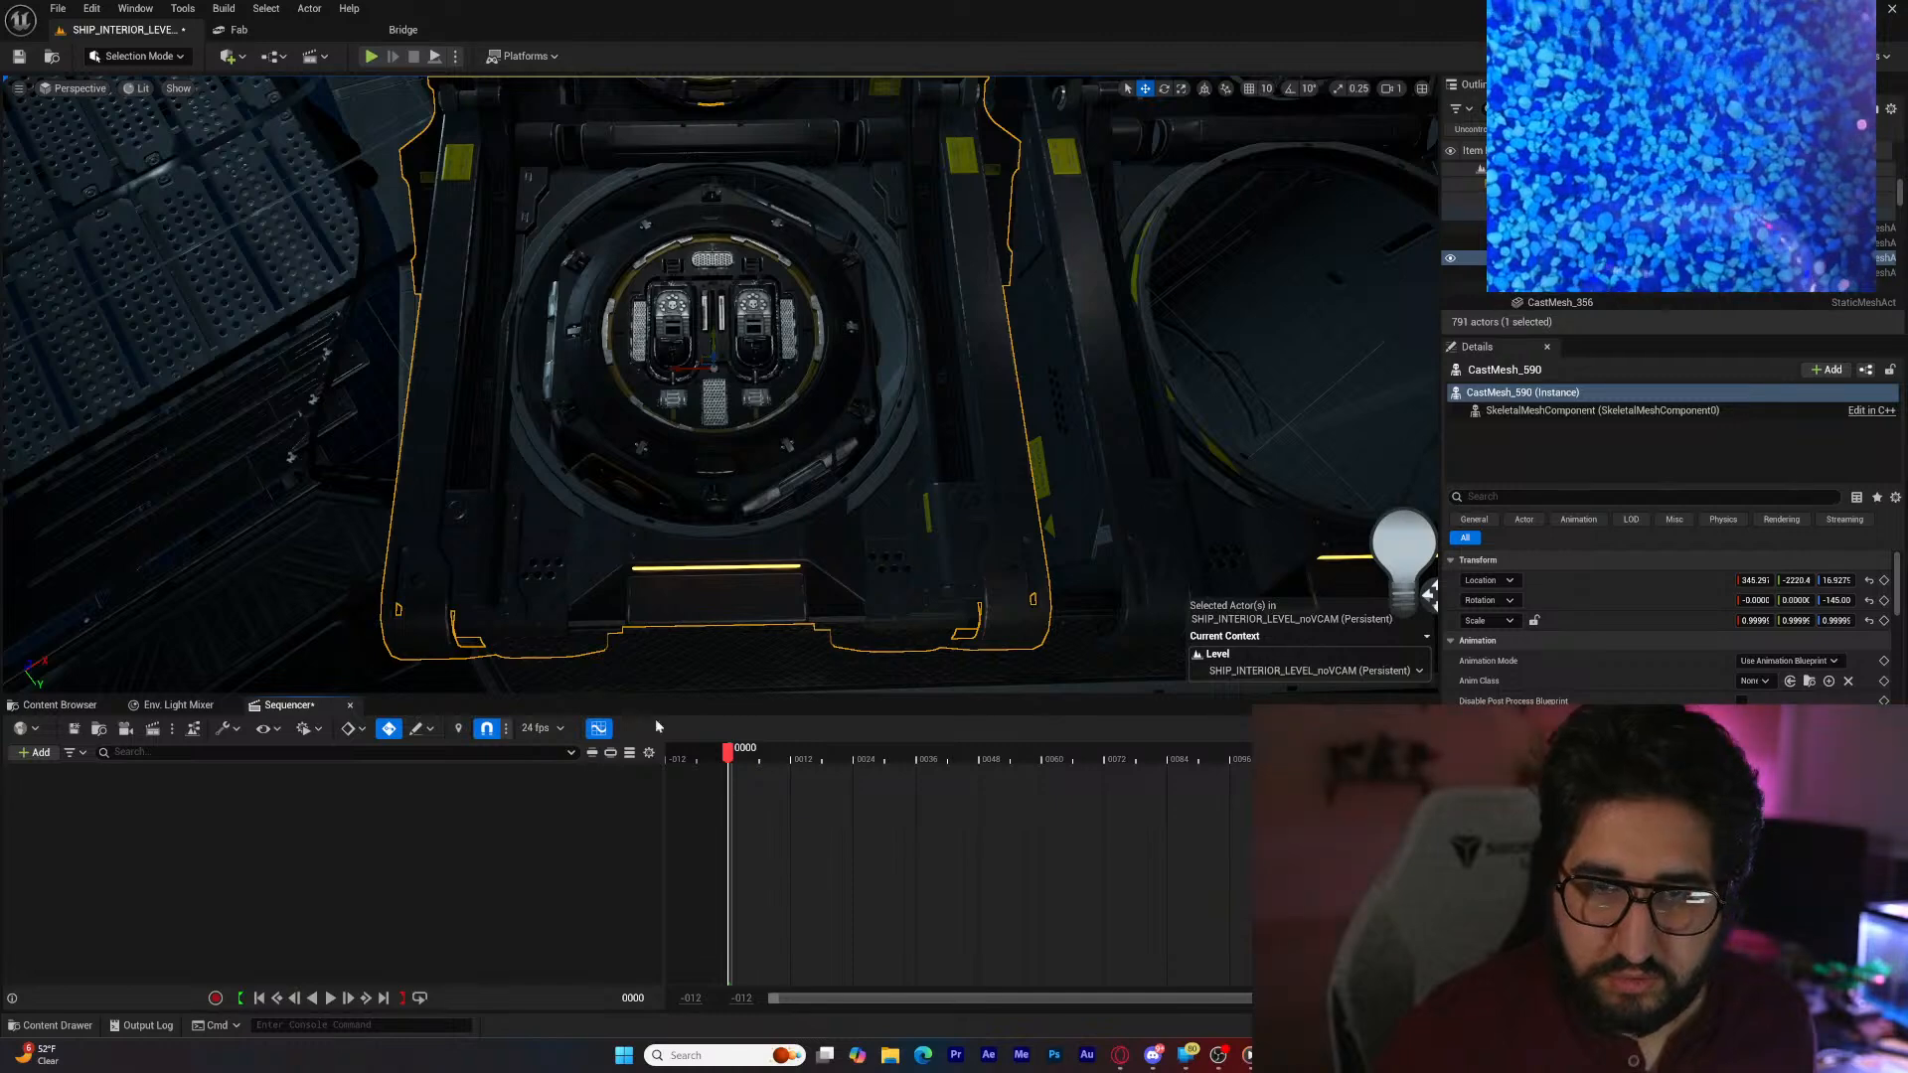
Step: Set the sequence's playback end at frame 58 and return the playhead to frame 0
{"action": "mouse_move", "coordinate": [1010, 540]}
{"action": "right_mouse_down"}
{"action": "mouse_move", "coordinate": [994, 497]}
{"action": "mouse_move", "coordinate": [1009, 540]}
{"action": "right_mouse_up"}
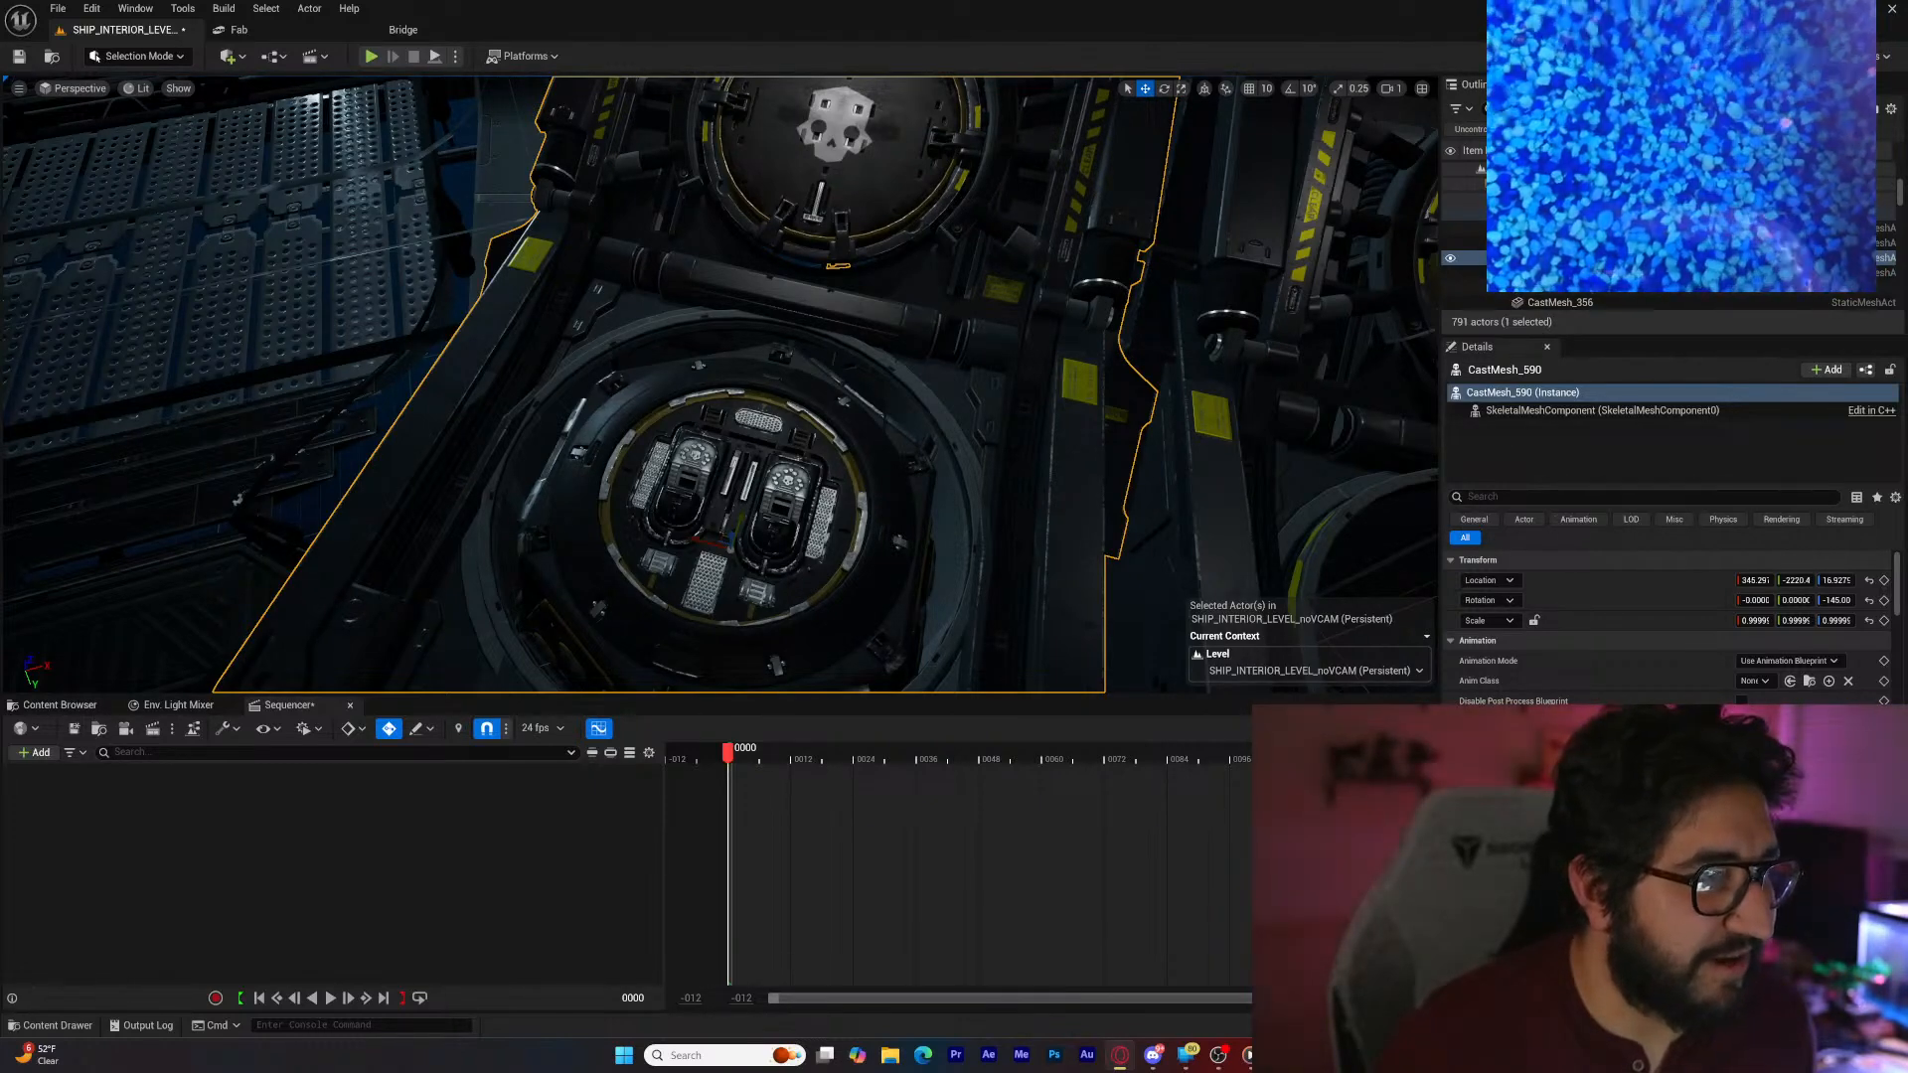
{"action": "mouse_move", "coordinate": [715, 560]}
{"action": "right_mouse_down"}
{"action": "mouse_move", "coordinate": [723, 585]}
{"action": "mouse_move", "coordinate": [760, 548]}
{"action": "mouse_move", "coordinate": [725, 574]}
{"action": "right_mouse_up"}
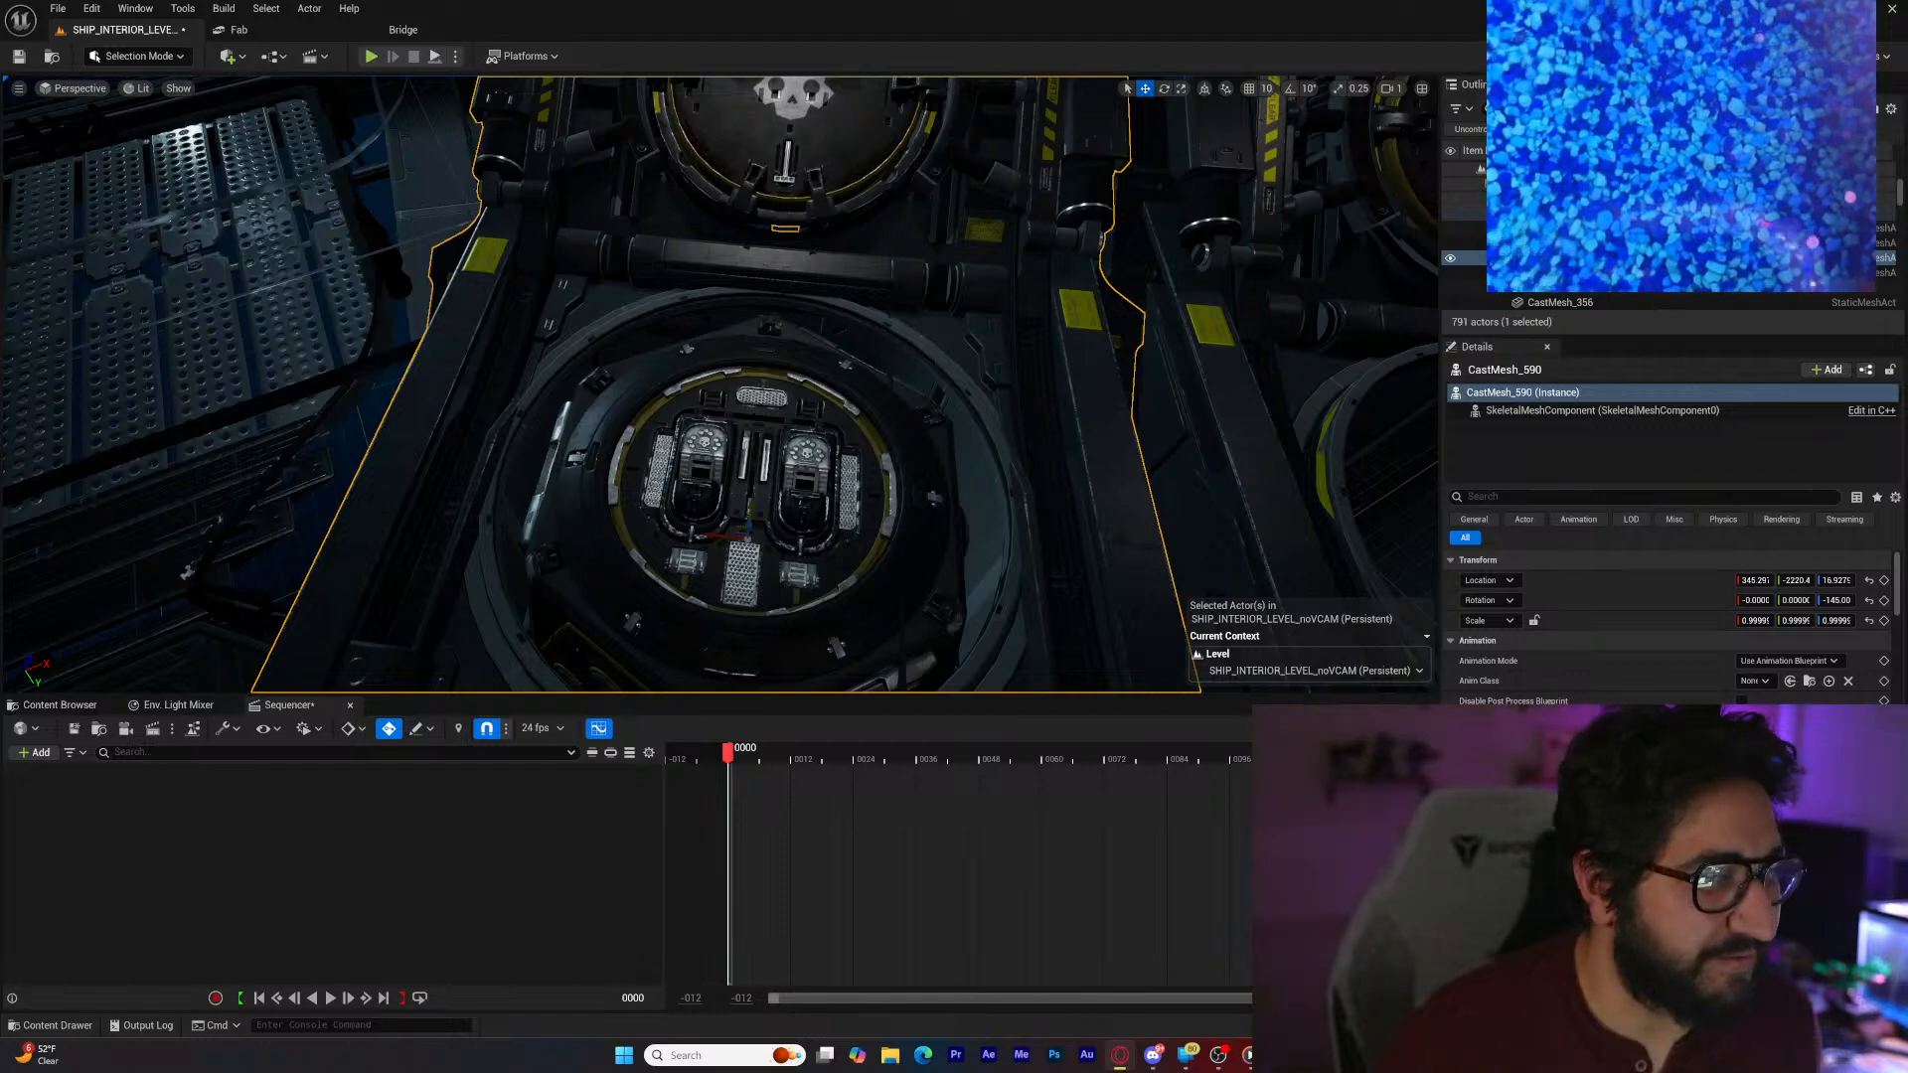
{"action": "right_click_drag", "start_coordinate": [488, 582], "coordinate": [473, 603]}
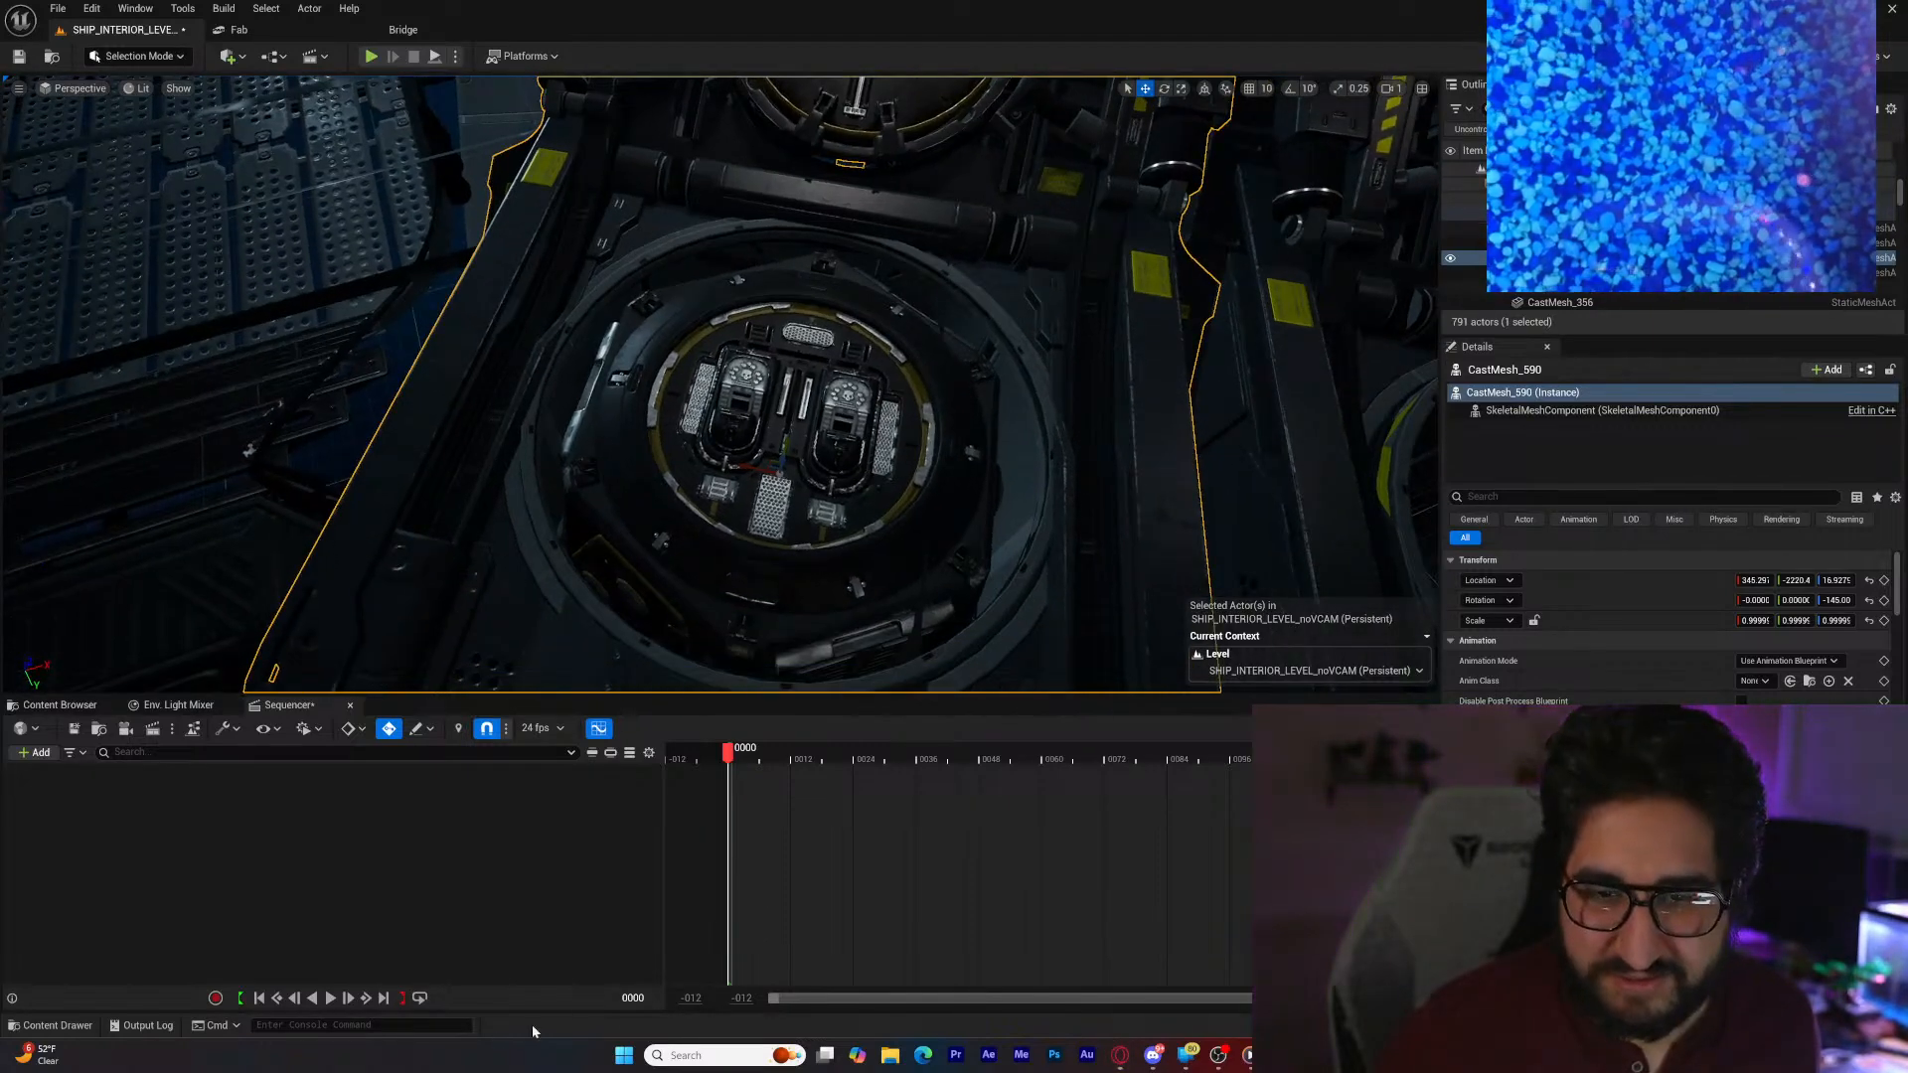
{"action": "left_click", "coordinate": [635, 997]}
{"action": "type", "text": "58"}
{"action": "key", "text": "Return"}
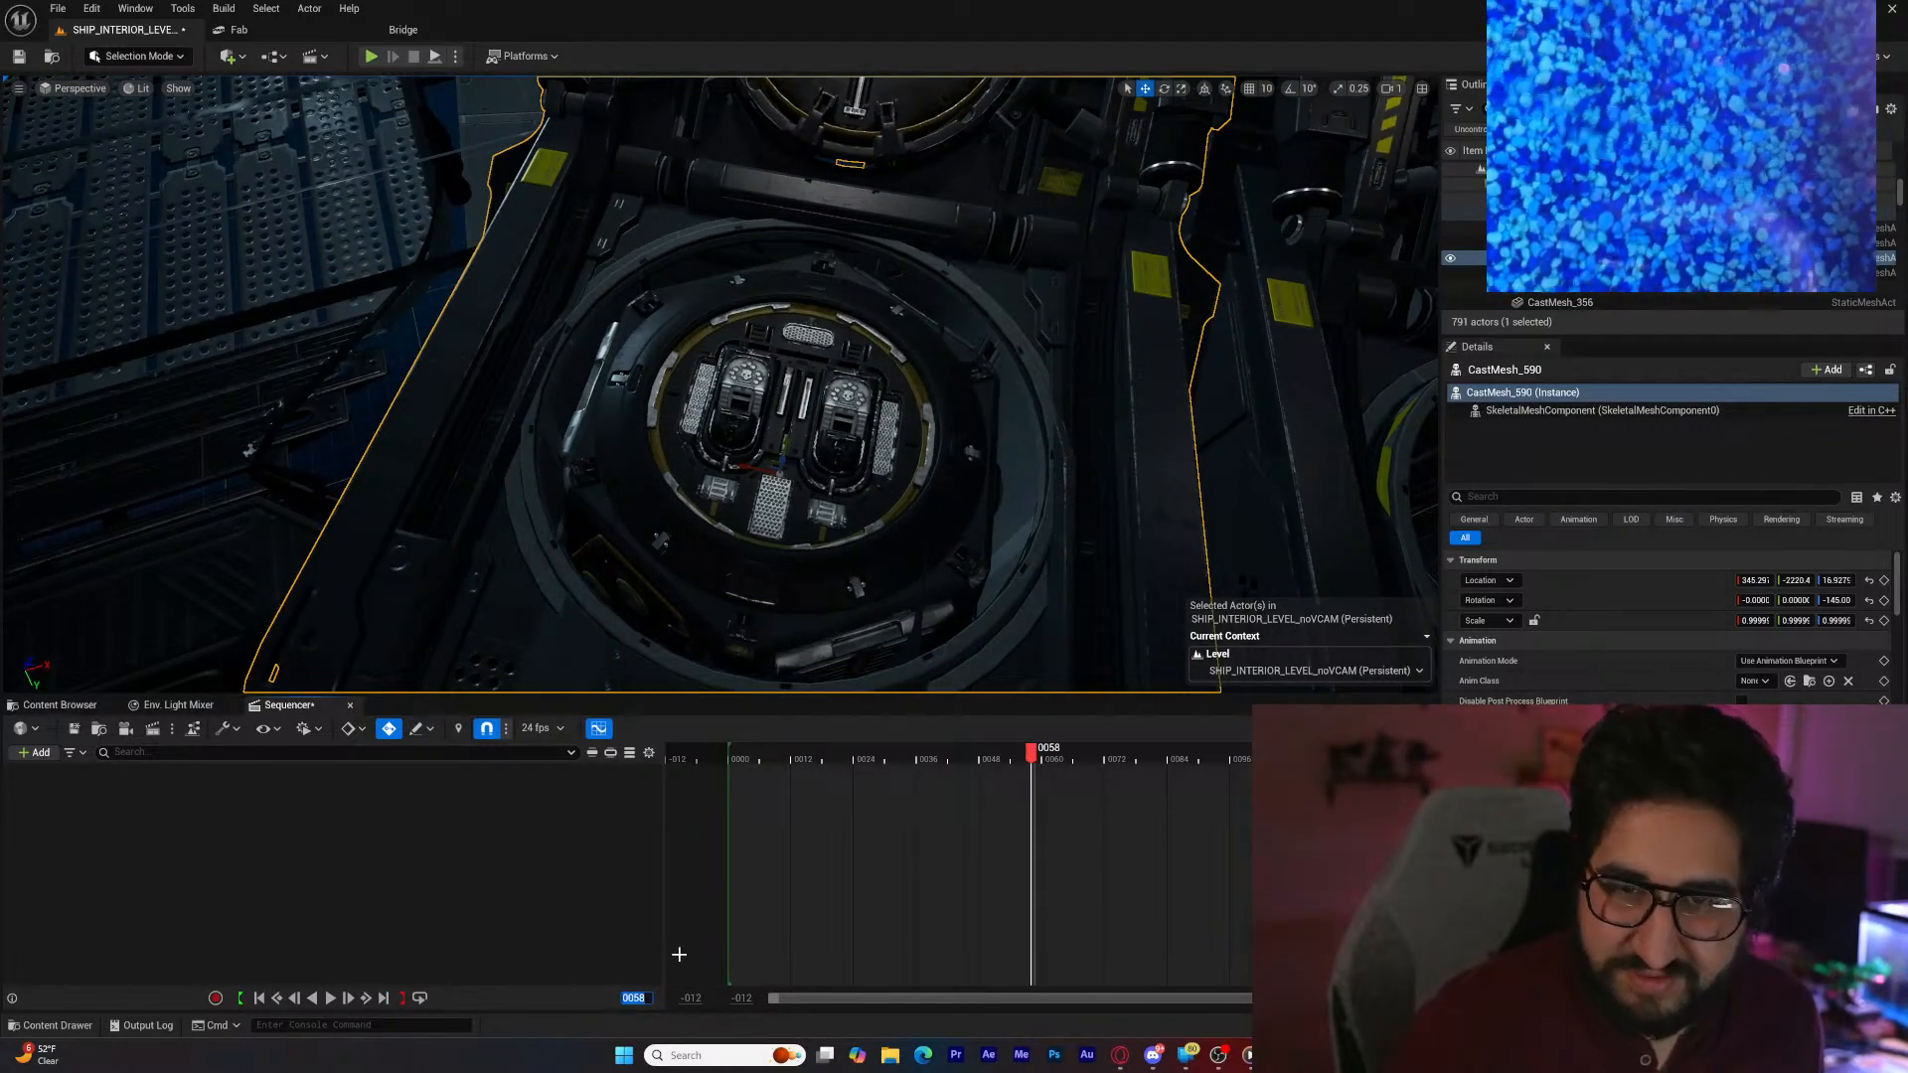
{"action": "left_click", "coordinate": [399, 998]}
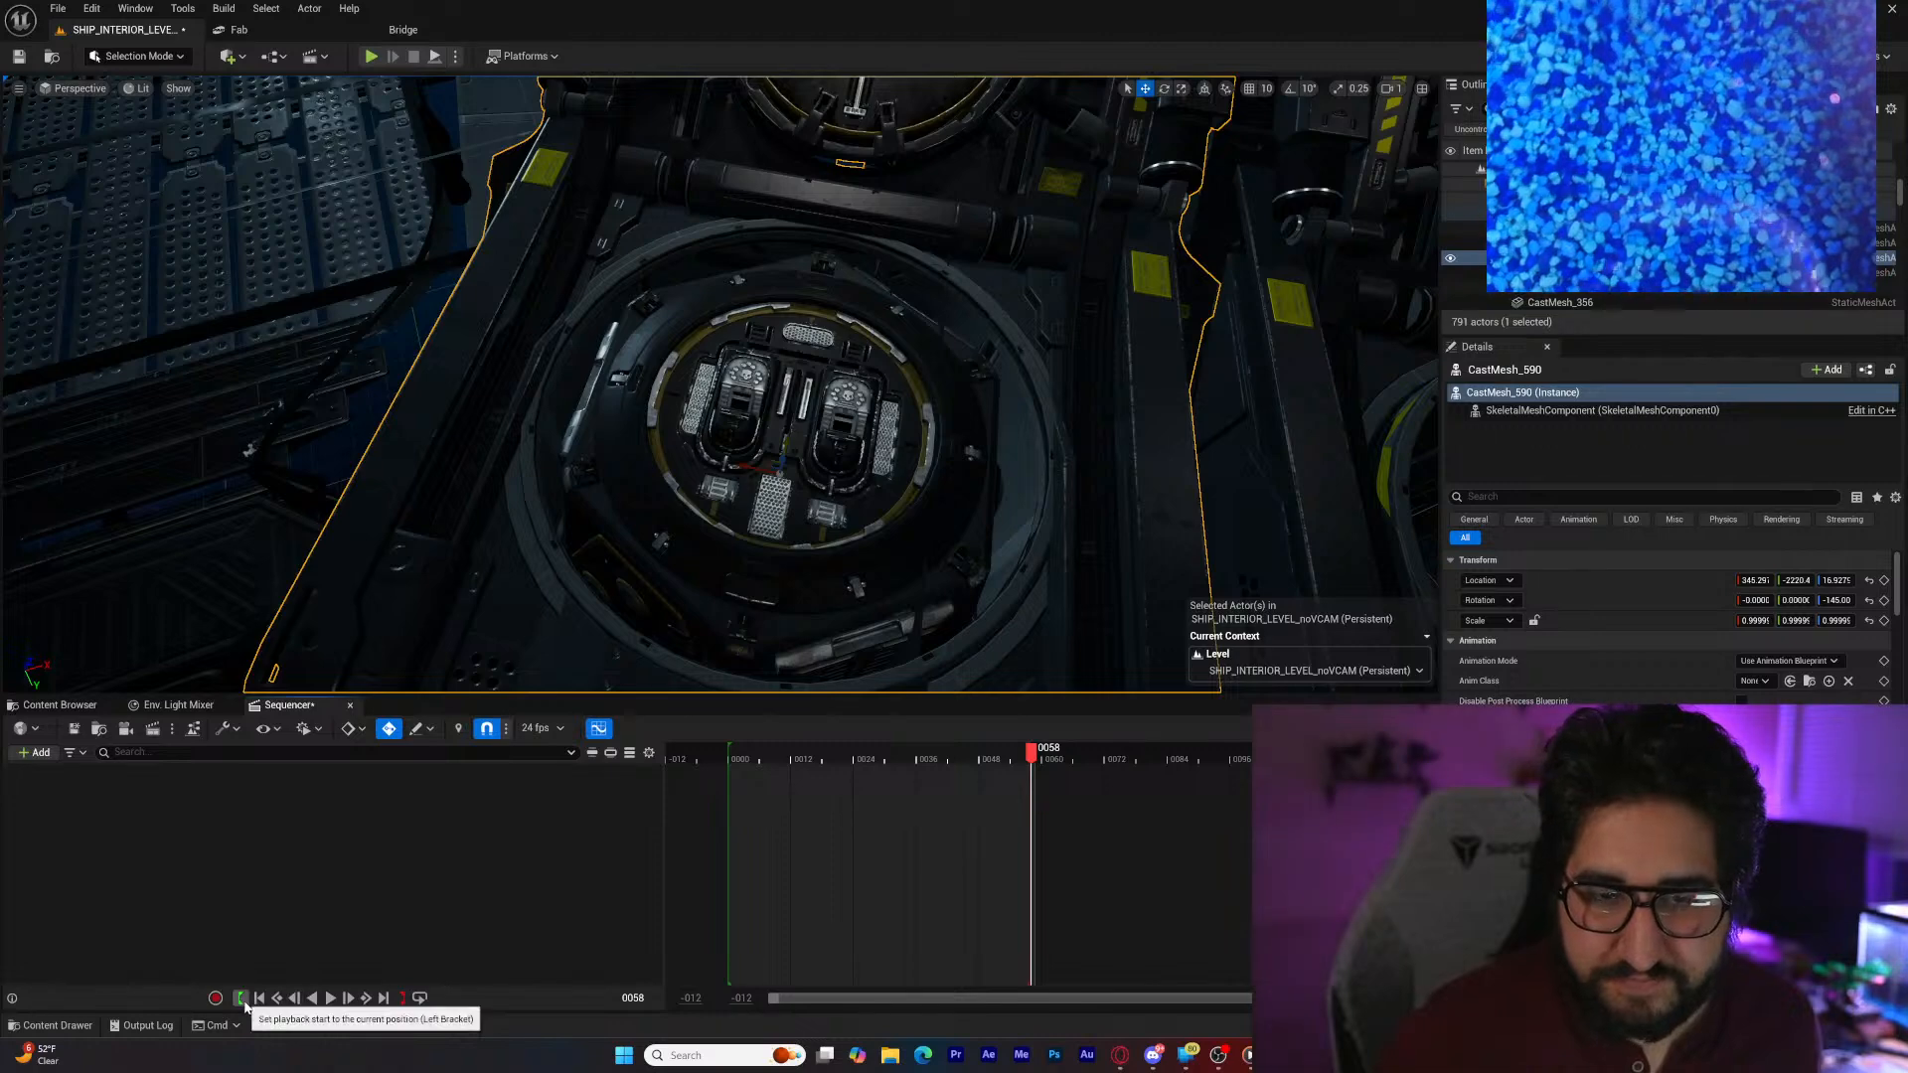
{"action": "left_click", "coordinate": [267, 1000]}
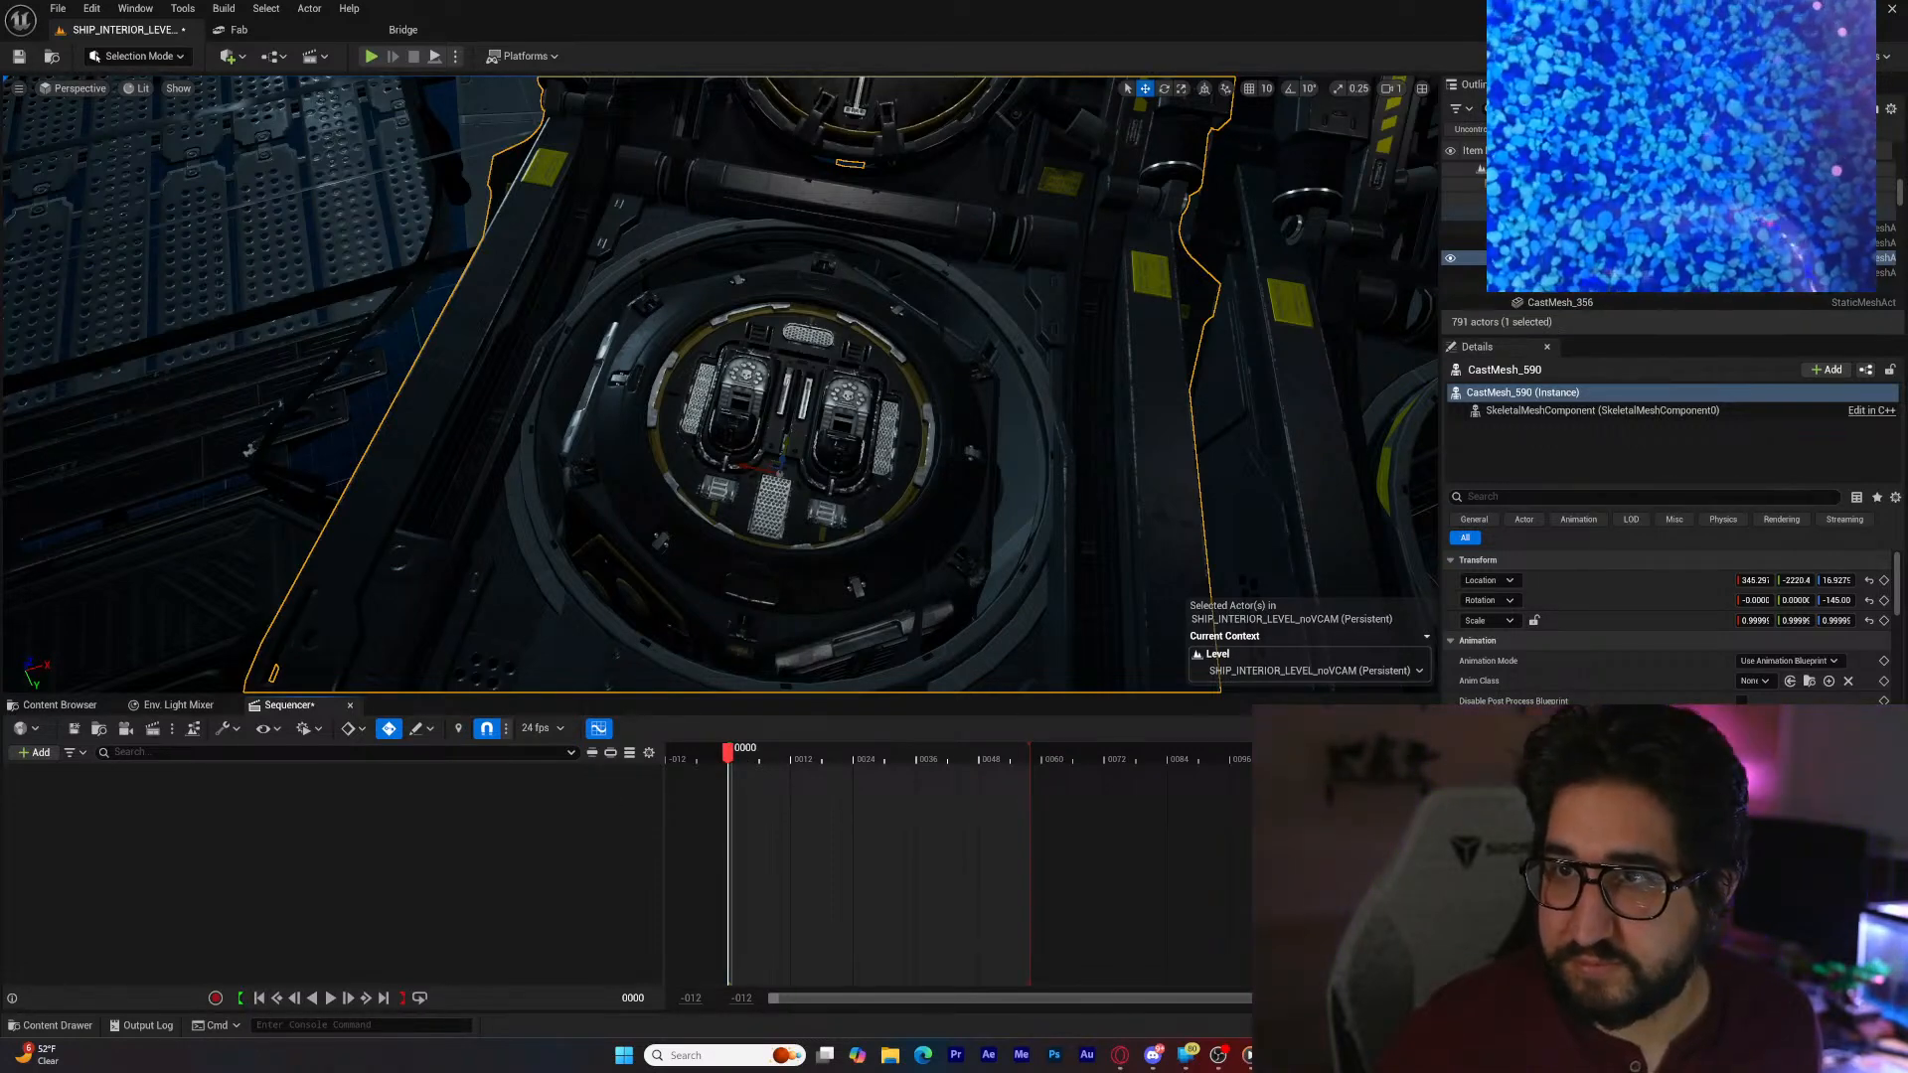
Step: Add CastMesh_590 to the sequence and place one of the hellpod animations on its animation track
{"action": "left_click_drag", "start_coordinate": [1530, 258], "coordinate": [538, 839]}
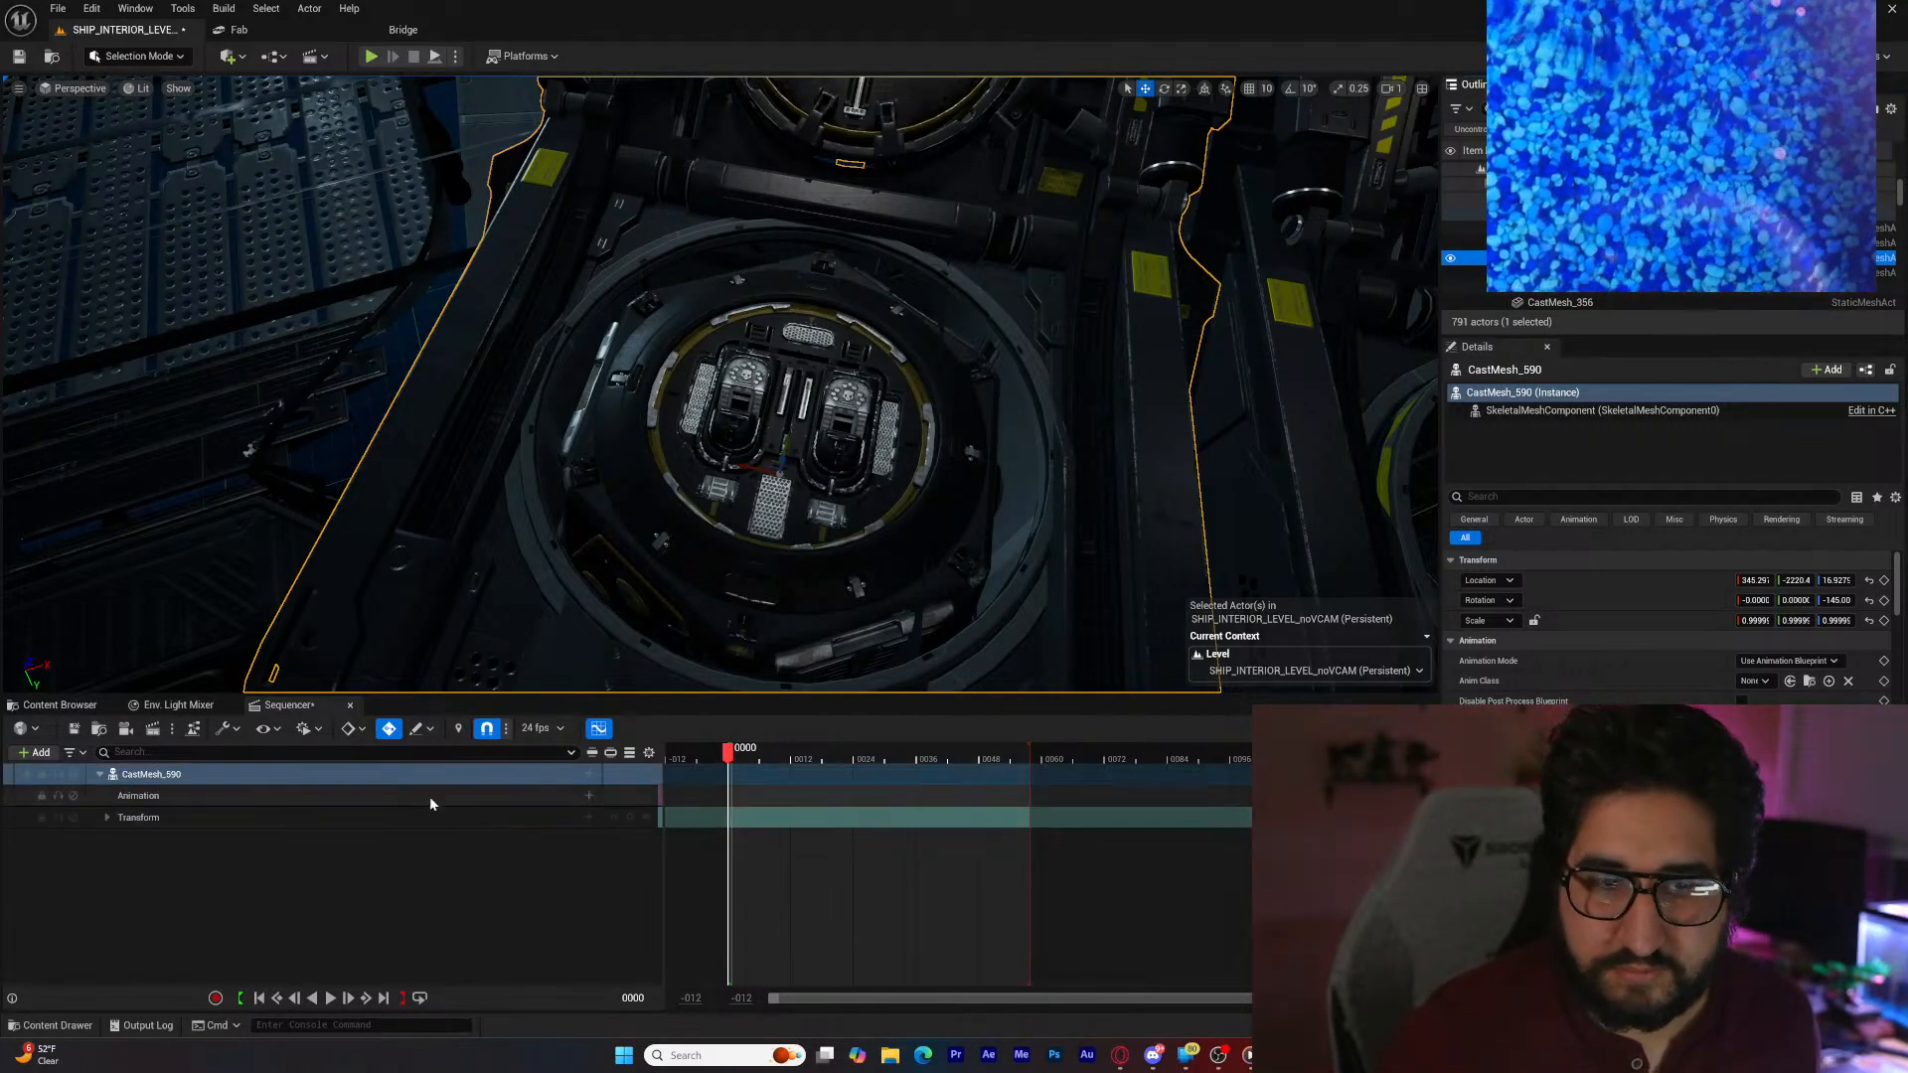
{"action": "left_click", "coordinate": [588, 795]}
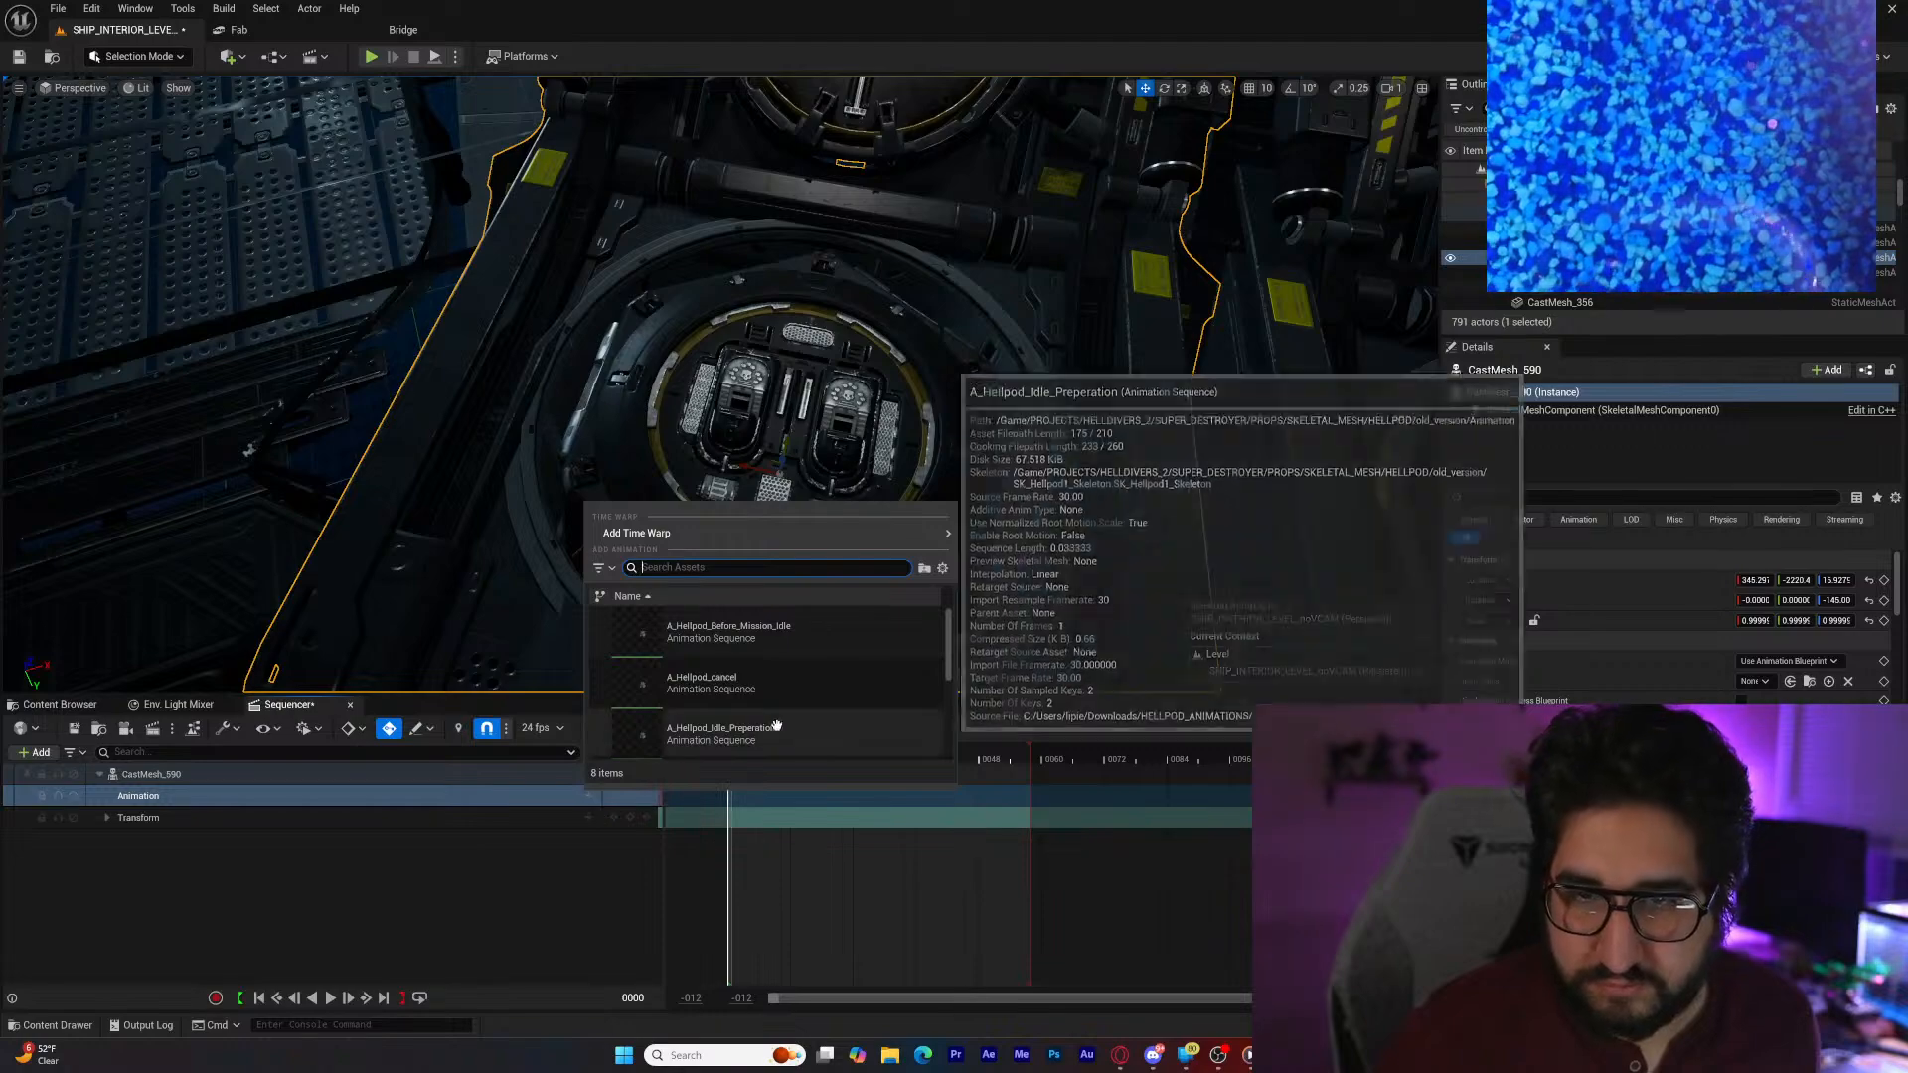
{"action": "left_click", "coordinate": [817, 667]}
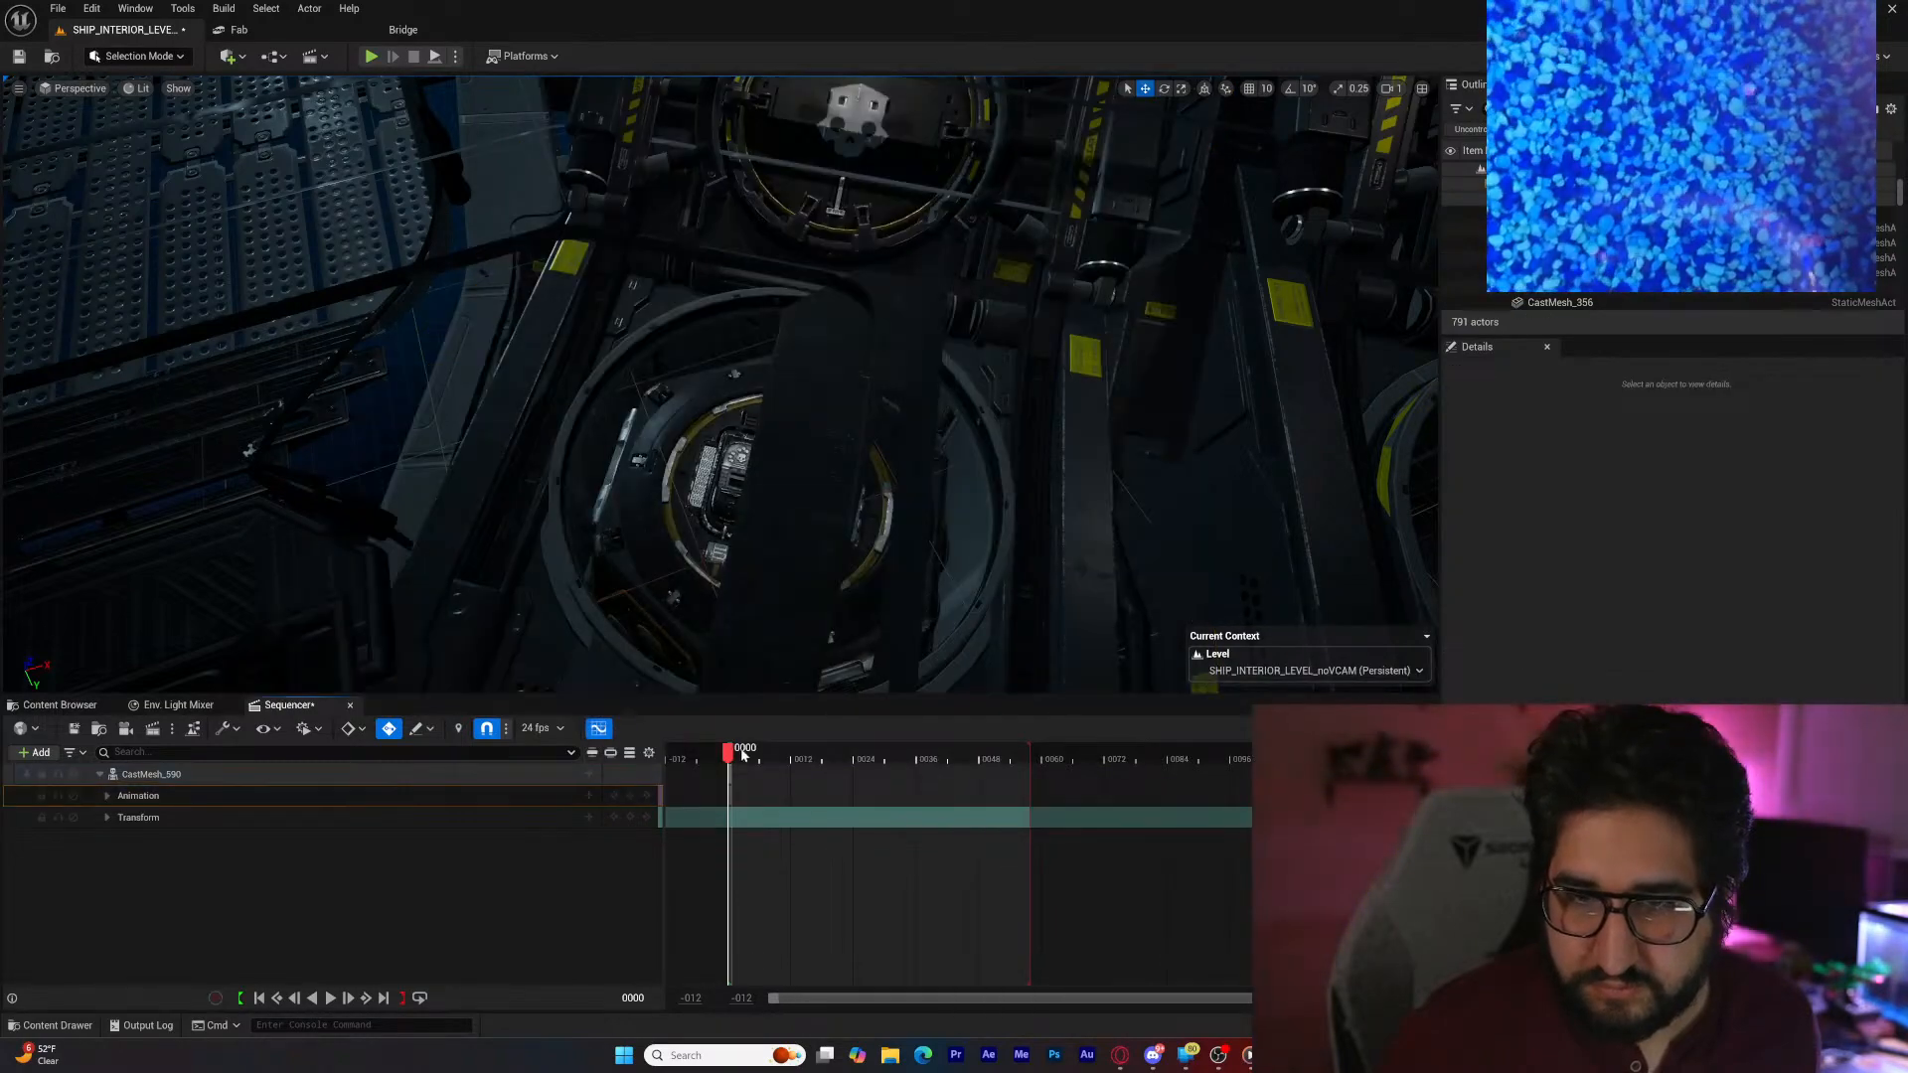
Step: Move the skeletal mesh SK_SHIP_EXTERIOR_1_HIDE to about X 140.4 and lower it to about Z -23.4
{"action": "right_click_drag", "start_coordinate": [687, 625], "coordinate": [715, 477]}
{"action": "left_click", "coordinate": [897, 425]}
{"action": "right_click_drag", "start_coordinate": [898, 425], "coordinate": [843, 442]}
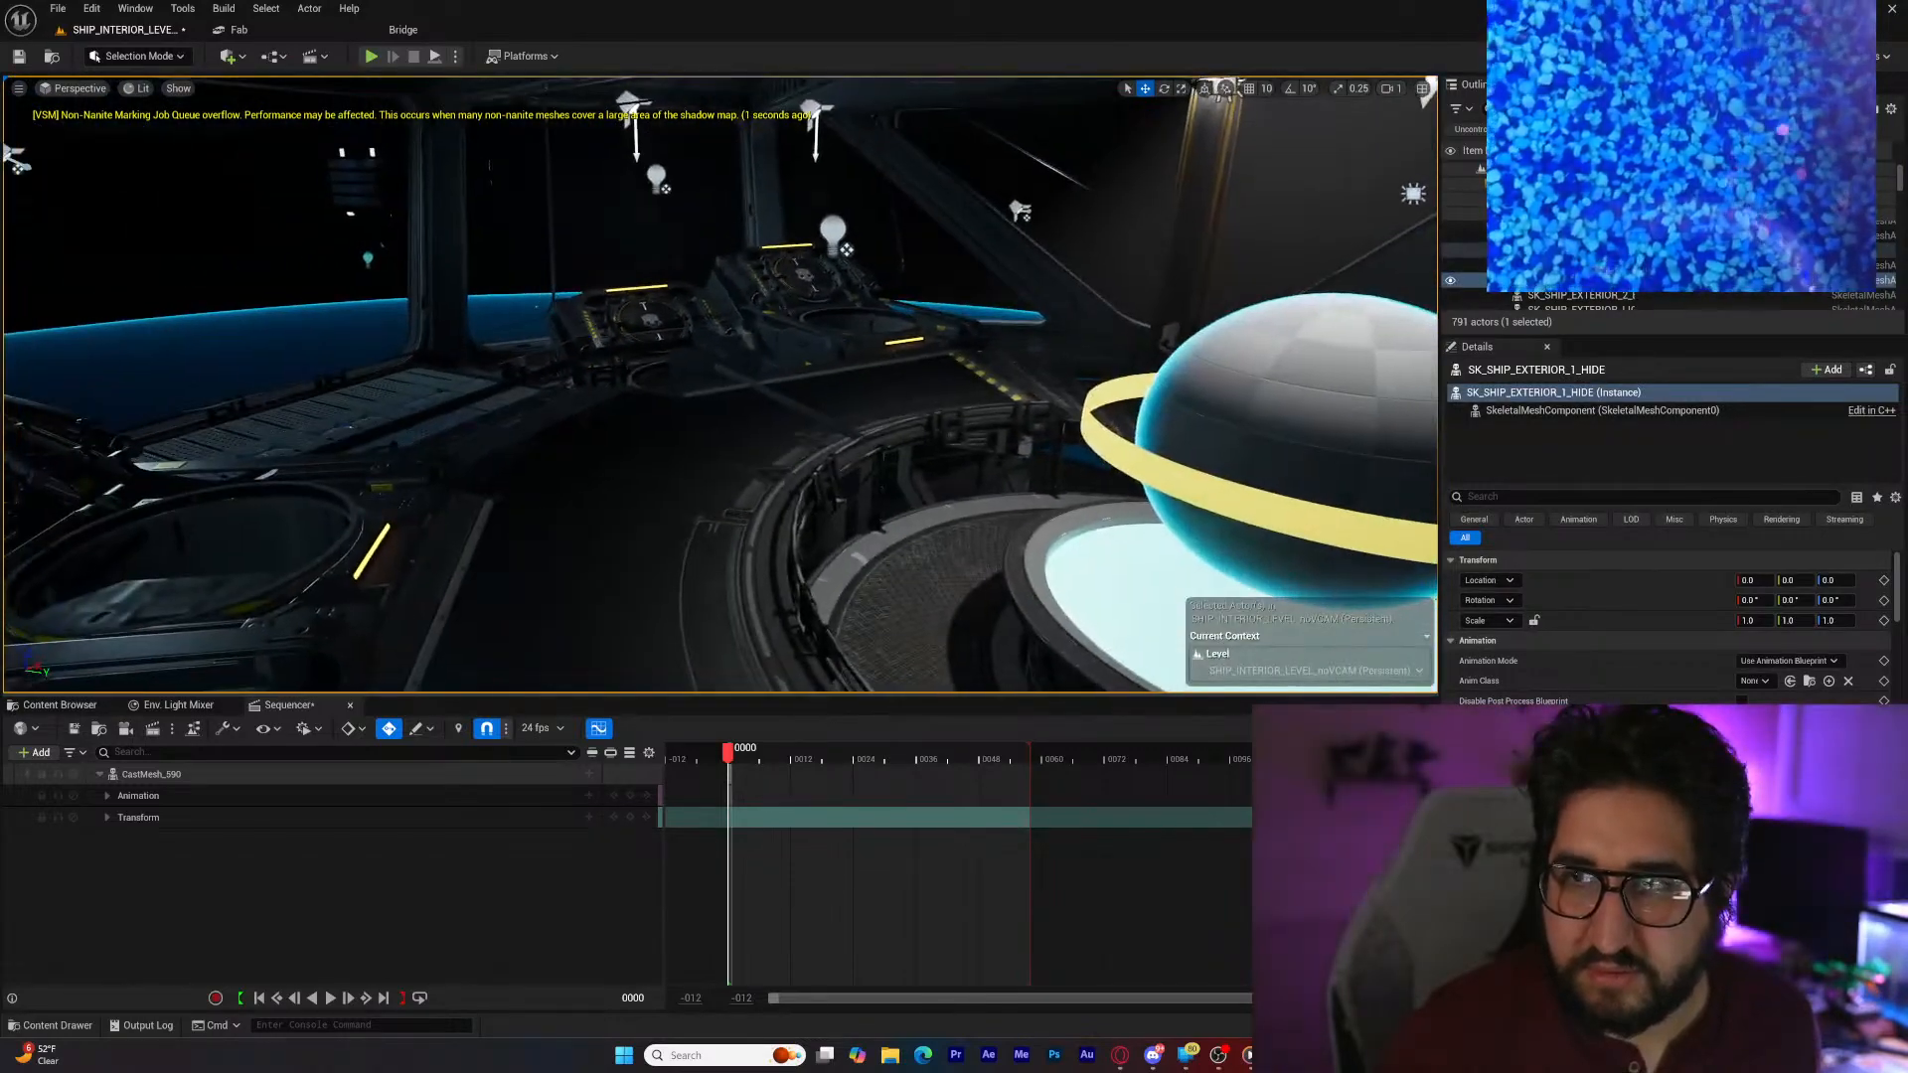
{"action": "right_click_drag", "start_coordinate": [1101, 622], "coordinate": [1101, 623]}
{"action": "right_click_drag", "start_coordinate": [845, 442], "coordinate": [819, 507]}
{"action": "right_click_drag", "start_coordinate": [965, 472], "coordinate": [972, 481]}
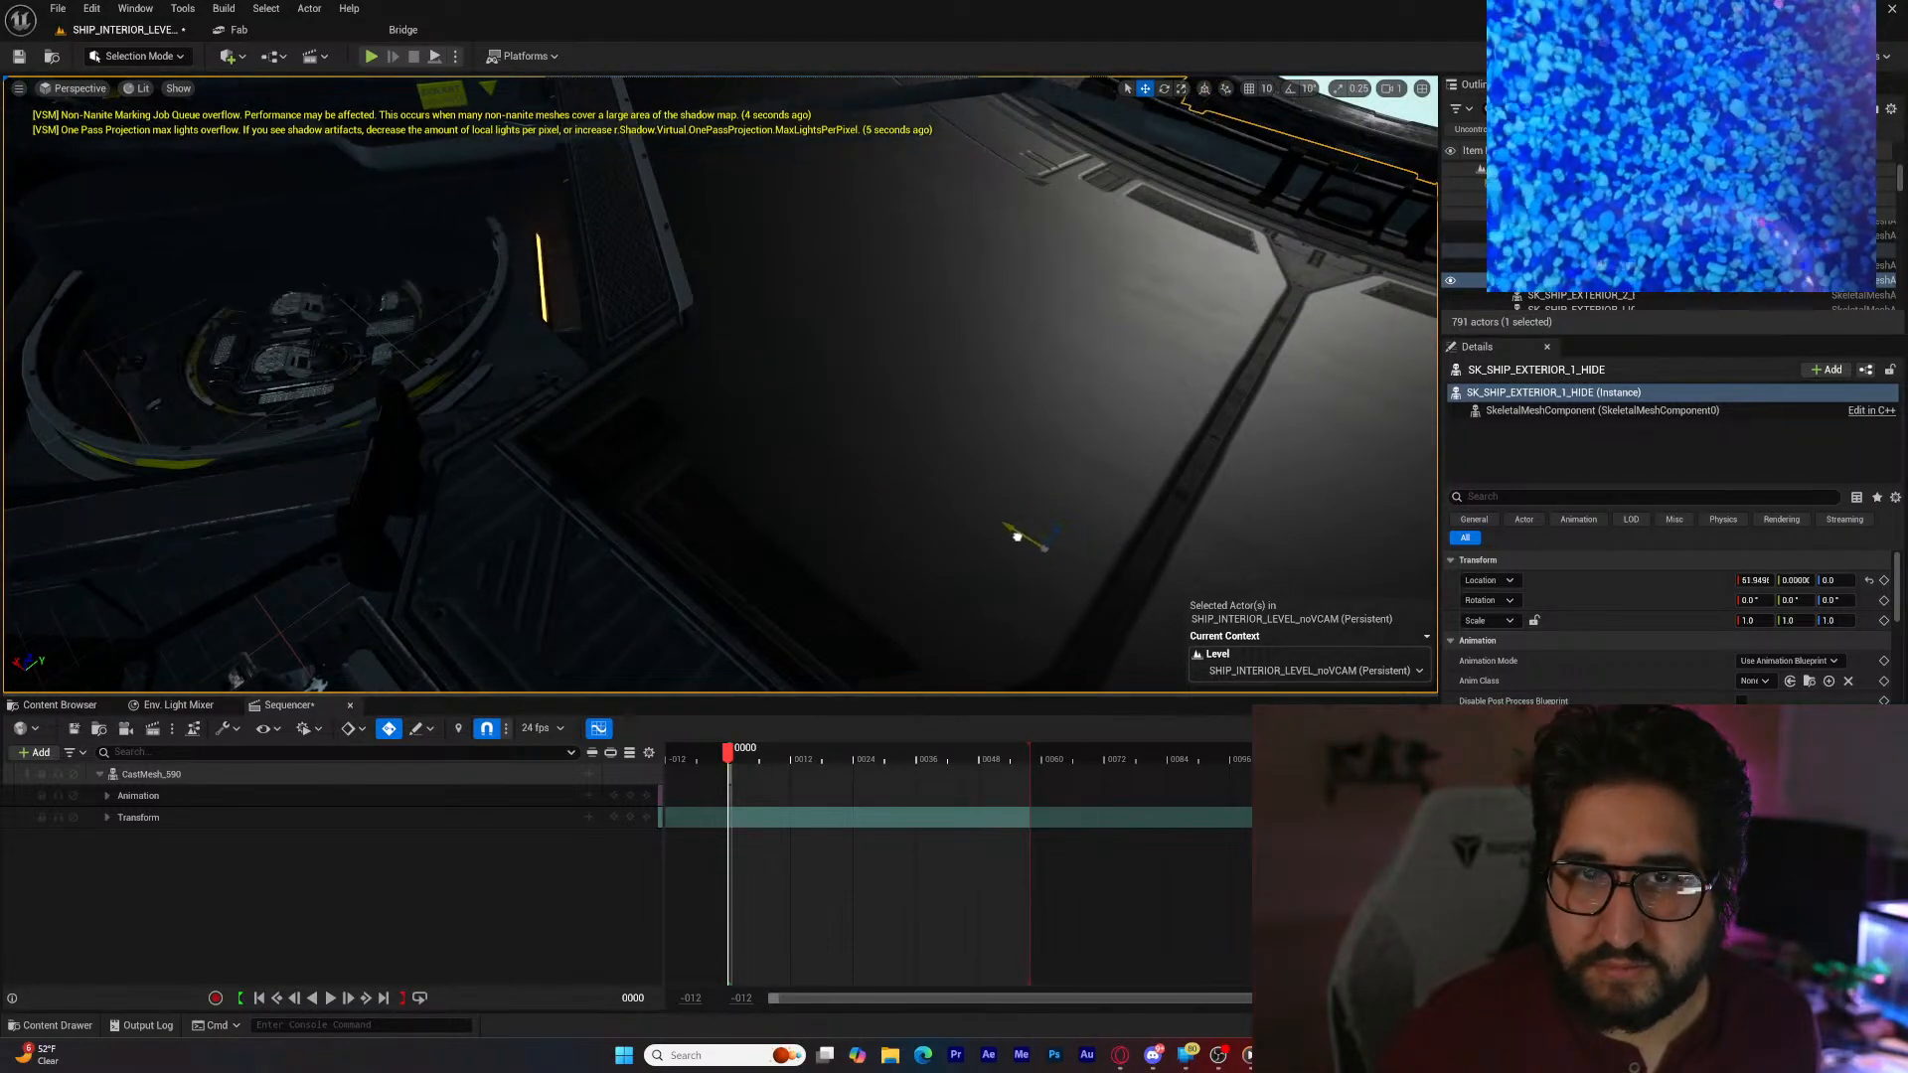
{"action": "left_click_drag", "start_coordinate": [1016, 537], "coordinate": [989, 525]}
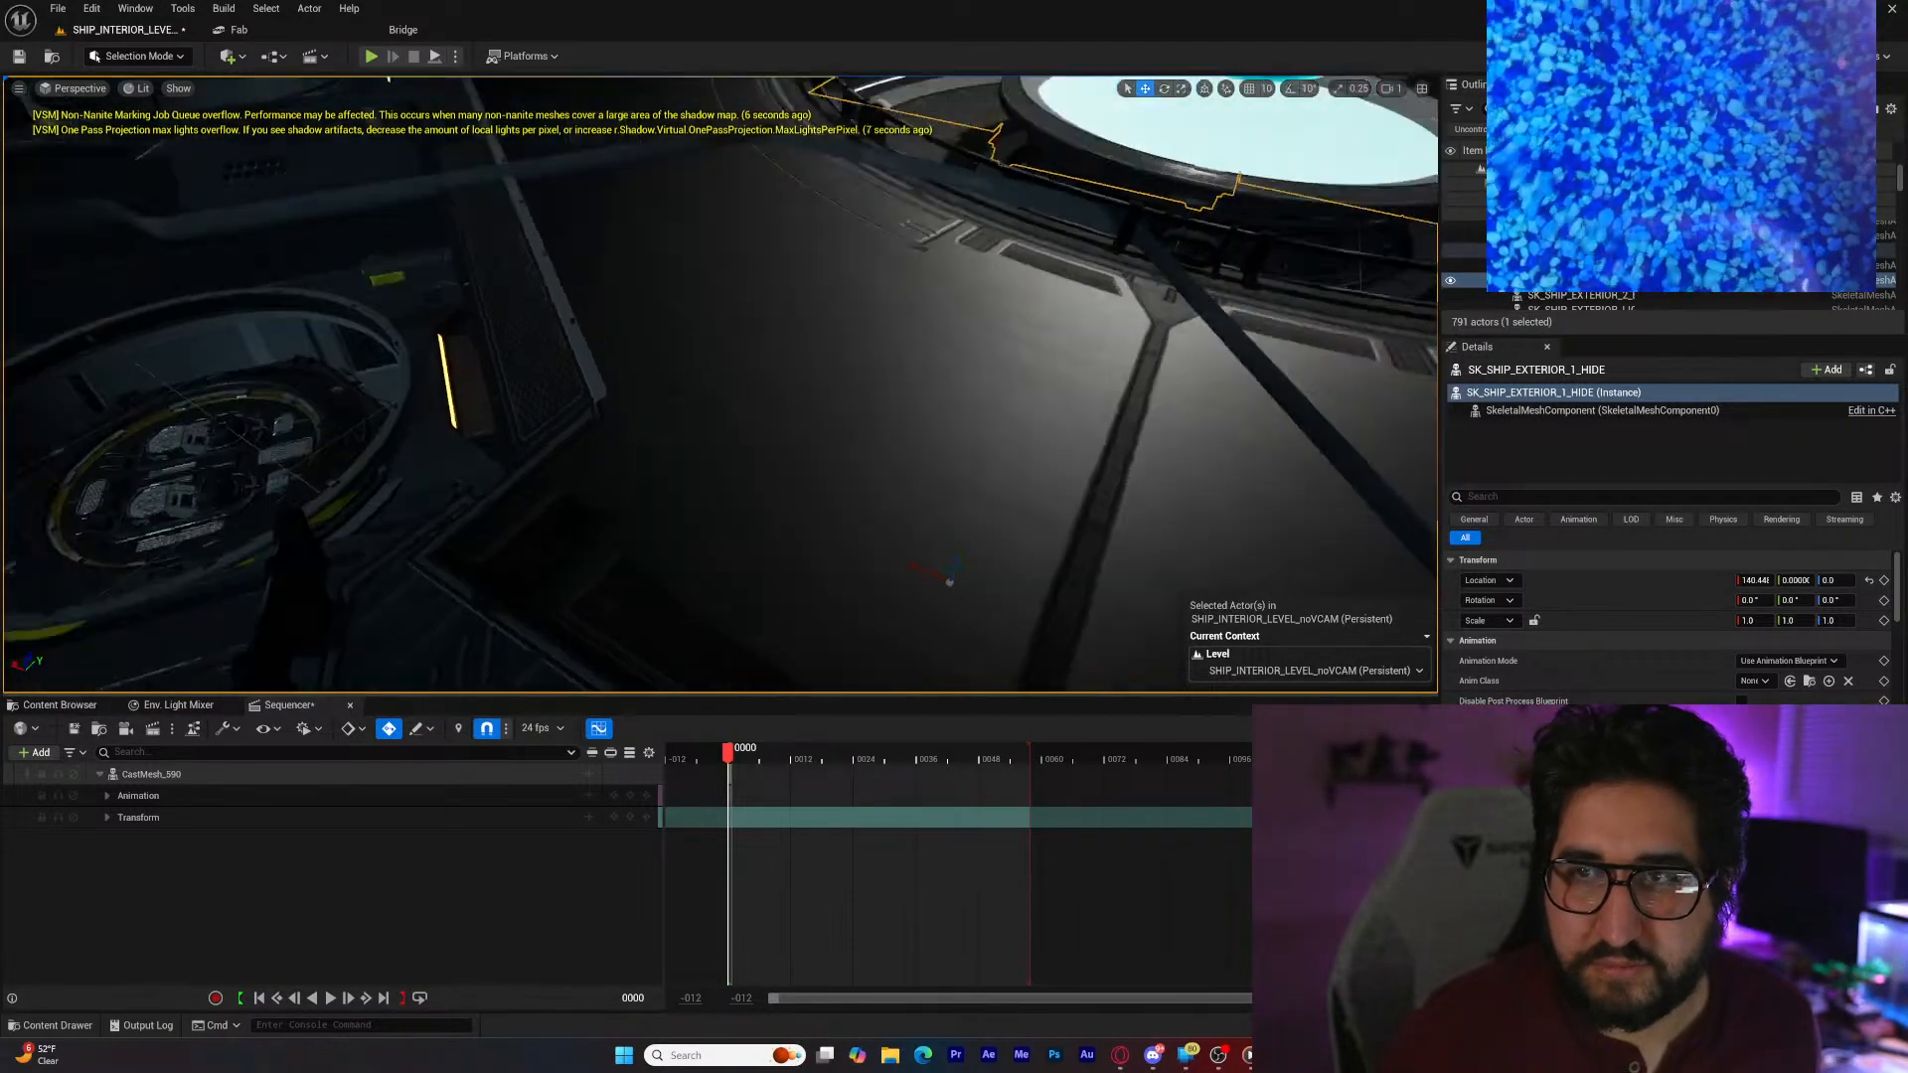
{"action": "right_click_drag", "start_coordinate": [894, 477], "coordinate": [984, 497]}
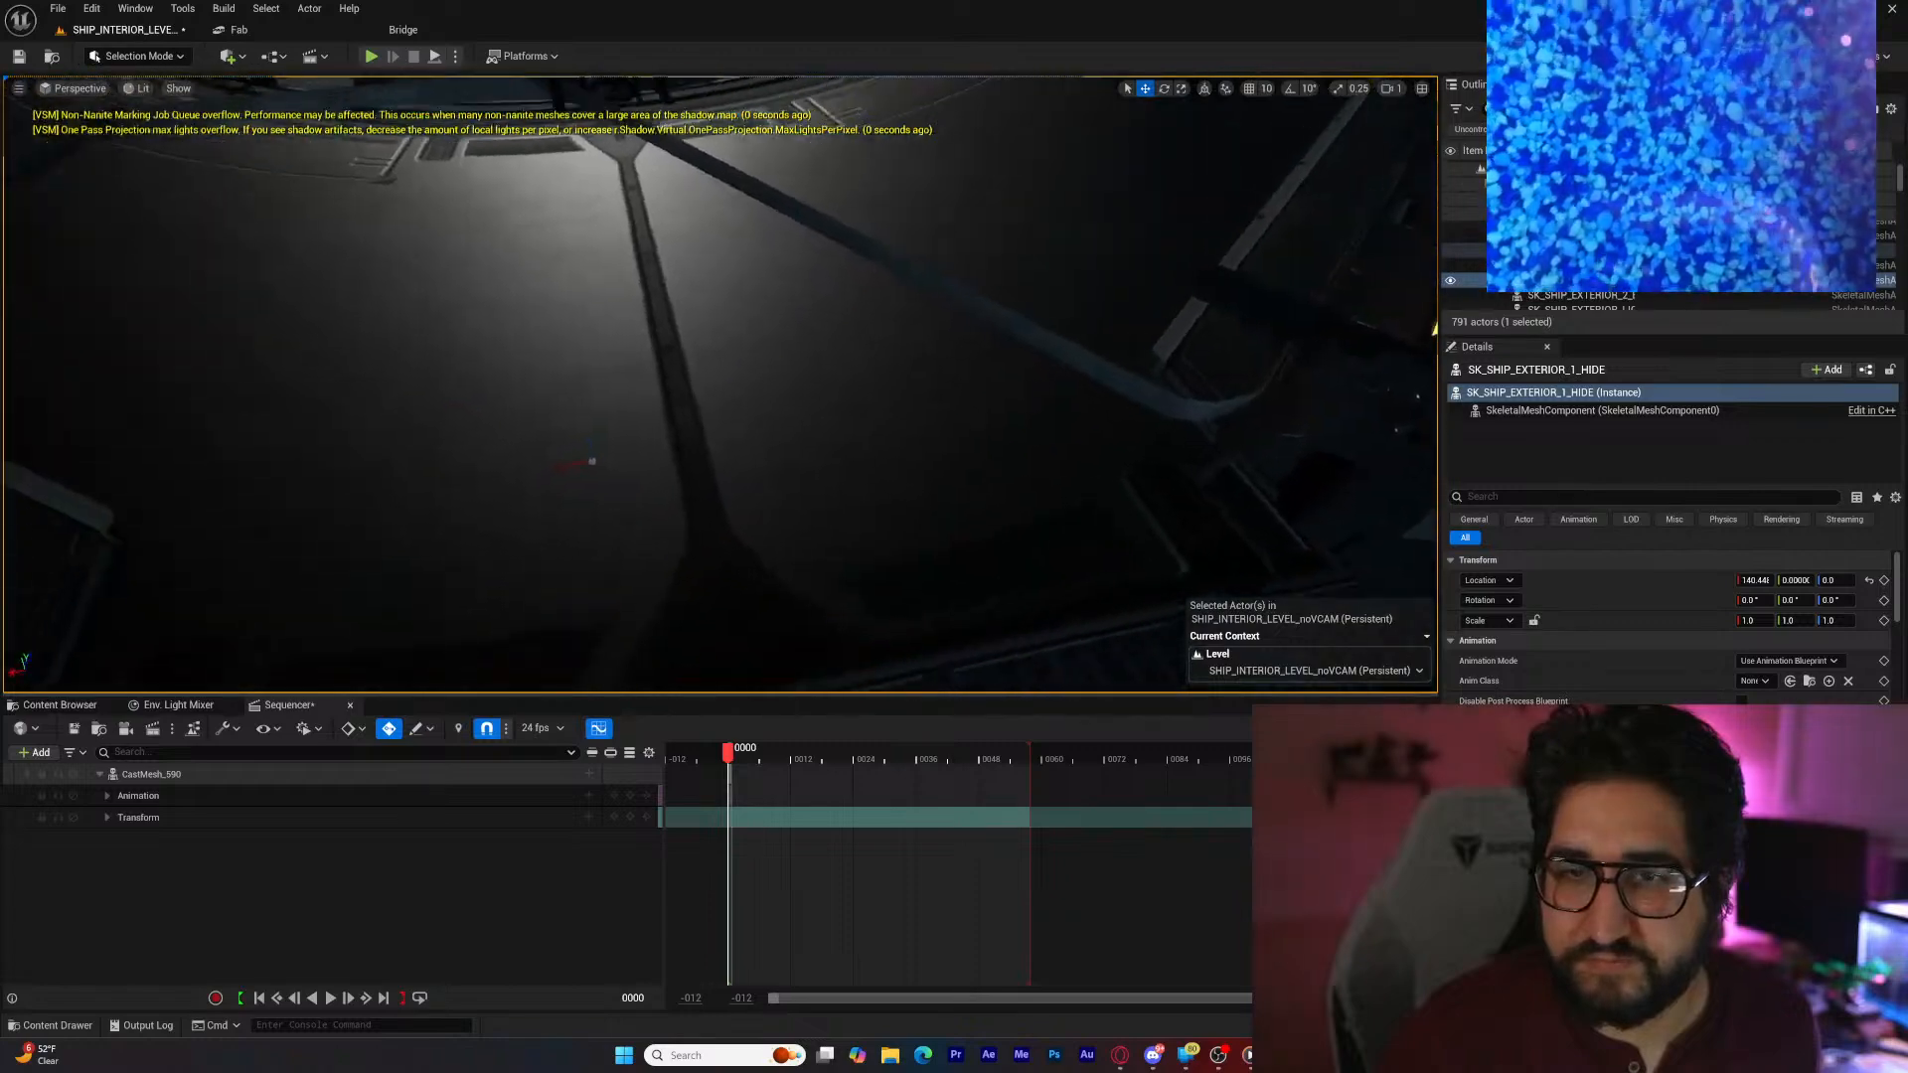
{"action": "right_click_drag", "start_coordinate": [530, 616], "coordinate": [545, 531]}
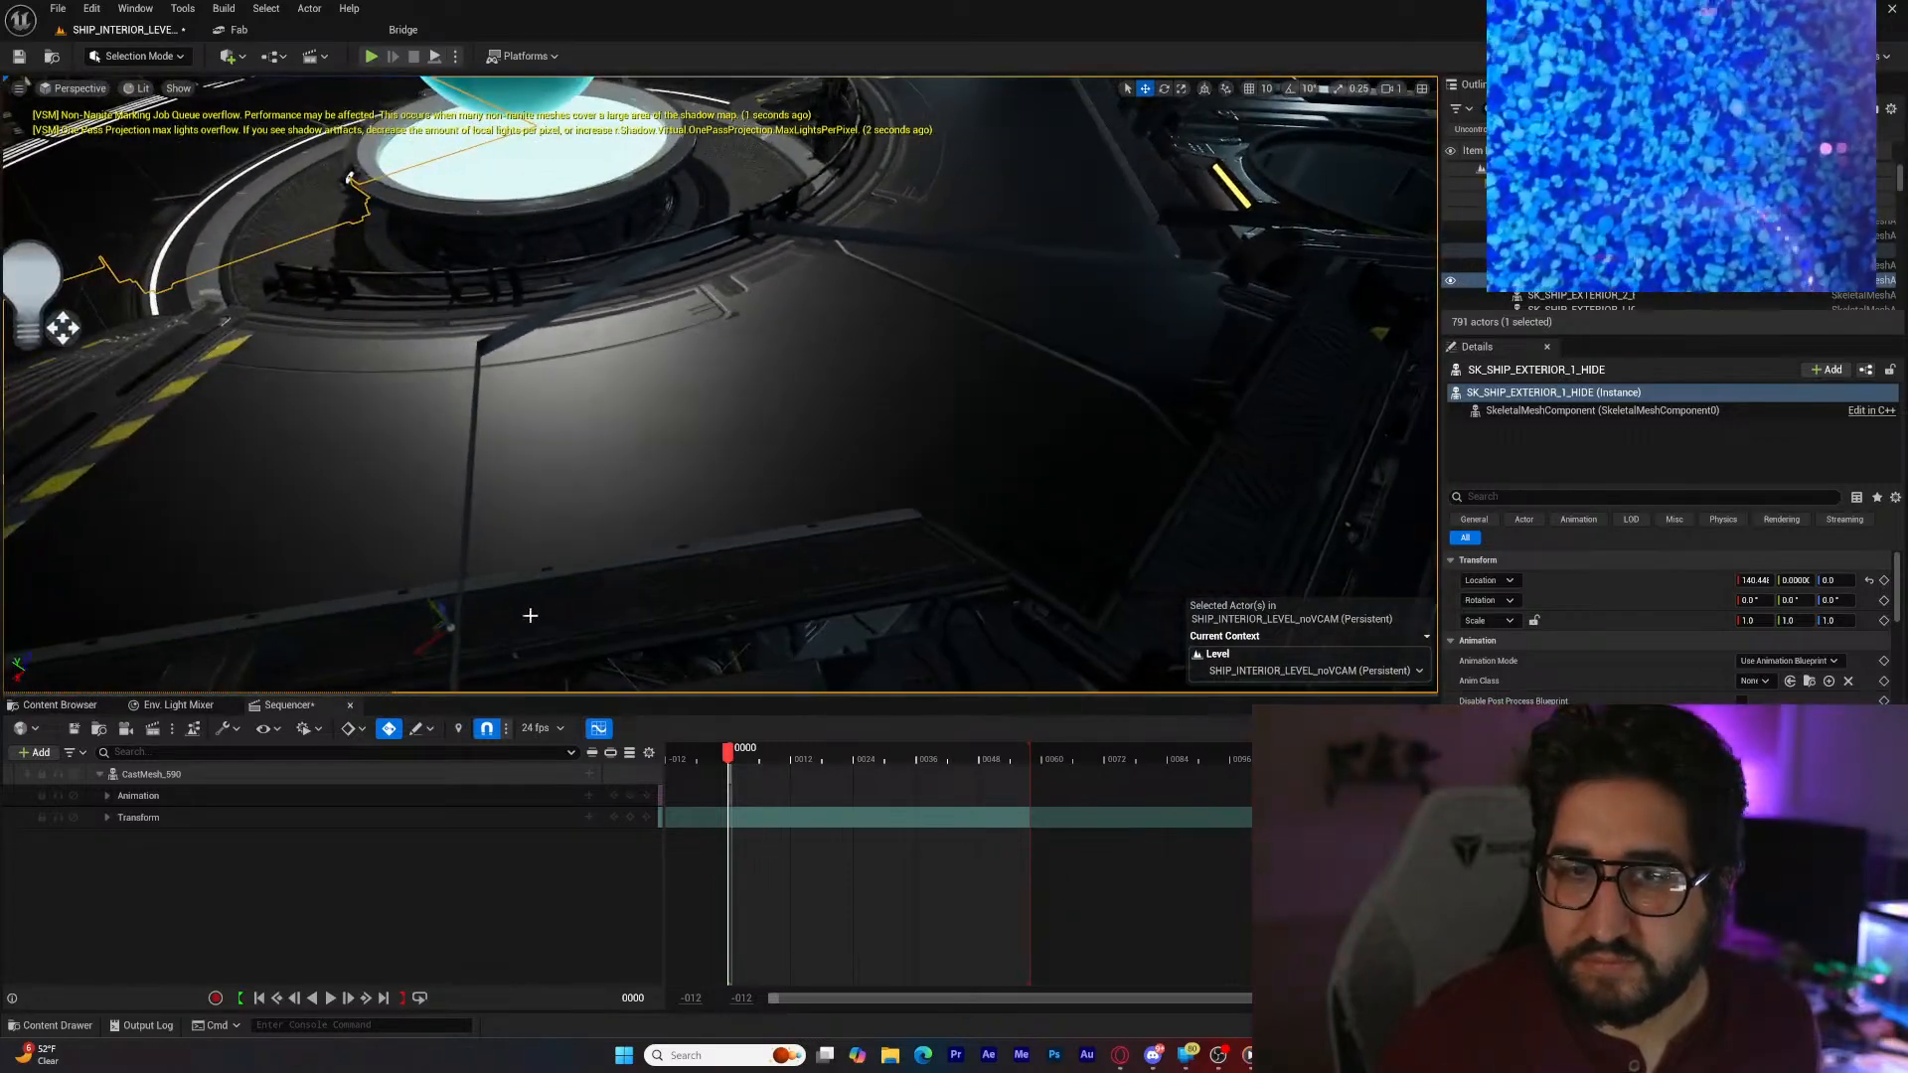
{"action": "left_click_drag", "start_coordinate": [441, 612], "coordinate": [443, 618]}
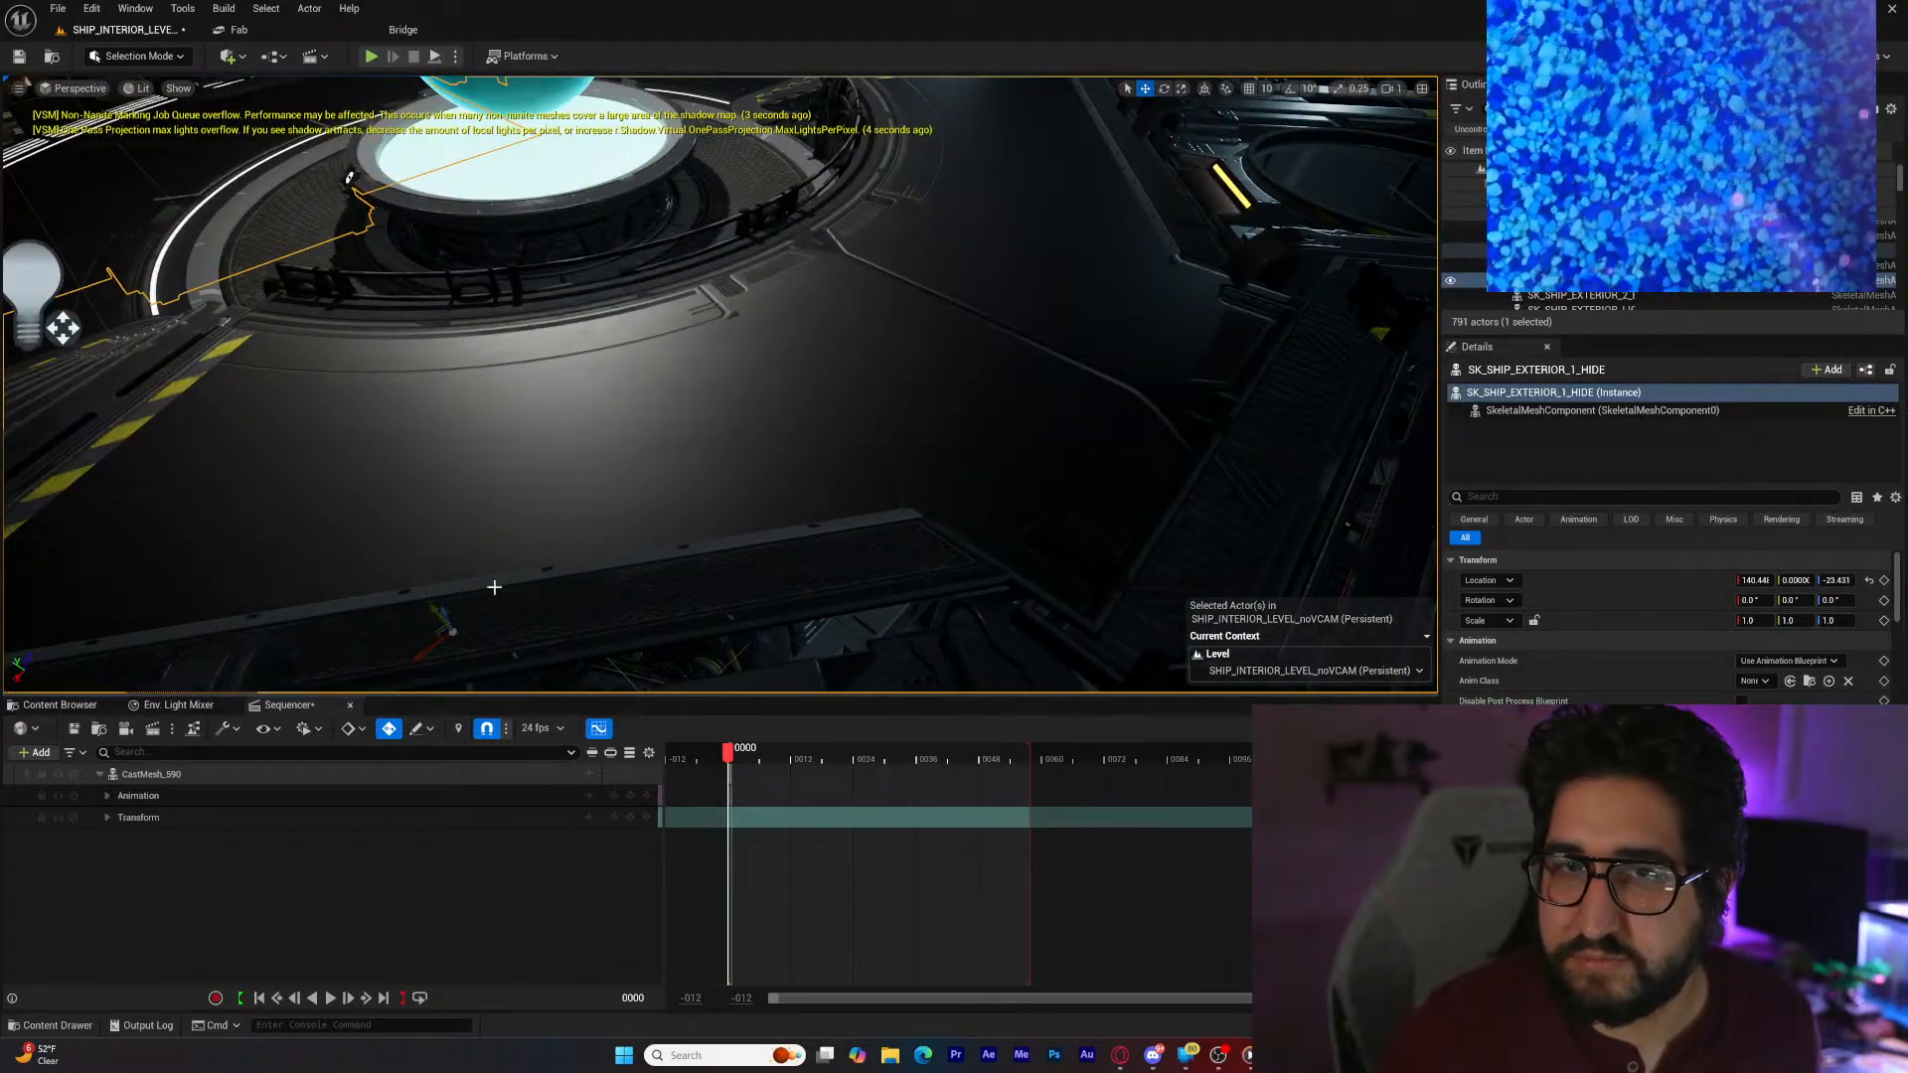
Step: Check the hellpod bay and shift SK_SHIP_EXTERIOR_1_HIDE further to about X -81.4 and Z -132.8
{"action": "right_click_drag", "start_coordinate": [494, 587], "coordinate": [780, 571]}
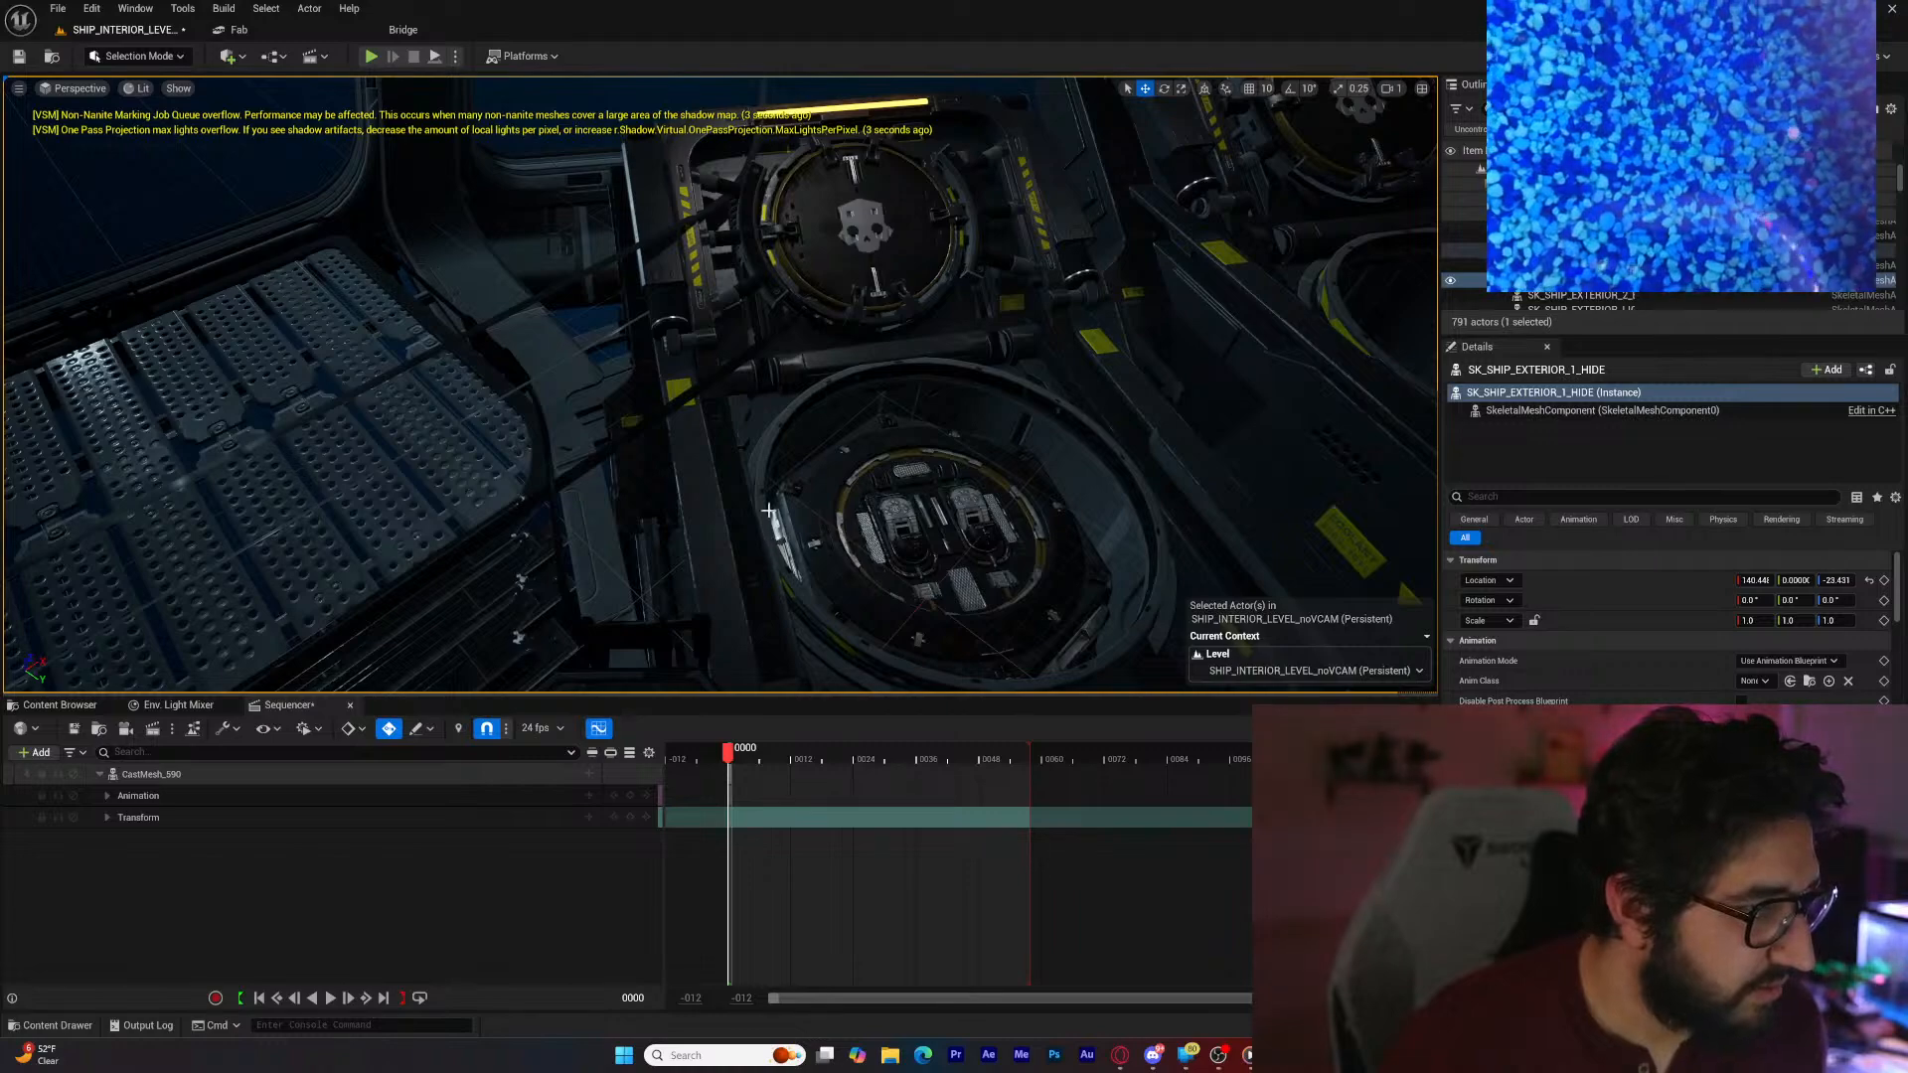
{"action": "right_click_drag", "start_coordinate": [658, 457], "coordinate": [719, 468]}
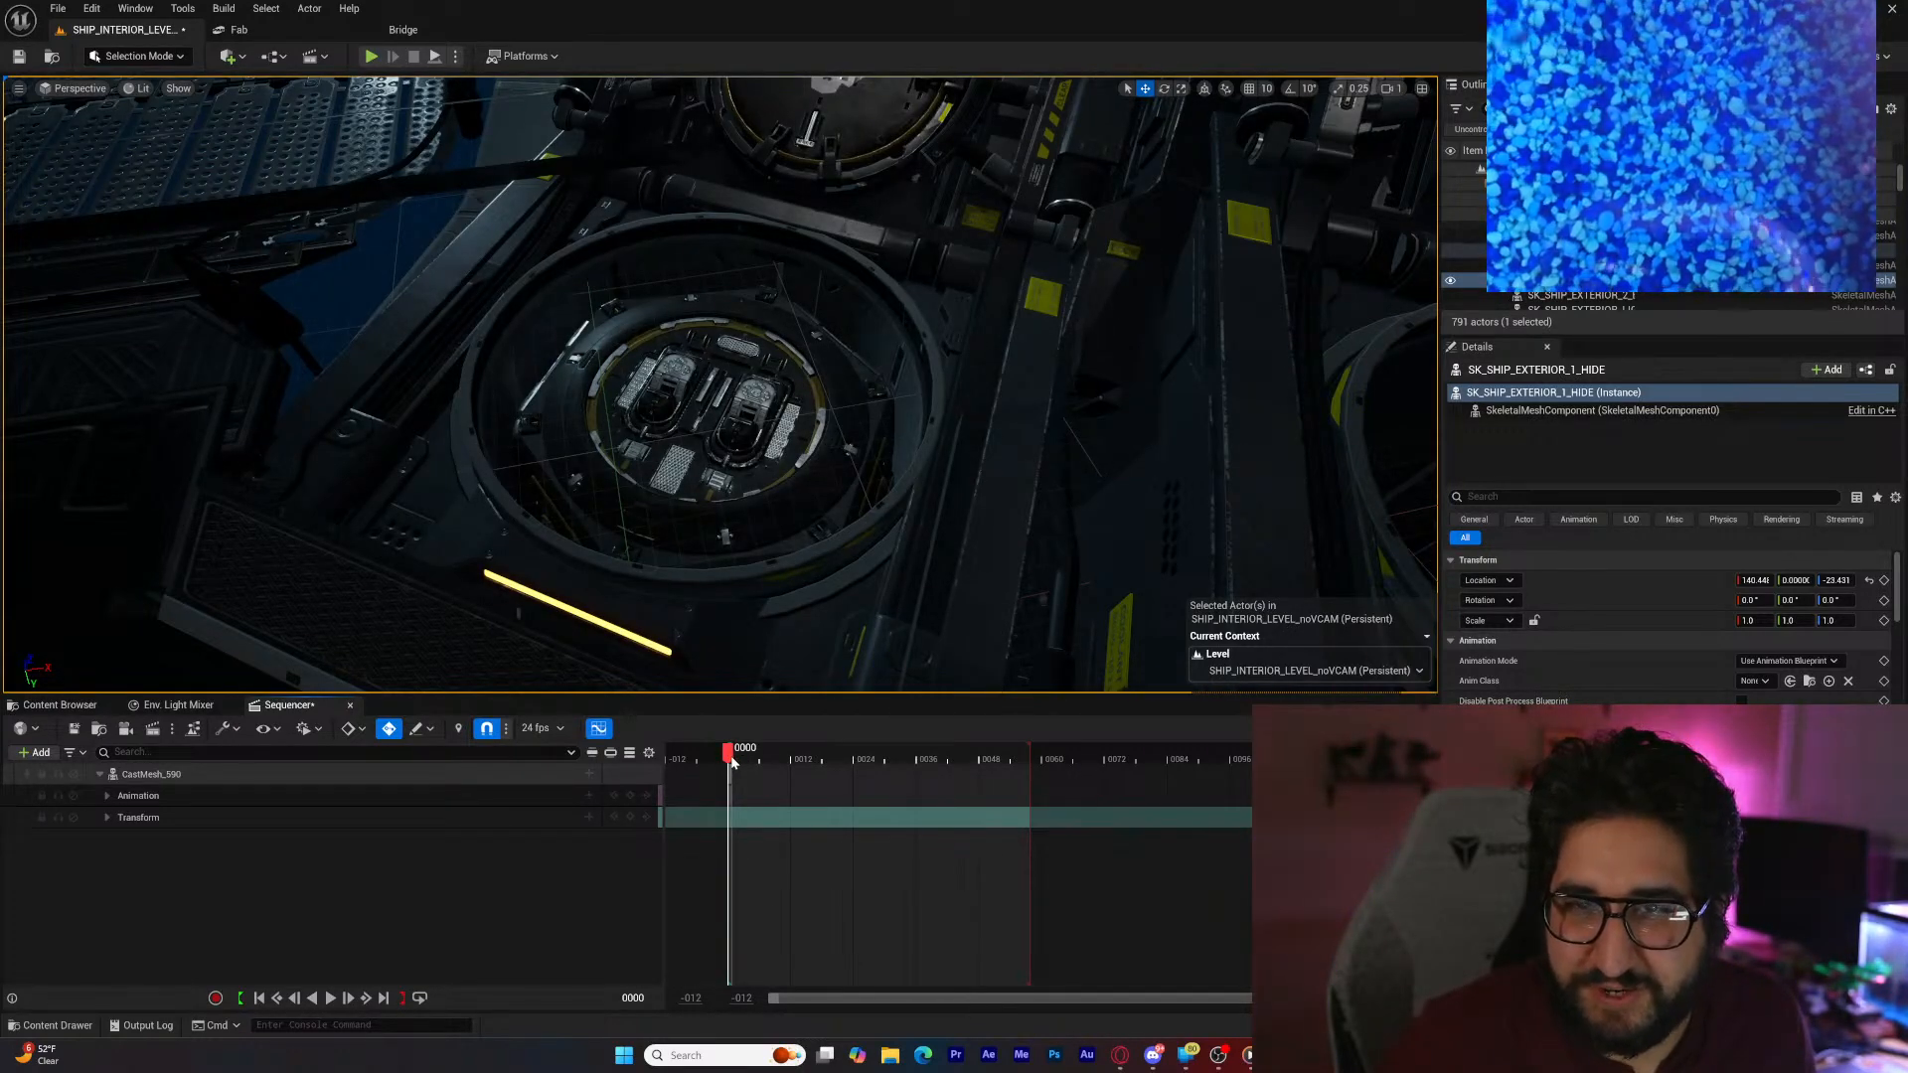
{"action": "mouse_move", "coordinate": [698, 588]}
{"action": "right_mouse_down"}
{"action": "mouse_move", "coordinate": [855, 526]}
{"action": "mouse_move", "coordinate": [894, 557]}
{"action": "mouse_move", "coordinate": [934, 536]}
{"action": "mouse_move", "coordinate": [698, 596]}
{"action": "right_mouse_up"}
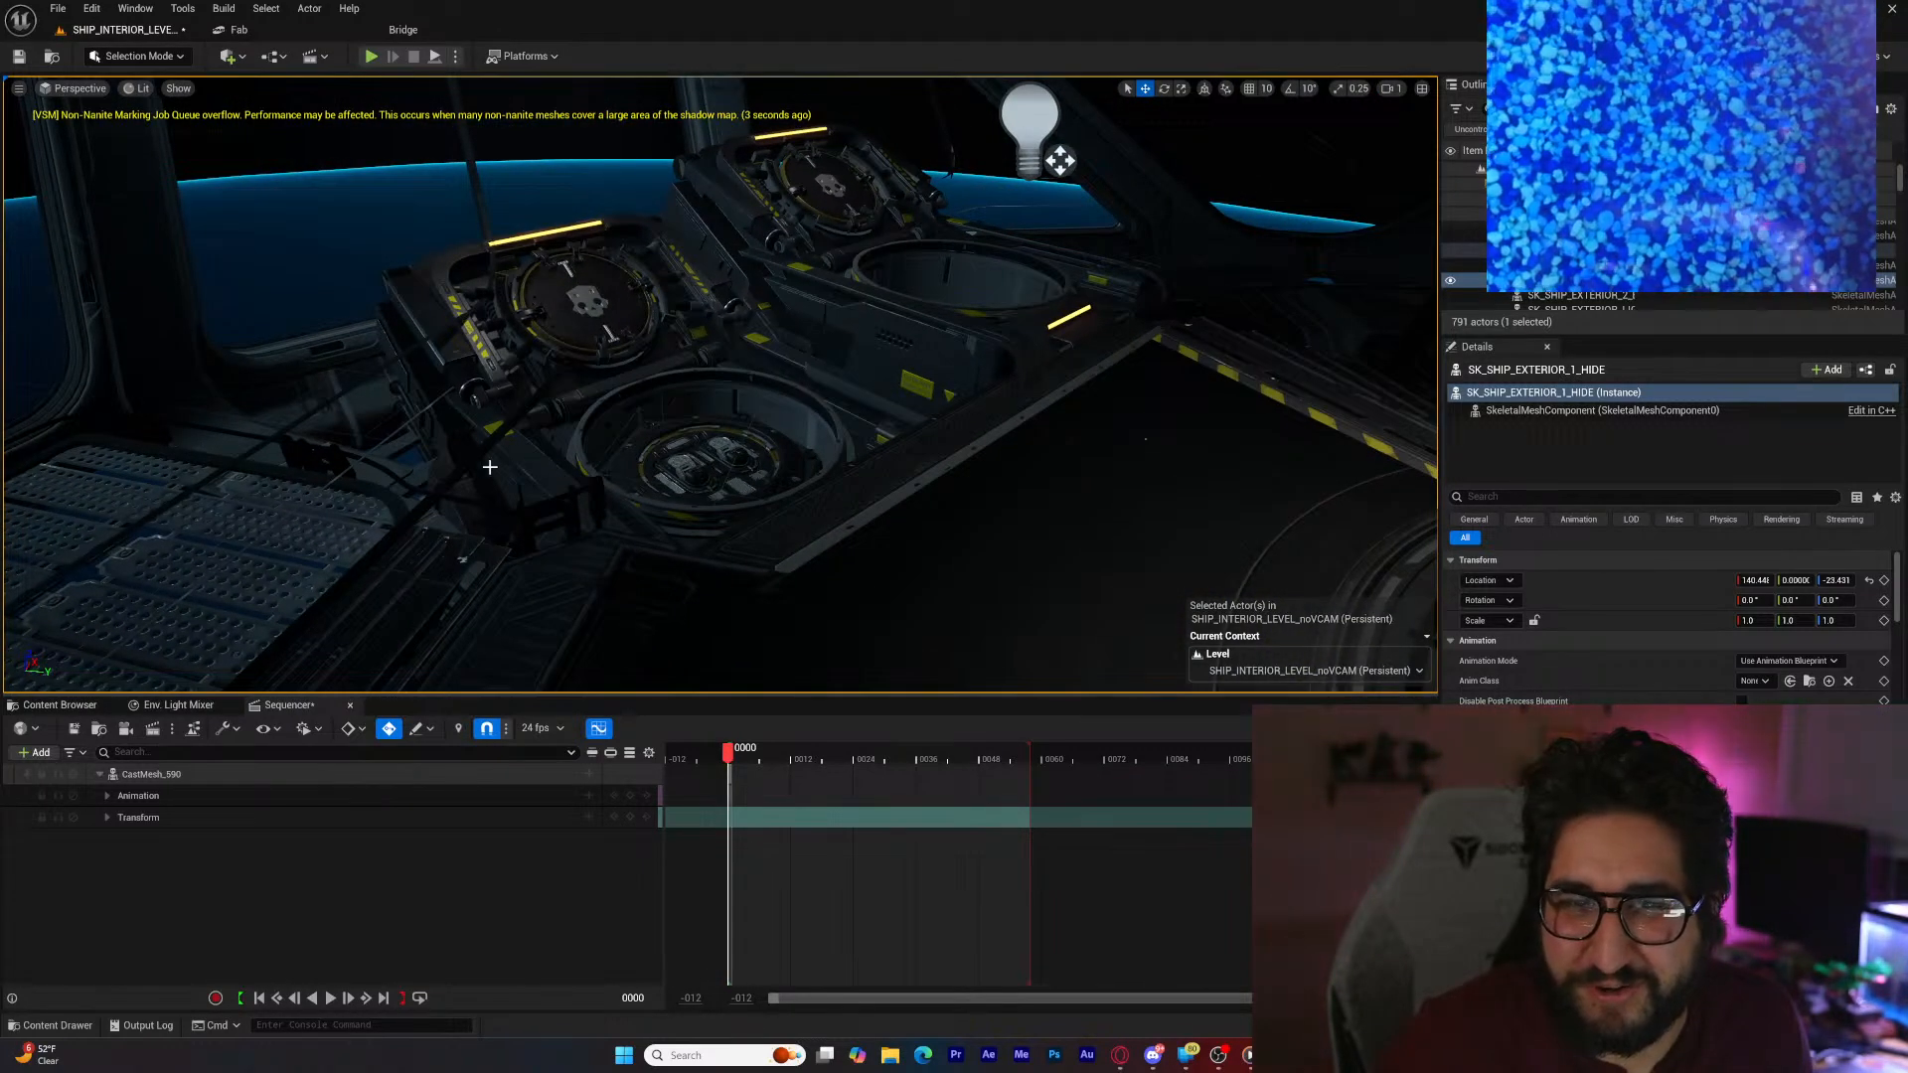
{"action": "right_click_drag", "start_coordinate": [472, 467], "coordinate": [422, 315]}
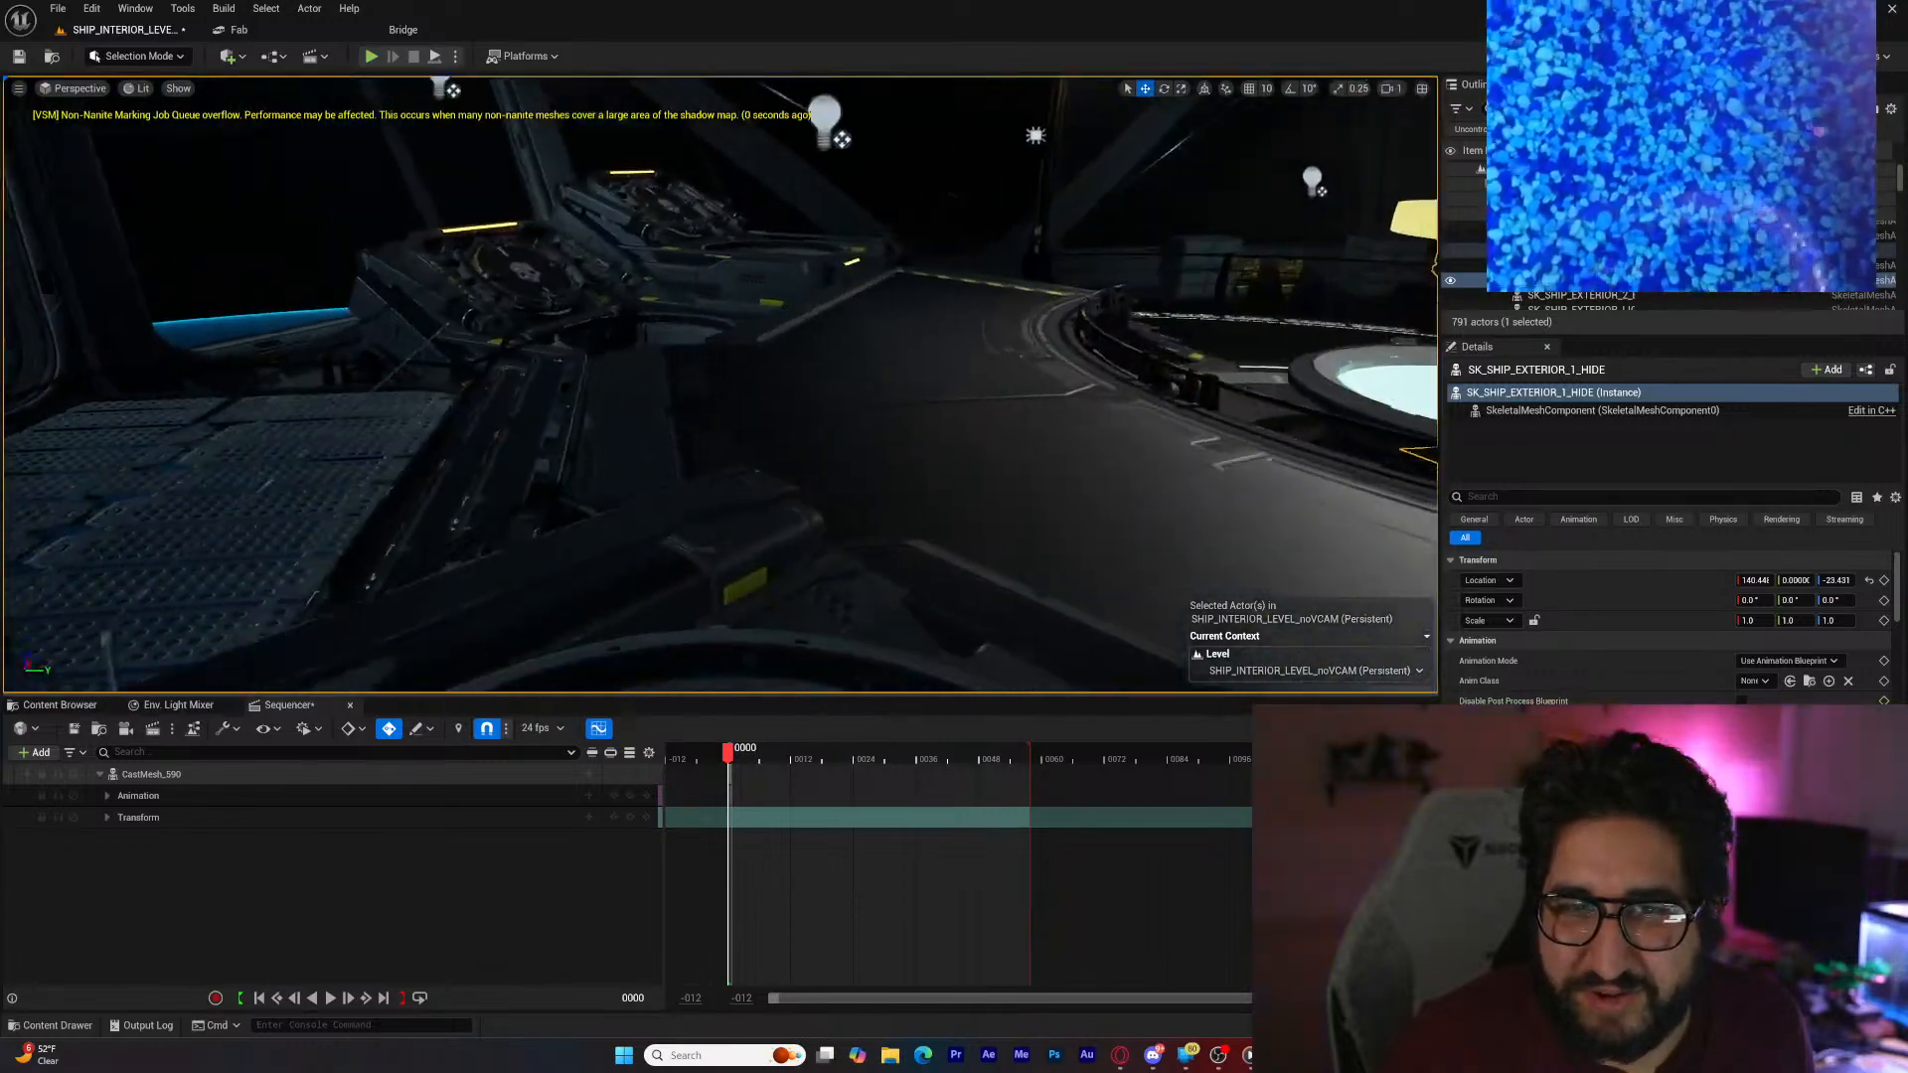
{"action": "right_click_drag", "start_coordinate": [422, 315], "coordinate": [467, 353]}
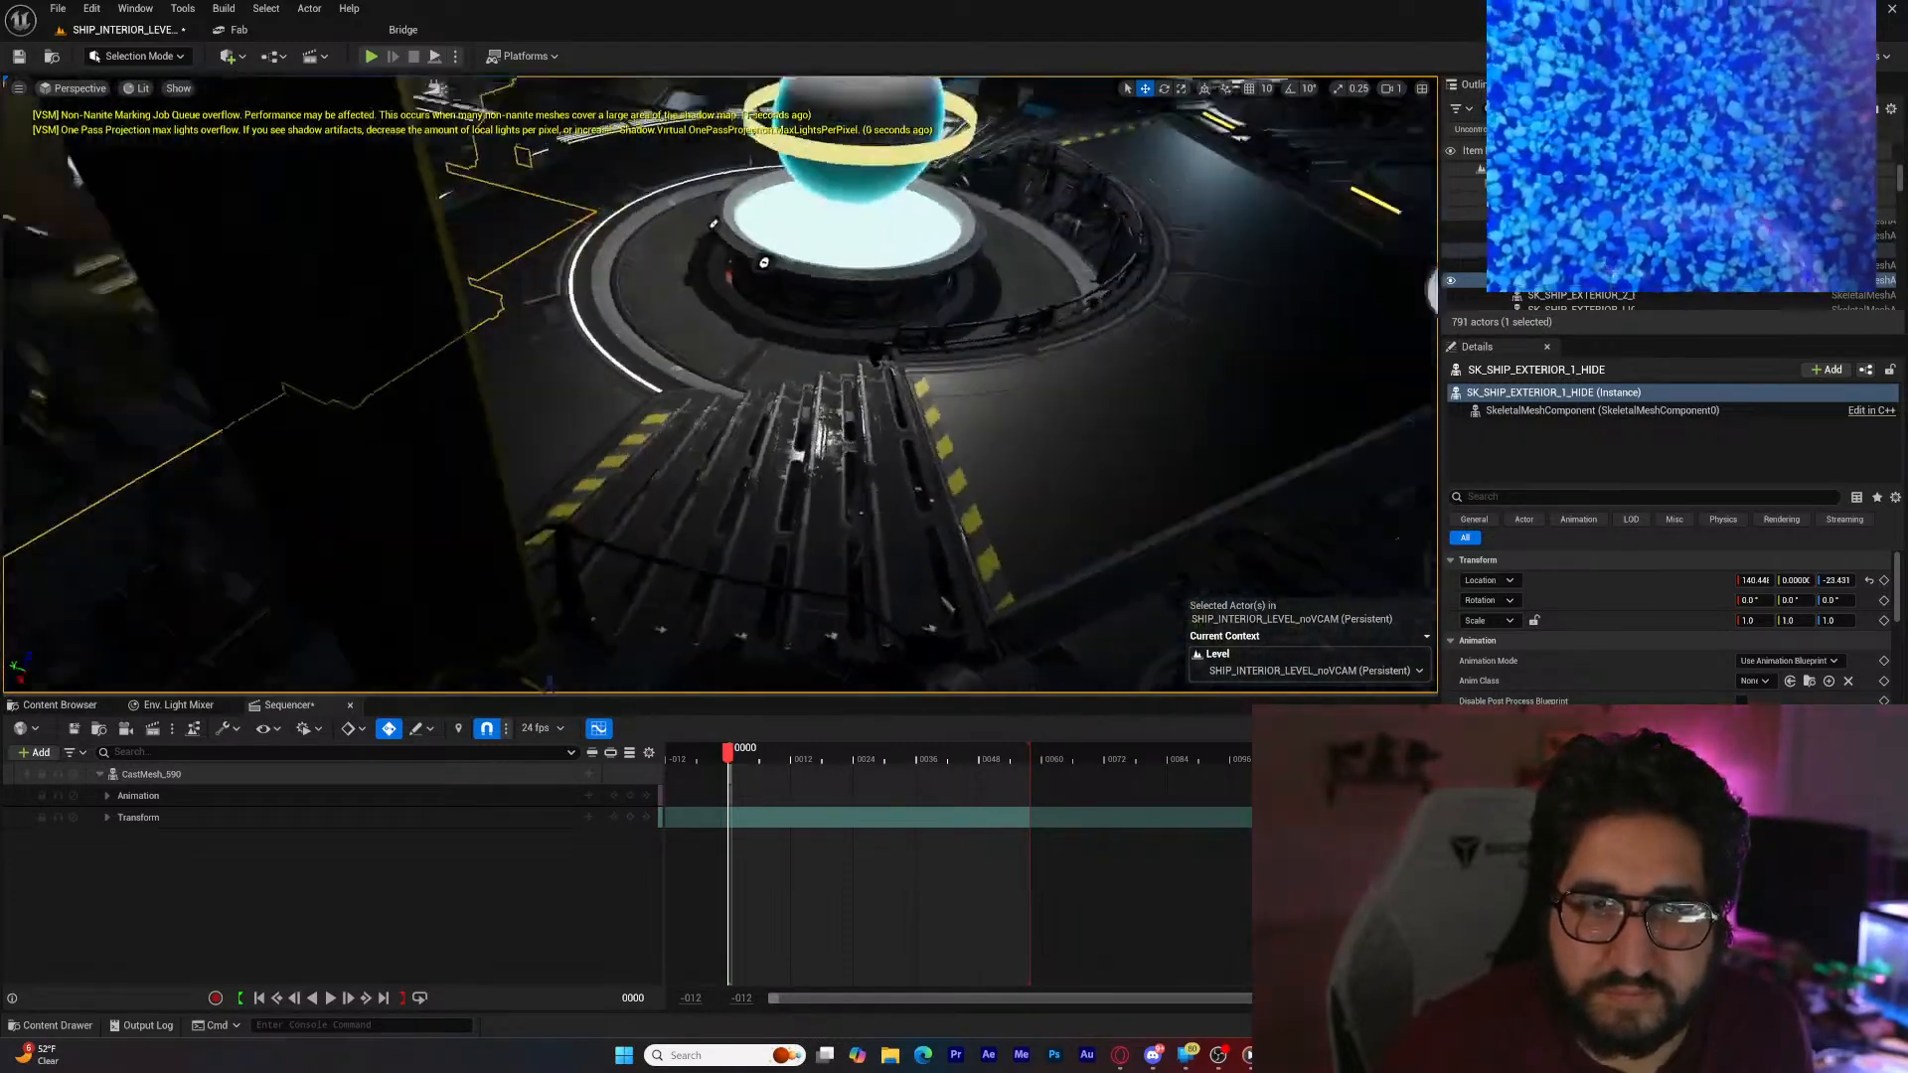
{"action": "right_click_drag", "start_coordinate": [467, 353], "coordinate": [556, 348]}
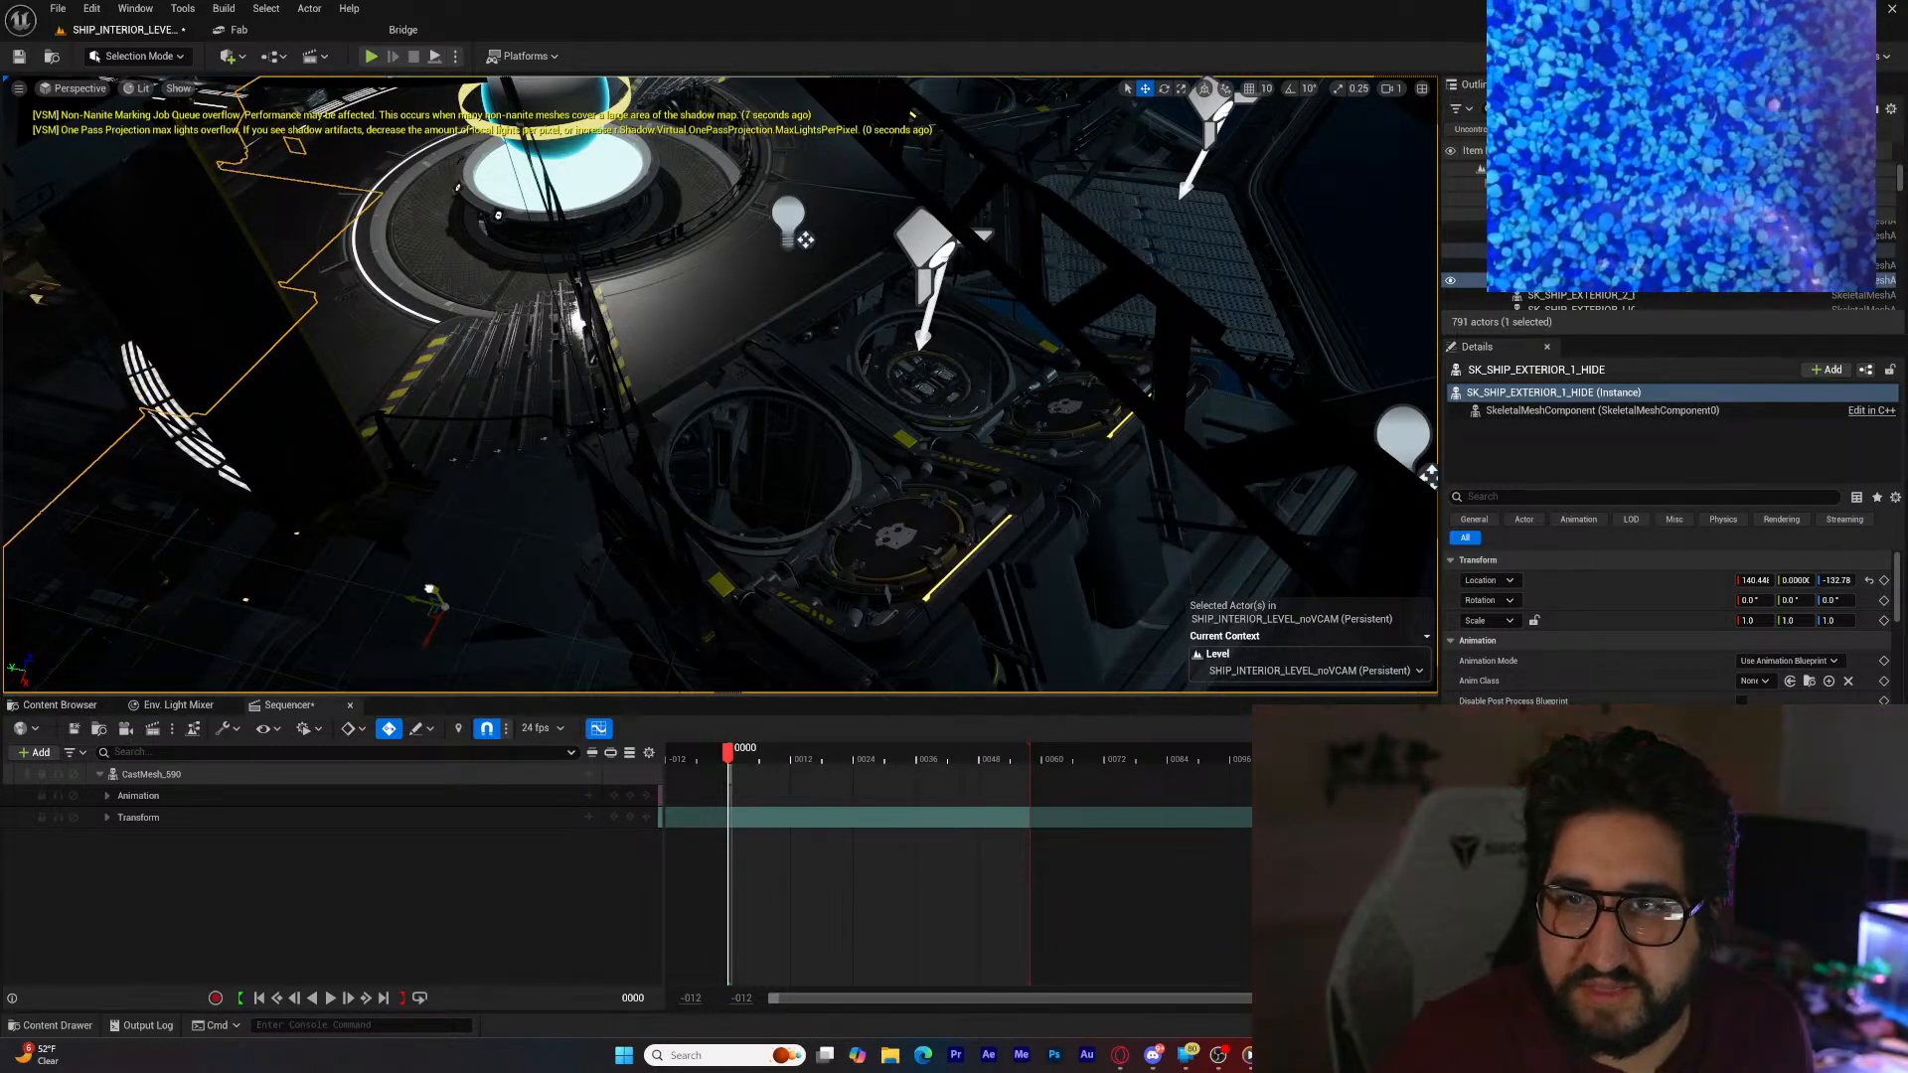
{"action": "left_click_drag", "start_coordinate": [430, 637], "coordinate": [445, 576]}
Step: Select the hellpod mesh CastMesh_590 and raise it to a Z location of about 70.5
{"action": "mouse_move", "coordinate": [474, 537]}
{"action": "right_mouse_down"}
{"action": "mouse_move", "coordinate": [417, 497]}
{"action": "mouse_move", "coordinate": [398, 442]}
{"action": "mouse_move", "coordinate": [417, 417]}
{"action": "mouse_move", "coordinate": [576, 452]}
{"action": "mouse_move", "coordinate": [512, 586]}
{"action": "mouse_move", "coordinate": [518, 621]}
{"action": "mouse_move", "coordinate": [403, 487]}
{"action": "mouse_move", "coordinate": [596, 547]}
{"action": "right_mouse_up"}
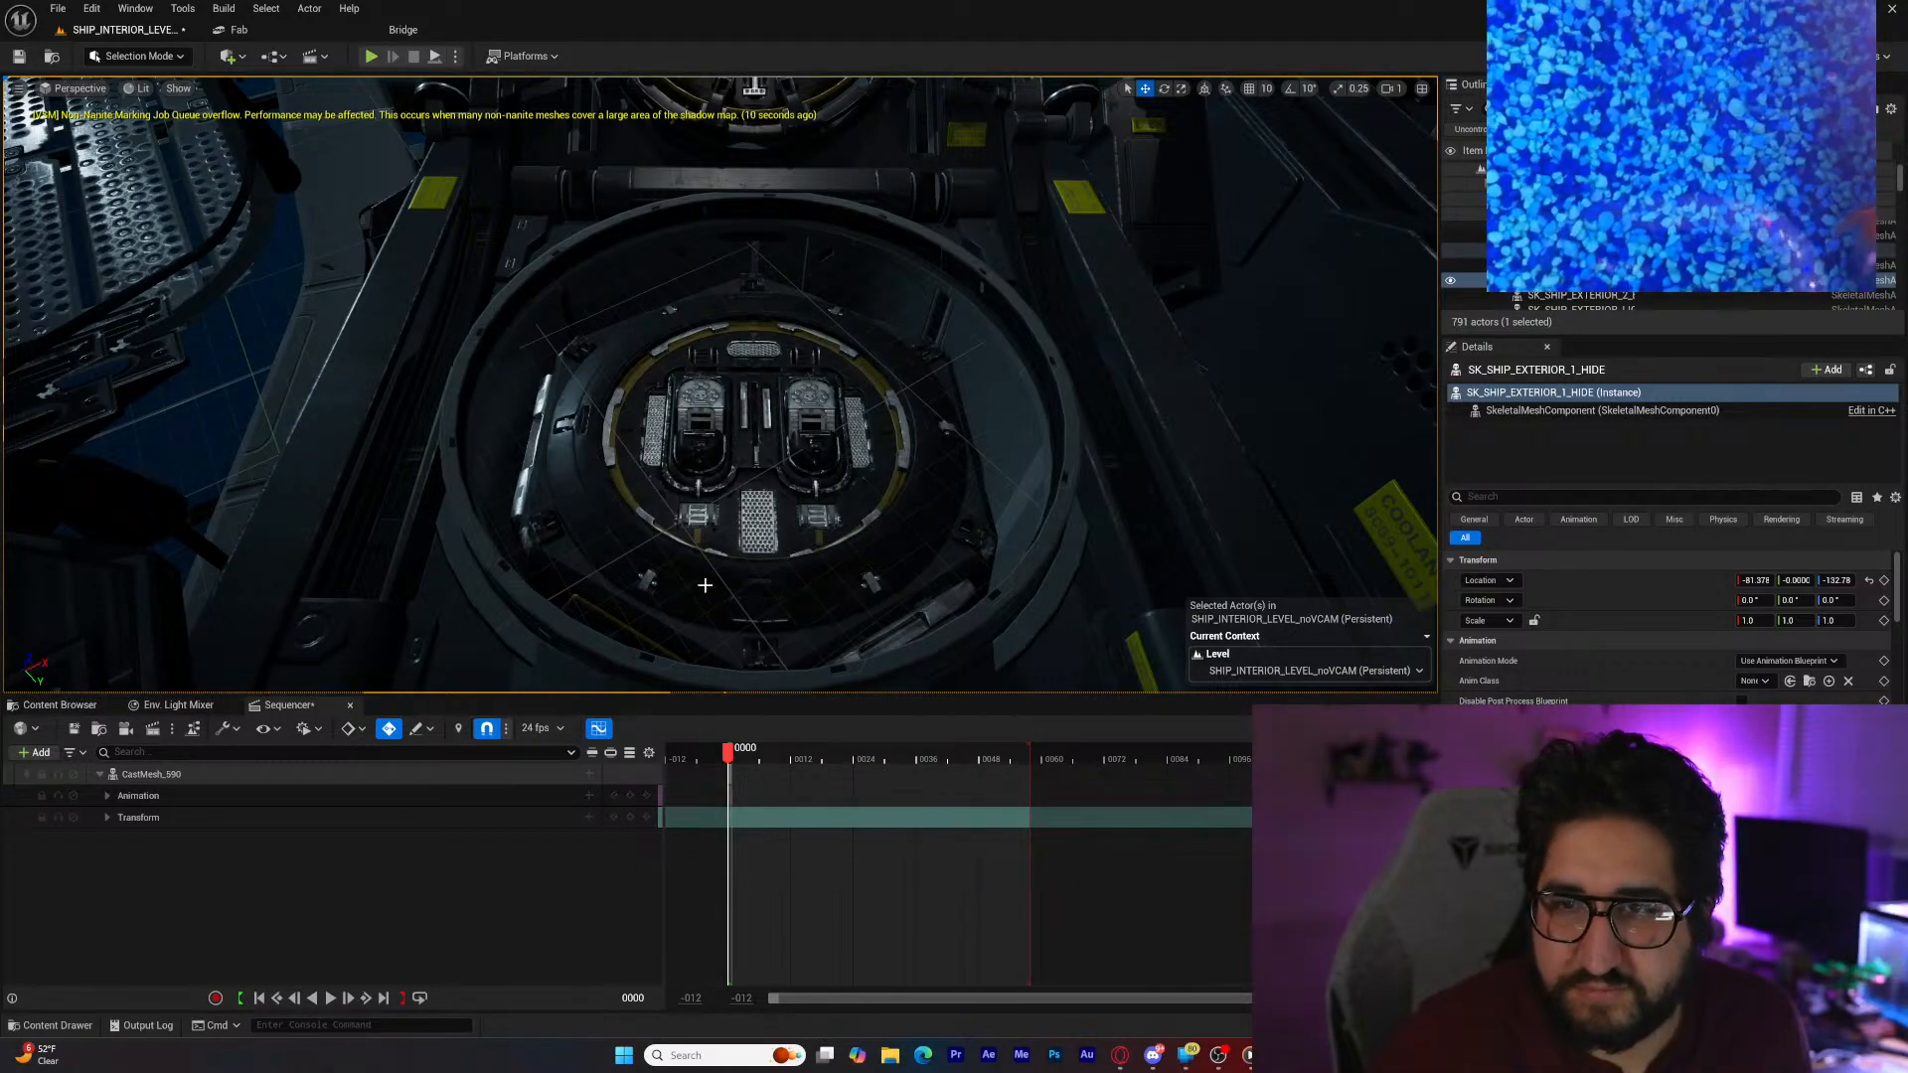
{"action": "key", "text": "s"}
{"action": "mouse_move", "coordinate": [704, 585]}
{"action": "right_mouse_down"}
{"action": "mouse_move", "coordinate": [834, 497]}
{"action": "mouse_move", "coordinate": [889, 492]}
{"action": "mouse_move", "coordinate": [845, 507]}
{"action": "right_mouse_up"}
{"action": "left_click", "coordinate": [793, 513]}
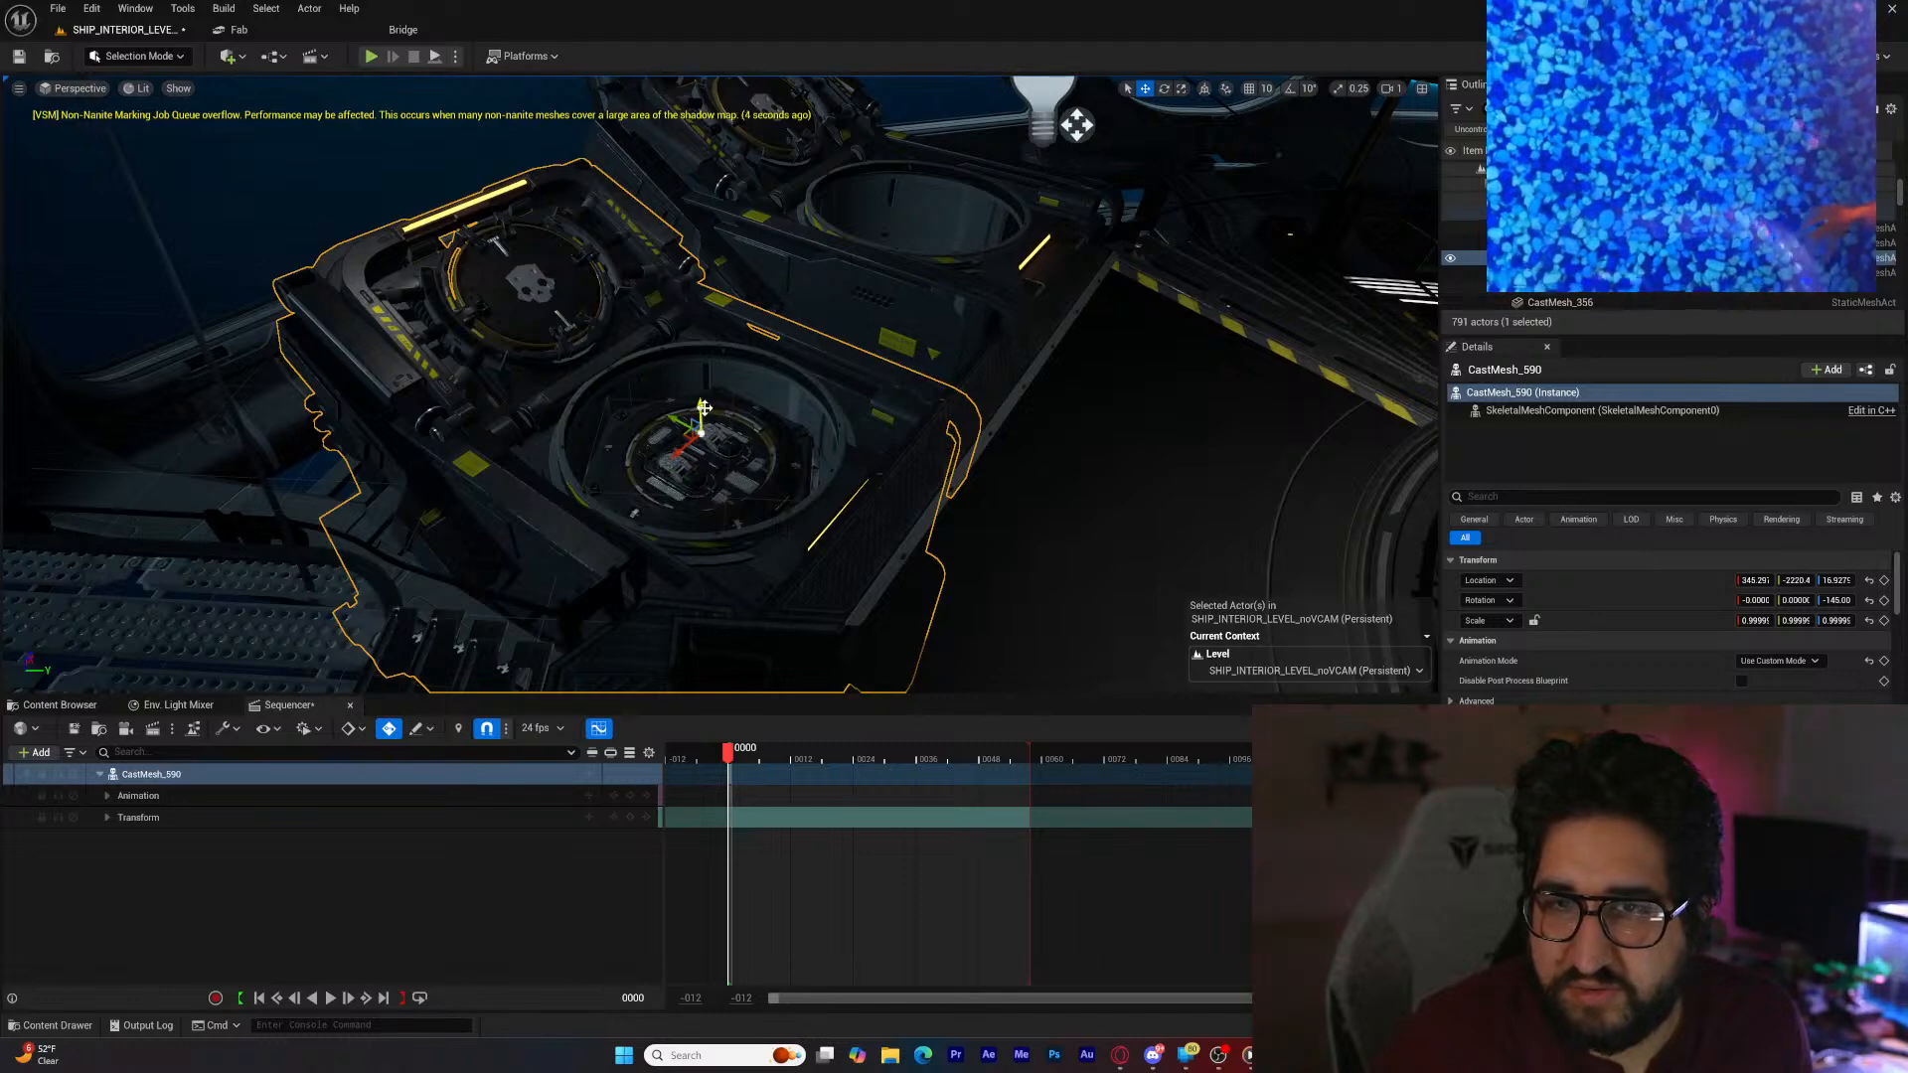
{"action": "left_click_drag", "start_coordinate": [704, 407], "coordinate": [716, 351]}
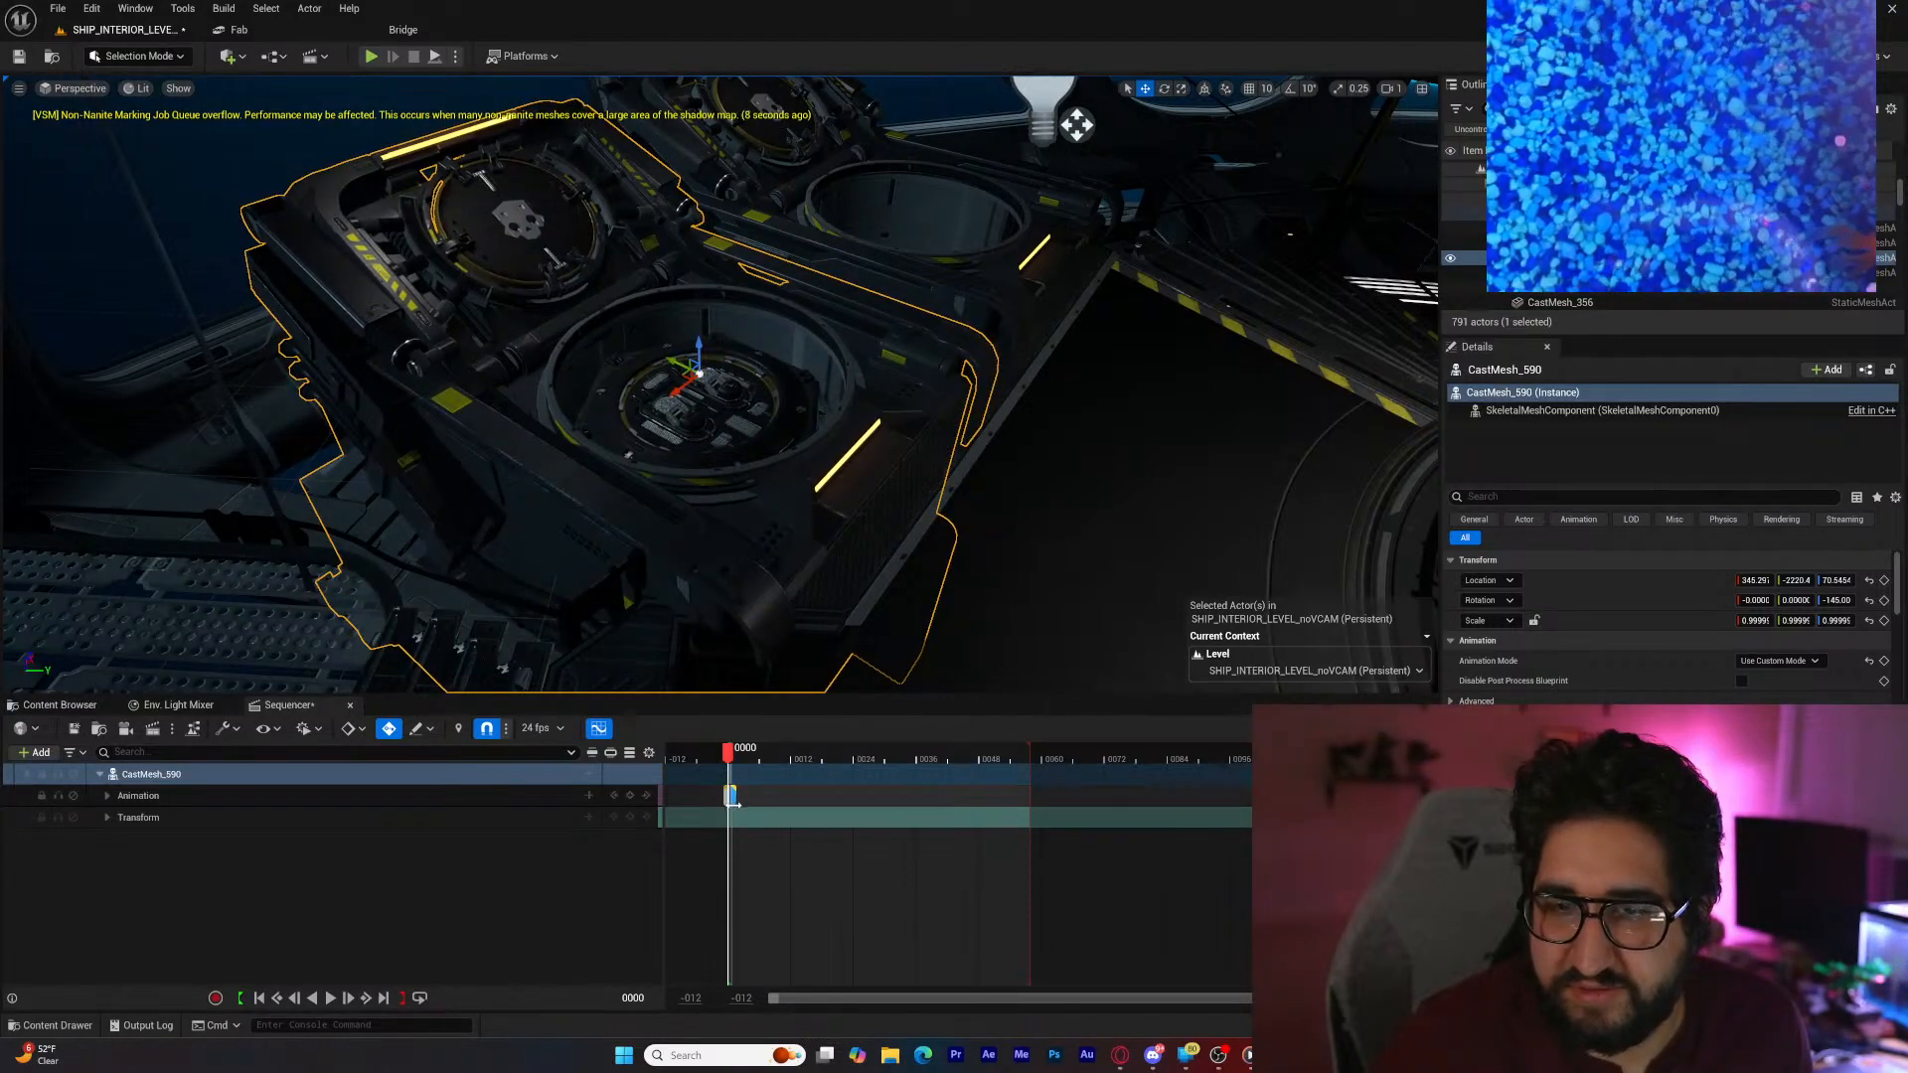
Step: Stretch the A_Hellpod_Before_Mission_Idle clip on CastMesh_590's animation track to about frame 58 and undo its move to a second row
{"action": "left_click_drag", "start_coordinate": [731, 800], "coordinate": [745, 757]}
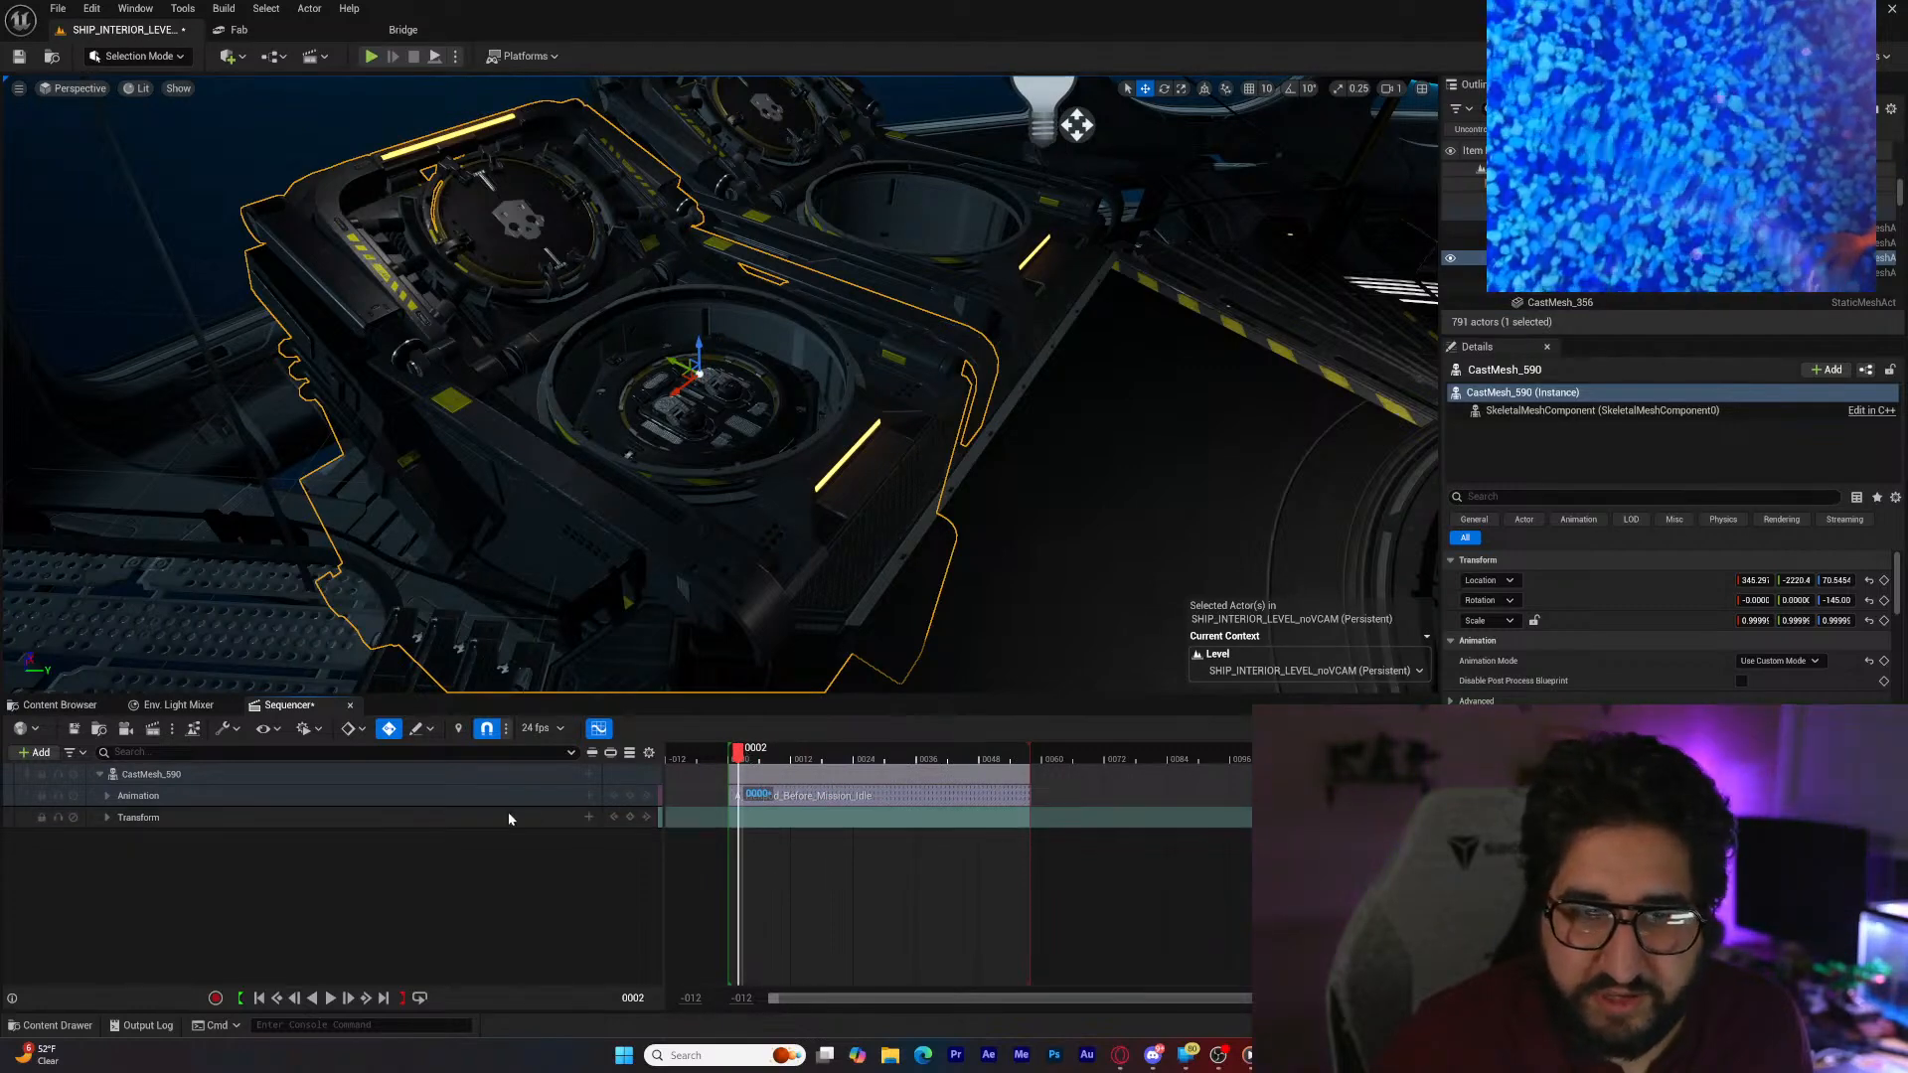
{"action": "left_click", "coordinate": [588, 796]}
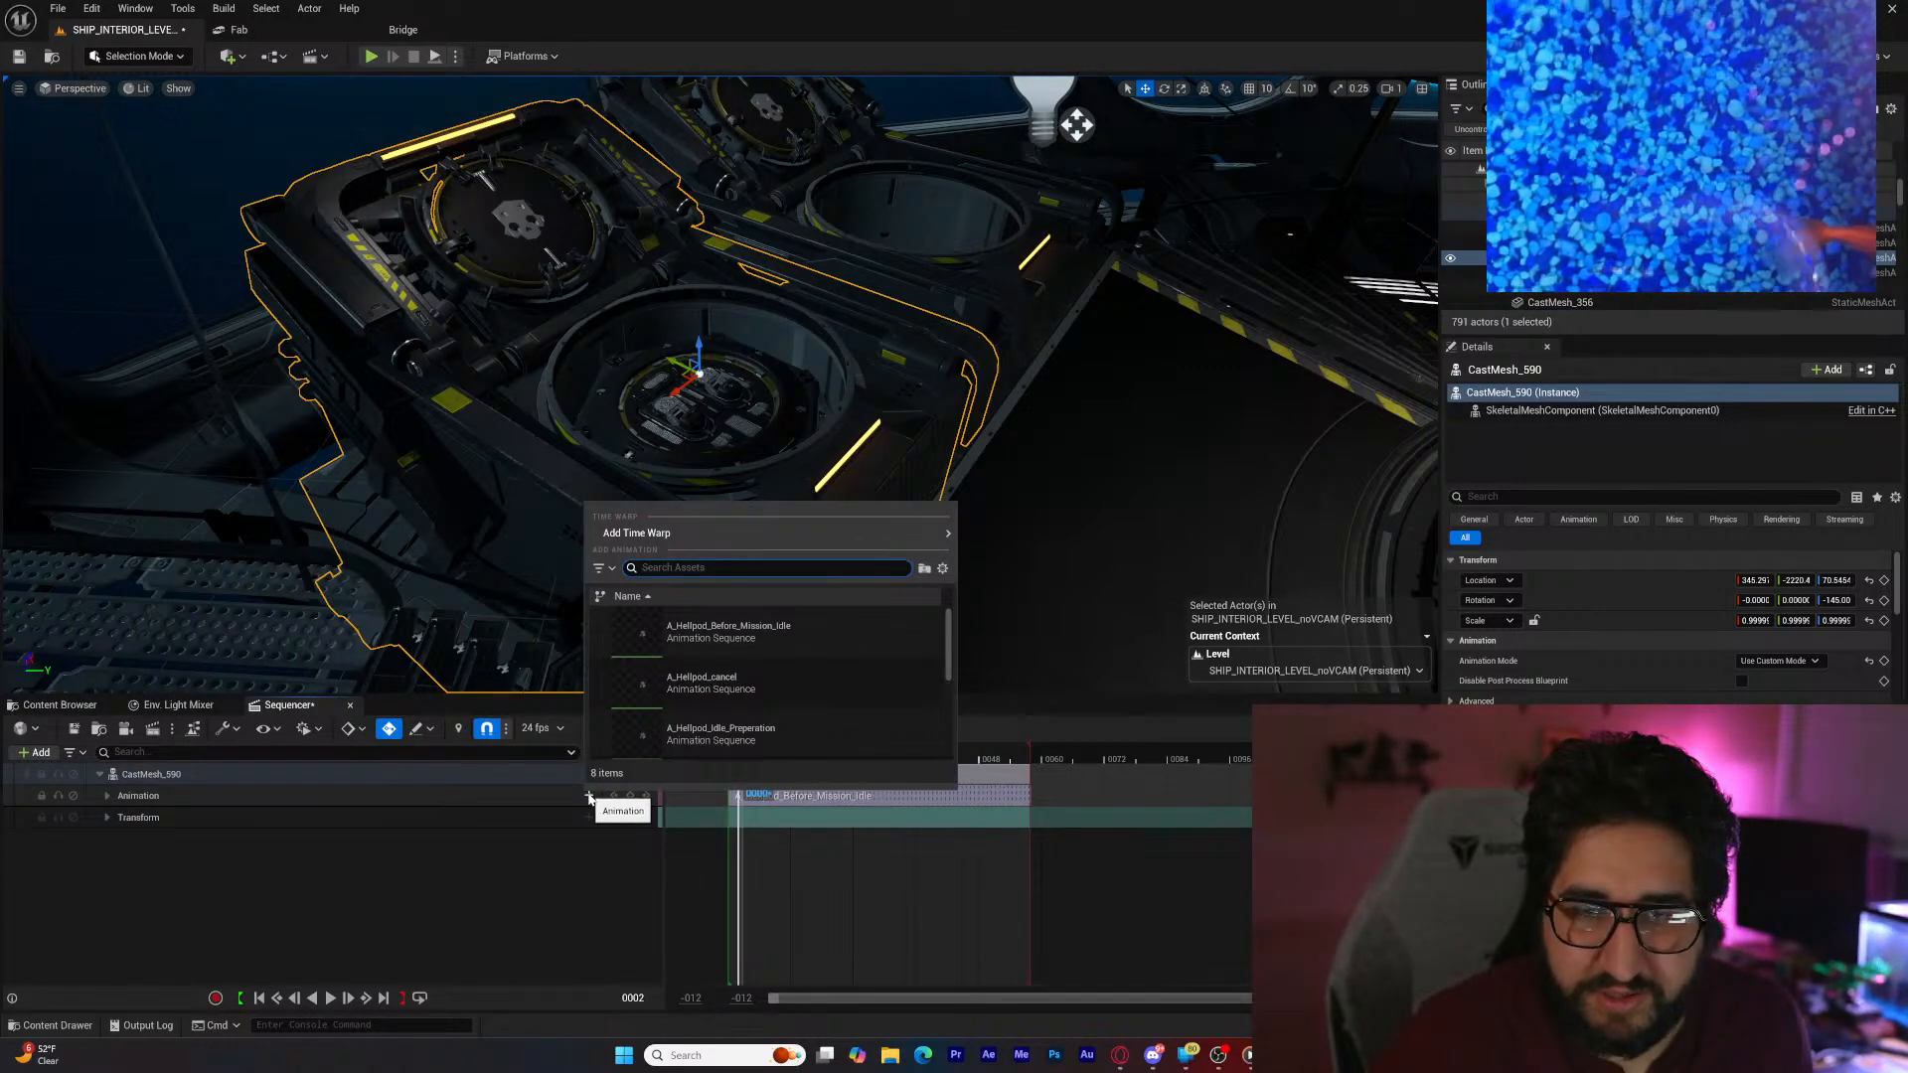
{"action": "left_click", "coordinate": [508, 783]}
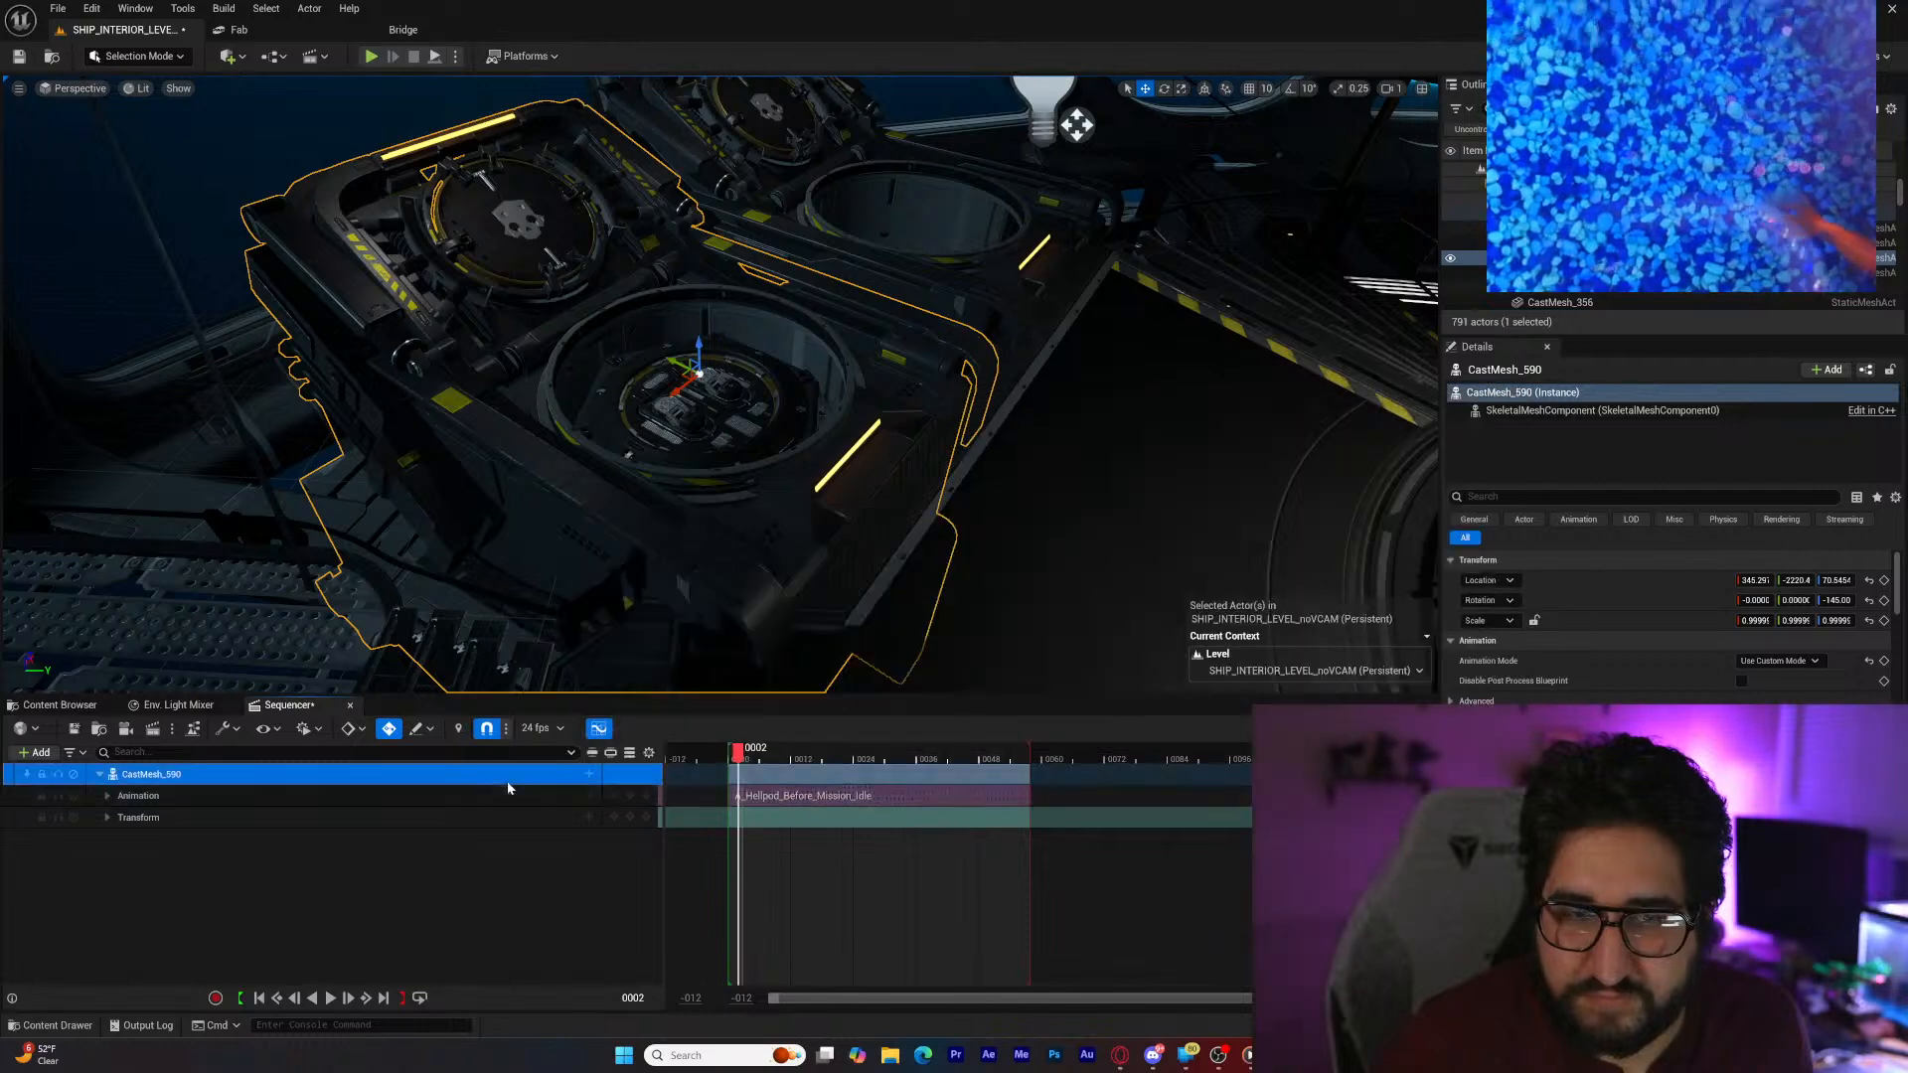
{"action": "left_click_drag", "start_coordinate": [763, 796], "coordinate": [775, 836]}
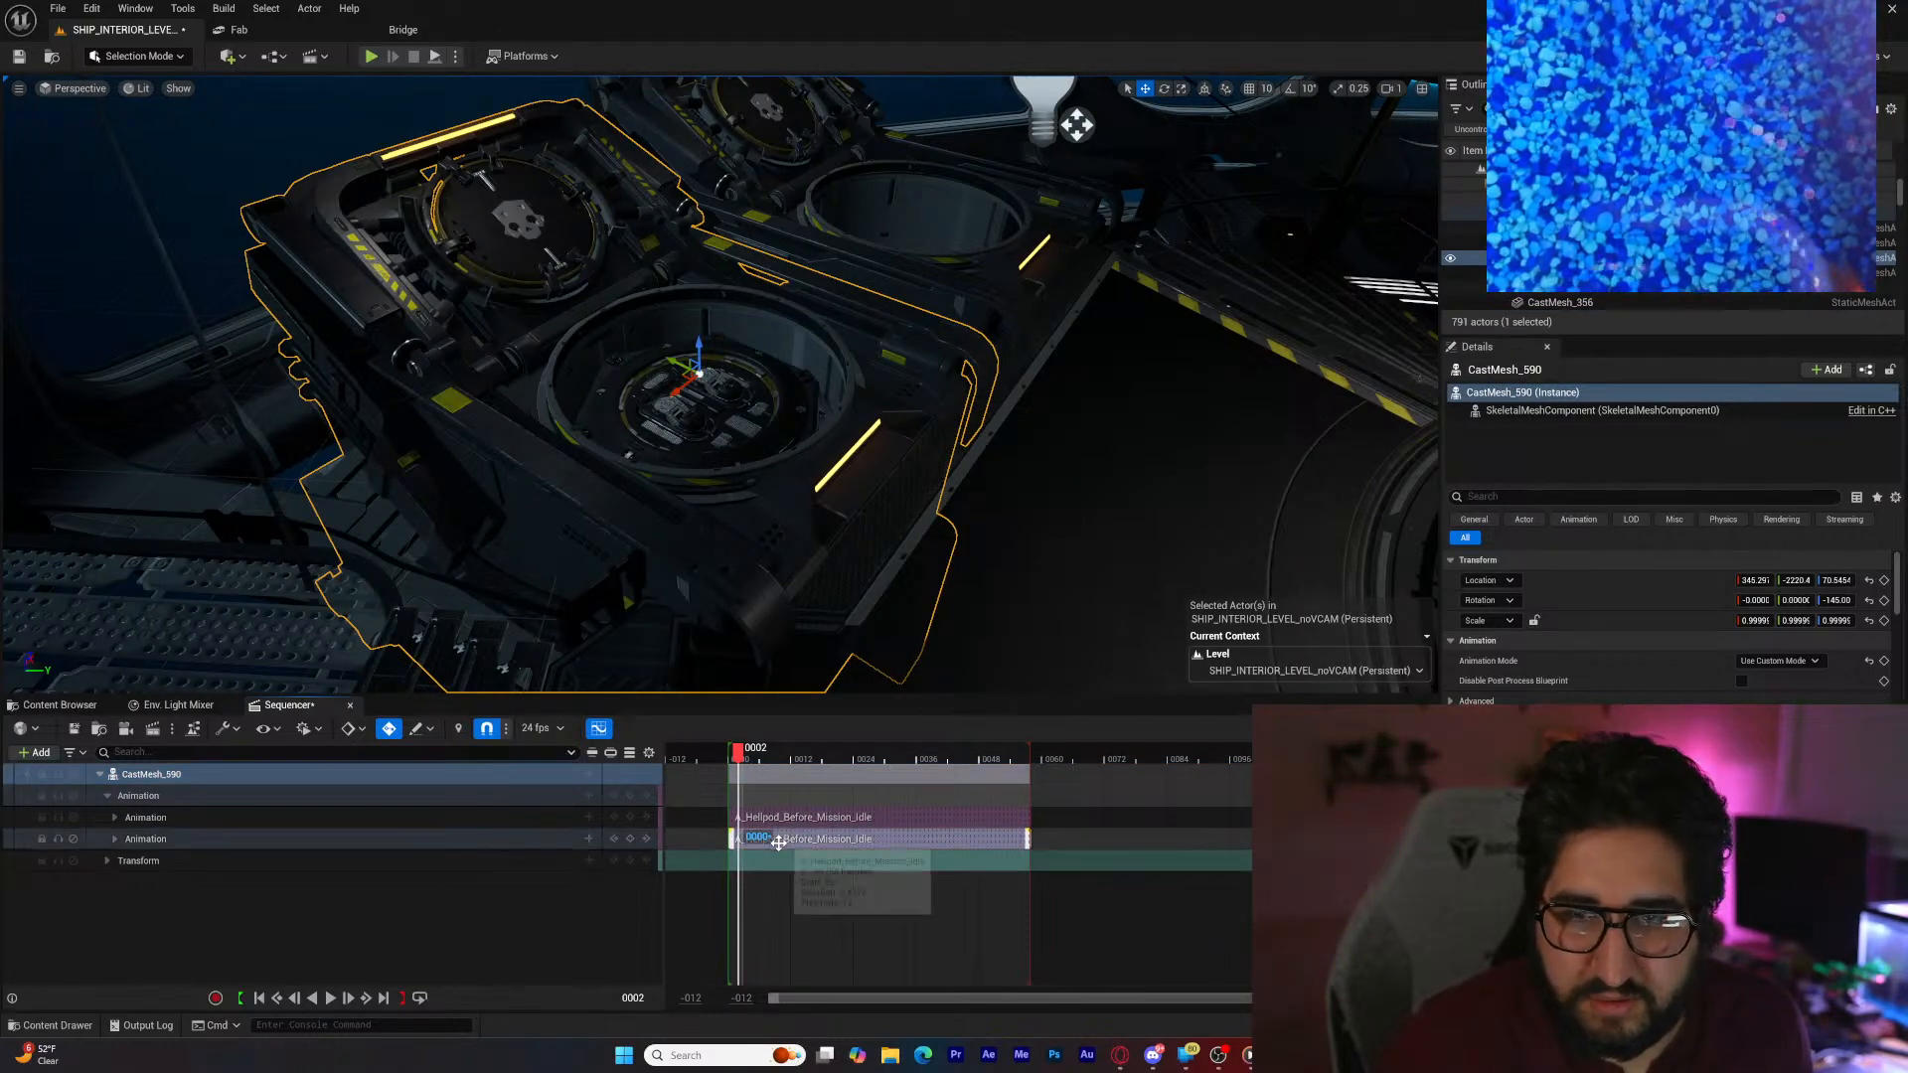
{"action": "key", "text": "ctrl+z"}
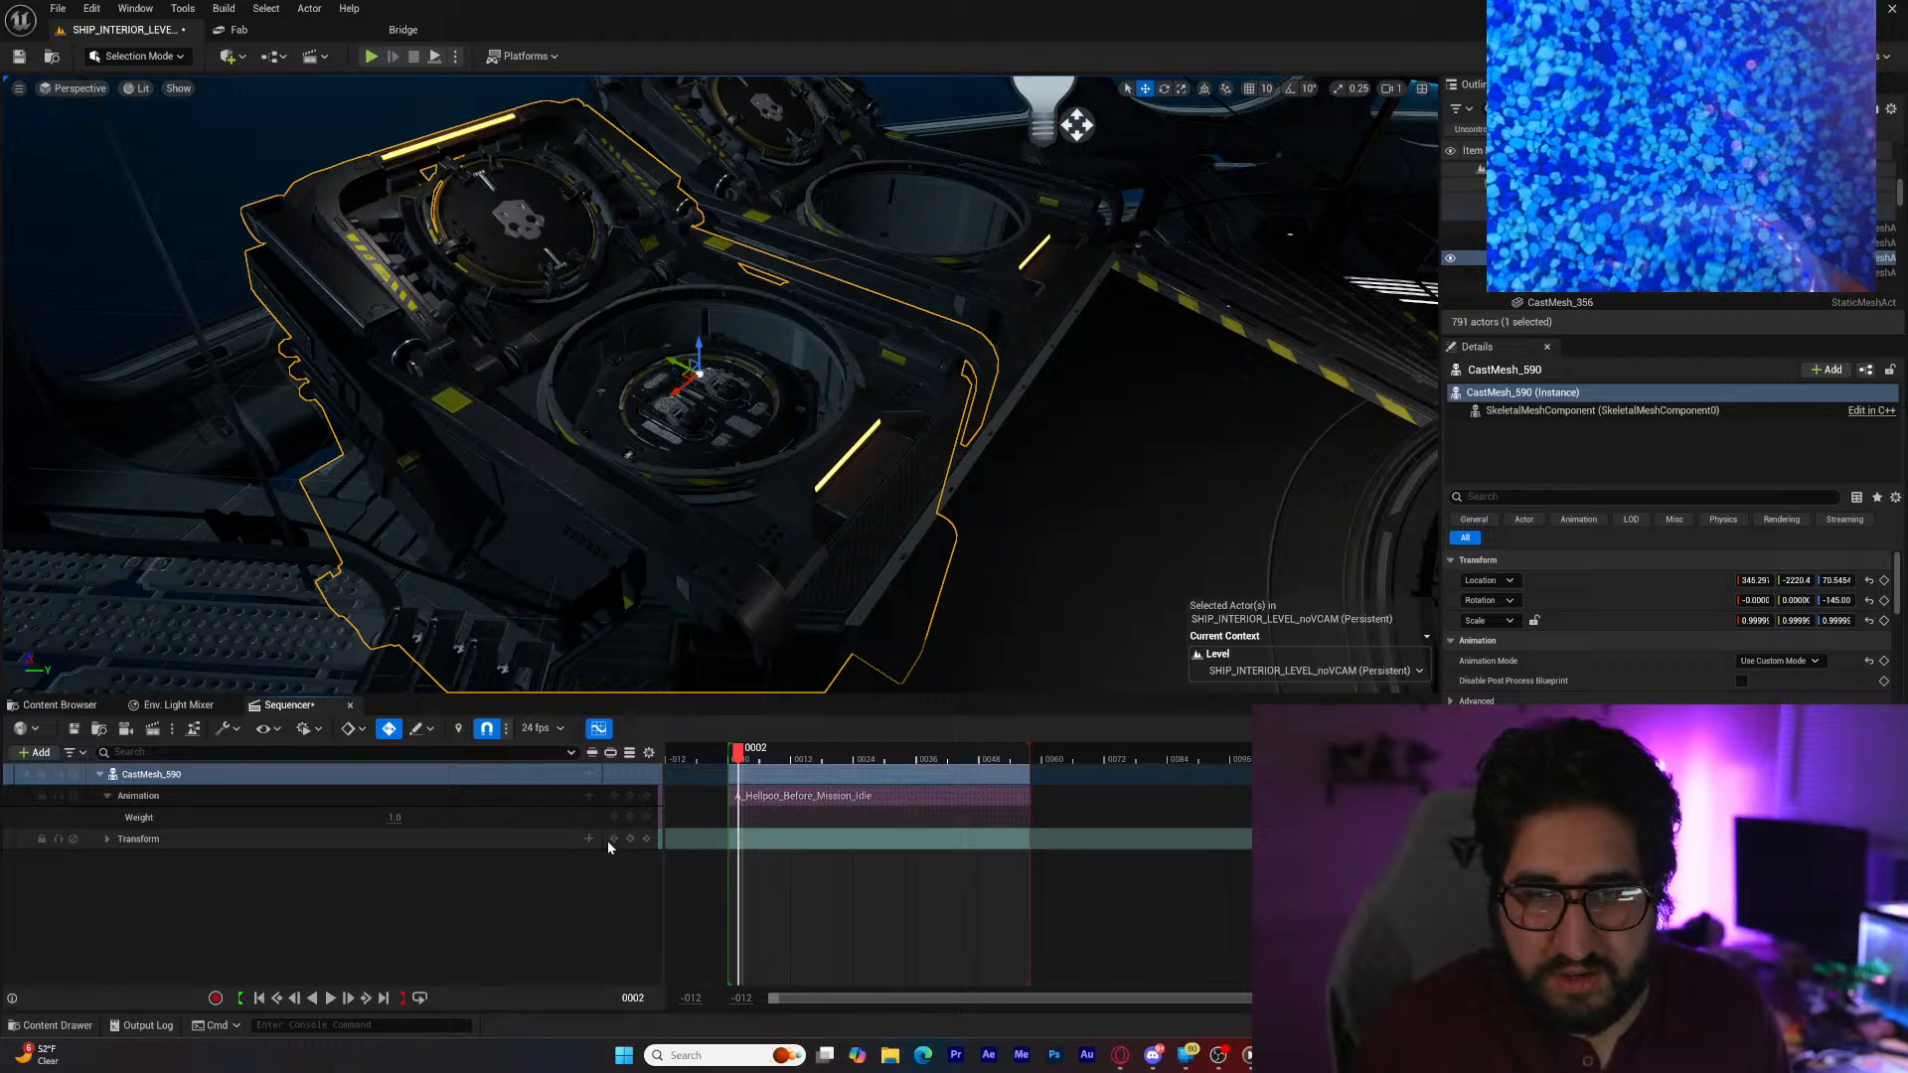
Step: Try out the A_Hellpod_cancel animation at frame 2 on CastMesh_590 and remove it from the track again
{"action": "left_click", "coordinate": [588, 774]}
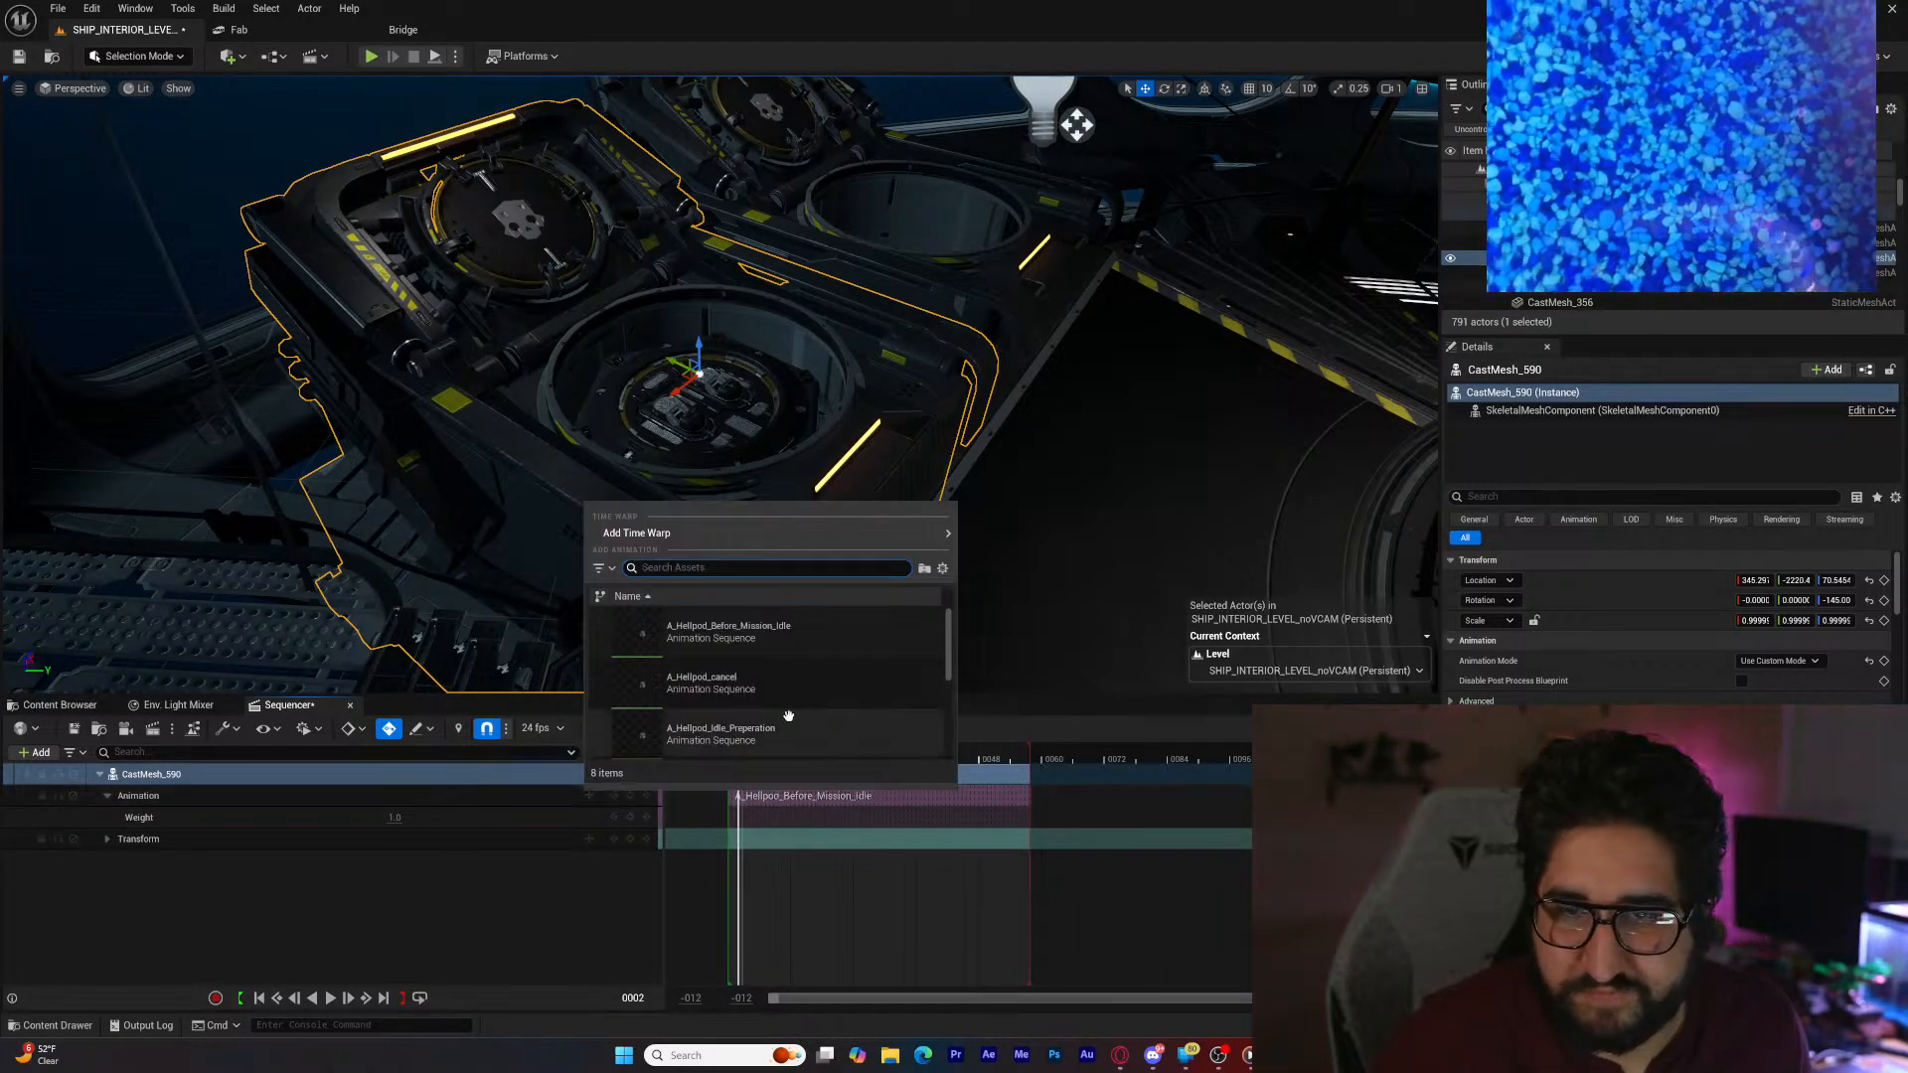
{"action": "left_click", "coordinate": [803, 686]}
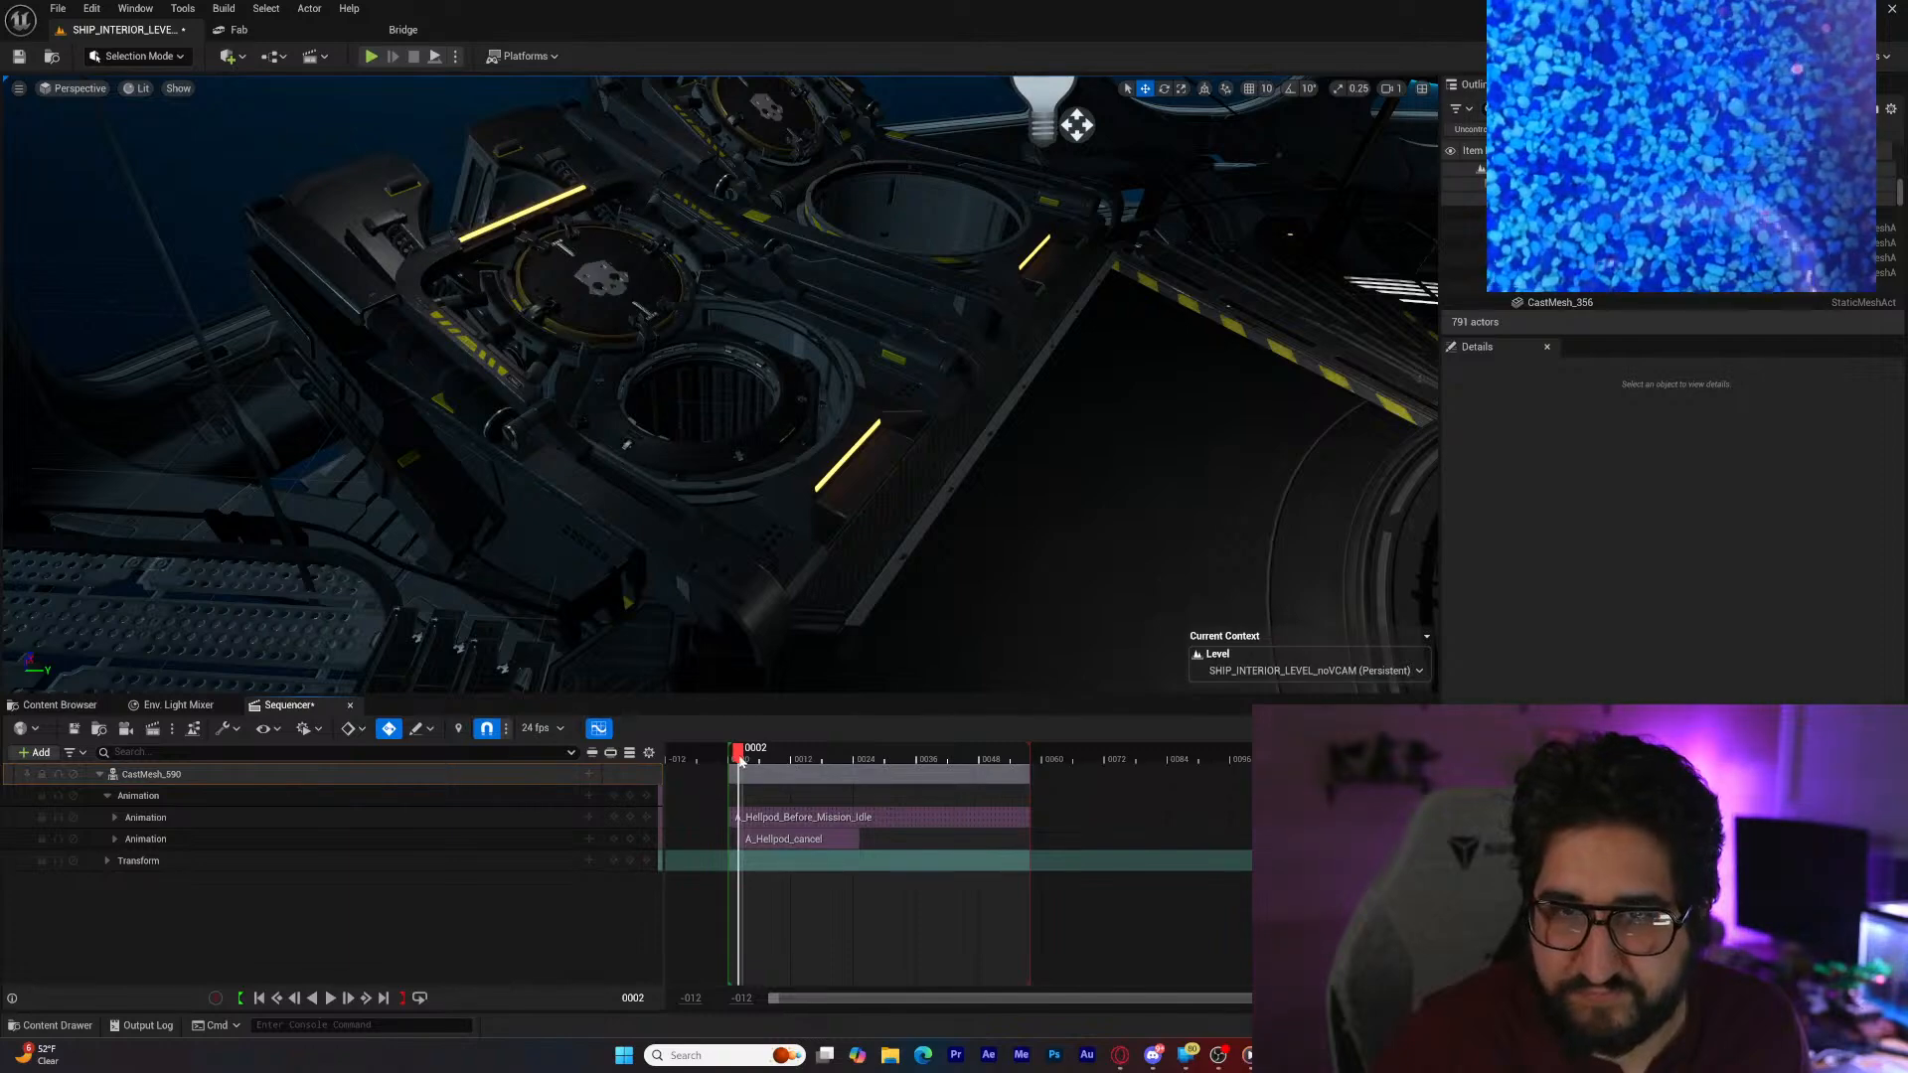
{"action": "mouse_move", "coordinate": [747, 760]}
{"action": "left_mouse_down"}
{"action": "mouse_move", "coordinate": [891, 763]}
{"action": "mouse_move", "coordinate": [741, 761]}
{"action": "left_mouse_up"}
{"action": "left_click", "coordinate": [827, 840]}
{"action": "key", "text": "Delete"}
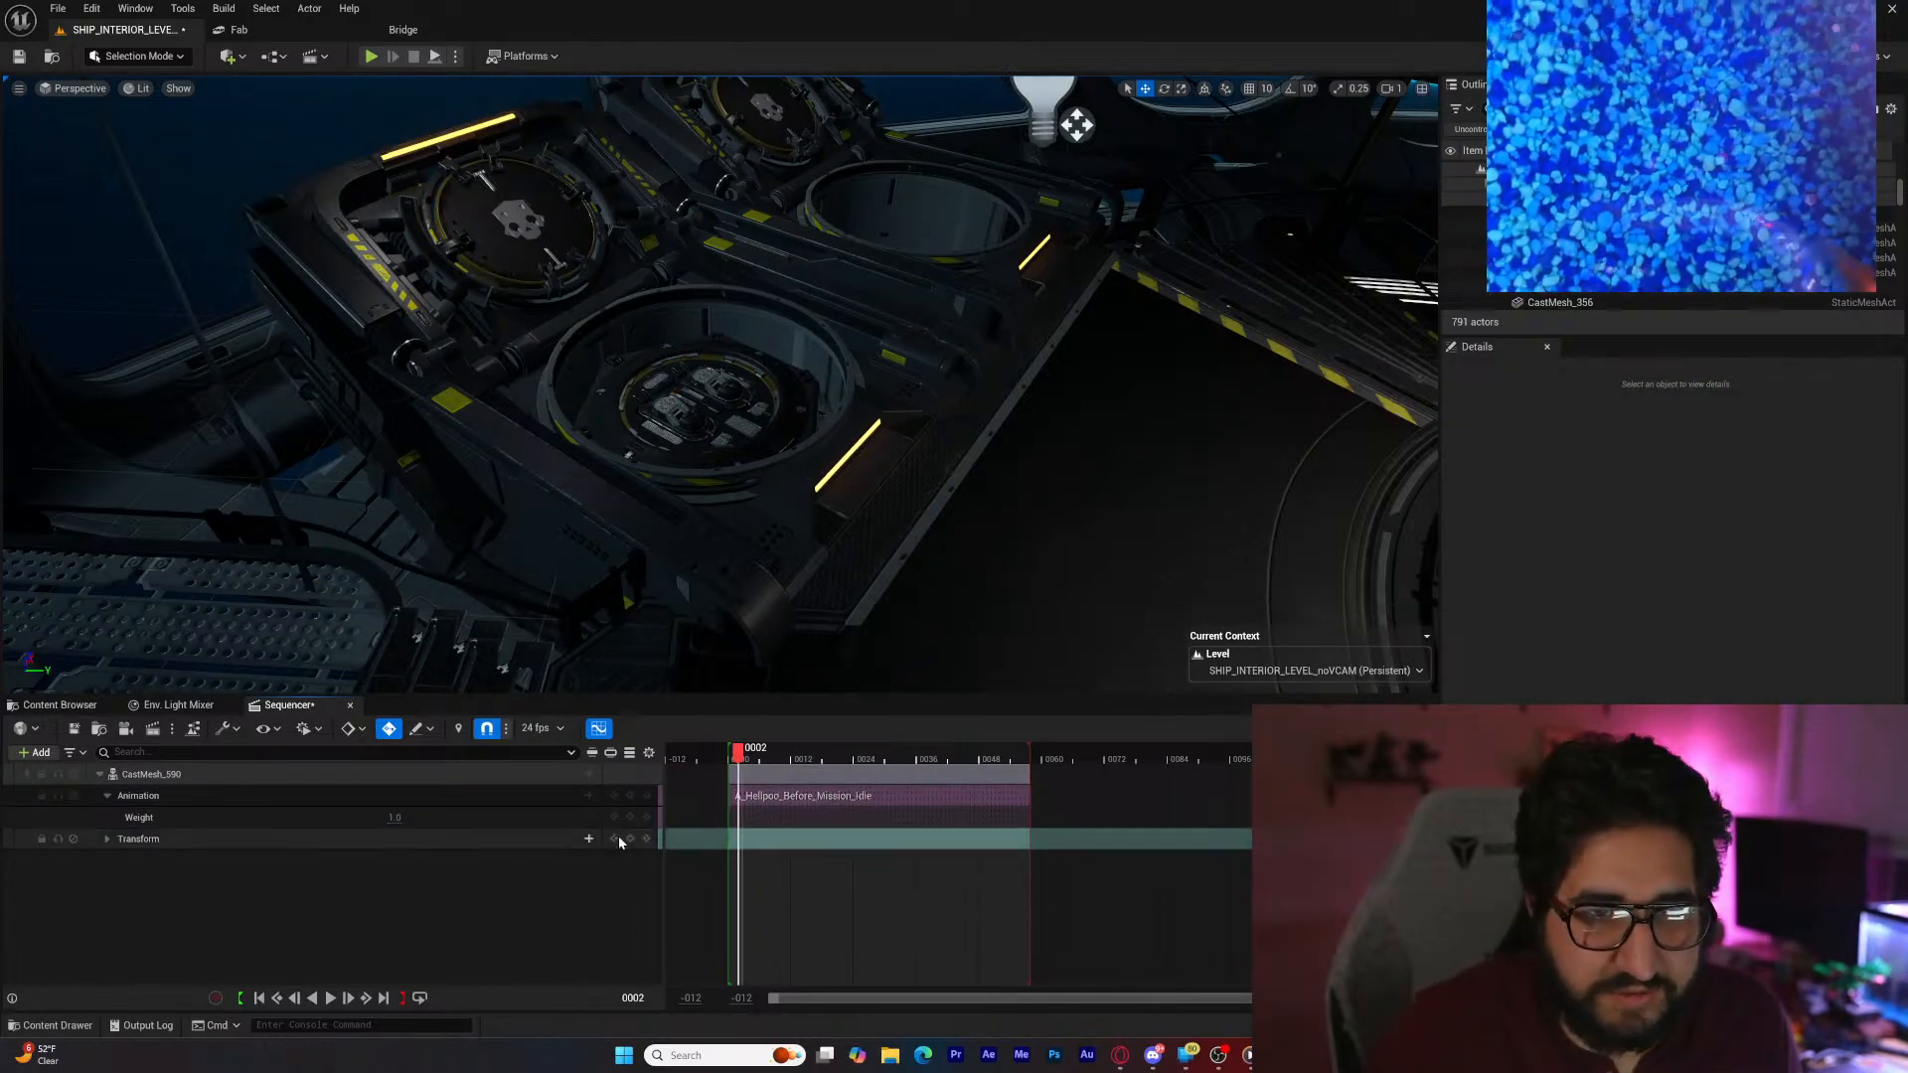
Step: Try out the A_Hellpod_Idle_Preperation animation on CastMesh_590 and delete its clip again
{"action": "left_click", "coordinate": [587, 797]}
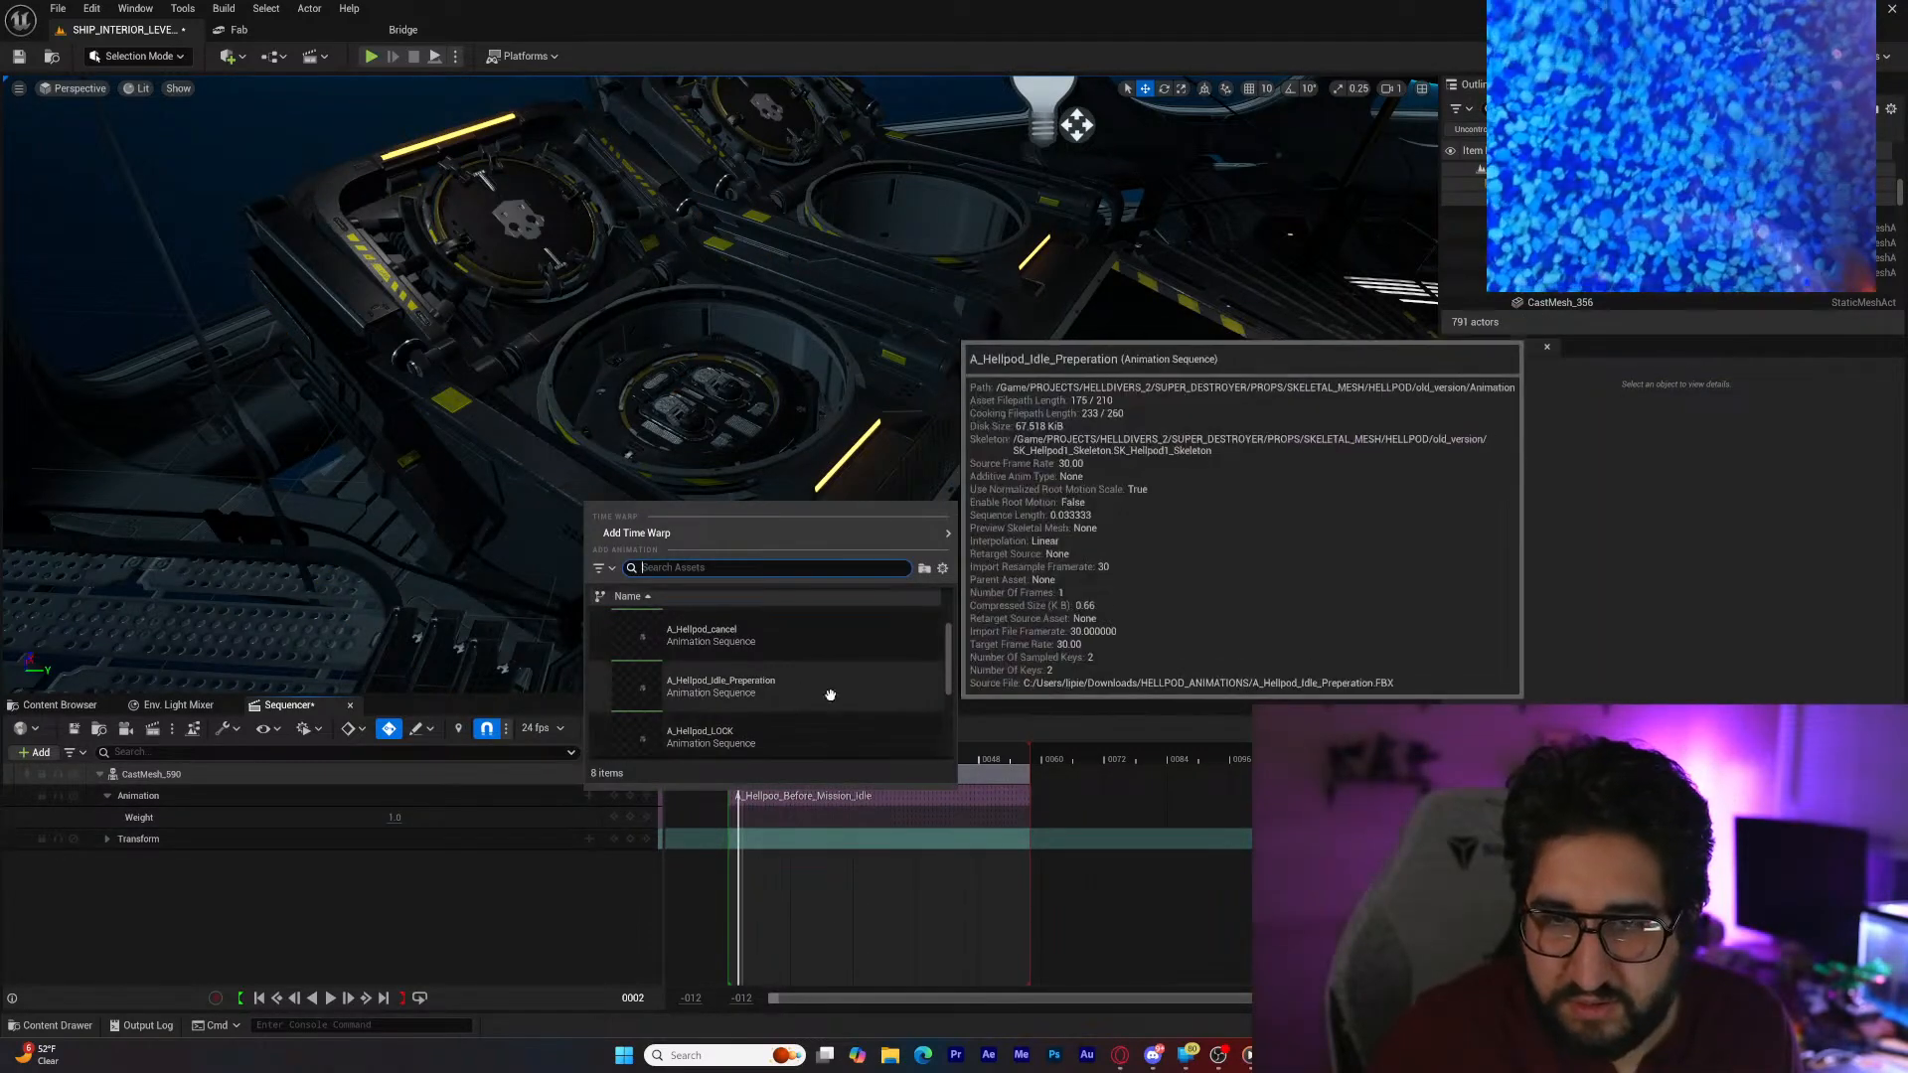
{"action": "left_click", "coordinate": [851, 695]}
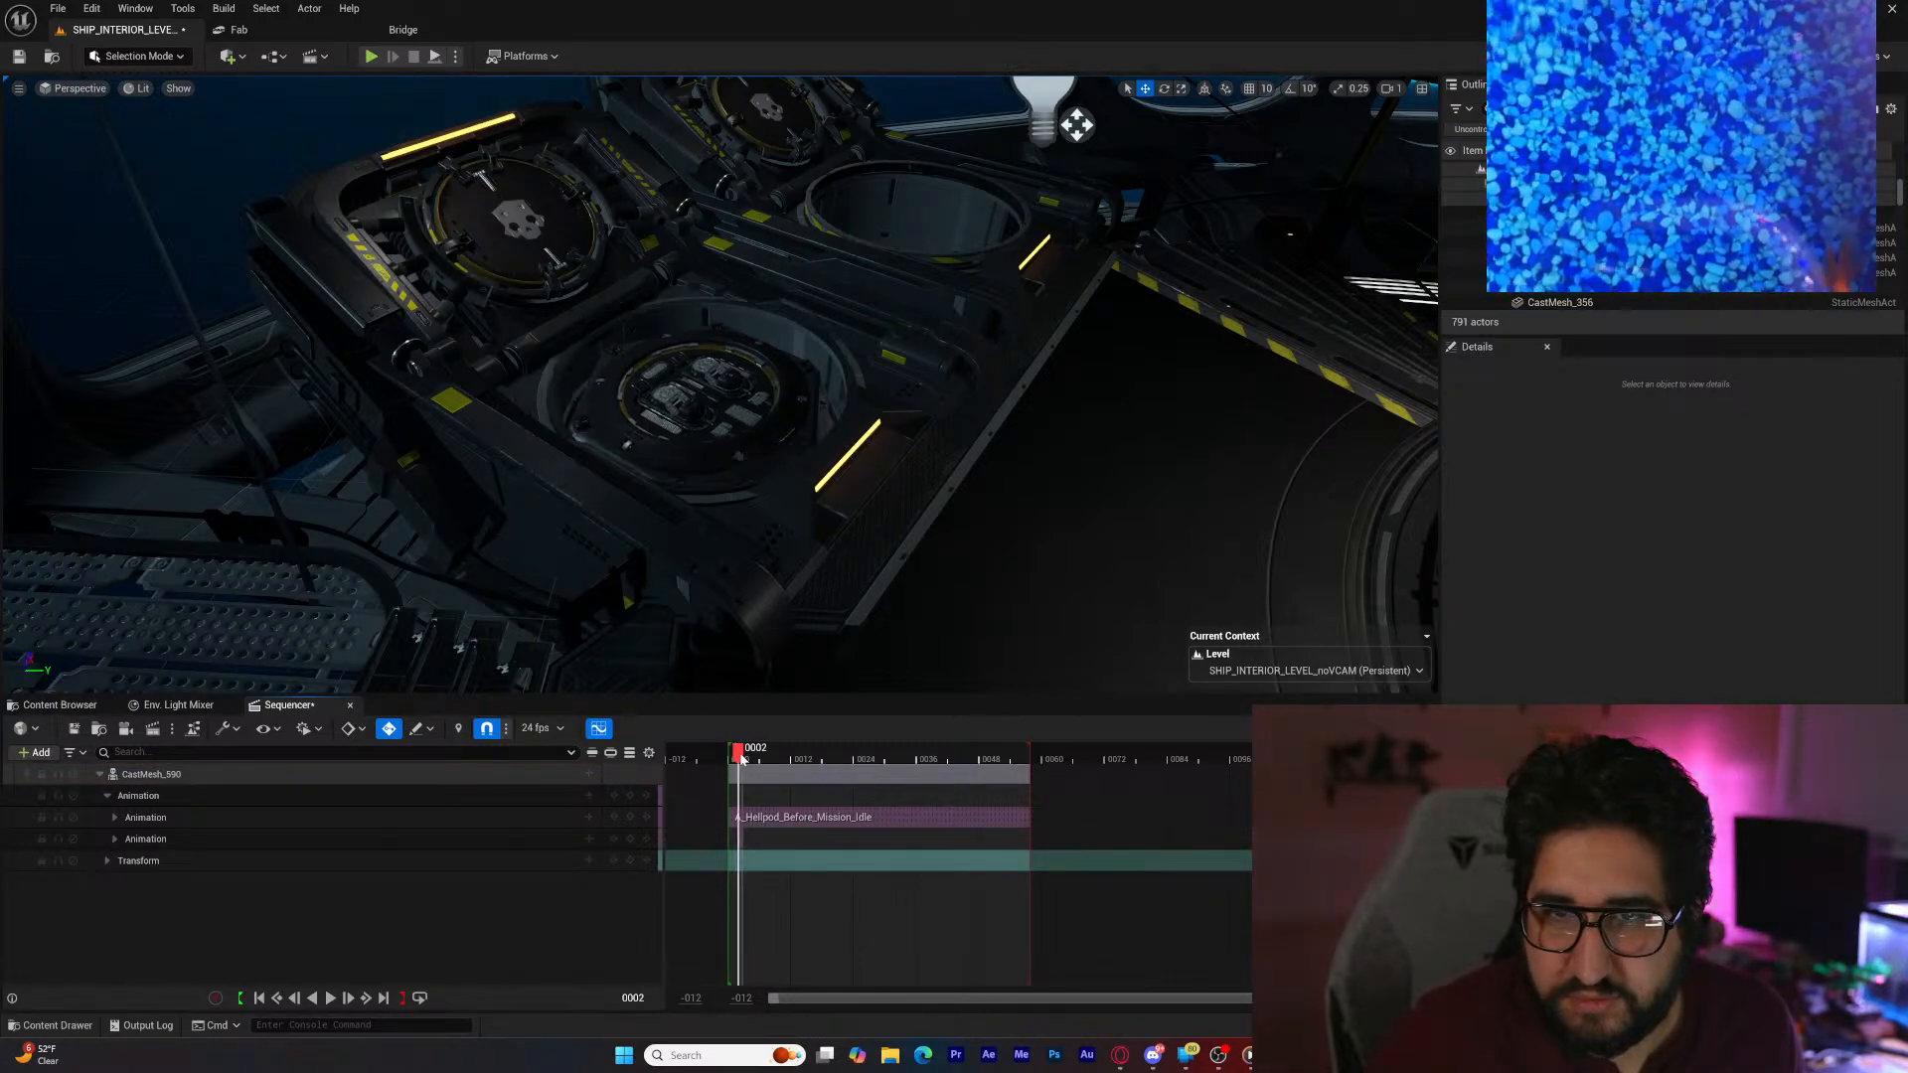
{"action": "left_click", "coordinate": [753, 760]}
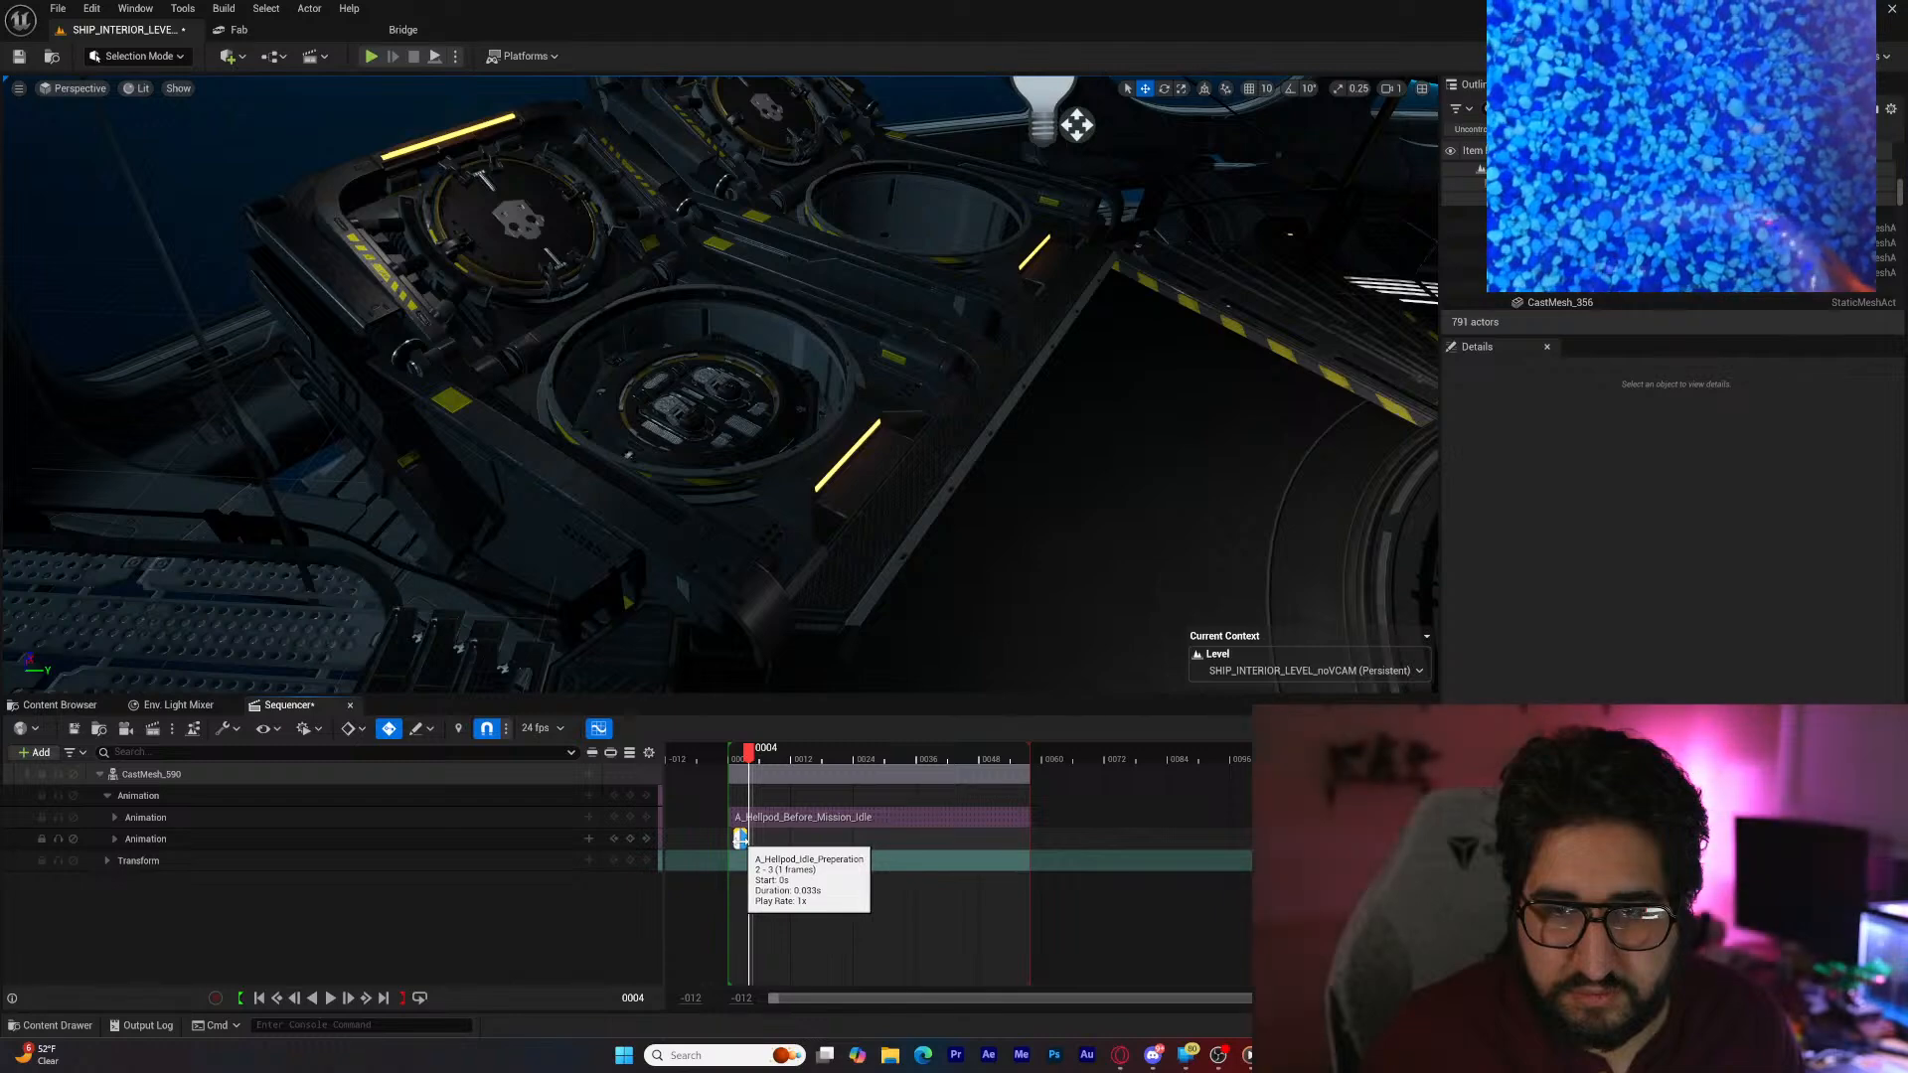
{"action": "left_click", "coordinate": [739, 838]}
{"action": "key", "text": "Delete"}
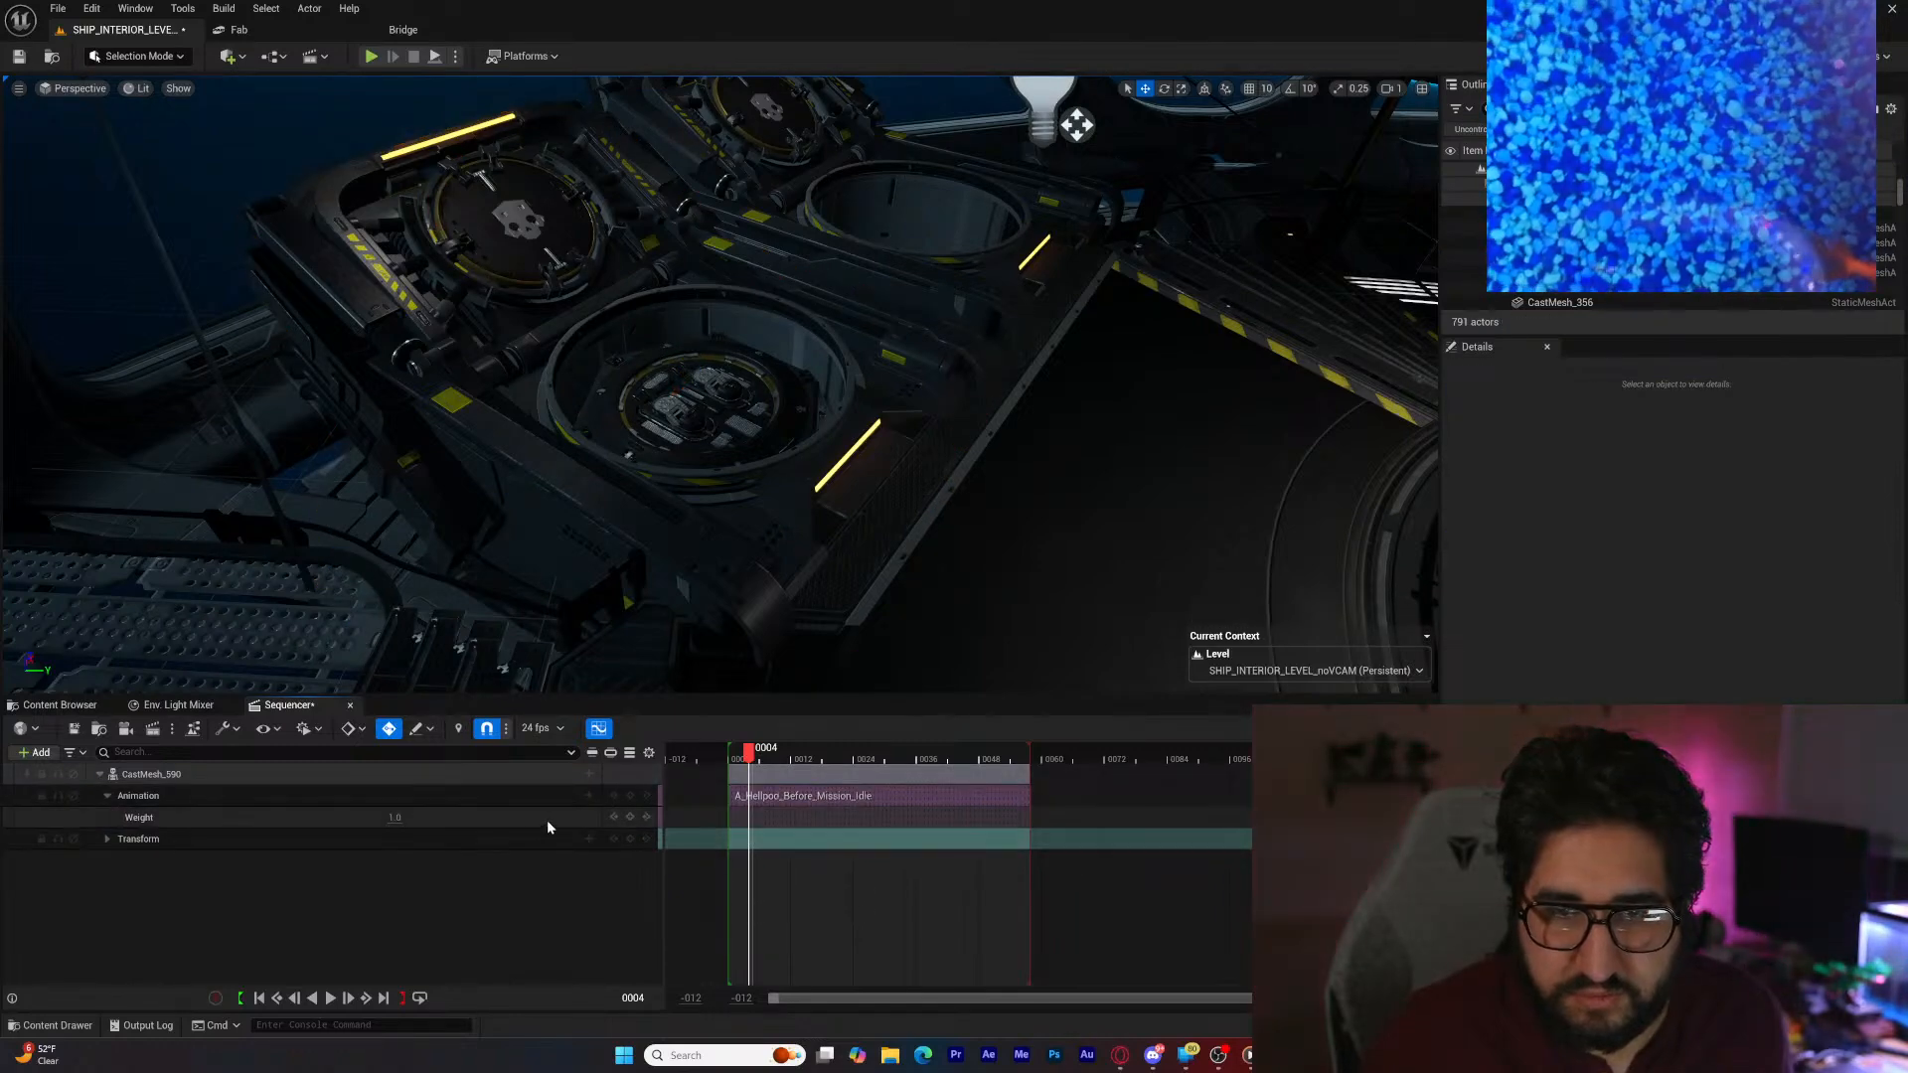
Step: Delete the A_Hellpod_Before_Mission_Idle clip from CastMesh_590's animation track
{"action": "left_click", "coordinate": [590, 796]}
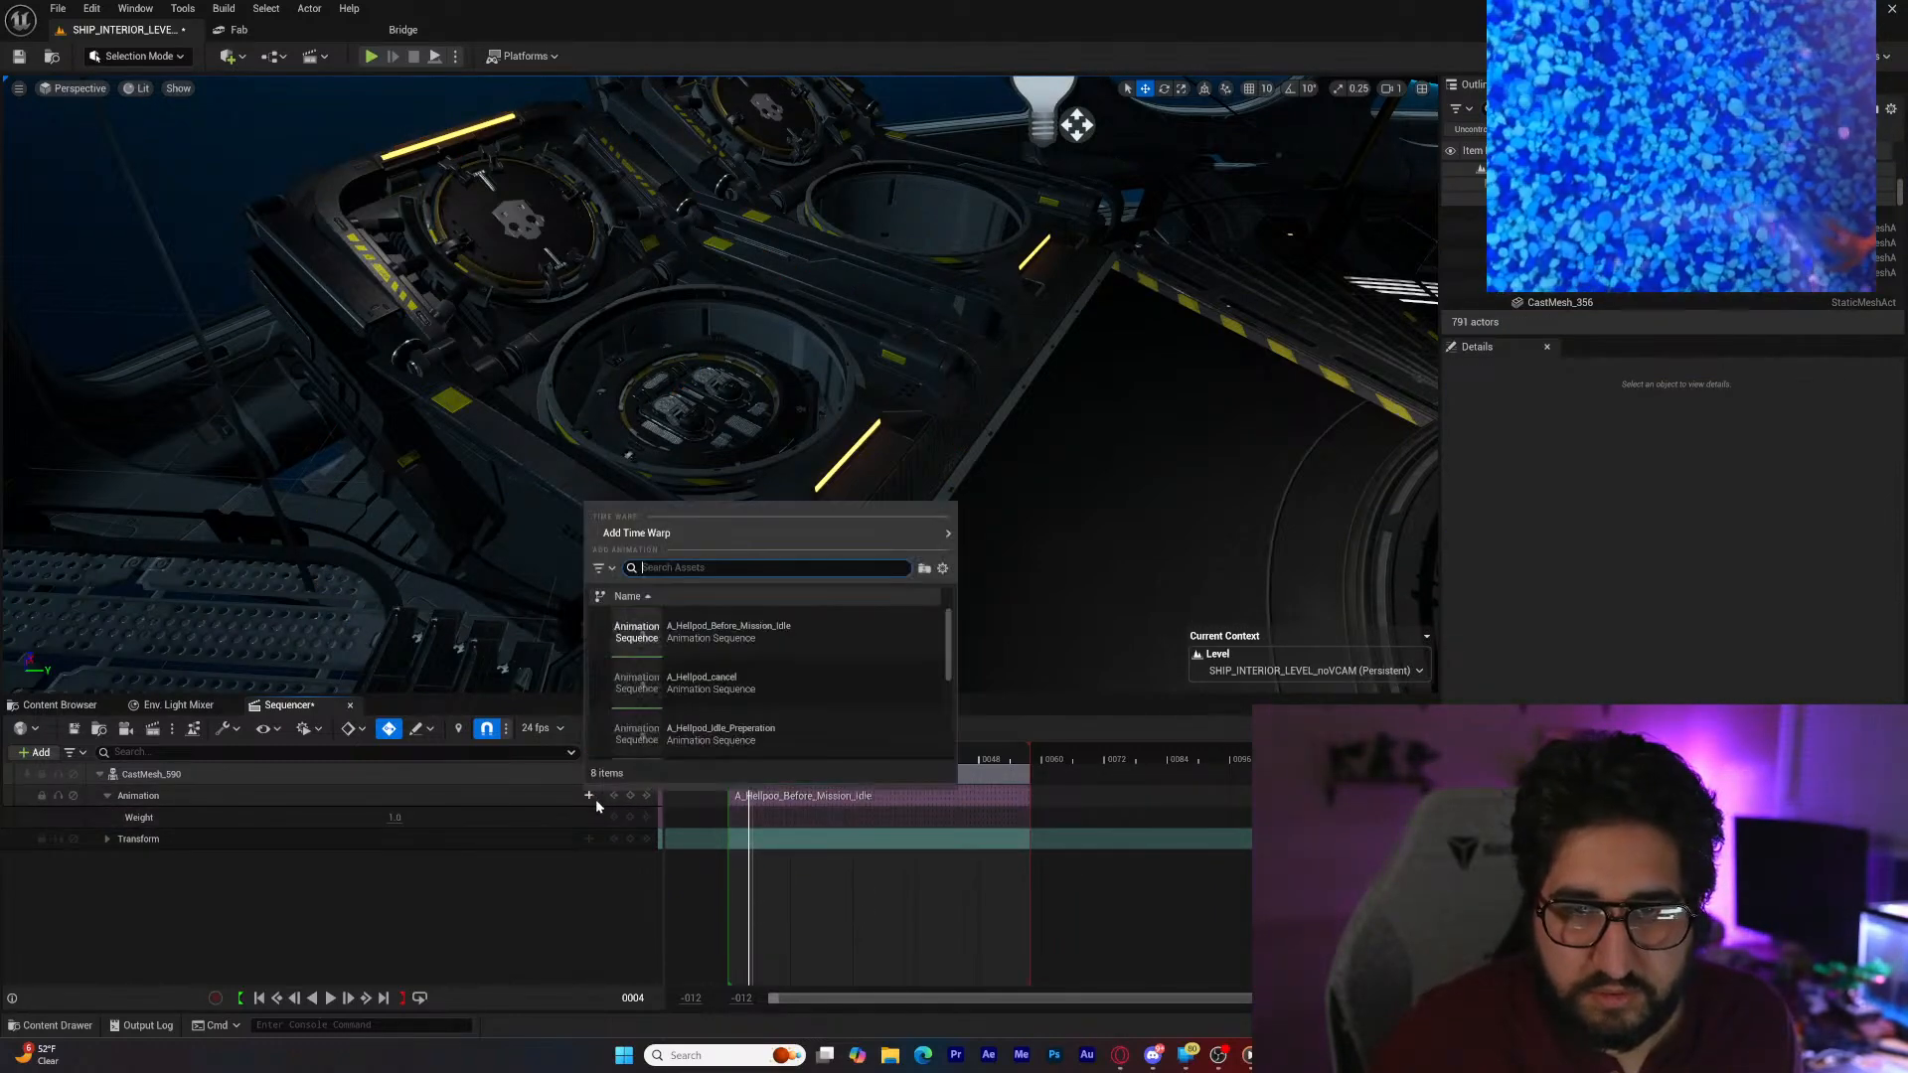
{"action": "scroll", "coordinate": [785, 735], "scroll_direction": "down", "scroll_amount": 1}
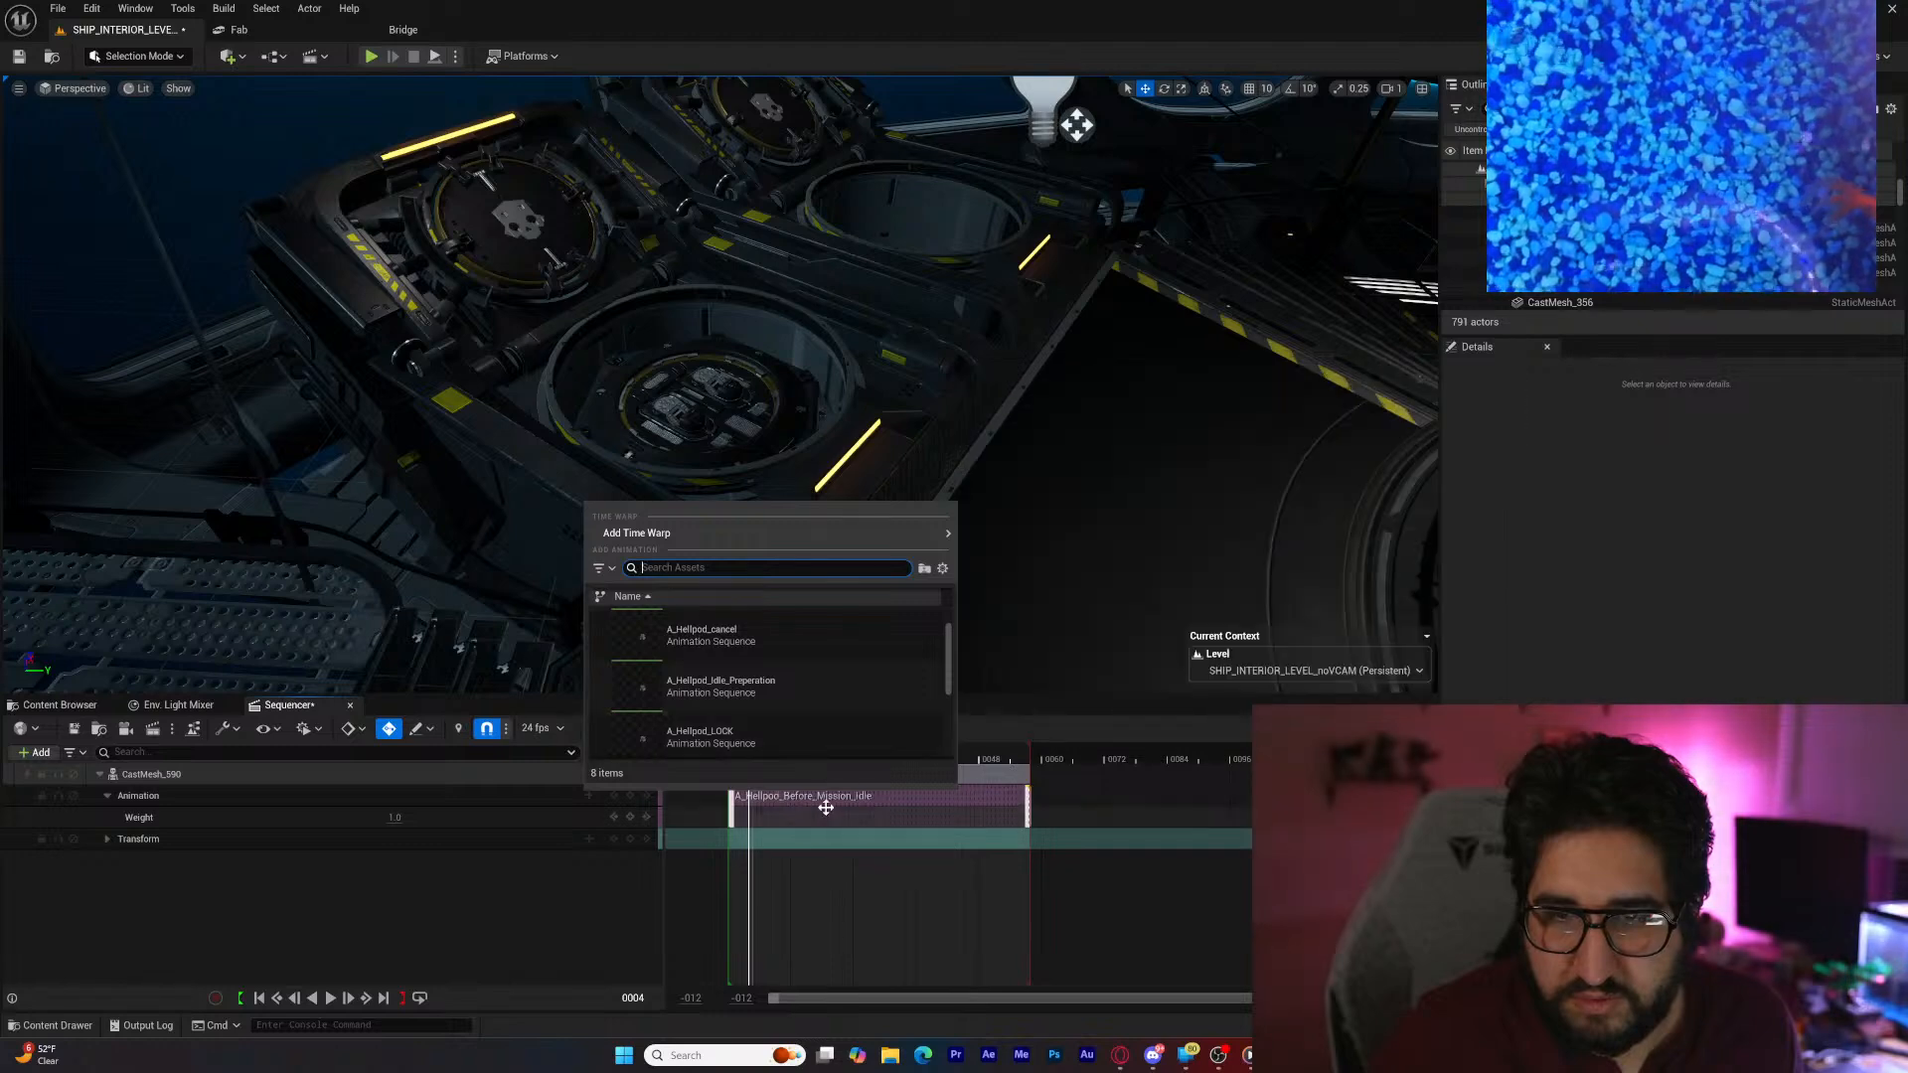
{"action": "left_click", "coordinate": [820, 801]}
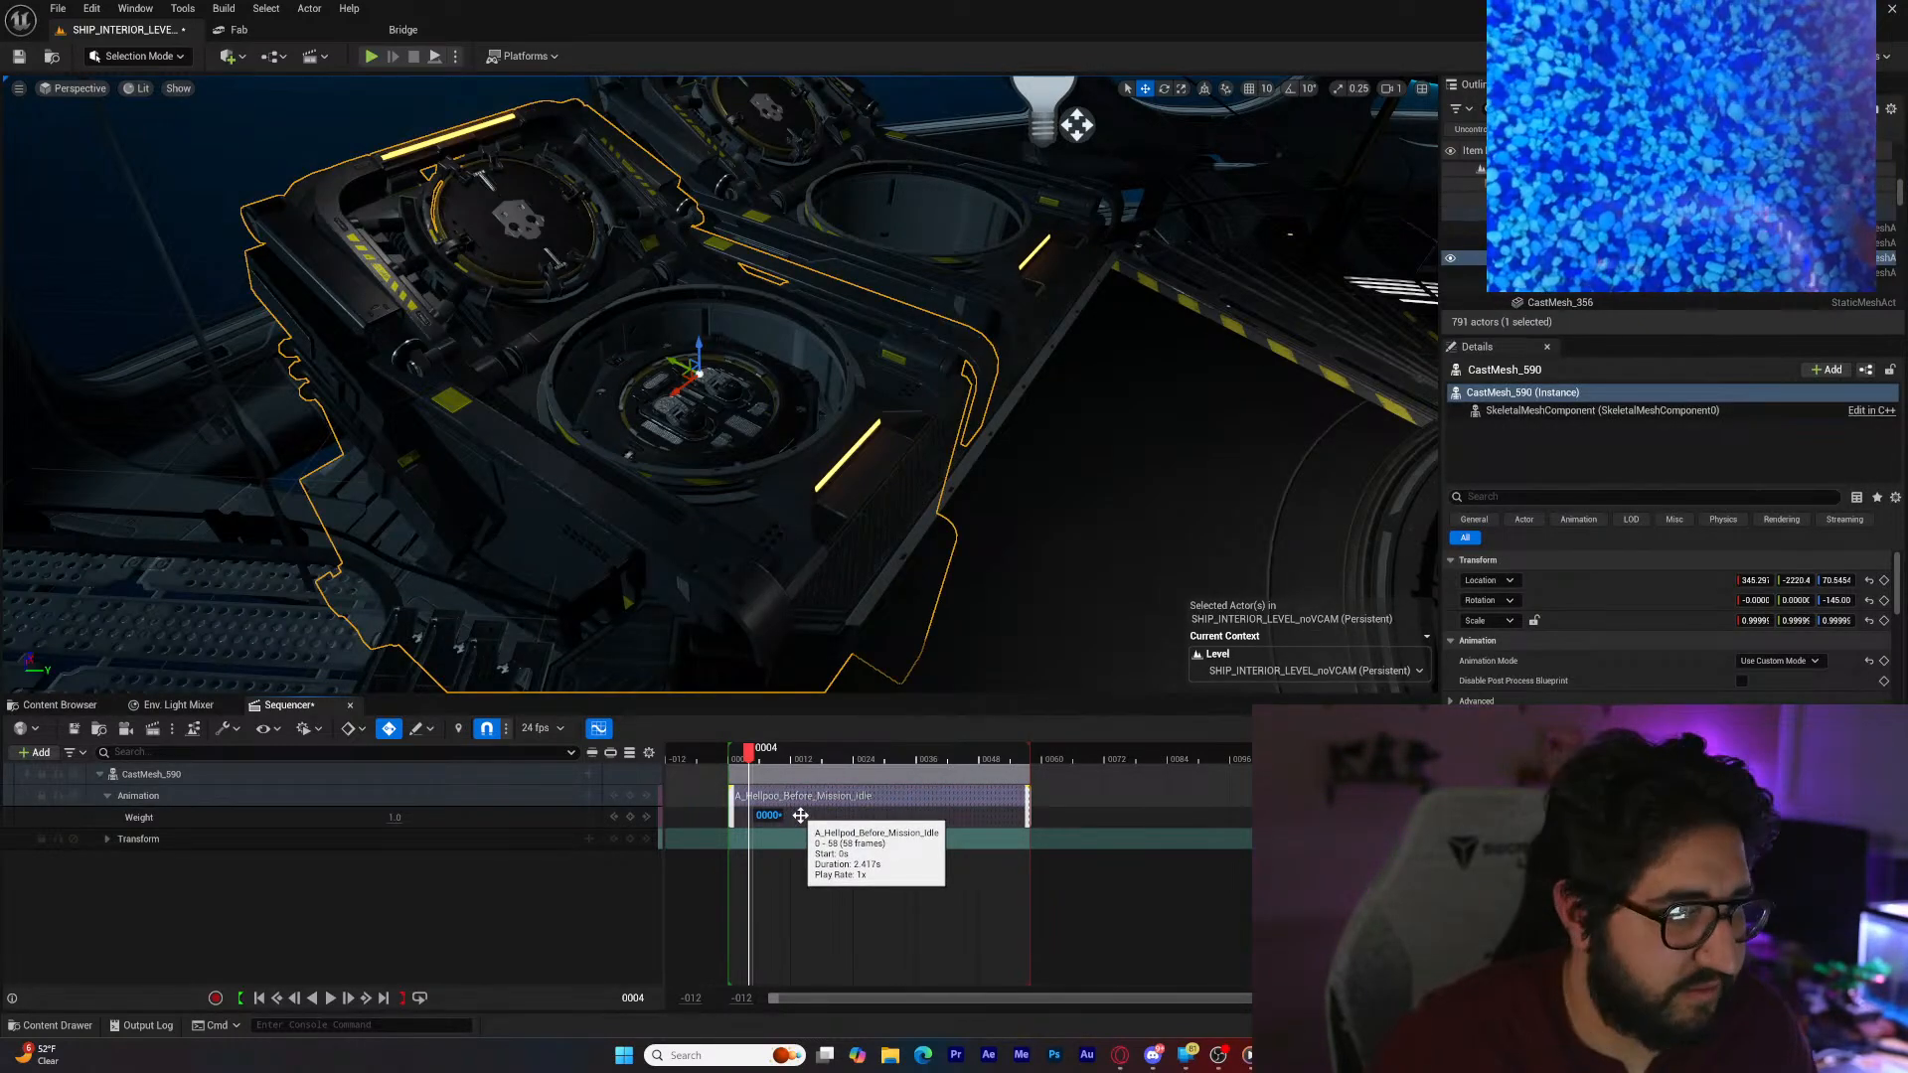
{"action": "key", "text": "Delete"}
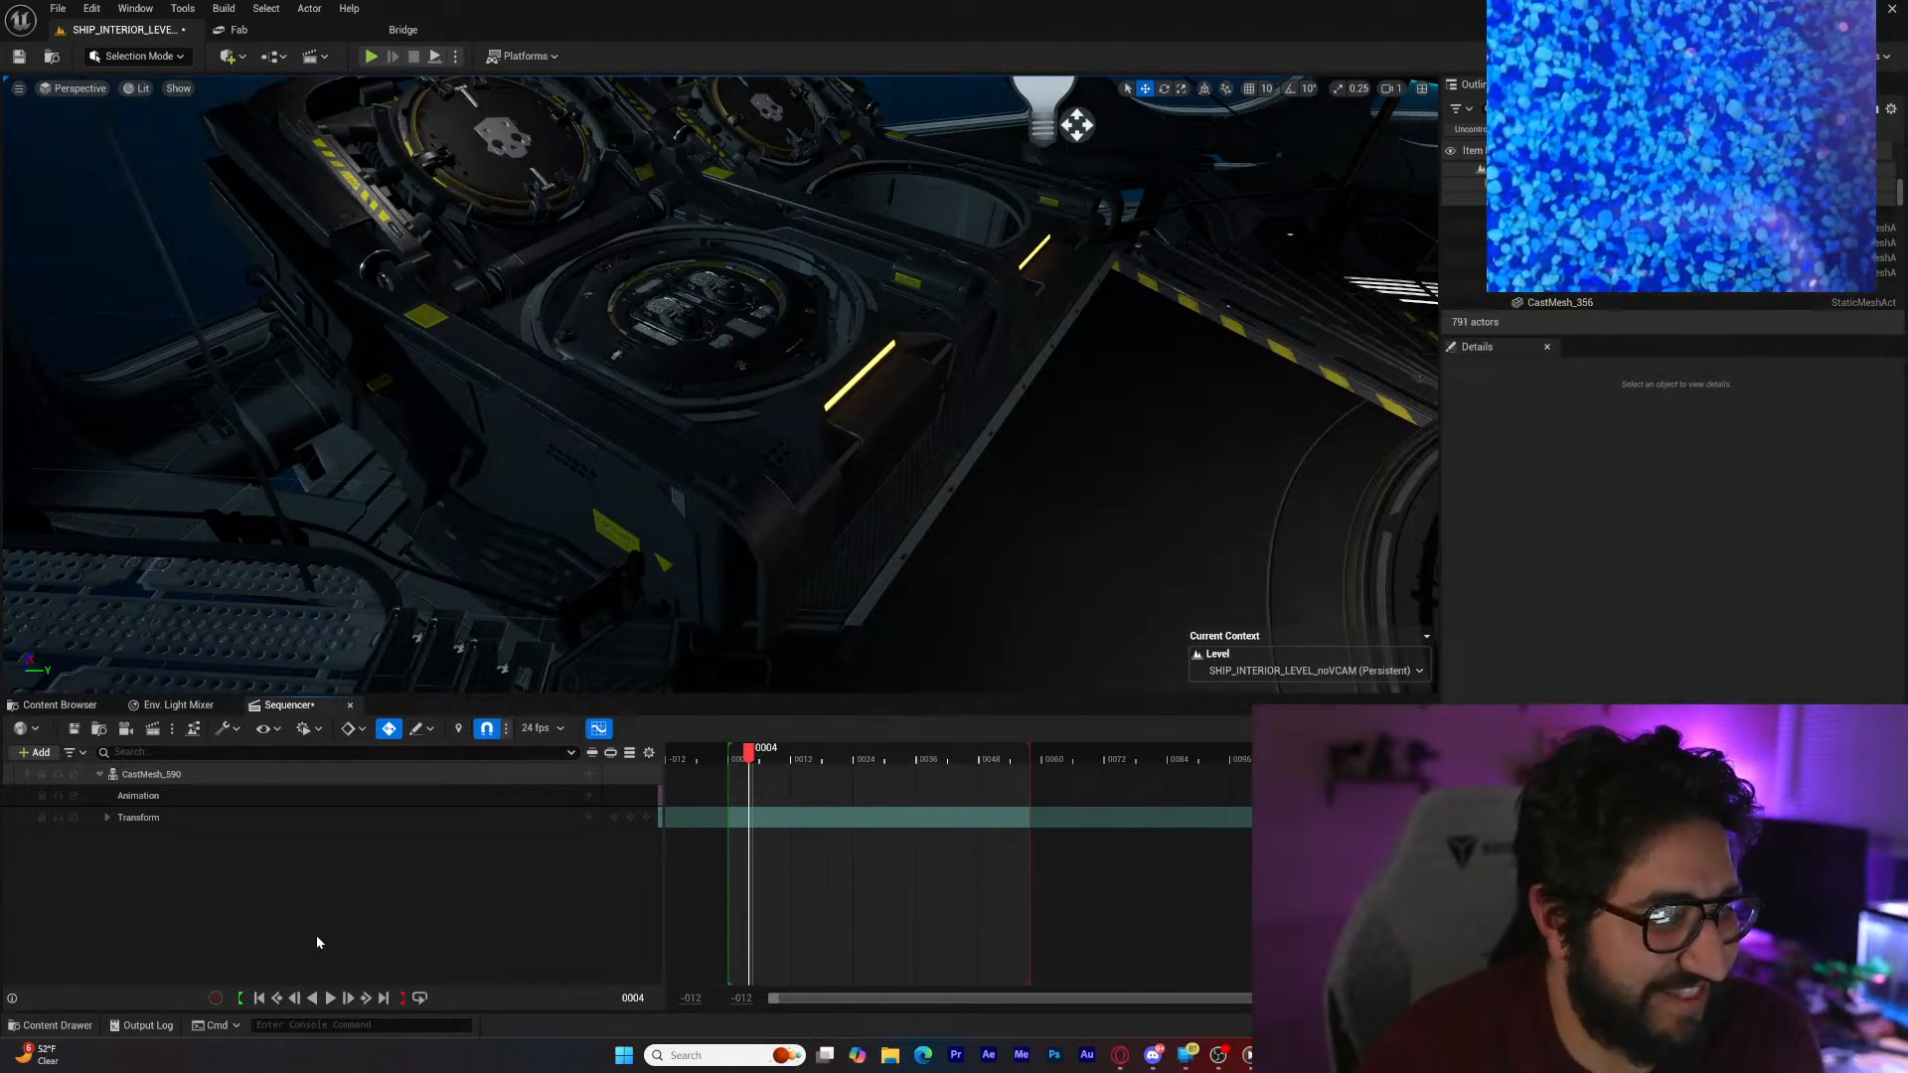
Step: Add the A_Hellpod_Lock_IN animation to CastMesh_590 at frame 0, preview it, and undo the stretch of its clip
{"action": "left_click", "coordinate": [259, 998]}
{"action": "left_click", "coordinate": [589, 797]}
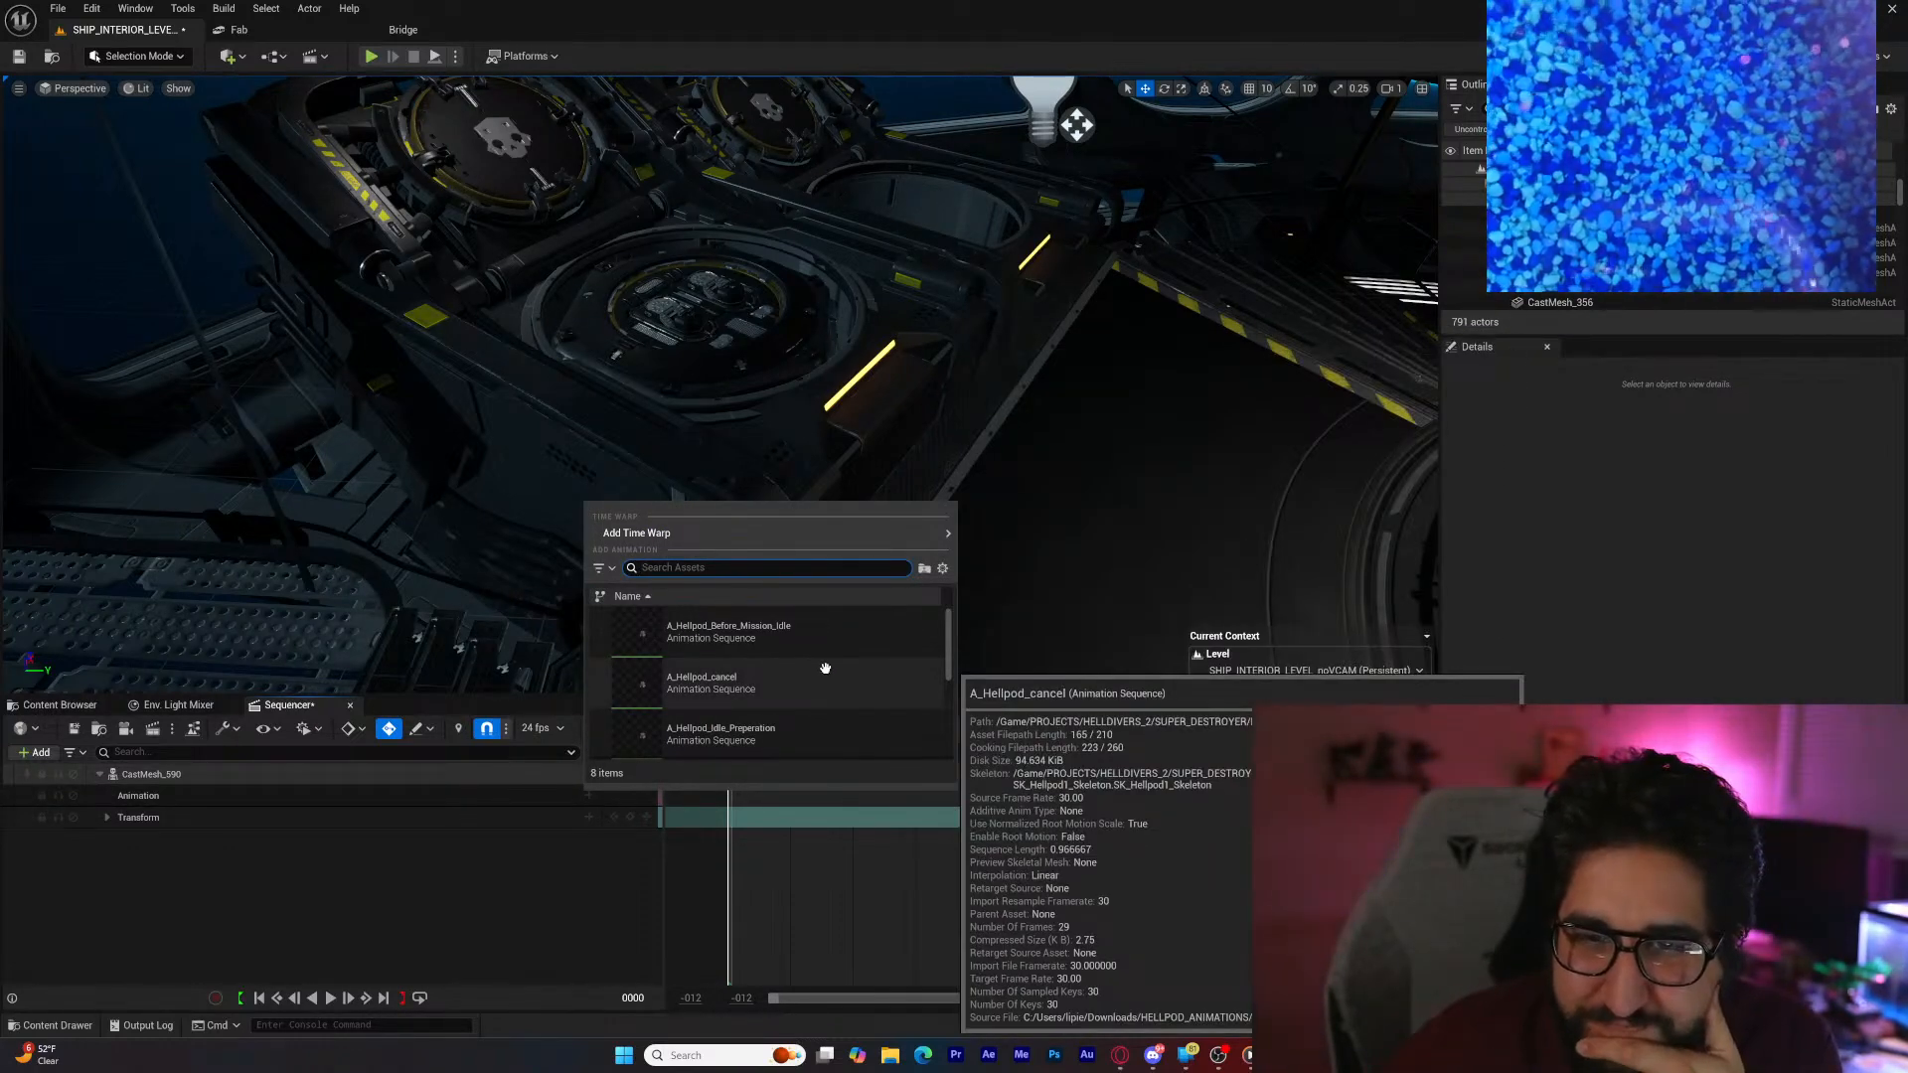
{"action": "scroll", "coordinate": [825, 667], "scroll_direction": "down", "scroll_amount": 1}
{"action": "scroll", "coordinate": [825, 668], "scroll_direction": "down", "scroll_amount": 1}
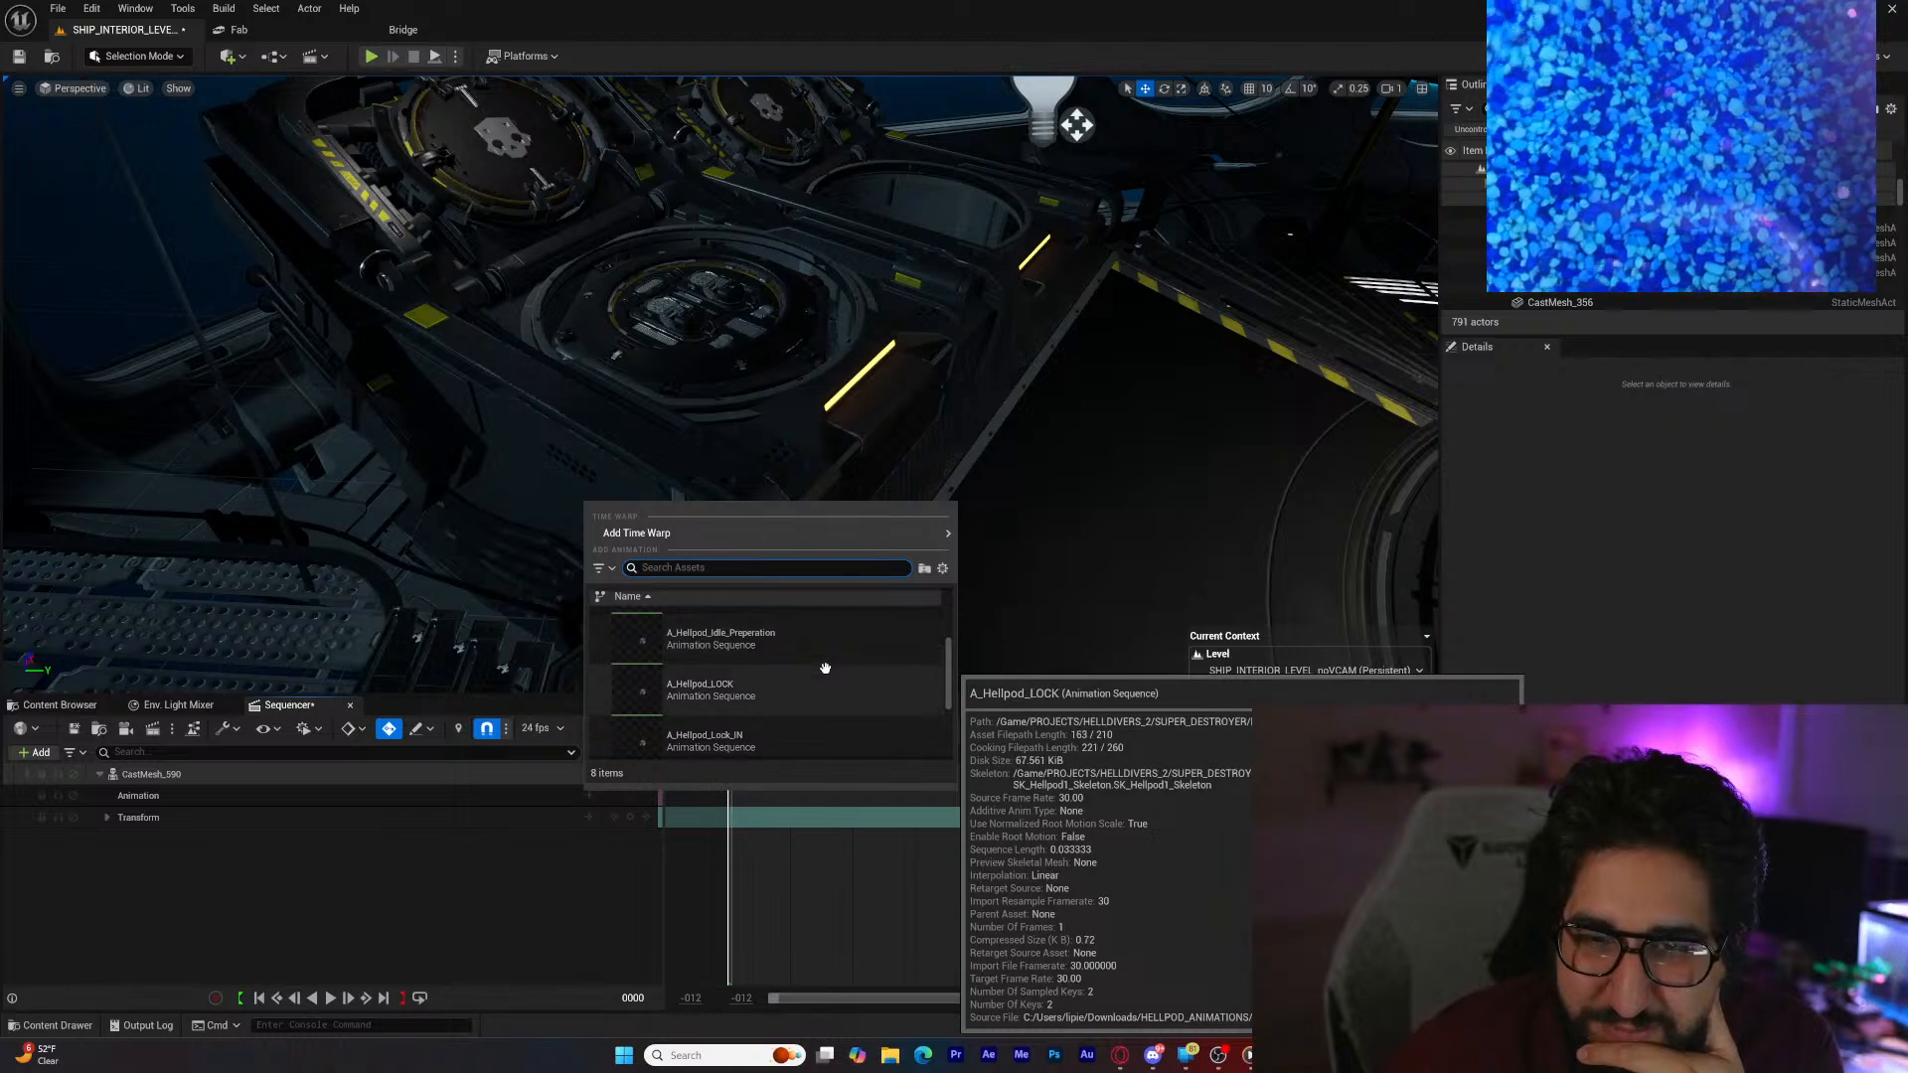
{"action": "scroll", "coordinate": [824, 668], "scroll_direction": "down", "scroll_amount": 2}
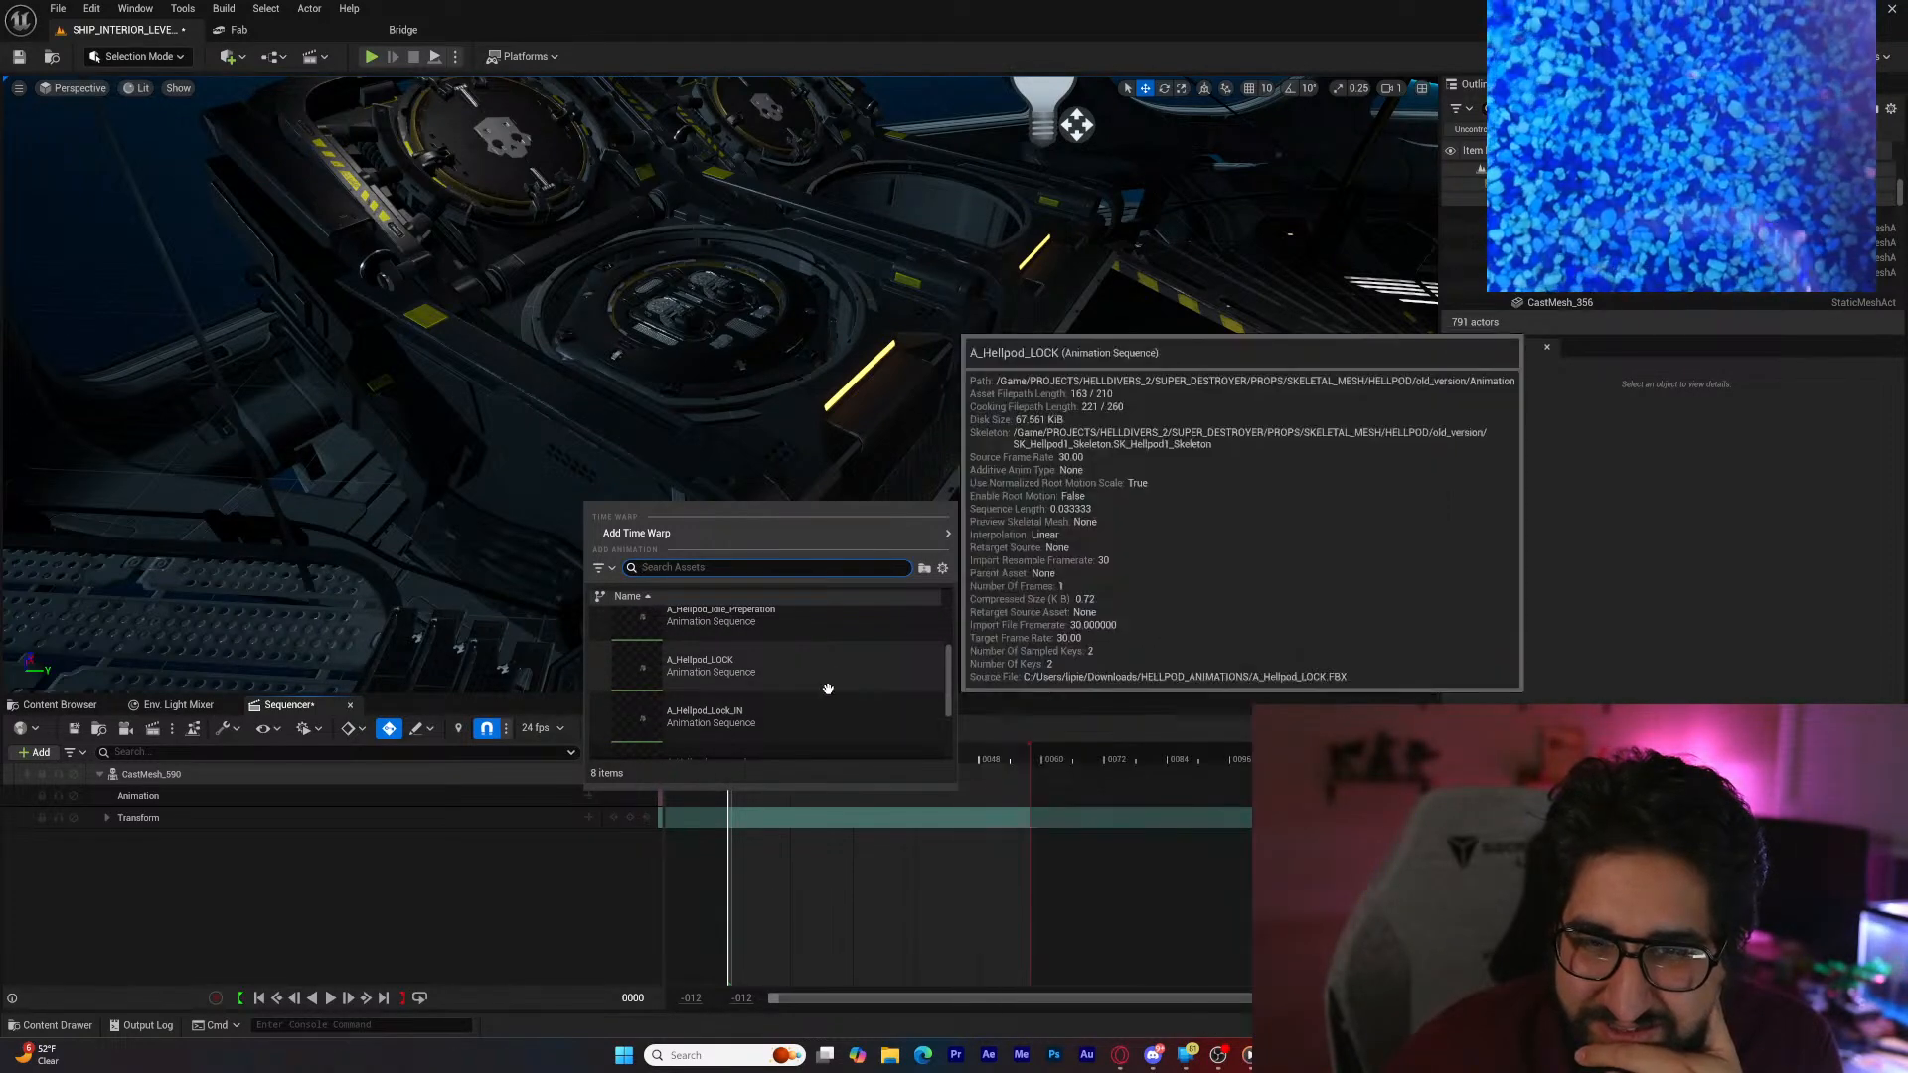
{"action": "left_click", "coordinate": [822, 658]}
{"action": "left_click_drag", "start_coordinate": [756, 753], "coordinate": [1009, 800]}
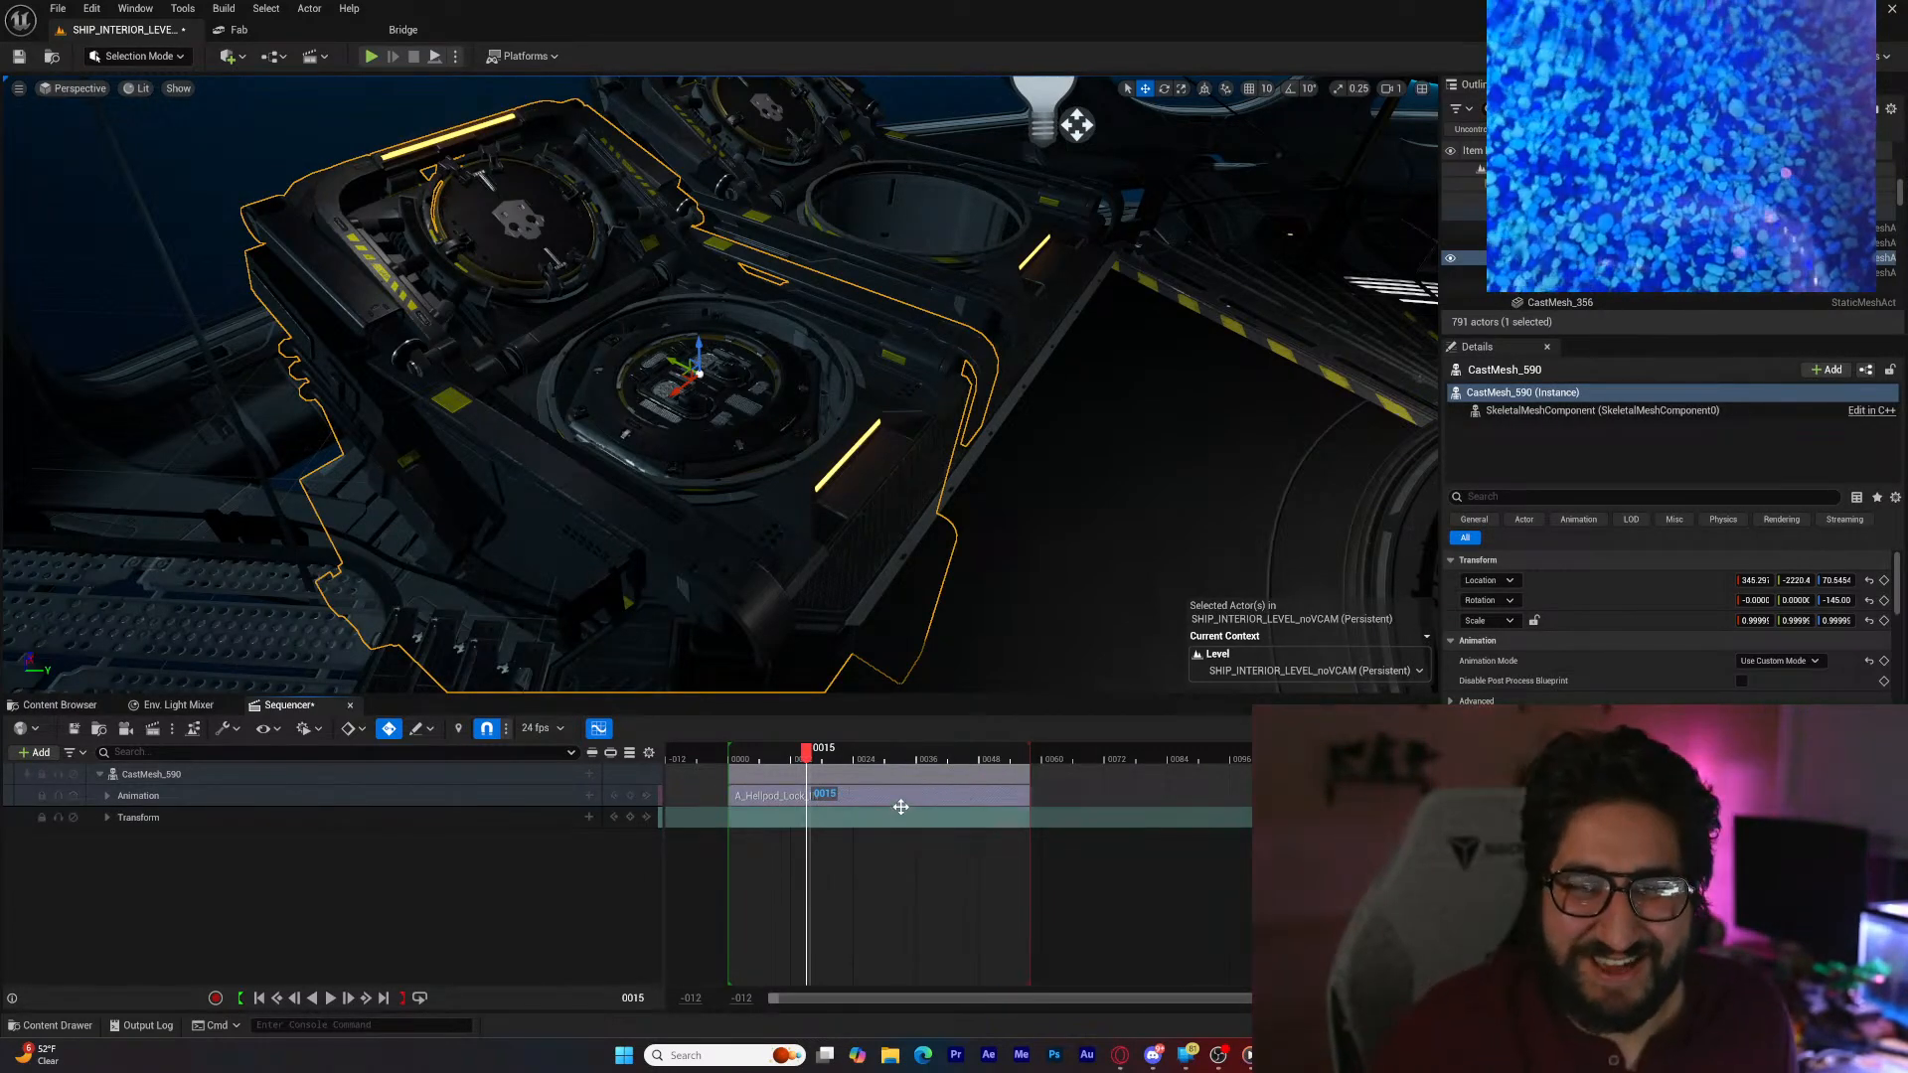
{"action": "key", "text": "ctrl+z"}
{"action": "right_click", "coordinate": [817, 800]}
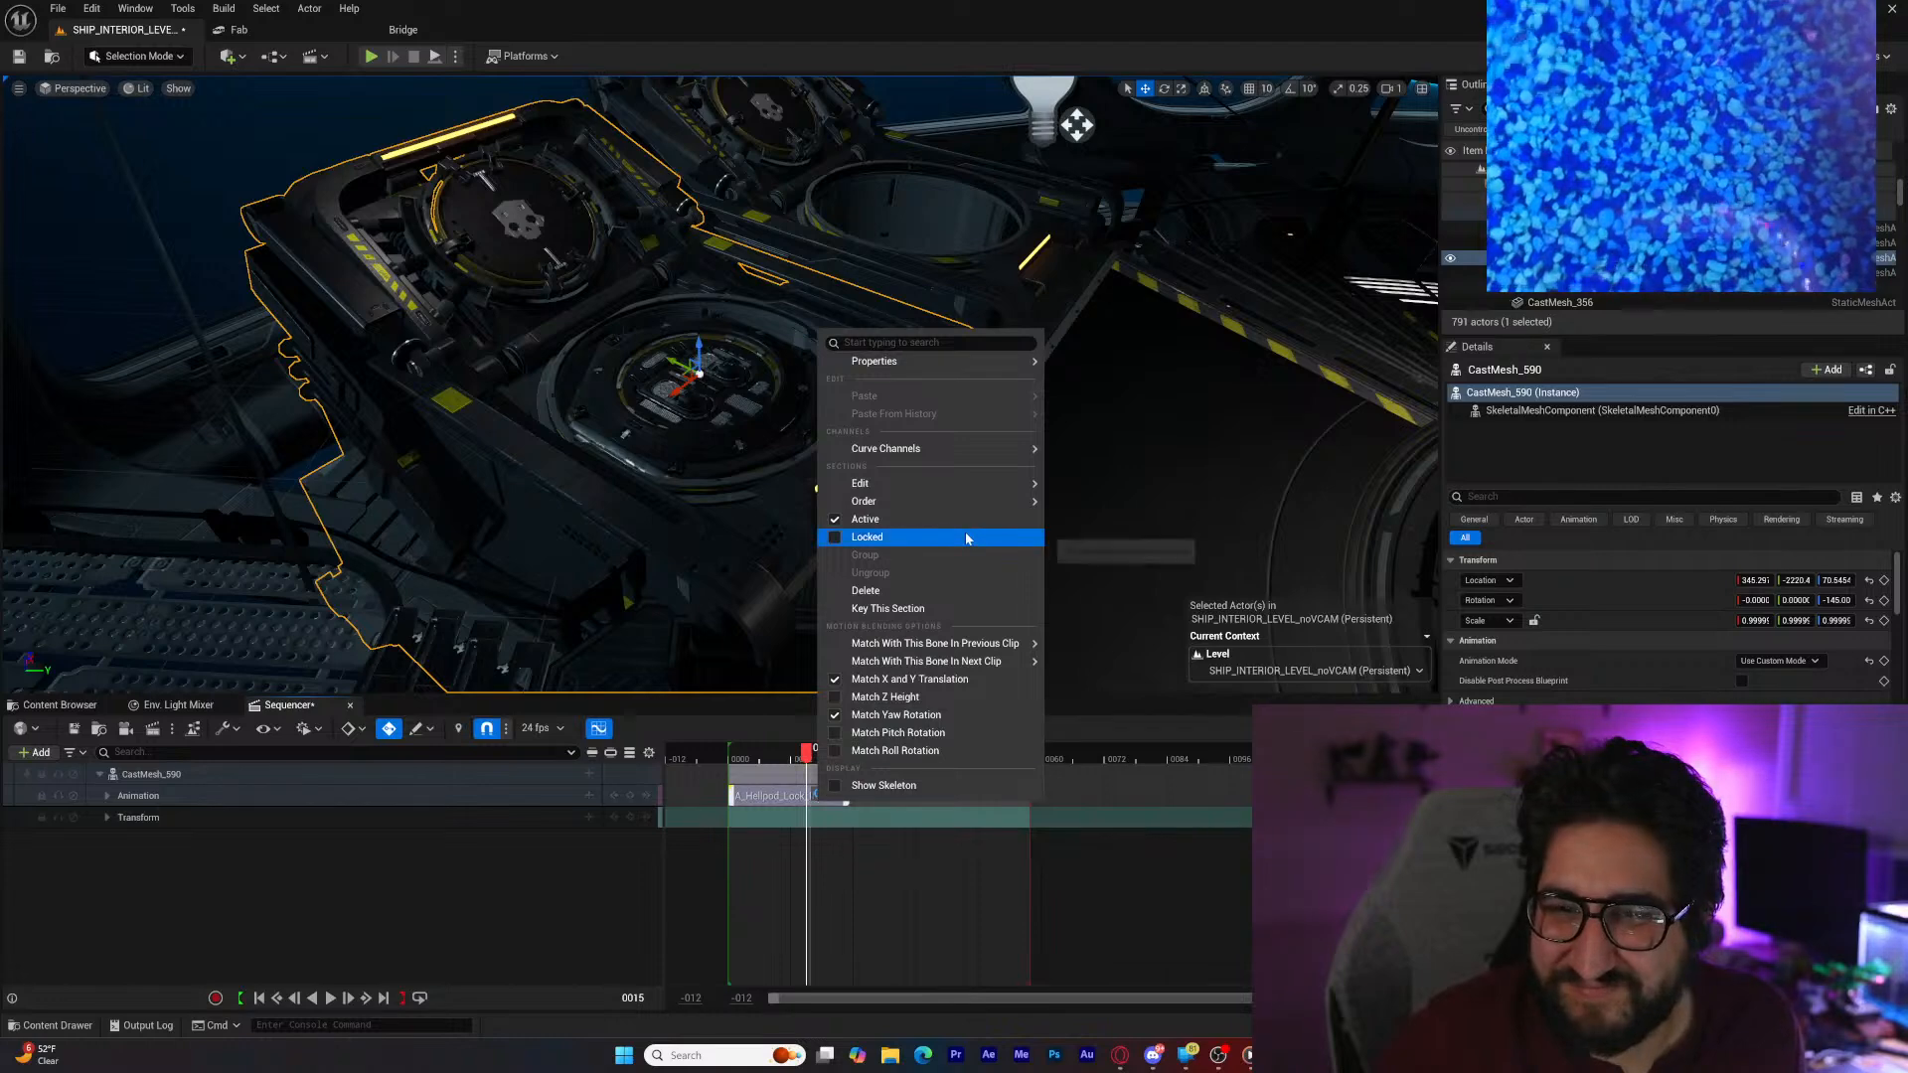
{"action": "mouse_move", "coordinate": [962, 485]}
{"action": "mouse_move", "coordinate": [979, 362]}
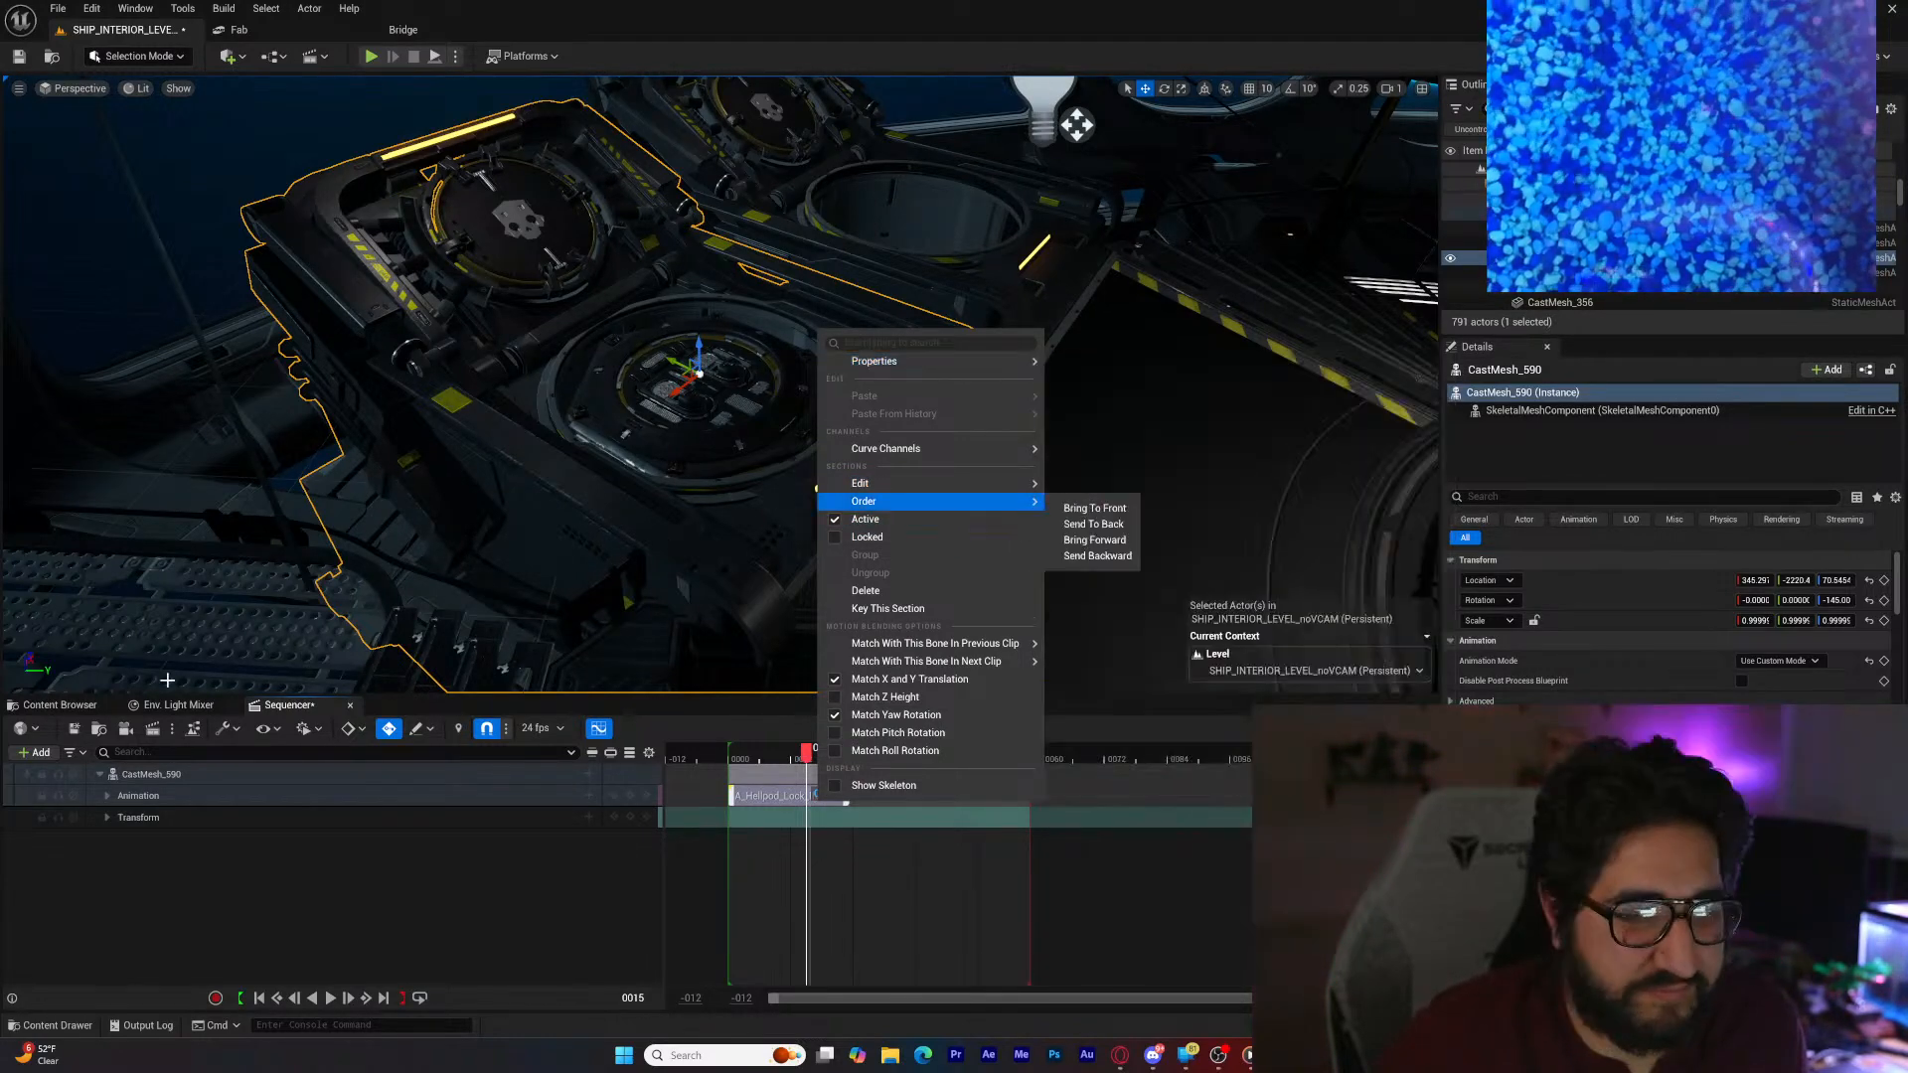
{"action": "key", "text": "alt+Tab"}
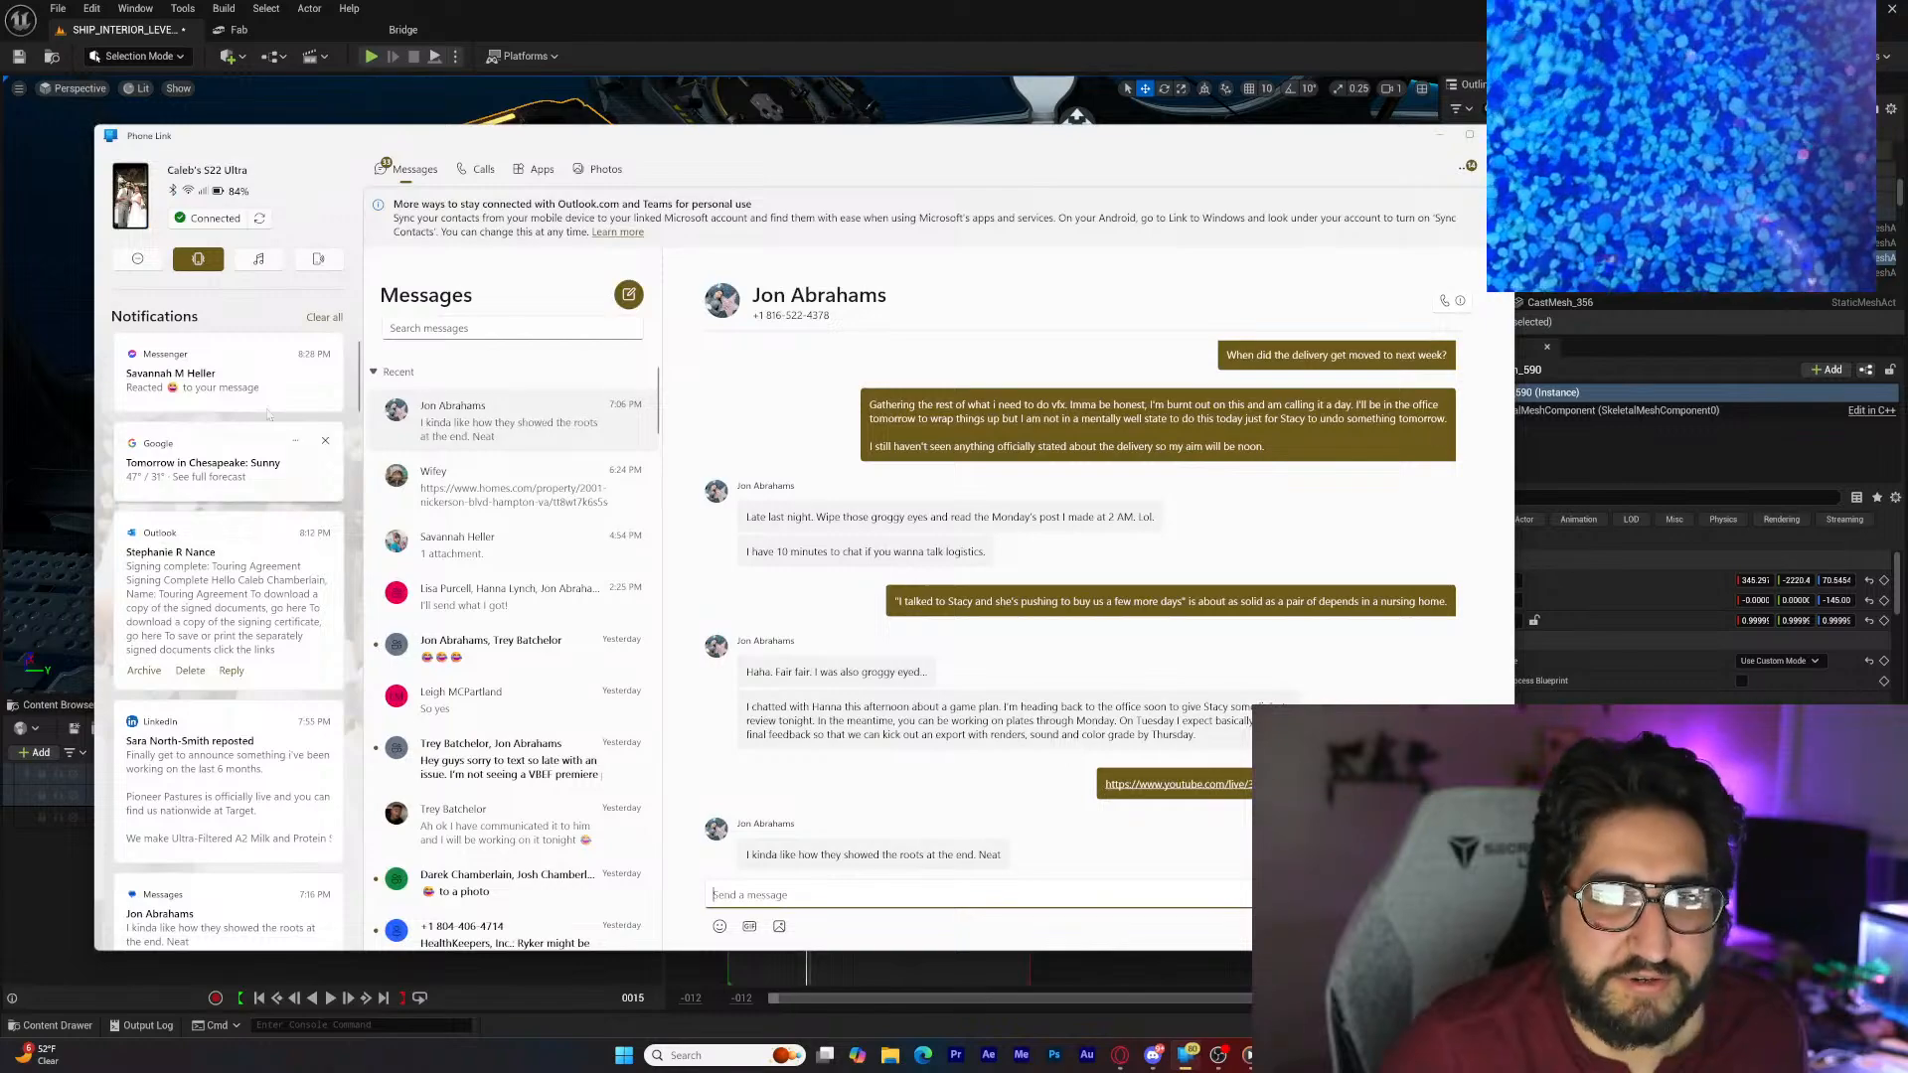
{"action": "key", "text": "alt+Tab"}
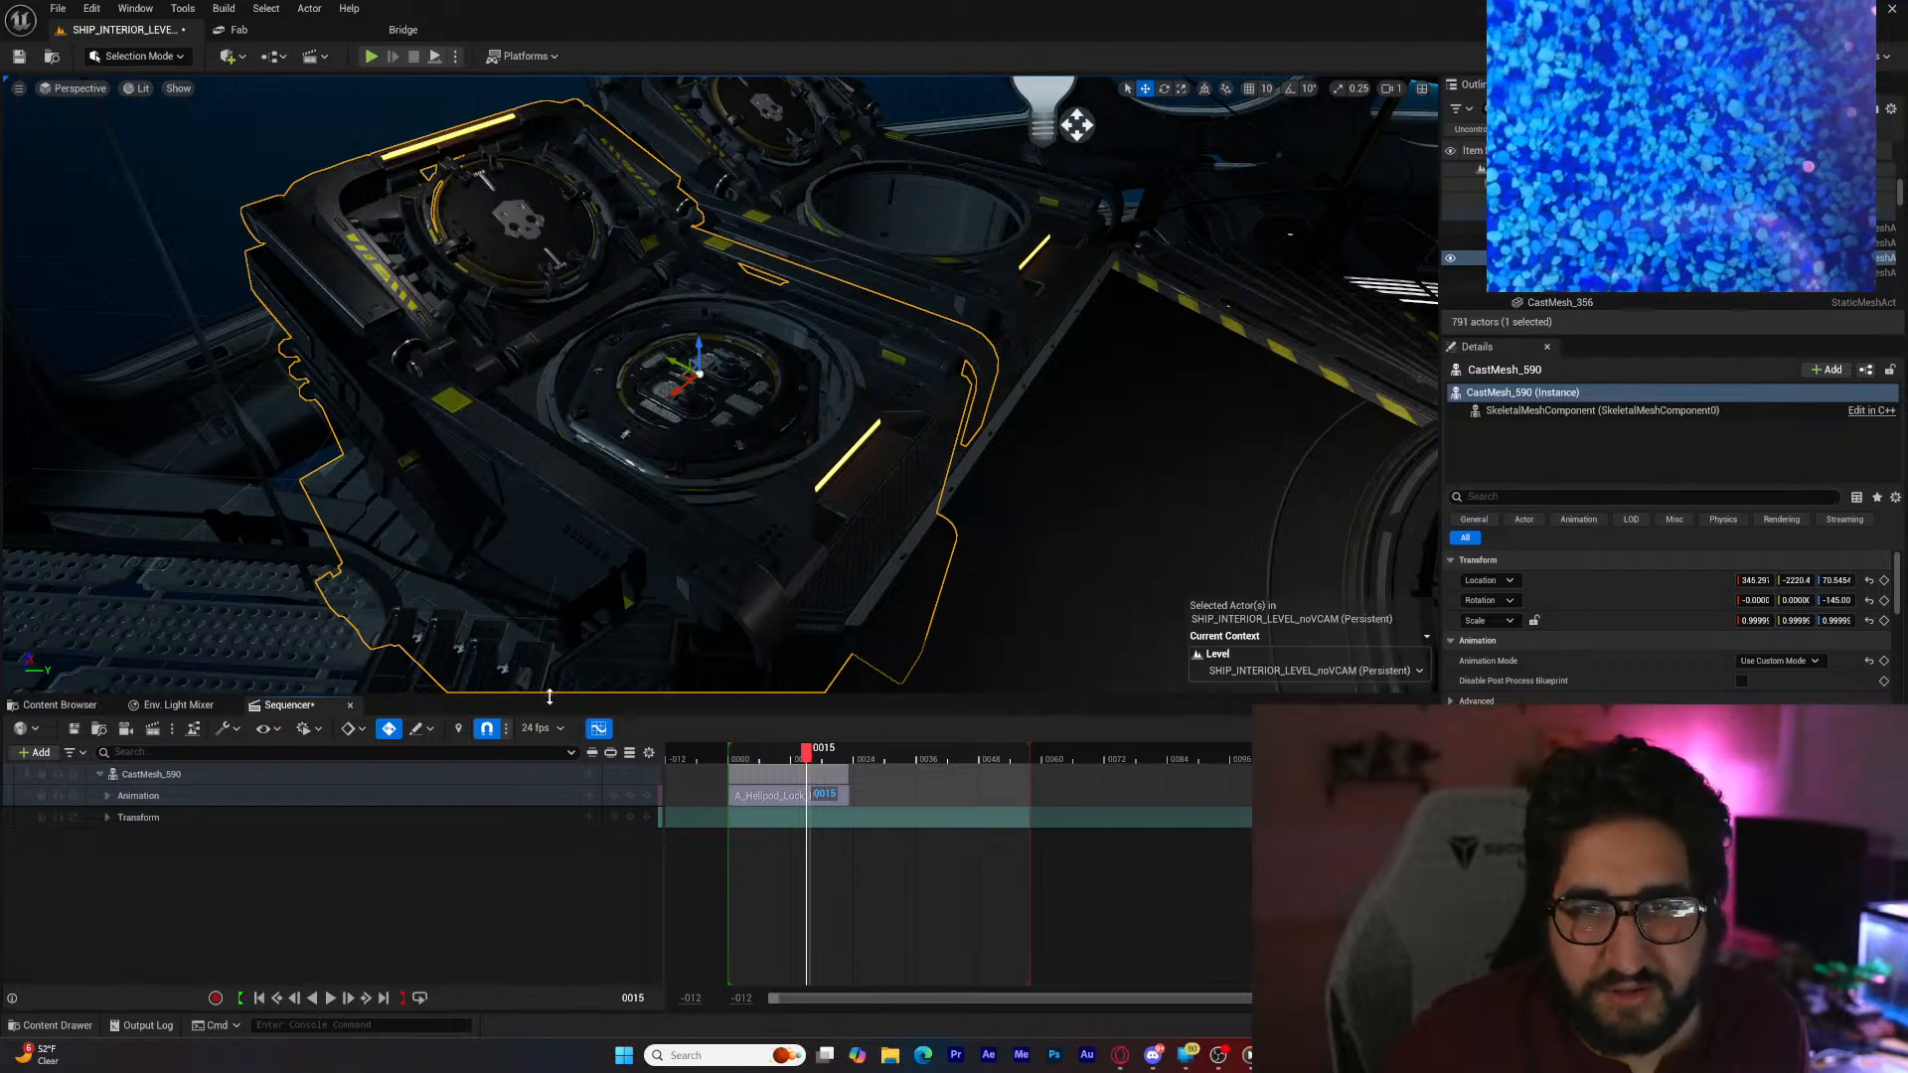
Step: Set the play rate of the A_Hellpod_Lock_IN clip to 0.25 in its section properties
{"action": "right_click", "coordinate": [785, 797]}
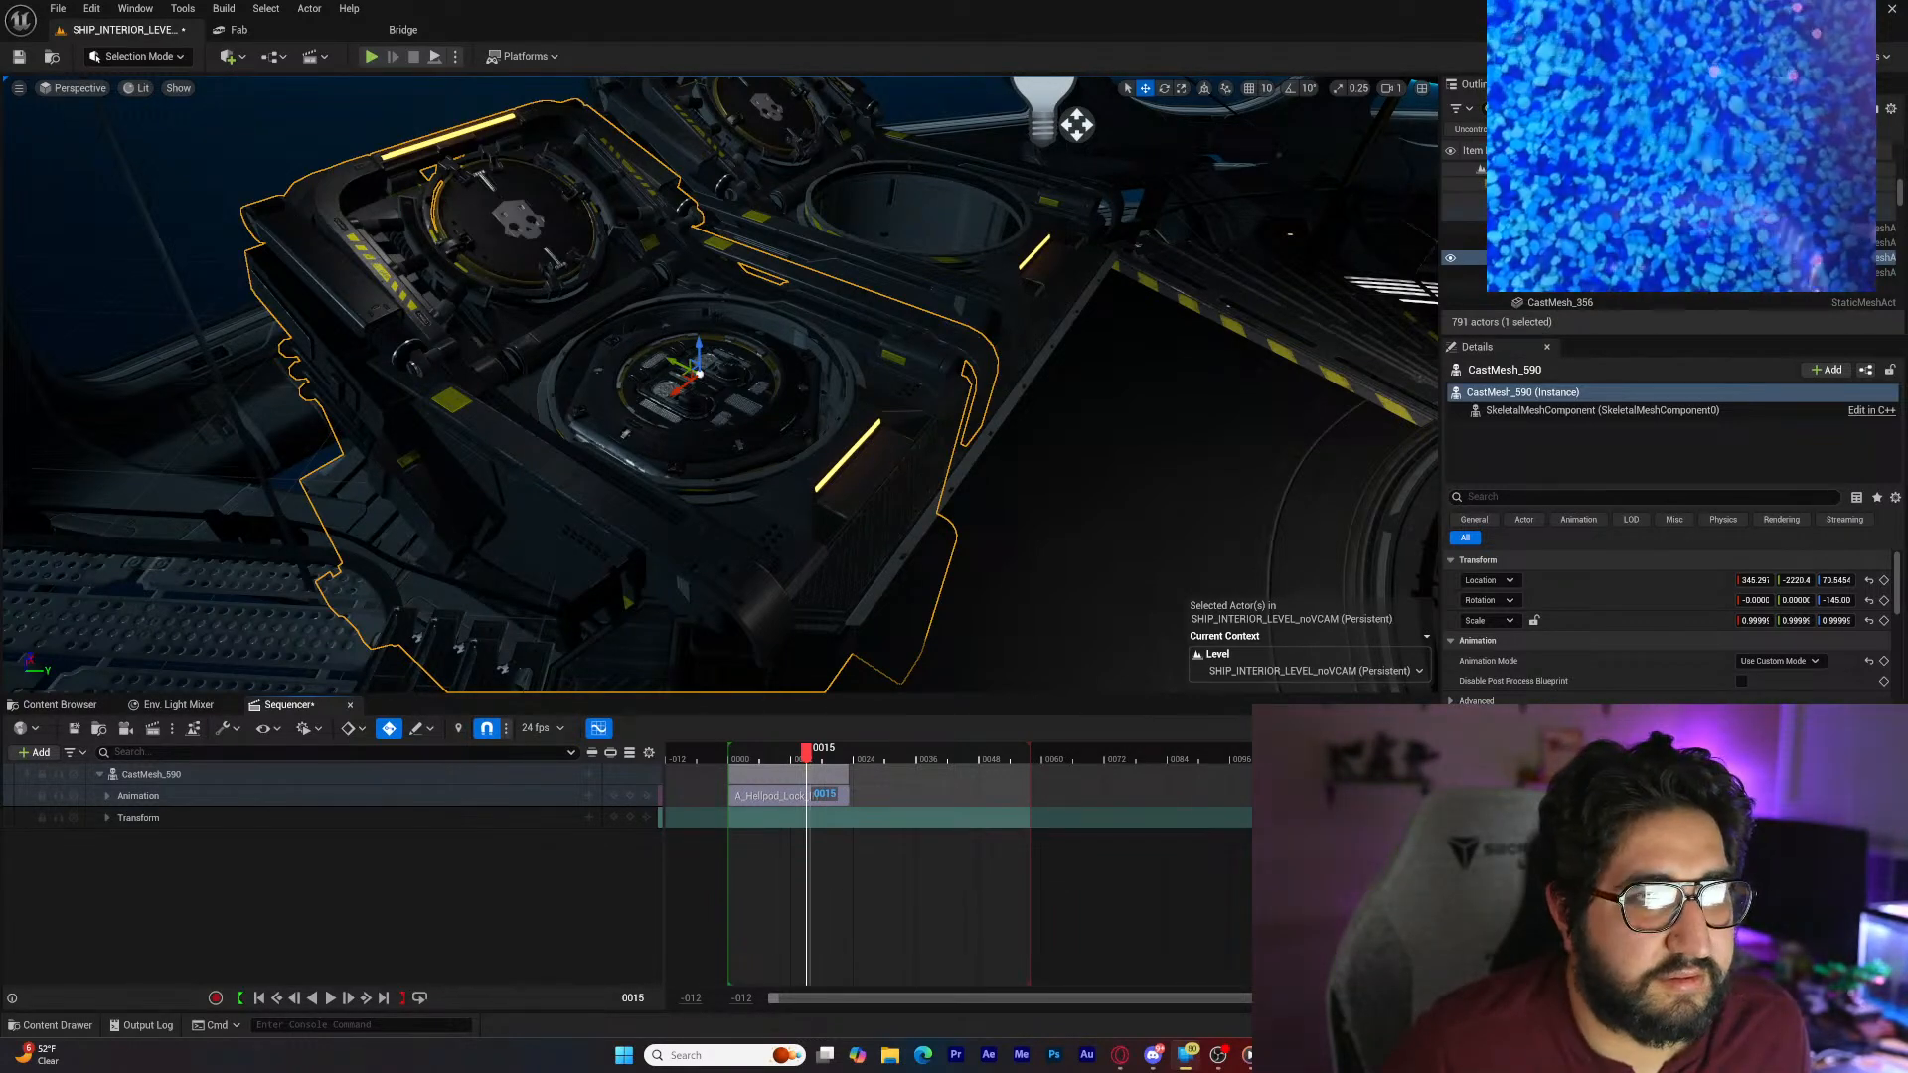
{"action": "right_click", "coordinate": [787, 797]}
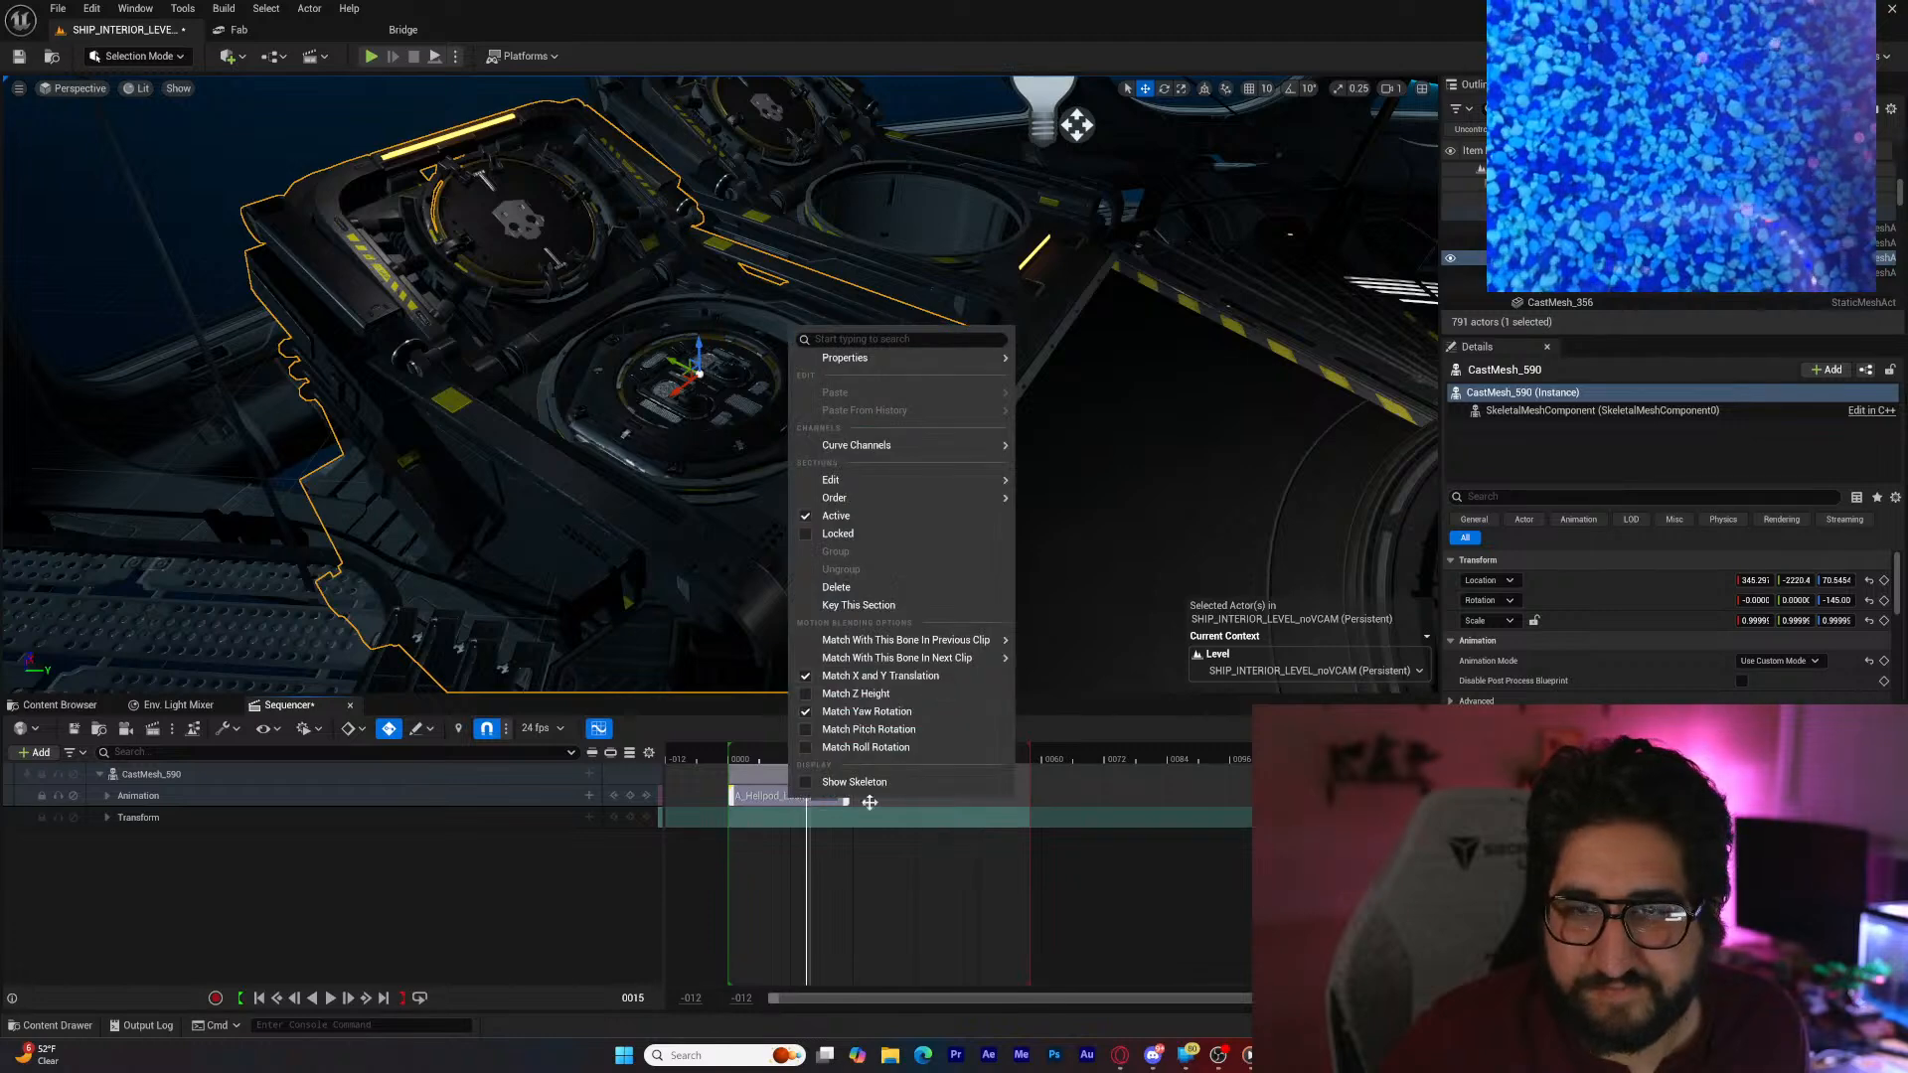
{"action": "mouse_move", "coordinate": [909, 359]}
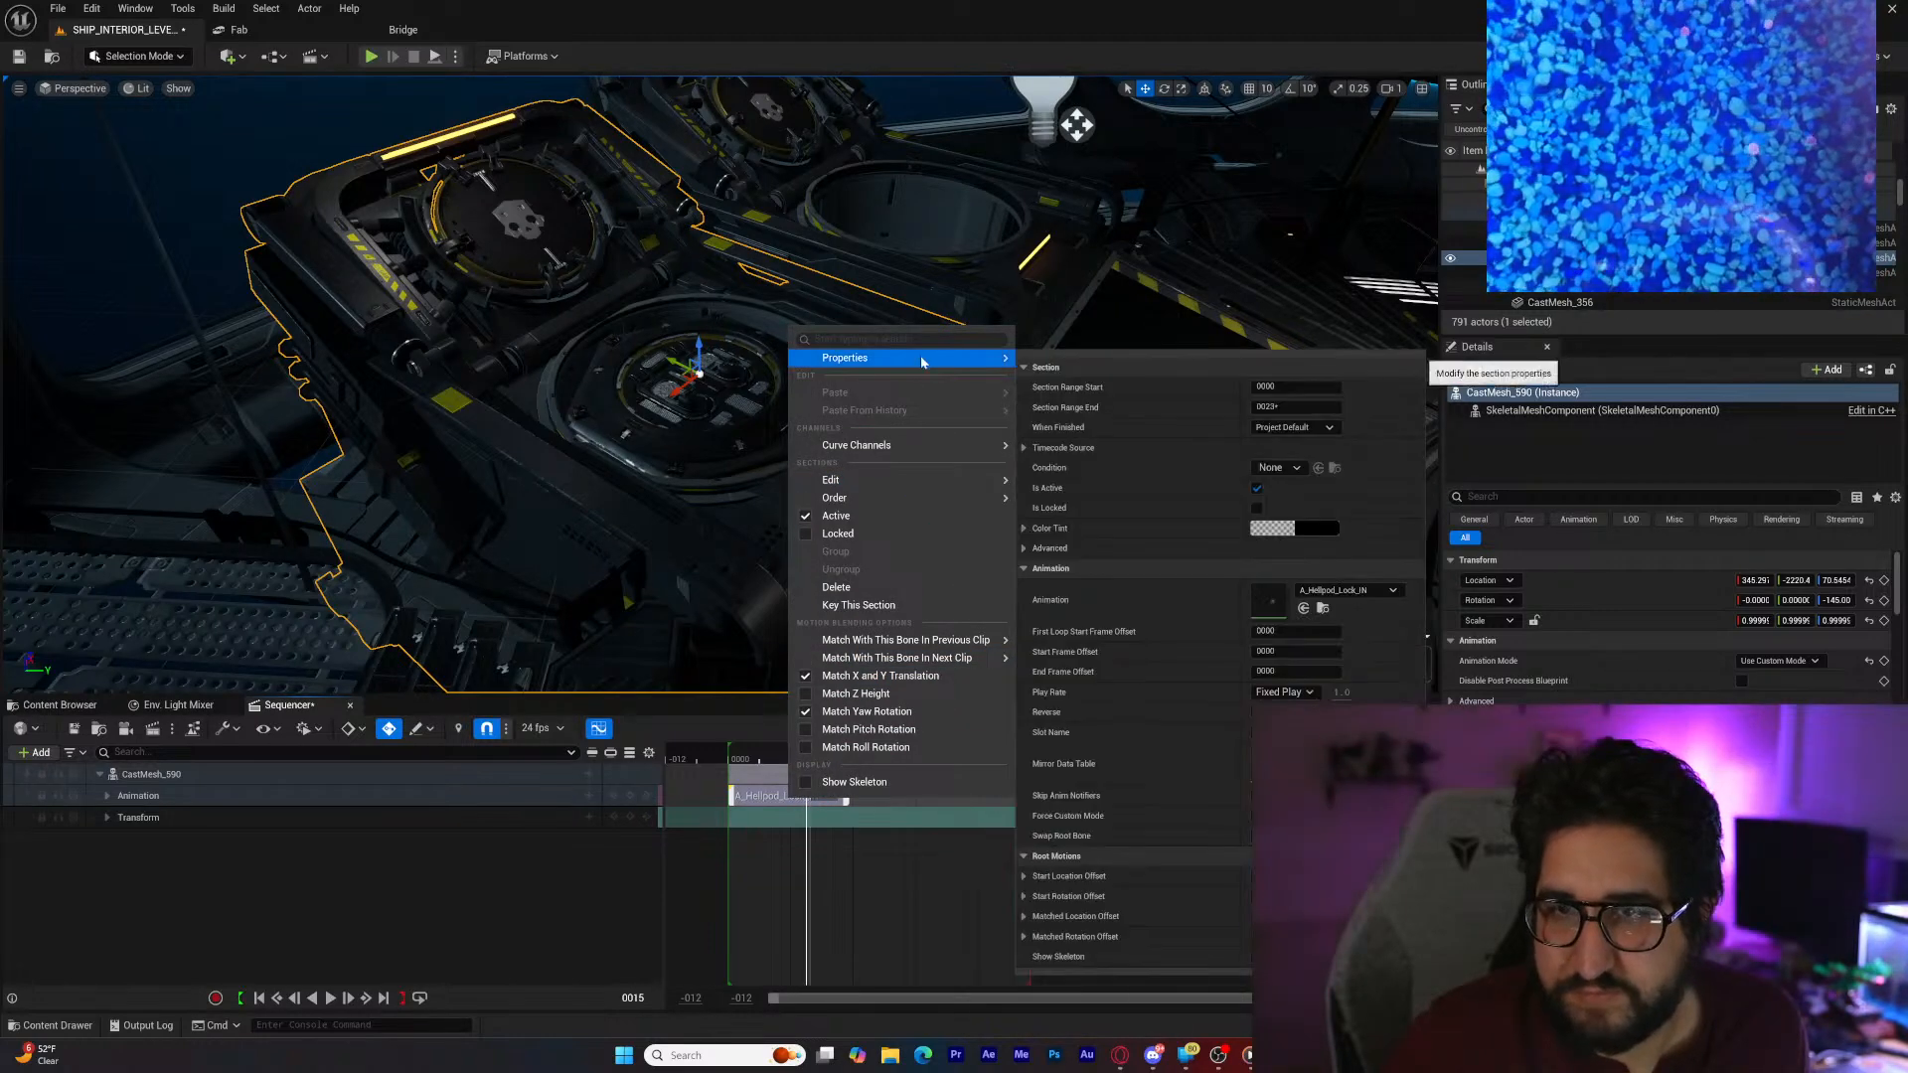
{"action": "left_click", "coordinate": [1343, 692]}
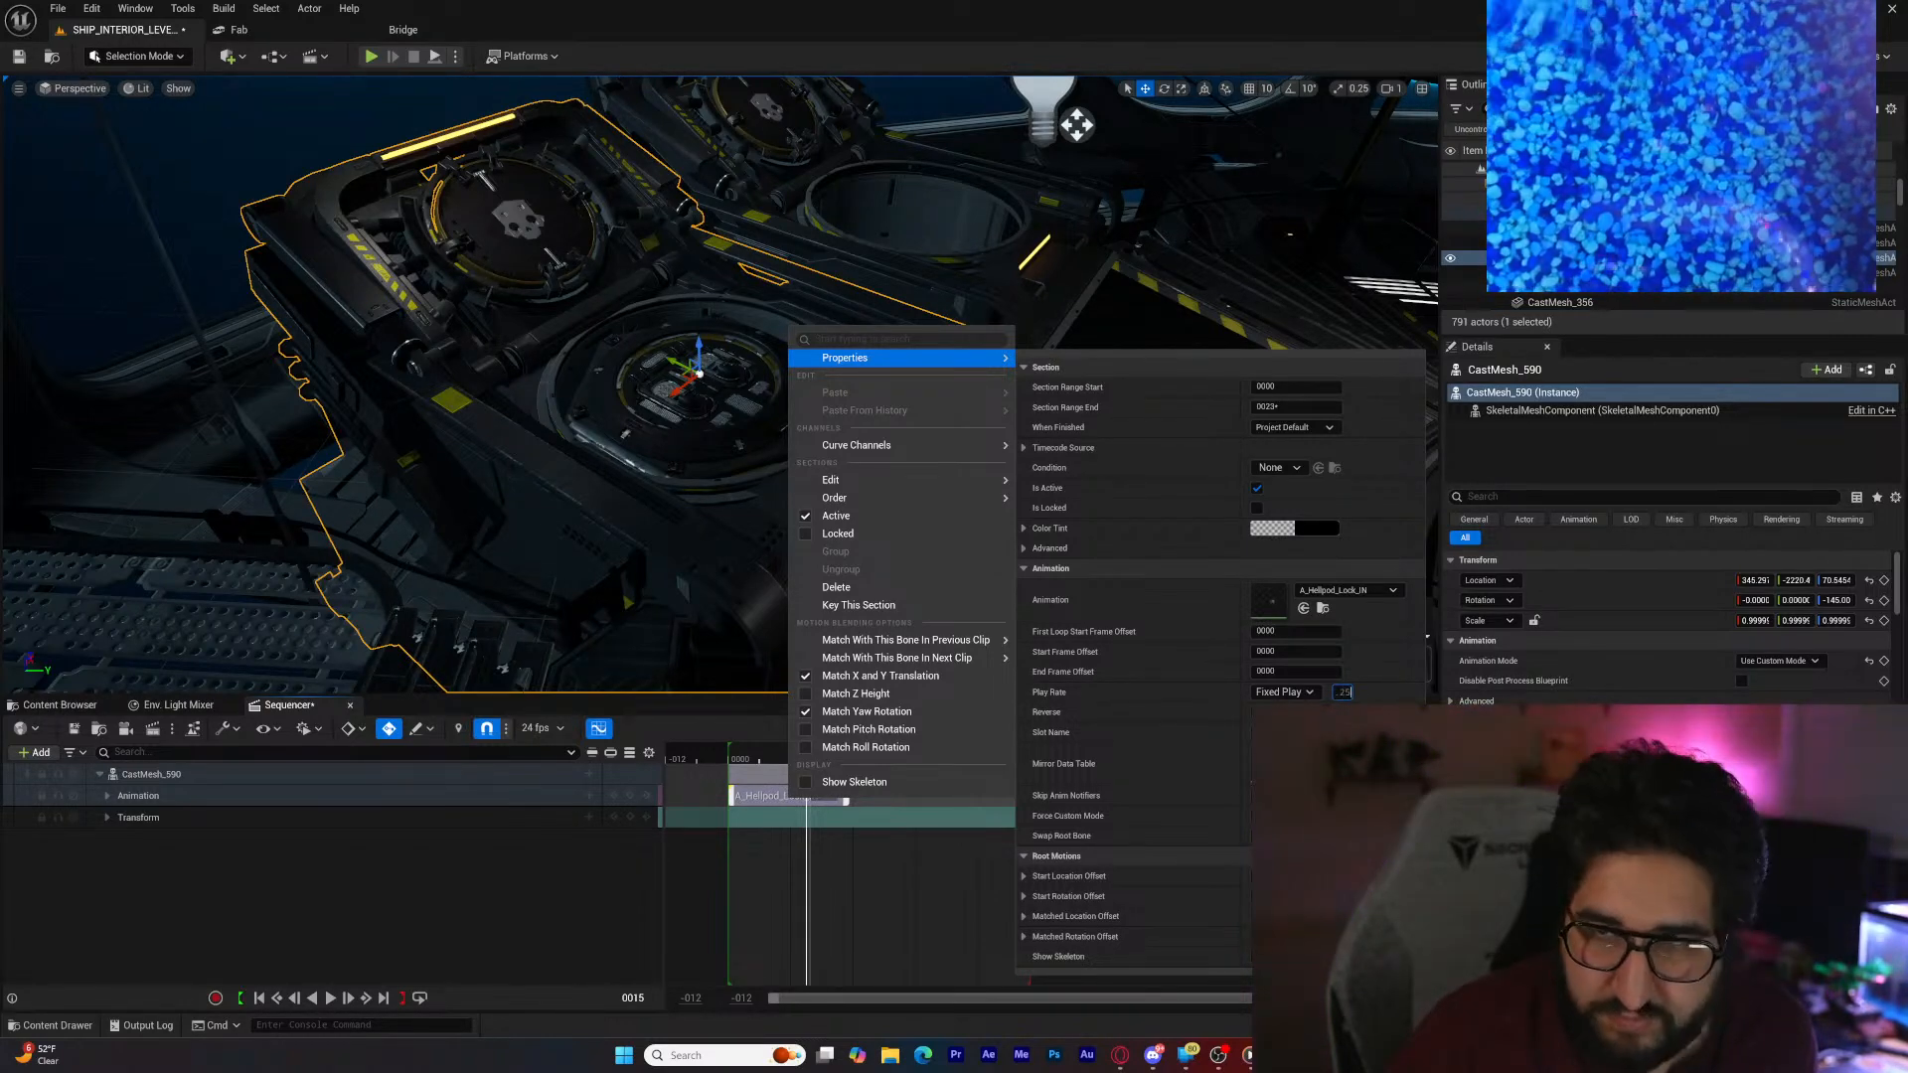
{"action": "key", "text": "Return"}
{"action": "left_click", "coordinate": [999, 899]}
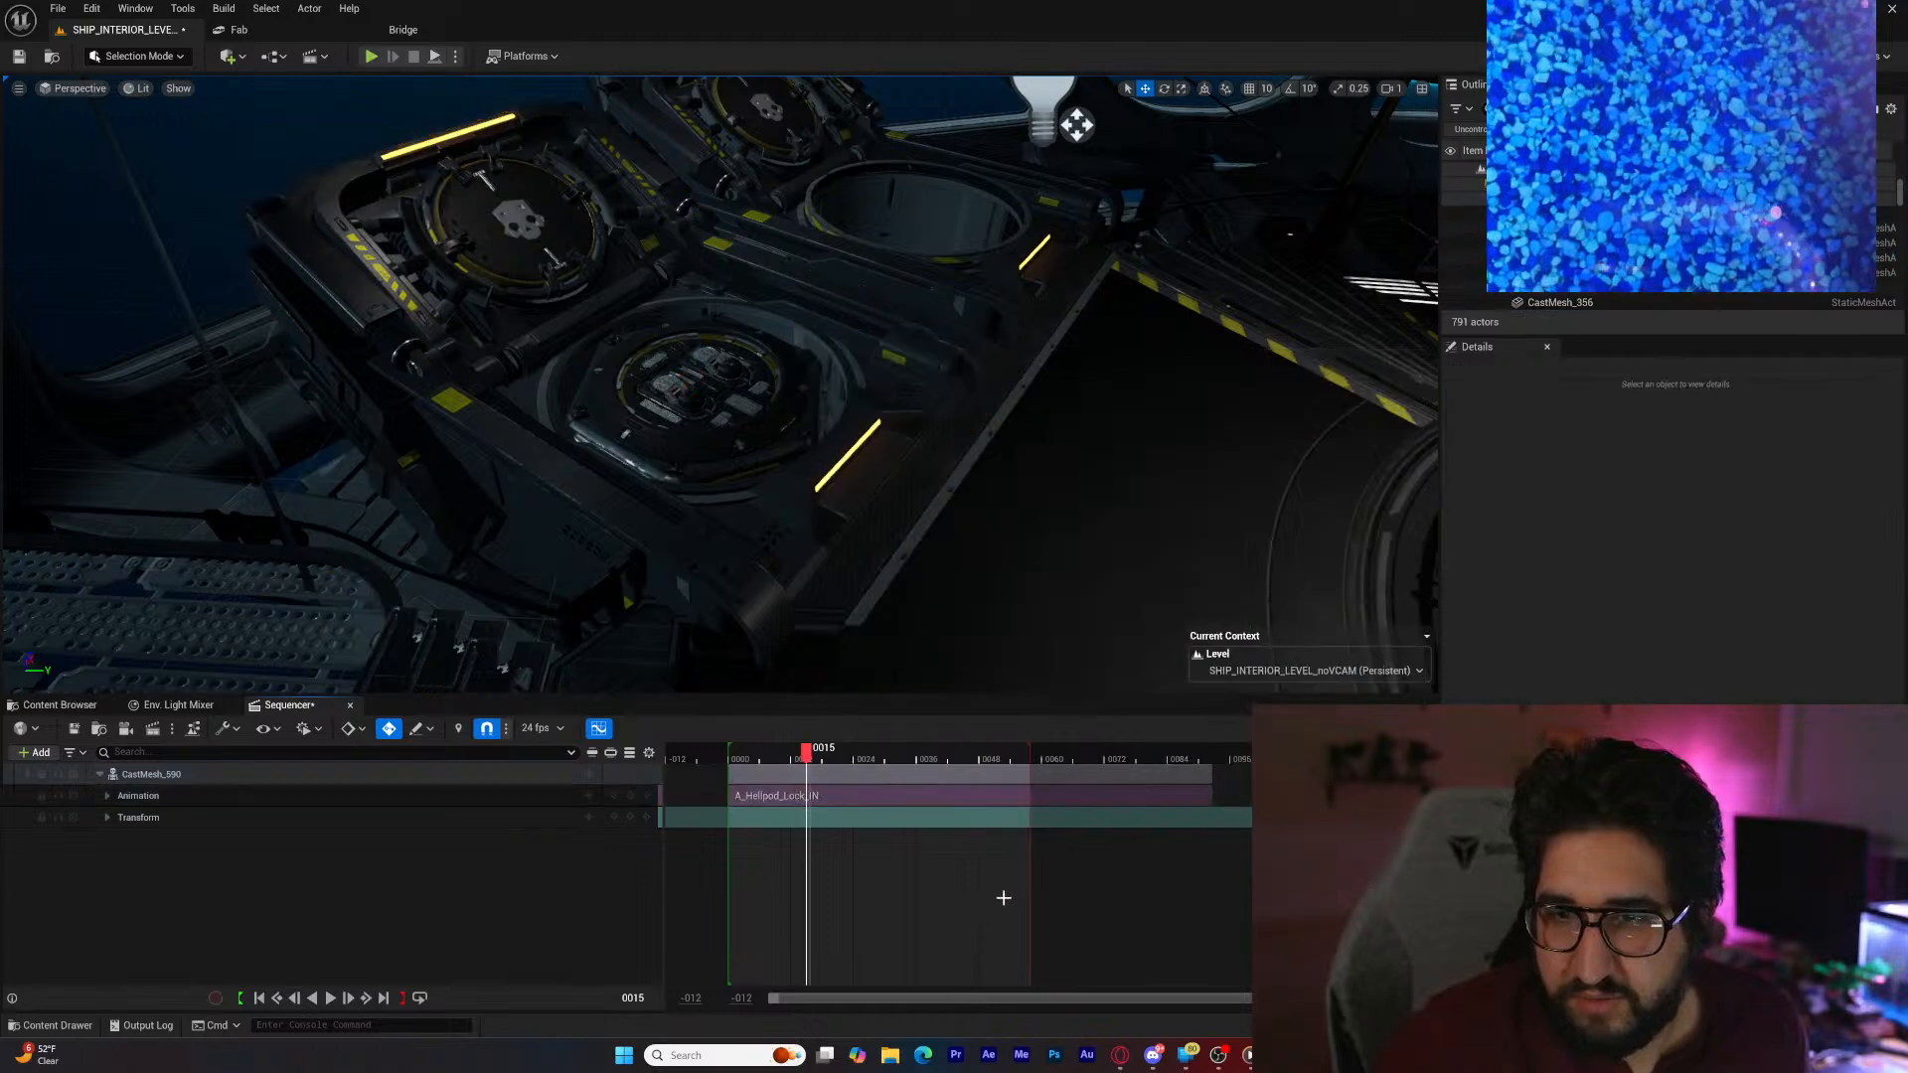
Step: Shift the A_Hellpod_Lock_IN clip earlier so it ends at about frame 57, and play back the hellpod movement
{"action": "left_click_drag", "start_coordinate": [985, 799], "coordinate": [903, 802]}
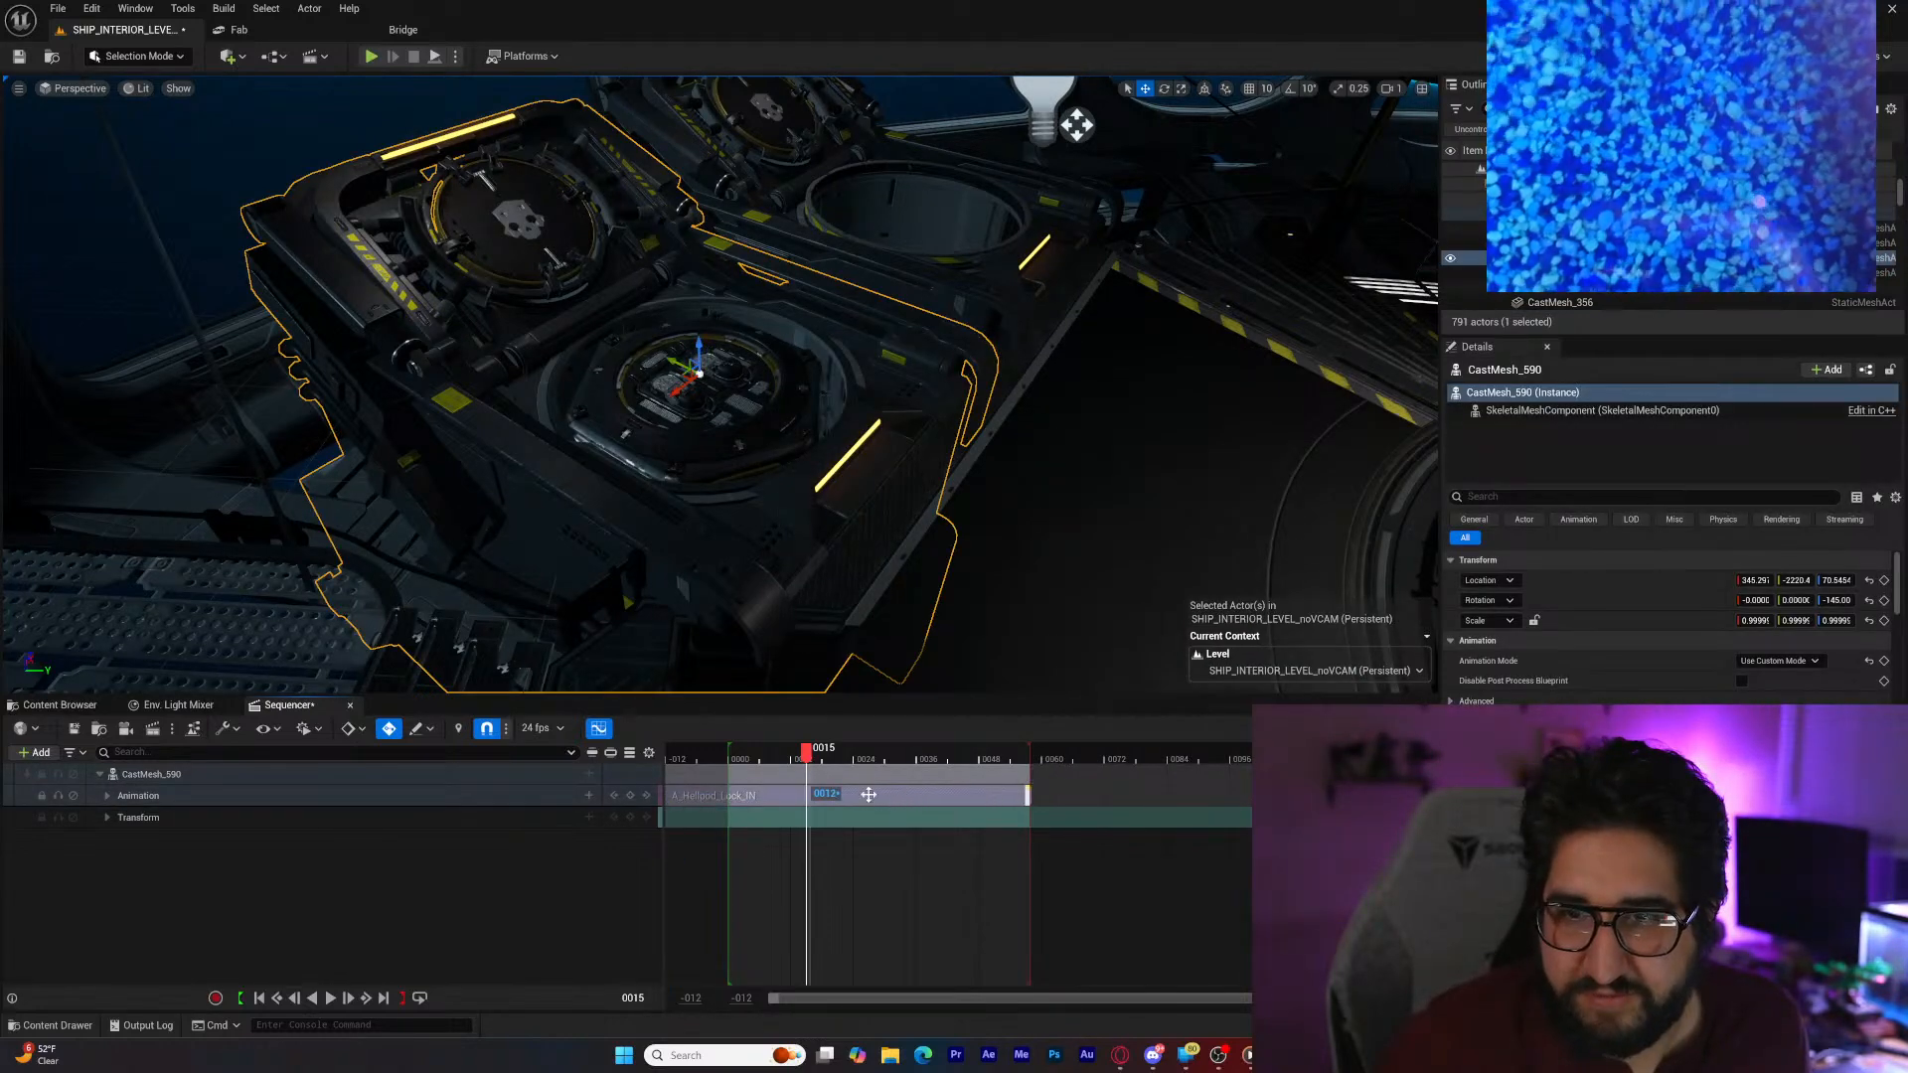
{"action": "left_click", "coordinate": [752, 765]}
{"action": "left_click_drag", "start_coordinate": [798, 765], "coordinate": [853, 765]}
{"action": "left_click", "coordinate": [330, 998]}
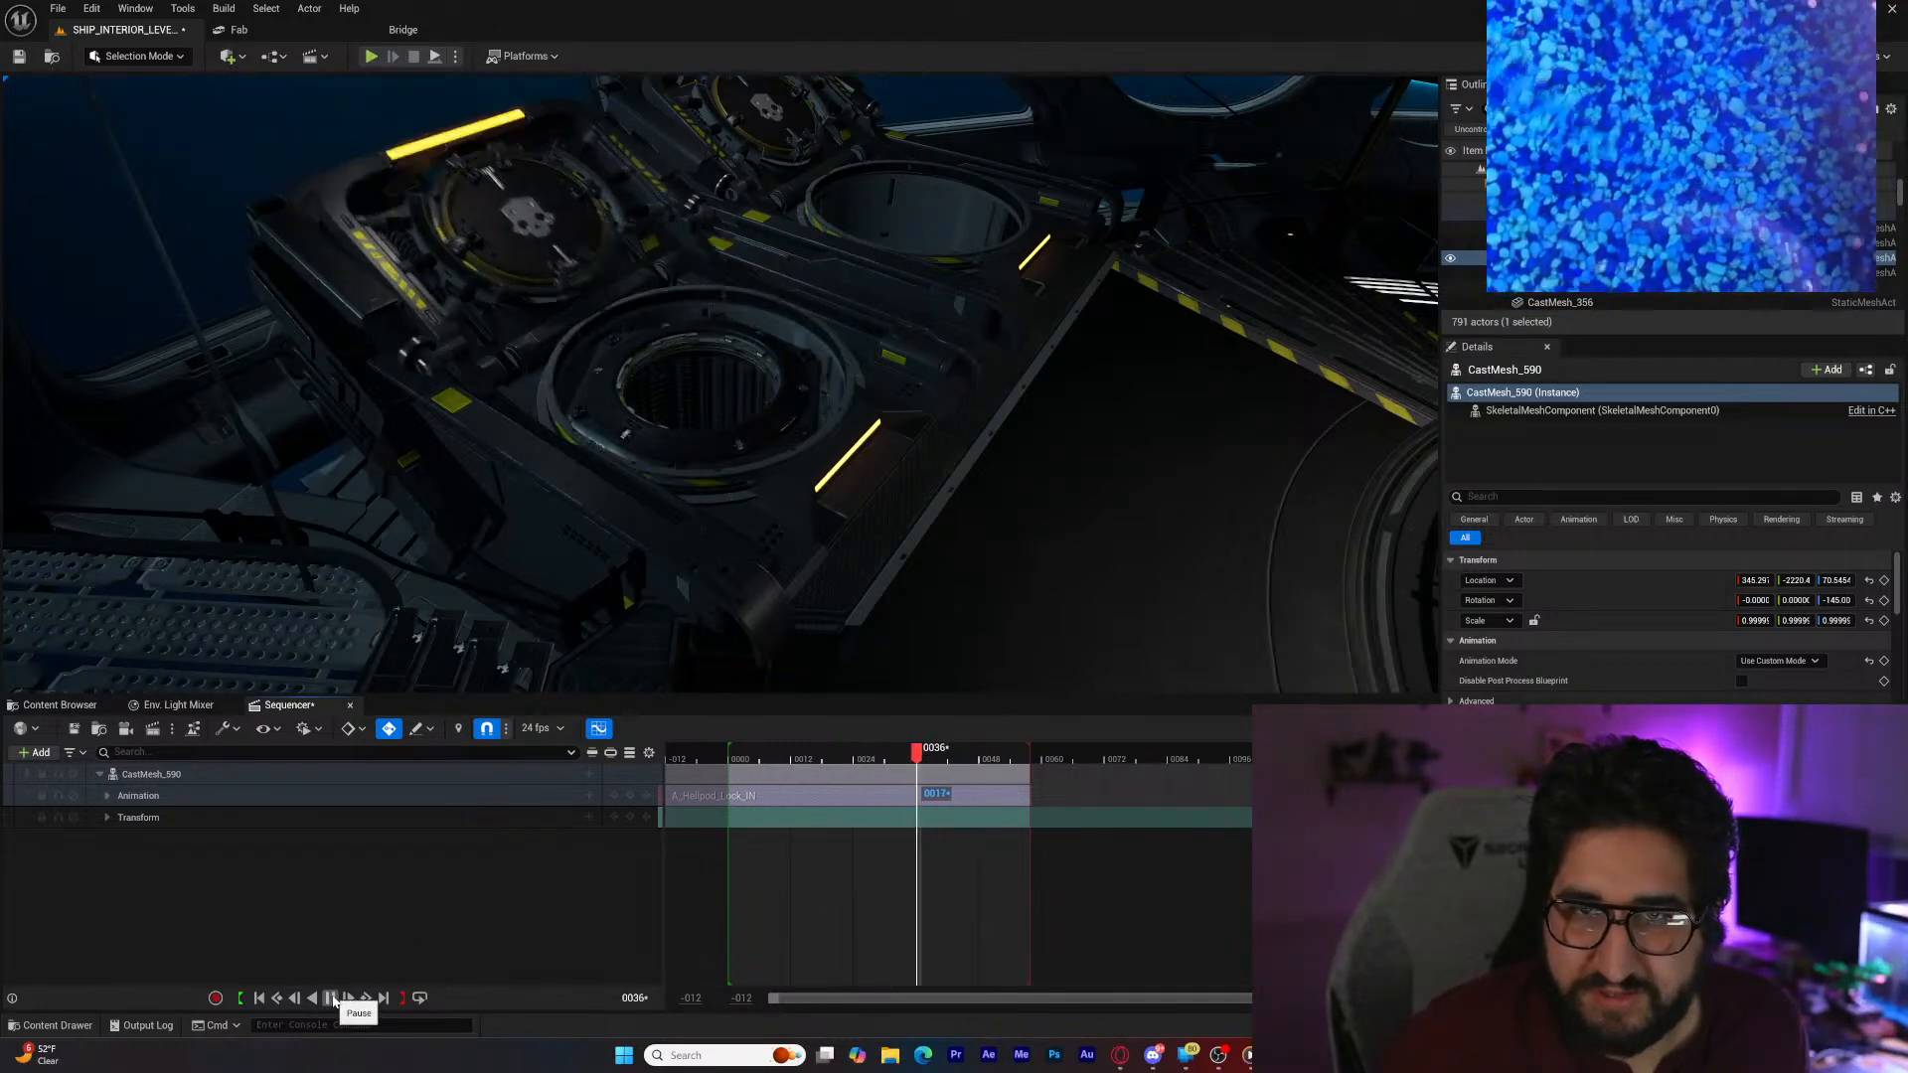
{"action": "left_click", "coordinate": [330, 997]}
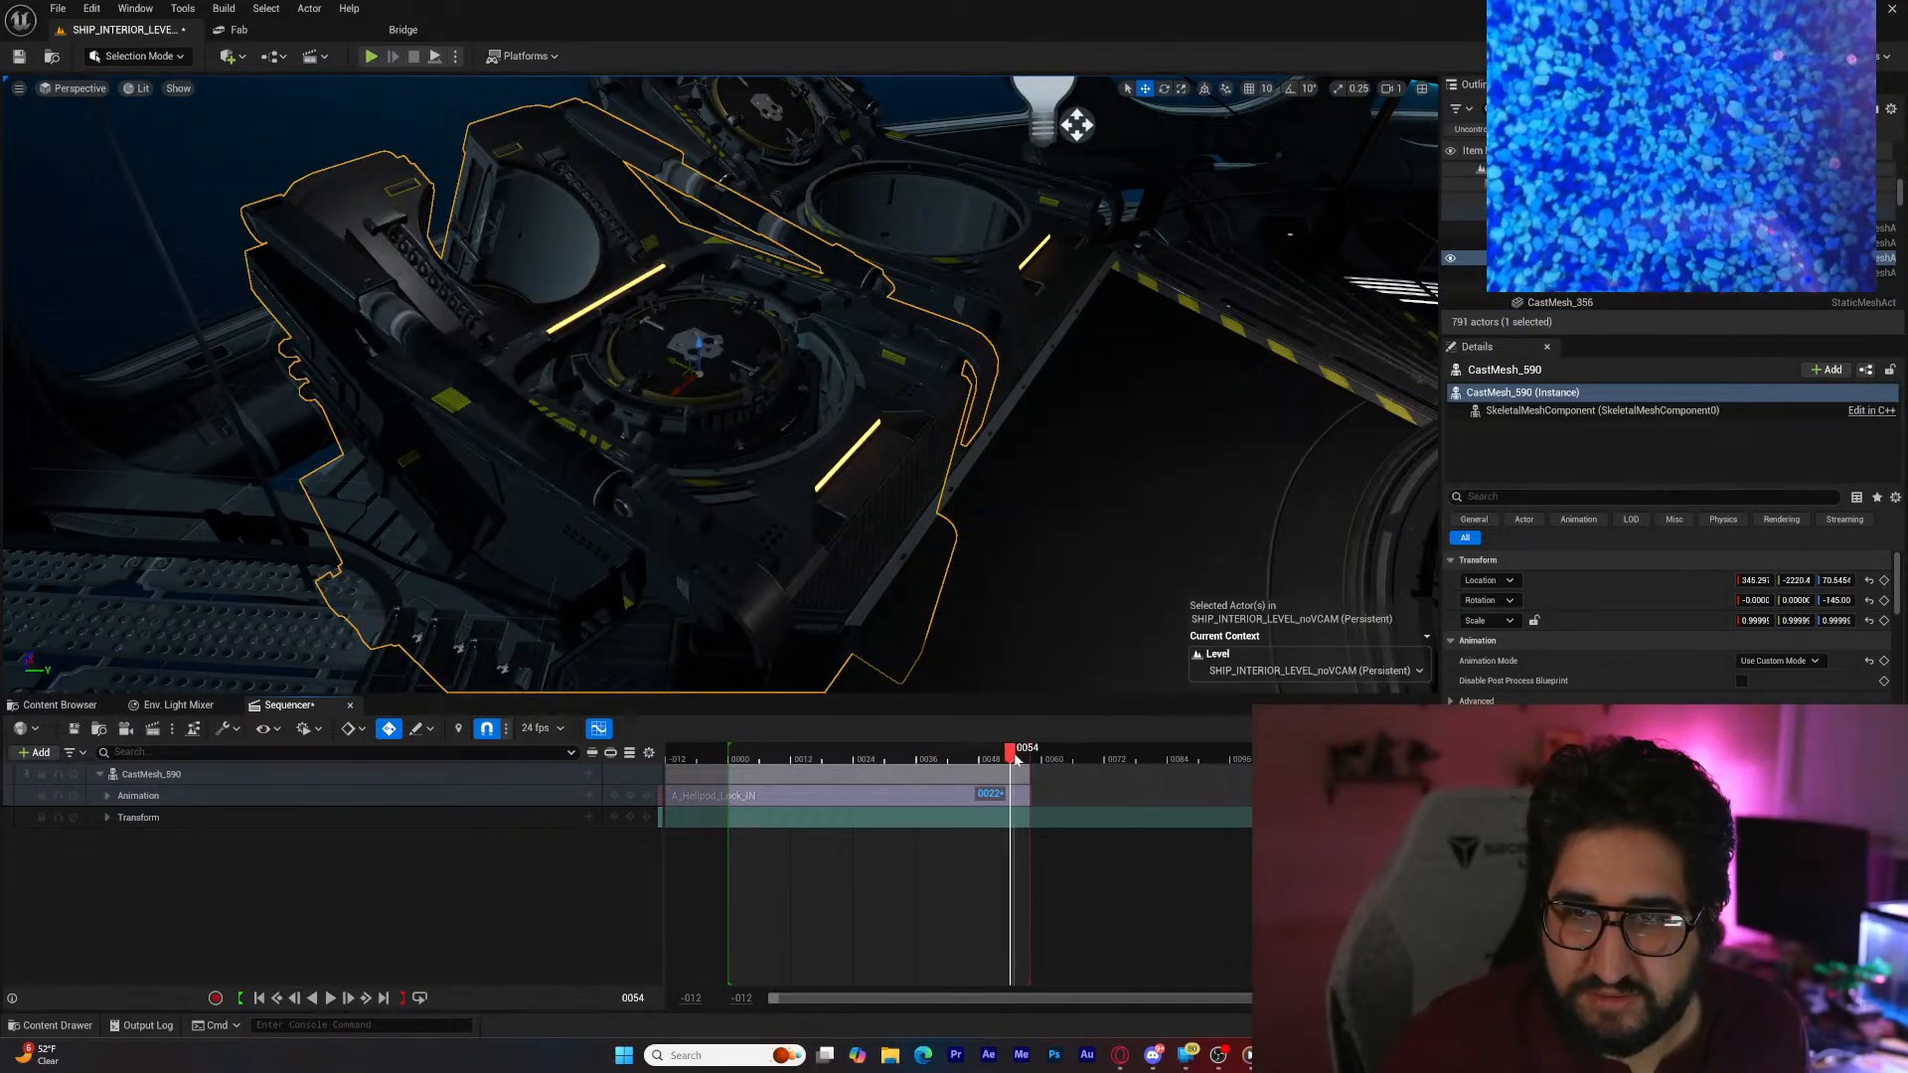
{"action": "left_click_drag", "start_coordinate": [1015, 759], "coordinate": [791, 761]}
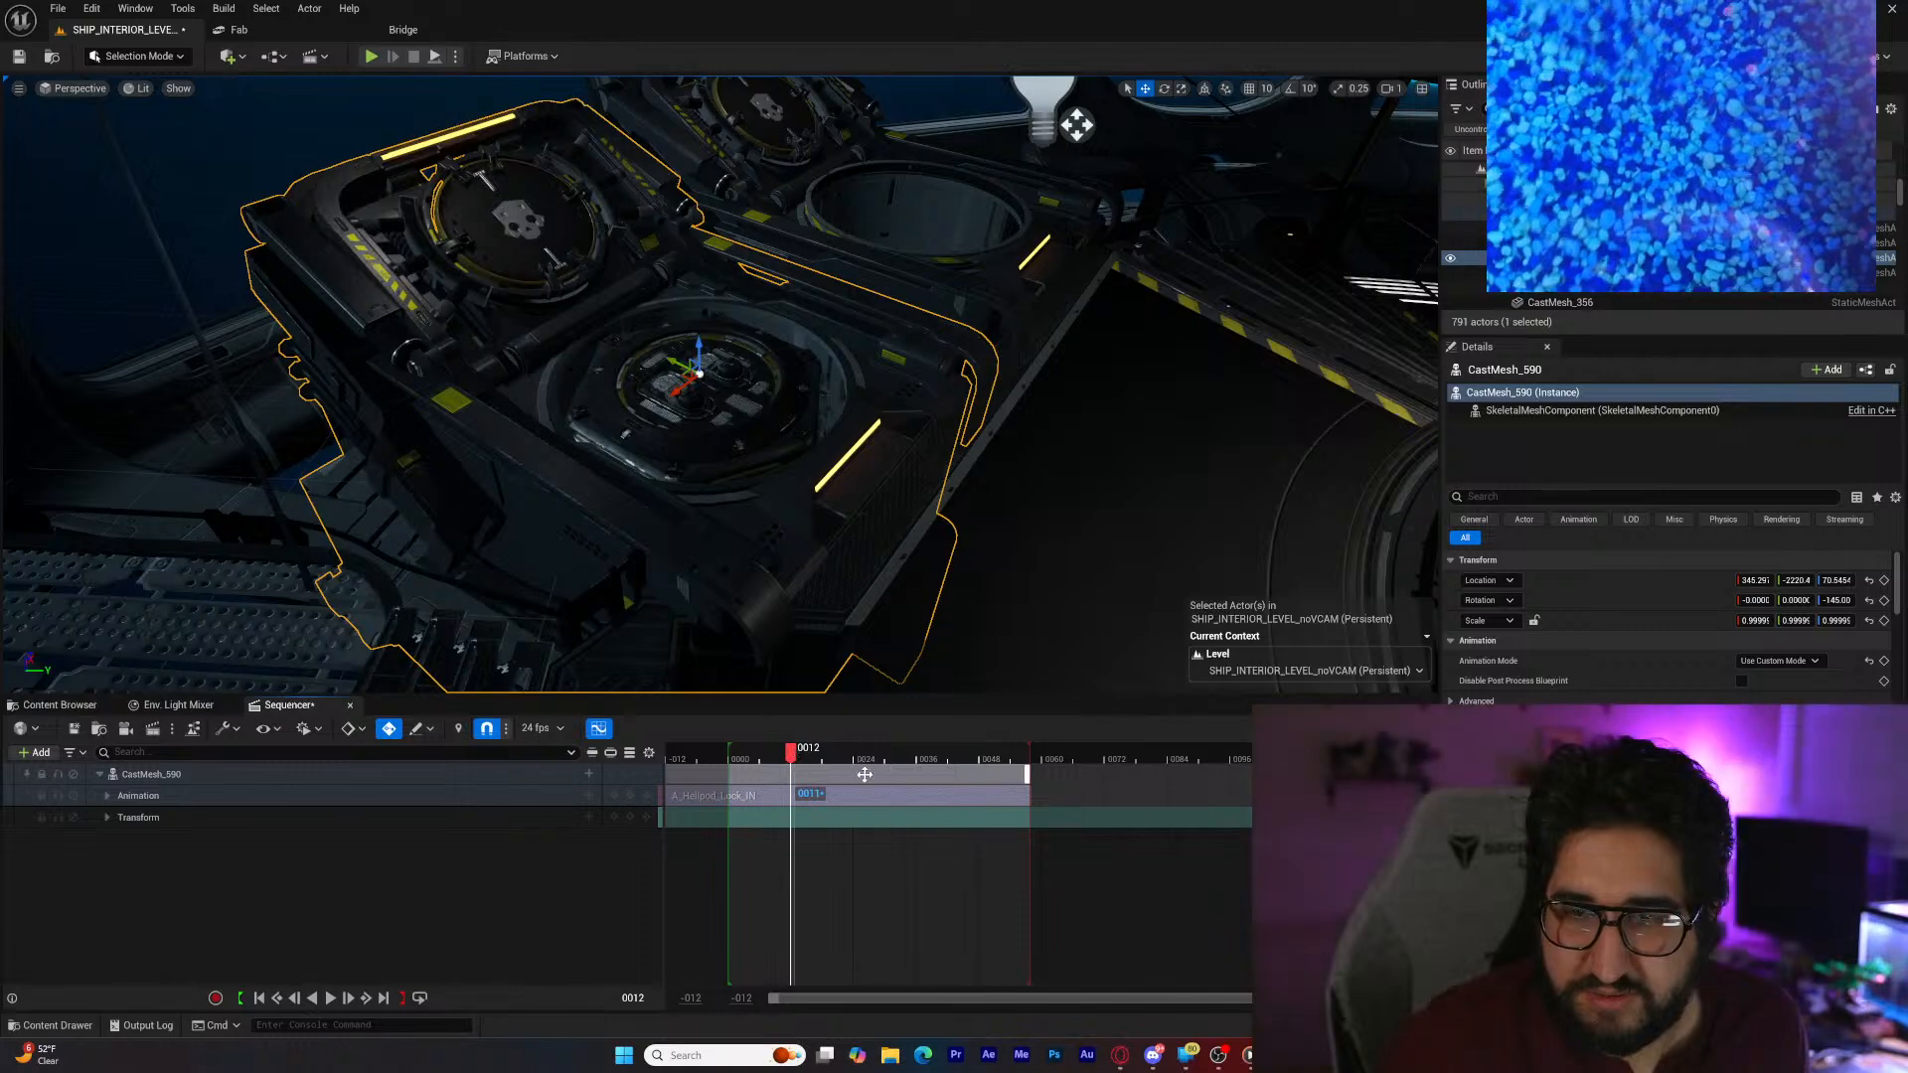
Step: Lower the play rate of the A_Hellpod_Lock_IN clip further in its section properties
{"action": "right_click", "coordinate": [864, 774]}
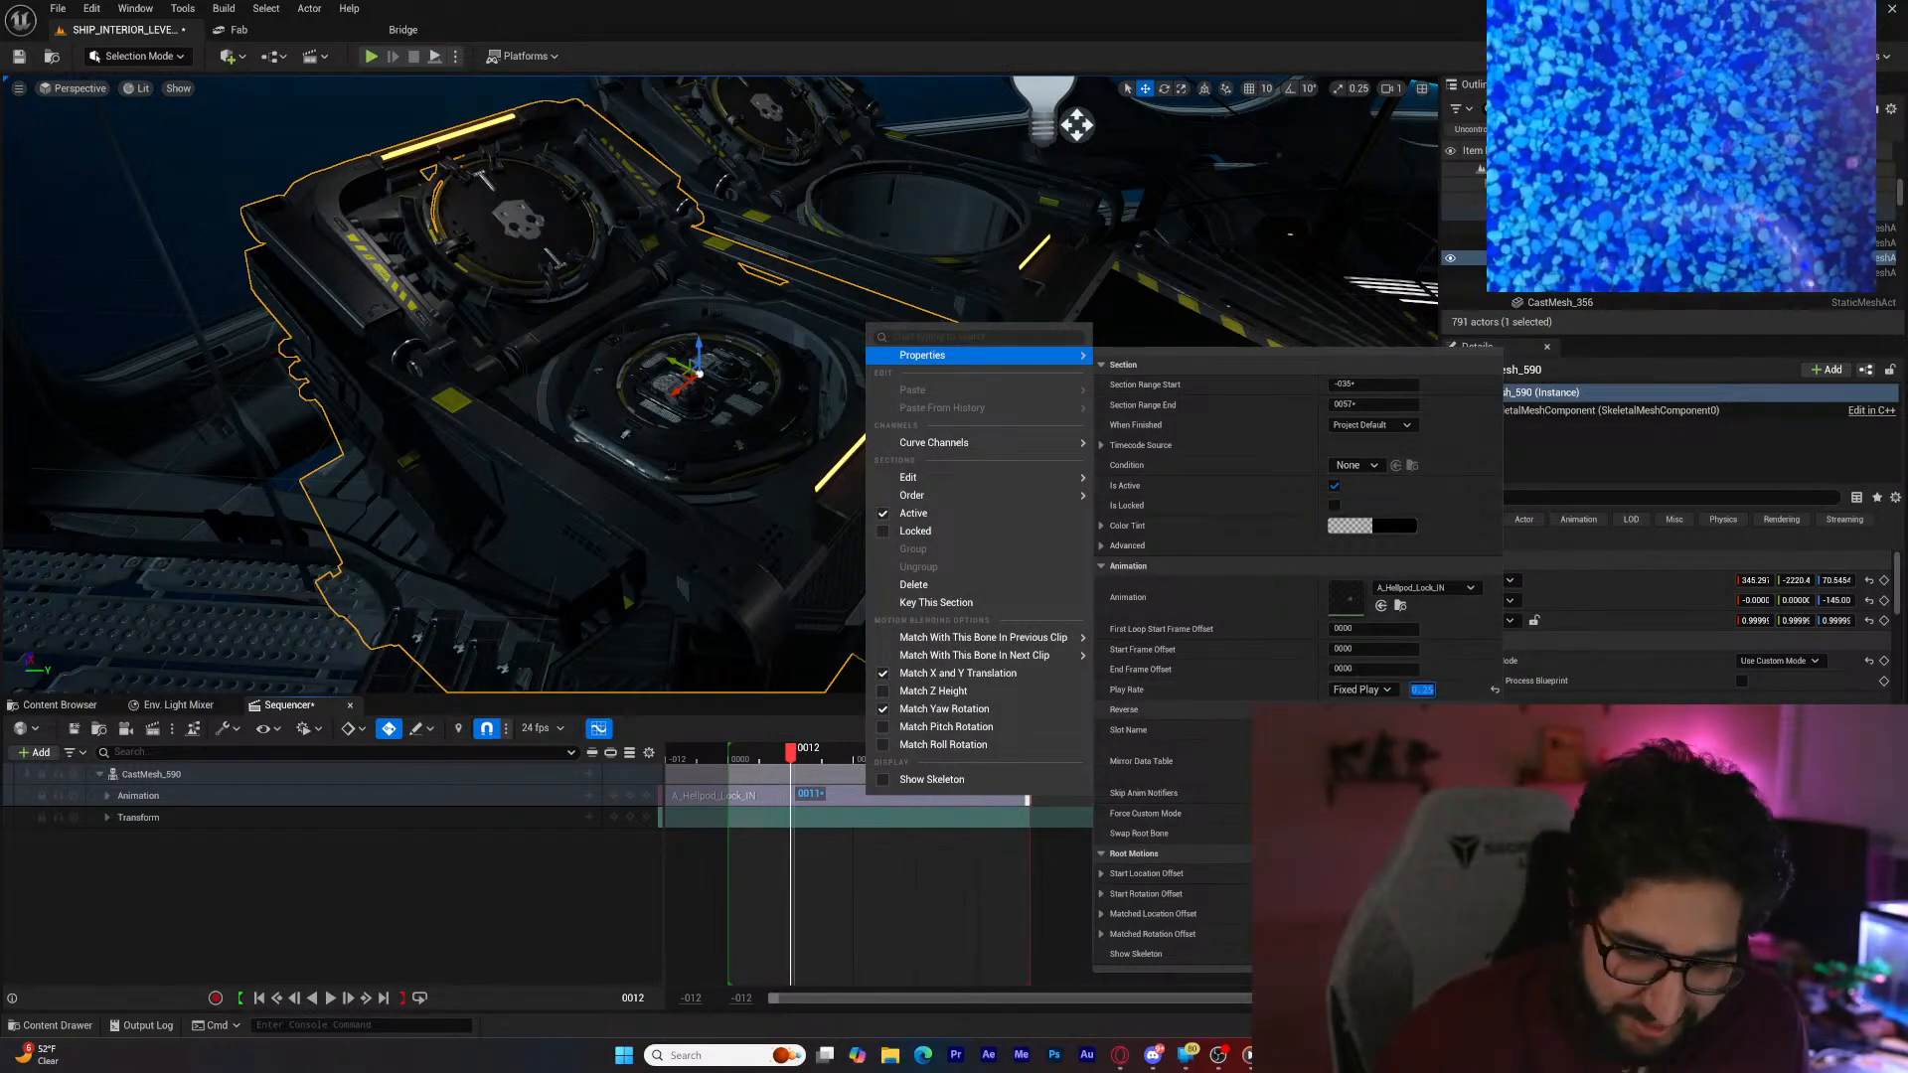
{"action": "key", "text": "Return"}
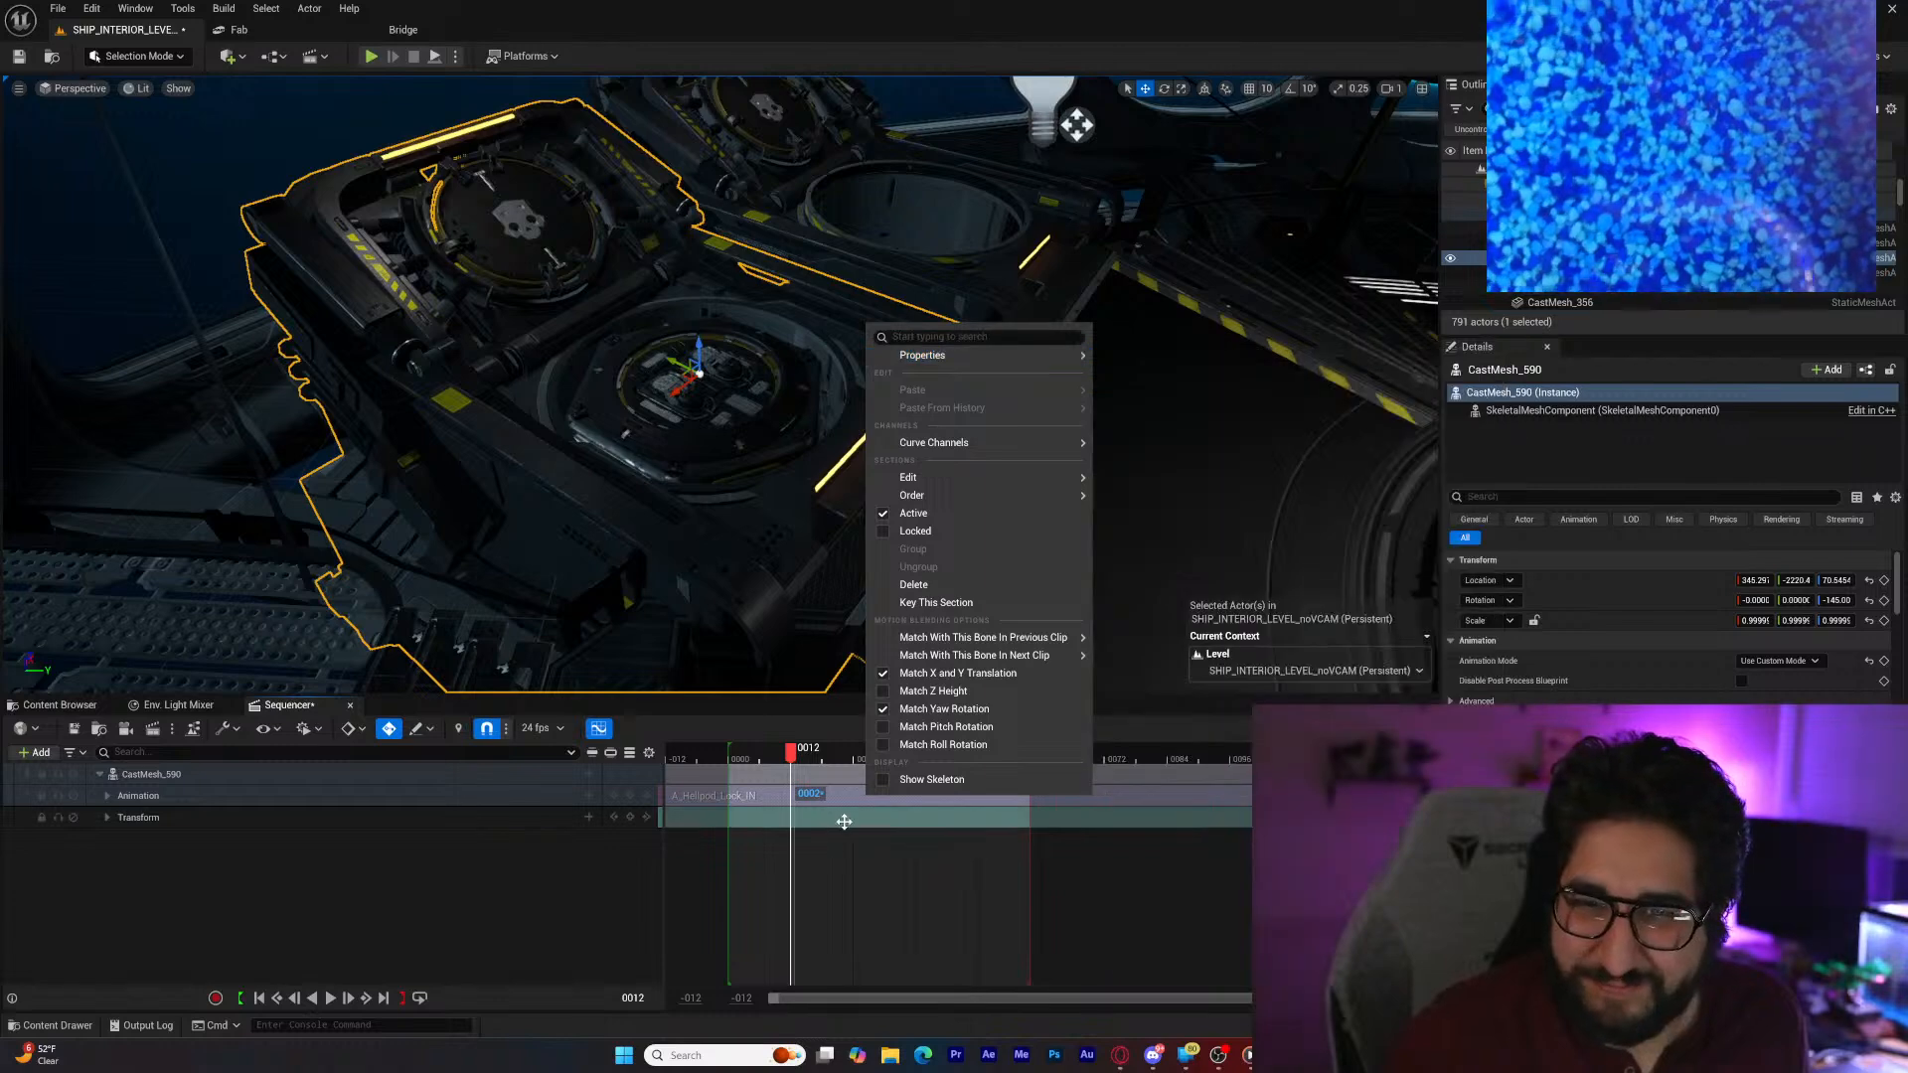
Step: Shift the slowed A_Hellpod_Lock_IN clip further back before frame 0 and play back the movement from frame 6
{"action": "left_click", "coordinate": [846, 857]}
{"action": "left_click", "coordinate": [864, 792]}
{"action": "left_click_drag", "start_coordinate": [611, 786], "coordinate": [594, 783]}
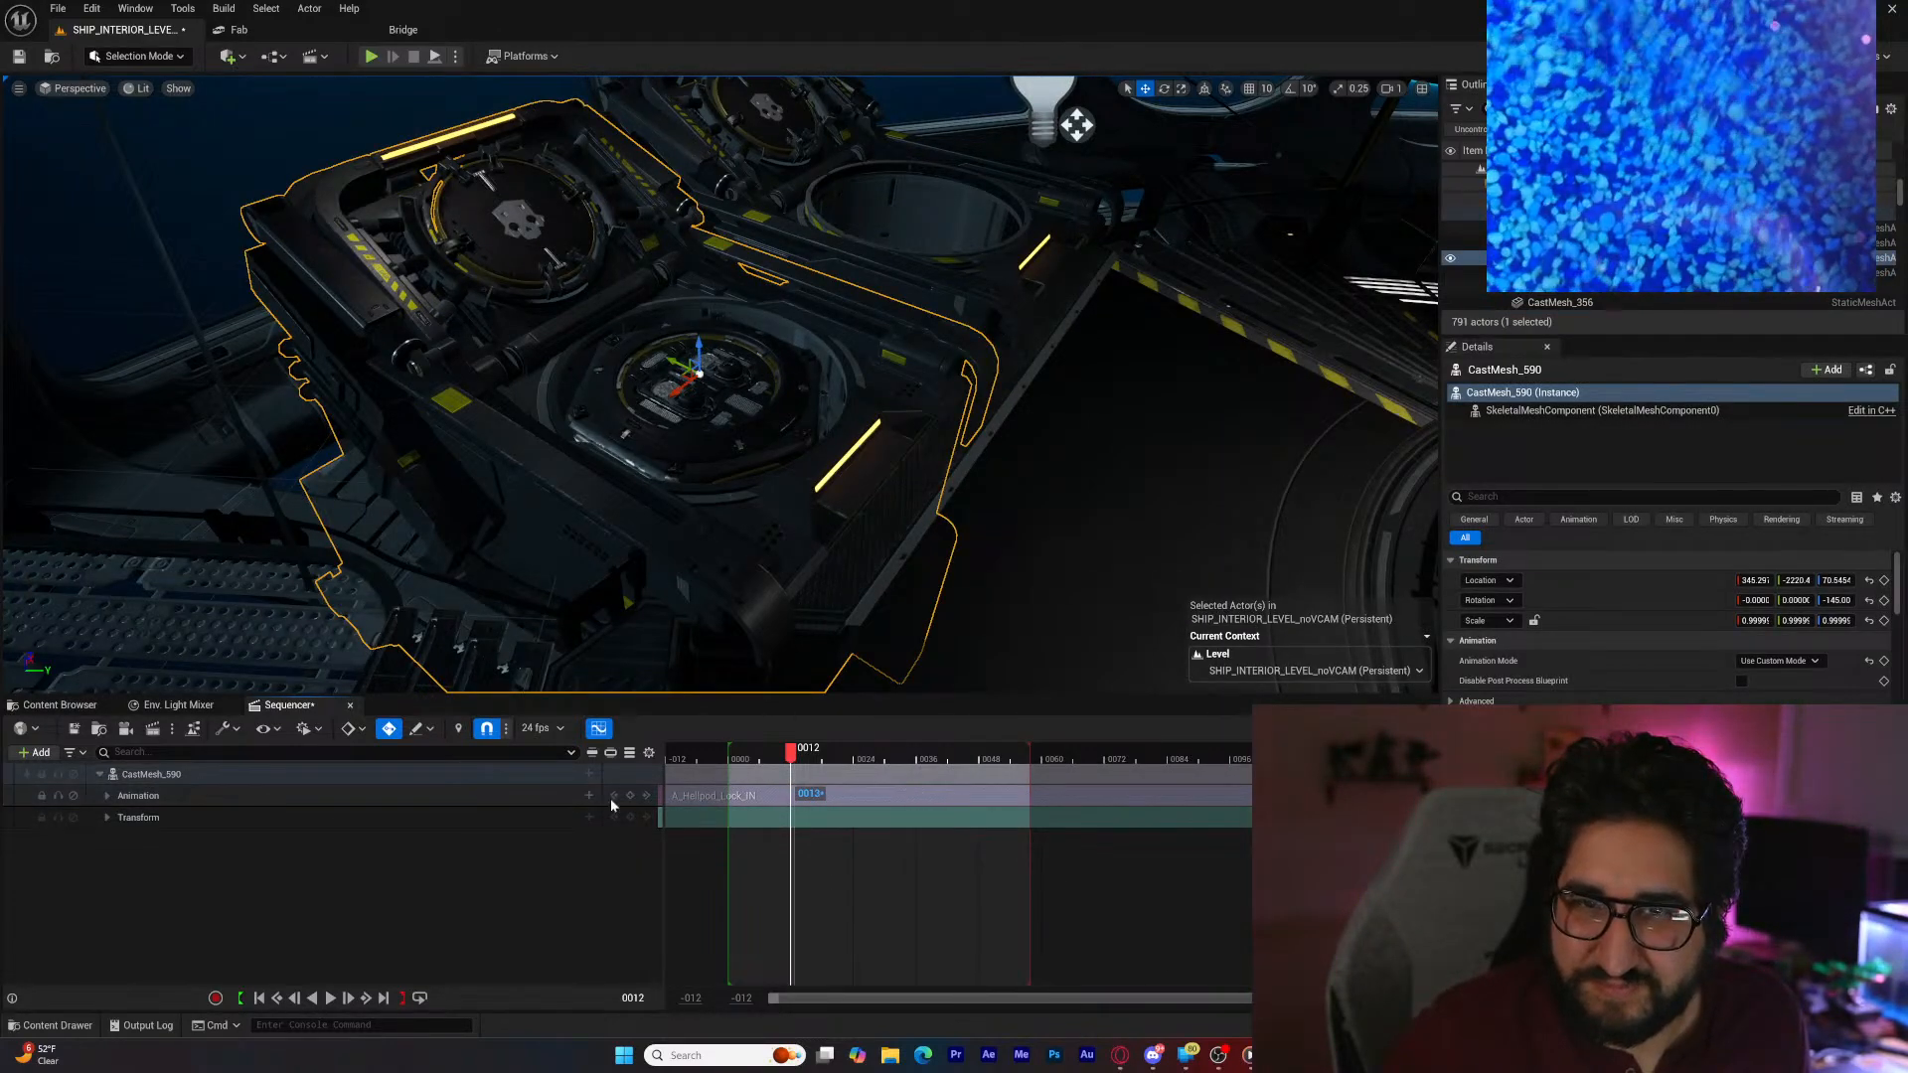
{"action": "left_click_drag", "start_coordinate": [863, 797], "coordinate": [607, 800]}
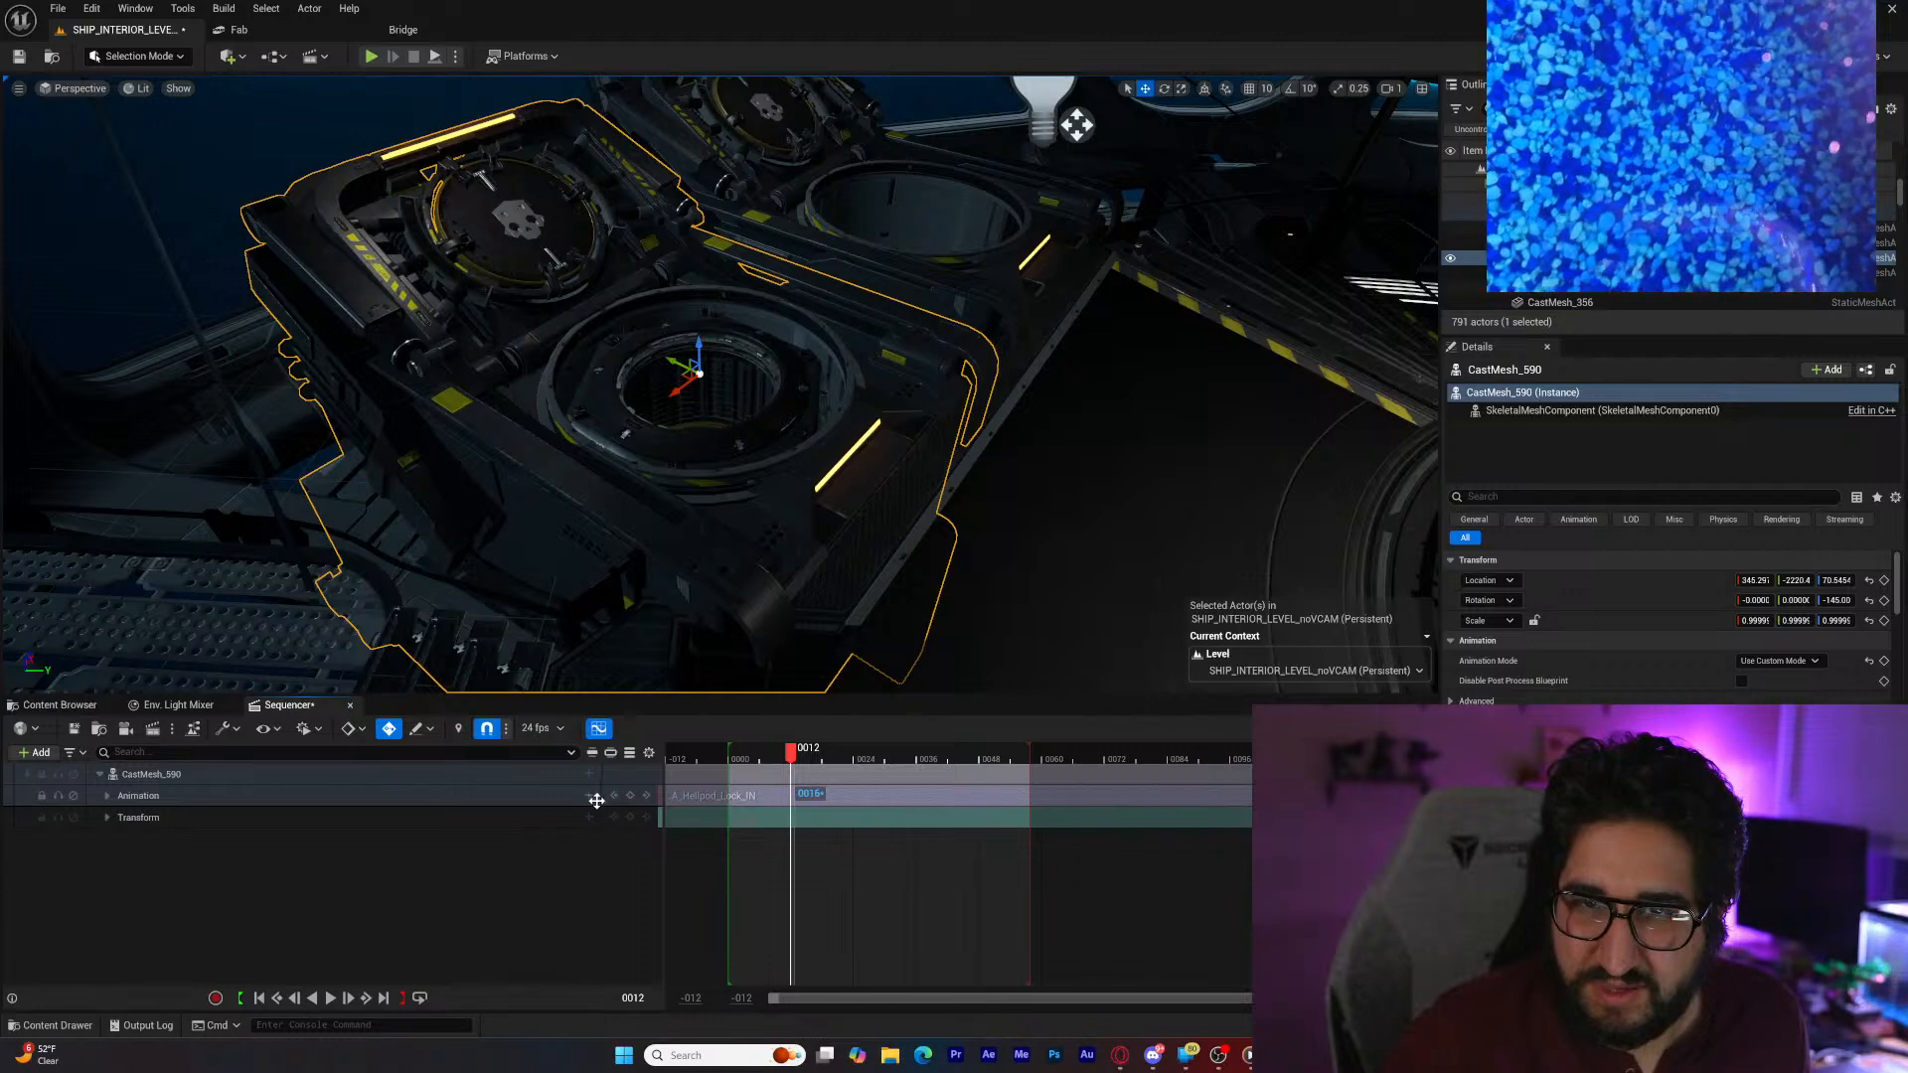
{"action": "mouse_move", "coordinate": [792, 753]}
{"action": "left_mouse_down"}
{"action": "mouse_move", "coordinate": [1026, 752]}
{"action": "mouse_move", "coordinate": [772, 773]}
{"action": "left_mouse_up"}
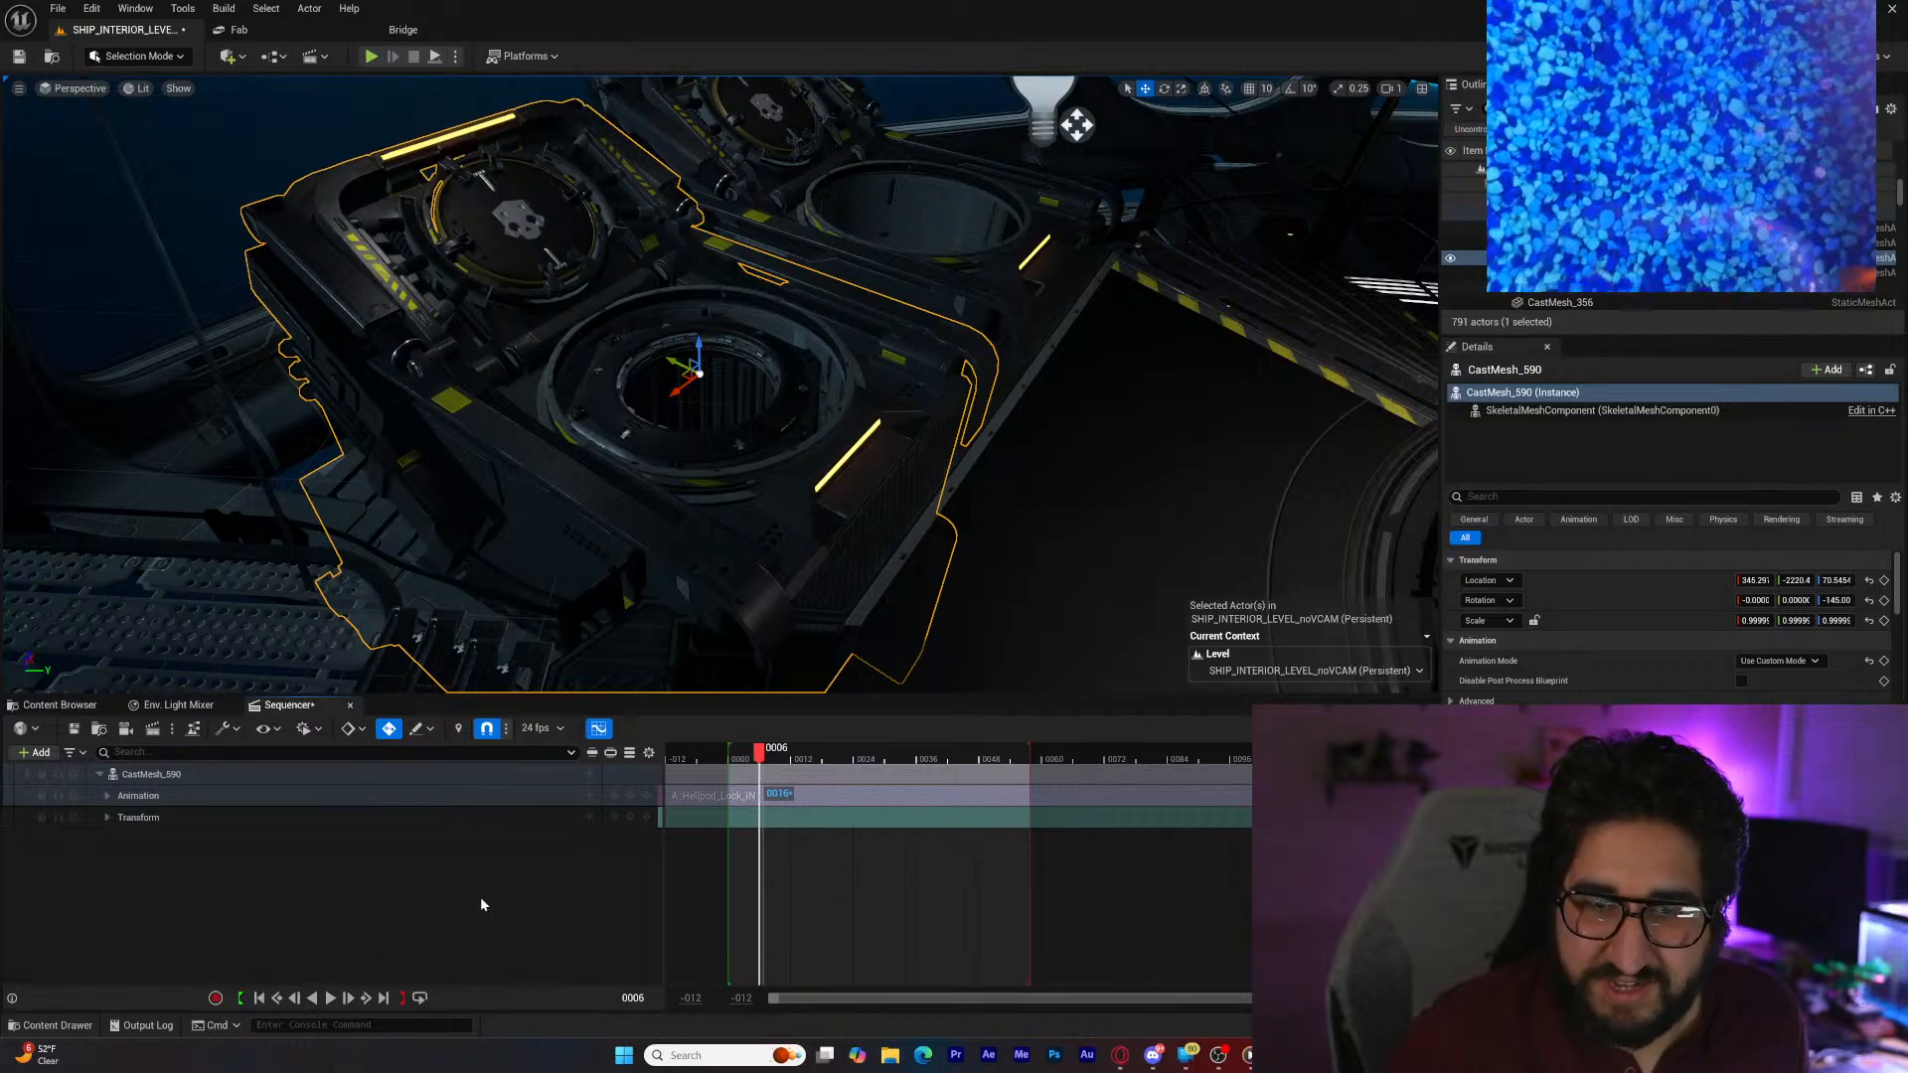
{"action": "left_click", "coordinate": [334, 997]}
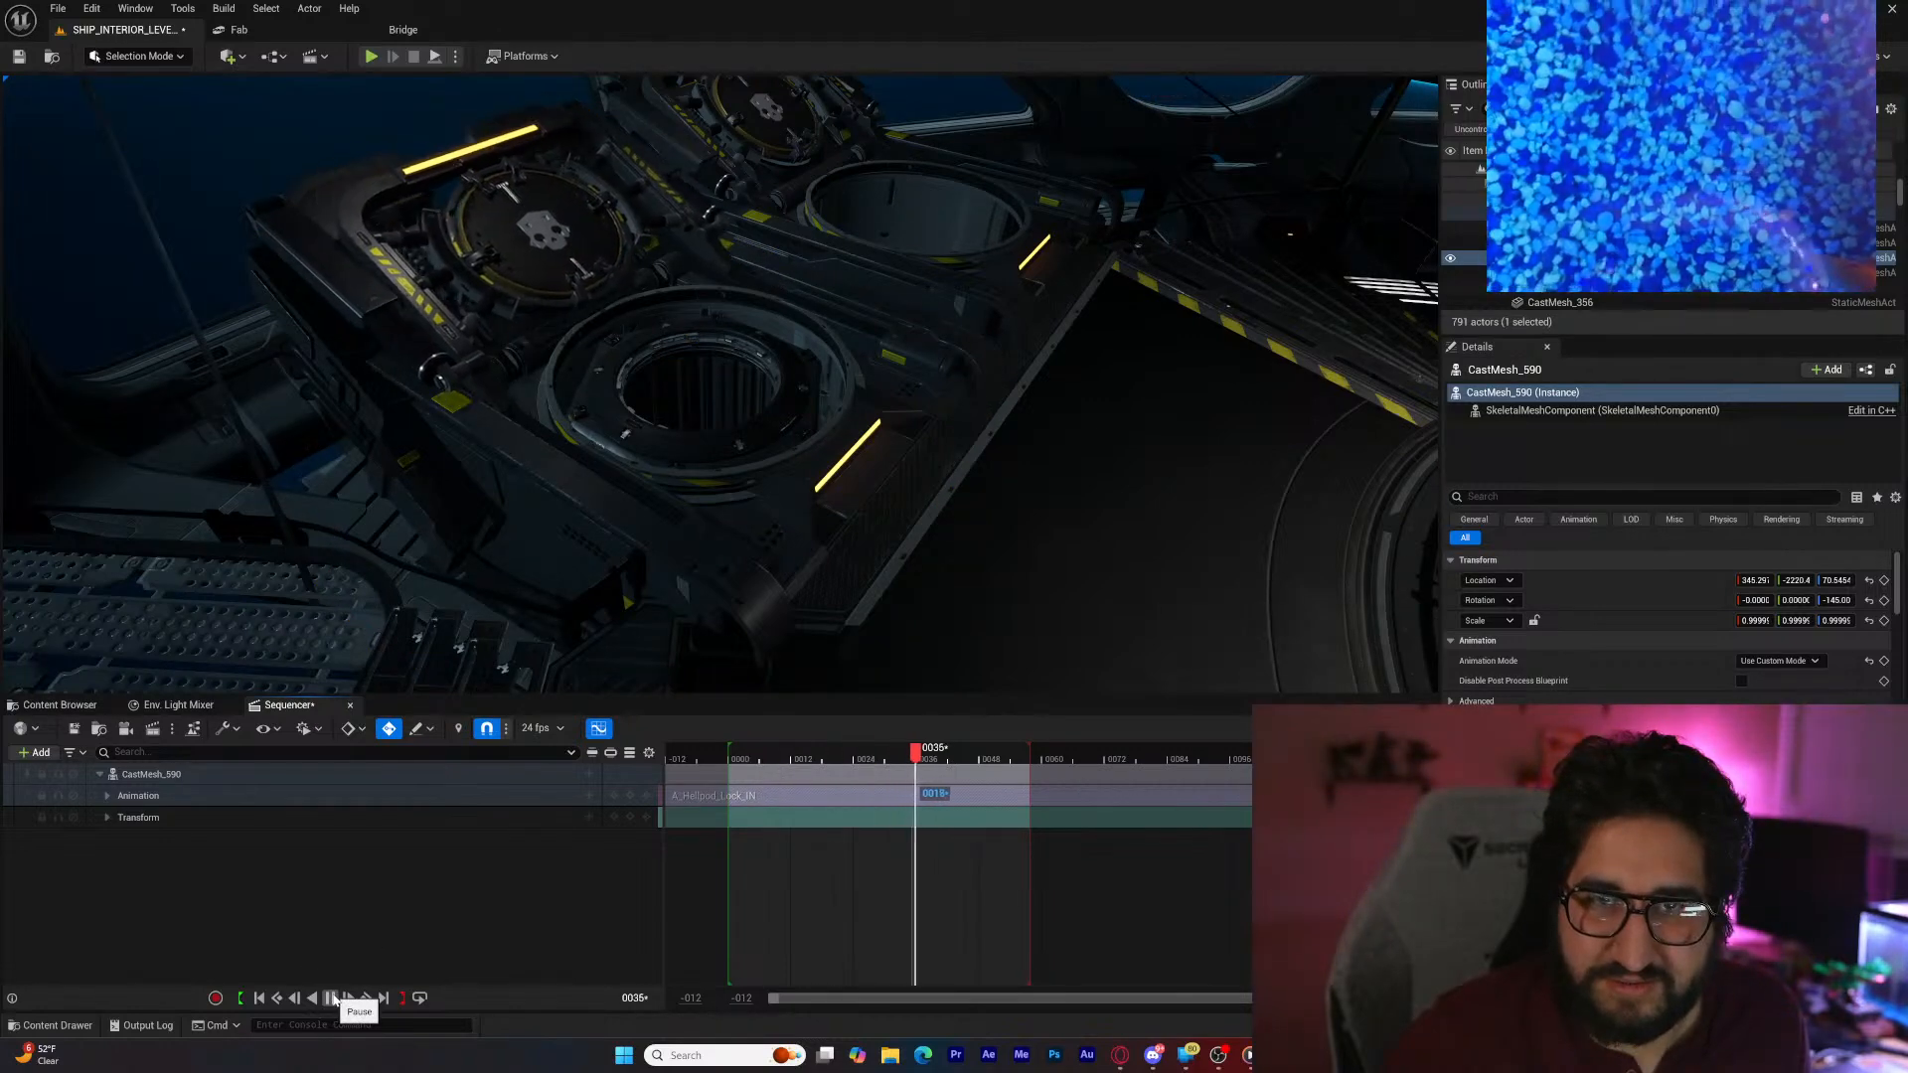
{"action": "left_click", "coordinate": [335, 998]}
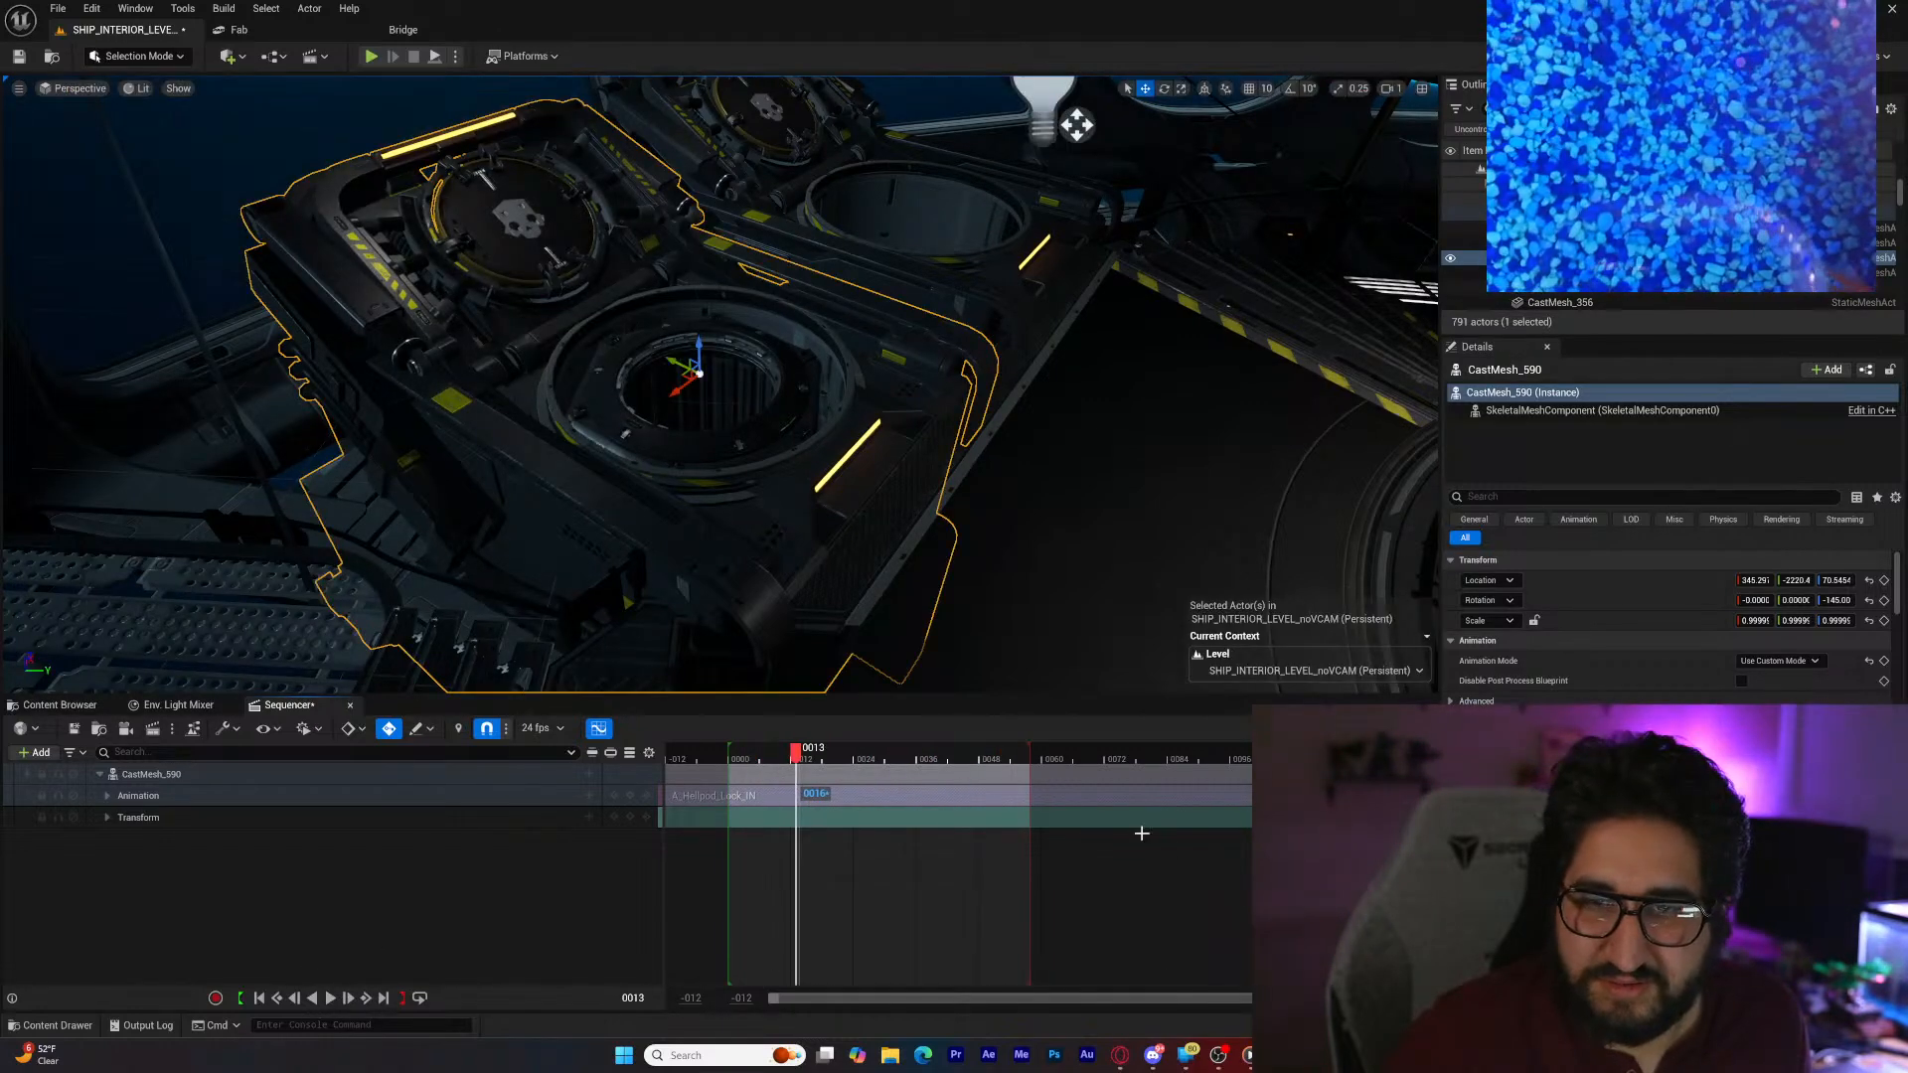
Step: Raise the play rate of the A_Hellpod_Lock_IN clip in its section properties
{"action": "right_click", "coordinate": [974, 795]}
{"action": "mouse_move", "coordinate": [1160, 358]}
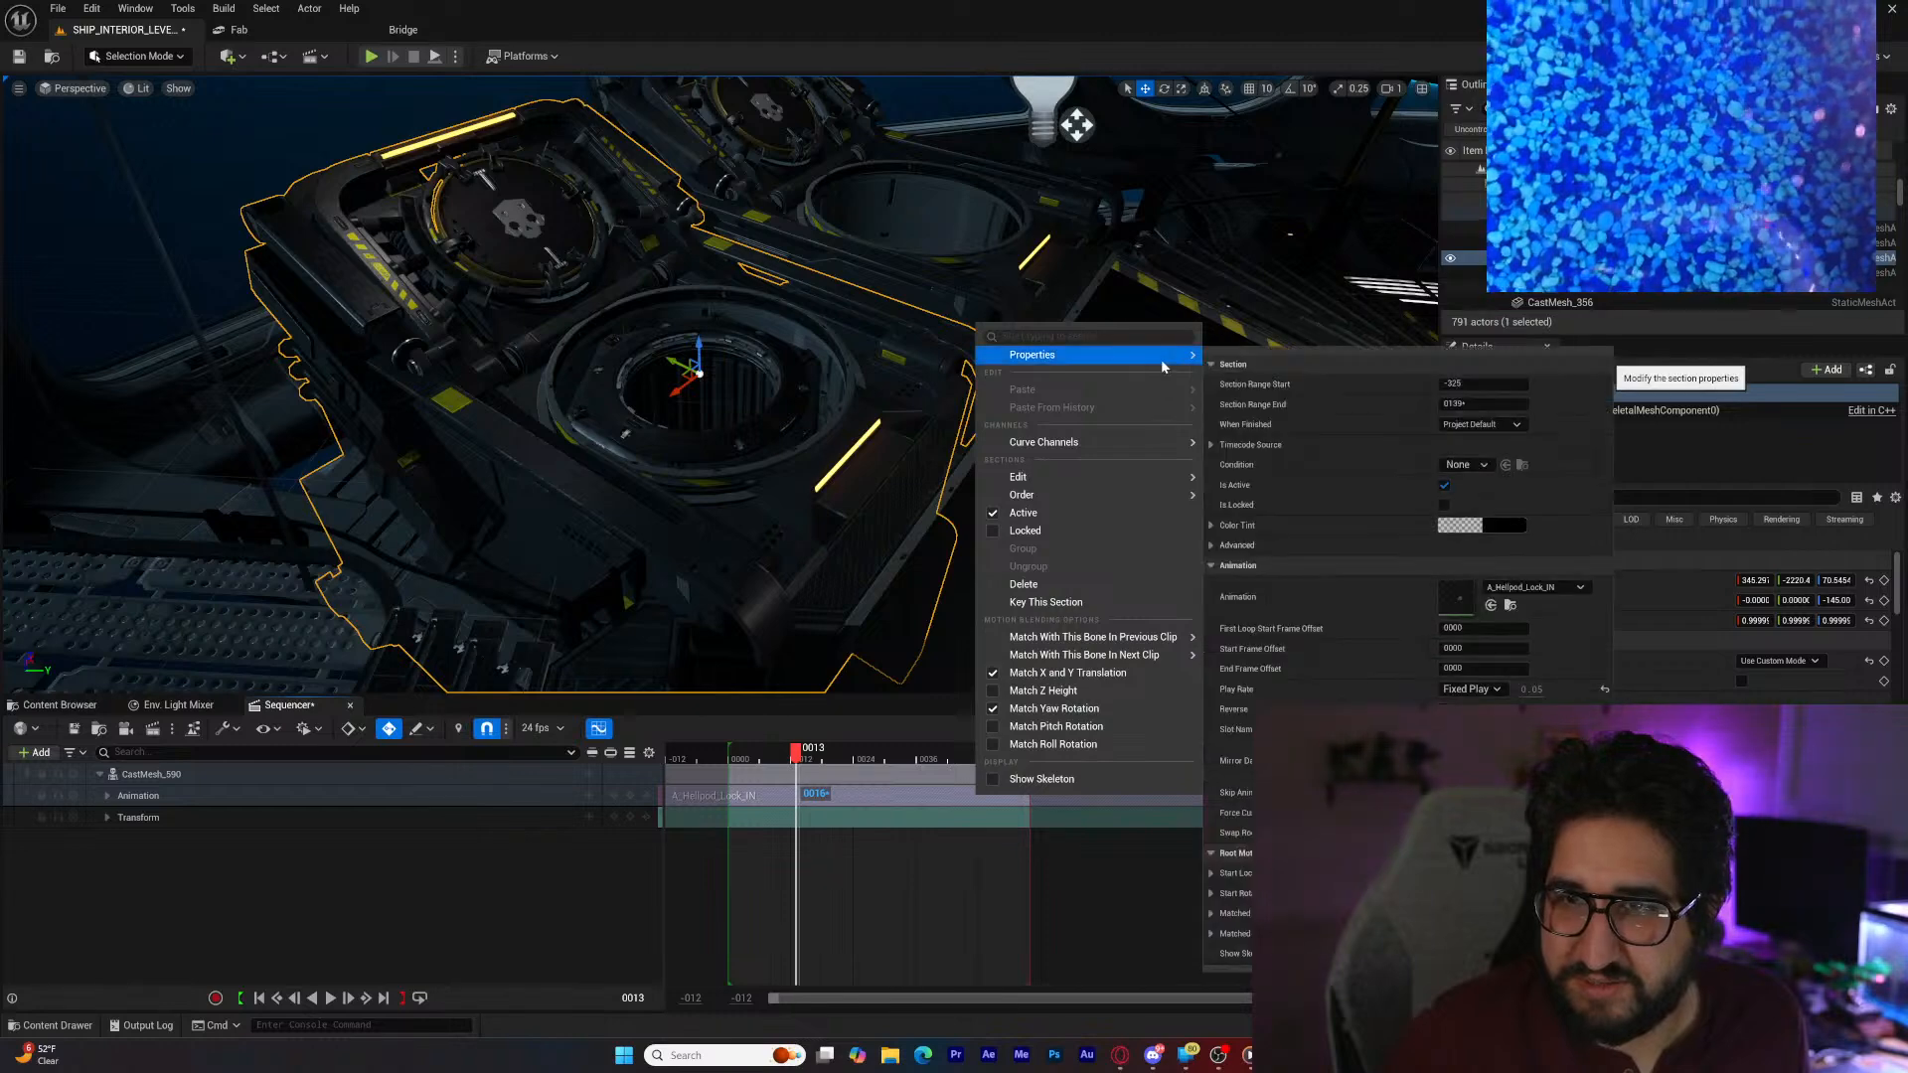
{"action": "left_click", "coordinate": [1531, 688]}
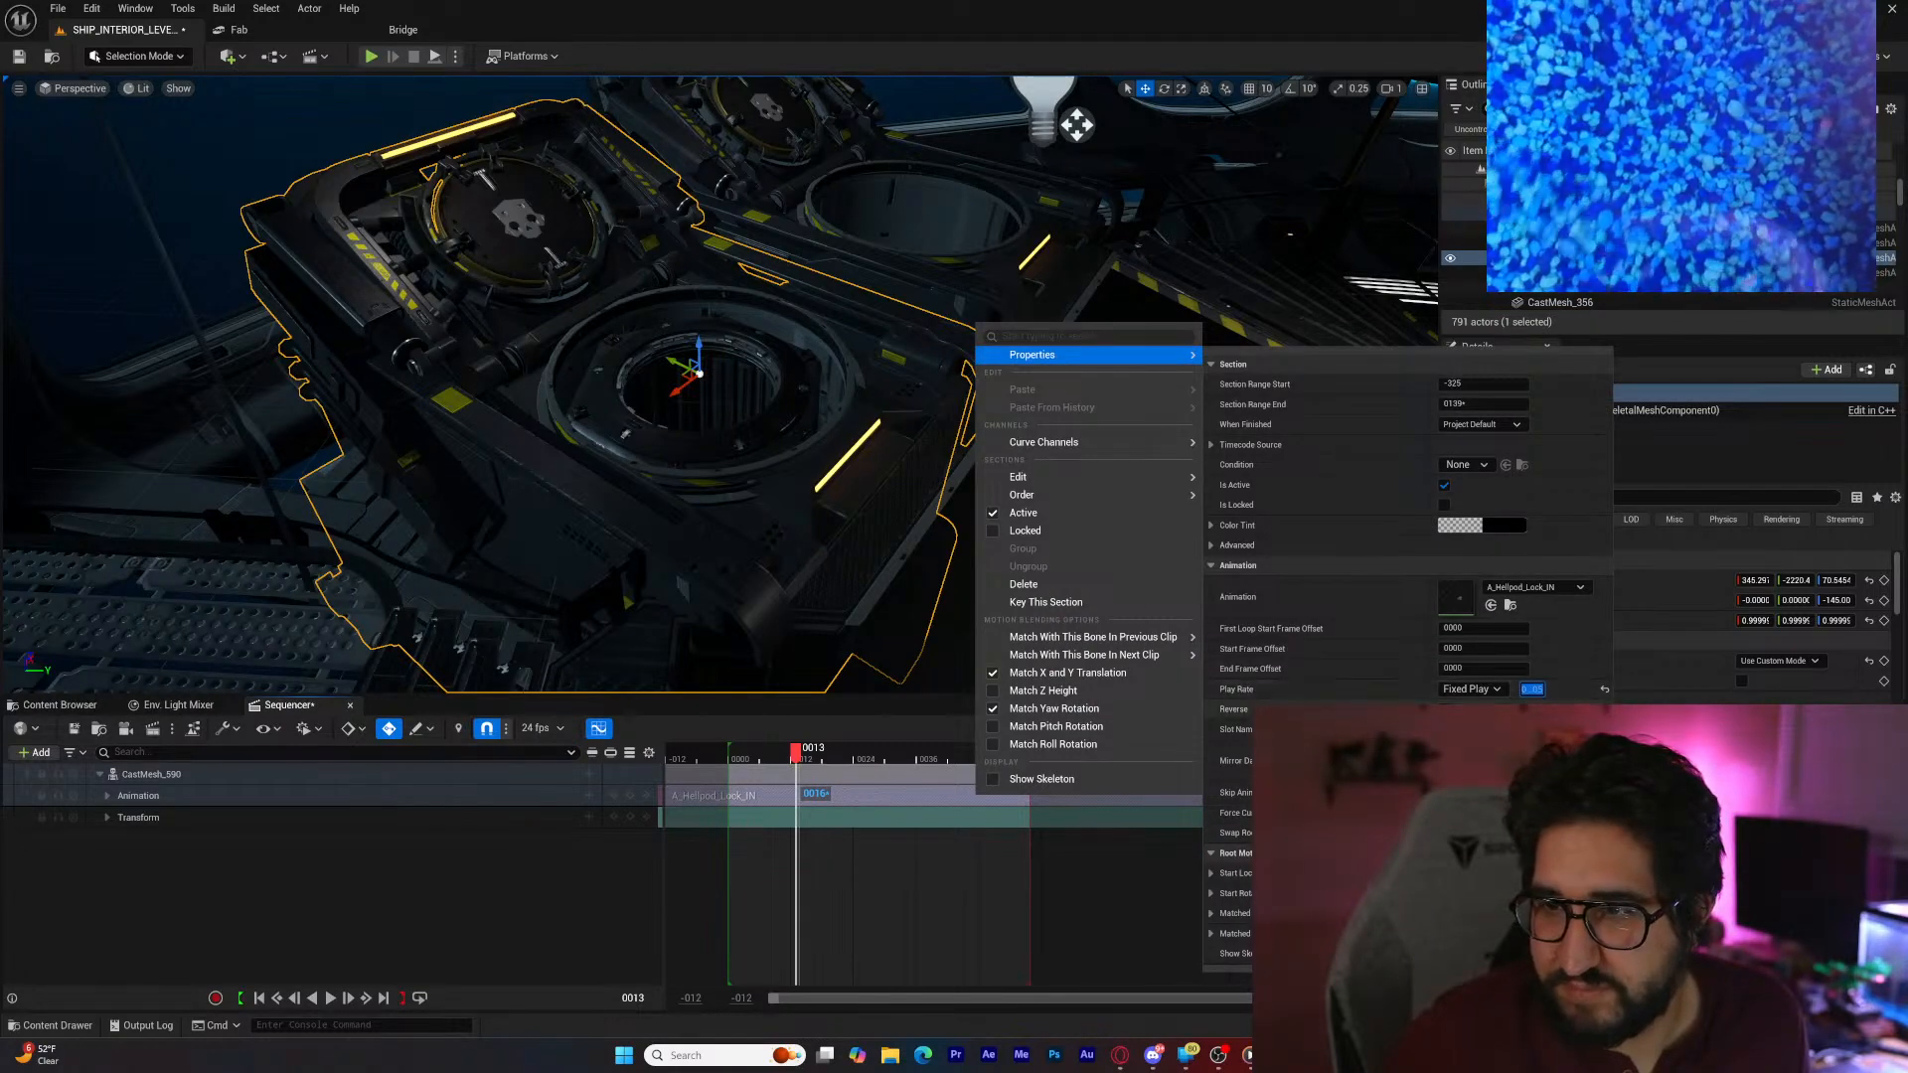
{"action": "key", "text": "BackSpace"}
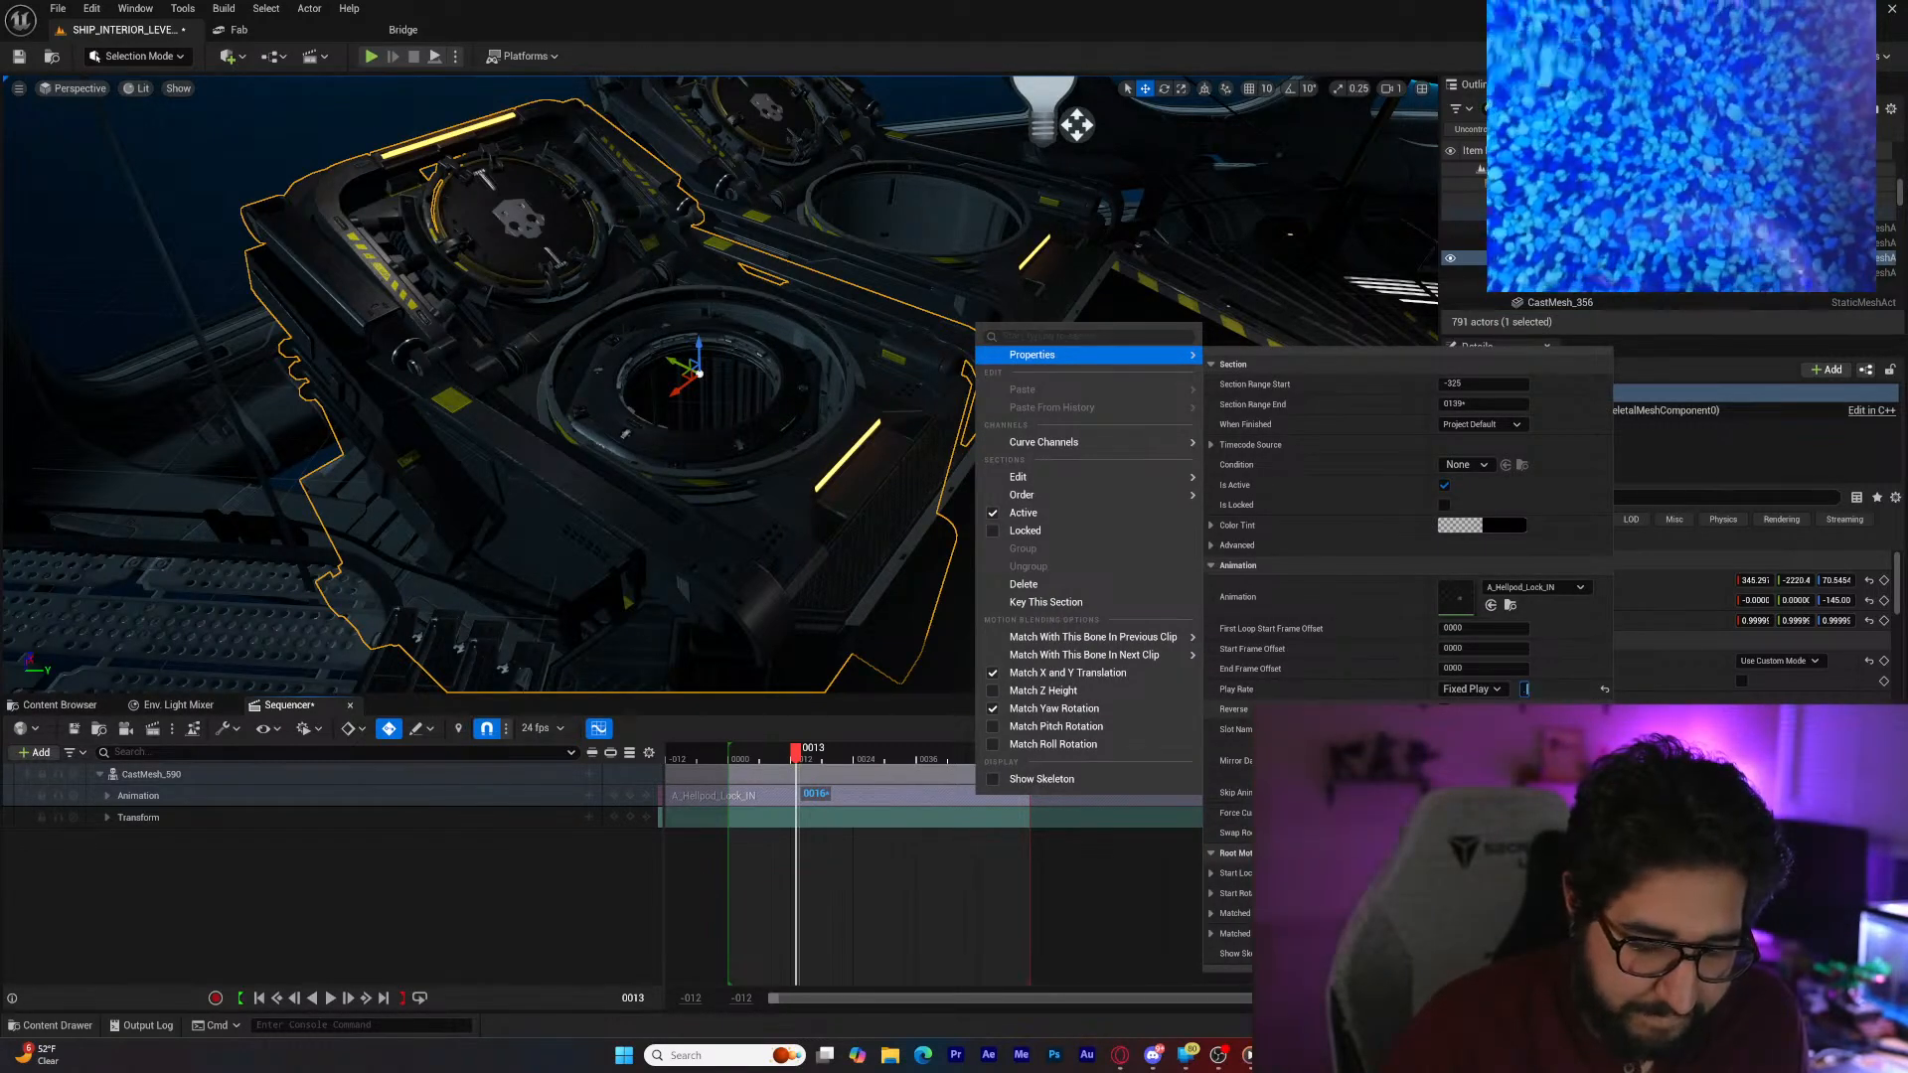
{"action": "key", "text": "Return"}
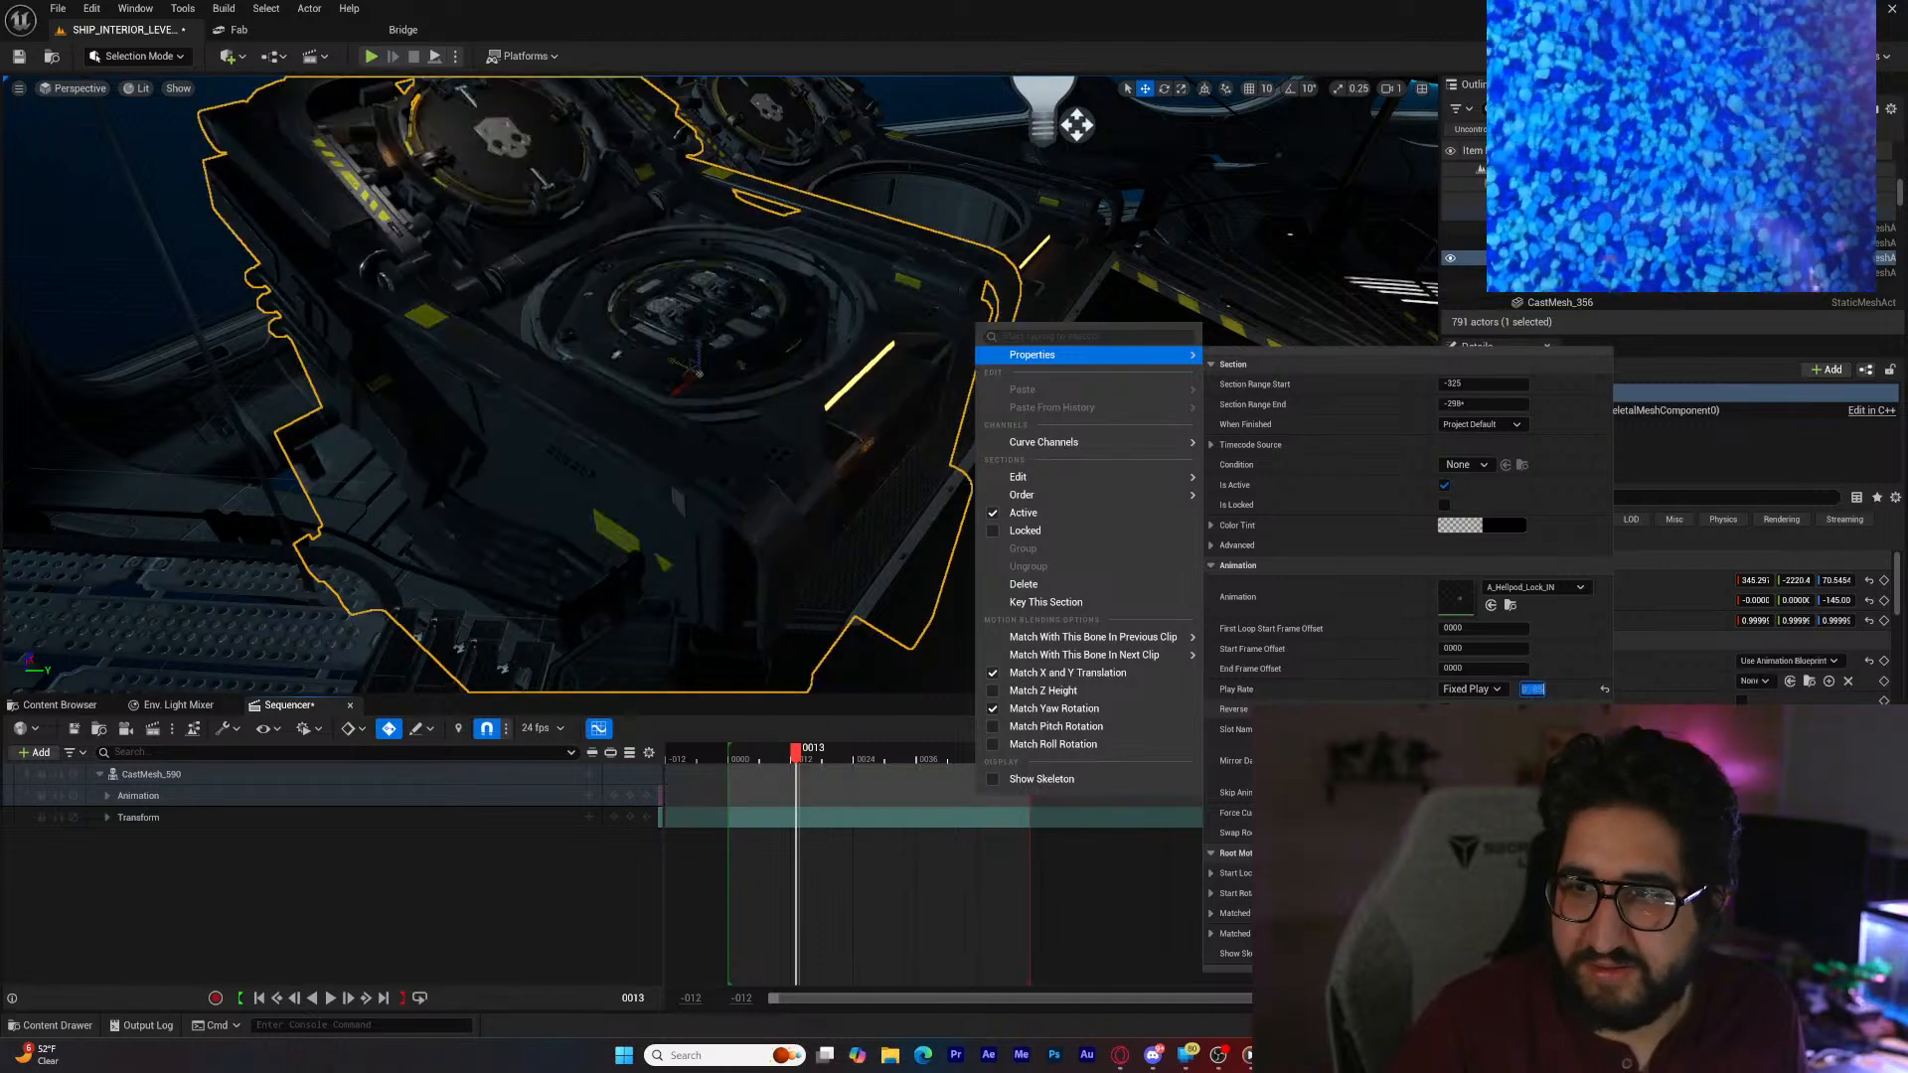
{"action": "left_click", "coordinate": [910, 830]}
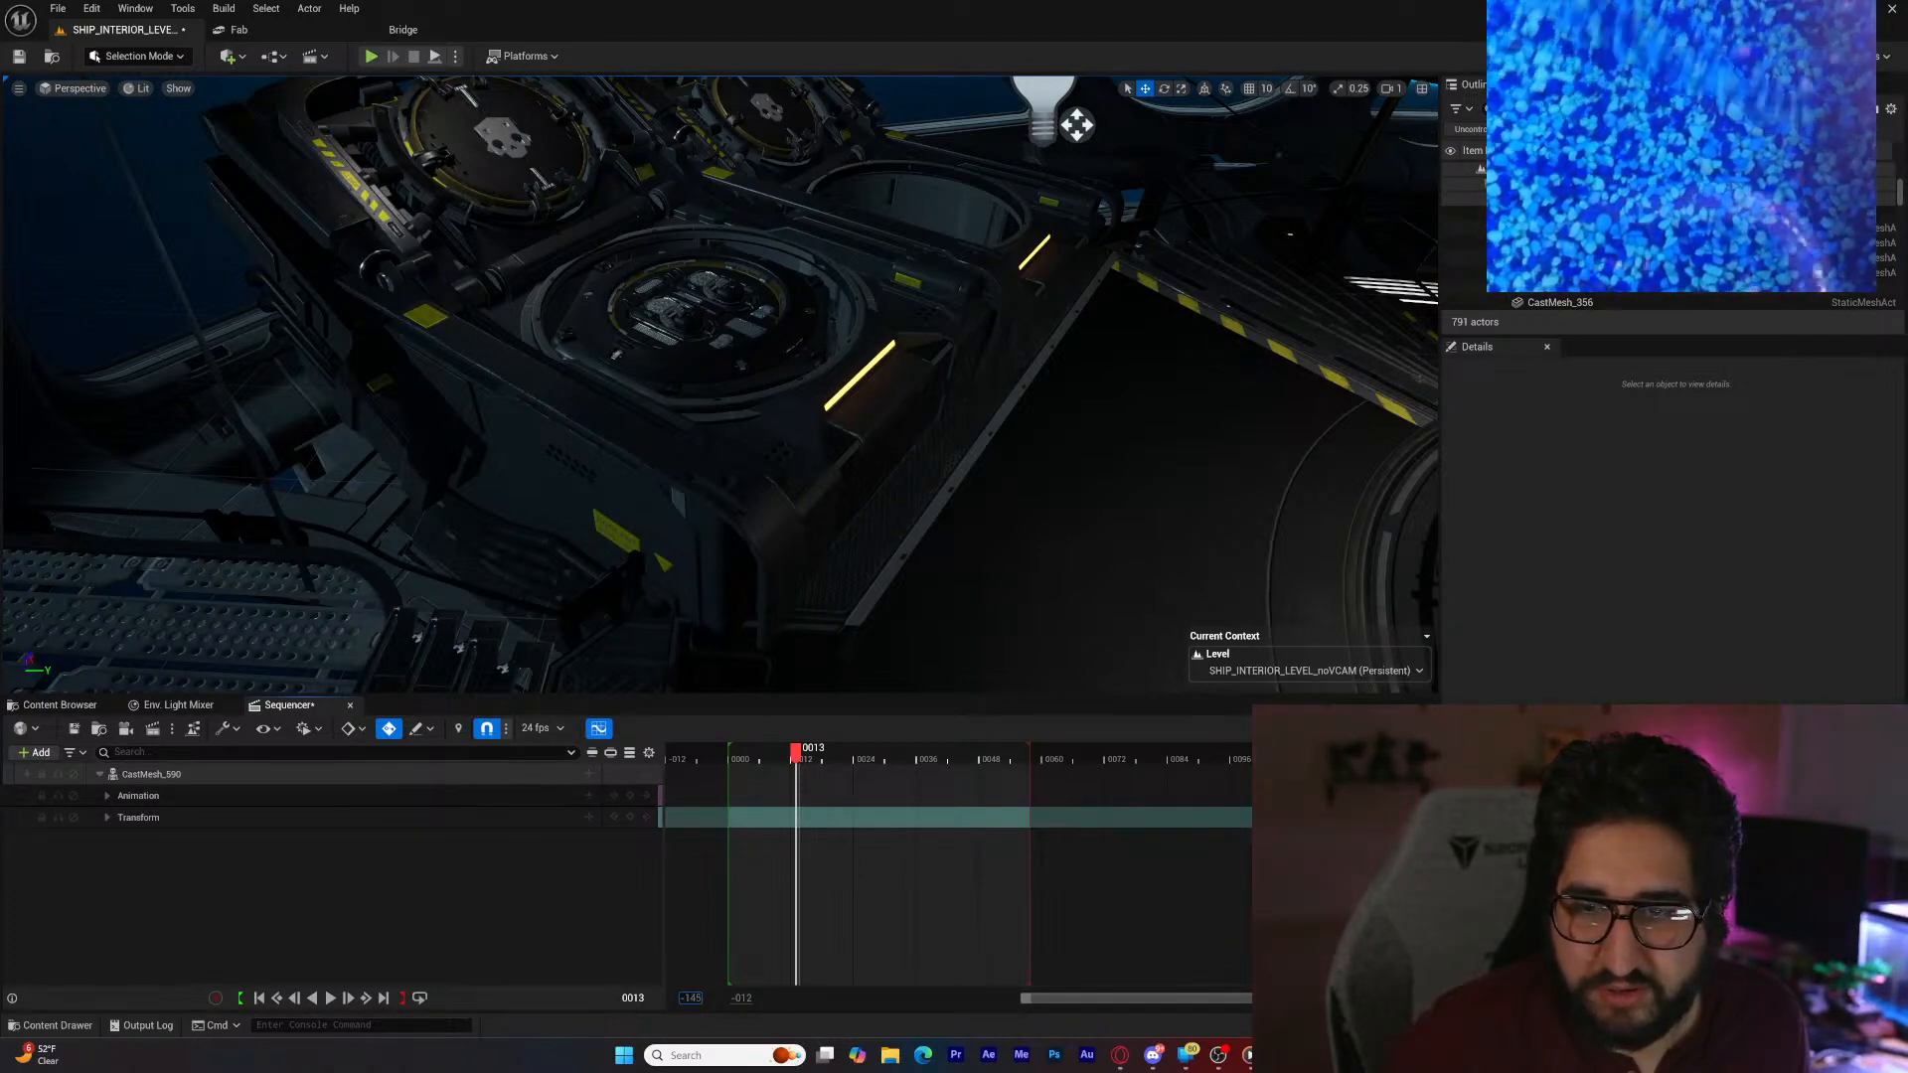
Step: Find the shortened A_Hellpod_Lock_IN clip near frame -325 and move it forward to start at frame 0
{"action": "left_click_drag", "start_coordinate": [691, 998], "coordinate": [647, 998]}
{"action": "mouse_move", "coordinate": [1153, 998]}
{"action": "left_mouse_down"}
{"action": "mouse_move", "coordinate": [945, 1002]}
{"action": "mouse_move", "coordinate": [1176, 999]}
{"action": "left_mouse_up"}
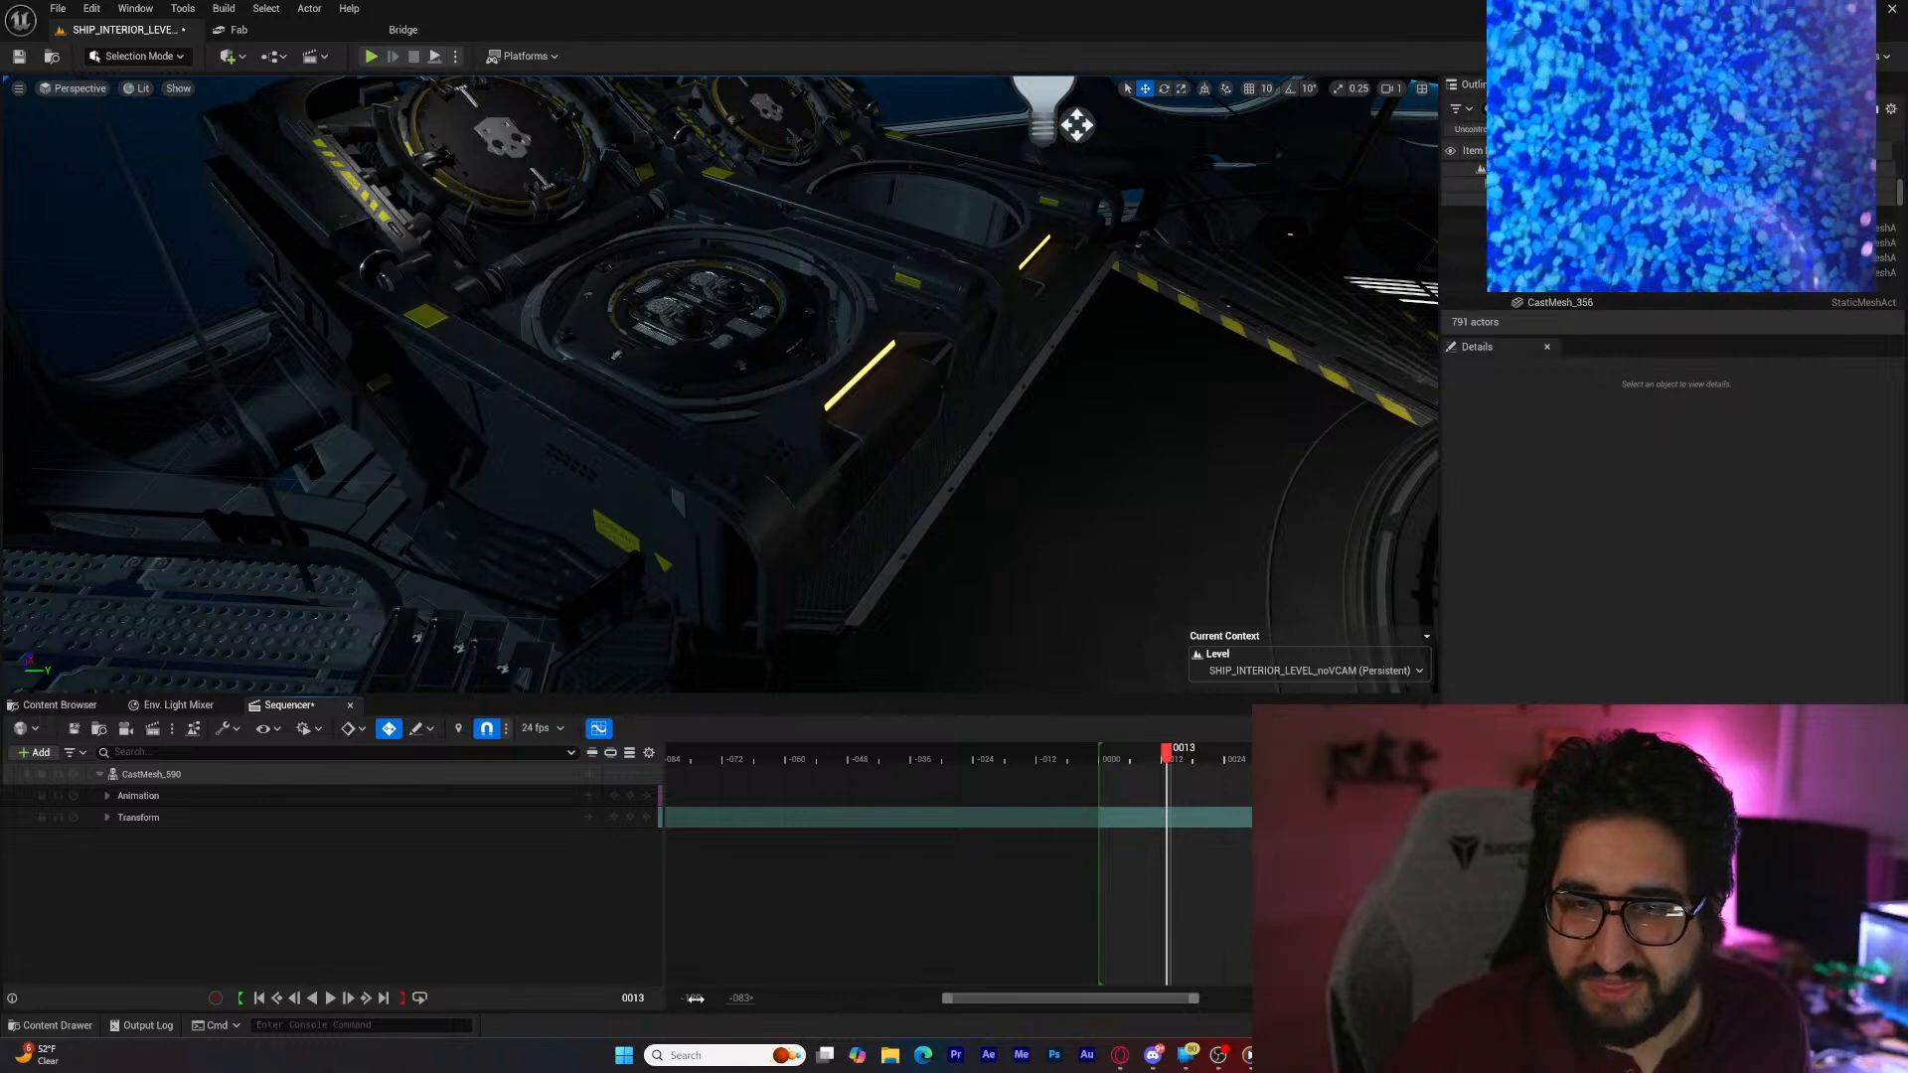
{"action": "left_click_drag", "start_coordinate": [689, 998], "coordinate": [398, 998]}
{"action": "left_click_drag", "start_coordinate": [1227, 998], "coordinate": [1171, 998]}
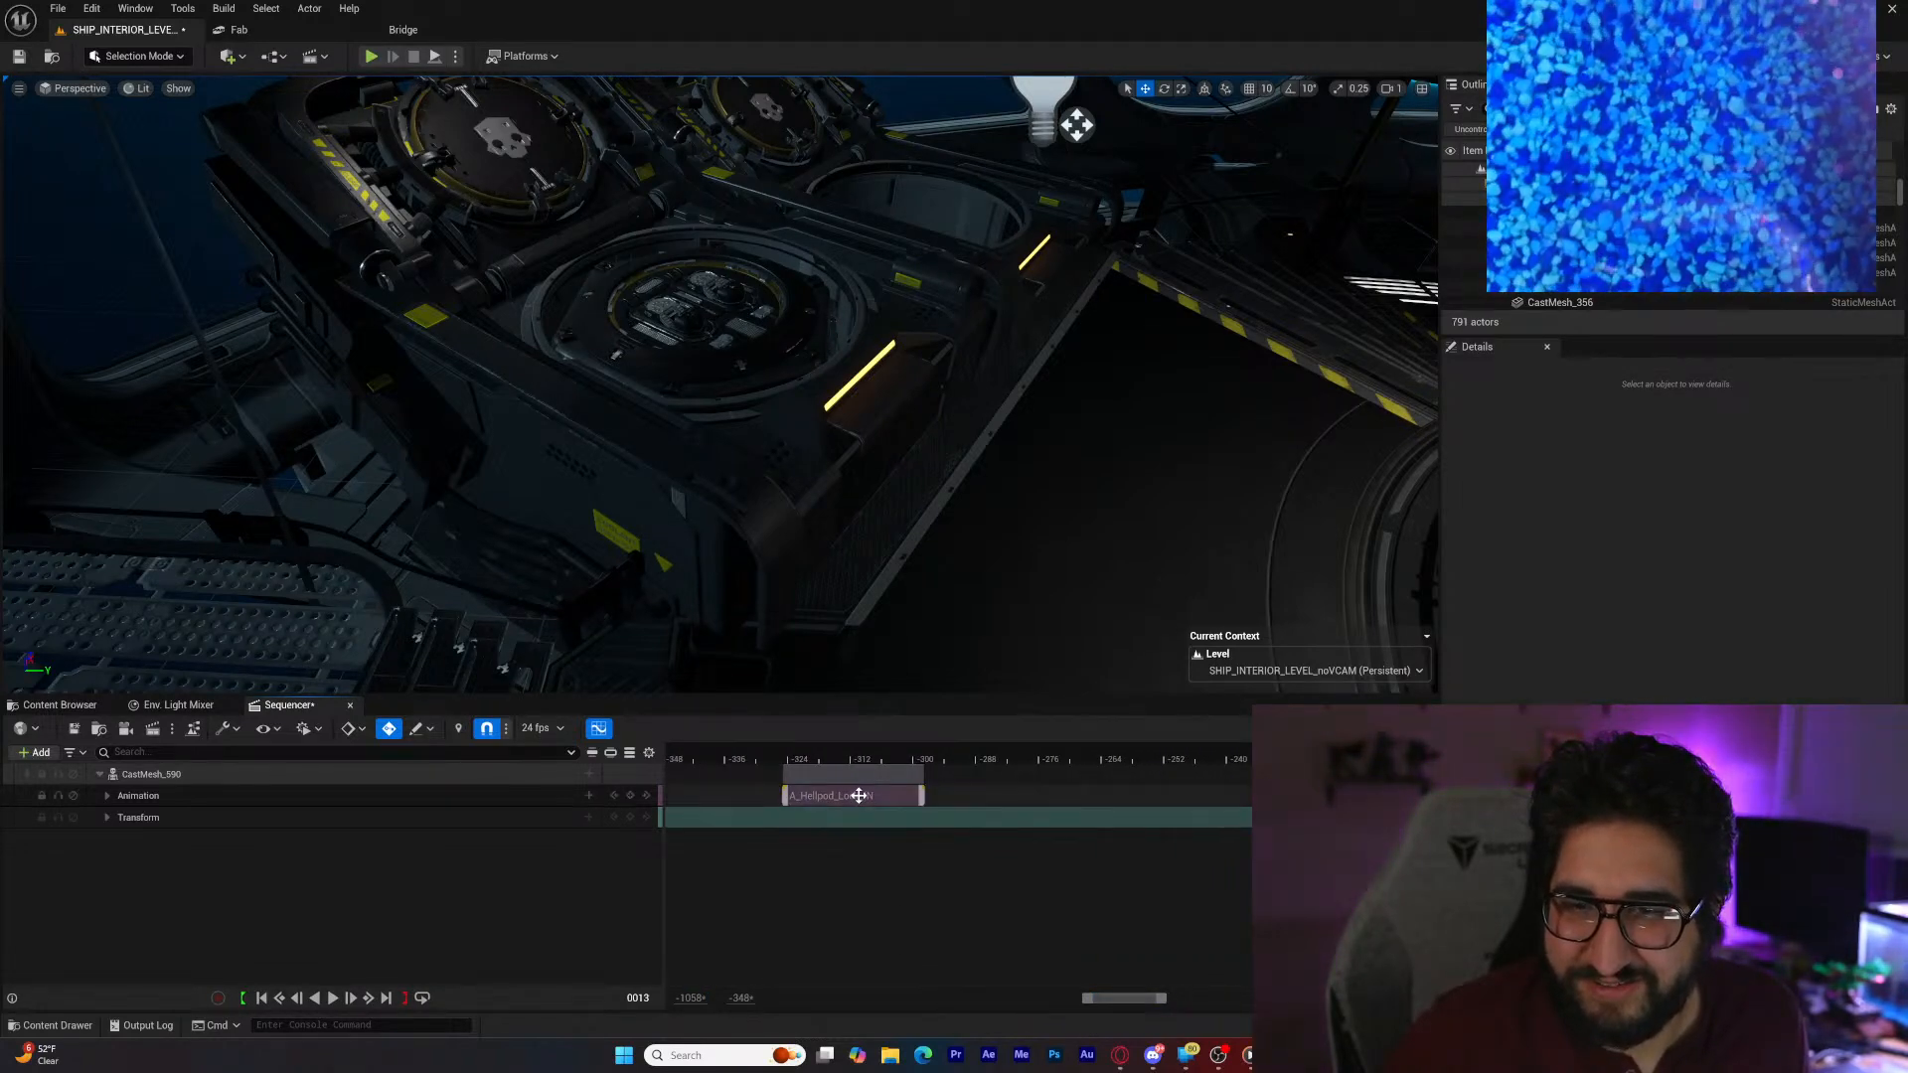
{"action": "left_click_drag", "start_coordinate": [856, 796], "coordinate": [1411, 801]}
{"action": "left_click_drag", "start_coordinate": [1115, 998], "coordinate": [1168, 998]}
{"action": "left_click_drag", "start_coordinate": [748, 799], "coordinate": [1341, 801]}
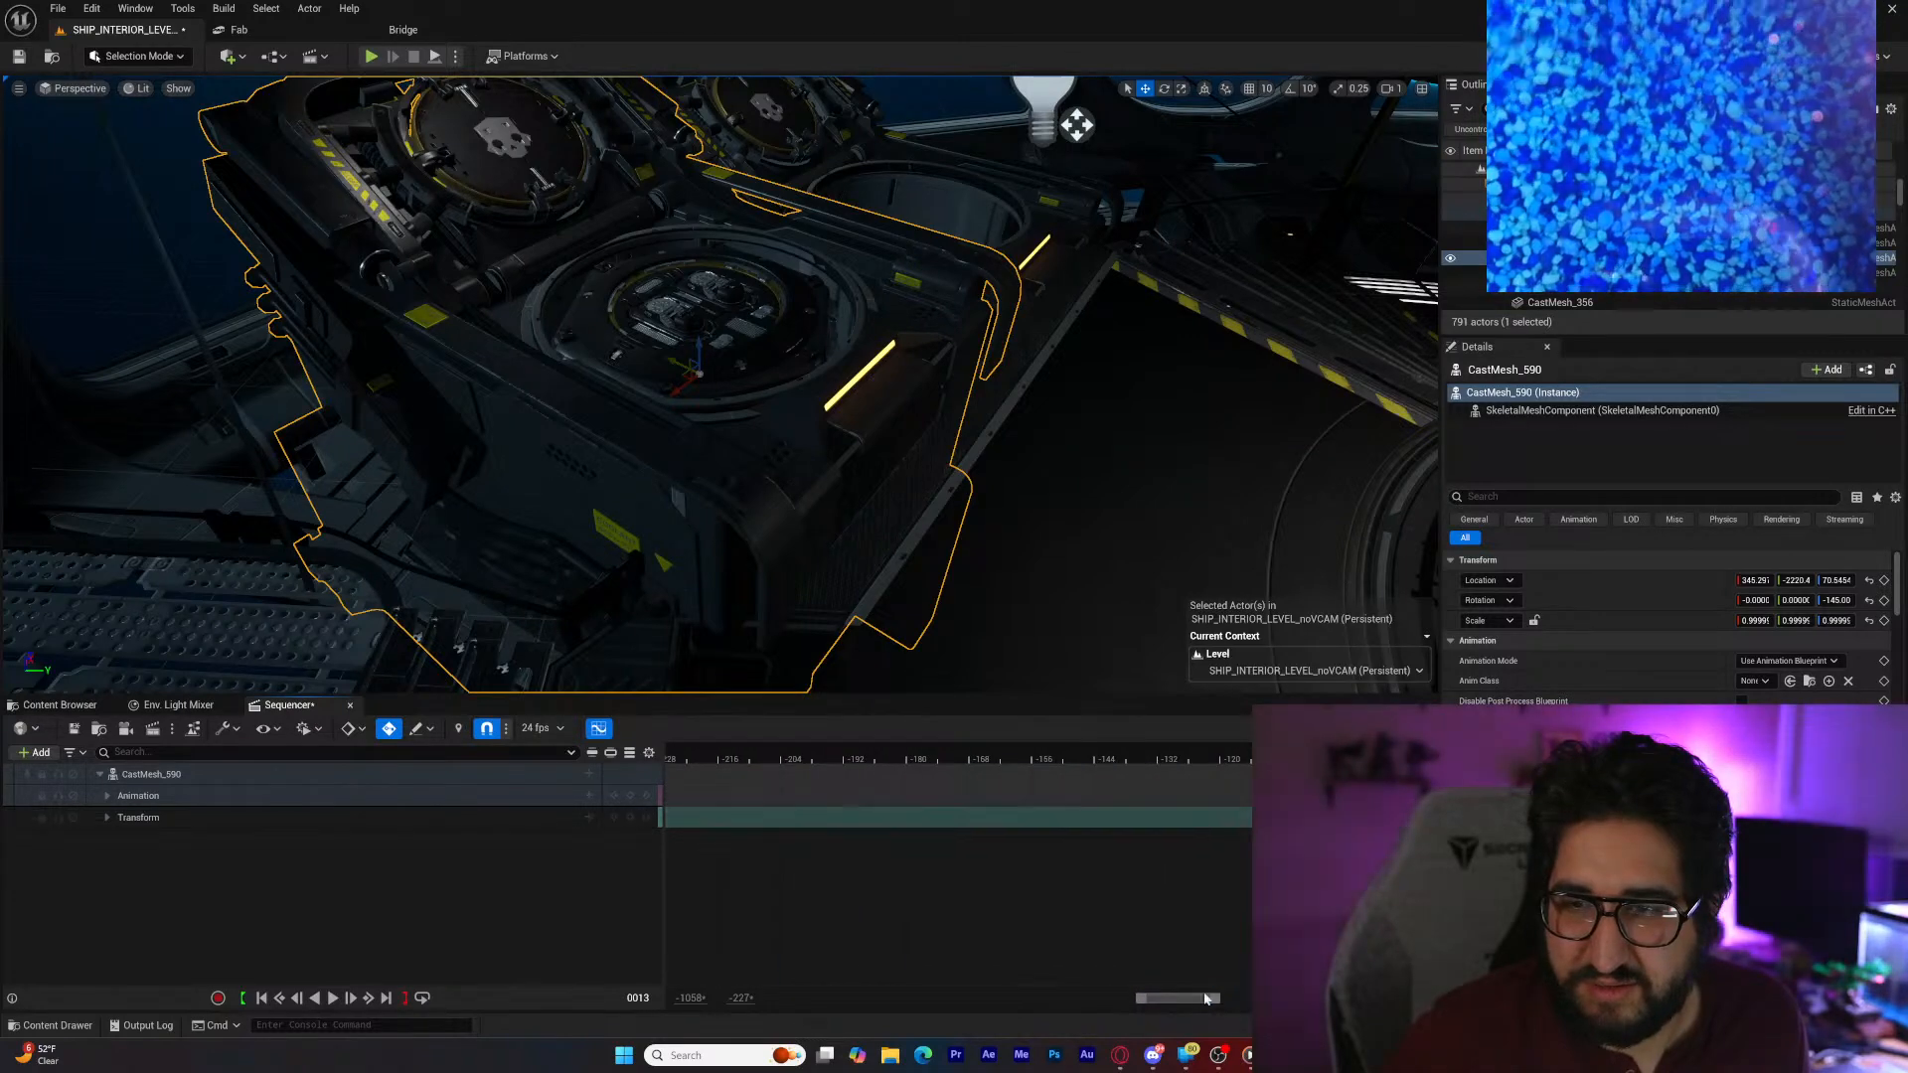
{"action": "left_click_drag", "start_coordinate": [1189, 998], "coordinate": [1232, 997]}
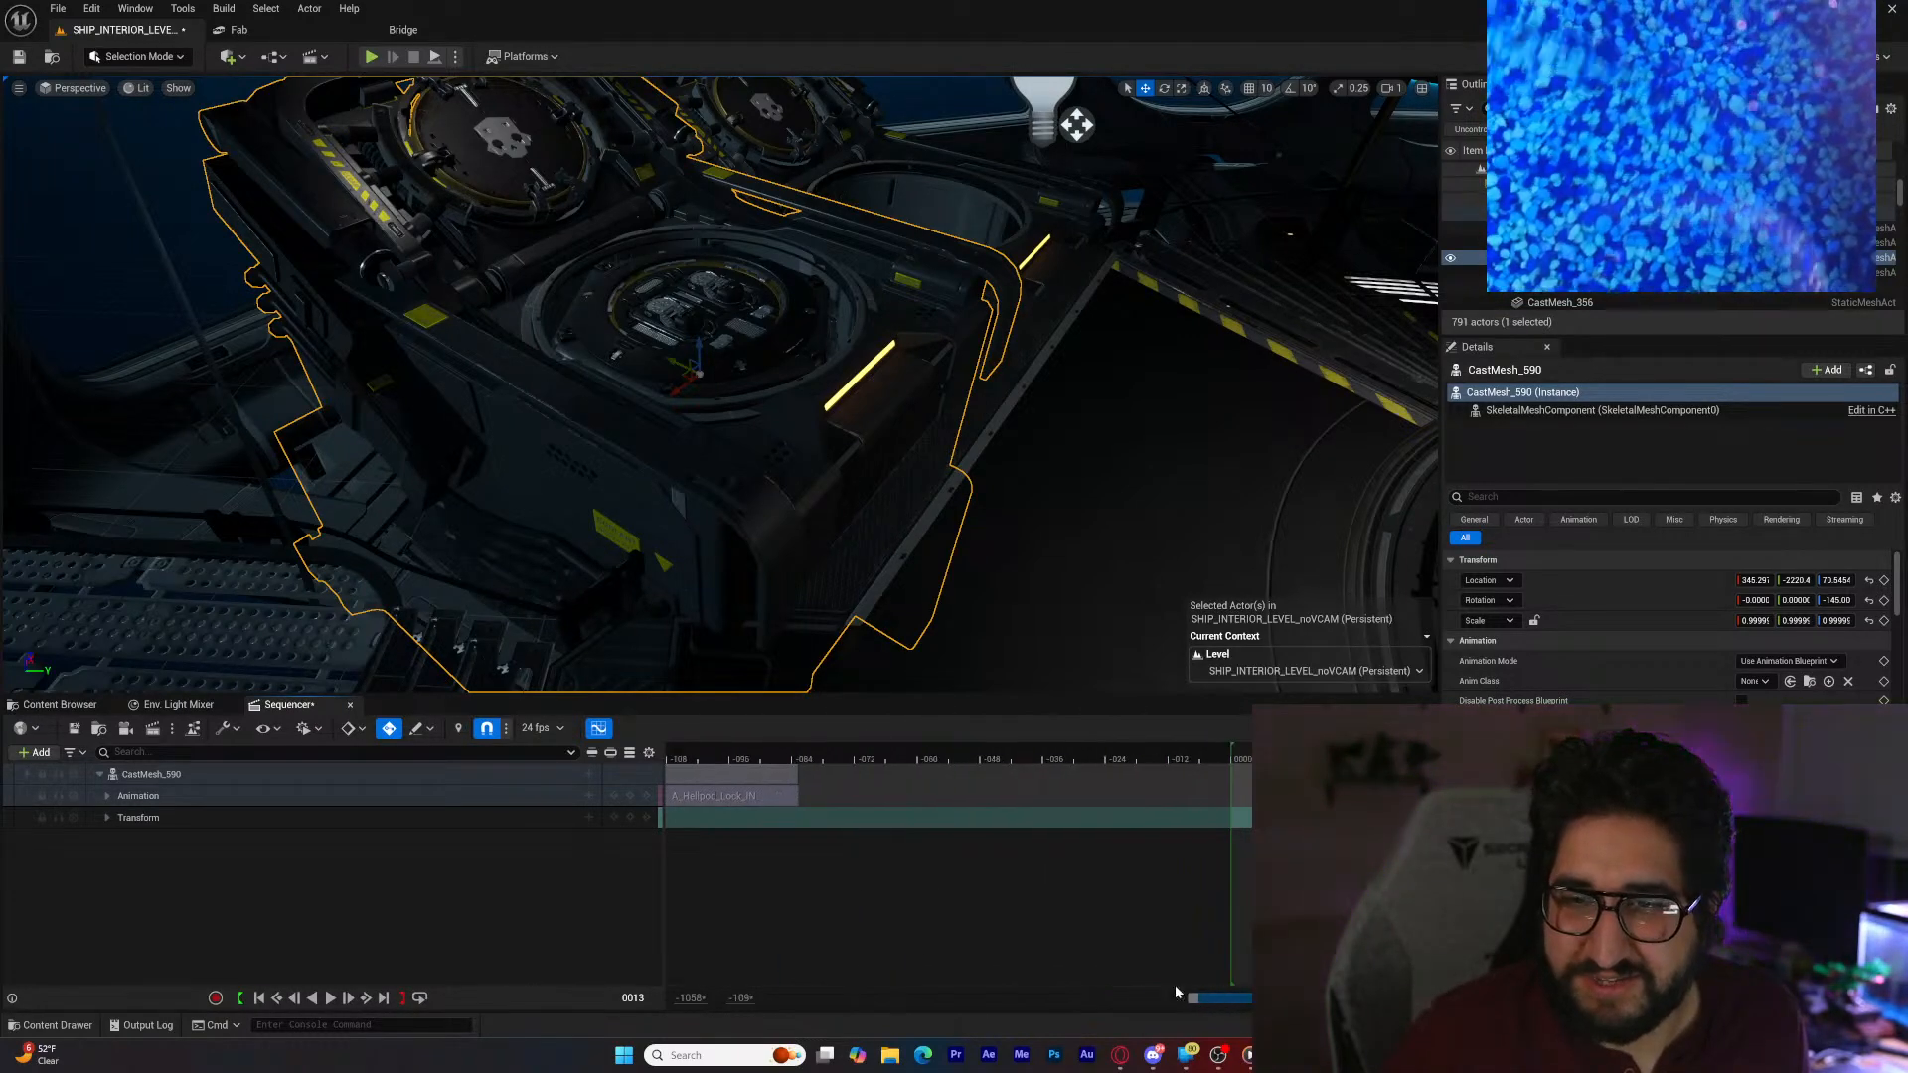
{"action": "left_click_drag", "start_coordinate": [761, 796], "coordinate": [1328, 797]}
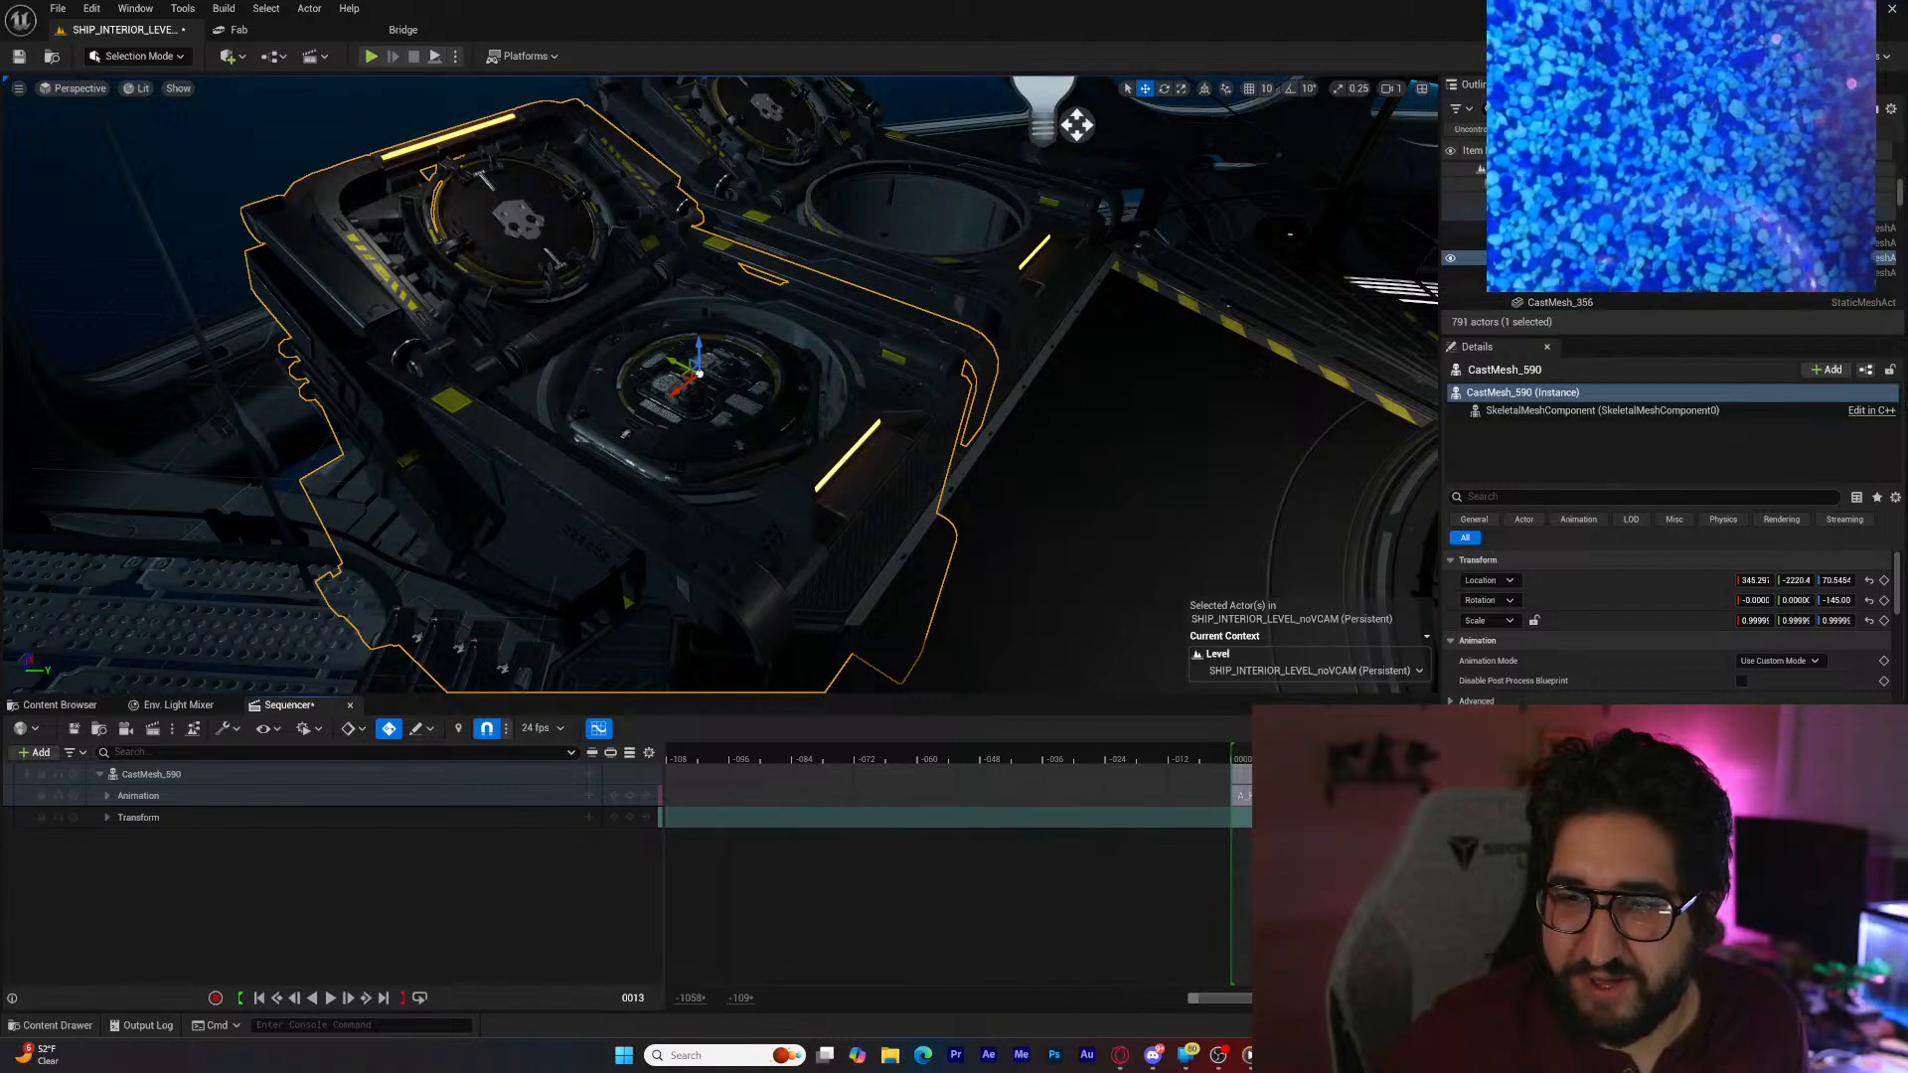
{"action": "left_click_drag", "start_coordinate": [1227, 1000], "coordinate": [1242, 999]}
Step: Set the play rate of the A_Hellpod_Lock_IN clip to 0.1 in its section properties
{"action": "right_click", "coordinate": [1093, 797]}
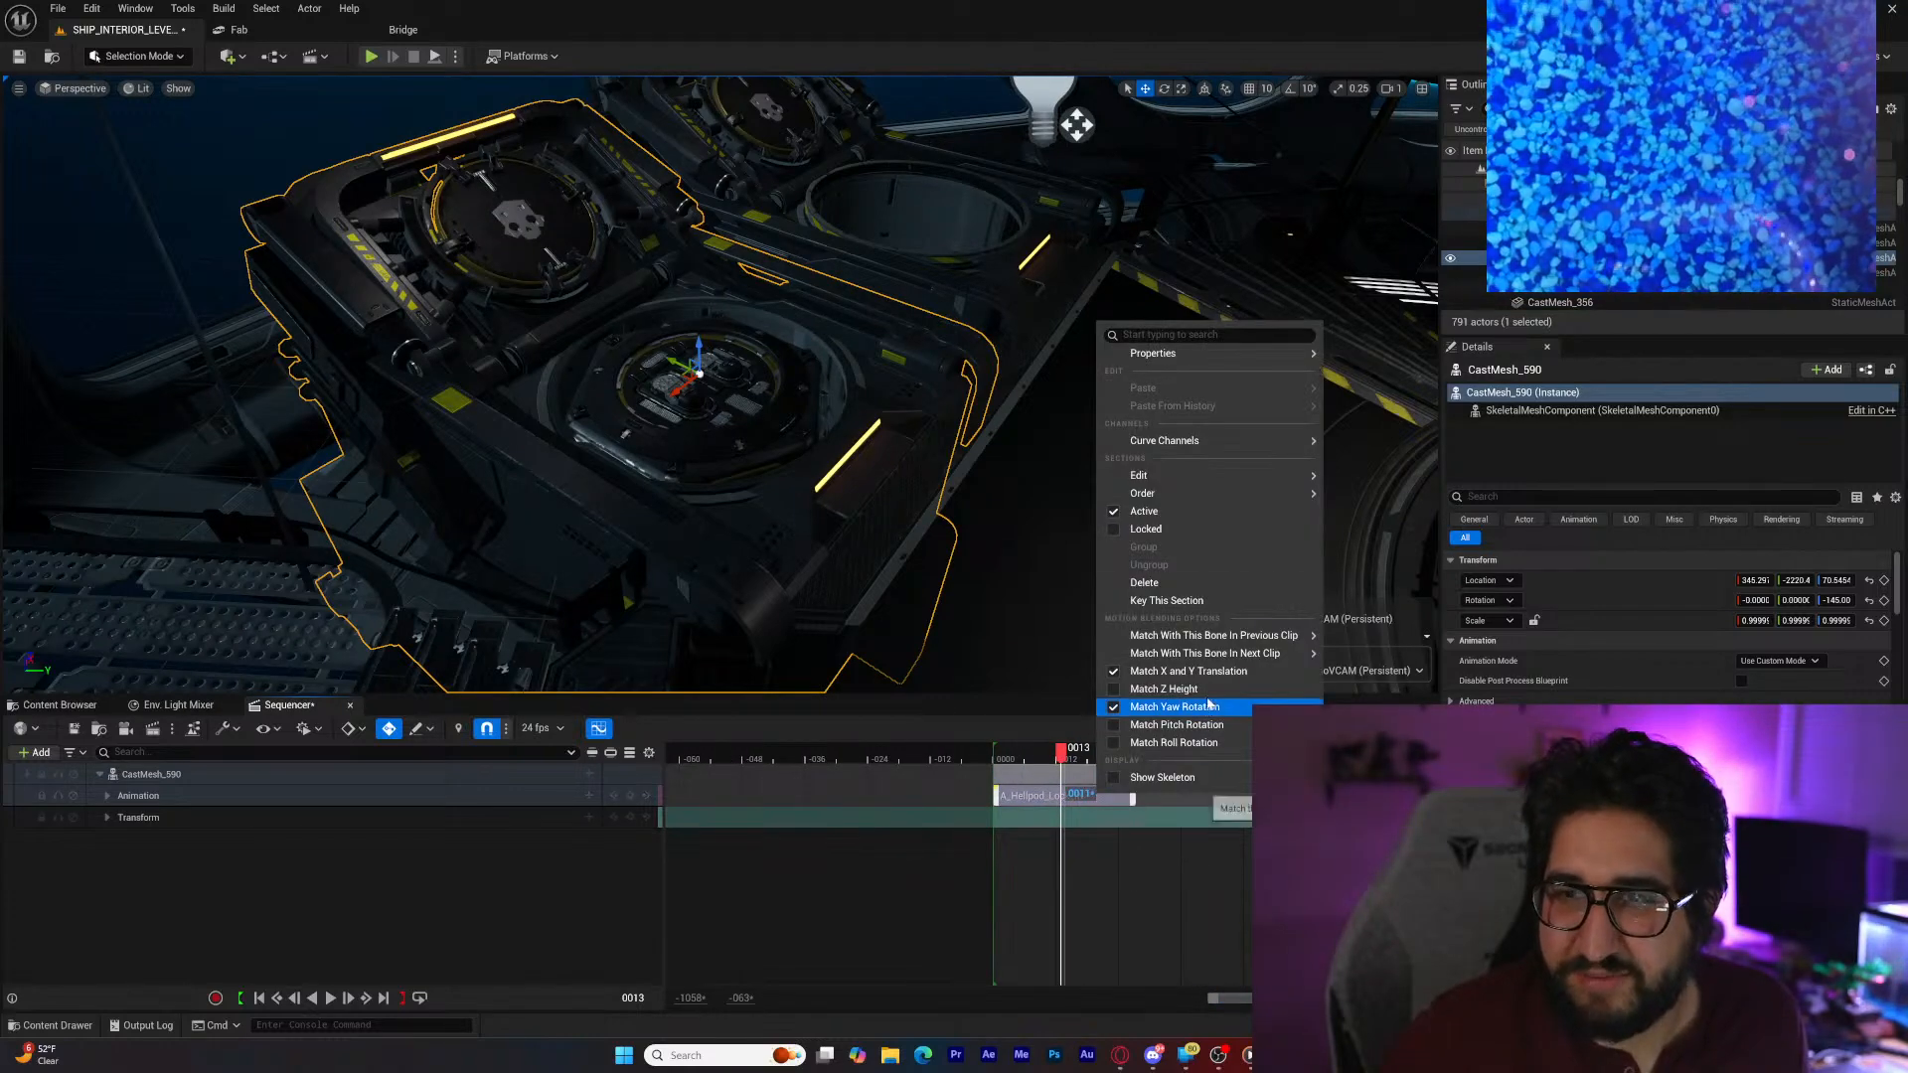
{"action": "mouse_move", "coordinate": [1273, 367]}
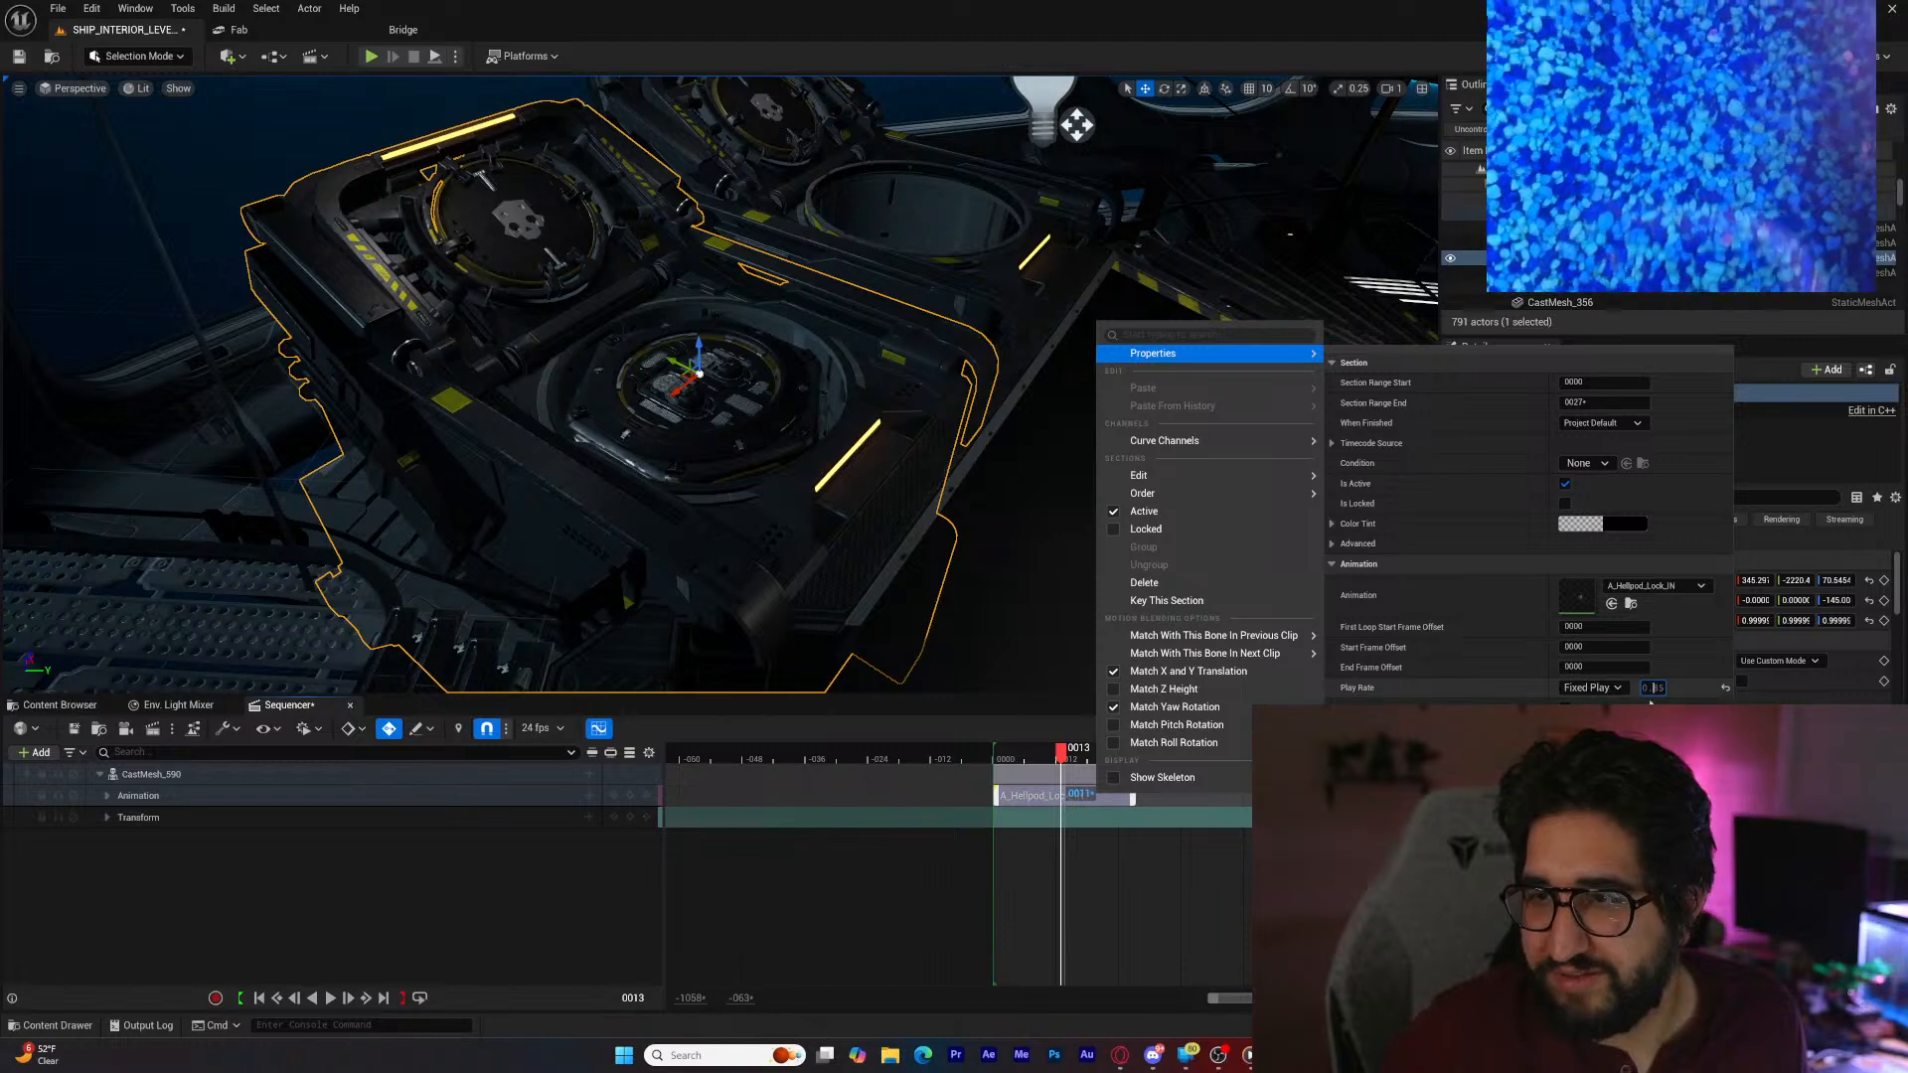
{"action": "type", "text": "0.1"}
{"action": "key", "text": "Return"}
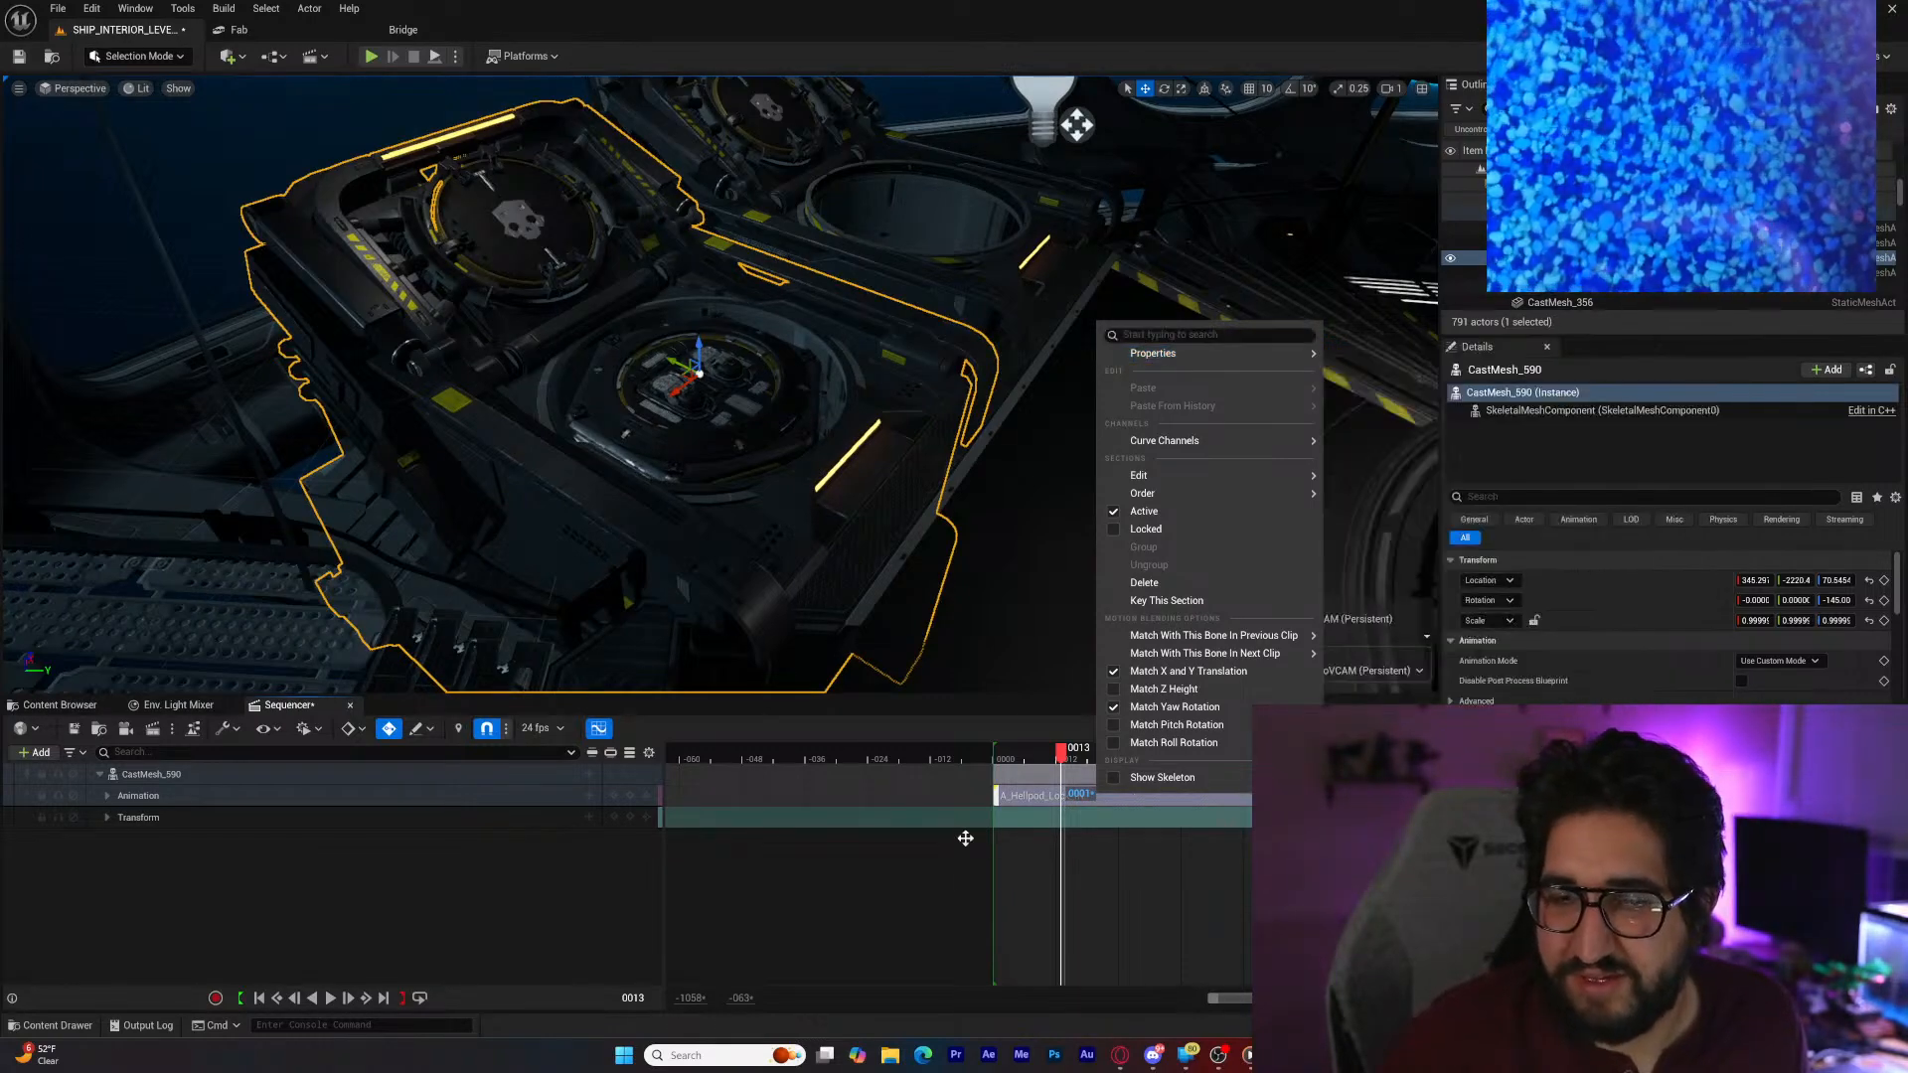
{"action": "left_click", "coordinate": [1026, 789]}
Step: Shift the A_Hellpod_Lock_IN clip earlier so it starts before frame -60, and play it back while viewing the hatch from above
{"action": "left_click_drag", "start_coordinate": [1159, 796], "coordinate": [829, 794]}
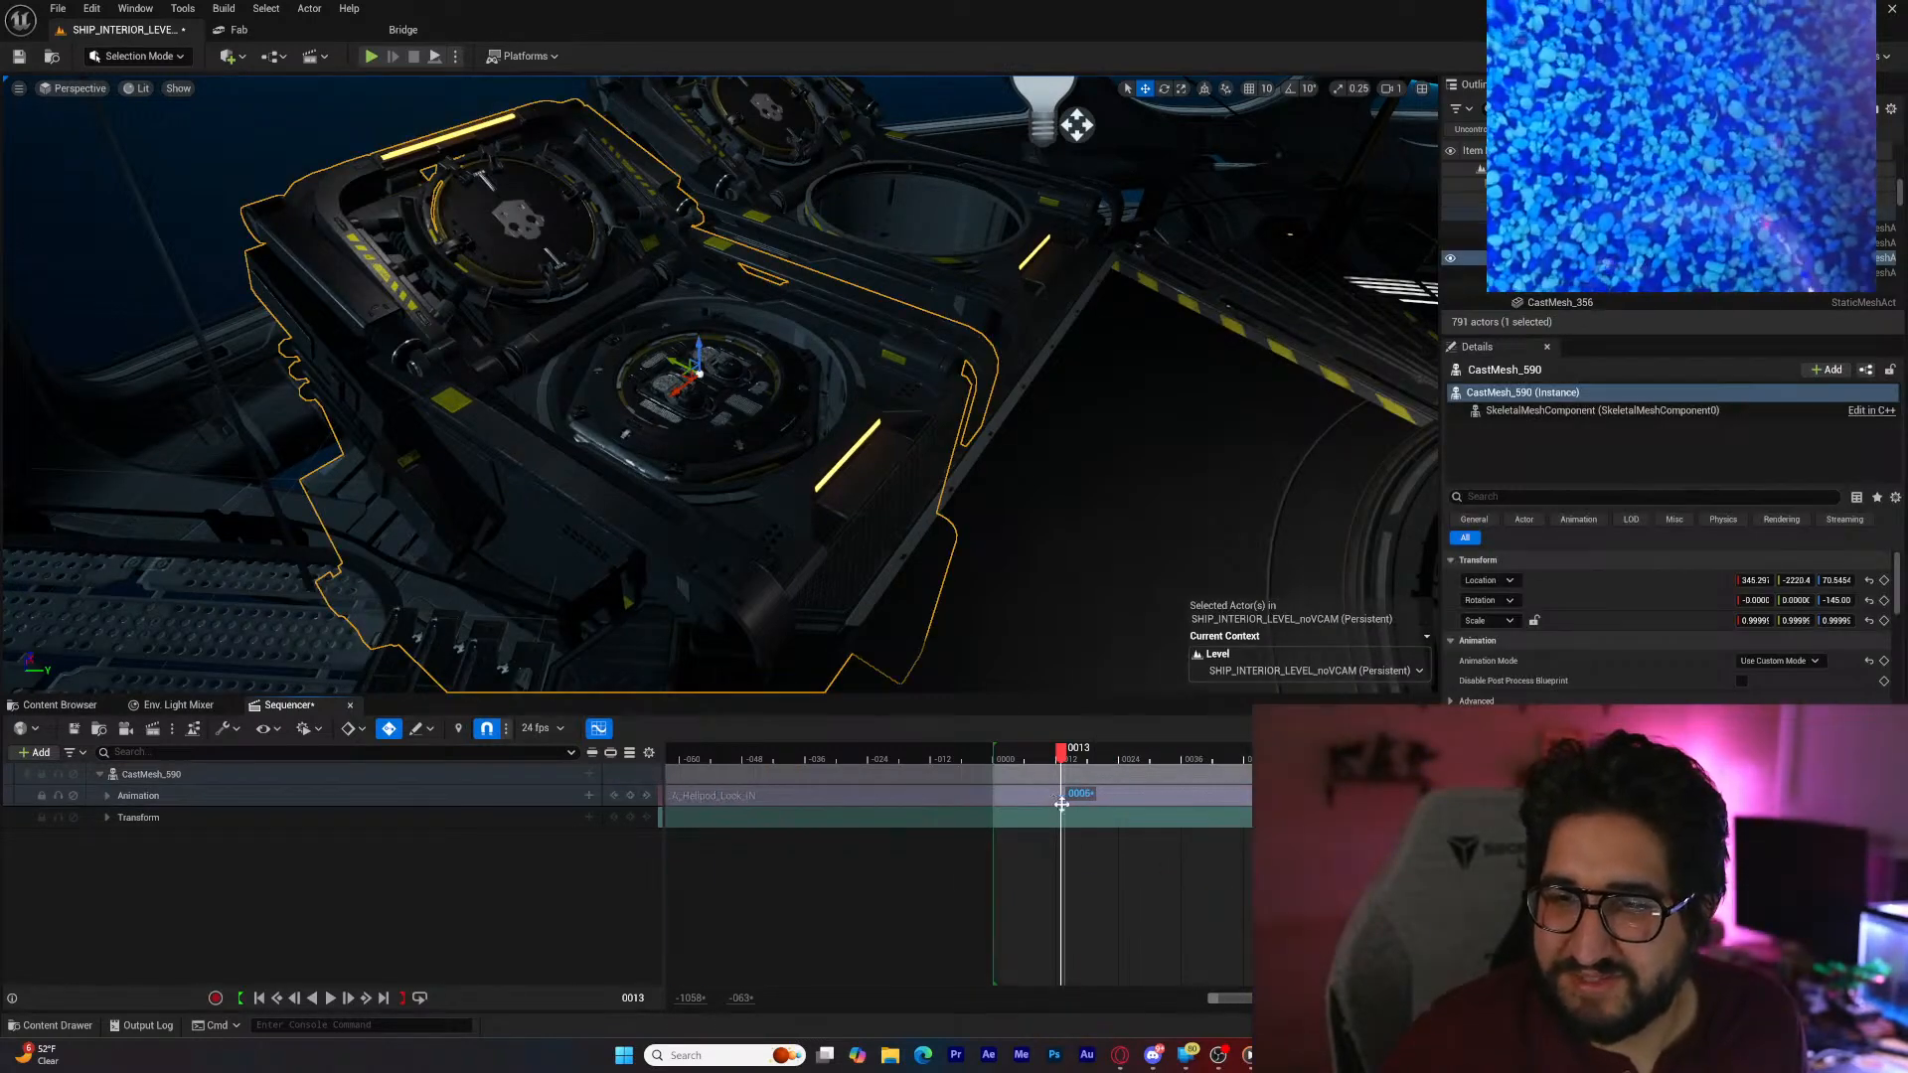
{"action": "mouse_move", "coordinate": [1041, 792]}
{"action": "left_mouse_down"}
{"action": "mouse_move", "coordinate": [673, 801]}
{"action": "mouse_move", "coordinate": [763, 809]}
{"action": "left_mouse_up"}
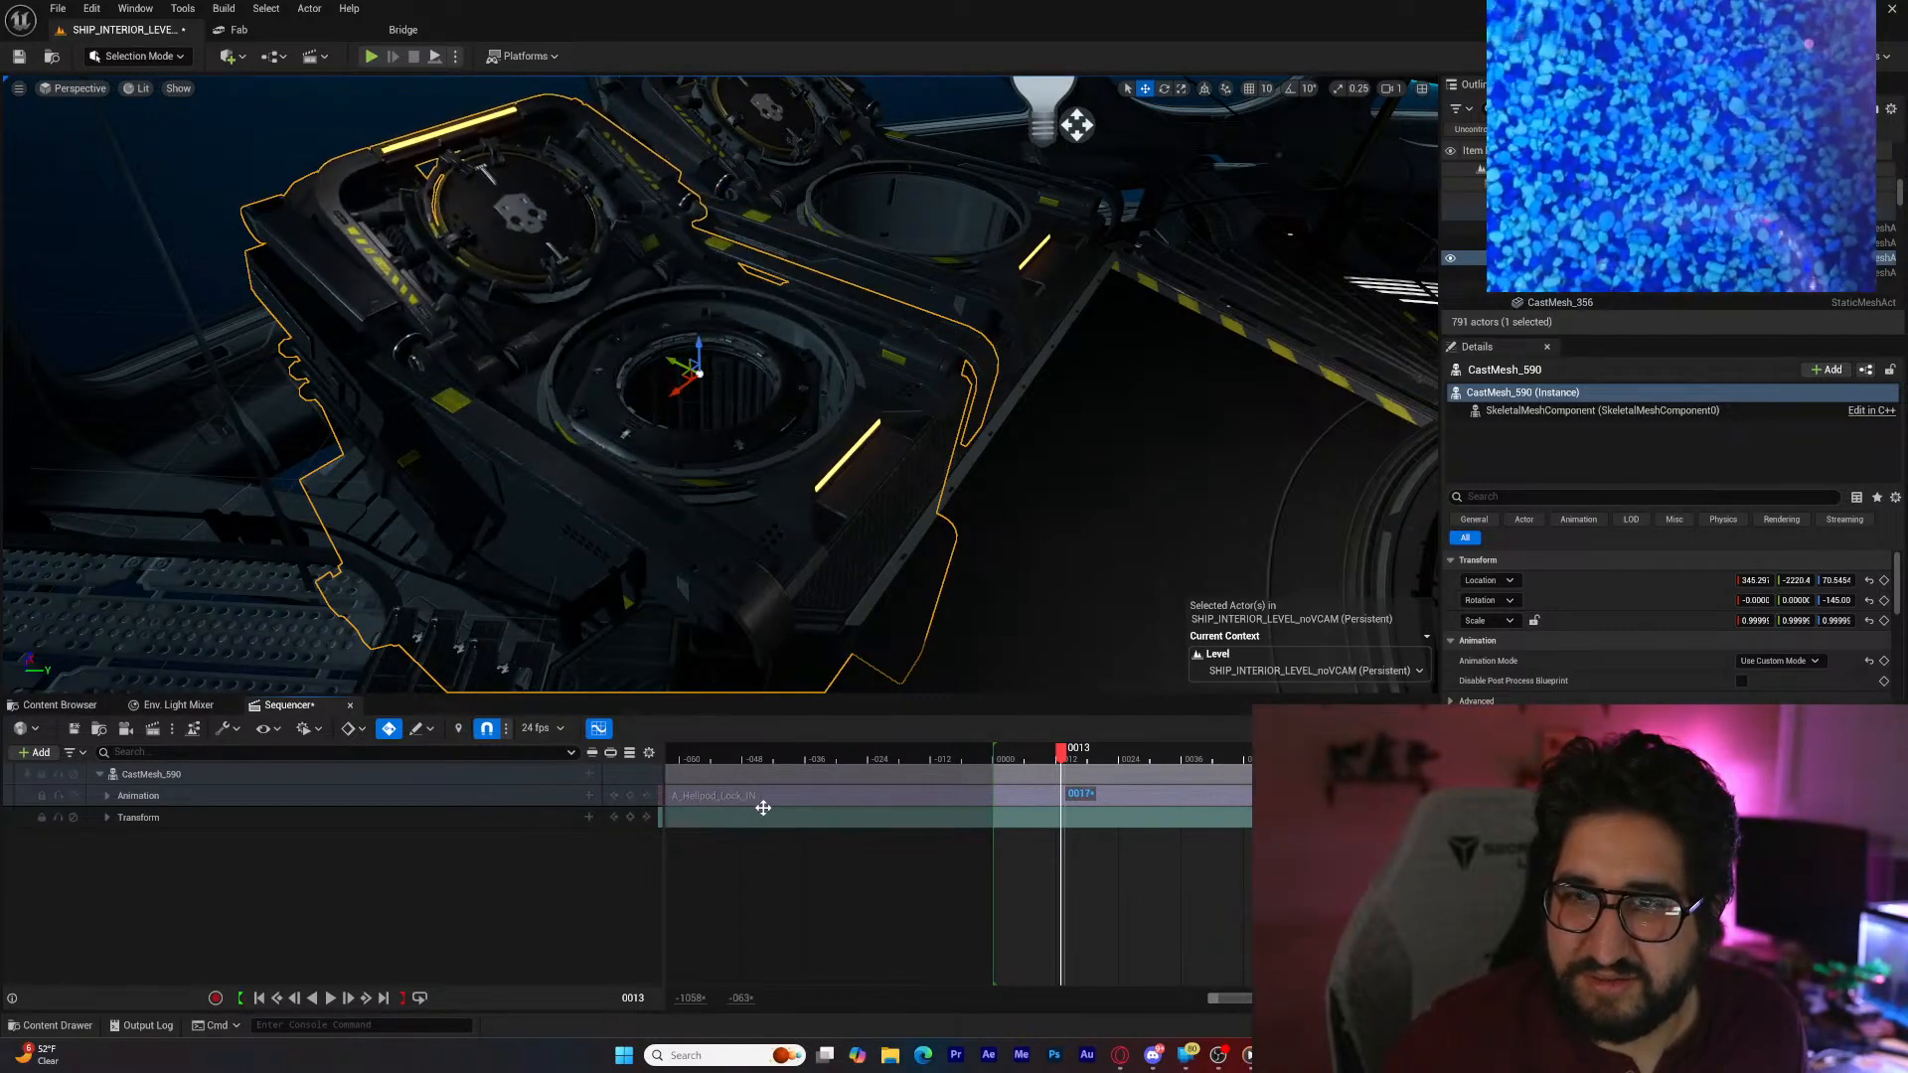
{"action": "left_click", "coordinate": [330, 999]}
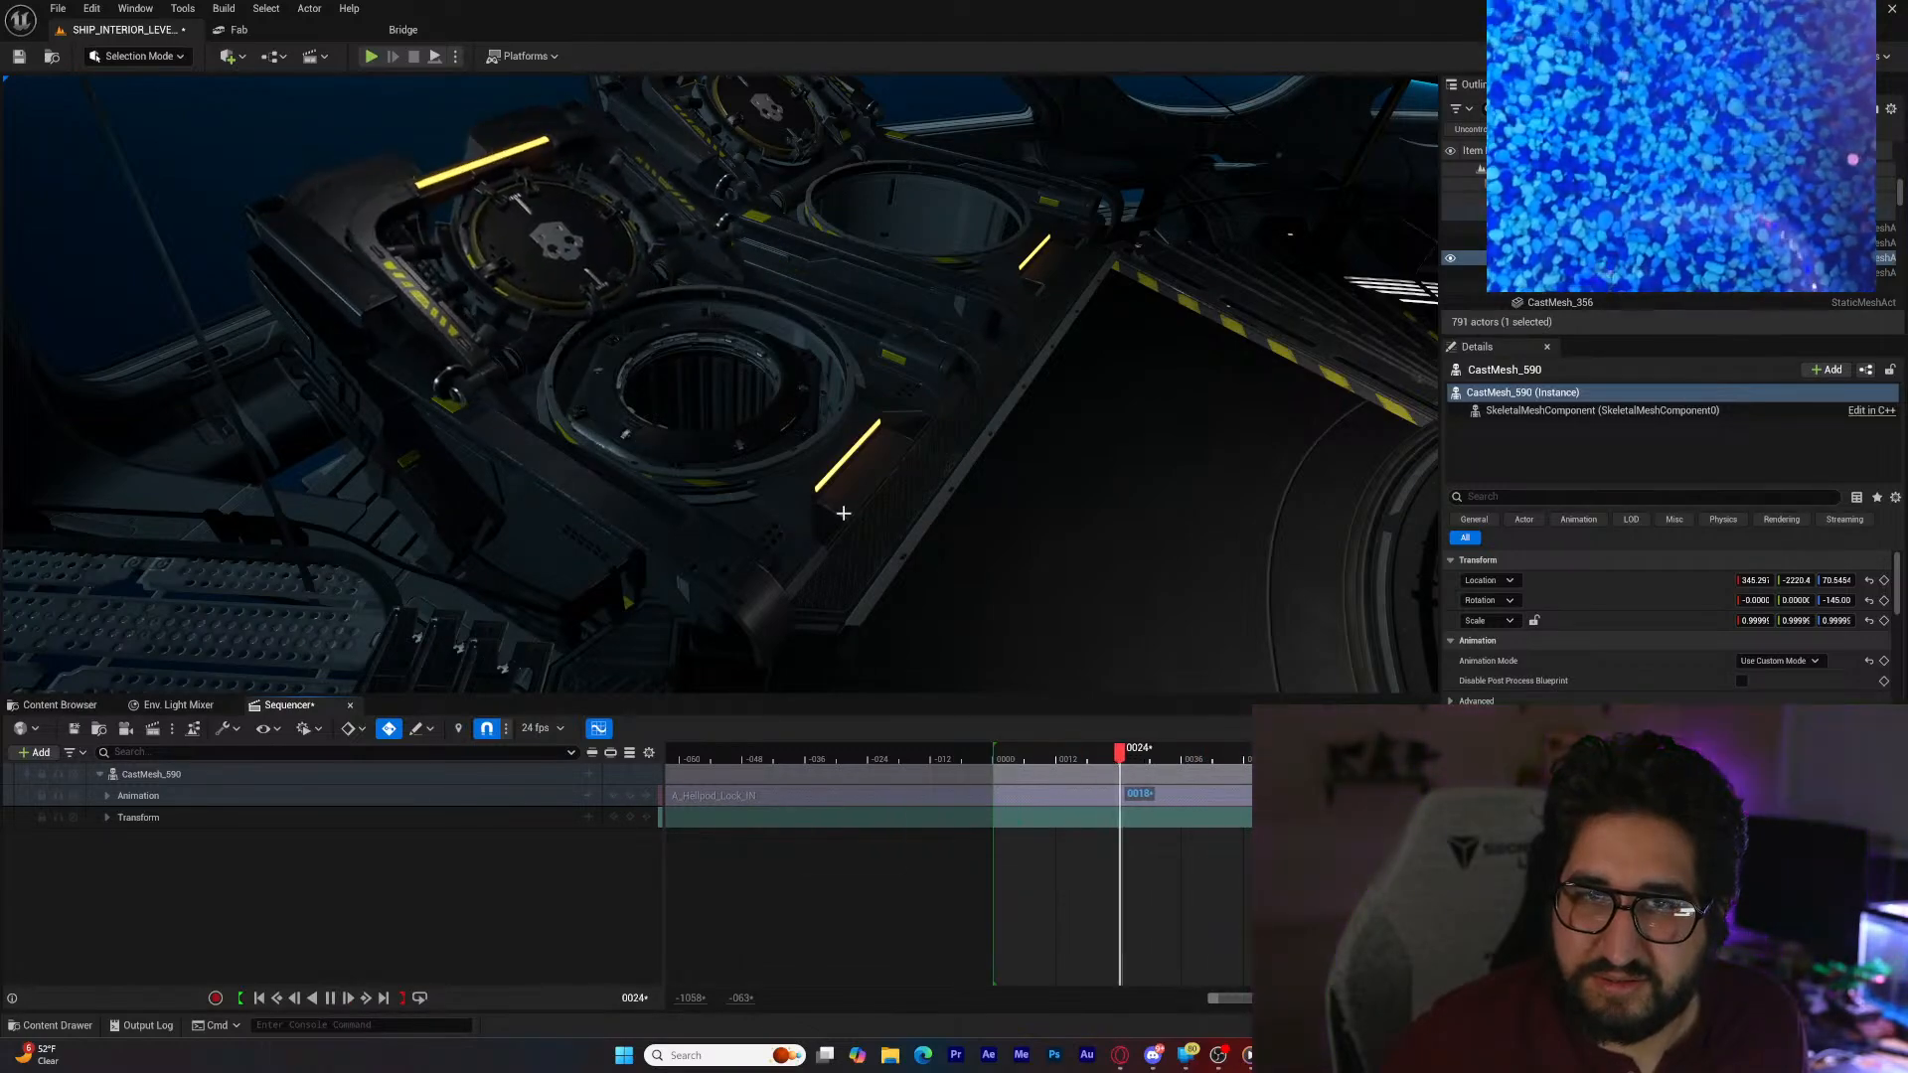
{"action": "right_click_drag", "start_coordinate": [844, 510], "coordinate": [850, 452]}
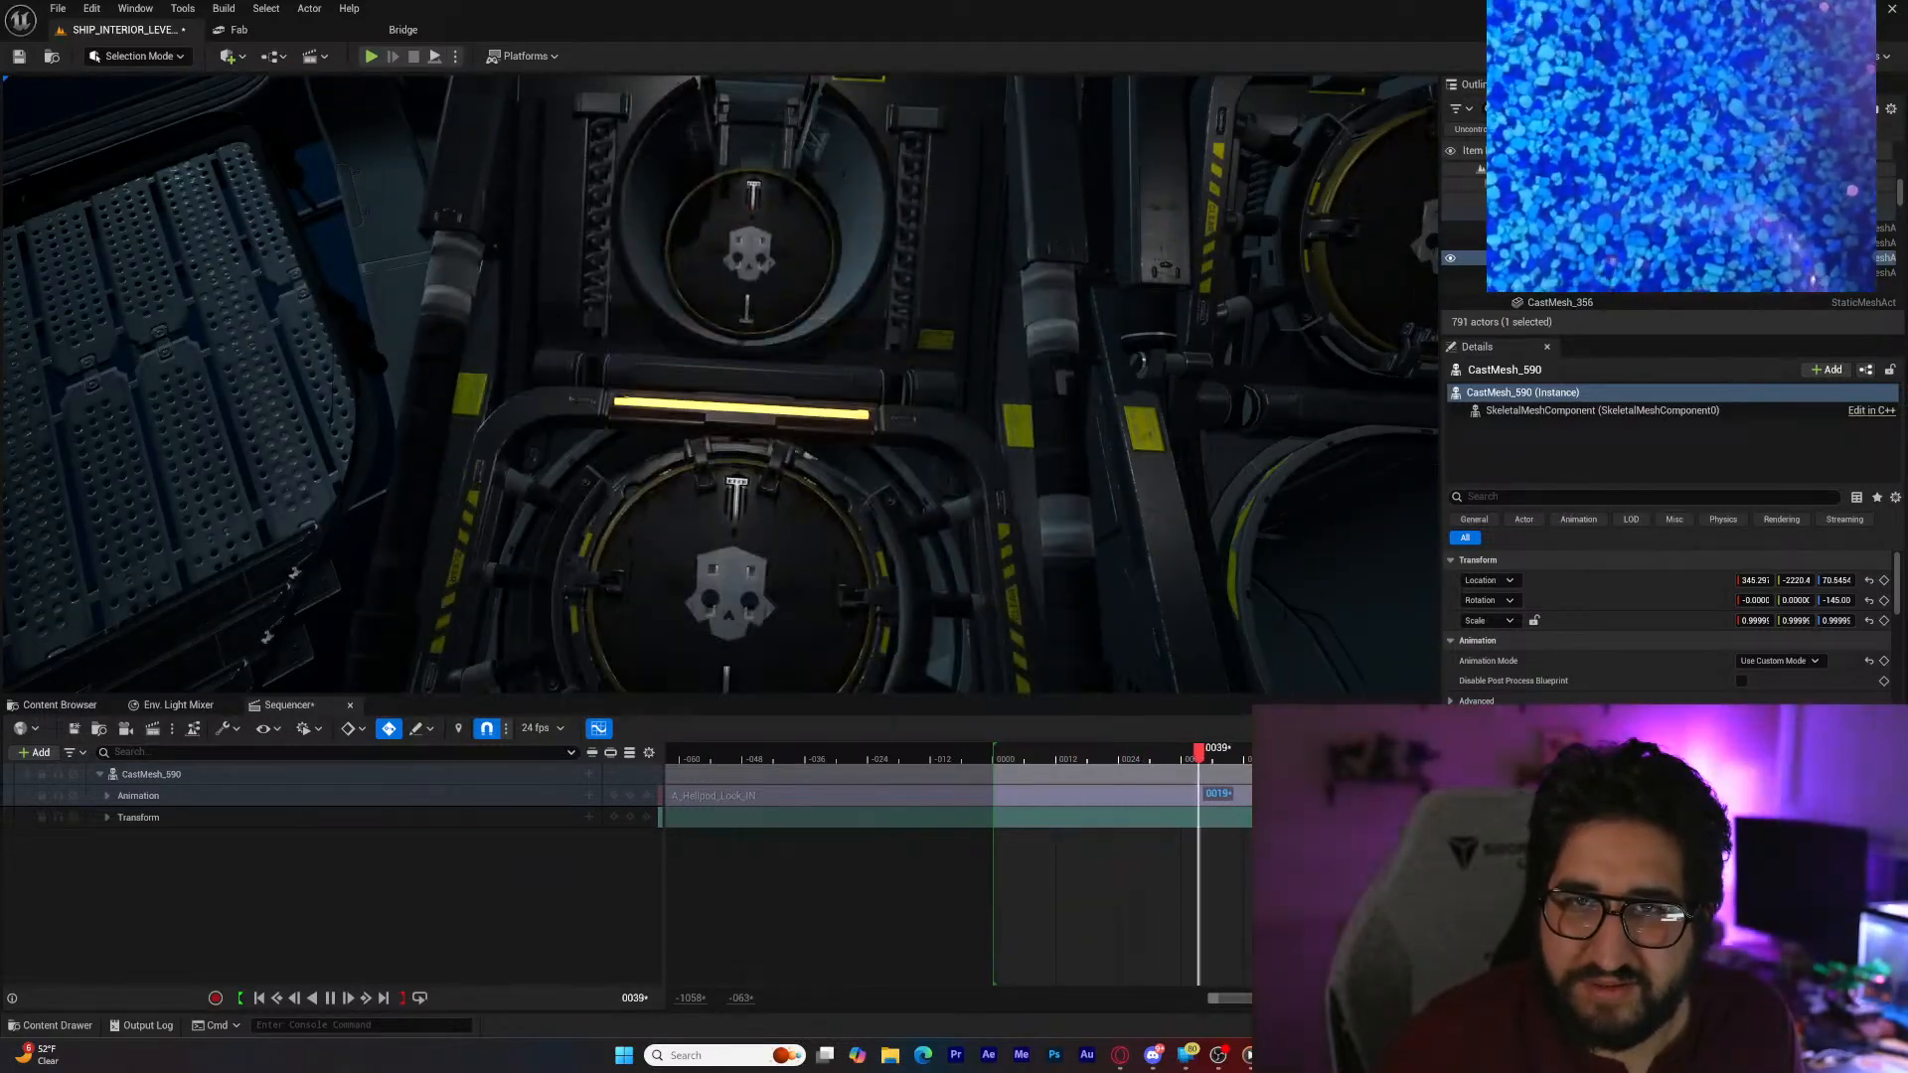
{"action": "right_click_drag", "start_coordinate": [850, 523], "coordinate": [850, 398]}
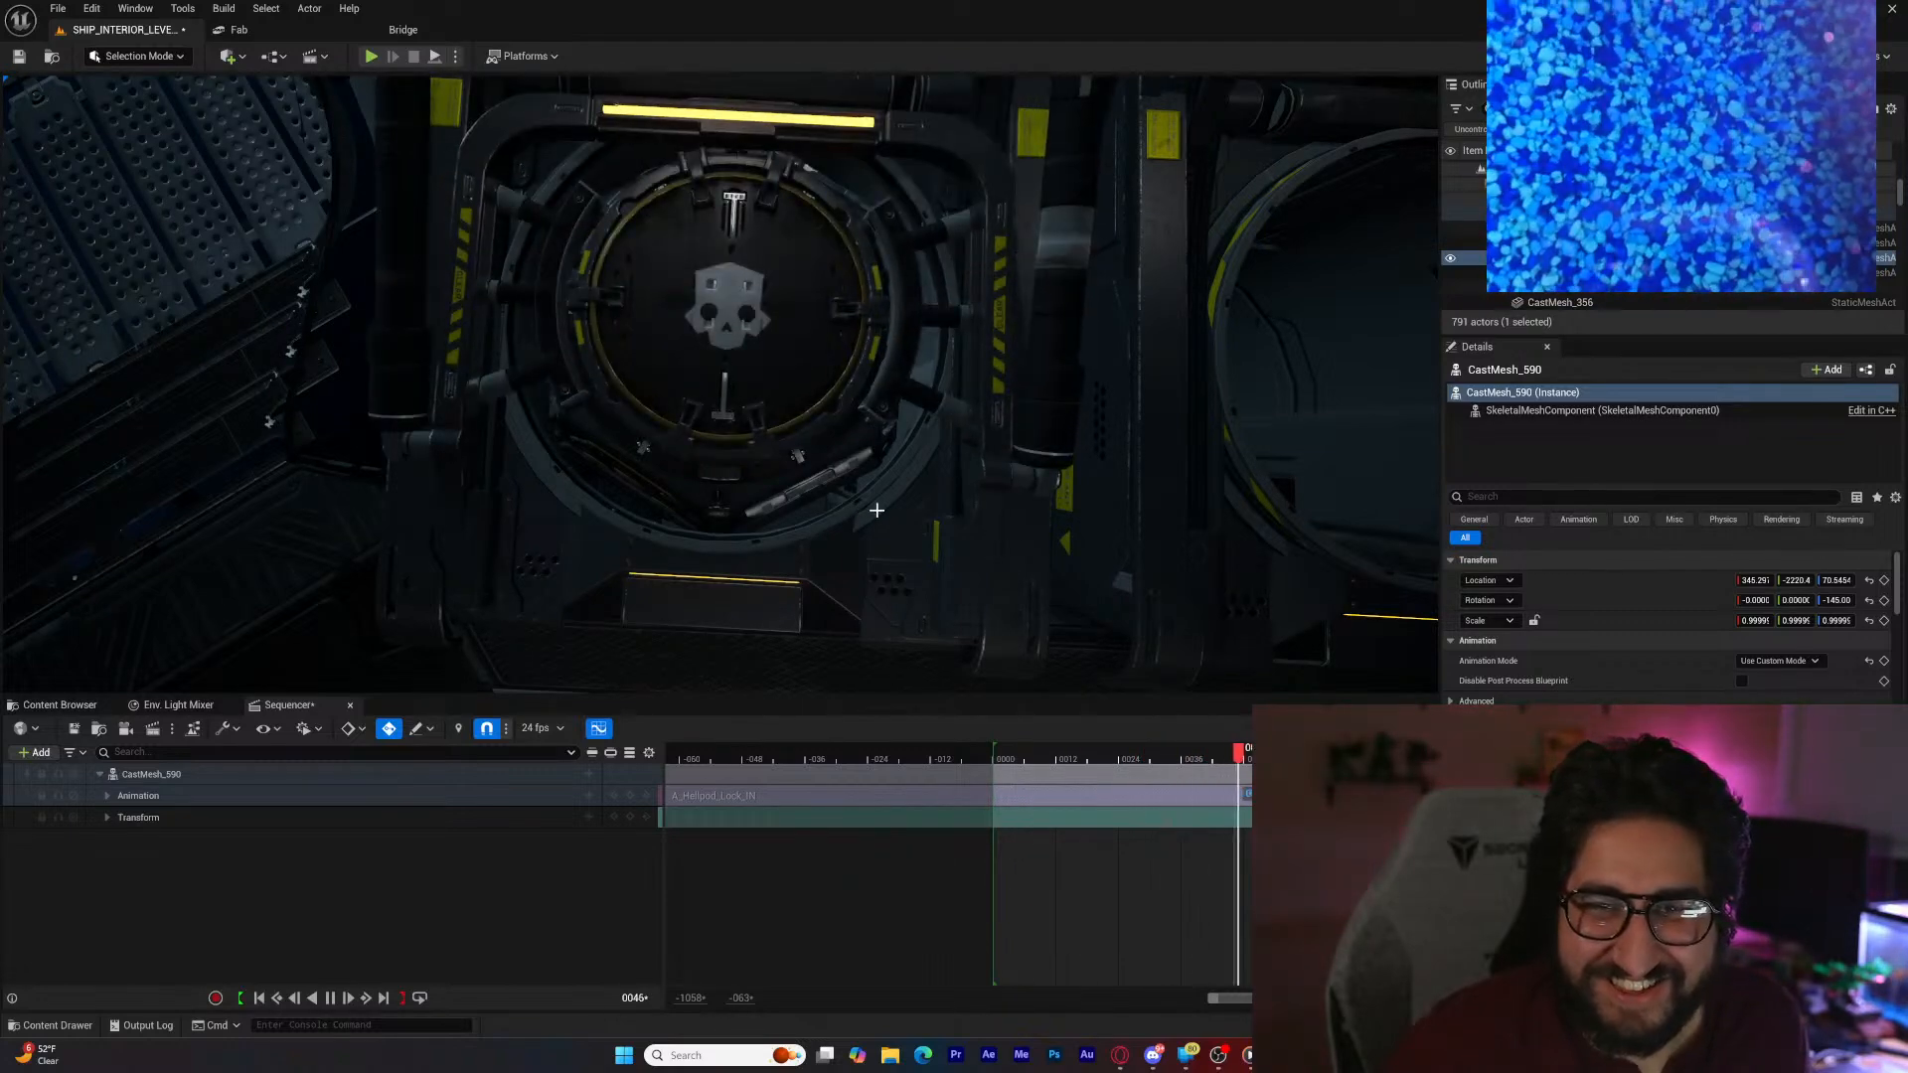
{"action": "left_click", "coordinate": [330, 997]}
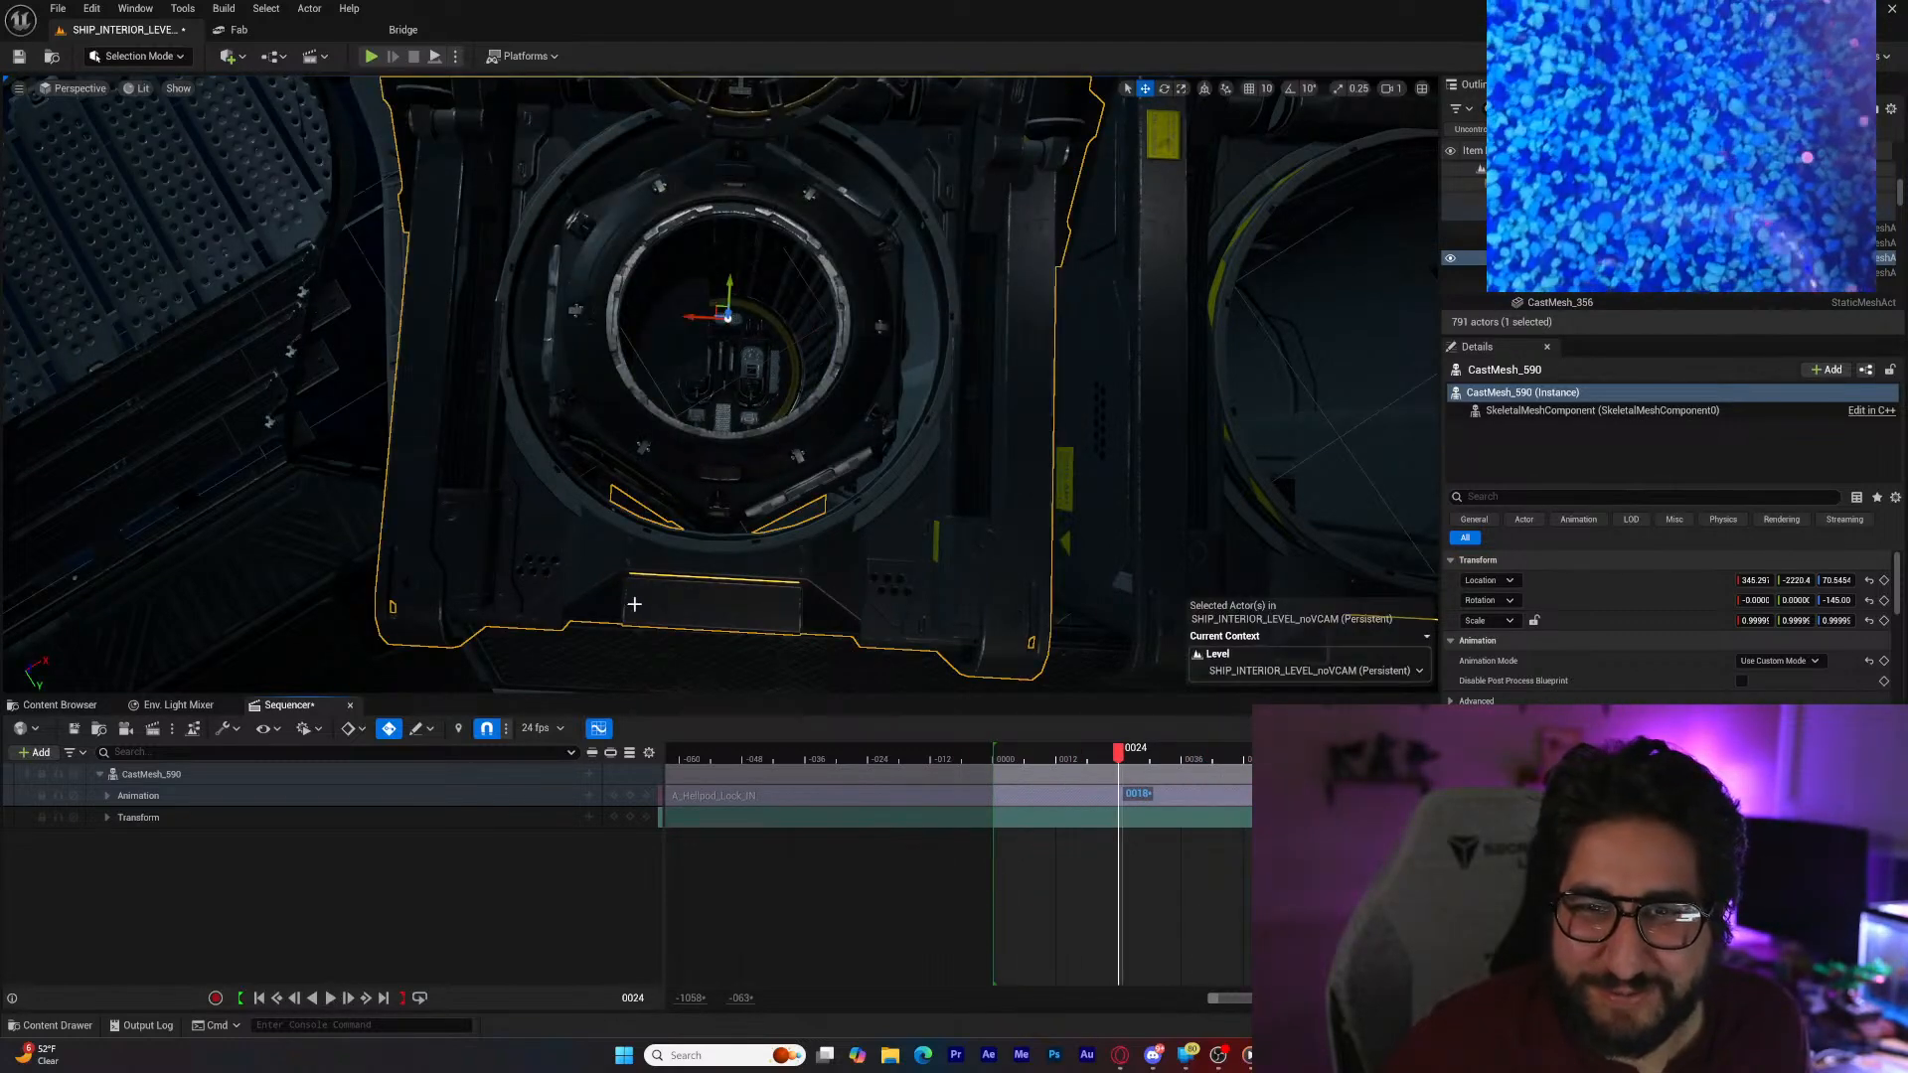
Step: Select the SK_SHIP_EXTERIOR_1_HIDE mesh below the opening and move it to about X -151.21, Z -188.14
{"action": "left_click", "coordinate": [683, 356]}
{"action": "mouse_move", "coordinate": [813, 389]}
{"action": "right_mouse_down"}
{"action": "mouse_move", "coordinate": [874, 348]}
{"action": "mouse_move", "coordinate": [835, 288]}
{"action": "mouse_move", "coordinate": [666, 260]}
{"action": "mouse_move", "coordinate": [636, 298]}
{"action": "mouse_move", "coordinate": [670, 348]}
{"action": "mouse_move", "coordinate": [596, 383]}
{"action": "right_mouse_up"}
{"action": "right_click_drag", "start_coordinate": [913, 106], "coordinate": [875, 330]}
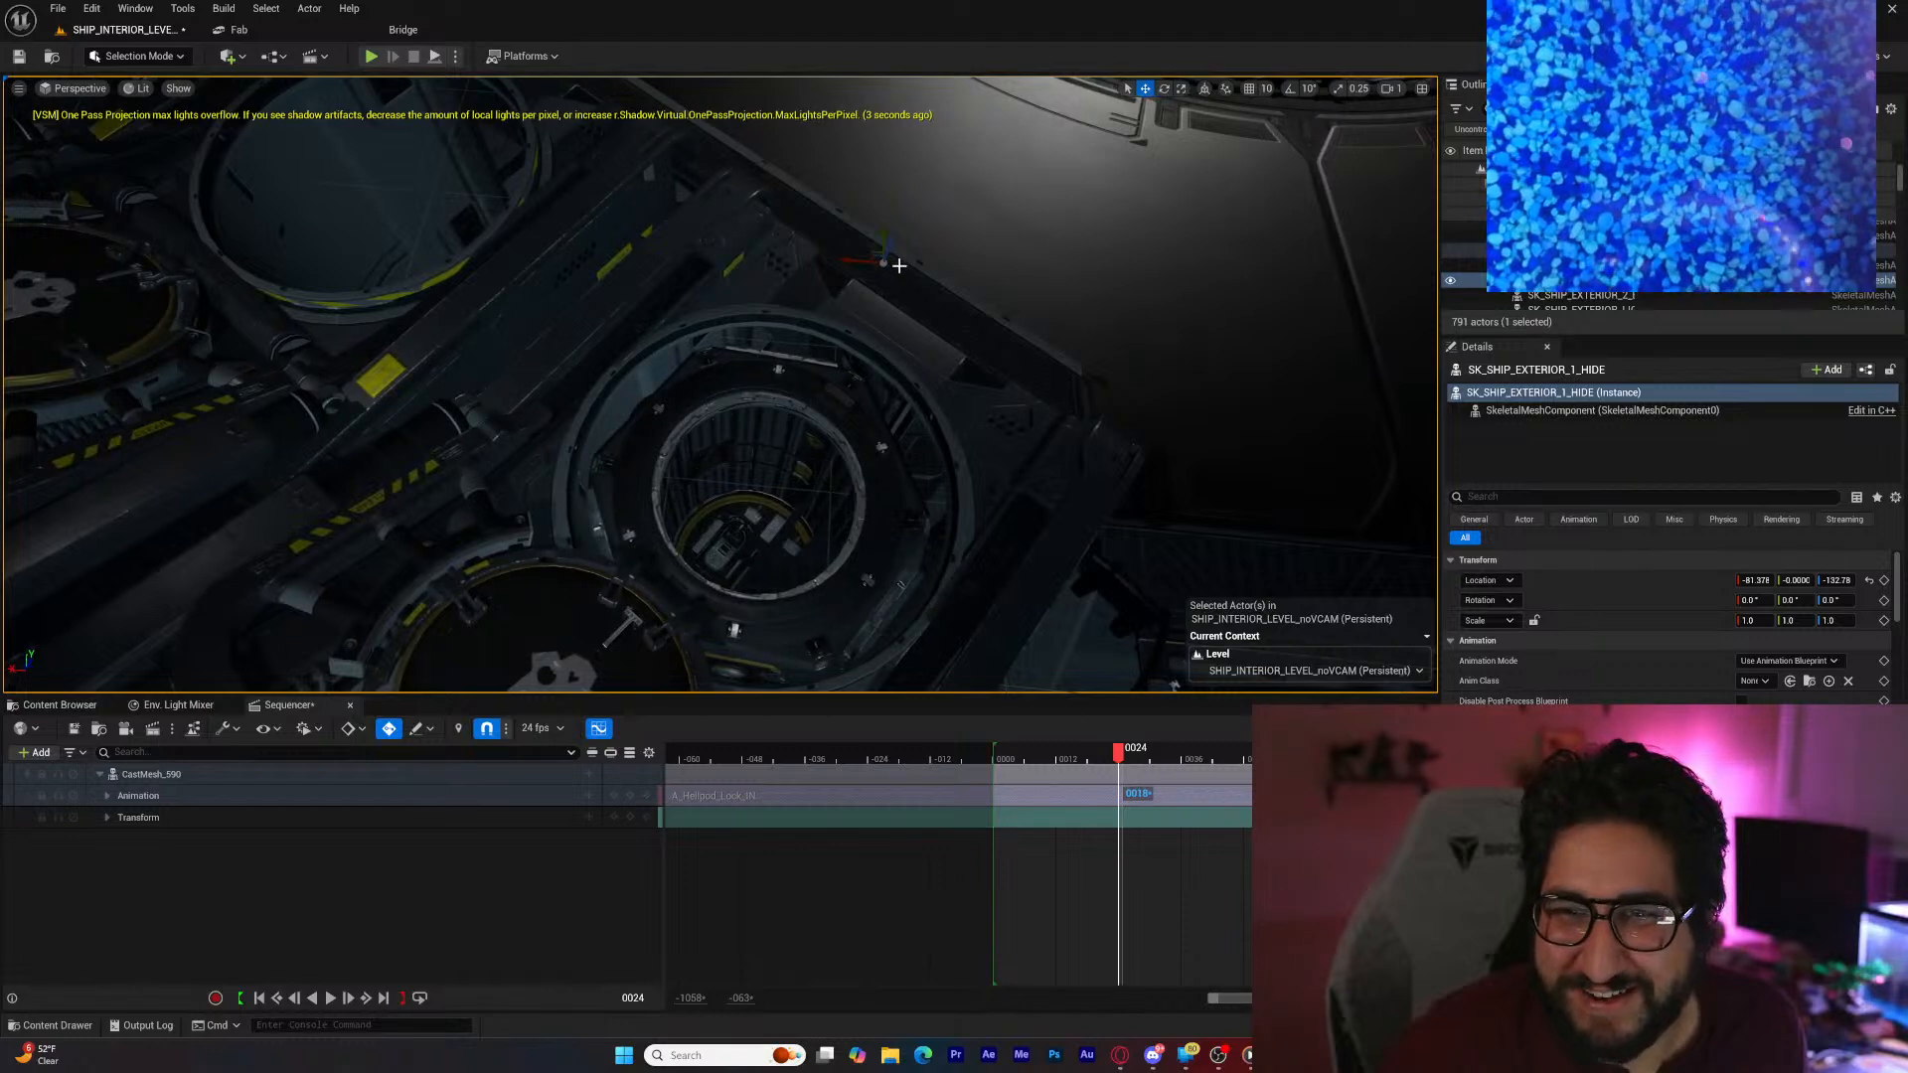
{"action": "left_click_drag", "start_coordinate": [889, 251], "coordinate": [886, 255]}
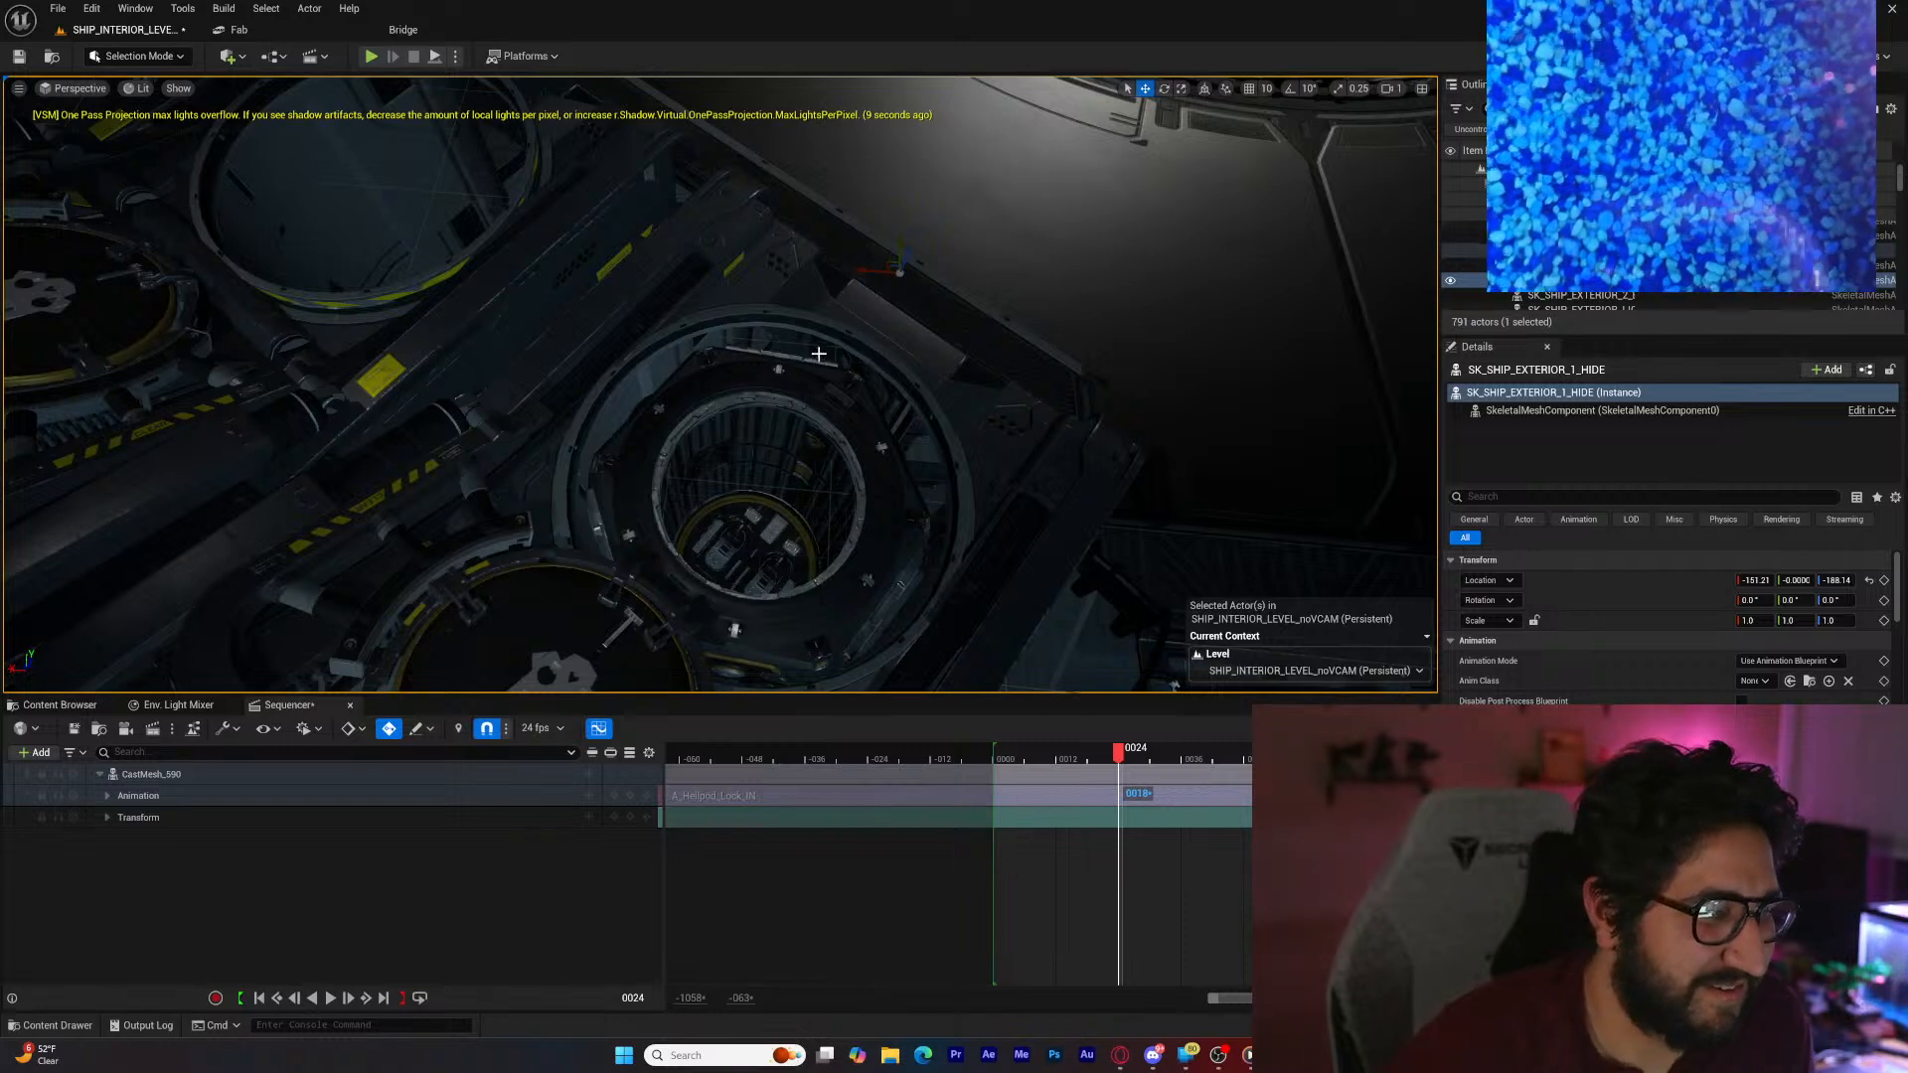
Step: Examine from above how the repositioned exterior mesh lines up with the open hellpod hatch
{"action": "mouse_move", "coordinate": [819, 354]}
{"action": "right_mouse_down"}
{"action": "mouse_move", "coordinate": [625, 179]}
{"action": "mouse_move", "coordinate": [623, 278]}
{"action": "mouse_move", "coordinate": [827, 395]}
{"action": "right_mouse_up"}
{"action": "key", "text": "d"}
{"action": "key", "text": "w"}
{"action": "key", "text": "s"}
{"action": "key", "text": "d"}
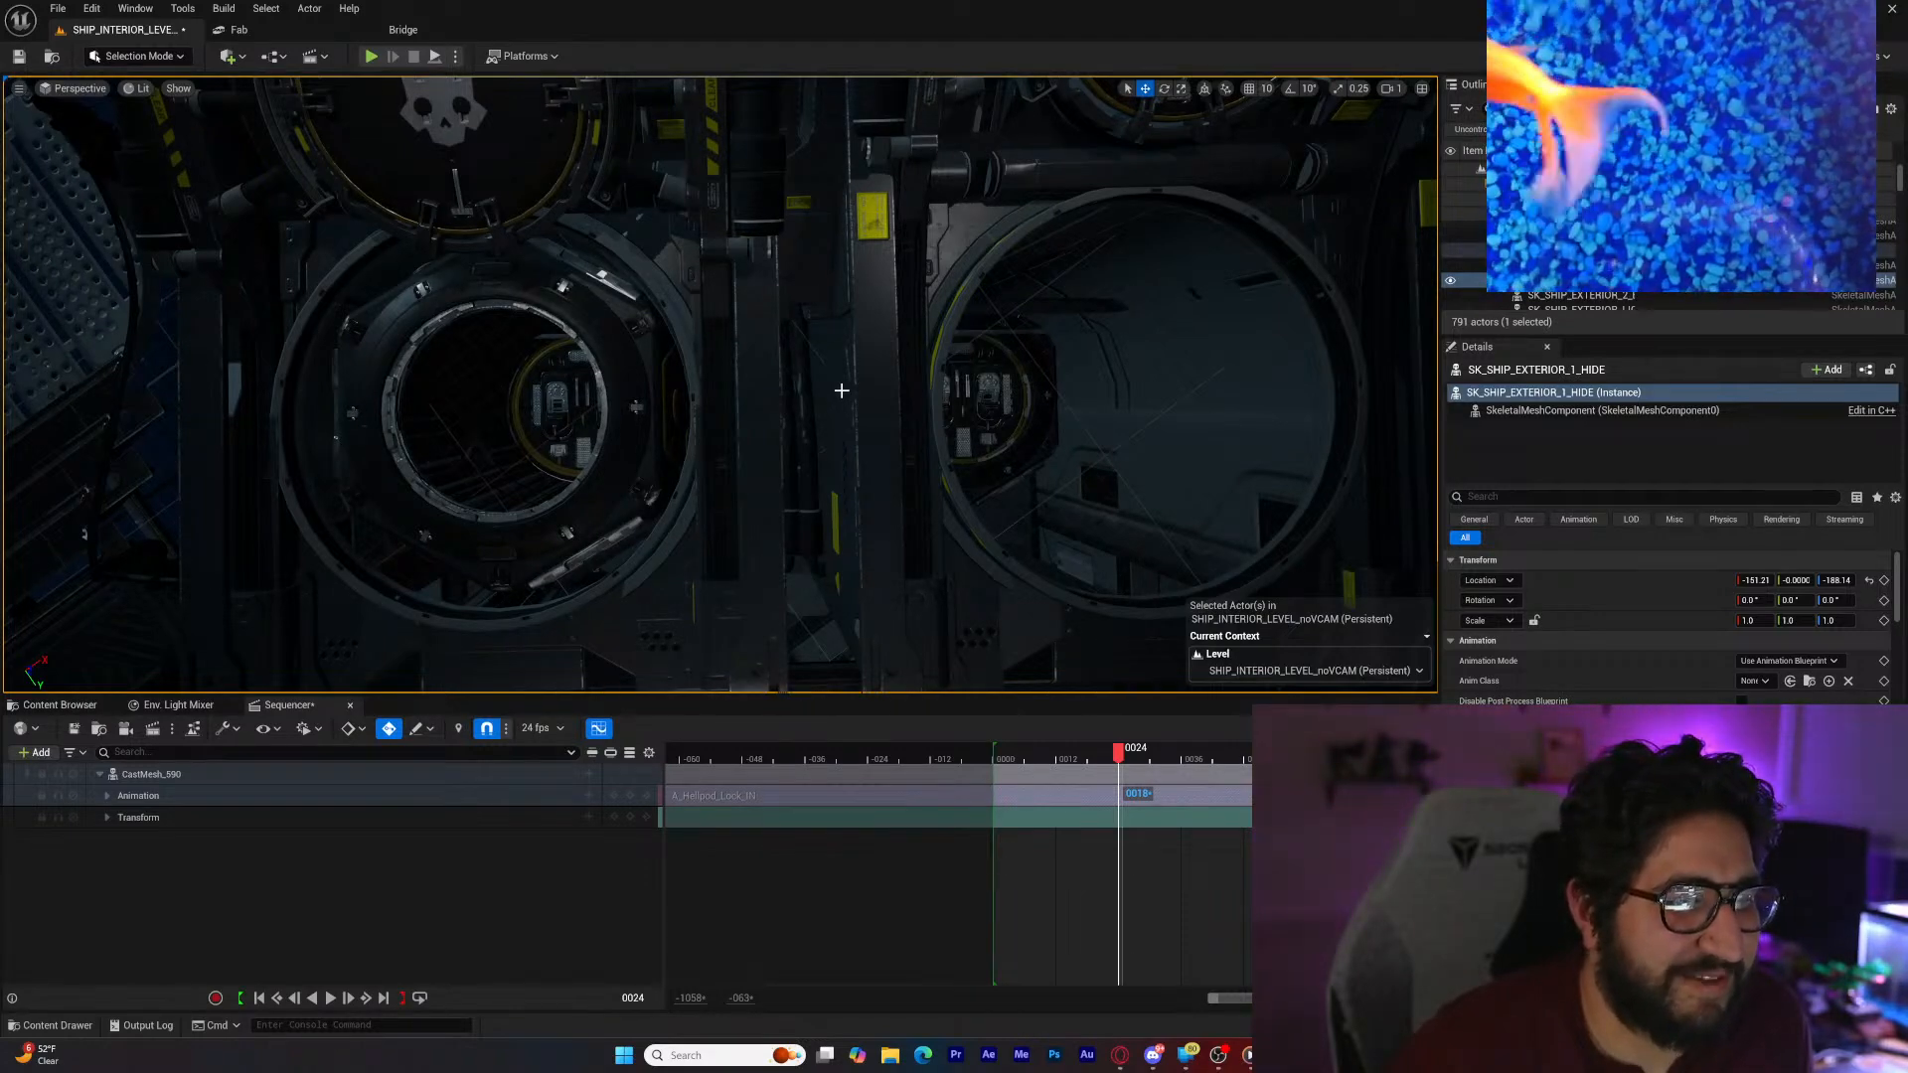
{"action": "key", "text": "s"}
{"action": "mouse_move", "coordinate": [847, 396]}
{"action": "right_mouse_down"}
{"action": "mouse_move", "coordinate": [847, 369]}
{"action": "mouse_move", "coordinate": [843, 394]}
{"action": "right_mouse_up"}
{"action": "scroll", "coordinate": [846, 377], "scroll_direction": "down", "scroll_amount": 1}
{"action": "key", "text": "a"}
{"action": "scroll", "coordinate": [843, 380], "scroll_direction": "down", "scroll_amount": 1}
{"action": "key", "text": "w"}
{"action": "key", "text": "w"}
{"action": "key", "text": "d"}
{"action": "key", "text": "w"}
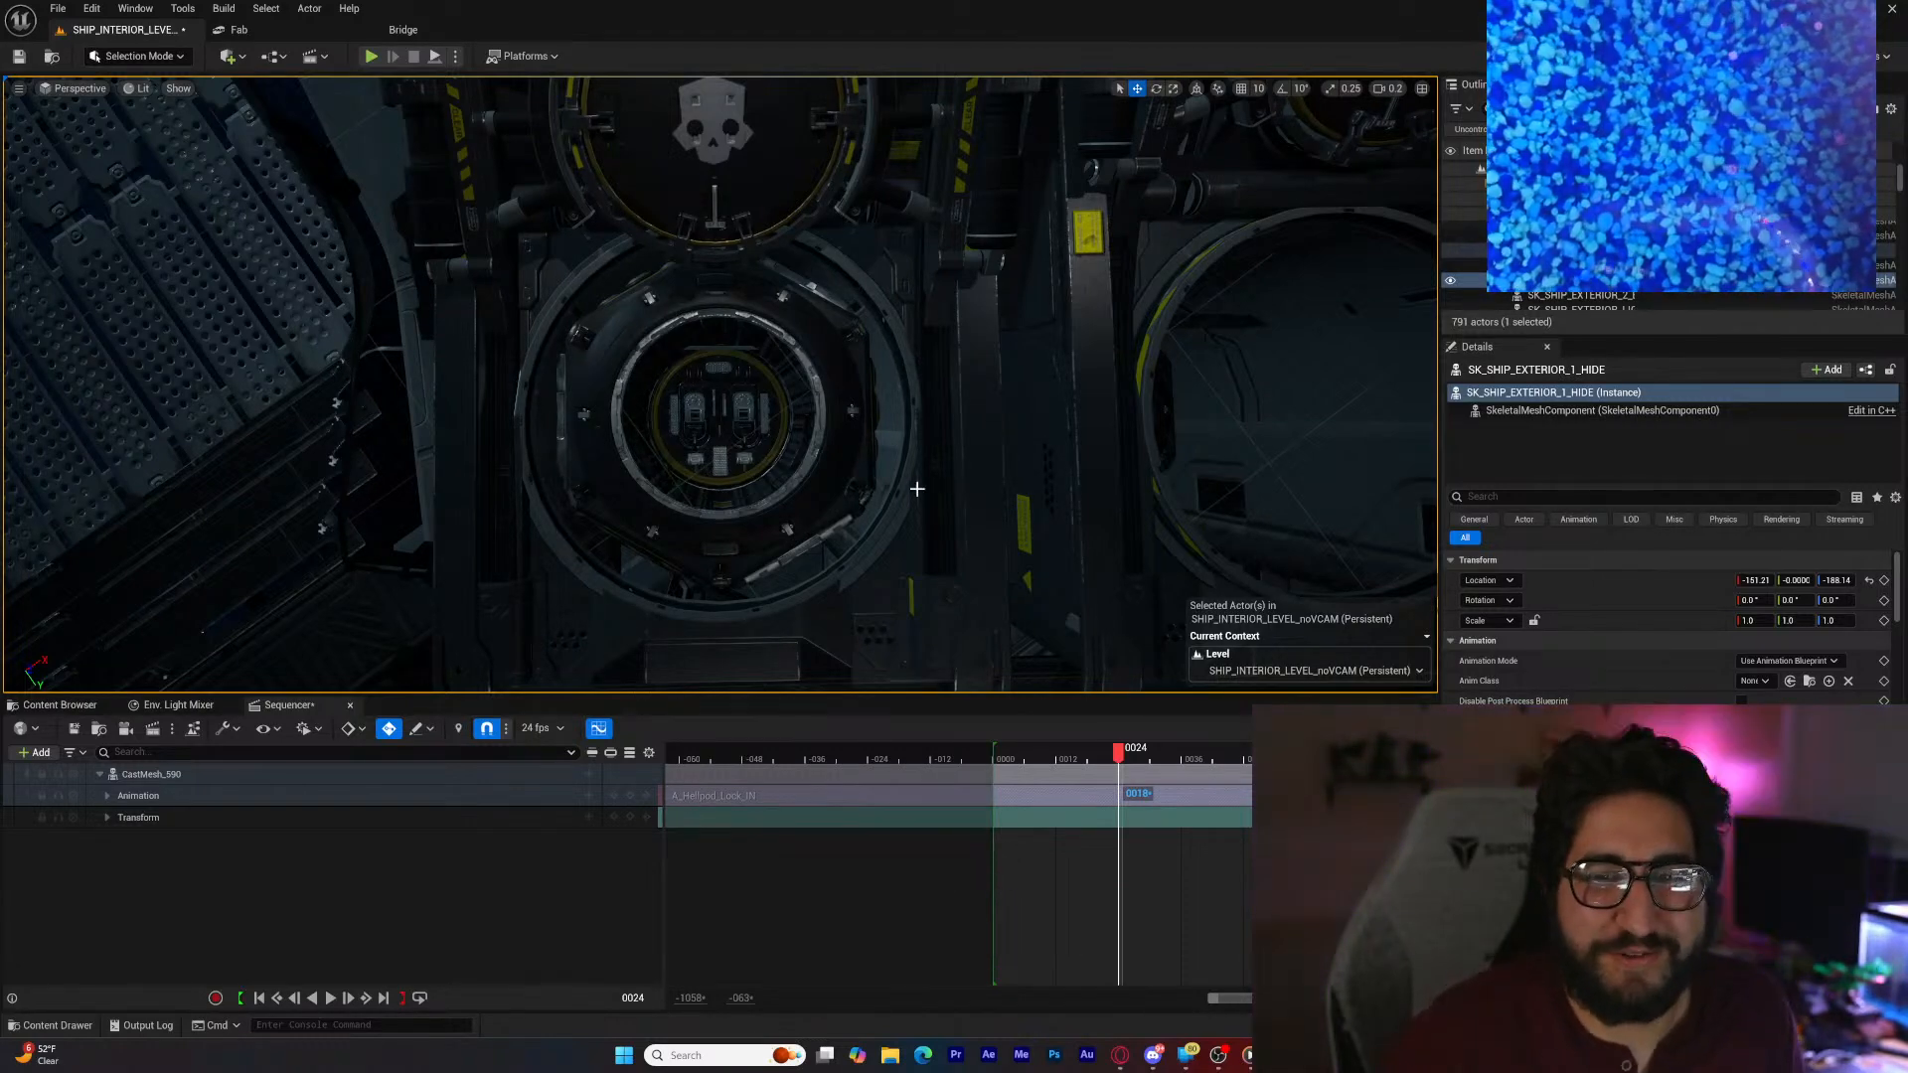
Step: Play back the hellpod hatch animation from frame 1 to frame 43
{"action": "left_click_drag", "start_coordinate": [1097, 760], "coordinate": [1001, 763]}
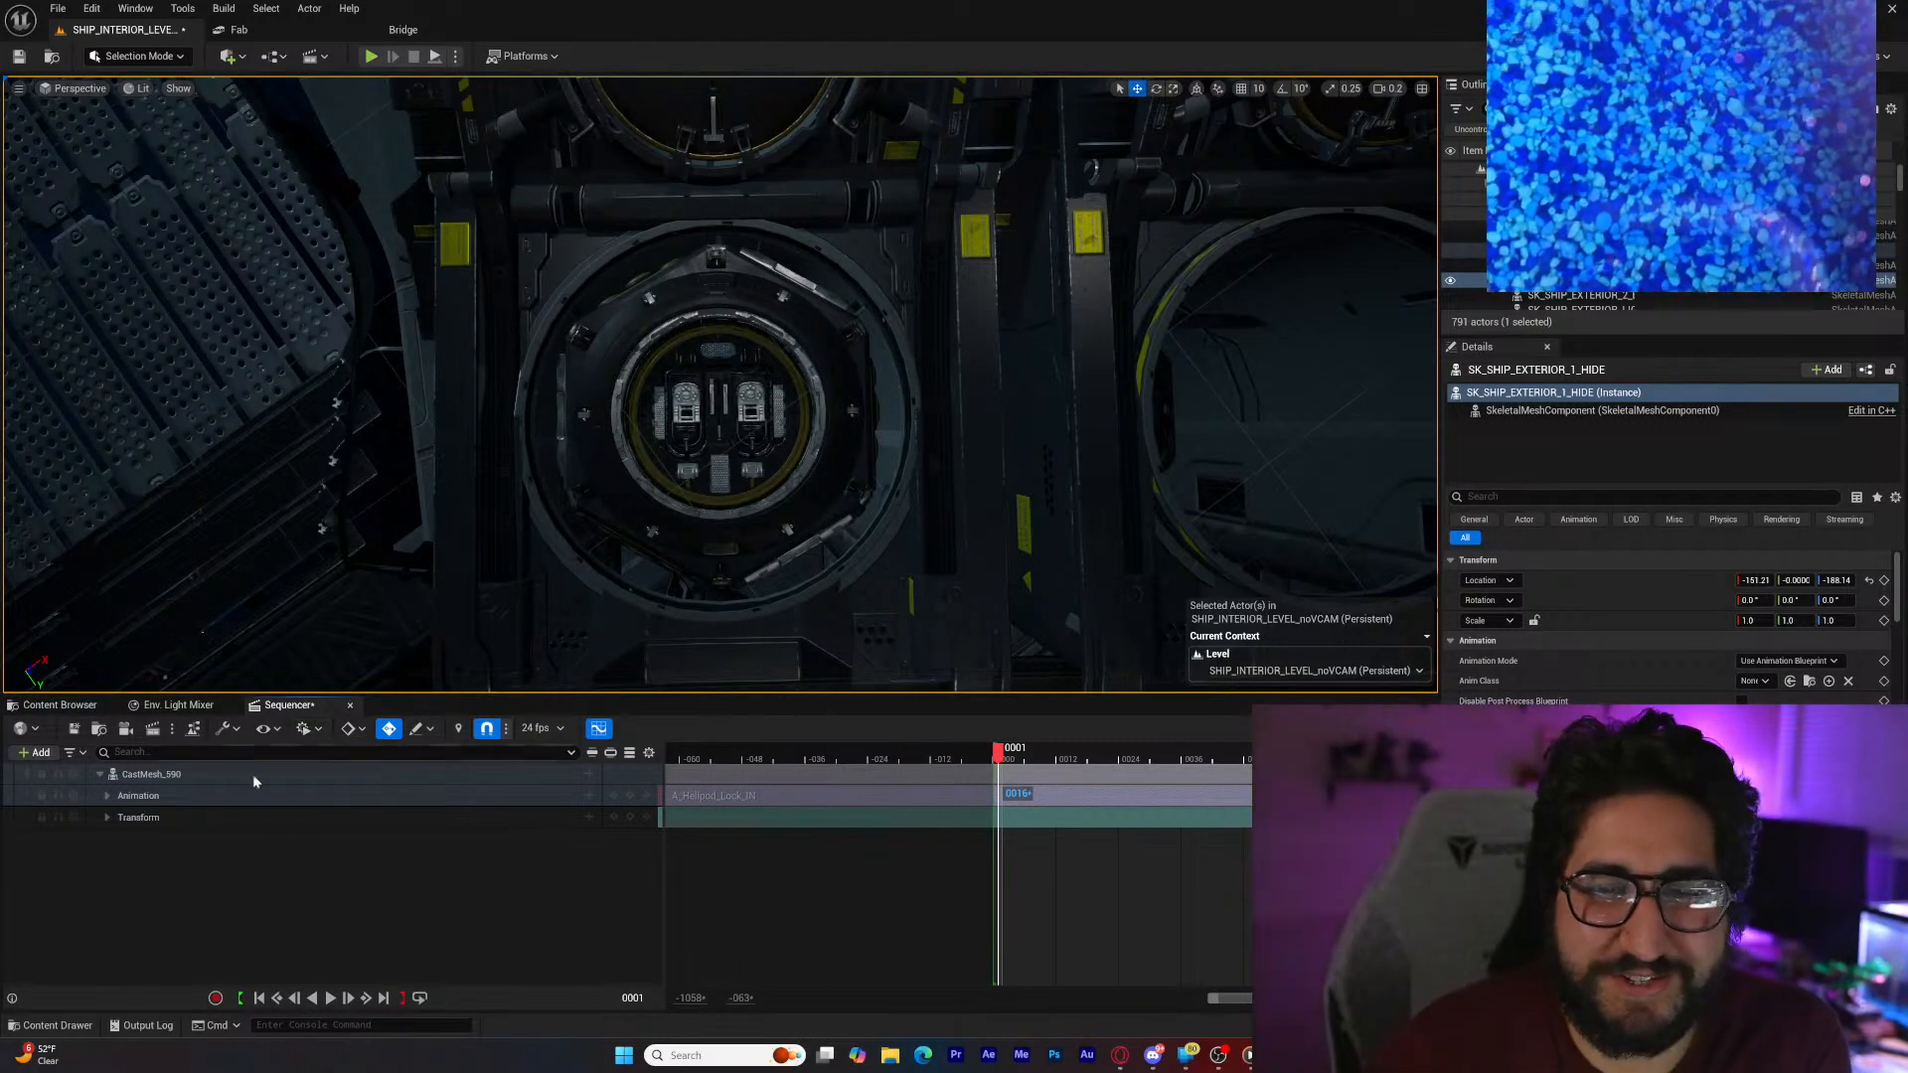
{"action": "left_click", "coordinate": [330, 998]}
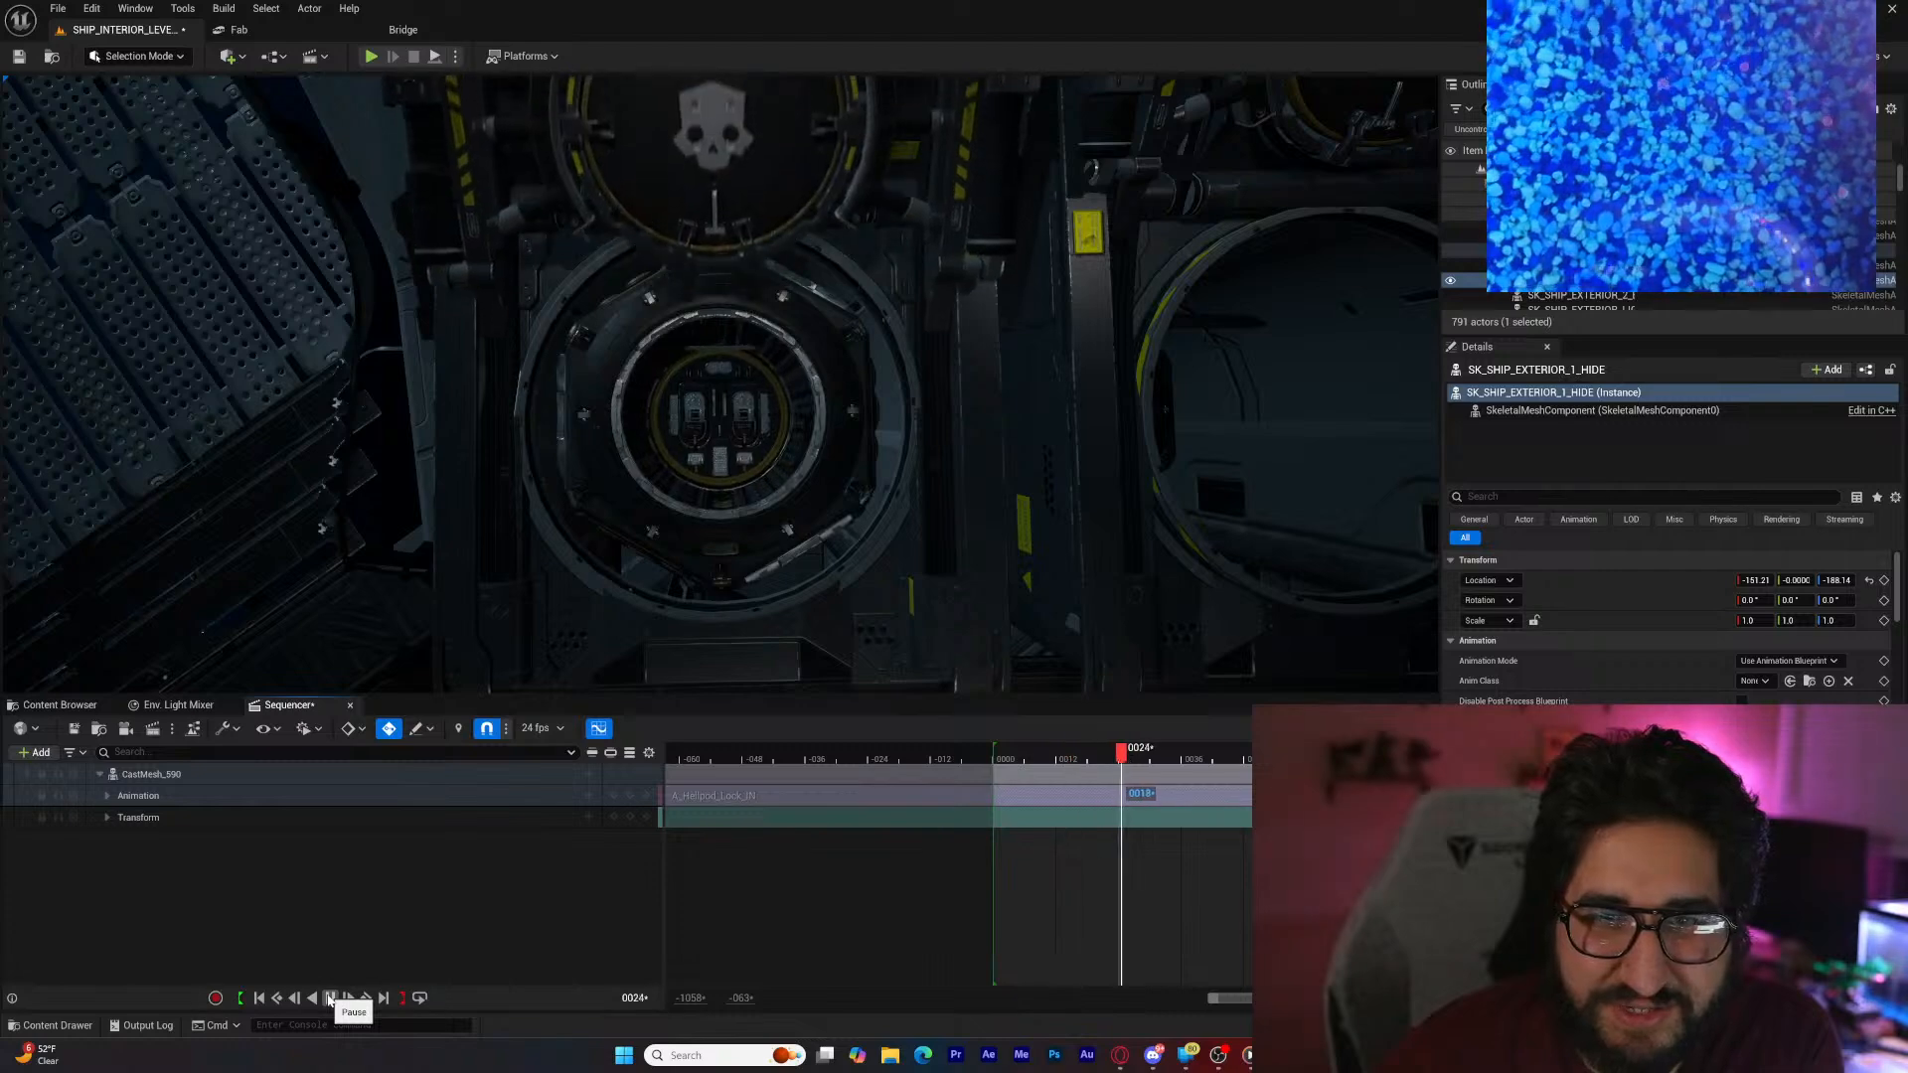
{"action": "left_click", "coordinate": [330, 998]}
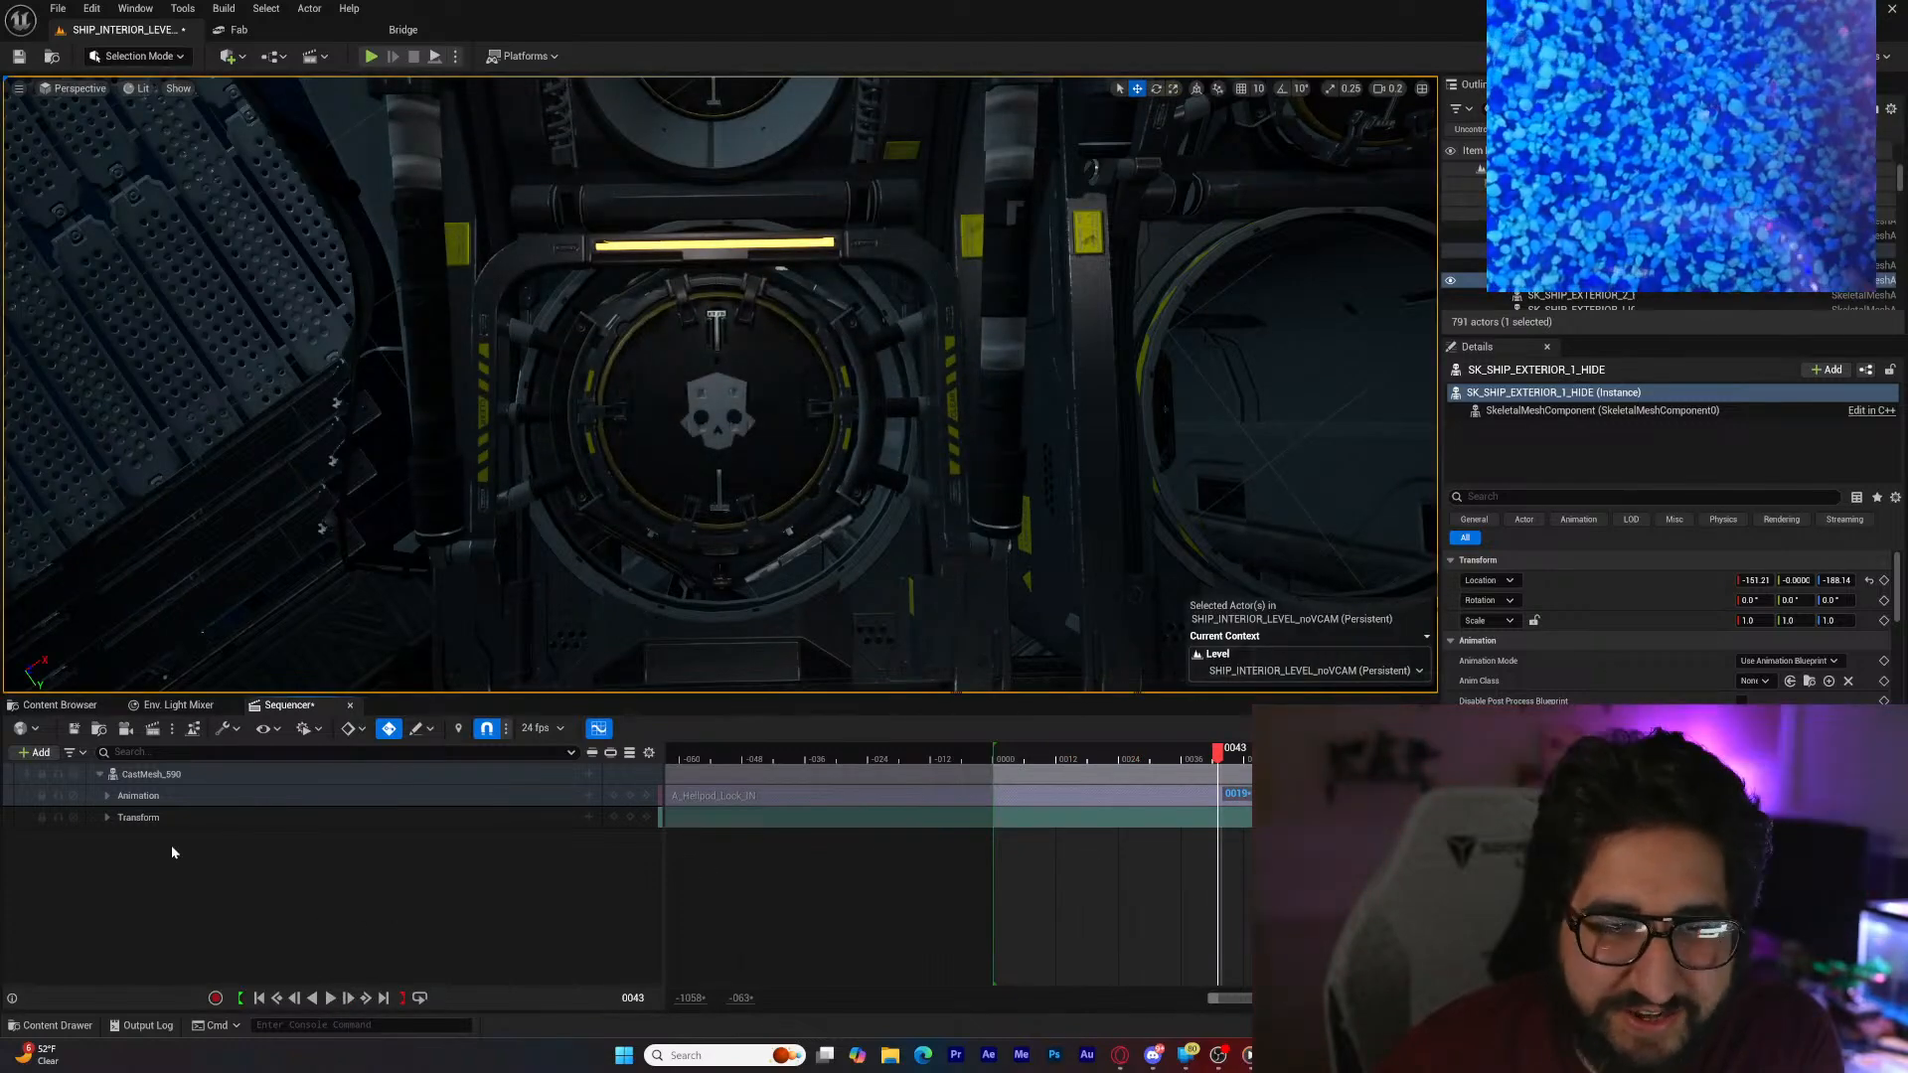
Step: Bake CastMesh_590 to an FK Control Rig in the sequence and return the playhead to frame 0
{"action": "right_click", "coordinate": [201, 775]}
{"action": "mouse_move", "coordinate": [343, 461]}
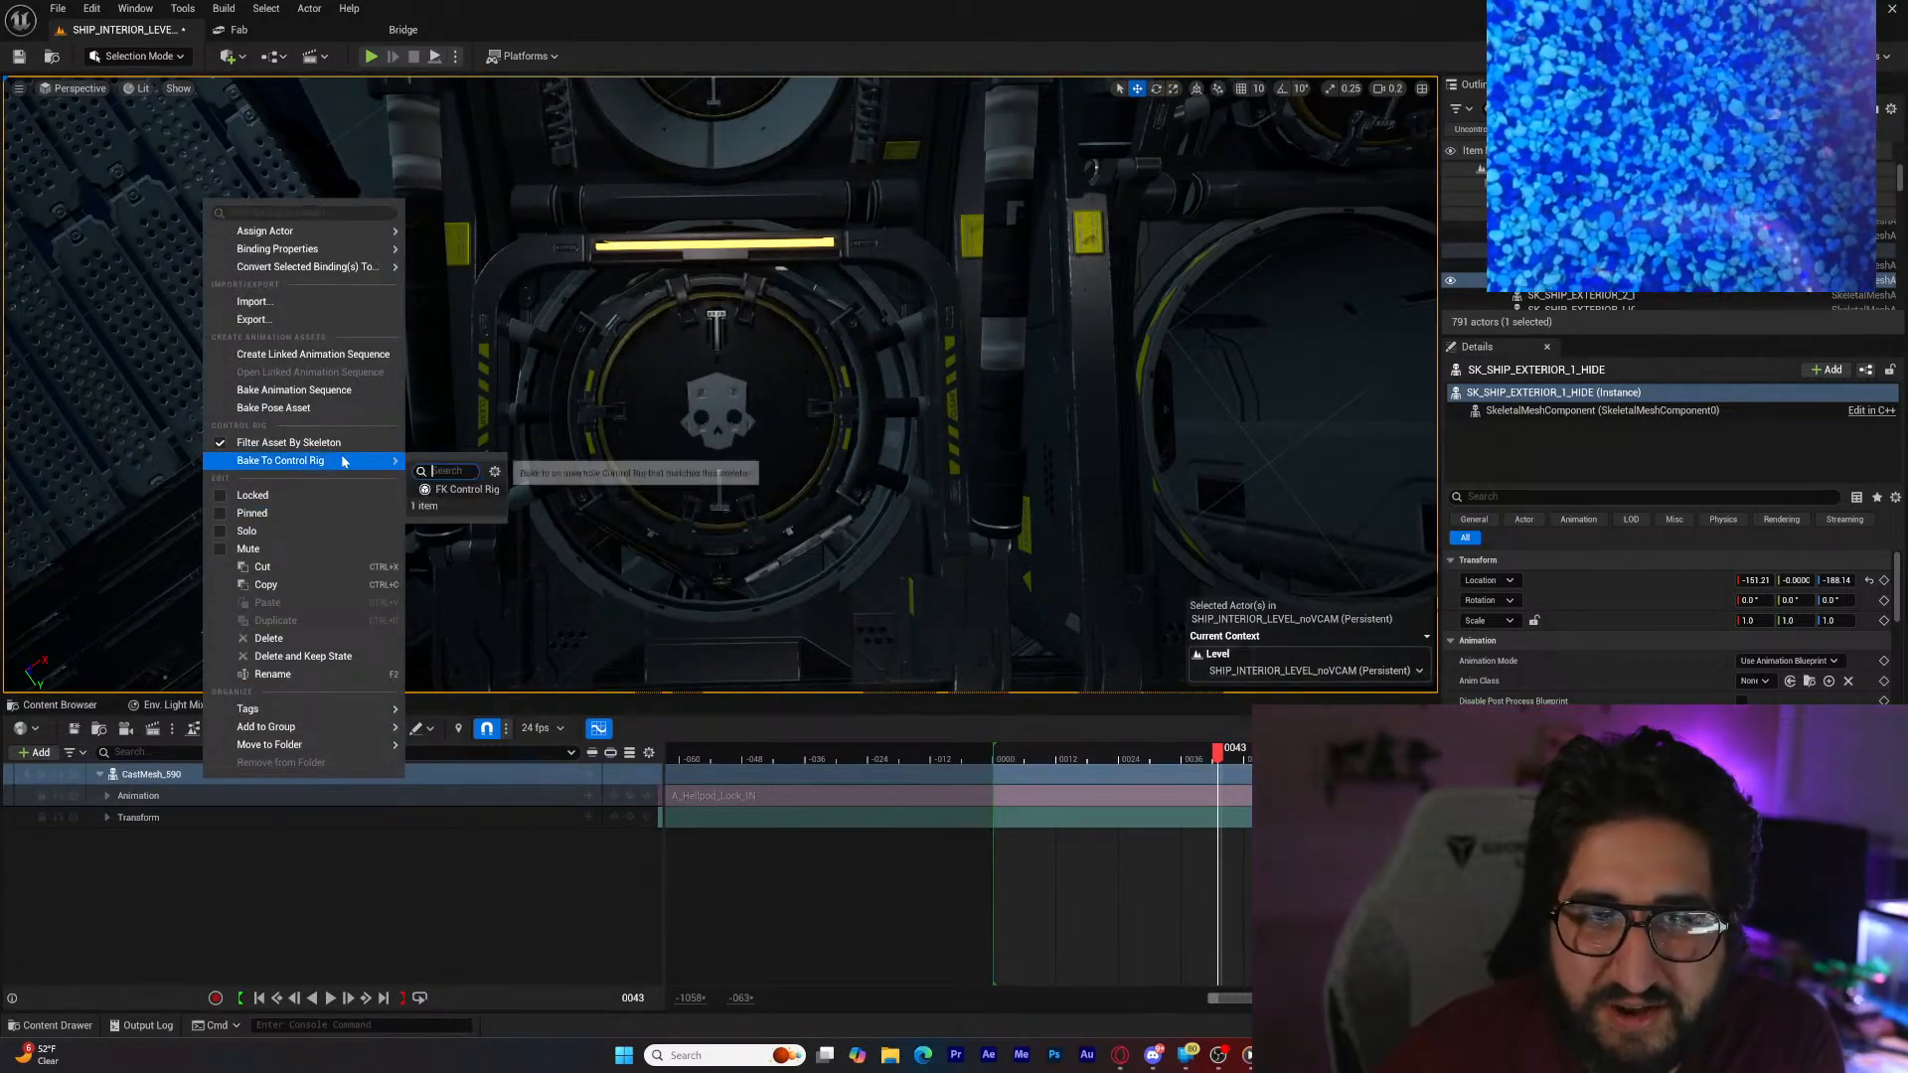
{"action": "left_click", "coordinate": [467, 489]}
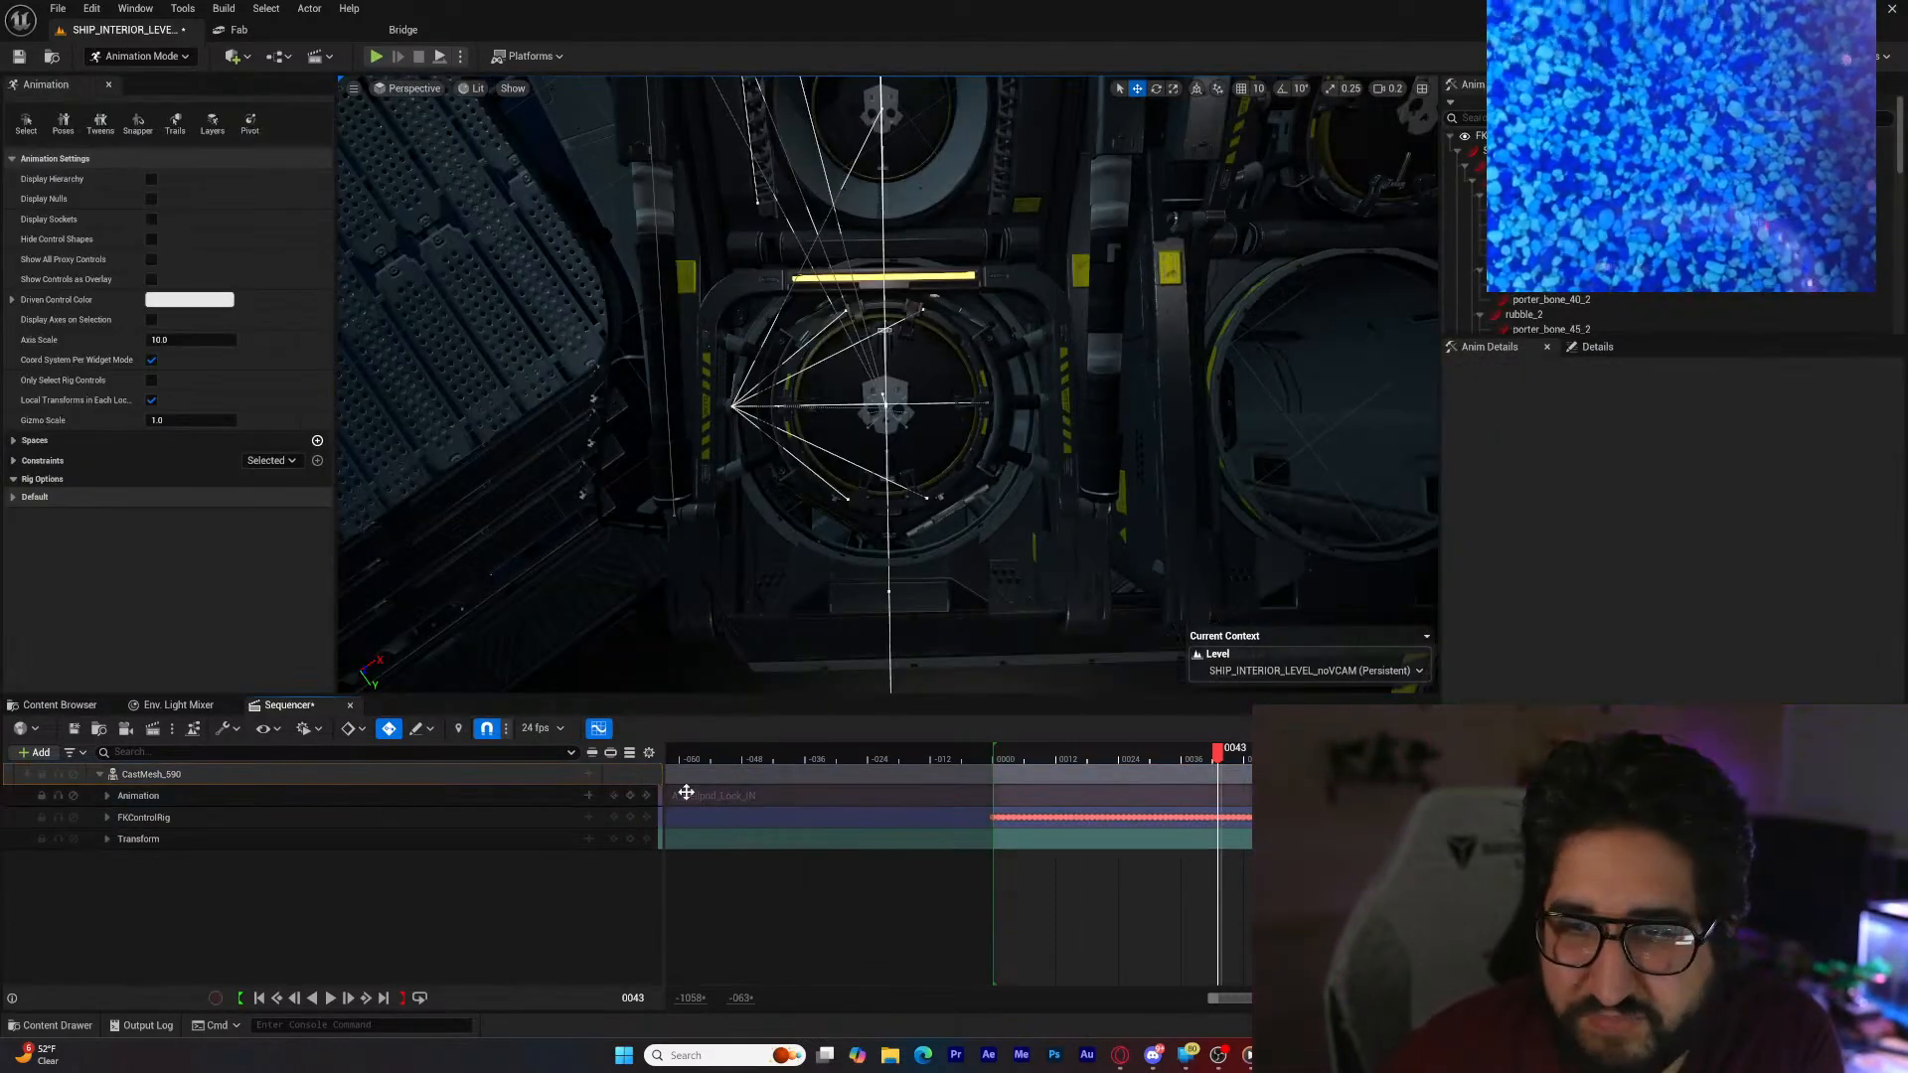
{"action": "mouse_move", "coordinate": [1182, 762]}
{"action": "left_mouse_down"}
{"action": "mouse_move", "coordinate": [1100, 759]}
{"action": "mouse_move", "coordinate": [1202, 758]}
{"action": "left_mouse_up"}
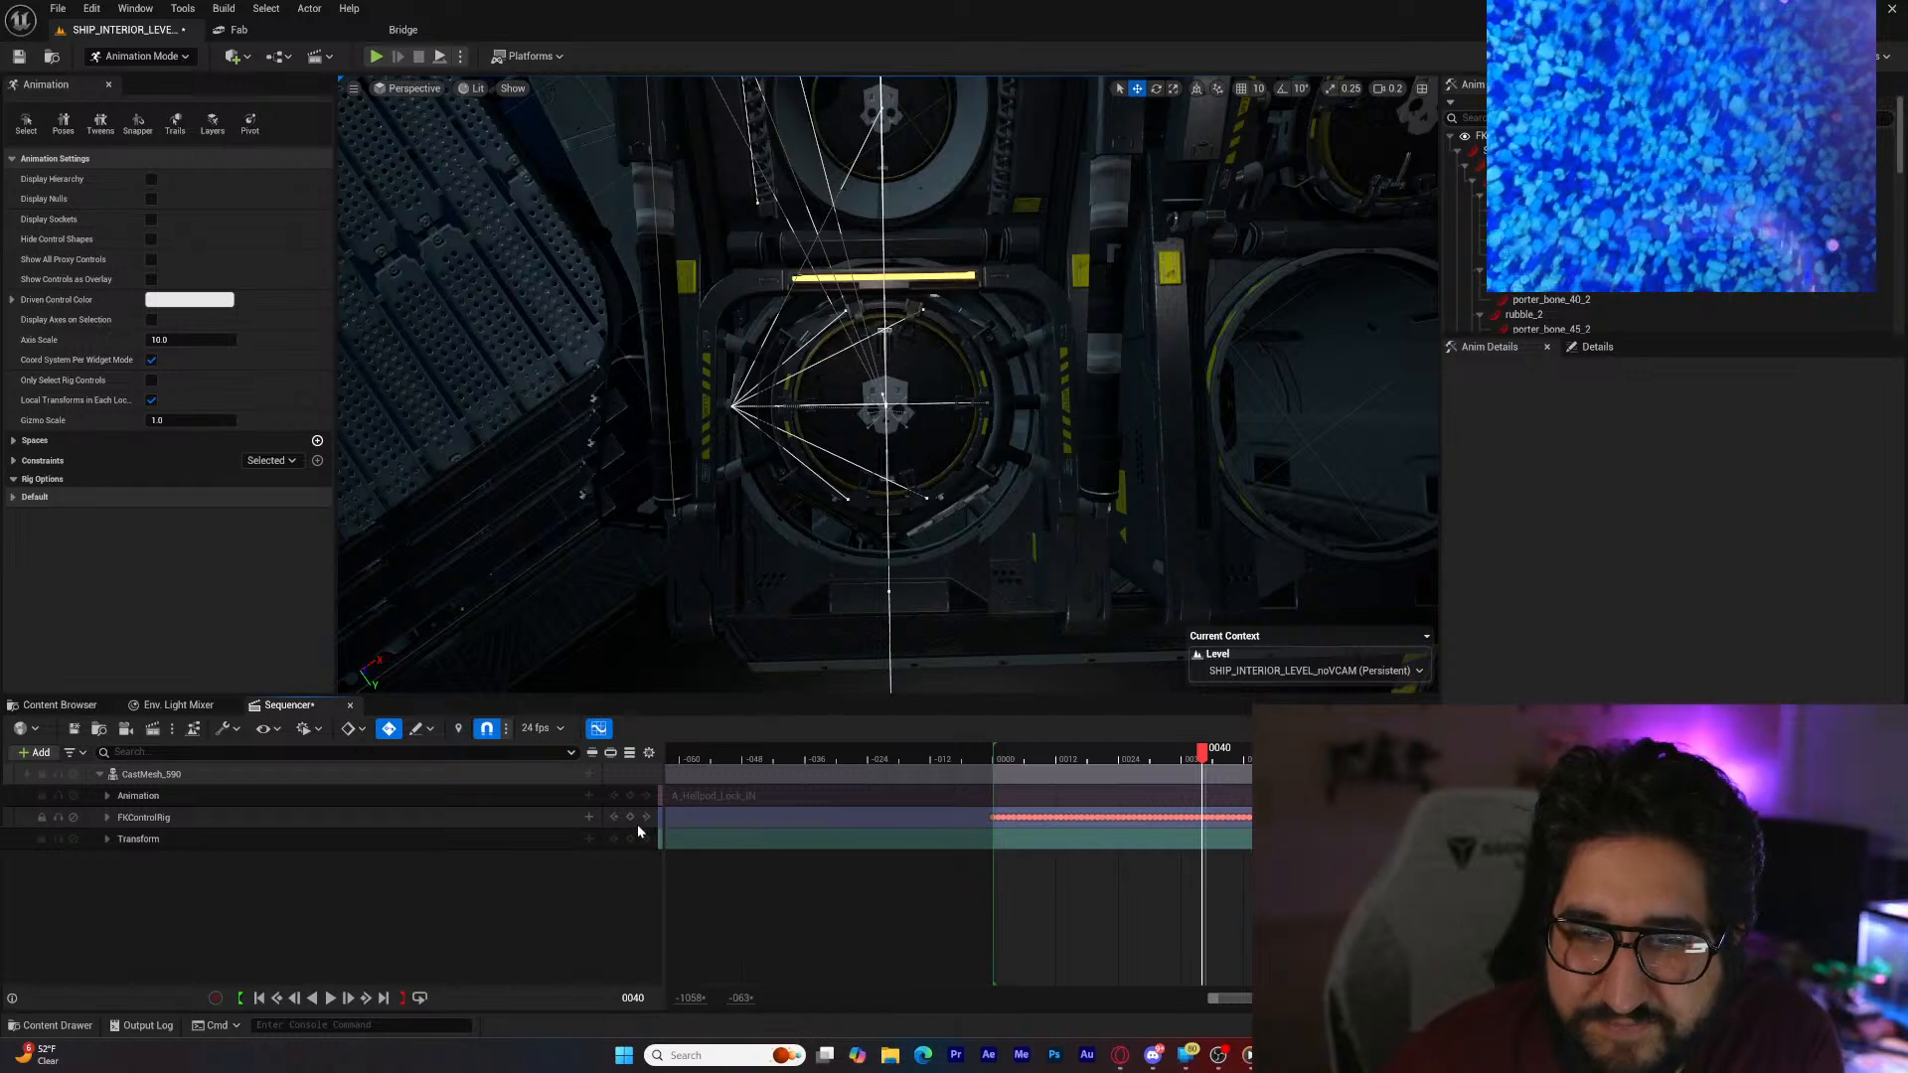
{"action": "left_click", "coordinate": [259, 998]}
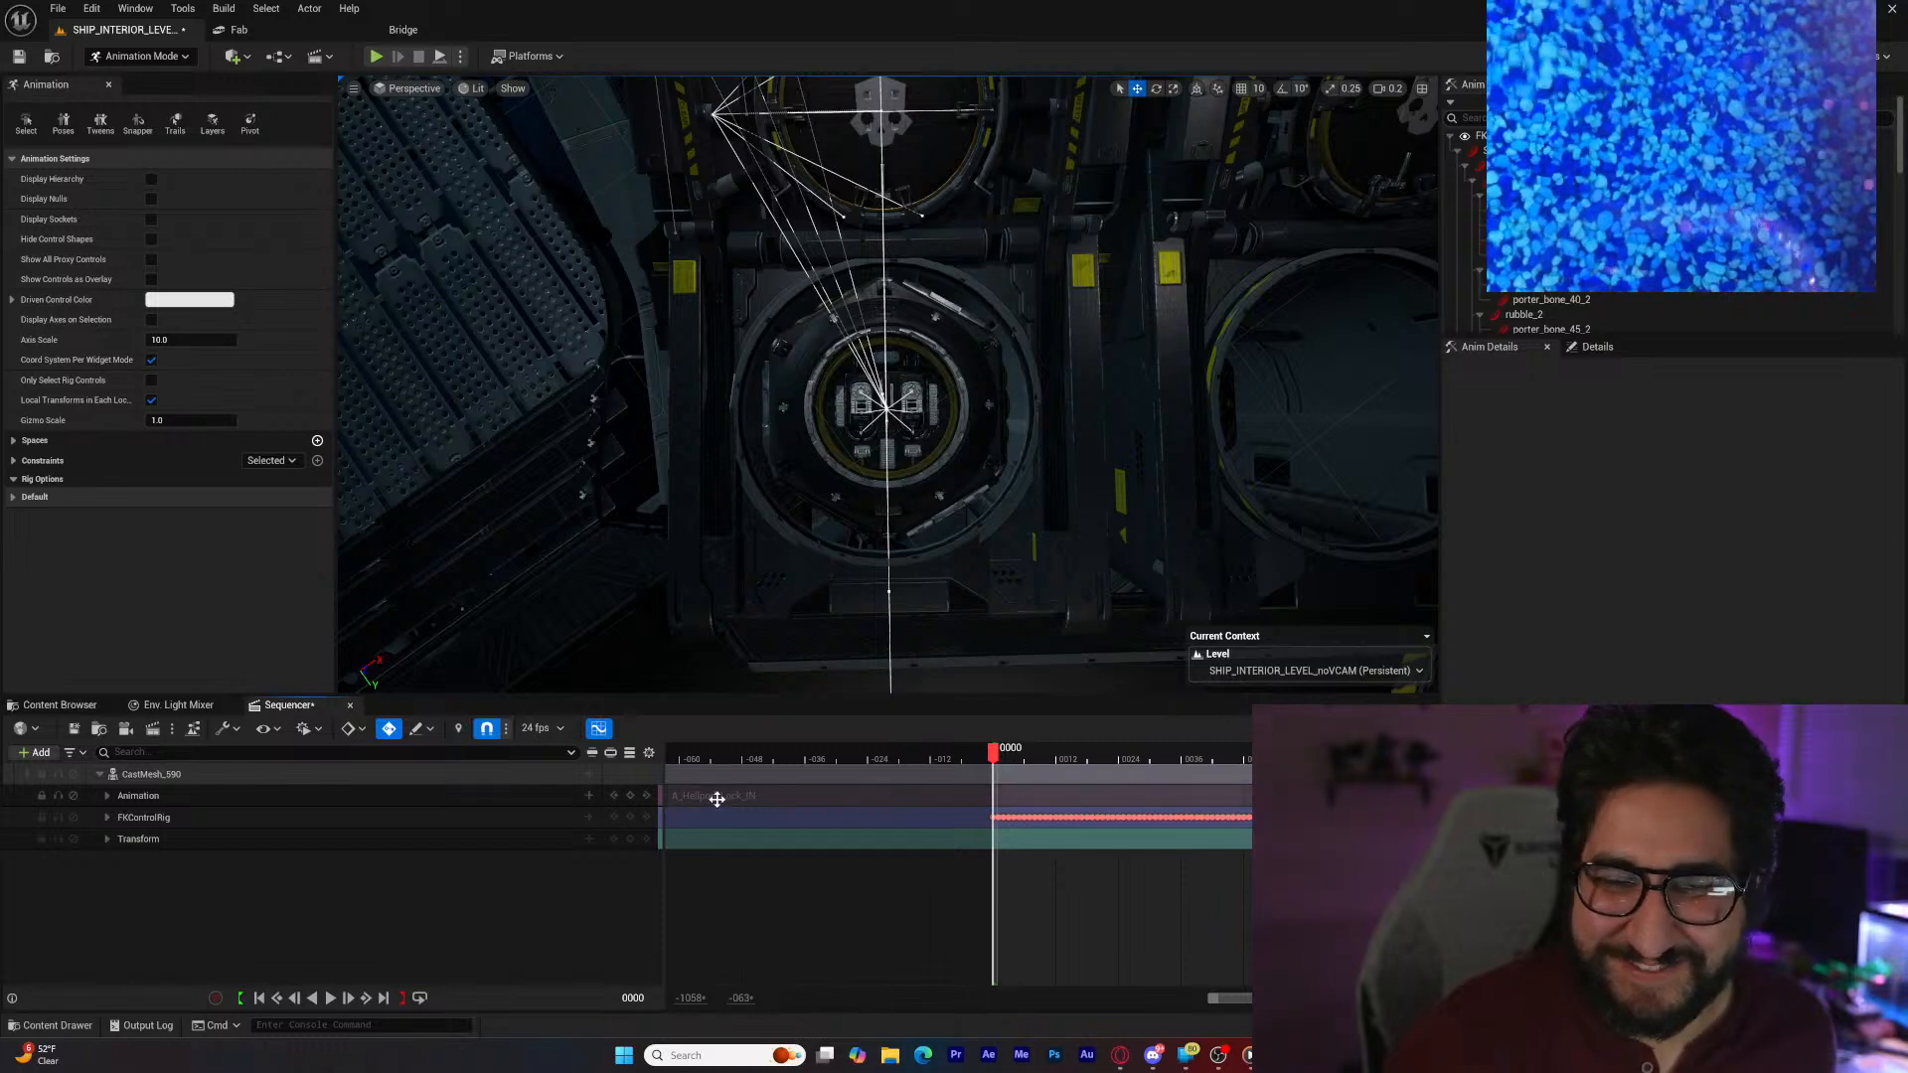
Step: Add an Additive layer to the FKControlRig track of CastMesh_590
{"action": "left_click", "coordinate": [588, 818]}
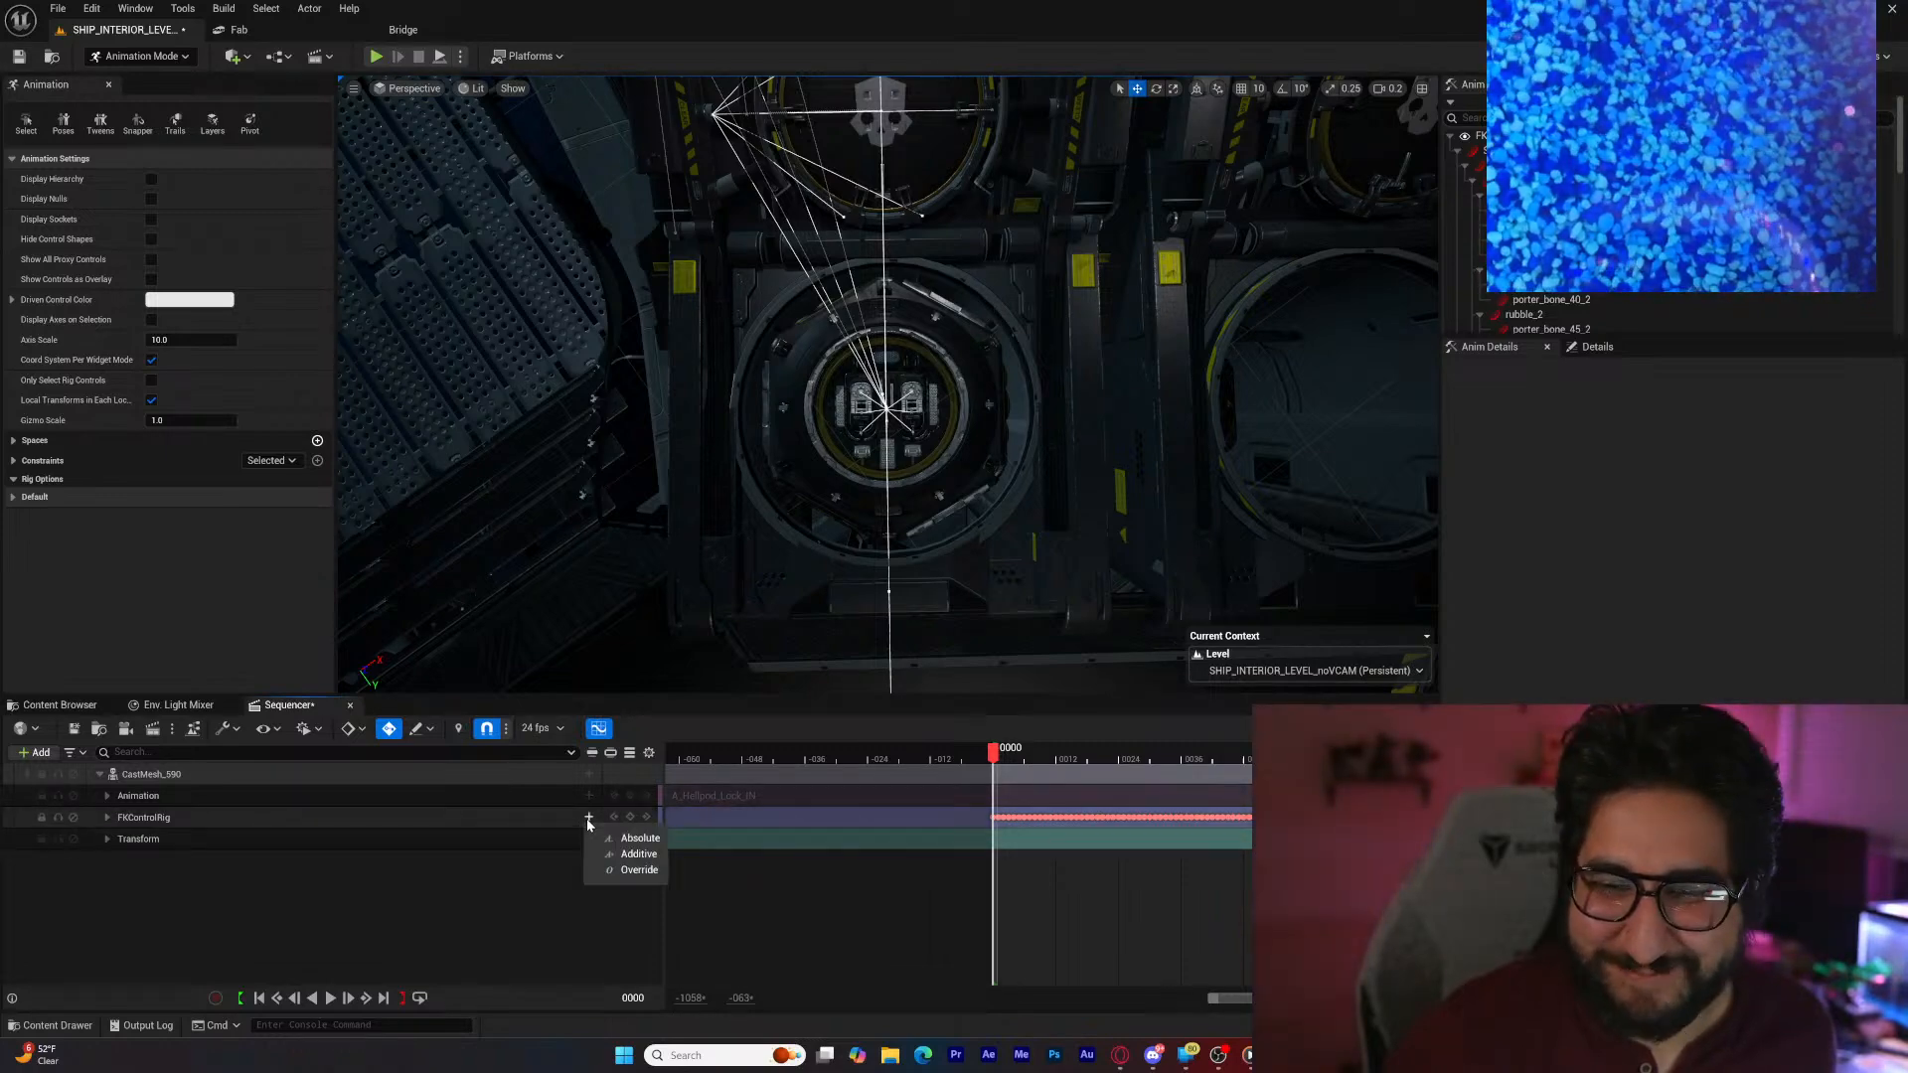
{"action": "left_click", "coordinate": [632, 861]}
{"action": "mouse_move", "coordinate": [741, 639]}
{"action": "right_mouse_down"}
{"action": "mouse_move", "coordinate": [707, 581]}
{"action": "mouse_move", "coordinate": [776, 555]}
{"action": "right_mouse_up"}
{"action": "scroll", "coordinate": [707, 581], "scroll_direction": "up", "scroll_amount": 1}
{"action": "scroll", "coordinate": [761, 562], "scroll_direction": "up", "scroll_amount": 2}
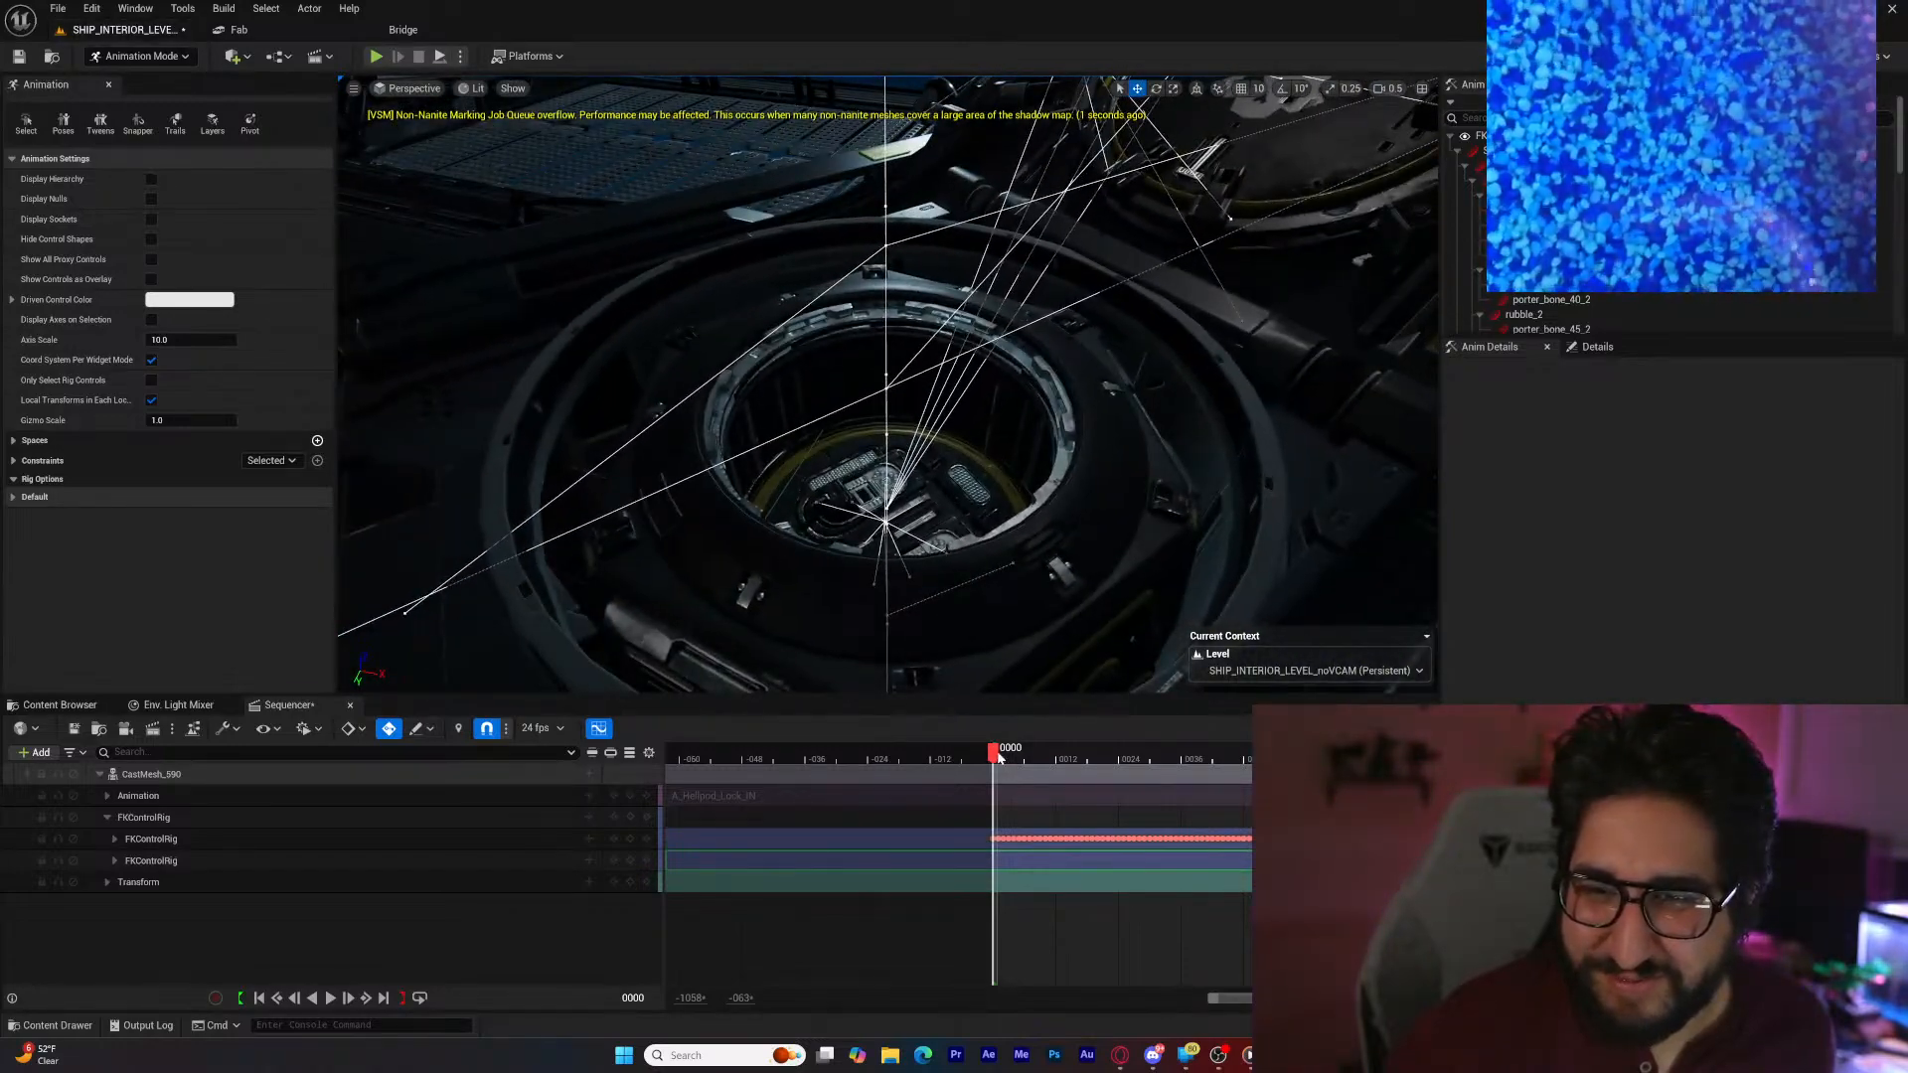
Step: Key the new additive FKControlRig layer at frame 37, where the hatch lid is closed
{"action": "left_click_drag", "start_coordinate": [994, 752], "coordinate": [1189, 762]}
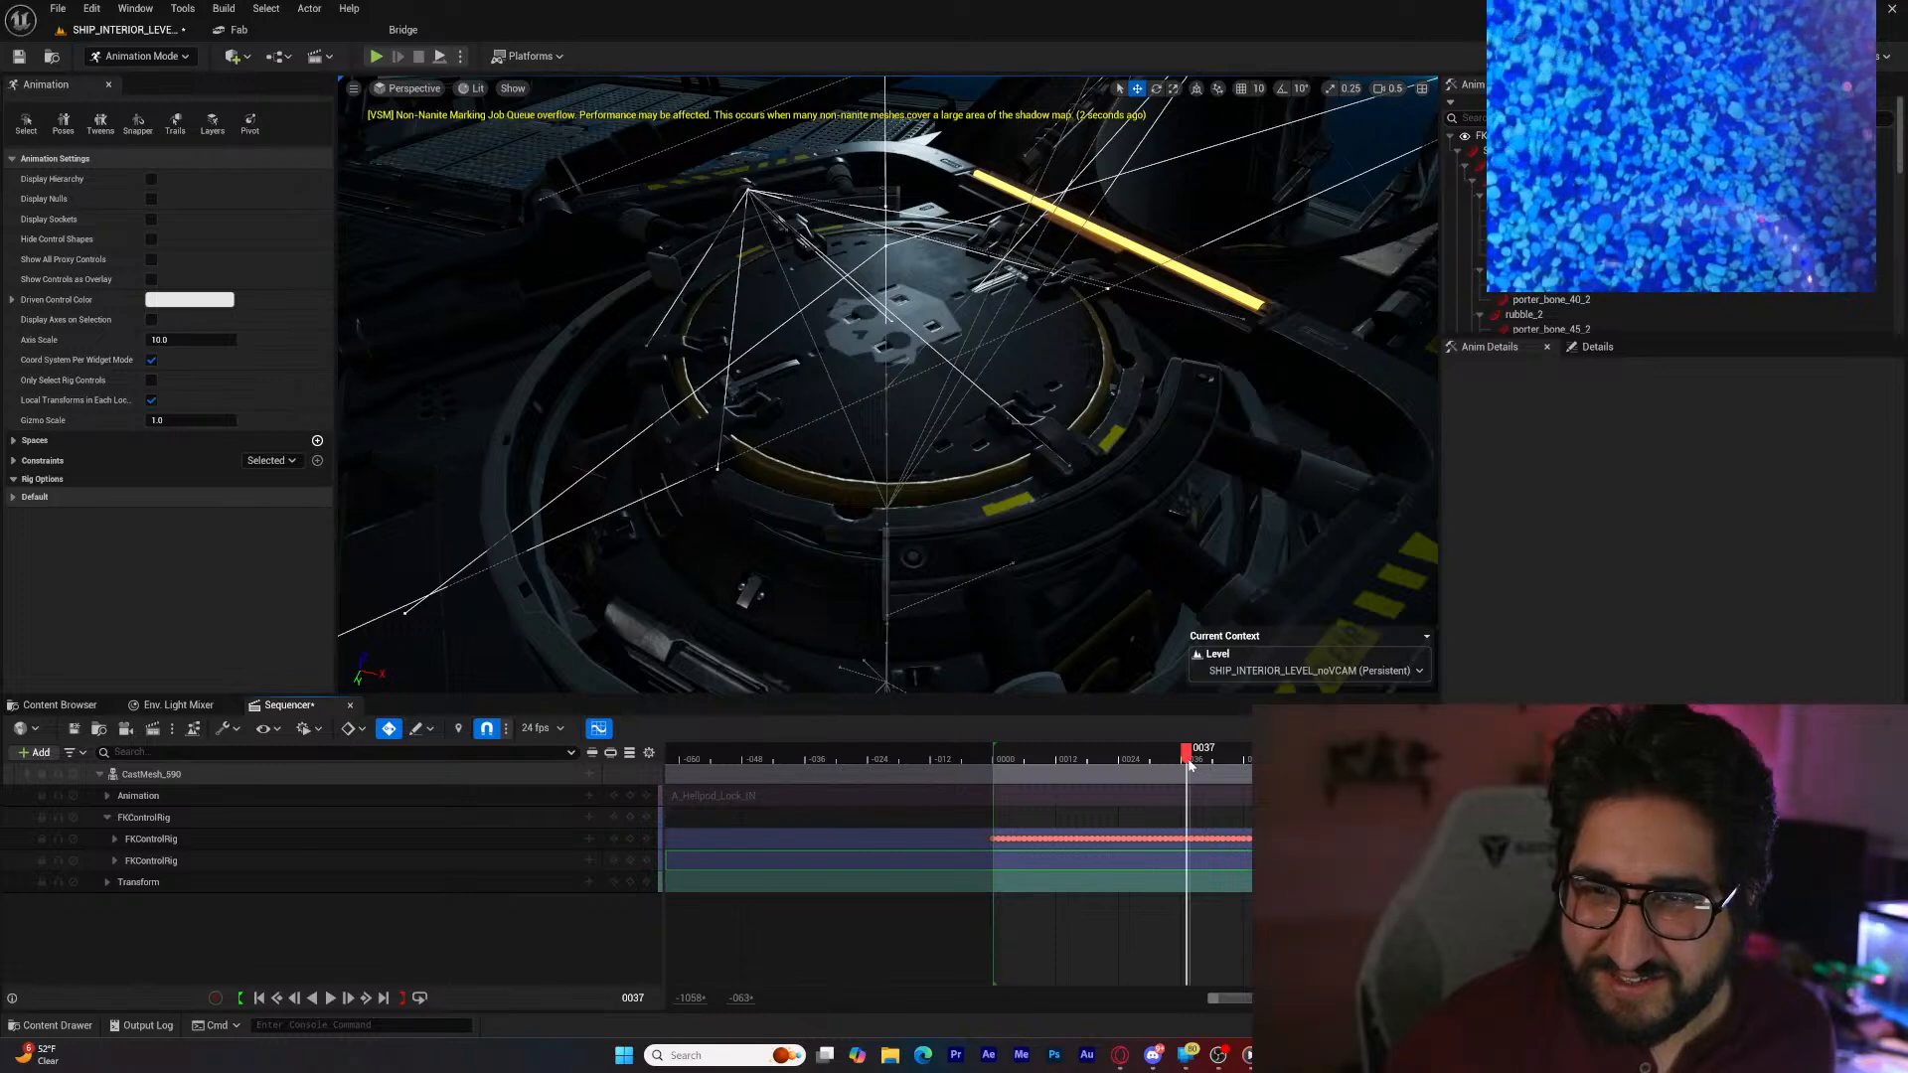
{"action": "mouse_move", "coordinate": [1040, 628]}
{"action": "right_mouse_down"}
{"action": "mouse_move", "coordinate": [1143, 630]}
{"action": "mouse_move", "coordinate": [1040, 628]}
{"action": "right_mouse_up"}
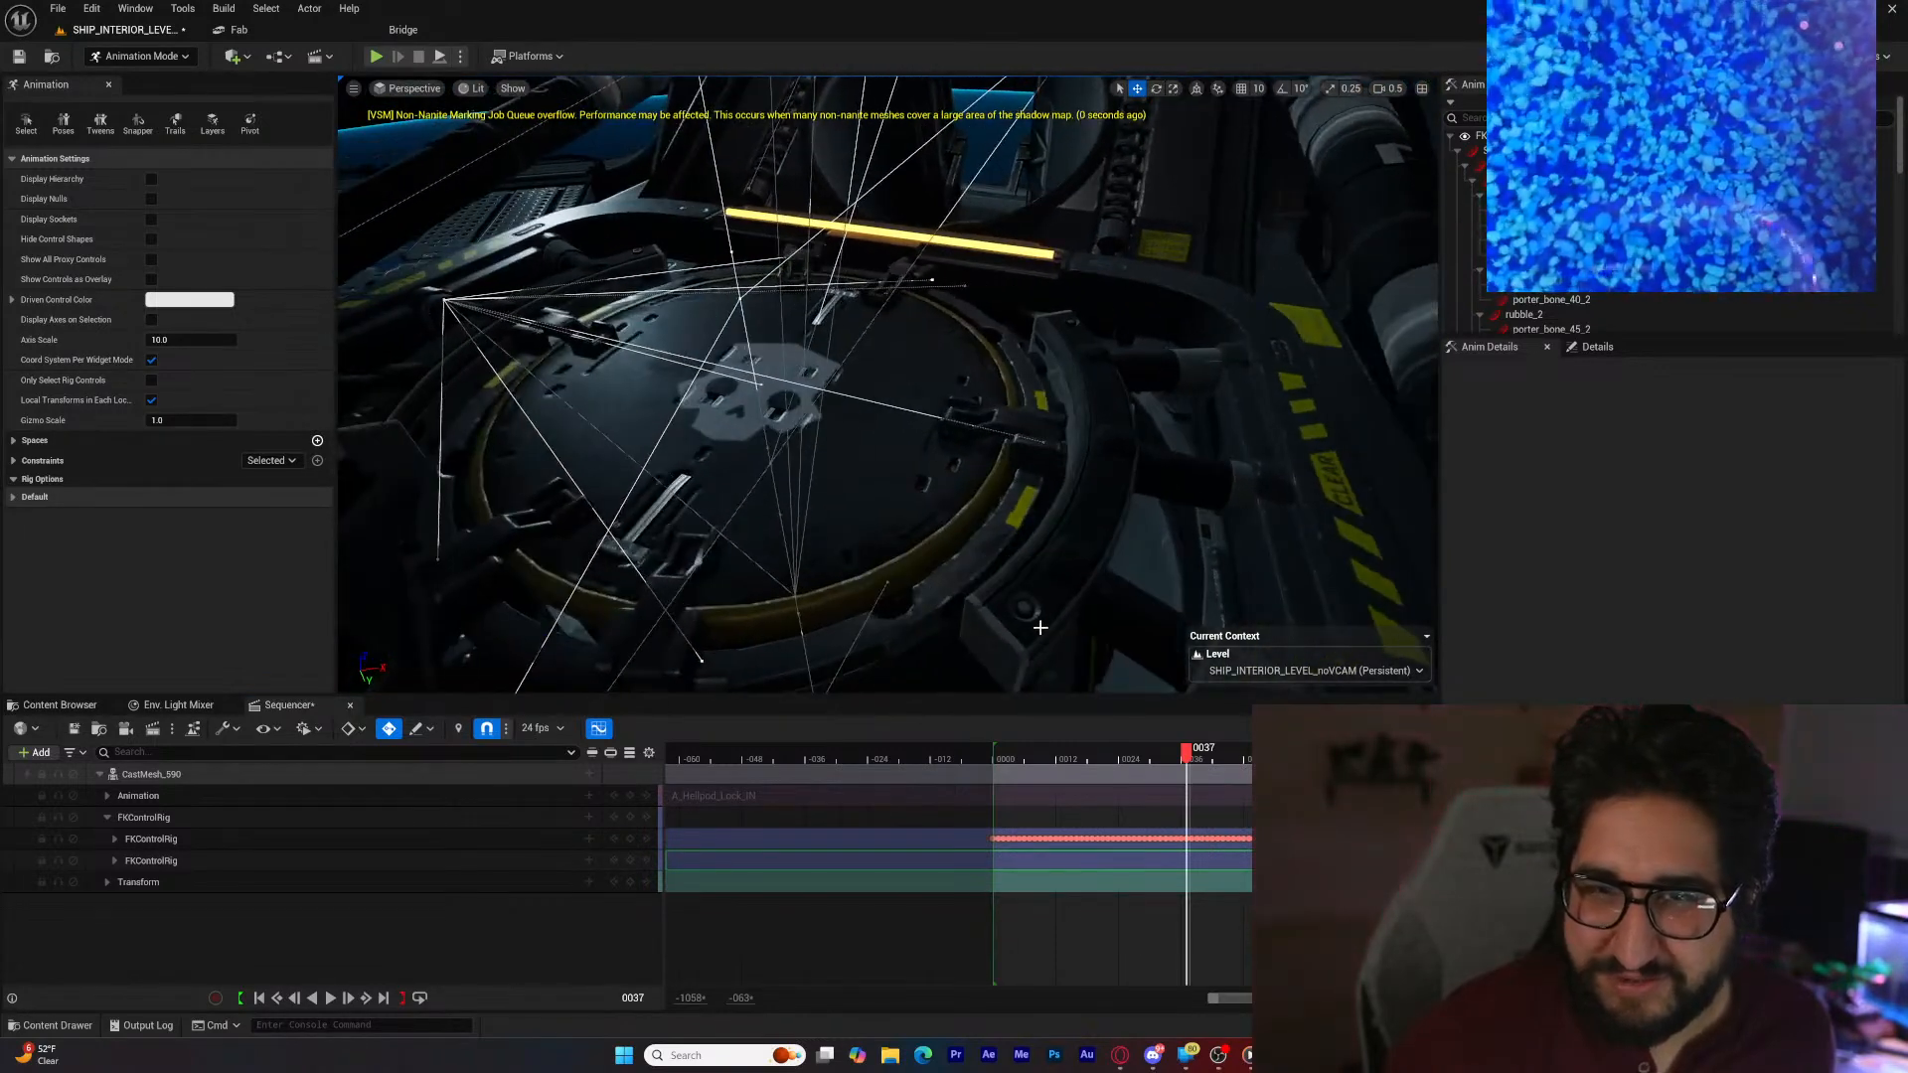
{"action": "left_click", "coordinate": [629, 860]}
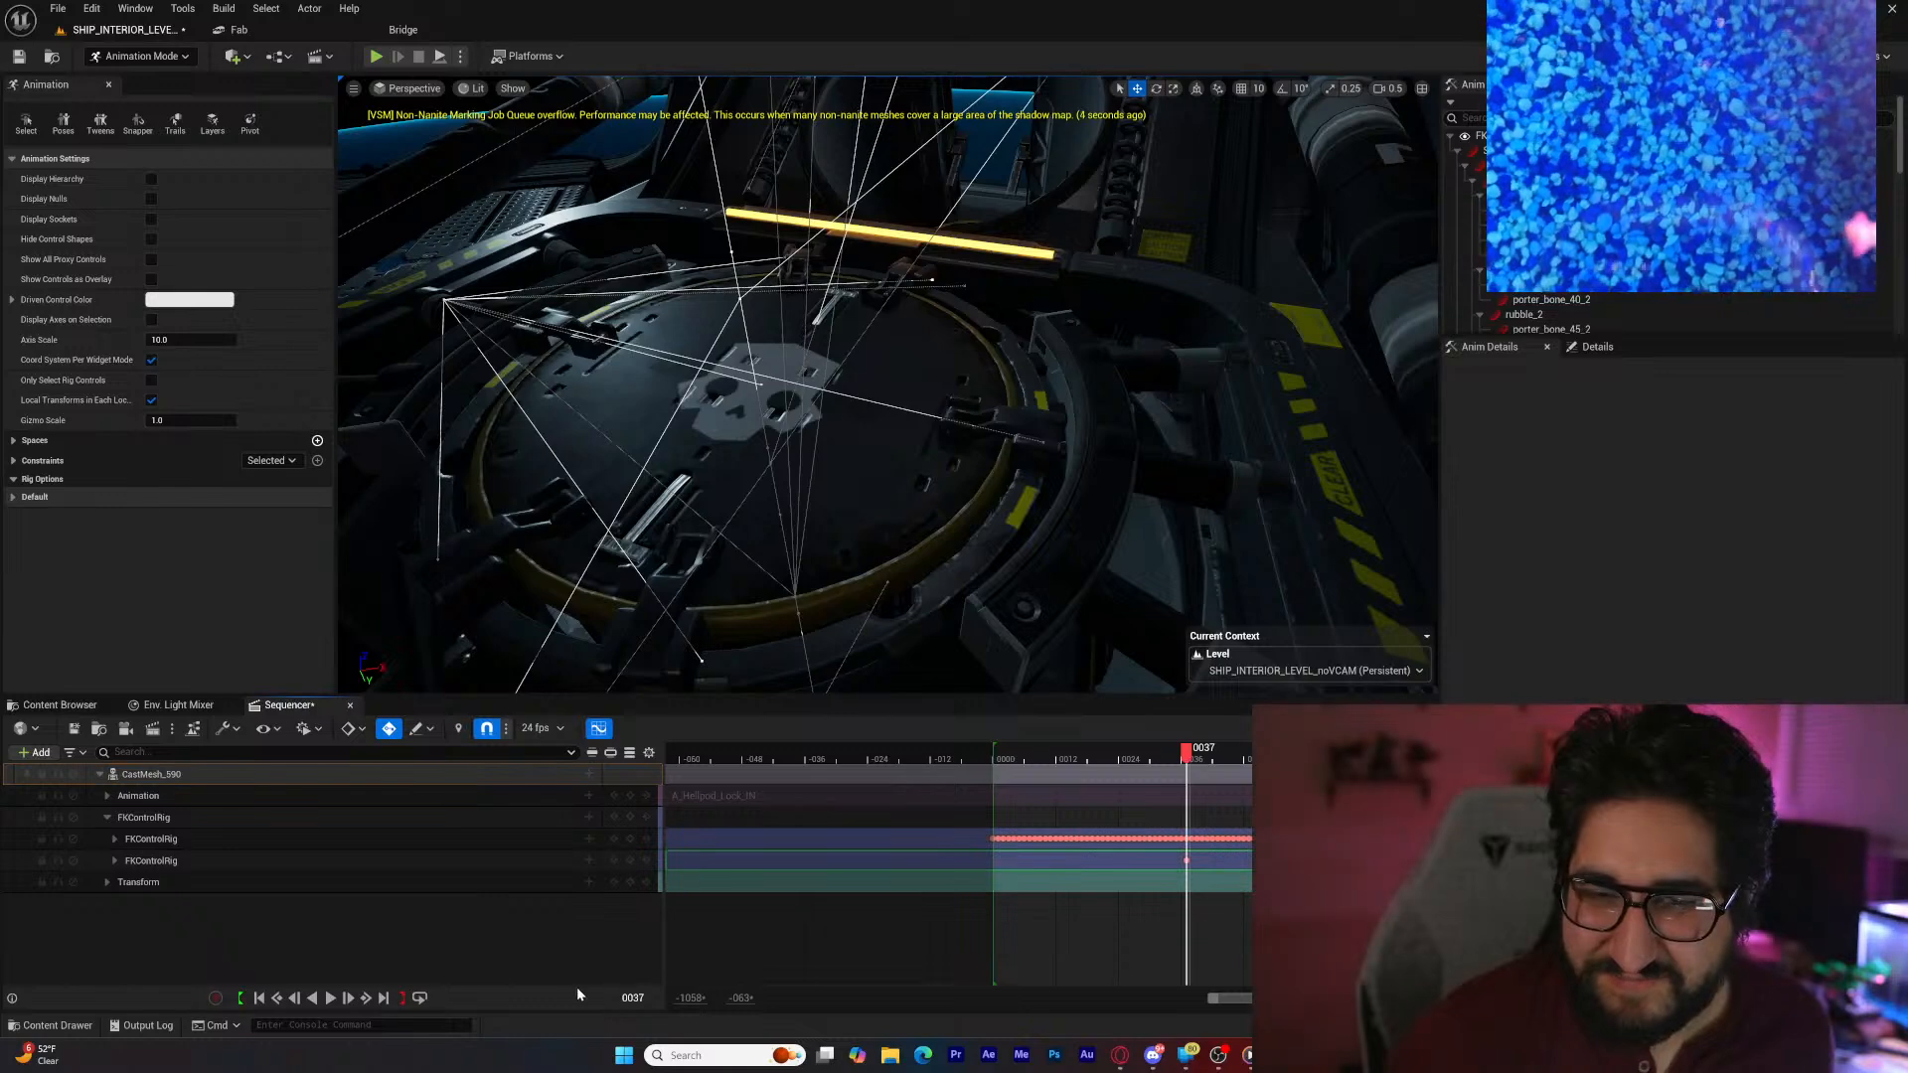
Step: Advance the playhead frame by frame from the new key to frame 41
{"action": "left_click", "coordinate": [348, 999]}
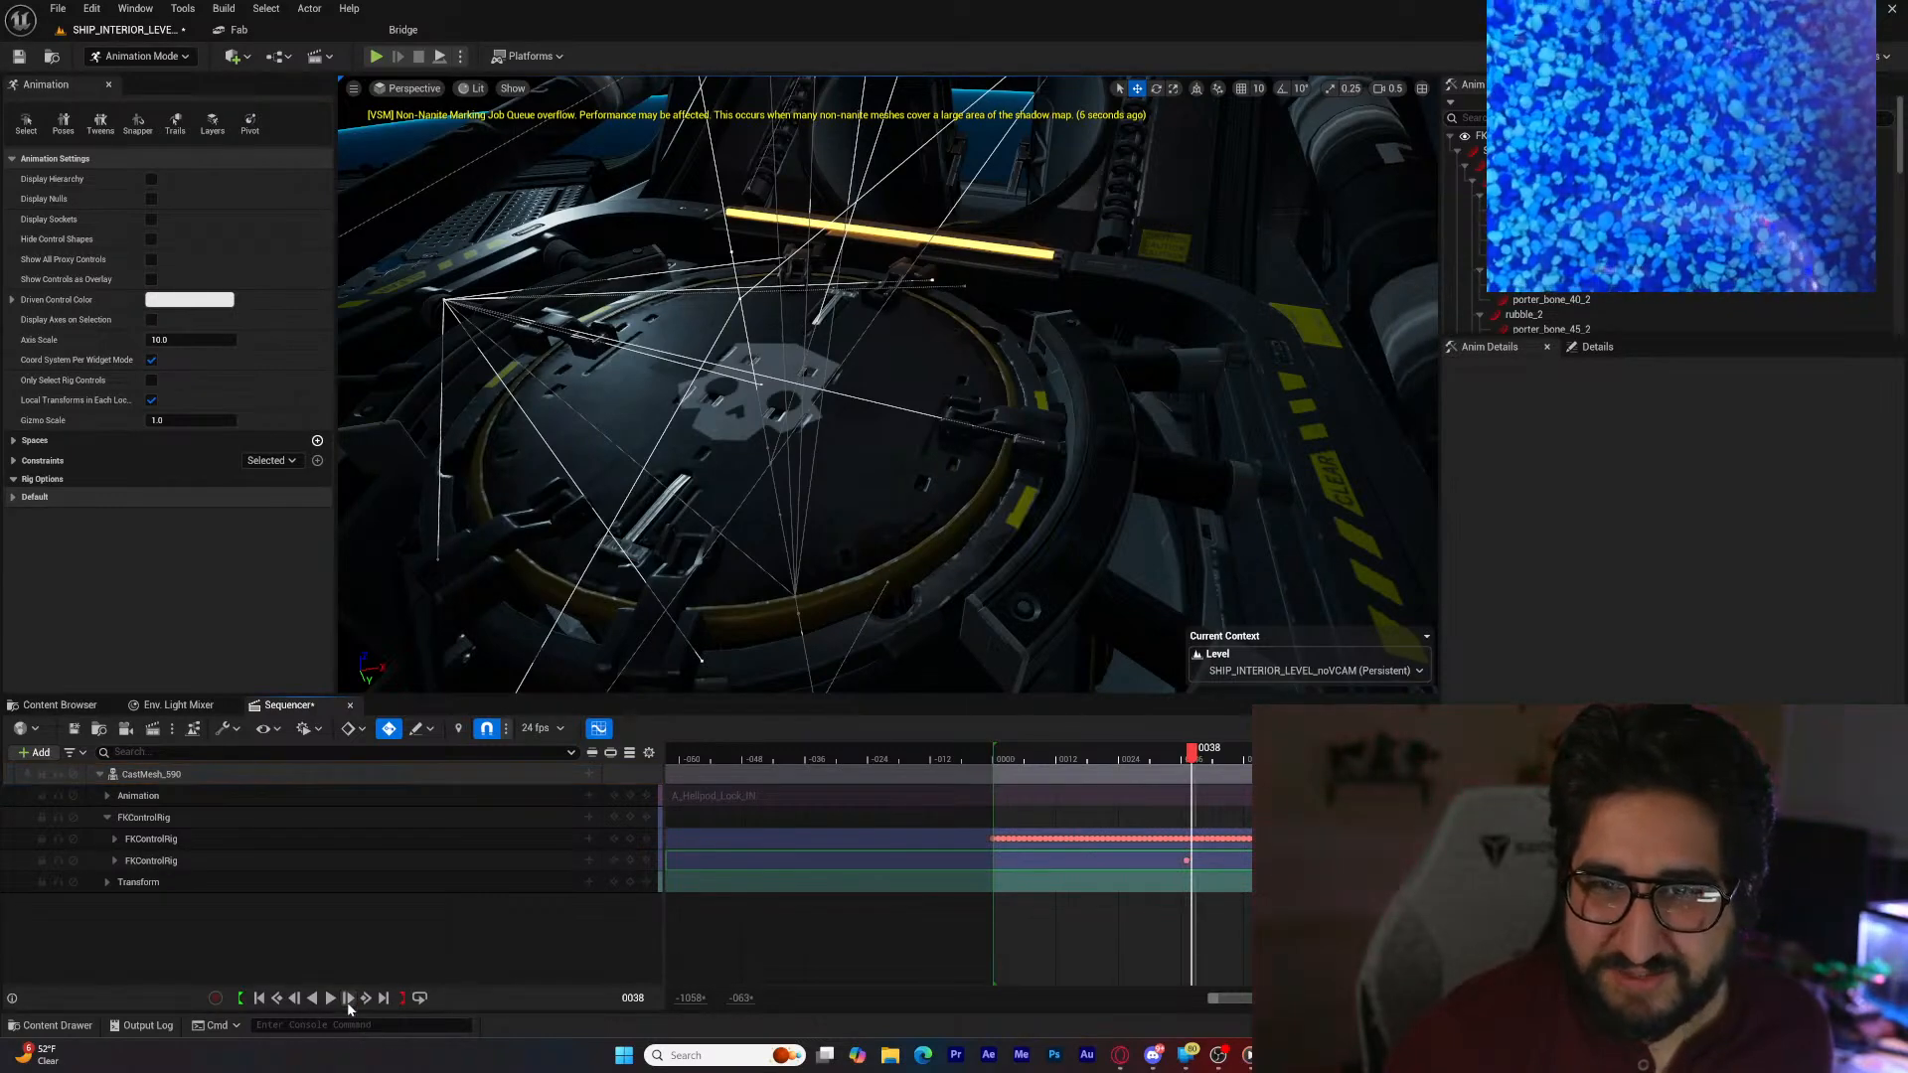
{"action": "left_click", "coordinate": [348, 999]}
{"action": "left_click", "coordinate": [348, 998]}
{"action": "left_click", "coordinate": [348, 1003]}
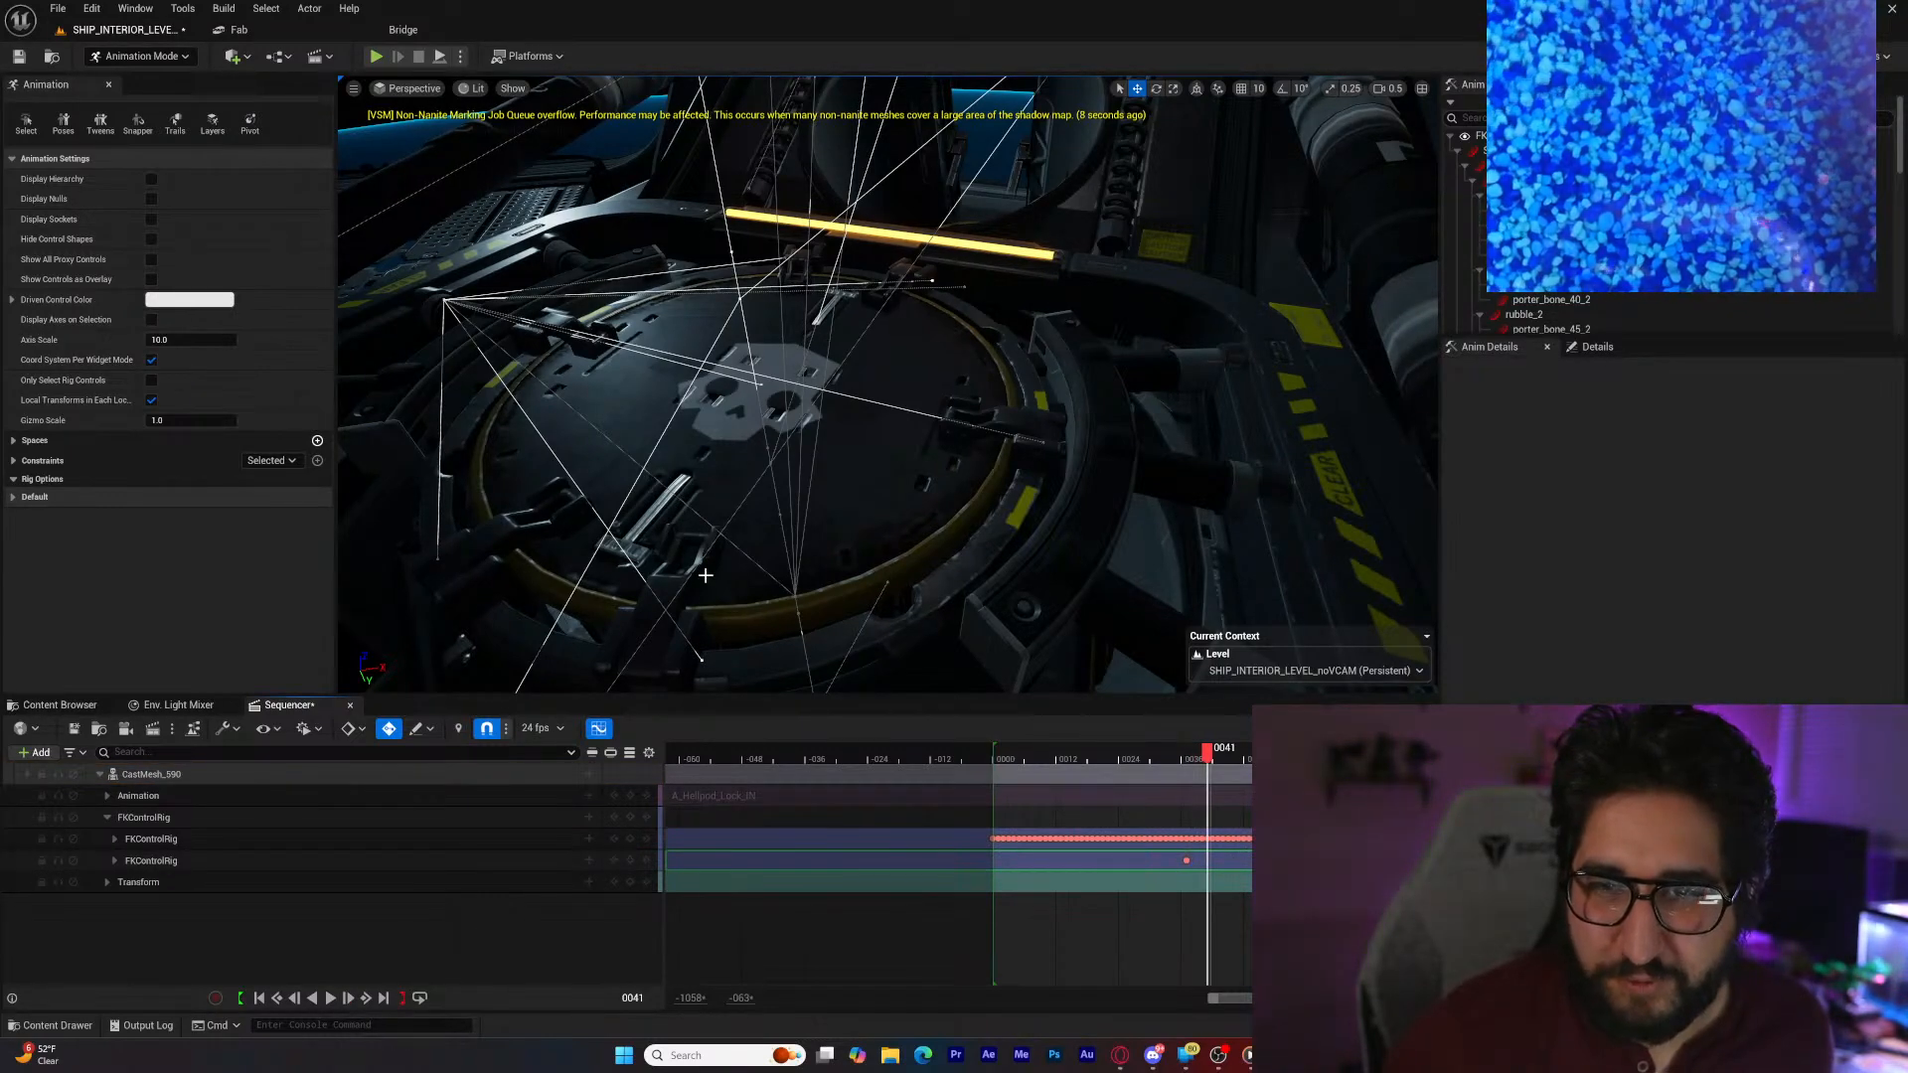
Step: Select the dispenser_slide_2 control and look through the additive layer's rig controls for the hatch lid
{"action": "left_click", "coordinate": [760, 384]}
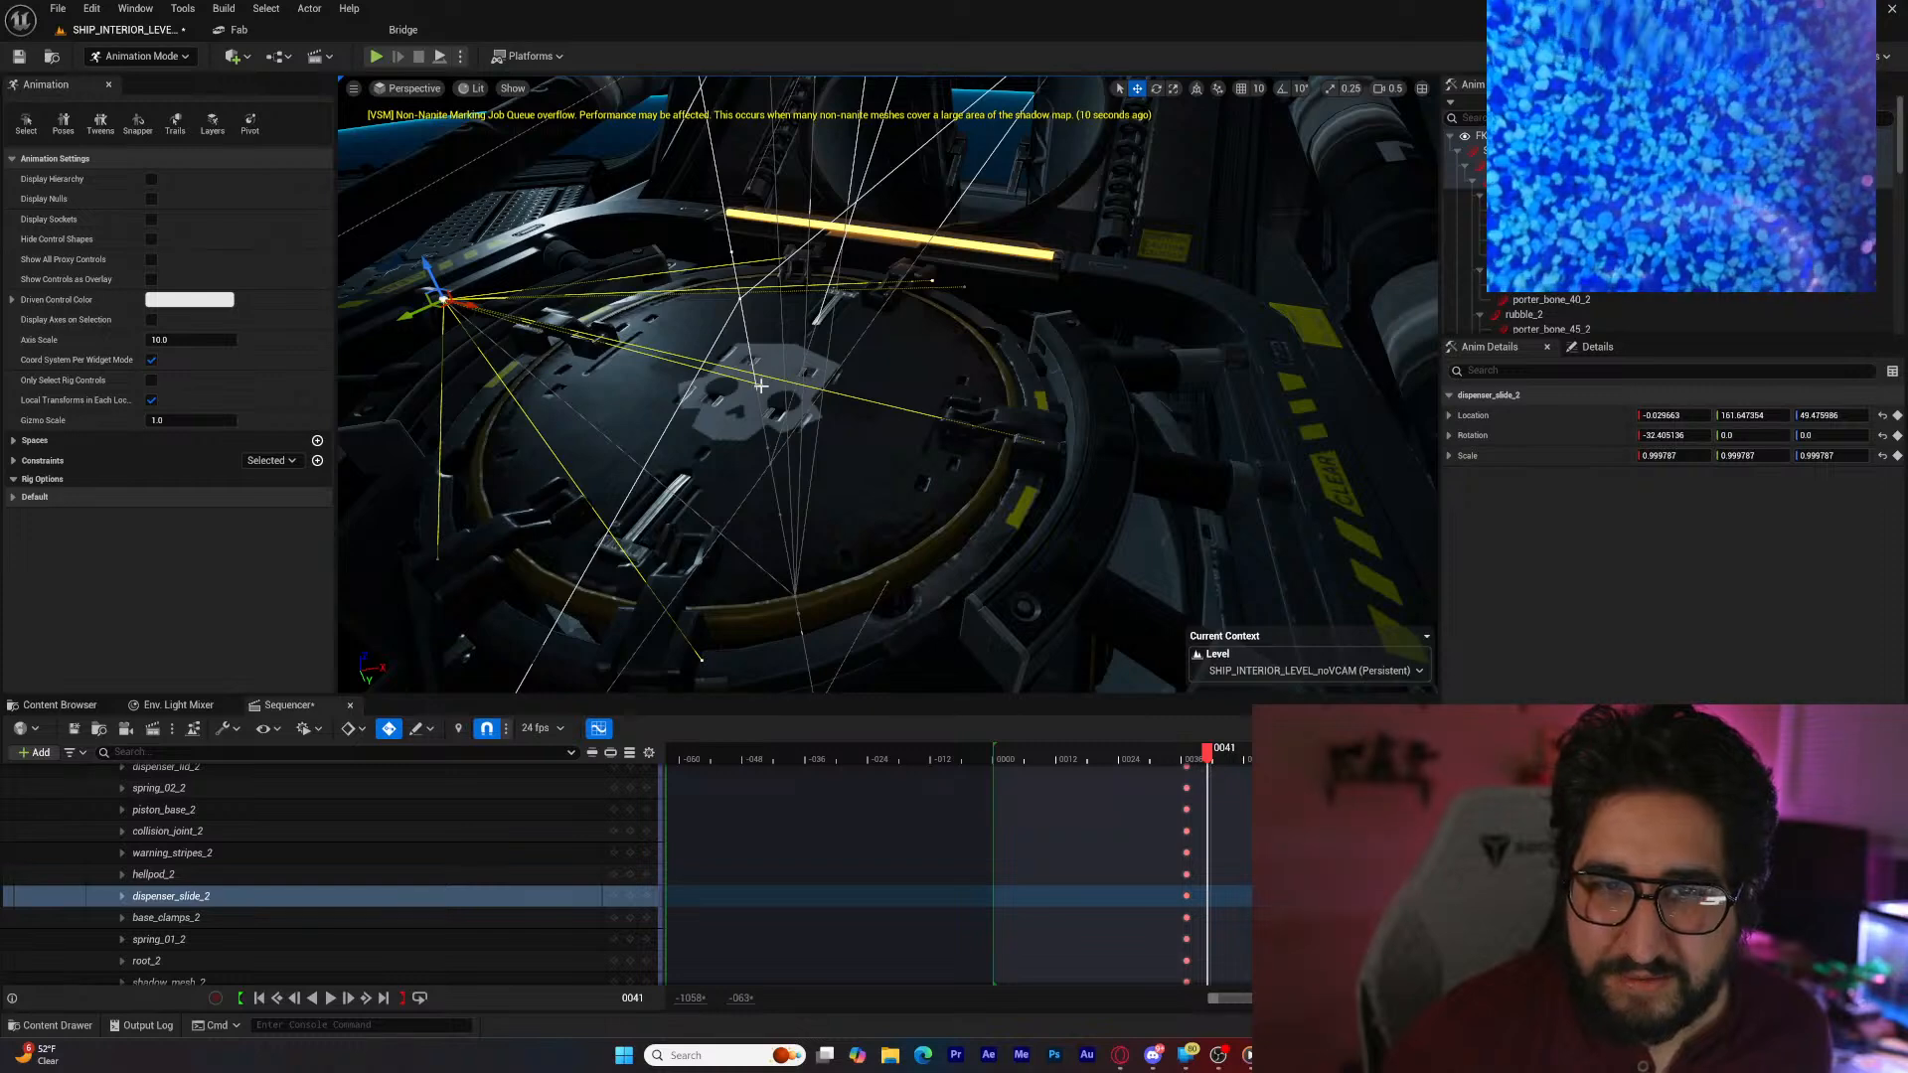
{"action": "scroll", "coordinate": [308, 883], "scroll_direction": "down", "scroll_amount": 2}
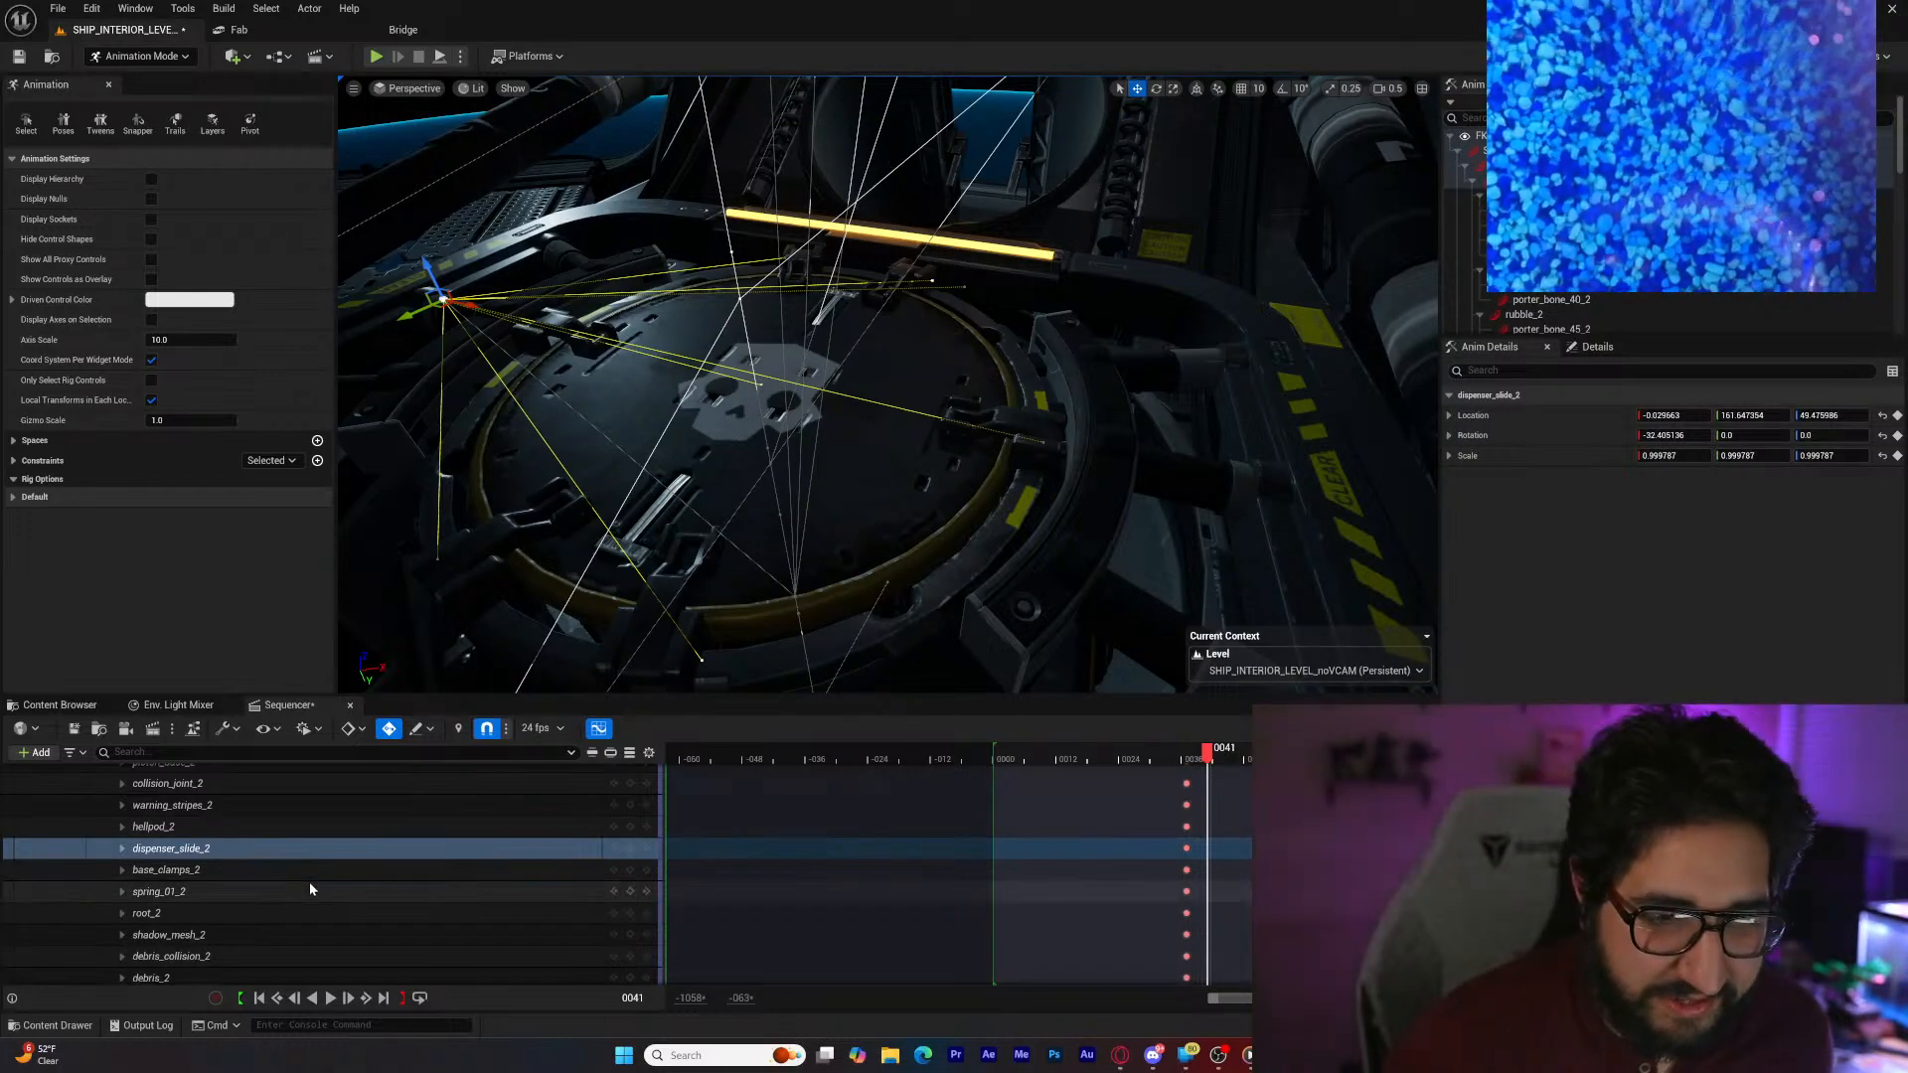
{"action": "scroll", "coordinate": [310, 888], "scroll_direction": "down", "scroll_amount": 4}
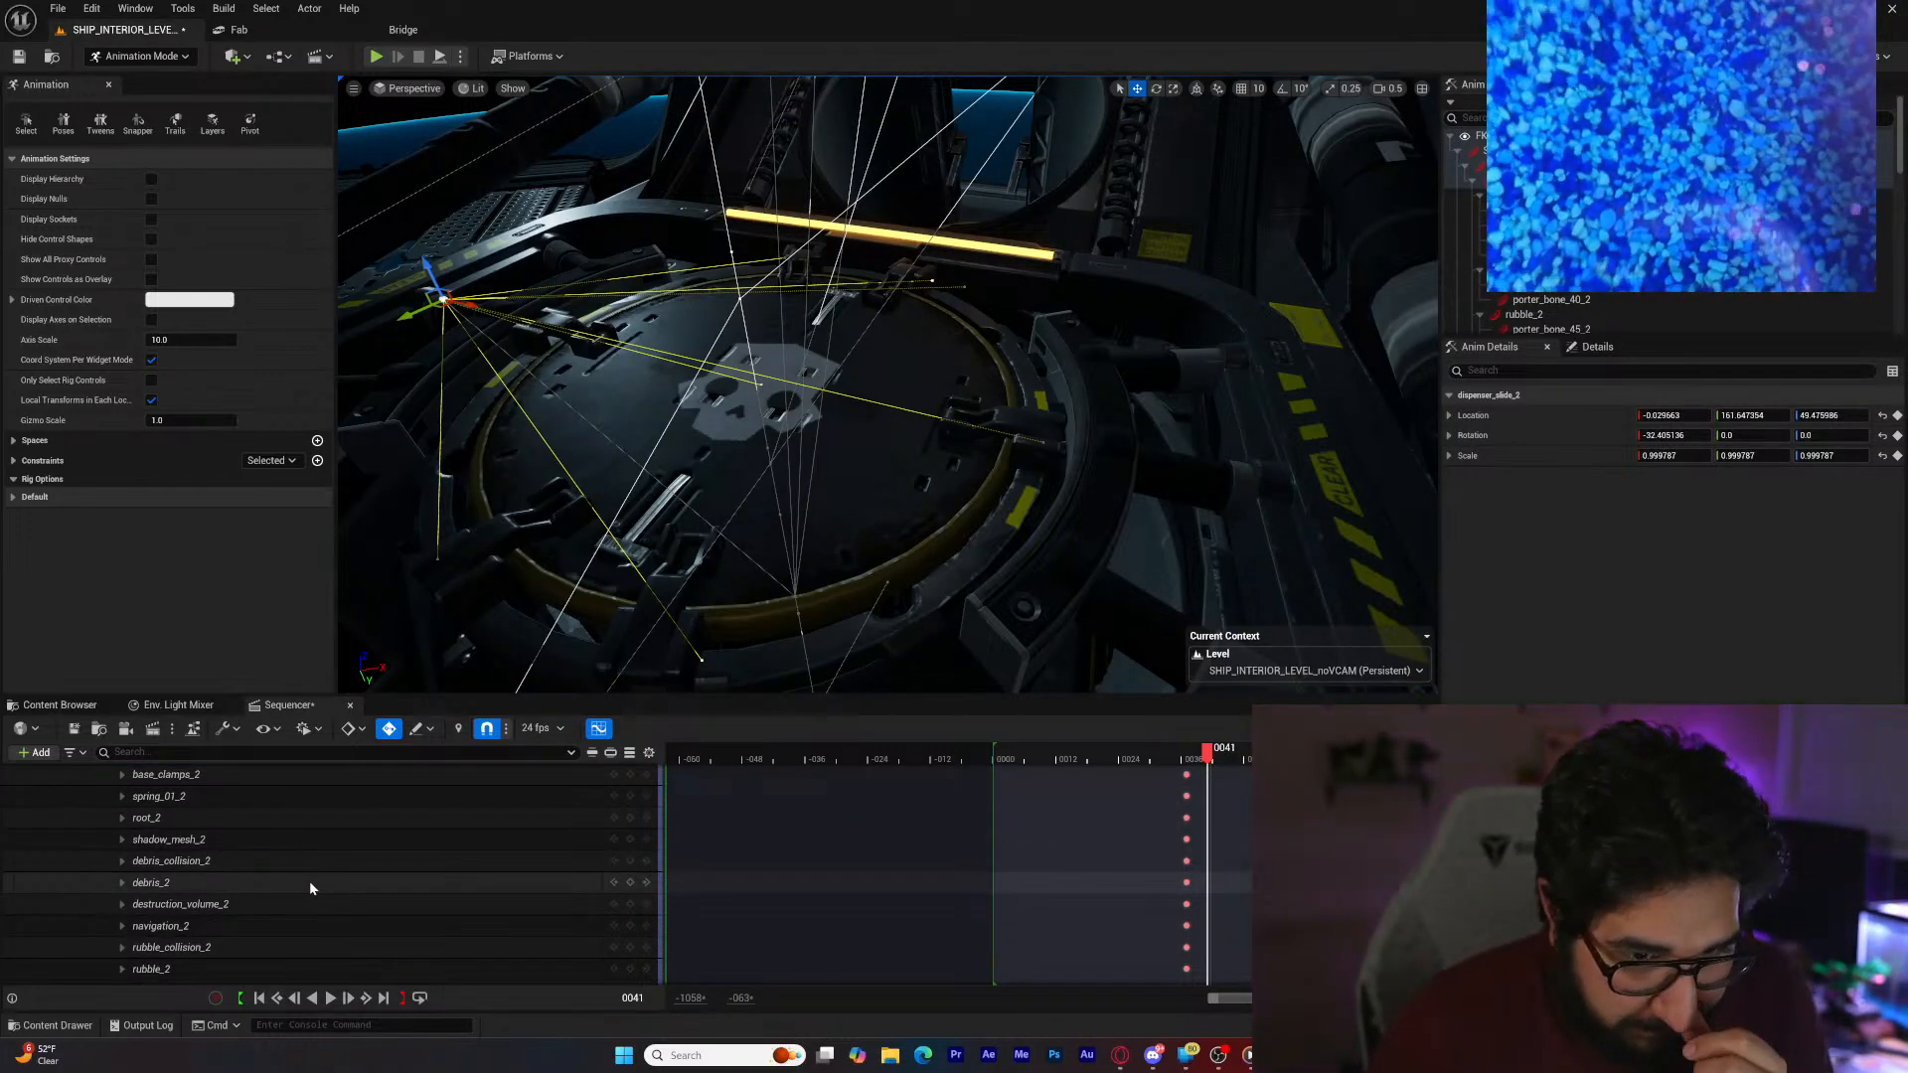
{"action": "scroll", "coordinate": [310, 888], "scroll_direction": "down", "scroll_amount": 6}
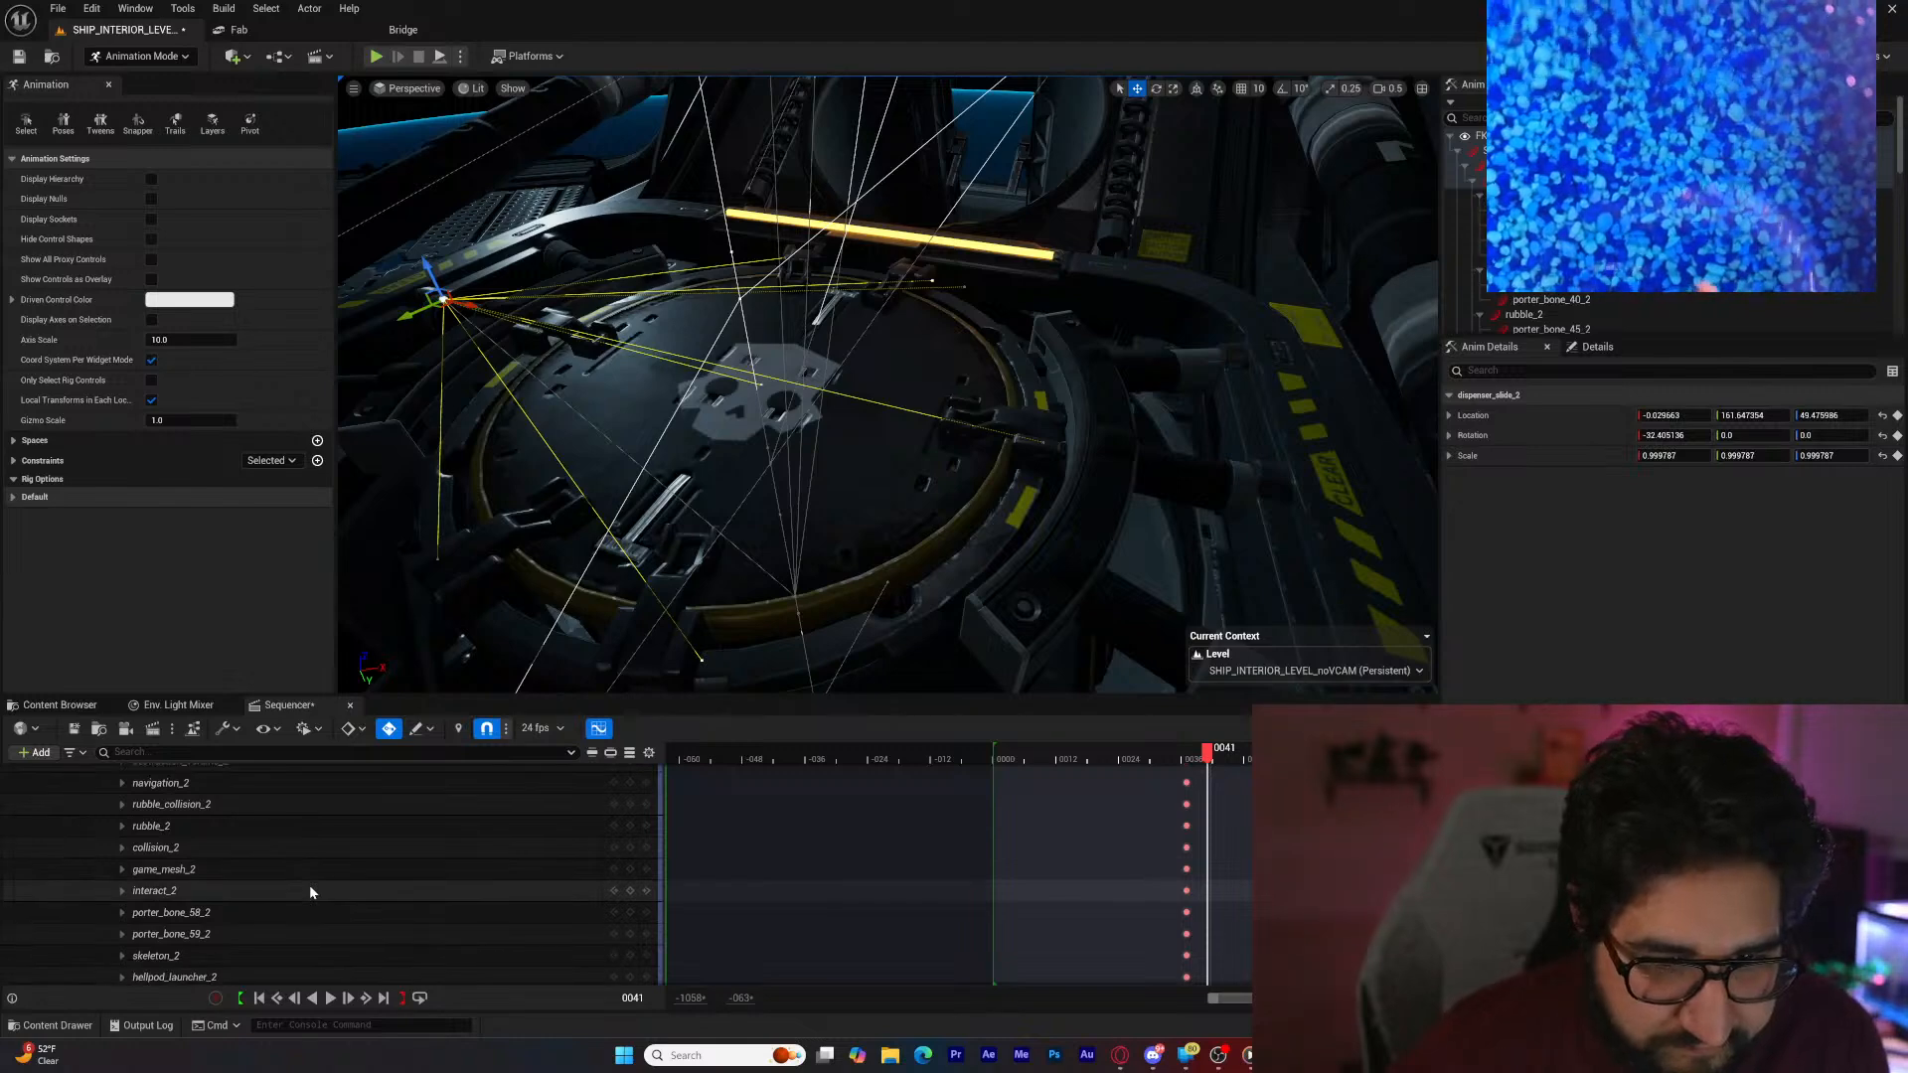
{"action": "scroll", "coordinate": [310, 891], "scroll_direction": "down", "scroll_amount": 8}
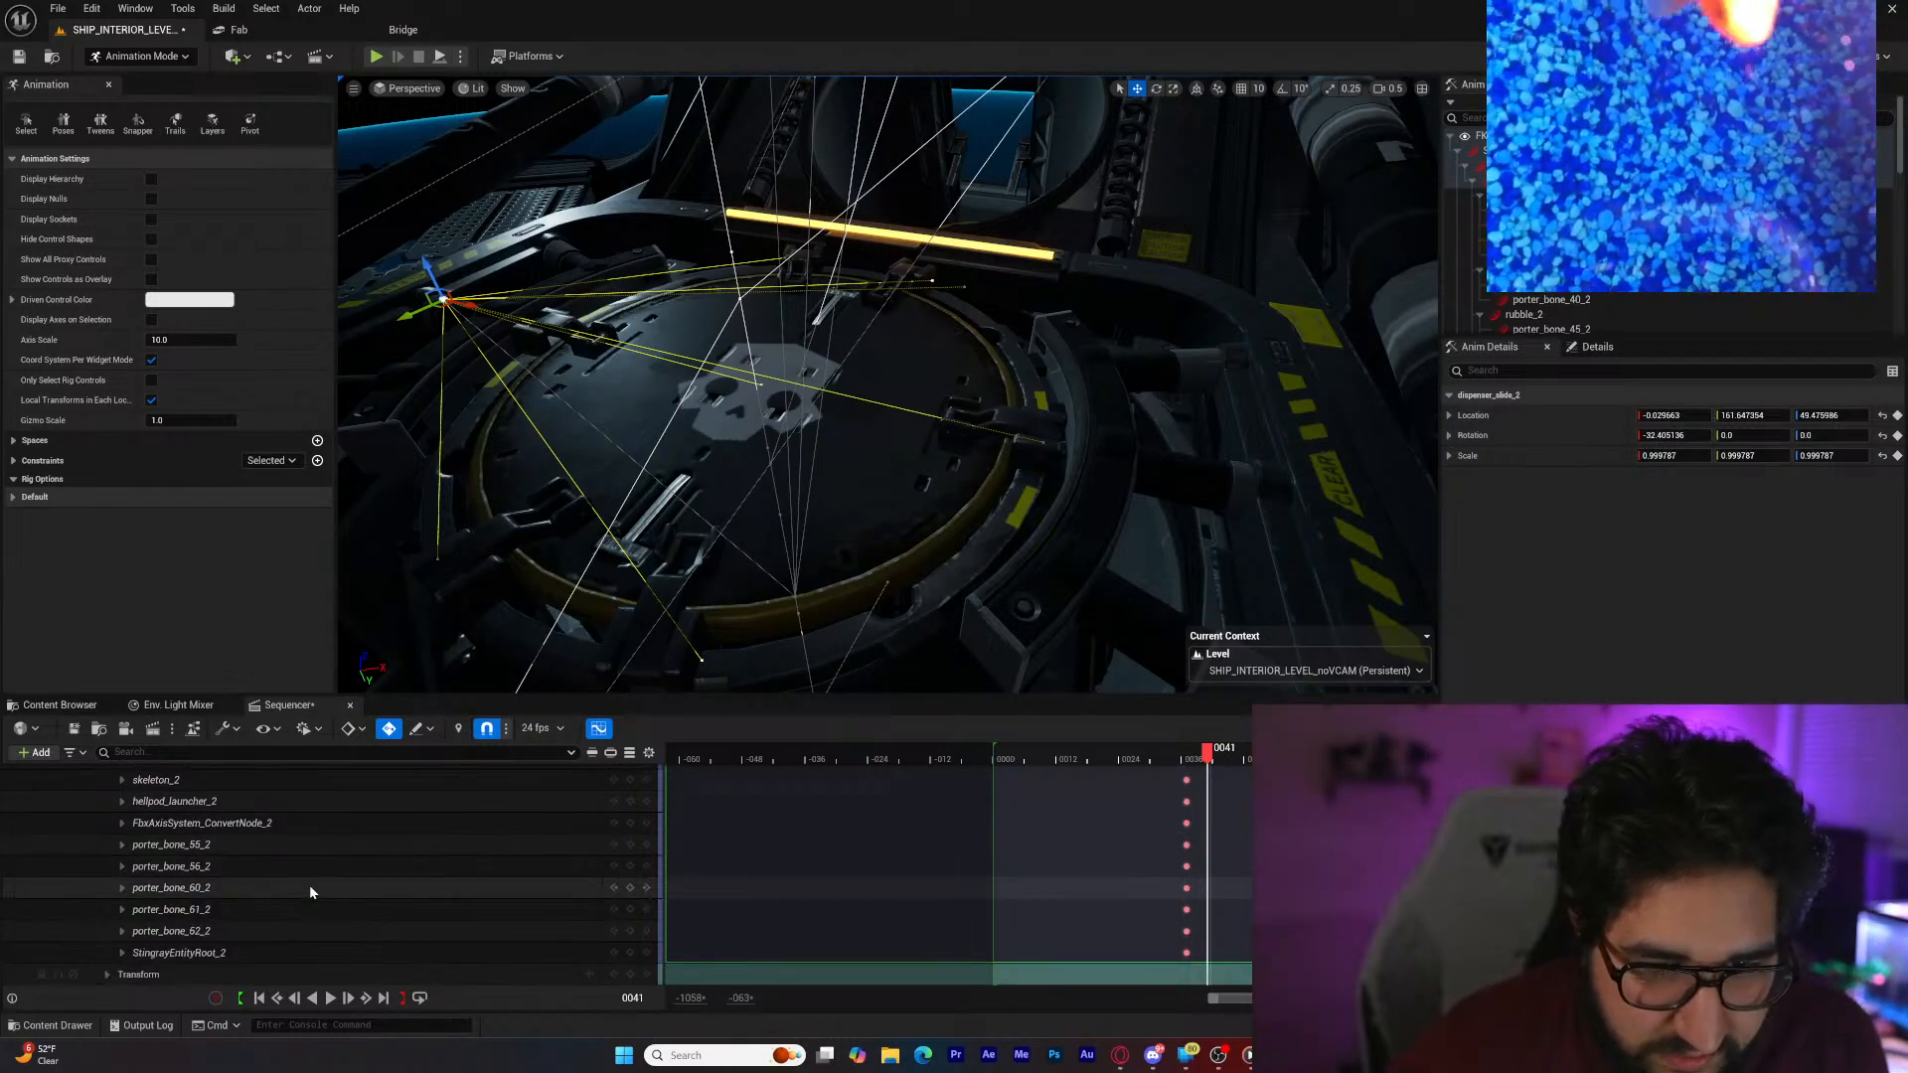
{"action": "scroll", "coordinate": [310, 892], "scroll_direction": "up", "scroll_amount": 15}
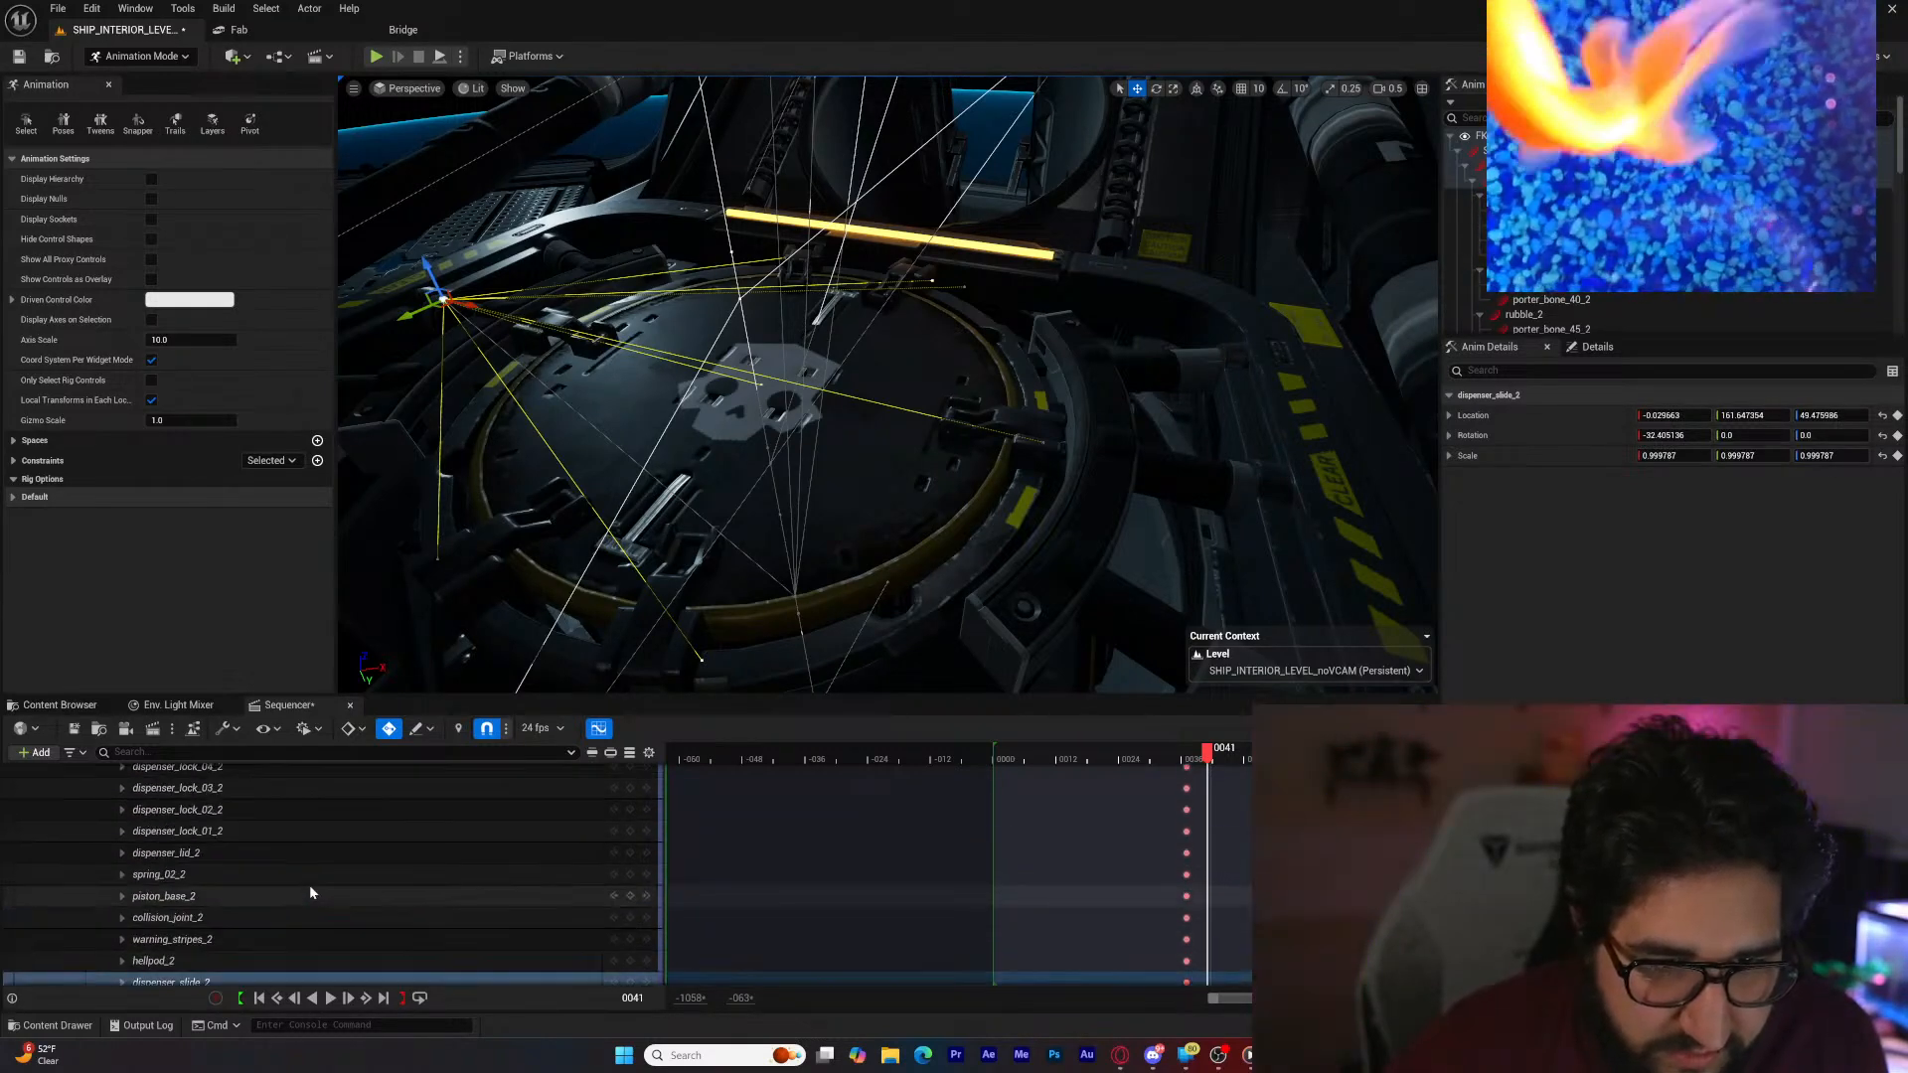
{"action": "scroll", "coordinate": [310, 891], "scroll_direction": "up", "scroll_amount": 11}
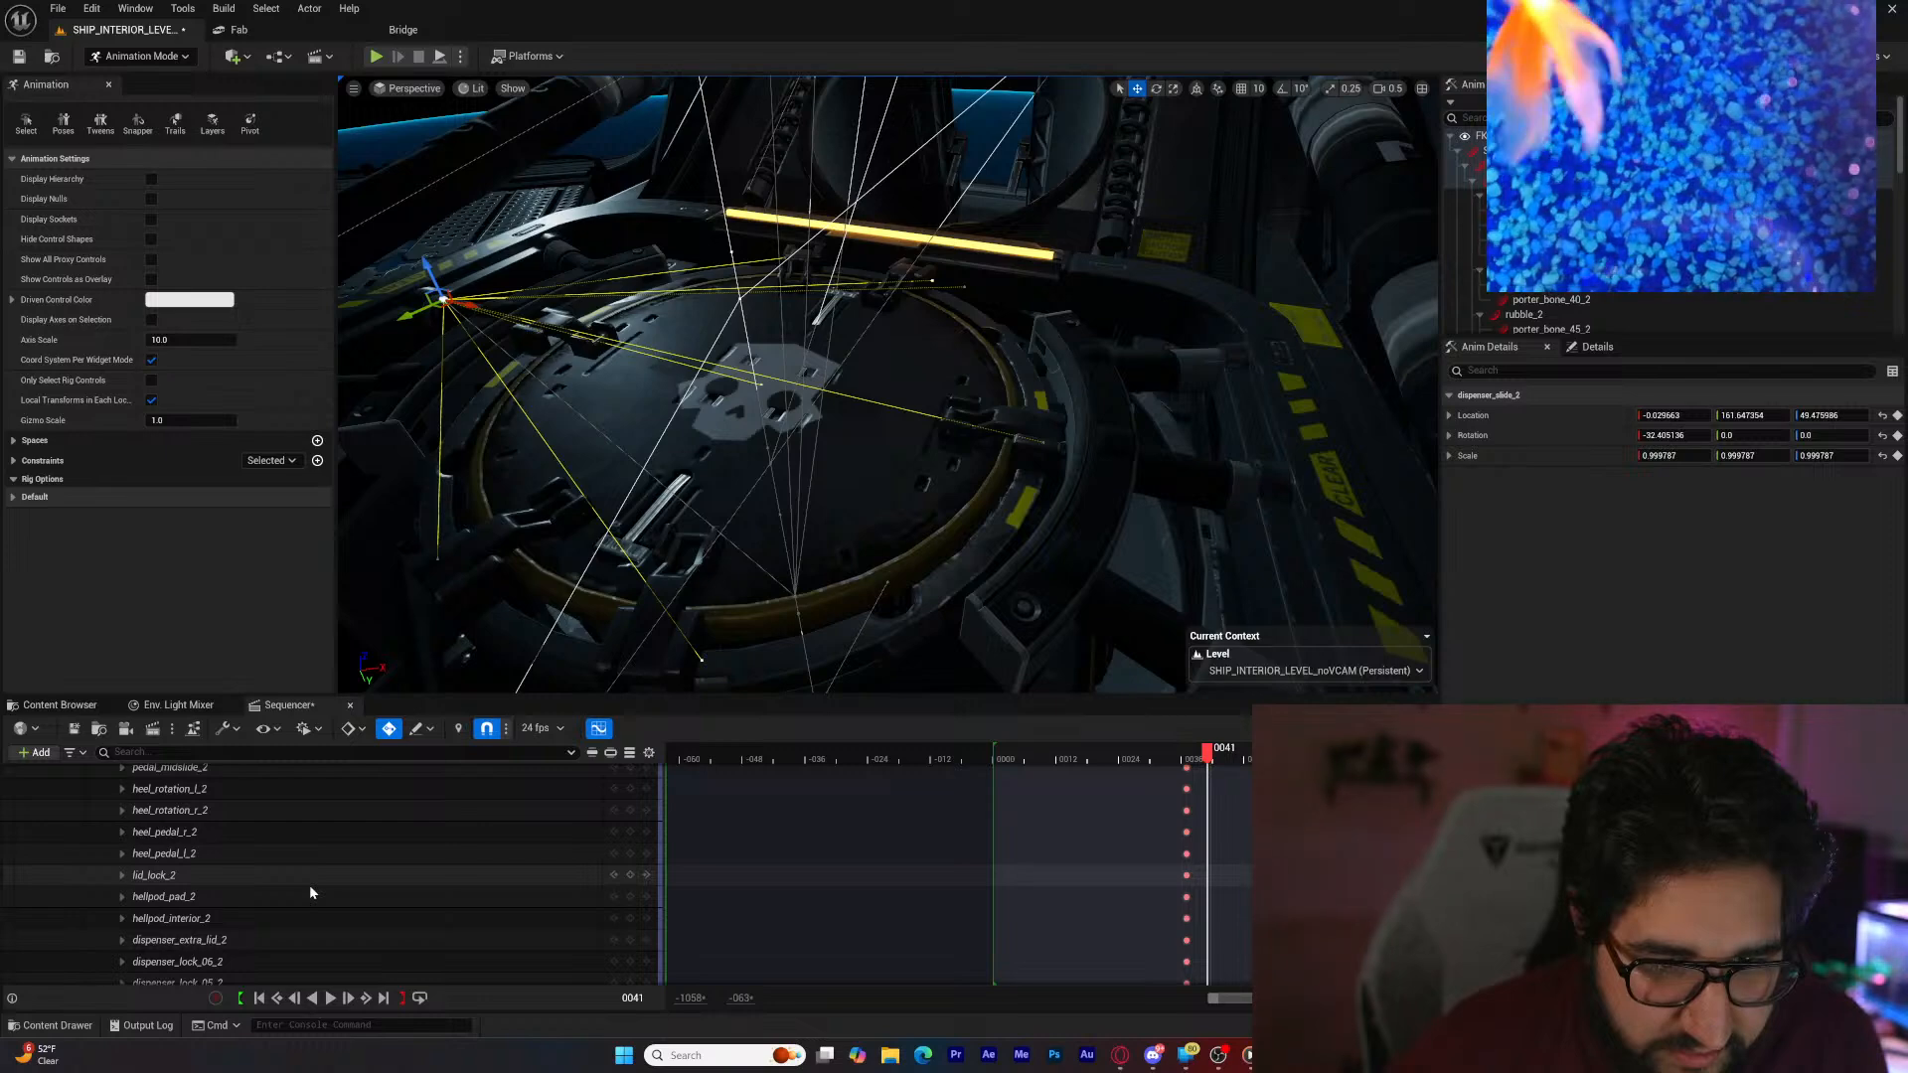
{"action": "scroll", "coordinate": [310, 891], "scroll_direction": "up", "scroll_amount": 1}
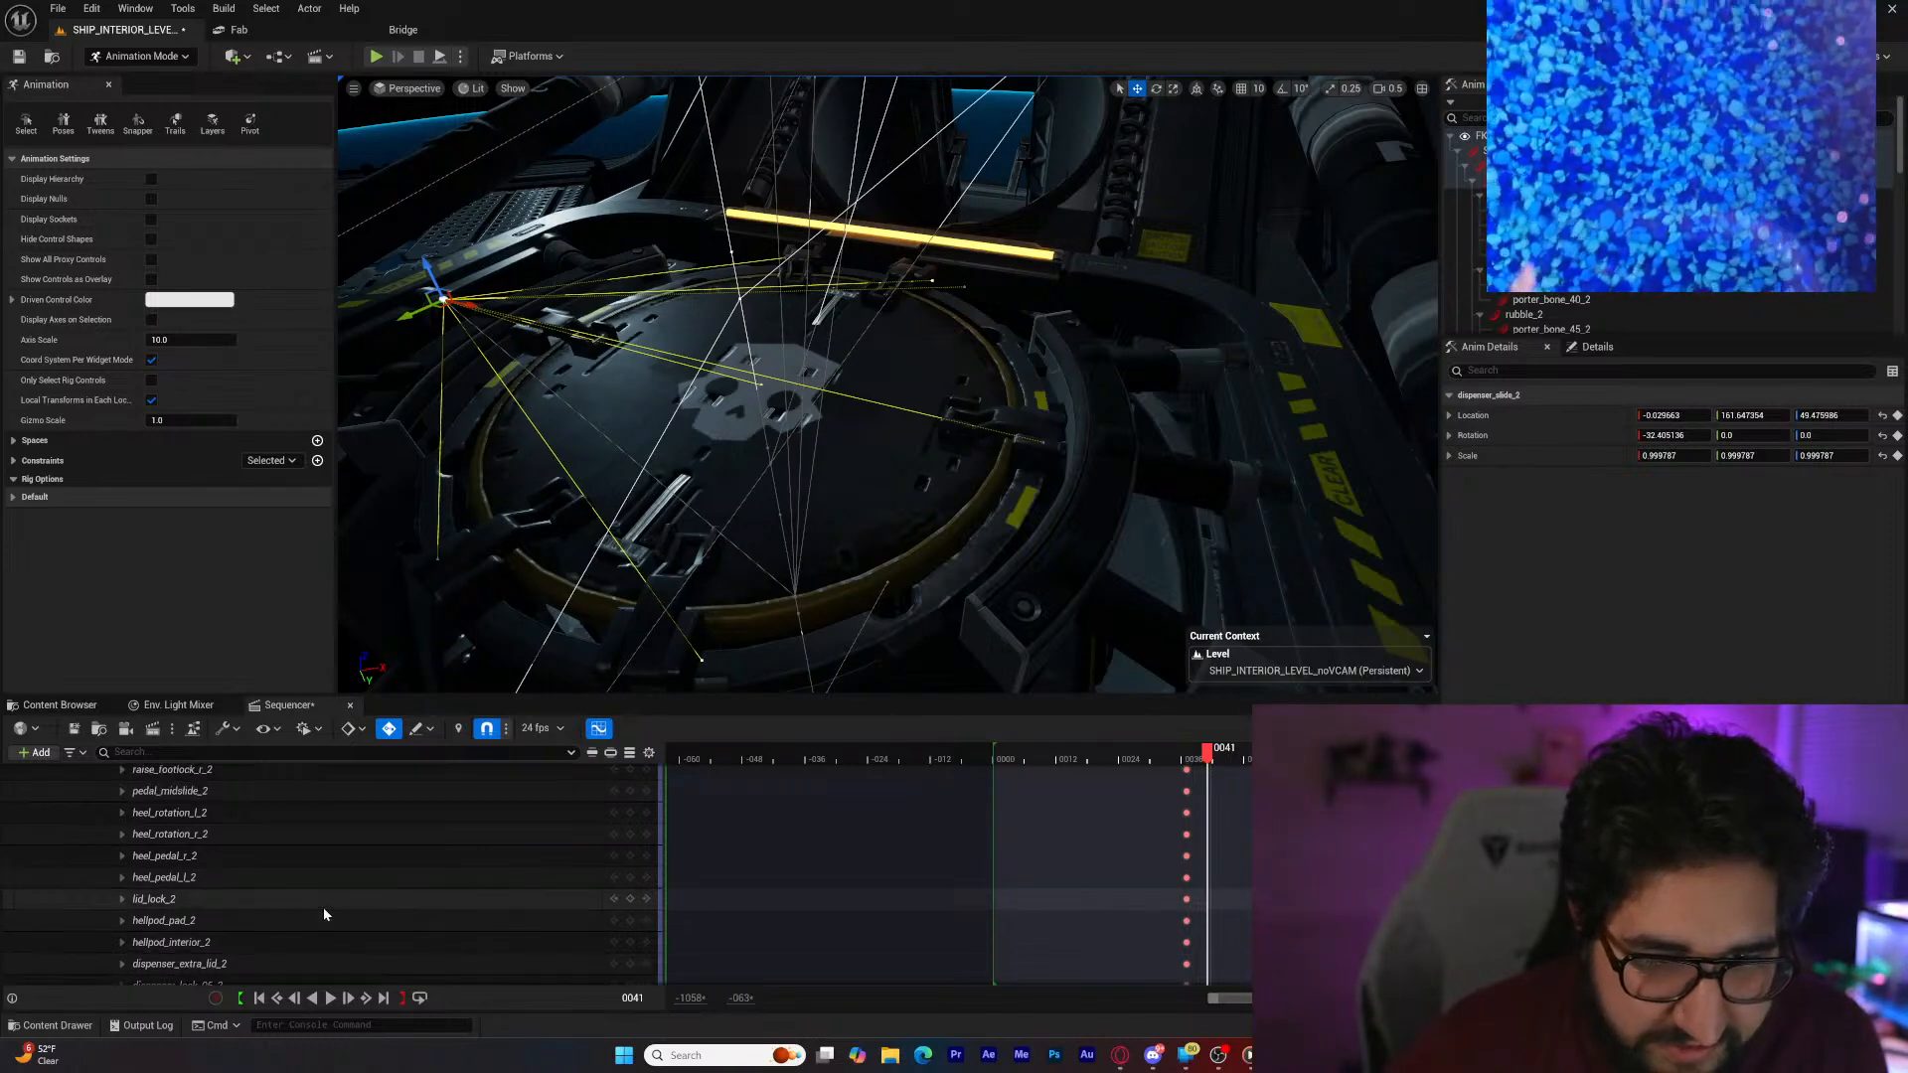
Step: Try moving the lid_lock_2 control to about X -1.63, Y -55.91 at frame 41
{"action": "left_click", "coordinate": [324, 906]}
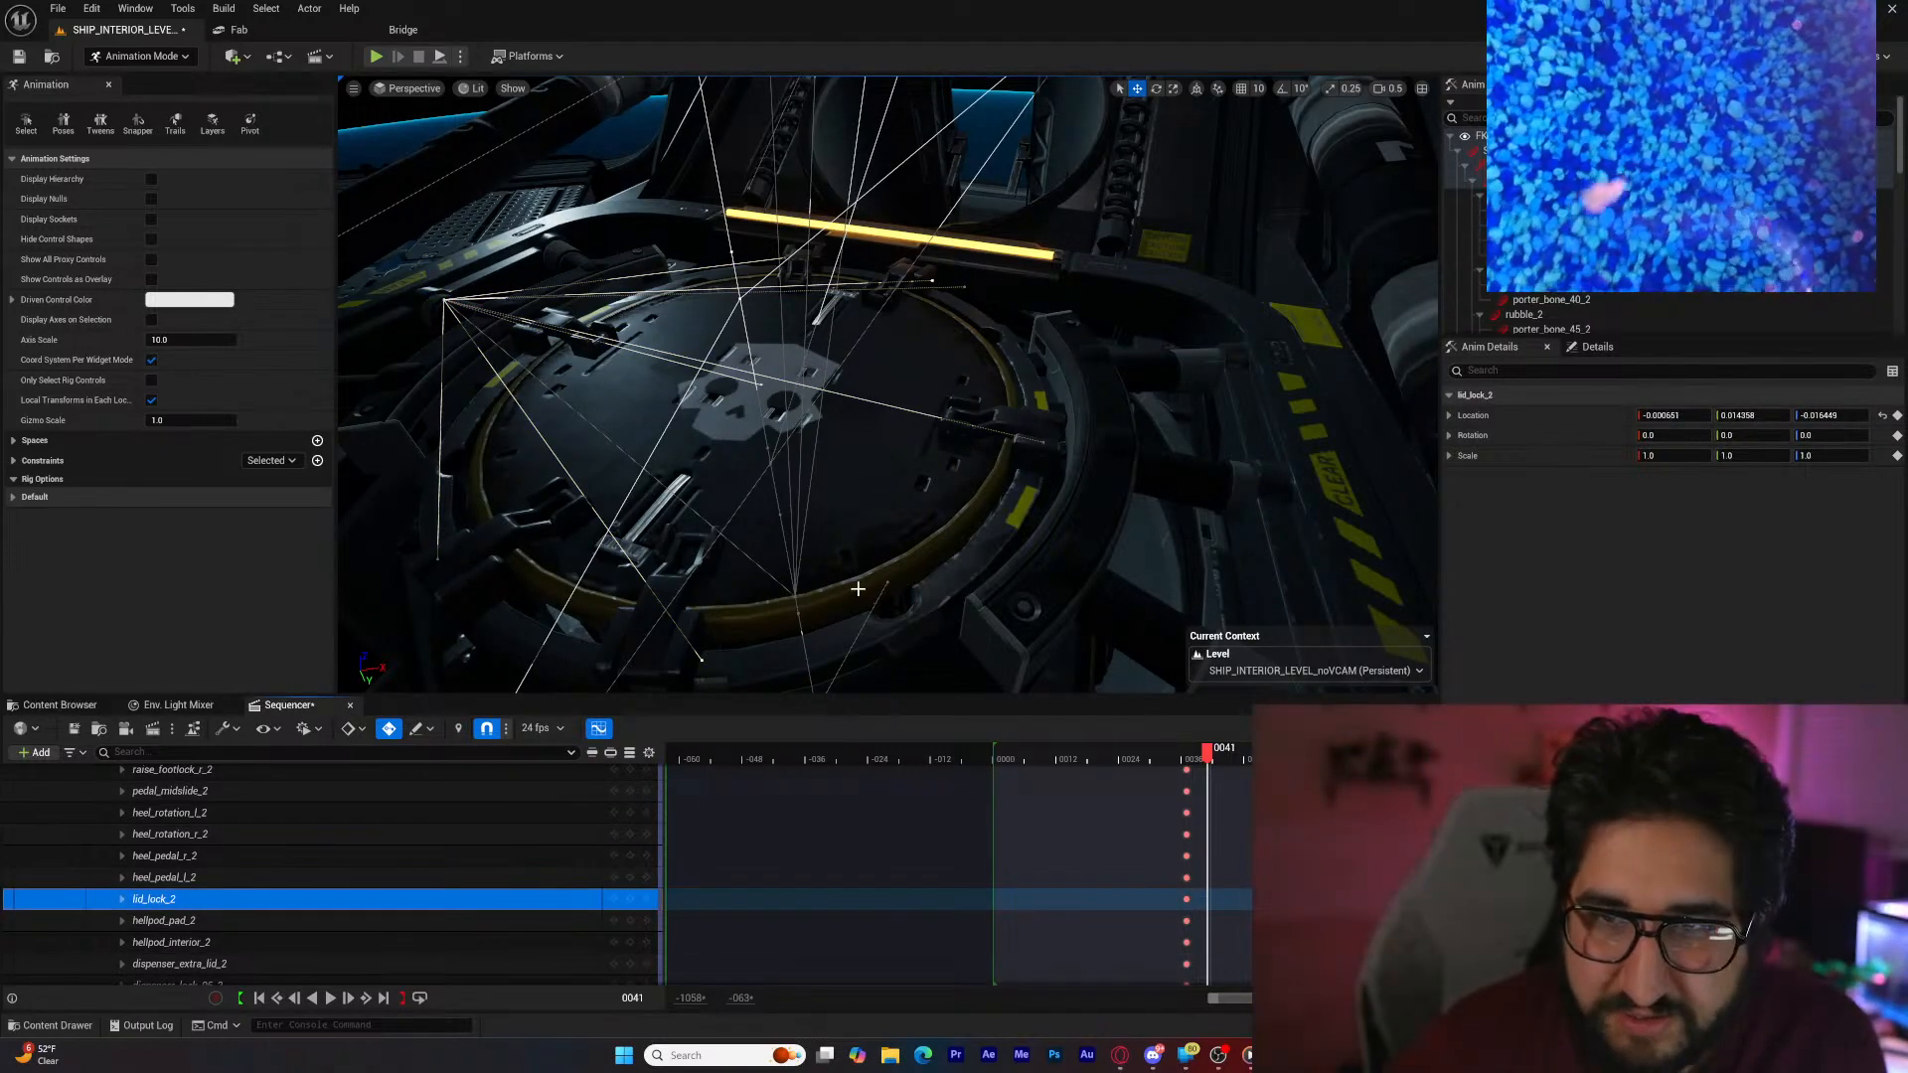
{"action": "mouse_move", "coordinate": [857, 589]}
{"action": "right_mouse_down"}
{"action": "mouse_move", "coordinate": [785, 587]}
{"action": "mouse_move", "coordinate": [795, 527]}
{"action": "mouse_move", "coordinate": [844, 477]}
{"action": "mouse_move", "coordinate": [775, 388]}
{"action": "mouse_move", "coordinate": [844, 337]}
{"action": "mouse_move", "coordinate": [815, 447]}
{"action": "mouse_move", "coordinate": [859, 588]}
{"action": "right_mouse_up"}
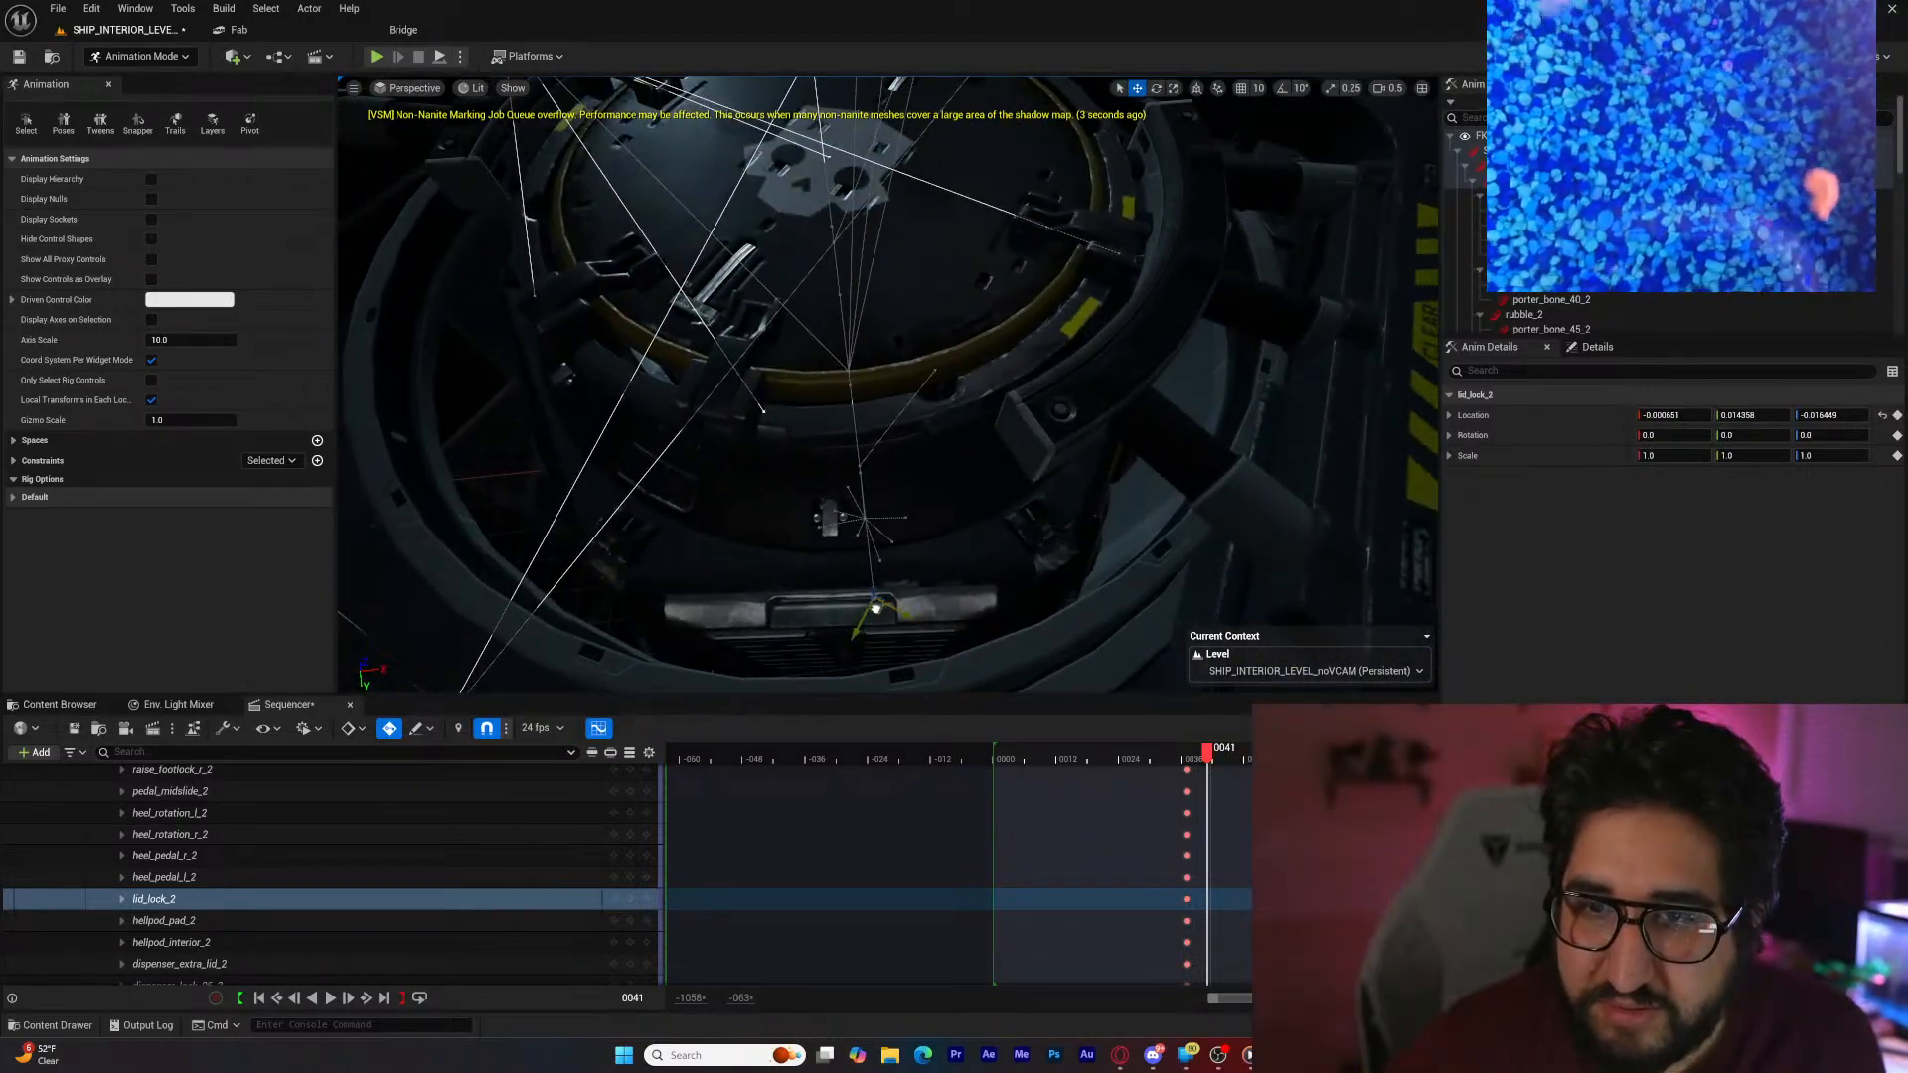
{"action": "left_click_drag", "start_coordinate": [854, 502], "coordinate": [900, 556]}
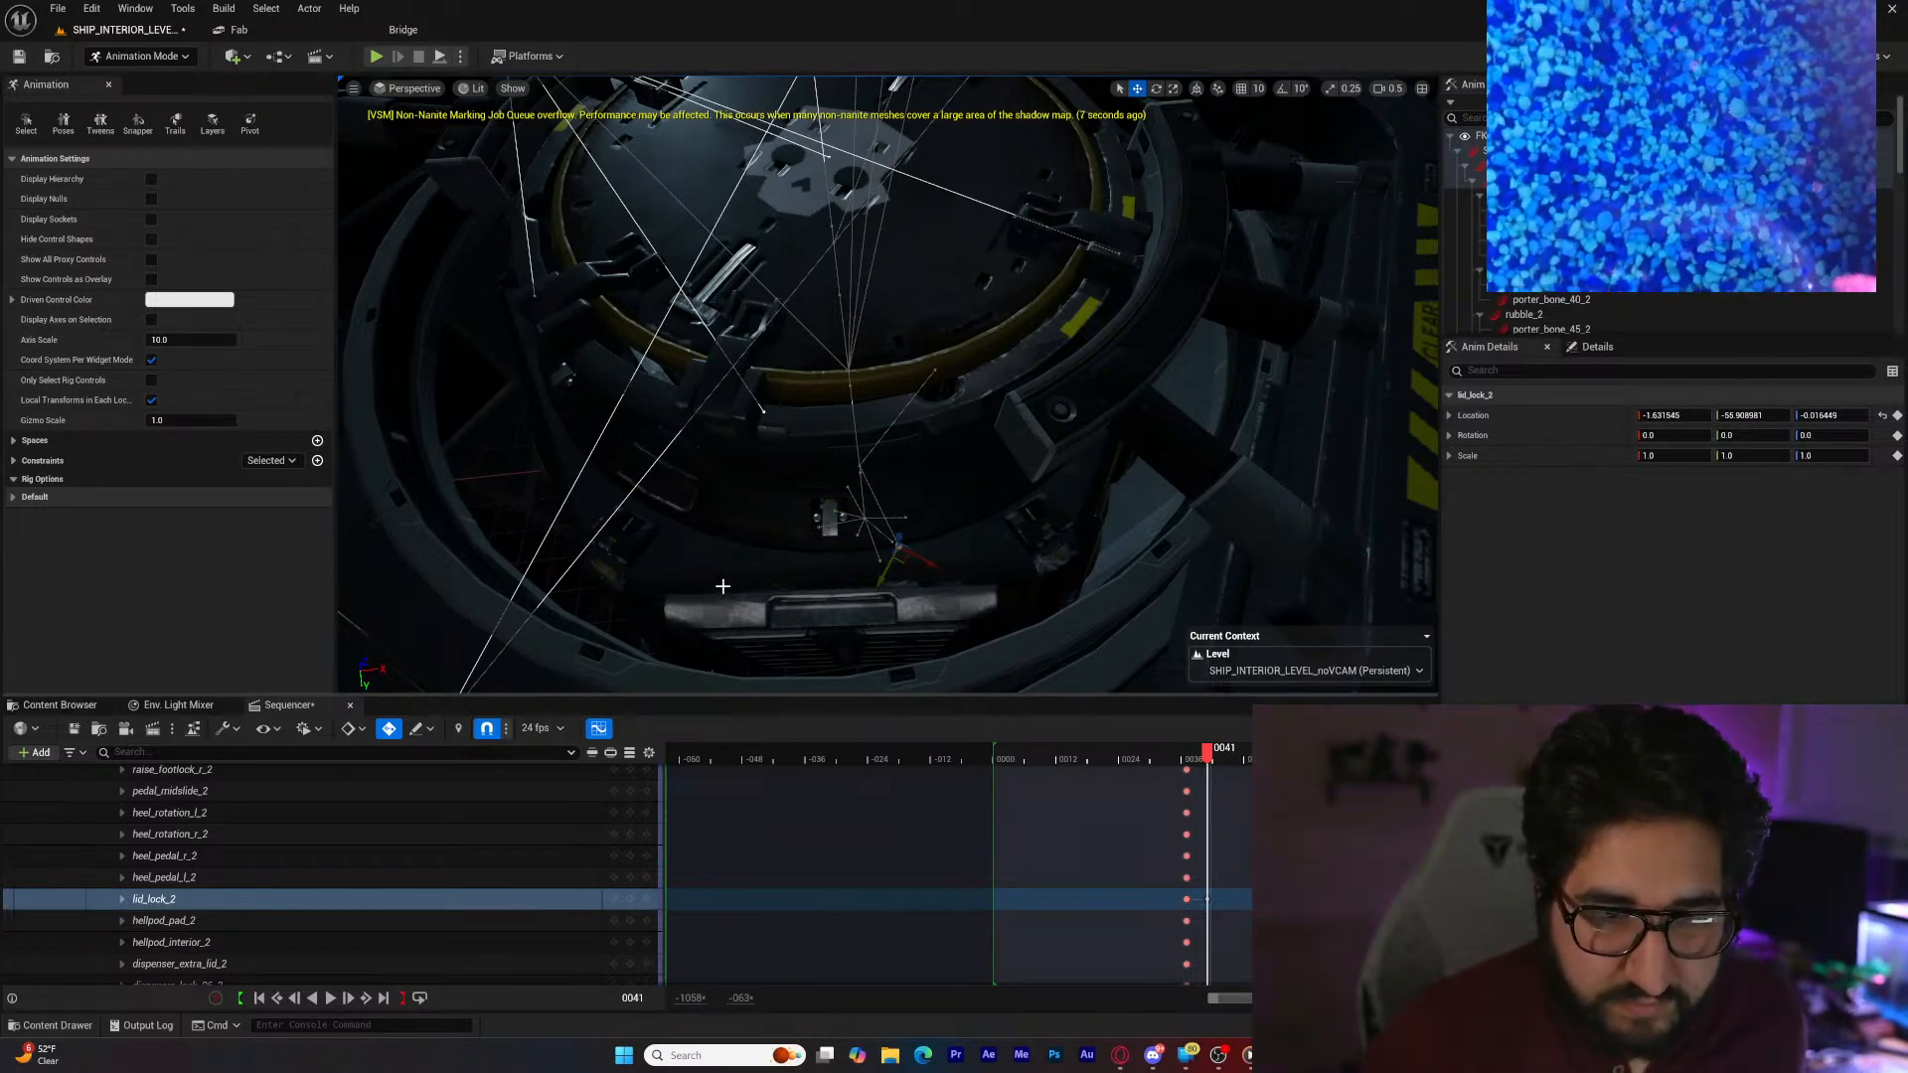
Step: Filter the sequence tracks by "lid" and lower the dispenser_lid_2 control to about Z -1.57 at frame 41
{"action": "scroll", "coordinate": [415, 845], "scroll_direction": "up", "scroll_amount": 3}
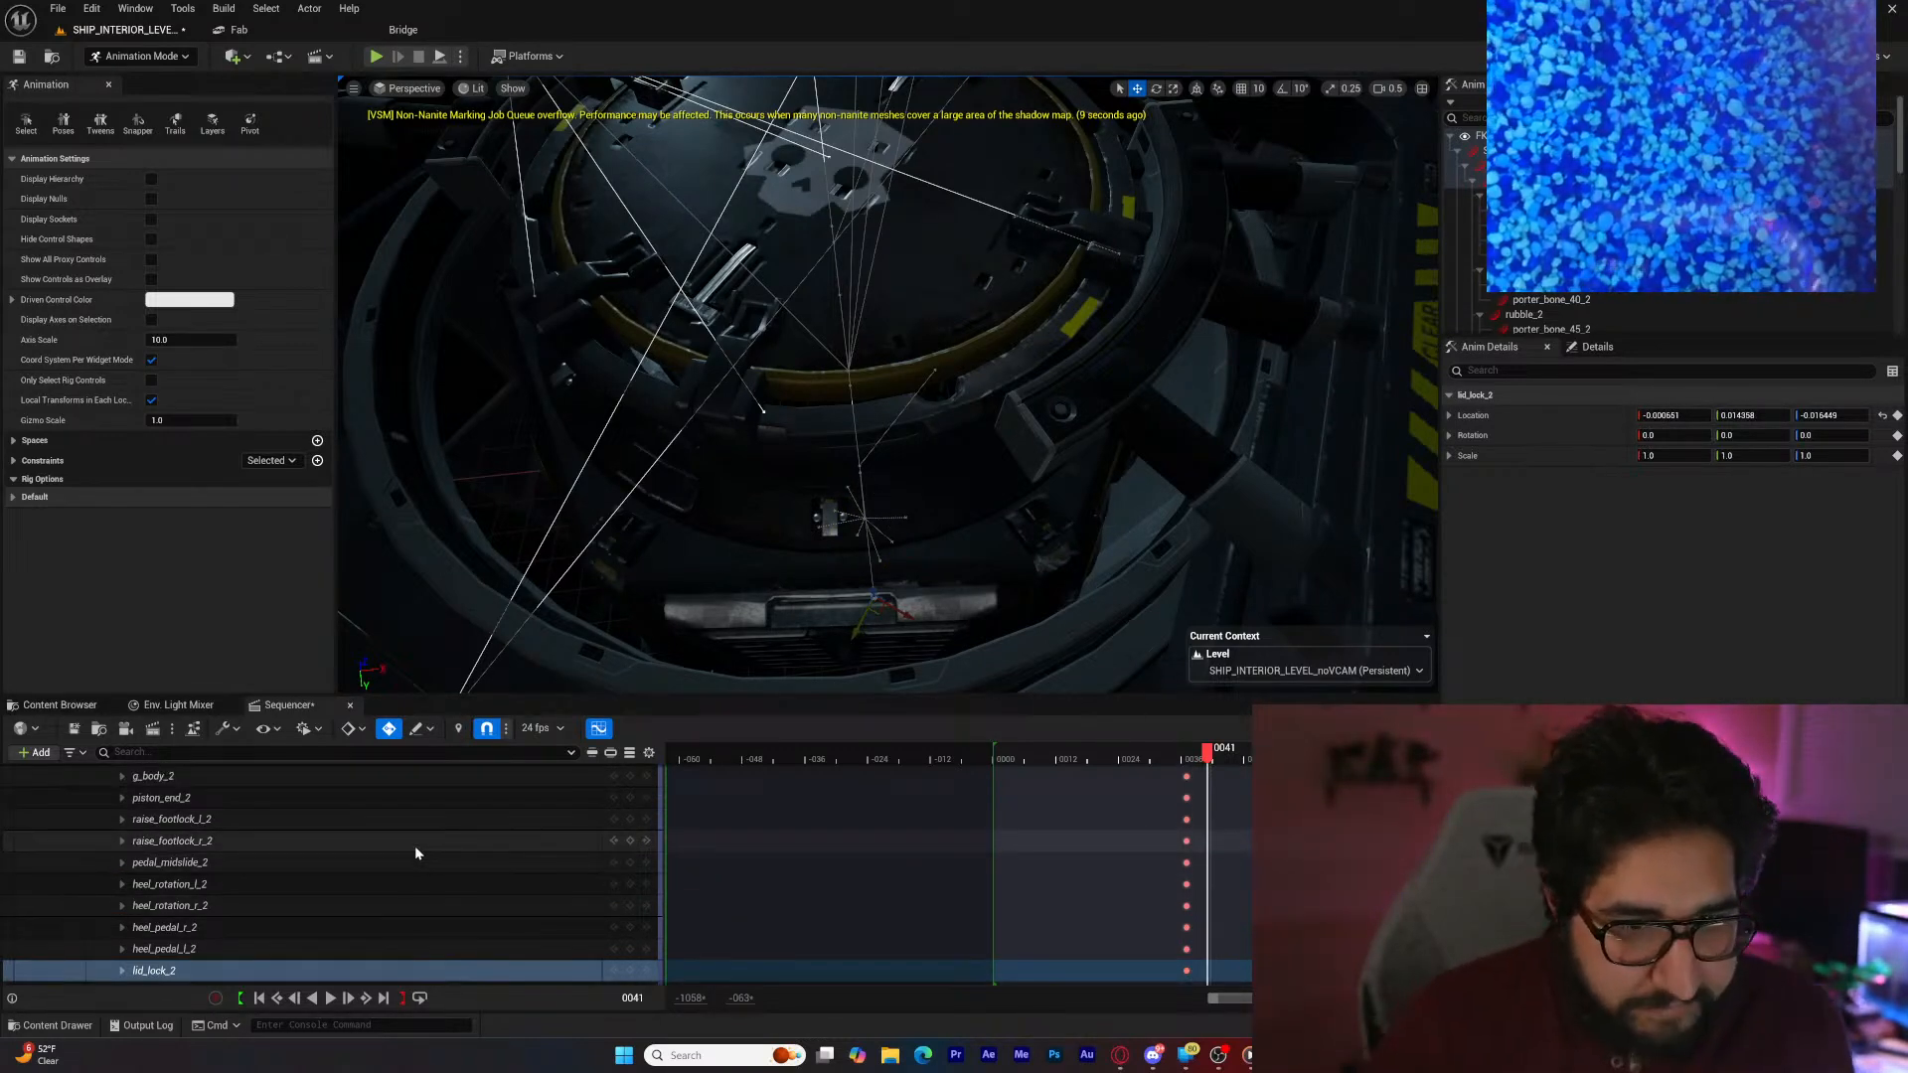
{"action": "scroll", "coordinate": [406, 852], "scroll_direction": "up", "scroll_amount": 3}
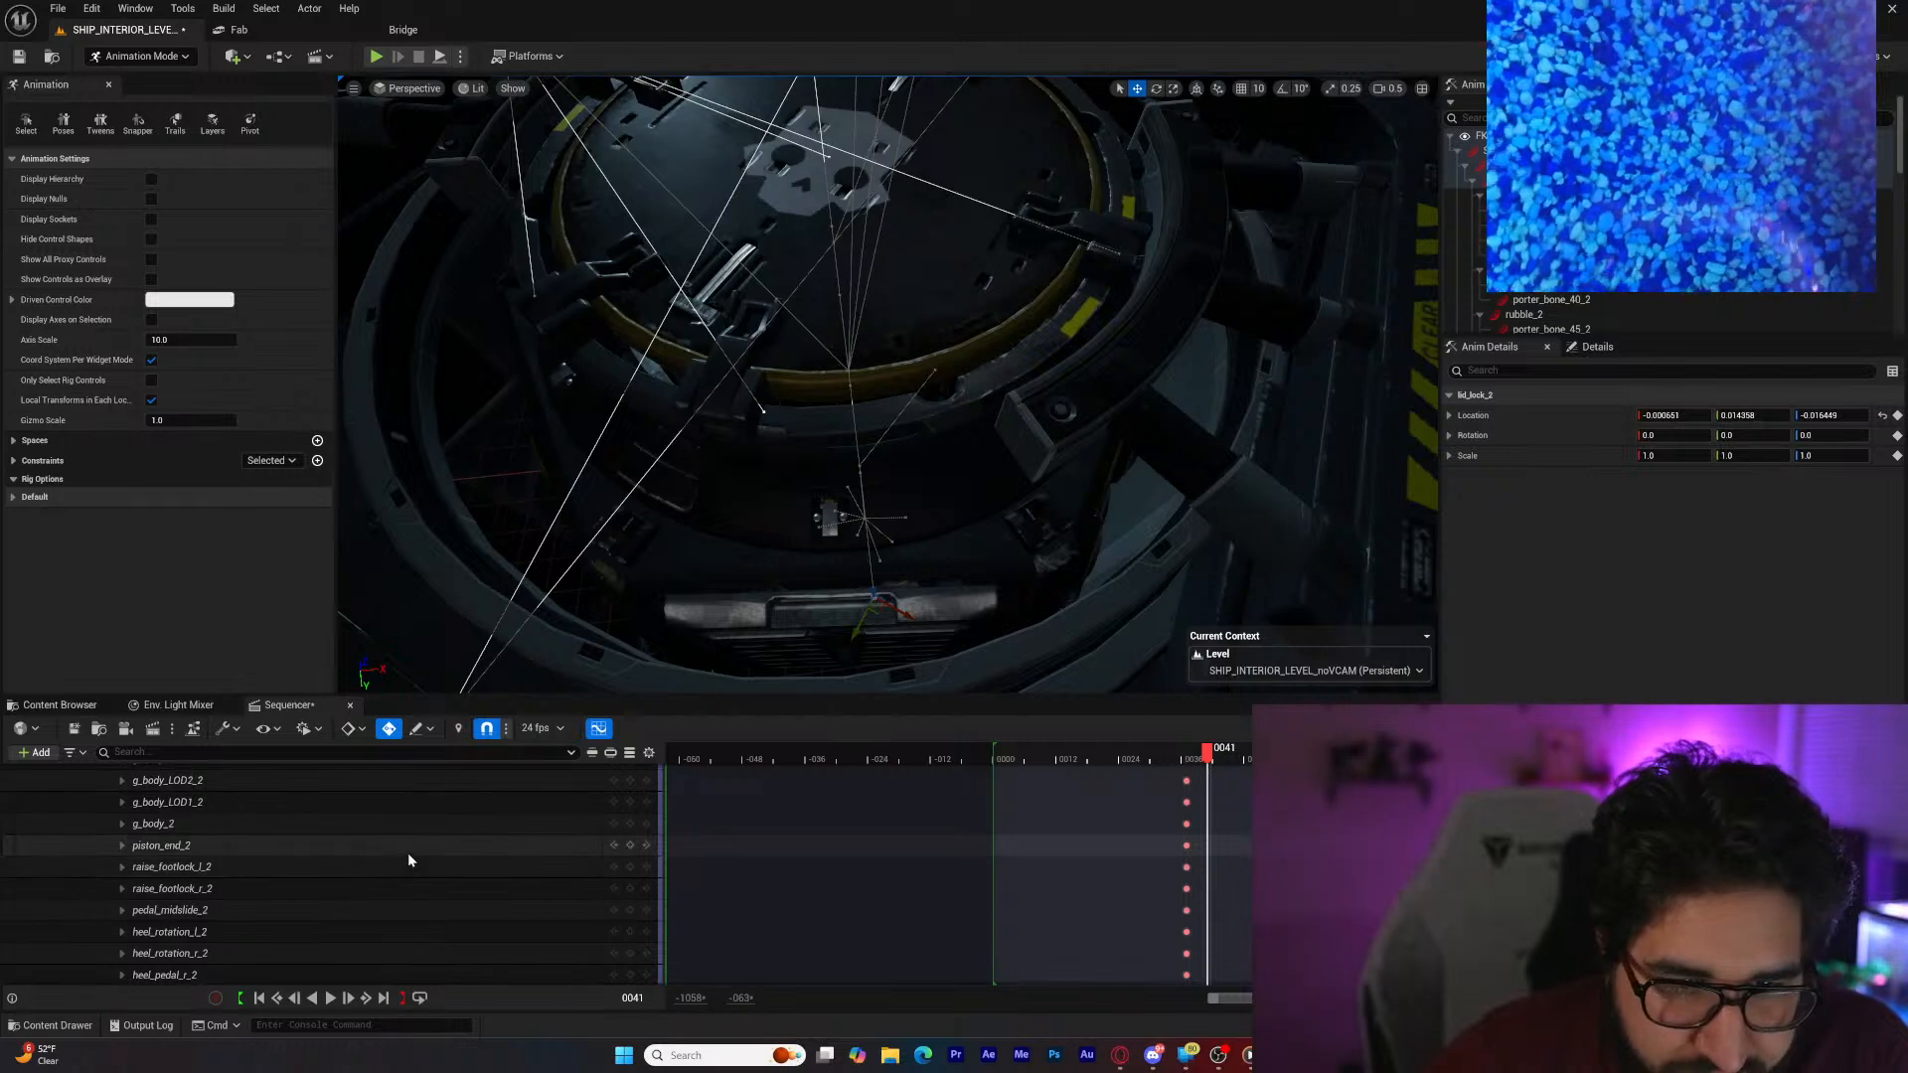
{"action": "scroll", "coordinate": [408, 853], "scroll_direction": "up", "scroll_amount": 8}
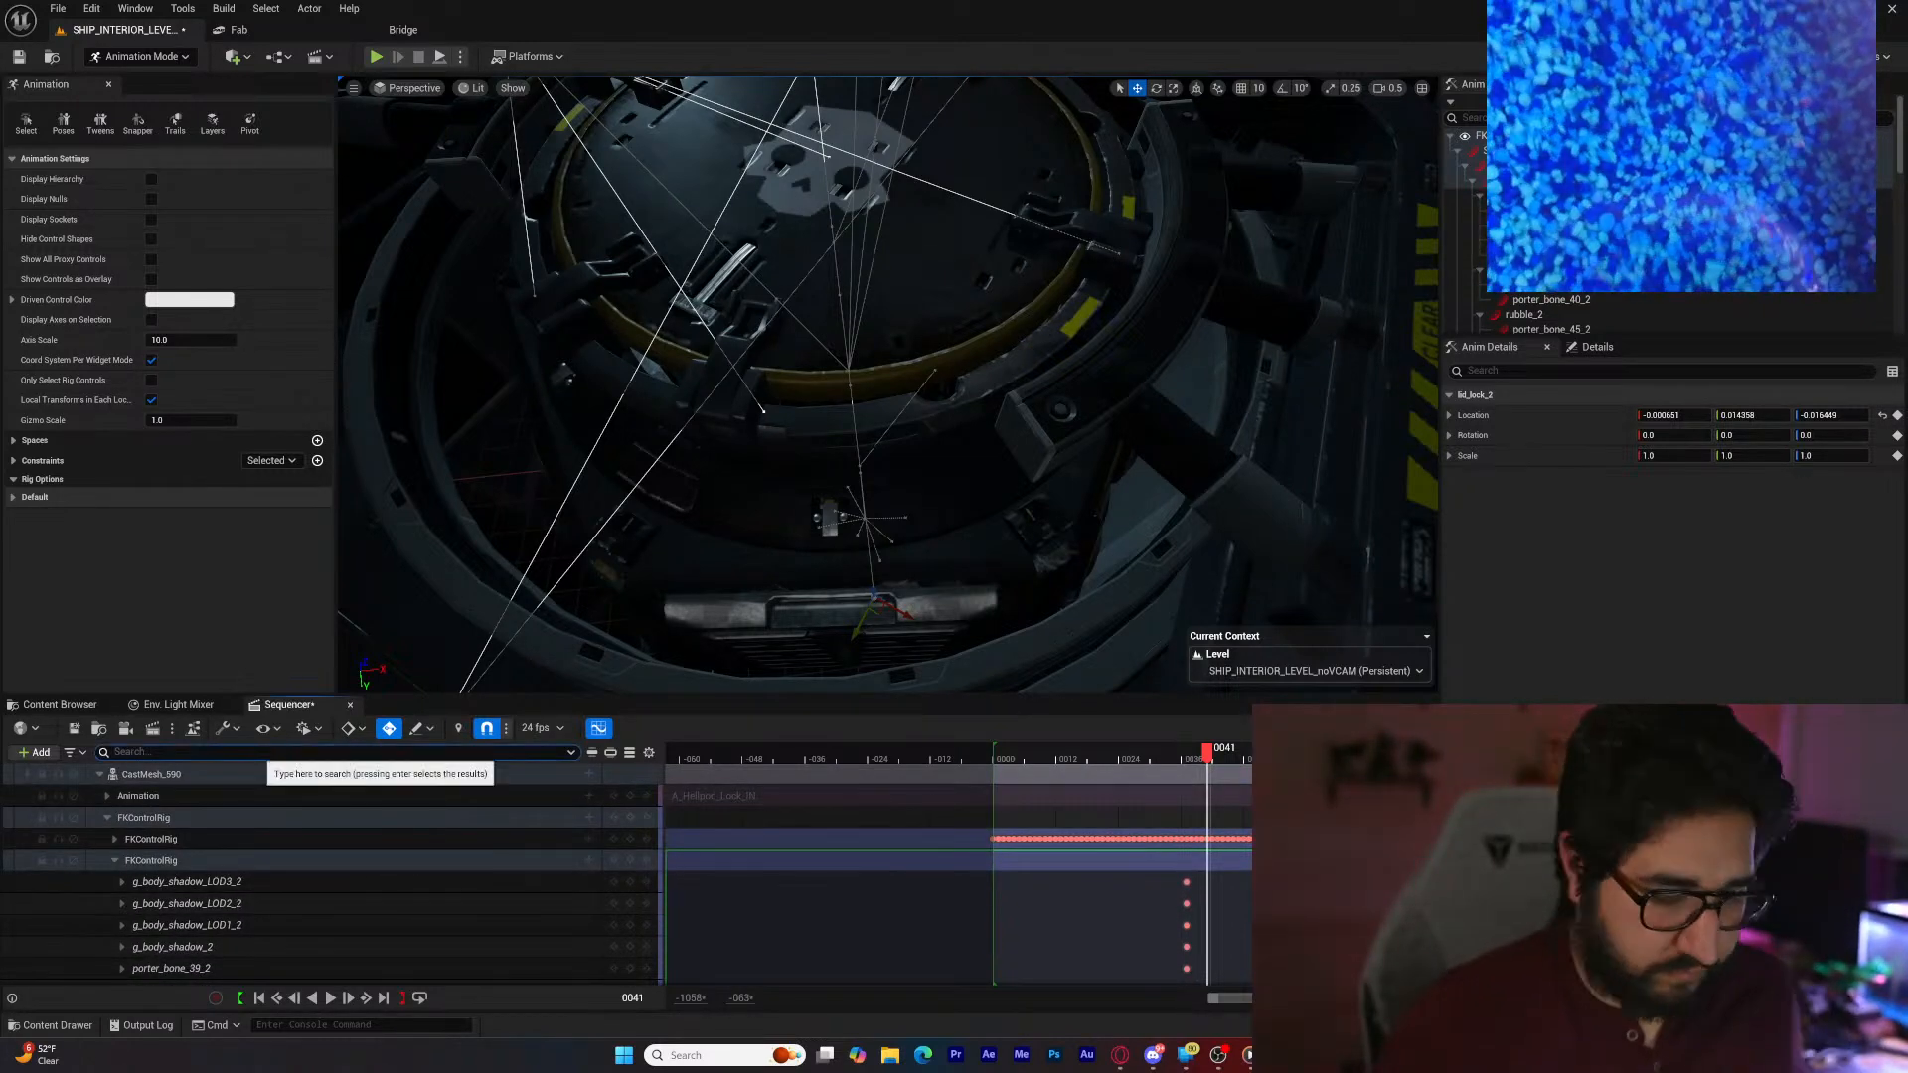
{"action": "type", "text": "lid"}
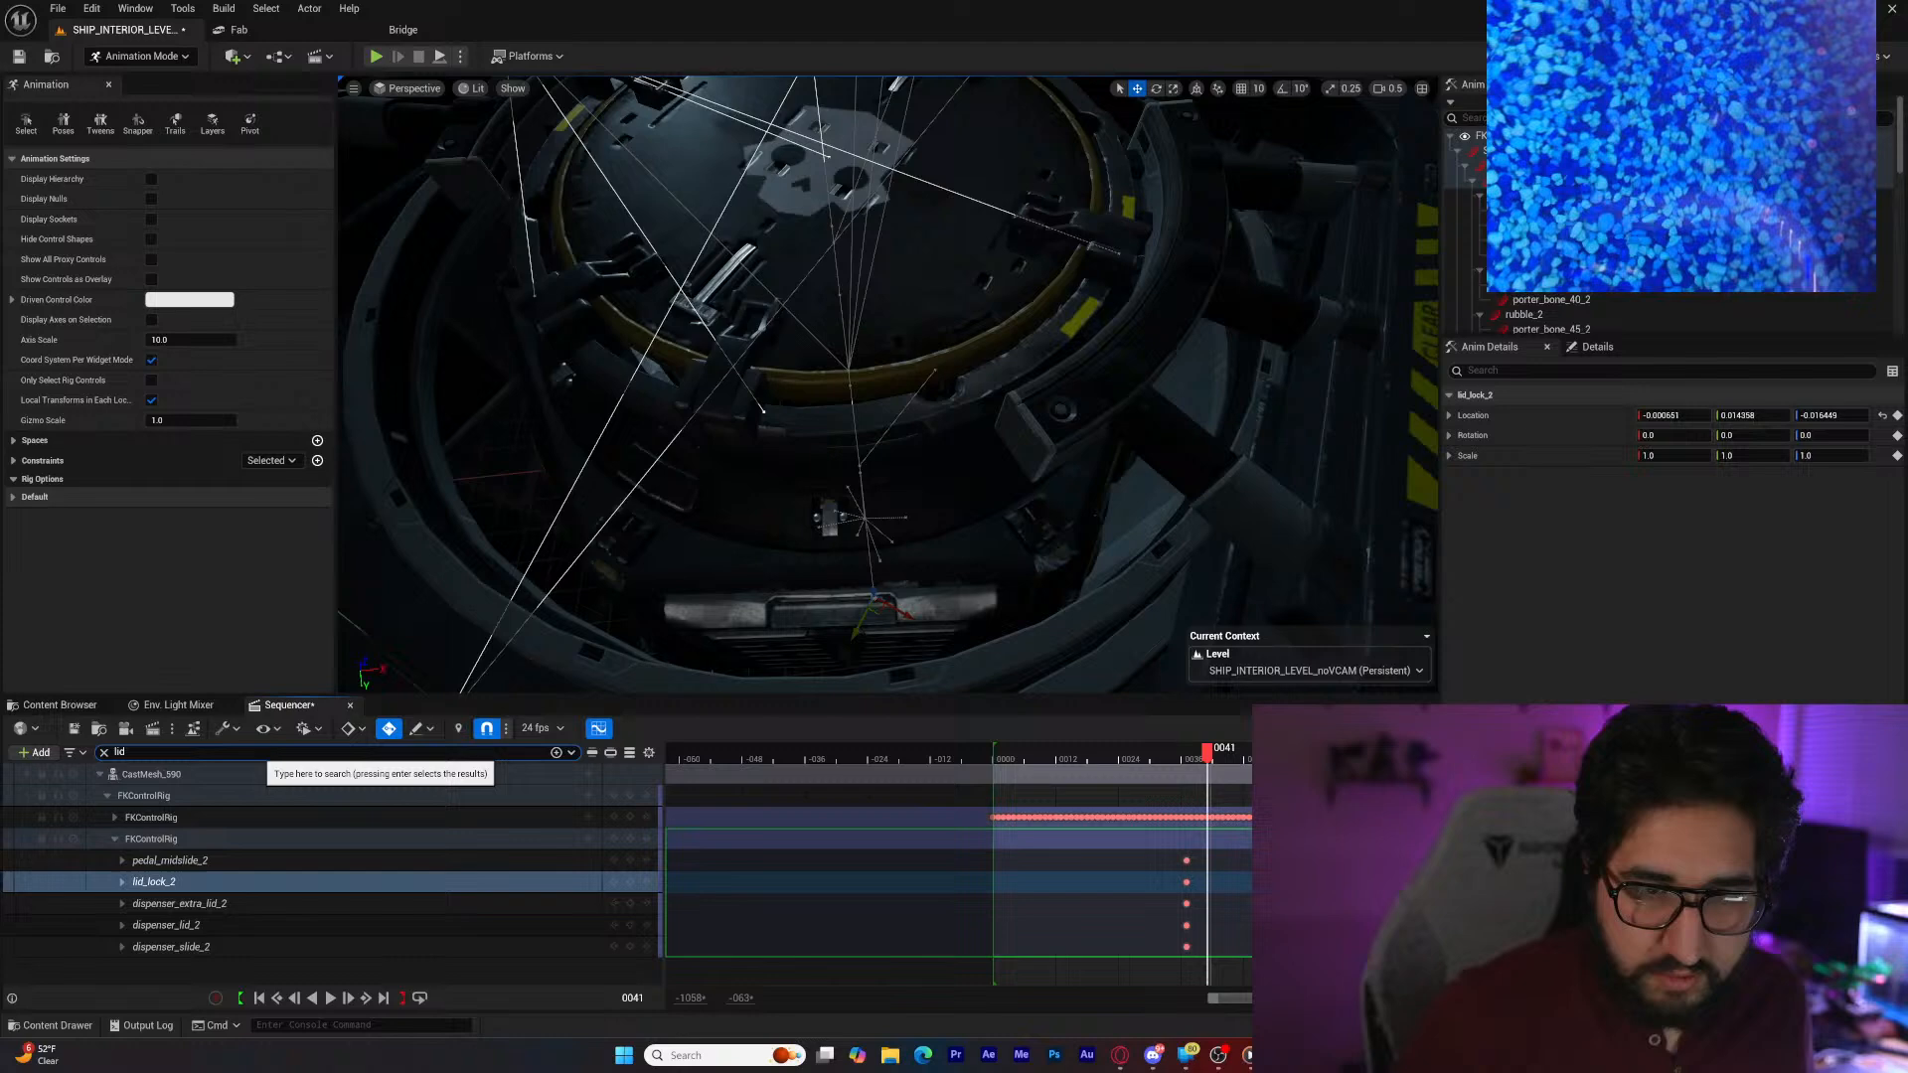
{"action": "left_click", "coordinate": [273, 910], "text": "ctrl"}
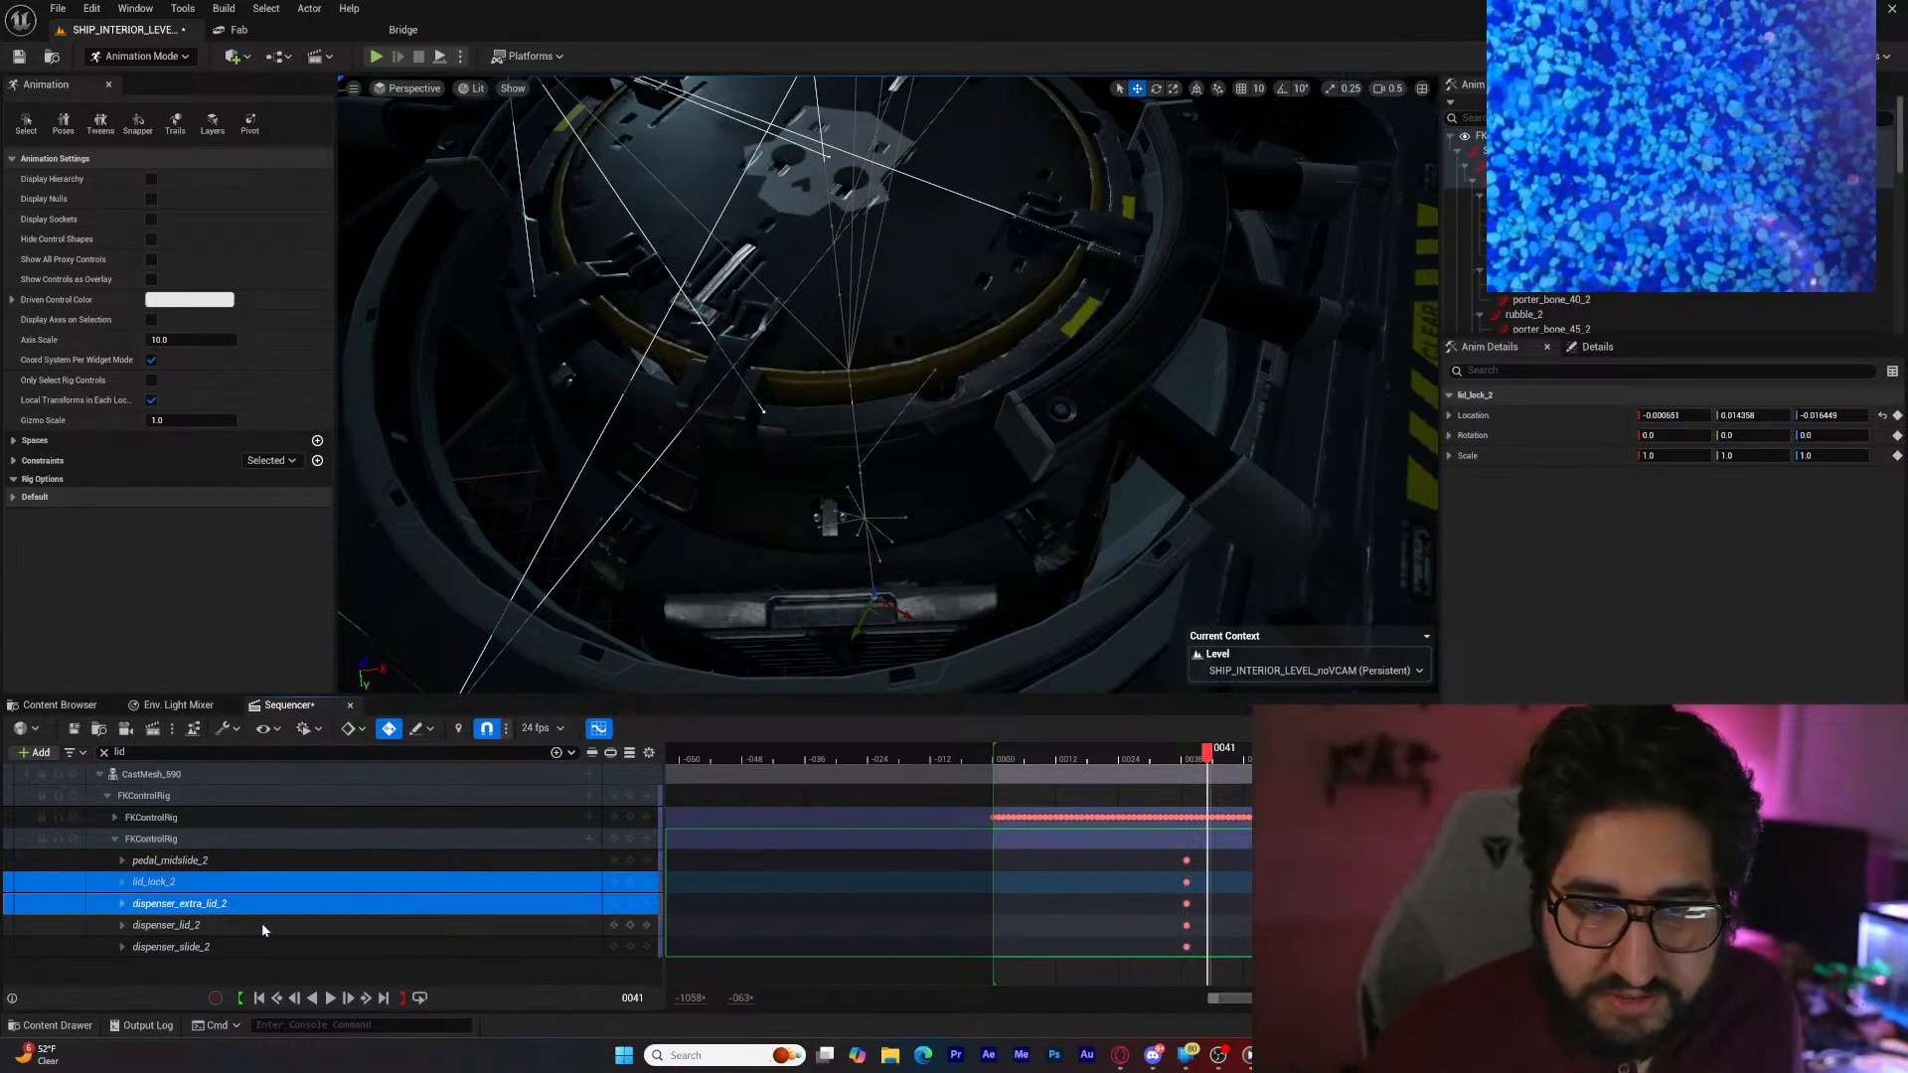
{"action": "left_click", "coordinate": [262, 926]}
{"action": "right_click_drag", "start_coordinate": [786, 362], "coordinate": [786, 343]}
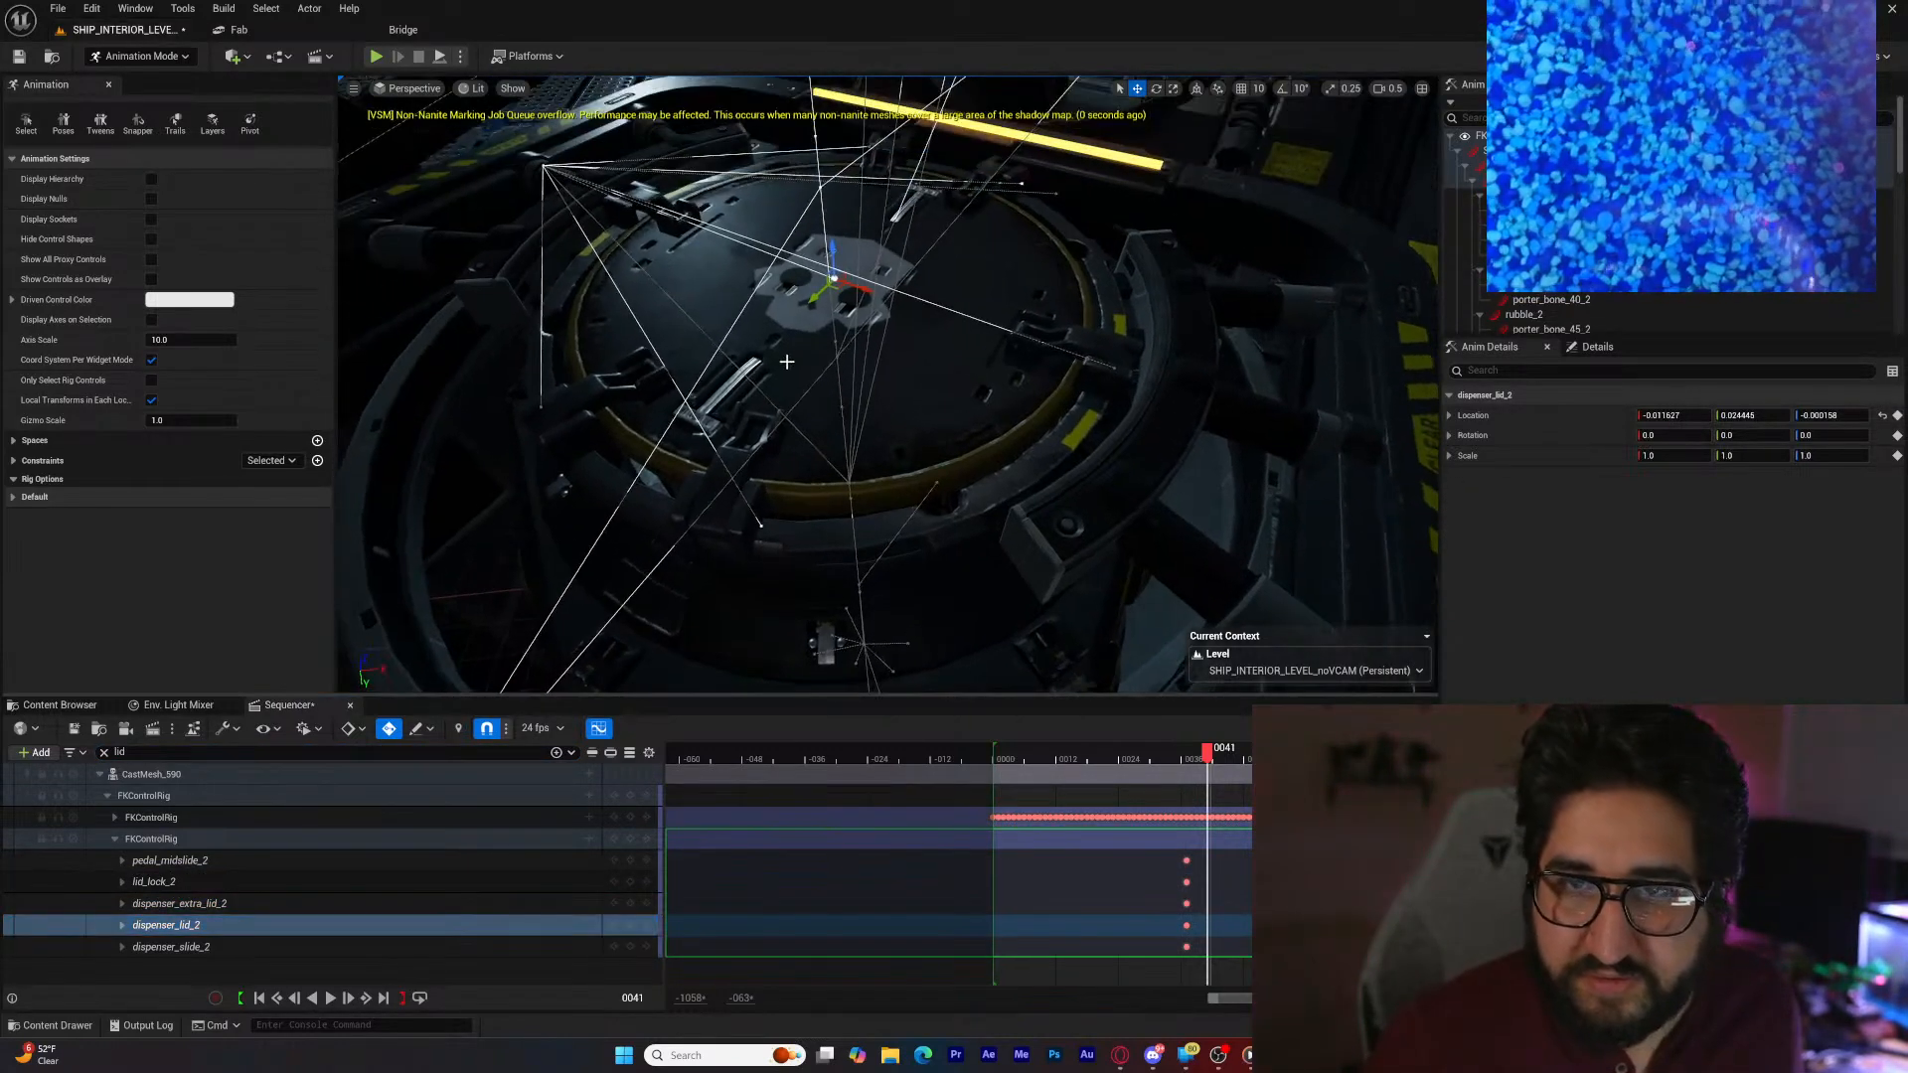
{"action": "left_click_drag", "start_coordinate": [834, 261], "coordinate": [834, 266]}
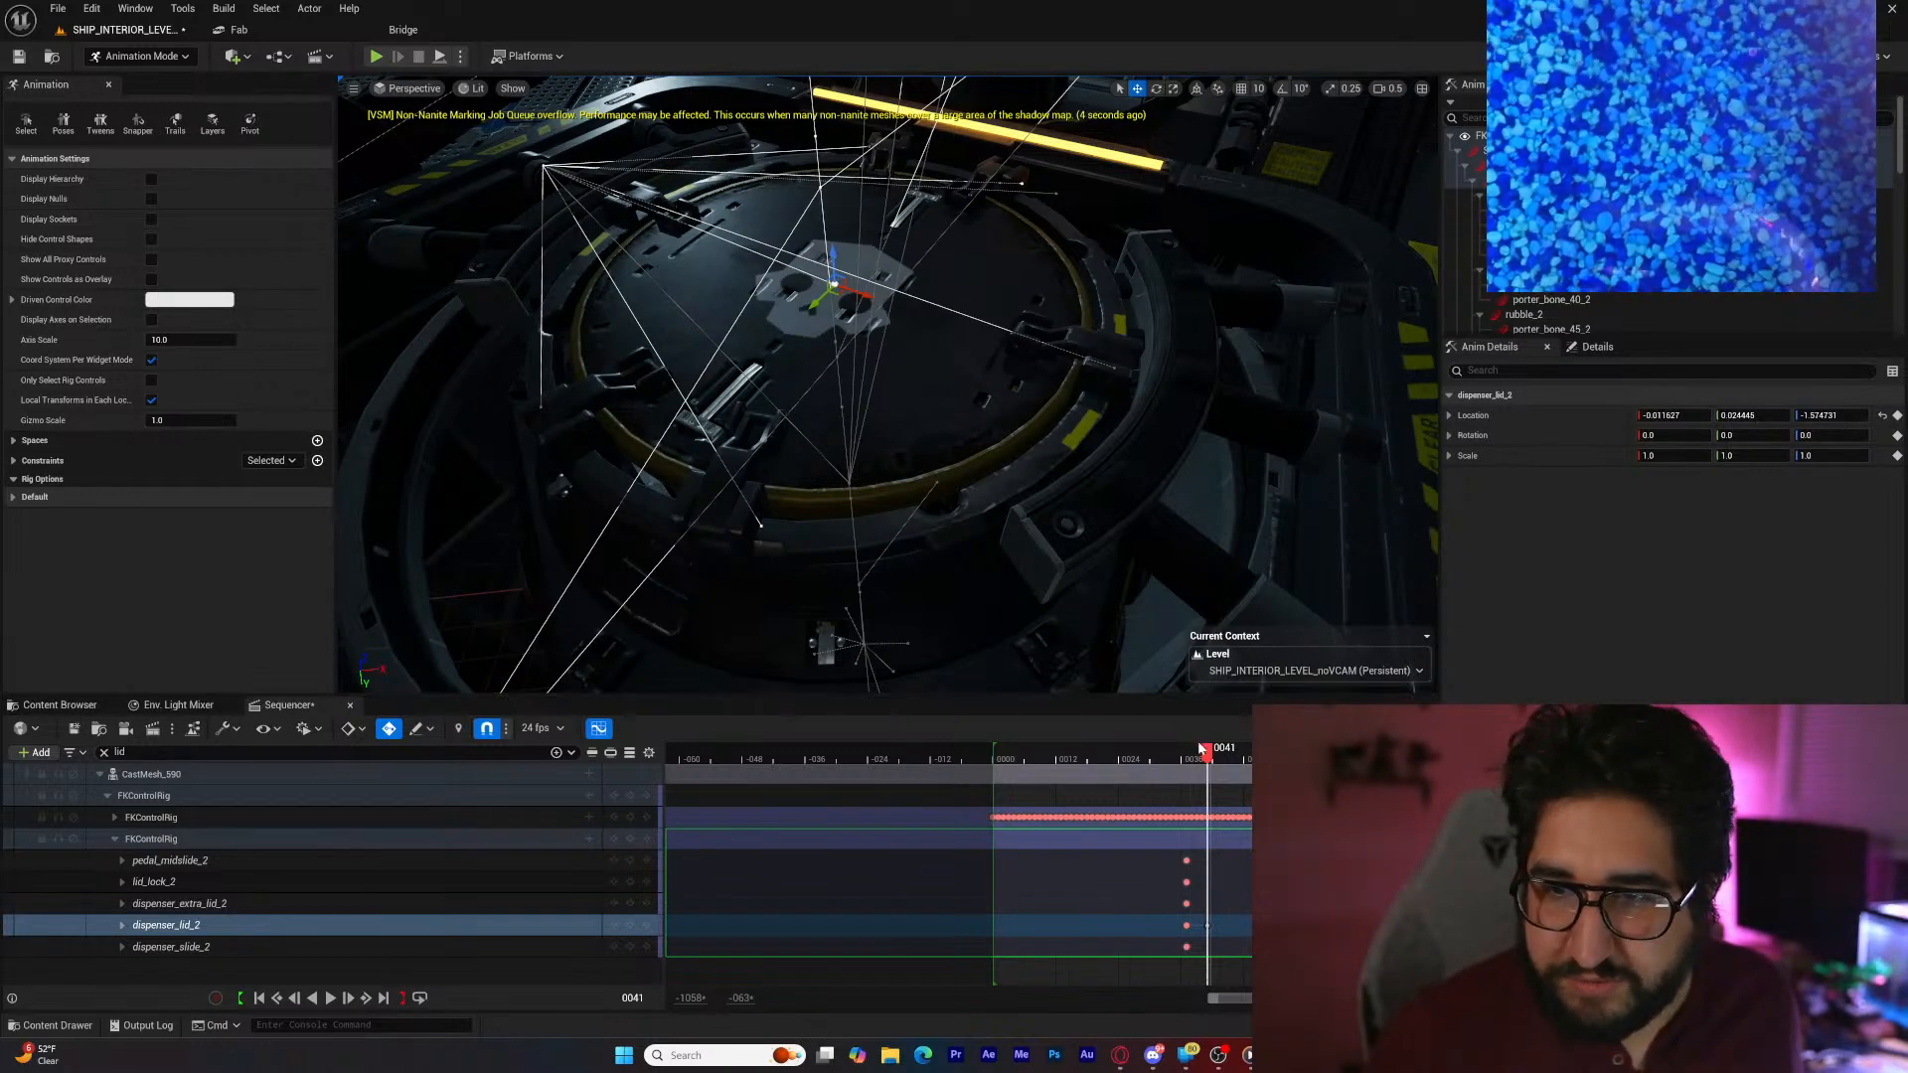
Step: Key all controls of the additive FKControlRig layer at frame 45
{"action": "mouse_move", "coordinate": [1207, 757]}
{"action": "left_mouse_down"}
{"action": "mouse_move", "coordinate": [1149, 758]}
{"action": "mouse_move", "coordinate": [1226, 758]}
{"action": "left_mouse_up"}
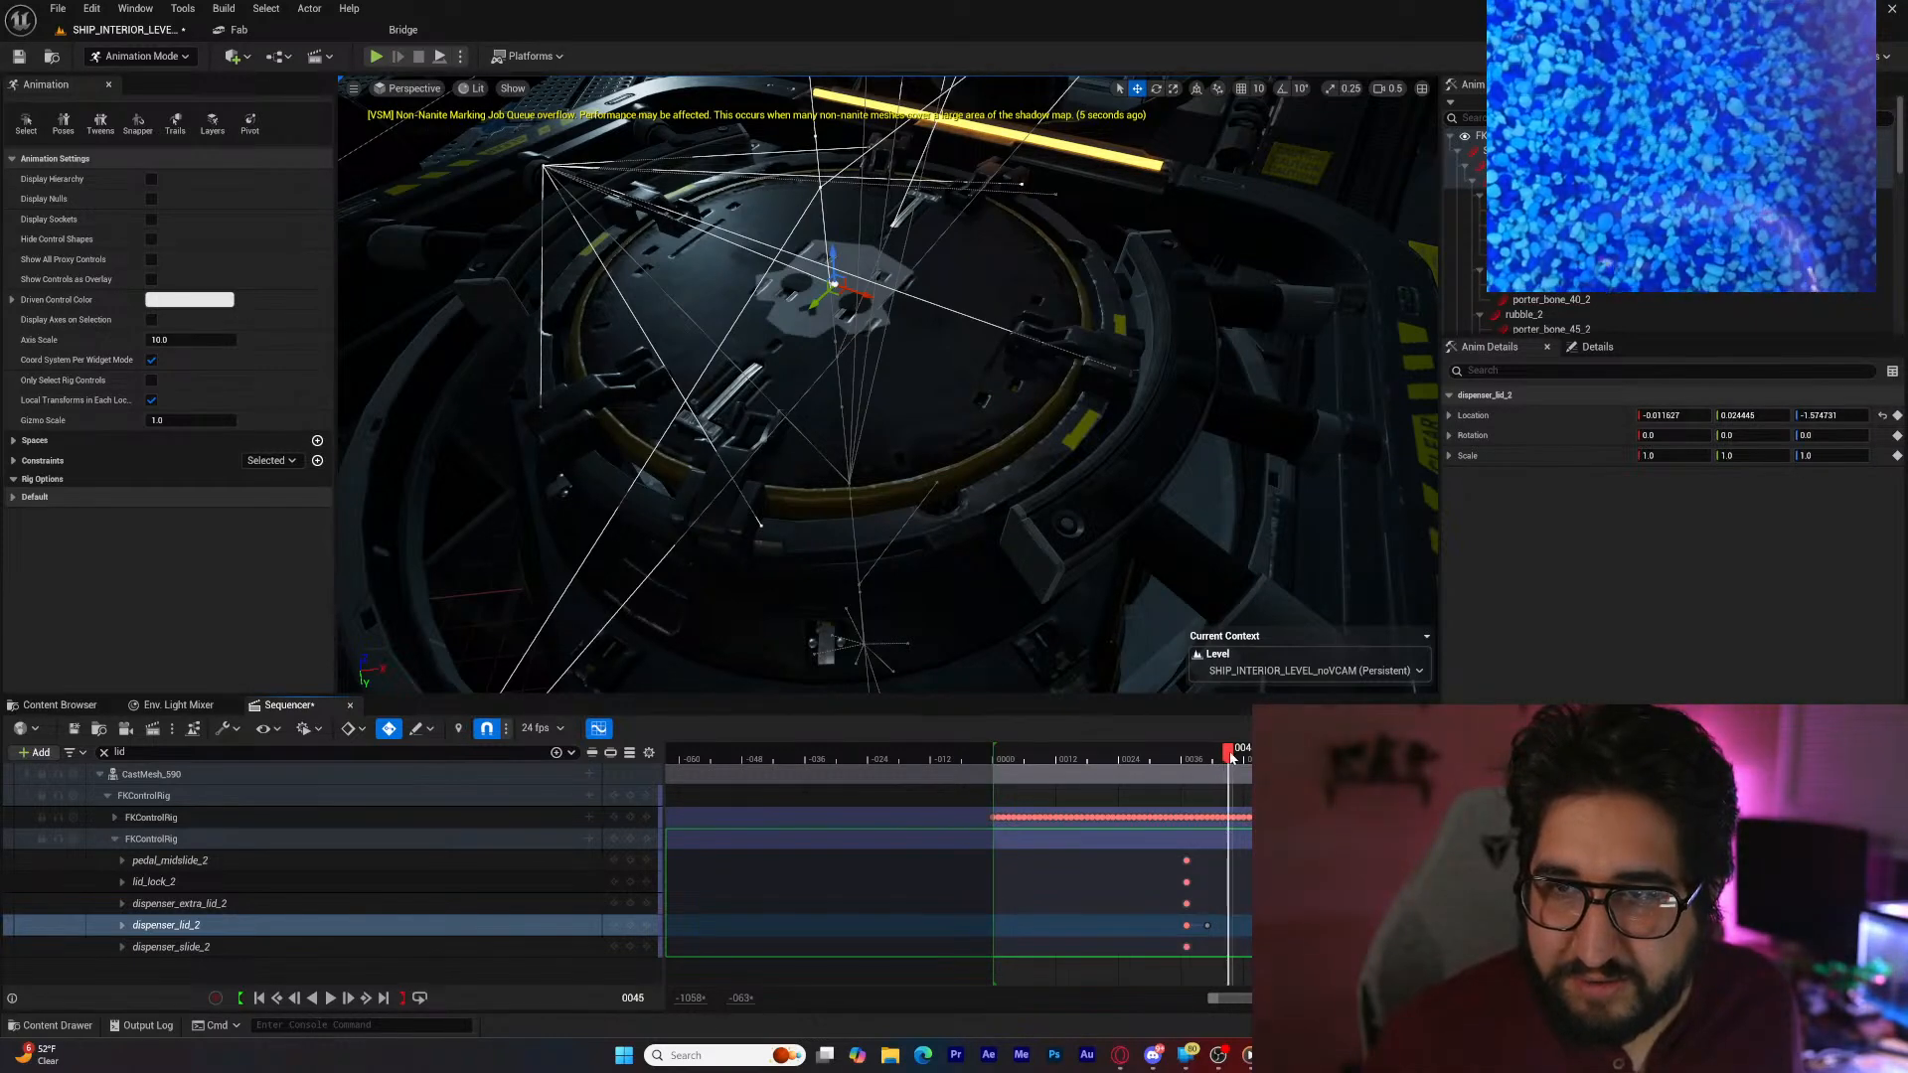
{"action": "left_click", "coordinate": [629, 840]}
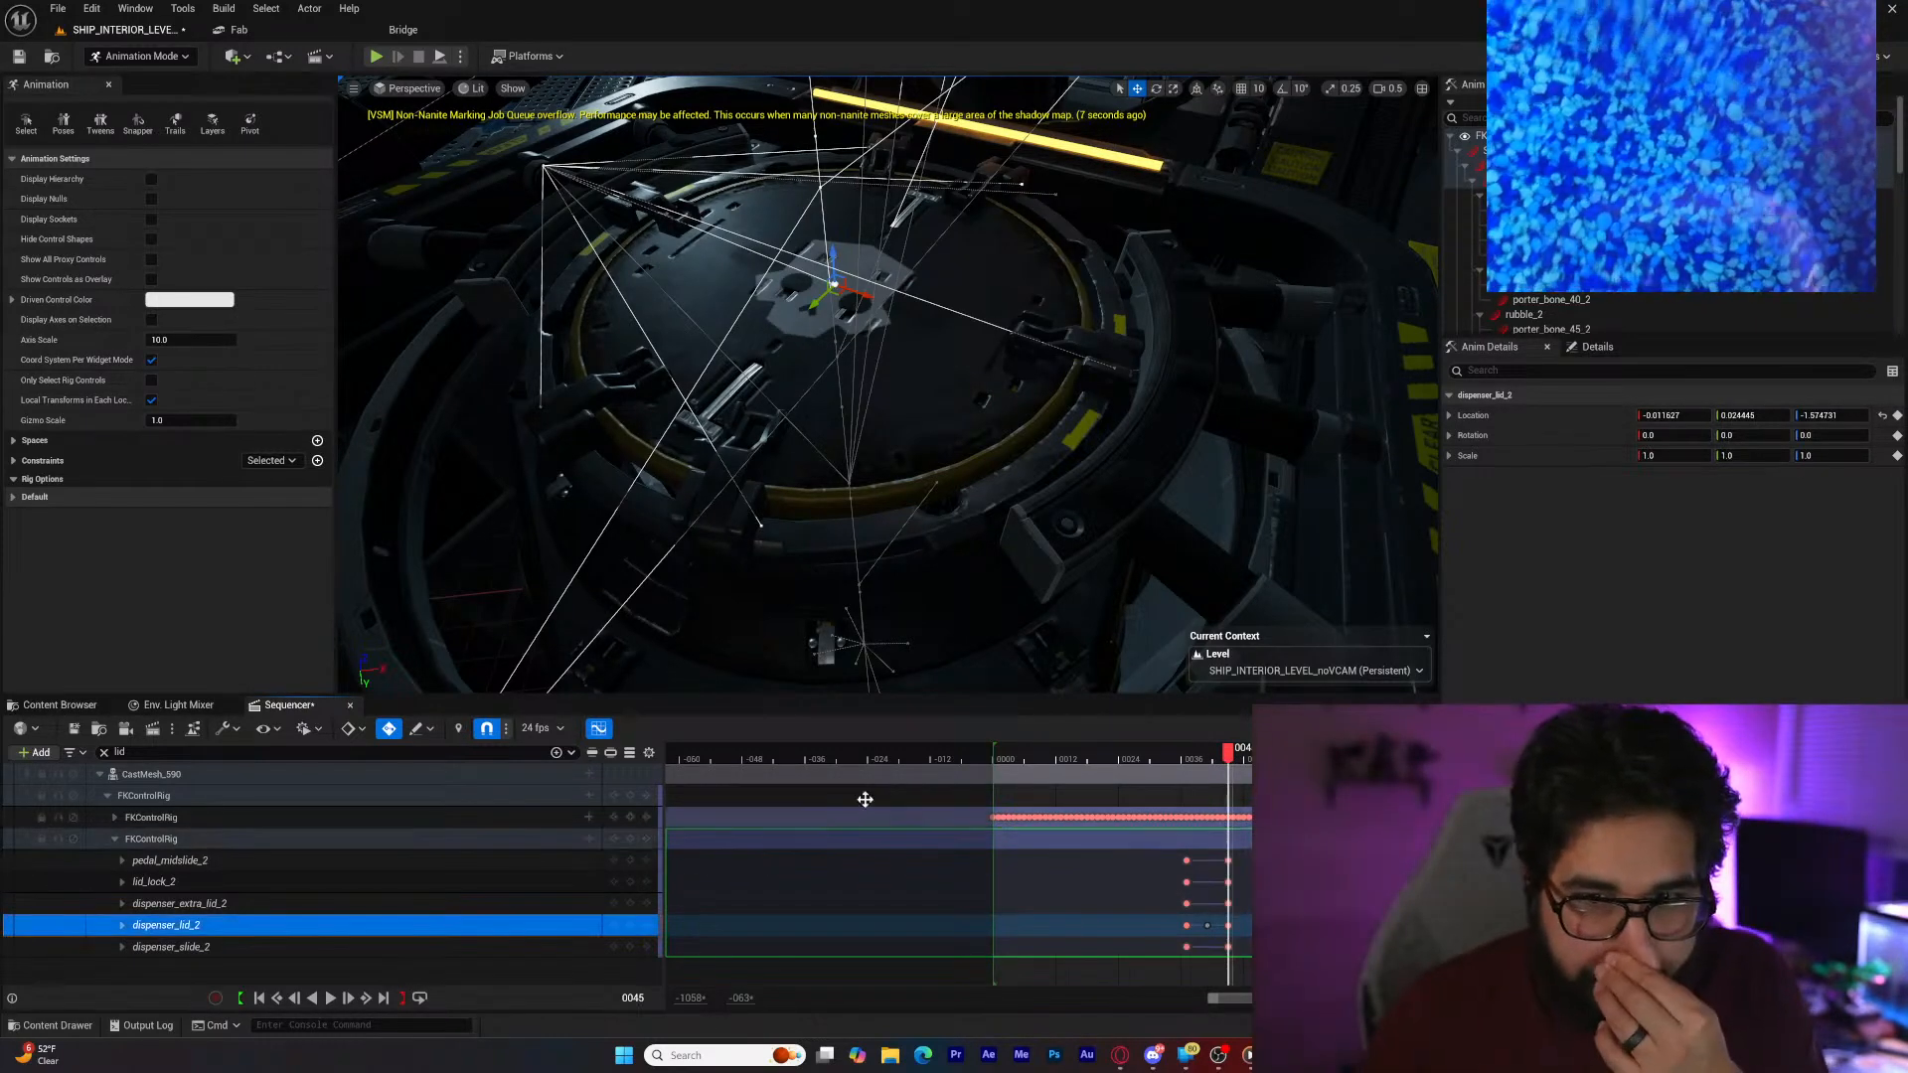
Step: Move the playhead to frame 52, clear the track filter and select the dispenser_lock_06_2 control
{"action": "left_click", "coordinate": [1232, 755]}
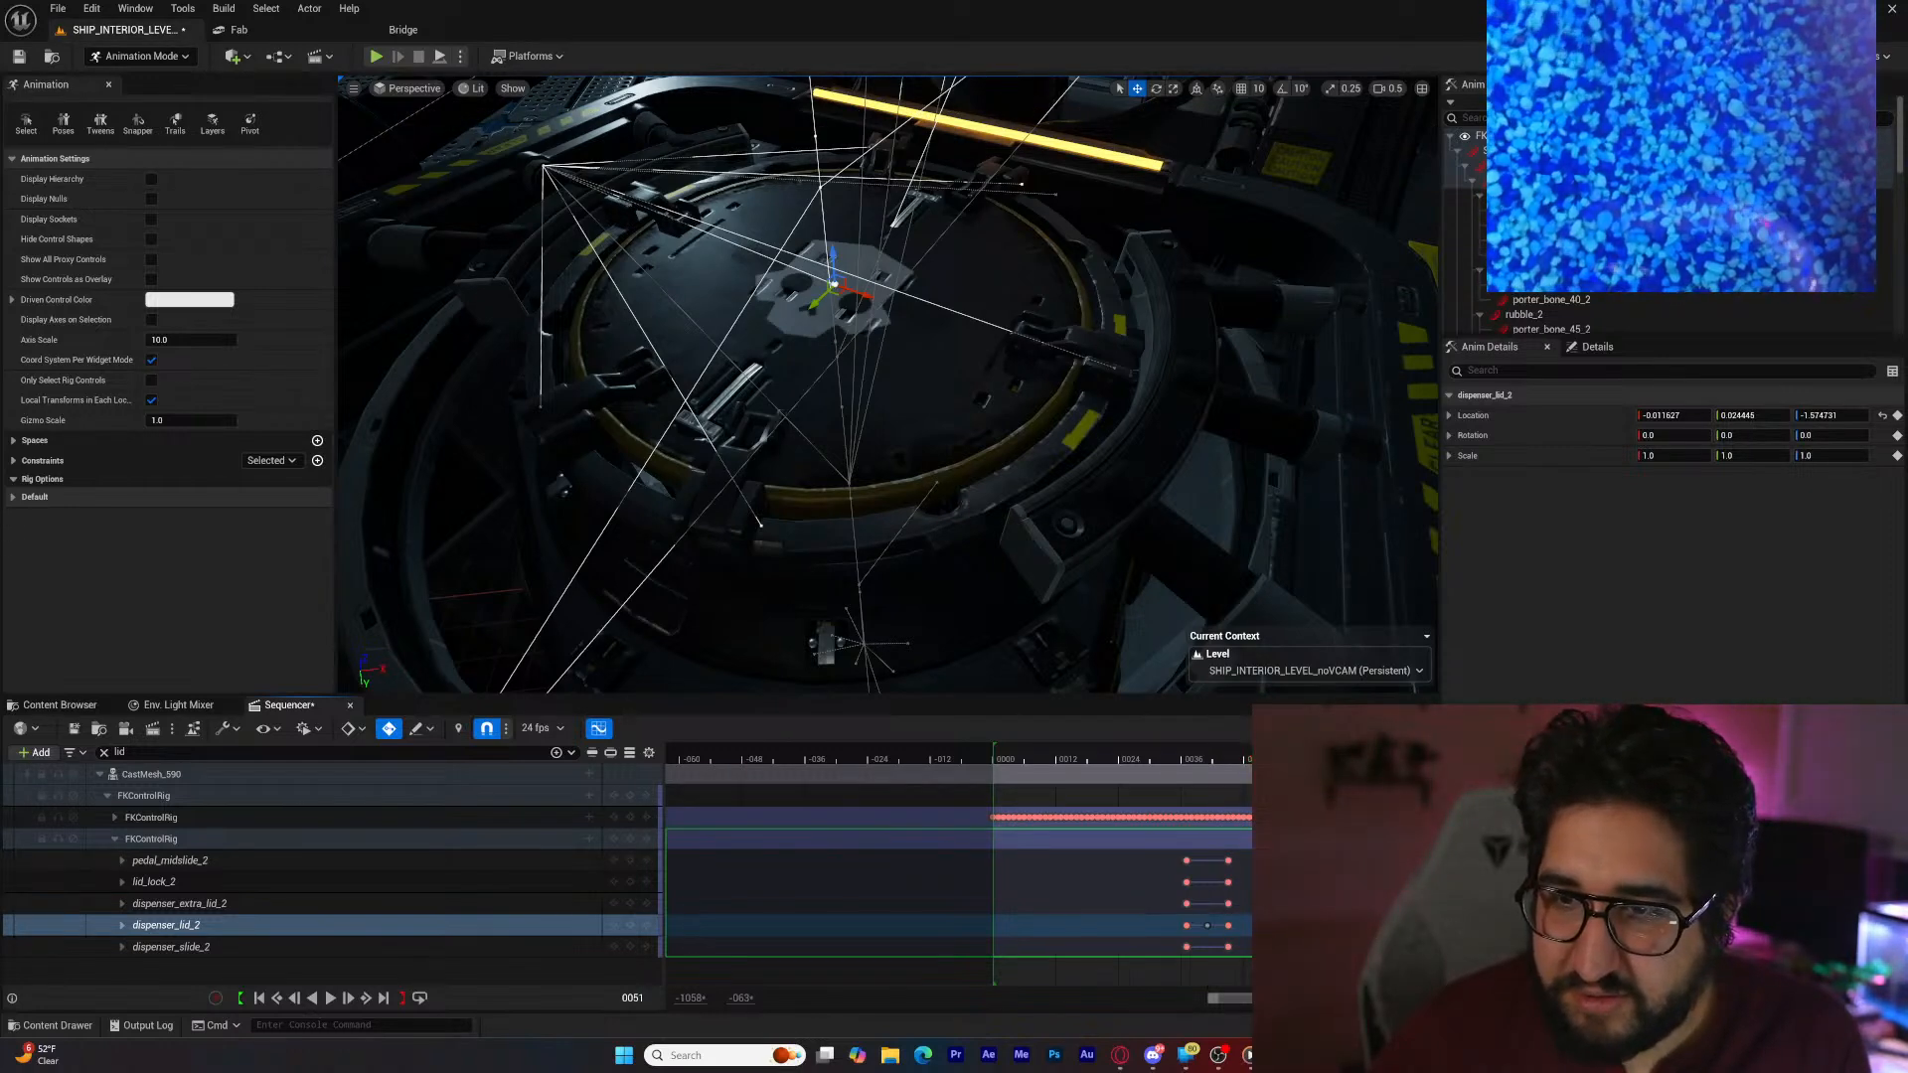
{"action": "left_click", "coordinate": [1115, 368]}
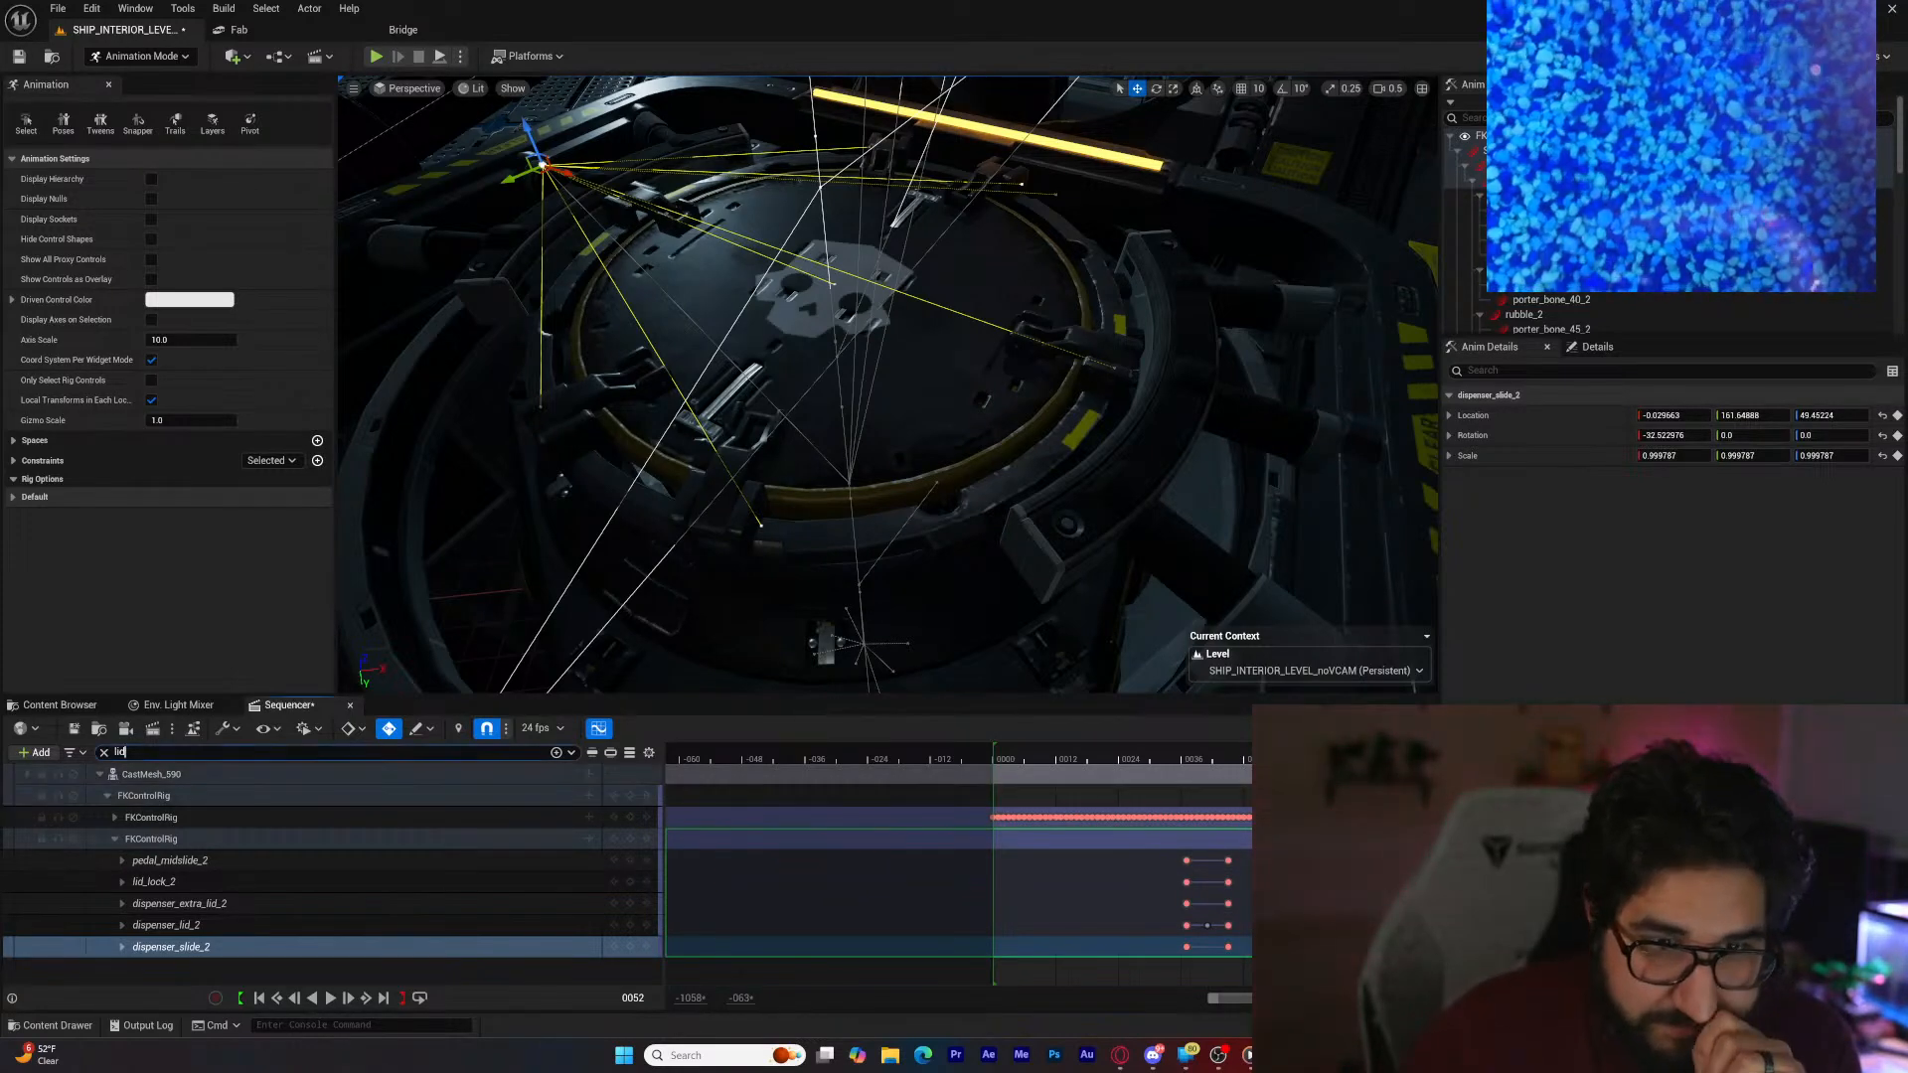
{"action": "left_click", "coordinate": [119, 752]}
{"action": "scroll", "coordinate": [199, 850], "scroll_direction": "down", "scroll_amount": 3}
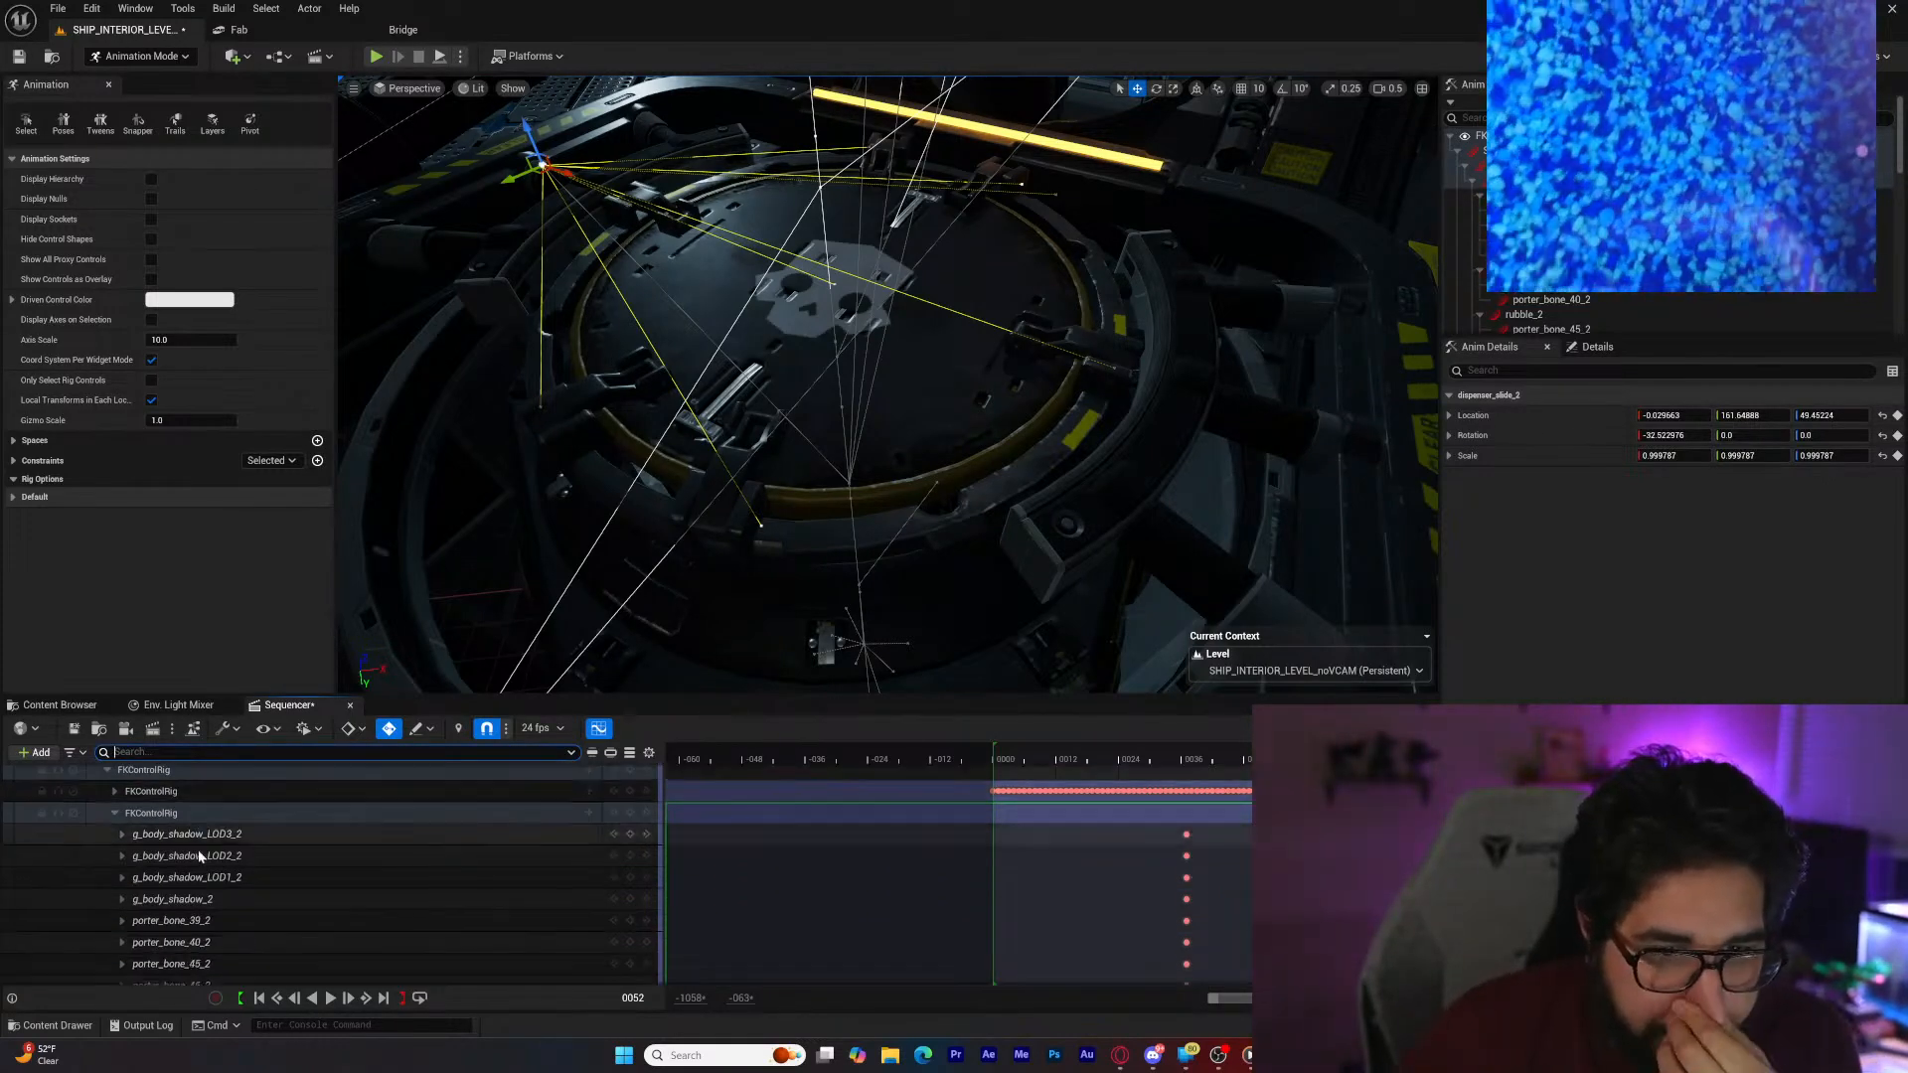
{"action": "scroll", "coordinate": [208, 864], "scroll_direction": "down", "scroll_amount": 5}
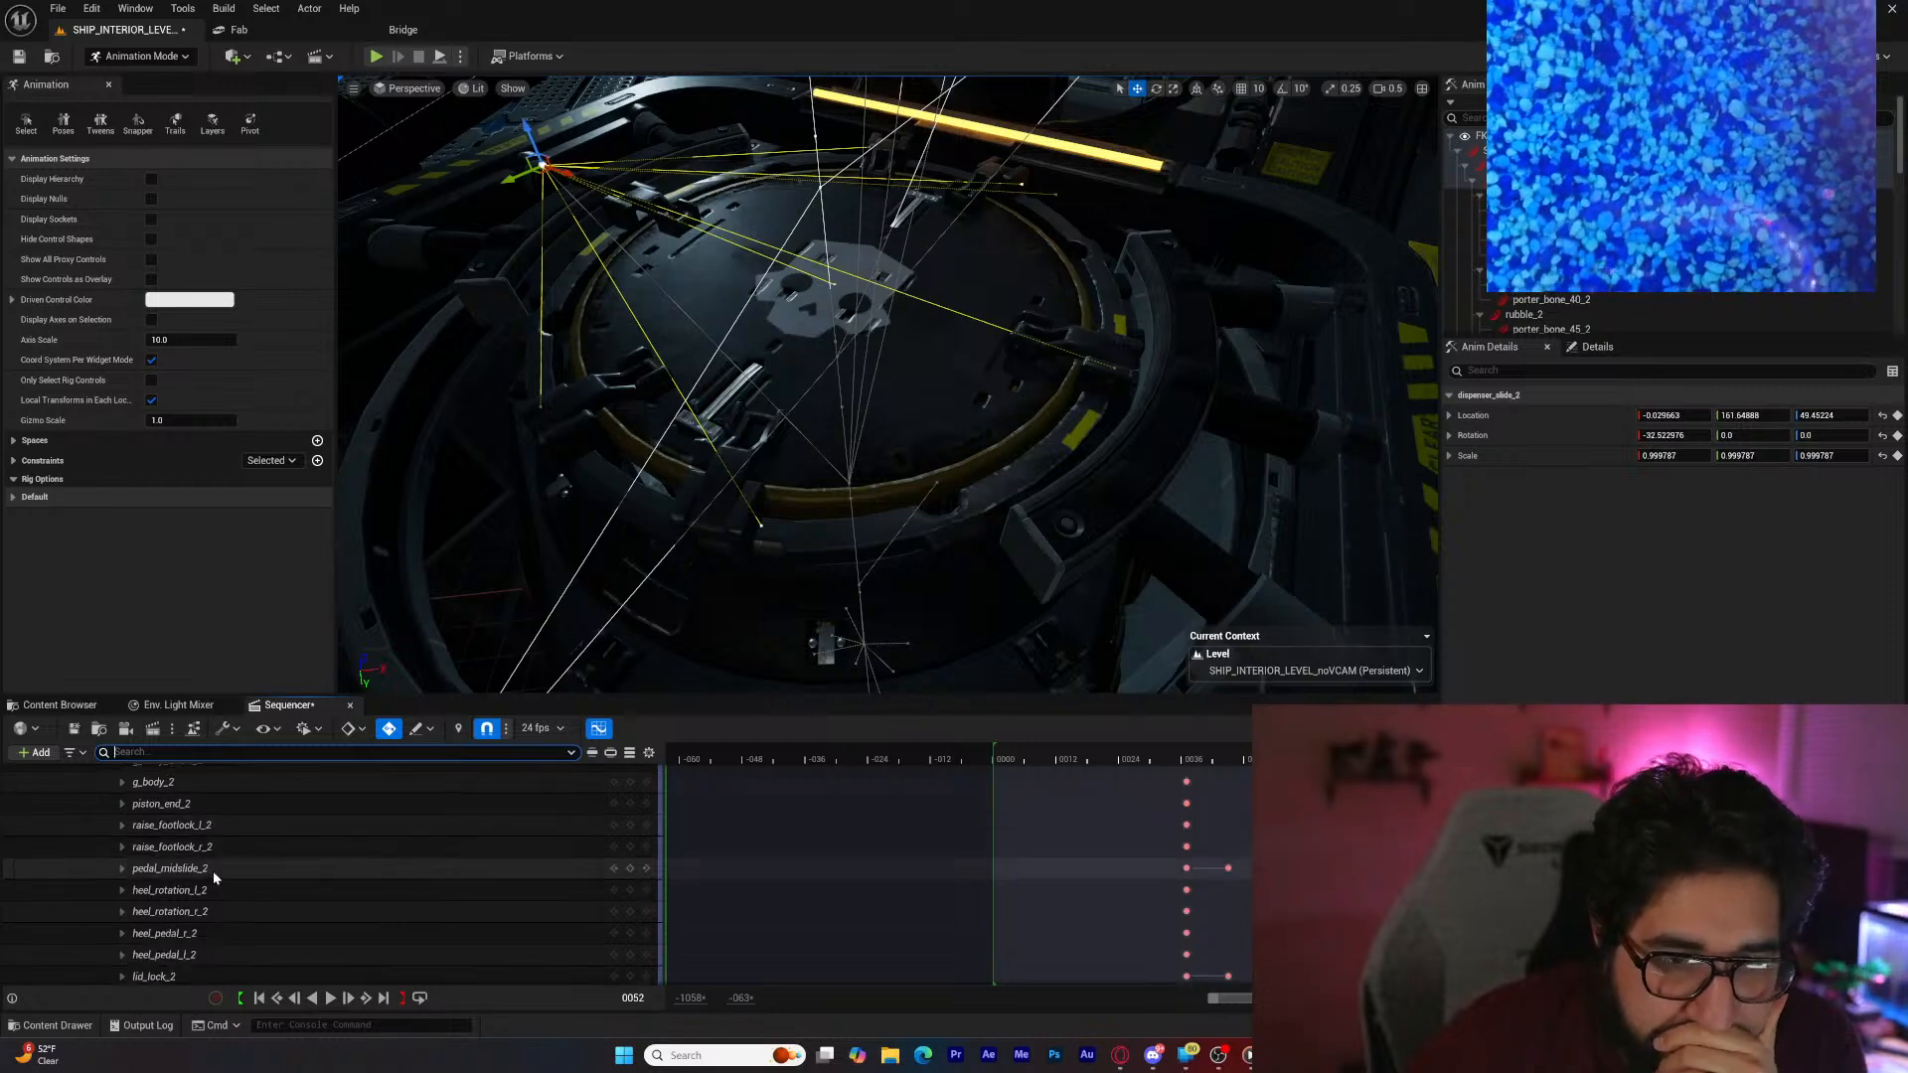
{"action": "scroll", "coordinate": [212, 870], "scroll_direction": "down", "scroll_amount": 4}
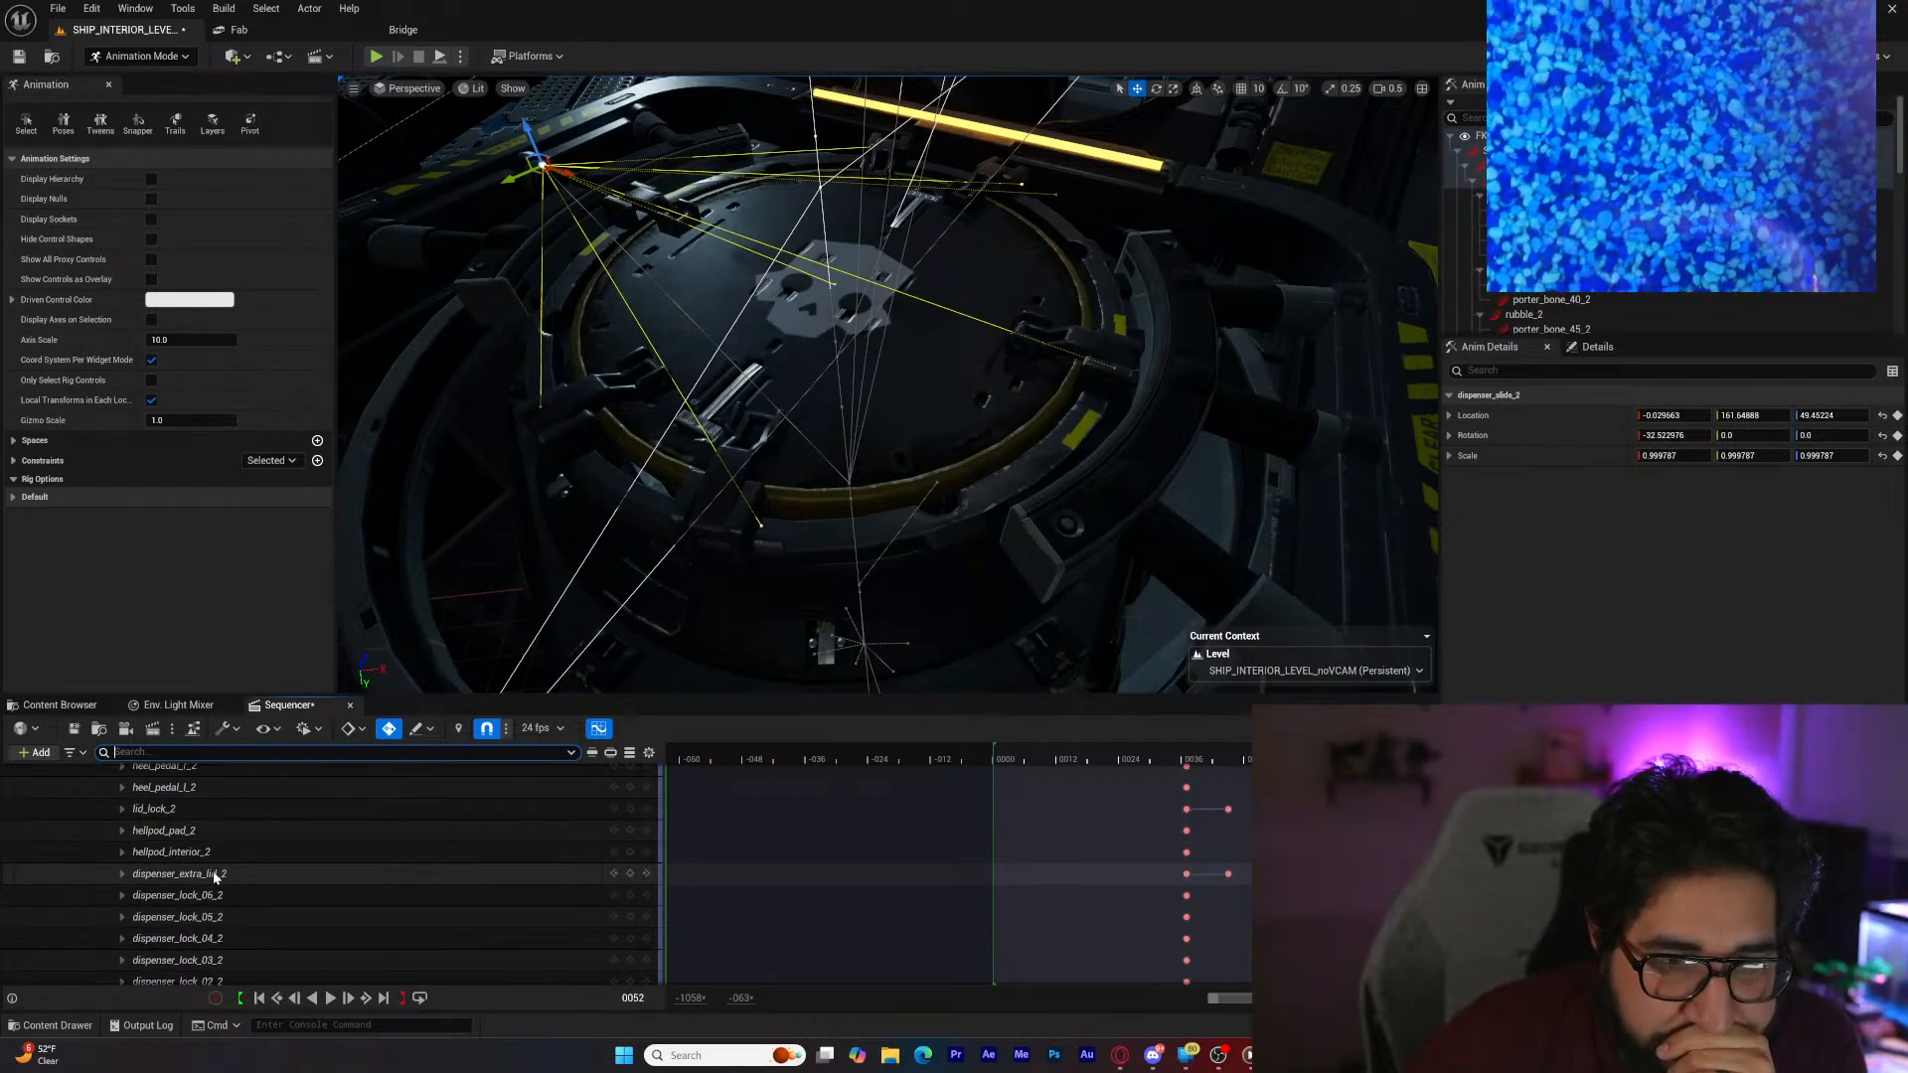
{"action": "left_click", "coordinate": [214, 874]}
{"action": "left_click", "coordinate": [262, 896]}
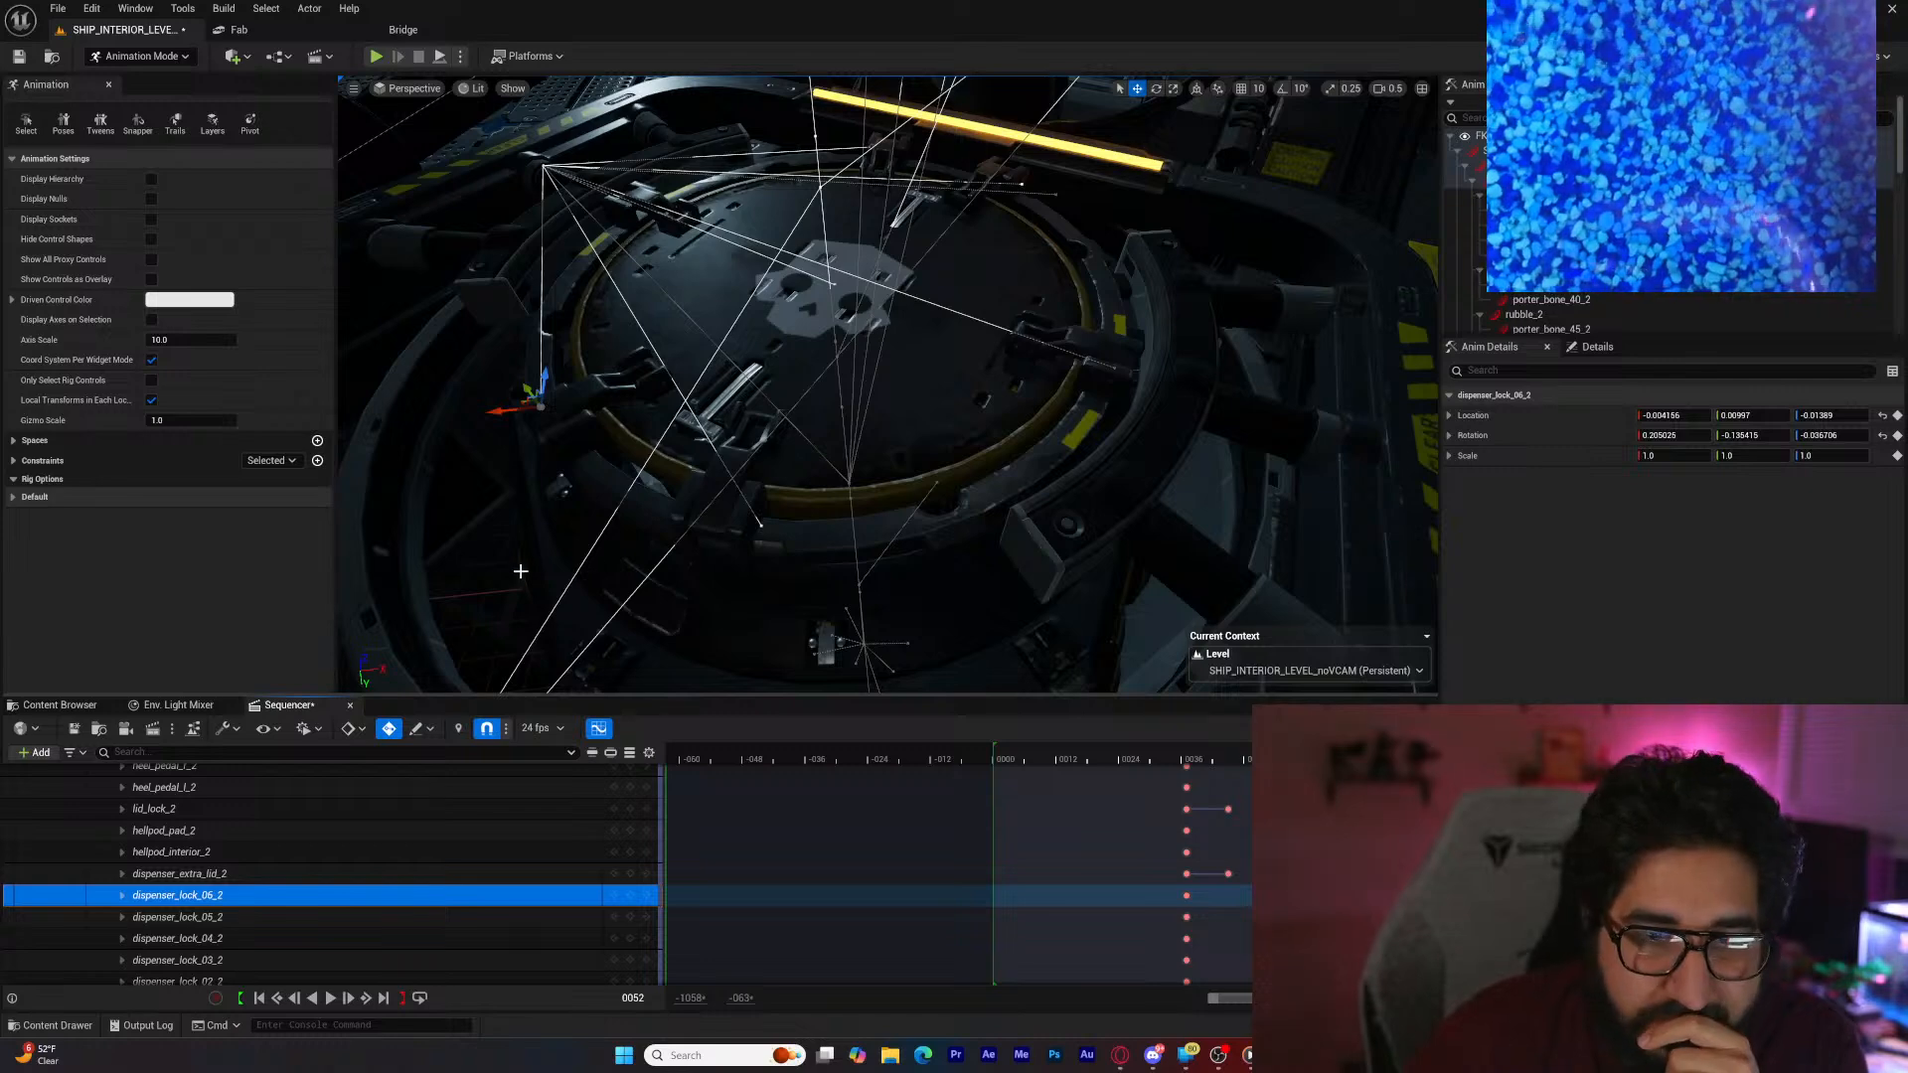
Step: Set the Rotation Pitch of dispenser_lock_06_2 to -51 on the additive layer at frame 52
{"action": "left_click", "coordinate": [123, 895]}
{"action": "scroll", "coordinate": [159, 902], "scroll_direction": "down", "scroll_amount": 3}
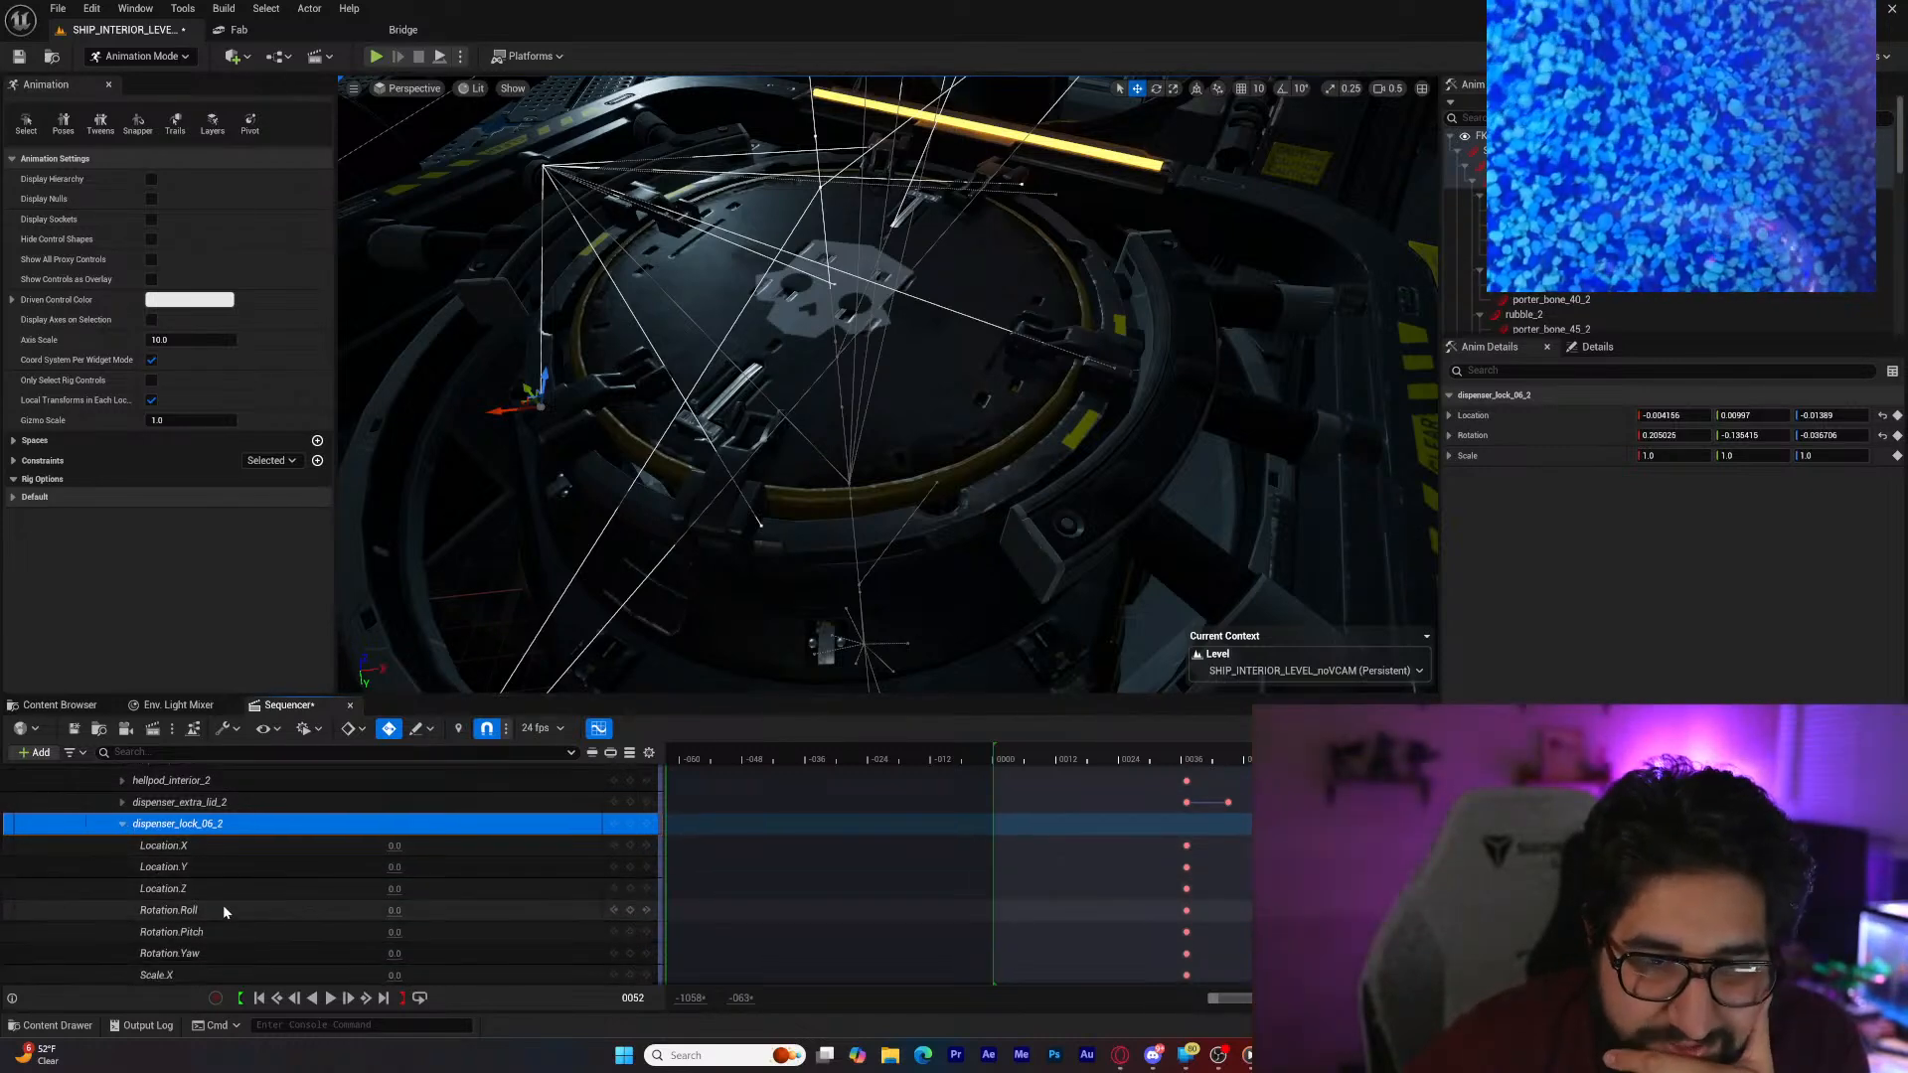
{"action": "left_click_drag", "start_coordinate": [394, 935], "coordinate": [330, 935]}
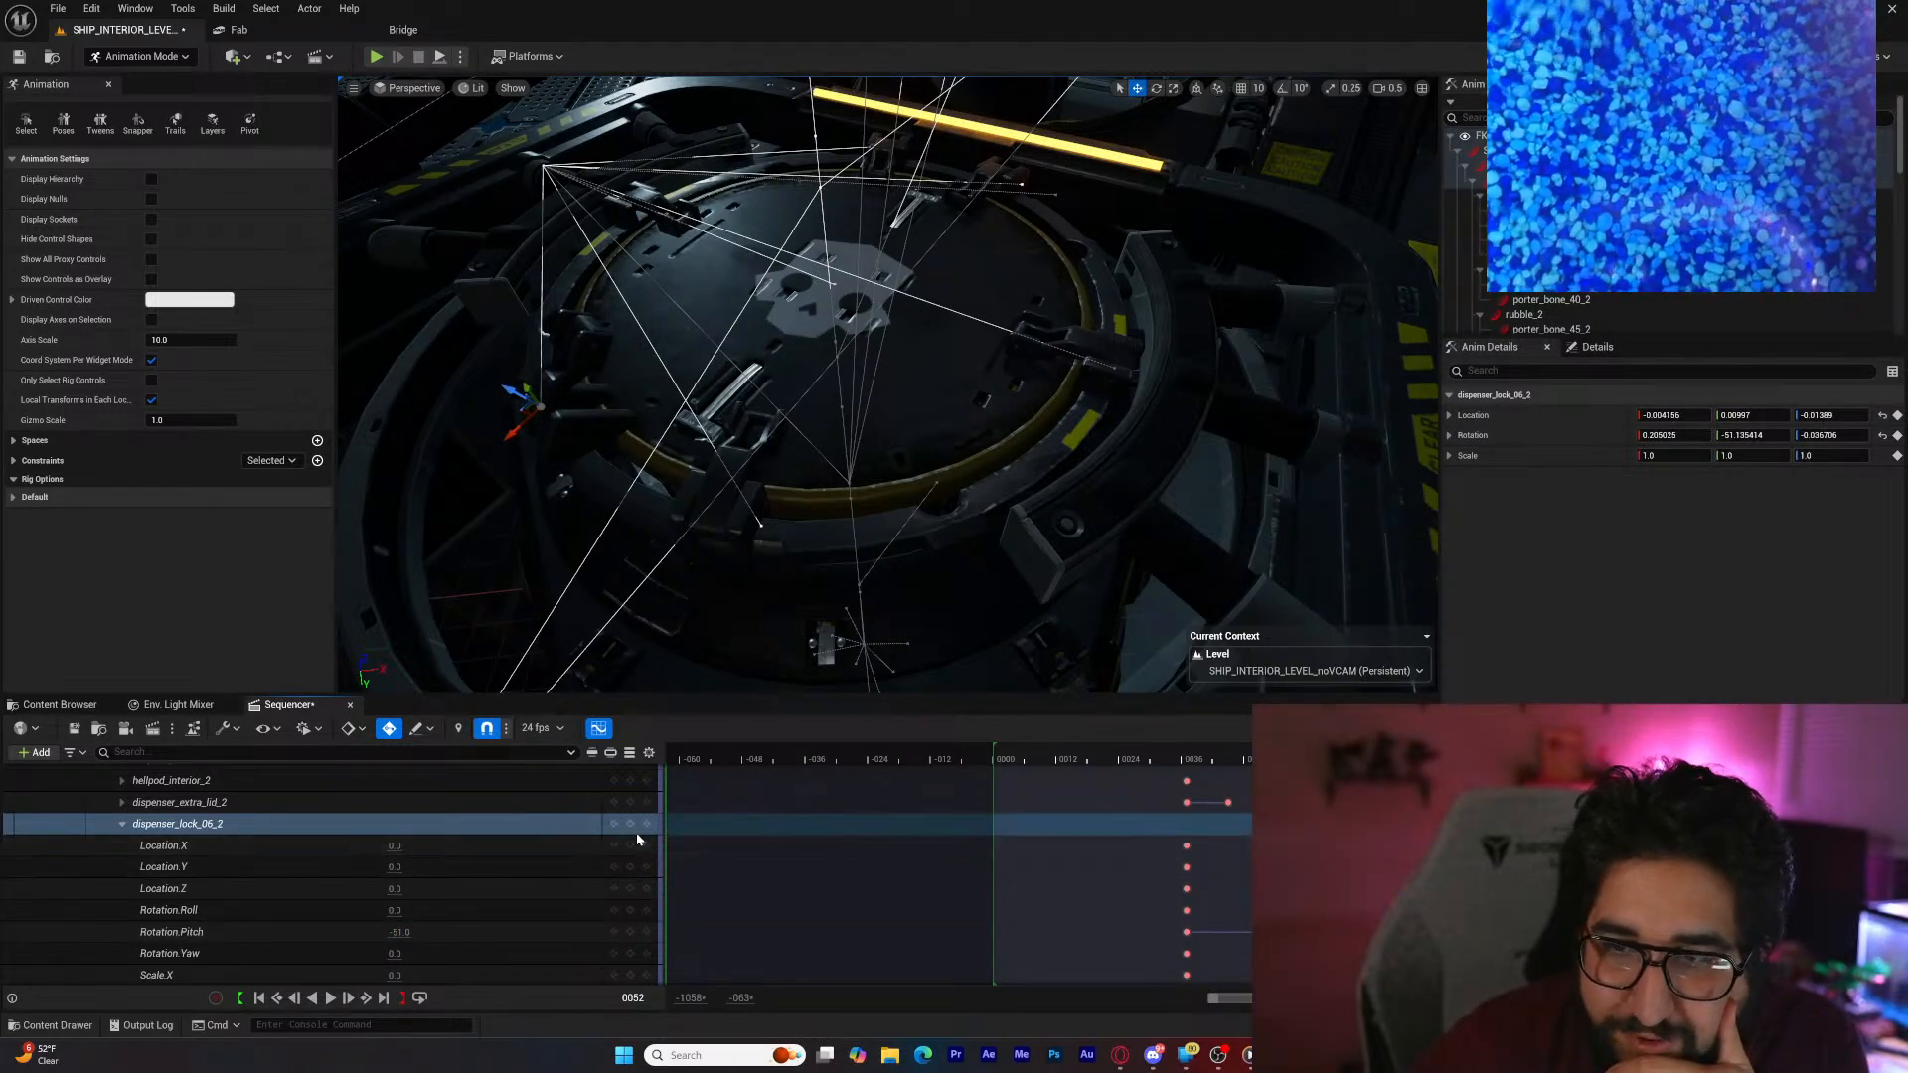
Step: Examine the additive transform channels of dispenser_extra_lid_2 and lid_lock_2 at frame 45
{"action": "left_click", "coordinate": [616, 802]}
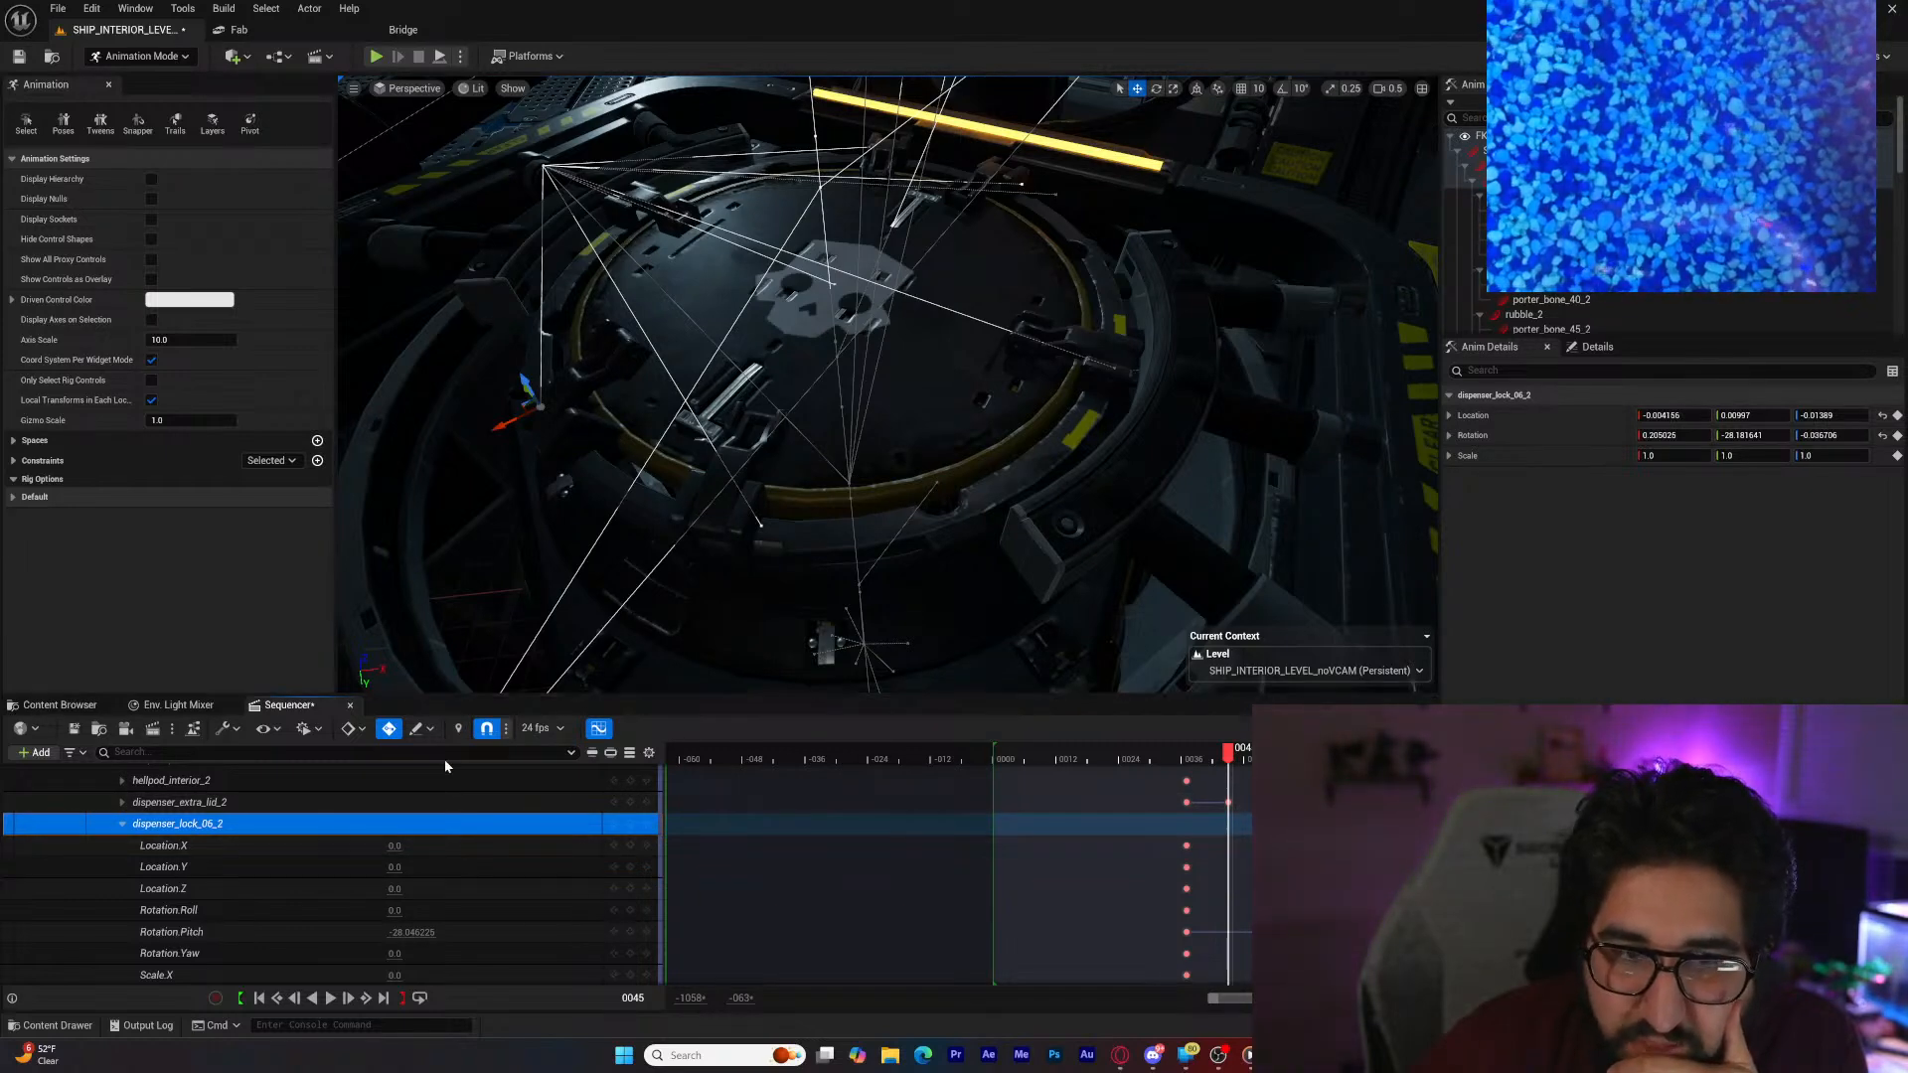
{"action": "left_click", "coordinate": [348, 806]}
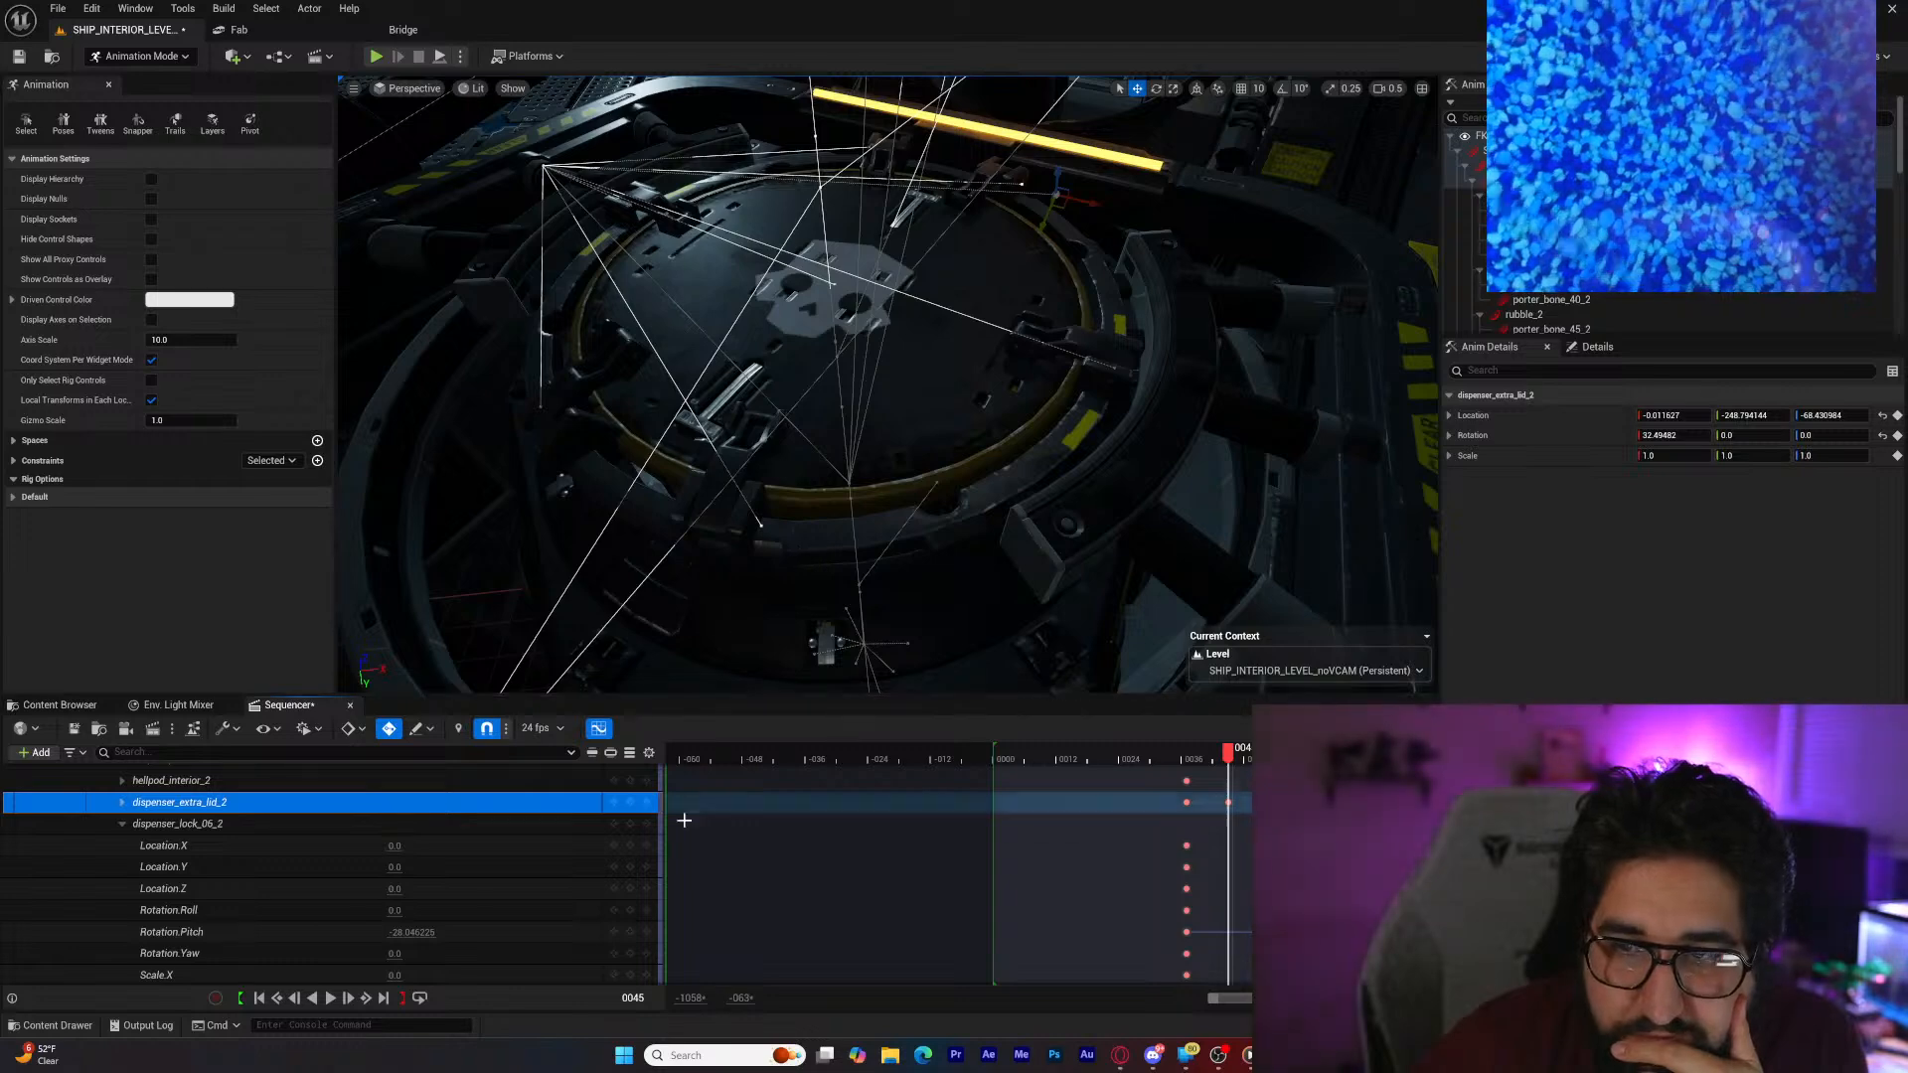
{"action": "left_click", "coordinate": [122, 802]}
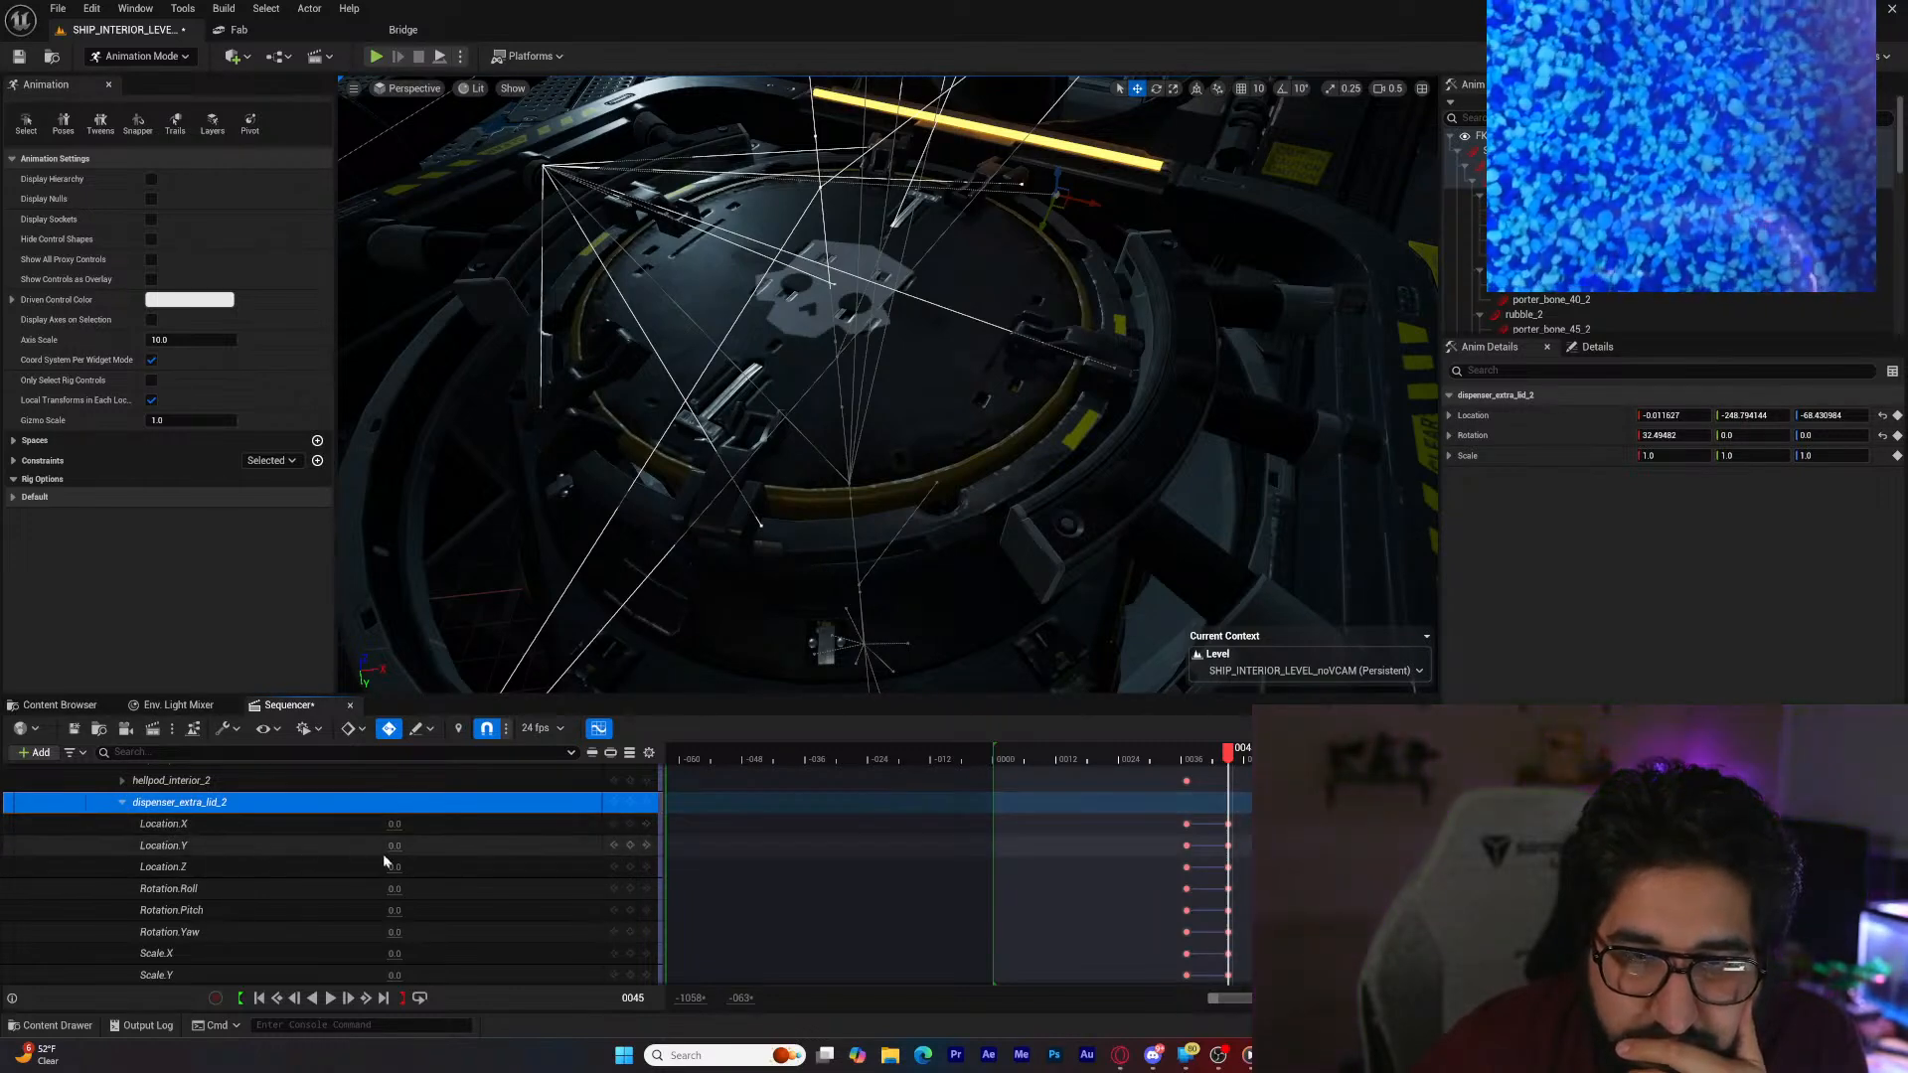
{"action": "scroll", "coordinate": [385, 856], "scroll_direction": "down", "scroll_amount": 1}
{"action": "scroll", "coordinate": [323, 906], "scroll_direction": "up", "scroll_amount": 1}
{"action": "scroll", "coordinate": [322, 912], "scroll_direction": "up", "scroll_amount": 3}
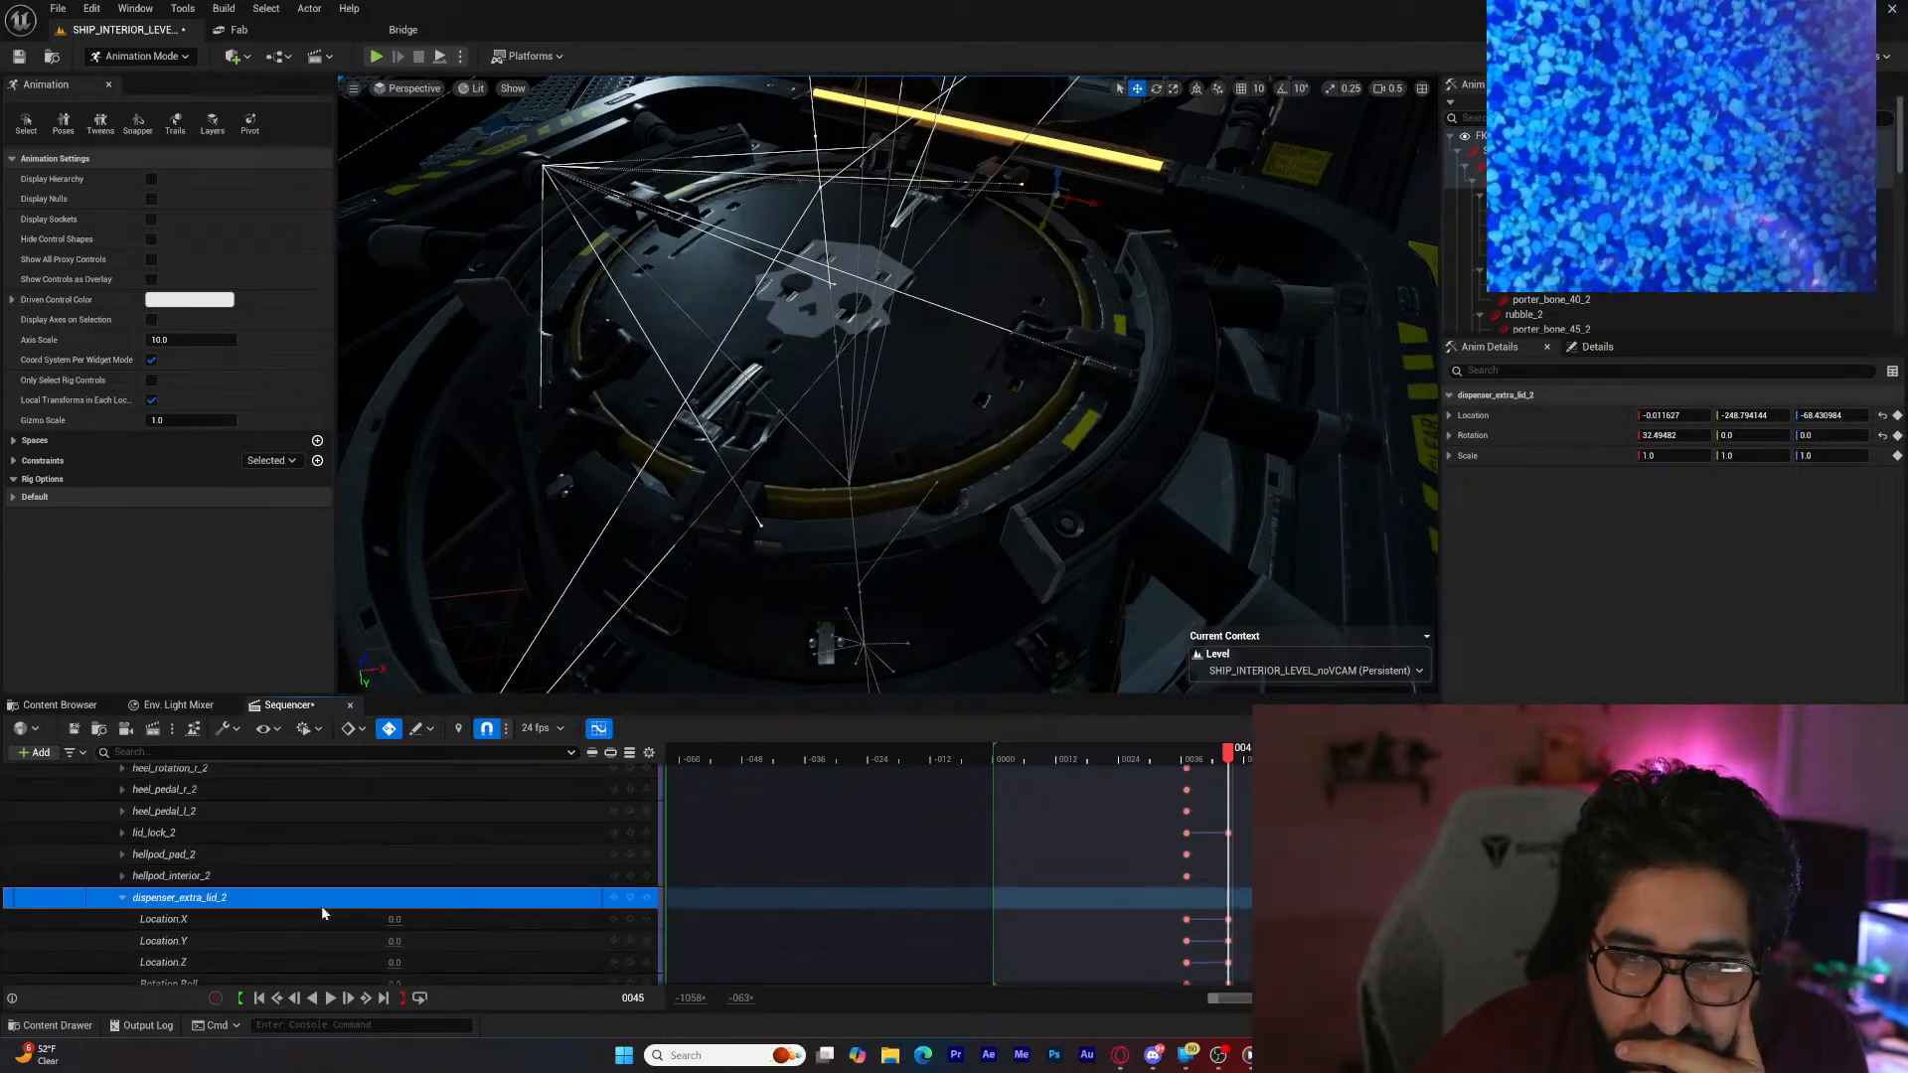
{"action": "left_click", "coordinate": [233, 859]}
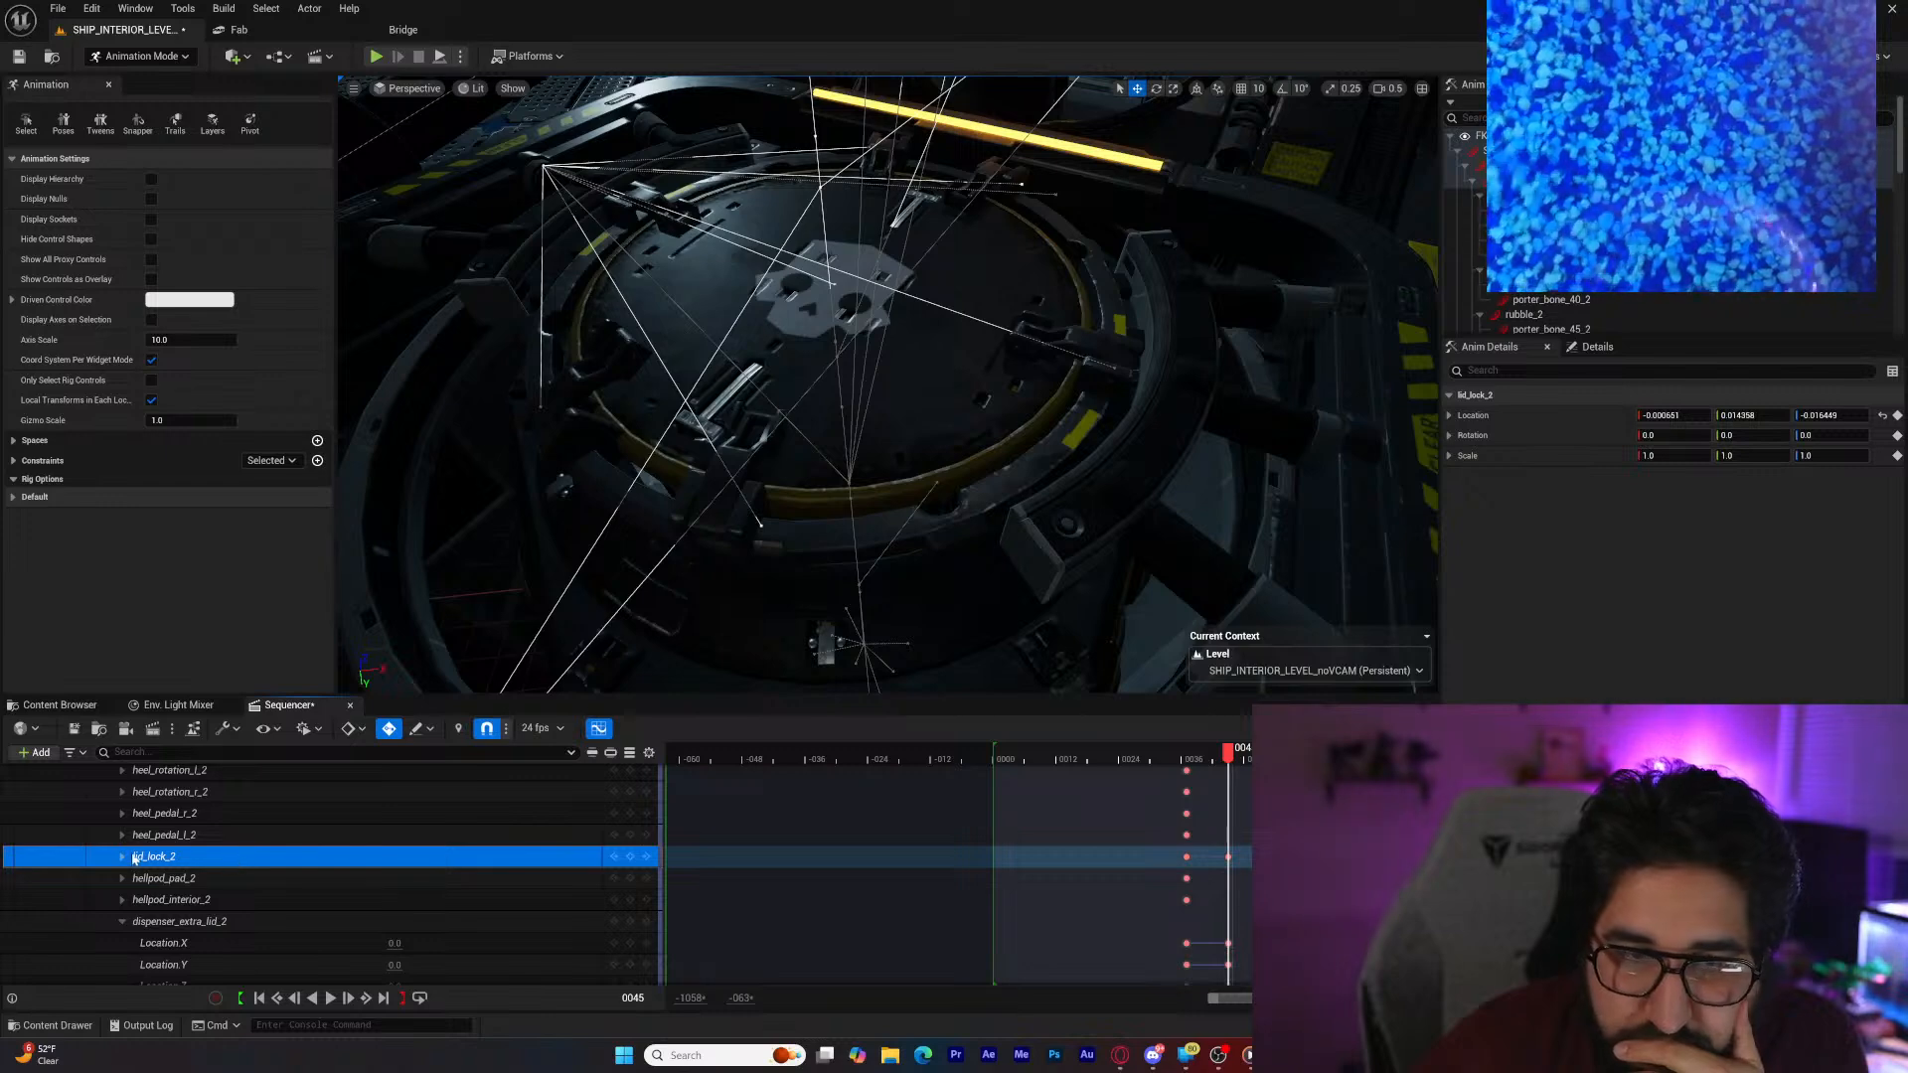
{"action": "scroll", "coordinate": [192, 870], "scroll_direction": "down", "scroll_amount": 4}
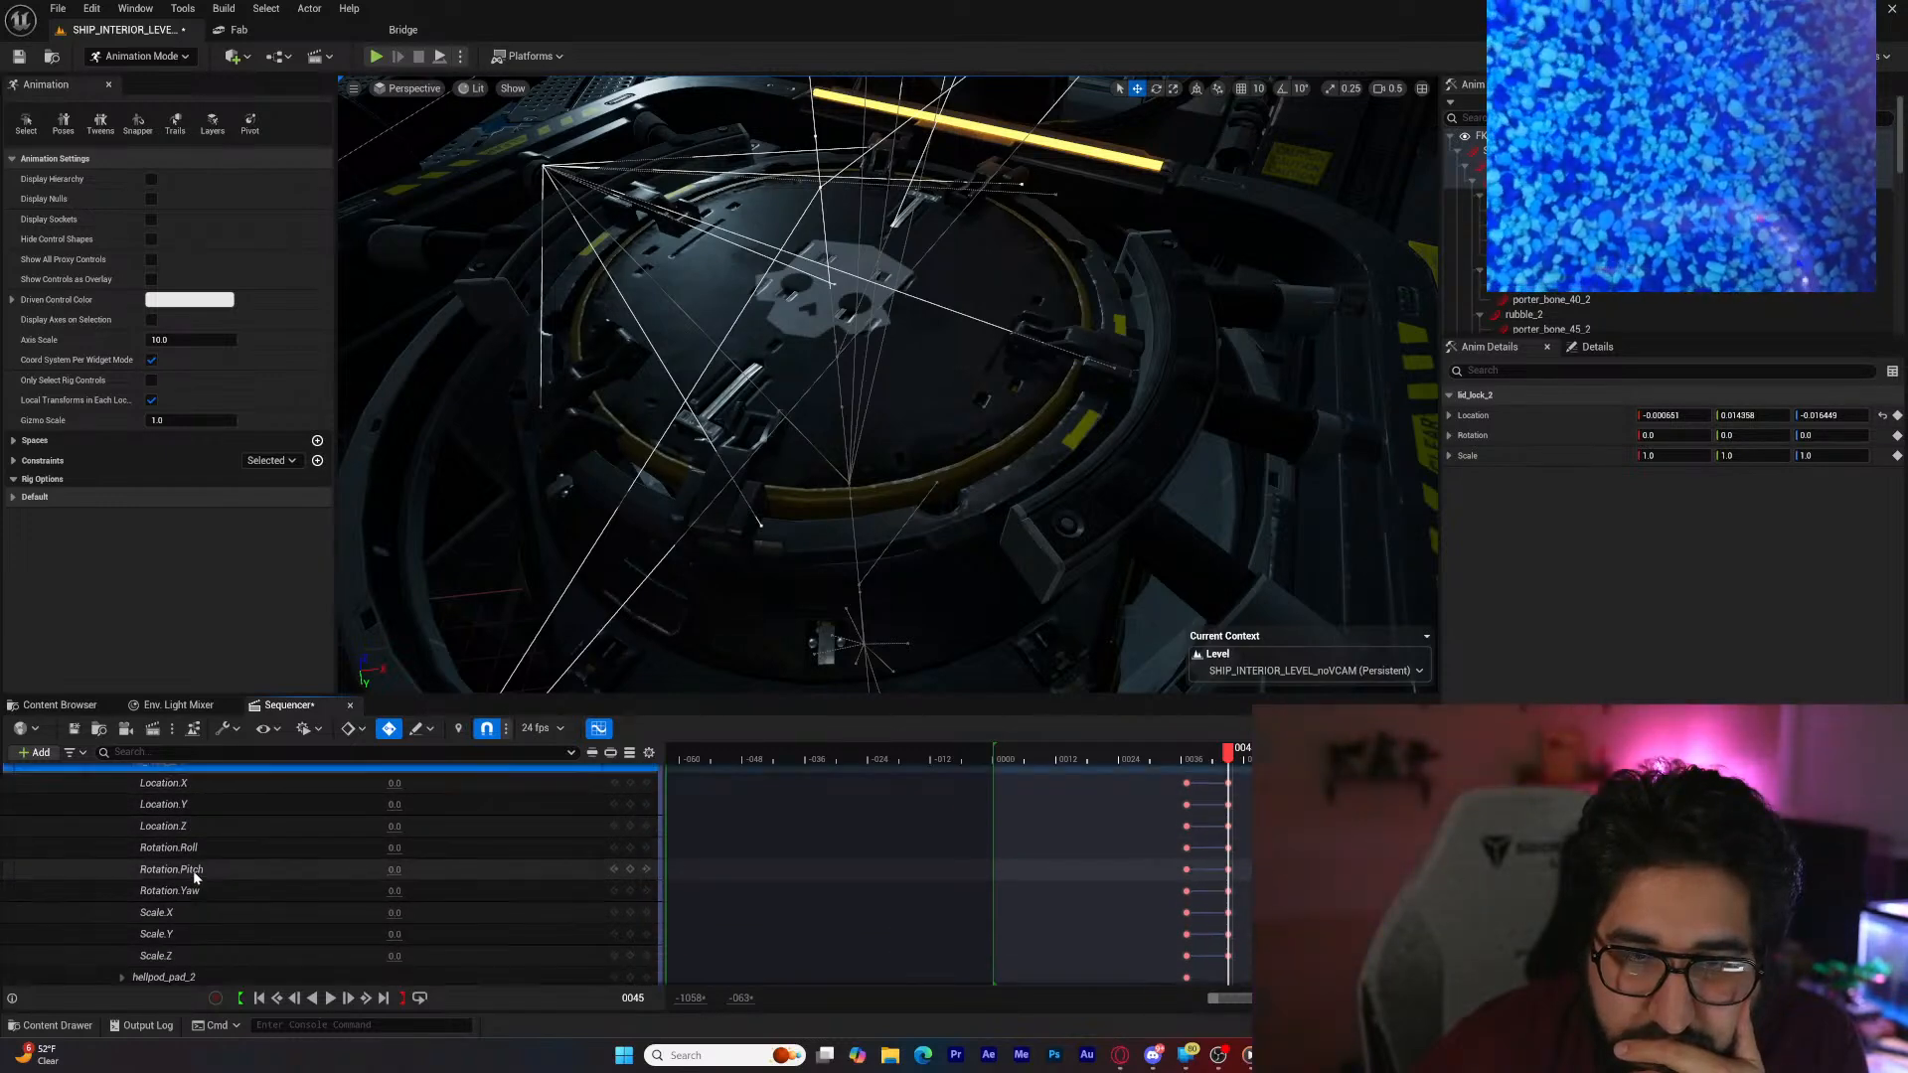
{"action": "scroll", "coordinate": [193, 871], "scroll_direction": "up", "scroll_amount": 1}
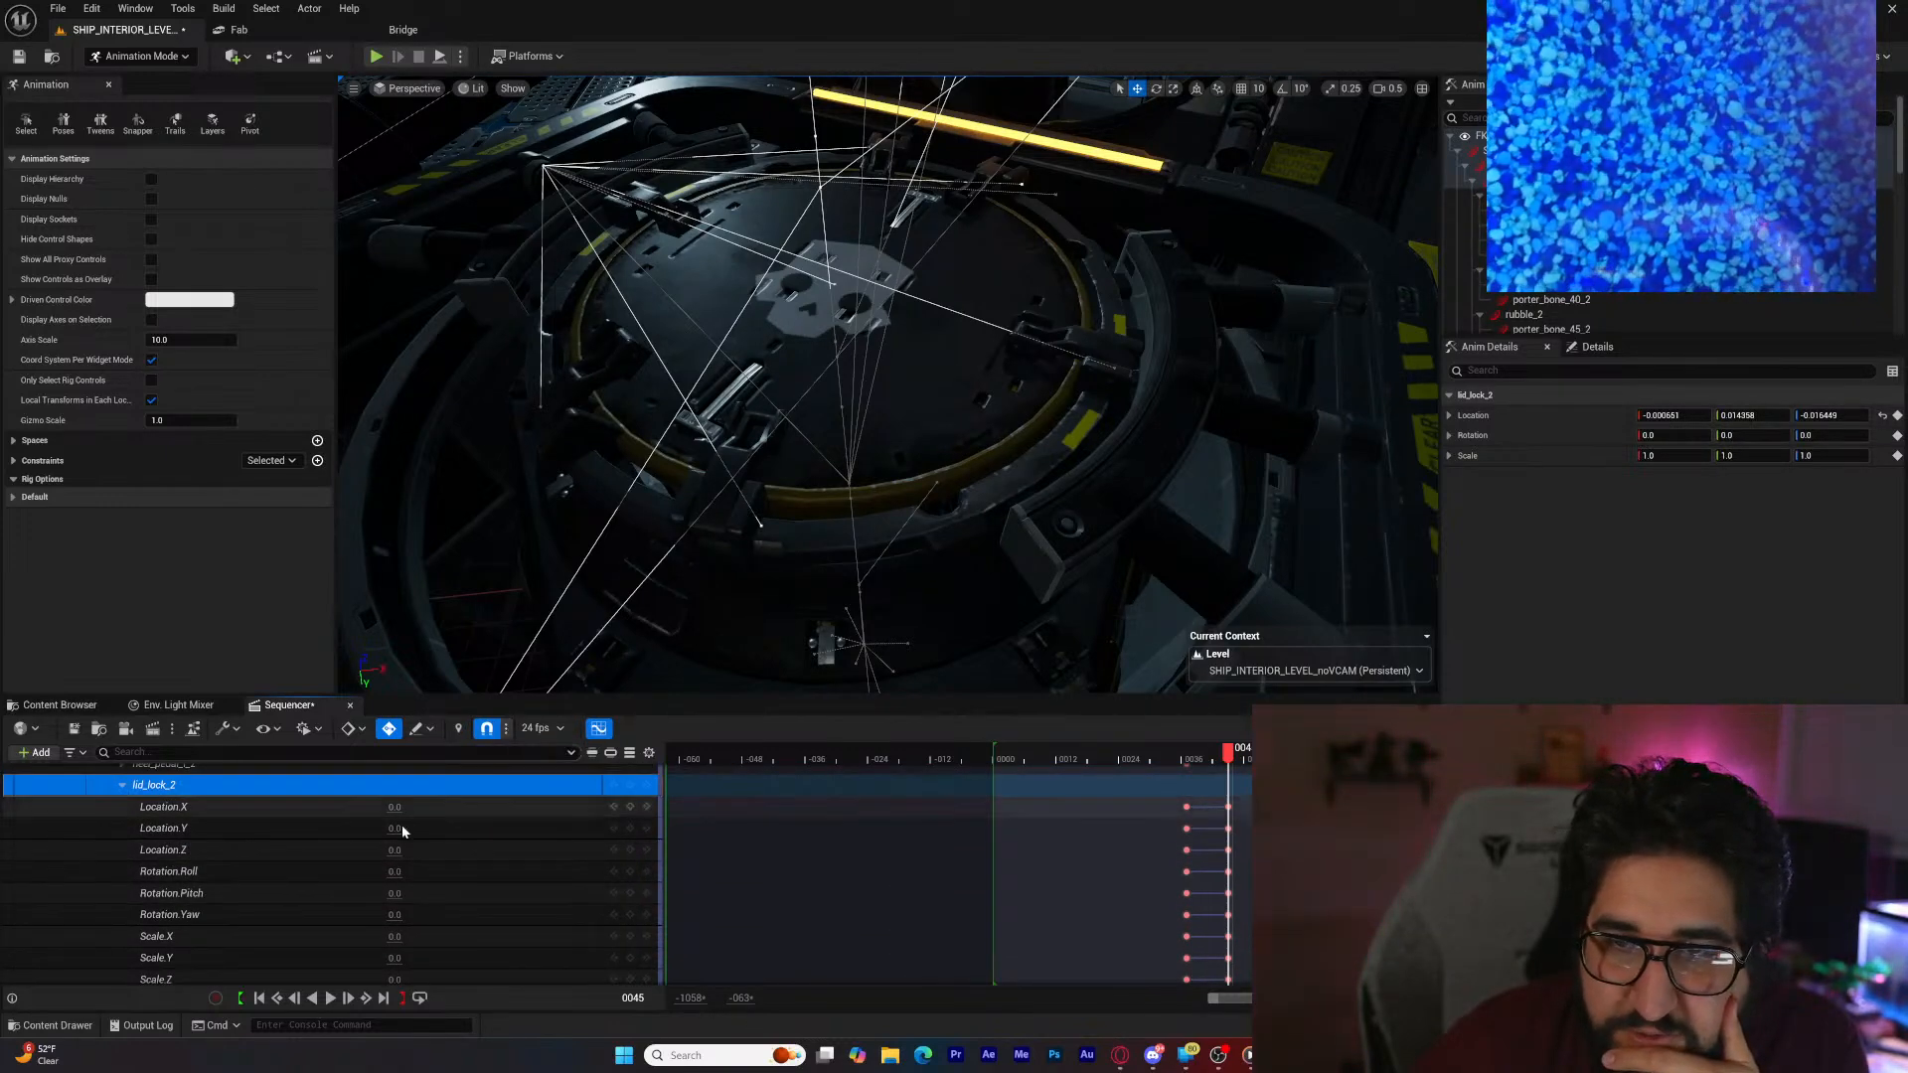
Step: Look through the additive layer's other control tracks, including pedal_midslide_2, for keys at frame 45
{"action": "scroll", "coordinate": [378, 847], "scroll_direction": "up", "scroll_amount": 10}
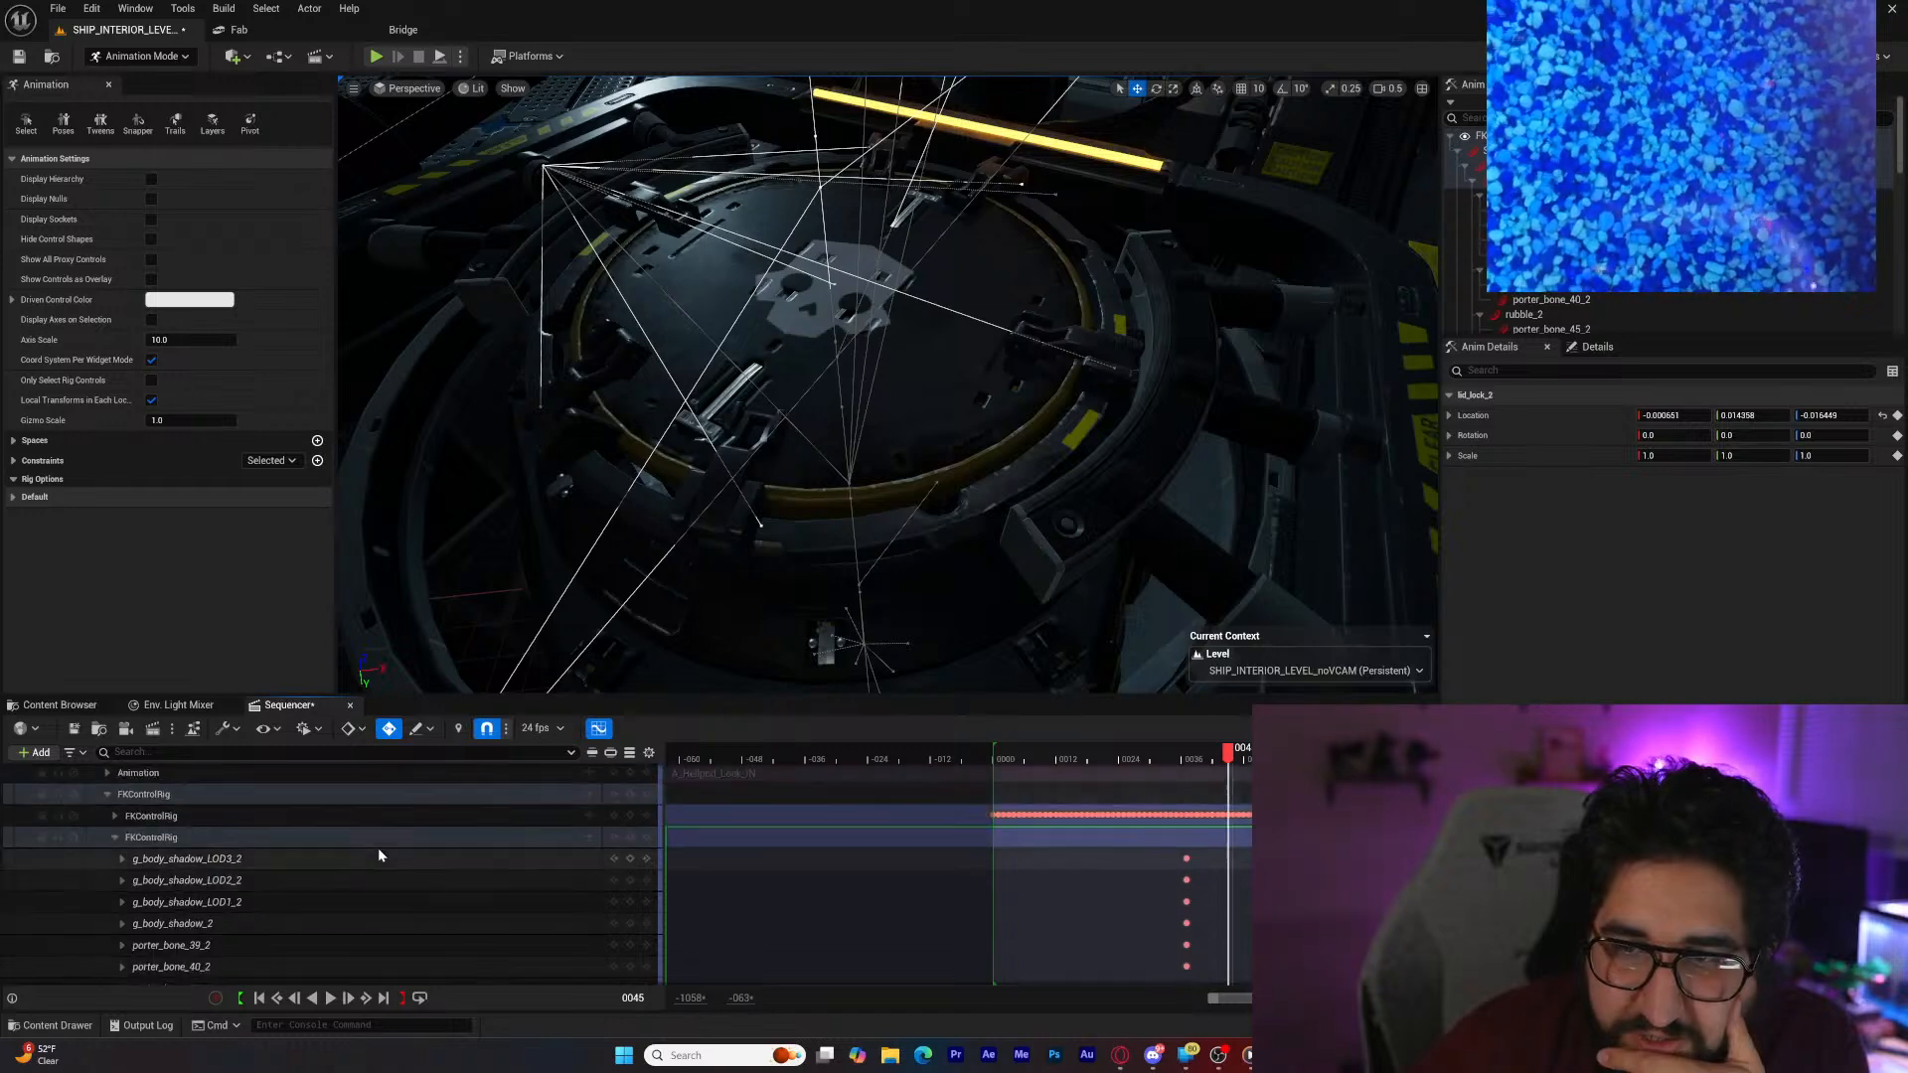
{"action": "scroll", "coordinate": [378, 844], "scroll_direction": "down", "scroll_amount": 8}
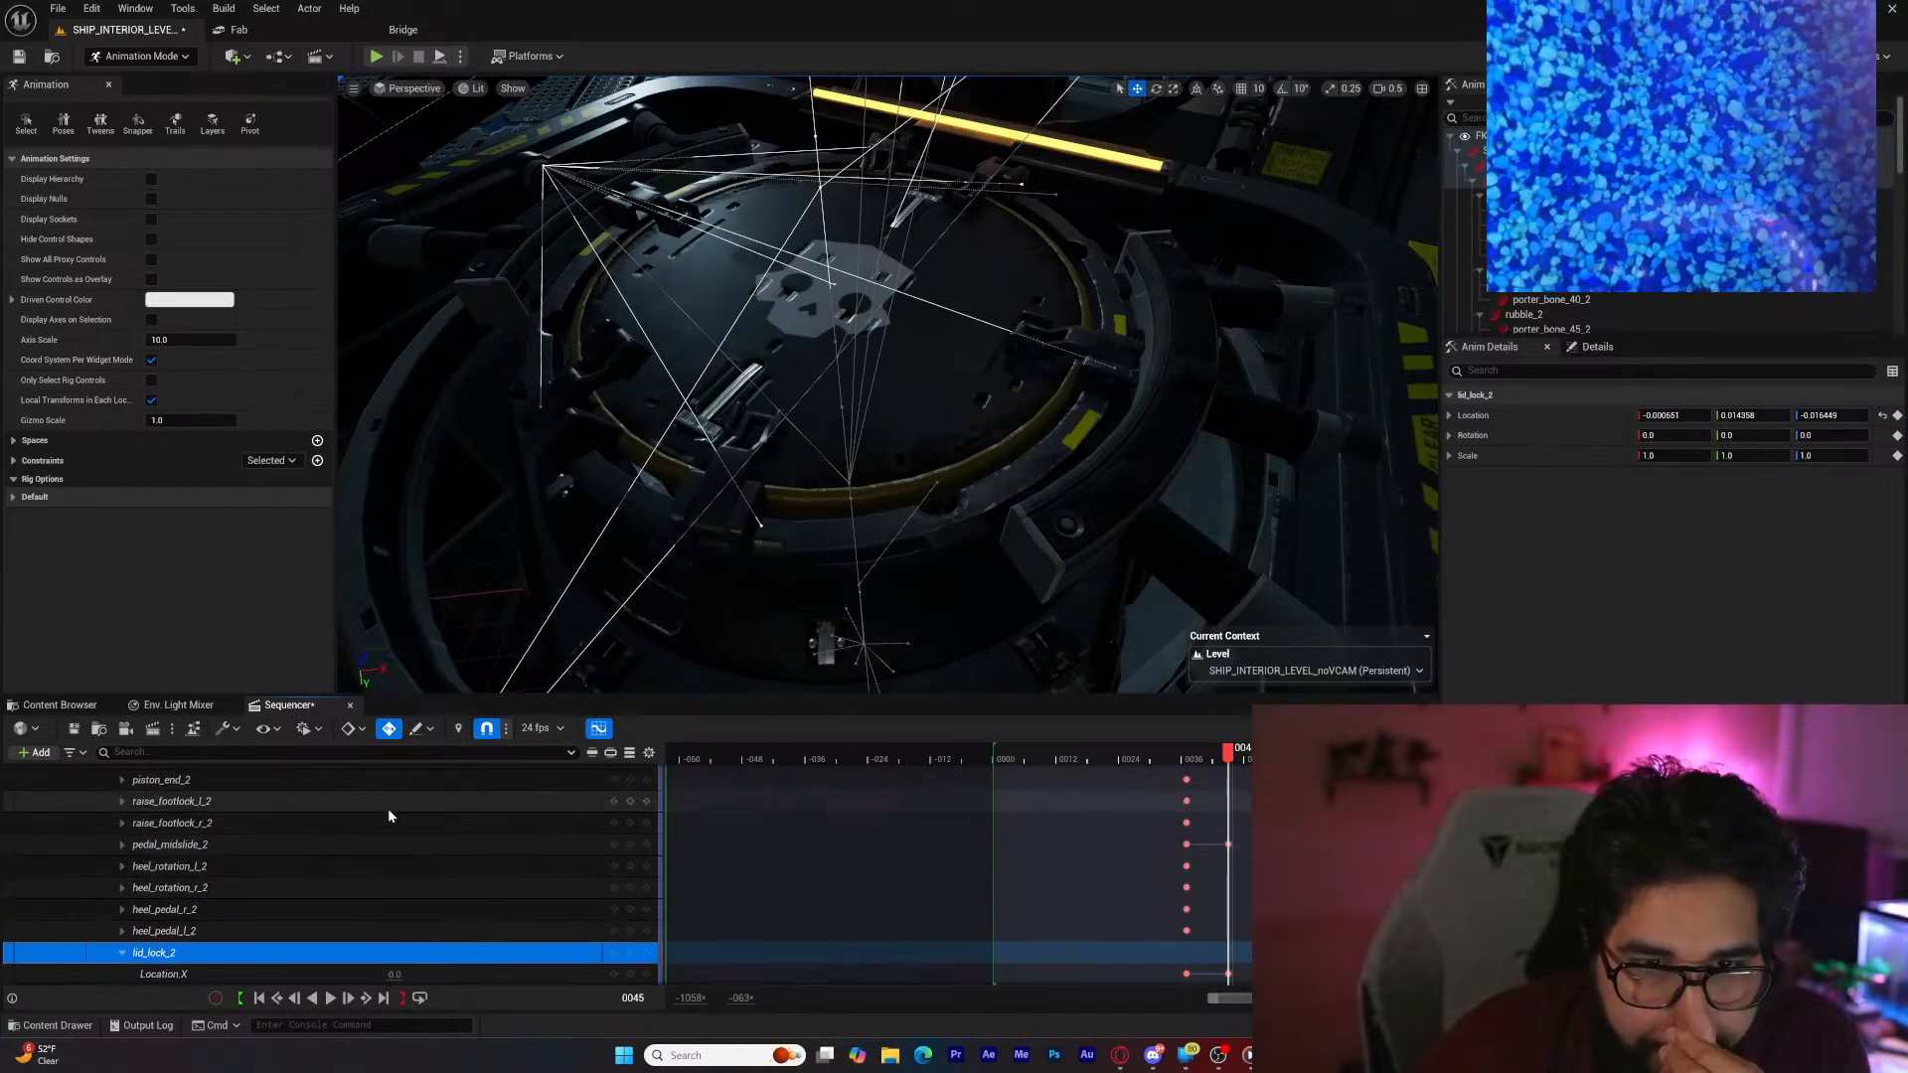
{"action": "left_click", "coordinate": [364, 844]}
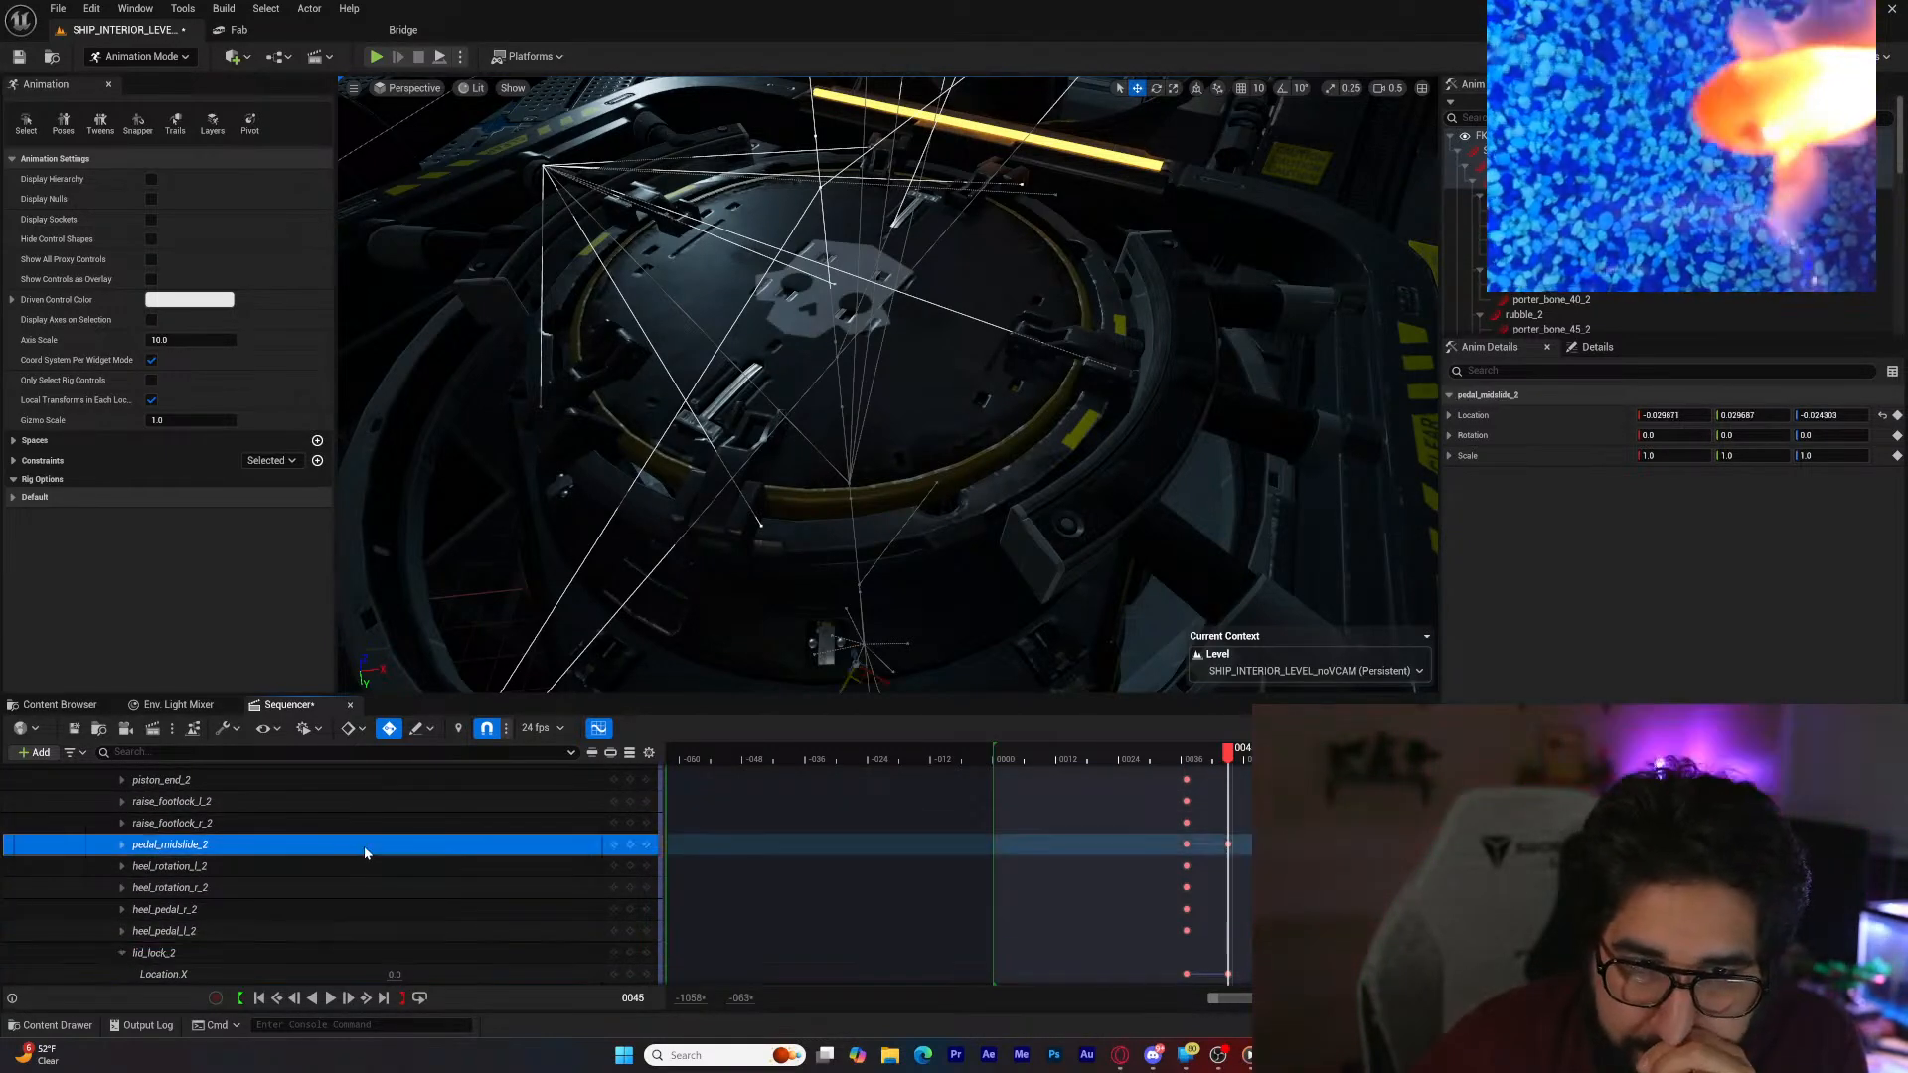
{"action": "scroll", "coordinate": [362, 844], "scroll_direction": "down", "scroll_amount": 3}
{"action": "scroll", "coordinate": [362, 851], "scroll_direction": "down", "scroll_amount": 3}
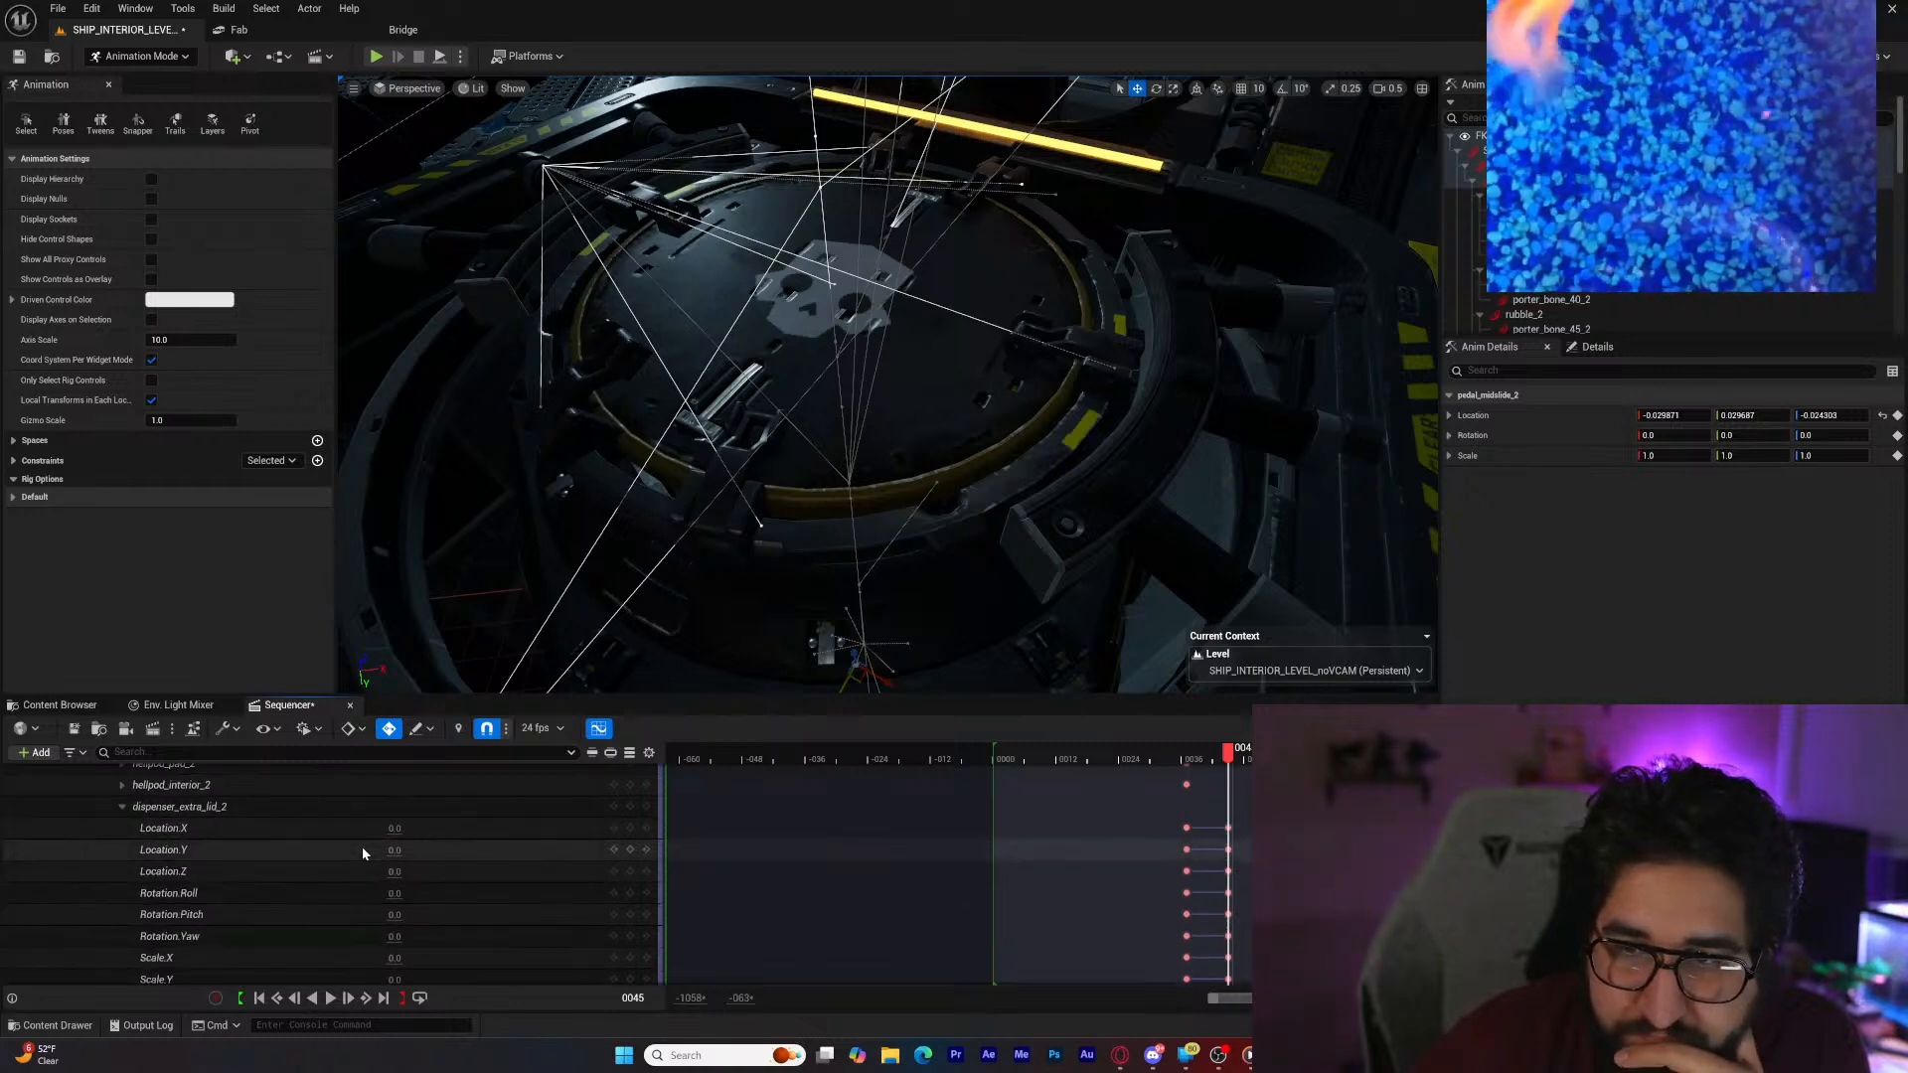
{"action": "scroll", "coordinate": [362, 846], "scroll_direction": "down", "scroll_amount": 3}
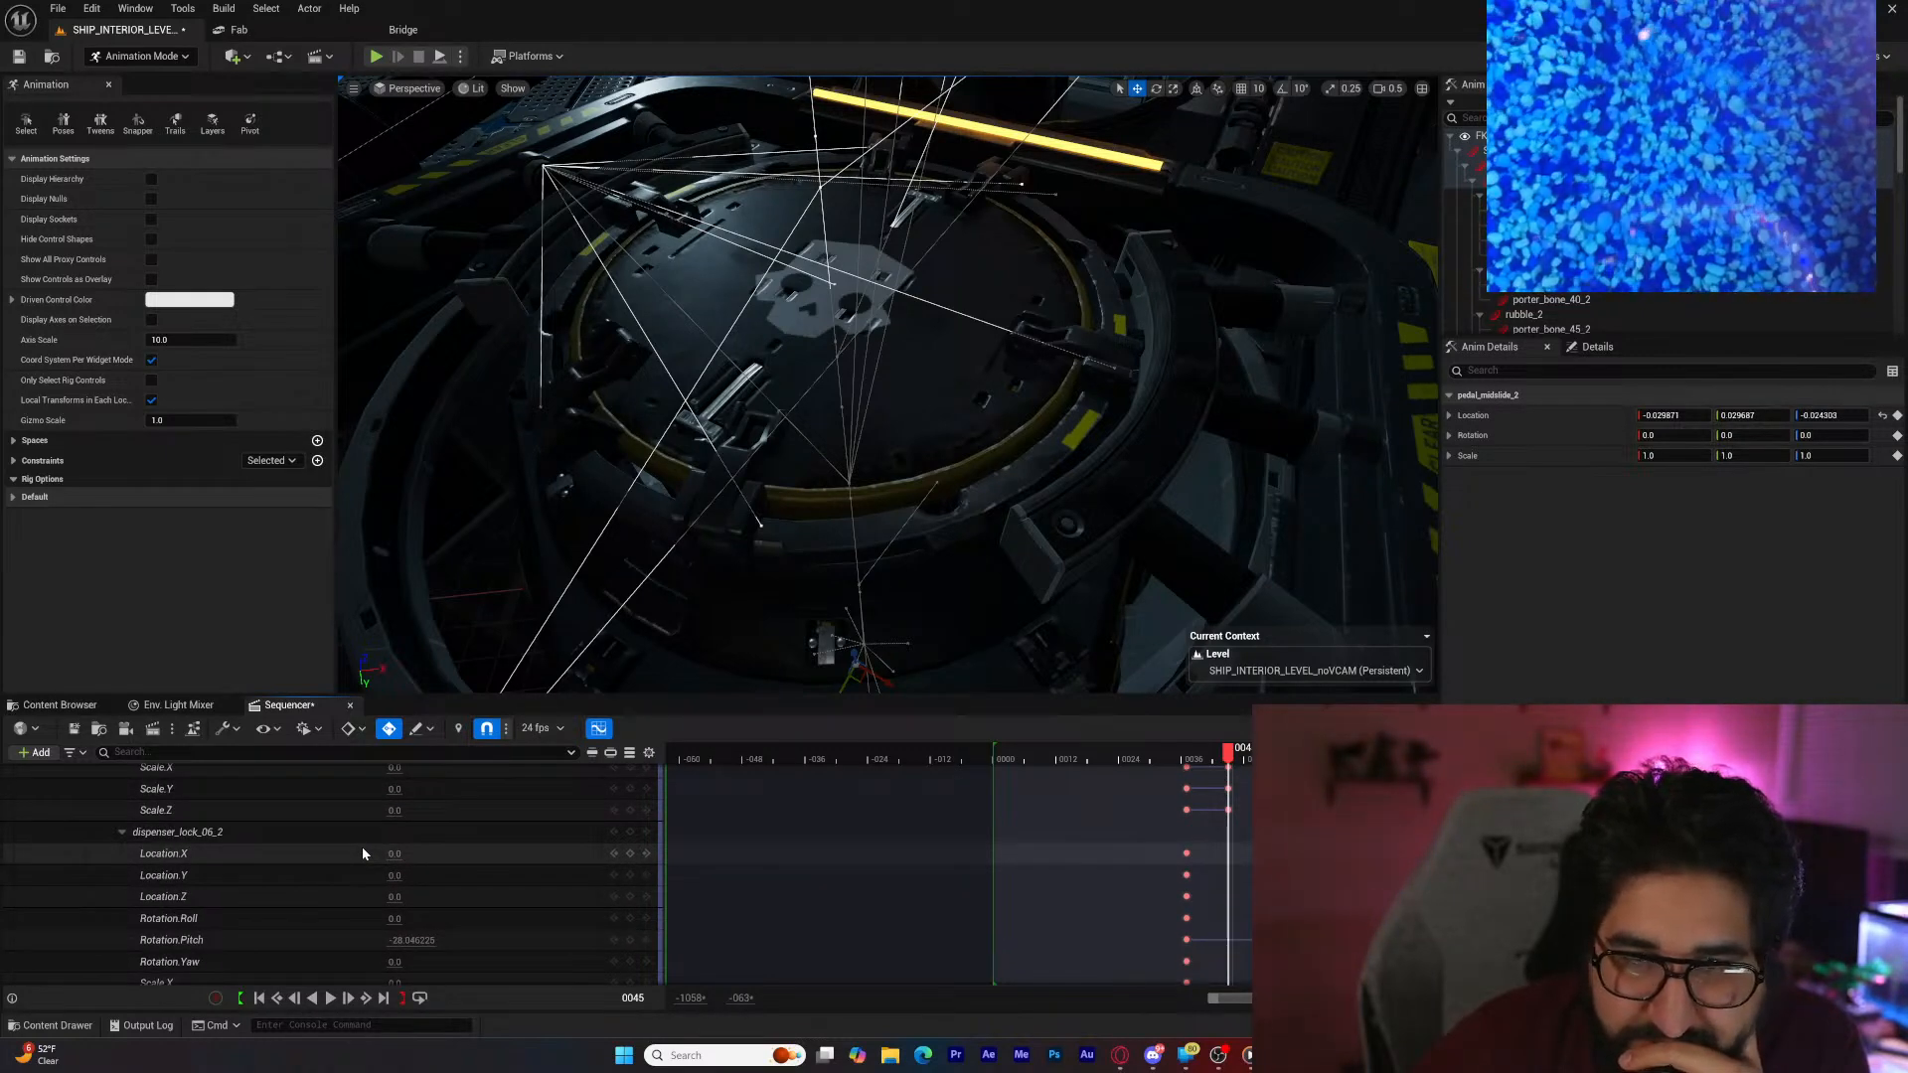
{"action": "scroll", "coordinate": [348, 924], "scroll_direction": "down", "scroll_amount": 5}
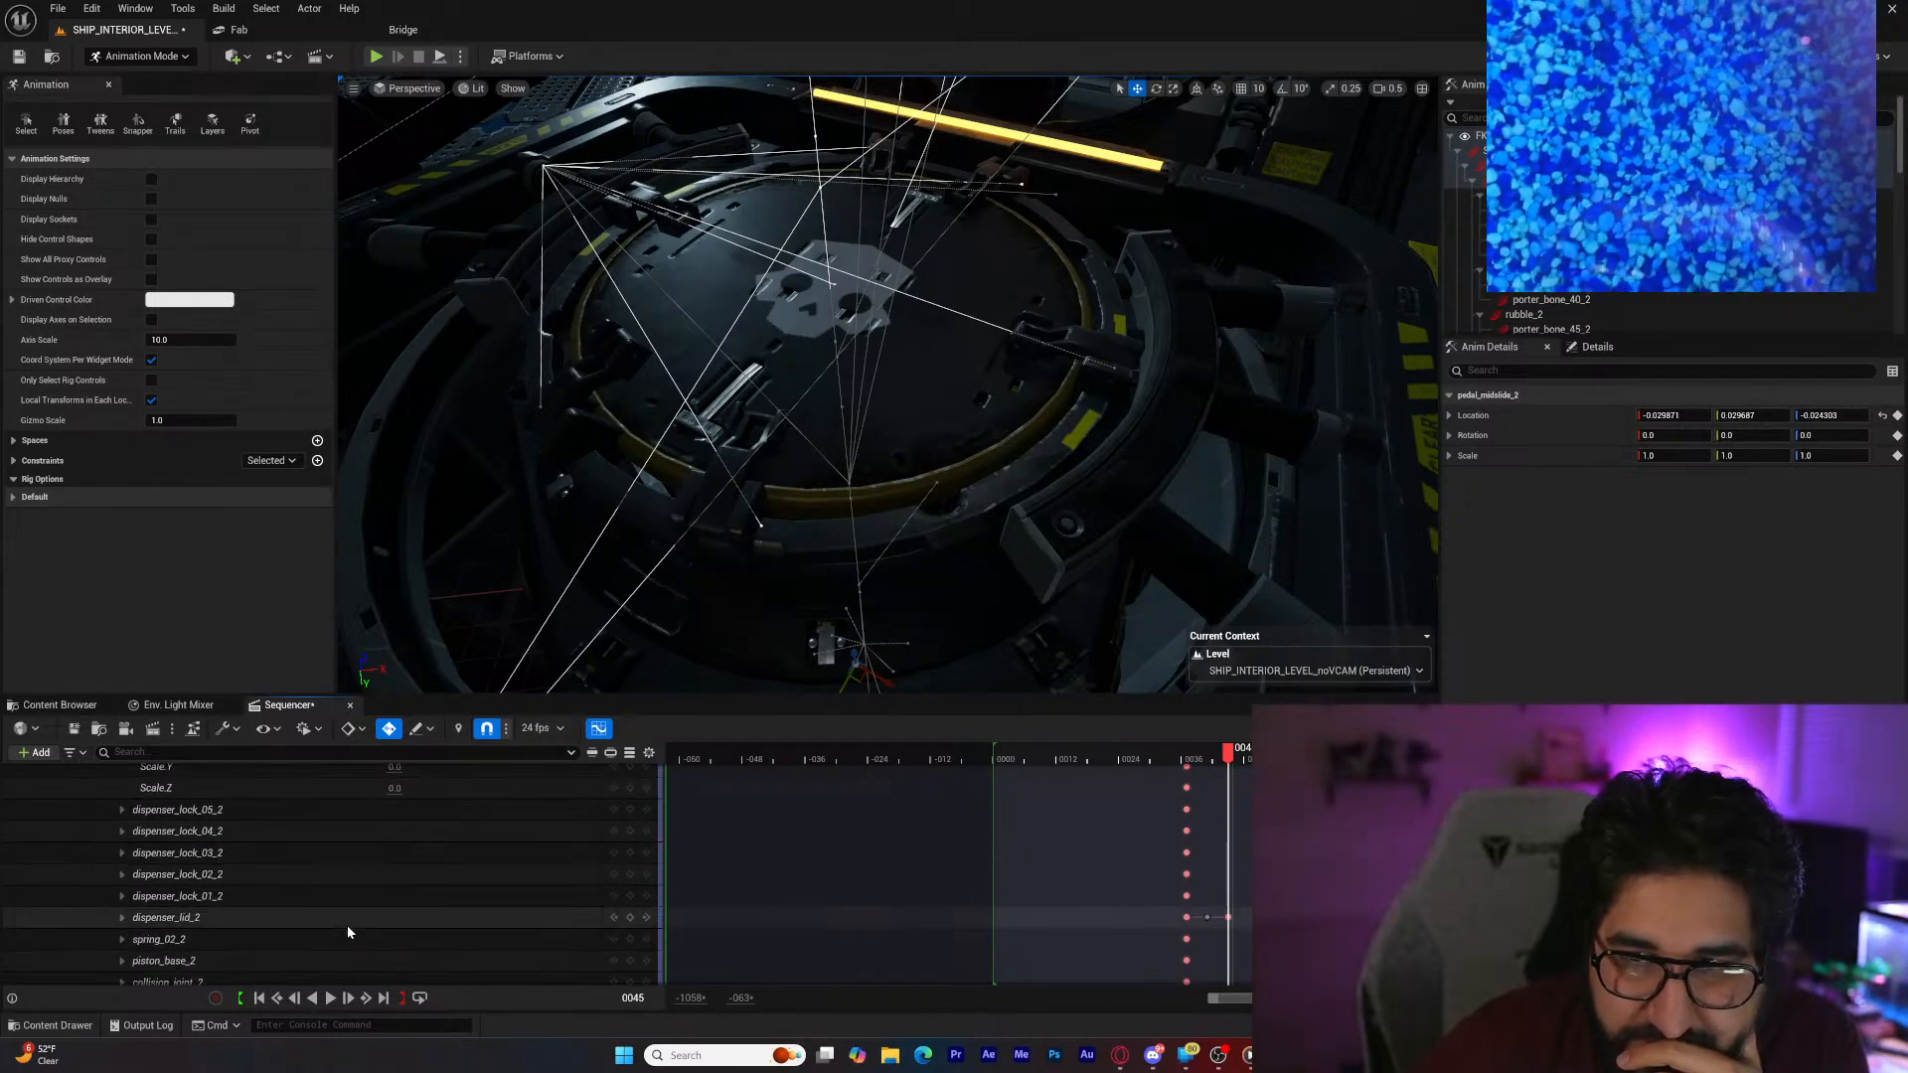
Step: Lower the dispenser_lid_2 control to about Z -8.18 at frame 41 and remove its additive key at frame 45
{"action": "left_click", "coordinate": [343, 899]}
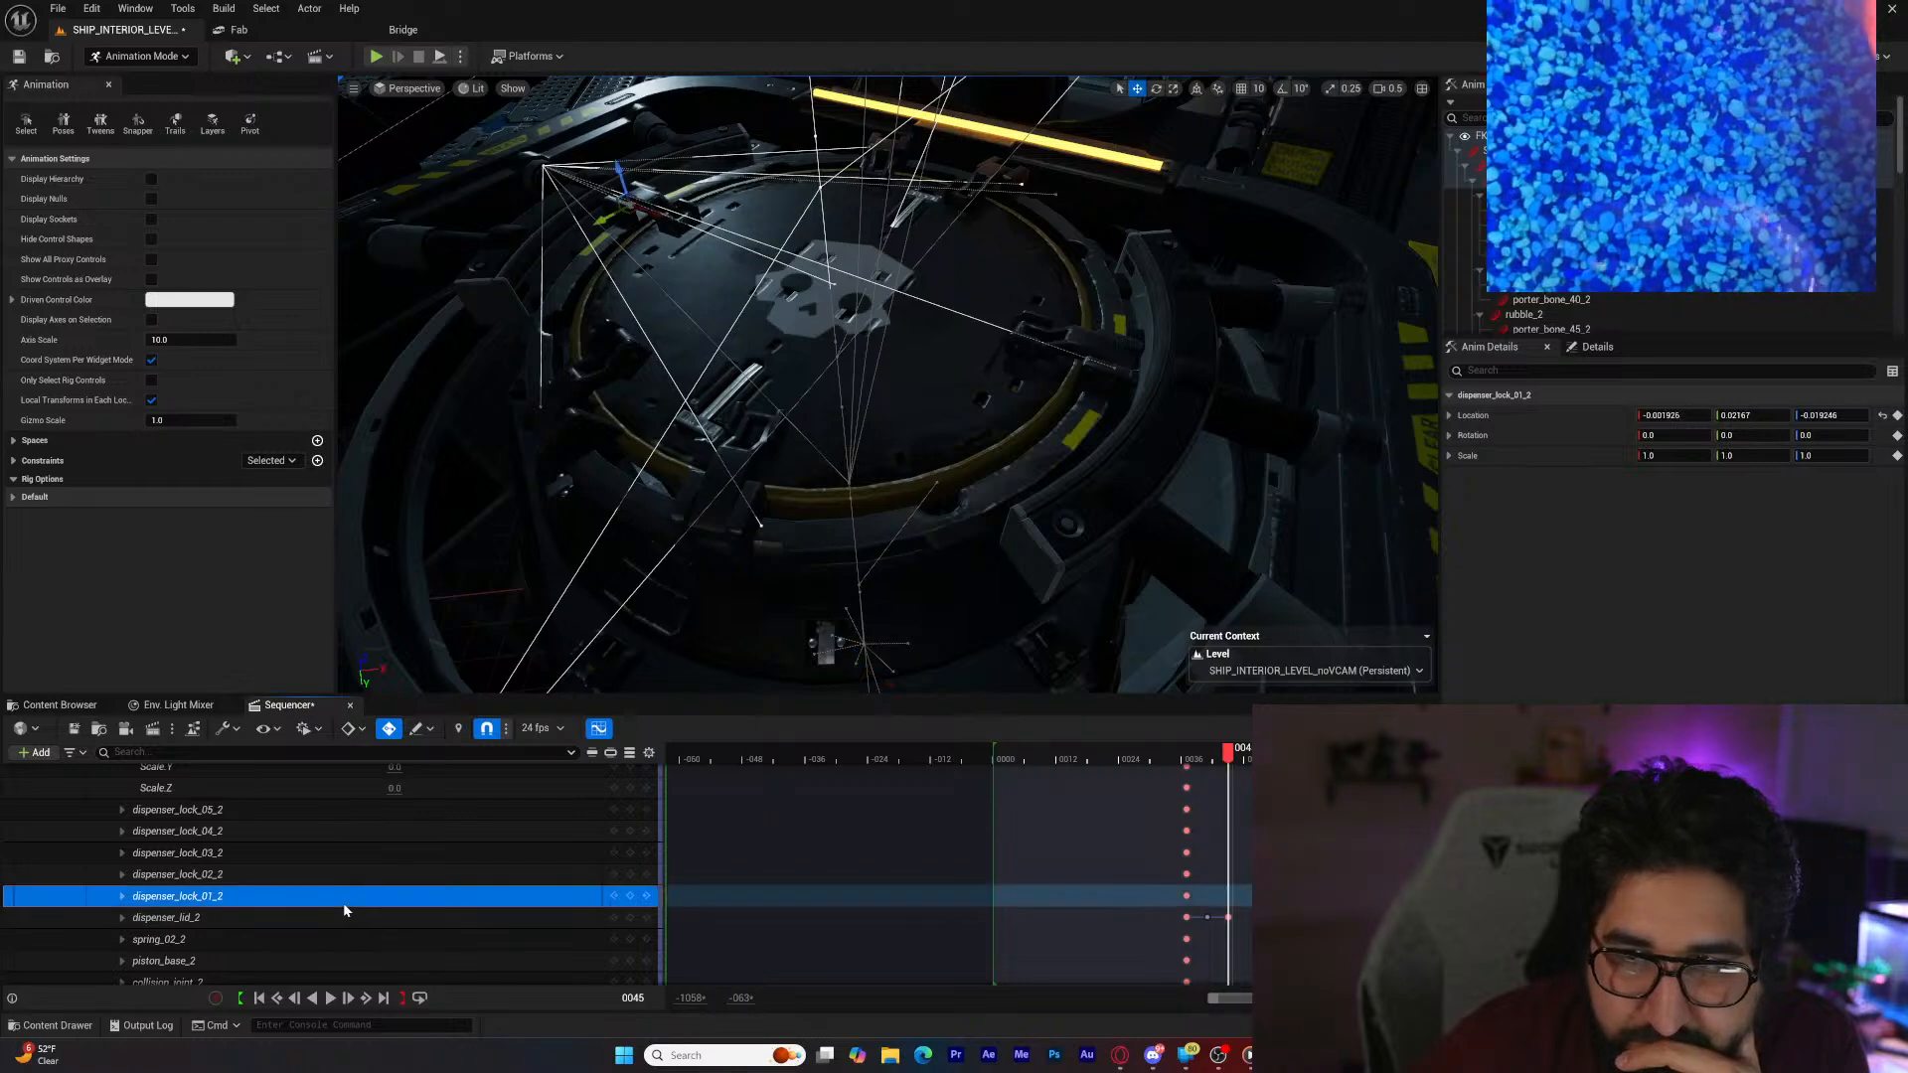
{"action": "left_click", "coordinate": [342, 918]}
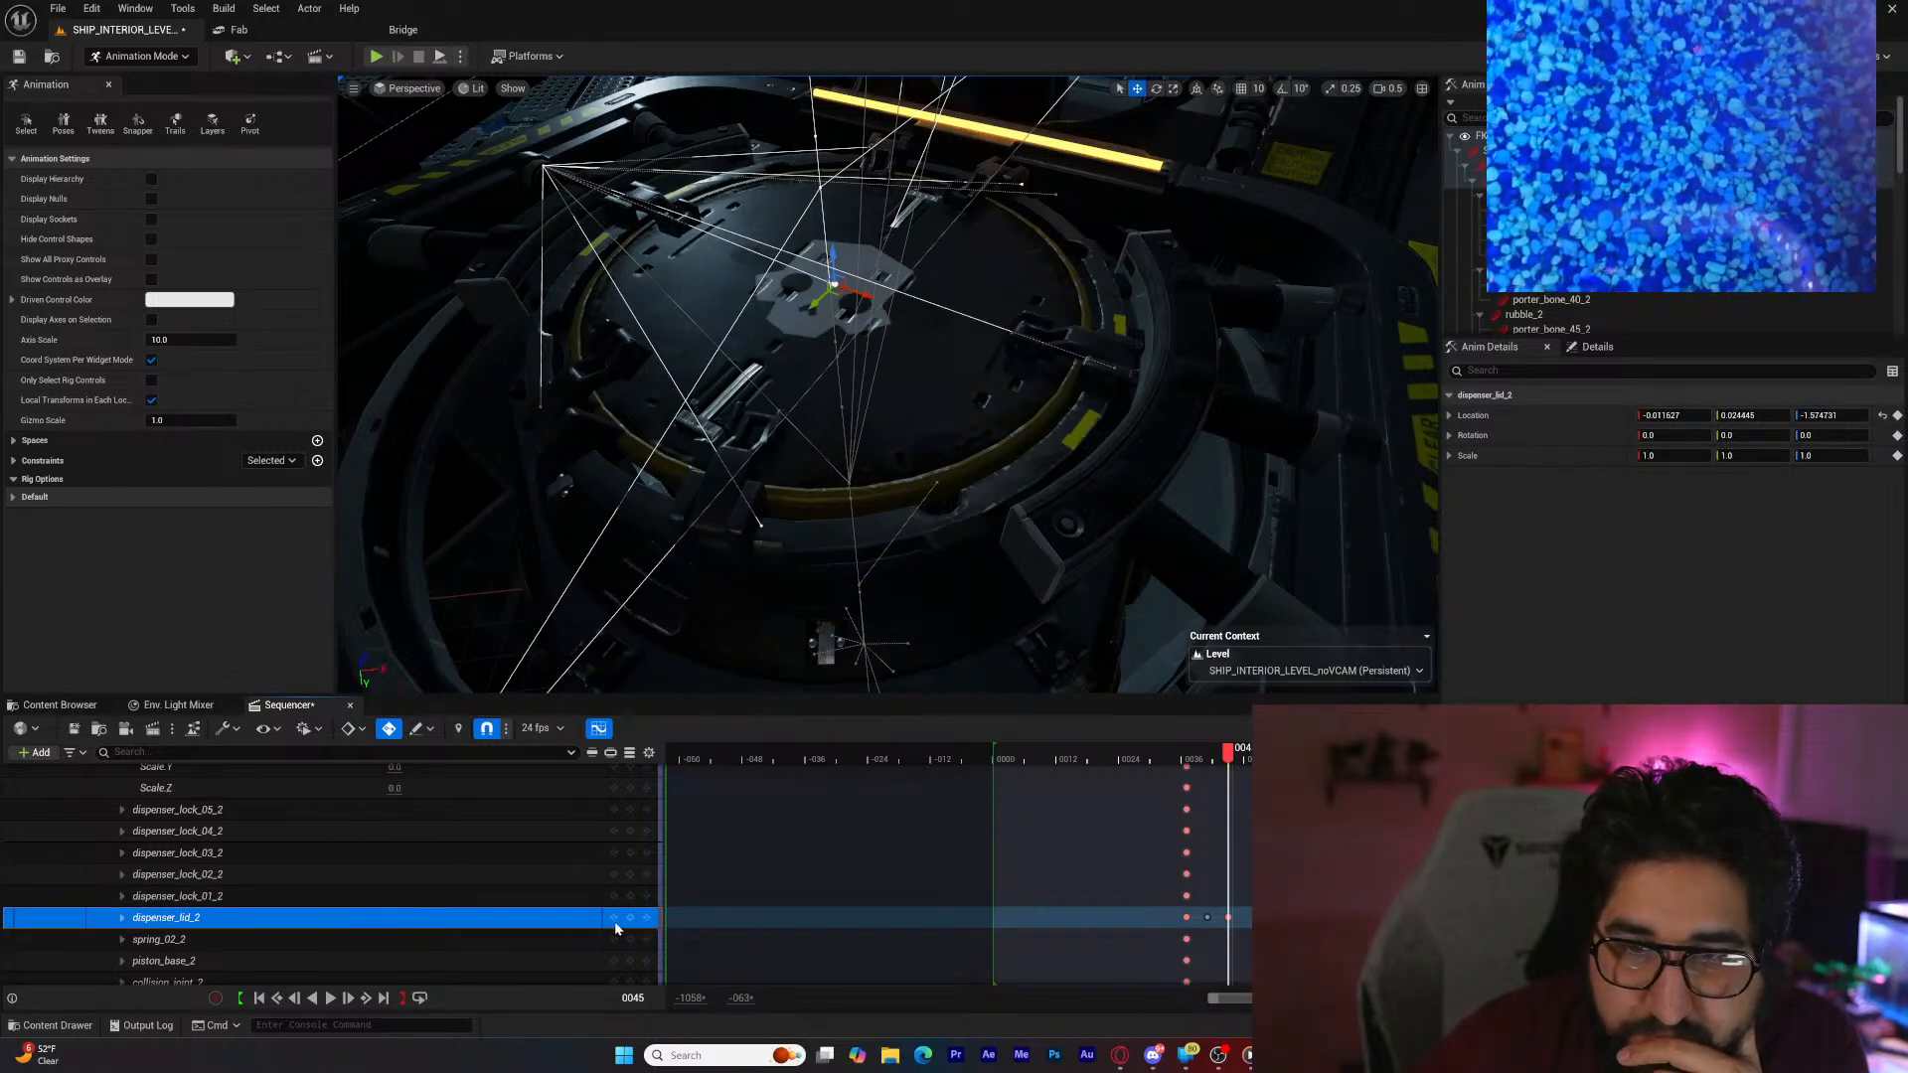
{"action": "key", "text": "comma"}
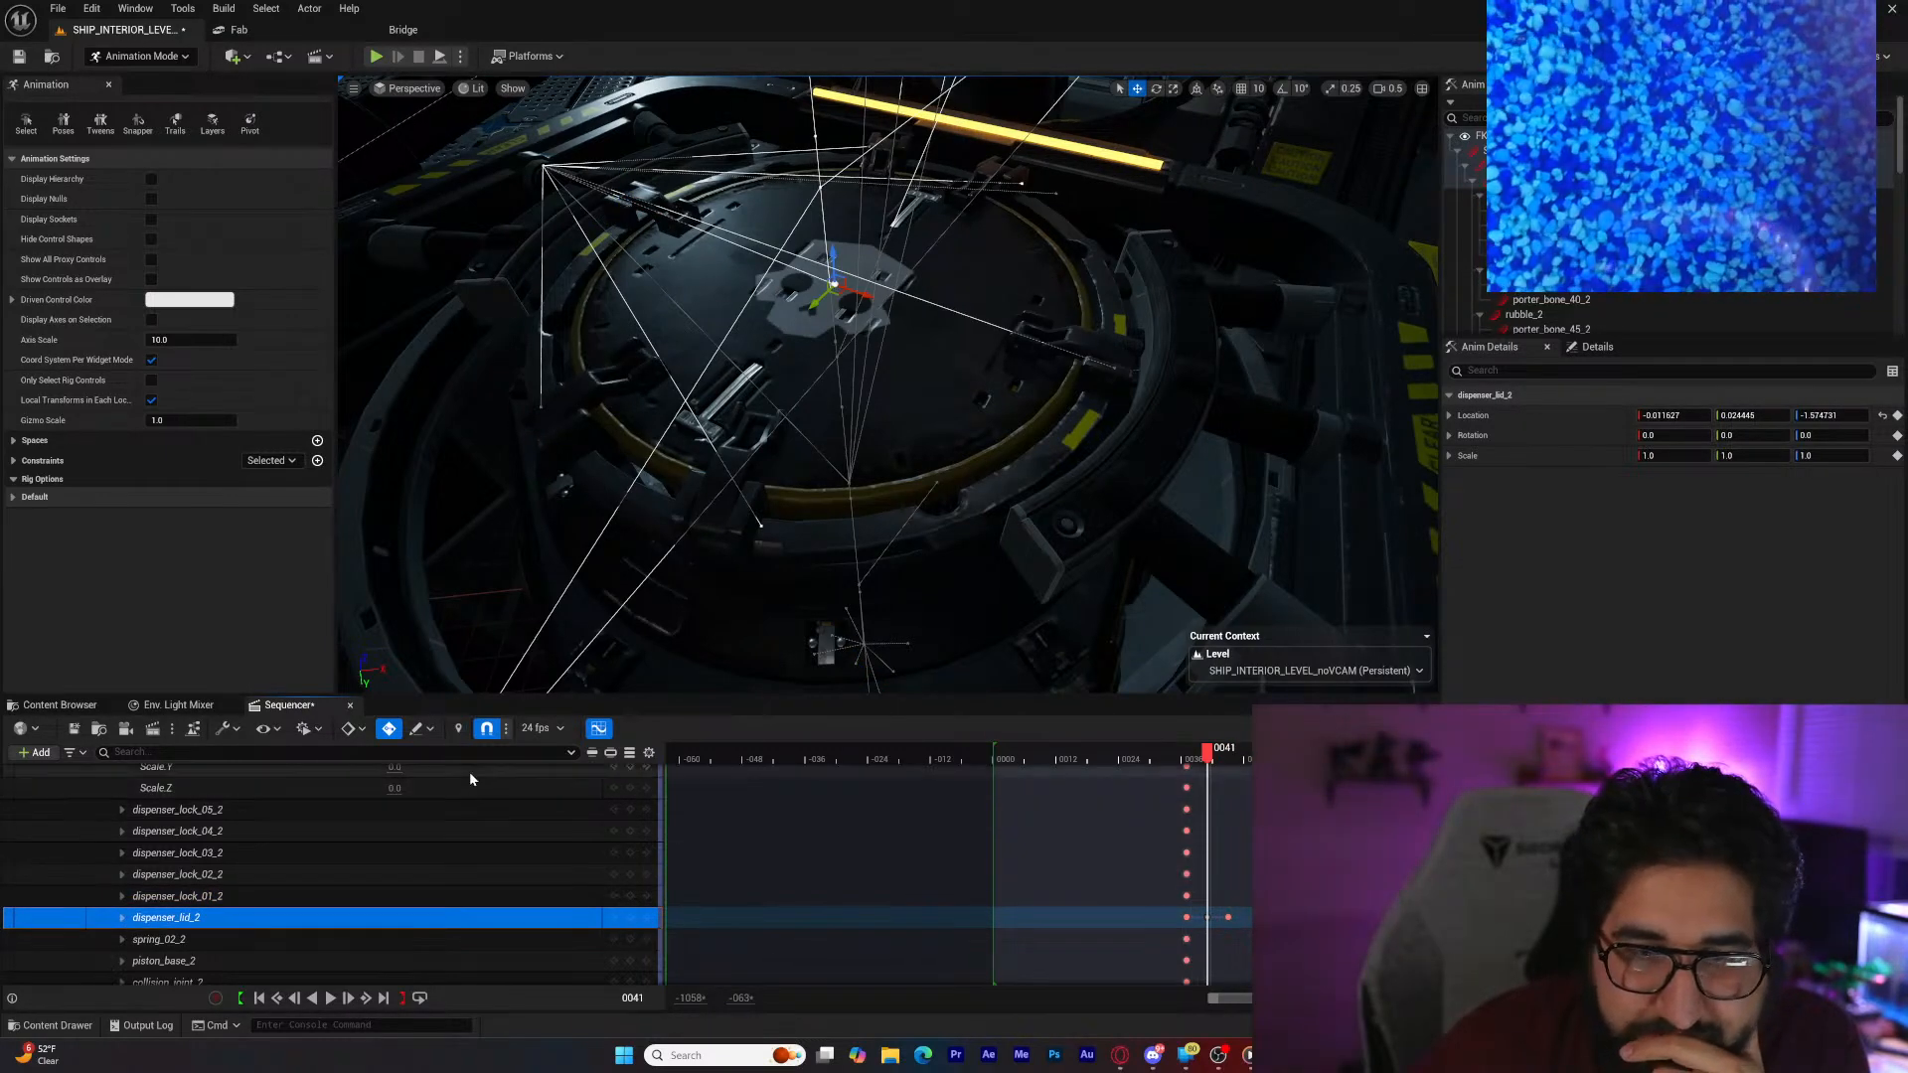
{"action": "left_click_drag", "start_coordinate": [841, 258], "coordinate": [834, 287]}
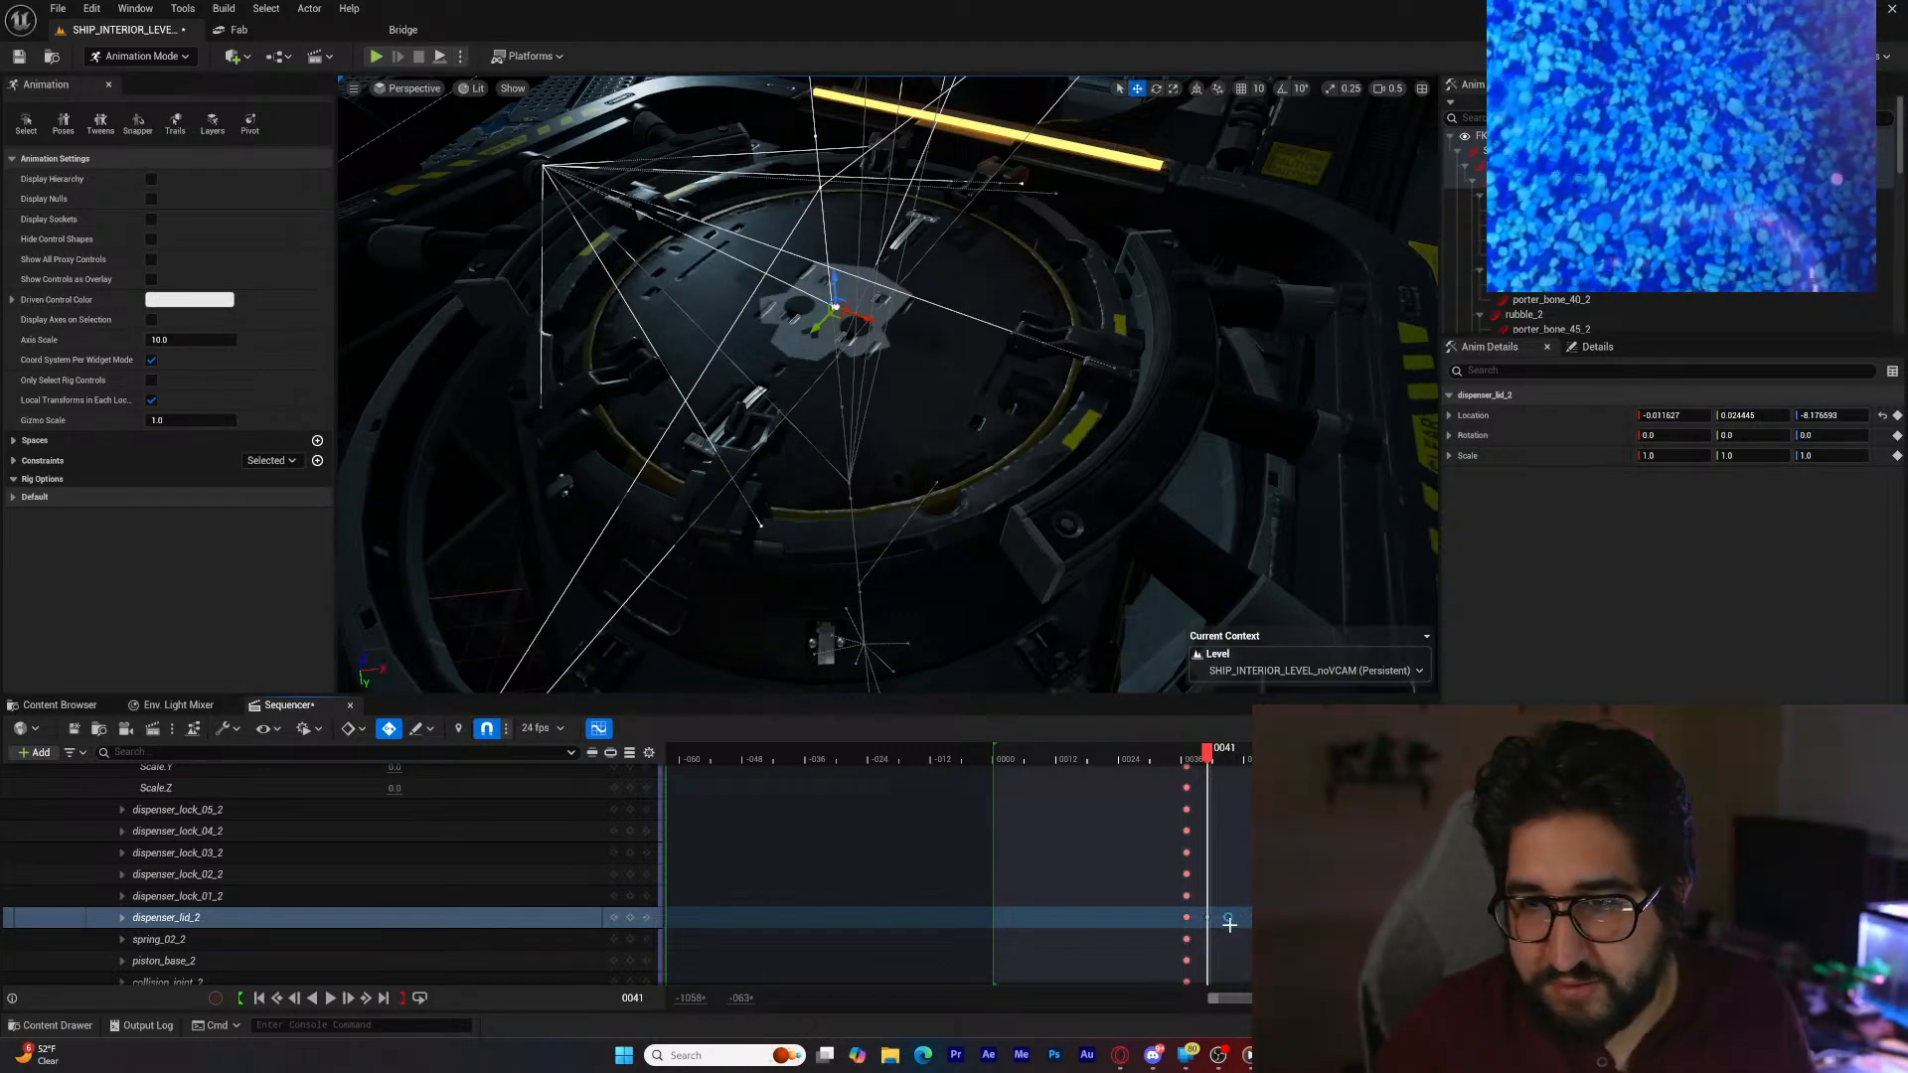
{"action": "mouse_move", "coordinate": [1206, 752]}
{"action": "left_mouse_down"}
{"action": "mouse_move", "coordinate": [1177, 763]}
{"action": "mouse_move", "coordinate": [1229, 765]}
{"action": "left_mouse_up"}
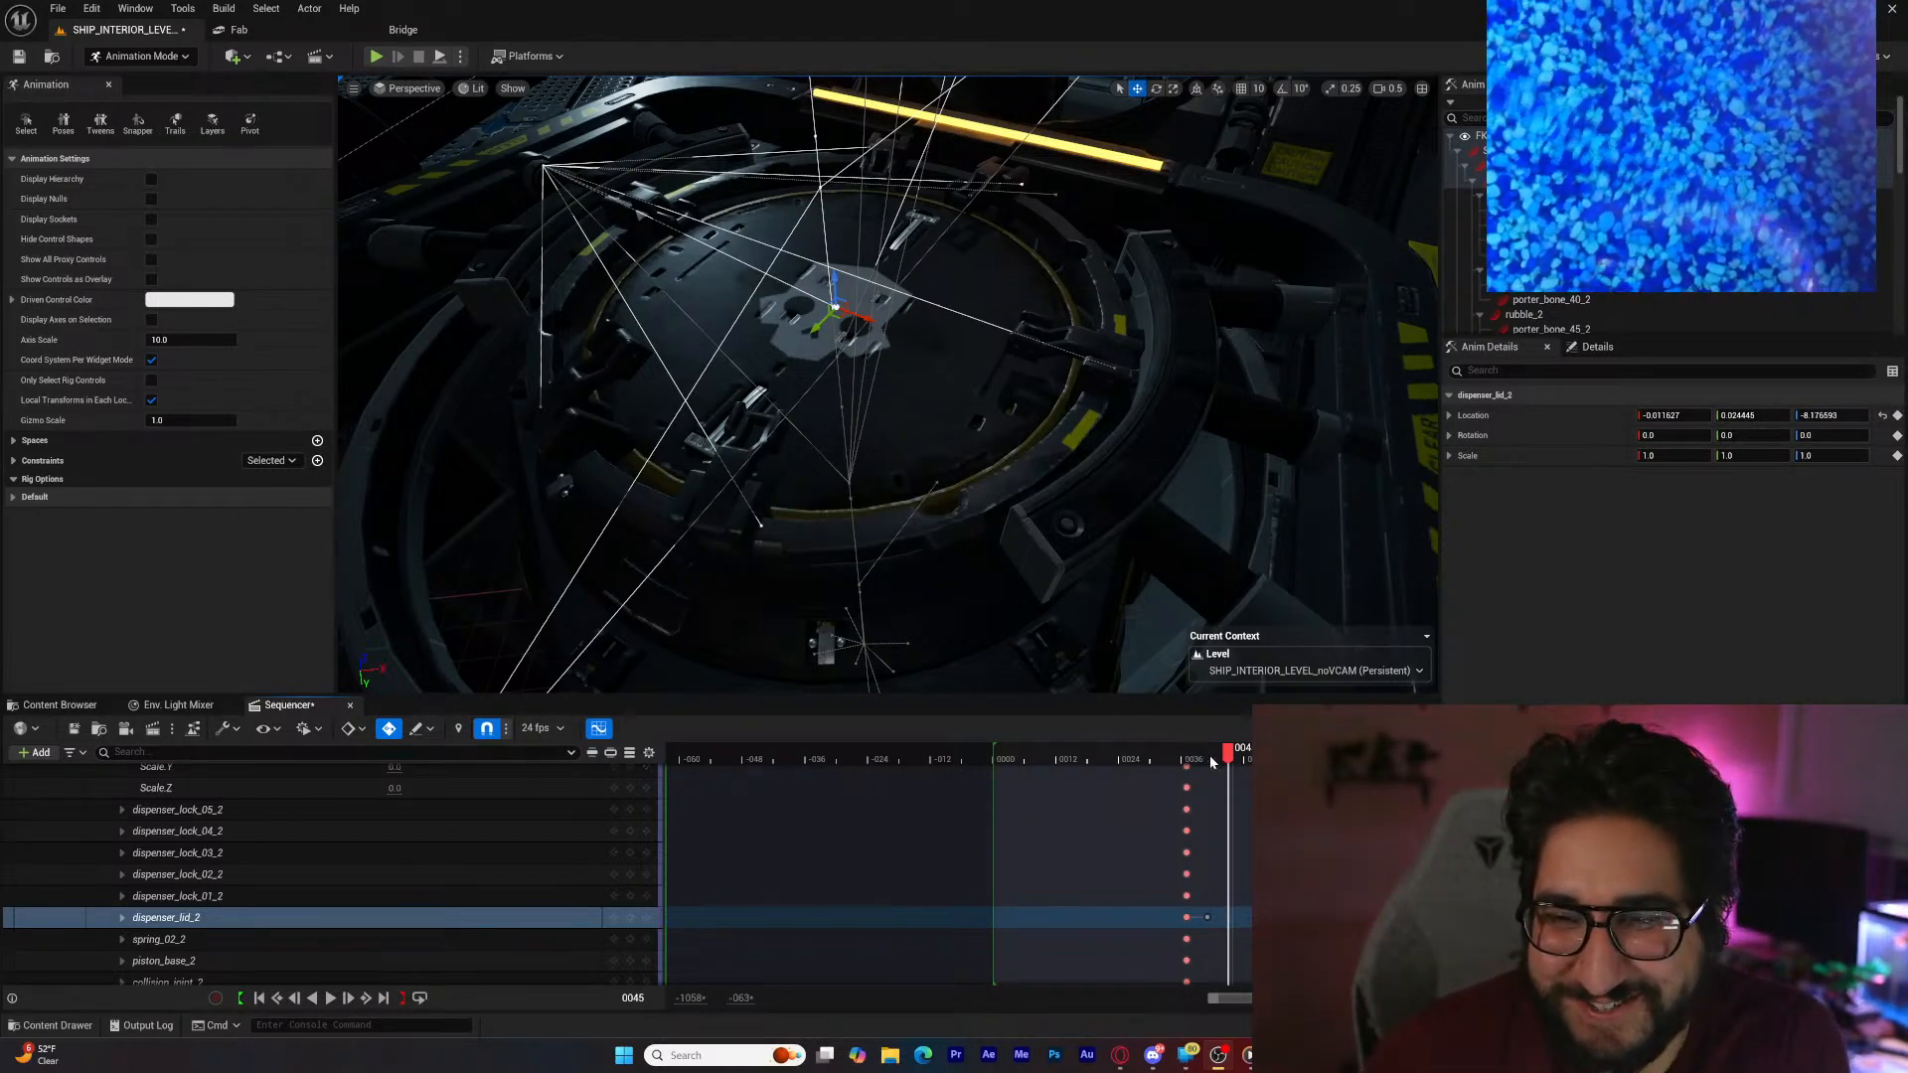
{"action": "left_click_drag", "start_coordinate": [1230, 759], "coordinate": [1193, 763]}
Step: Move the playhead to frame 45 and reselect the dispenser_lock_06_2 control in the additive layer
{"action": "left_click", "coordinate": [548, 411]}
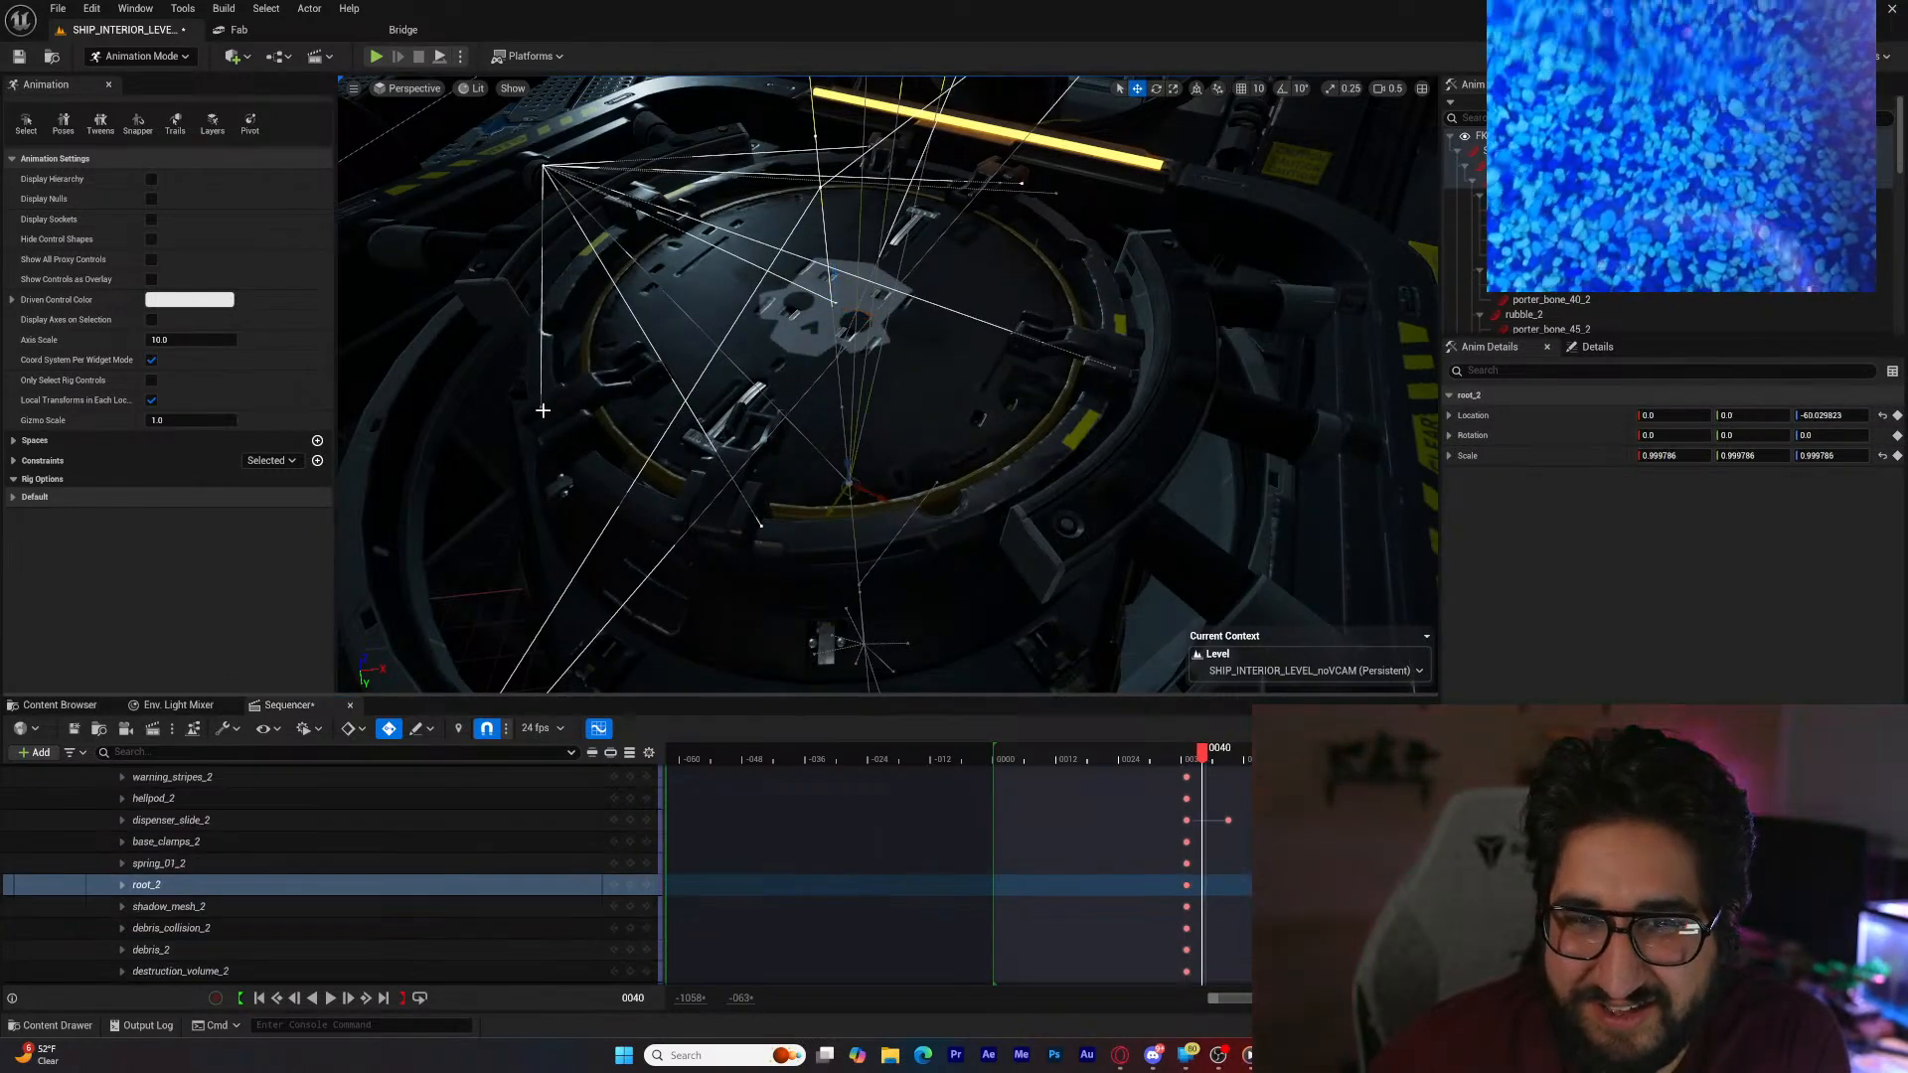
{"action": "left_click_drag", "start_coordinate": [1201, 759], "coordinate": [1229, 759]}
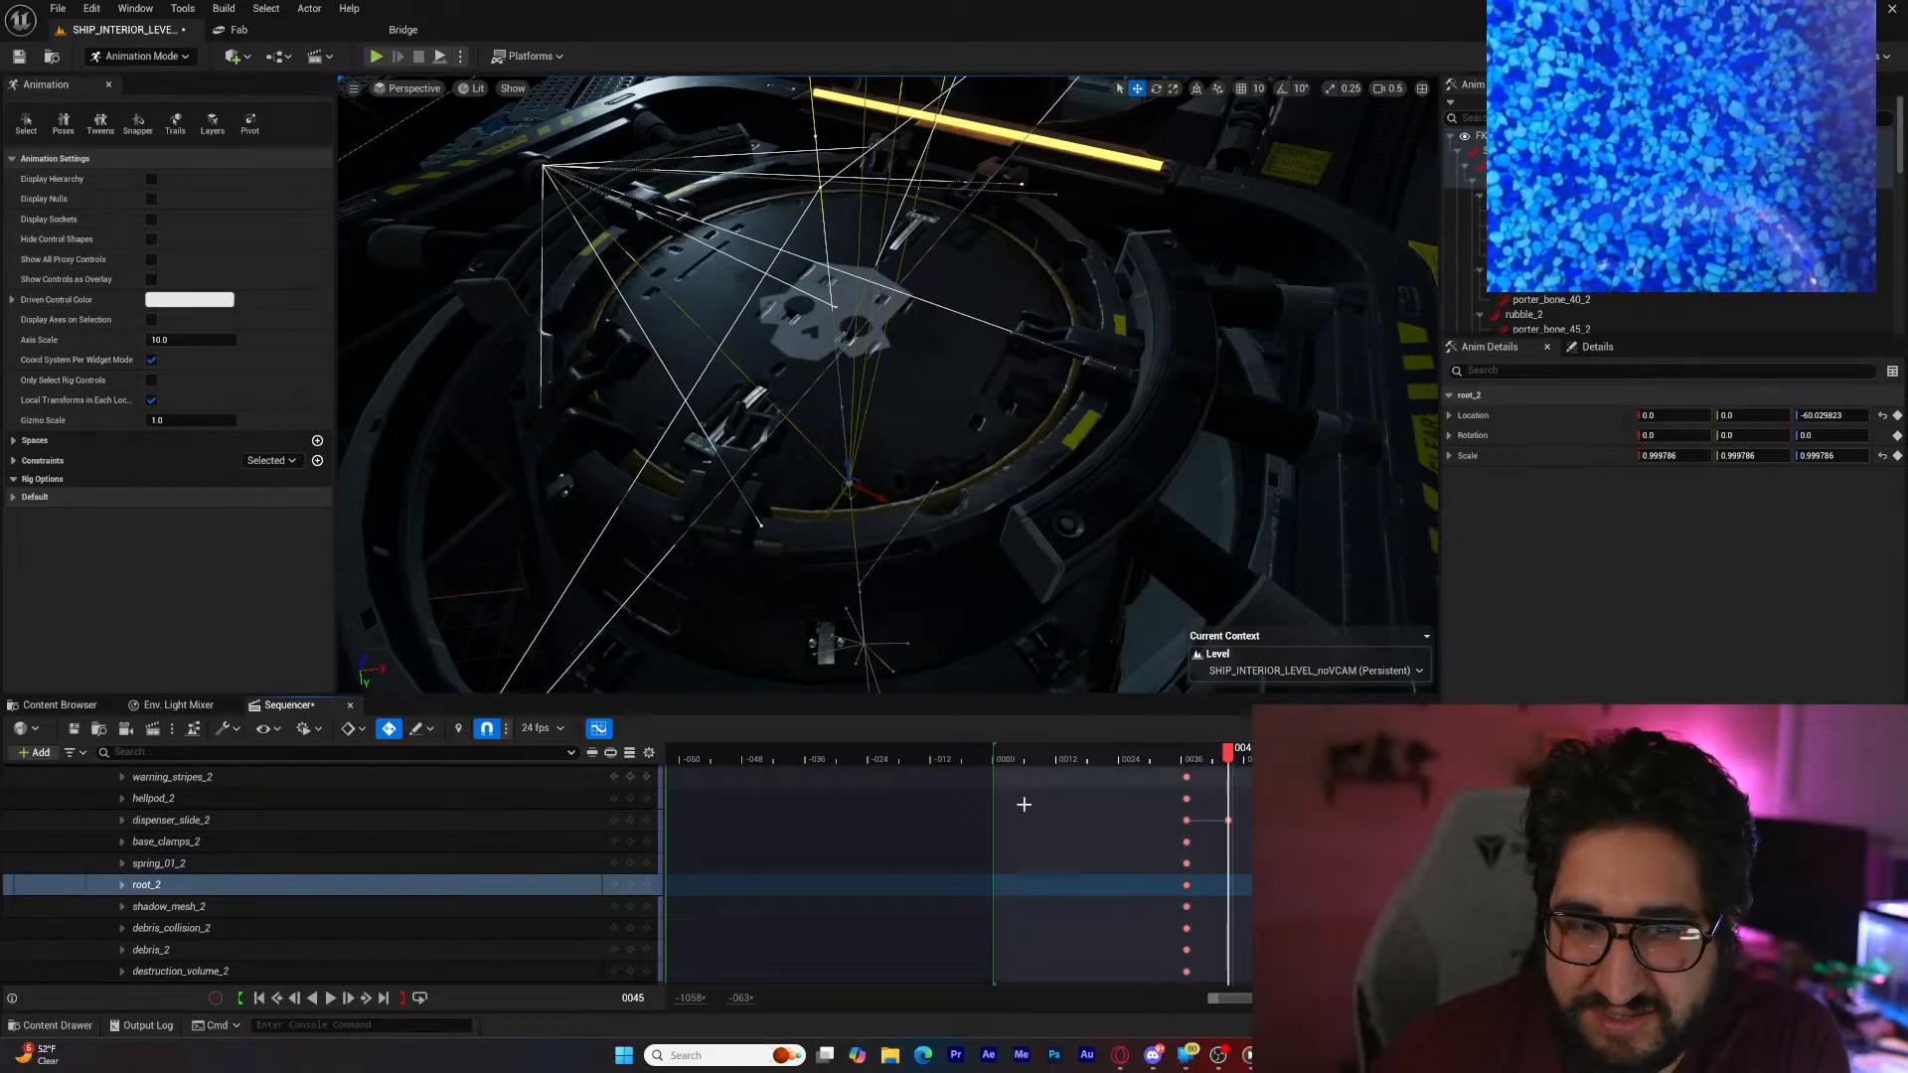
{"action": "left_click", "coordinate": [402, 802]}
{"action": "left_click", "coordinate": [403, 821]}
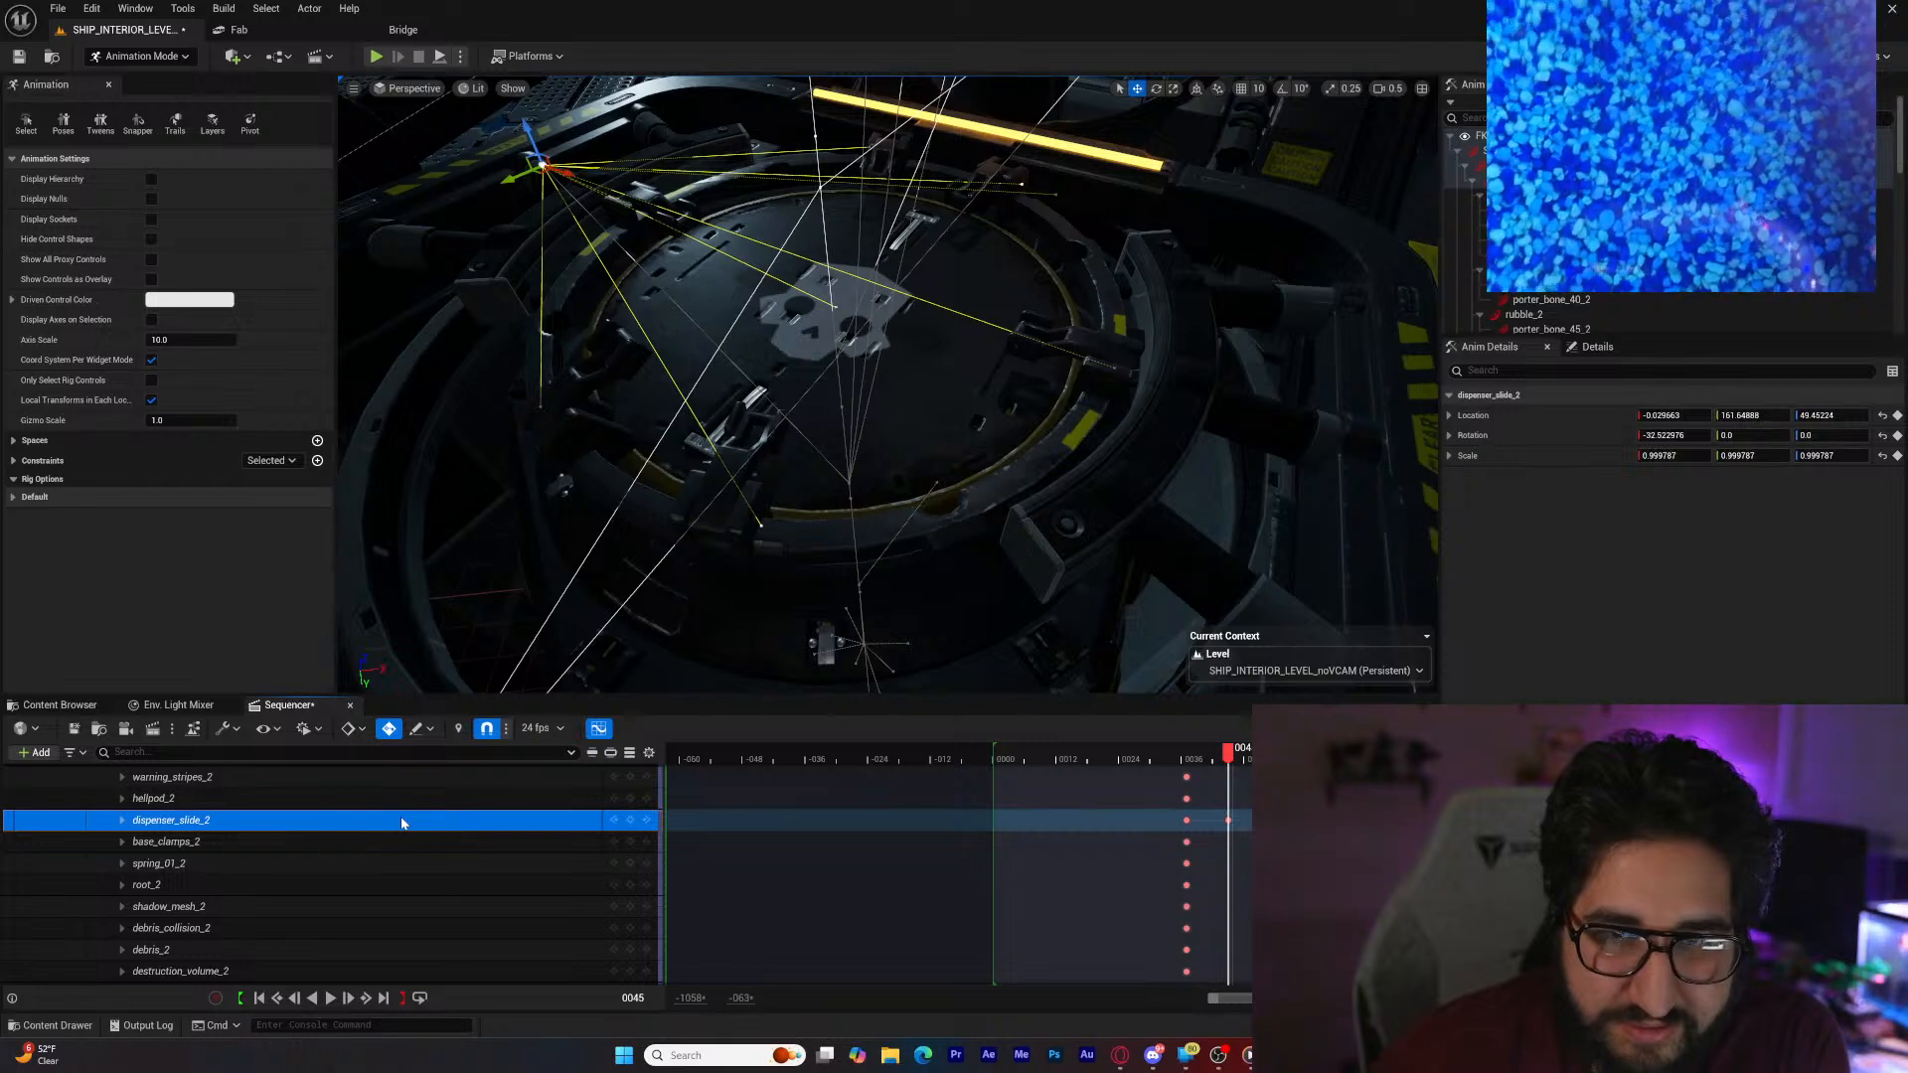
{"action": "scroll", "coordinate": [403, 823], "scroll_direction": "up", "scroll_amount": 1}
{"action": "scroll", "coordinate": [402, 823], "scroll_direction": "up", "scroll_amount": 6}
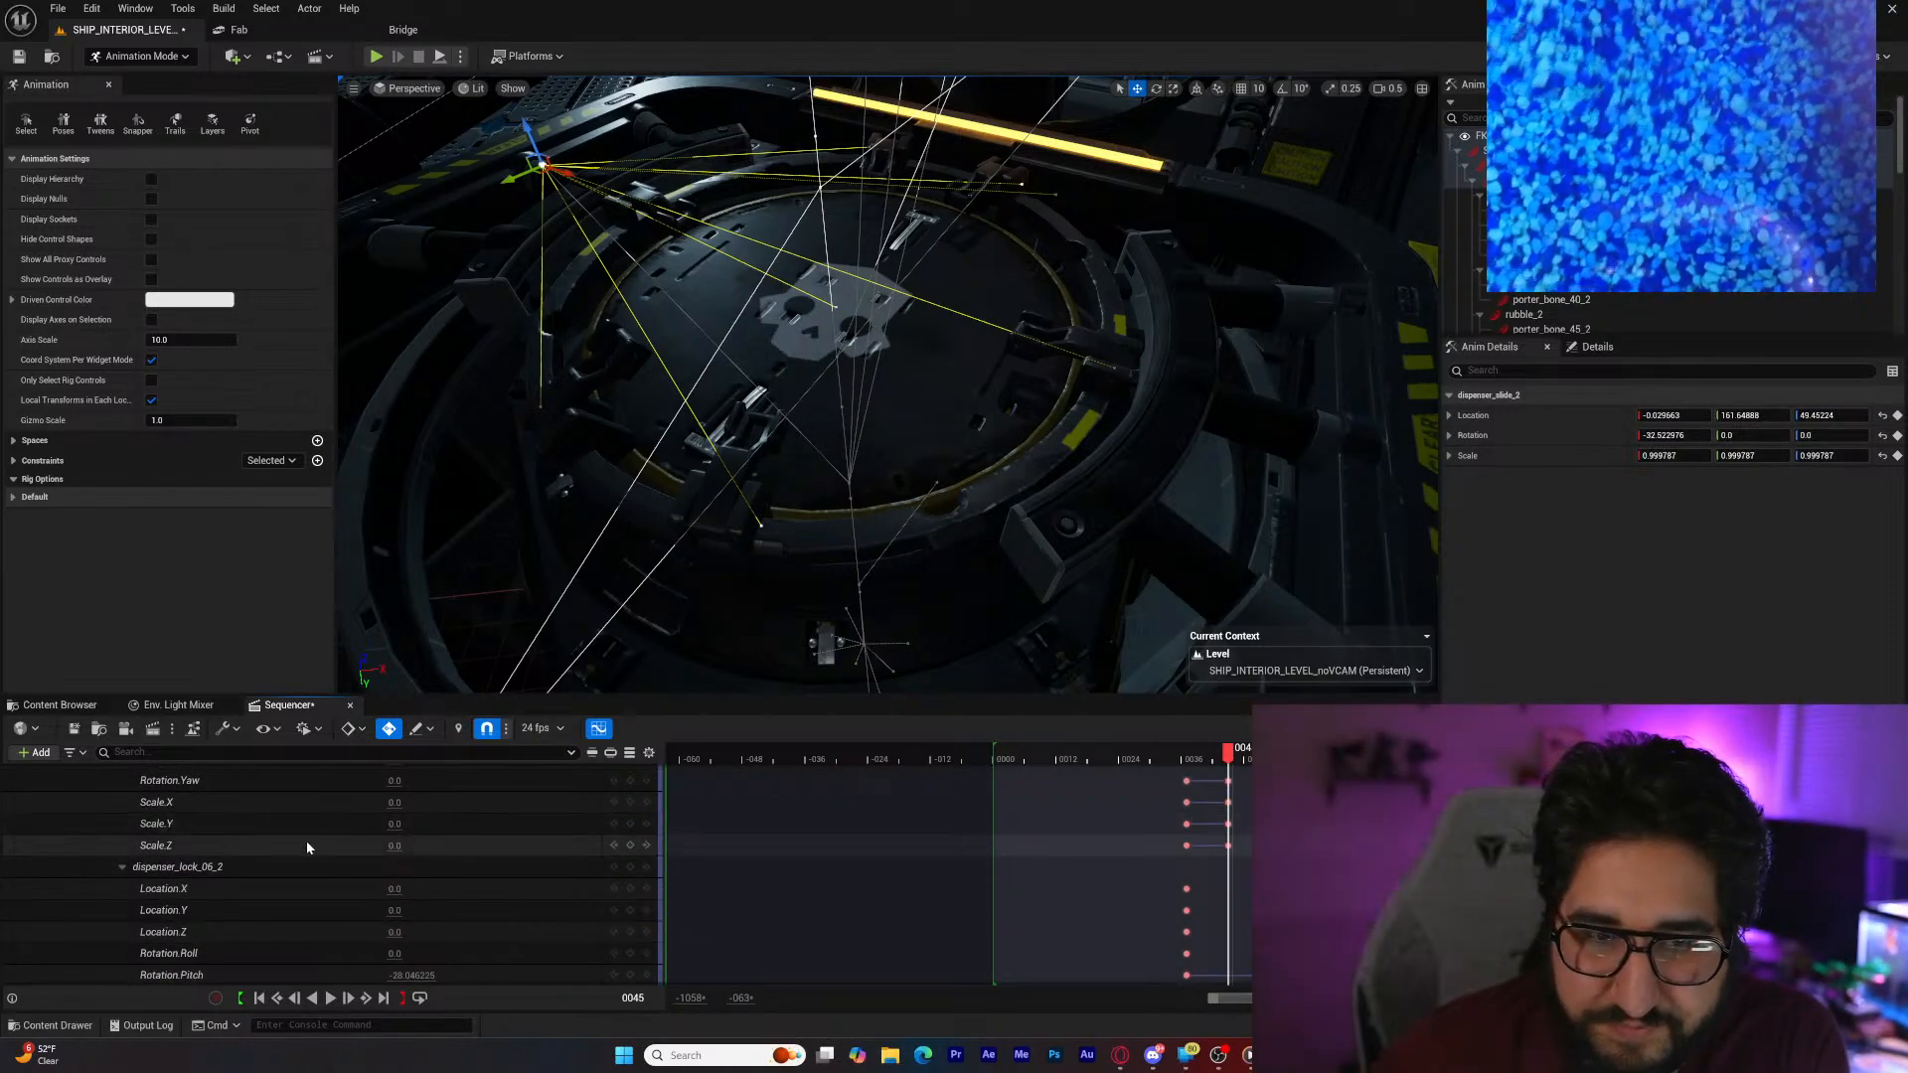
{"action": "left_click", "coordinate": [288, 869]}
{"action": "scroll", "coordinate": [288, 863], "scroll_direction": "down", "scroll_amount": 2}
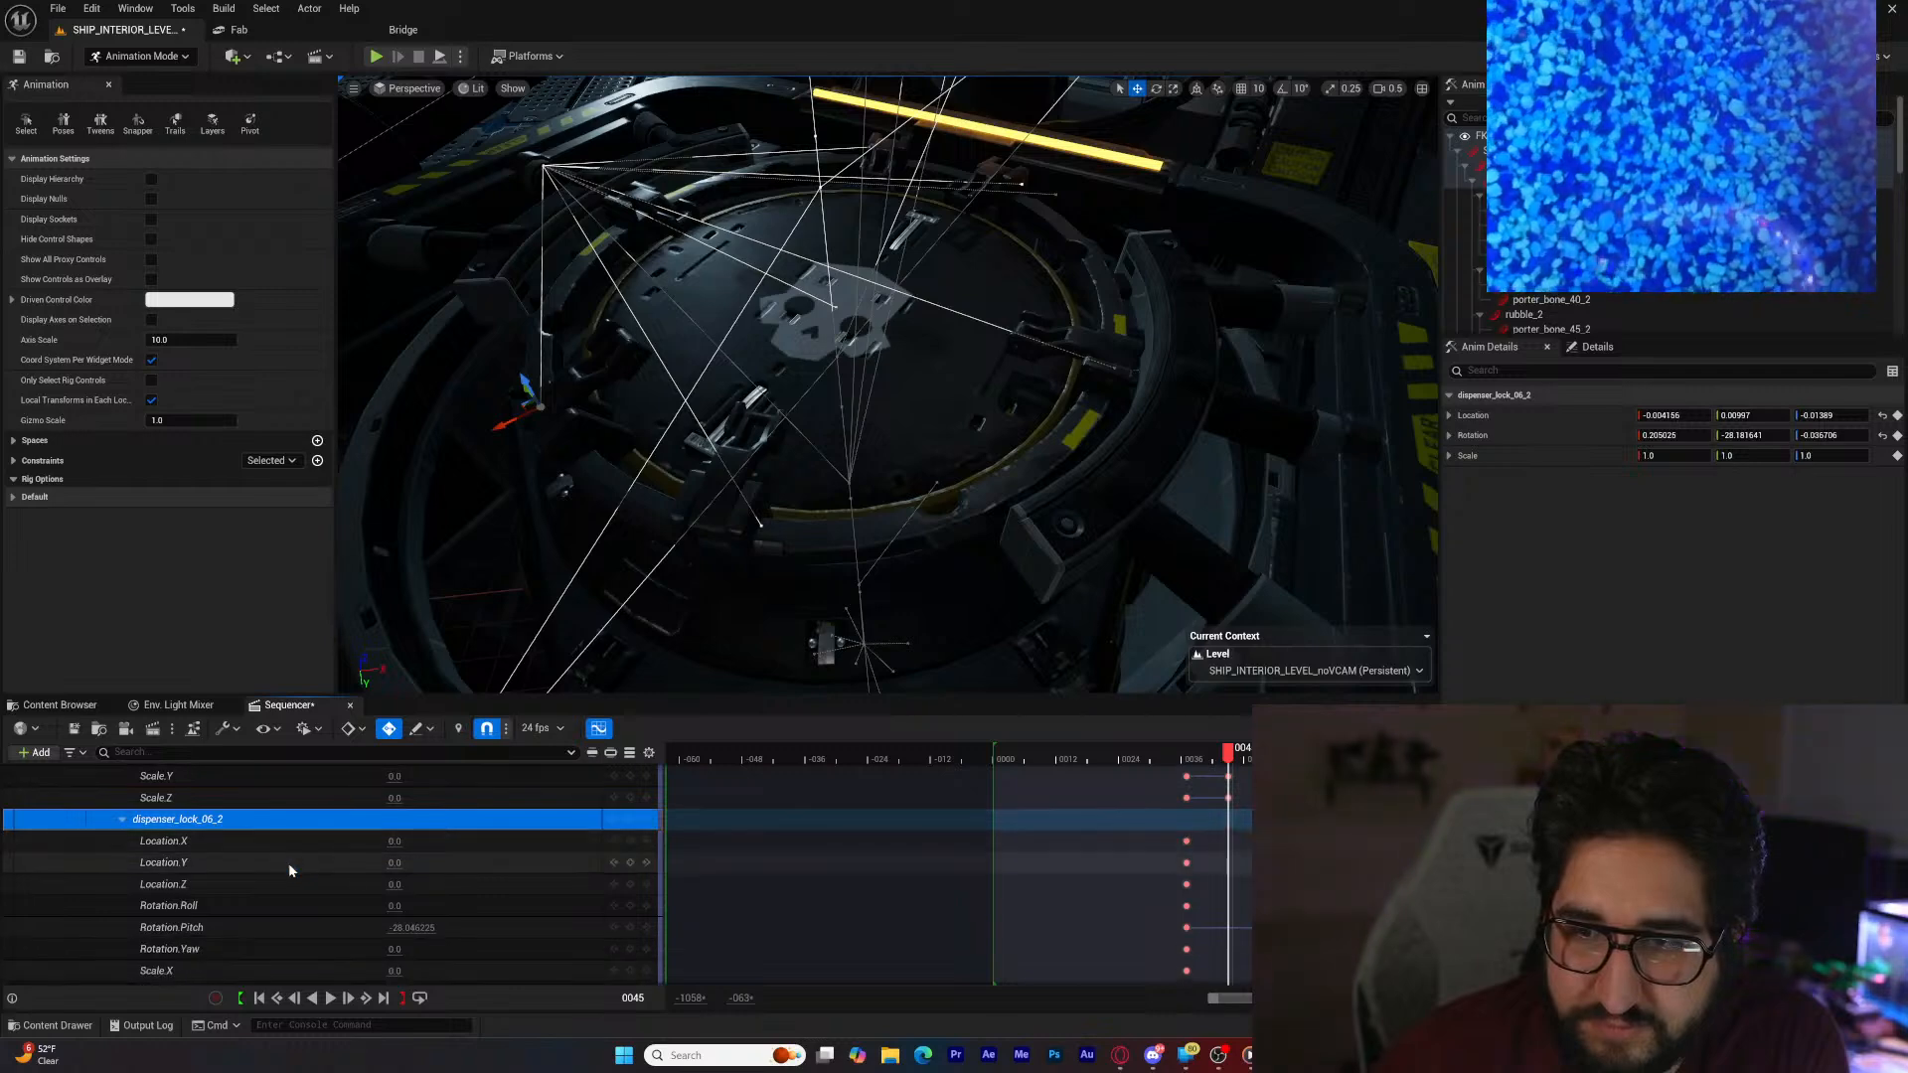
Step: Shift the first Rotation Pitch key of dispenser_lock_06_2 to frame 45 and set the pitch to 33 at frame 52
{"action": "mouse_move", "coordinate": [1228, 757]}
{"action": "left_mouse_down"}
{"action": "mouse_move", "coordinate": [1177, 768]}
{"action": "mouse_move", "coordinate": [1229, 770]}
{"action": "left_mouse_up"}
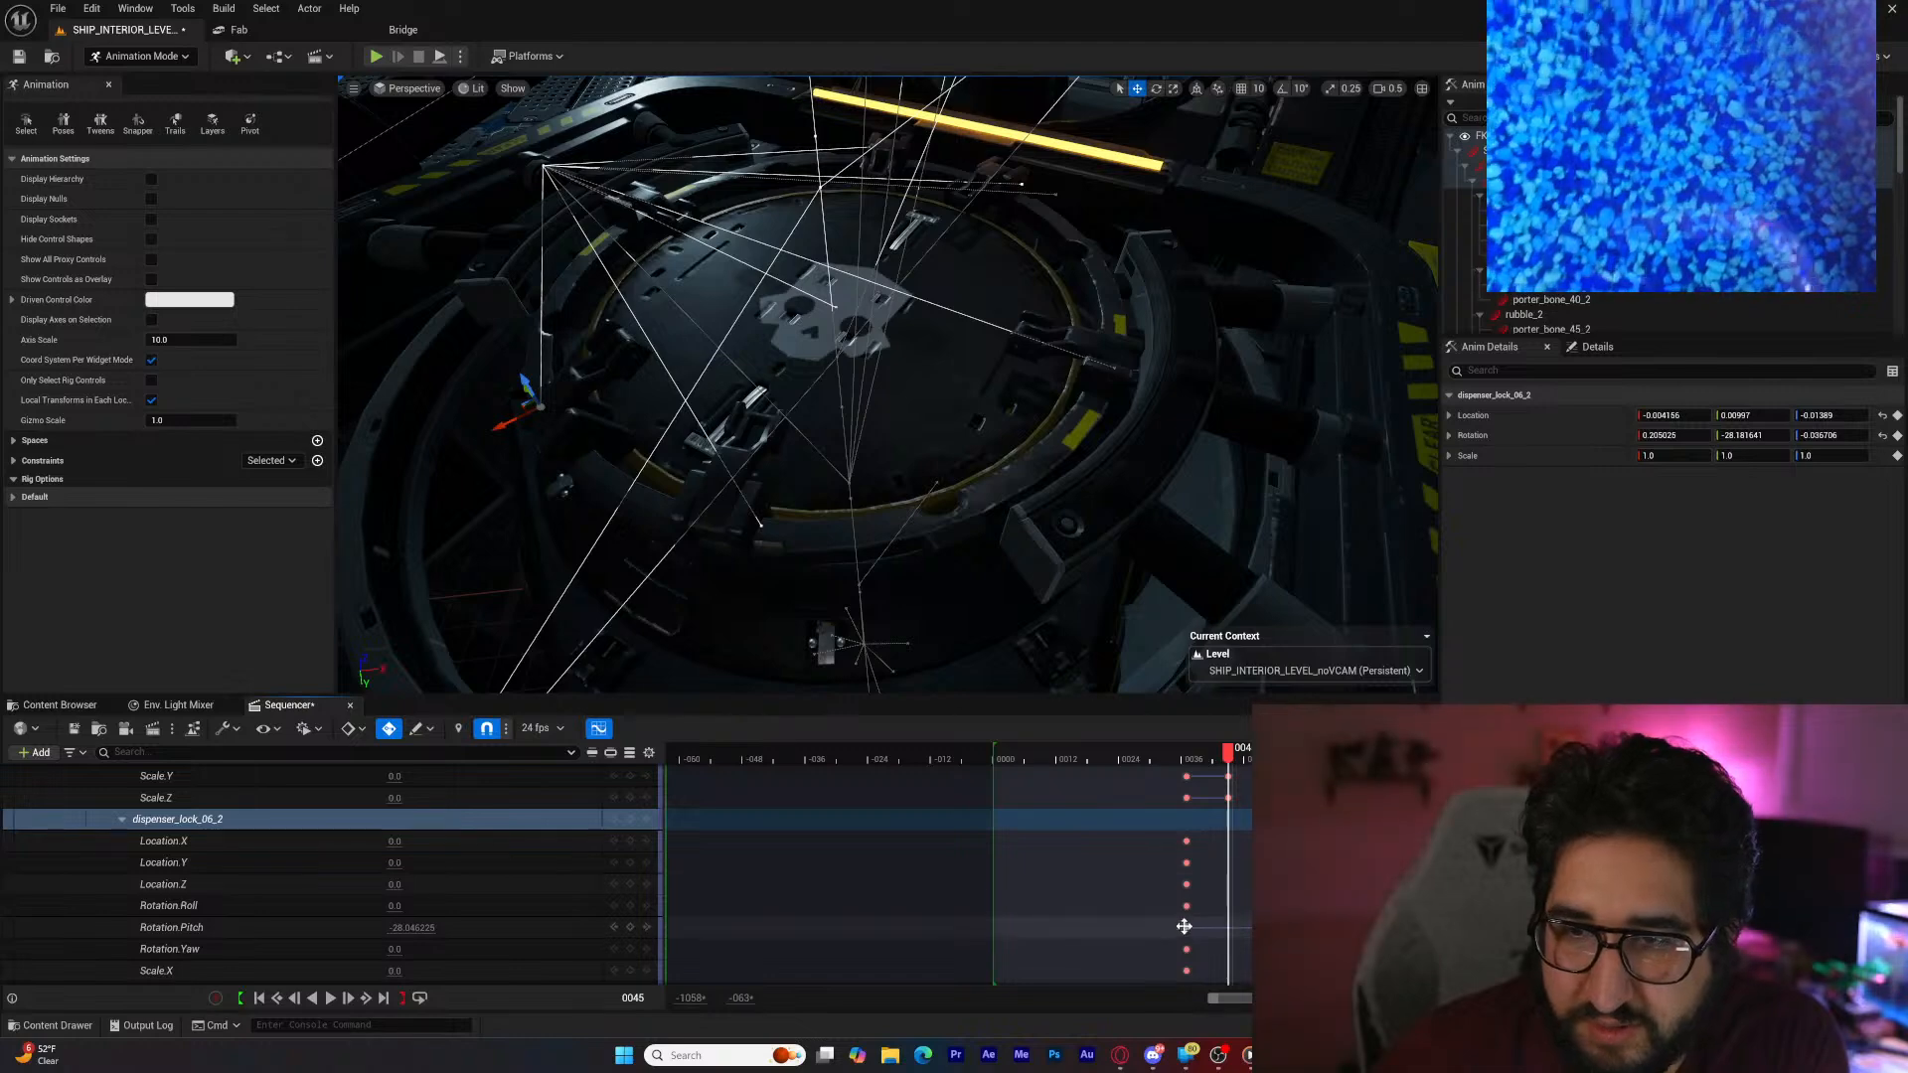
{"action": "left_click_drag", "start_coordinate": [1186, 927], "coordinate": [1225, 927]}
{"action": "mouse_move", "coordinate": [1231, 766]}
{"action": "left_mouse_down"}
{"action": "mouse_move", "coordinate": [1179, 761]}
{"action": "mouse_move", "coordinate": [1266, 761]}
{"action": "left_mouse_up"}
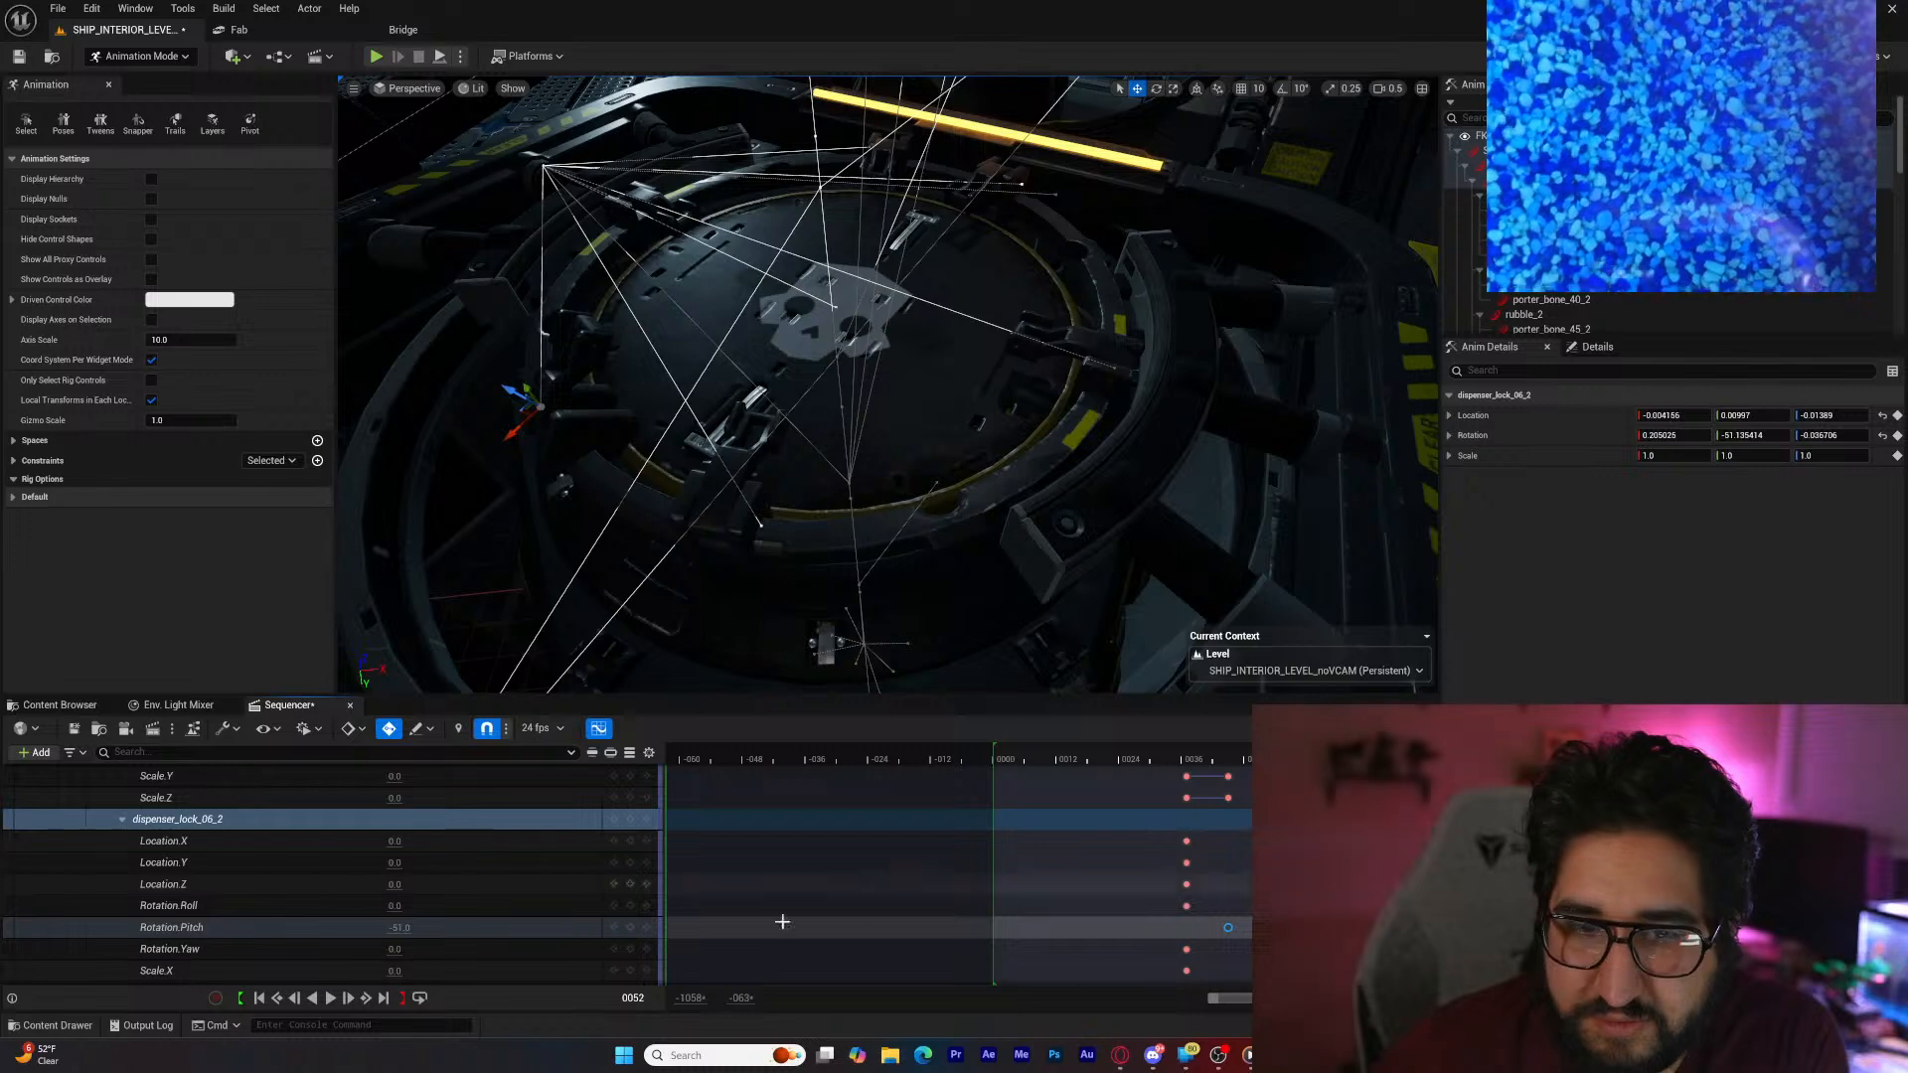
{"action": "left_click_drag", "start_coordinate": [400, 925], "coordinate": [484, 926]}
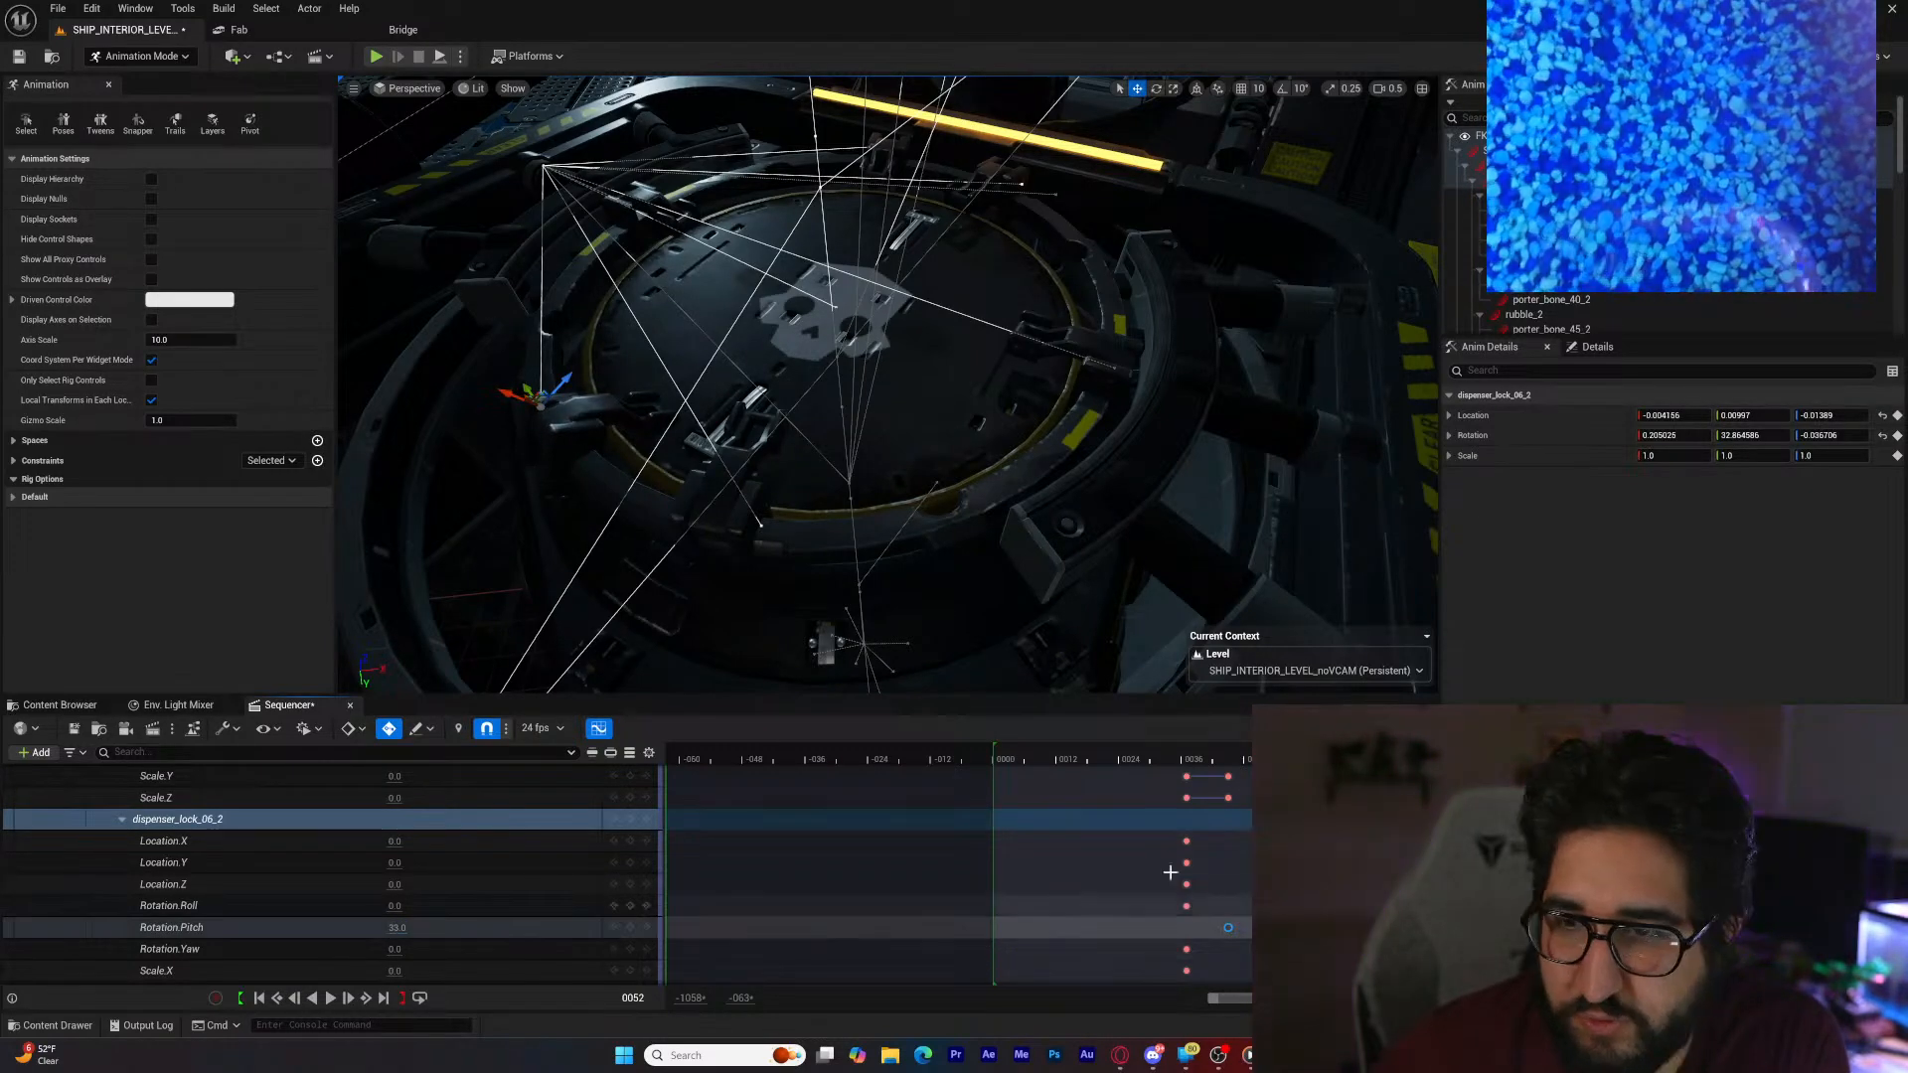
Step: Return the first Rotation Pitch key of dispenser_lock_06_2 to frame 37 and move its 33-degree key to frame 44
{"action": "left_click_drag", "start_coordinate": [1228, 758], "coordinate": [1187, 760]}
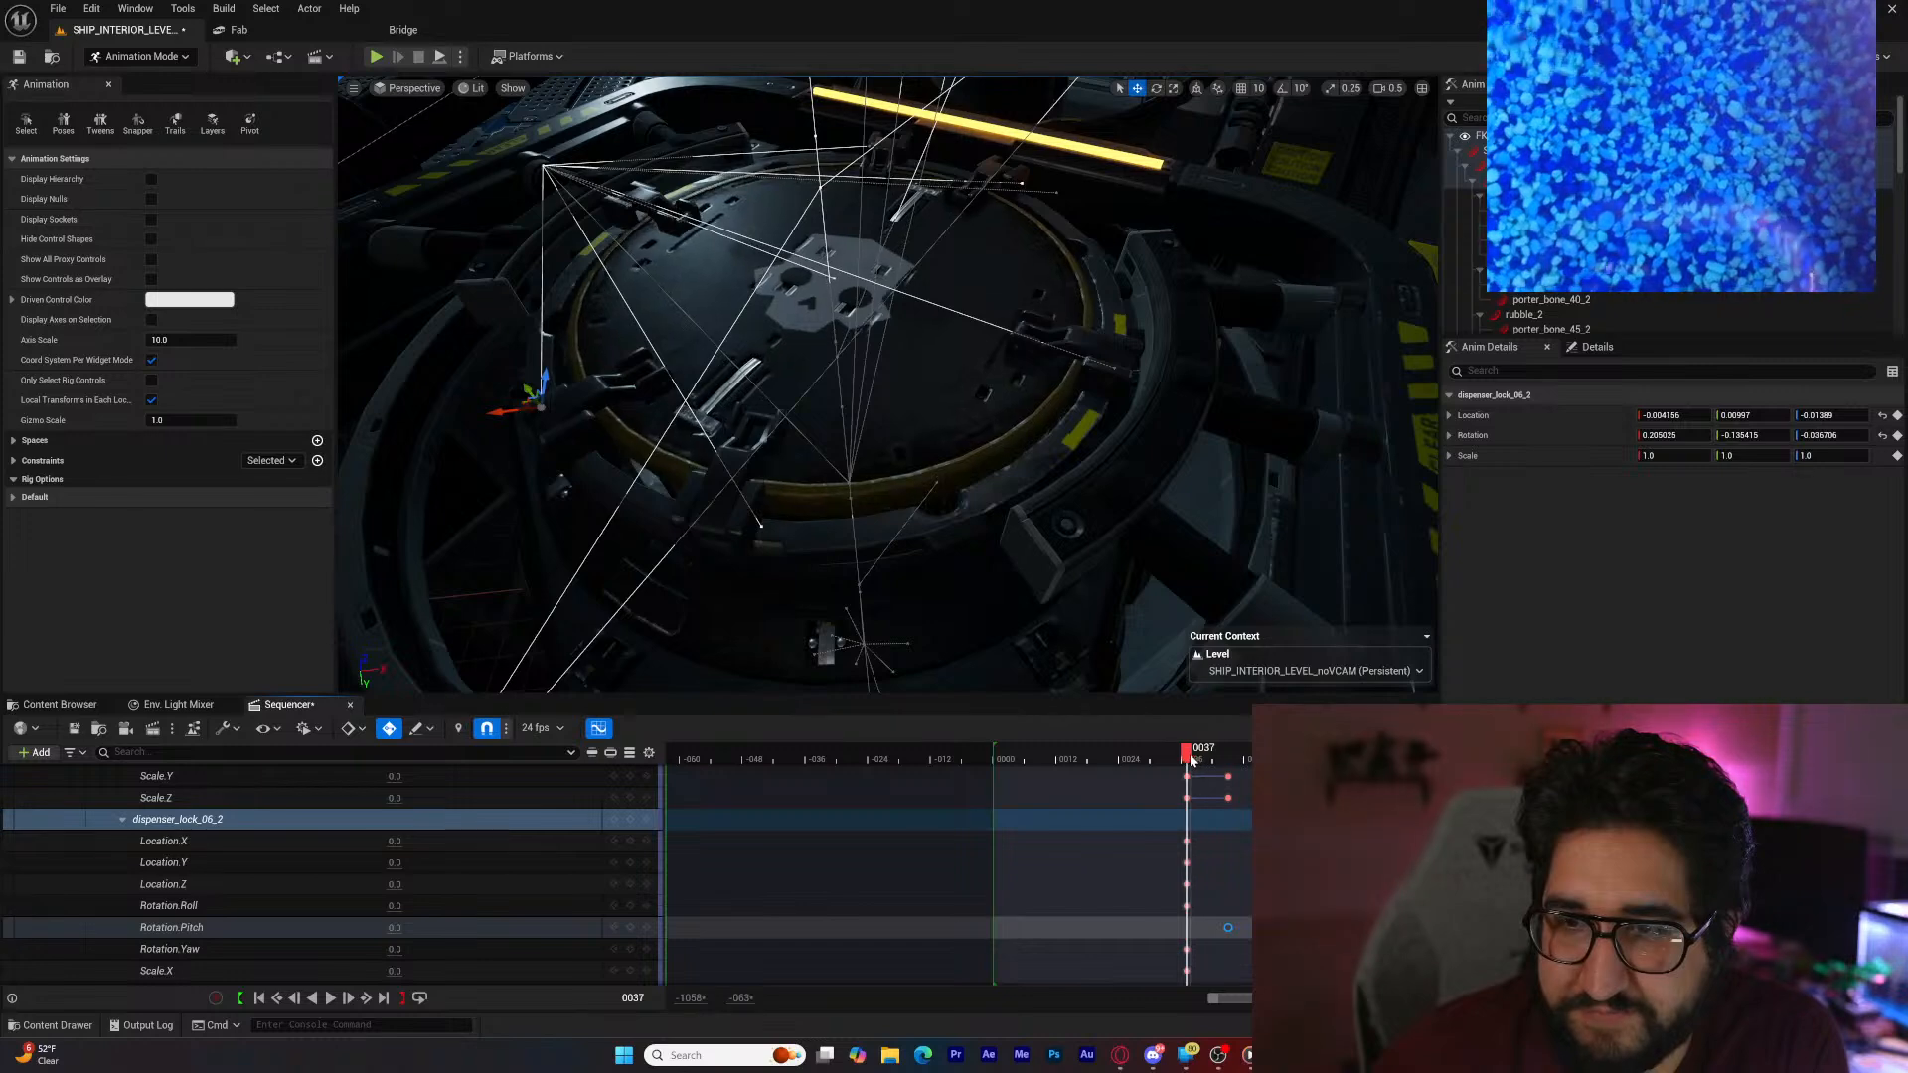
{"action": "left_click_drag", "start_coordinate": [1228, 929], "coordinate": [1188, 929]}
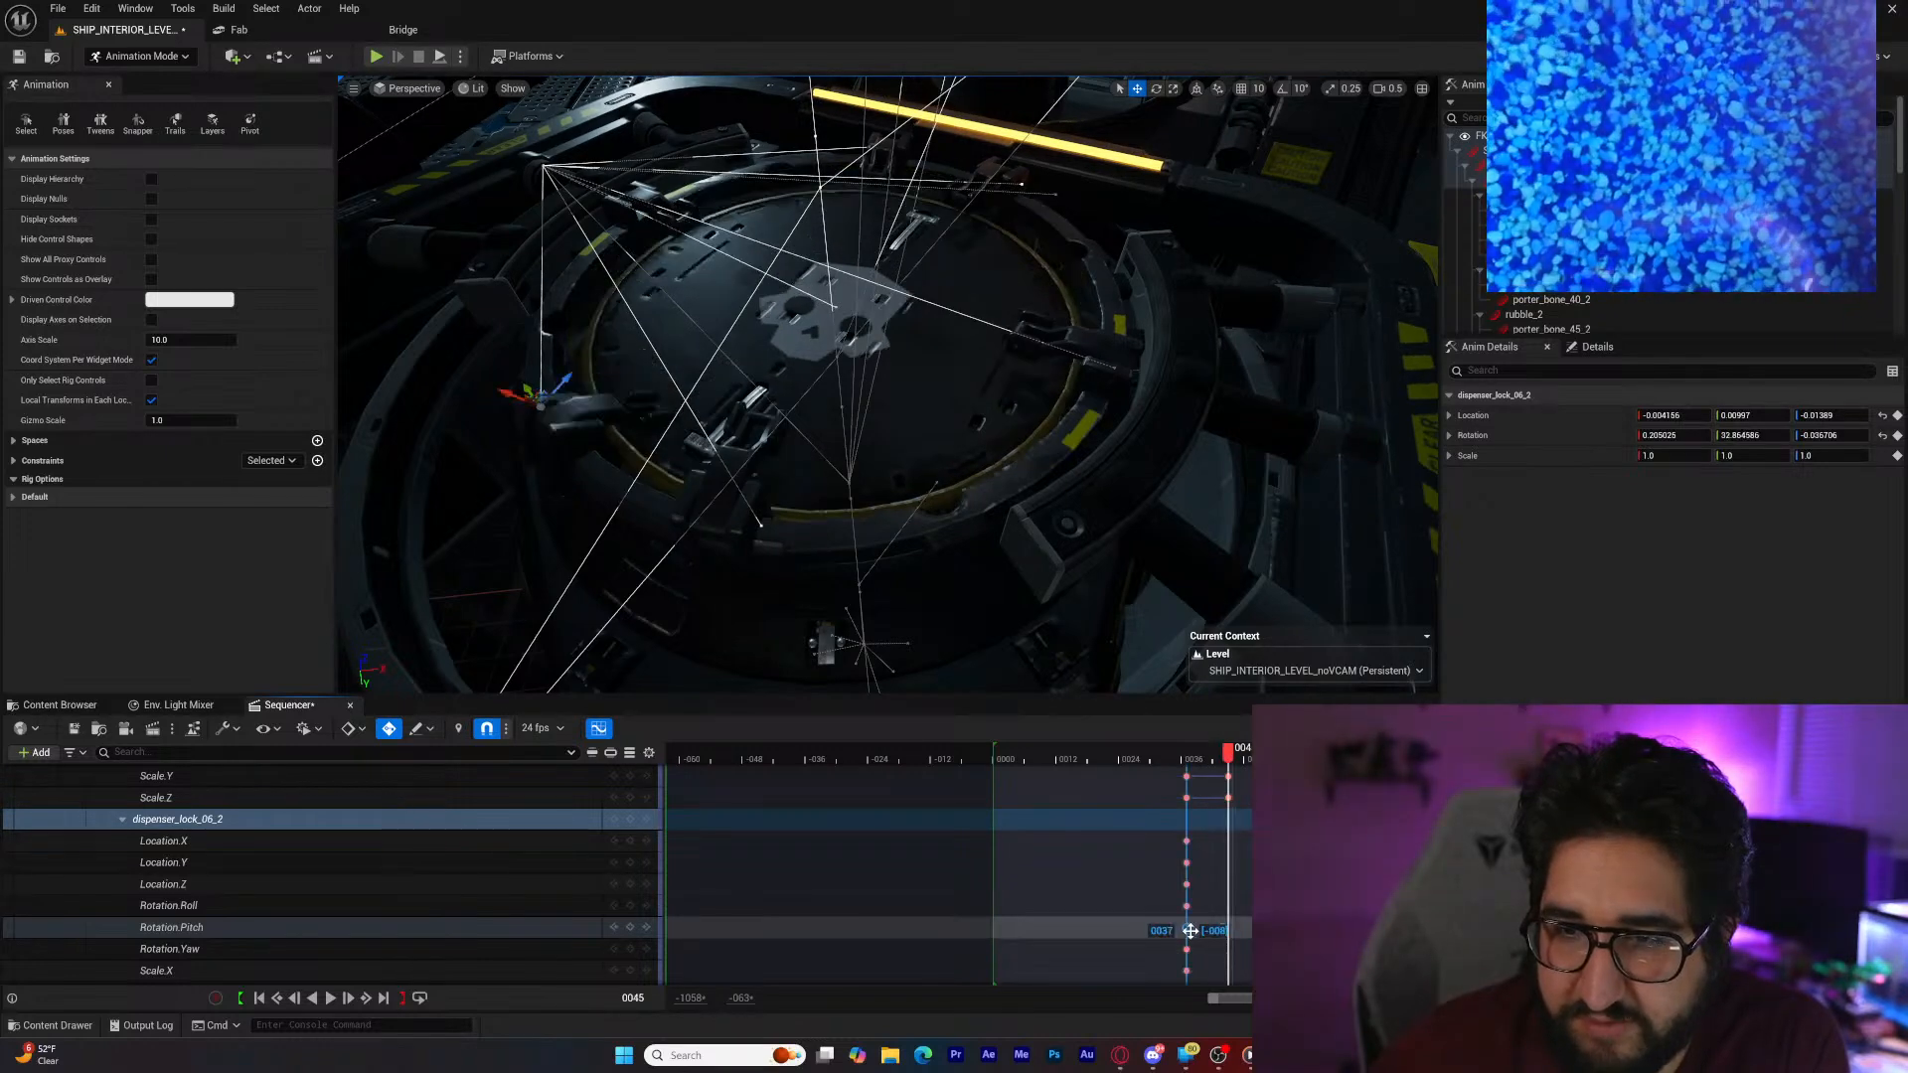
{"action": "left_click_drag", "start_coordinate": [1177, 759], "coordinate": [1209, 763]}
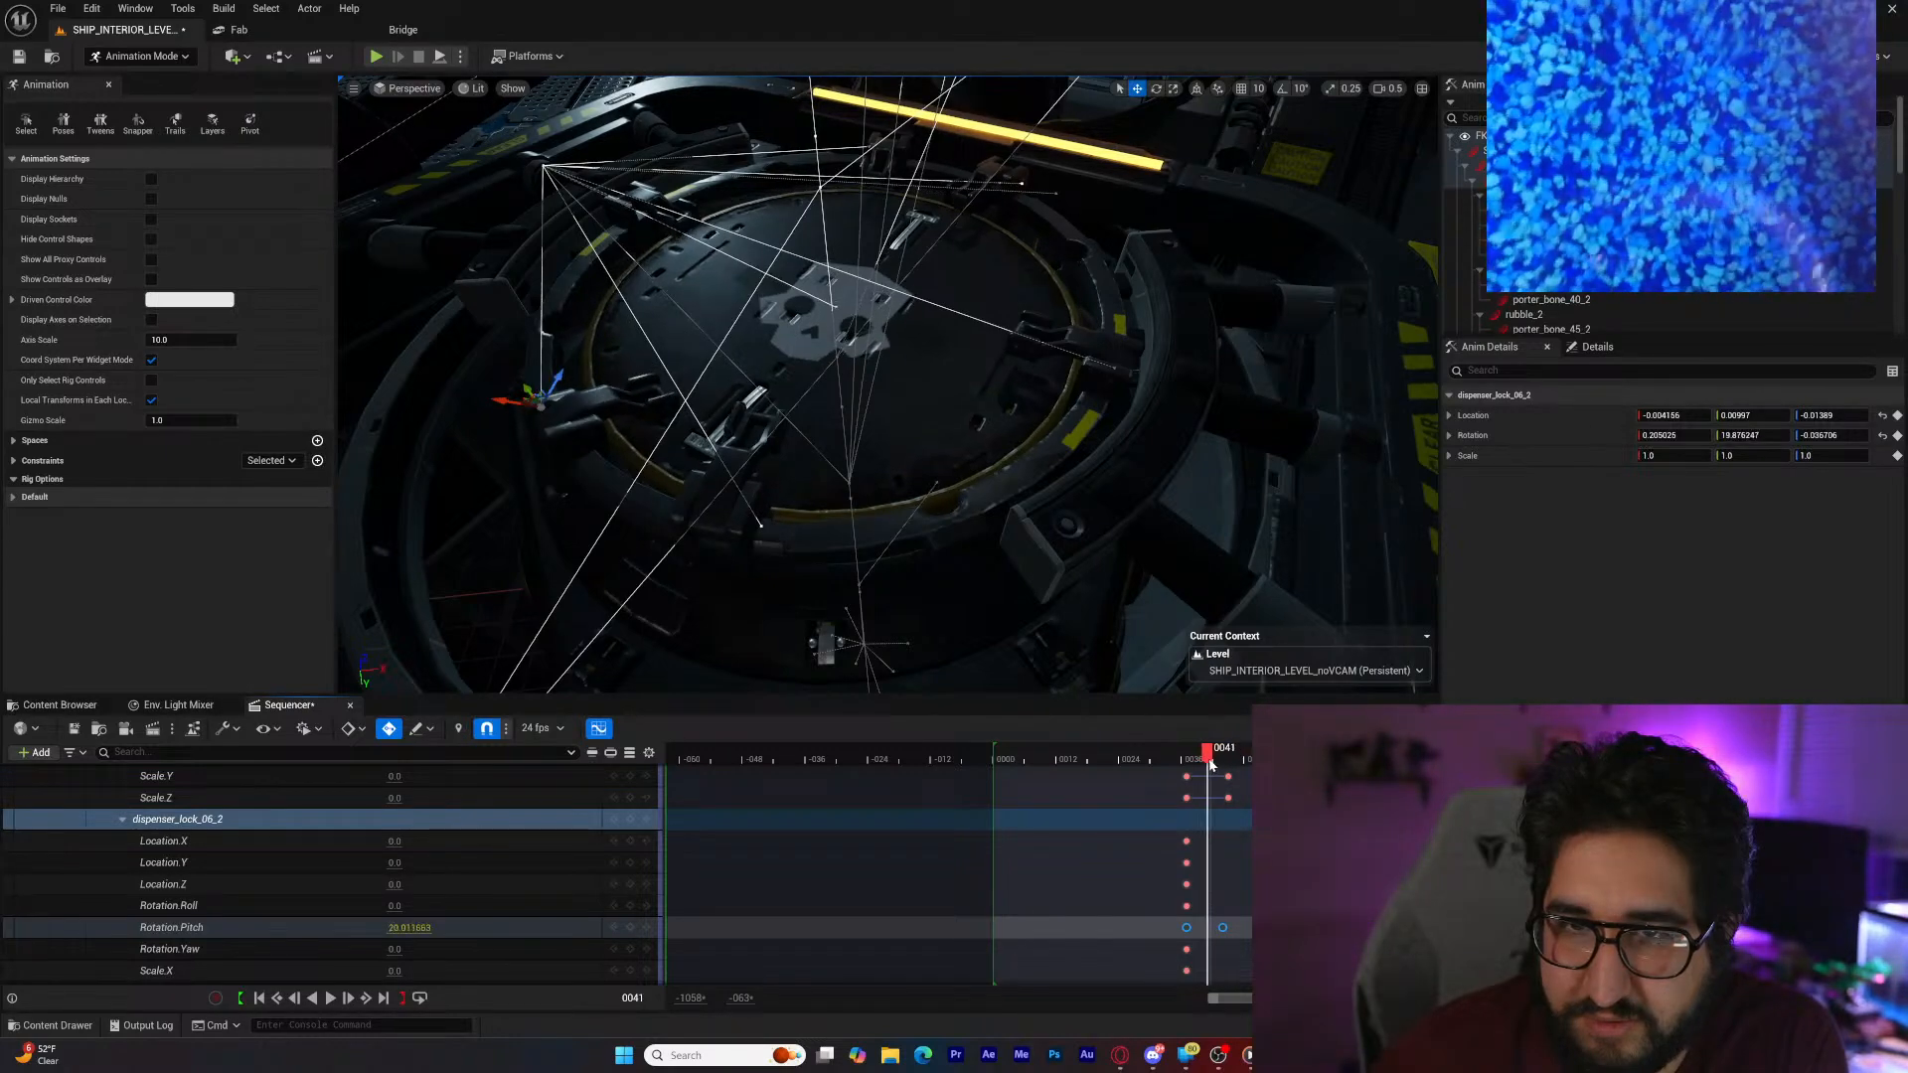
{"action": "left_click_drag", "start_coordinate": [1220, 929], "coordinate": [1216, 931]}
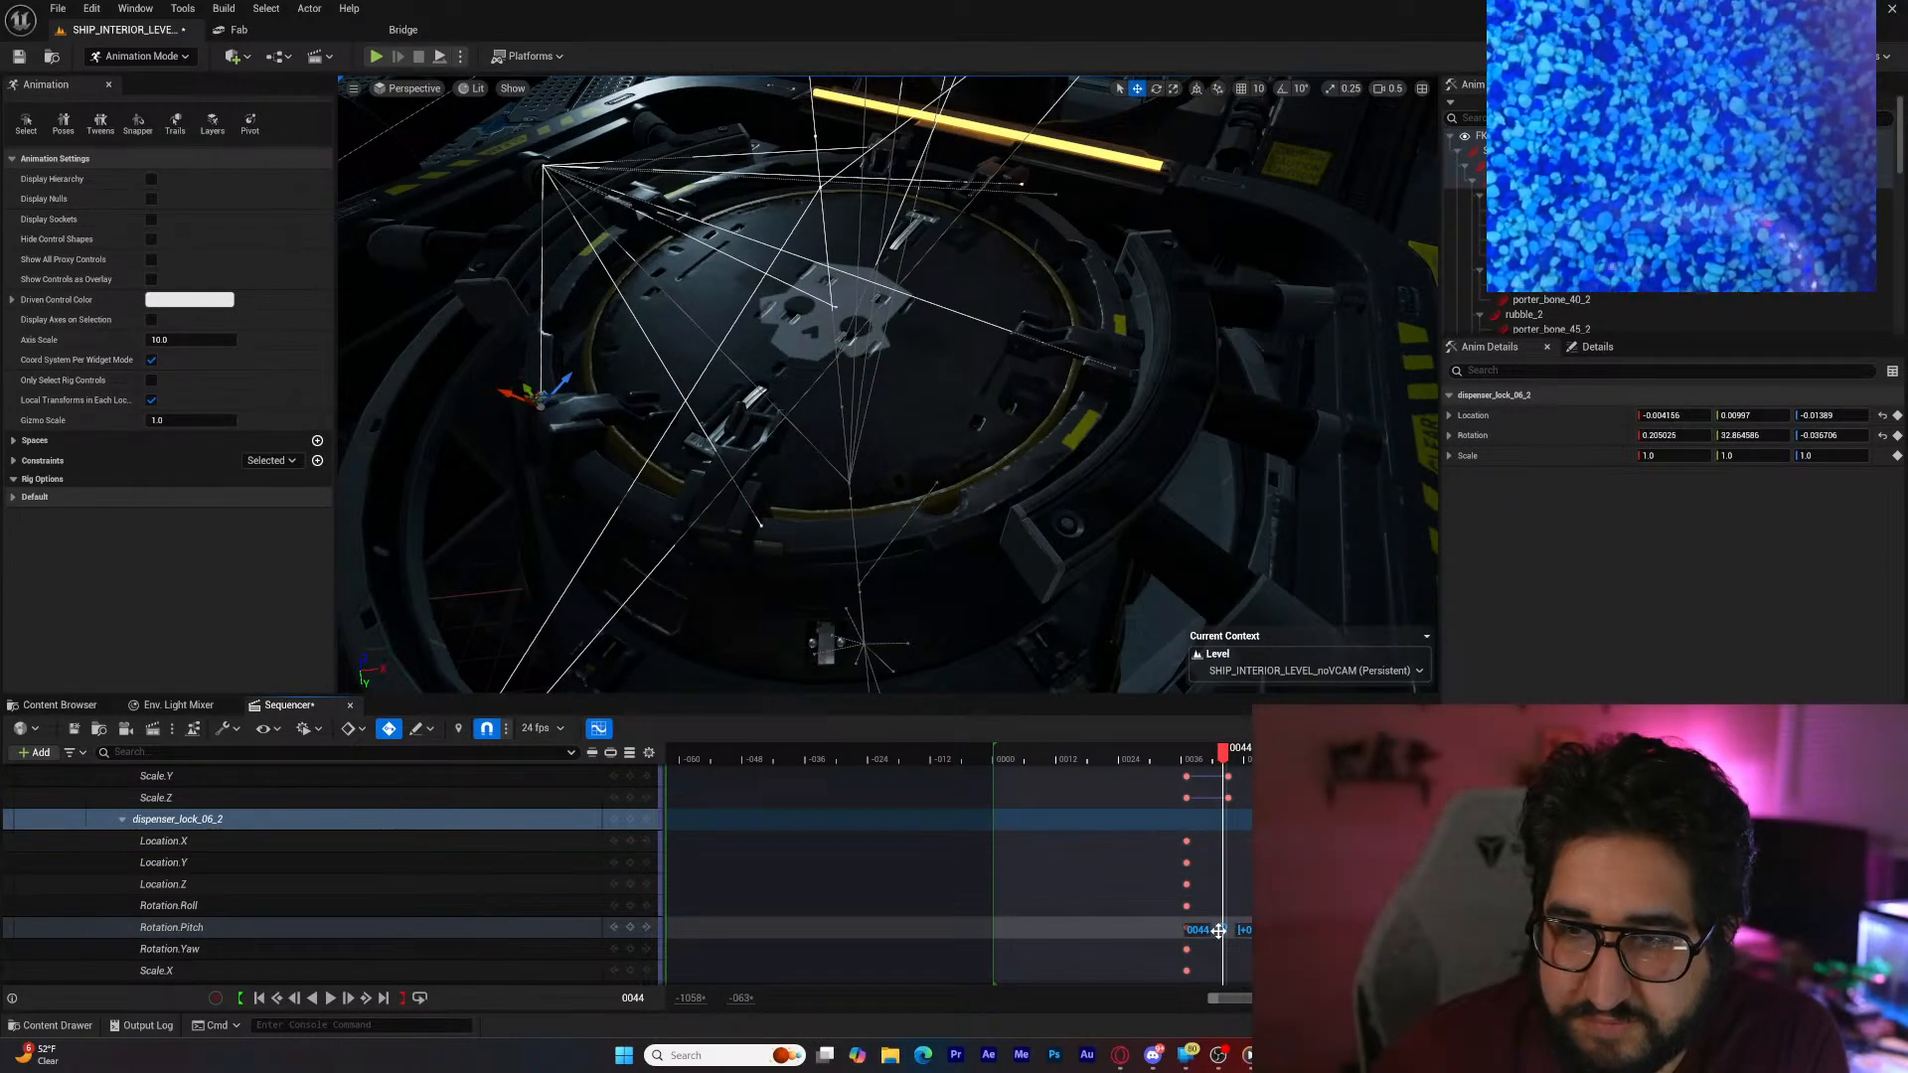
Step: Move the second Rotation Pitch key of dispenser_lock_06_2 to frame 41 and place the playhead there
{"action": "scroll", "coordinate": [1222, 929], "scroll_direction": "up", "scroll_amount": 5, "text": "ctrl"}
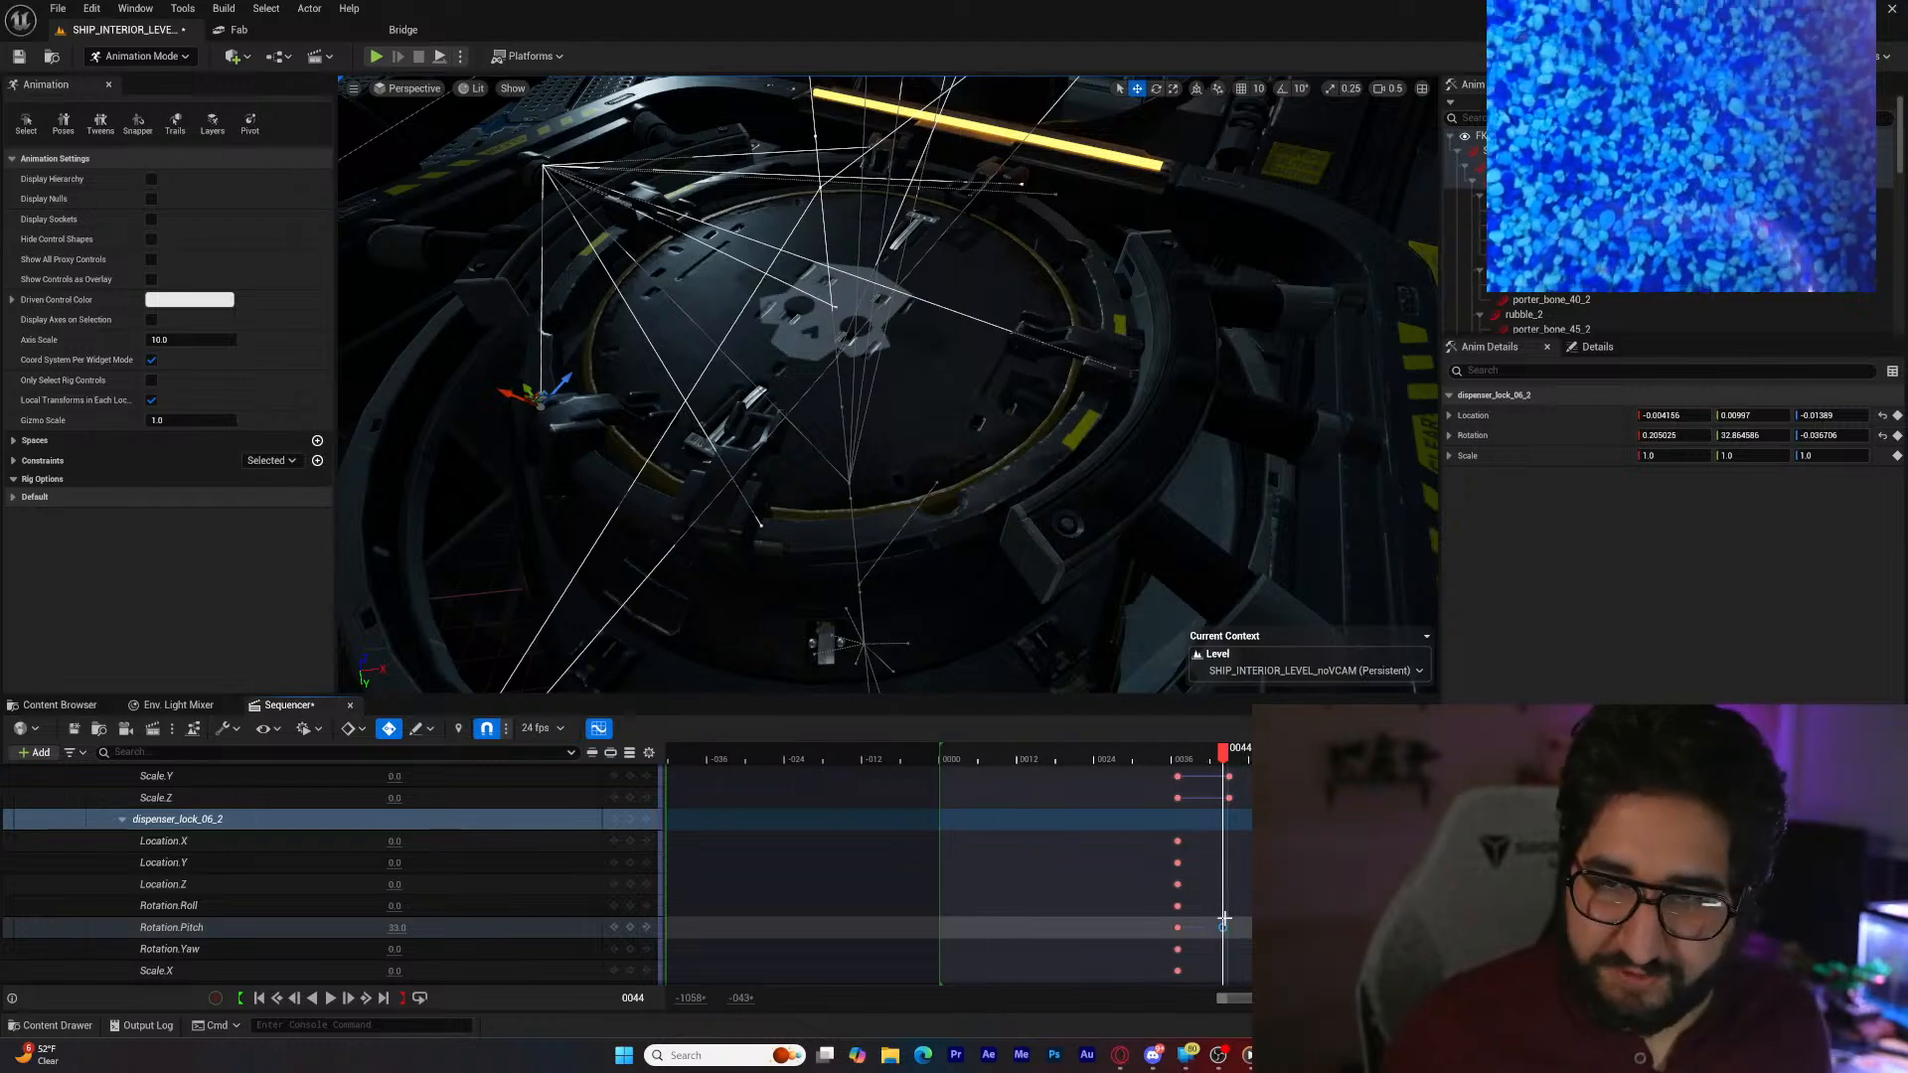
{"action": "scroll", "coordinate": [1135, 769], "scroll_direction": "up", "scroll_amount": 2, "text": "ctrl"}
{"action": "left_click_drag", "start_coordinate": [1096, 761], "coordinate": [1154, 761]}
{"action": "left_click_drag", "start_coordinate": [1222, 927], "coordinate": [1169, 927]}
{"action": "left_click_drag", "start_coordinate": [1134, 747], "coordinate": [1186, 758]}
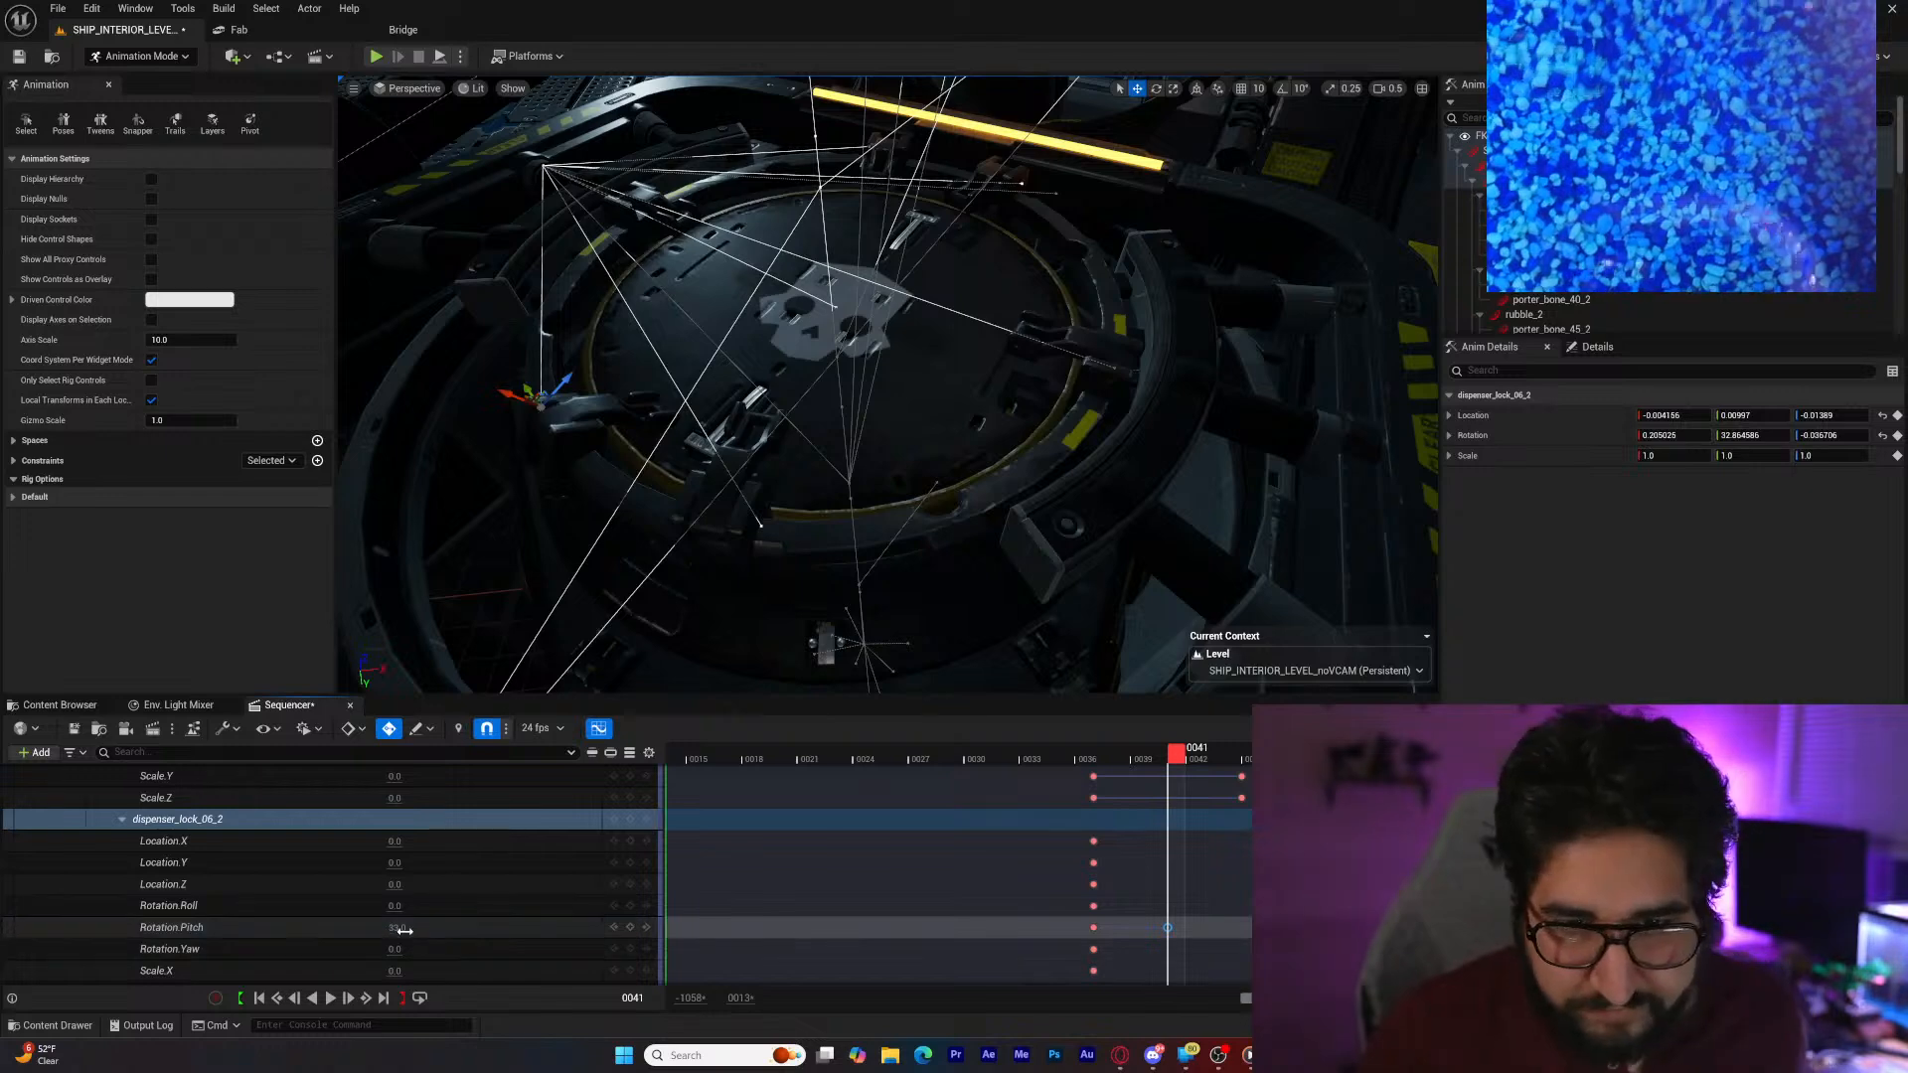
Step: Set the Rotation Pitch of dispenser_lock_06_2 to 35 at frame 41, judging the lock against the lid up close
{"action": "right_click_drag", "start_coordinate": [914, 628], "coordinate": [954, 606]}
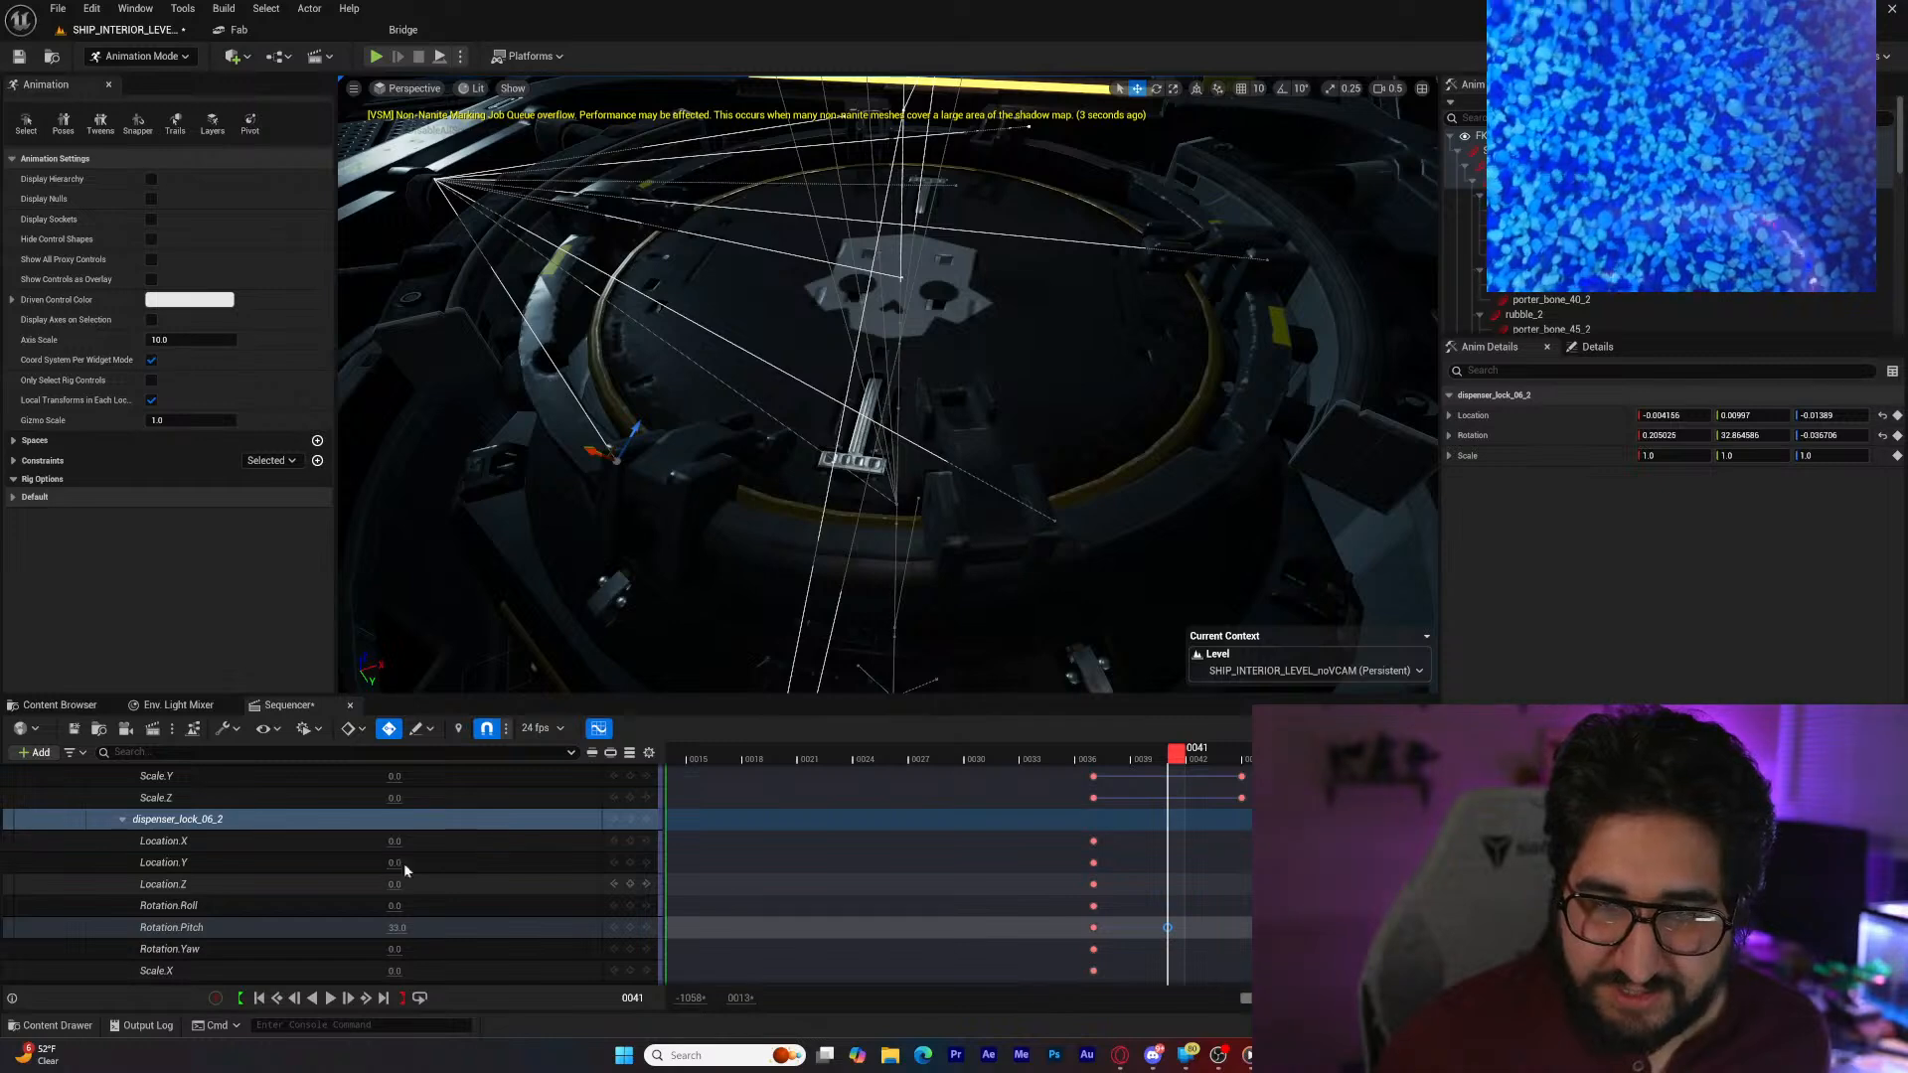
{"action": "mouse_move", "coordinate": [695, 497]}
{"action": "right_mouse_down"}
{"action": "mouse_move", "coordinate": [587, 467]}
{"action": "mouse_move", "coordinate": [586, 496]}
{"action": "right_mouse_up"}
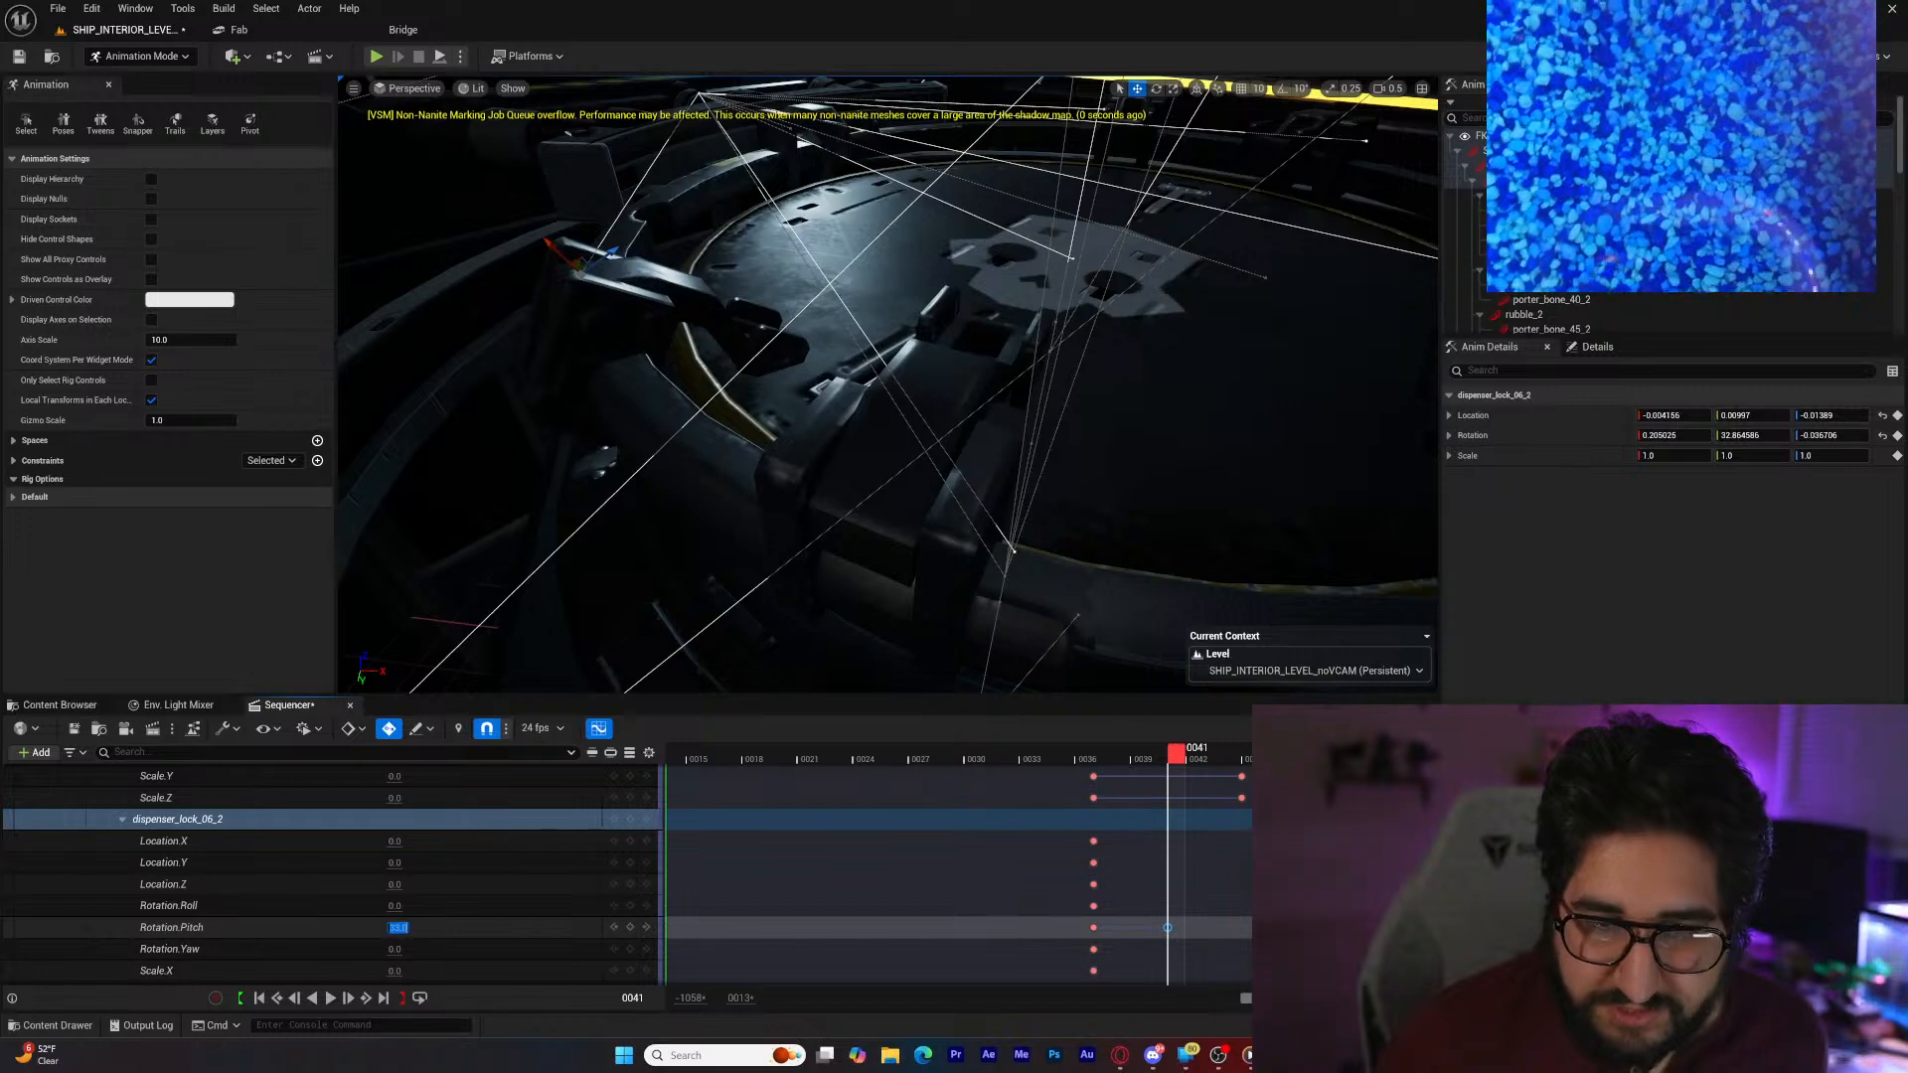
{"action": "key", "text": "Return"}
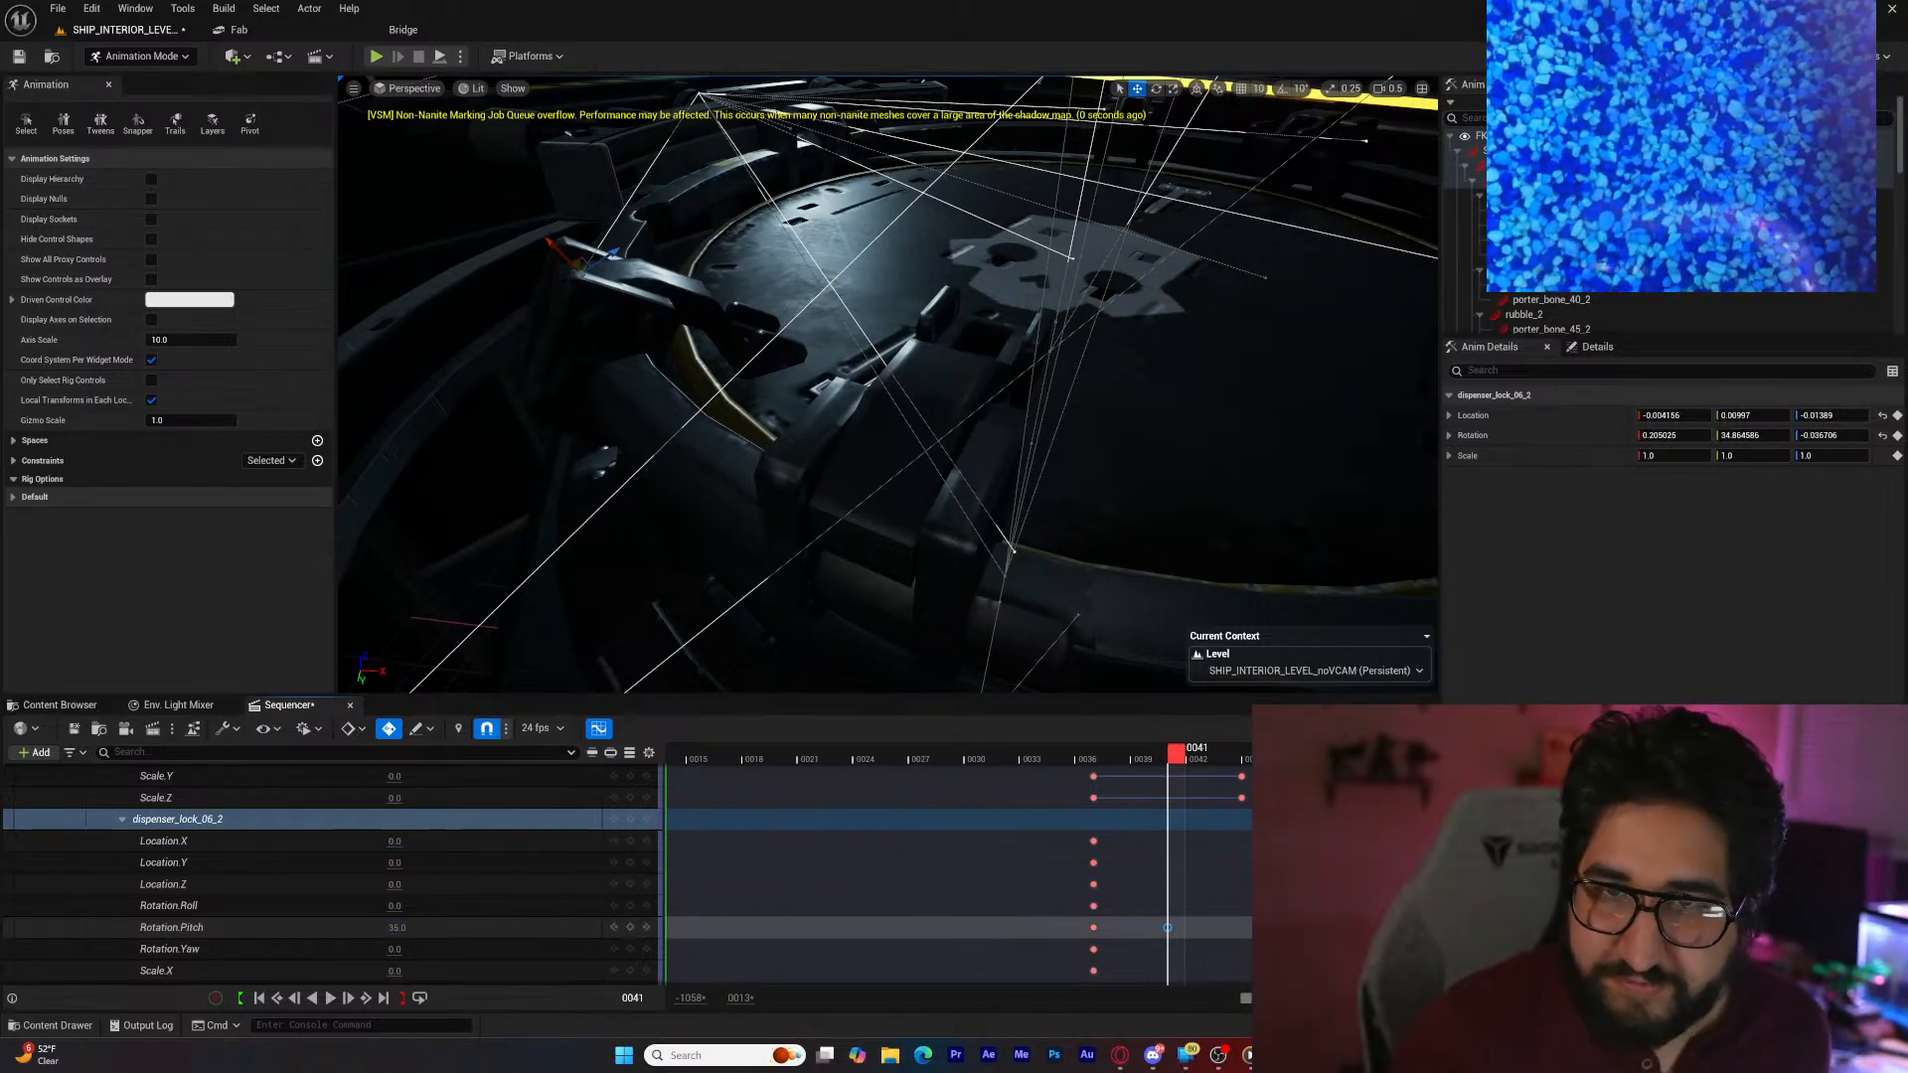
Step: Set the Rotation Pitch of dispenser_lock_06_2 to 34 at frame 41 and collapse the dispenser_extra_lid_2 channels
{"action": "left_click", "coordinate": [398, 926]}
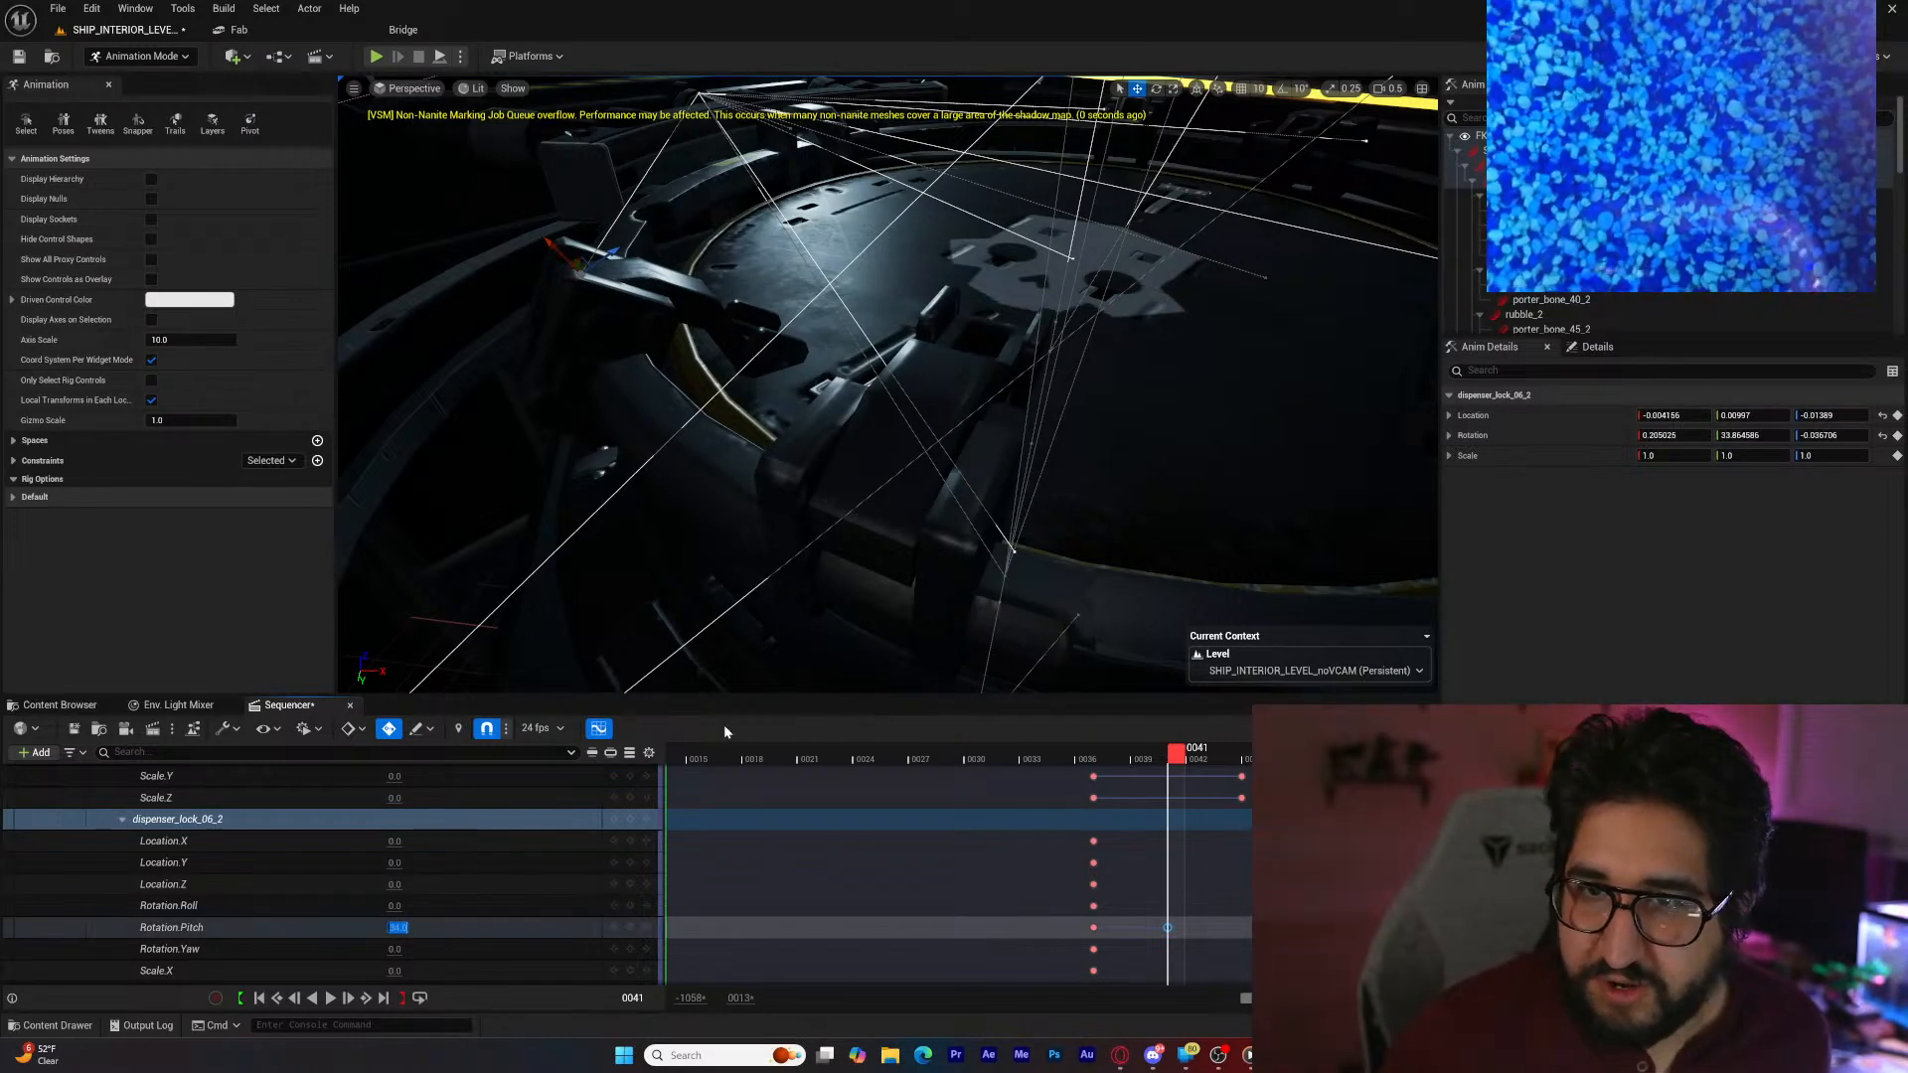
{"action": "scroll", "coordinate": [290, 945], "scroll_direction": "down", "scroll_amount": 5}
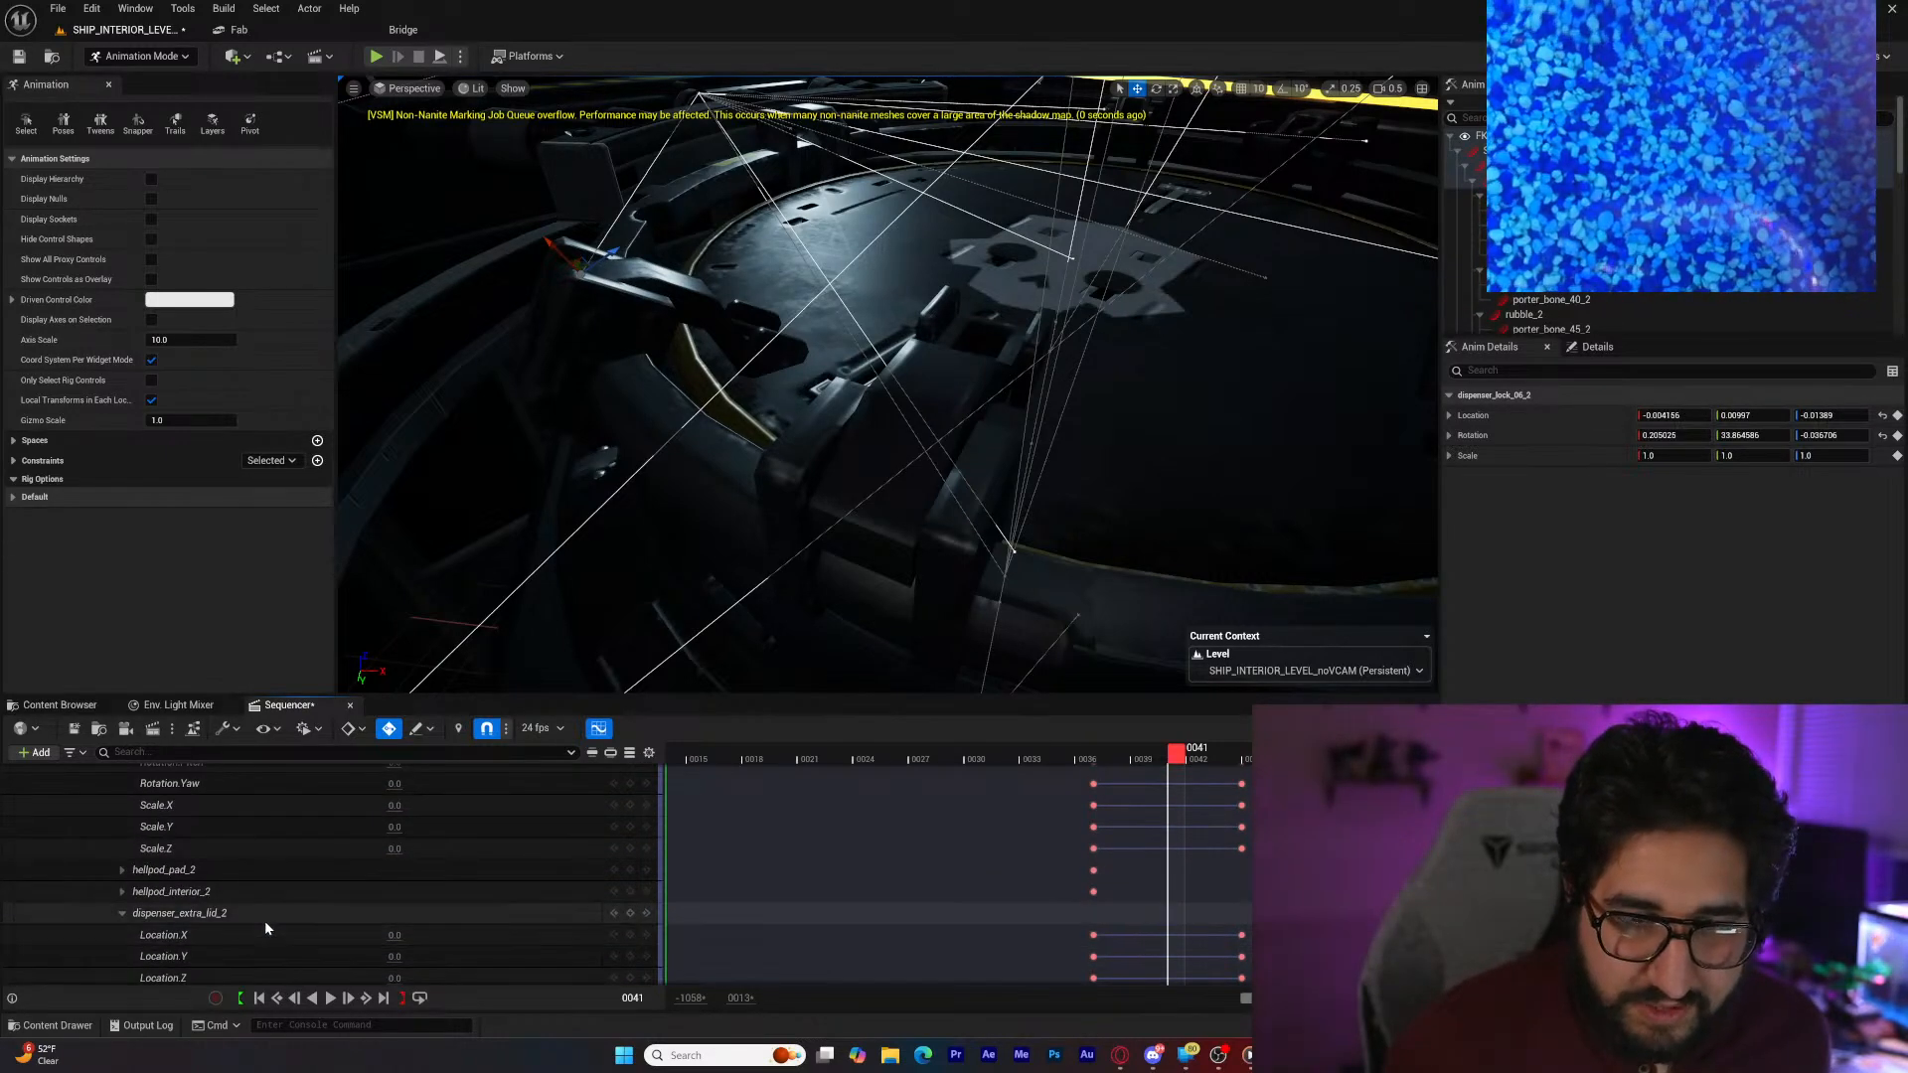
{"action": "left_click", "coordinate": [264, 916]}
{"action": "scroll", "coordinate": [265, 922], "scroll_direction": "down", "scroll_amount": 4}
{"action": "scroll", "coordinate": [265, 922], "scroll_direction": "down", "scroll_amount": 1}
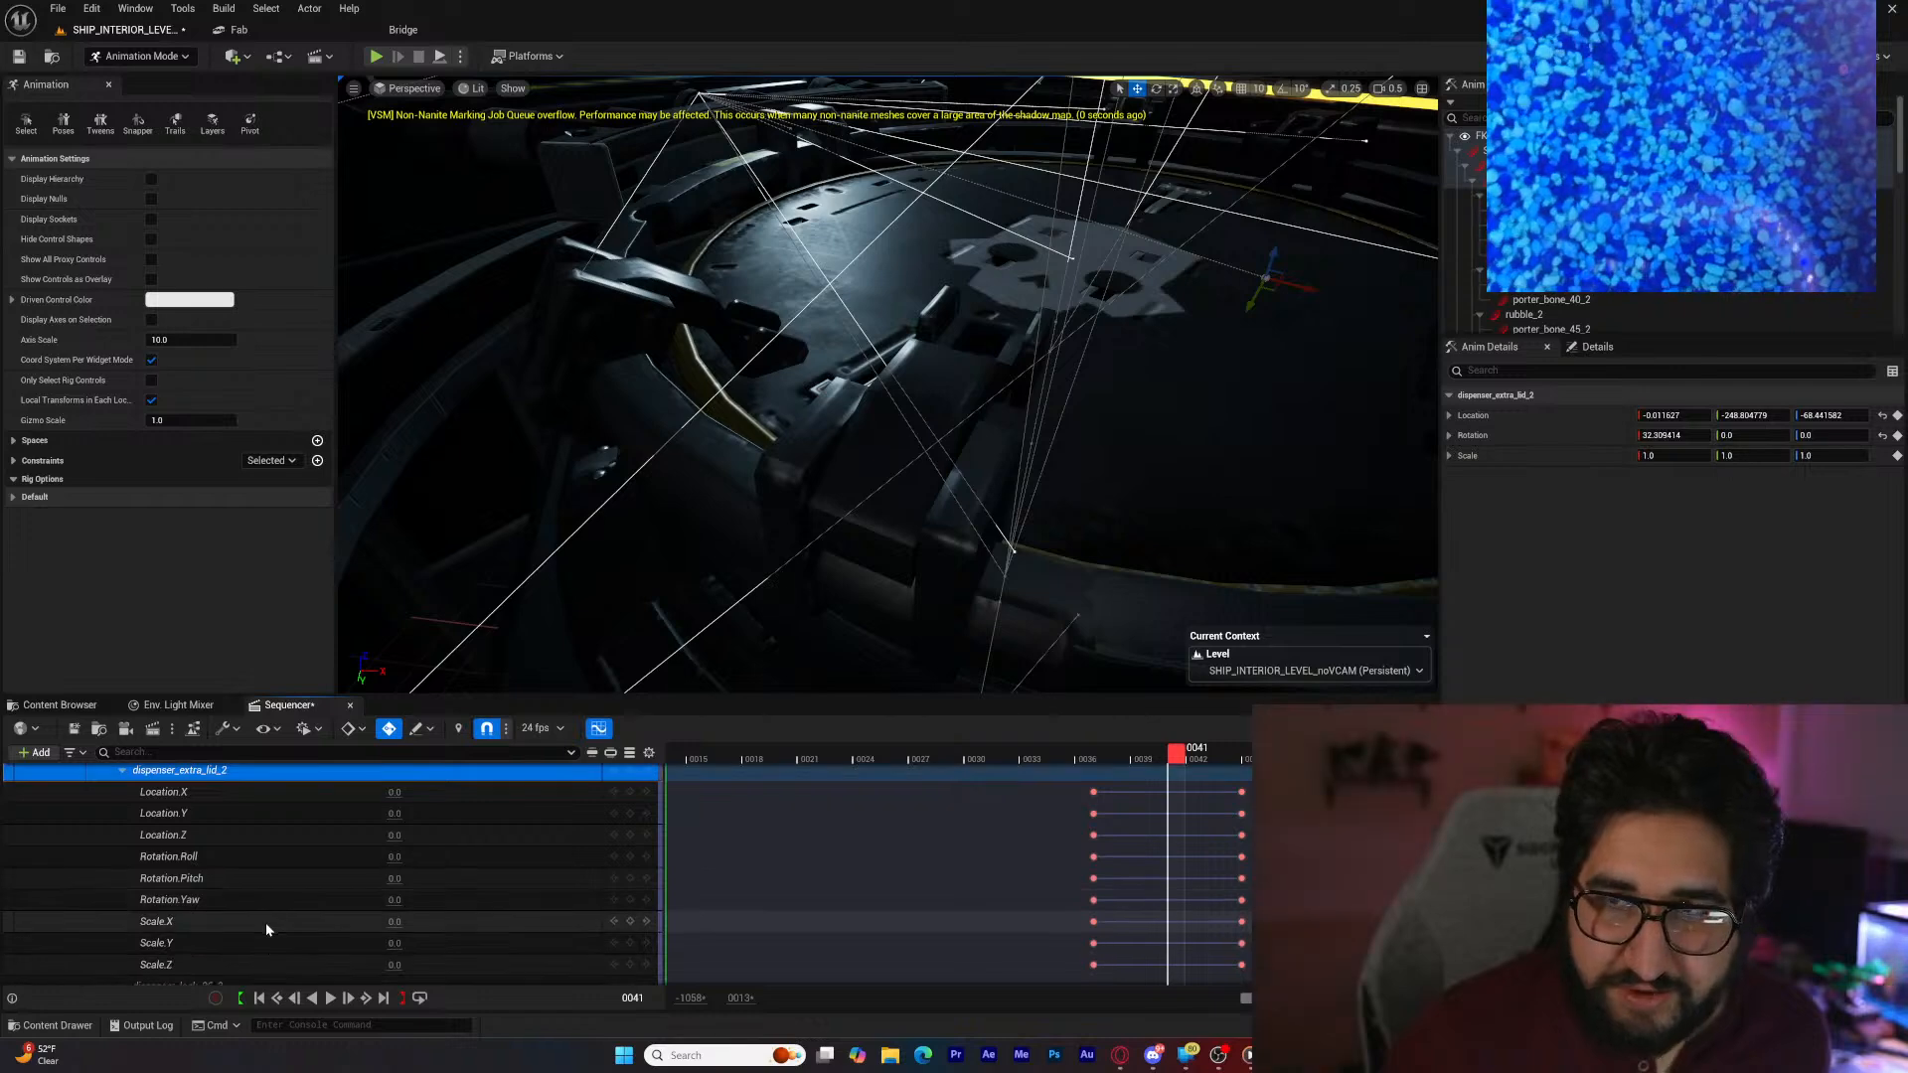
{"action": "scroll", "coordinate": [271, 927], "scroll_direction": "up", "scroll_amount": 5}
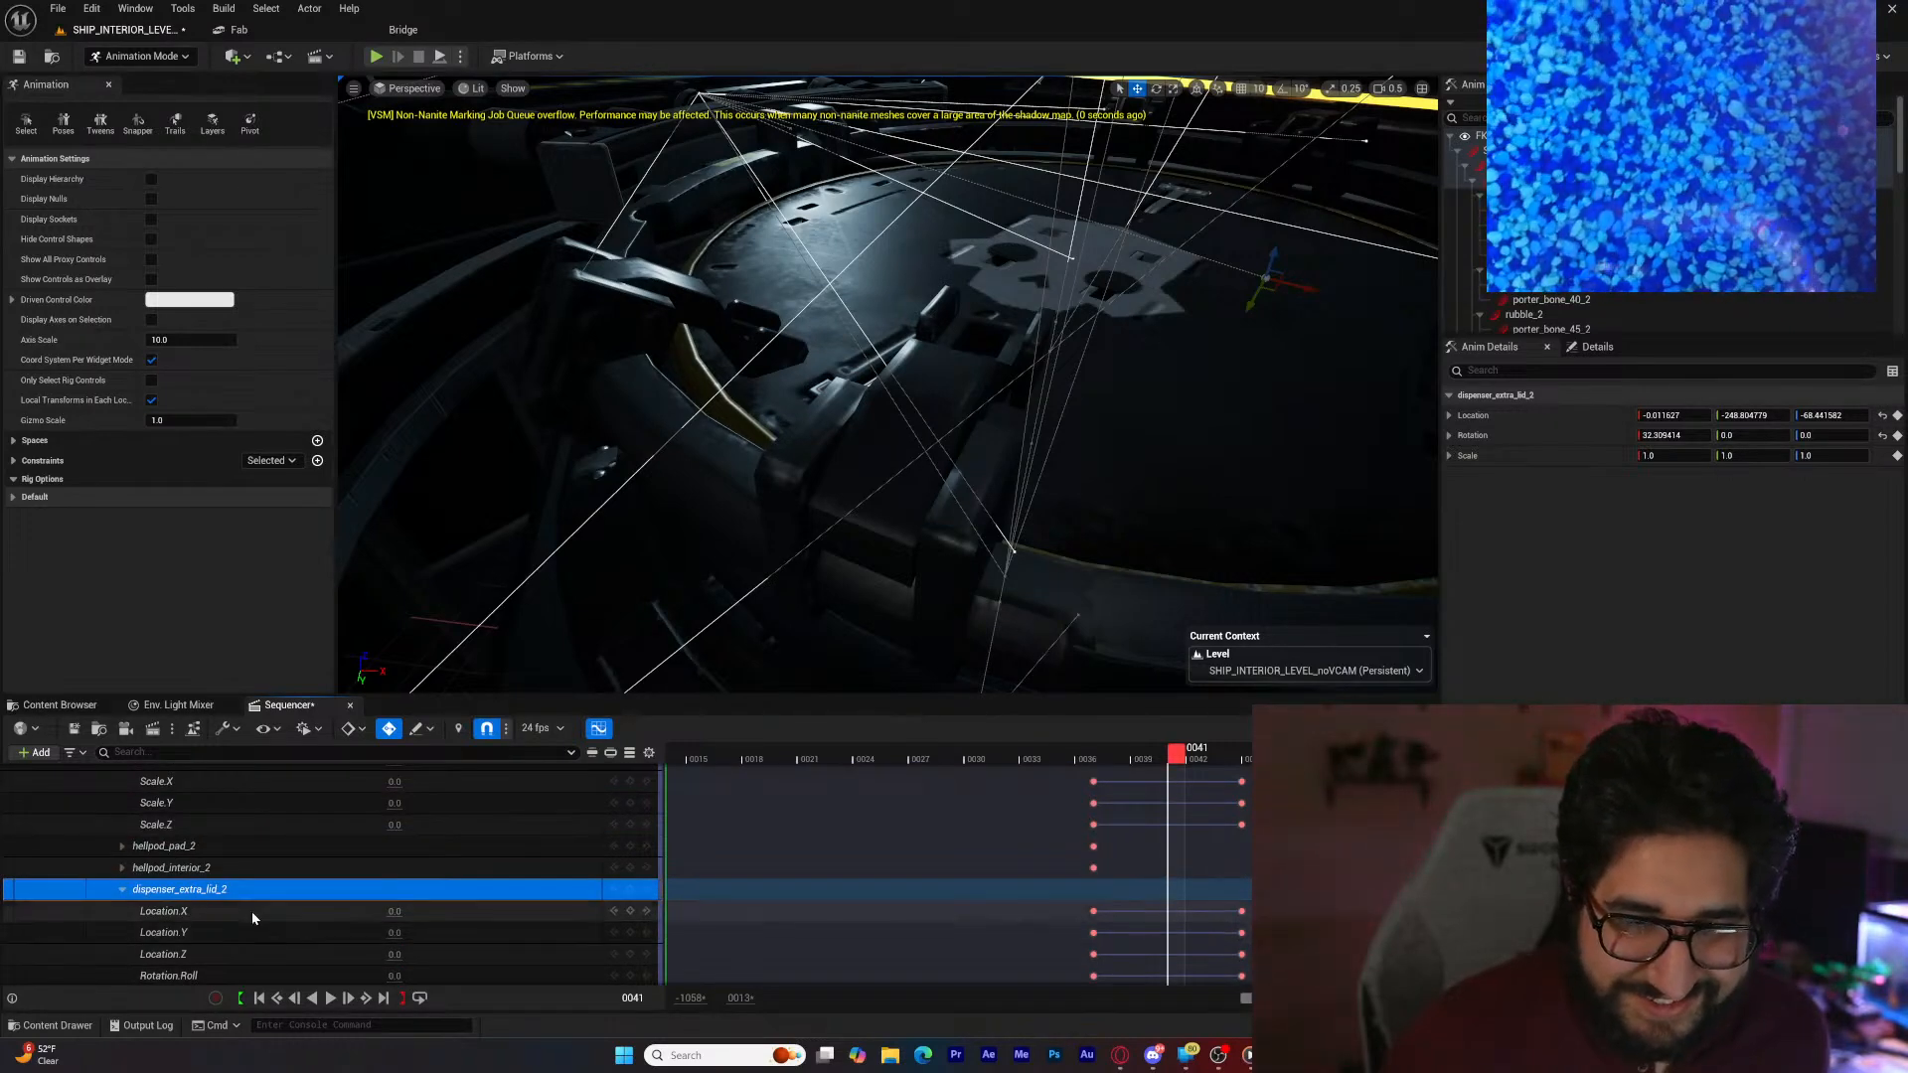
{"action": "left_click", "coordinate": [121, 890]}
{"action": "left_click", "coordinate": [203, 911]}
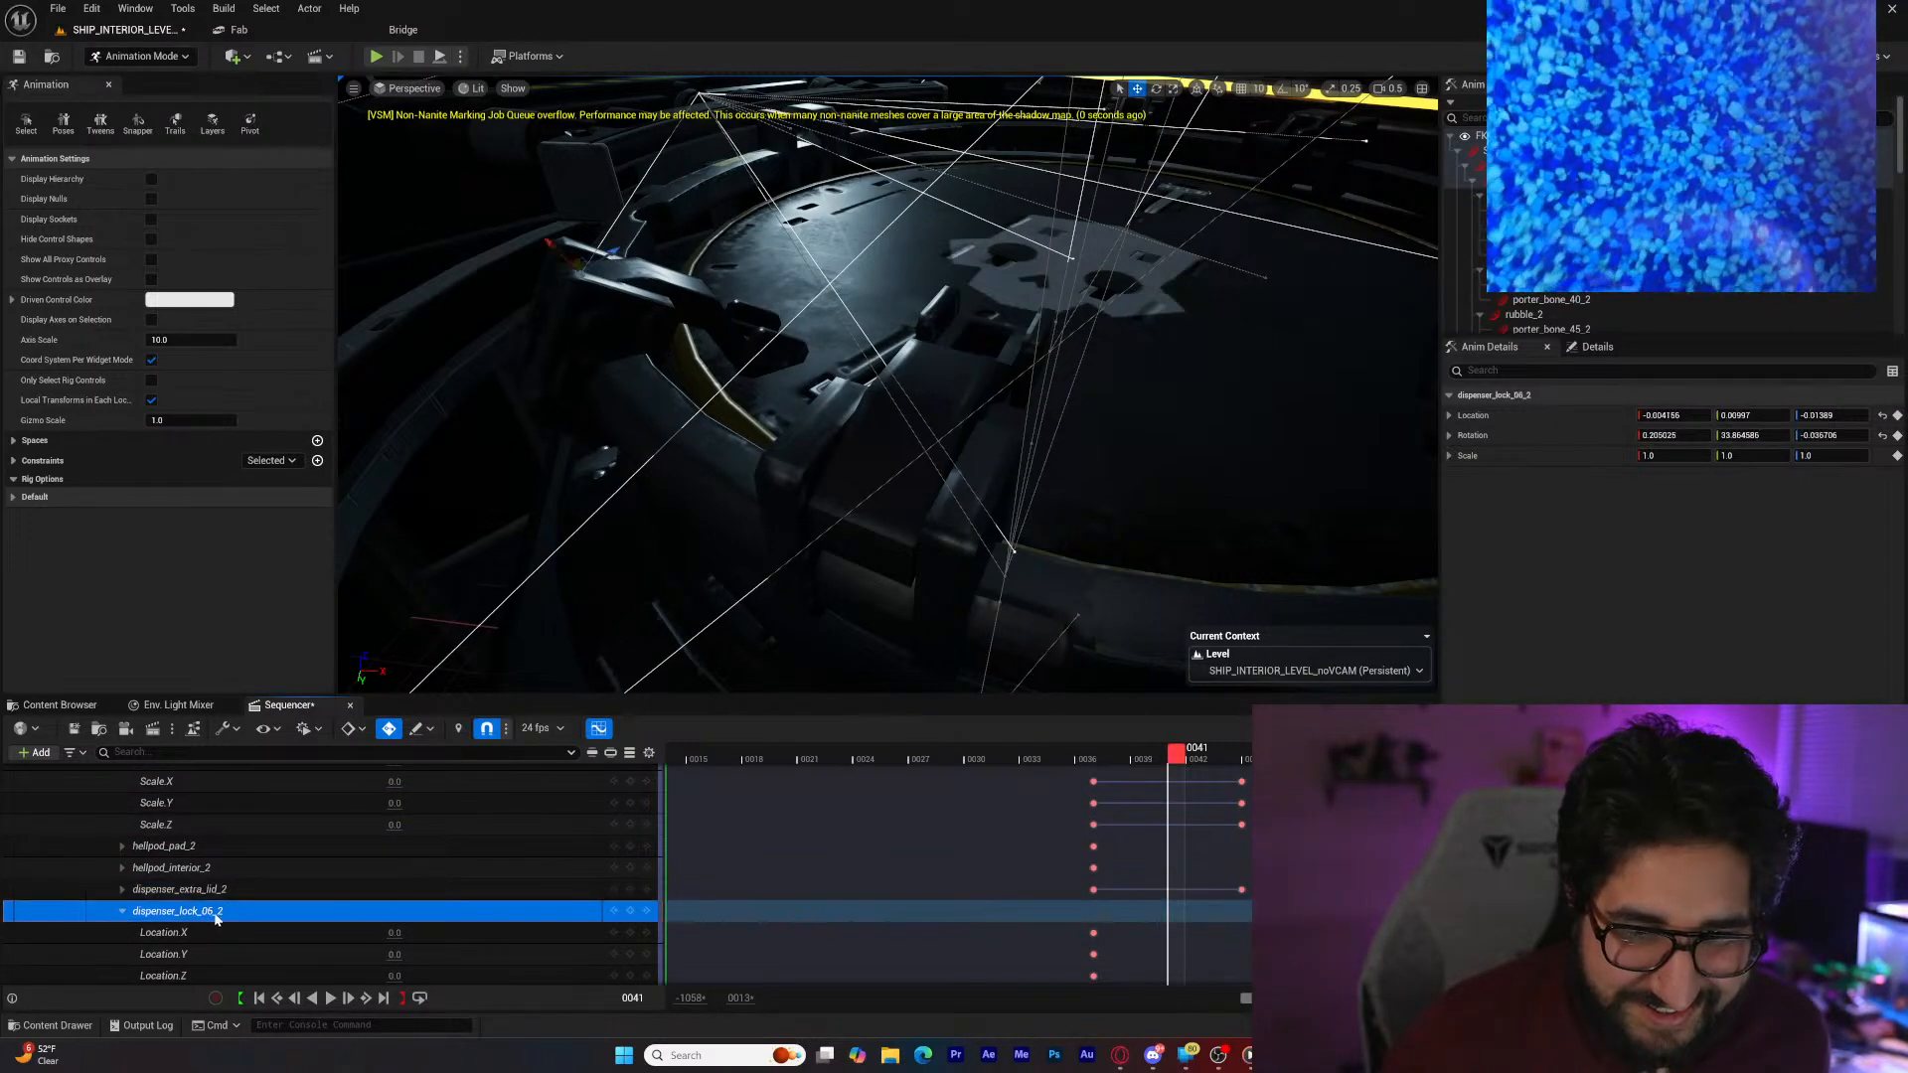
Step: Filter the Sequencer tracks by "dispenser_lock"
{"action": "left_click", "coordinate": [204, 753]}
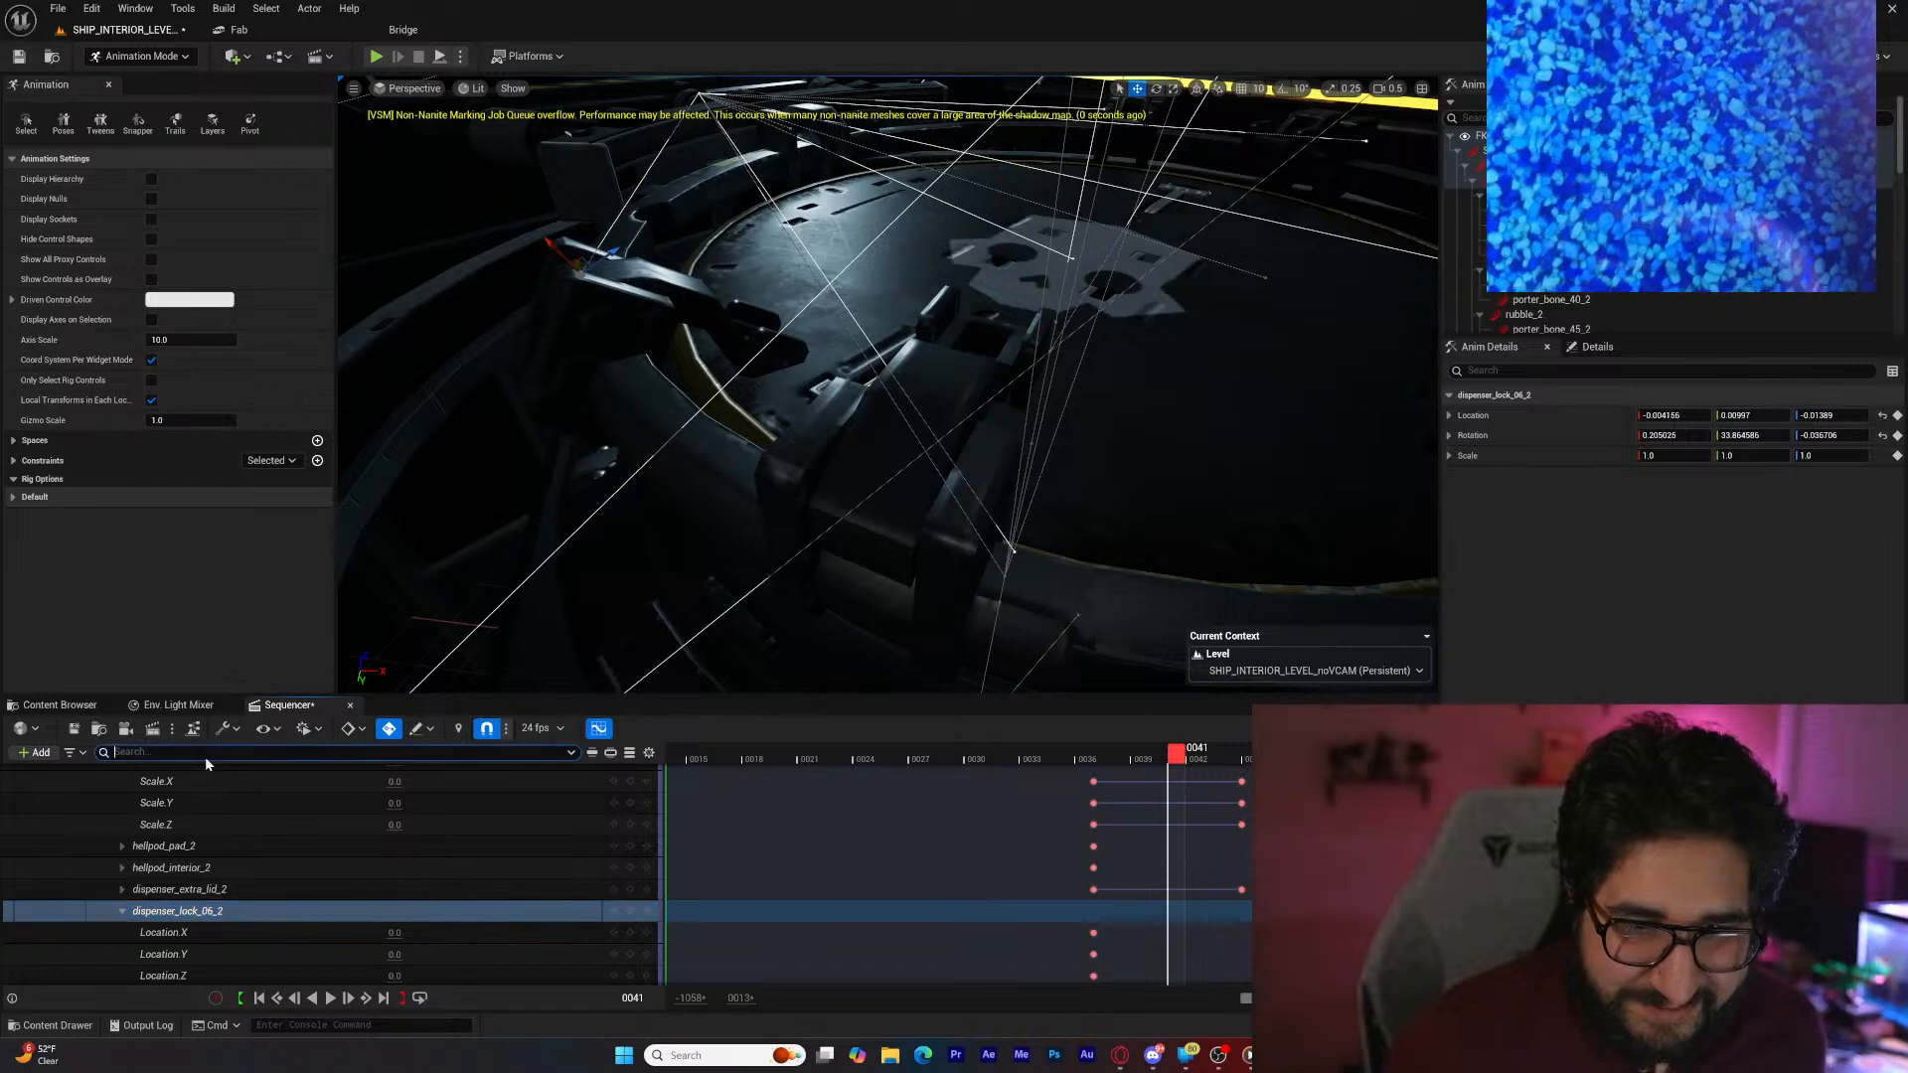
{"action": "type", "text": "dispens"}
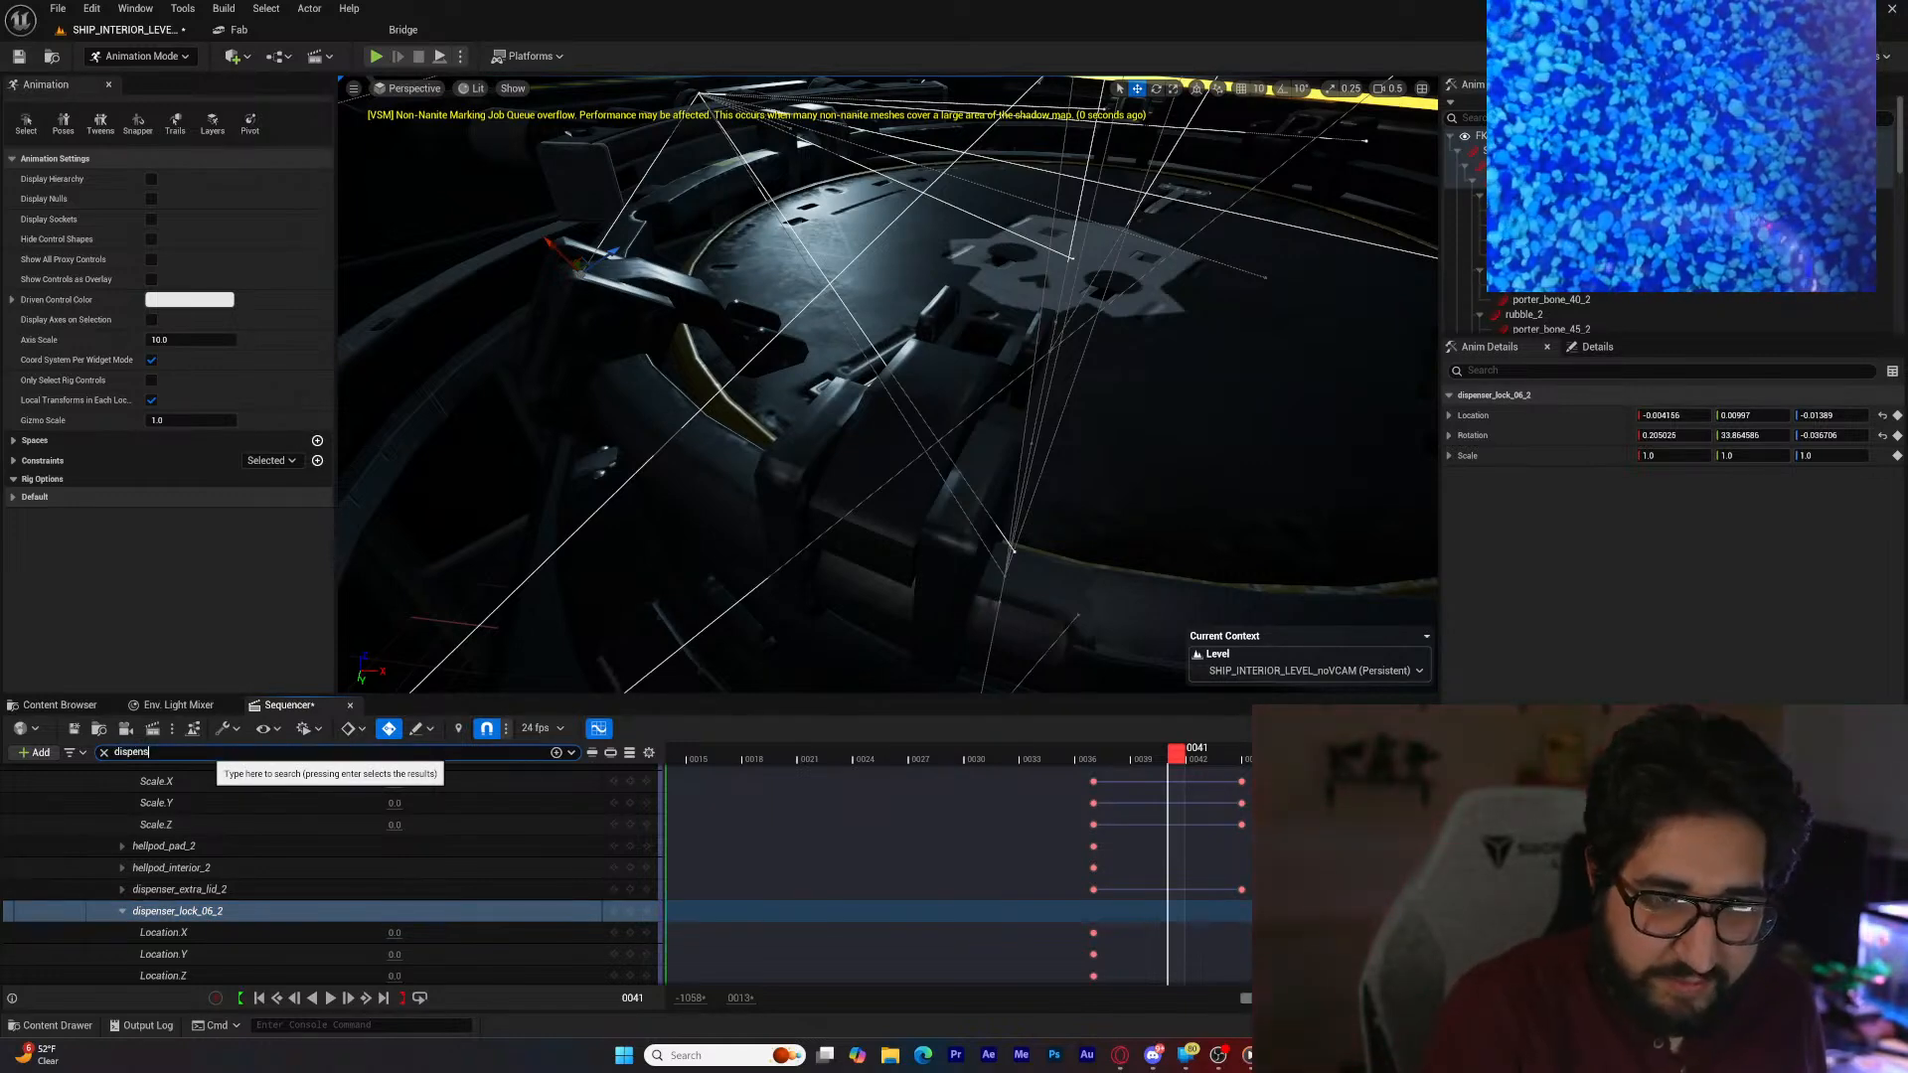
{"action": "type", "text": "er_lock"}
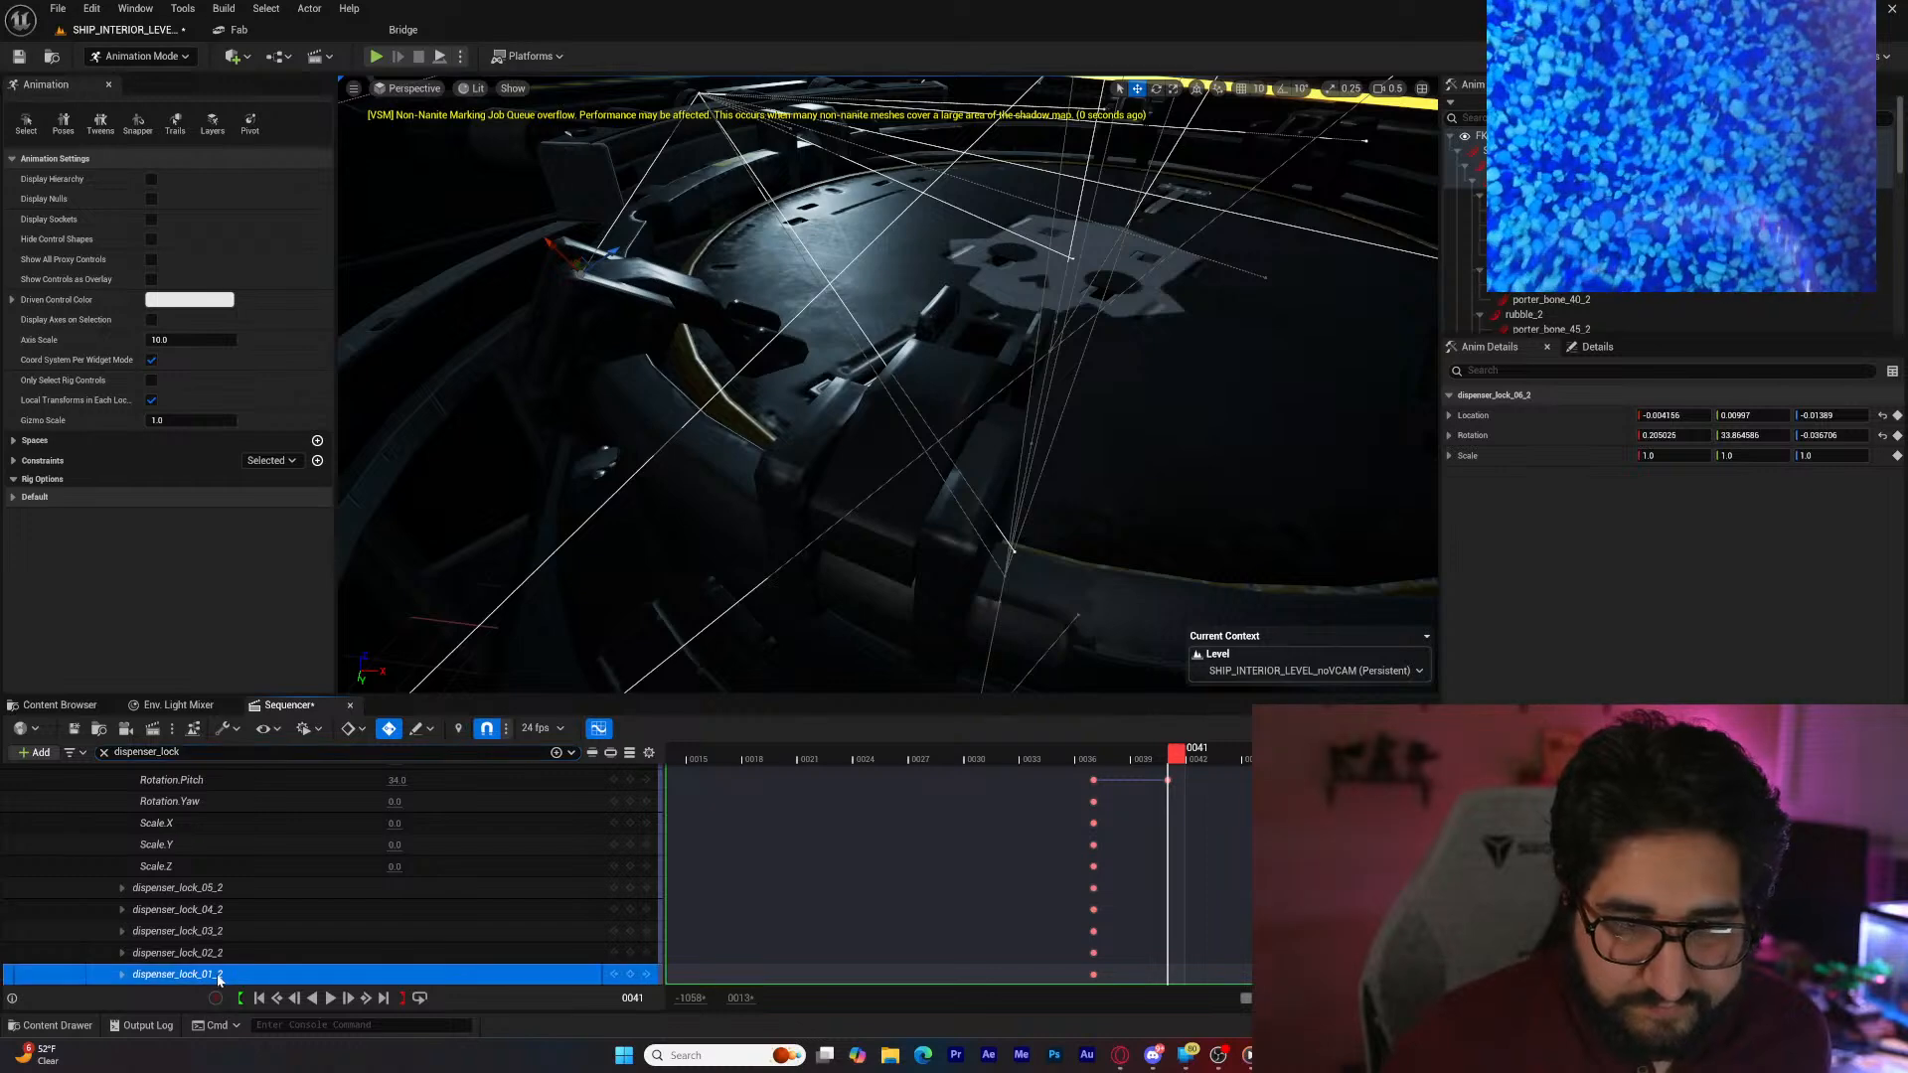
Step: Key the Rotation Pitch of dispenser_lock_01_2 at frame 41, trying 34 and settling on -34 after checking the lock up close
{"action": "double_click", "coordinate": [161, 972]}
{"action": "scroll", "coordinate": [162, 962], "scroll_direction": "down", "scroll_amount": 2}
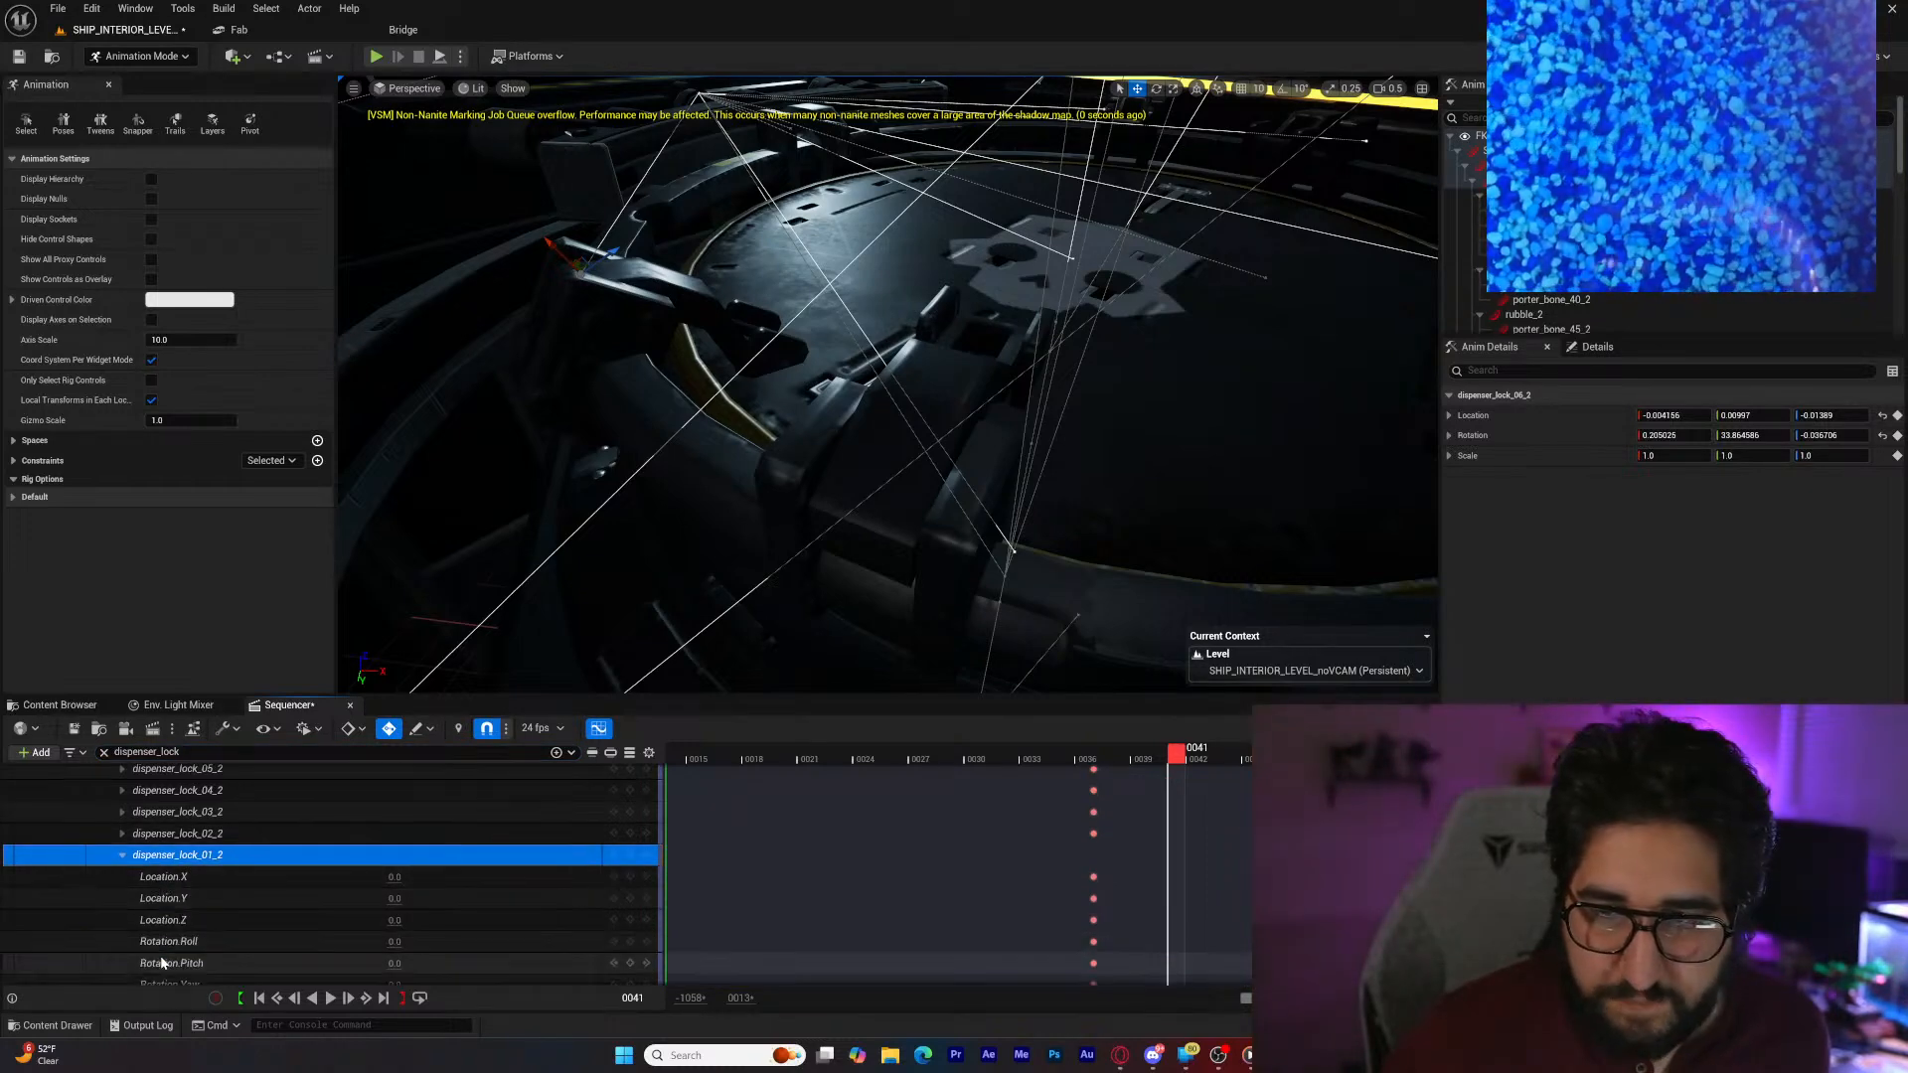
{"action": "scroll", "coordinate": [162, 960], "scroll_direction": "down", "scroll_amount": 2}
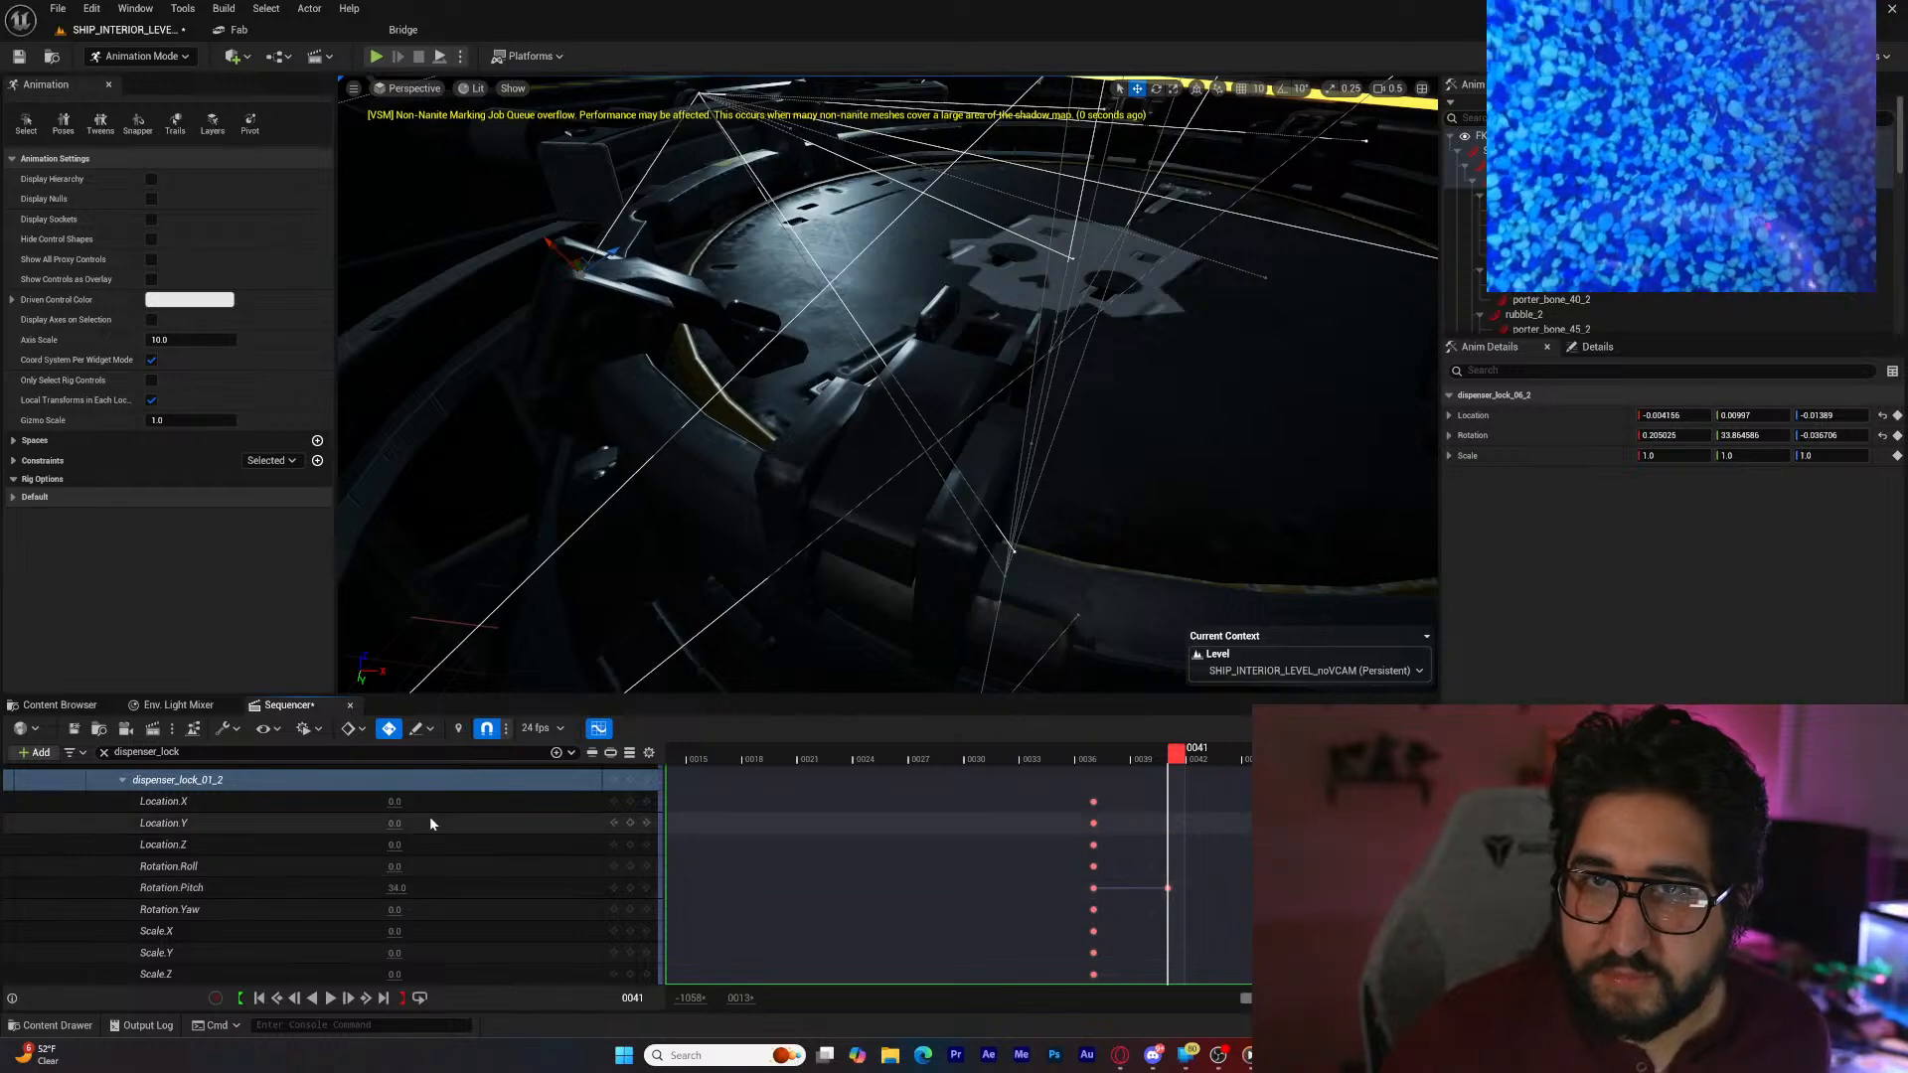
{"action": "right_click_drag", "start_coordinate": [596, 497], "coordinate": [750, 323]}
{"action": "key", "text": "w"}
{"action": "right_click_drag", "start_coordinate": [643, 588], "coordinate": [643, 587]}
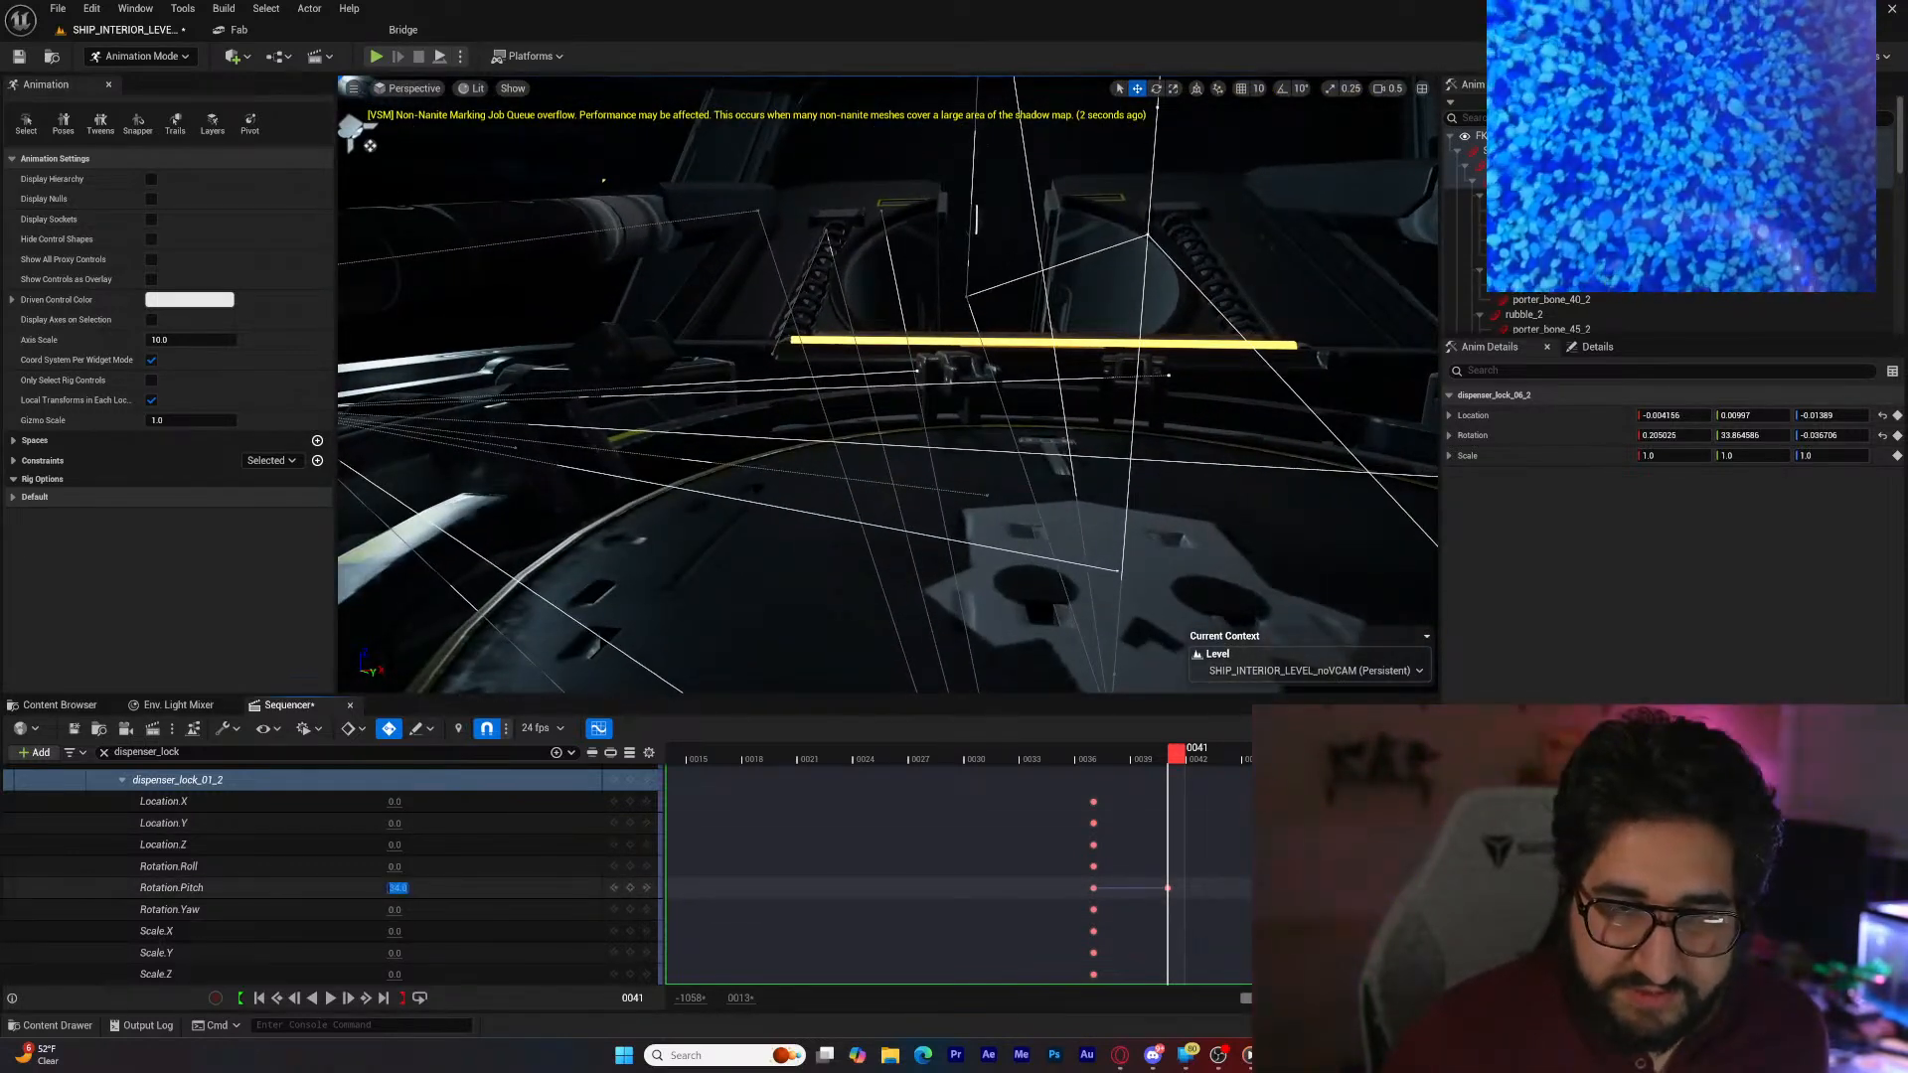
{"action": "key", "text": "Return"}
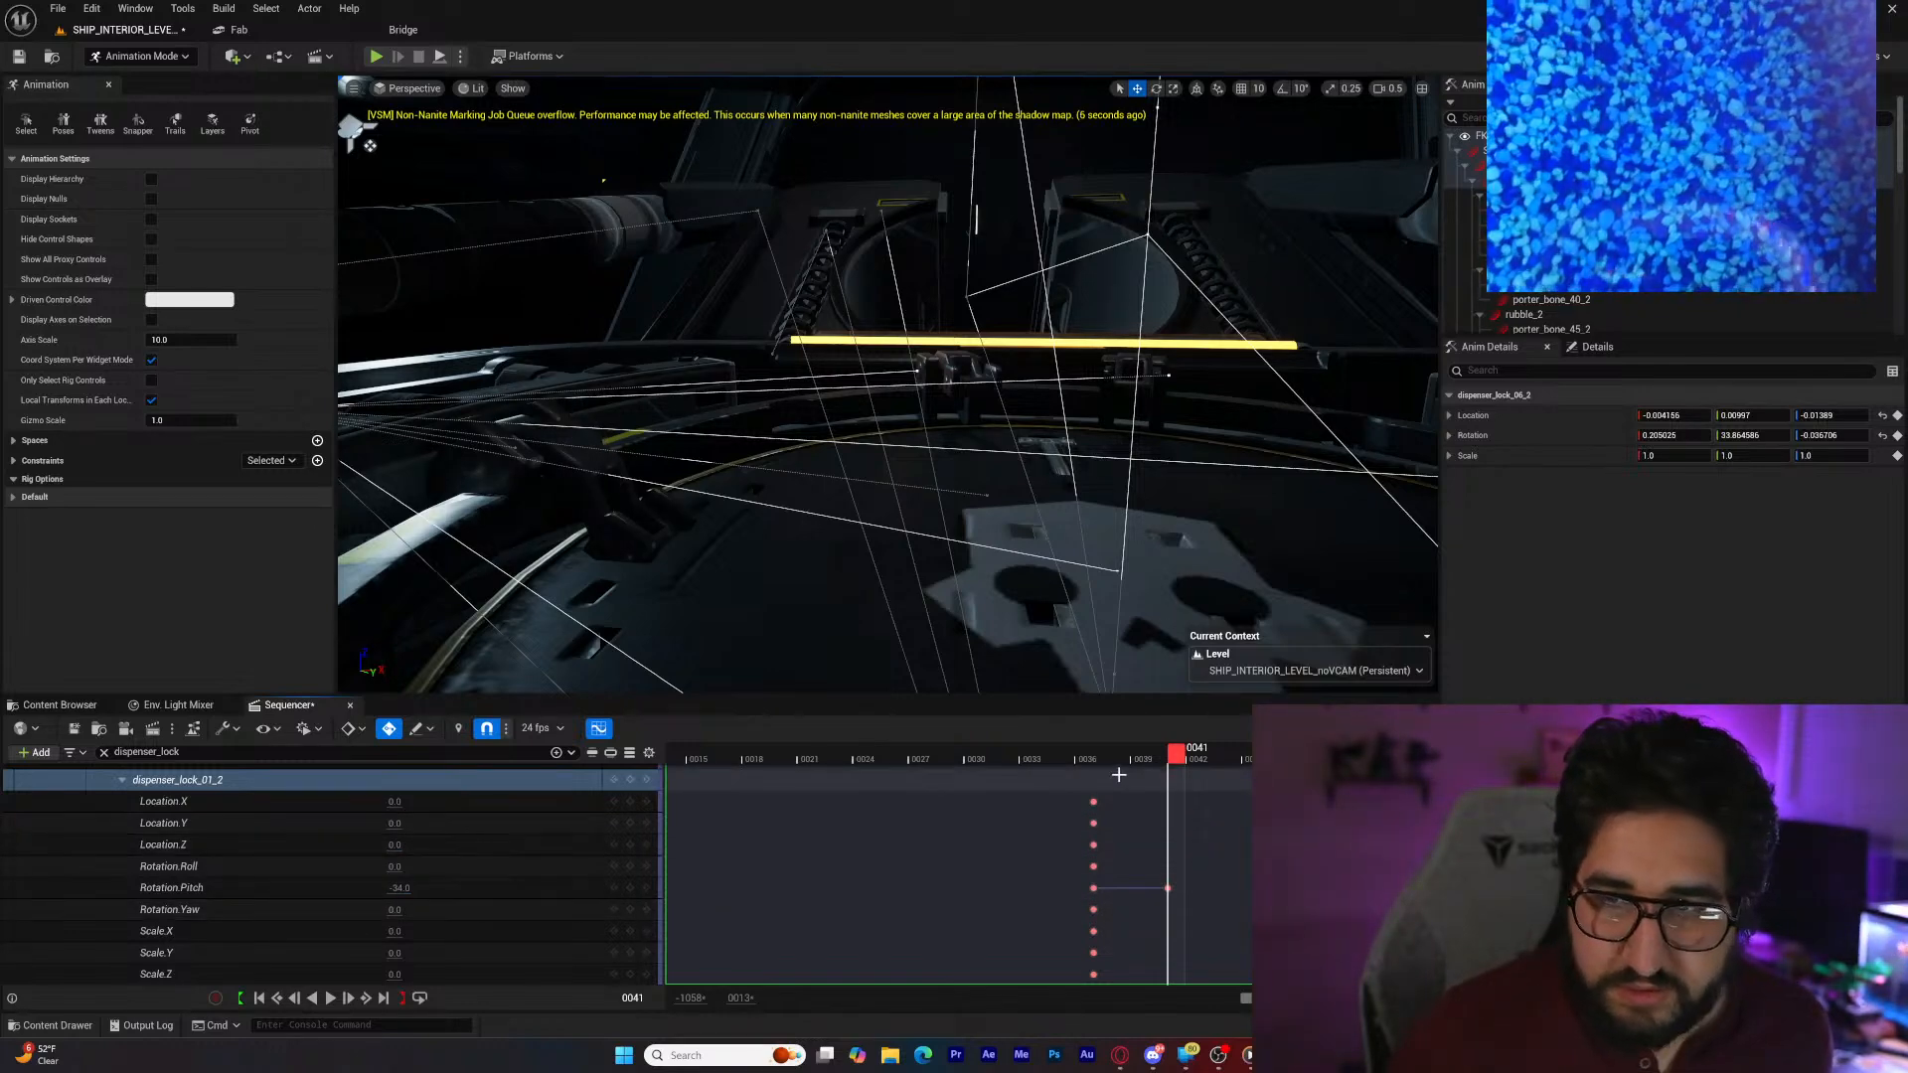
{"action": "mouse_move", "coordinate": [1175, 755]}
{"action": "left_mouse_down"}
{"action": "mouse_move", "coordinate": [1118, 760]}
{"action": "mouse_move", "coordinate": [1175, 766]}
{"action": "left_mouse_up"}
{"action": "right_click_drag", "start_coordinate": [998, 632], "coordinate": [998, 631]}
{"action": "left_click", "coordinate": [121, 780]}
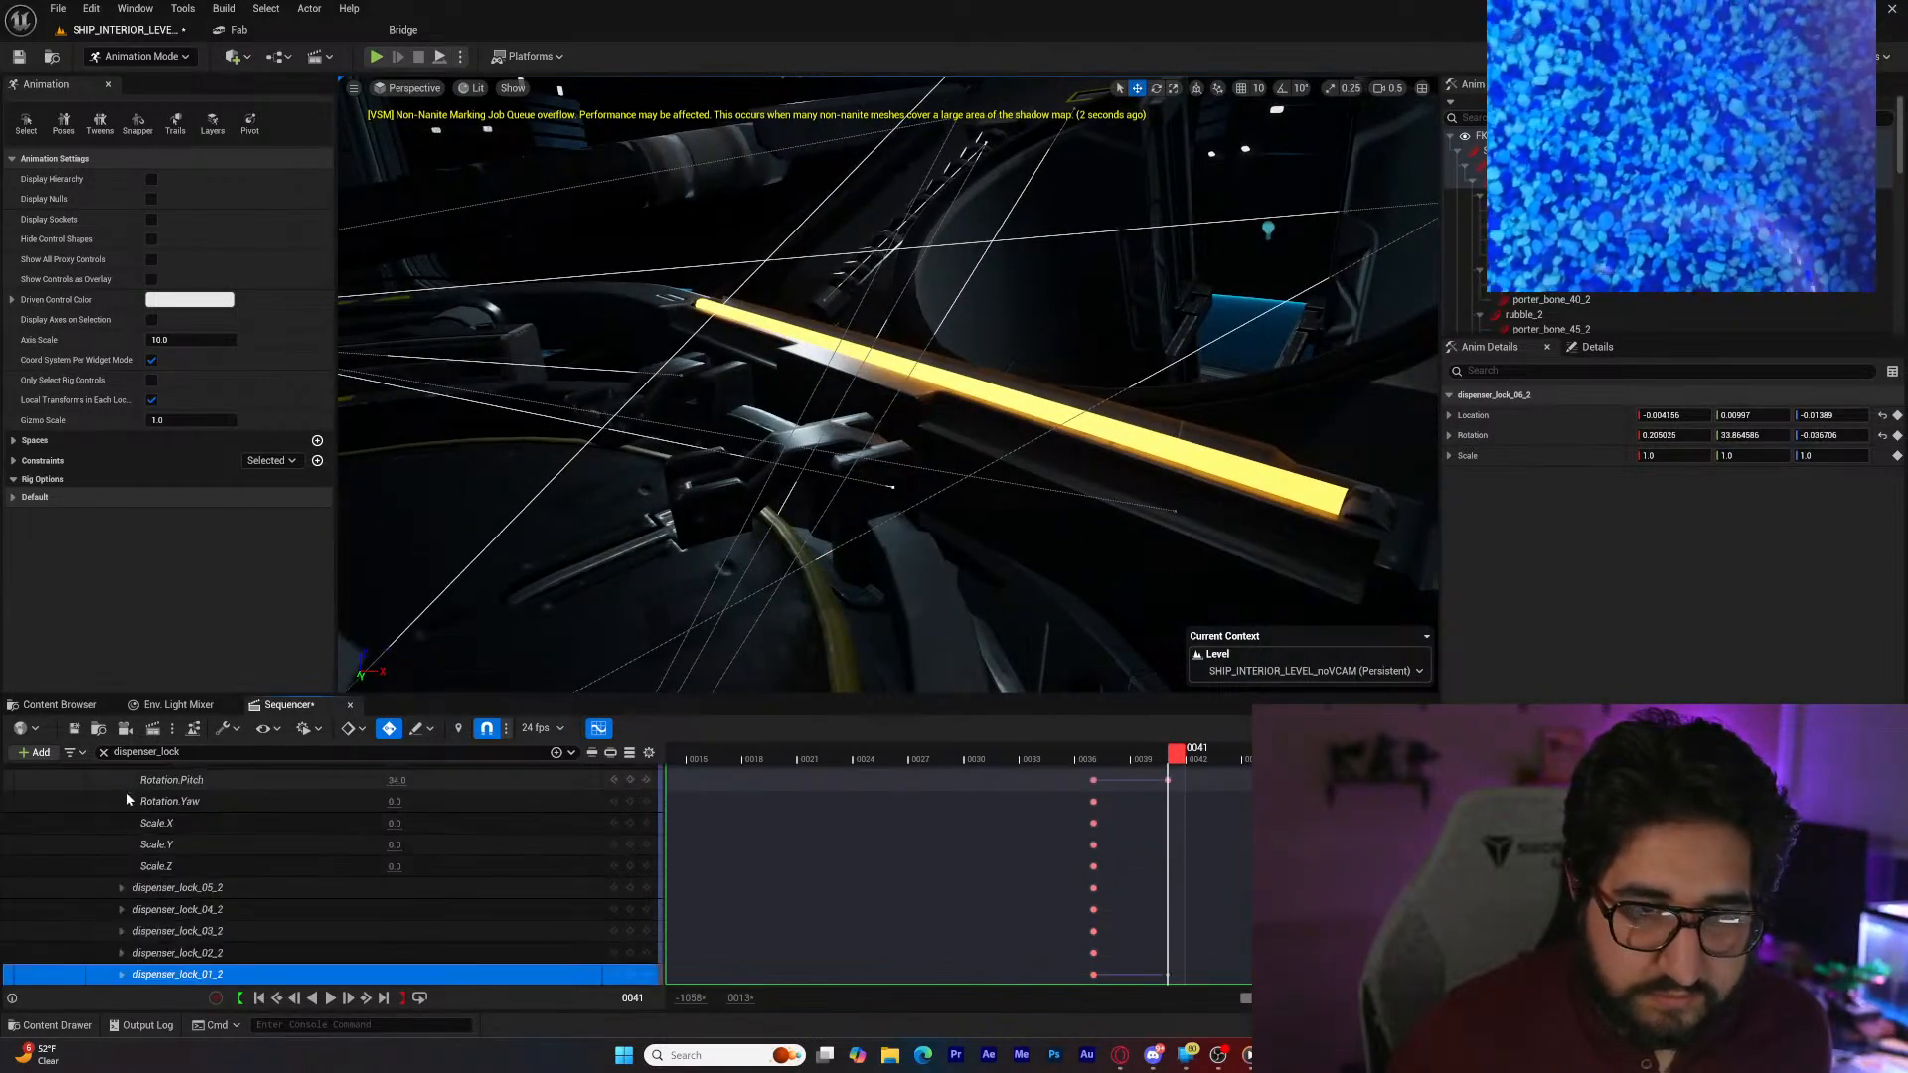
Step: Set the Rotation Pitch of dispenser_lock_02_2 to -34 at frame 41
{"action": "left_click", "coordinate": [204, 951]}
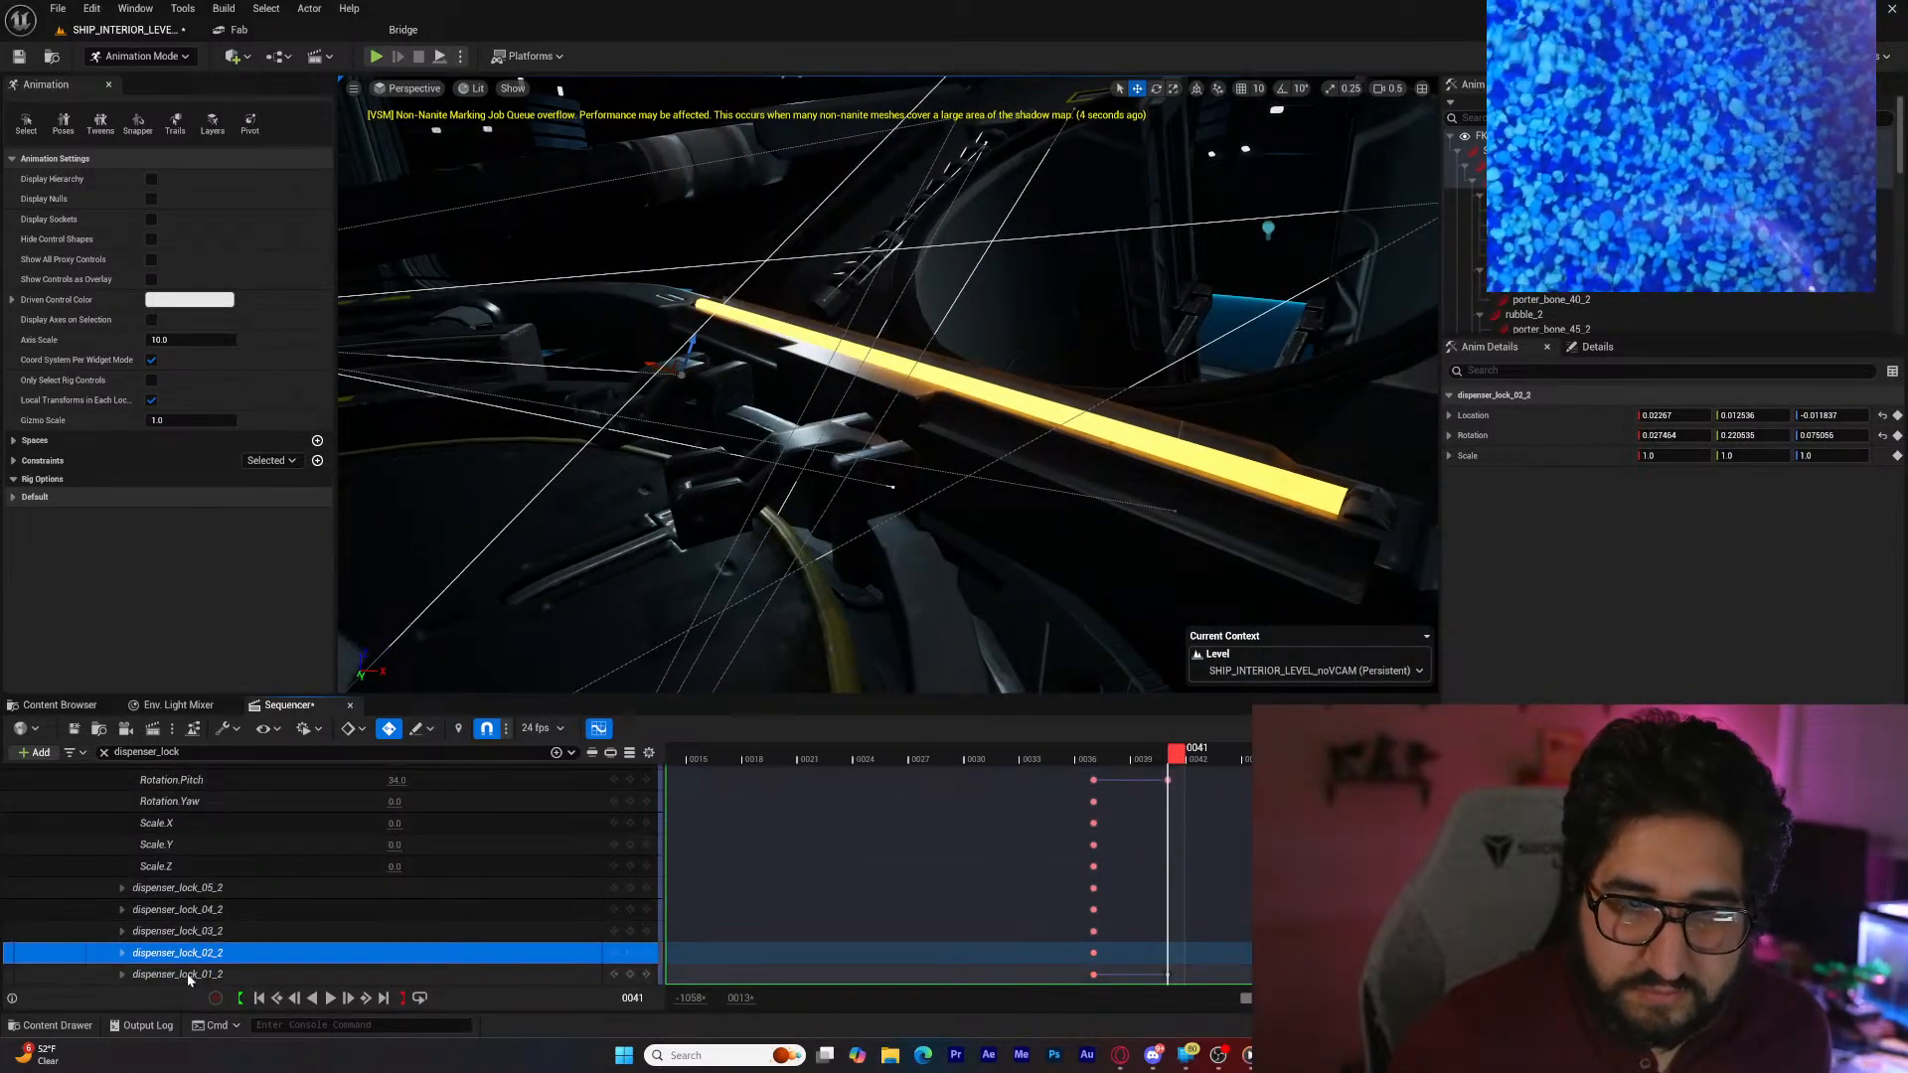
{"action": "left_click", "coordinate": [122, 952]}
{"action": "scroll", "coordinate": [213, 950], "scroll_direction": "down", "scroll_amount": 6}
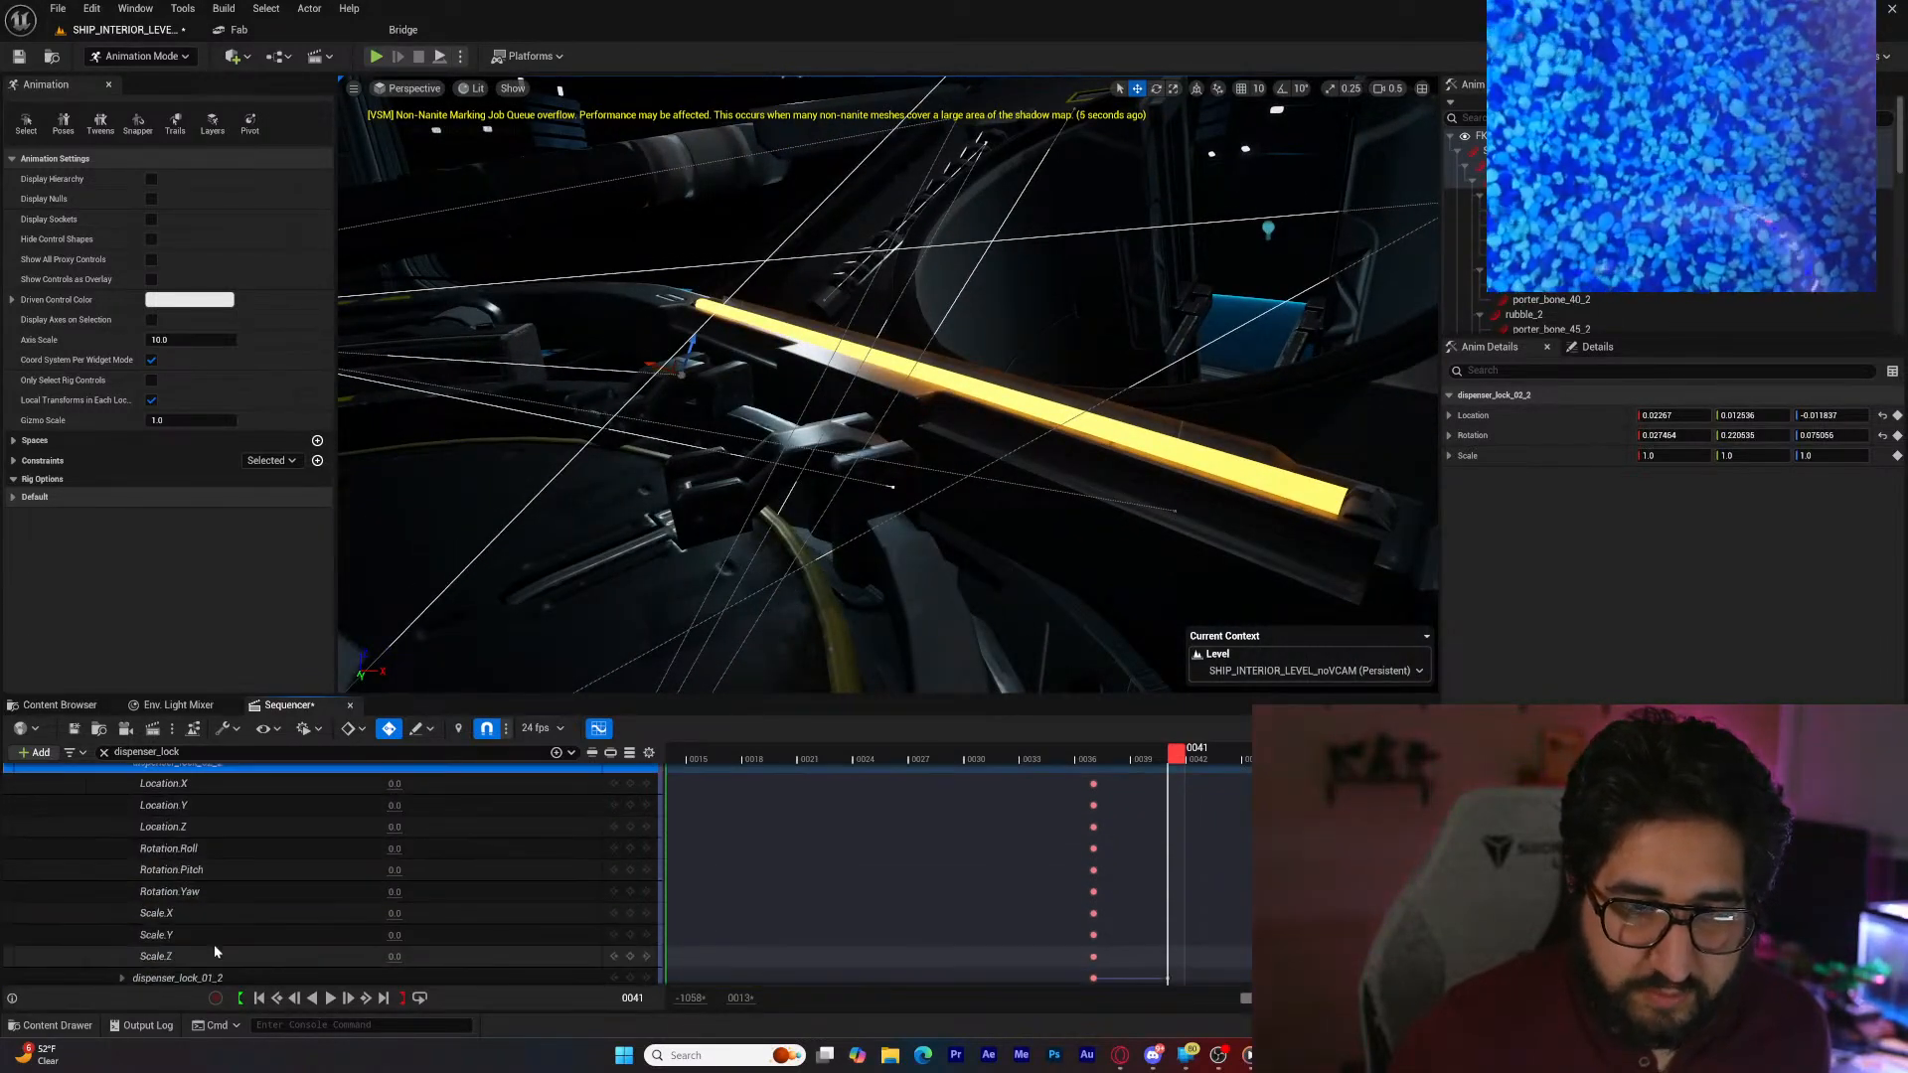
{"action": "left_click", "coordinate": [395, 869]}
{"action": "type", "text": "-34"}
{"action": "key", "text": "Return"}
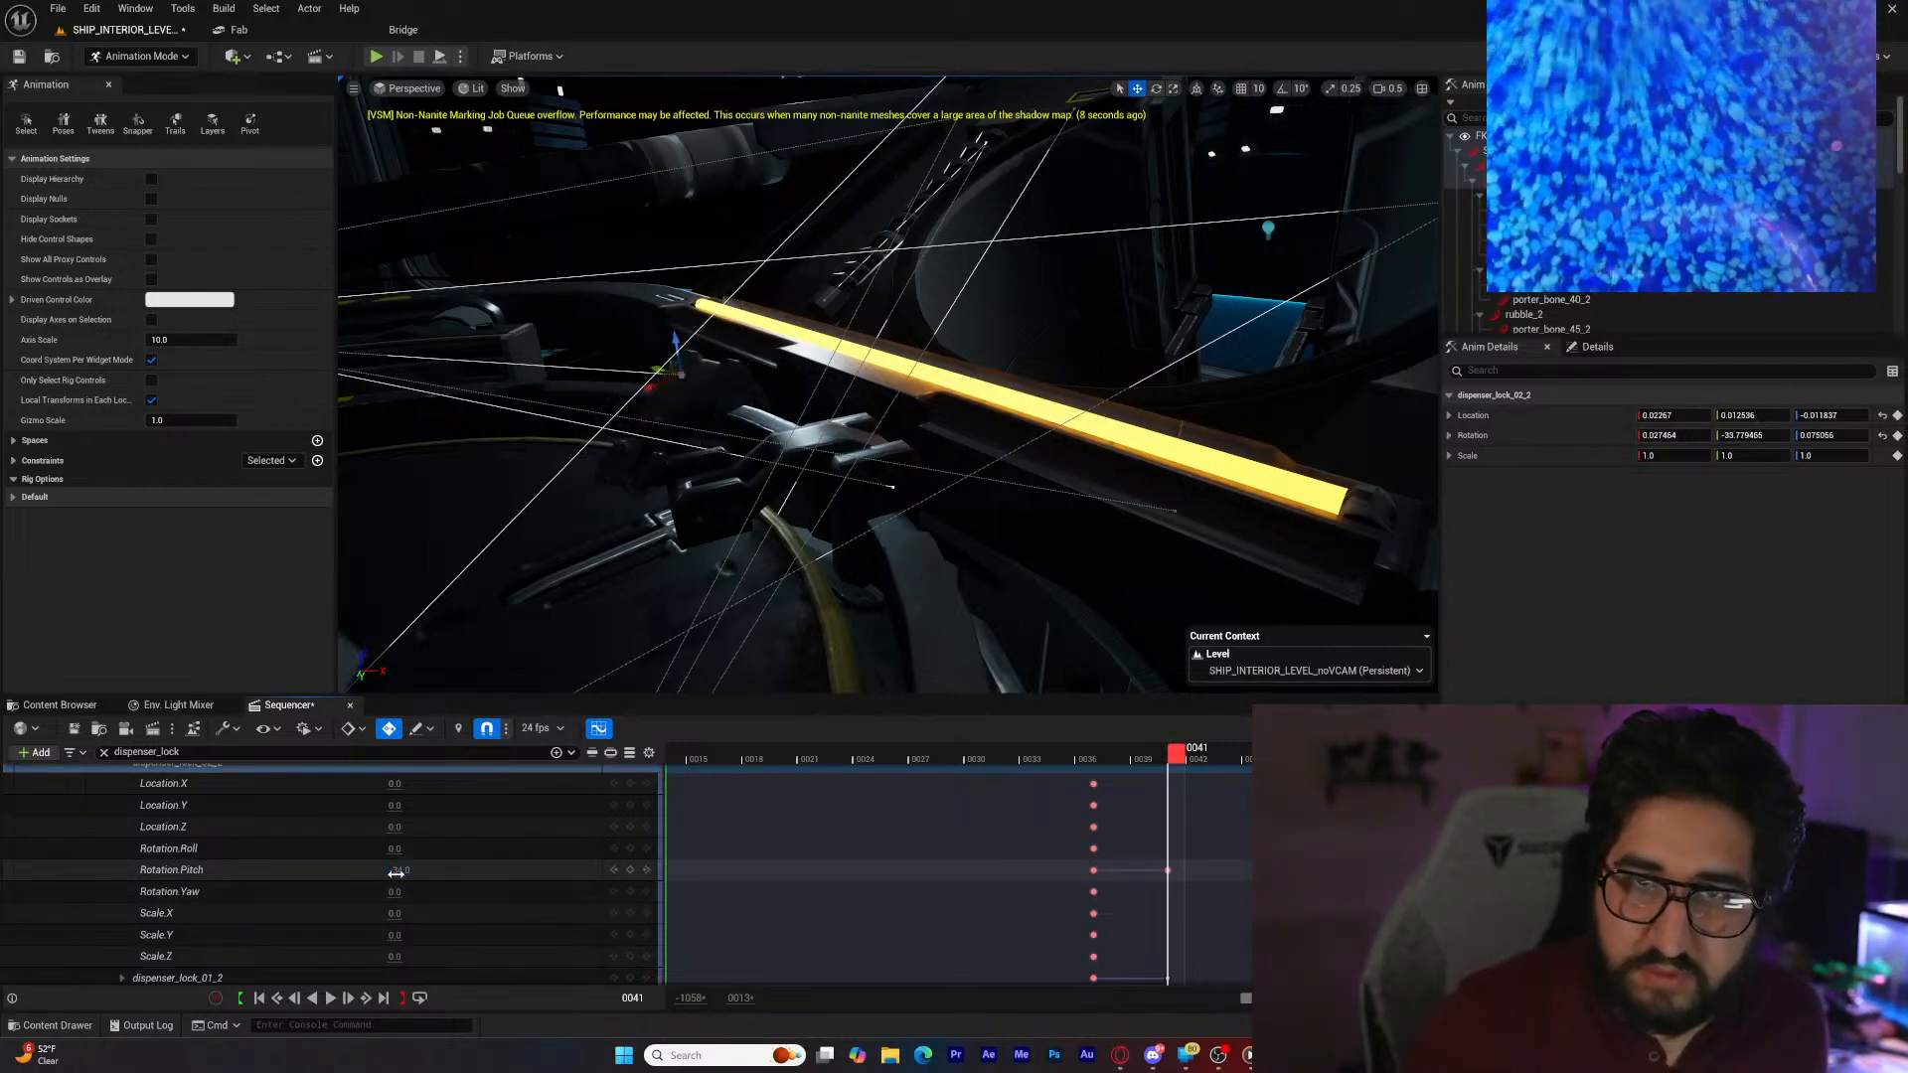
{"action": "scroll", "coordinate": [157, 841], "scroll_direction": "up", "scroll_amount": 1}
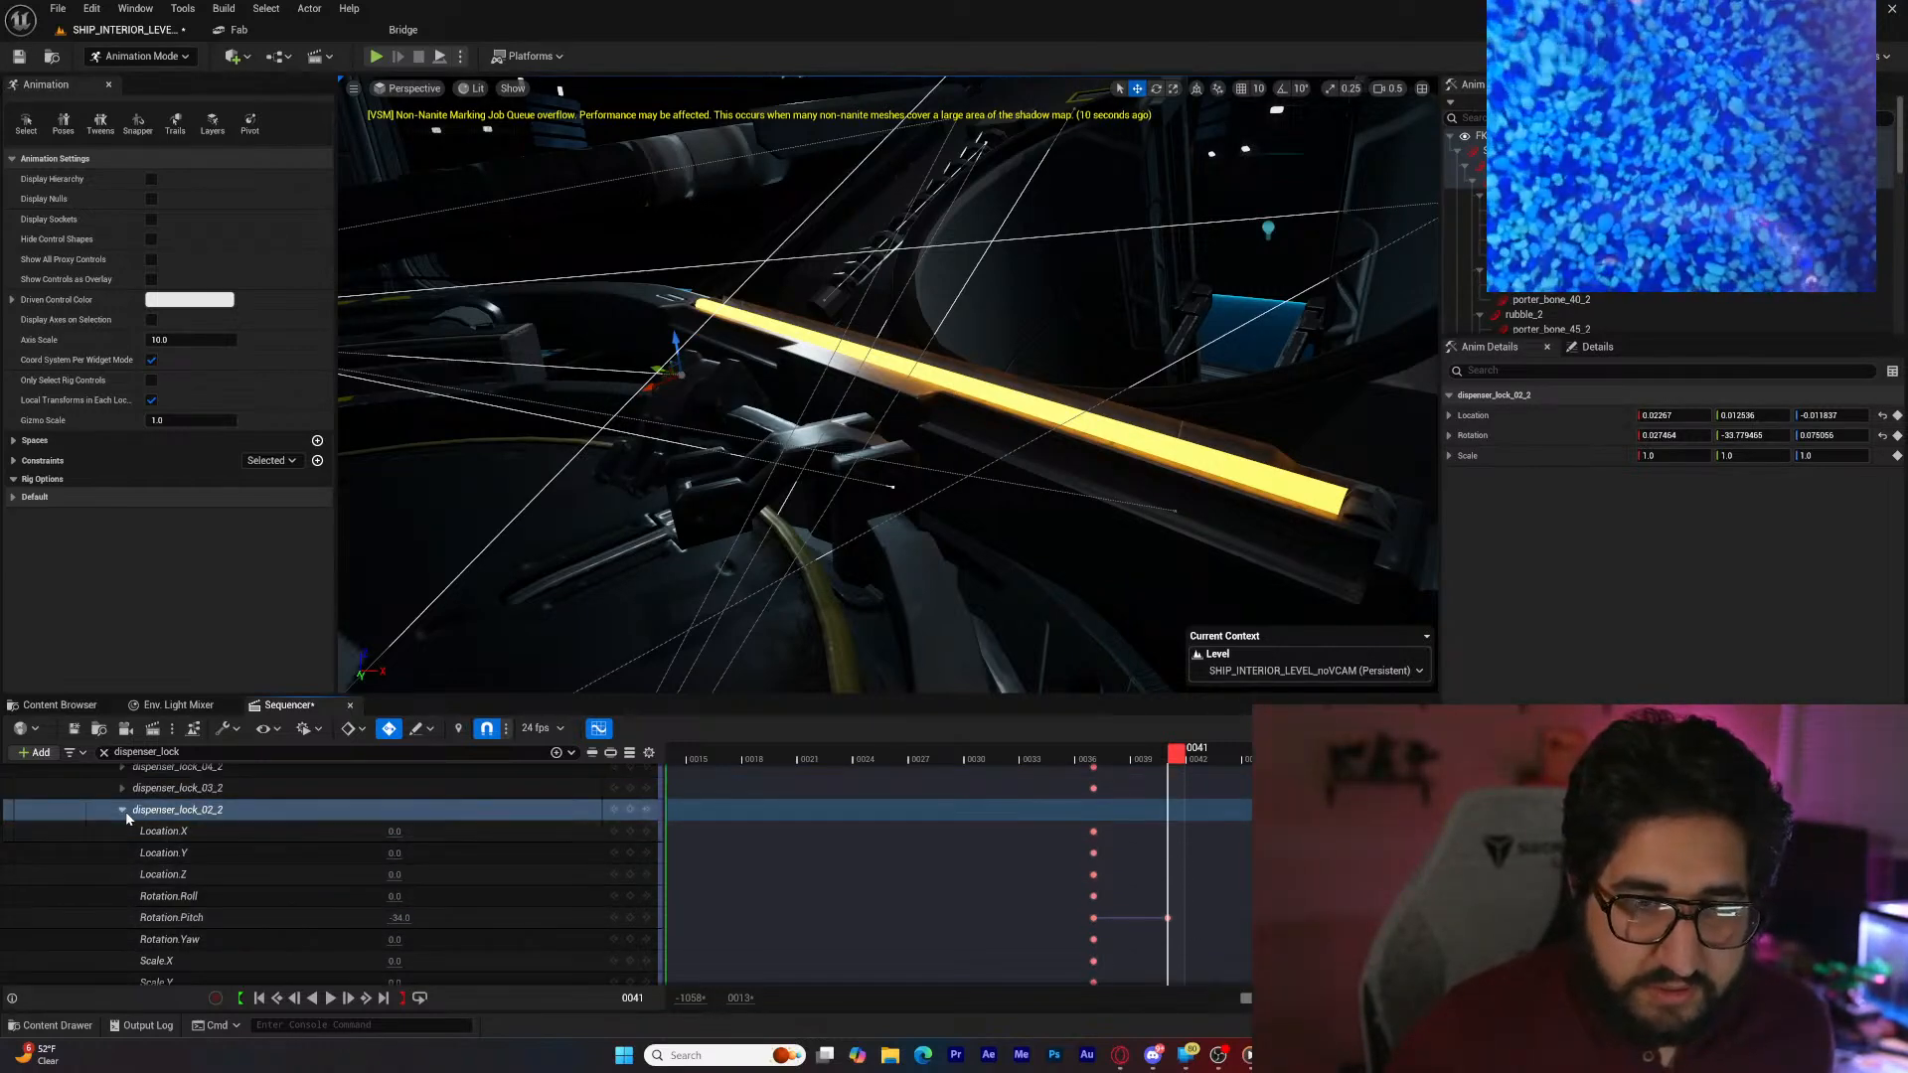
{"action": "left_click", "coordinate": [122, 811]}
Step: Key the Rotation Pitch of dispenser_lock_03_2 at frame 41, trying -34 and settling on 34
{"action": "left_click", "coordinate": [122, 931]}
{"action": "scroll", "coordinate": [159, 926], "scroll_direction": "down", "scroll_amount": 1}
{"action": "left_click", "coordinate": [184, 909]}
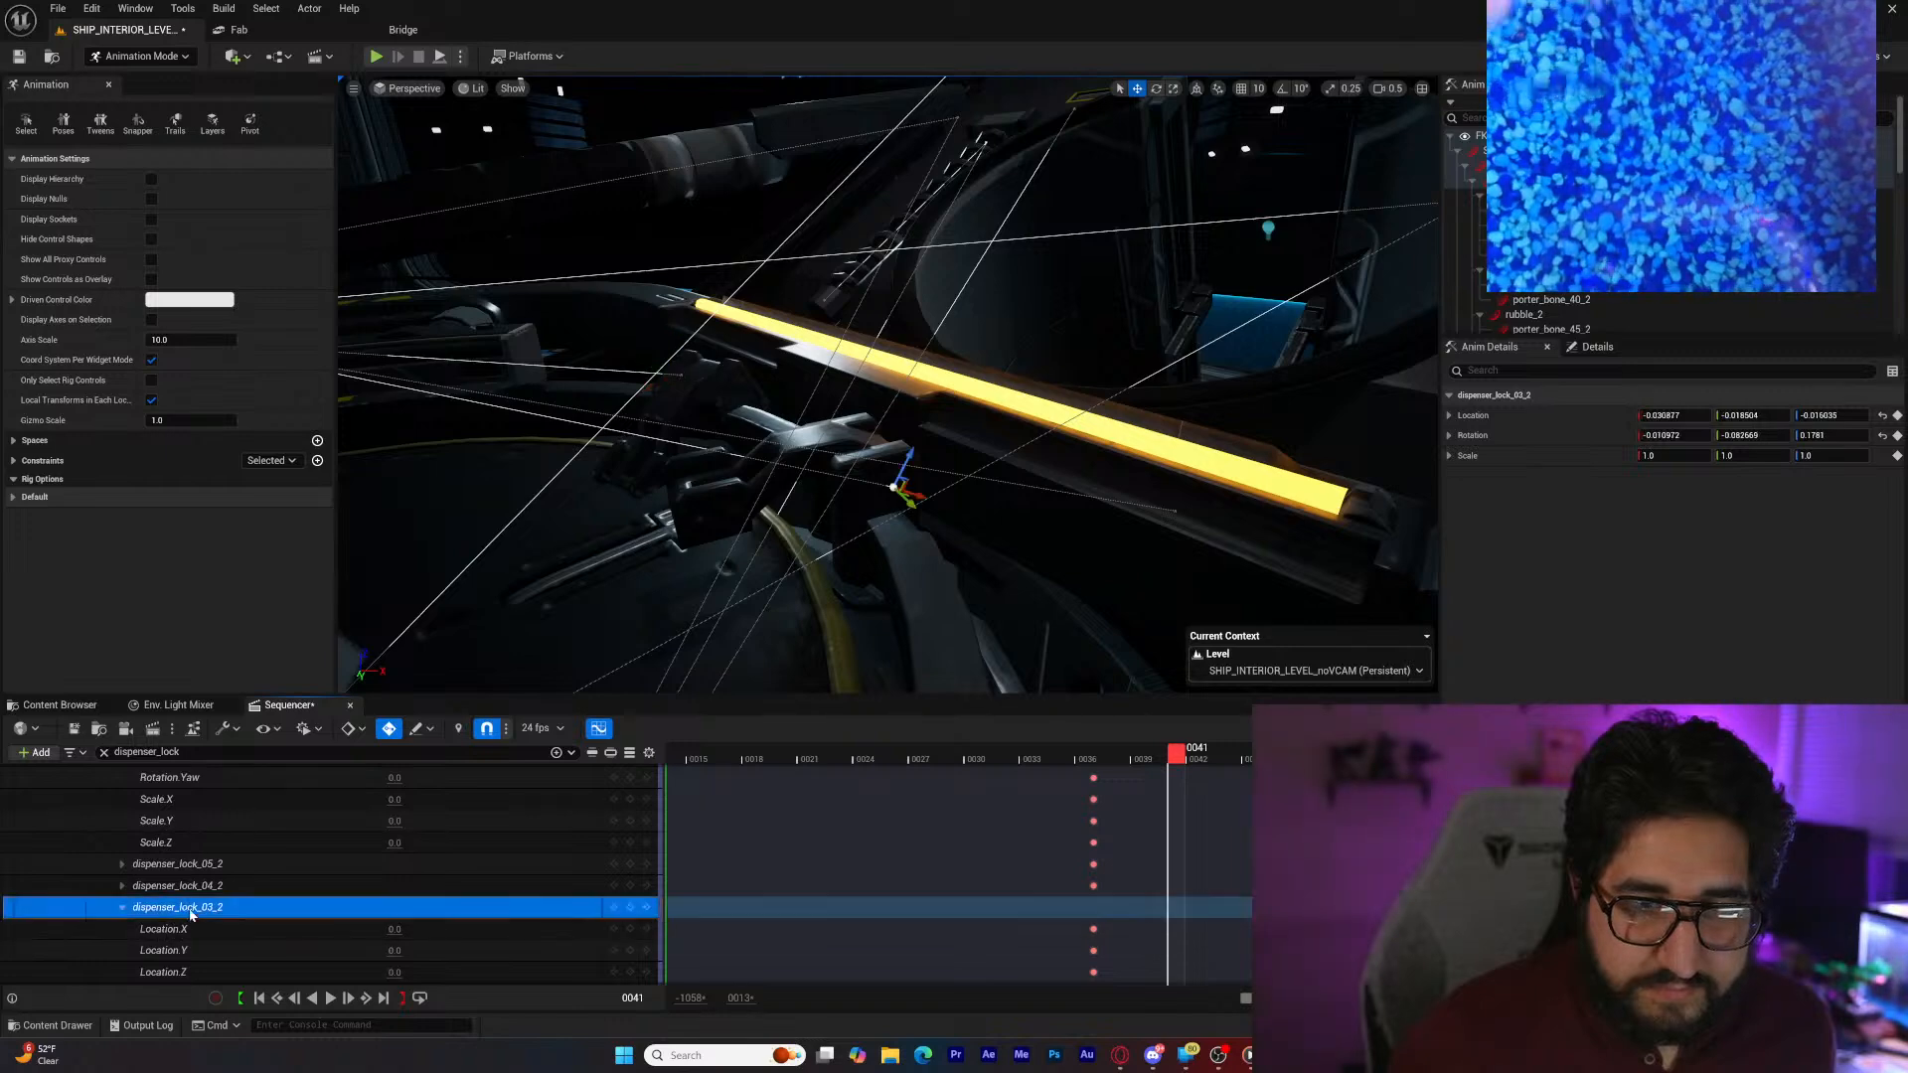
{"action": "scroll", "coordinate": [271, 926], "scroll_direction": "down", "scroll_amount": 1}
{"action": "scroll", "coordinate": [258, 918], "scroll_direction": "down", "scroll_amount": 1}
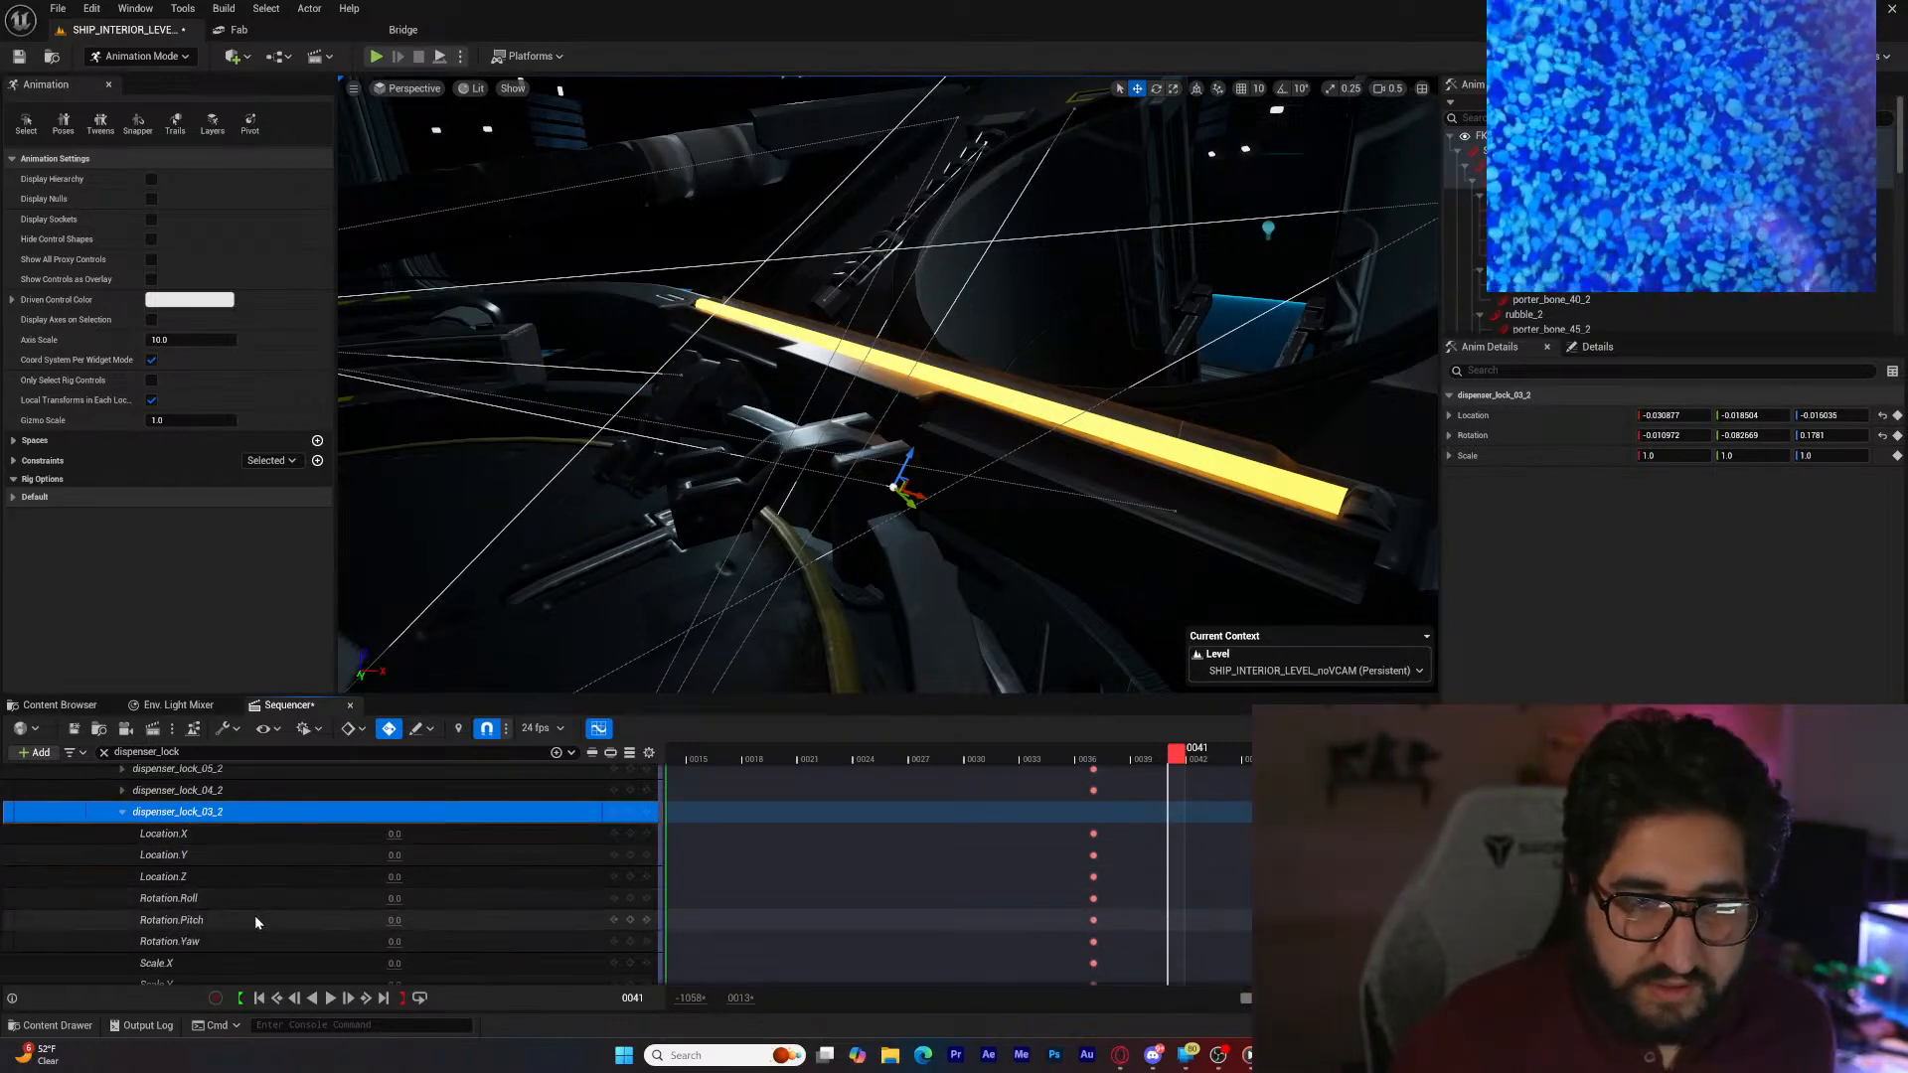
{"action": "left_click", "coordinate": [394, 920]}
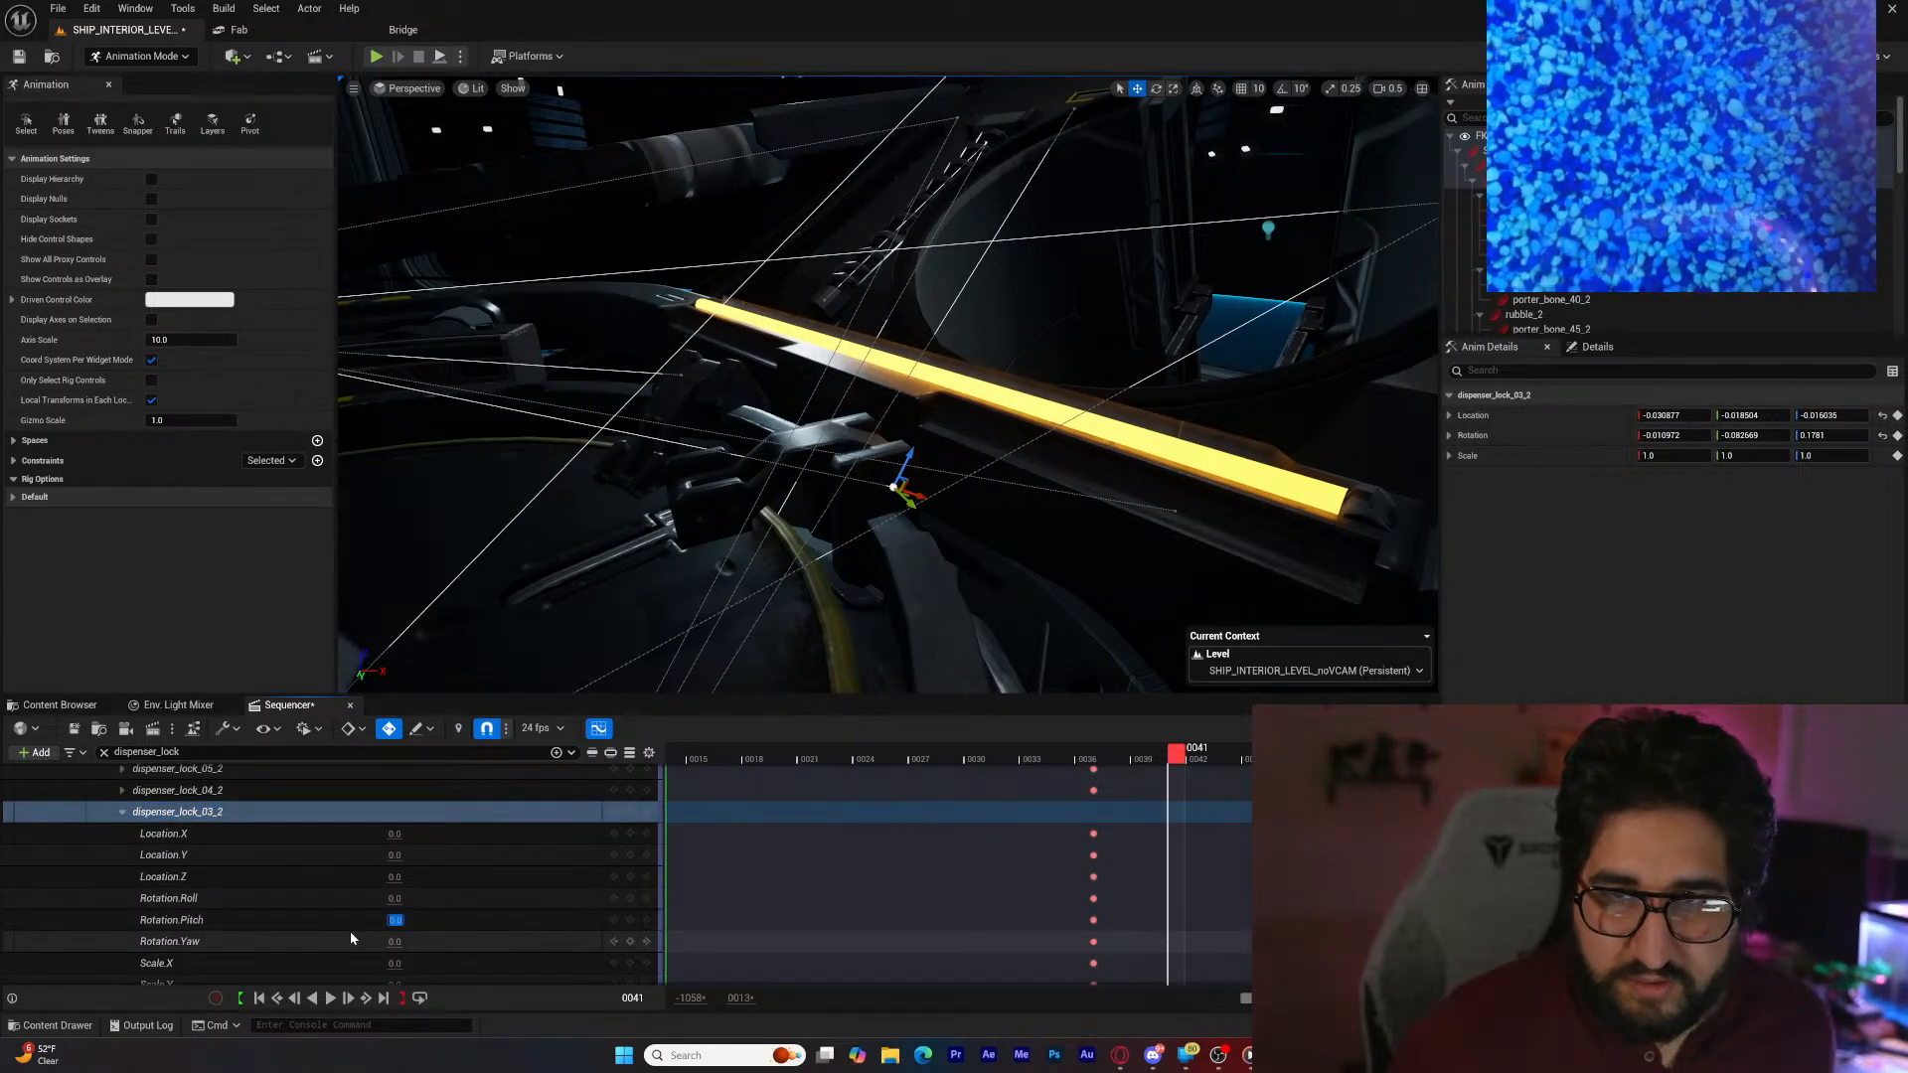
{"action": "type", "text": "-"}
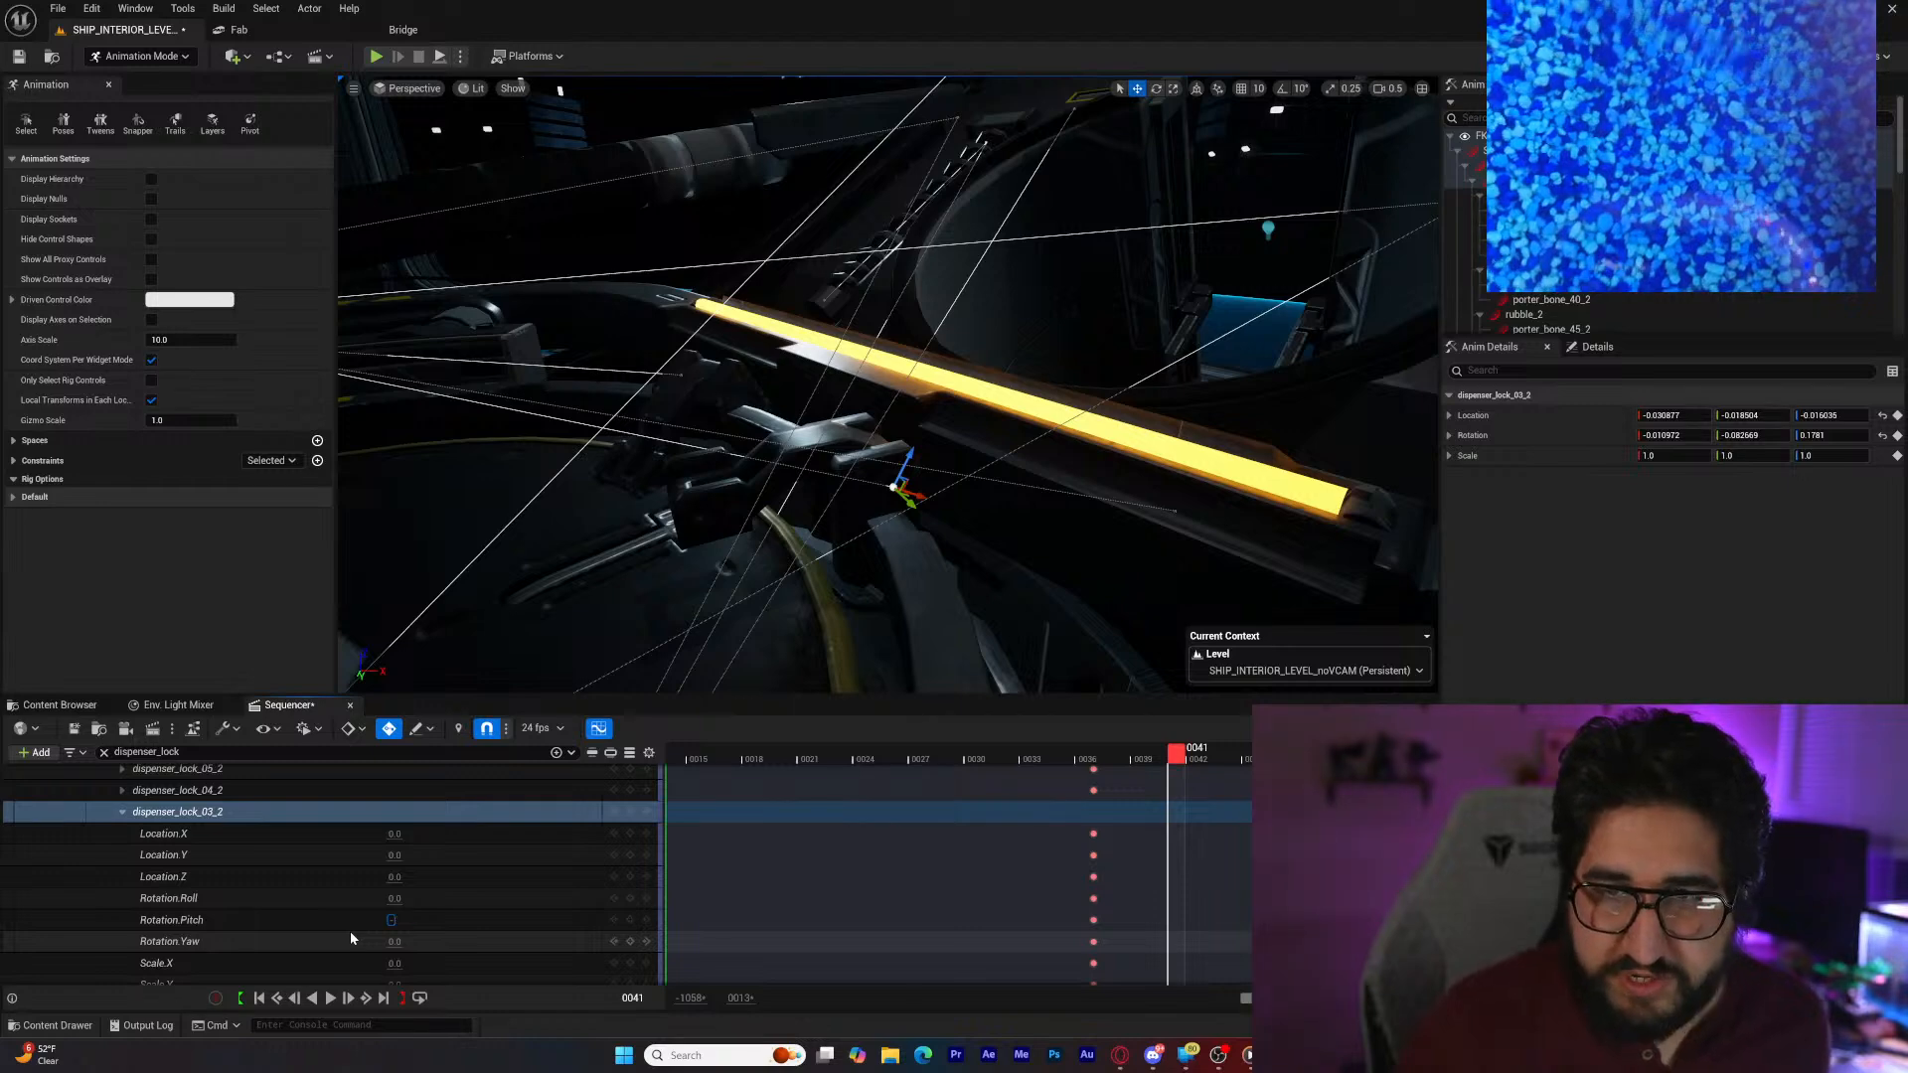
{"action": "type", "text": "34"}
{"action": "key", "text": "Return"}
{"action": "left_click", "coordinate": [397, 920]}
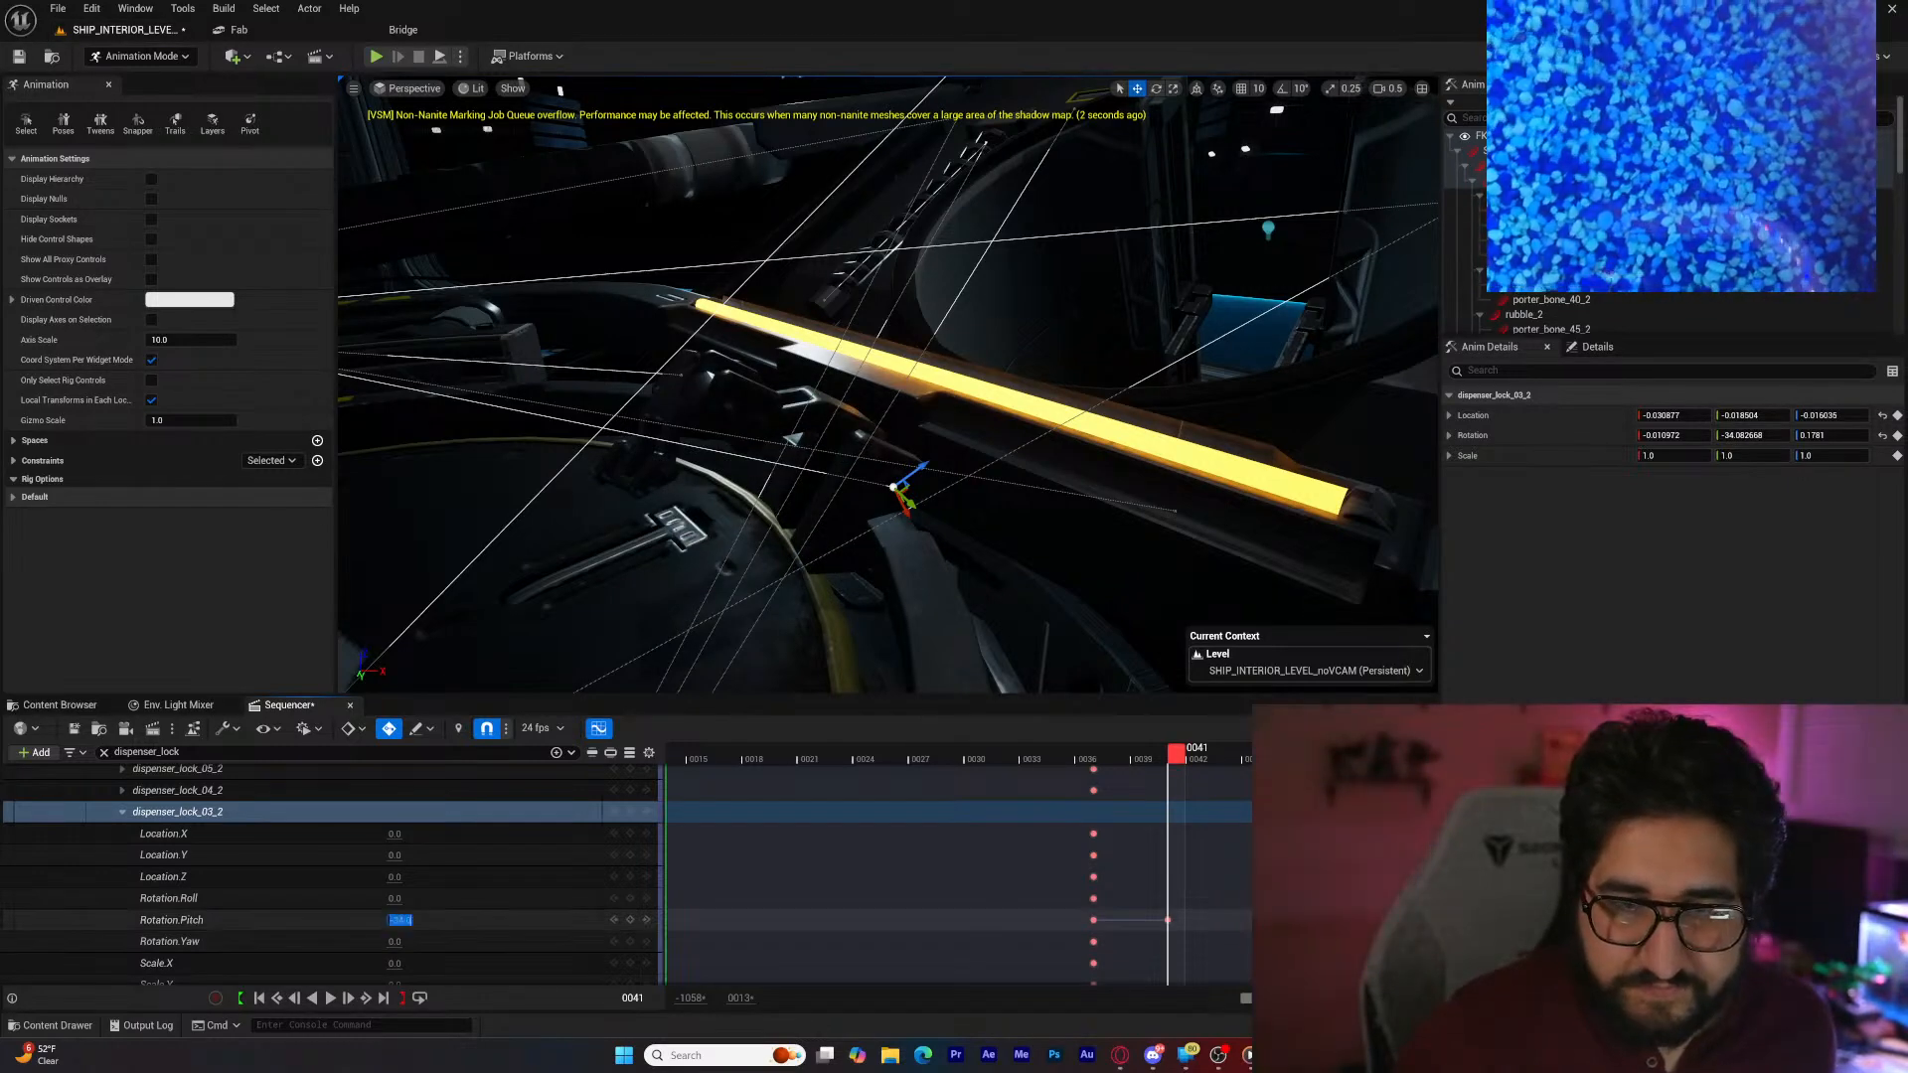
{"action": "key", "text": "Return"}
Step: Collapse the dispenser_lock_03_2 channels and set the Rotation Pitch of dispenser_lock_04_2 to 34 at frame 41
{"action": "right_click_drag", "start_coordinate": [636, 477], "coordinate": [695, 507]}
{"action": "left_click", "coordinate": [223, 791]}
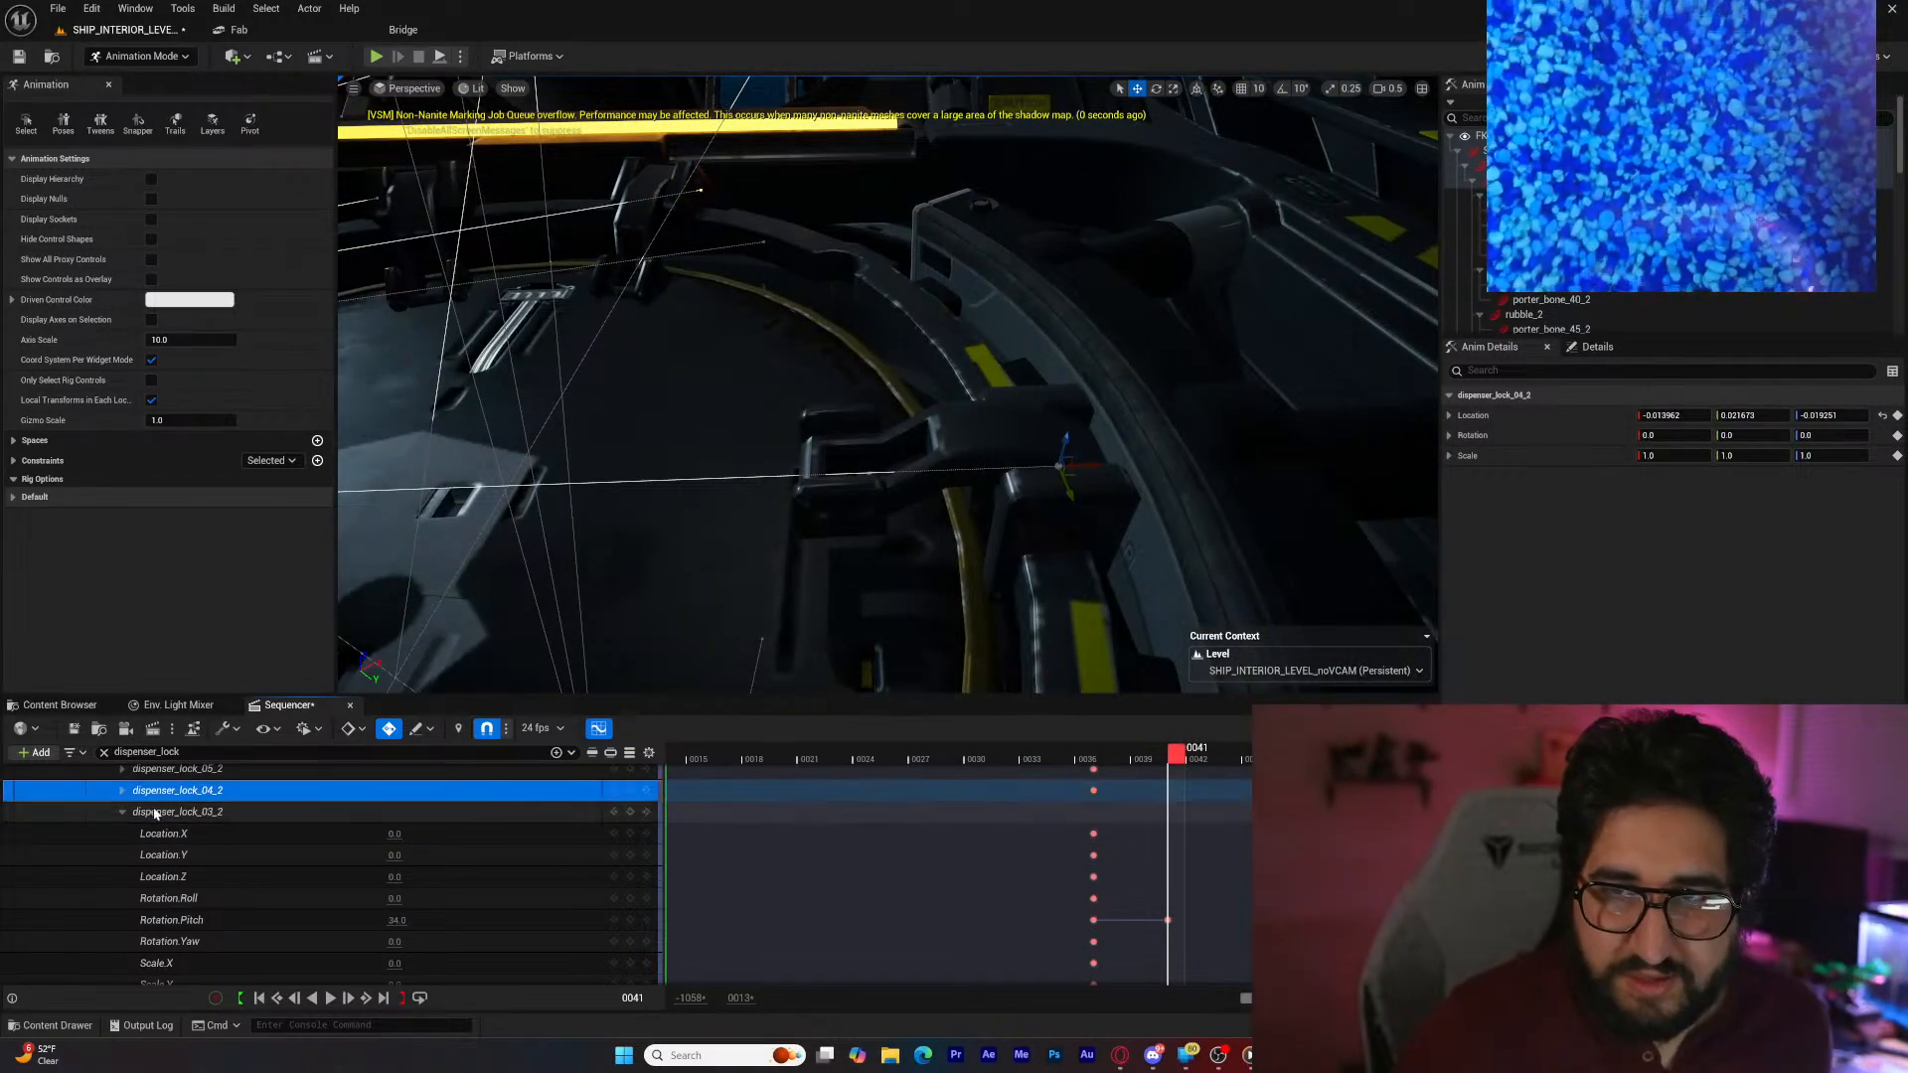
{"action": "left_click", "coordinate": [122, 810]}
{"action": "left_click", "coordinate": [123, 908]}
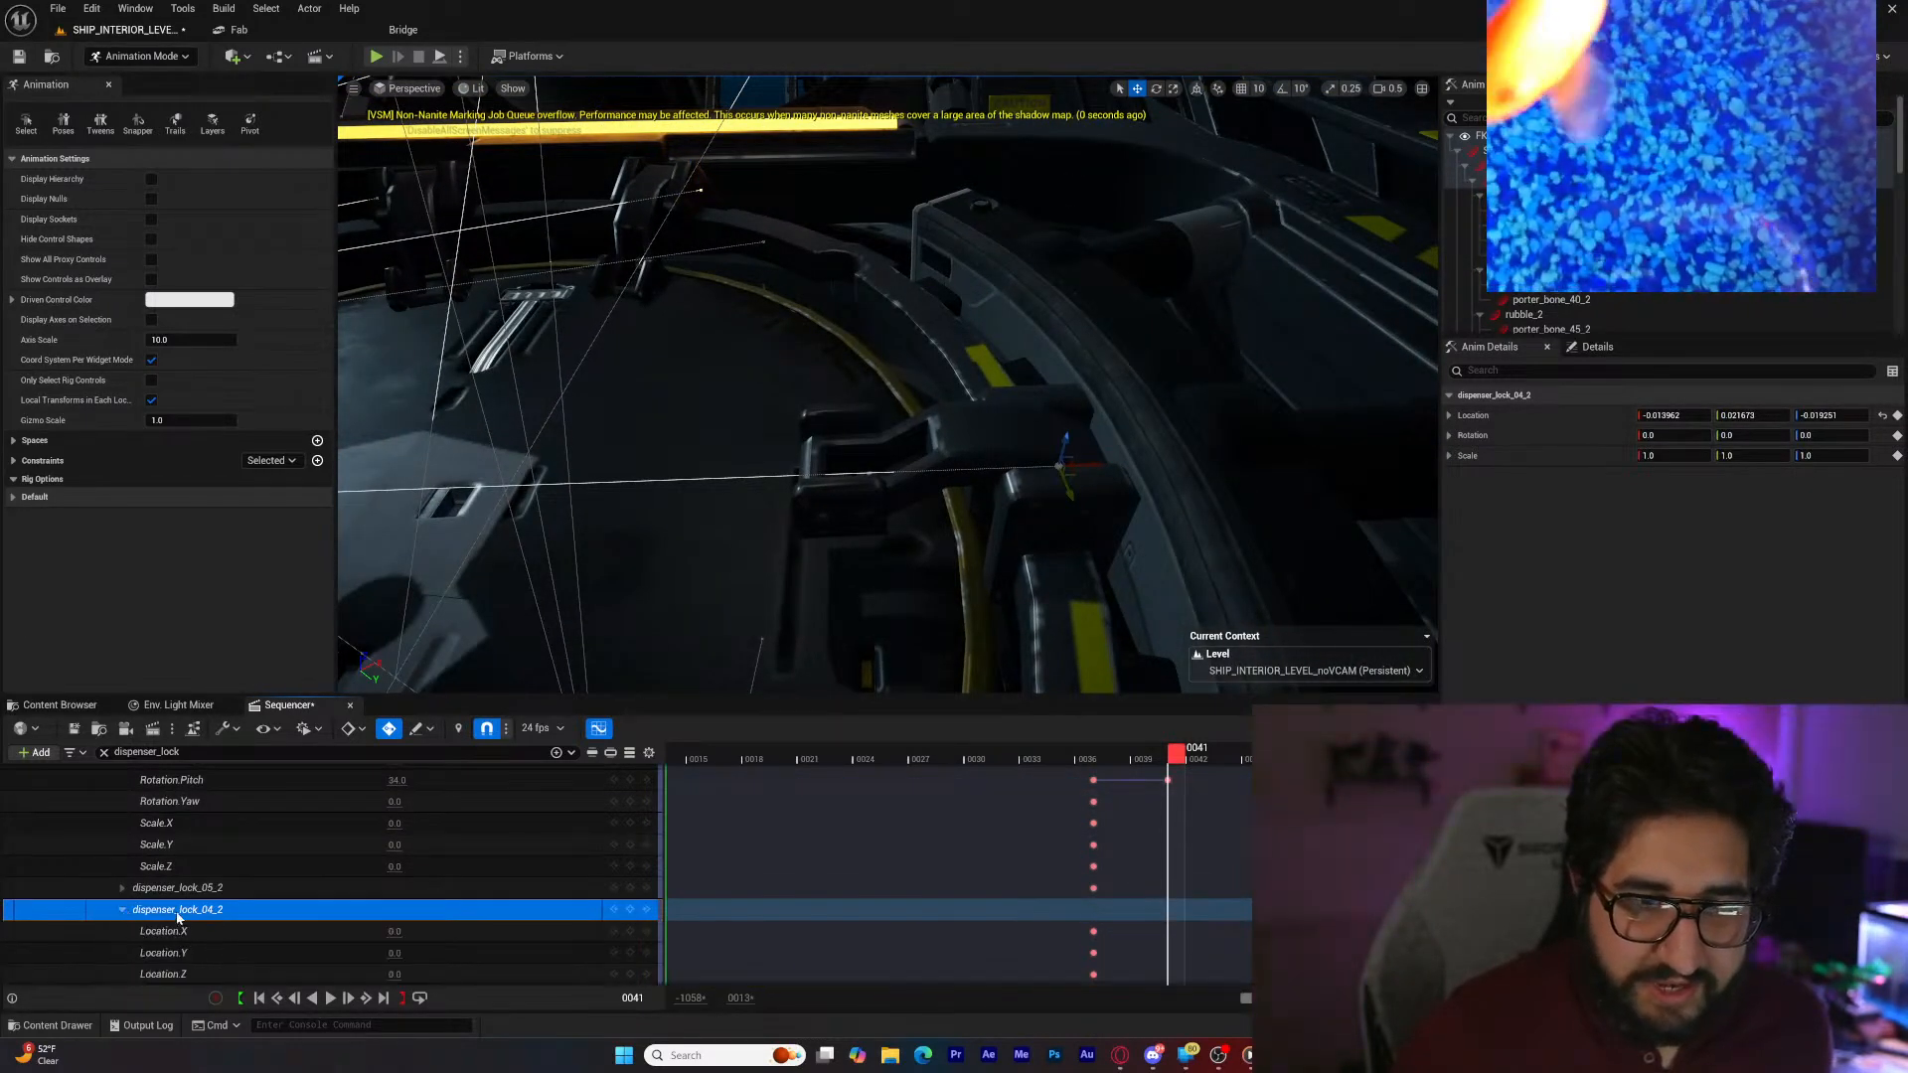
{"action": "scroll", "coordinate": [205, 927], "scroll_direction": "down", "scroll_amount": 2}
{"action": "left_click", "coordinate": [395, 922]}
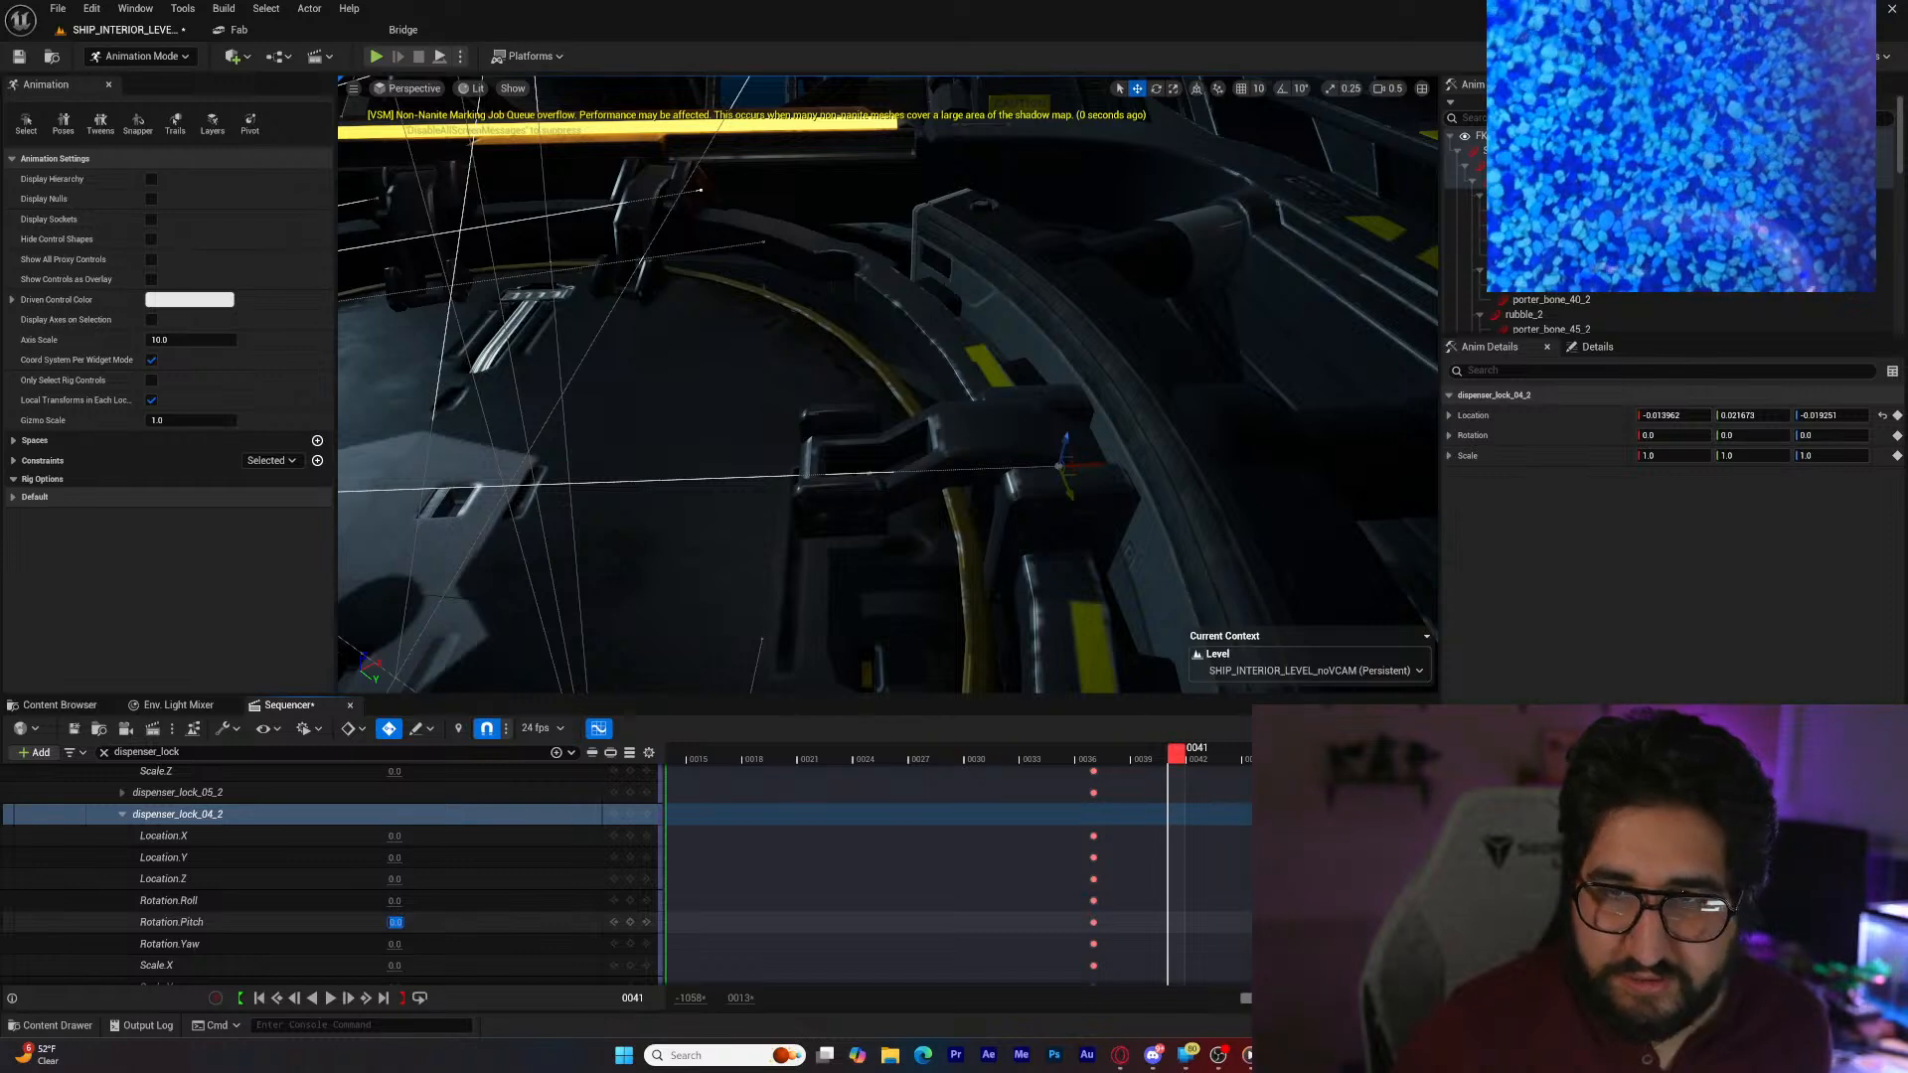
{"action": "type", "text": "34"}
{"action": "key", "text": "Return"}
Step: Set the Rotation Pitch of dispenser_lock_05_2 to -34 at frame 41 and check all the locks from above the hatch
{"action": "right_click_drag", "start_coordinate": [736, 517], "coordinate": [556, 487]}
{"action": "right_click_drag", "start_coordinate": [990, 557], "coordinate": [923, 552]}
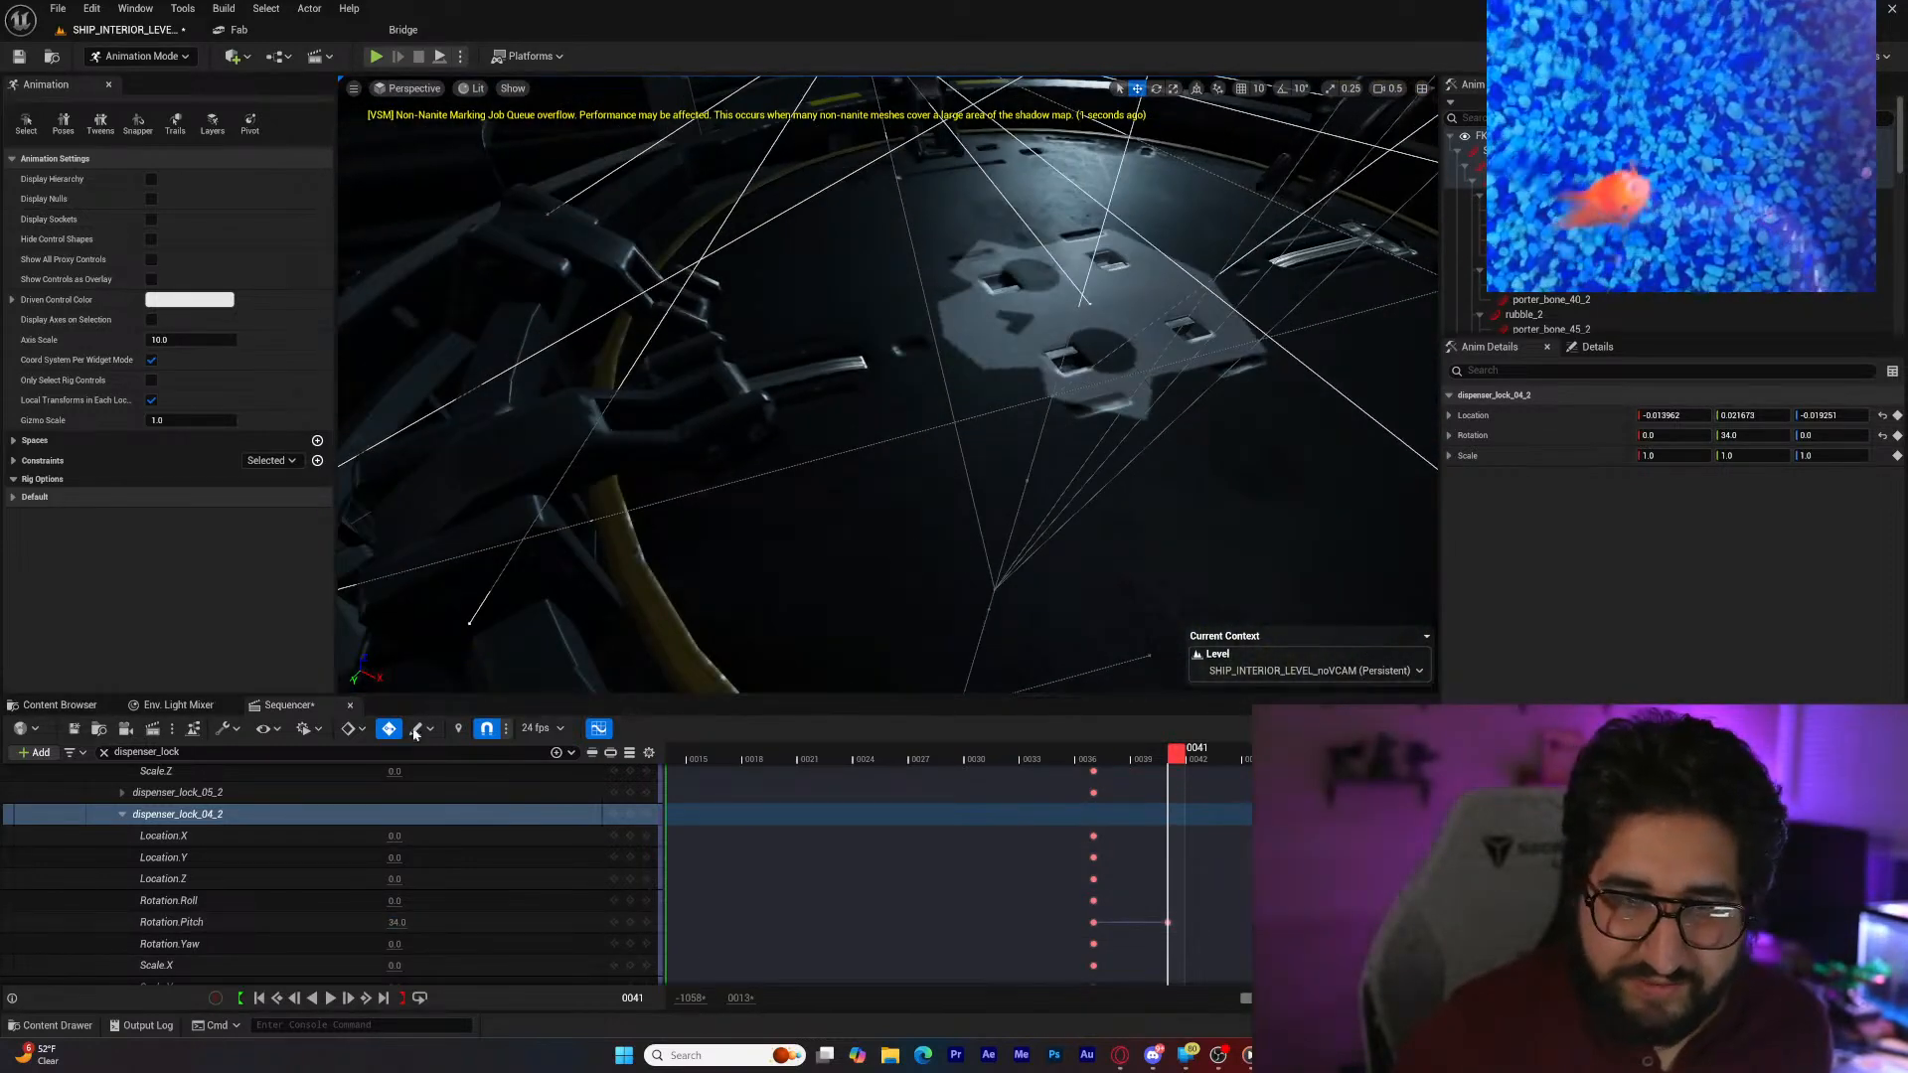
{"action": "left_click", "coordinate": [123, 793]}
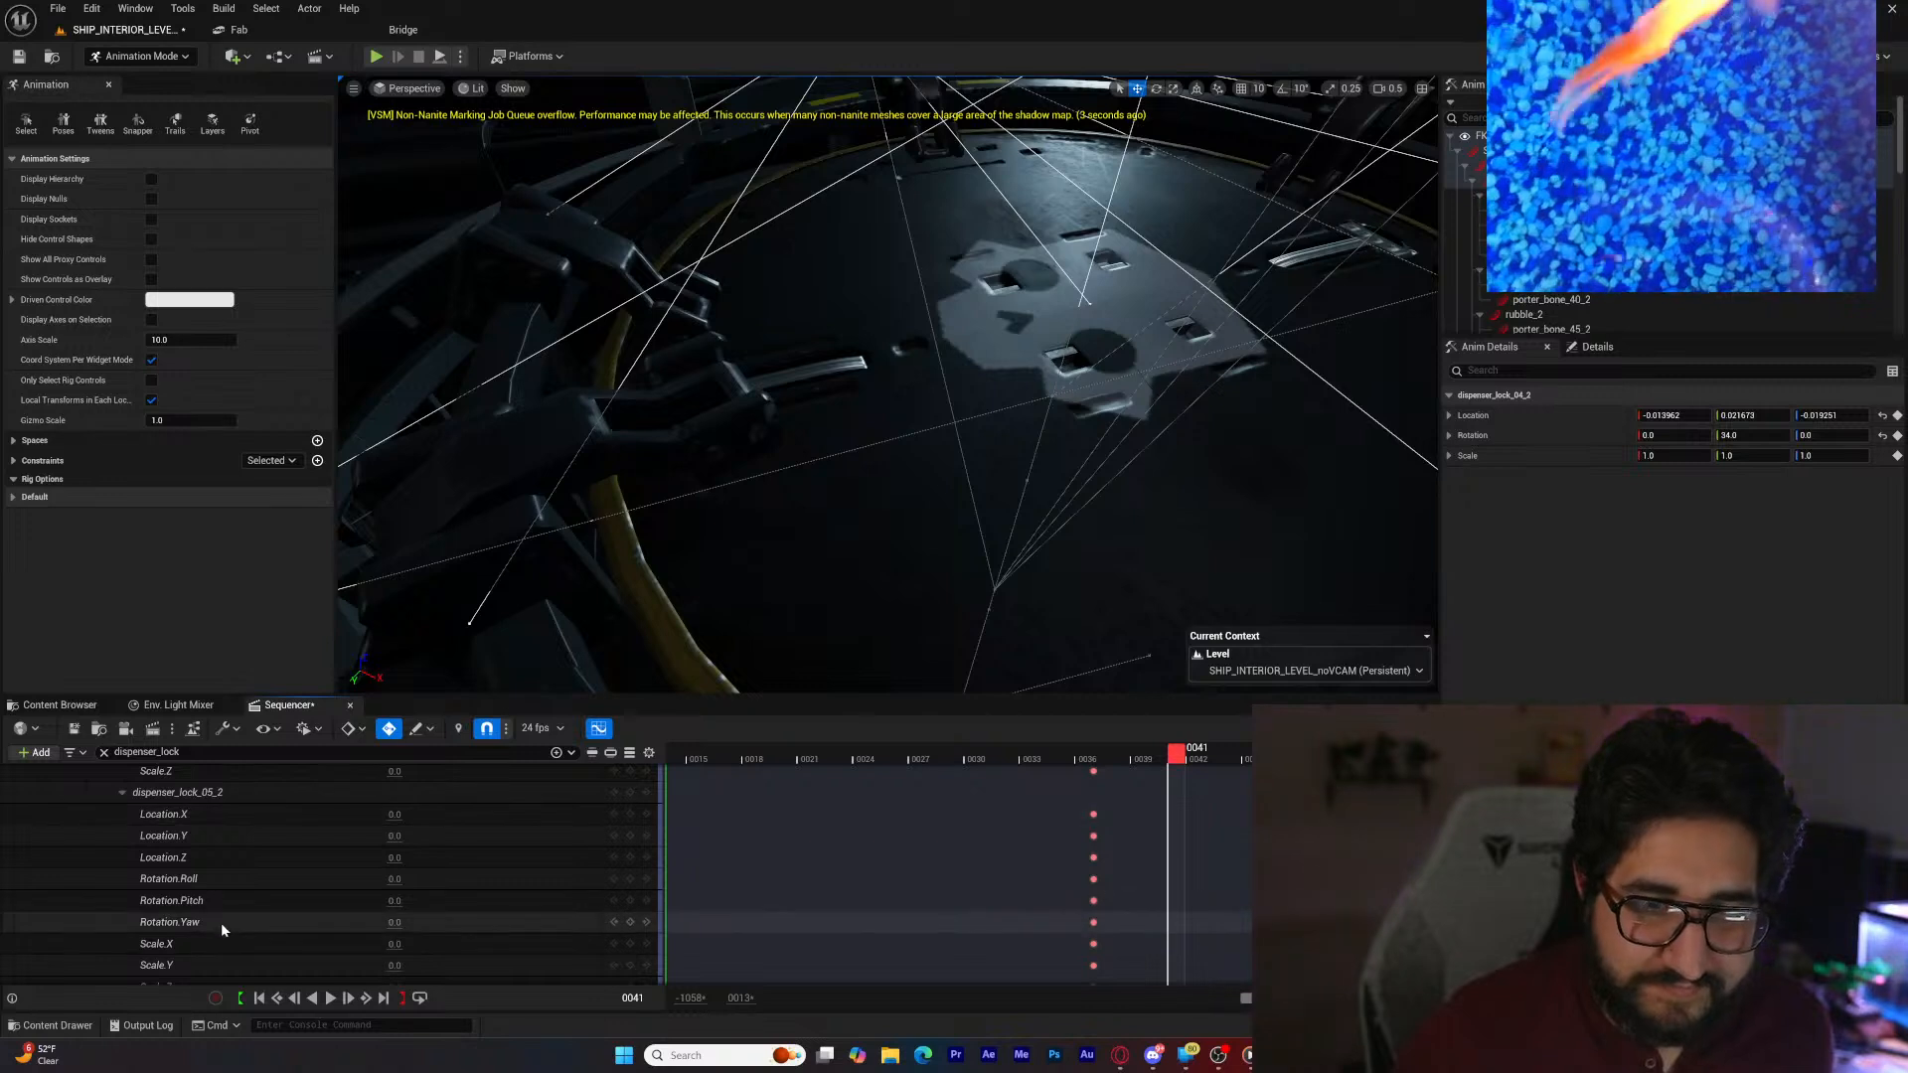
{"action": "key", "text": "Return"}
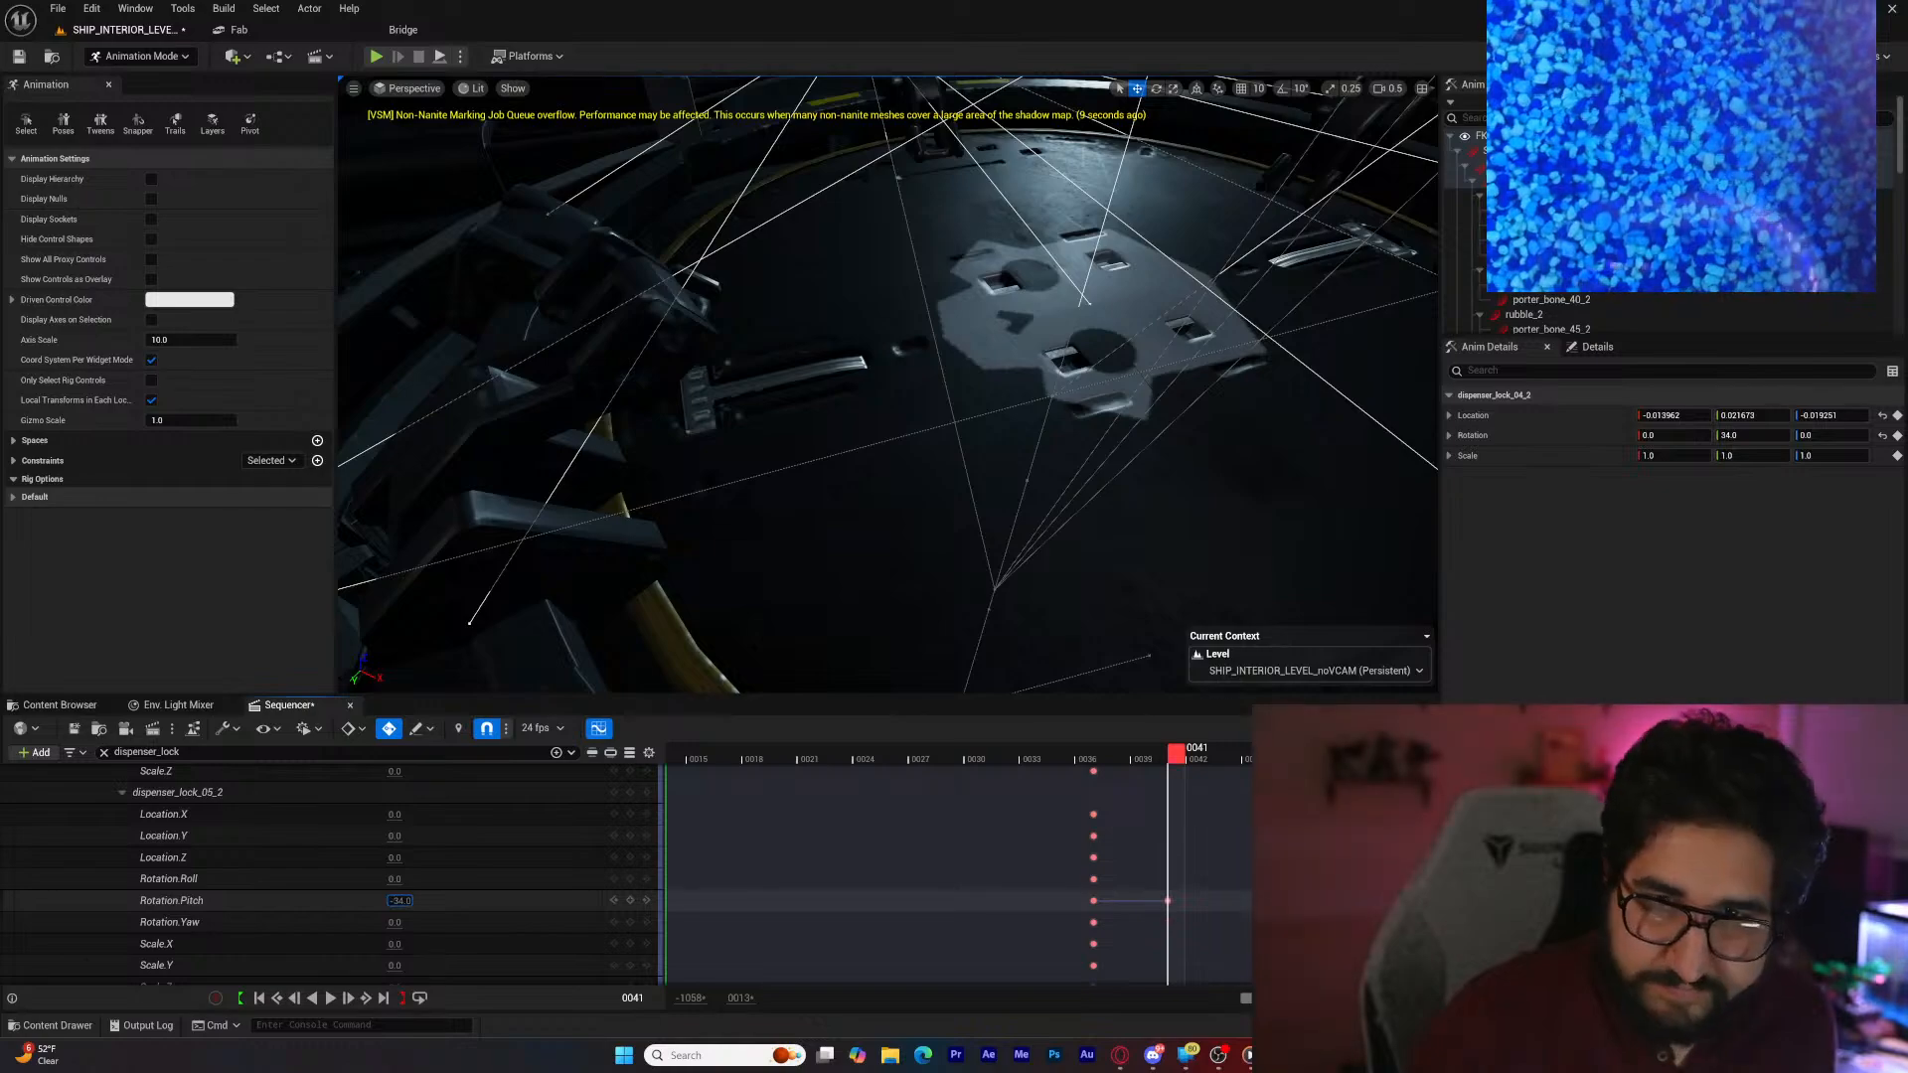
{"action": "key", "text": "Return"}
{"action": "mouse_move", "coordinate": [775, 567]}
{"action": "right_mouse_down"}
{"action": "mouse_move", "coordinate": [954, 546]}
{"action": "mouse_move", "coordinate": [846, 525]}
{"action": "right_mouse_up"}
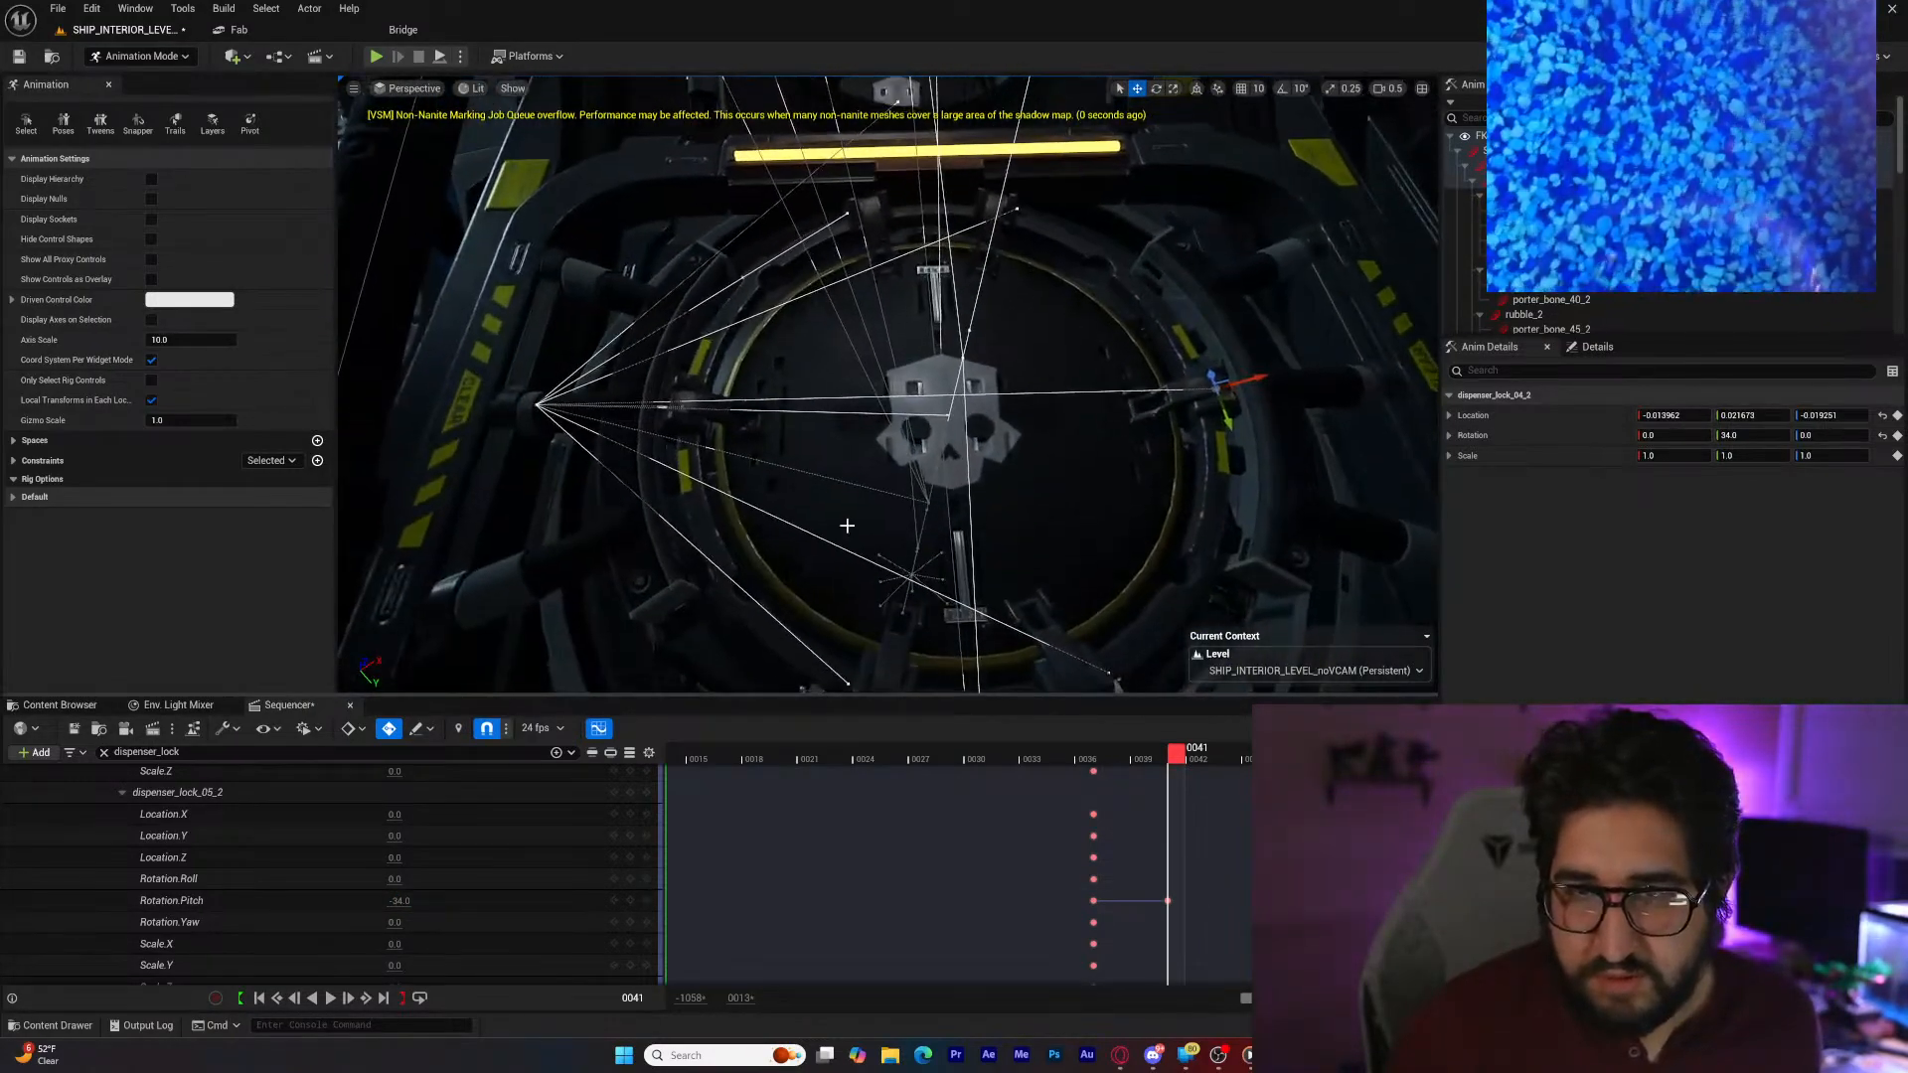
Step: Place the playhead at frame 44 and add a hold key there on all lock channels of the additive FKControlRig section
{"action": "mouse_move", "coordinate": [1175, 755]}
{"action": "left_mouse_down"}
{"action": "mouse_move", "coordinate": [1021, 779]}
{"action": "mouse_move", "coordinate": [1189, 777]}
{"action": "left_mouse_up"}
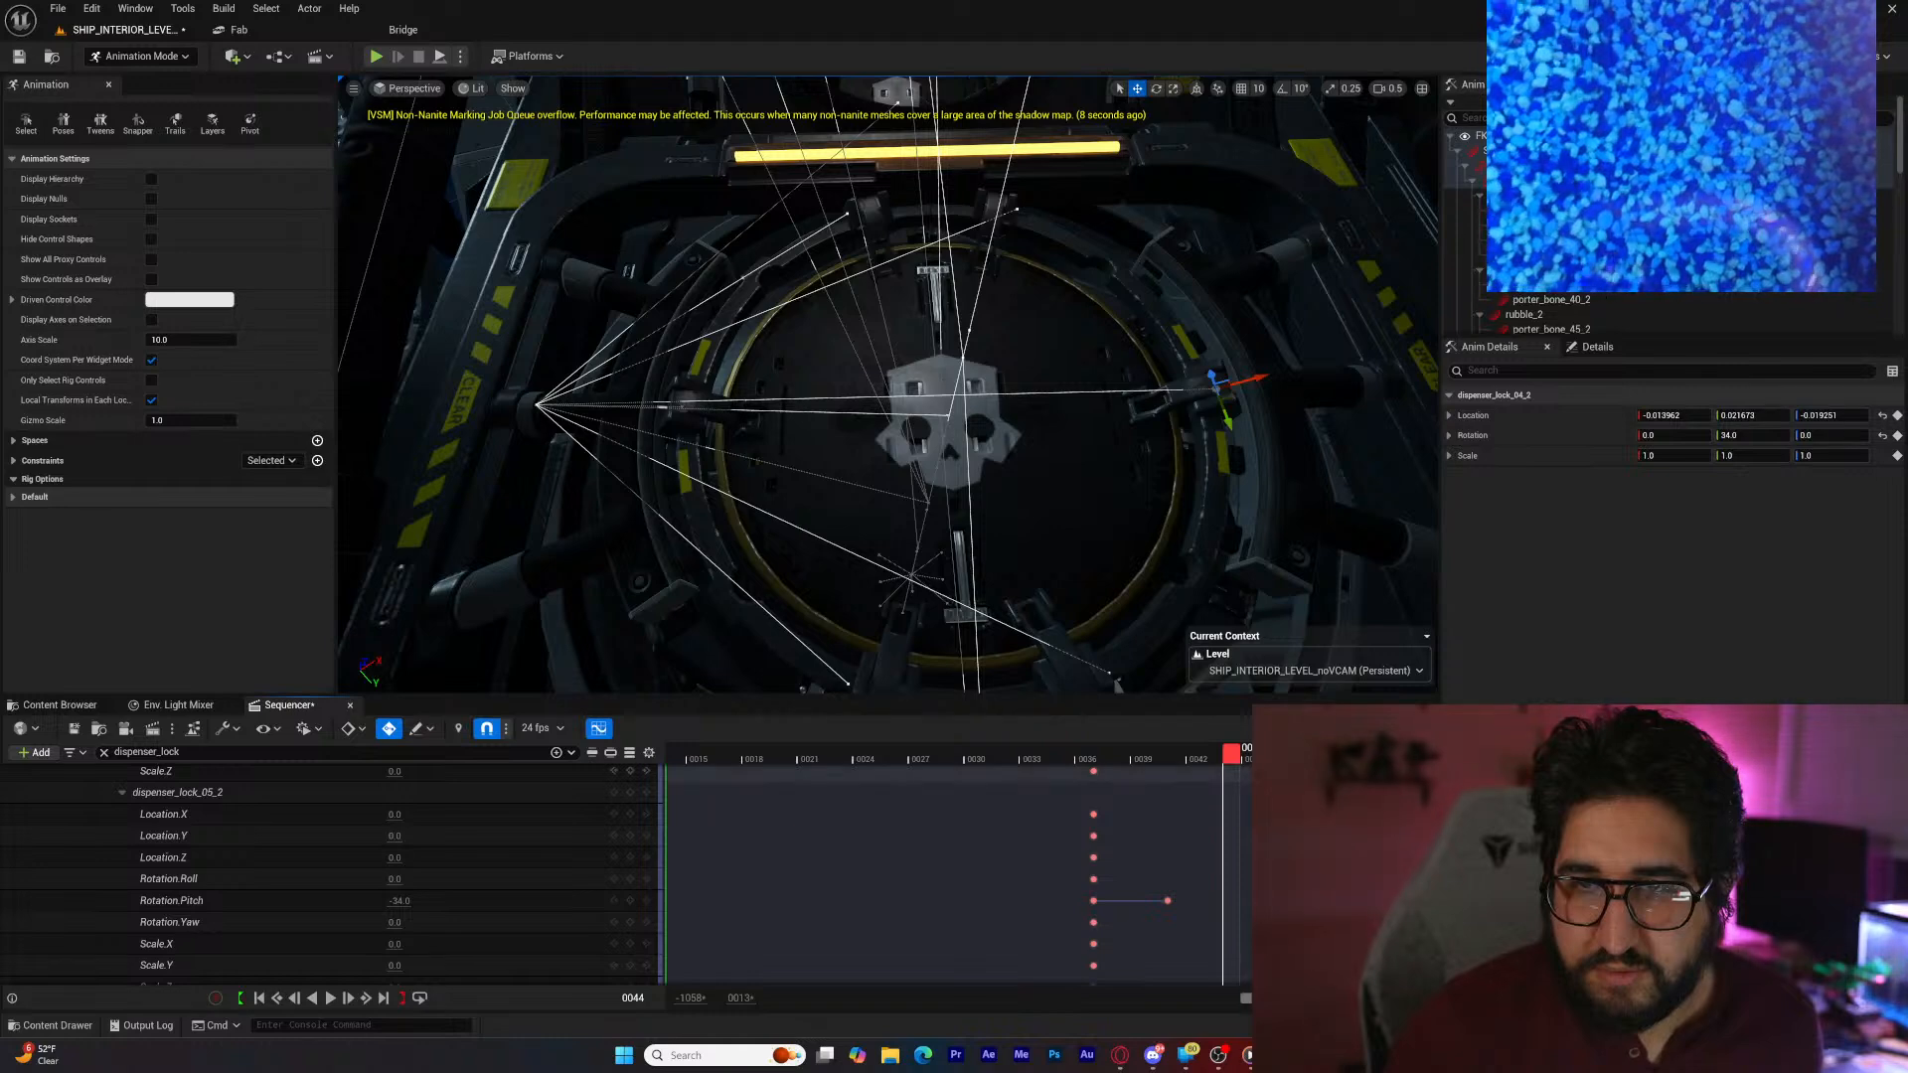
{"action": "scroll", "coordinate": [462, 846], "scroll_direction": "up", "scroll_amount": 3}
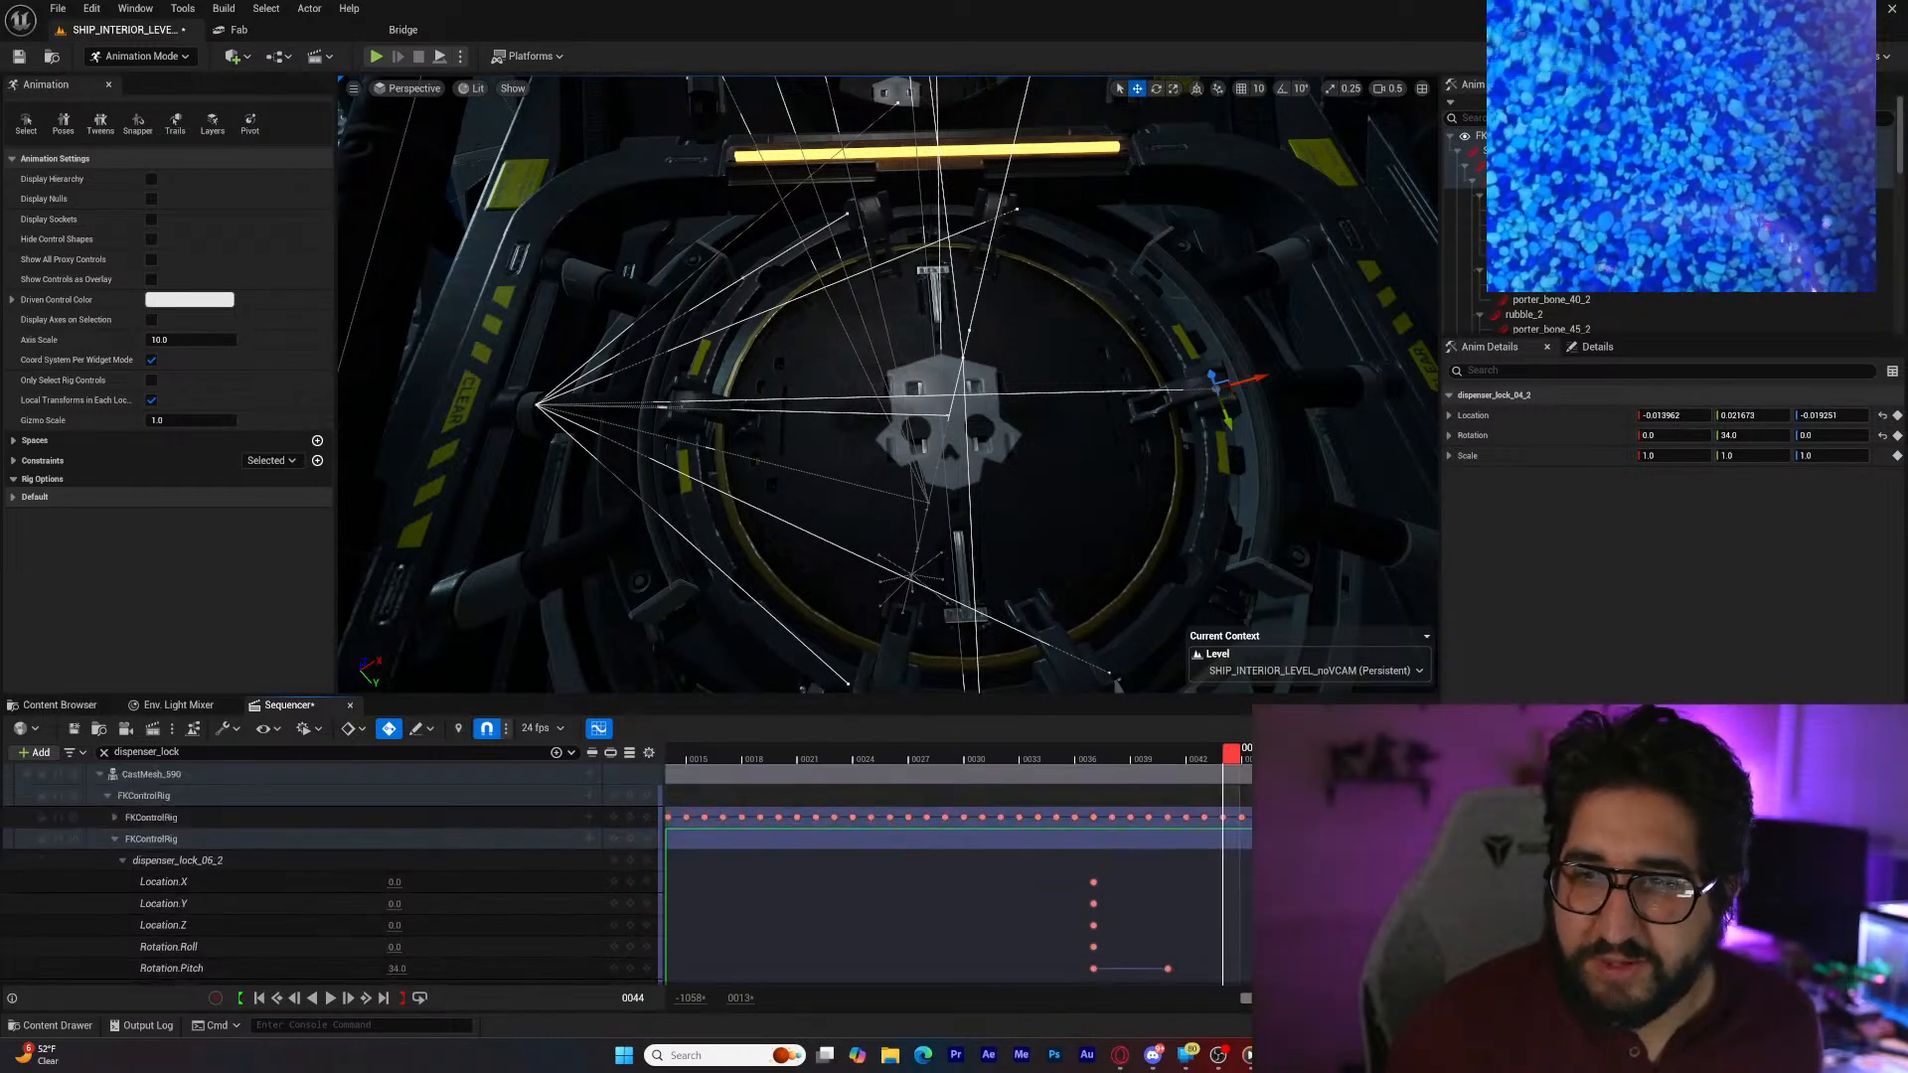
{"action": "left_click", "coordinate": [629, 840]}
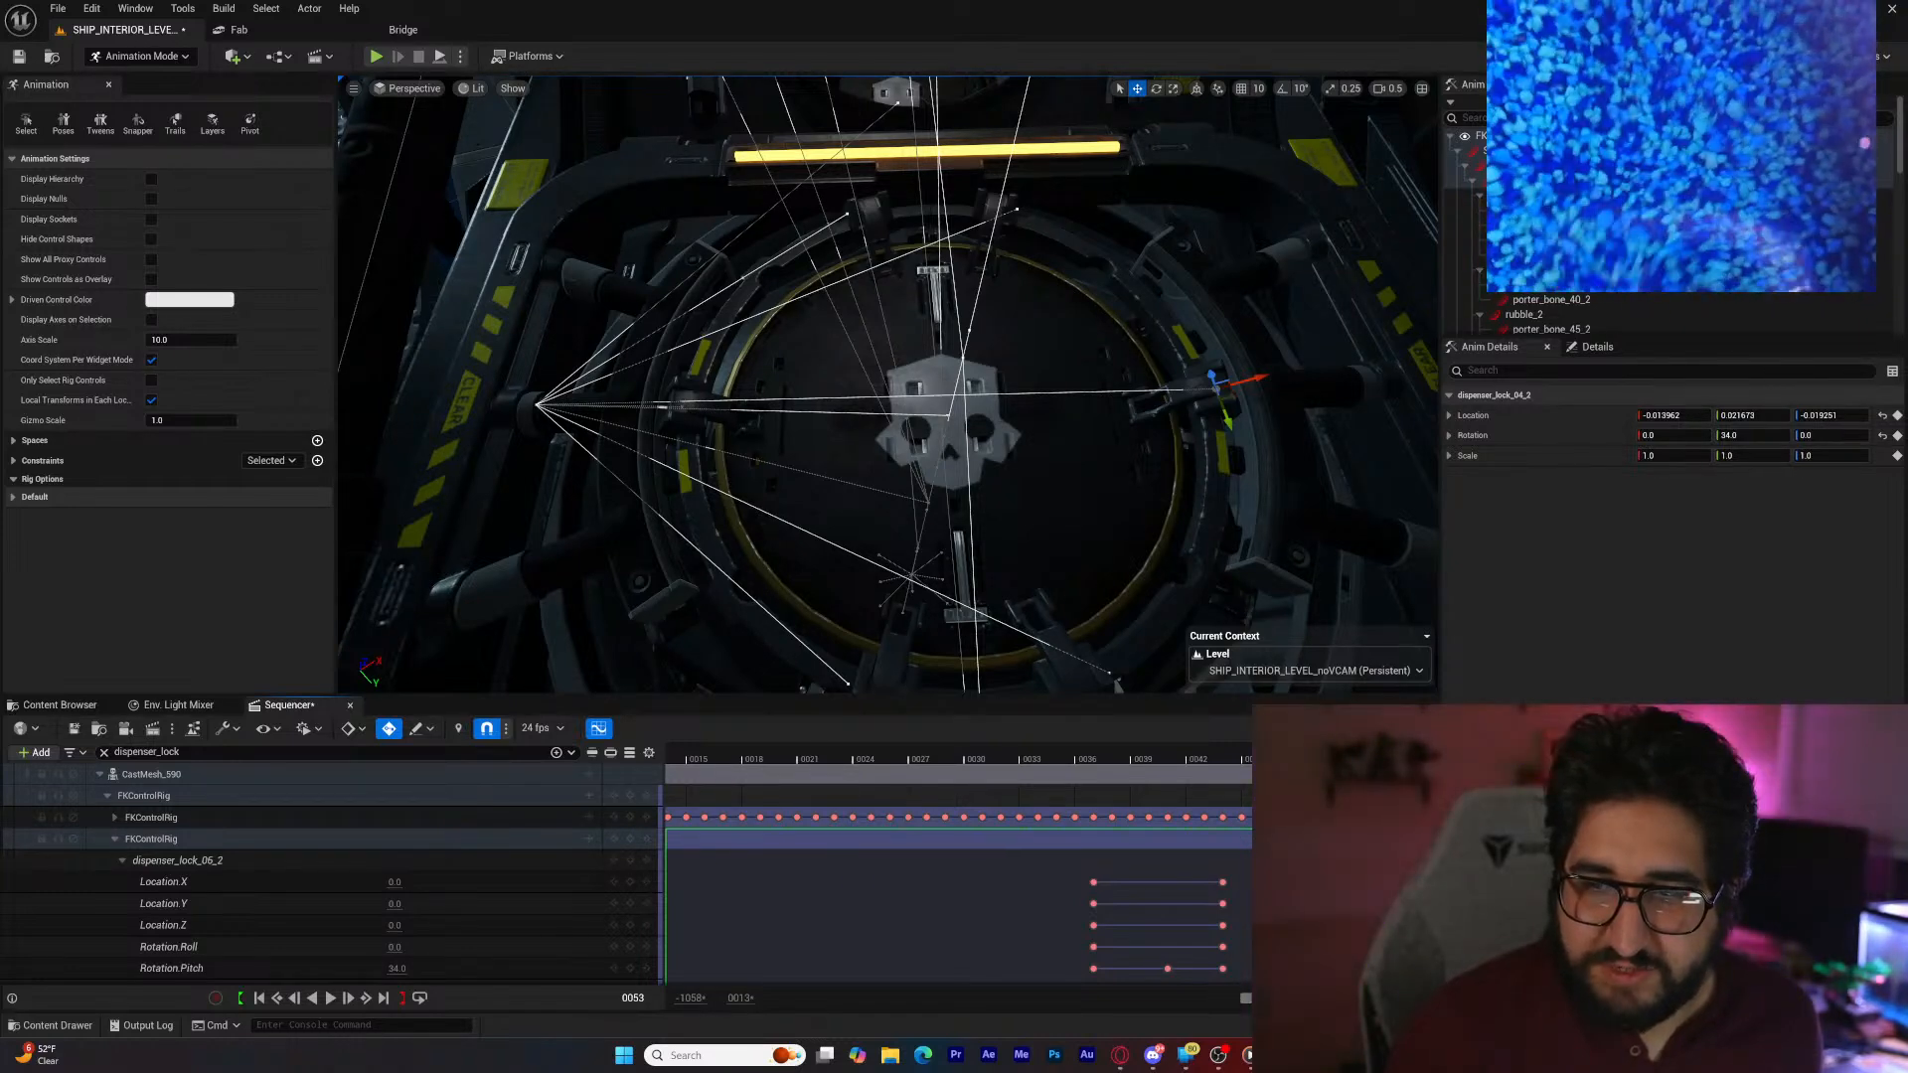
Step: Set the Rotation Pitch of dispenser_lock_05_2 to 30 at frame 57
{"action": "left_click_drag", "start_coordinate": [1283, 997], "coordinate": [1300, 997]}
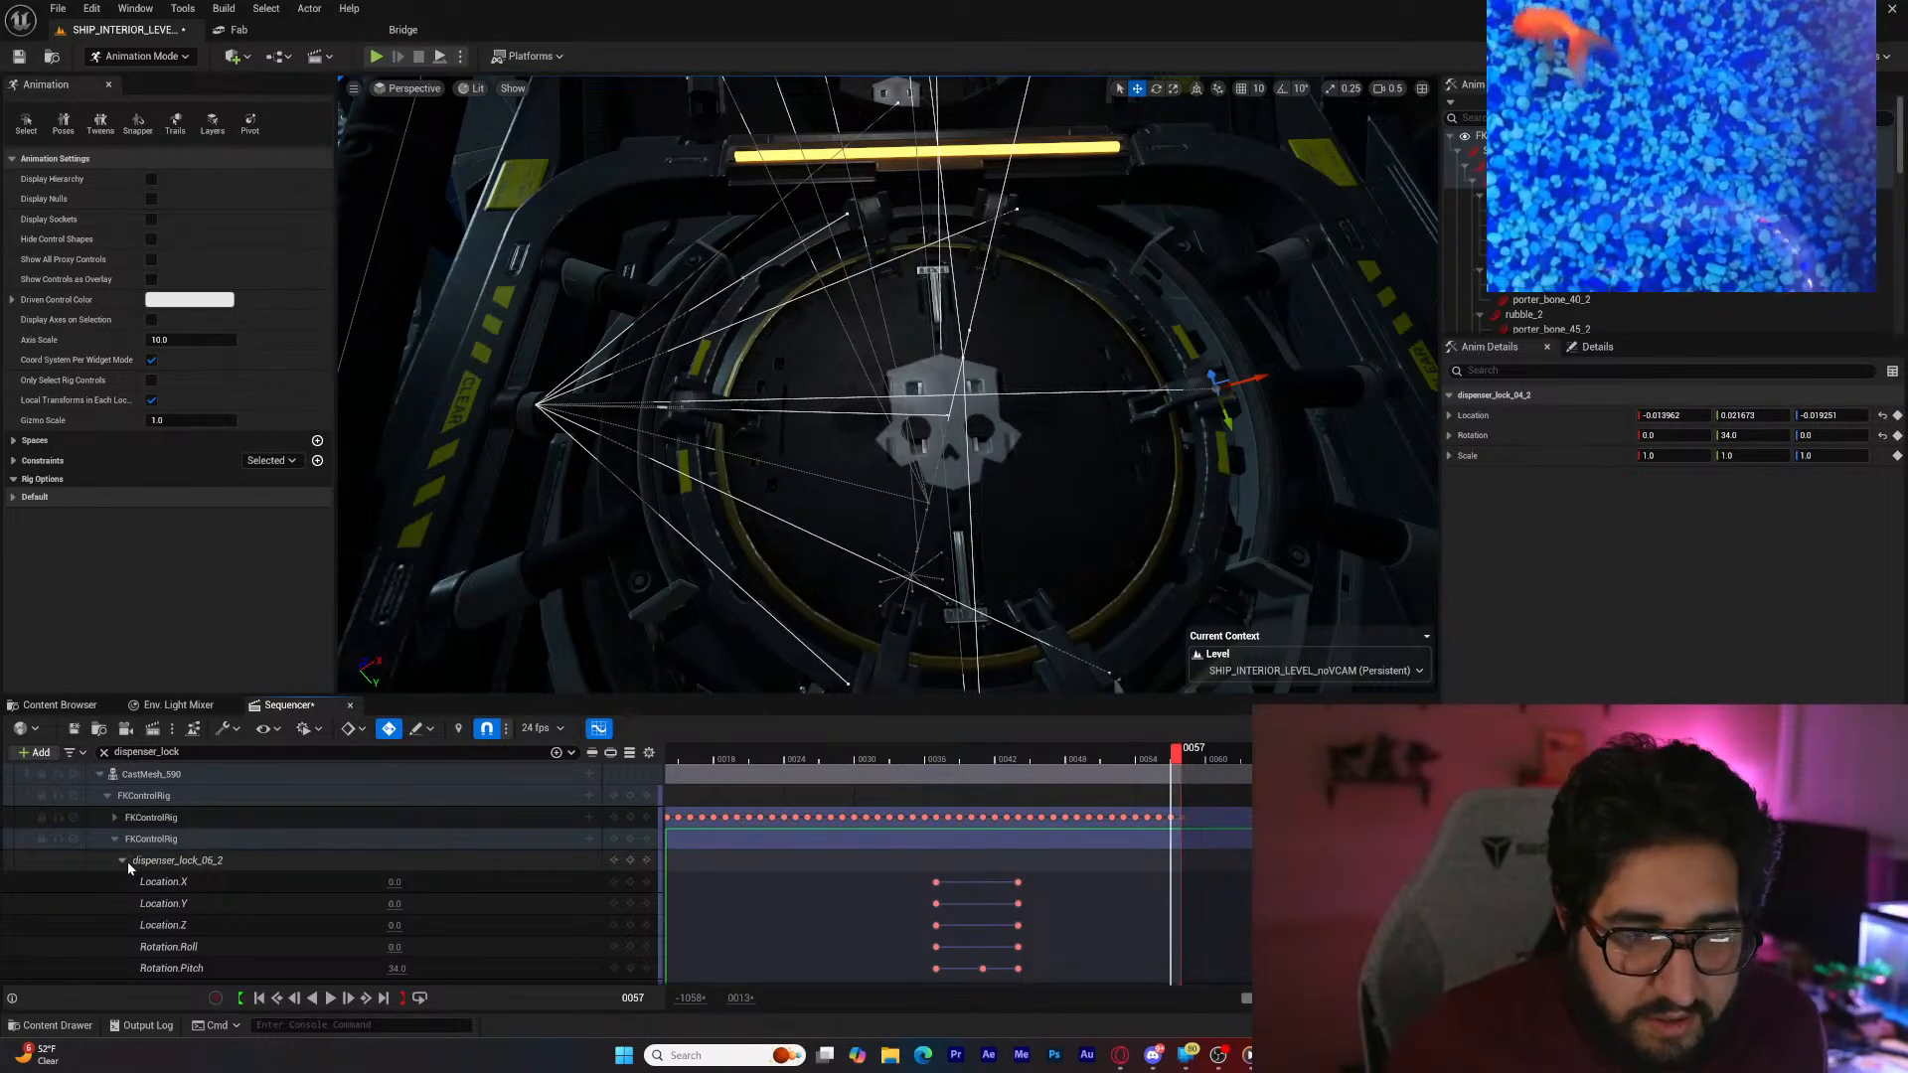
{"action": "scroll", "coordinate": [127, 861], "scroll_direction": "down", "scroll_amount": 2}
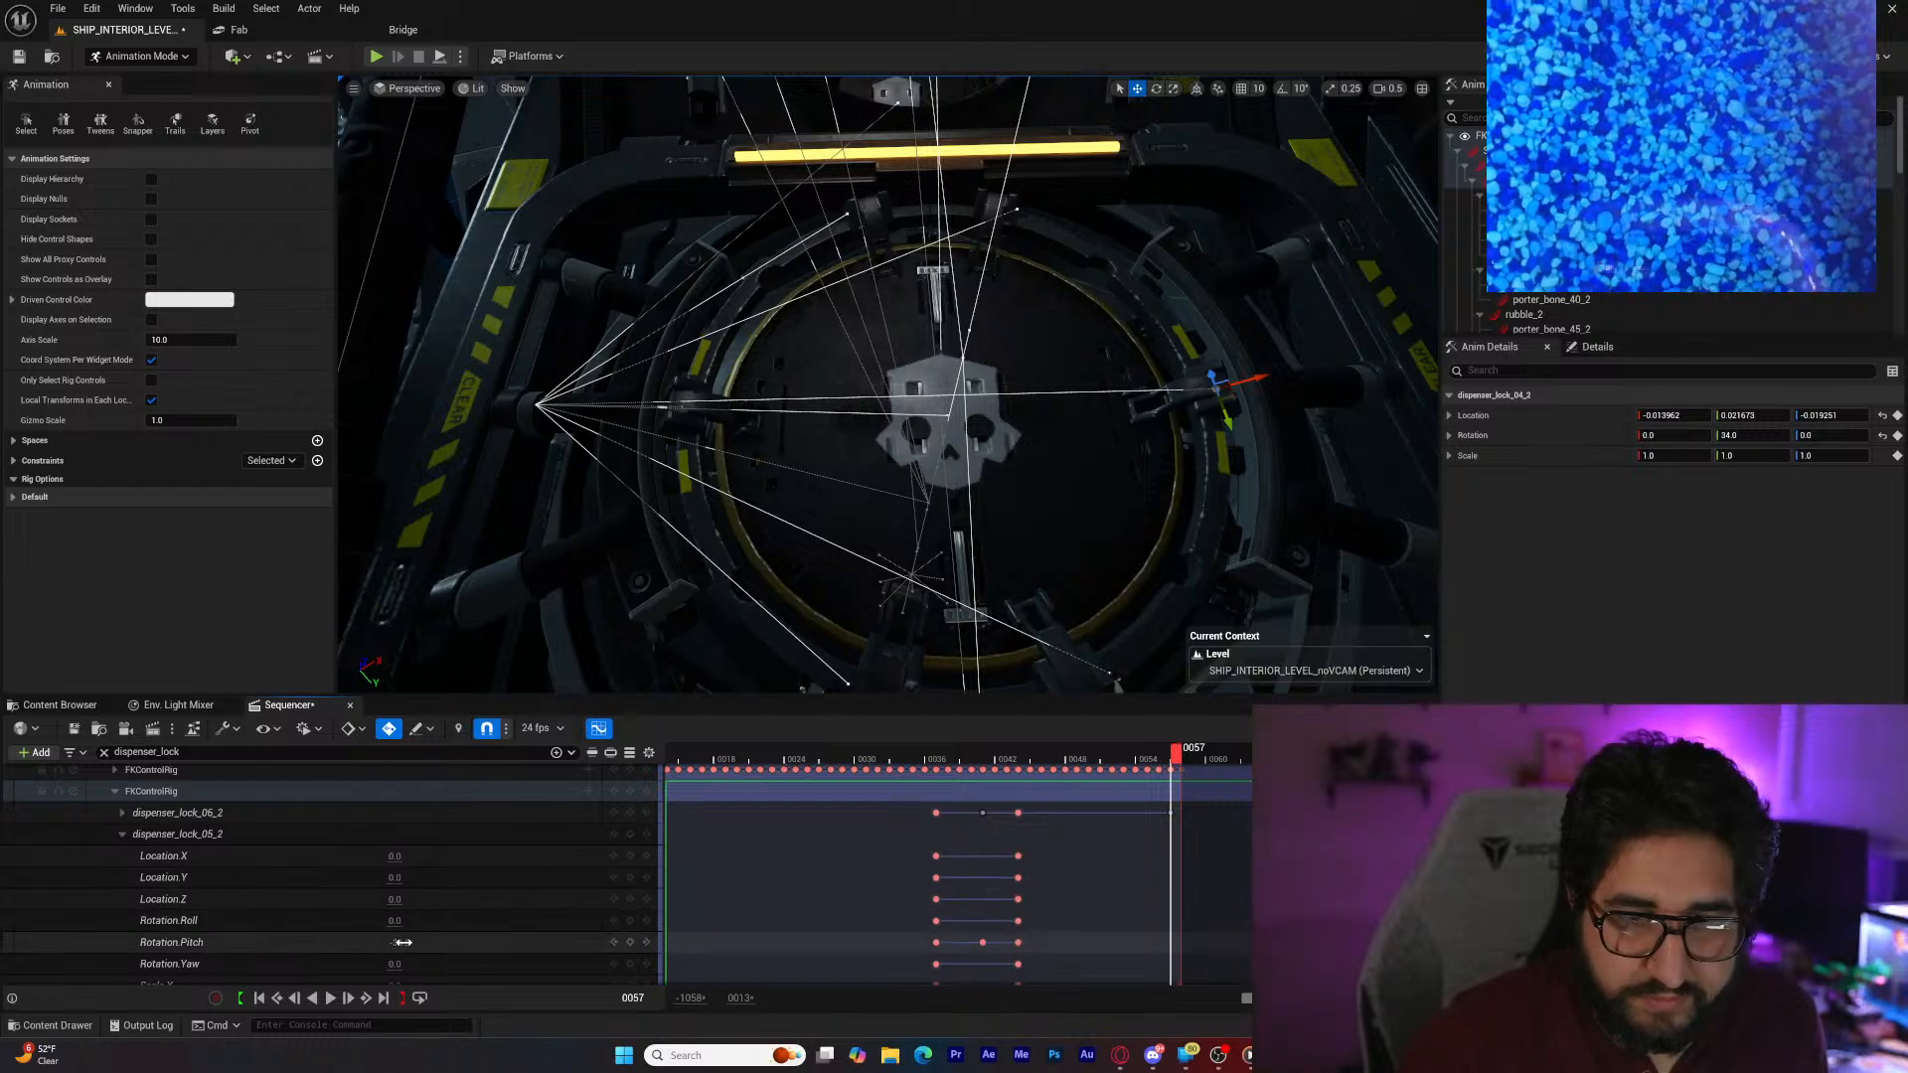
{"action": "type", "text": "30"}
{"action": "key", "text": "Return"}
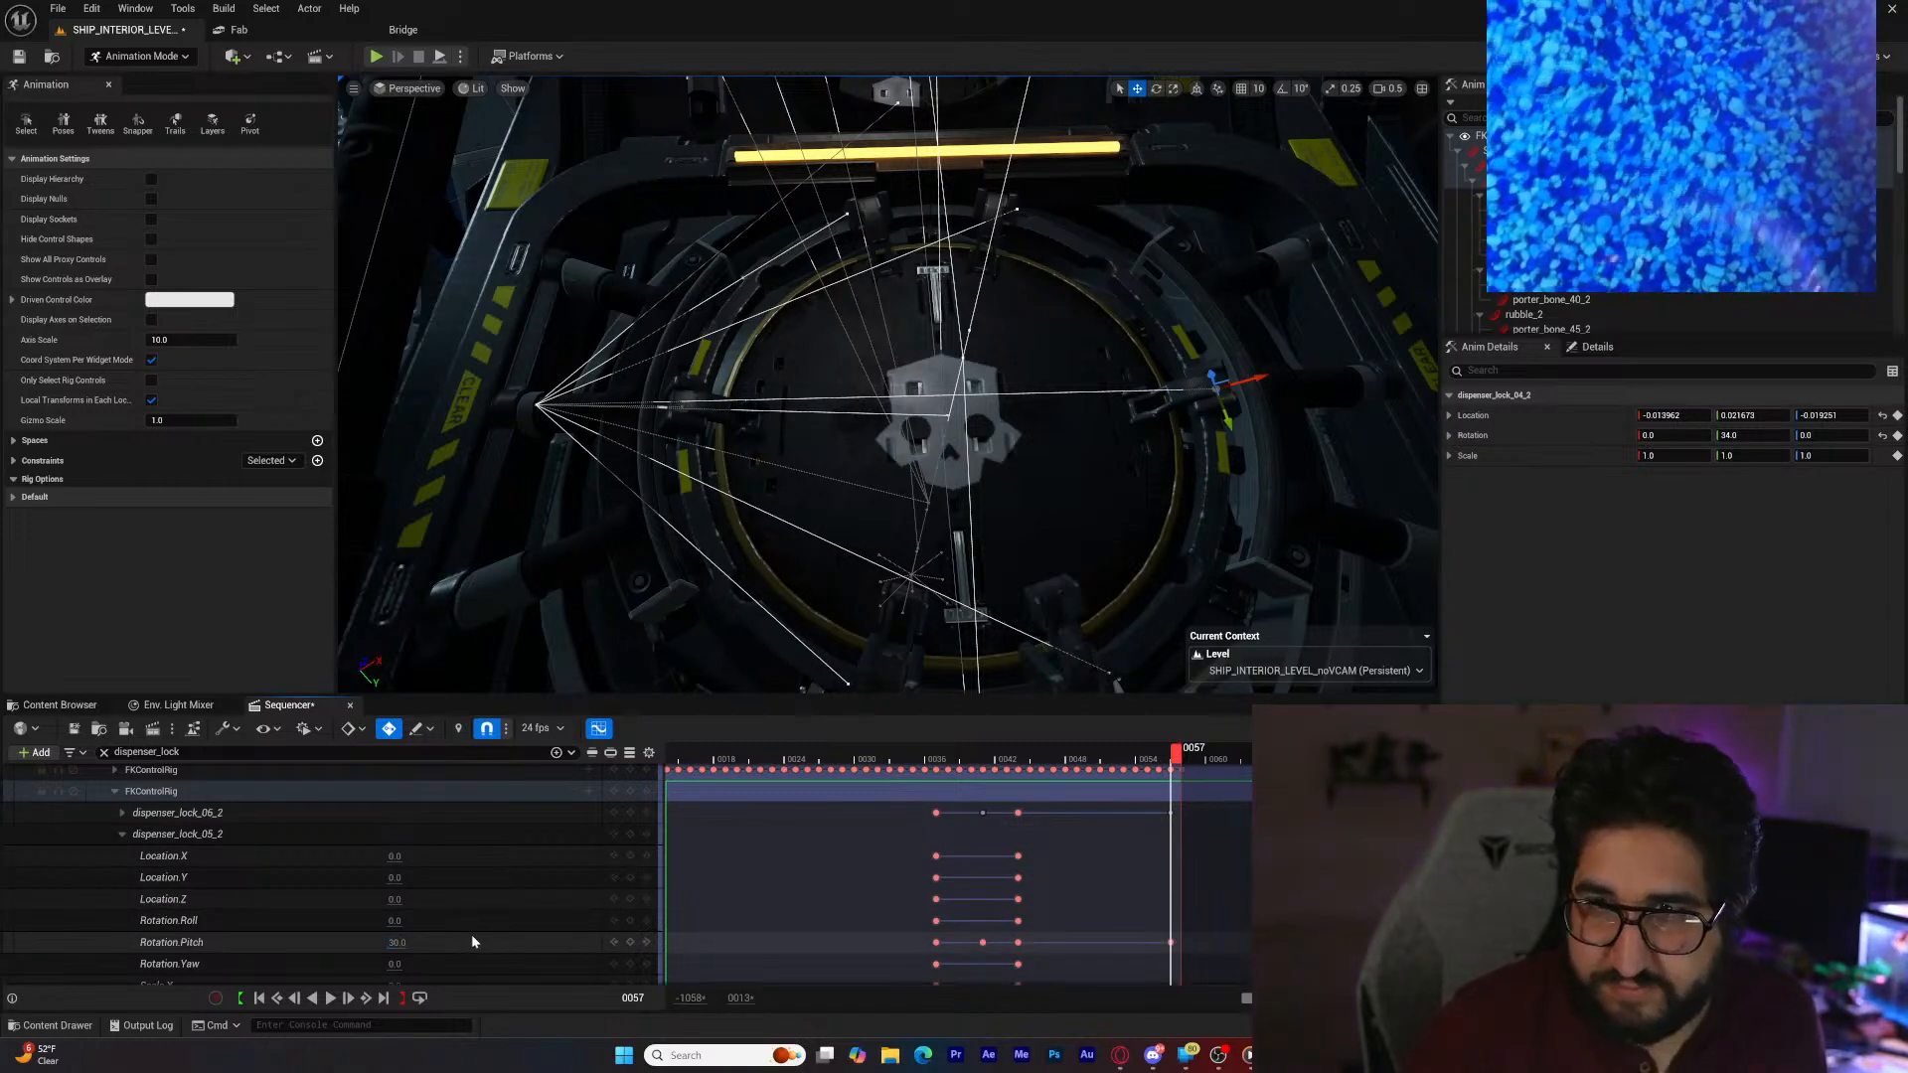
Step: Collapse the dispenser_lock_05_2 channels and set the Rotation Pitch of dispenser_lock_04_2 to -30 at frame 57
{"action": "left_click", "coordinate": [121, 832]}
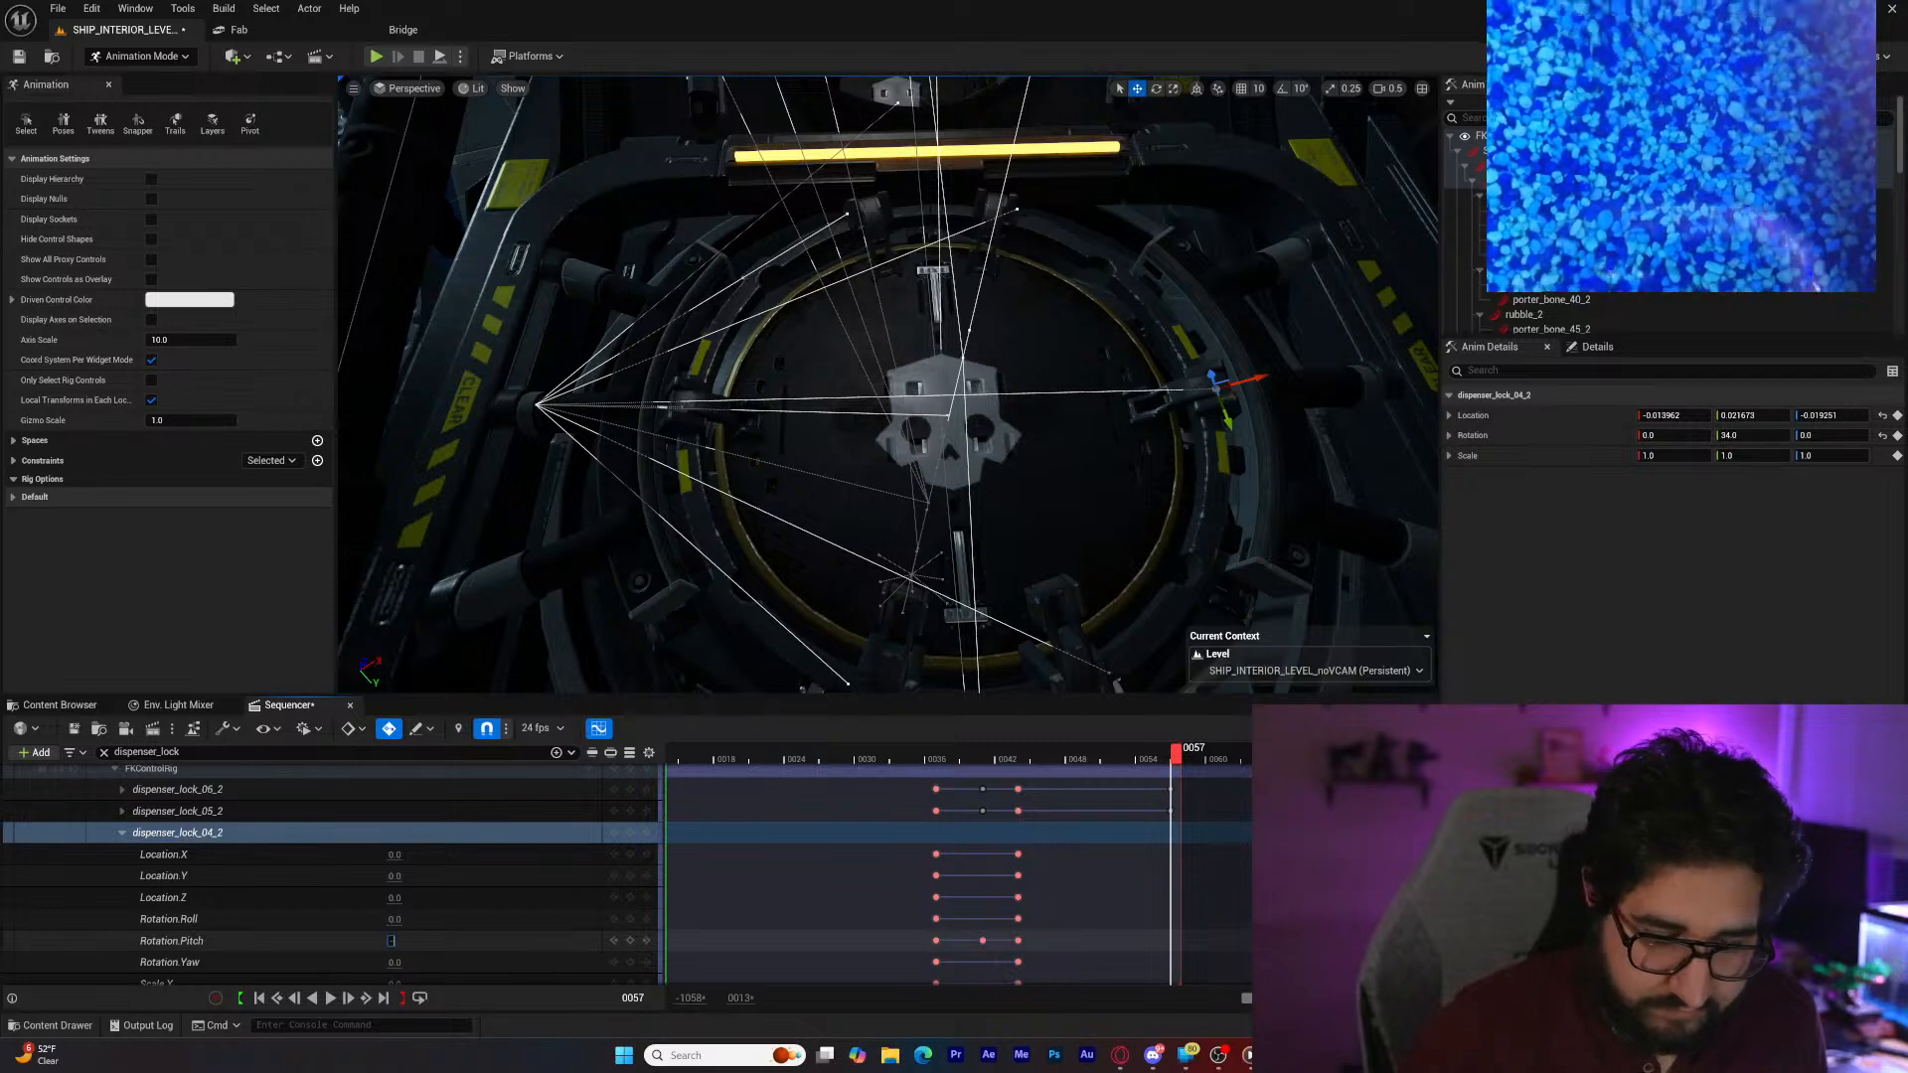
{"action": "type", "text": "-30"}
{"action": "key", "text": "Return"}
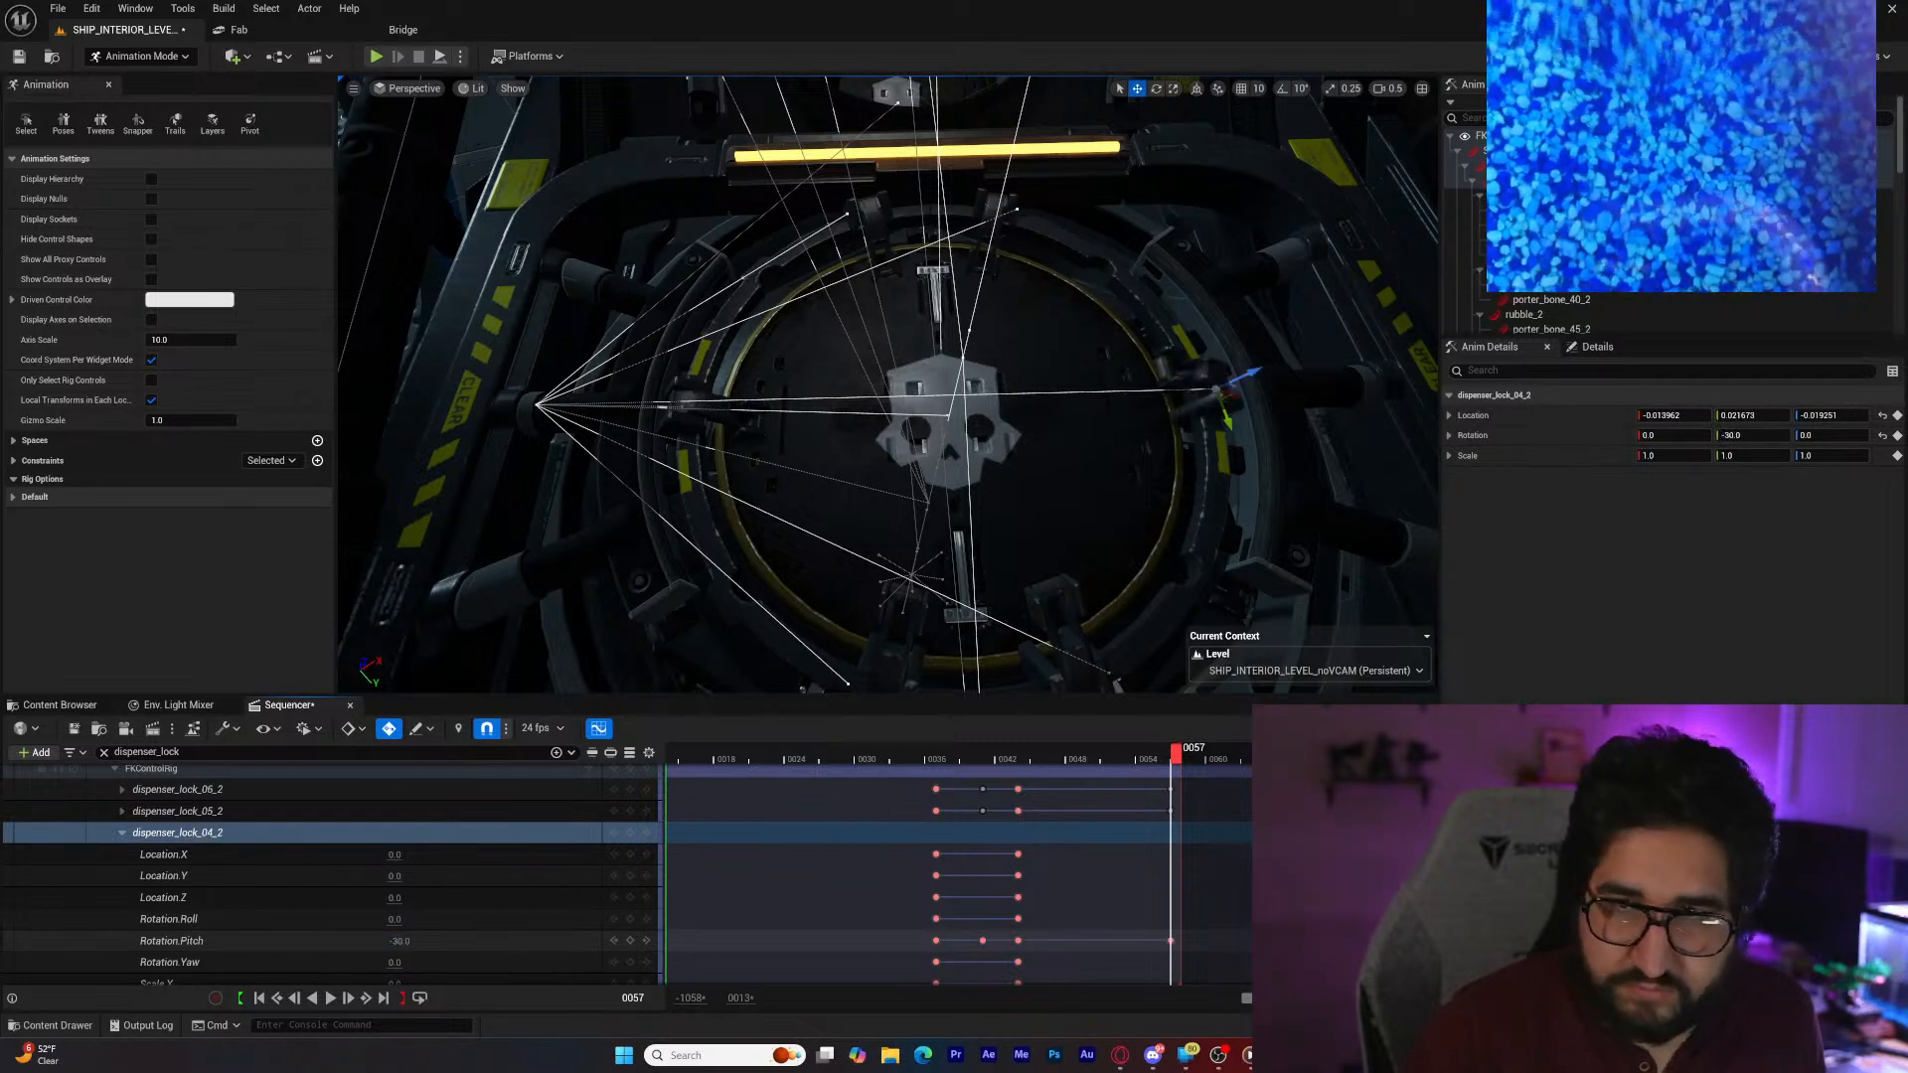
Step: Set the Rotation Pitch of dispenser_lock_03_2 to -30 at frame 57 and collapse its channels
{"action": "left_click", "coordinate": [120, 836]}
{"action": "left_click", "coordinate": [122, 924]}
{"action": "scroll", "coordinate": [140, 926], "scroll_direction": "down", "scroll_amount": 3}
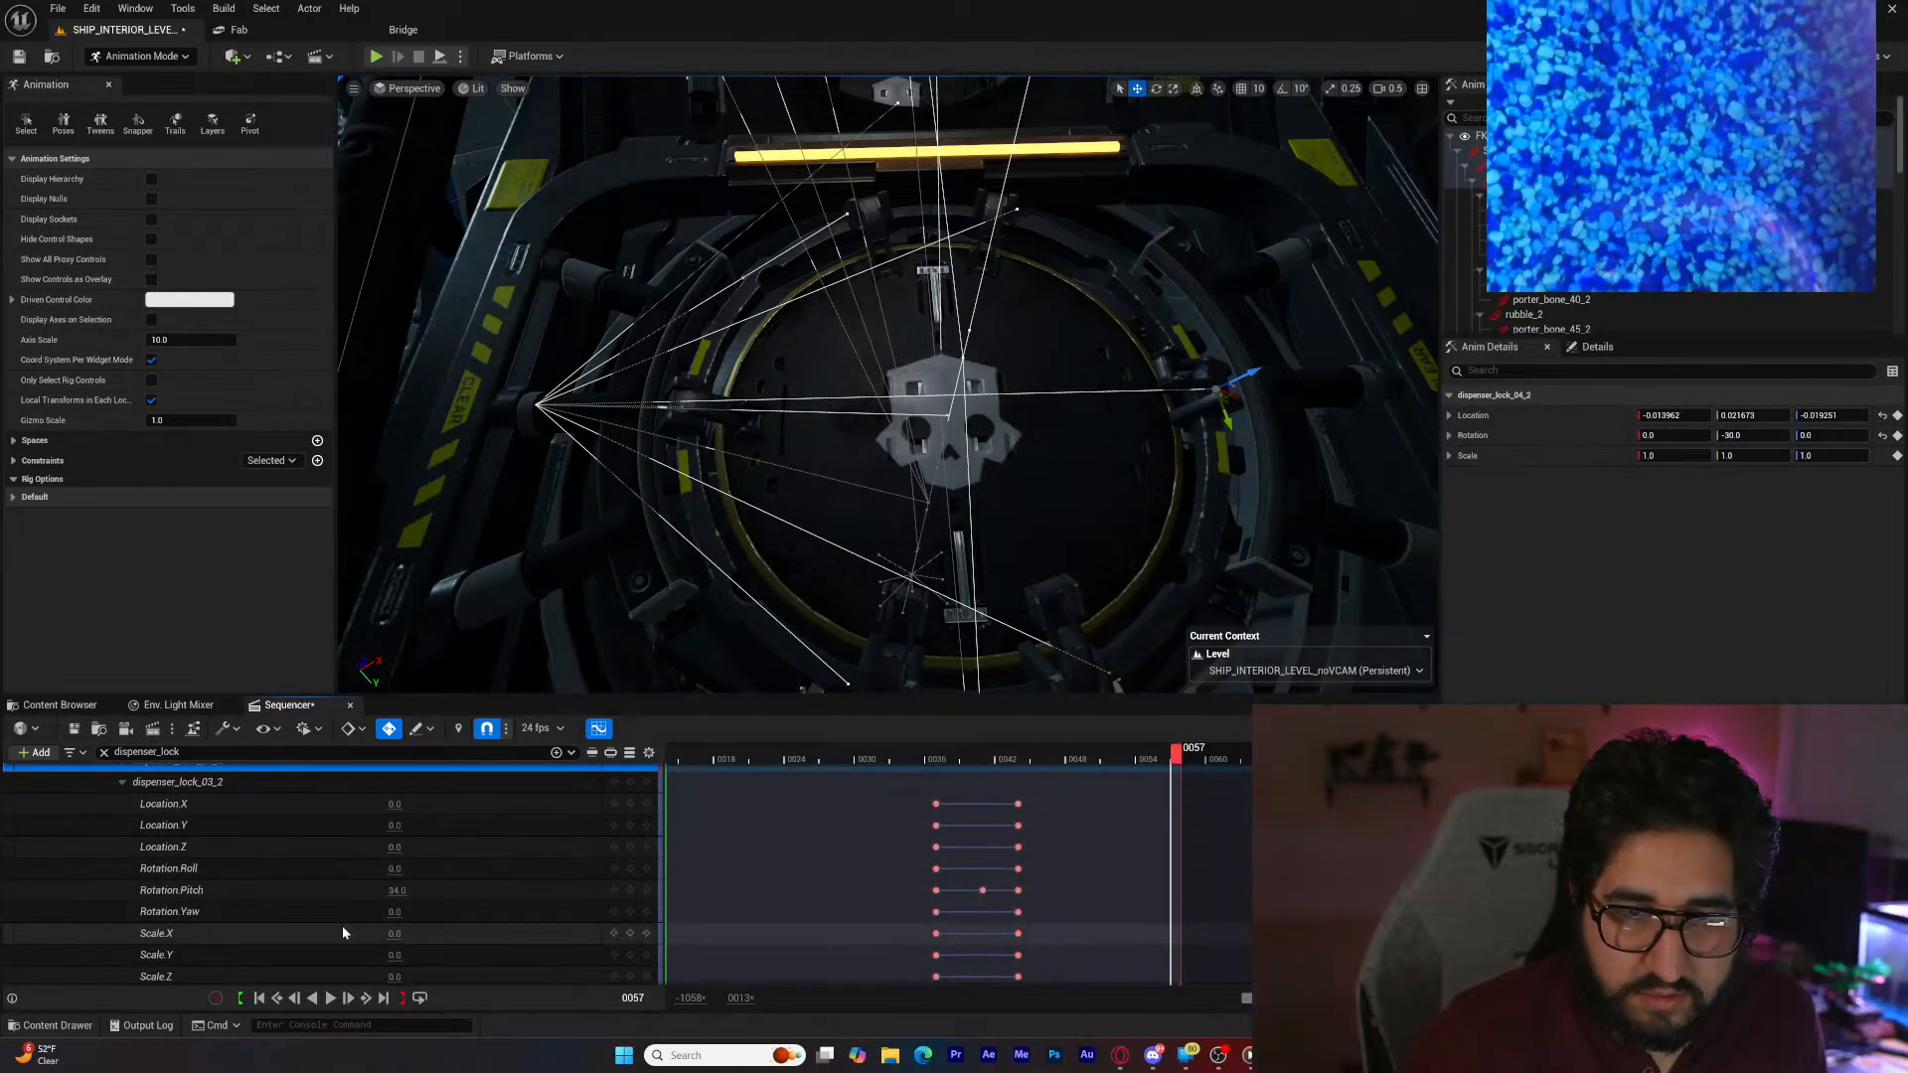
{"action": "left_click", "coordinate": [396, 891]}
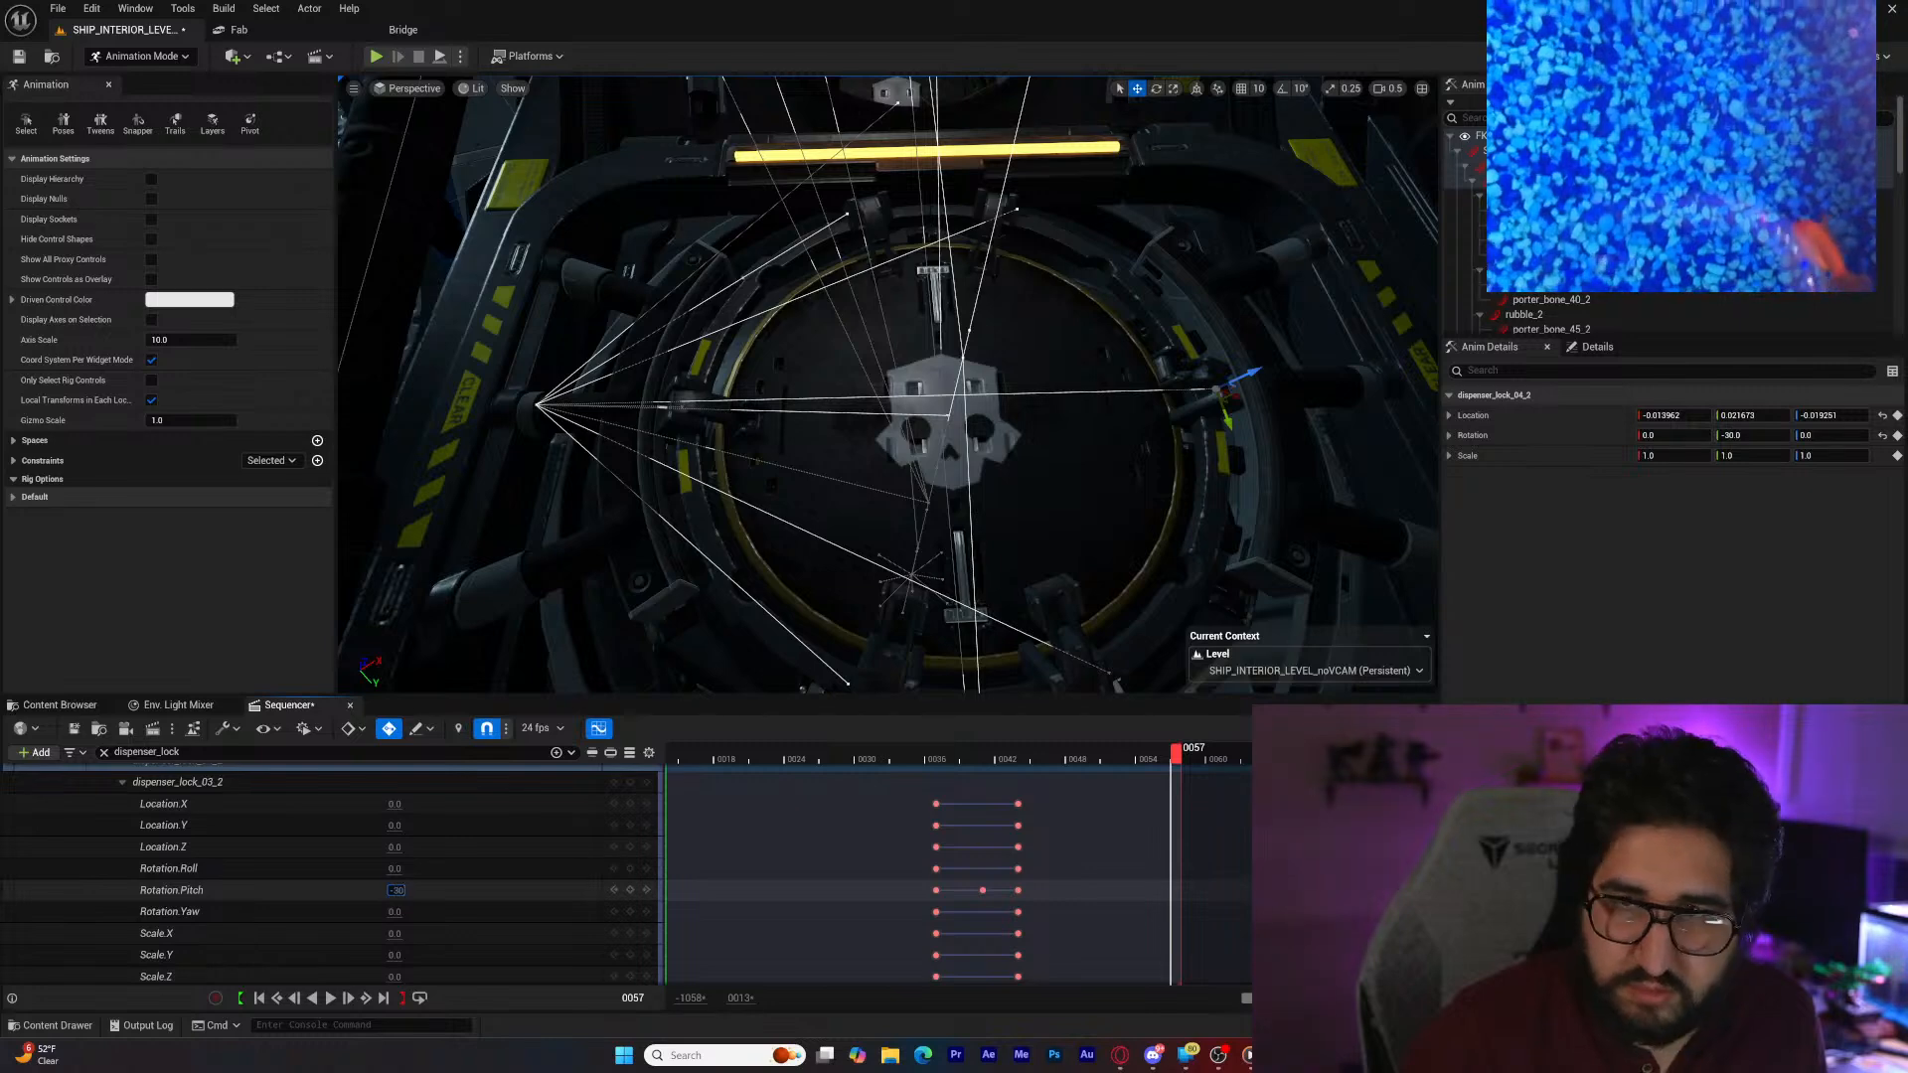
{"action": "scroll", "coordinate": [198, 840], "scroll_direction": "up", "scroll_amount": 2}
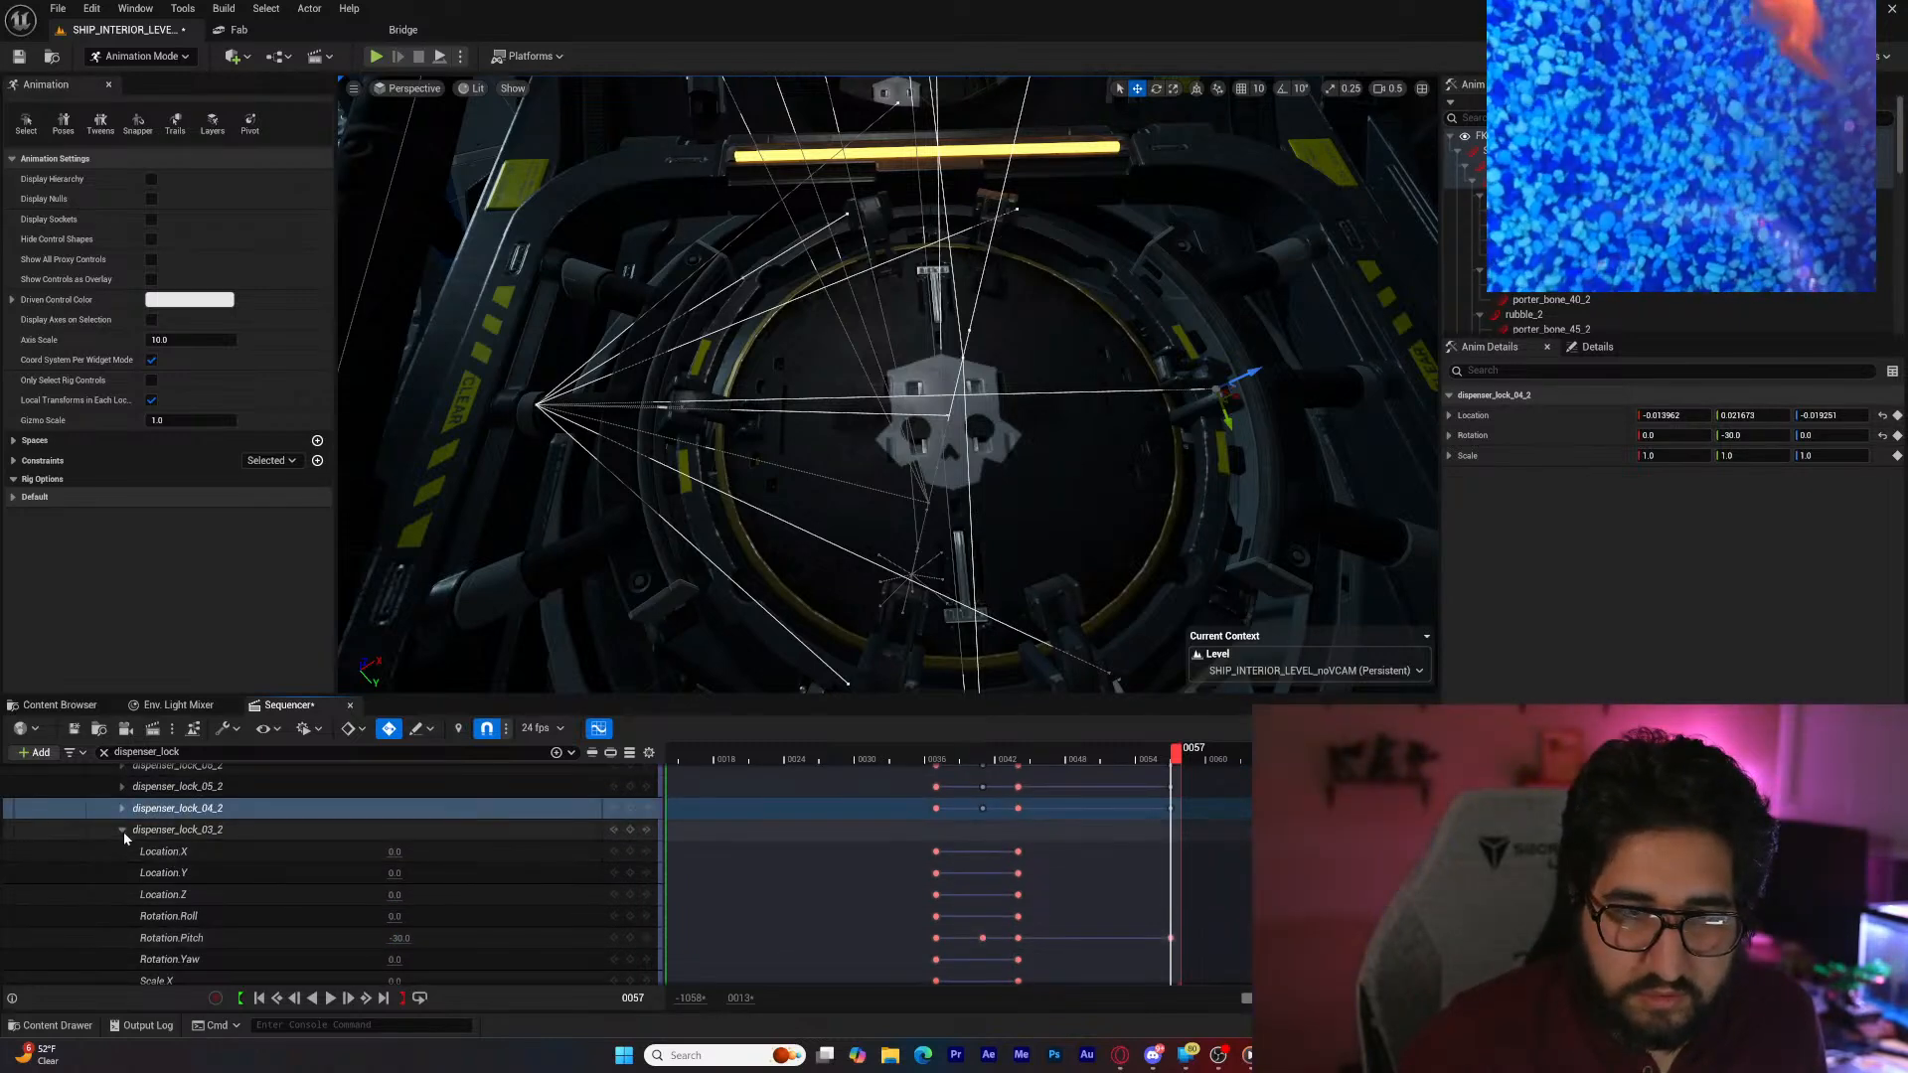
{"action": "left_click", "coordinate": [123, 832]}
{"action": "scroll", "coordinate": [199, 931], "scroll_direction": "down", "scroll_amount": 3}
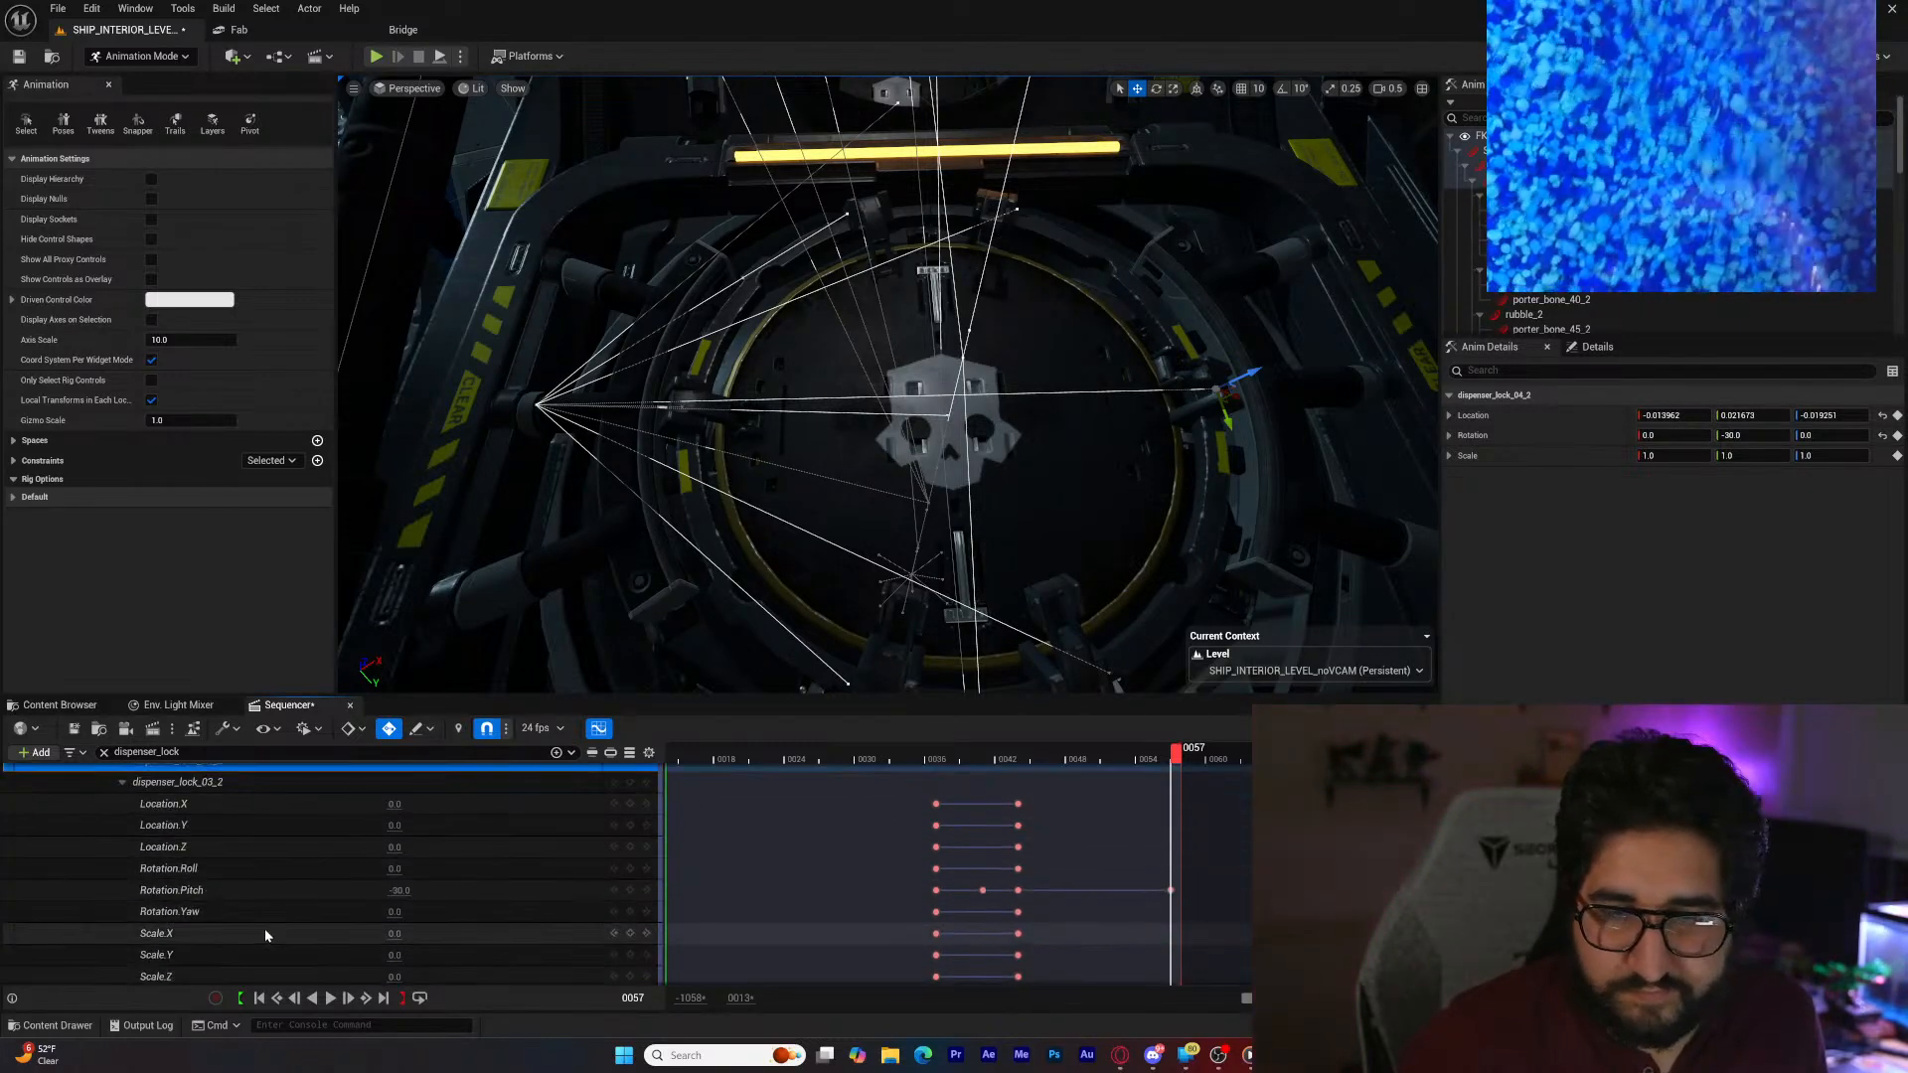
{"action": "type", "text": "30"}
{"action": "key", "text": "Return"}
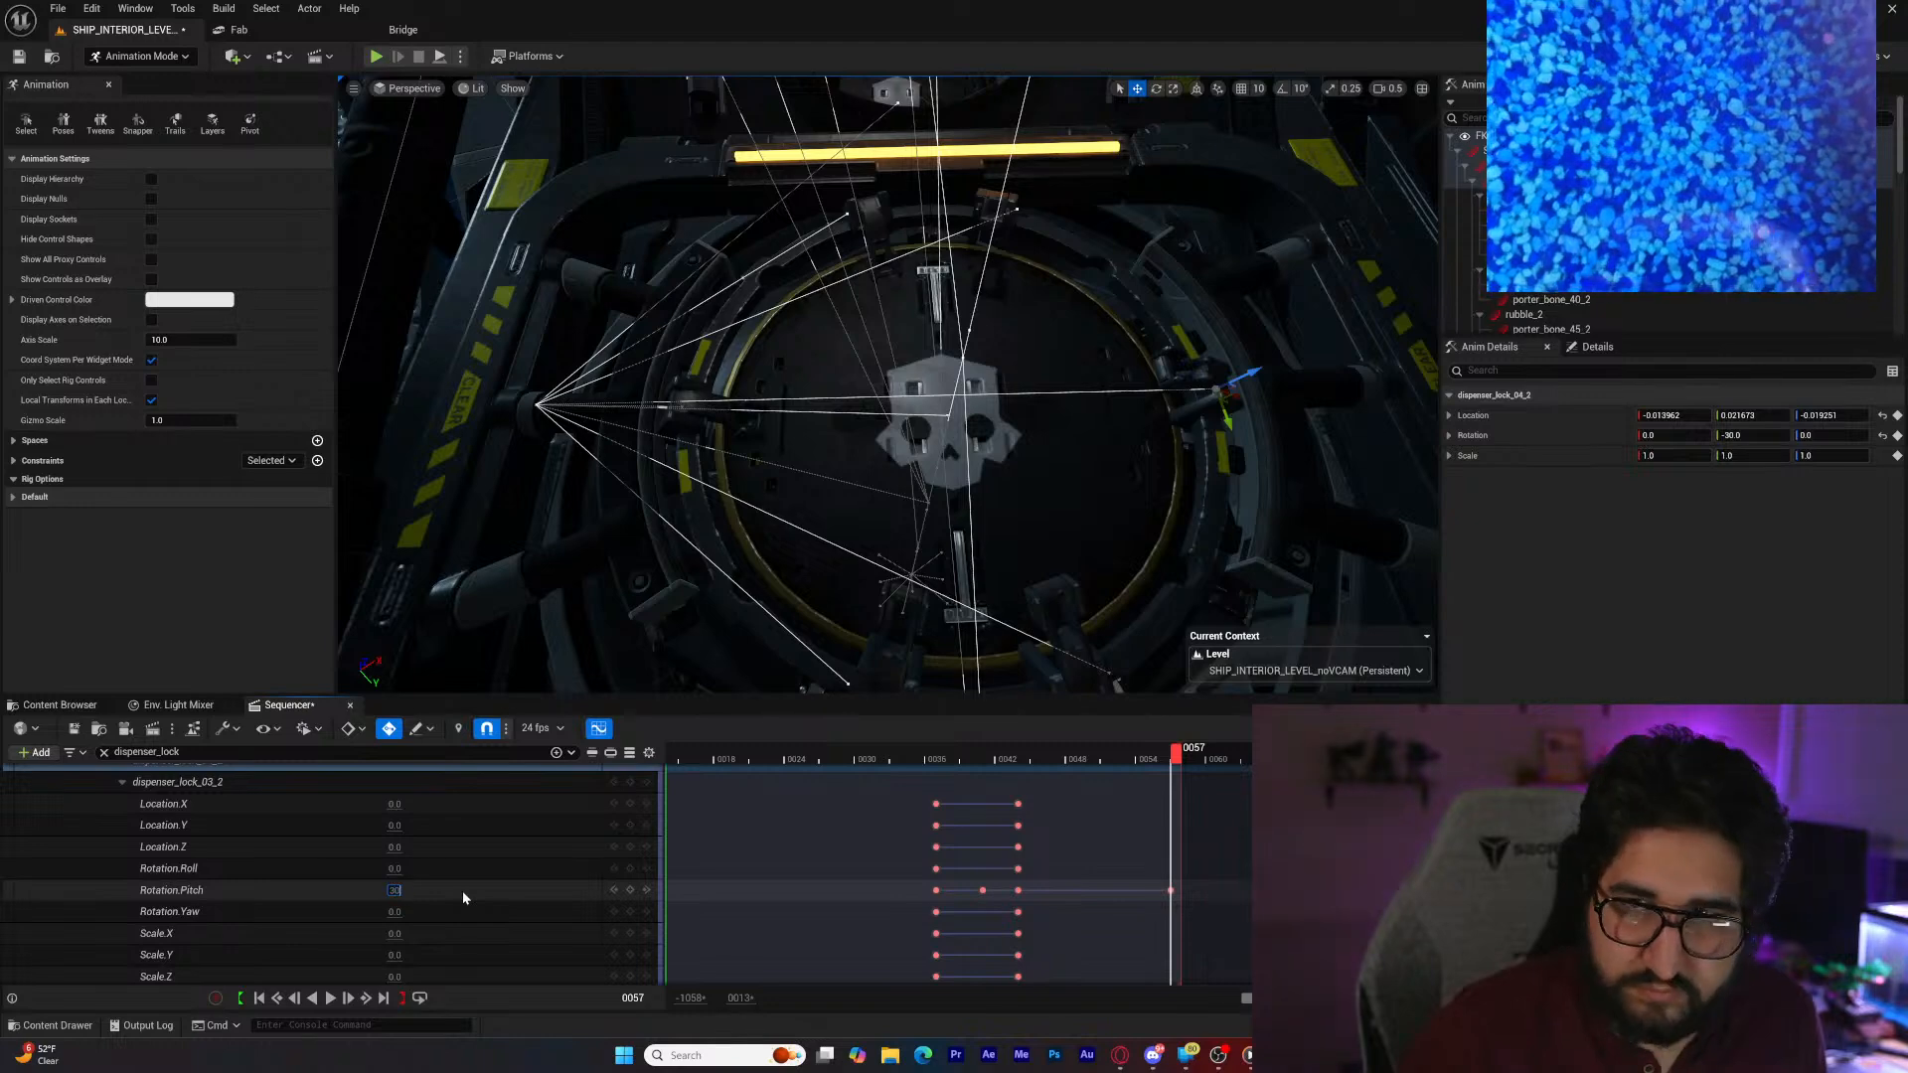
{"action": "left_click", "coordinate": [407, 889]}
{"action": "type", "text": "-30"}
{"action": "key", "text": "Return"}
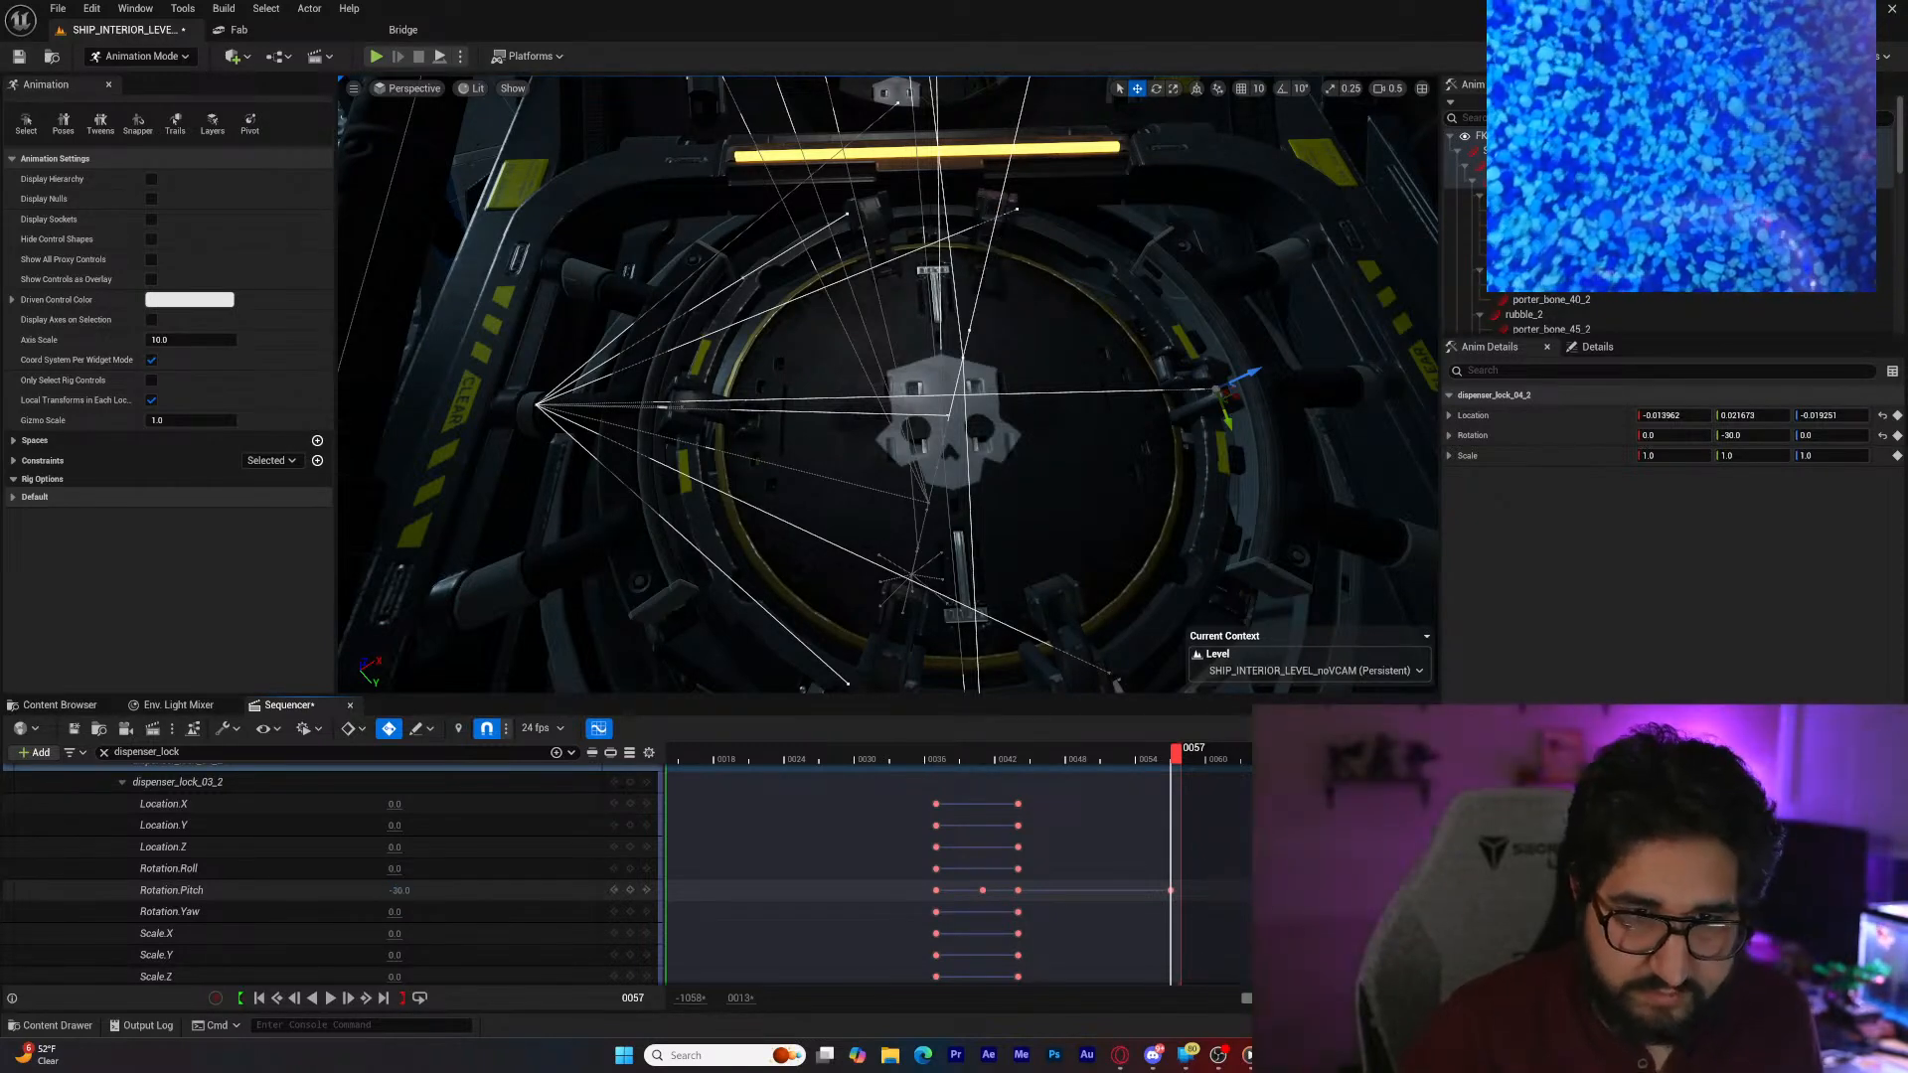
{"action": "scroll", "coordinate": [230, 856], "scroll_direction": "up", "scroll_amount": 2}
{"action": "left_click", "coordinate": [124, 830]}
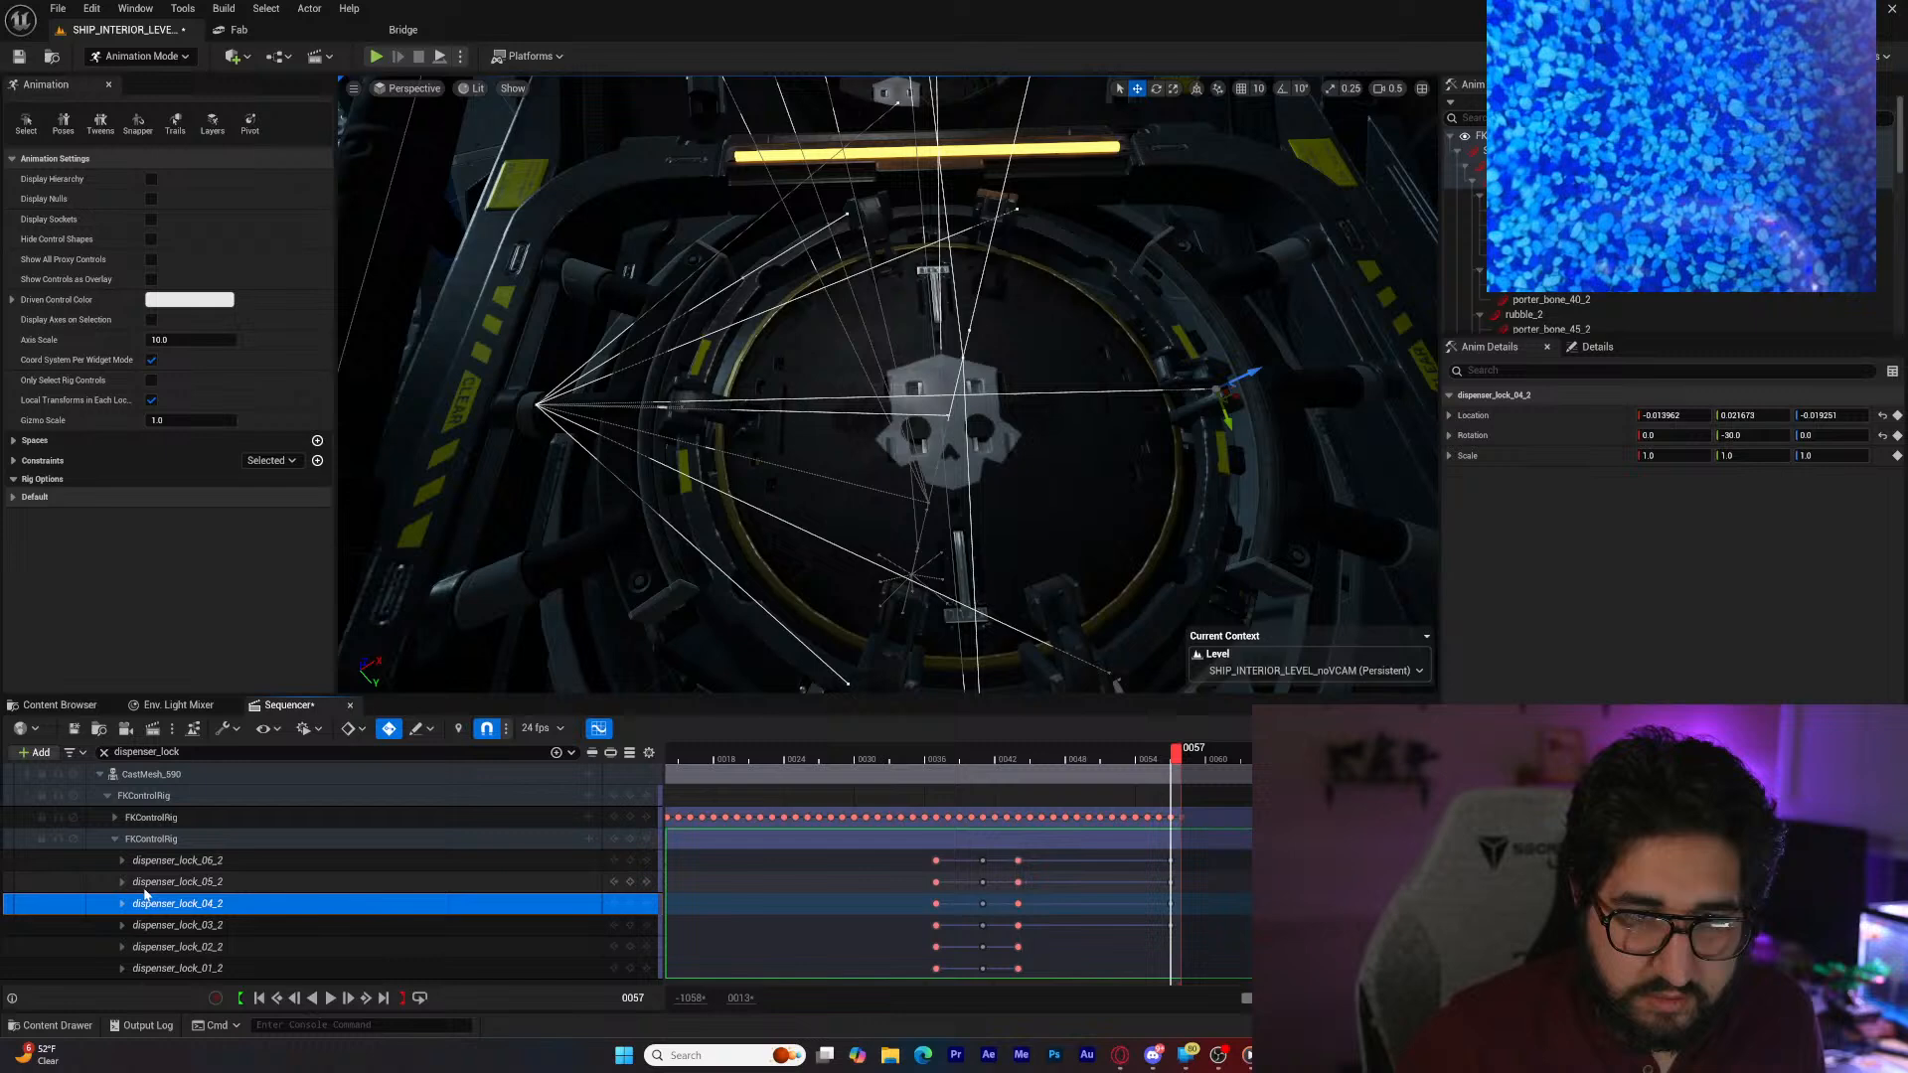
Step: Set the Rotation Pitch of dispenser_lock_02_2 to 30 at frame 57 and collapse its channels
{"action": "left_click", "coordinate": [132, 944]}
{"action": "left_click", "coordinate": [123, 947]}
{"action": "scroll", "coordinate": [125, 940], "scroll_direction": "down", "scroll_amount": 2}
{"action": "scroll", "coordinate": [125, 941], "scroll_direction": "down", "scroll_amount": 2}
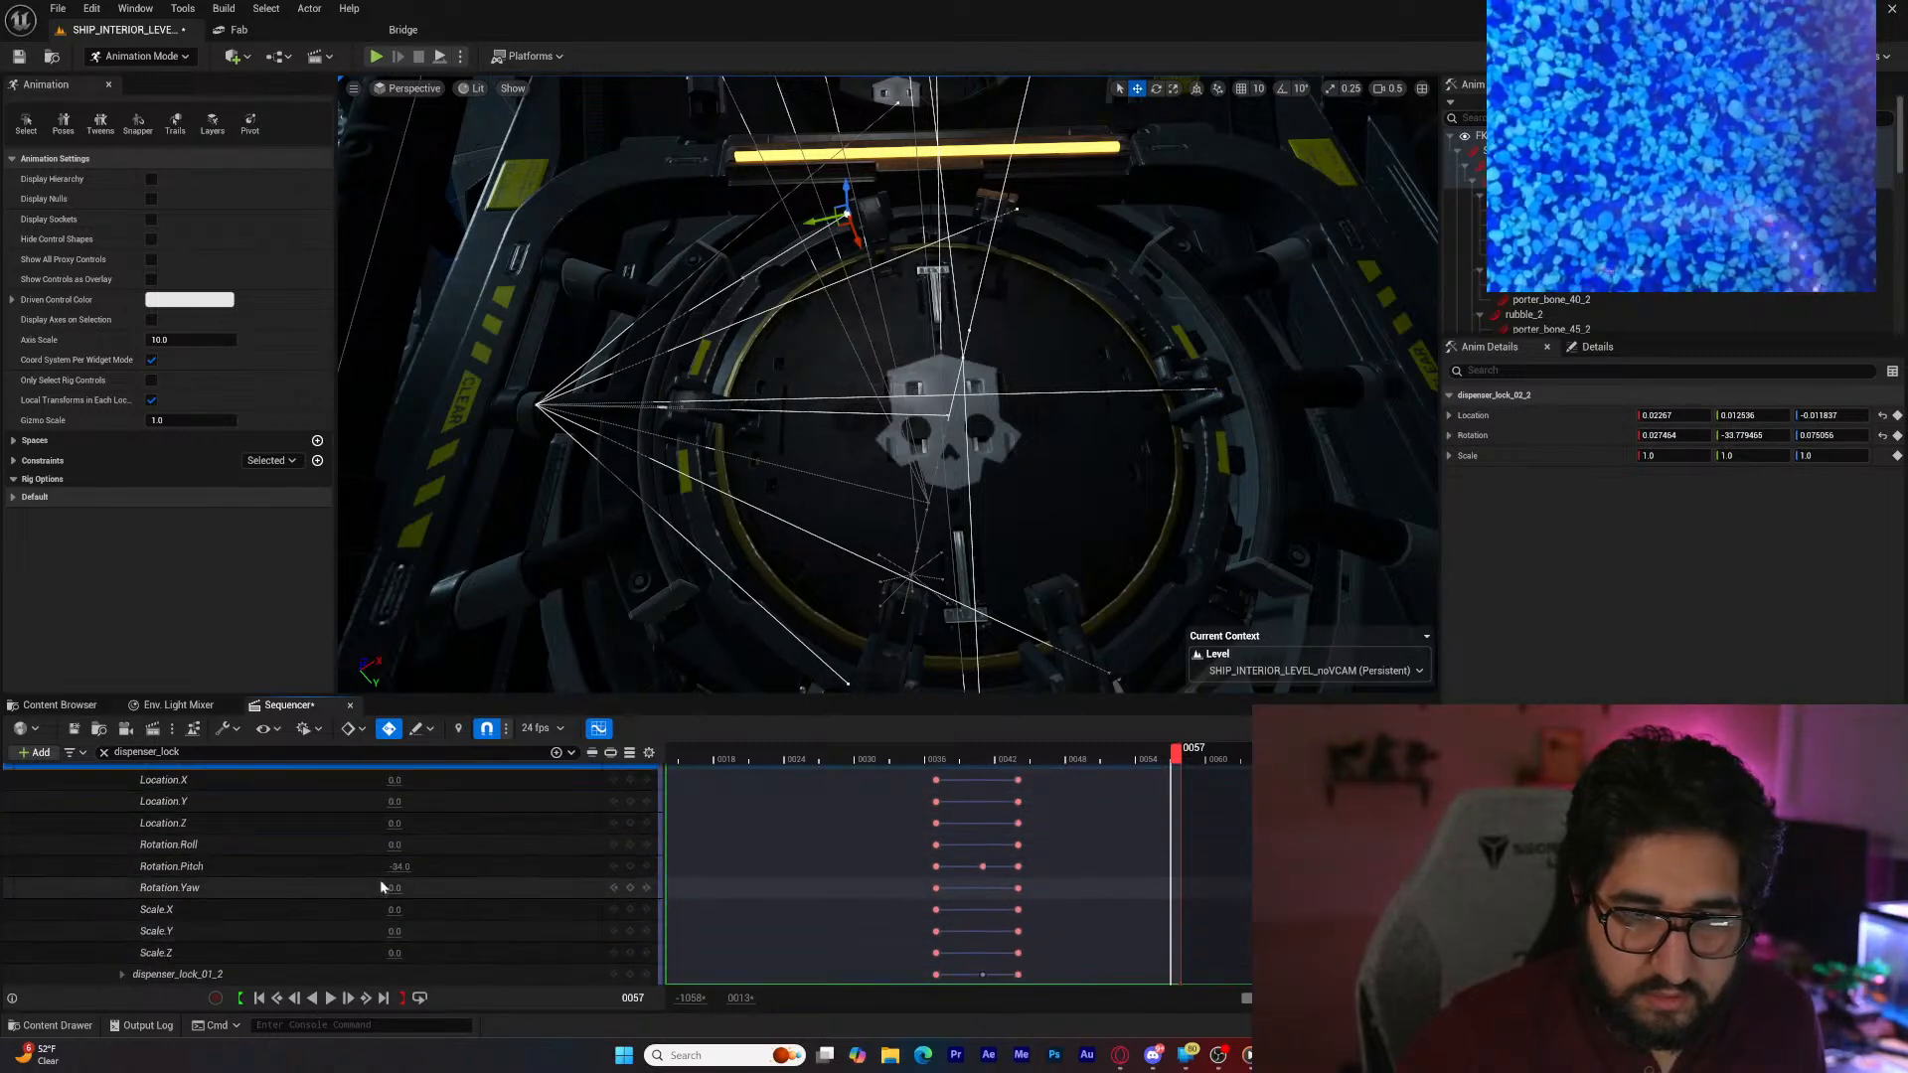
{"action": "left_click", "coordinate": [400, 867]}
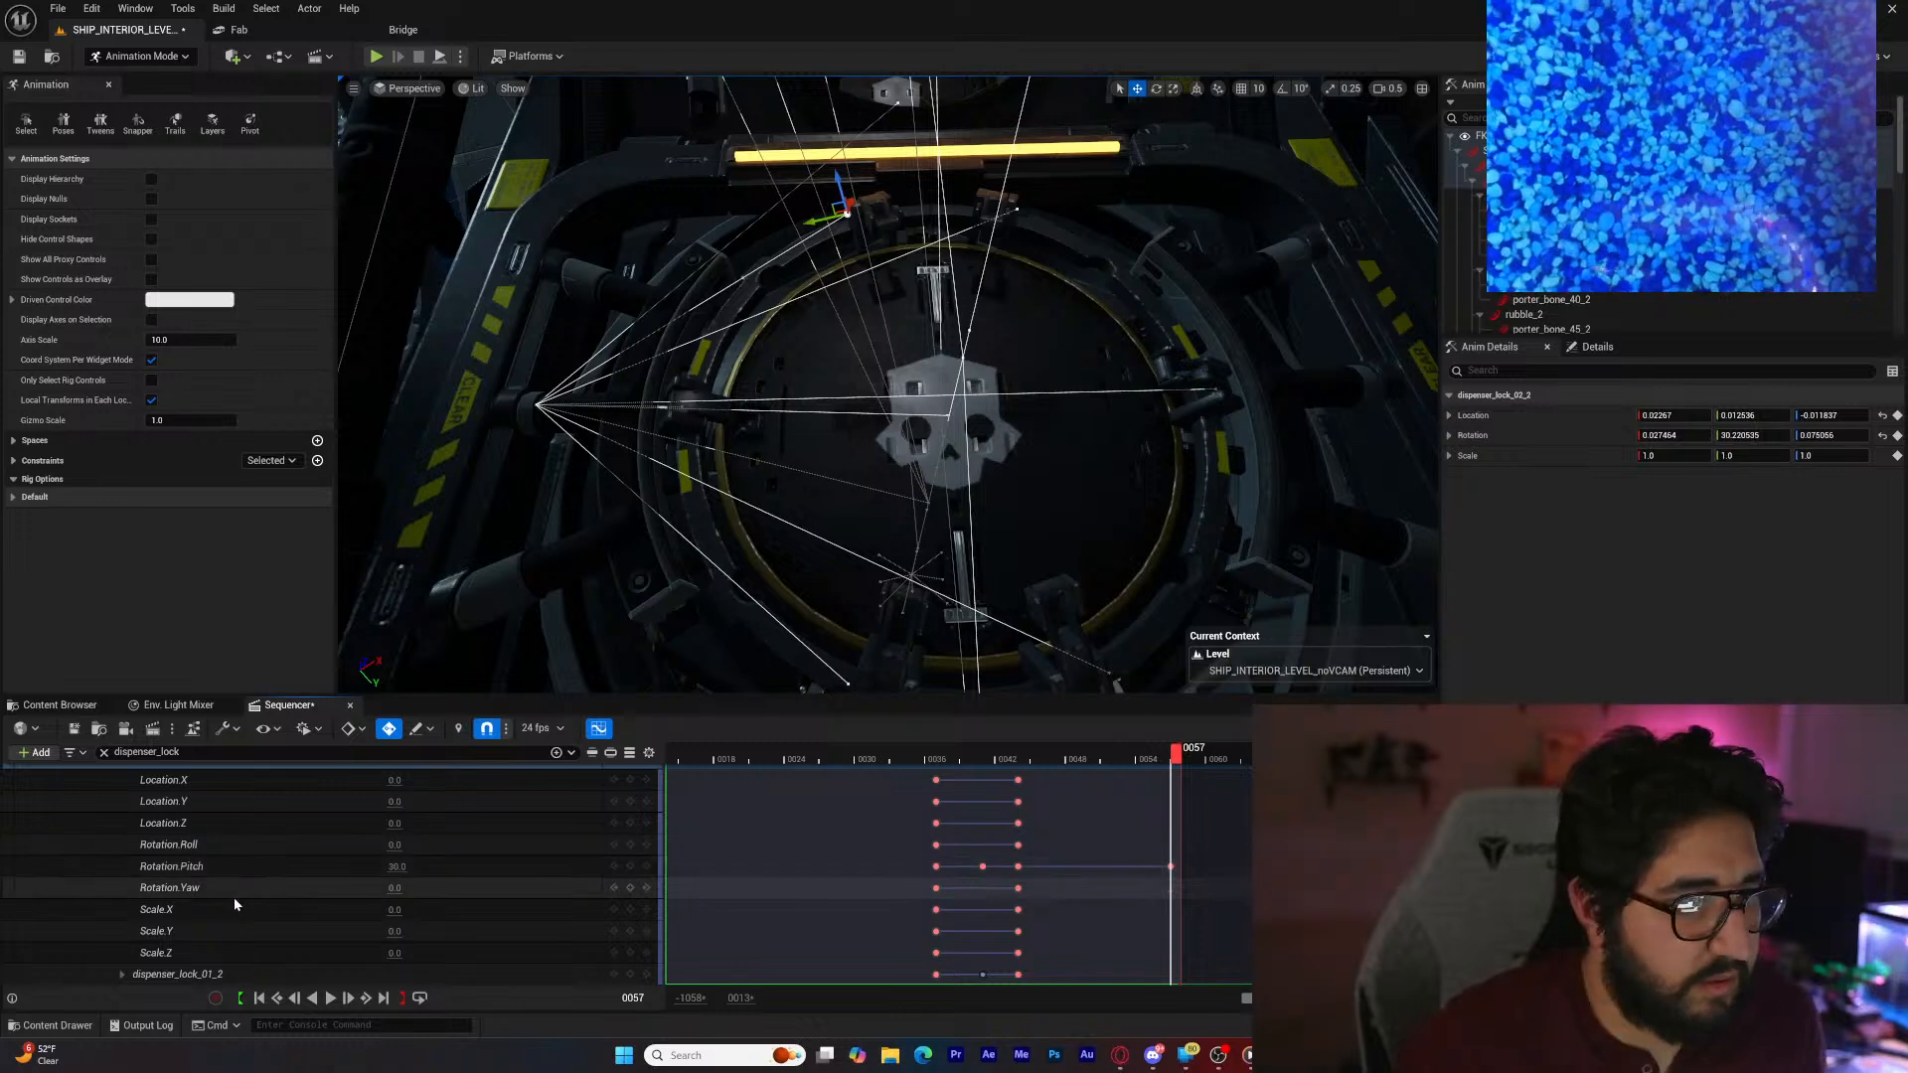
{"action": "scroll", "coordinate": [234, 898], "scroll_direction": "up", "scroll_amount": 2}
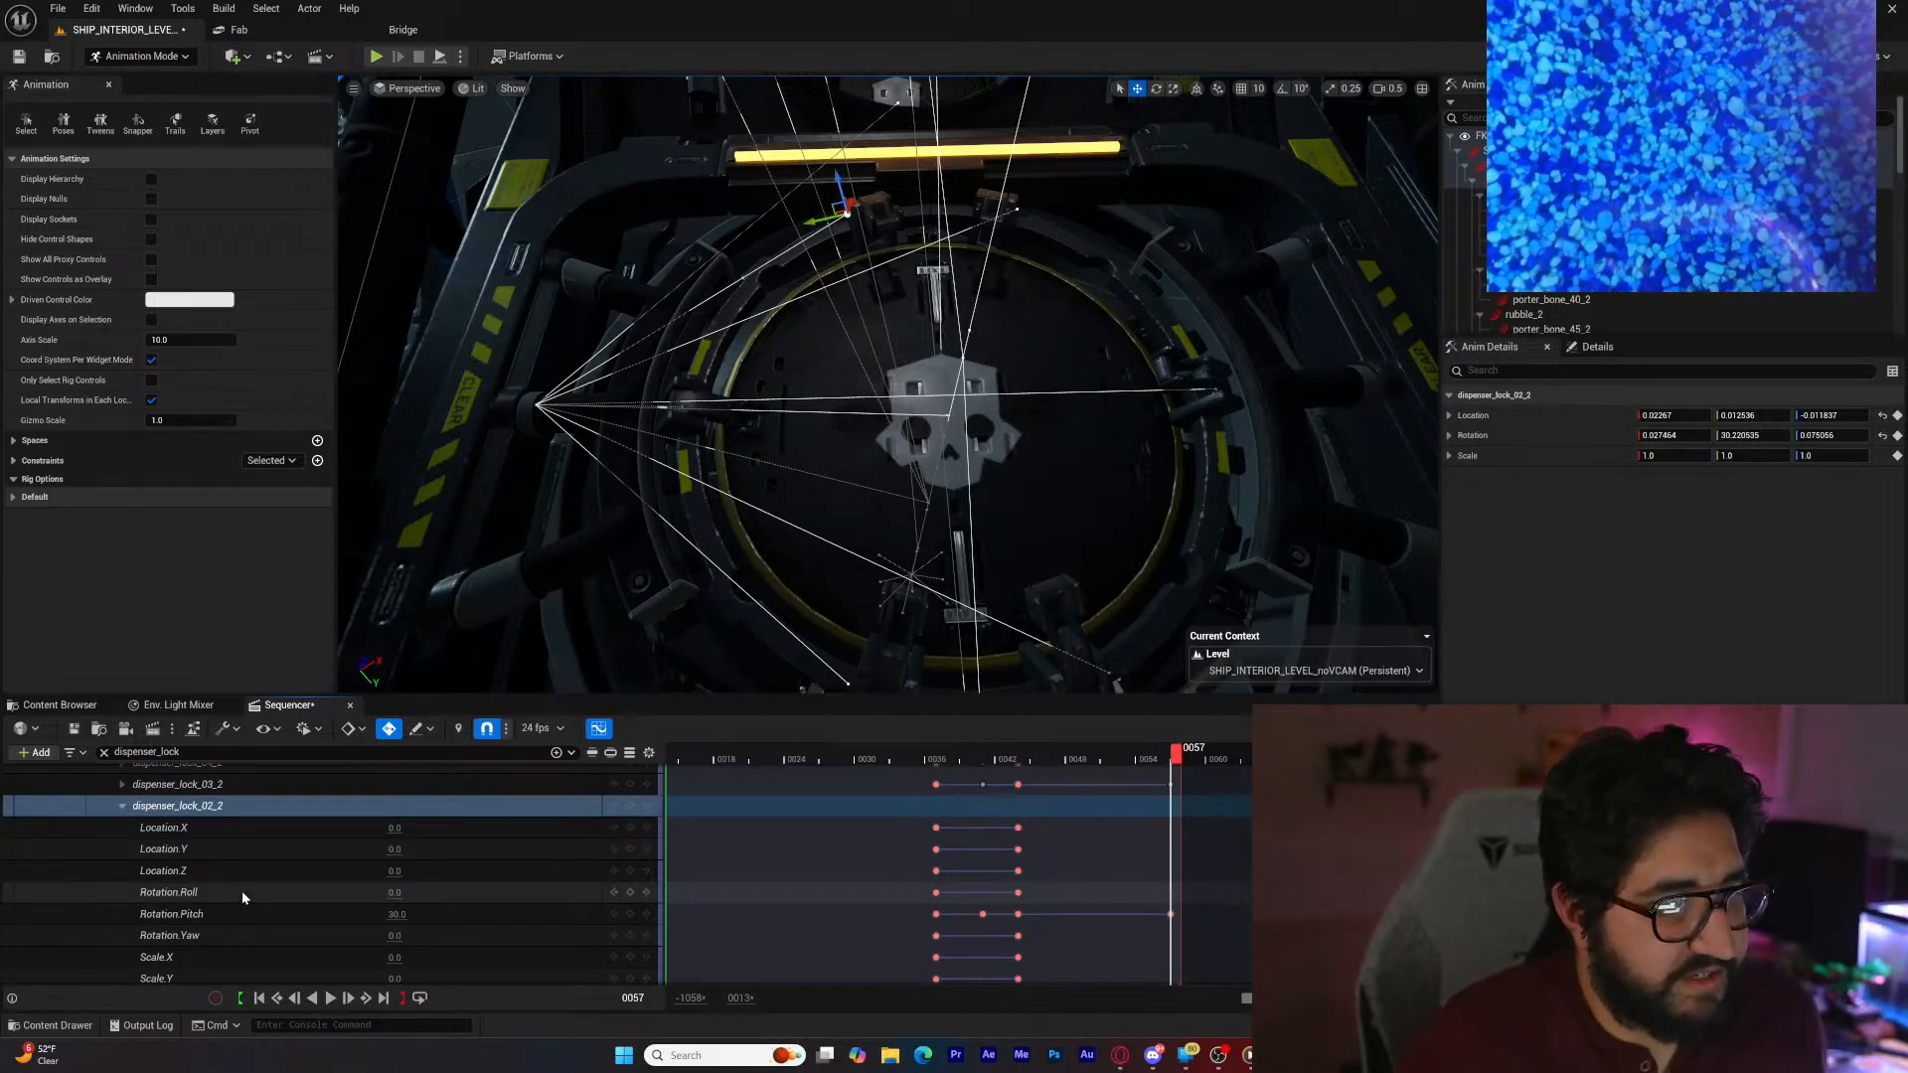
{"action": "left_click", "coordinate": [122, 806]}
Step: Expand dispenser_lock_01_2 and set its Rotation Pitch to 30 at frame 57
{"action": "left_click", "coordinate": [122, 968]}
{"action": "scroll", "coordinate": [121, 955], "scroll_direction": "down", "scroll_amount": 3}
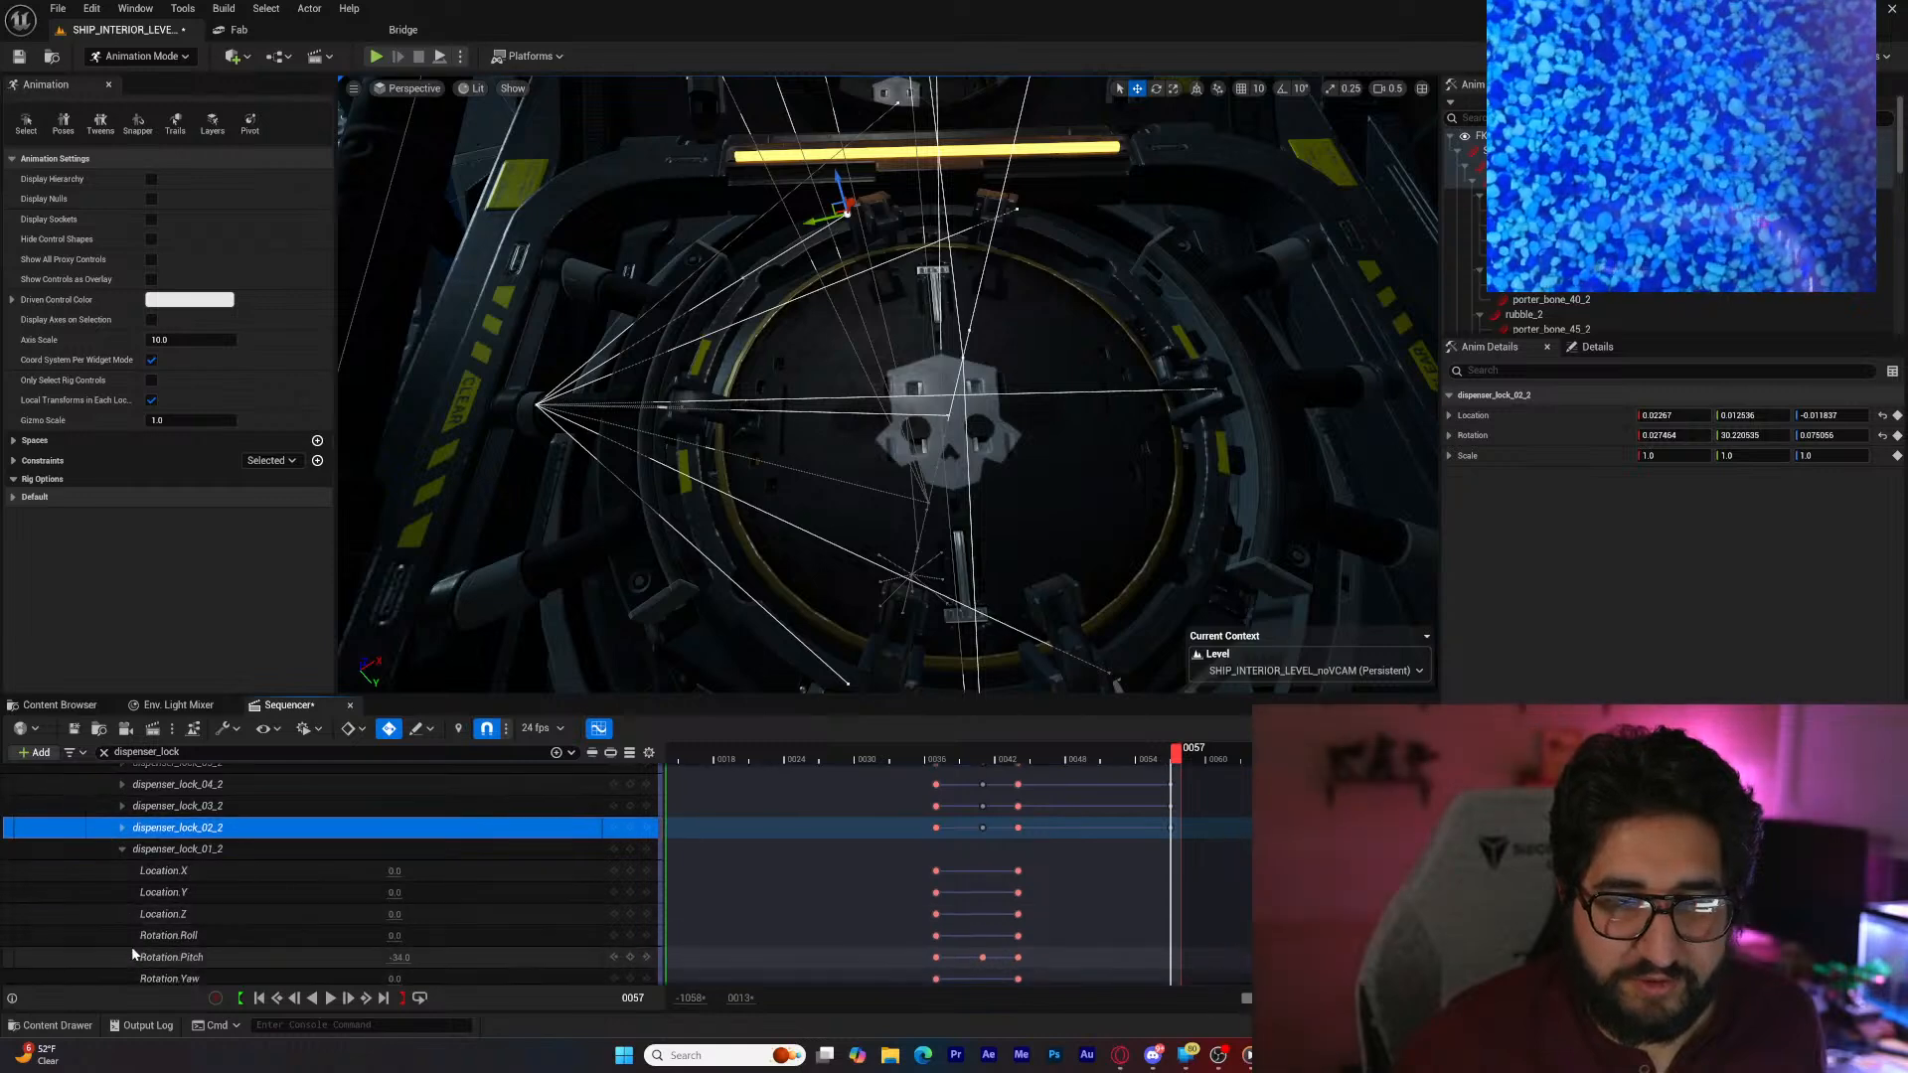
{"action": "left_click", "coordinate": [399, 934]}
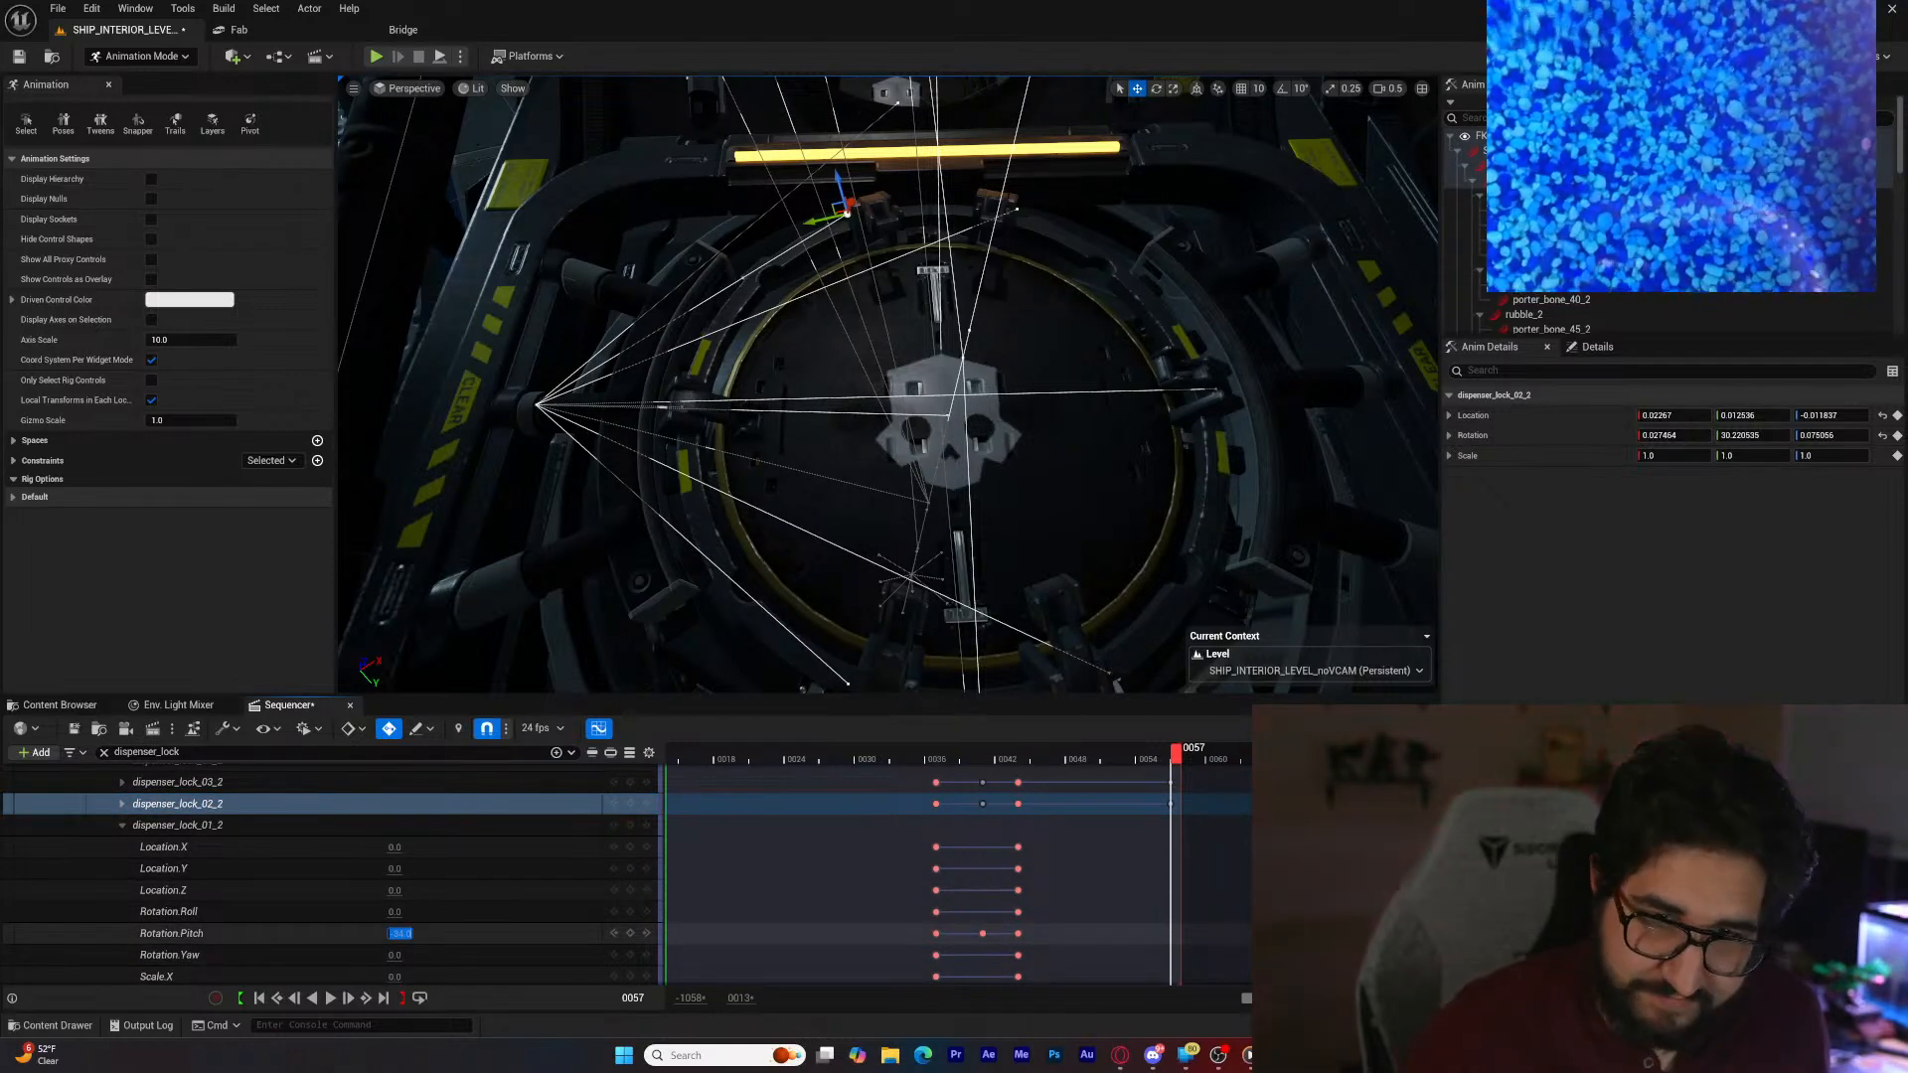
{"action": "key", "text": "Return"}
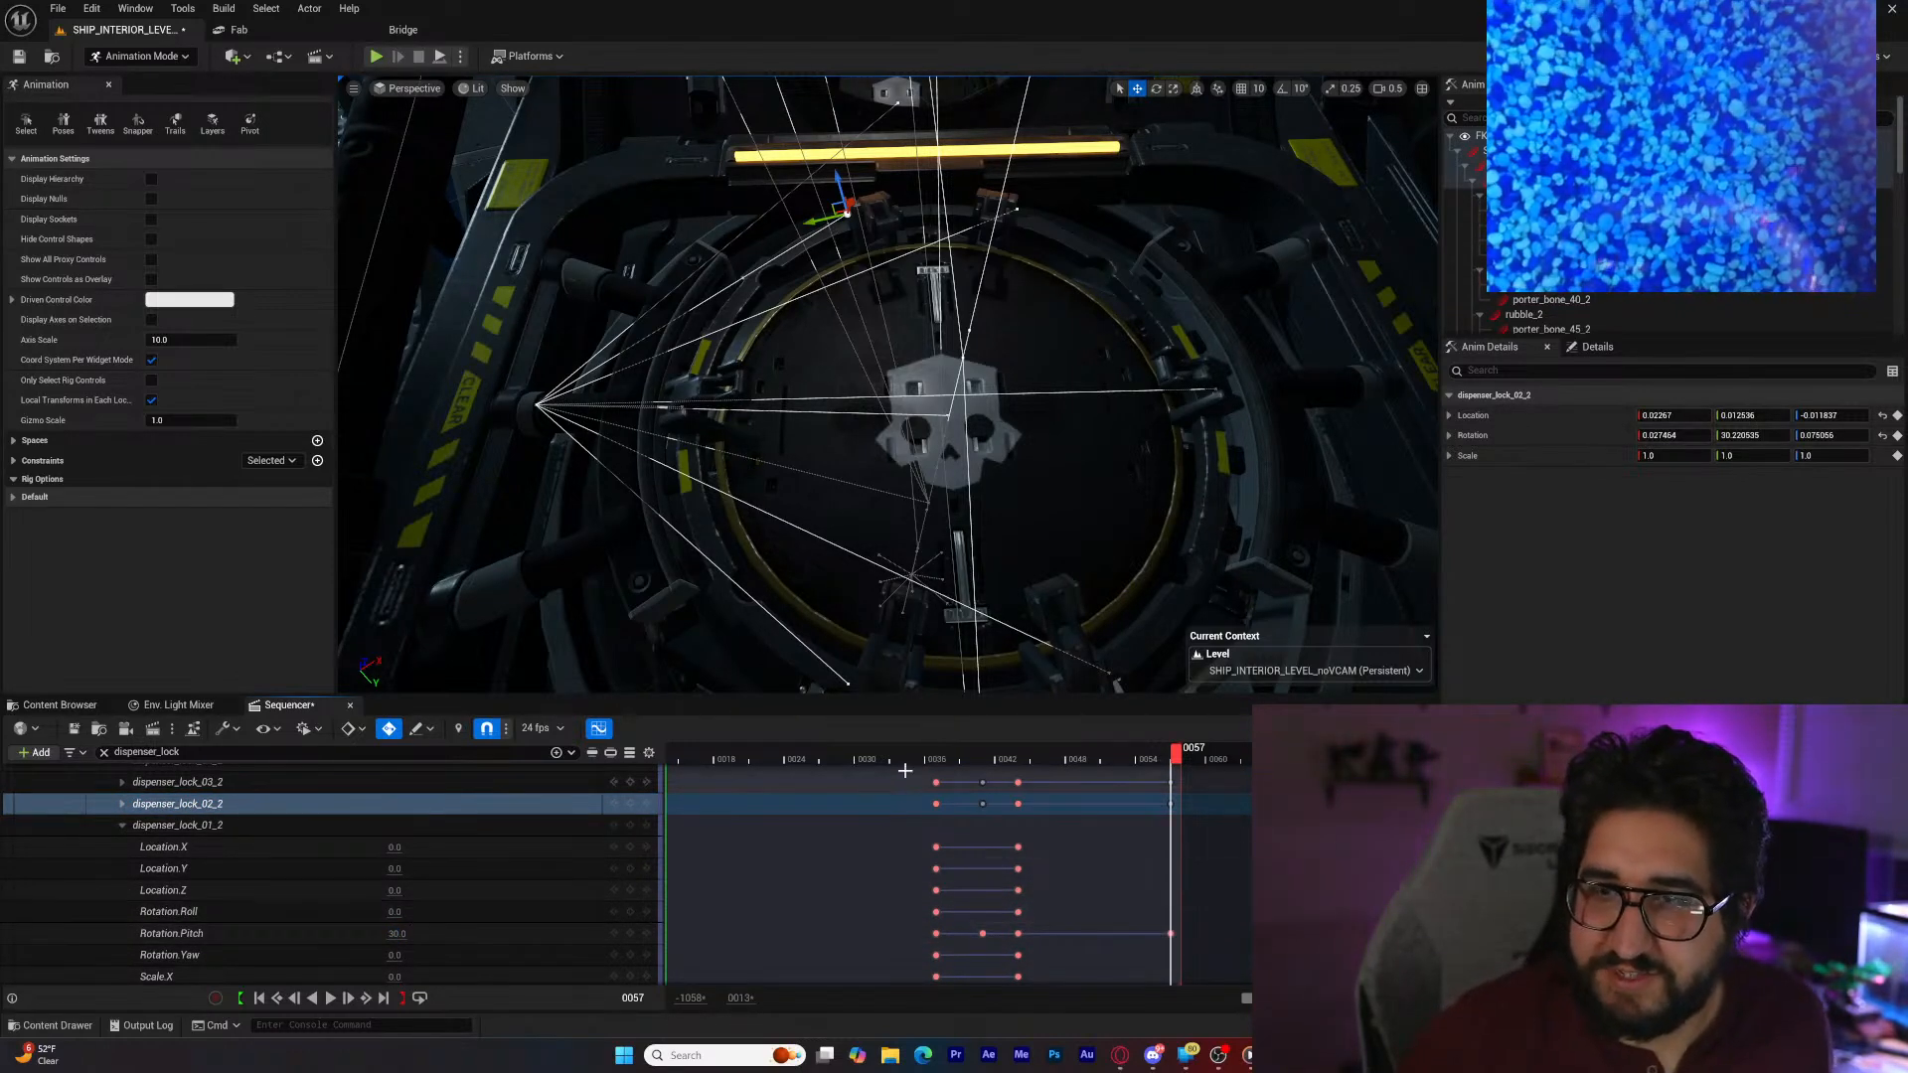
Step: Scrub back to frame 24 and play the sequence to review the lid and lock animation
{"action": "left_click_drag", "start_coordinate": [1175, 752], "coordinate": [791, 789]}
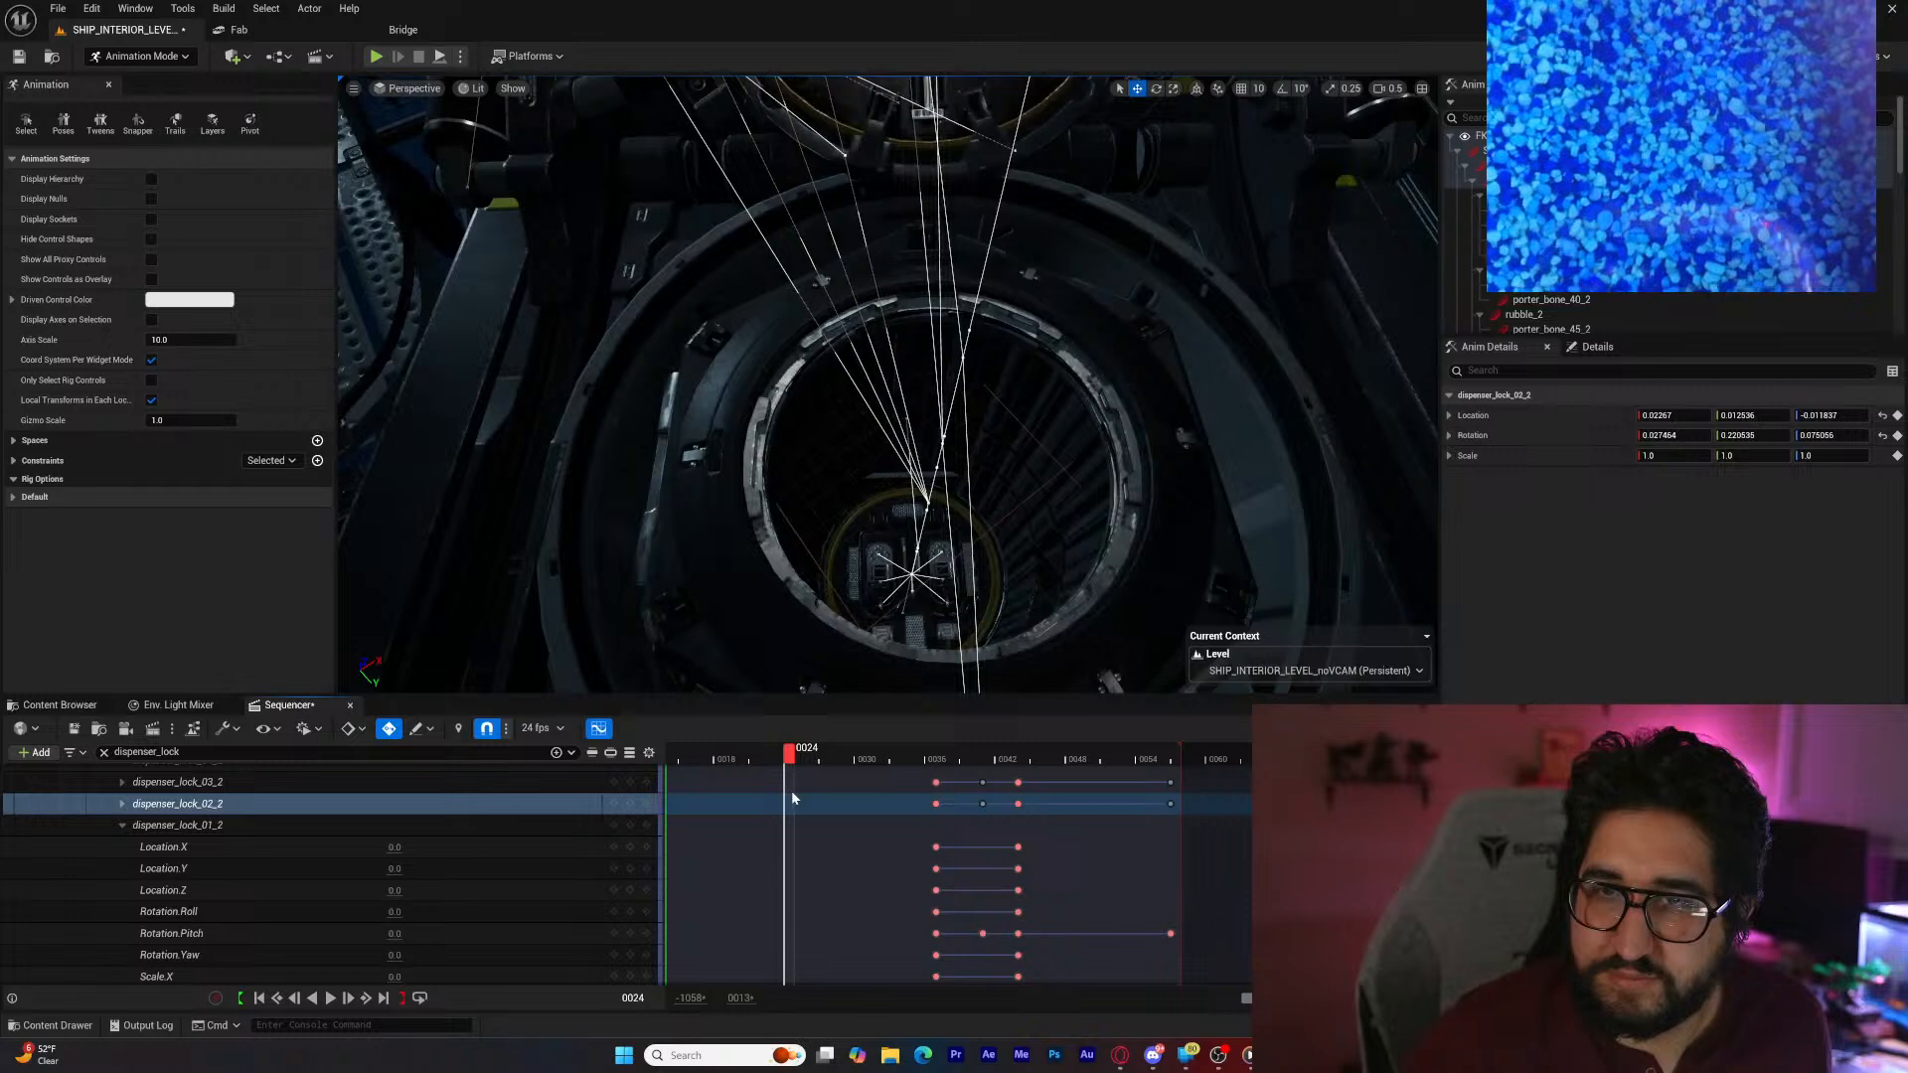
{"action": "left_click", "coordinate": [331, 997]}
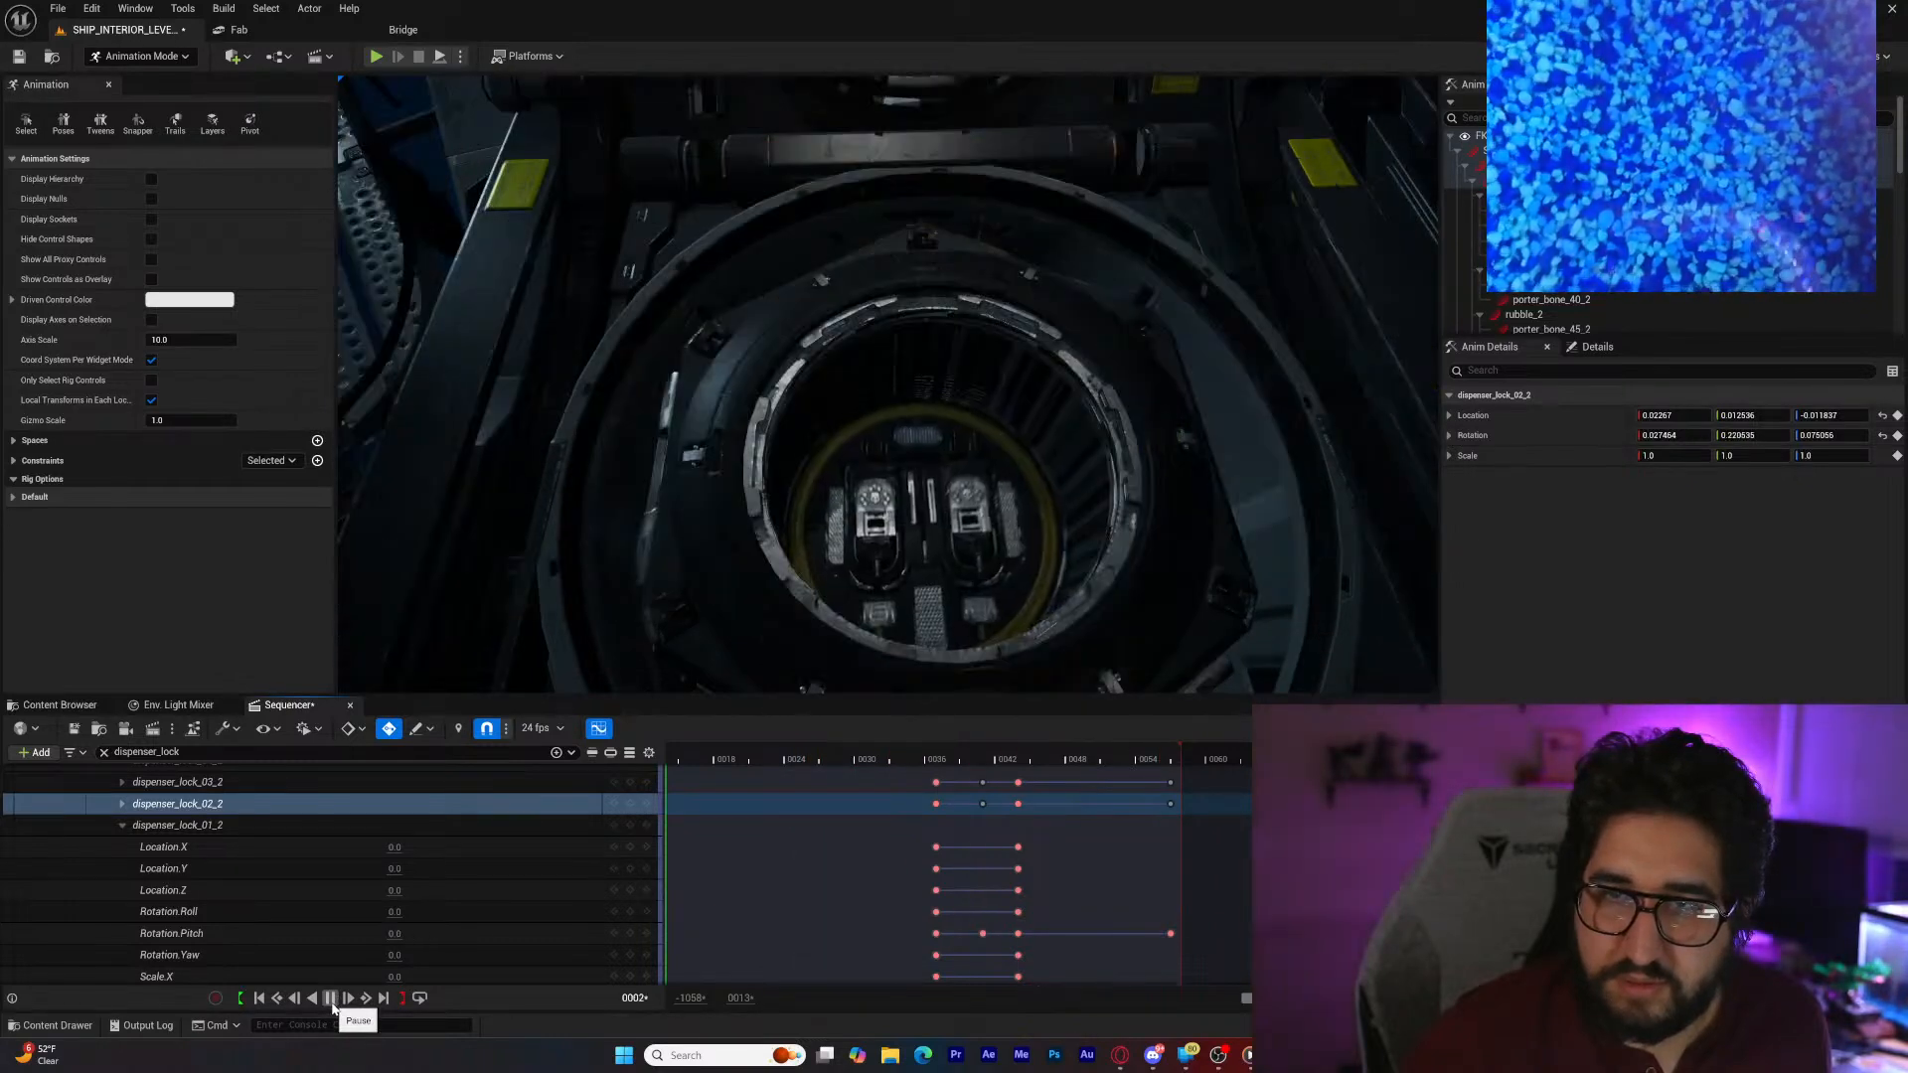
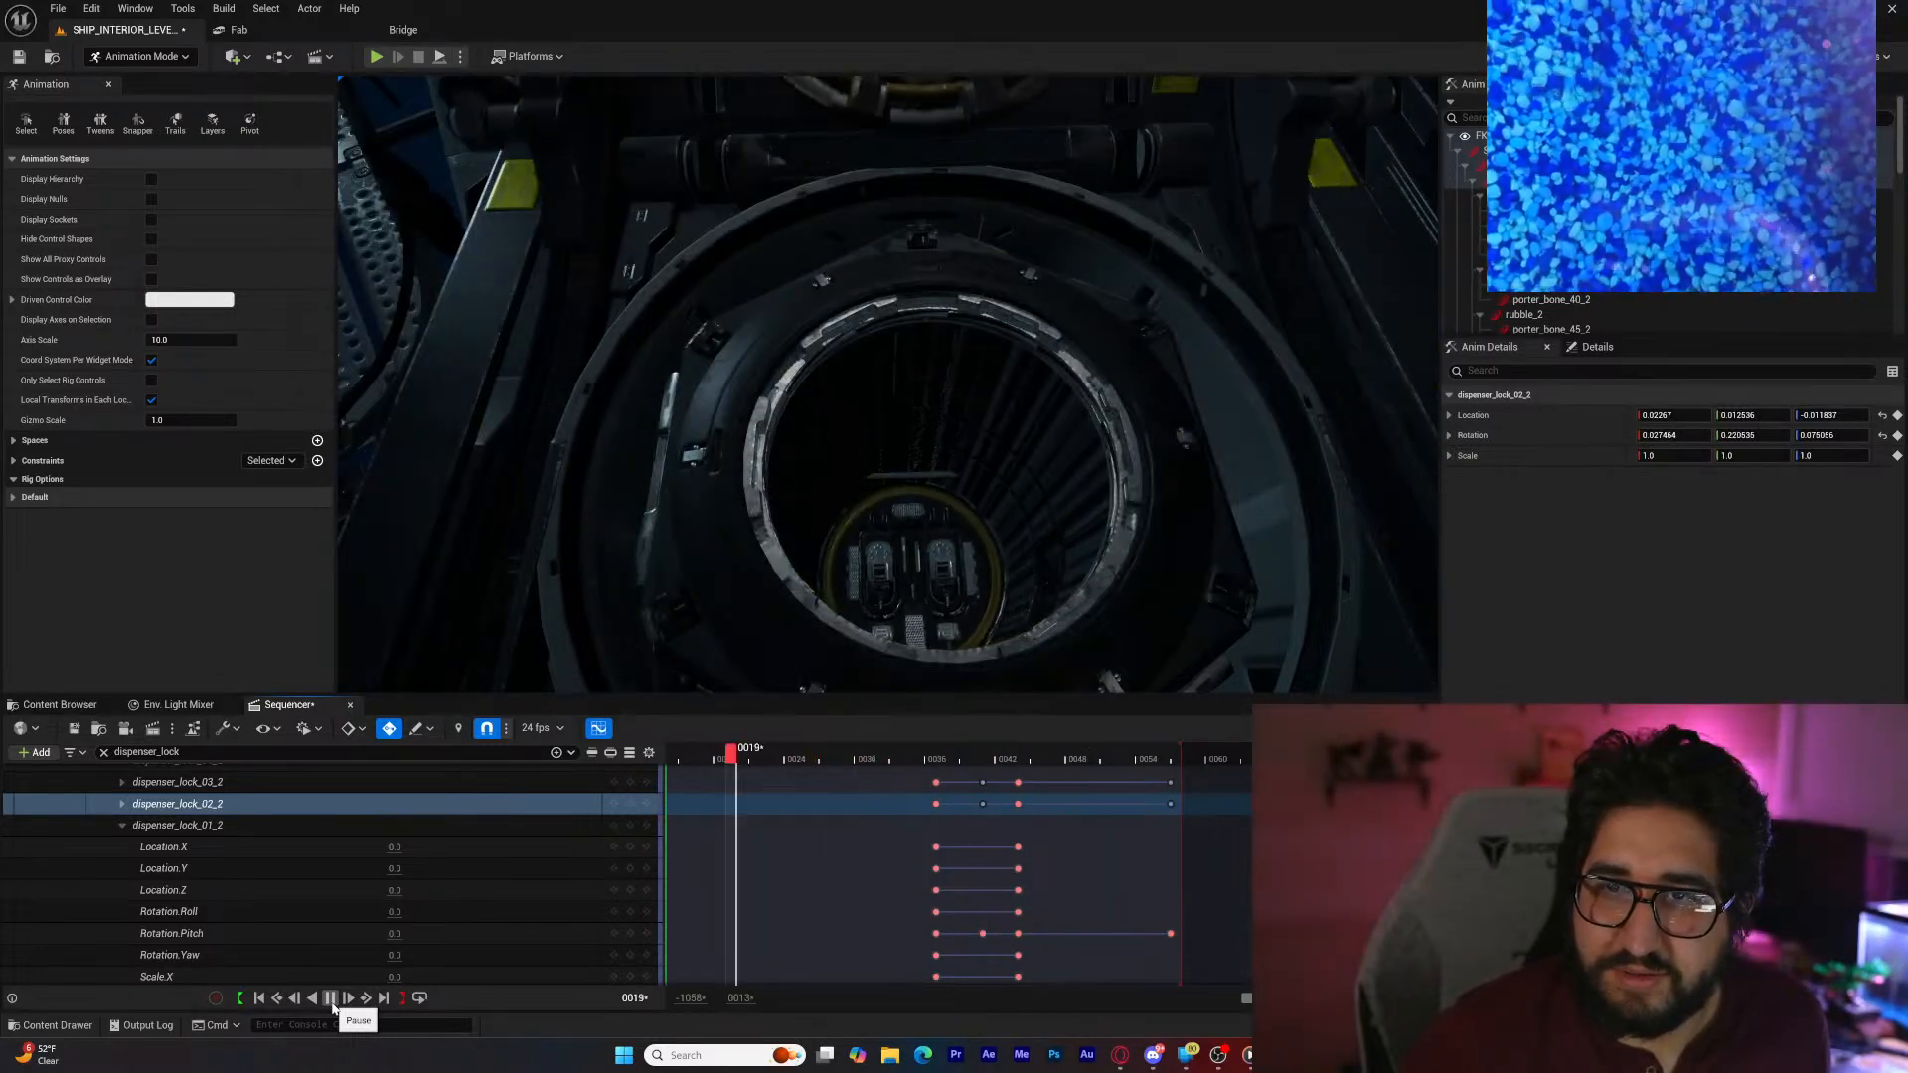
{"action": "left_click", "coordinate": [332, 1002]}
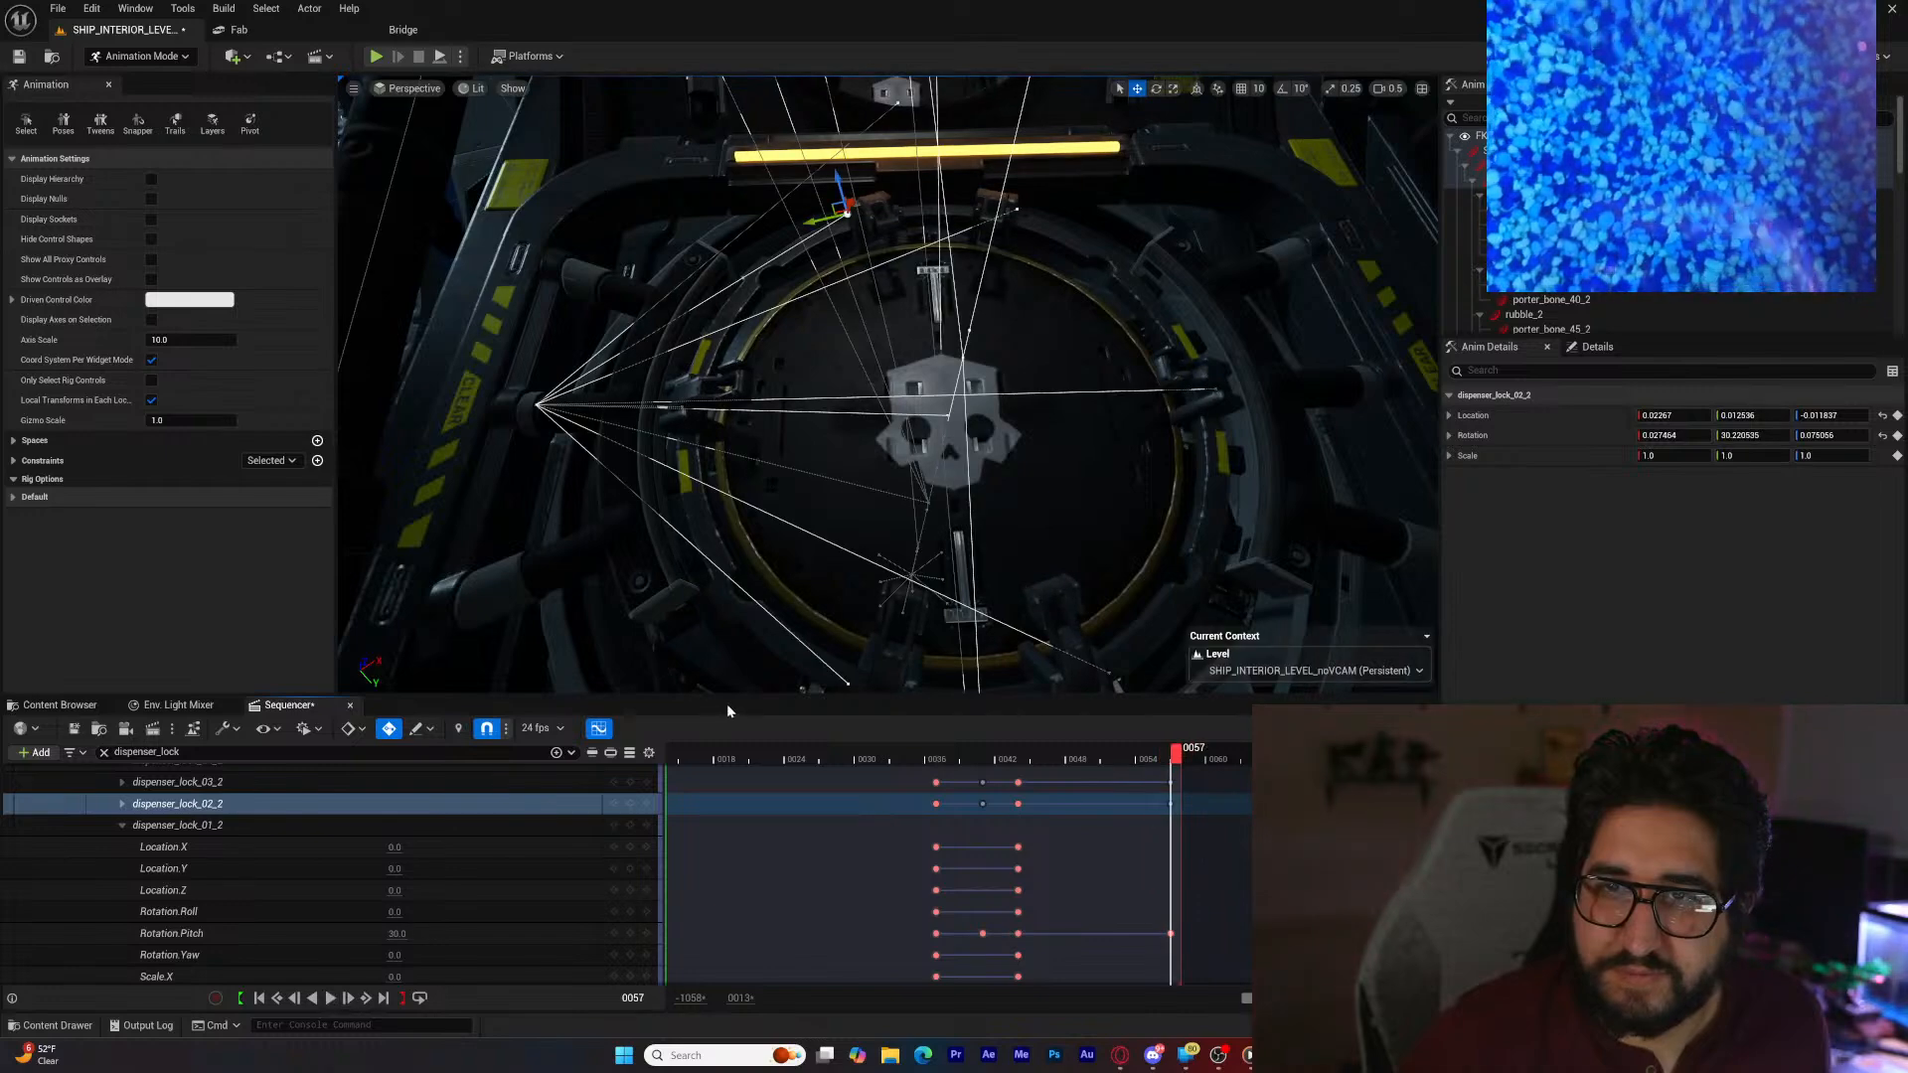
Step: Clear the dispenser_lock track filter and select the hellpod_pad_2 control on the pod down in the shaft
{"action": "key", "text": "s"}
{"action": "right_click_drag", "start_coordinate": [764, 604], "coordinate": [918, 685]}
{"action": "key", "text": "w"}
{"action": "left_click", "coordinate": [828, 584]}
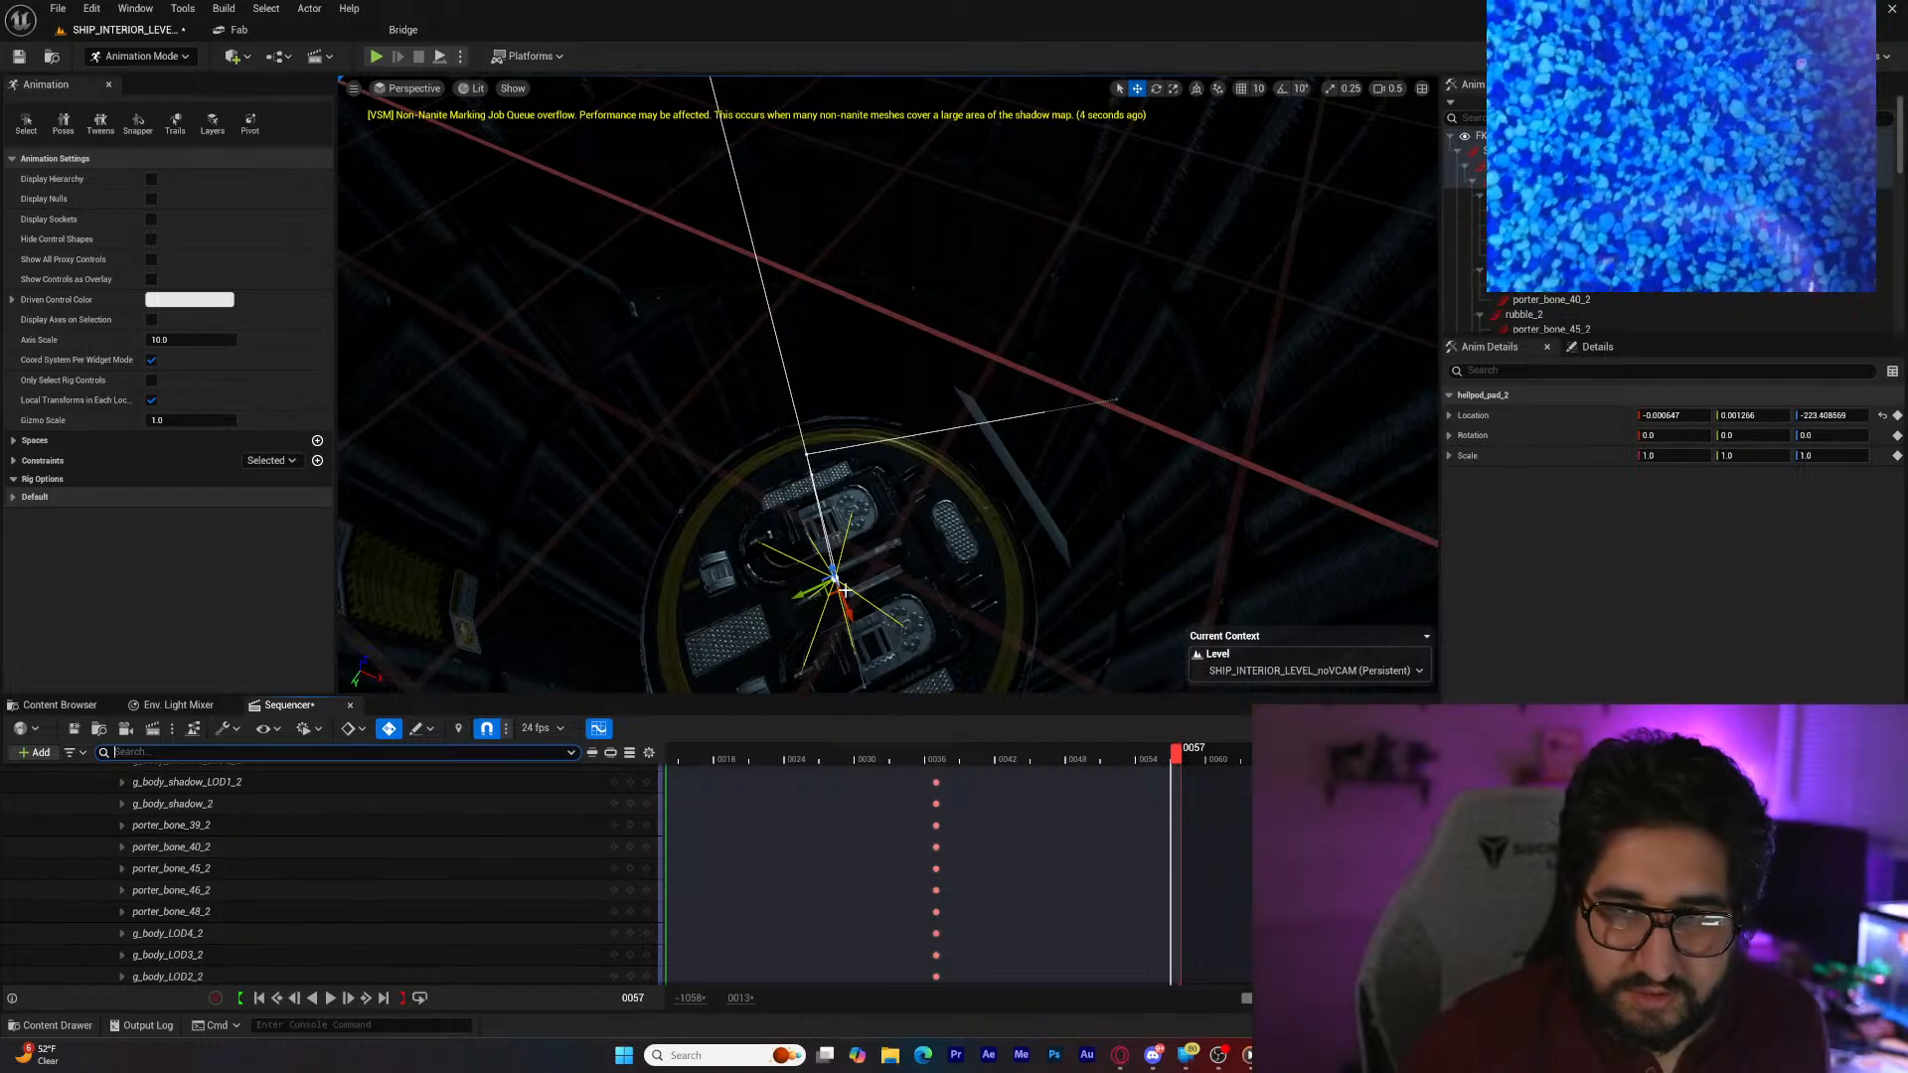
{"action": "scroll", "coordinate": [345, 819], "scroll_direction": "up", "scroll_amount": 3}
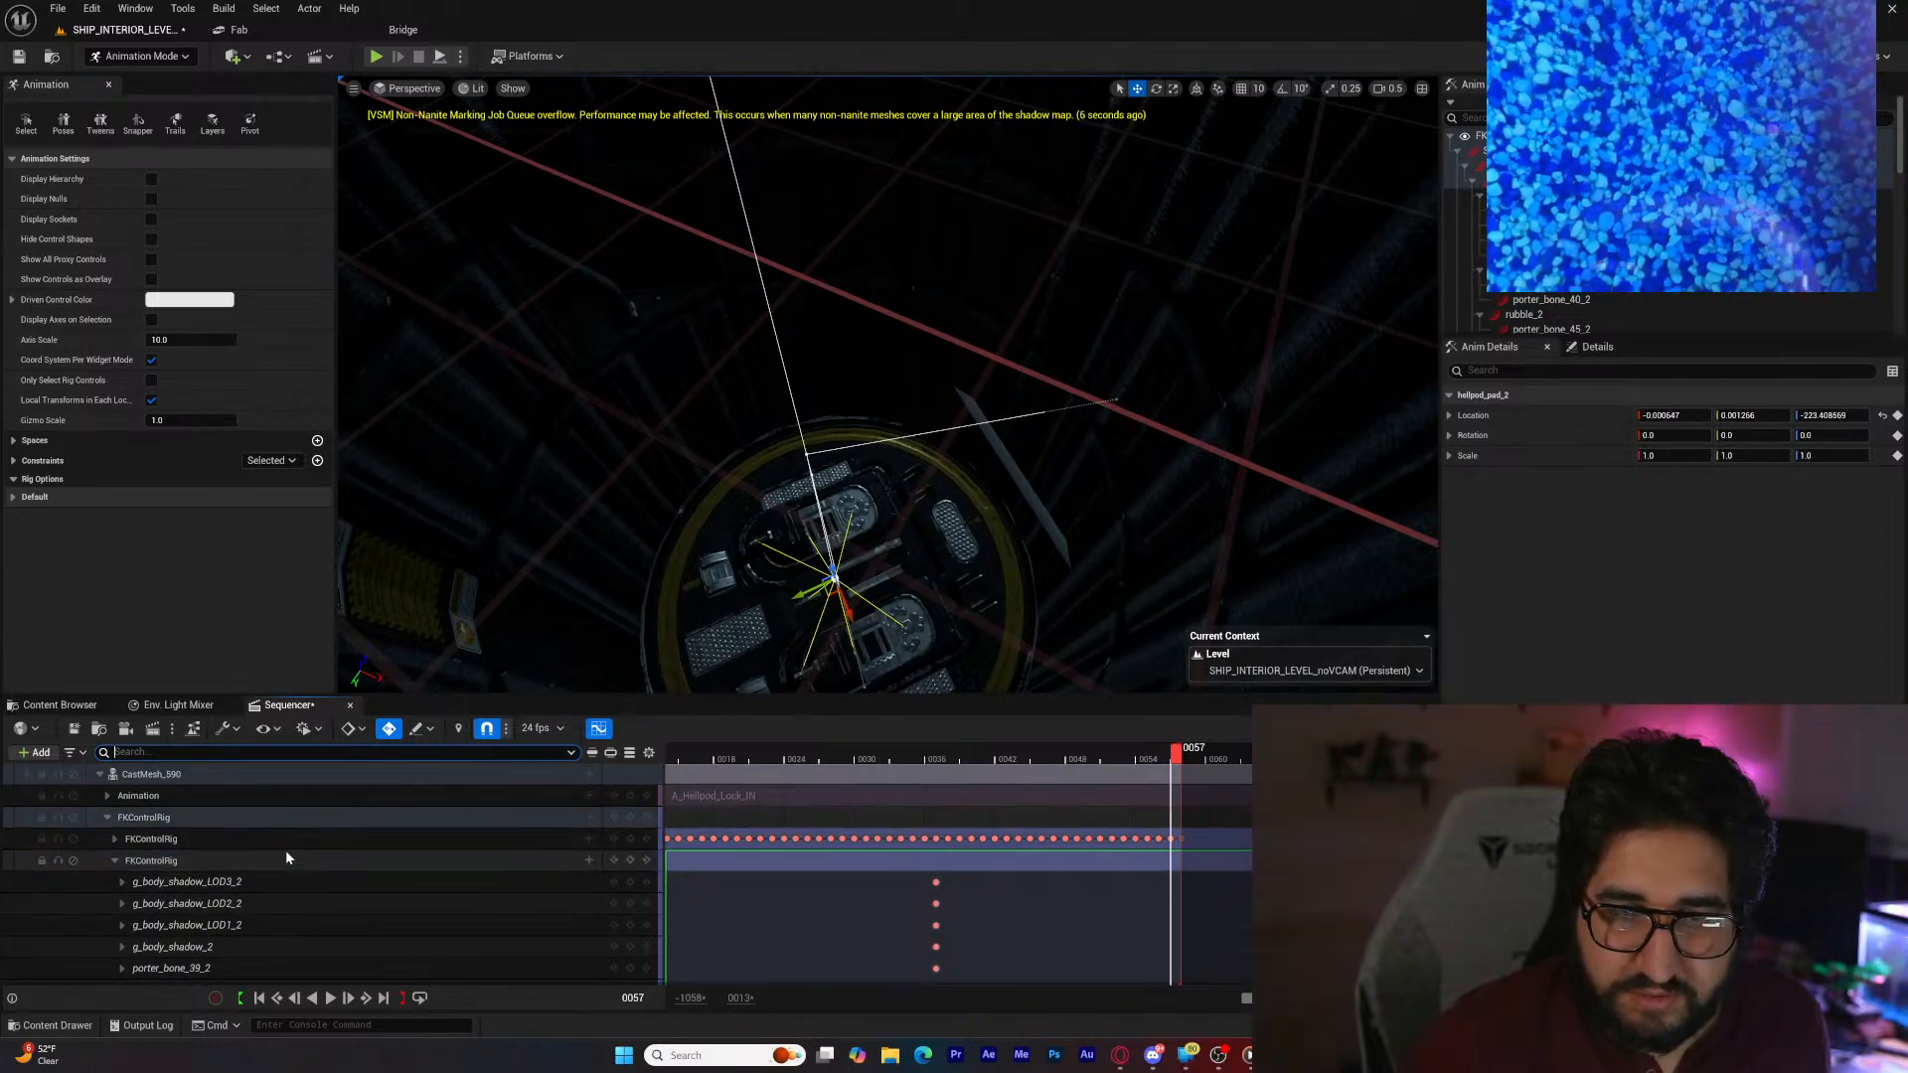
{"action": "left_click", "coordinate": [839, 586]}
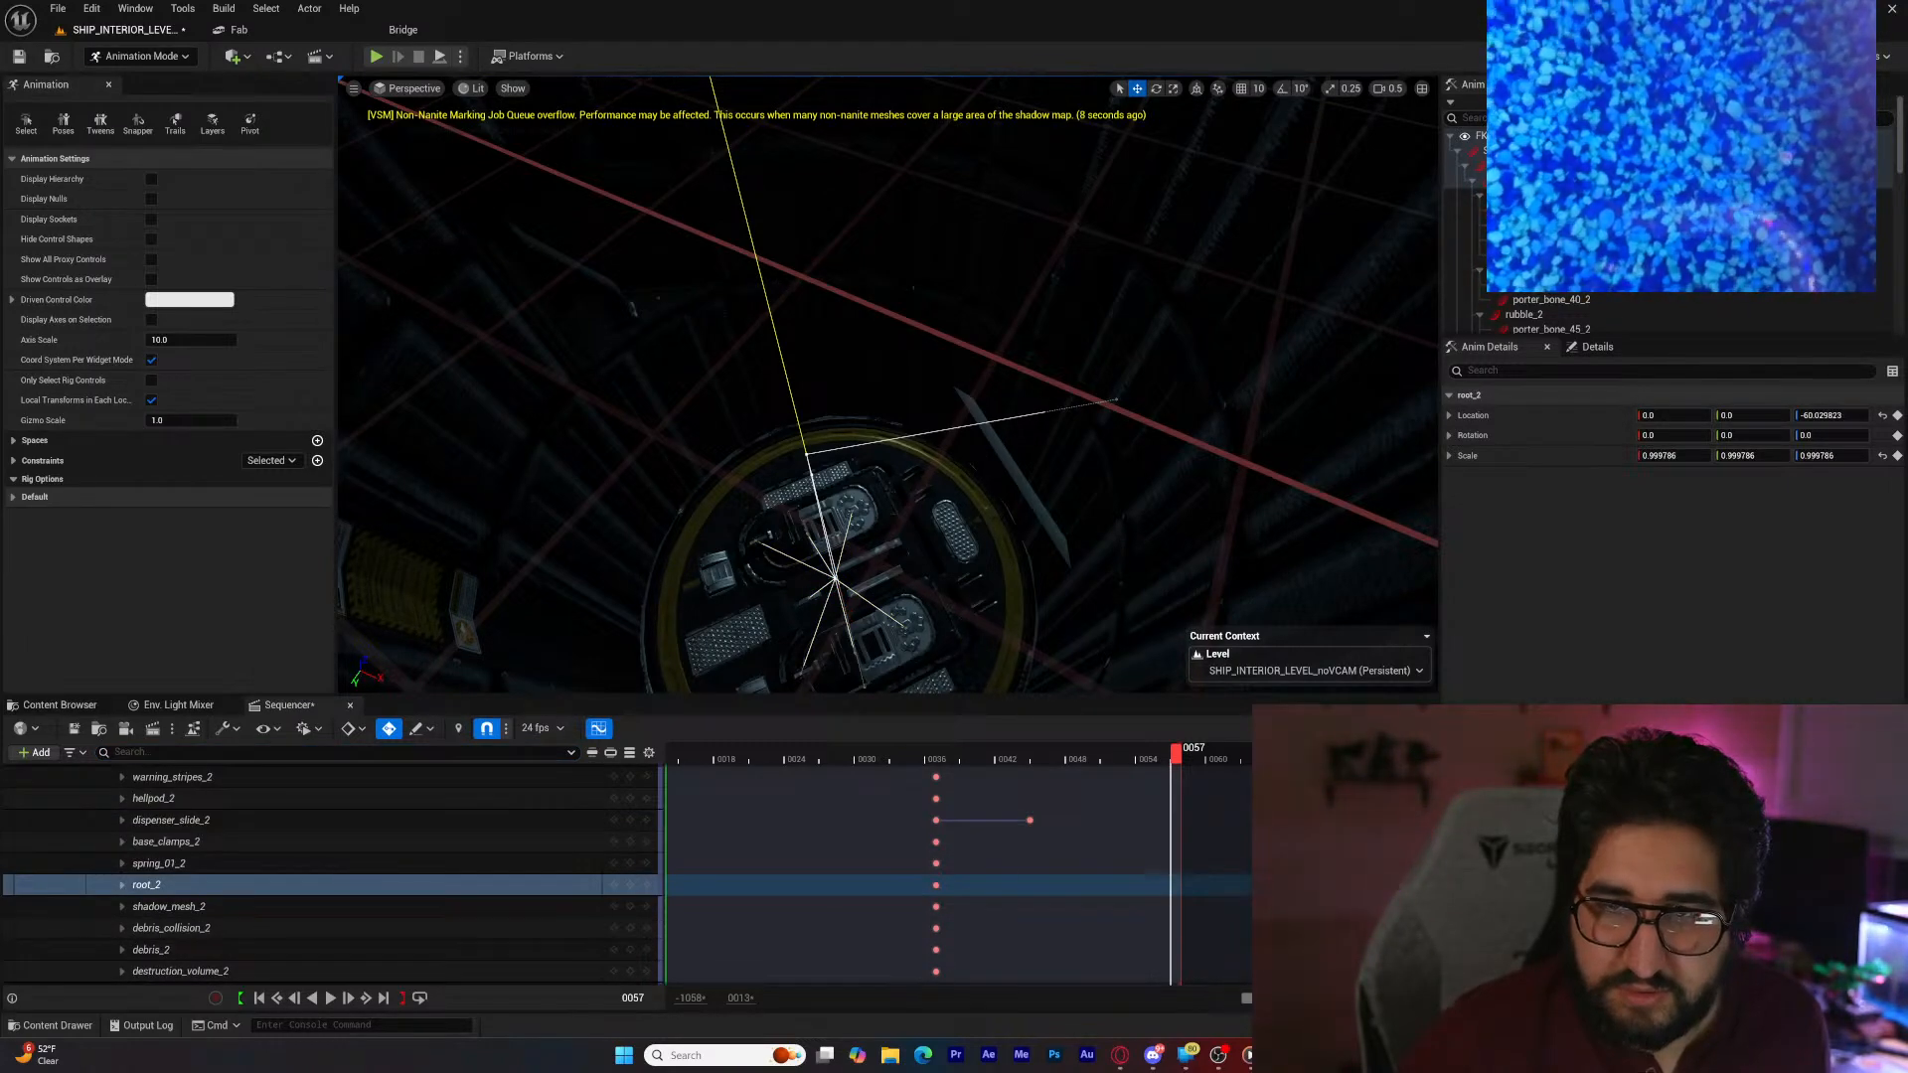
{"action": "left_click", "coordinate": [835, 576]}
{"action": "right_click_drag", "start_coordinate": [902, 573], "coordinate": [961, 609]}
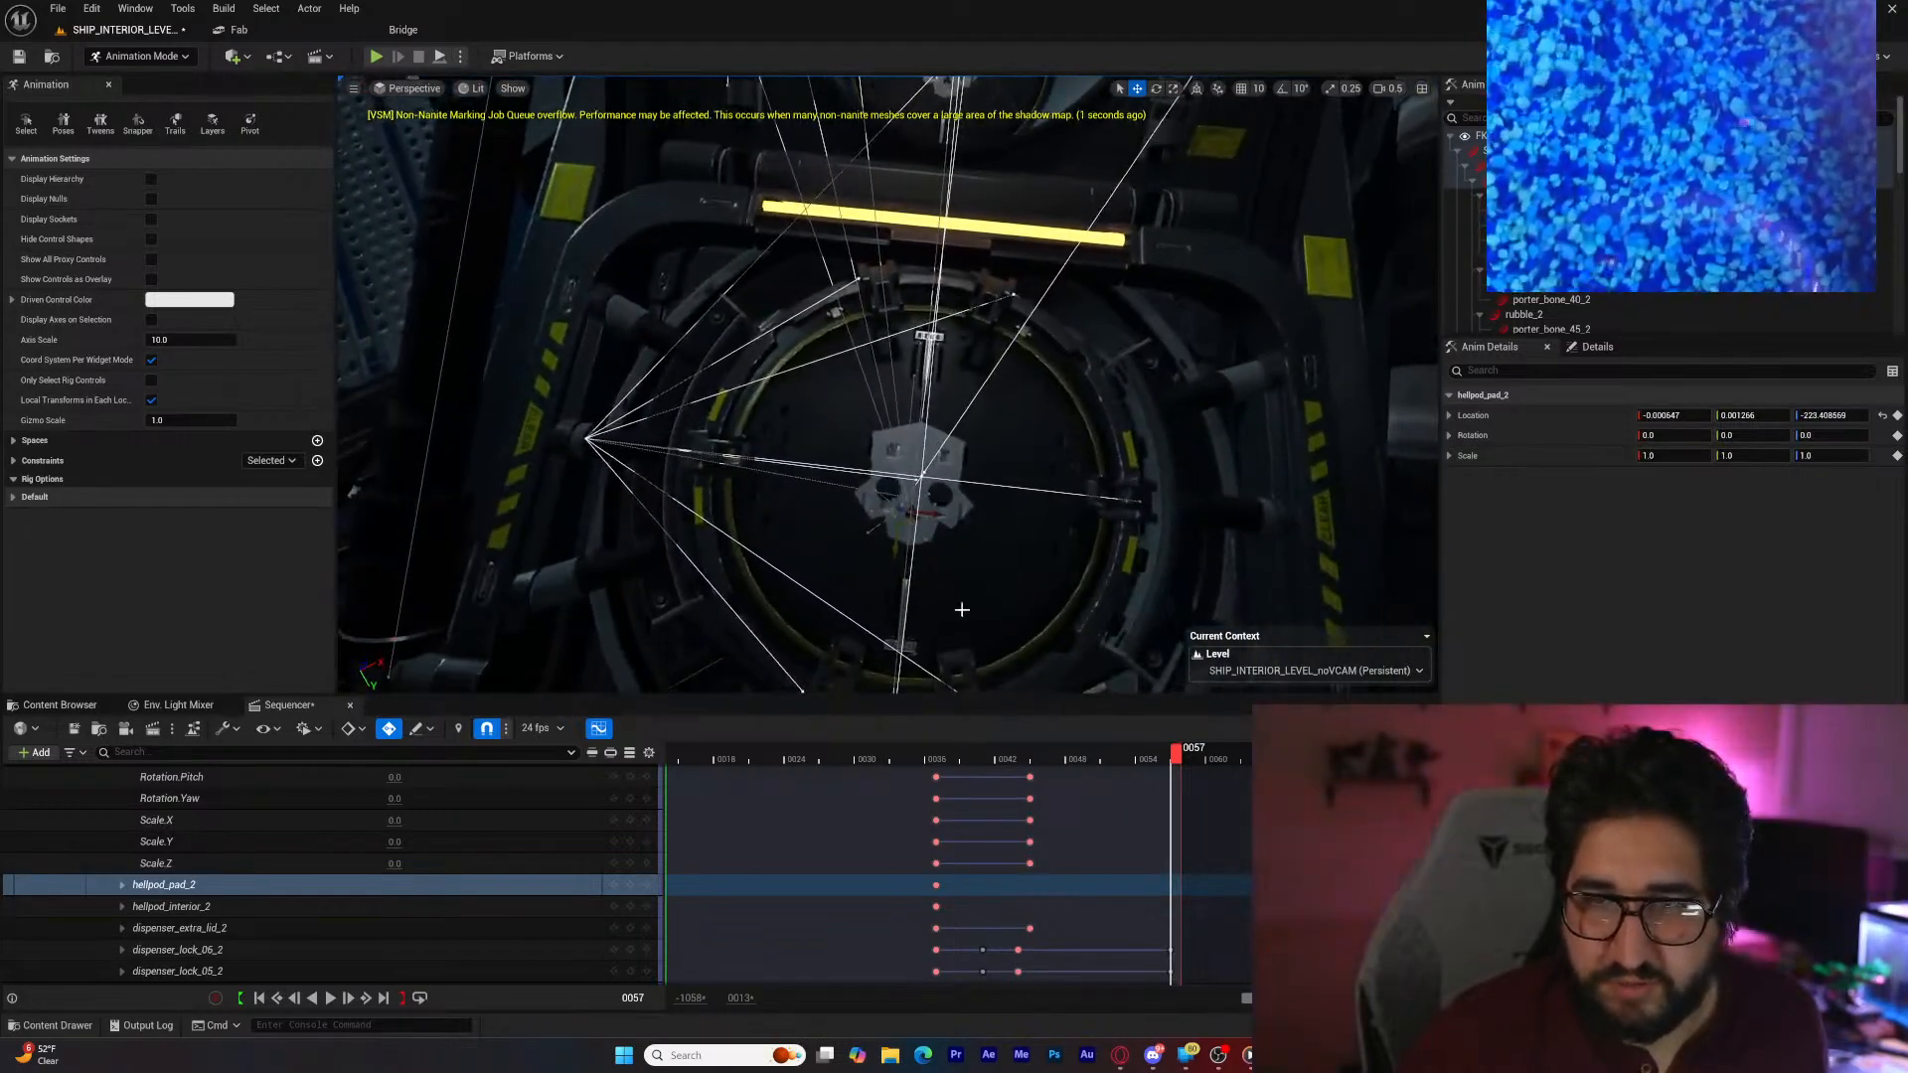
Step: Return the playhead to frame 0, check the open hatch from a closer angle, and save all changes
{"action": "left_click_drag", "start_coordinate": [1153, 752], "coordinate": [637, 752]}
{"action": "right_click_drag", "start_coordinate": [854, 517], "coordinate": [795, 556]}
{"action": "left_click_drag", "start_coordinate": [1254, 998], "coordinate": [1210, 995]}
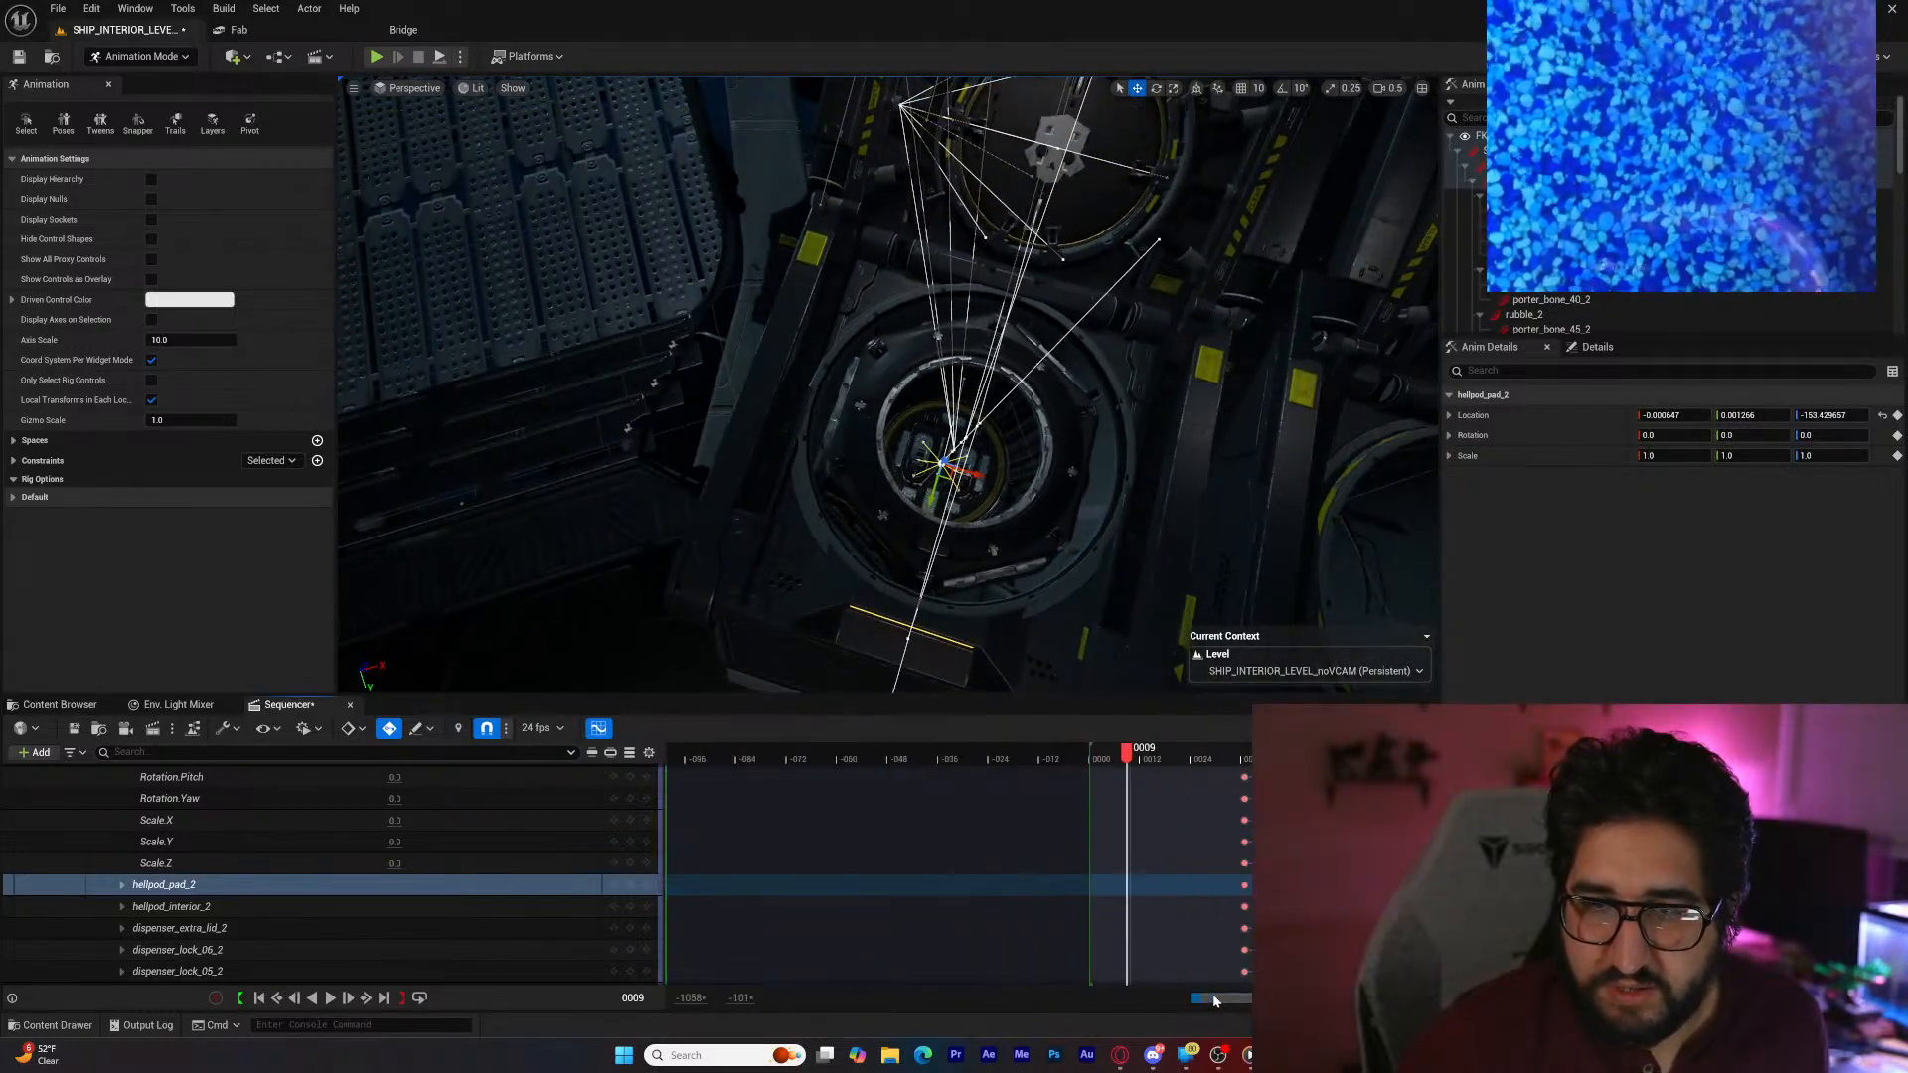
{"action": "left_click", "coordinate": [261, 1001]}
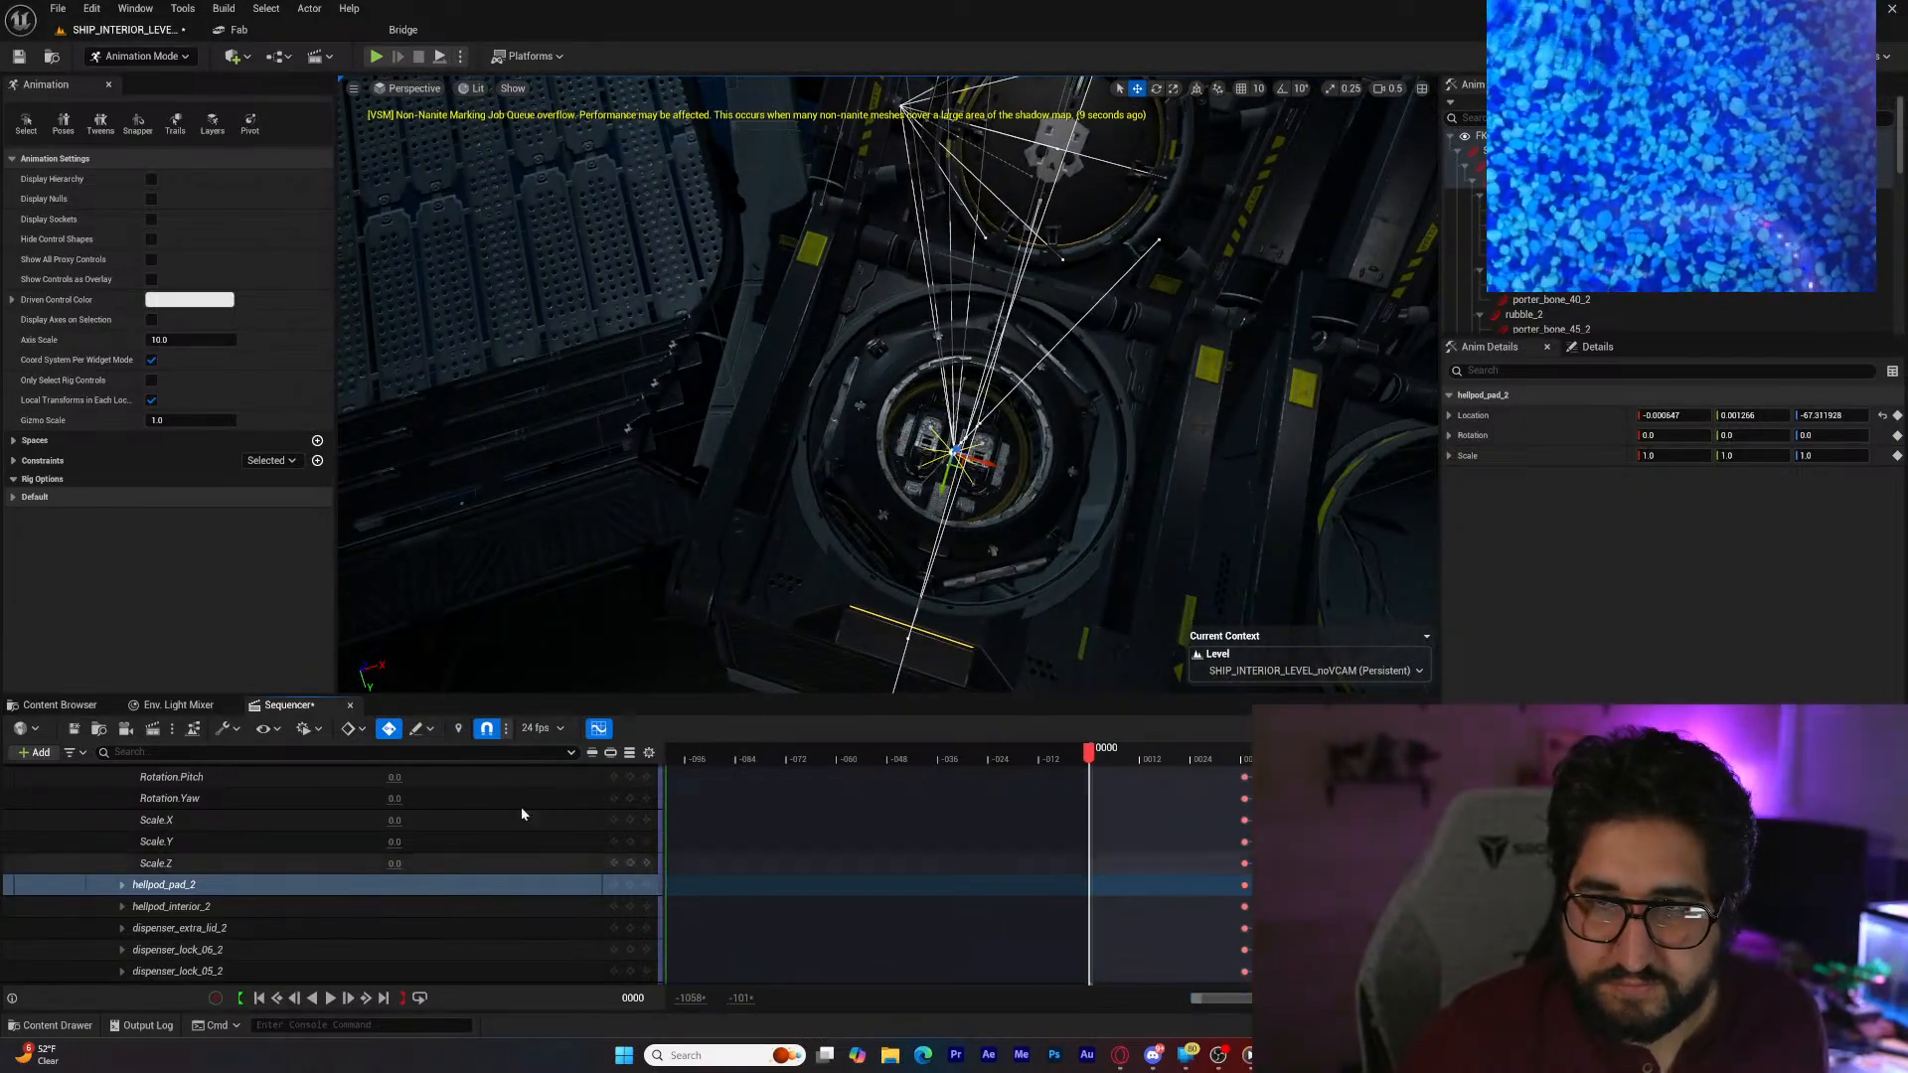
{"action": "right_click_drag", "start_coordinate": [795, 557], "coordinate": [844, 477]}
{"action": "right_click_drag", "start_coordinate": [821, 613], "coordinate": [821, 613]}
{"action": "right_click_drag", "start_coordinate": [981, 638], "coordinate": [977, 633]}
{"action": "key", "text": "ctrl+shift+s"}
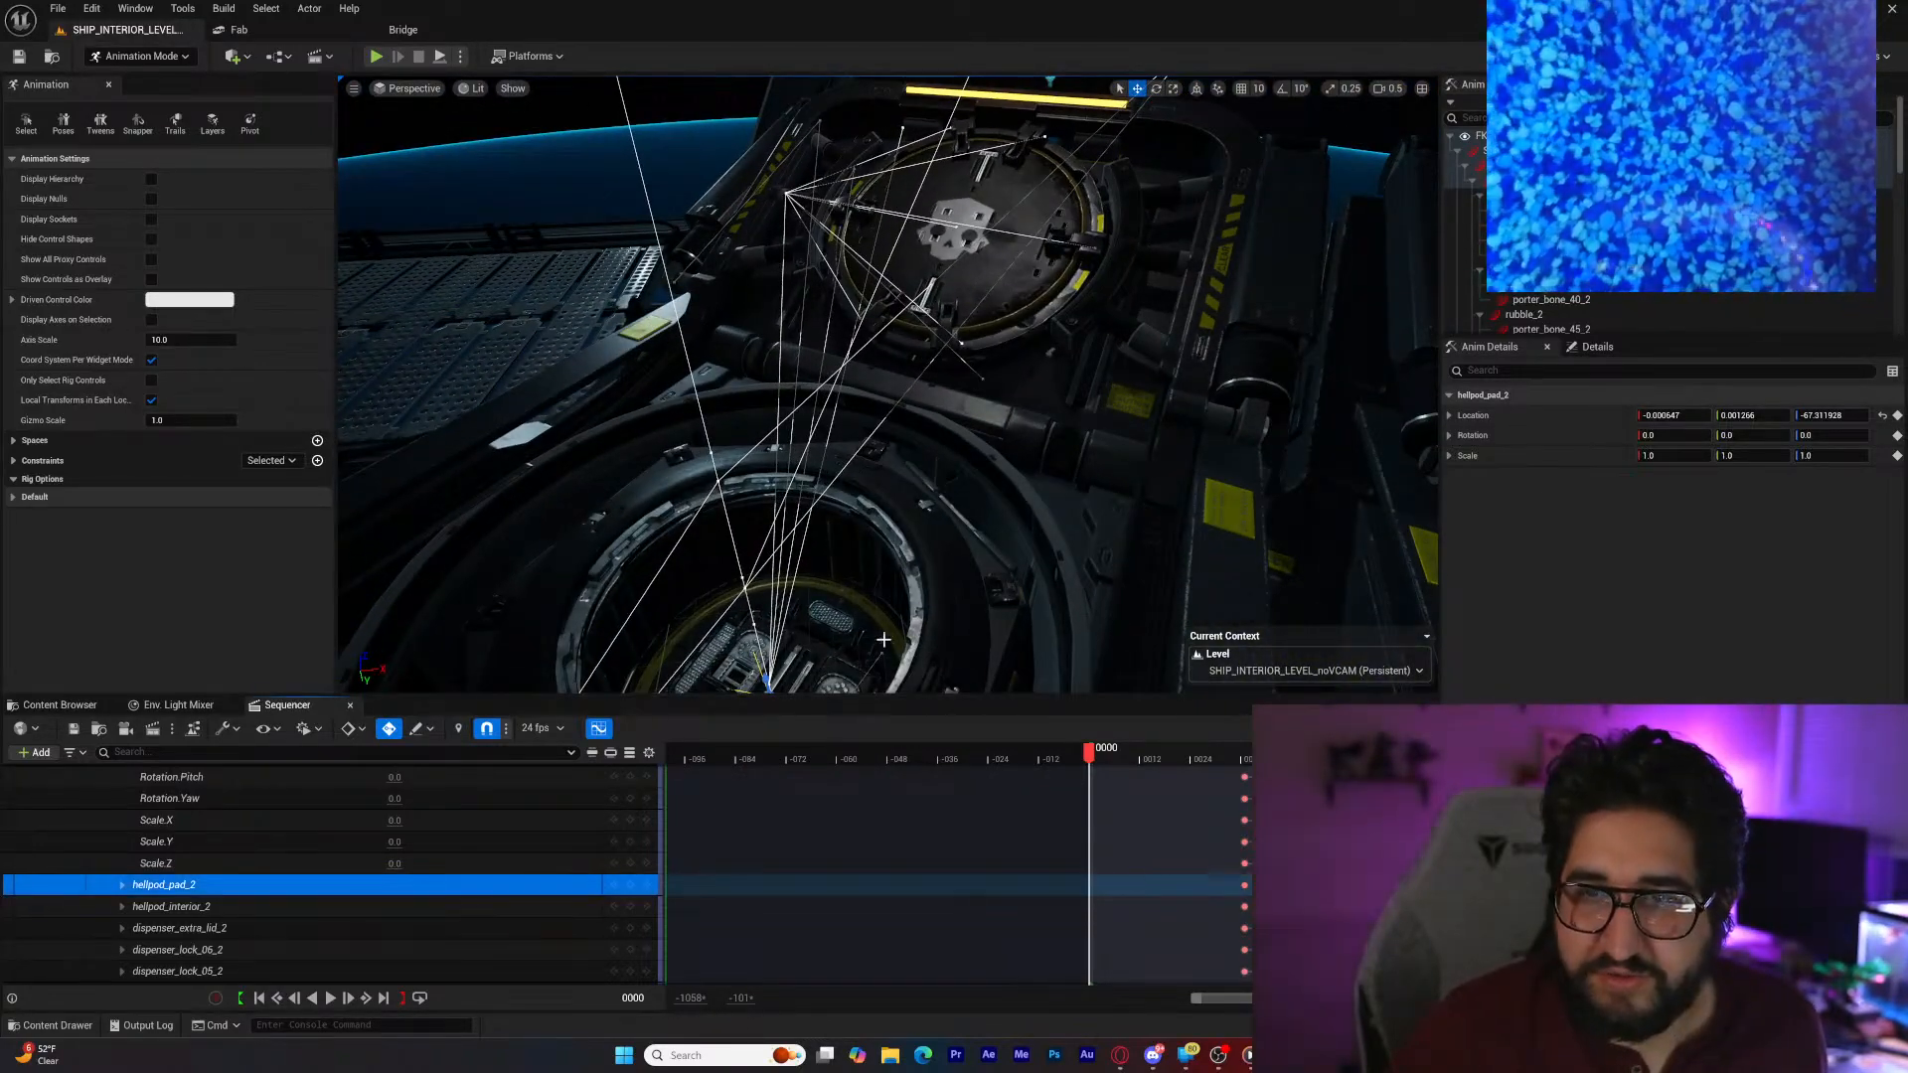
Step: Check the retargeted animation assets in the FLHD_SC13a_Retargs folder of the project content
{"action": "left_click", "coordinate": [84, 708]}
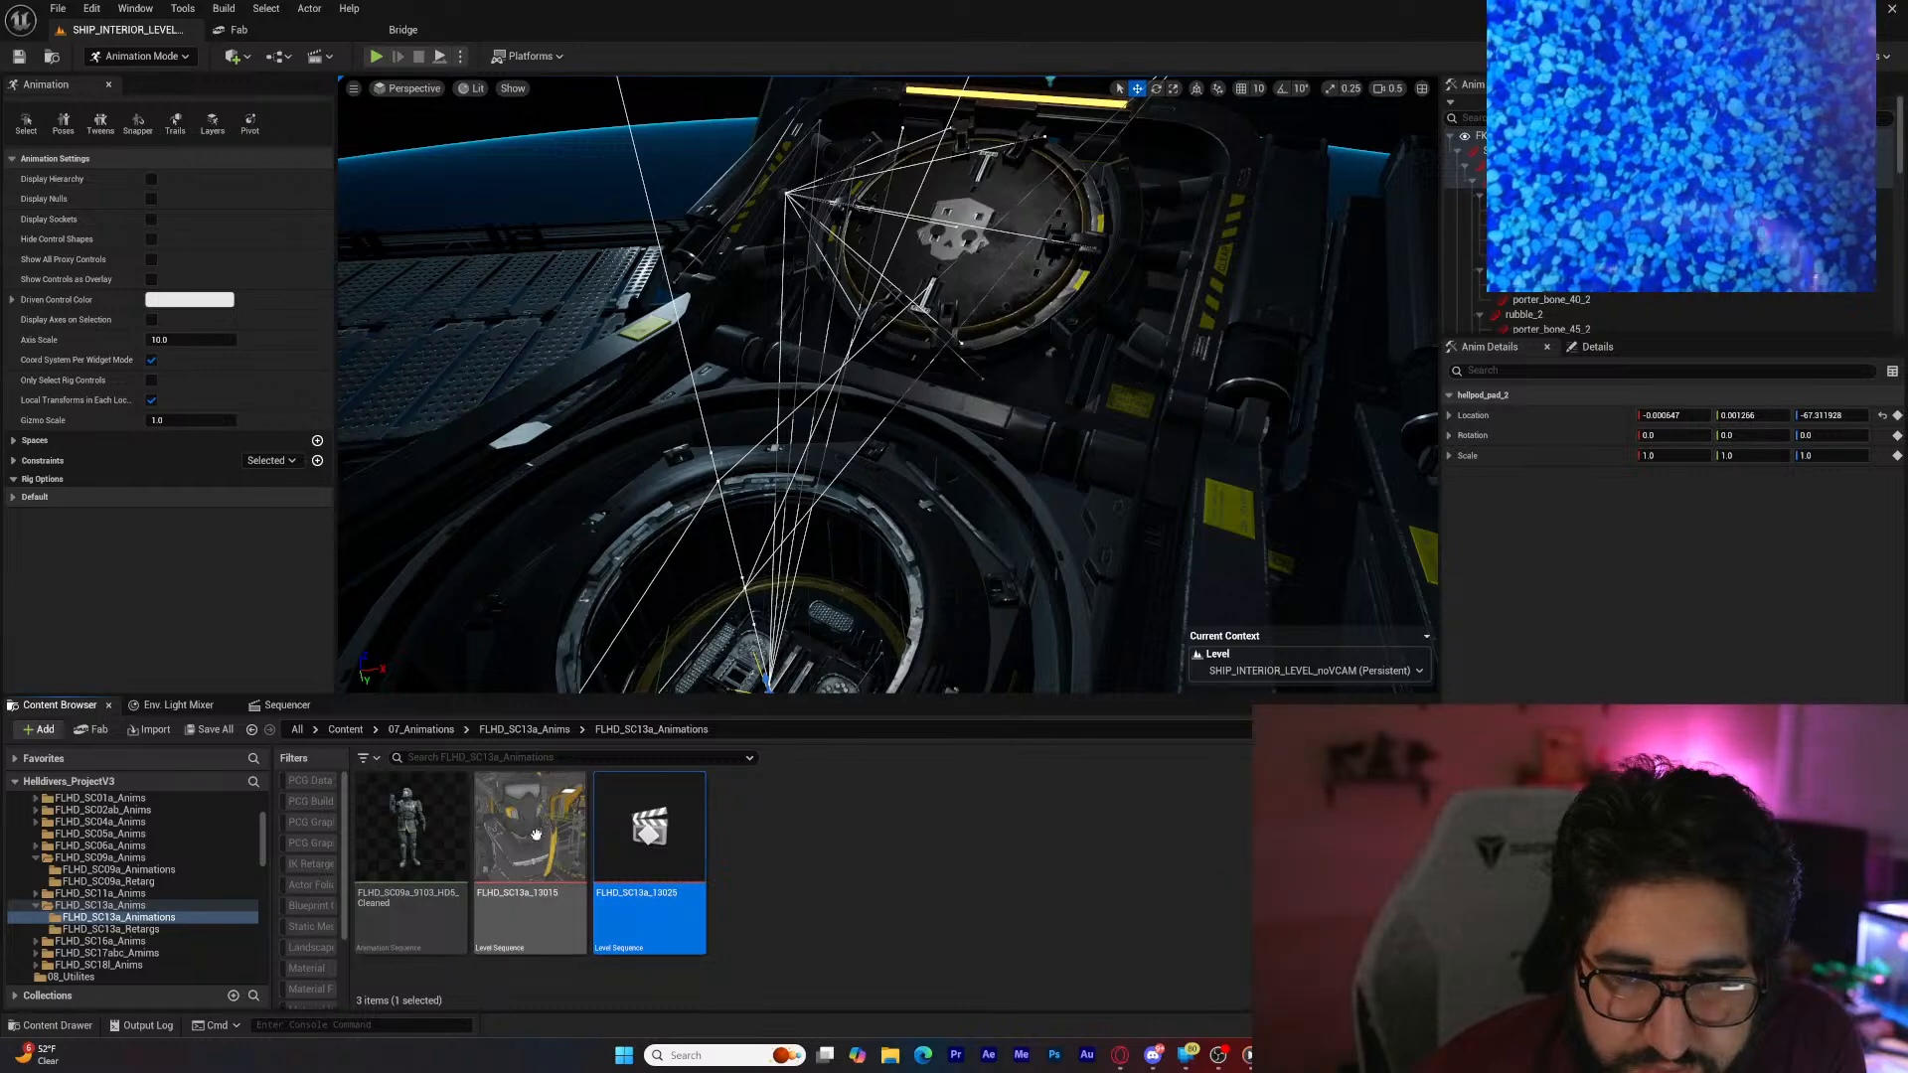
{"action": "left_click", "coordinate": [179, 929]}
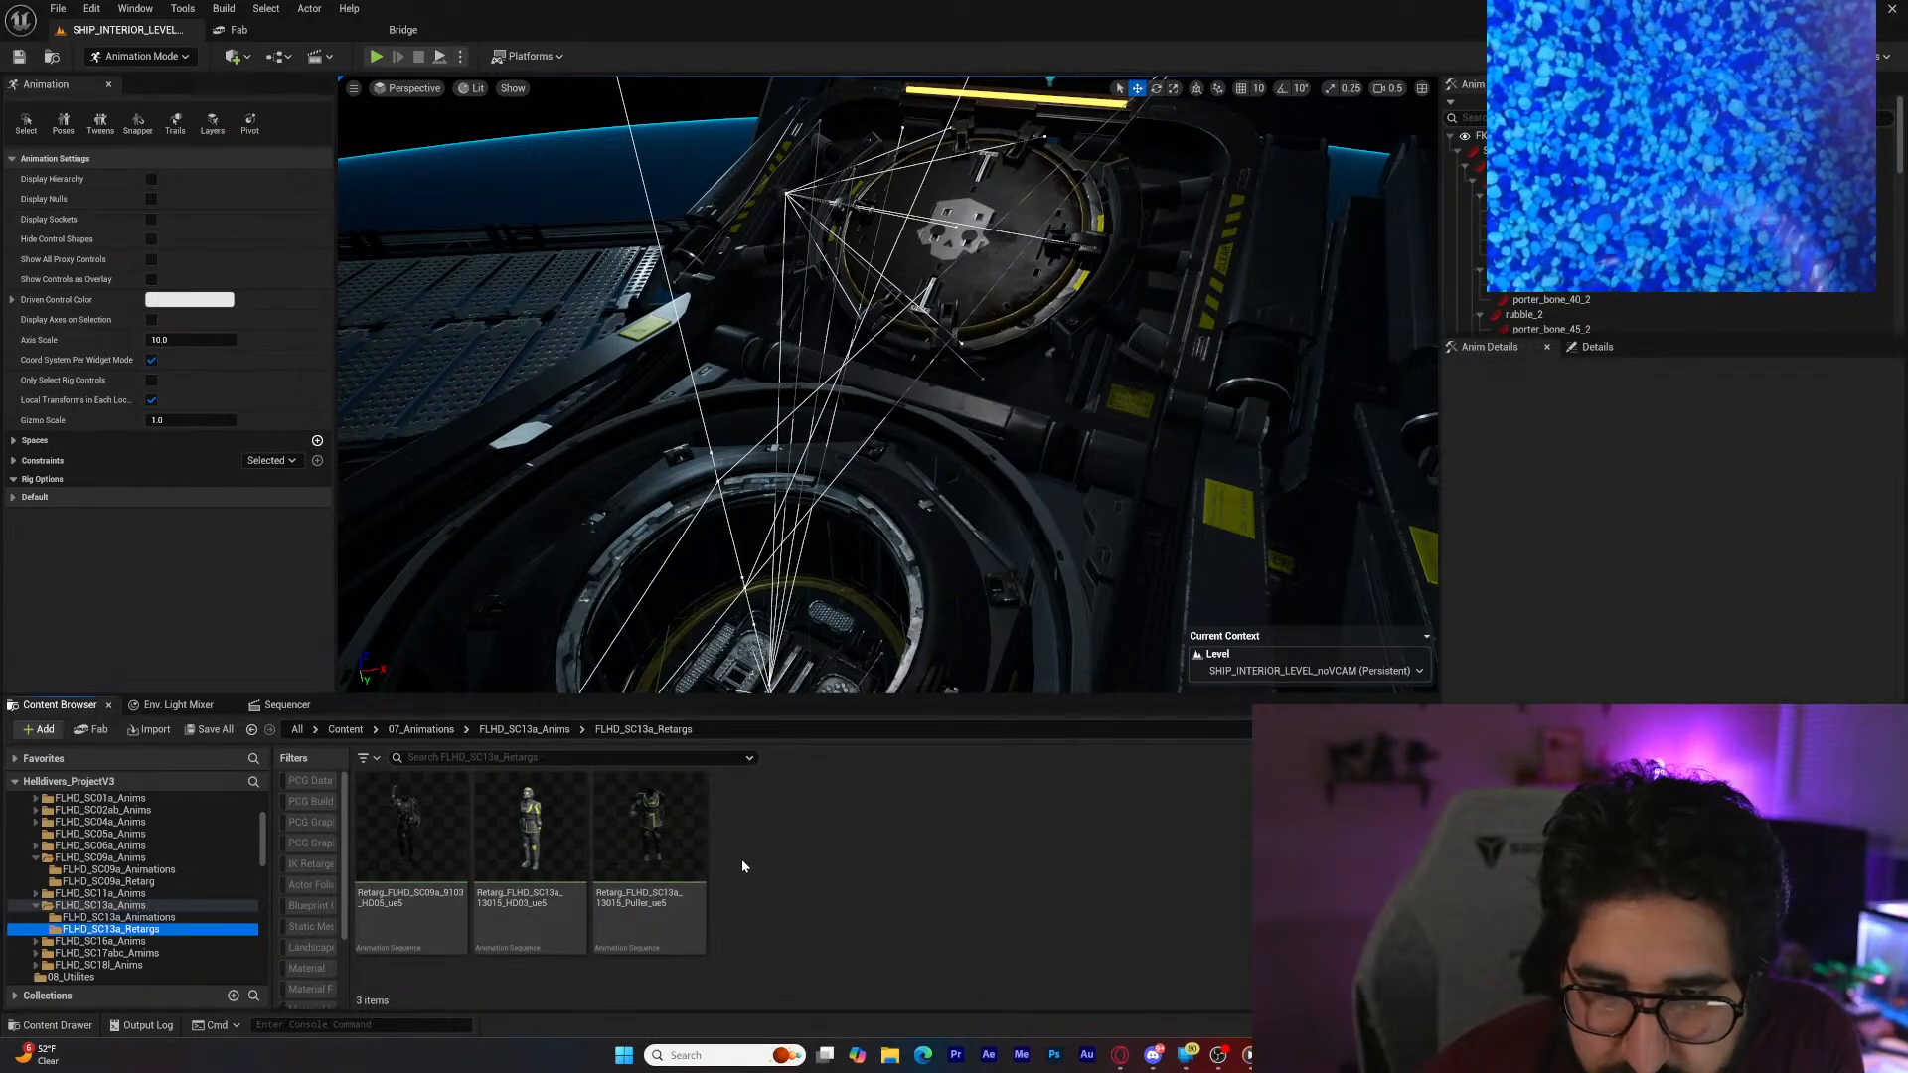
{"action": "mouse_move", "coordinate": [667, 856]}
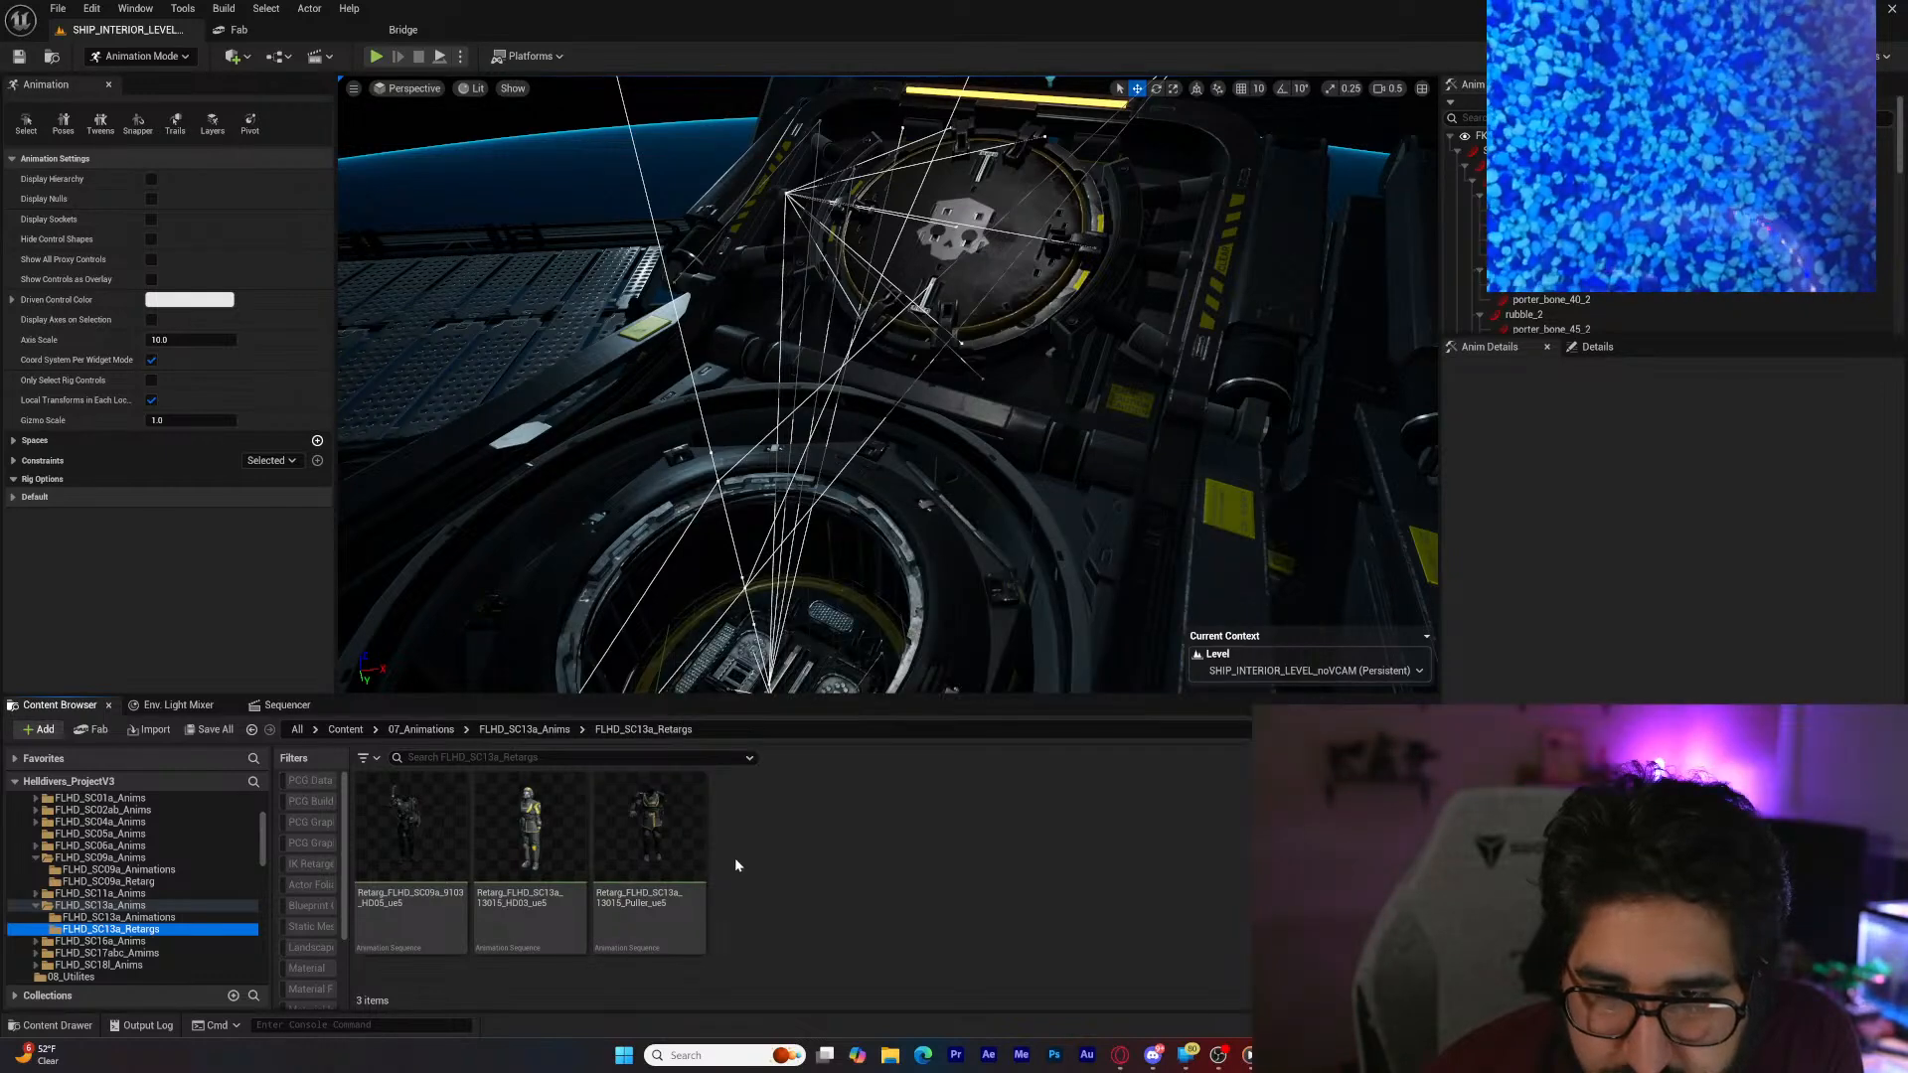
Step: Filter the whole Content folder to IK Retargeter assets and open RTG_SKM_B-01_v3_LEAN_SIMPLE
{"action": "scroll", "coordinate": [264, 861], "scroll_direction": "up", "scroll_amount": 5}
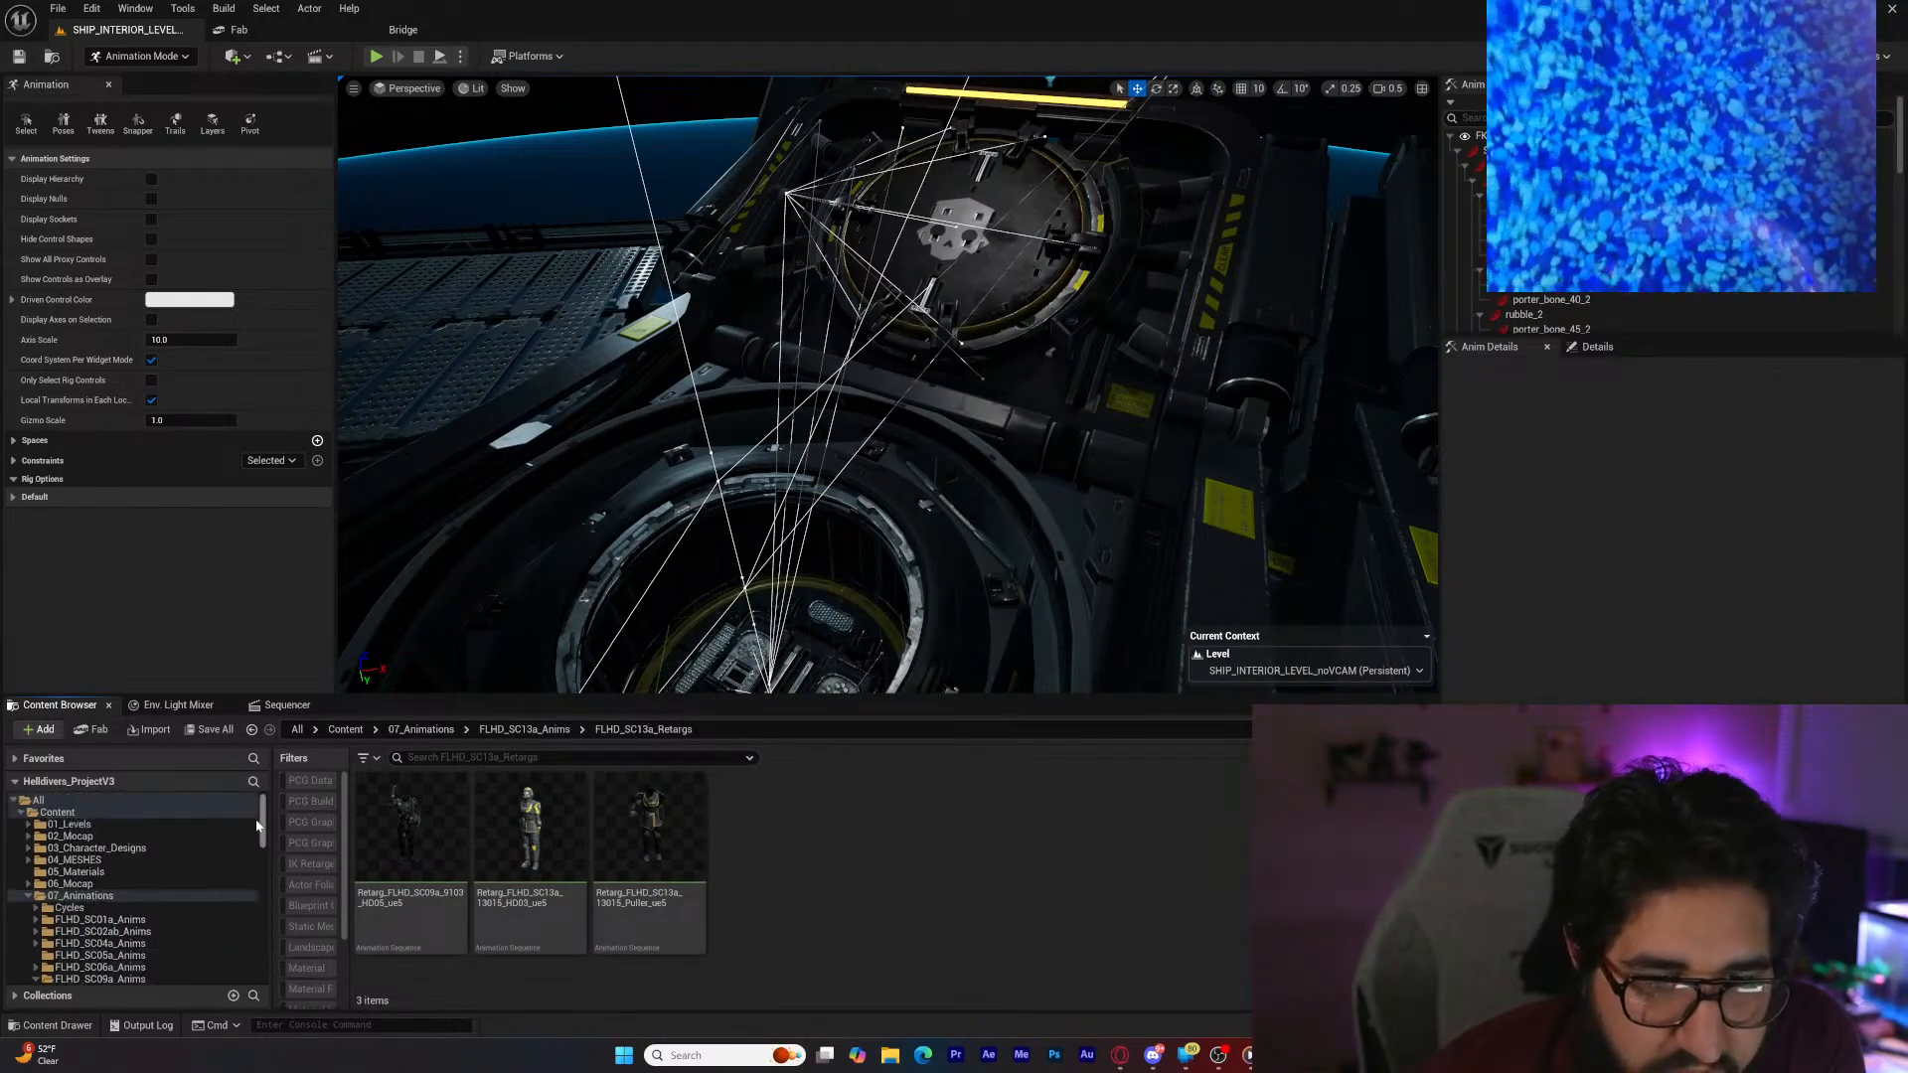
{"action": "left_click", "coordinate": [147, 813]}
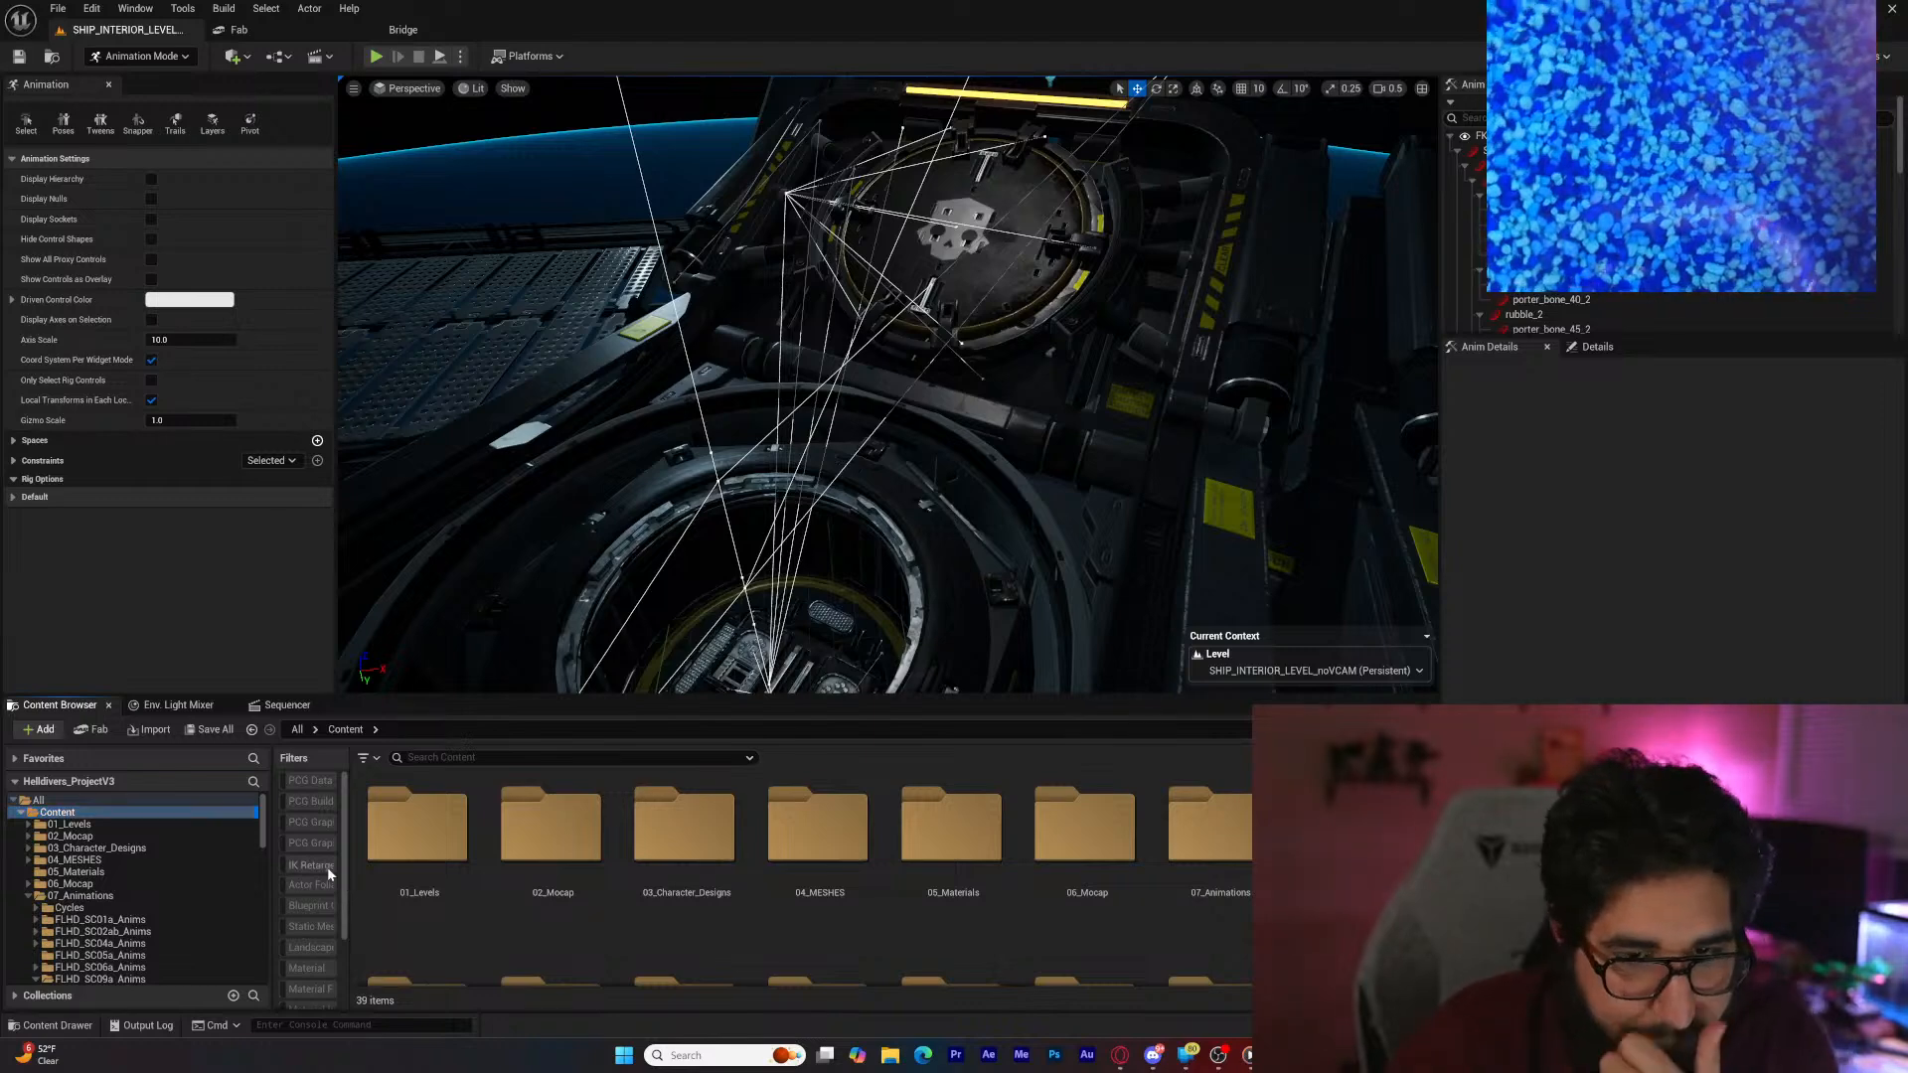
{"action": "left_click", "coordinate": [311, 864]}
{"action": "scroll", "coordinate": [795, 915], "scroll_direction": "down", "scroll_amount": 2}
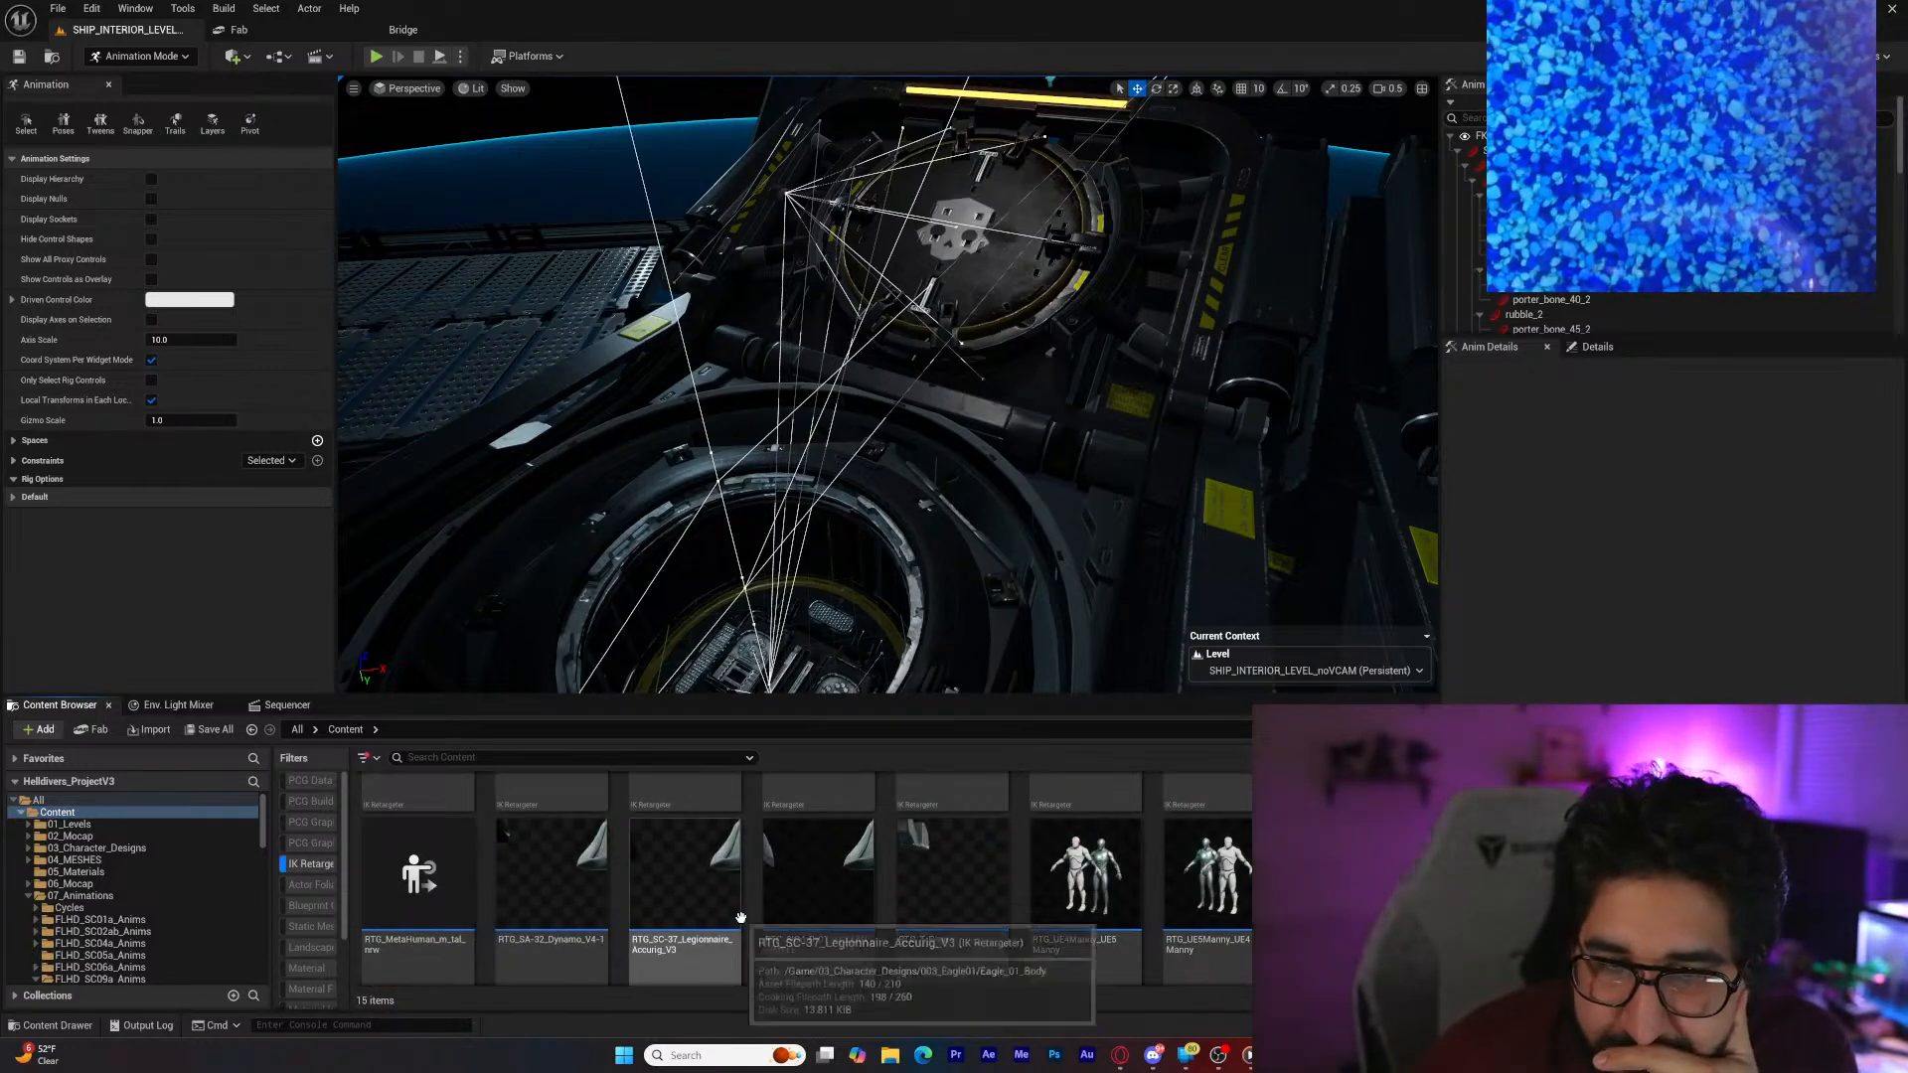
{"action": "scroll", "coordinate": [1226, 927], "scroll_direction": "up", "scroll_amount": 2}
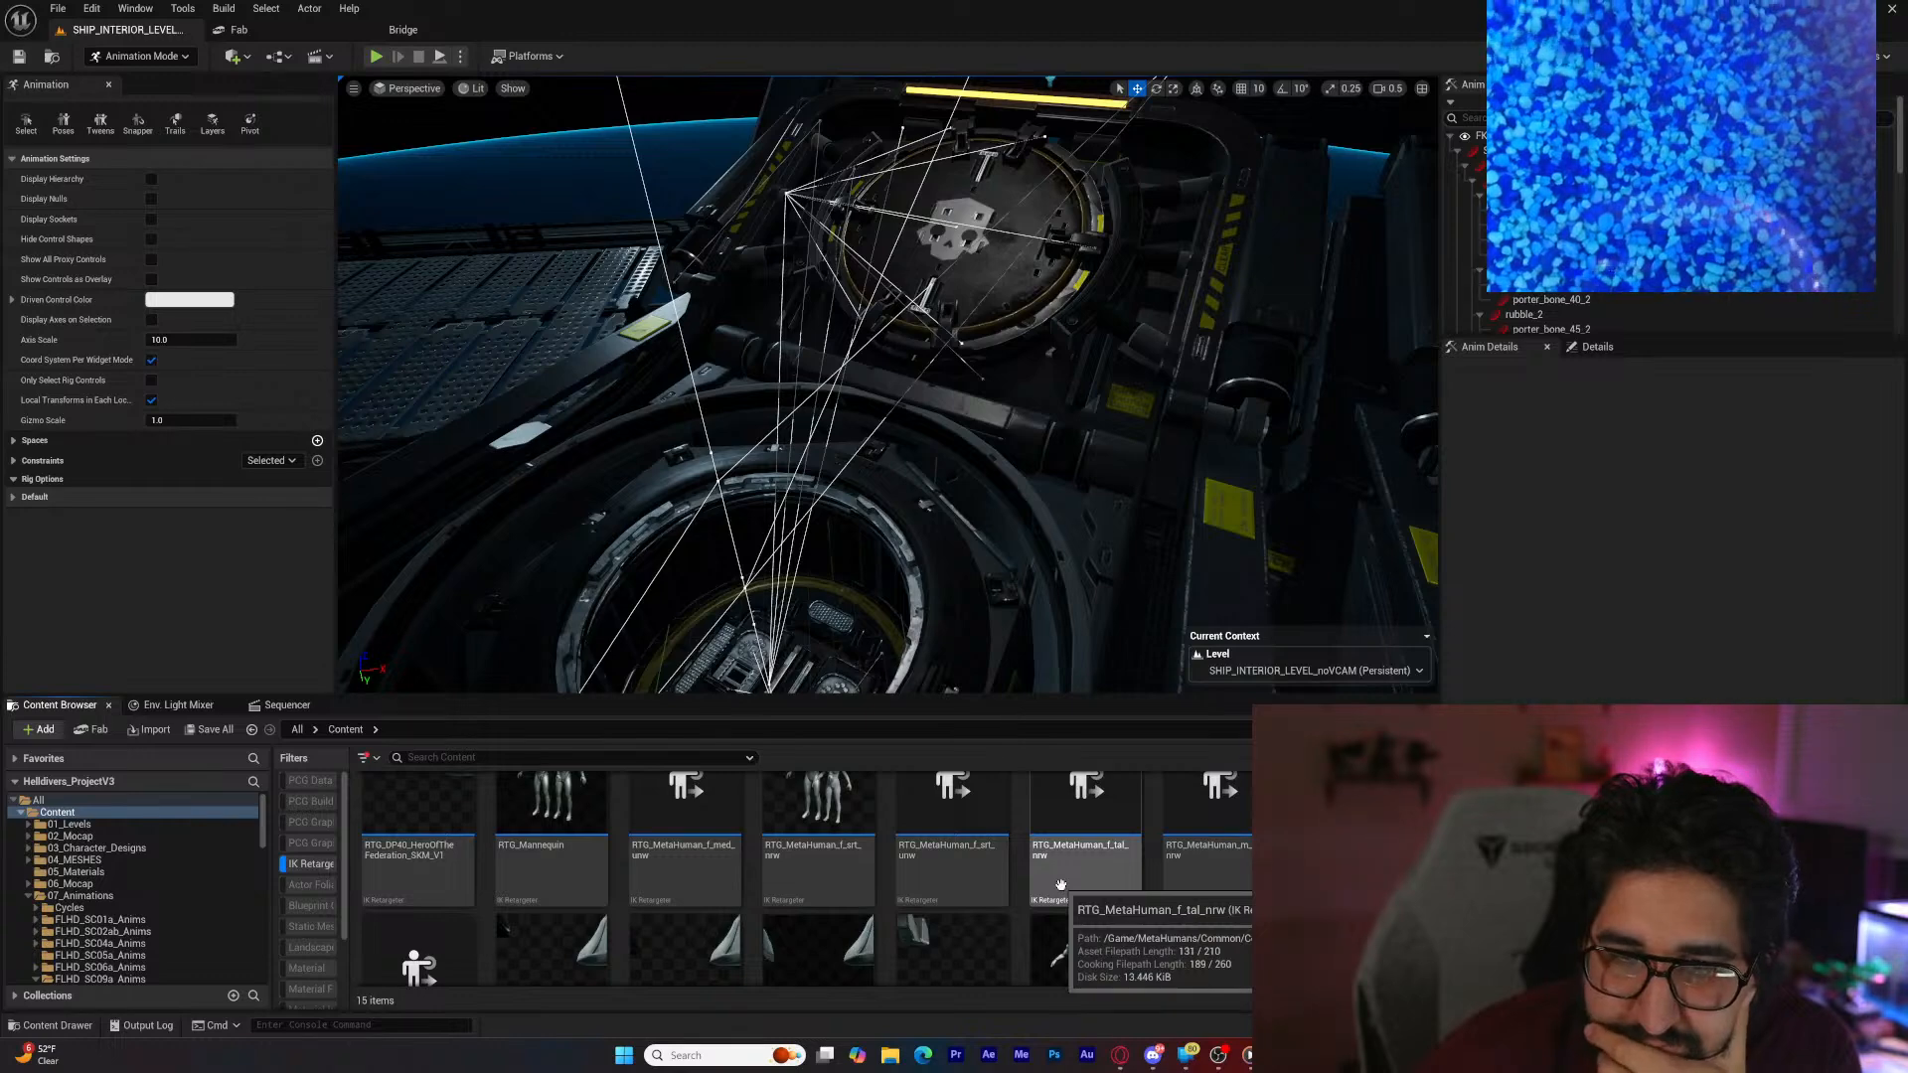
{"action": "scroll", "coordinate": [1060, 884], "scroll_direction": "down", "scroll_amount": 2}
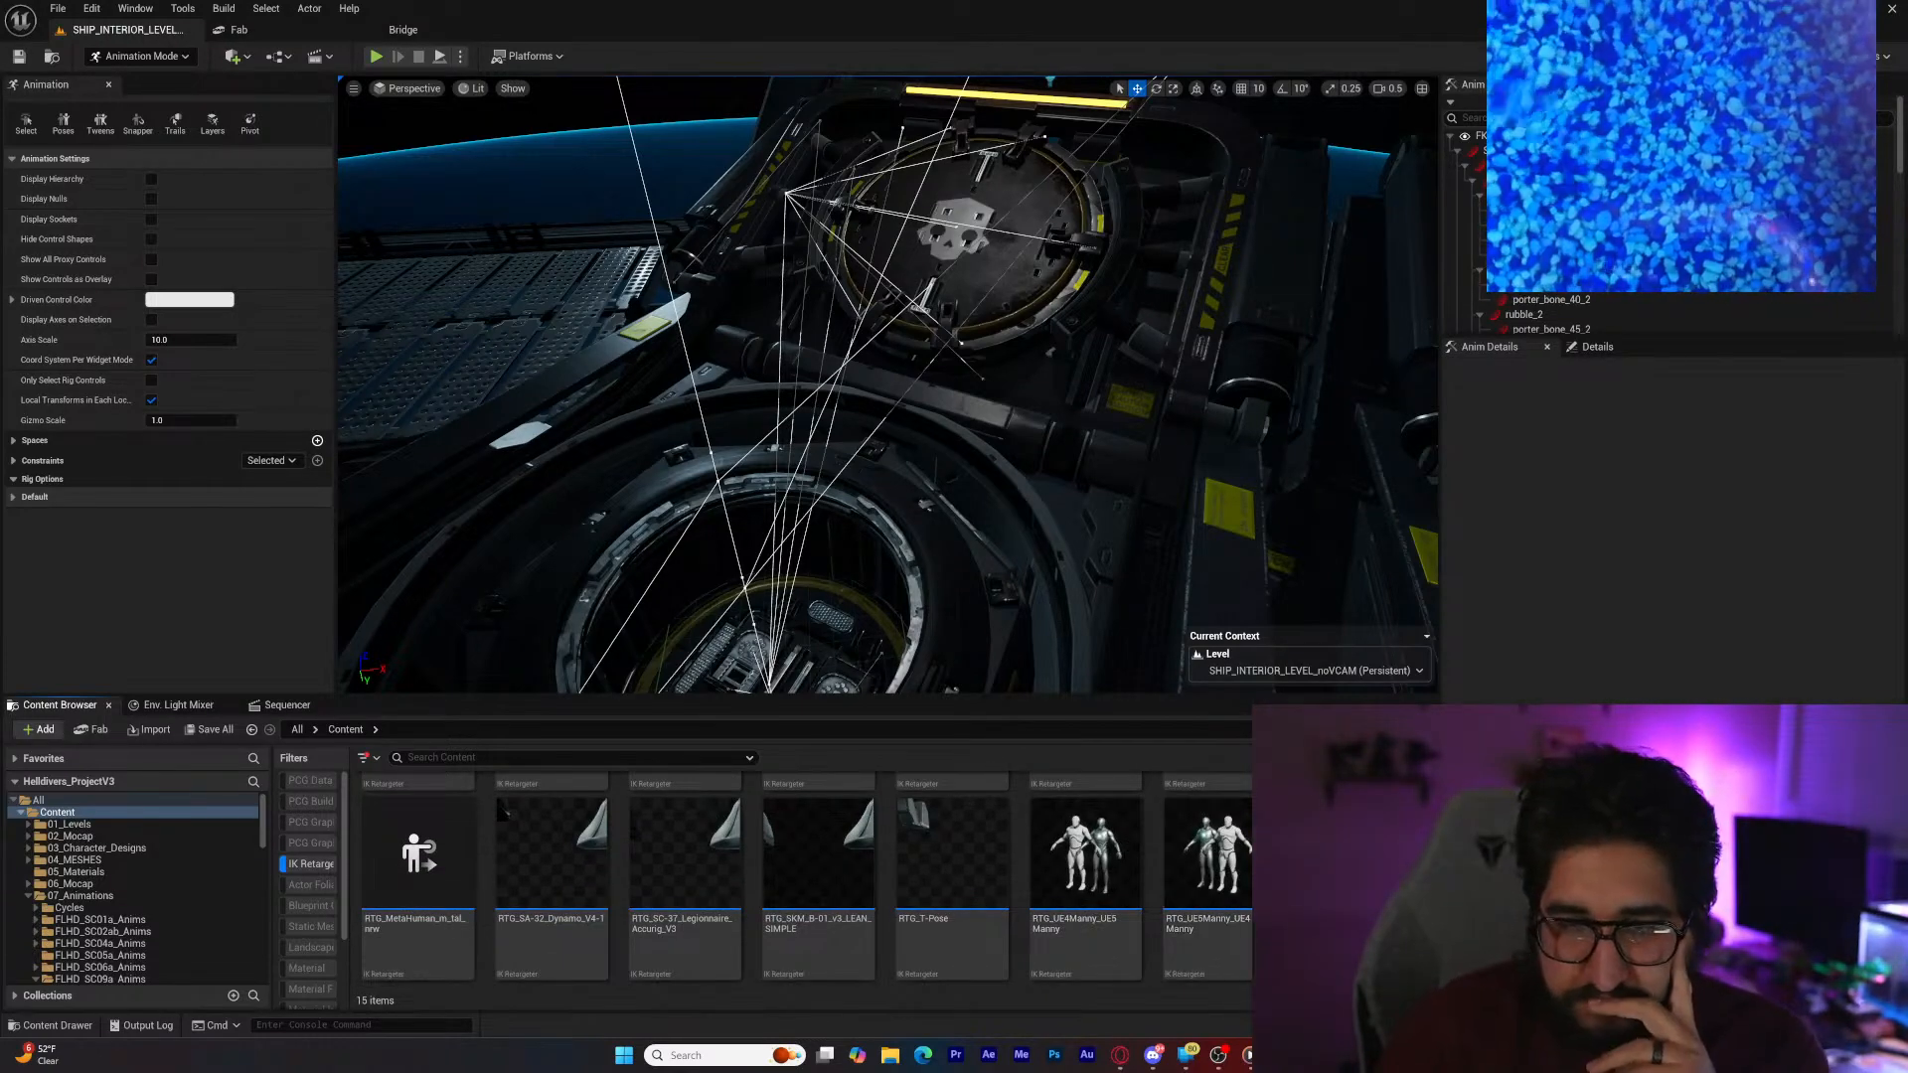
{"action": "double_click", "coordinate": [857, 840]}
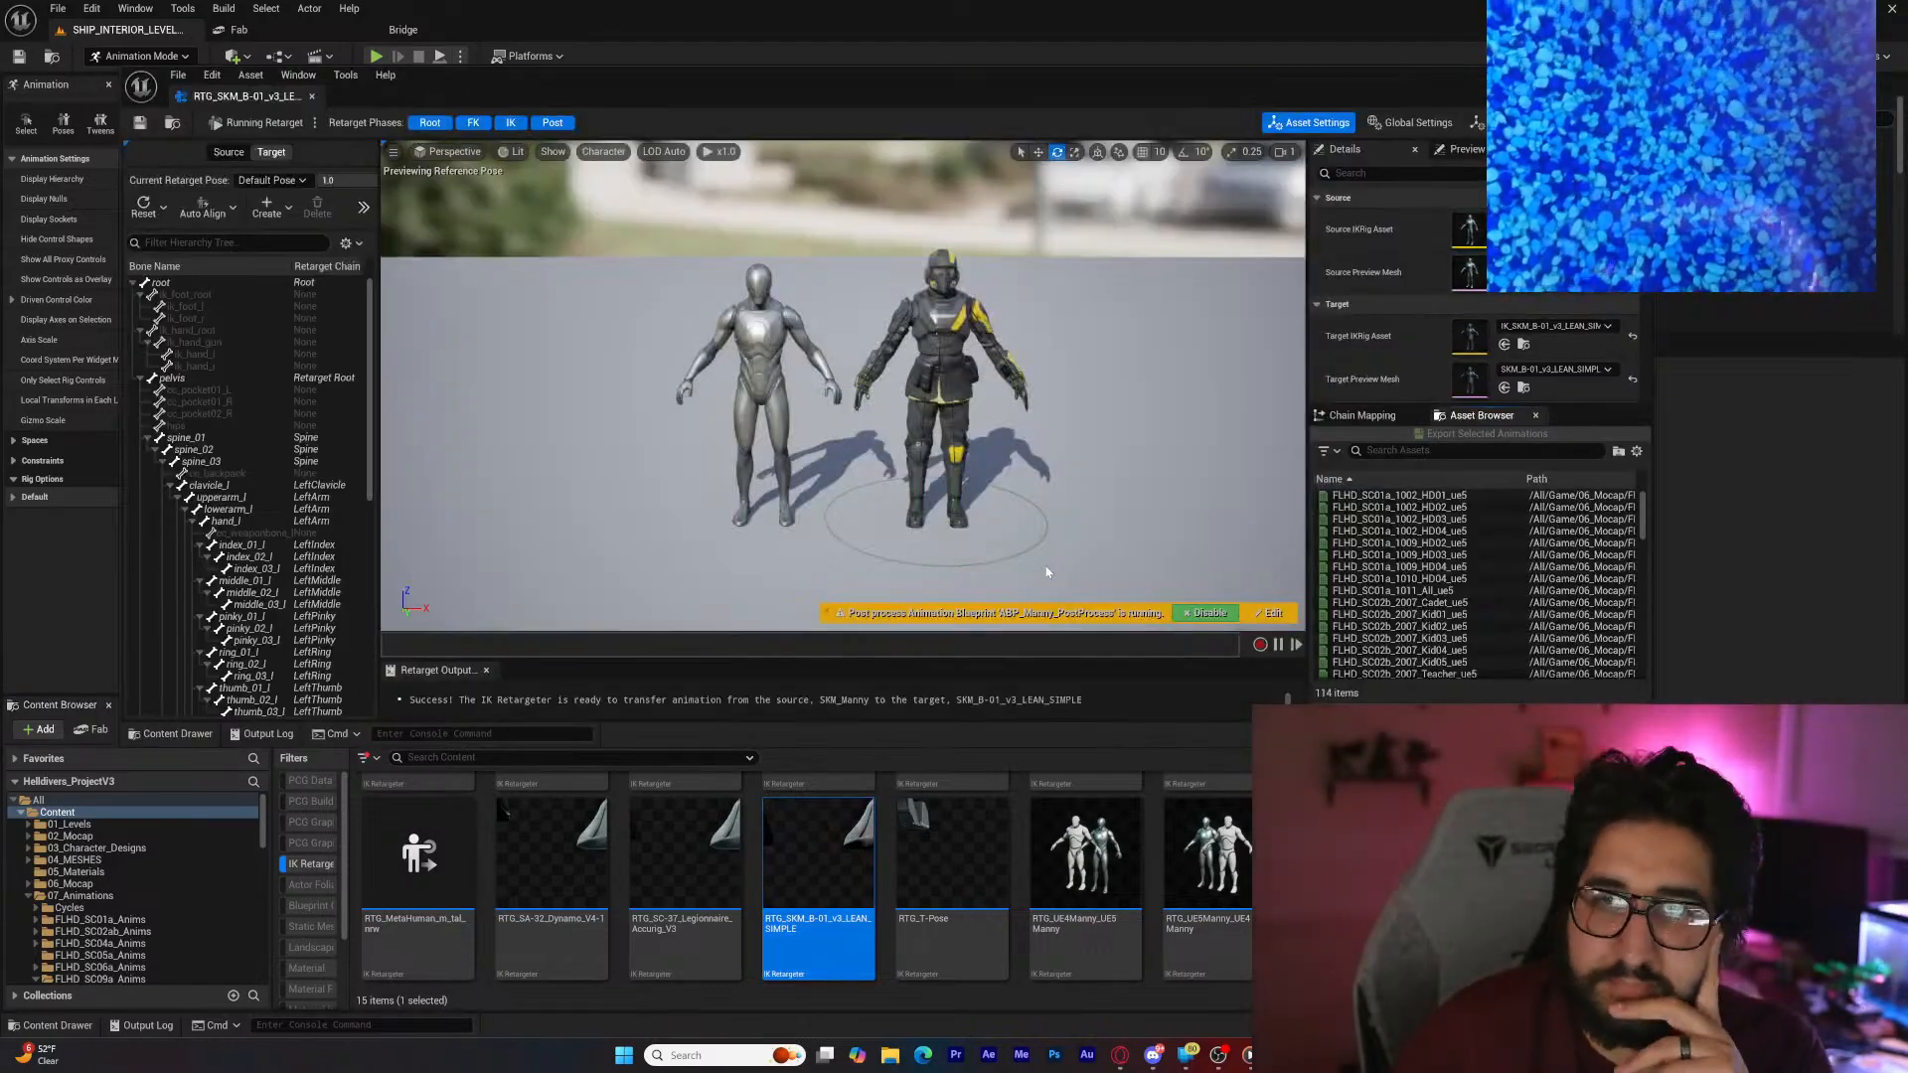
Step: Preview the FLHD_SC13a_13025_HD03_ue5 mocap animation on the armored target character, then pause the playback
{"action": "scroll", "coordinate": [1454, 551], "scroll_direction": "down", "scroll_amount": 20}
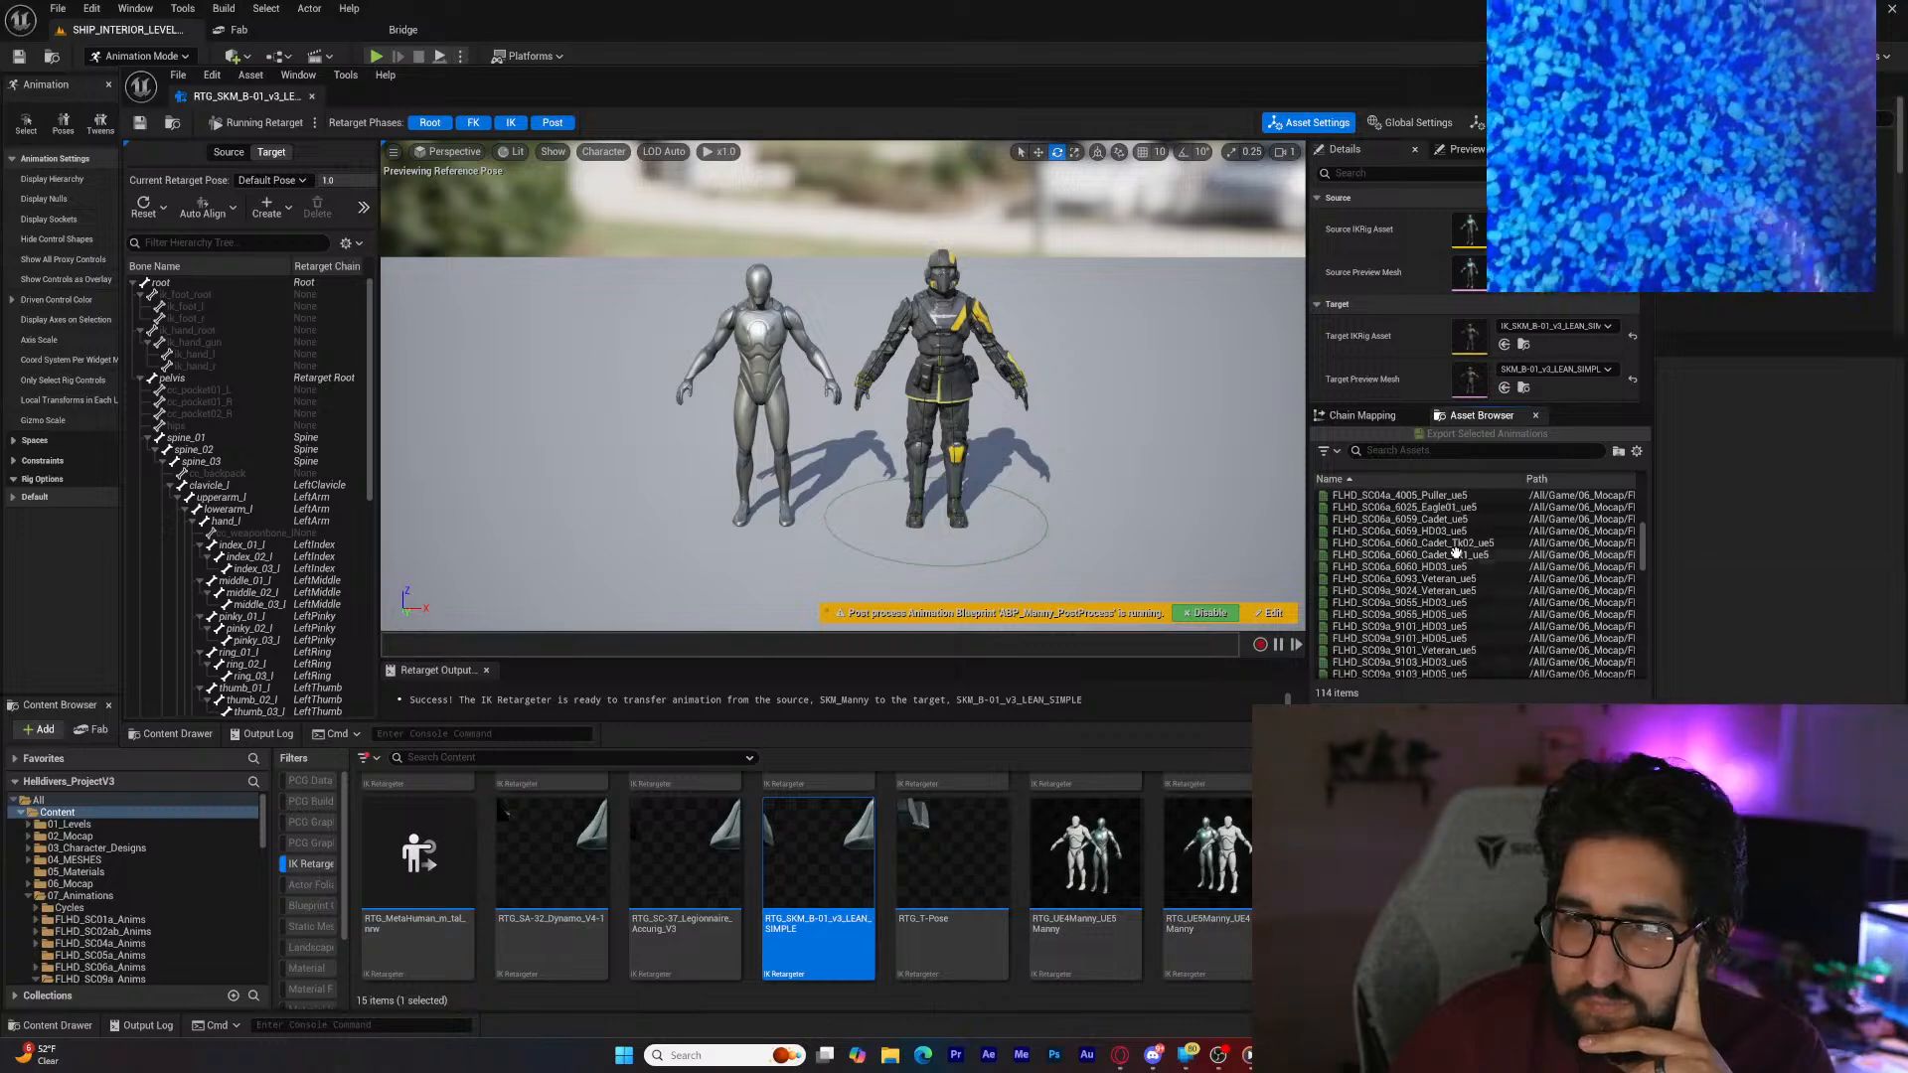
{"action": "scroll", "coordinate": [1441, 550], "scroll_direction": "down", "scroll_amount": 2}
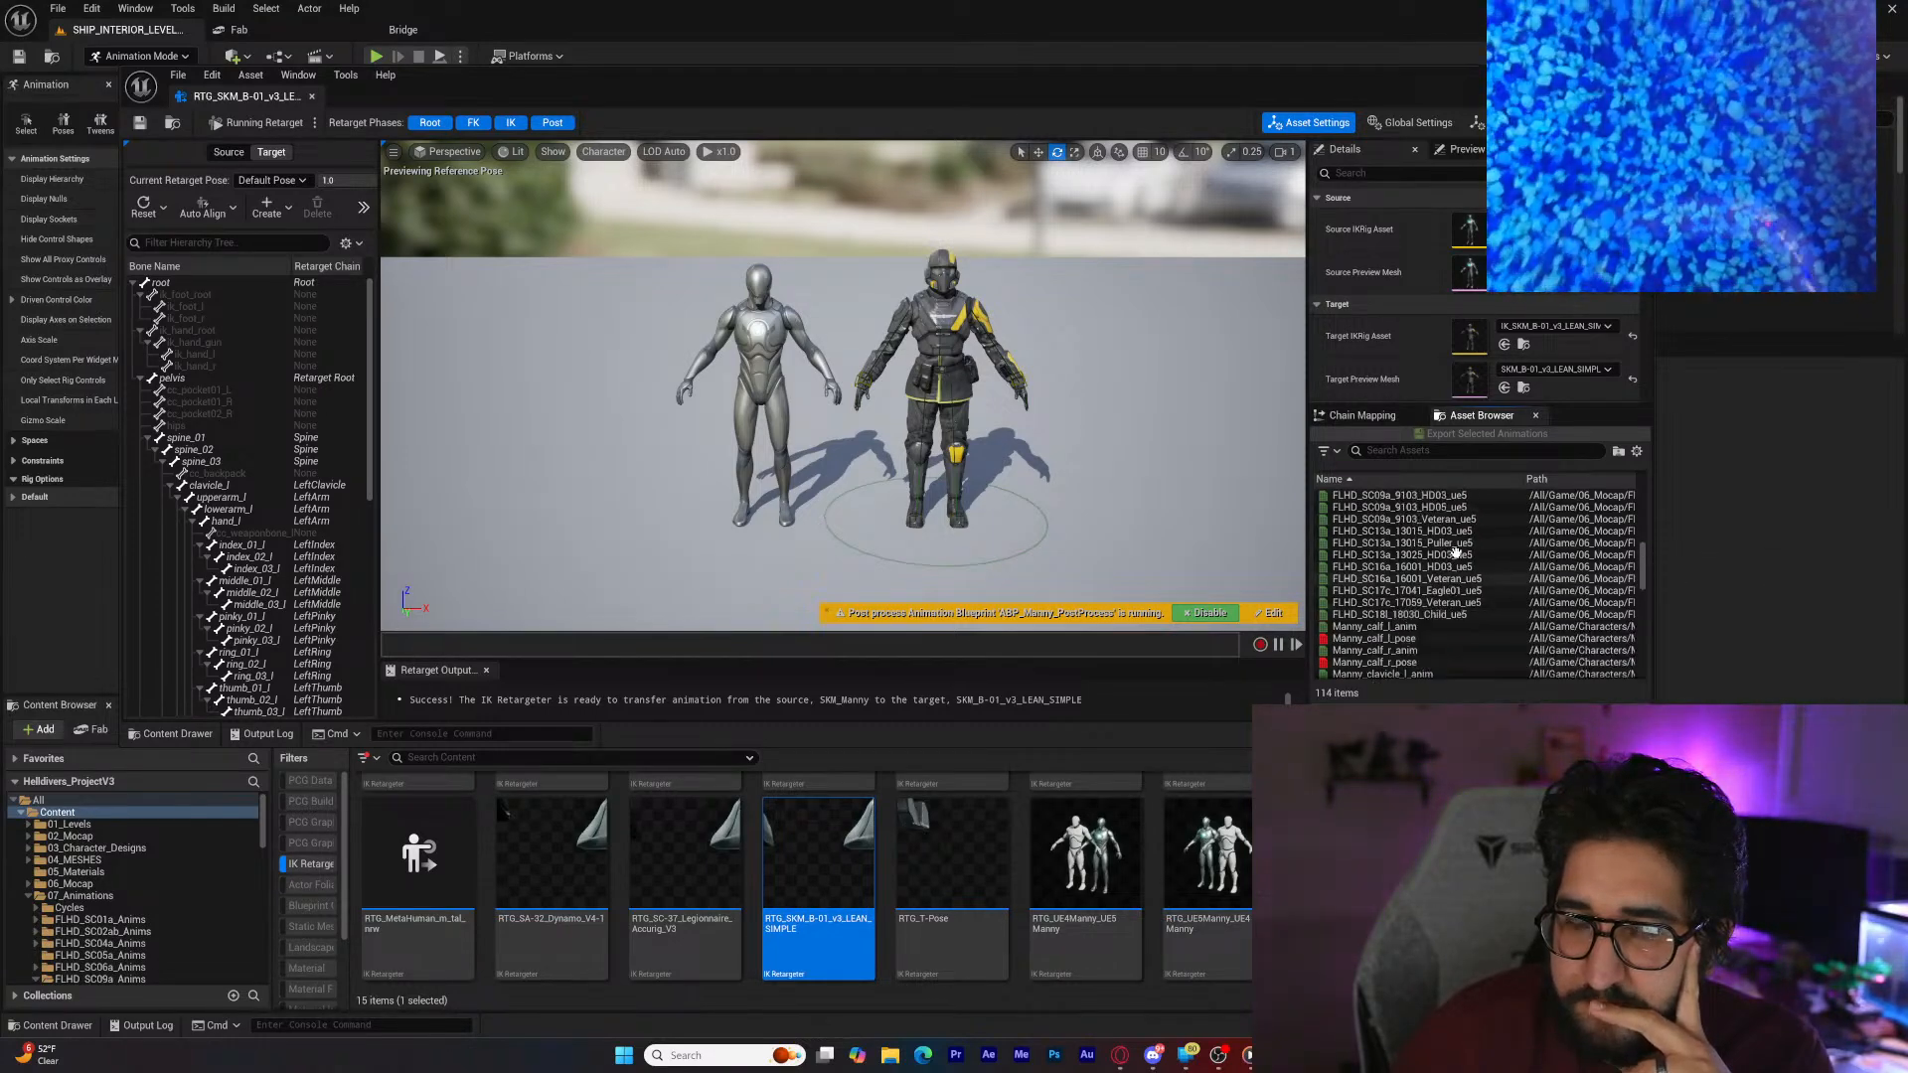
{"action": "left_click", "coordinate": [1421, 553]}
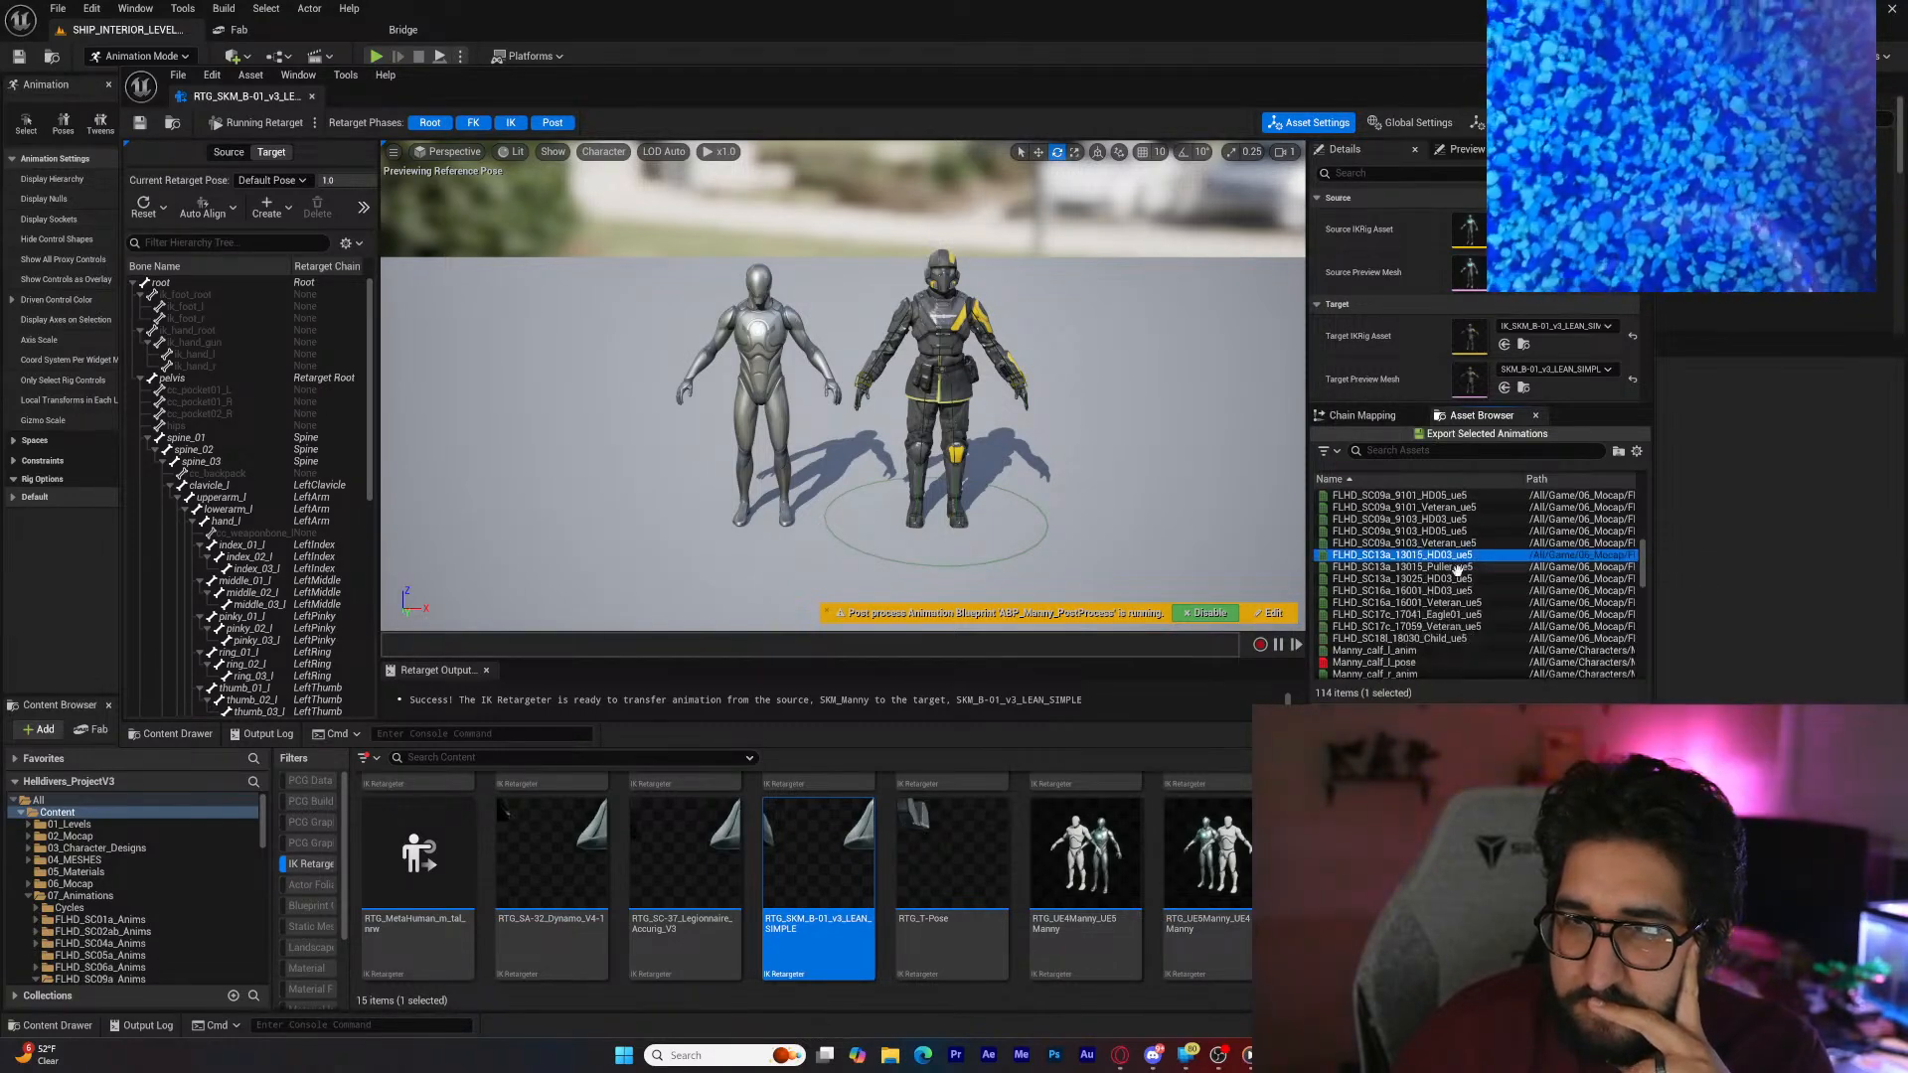
{"action": "left_click", "coordinate": [1530, 578]}
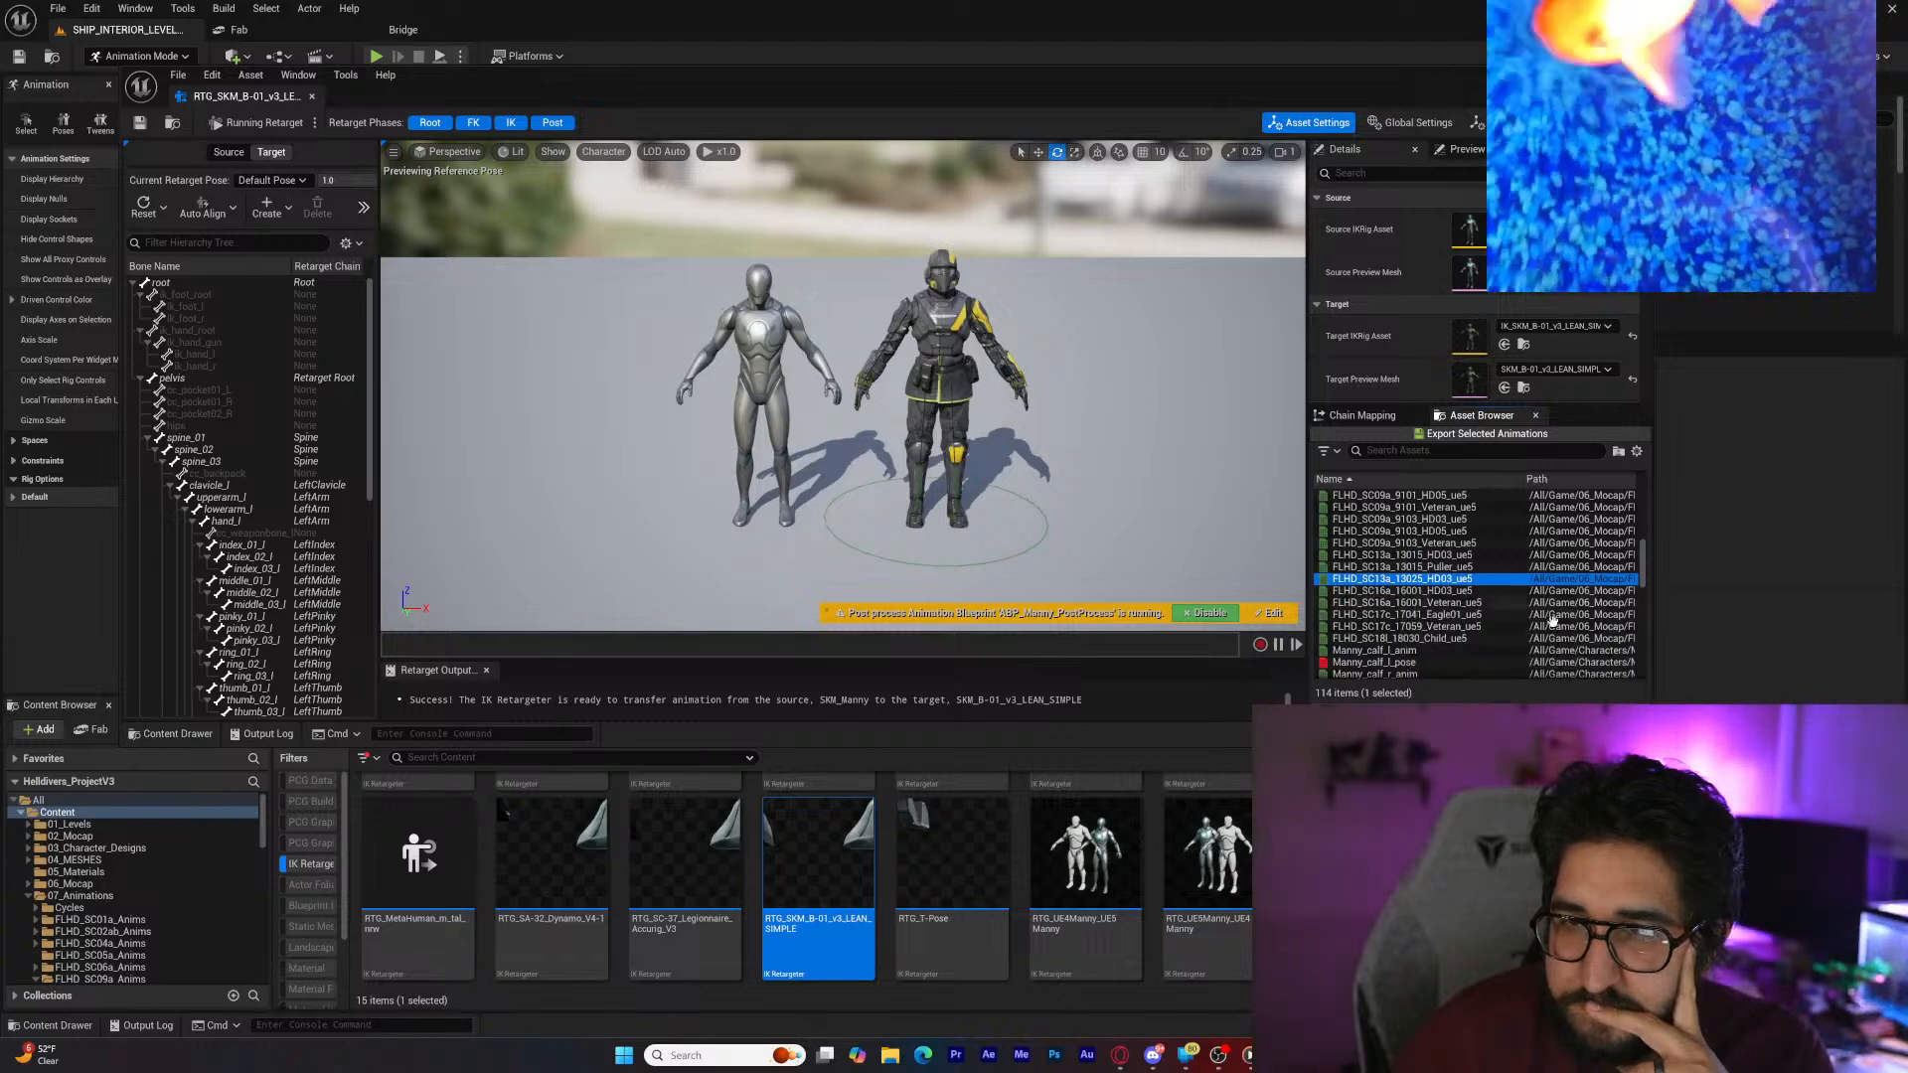
{"action": "left_click", "coordinate": [1482, 578]}
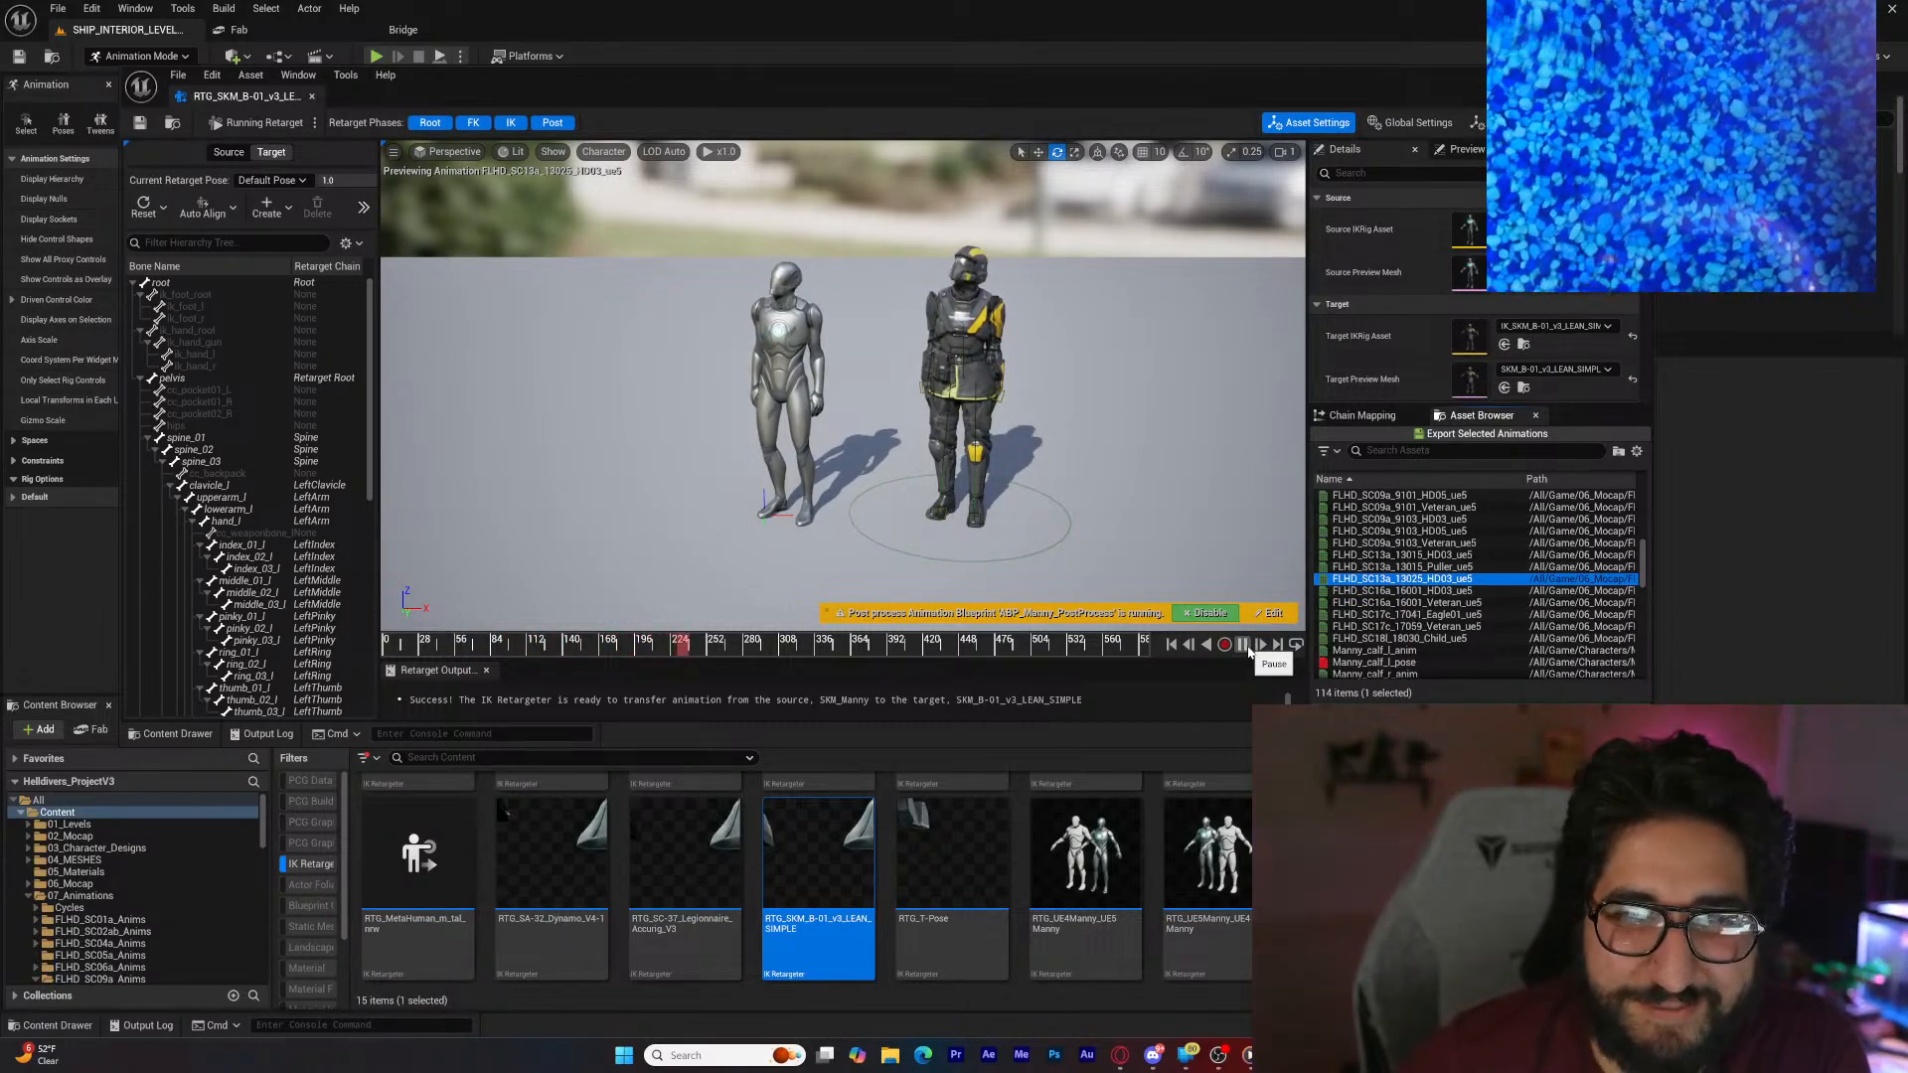
{"action": "left_click", "coordinate": [1243, 646]}
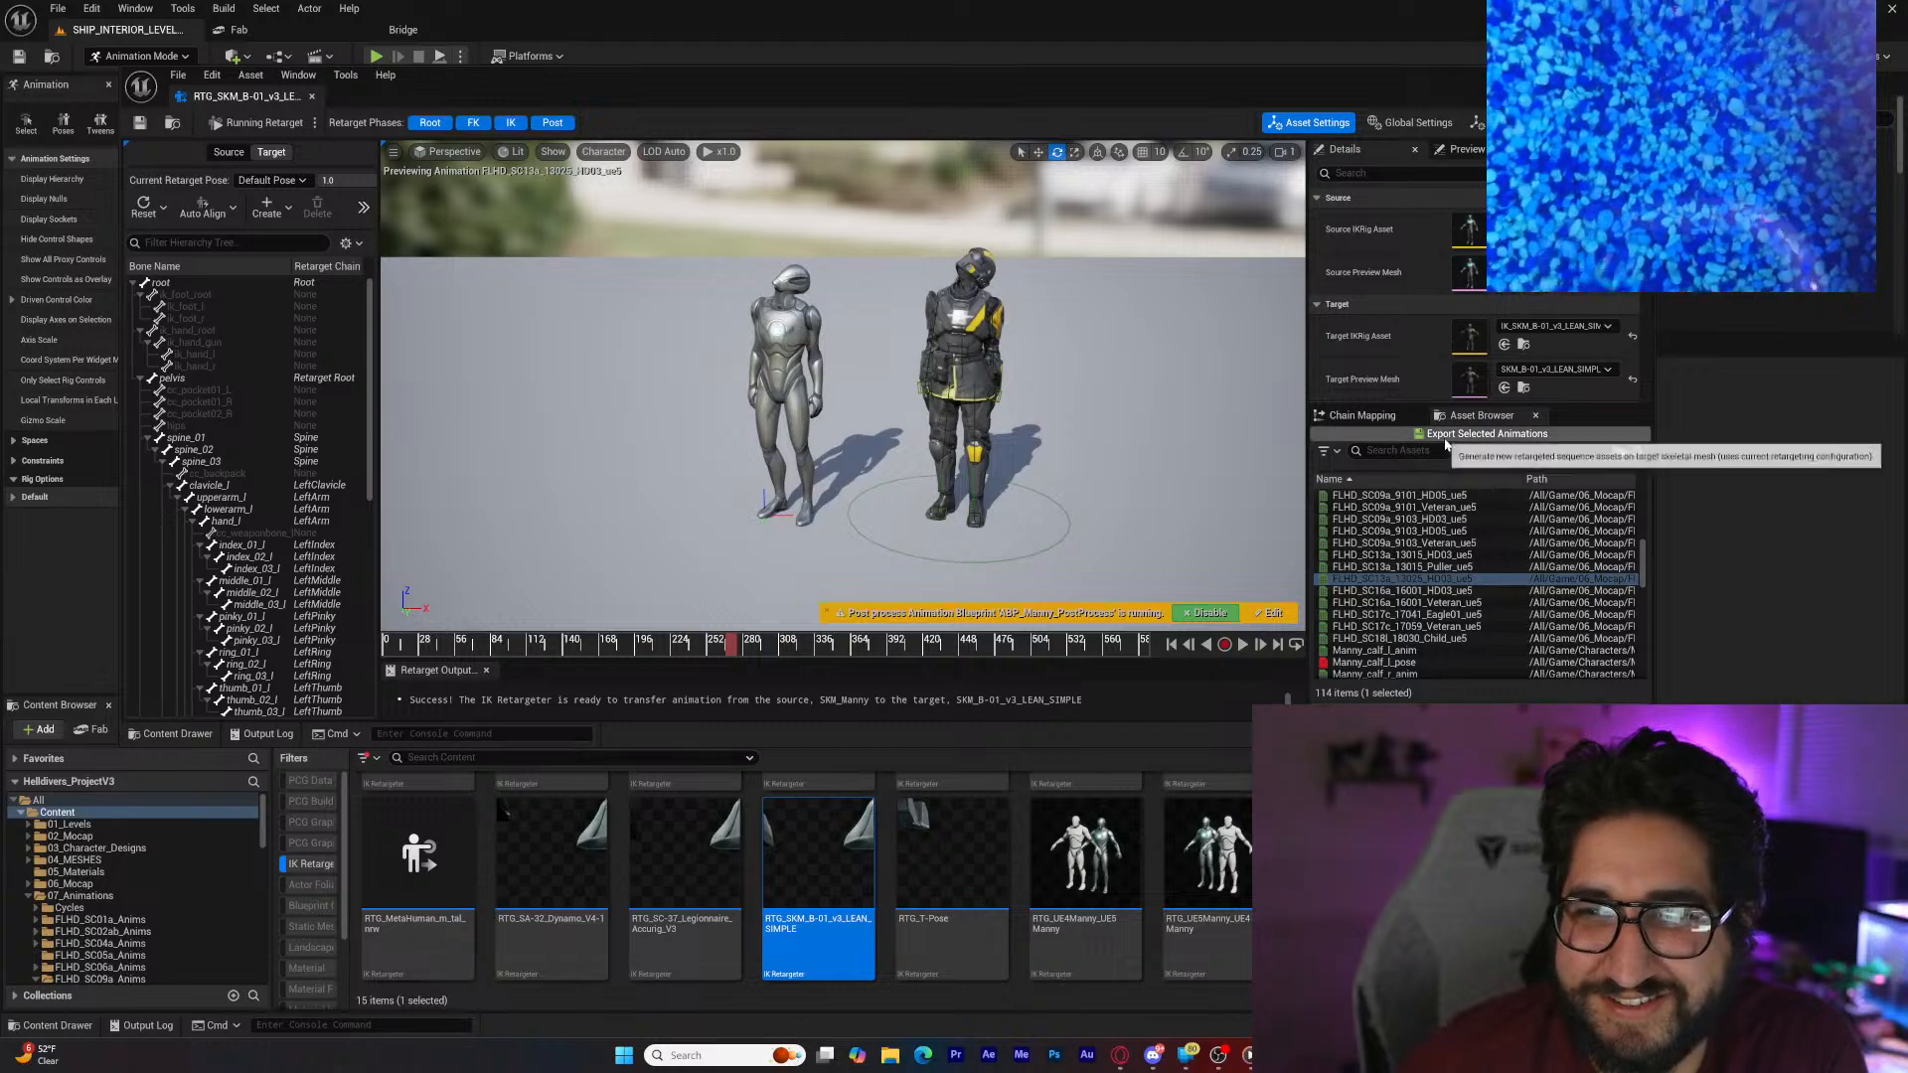
Step: Start exporting the selected animation and set the destination to the FLHD_SC13a_Retargs folder under 07_Animations/FLHD_SC13a_Anims
{"action": "left_click", "coordinate": [1486, 435]}
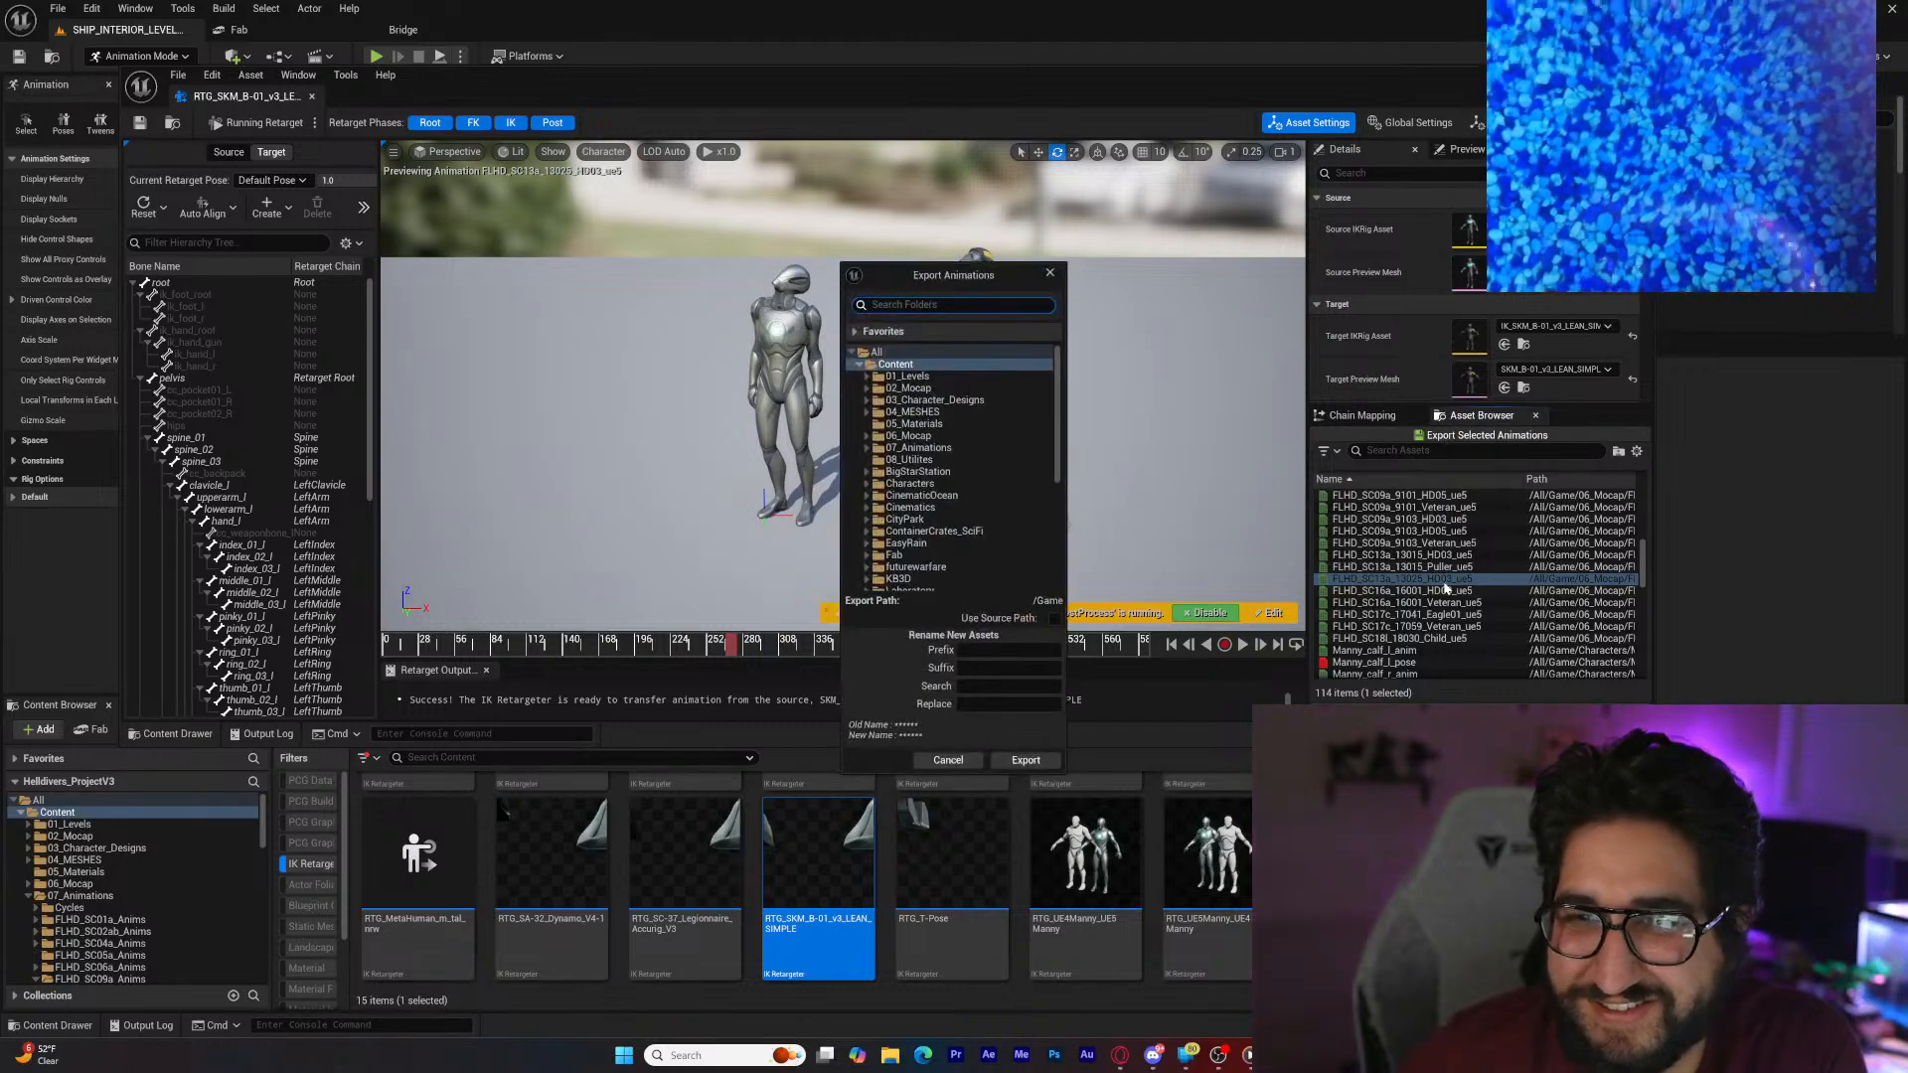
{"action": "left_click", "coordinate": [867, 448]}
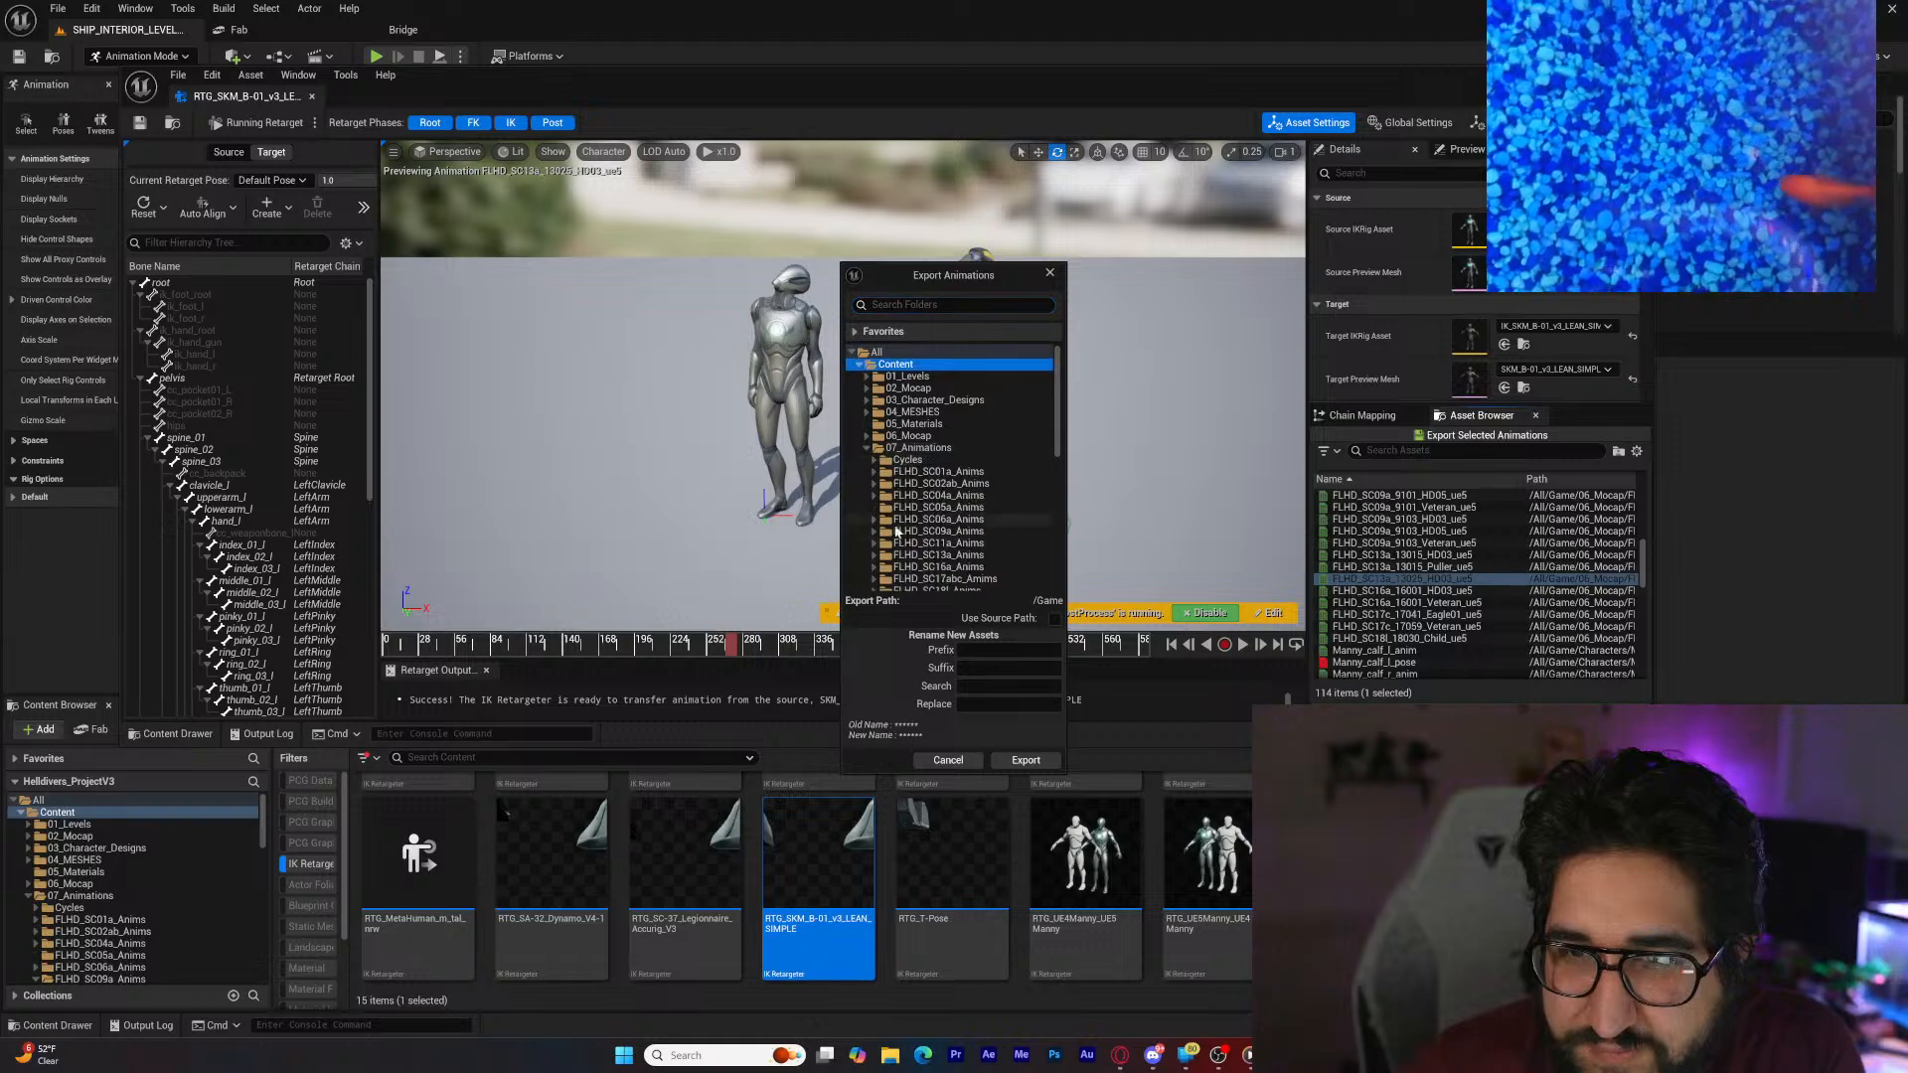
{"action": "scroll", "coordinate": [893, 554], "scroll_direction": "down", "scroll_amount": 2}
{"action": "left_click", "coordinate": [874, 460]}
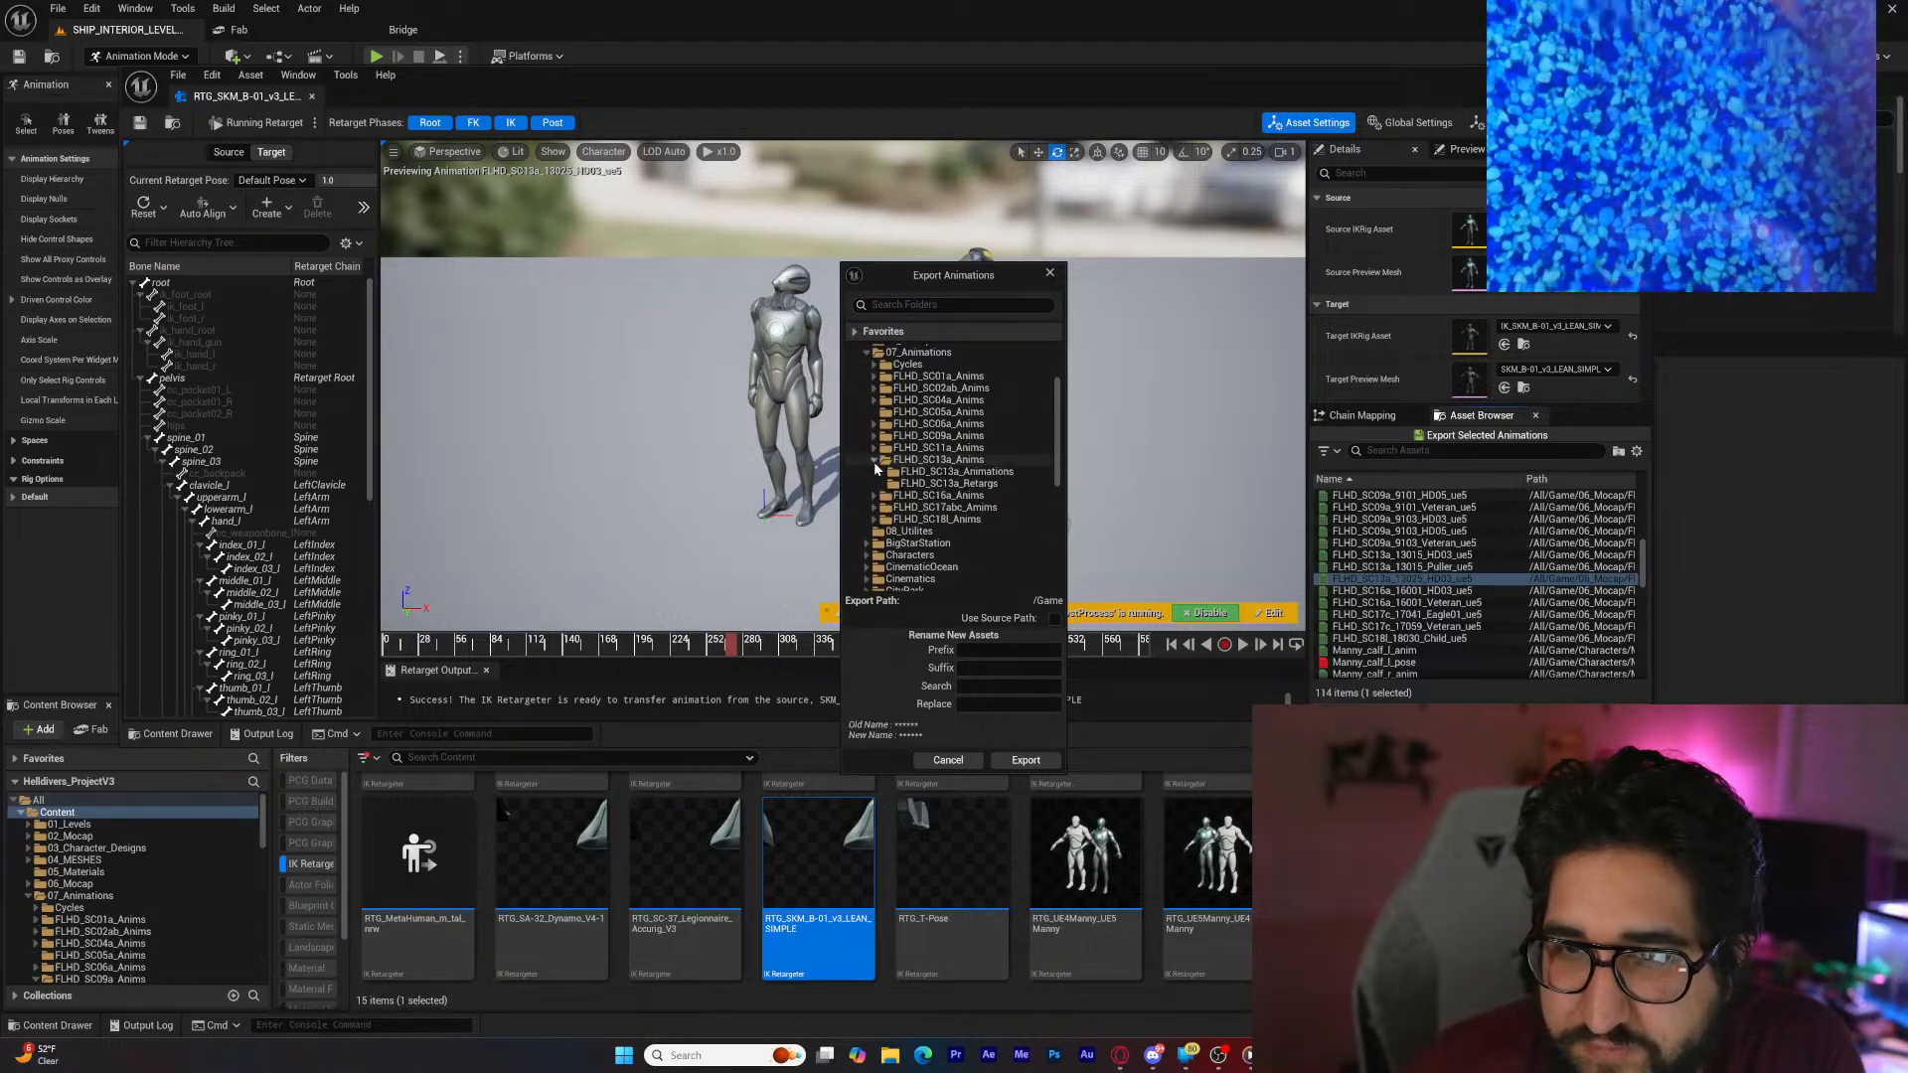
{"action": "left_click", "coordinate": [957, 472]}
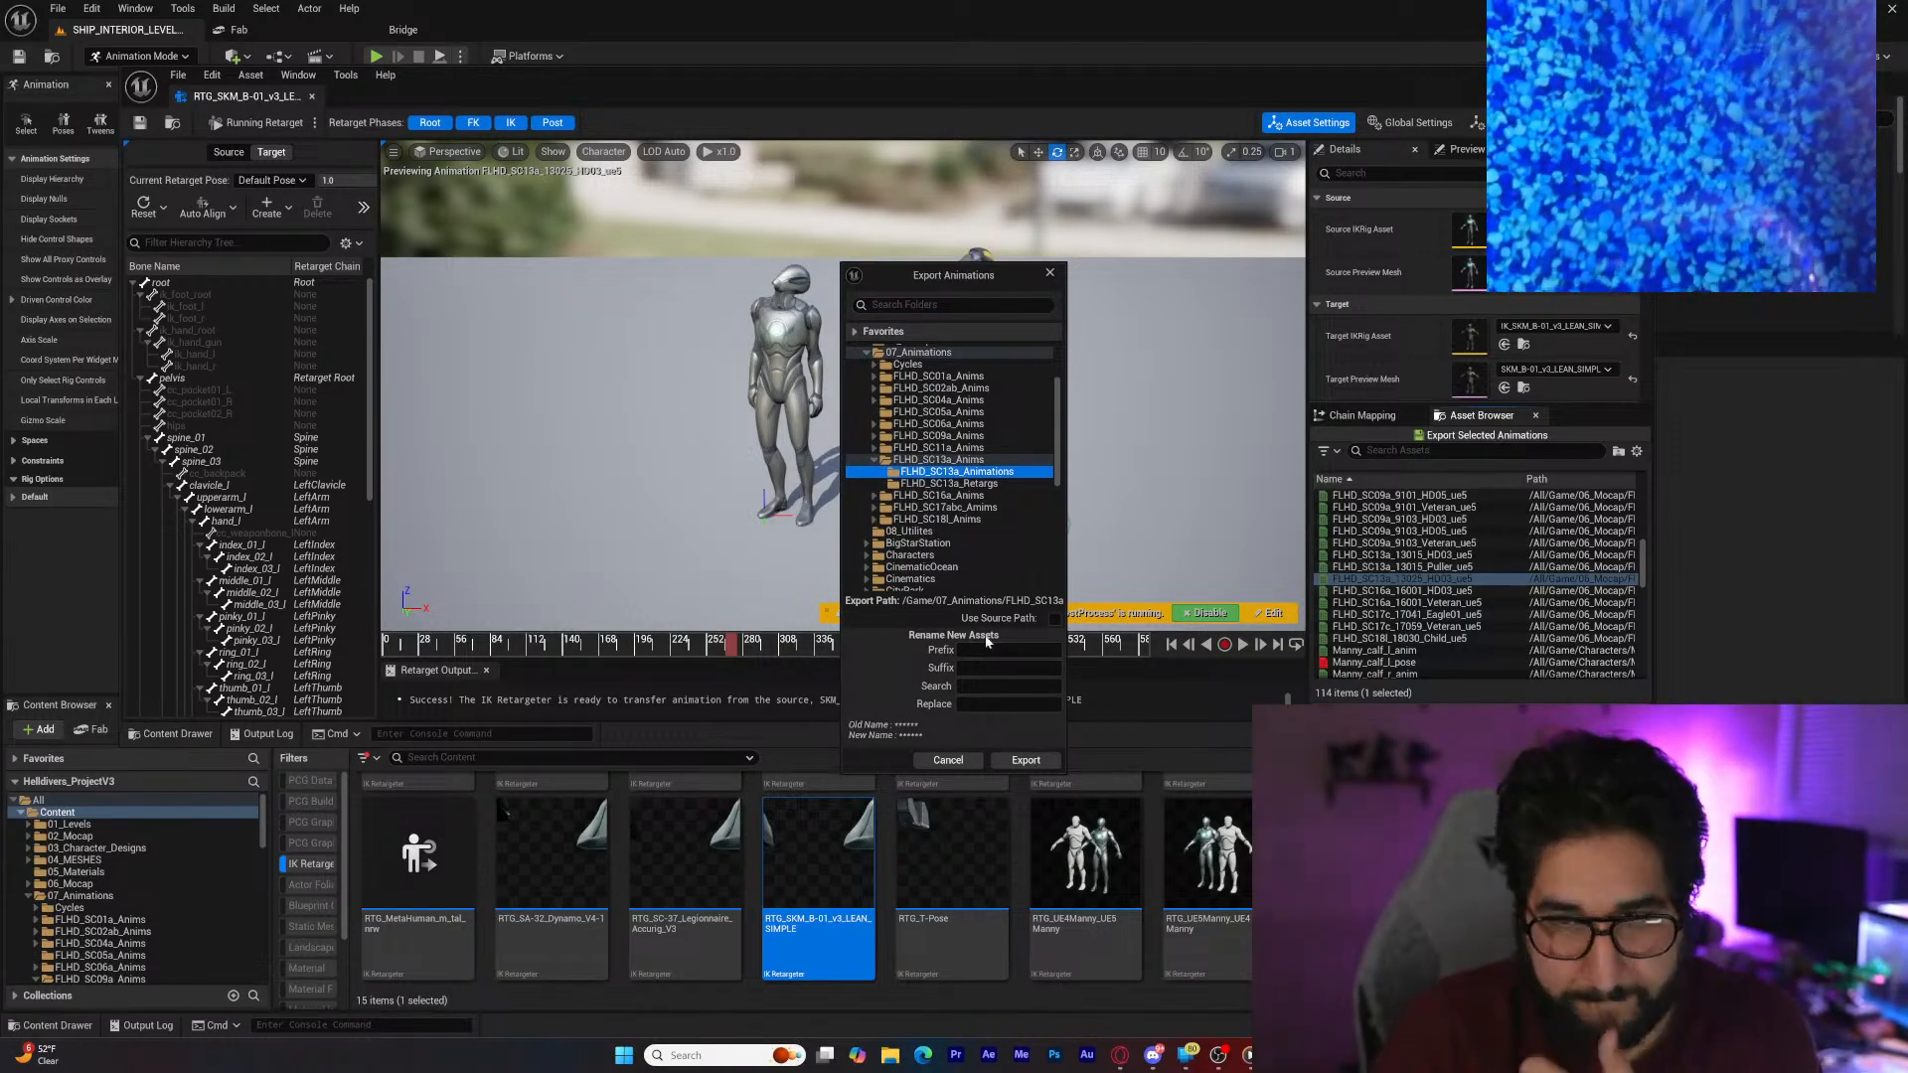
{"action": "left_click", "coordinate": [947, 484]}
Step: Export the retargeted animation with the prefix Retarg_ and the default batch export options, and close the retargeter
{"action": "left_click", "coordinate": [1009, 650]}
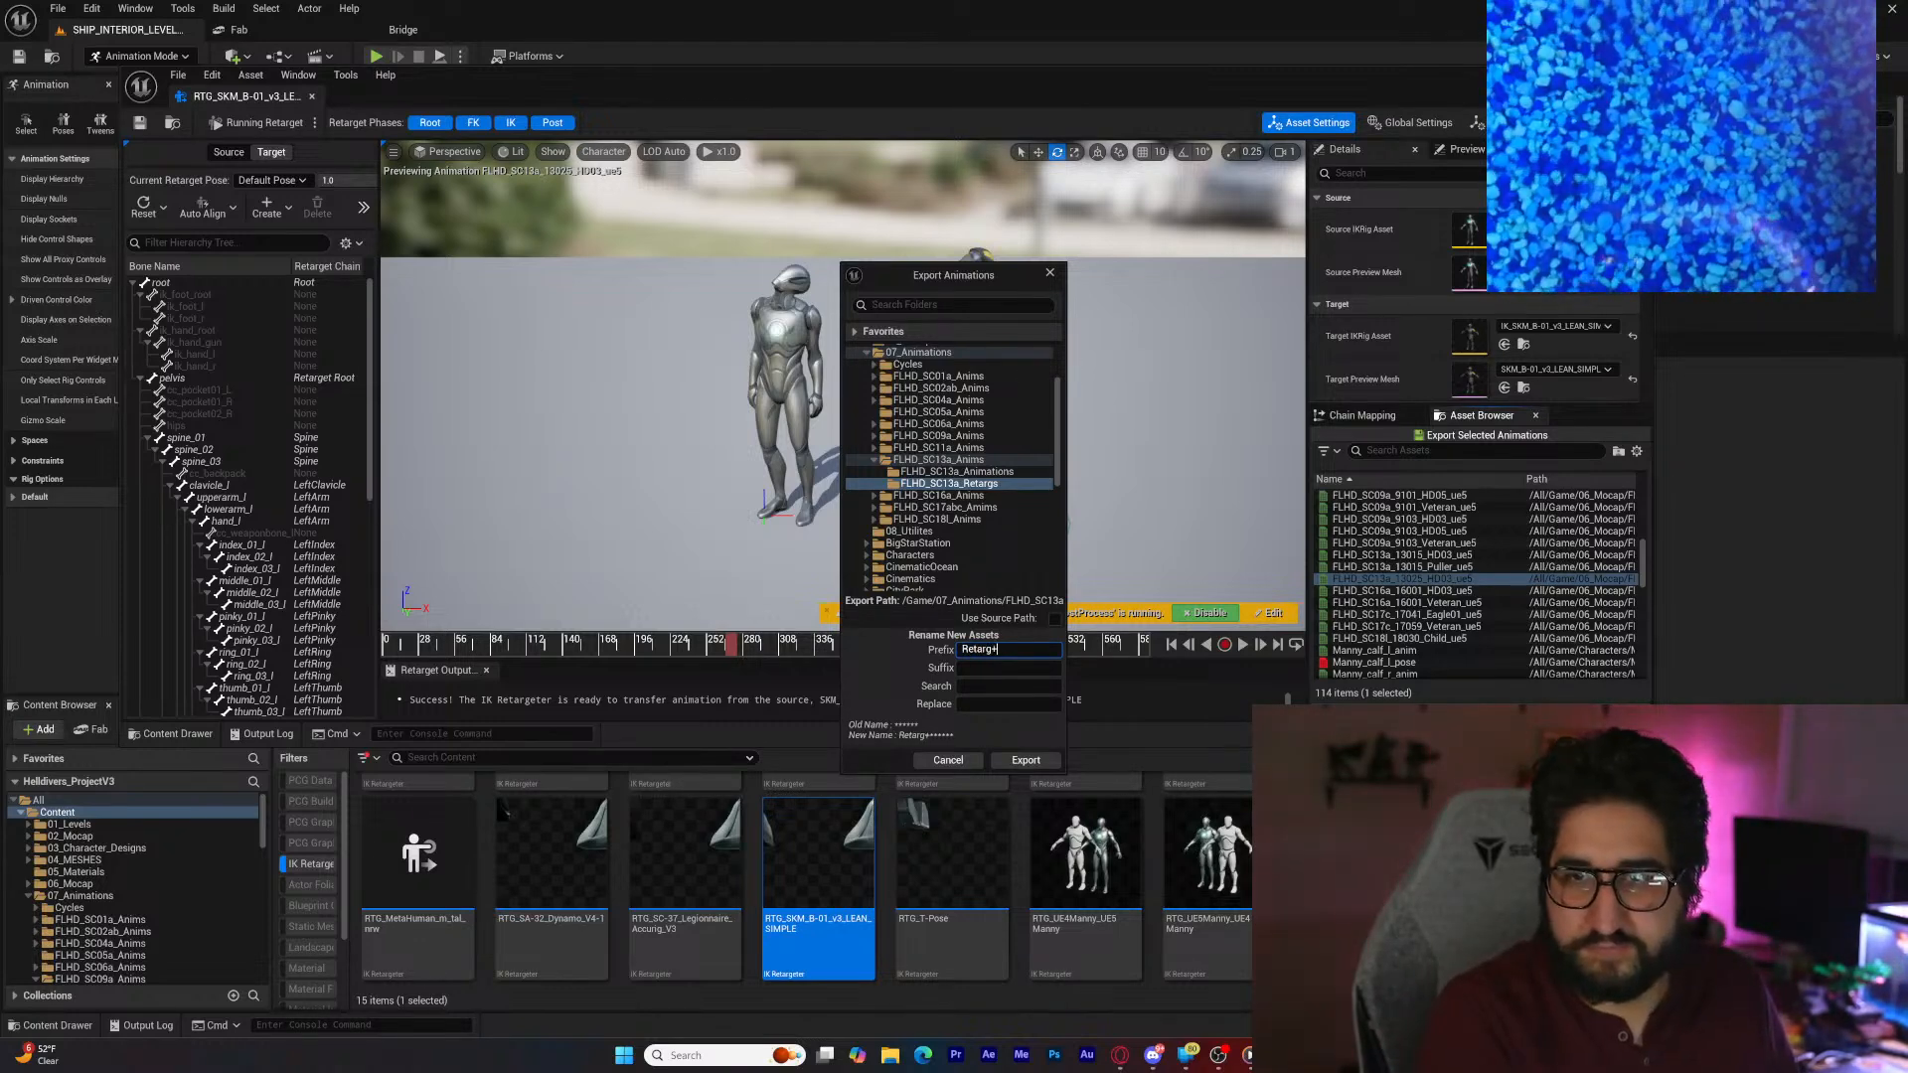
{"action": "type", "text": "Retarg_"}
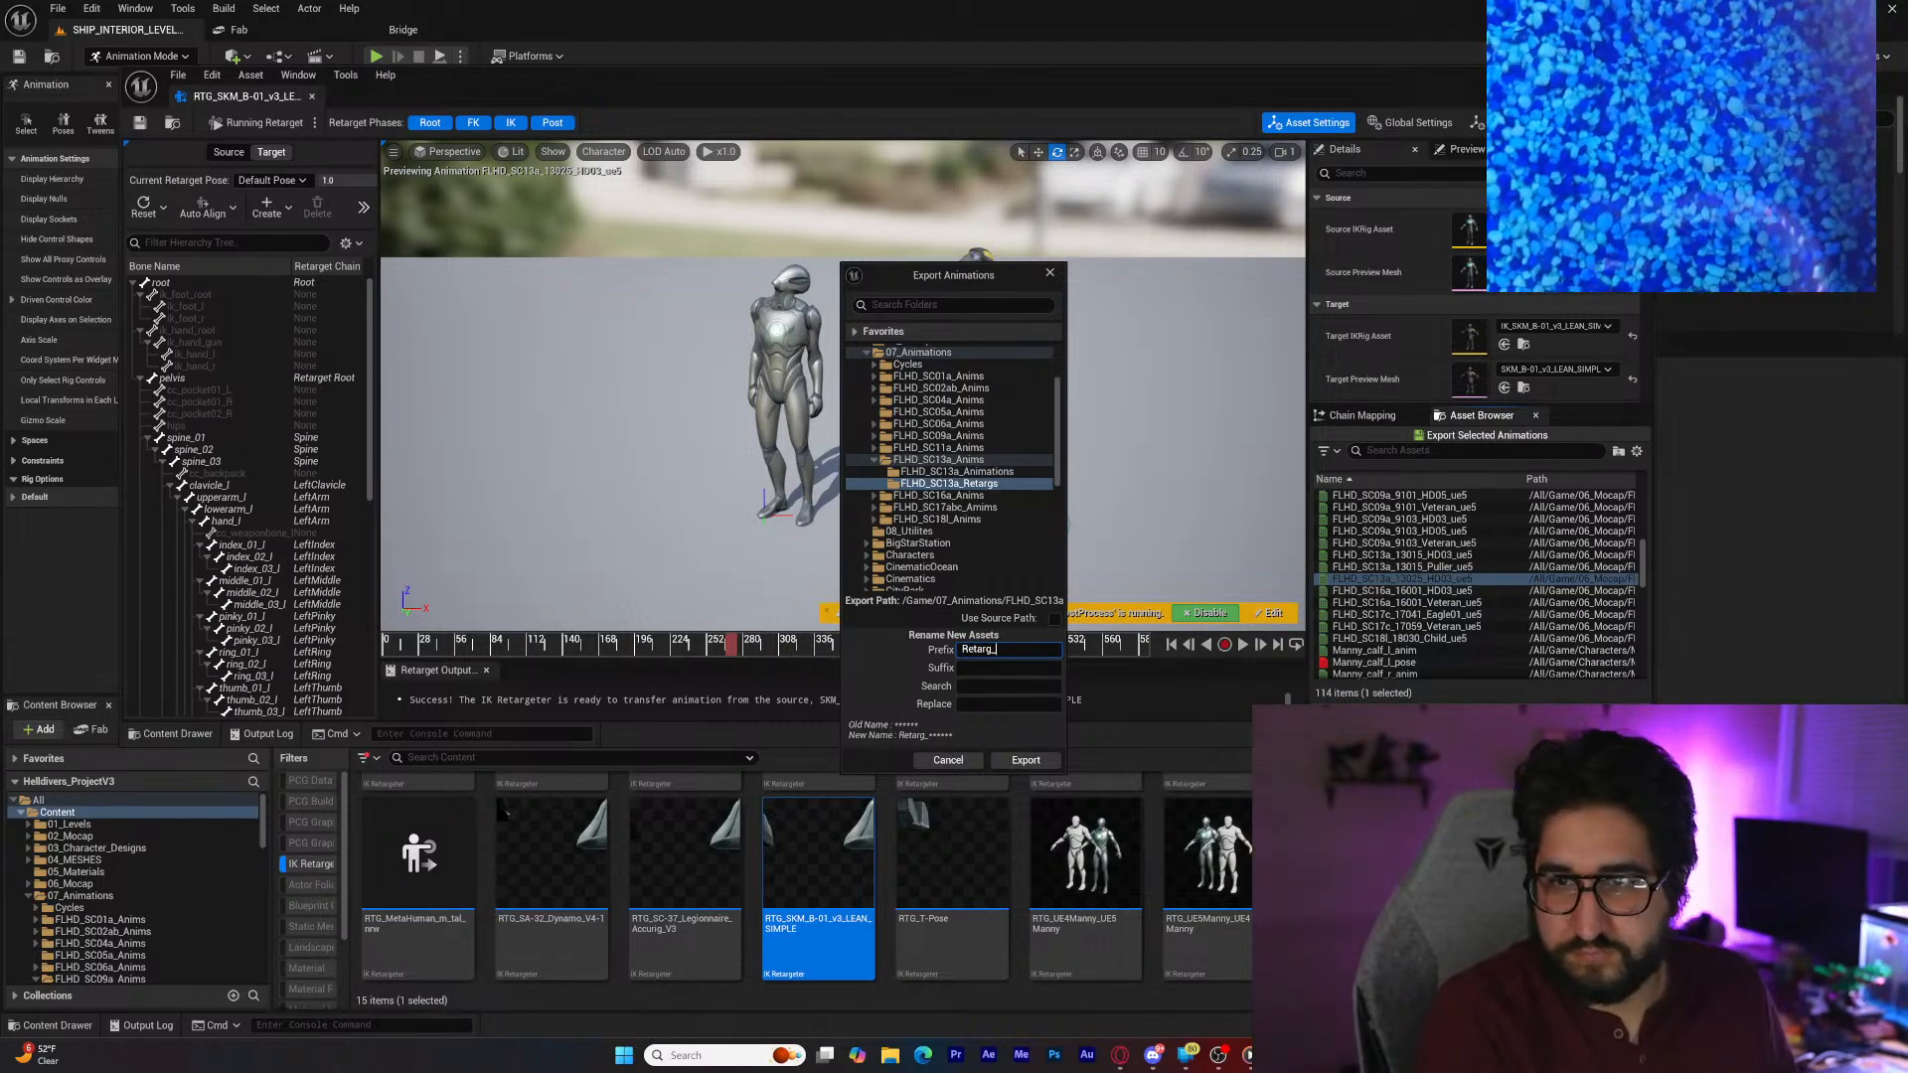
{"action": "key", "text": "Return"}
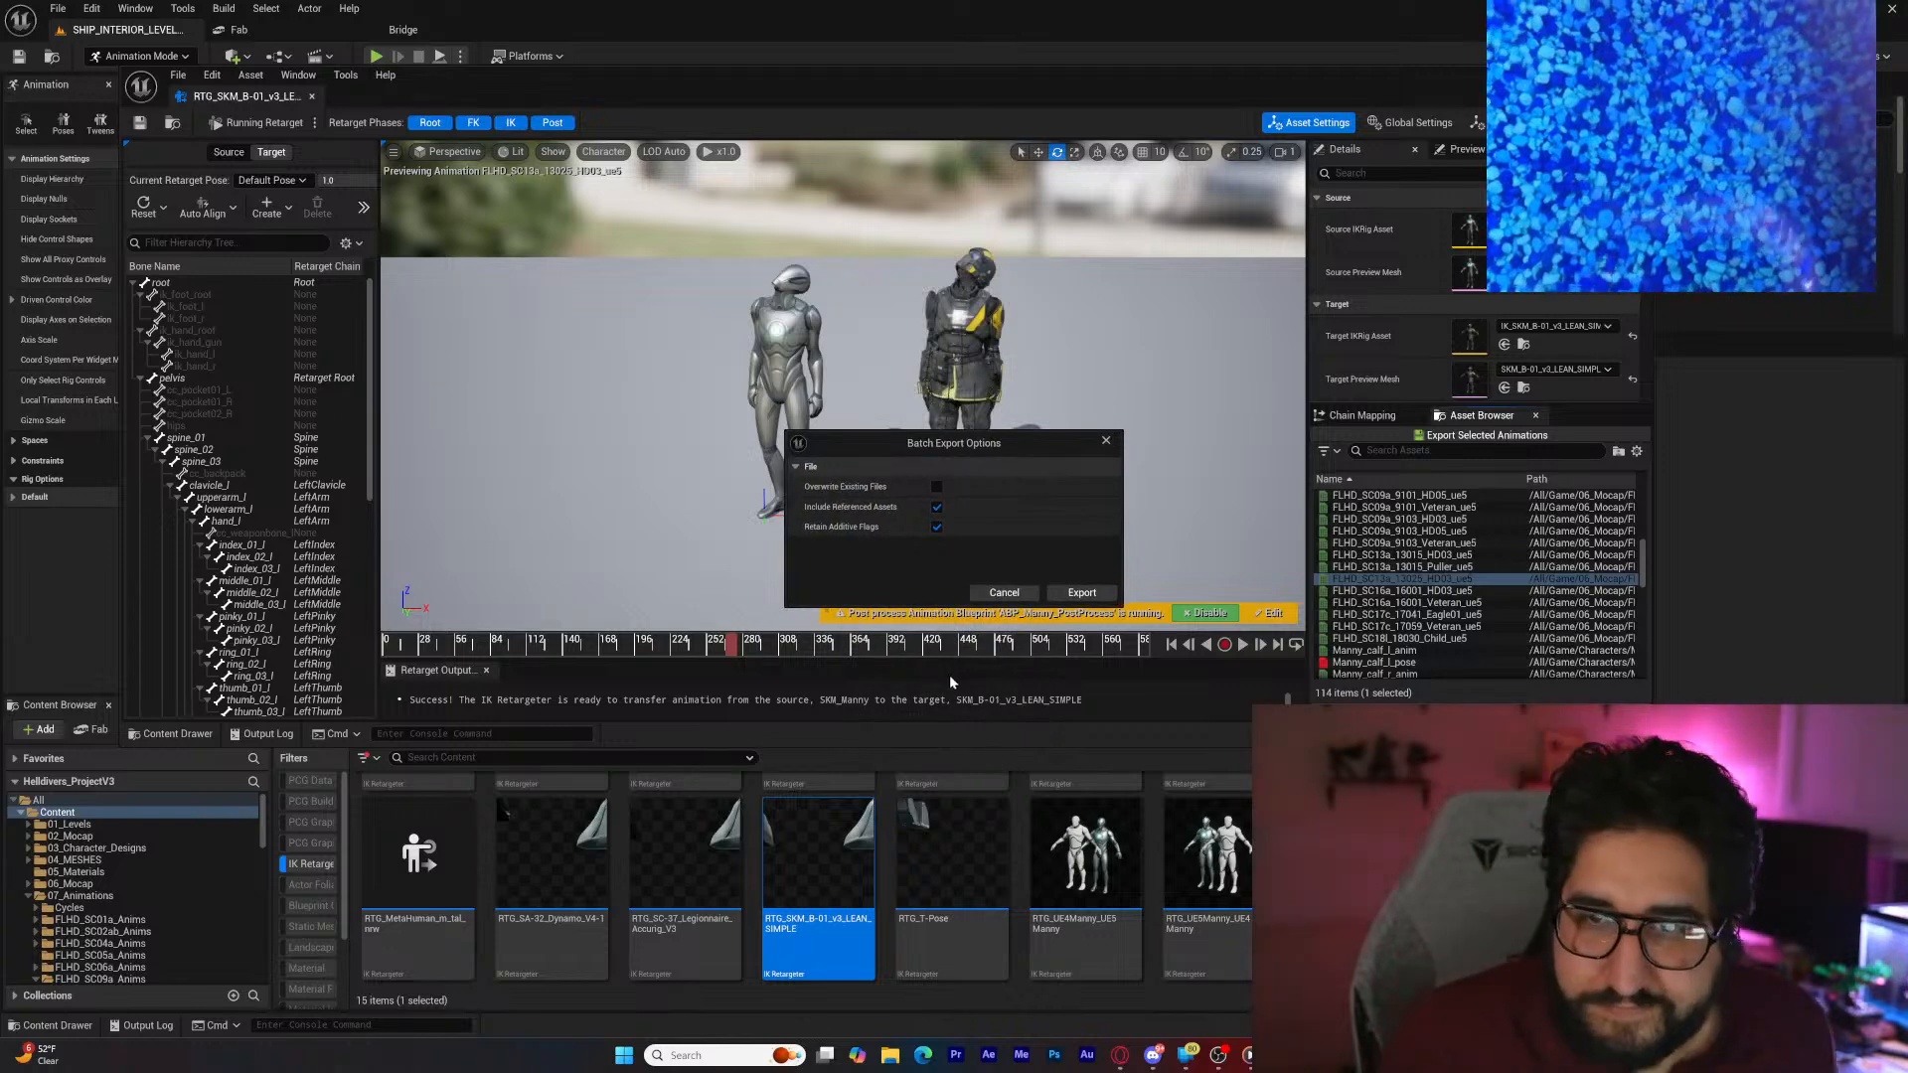
{"action": "key", "text": "Return"}
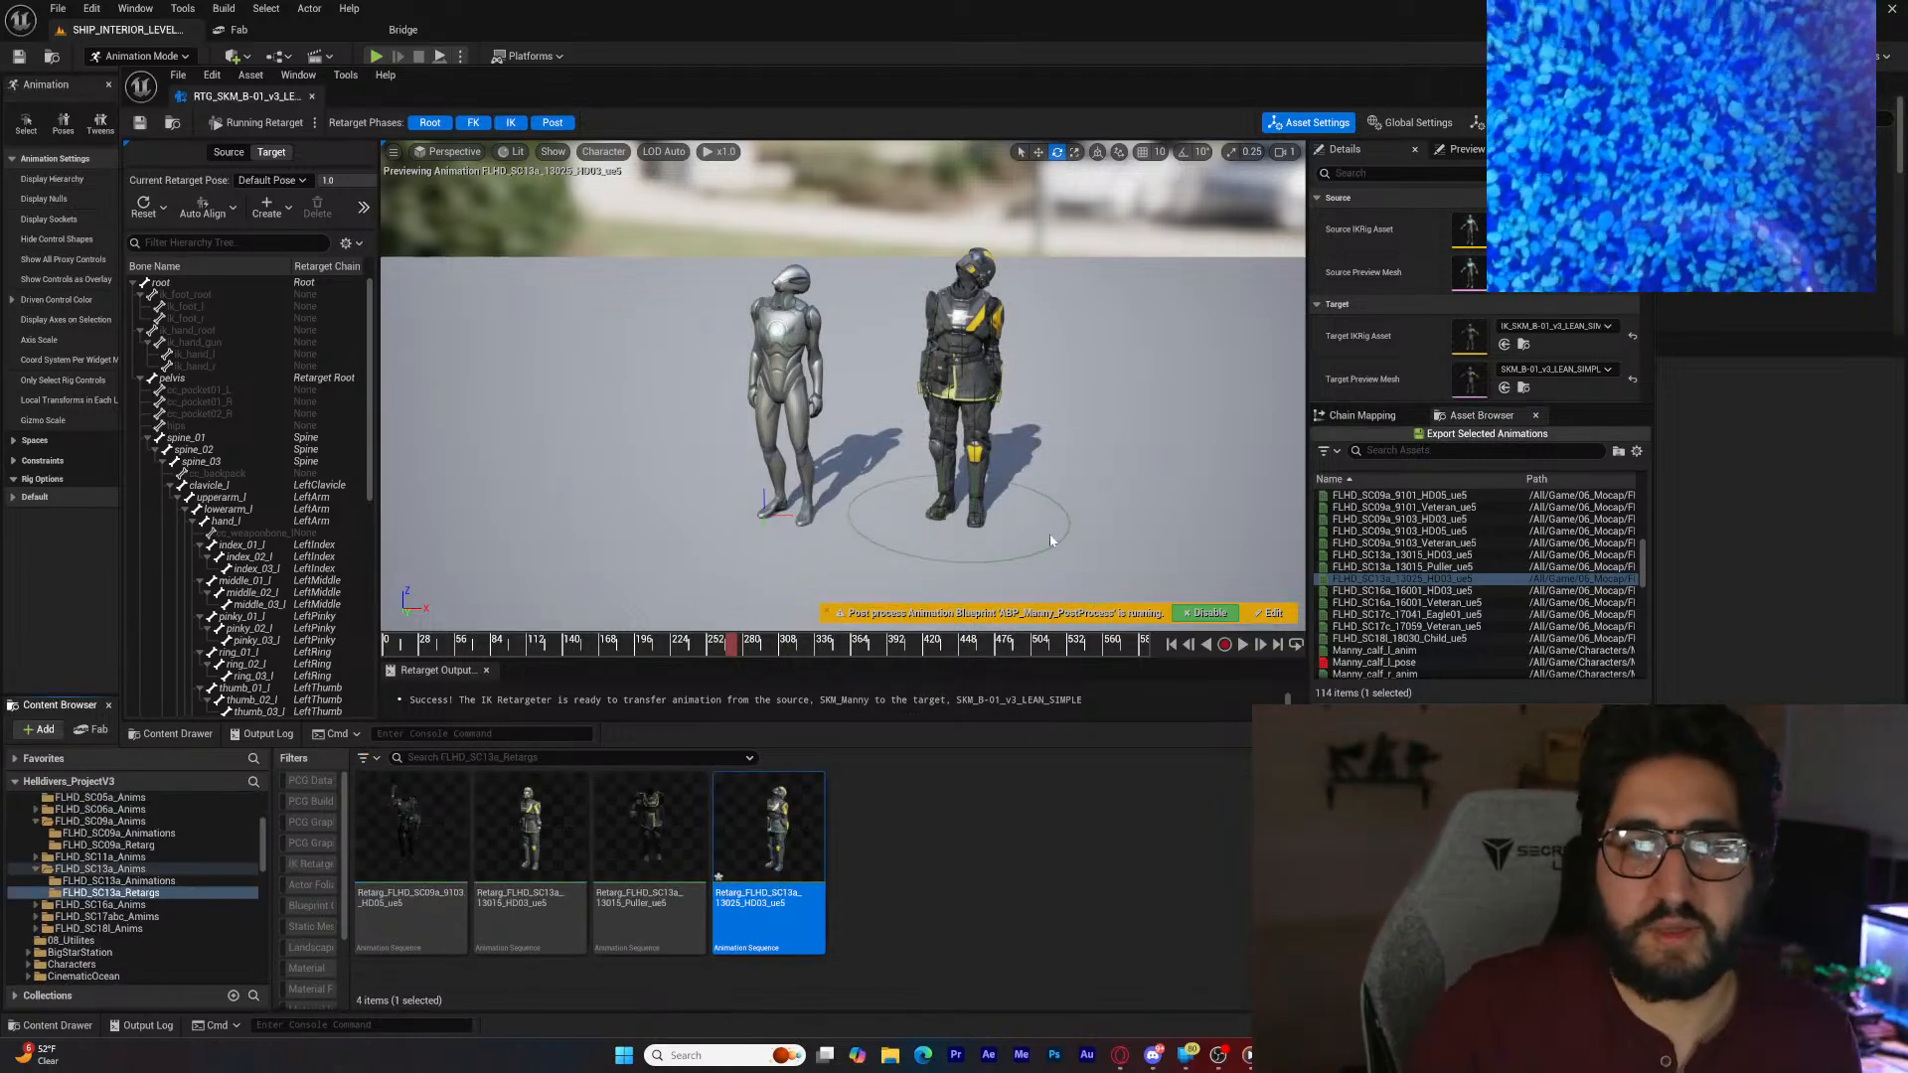
{"action": "left_click", "coordinate": [313, 96]}
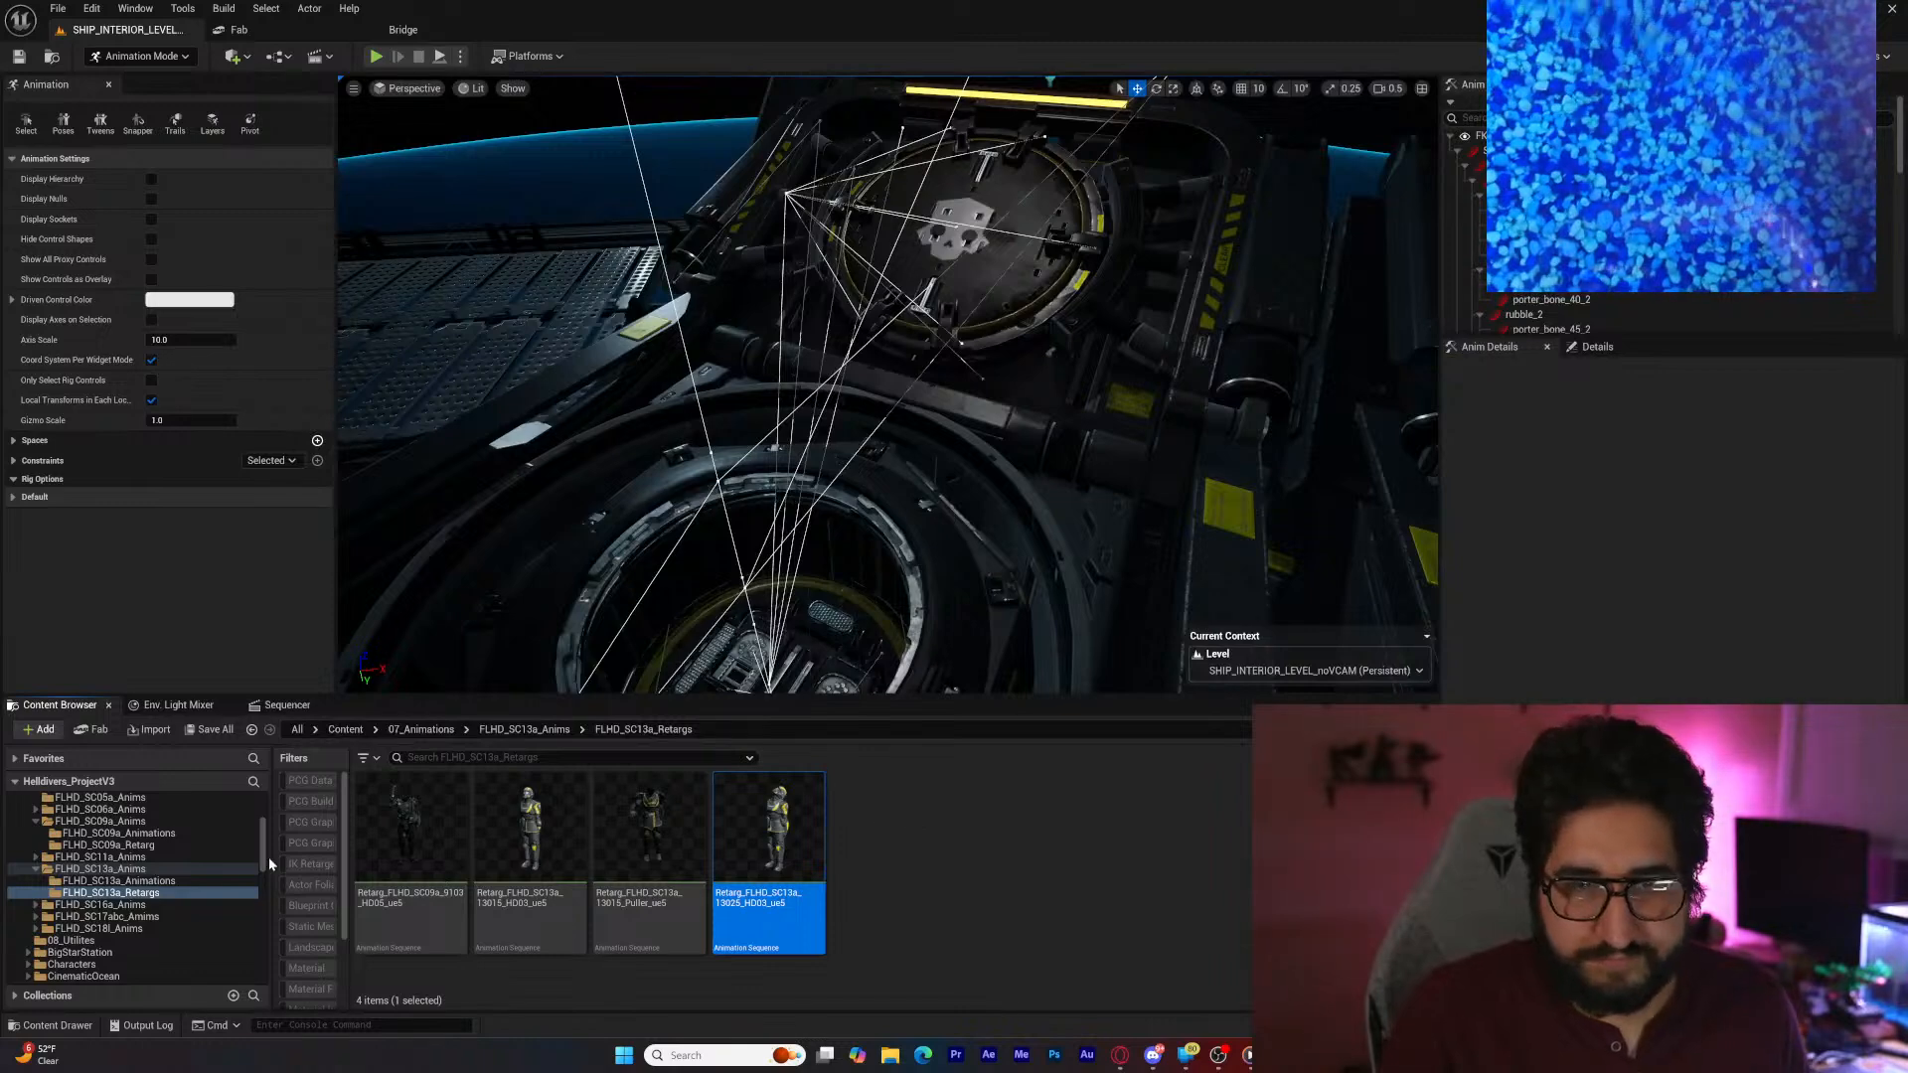
Step: Go back to the level sequence, widen the visible time range, and collapse the second FKControlRig section of CastMesh_590
{"action": "left_click", "coordinate": [290, 705]}
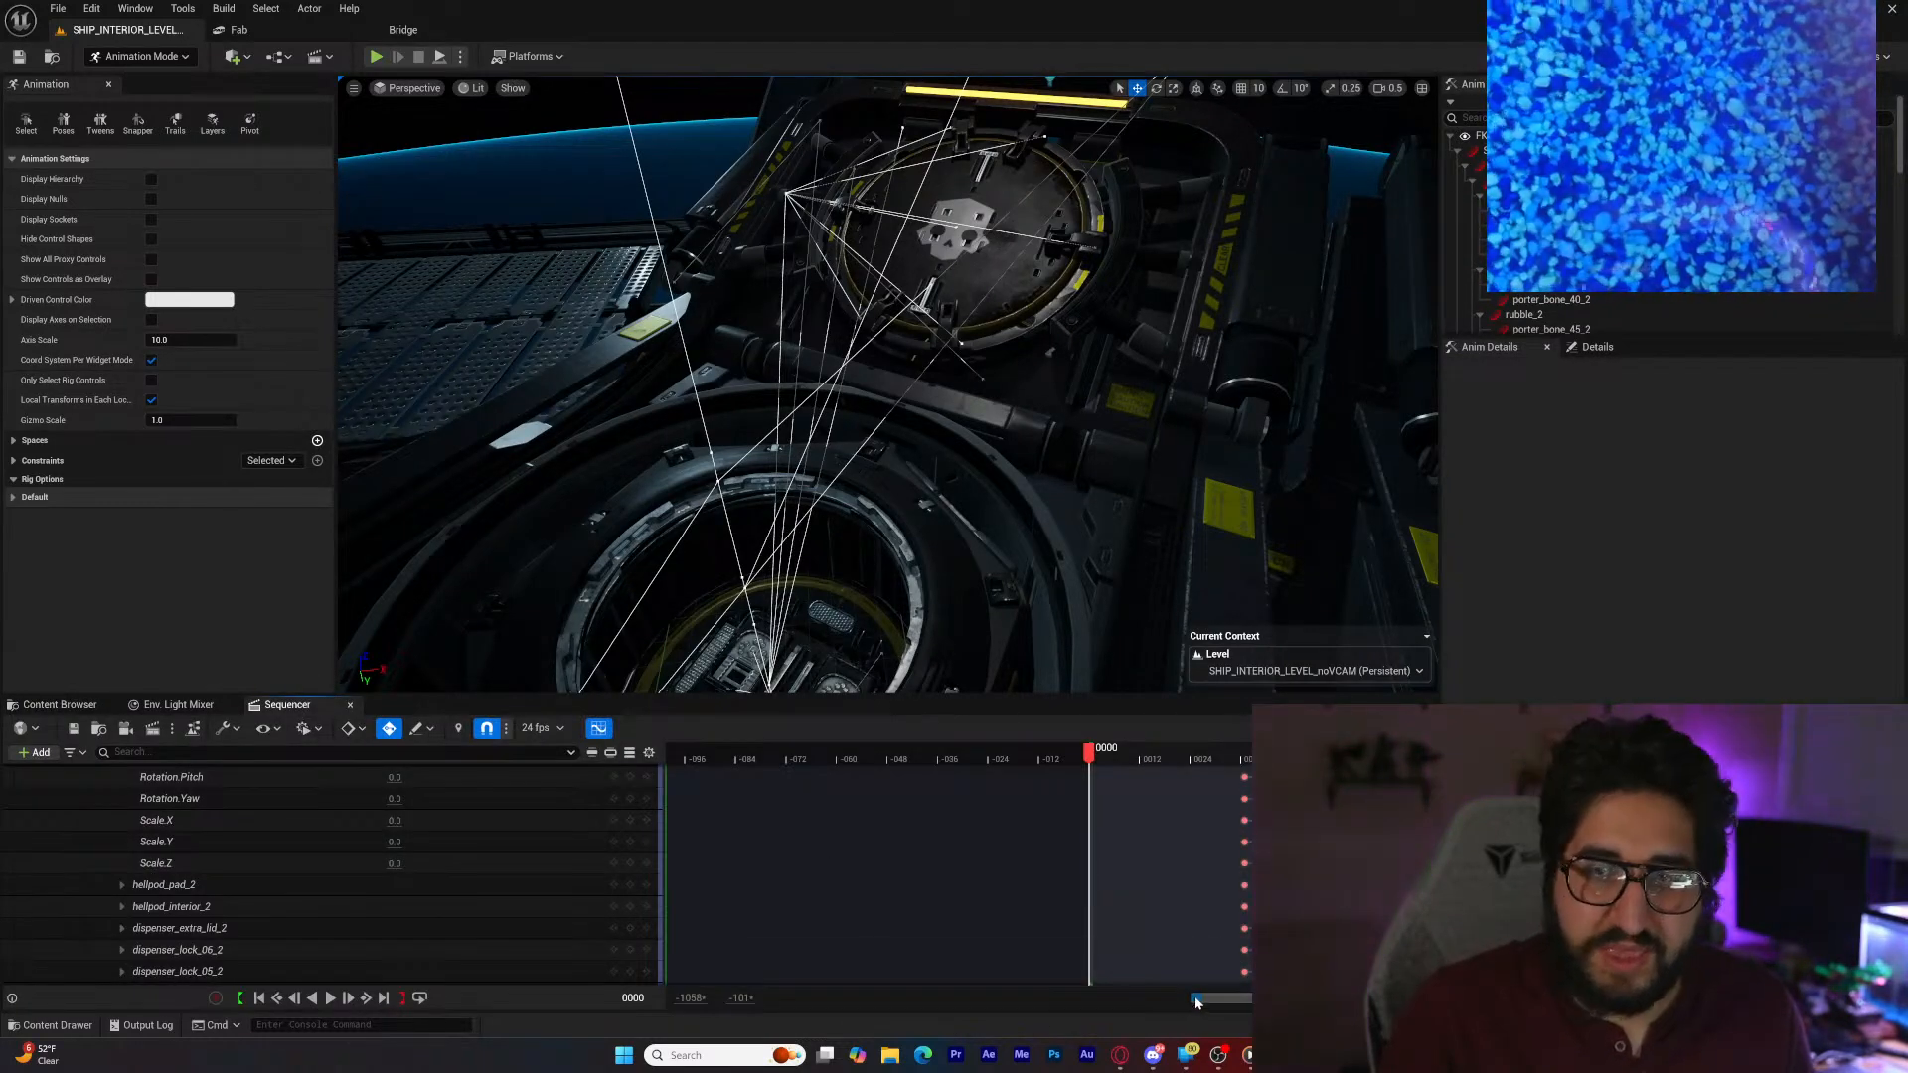
{"action": "left_click_drag", "start_coordinate": [1197, 1003], "coordinate": [877, 997]}
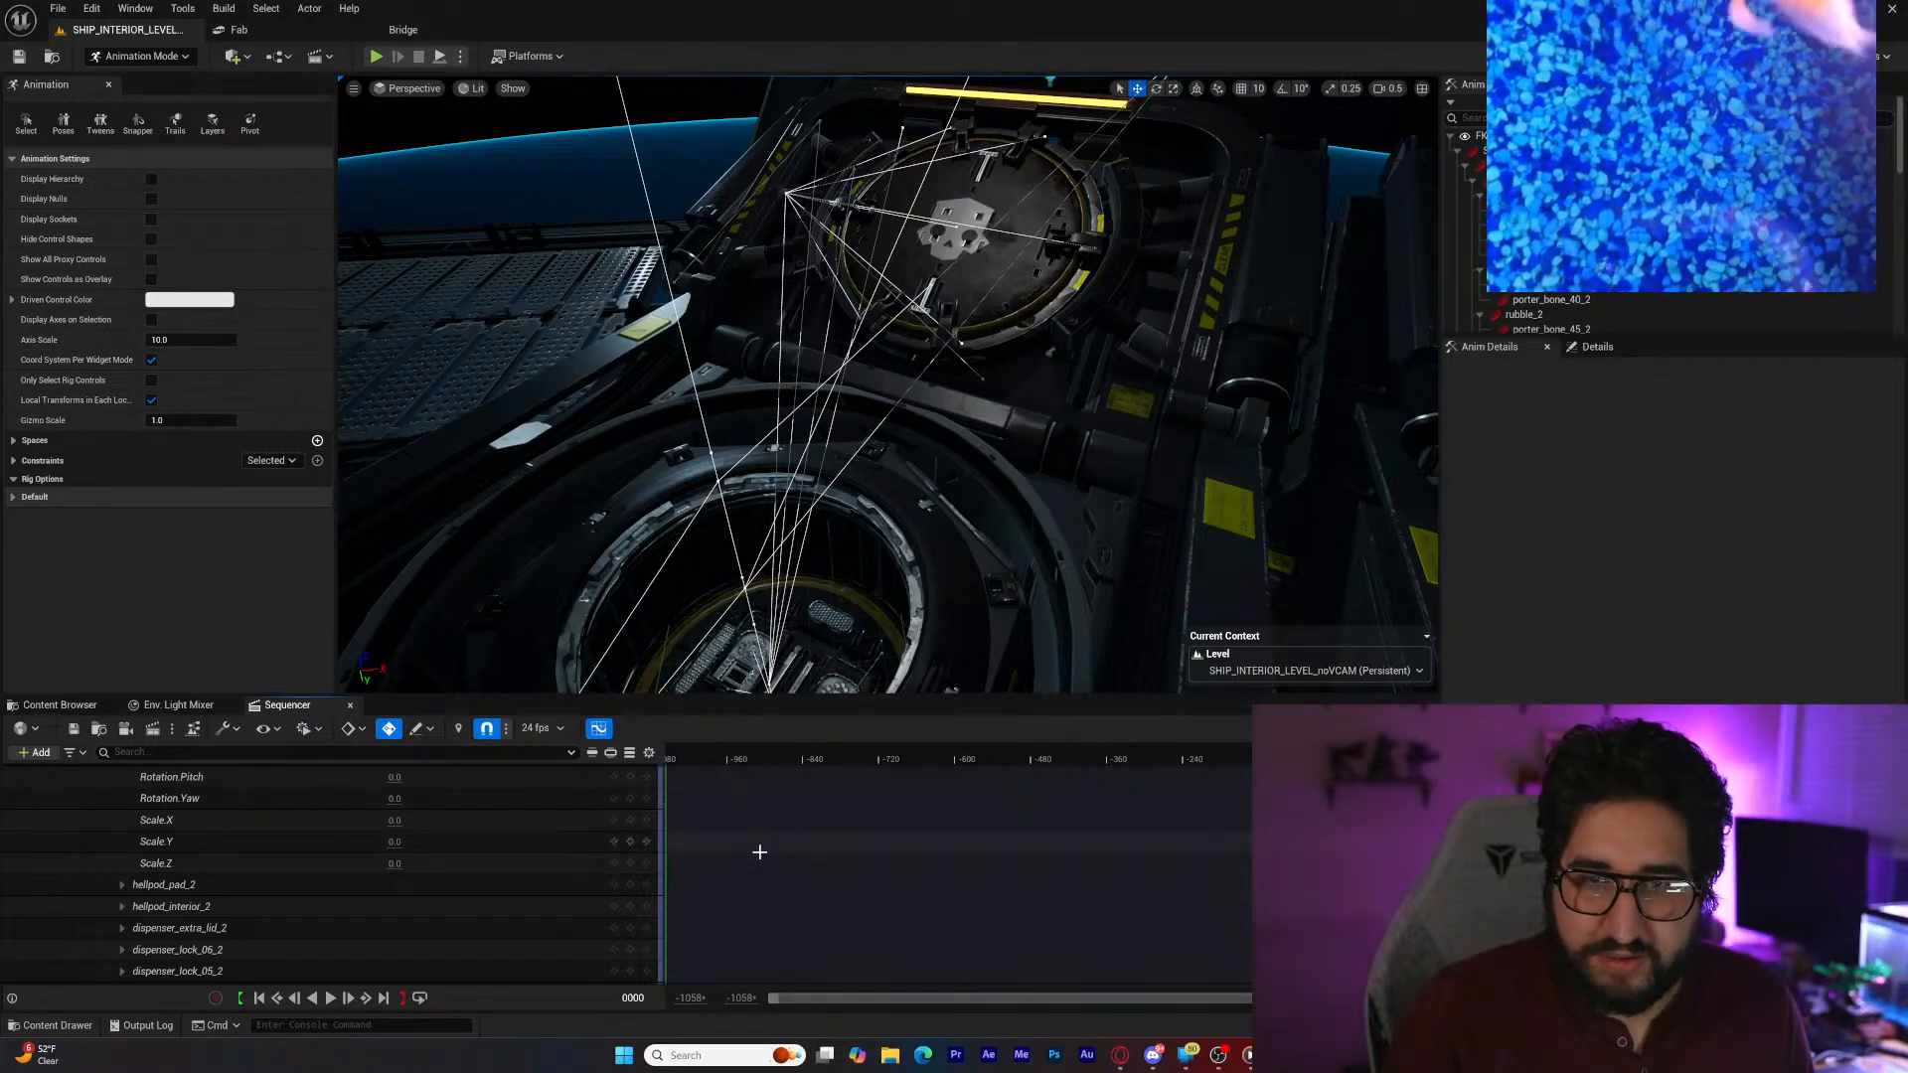
{"action": "scroll", "coordinate": [508, 850], "scroll_direction": "down", "scroll_amount": 10}
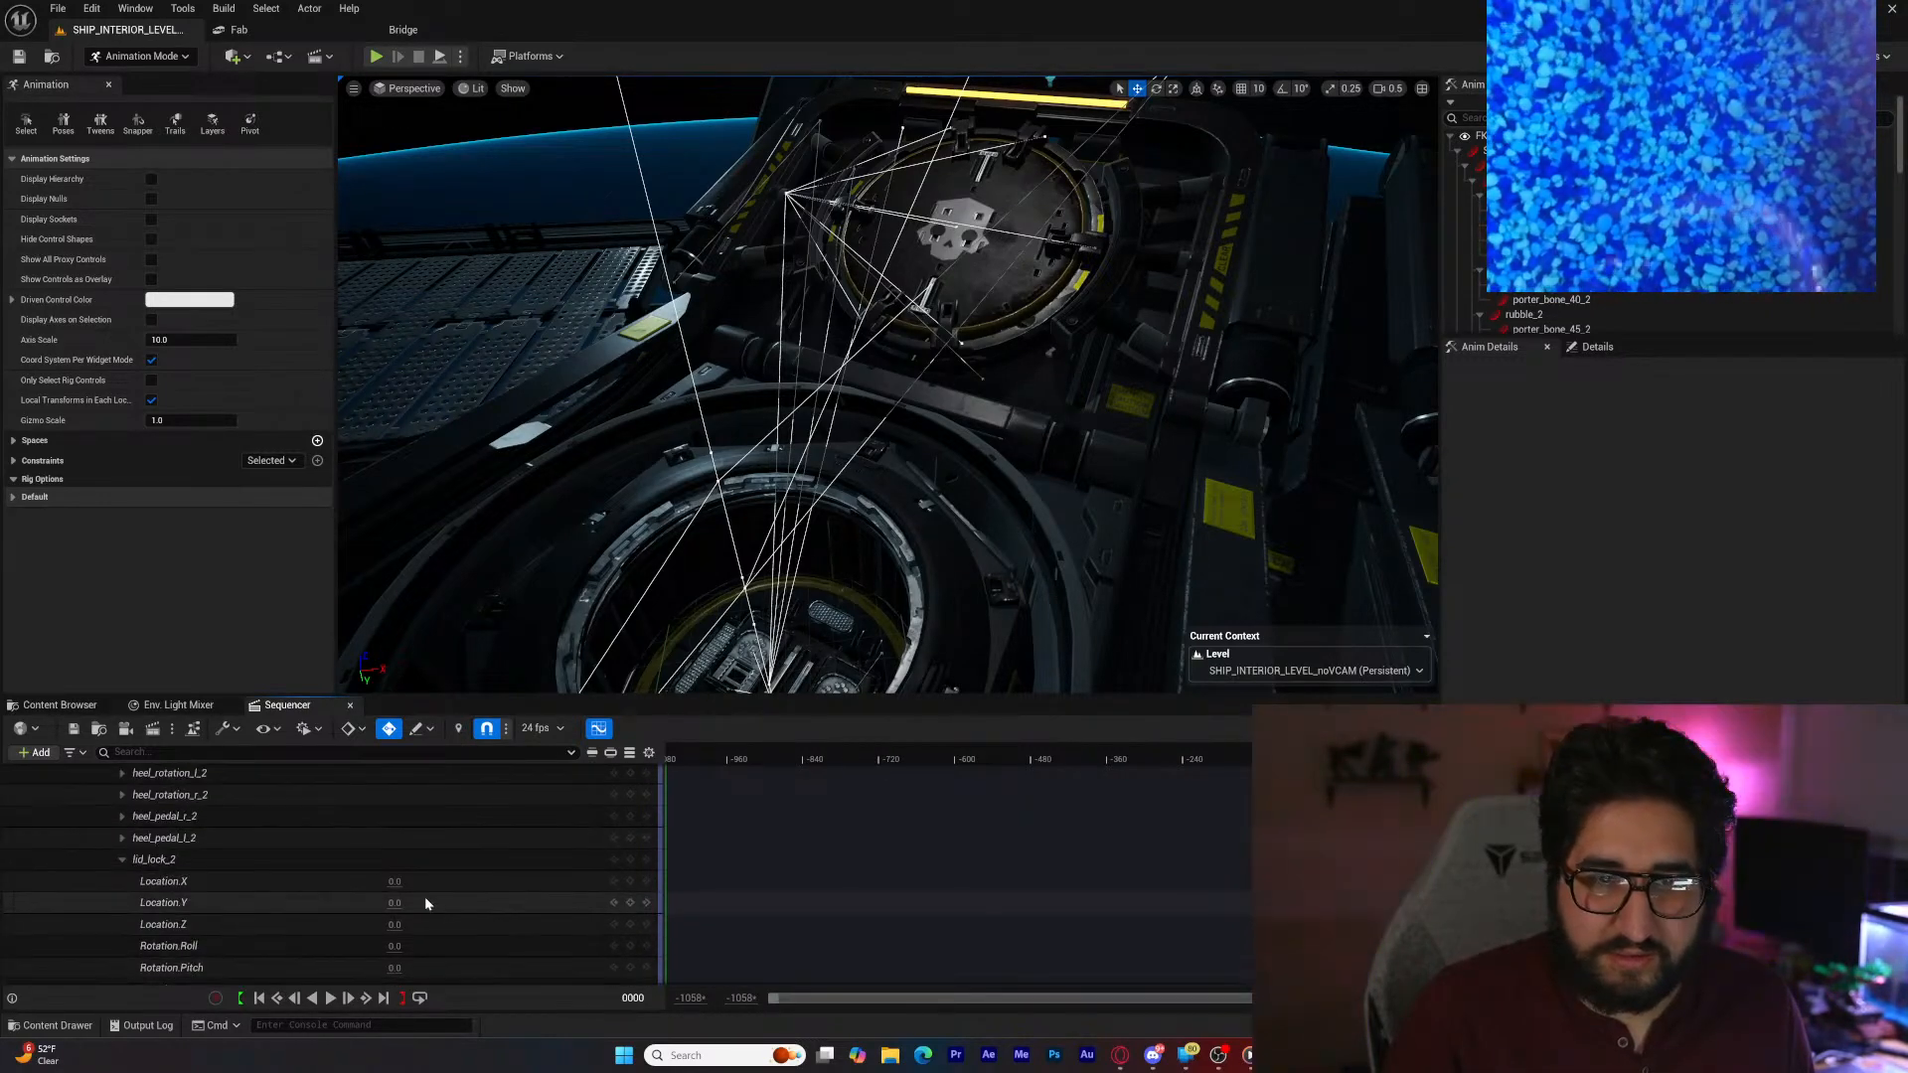
{"action": "scroll", "coordinate": [428, 896], "scroll_direction": "up", "scroll_amount": 10}
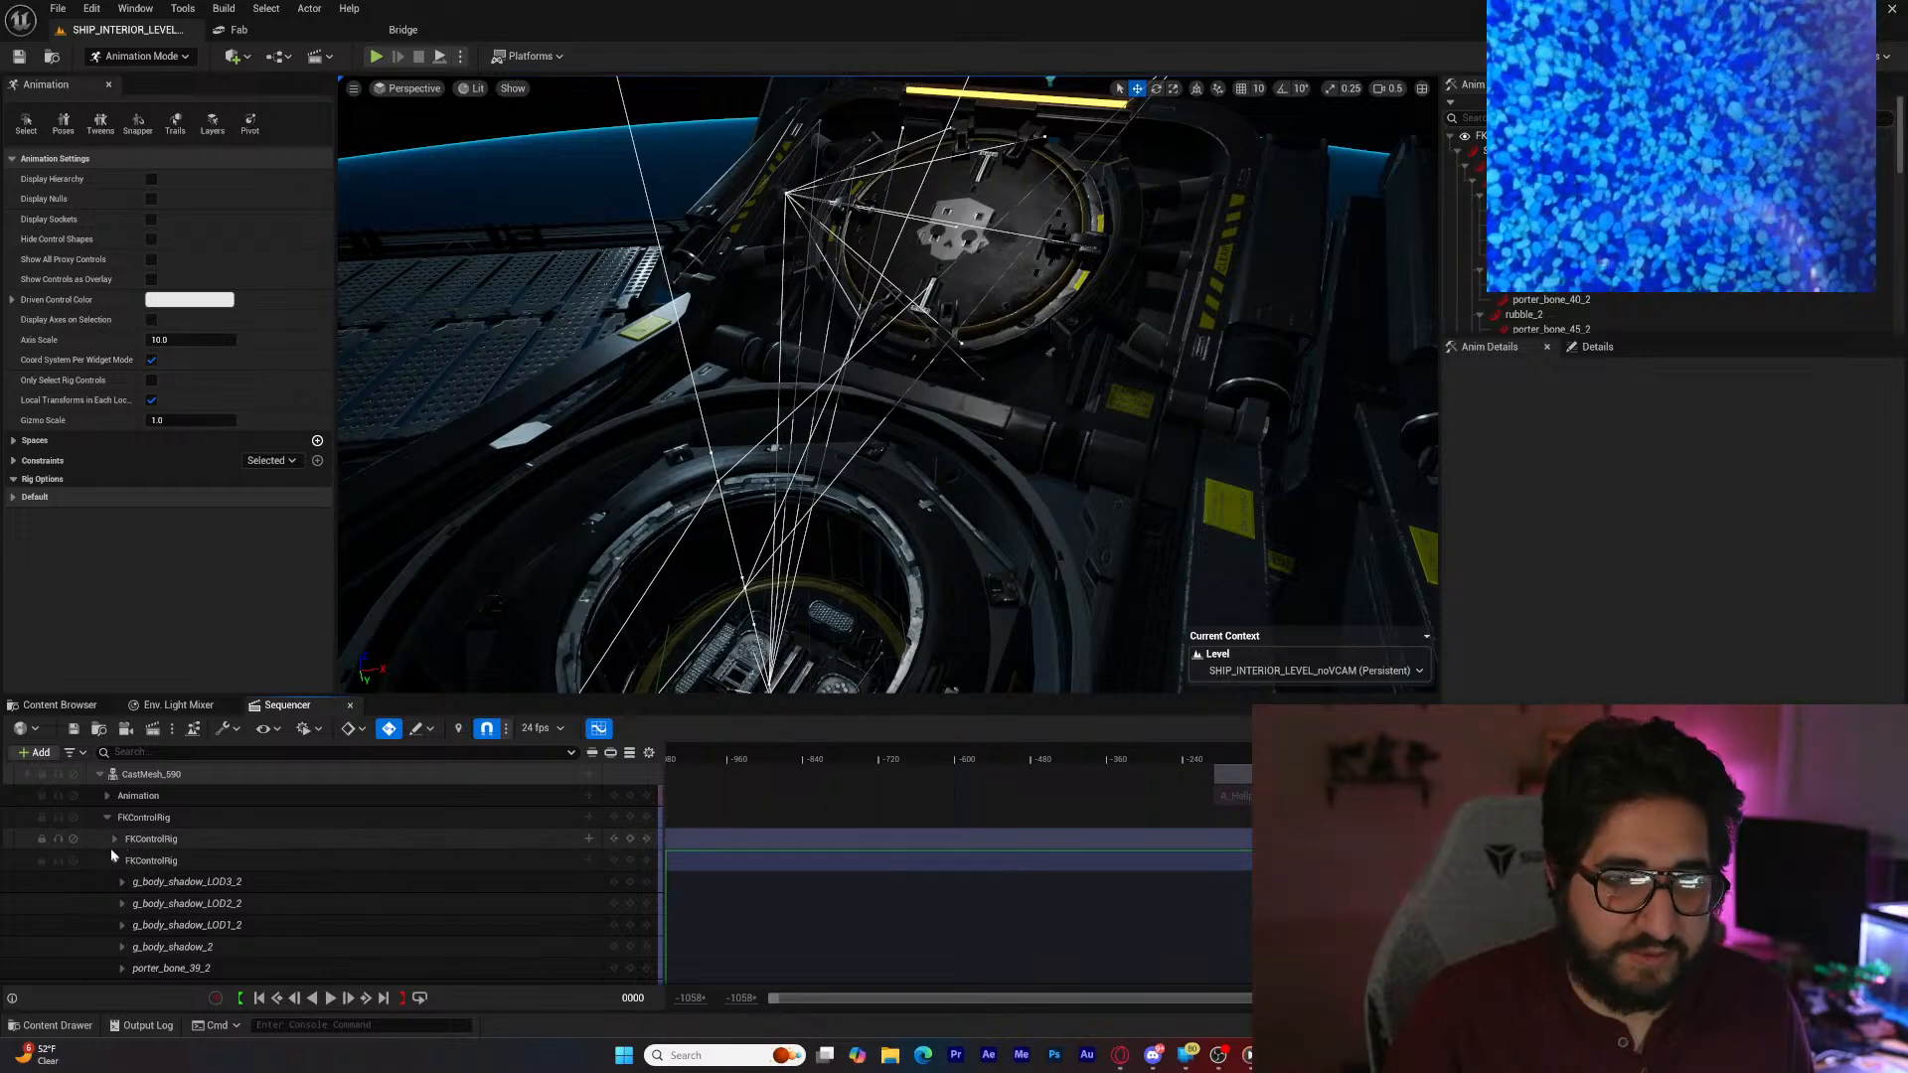
{"action": "left_click", "coordinate": [113, 859]}
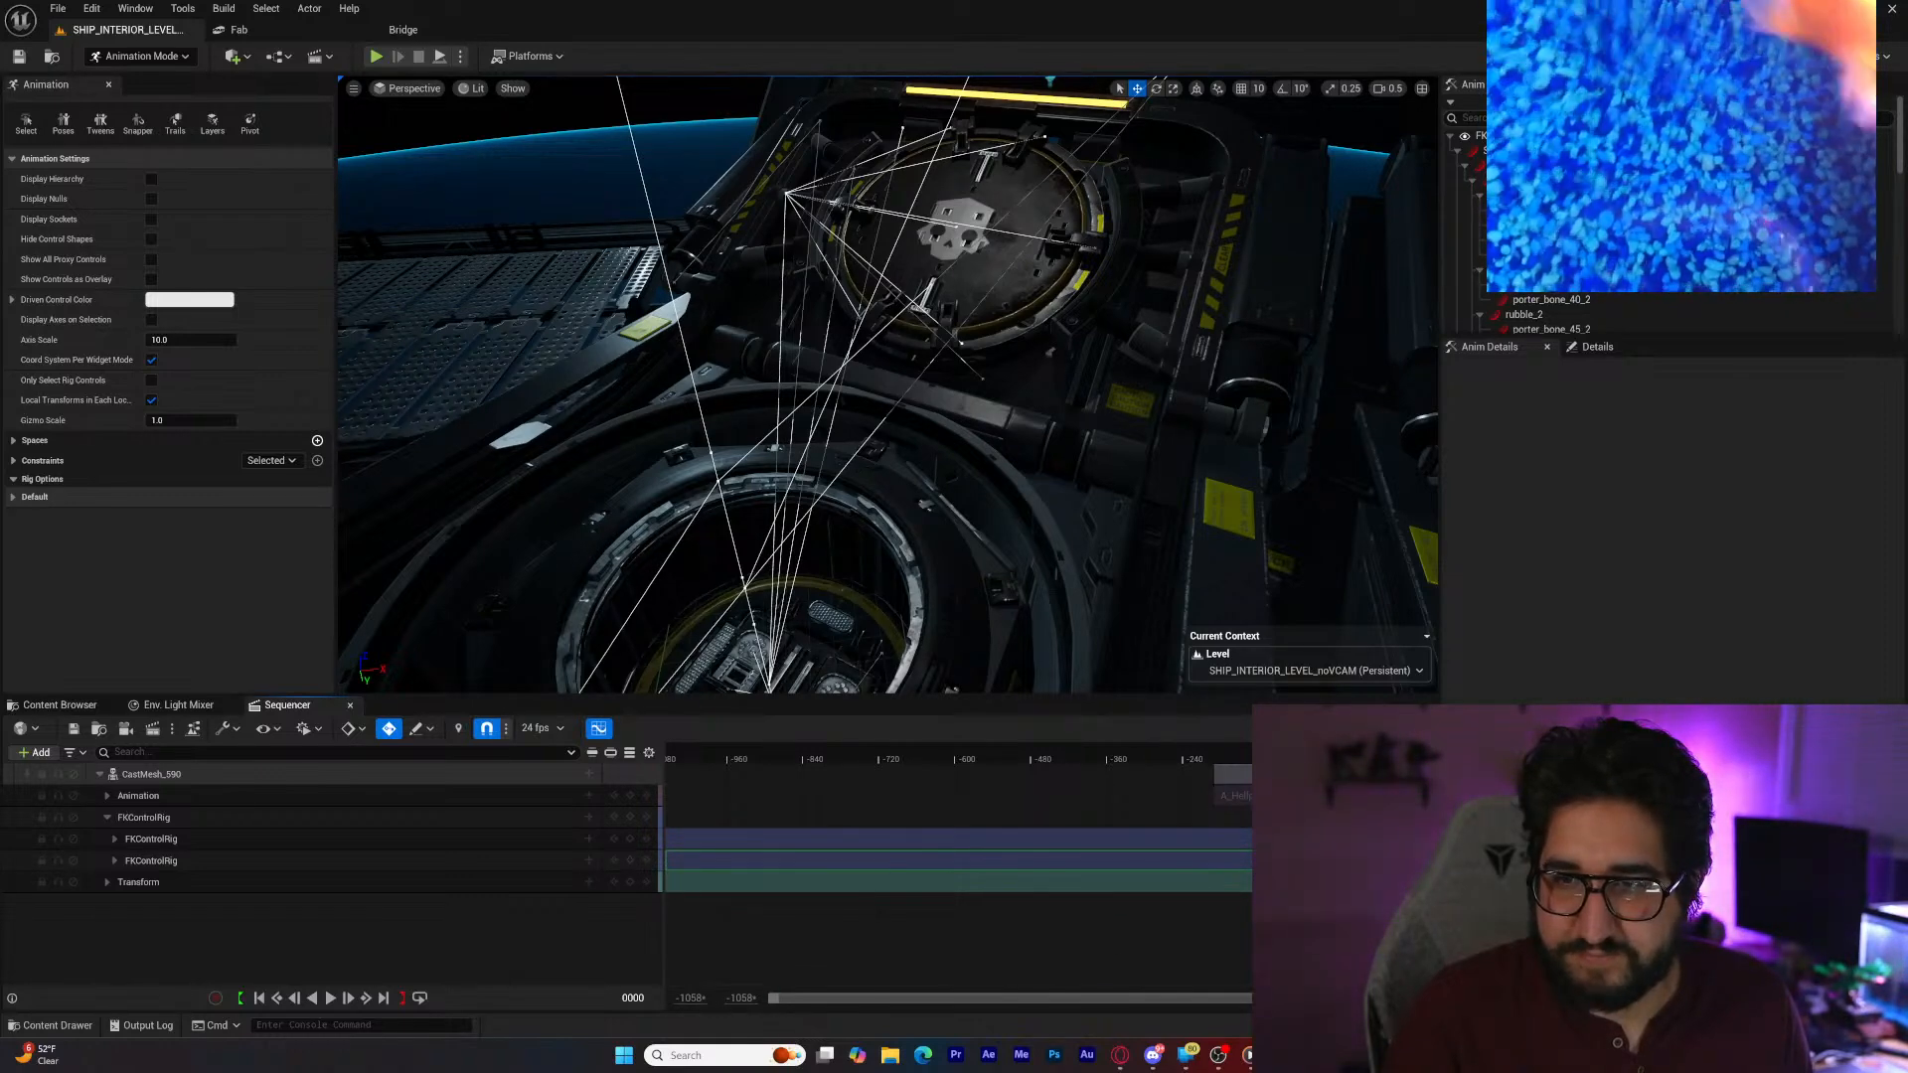
Step: Set the playhead to frame 96 and shift all CastMesh_590 animation and keys later so the hatch closing ends around that frame
{"action": "left_click_drag", "start_coordinate": [1317, 759], "coordinate": [1335, 760]}
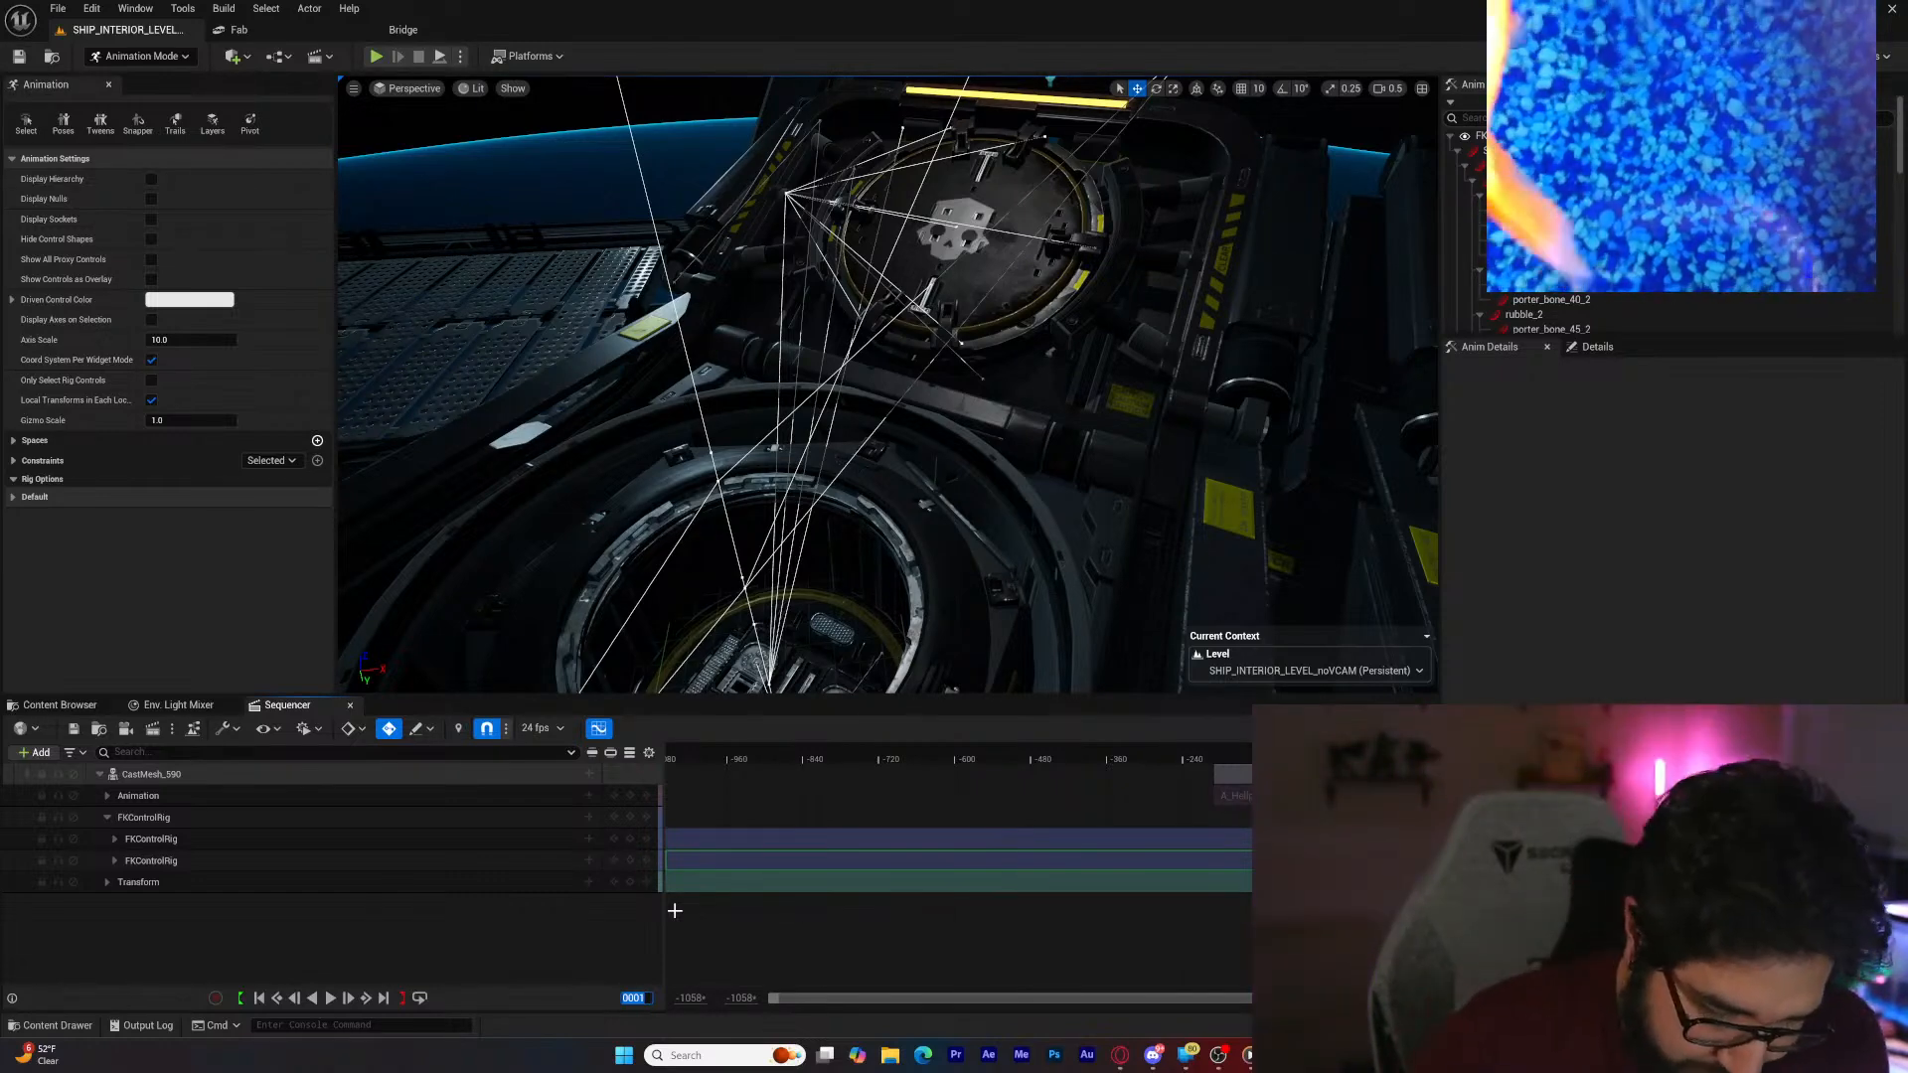
{"action": "type", "text": "96"}
{"action": "key", "text": "Return"}
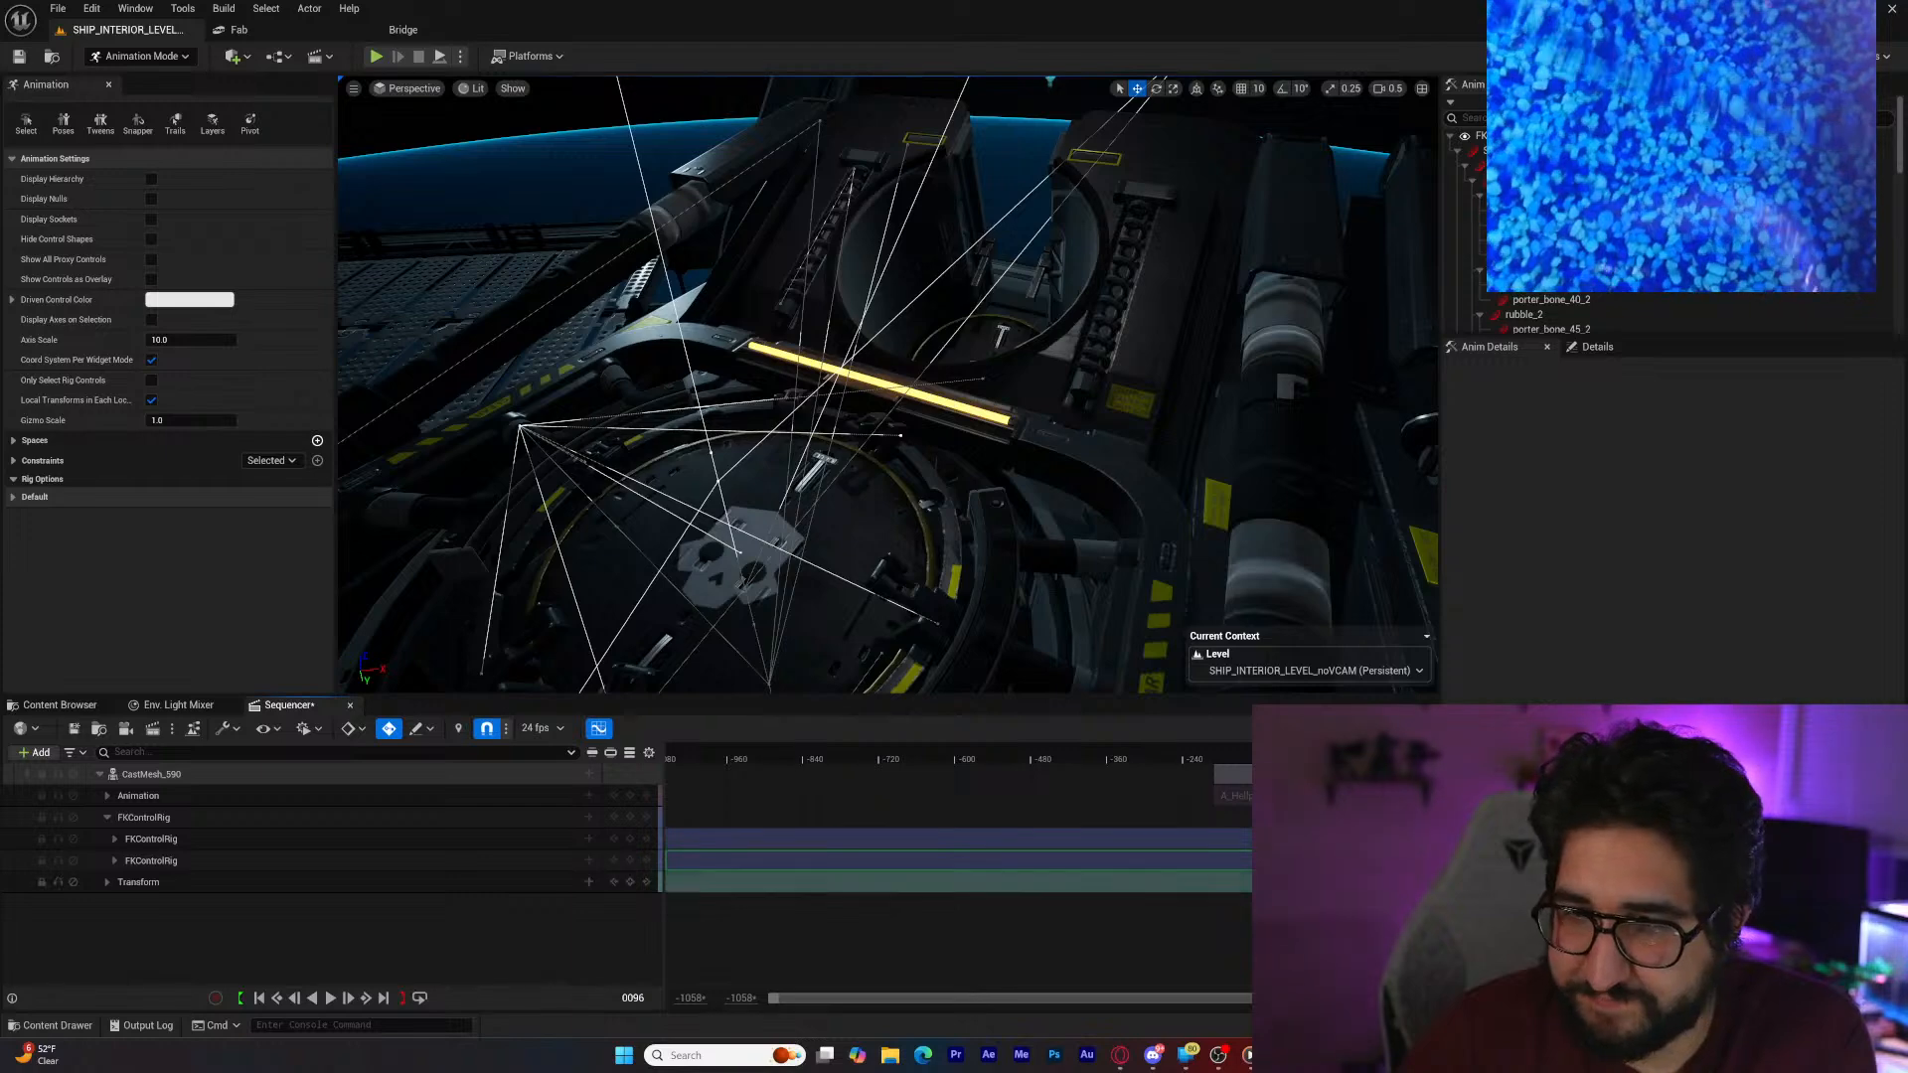
{"action": "left_click_drag", "start_coordinate": [1258, 774], "coordinate": [1284, 775]}
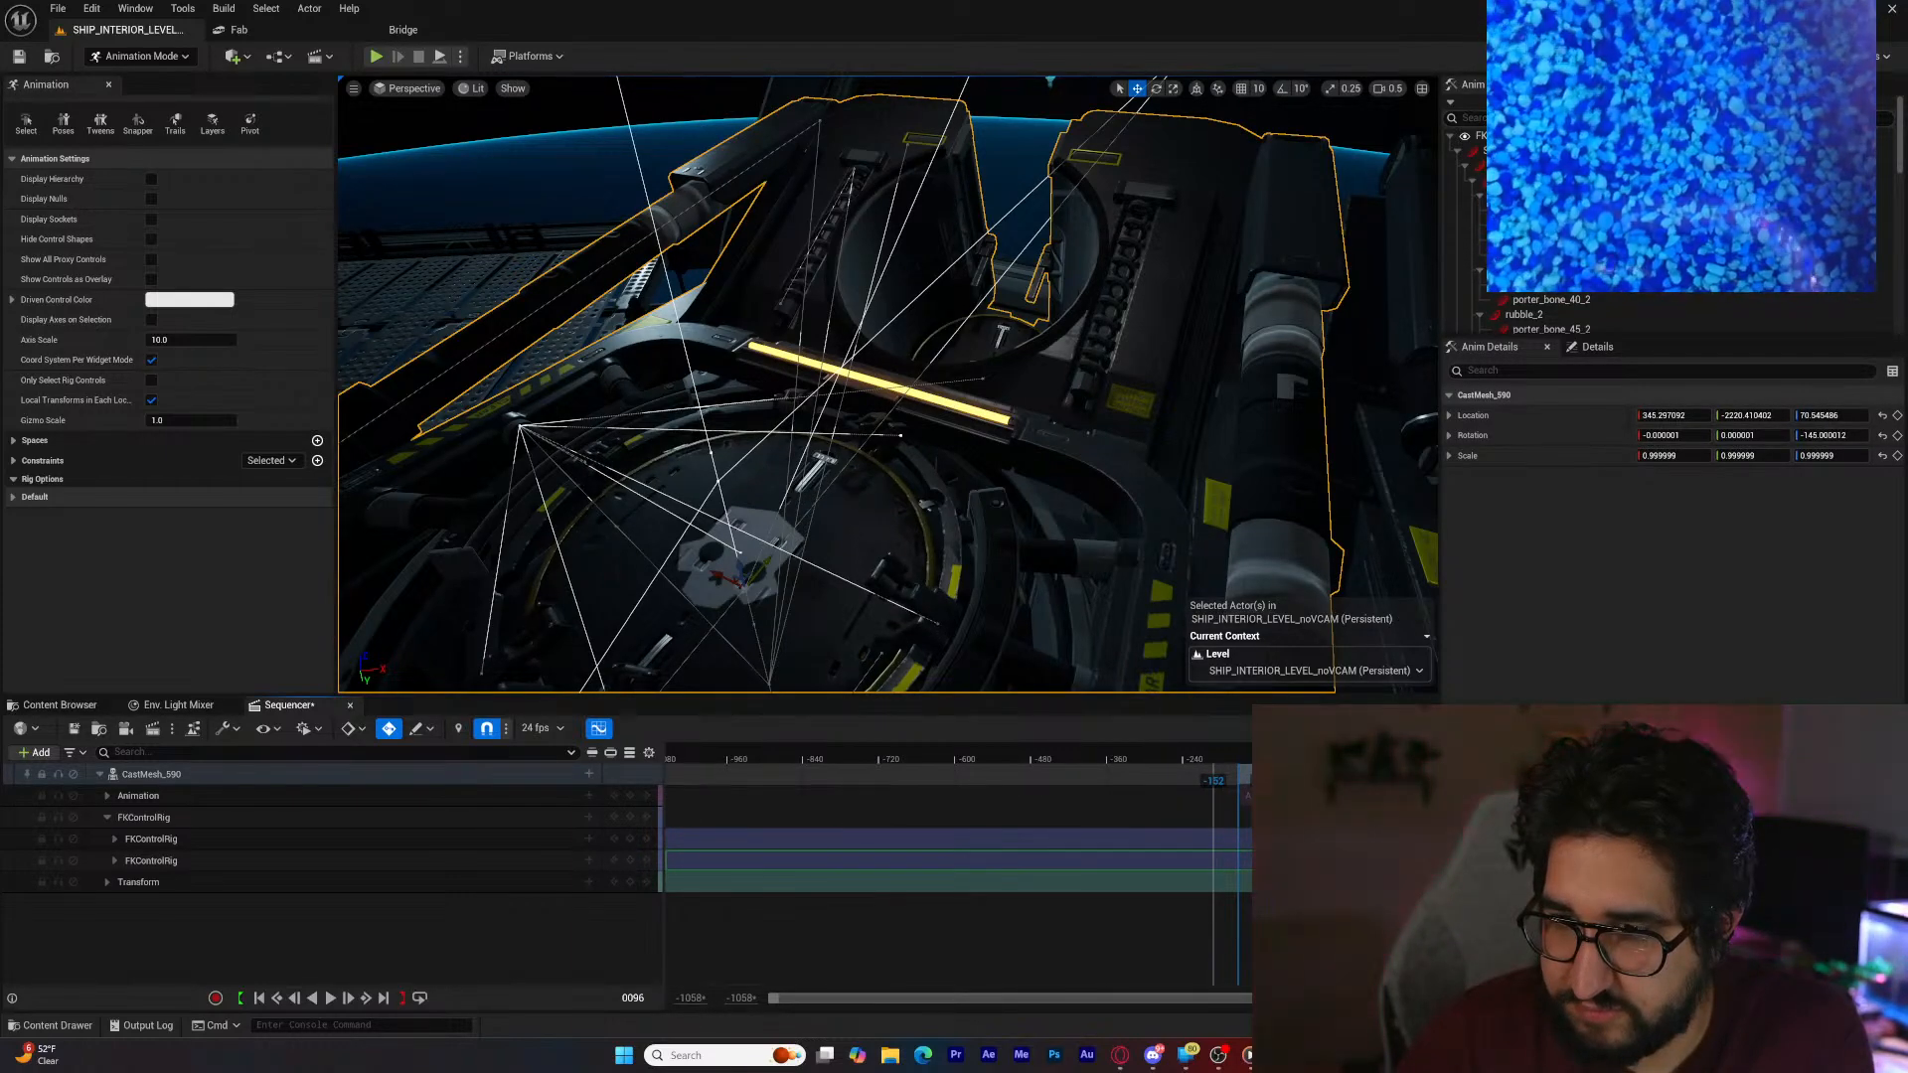
Step: Inspect the CastMesh_590 keys around frame 96 and play back the hatch closing from about frame 38
{"action": "scroll", "coordinate": [1292, 817], "scroll_direction": "up", "scroll_amount": 1, "text": "ctrl"}
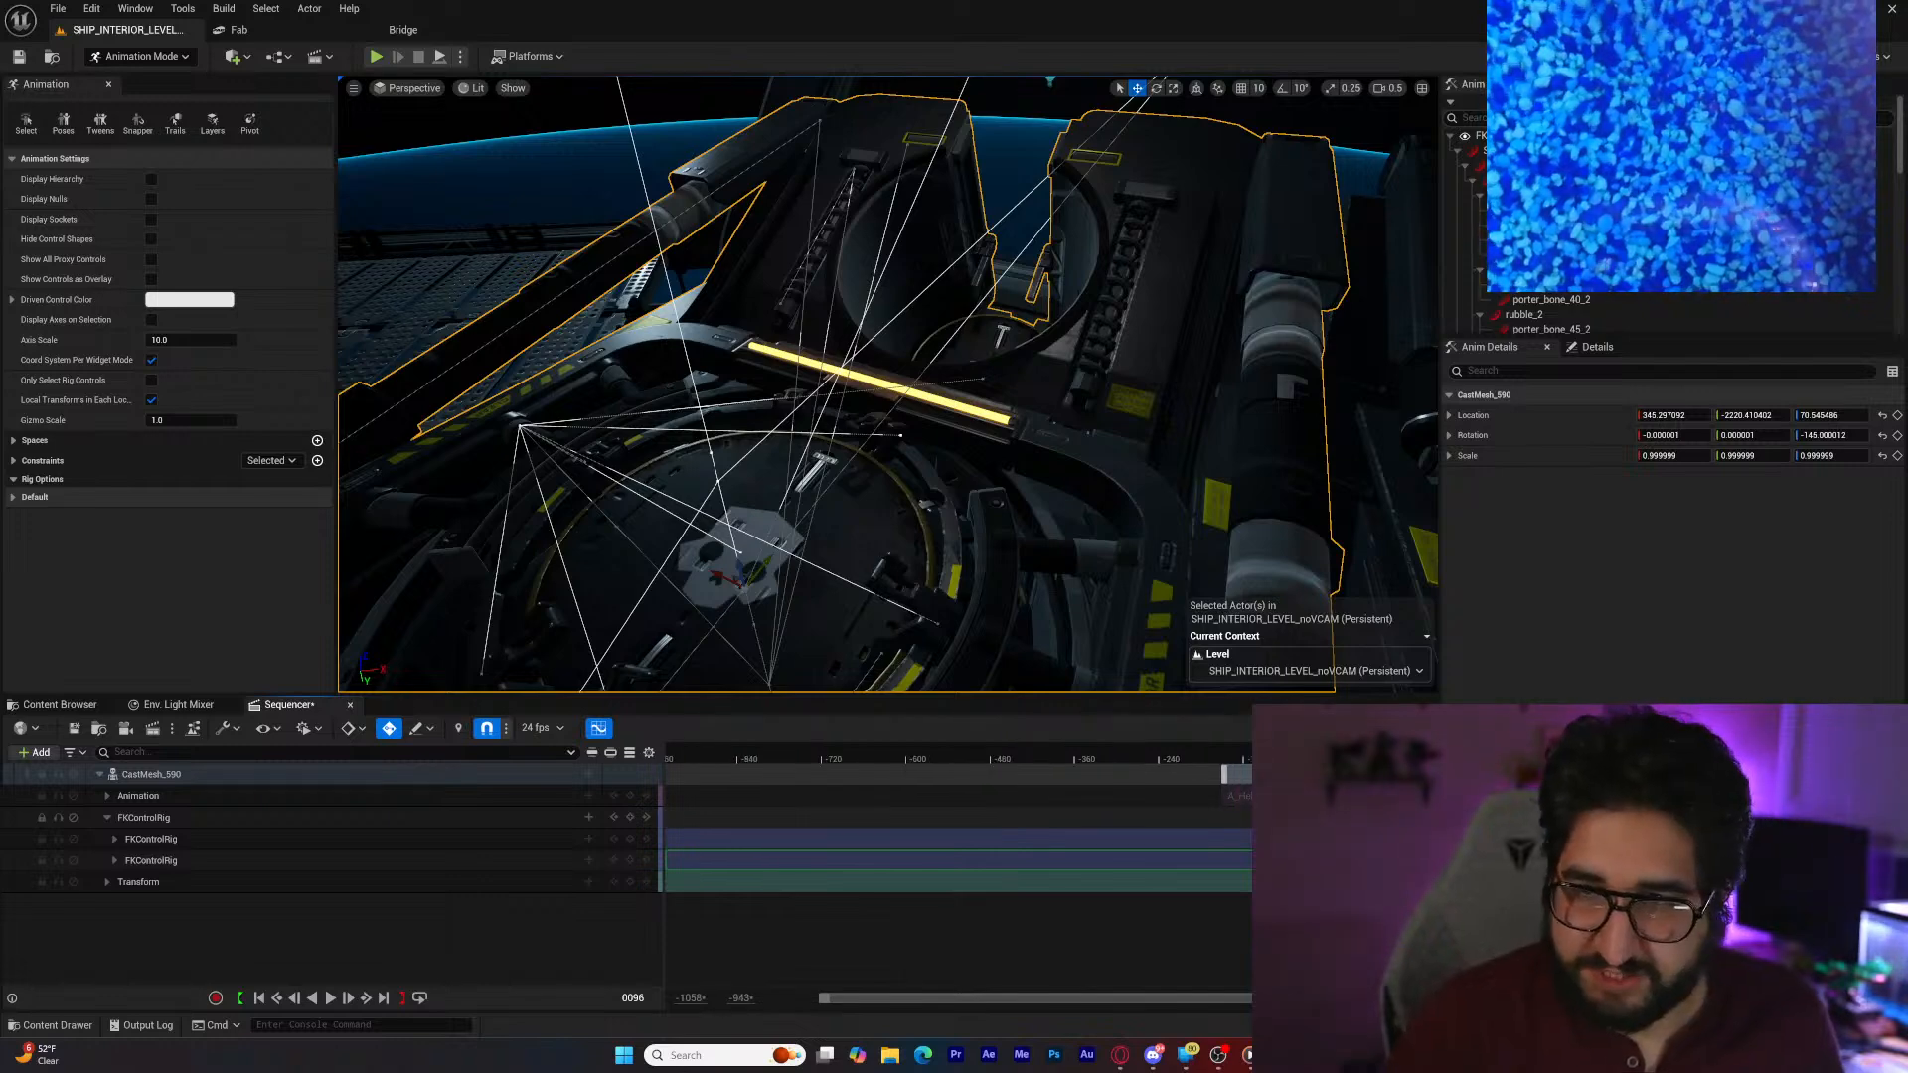
{"action": "scroll", "coordinate": [1291, 817], "scroll_direction": "up", "scroll_amount": 12, "text": "ctrl"}
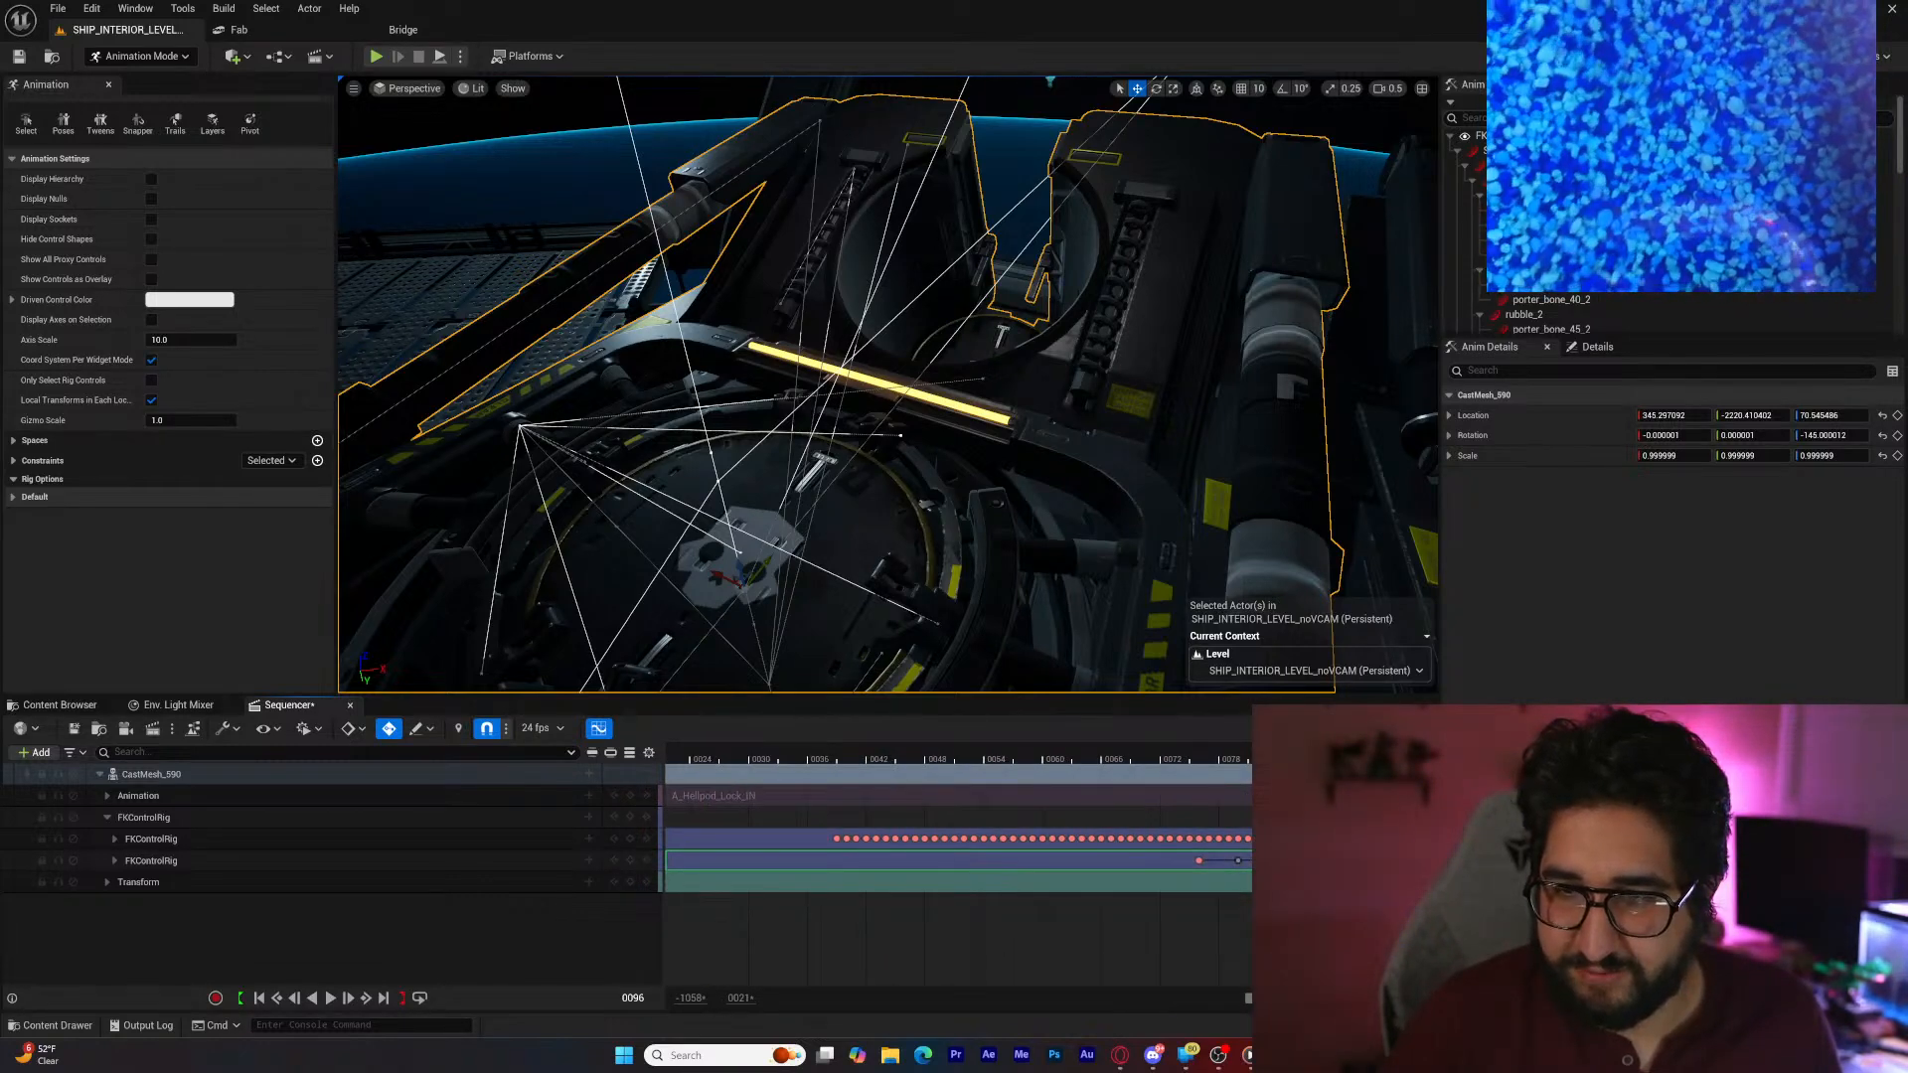
{"action": "scroll", "coordinate": [1590, 875], "scroll_direction": "up", "scroll_amount": 1, "text": "ctrl"}
{"action": "right_click_drag", "start_coordinate": [1589, 874], "coordinate": [1260, 884]}
{"action": "scroll", "coordinate": [1183, 894], "scroll_direction": "up", "scroll_amount": 2, "text": "ctrl"}
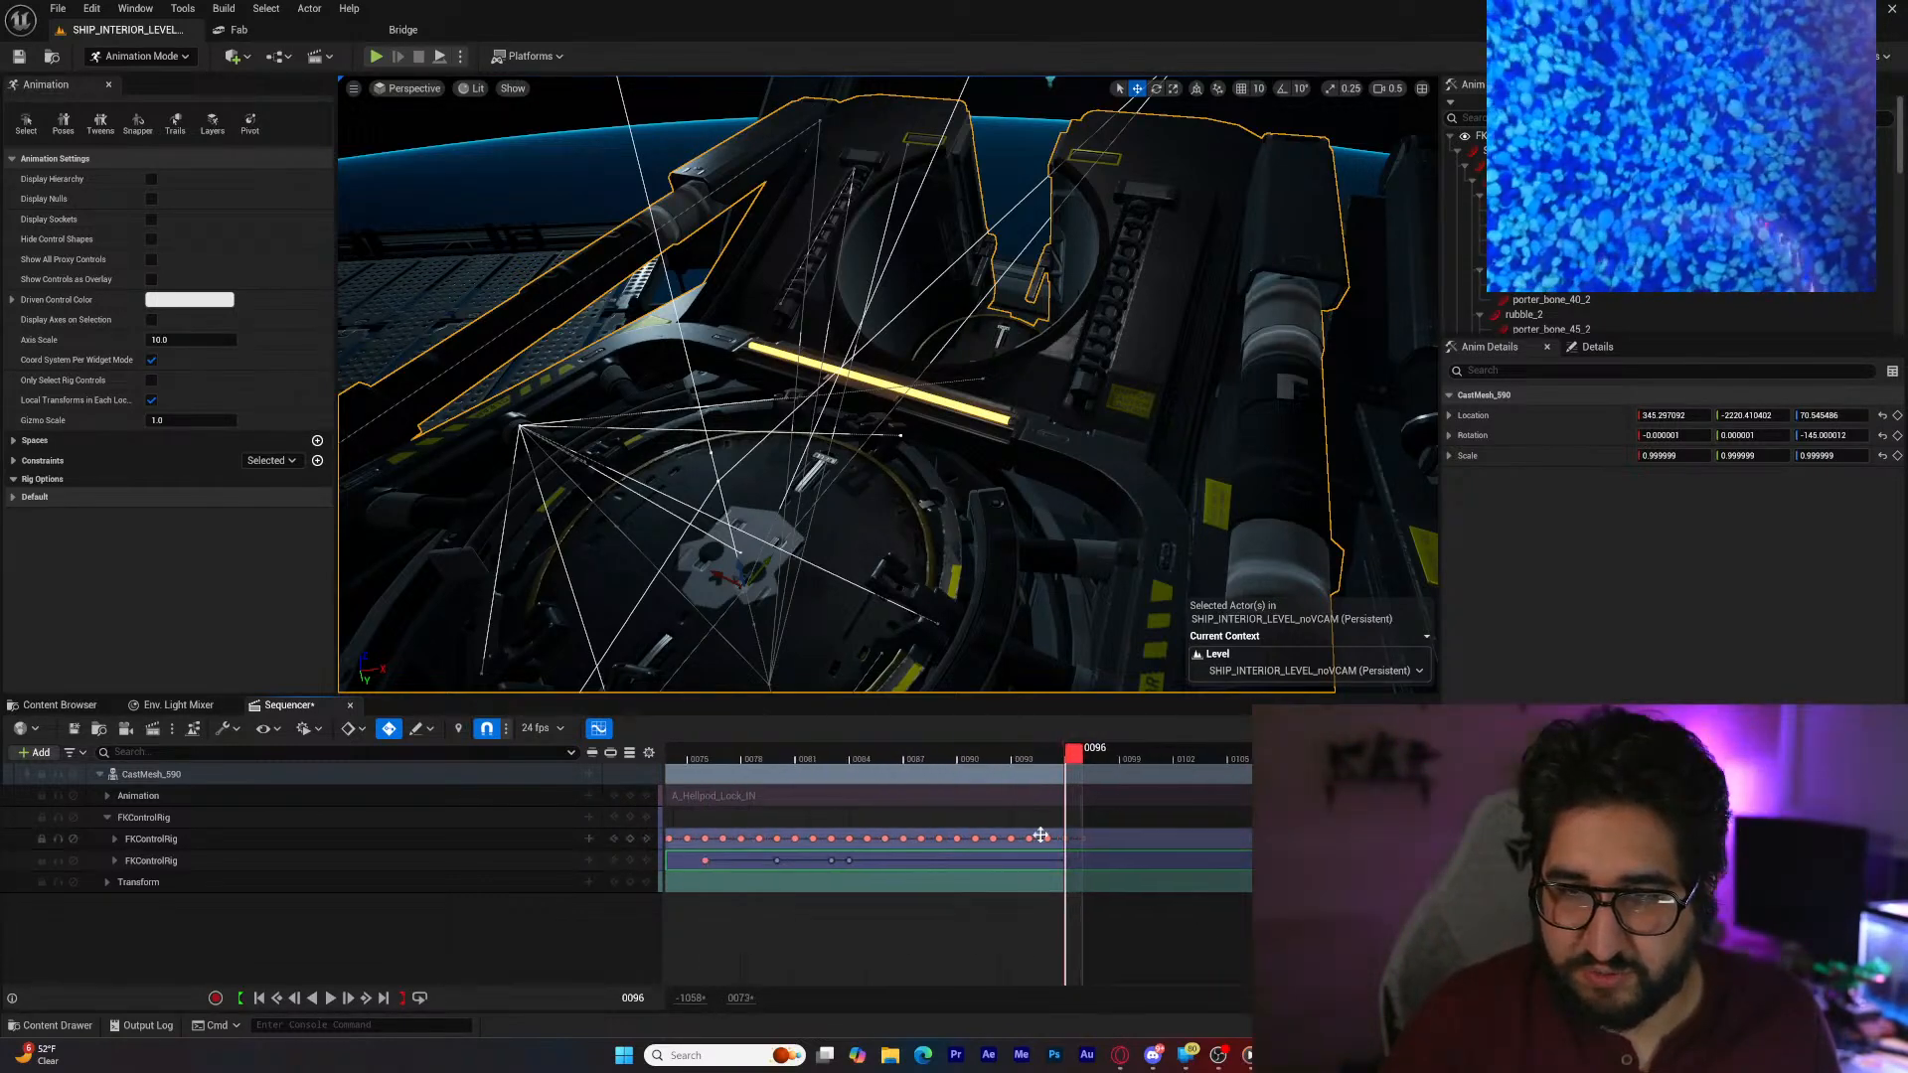
{"action": "scroll", "coordinate": [1040, 835], "scroll_direction": "up", "scroll_amount": 2, "text": "ctrl"}
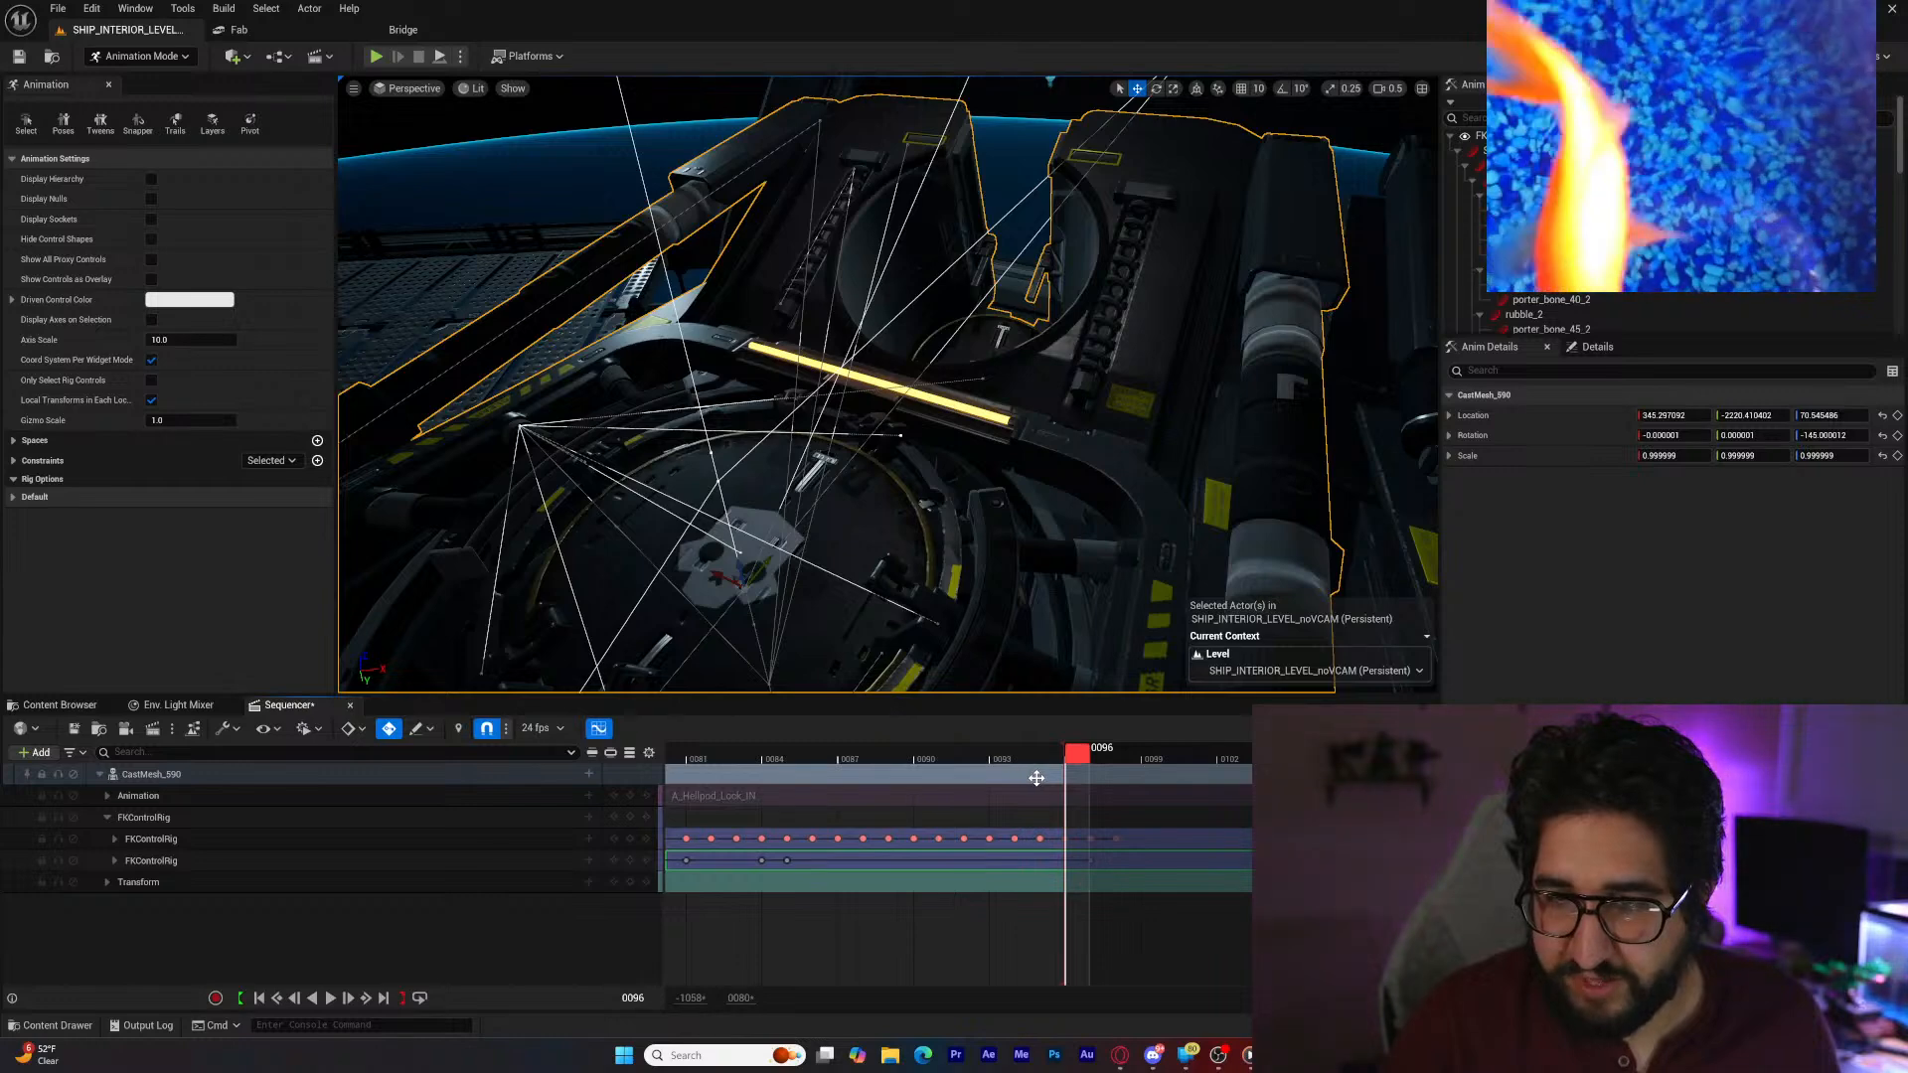
{"action": "scroll", "coordinate": [1036, 778], "scroll_direction": "down", "scroll_amount": 3, "text": "ctrl"}
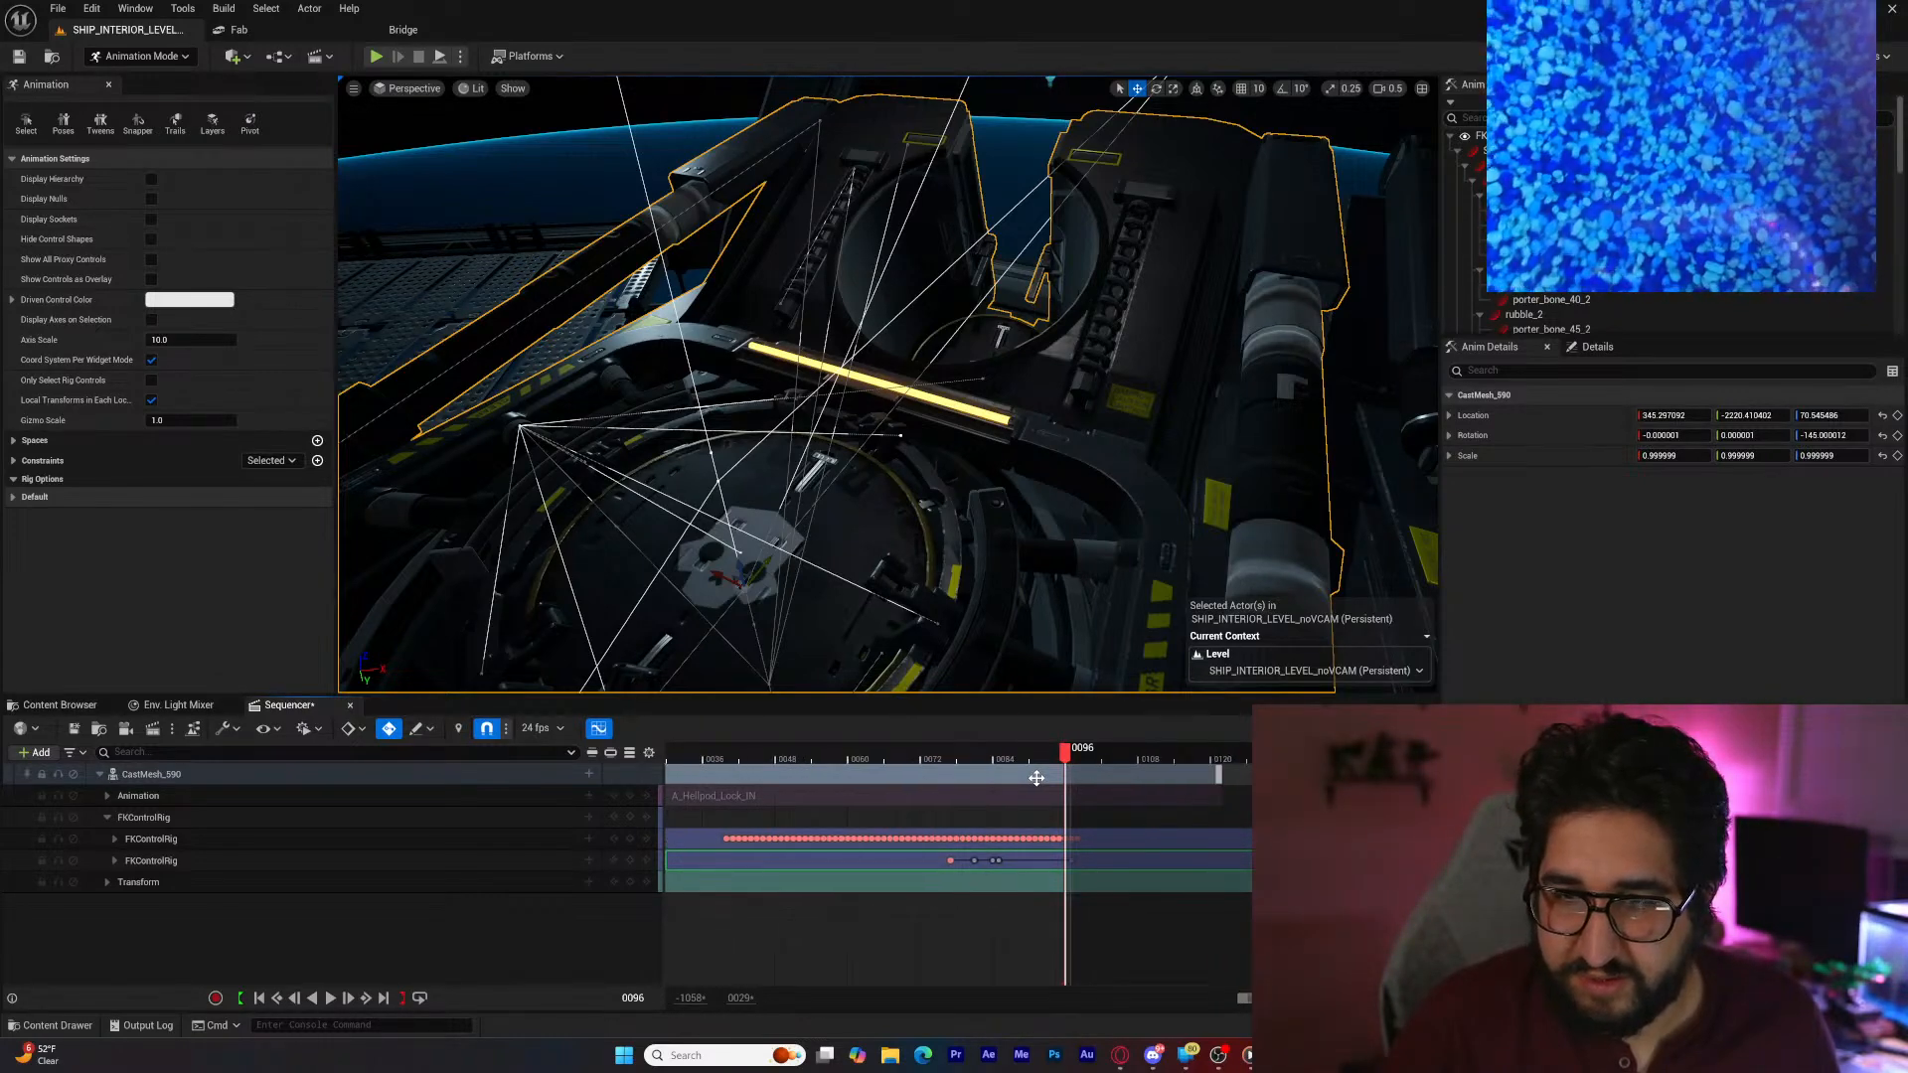
{"action": "scroll", "coordinate": [1036, 778], "scroll_direction": "down", "scroll_amount": 2, "text": "ctrl"}
{"action": "left_click_drag", "start_coordinate": [1064, 755], "coordinate": [829, 765]}
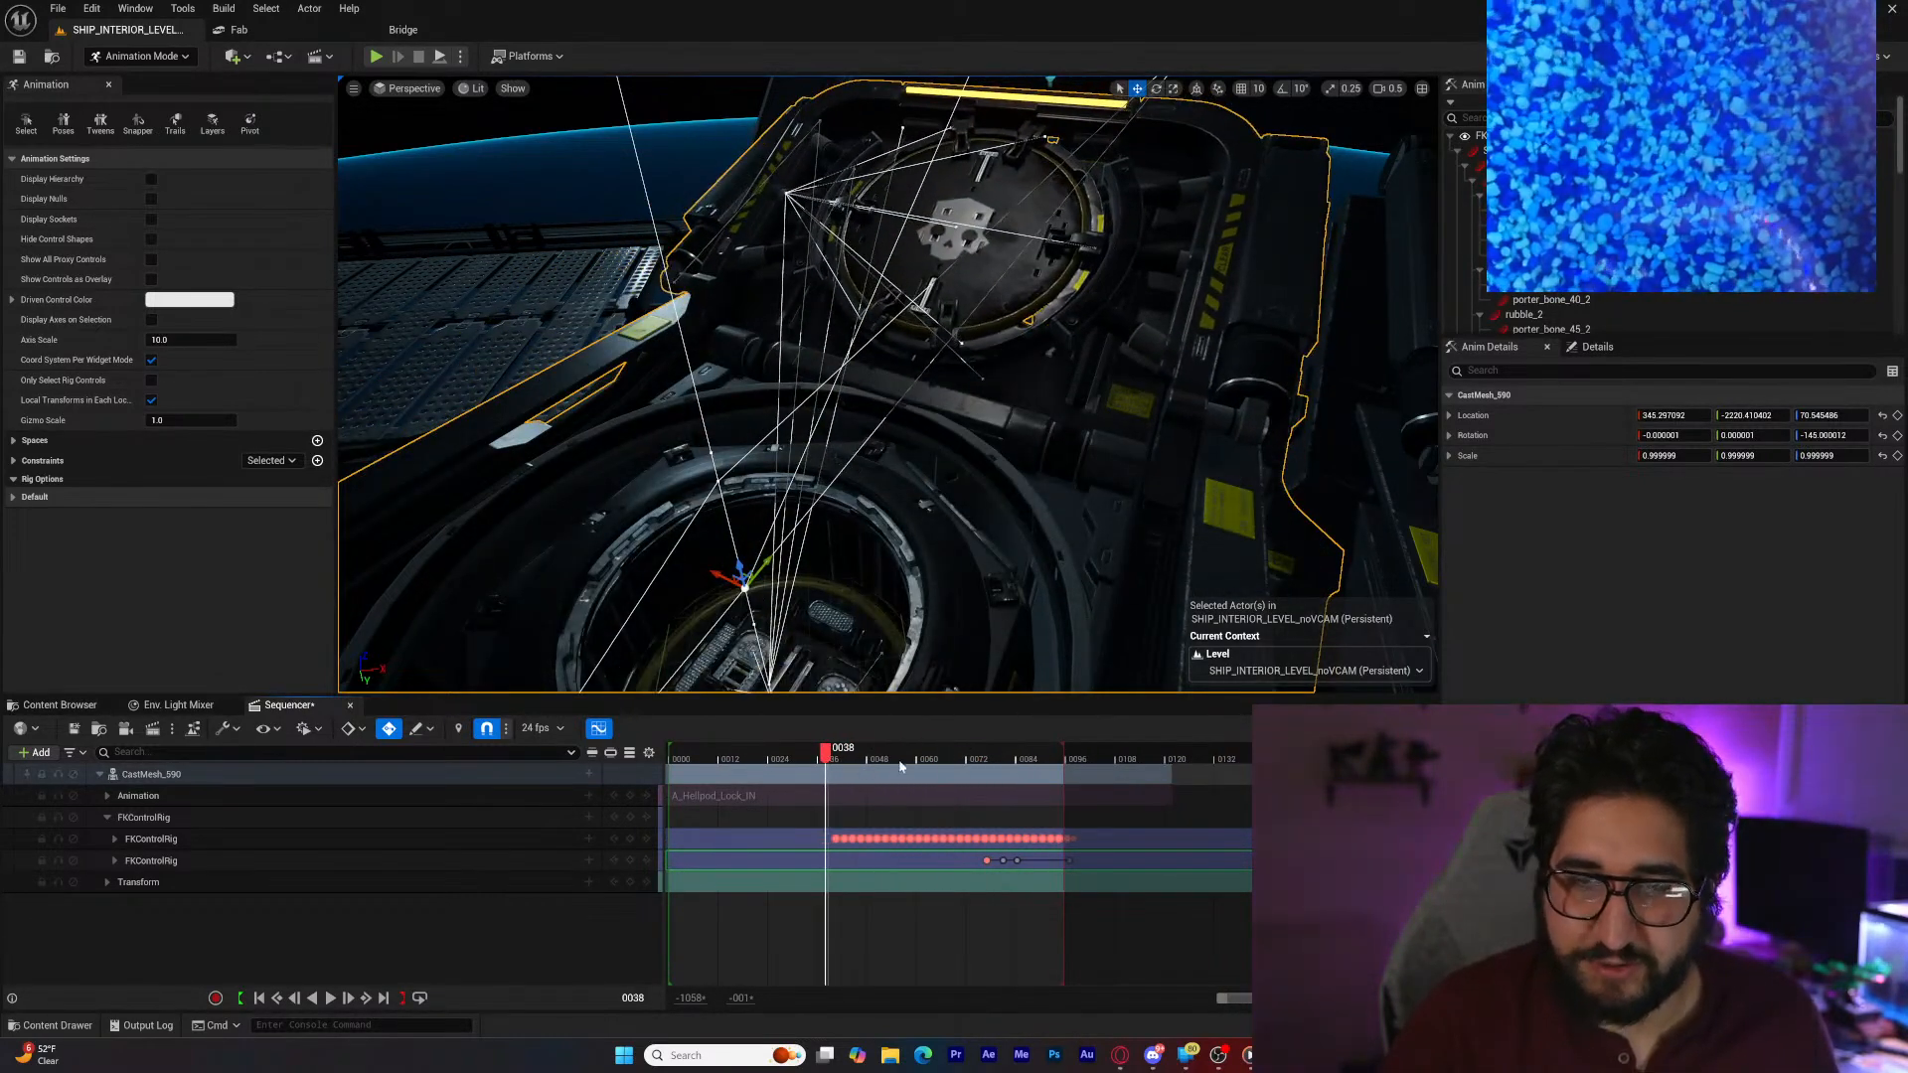
{"action": "left_click", "coordinate": [330, 999]}
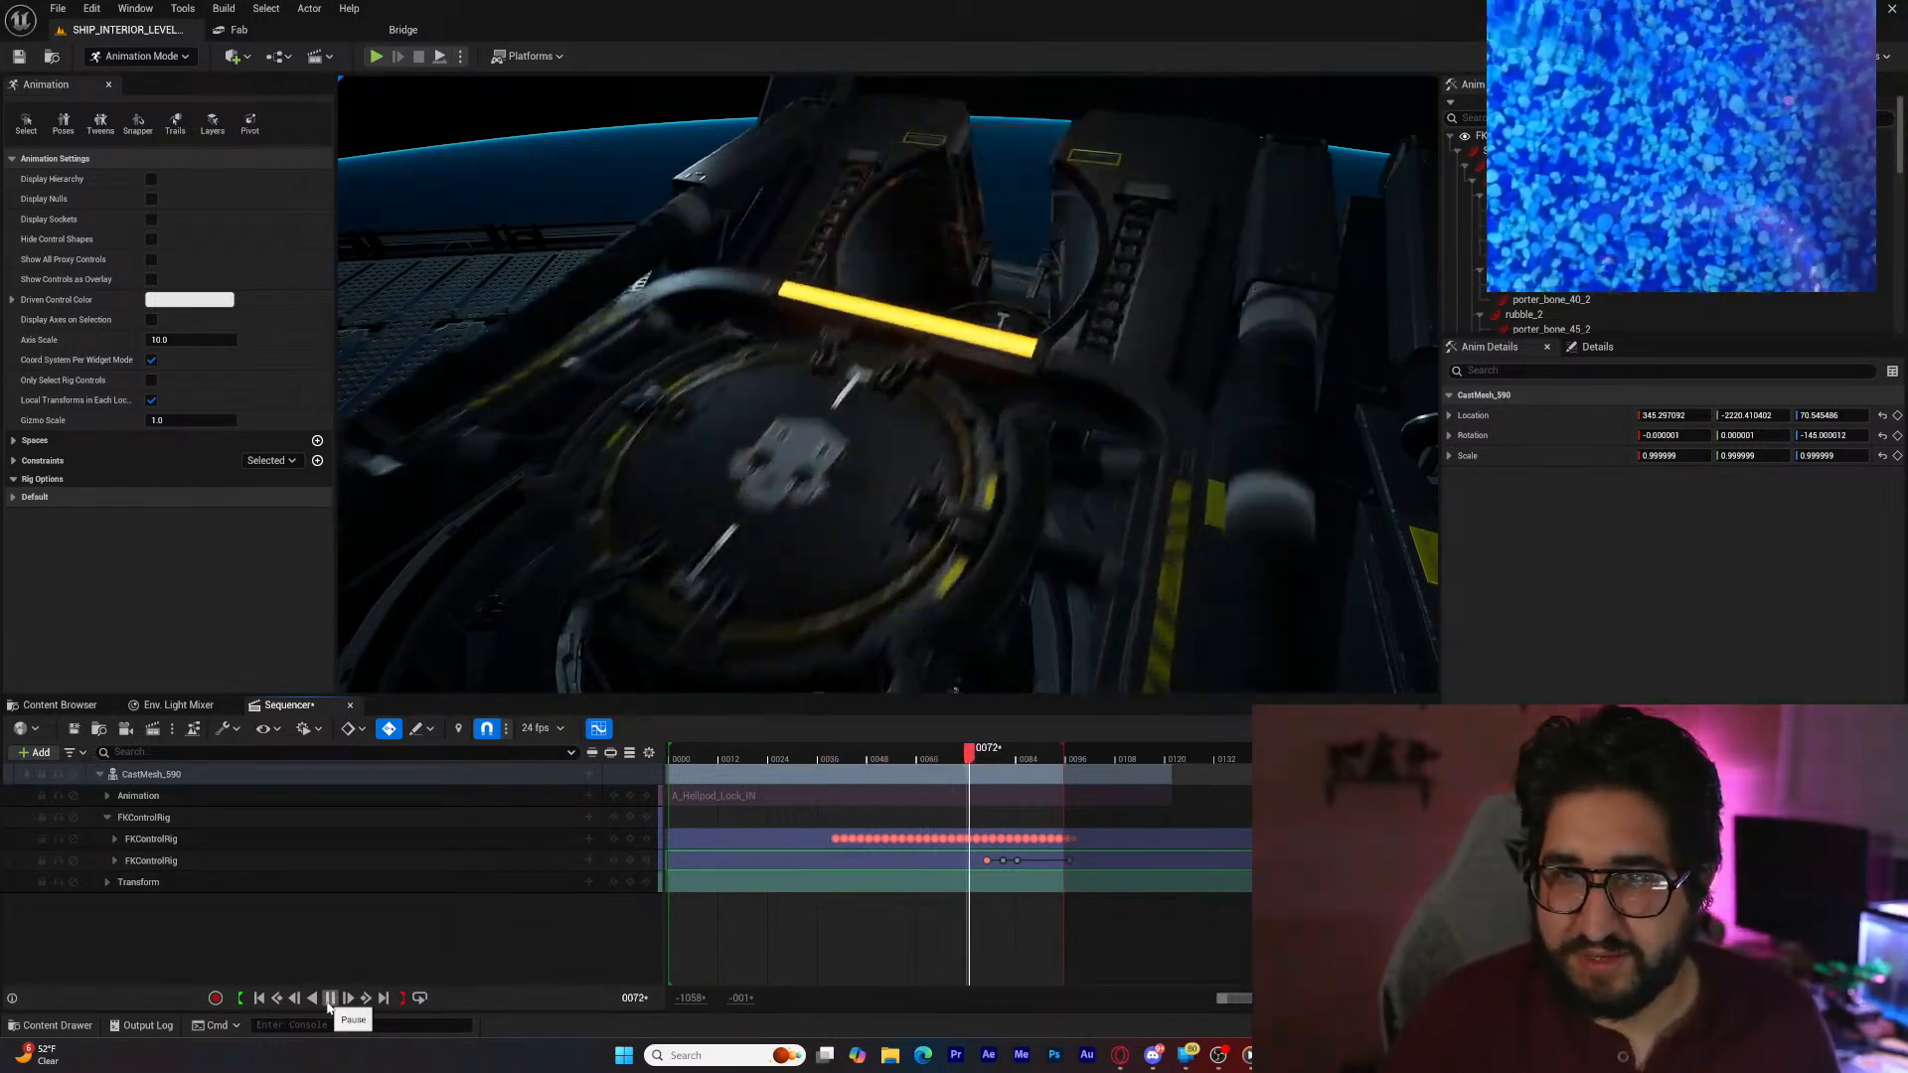
{"action": "left_click", "coordinate": [330, 998]}
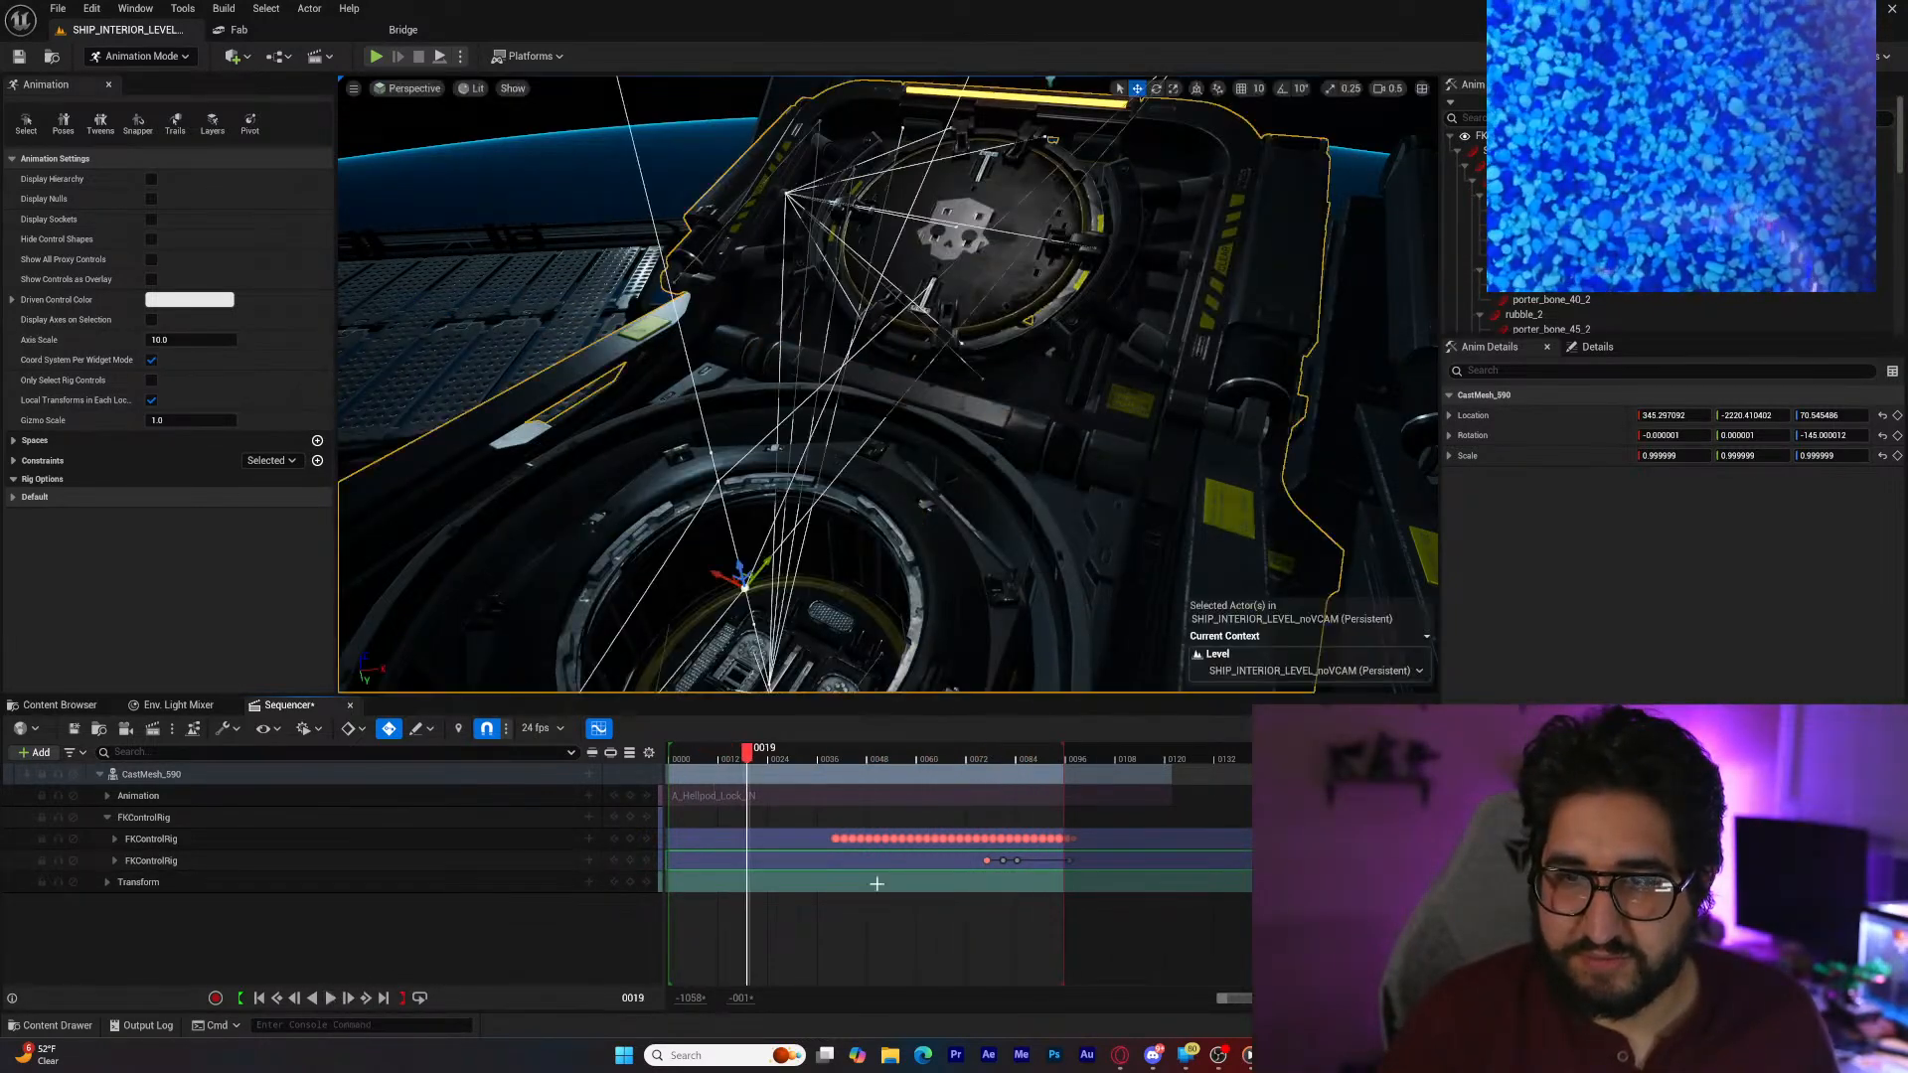
Step: Shift all CastMesh_590 animation and keys about 5 frames earlier and play back the hatch closing
{"action": "left_click_drag", "start_coordinate": [1005, 776], "coordinate": [999, 775]}
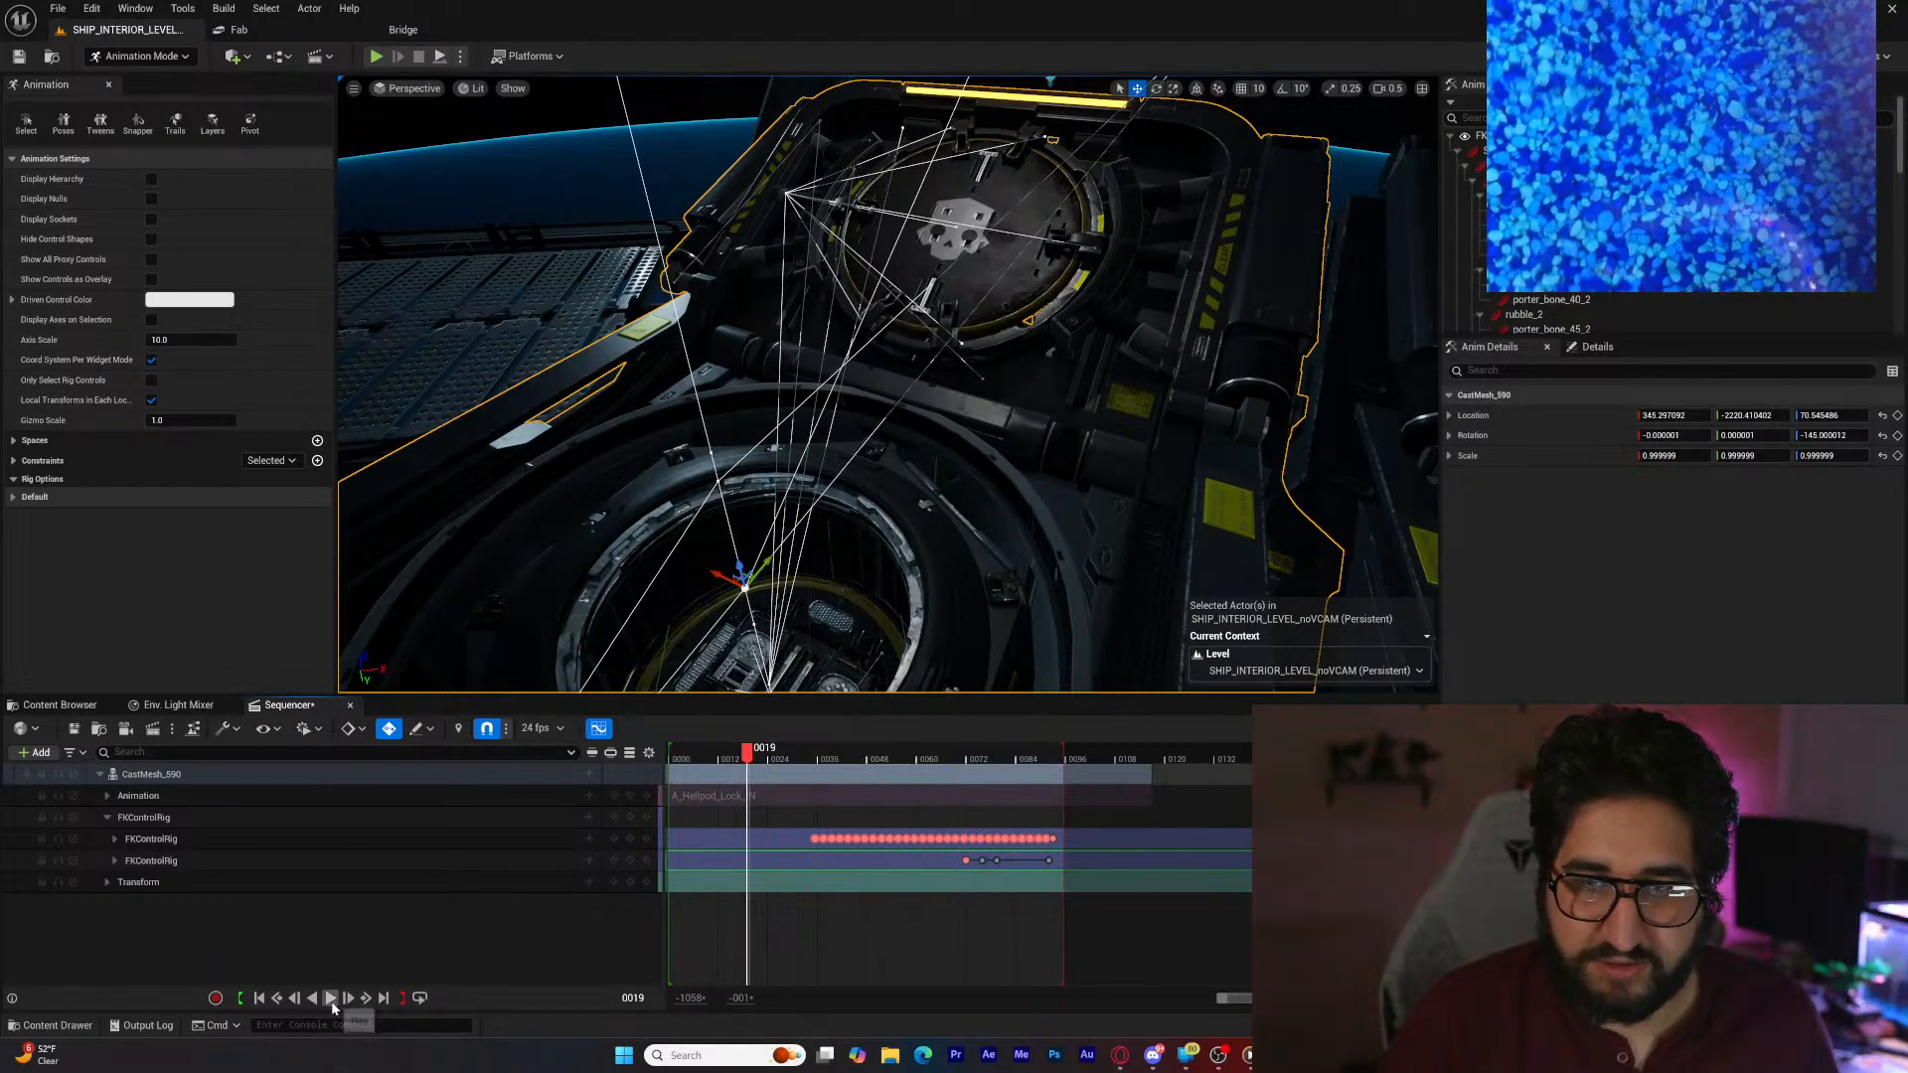
{"action": "left_click", "coordinate": [331, 999]}
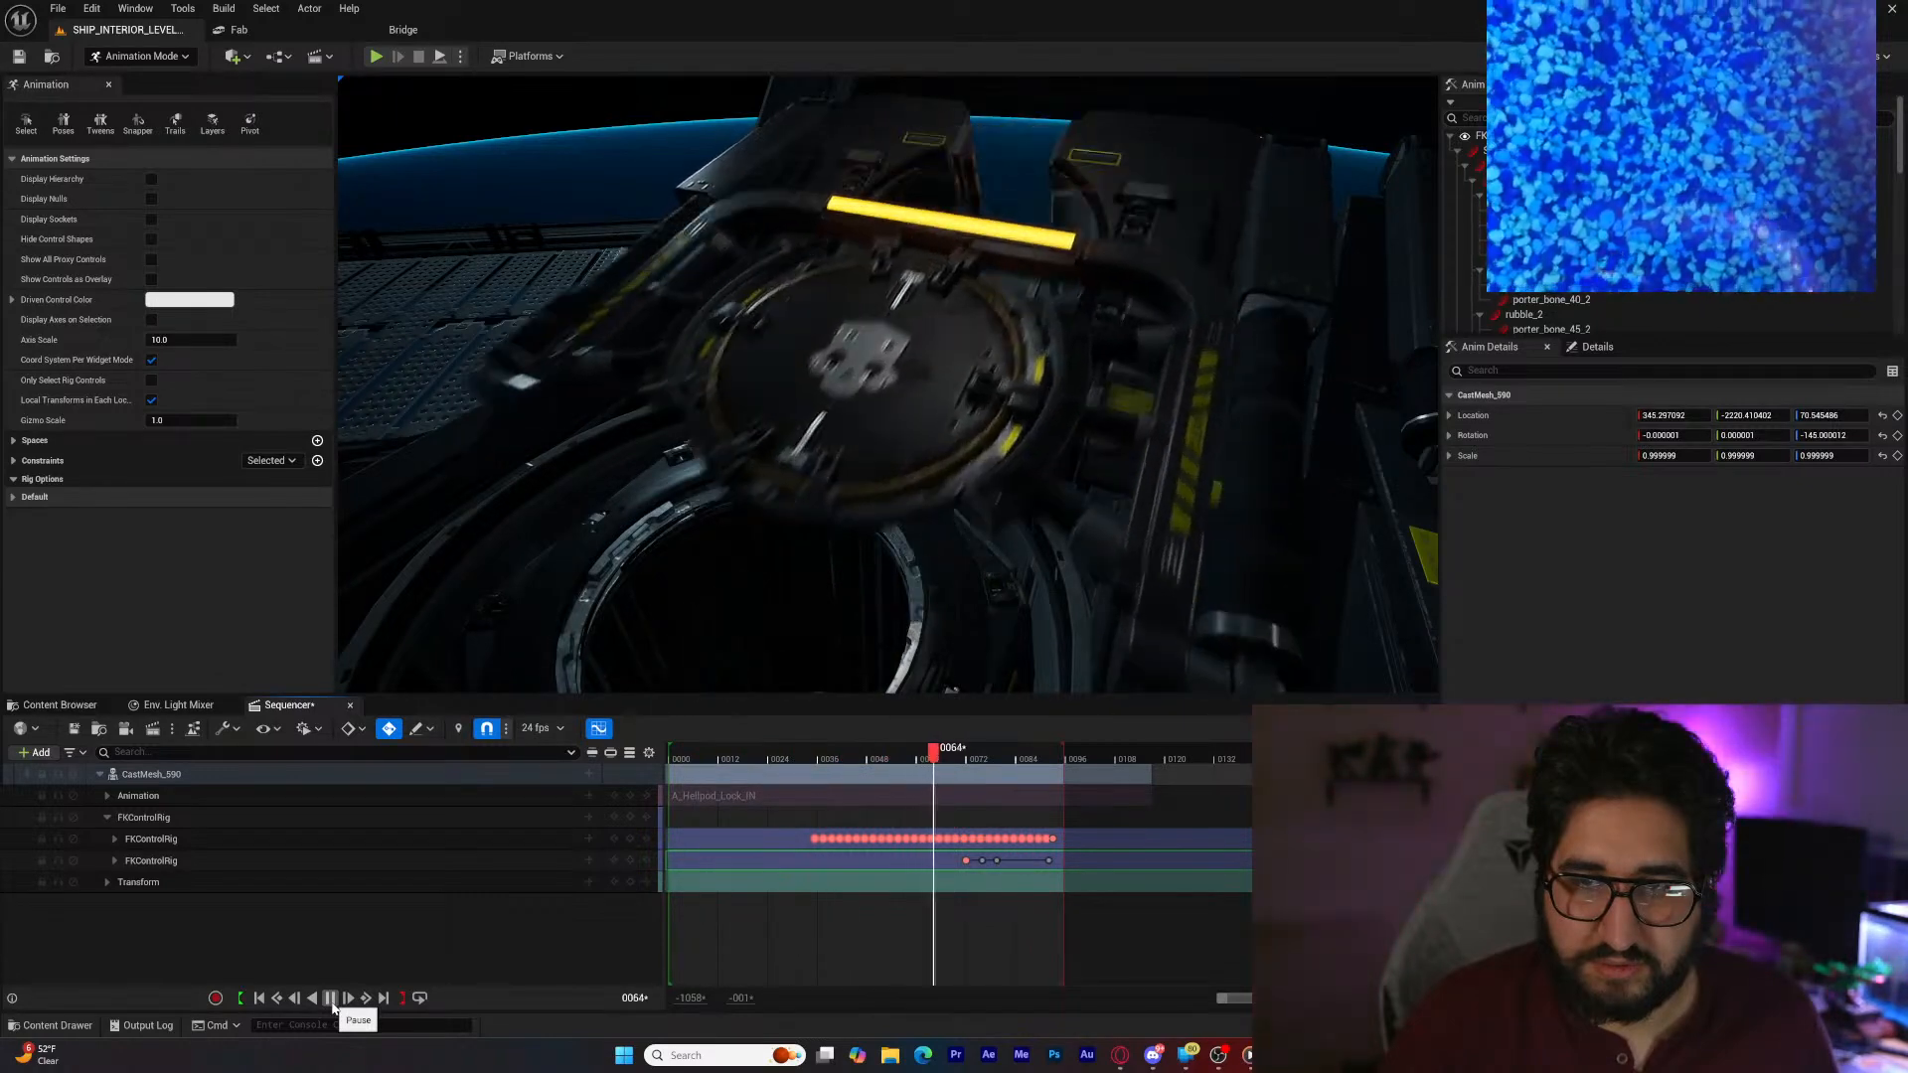
{"action": "left_click", "coordinate": [331, 997]}
Step: Return the playhead to frame 0 and look closer at the pod inside the open shaft
{"action": "left_click_drag", "start_coordinate": [831, 763], "coordinate": [768, 770]}
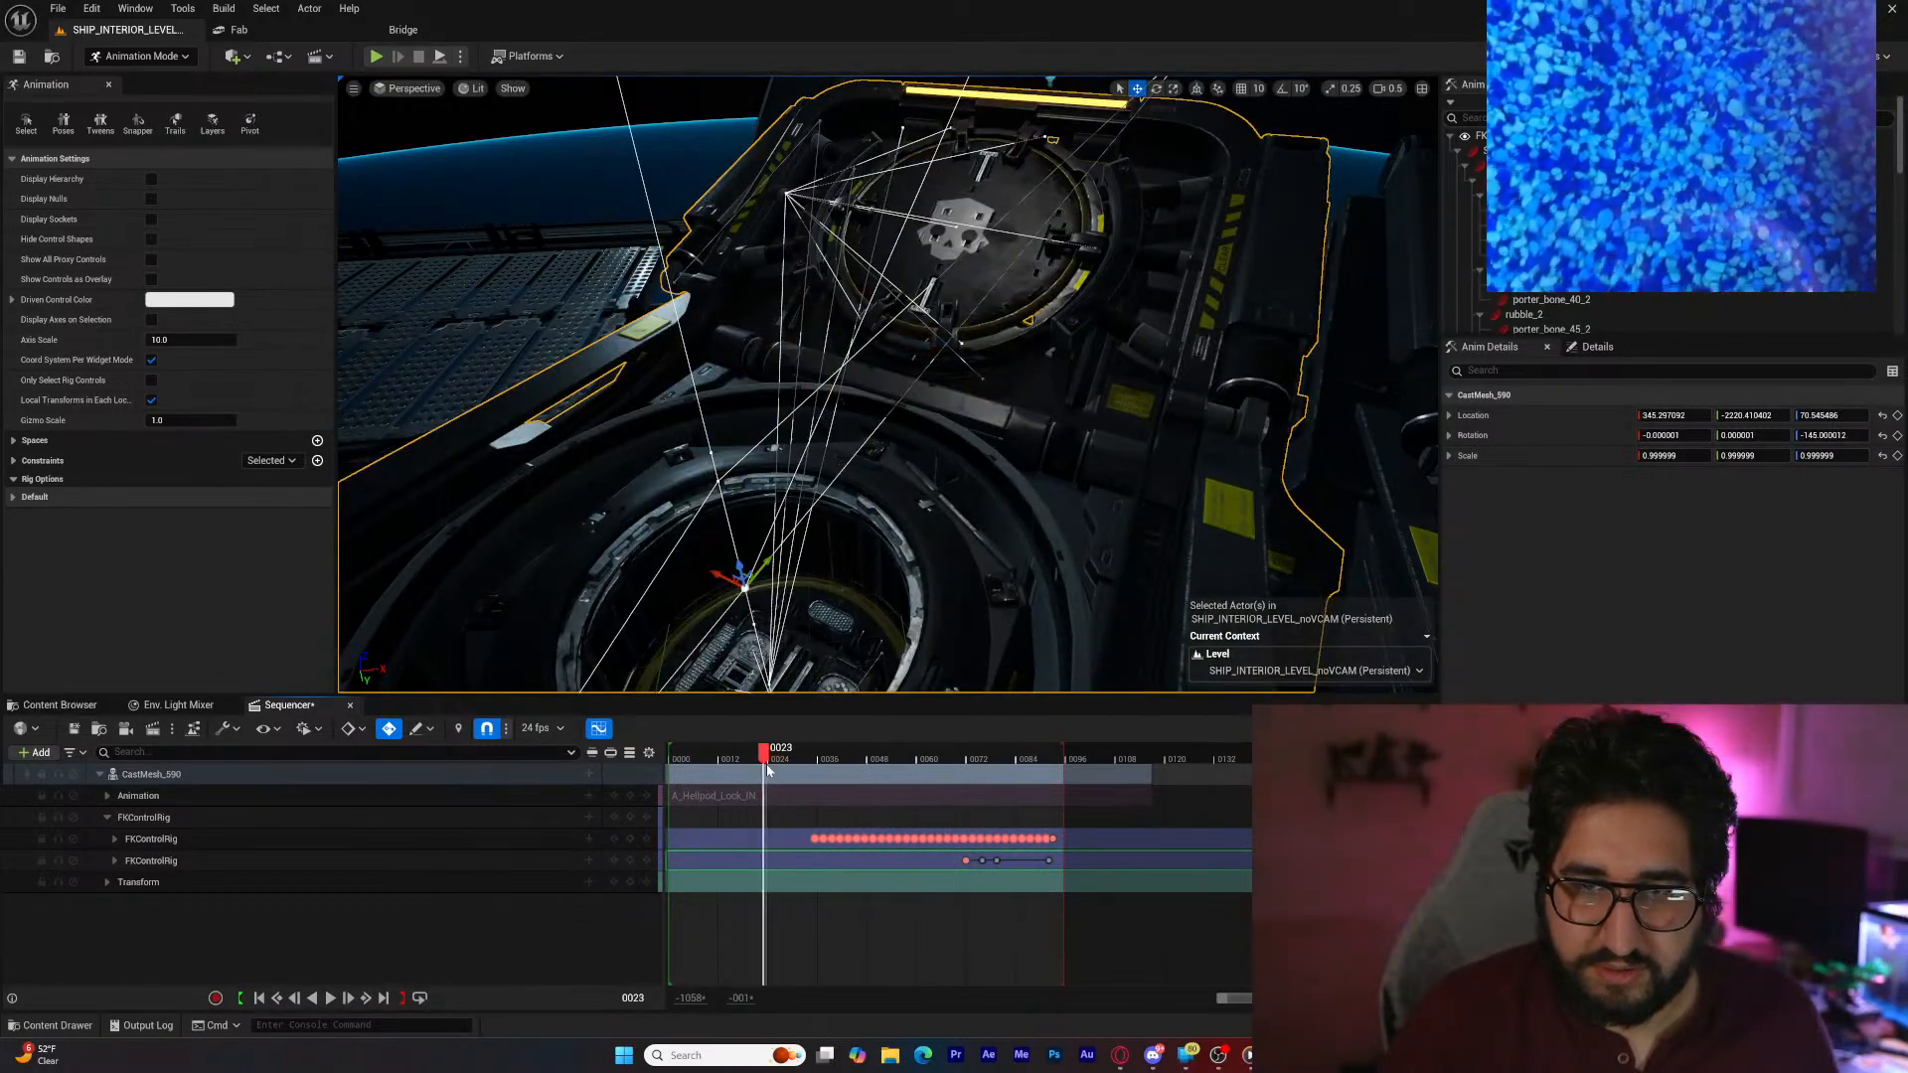
{"action": "left_click", "coordinate": [261, 999]}
{"action": "right_click_drag", "start_coordinate": [838, 637], "coordinate": [780, 686]}
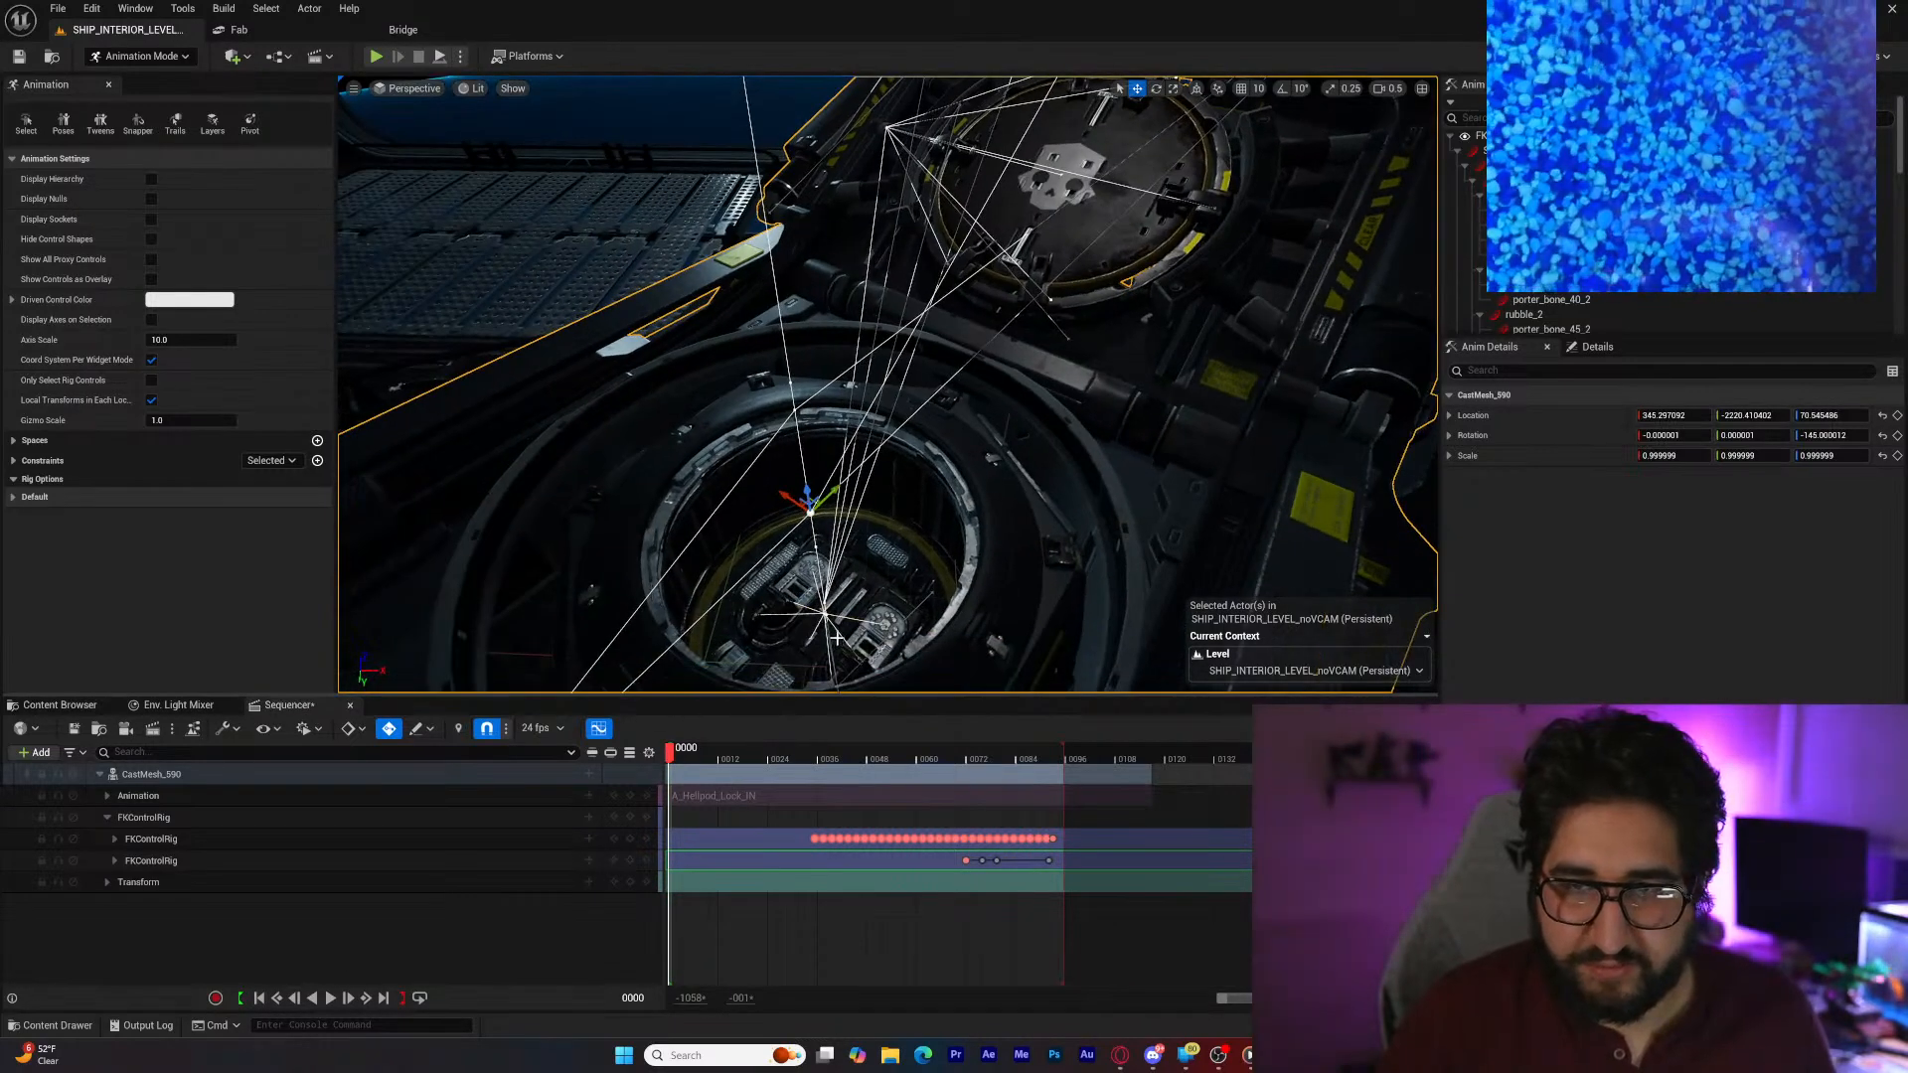
Step: Raise the hellpod_pad_2 control at frame 0 to a Z location of about 2.16 and play back the pad lowering
{"action": "left_click", "coordinate": [842, 621]}
{"action": "left_click", "coordinate": [825, 617]}
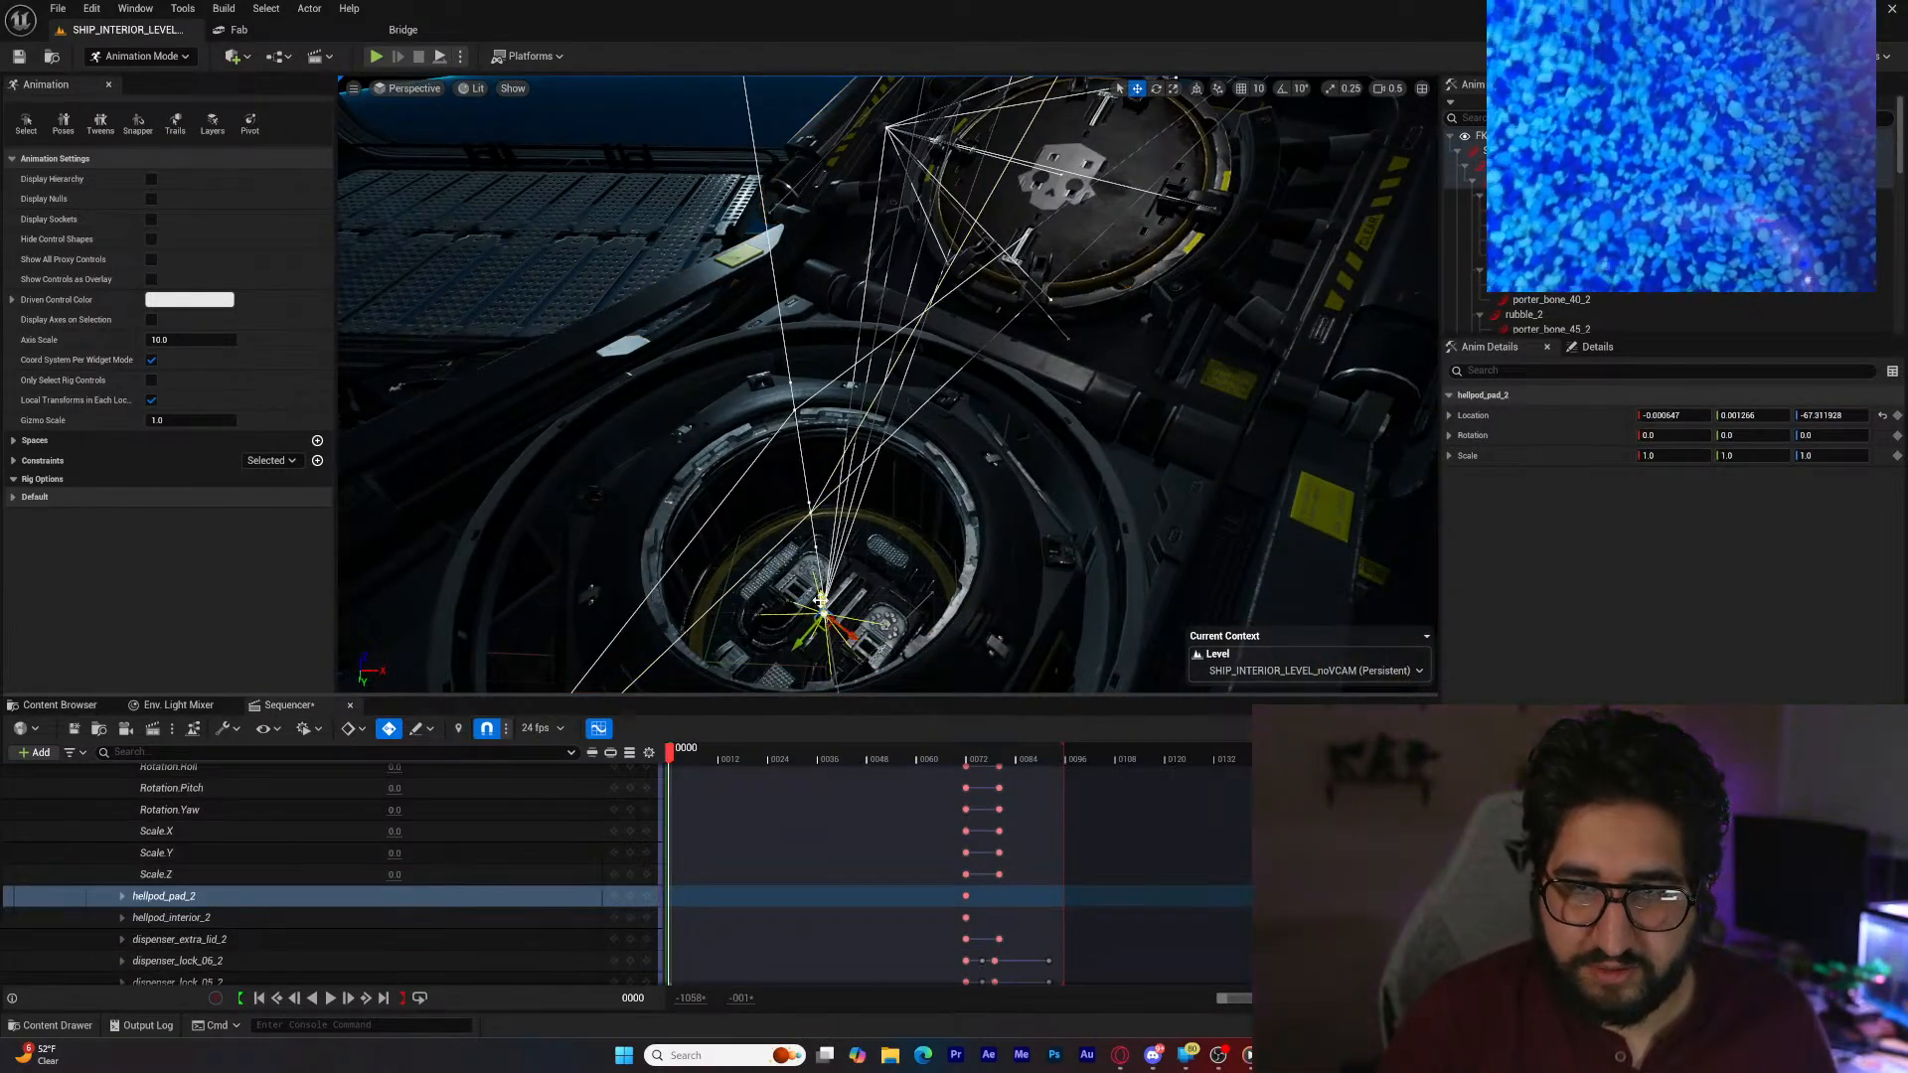
{"action": "left_click_drag", "start_coordinate": [819, 600], "coordinate": [800, 488]}
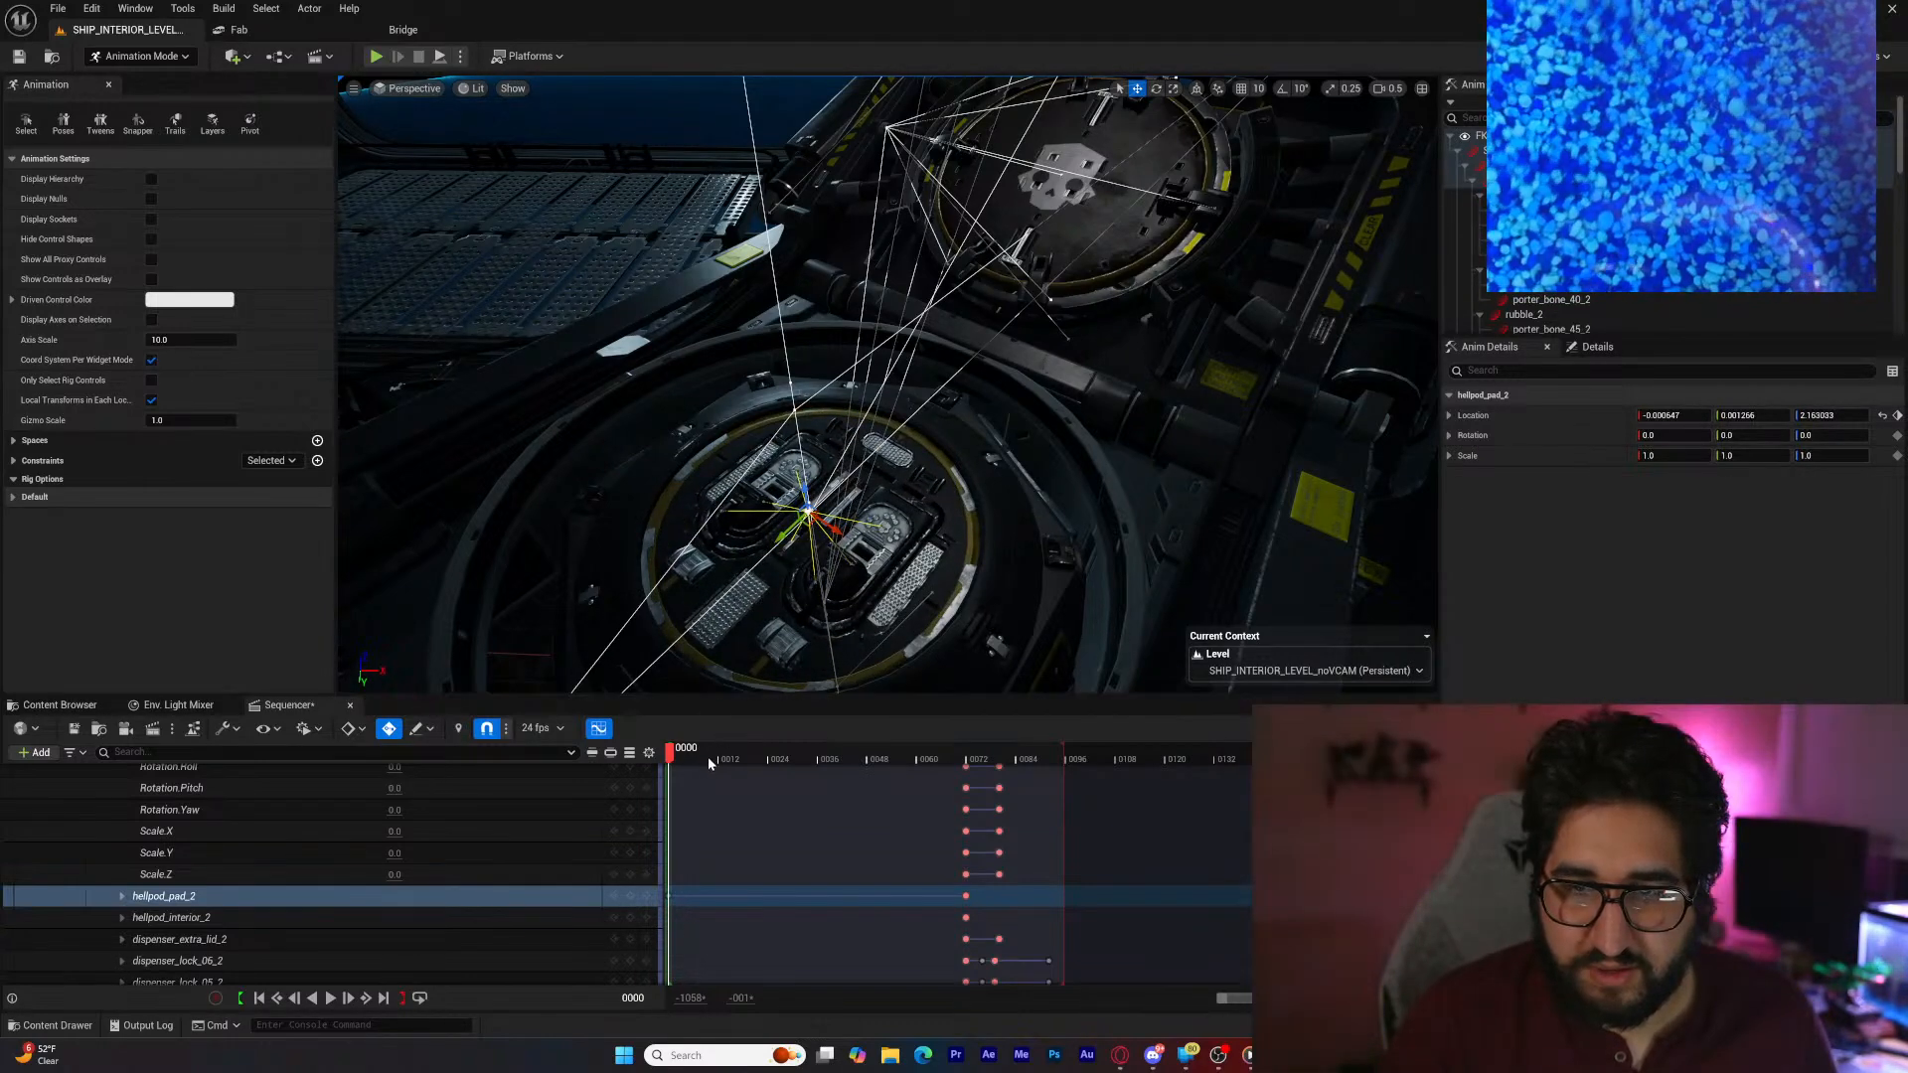
{"action": "left_click", "coordinate": [329, 998]}
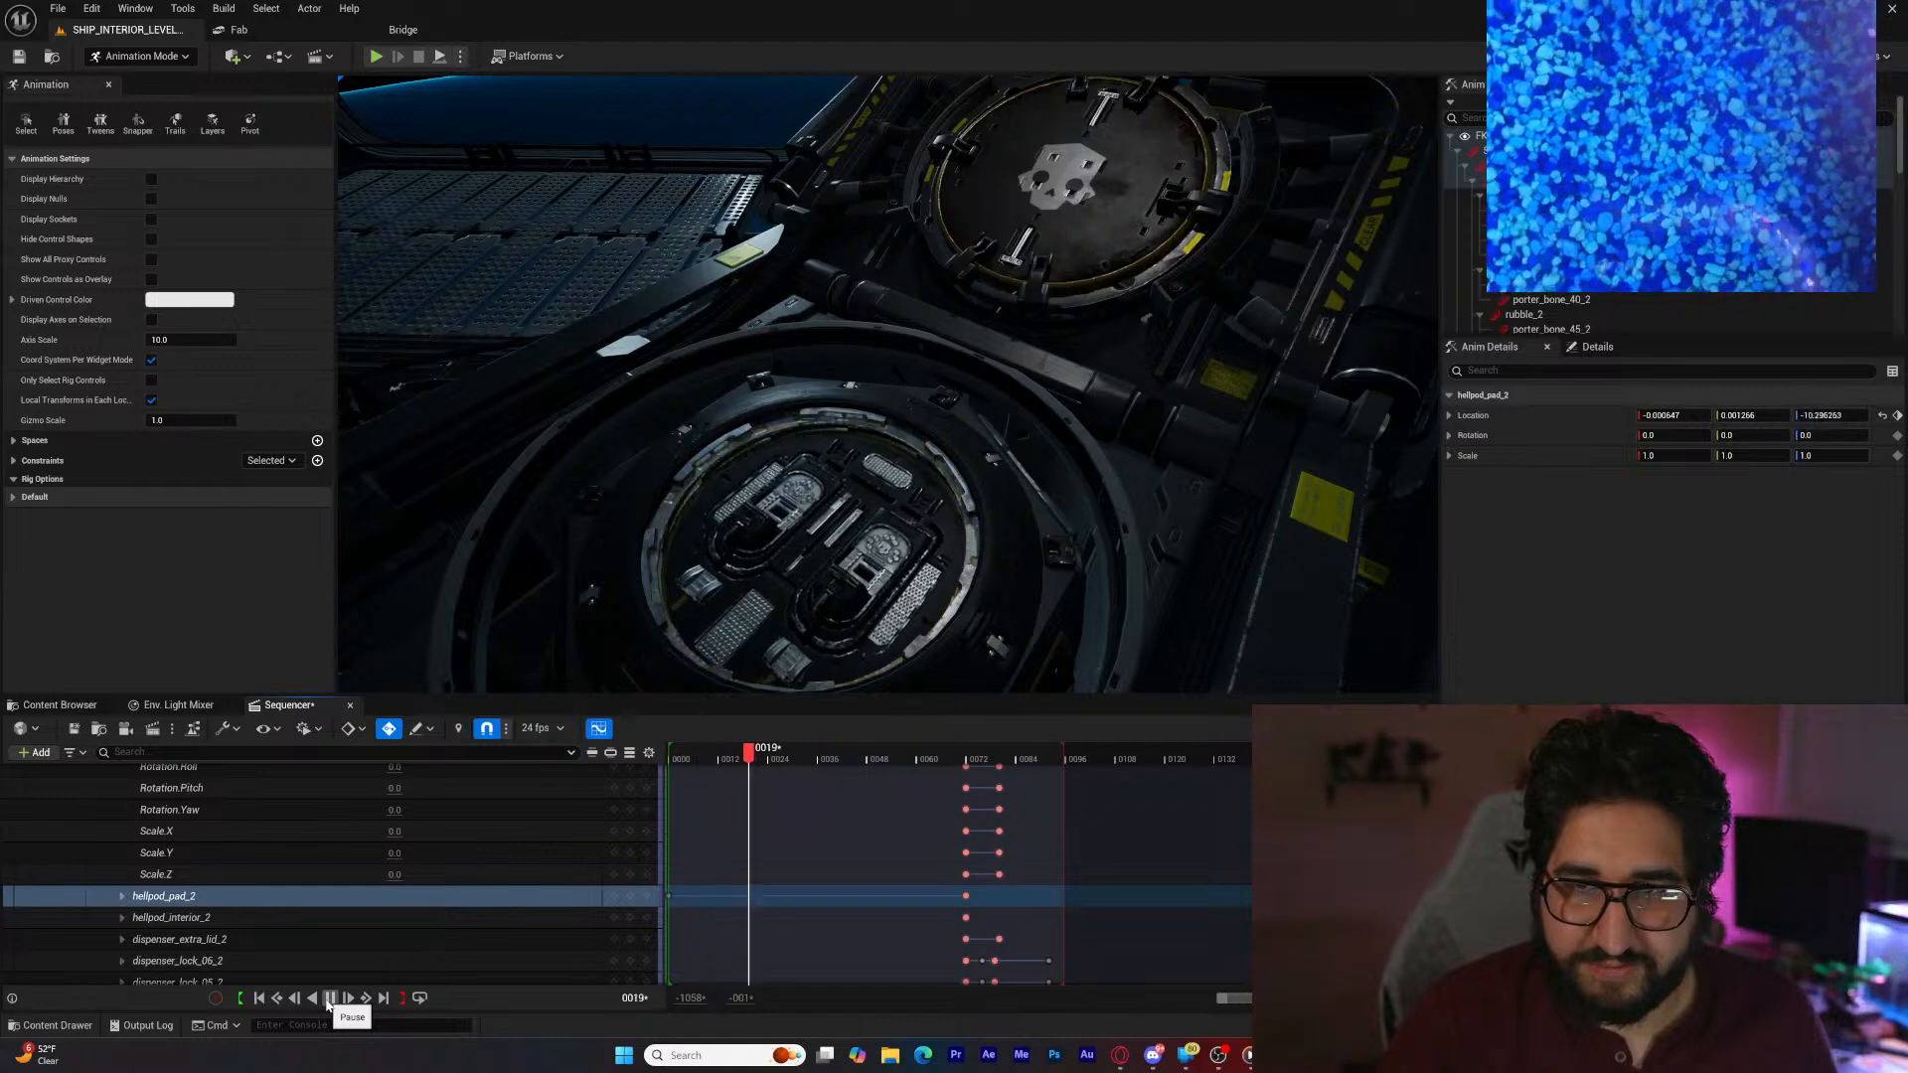
{"action": "left_click", "coordinate": [329, 998]}
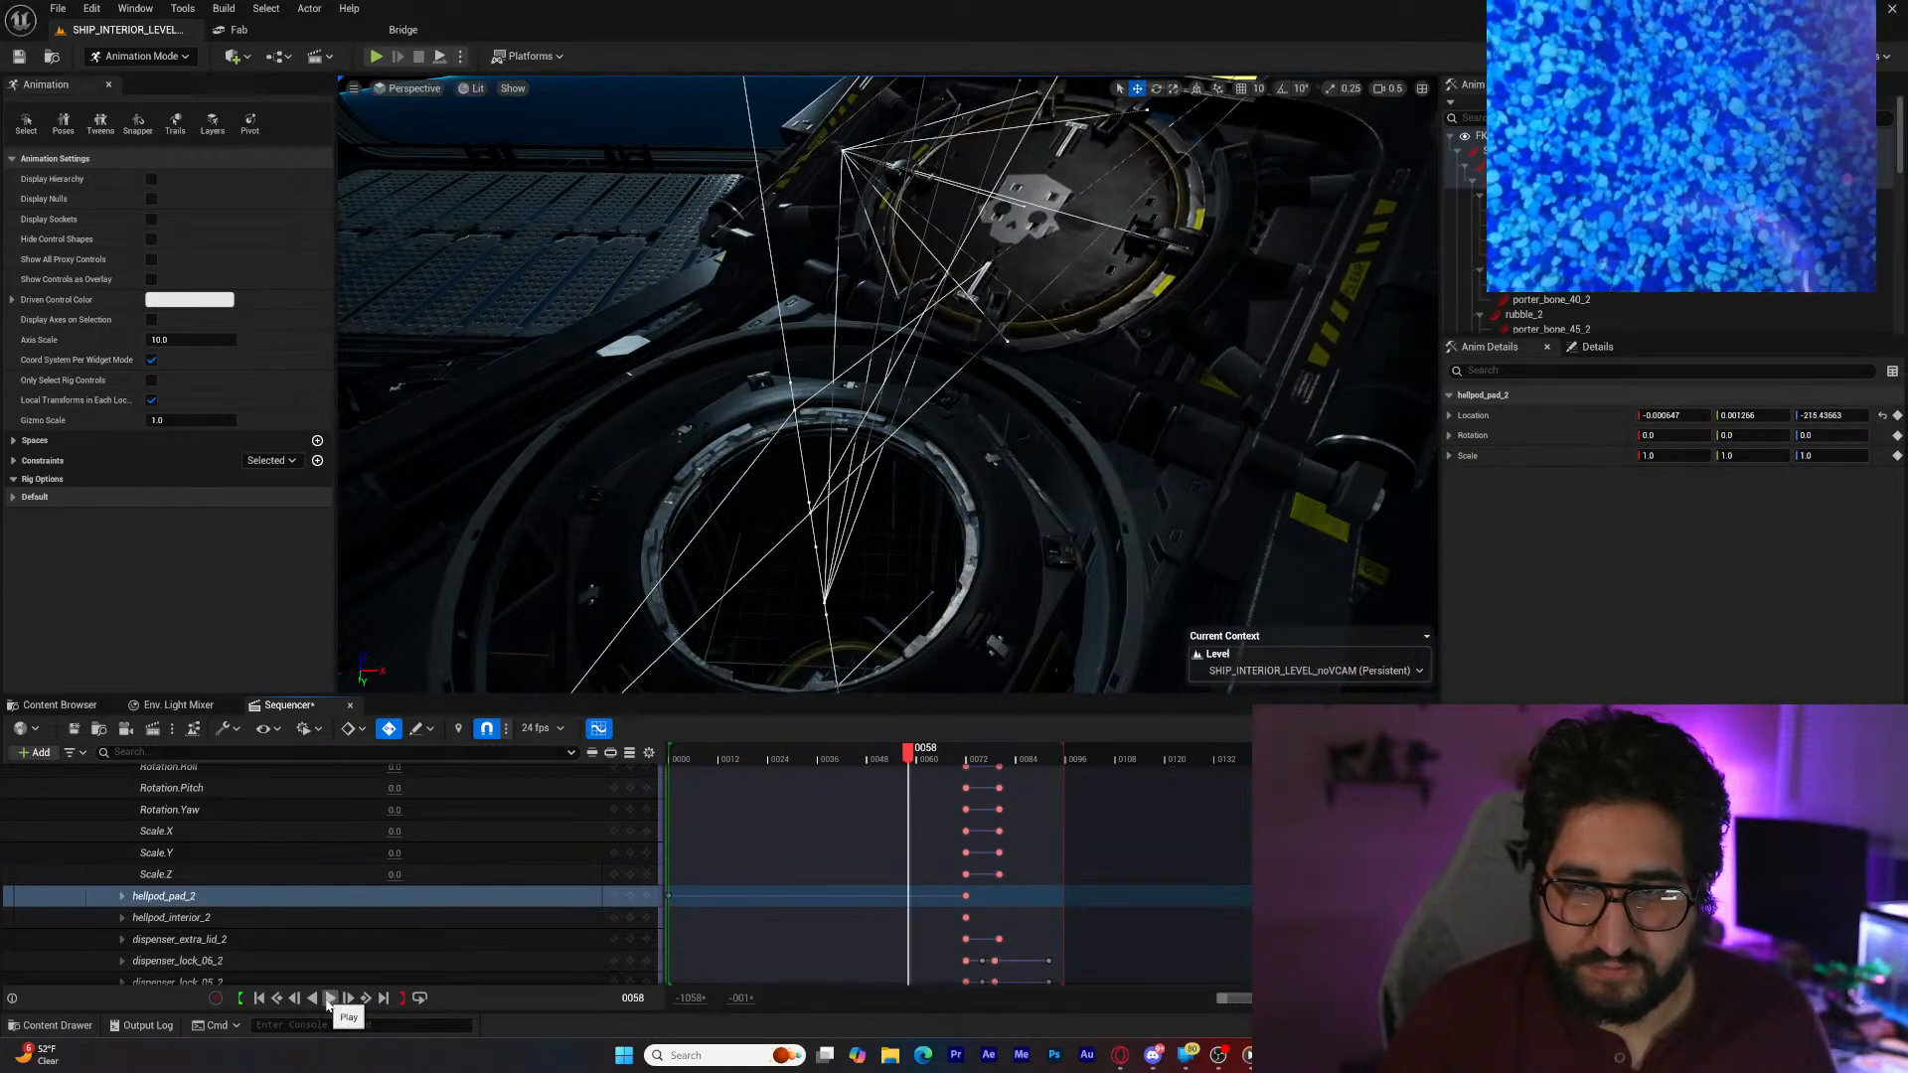
Step: Set the playhead to frame 35 and add a key for hellpod_pad_2
{"action": "scroll", "coordinate": [845, 833], "scroll_direction": "up", "scroll_amount": 8}
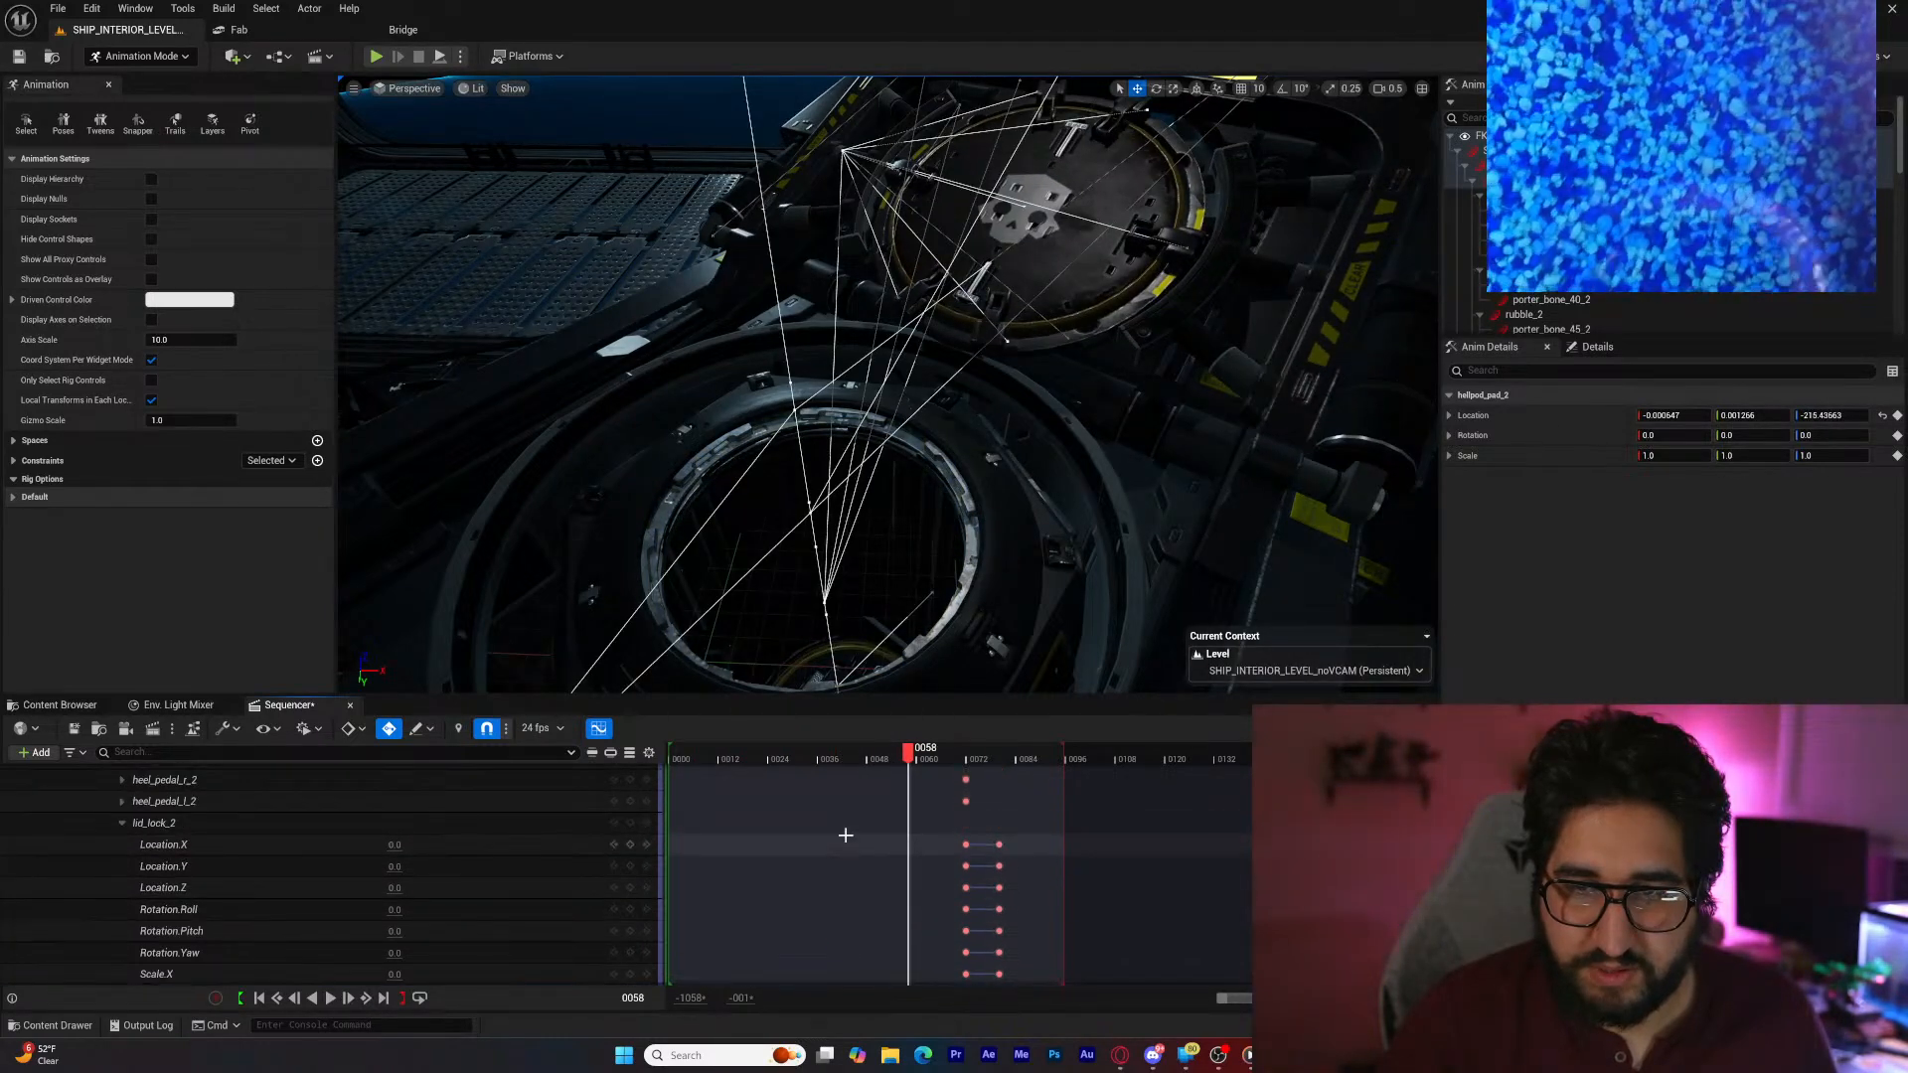
{"action": "scroll", "coordinate": [845, 833], "scroll_direction": "up", "scroll_amount": 5}
{"action": "left_click_drag", "start_coordinate": [823, 760], "coordinate": [816, 758]}
{"action": "scroll", "coordinate": [813, 864], "scroll_direction": "down", "scroll_amount": 10}
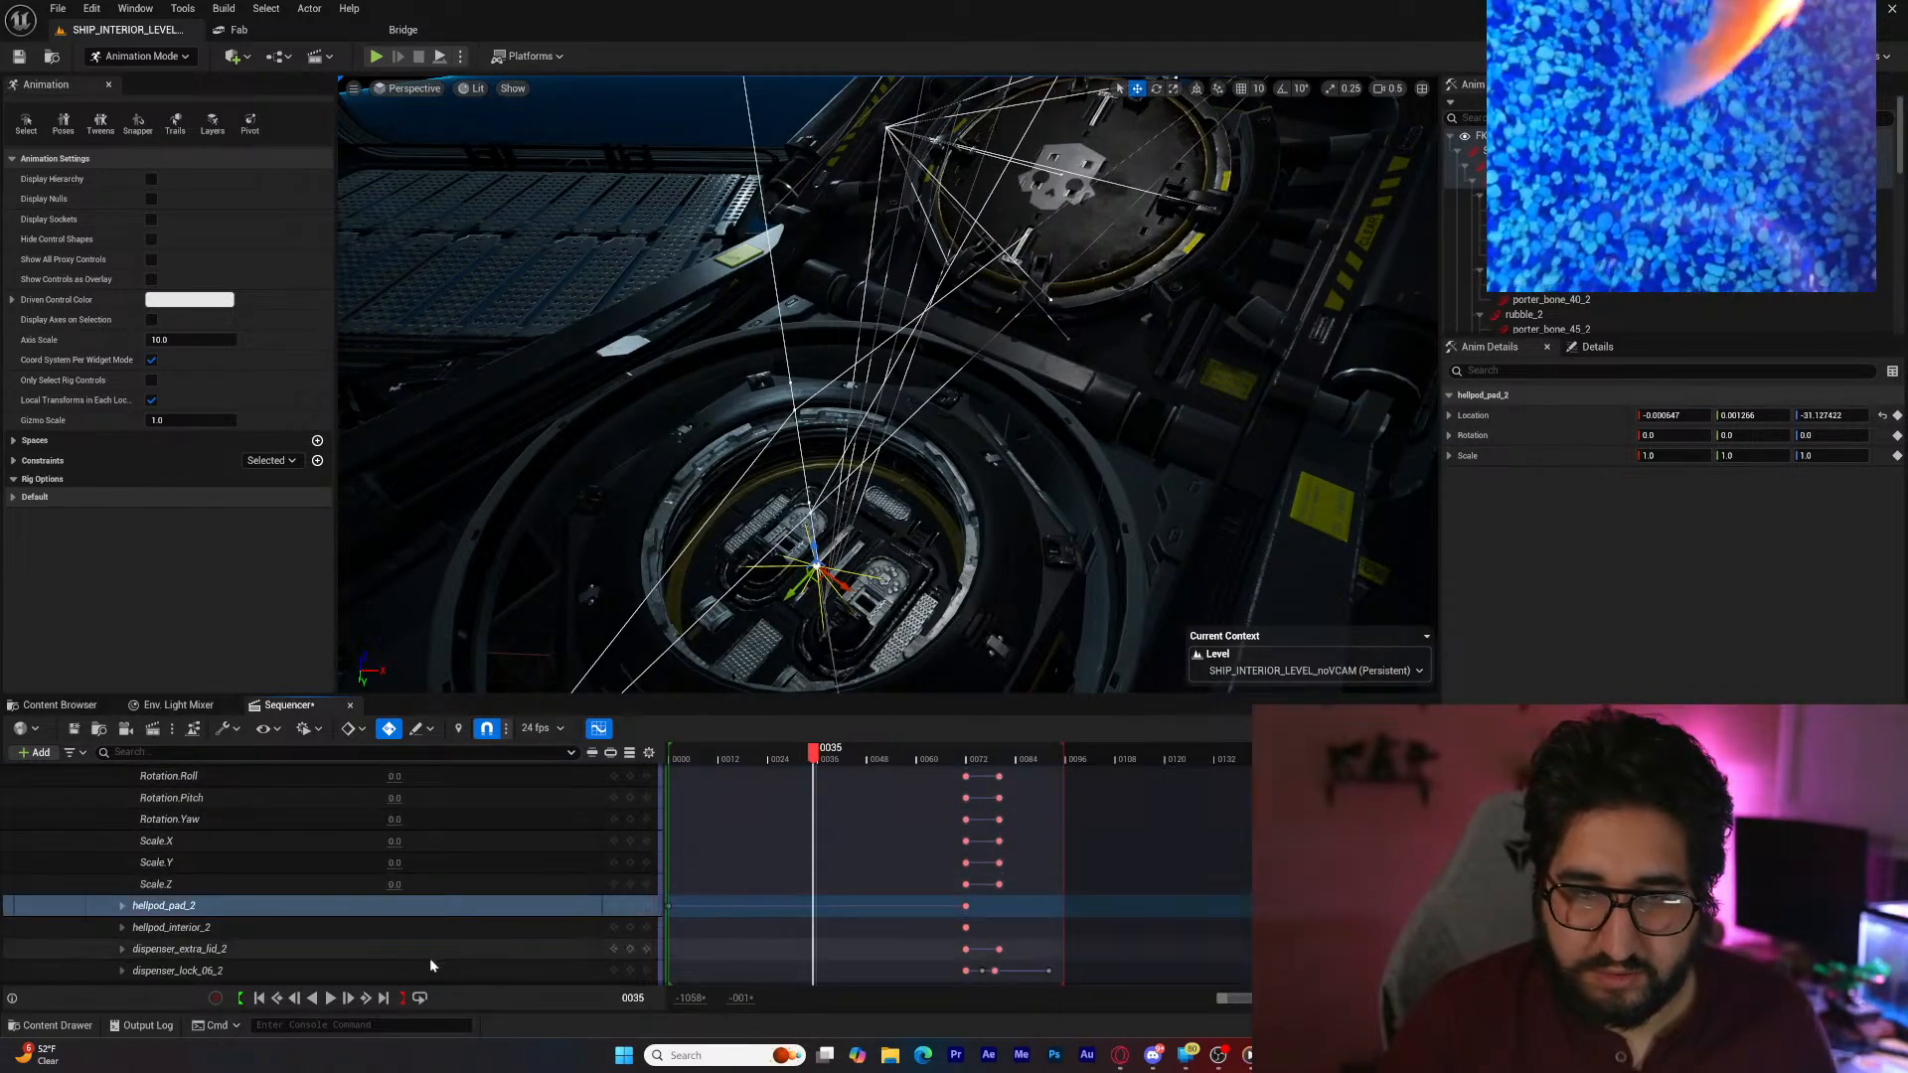
{"action": "left_click", "coordinate": [630, 905]}
{"action": "left_click", "coordinate": [830, 900]}
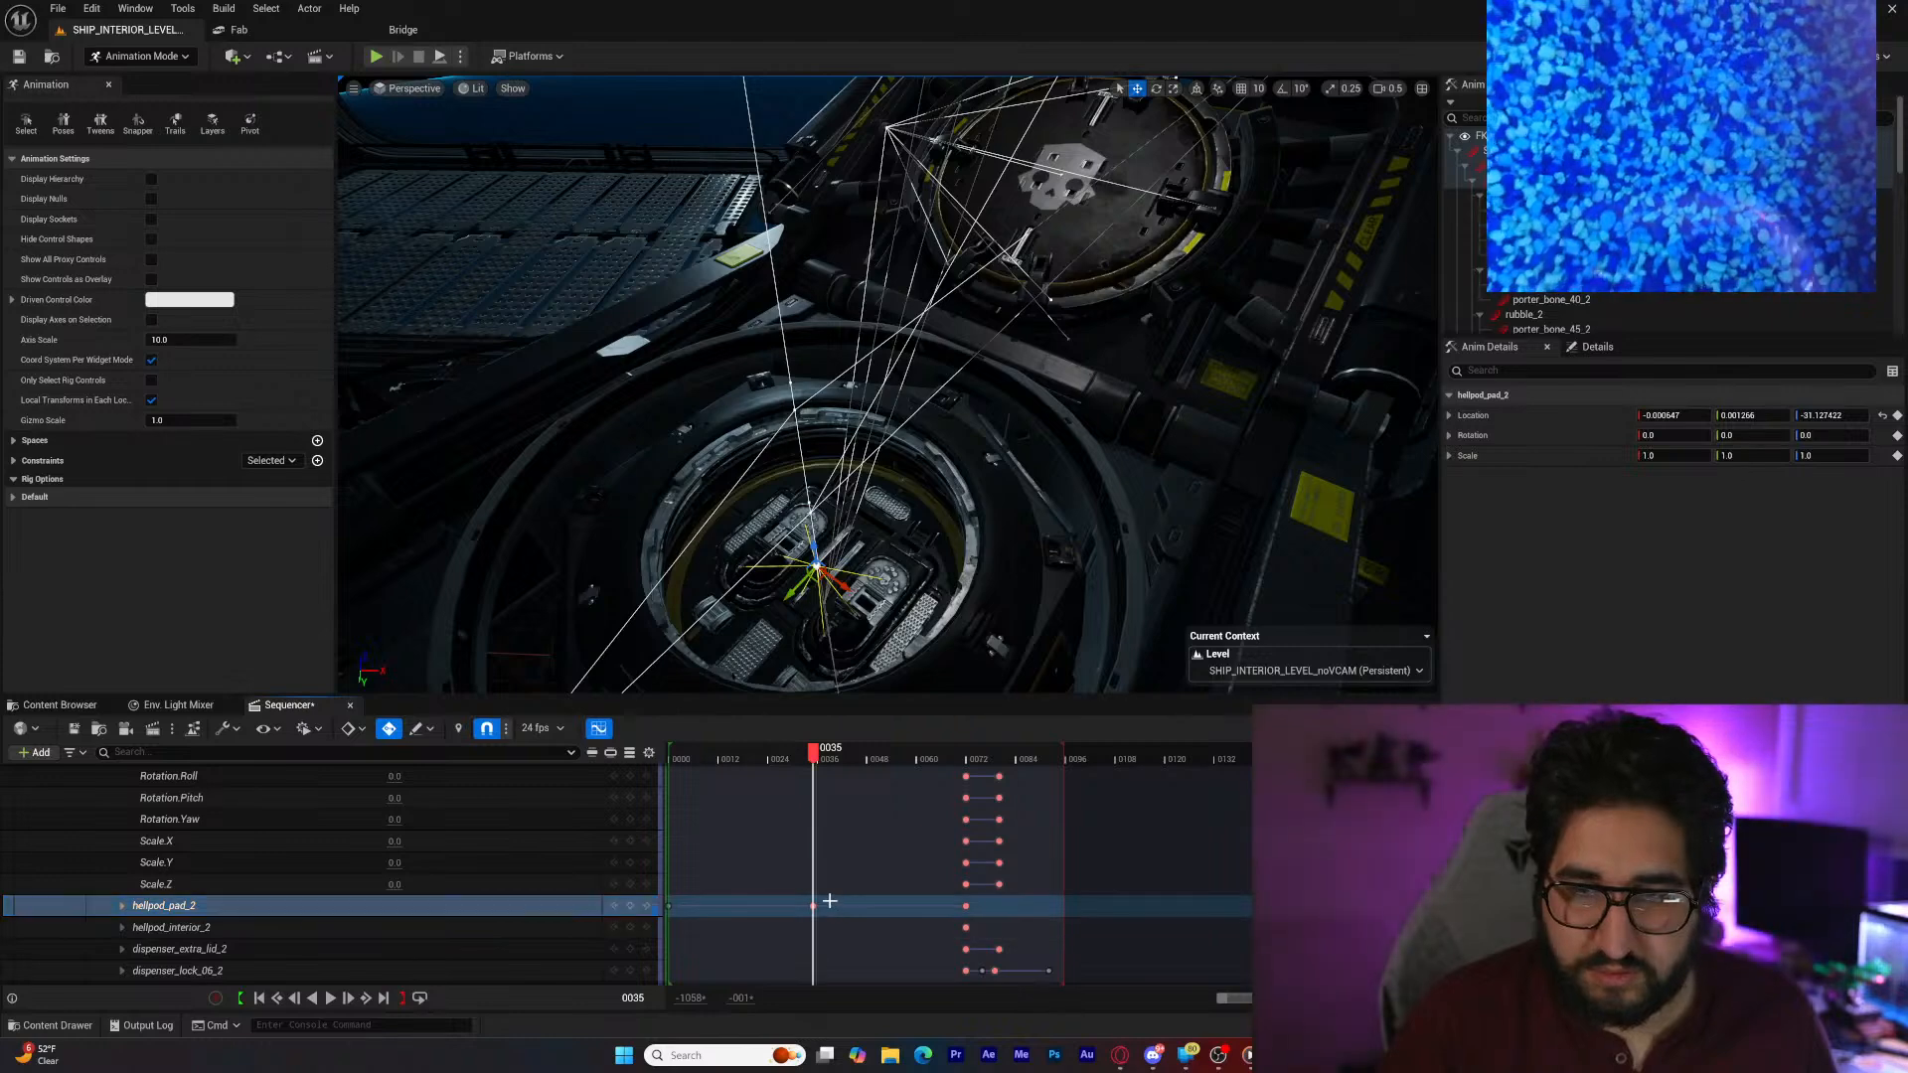
Step: Change the early hellpod_pad_2 keys to linear interpolation and play back the pad lowering into the shaft
{"action": "left_click_drag", "start_coordinate": [679, 915], "coordinate": [683, 914]}
{"action": "right_click", "coordinate": [694, 906]}
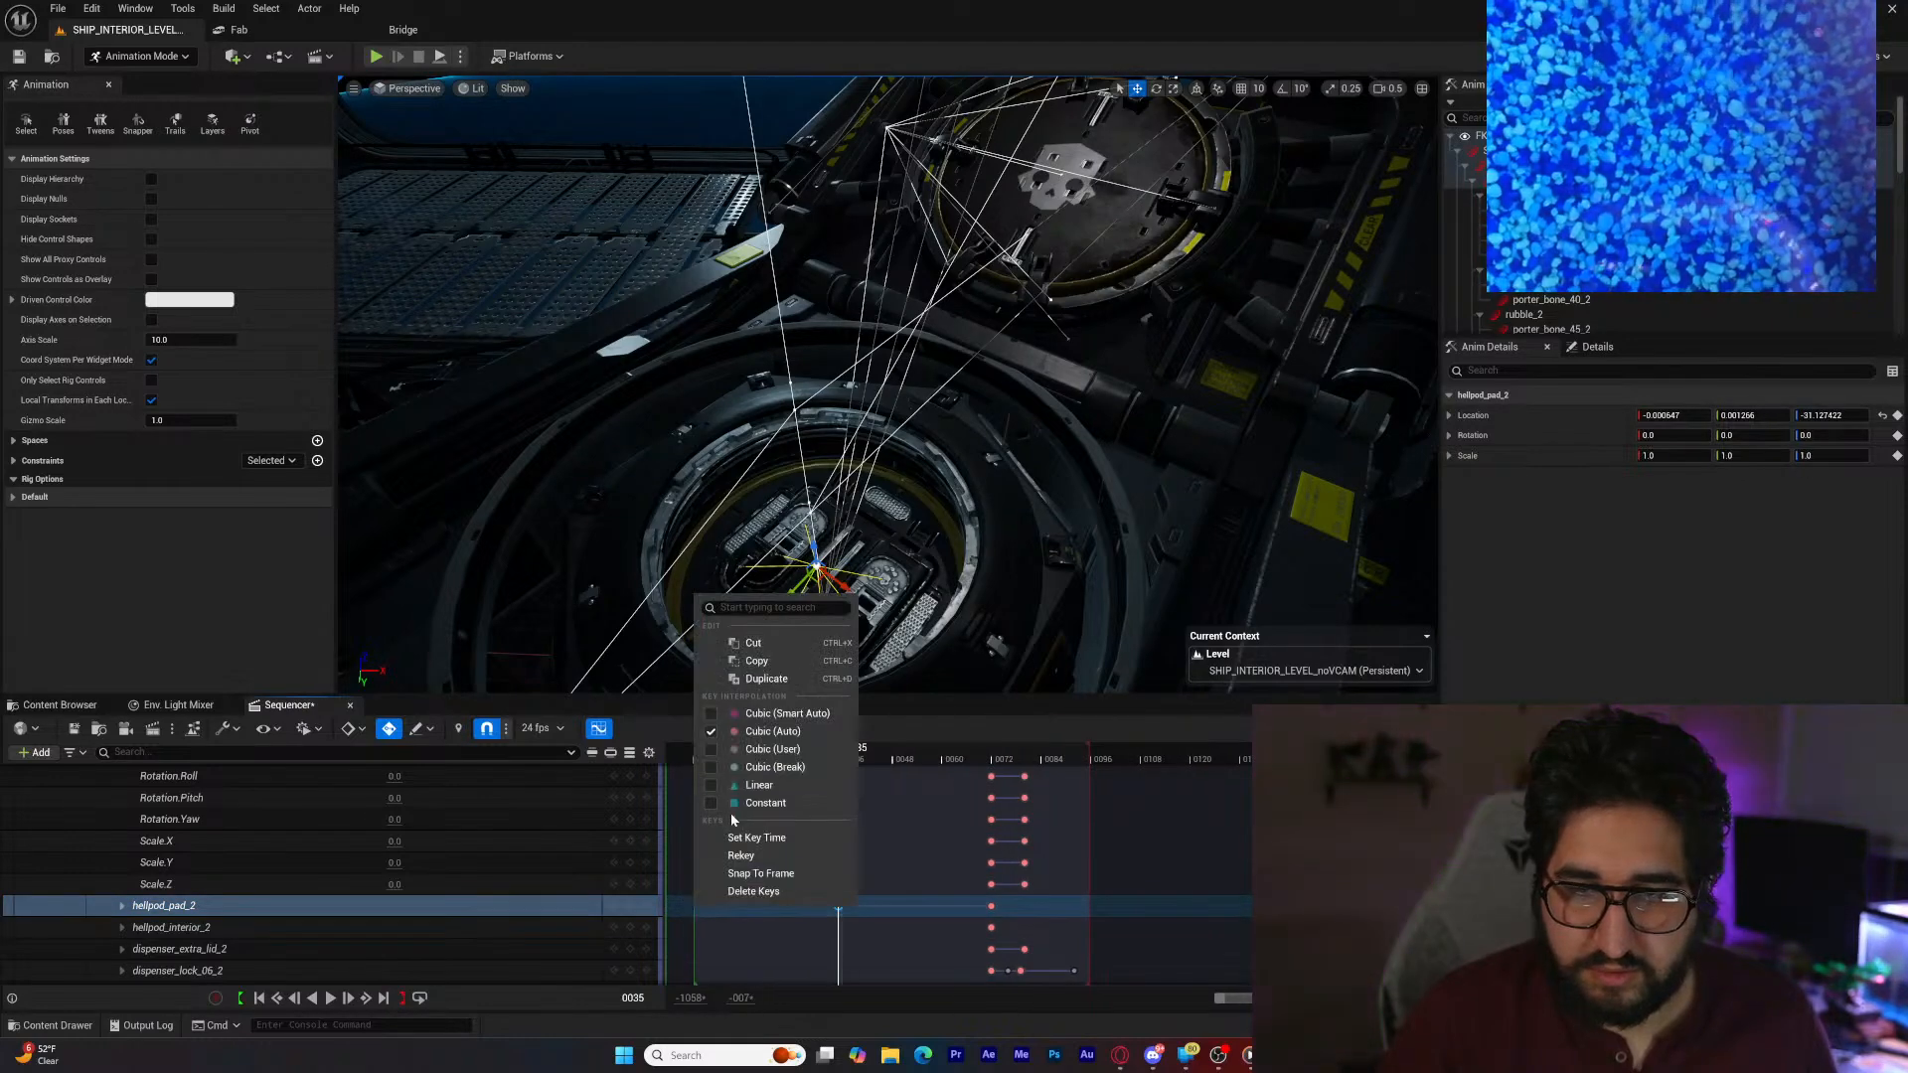
{"action": "left_click", "coordinate": [714, 787]}
{"action": "left_click_drag", "start_coordinate": [838, 753], "coordinate": [516, 936]}
{"action": "left_click", "coordinate": [329, 1002]}
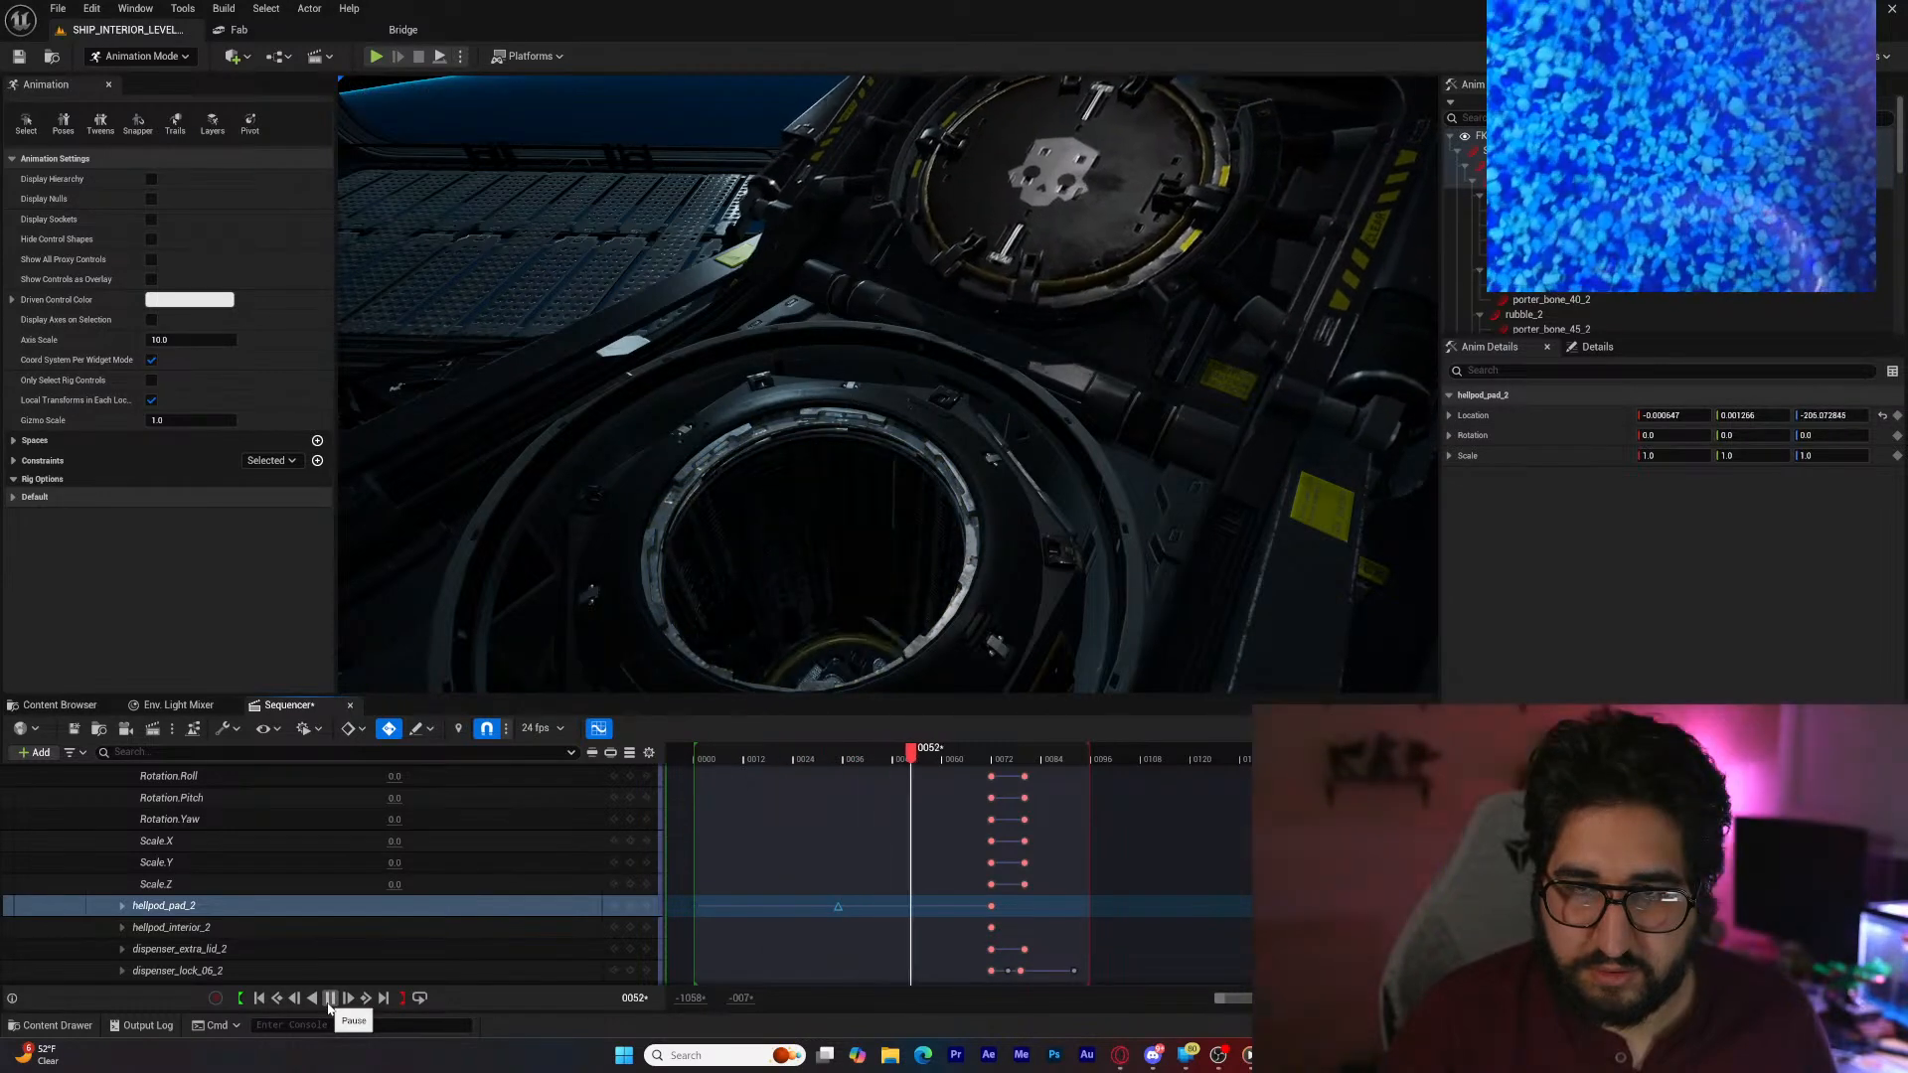
{"action": "left_click", "coordinate": [329, 997]}
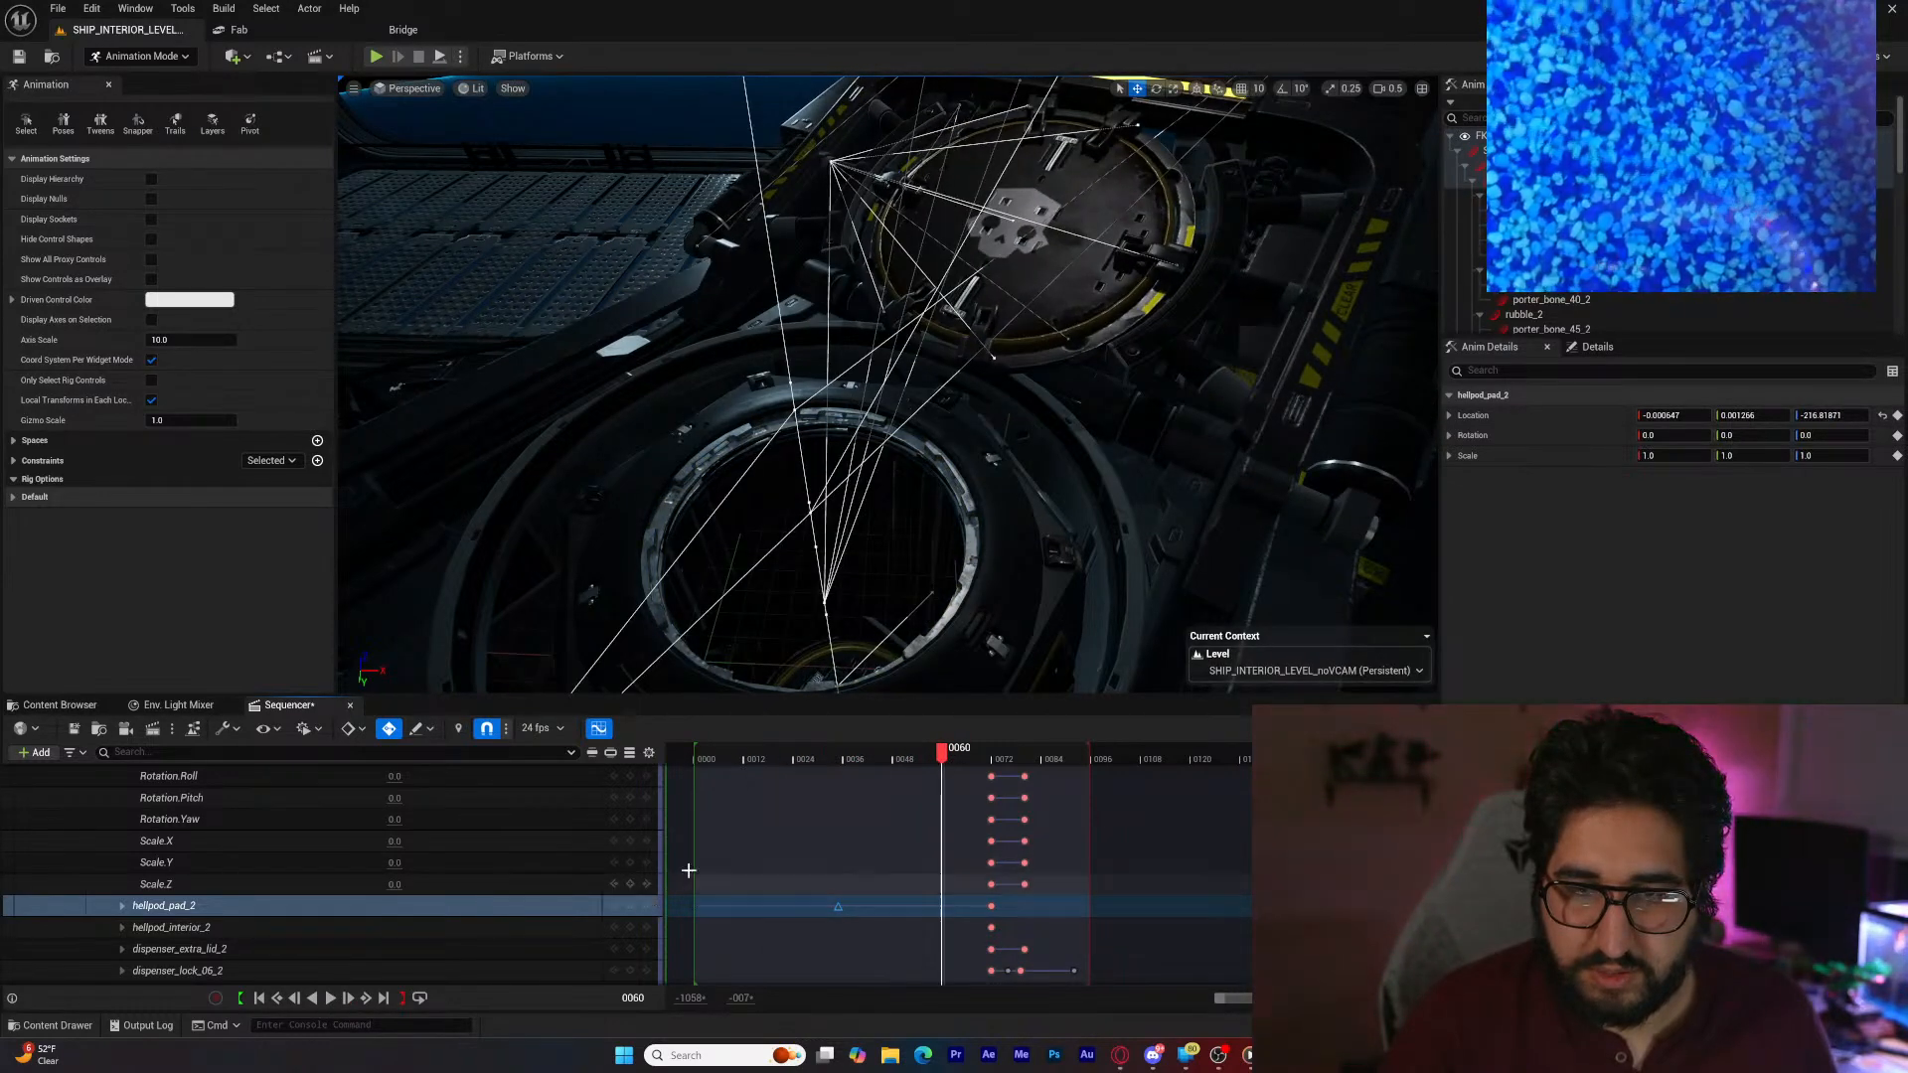
Step: Try starting the pad's descent later by moving the first hellpod_pad_2 key to frame 20 and to frame 25, playing back each timing
{"action": "left_click_drag", "start_coordinate": [941, 755], "coordinate": [779, 782]}
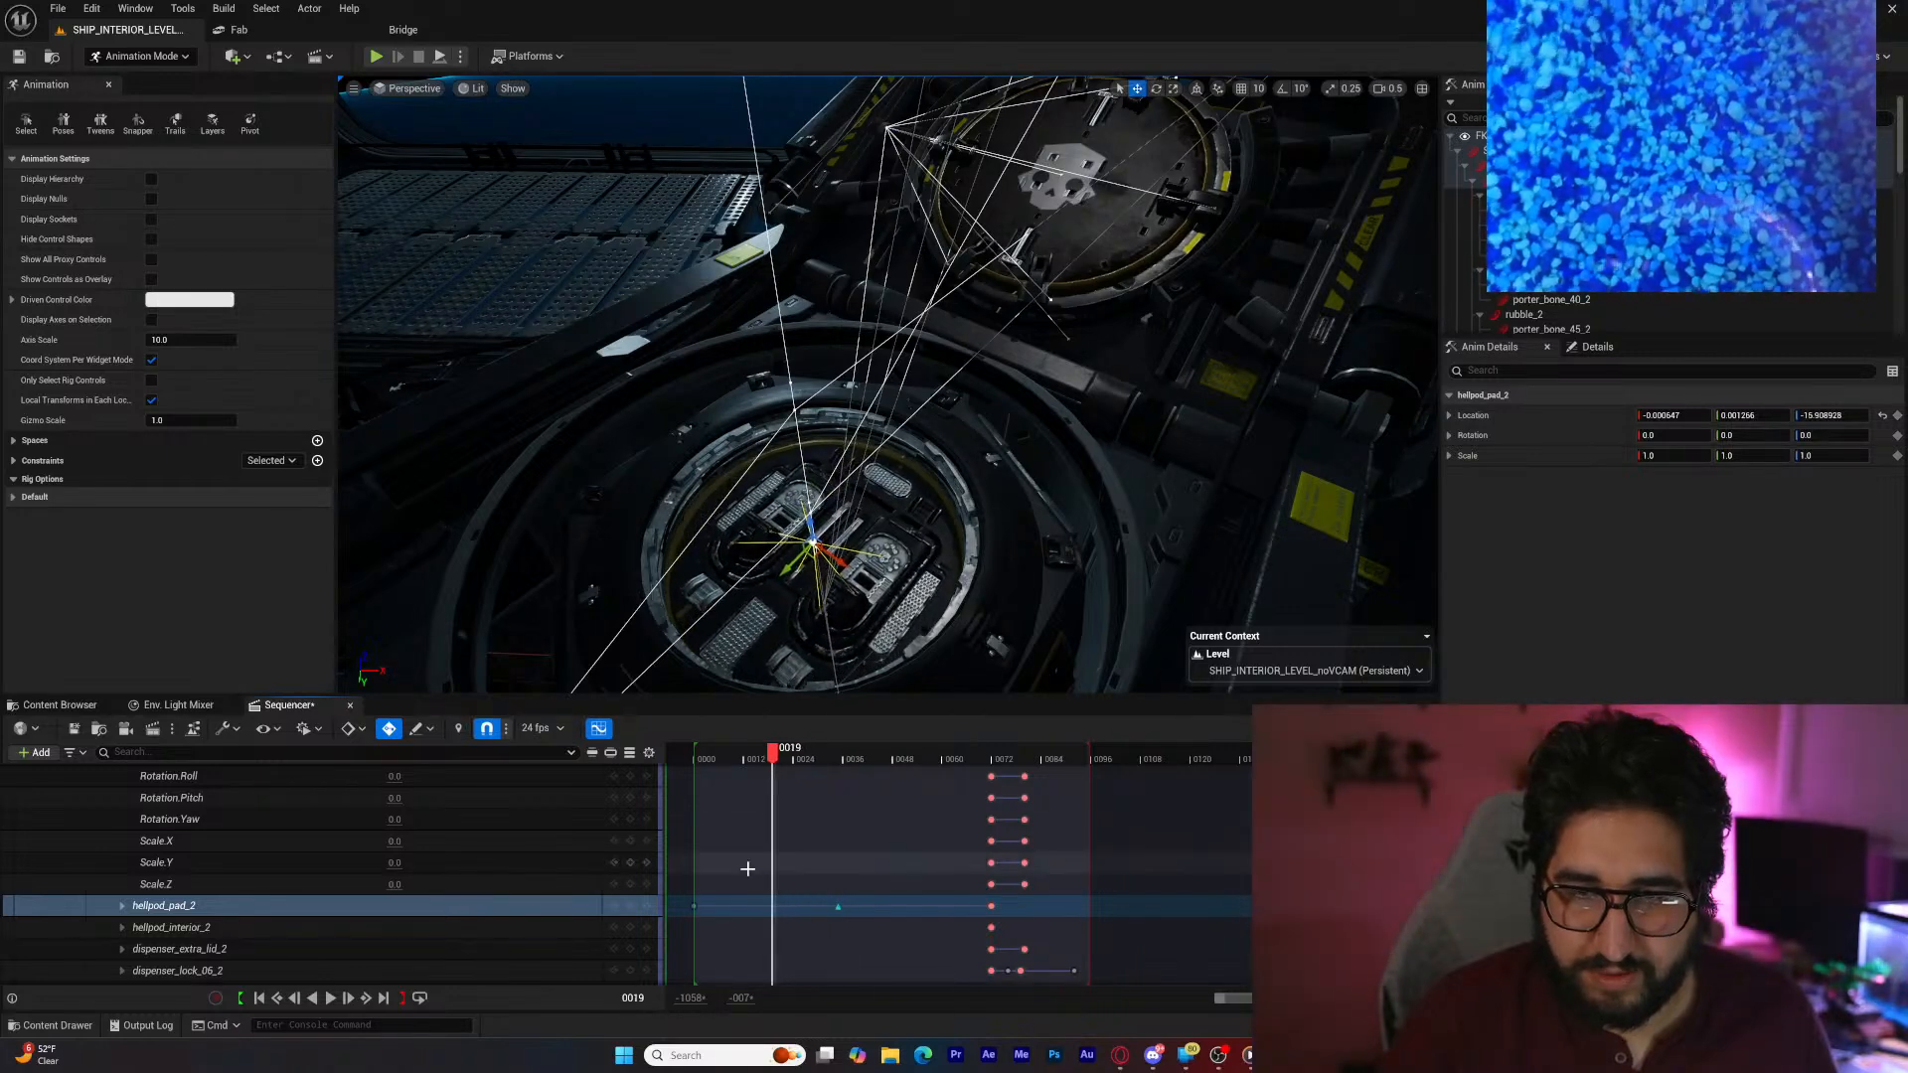
{"action": "left_click_drag", "start_coordinate": [695, 905], "coordinate": [779, 907]}
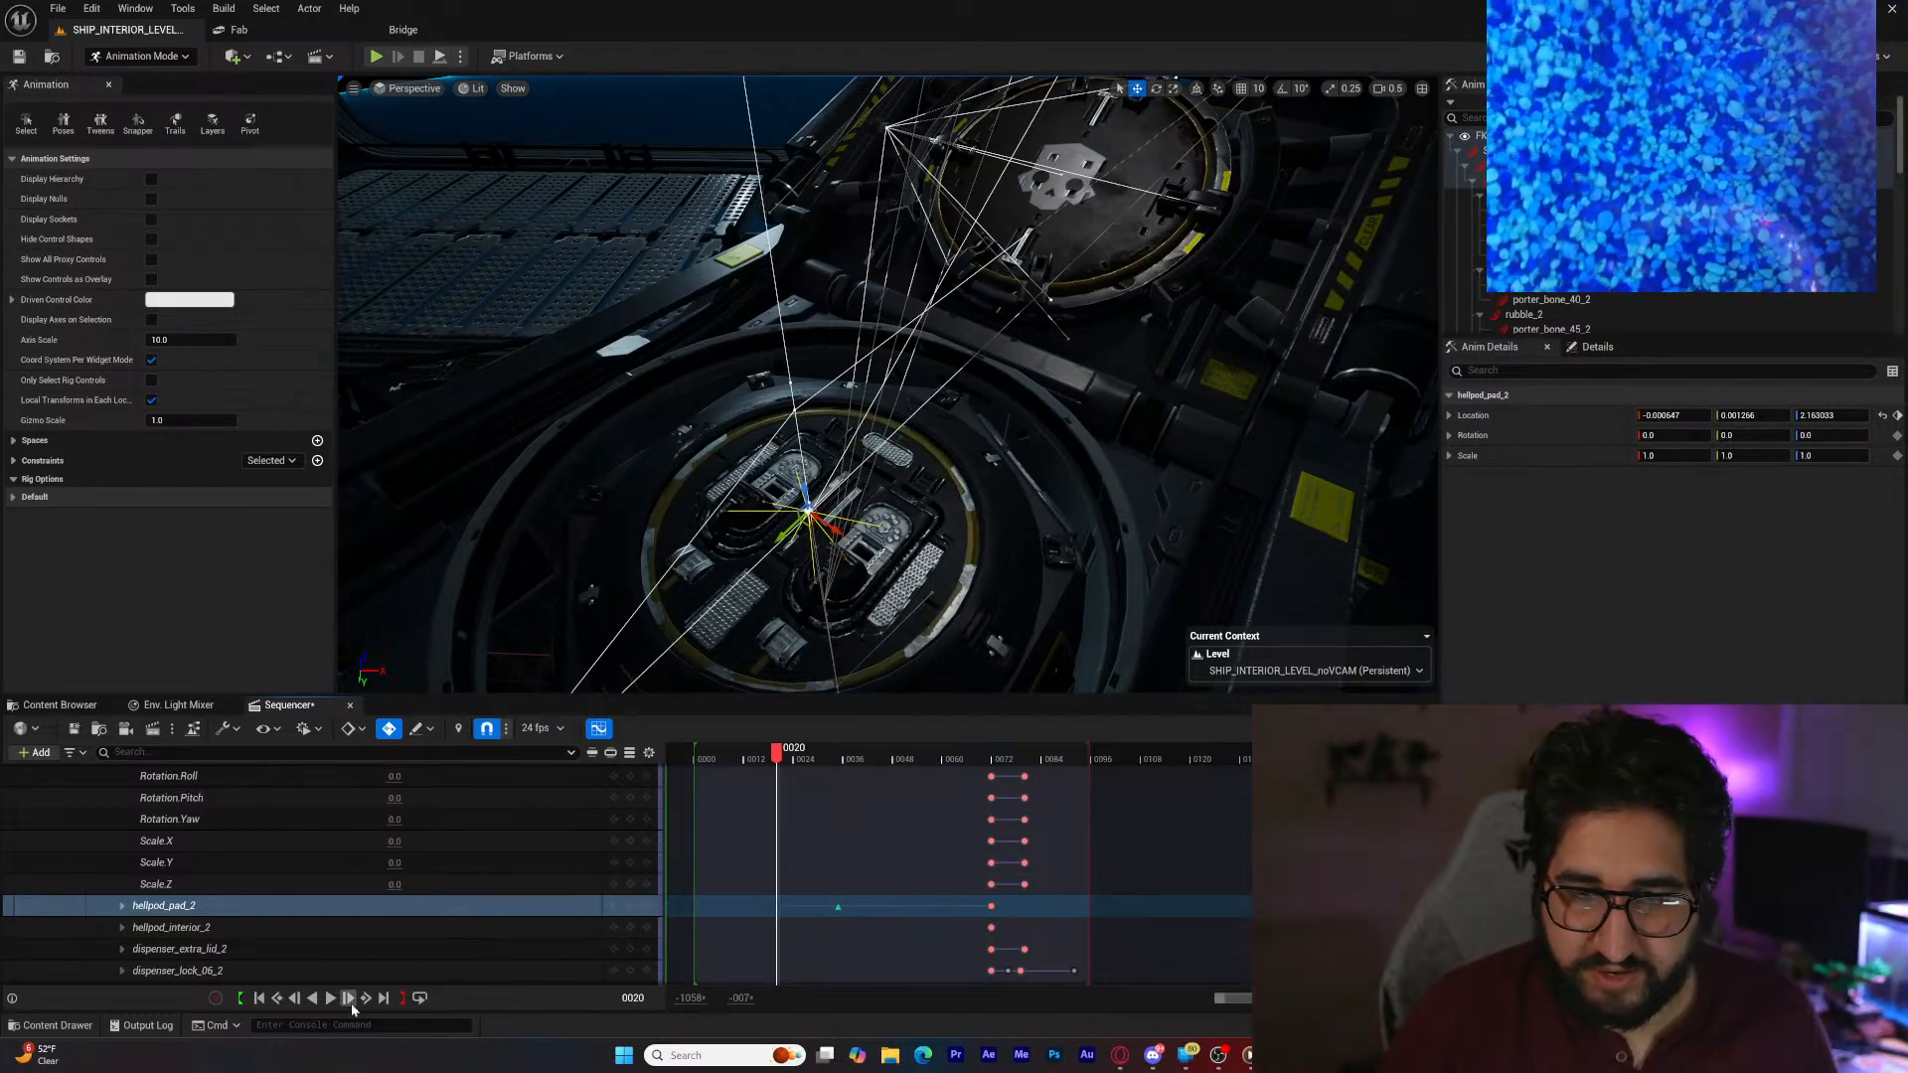
{"action": "key", "text": "space"}
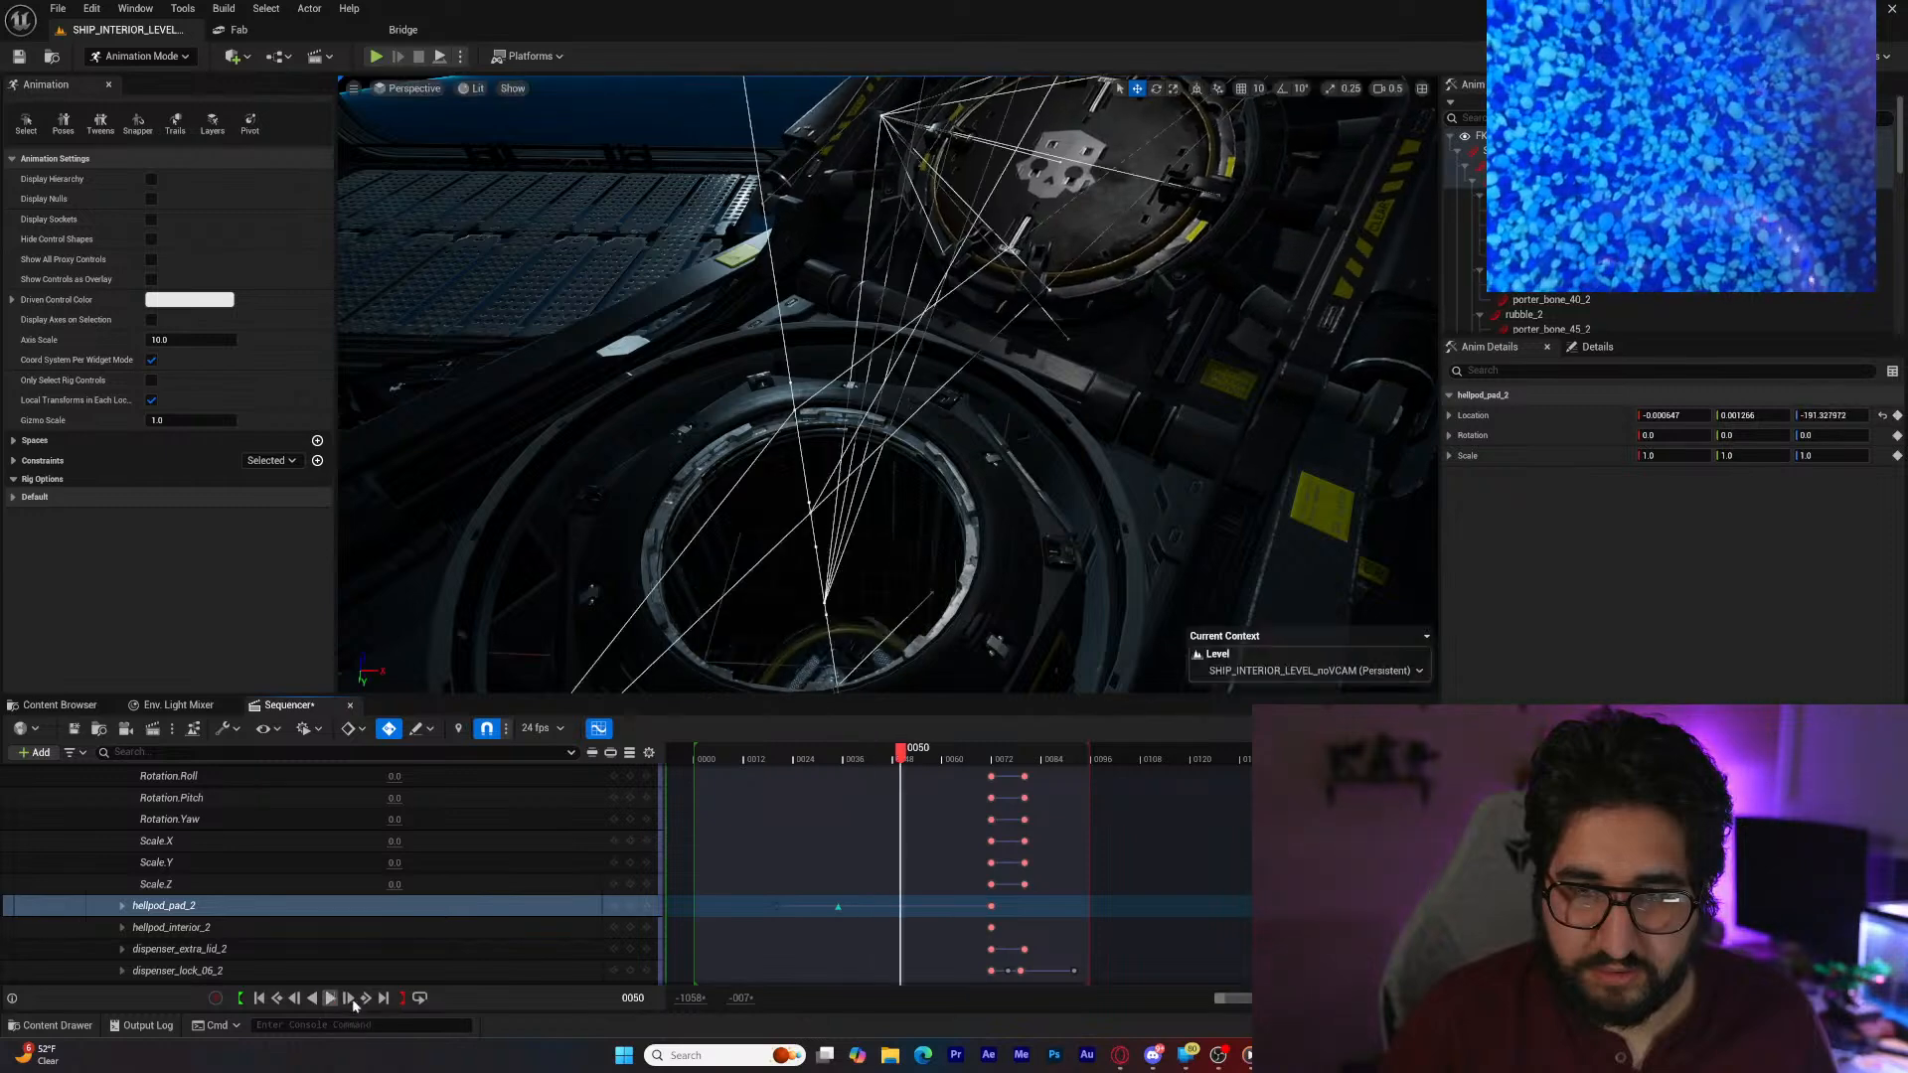
{"action": "left_click", "coordinate": [777, 906]}
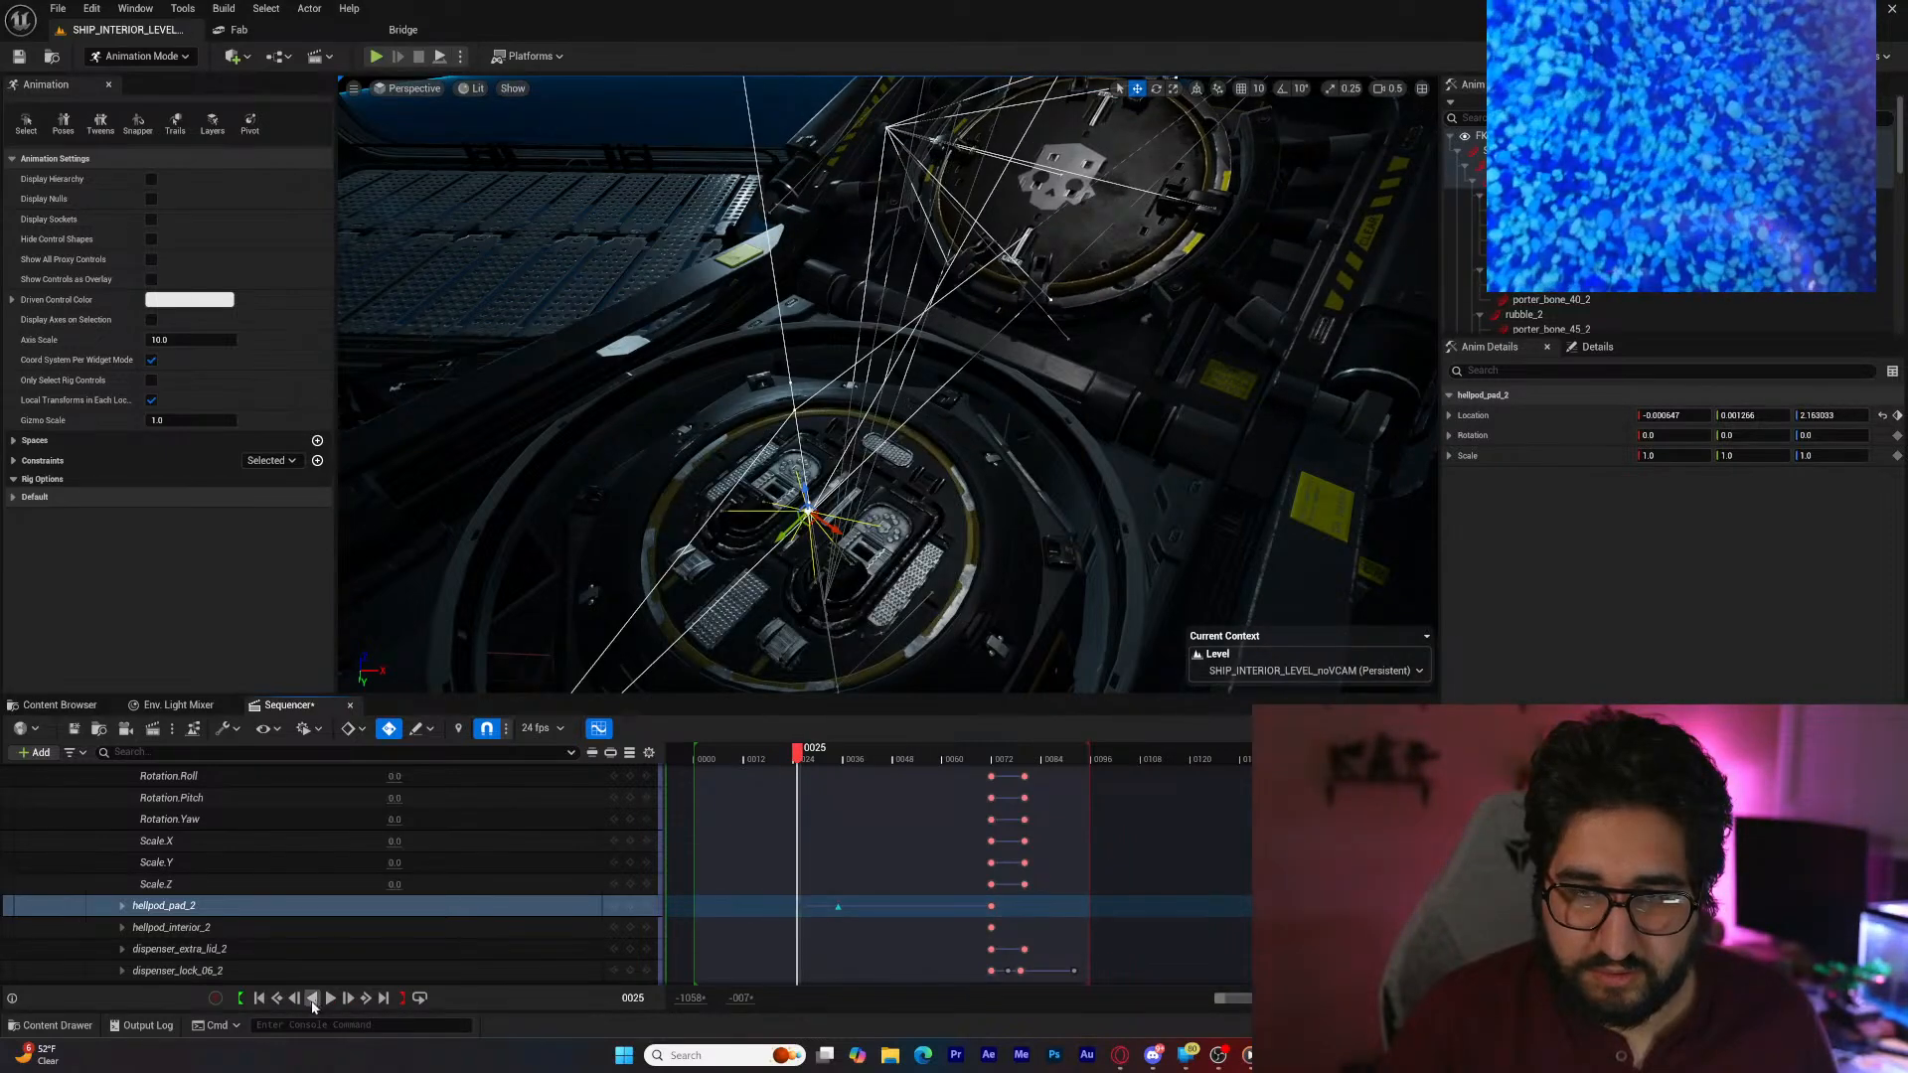
{"action": "left_click", "coordinate": [333, 999]}
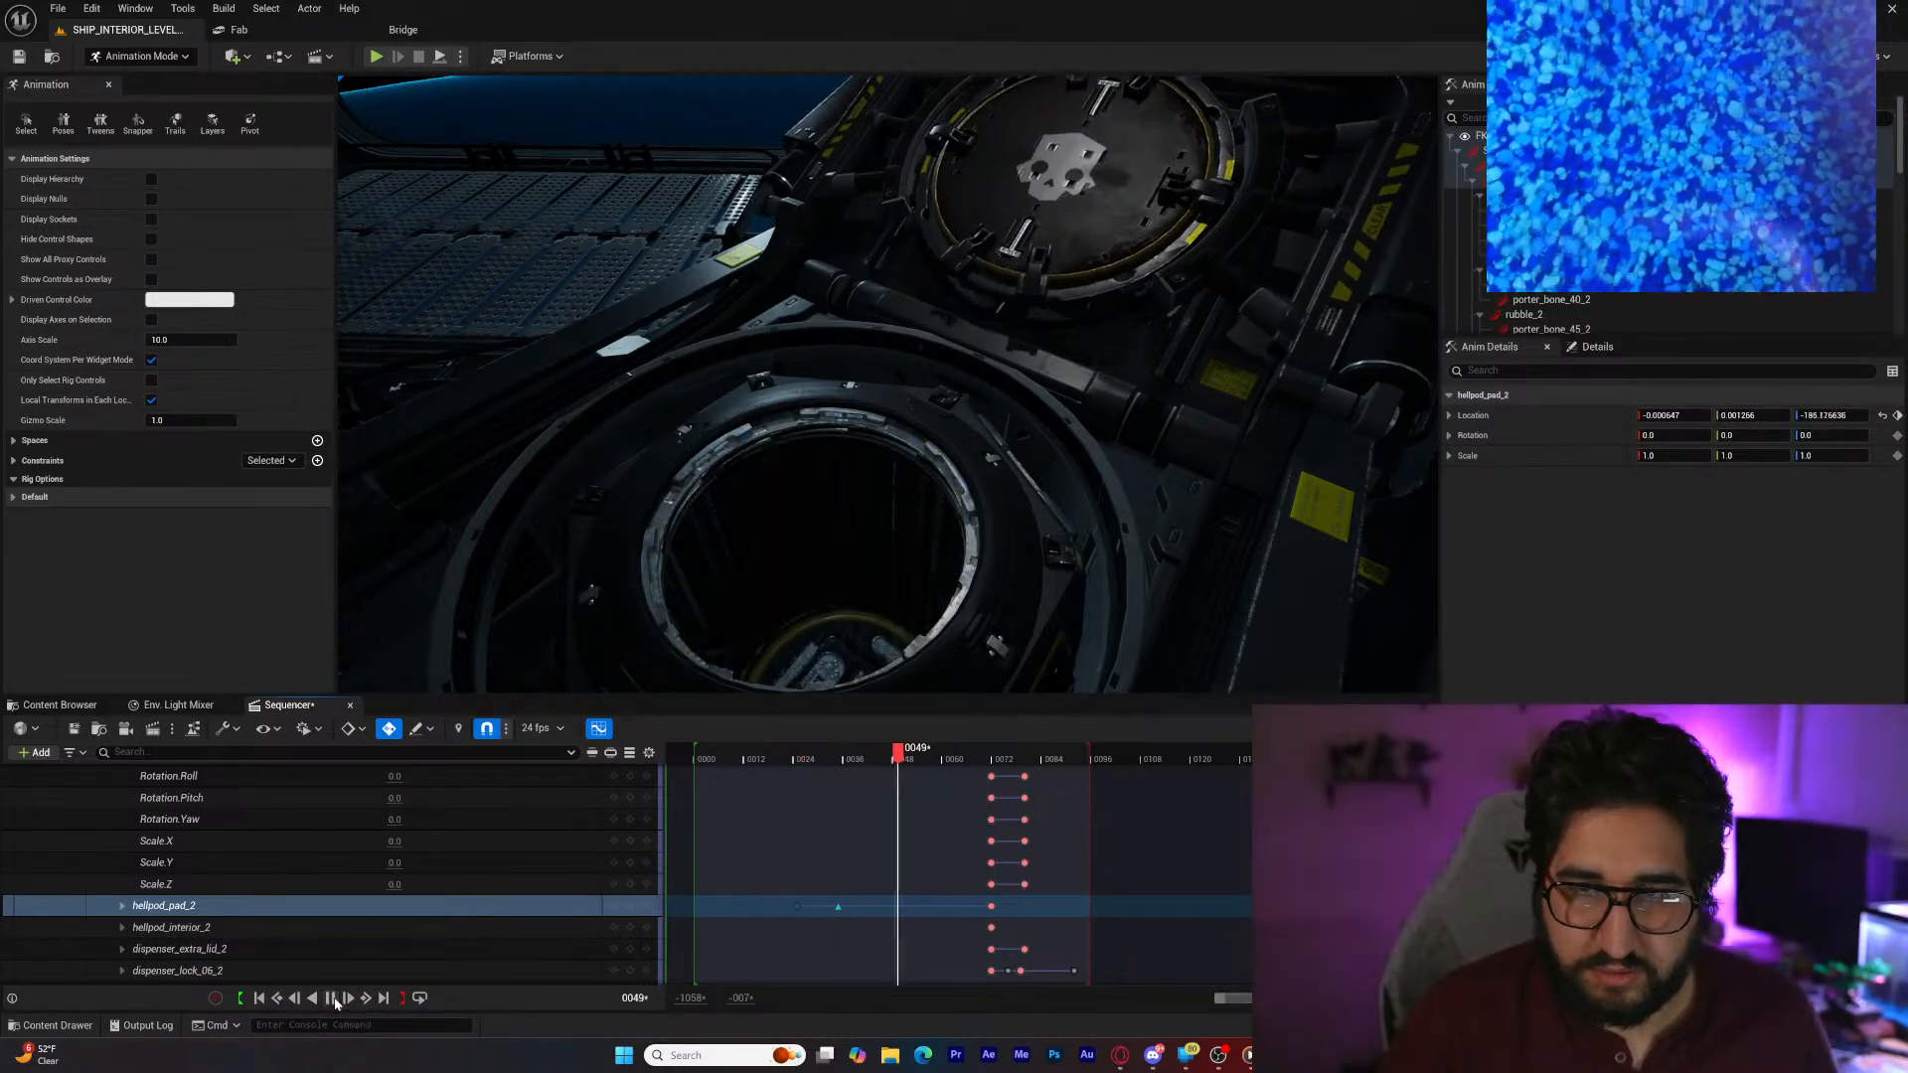
{"action": "left_click", "coordinate": [333, 998]}
Step: Move the first hellpod_pad_2 key to frame 28 and on to frame 30, playing back the descent and hatch closing
{"action": "left_click_drag", "start_coordinate": [797, 908], "coordinate": [824, 907]}
{"action": "scroll", "coordinate": [802, 908], "scroll_direction": "up", "scroll_amount": 7, "text": "ctrl"}
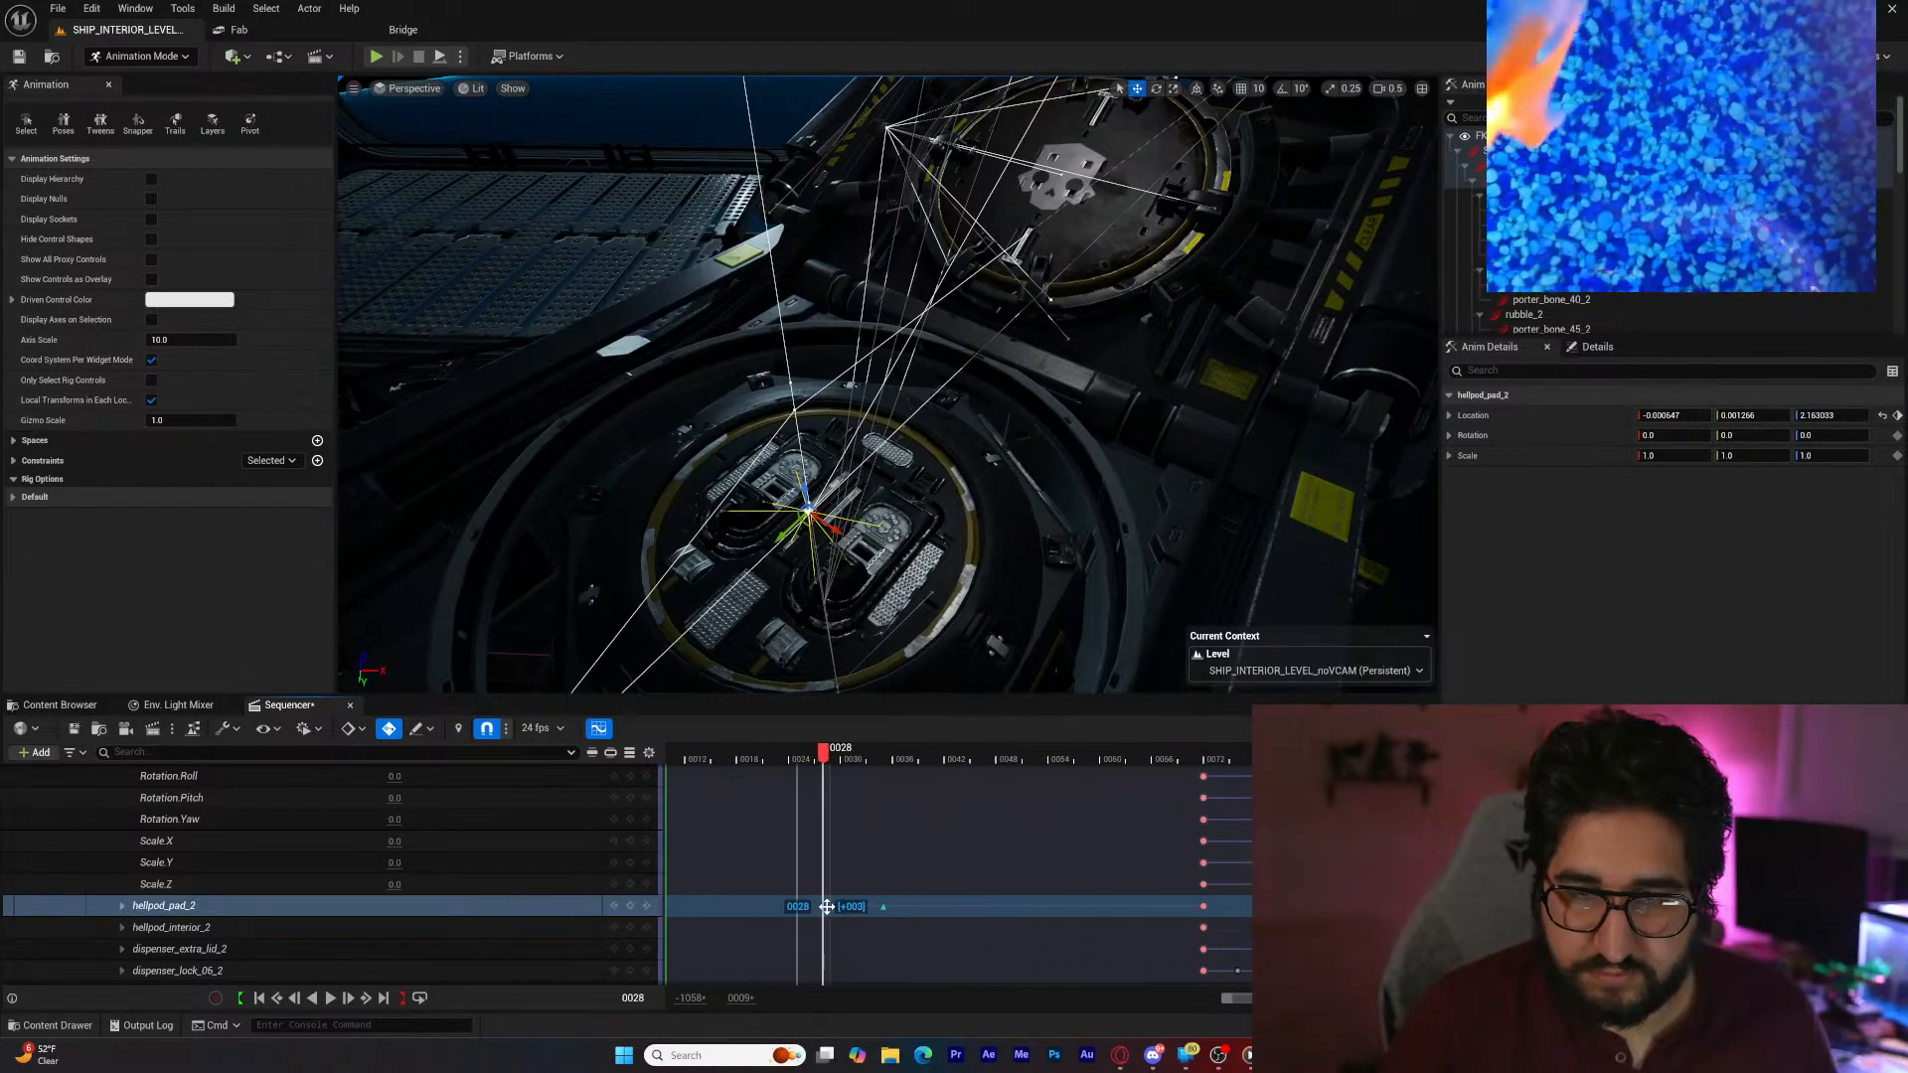
{"action": "left_click", "coordinate": [331, 998]}
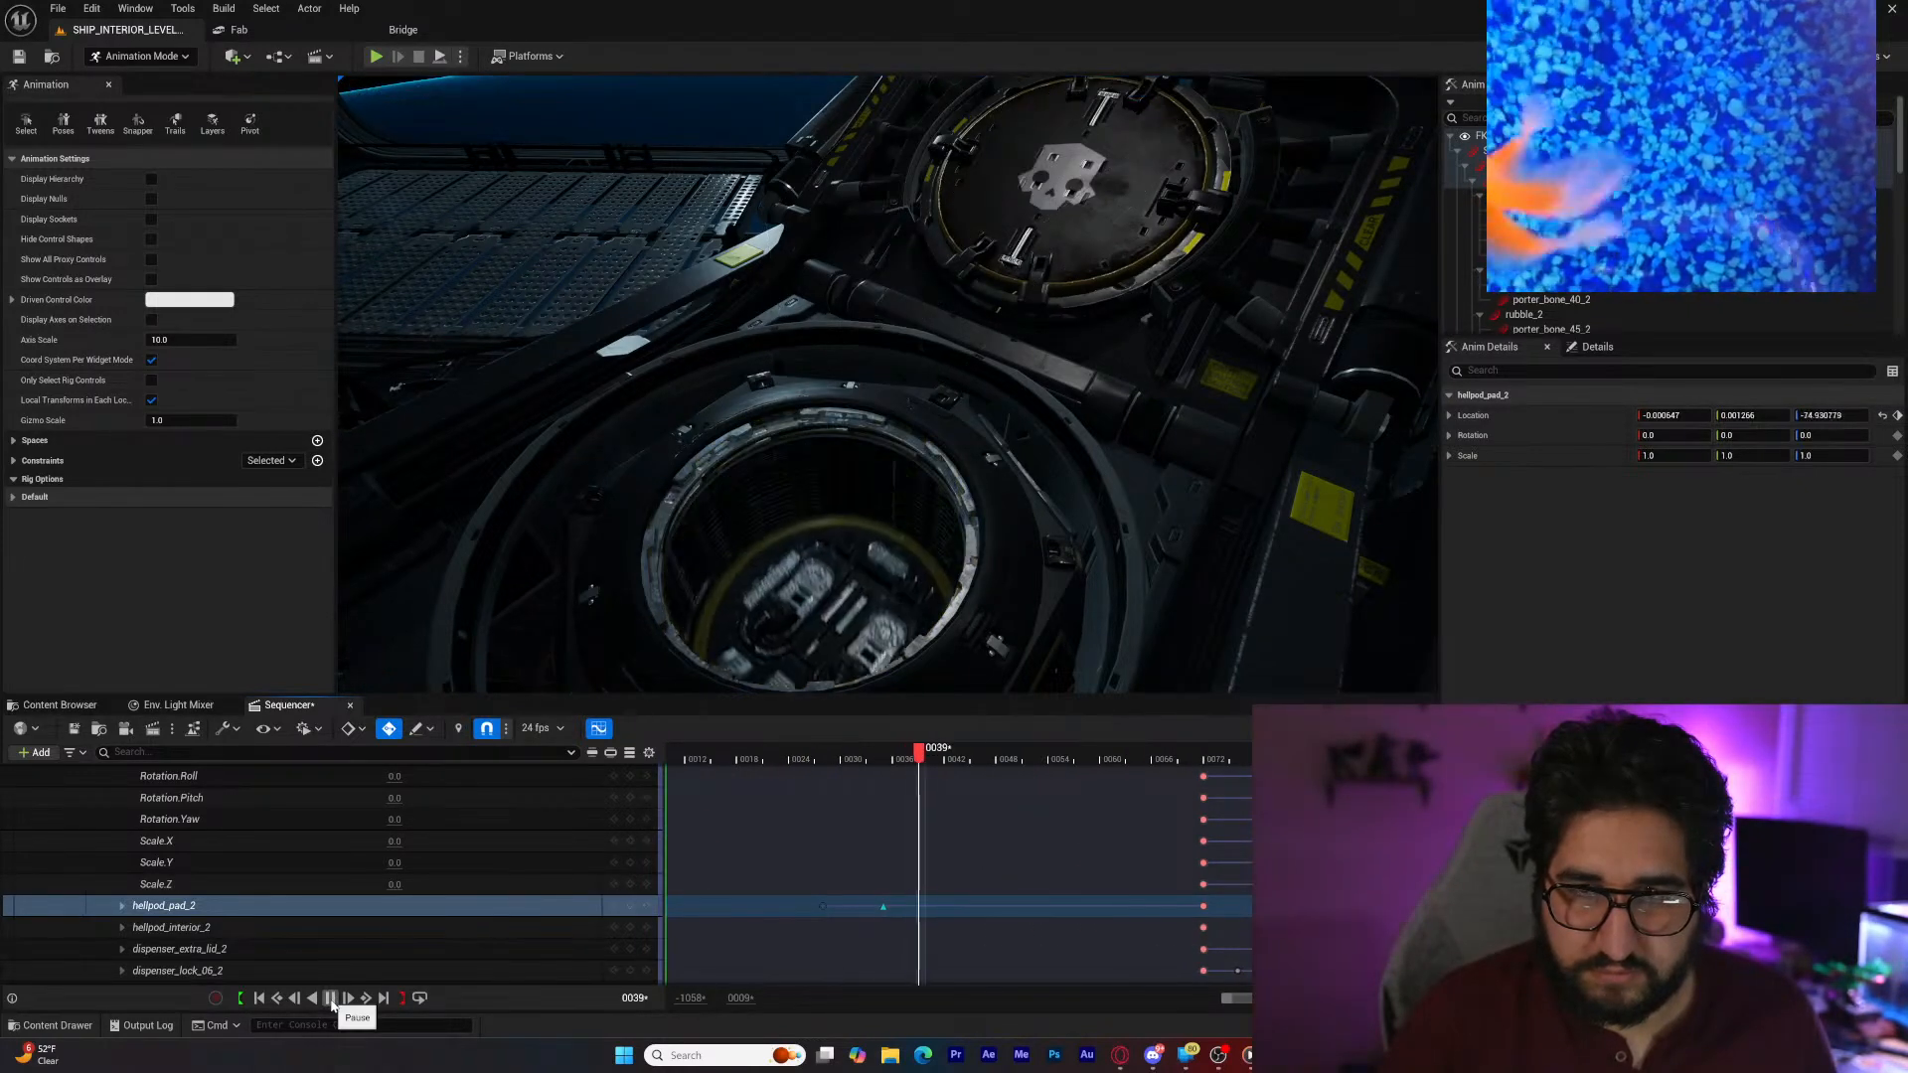
{"action": "left_click", "coordinate": [331, 997]}
{"action": "left_click_drag", "start_coordinate": [823, 907], "coordinate": [838, 908]}
{"action": "left_click", "coordinate": [331, 997]}
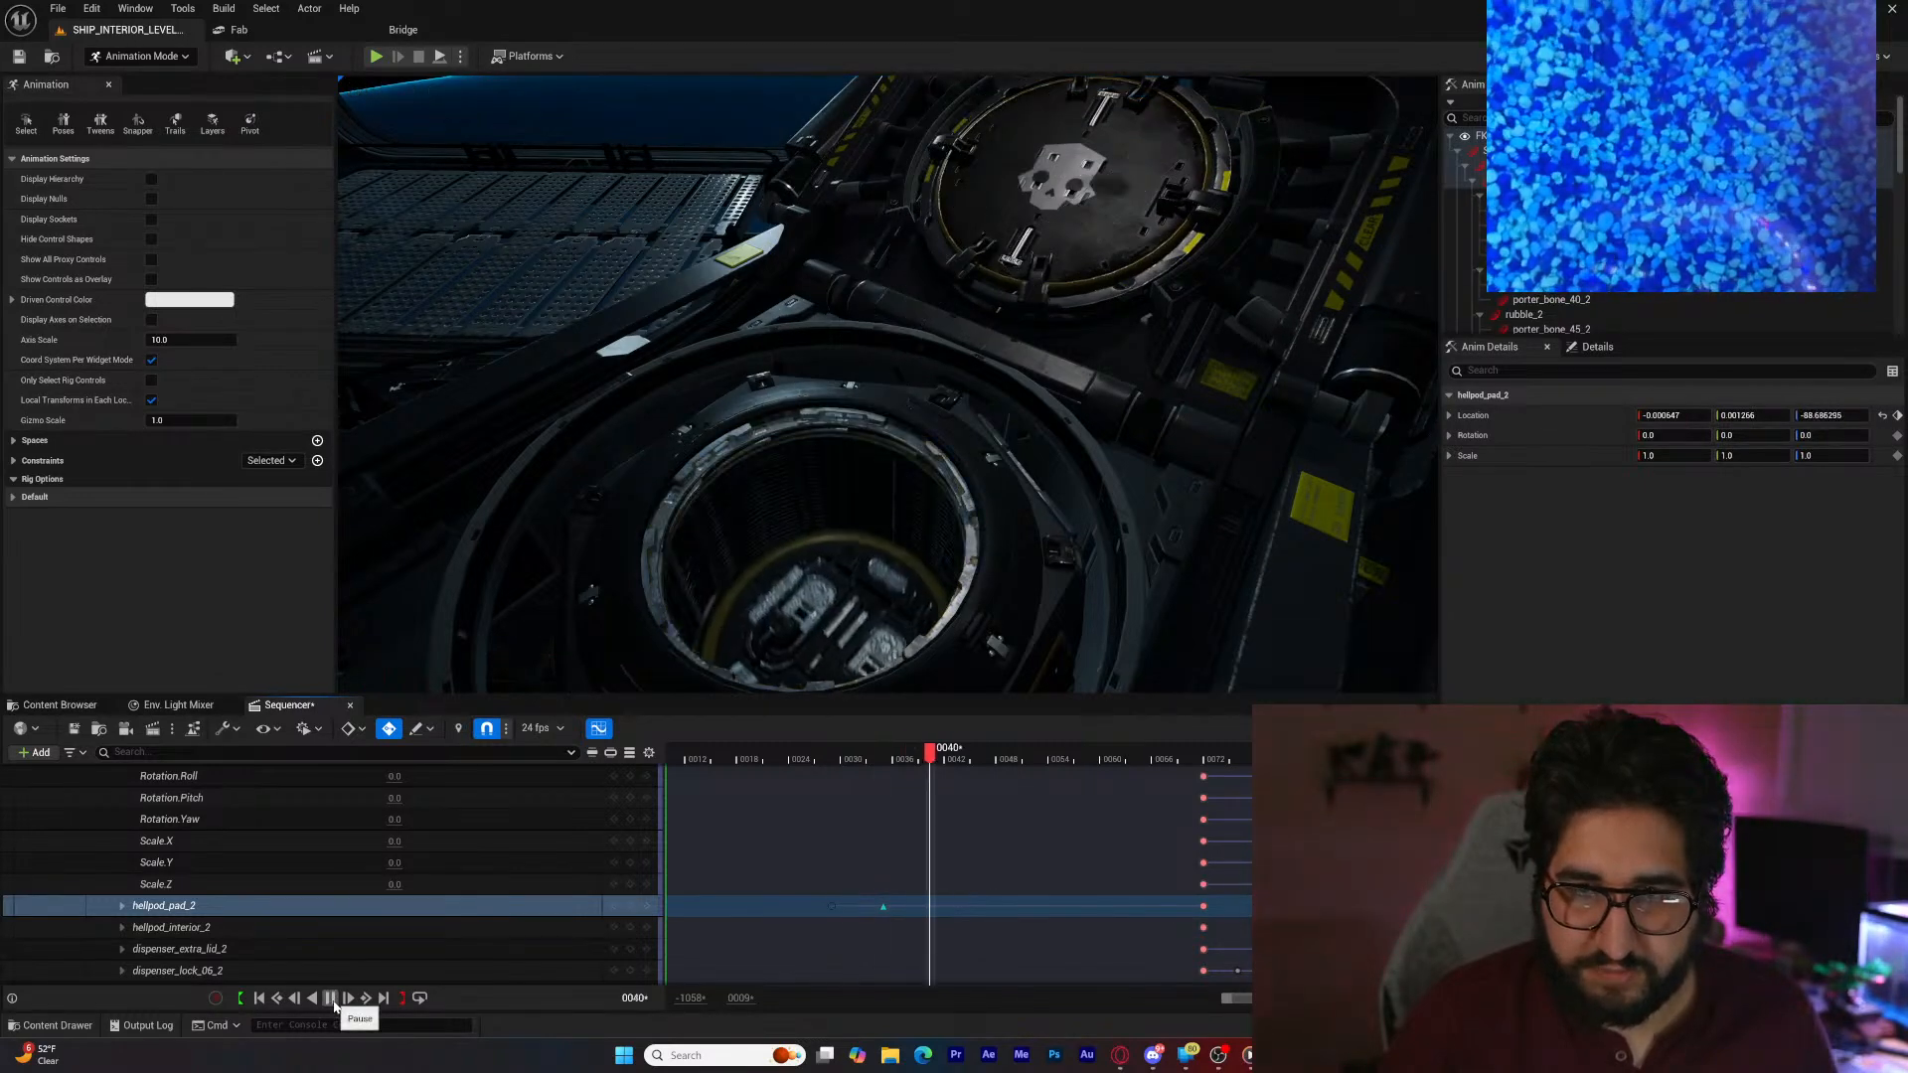
{"action": "left_click", "coordinate": [828, 760]}
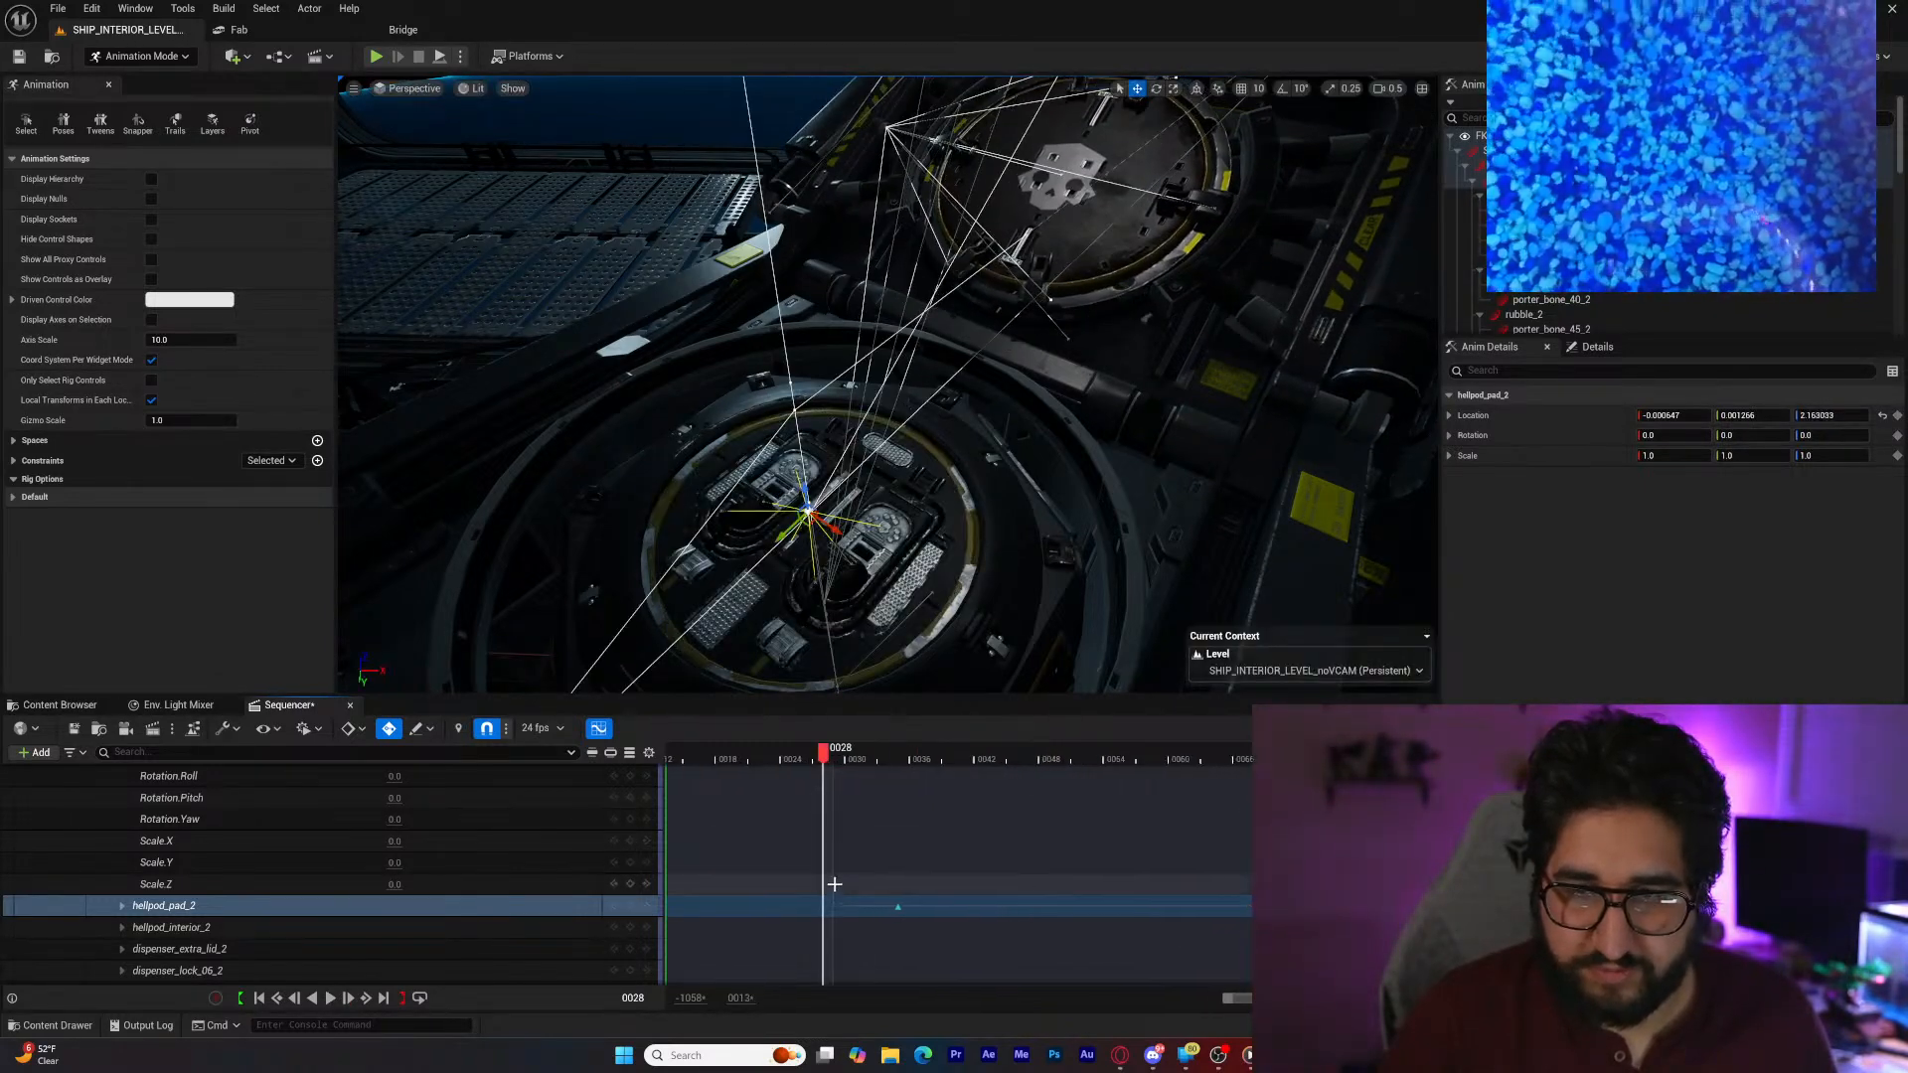
{"action": "left_click_drag", "start_coordinate": [833, 905], "coordinate": [851, 906]}
{"action": "scroll", "coordinate": [822, 922], "scroll_direction": "up", "scroll_amount": 3, "text": "ctrl"}
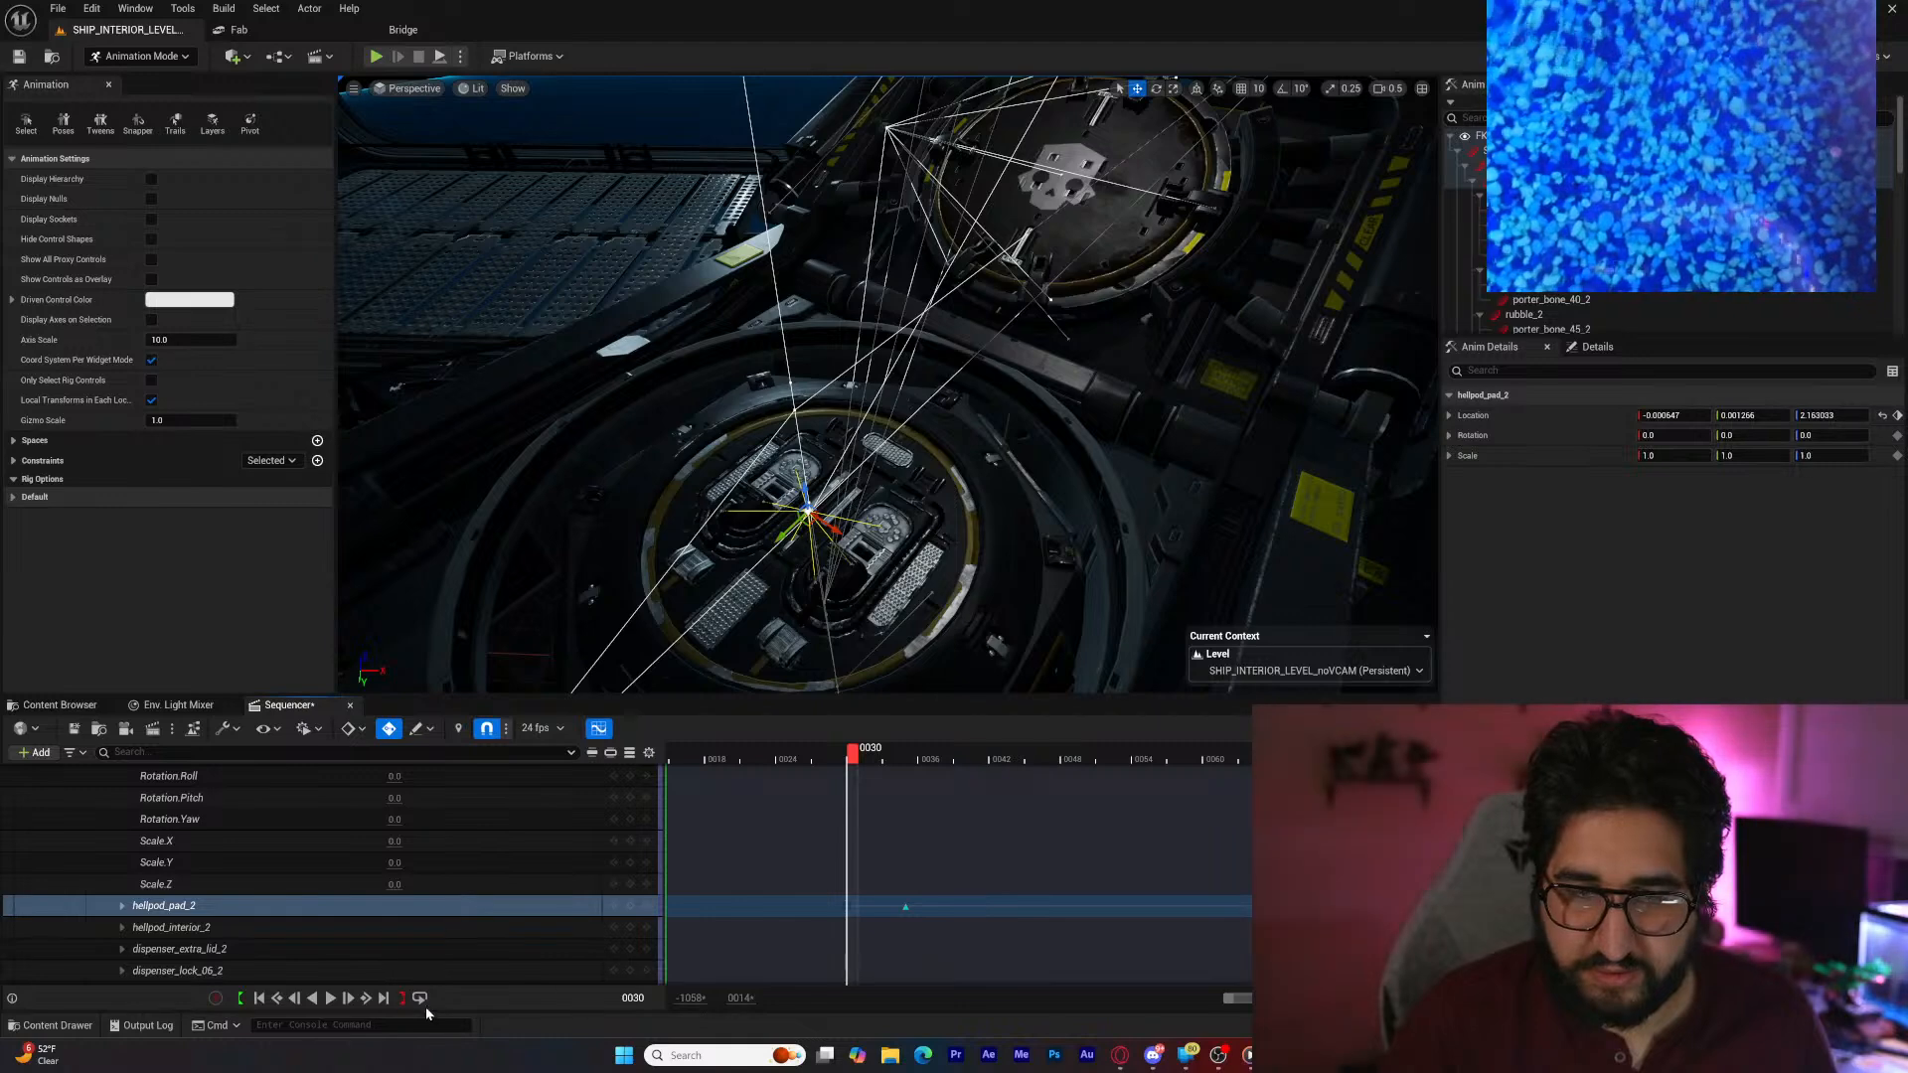
{"action": "left_click", "coordinate": [334, 1005]}
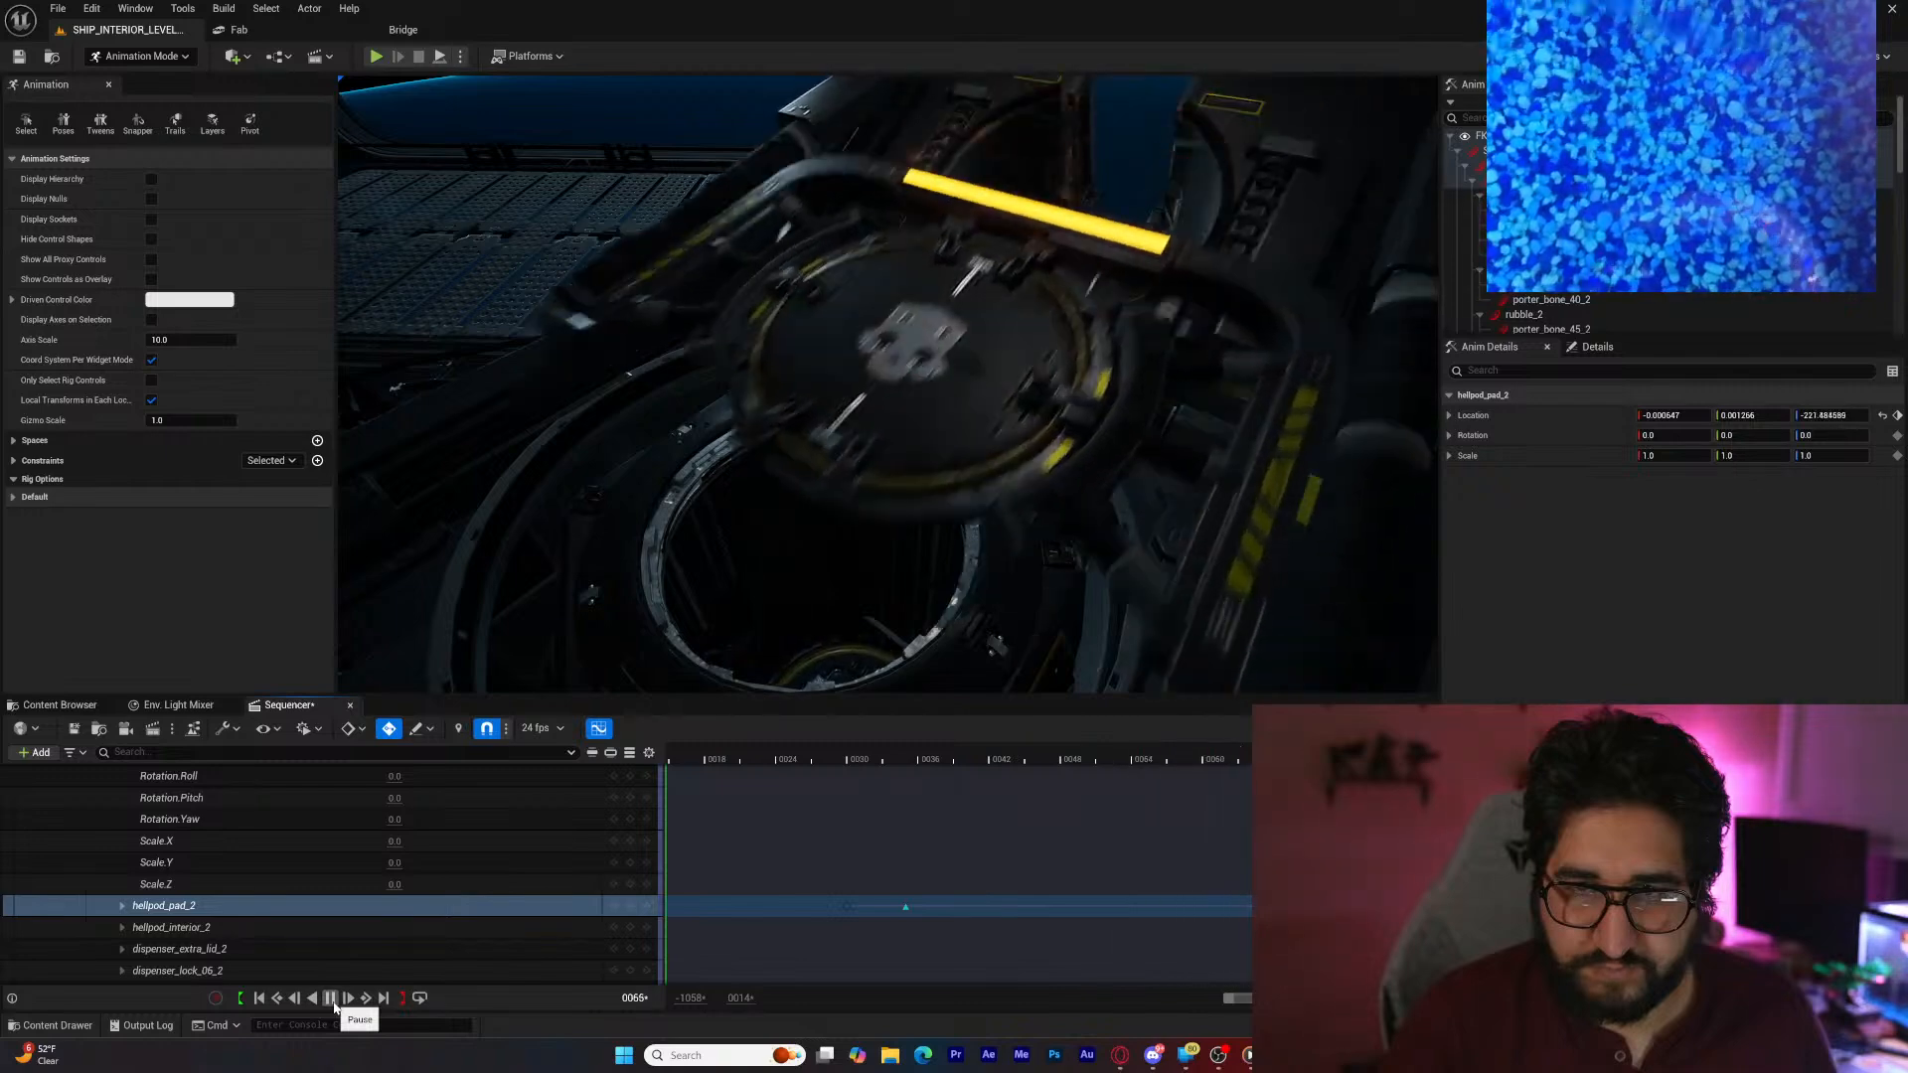
{"action": "left_click", "coordinate": [332, 1000]}
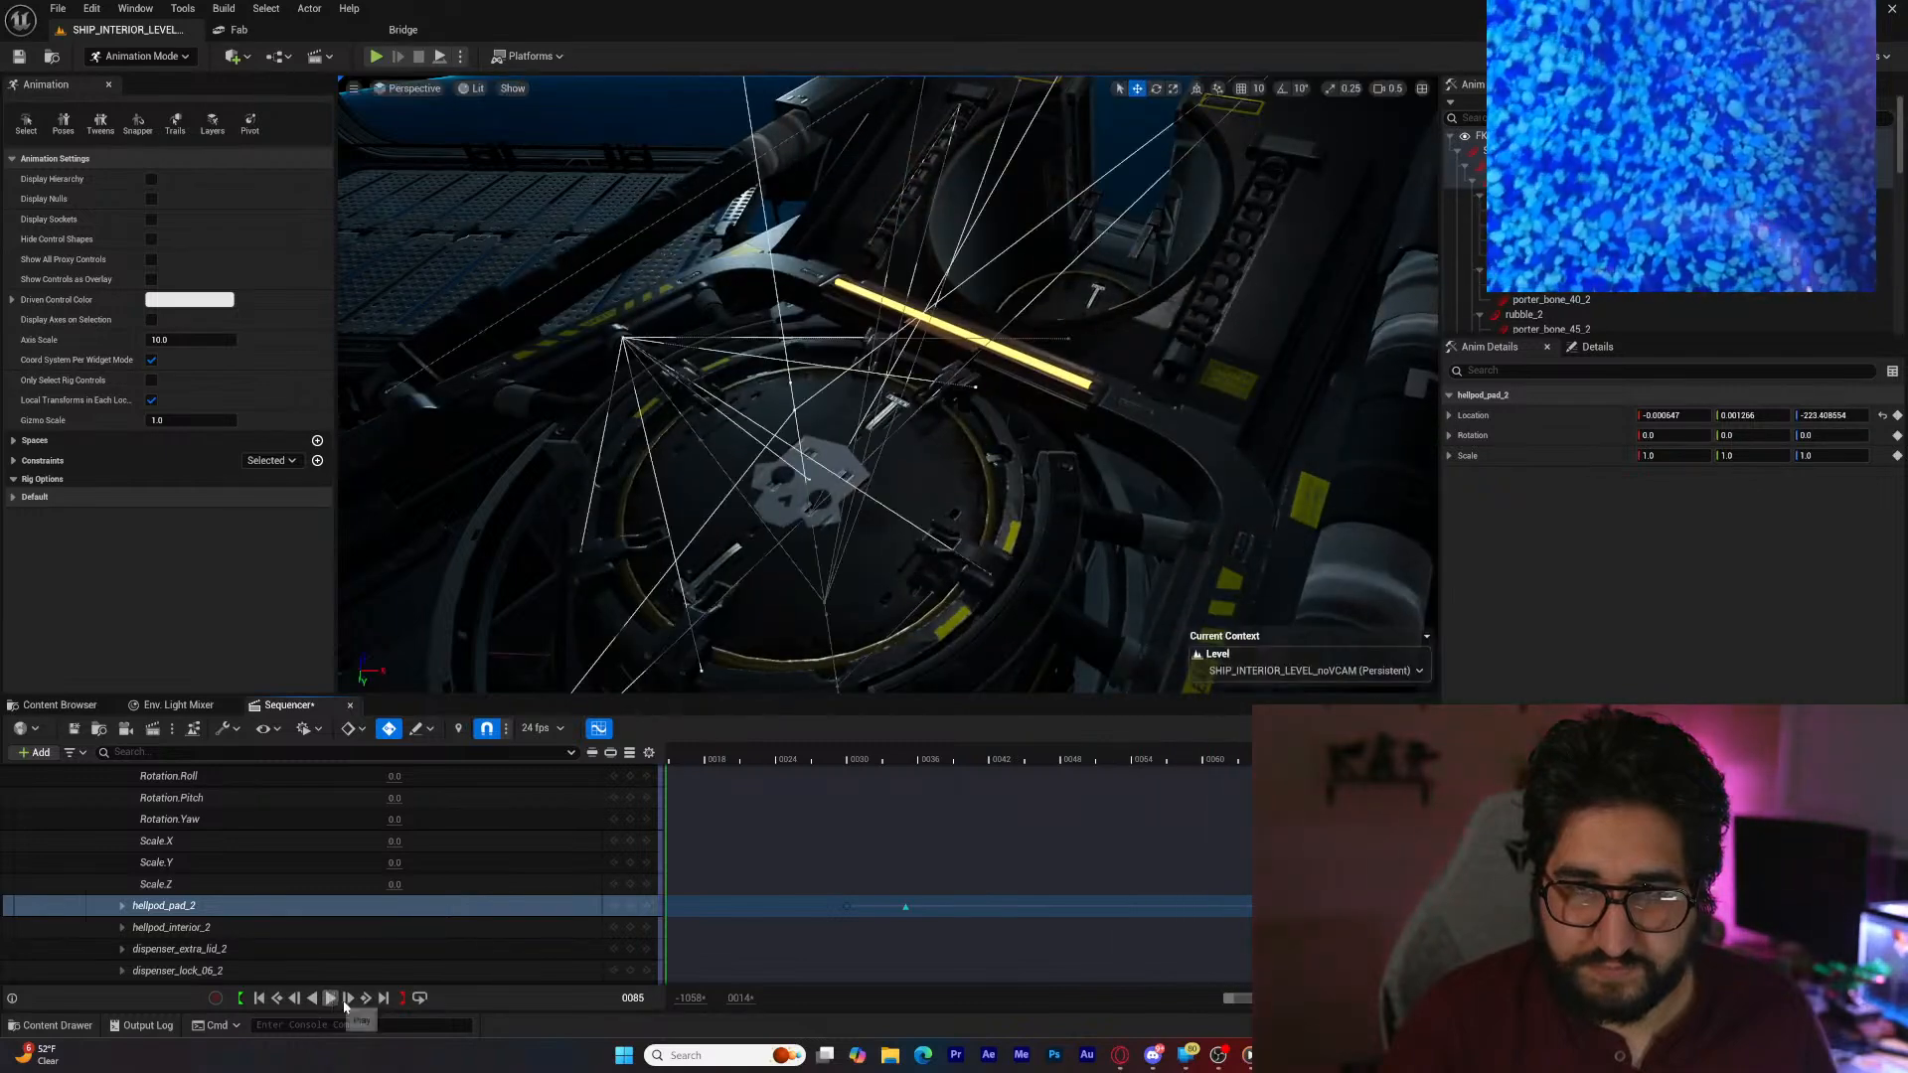
Step: Return the playhead to frame 0 and widen the visible timeline range to show the hatch keys
{"action": "left_click", "coordinate": [260, 998]}
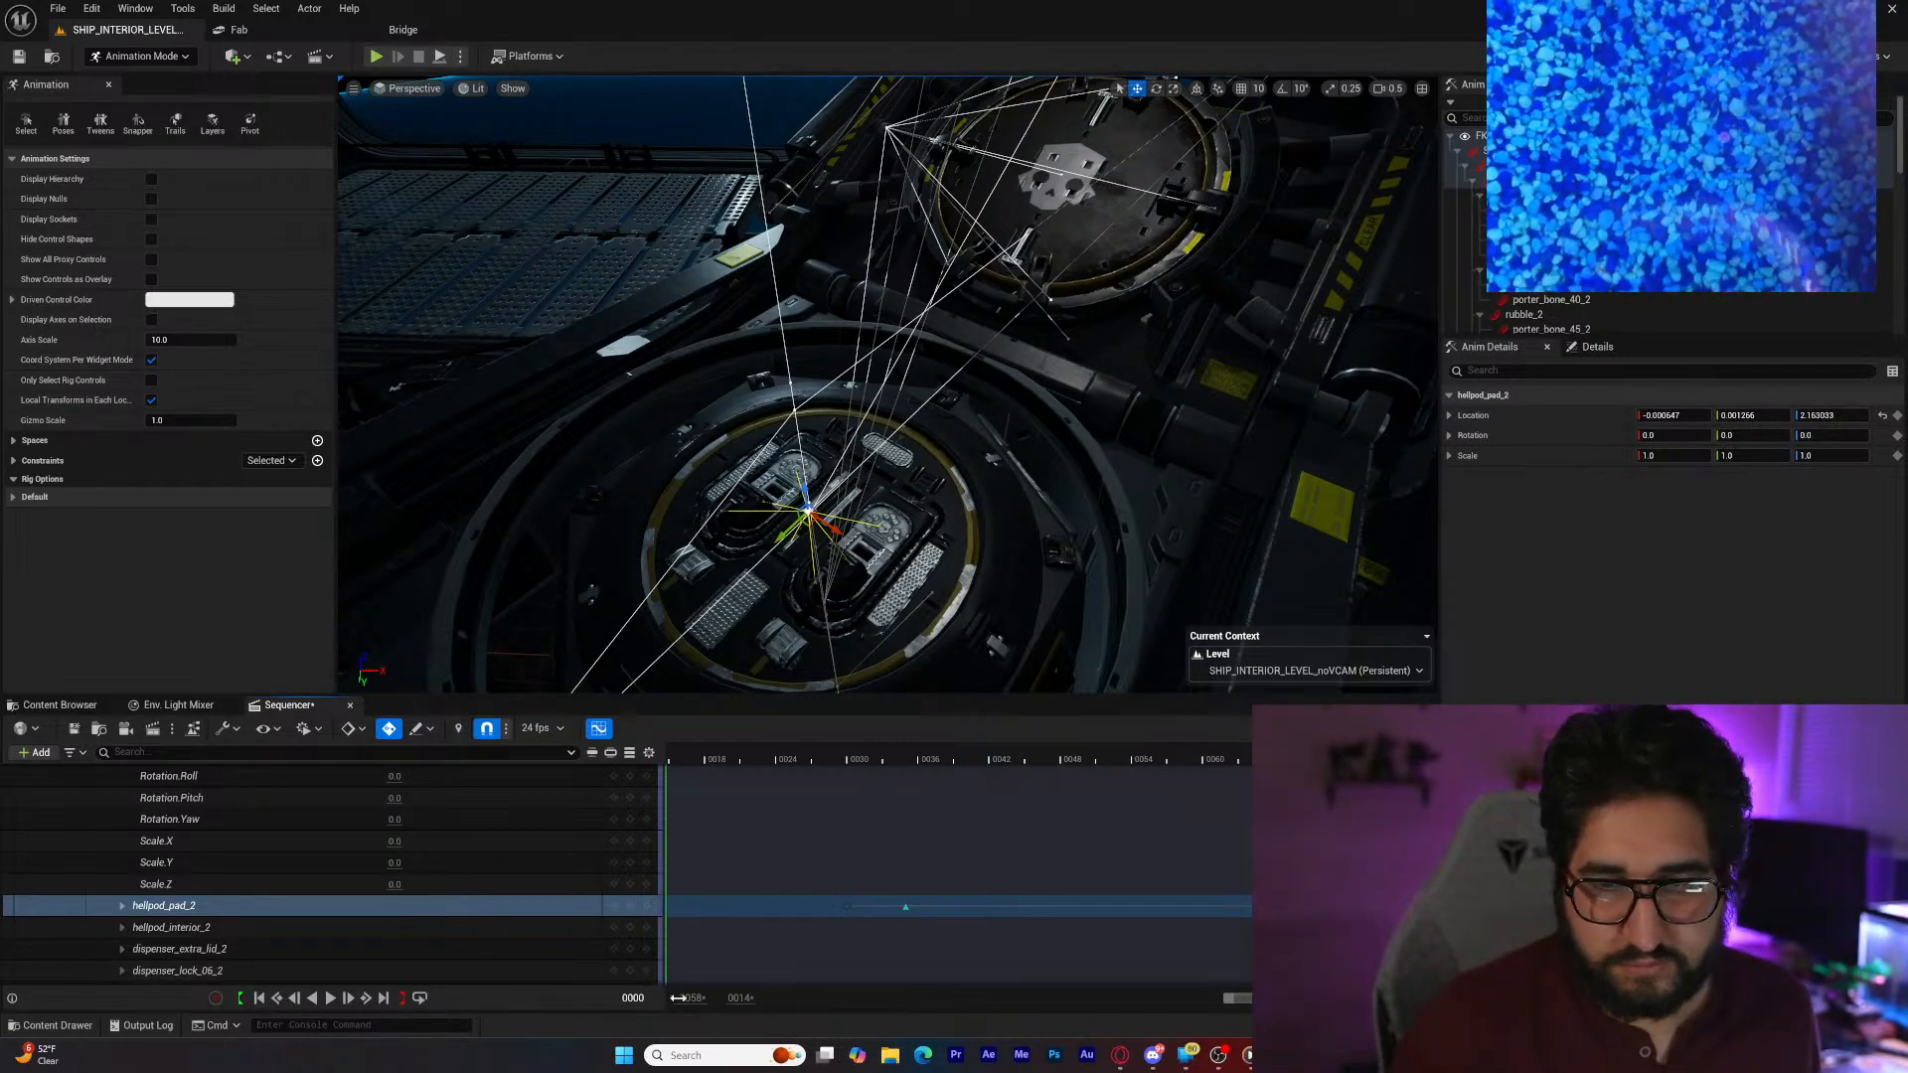
{"action": "left_click_drag", "start_coordinate": [1275, 997], "coordinate": [1346, 998]}
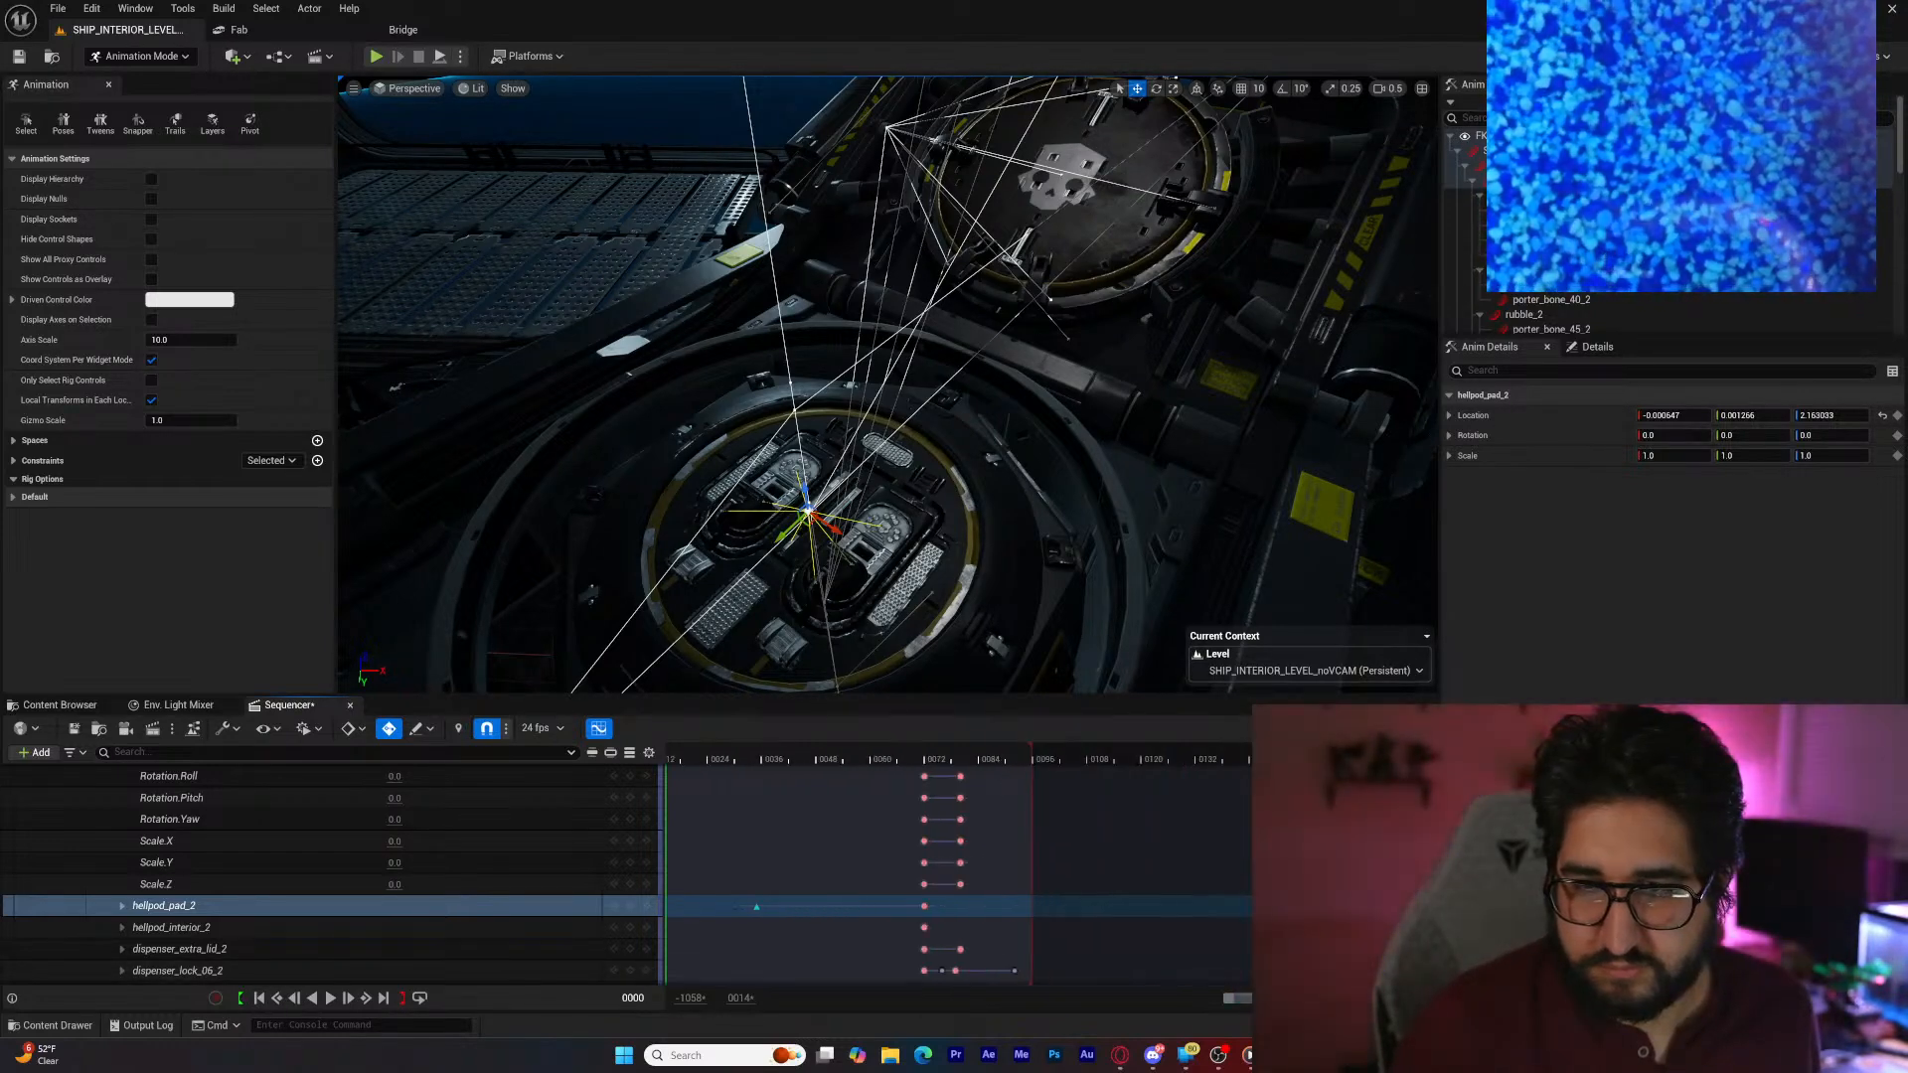
{"action": "left_click_drag", "start_coordinate": [1228, 1006], "coordinate": [1155, 1002]}
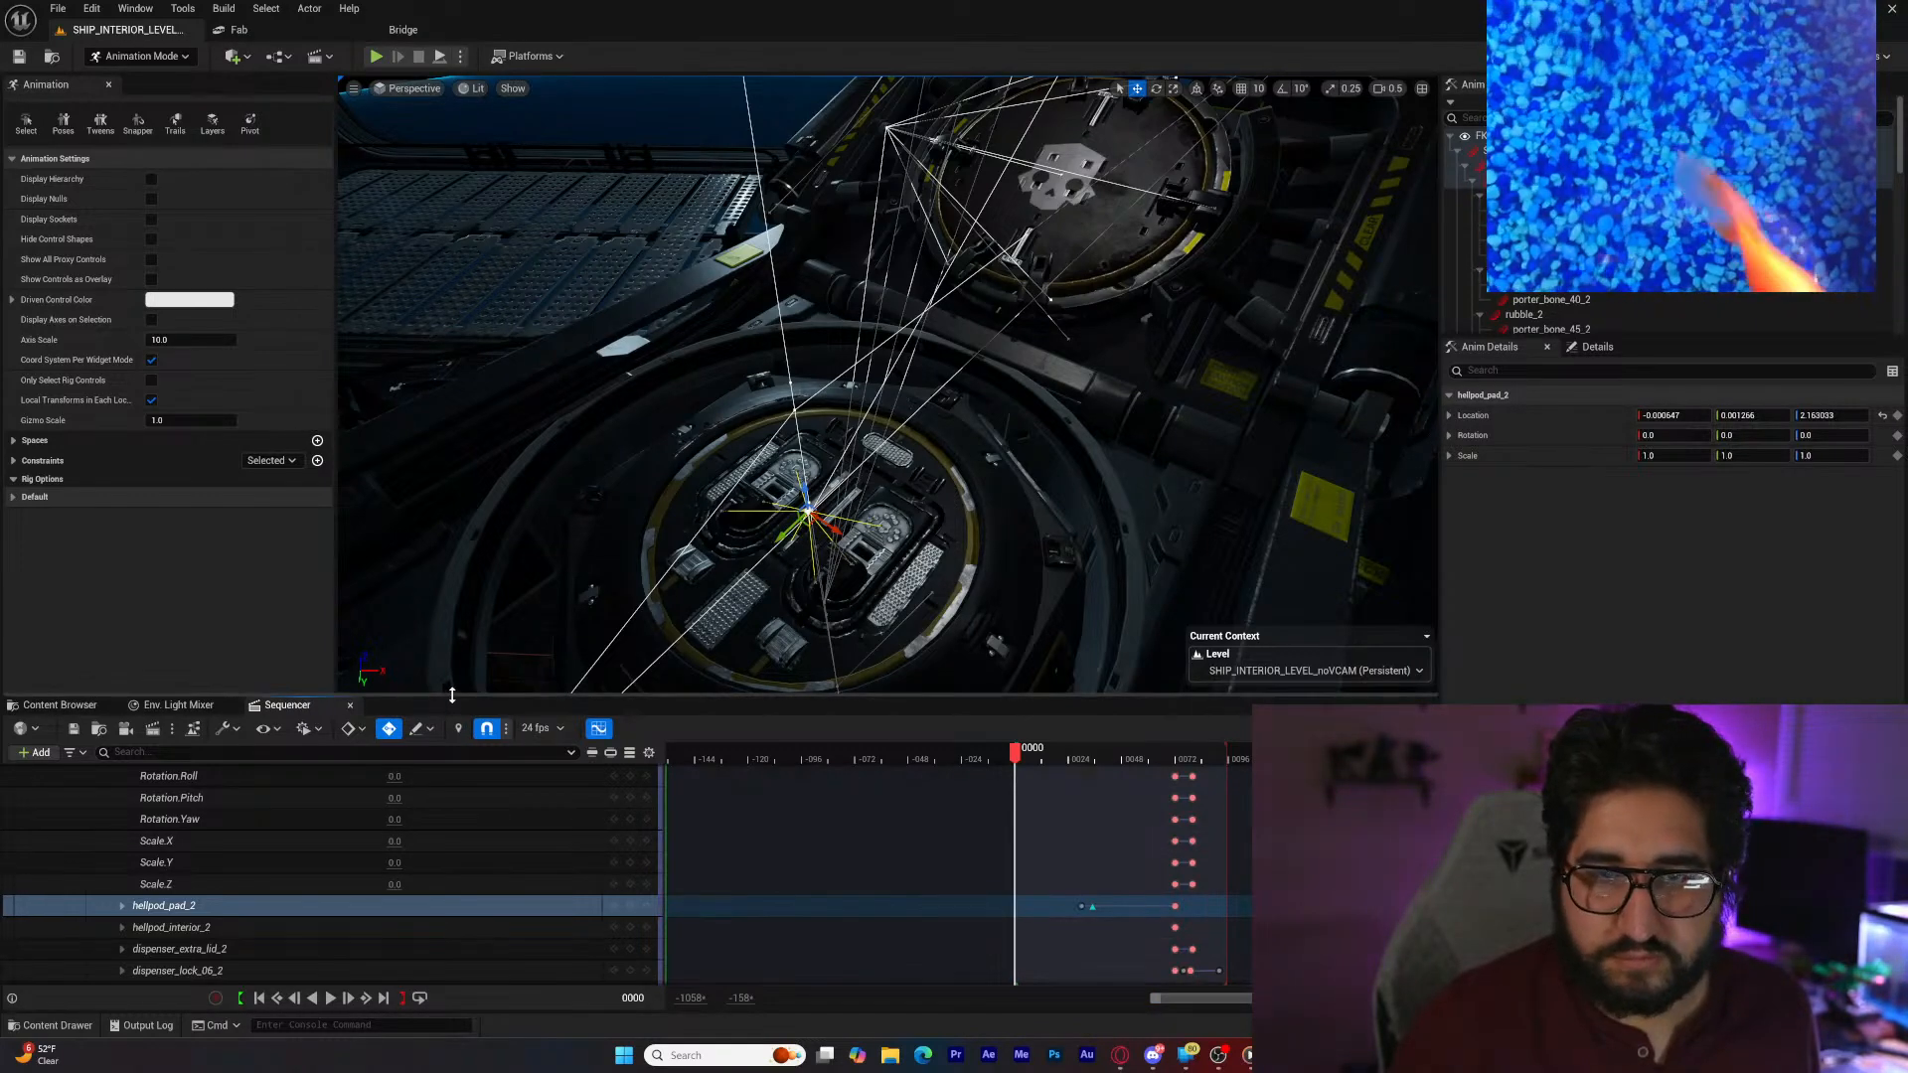
Step: Enlarge the sequence area and add the 001_HD_03_RifleSide character from the 001_Helldiver03 folder to the sequence
{"action": "left_click_drag", "start_coordinate": [449, 695], "coordinate": [408, 430]}
{"action": "key", "text": "ctrl+space"}
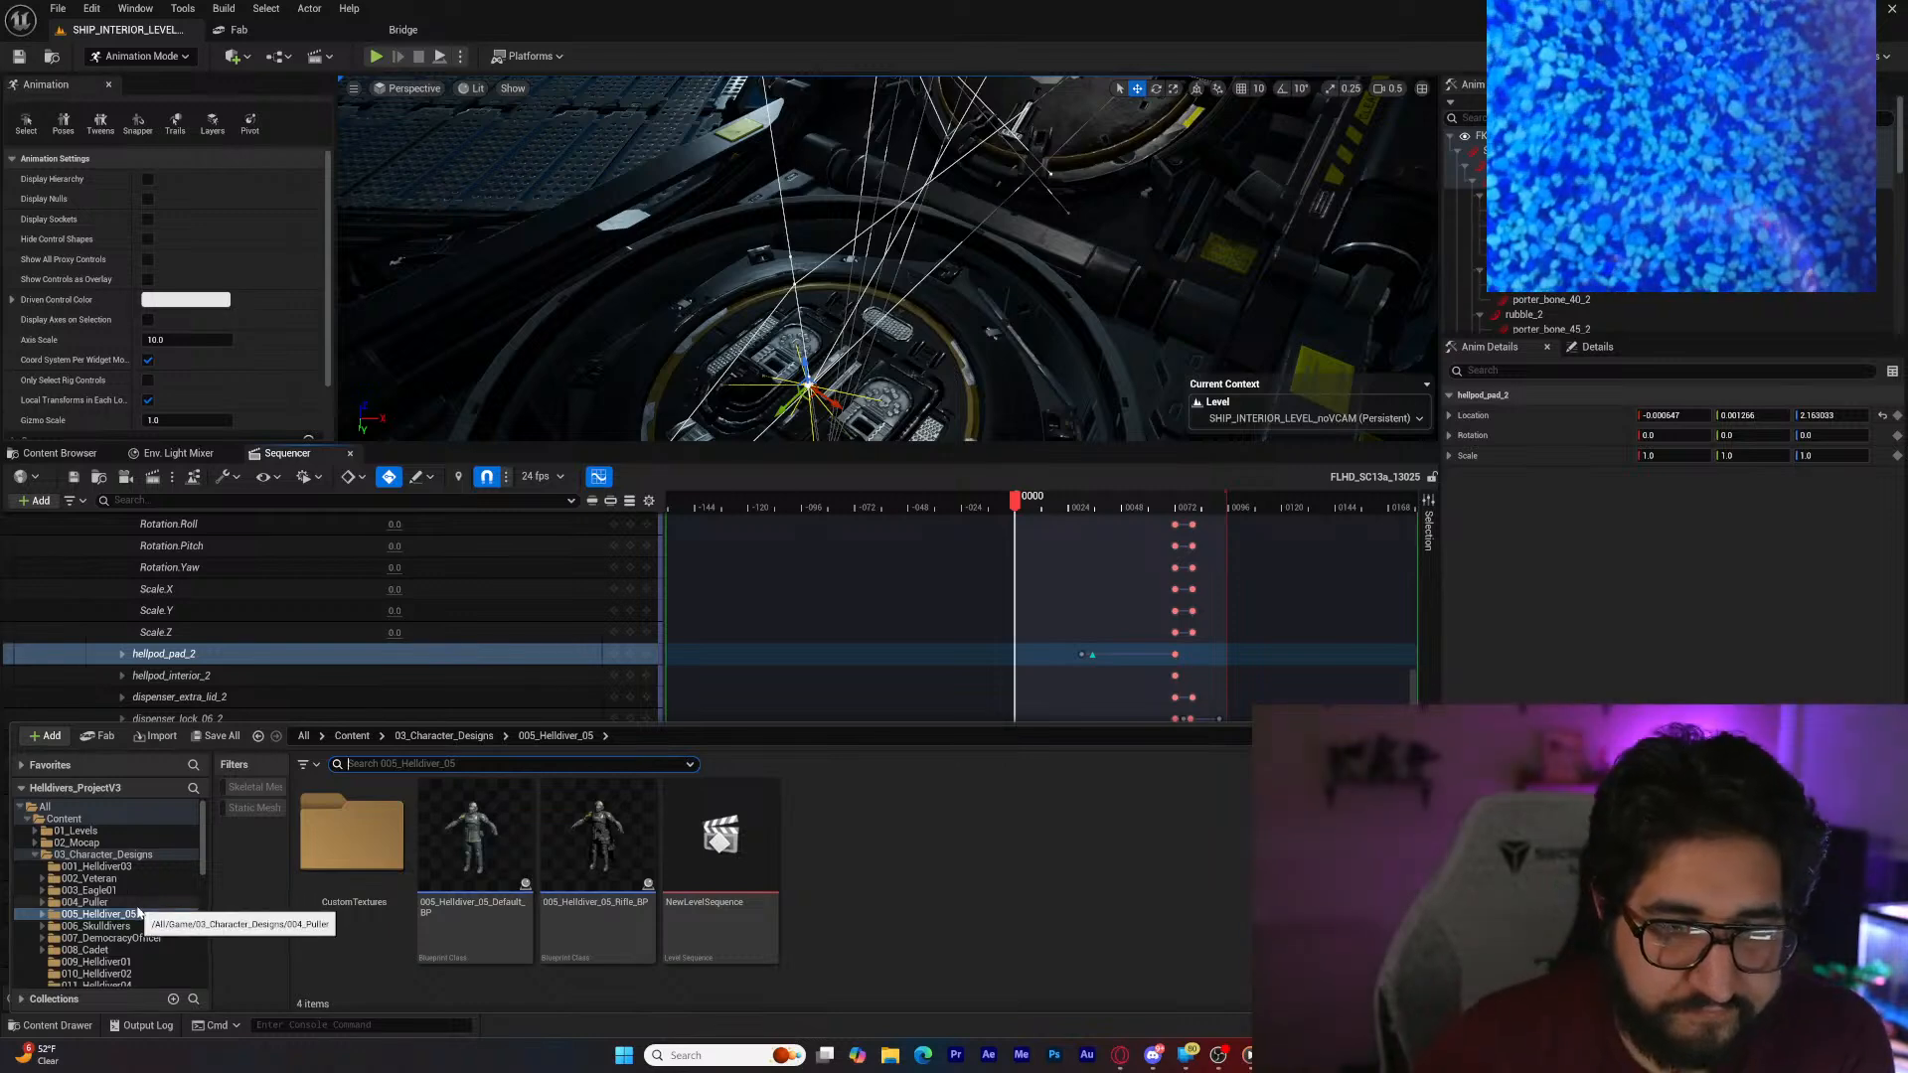
{"action": "left_click", "coordinate": [96, 867]}
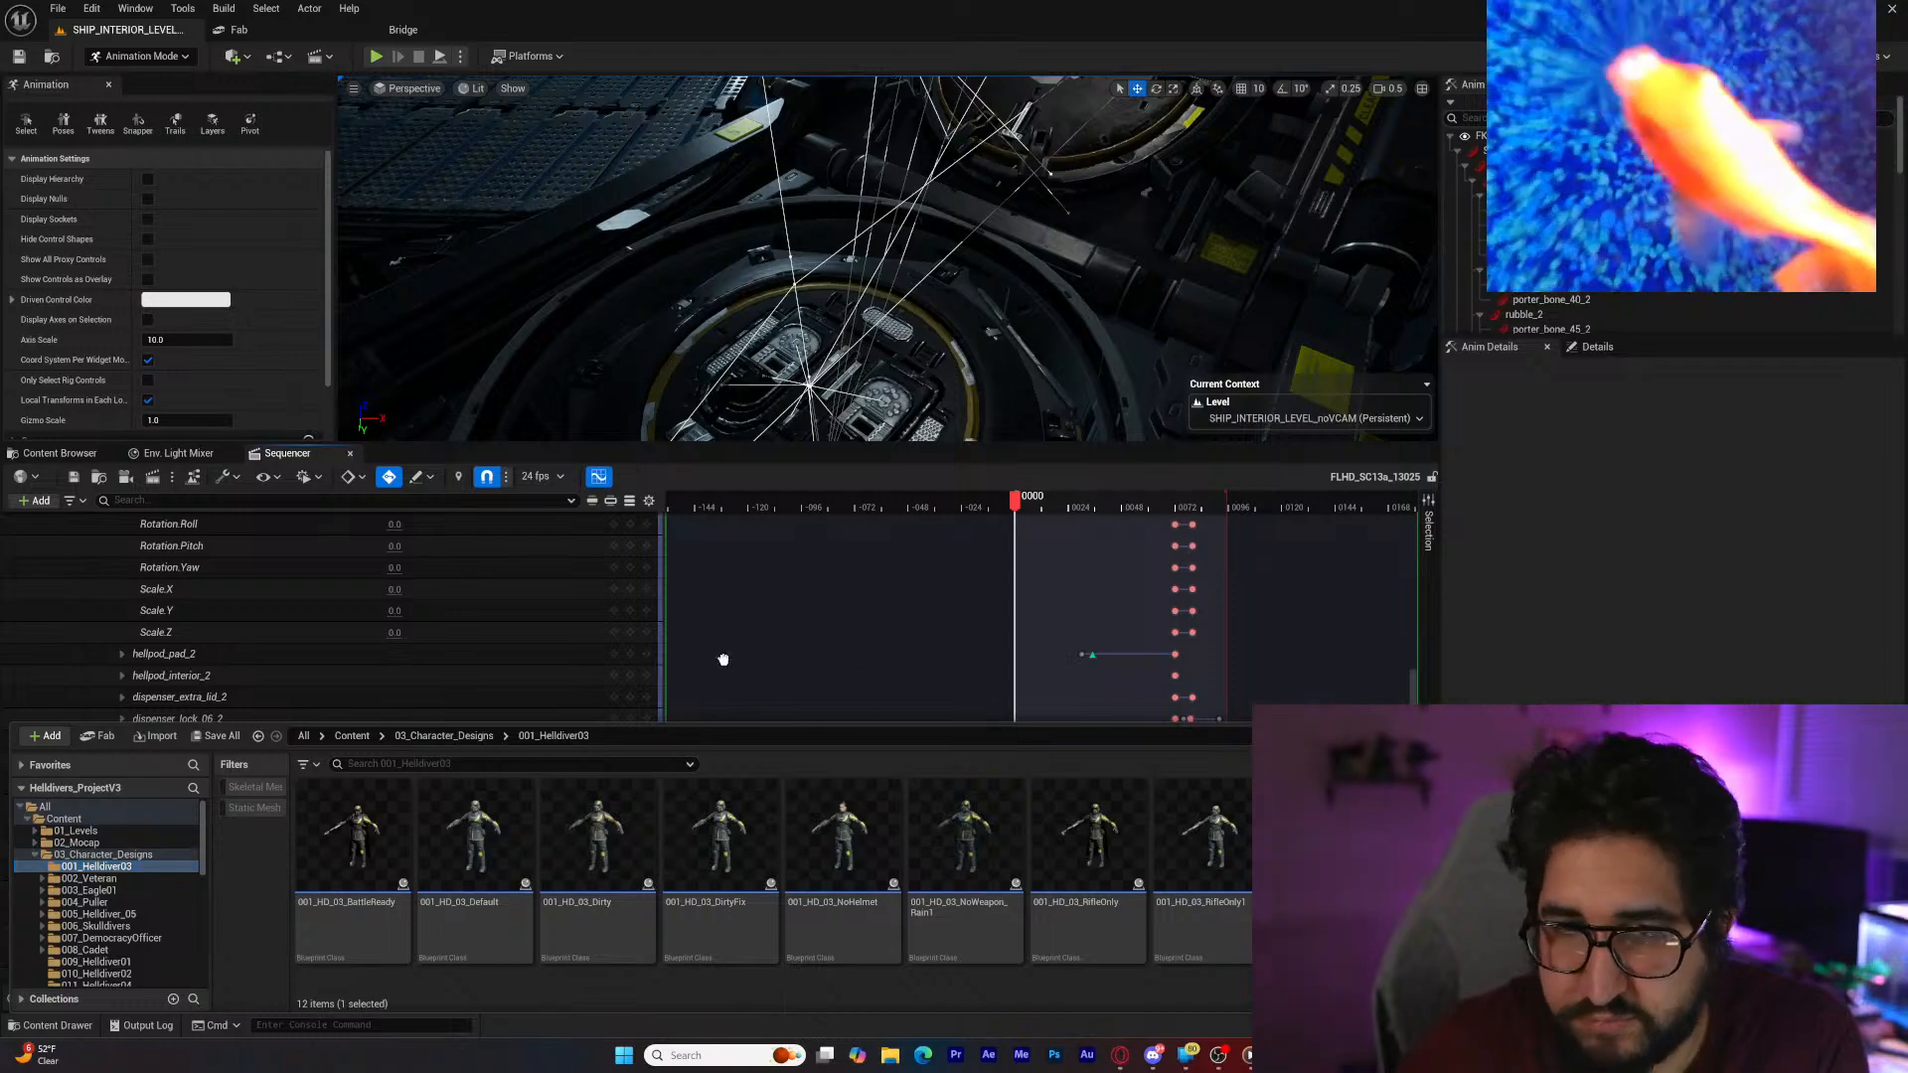
{"action": "left_click_drag", "start_coordinate": [538, 665], "coordinate": [538, 664]}
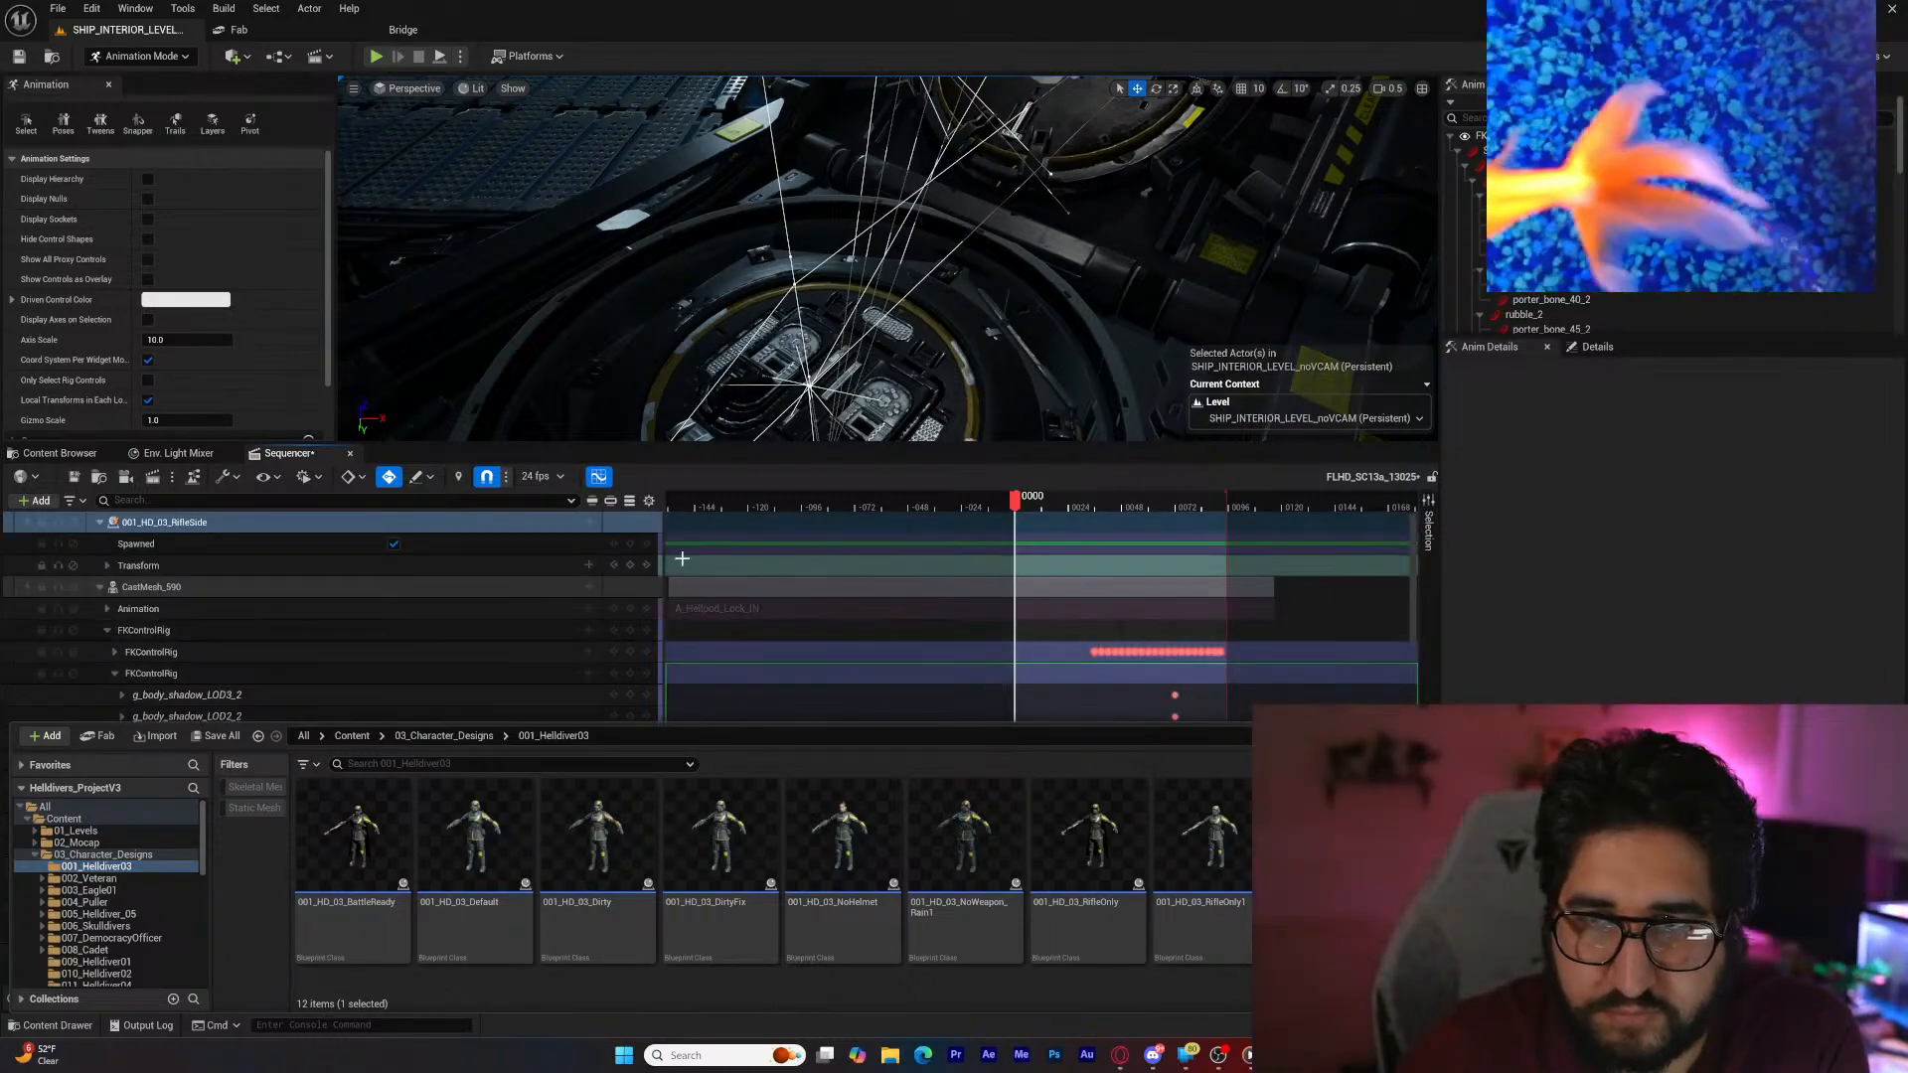
Step: Inspect the 001_HD_03_RifleSide character in the ship interior and delete it from the level
{"action": "right_click_drag", "start_coordinate": [705, 362], "coordinate": [407, 238]}
{"action": "left_click_drag", "start_coordinate": [752, 444], "coordinate": [768, 585]}
{"action": "key", "text": "w"}
{"action": "mouse_move", "coordinate": [819, 435]}
{"action": "right_mouse_down"}
{"action": "mouse_move", "coordinate": [790, 467]}
{"action": "mouse_move", "coordinate": [820, 435]}
{"action": "mouse_move", "coordinate": [780, 445]}
{"action": "mouse_move", "coordinate": [819, 435]}
{"action": "right_mouse_up"}
{"action": "key", "text": "s"}
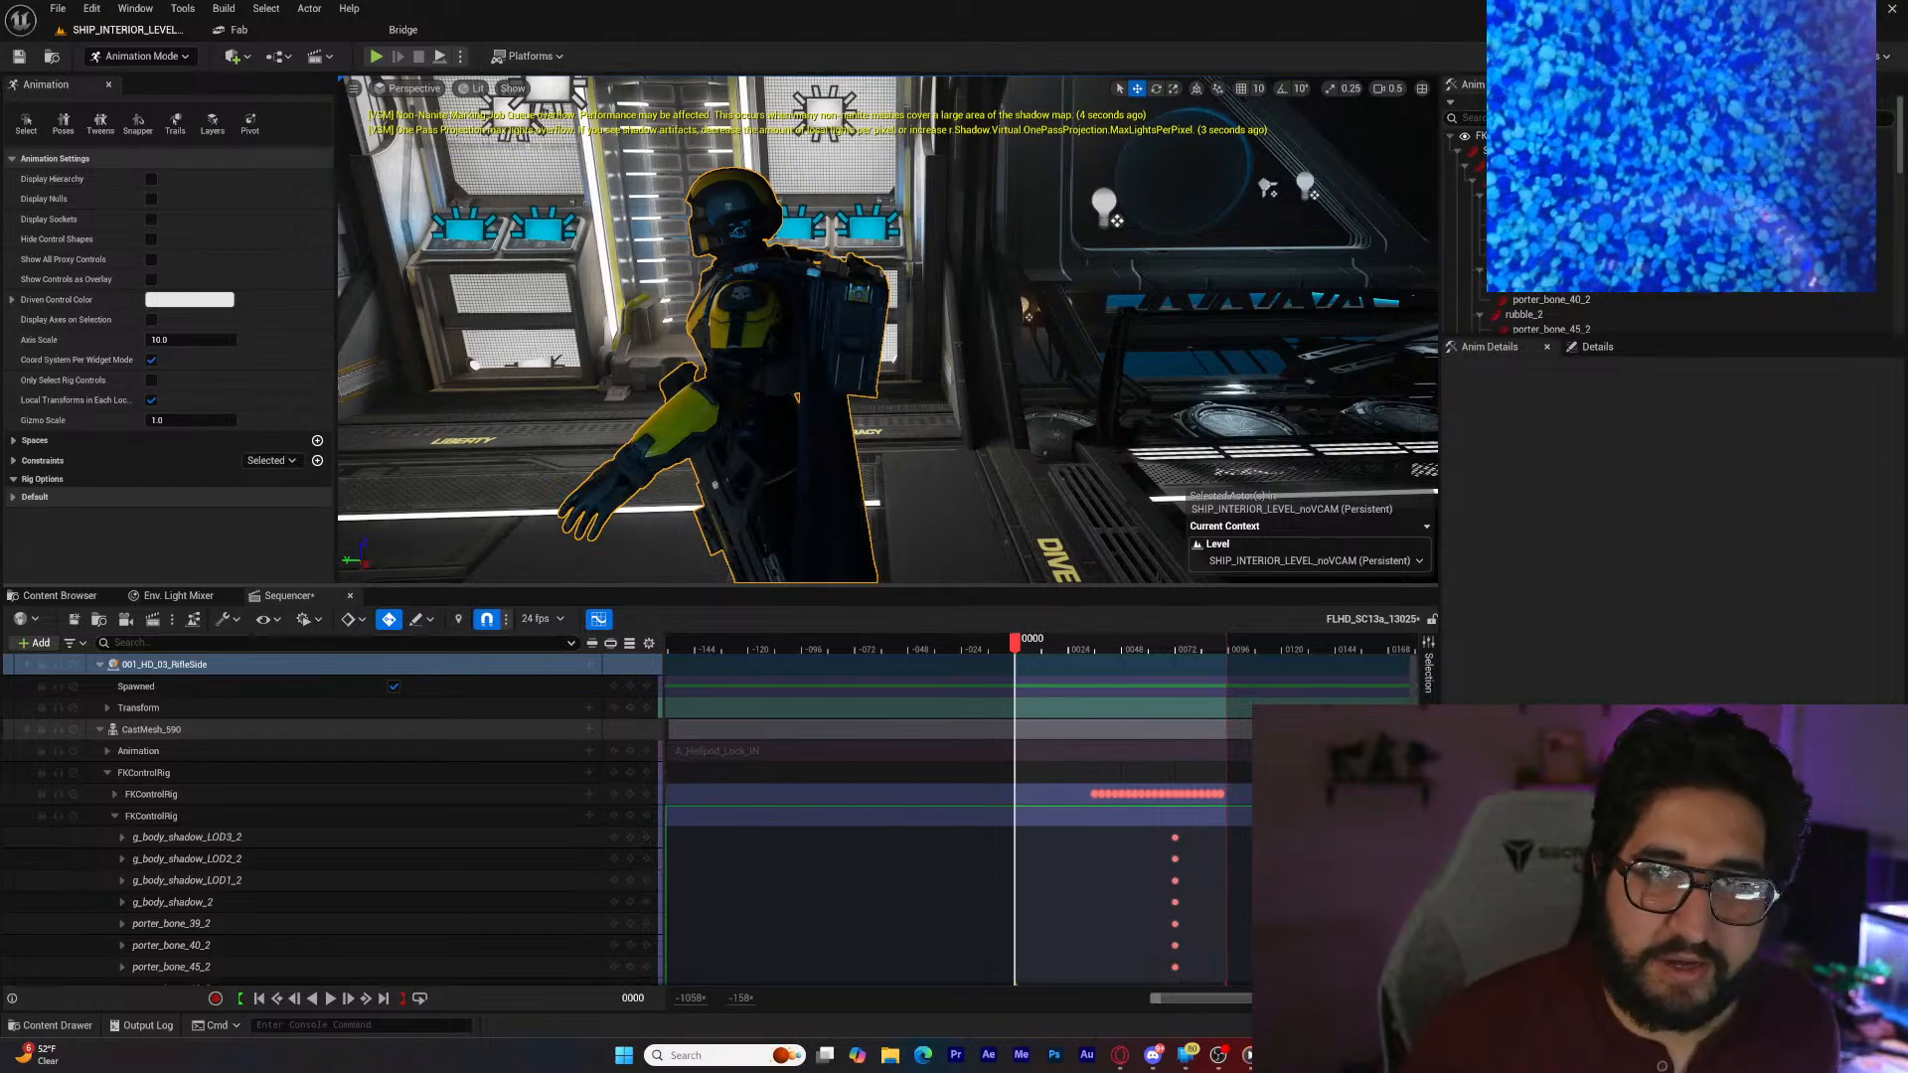
{"action": "key", "text": "ctrl+space"}
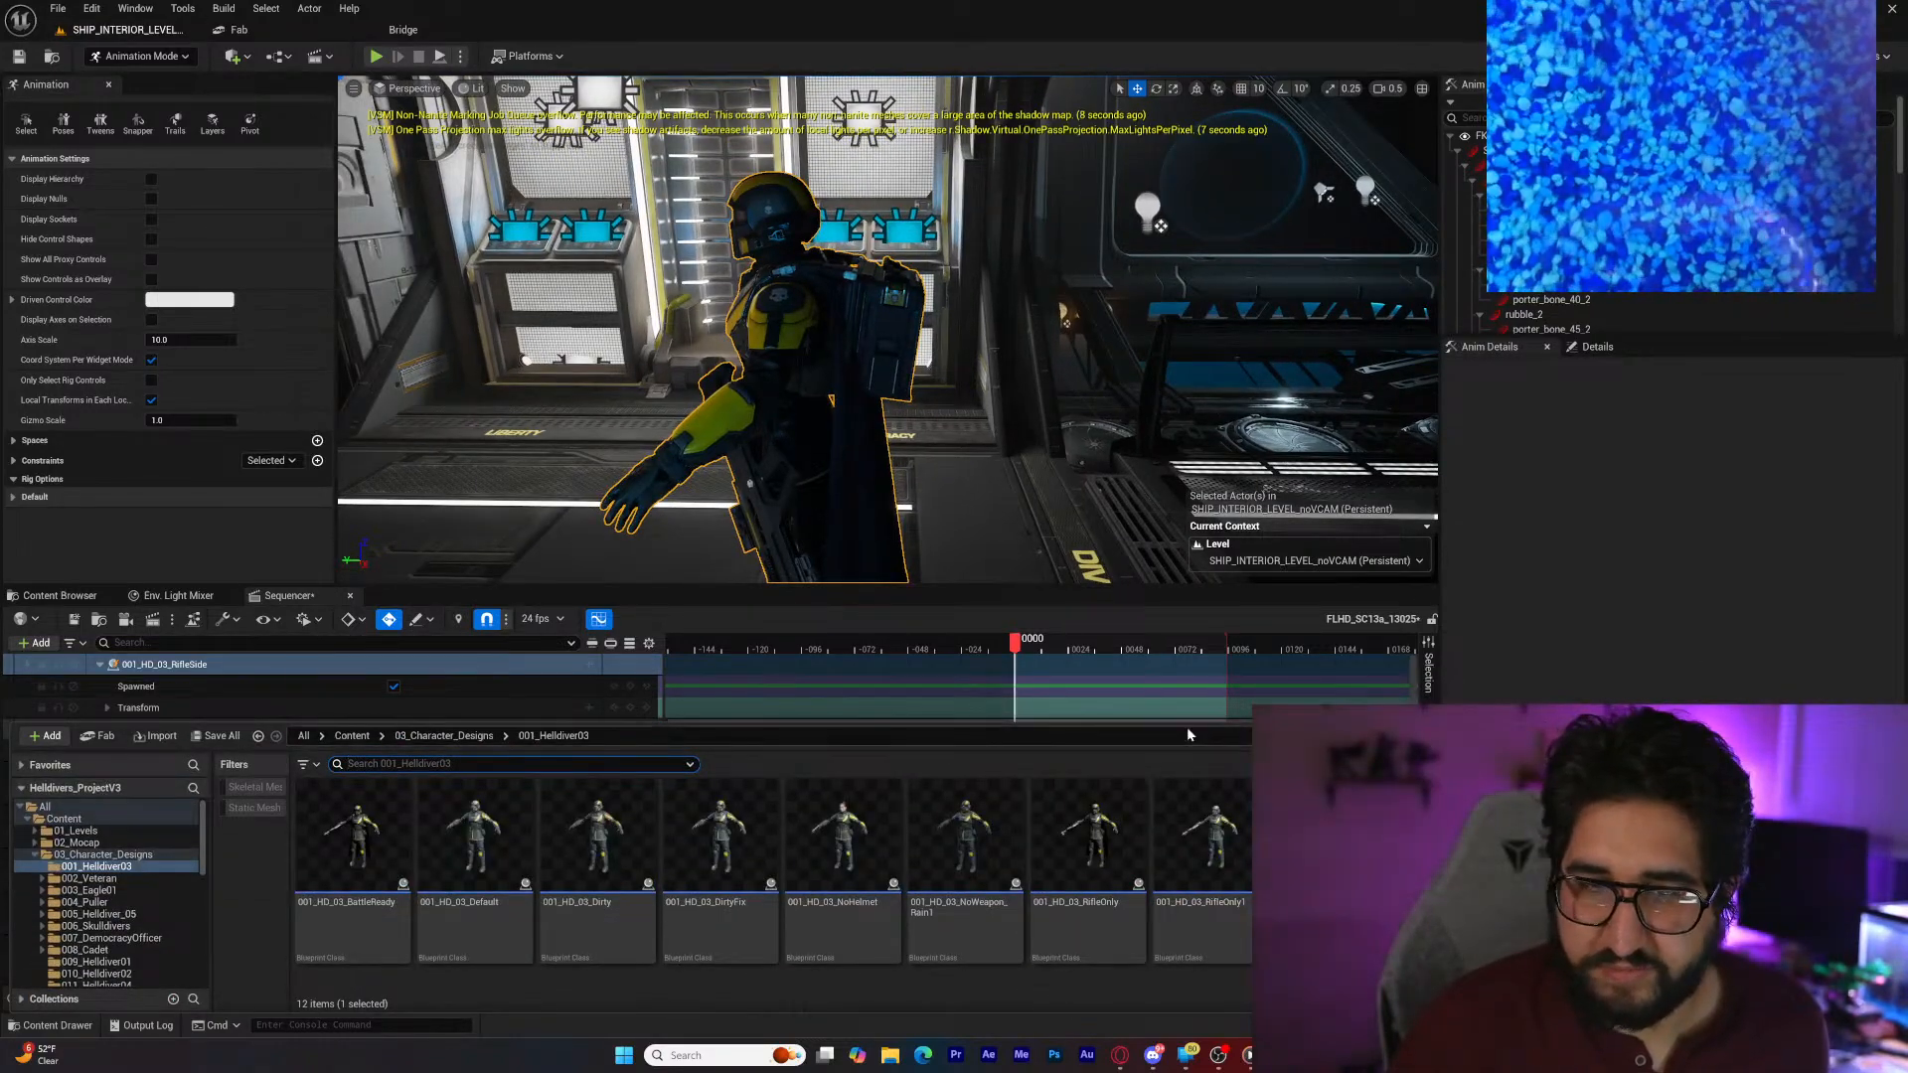
{"action": "right_click_drag", "start_coordinate": [1010, 544], "coordinate": [1083, 591]}
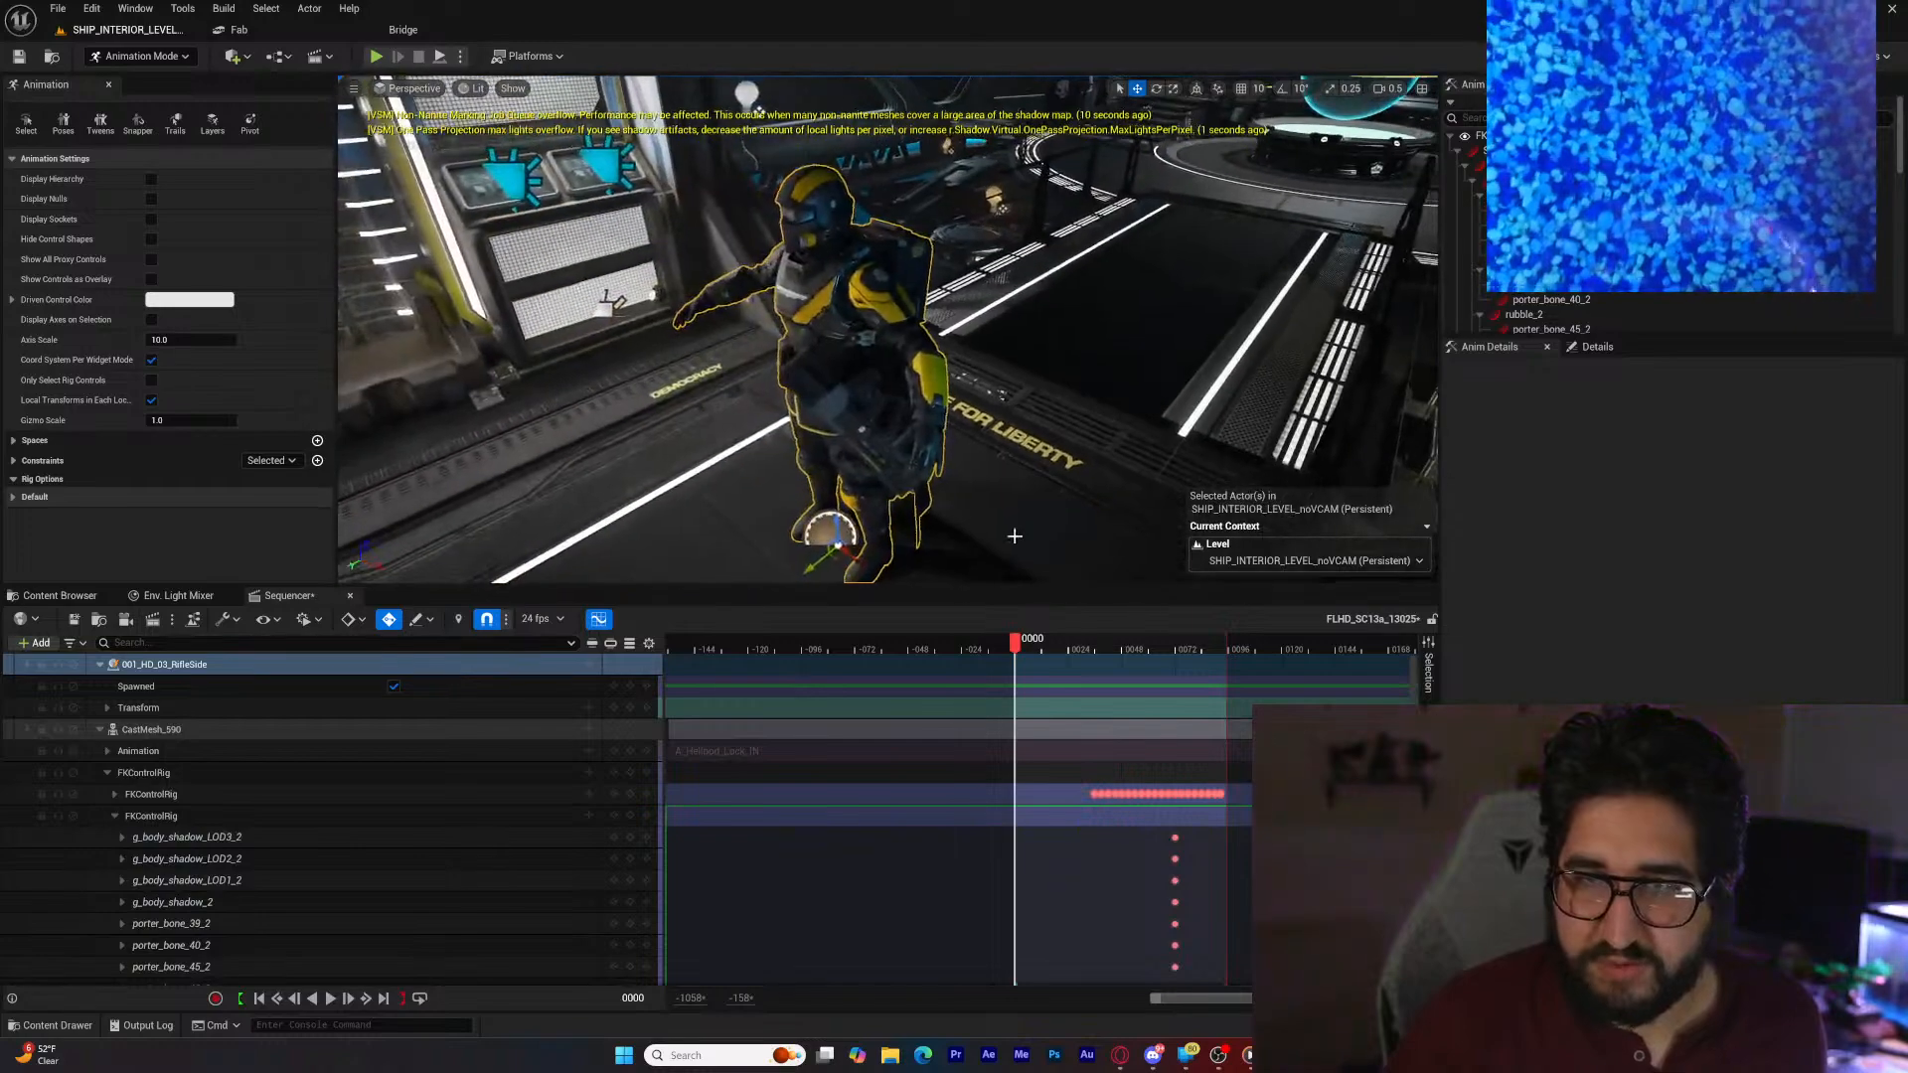
{"action": "key", "text": "Delete"}
{"action": "right_click_drag", "start_coordinate": [909, 422], "coordinate": [933, 472]}
Step: Add the 001_HD_03_Default character from the 001_Helldiver03 folder to the sequence
{"action": "key", "text": "ctrl+space"}
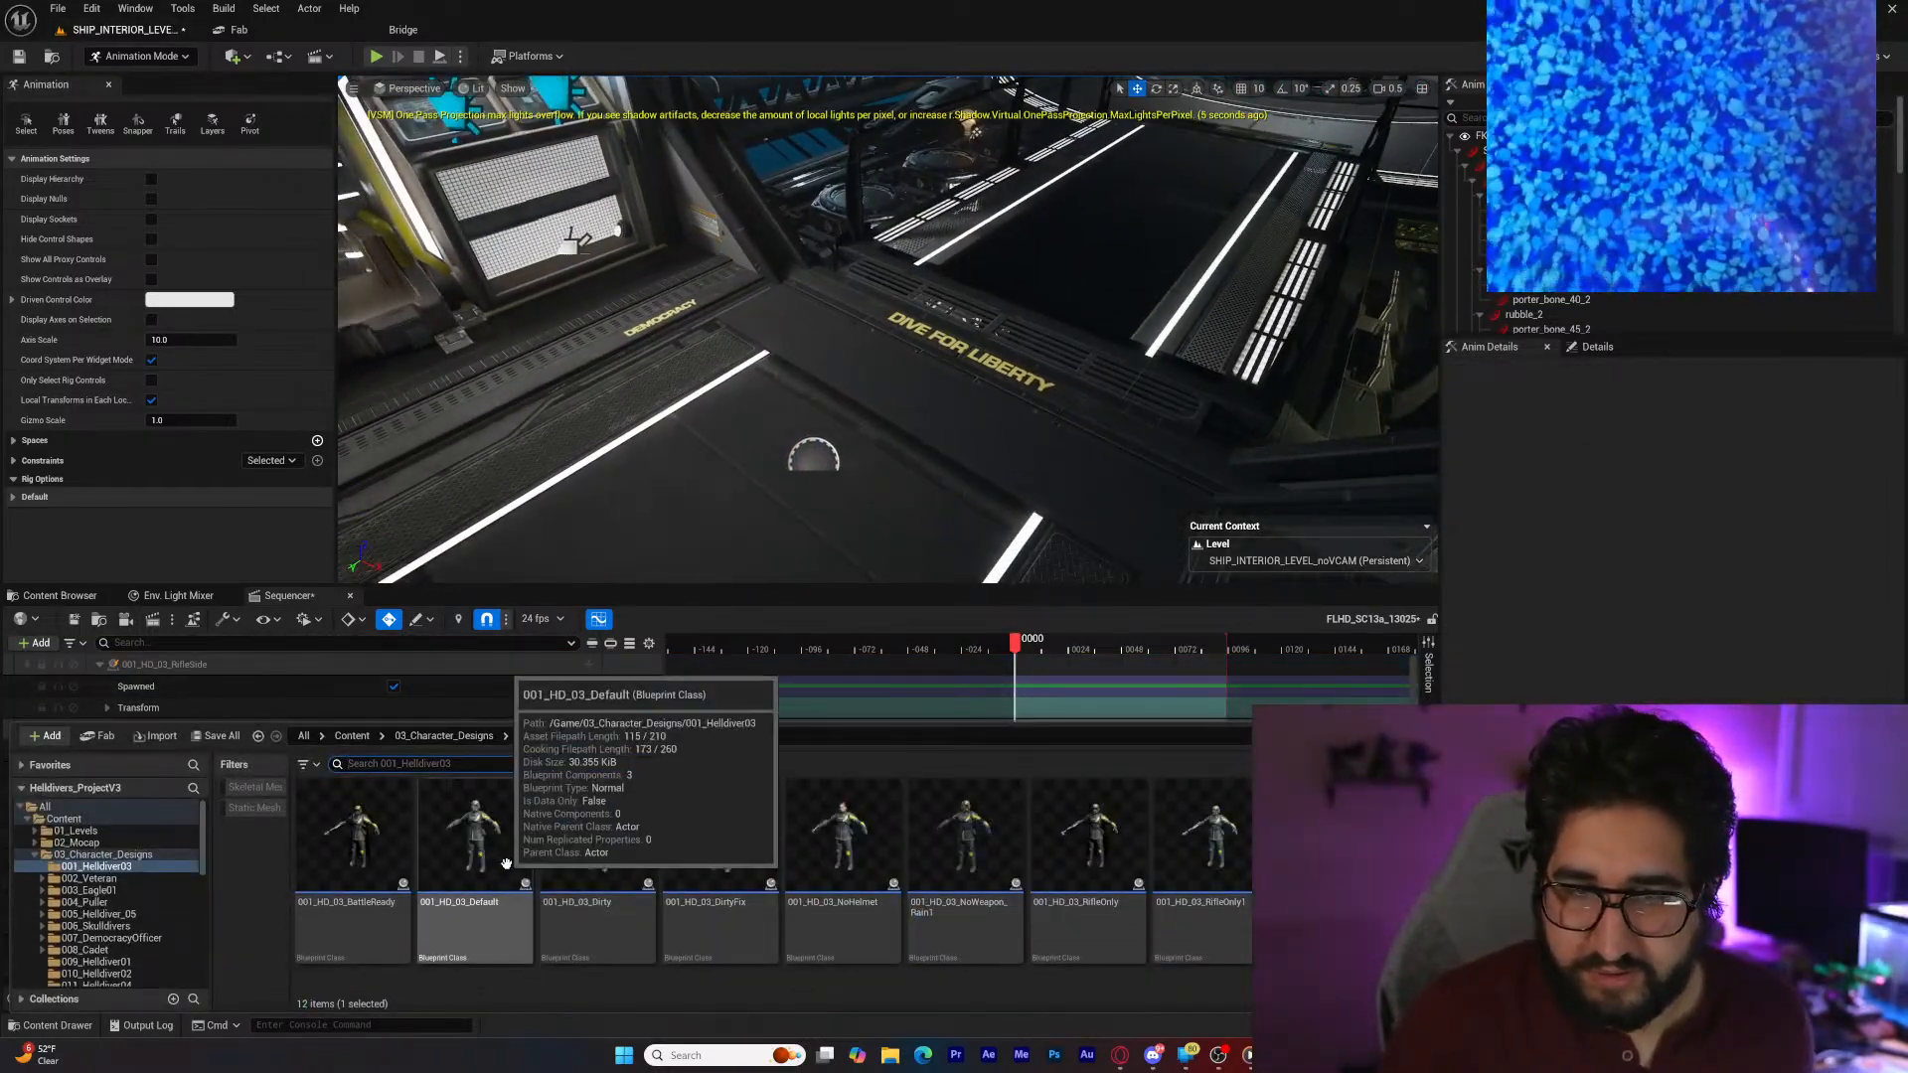
{"action": "left_click_drag", "start_coordinate": [473, 840], "coordinate": [504, 690]}
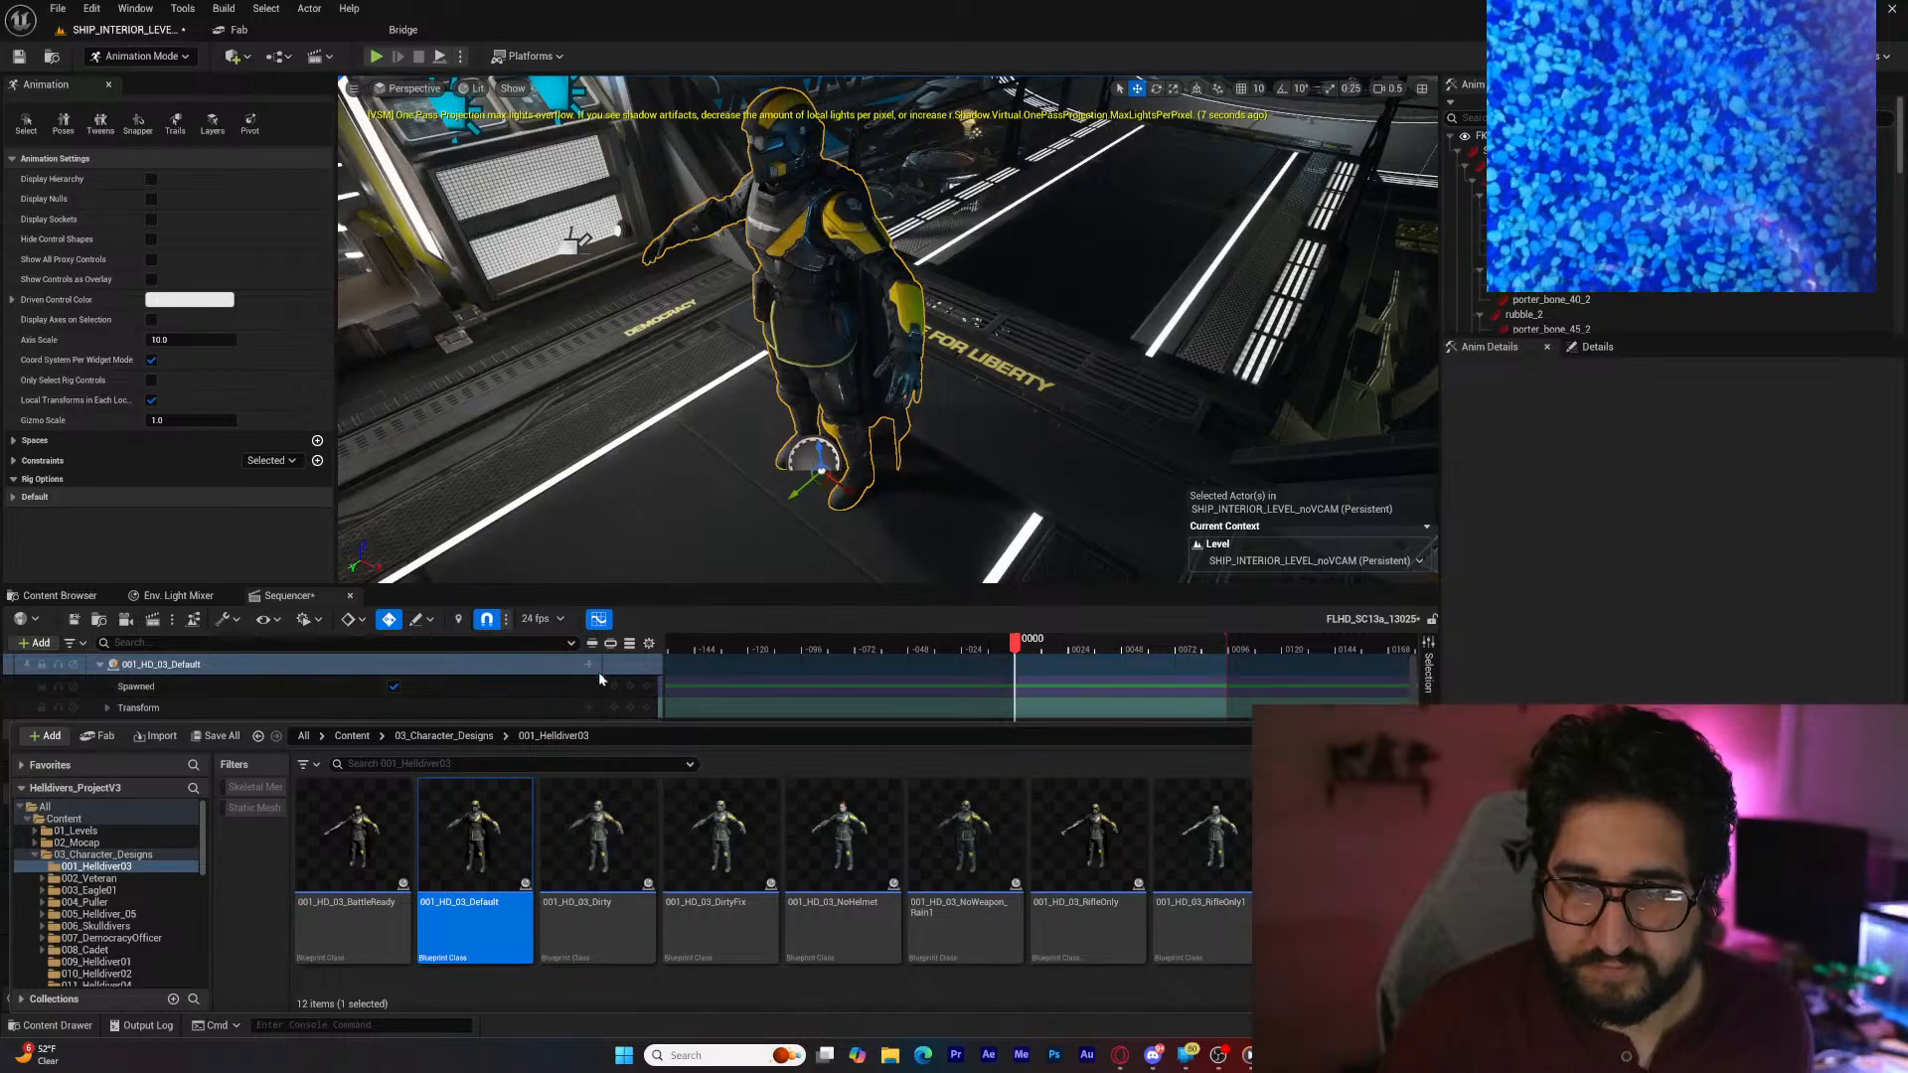
{"action": "right_click_drag", "start_coordinate": [760, 492], "coordinate": [809, 492]}
Step: Move the 001_HD_03_Default character across the ship interior to the open hellpod
{"action": "left_click_drag", "start_coordinate": [734, 560], "coordinate": [1217, 369]}
{"action": "right_click_drag", "start_coordinate": [1176, 380], "coordinate": [1371, 326]}
{"action": "key", "text": "w"}
{"action": "left_click_drag", "start_coordinate": [843, 553], "coordinate": [1093, 365]}
{"action": "key", "text": "w"}
{"action": "right_click_drag", "start_coordinate": [1080, 375], "coordinate": [1242, 397]}
{"action": "key", "text": "e"}
{"action": "right_click_drag", "start_coordinate": [1010, 487], "coordinate": [1010, 457]}
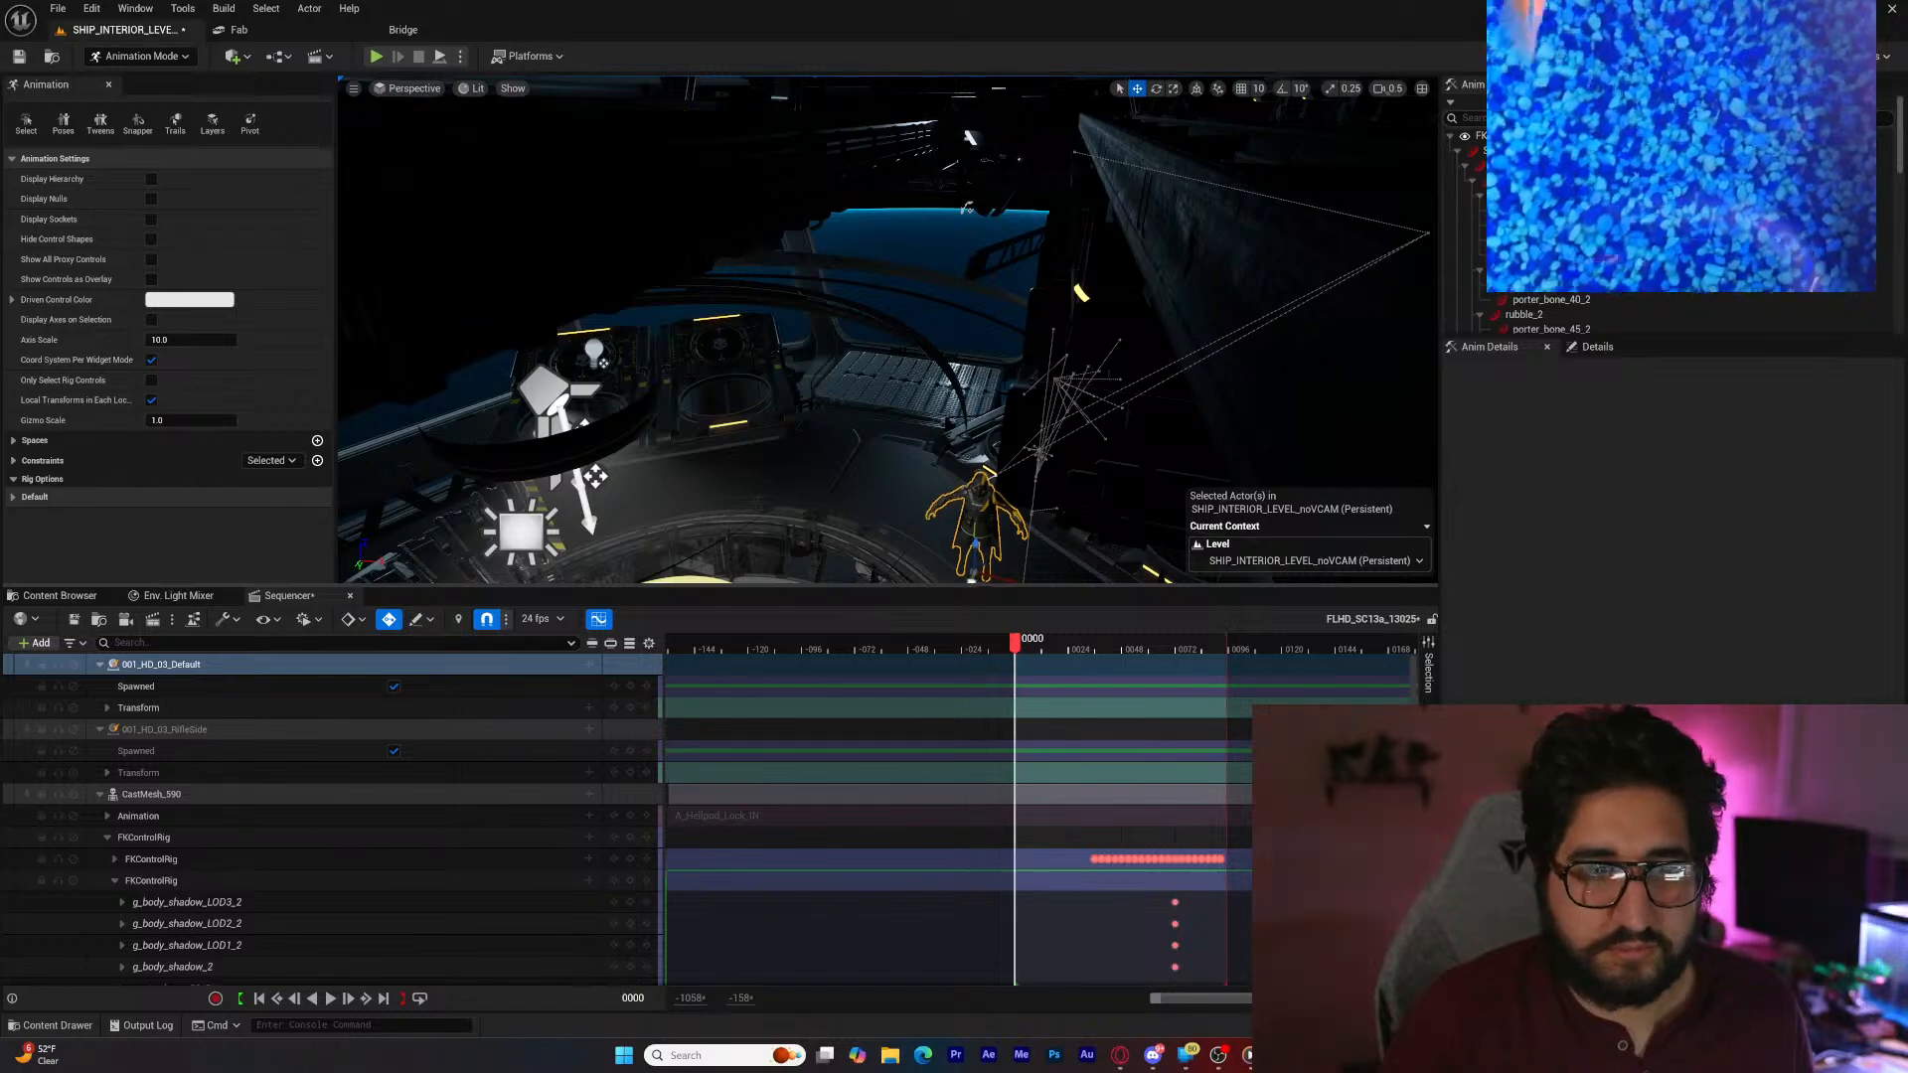
{"action": "key", "text": "w"}
{"action": "mouse_move", "coordinate": [1010, 457]}
{"action": "right_mouse_down"}
{"action": "mouse_move", "coordinate": [954, 442]}
{"action": "mouse_move", "coordinate": [993, 442]}
{"action": "mouse_move", "coordinate": [970, 489]}
{"action": "right_mouse_up"}
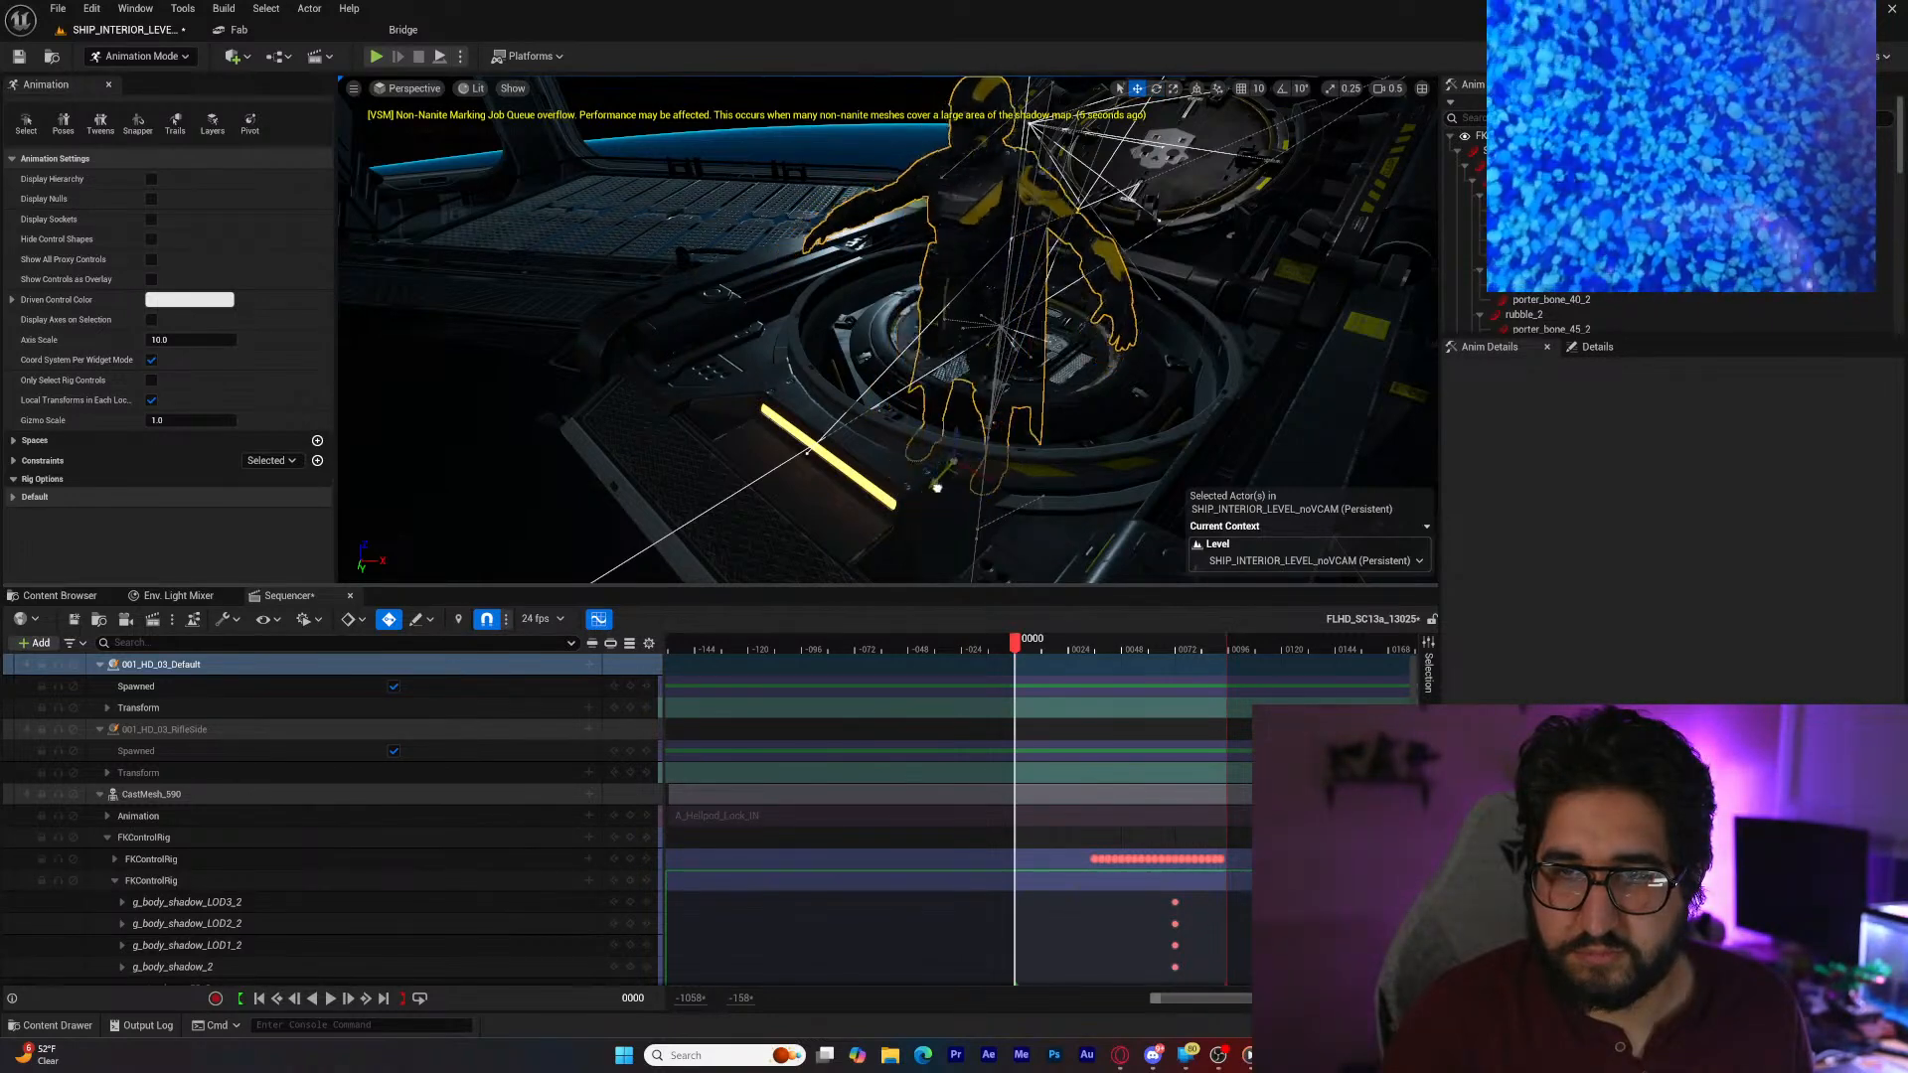
Step: Raise the character onto the hellpod pad, centre the boots over the footplates, and rotate it to align with the pad
{"action": "left_click_drag", "start_coordinate": [990, 390], "coordinate": [1009, 286]}
{"action": "right_click_drag", "start_coordinate": [1048, 348], "coordinate": [888, 364]}
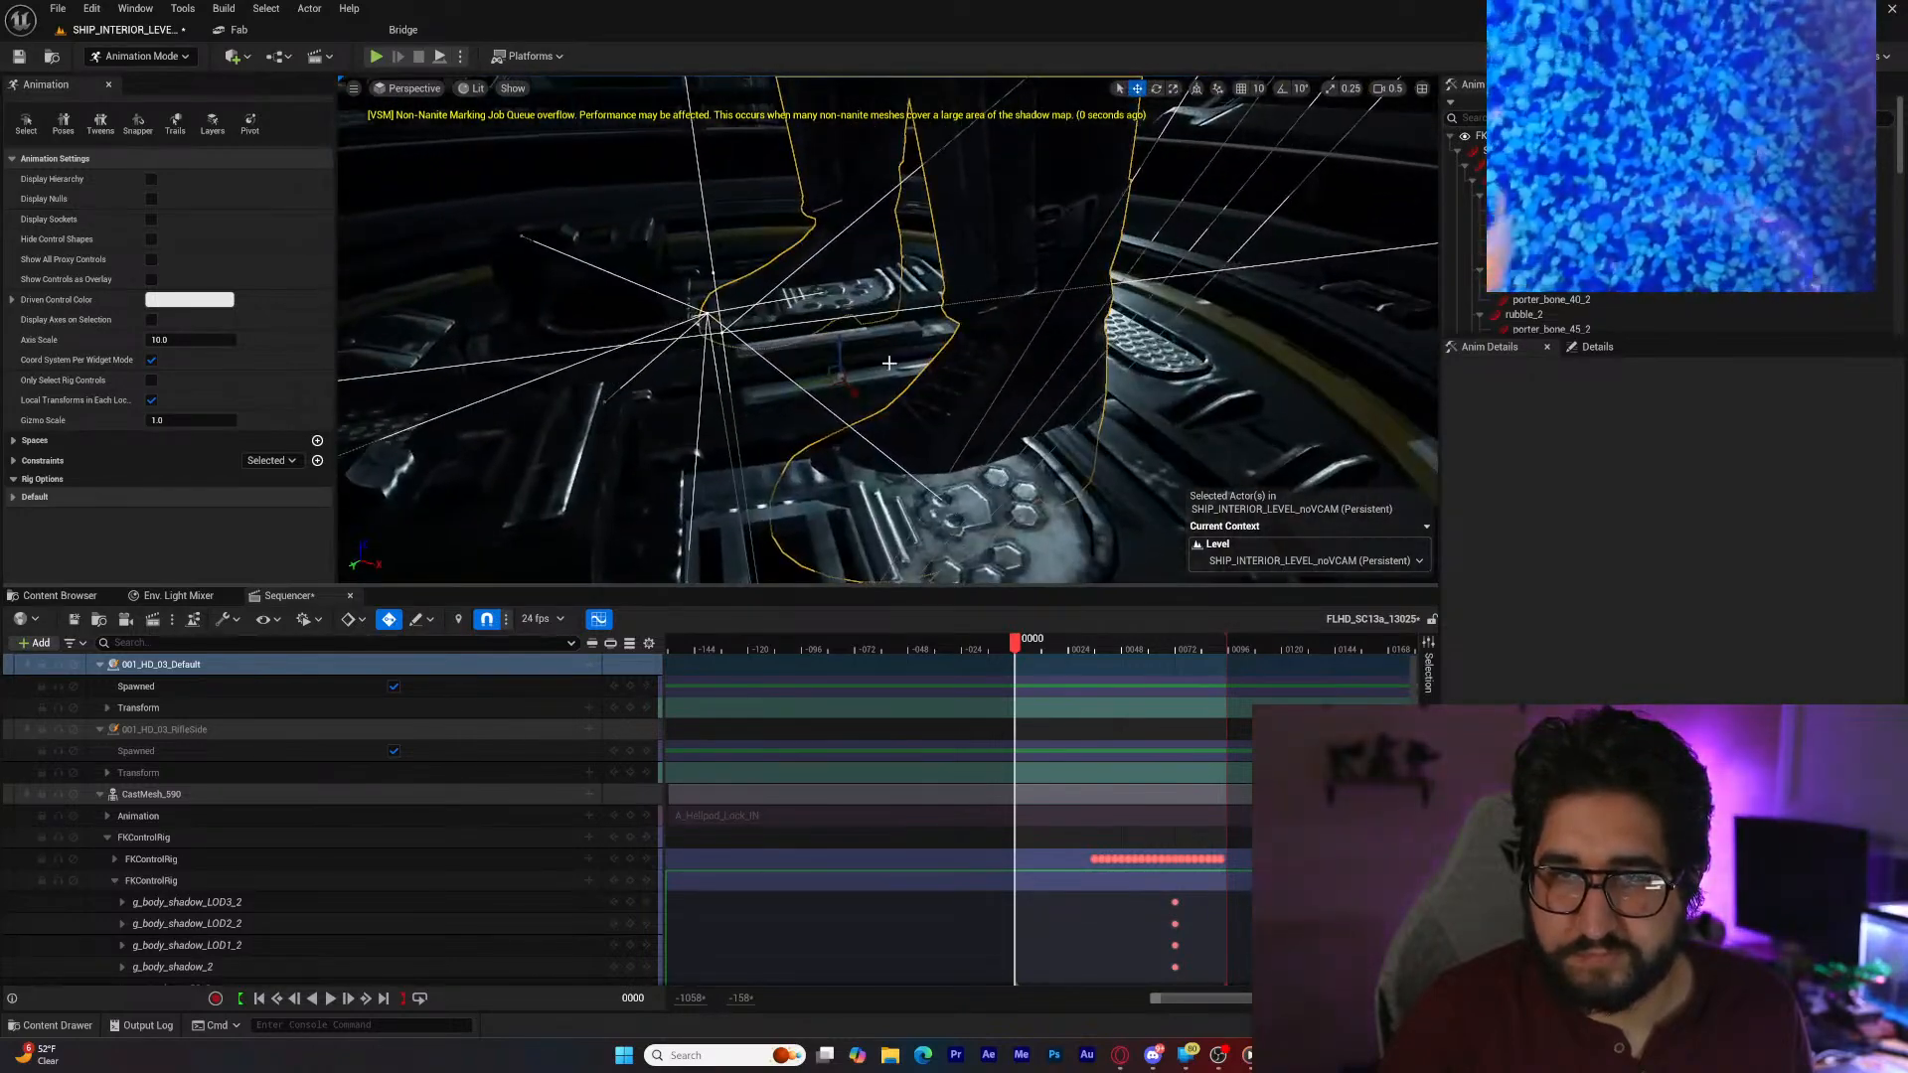
{"action": "left_click_drag", "start_coordinate": [840, 352], "coordinate": [672, 346]}
{"action": "right_click_drag", "start_coordinate": [673, 345], "coordinate": [812, 411]}
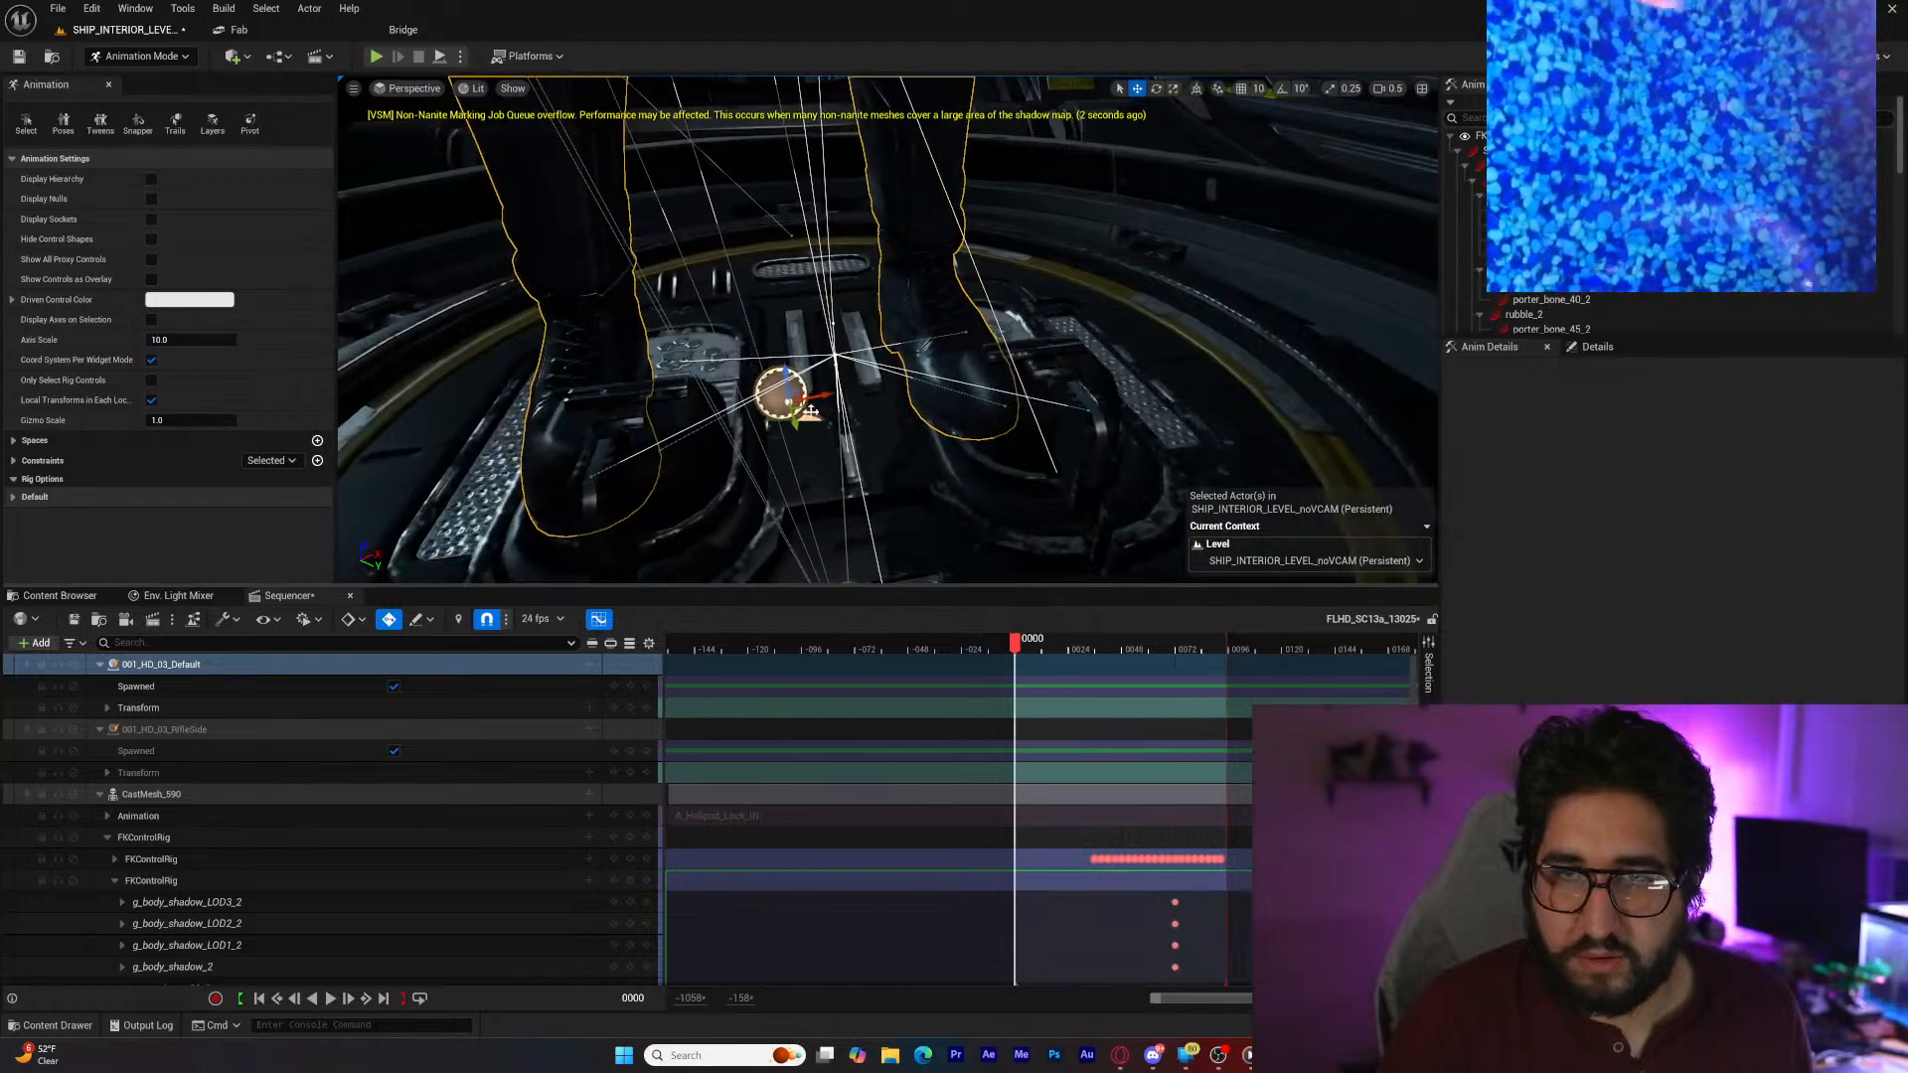
{"action": "left_click_drag", "start_coordinate": [826, 397], "coordinate": [856, 401]}
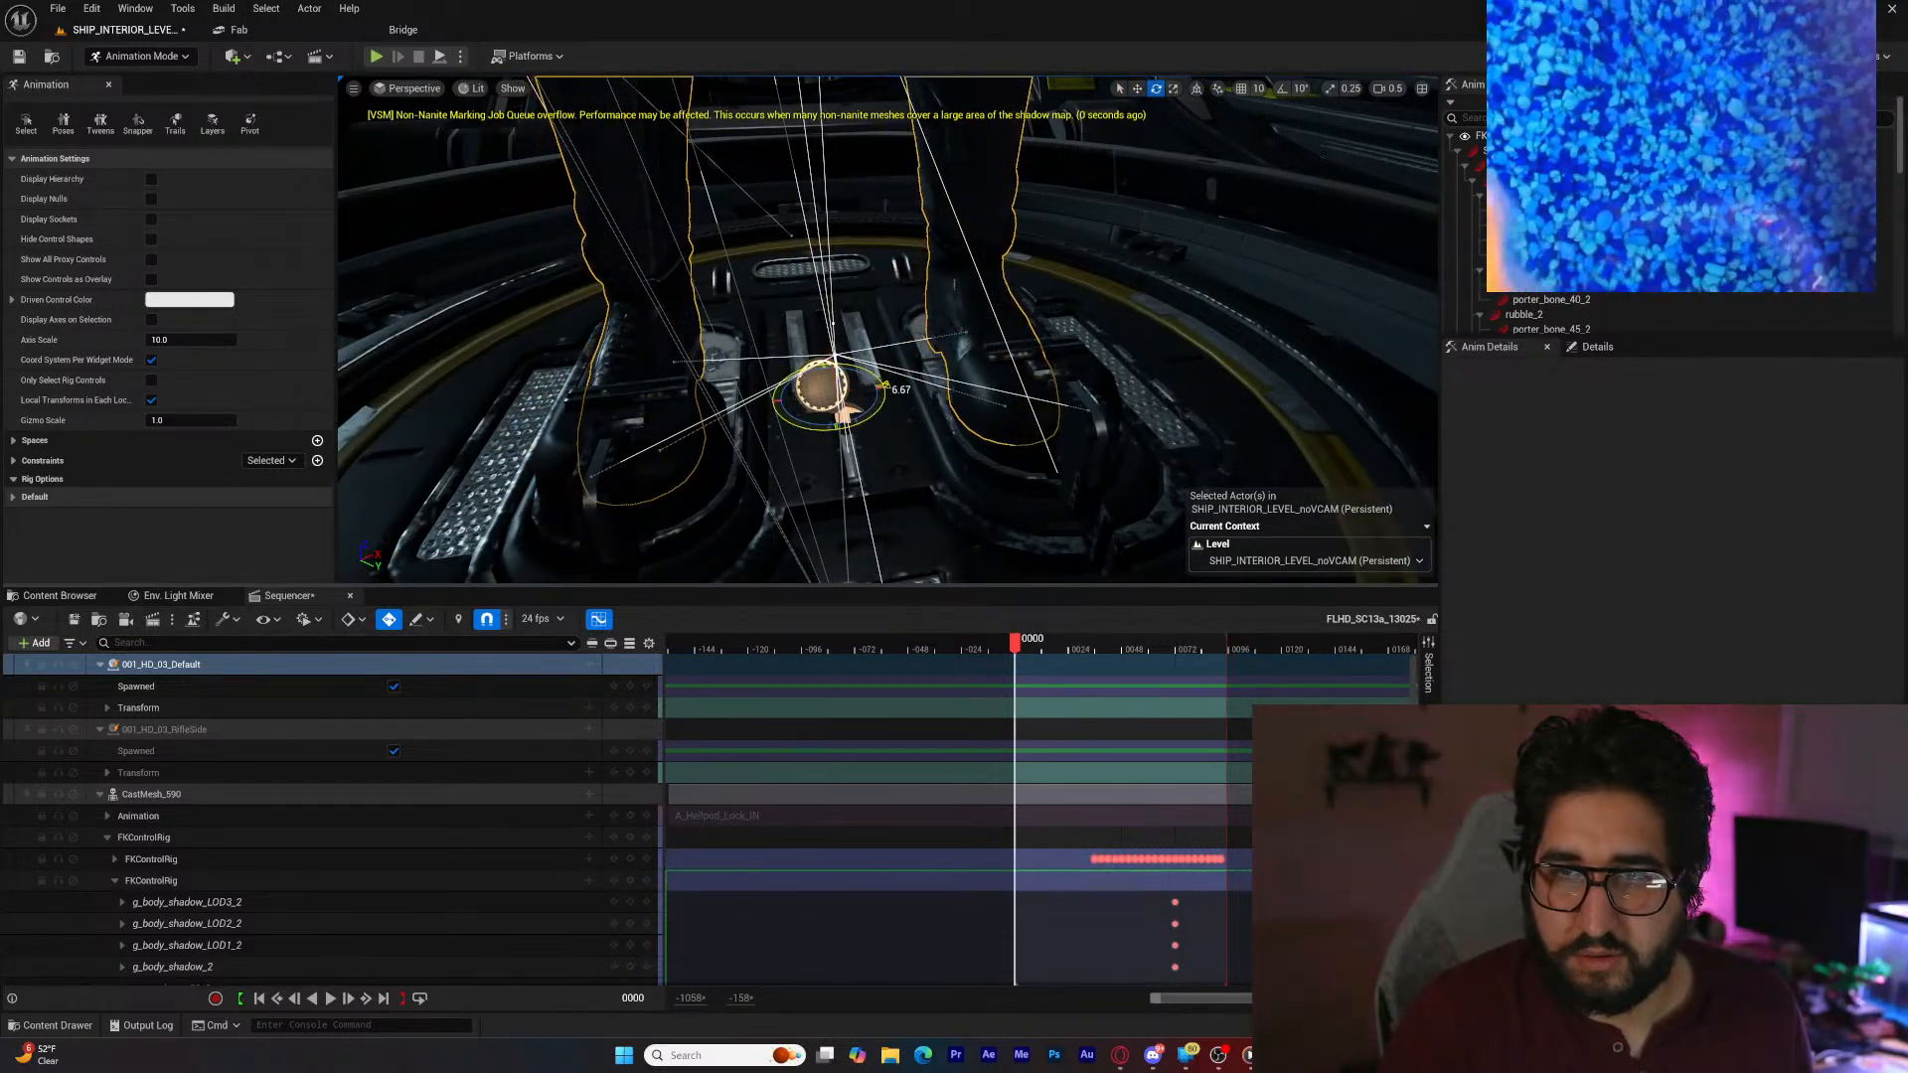
{"action": "right_click_drag", "start_coordinate": [842, 425], "coordinate": [786, 440]}
{"action": "key", "text": "w"}
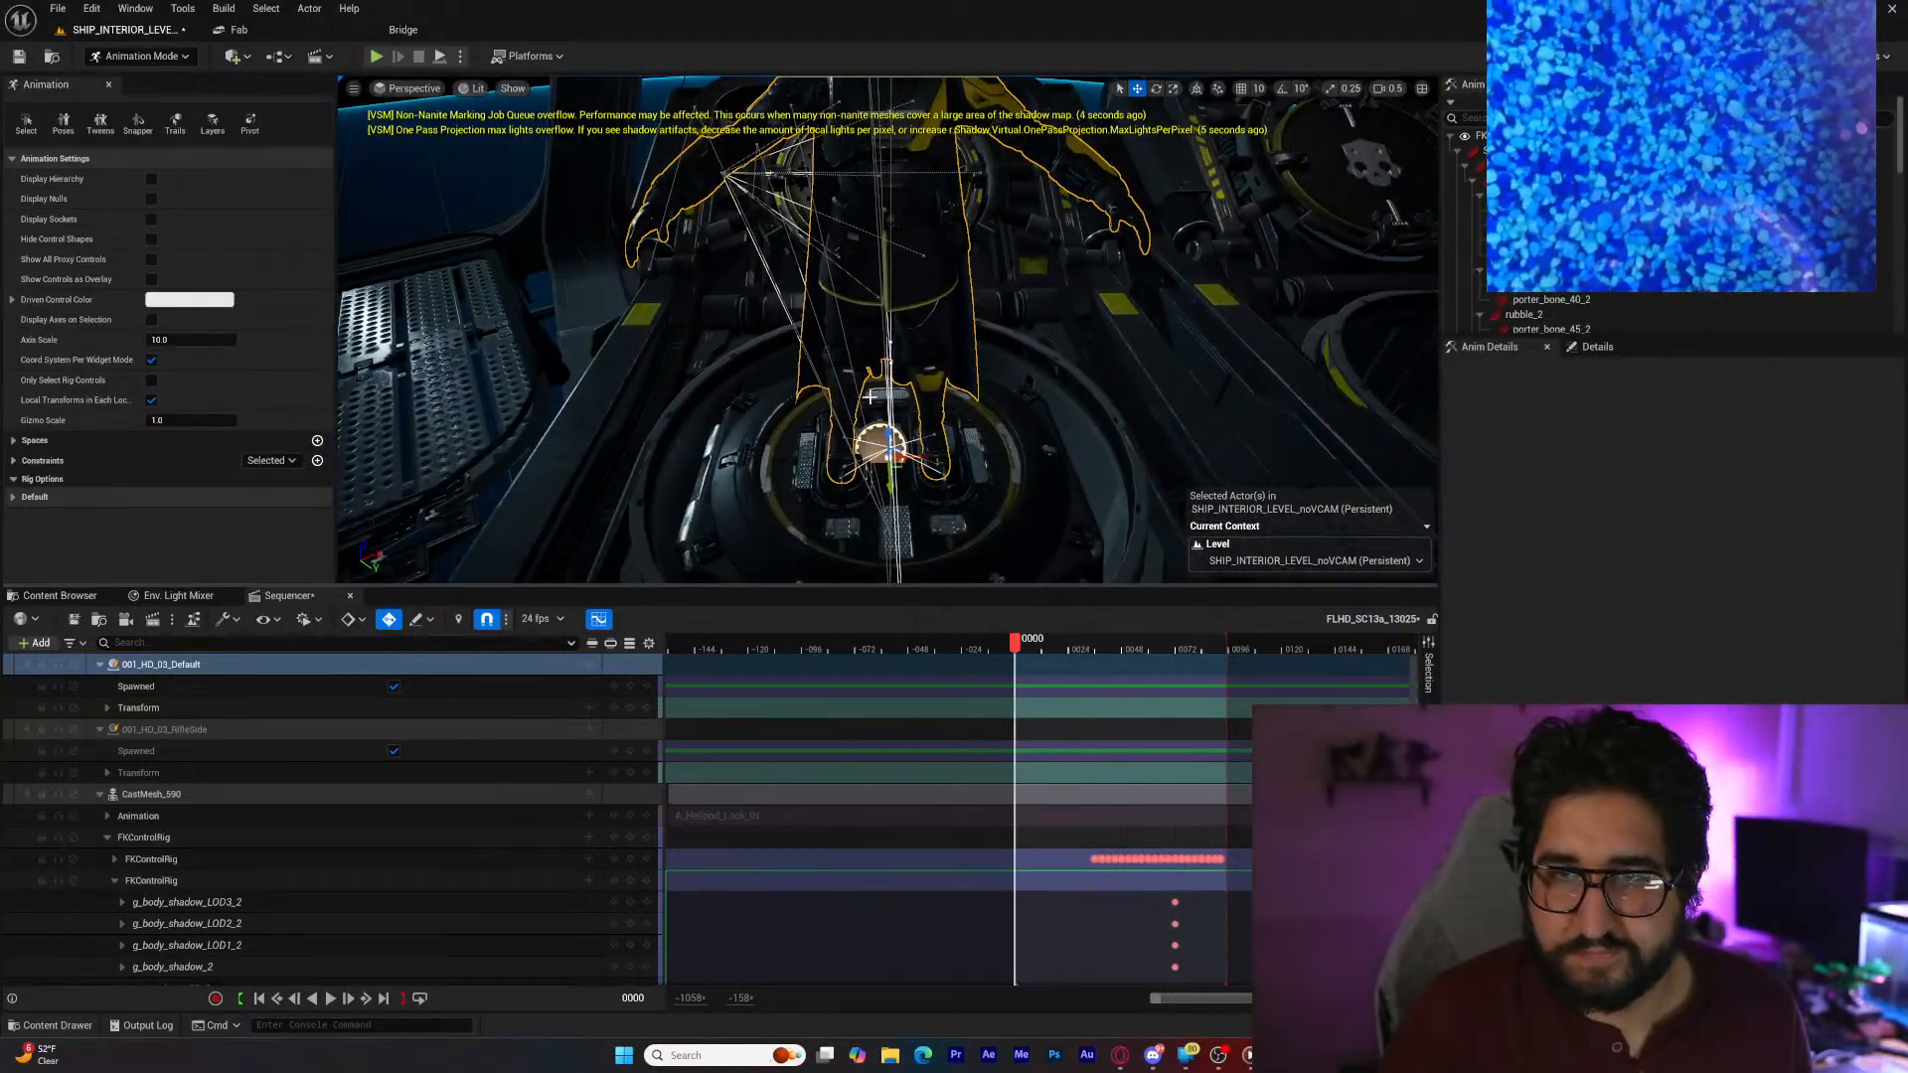
Step: Add a Cube shape to the sequence
{"action": "left_click_drag", "start_coordinate": [996, 521], "coordinate": [996, 522], "text": "alt"}
{"action": "left_click", "coordinate": [943, 457]}
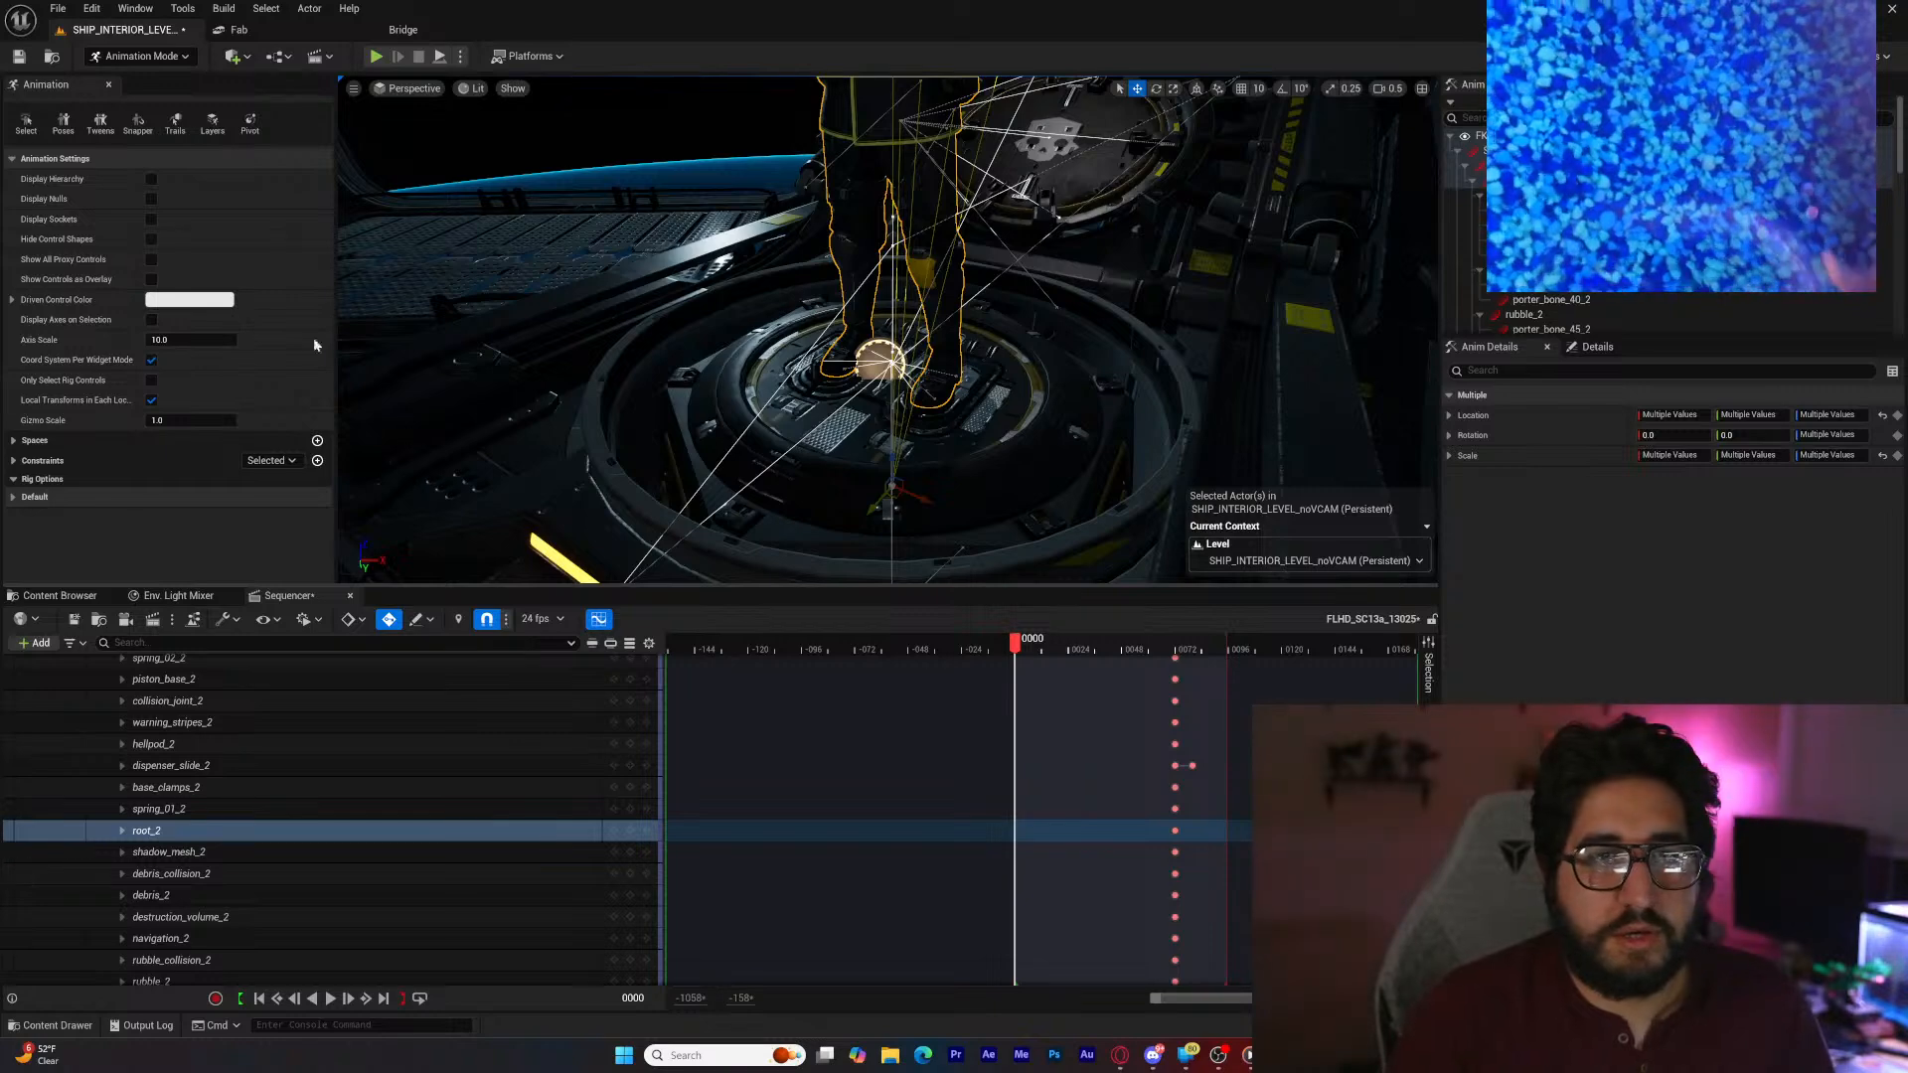
{"action": "mouse_move", "coordinate": [660, 396]}
{"action": "right_mouse_down"}
{"action": "mouse_move", "coordinate": [664, 426]}
{"action": "mouse_move", "coordinate": [659, 396]}
{"action": "right_mouse_up"}
{"action": "left_click", "coordinate": [246, 62]}
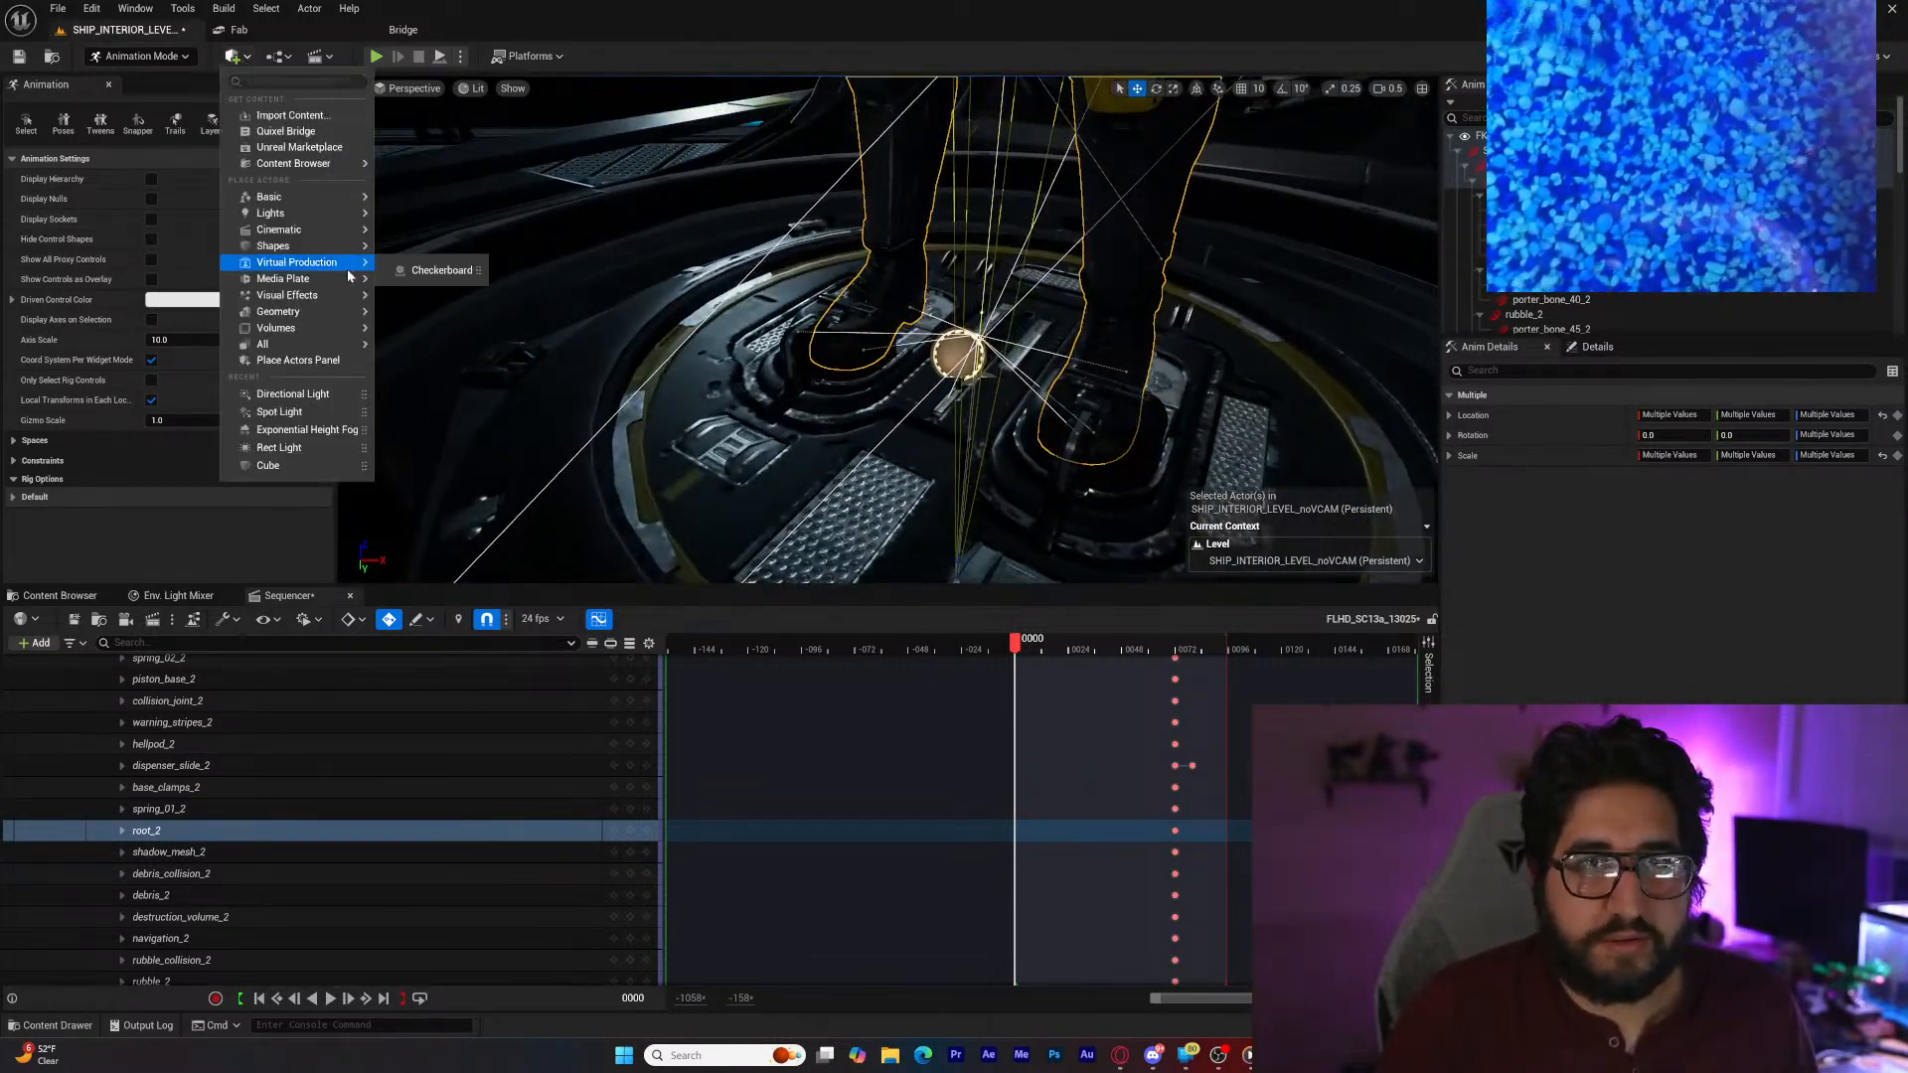
{"action": "mouse_move", "coordinate": [293, 248]}
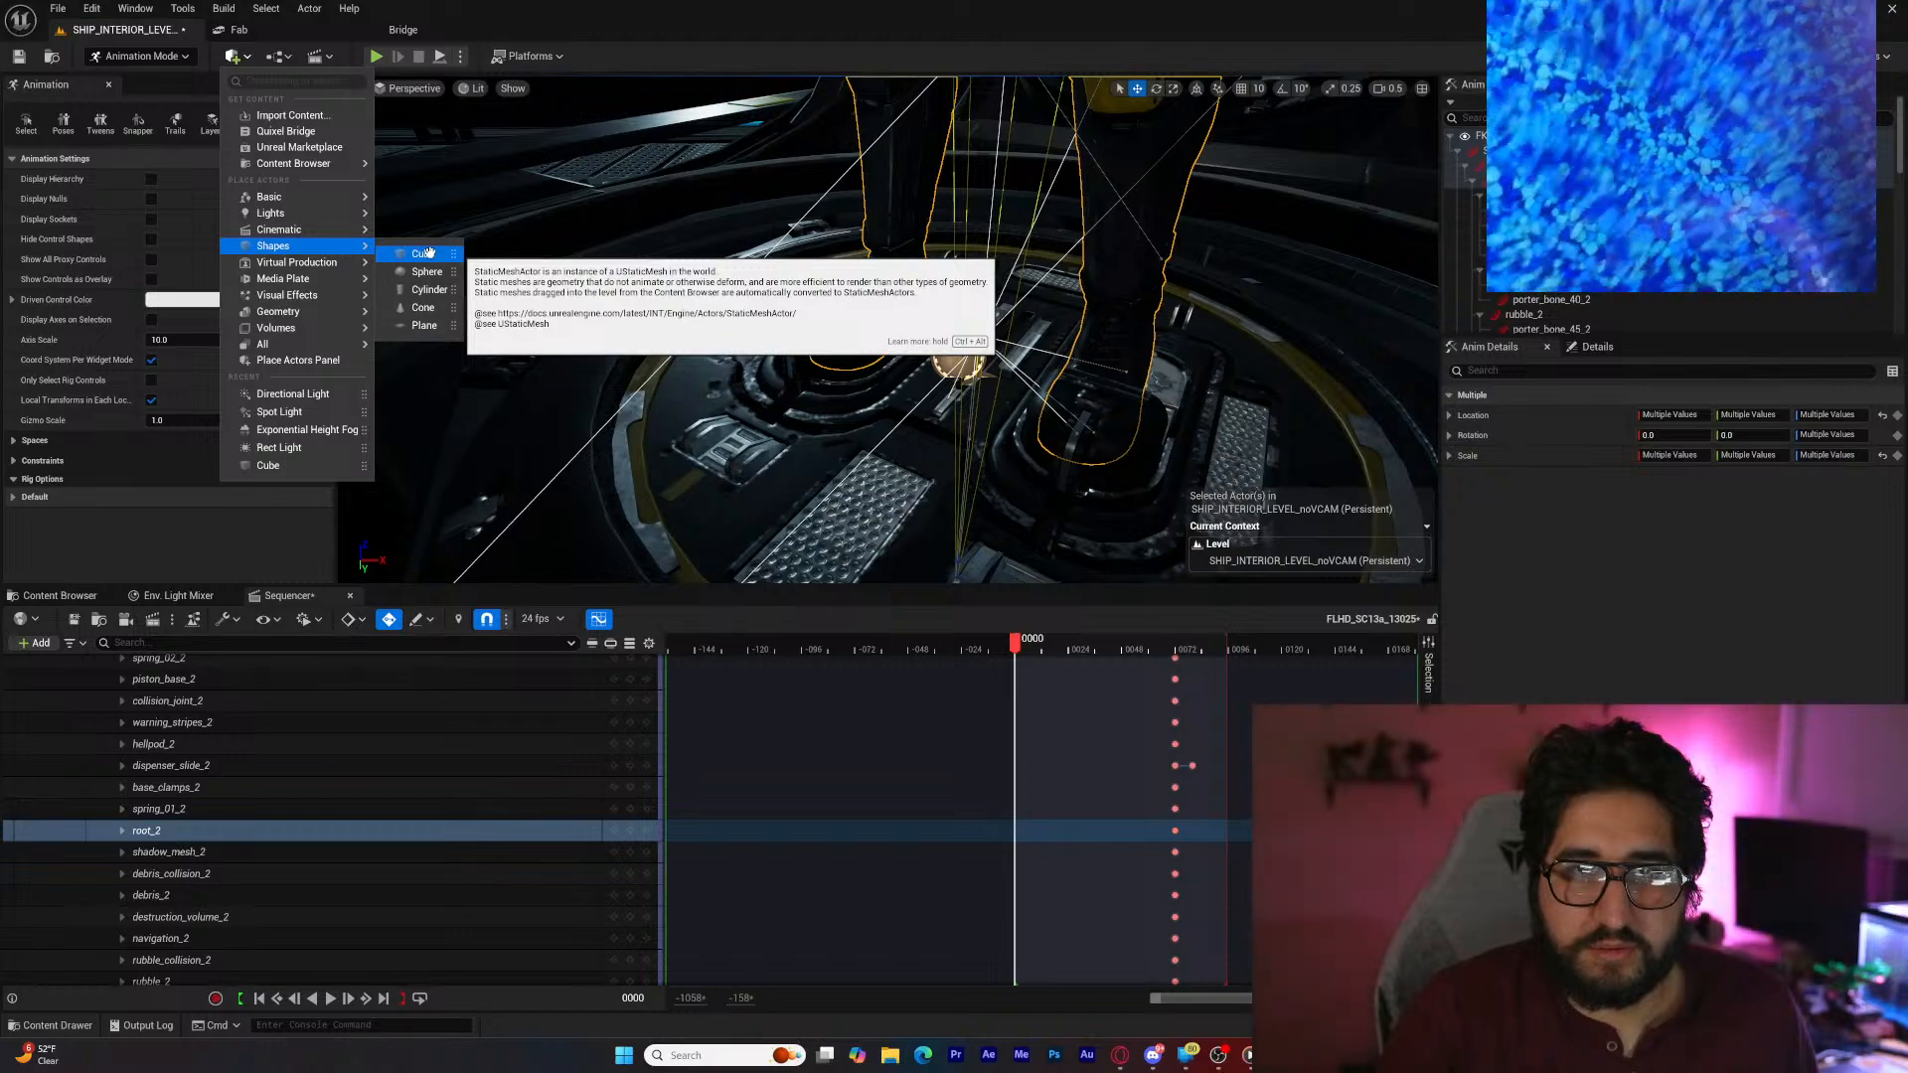
{"action": "left_click_drag", "start_coordinate": [429, 252], "coordinate": [356, 751]}
Step: Move the cube across the ship interior and onto the hellpod pad beneath the character
{"action": "right_click_drag", "start_coordinate": [636, 398], "coordinate": [378, 320]}
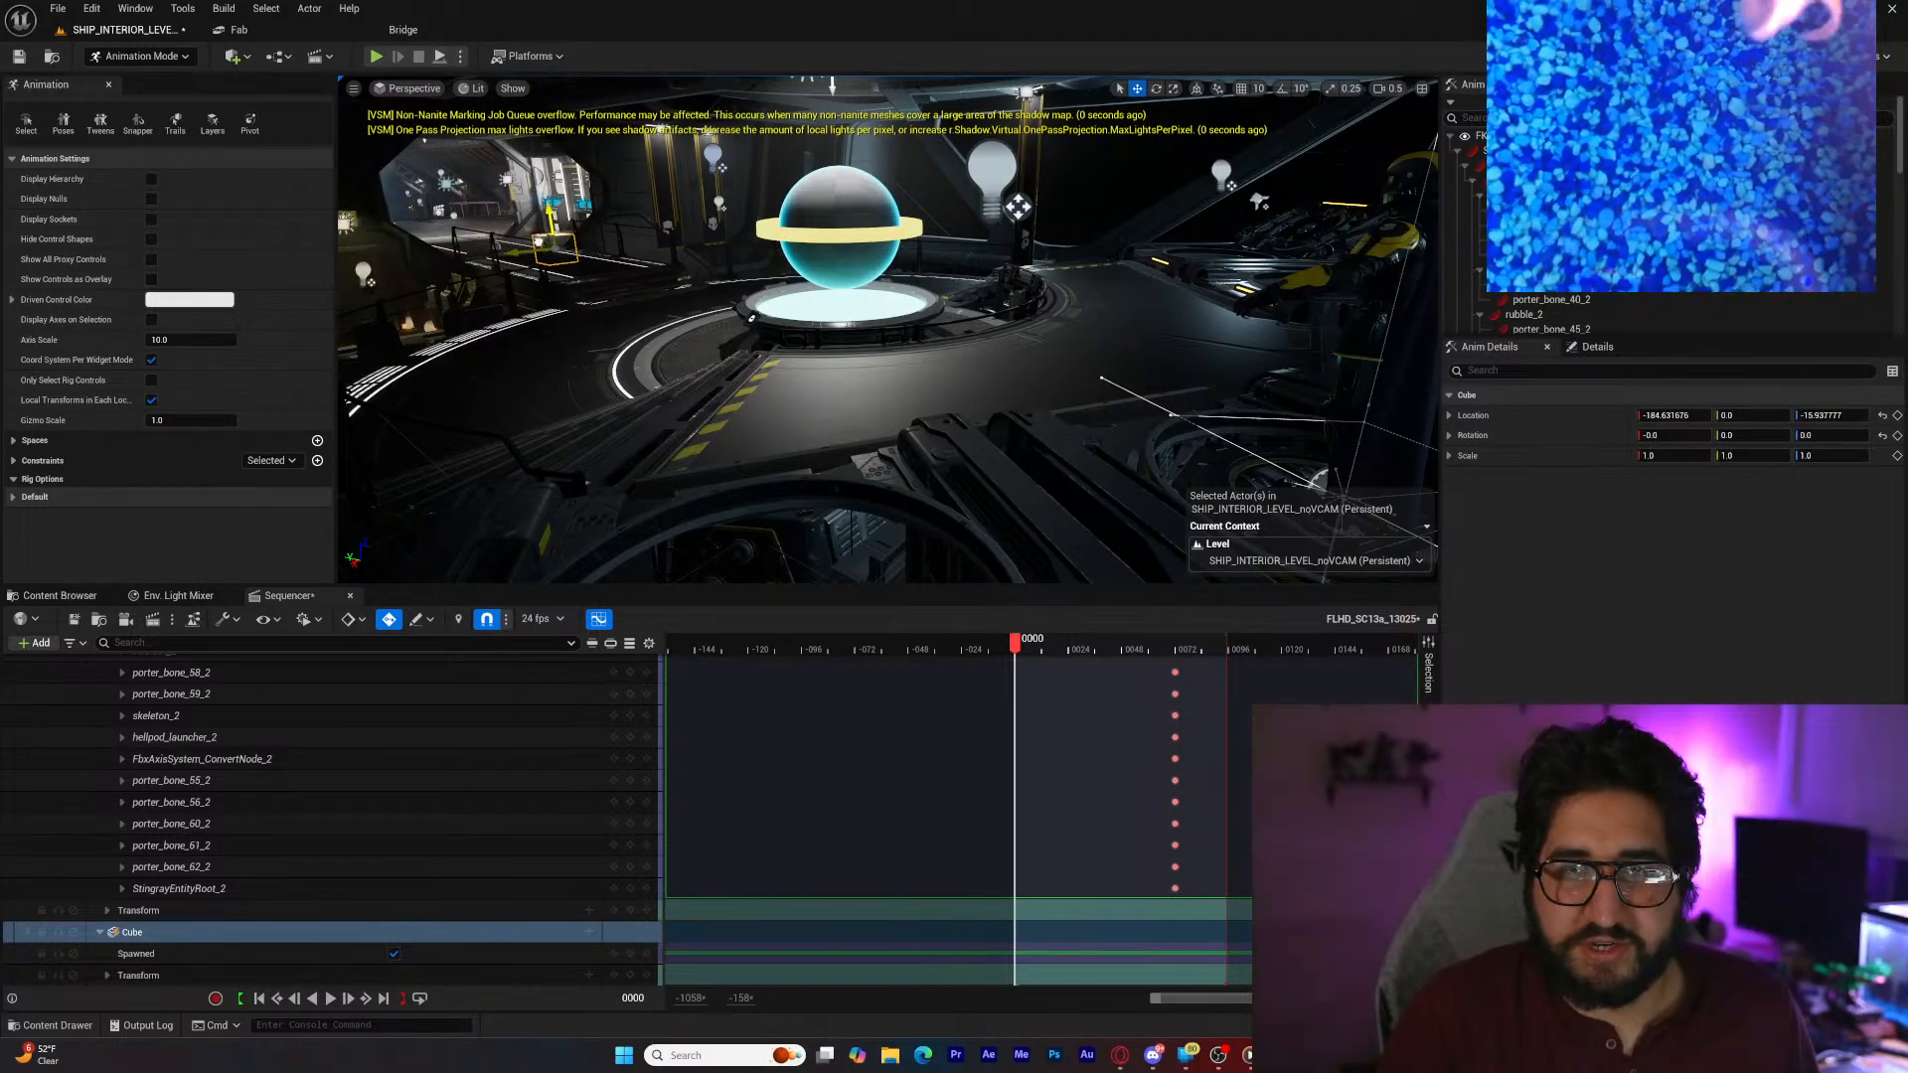
{"action": "key", "text": "w"}
{"action": "right_click_drag", "start_coordinate": [460, 255], "coordinate": [377, 254]}
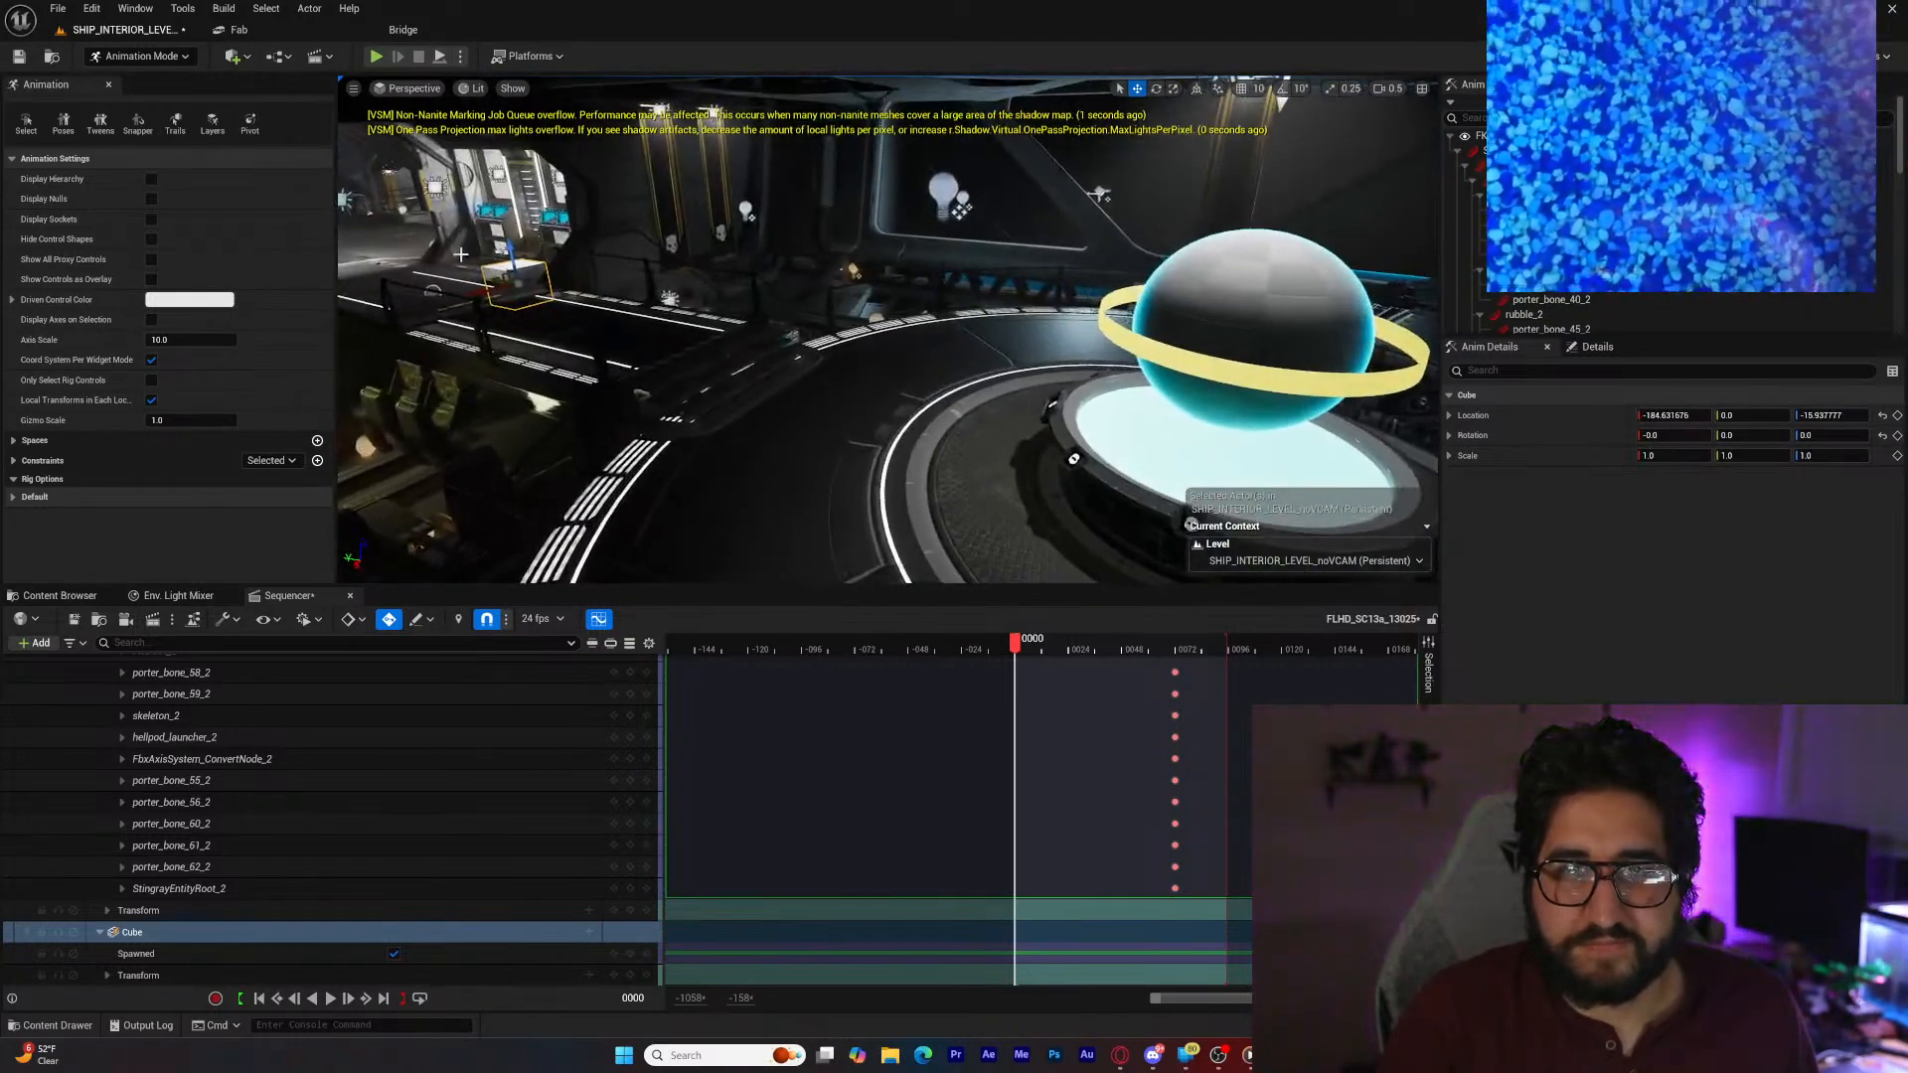
{"action": "left_click_drag", "start_coordinate": [485, 290], "coordinate": [1054, 386]}
{"action": "right_click_drag", "start_coordinate": [1054, 387], "coordinate": [1252, 399]}
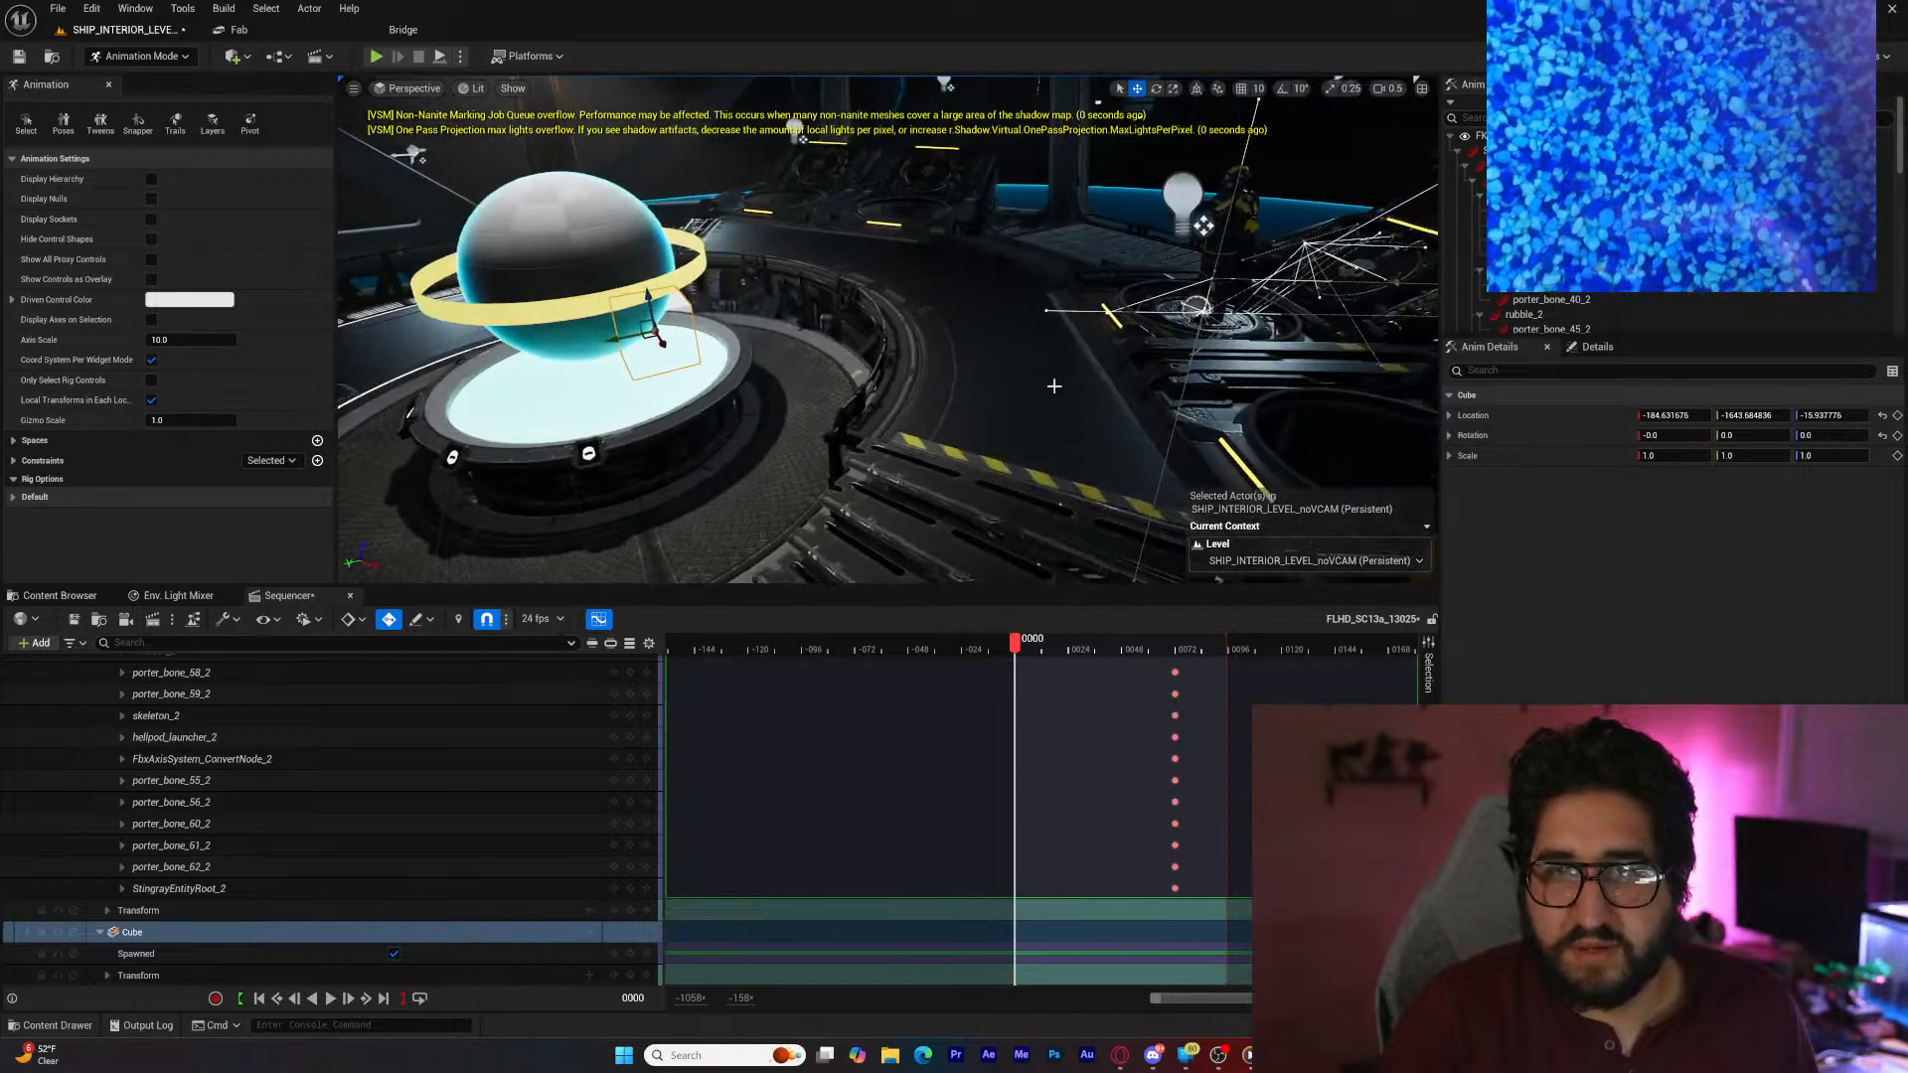
{"action": "left_click_drag", "start_coordinate": [671, 356], "coordinate": [1085, 414]}
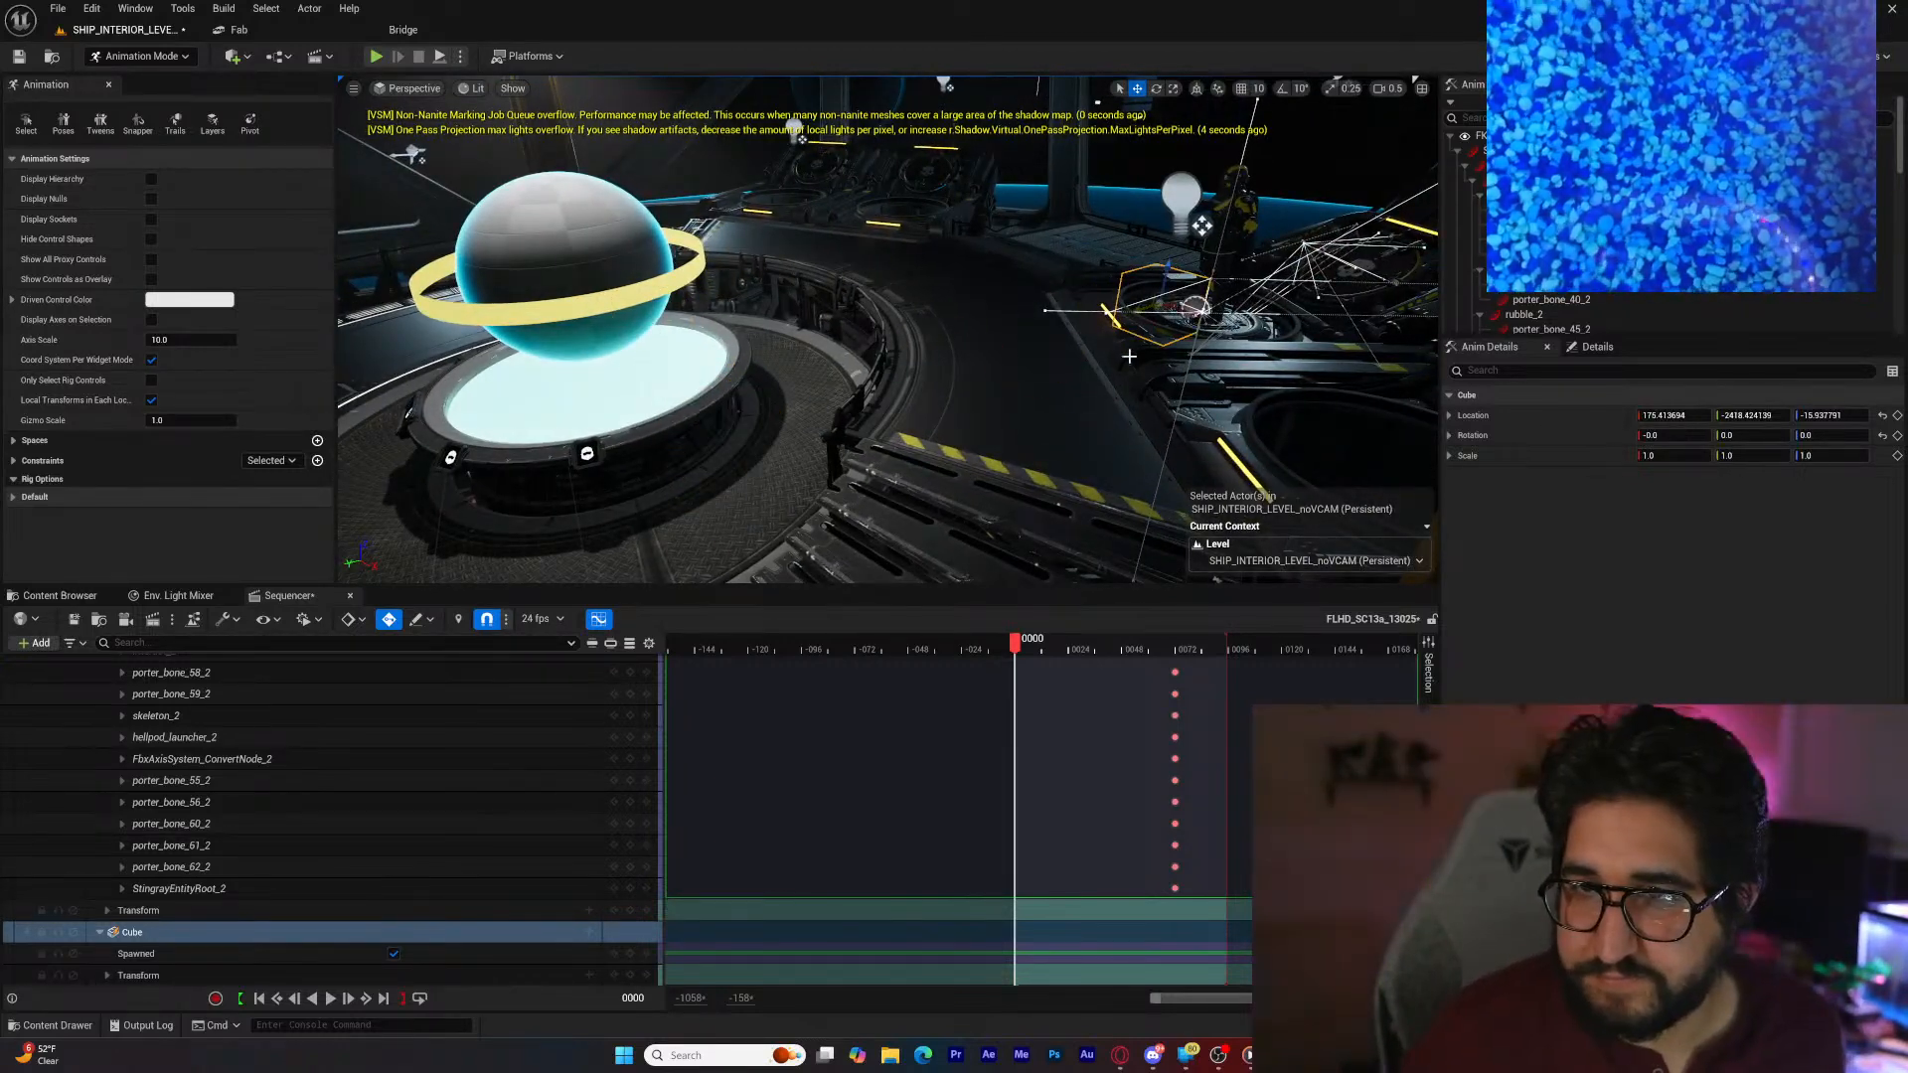
{"action": "left_click_drag", "start_coordinate": [1260, 353], "coordinate": [1281, 352]}
{"action": "key", "text": "w"}
{"action": "right_click_drag", "start_coordinate": [1281, 353], "coordinate": [1292, 397]}
{"action": "left_click_drag", "start_coordinate": [966, 377], "coordinate": [819, 455]}
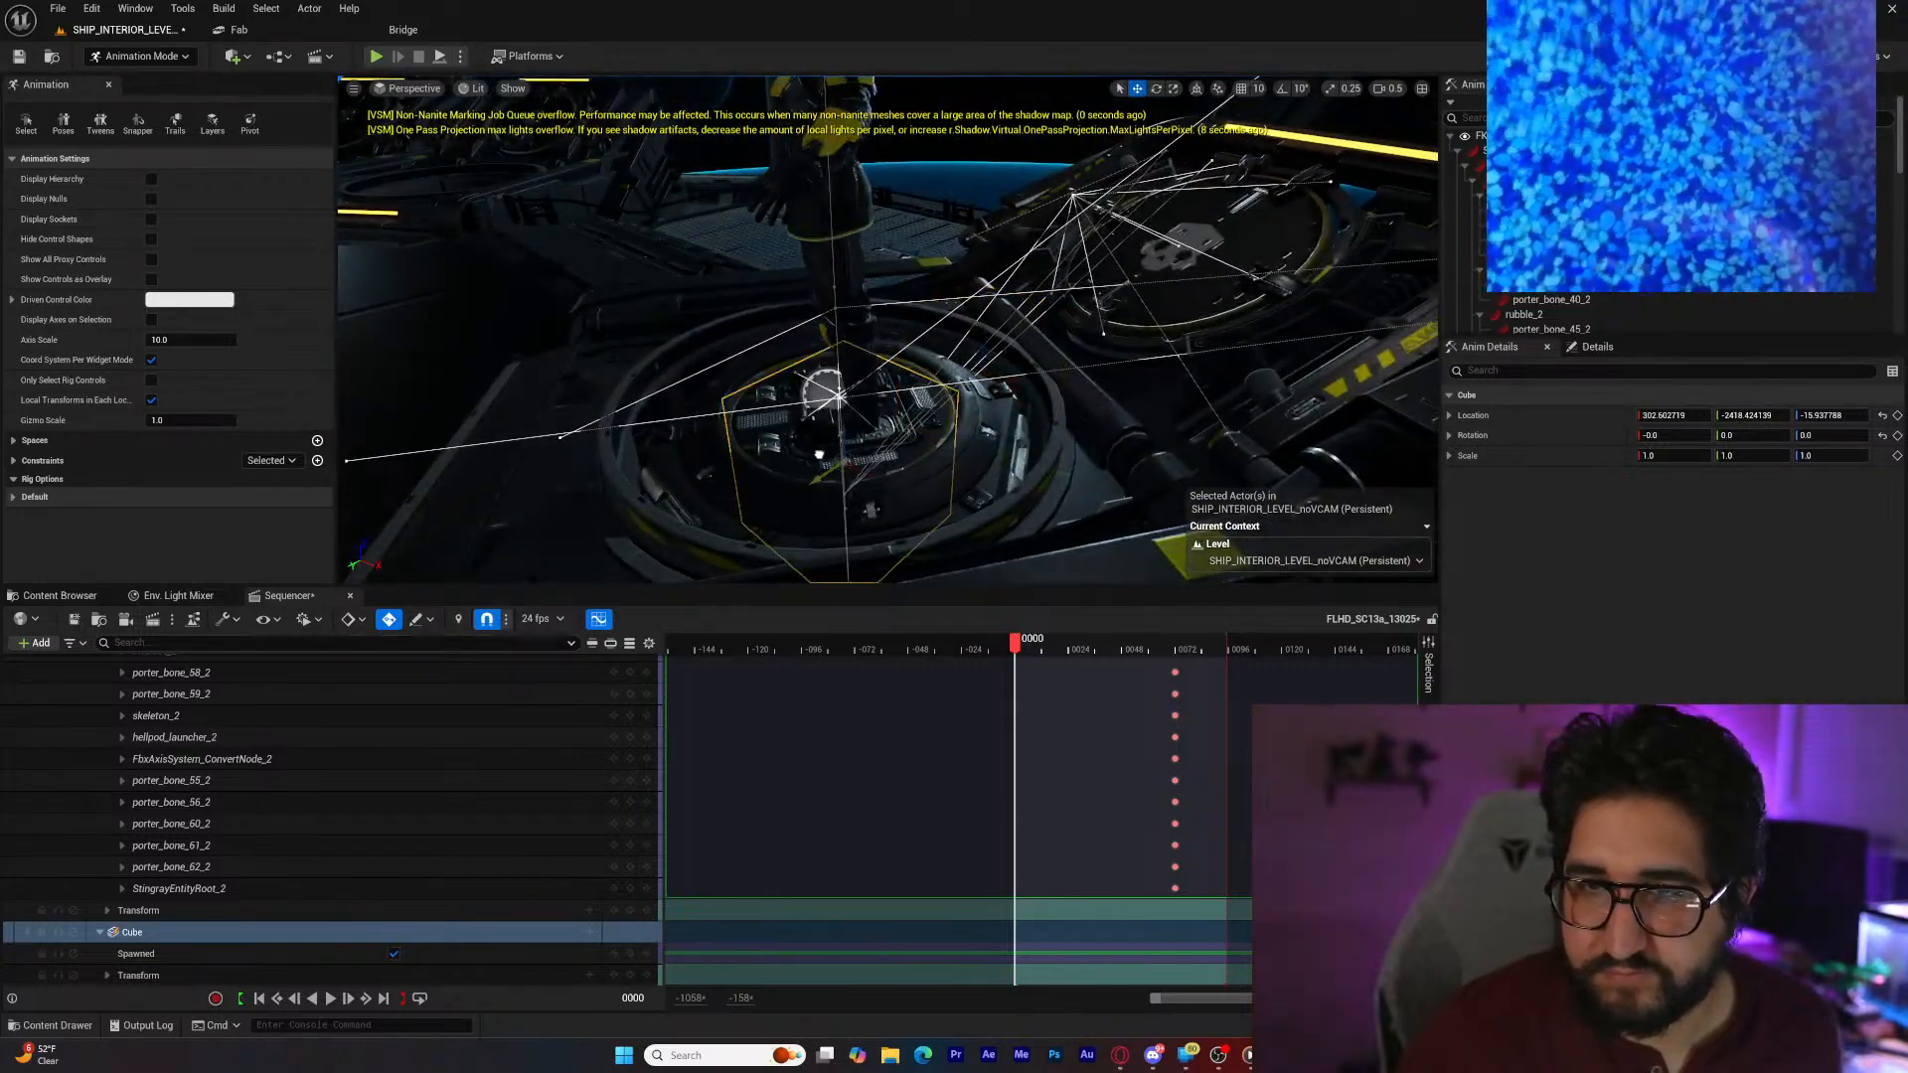
{"action": "left_click_drag", "start_coordinate": [845, 338], "coordinate": [844, 336]}
Step: Rotate the cube about 31° around Z to match the pad and scale it uniformly to about 0.12
{"action": "right_click_drag", "start_coordinate": [845, 343], "coordinate": [1003, 397]}
{"action": "key", "text": "e"}
{"action": "left_click_drag", "start_coordinate": [752, 397], "coordinate": [852, 403]}
{"action": "key", "text": "w"}
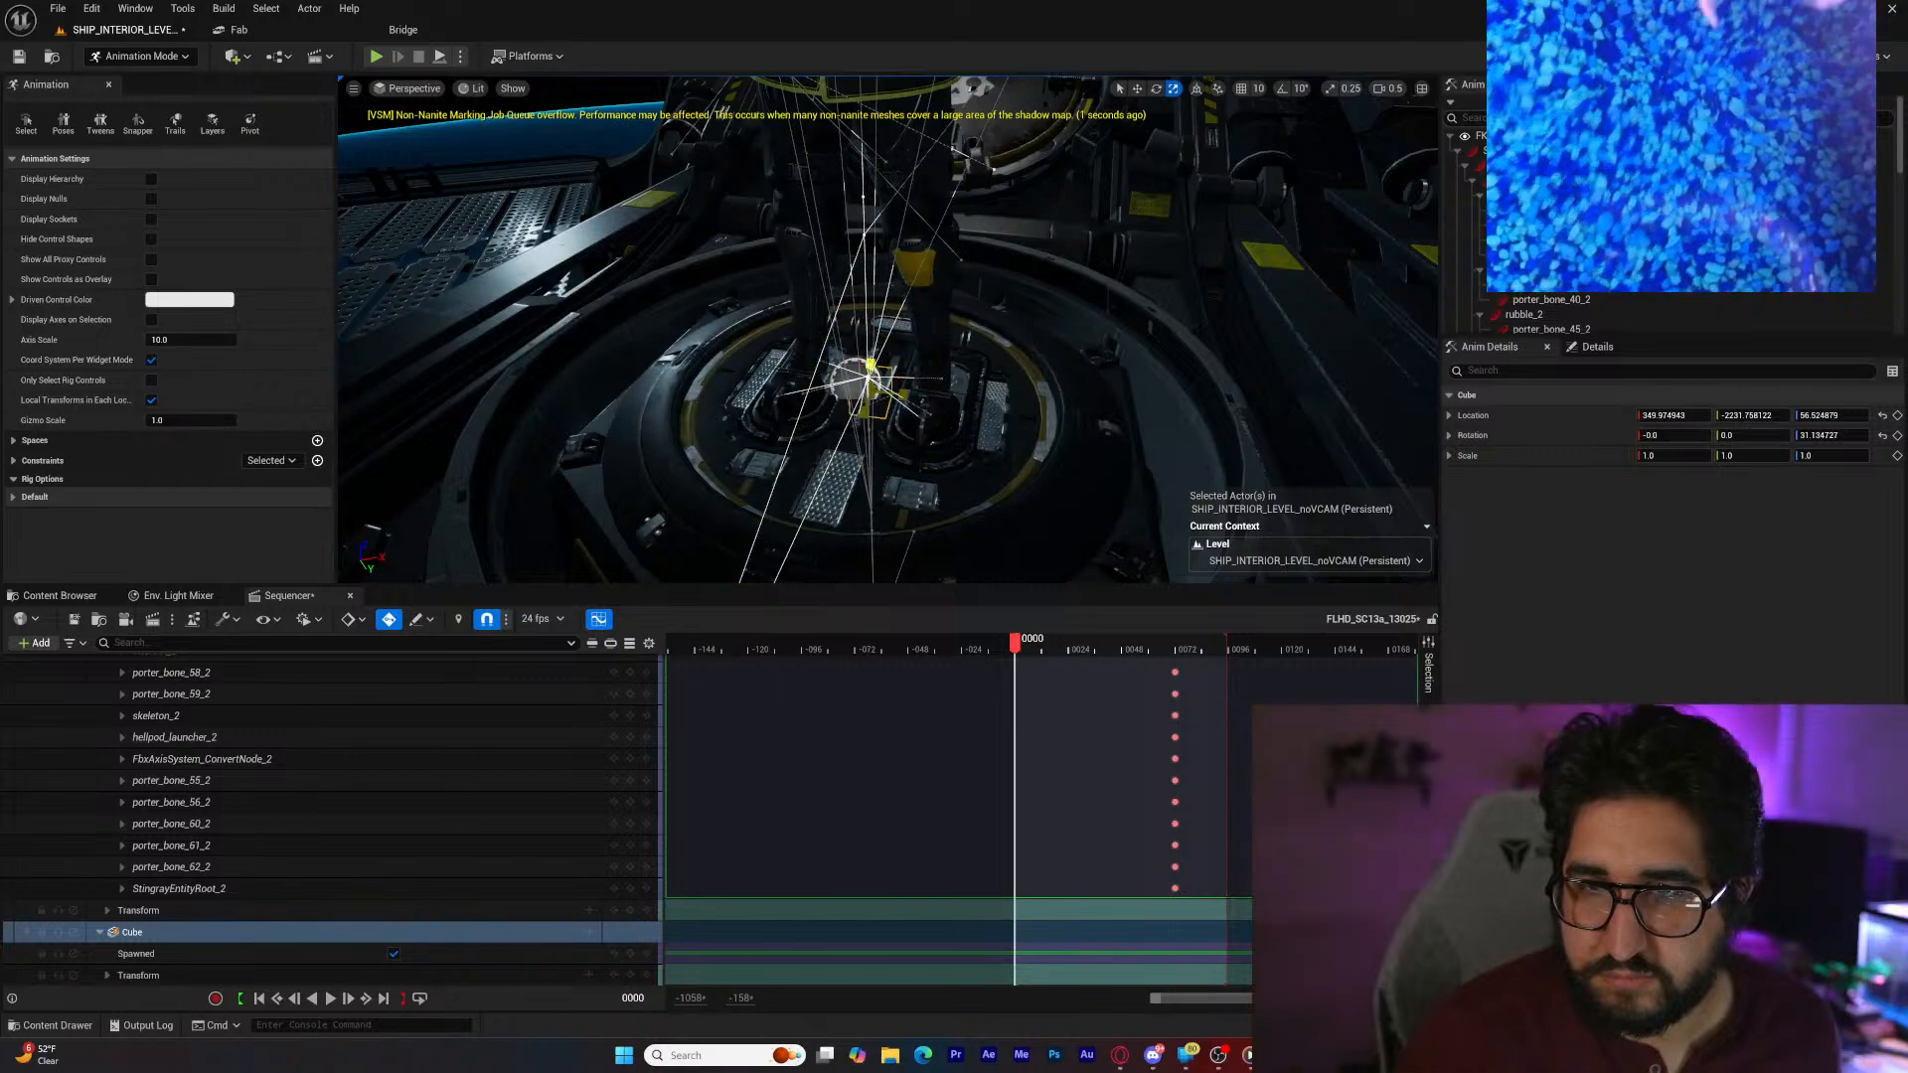
{"action": "key", "text": "f"}
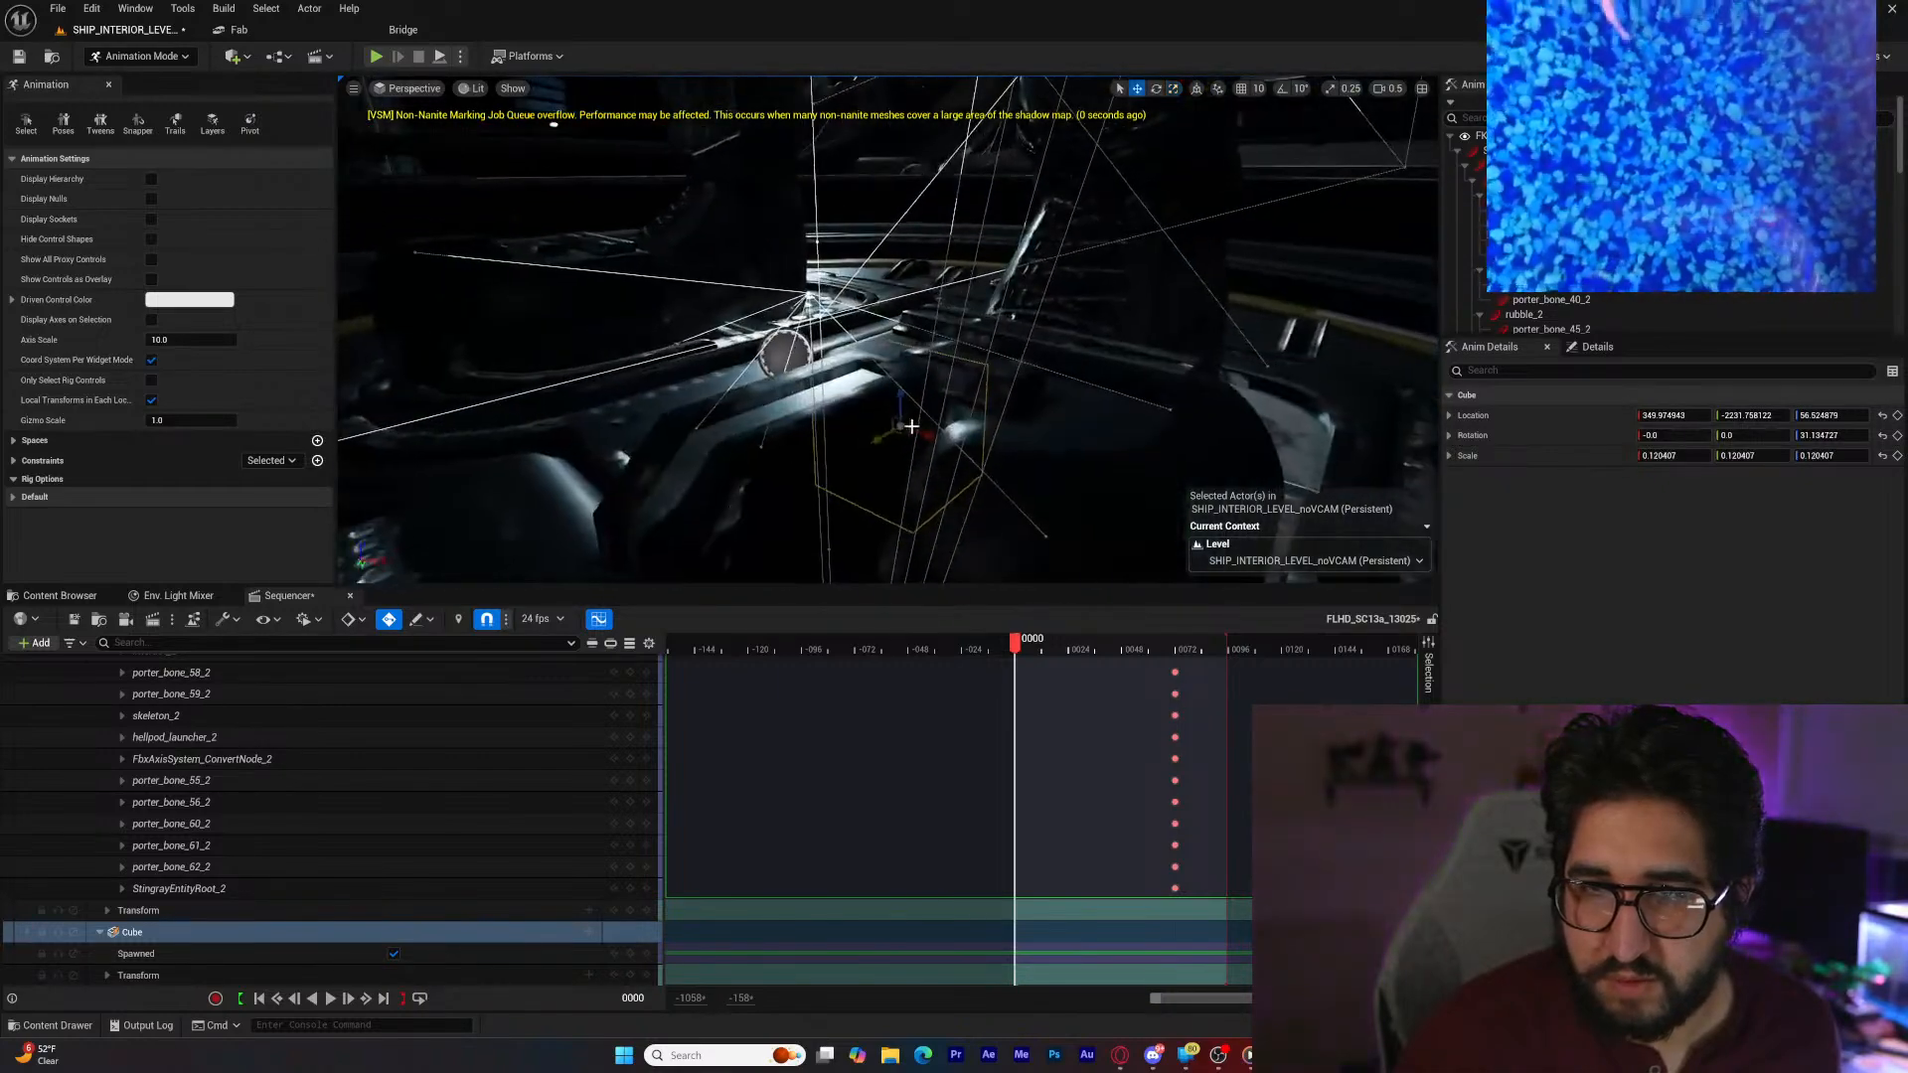
Step: Position the small cube between the character's boots at about X 346, Y -2222, Z 71
{"action": "key", "text": "w"}
{"action": "left_click_drag", "start_coordinate": [899, 402], "coordinate": [796, 327]}
{"action": "right_click_drag", "start_coordinate": [796, 327], "coordinate": [989, 316]}
{"action": "key", "text": "a"}
{"action": "left_click_drag", "start_coordinate": [859, 314], "coordinate": [886, 314]}
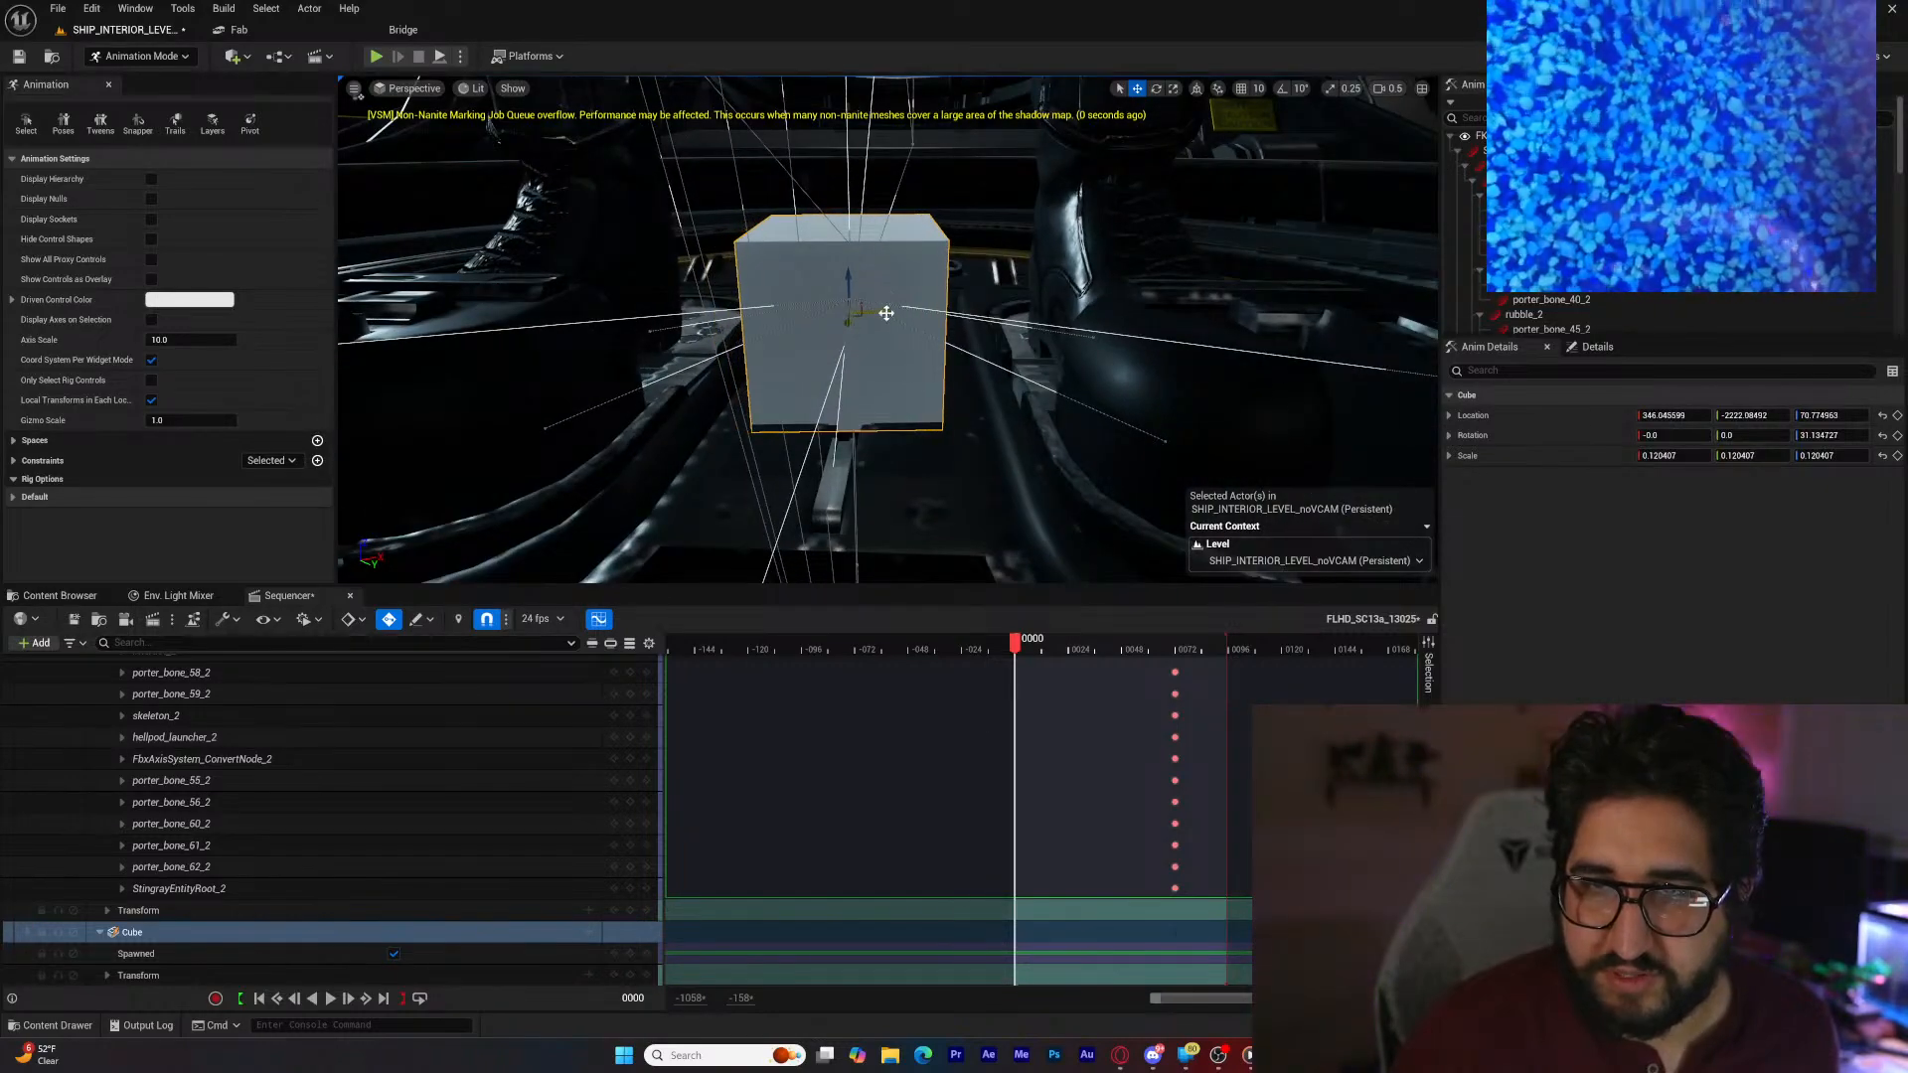
{"action": "right_click_drag", "start_coordinate": [886, 314], "coordinate": [753, 403]}
{"action": "key", "text": "d"}
{"action": "key", "text": "s"}
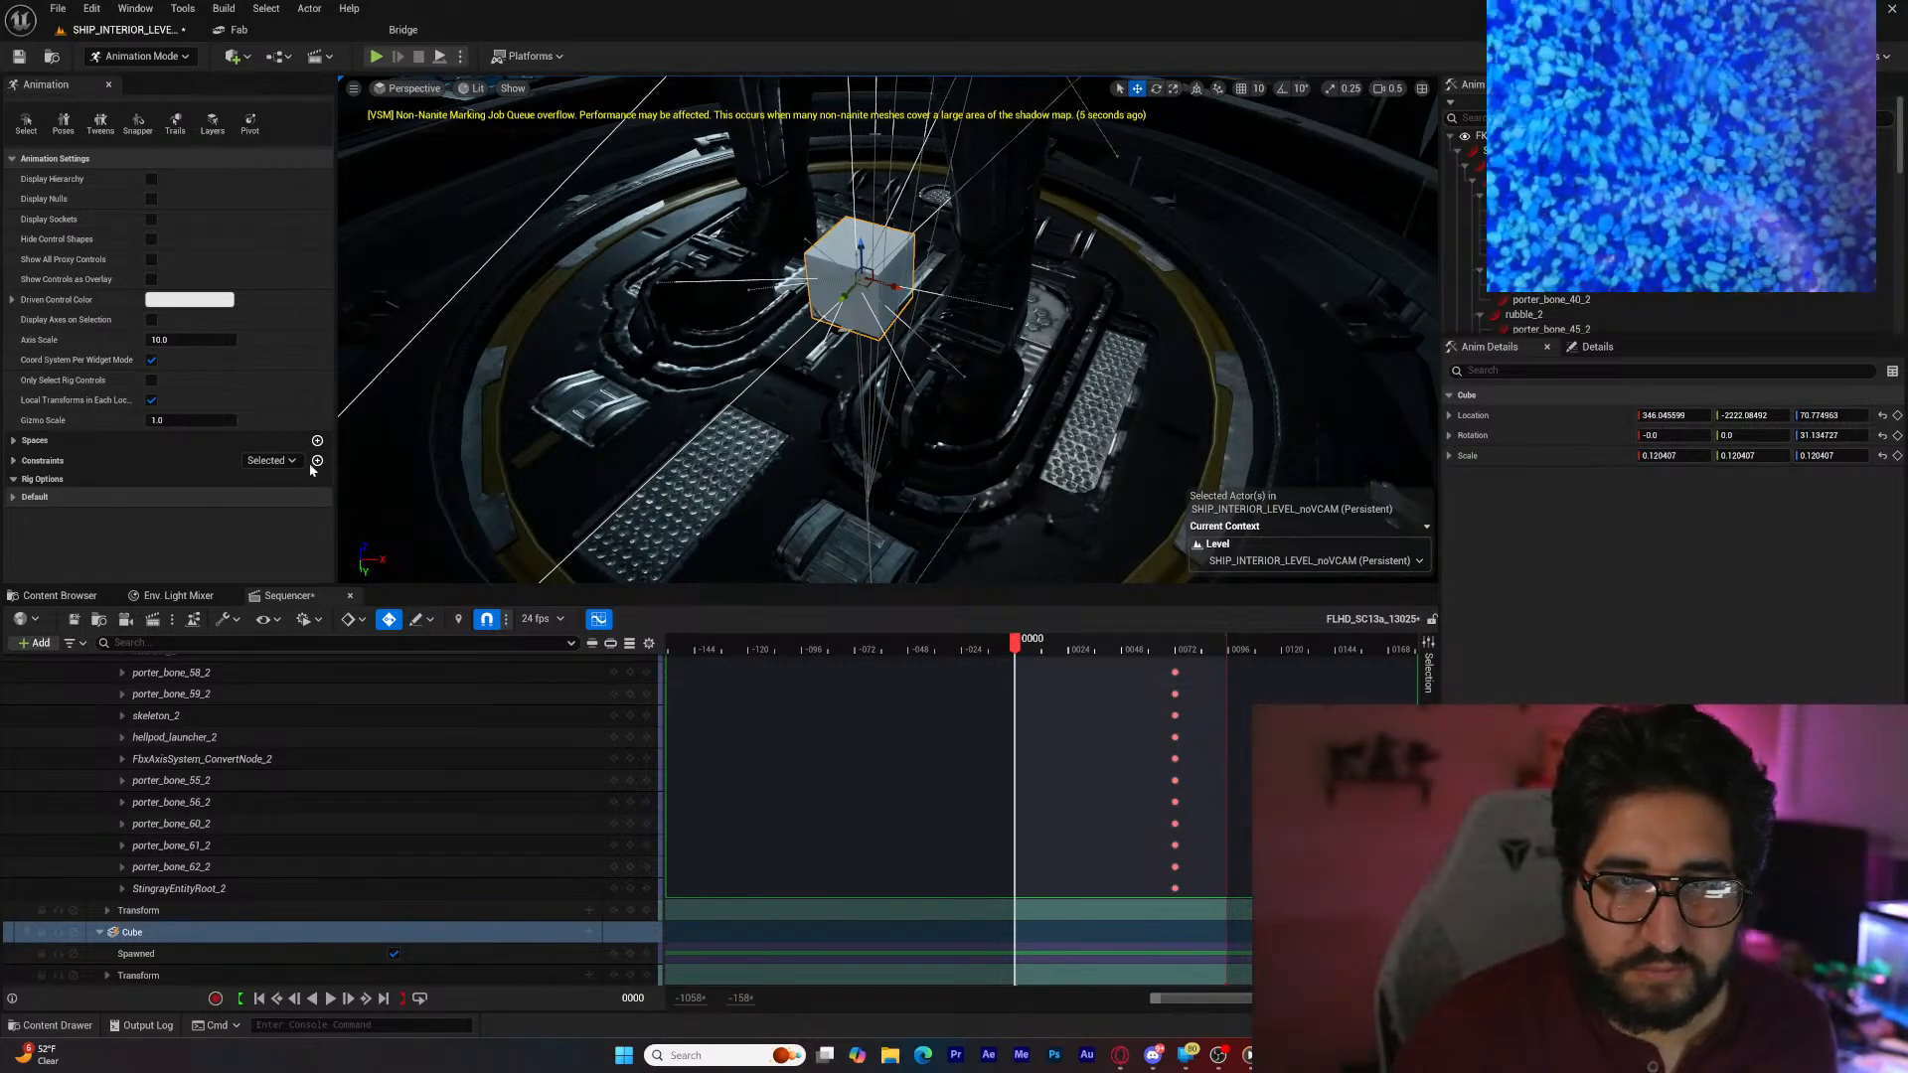
Step: Create a Parent constraint from the cube to the hellpod mesh and look through its bones for the parent
{"action": "left_click", "coordinate": [317, 460]}
{"action": "left_click", "coordinate": [368, 547]}
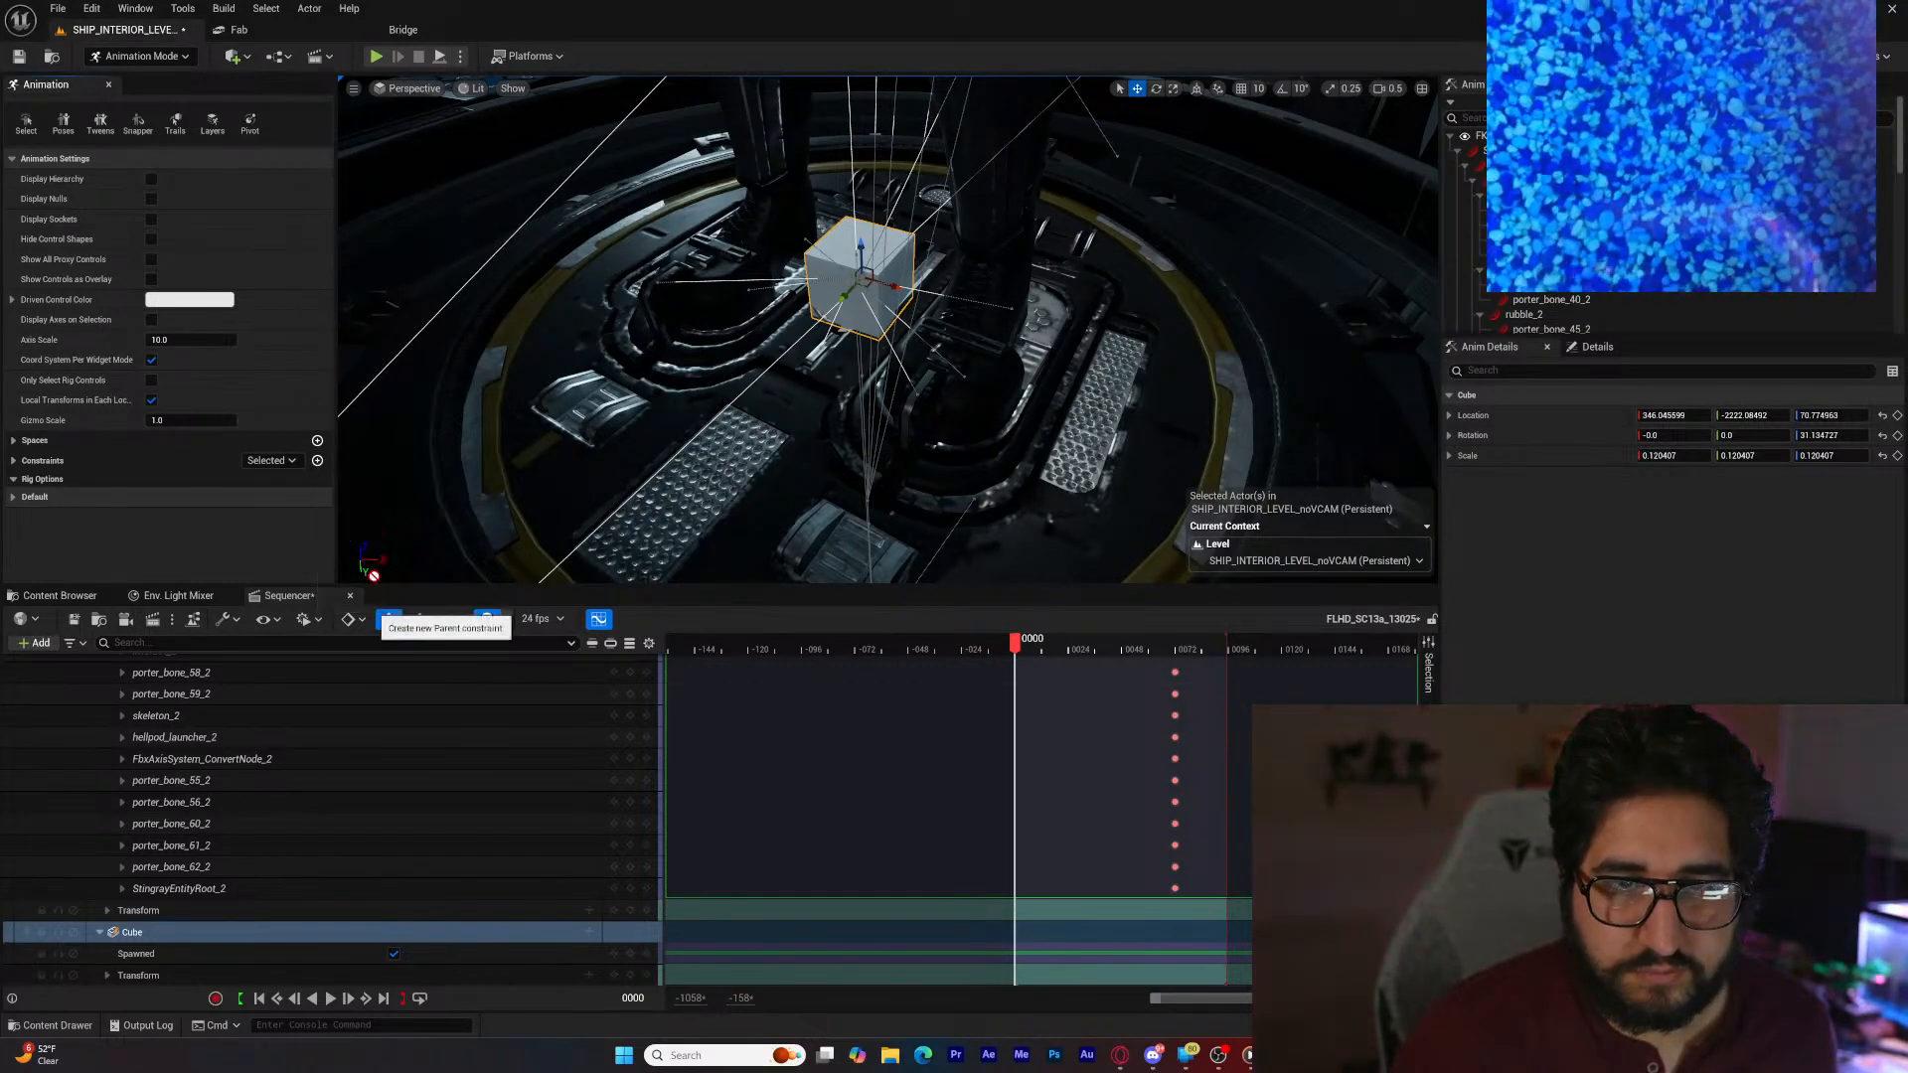
{"action": "left_click", "coordinate": [780, 460]}
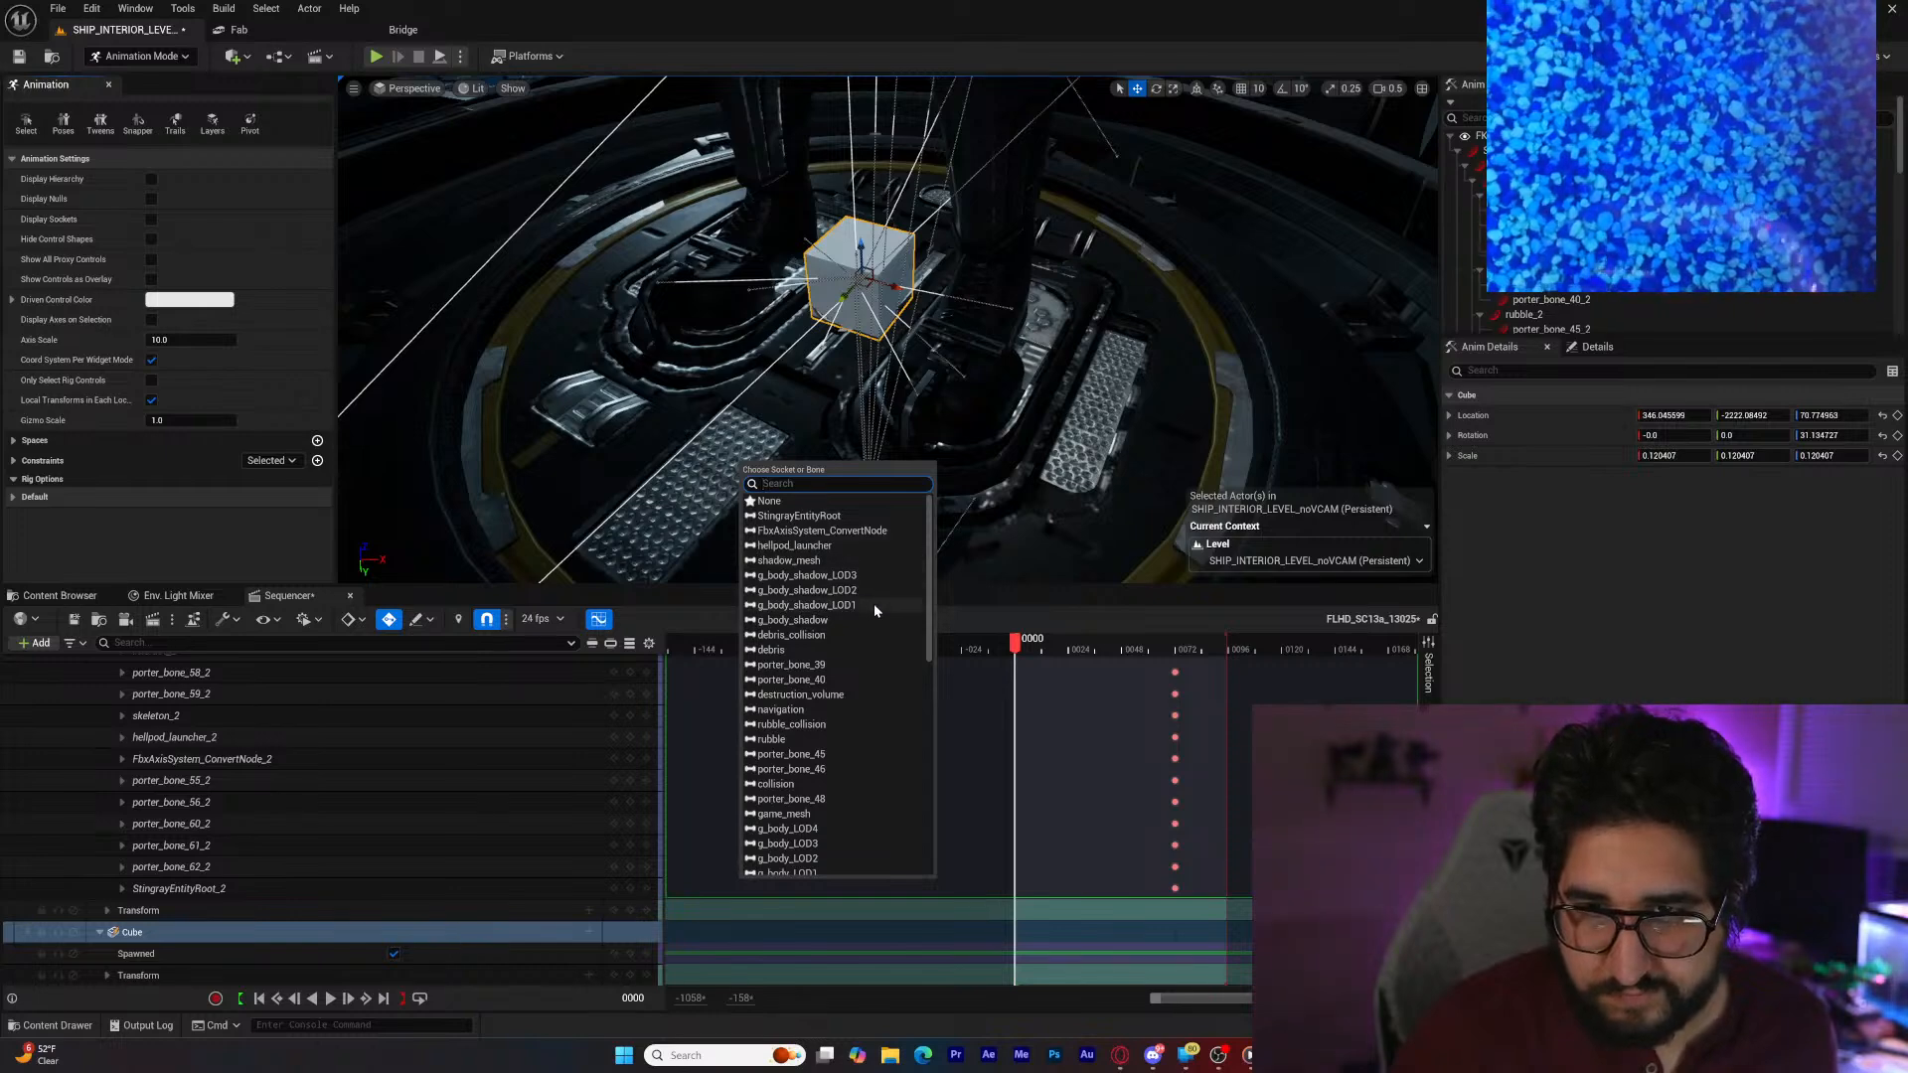
{"action": "scroll", "coordinate": [861, 661], "scroll_direction": "down", "scroll_amount": 5}
{"action": "scroll", "coordinate": [861, 674], "scroll_direction": "down", "scroll_amount": 6}
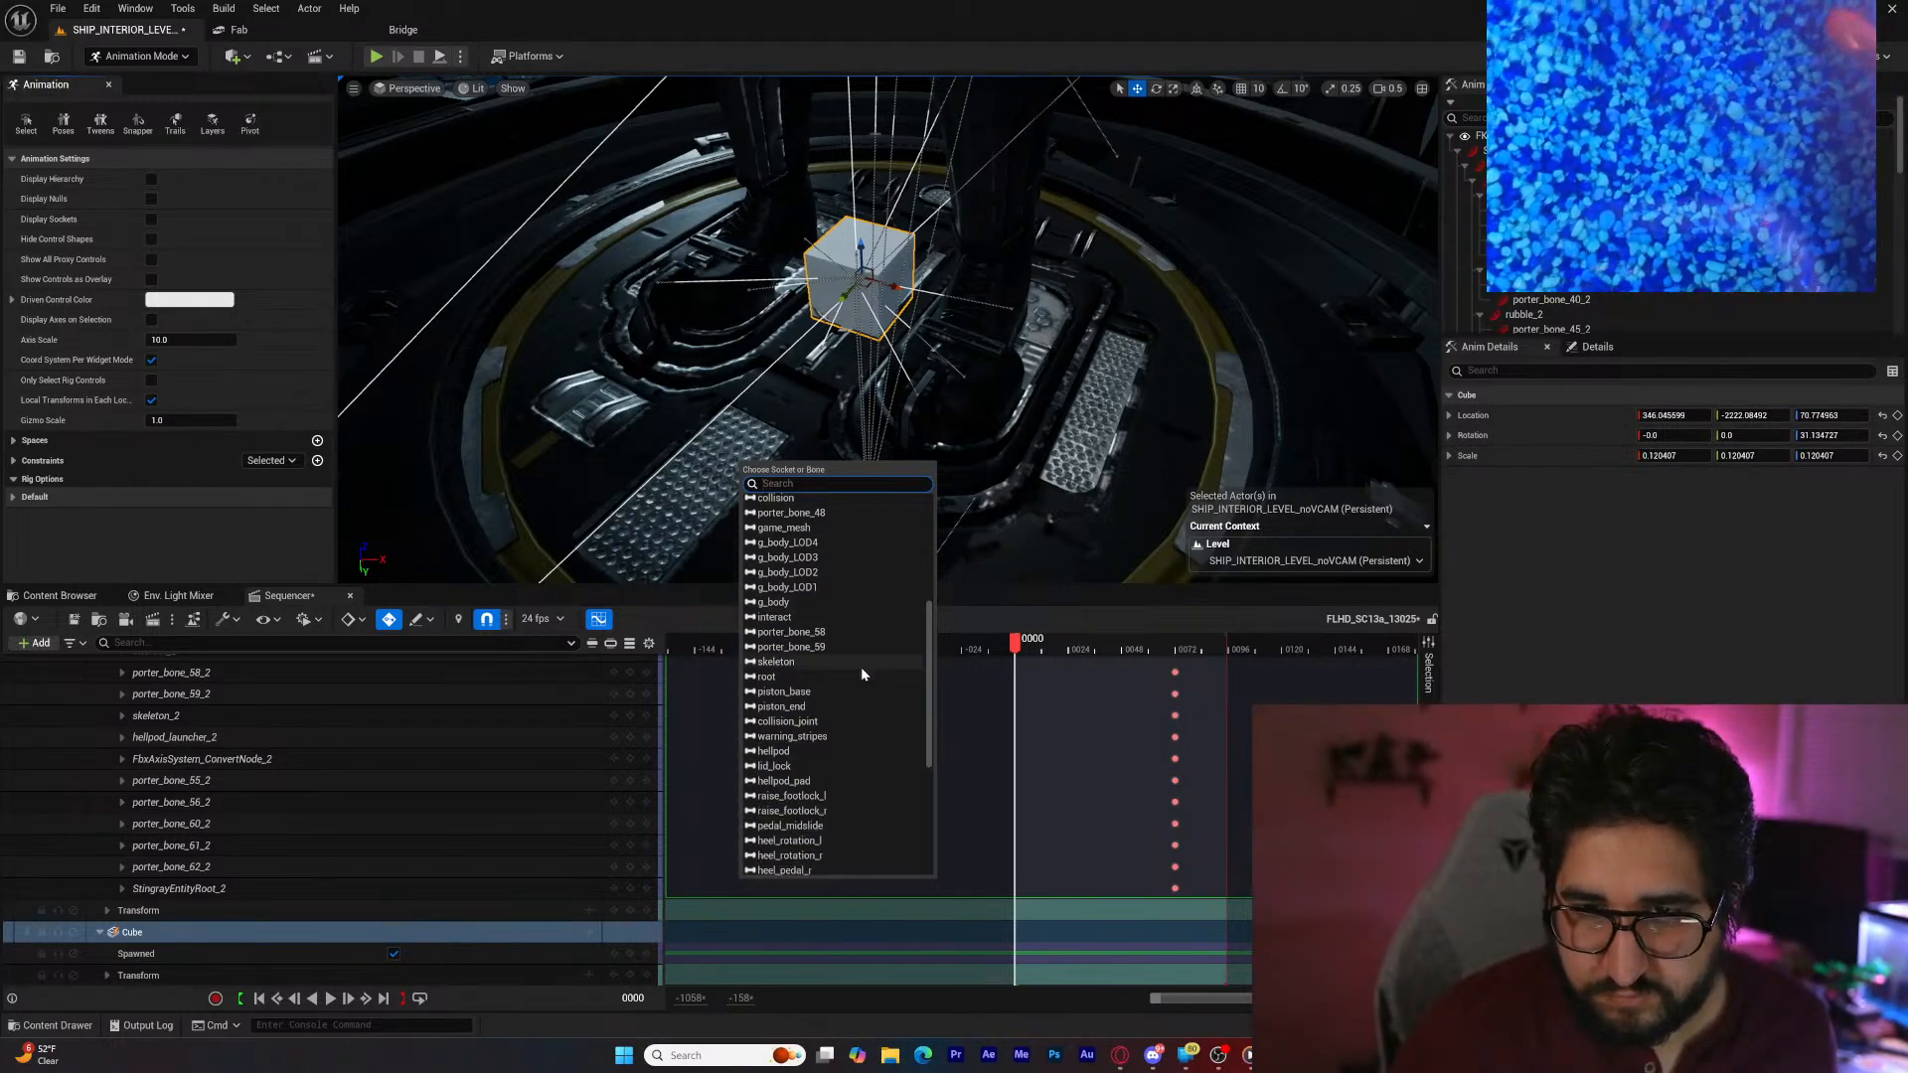
{"action": "scroll", "coordinate": [860, 670], "scroll_direction": "down", "scroll_amount": 3}
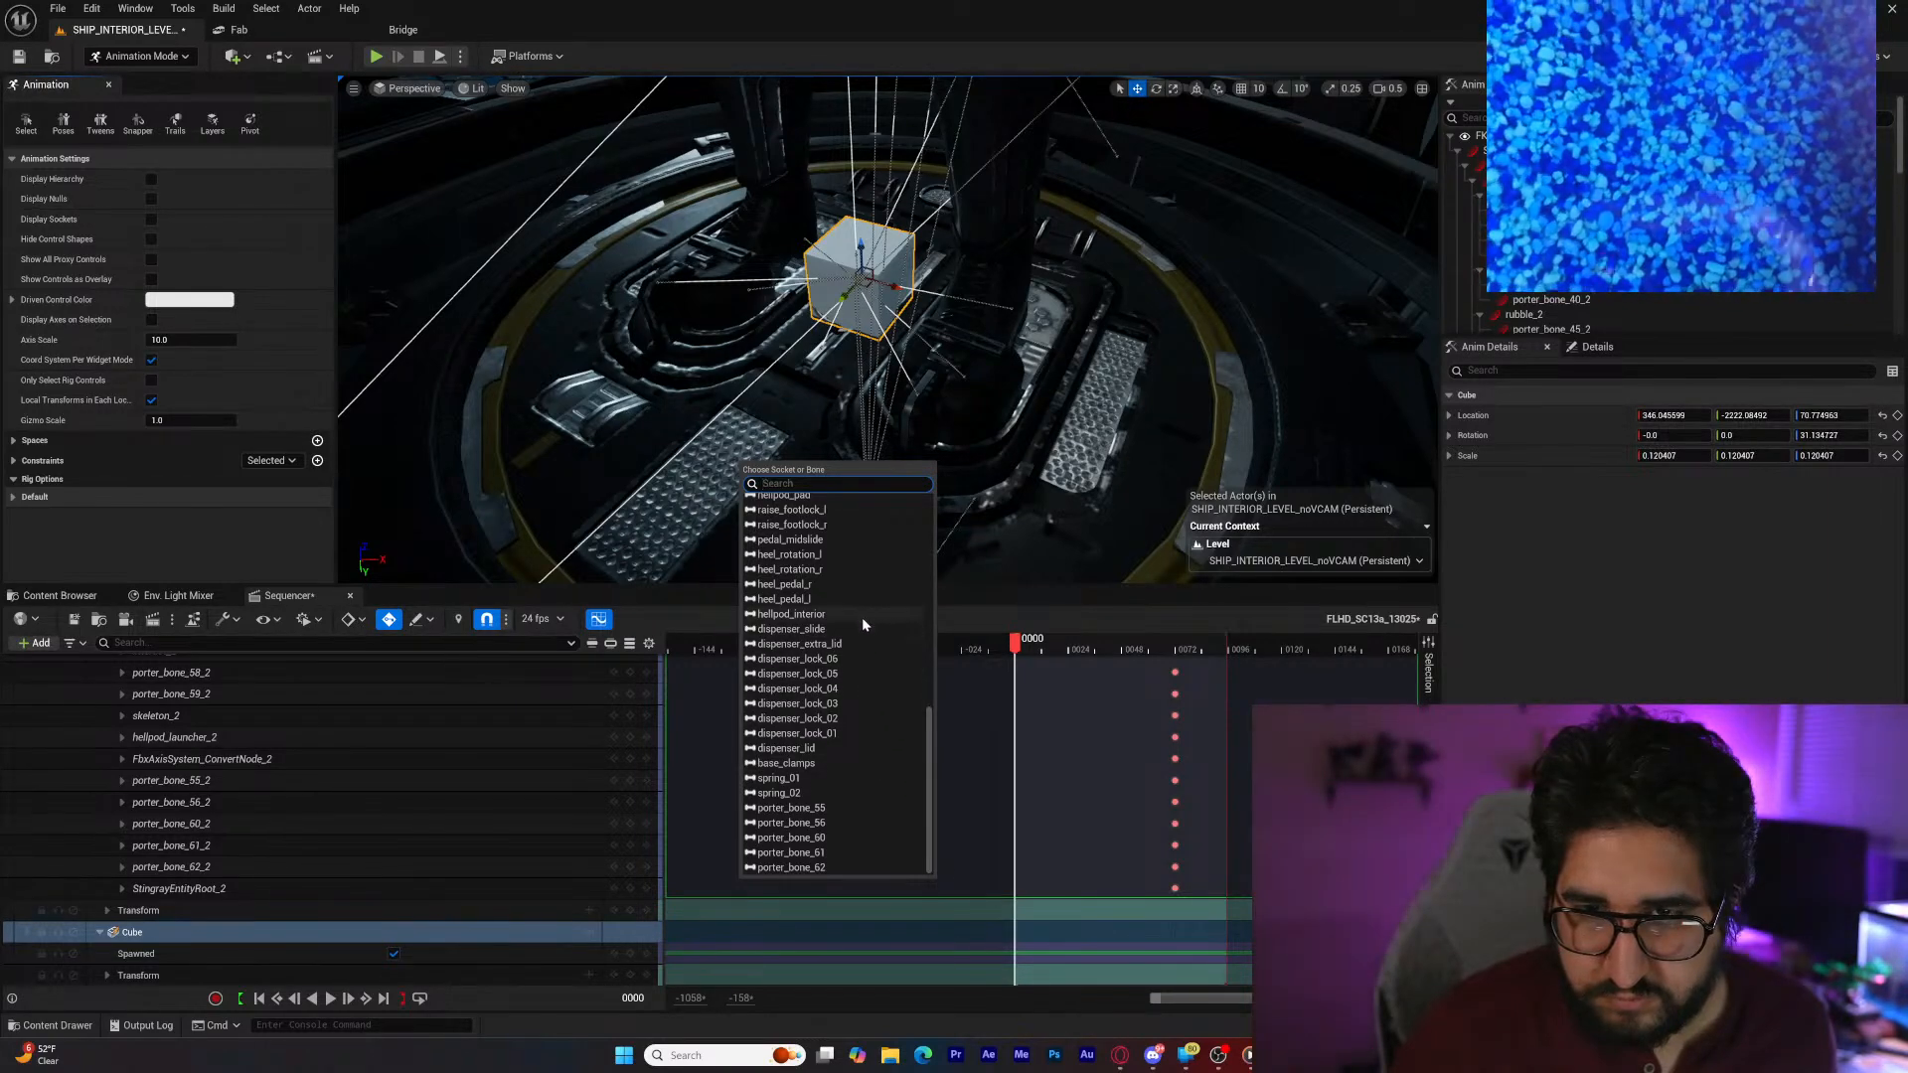
{"action": "scroll", "coordinate": [863, 594], "scroll_direction": "up", "scroll_amount": 3}
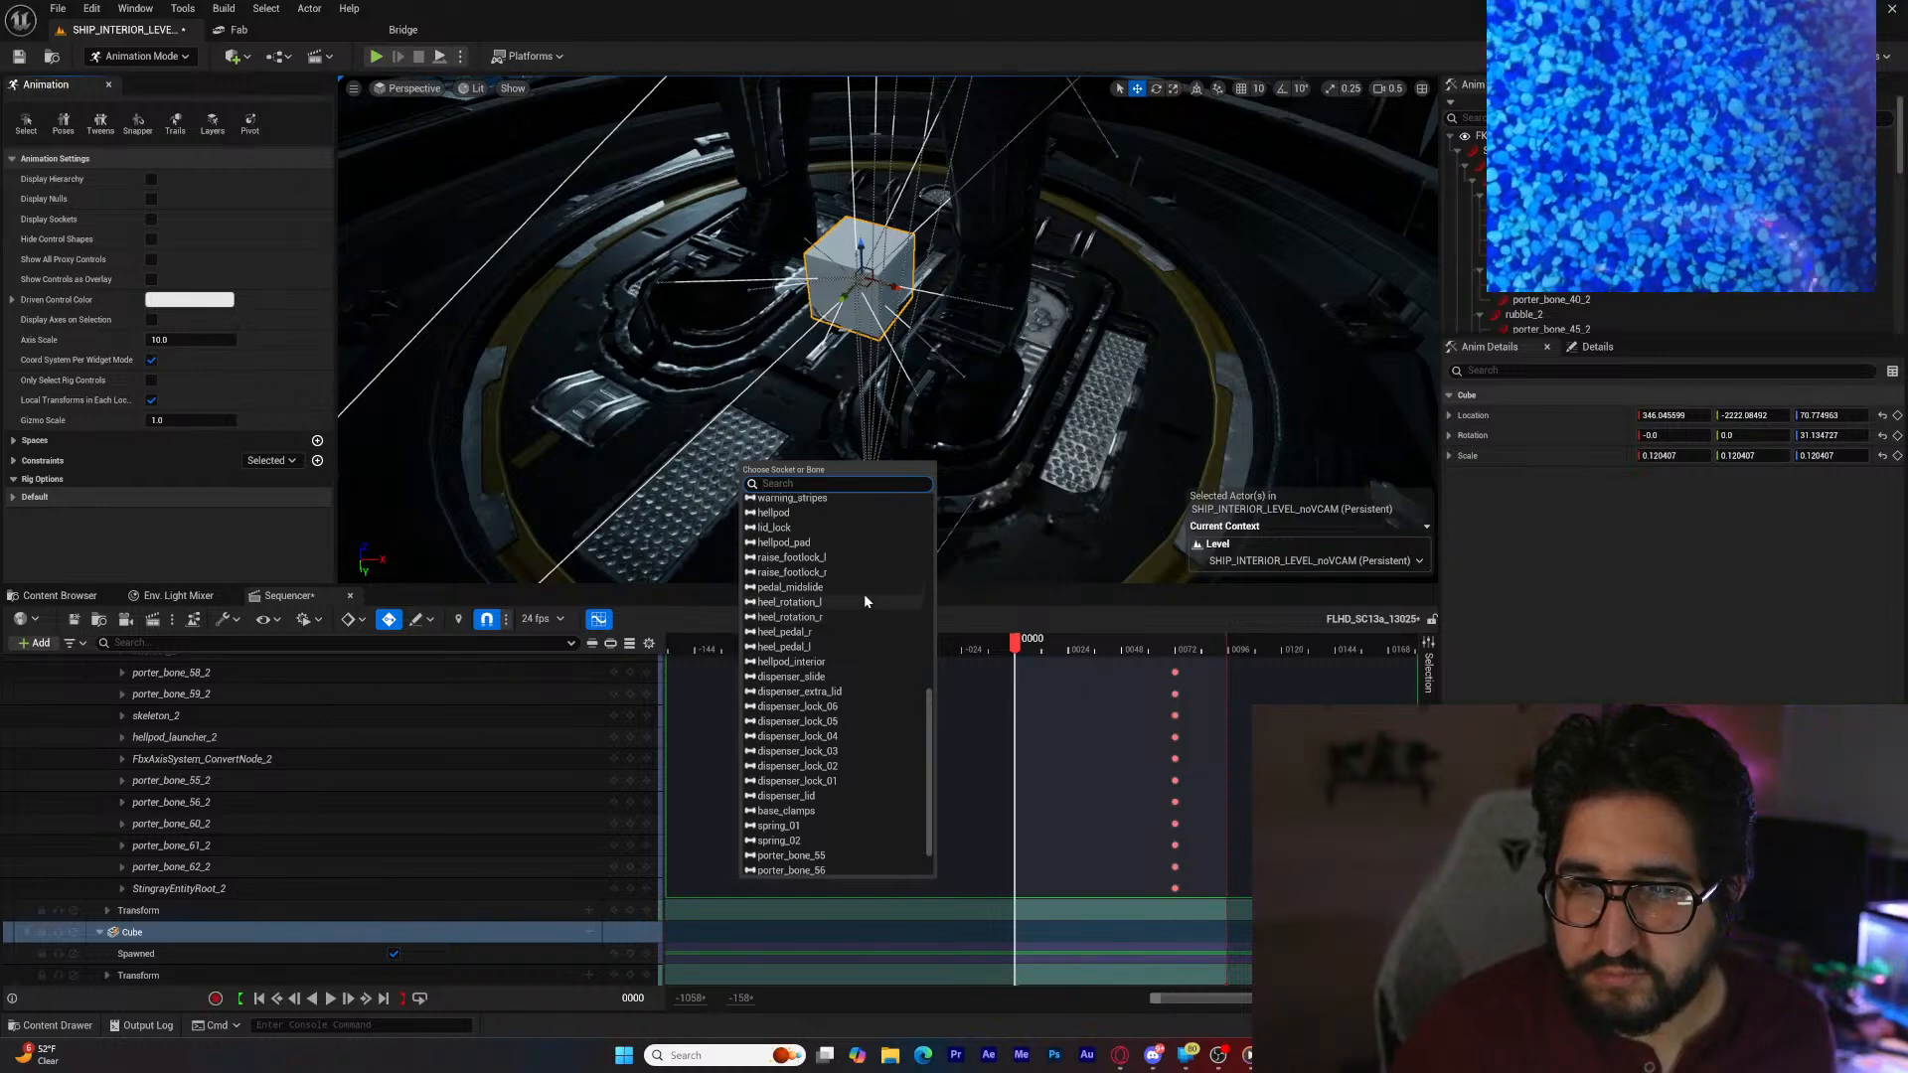
Step: Try constraining the Cube to the dispenser_lock_02 bone, and scrub to frame 19 to check how it follows
{"action": "scroll", "coordinate": [865, 599], "scroll_direction": "up", "scroll_amount": 10}
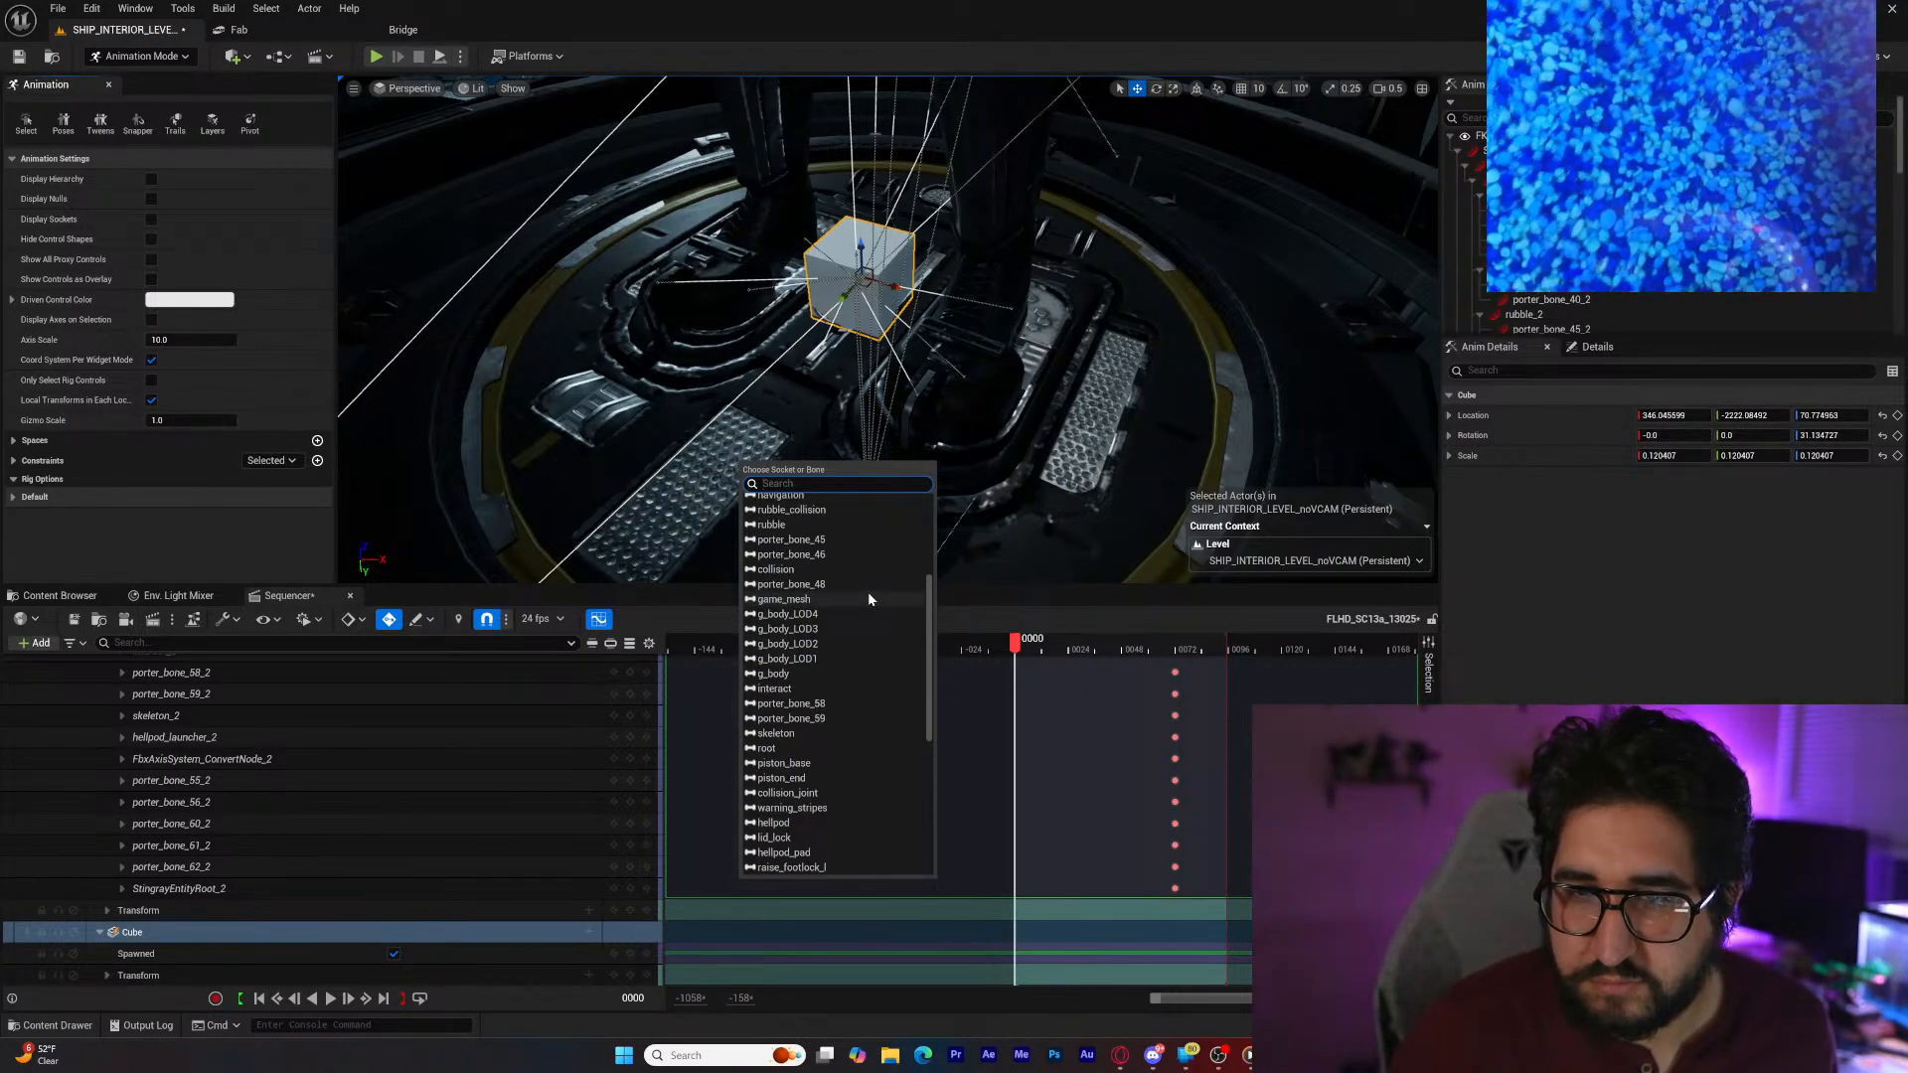
{"action": "scroll", "coordinate": [867, 597], "scroll_direction": "up", "scroll_amount": 6}
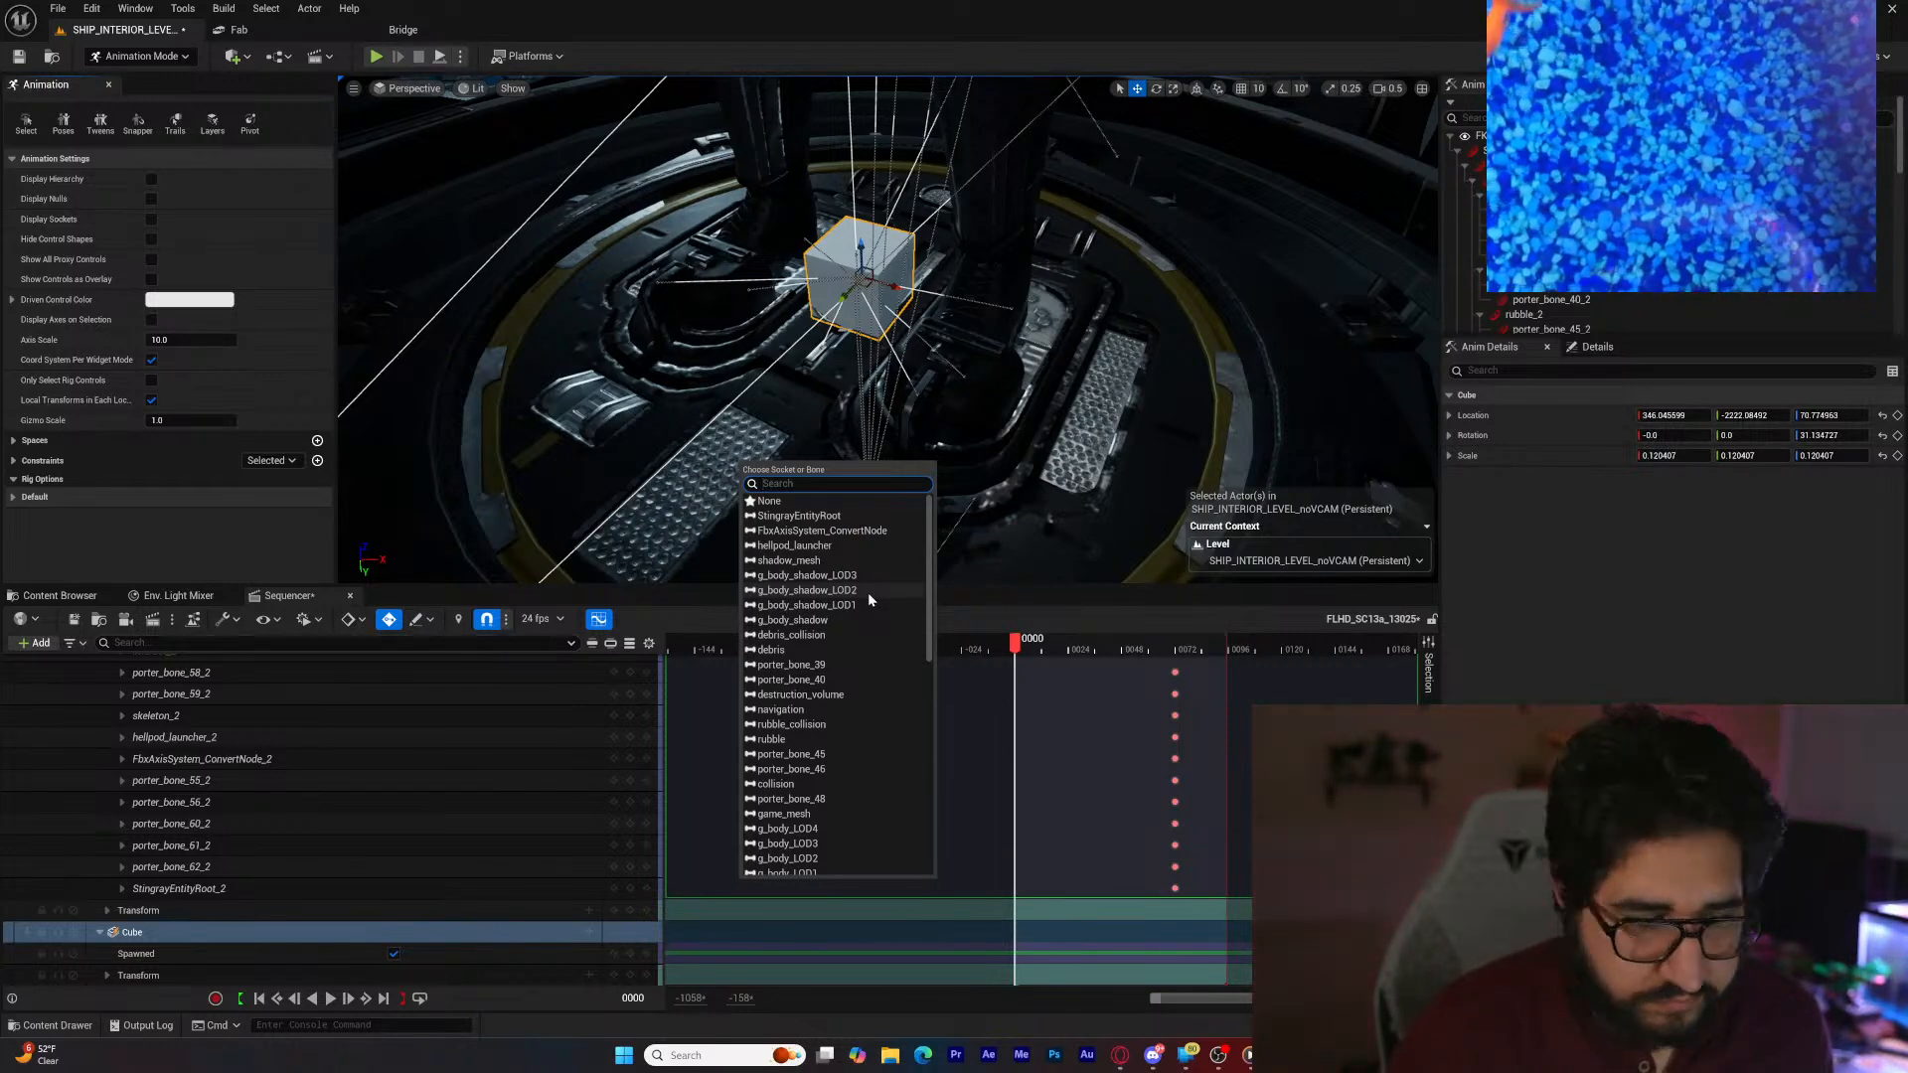
{"action": "type", "text": "2"}
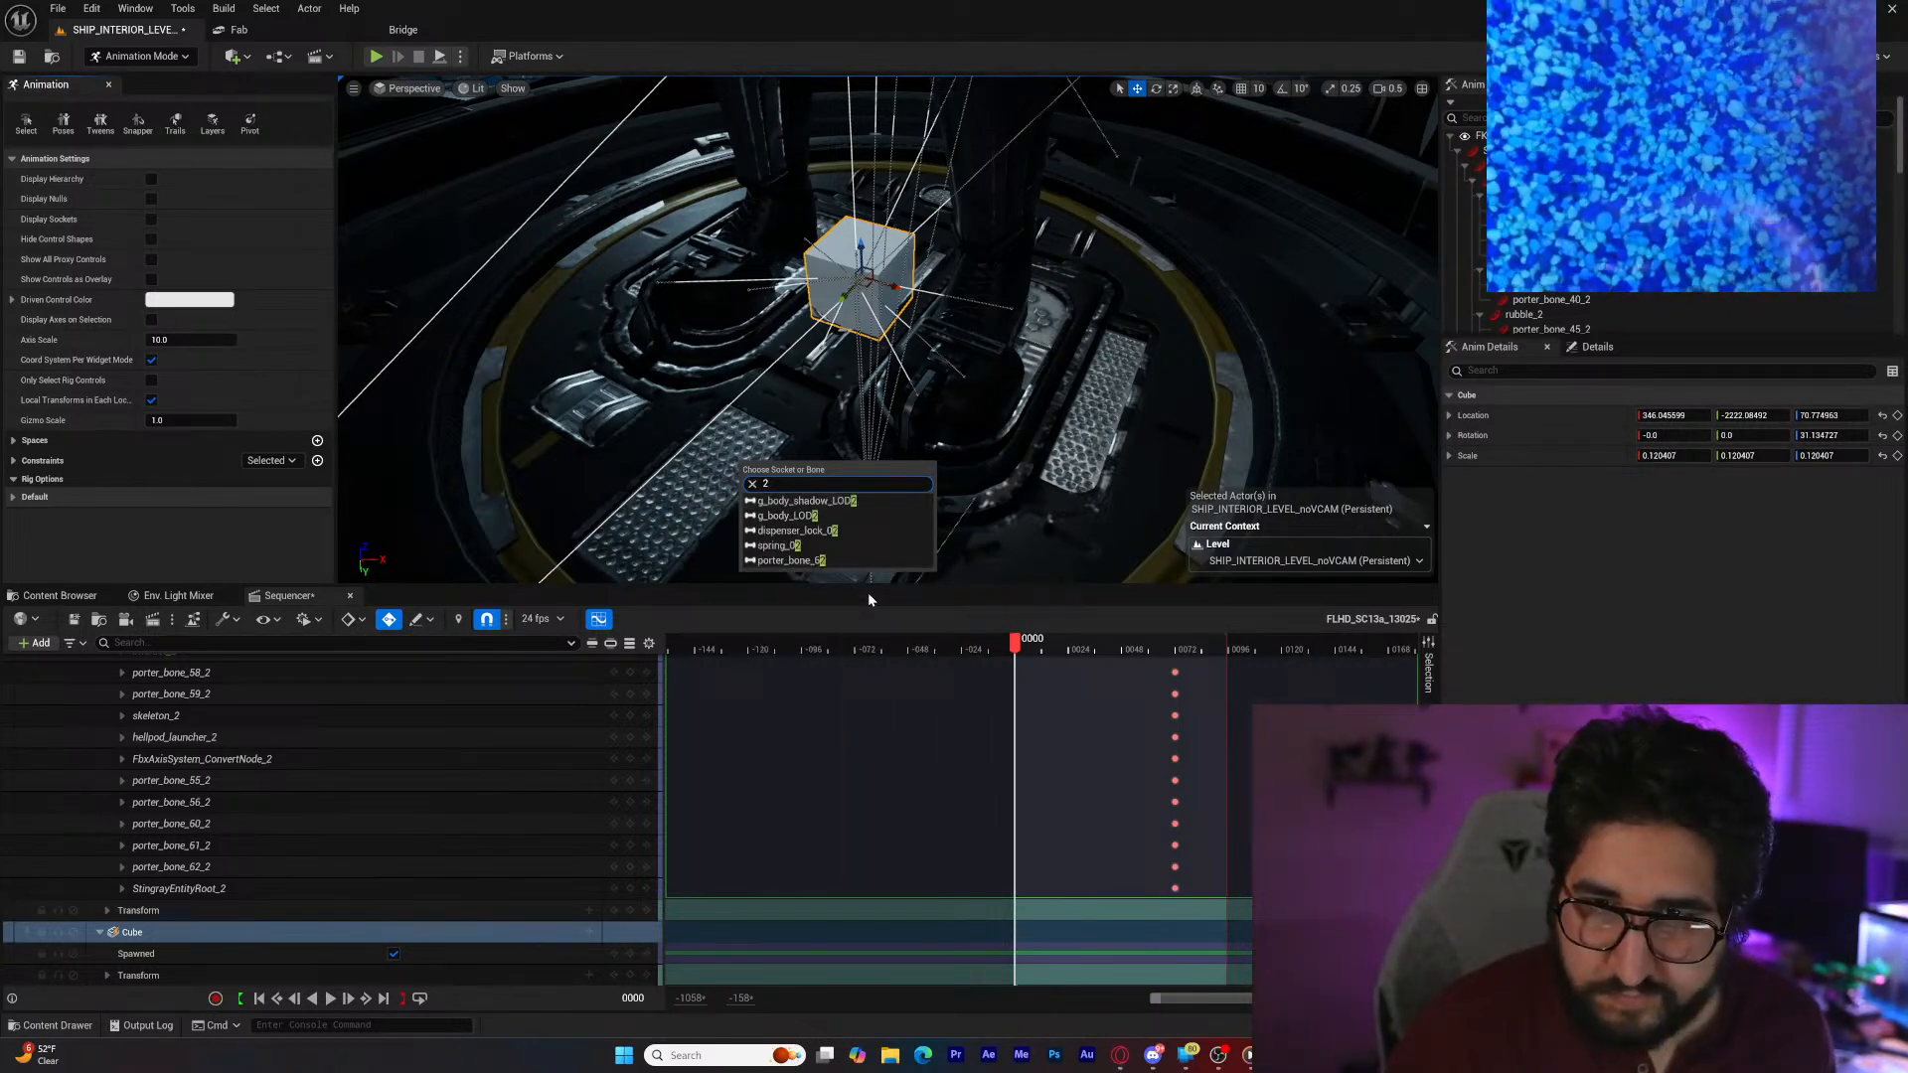
{"action": "left_click", "coordinate": [879, 533]}
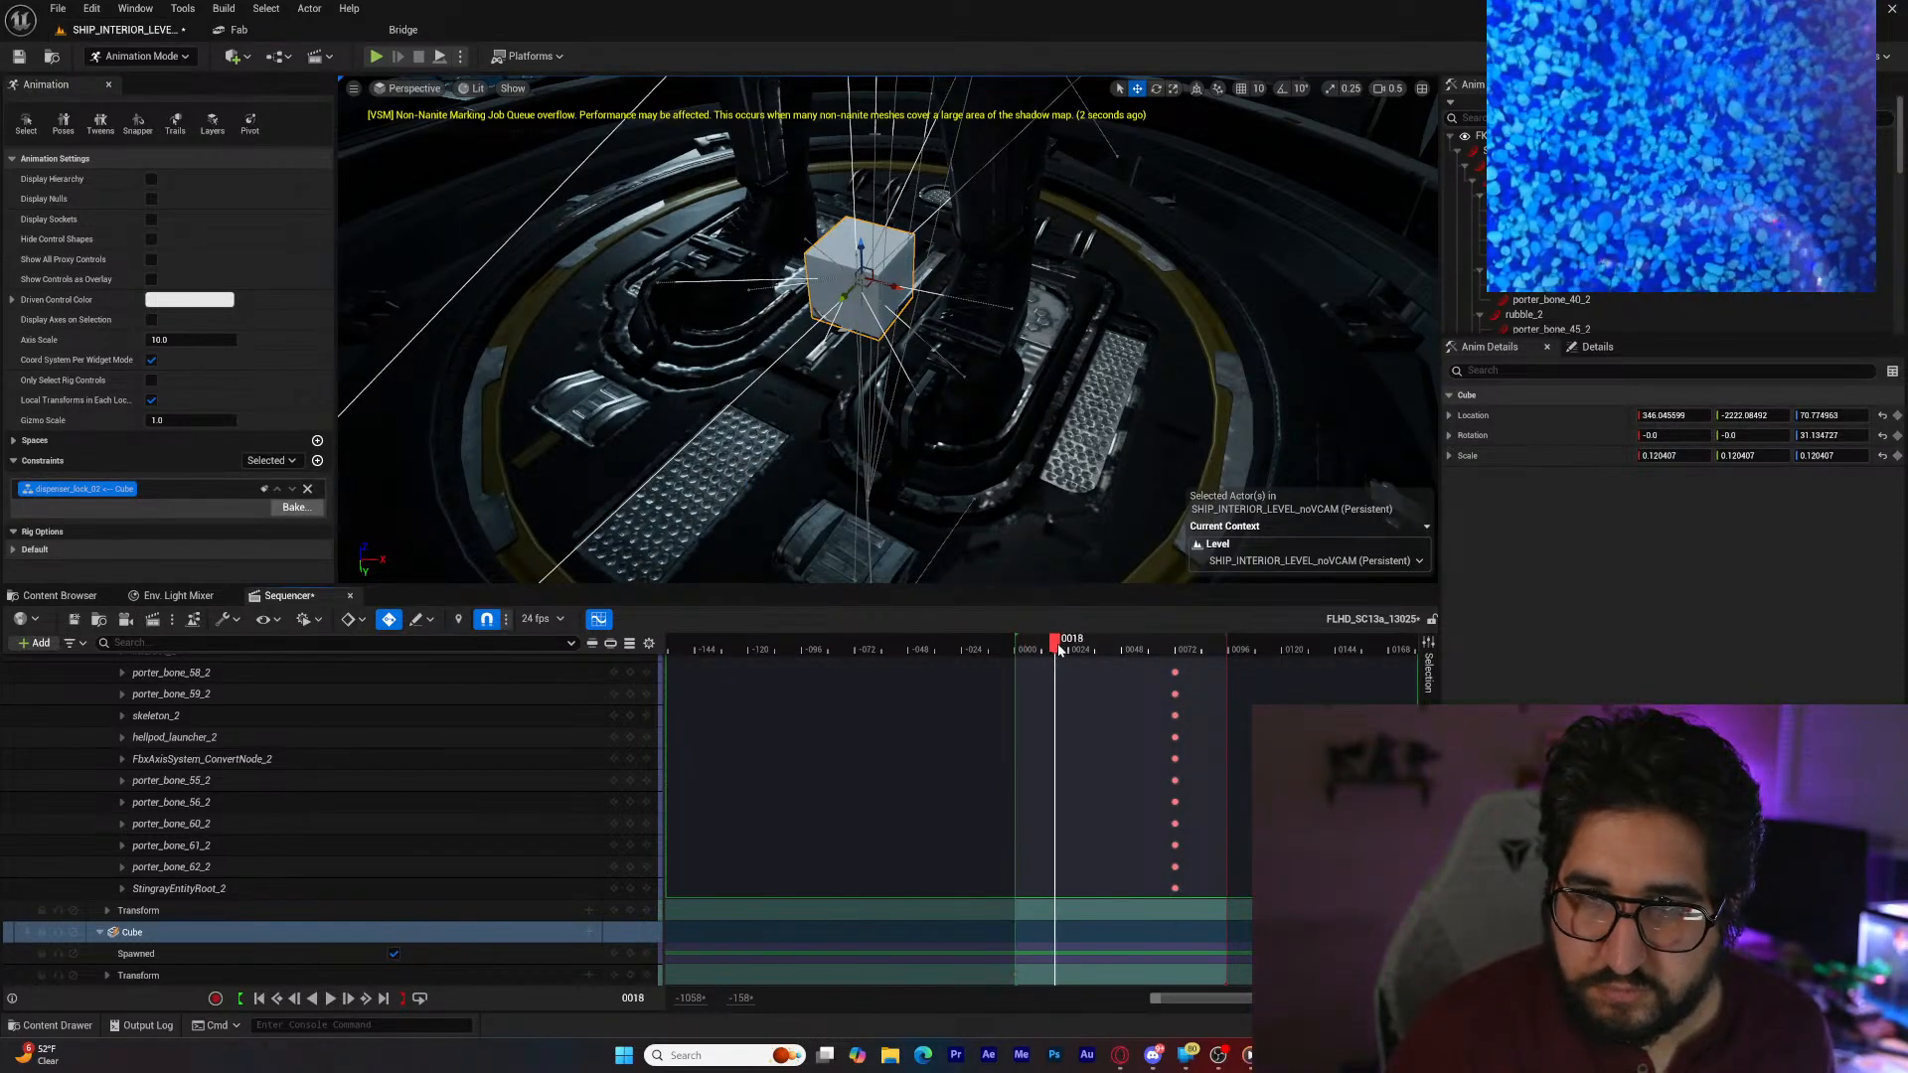
{"action": "mouse_move", "coordinate": [1059, 648]}
{"action": "left_mouse_down"}
{"action": "mouse_move", "coordinate": [1159, 646]}
{"action": "mouse_move", "coordinate": [1059, 648]}
{"action": "left_mouse_up"}
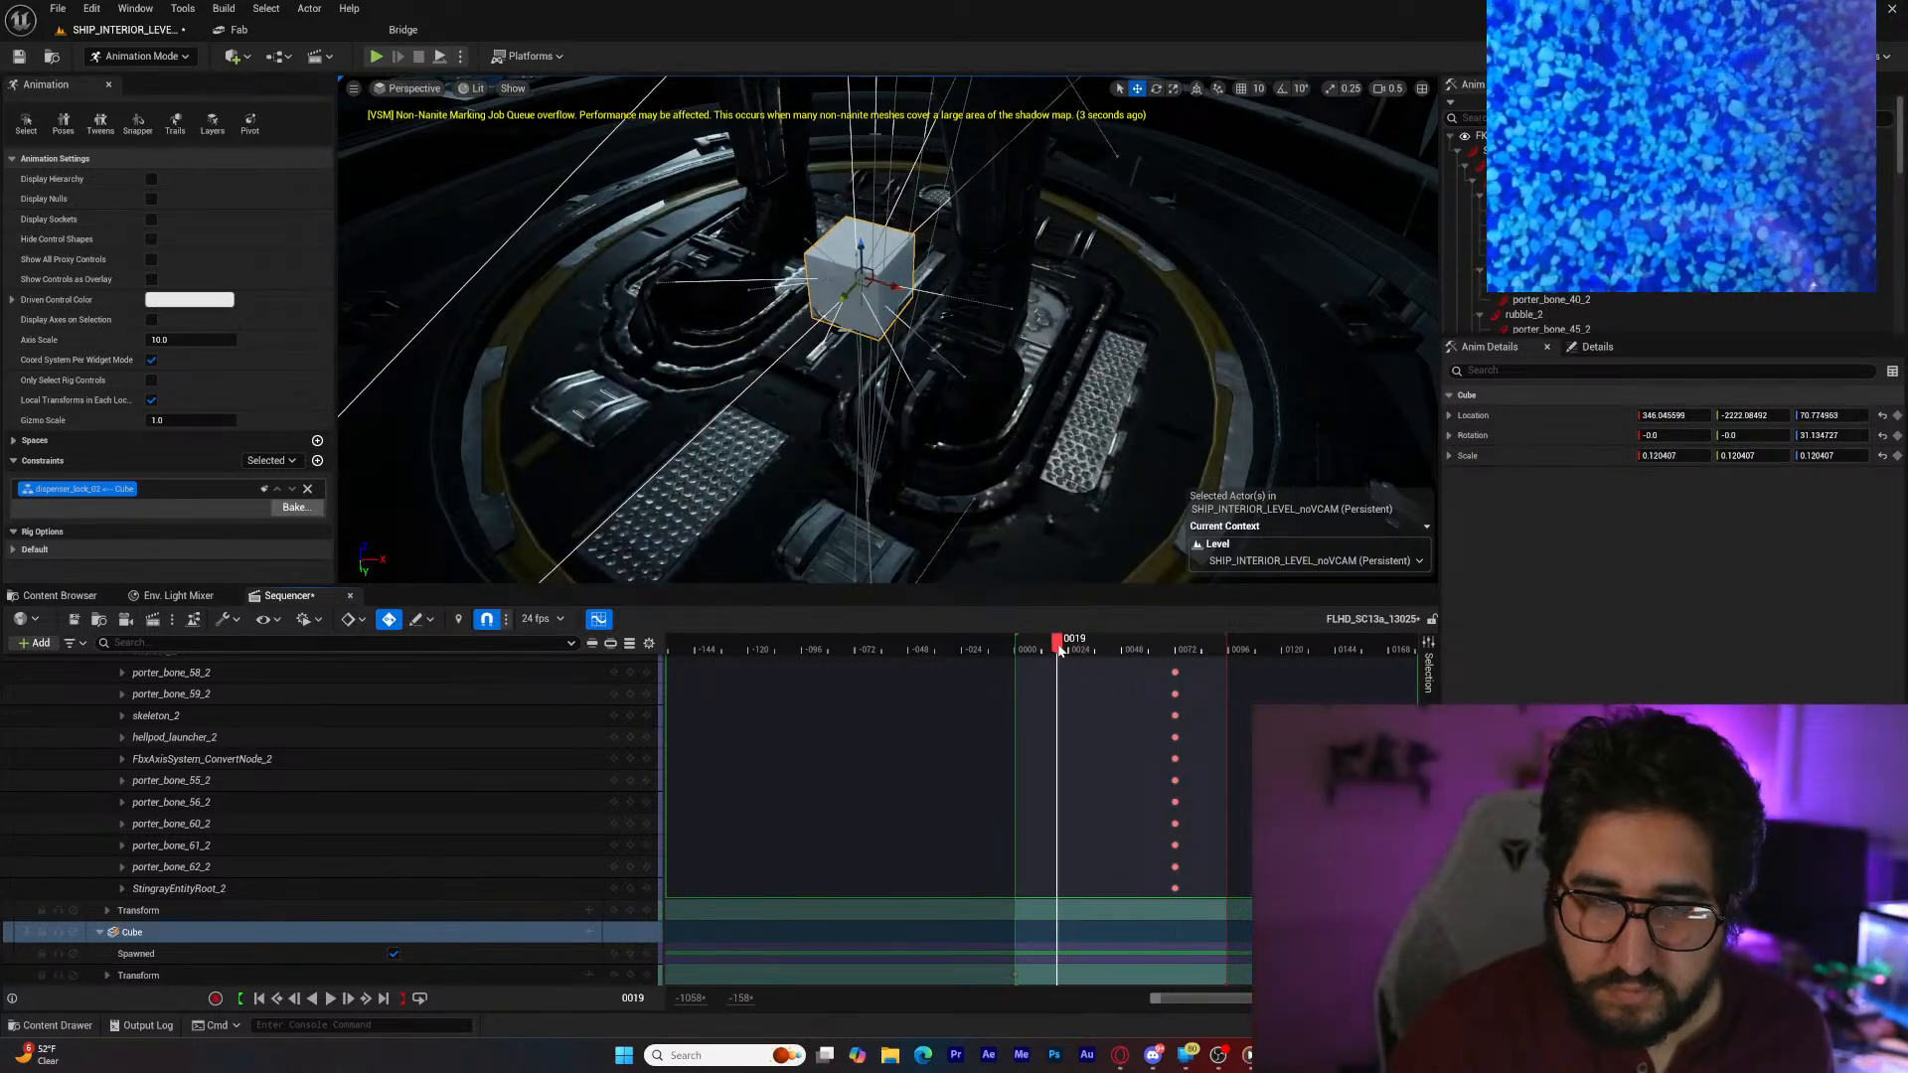
Step: Return to frame 0 and delete the Cube's dispenser_lock_02 constraint
{"action": "left_click", "coordinate": [262, 1001]}
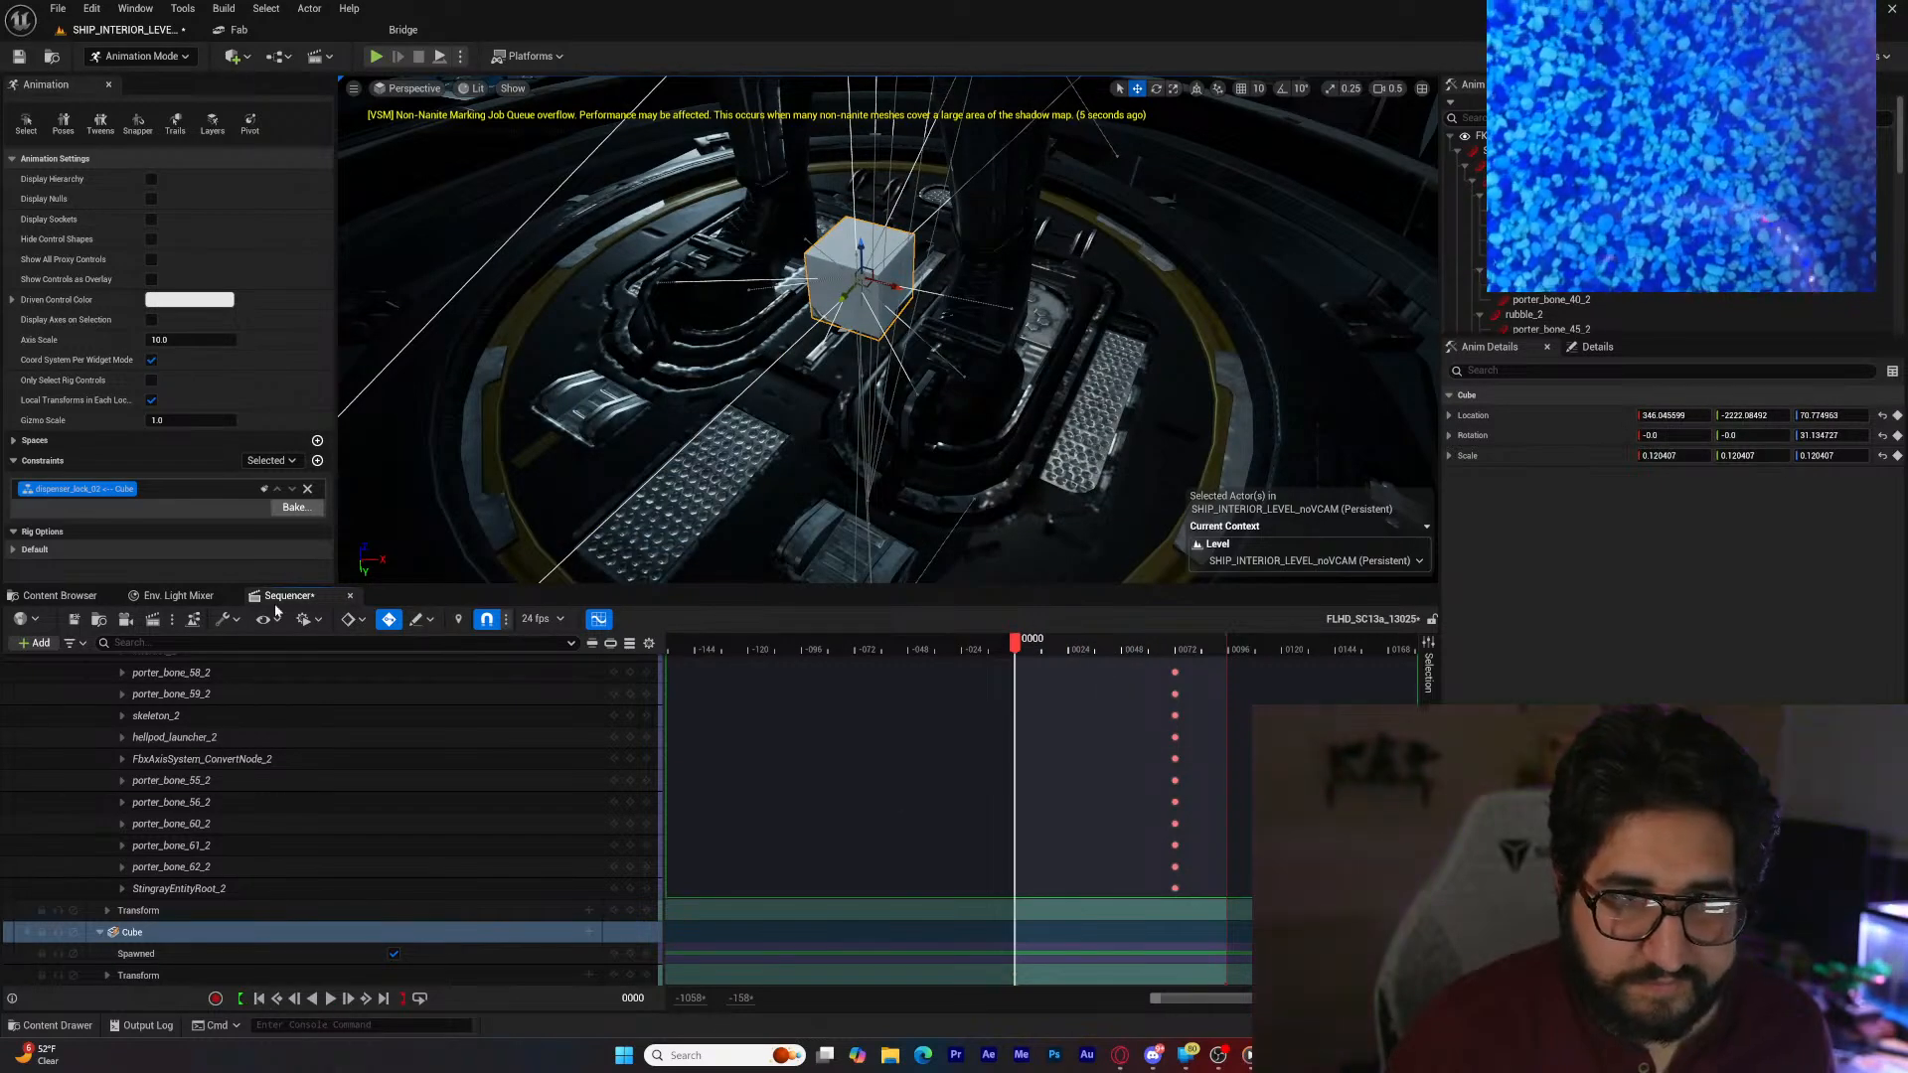
{"action": "left_click", "coordinate": [307, 488]}
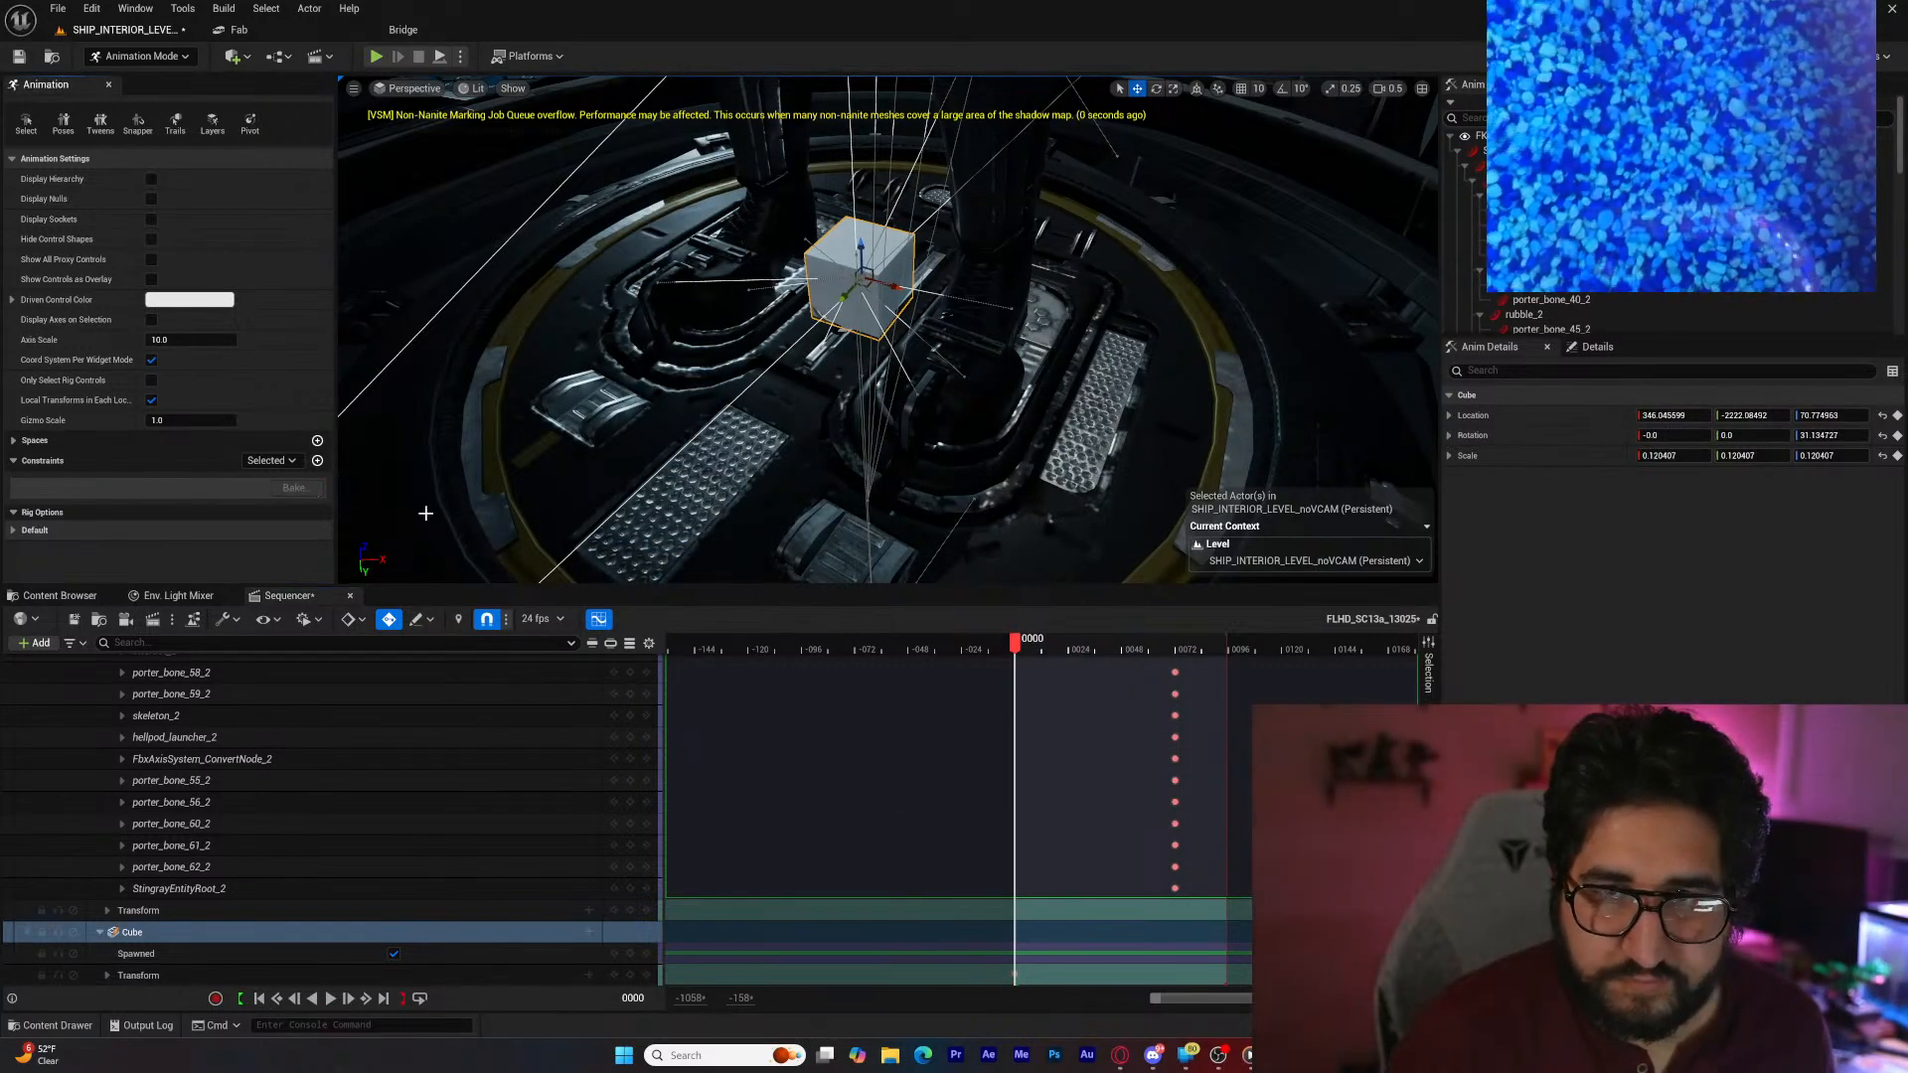
{"action": "left_click", "coordinate": [318, 461]}
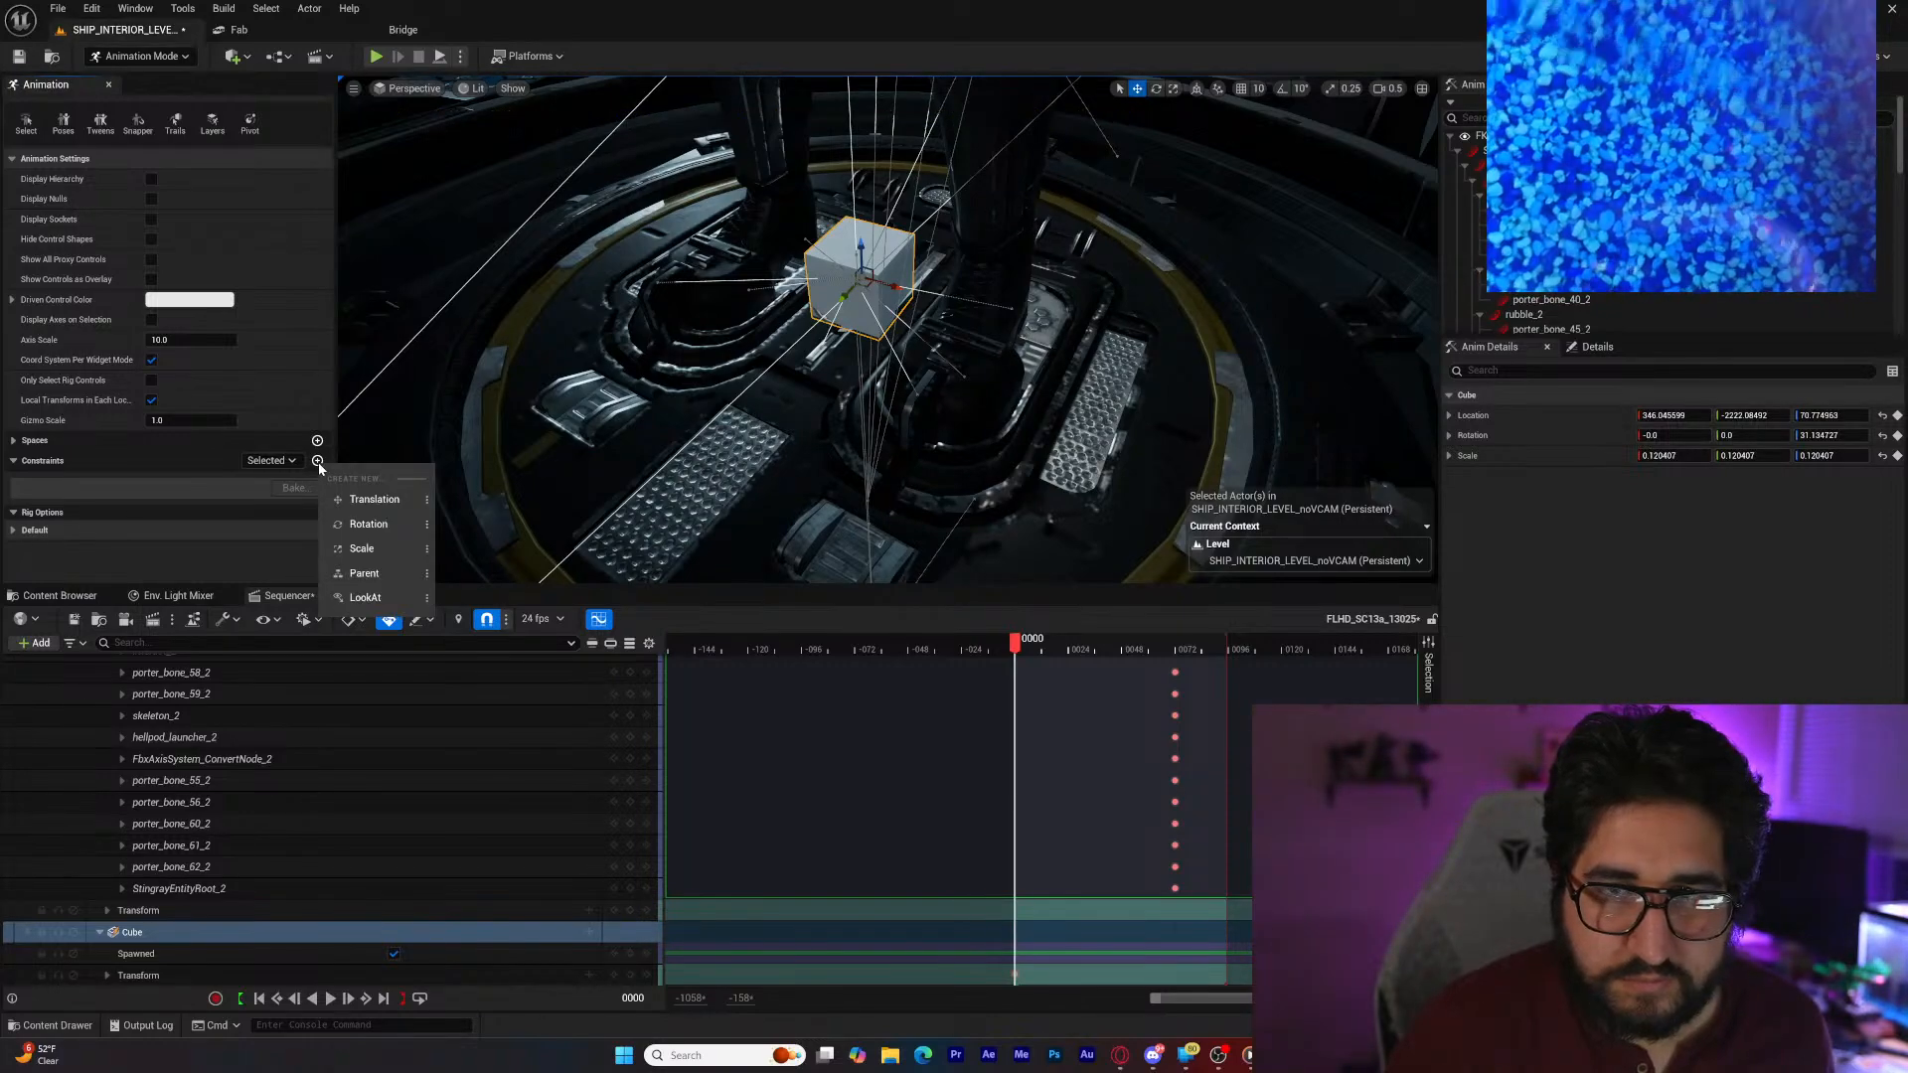
{"action": "left_click", "coordinate": [206, 467]}
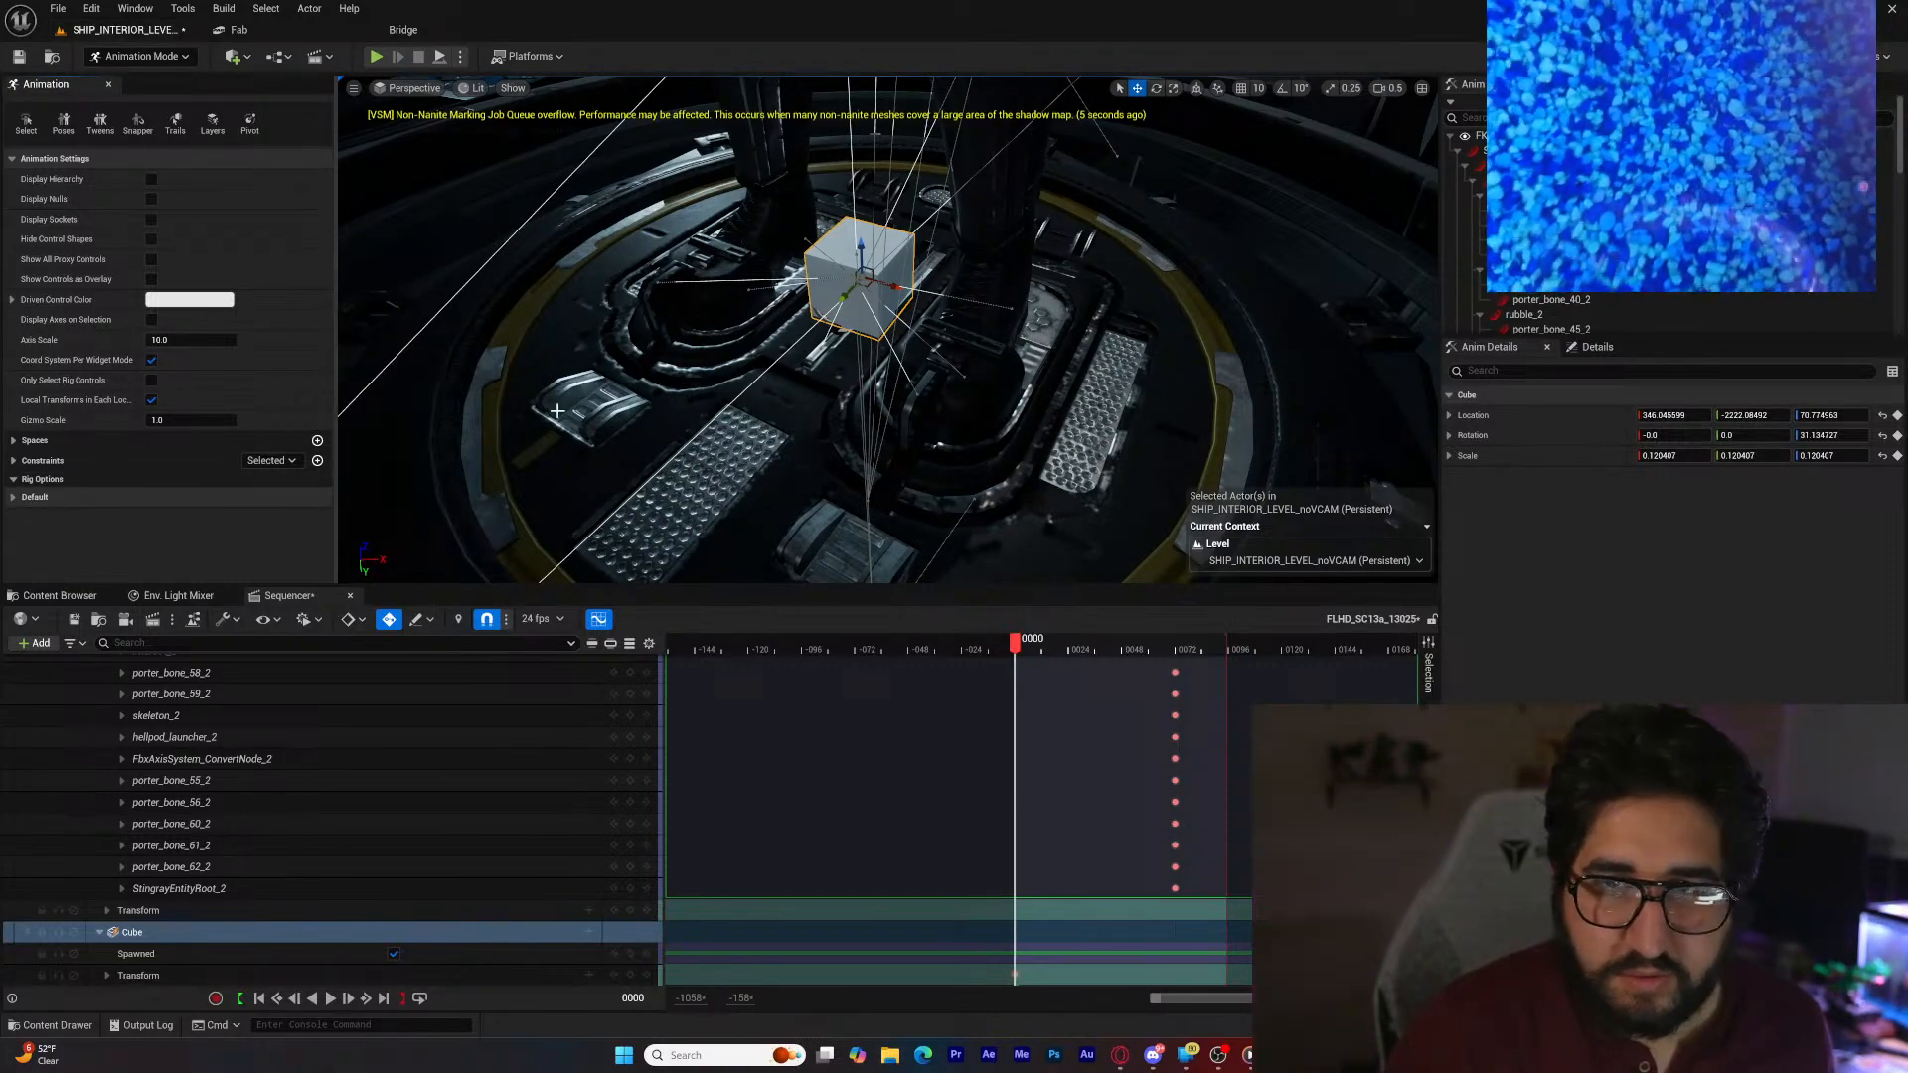
Step: Inspect the rig control inside the Cube to identify which bone it belongs to, and reselect the Cube
{"action": "mouse_move", "coordinate": [856, 308]}
{"action": "right_mouse_down"}
{"action": "mouse_move", "coordinate": [736, 268]}
{"action": "mouse_move", "coordinate": [794, 213]}
{"action": "mouse_move", "coordinate": [729, 209]}
{"action": "mouse_move", "coordinate": [838, 281]}
{"action": "right_mouse_up"}
{"action": "left_click", "coordinate": [855, 303]}
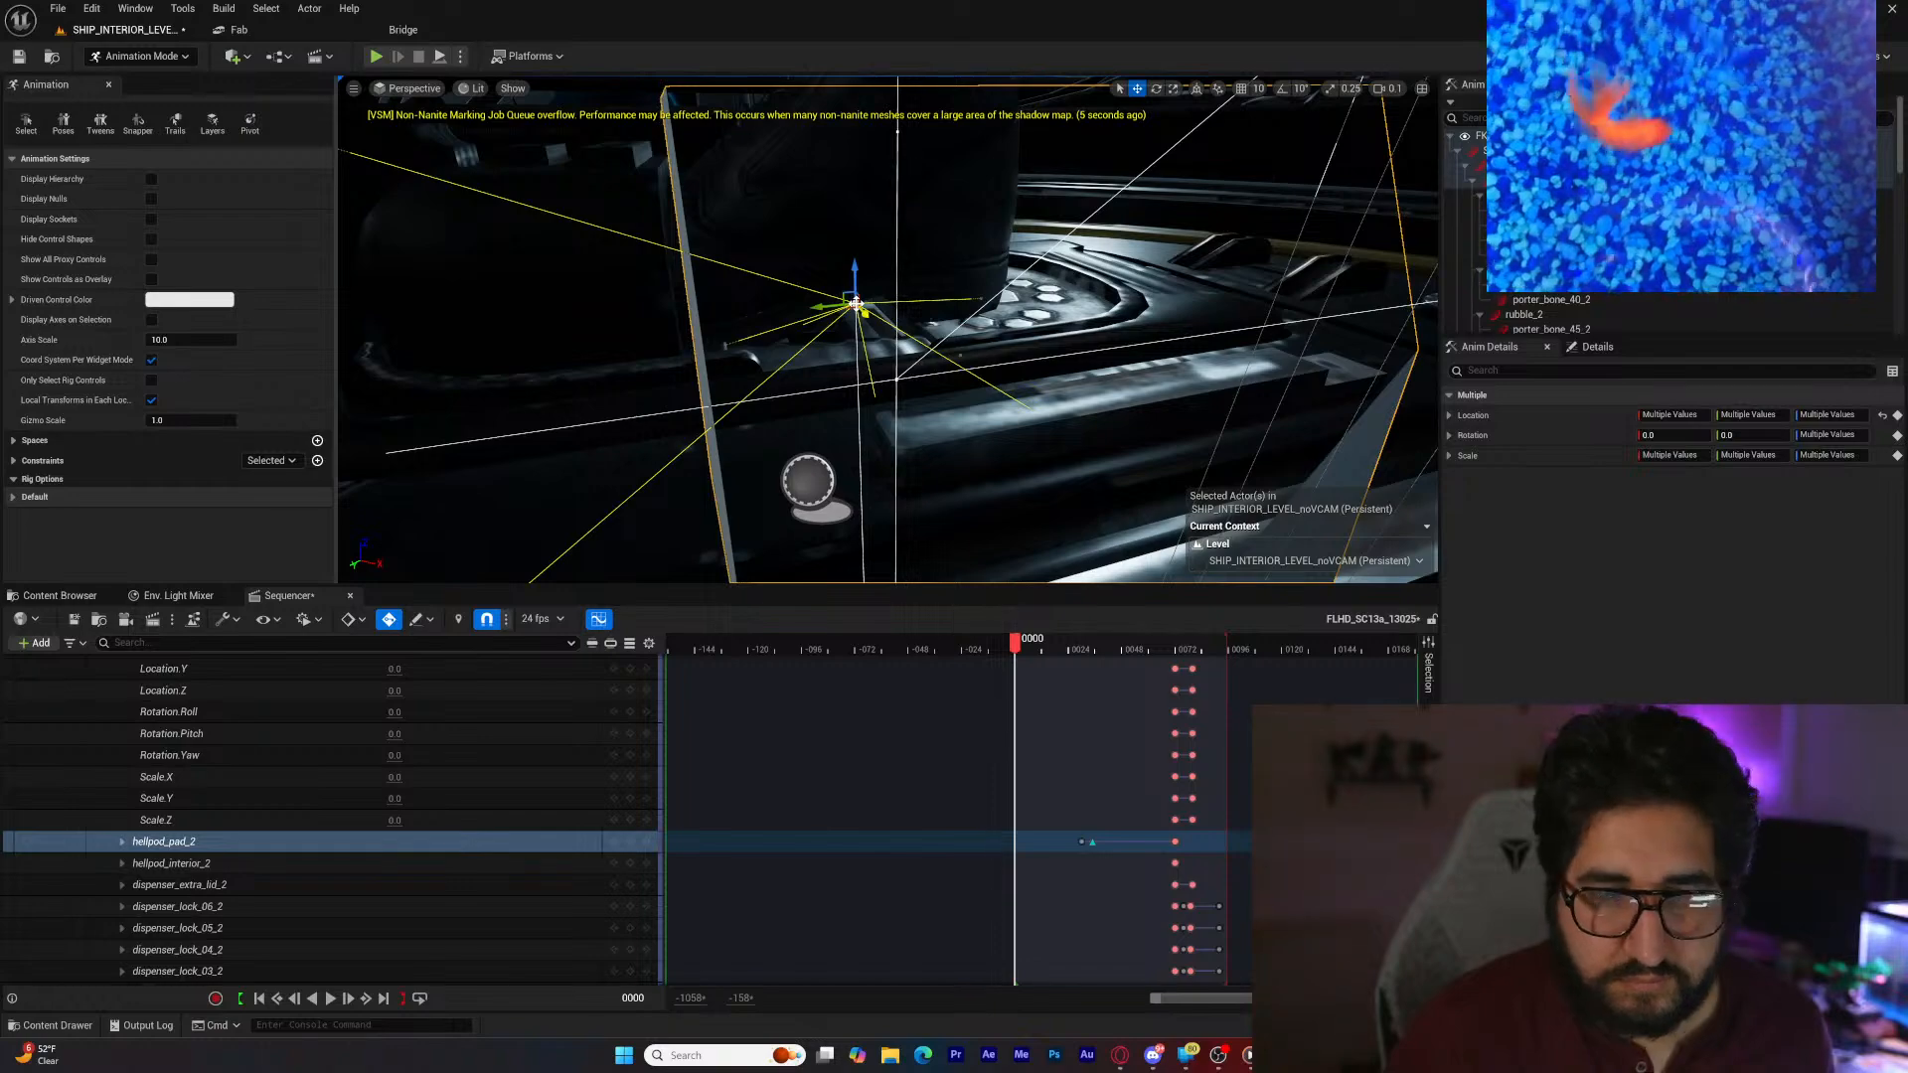
{"action": "right_click_drag", "start_coordinate": [855, 303], "coordinate": [844, 407]}
{"action": "left_click", "coordinate": [849, 323]}
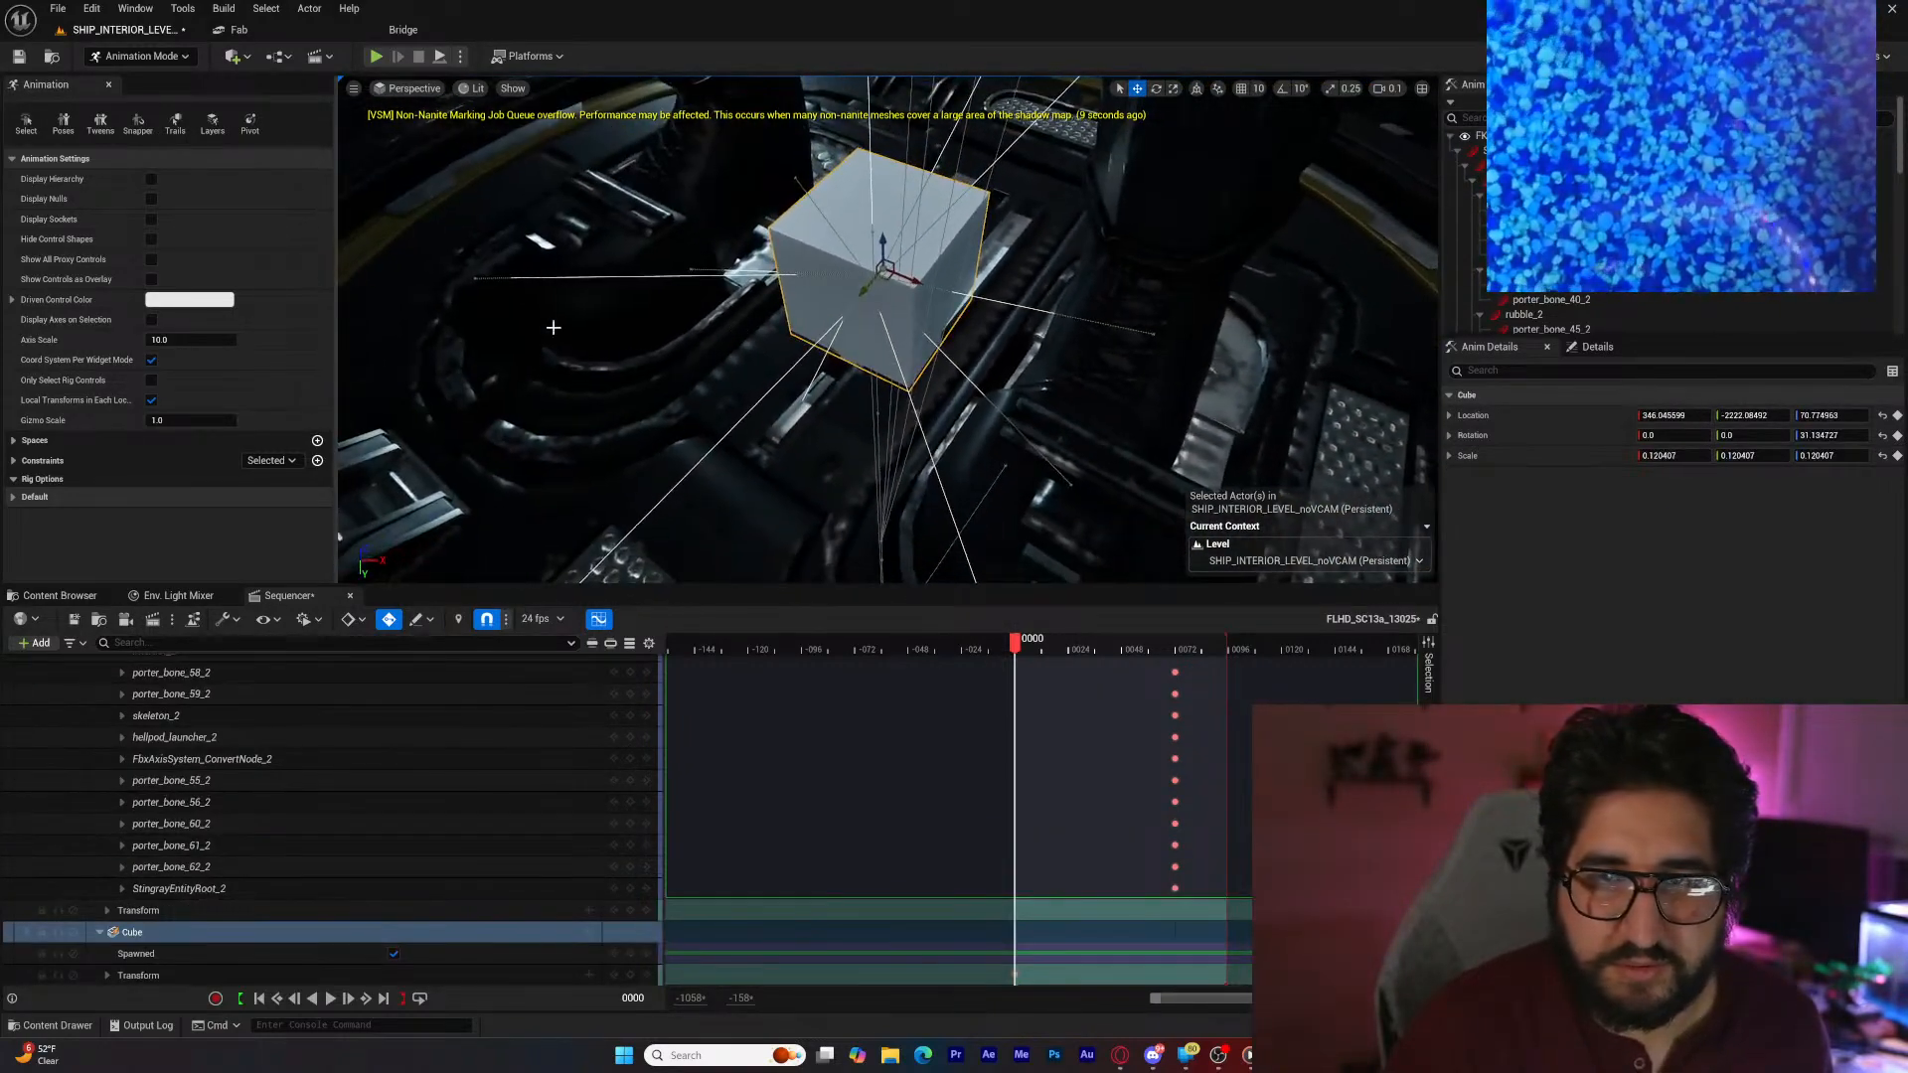
{"action": "left_click", "coordinate": [317, 460]}
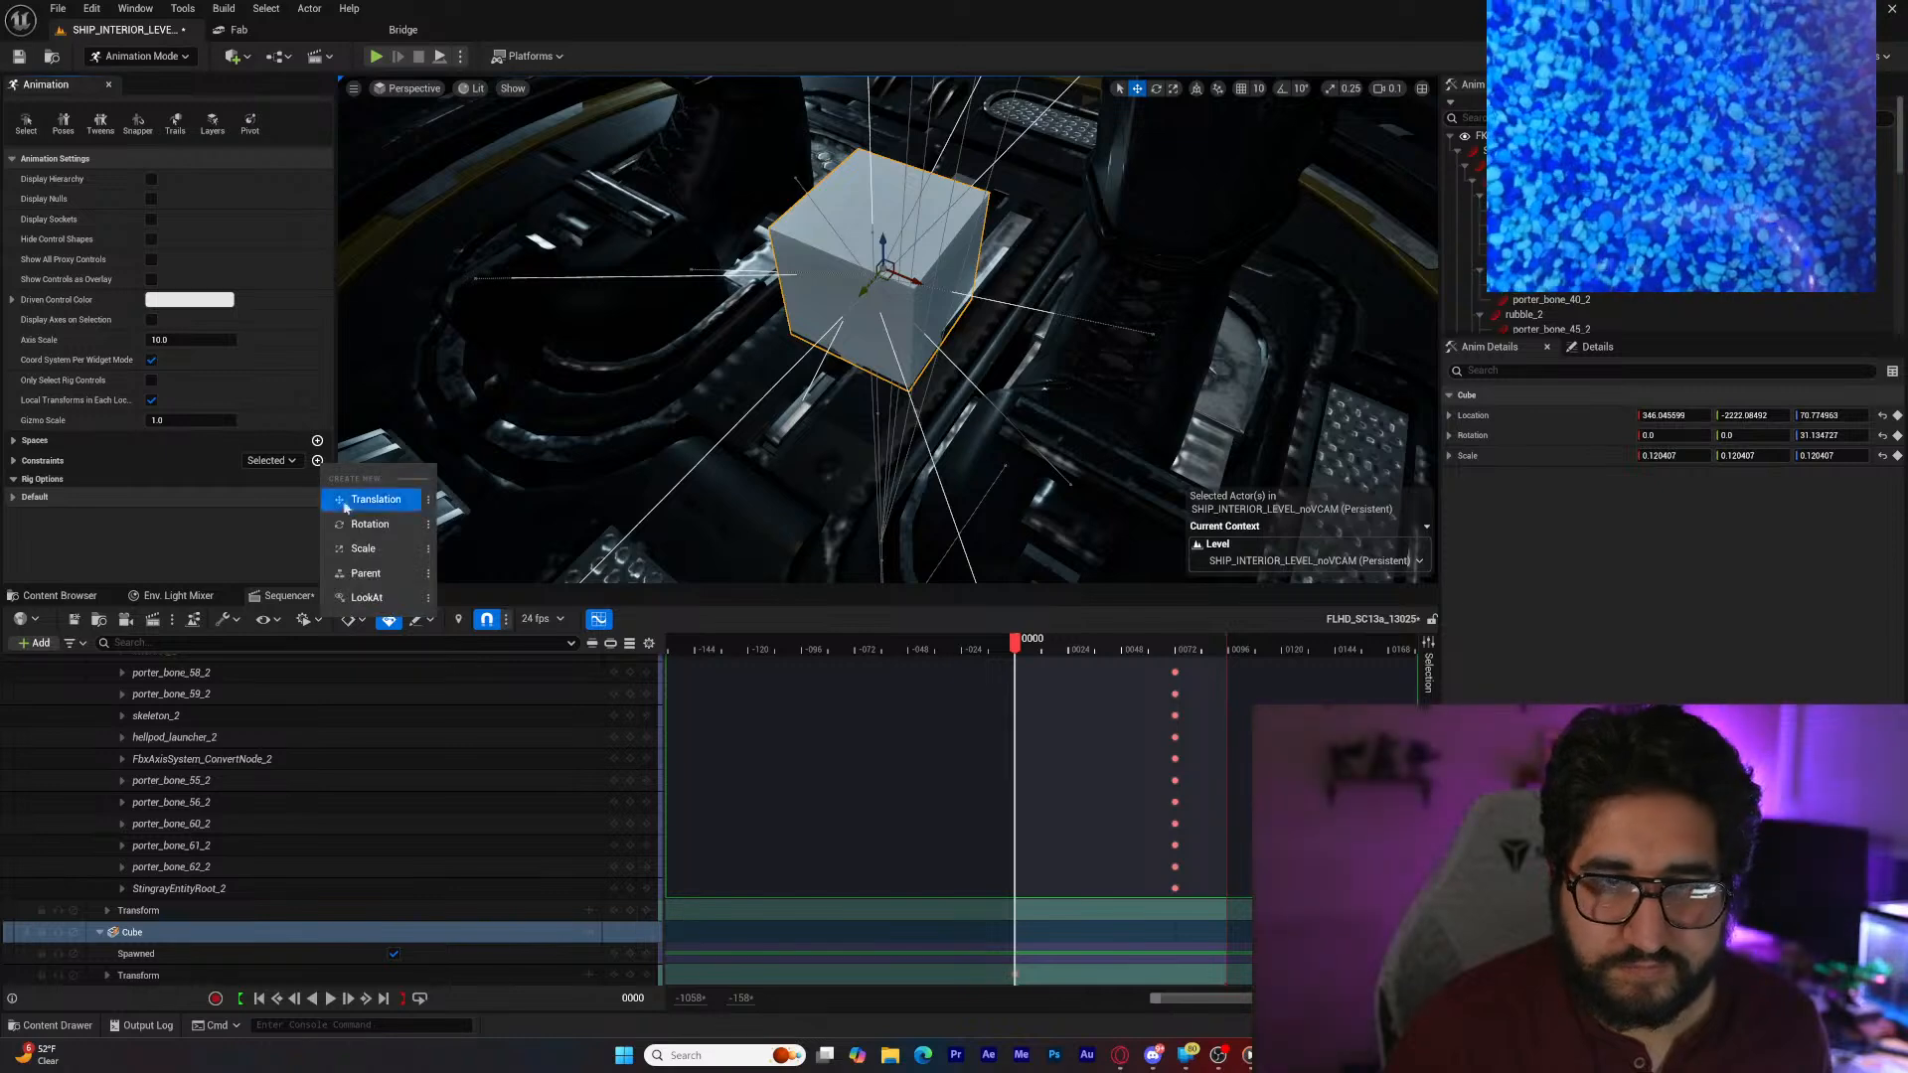
{"action": "left_click", "coordinate": [376, 573]}
{"action": "left_click", "coordinate": [740, 473]}
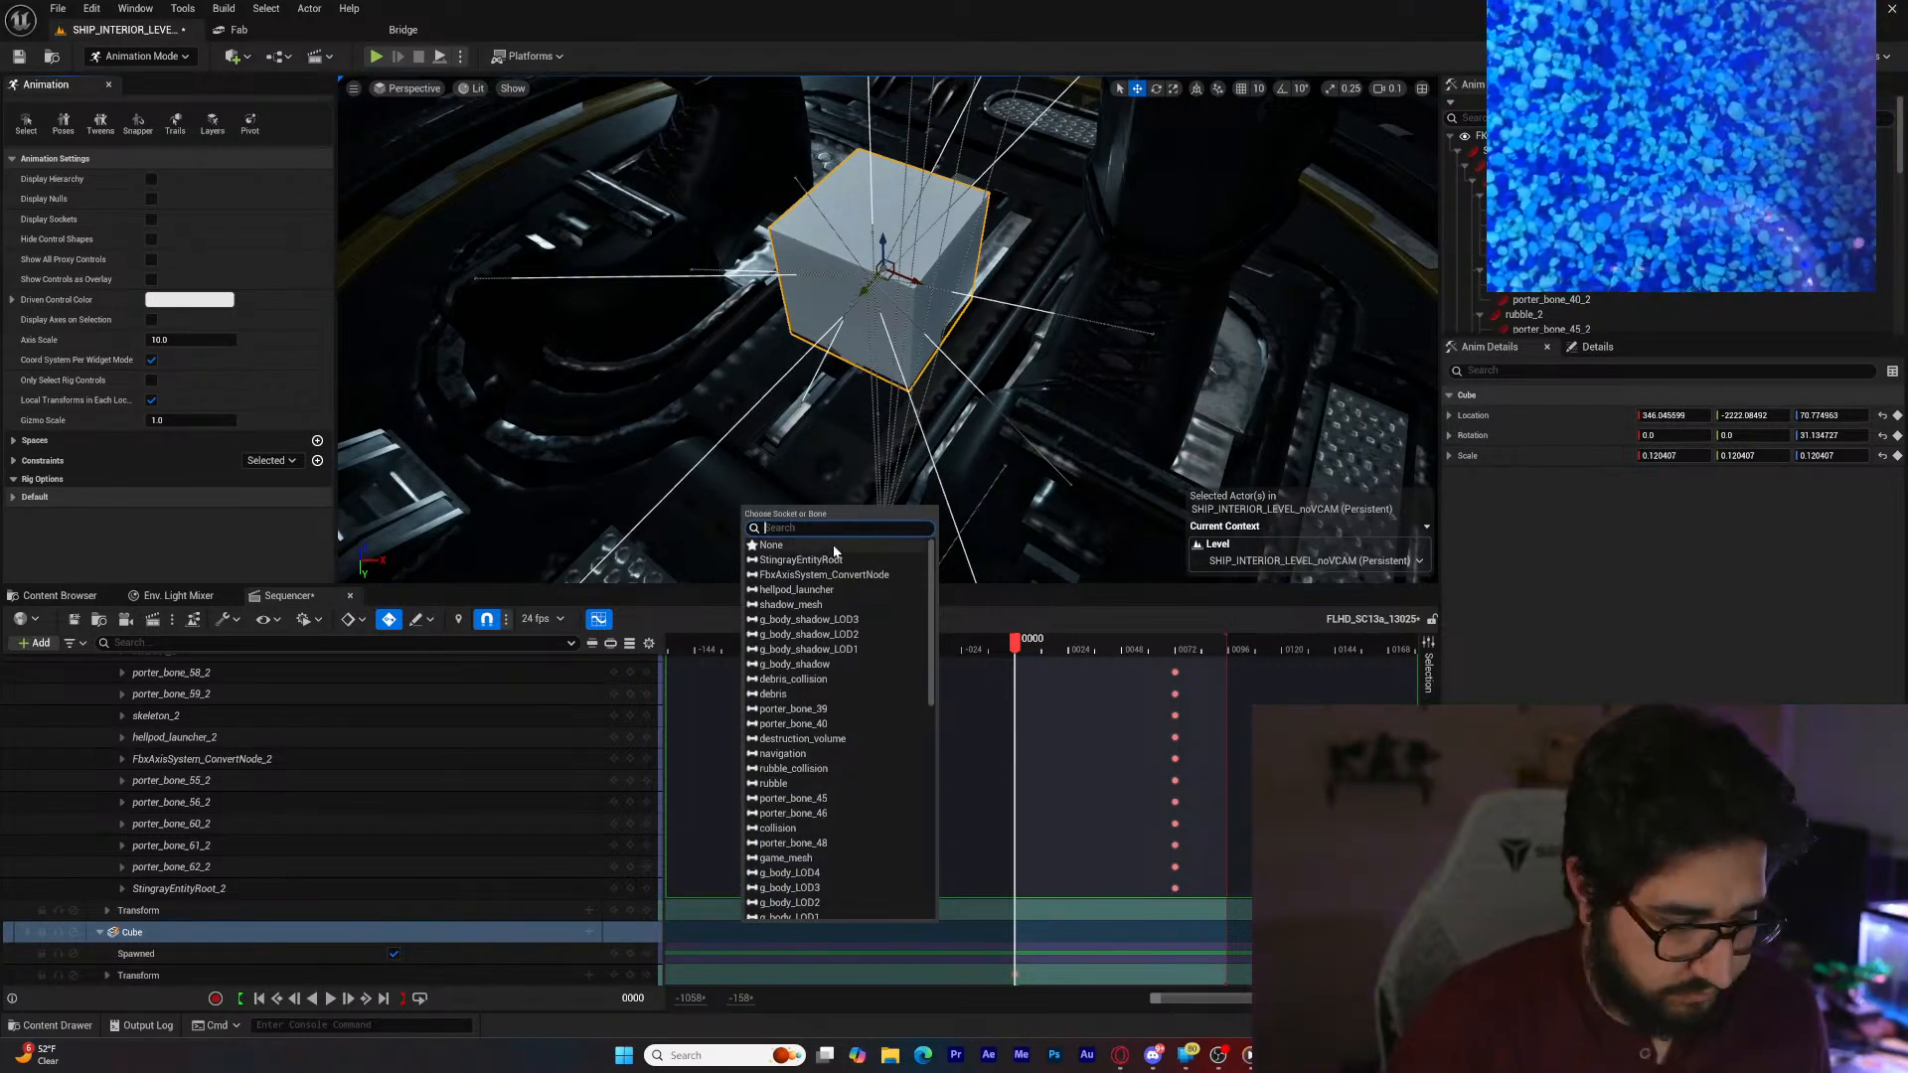
{"action": "type", "text": "hellpad"}
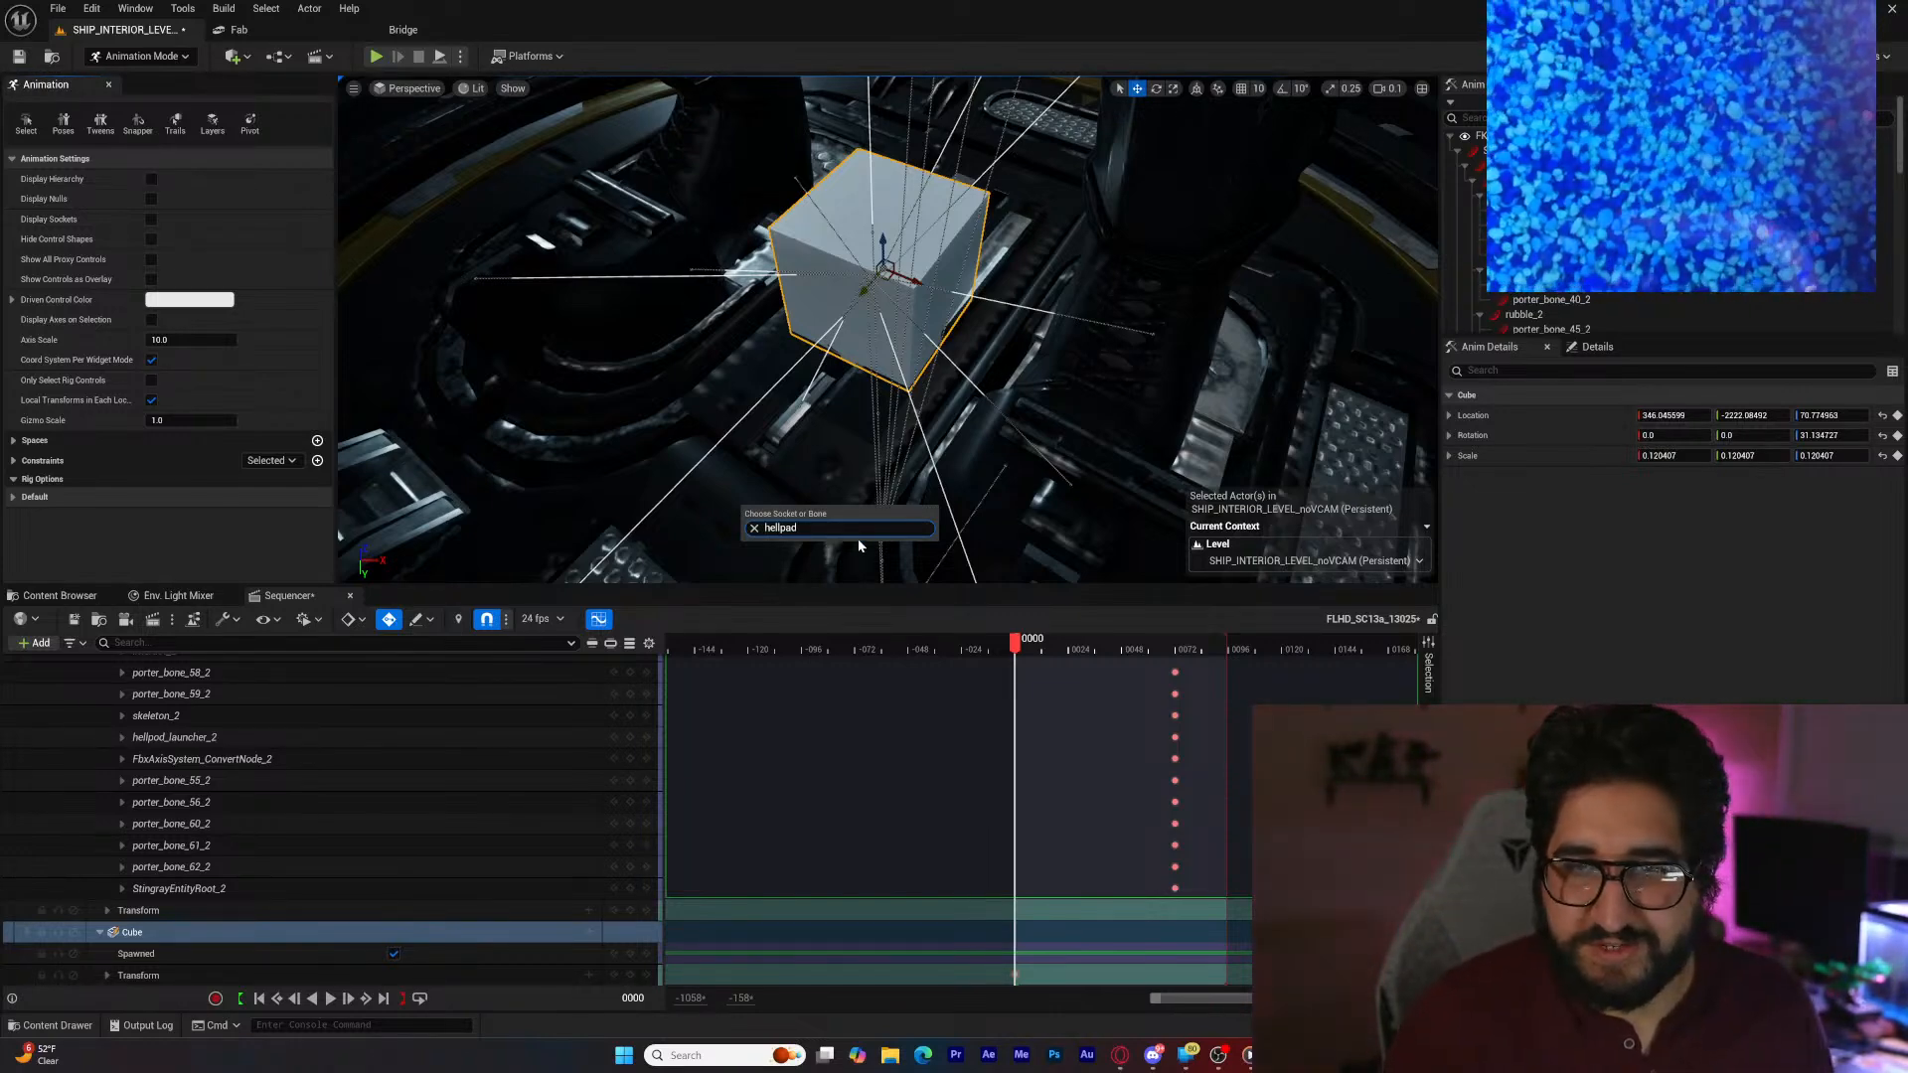
{"action": "left_click", "coordinate": [754, 528]}
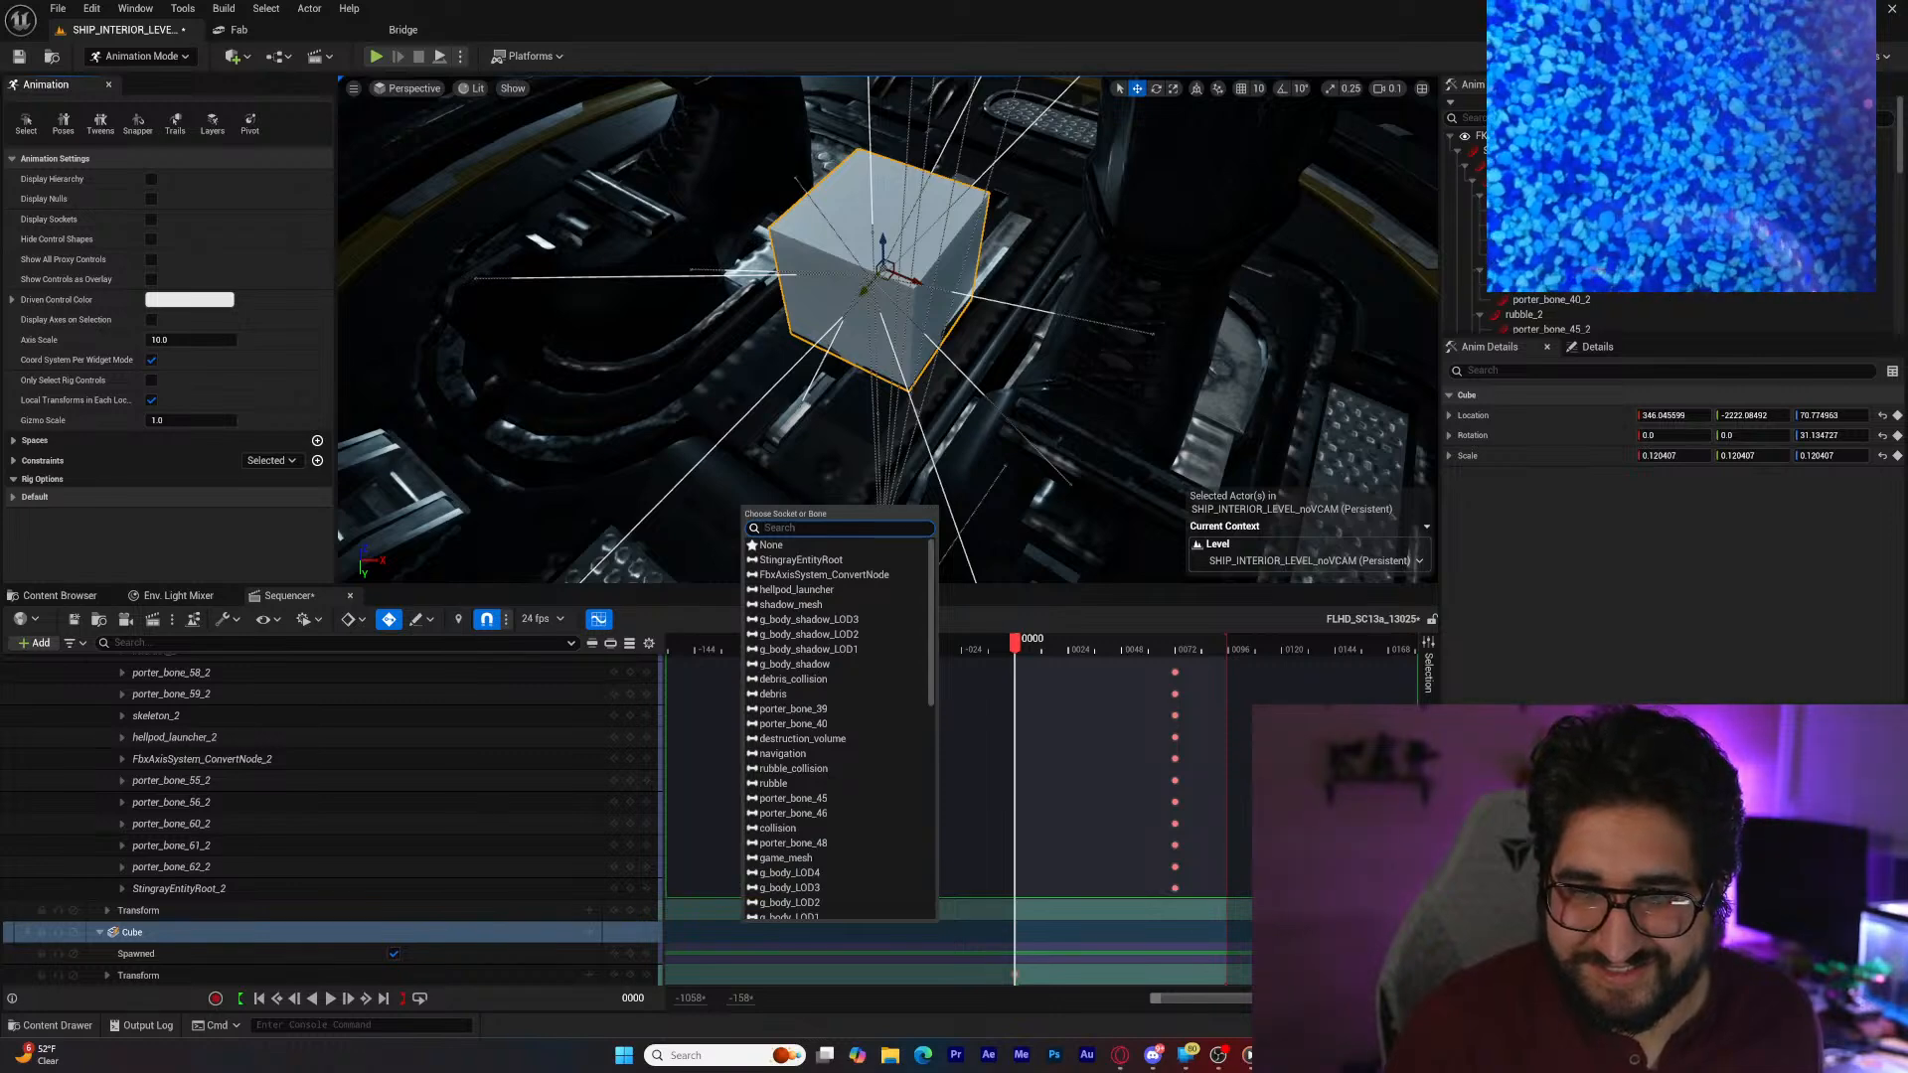
{"action": "scroll", "coordinate": [849, 677], "scroll_direction": "down", "scroll_amount": 10}
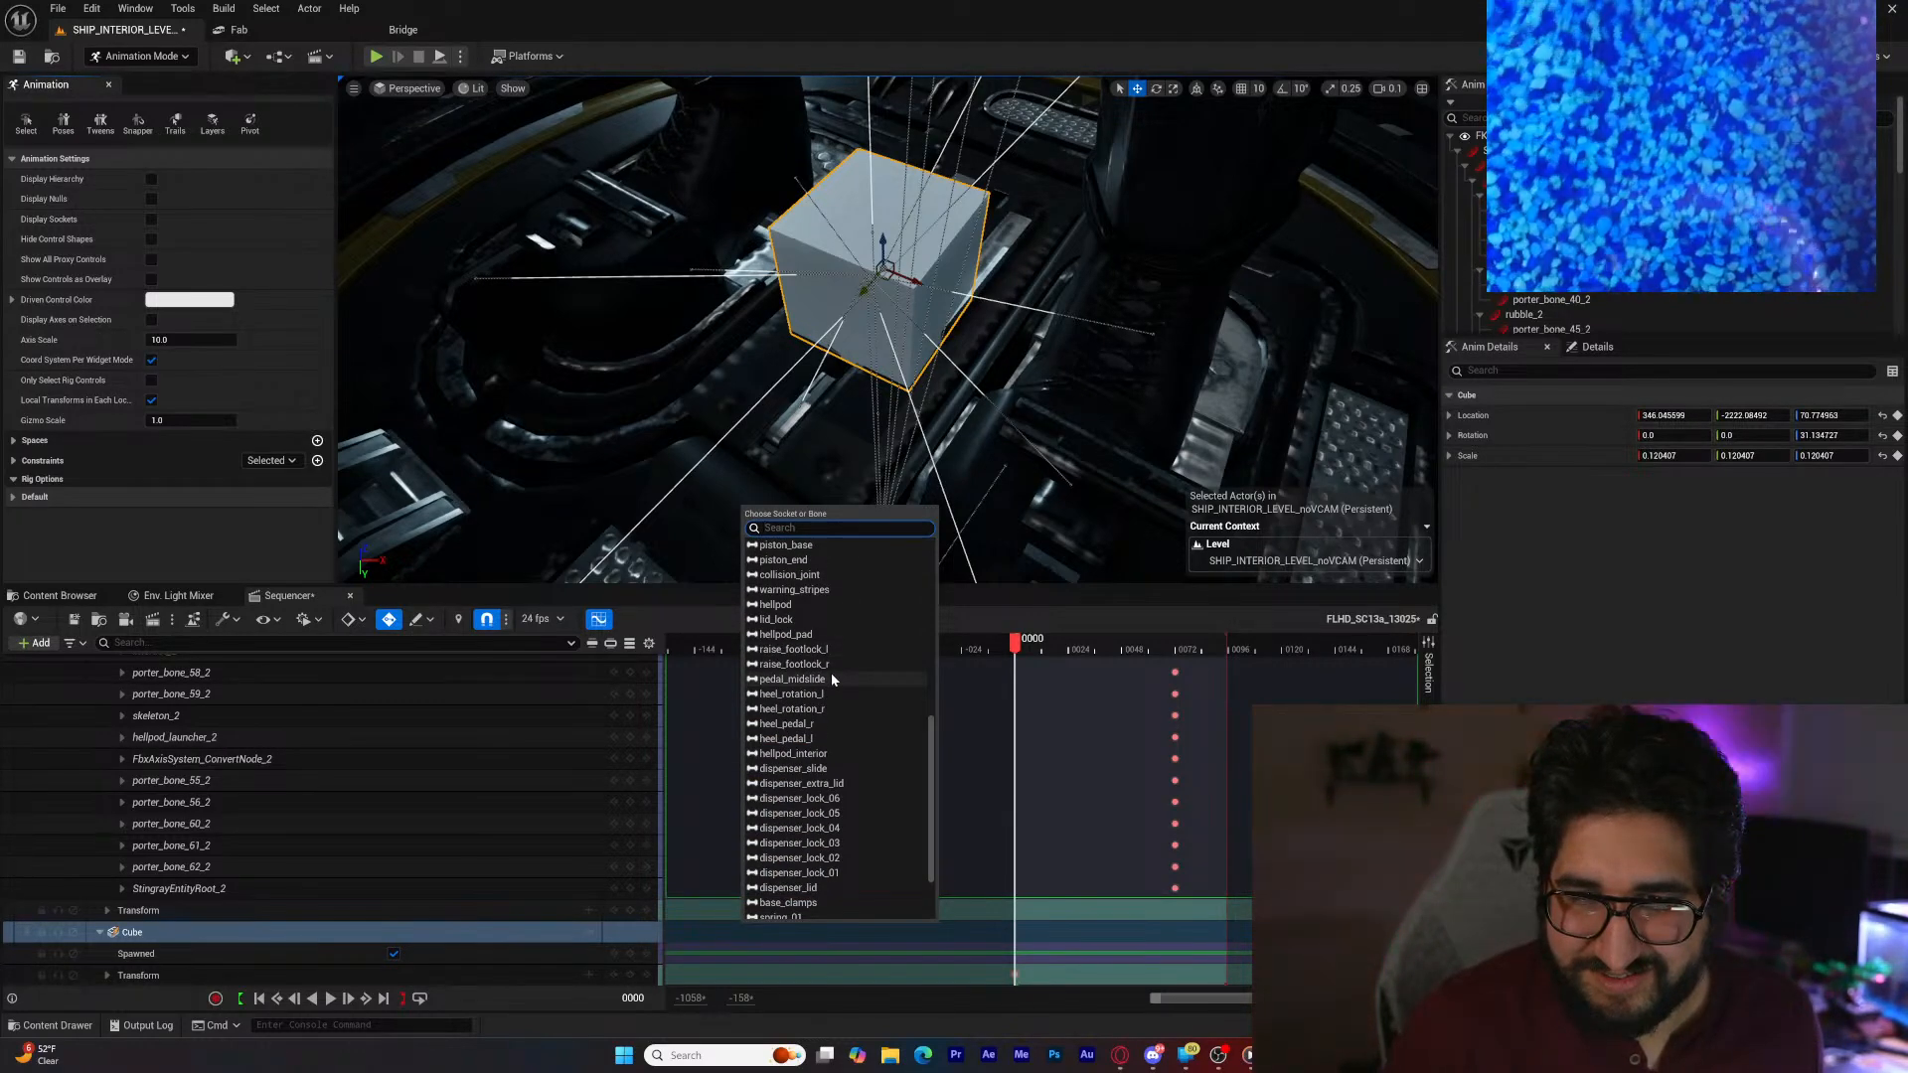
{"action": "scroll", "coordinate": [832, 679], "scroll_direction": "down", "scroll_amount": 2}
{"action": "scroll", "coordinate": [832, 683], "scroll_direction": "up", "scroll_amount": 8}
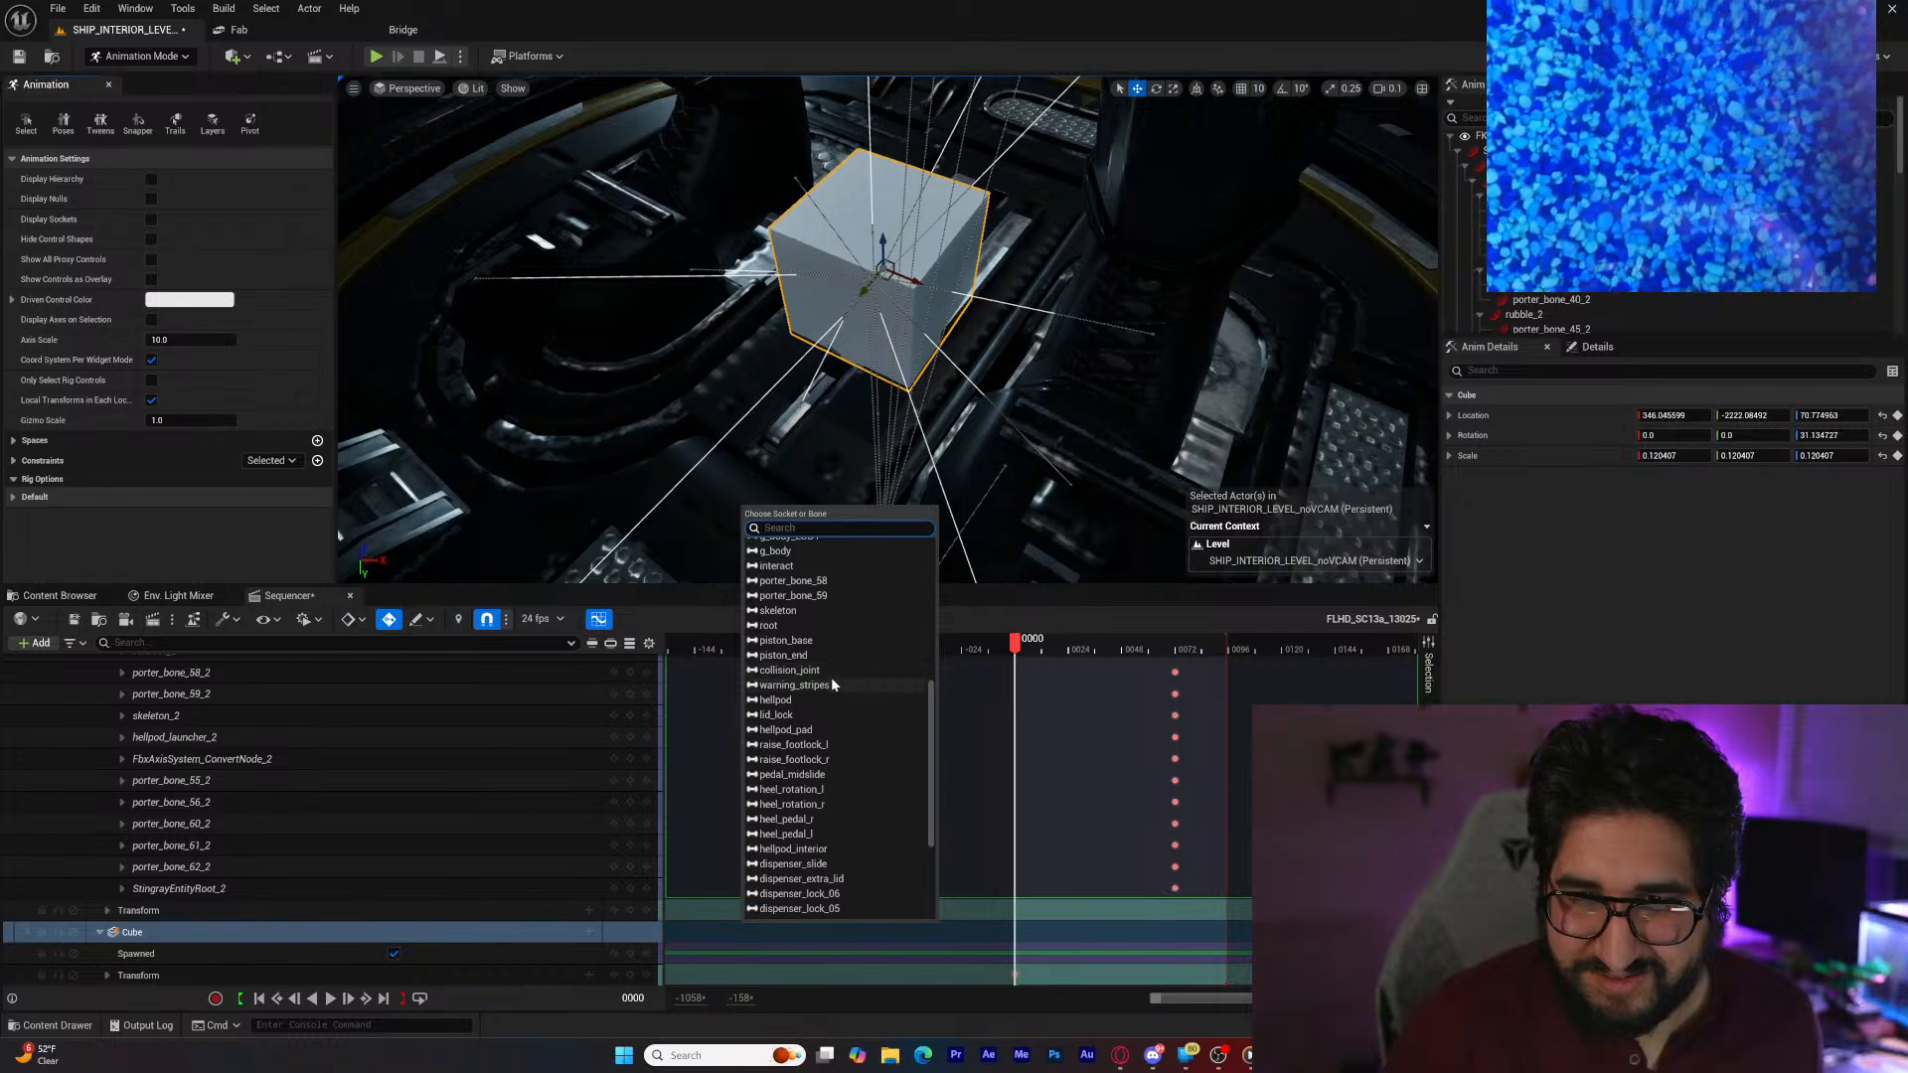
{"action": "scroll", "coordinate": [833, 684], "scroll_direction": "up", "scroll_amount": 4}
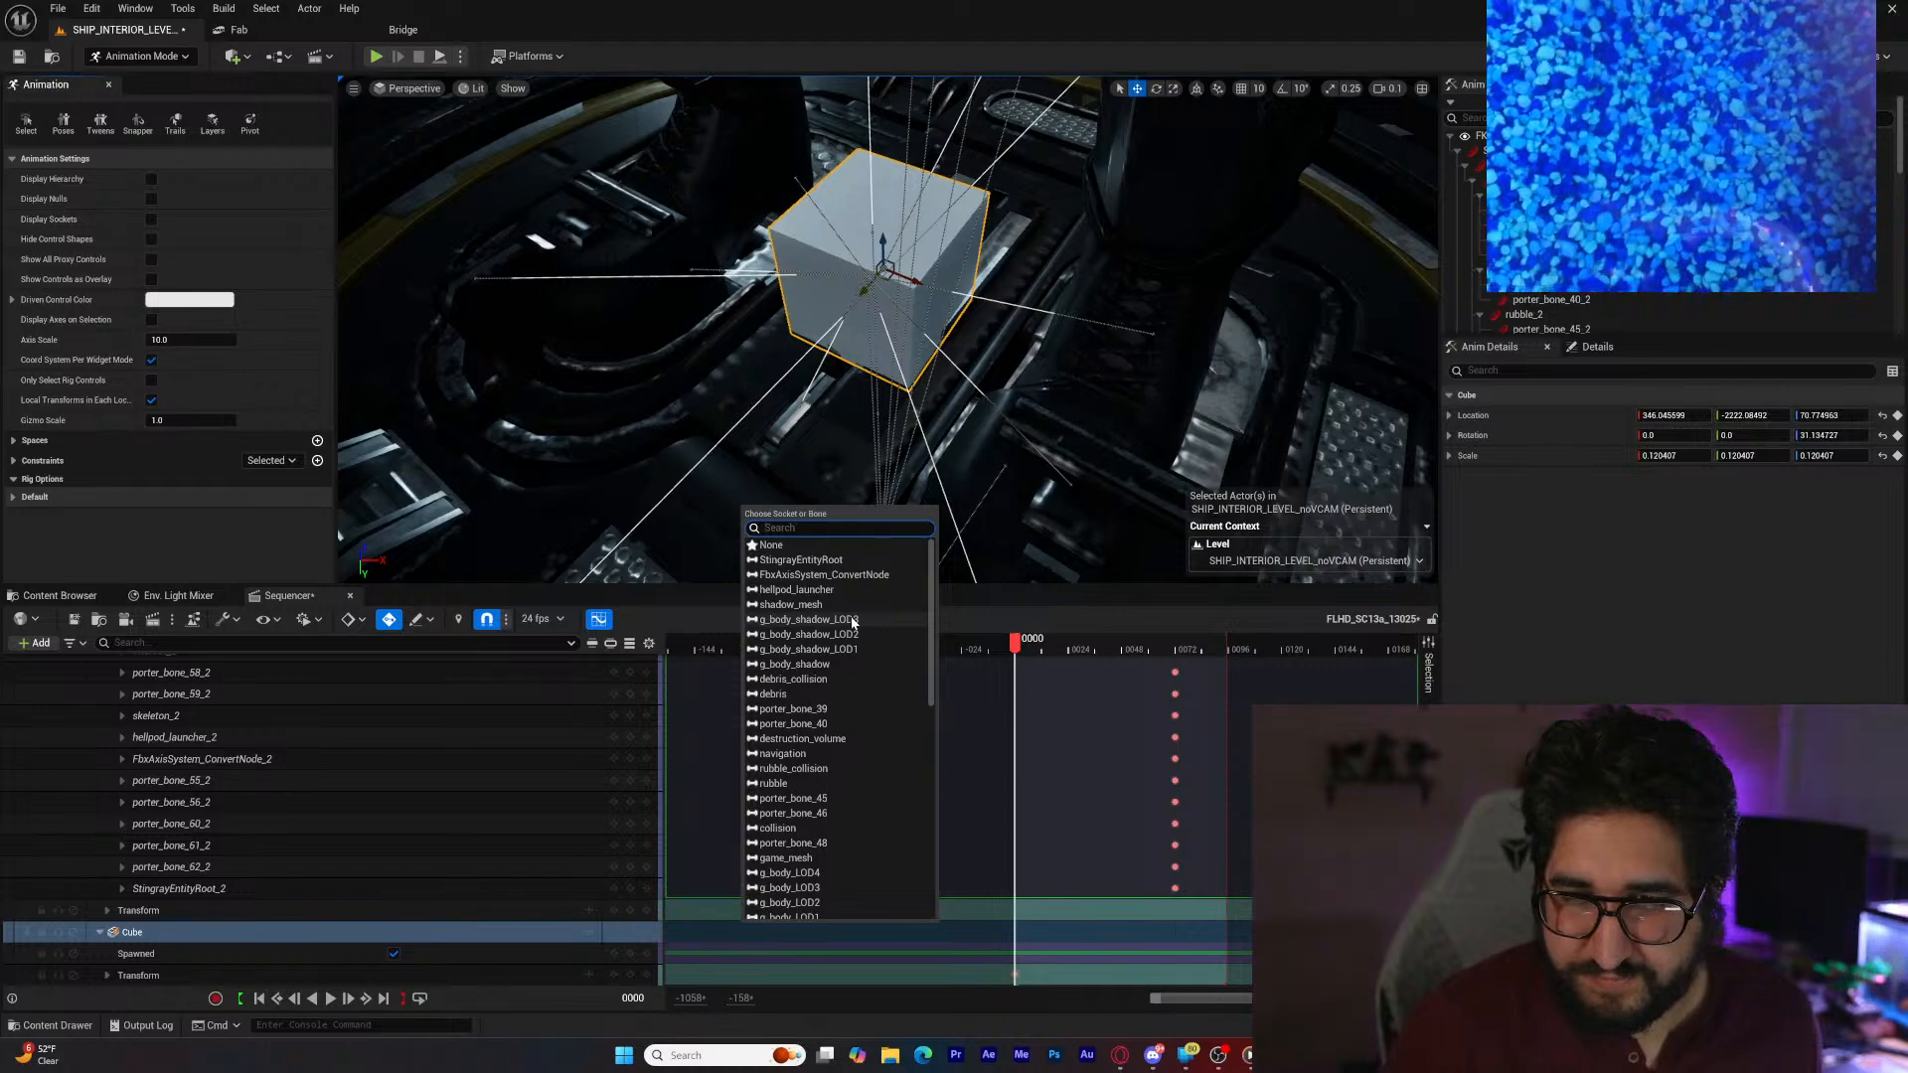
Step: Add a Parent constraint that attaches the Cube to the launcher mesh's hellpod_pad bone at frame 0
{"action": "mouse_move", "coordinate": [1027, 426]}
{"action": "right_mouse_down"}
{"action": "mouse_move", "coordinate": [978, 383]}
{"action": "mouse_move", "coordinate": [1030, 428]}
{"action": "mouse_move", "coordinate": [1004, 423]}
{"action": "right_mouse_up"}
{"action": "key", "text": "w"}
{"action": "mouse_move", "coordinate": [494, 448]}
{"action": "right_mouse_down"}
{"action": "mouse_move", "coordinate": [479, 439]}
{"action": "mouse_move", "coordinate": [494, 448]}
{"action": "right_mouse_up"}
{"action": "key", "text": "s"}
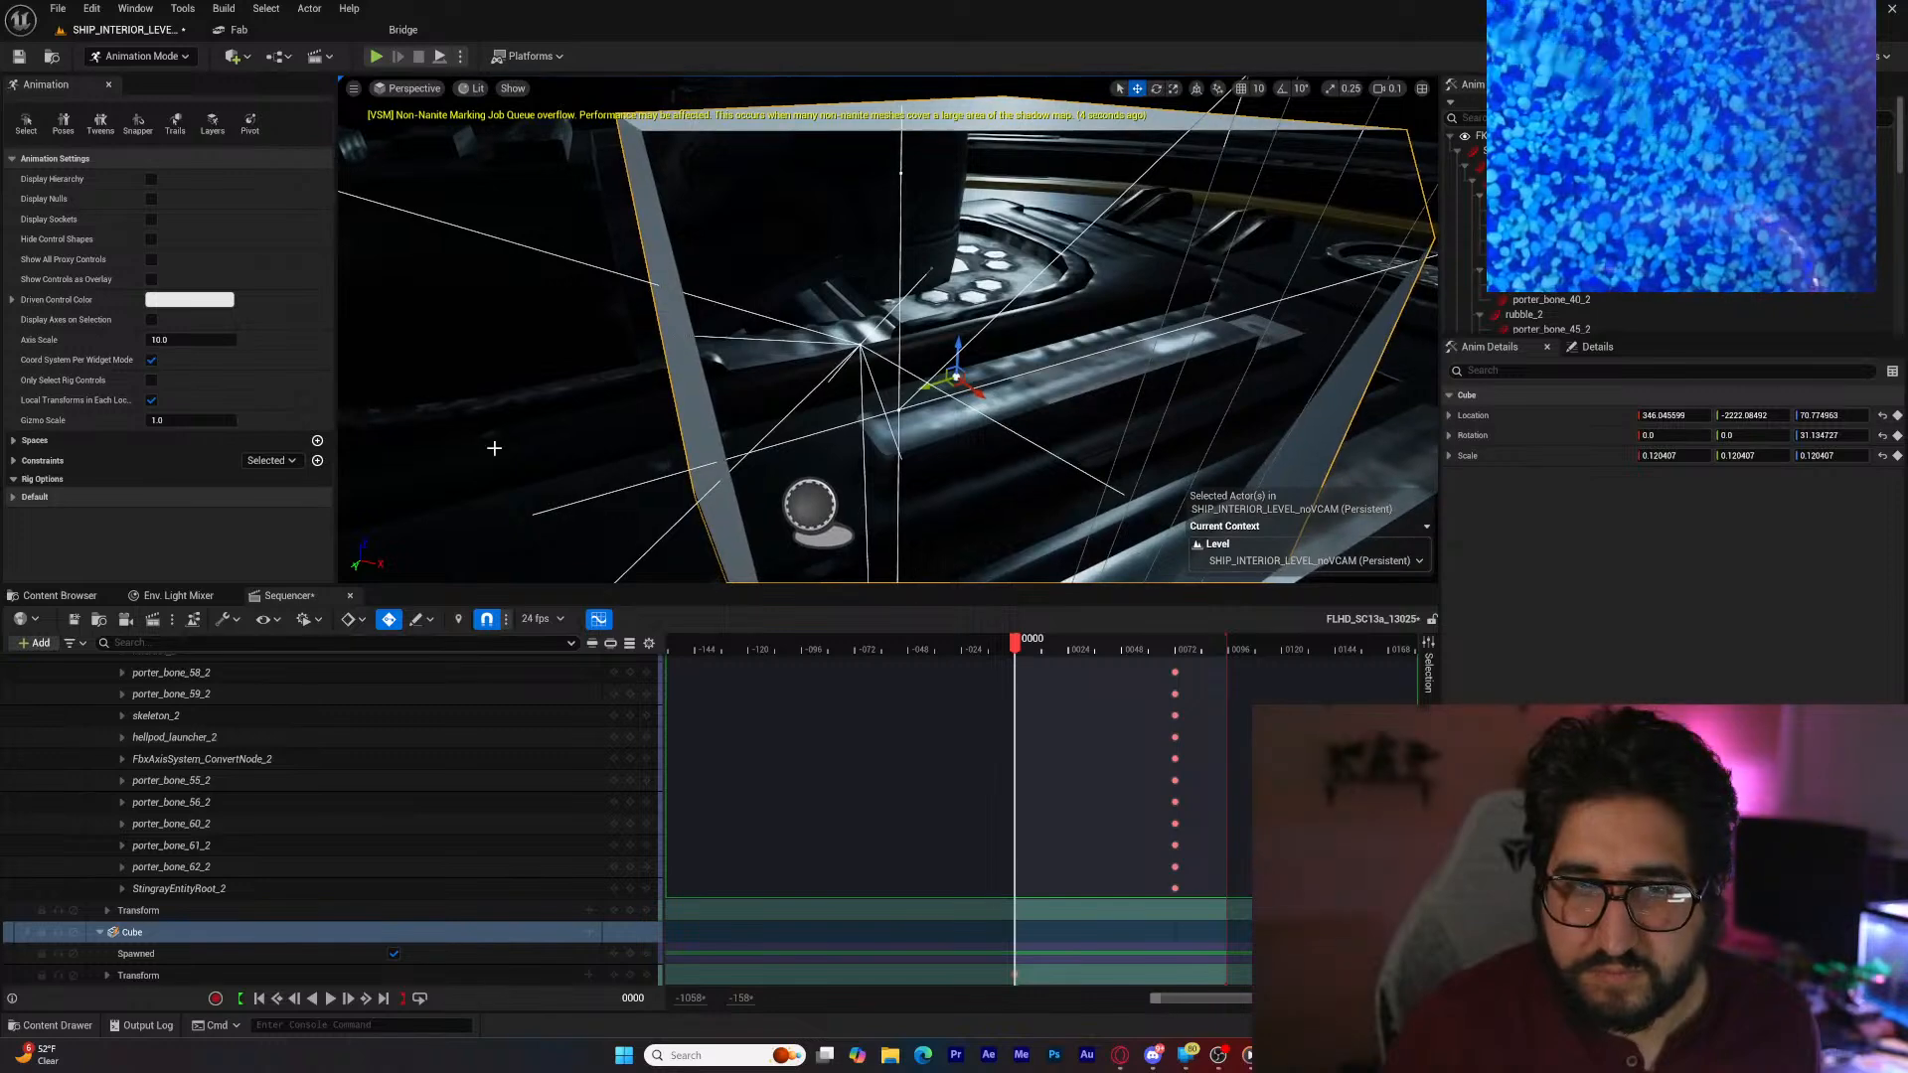
{"action": "left_click", "coordinate": [317, 460]}
{"action": "left_click", "coordinate": [363, 567]}
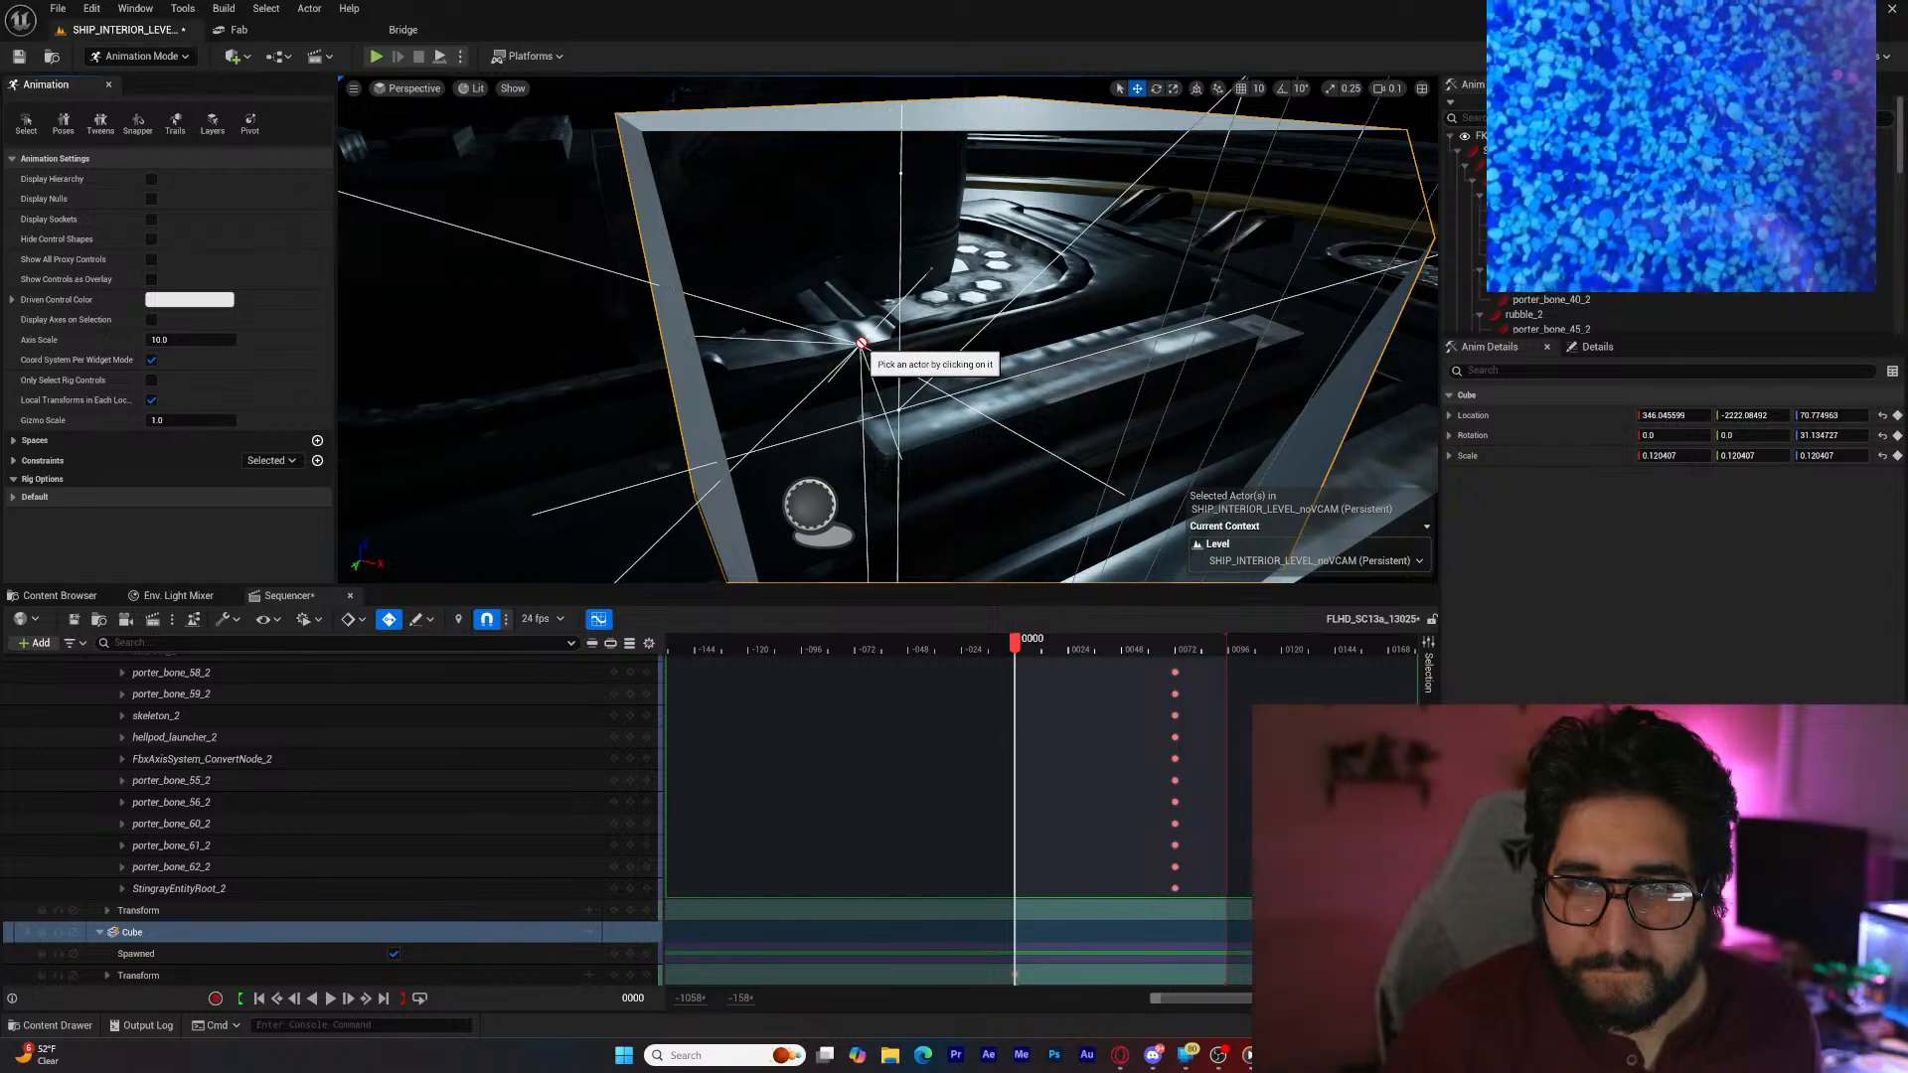
{"action": "key", "text": "s"}
{"action": "right_click_drag", "start_coordinate": [817, 385], "coordinate": [919, 422]}
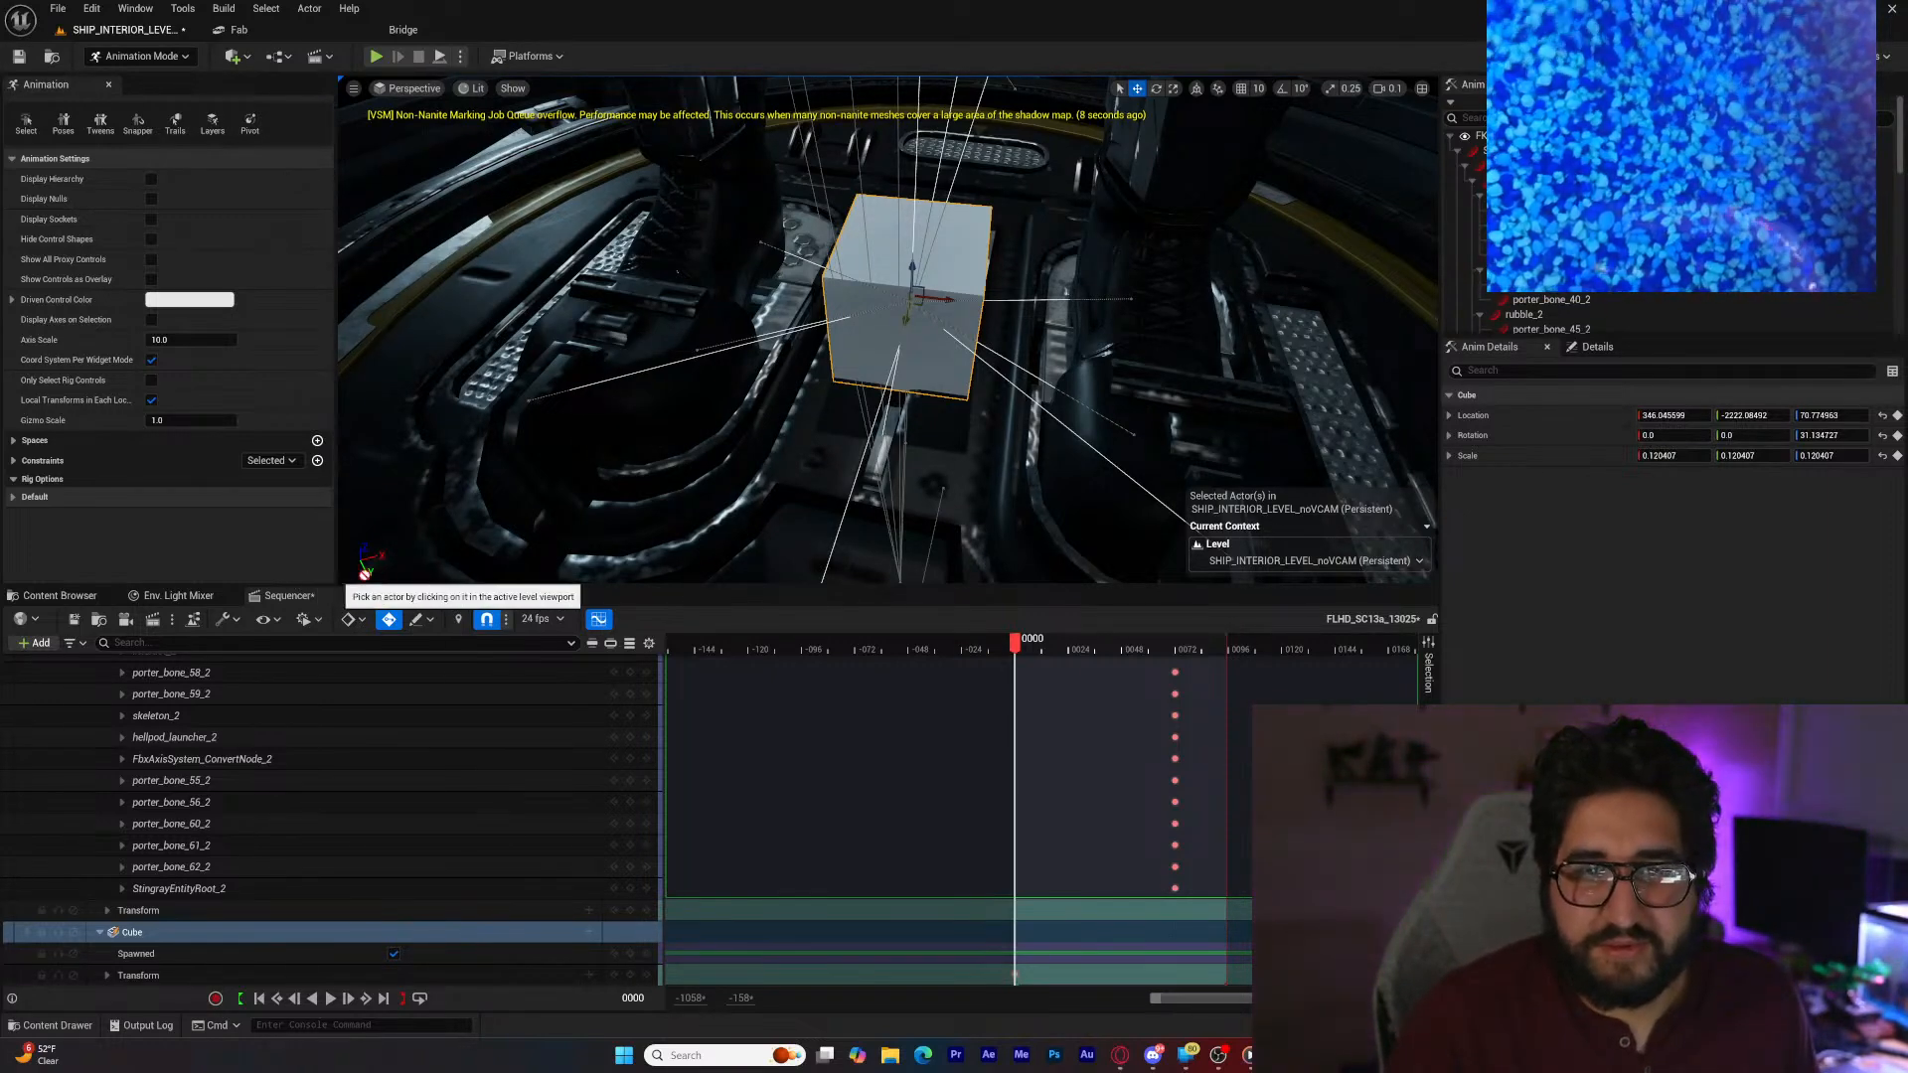
{"action": "right_click_drag", "start_coordinate": [795, 442], "coordinate": [693, 412]}
{"action": "left_click", "coordinate": [693, 455]}
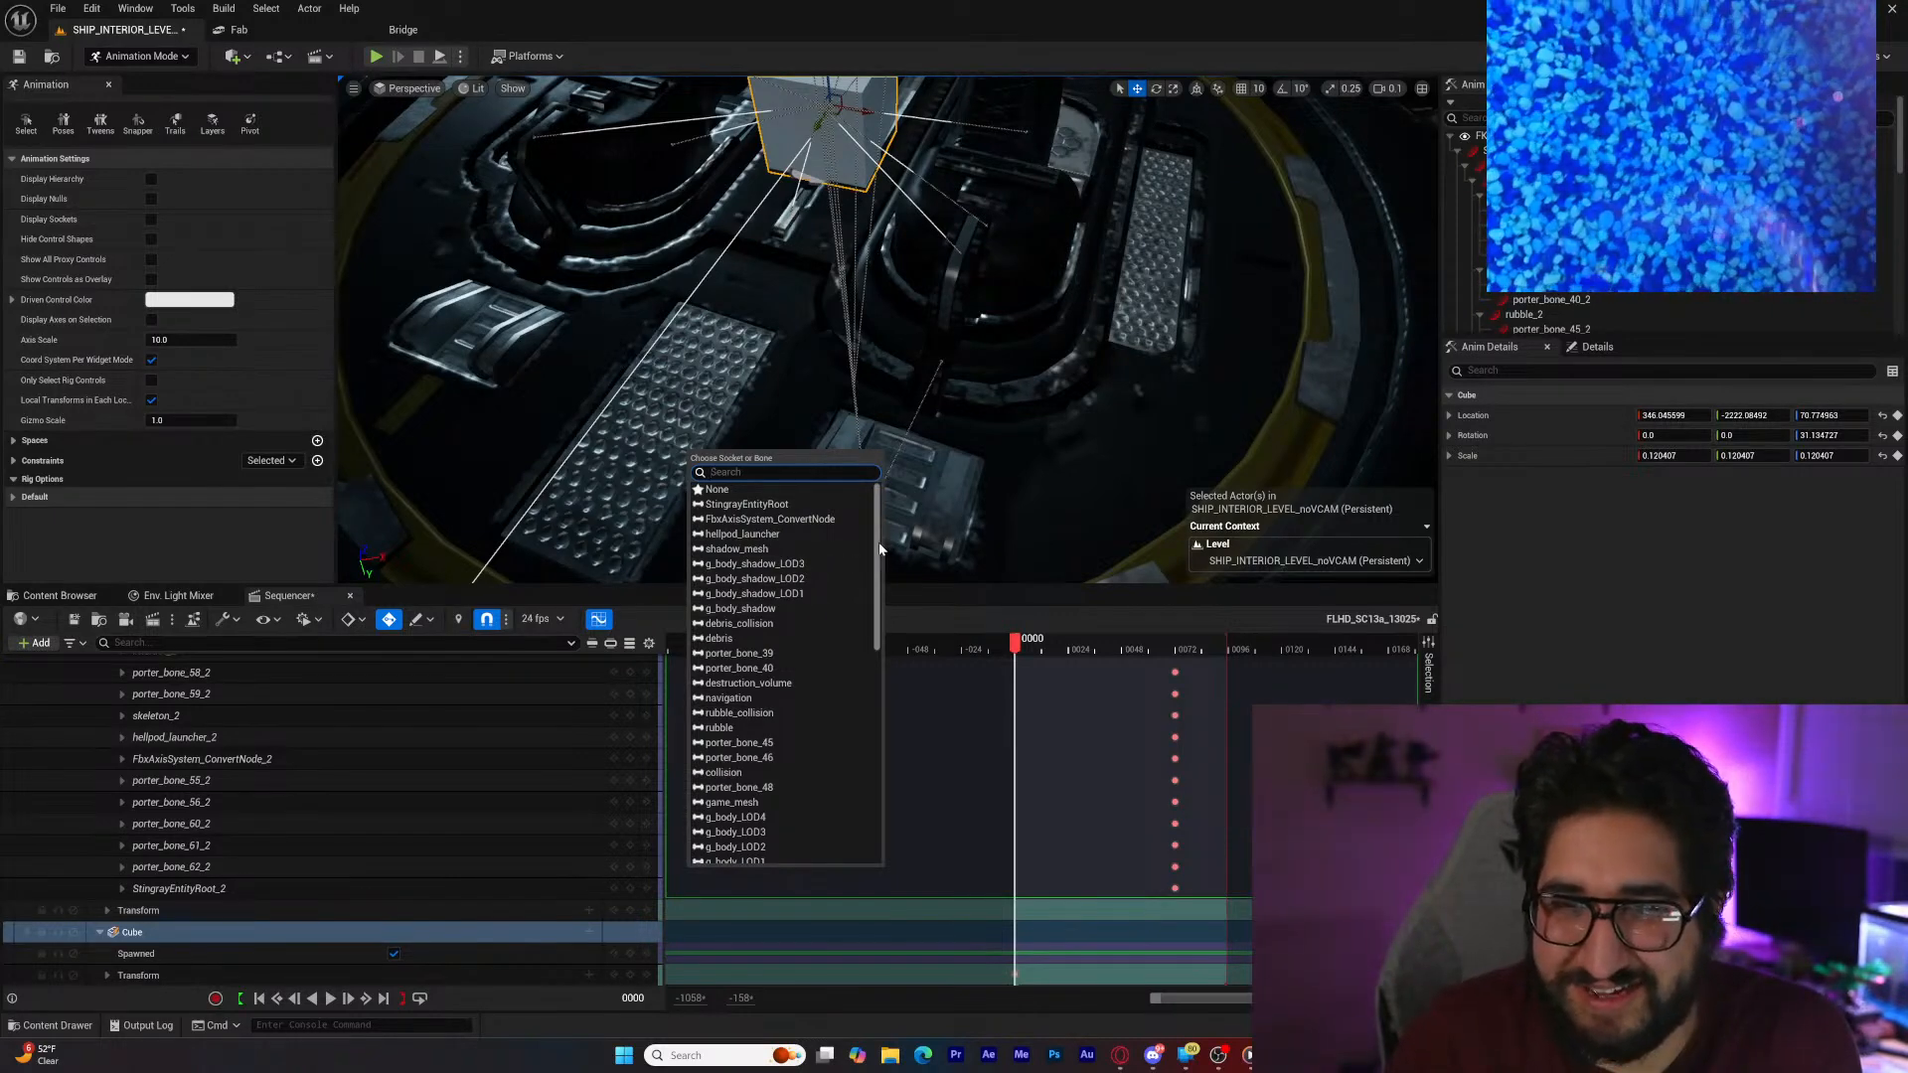
{"action": "left_click_drag", "start_coordinate": [879, 549], "coordinate": [880, 689]}
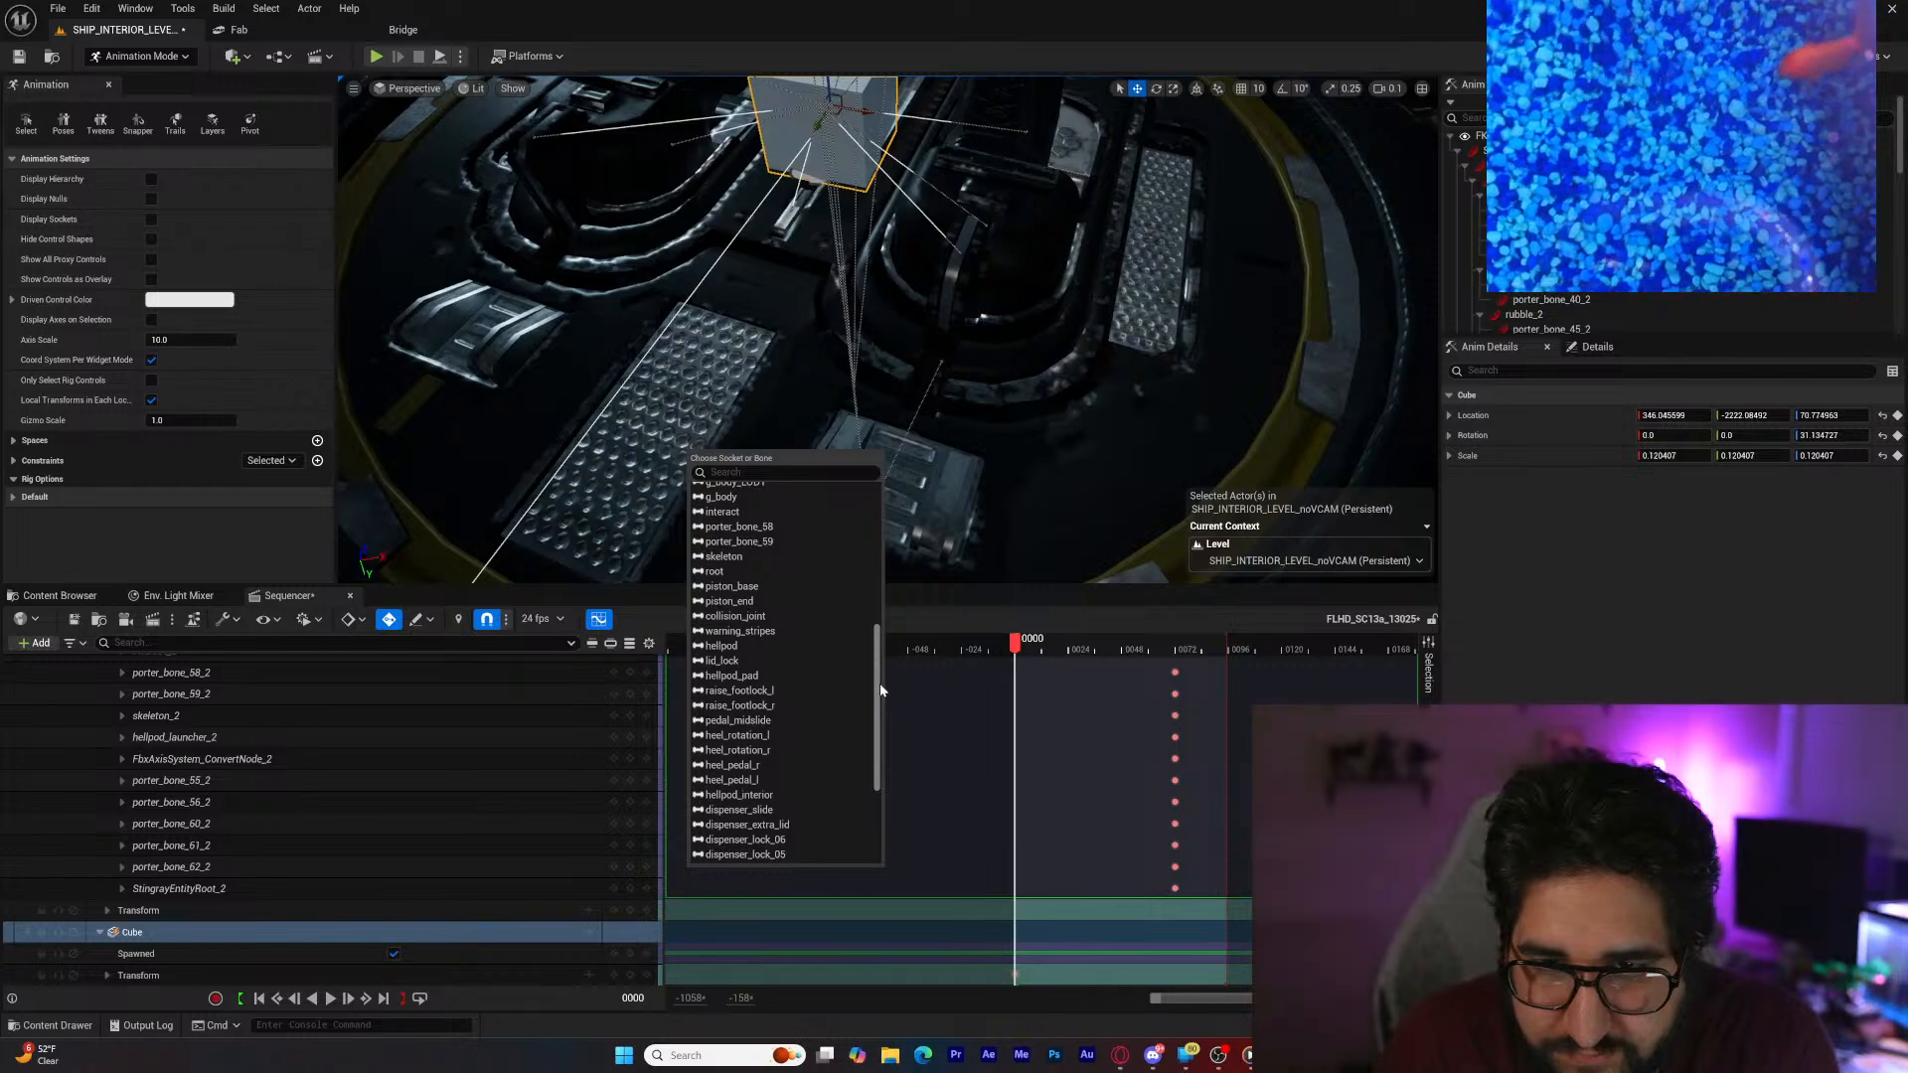
{"action": "left_click", "coordinate": [784, 674]}
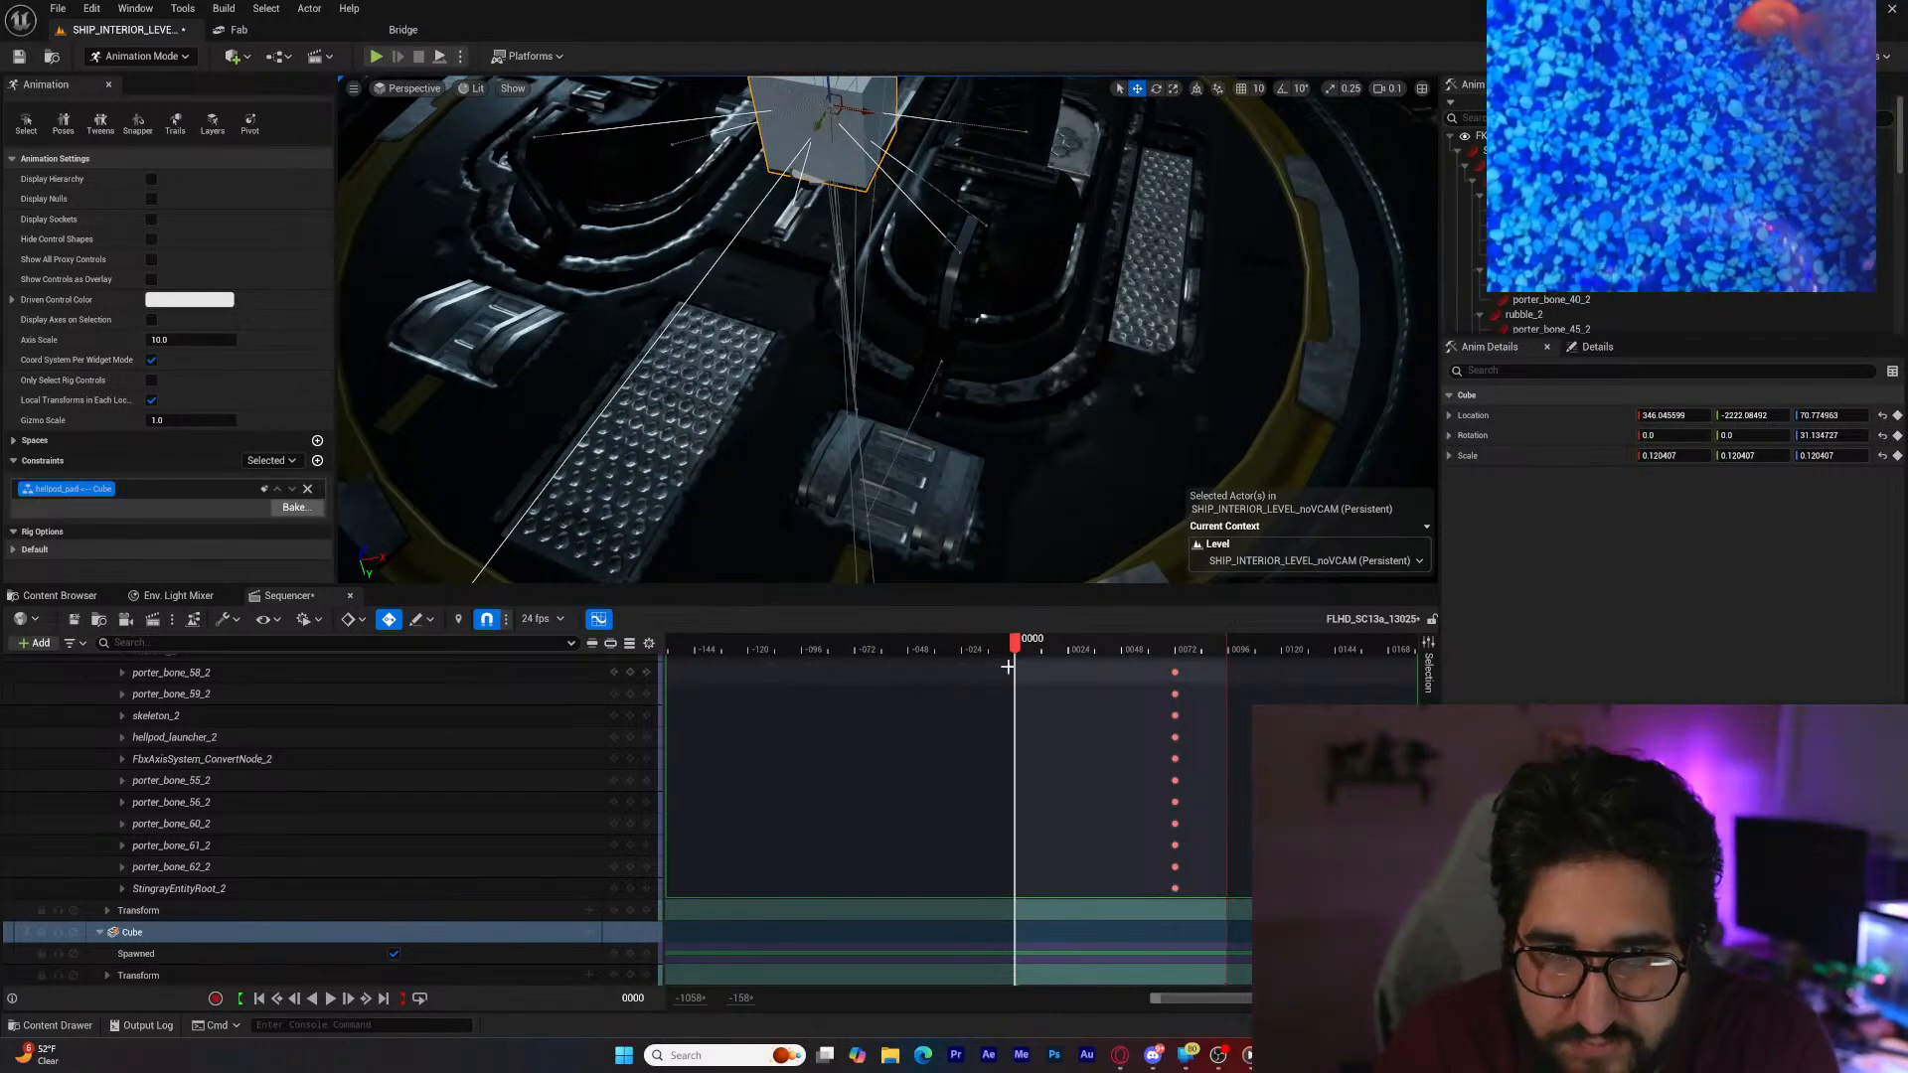
Step: Scrub to frame 24 to check the Cube's hellpod_pad constraint, and bake it on all frames from 0000 to 0096
{"action": "left_click_drag", "start_coordinate": [1028, 648], "coordinate": [1070, 665]}
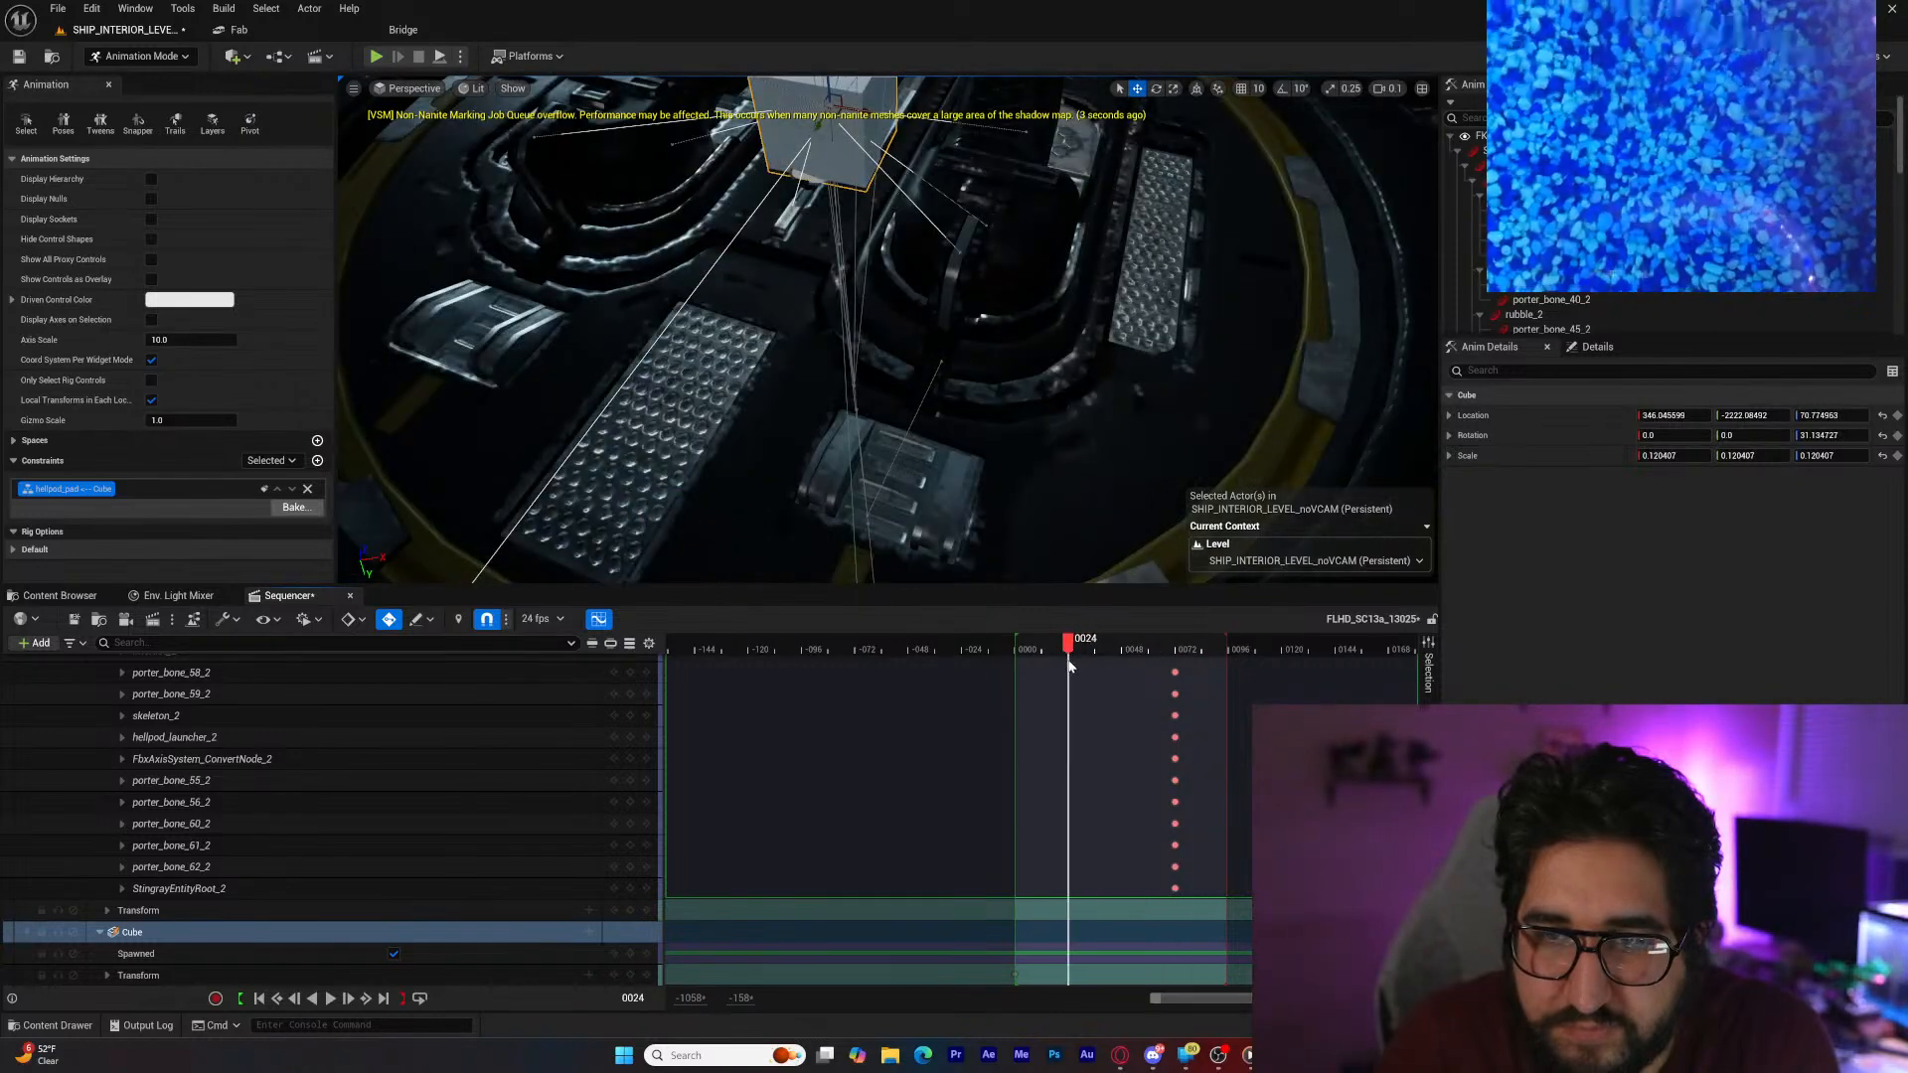
{"action": "left_click", "coordinate": [294, 509]}
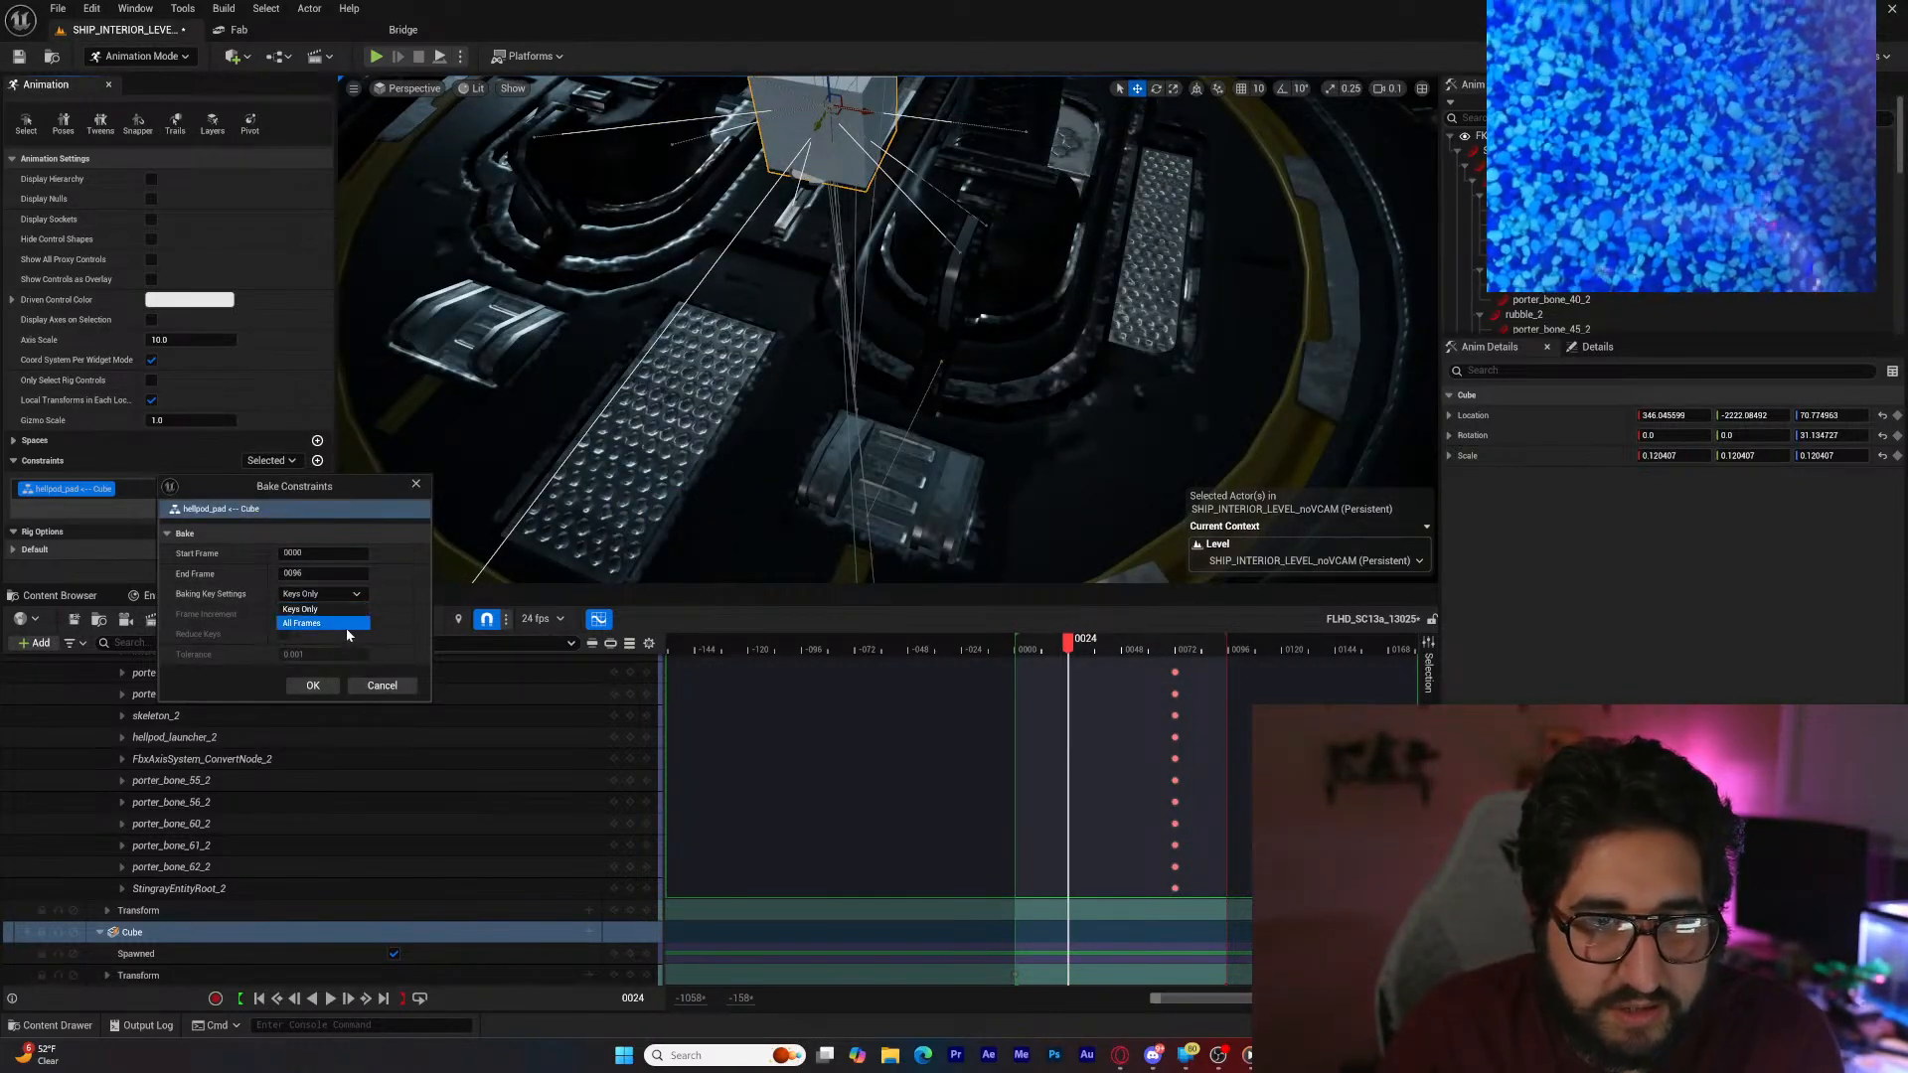
{"action": "left_click", "coordinate": [345, 626]}
{"action": "left_click", "coordinate": [313, 686]}
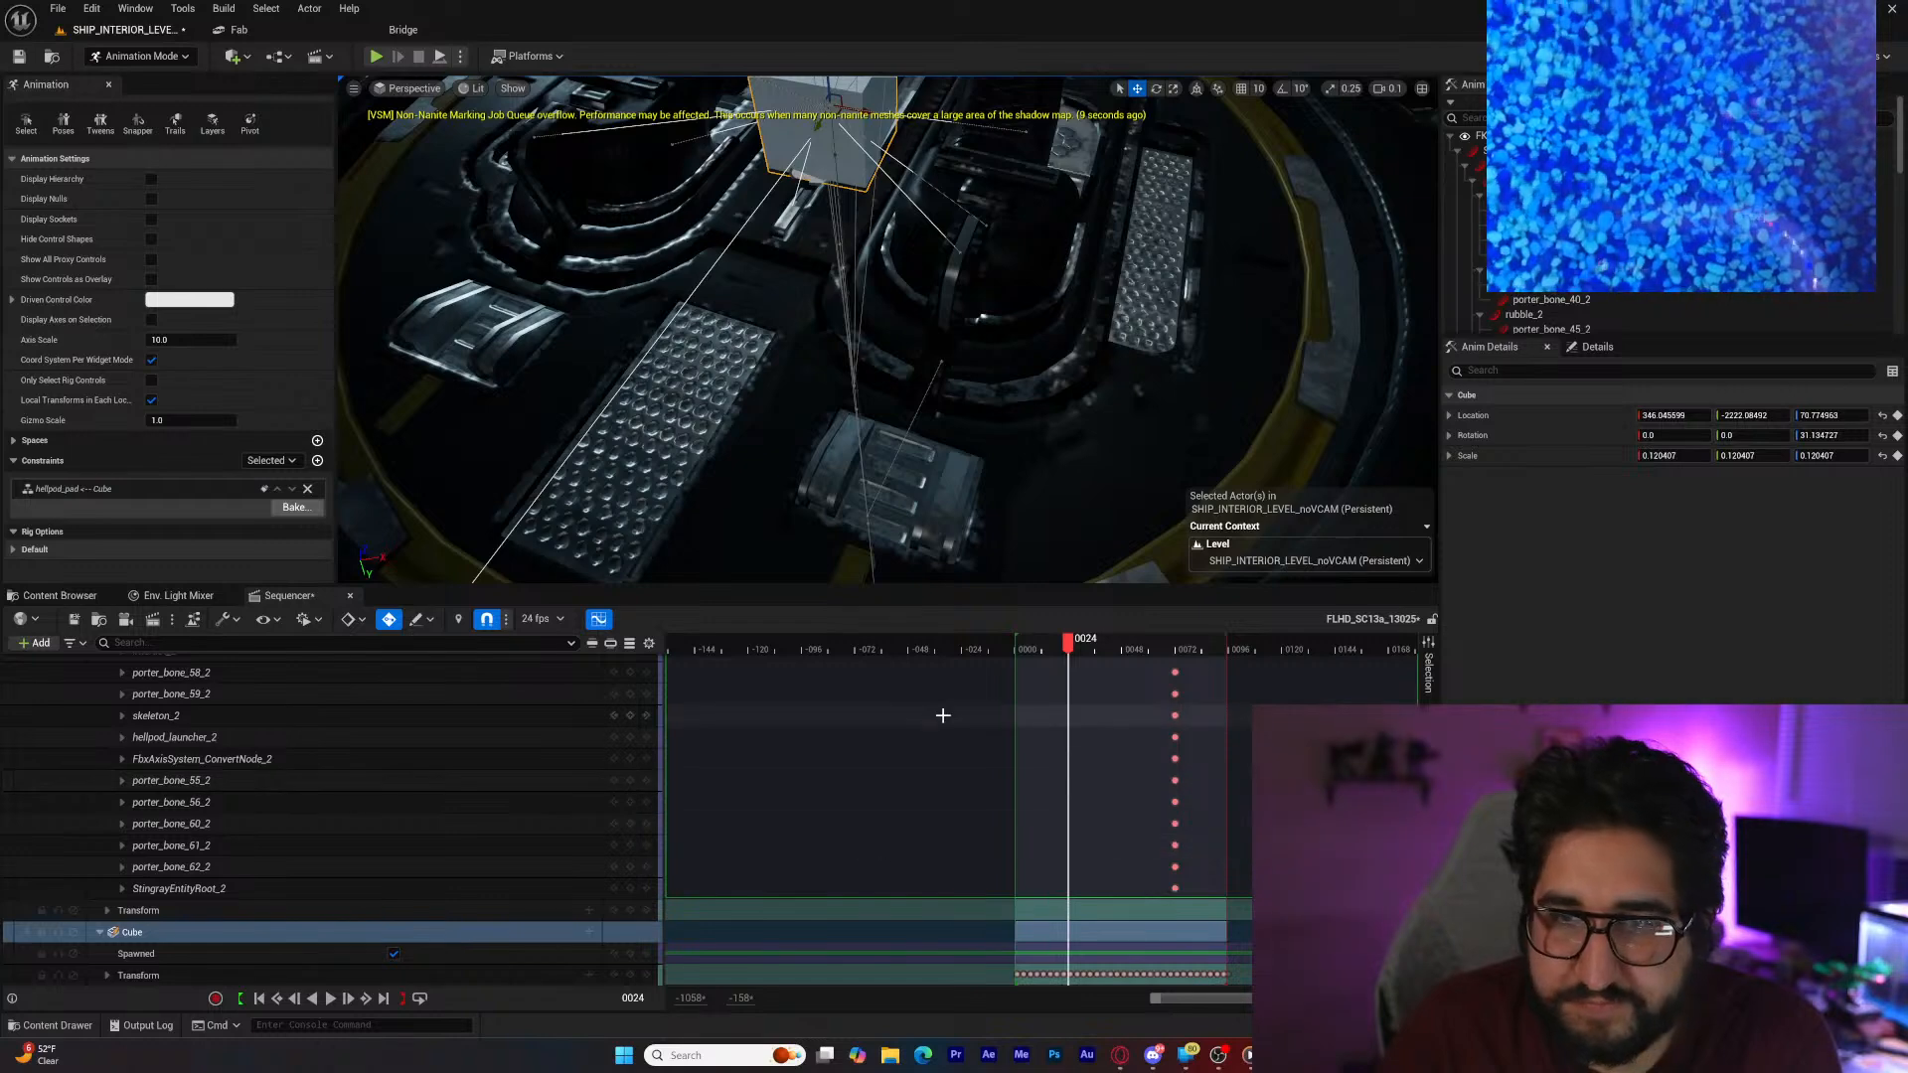
Step: Scrub through the baked Cube motion and return to frame 0
{"action": "key", "text": "f"}
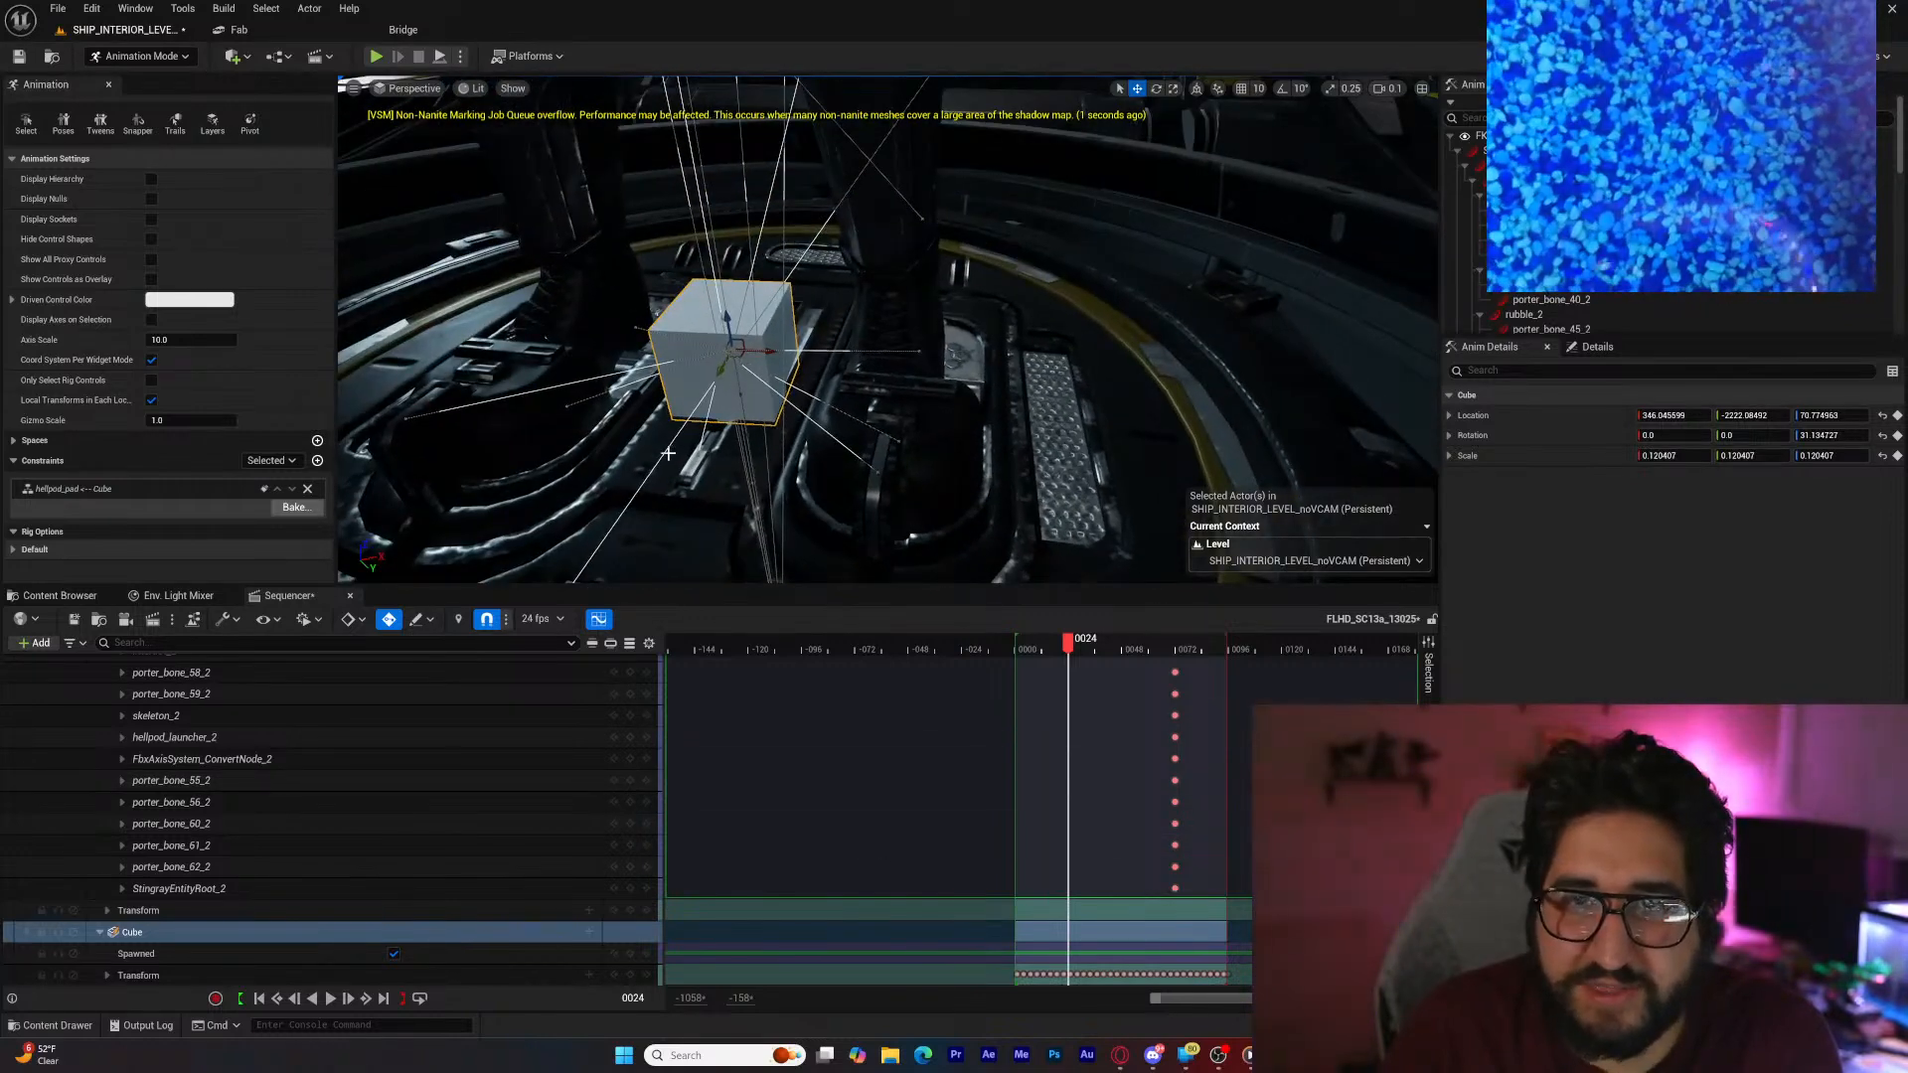
{"action": "mouse_move", "coordinate": [1072, 644]}
{"action": "left_mouse_down"}
{"action": "mouse_move", "coordinate": [1034, 643]}
{"action": "mouse_move", "coordinate": [1128, 644]}
{"action": "mouse_move", "coordinate": [1056, 644]}
{"action": "left_mouse_up"}
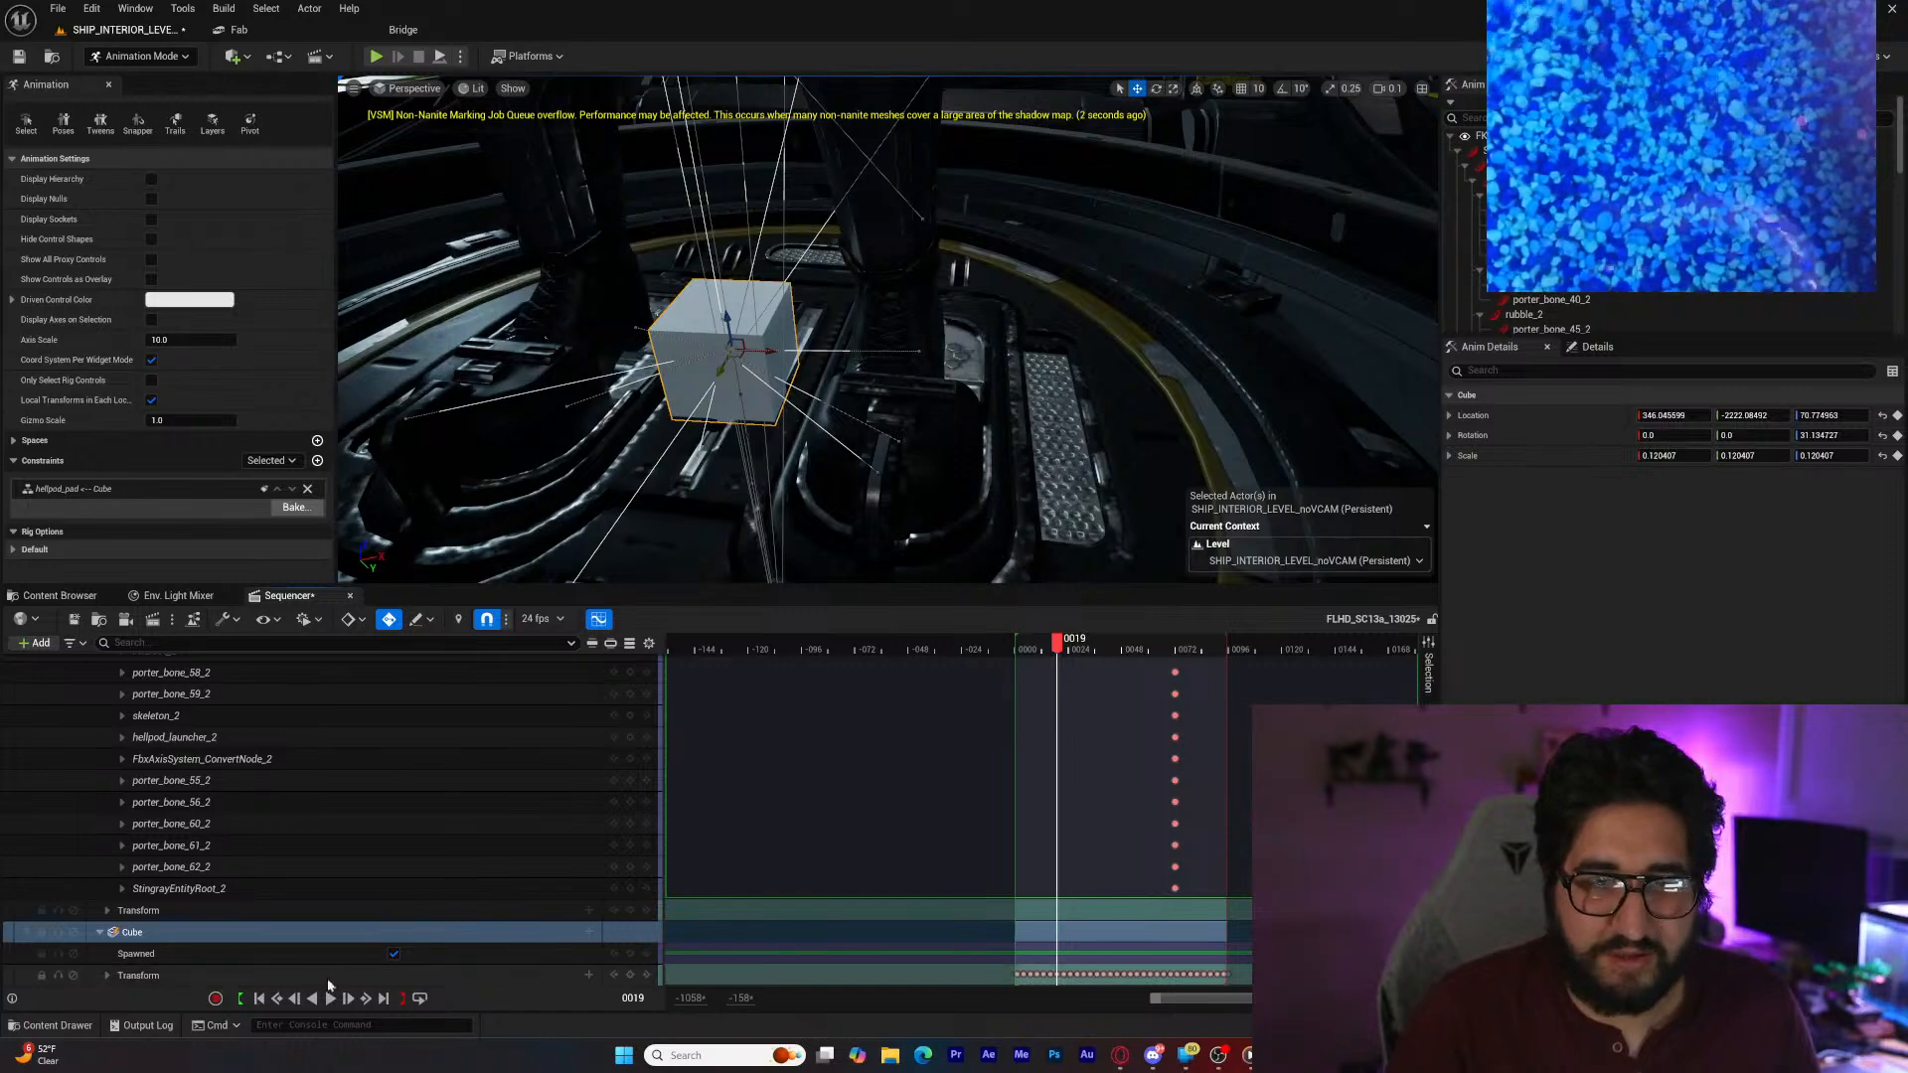
{"action": "left_click", "coordinate": [260, 999]}
Step: Select the 001_HD_03_Default character standing on the pad and add its SKM_B-01_v3_LEAN_SIMPLE component track to the sequence
{"action": "right_click_drag", "start_coordinate": [695, 377], "coordinate": [631, 328]}
{"action": "scroll", "coordinate": [840, 279], "scroll_direction": "up", "scroll_amount": 4}
{"action": "key", "text": "s"}
{"action": "mouse_move", "coordinate": [840, 279]}
{"action": "right_mouse_down"}
{"action": "mouse_move", "coordinate": [785, 248]}
{"action": "mouse_move", "coordinate": [840, 279]}
{"action": "right_mouse_up"}
{"action": "left_click", "coordinate": [839, 279]}
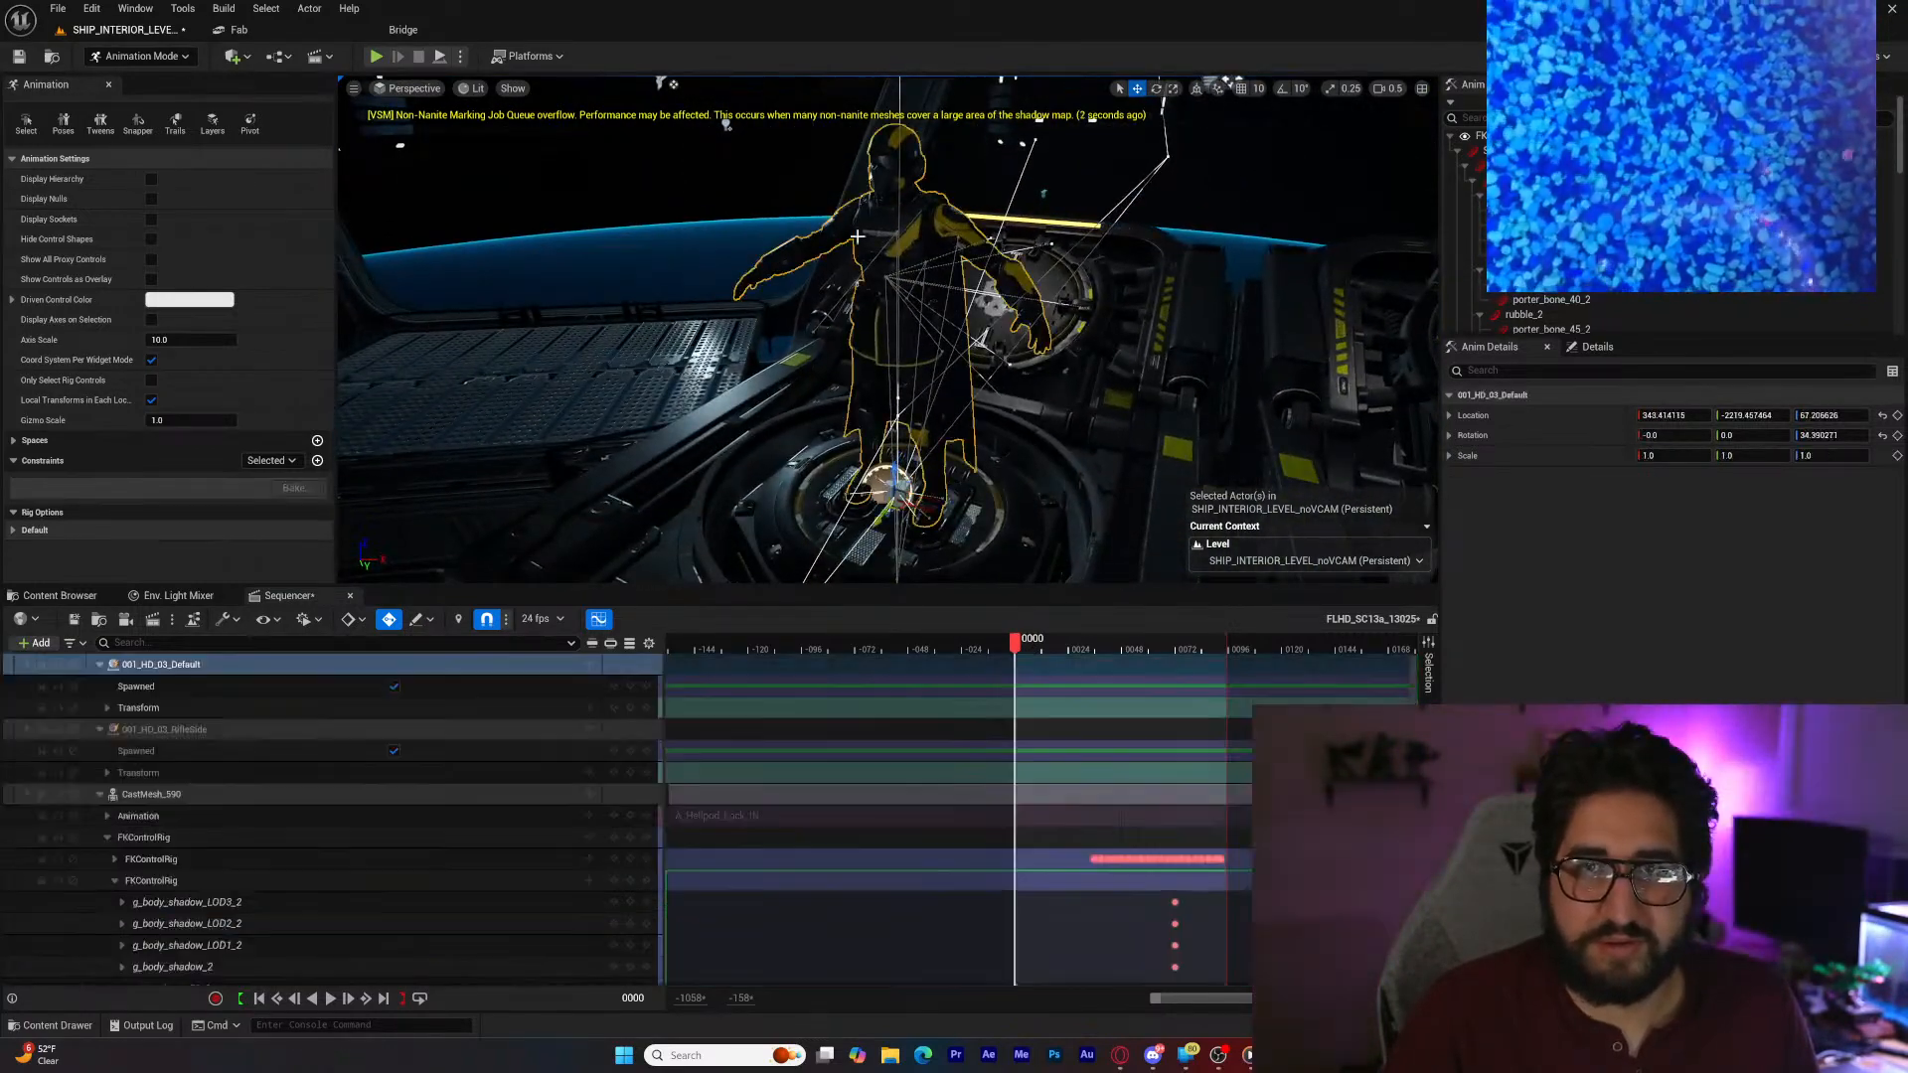
{"action": "left_click", "coordinate": [589, 664]}
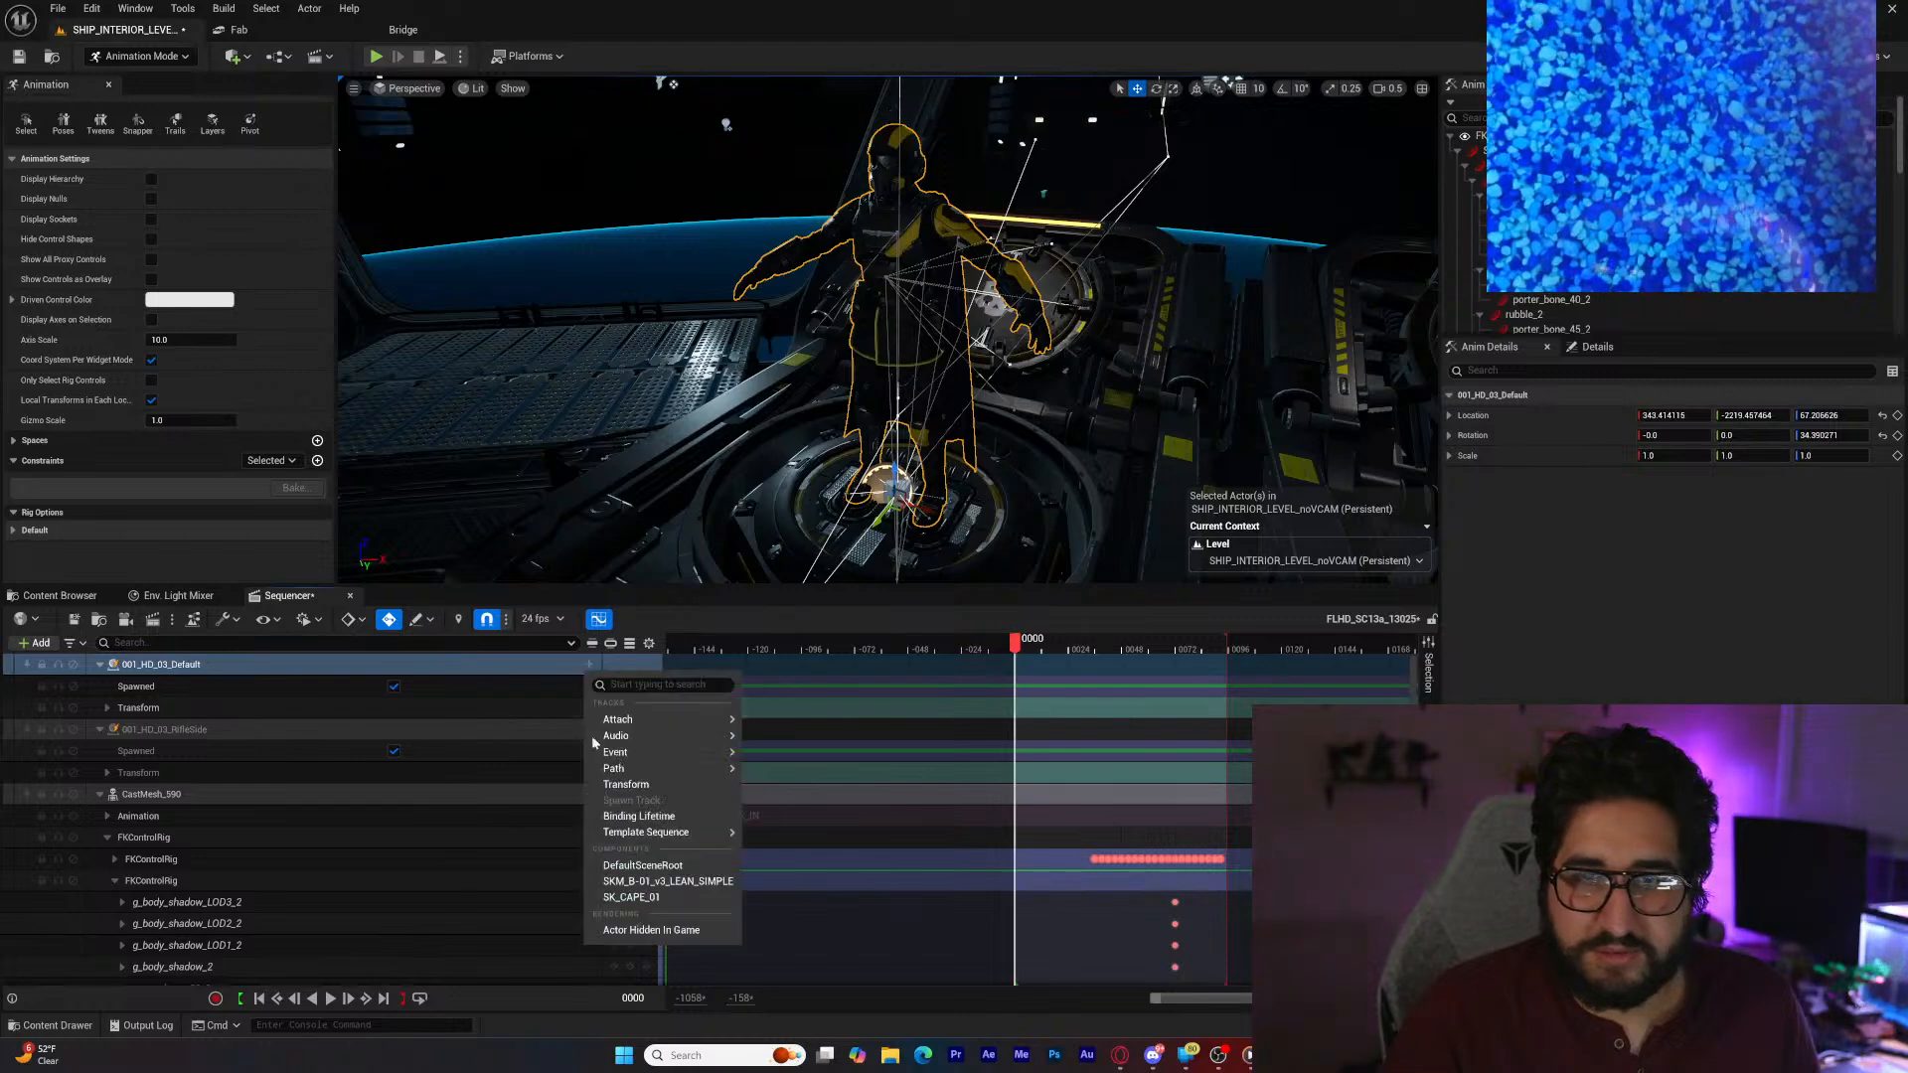
{"action": "left_click", "coordinate": [693, 882]}
Step: Find the 130-series animations and add Retarg_FLHD_SC13a_13025_HD03_ue5 as an animation section on the SKM_B-01_v3_LEAN_SIMPLE track
{"action": "left_click", "coordinate": [588, 685]}
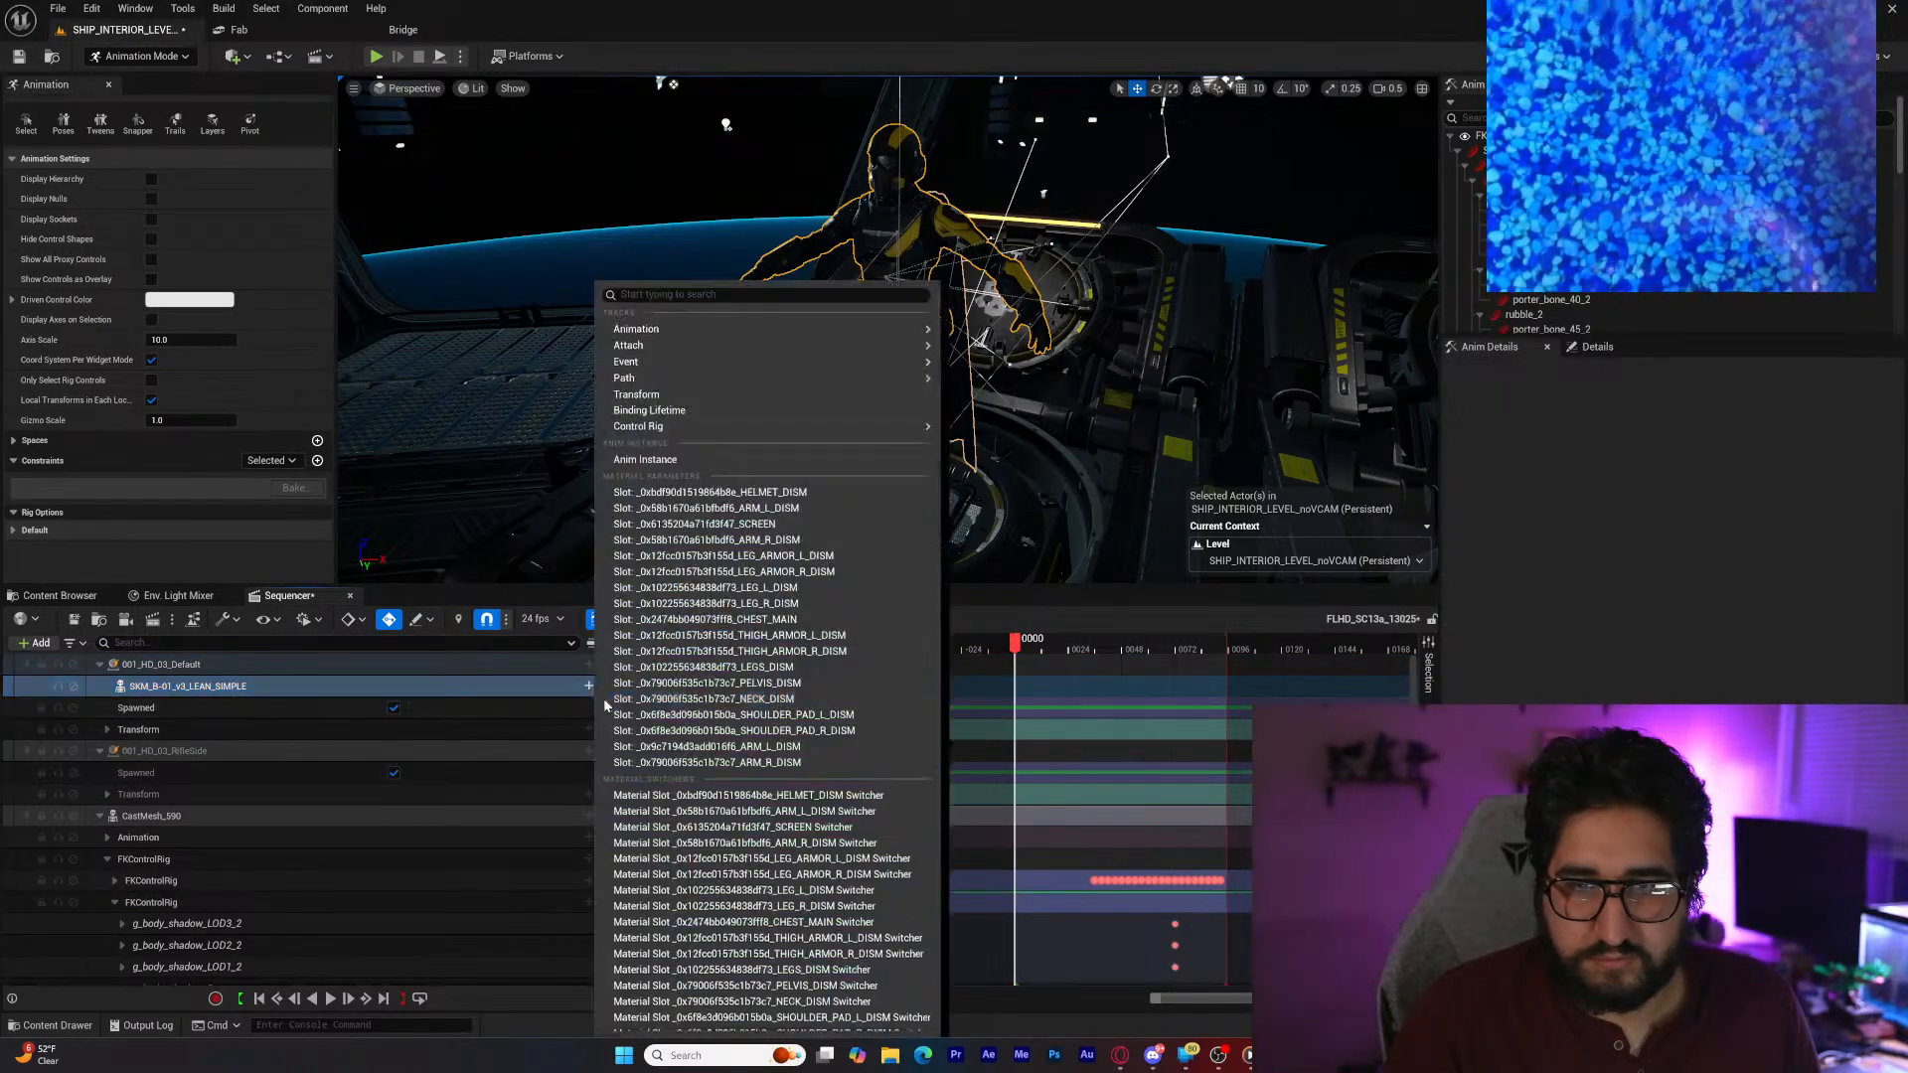
{"action": "mouse_move", "coordinate": [805, 343]}
{"action": "type", "text": "34.0"}
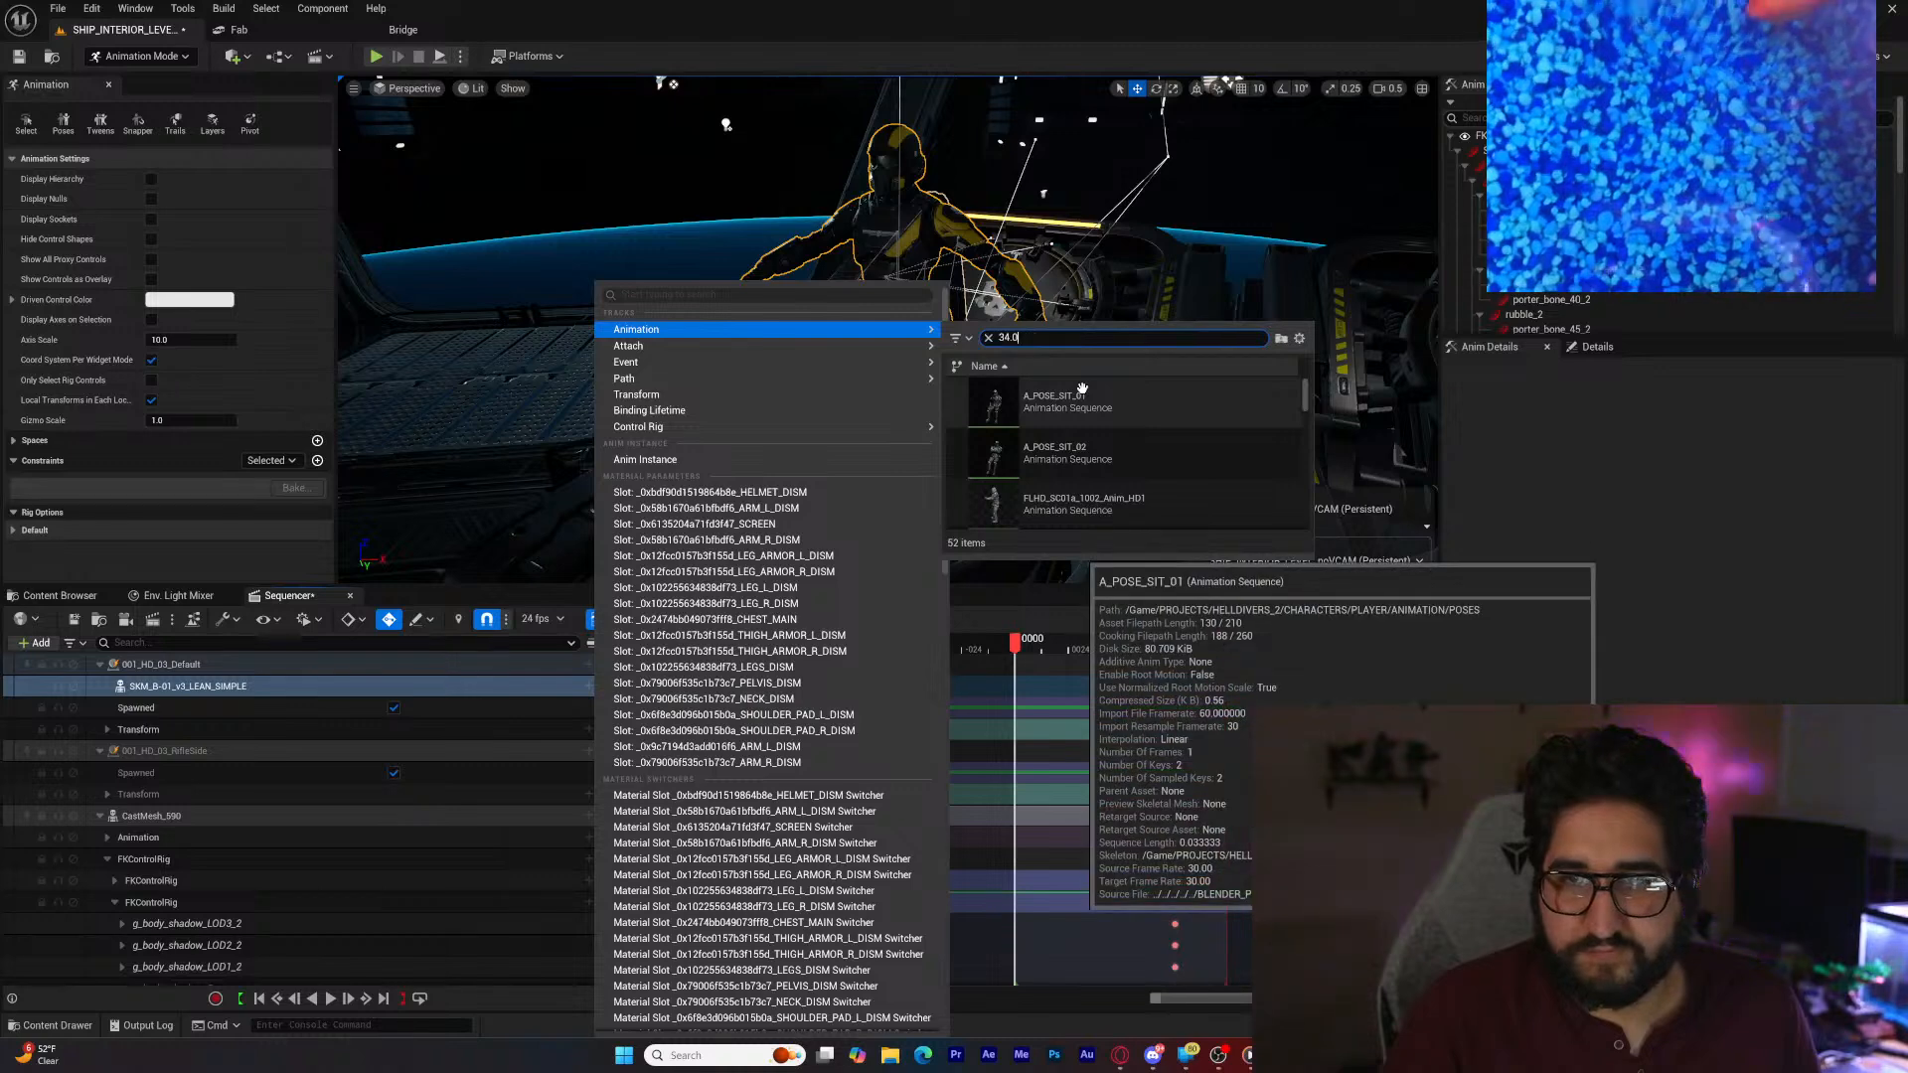
{"action": "key", "text": "ctrl+a"}
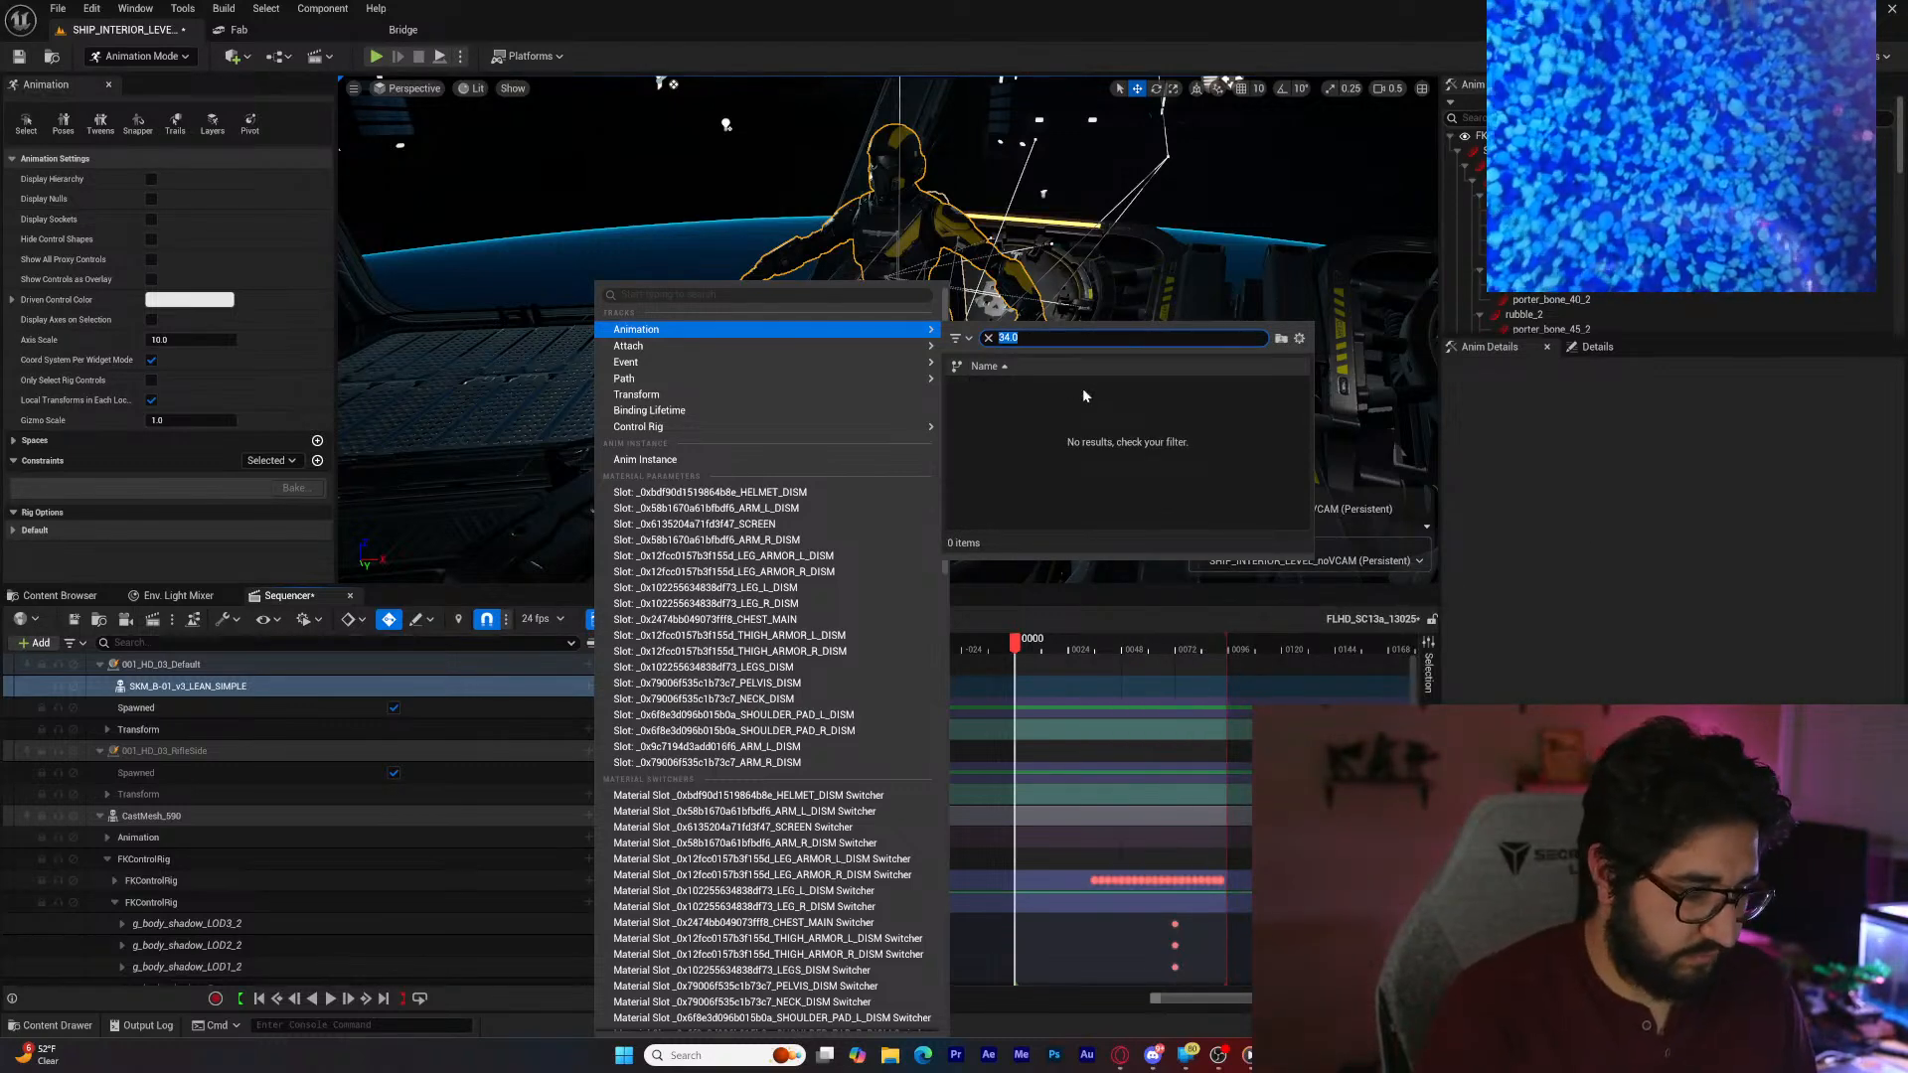
{"action": "key", "text": "BackSpace"}
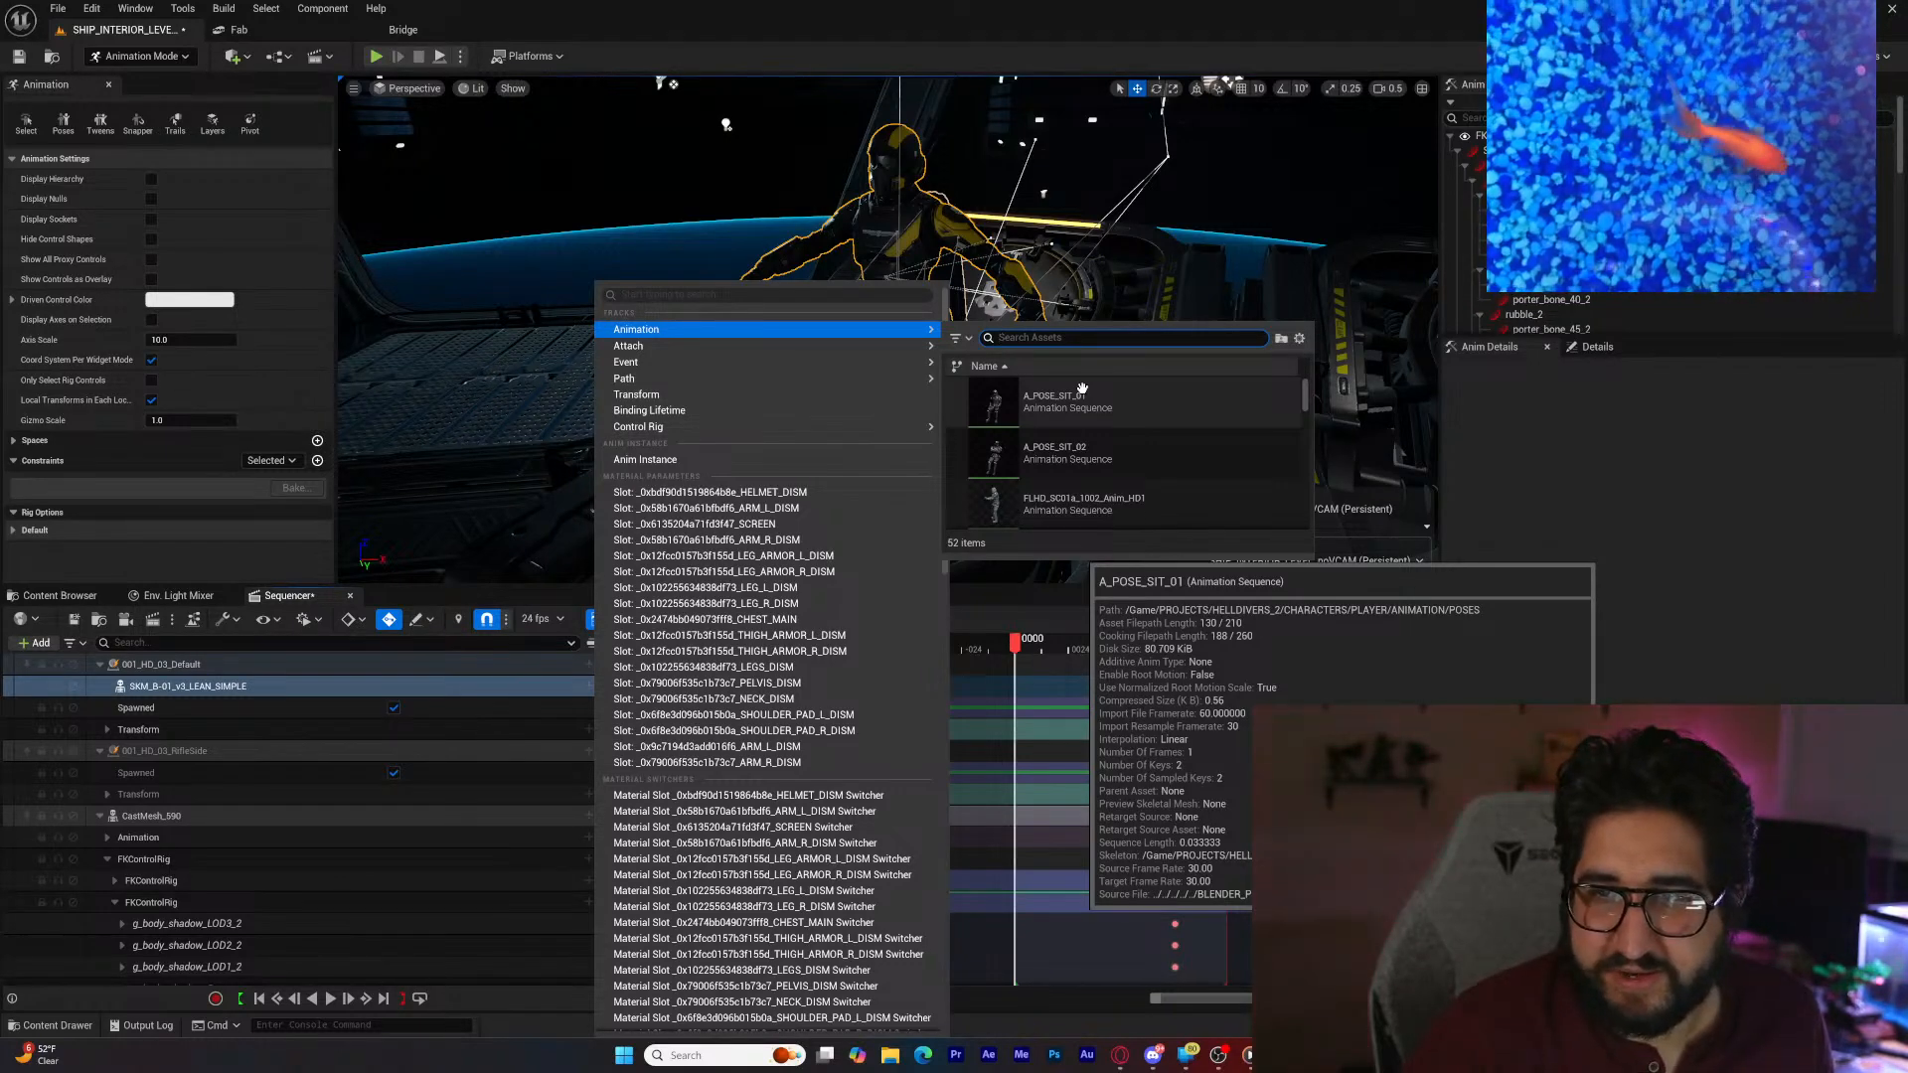
{"action": "type", "text": "130"}
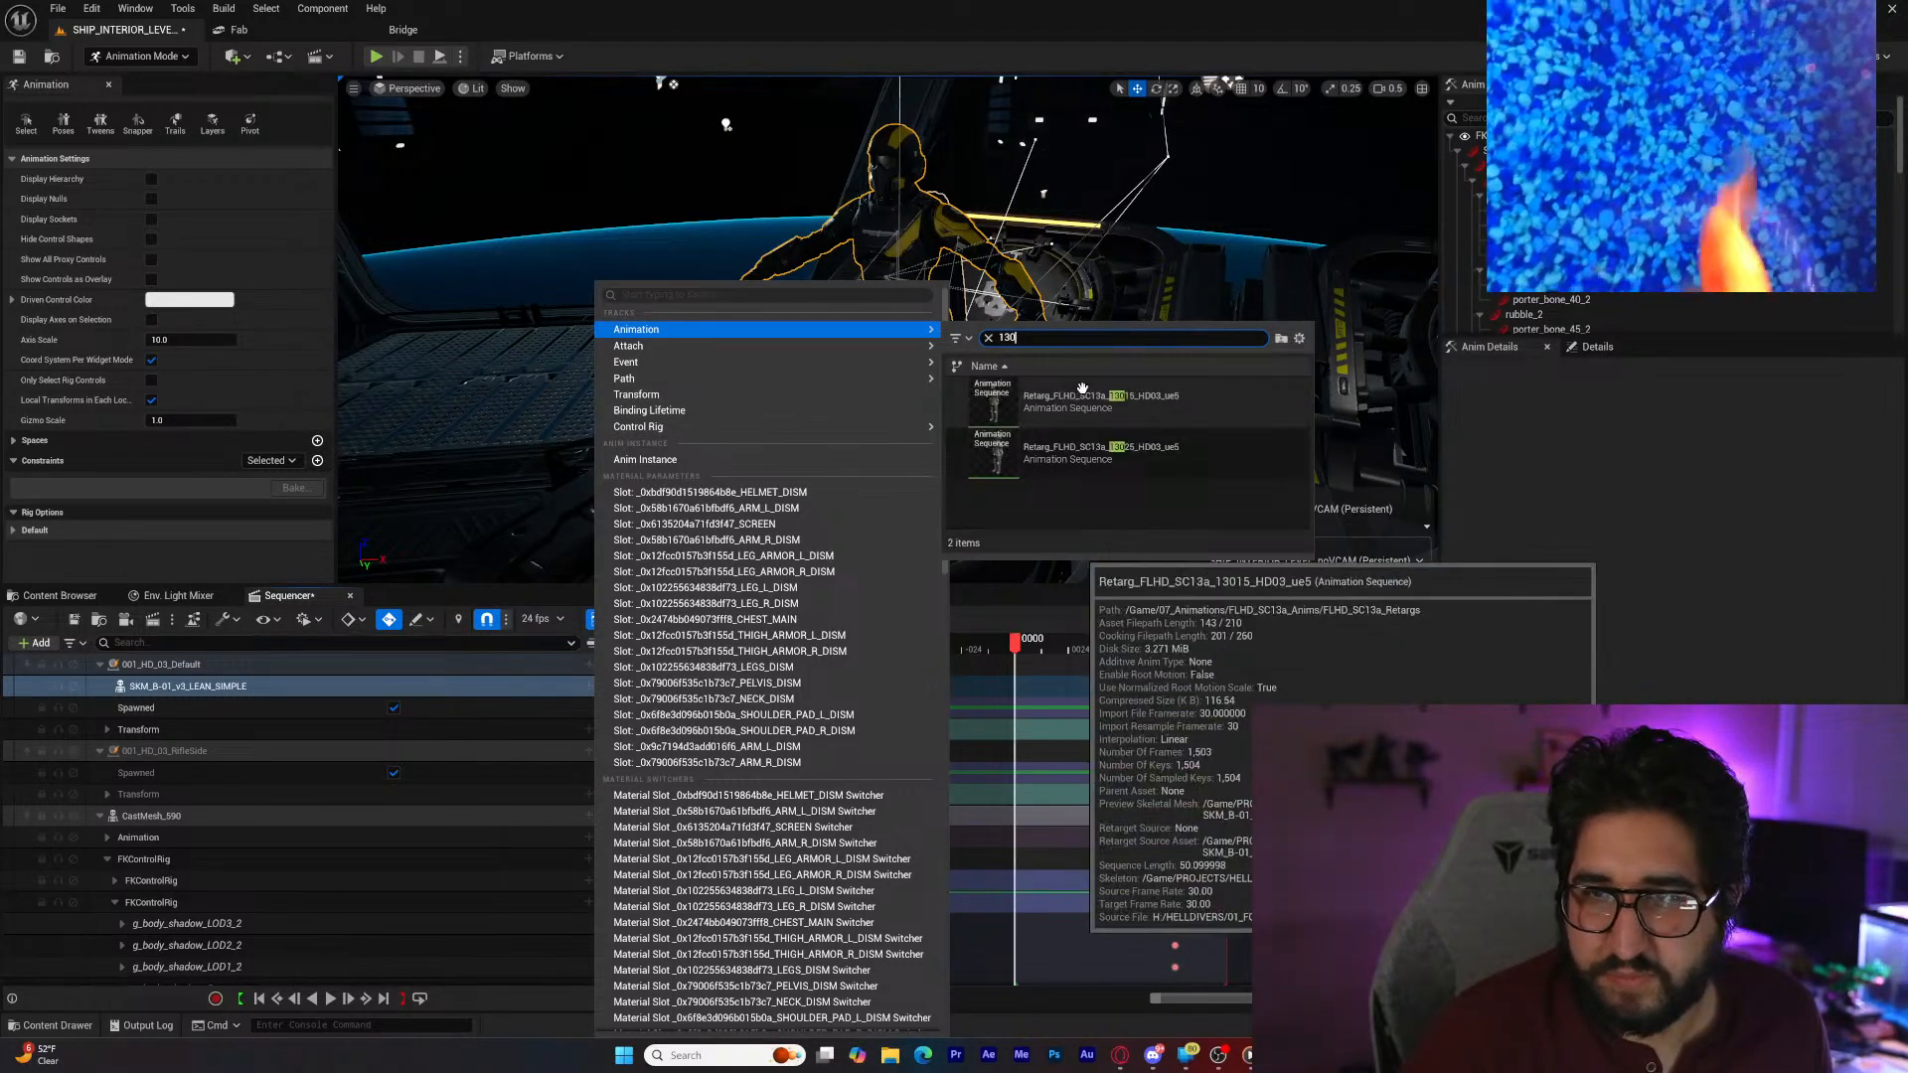
{"action": "left_click", "coordinate": [1133, 462]}
Step: Slide the Retarg_FLHD_SC13a_13025_HD03_ue5 section earlier in the timeline so its later part plays from frame 0
{"action": "key", "text": "w"}
{"action": "right_click_drag", "start_coordinate": [1029, 486], "coordinate": [1058, 544]}
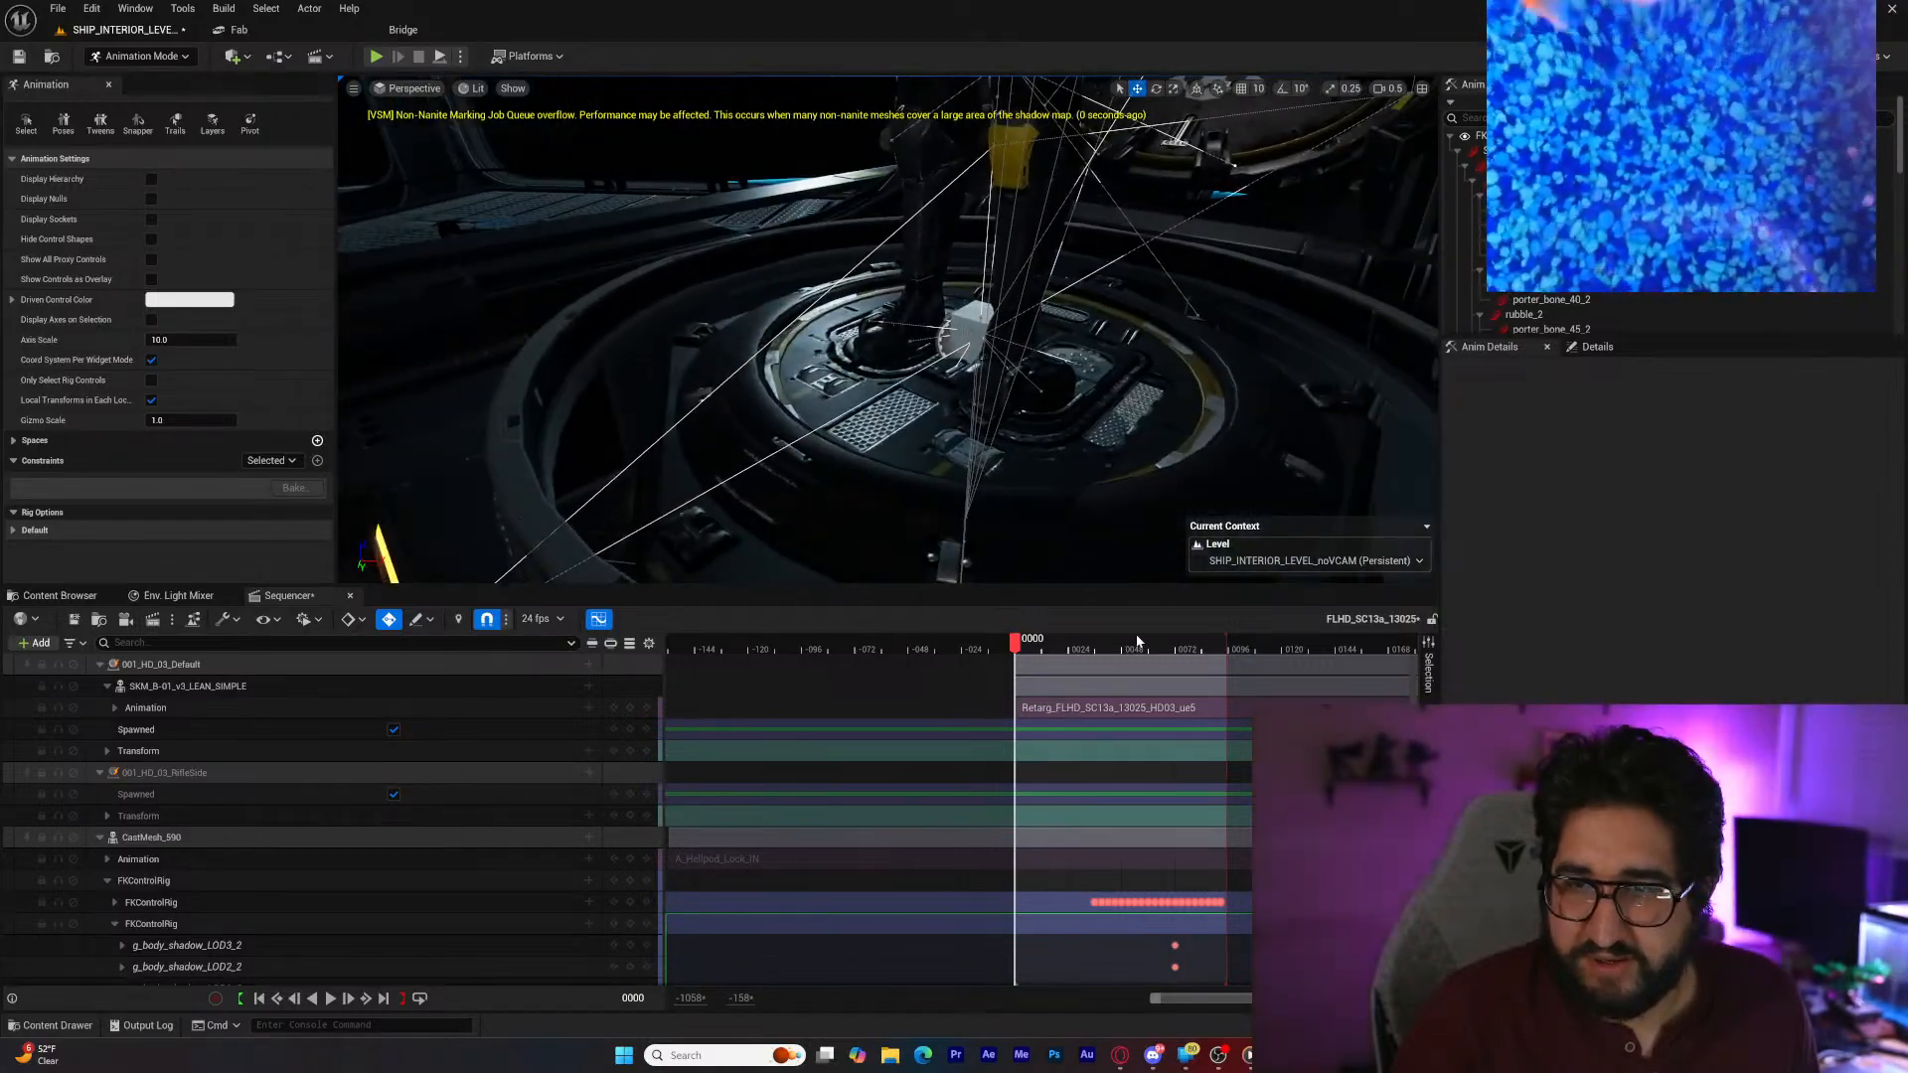
{"action": "left_click_drag", "start_coordinate": [1289, 707], "coordinate": [943, 711]}
{"action": "right_click_drag", "start_coordinate": [969, 497], "coordinate": [979, 407]}
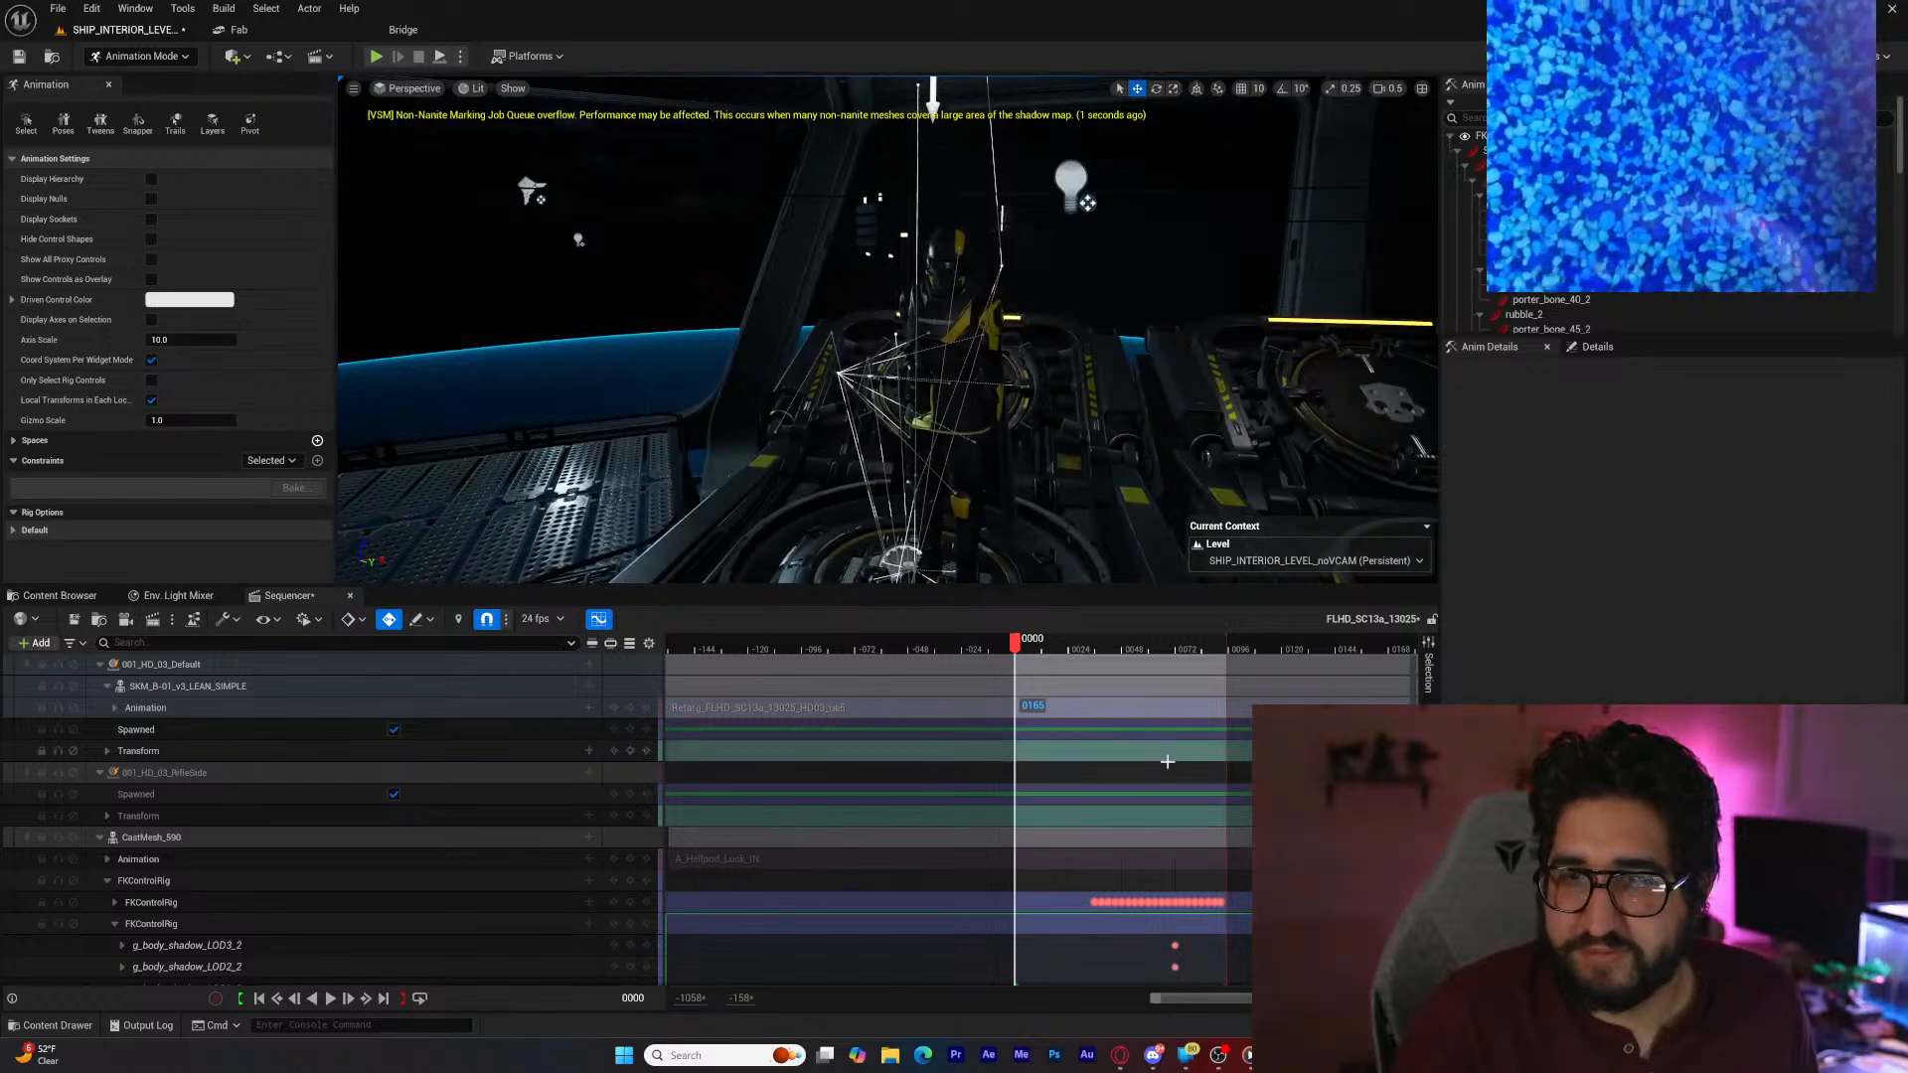
{"action": "left_click_drag", "start_coordinate": [1152, 707], "coordinate": [1059, 708]}
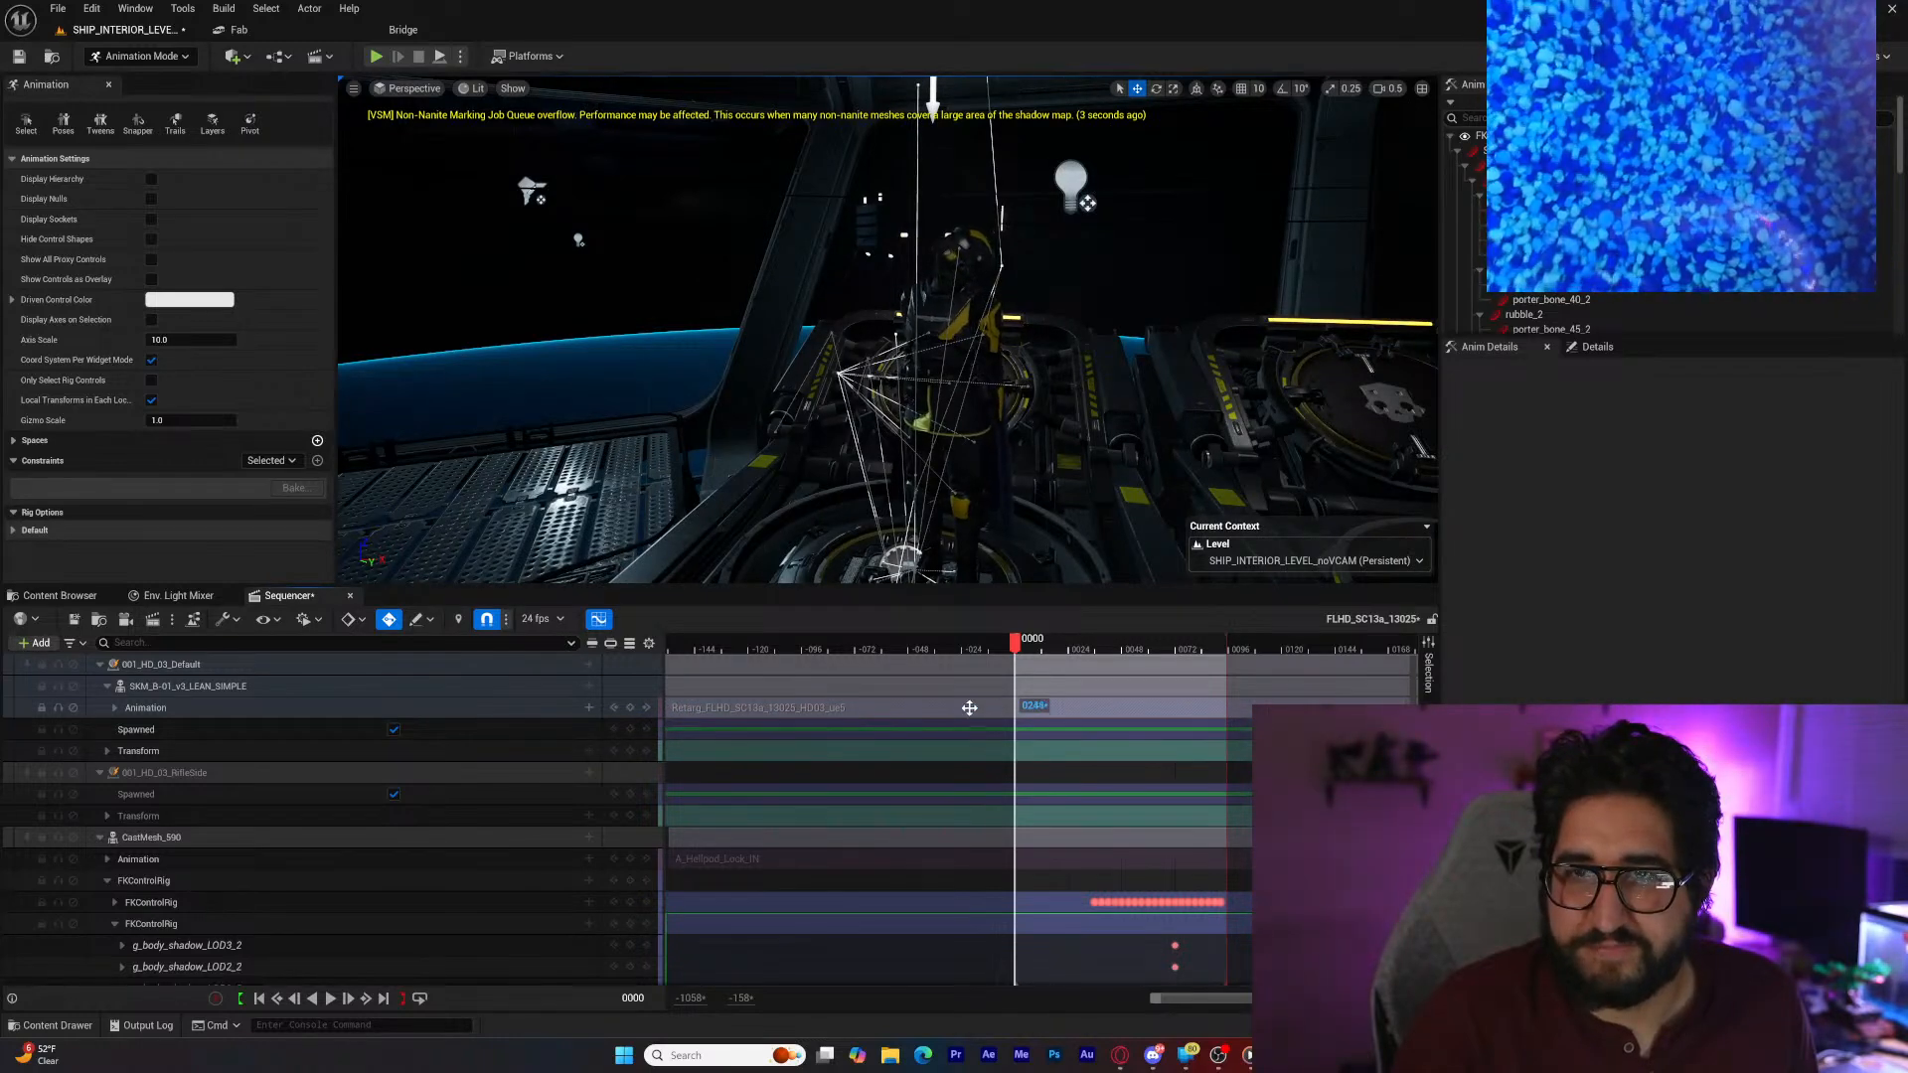
{"action": "left_click_drag", "start_coordinate": [850, 706], "coordinate": [758, 707]}
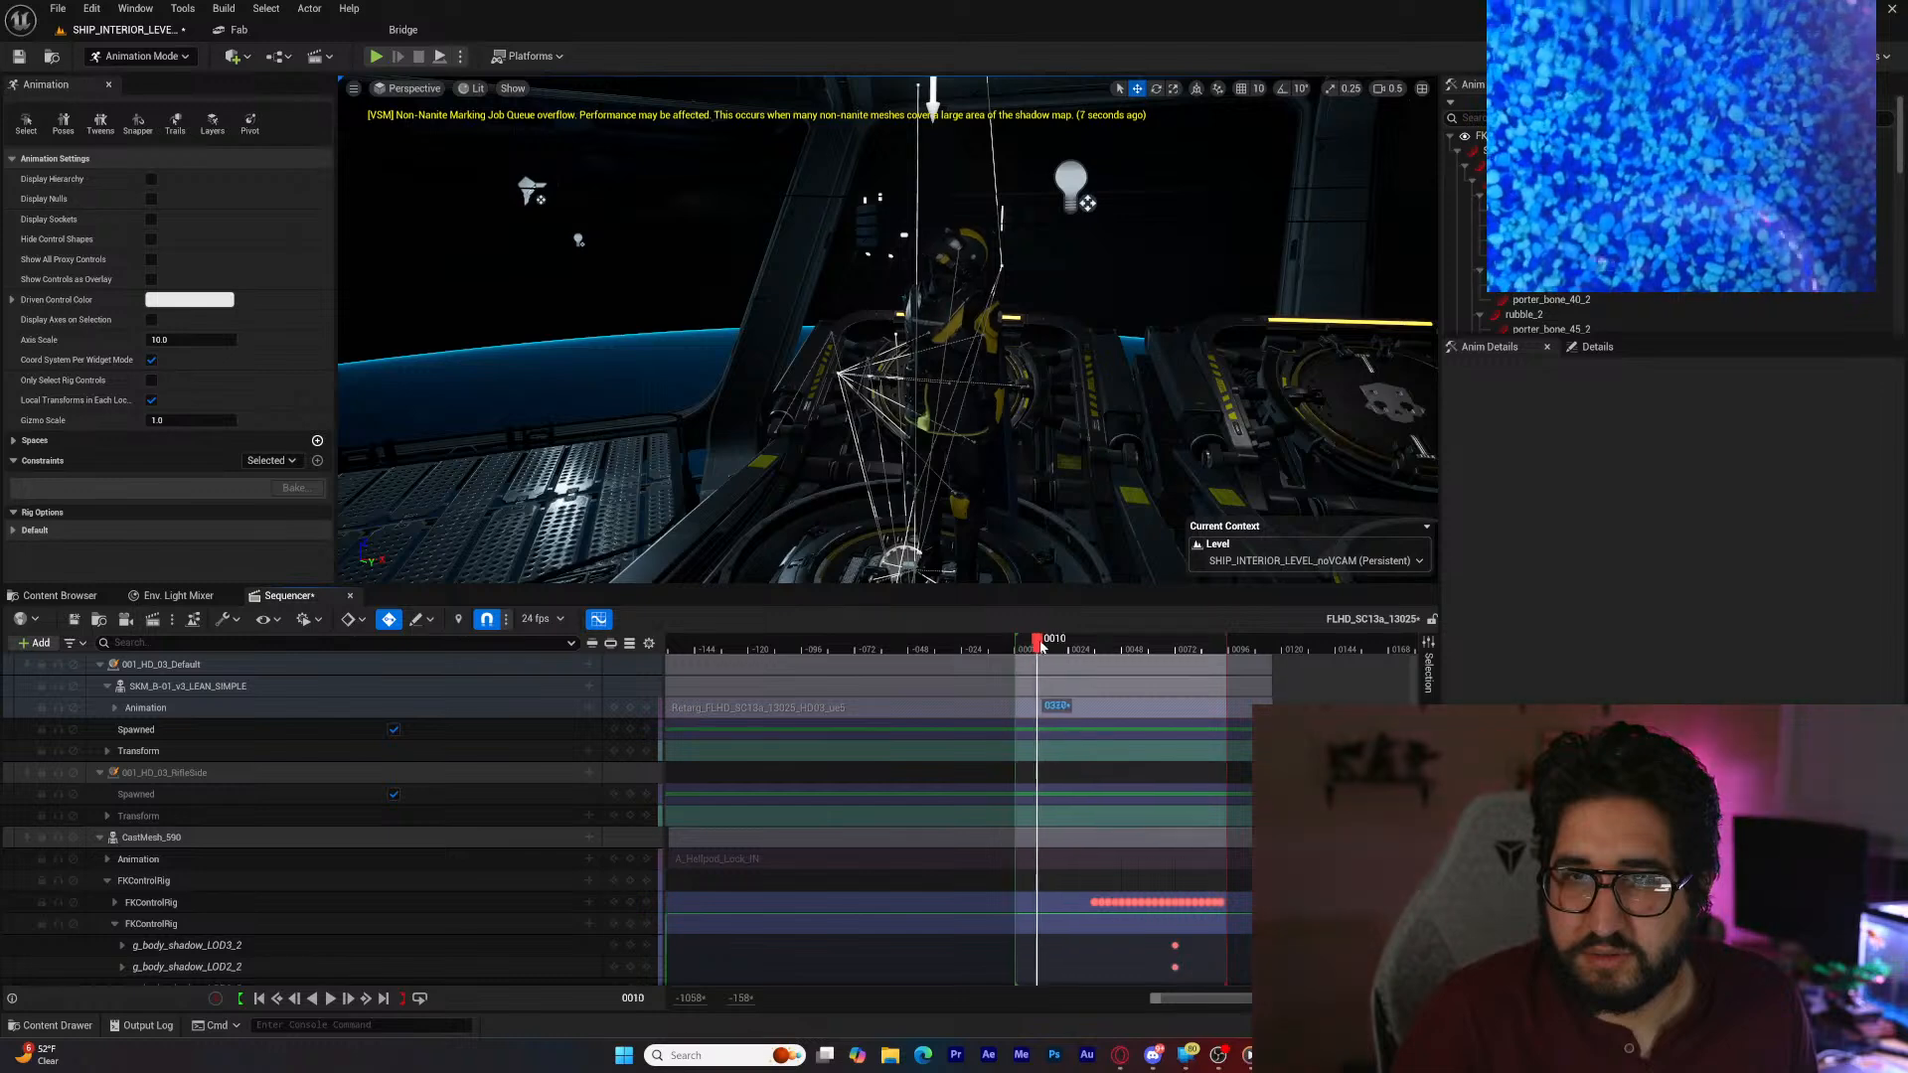
Step: Scrub to frame 66, slide the character's animation section later, and compare its timing with the moving pad between frames 60 and 71
{"action": "left_click_drag", "start_coordinate": [1061, 645], "coordinate": [1165, 647]}
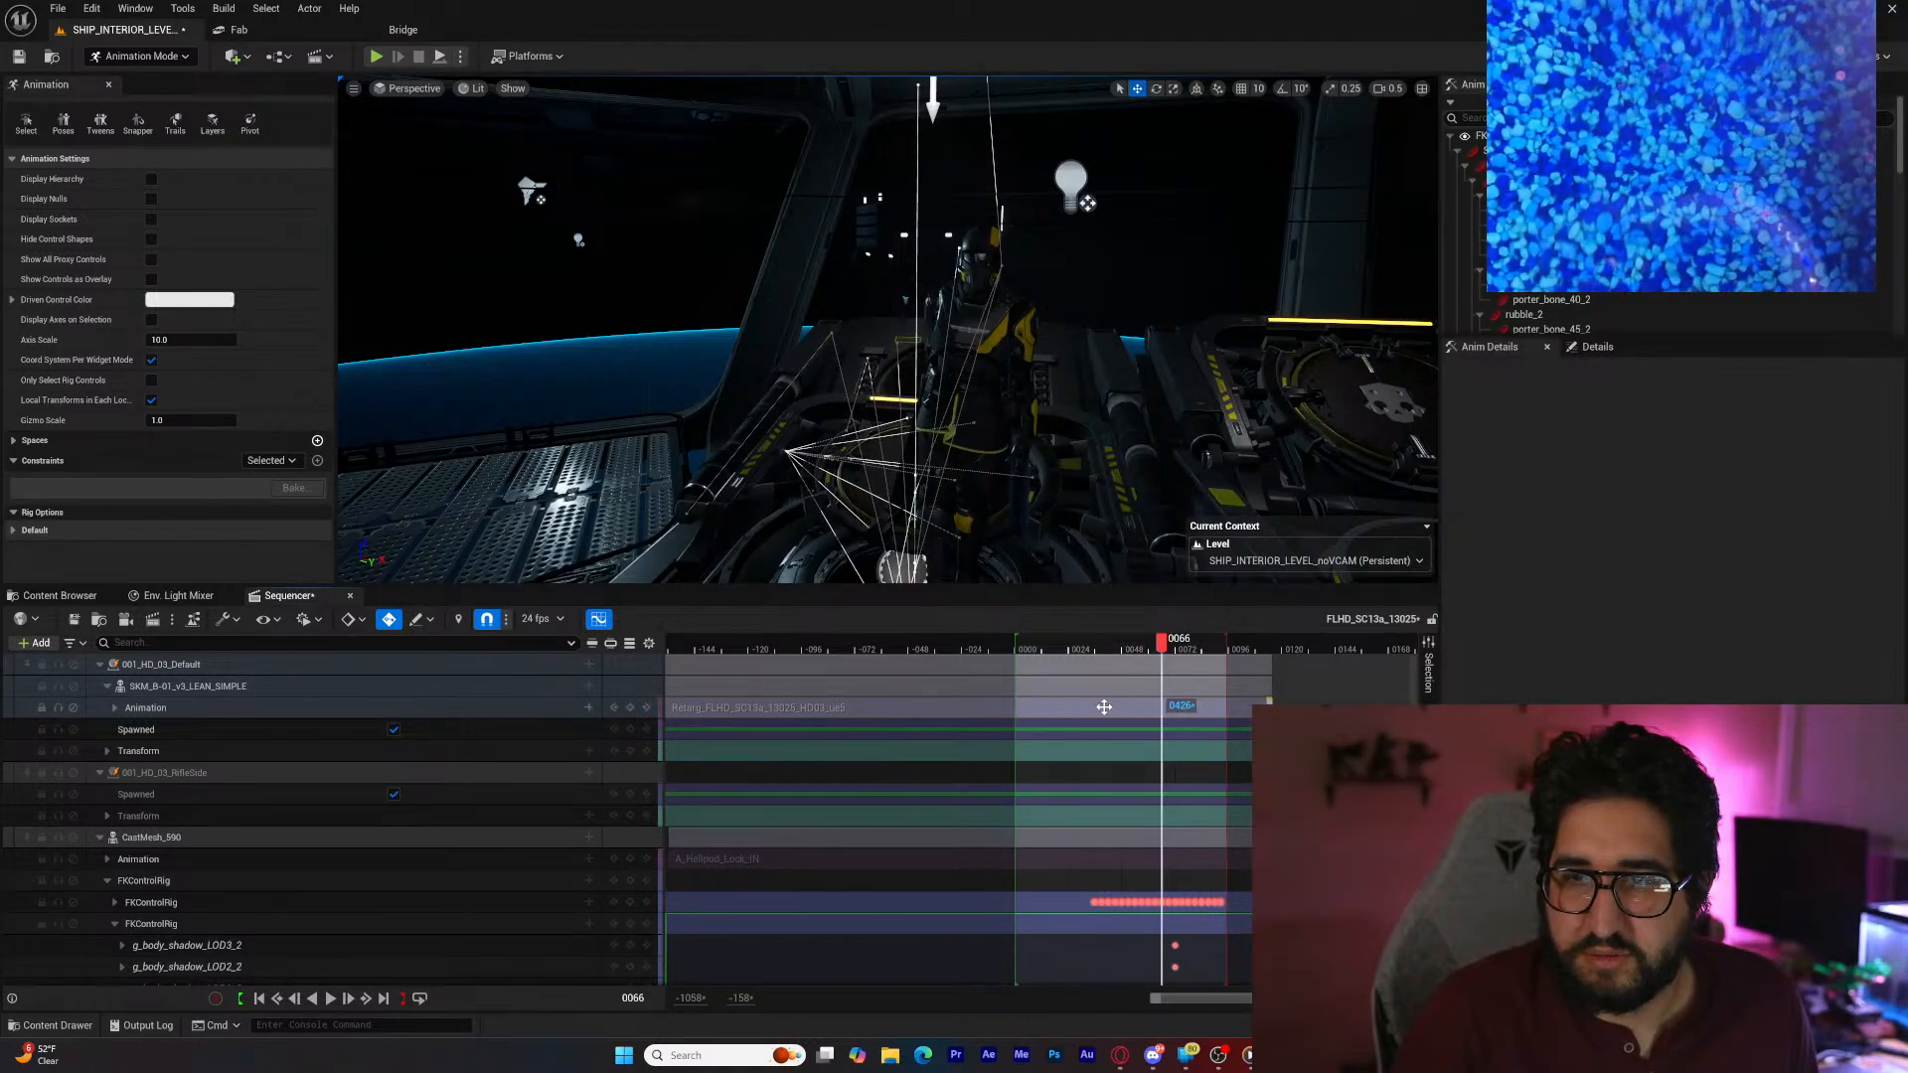
{"action": "left_click_drag", "start_coordinate": [1104, 707], "coordinate": [1176, 705]}
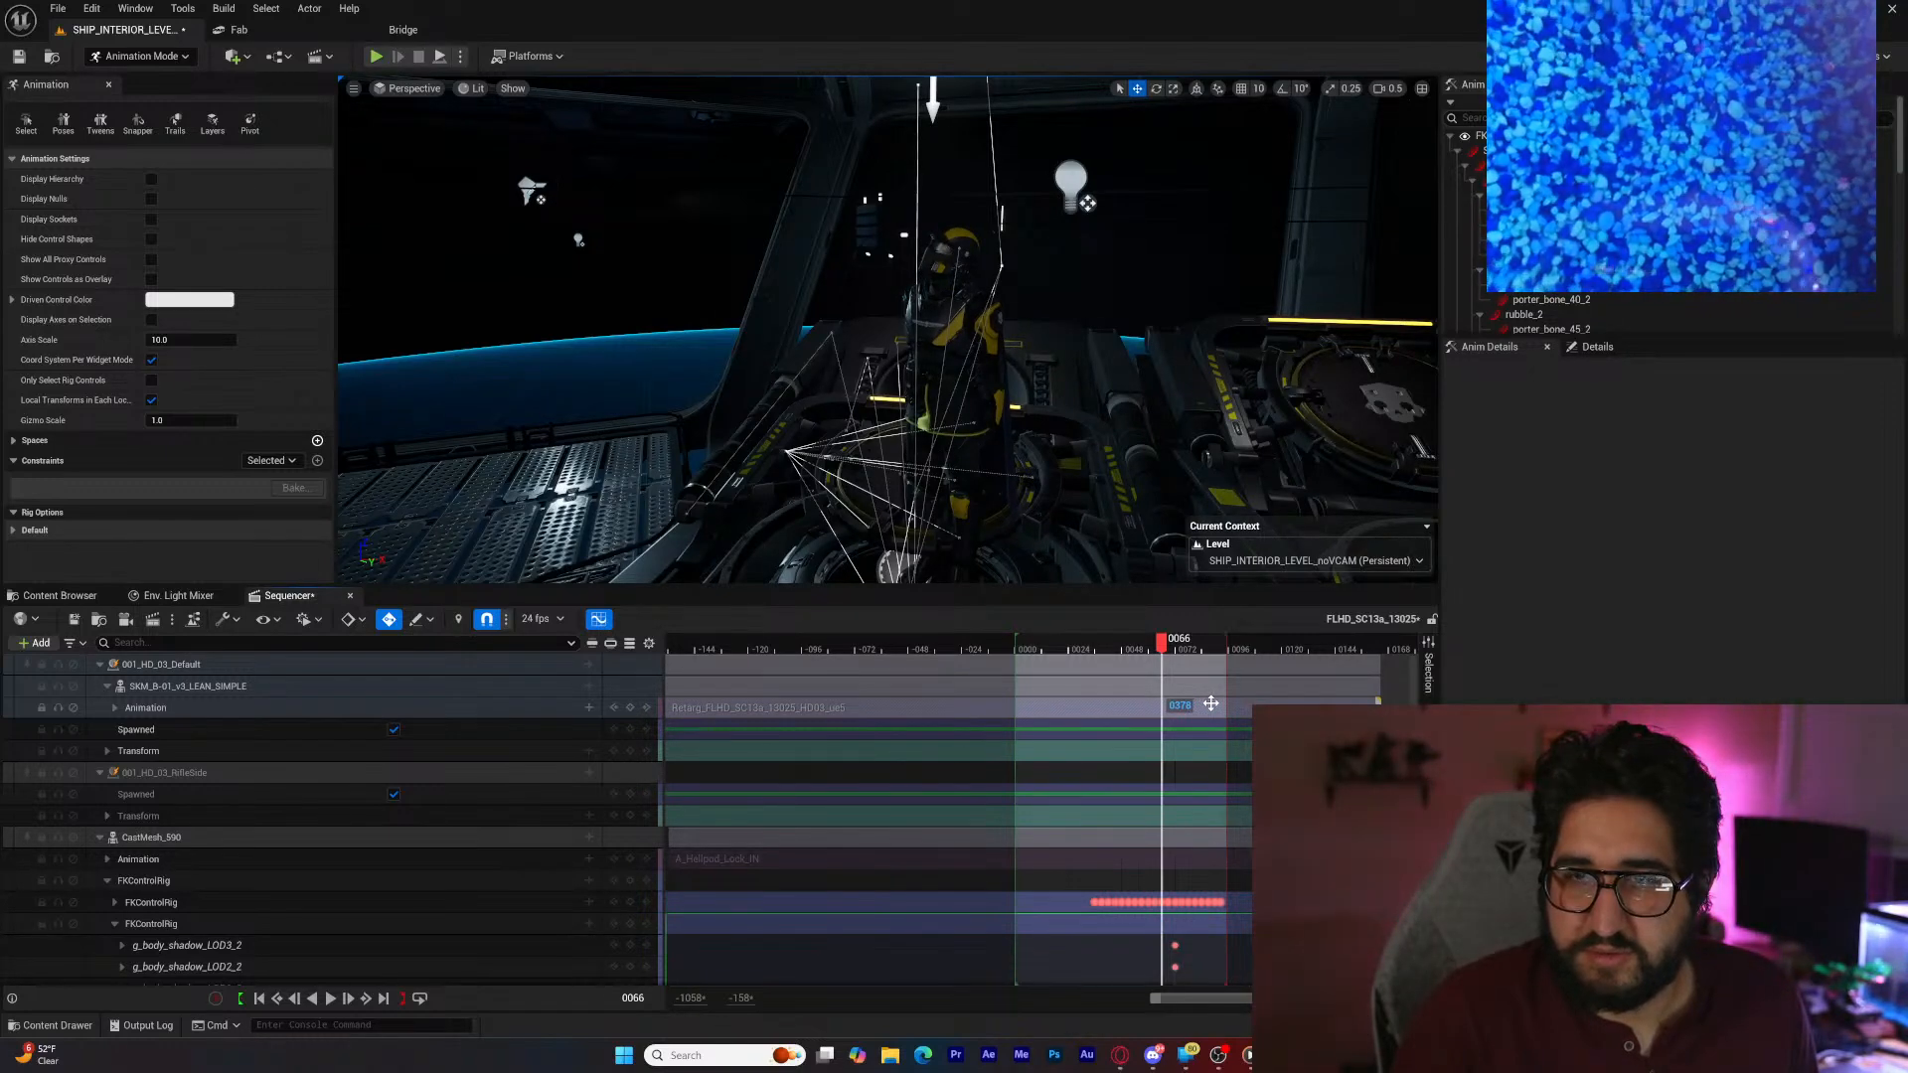
{"action": "mouse_move", "coordinate": [1162, 651]}
{"action": "left_mouse_down"}
{"action": "mouse_move", "coordinate": [1181, 653]}
{"action": "mouse_move", "coordinate": [1133, 648]}
{"action": "mouse_move", "coordinate": [1173, 650]}
{"action": "left_mouse_up"}
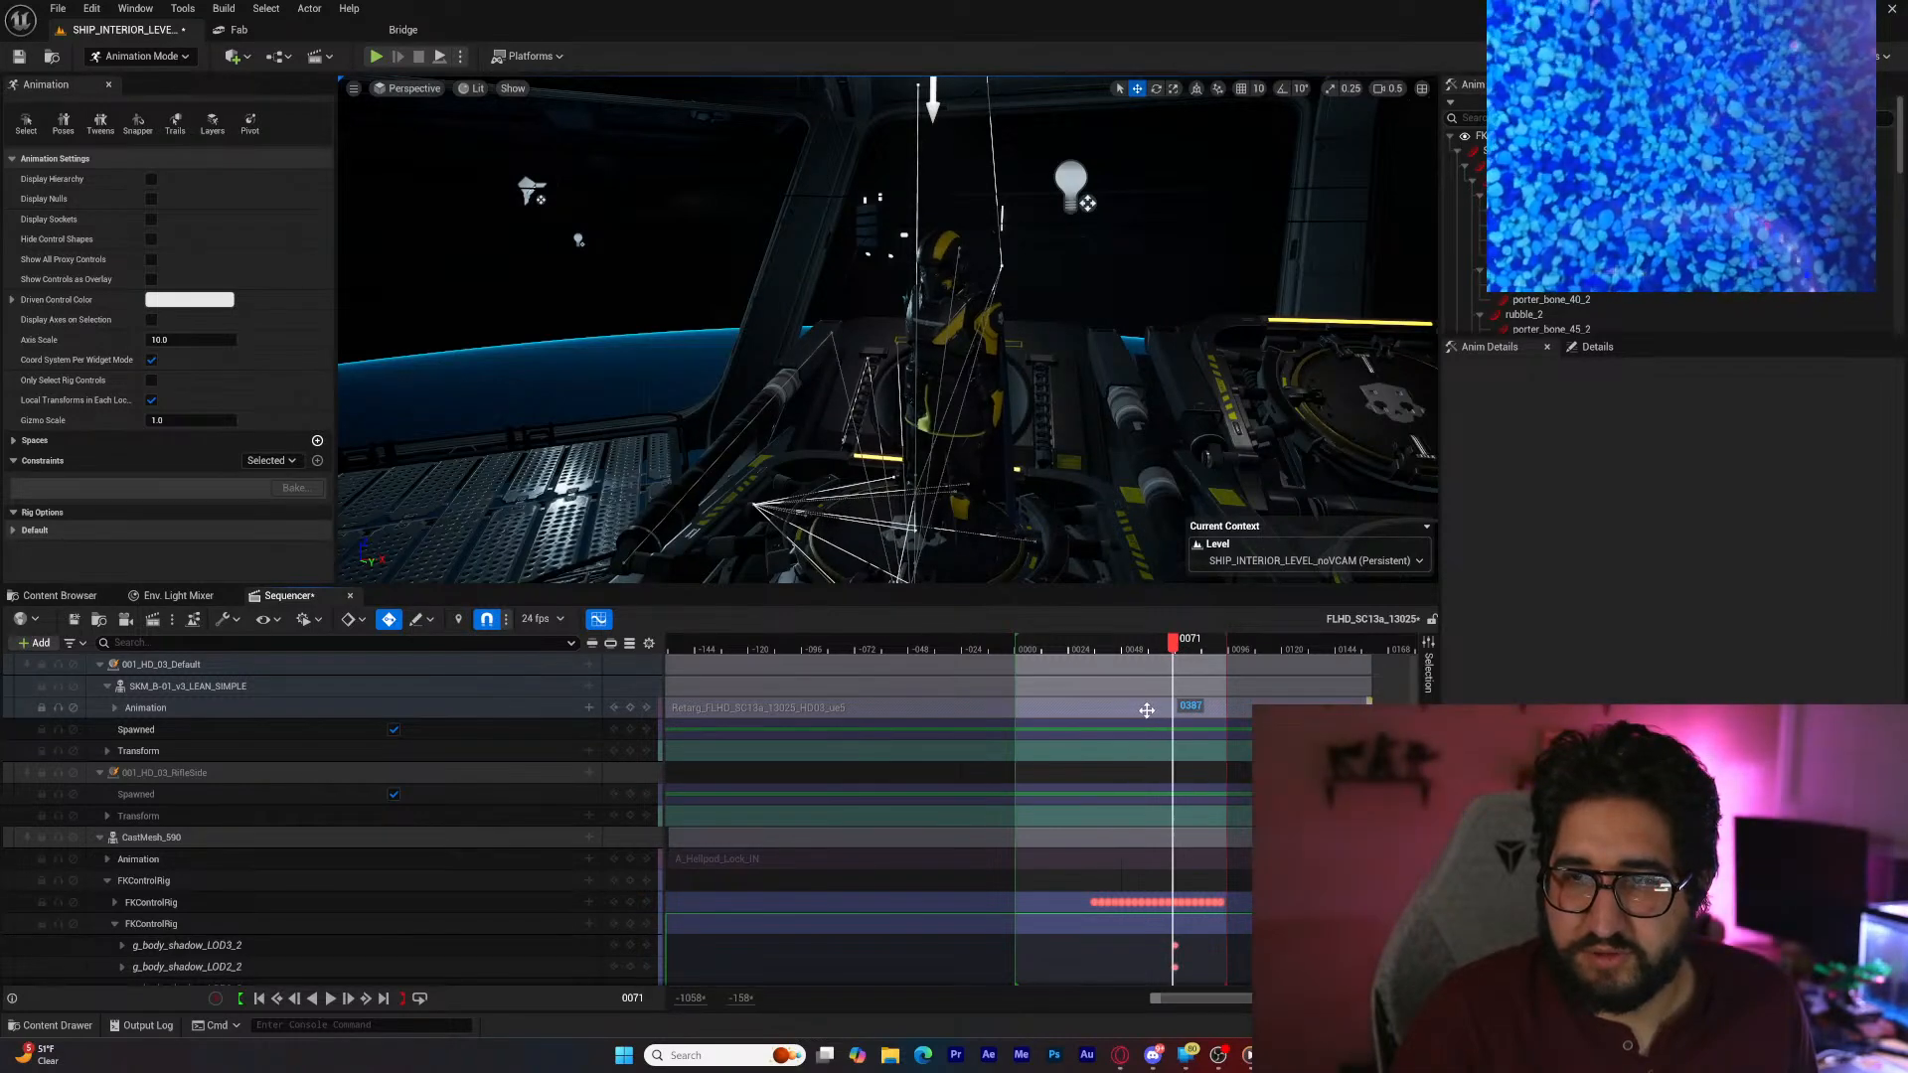
{"action": "left_click_drag", "start_coordinate": [1173, 646], "coordinate": [1152, 649]}
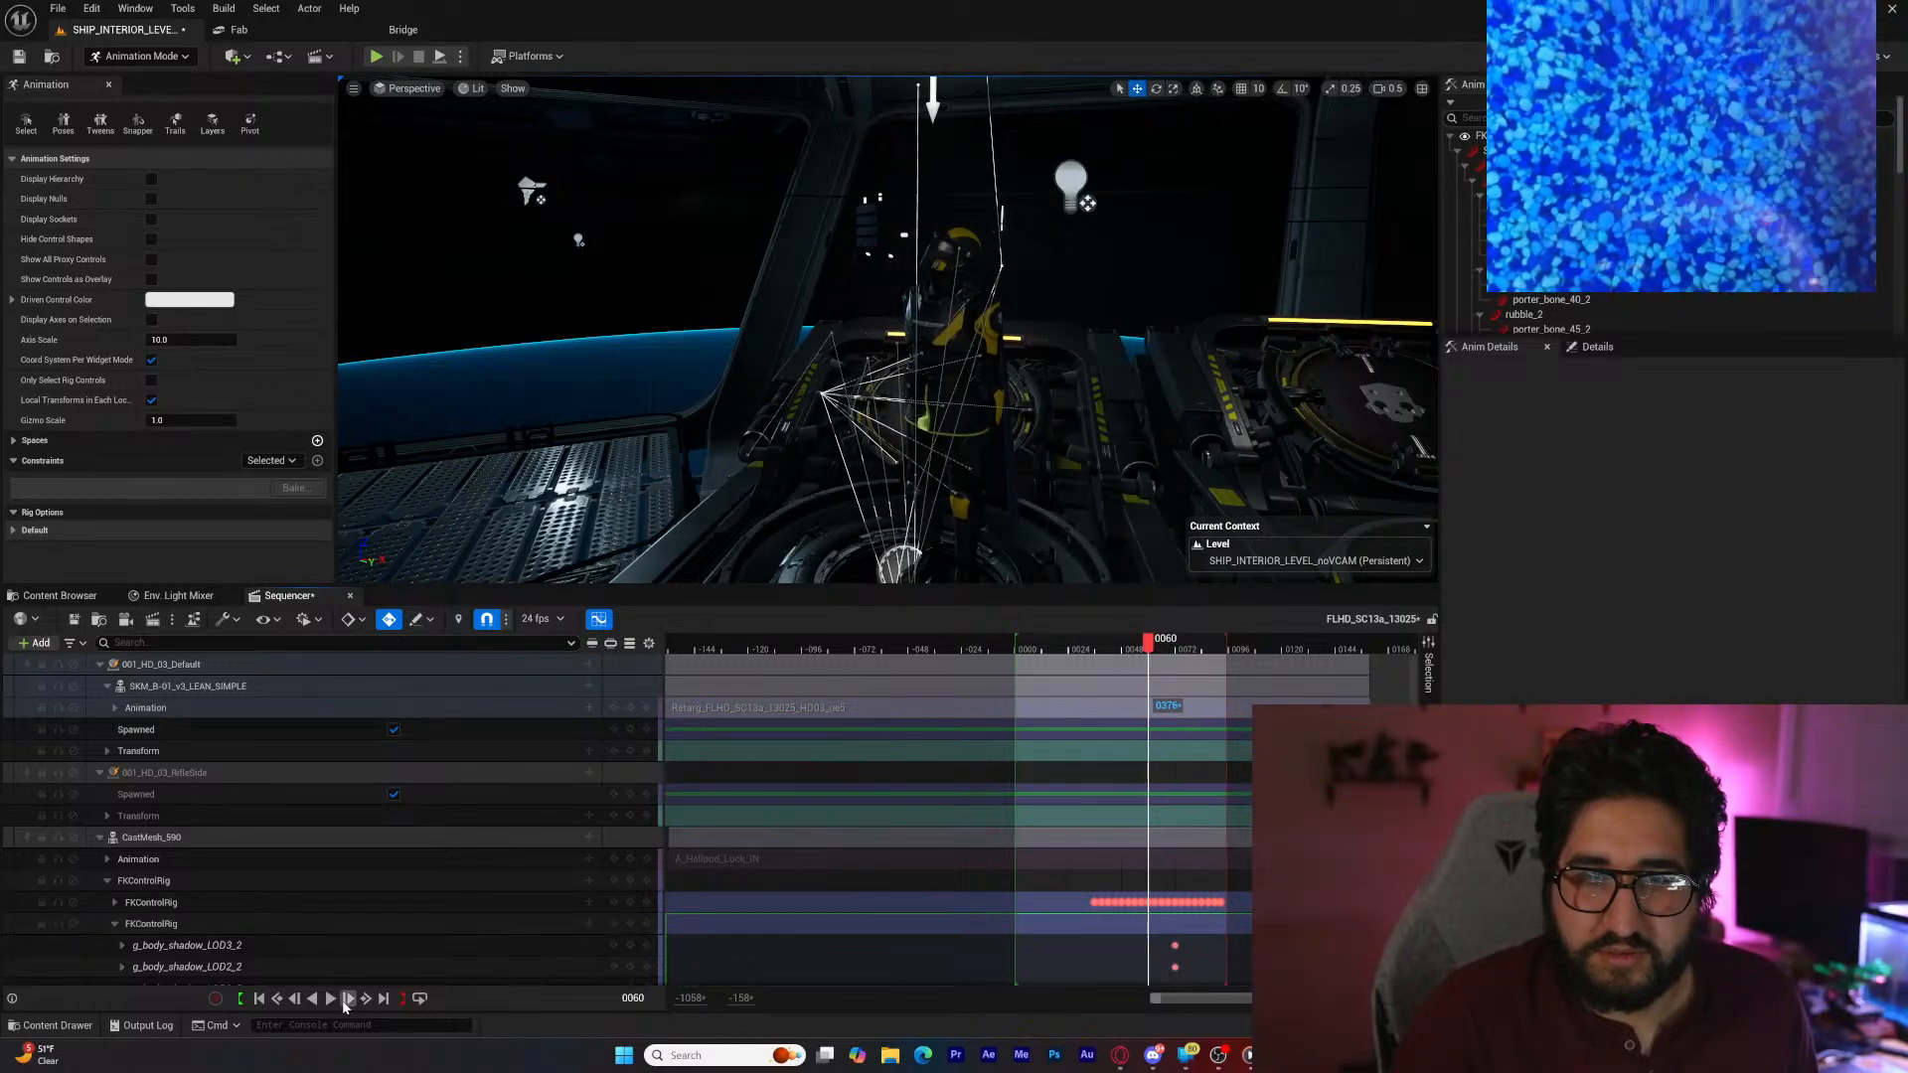
Step: Play back the shot to check the character's animation timing against the pad's motion
{"action": "left_click", "coordinate": [332, 1000]}
{"action": "left_click", "coordinate": [332, 998]}
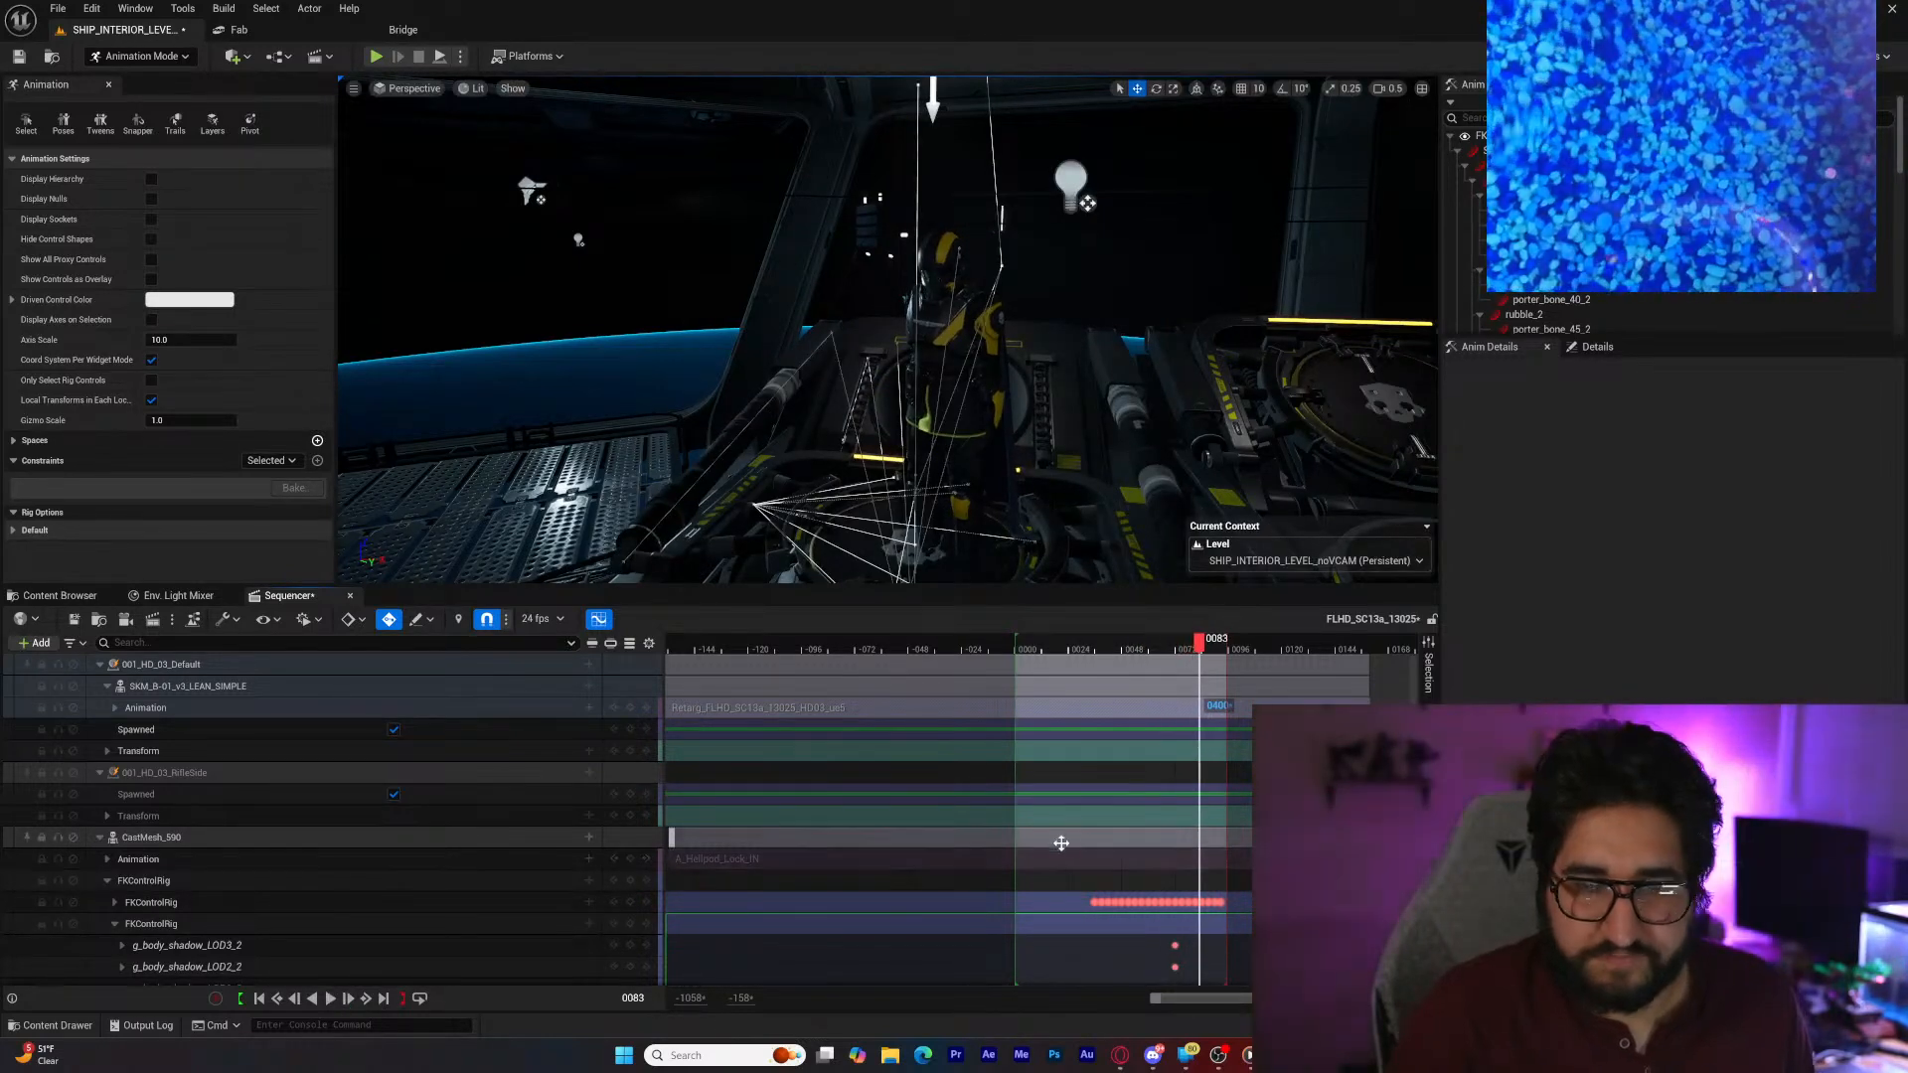
{"action": "scroll", "coordinate": [1169, 812], "scroll_direction": "up", "scroll_amount": 10, "text": "ctrl"}
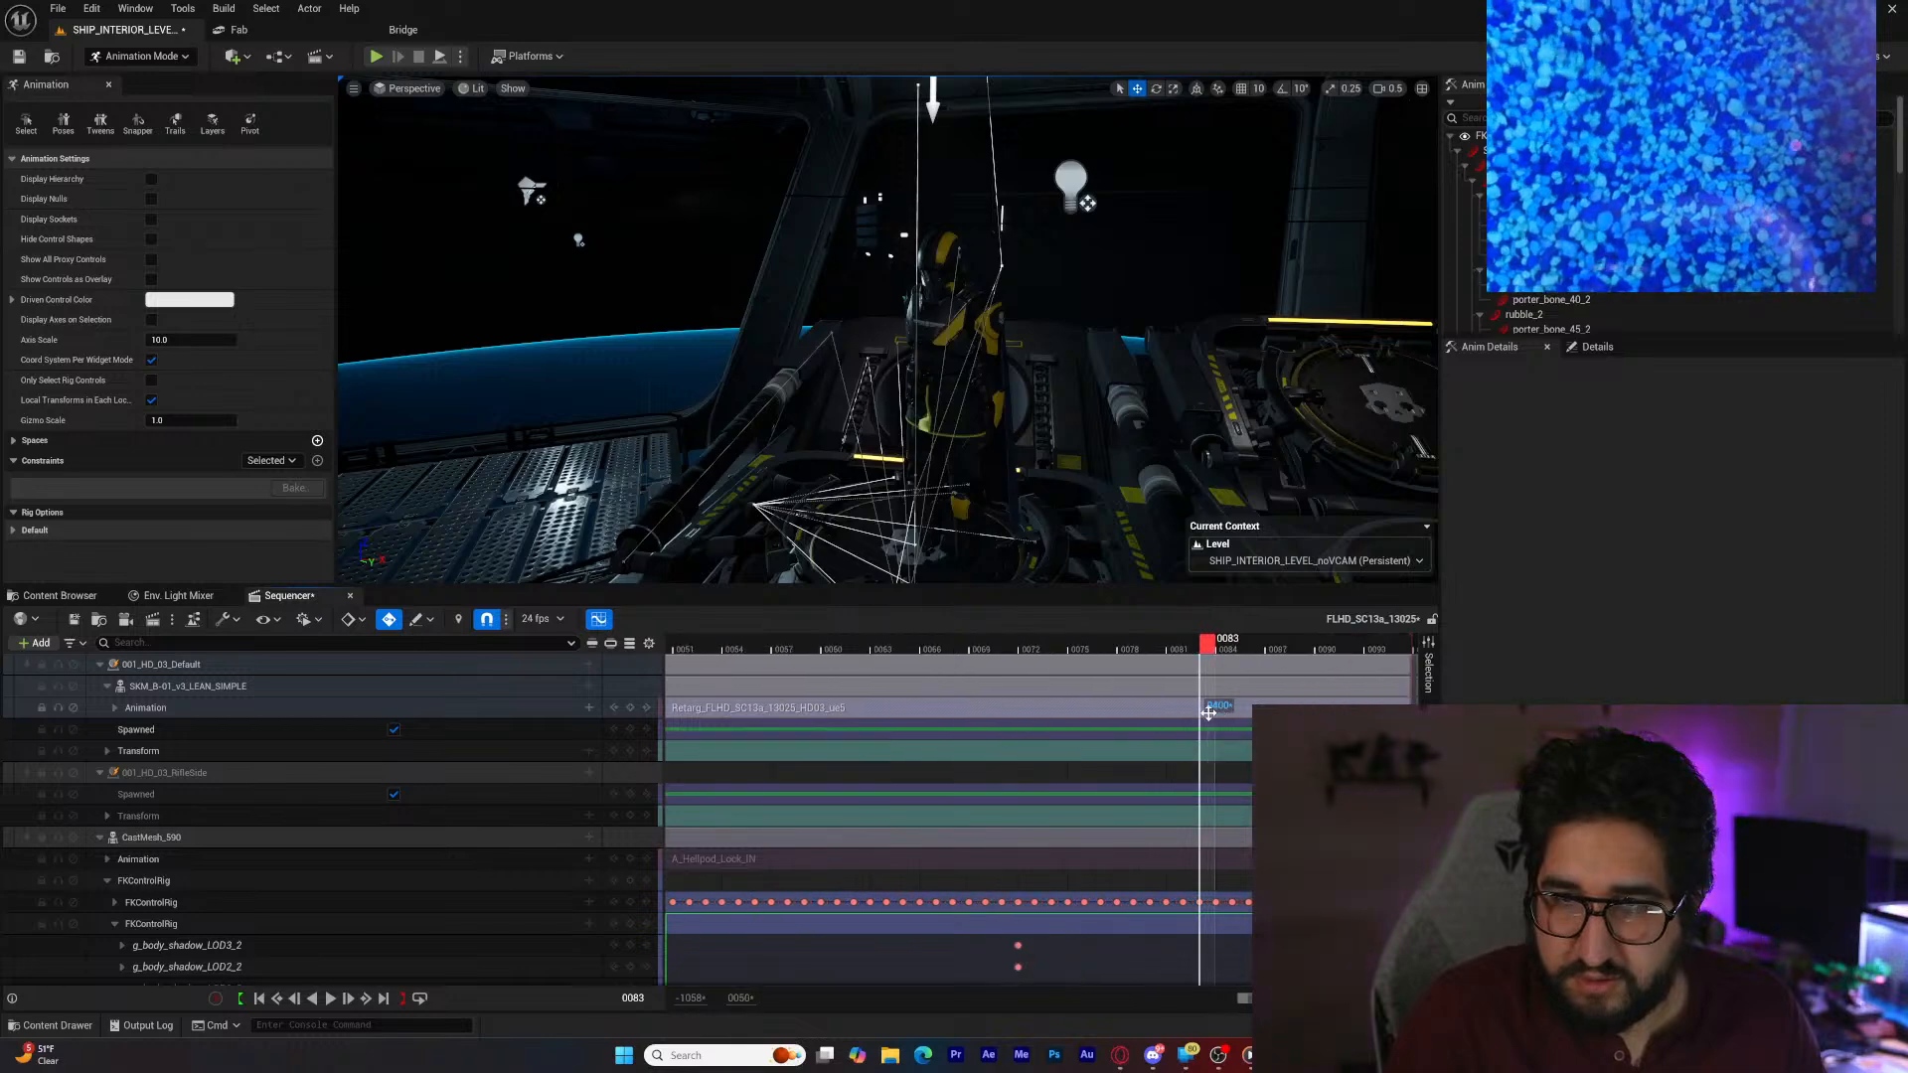
{"action": "scroll", "coordinate": [1142, 691], "scroll_direction": "down", "scroll_amount": 6, "text": "ctrl"}
{"action": "left_click", "coordinate": [981, 651]}
{"action": "key", "text": "space"}
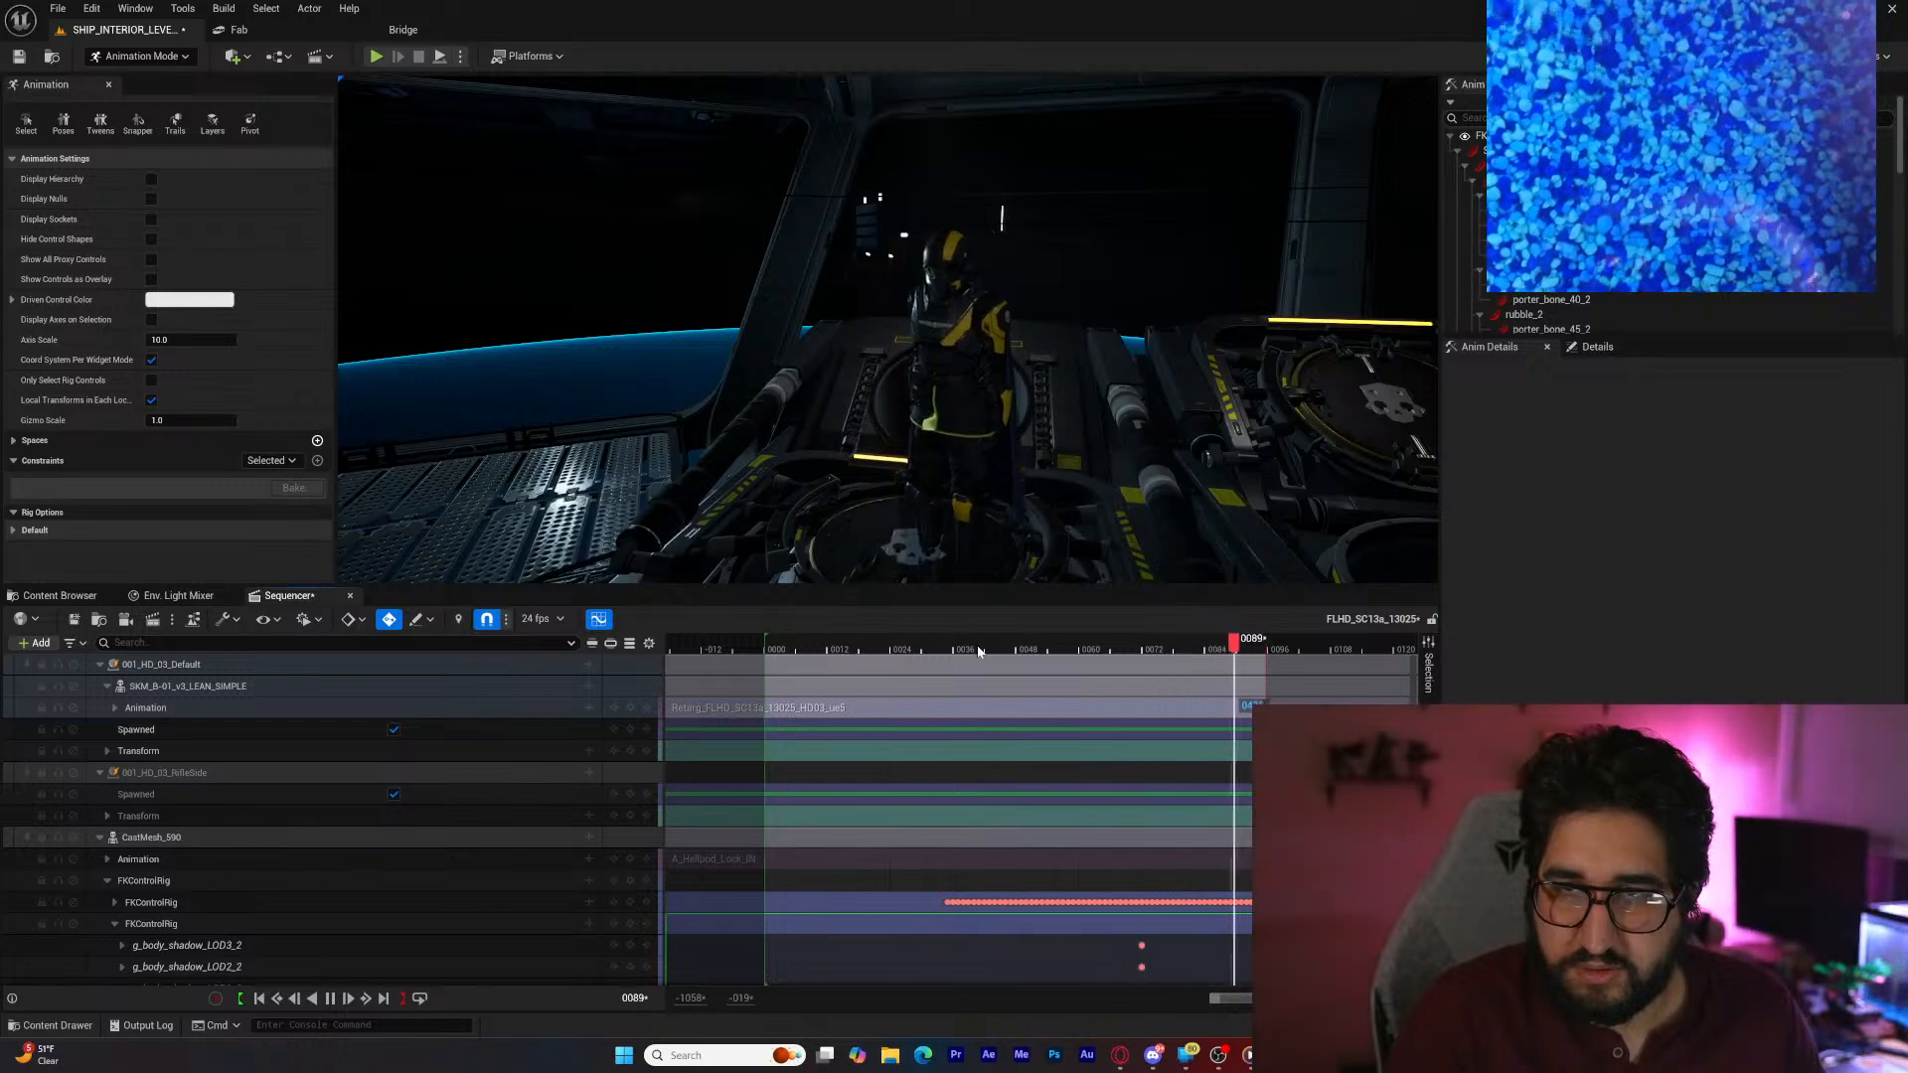
{"action": "key", "text": "space"}
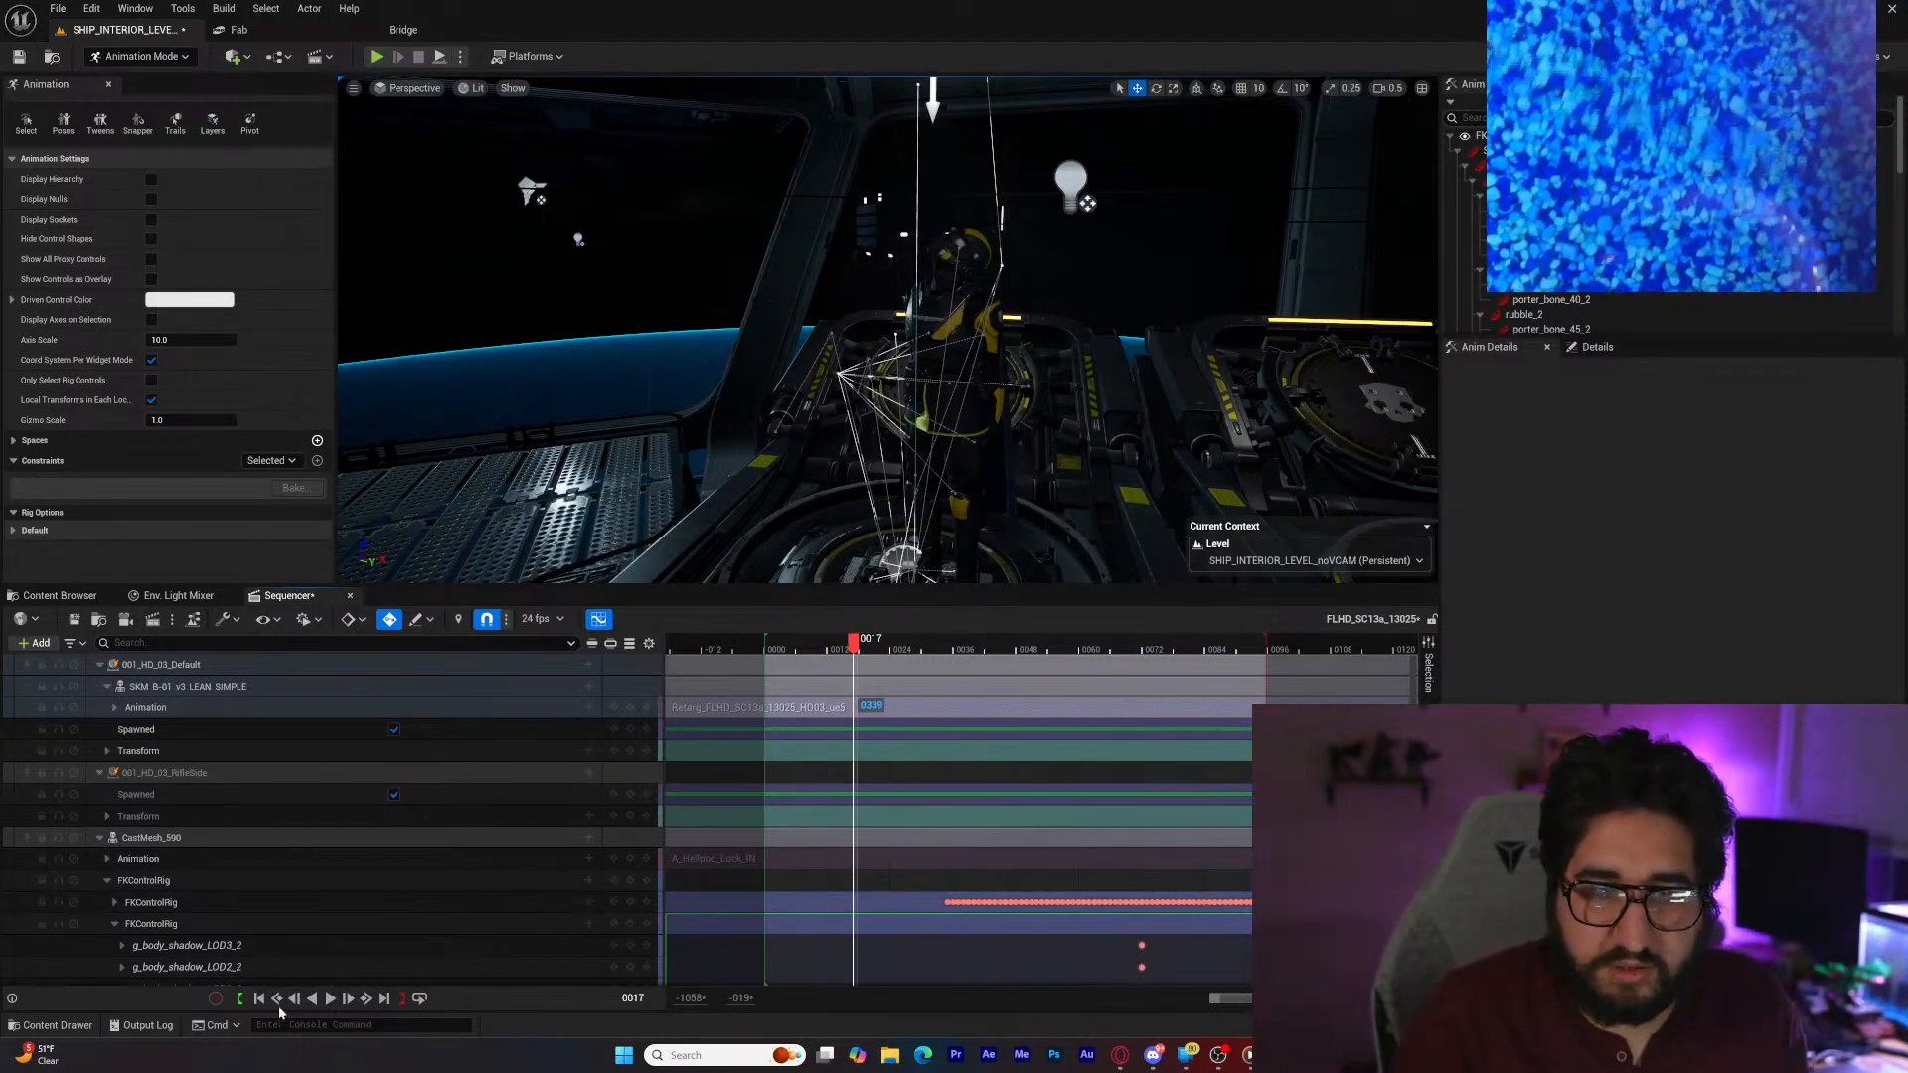
Step: Add CR_Mannequin_Body as a layered control rig on the SKM_B-01_v3_LEAN_SIMPLE track, with skeleton filtering turned off
{"action": "left_click", "coordinate": [588, 687]}
{"action": "mouse_move", "coordinate": [795, 427]}
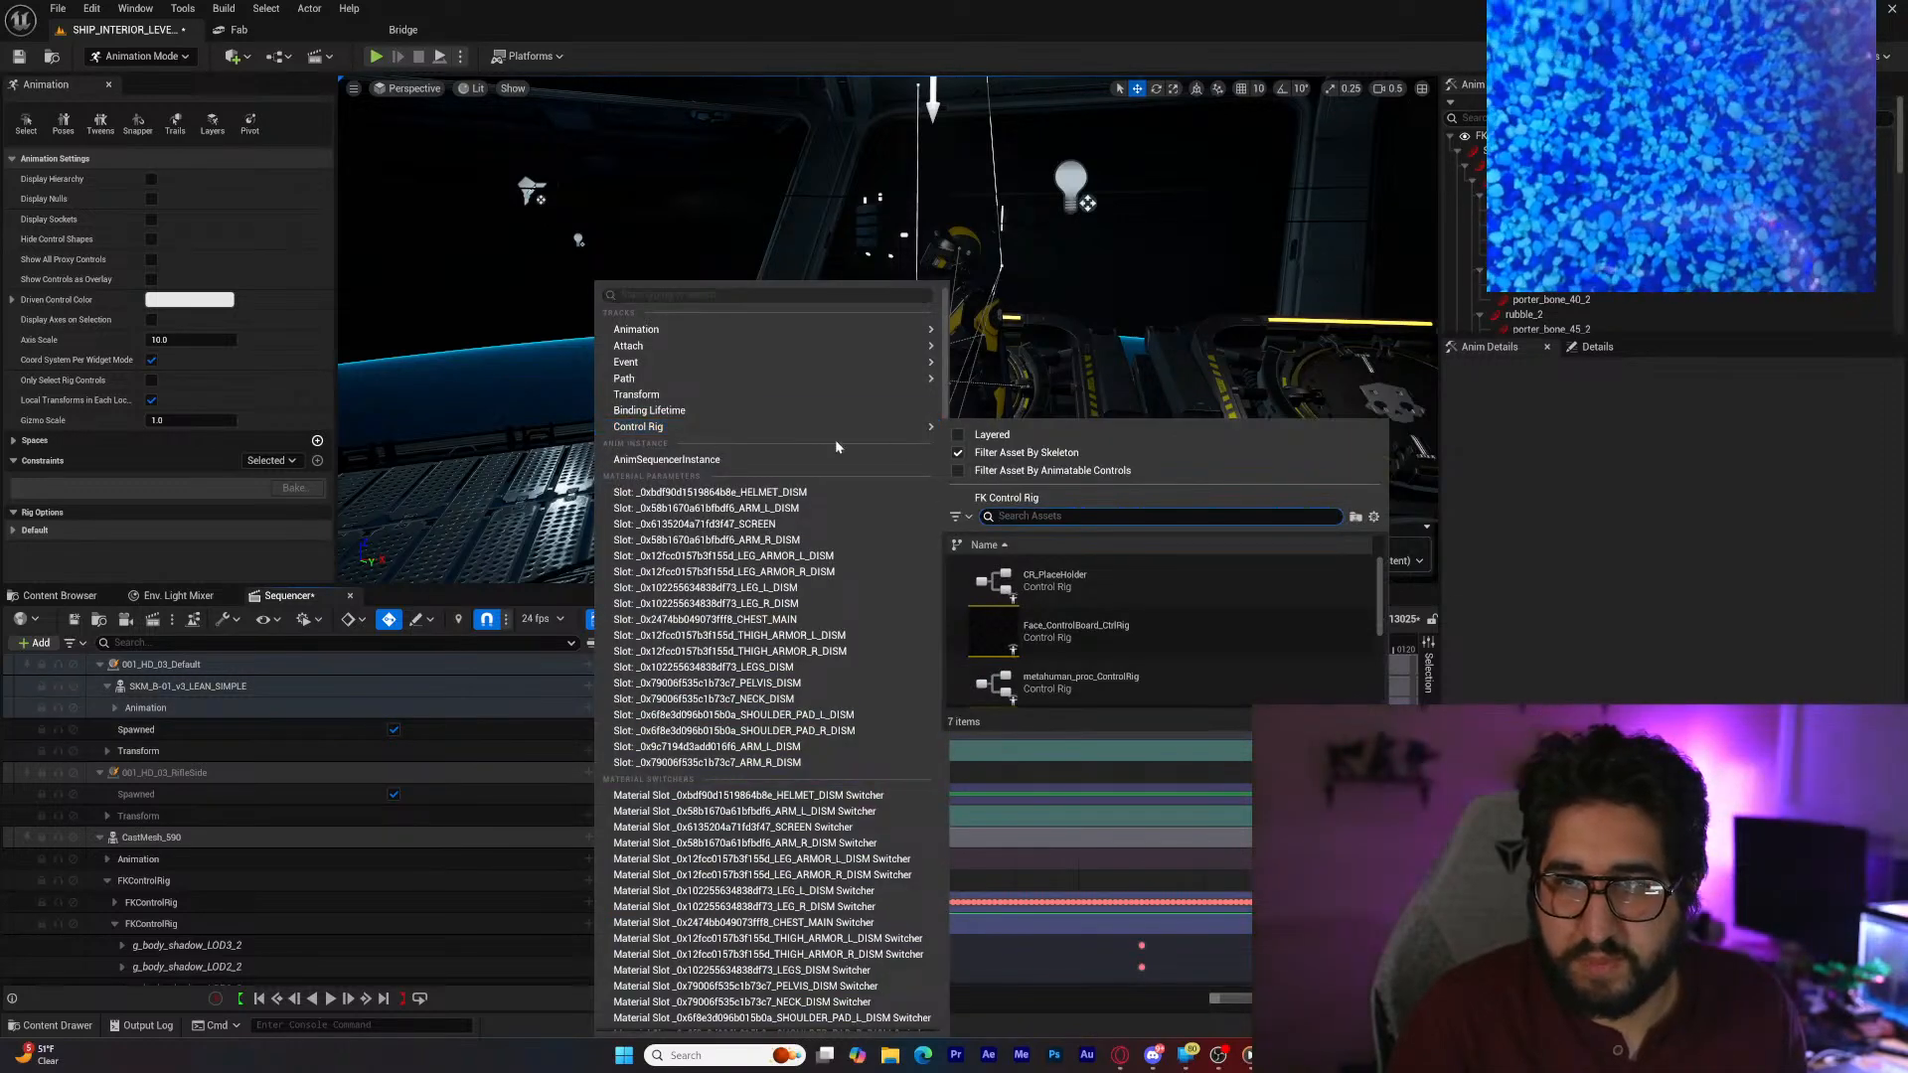
{"action": "left_click", "coordinate": [957, 435]}
{"action": "left_click", "coordinate": [957, 453]}
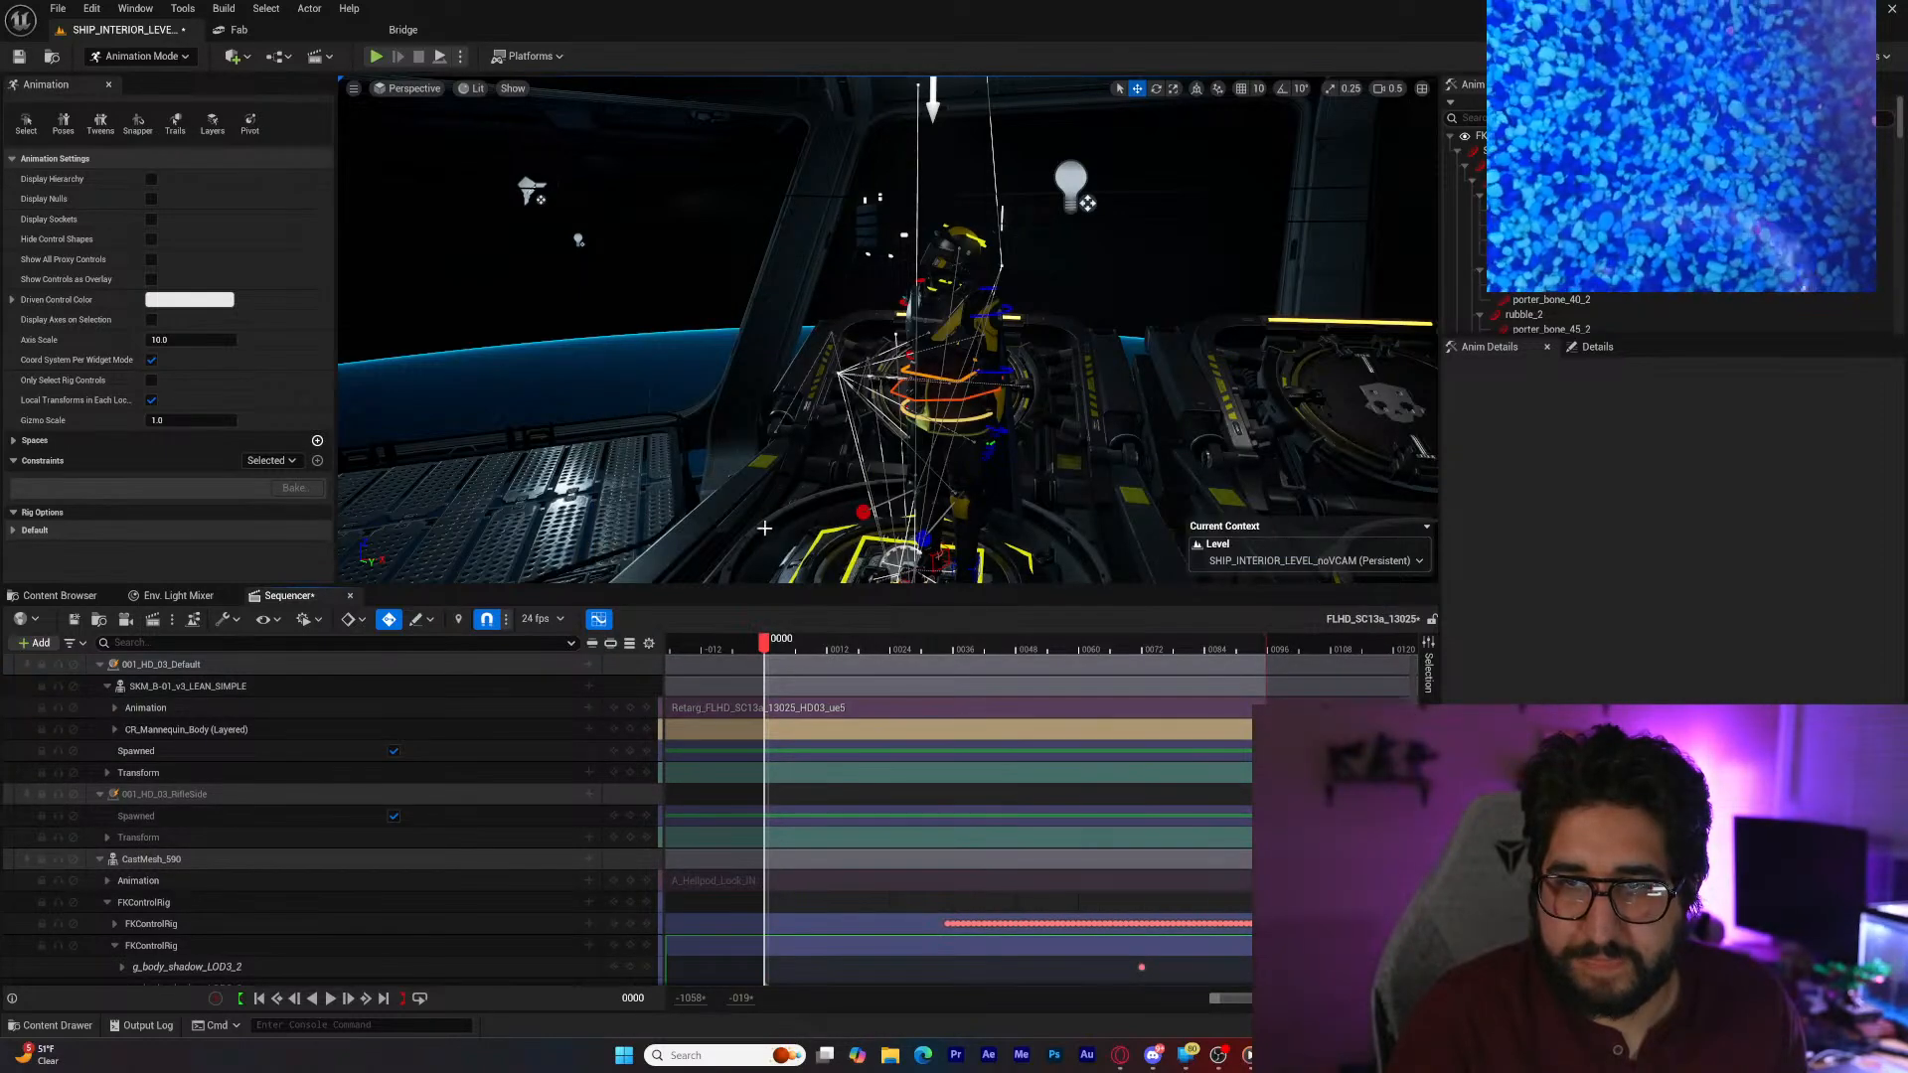
Step: Select the rig's global_ctrl at frame 0 and add a Parent constraint that attaches it to the Cube on the pad
{"action": "right_click_drag", "start_coordinate": [764, 527], "coordinate": [785, 561]}
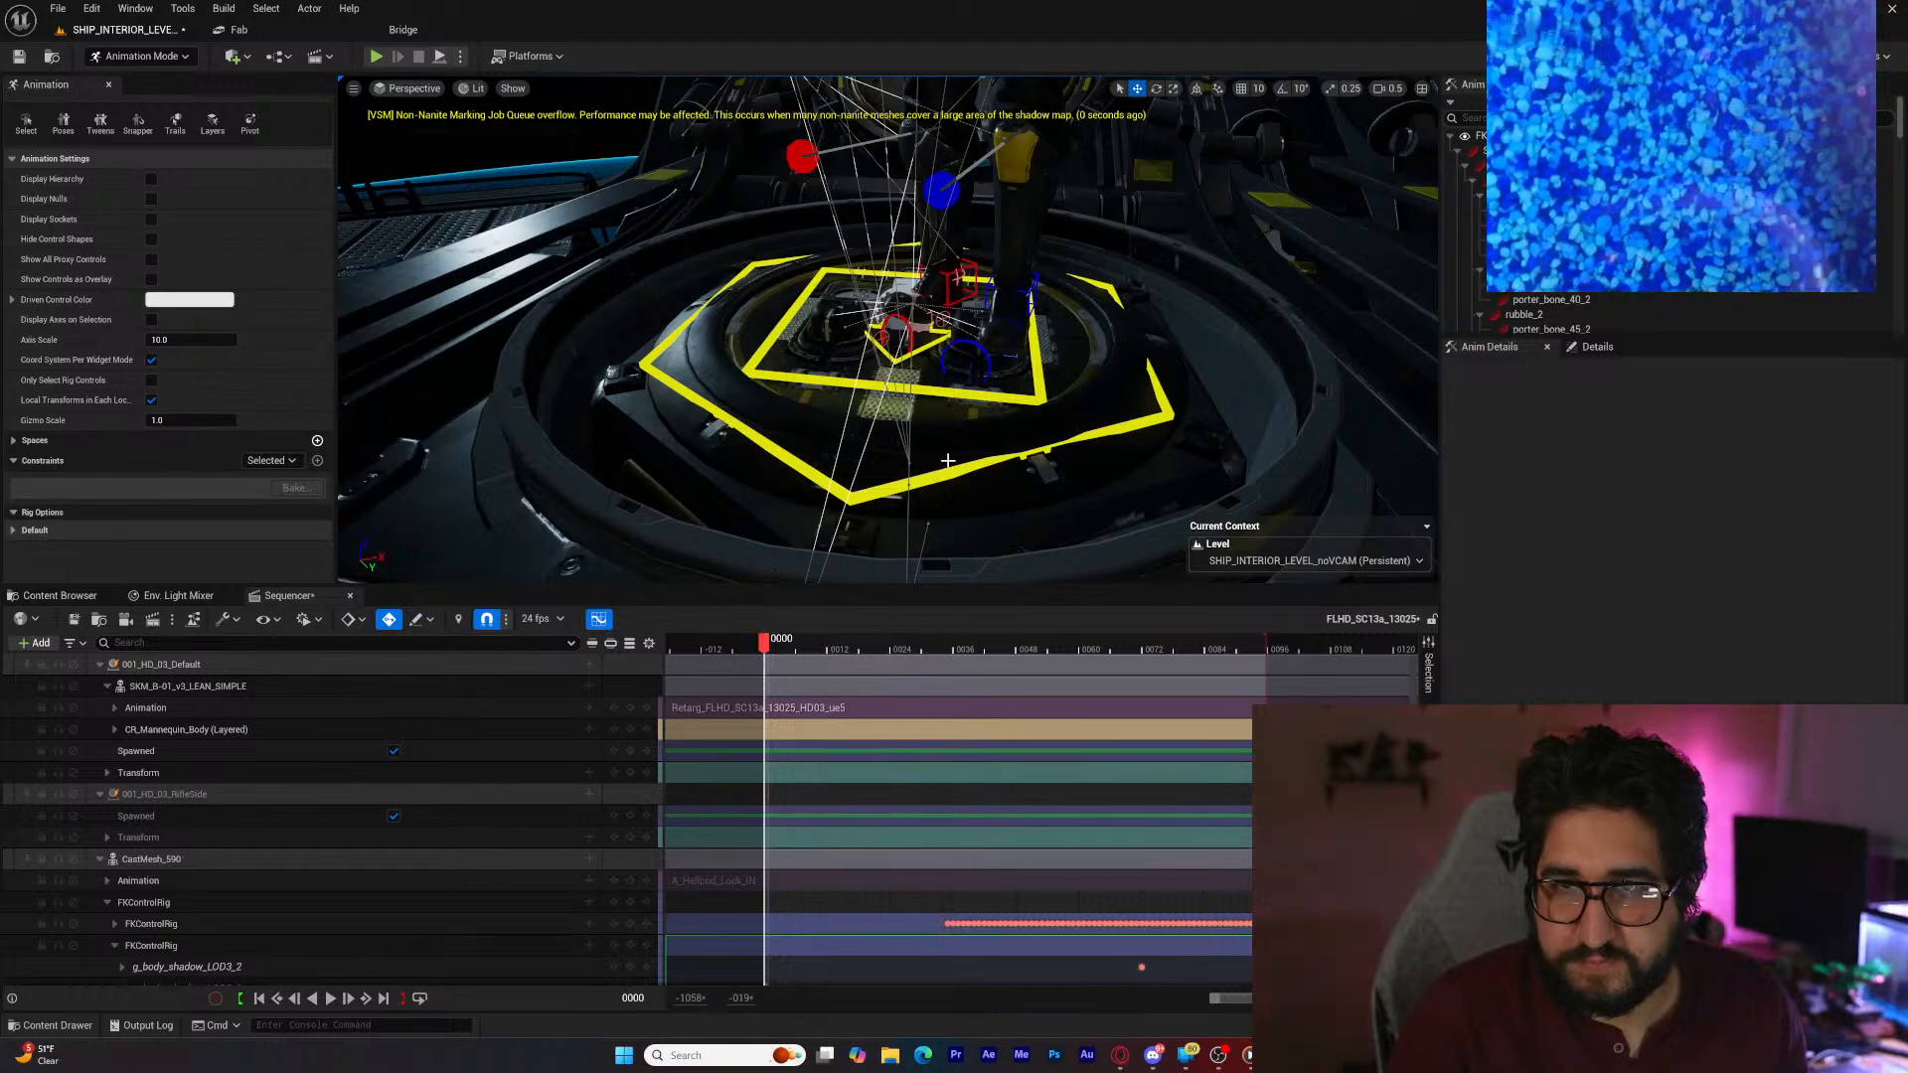
{"action": "left_click", "coordinate": [853, 497]}
{"action": "right_click_drag", "start_coordinate": [852, 497], "coordinate": [1033, 452]}
{"action": "mouse_move", "coordinate": [913, 470]}
{"action": "right_mouse_down"}
{"action": "mouse_move", "coordinate": [944, 462]}
{"action": "mouse_move", "coordinate": [886, 475]}
{"action": "mouse_move", "coordinate": [939, 477]}
{"action": "right_mouse_up"}
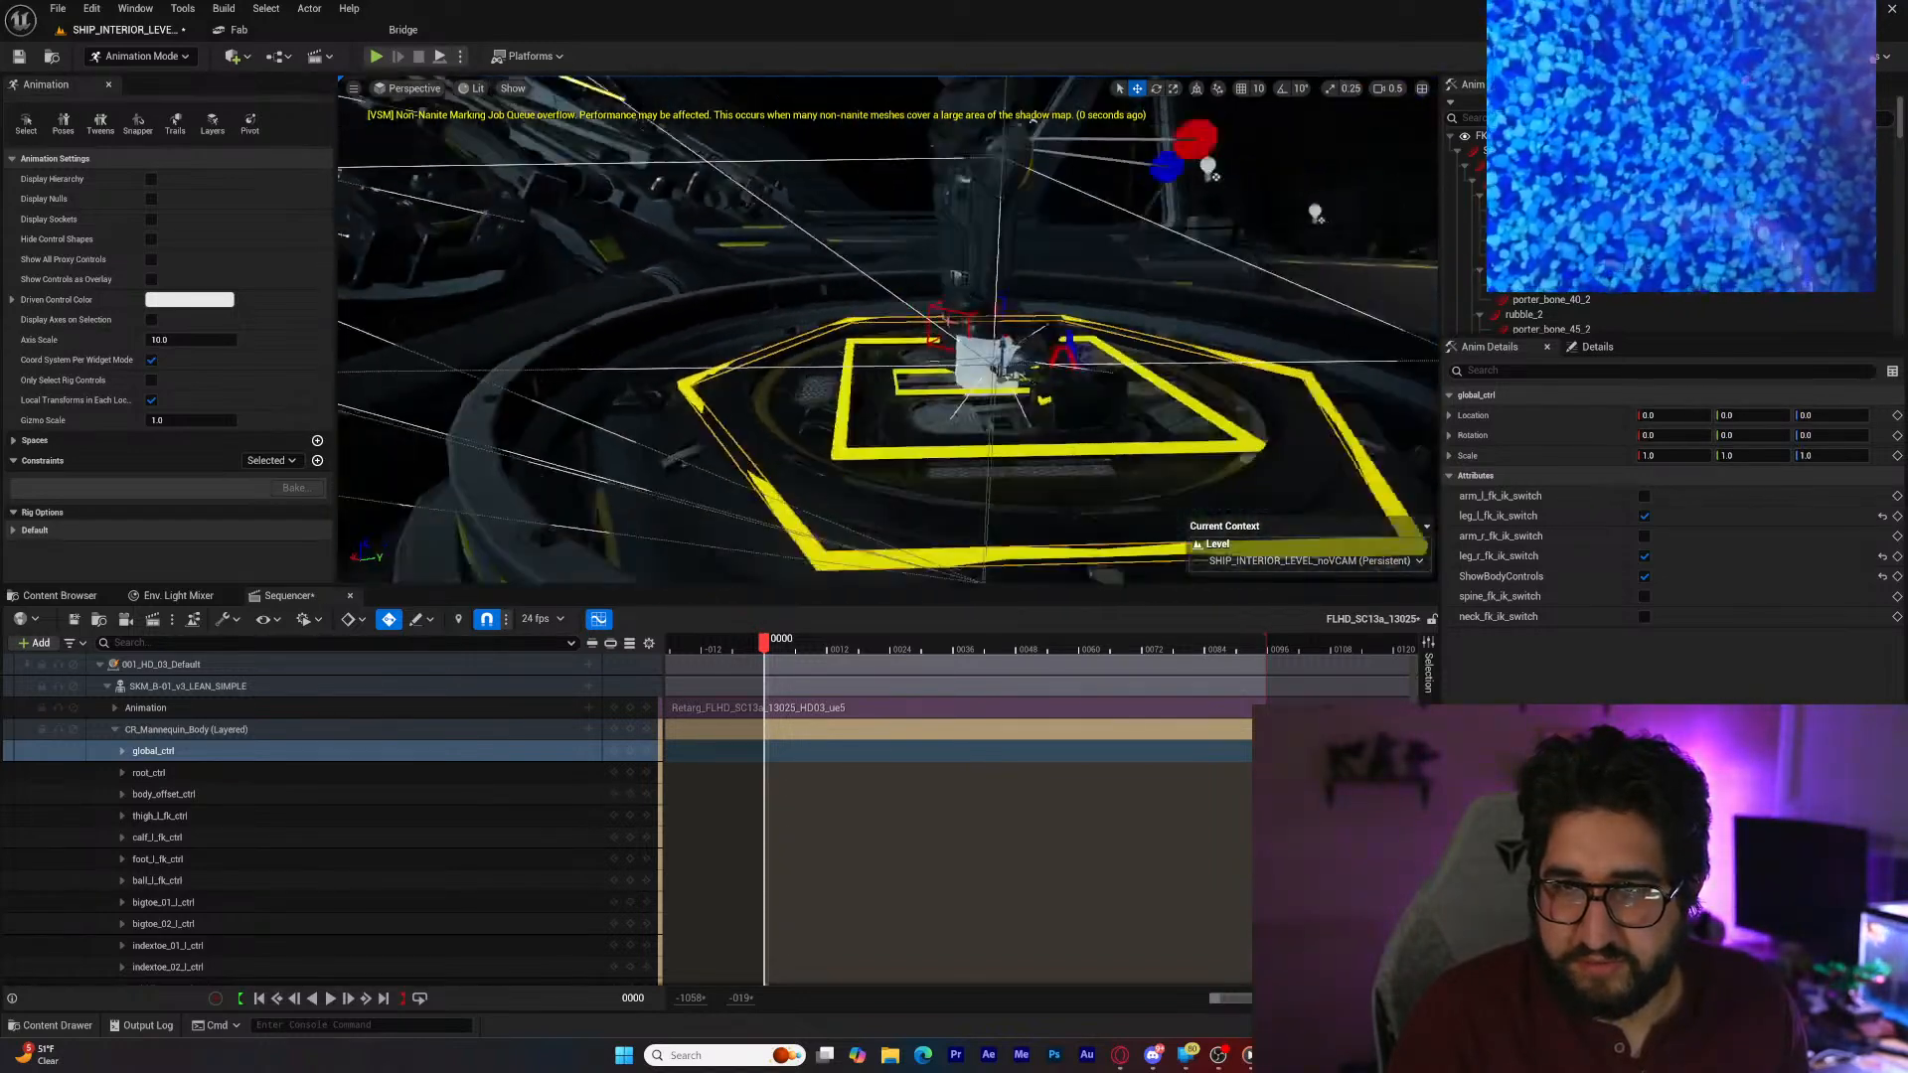
{"action": "right_click_drag", "start_coordinate": [571, 509], "coordinate": [572, 509]}
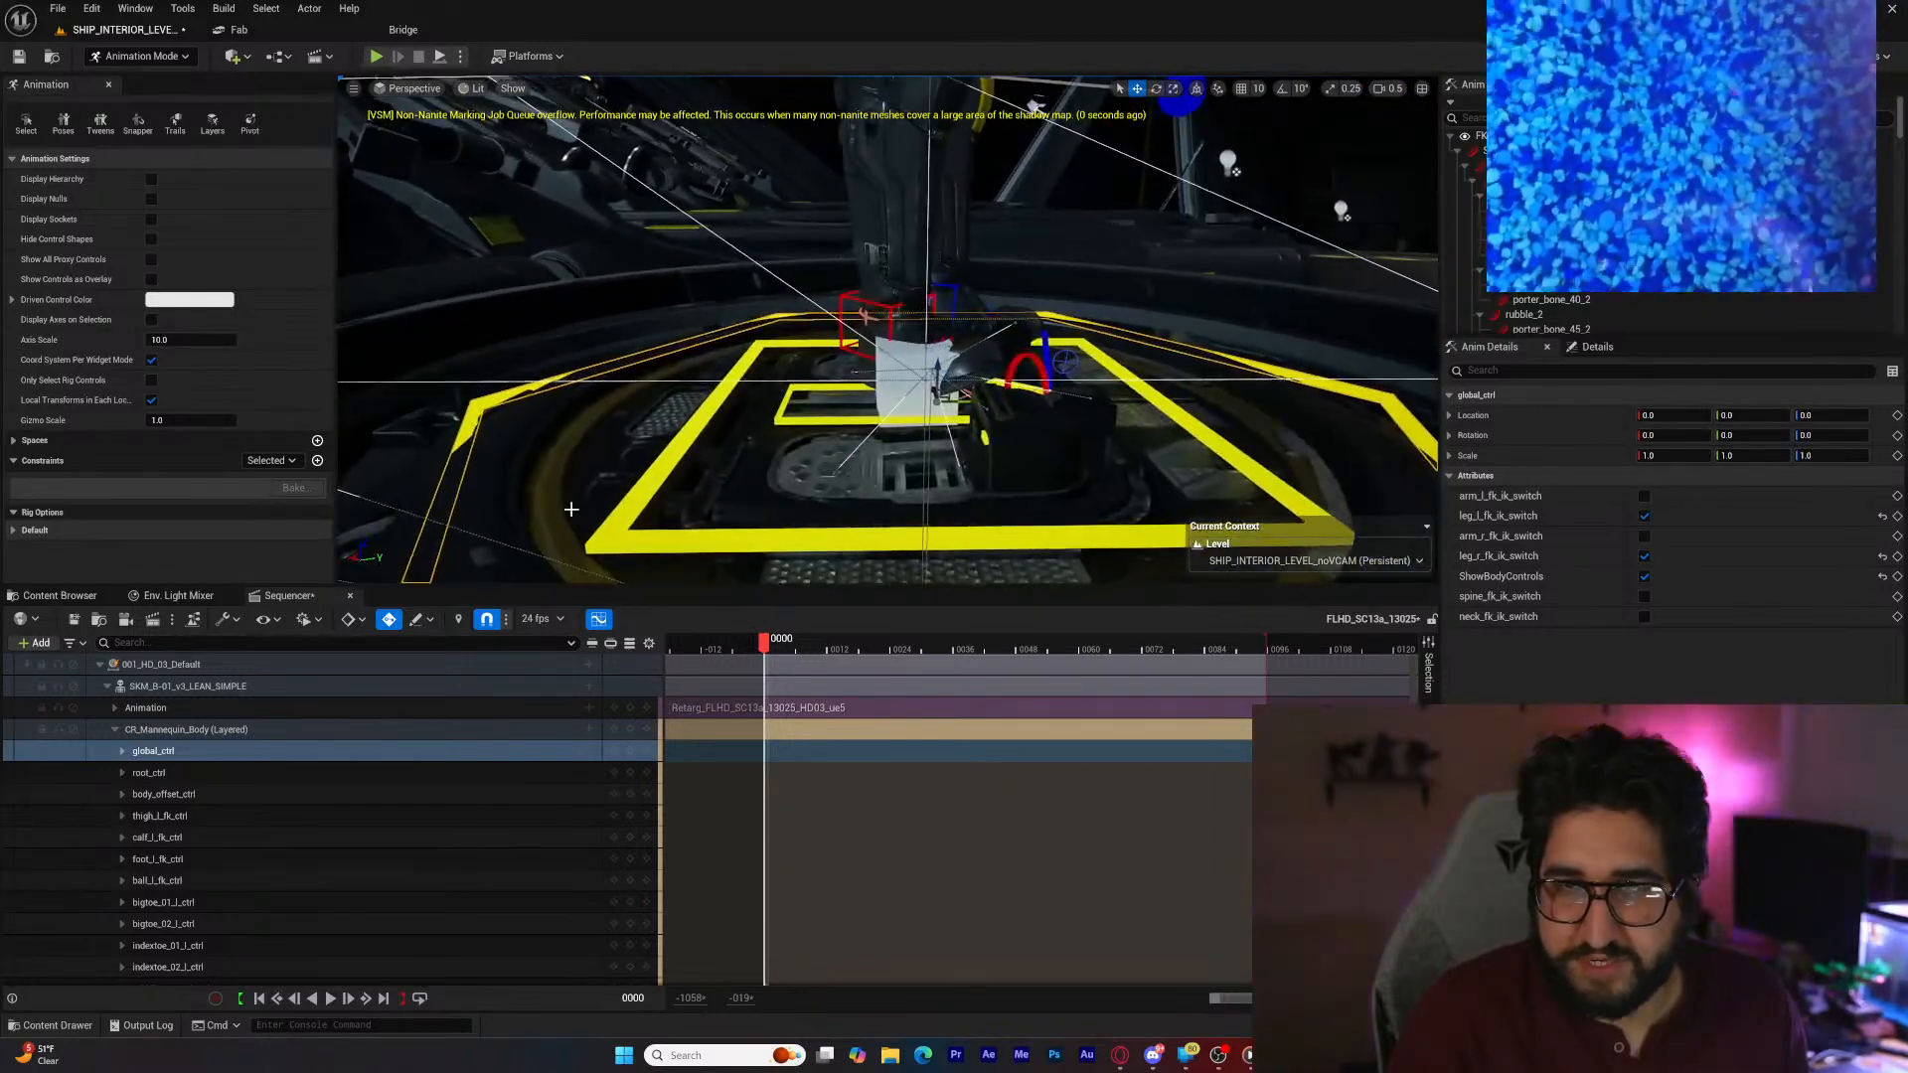
{"action": "left_click", "coordinate": [317, 460]}
{"action": "left_click", "coordinate": [387, 593]}
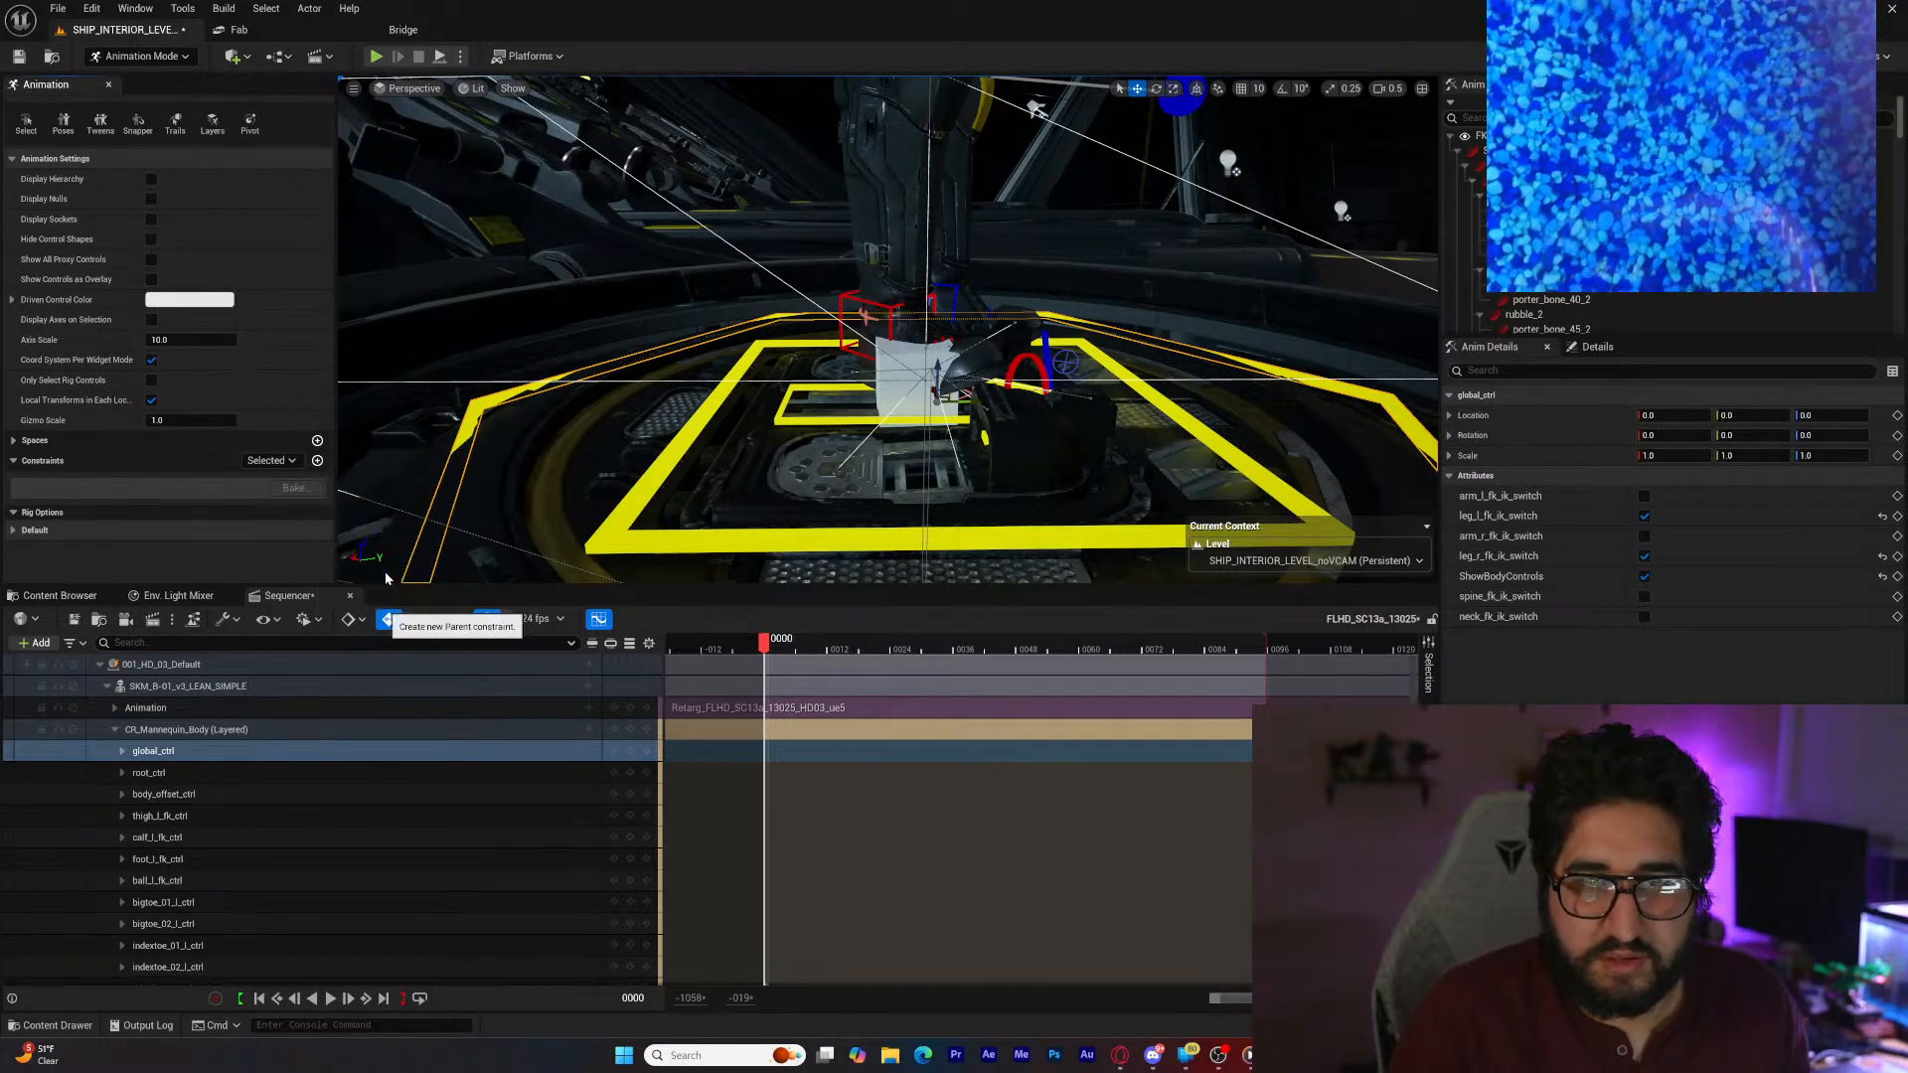
{"action": "left_click", "coordinate": [902, 350]}
{"action": "right_click_drag", "start_coordinate": [902, 350], "coordinate": [906, 393]}
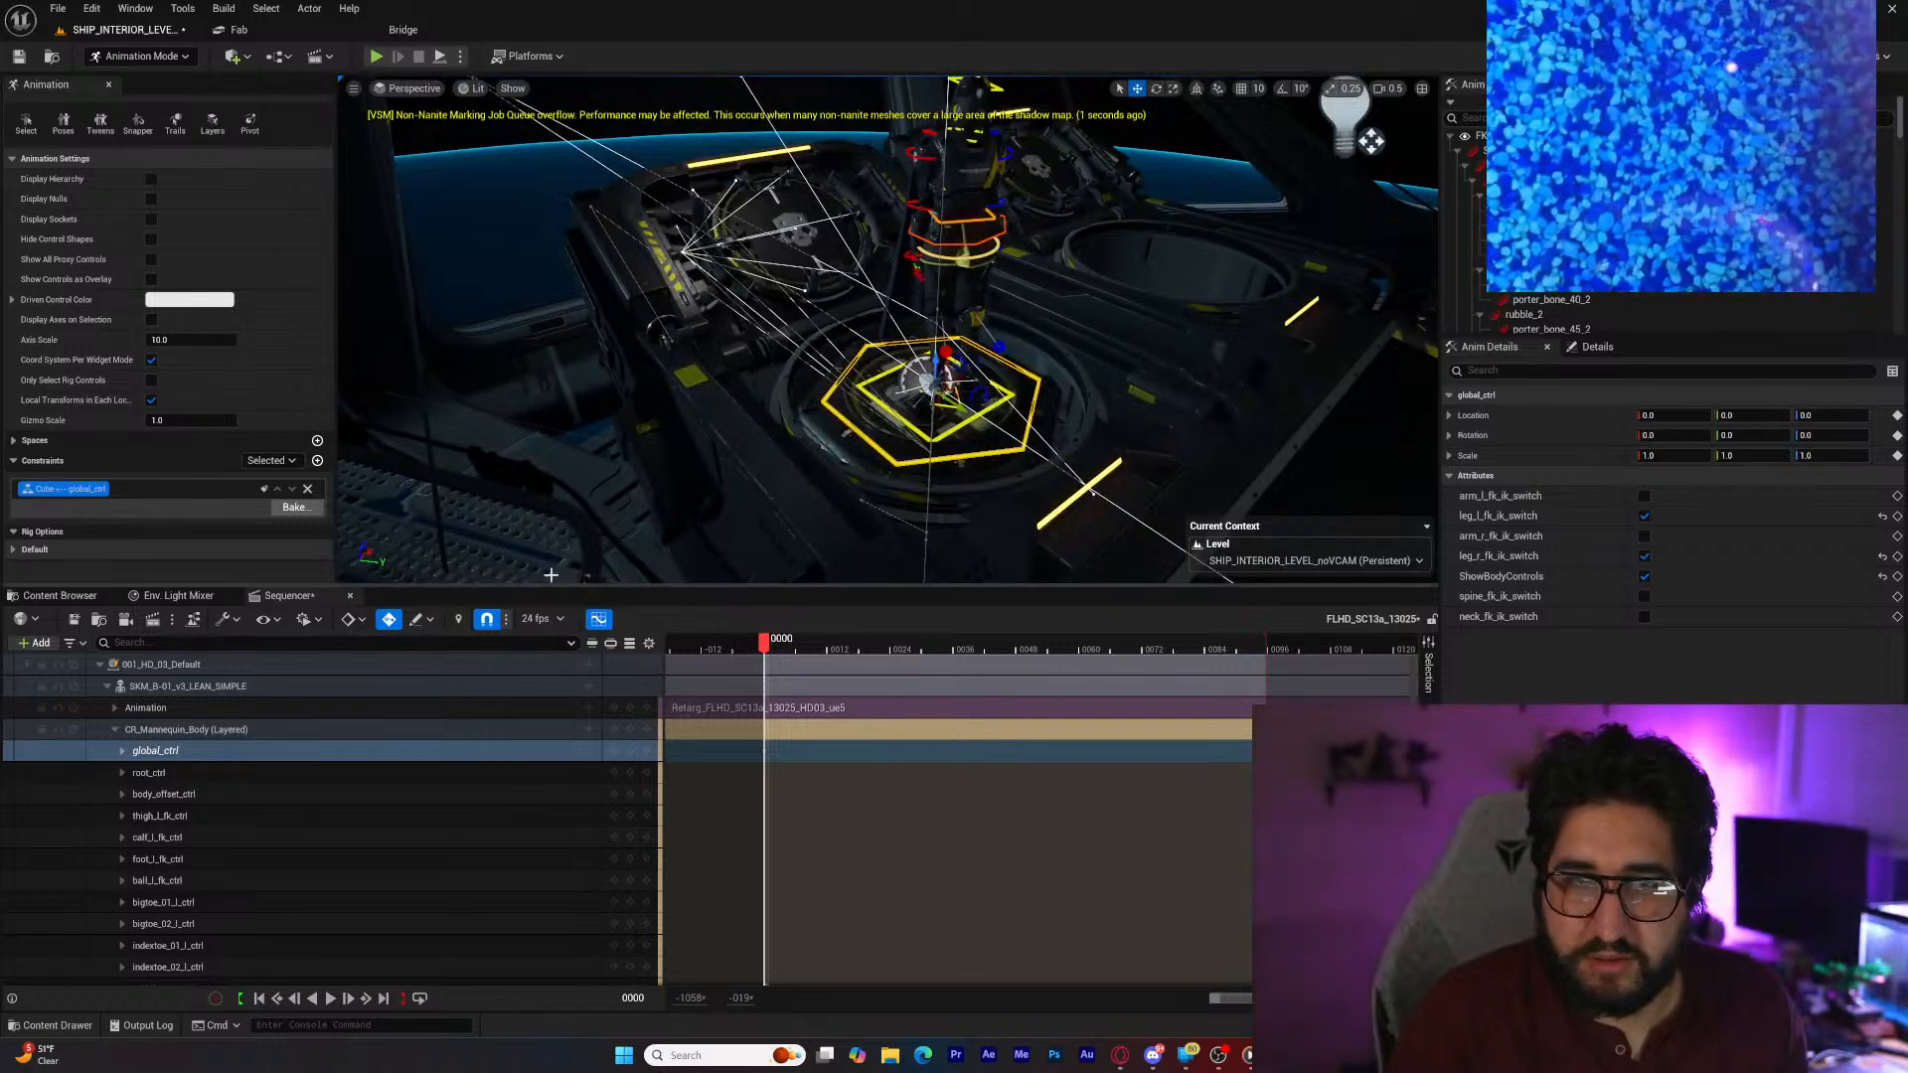
Step: Bake the Cube constraint on global_ctrl for all frames from 0000 to 0096, and play back the result
{"action": "left_click", "coordinate": [295, 507]}
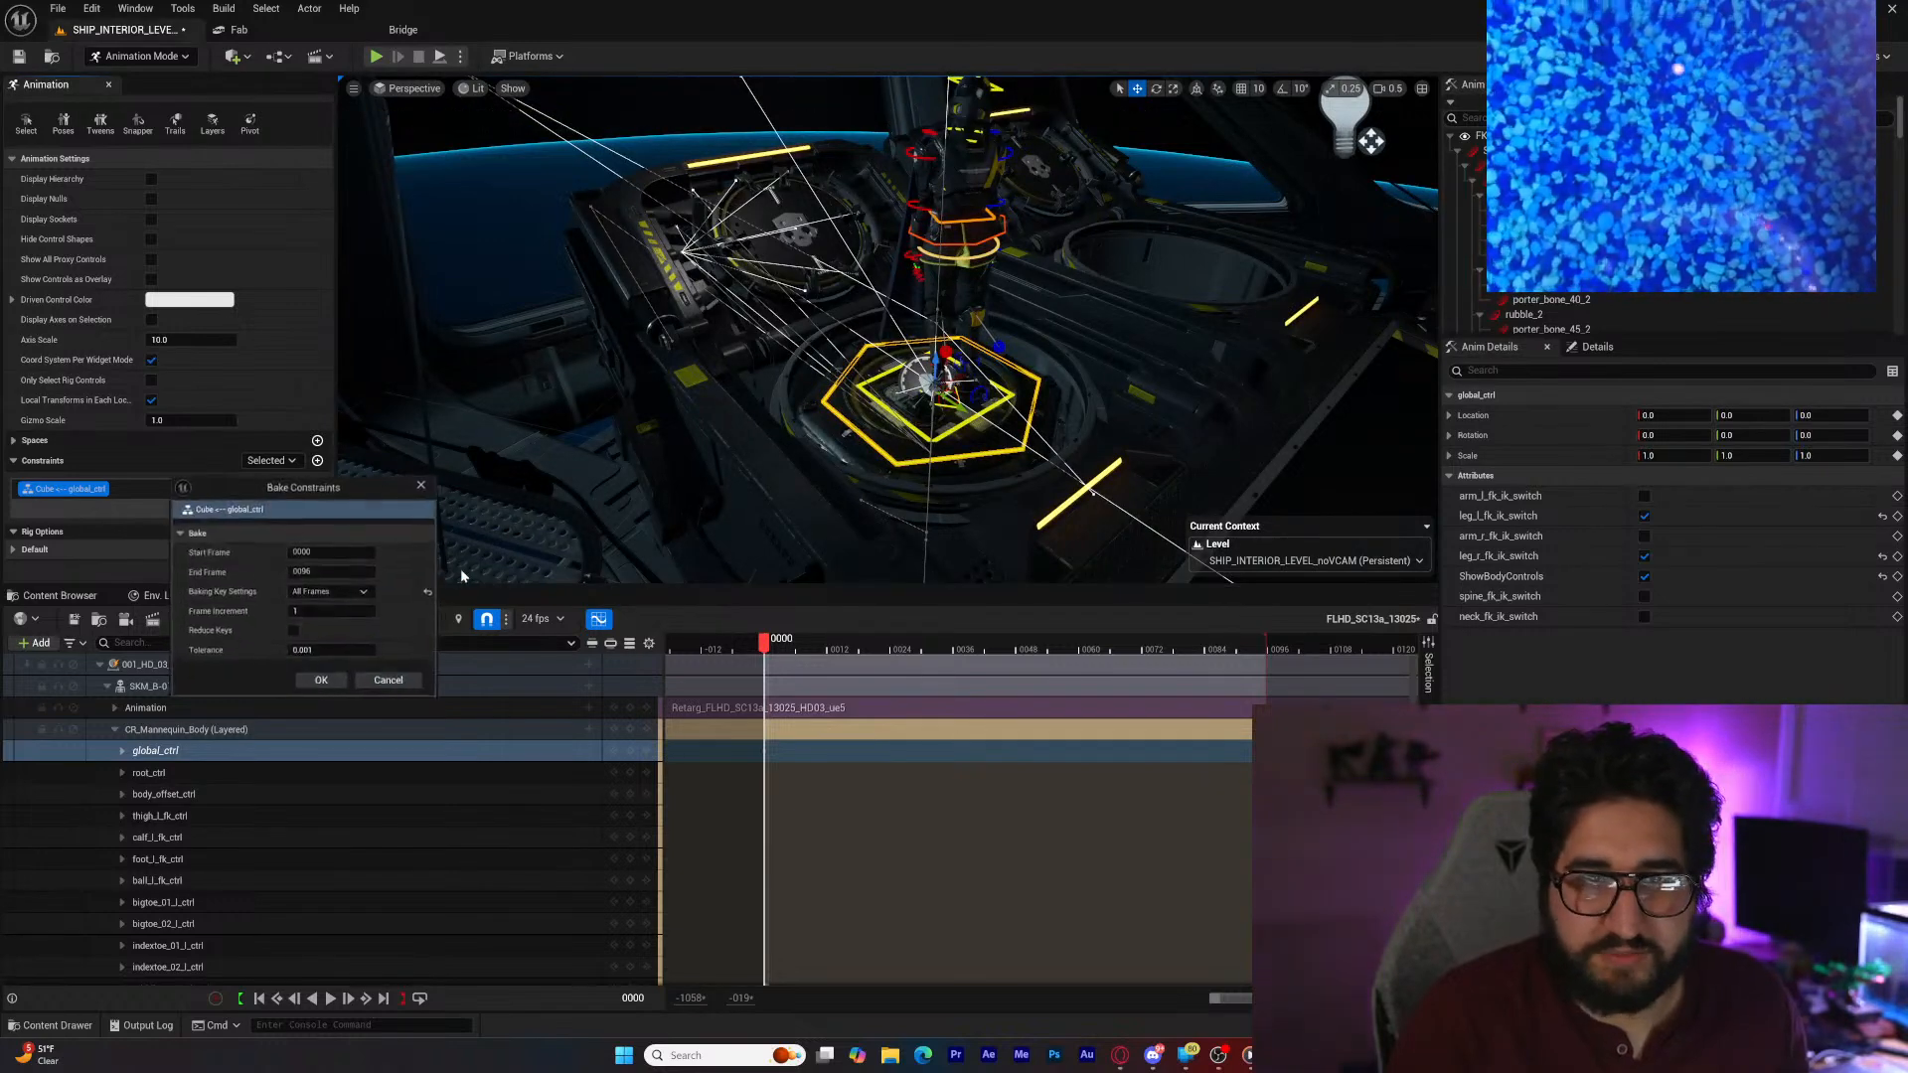
{"action": "left_click", "coordinate": [321, 685]}
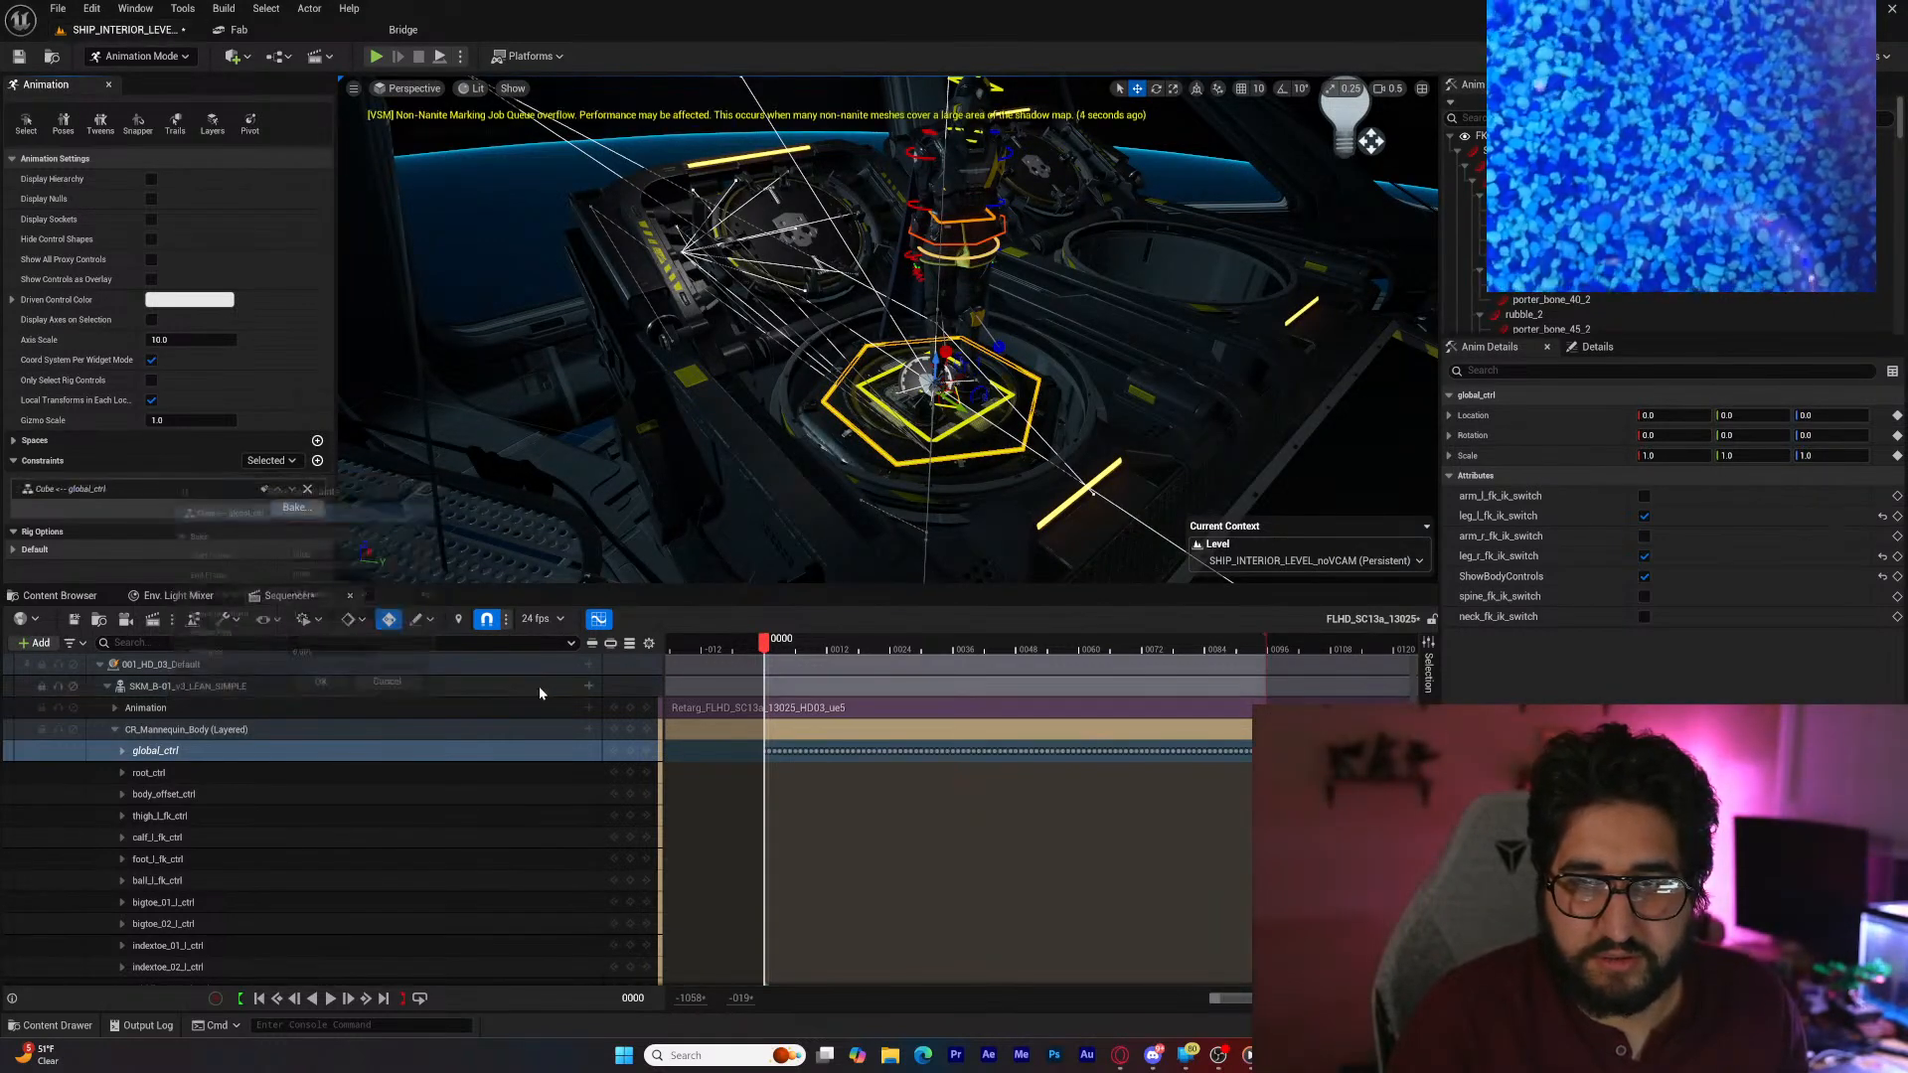
{"action": "left_click", "coordinate": [331, 998]}
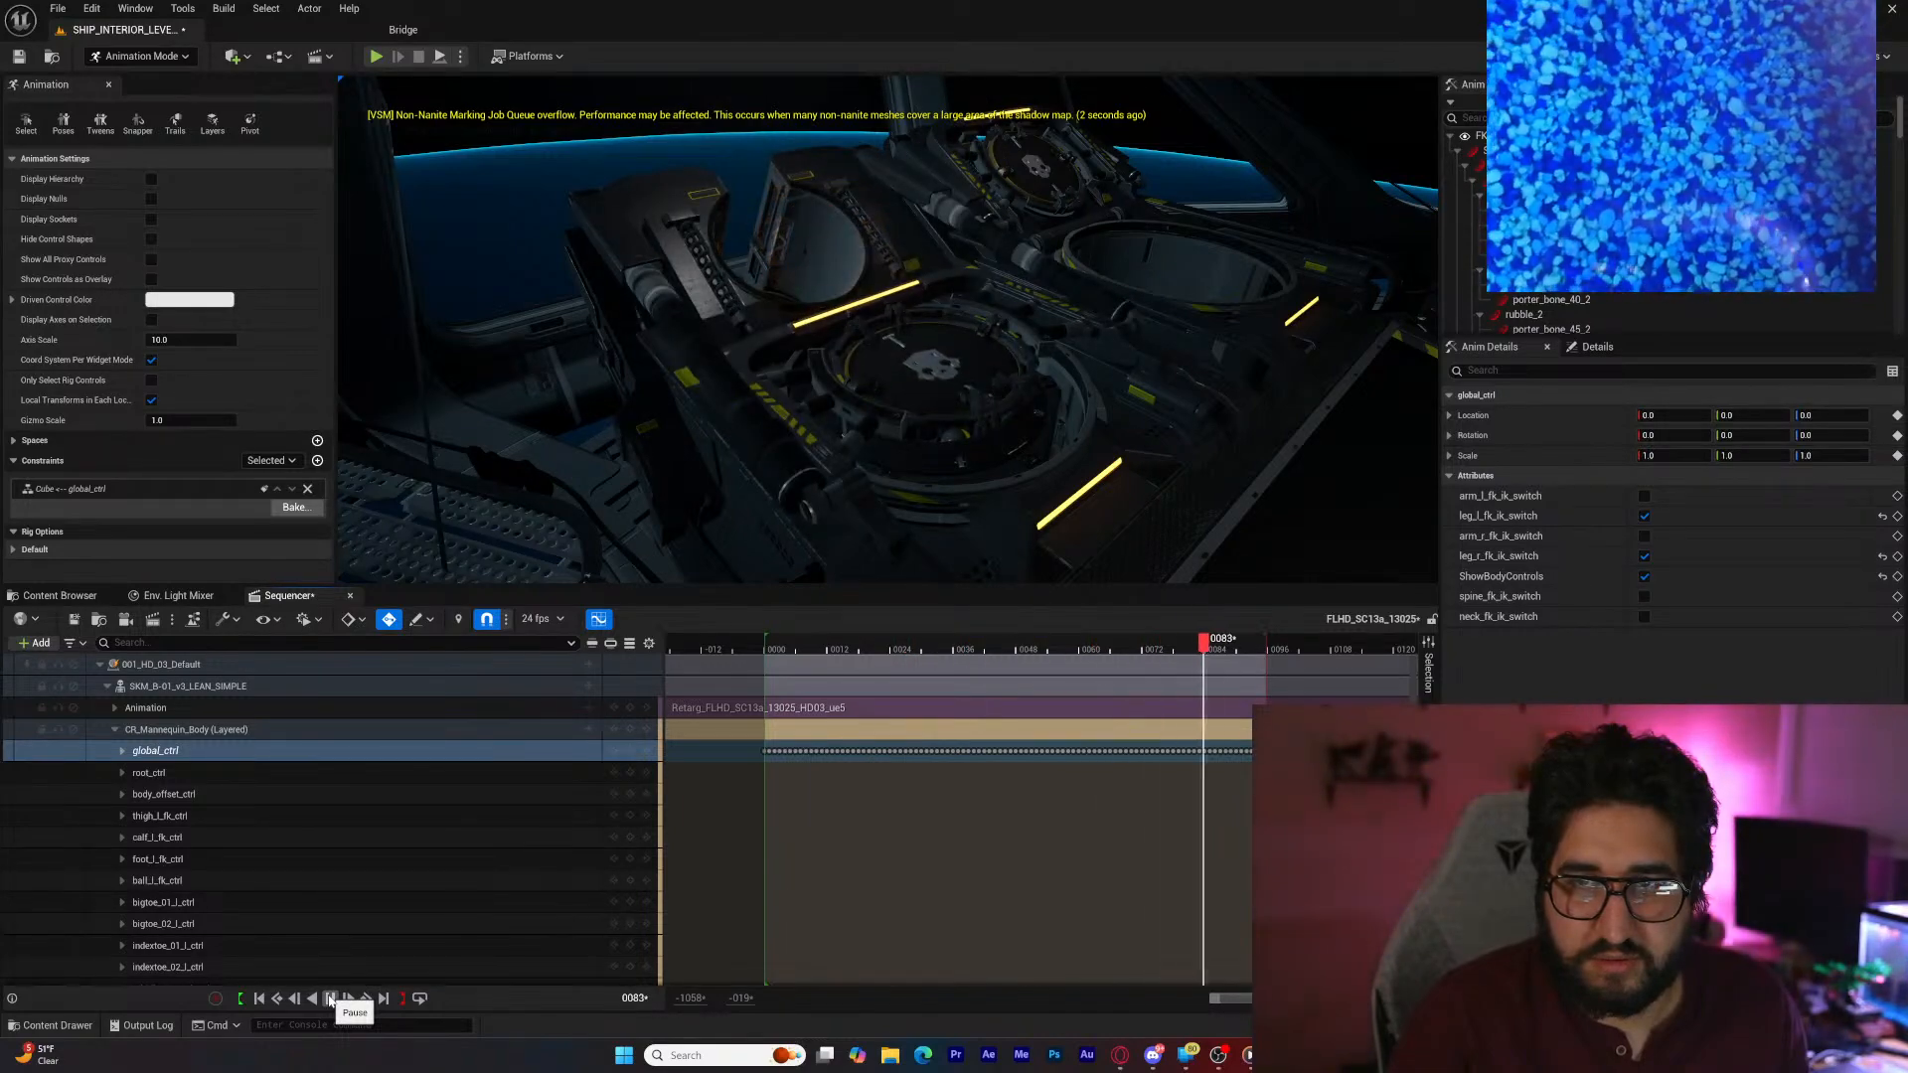
{"action": "left_click", "coordinate": [330, 999]}
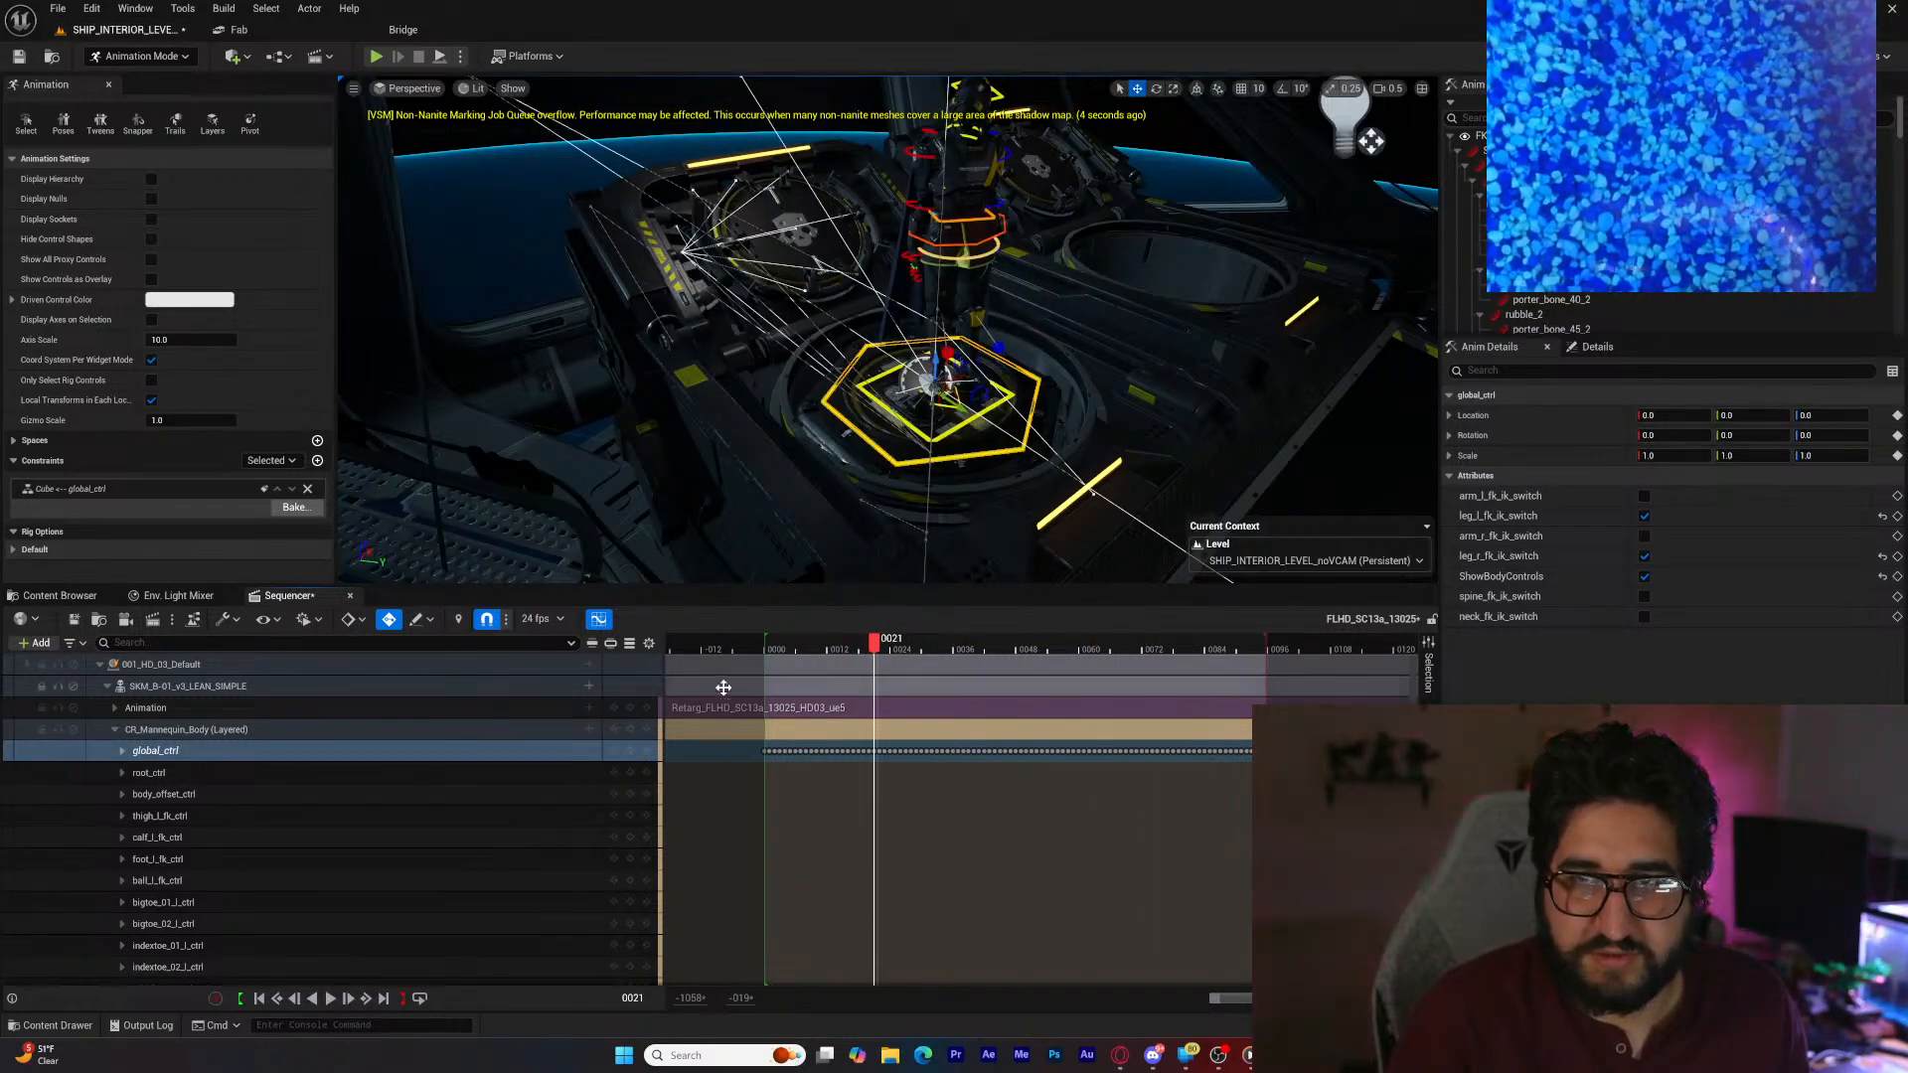
{"action": "key", "text": "w"}
{"action": "right_click_drag", "start_coordinate": [872, 515], "coordinate": [994, 572]}
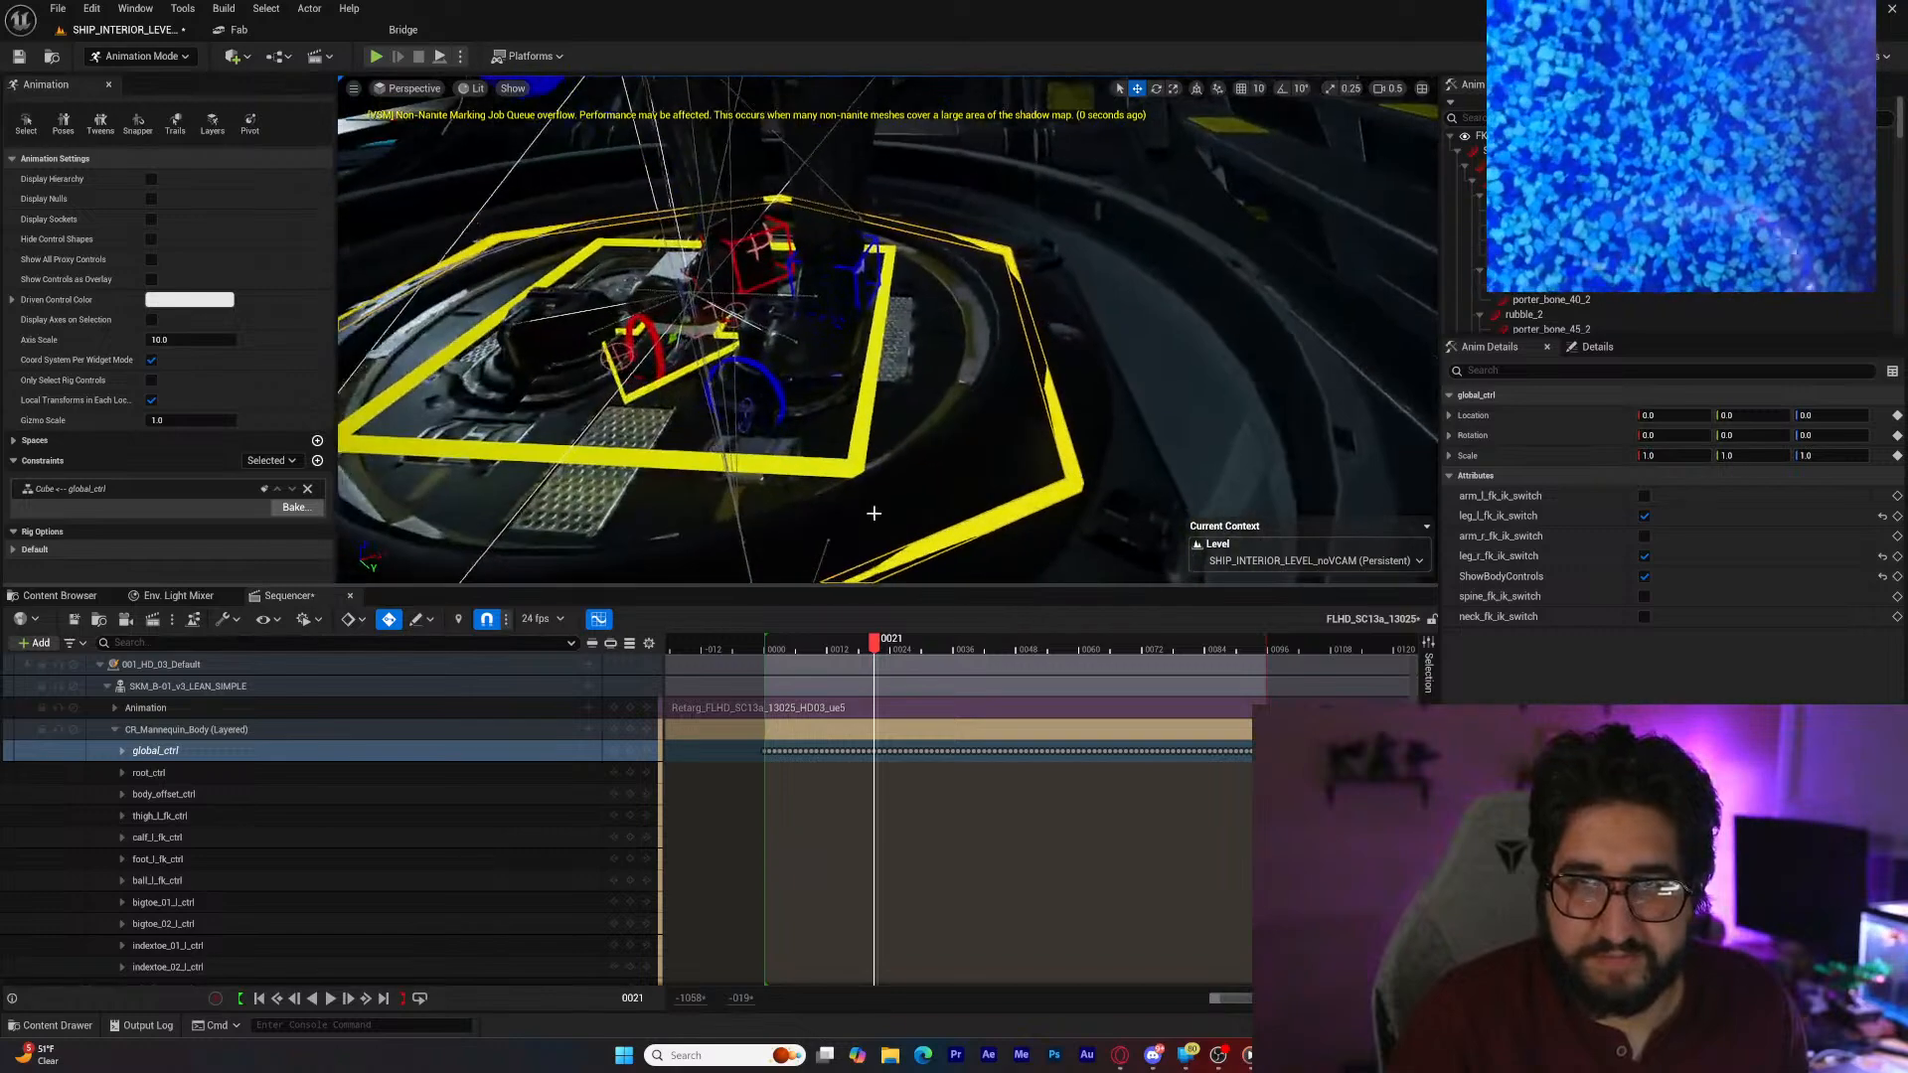
Step: At frame 0, move body_offset_ctrl about -13.3 in X and rotate it about -11.5° in Z
{"action": "left_click", "coordinate": [256, 1004]}
{"action": "left_click", "coordinate": [860, 477]}
{"action": "key", "text": "a"}
{"action": "mouse_move", "coordinate": [860, 490]}
{"action": "right_mouse_down"}
{"action": "mouse_move", "coordinate": [841, 492]}
{"action": "mouse_move", "coordinate": [865, 498]}
{"action": "right_mouse_up"}
{"action": "key", "text": "s"}
{"action": "right_click_drag", "start_coordinate": [886, 416], "coordinate": [907, 377]}
{"action": "key", "text": "d"}
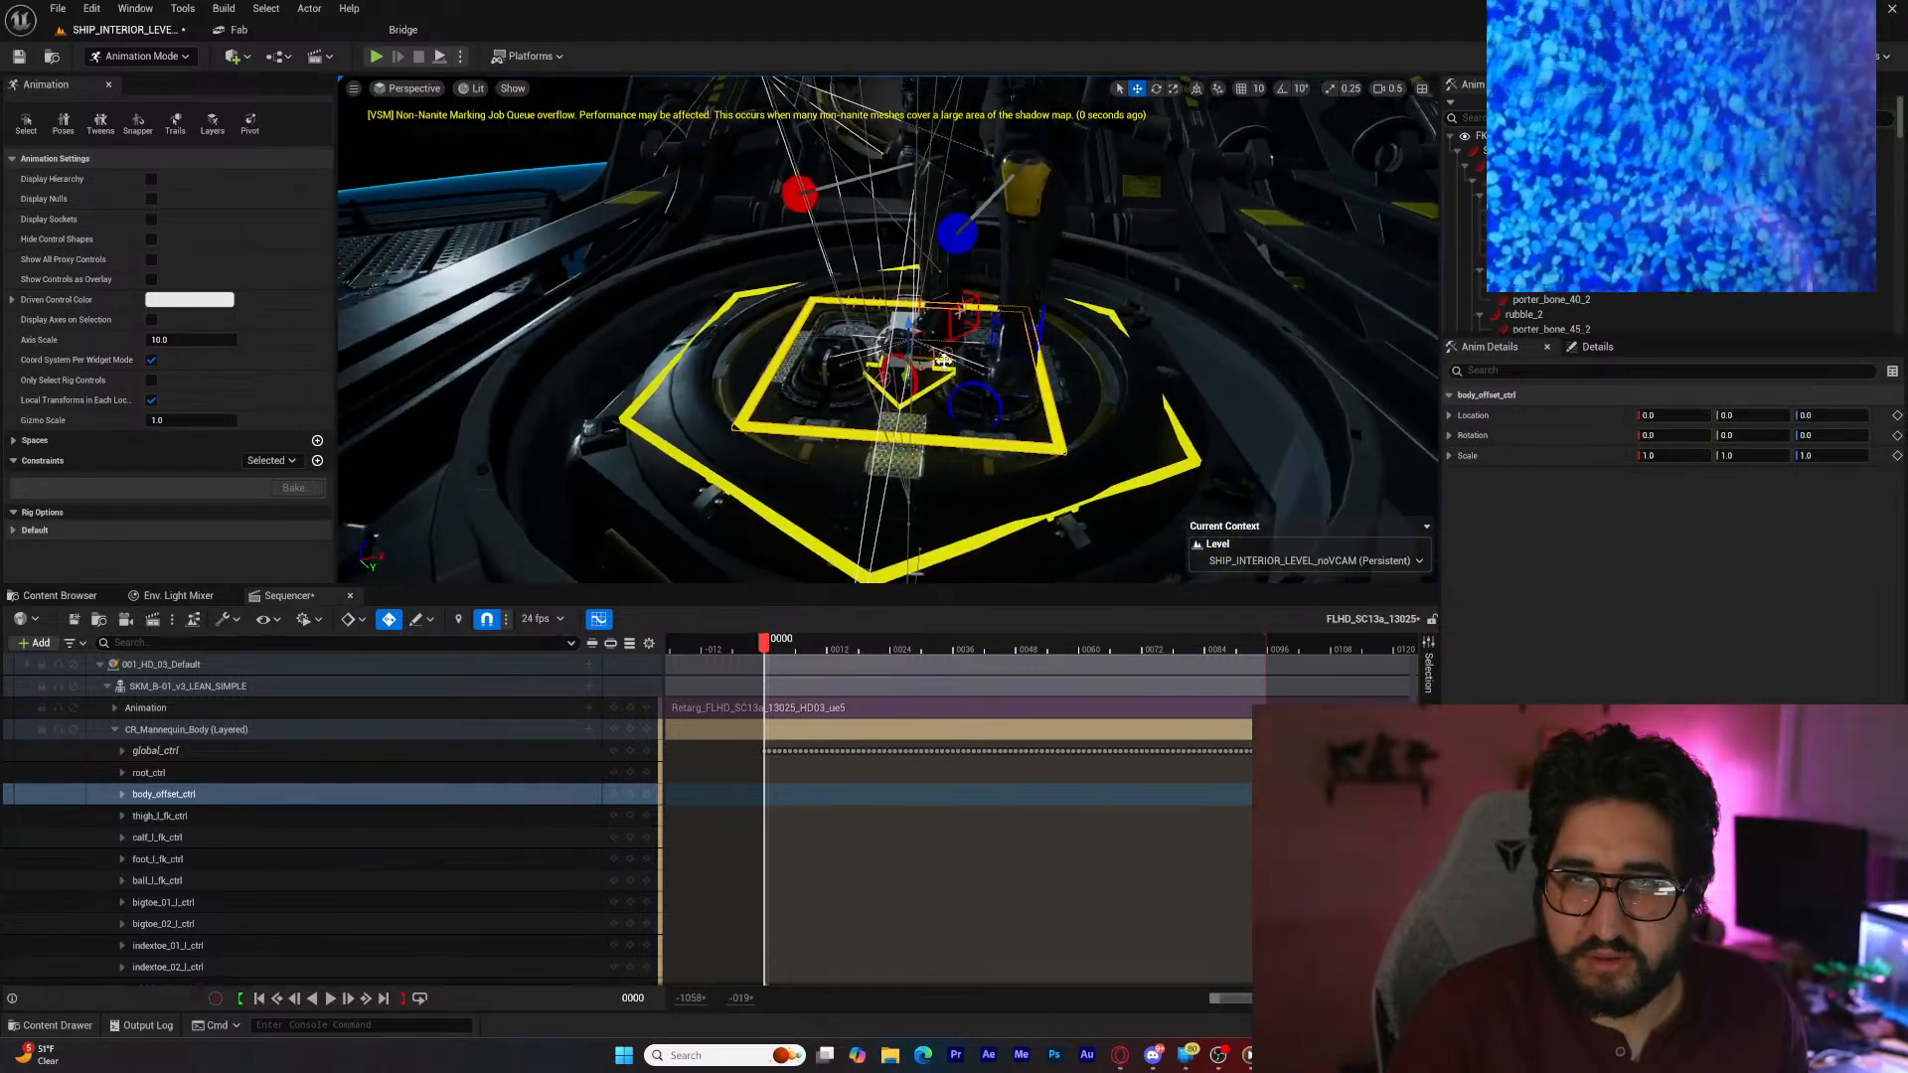
{"action": "left_click_drag", "start_coordinate": [941, 360], "coordinate": [1123, 308]}
{"action": "right_click_drag", "start_coordinate": [1122, 308], "coordinate": [1217, 308], "text": "alt"}
{"action": "right_click_drag", "start_coordinate": [849, 399], "coordinate": [861, 410]}
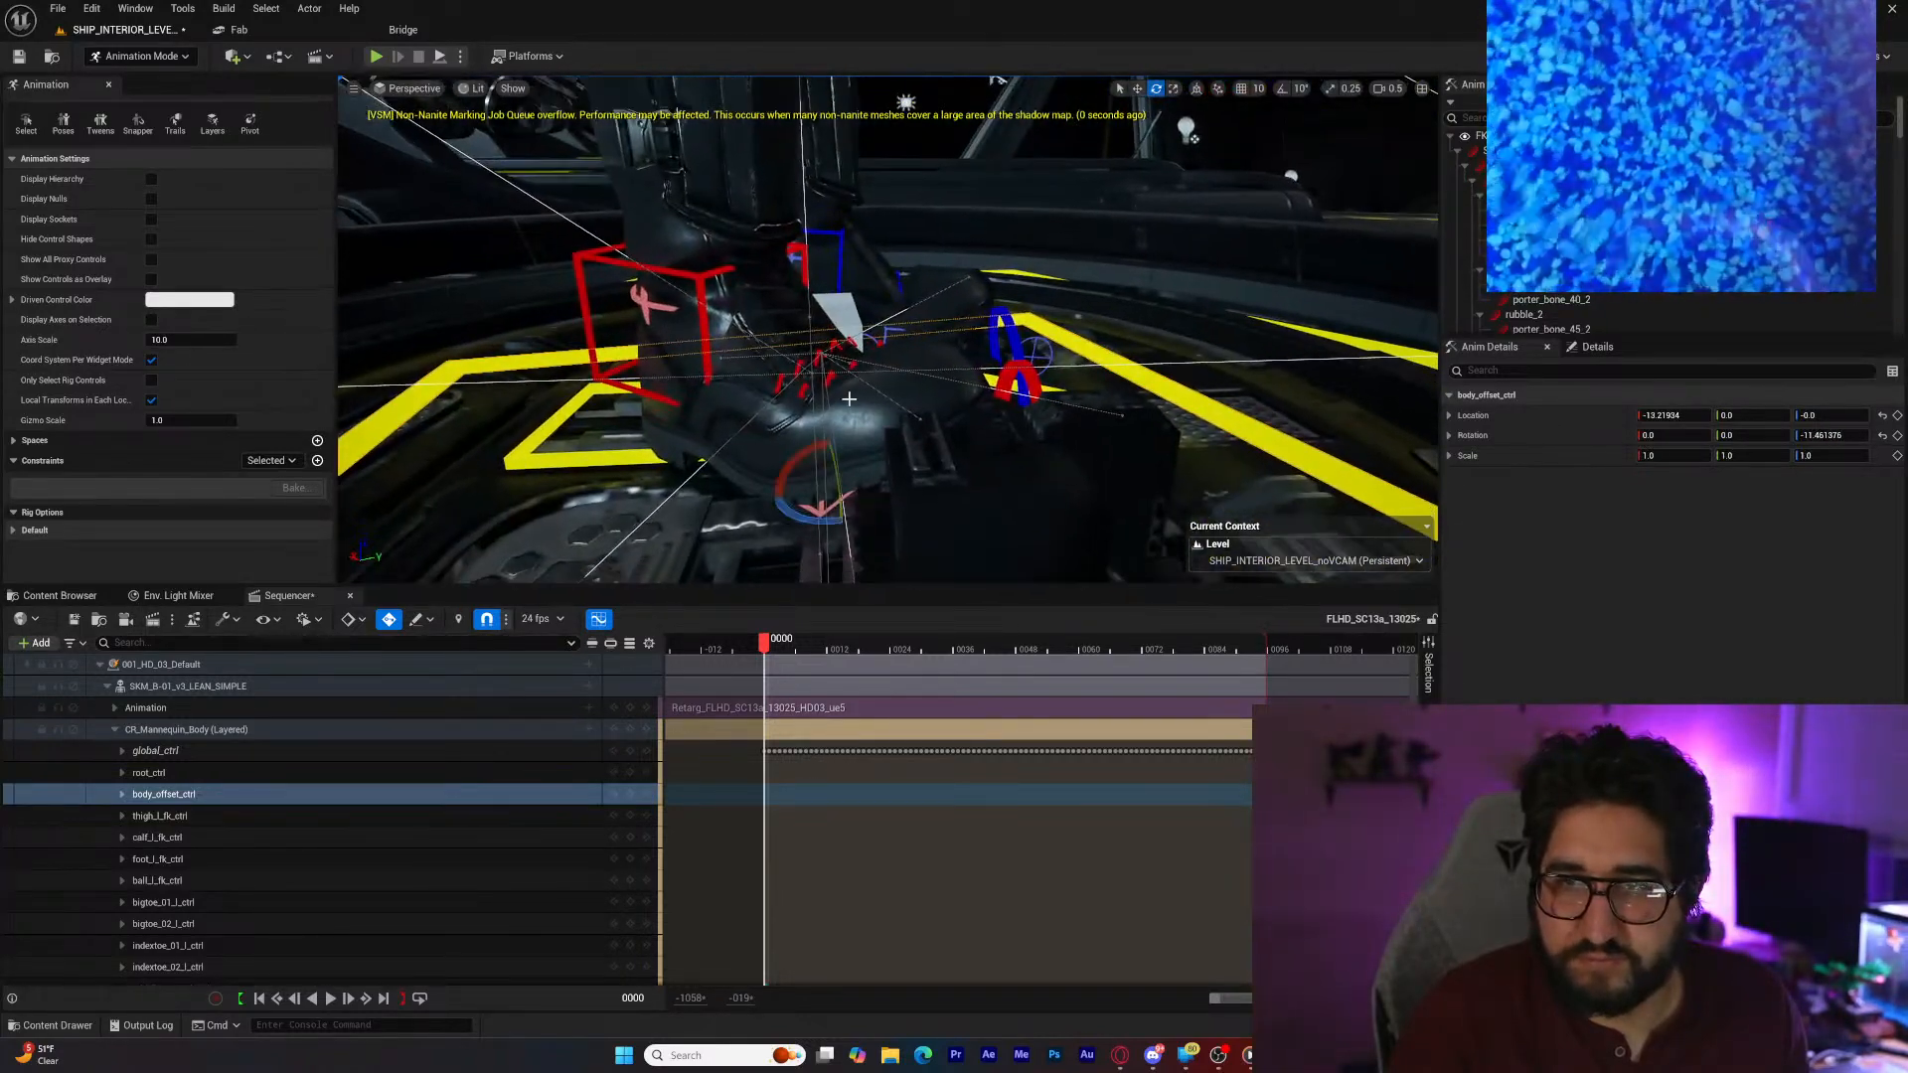
Step: Rotate ball_r_ik_ctrl about 22.6° on its first axis, then move foot_r_ik_ctrl about 18.2 in X and turn it about 33.4° in Z
{"action": "left_click", "coordinate": [1020, 382]}
{"action": "left_click_drag", "start_coordinate": [1060, 415], "coordinate": [1043, 390]}
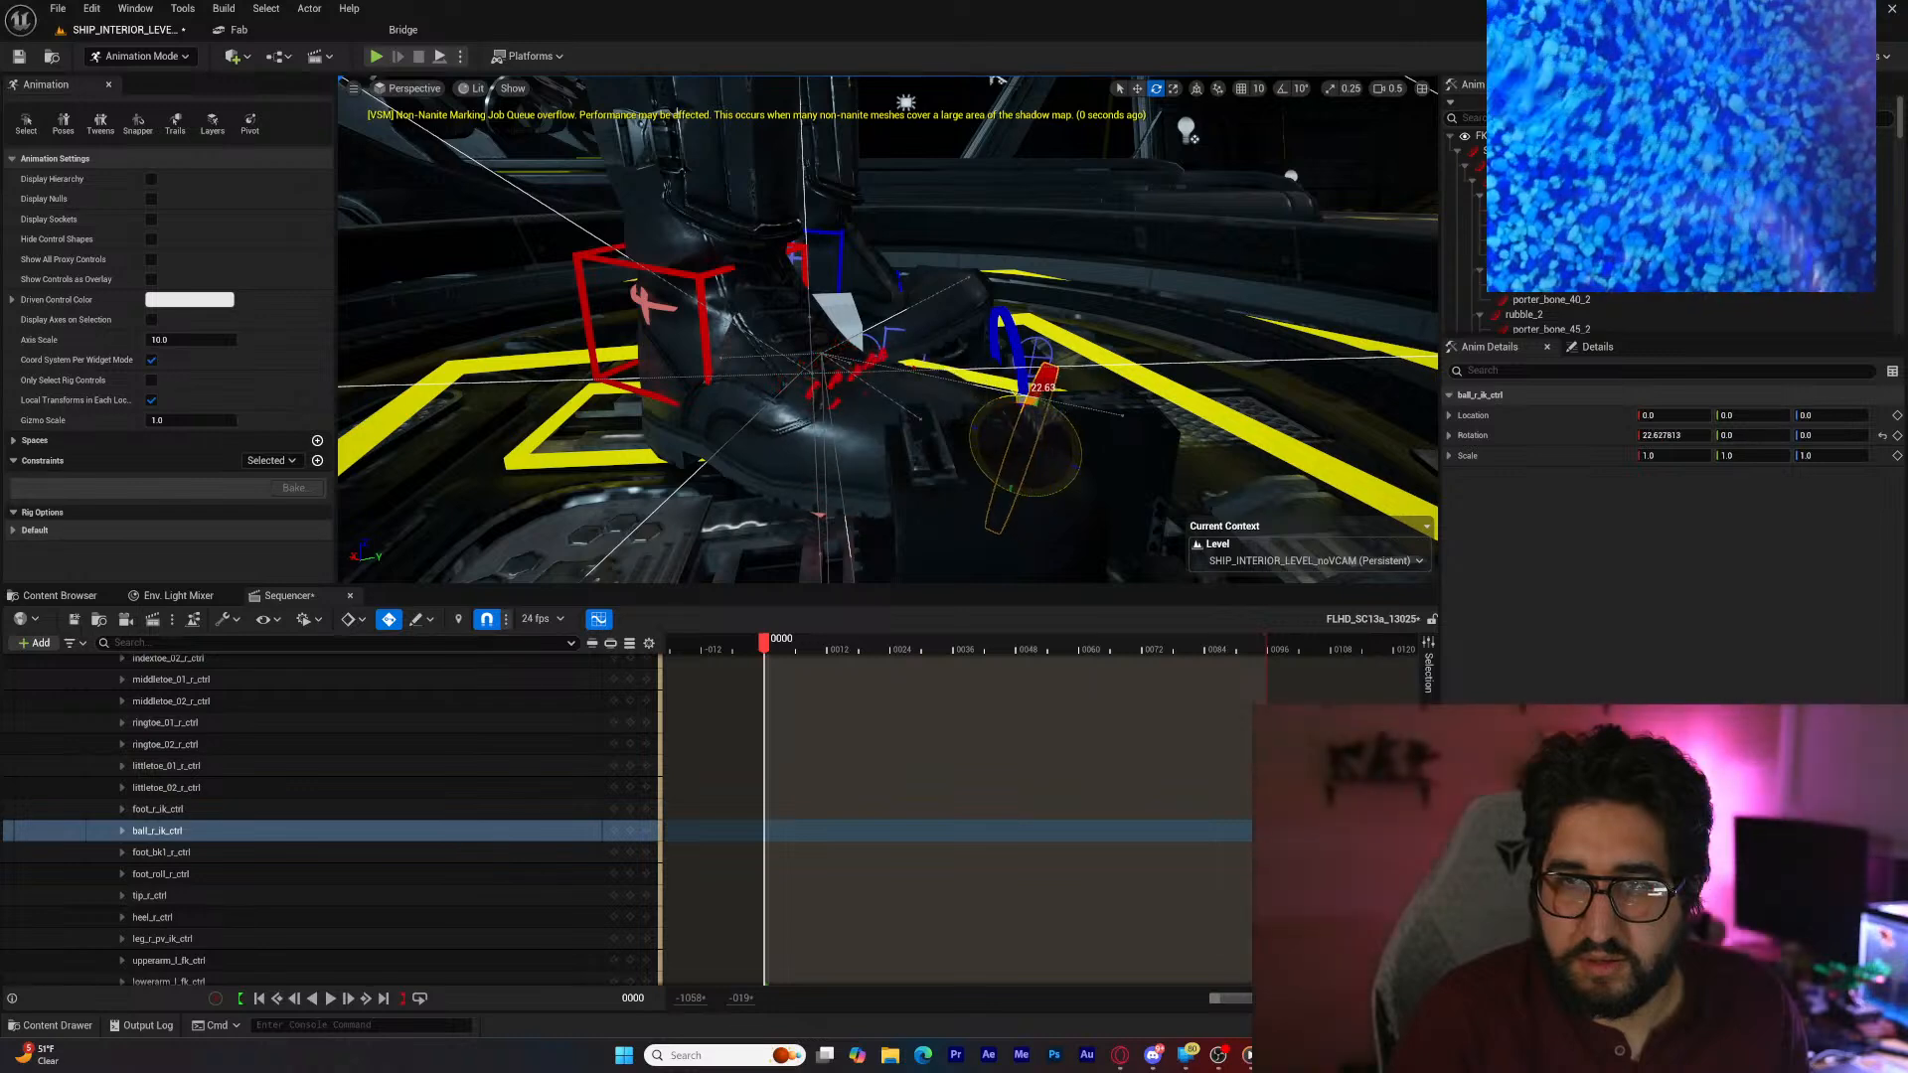
{"action": "left_click", "coordinate": [730, 338]}
{"action": "key", "text": "f"}
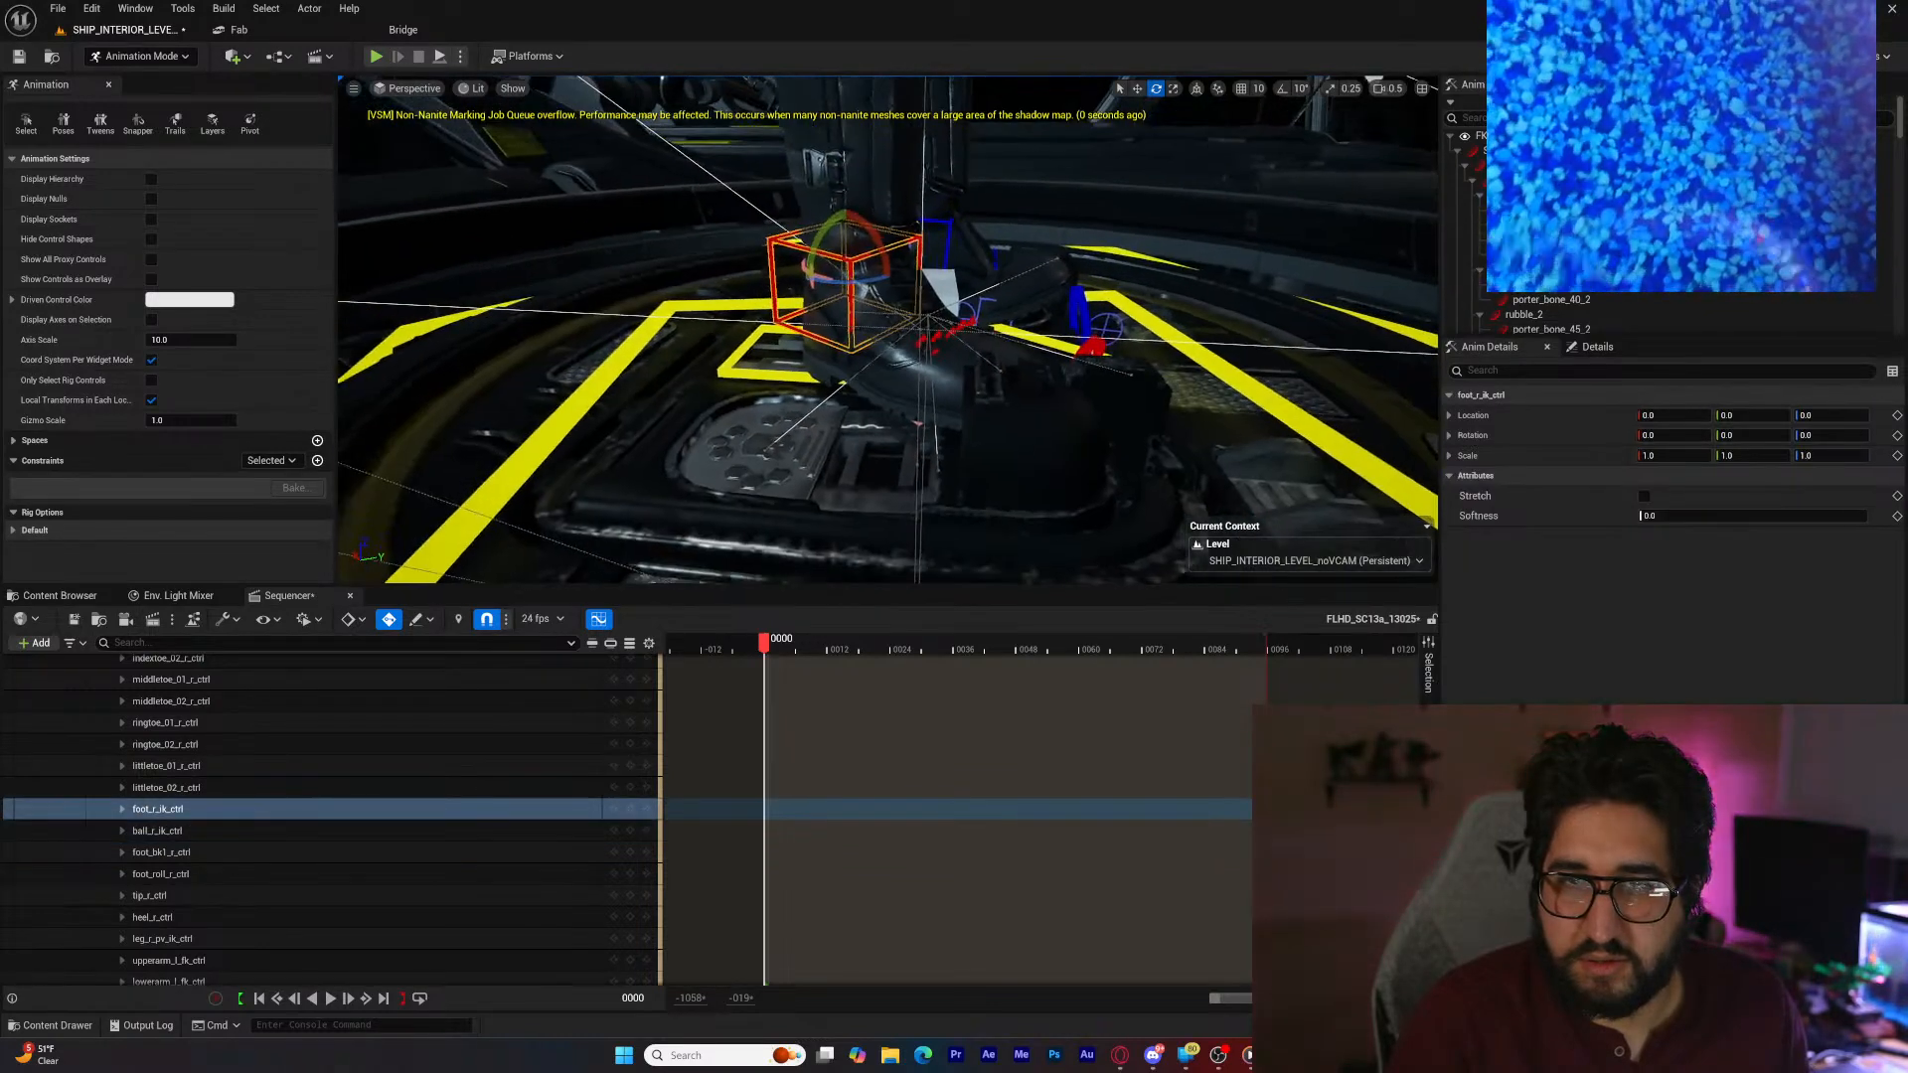
{"action": "left_click_drag", "start_coordinate": [812, 270], "coordinate": [773, 362]}
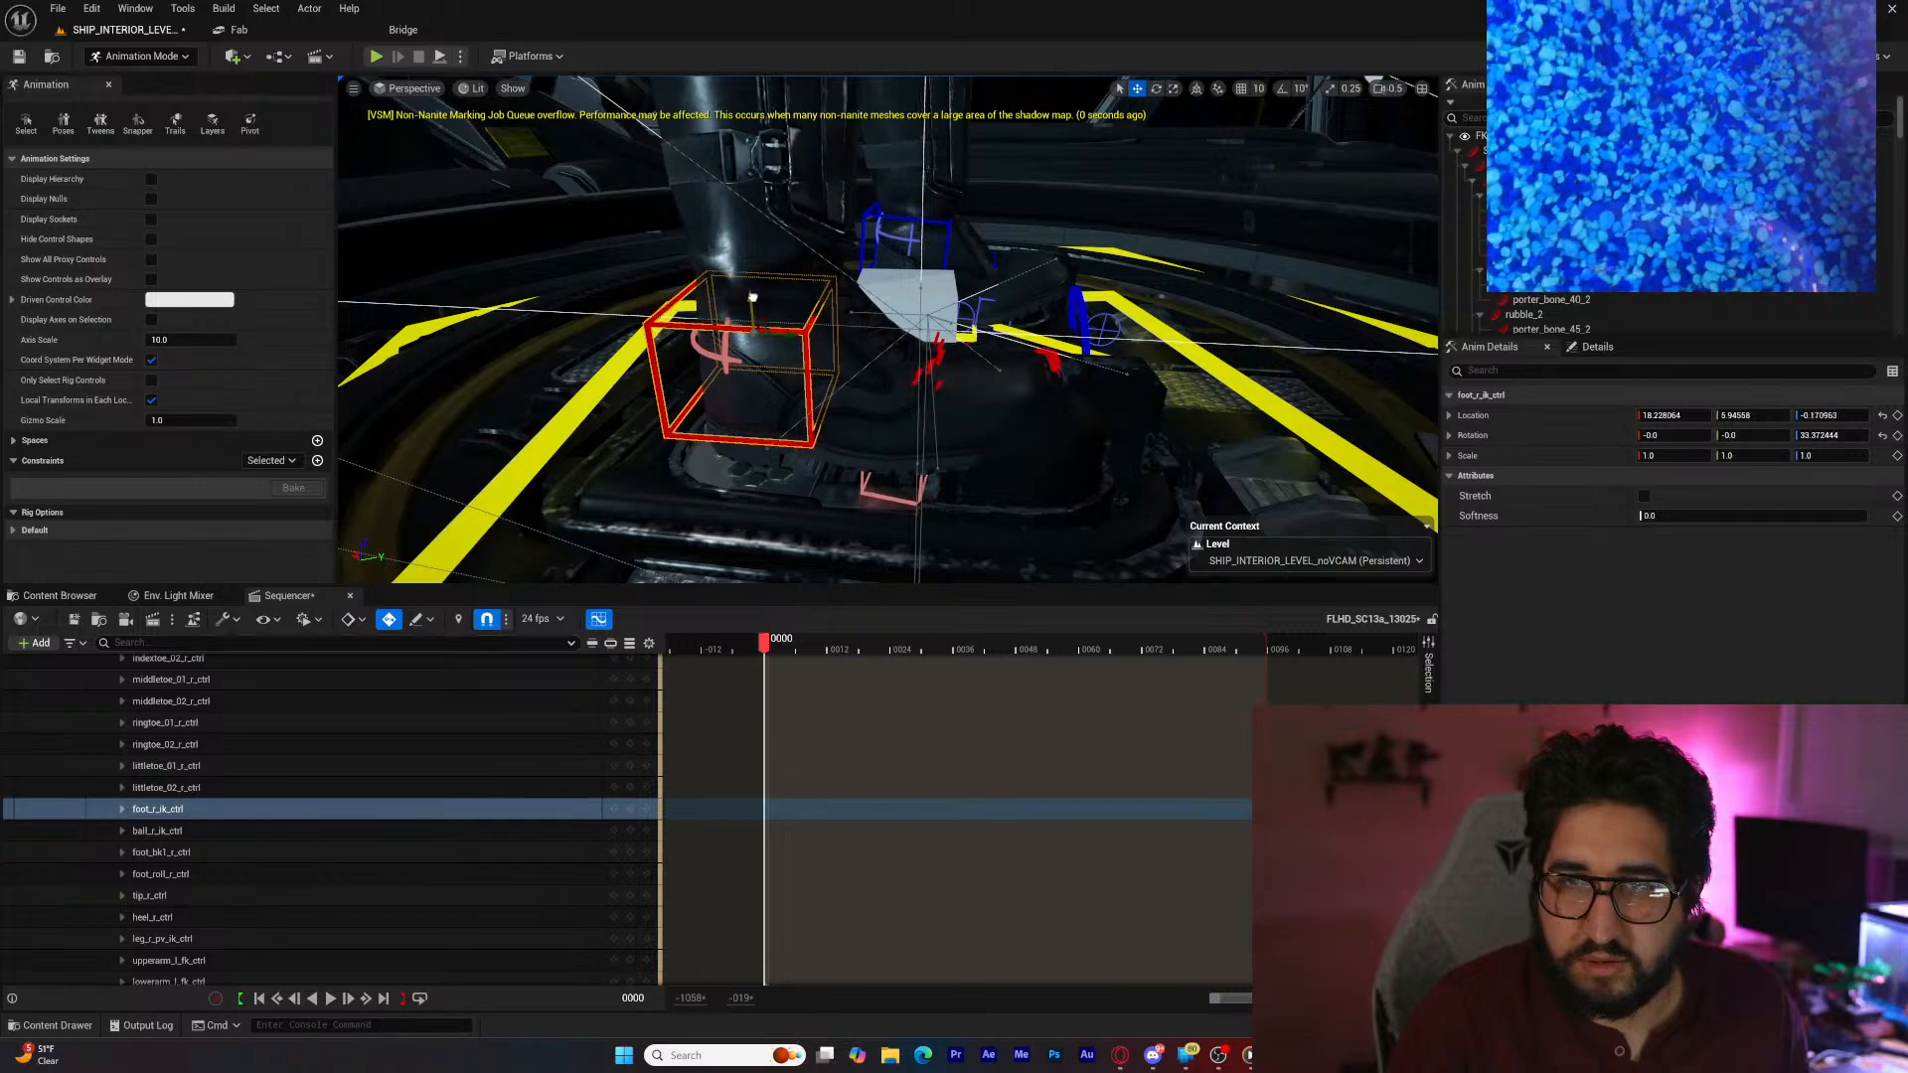
{"action": "key", "text": "s"}
{"action": "right_click_drag", "start_coordinate": [757, 293], "coordinate": [750, 214]}
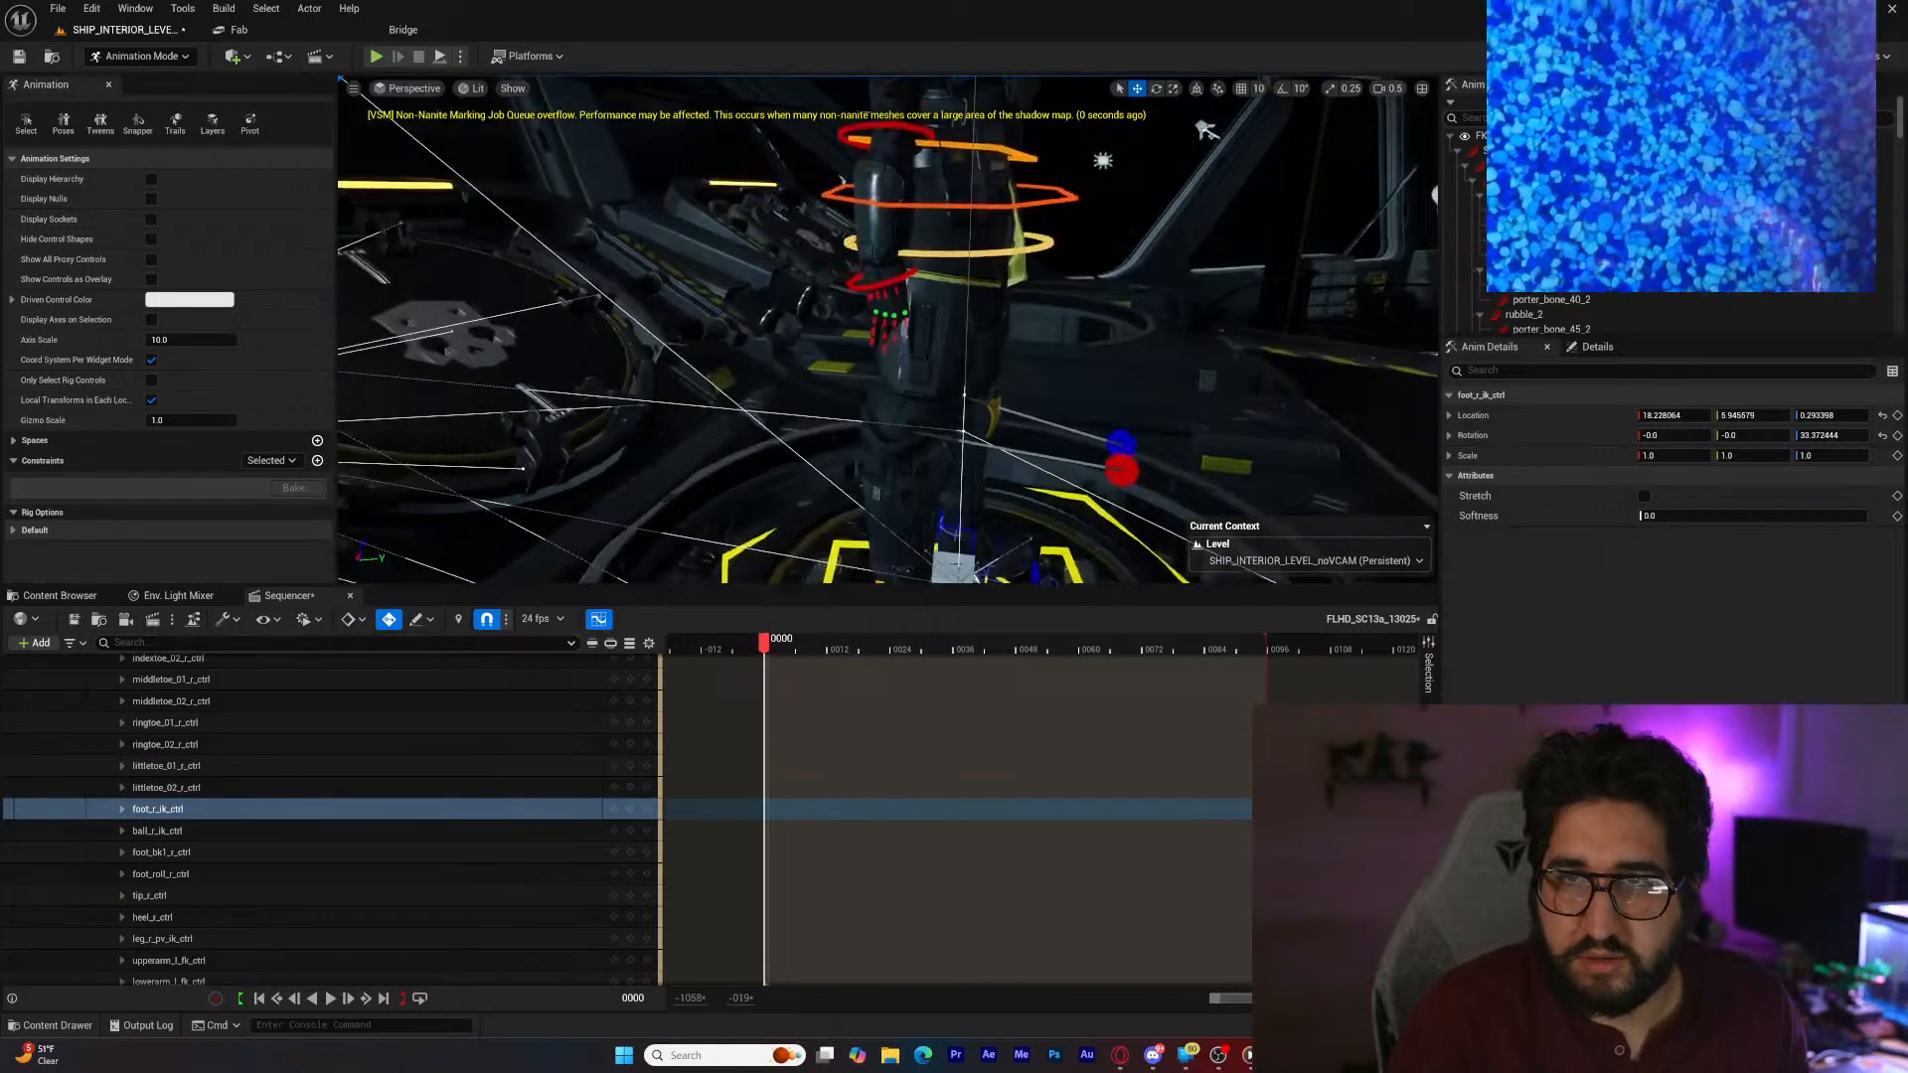
Step: Tilt foot_r_ik_ctrl about 4.8° on its first axis and move it to about 15.5, 6.4, 0.1
{"action": "left_click", "coordinate": [998, 208]}
{"action": "left_click_drag", "start_coordinate": [950, 164], "coordinate": [951, 178]}
{"action": "key", "text": "w"}
{"action": "right_click_drag", "start_coordinate": [951, 178], "coordinate": [896, 264]}
{"action": "key", "text": "d"}
{"action": "left_click", "coordinate": [835, 266]}
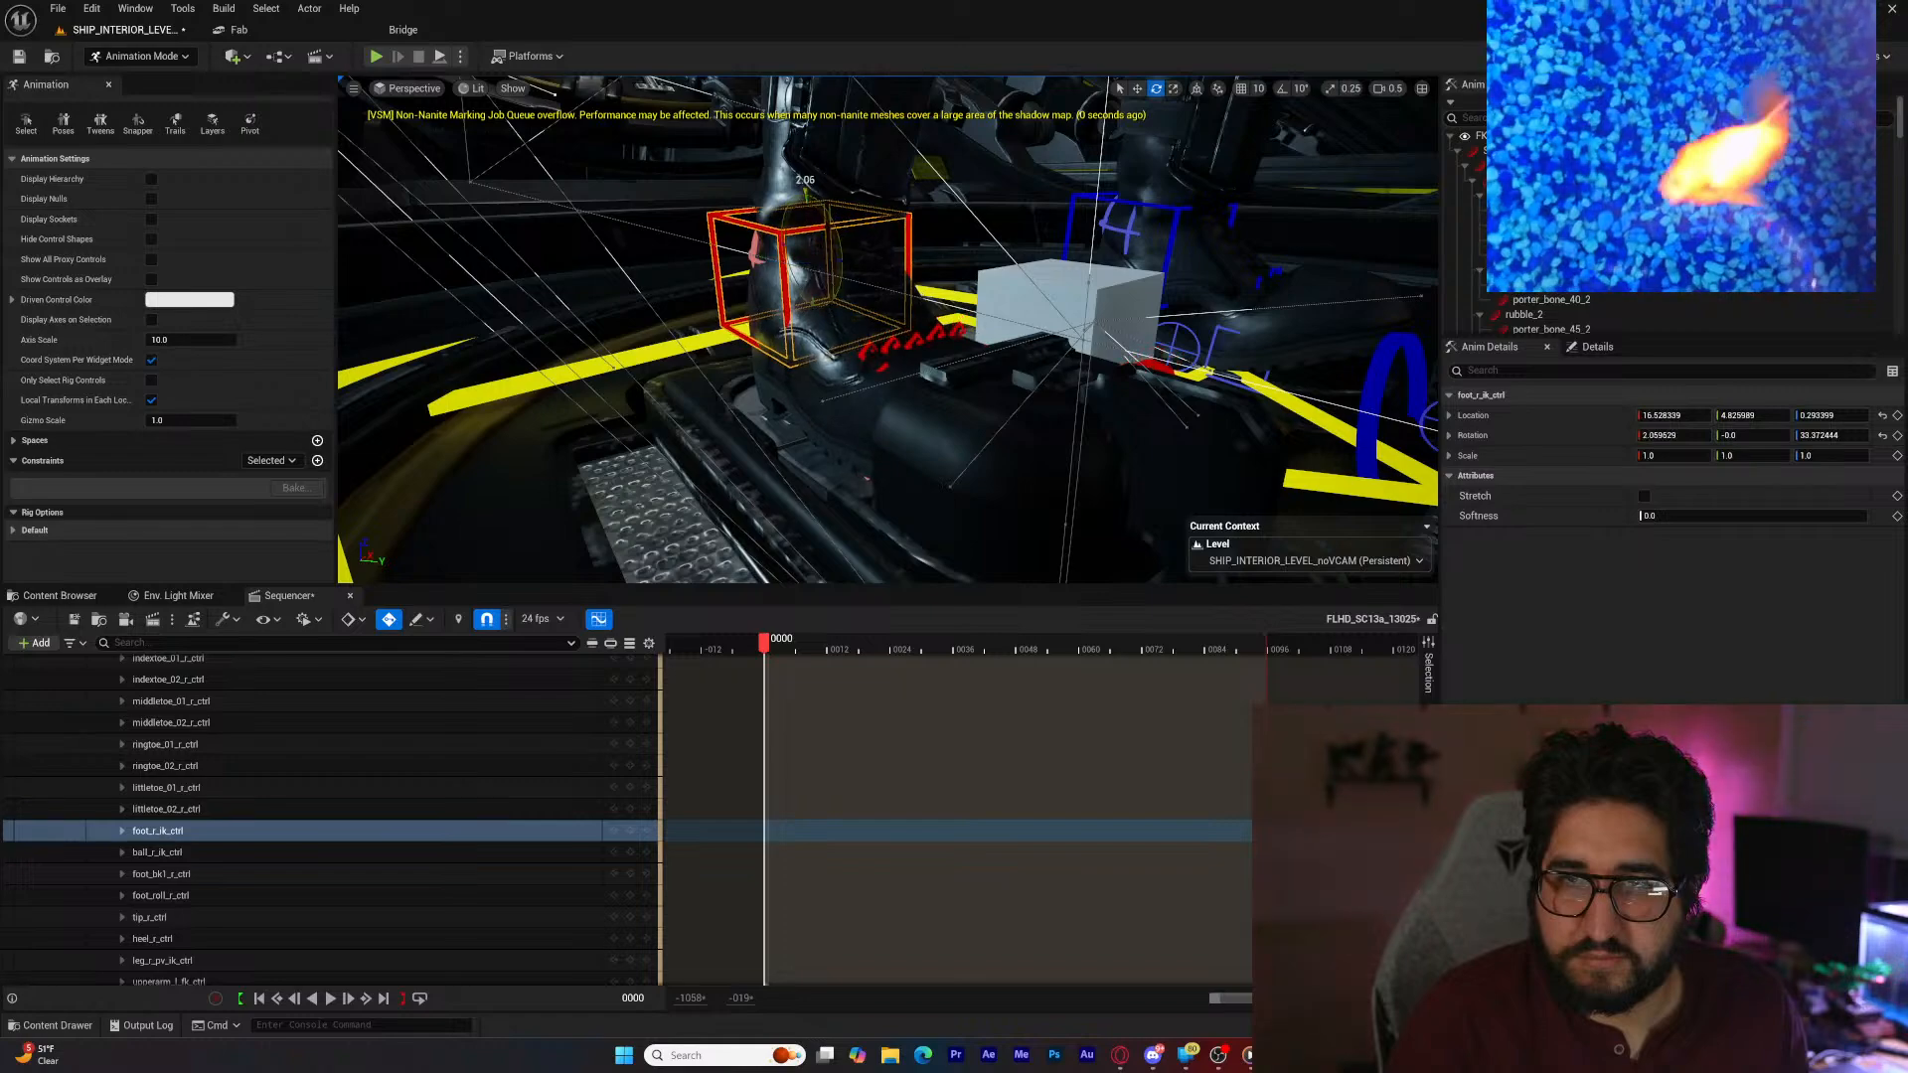
{"action": "left_click_drag", "start_coordinate": [841, 243], "coordinate": [847, 251]}
{"action": "right_click_drag", "start_coordinate": [848, 251], "coordinate": [906, 314]}
{"action": "key", "text": "a"}
{"action": "key", "text": "w"}
{"action": "left_click_drag", "start_coordinate": [958, 258], "coordinate": [998, 264]}
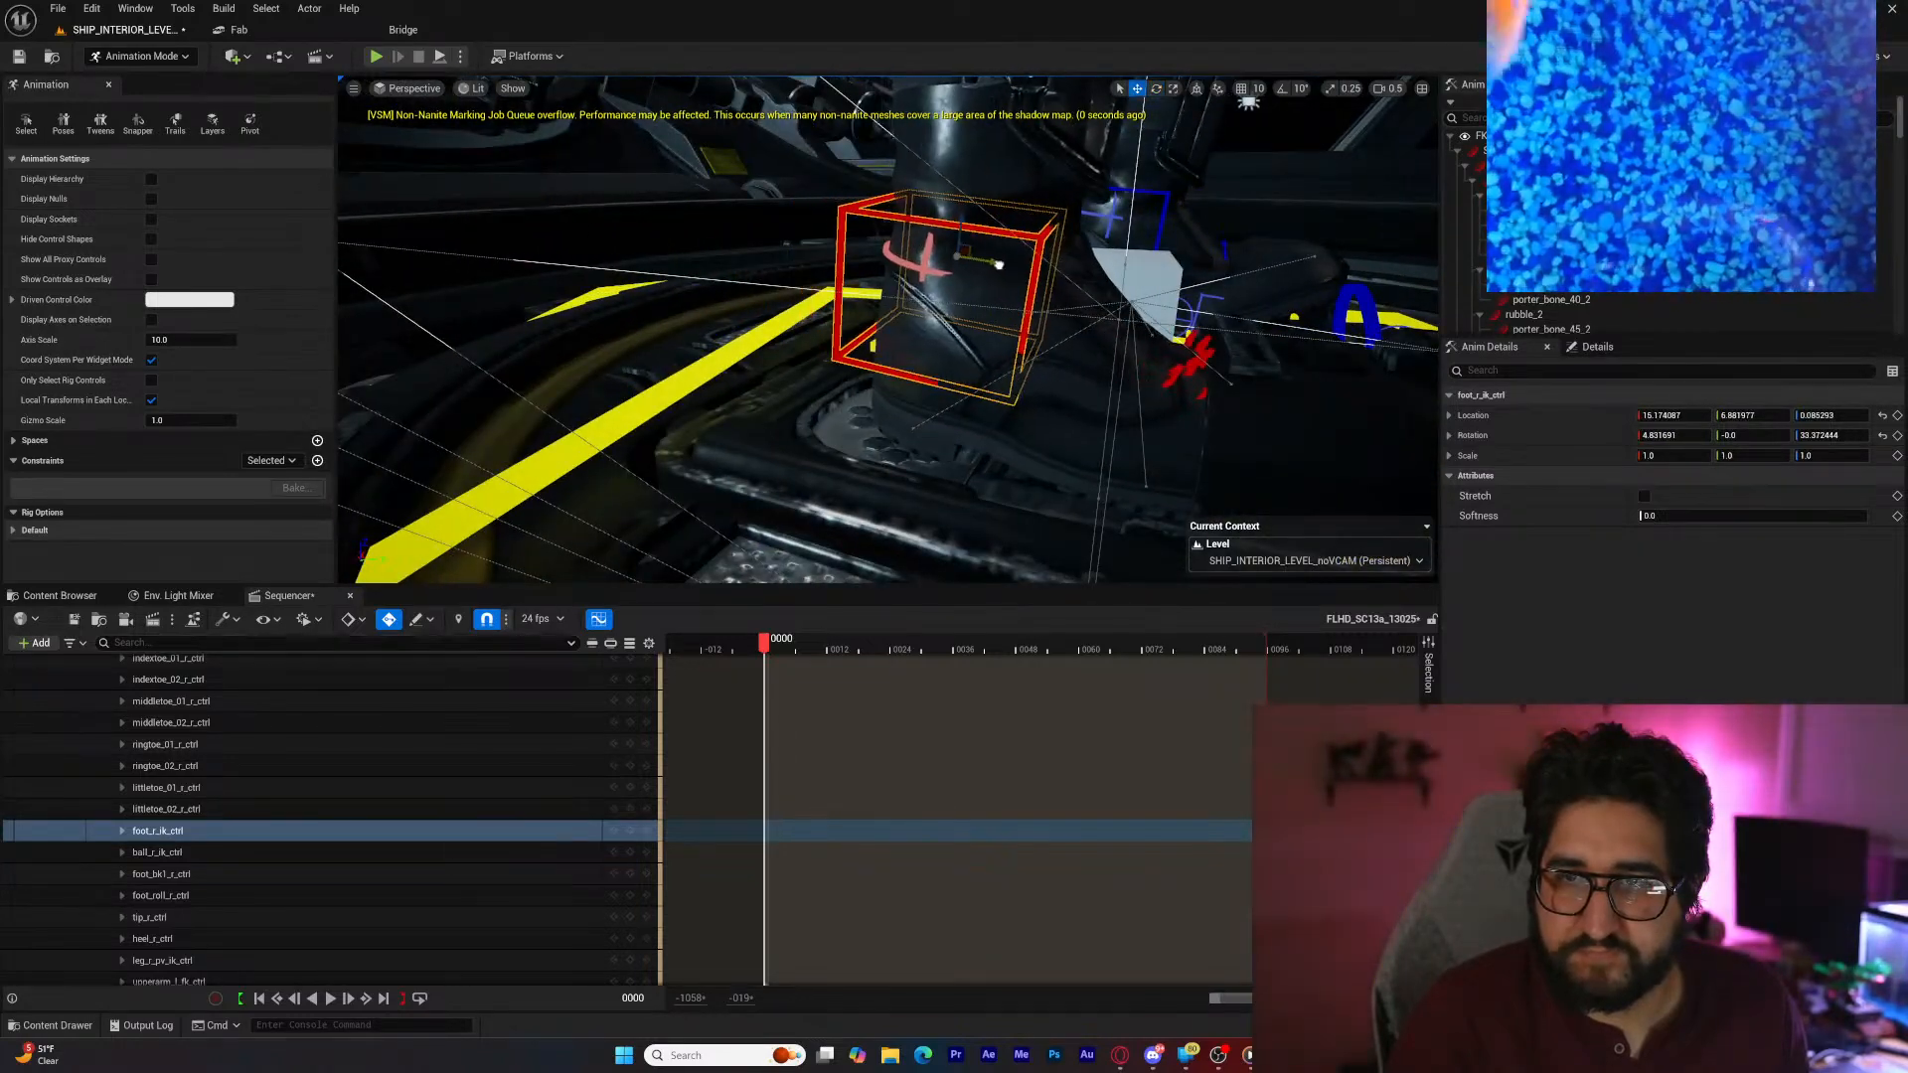
Step: Move foot_l_ik_ctrl to about 7.4 in X and -3.9 in Y
{"action": "key", "text": "d"}
{"action": "right_click_drag", "start_coordinate": [990, 269], "coordinate": [735, 267]}
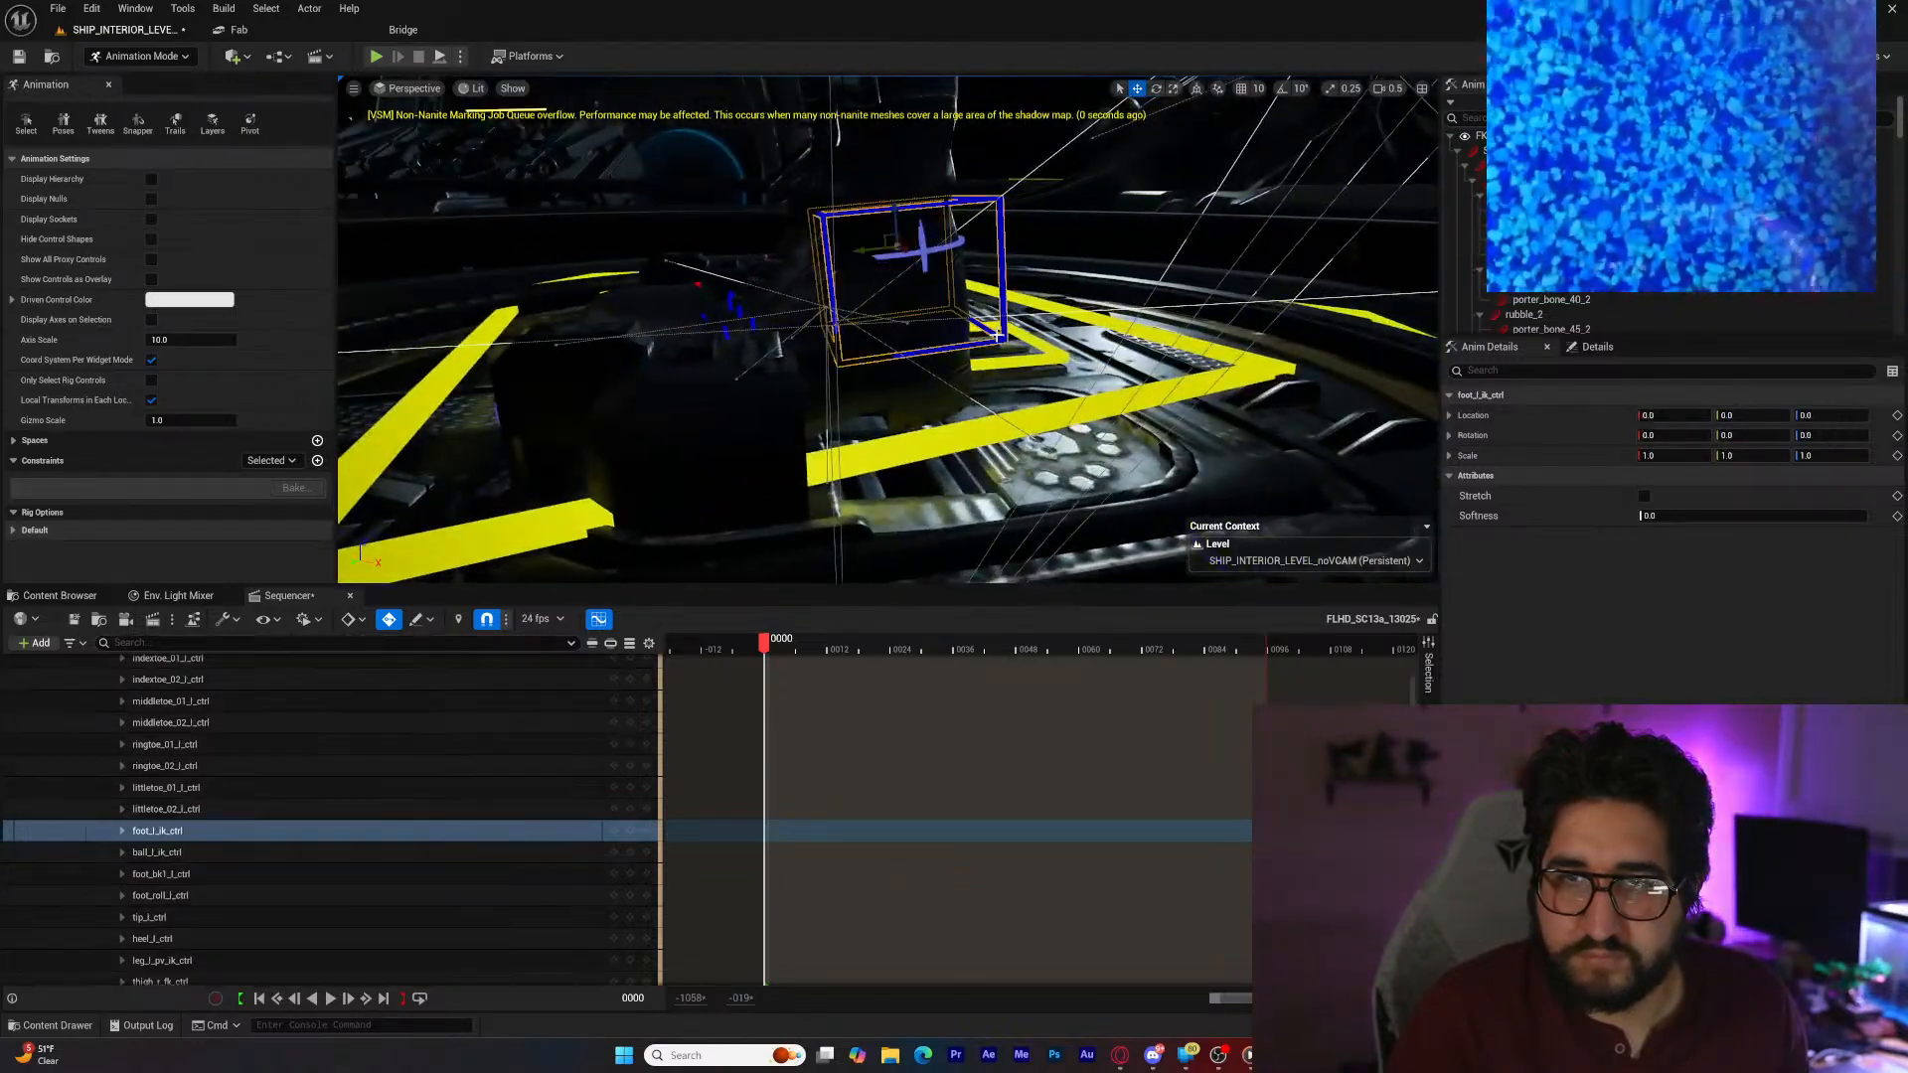
{"action": "right_click_drag", "start_coordinate": [996, 336], "coordinate": [1073, 357]}
{"action": "left_click_drag", "start_coordinate": [938, 287], "coordinate": [1001, 307]}
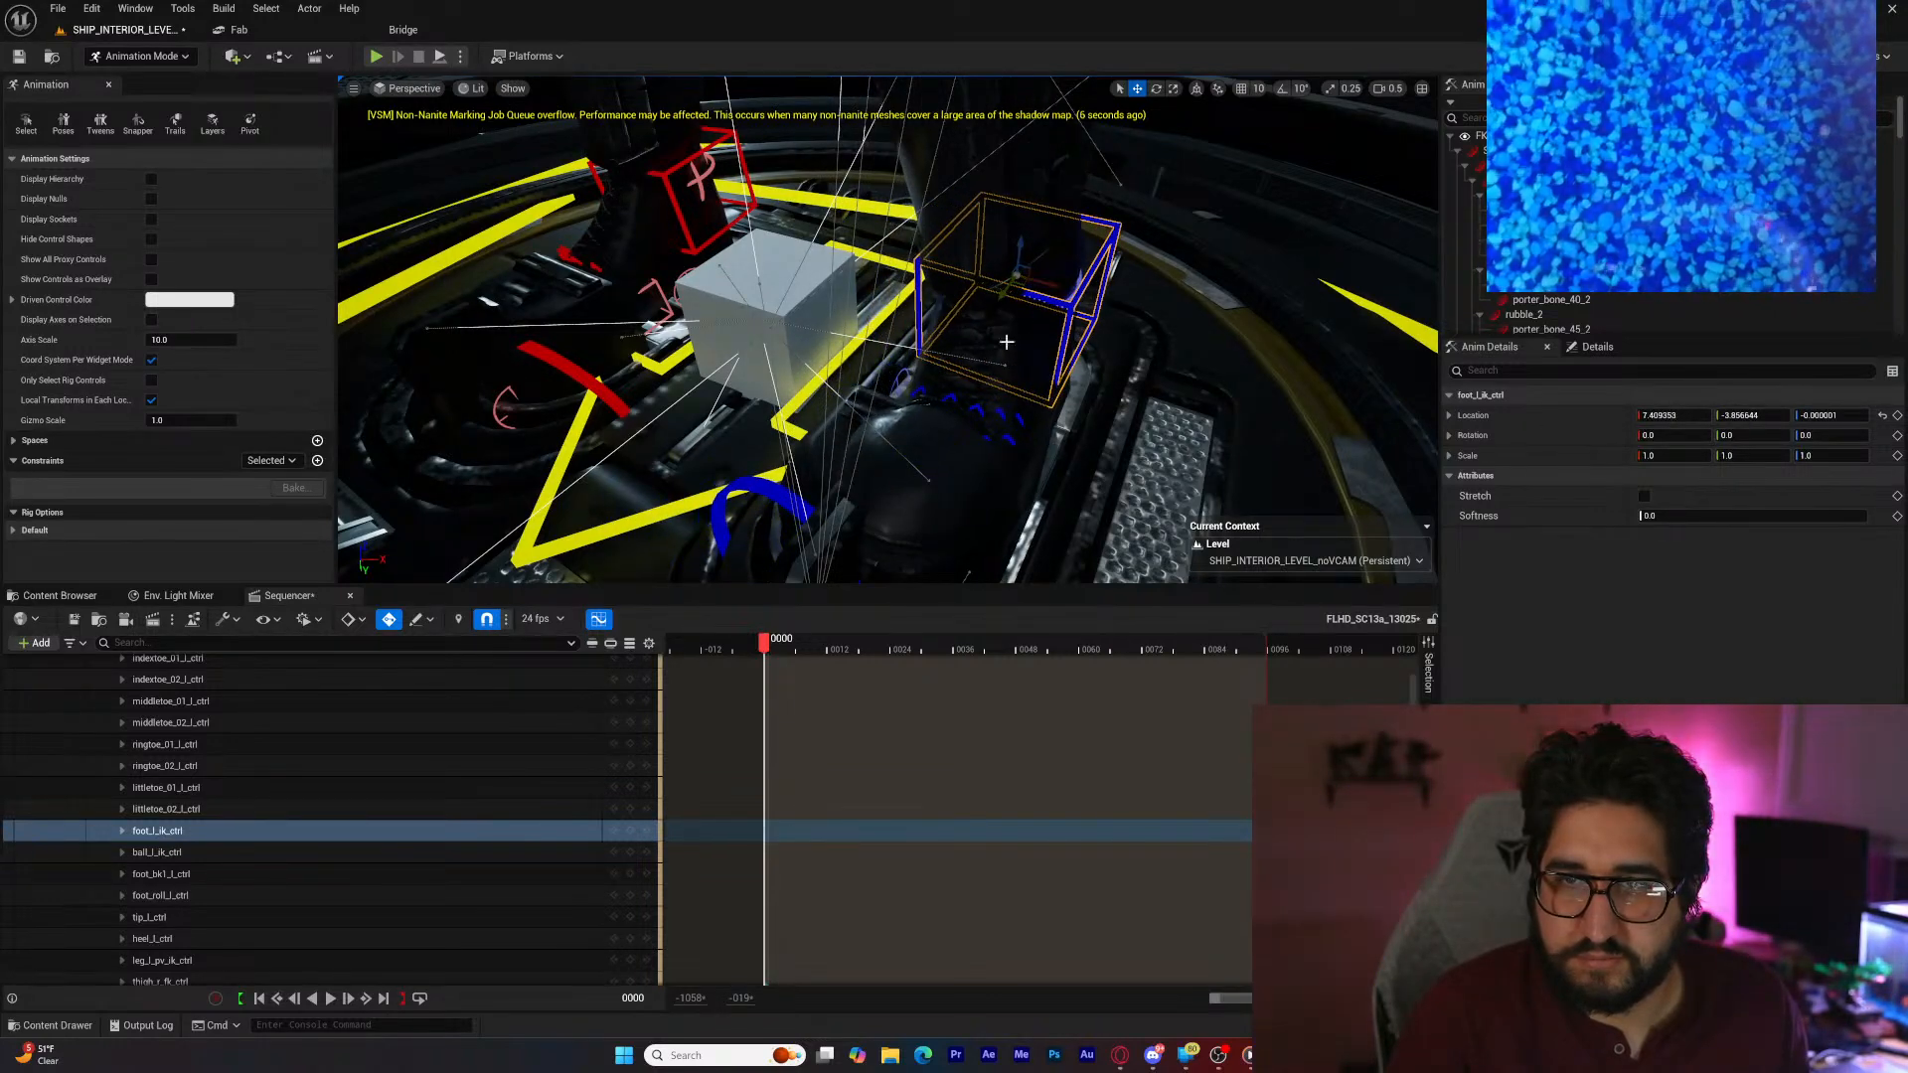
{"action": "right_click_drag", "start_coordinate": [1005, 341], "coordinate": [1004, 382]}
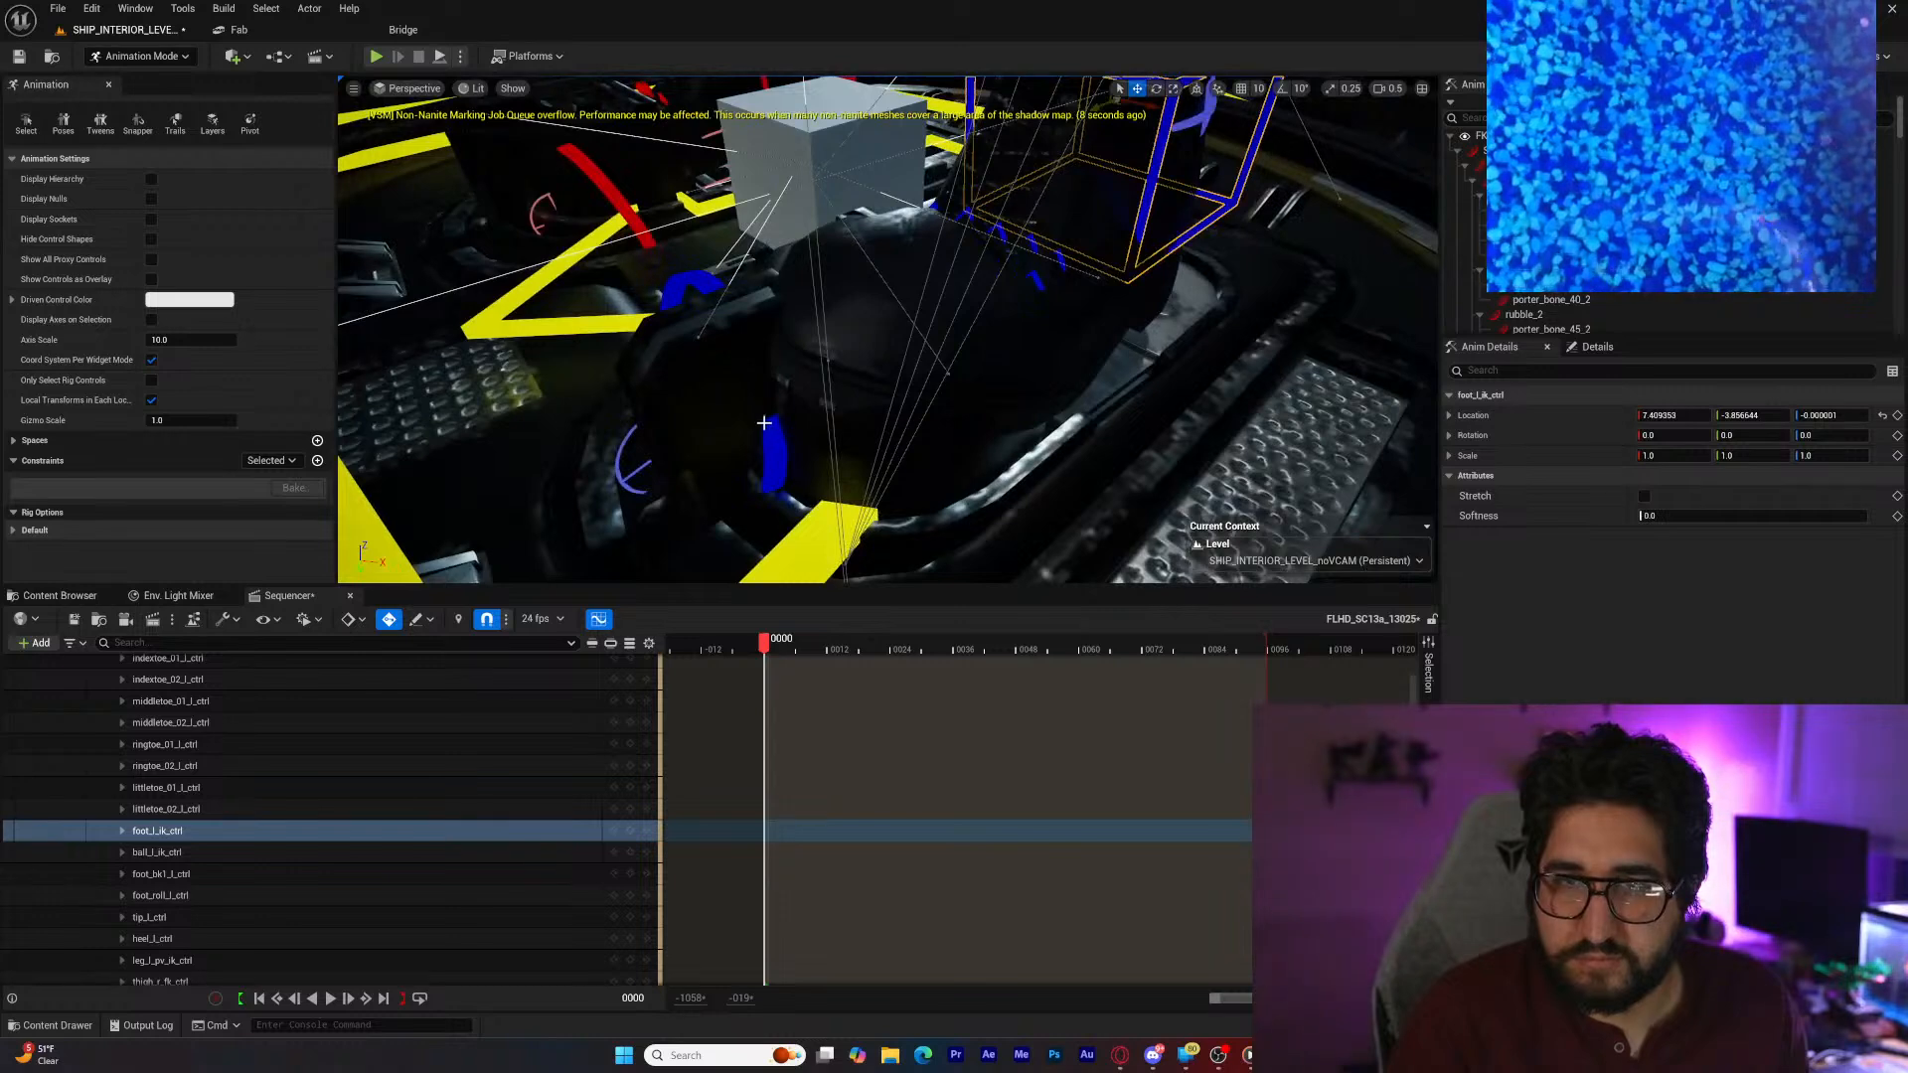
Step: Rotate ball_l_ik_ctrl about 10.2° on its first axis
{"action": "left_click", "coordinate": [775, 452]}
{"action": "left_click_drag", "start_coordinate": [701, 352], "coordinate": [706, 342]}
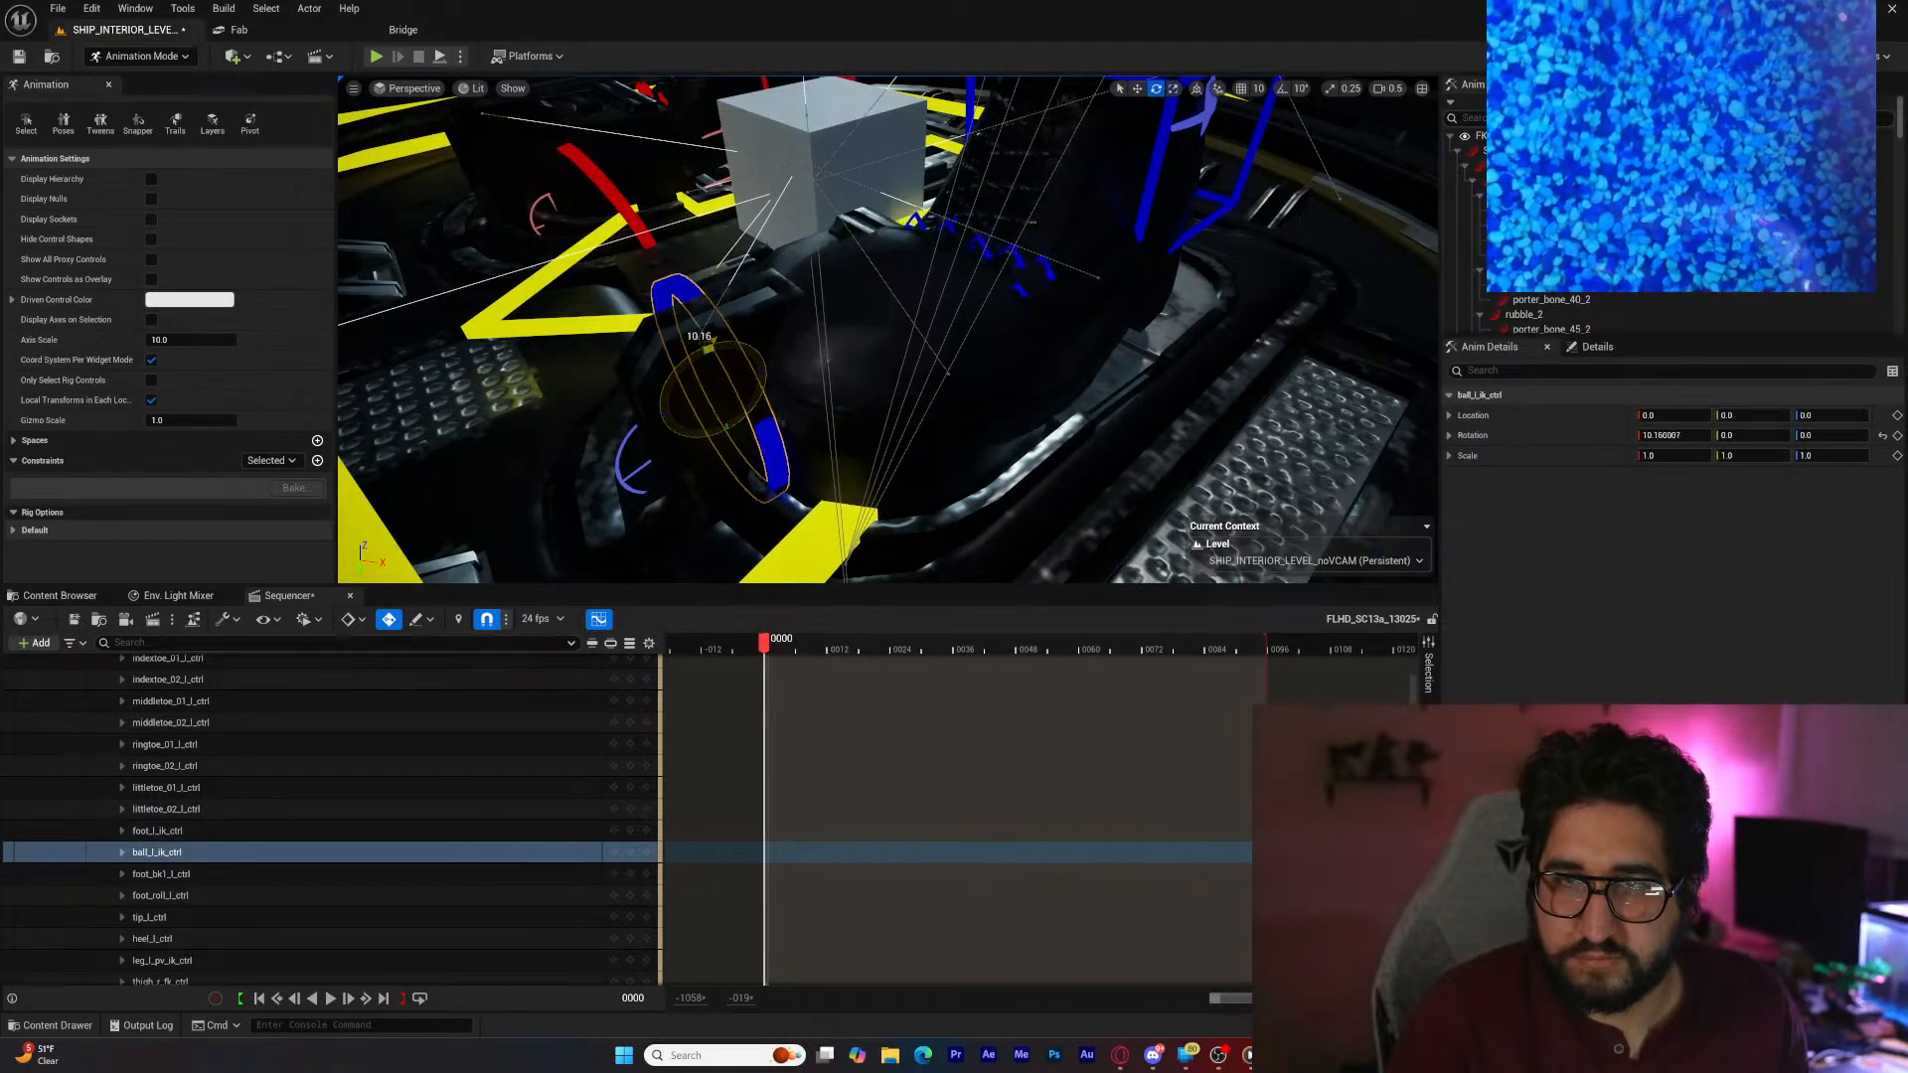
{"action": "right_click_drag", "start_coordinate": [1033, 350], "coordinate": [1041, 350]}
Step: Tilt foot_l_ik_ctrl about 3.5° on its first axis and lower it to about -2.1 in Z
{"action": "left_click", "coordinate": [952, 246]}
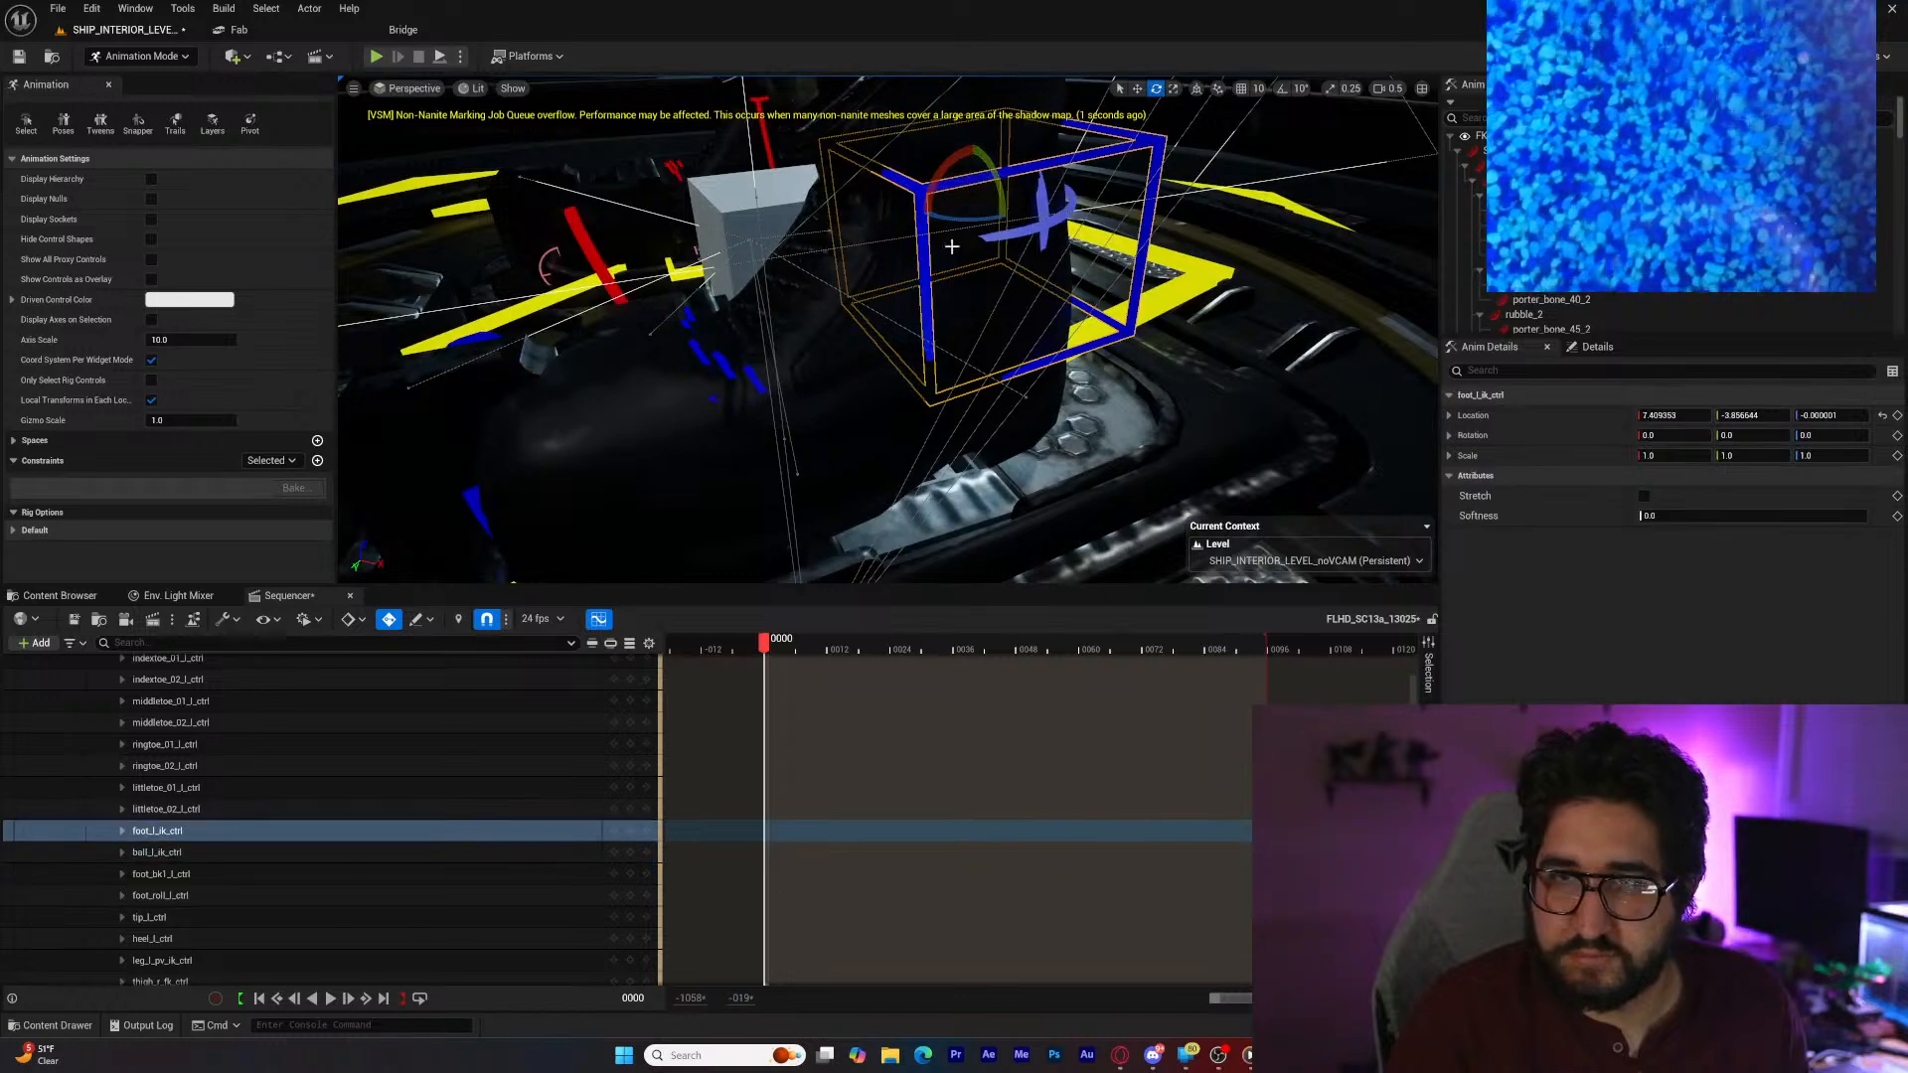
{"action": "left_click_drag", "start_coordinate": [928, 191], "coordinate": [969, 214]}
{"action": "right_click_drag", "start_coordinate": [921, 262], "coordinate": [857, 298]}
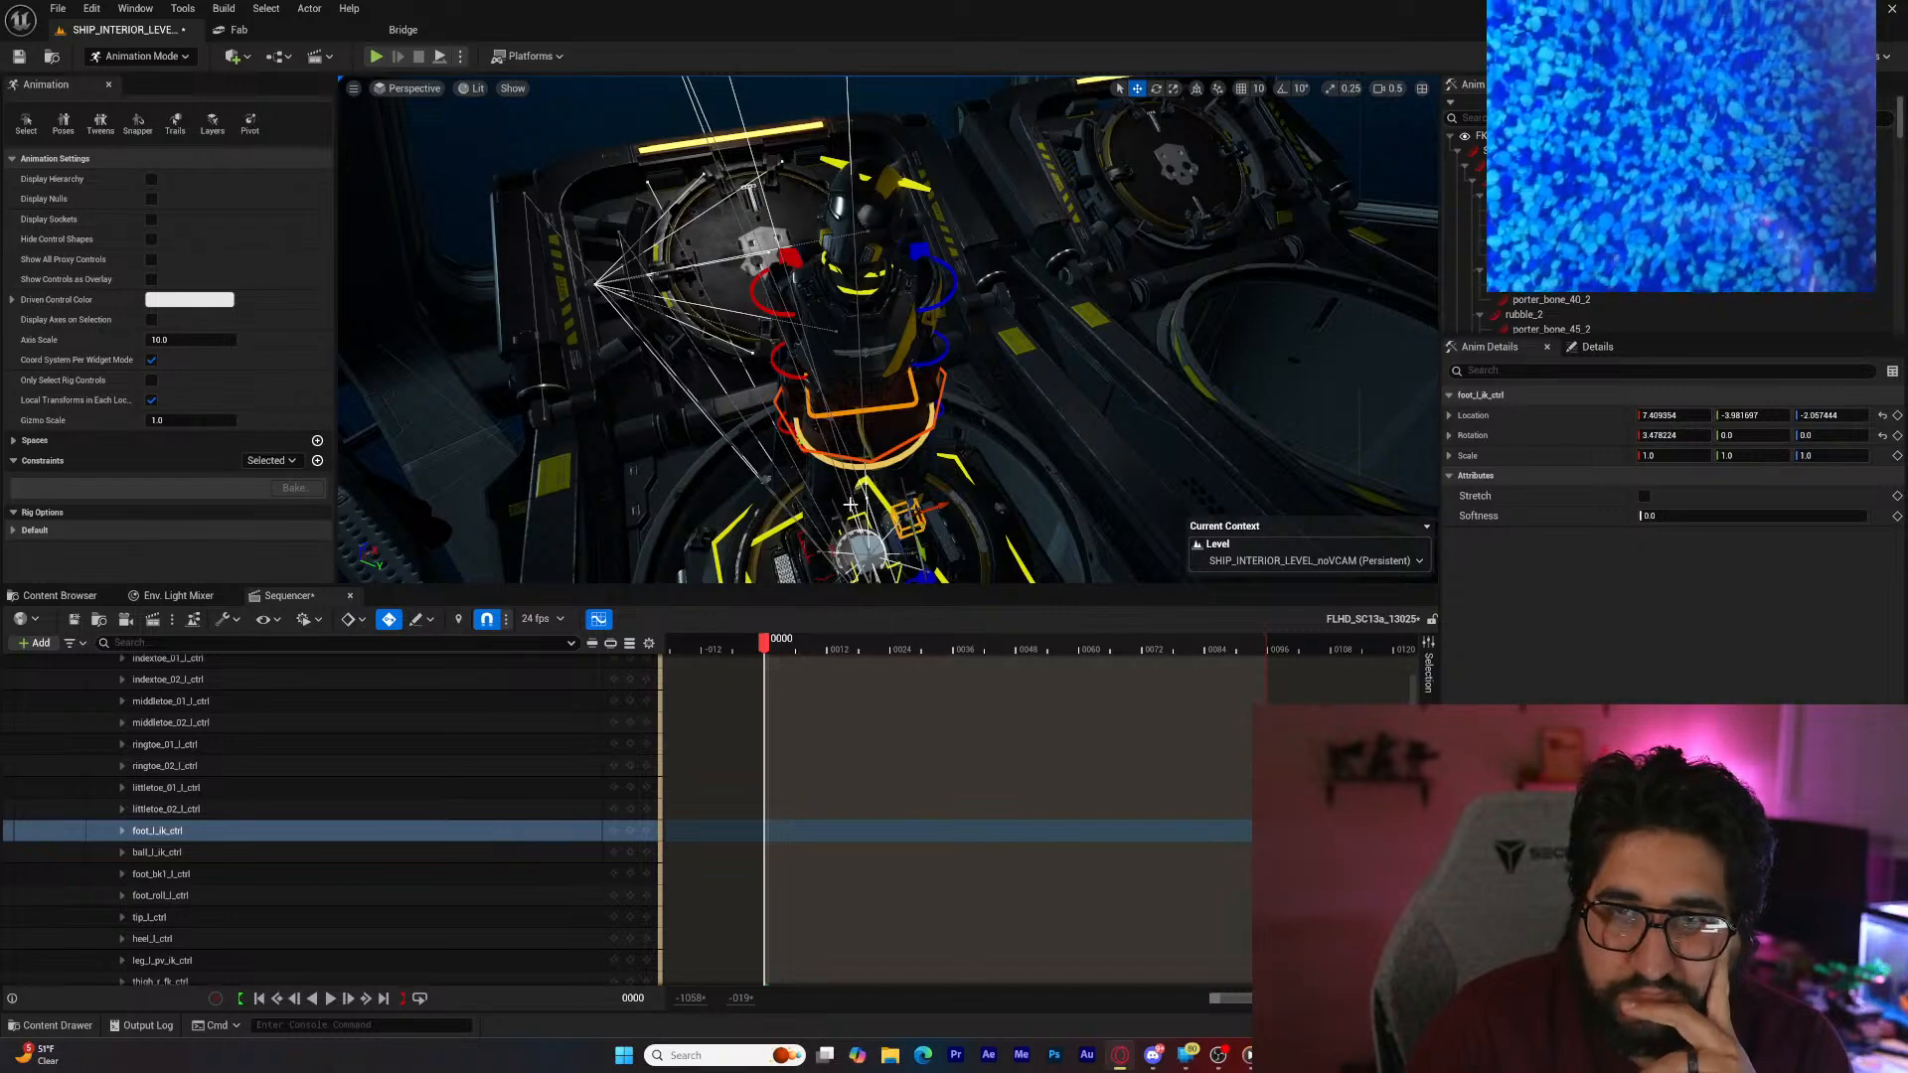
Step: Rotate the left shoulder's clavicle_l_ctrl and turn upperarm_l_fk_ctrl about 7.4° on its second axis
{"action": "right_click_drag", "start_coordinate": [849, 505], "coordinate": [864, 509]}
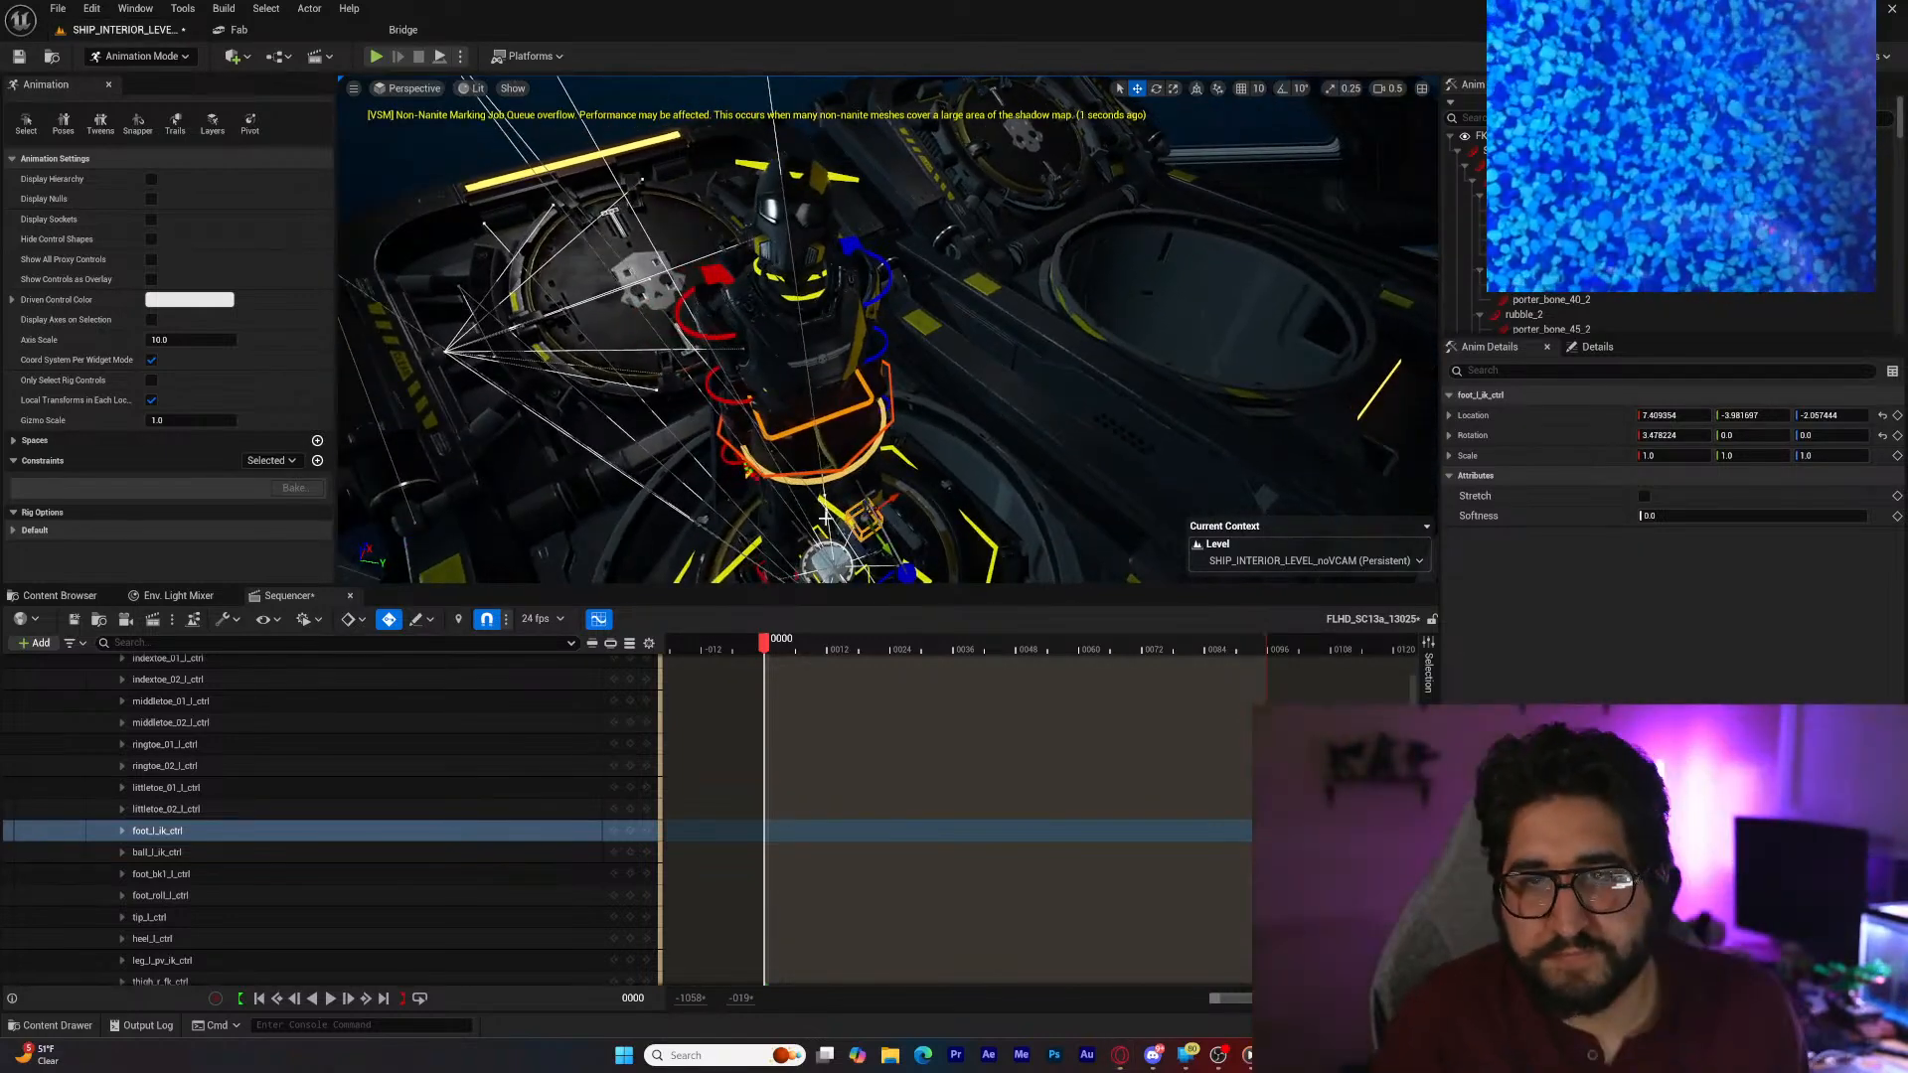
{"action": "right_click_drag", "start_coordinate": [864, 508], "coordinate": [863, 437]}
{"action": "left_click", "coordinate": [930, 403]}
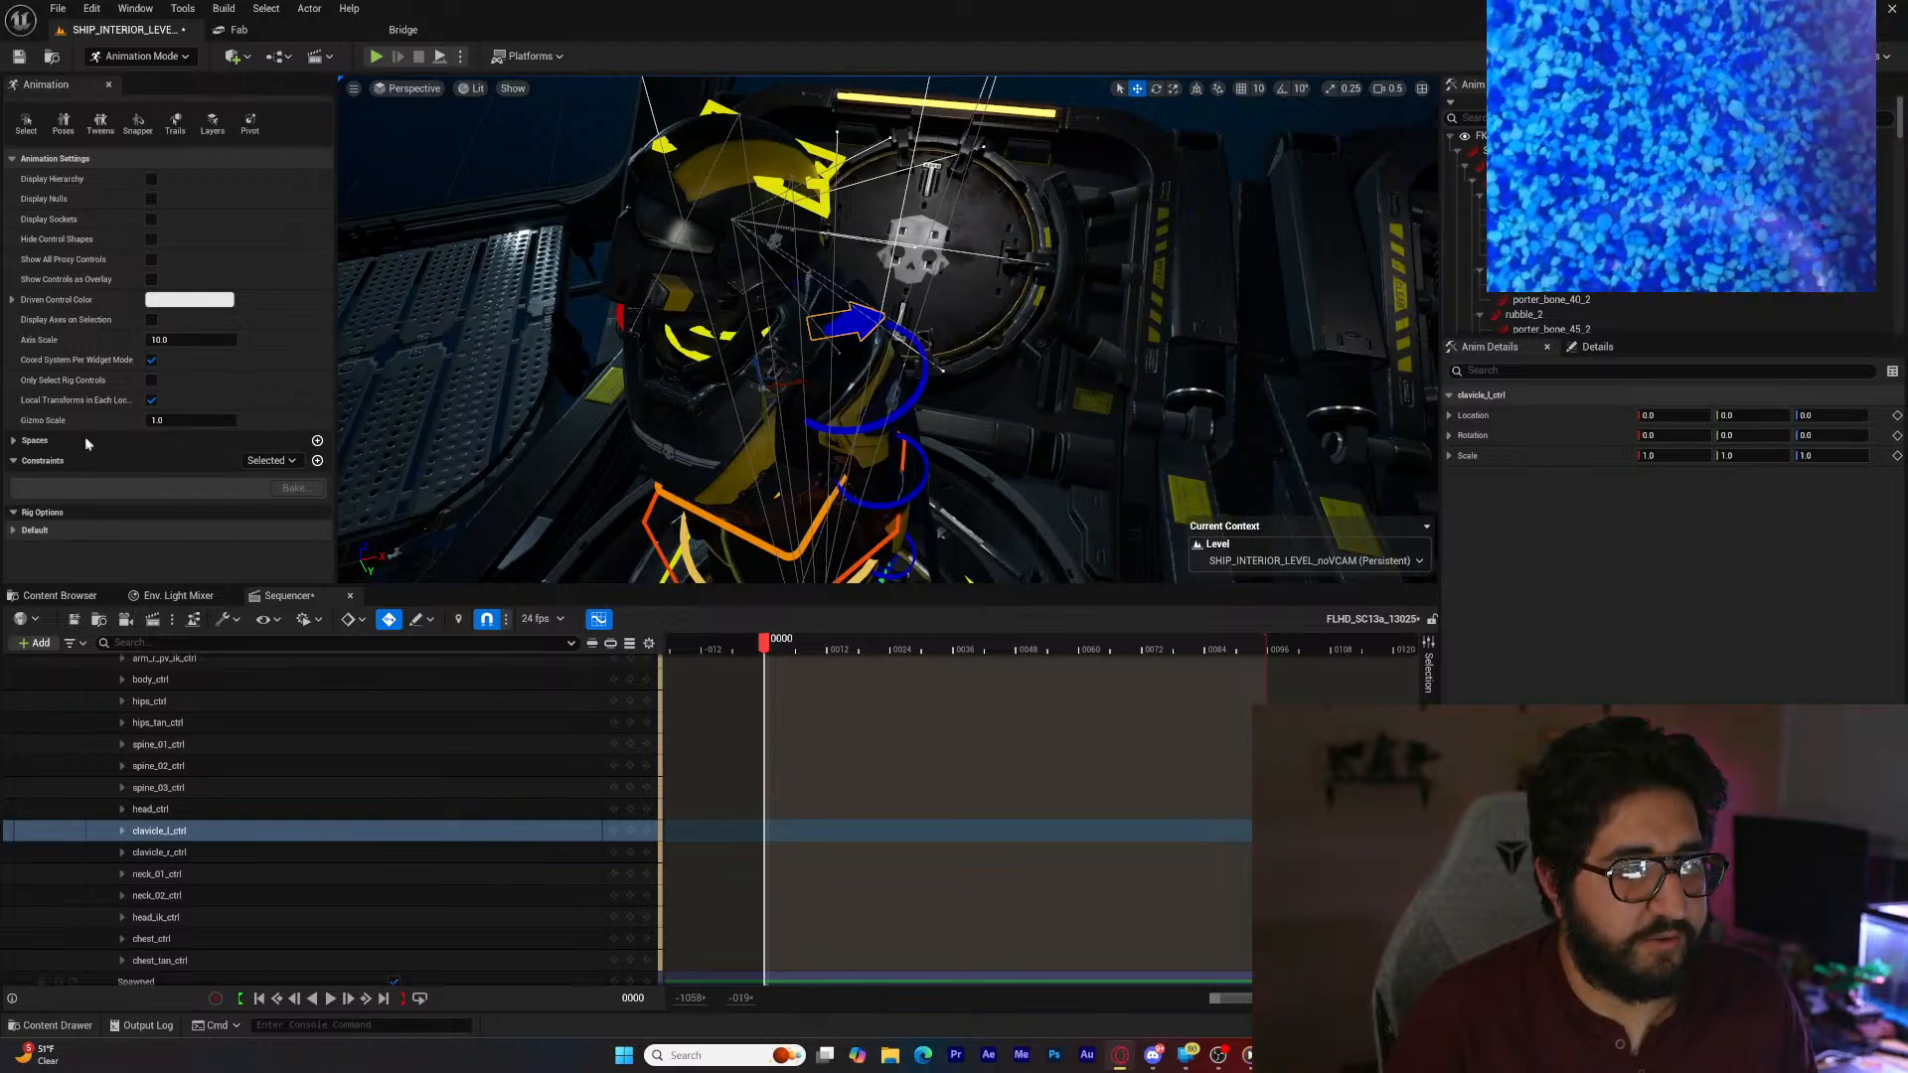
{"action": "right_click_drag", "start_coordinate": [727, 468], "coordinate": [984, 450]}
{"action": "left_click_drag", "start_coordinate": [730, 311], "coordinate": [809, 350]}
{"action": "left_click", "coordinate": [792, 379]}
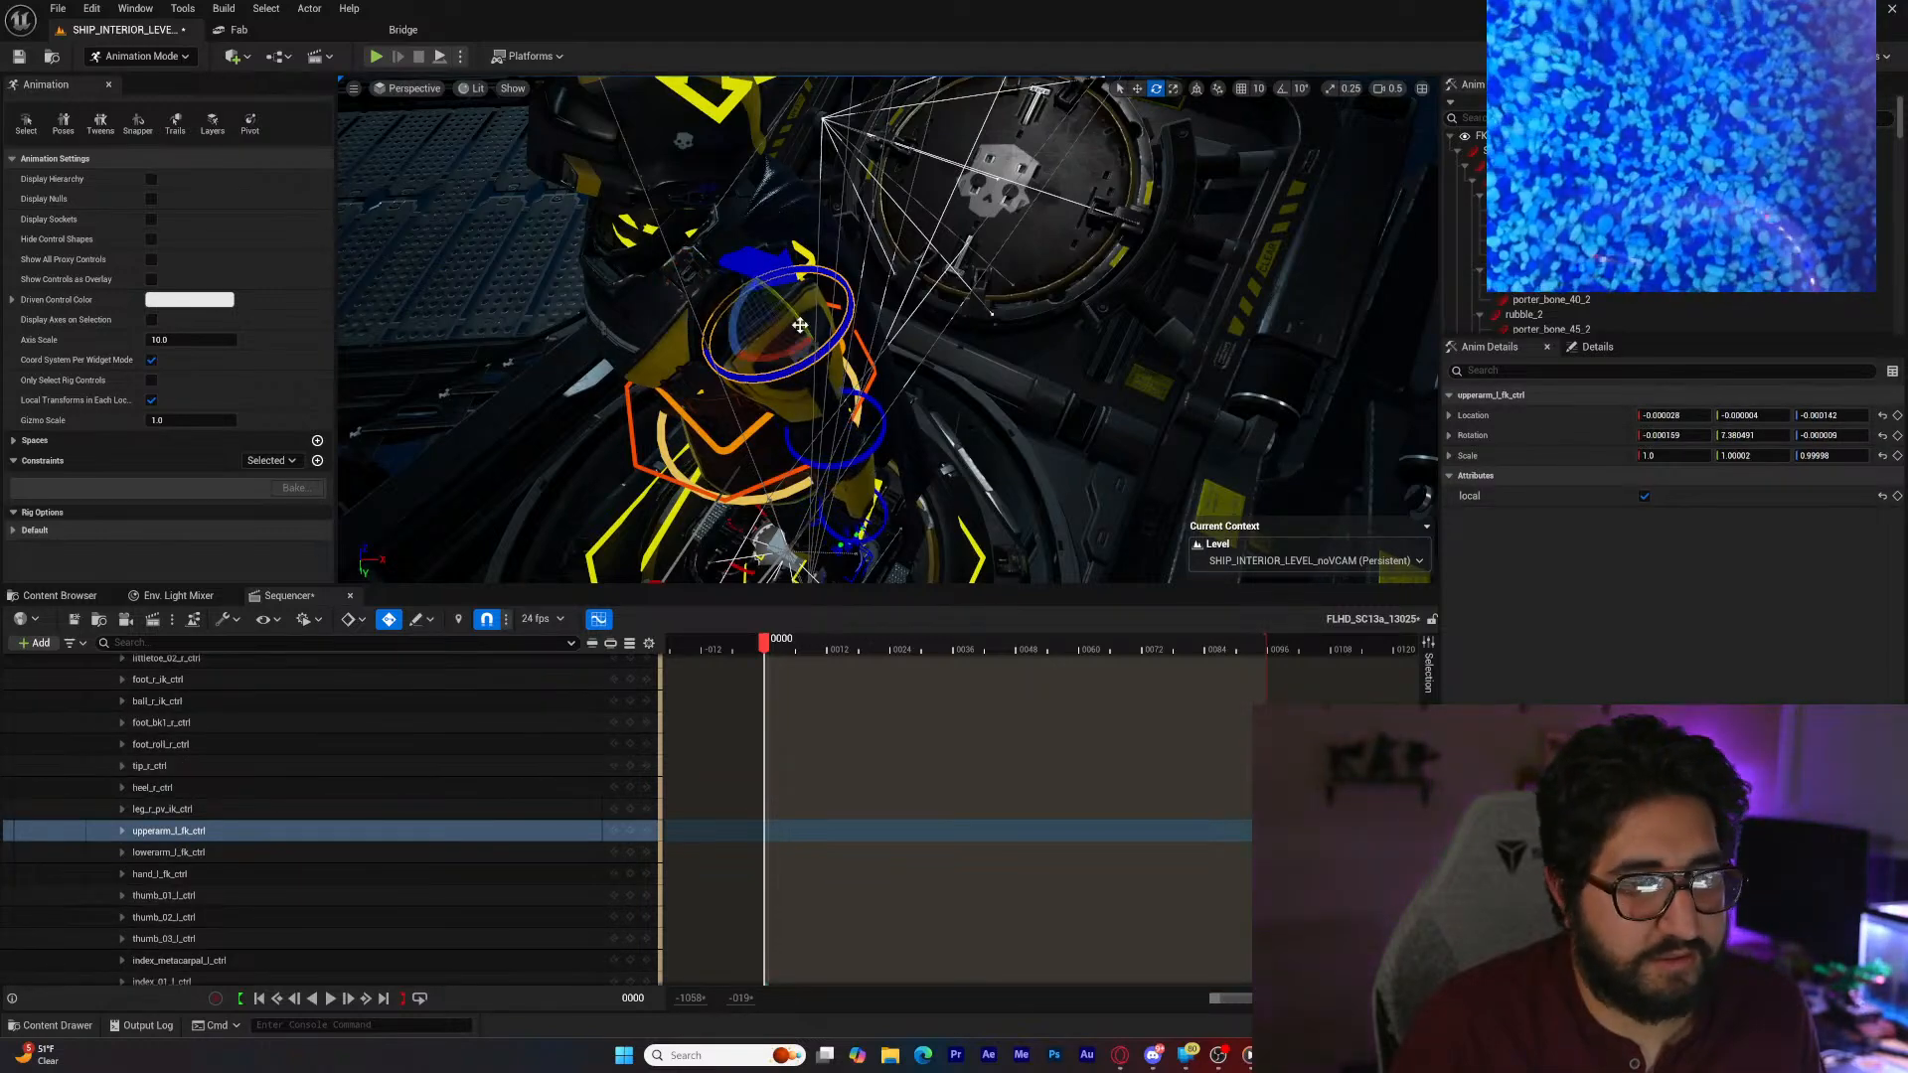
{"action": "right_click_drag", "start_coordinate": [800, 325], "coordinate": [852, 364]}
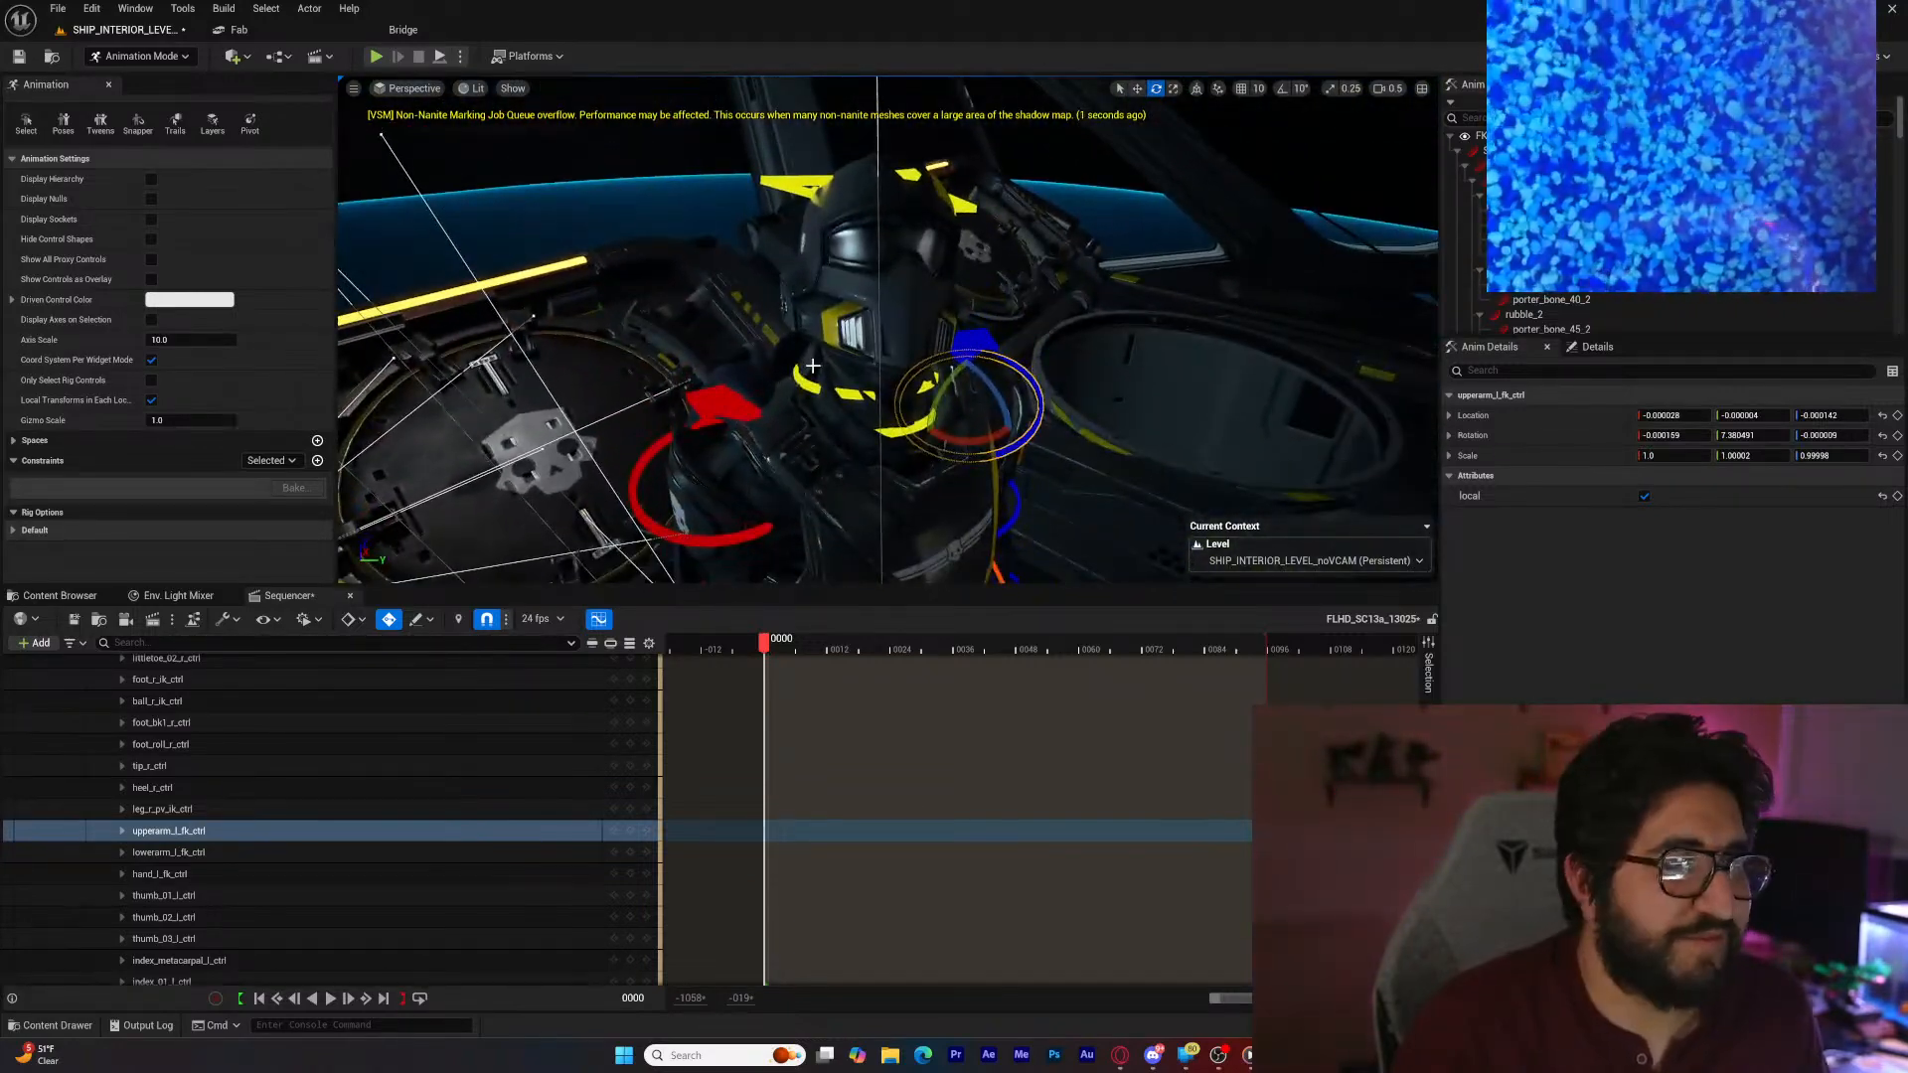
Step: Rotate clavicle_r_ctrl about 35.2° in Z and turn upperarm_r_fk_ctrl about 10.7° on its second axis
{"action": "left_click", "coordinate": [715, 416]}
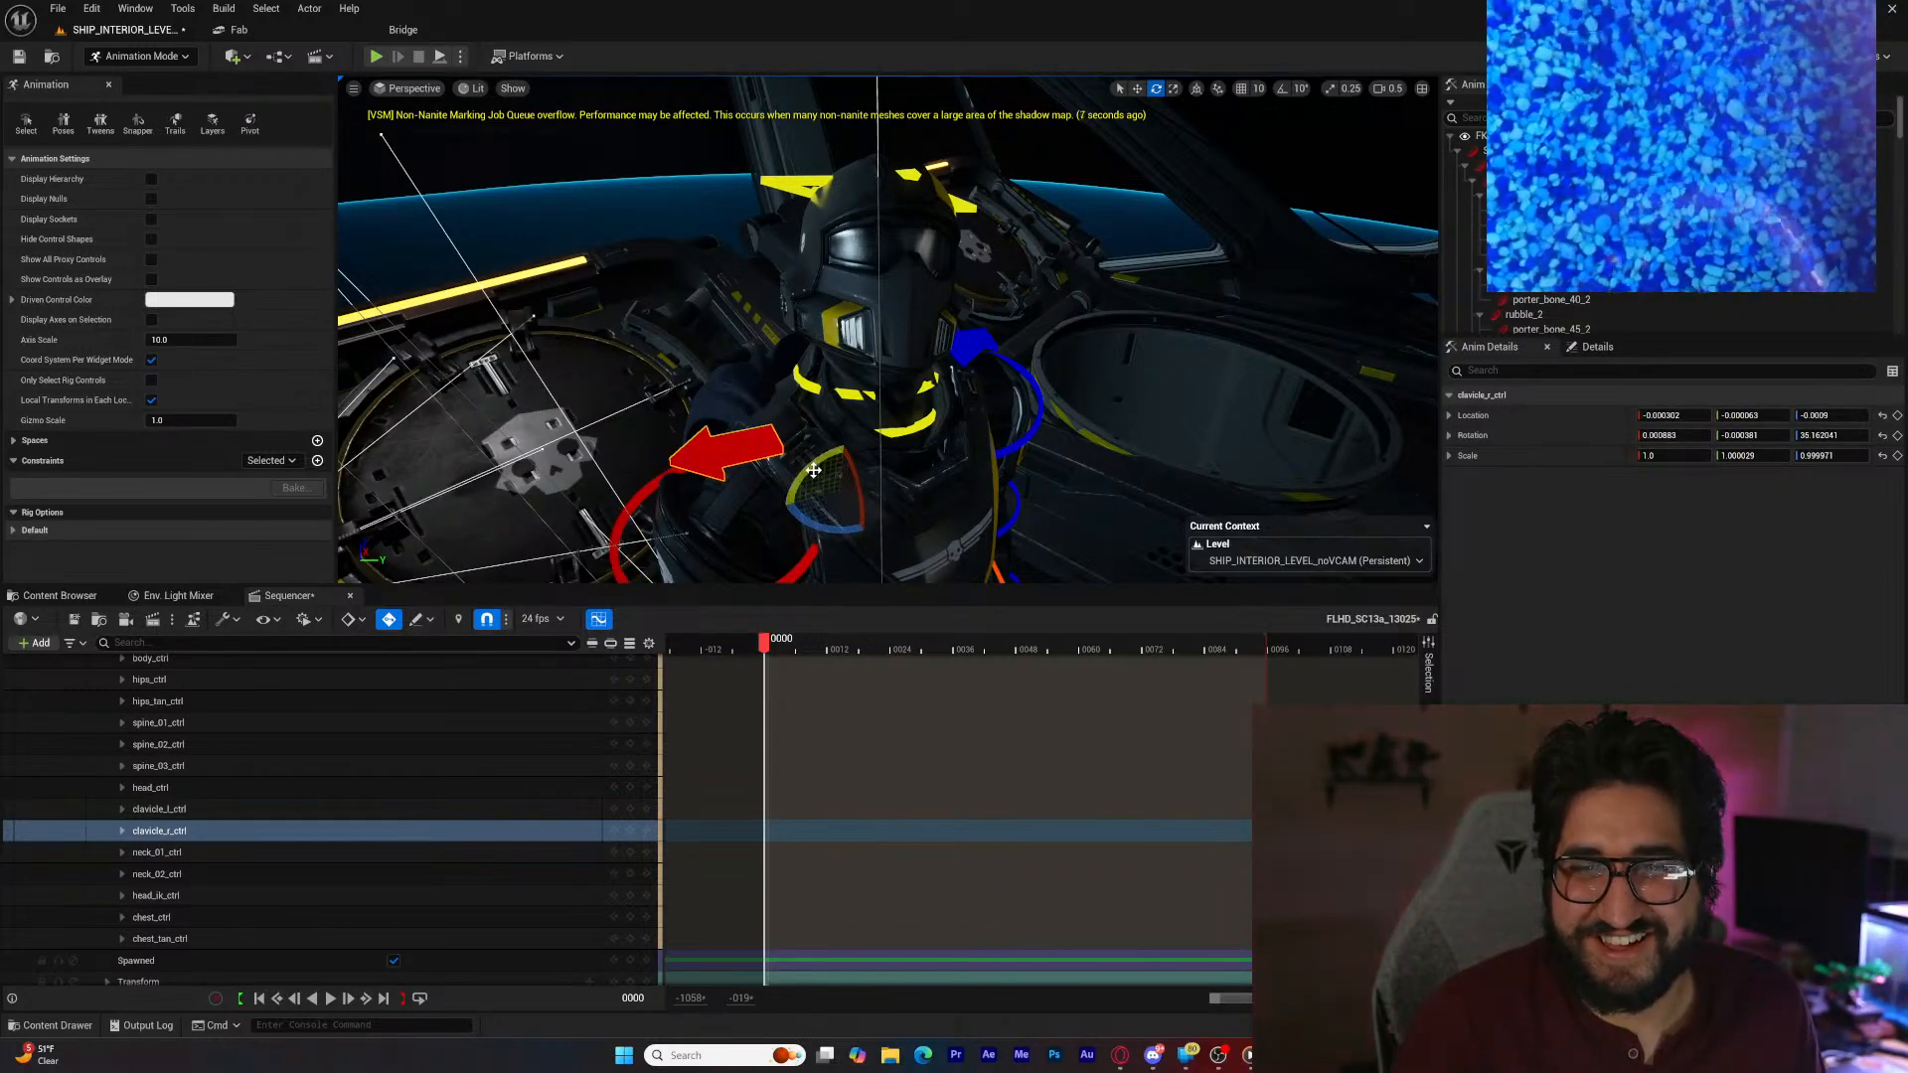
{"action": "right_click_drag", "start_coordinate": [813, 469], "coordinate": [798, 460]}
{"action": "left_click", "coordinate": [798, 460]}
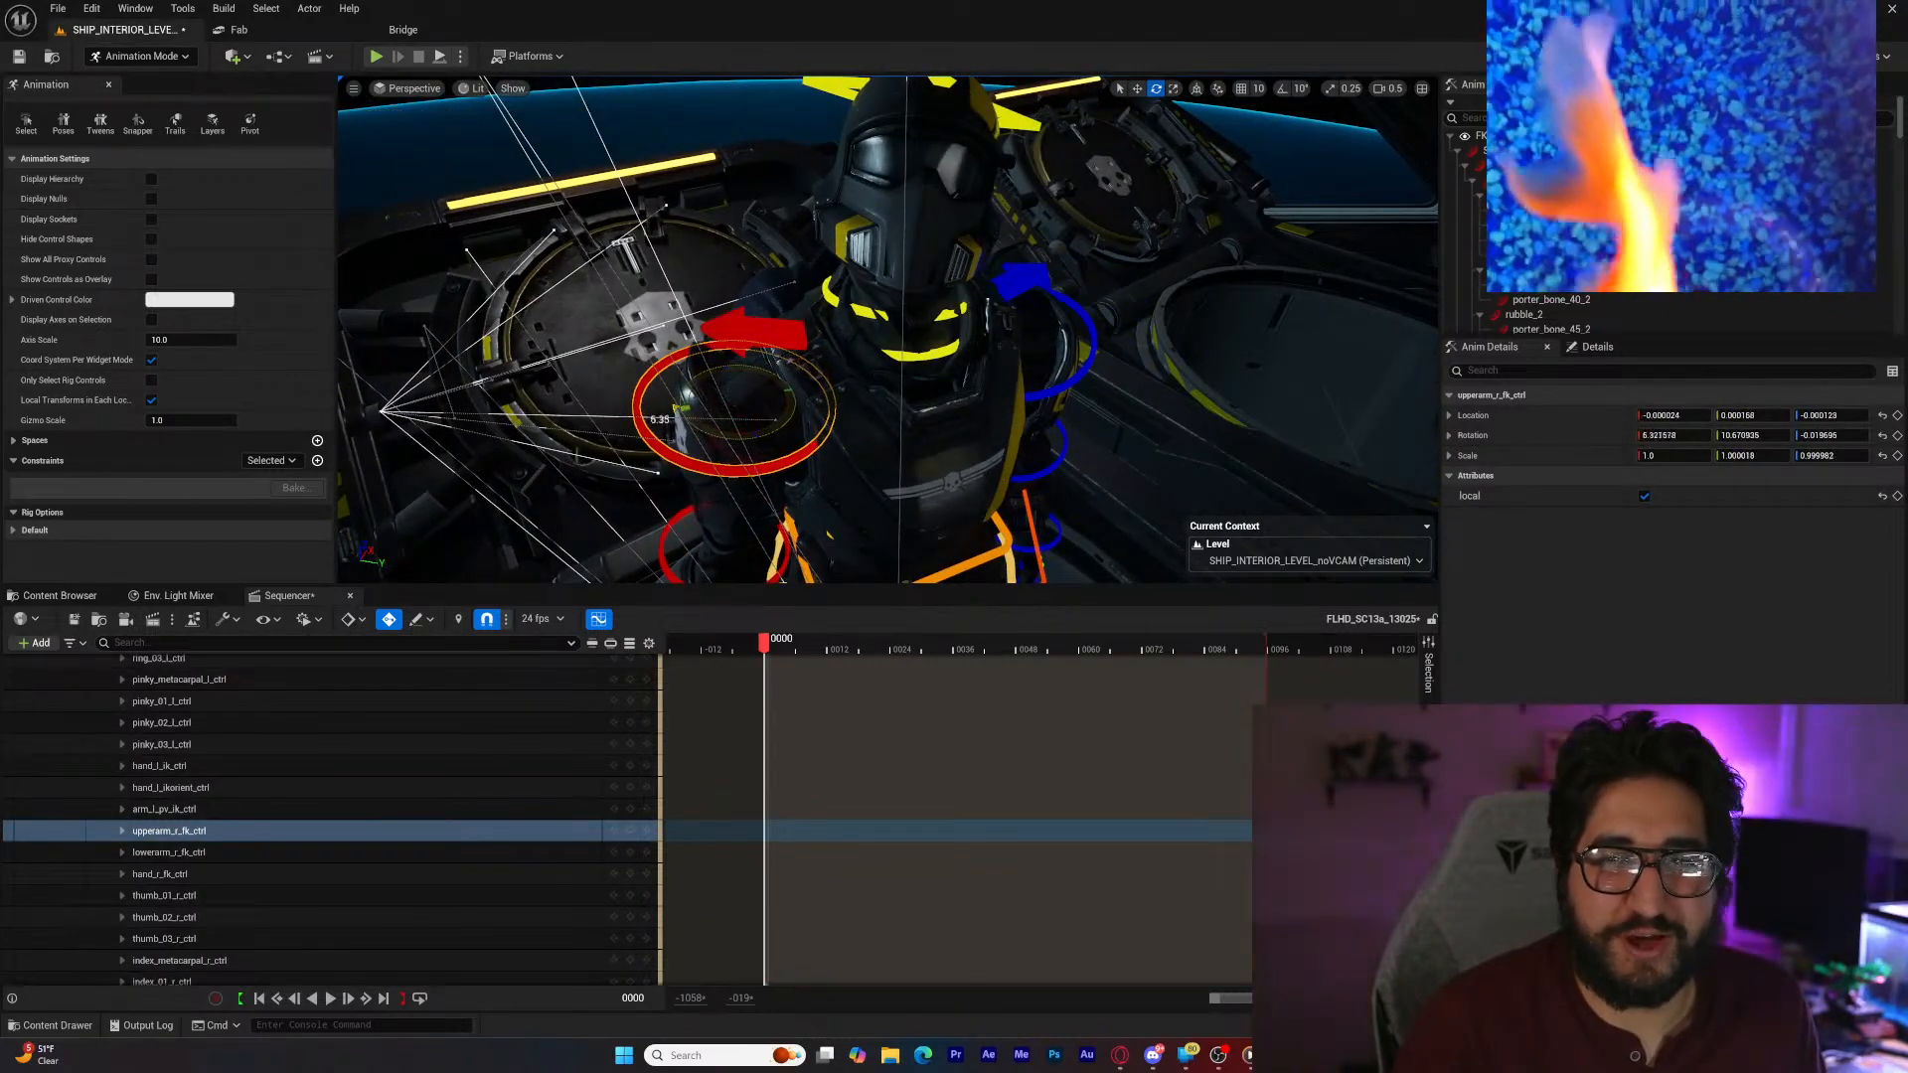
{"action": "right_click_drag", "start_coordinate": [801, 458], "coordinate": [804, 458]}
Step: Bend lowerarm_r_fk_ctrl about -11.7° on its second axis and 21.8° on its third
{"action": "left_click", "coordinate": [747, 412]}
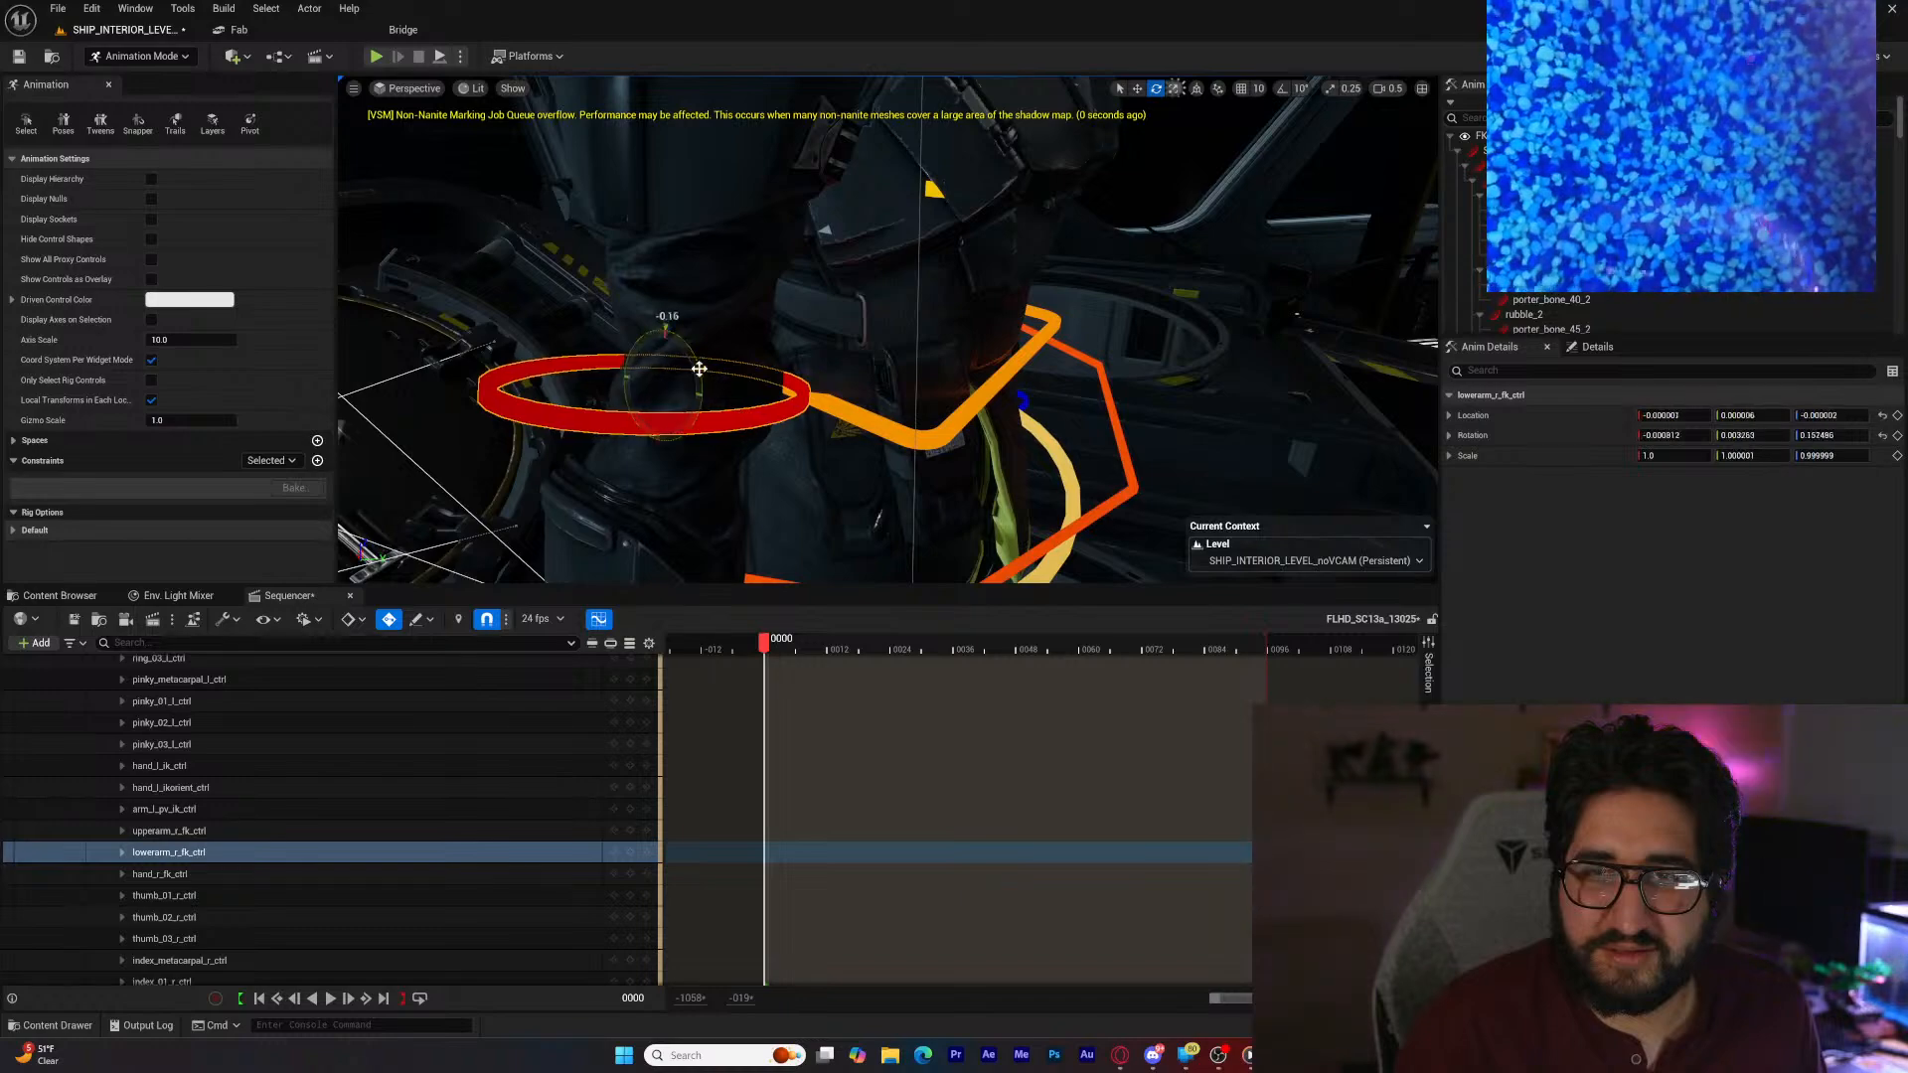
{"action": "right_click_drag", "start_coordinate": [702, 390], "coordinate": [701, 391]}
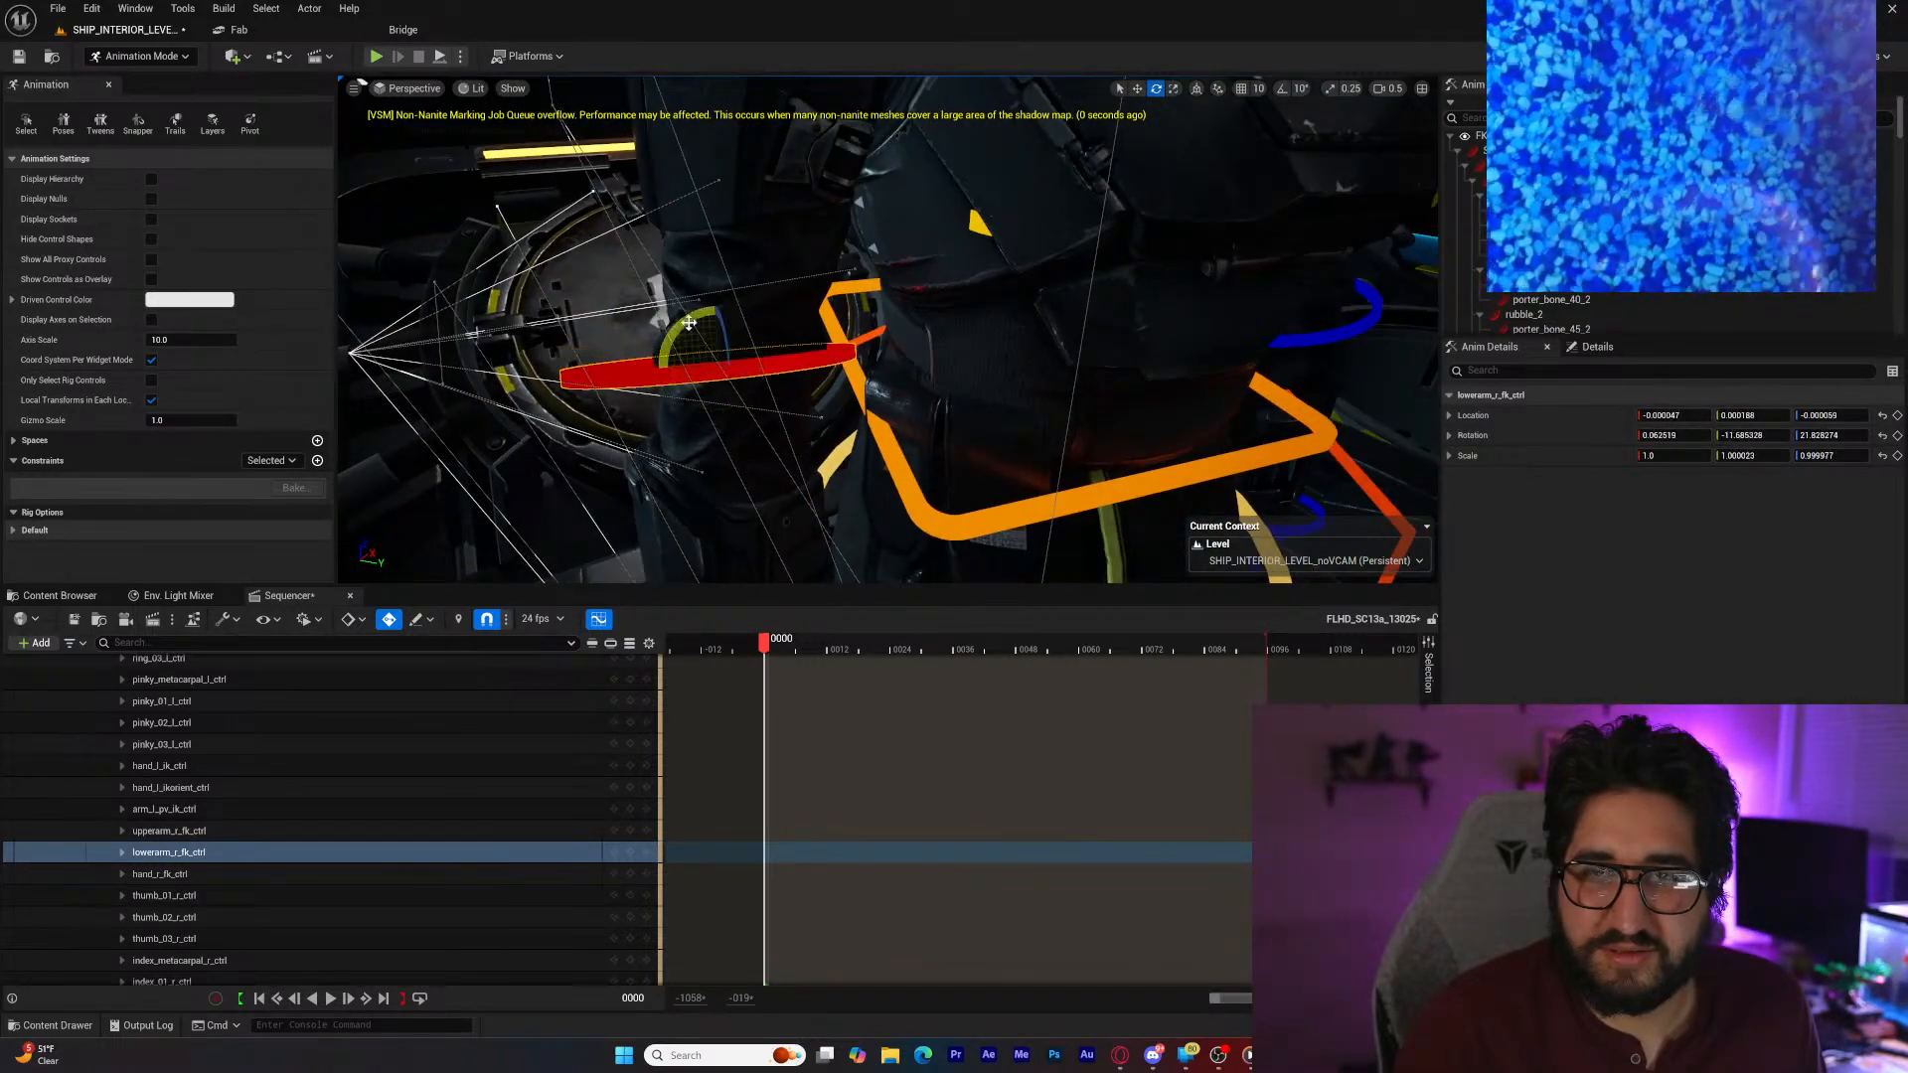
{"action": "right_click_drag", "start_coordinate": [689, 323], "coordinate": [688, 323]}
Step: Select global_ctrl and key all controls of the CR_Mannequin_Body layered rig at frame 0
{"action": "left_click", "coordinate": [936, 541]}
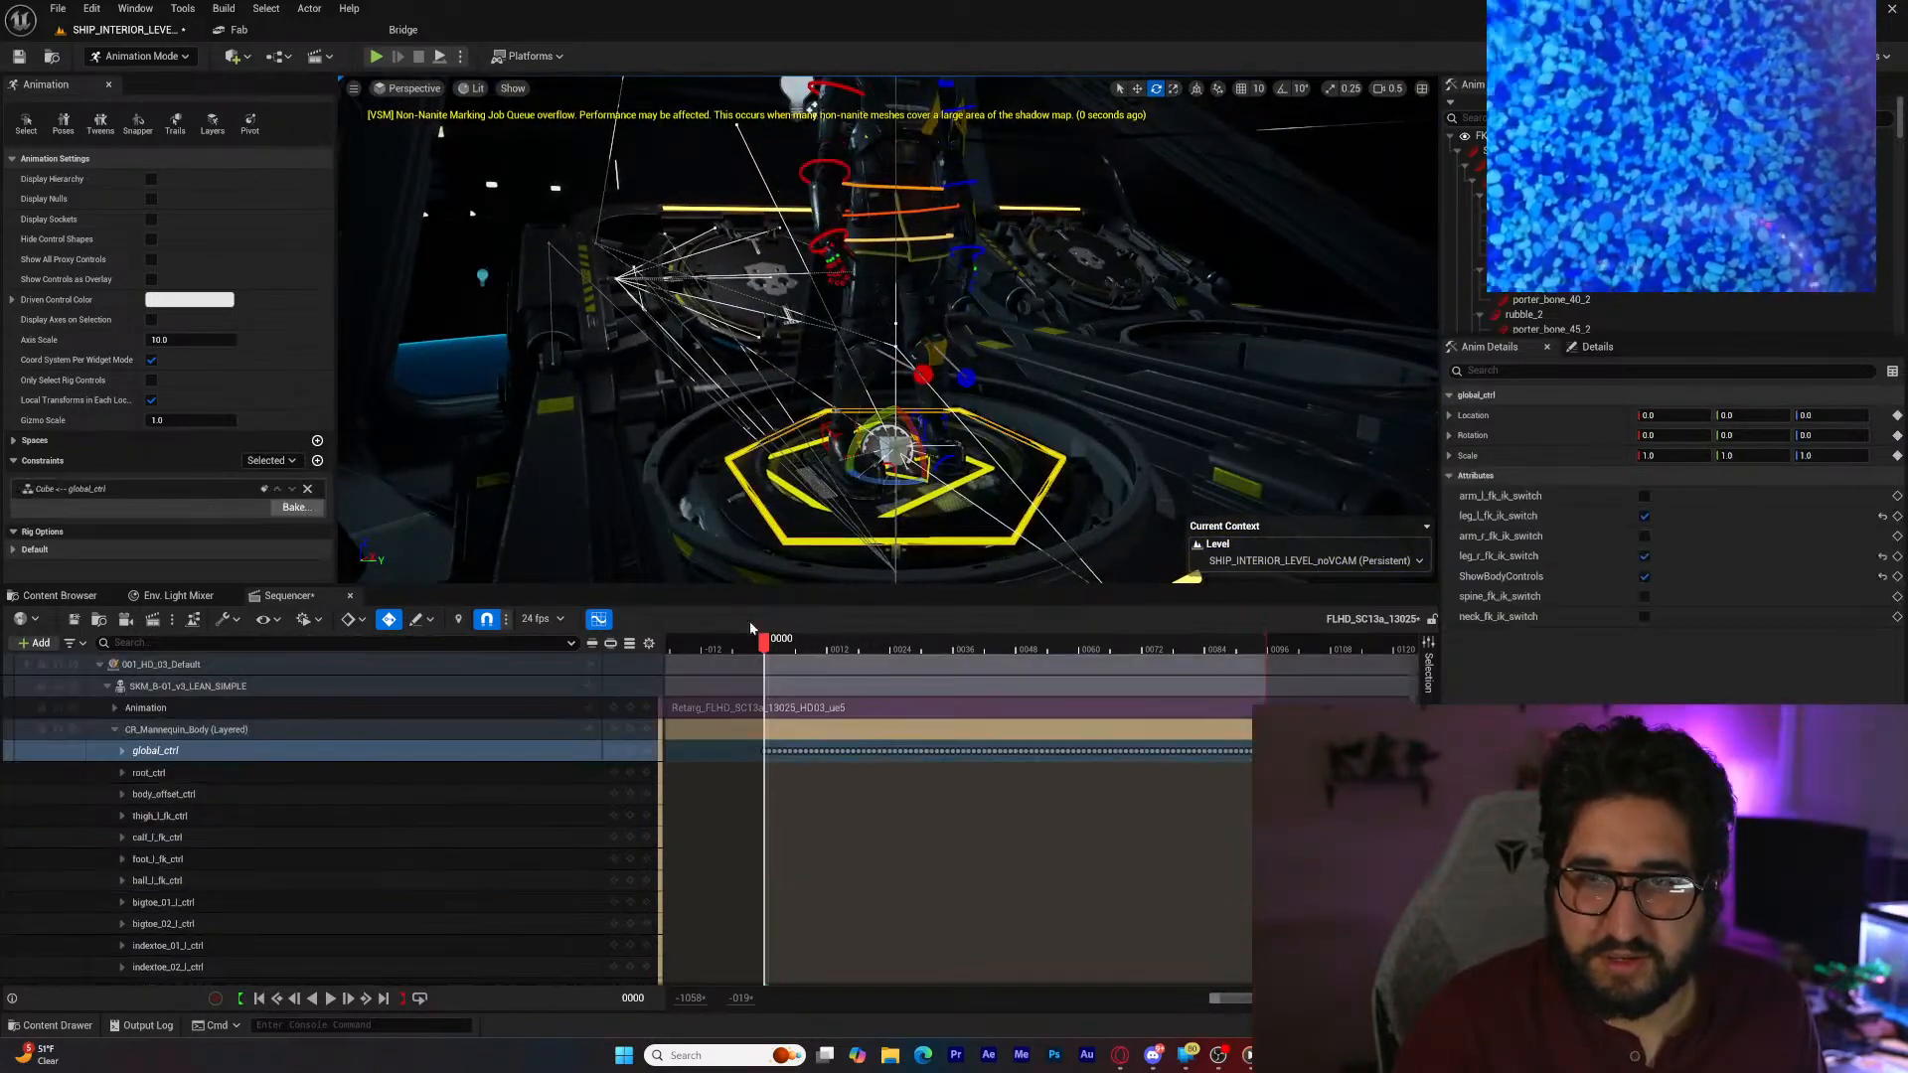
{"action": "left_click", "coordinate": [630, 730]}
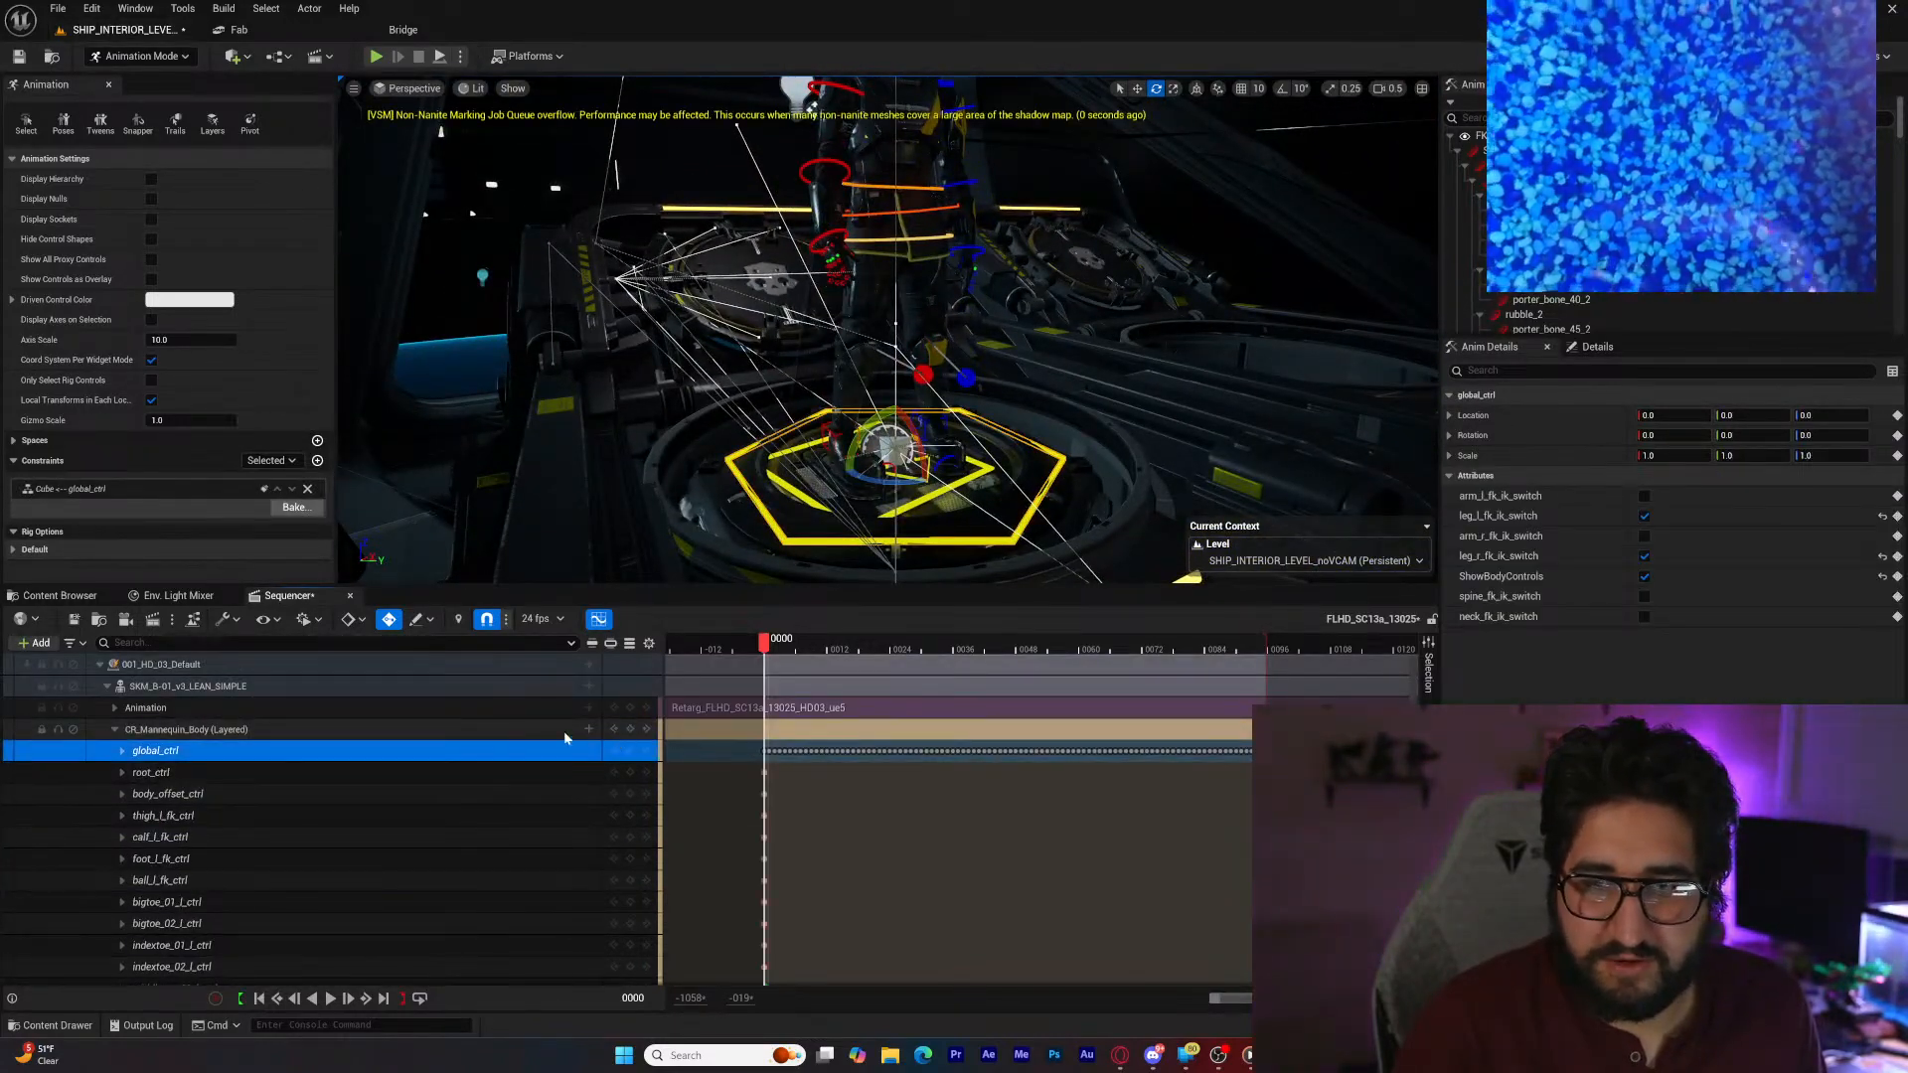
{"action": "right_click_drag", "start_coordinate": [745, 534], "coordinate": [744, 534]}
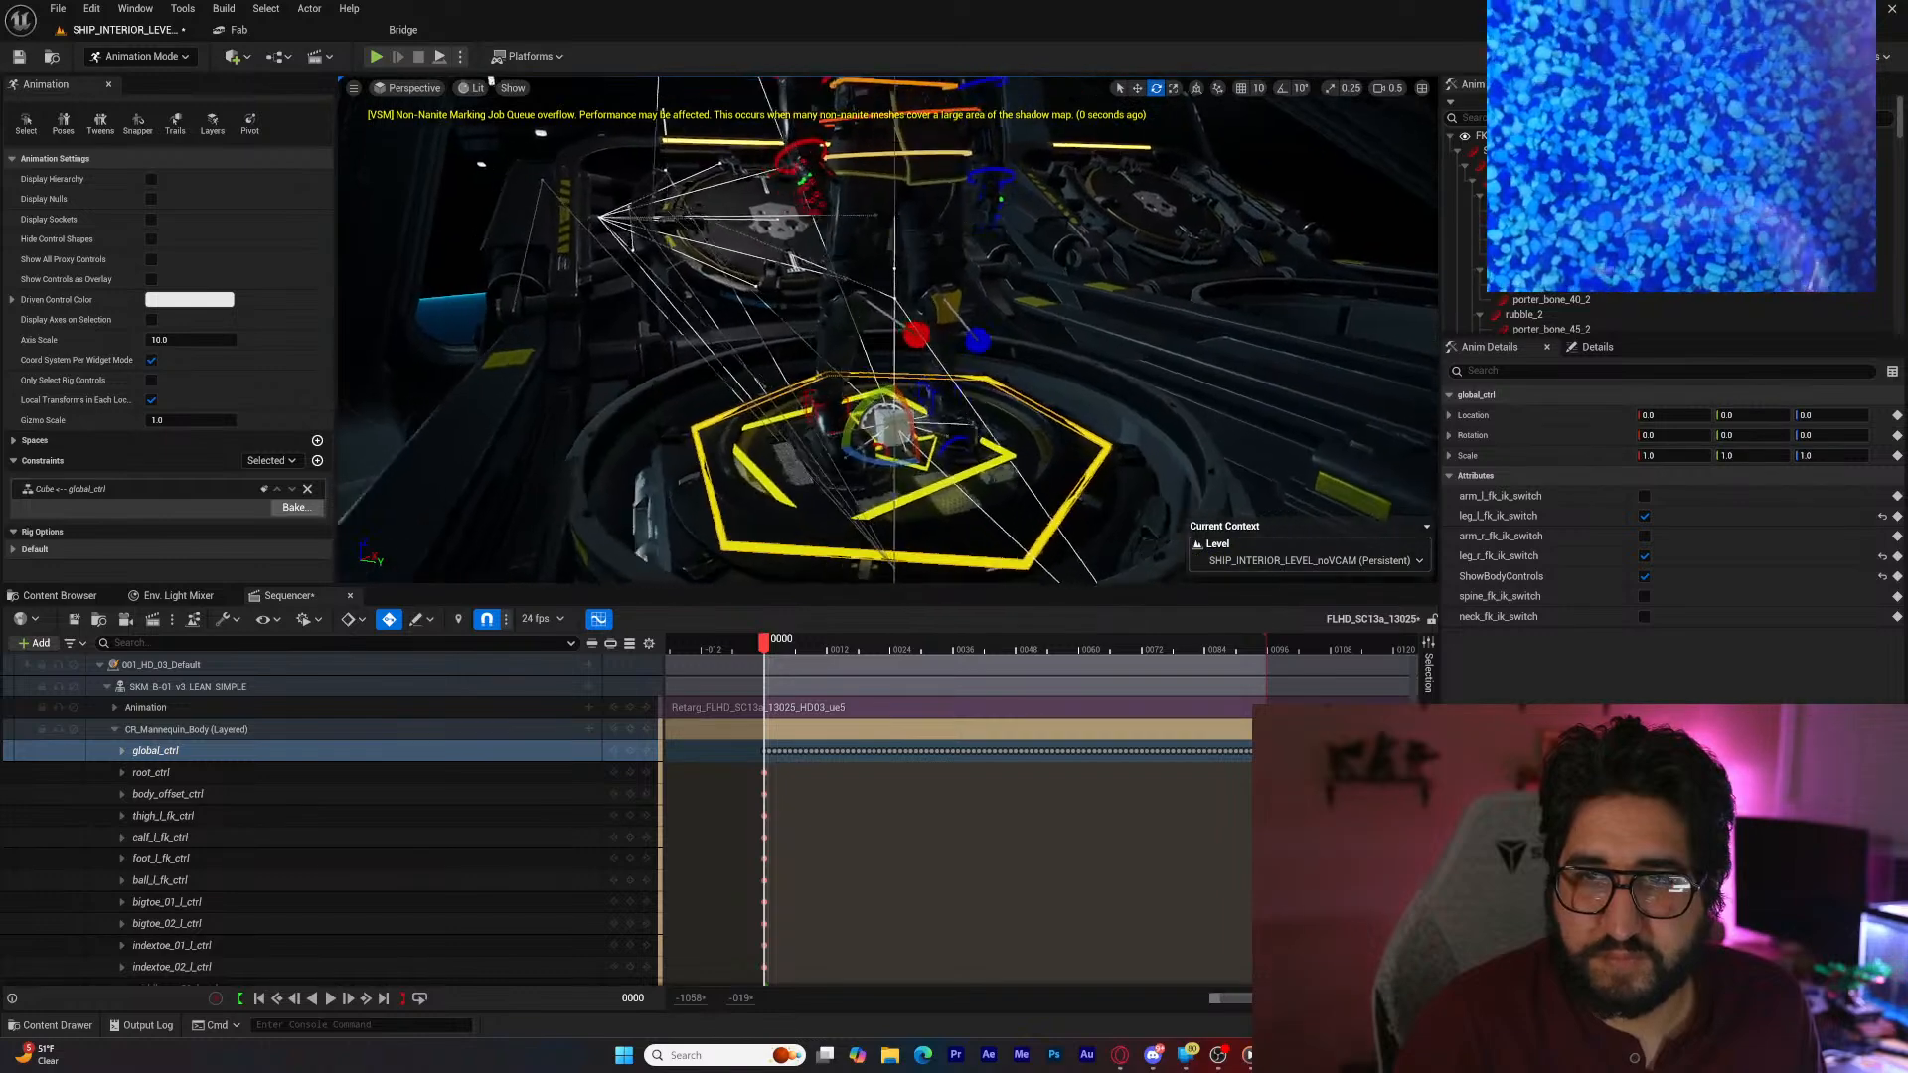
Step: Attach foot_r_ik_ctrl to the Cube with a Parent constraint and bake it for all frames from 0000 to 0096
{"action": "right_click_drag", "start_coordinate": [723, 424], "coordinate": [781, 456]}
{"action": "left_click", "coordinate": [723, 424]}
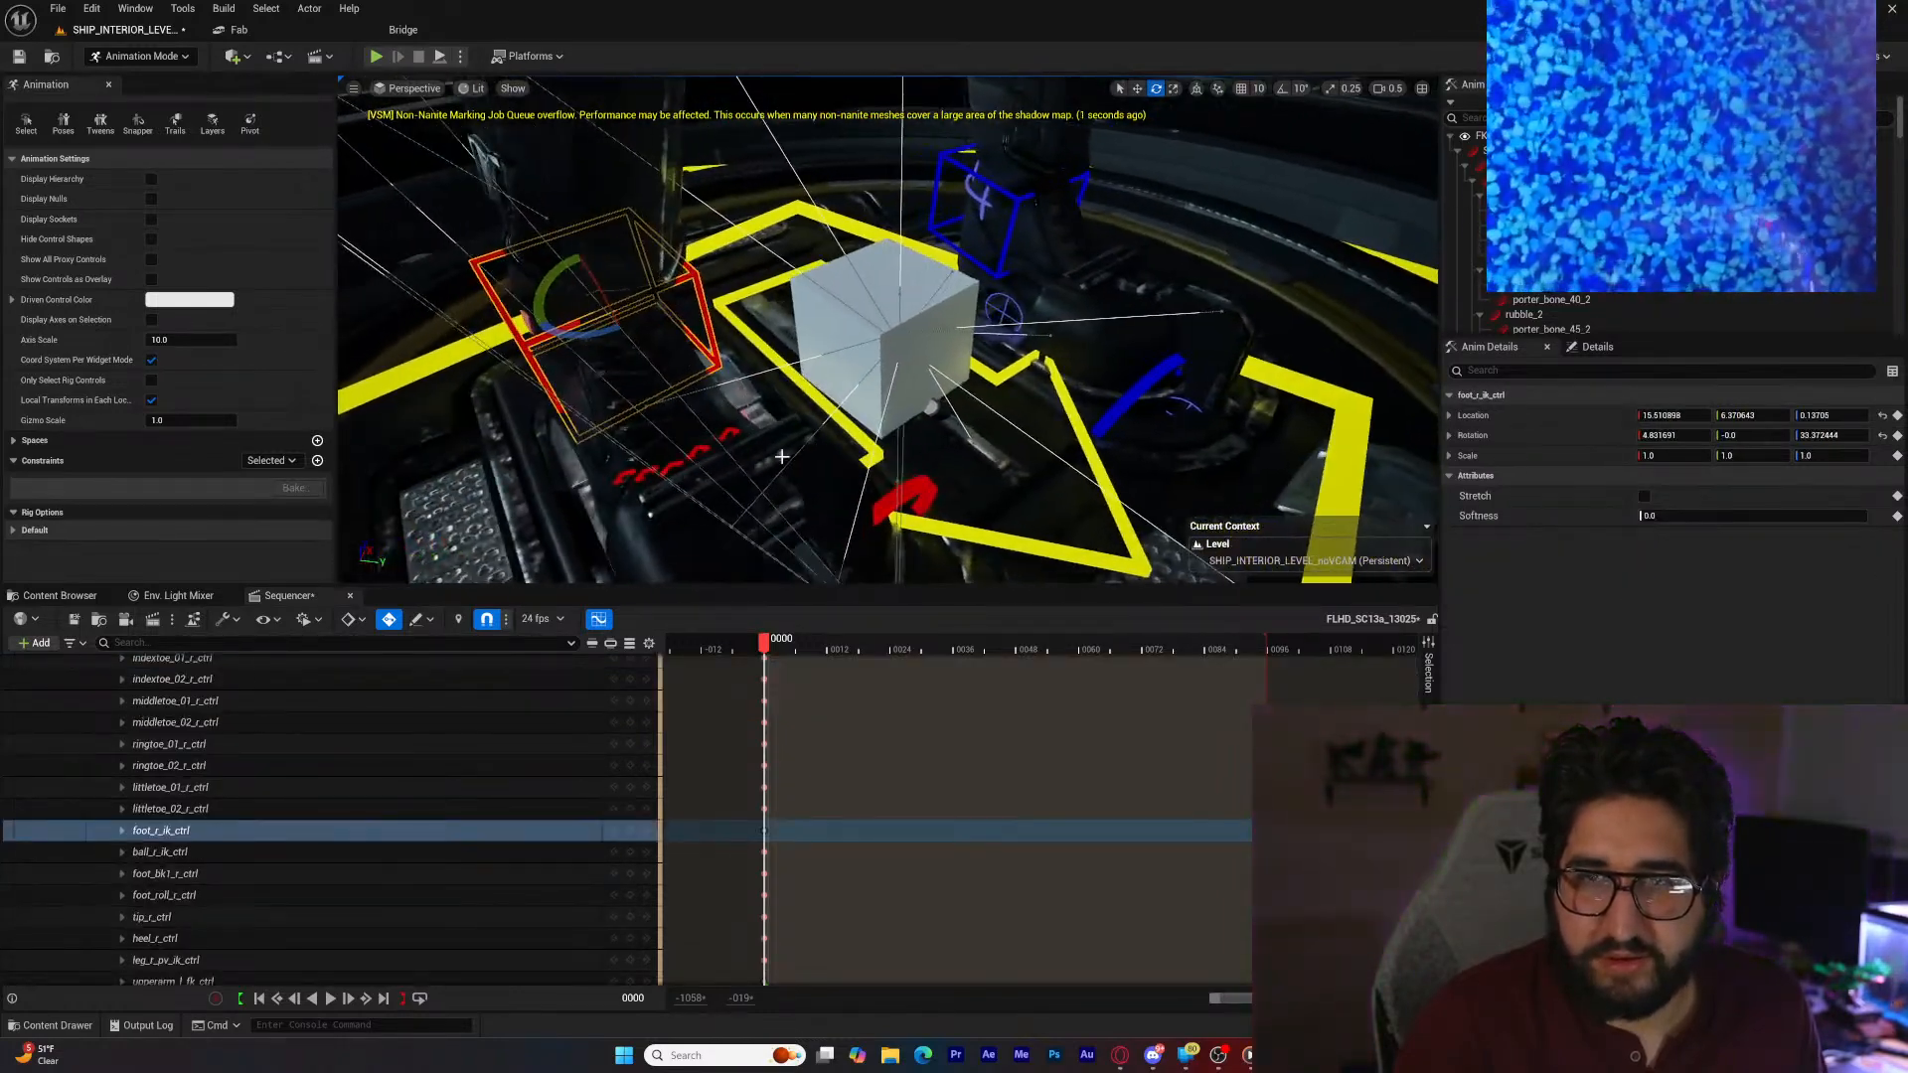
{"action": "left_click", "coordinate": [316, 460]}
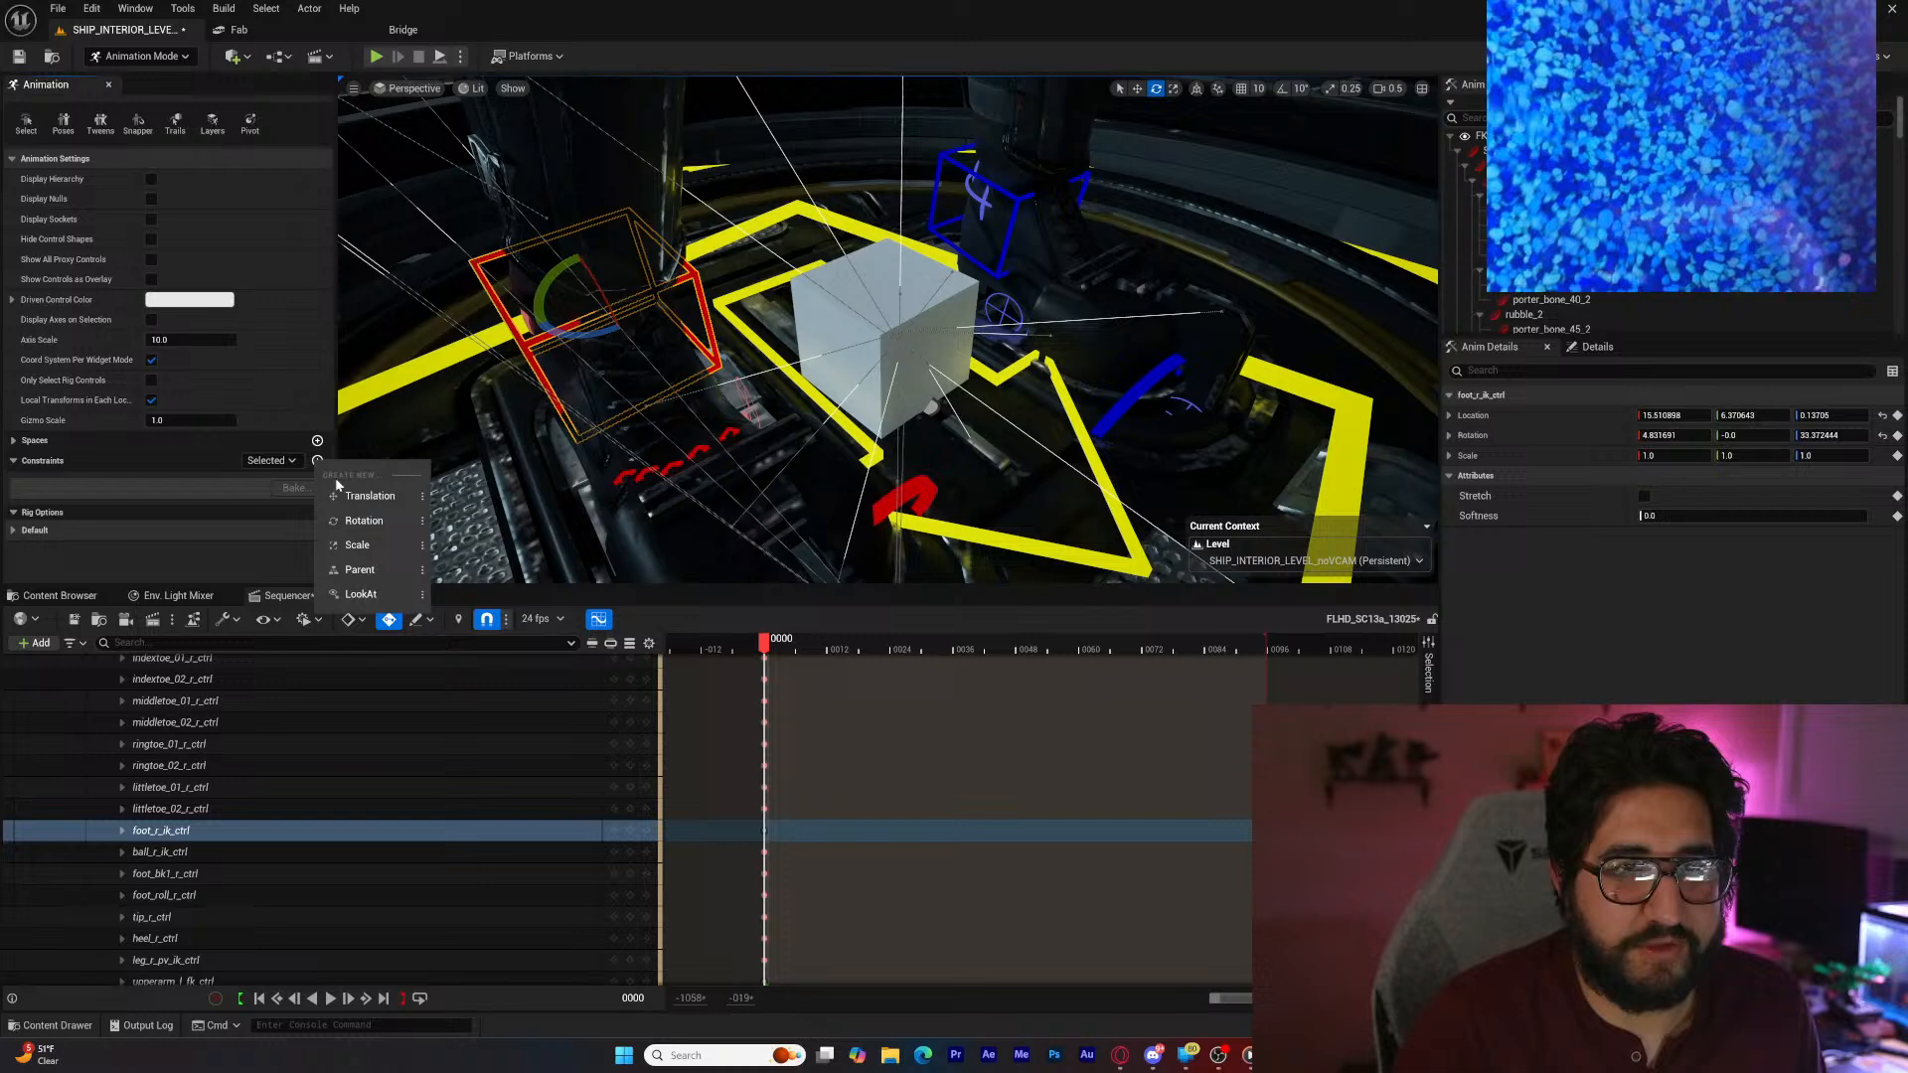
{"action": "left_click", "coordinate": [403, 570]}
{"action": "left_click", "coordinate": [811, 302]}
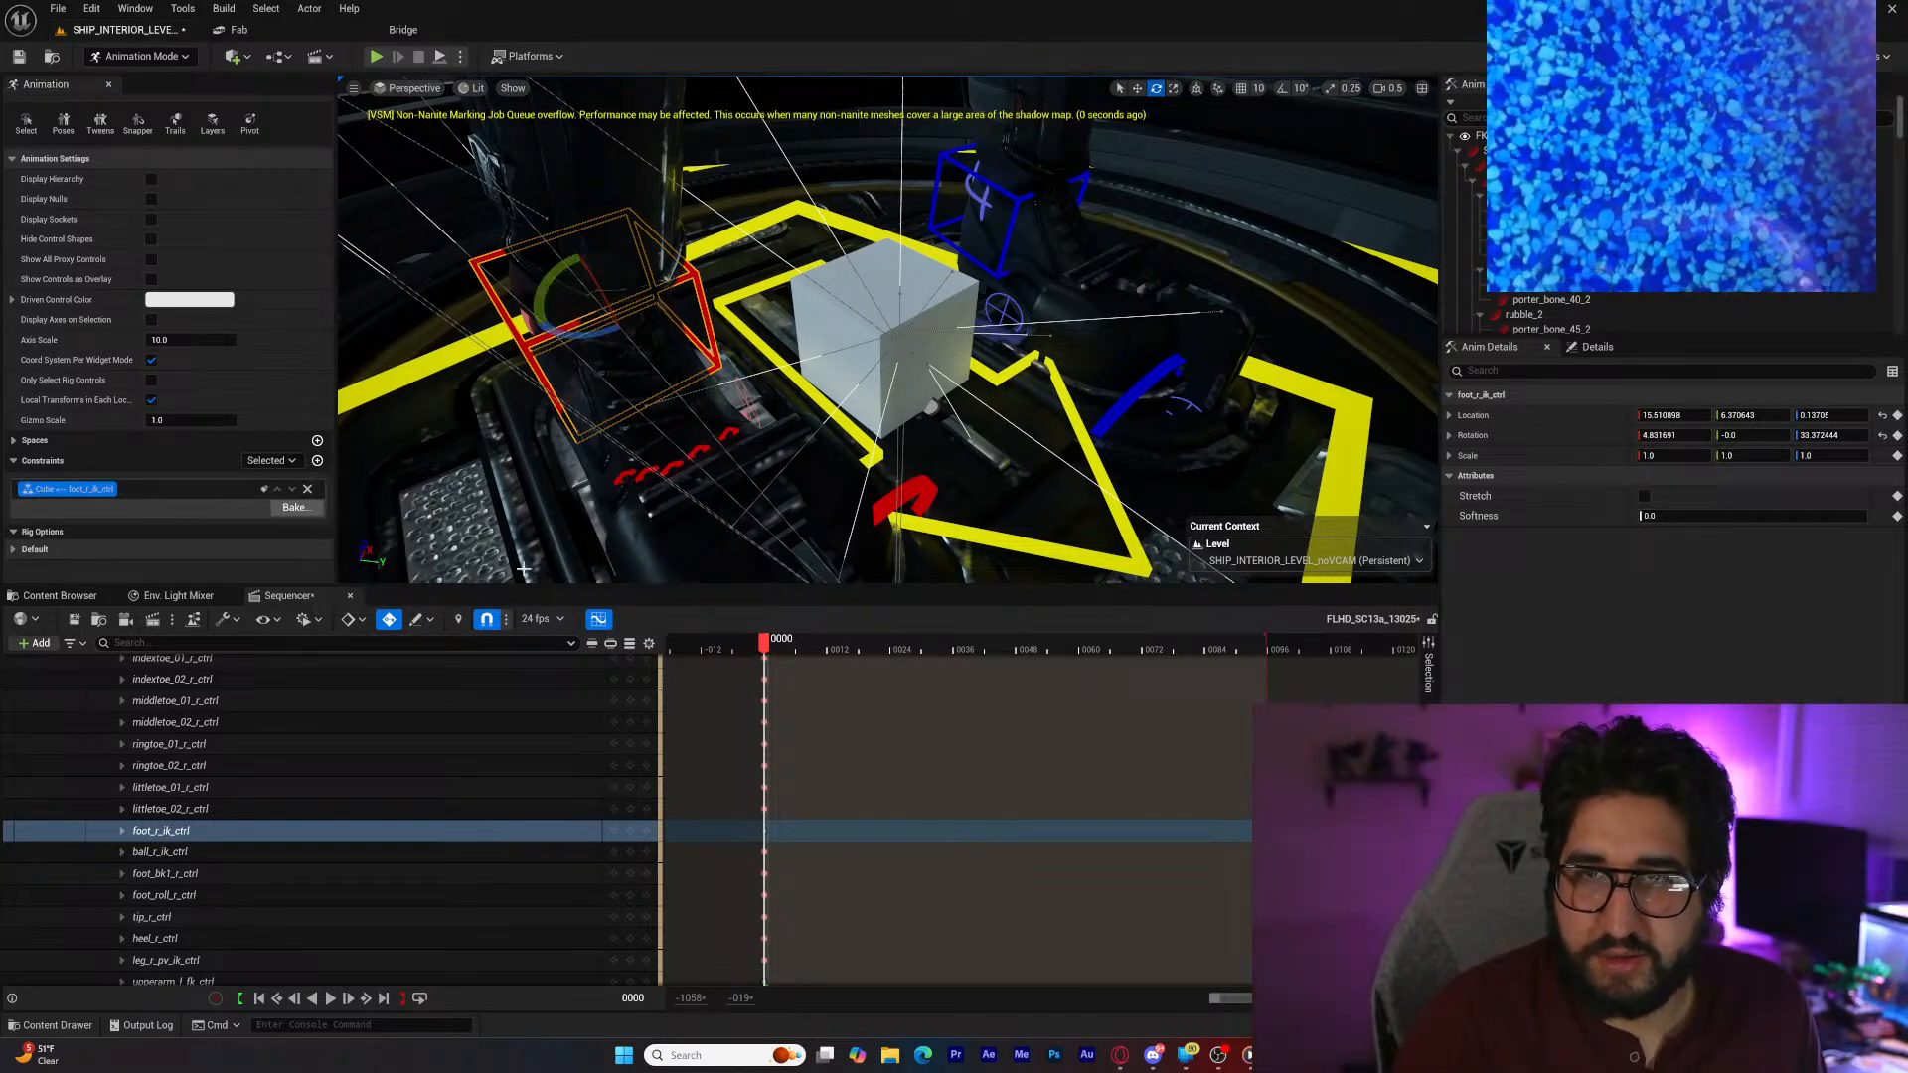
{"action": "left_click", "coordinate": [295, 506]}
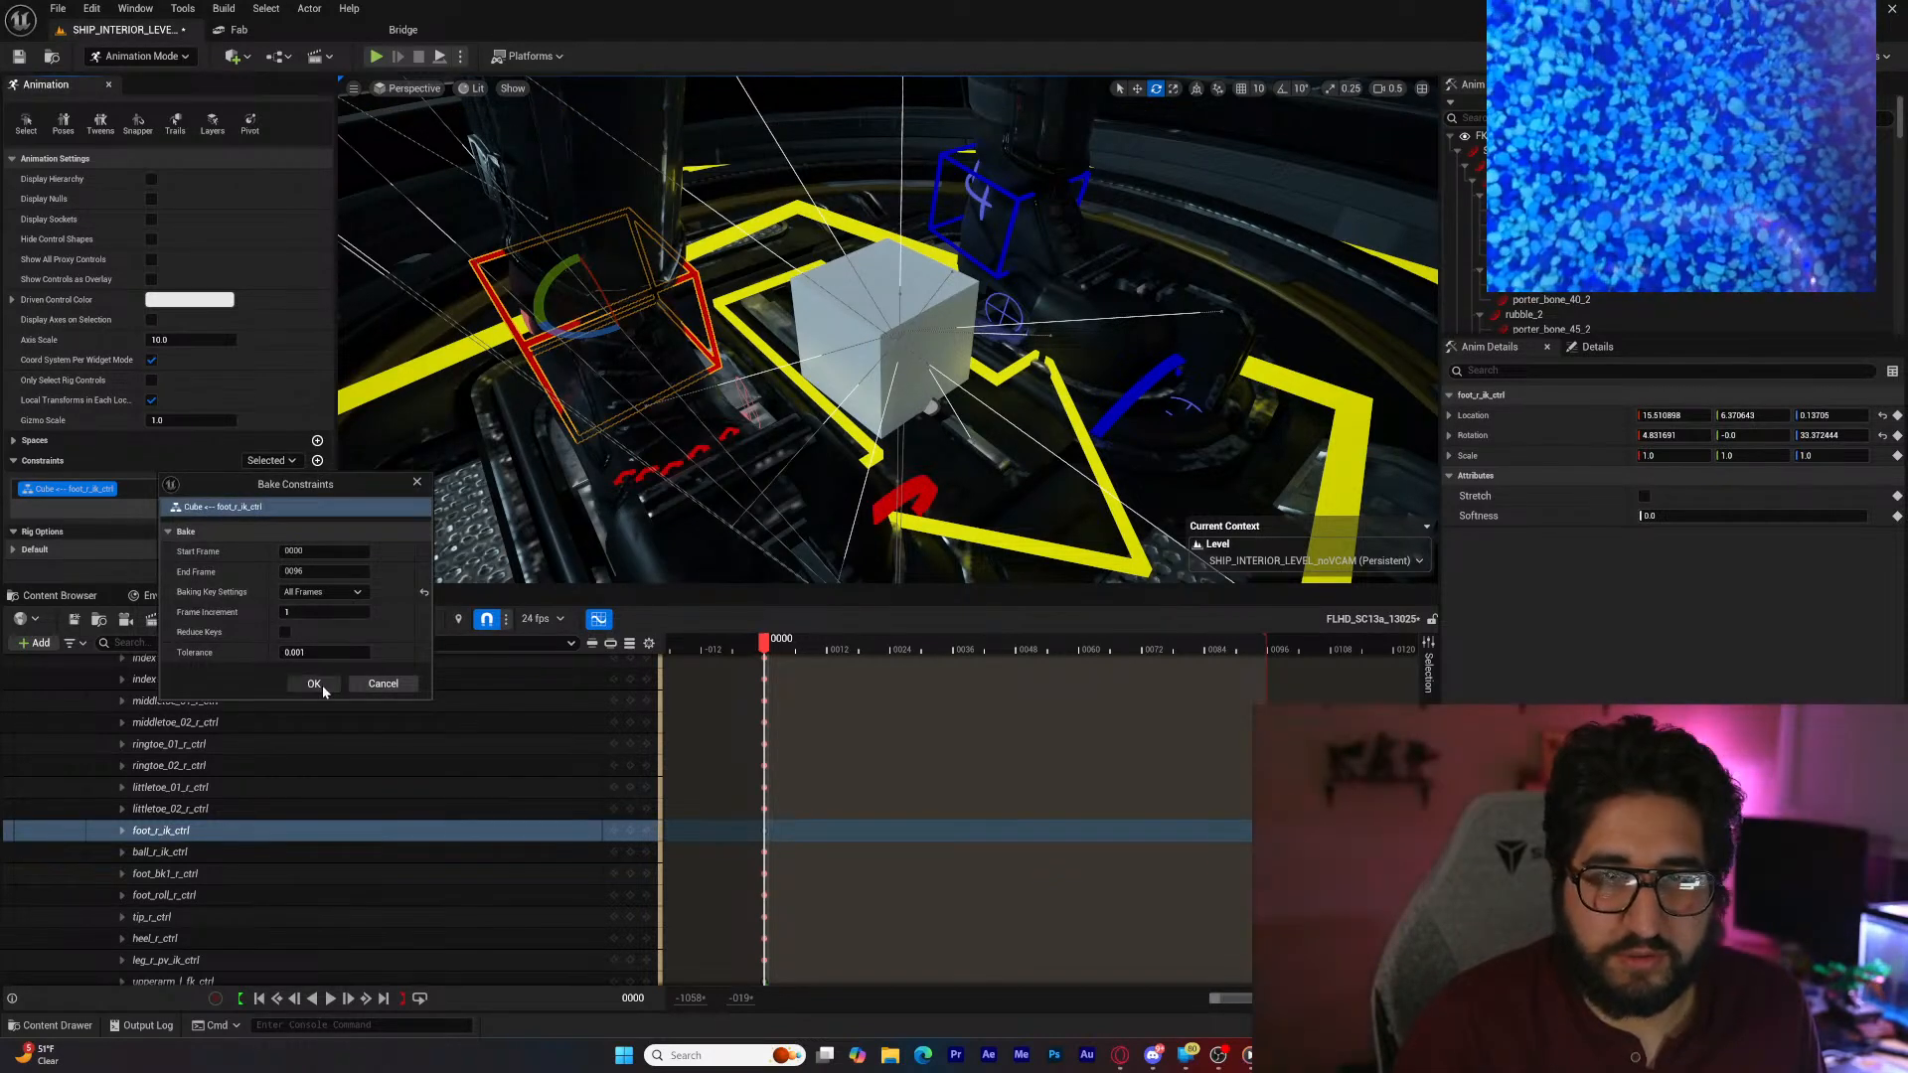
{"action": "left_click", "coordinate": [314, 683]}
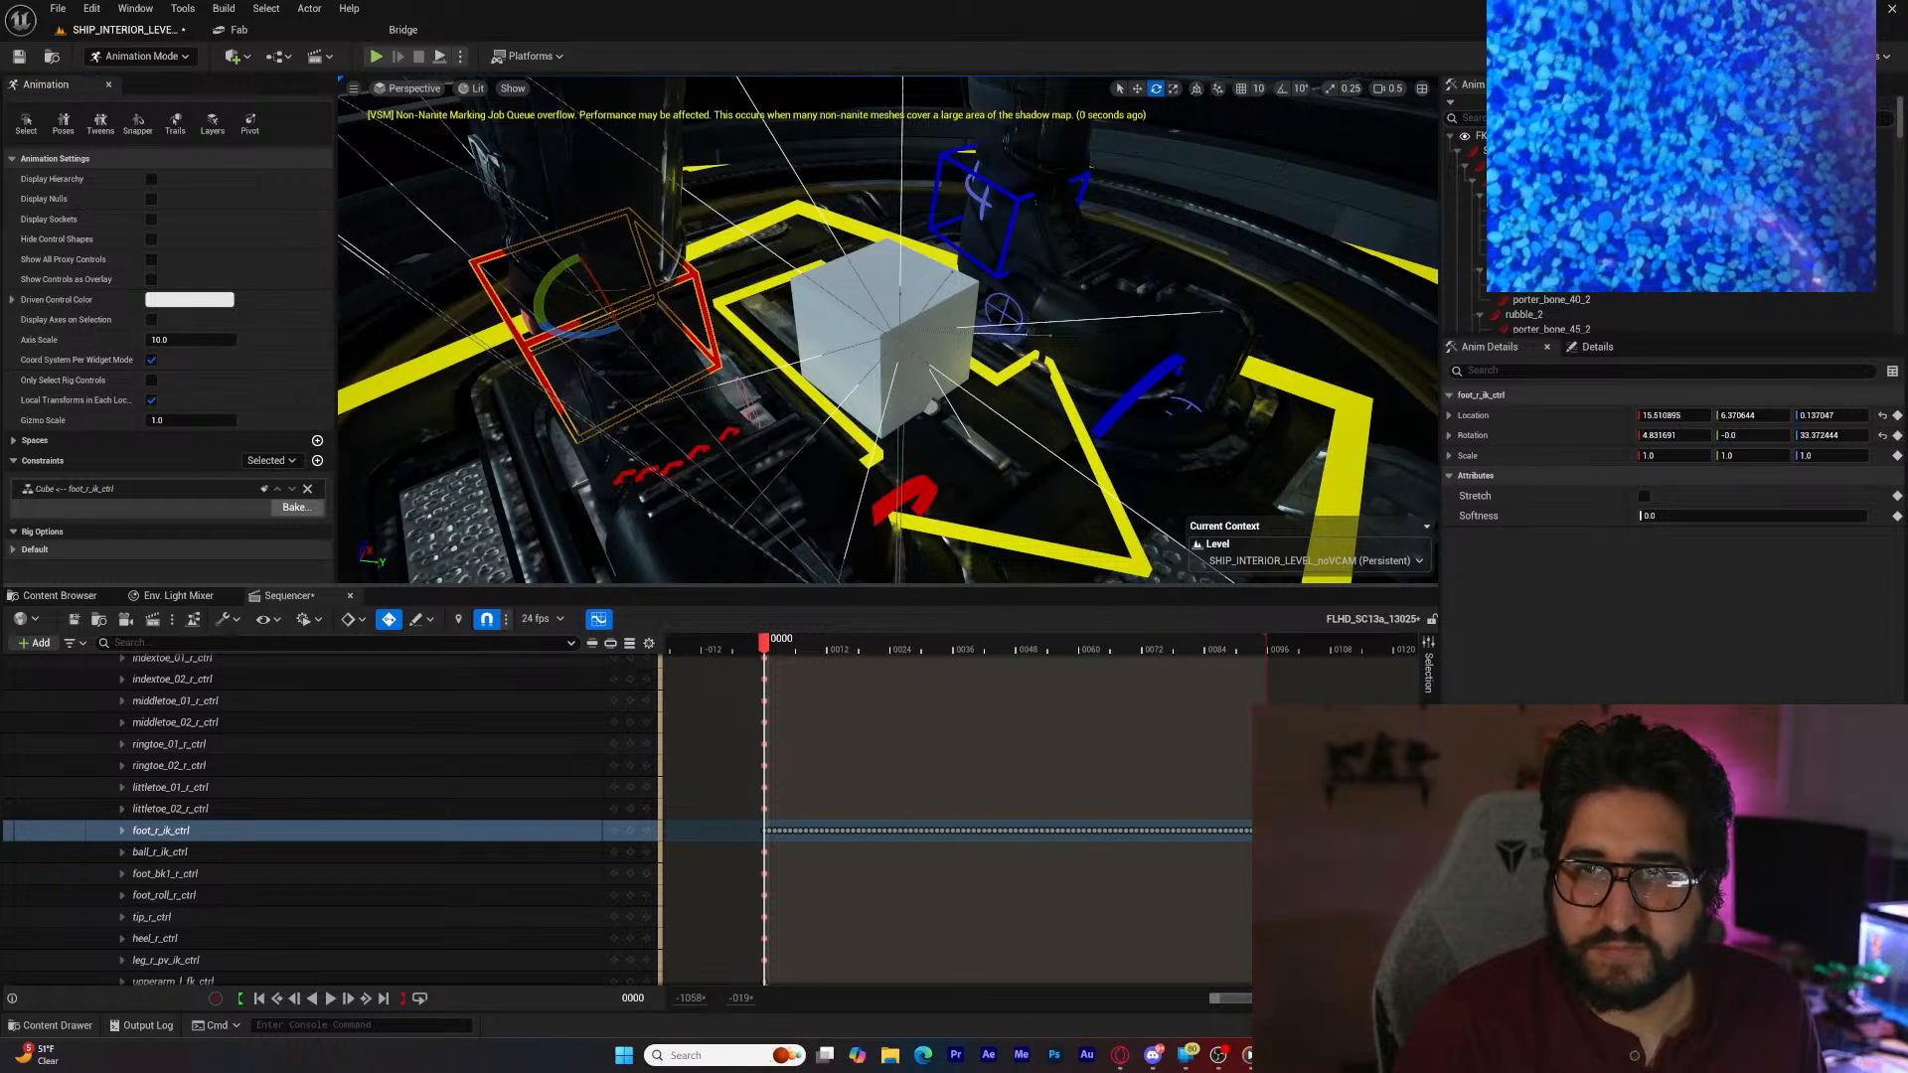
Step: Attach foot_l_ik_ctrl to the Cube with a Parent constraint and bake it for all frames from 0000 to 0096
{"action": "left_click", "coordinate": [1011, 221]}
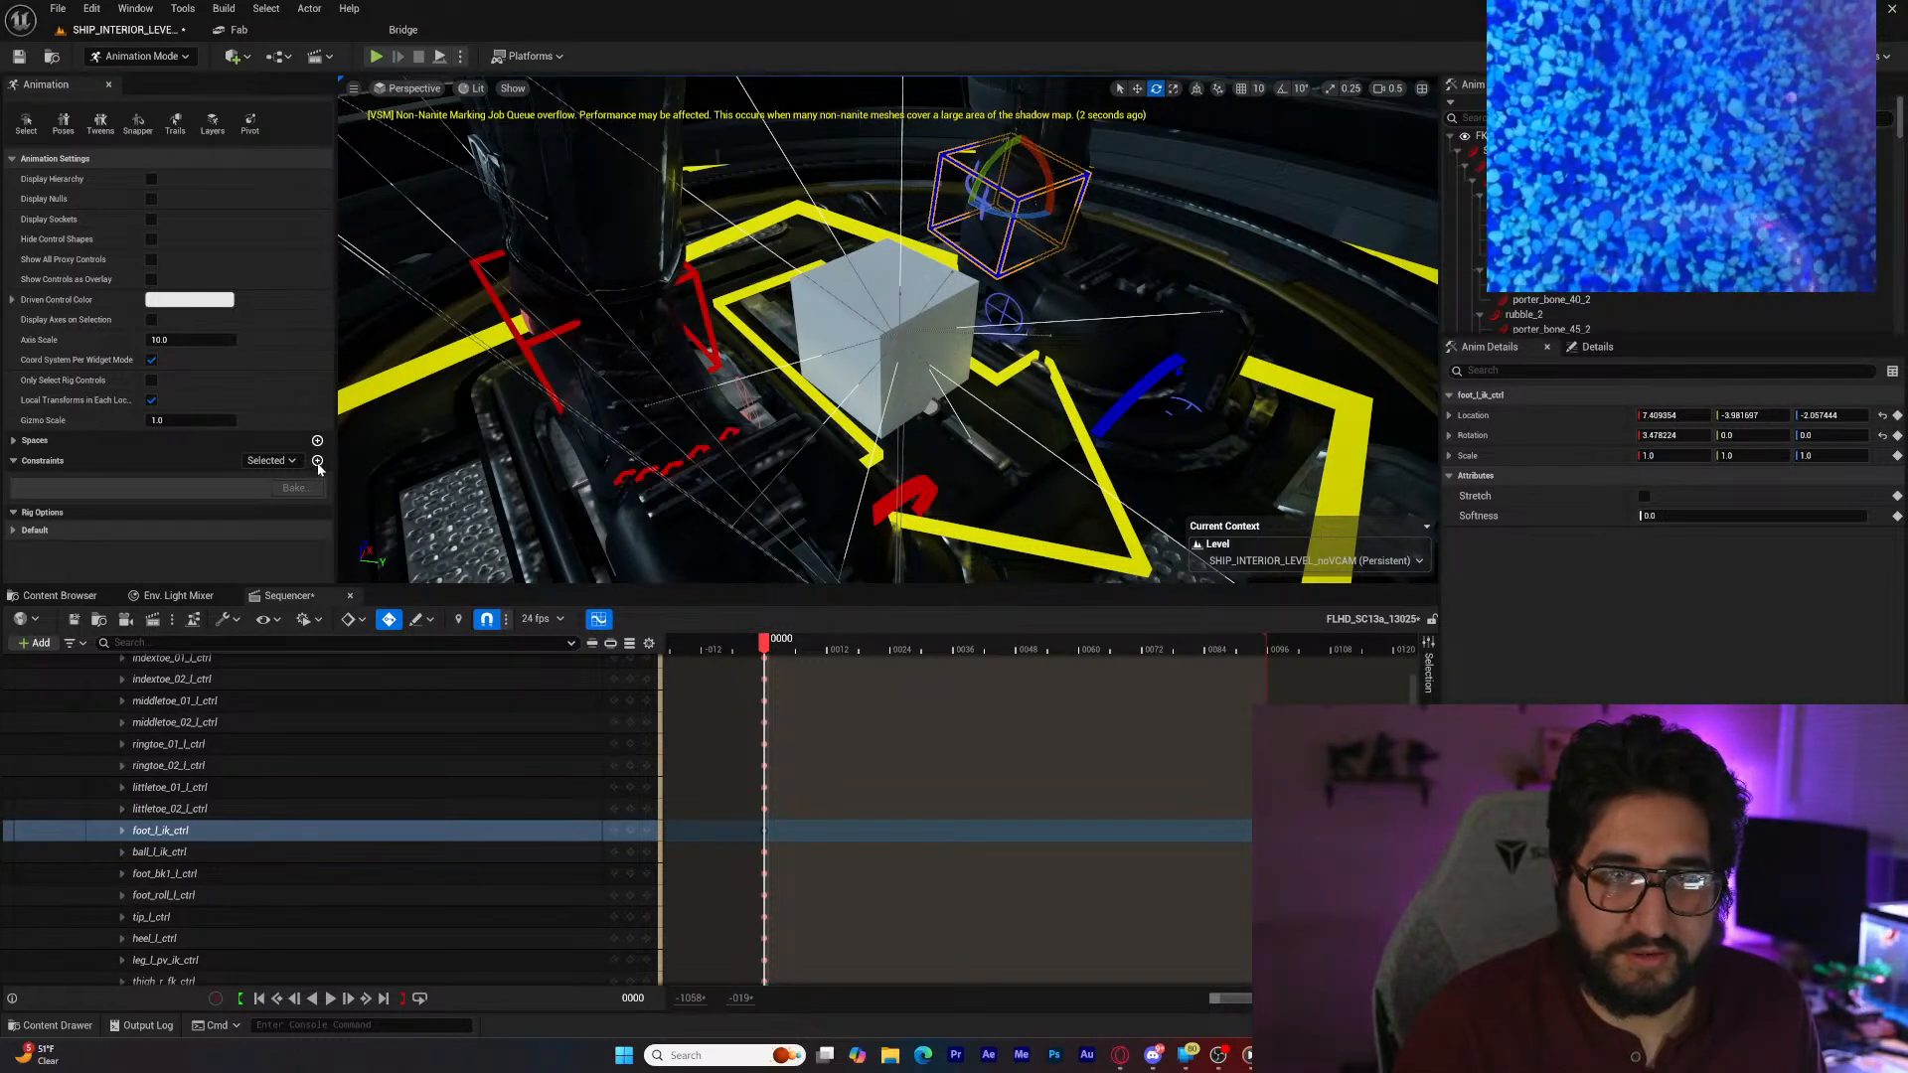
{"action": "left_click", "coordinate": [316, 461]}
{"action": "left_click", "coordinate": [357, 572]}
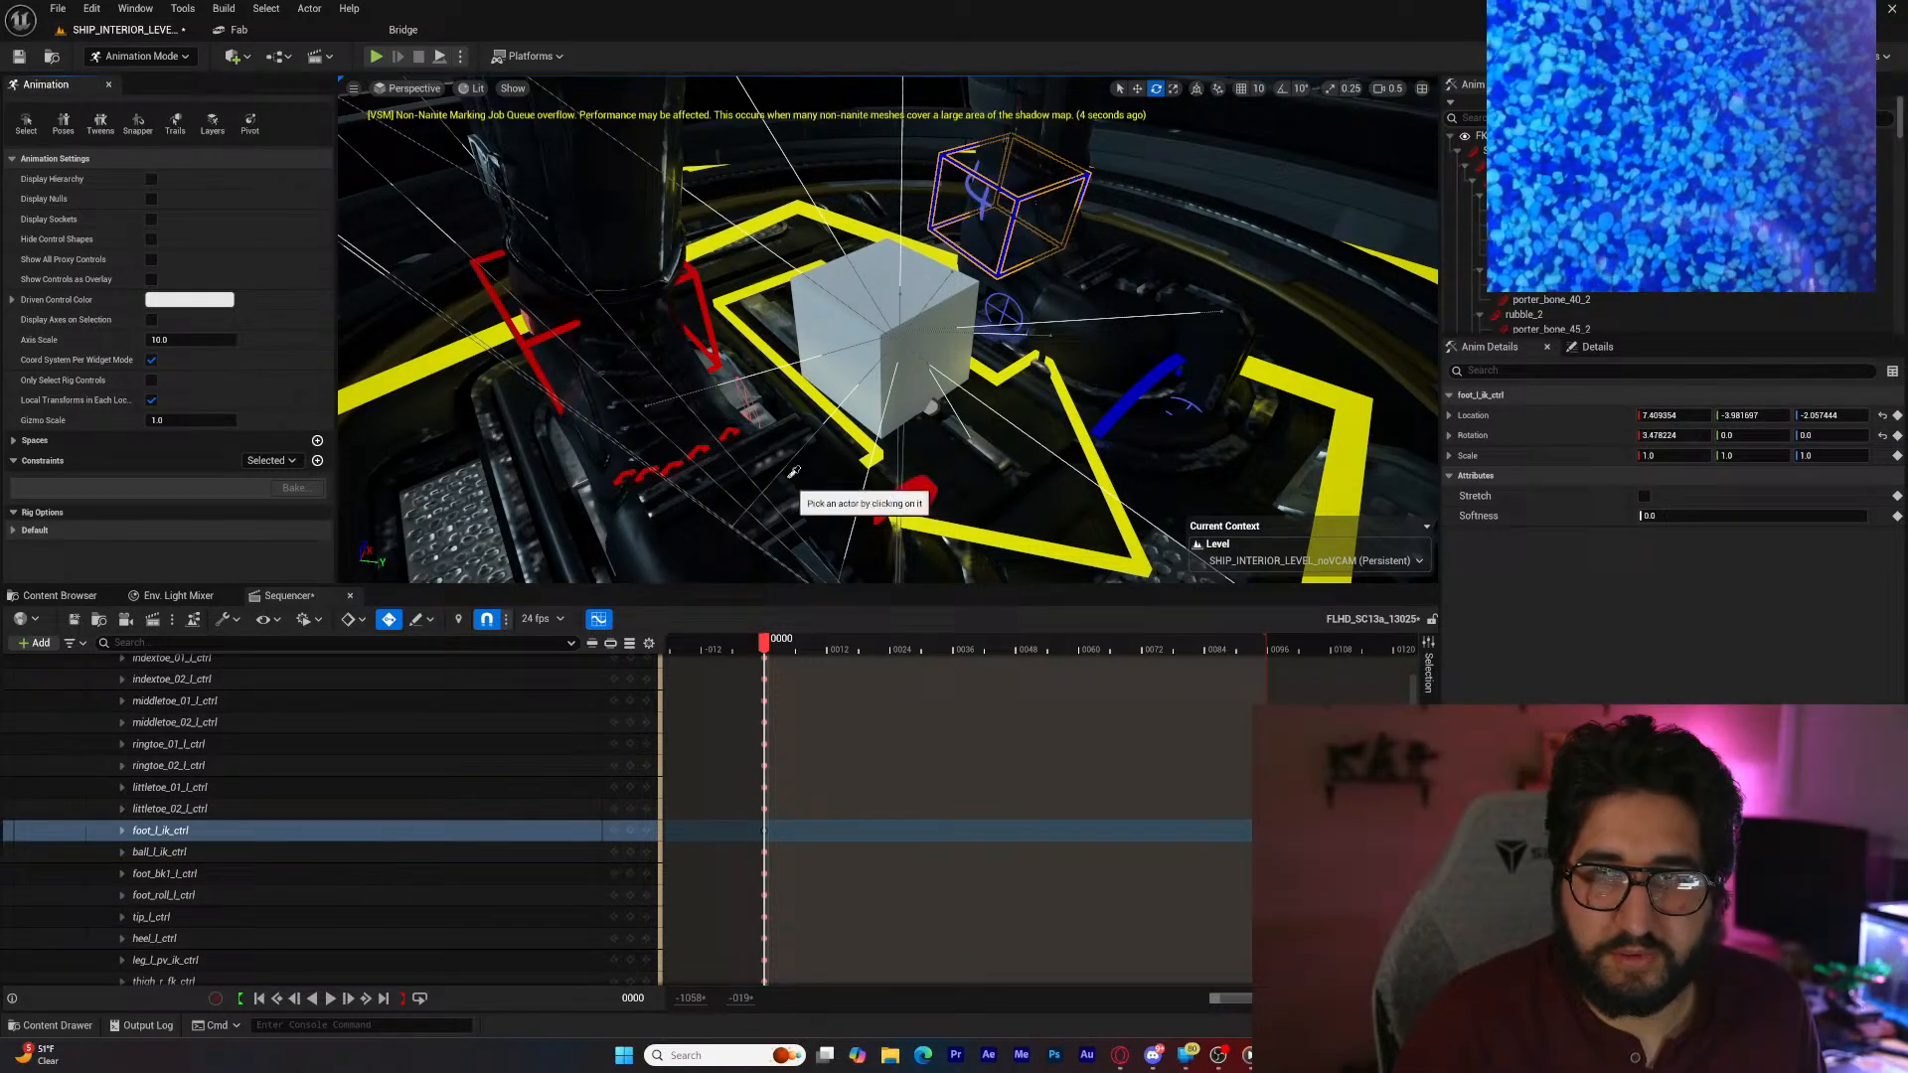
{"action": "left_click", "coordinate": [883, 269]}
{"action": "left_click", "coordinate": [295, 507]}
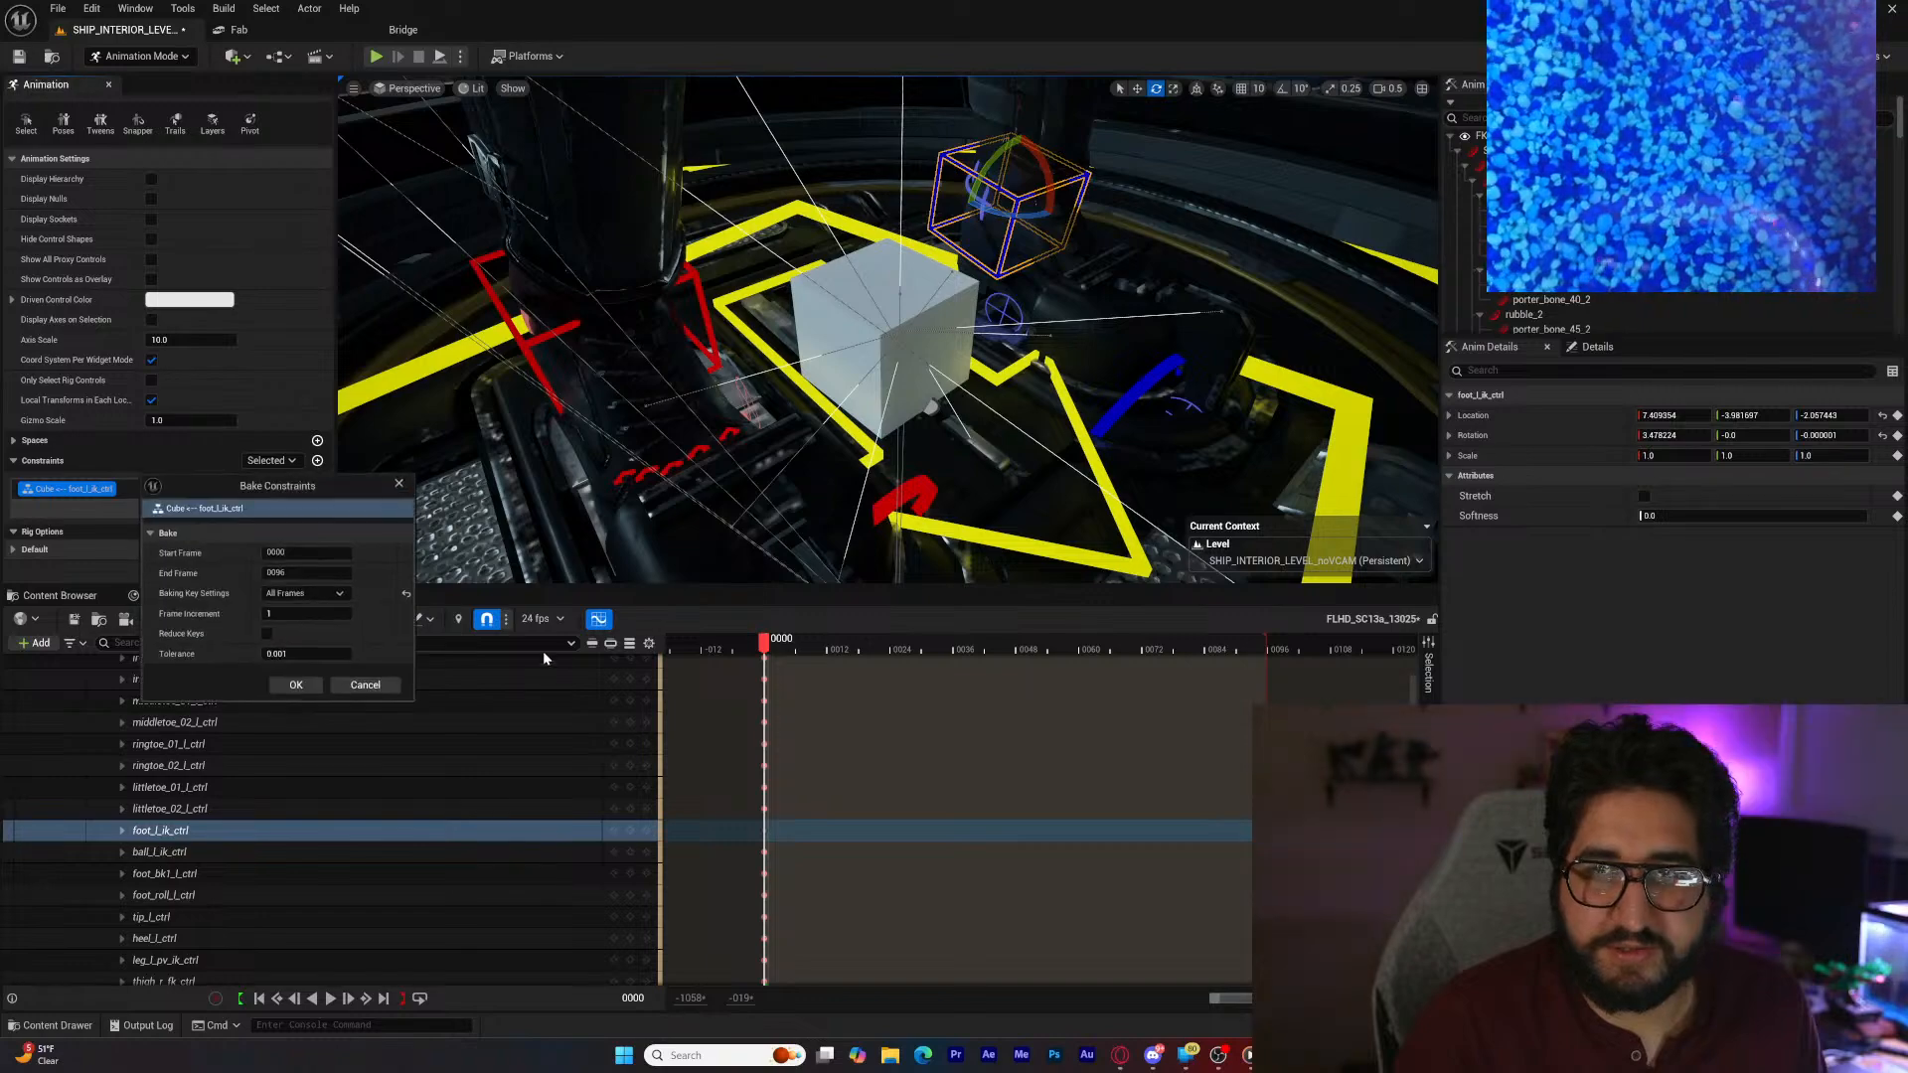
{"action": "key", "text": "Return"}
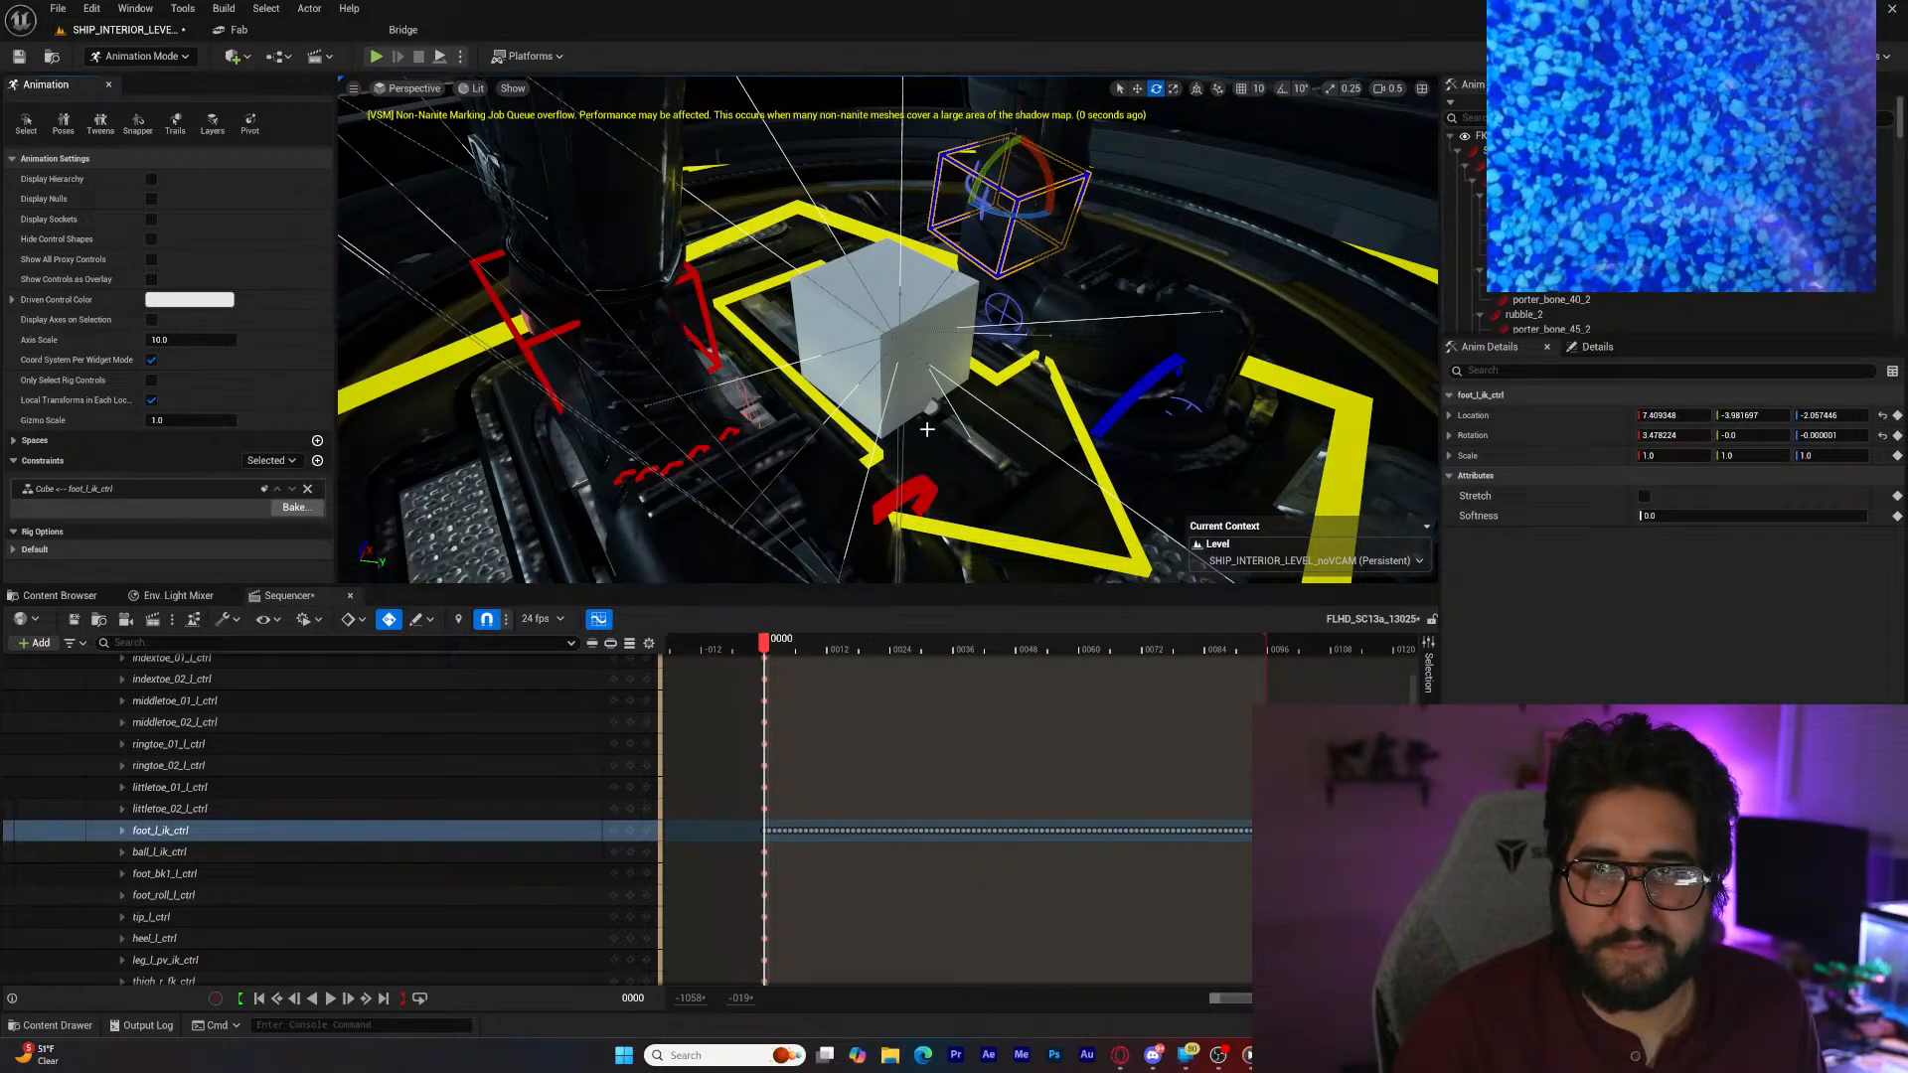
Step: Delete the helper Cube standing between the character's feet on the pad
{"action": "left_click", "coordinate": [882, 285]}
{"action": "key", "text": "Delete"}
{"action": "right_click_drag", "start_coordinate": [882, 285], "coordinate": [882, 342]}
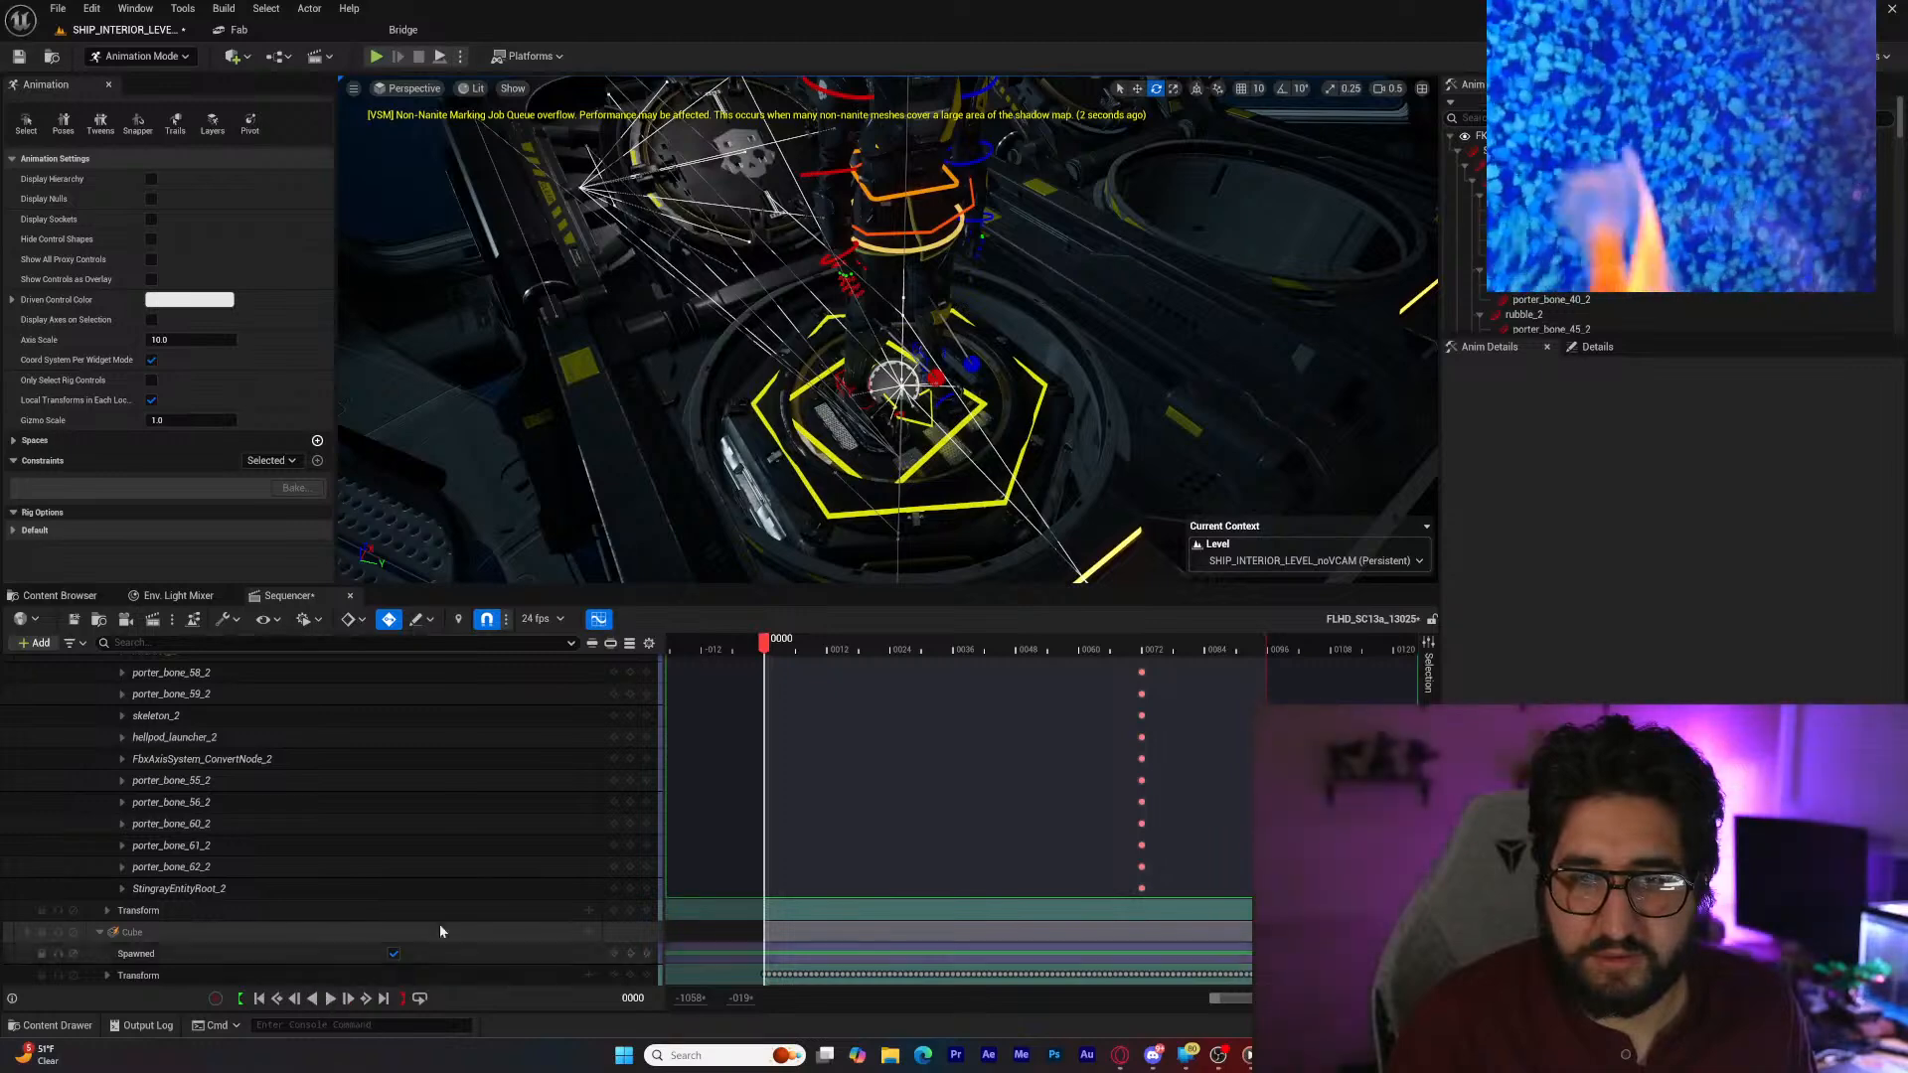
Step: Play back the sequence to check the character's descent on the pad, and return to frame 0
{"action": "left_click_drag", "start_coordinate": [765, 643], "coordinate": [771, 698]}
{"action": "right_click_drag", "start_coordinate": [744, 580], "coordinate": [761, 505]}
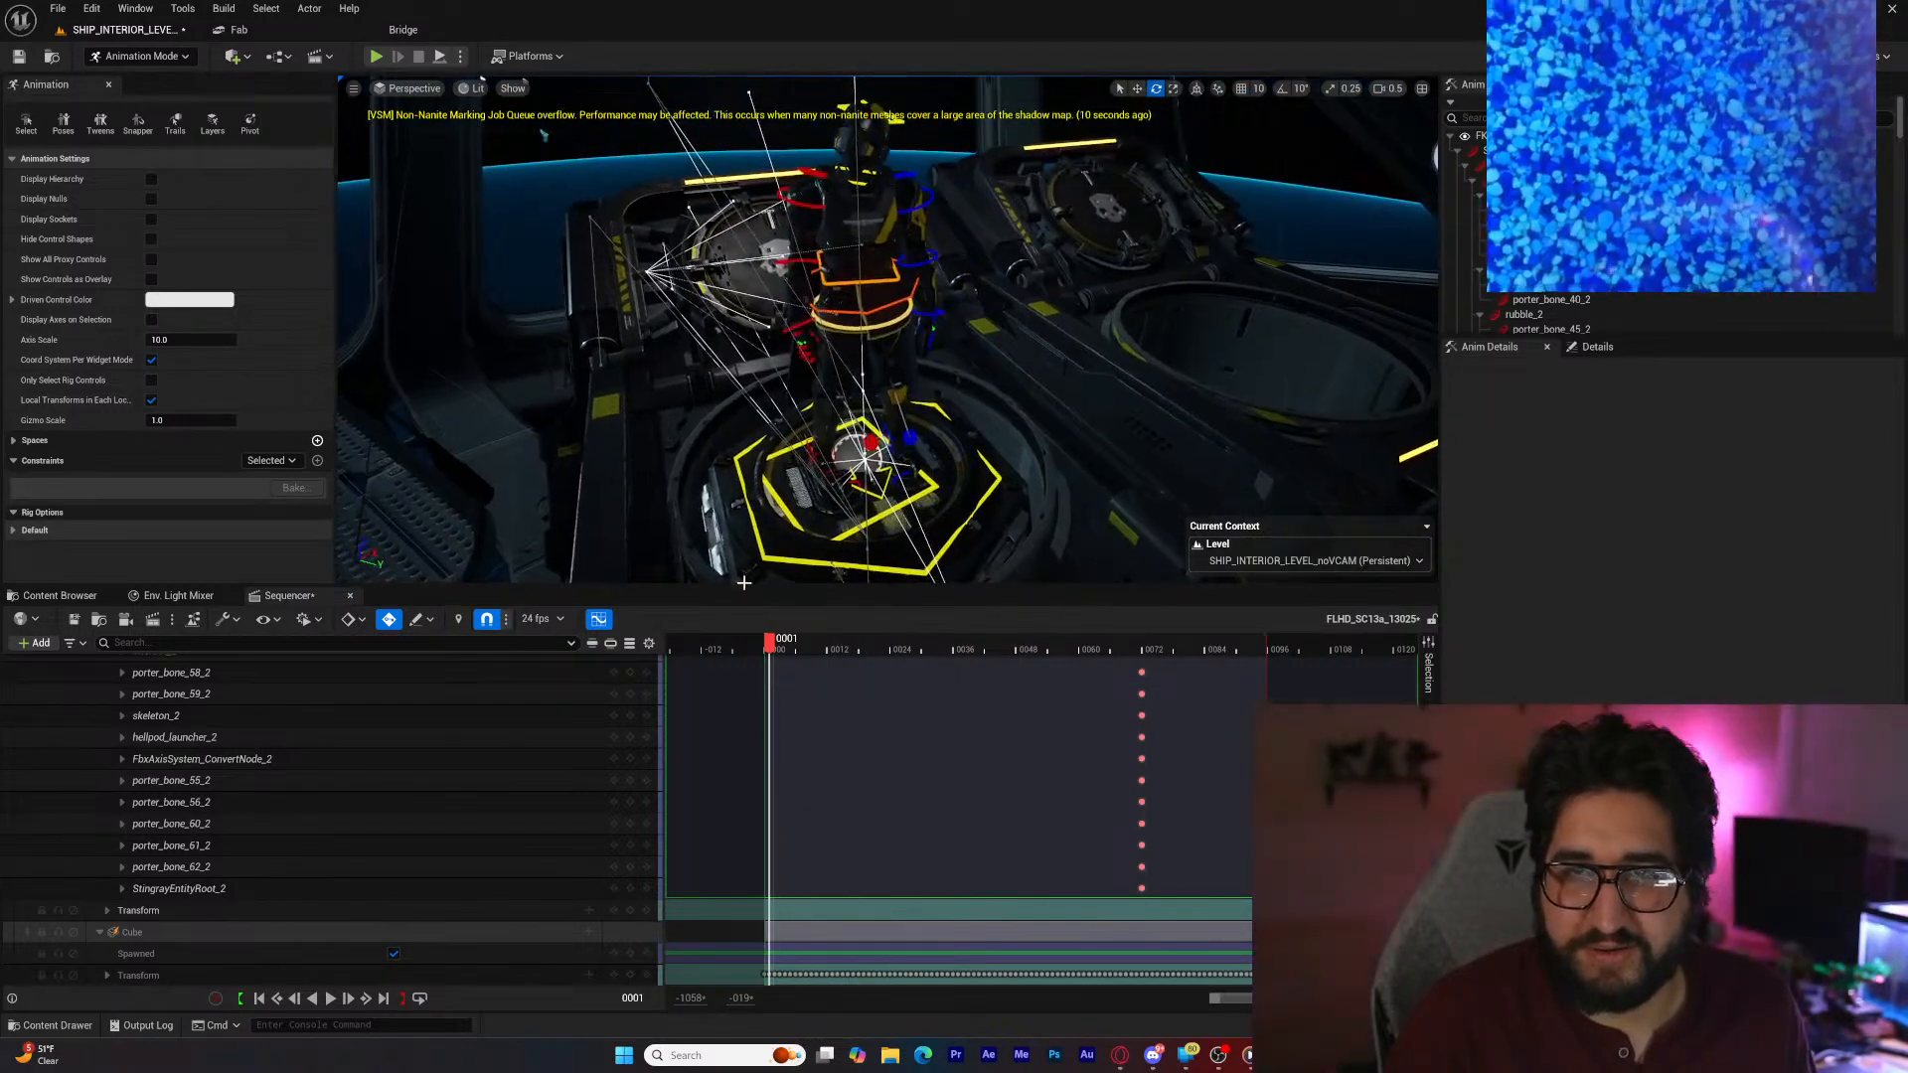
{"action": "left_click", "coordinate": [331, 997]}
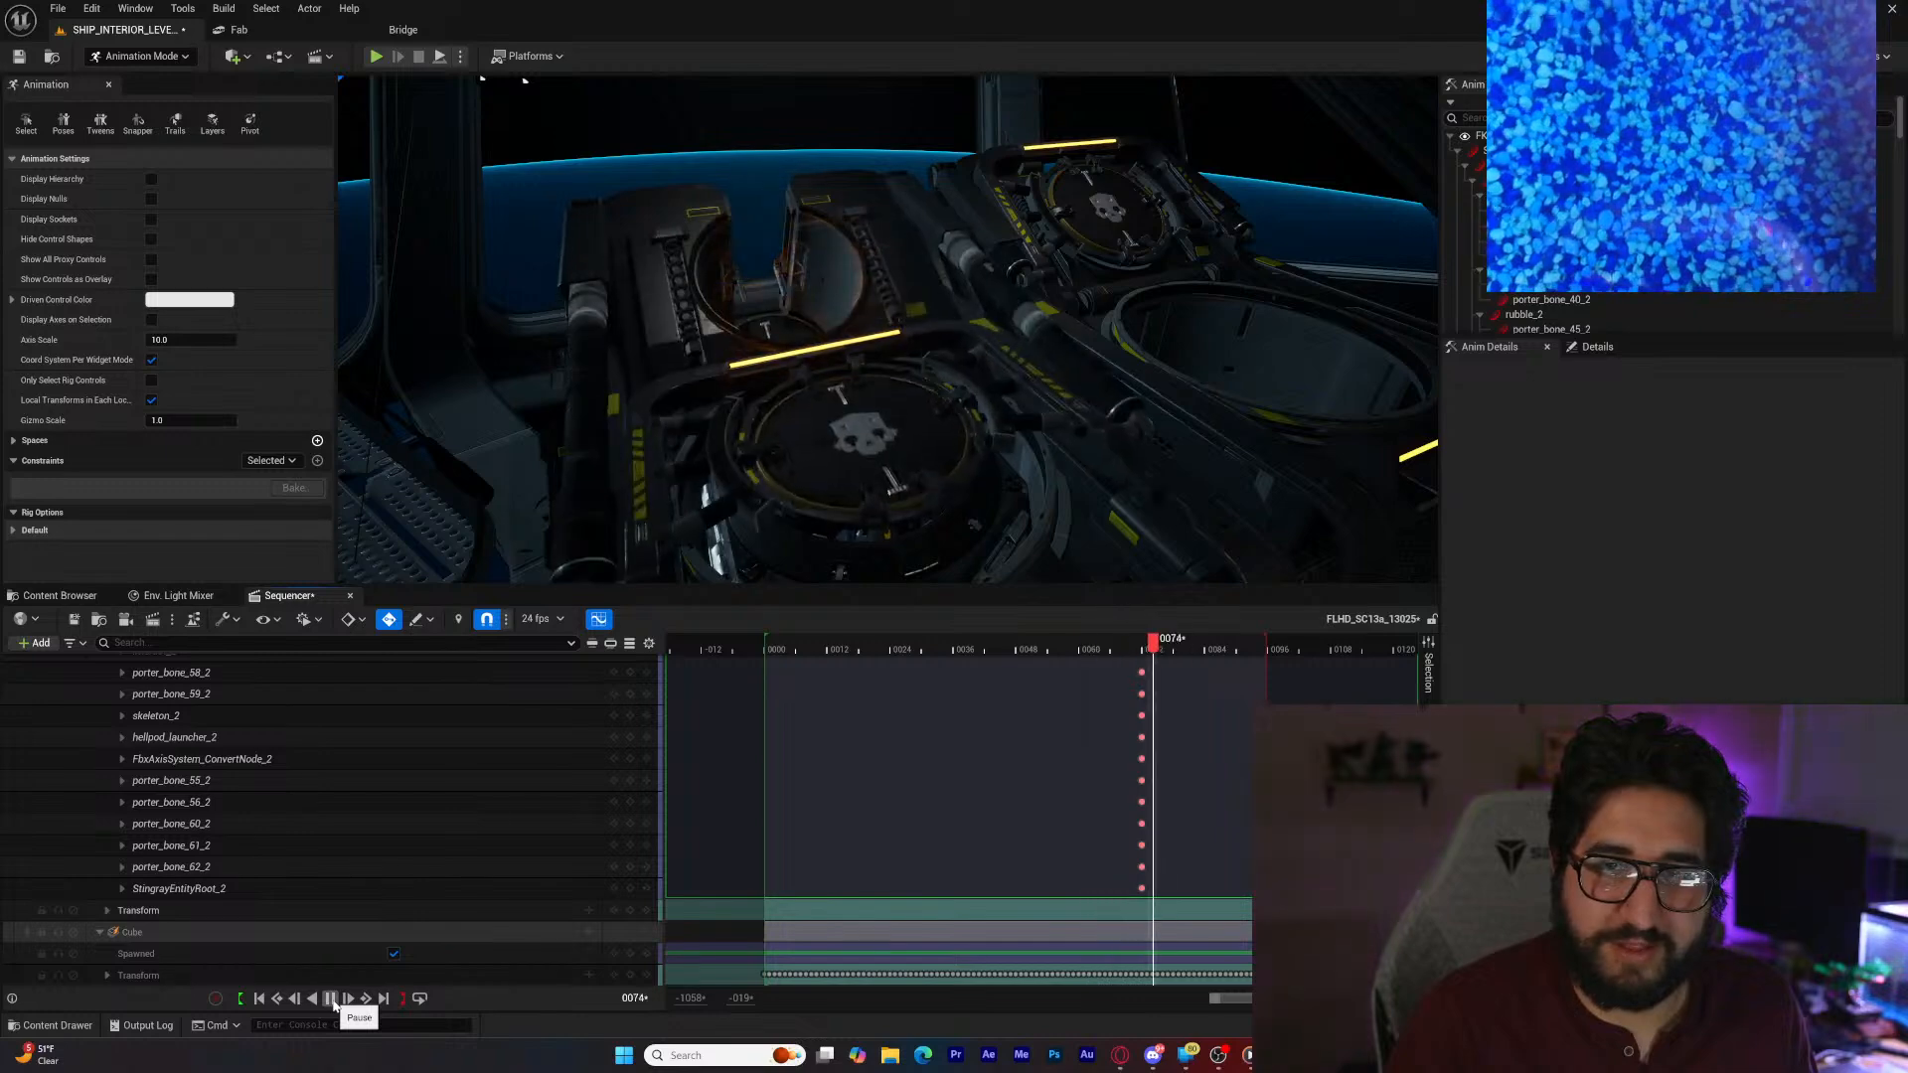
{"action": "left_click", "coordinate": [331, 998]}
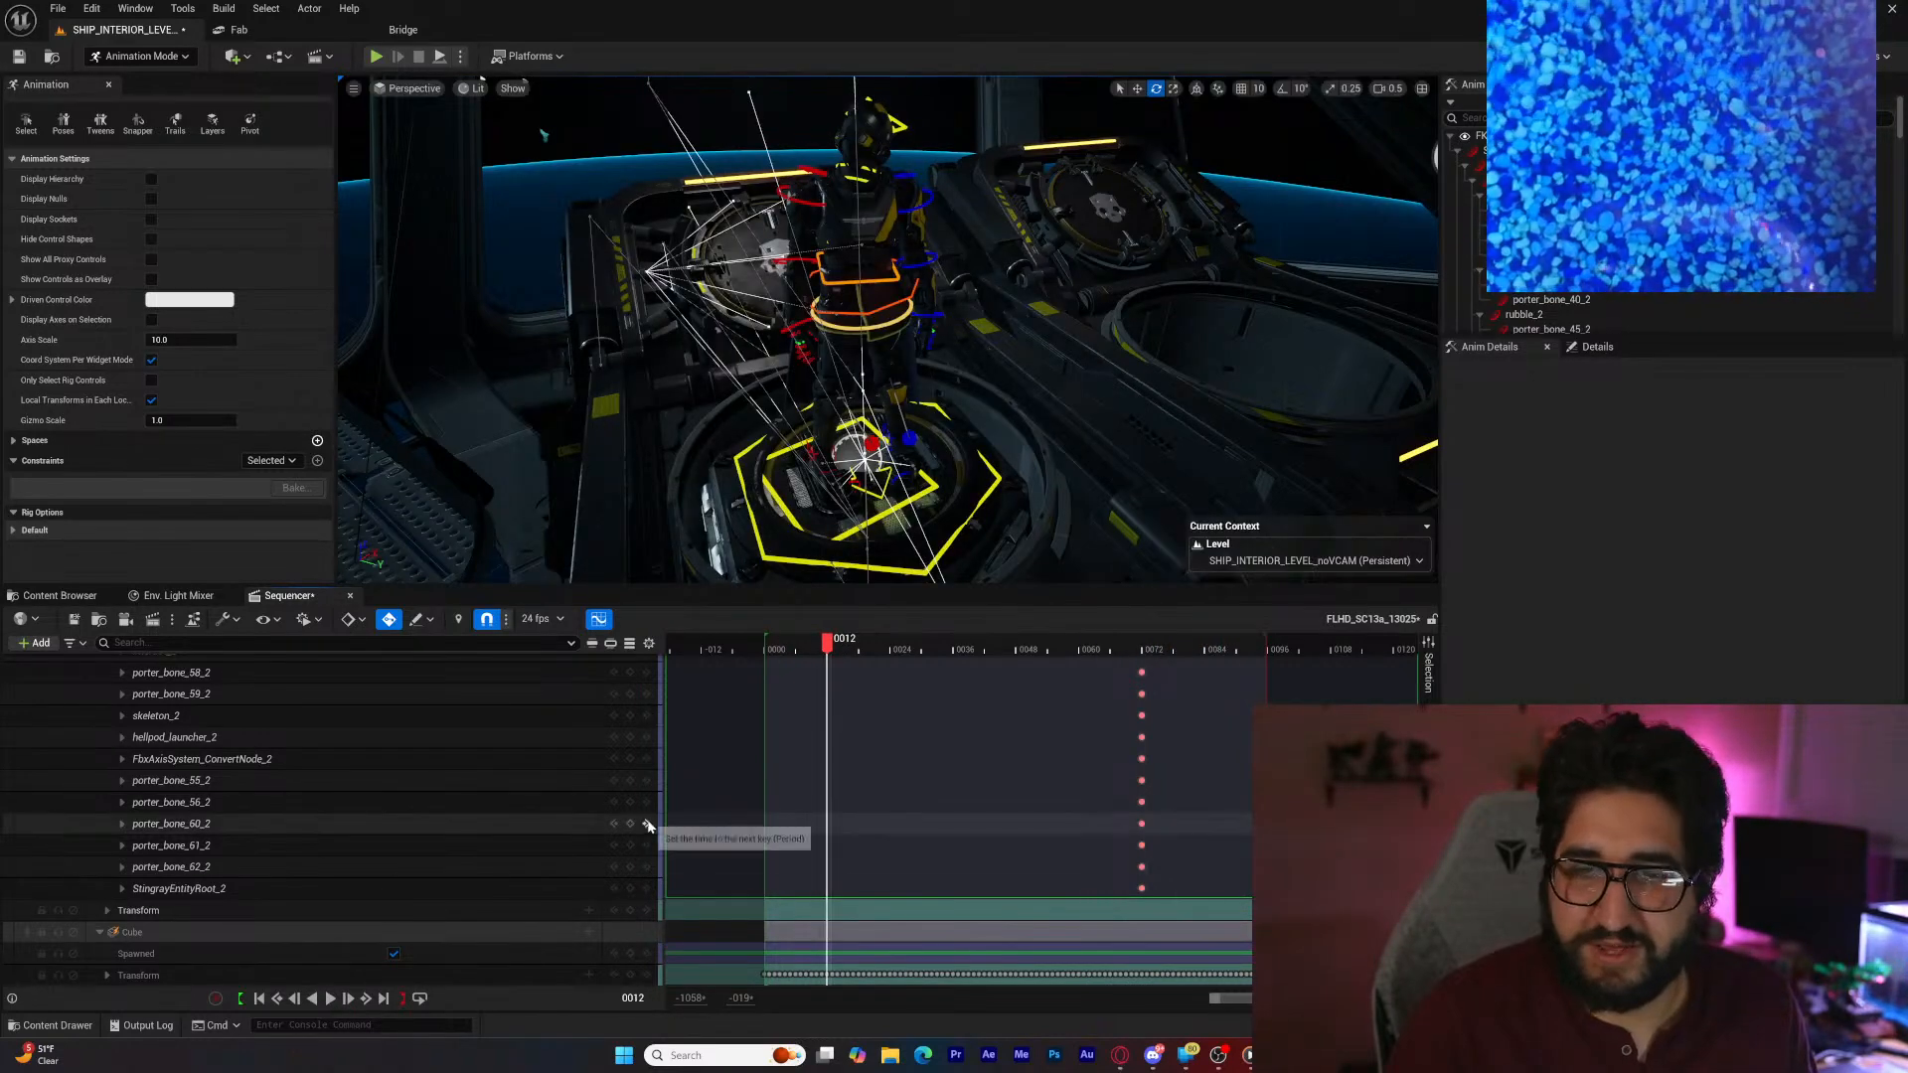
{"action": "left_click", "coordinate": [261, 999]}
Step: Simulate the level and play the sequence while viewing the pad from above
{"action": "left_click_drag", "start_coordinate": [678, 451], "coordinate": [522, 244], "text": "alt"}
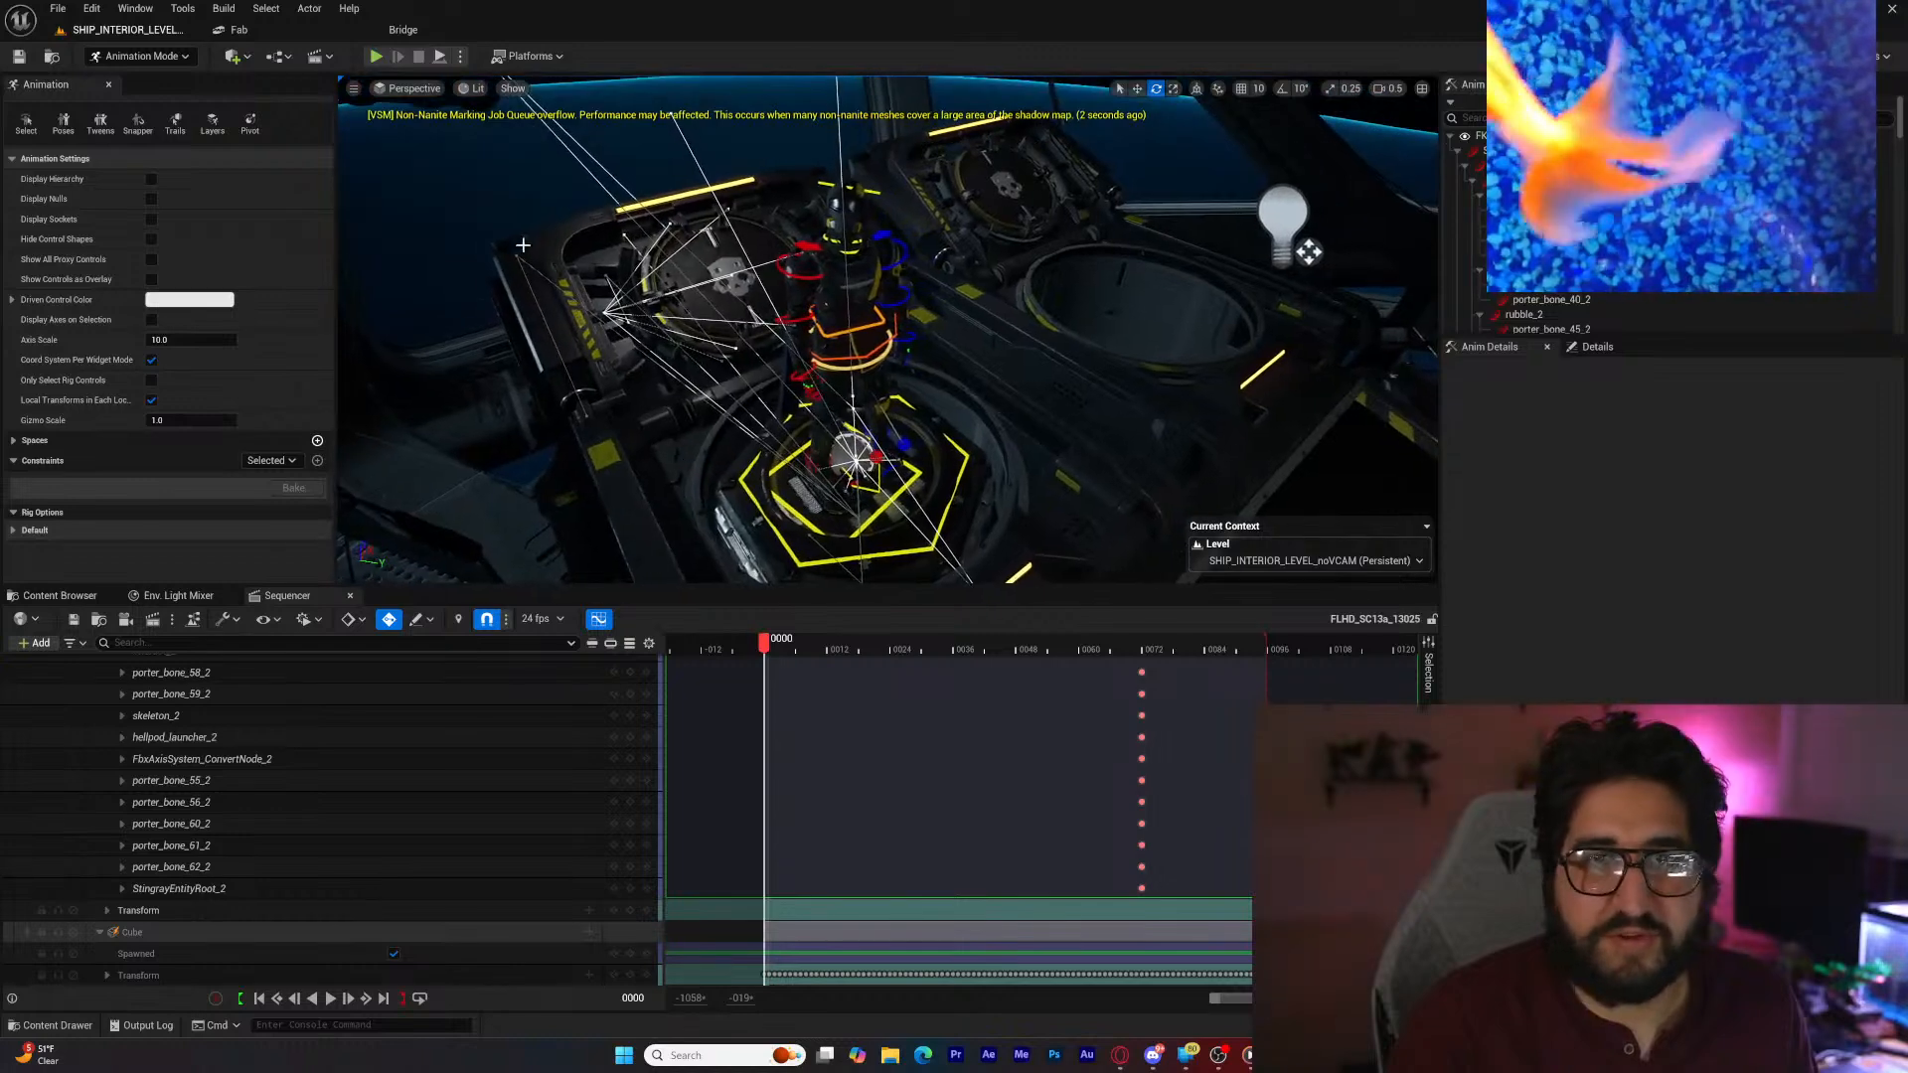
{"action": "left_click", "coordinate": [460, 57]}
{"action": "left_click", "coordinate": [553, 211]}
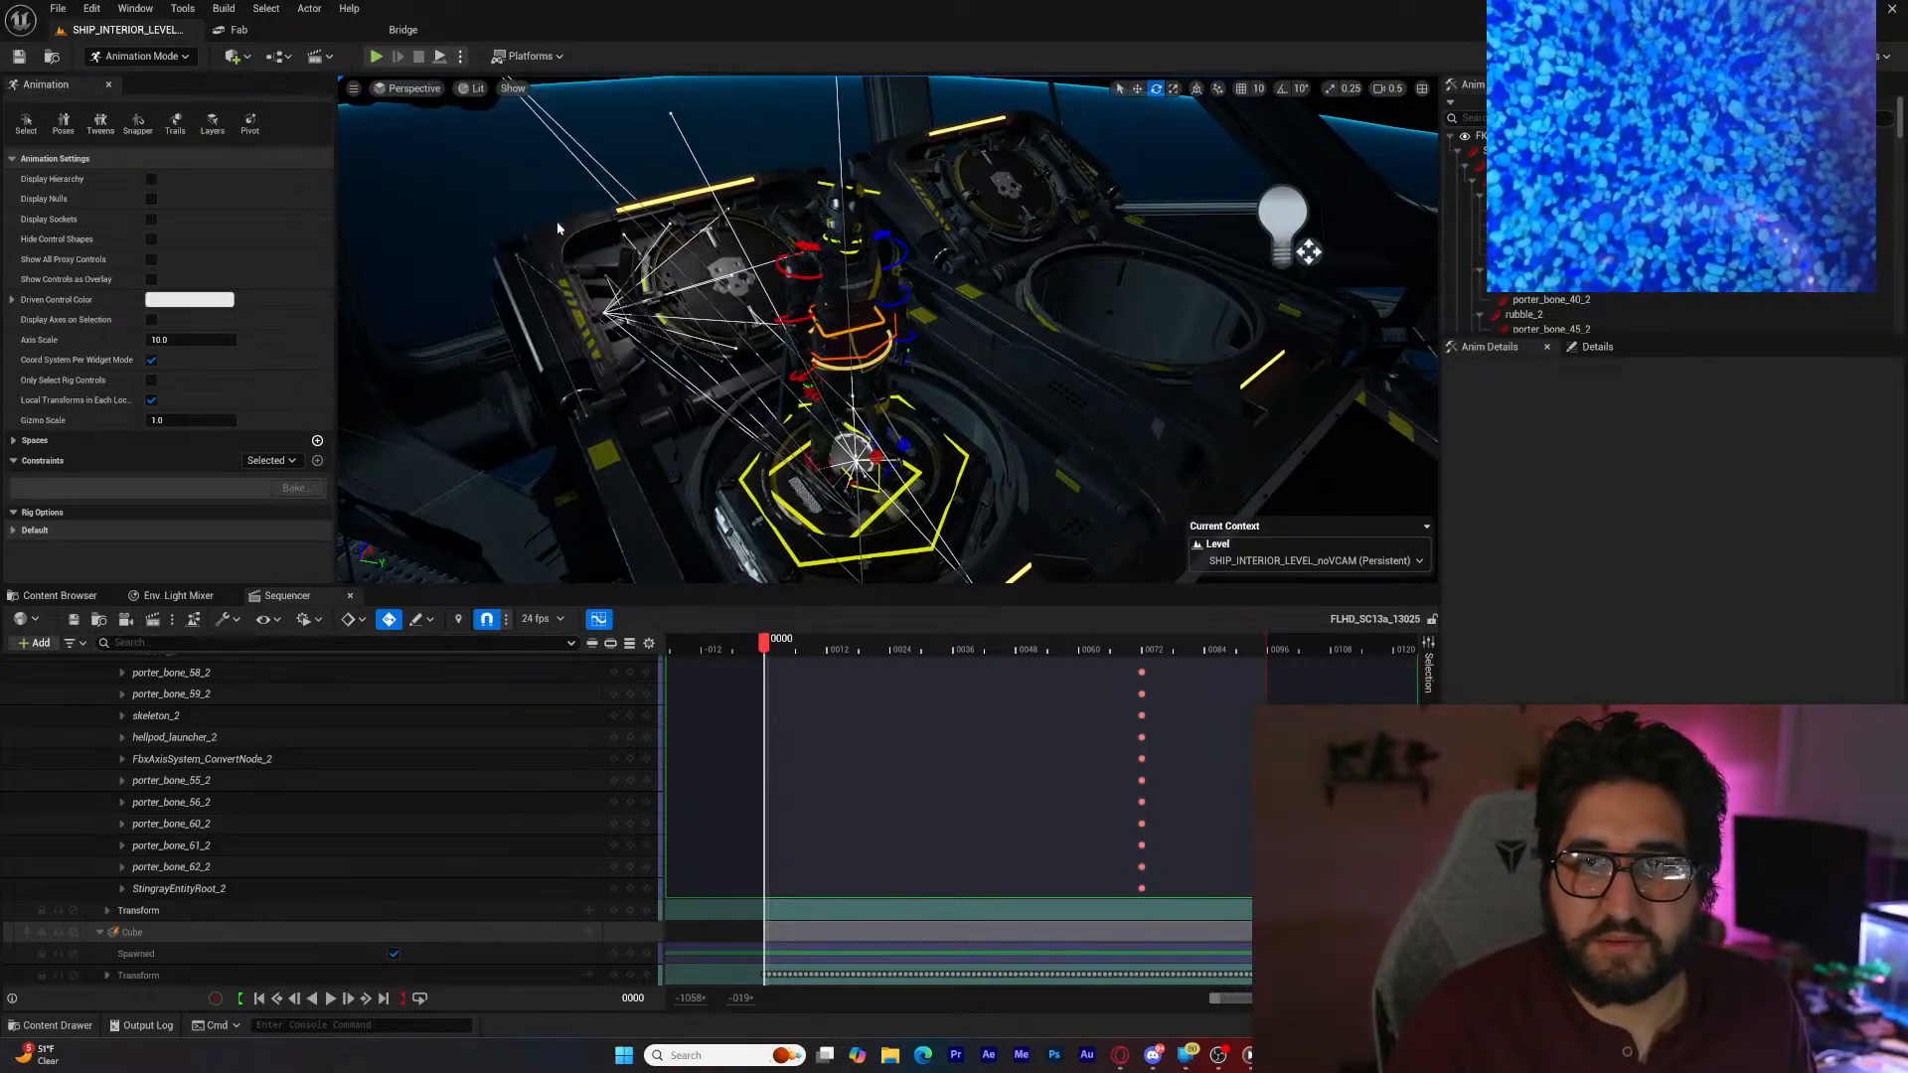
{"action": "left_click_drag", "start_coordinate": [586, 462], "coordinate": [662, 456], "text": "alt"}
{"action": "right_click_drag", "start_coordinate": [904, 301], "coordinate": [863, 298]}
{"action": "left_click", "coordinate": [331, 998]}
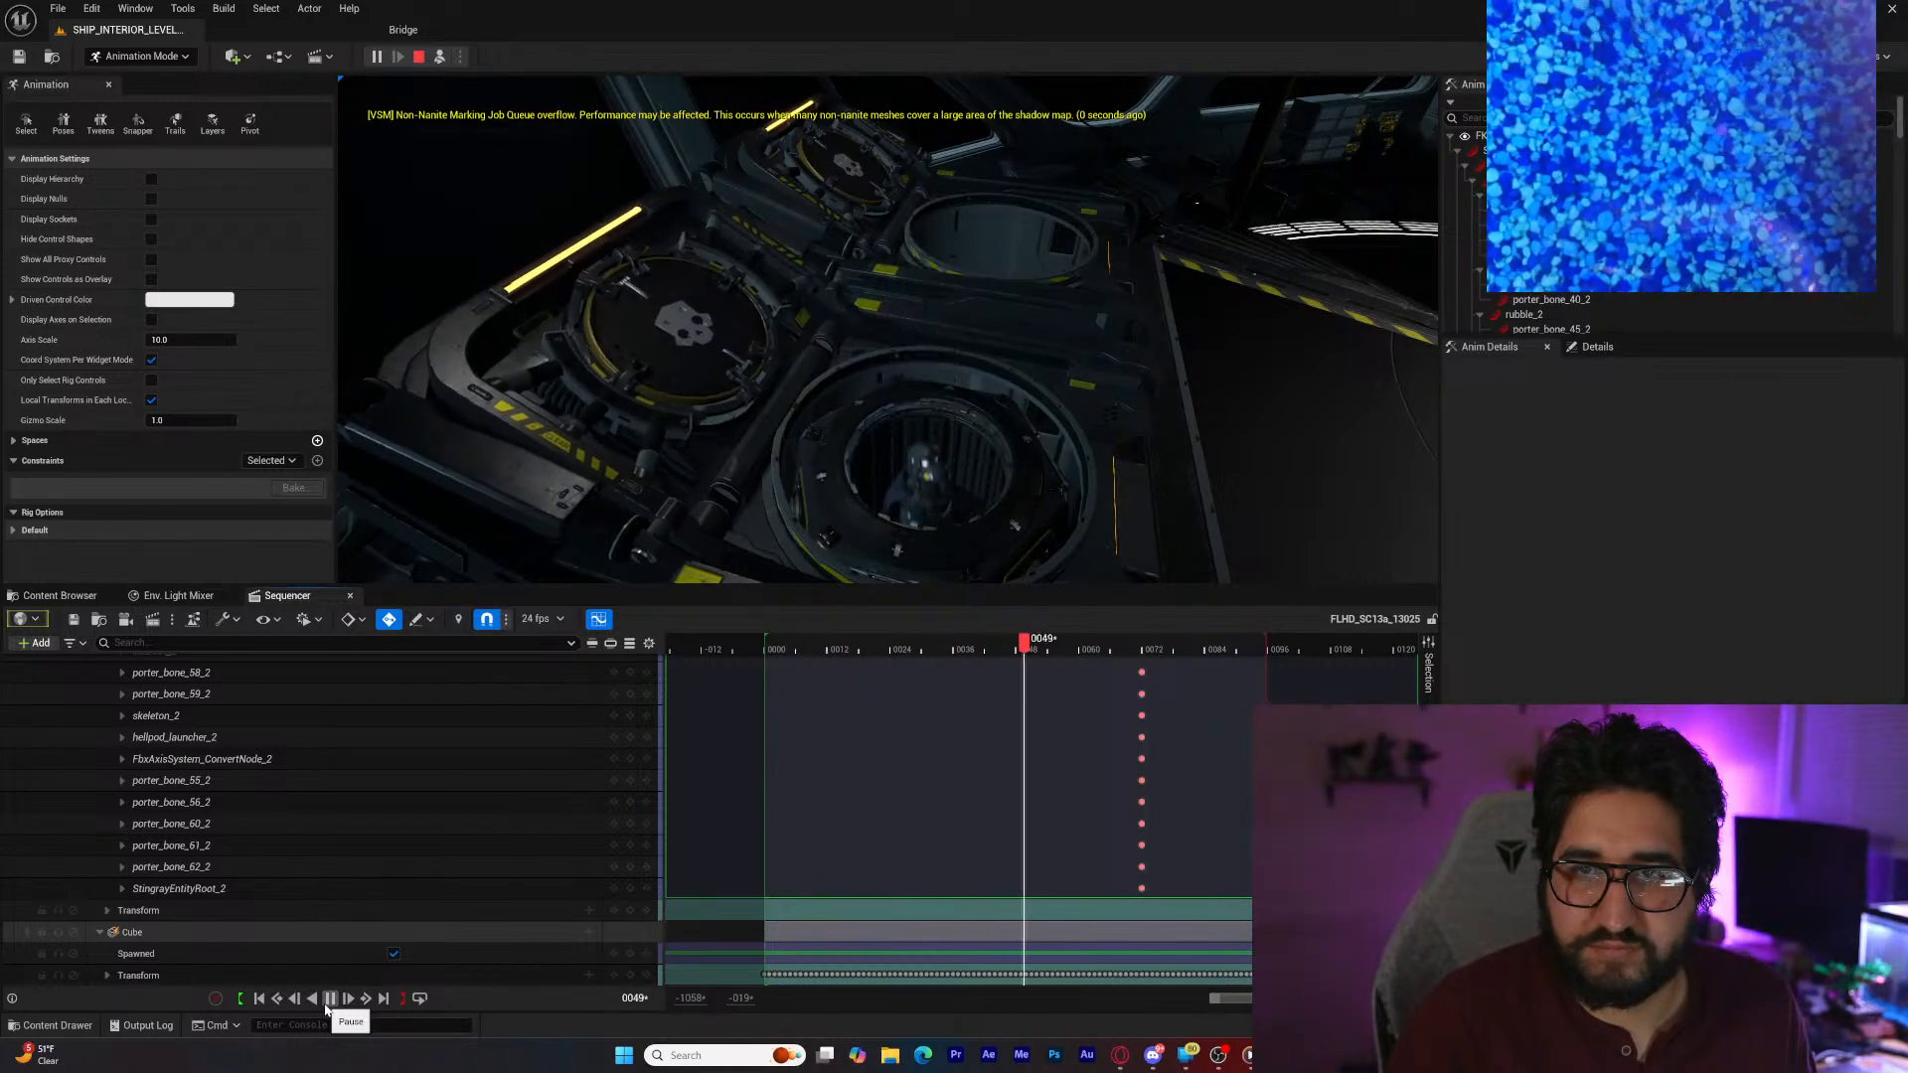
Step: Stop the playback and simulation, and scrub the sequence from above the pad, ending at frame 0092
{"action": "left_click", "coordinate": [329, 999]}
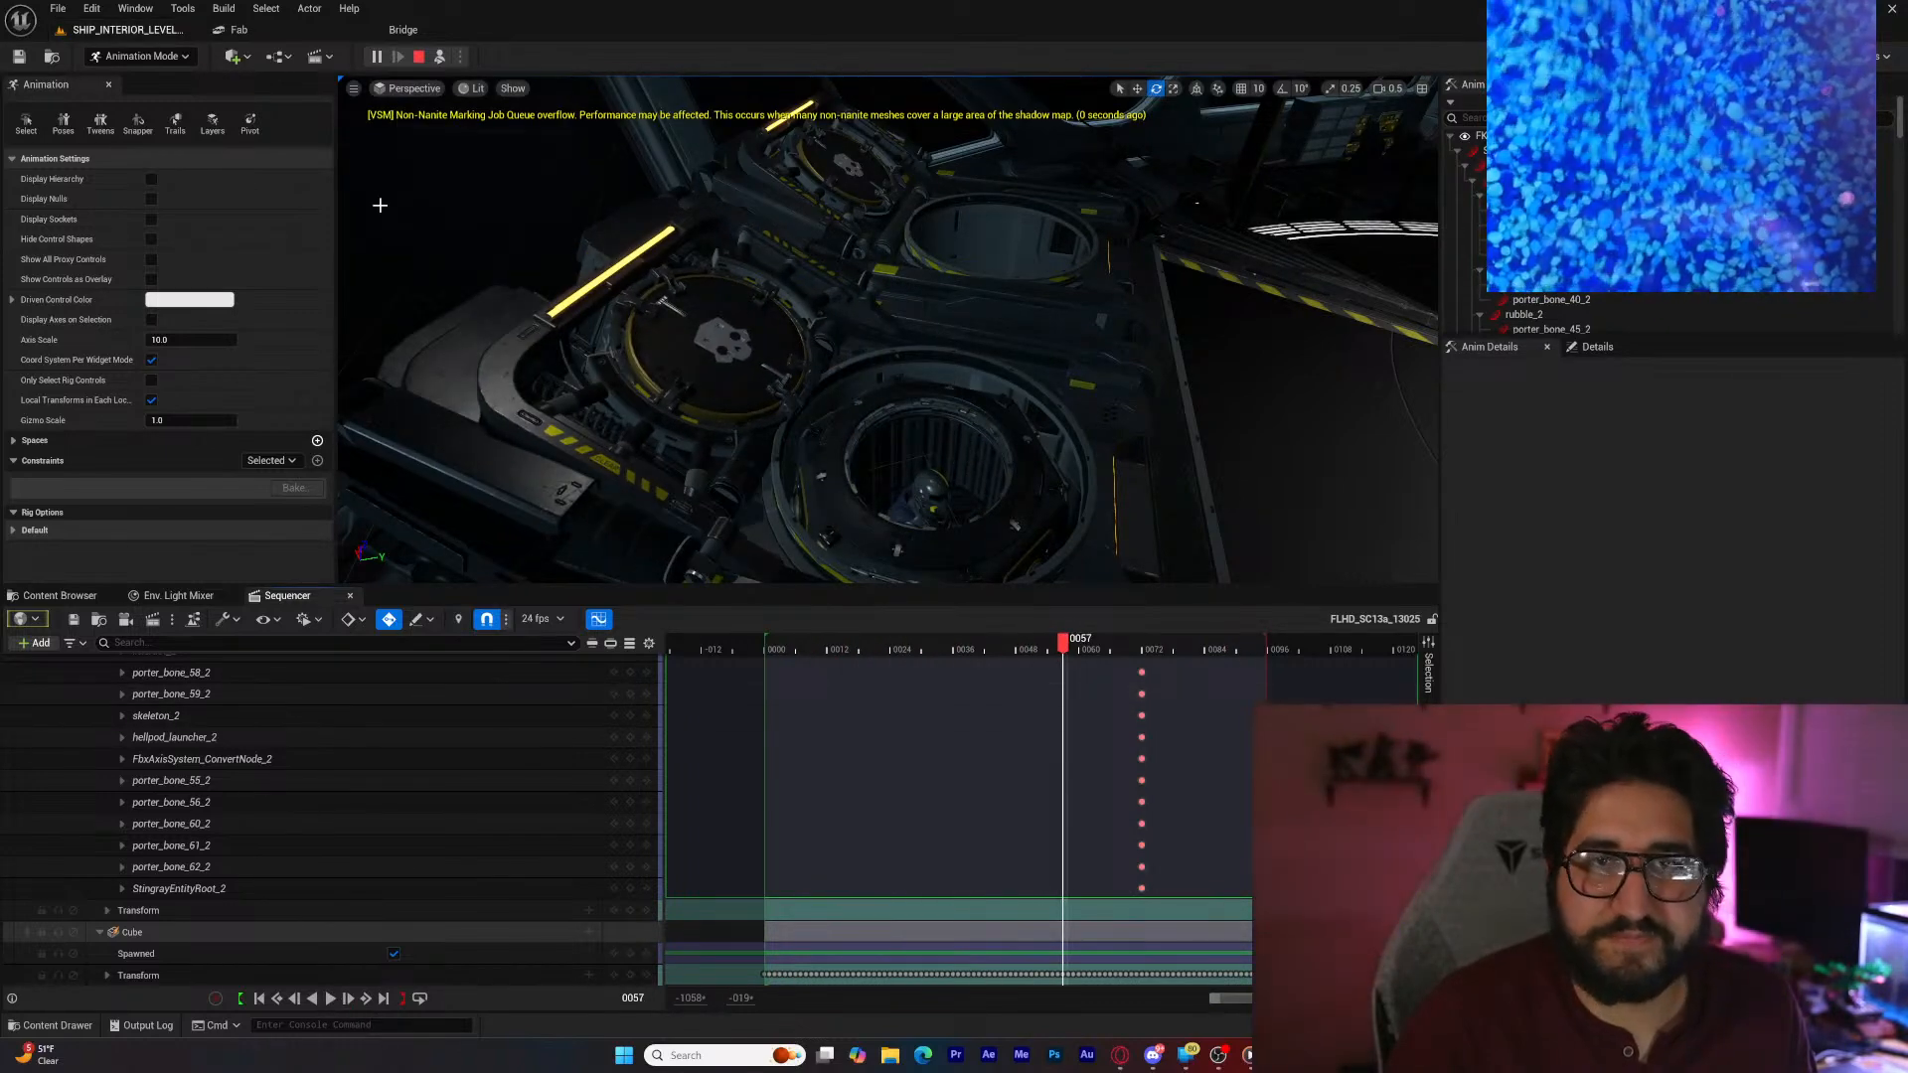
{"action": "left_click", "coordinate": [417, 60]}
{"action": "mouse_move", "coordinate": [644, 360]}
{"action": "right_mouse_down"}
{"action": "mouse_move", "coordinate": [715, 467]}
{"action": "mouse_move", "coordinate": [730, 386]}
{"action": "right_mouse_up"}
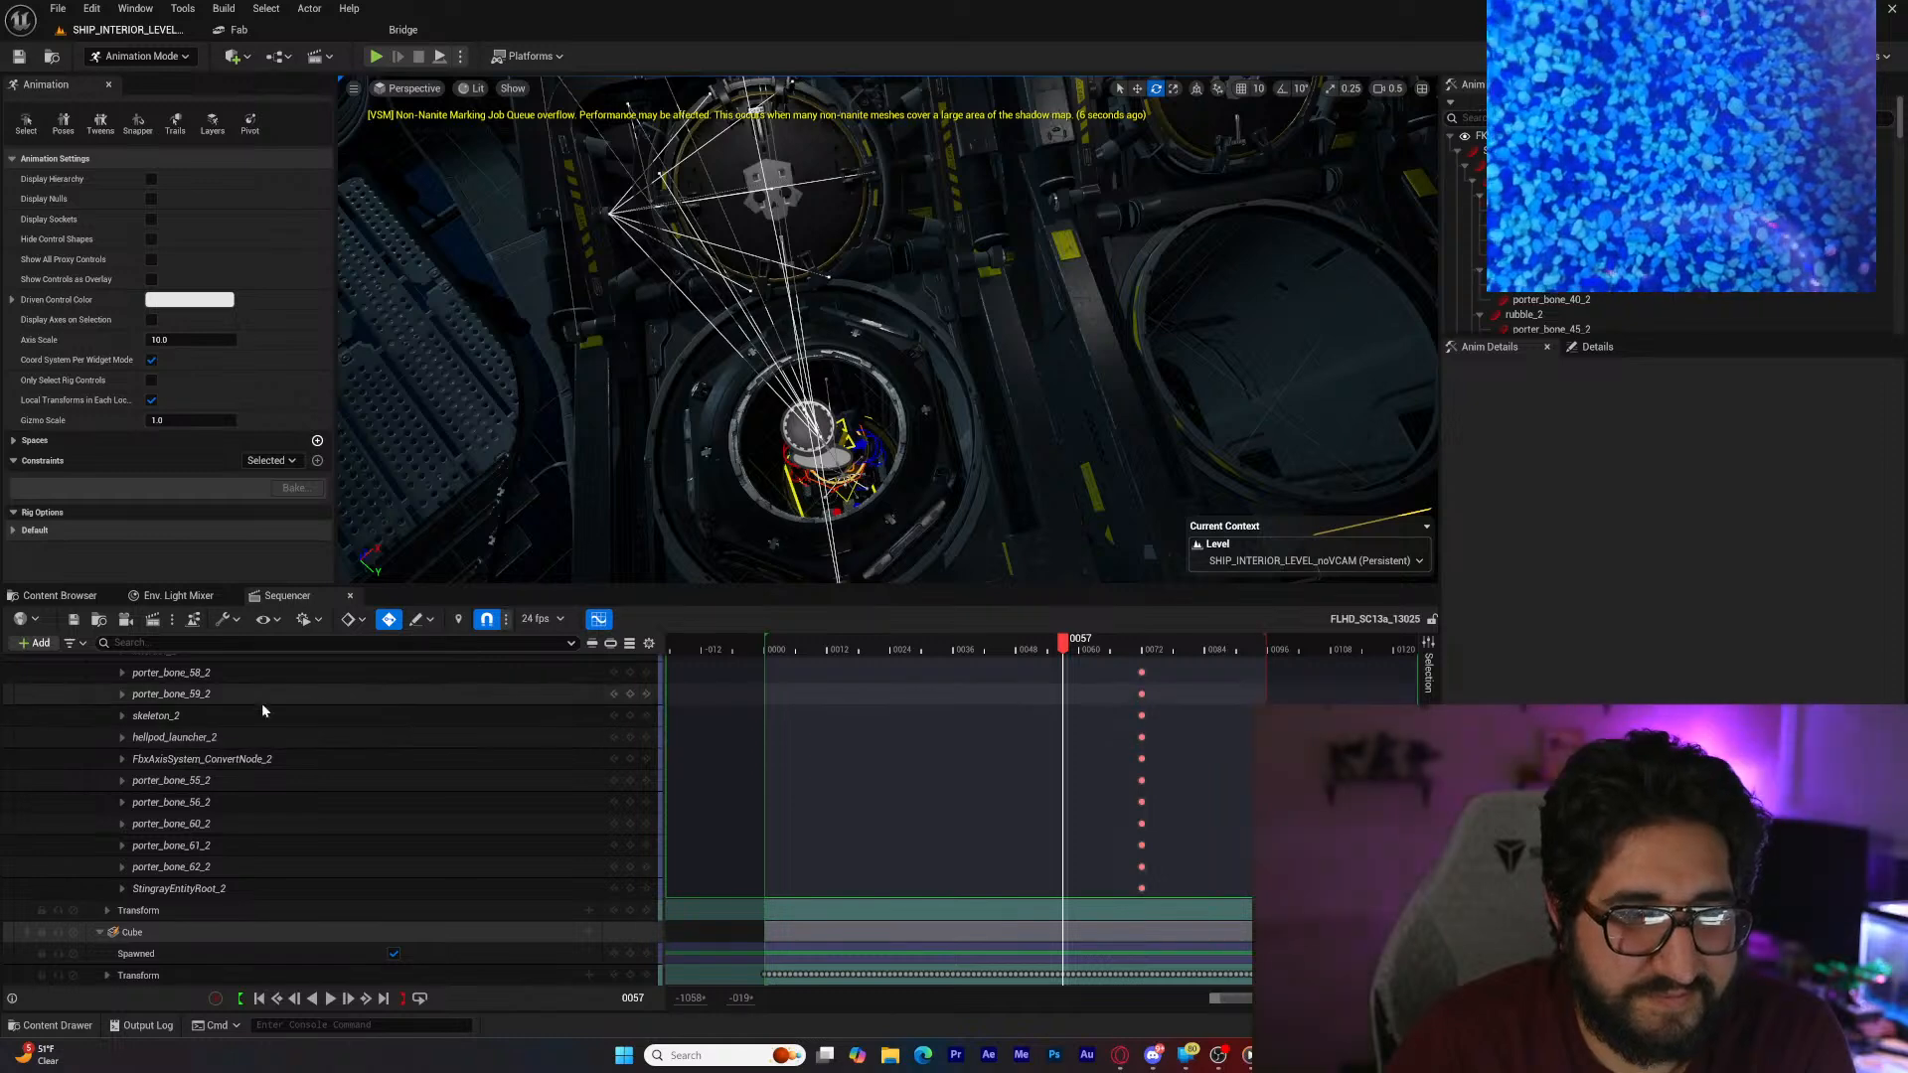
{"action": "left_click_drag", "start_coordinate": [1063, 642], "coordinate": [944, 653]}
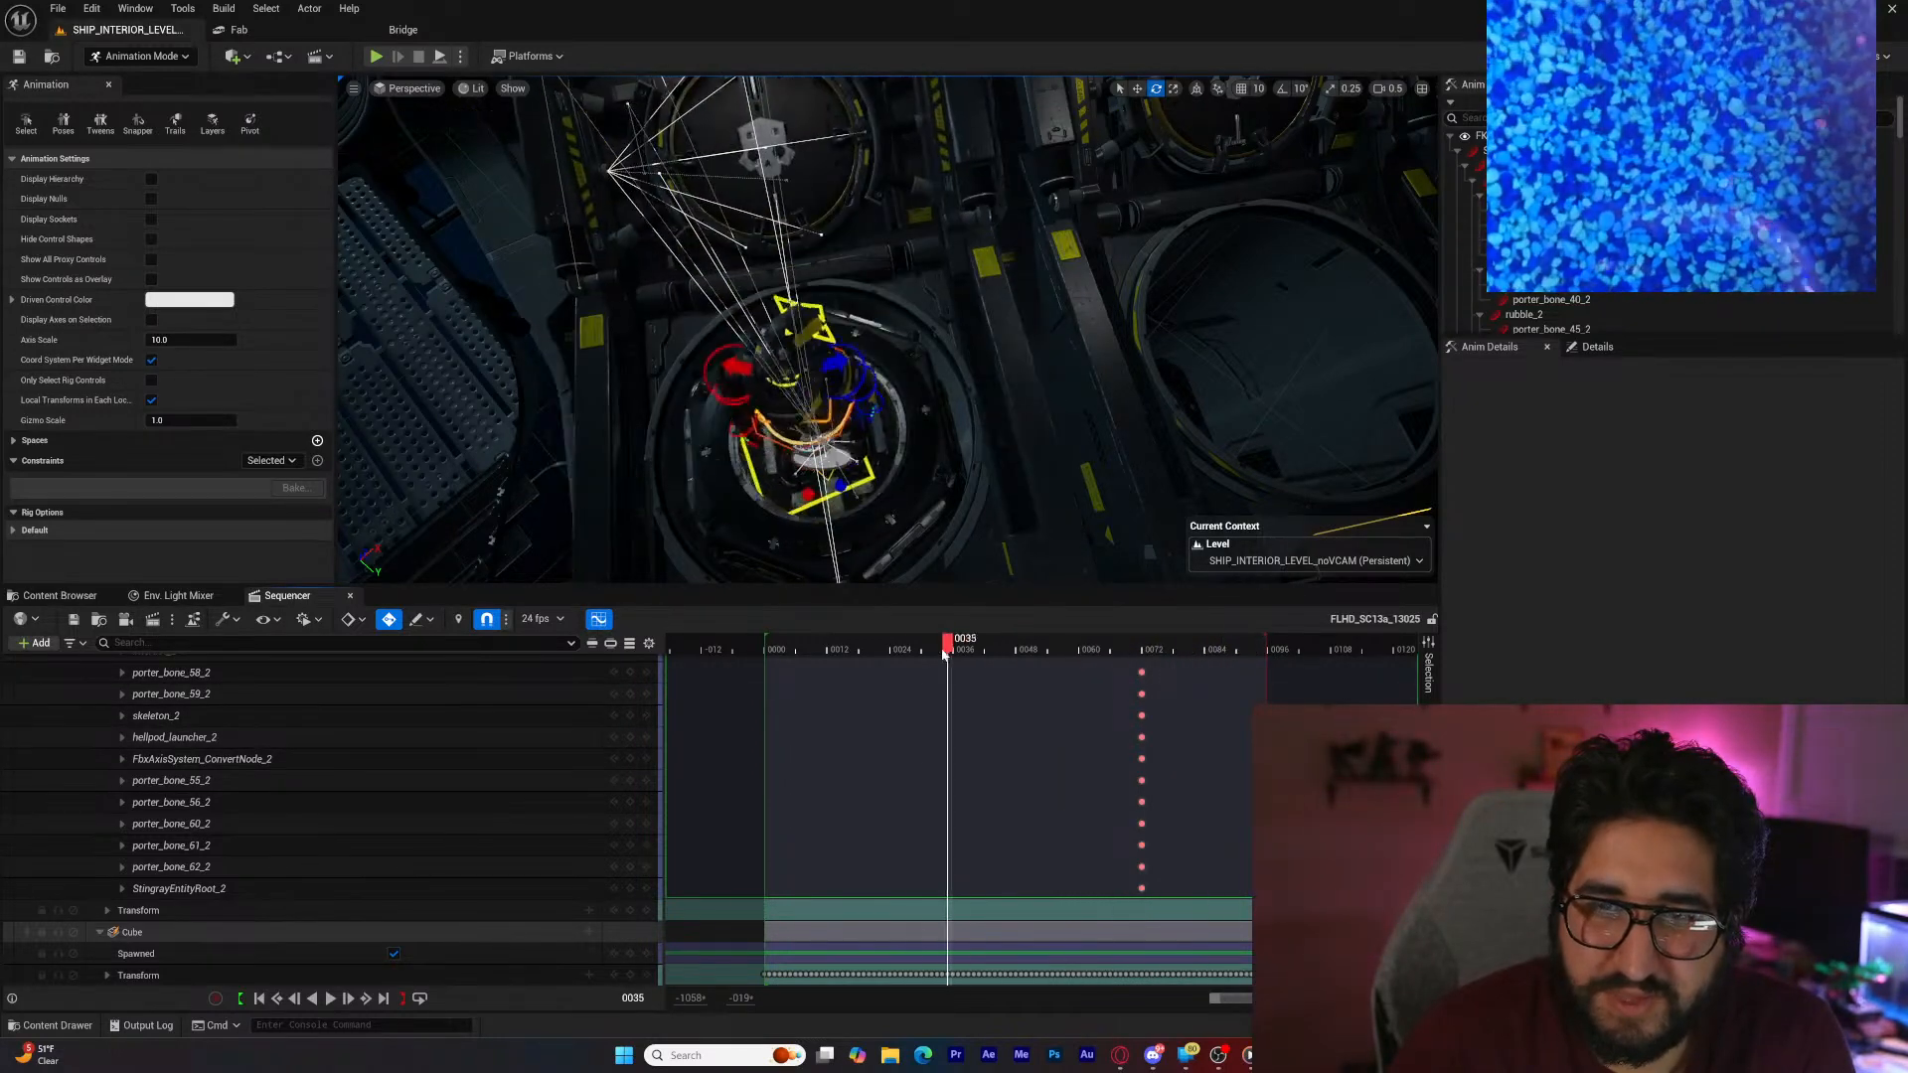
{"action": "left_click_drag", "start_coordinate": [820, 659], "coordinate": [1192, 664]}
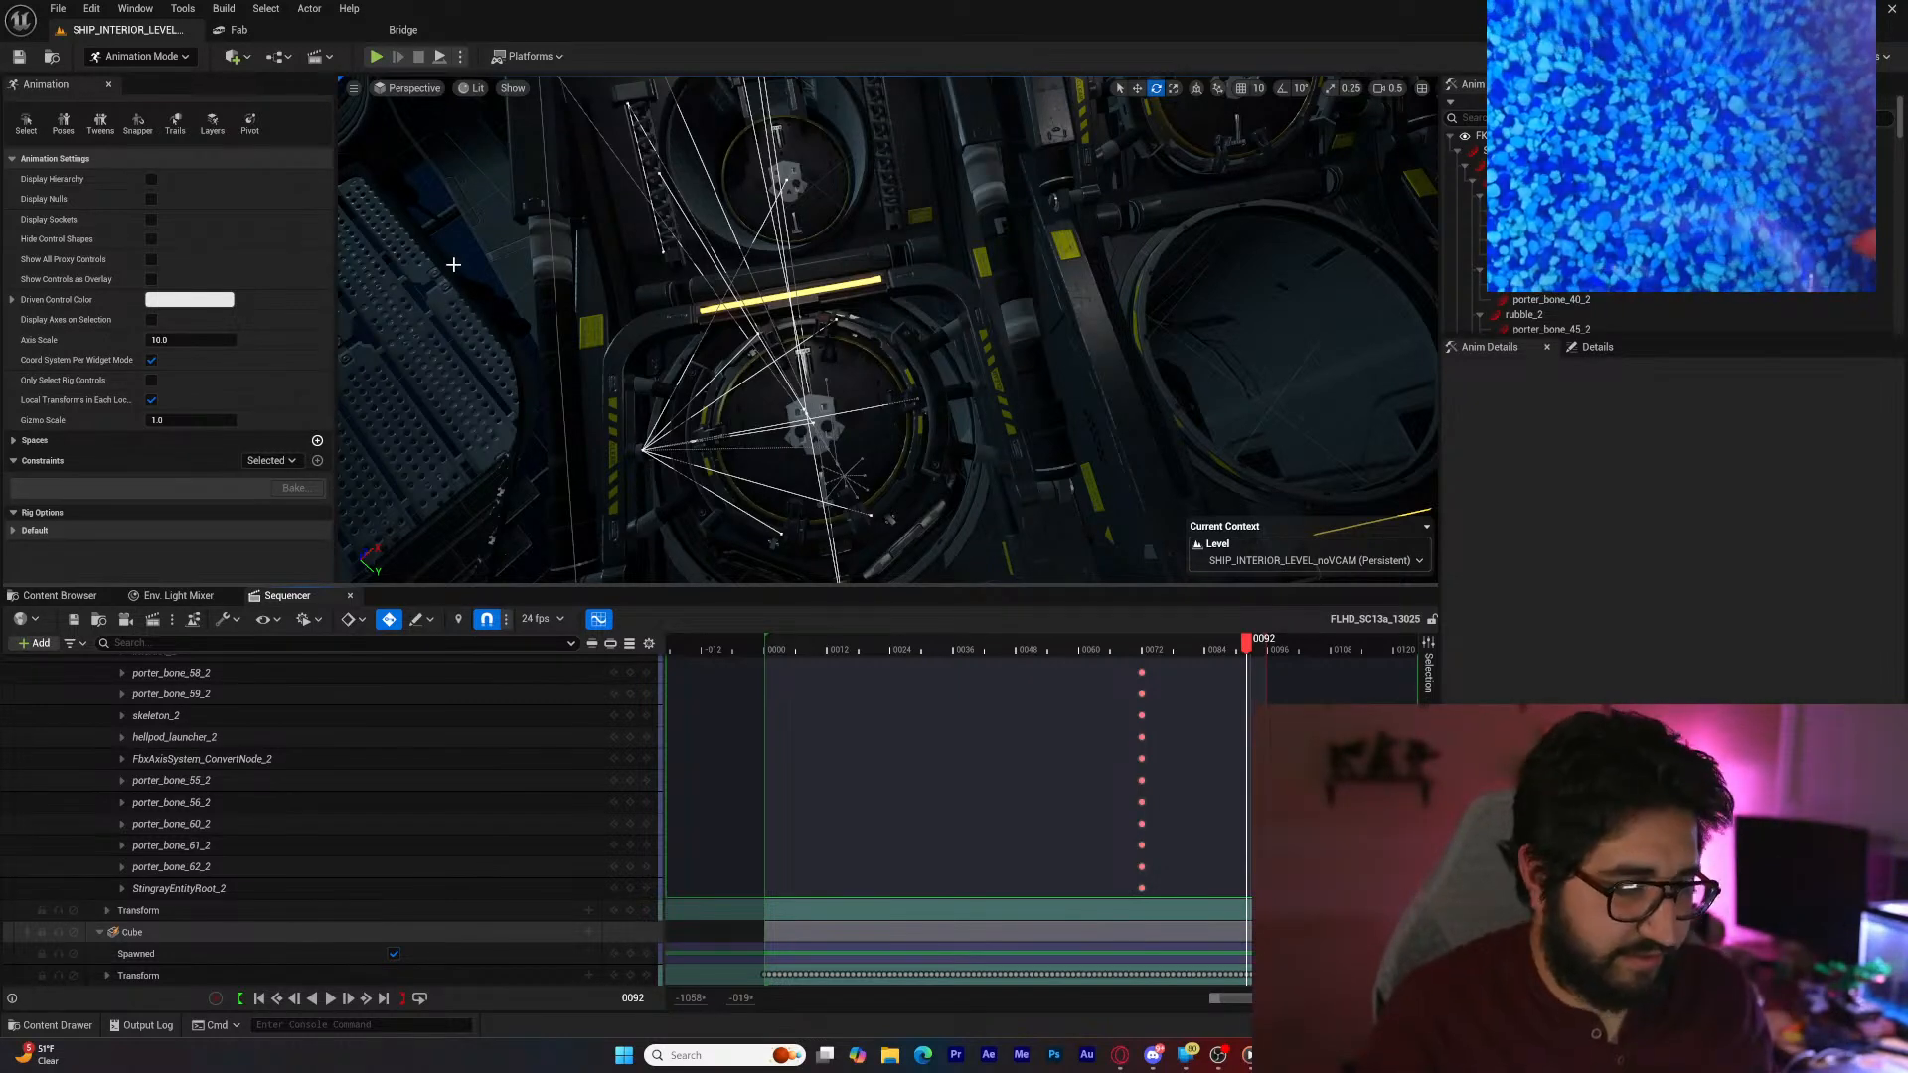
Step: Switch to Selection mode and create a cine camera in the sequence from a top-down view centred on the closed skull hatch
{"action": "left_click", "coordinate": [159, 58]}
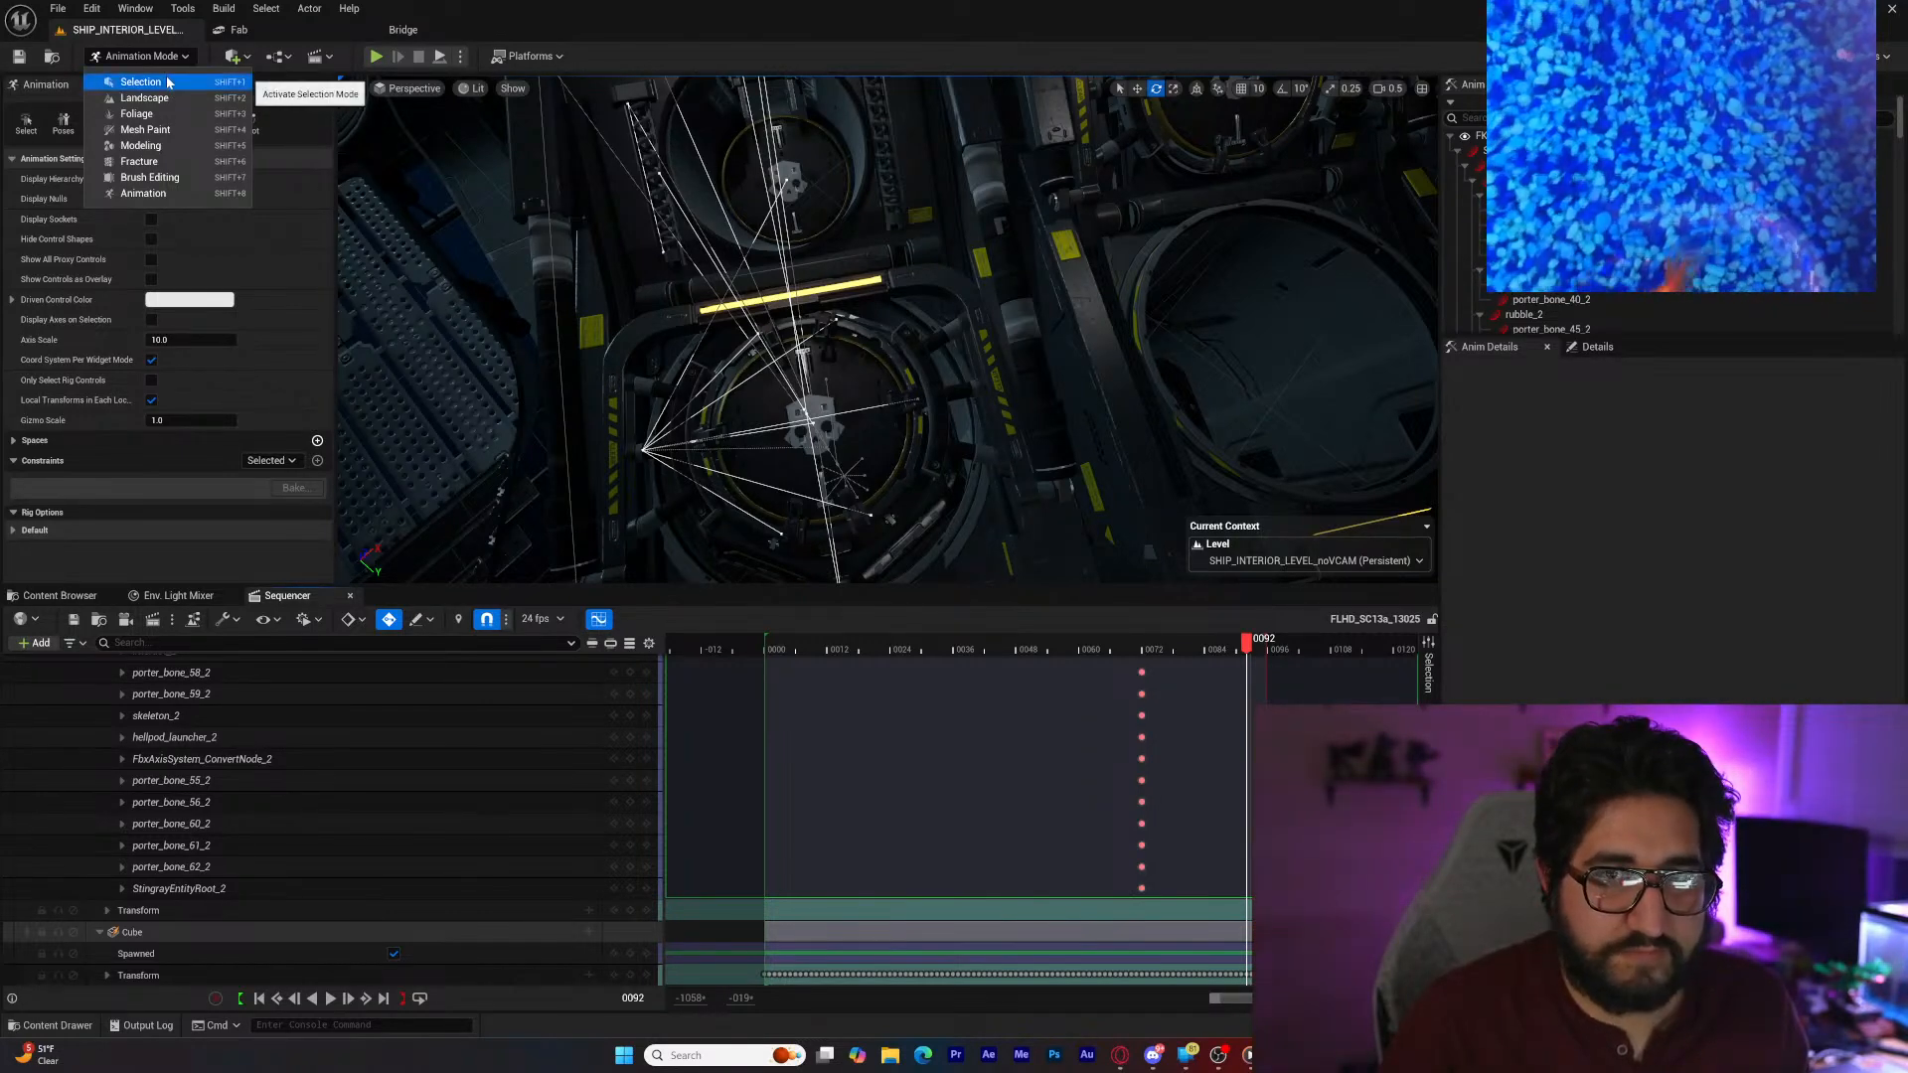
{"action": "left_click", "coordinate": [168, 82]}
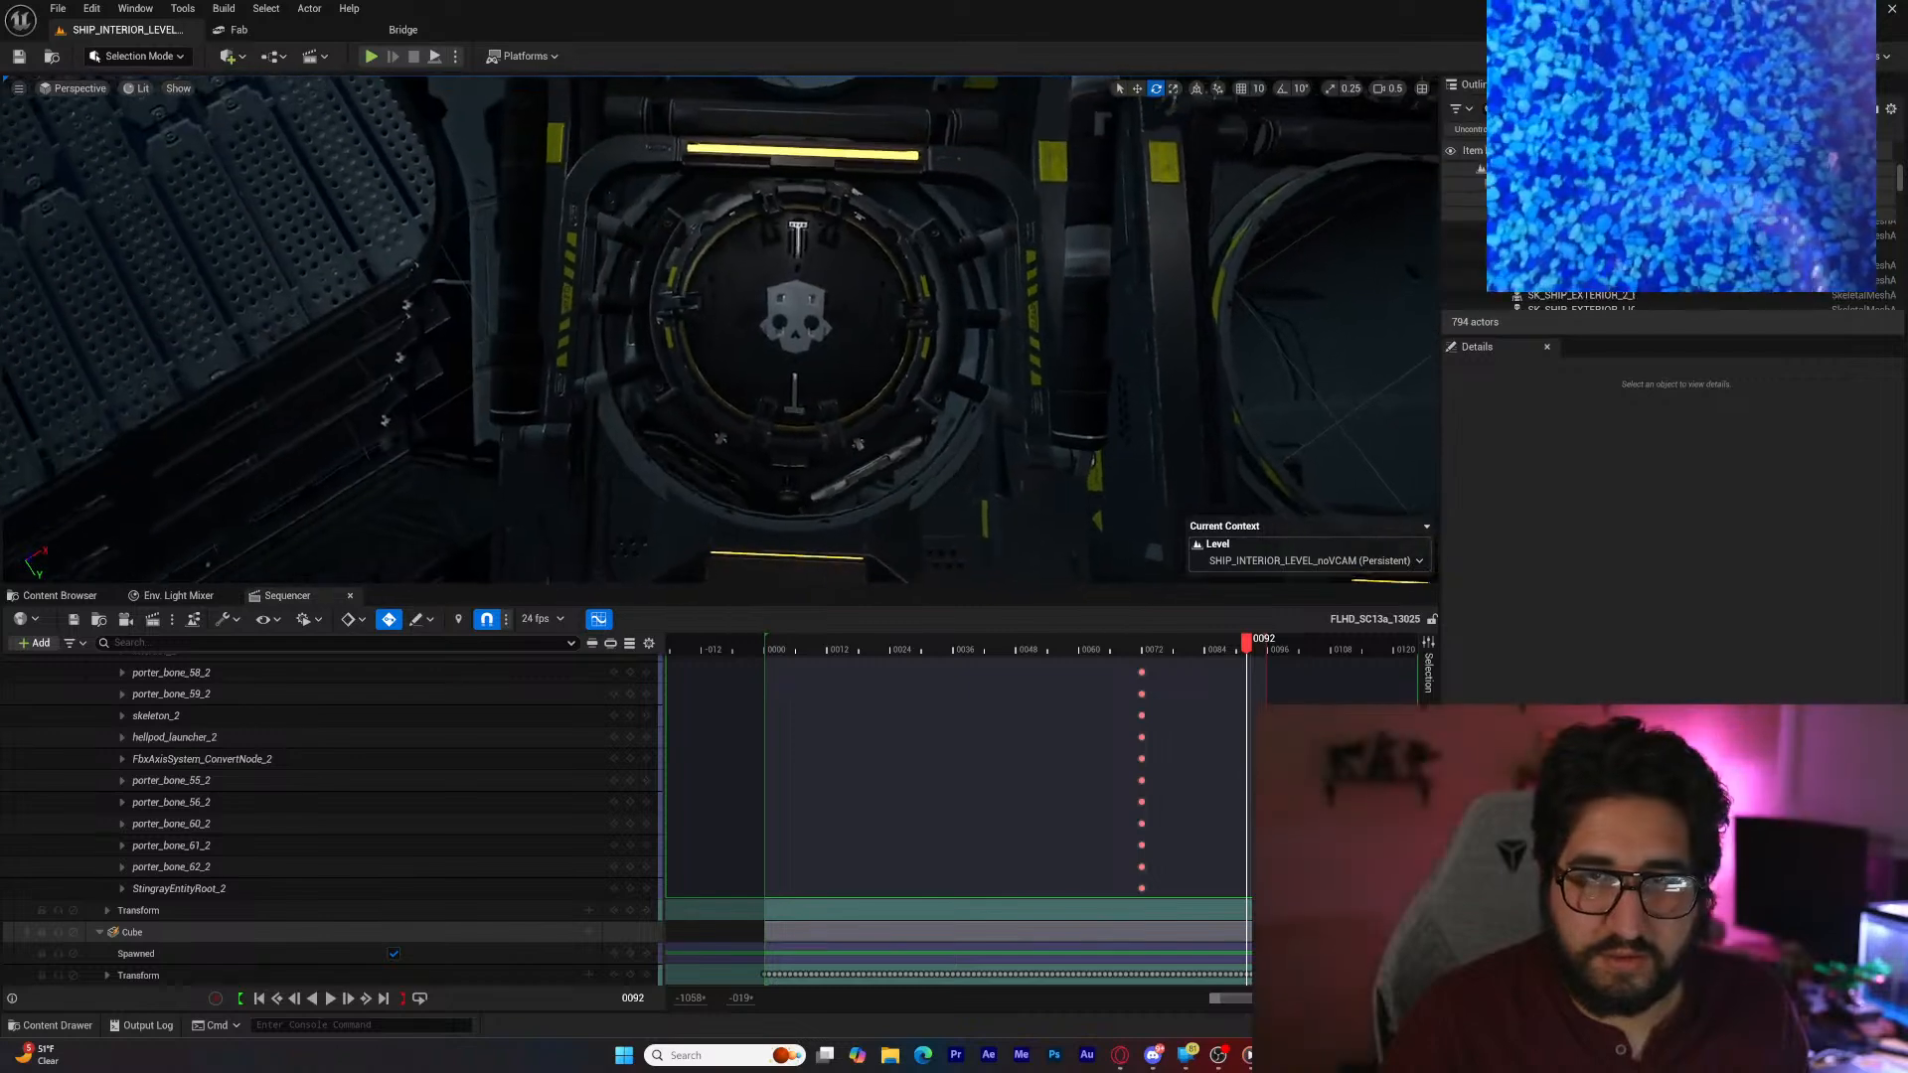
{"action": "mouse_move", "coordinate": [718, 329]}
{"action": "right_mouse_down"}
{"action": "mouse_move", "coordinate": [715, 308]}
{"action": "mouse_move", "coordinate": [760, 296]}
{"action": "mouse_move", "coordinate": [721, 284]}
{"action": "mouse_move", "coordinate": [722, 246]}
{"action": "right_mouse_up"}
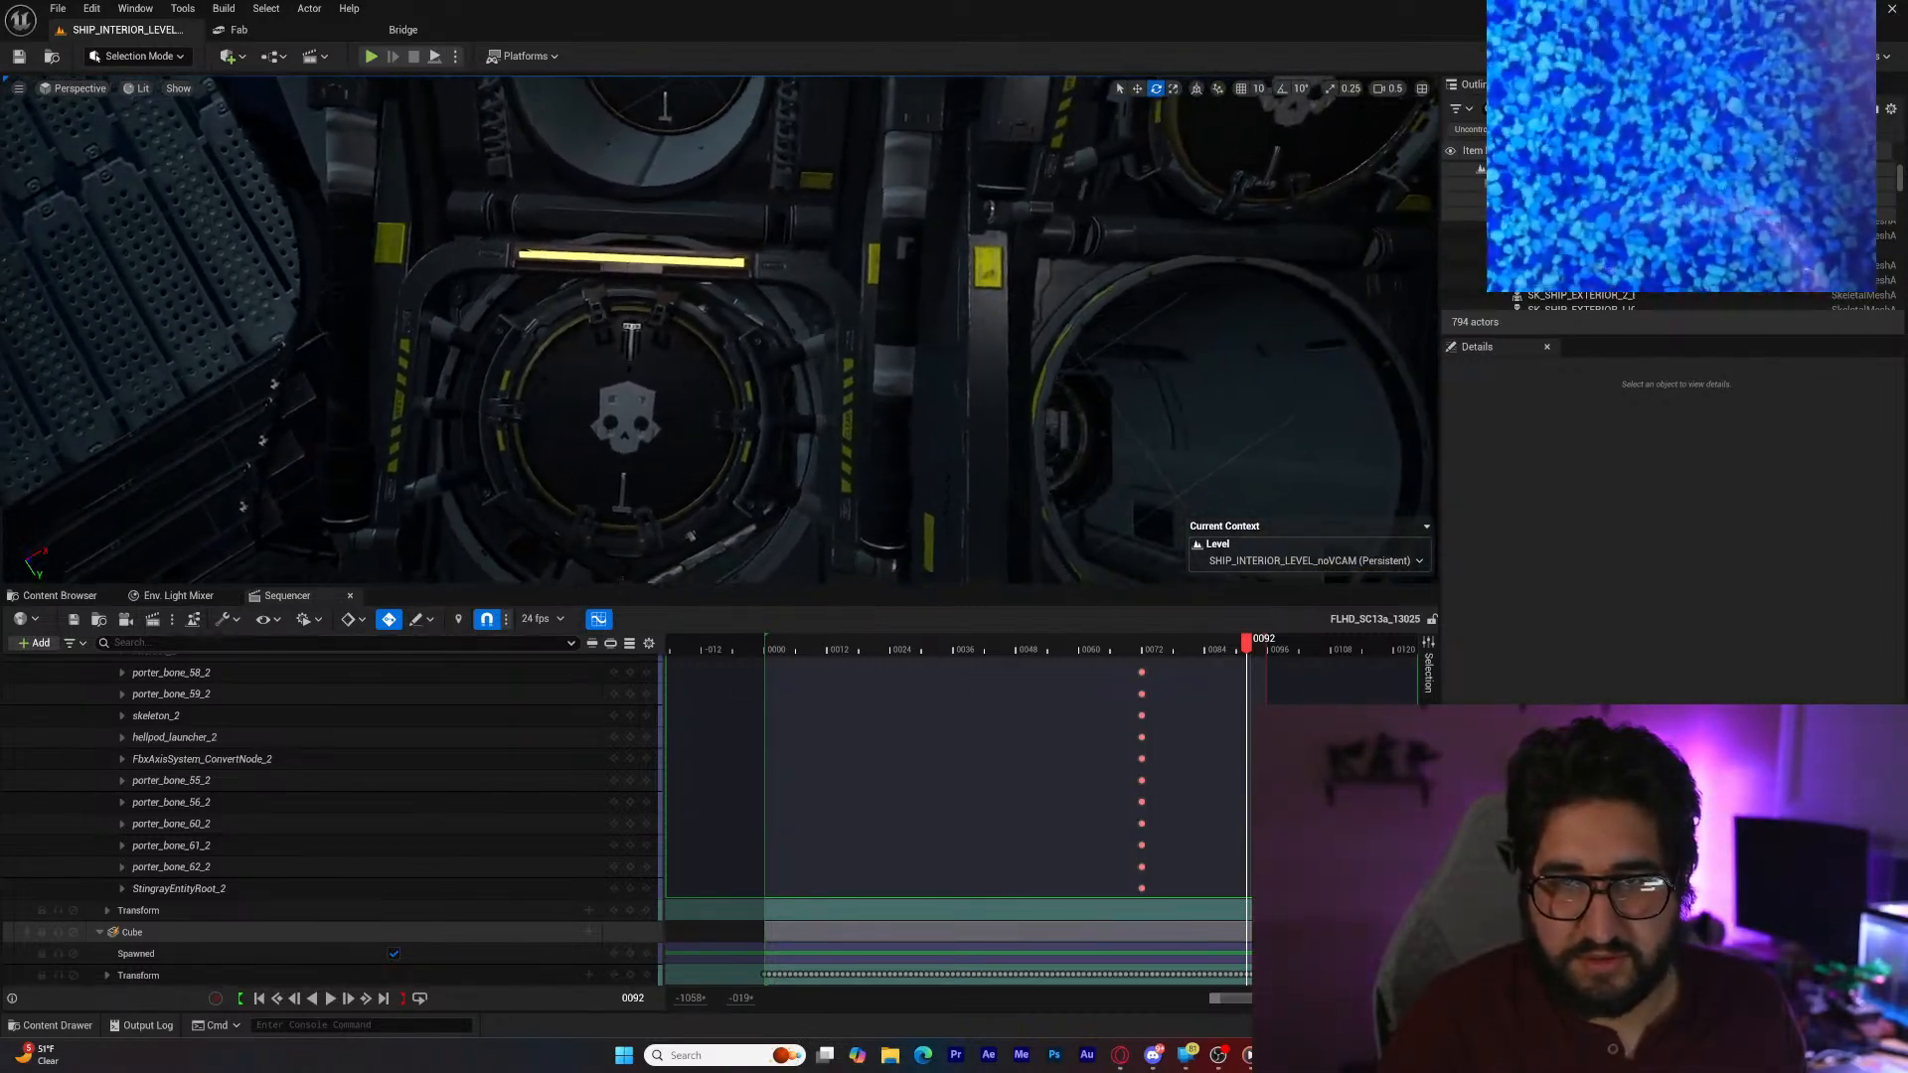
{"action": "right_click_drag", "start_coordinate": [590, 203], "coordinate": [556, 203]}
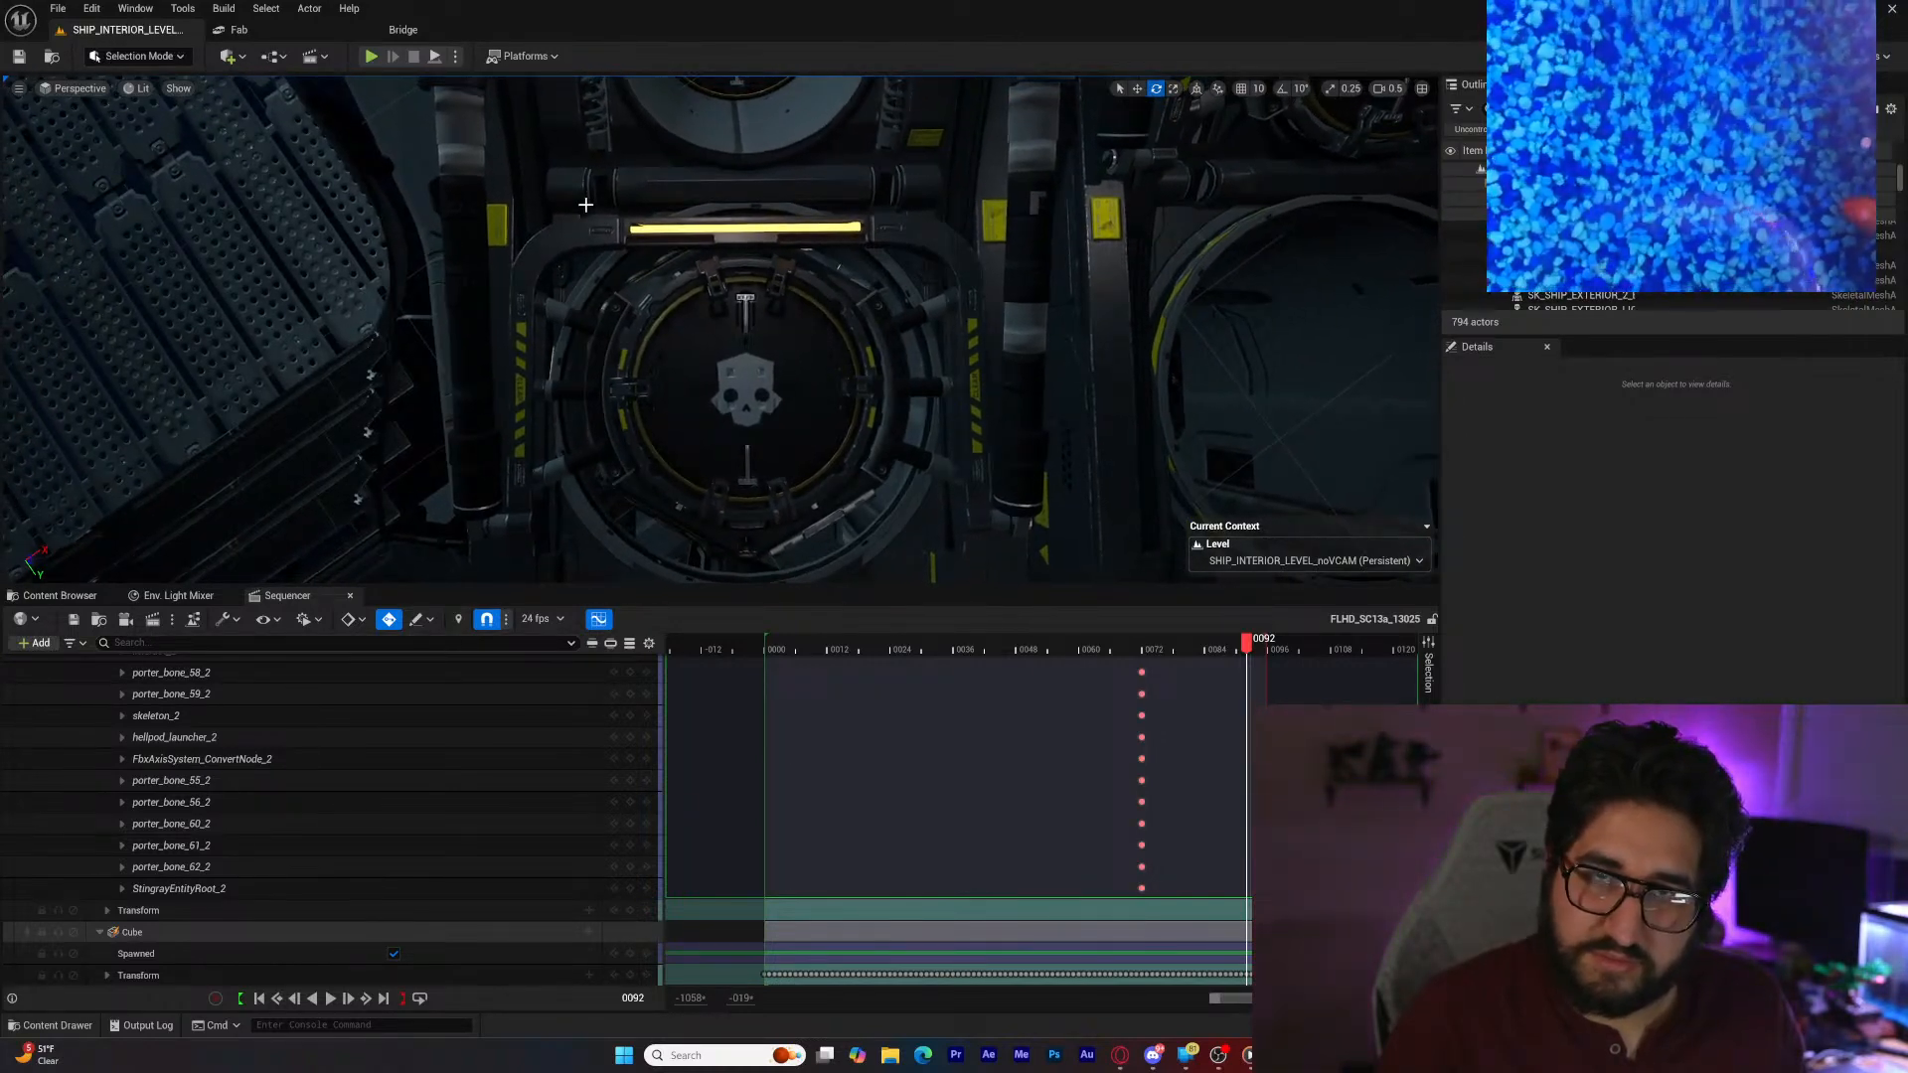
{"action": "mouse_move", "coordinate": [585, 202]}
{"action": "right_mouse_down"}
{"action": "mouse_move", "coordinate": [328, 199]}
{"action": "mouse_move", "coordinate": [485, 191]}
{"action": "mouse_move", "coordinate": [461, 191]}
{"action": "mouse_move", "coordinate": [487, 214]}
{"action": "mouse_move", "coordinate": [581, 199]}
{"action": "right_mouse_up"}
{"action": "key", "text": "w"}
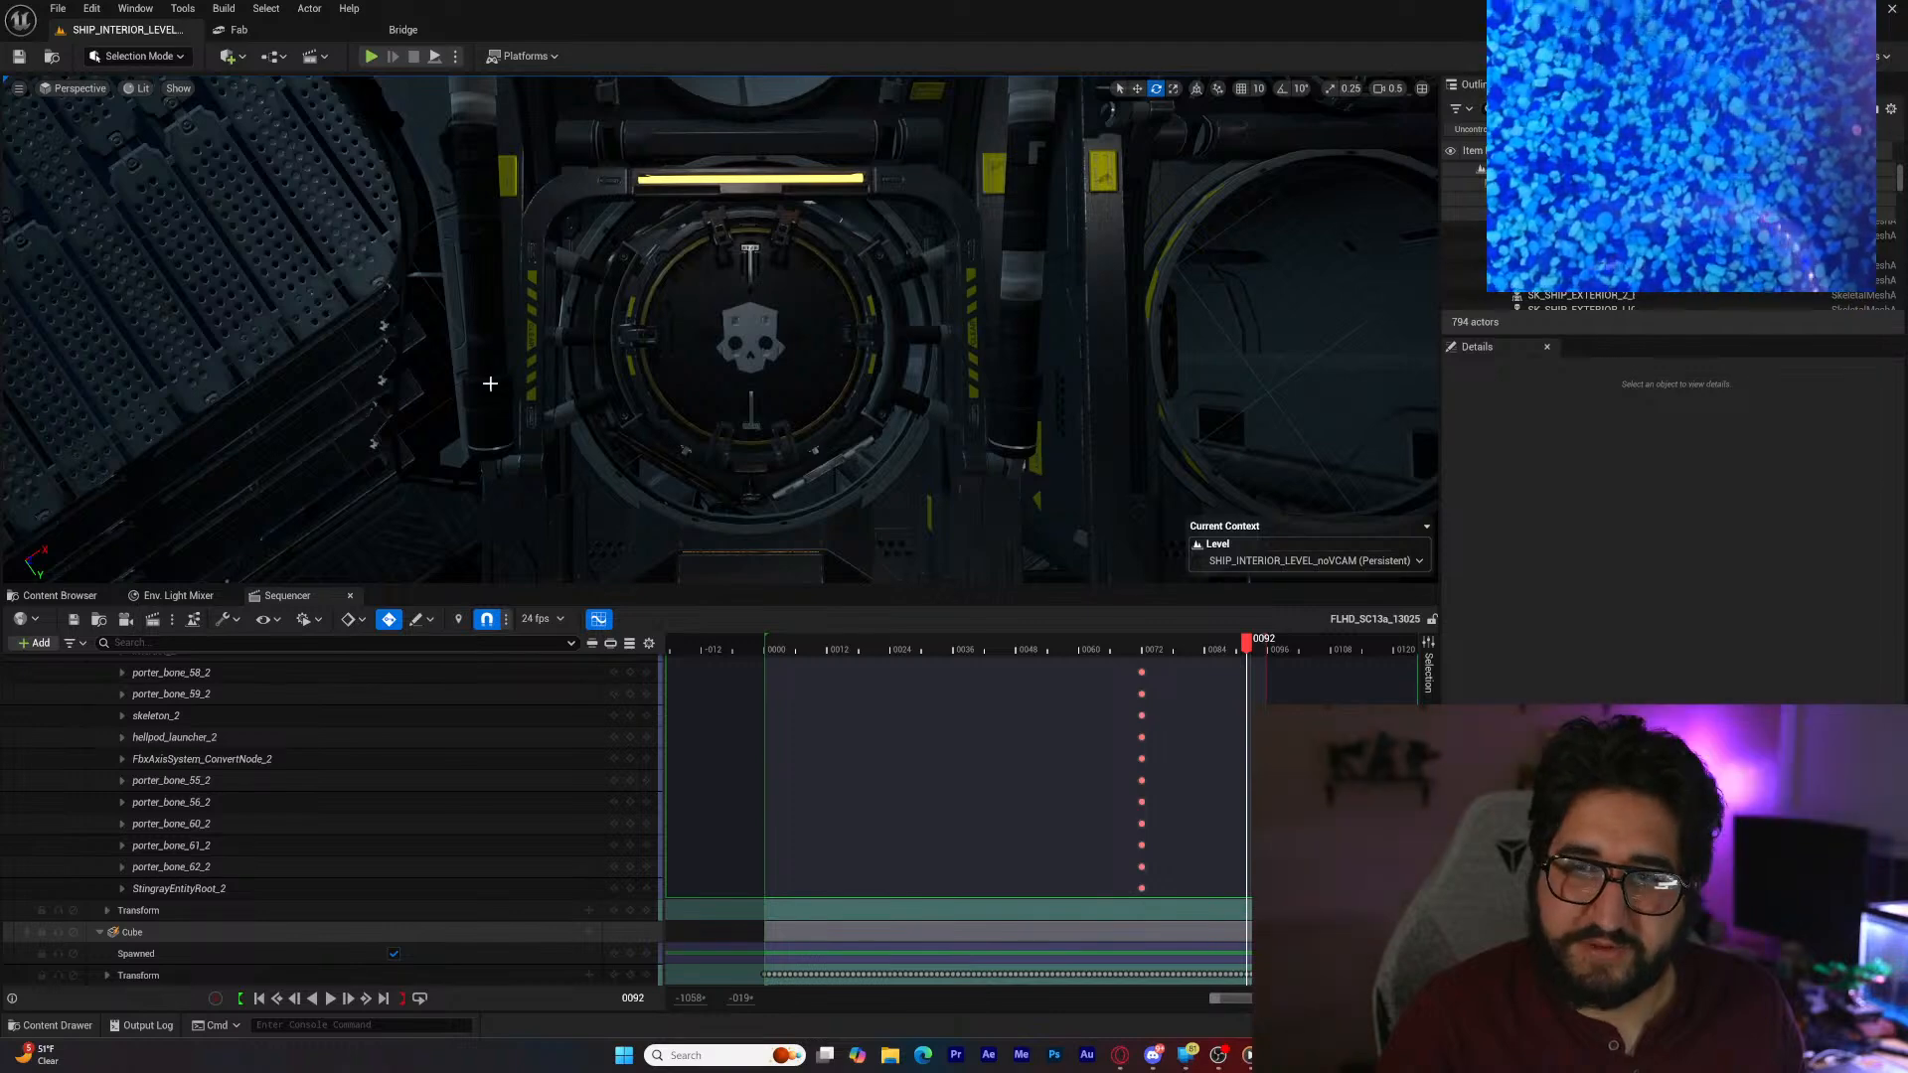
{"action": "left_click", "coordinate": [126, 621]}
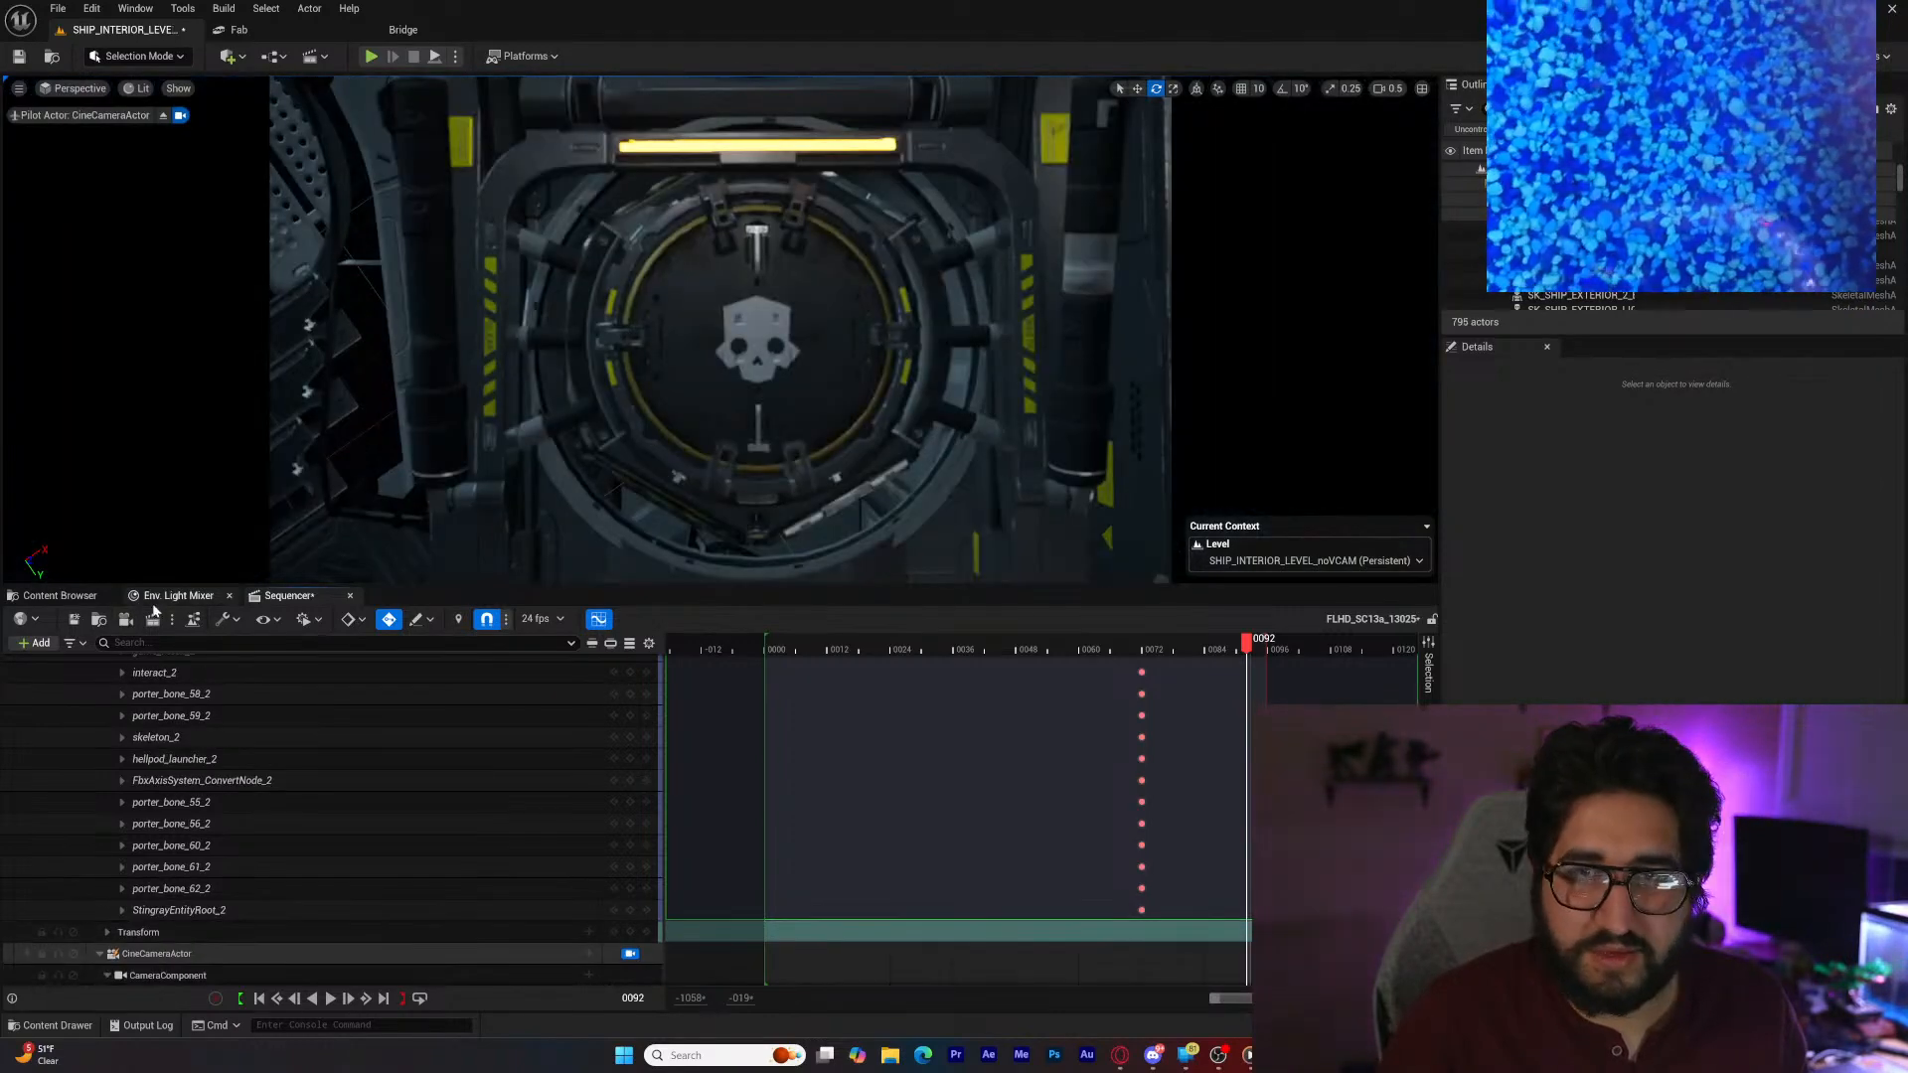
Step: Set the new CineCameraActor's Current Focal Length to 50
{"action": "scroll", "coordinate": [210, 894], "scroll_direction": "down", "scroll_amount": 3}
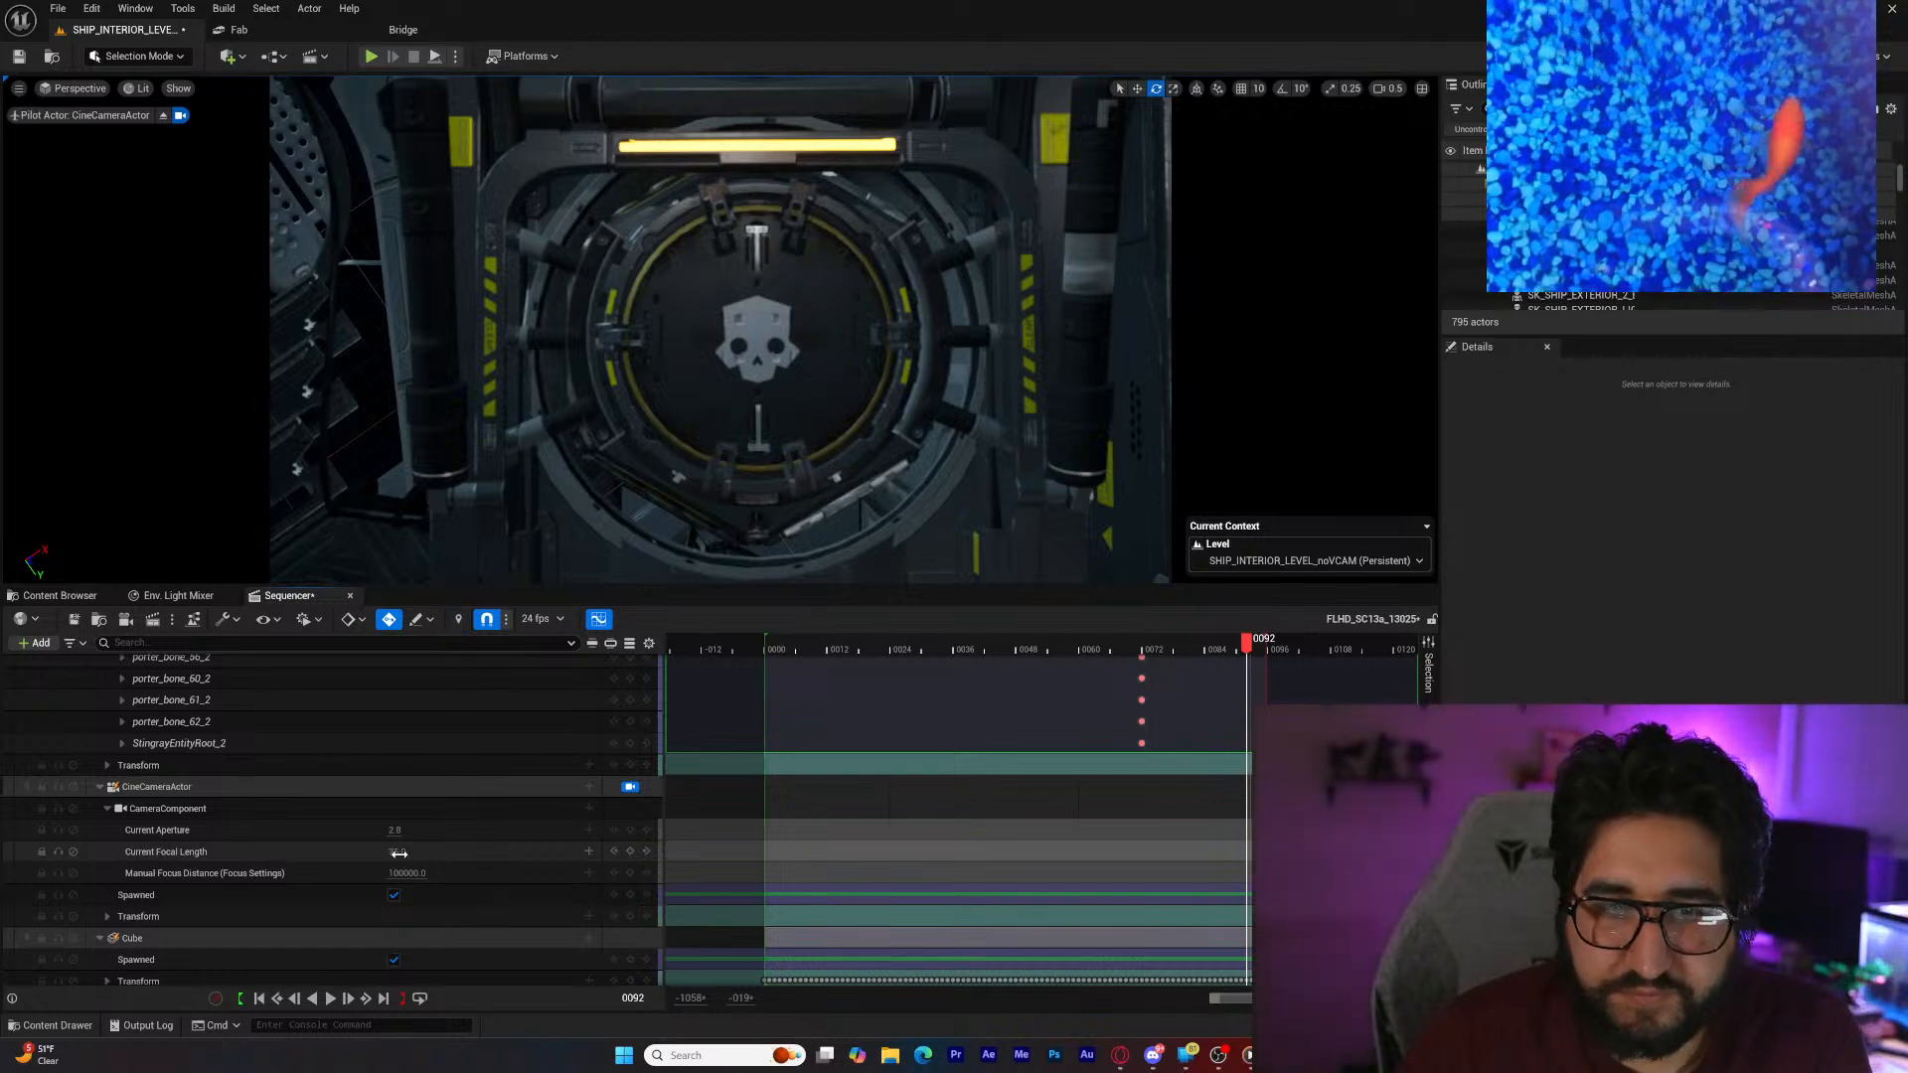
{"action": "key", "text": "Return"}
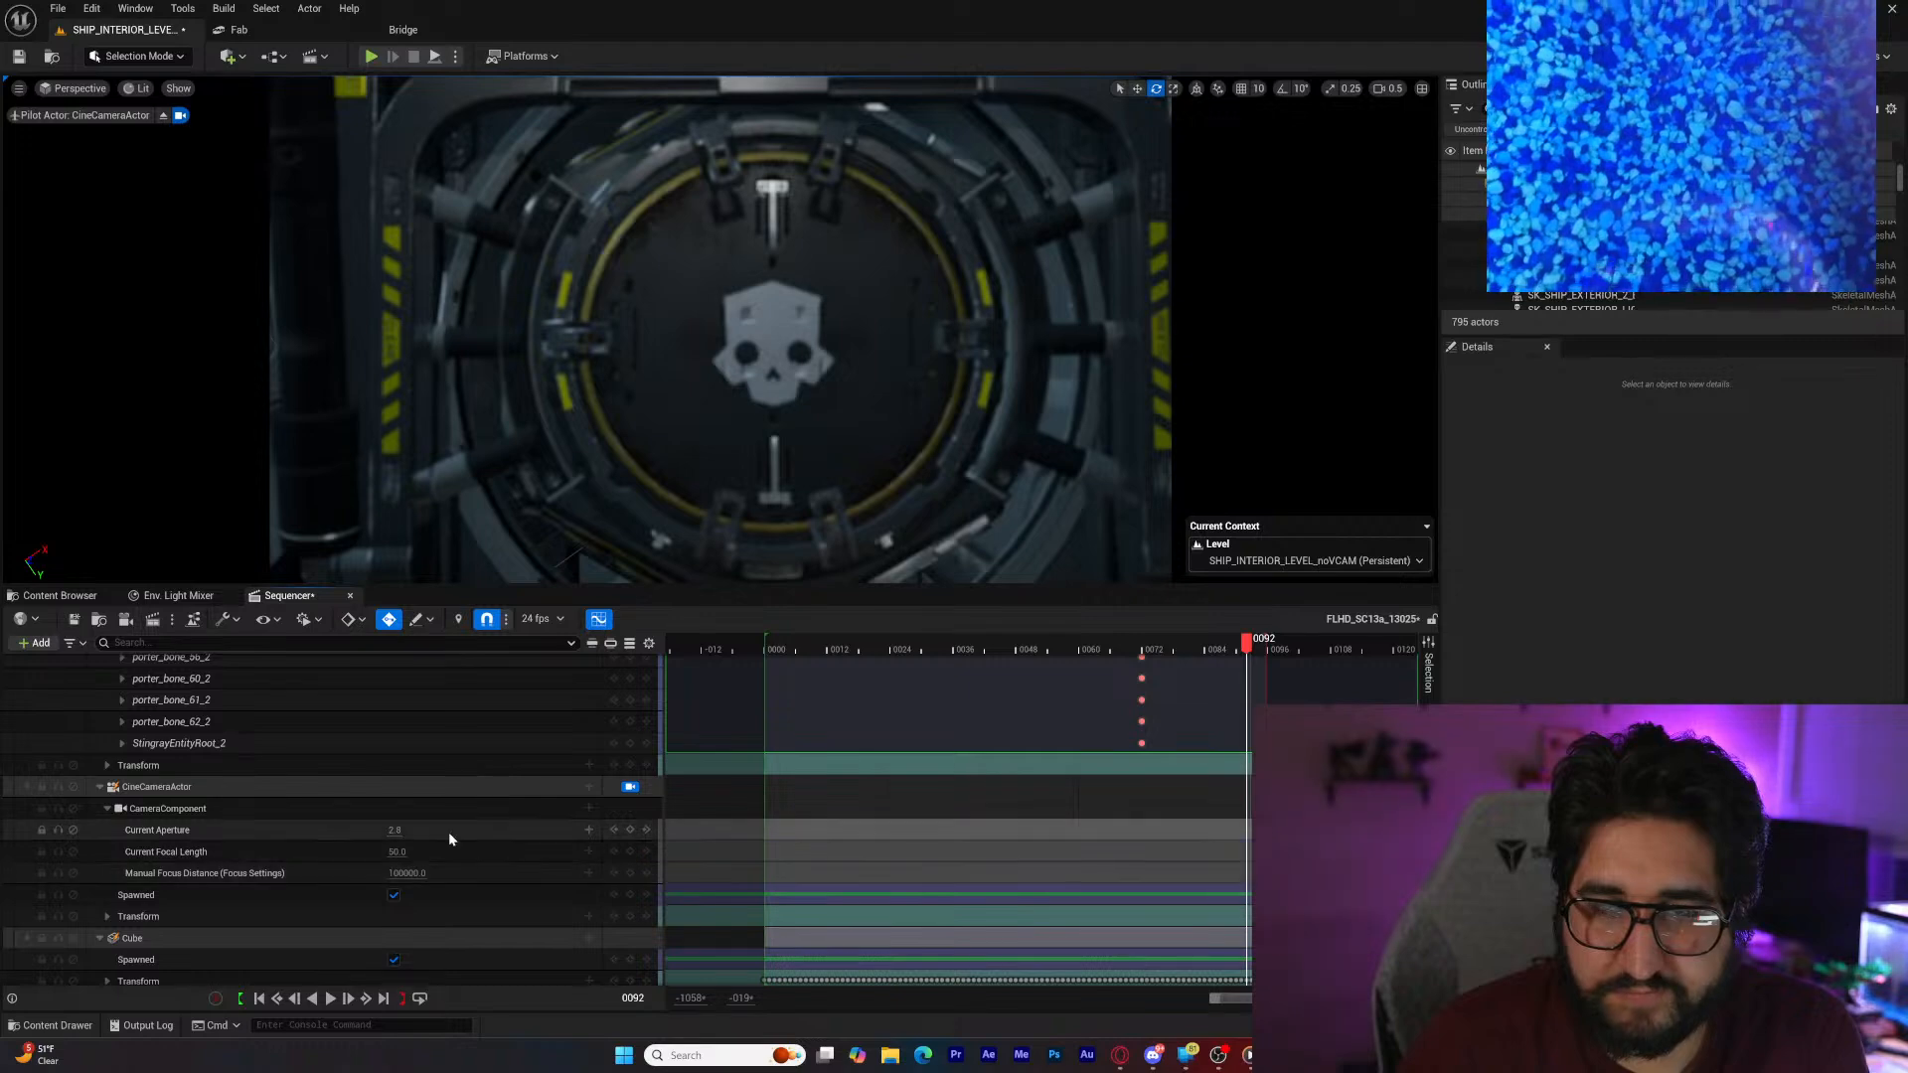
{"action": "left_click", "coordinate": [397, 852]}
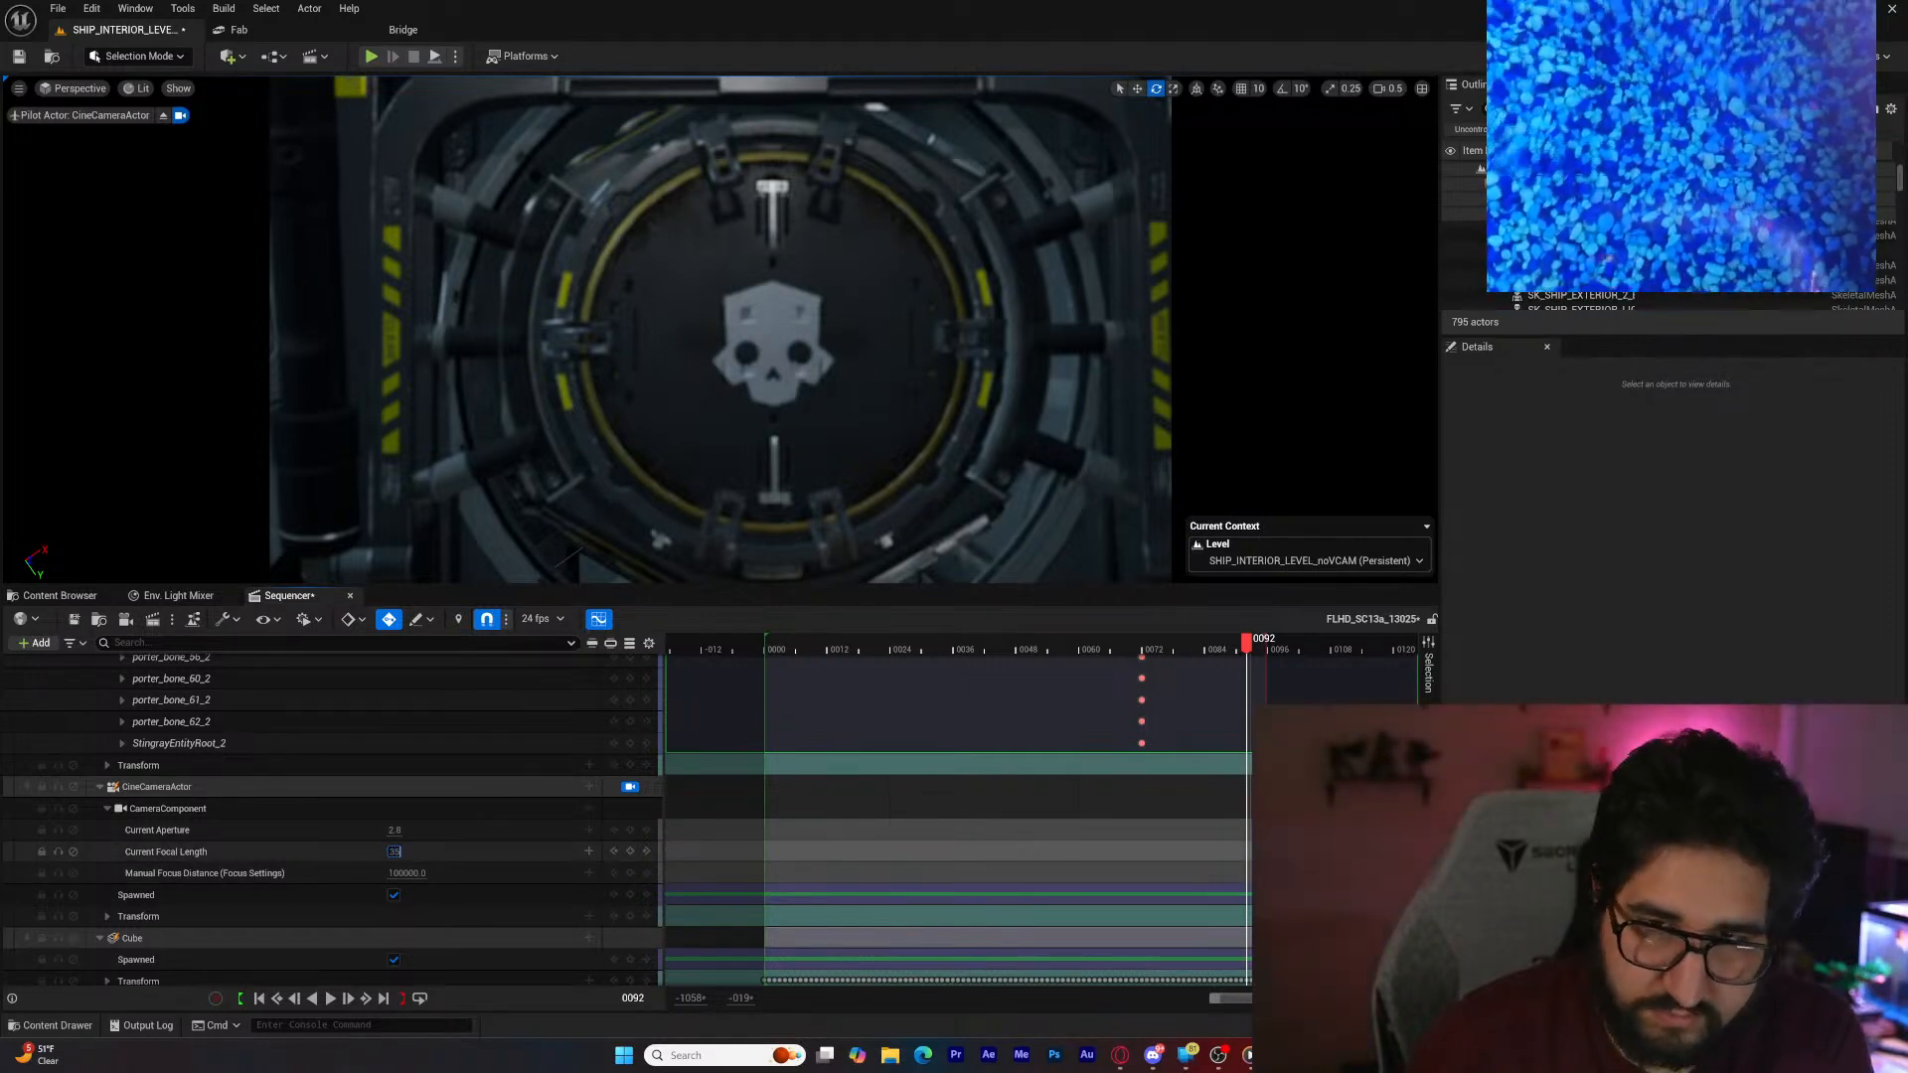
{"action": "key", "text": "Return"}
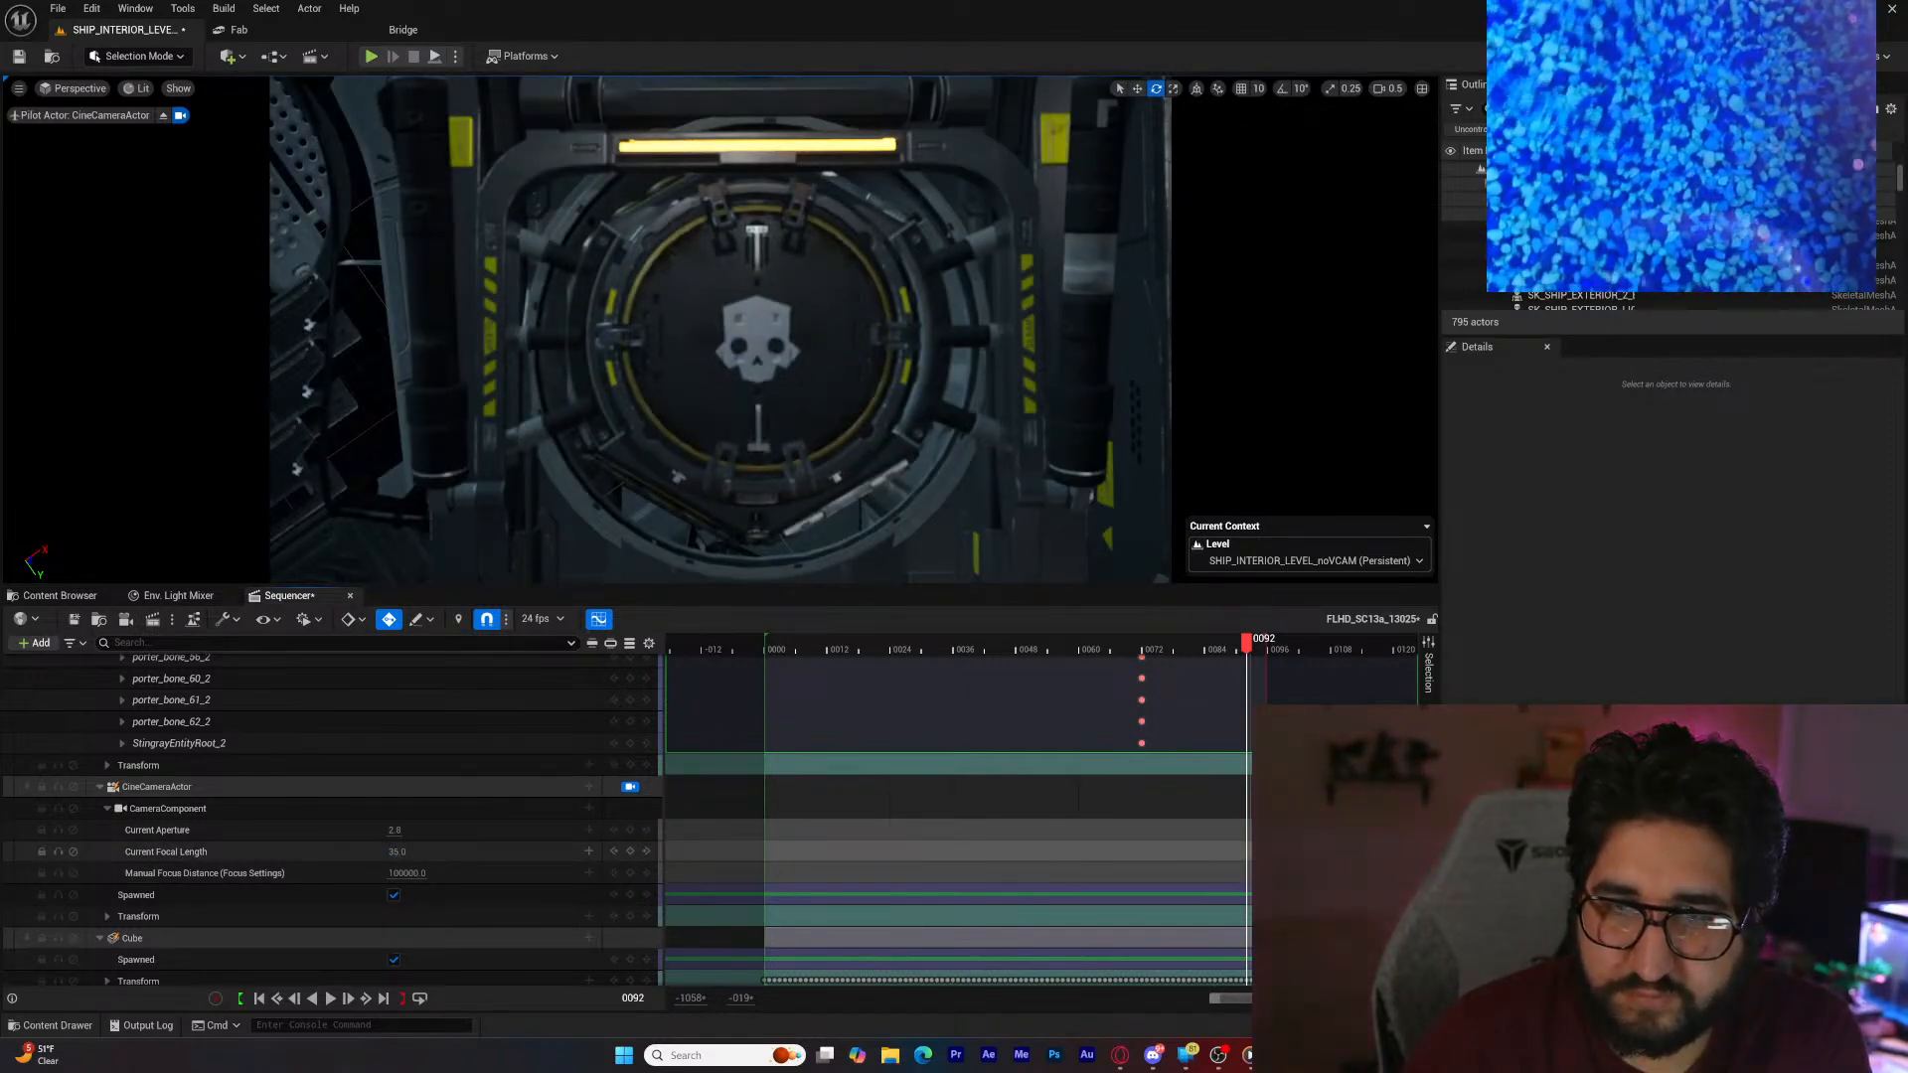
{"action": "left_click", "coordinate": [398, 851]}
{"action": "type", "text": "50"}
{"action": "key", "text": "Return"}
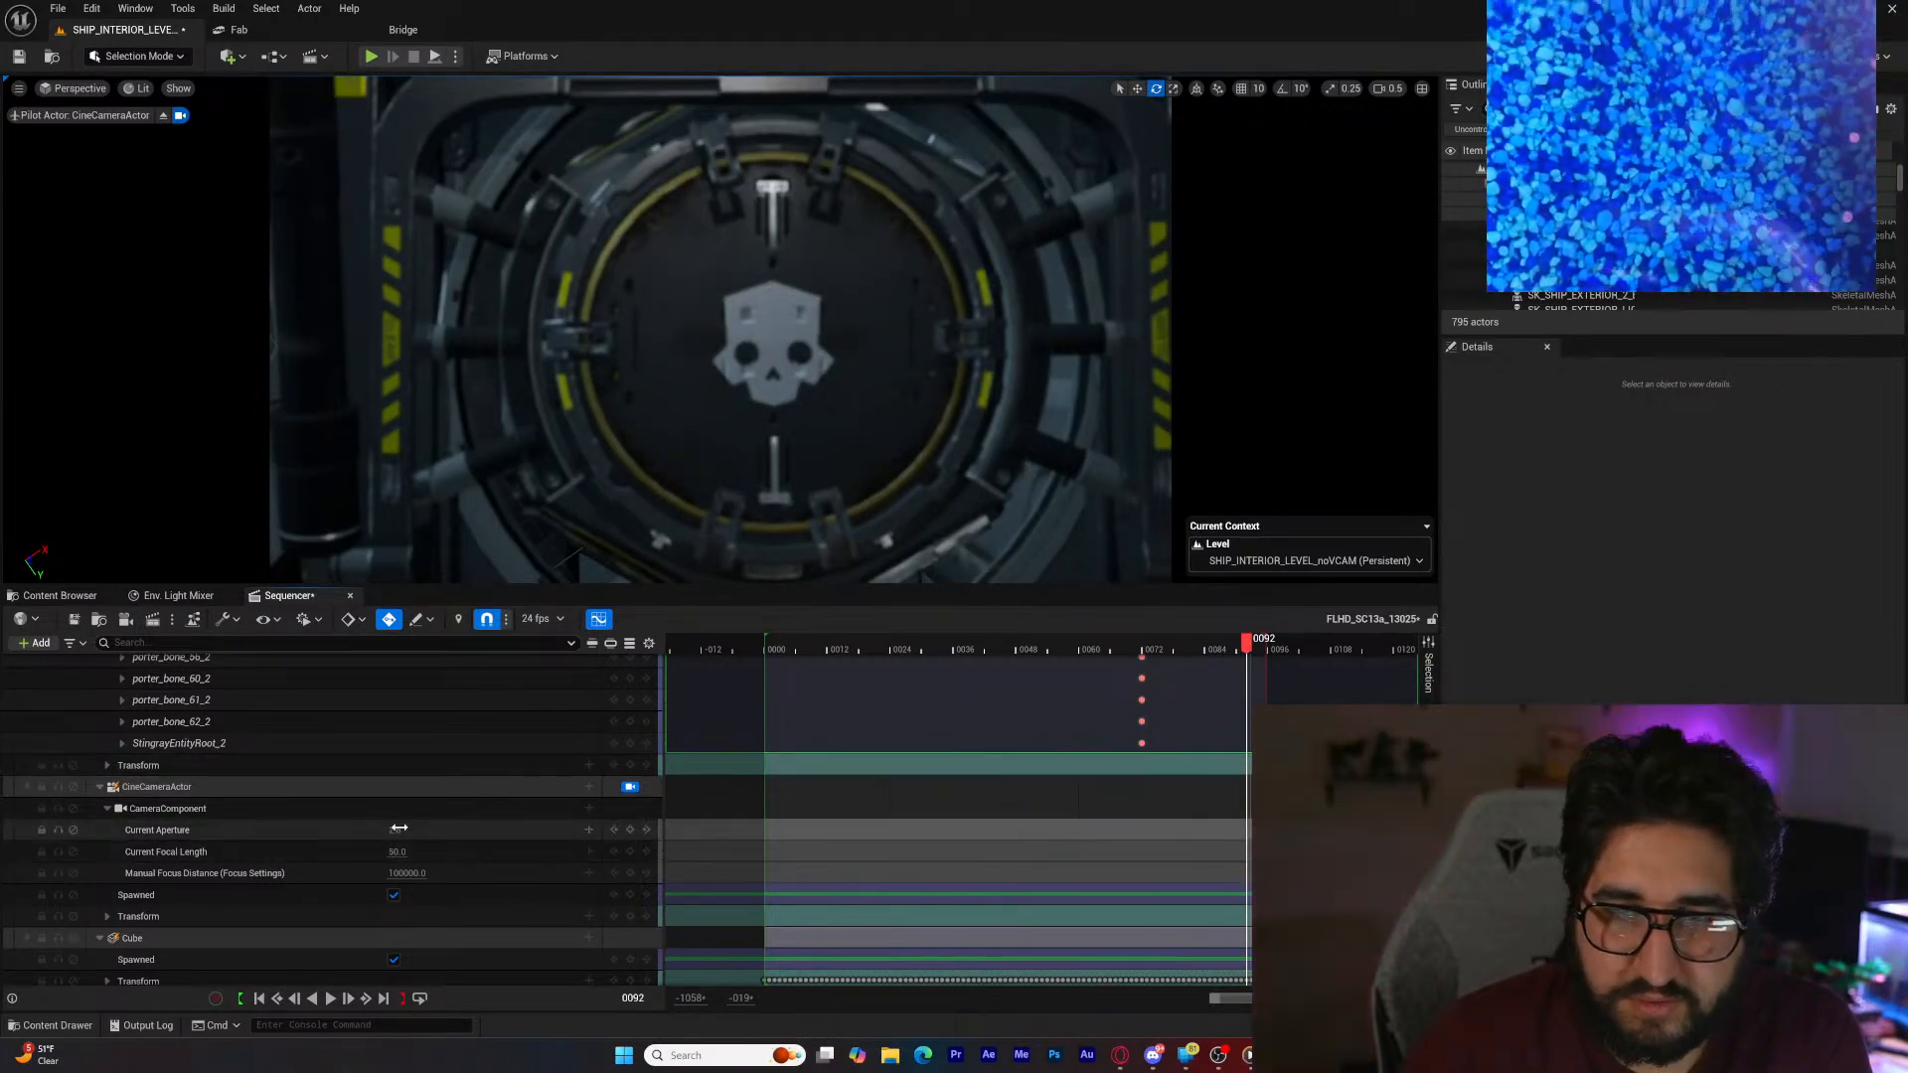
Step: Stop piloting the CineCameraActor and set its Y rotation to -90° so it looks straight down
{"action": "left_click", "coordinate": [221, 791]}
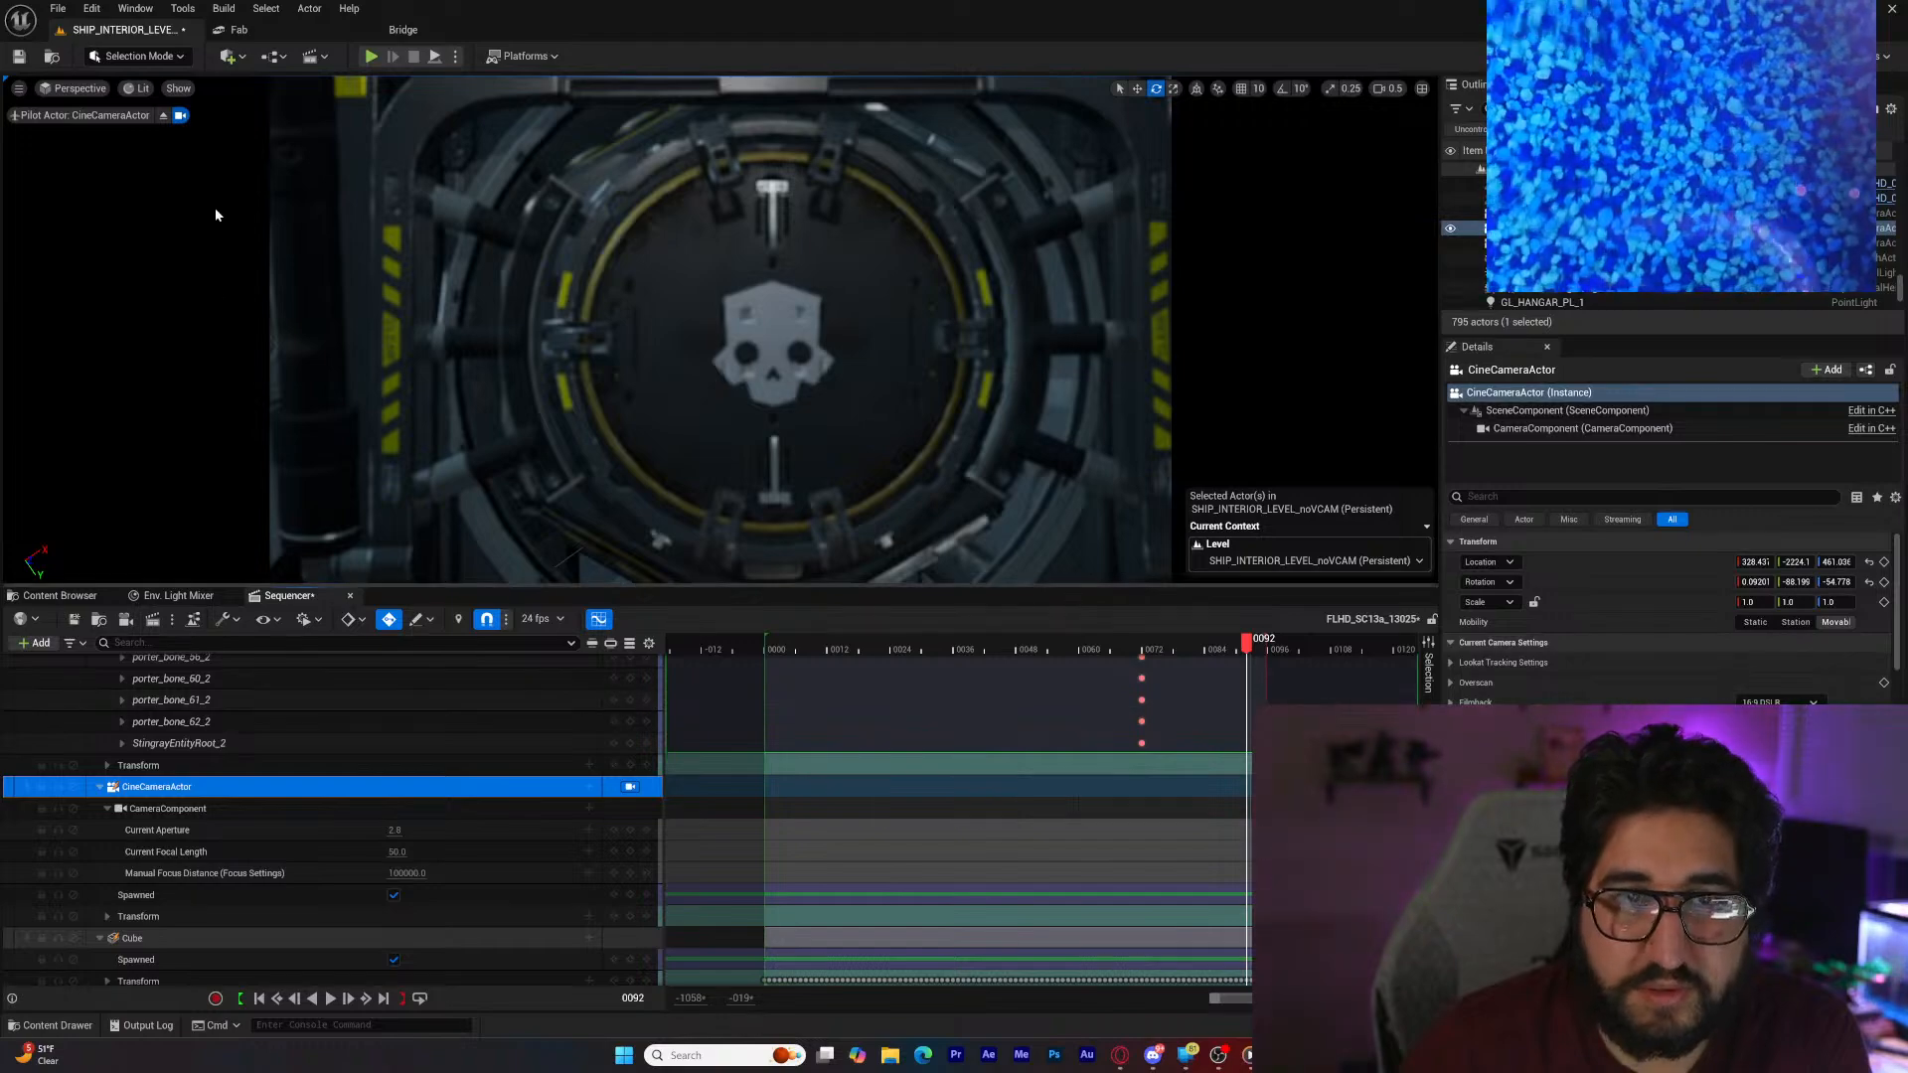
{"action": "left_click", "coordinate": [165, 115]}
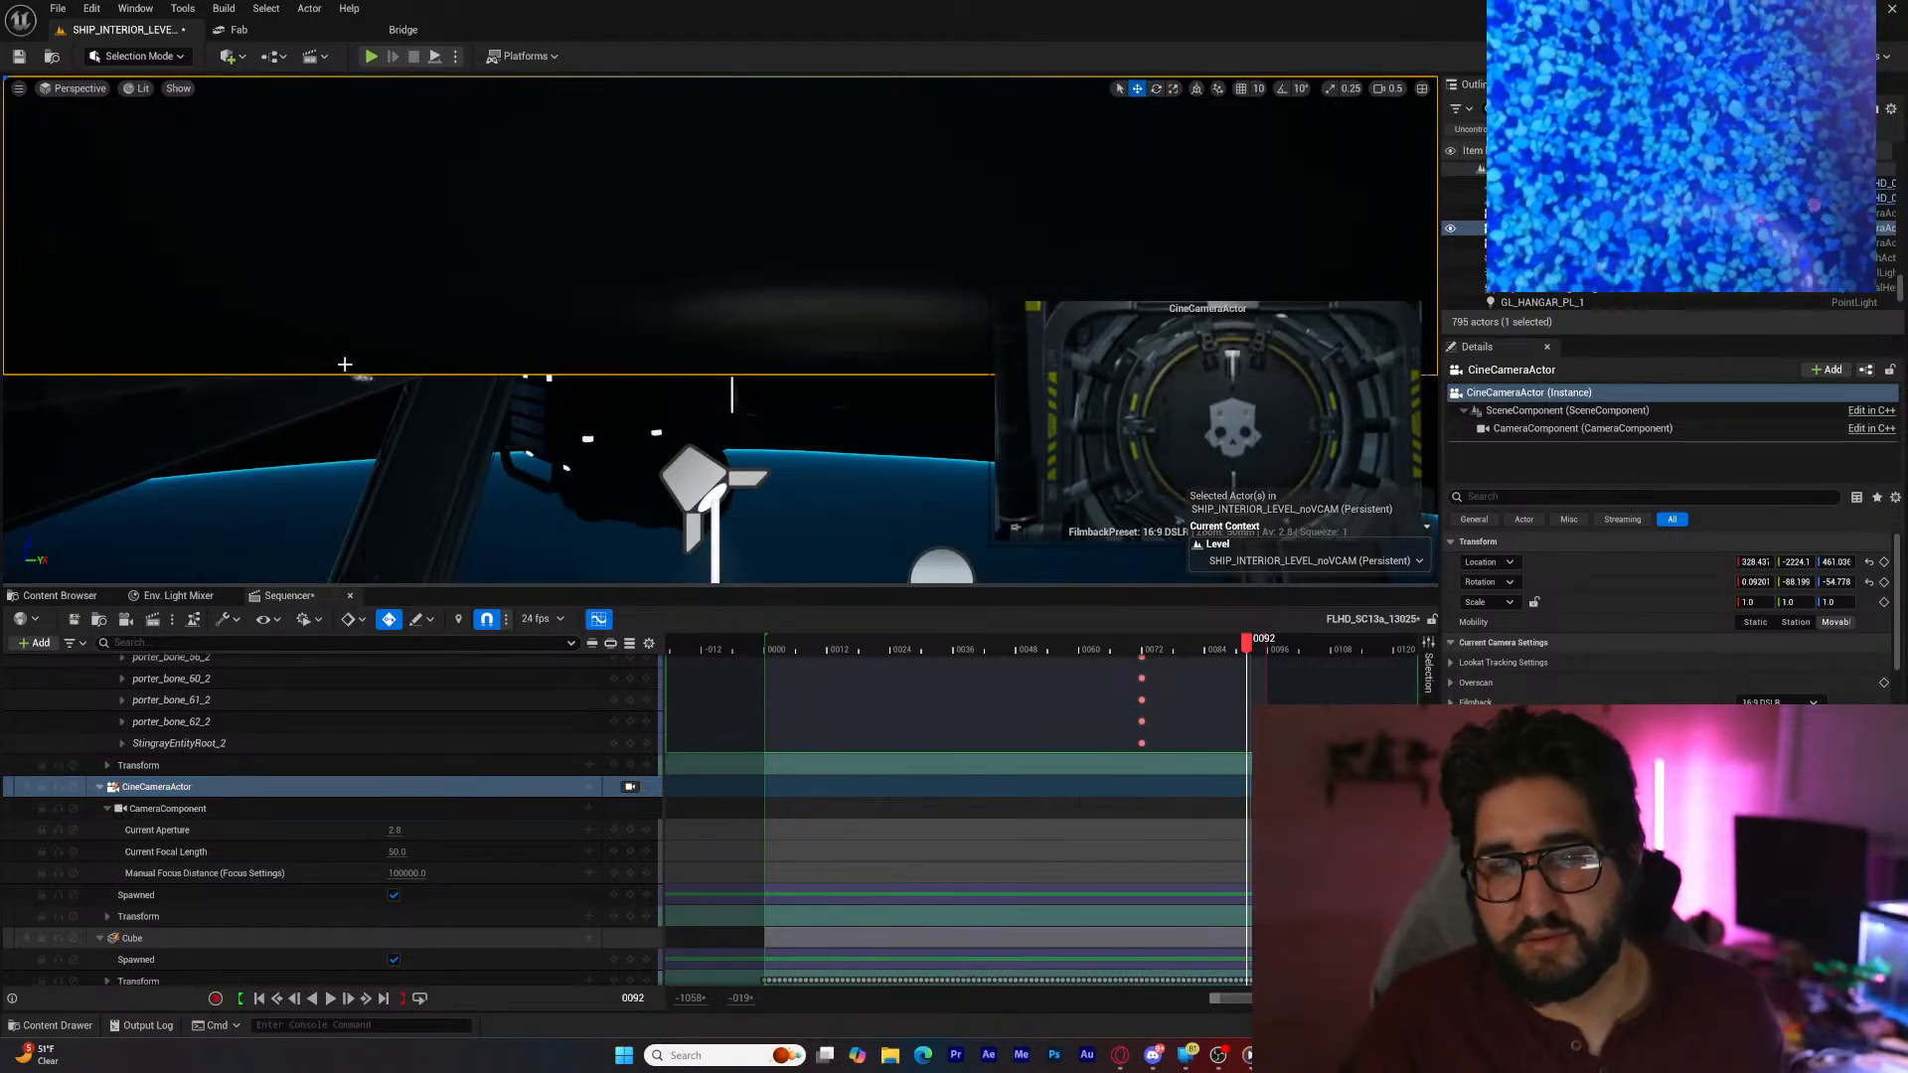
{"action": "right_click_drag", "start_coordinate": [720, 328], "coordinate": [526, 408]}
{"action": "right_click_drag", "start_coordinate": [946, 467], "coordinate": [799, 382]}
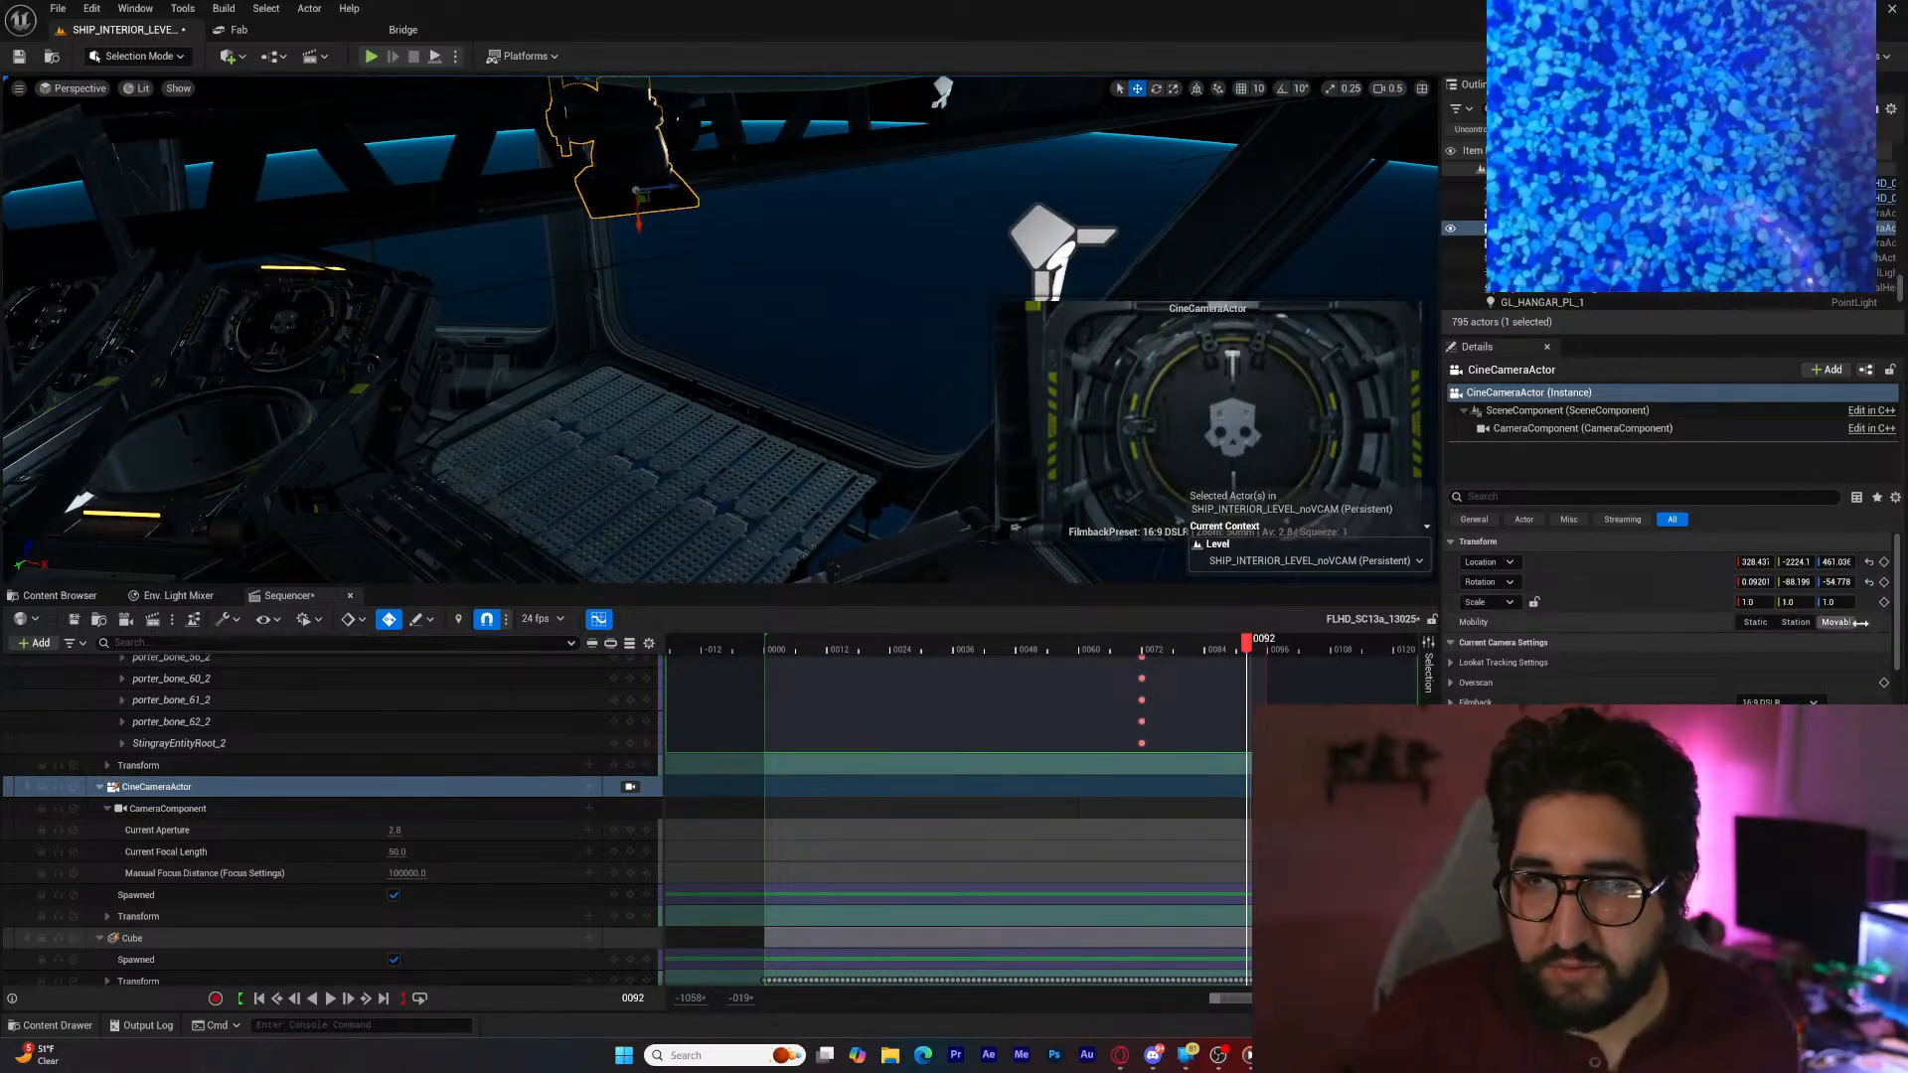
{"action": "left_click", "coordinate": [1794, 583]}
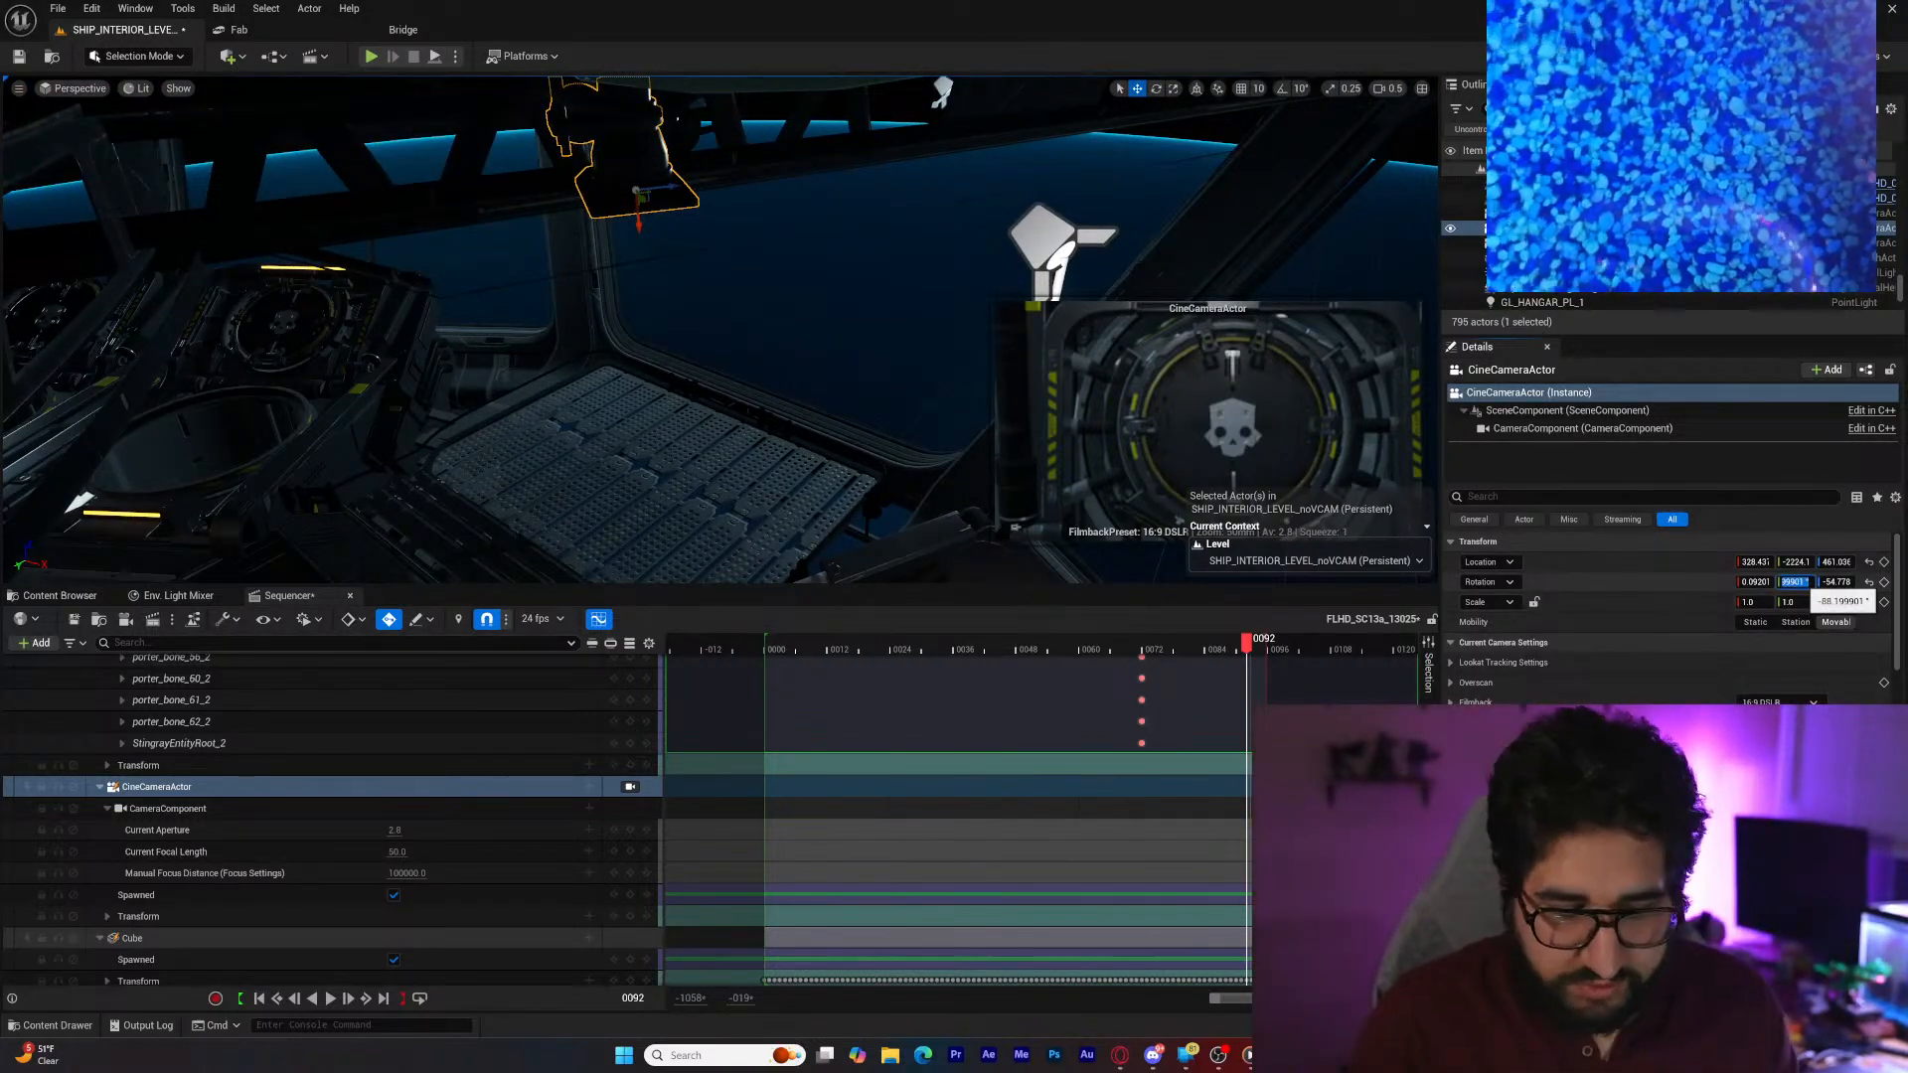
{"action": "type", "text": "90"}
{"action": "key", "text": "Return"}
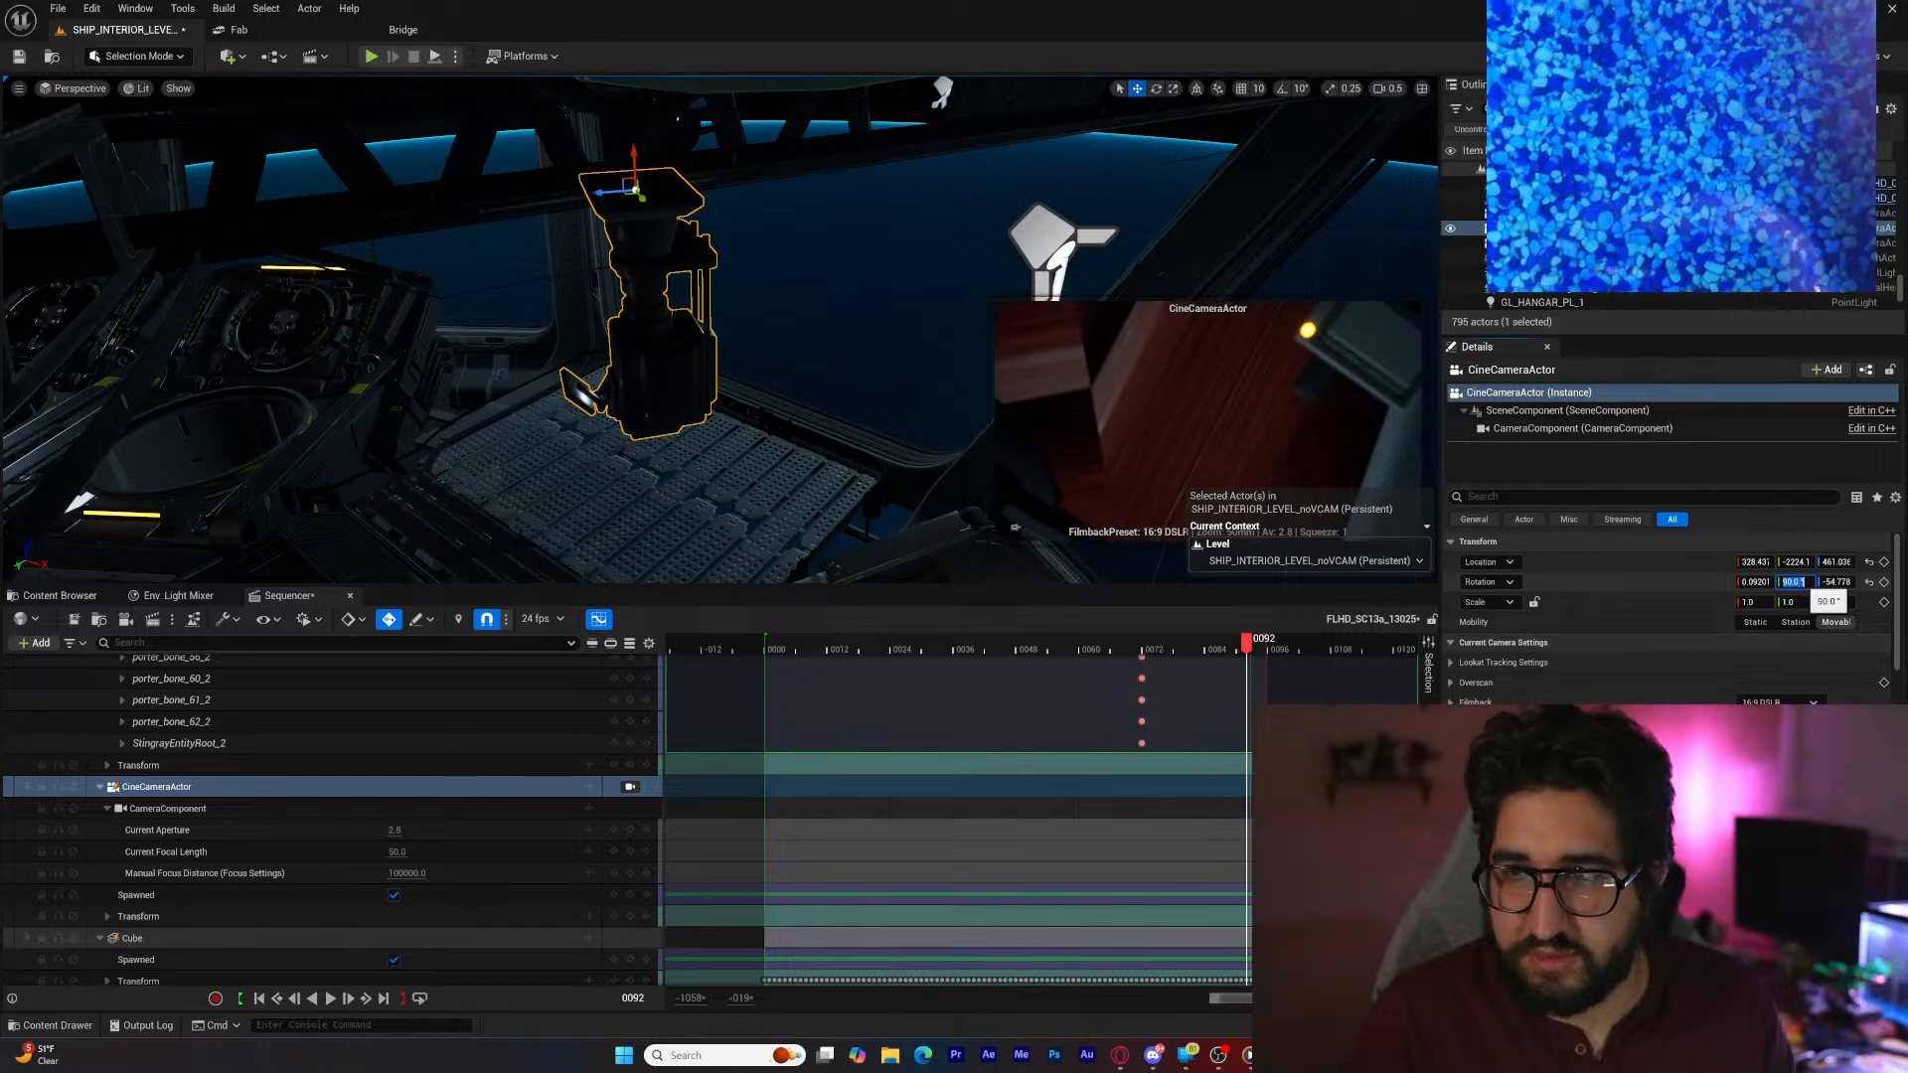
{"action": "type", "text": "-90"}
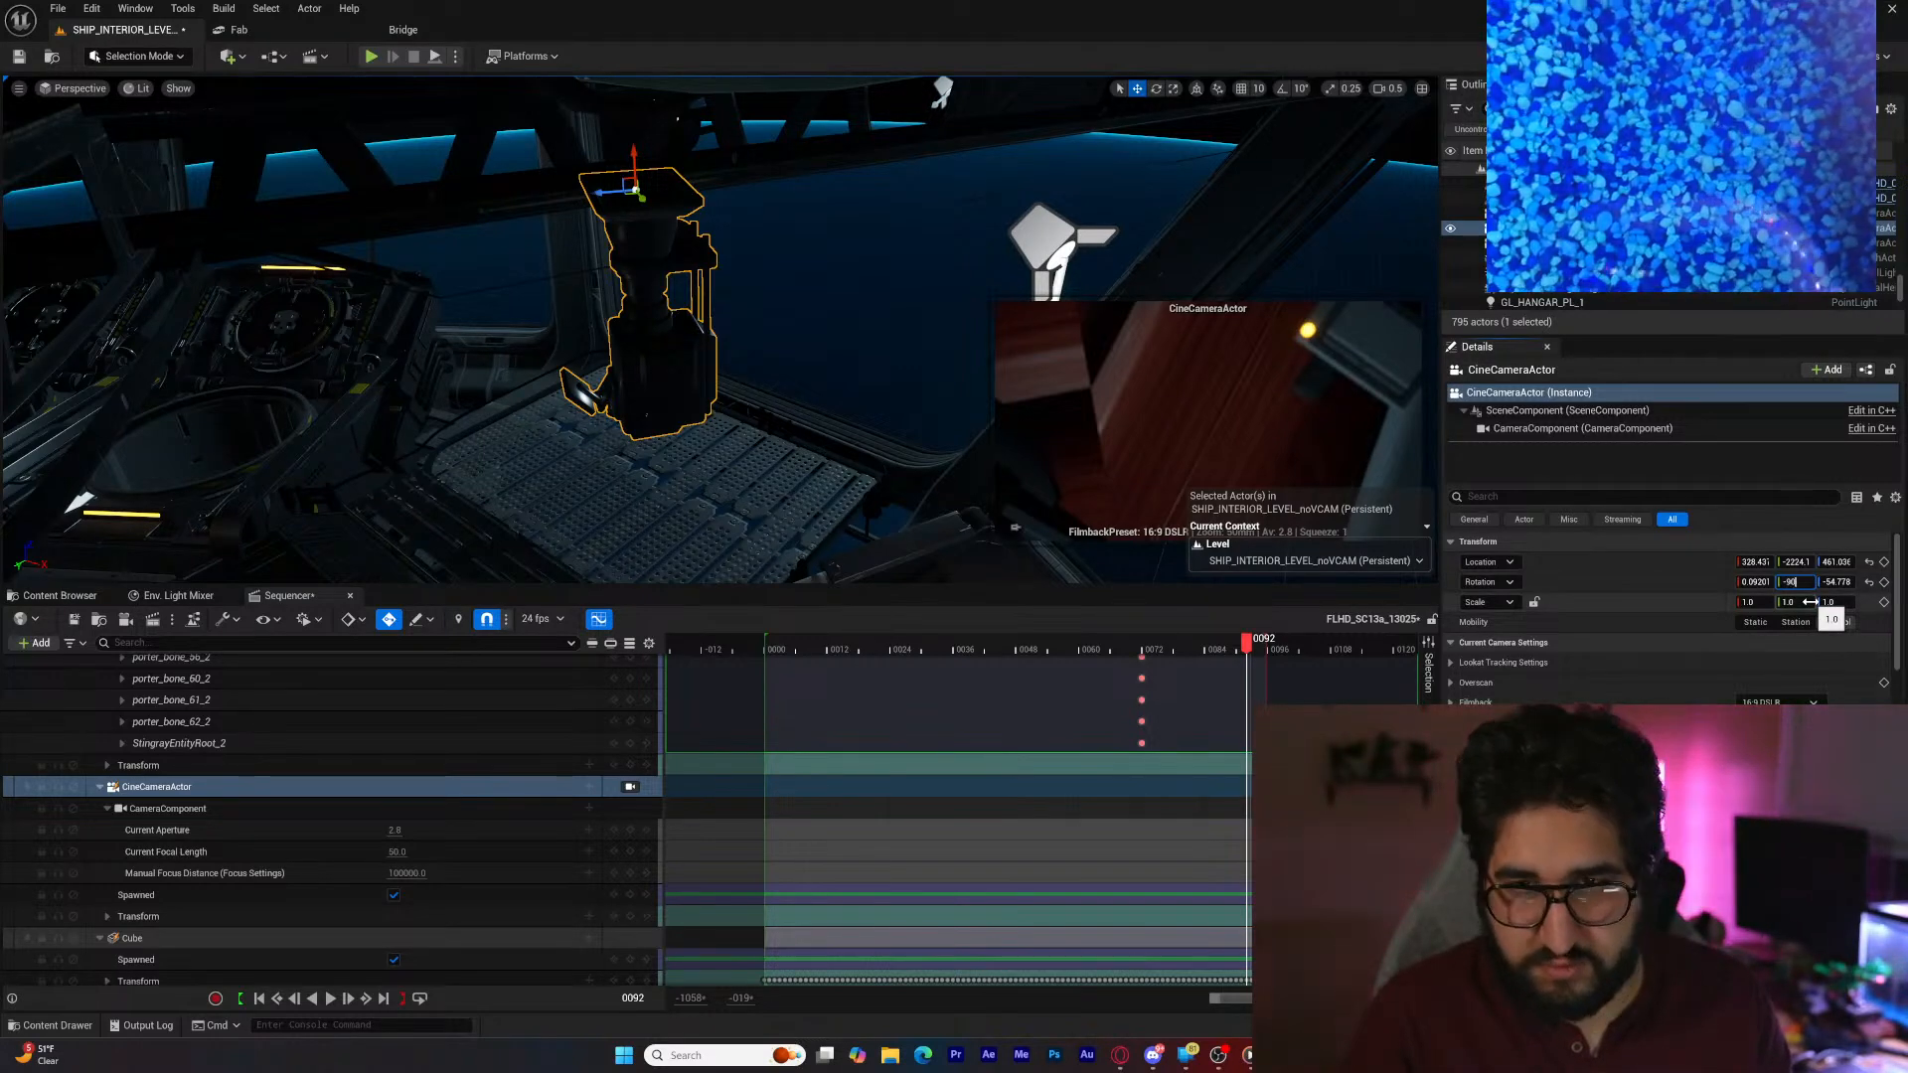
{"action": "key", "text": "Return"}
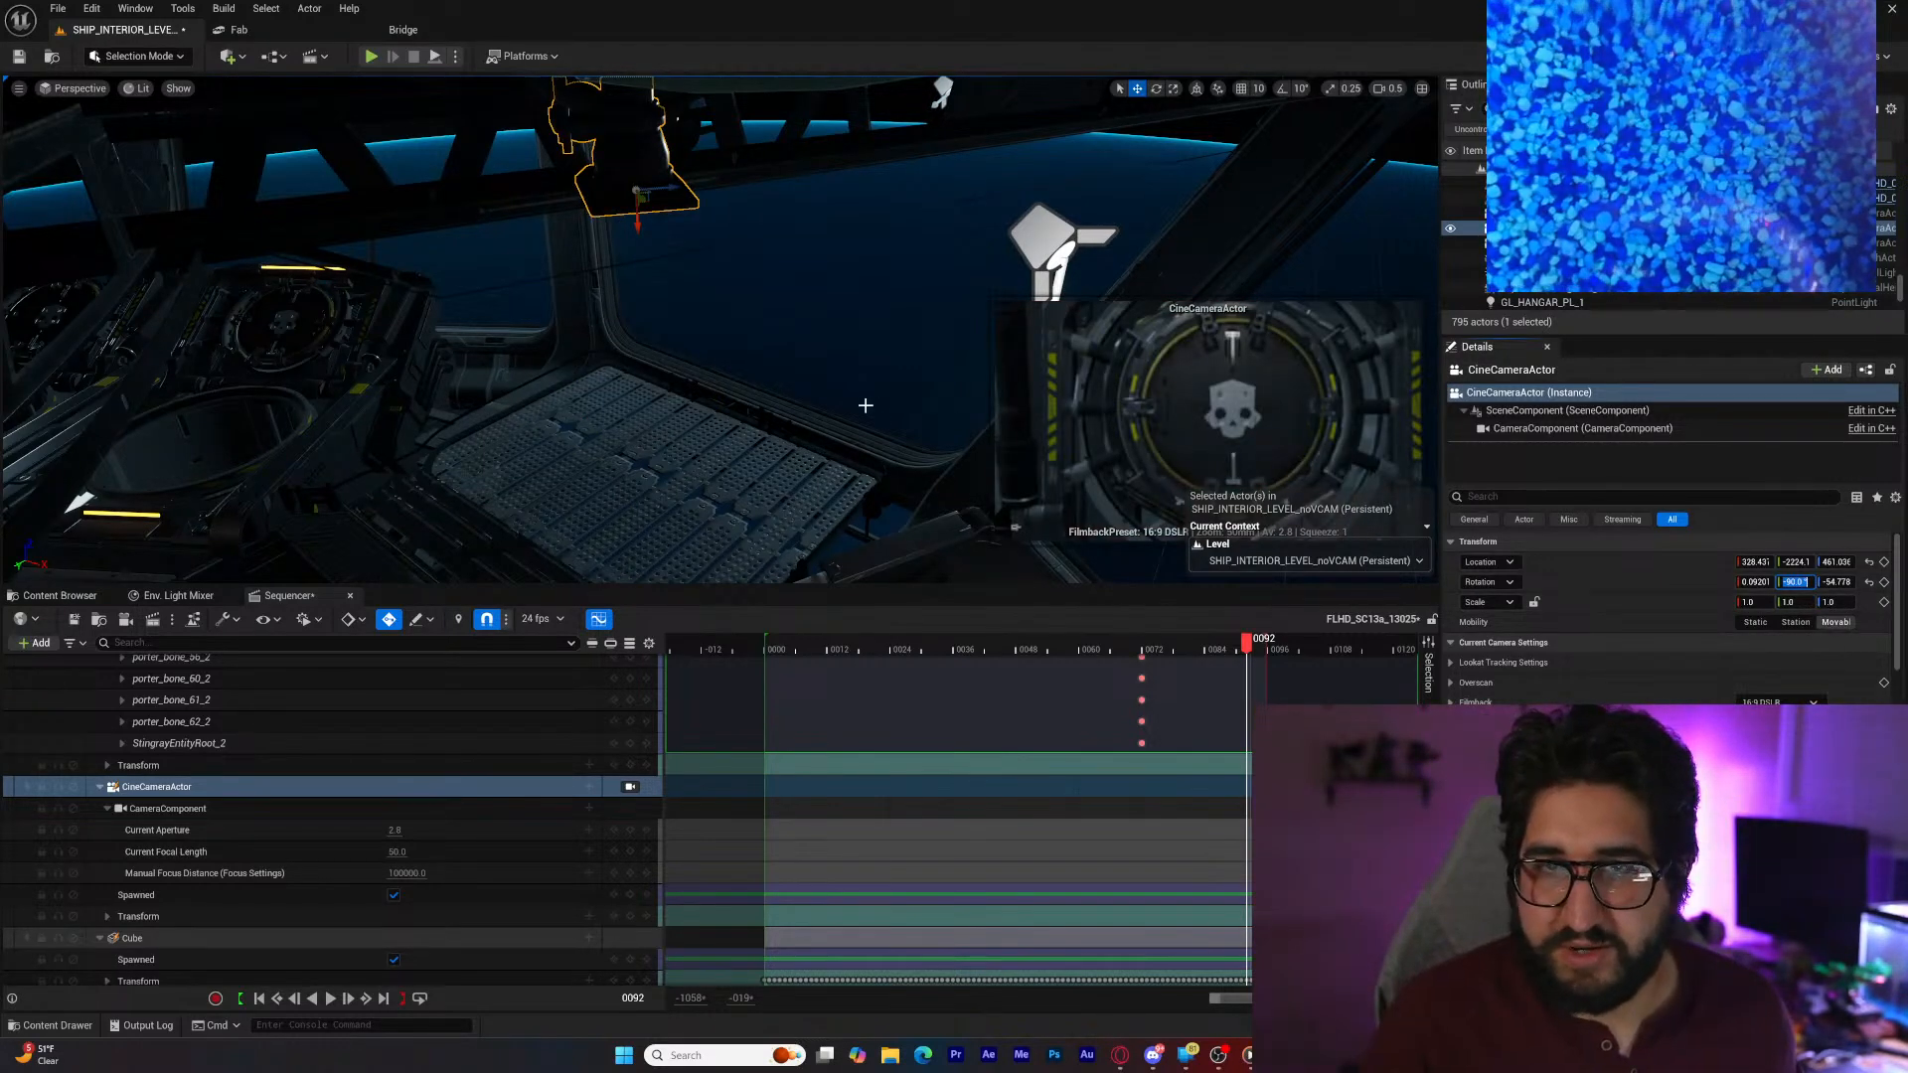
Step: Shift the camera sideways to centre the skull hatch in its preview
{"action": "right_click_drag", "start_coordinate": [864, 384], "coordinate": [896, 368]}
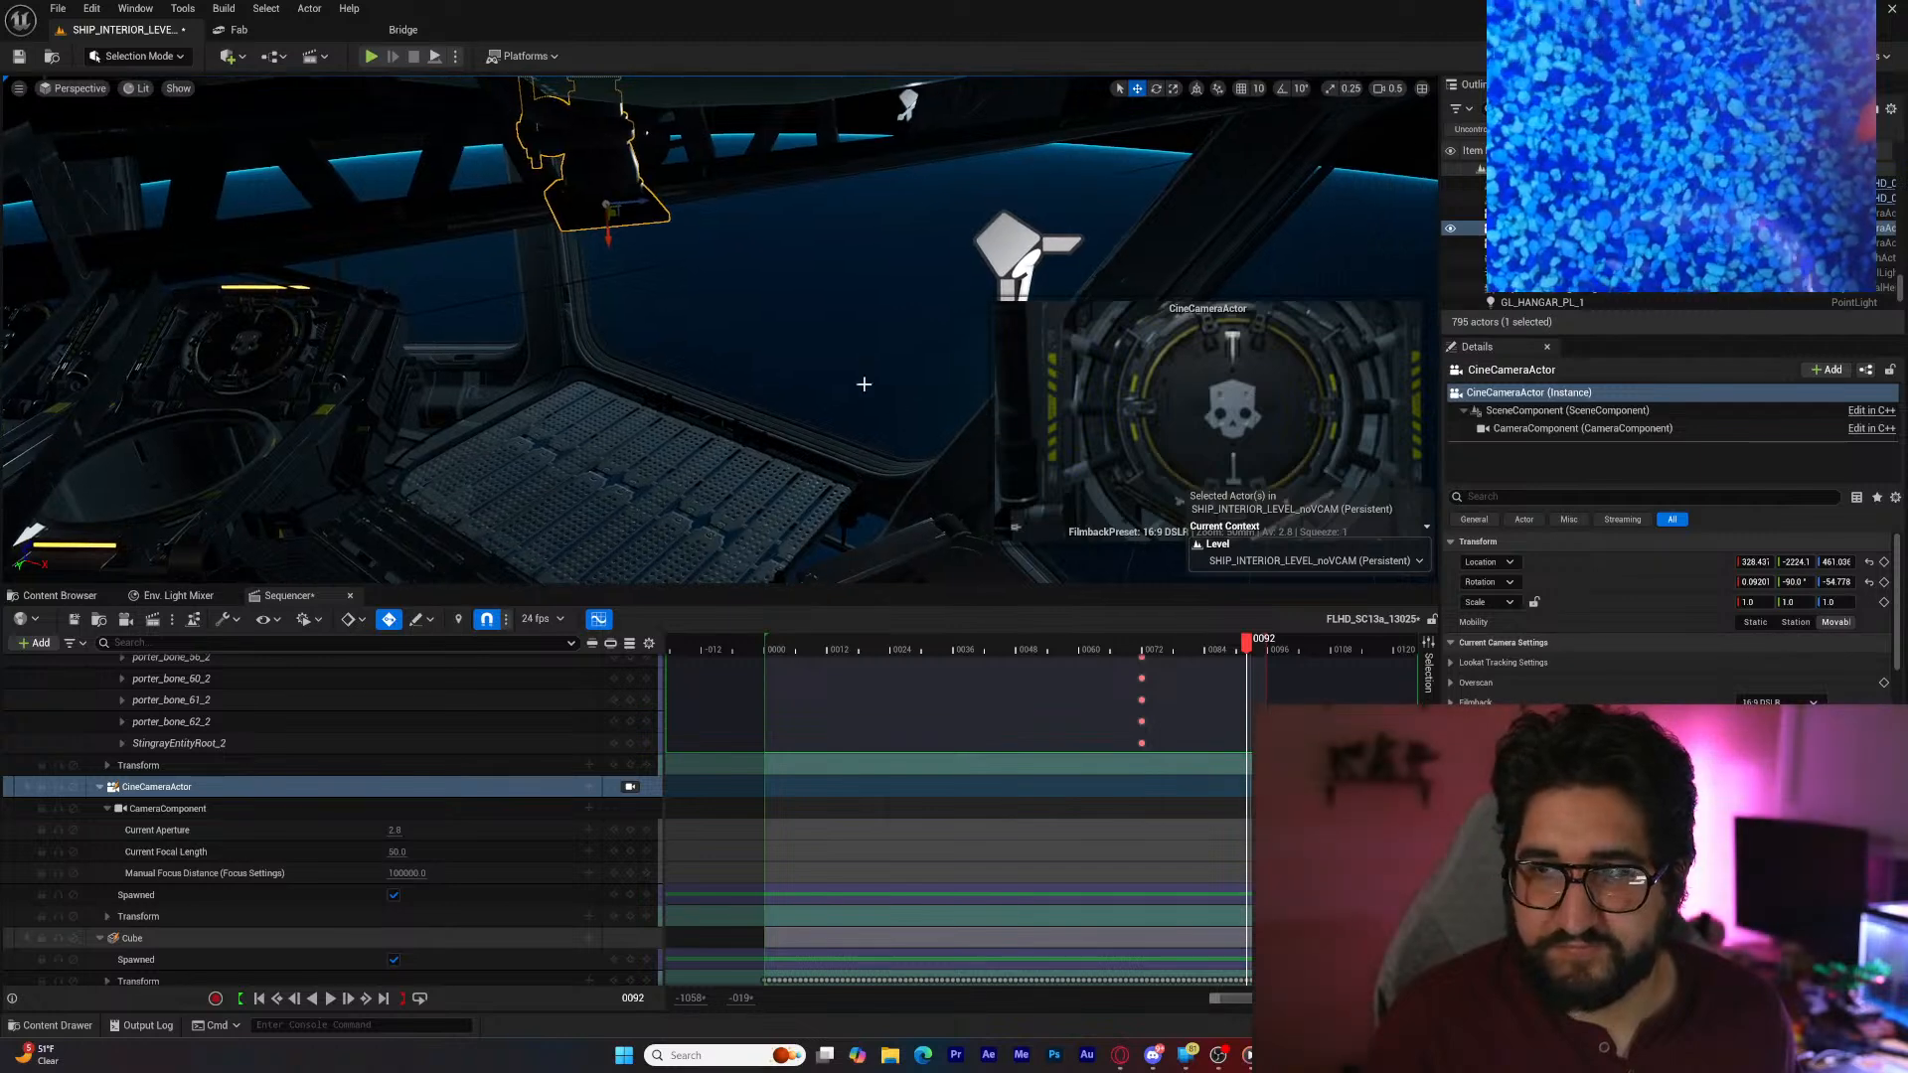
{"action": "left_click_drag", "start_coordinate": [636, 204], "coordinate": [655, 203]}
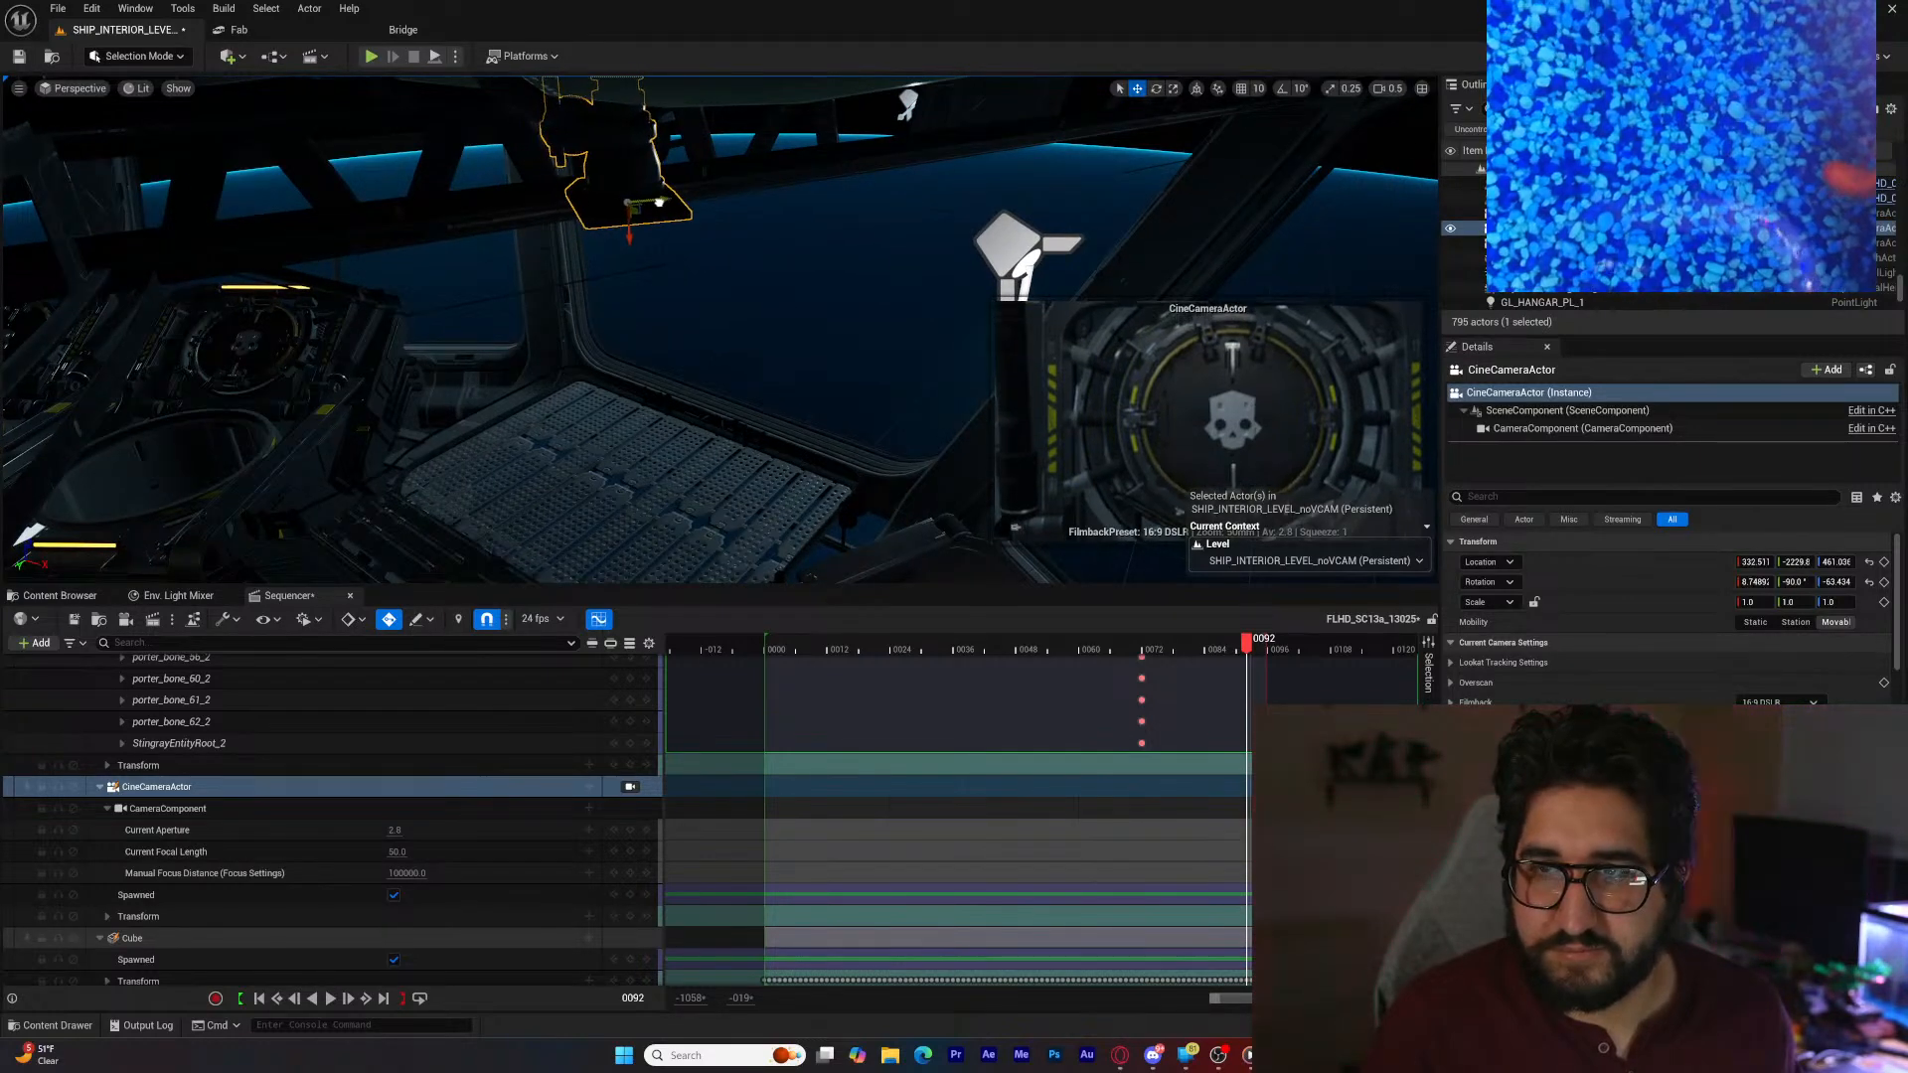
{"action": "right_click_drag", "start_coordinate": [656, 202], "coordinate": [727, 183]}
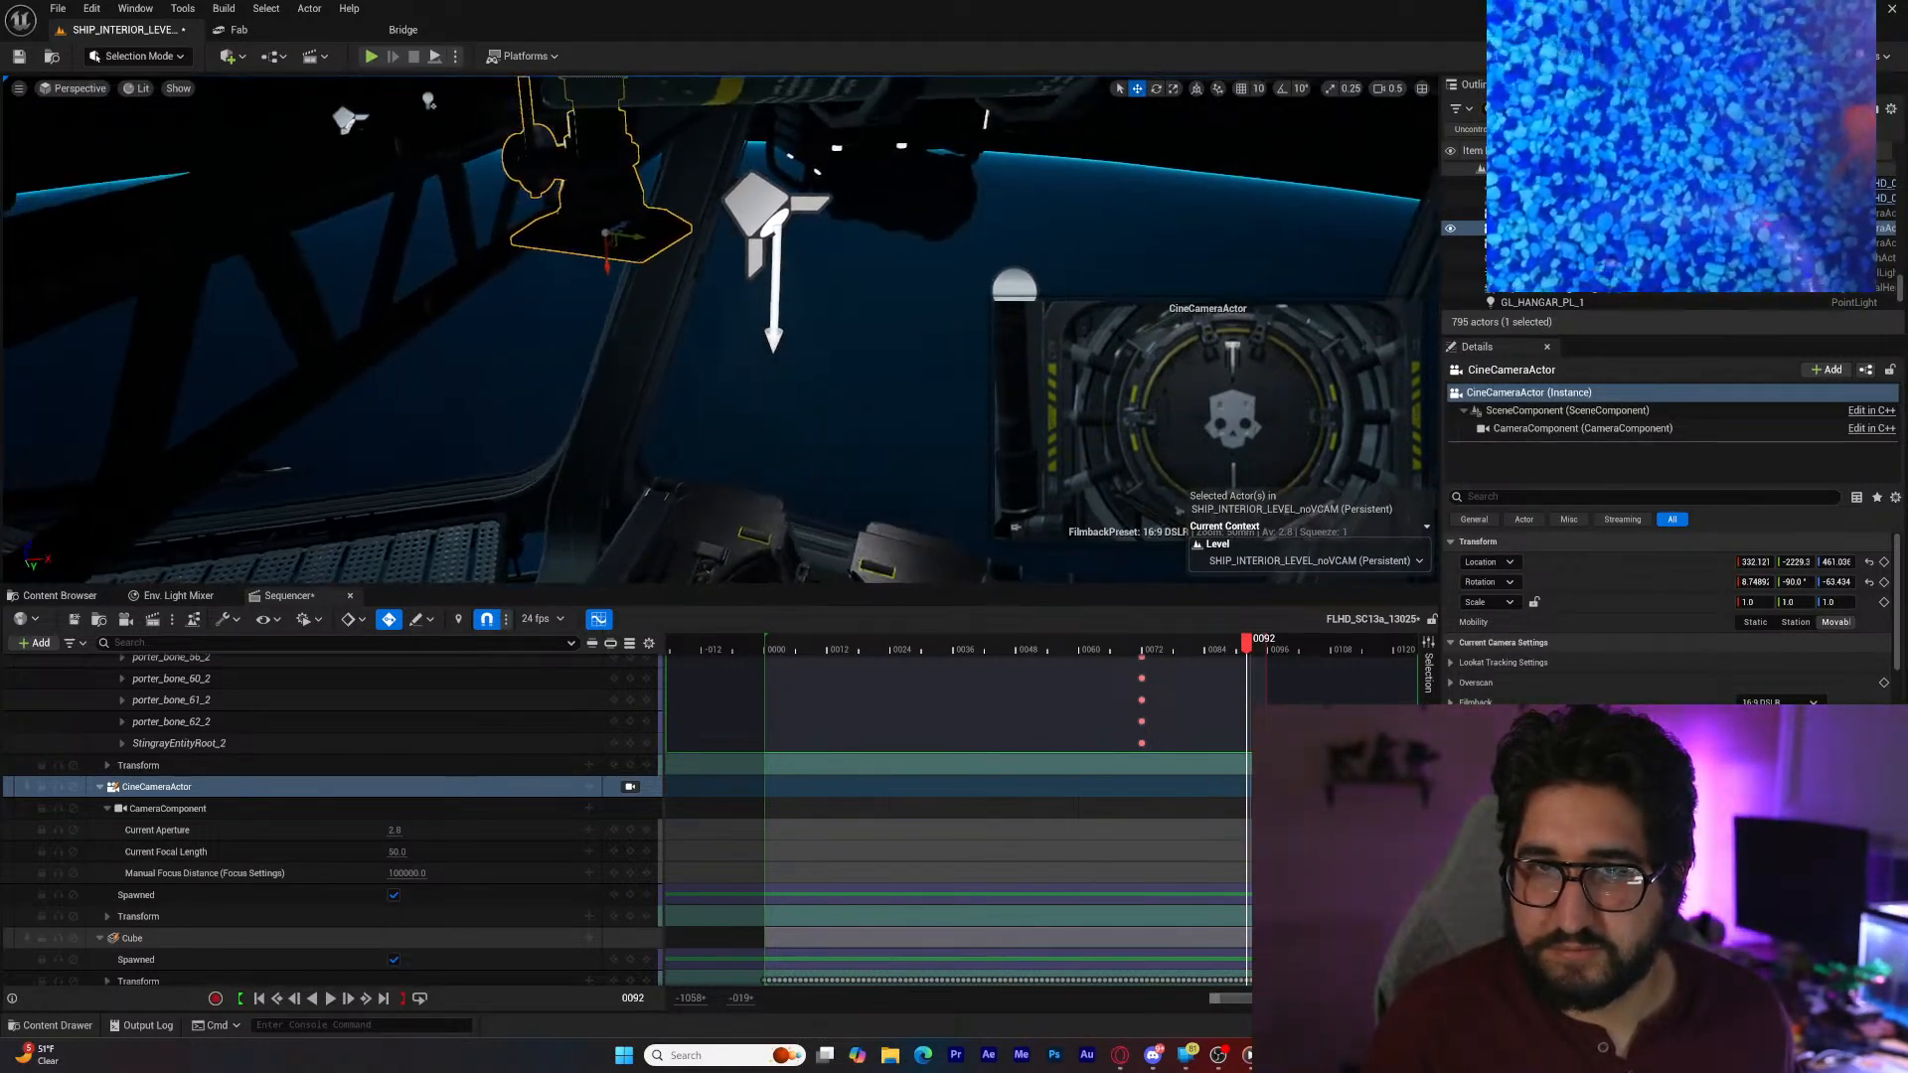
{"action": "left_click_drag", "start_coordinate": [642, 237], "coordinate": [683, 252]}
{"action": "right_click_drag", "start_coordinate": [739, 272], "coordinate": [654, 257]}
{"action": "left_click_drag", "start_coordinate": [753, 253], "coordinate": [758, 250]}
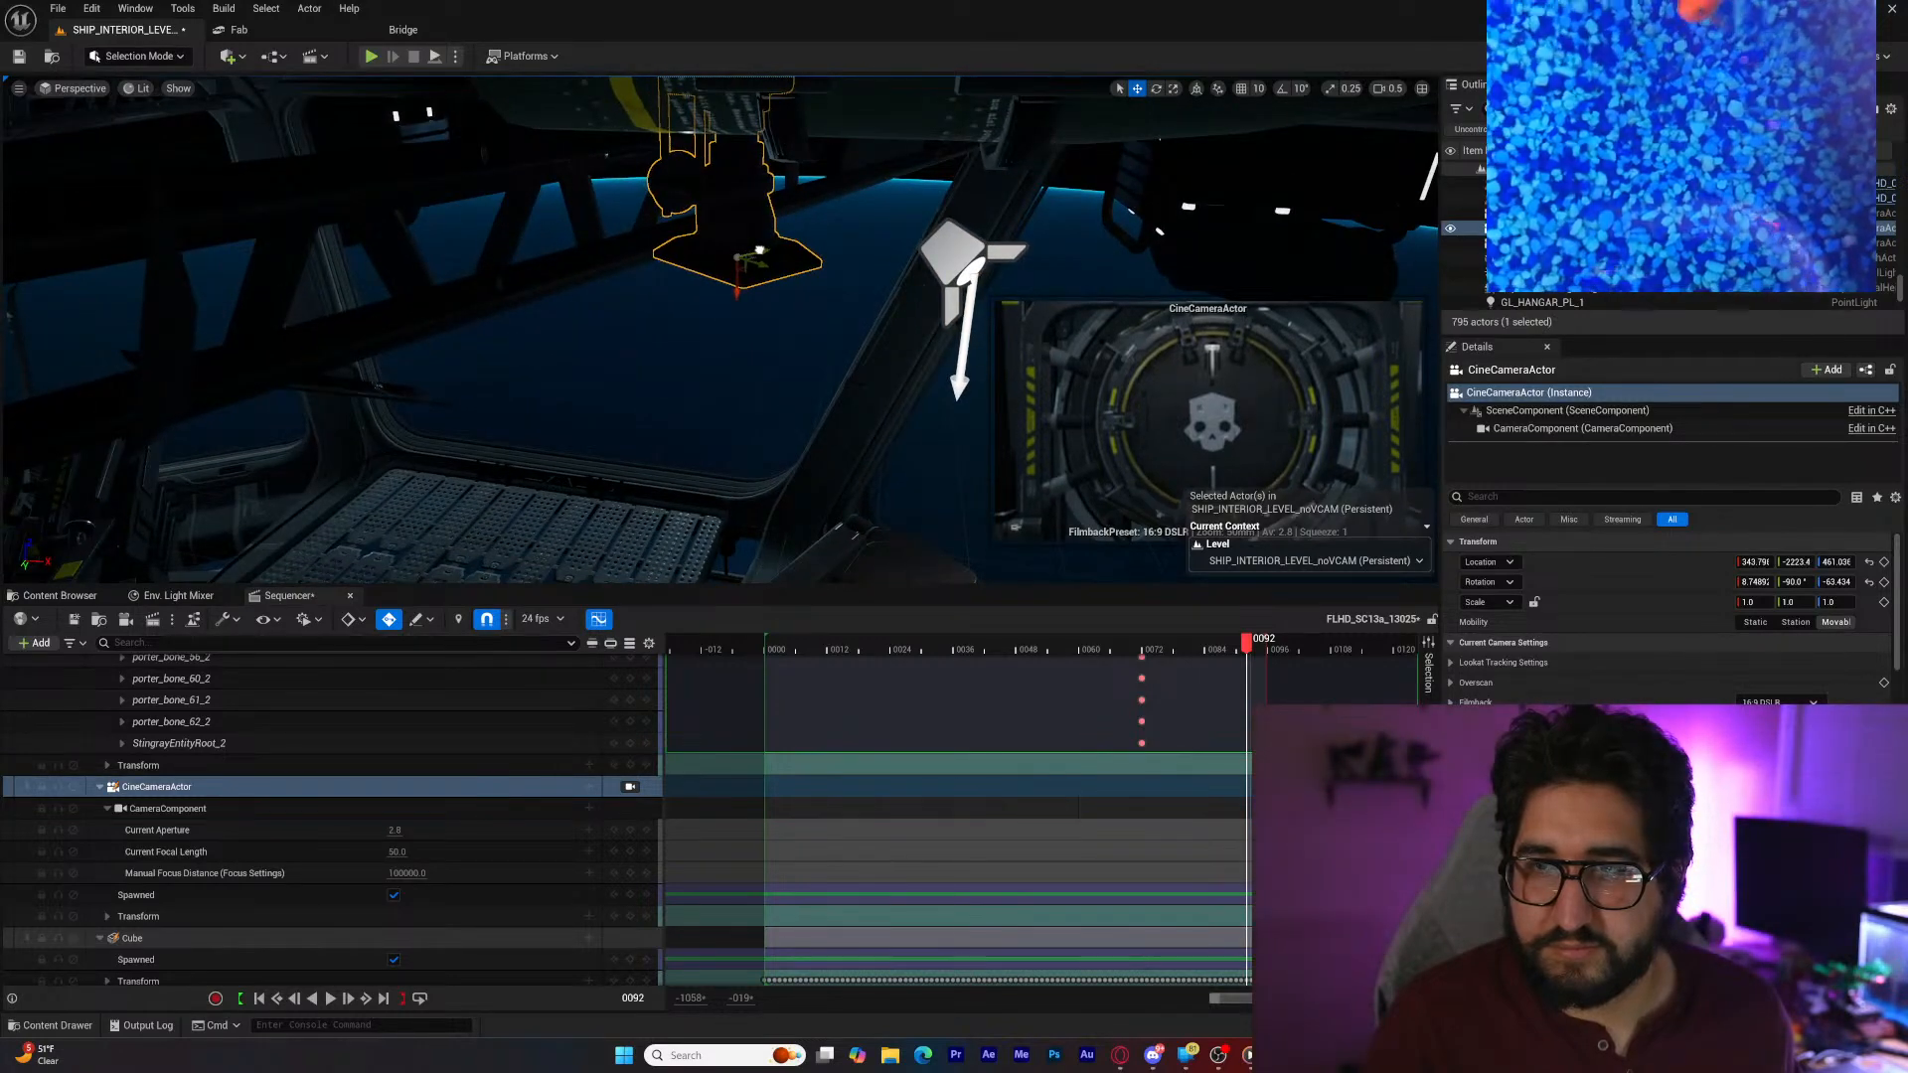
Step: Set the camera's X rotation to 0°
{"action": "left_click", "coordinate": [1753, 582]}
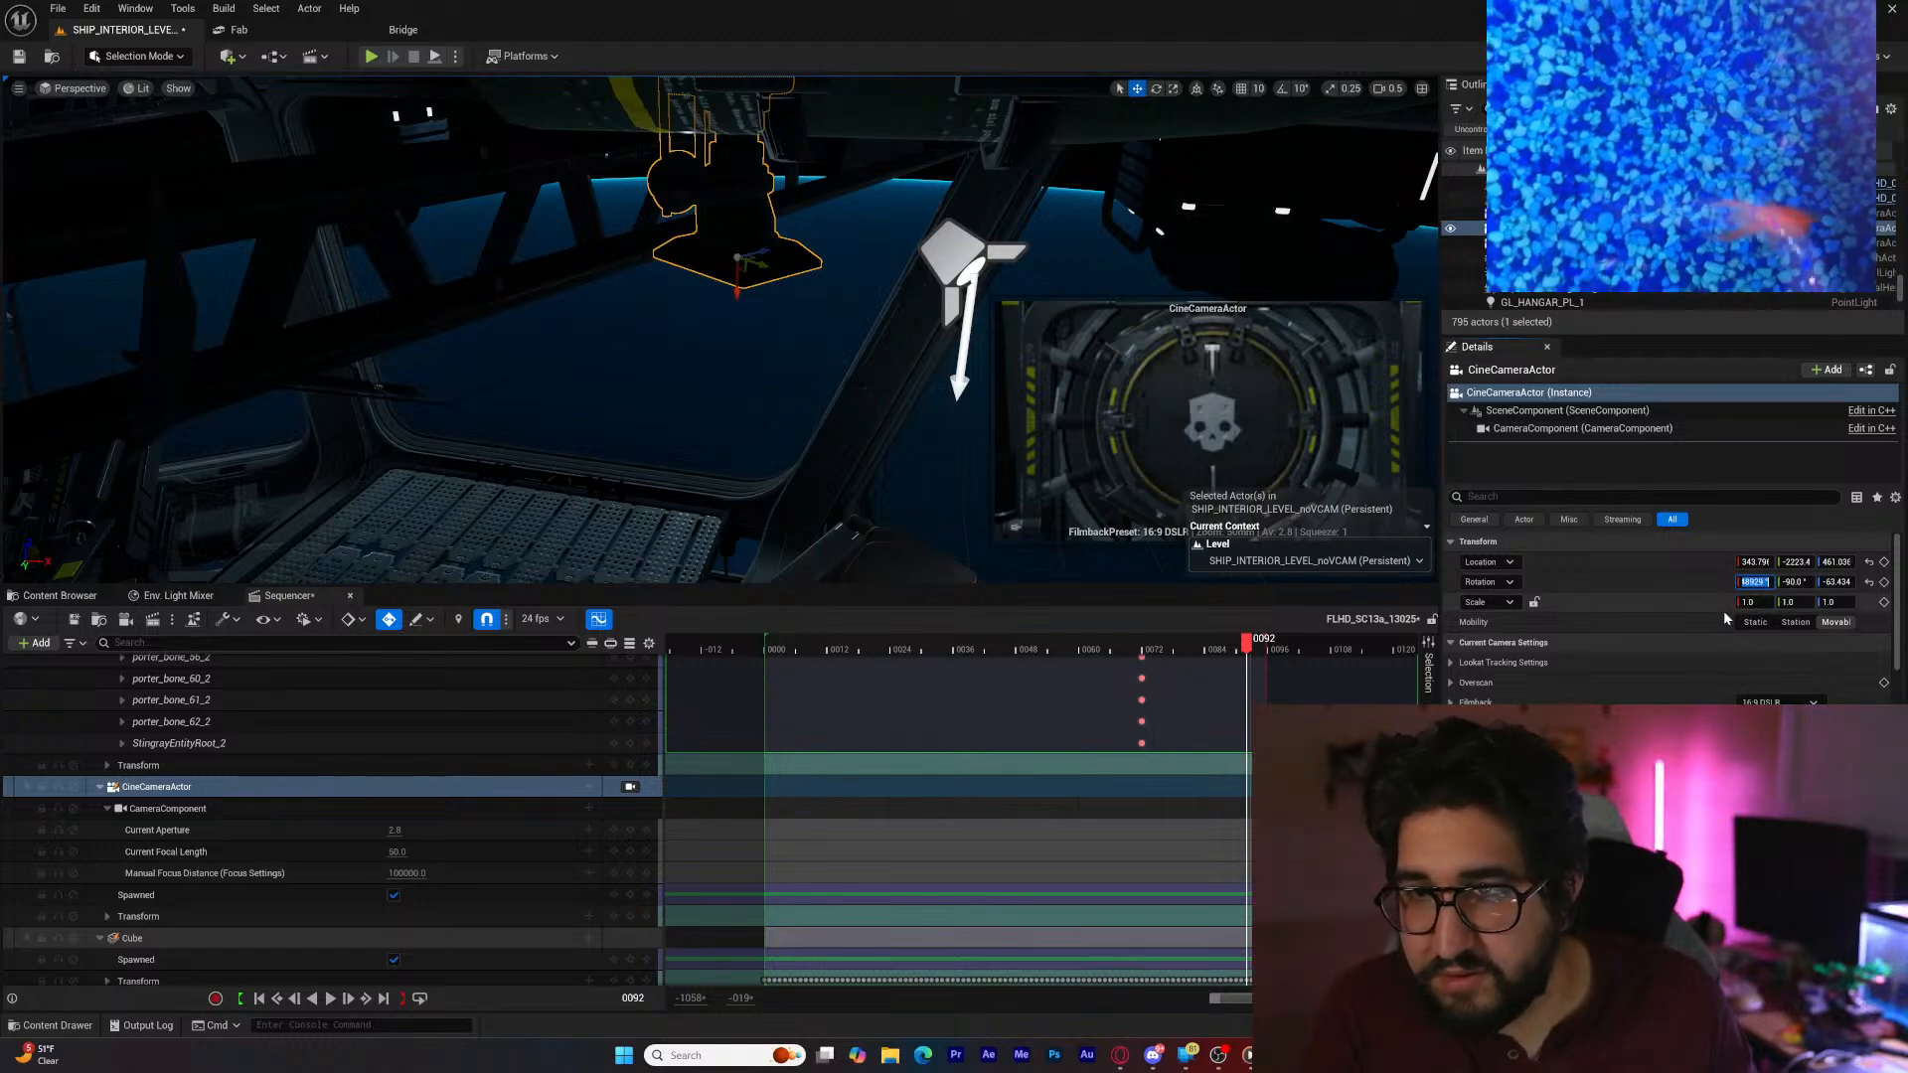
{"action": "type", "text": "0"}
{"action": "key", "text": "Return"}
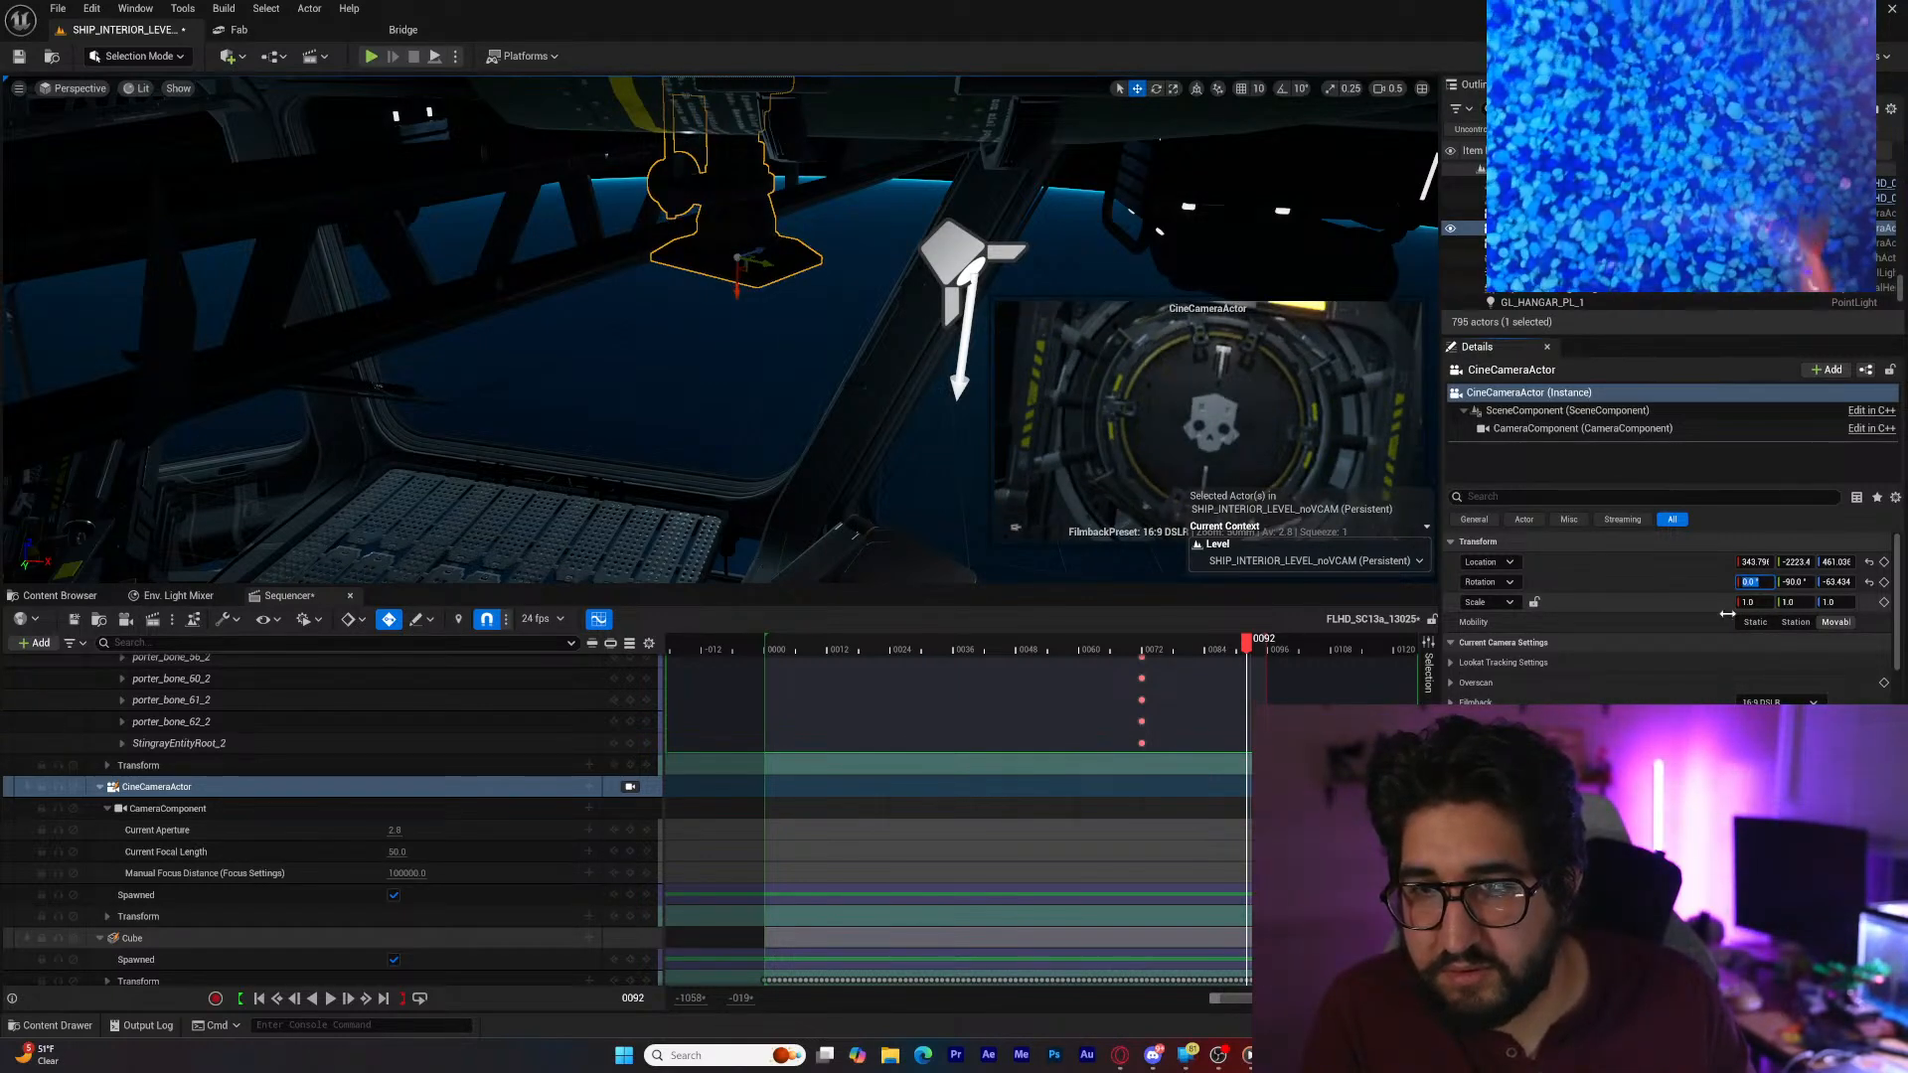
{"action": "left_click", "coordinate": [1836, 582]}
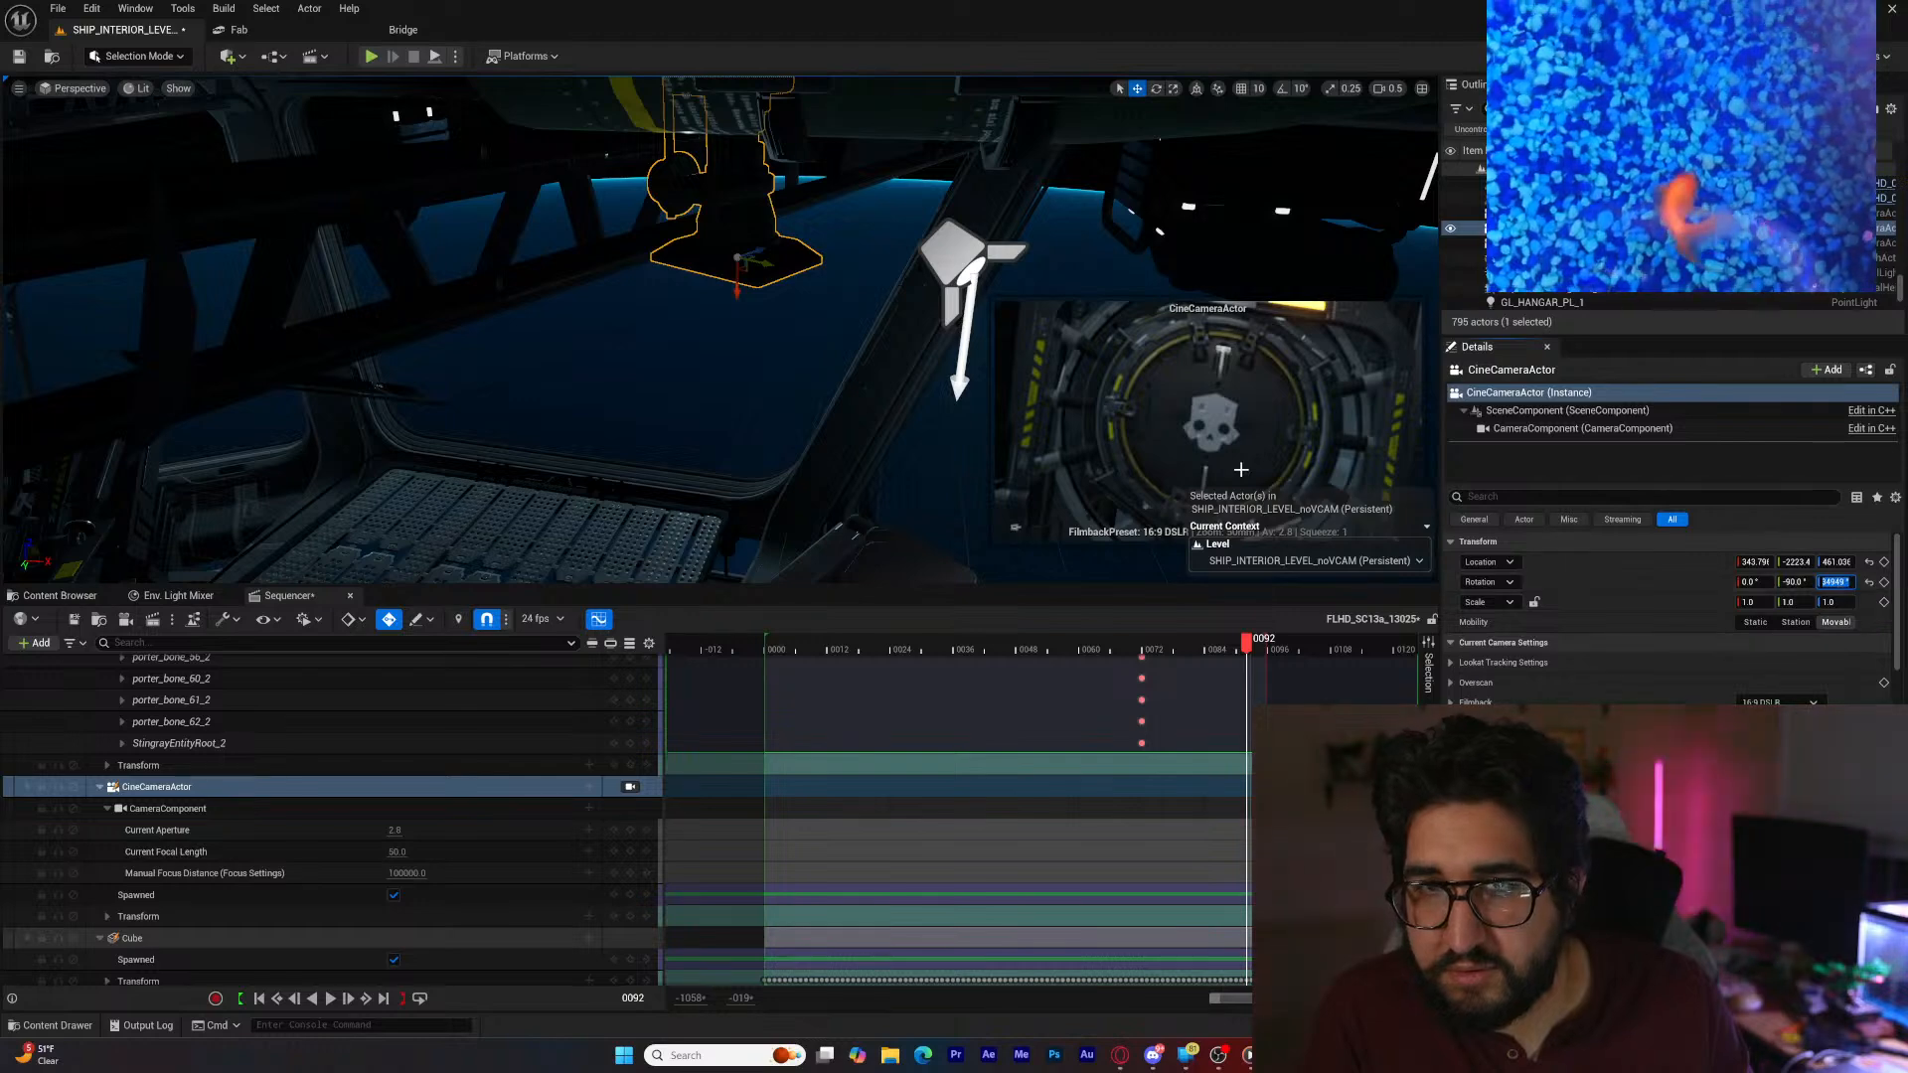
Step: Rotate the camera with the rotation gizmo until the hatch and side frames stand square in the preview
{"action": "right_click_drag", "start_coordinate": [894, 398], "coordinate": [1103, 398]}
{"action": "right_click_drag", "start_coordinate": [766, 414], "coordinate": [785, 413]}
{"action": "key", "text": "e"}
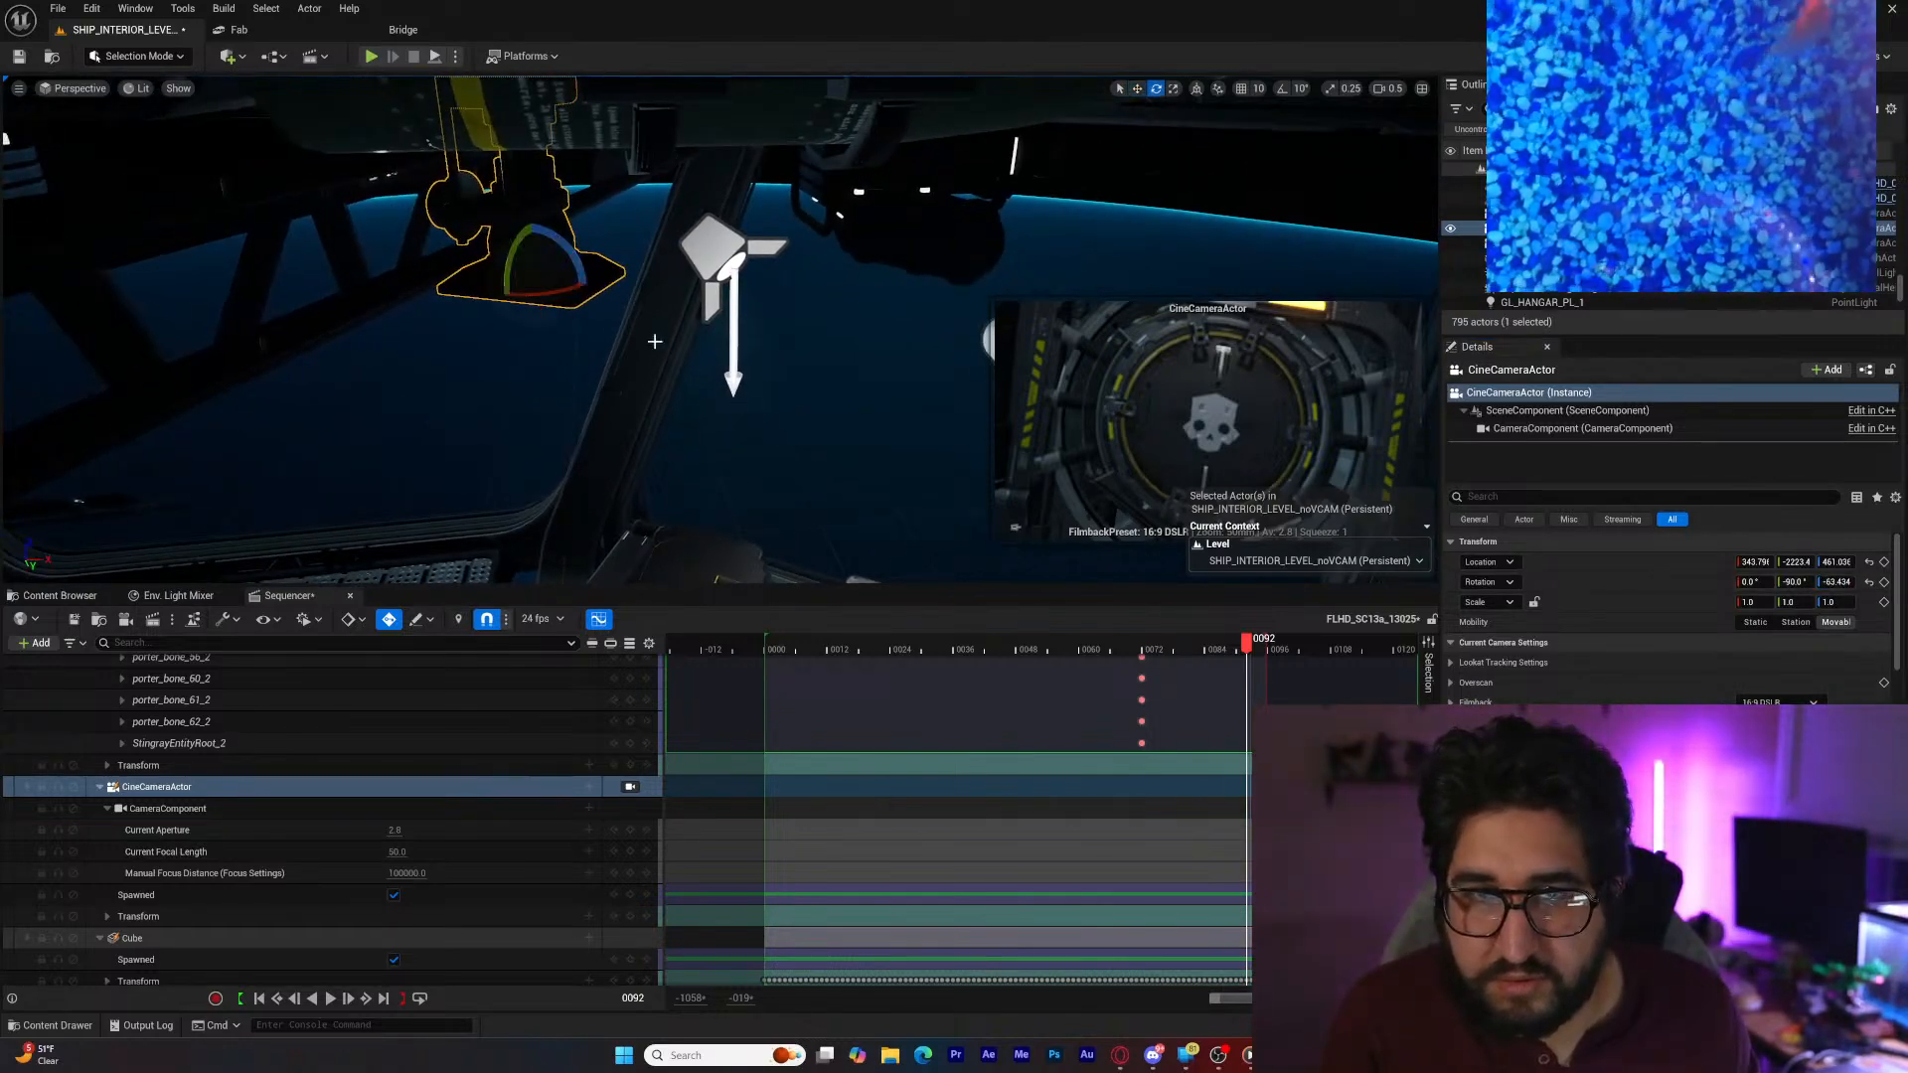
{"action": "left_click_drag", "start_coordinate": [512, 254], "coordinate": [548, 291]}
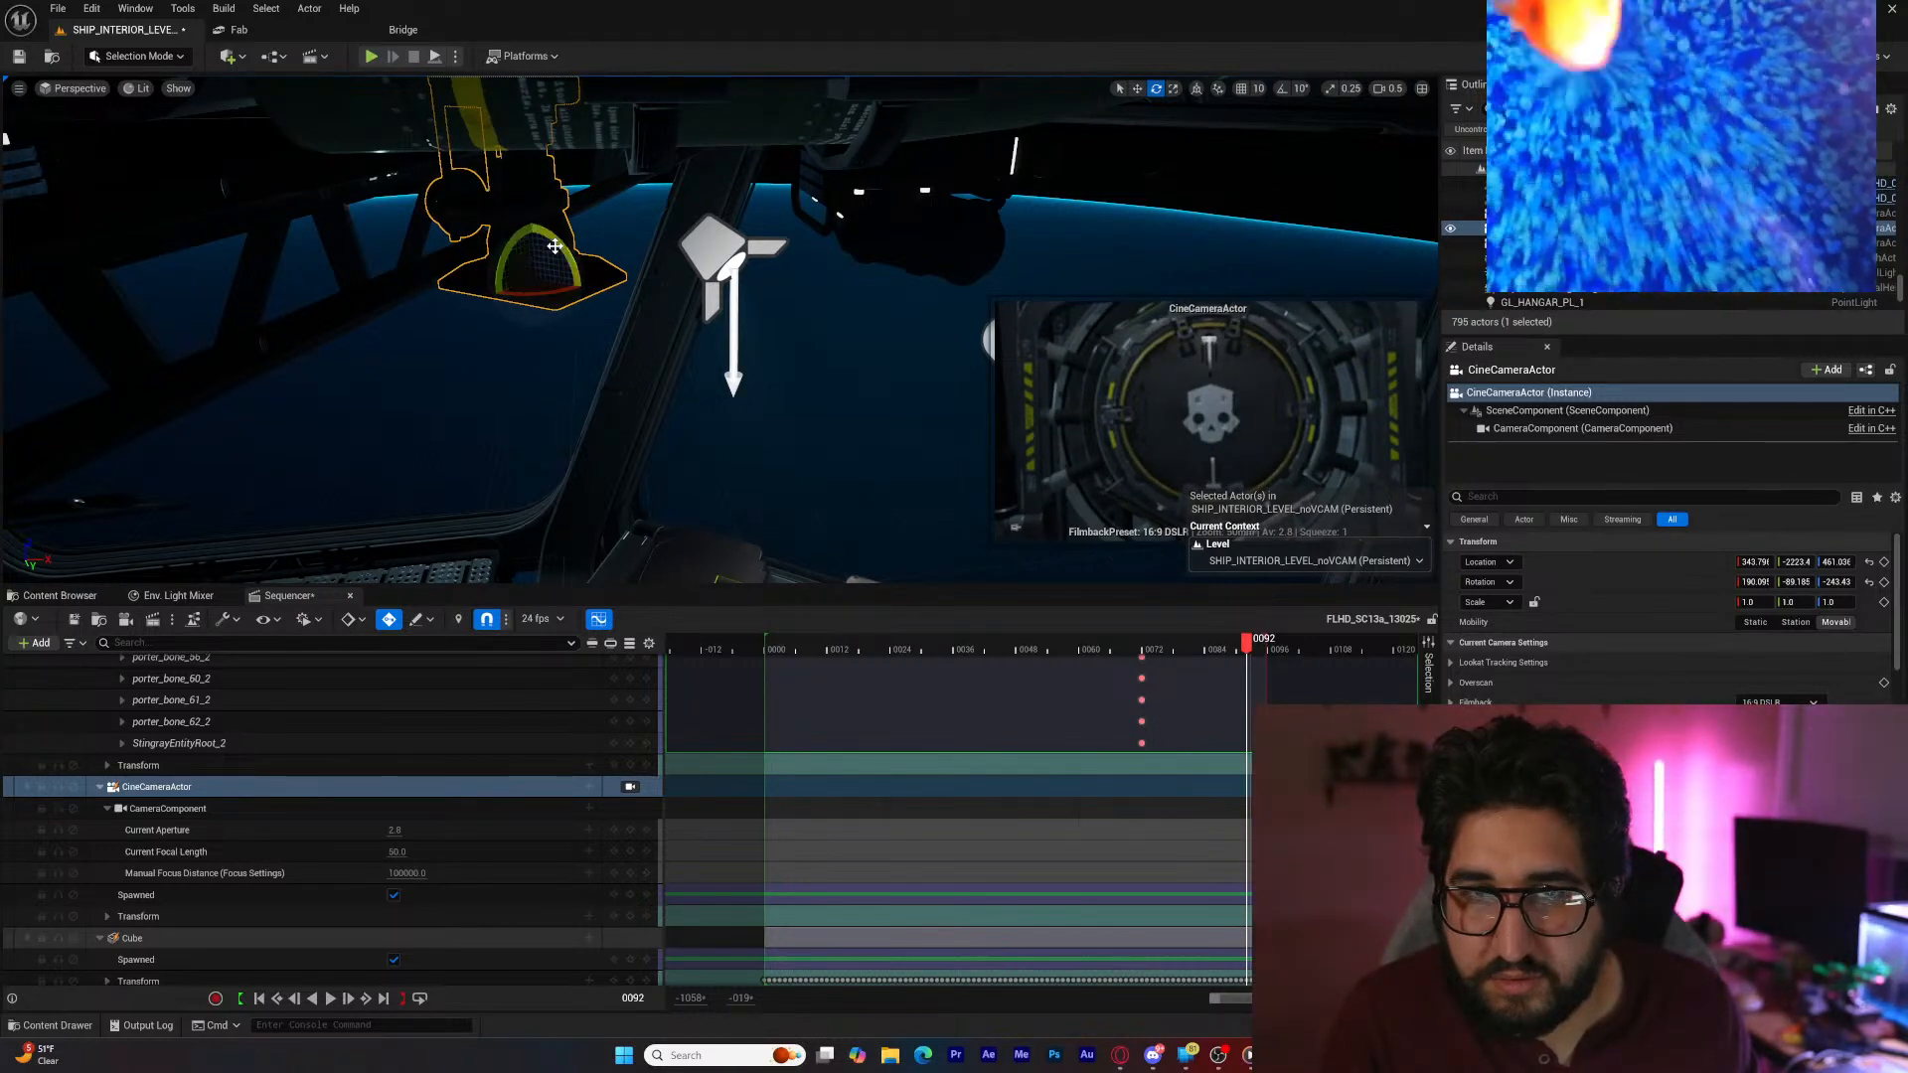
Step: Raise the CineCameraActor above the hatch to a Z location of about 841
{"action": "key", "text": "w"}
{"action": "left_click_drag", "start_coordinate": [564, 285], "coordinate": [500, 151]}
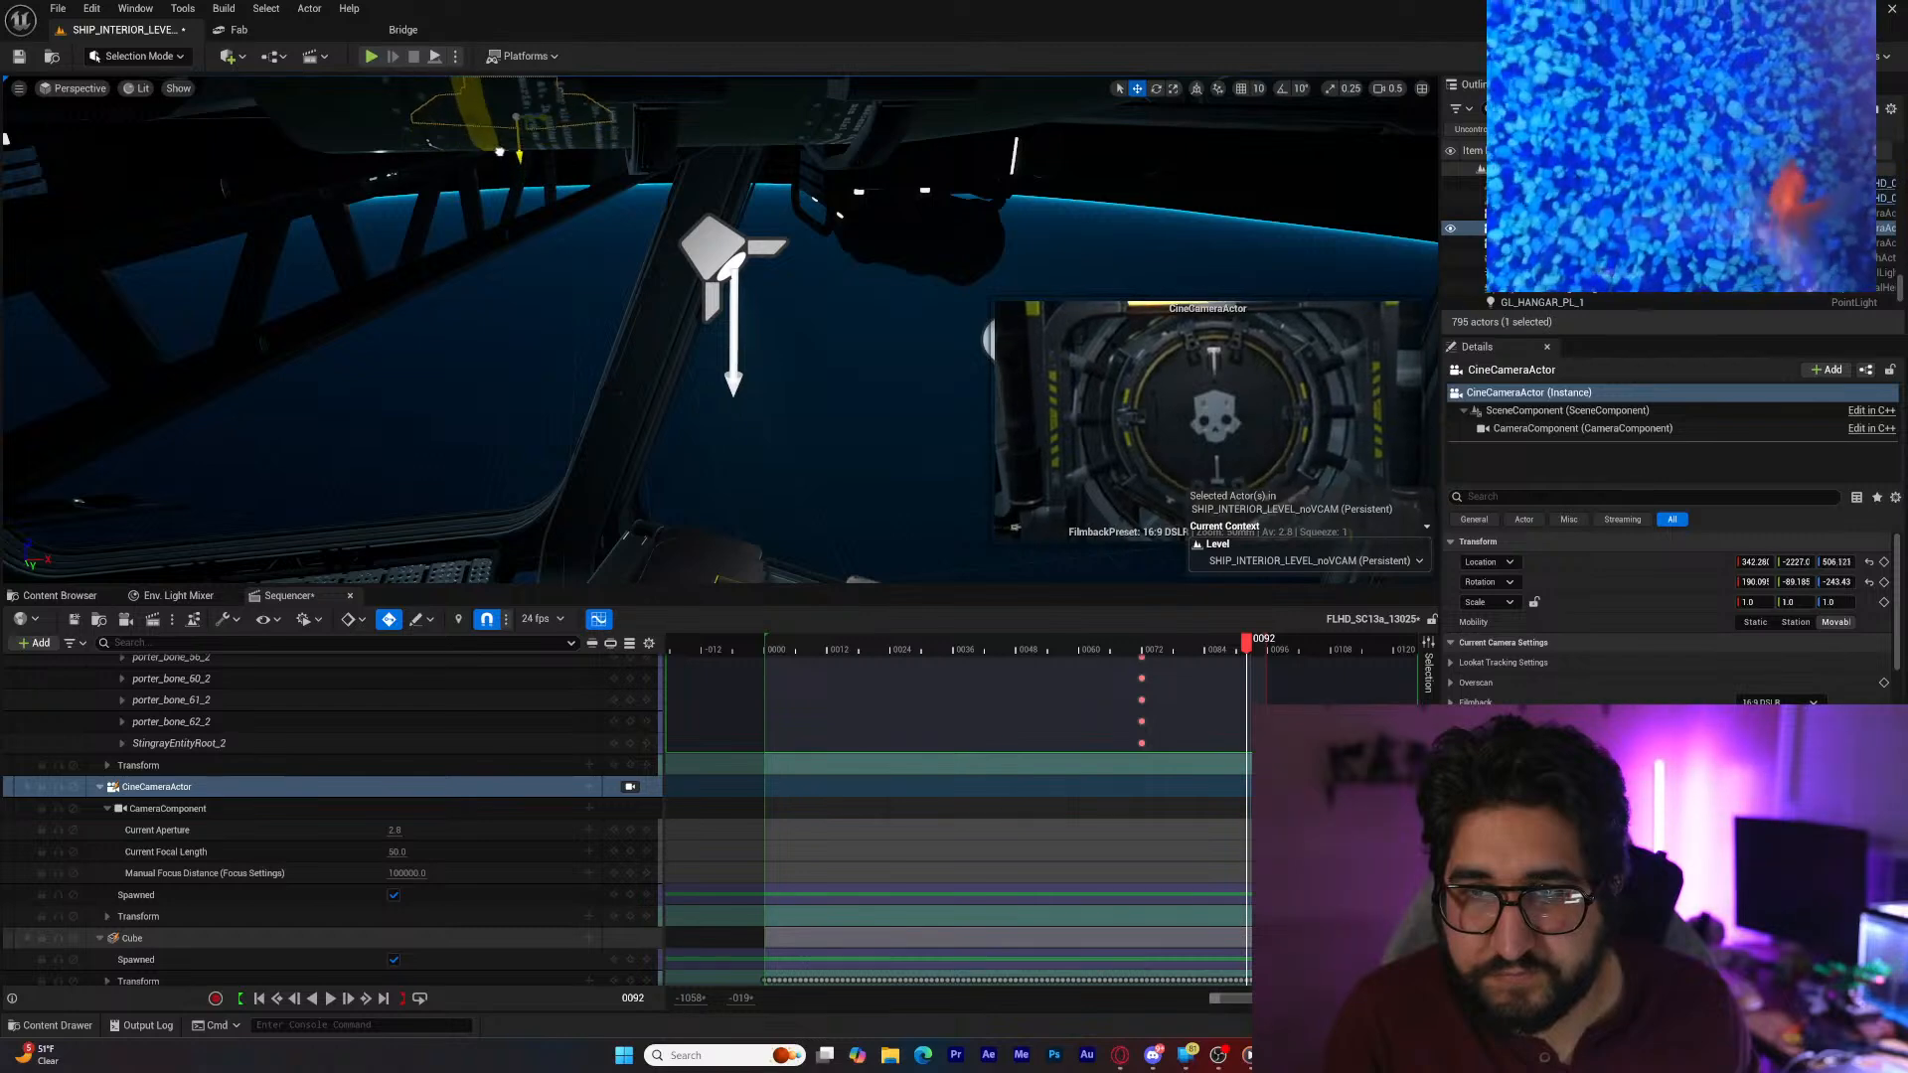
{"action": "right_click_drag", "start_coordinate": [508, 165], "coordinate": [621, 270]}
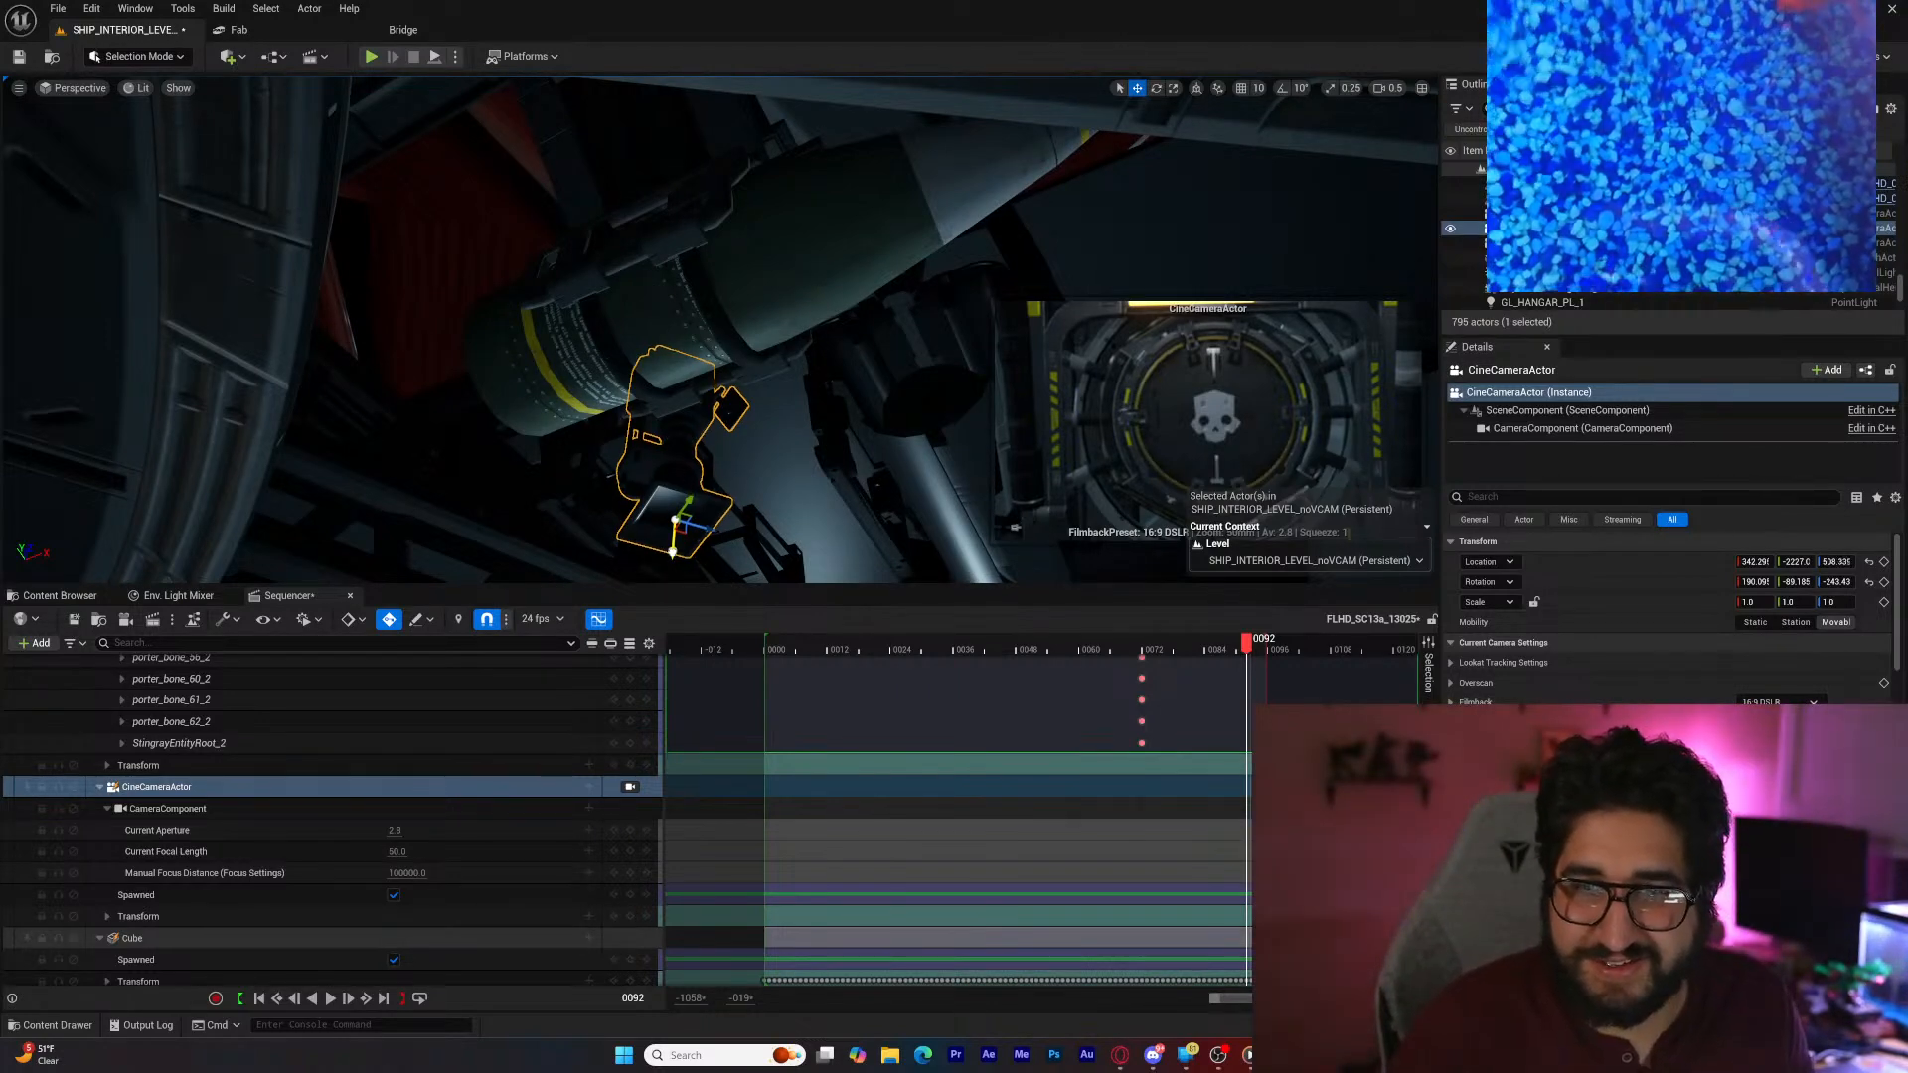
{"action": "left_click_drag", "start_coordinate": [673, 552], "coordinate": [665, 481]}
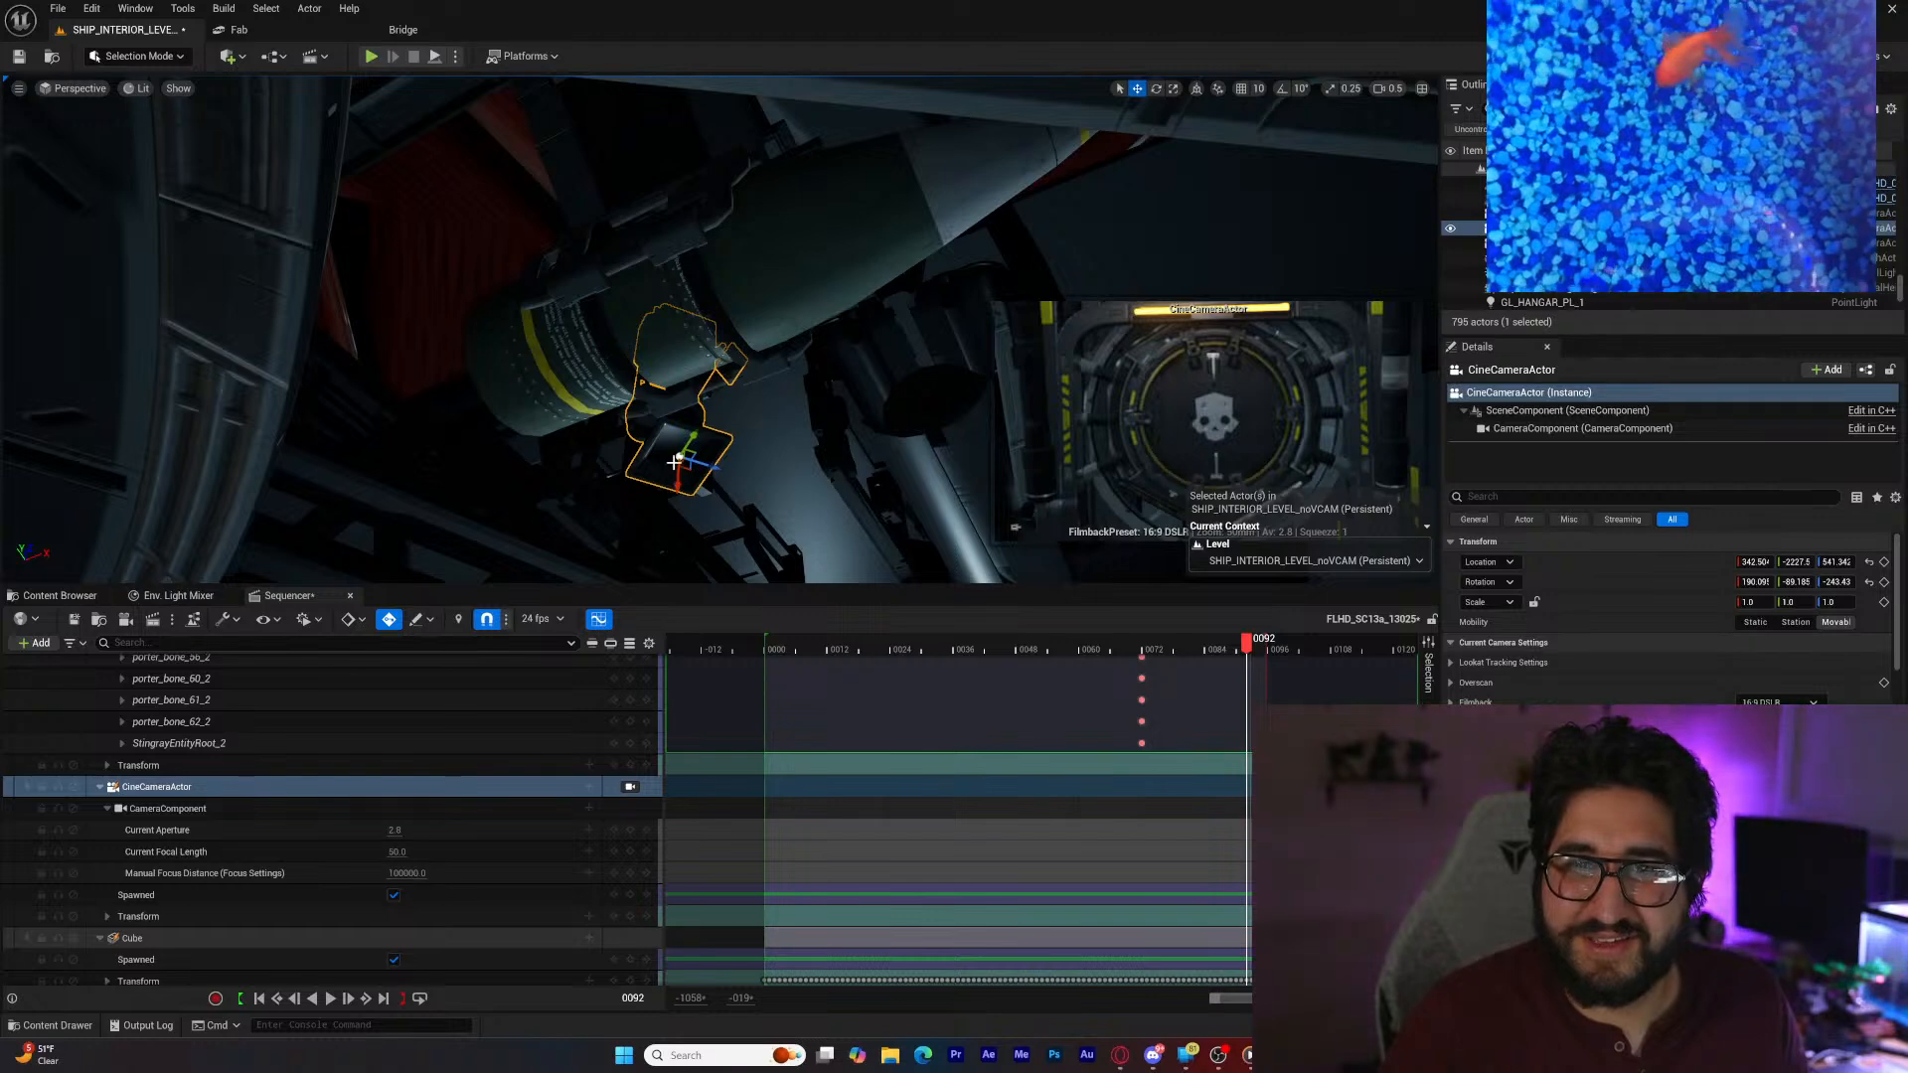
Step: Rotate the camera slightly and nudge it sideways so the skull hatch sits straight and centred in the preview
{"action": "key", "text": "e"}
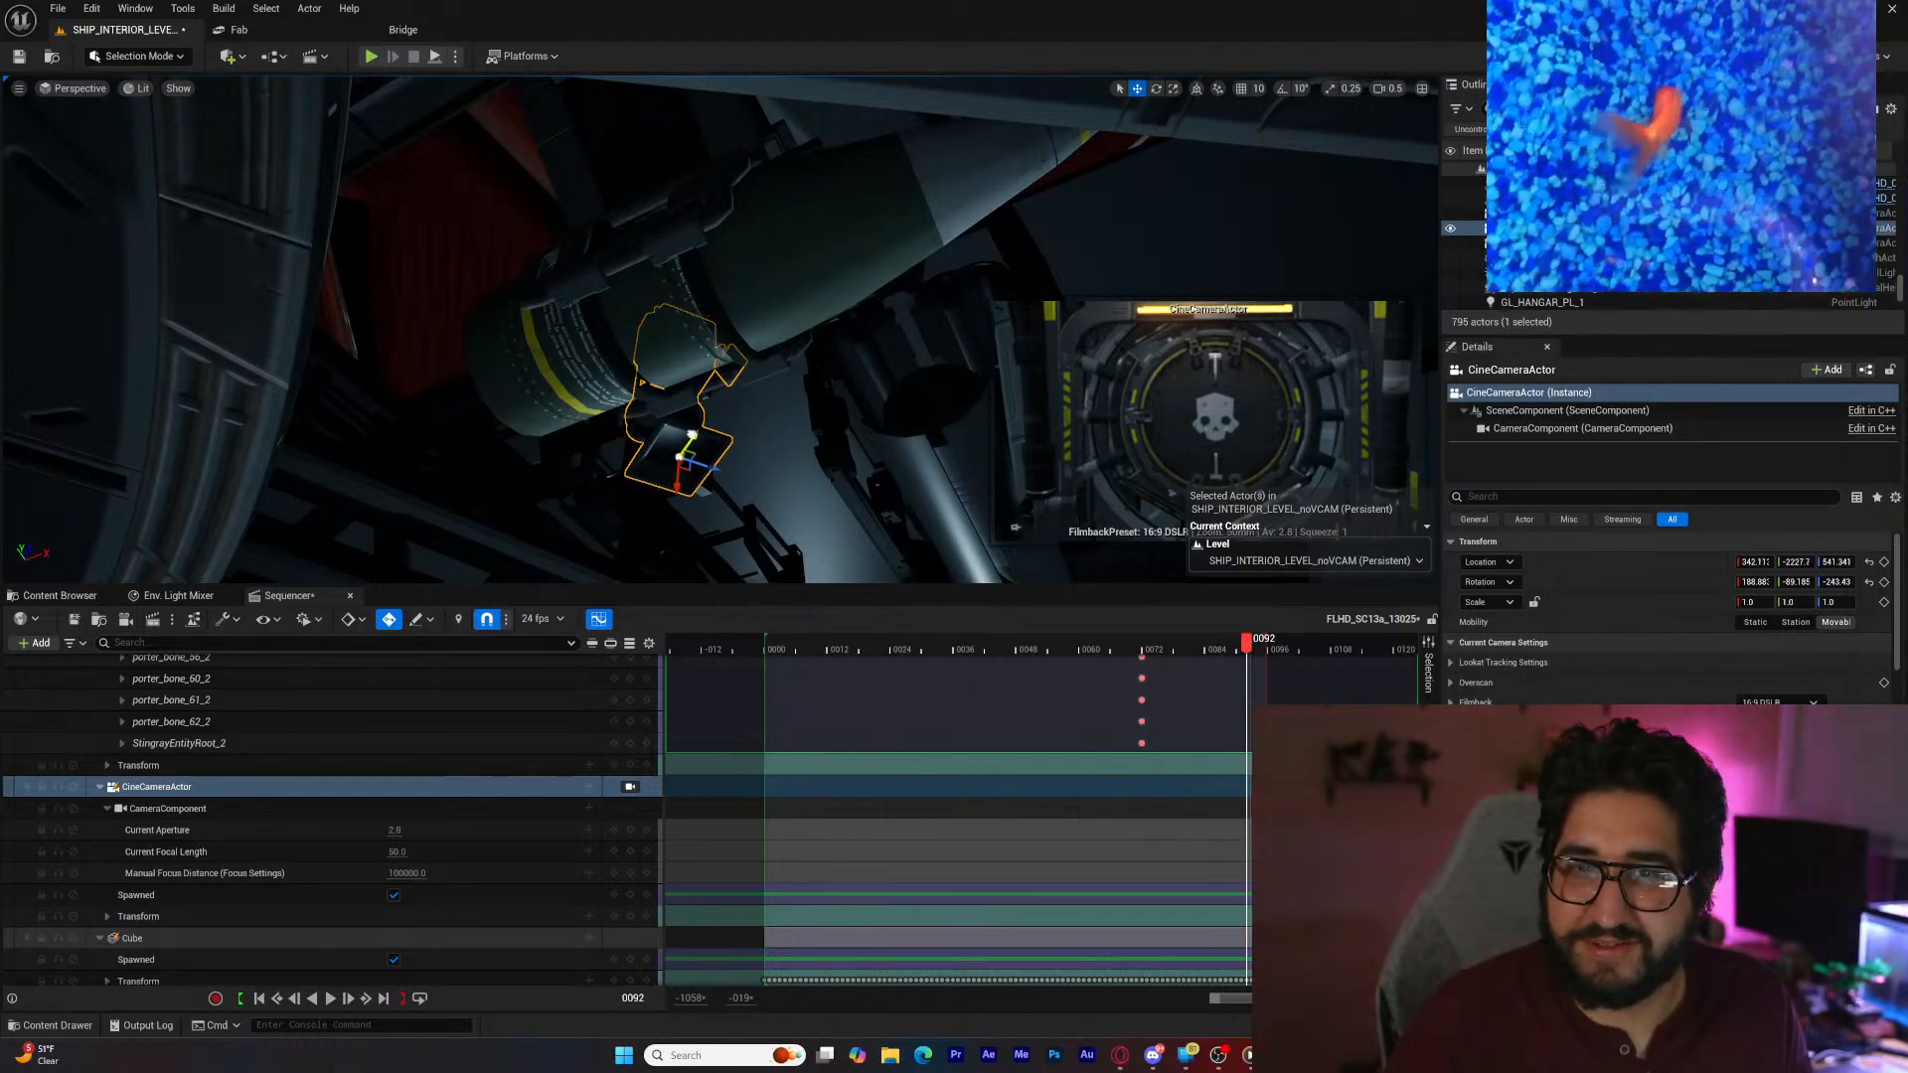
{"action": "left_click_drag", "start_coordinate": [690, 436], "coordinate": [690, 436]}
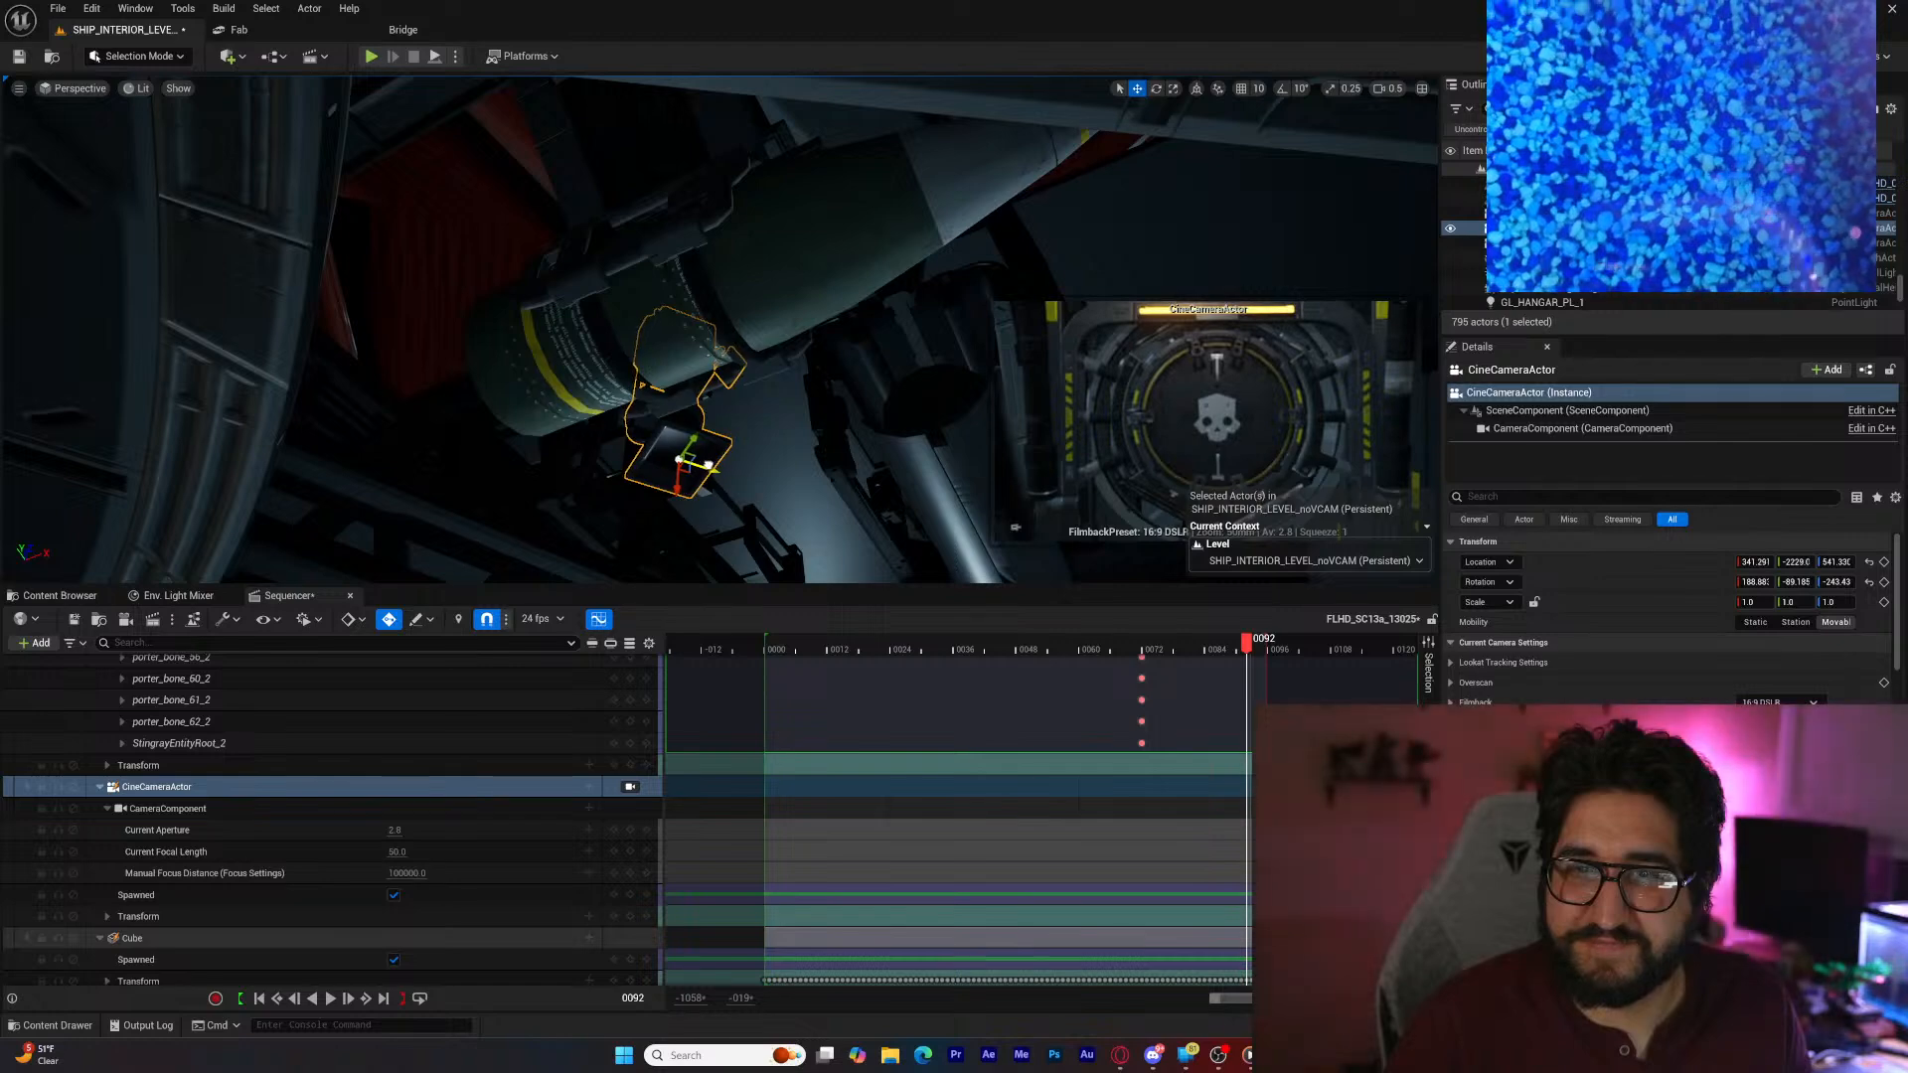
{"action": "left_click_drag", "start_coordinate": [710, 464], "coordinate": [713, 465]}
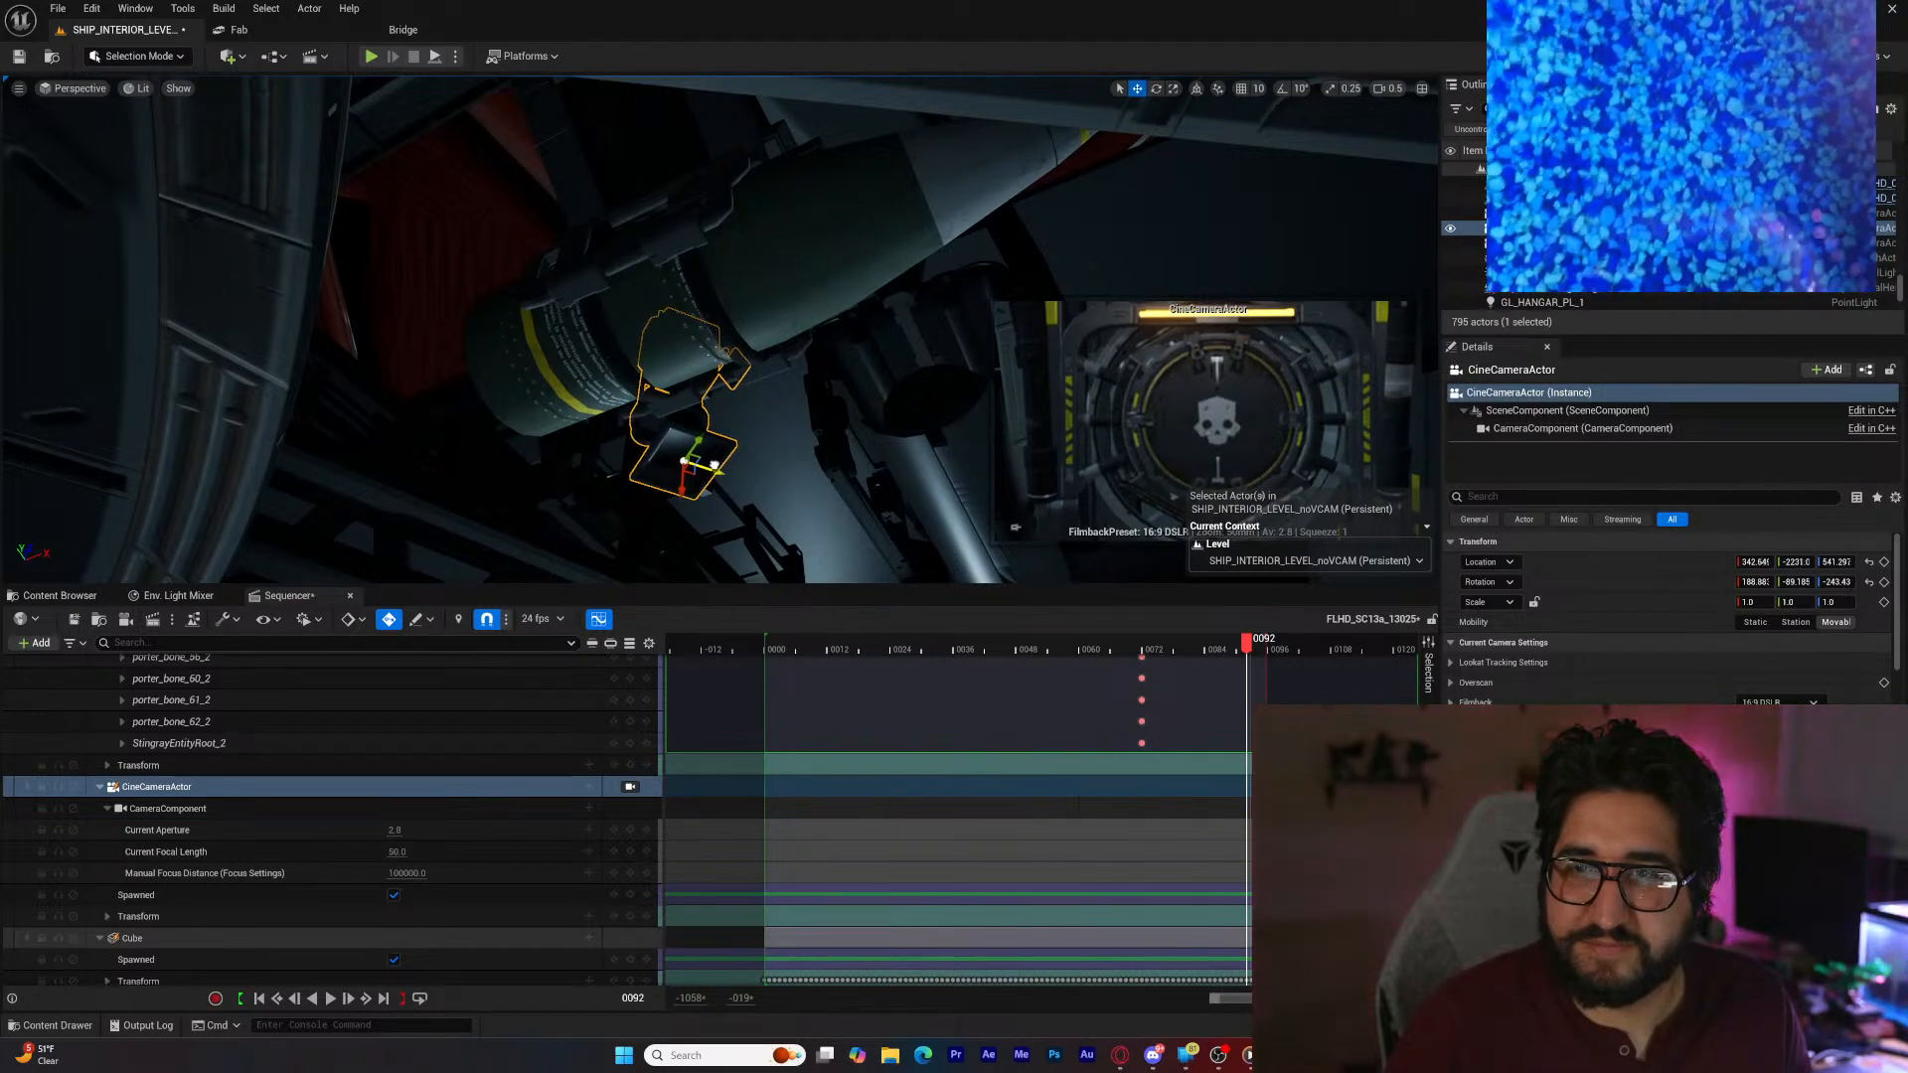
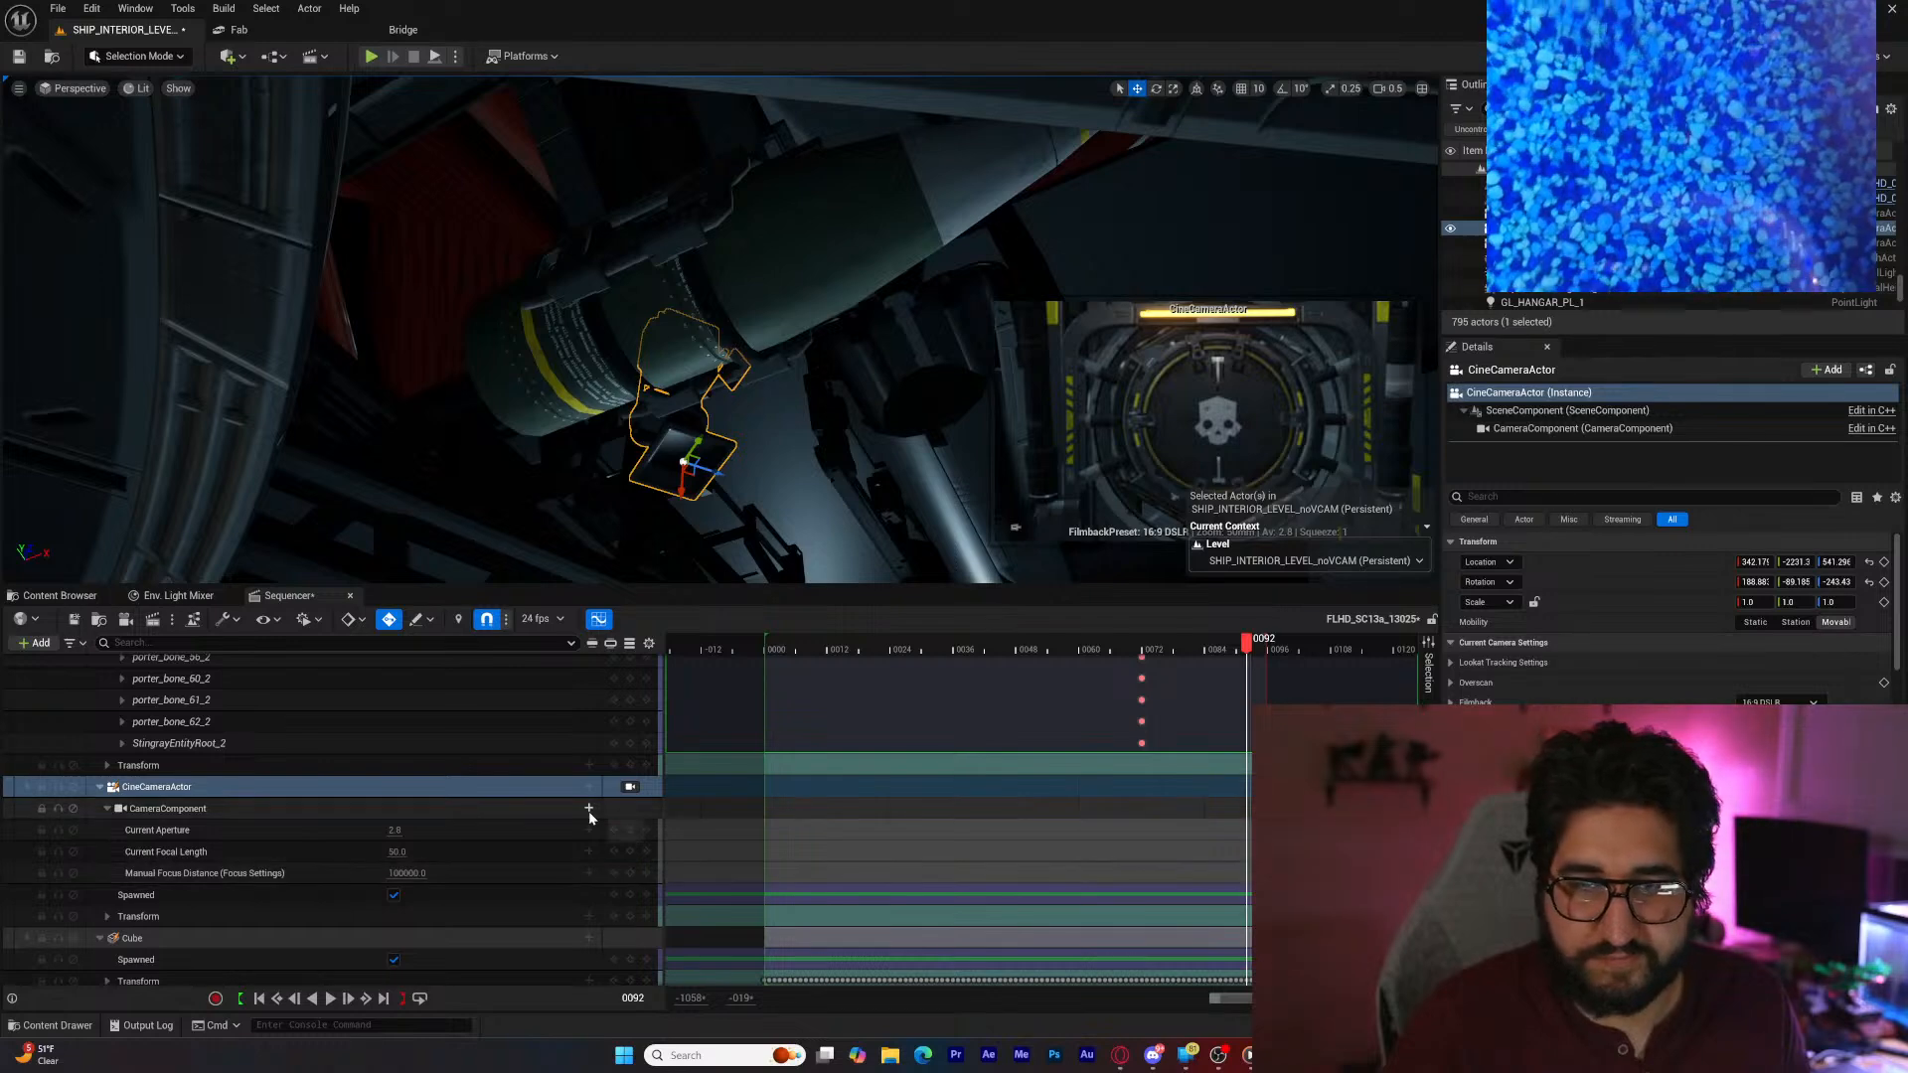
Step: Look through the CineCameraActor, set its manual focus distance to about 532 to sharpen the hatch, and enlarge the viewport
{"action": "left_click", "coordinate": [630, 786]}
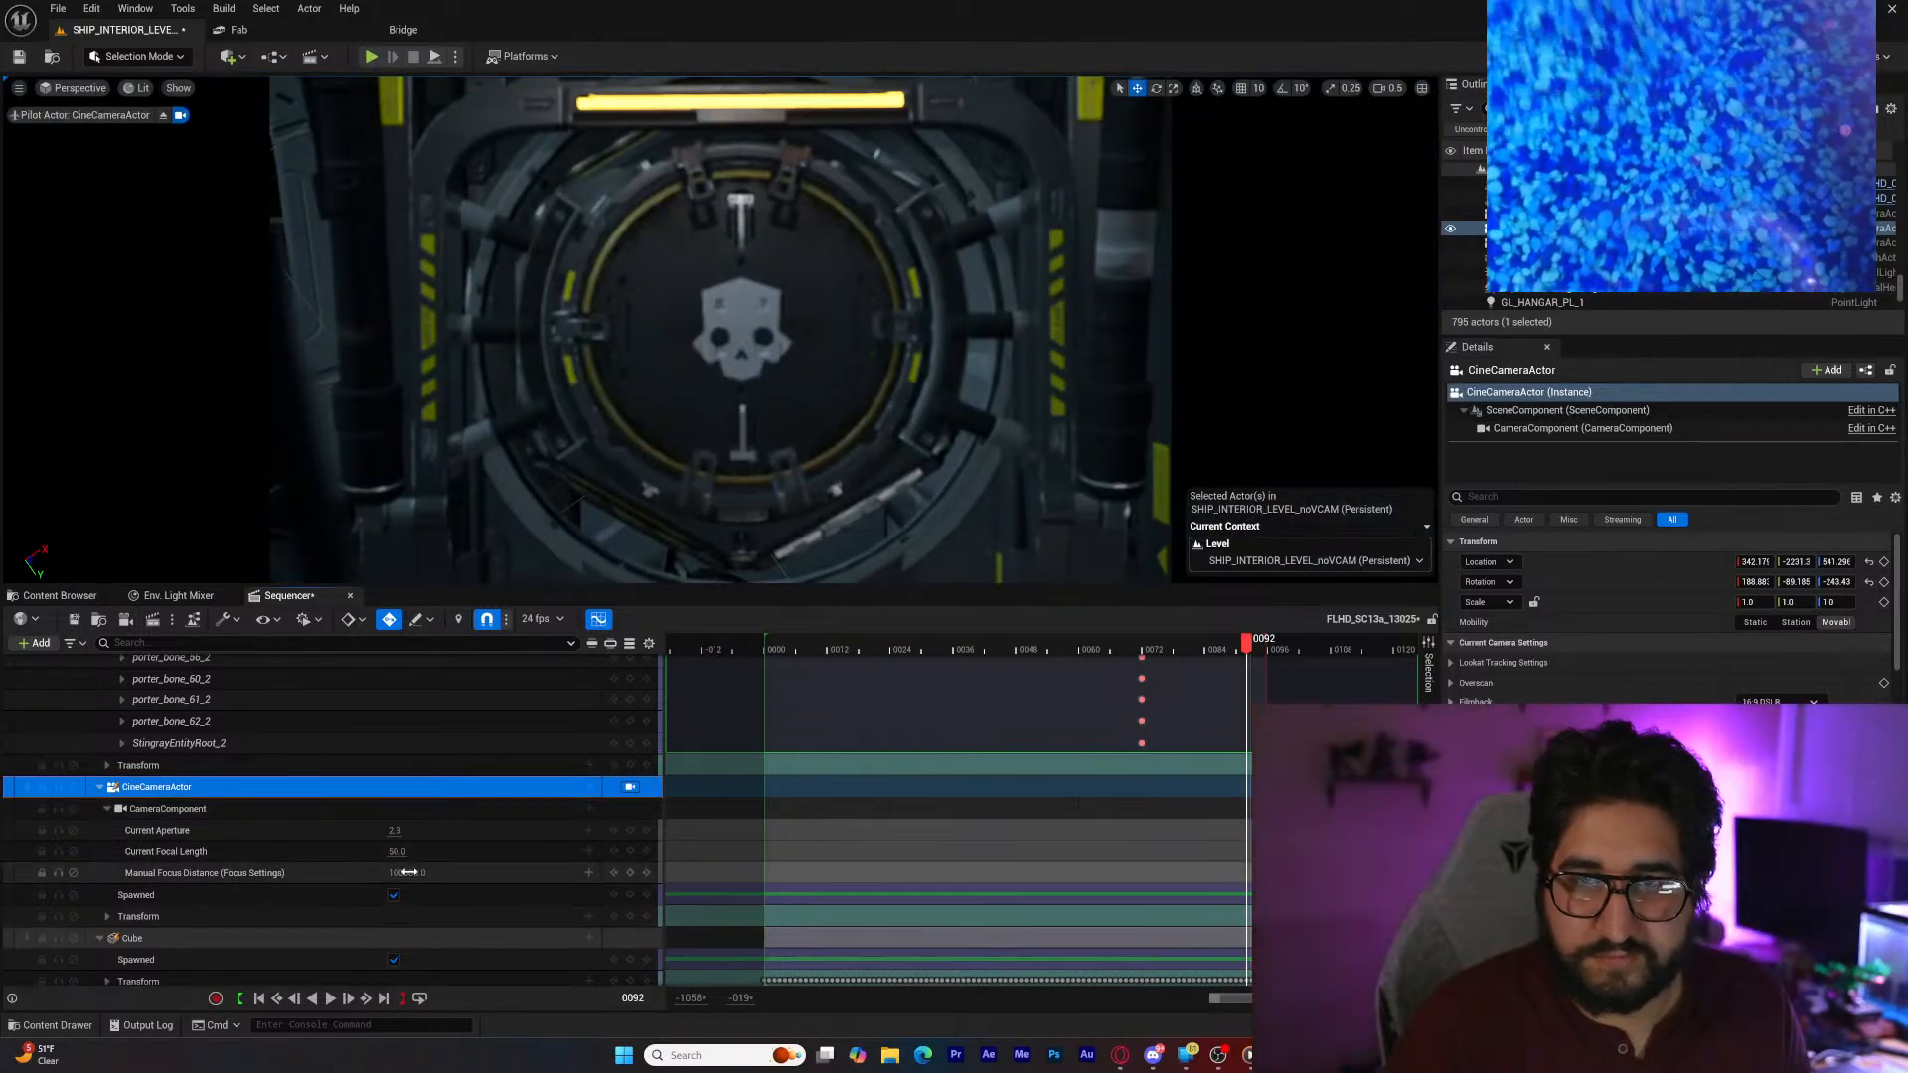
{"action": "left_click", "coordinate": [409, 872]}
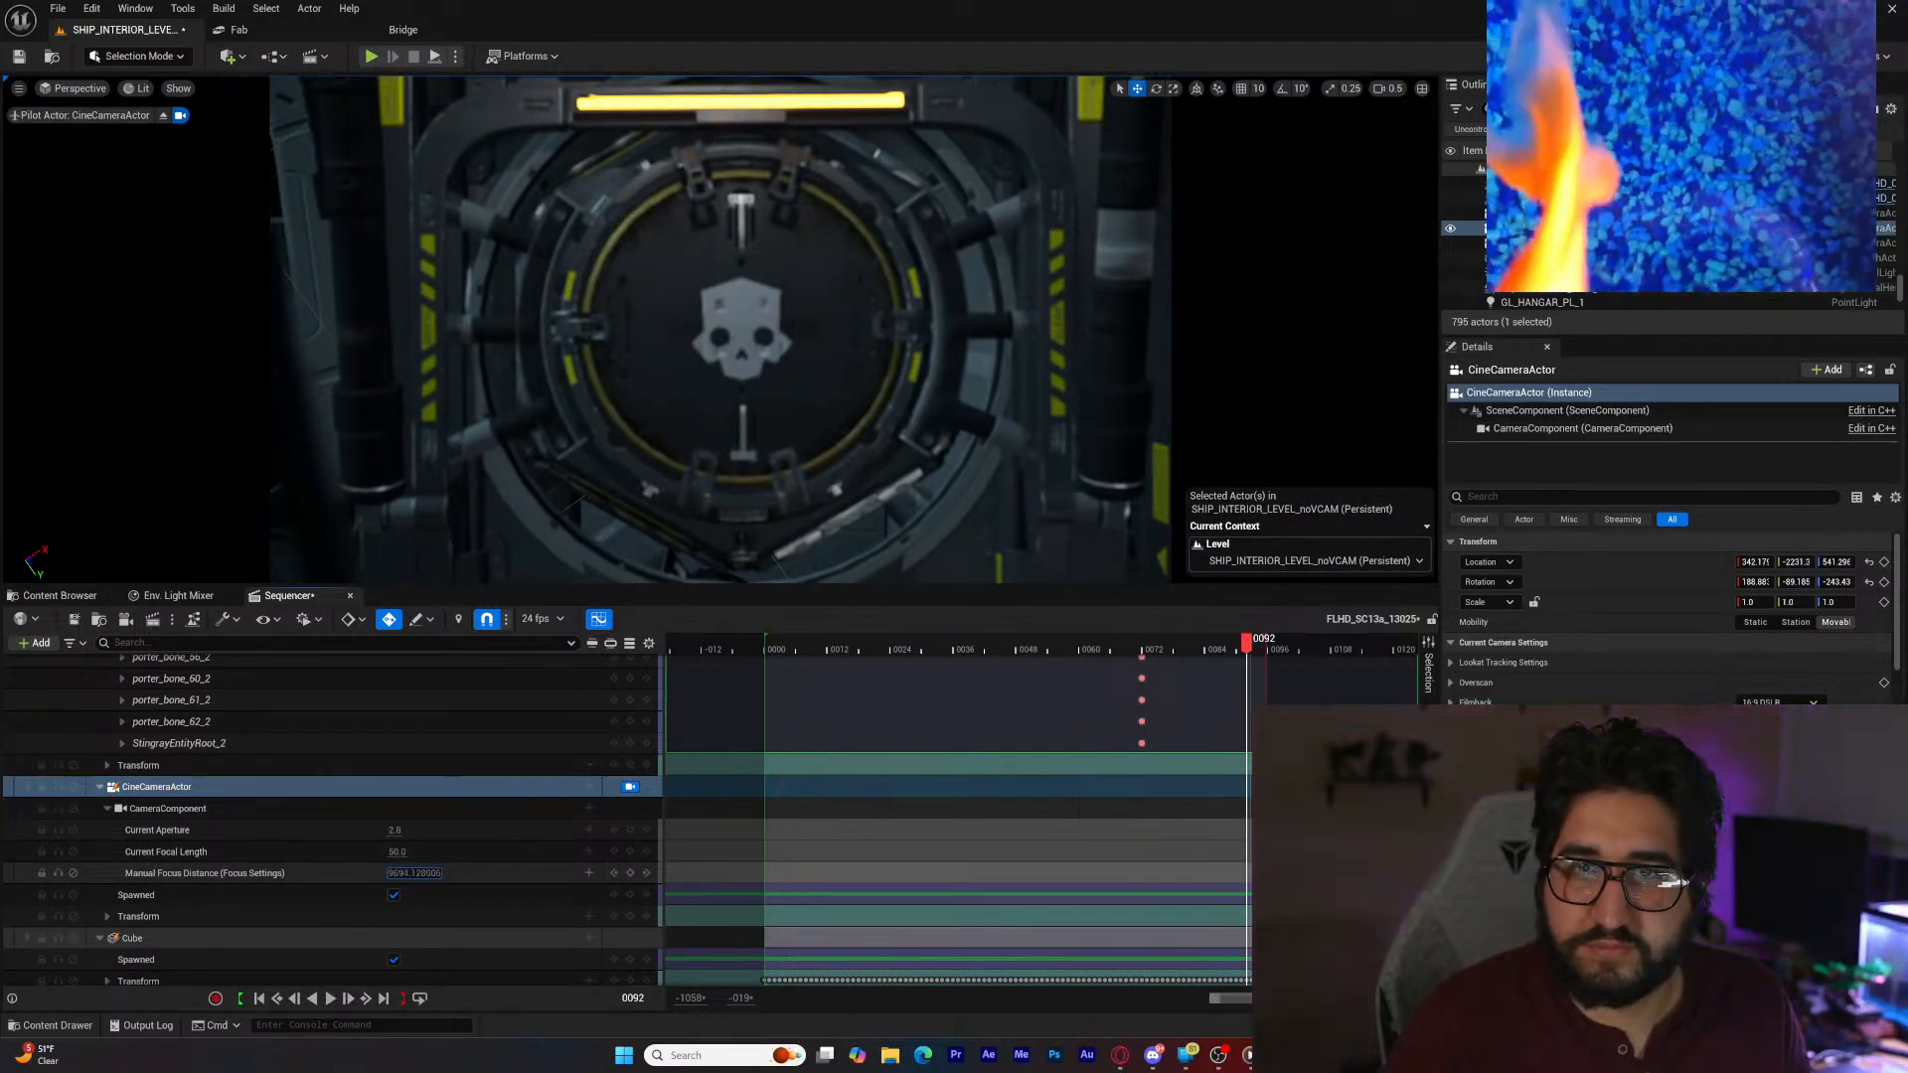
{"action": "left_click_drag", "start_coordinate": [409, 872], "coordinate": [393, 872]}
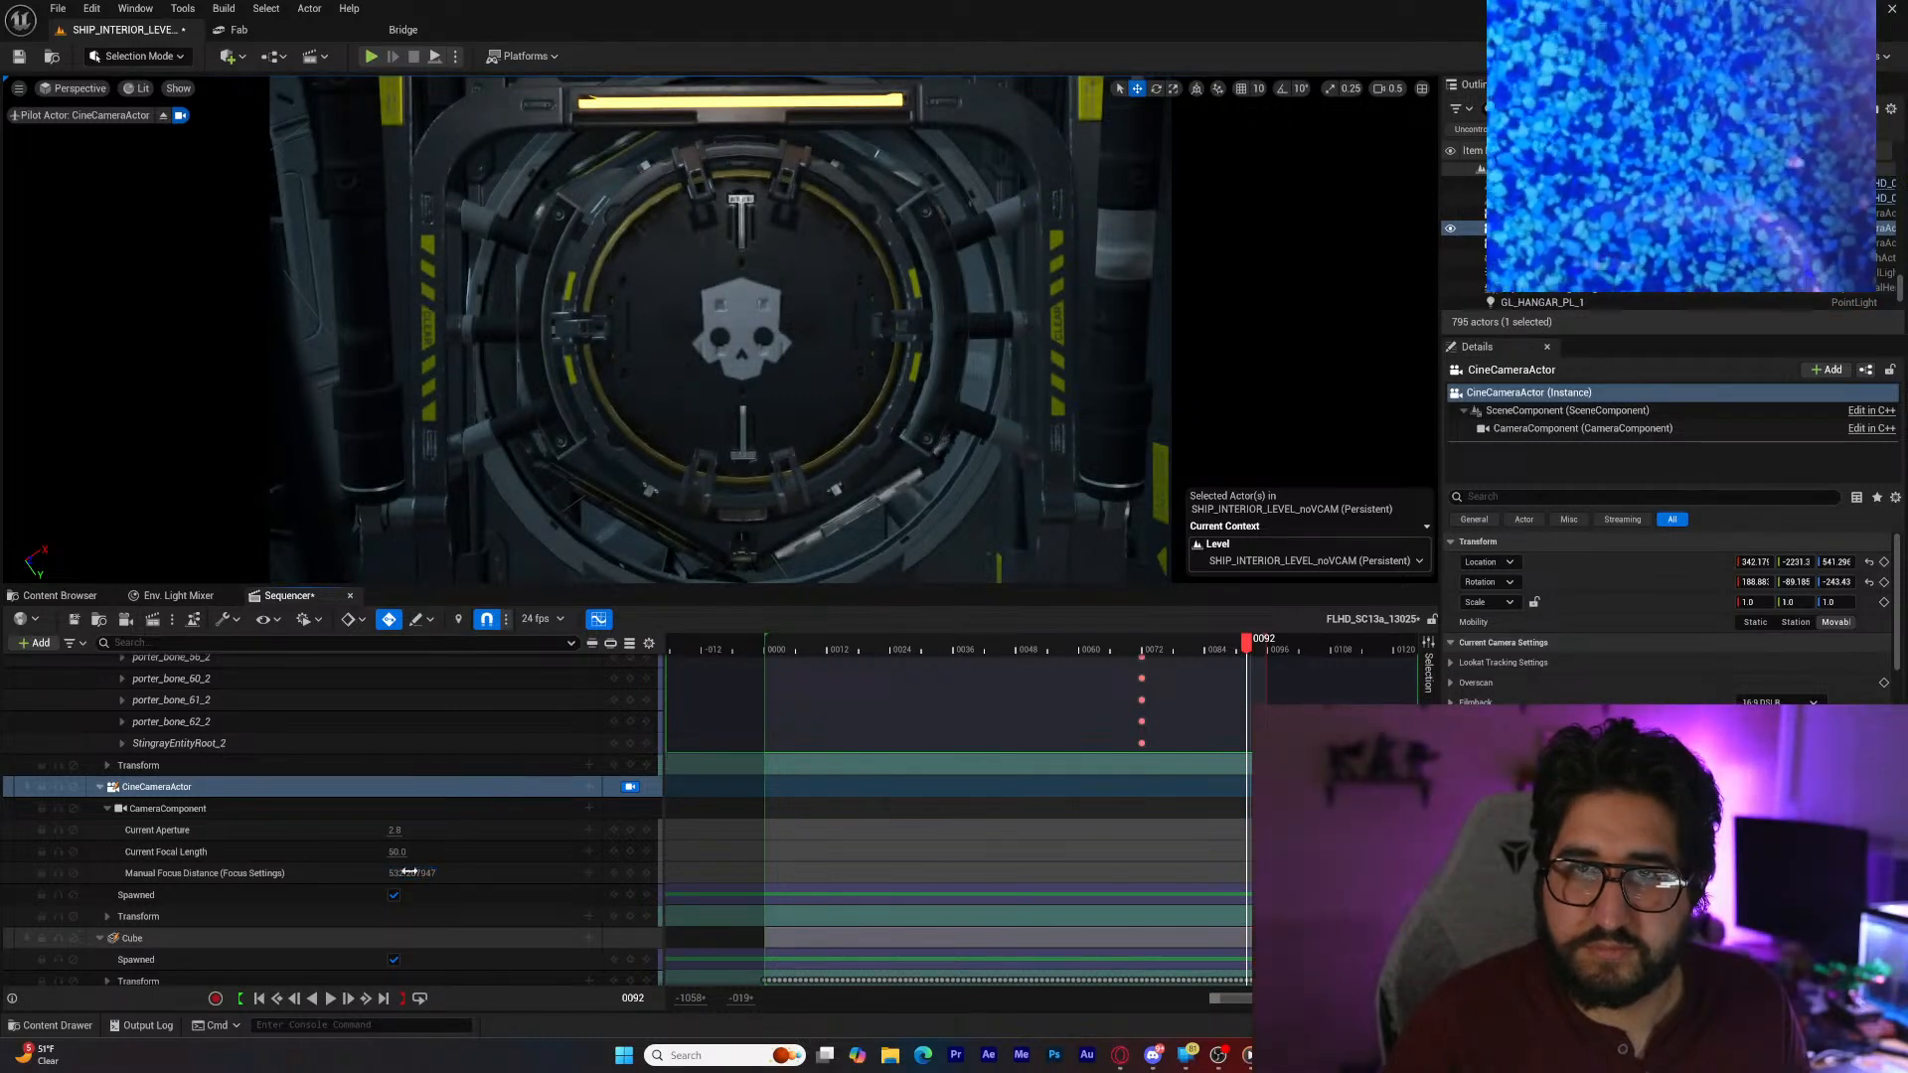
{"action": "left_click_drag", "start_coordinate": [736, 586], "coordinate": [738, 646]}
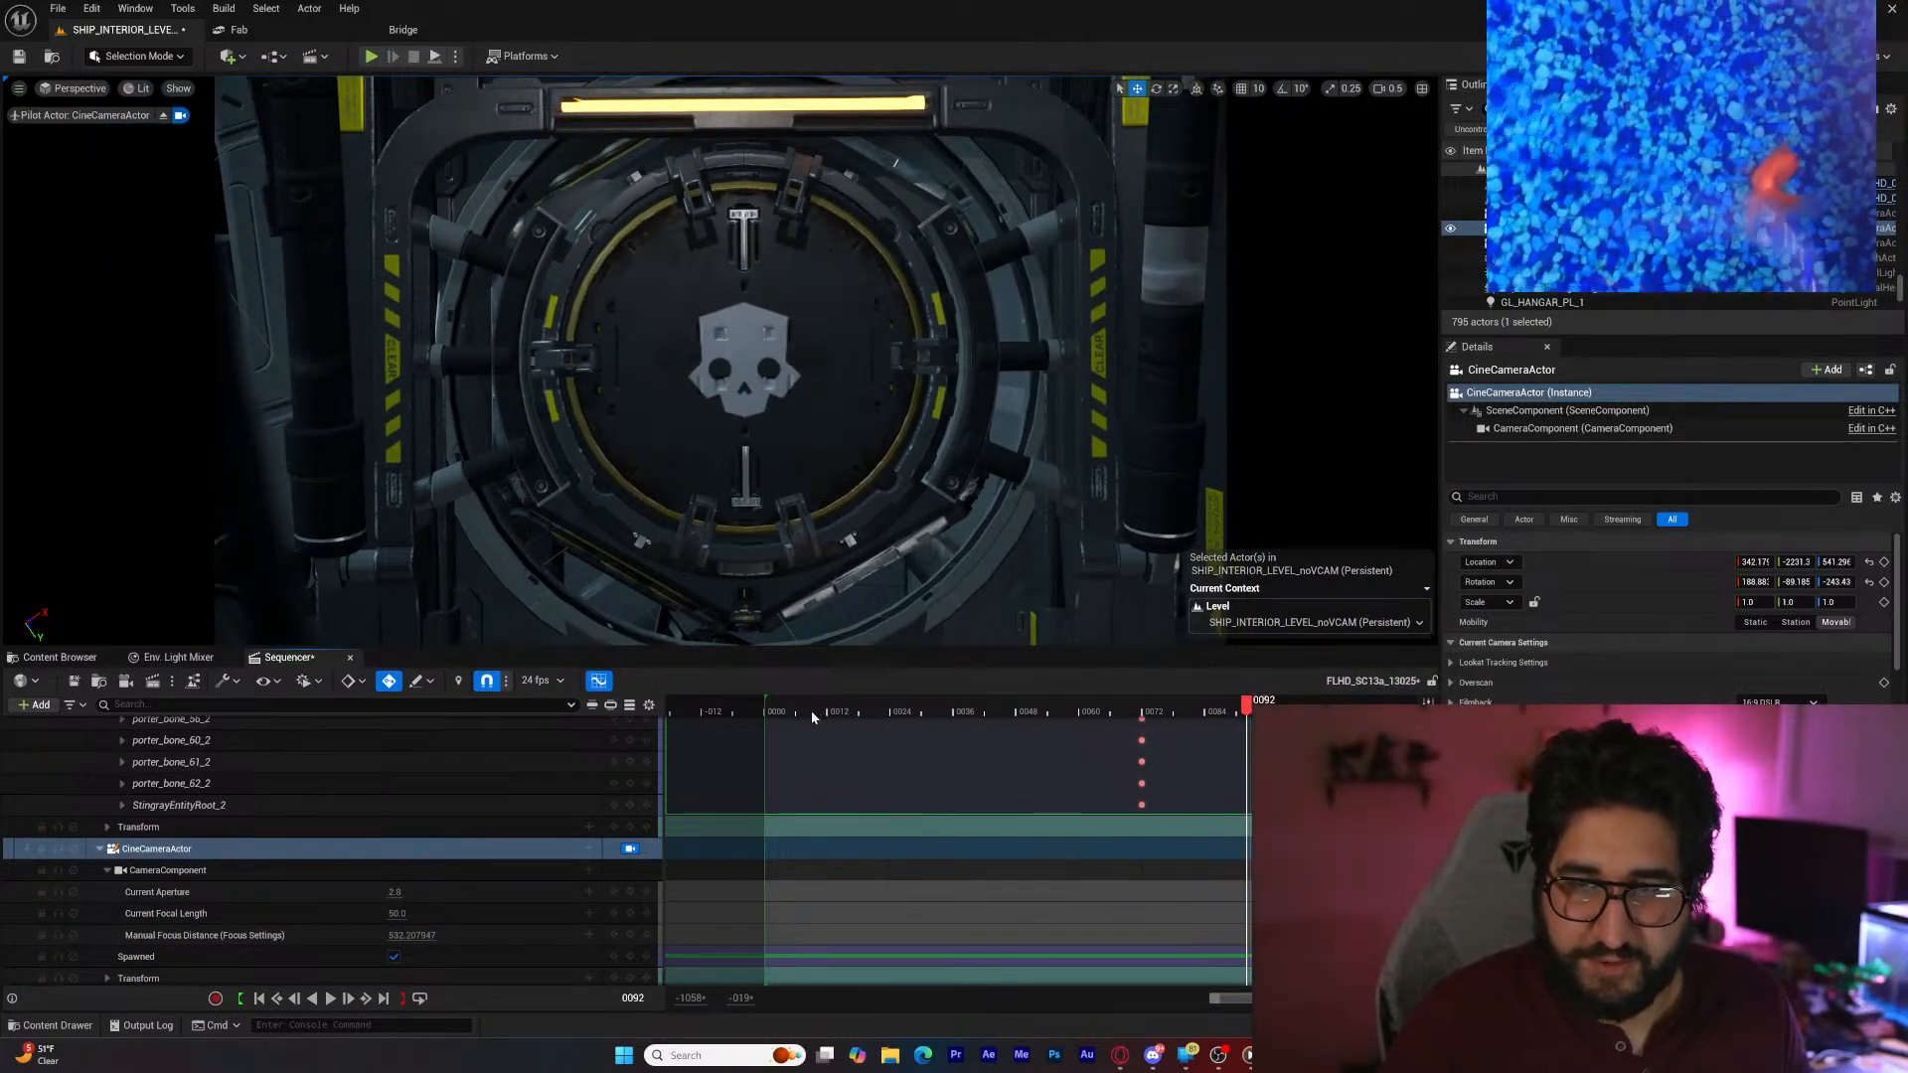
Step: Key the camera's manual focus distance and transform at frame 0, checking the framing at frame 95
{"action": "left_click", "coordinate": [260, 999]}
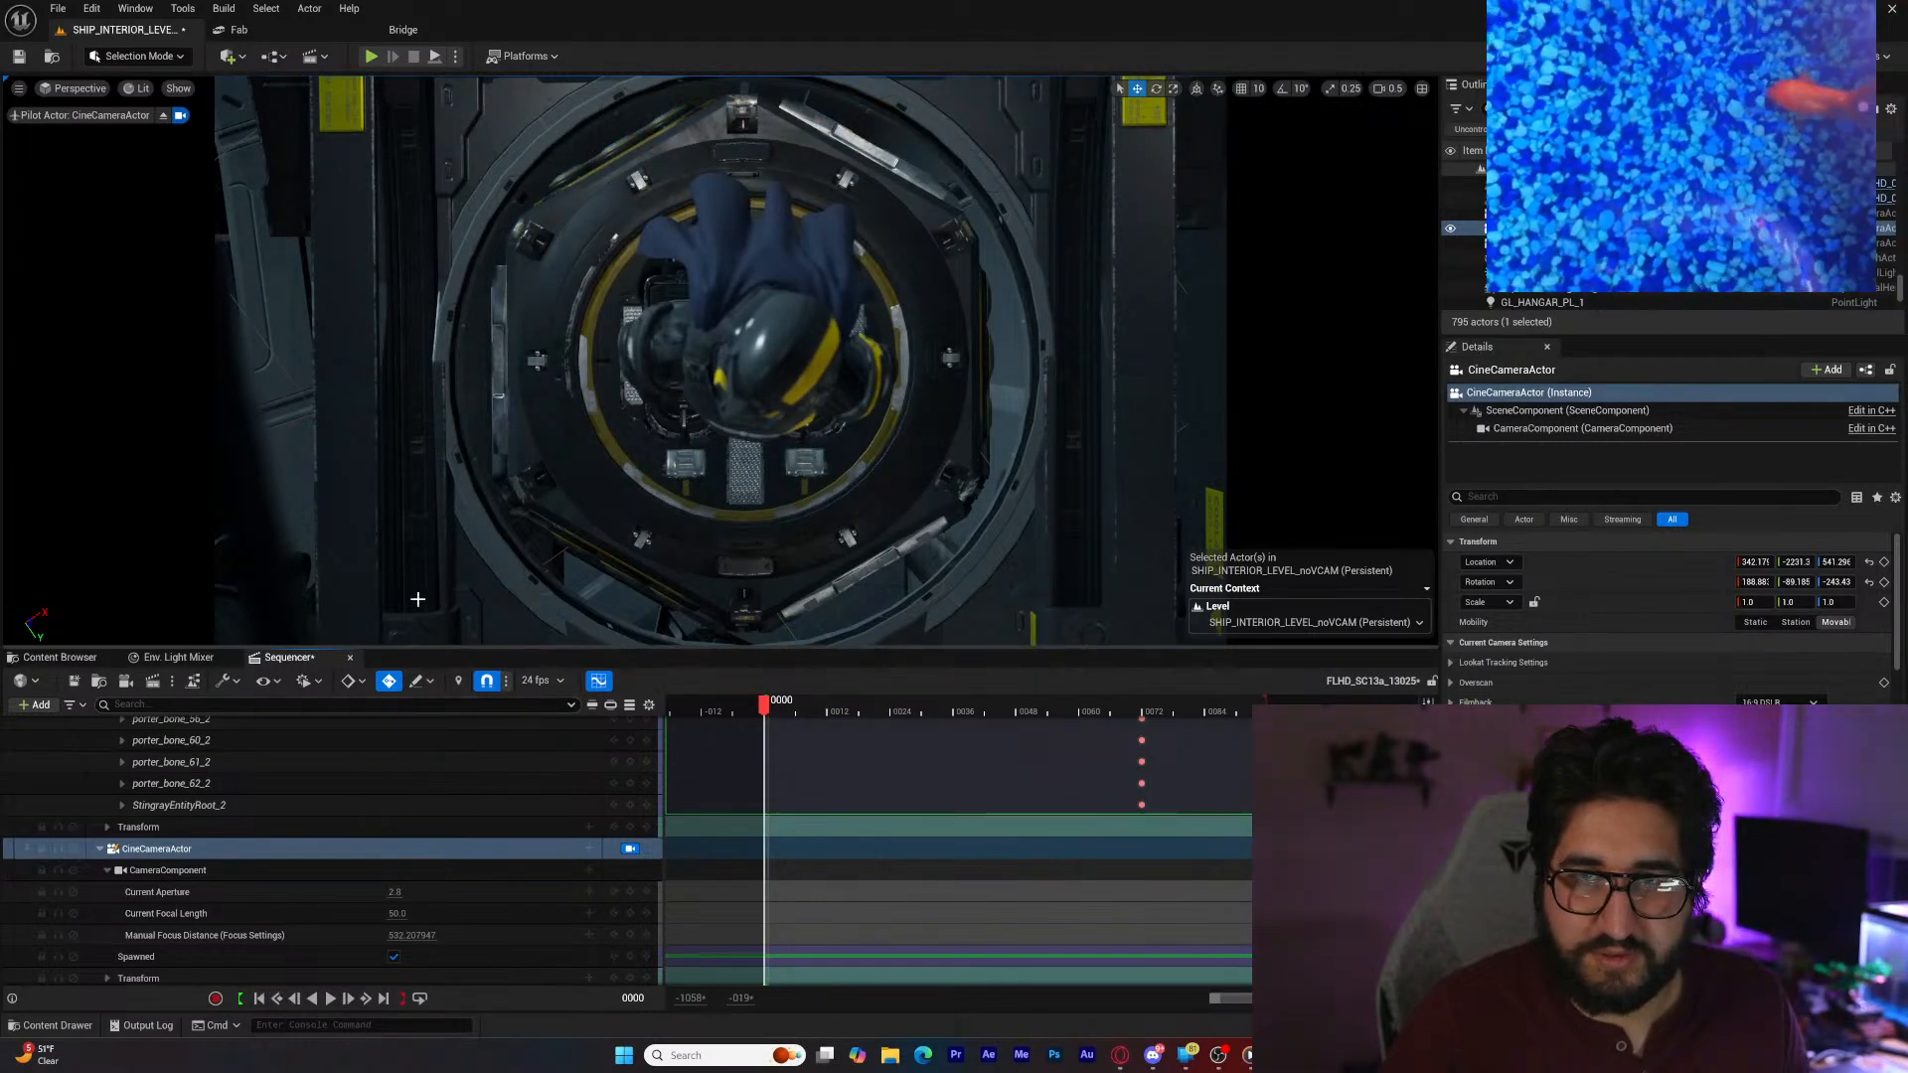
{"action": "left_click", "coordinate": [630, 935]}
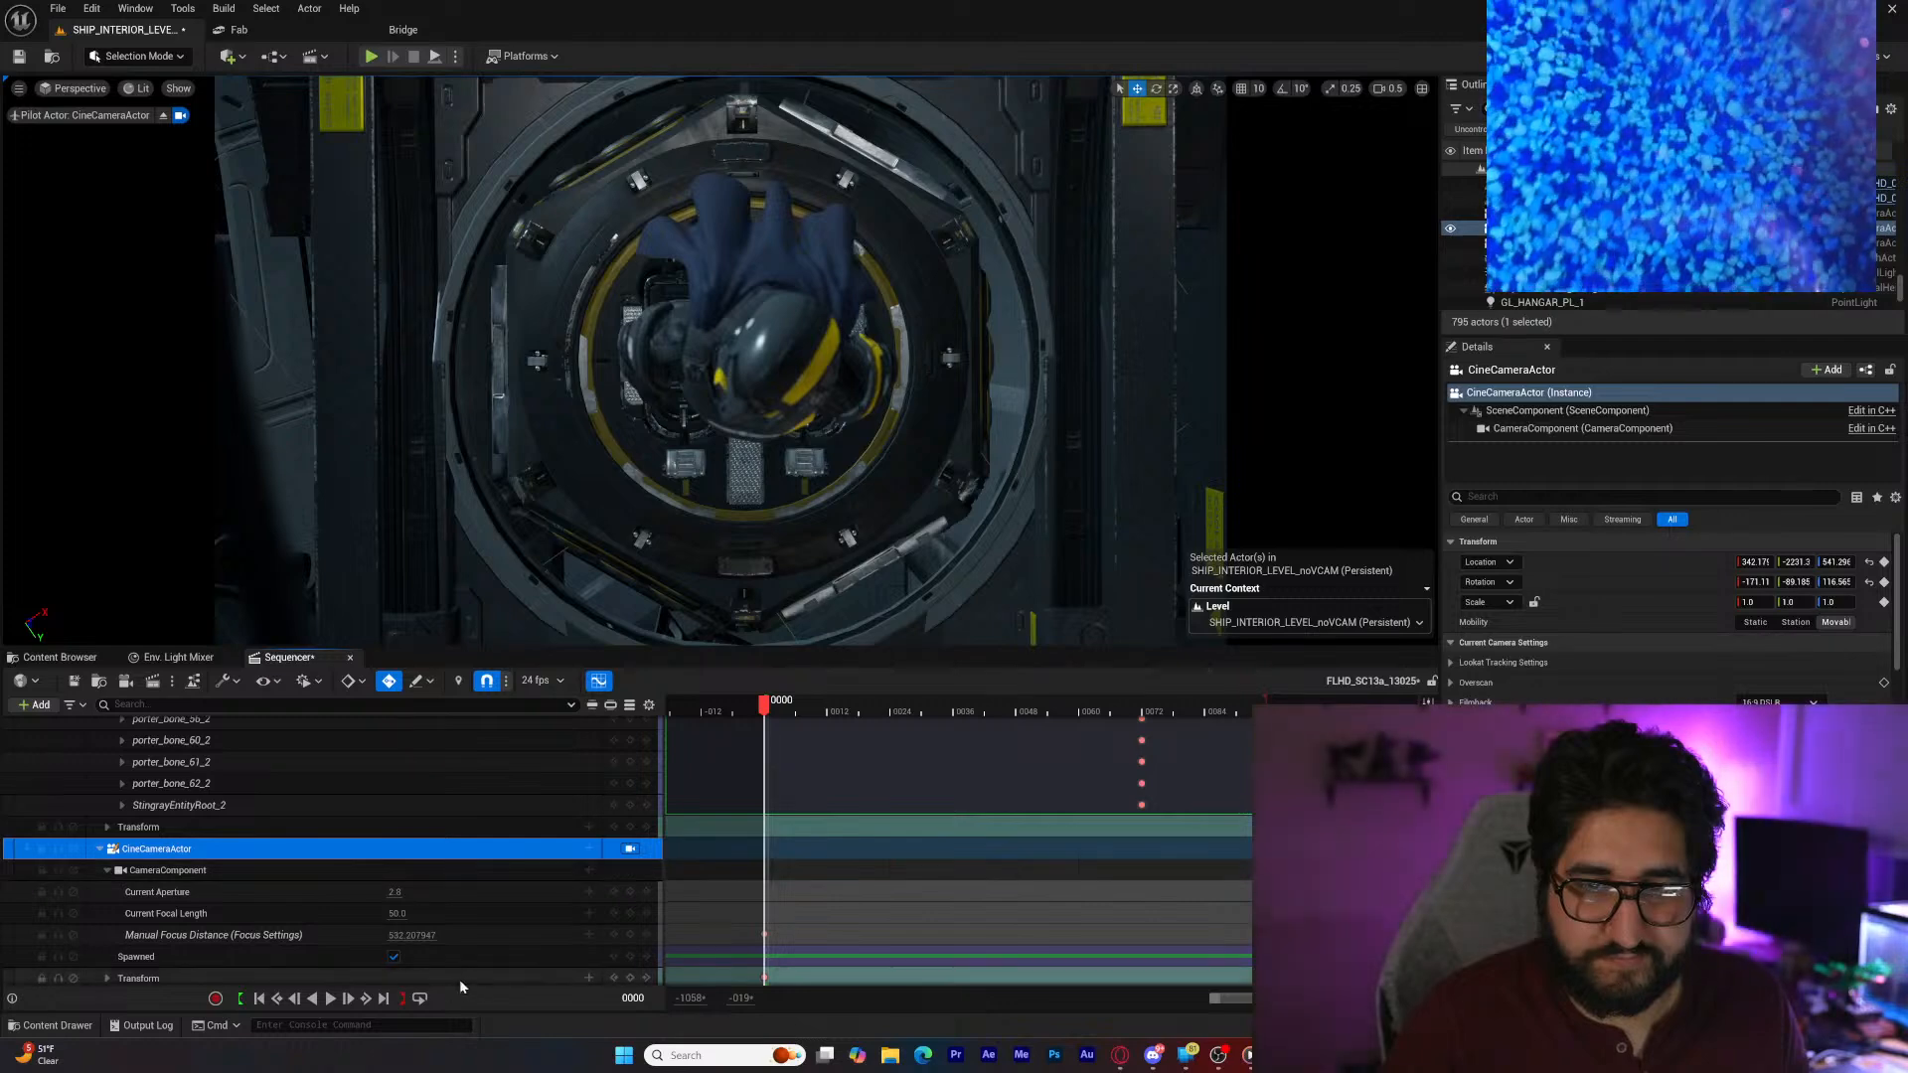
{"action": "left_click", "coordinate": [367, 1000]}
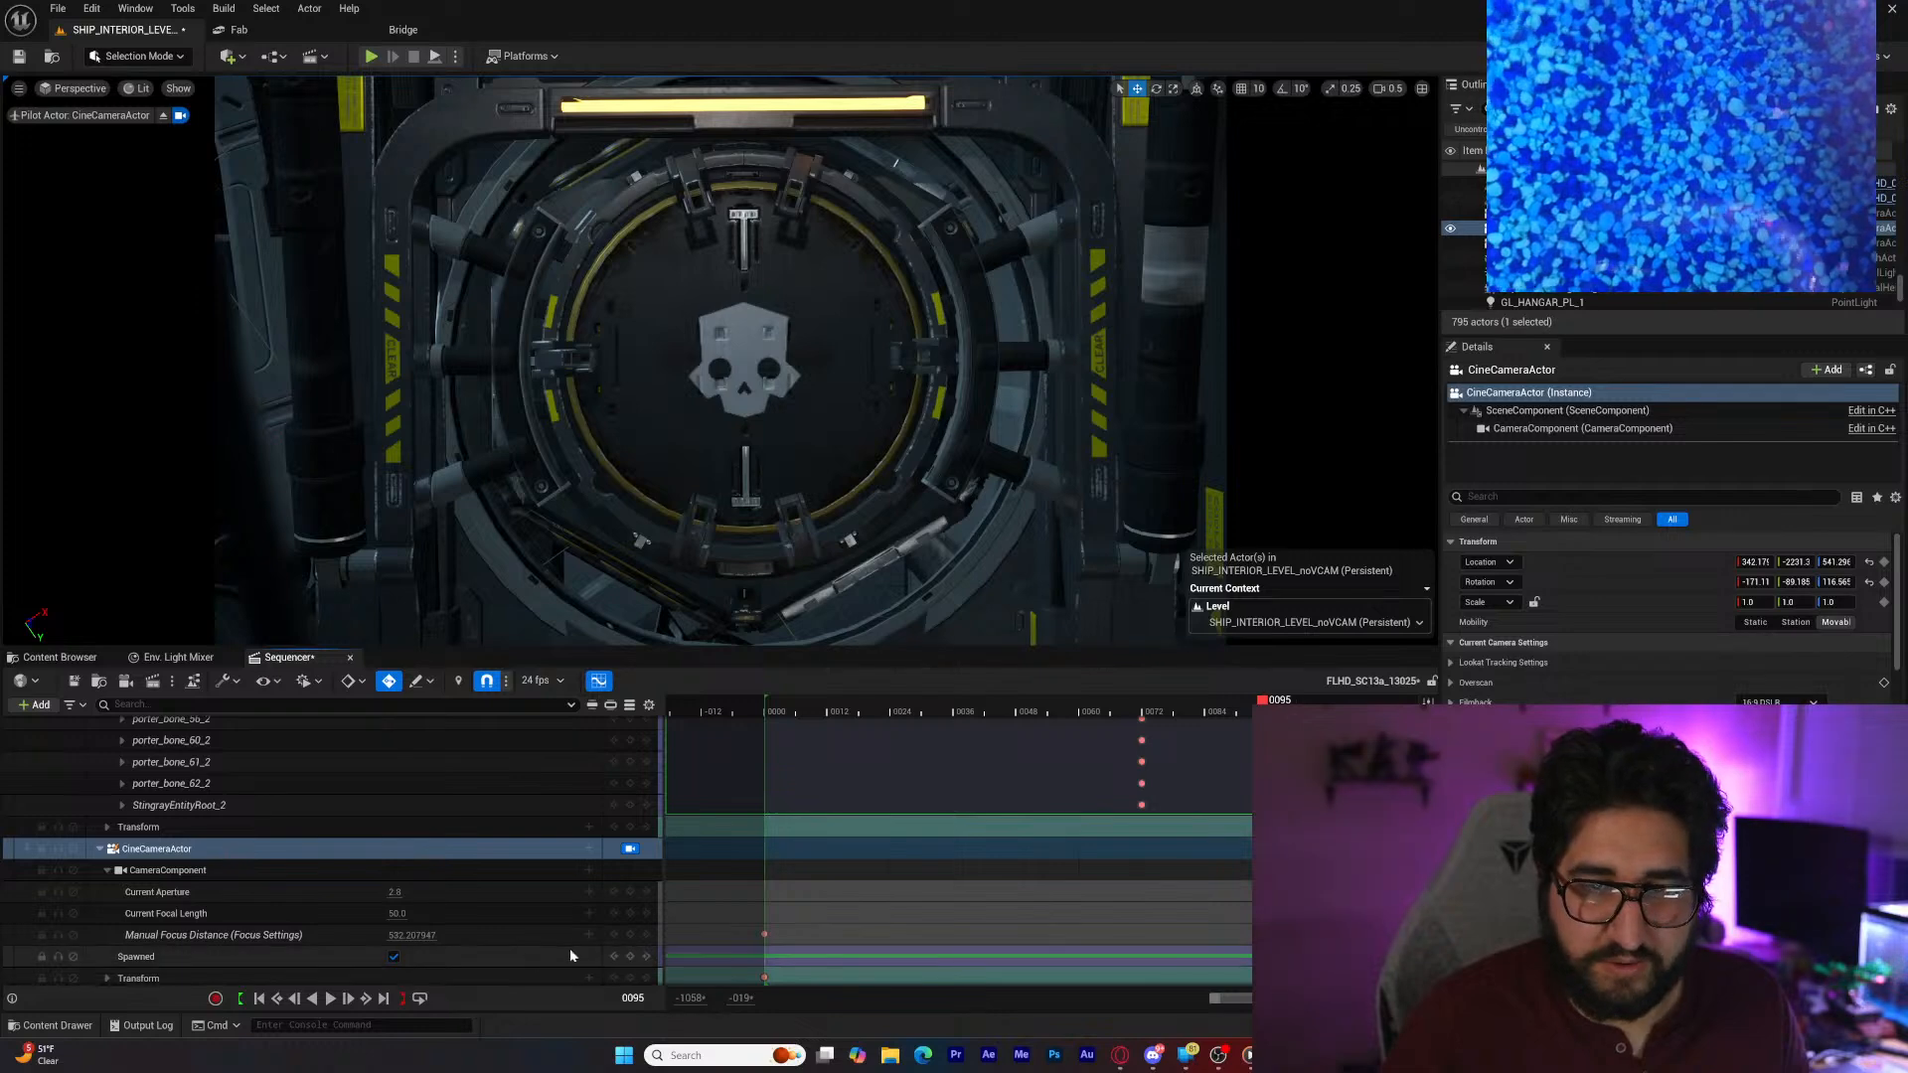
{"action": "left_click", "coordinate": [612, 957]}
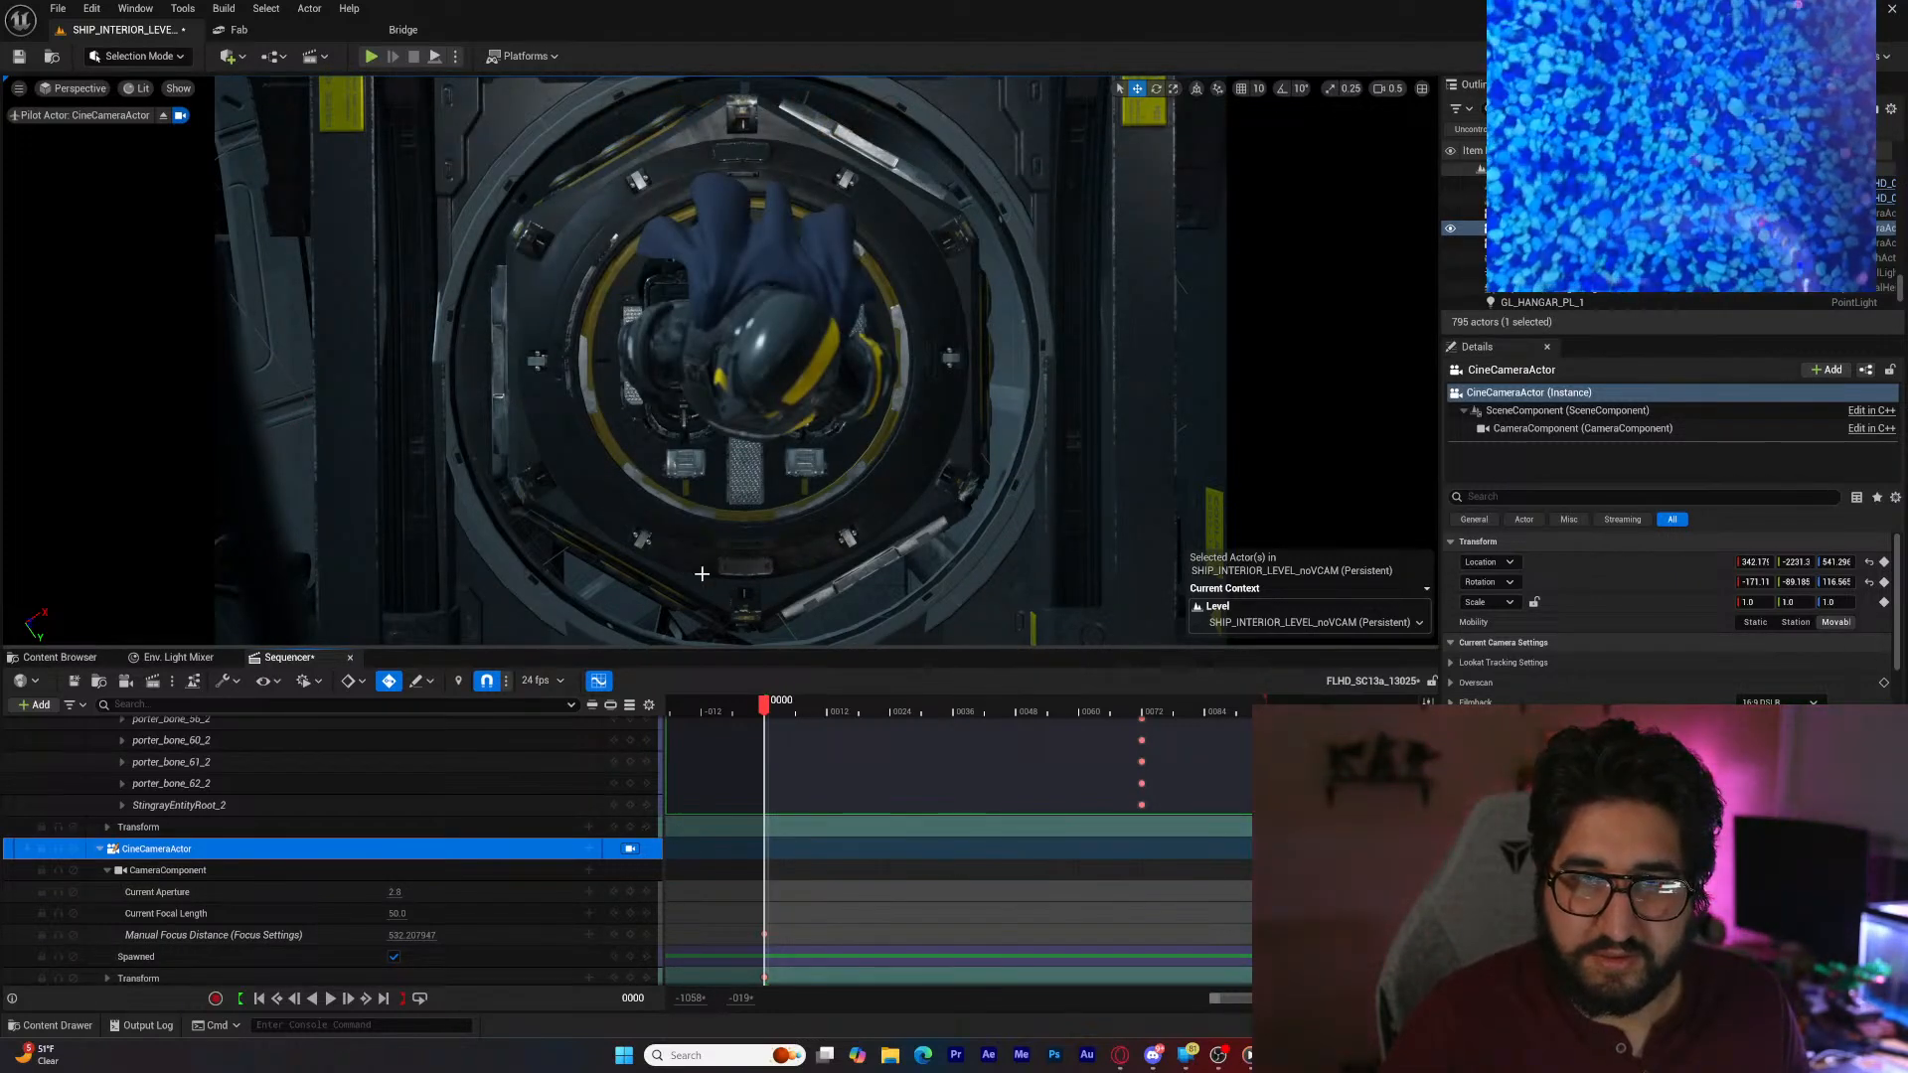
Step: Stop piloting the camera and nudge it sideways at frame 0 to centre the character in the preview
{"action": "left_click", "coordinate": [162, 115]}
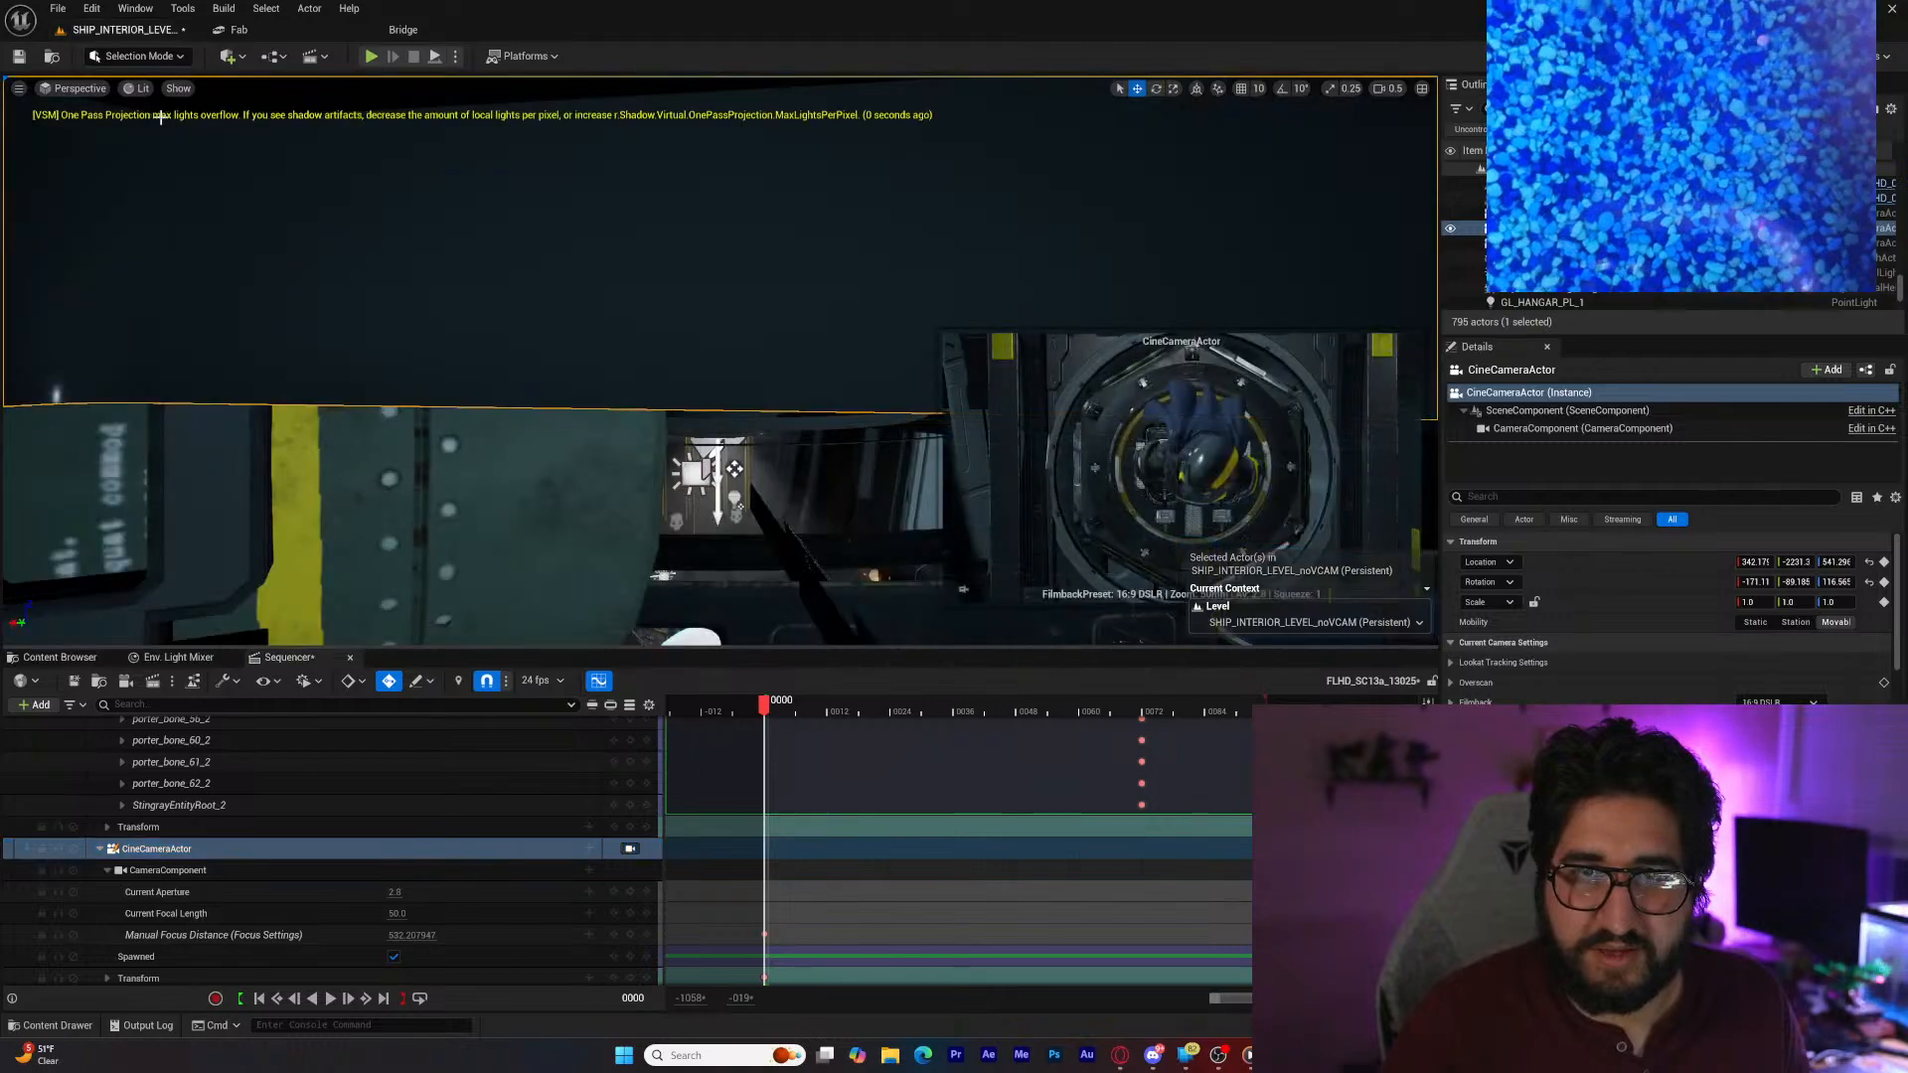
{"action": "key", "text": "s"}
{"action": "right_click_drag", "start_coordinate": [465, 423], "coordinate": [421, 330]}
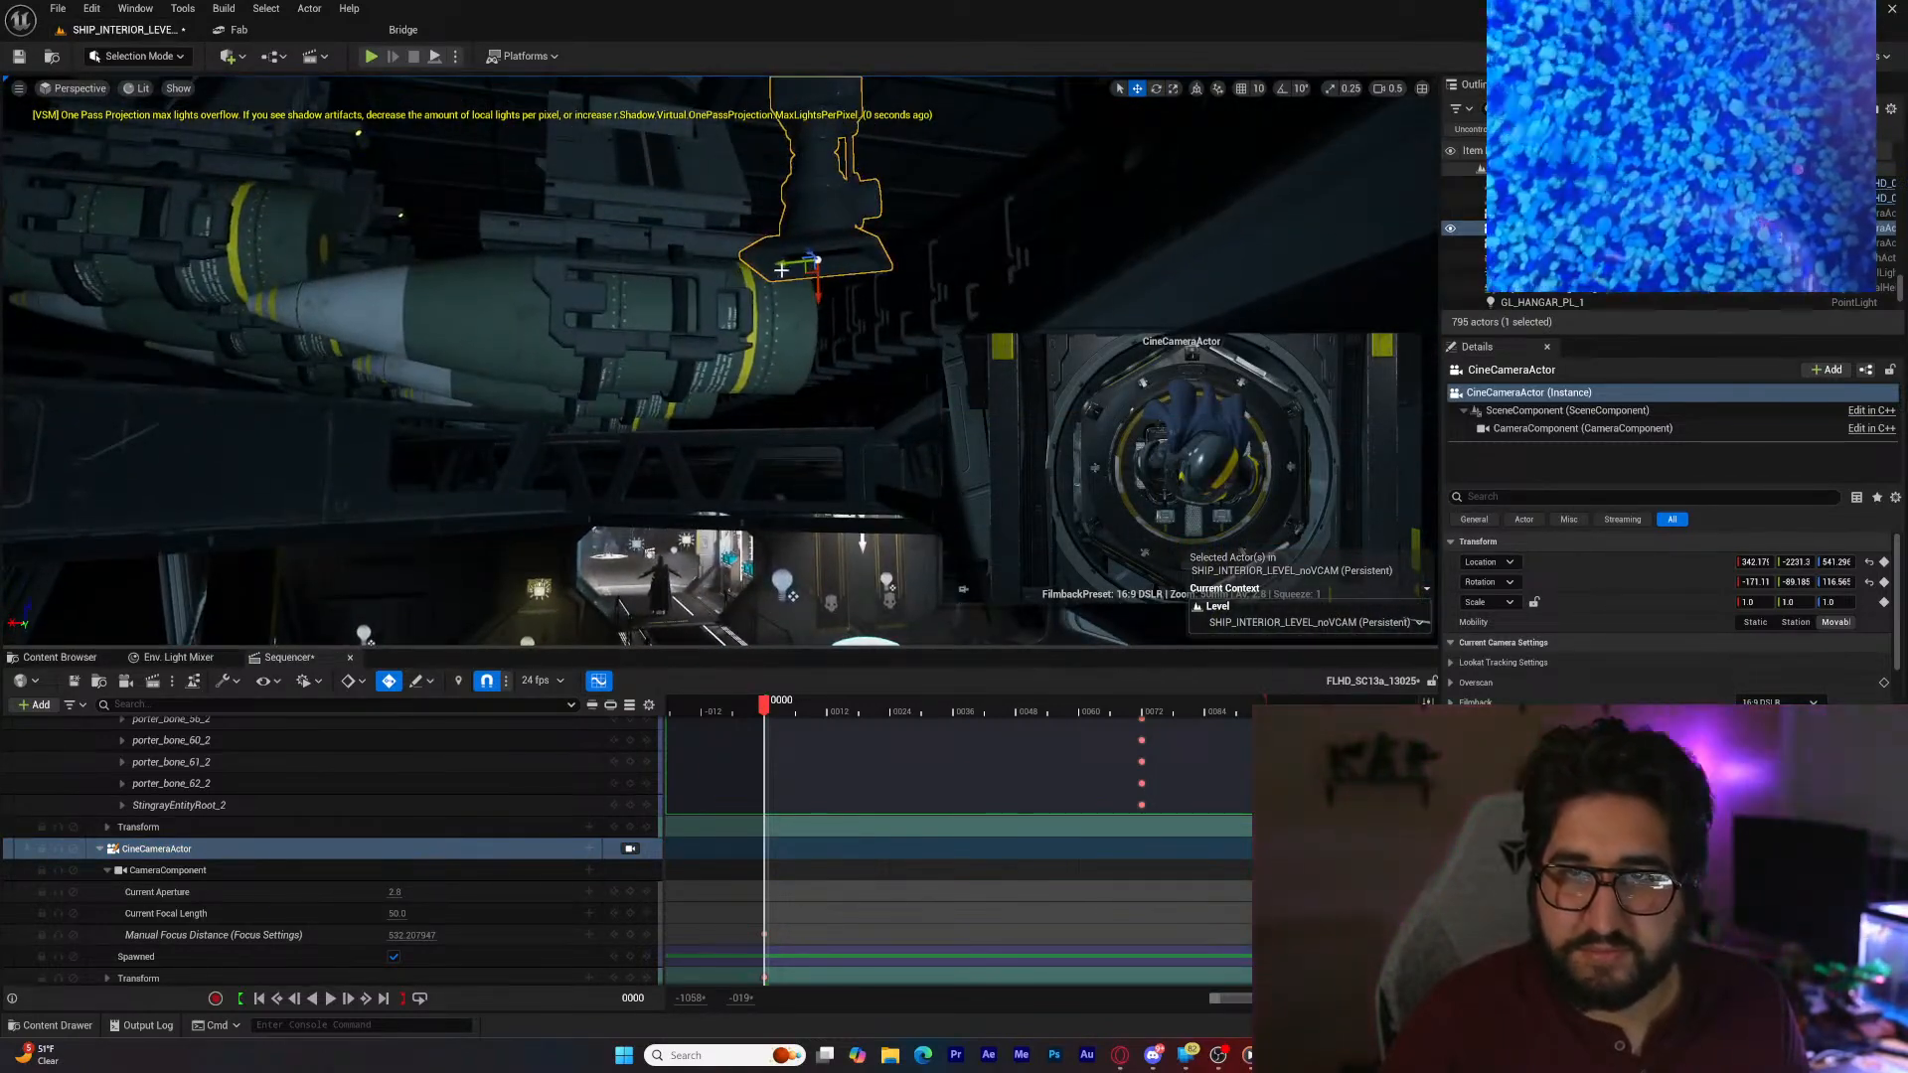
{"action": "left_click_drag", "start_coordinate": [784, 265], "coordinate": [809, 246]}
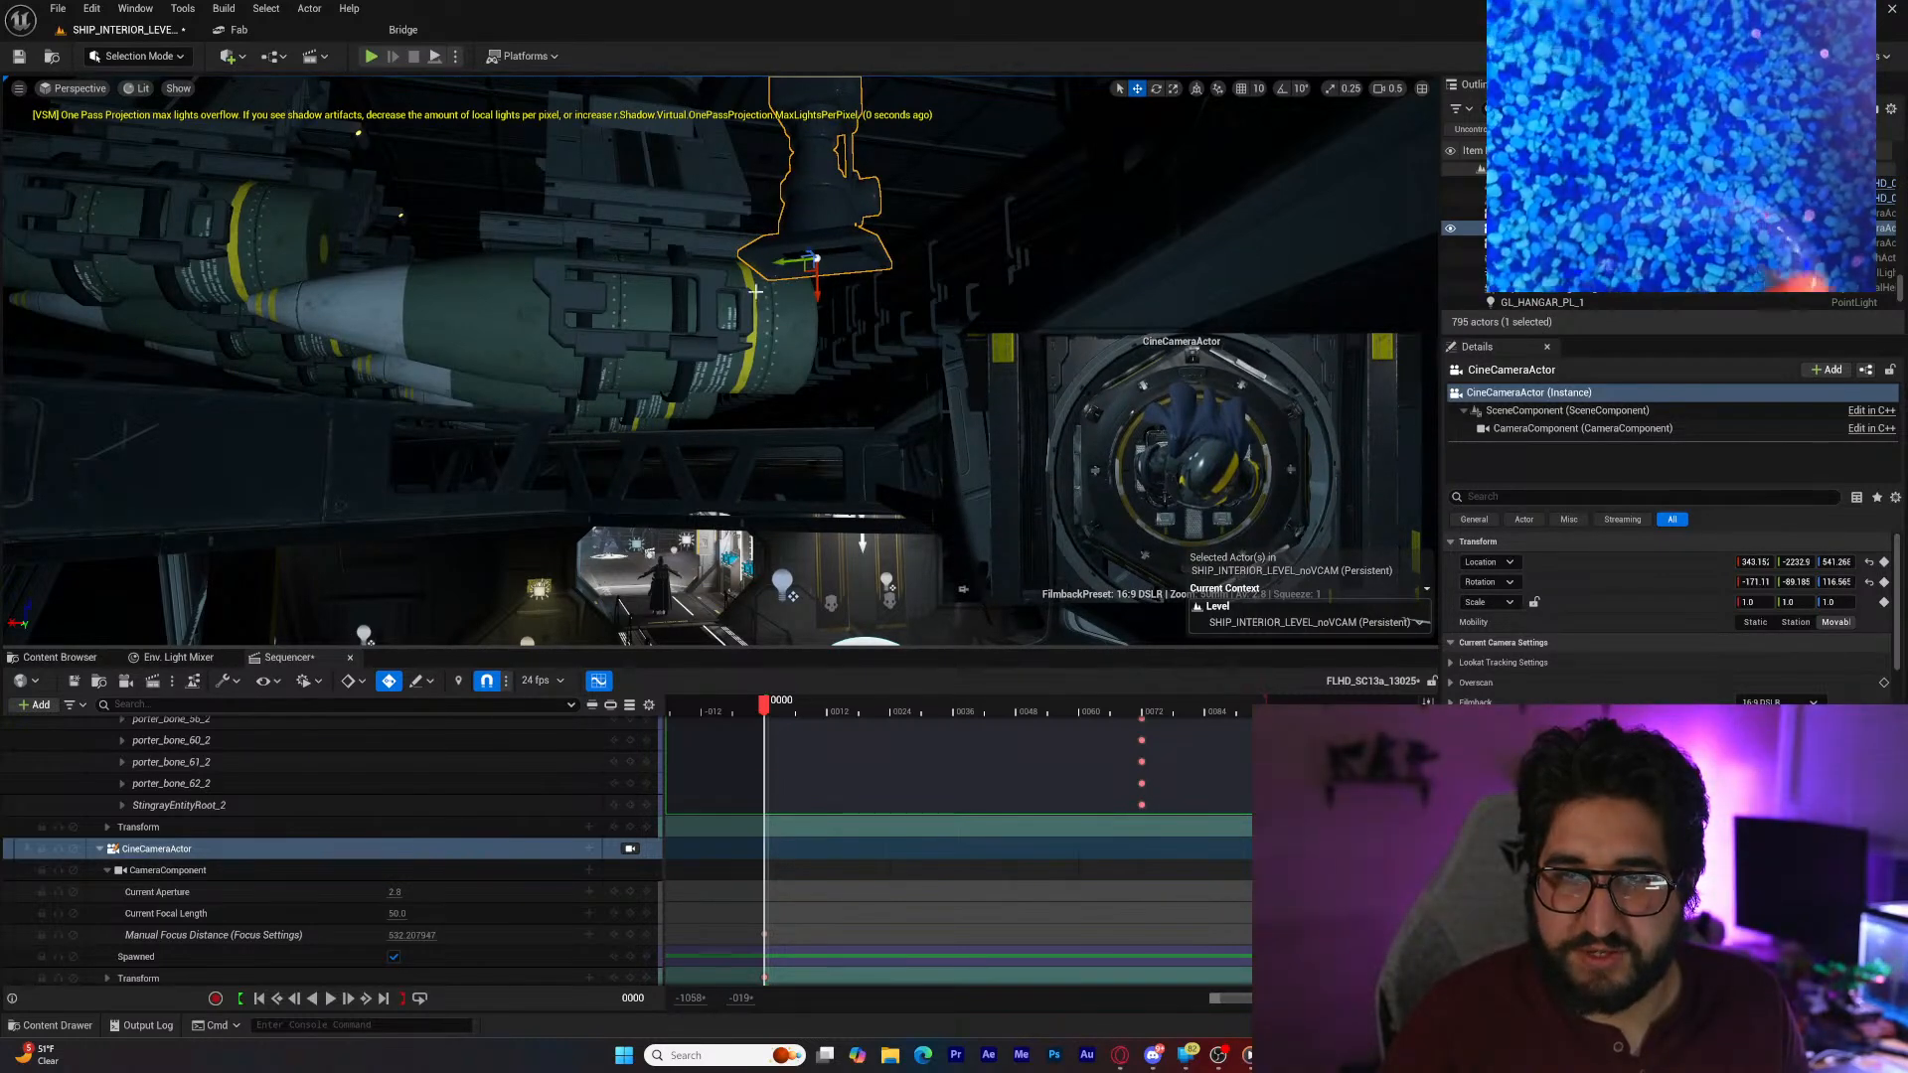
{"action": "right_click_drag", "start_coordinate": [755, 291], "coordinate": [1034, 279]}
{"action": "right_click_drag", "start_coordinate": [696, 377], "coordinate": [676, 437]}
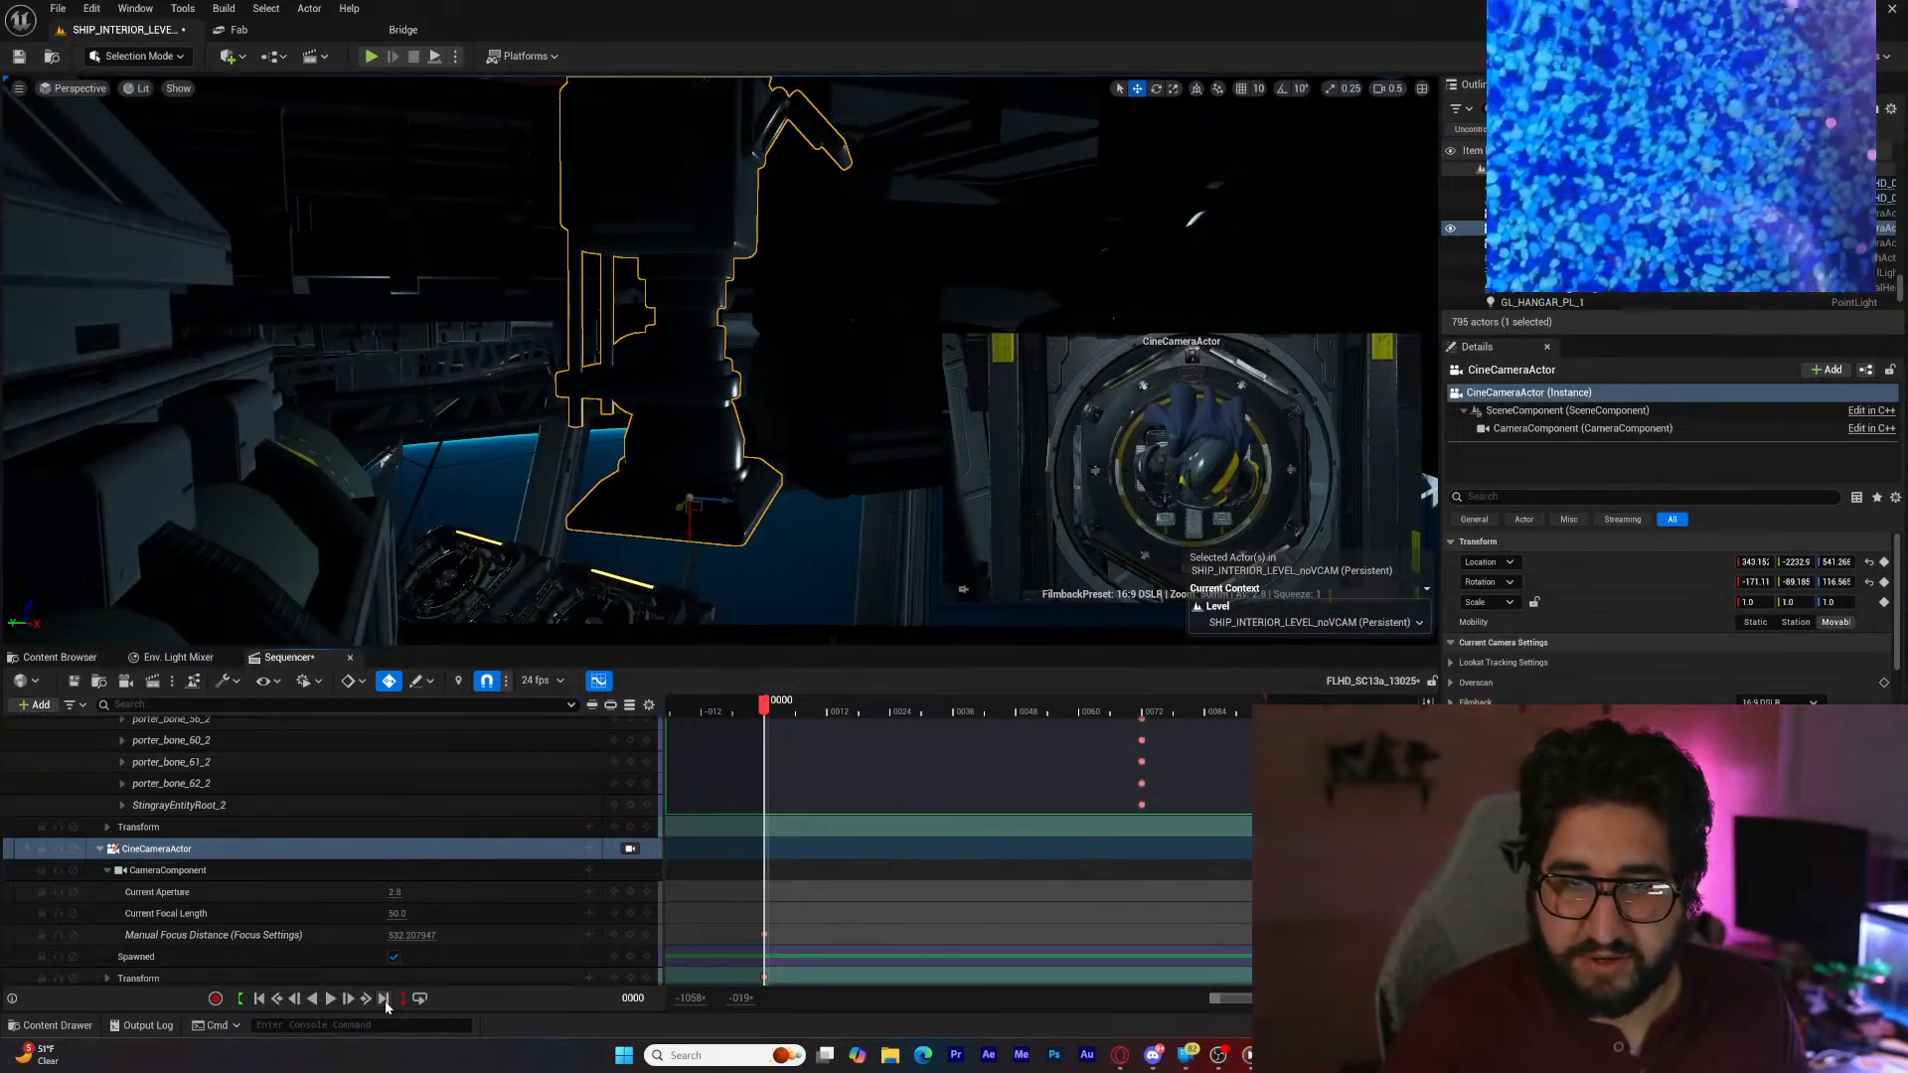
Step: Lower the camera towards the closed hatch at frame 95 to a Z location of about 479
{"action": "left_click", "coordinate": [402, 996]}
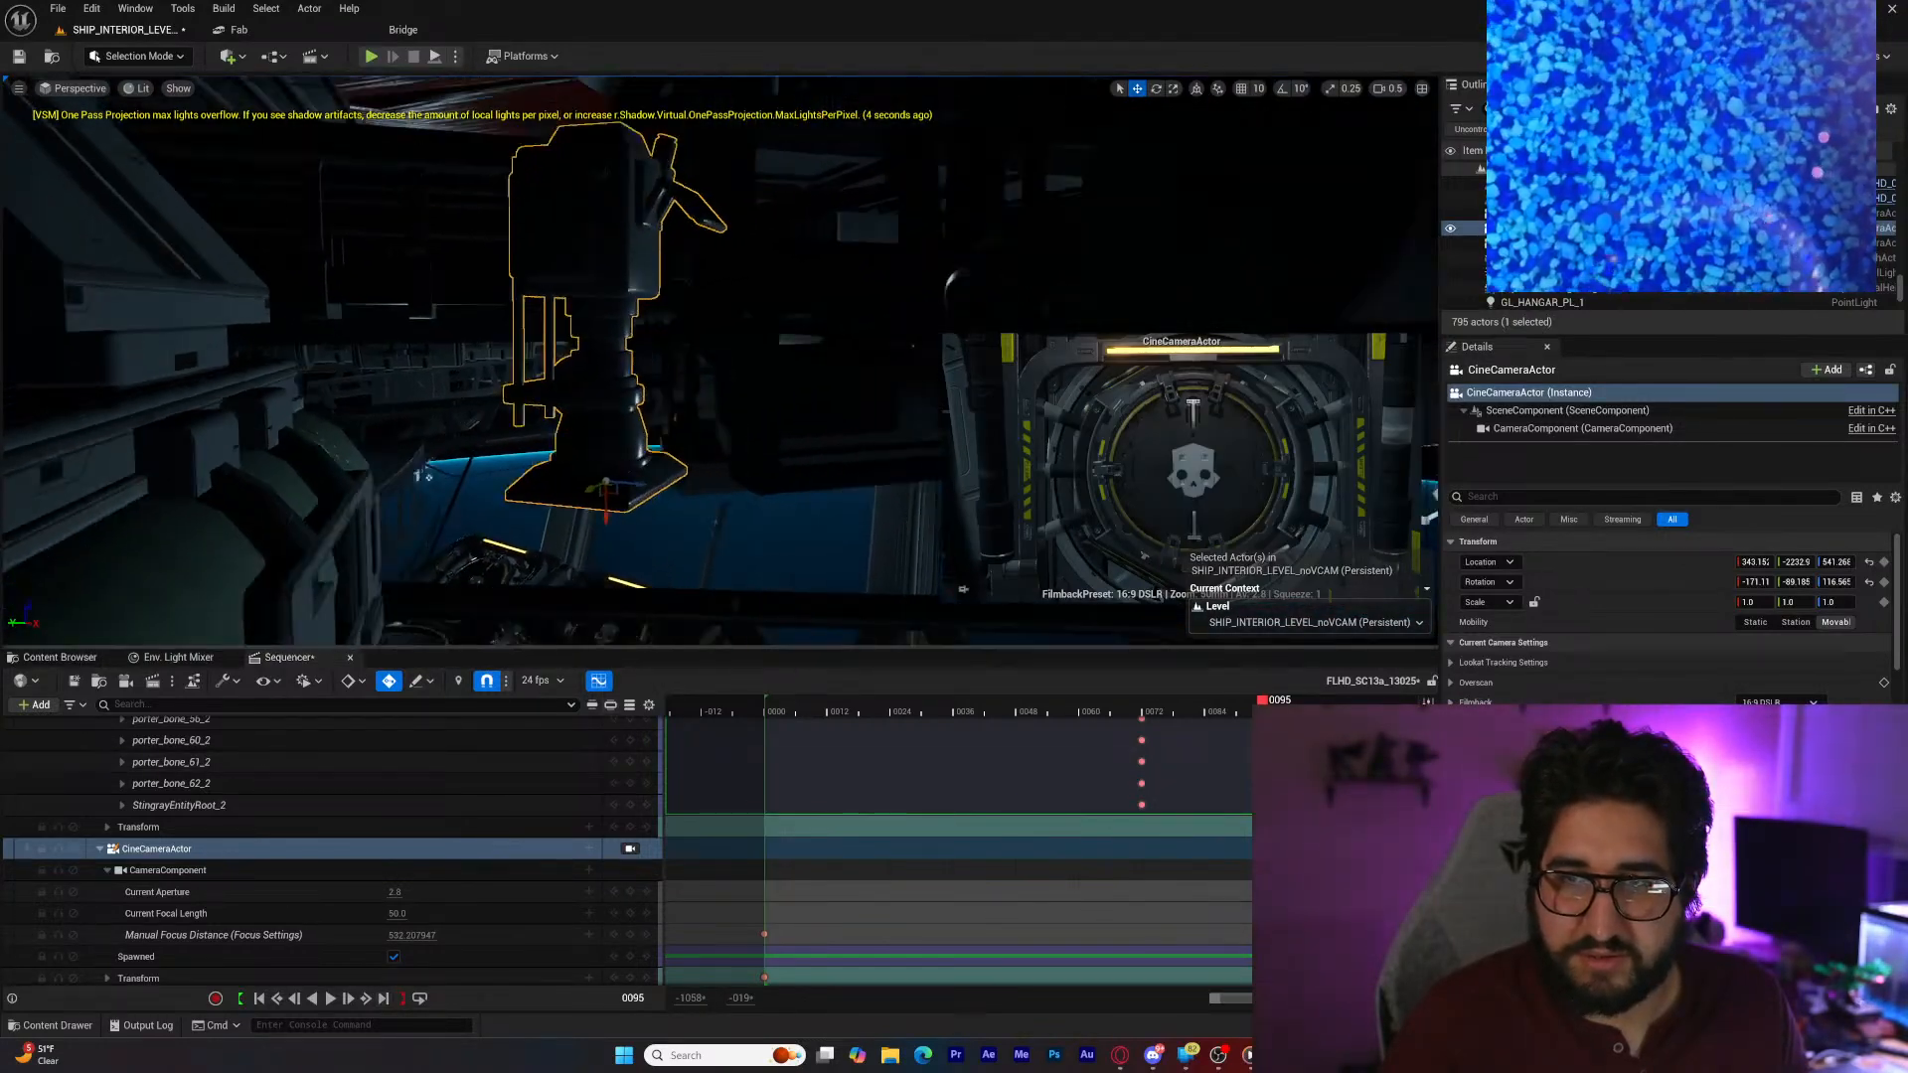
{"action": "mouse_move", "coordinate": [541, 458]}
{"action": "right_mouse_down"}
{"action": "mouse_move", "coordinate": [552, 492]}
{"action": "mouse_move", "coordinate": [540, 458]}
{"action": "right_mouse_up"}
{"action": "left_click_drag", "start_coordinate": [531, 385], "coordinate": [559, 573]}
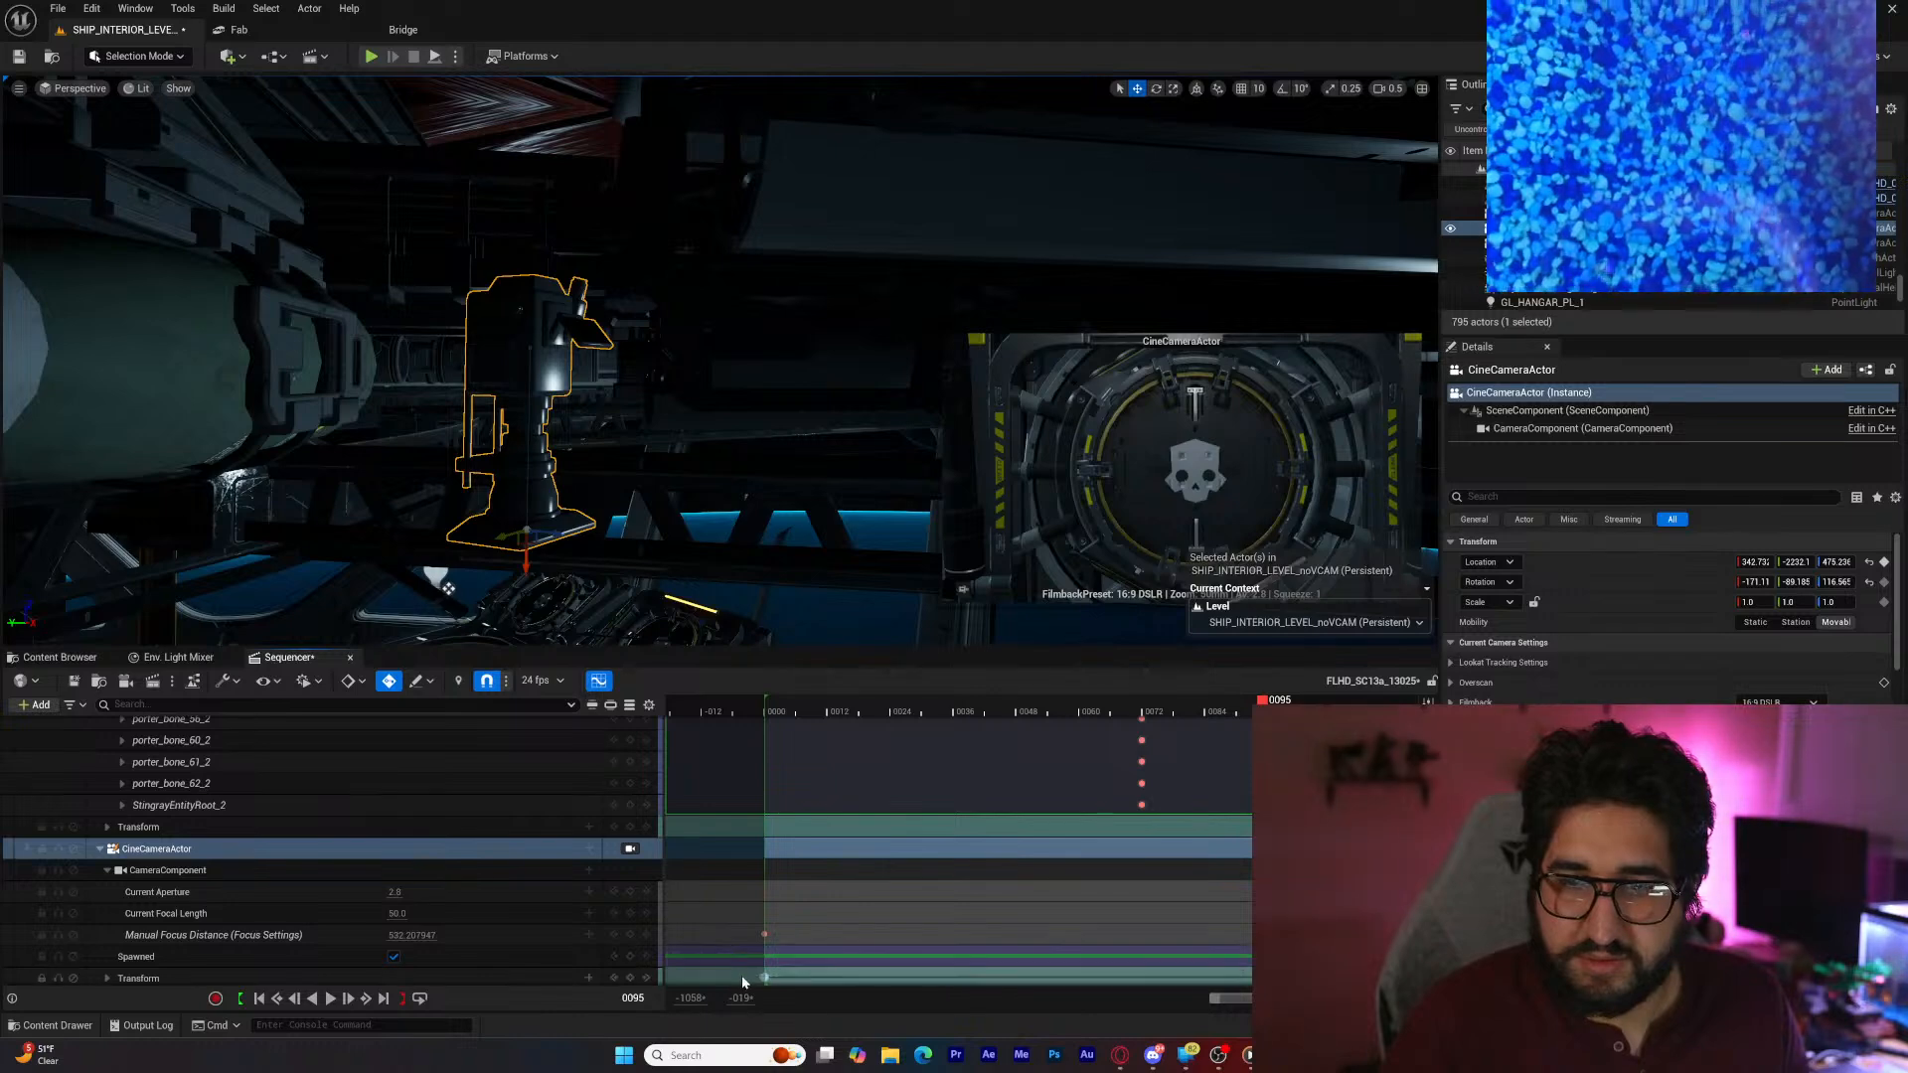
Step: Set the camera's first transform key to linear interpolation and play and scrub through its descent
{"action": "right_click", "coordinate": [767, 979]}
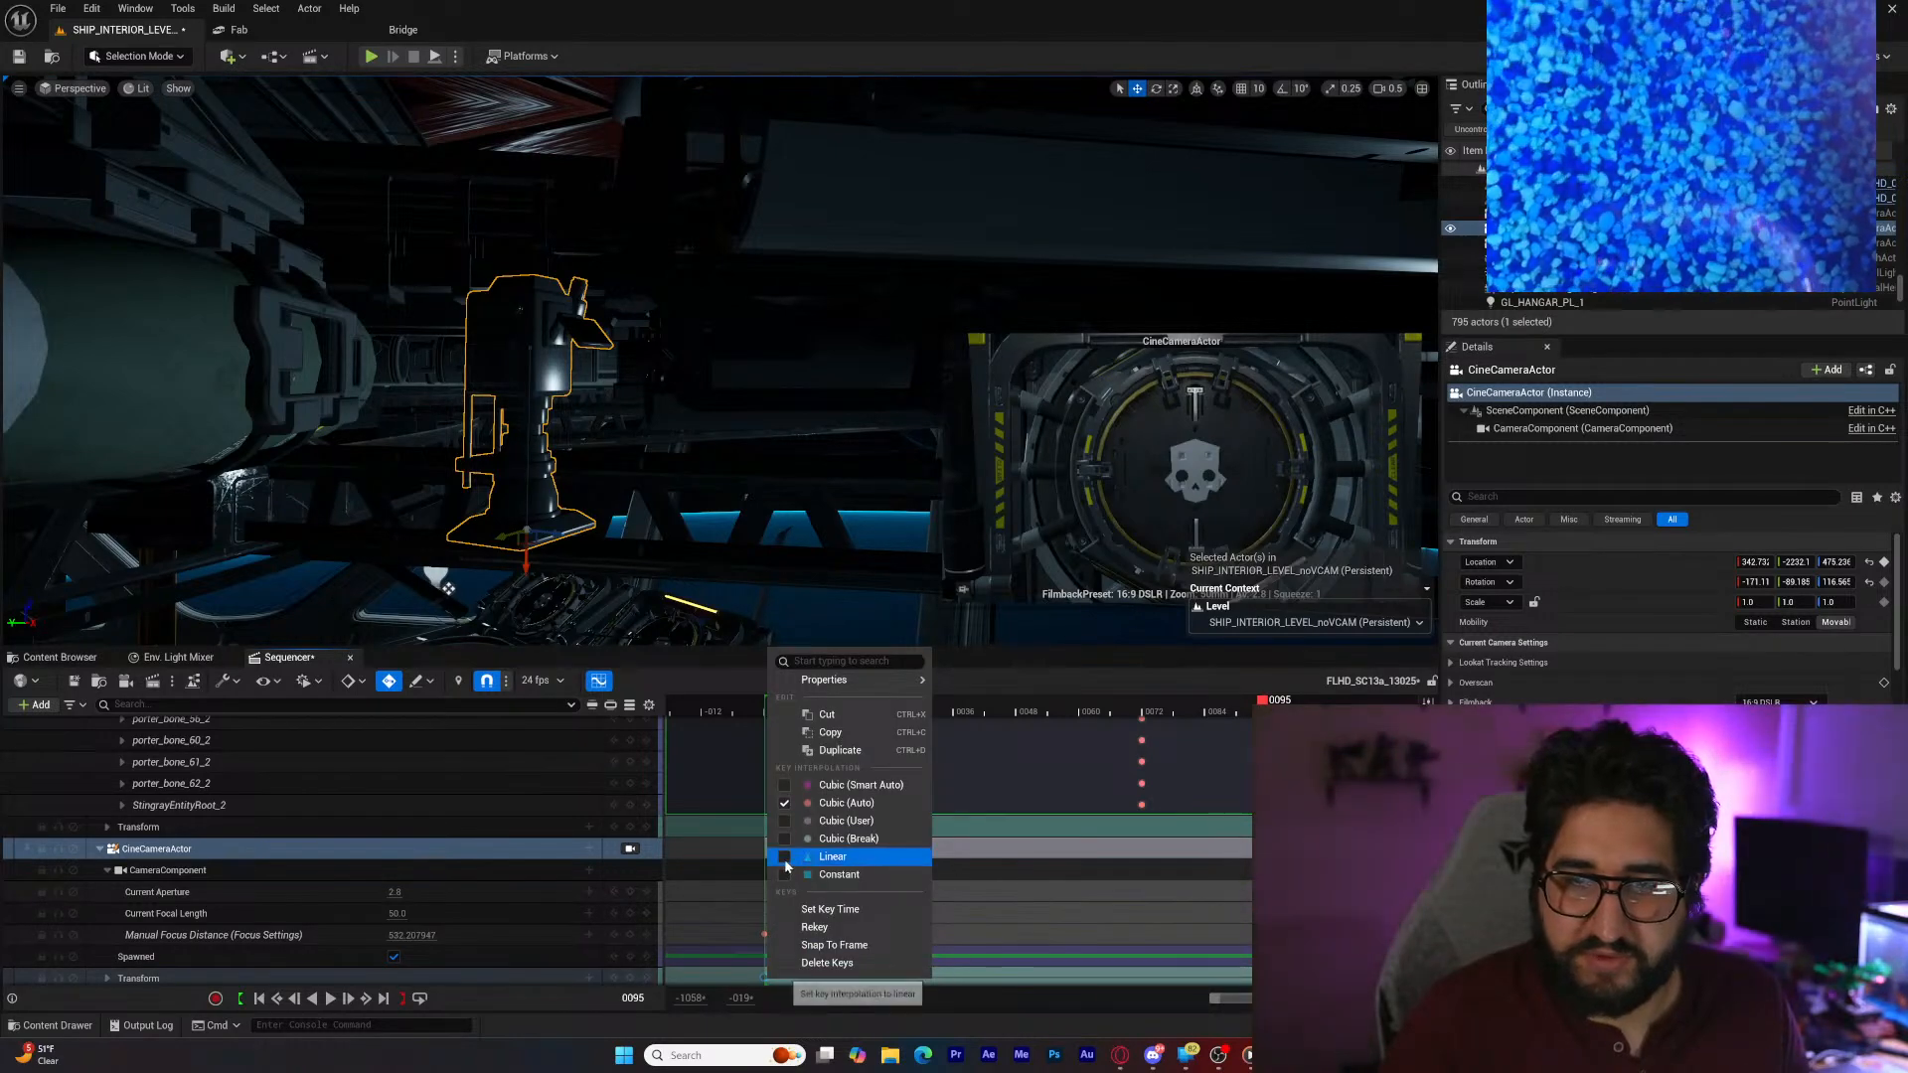
{"action": "left_click_drag", "start_coordinate": [1214, 711], "coordinate": [795, 715]}
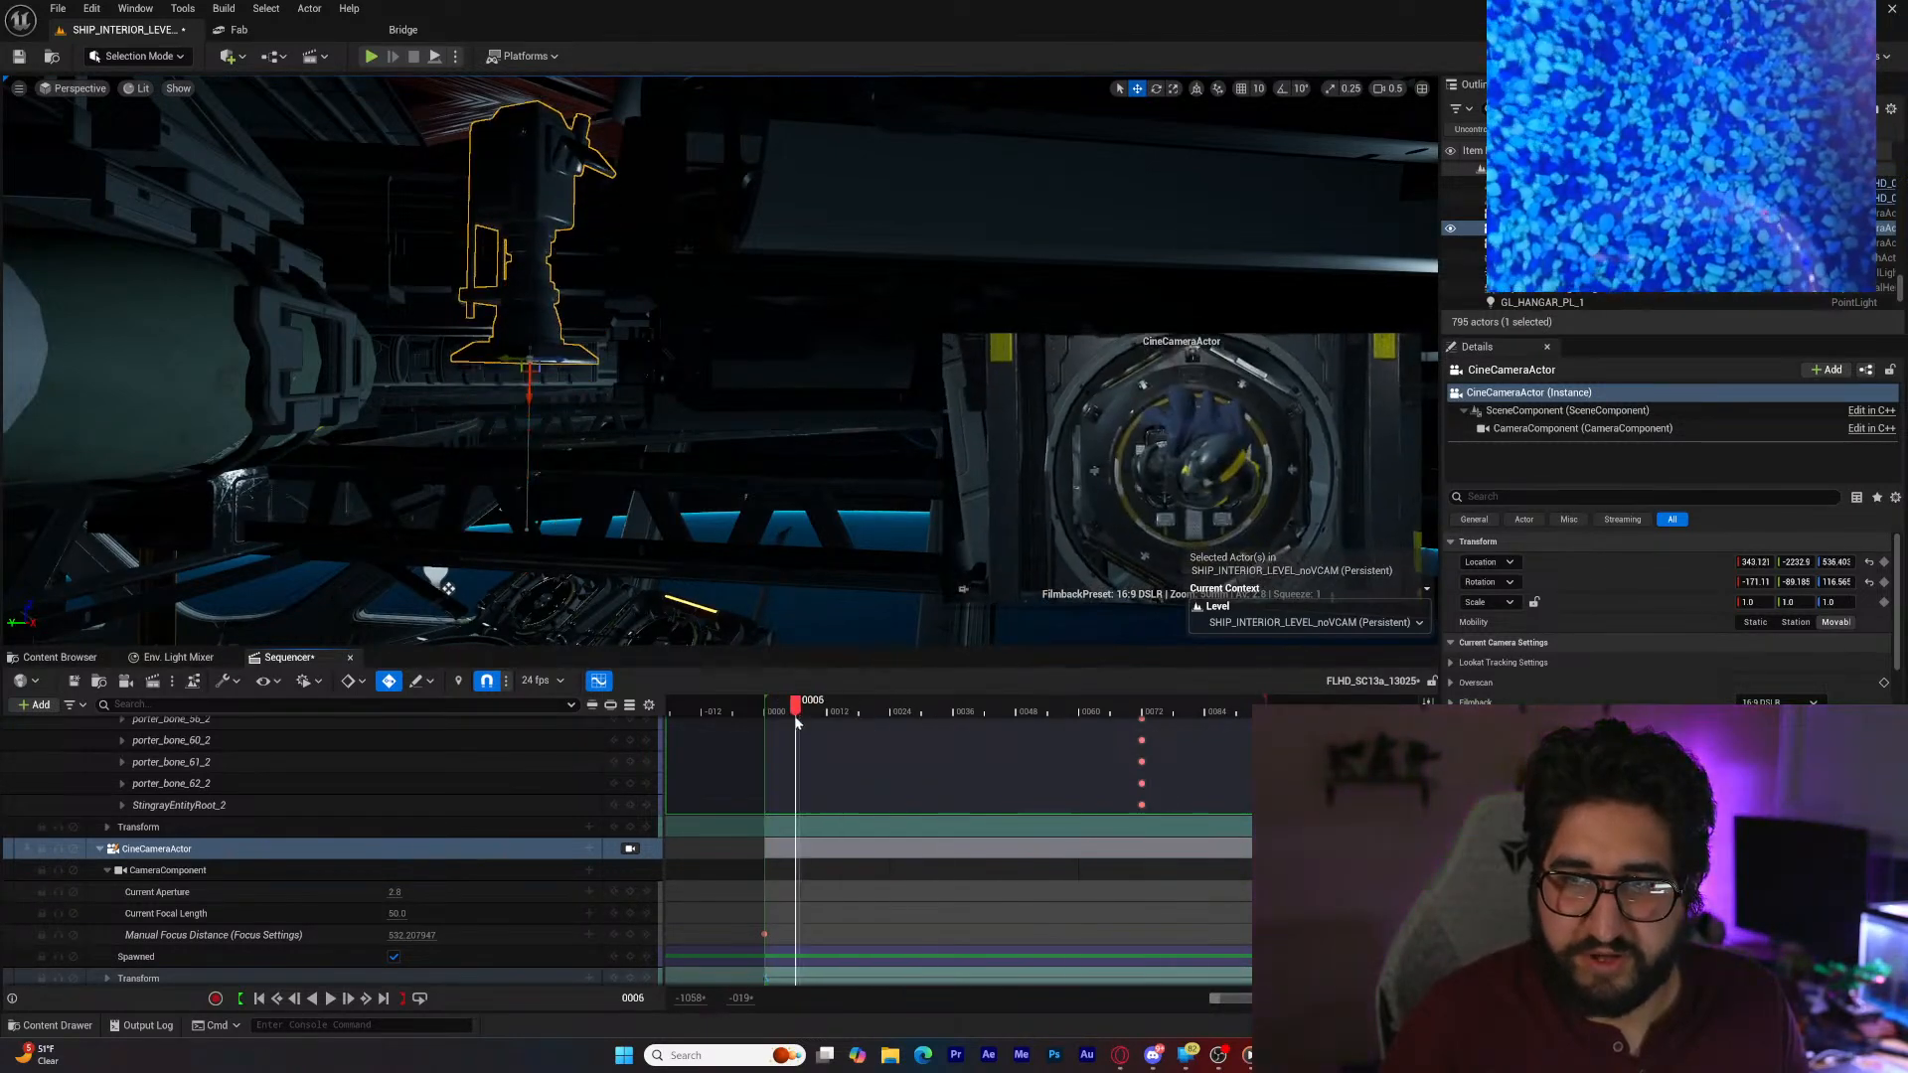
{"action": "left_click", "coordinate": [334, 1000]}
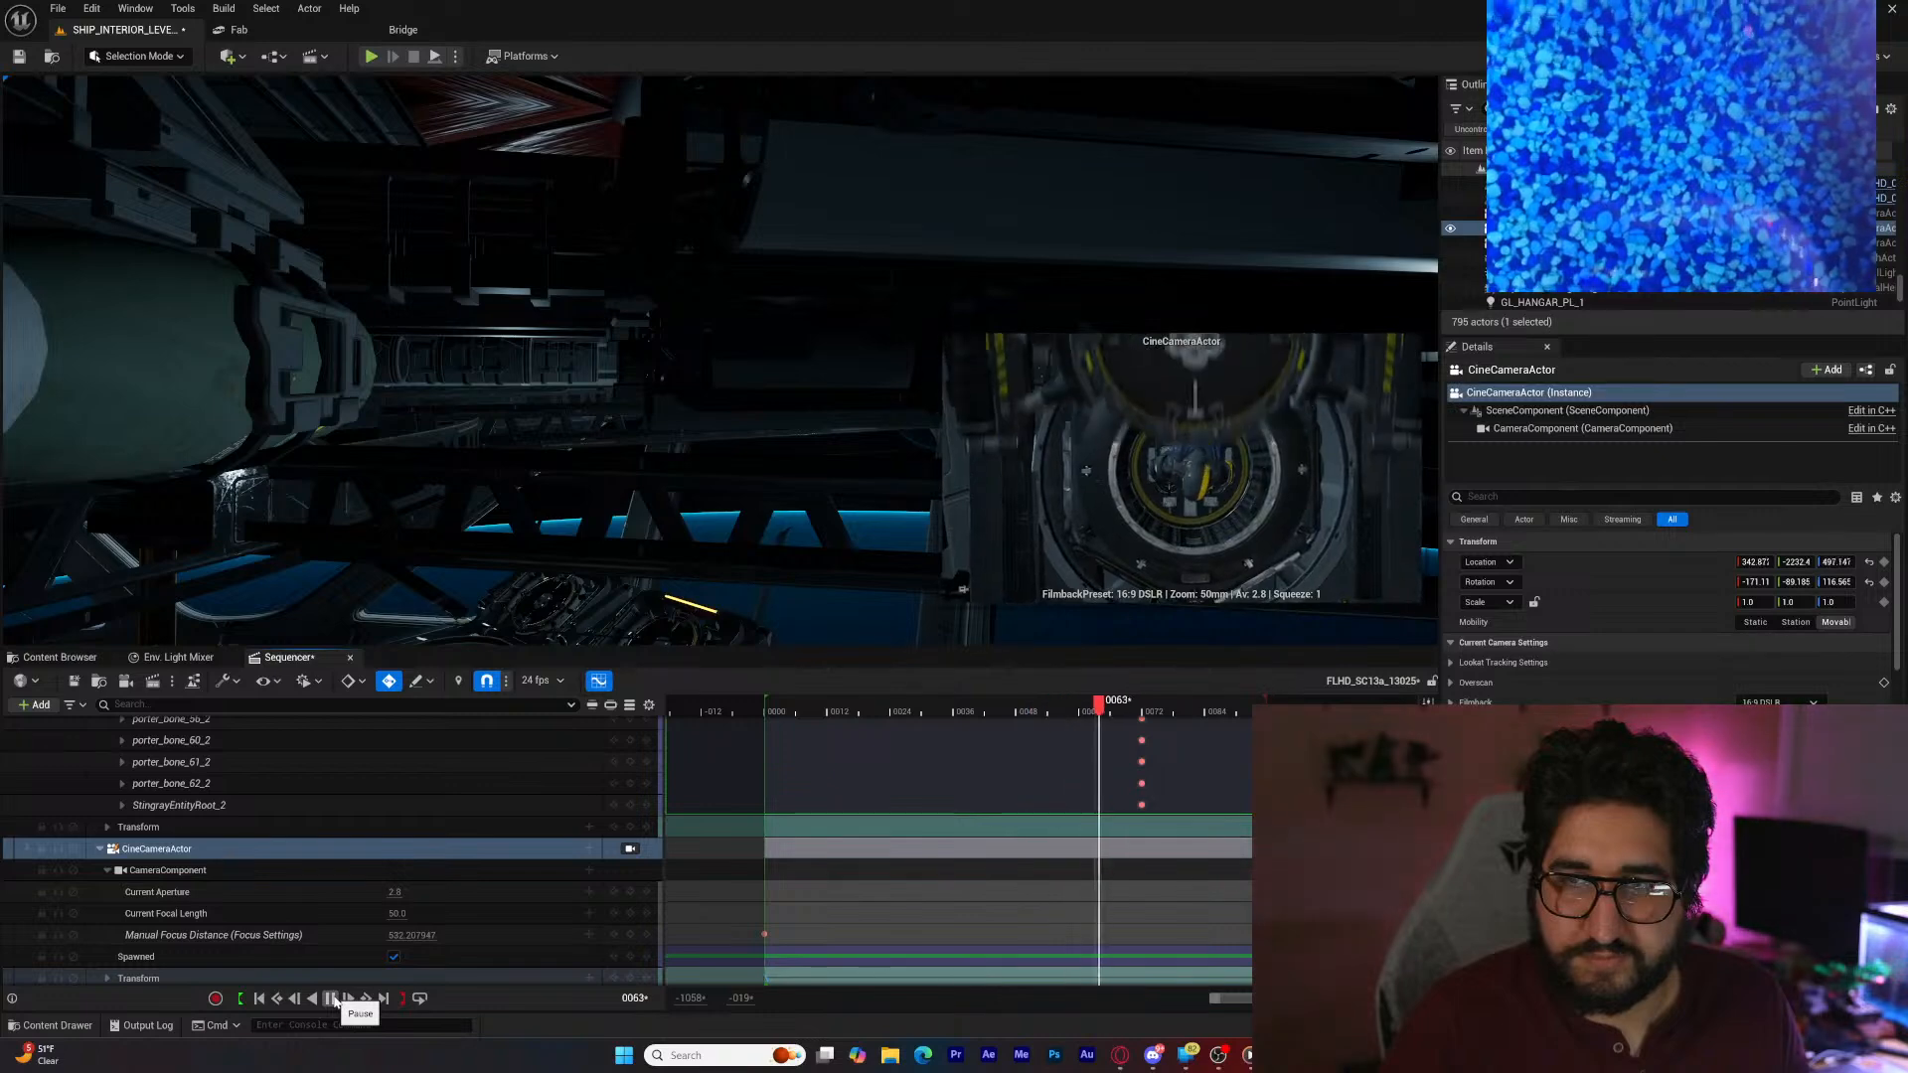
{"action": "left_click", "coordinate": [335, 997]}
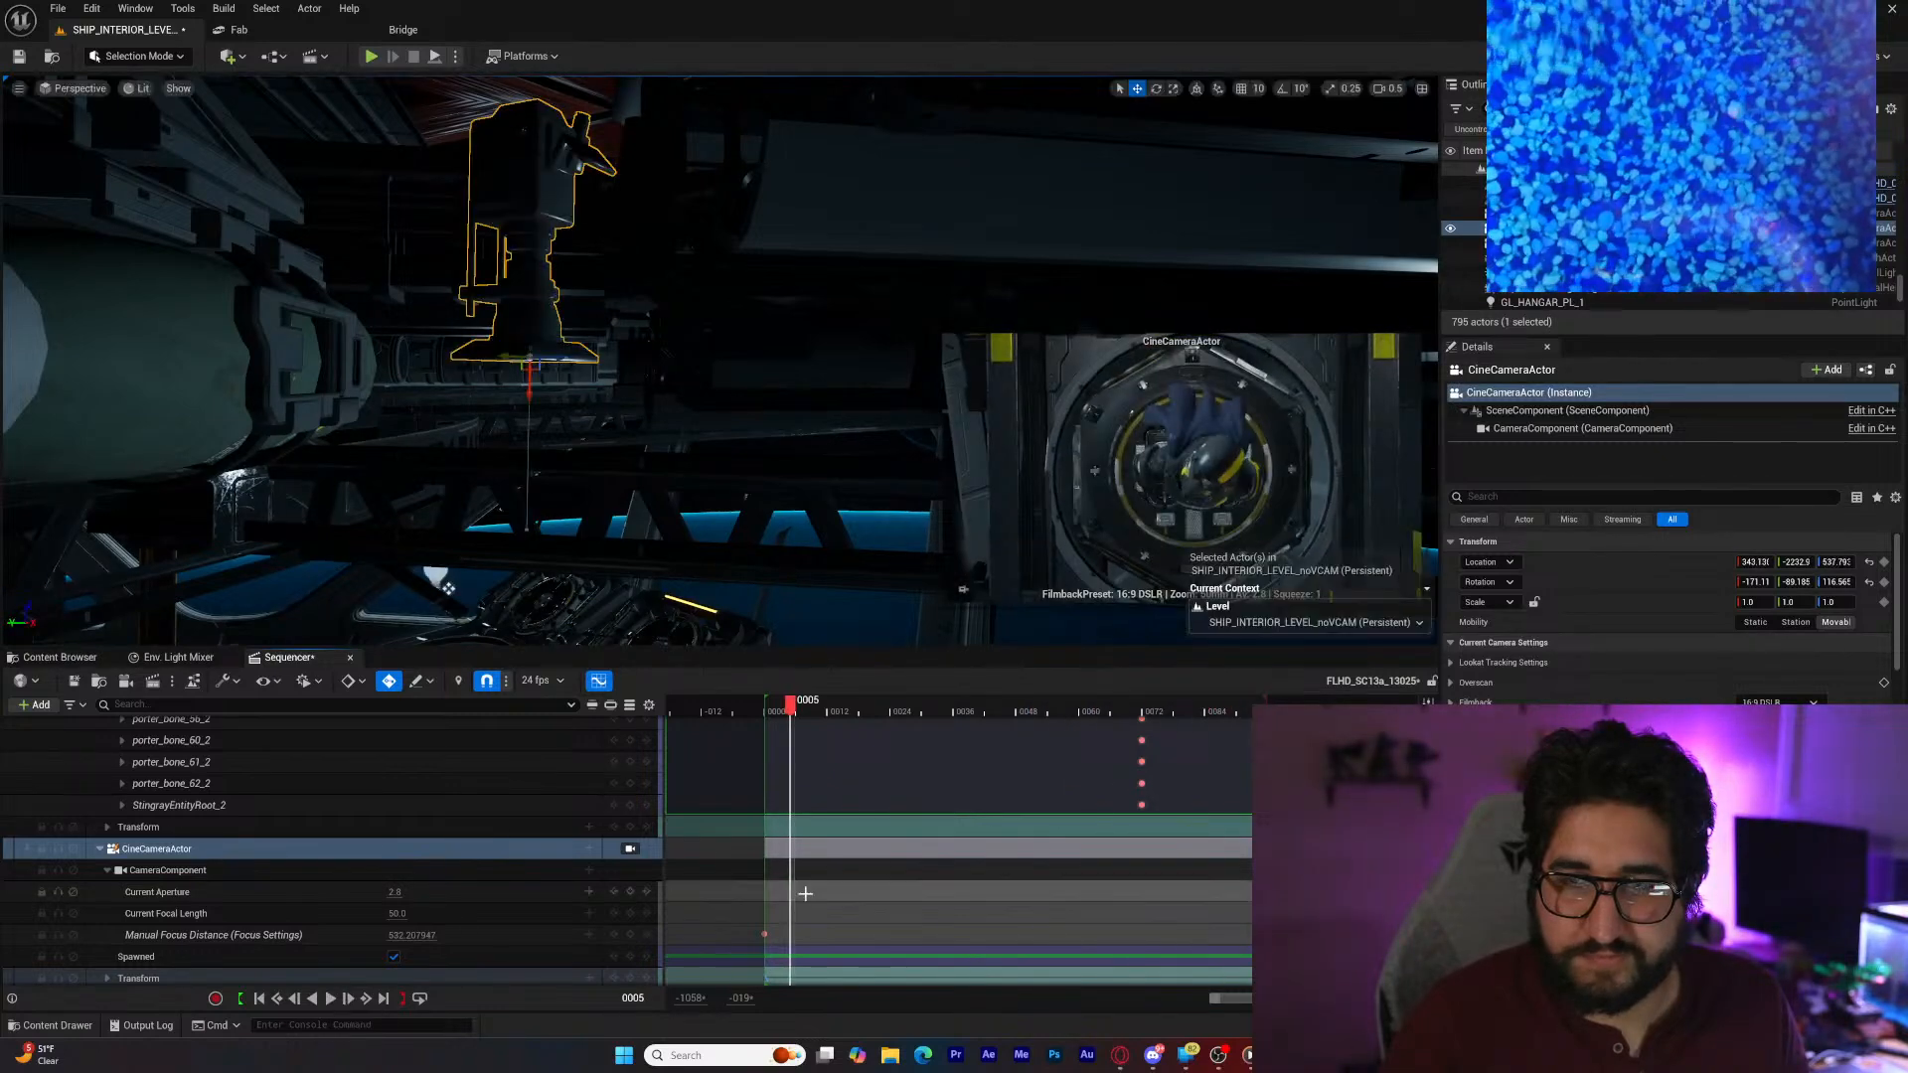
{"action": "left_click_drag", "start_coordinate": [785, 706], "coordinate": [1239, 715]}
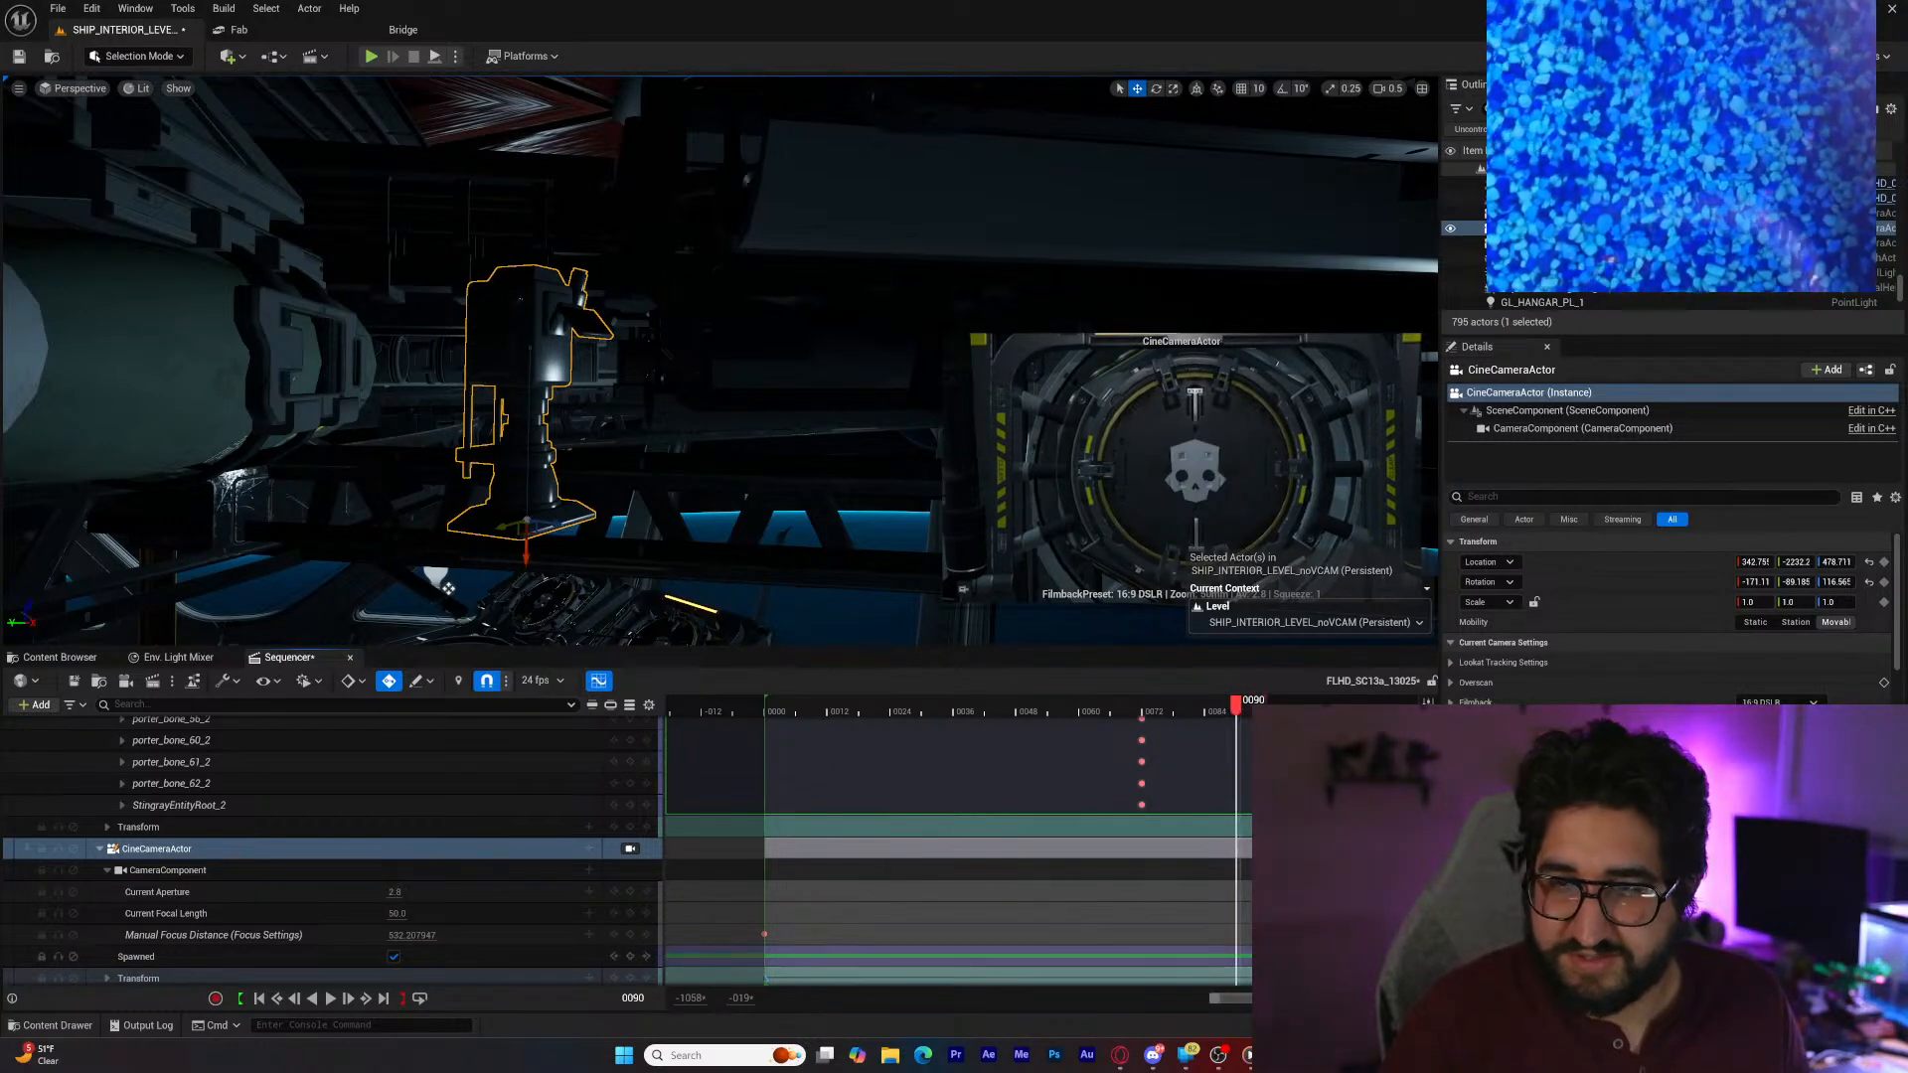
Step: Delete the camera's transform and manual focus distance keys from the sequence
{"action": "scroll", "coordinate": [1231, 982], "scroll_direction": "down", "scroll_amount": 1}
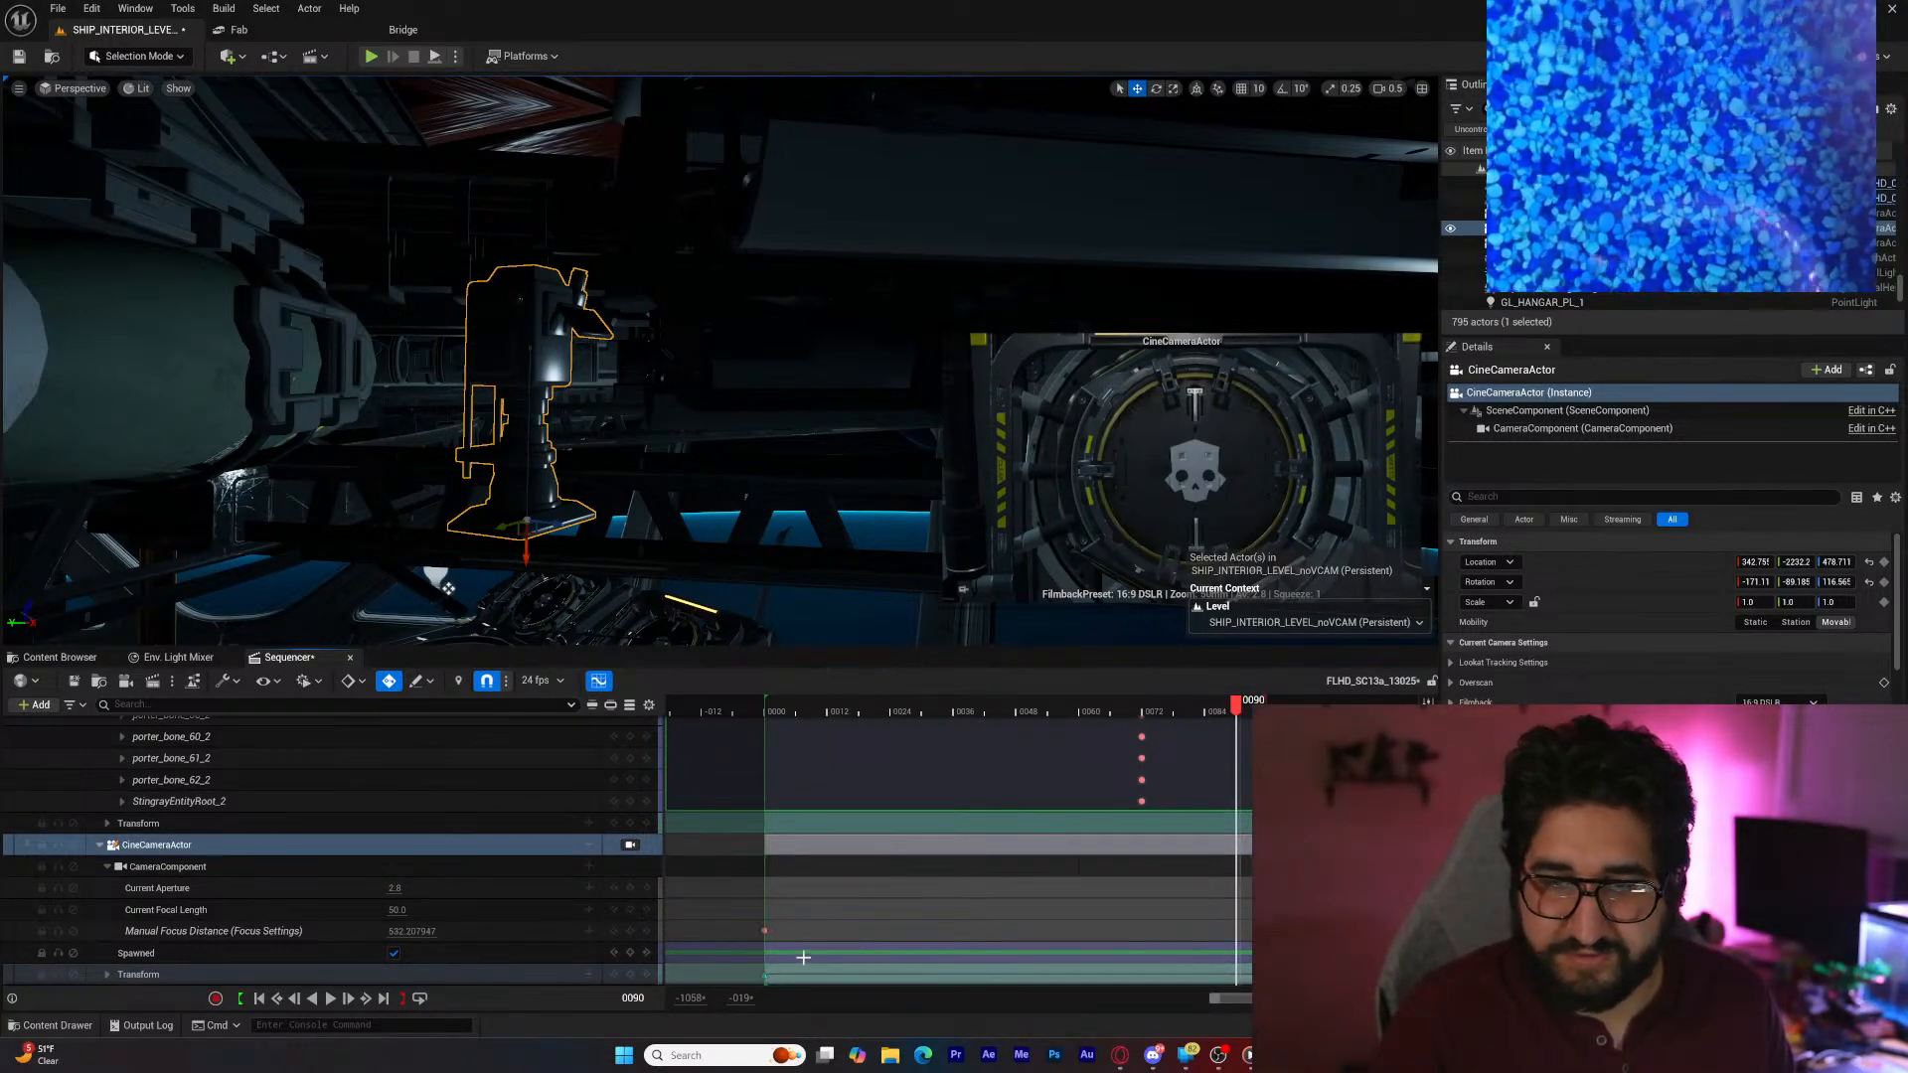
{"action": "key", "text": "Delete"}
{"action": "left_click_drag", "start_coordinate": [778, 925], "coordinate": [742, 985]}
{"action": "key", "text": "Delete"}
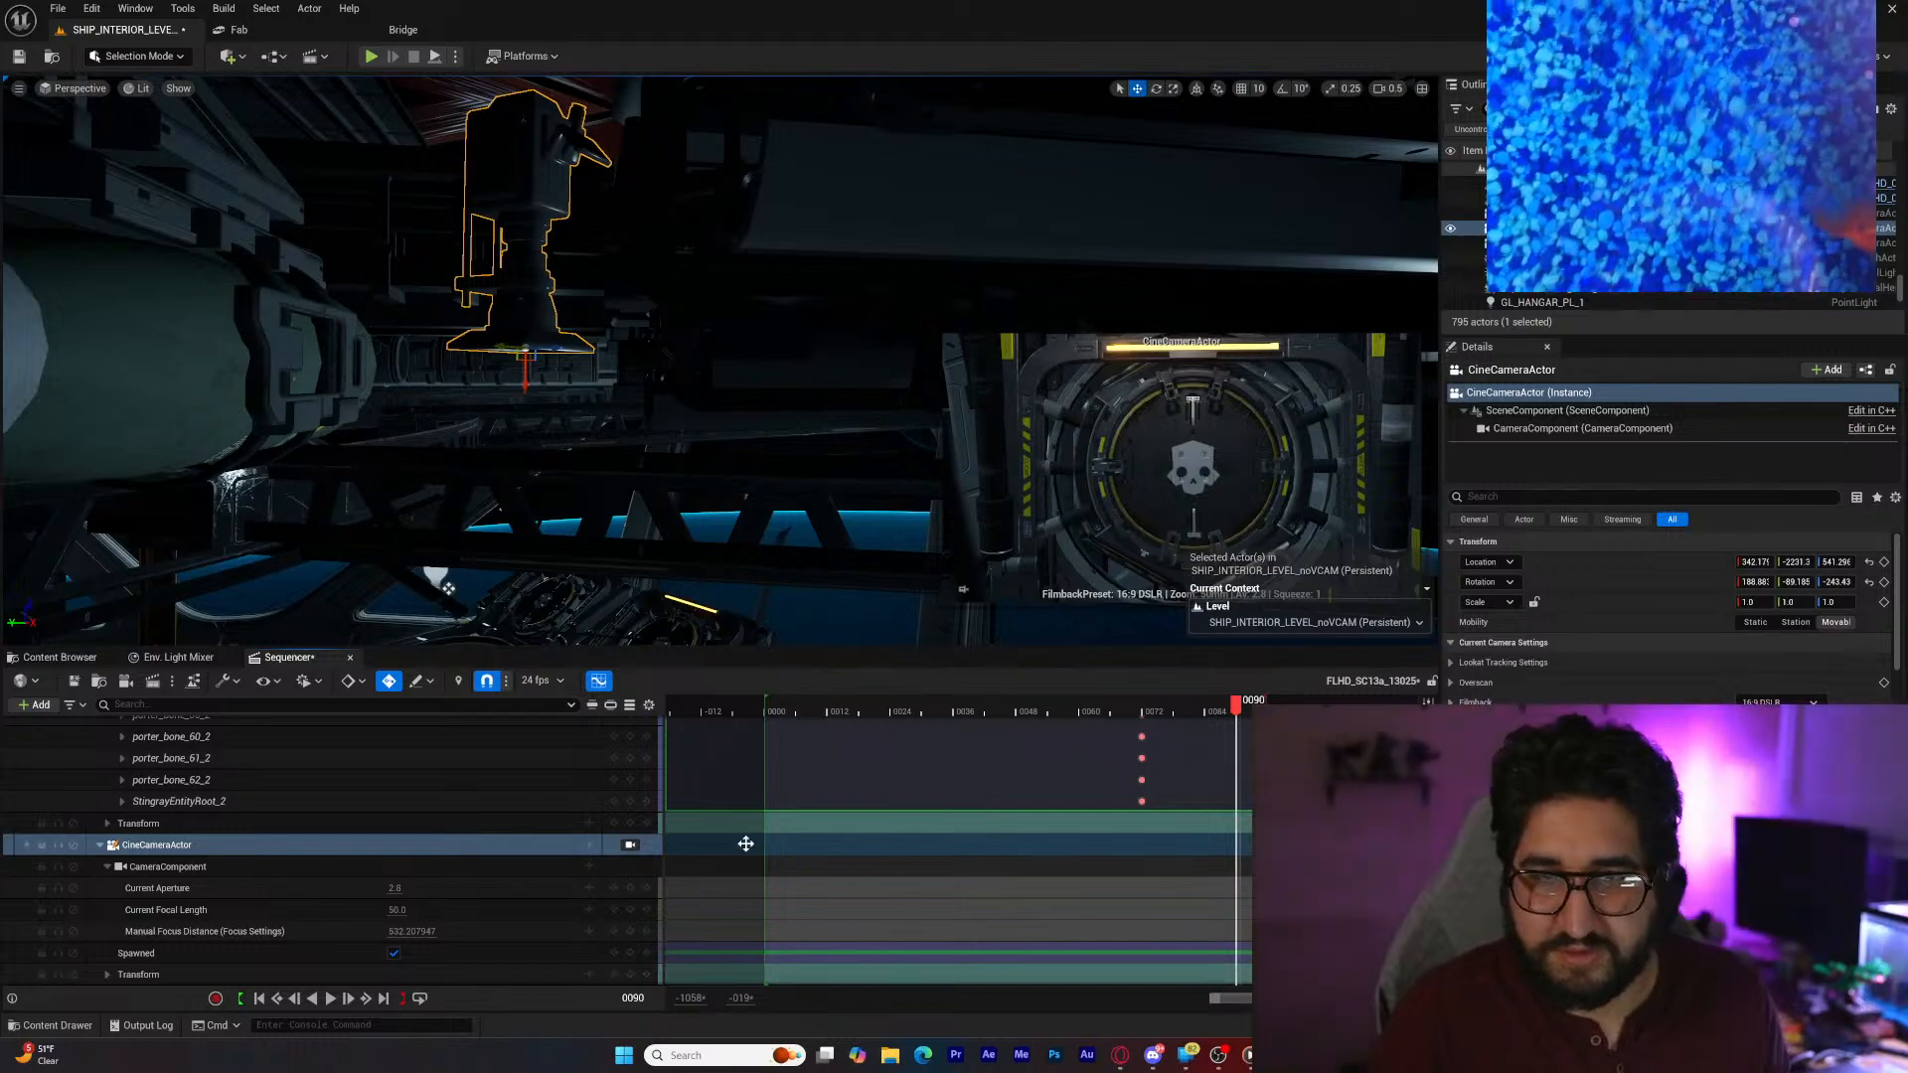
Step: Add a cylinder shape to the level and centre it over the skull hatch beneath the camera
{"action": "mouse_move", "coordinate": [740, 516]}
{"action": "right_mouse_down"}
{"action": "mouse_move", "coordinate": [730, 556]}
{"action": "mouse_move", "coordinate": [646, 586]}
{"action": "mouse_move", "coordinate": [596, 636]}
{"action": "mouse_move", "coordinate": [487, 566]}
{"action": "mouse_move", "coordinate": [497, 536]}
{"action": "right_mouse_up"}
{"action": "right_click_drag", "start_coordinate": [675, 472], "coordinate": [614, 441]}
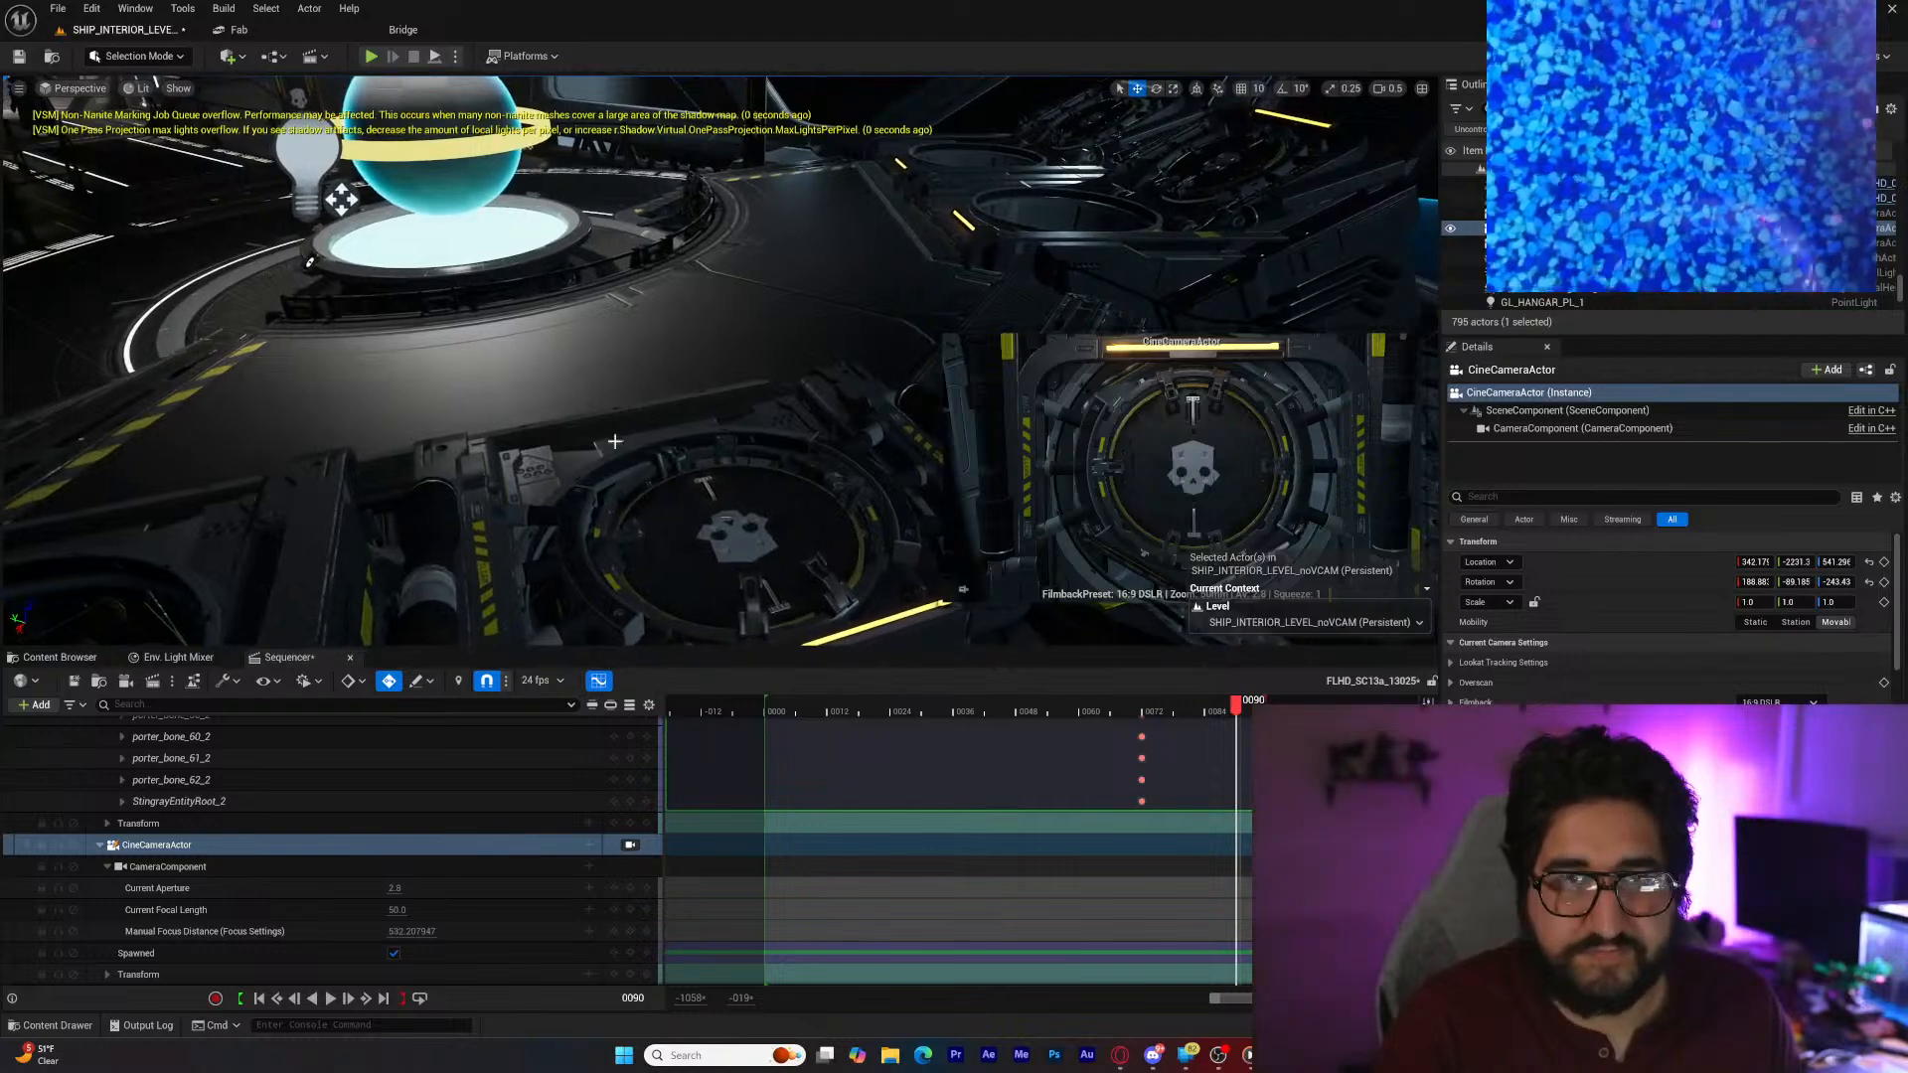
{"action": "left_click", "coordinate": [233, 60]}
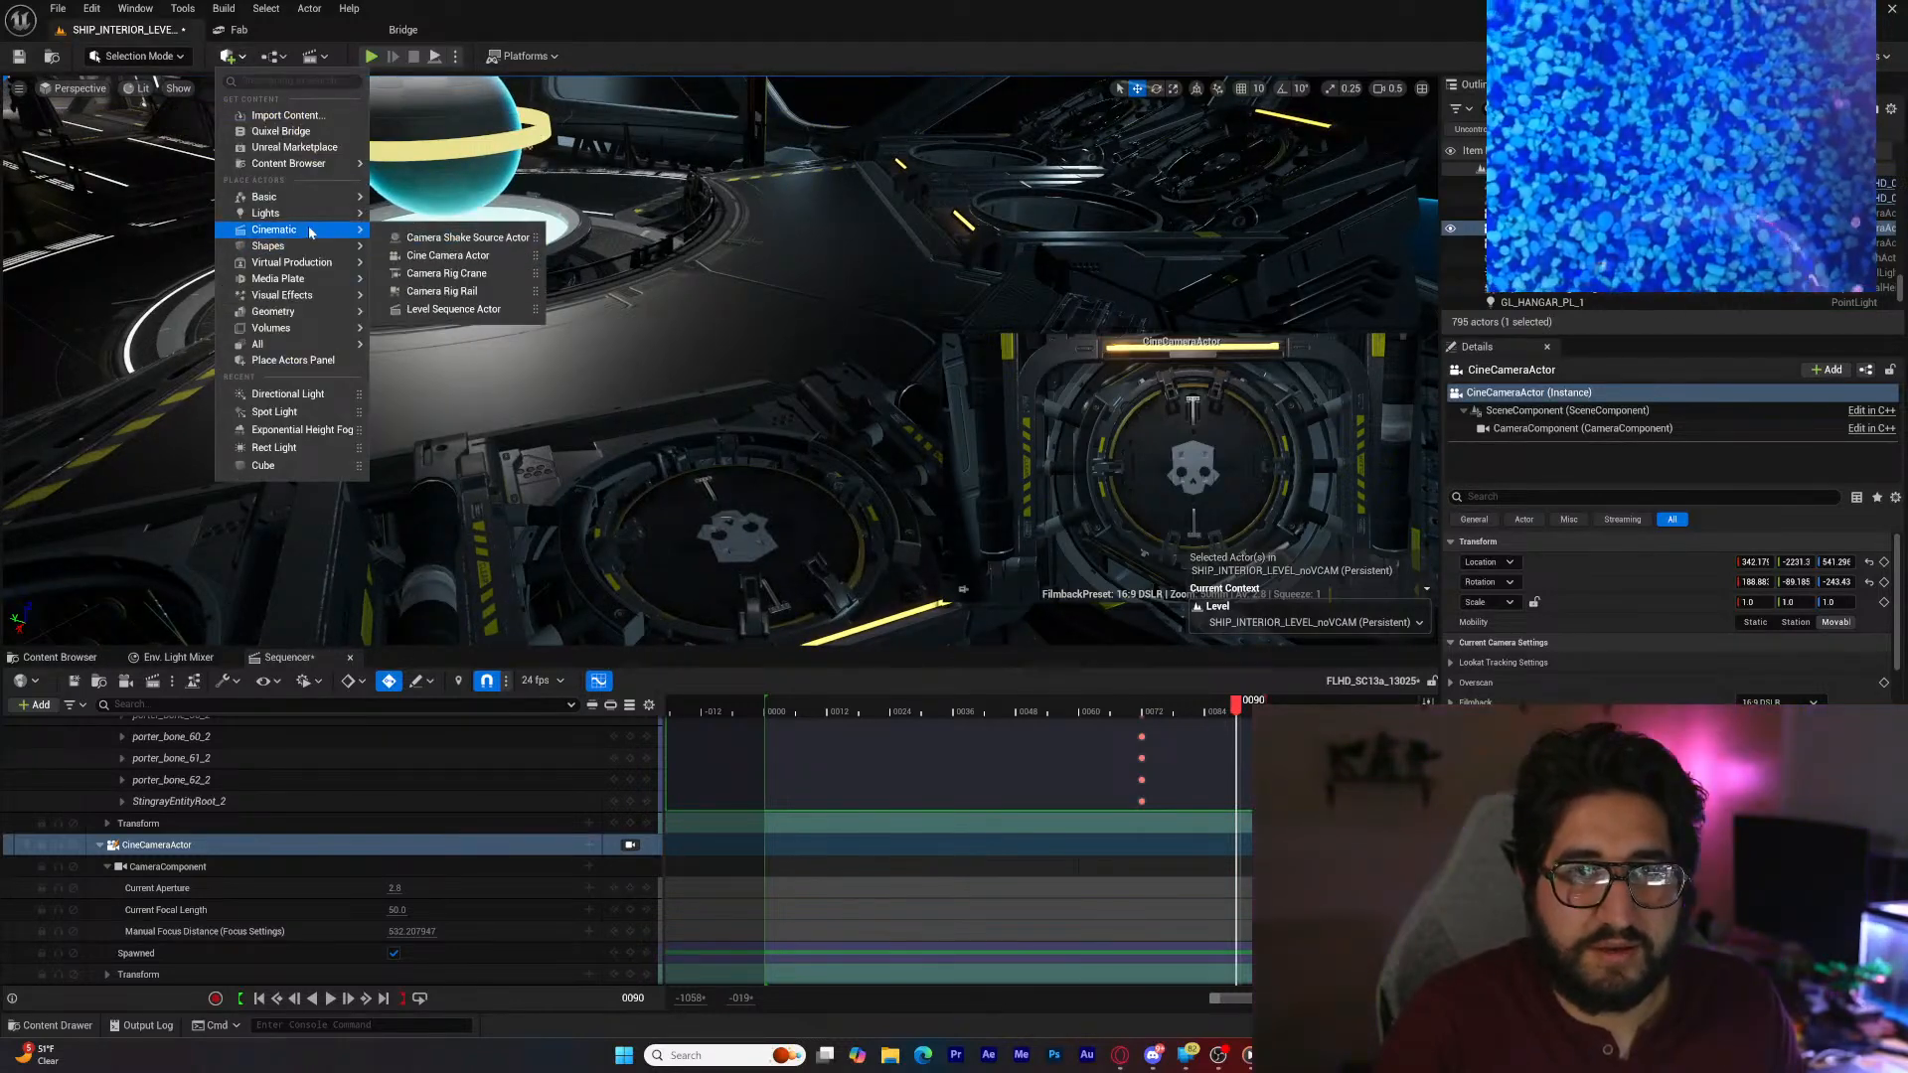
{"action": "mouse_move", "coordinate": [301, 246]}
{"action": "left_click_drag", "start_coordinate": [425, 289], "coordinate": [737, 391]}
{"action": "mouse_move", "coordinate": [655, 387]}
{"action": "right_mouse_down"}
{"action": "mouse_move", "coordinate": [730, 391]}
{"action": "mouse_move", "coordinate": [655, 387]}
{"action": "right_mouse_up"}
{"action": "left_click_drag", "start_coordinate": [762, 376], "coordinate": [694, 456]}
{"action": "right_click_drag", "start_coordinate": [694, 456], "coordinate": [597, 512]}
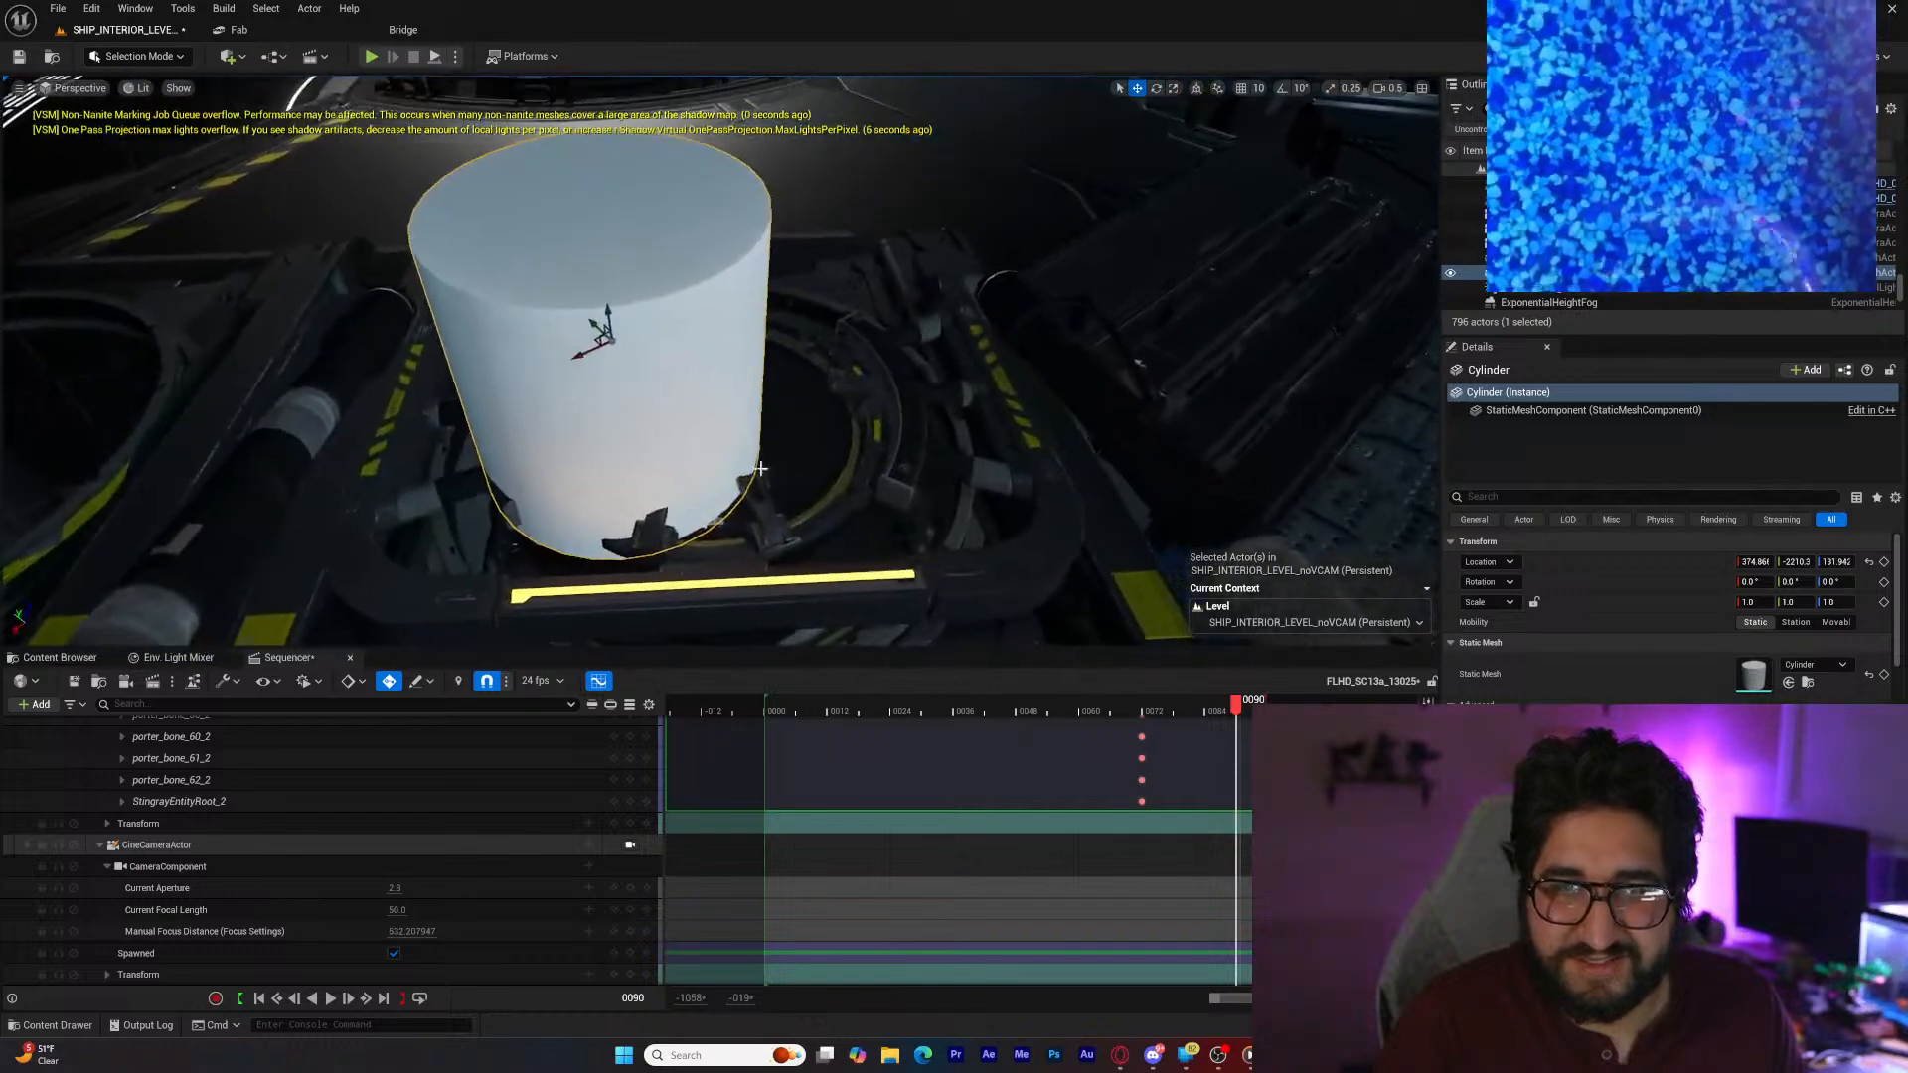
{"action": "left_click_drag", "start_coordinate": [577, 355], "coordinate": [682, 340]}
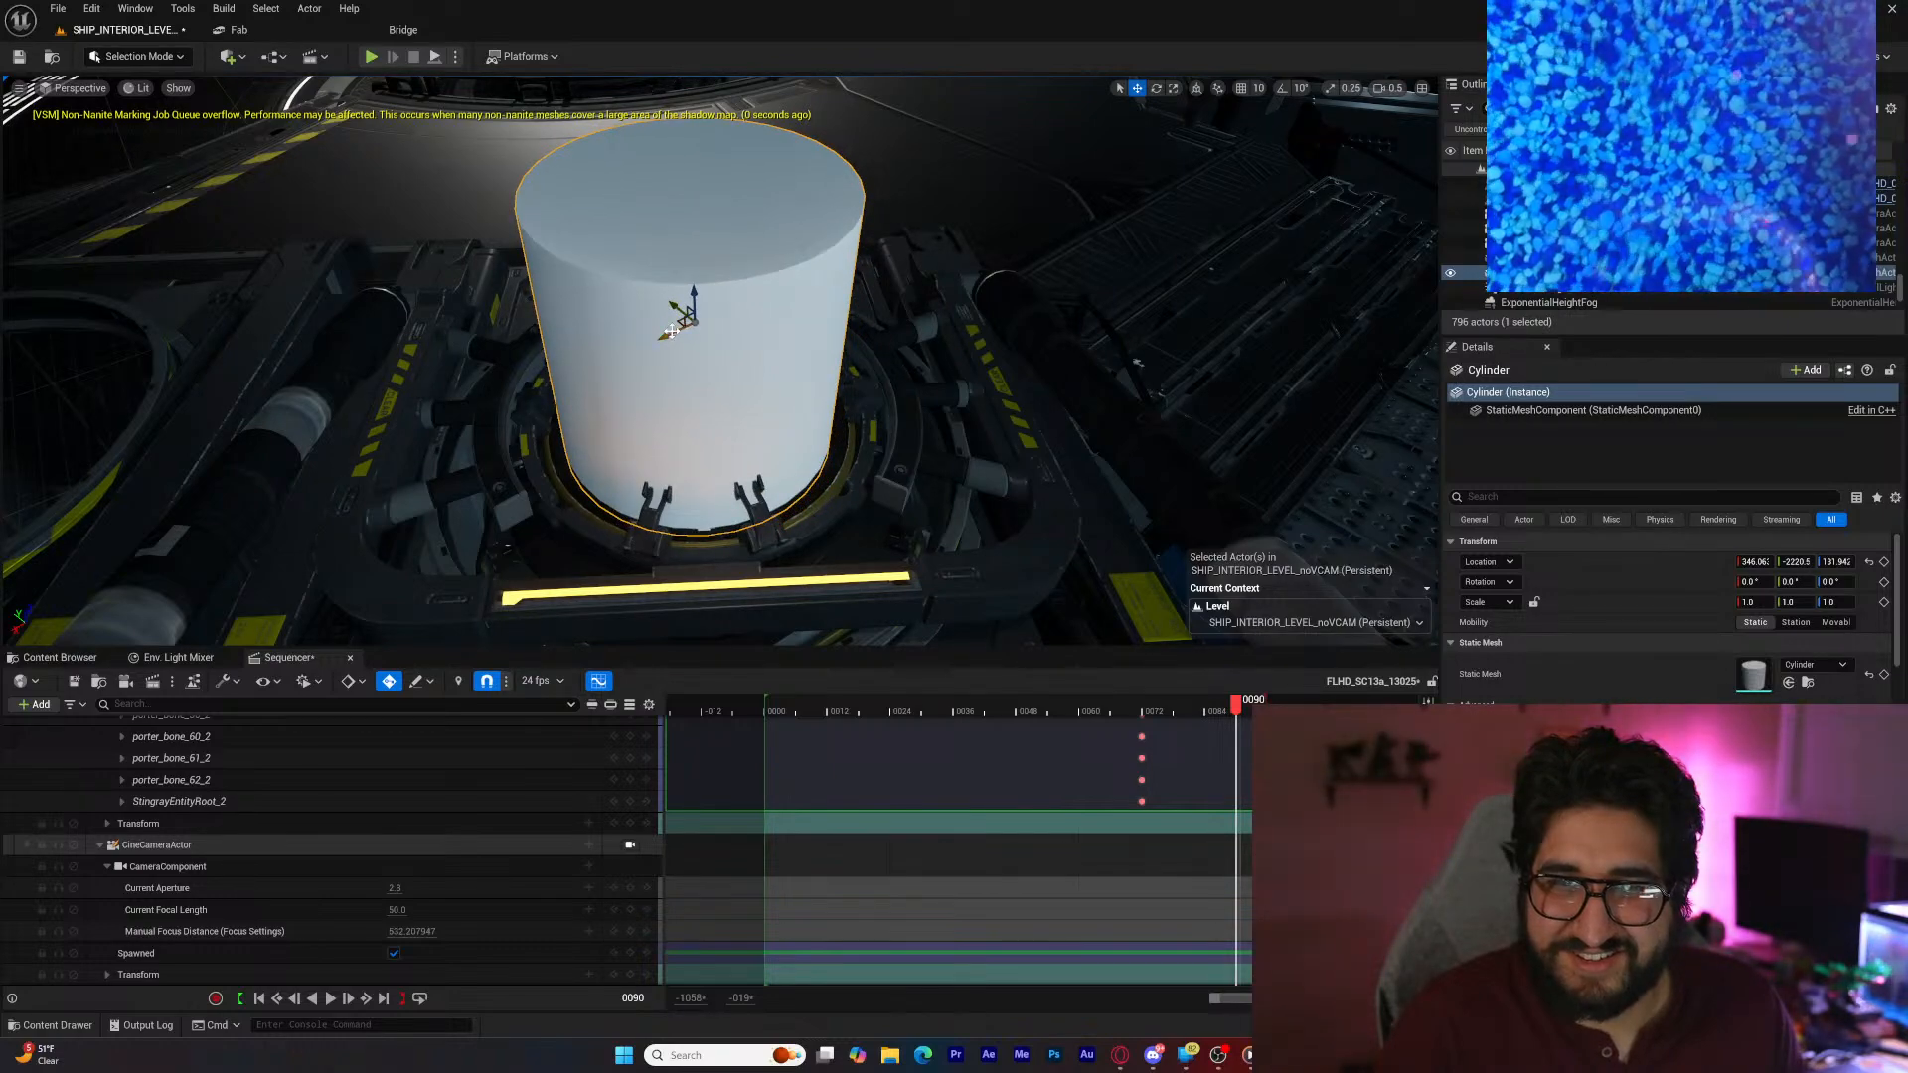
Step: Stretch the cylinder vertically above the hatch to a Z scale of about 4.6
{"action": "key", "text": "a"}
{"action": "right_click_drag", "start_coordinate": [675, 330], "coordinate": [939, 276]}
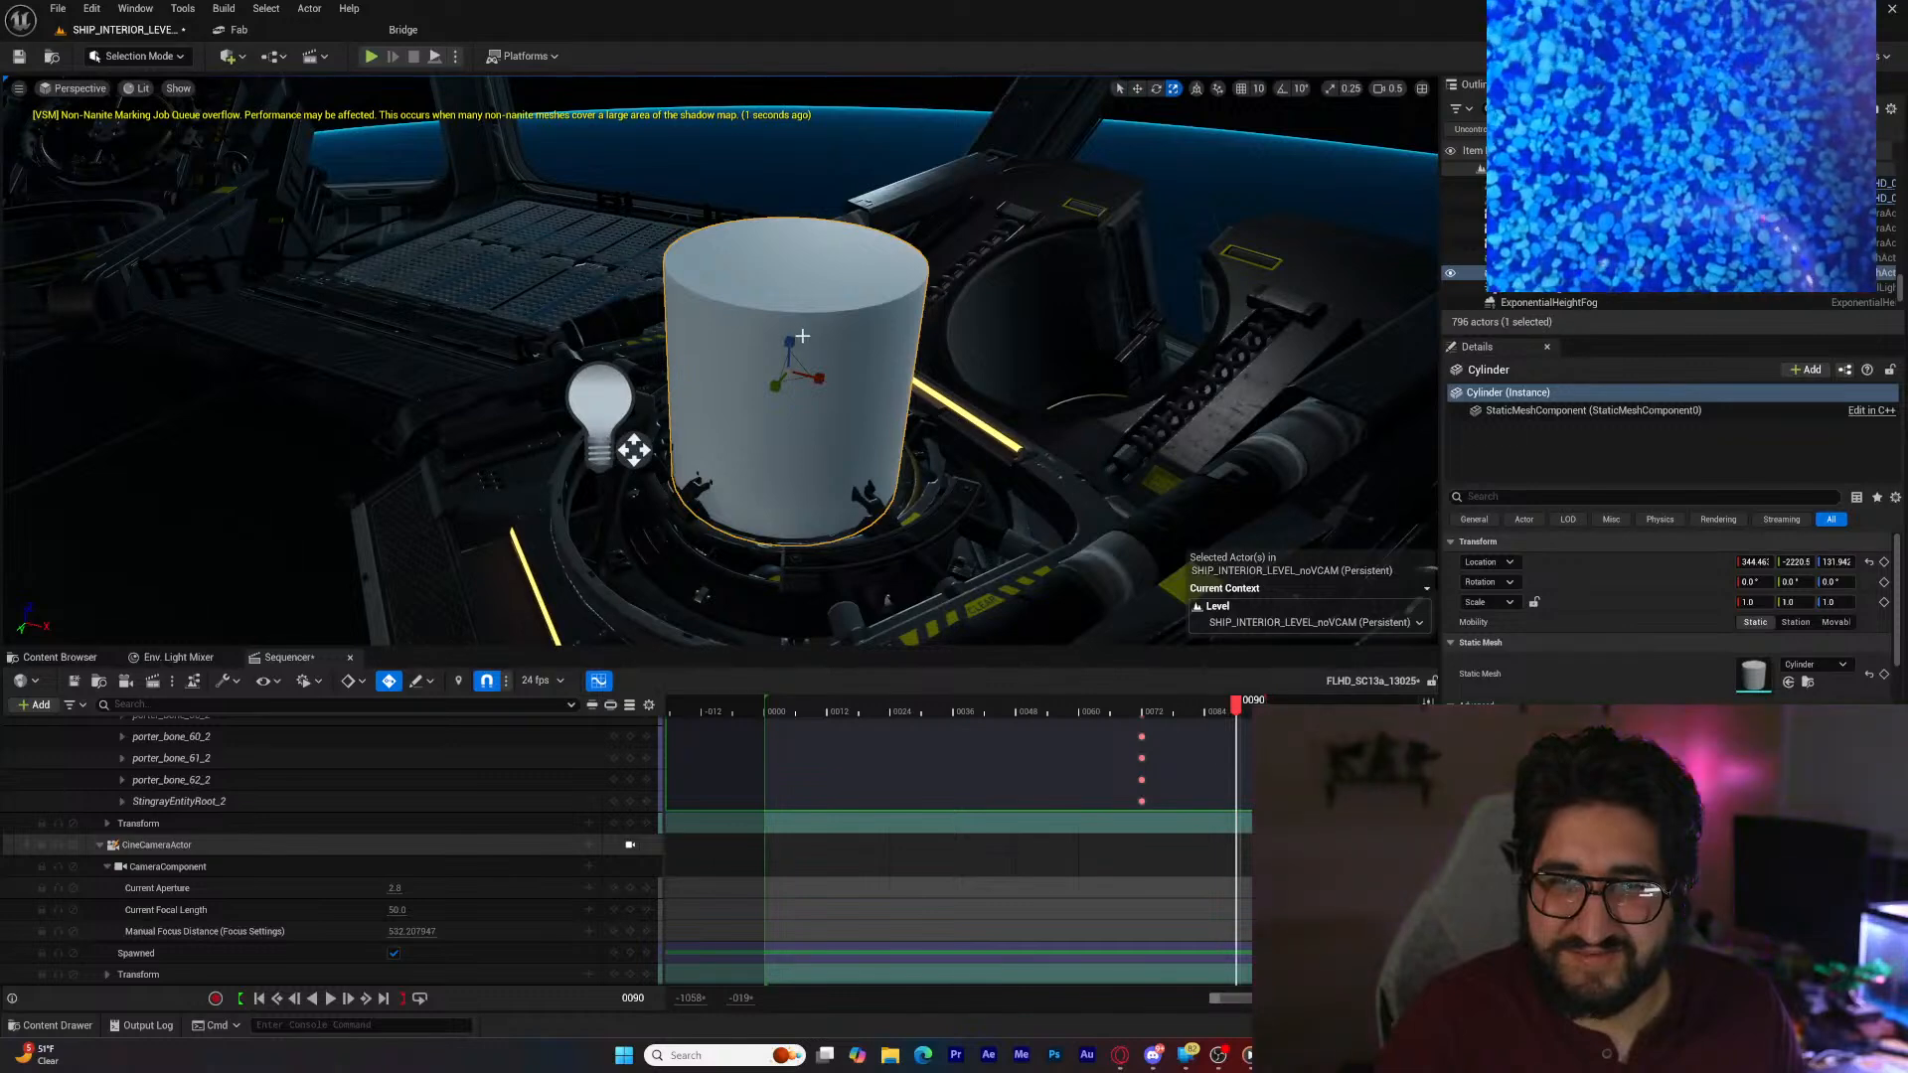
{"action": "left_click_drag", "start_coordinate": [792, 334], "coordinate": [793, 188]}
{"action": "right_click_drag", "start_coordinate": [794, 189], "coordinate": [803, 145]}
{"action": "key", "text": "s"}
{"action": "right_click_drag", "start_coordinate": [786, 337], "coordinate": [786, 376]}
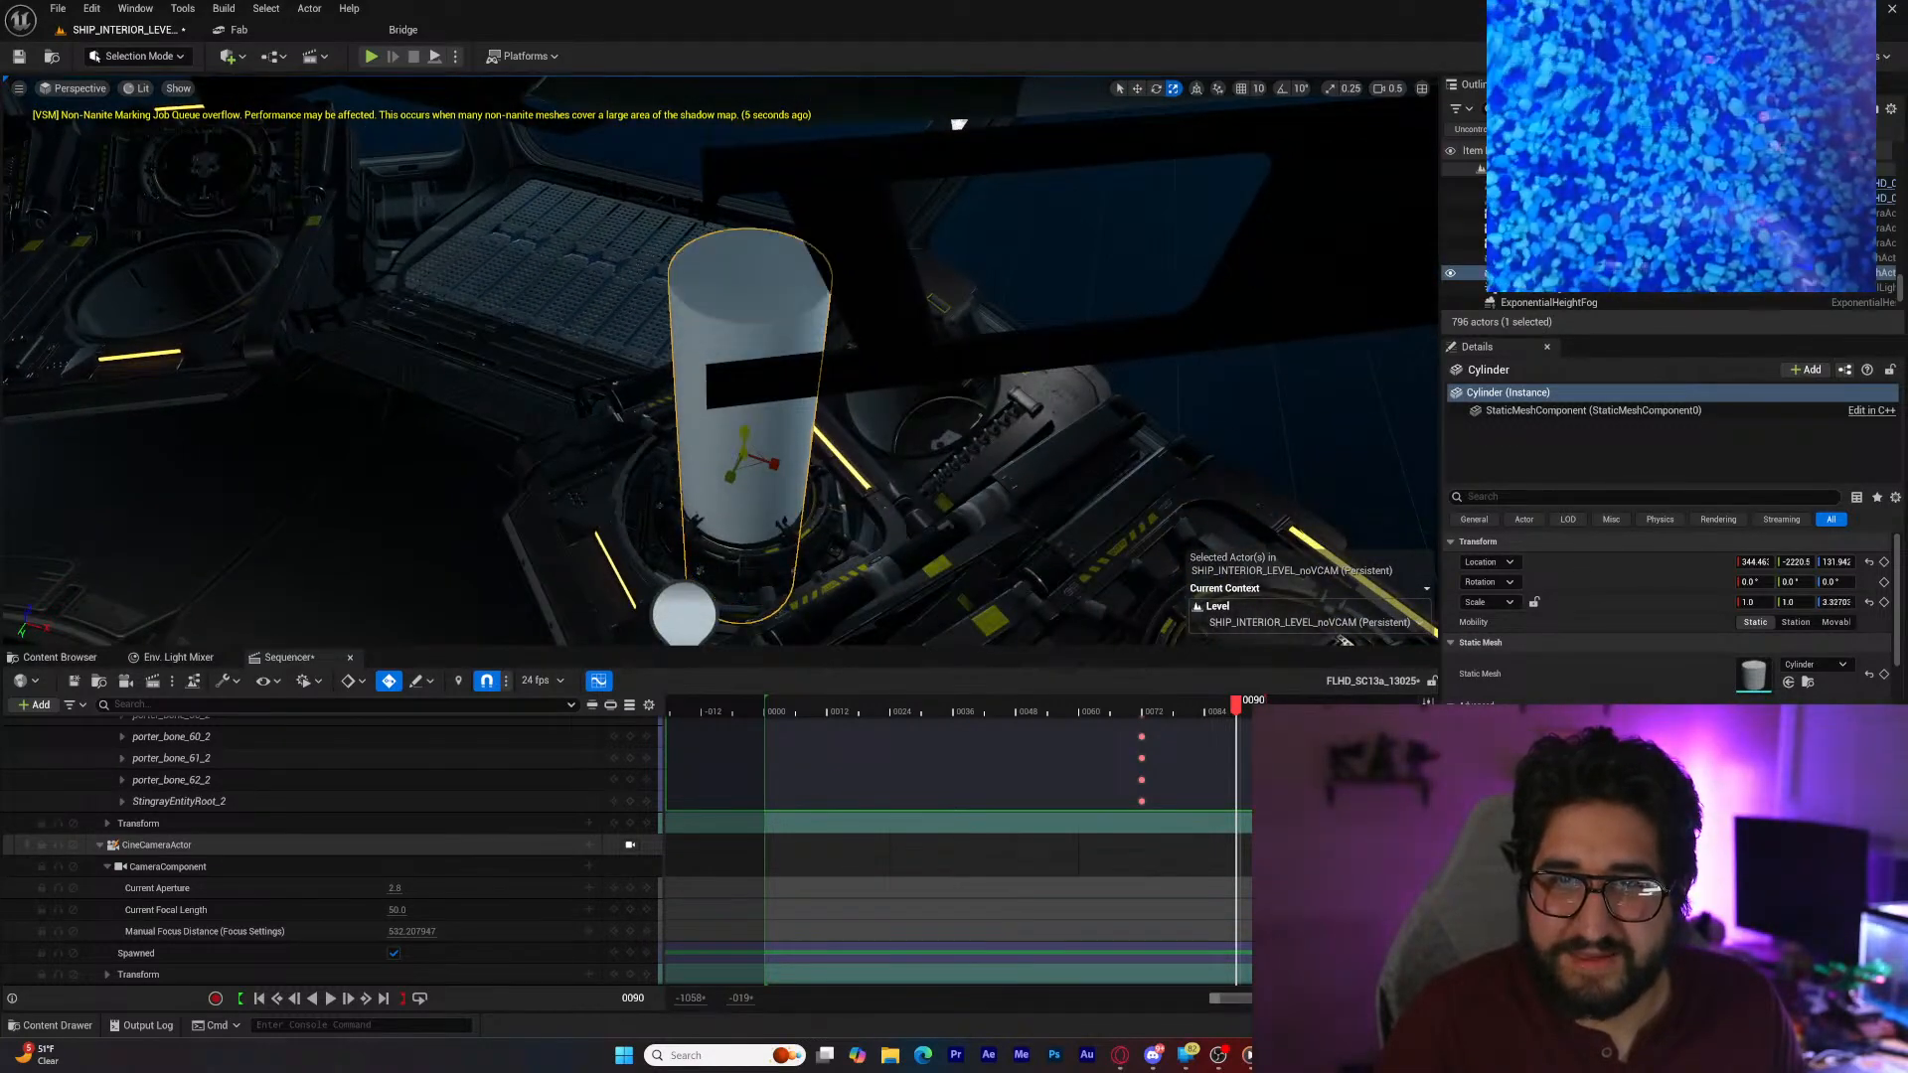
{"action": "left_click_drag", "start_coordinate": [744, 433], "coordinate": [744, 438]}
{"action": "right_click_drag", "start_coordinate": [744, 438], "coordinate": [745, 204]}
{"action": "key", "text": "w"}
{"action": "right_click_drag", "start_coordinate": [839, 405], "coordinate": [838, 437]}
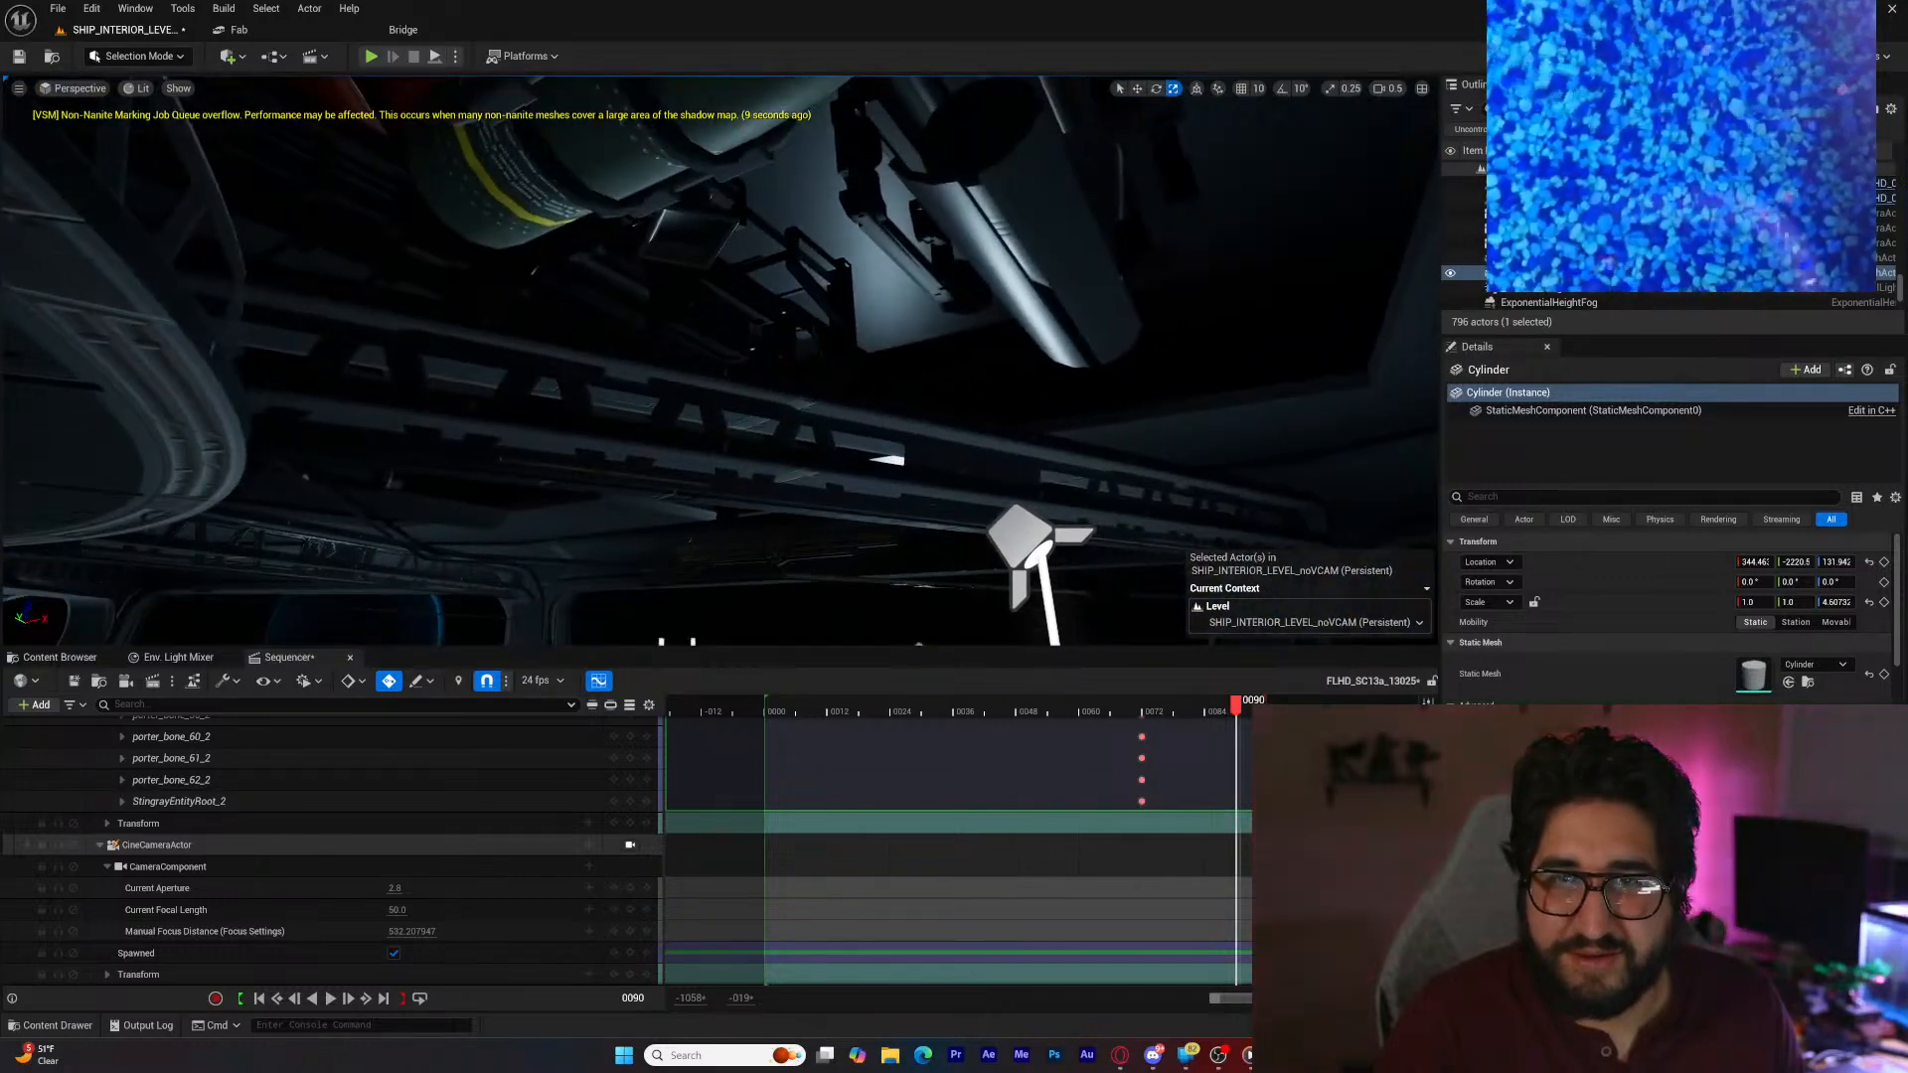
Step: Select the cine camera and lower it towards the cylinder's top to a Z location of about 372
{"action": "left_click", "coordinate": [690, 241]}
{"action": "key", "text": "w"}
{"action": "right_click_drag", "start_coordinate": [683, 252], "coordinate": [680, 378]}
{"action": "right_click_drag", "start_coordinate": [681, 255], "coordinate": [682, 214]}
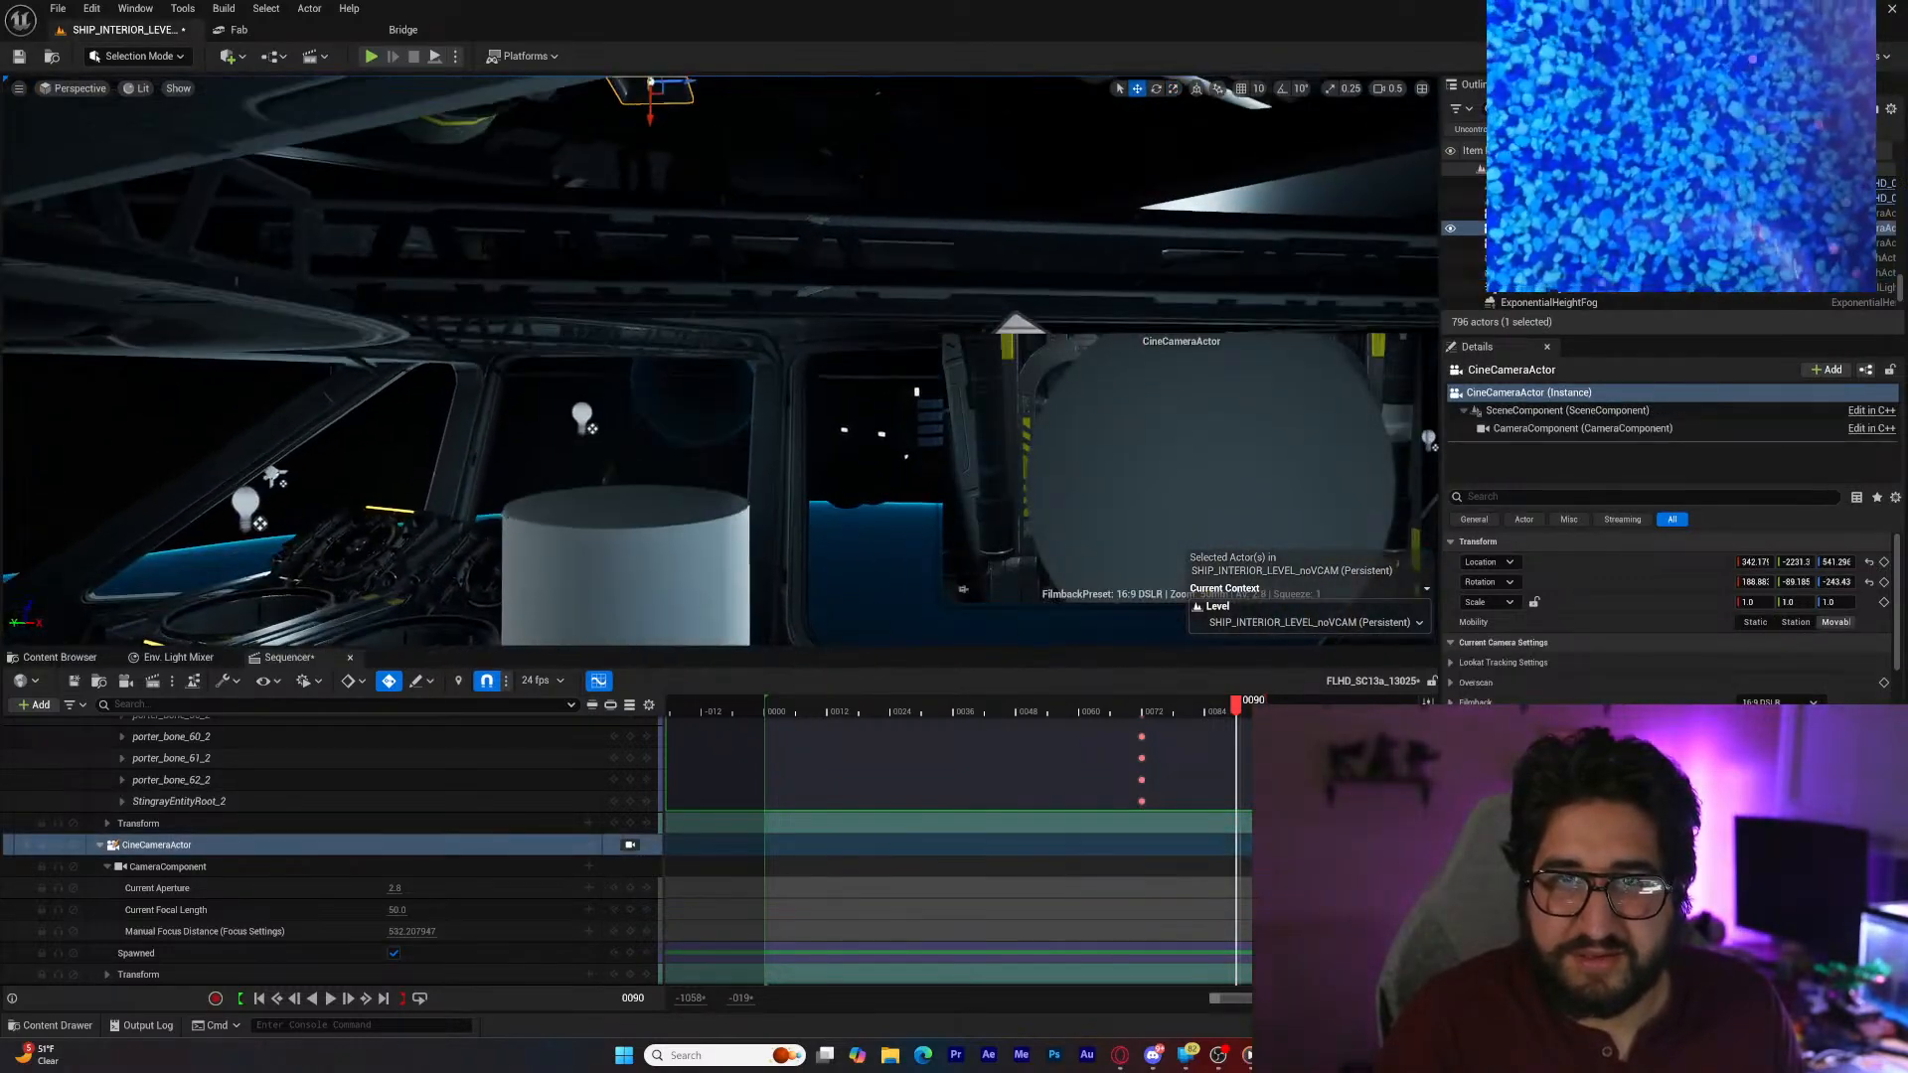
{"action": "left_click_drag", "start_coordinate": [650, 111], "coordinate": [665, 338]}
{"action": "left_click_drag", "start_coordinate": [677, 489], "coordinate": [679, 533]}
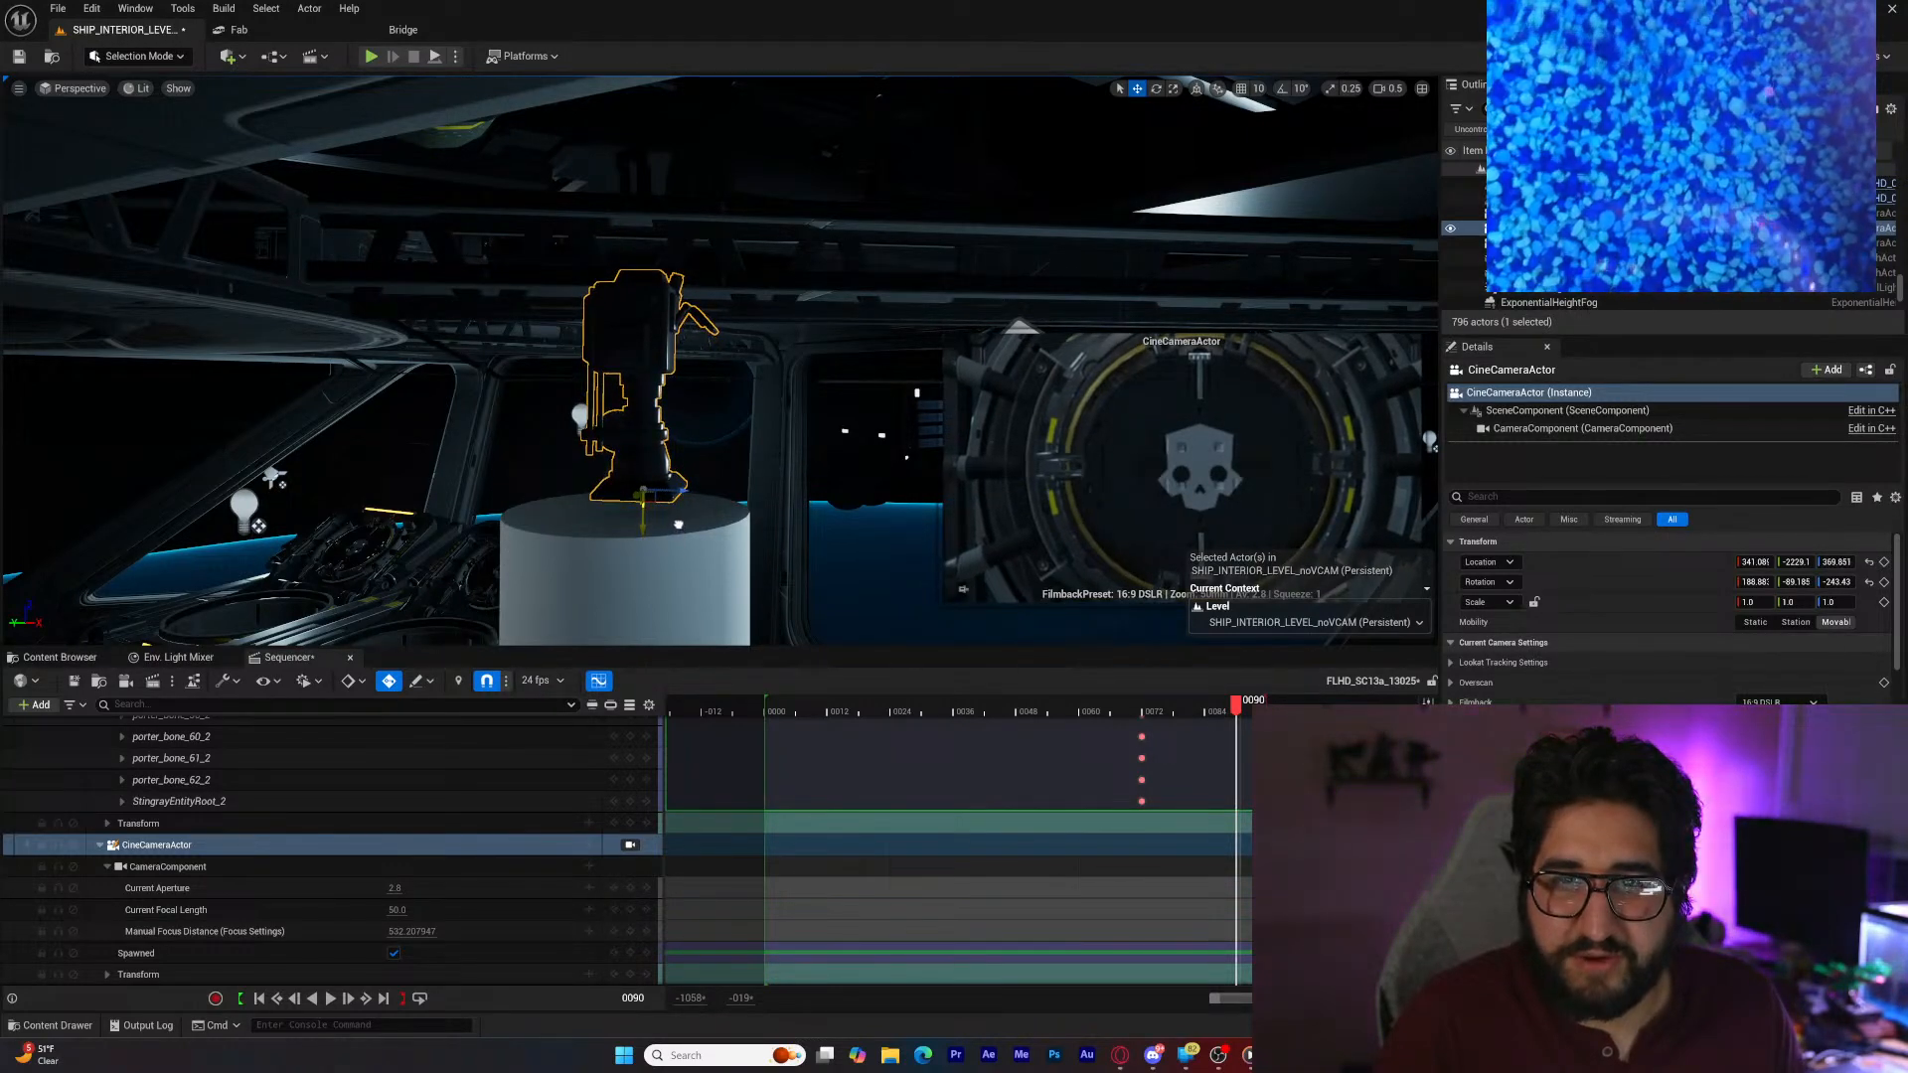
{"action": "left_click_drag", "start_coordinate": [678, 524], "coordinate": [678, 519]}
{"action": "right_click_drag", "start_coordinate": [678, 519], "coordinate": [447, 447]}
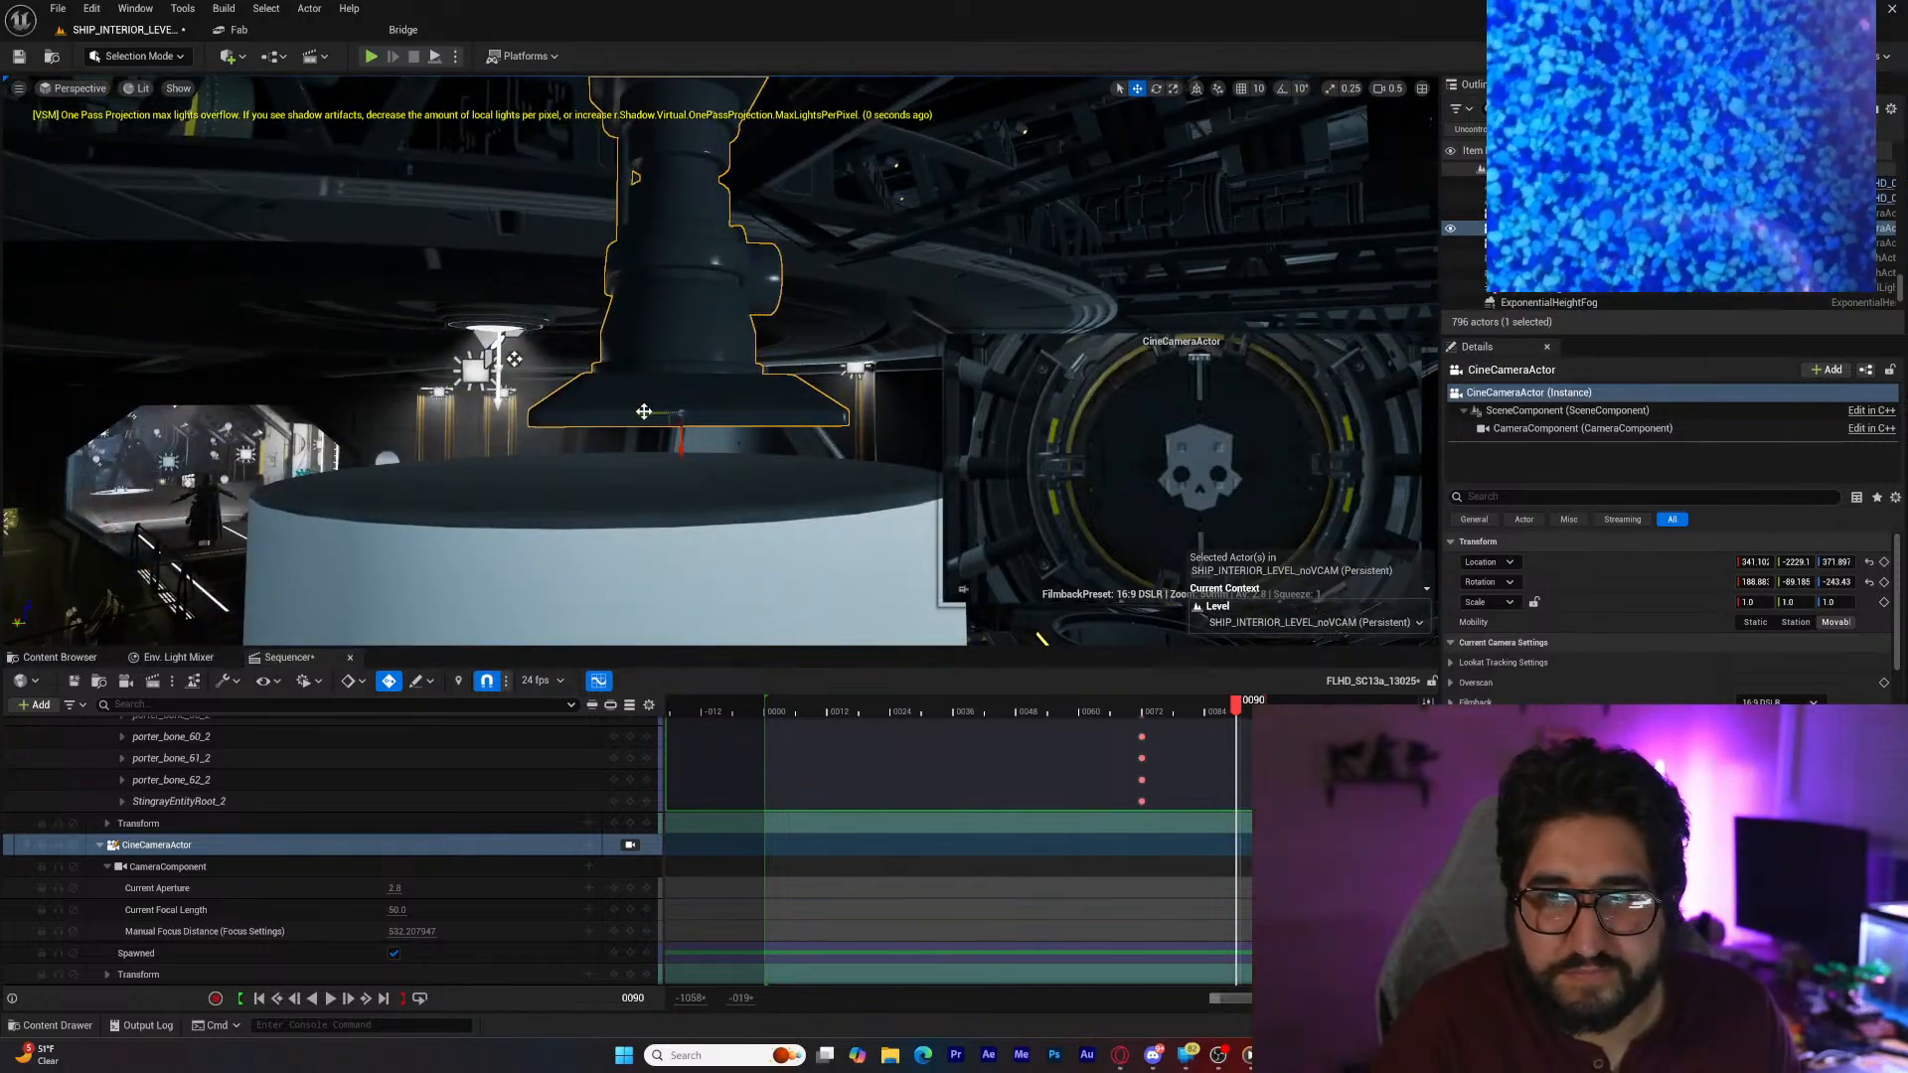
Step: Nudge the camera sideways to X about 340.2 and lower it onto the cylinder's top at Z about 363.3
{"action": "mouse_move", "coordinate": [644, 410]}
{"action": "left_mouse_down"}
{"action": "mouse_move", "coordinate": [585, 415]}
{"action": "mouse_move", "coordinate": [653, 424]}
{"action": "left_mouse_up"}
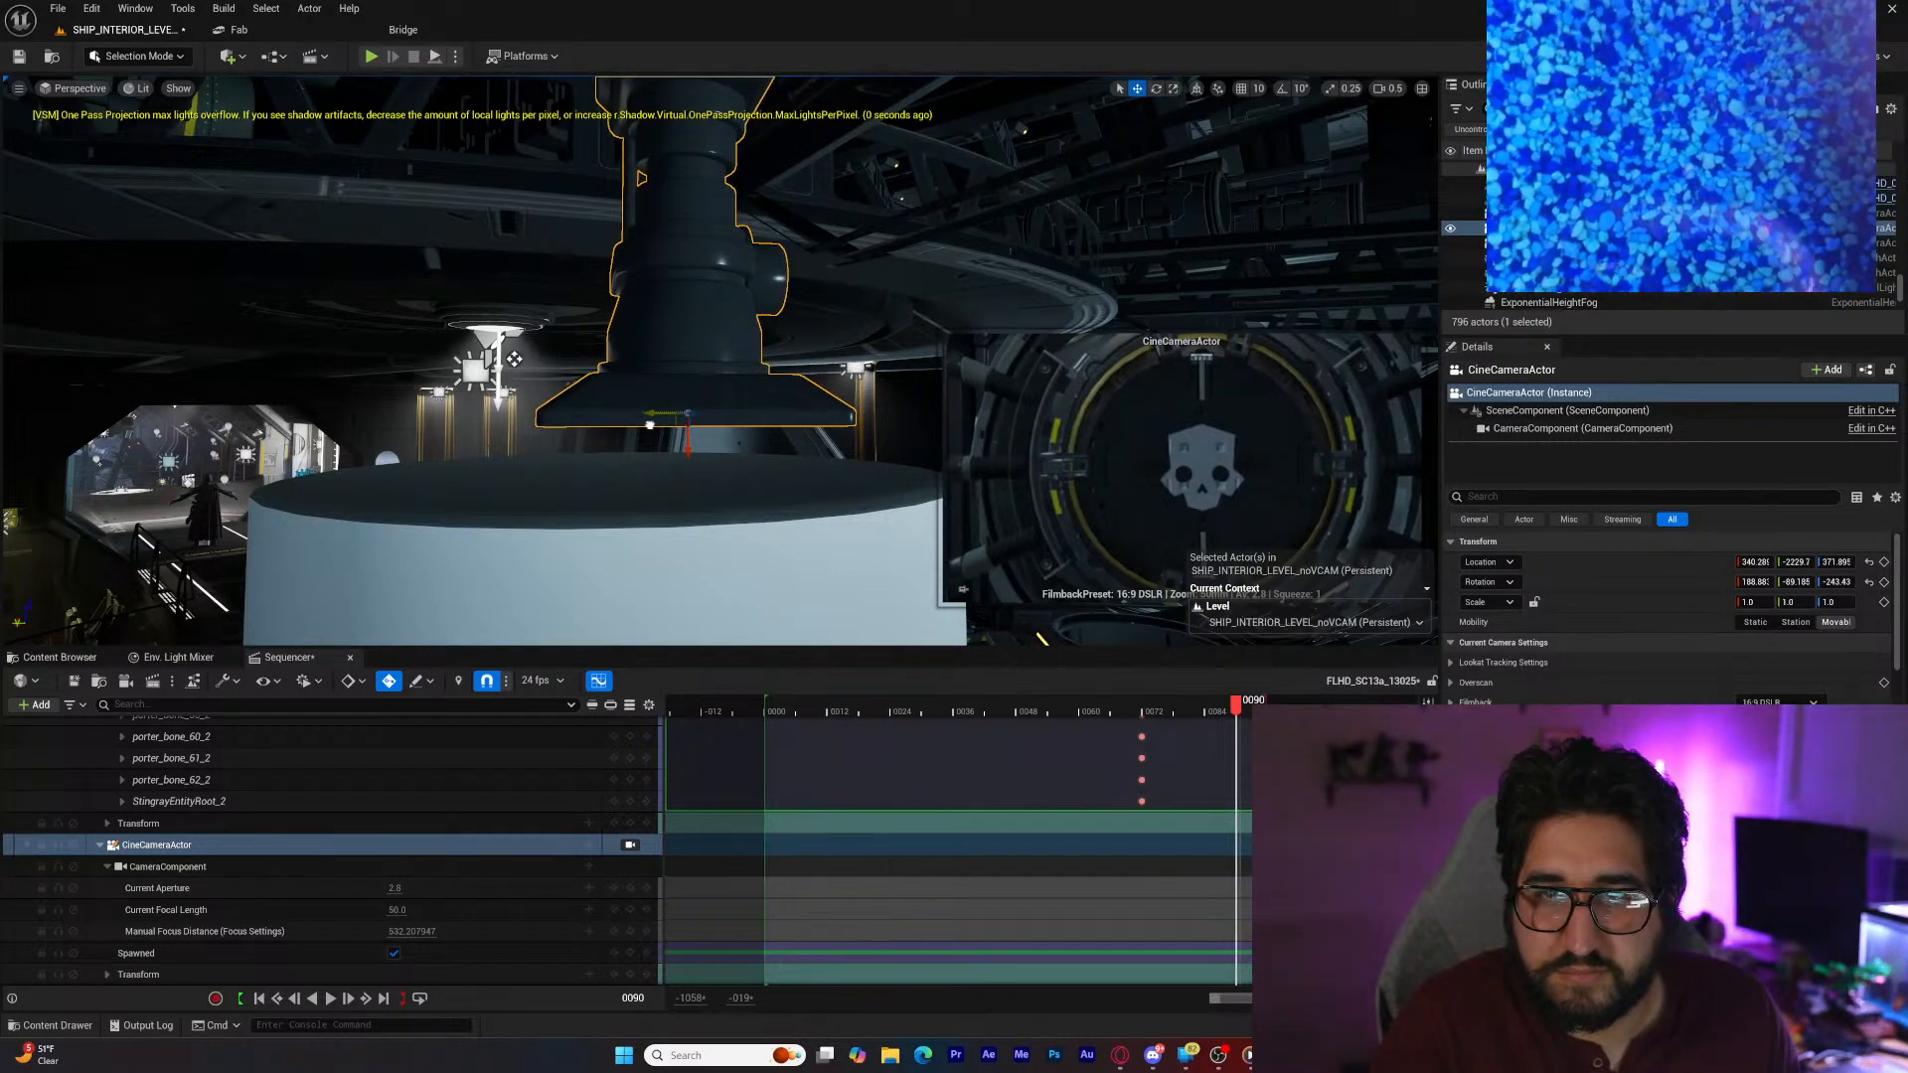
{"action": "left_click_drag", "start_coordinate": [682, 451], "coordinate": [695, 517]}
{"action": "right_click_drag", "start_coordinate": [693, 511], "coordinate": [710, 461]}
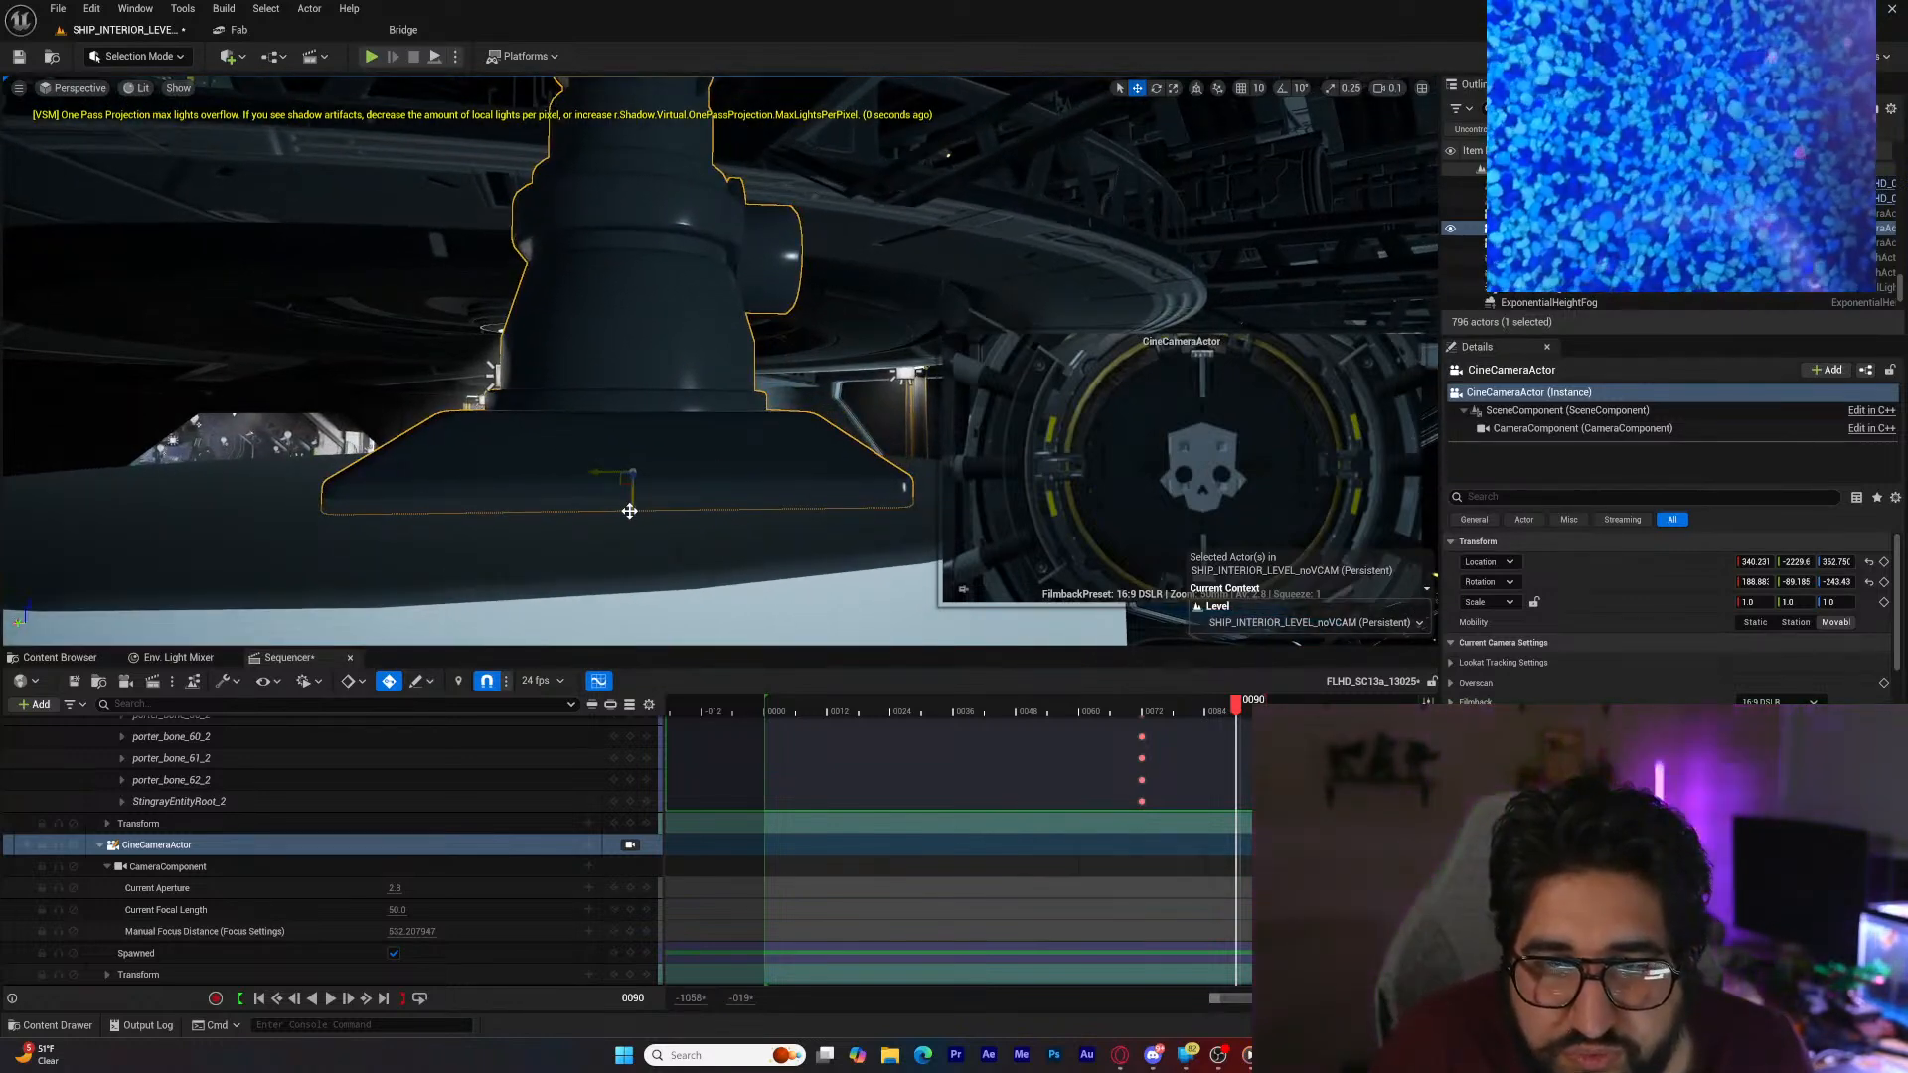
{"action": "left_click_drag", "start_coordinate": [629, 511], "coordinate": [630, 499]}
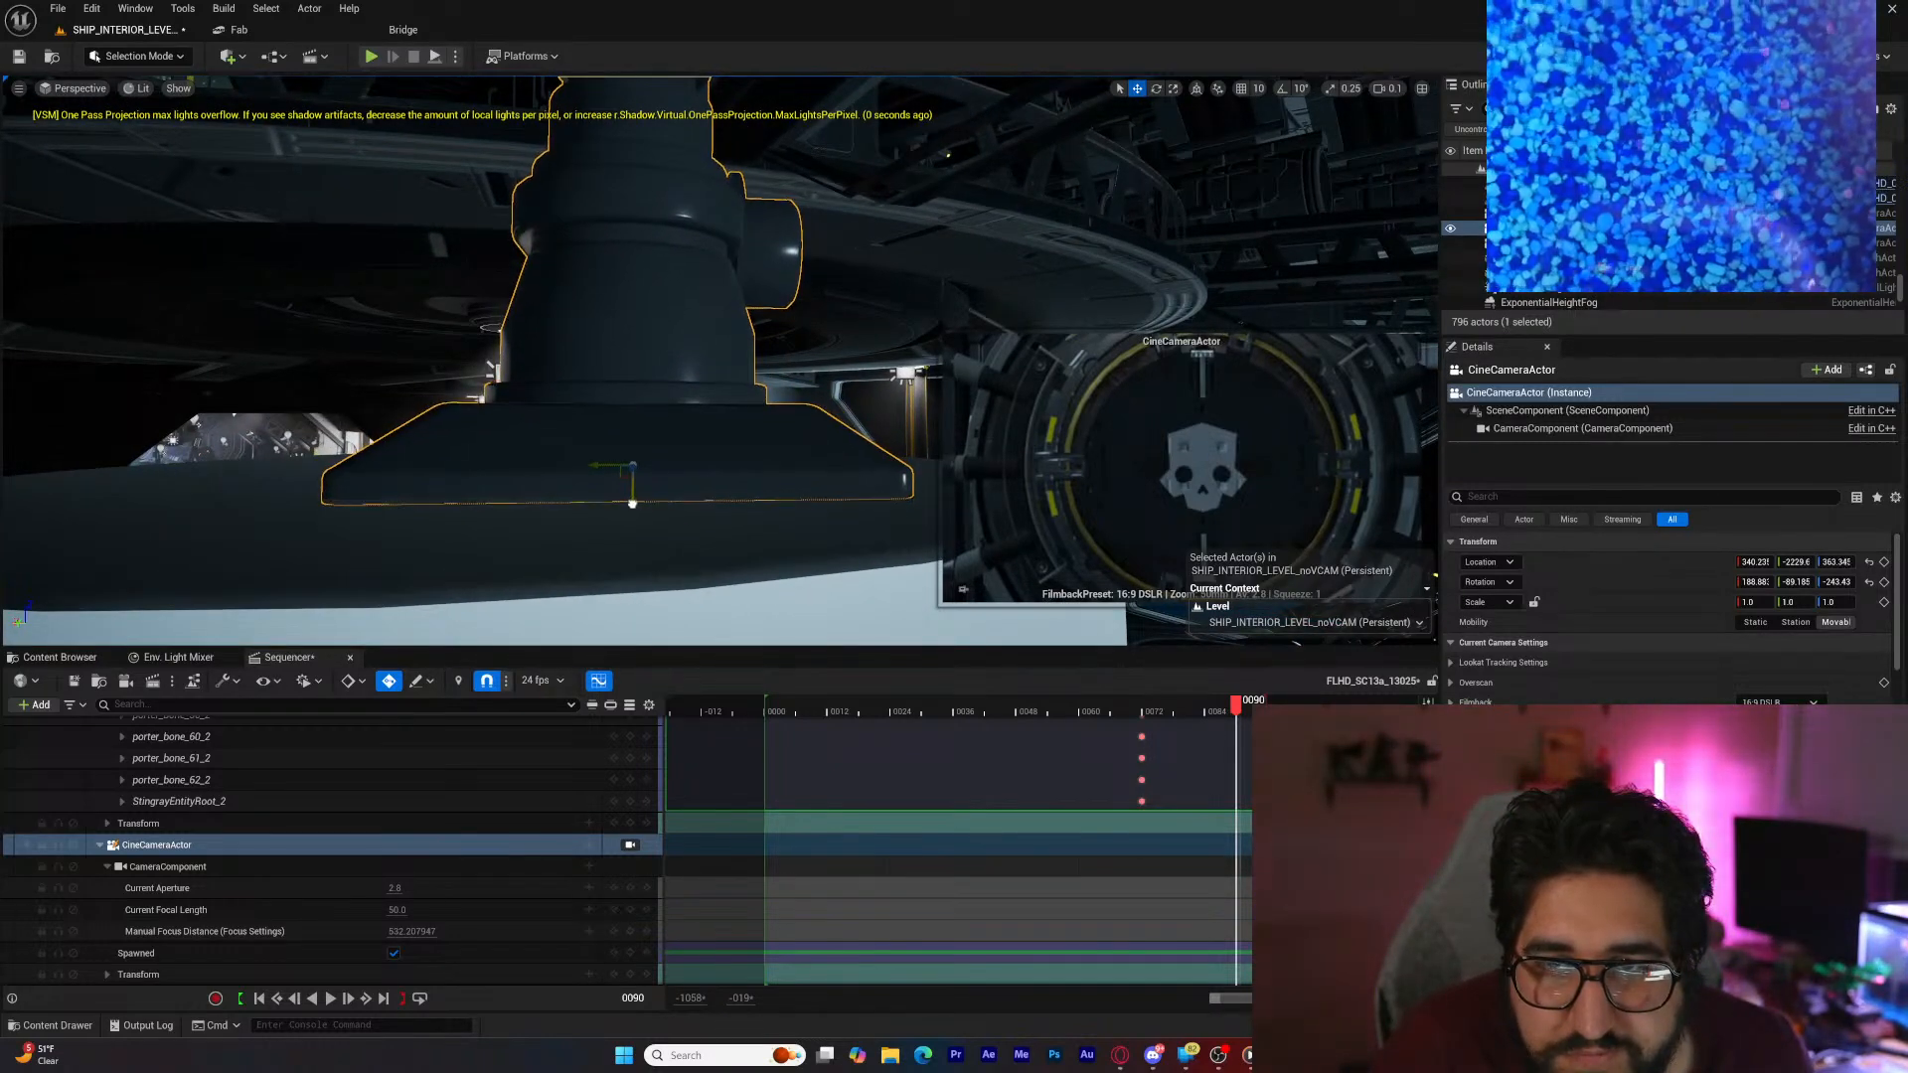
Step: Slide the camera along its local axes to centre its lens on the cylinder's top, at X about 345.1 and Y about -2220.3
{"action": "right_click_drag", "start_coordinate": [607, 513], "coordinate": [833, 146]}
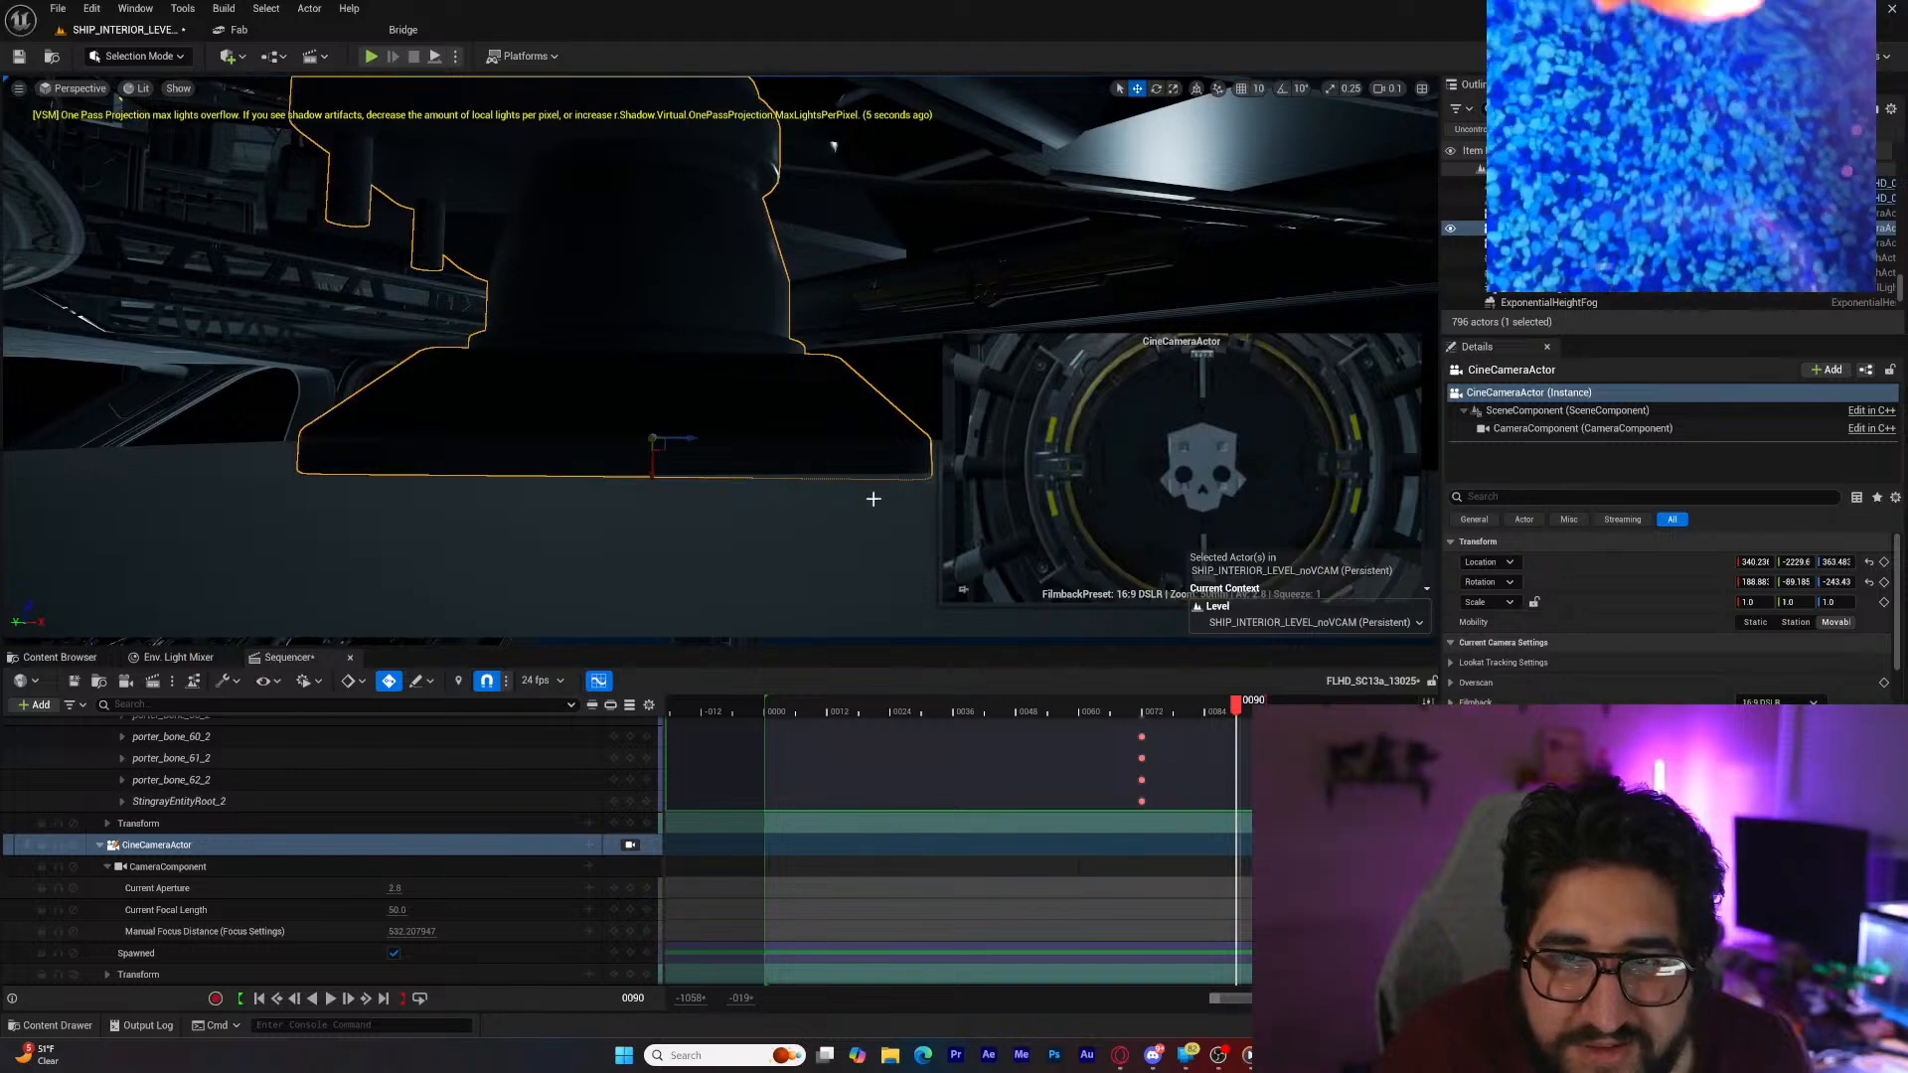
{"action": "left_click_drag", "start_coordinate": [705, 421], "coordinate": [635, 443]}
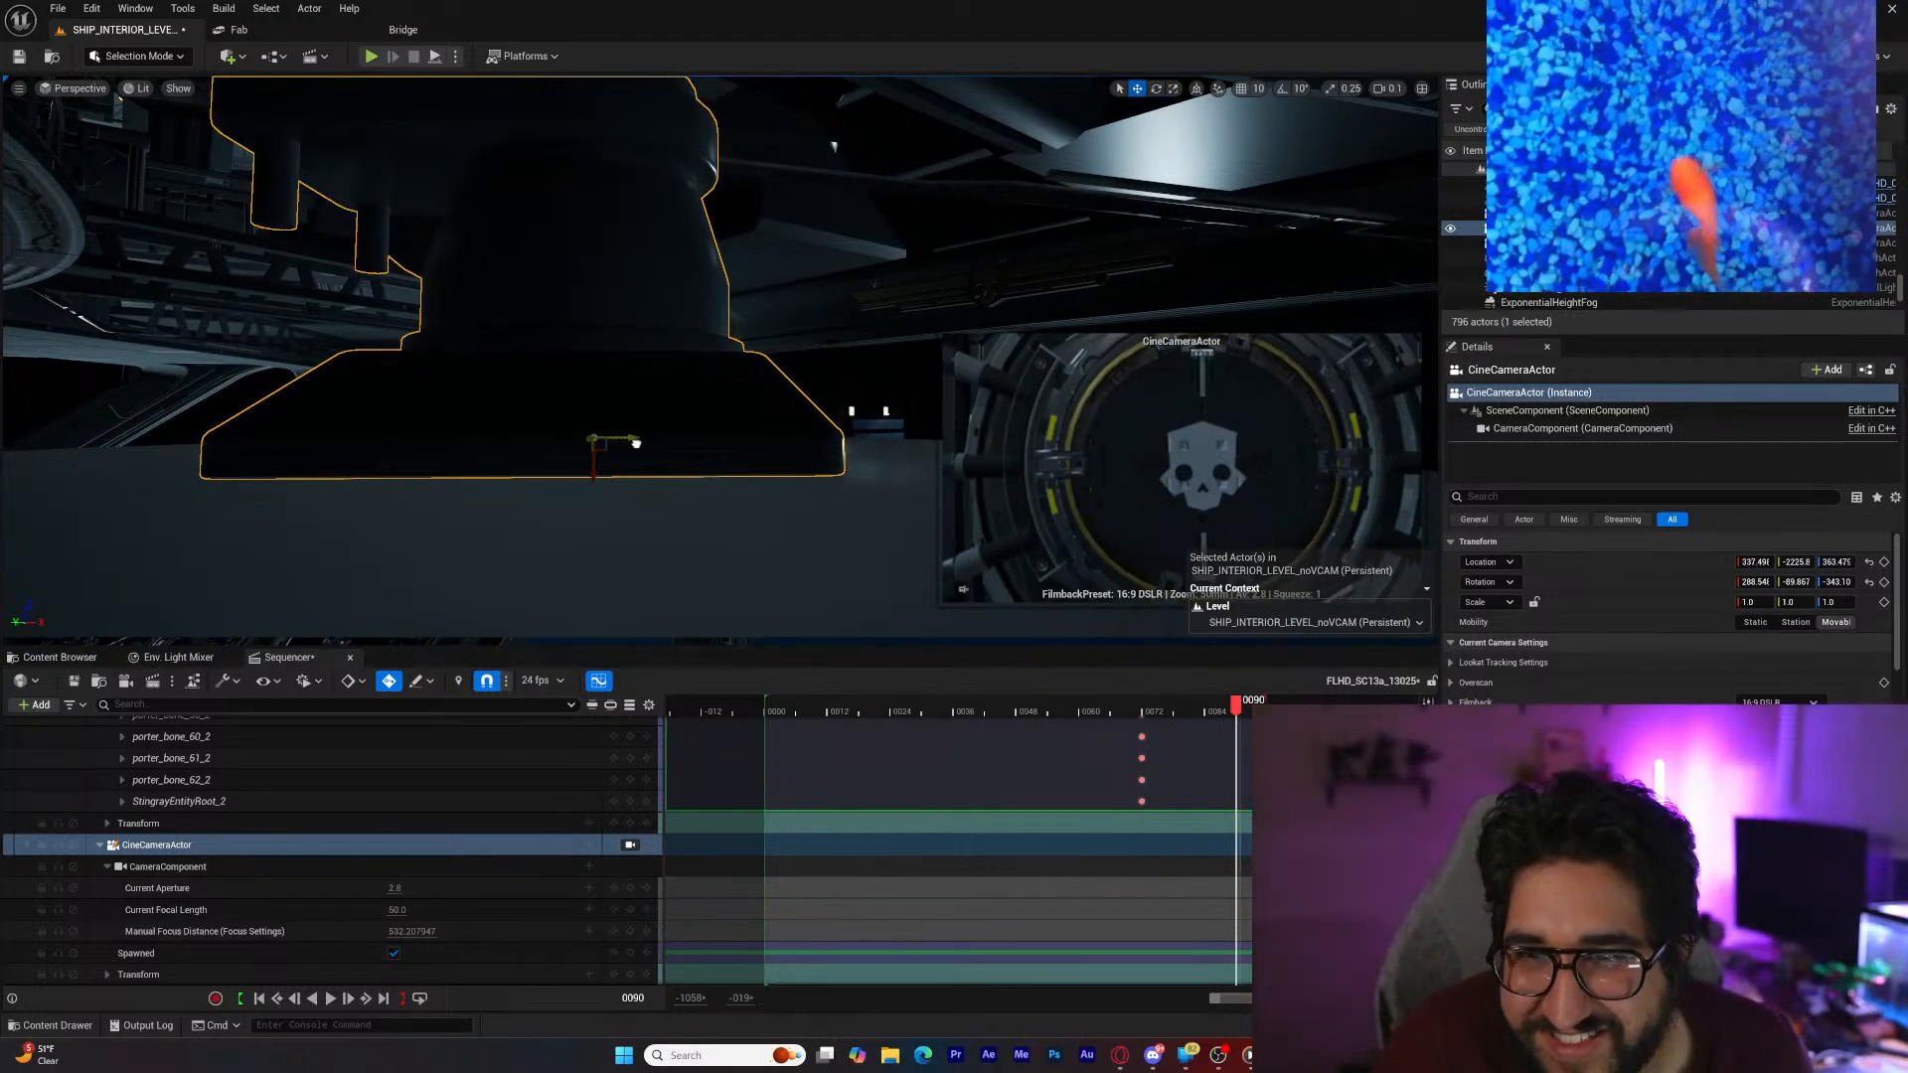
{"action": "scroll", "coordinate": [616, 487], "scroll_direction": "up", "scroll_amount": 3}
{"action": "key", "text": "d"}
{"action": "right_click_drag", "start_coordinate": [616, 486], "coordinate": [298, 492]}
{"action": "key", "text": "d"}
{"action": "right_click_drag", "start_coordinate": [646, 437], "coordinate": [735, 447]}
{"action": "key", "text": "a"}
{"action": "key", "text": "w"}
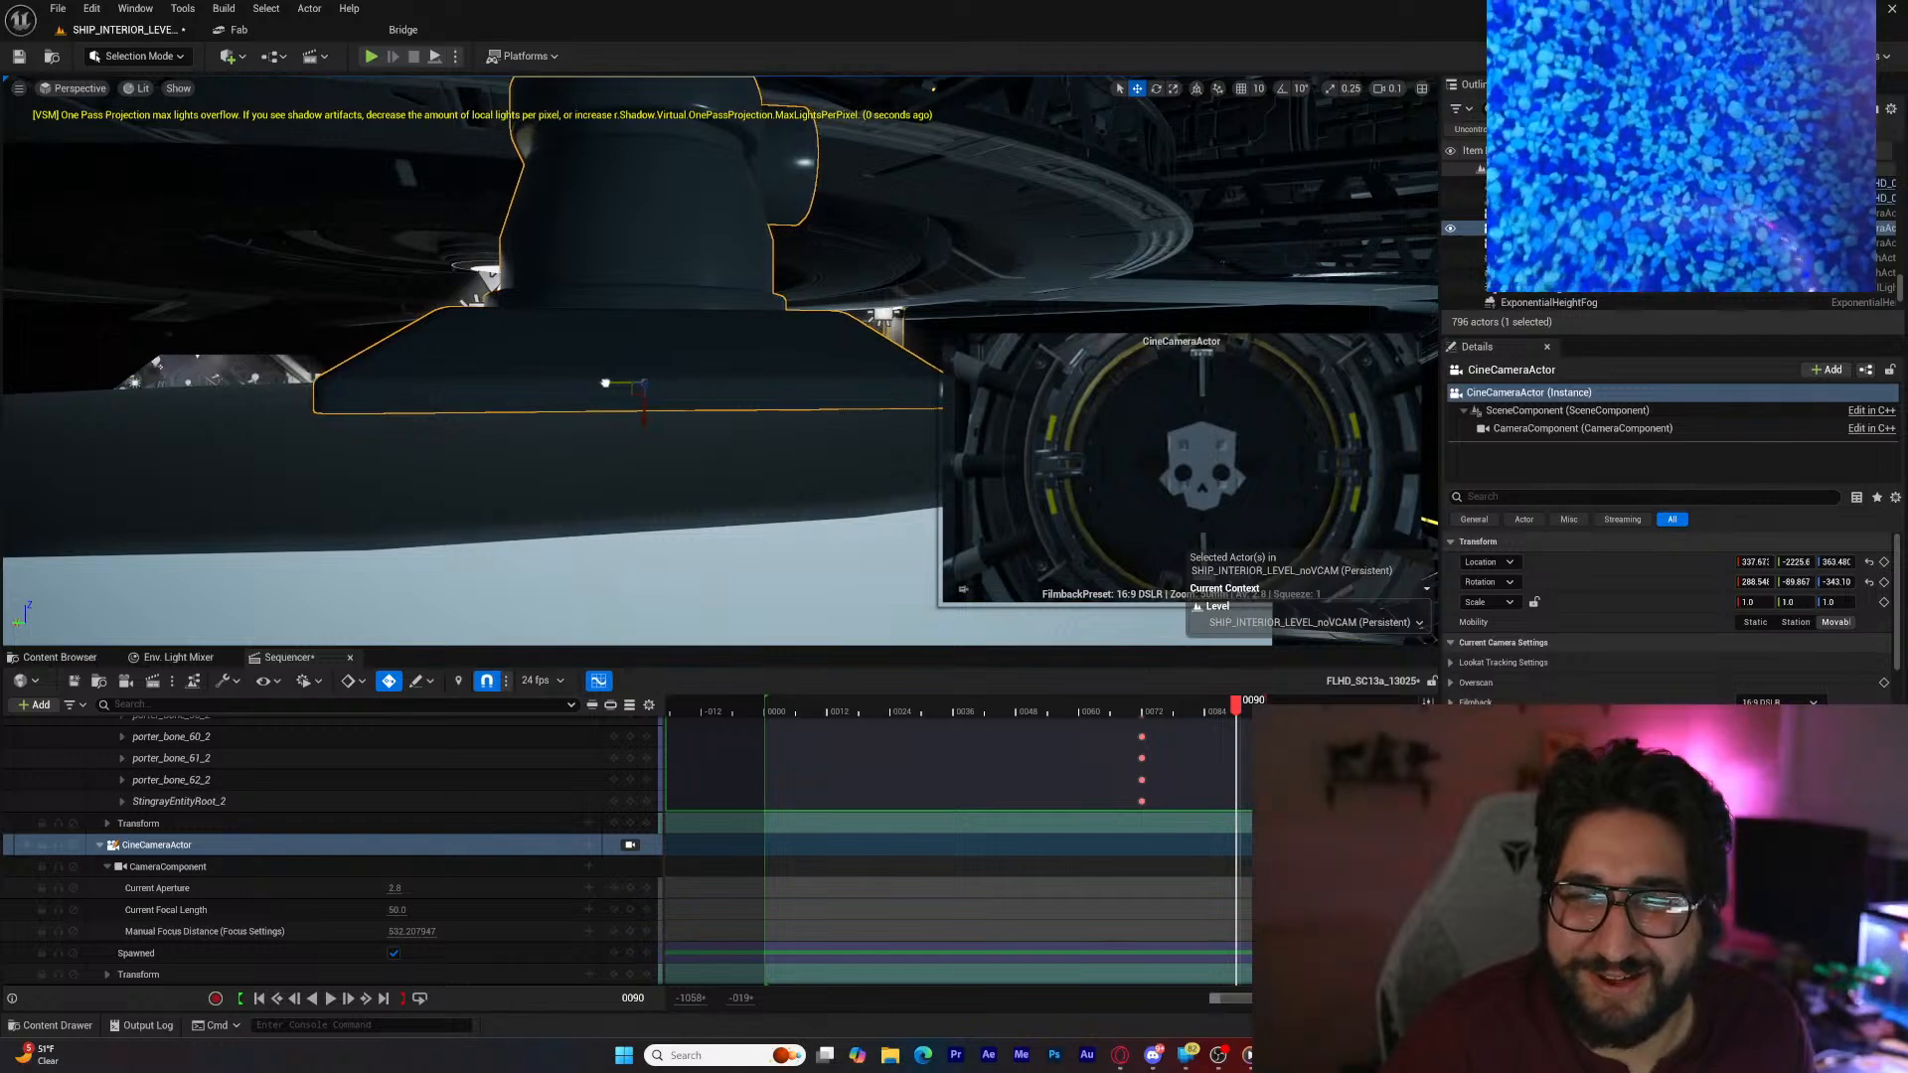
{"action": "left_click_drag", "start_coordinate": [605, 382], "coordinate": [534, 387]}
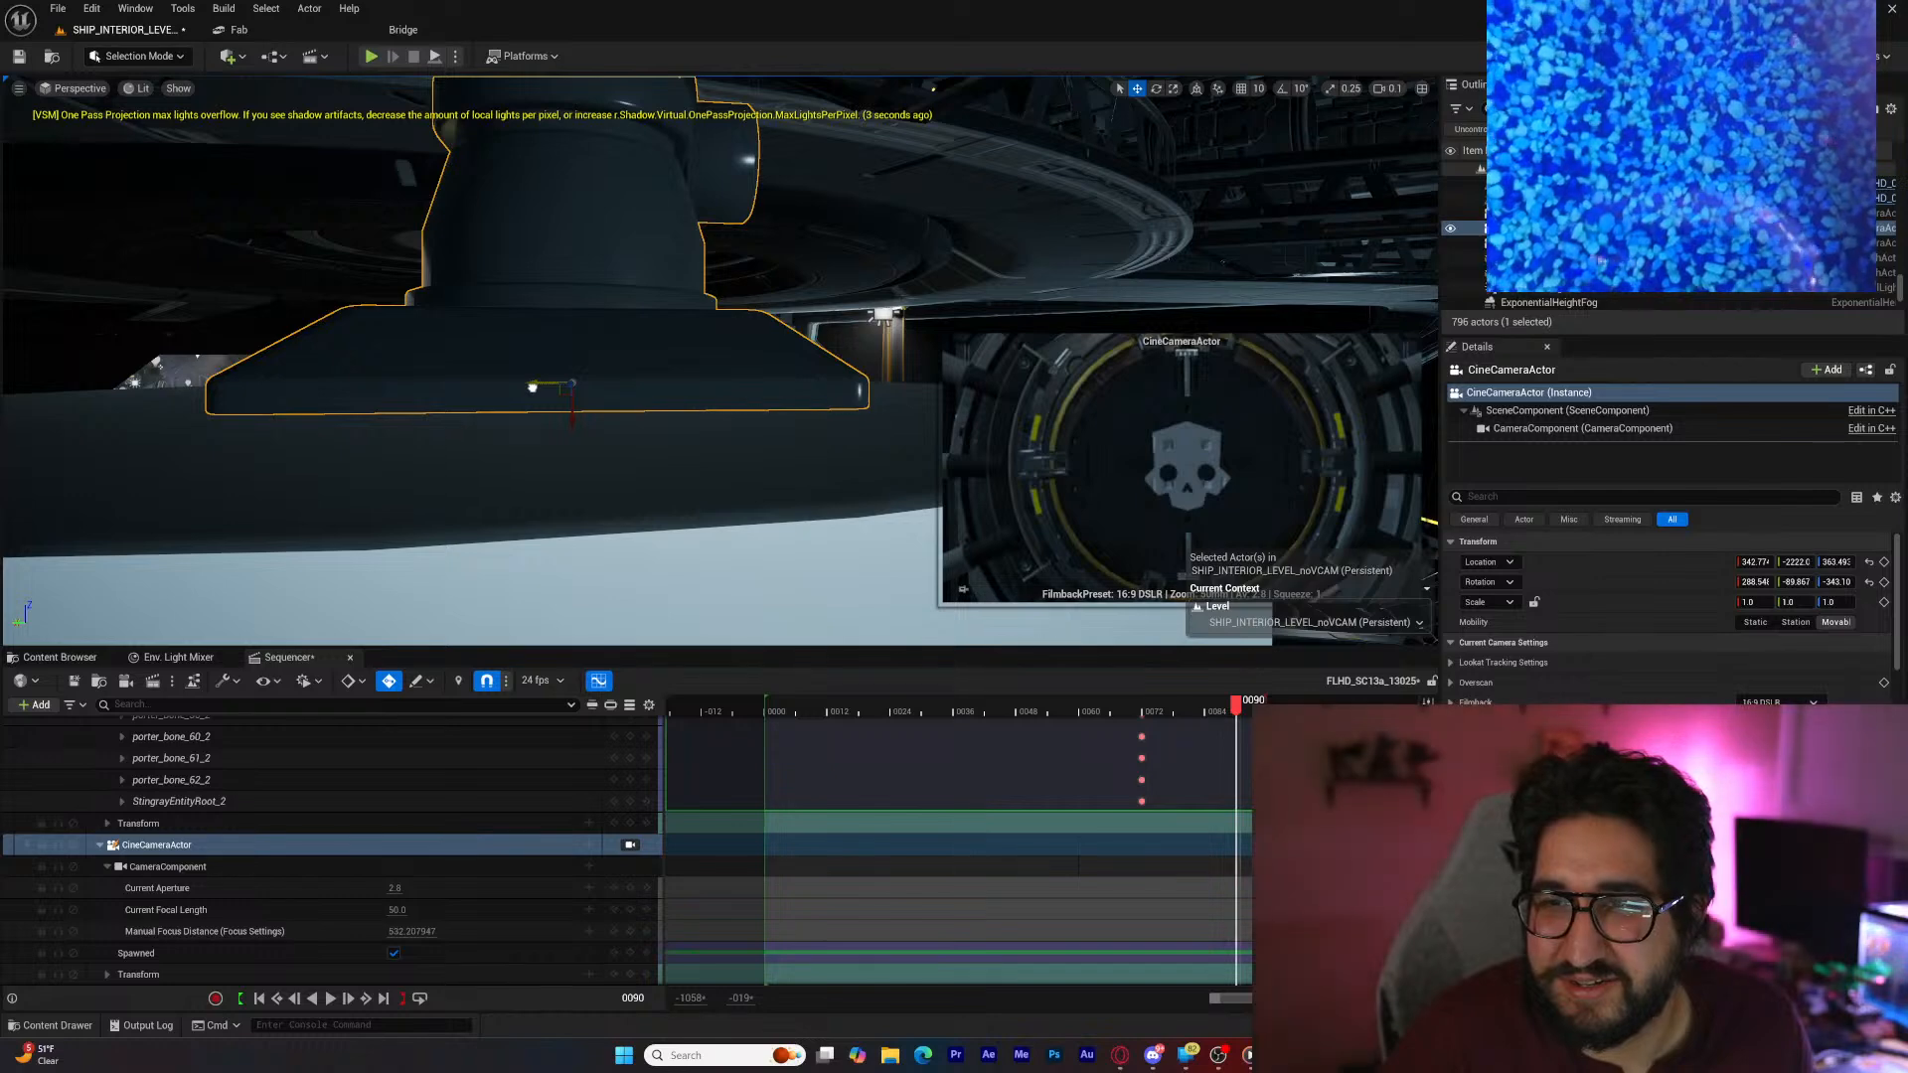
{"action": "right_click_drag", "start_coordinate": [571, 398], "coordinate": [507, 472]}
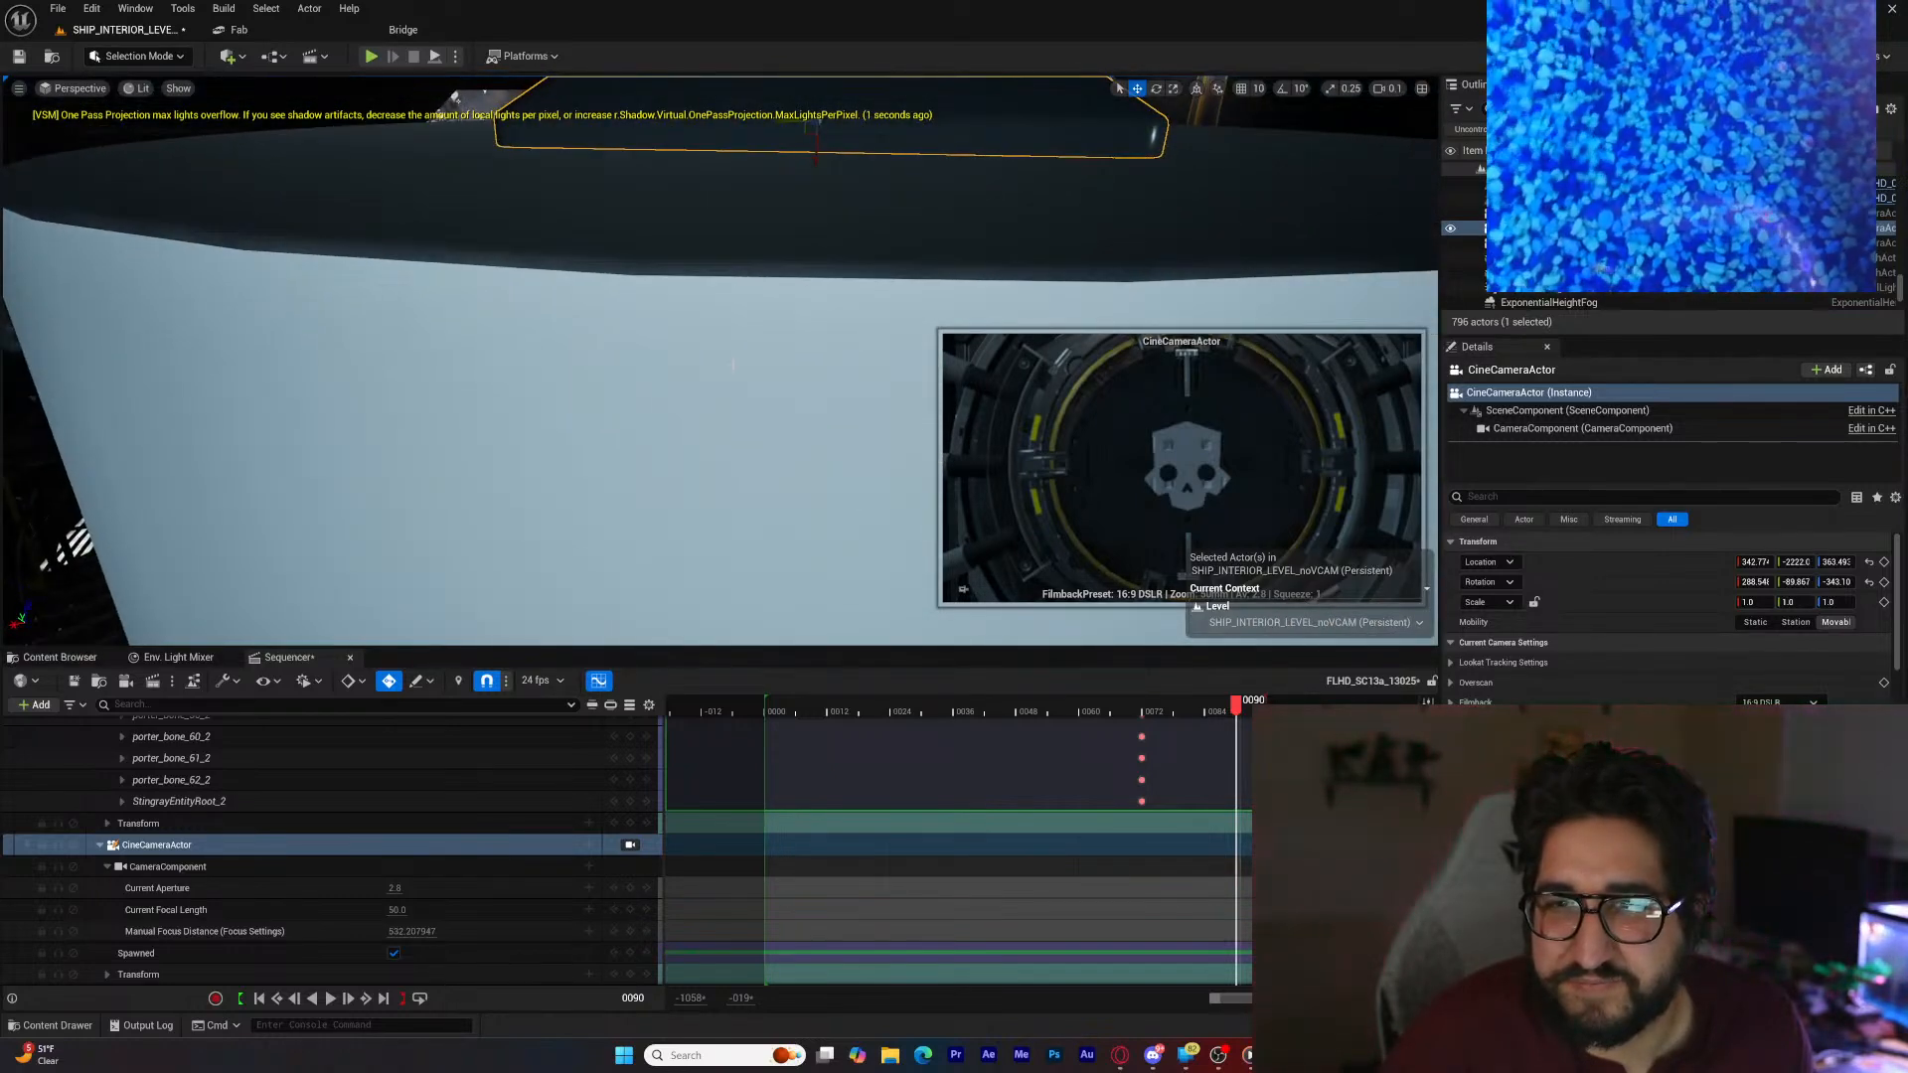
{"action": "mouse_move", "coordinate": [571, 397]}
{"action": "right_mouse_down"}
{"action": "mouse_move", "coordinate": [556, 447]}
{"action": "mouse_move", "coordinate": [575, 402]}
{"action": "right_mouse_up"}
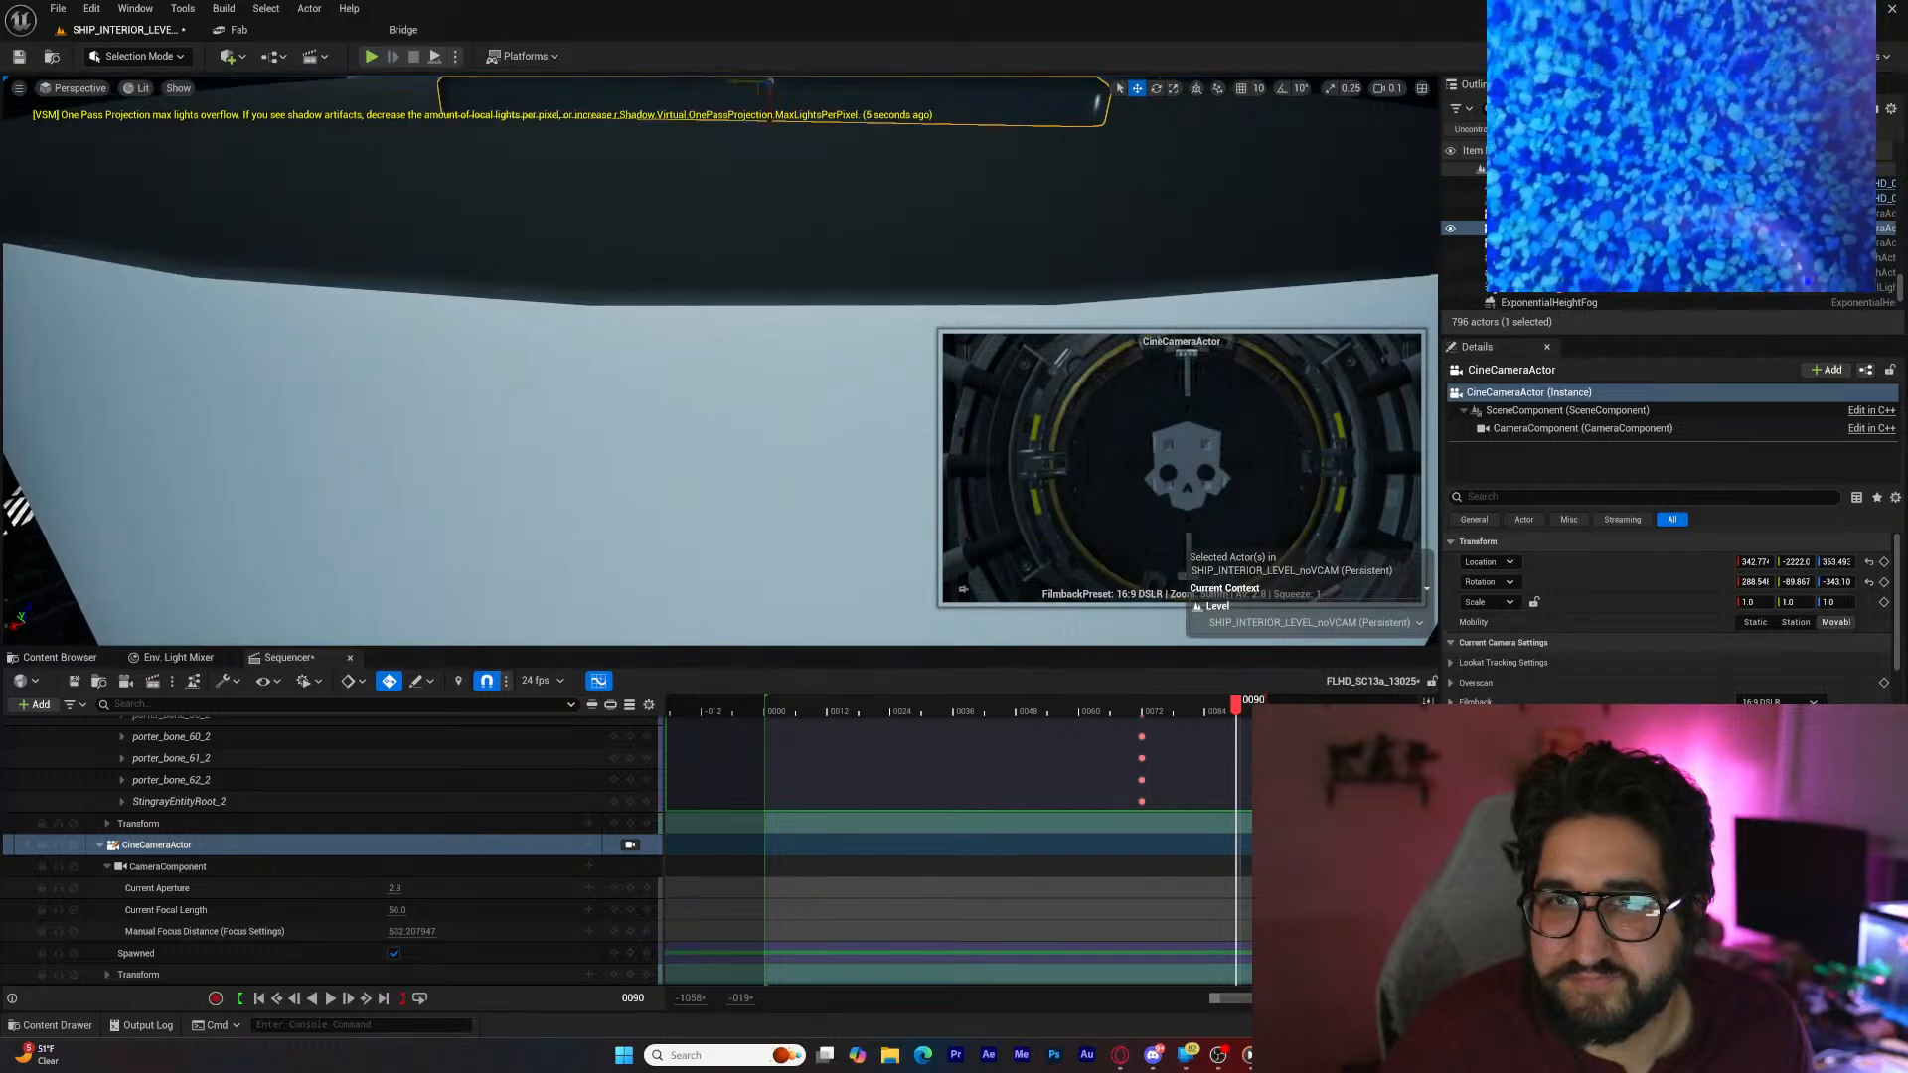
{"action": "mouse_move", "coordinate": [739, 83]}
{"action": "left_mouse_down"}
{"action": "mouse_move", "coordinate": [755, 85]}
{"action": "mouse_move", "coordinate": [704, 86]}
{"action": "left_mouse_up"}
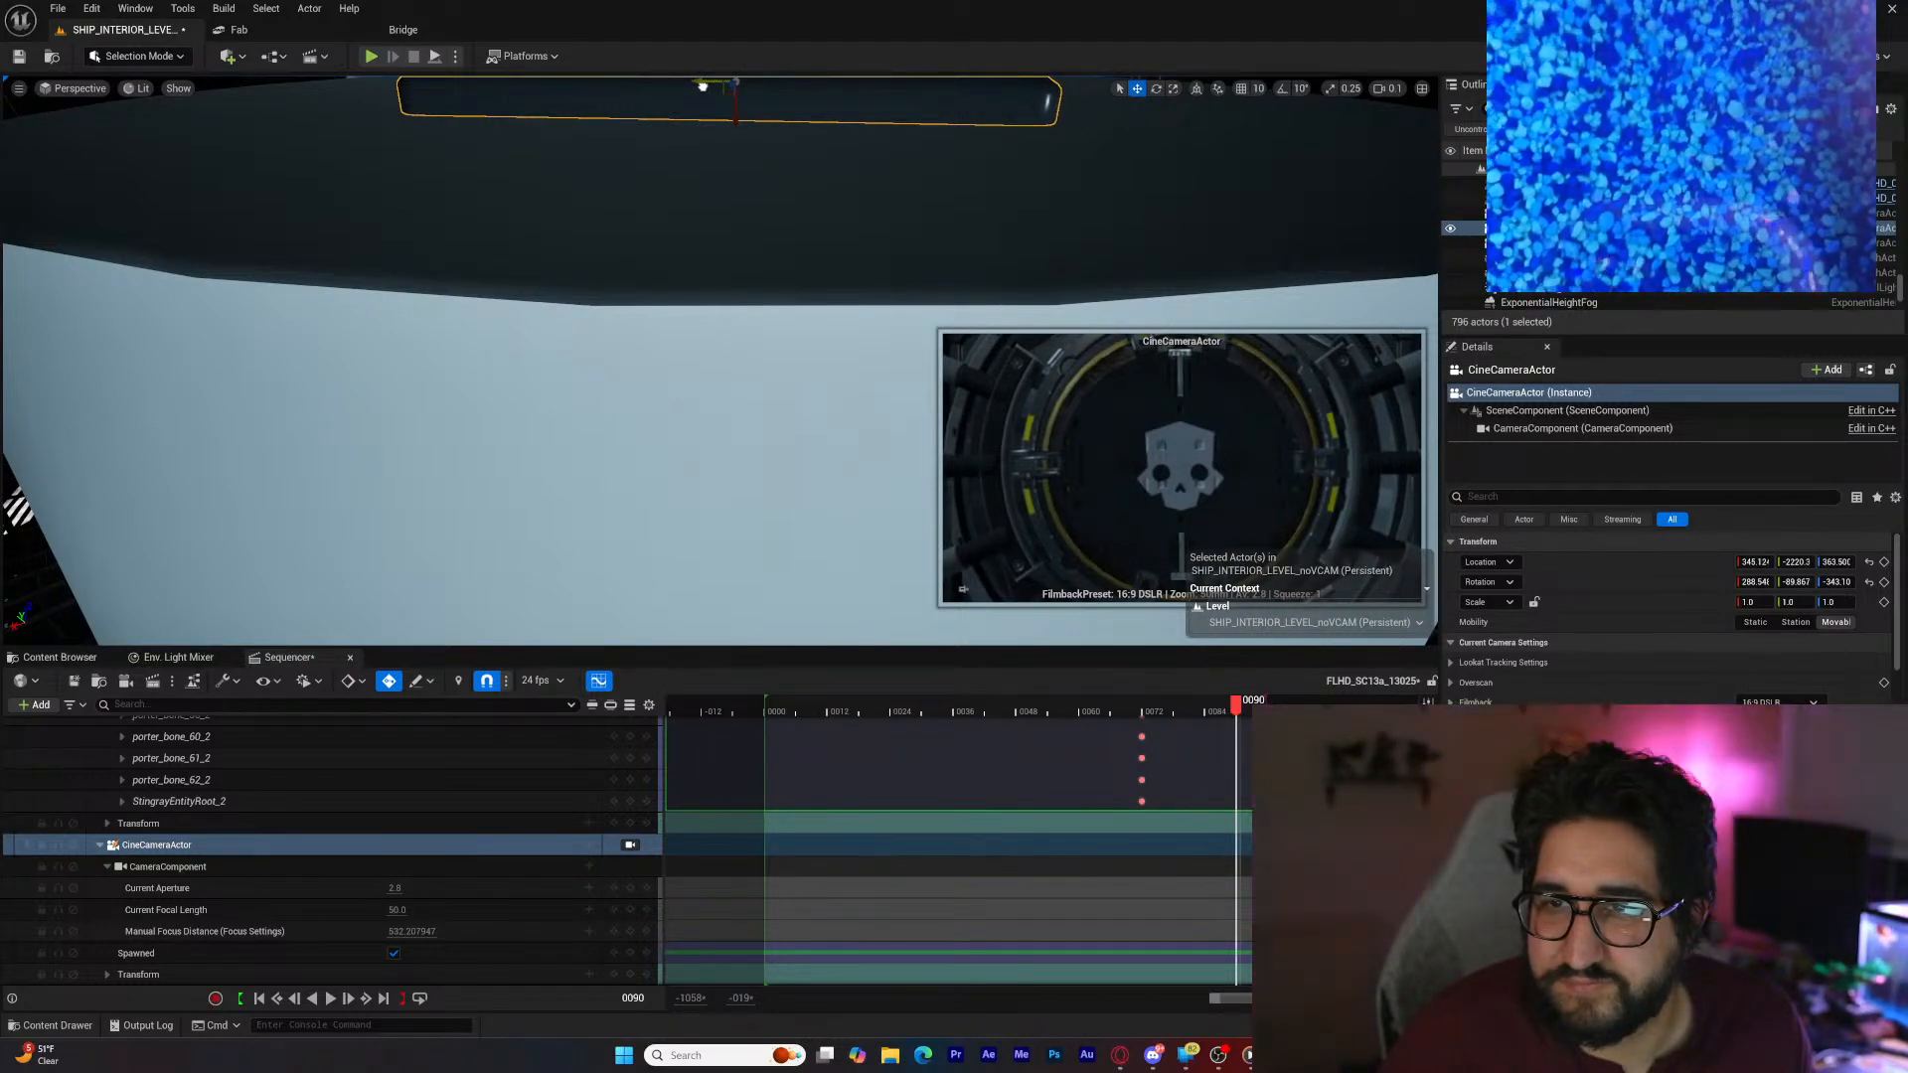
Step: Delete the guide cylinder beneath the camera
{"action": "mouse_move", "coordinate": [458, 145]}
{"action": "right_mouse_down"}
{"action": "mouse_move", "coordinate": [512, 99]}
{"action": "mouse_move", "coordinate": [485, 101]}
{"action": "mouse_move", "coordinate": [458, 145]}
{"action": "right_mouse_up"}
{"action": "right_click_drag", "start_coordinate": [720, 360], "coordinate": [672, 158]}
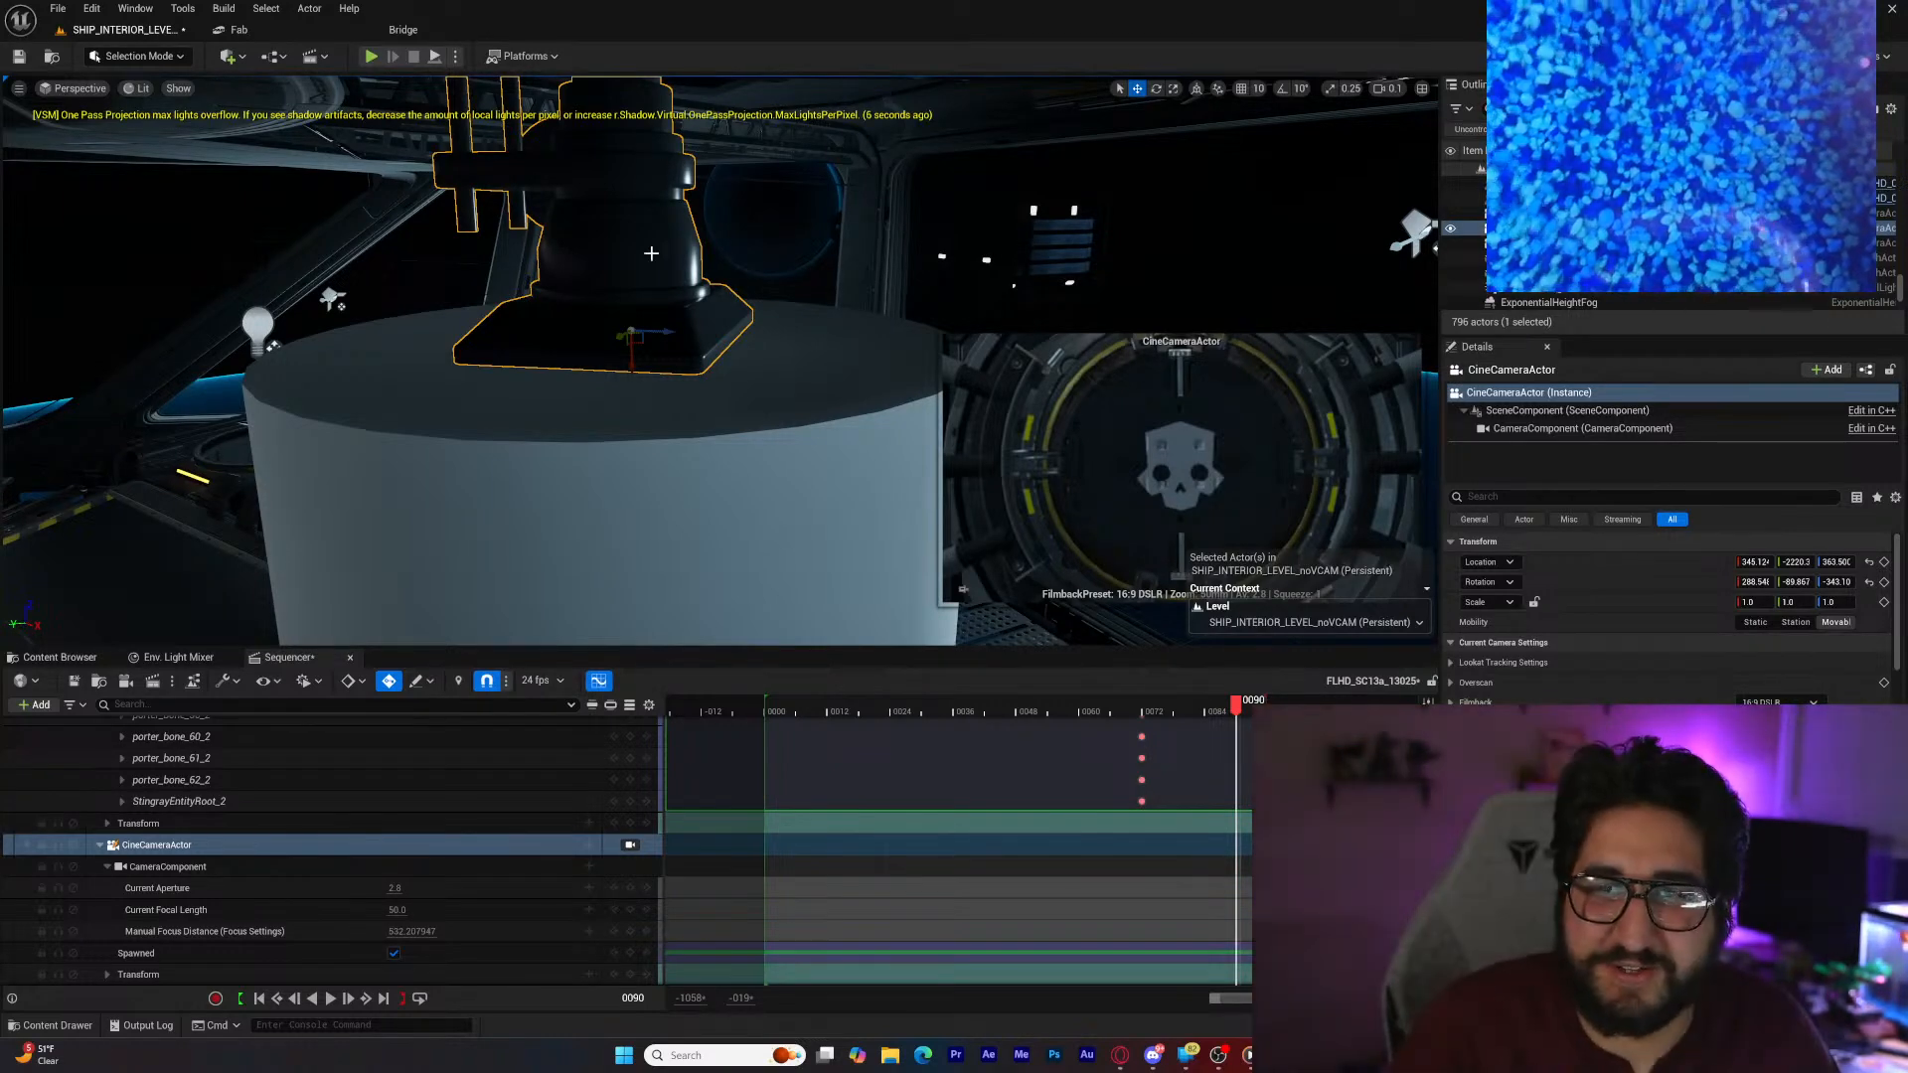
{"action": "scroll", "coordinate": [801, 798], "scroll_direction": "down", "scroll_amount": 3}
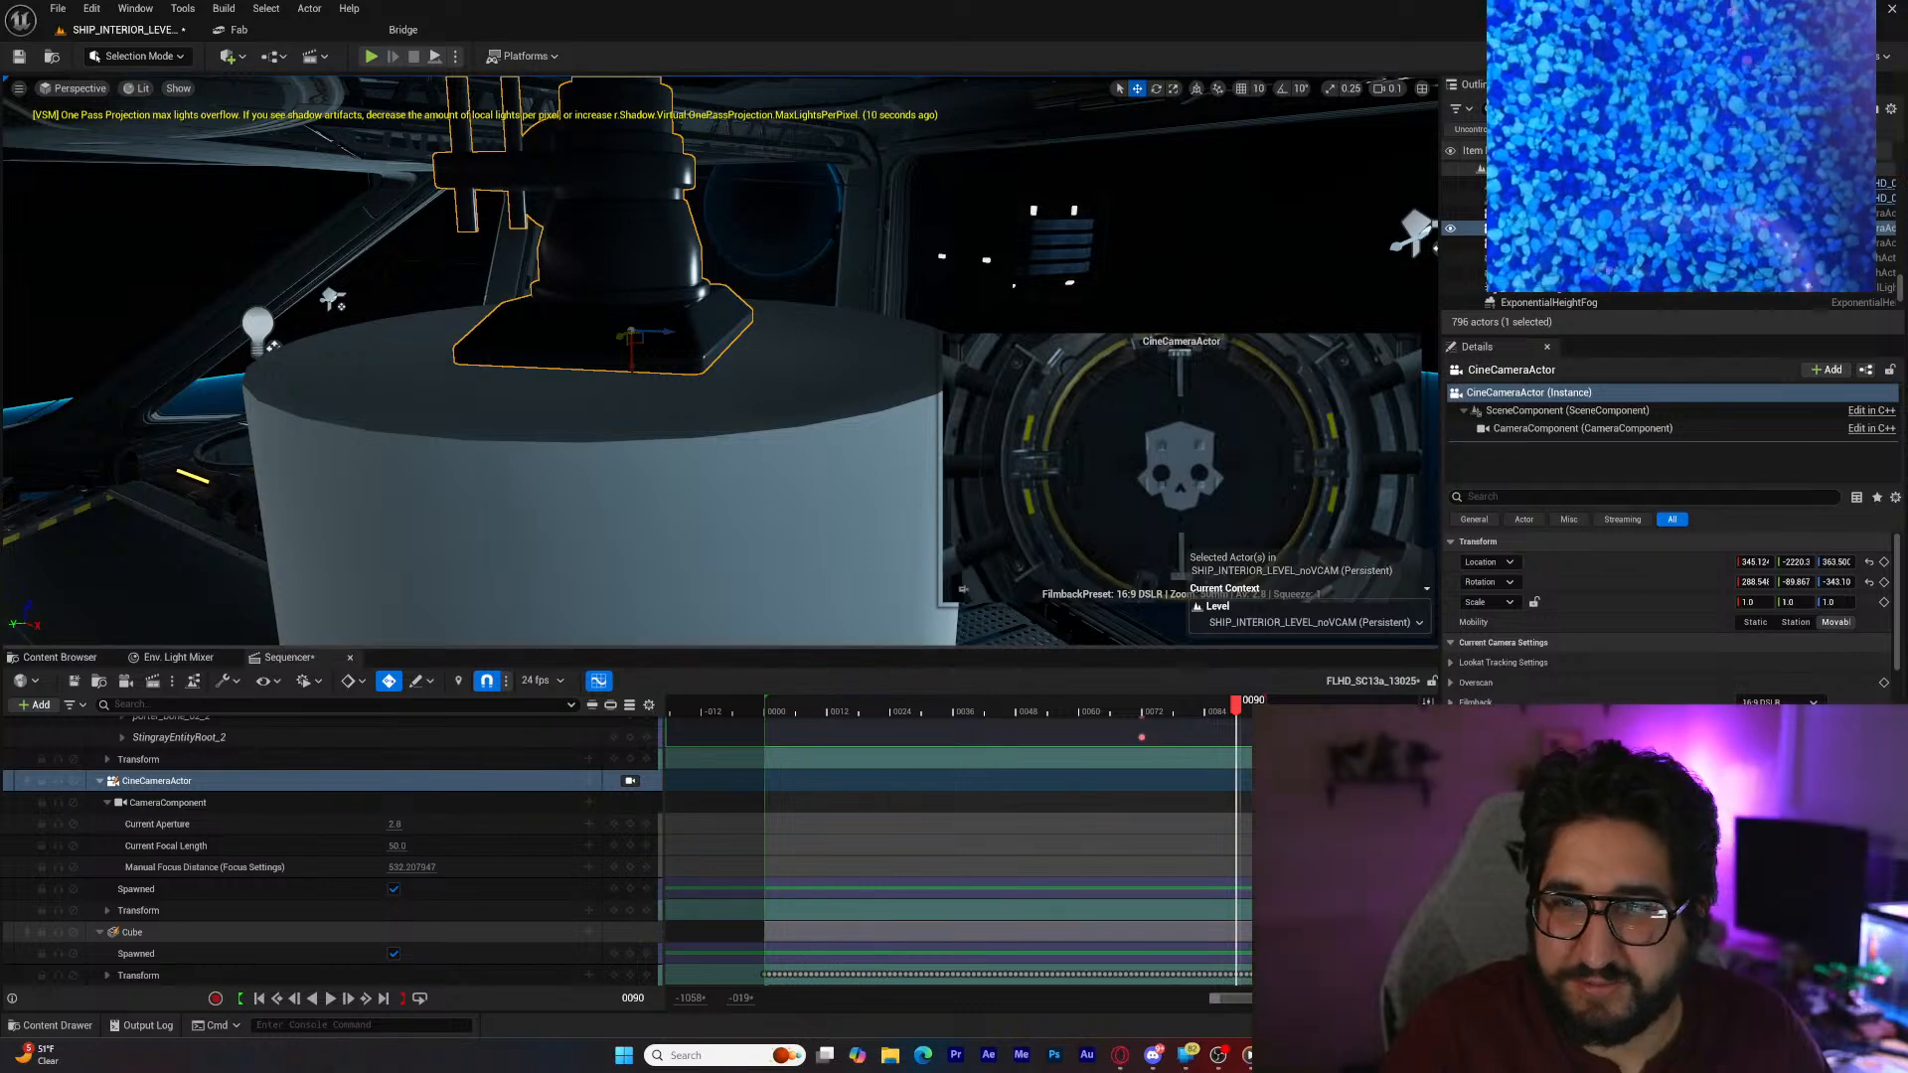
{"action": "left_click", "coordinate": [646, 577]}
{"action": "key", "text": "Delete"}
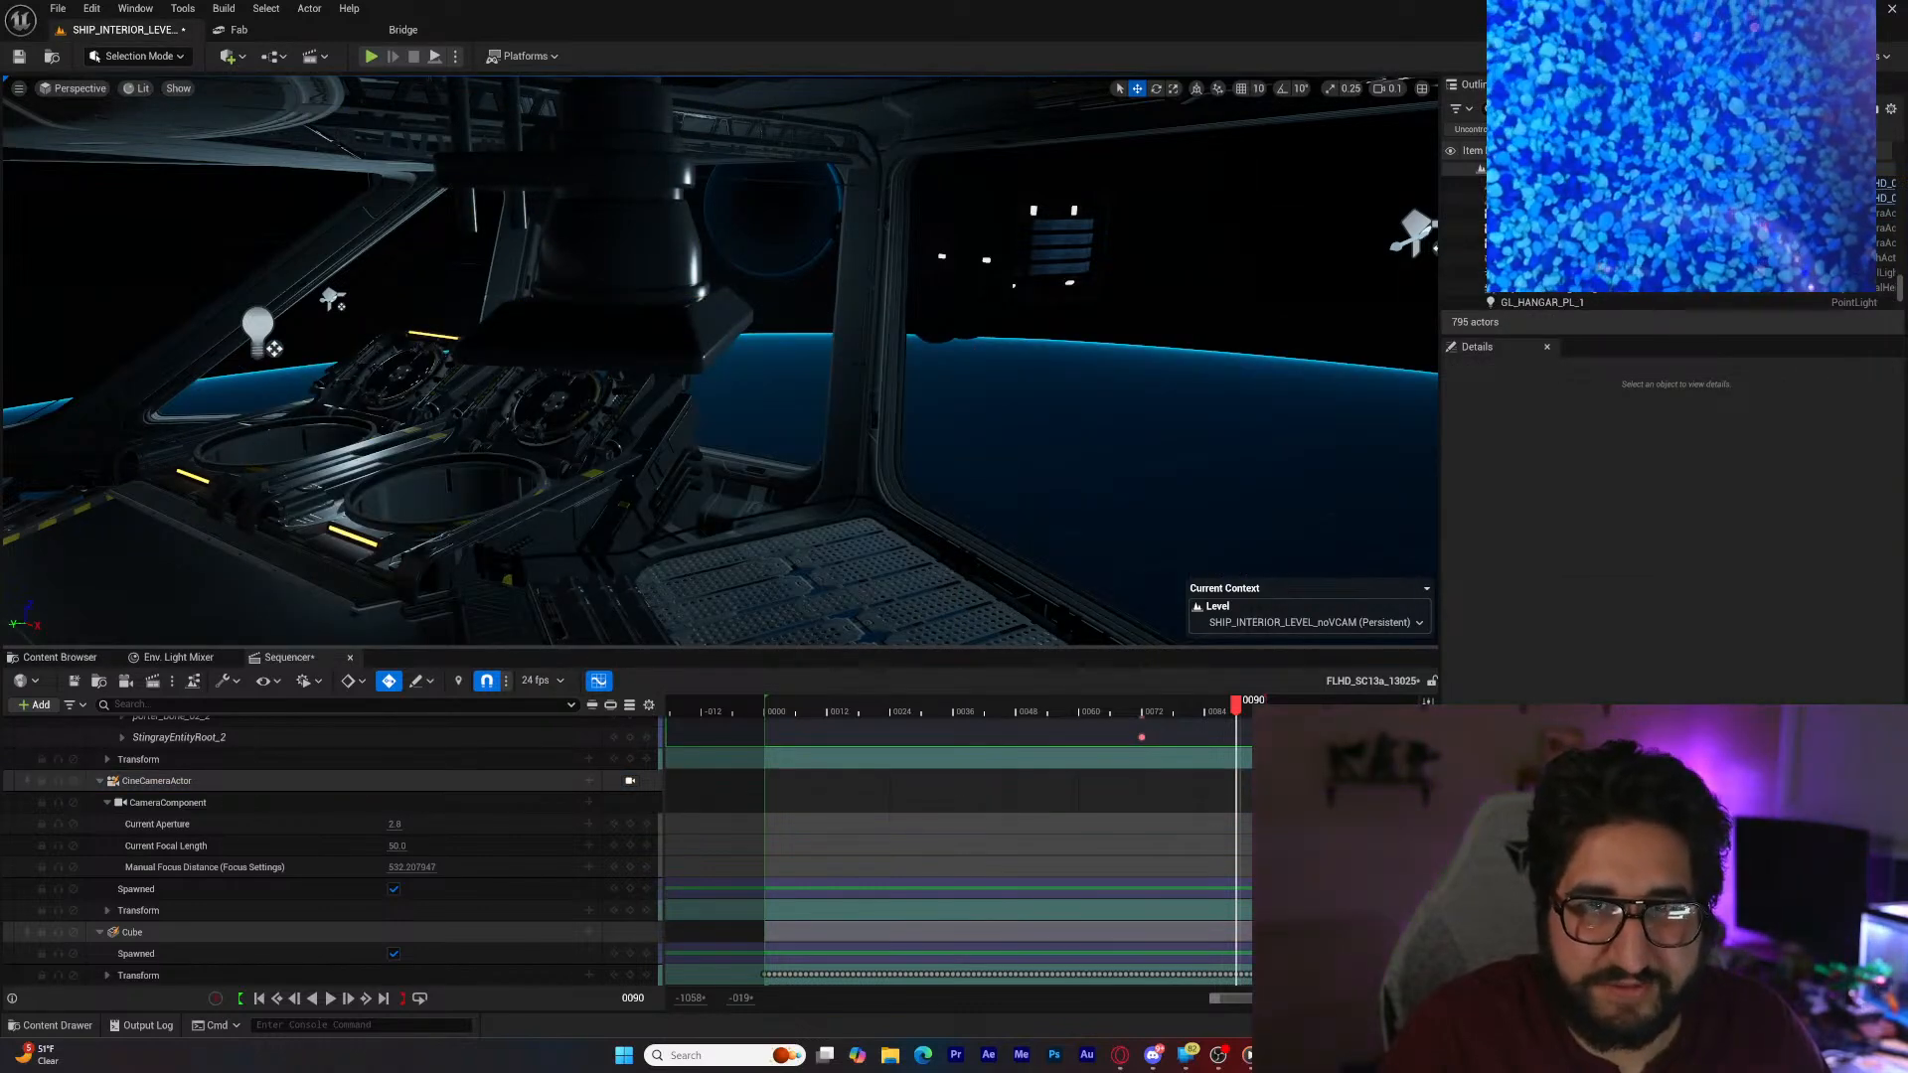
Step: Raise the cine camera straight above the hatch to a Z location of about 554
{"action": "left_click", "coordinate": [648, 320]}
{"action": "mouse_move", "coordinate": [651, 457]}
{"action": "right_mouse_down"}
{"action": "mouse_move", "coordinate": [631, 369]}
{"action": "mouse_move", "coordinate": [655, 464]}
{"action": "right_mouse_up"}
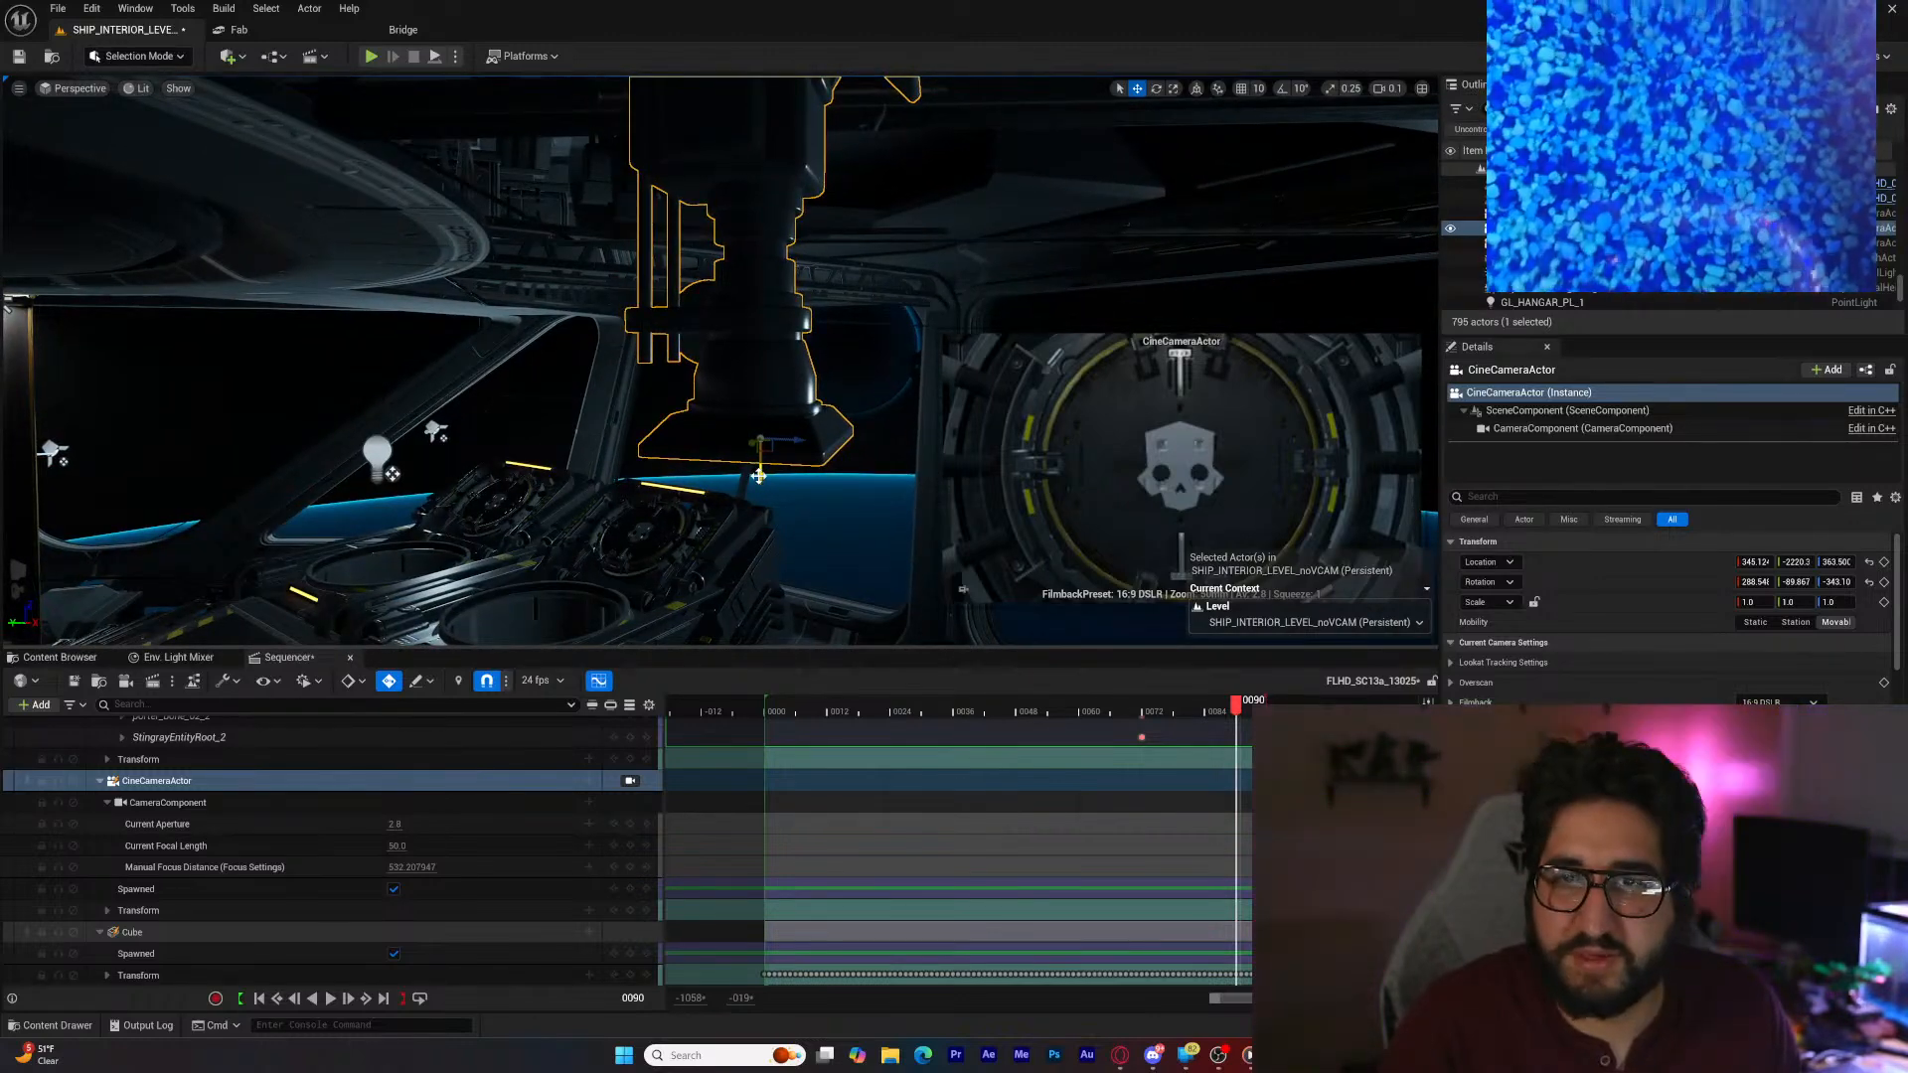
{"action": "left_click_drag", "start_coordinate": [758, 476], "coordinate": [759, 165]}
{"action": "right_click_drag", "start_coordinate": [676, 143], "coordinate": [690, 71]}
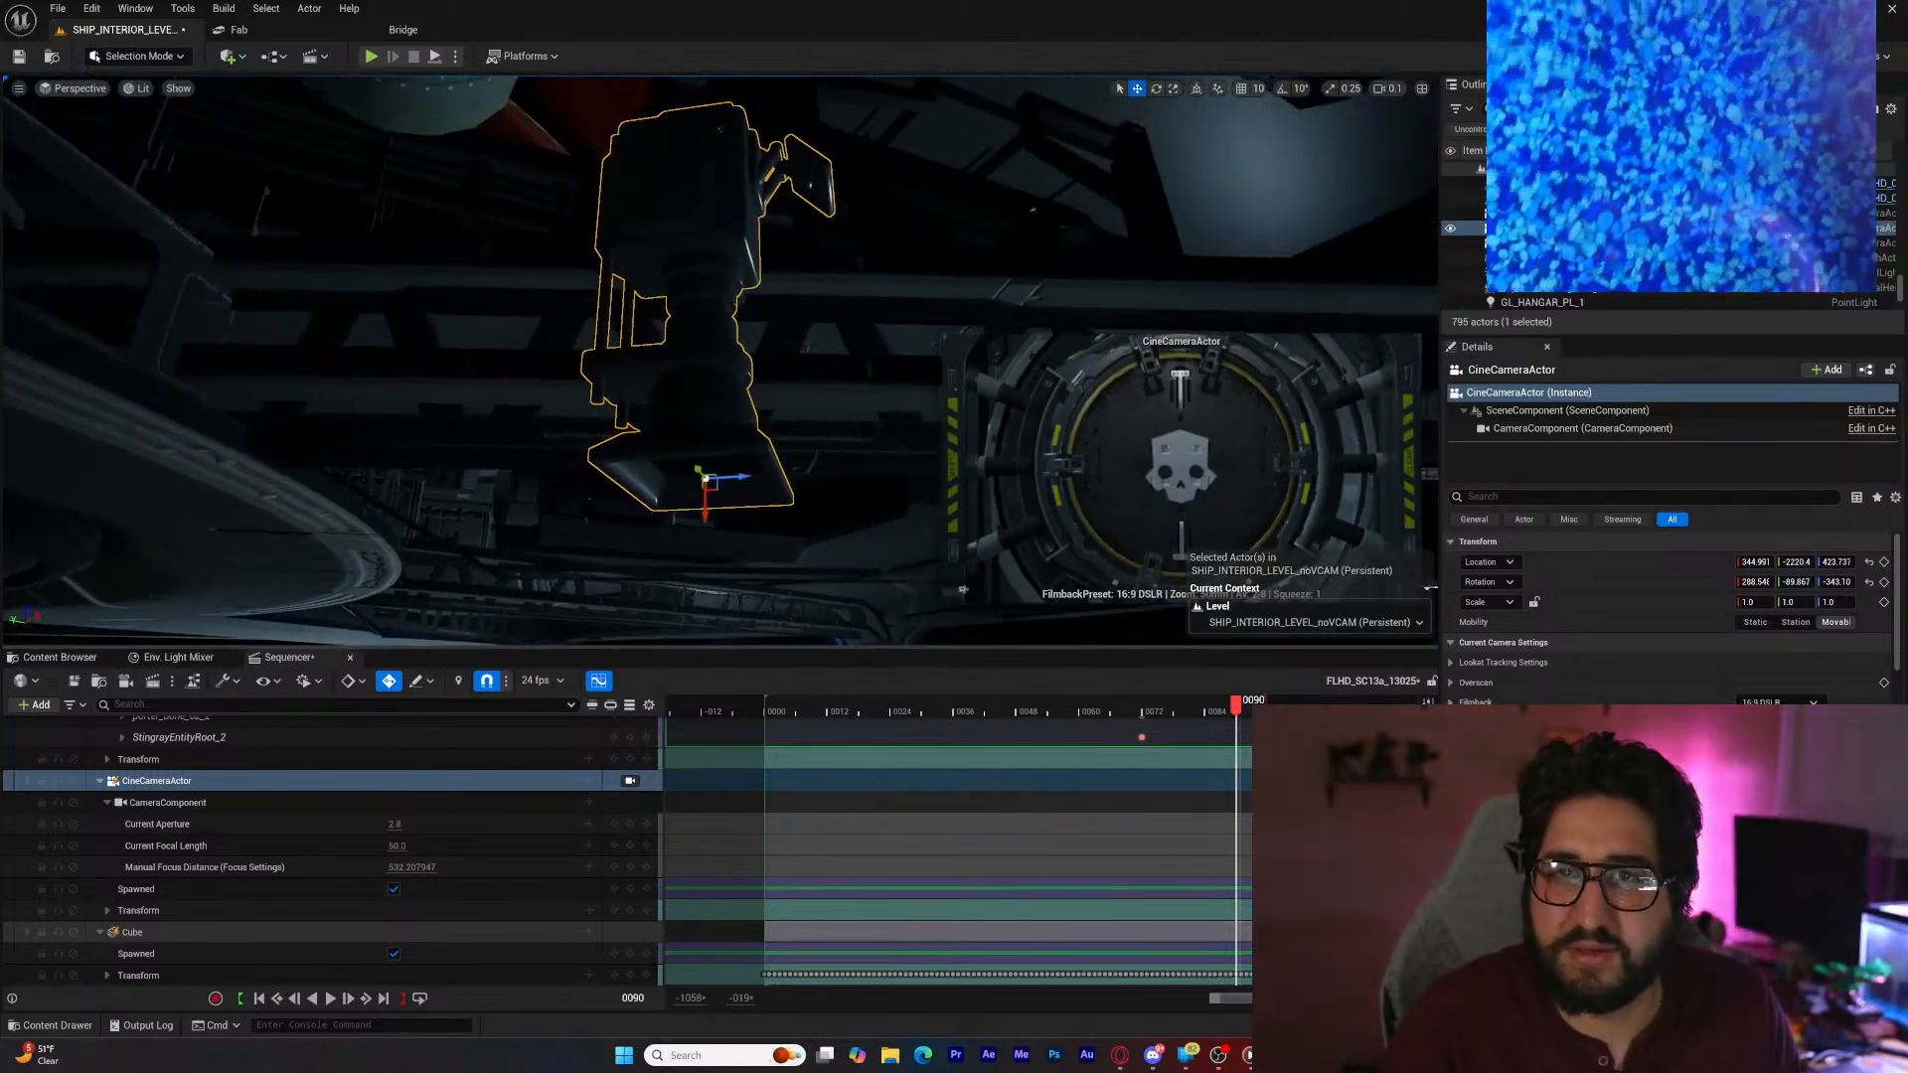
{"action": "right_click_drag", "start_coordinate": [734, 315], "coordinate": [734, 288]}
{"action": "right_click_drag", "start_coordinate": [738, 490], "coordinate": [736, 492]}
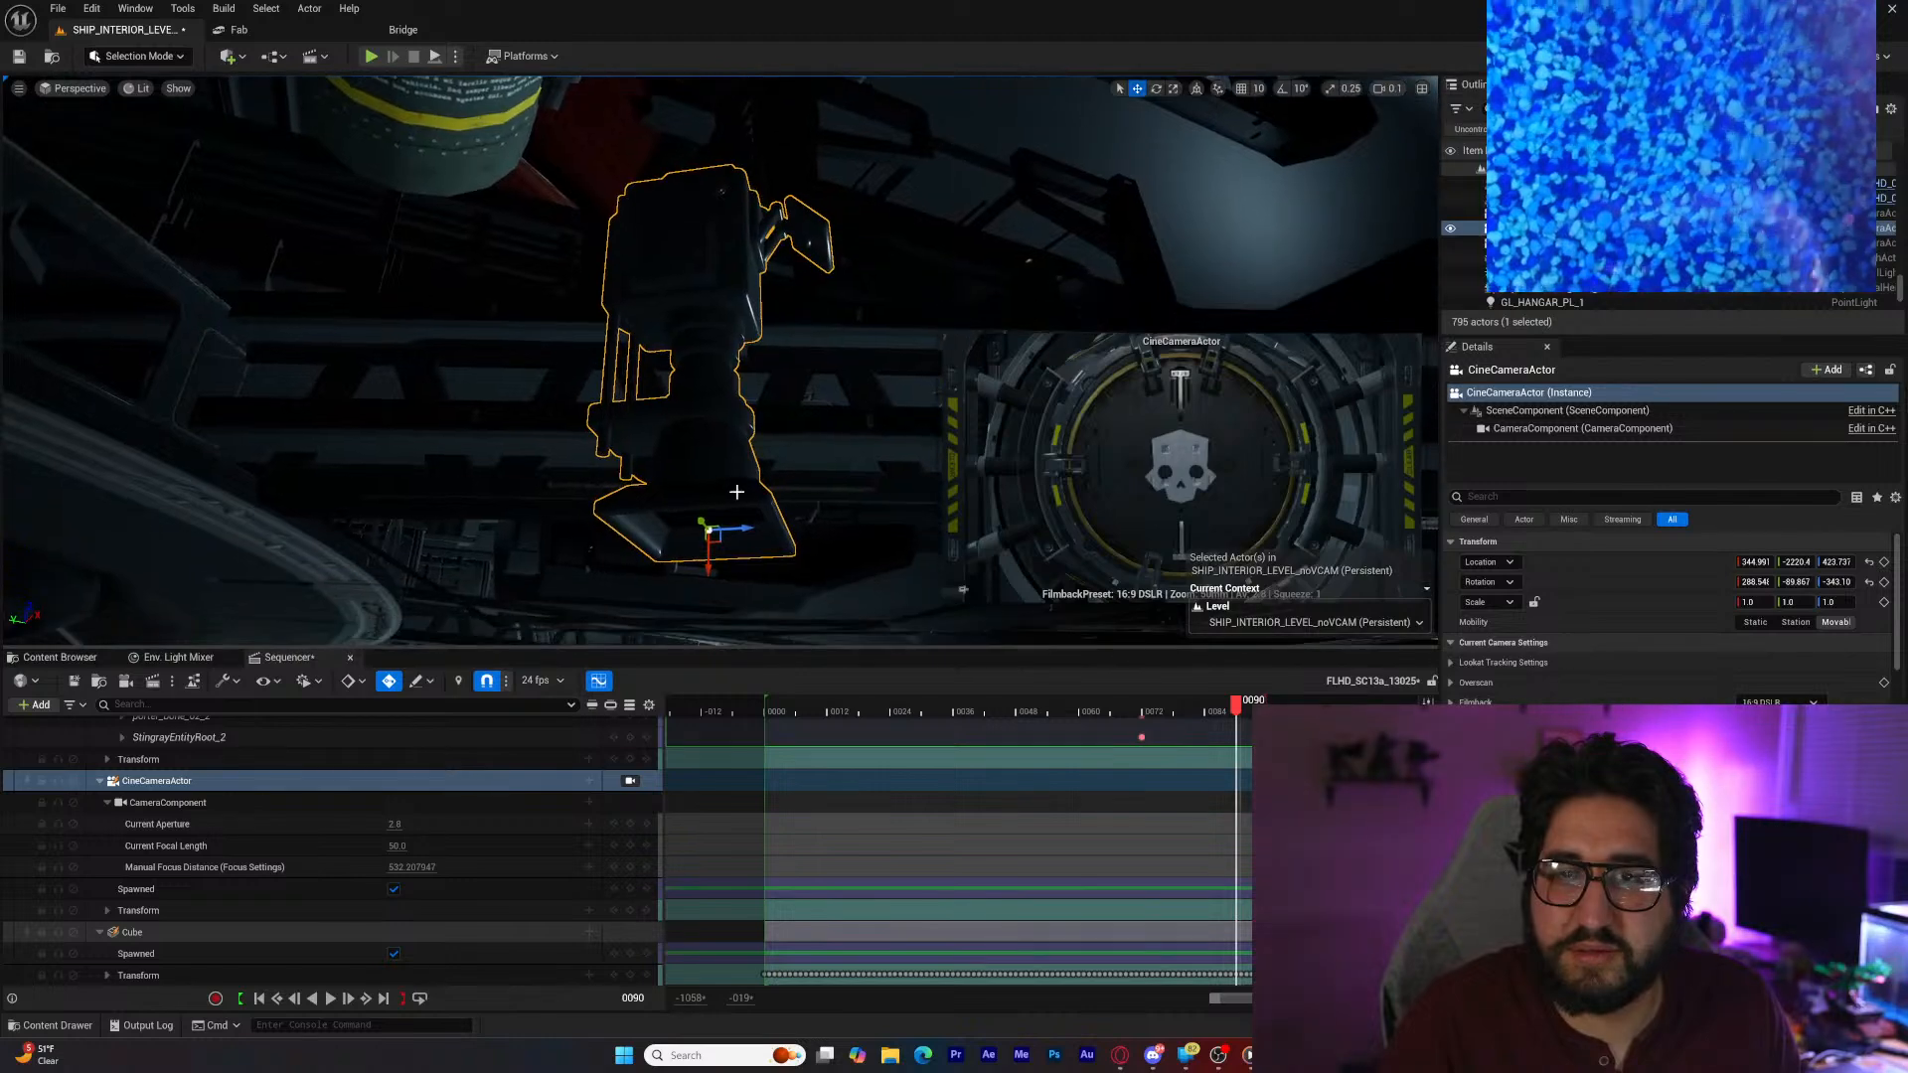
{"action": "left_click_drag", "start_coordinate": [710, 574], "coordinate": [715, 167]}
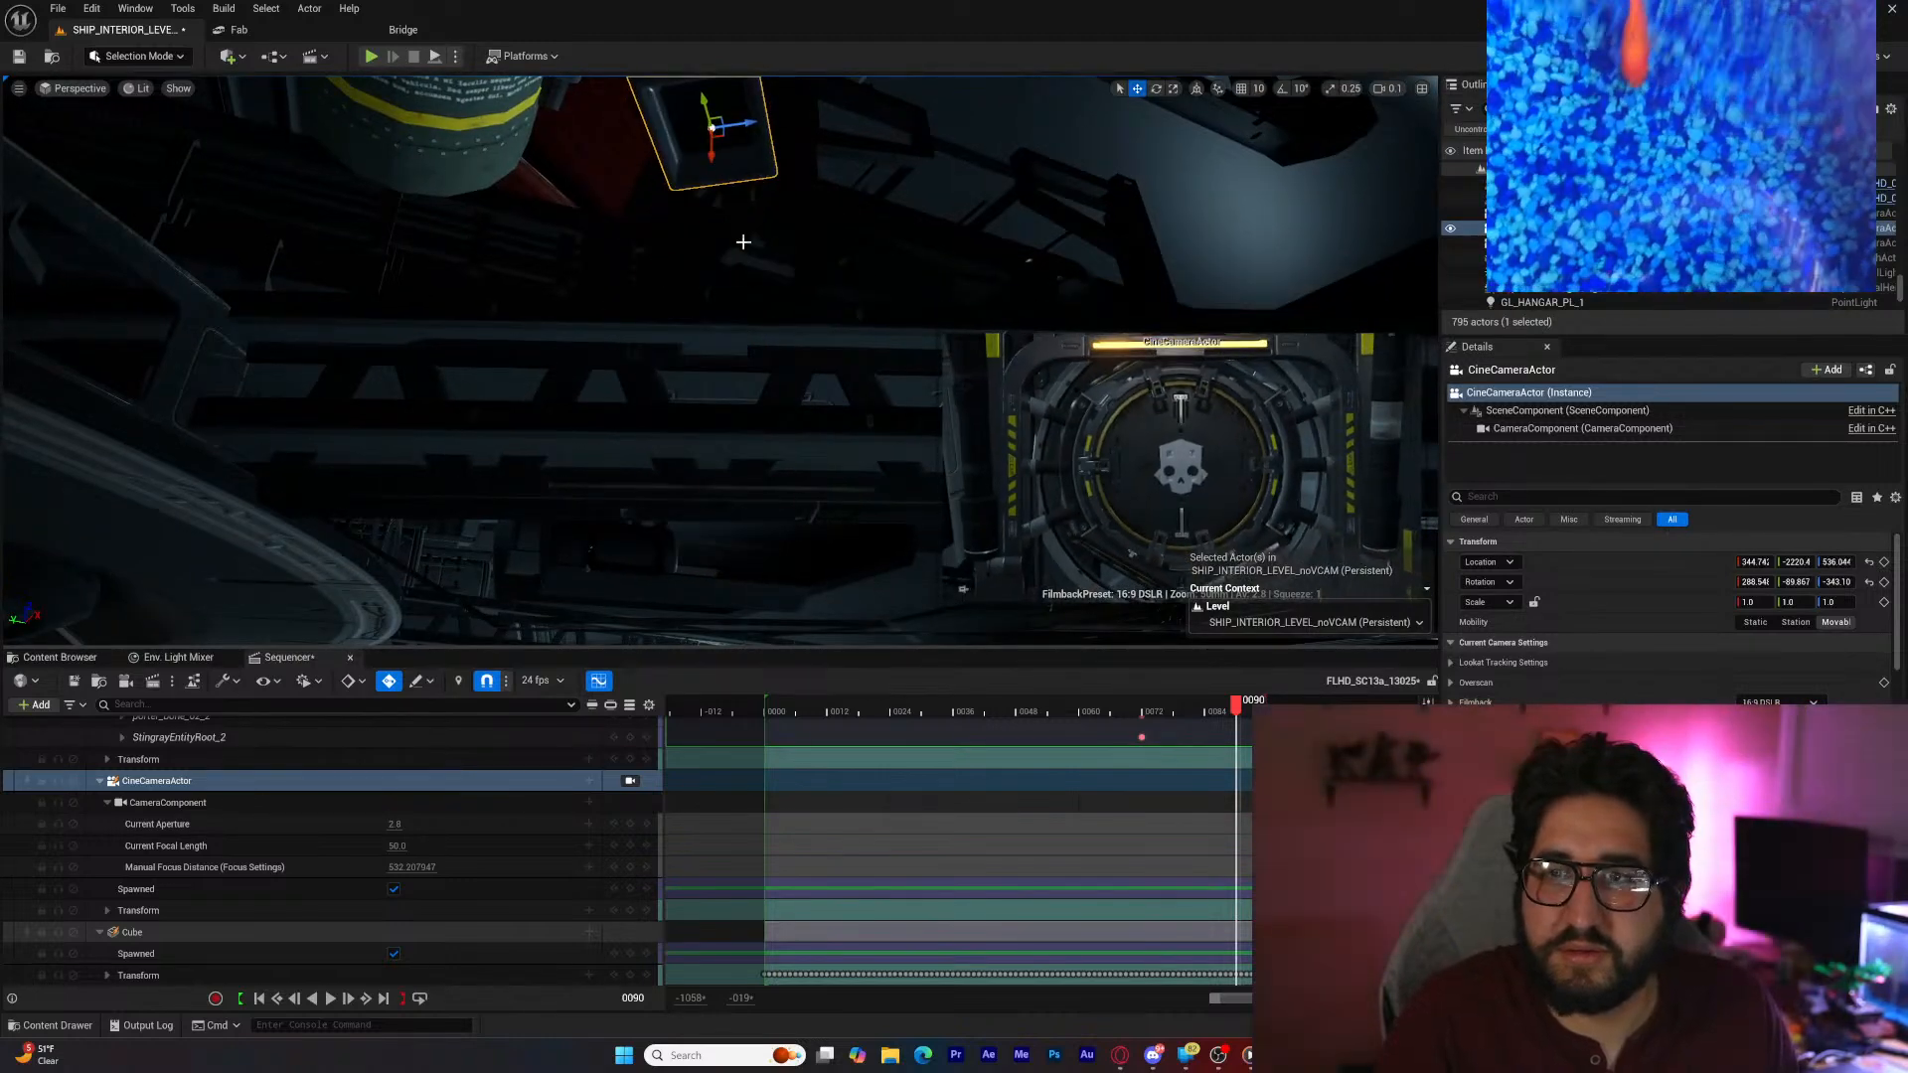
{"action": "right_click_drag", "start_coordinate": [741, 243], "coordinate": [741, 199]}
{"action": "right_click_drag", "start_coordinate": [758, 338], "coordinate": [758, 320]}
{"action": "left_click_drag", "start_coordinate": [747, 386], "coordinate": [744, 341]}
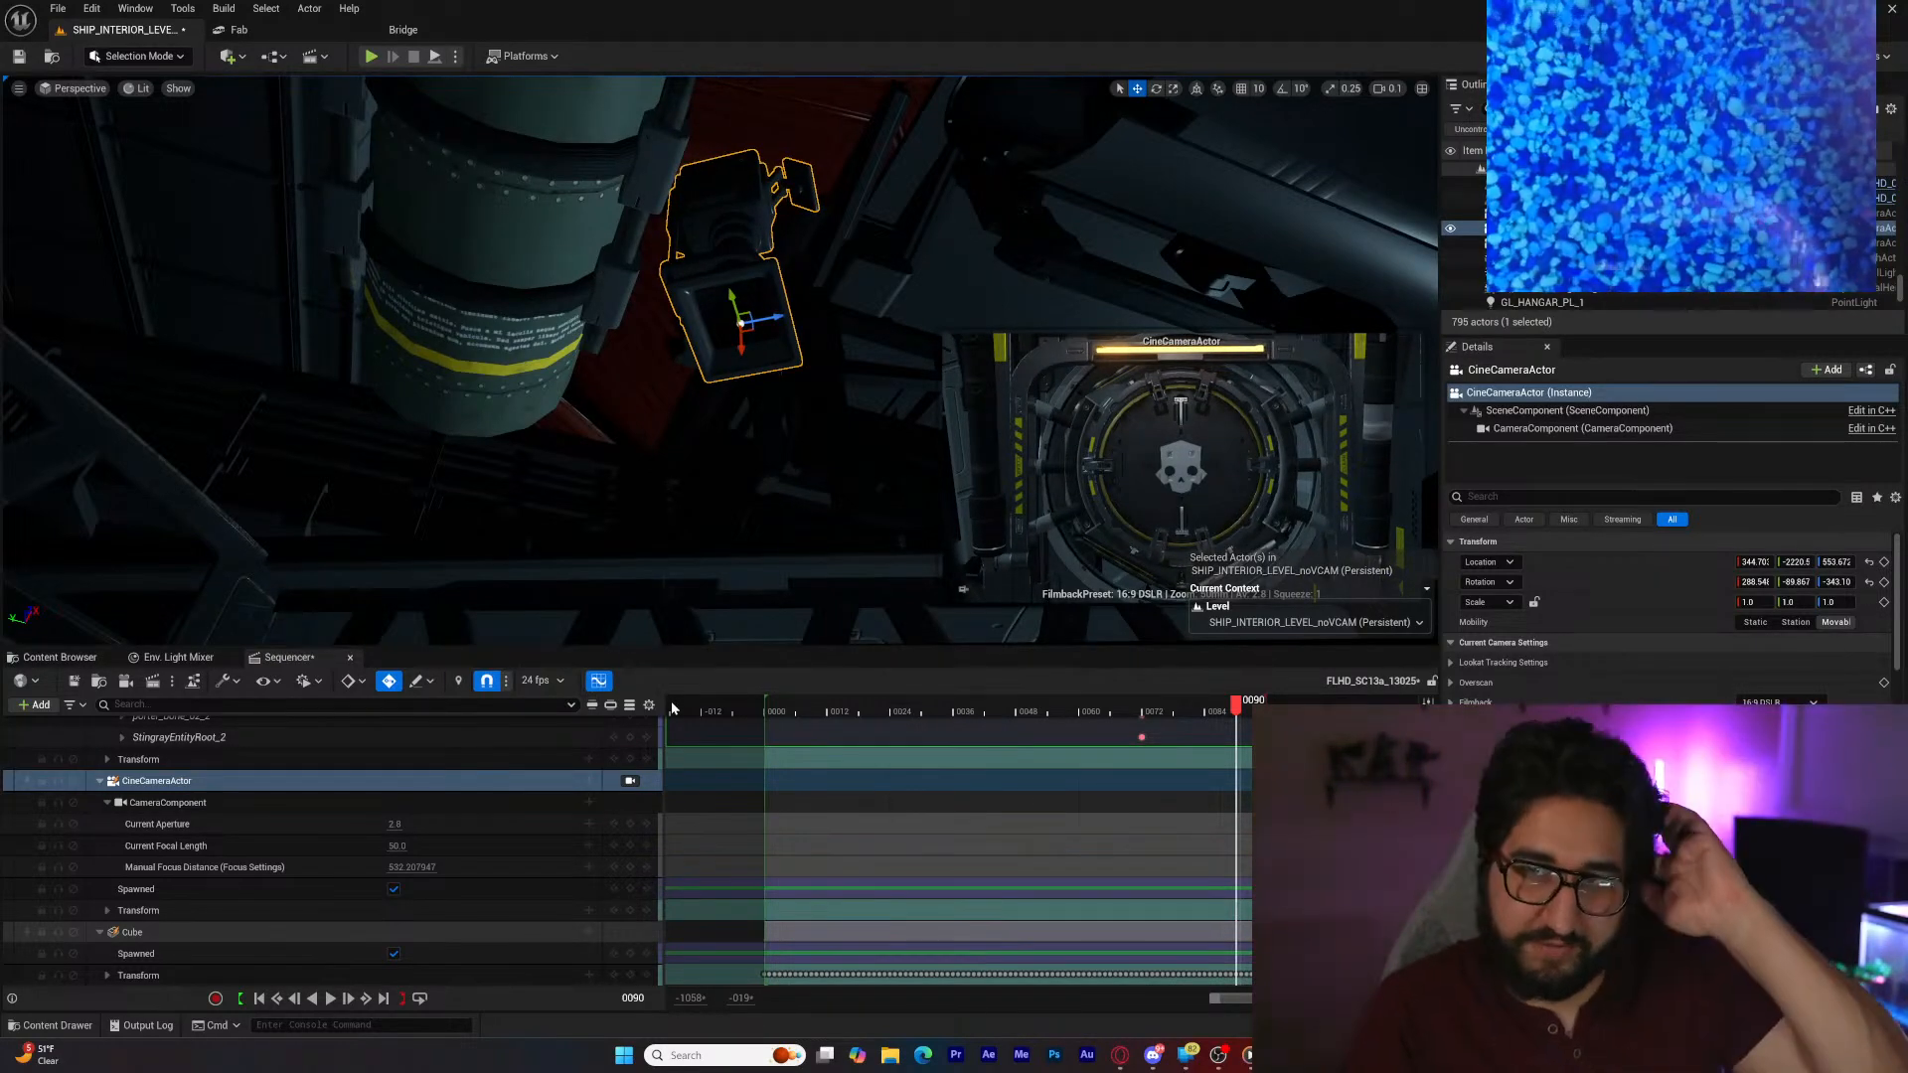
Step: Key the camera's transform and manual focus distance at frame 0
{"action": "left_click", "coordinate": [259, 999]}
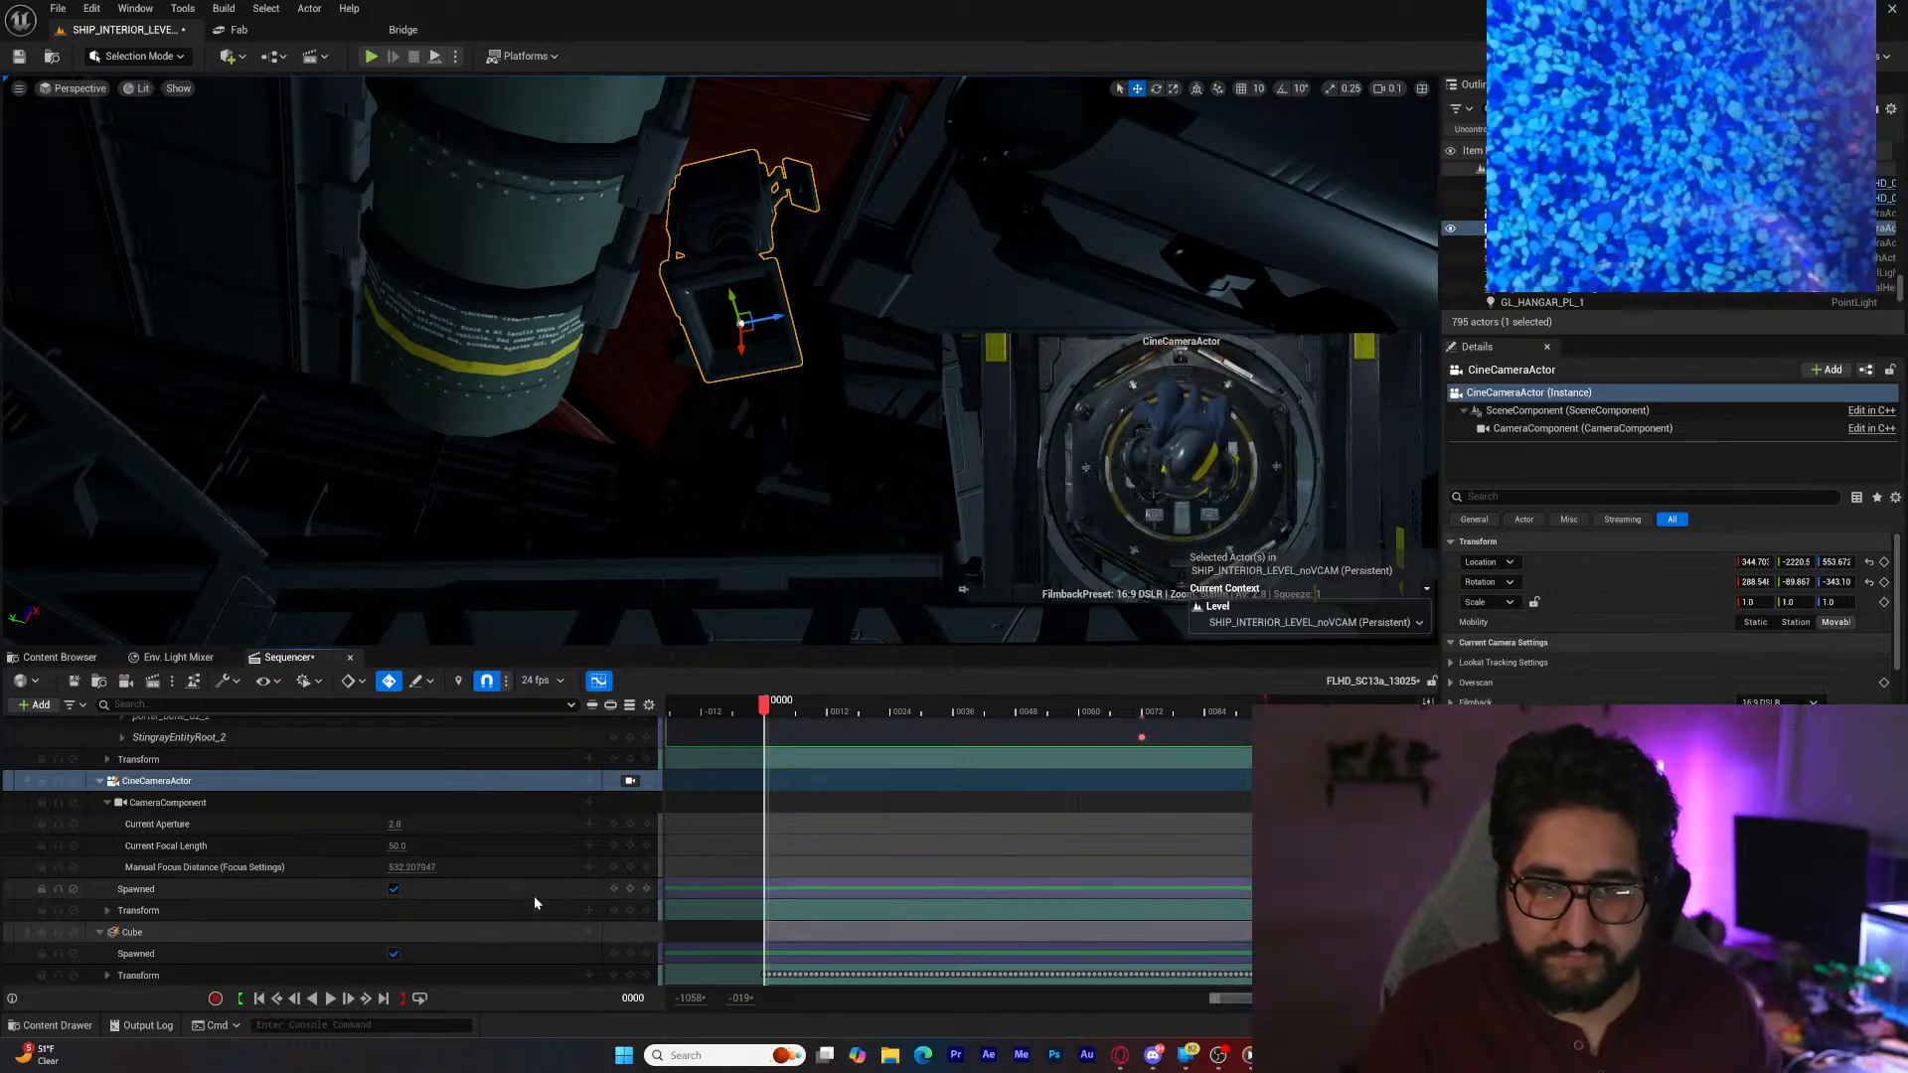
{"action": "left_click", "coordinate": [631, 912]}
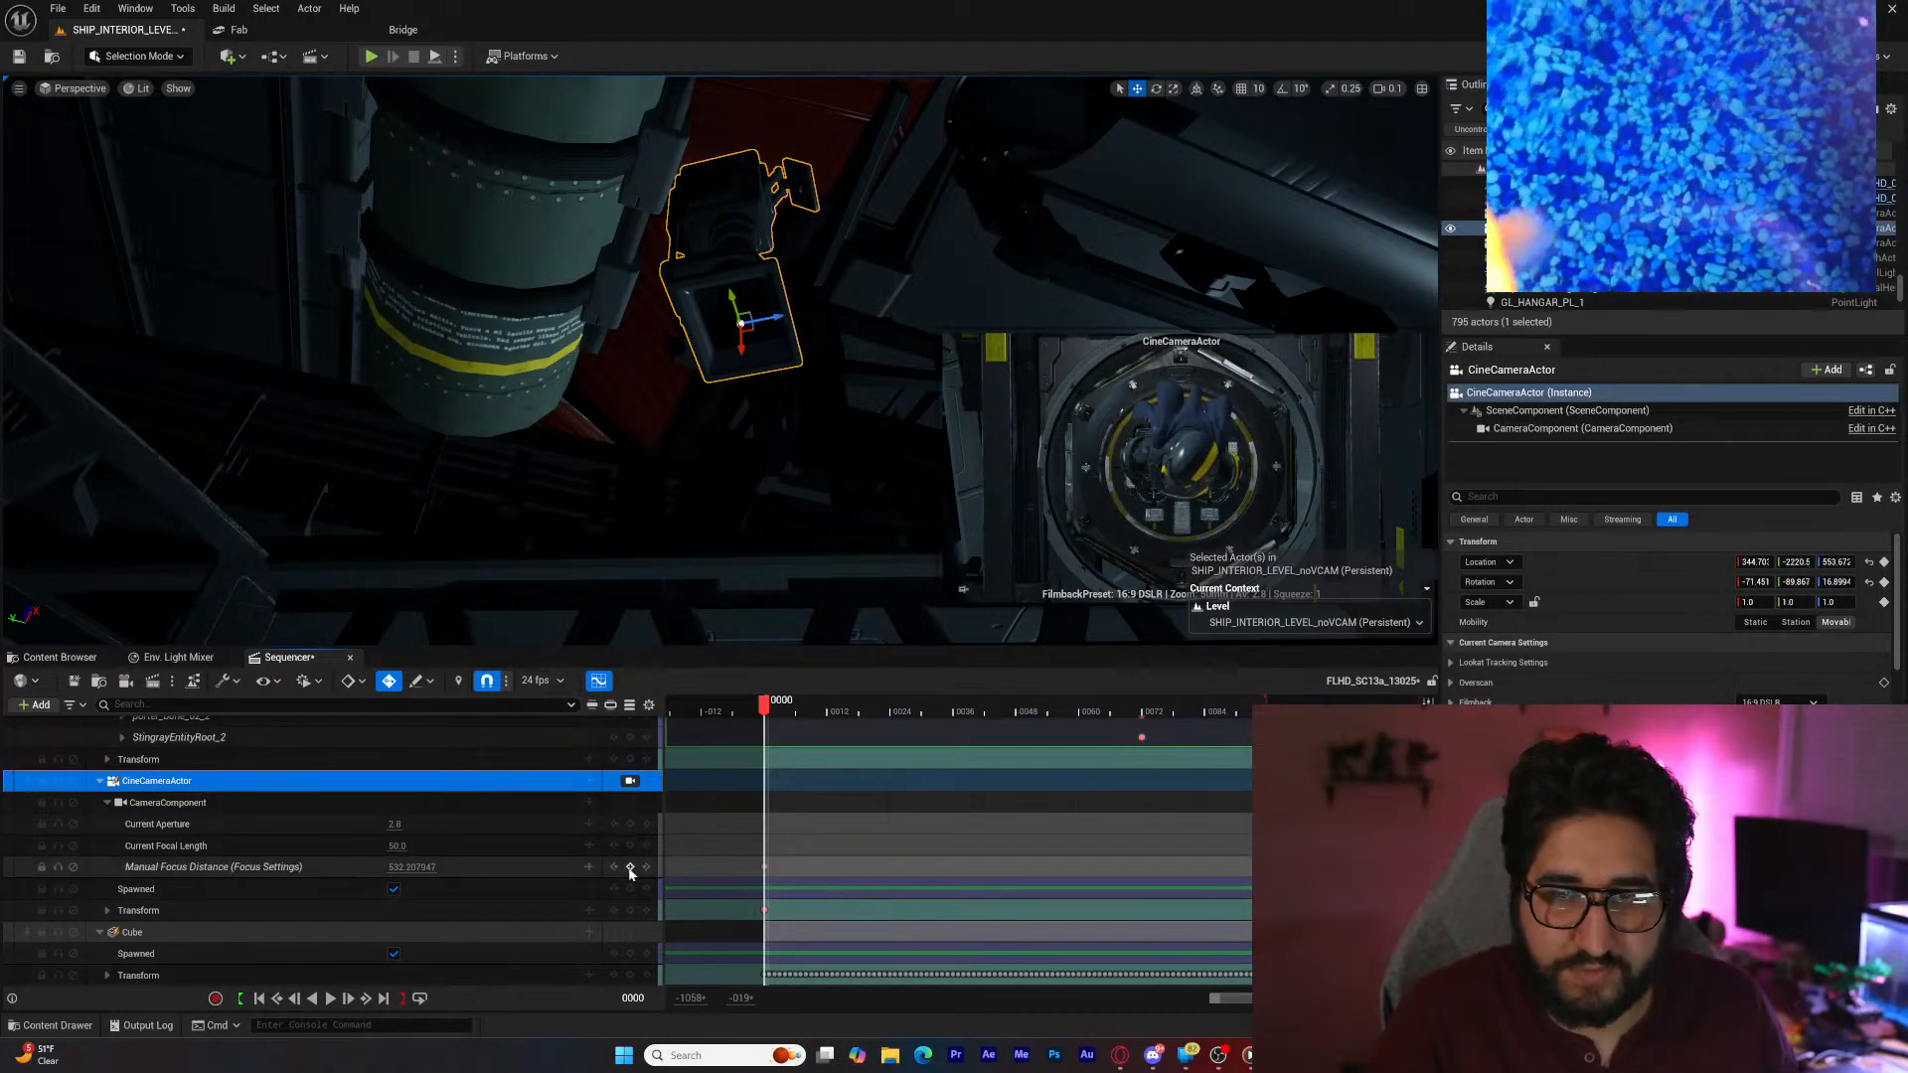
Step: Try lowering the camera to Z about 488 at frame 95, look through it, and return to the frame 0 key
{"action": "left_click", "coordinate": [383, 997]}
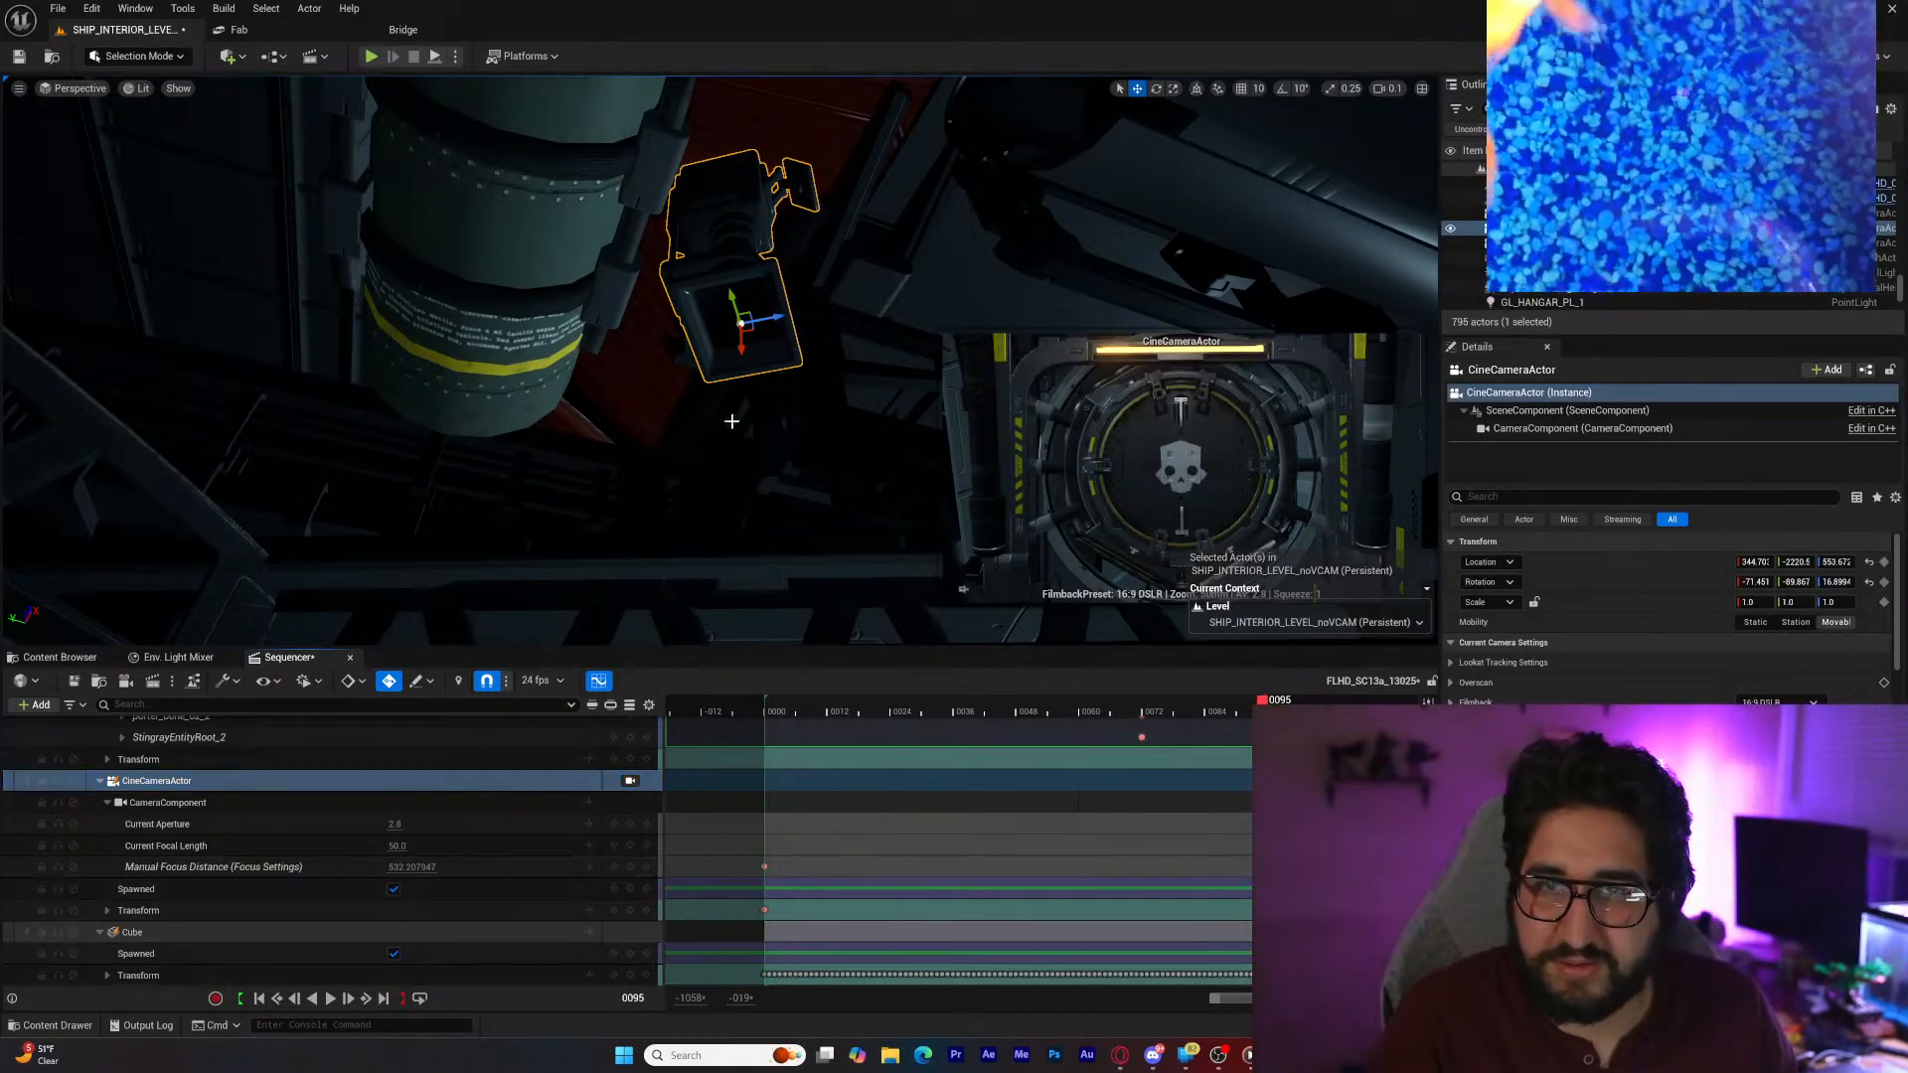
{"action": "left_click_drag", "start_coordinate": [742, 344], "coordinate": [744, 533]}
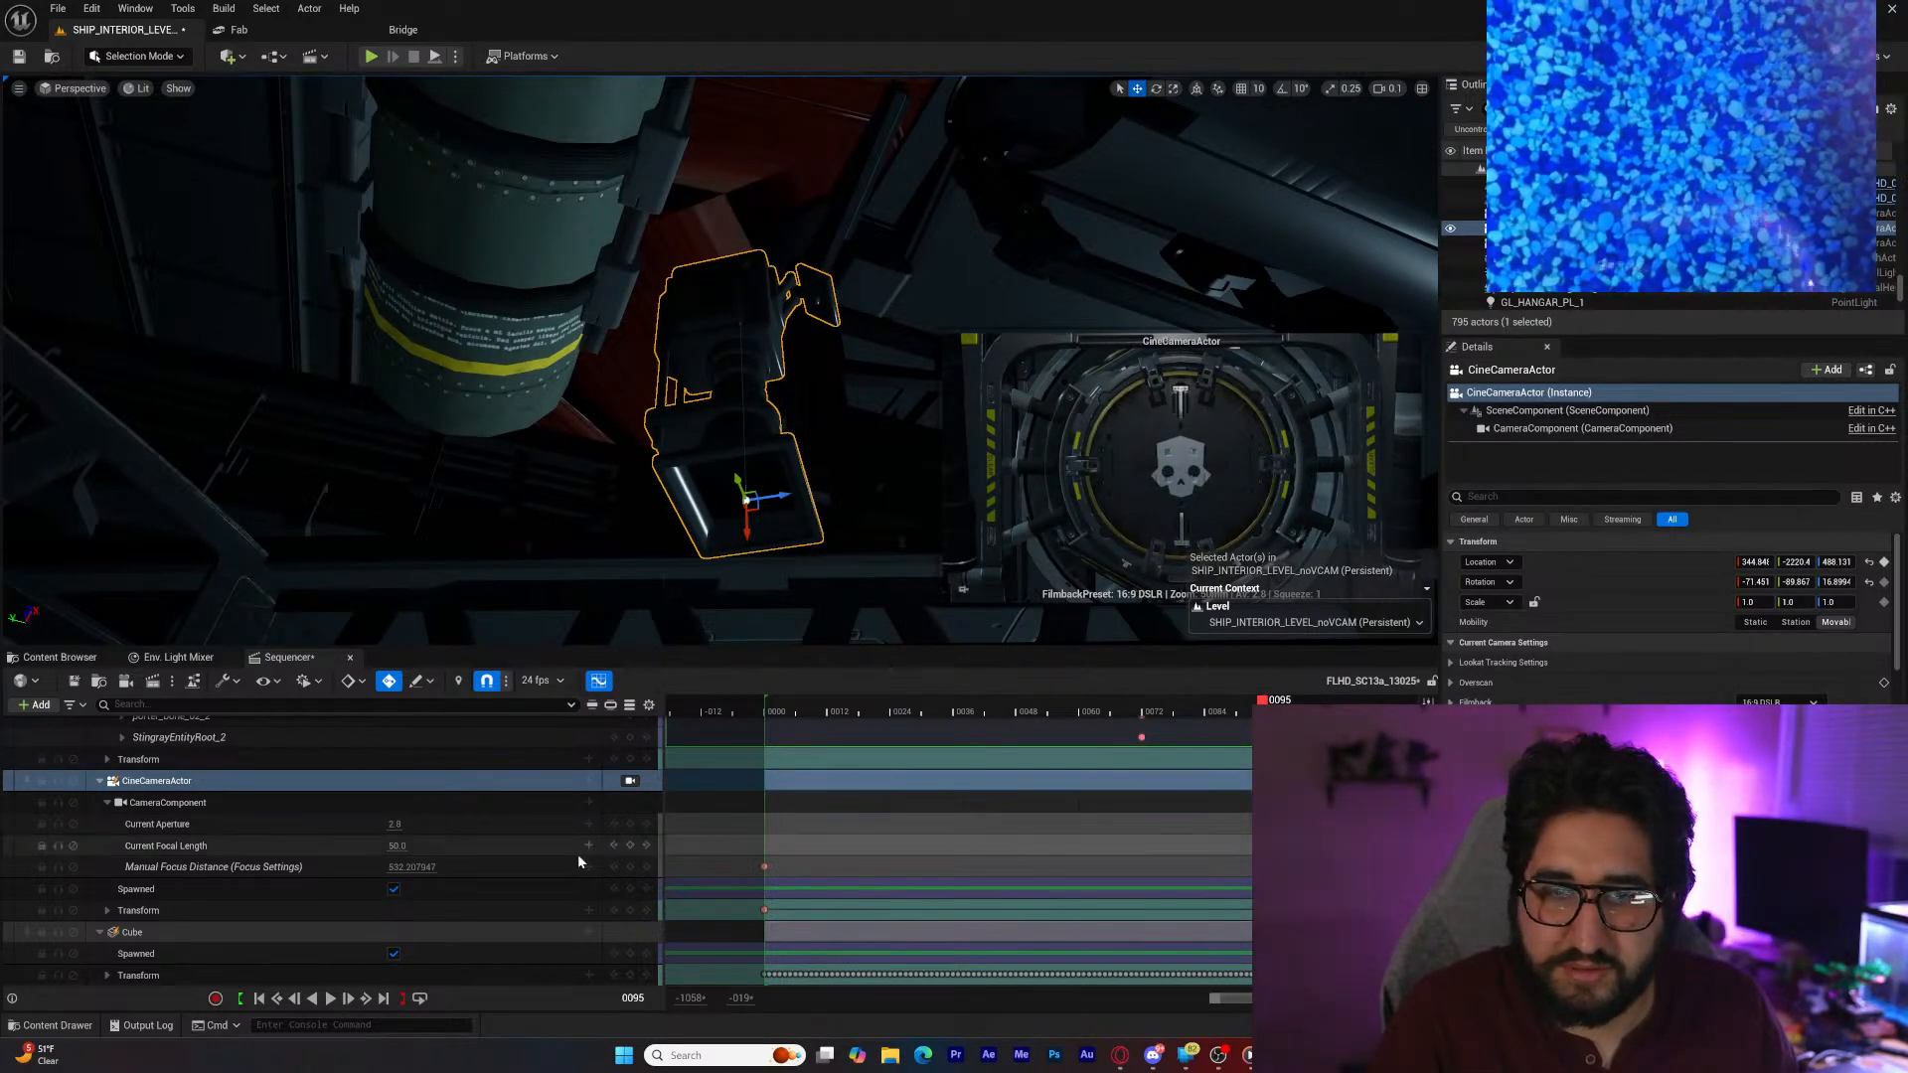
{"action": "left_click", "coordinate": [629, 780]}
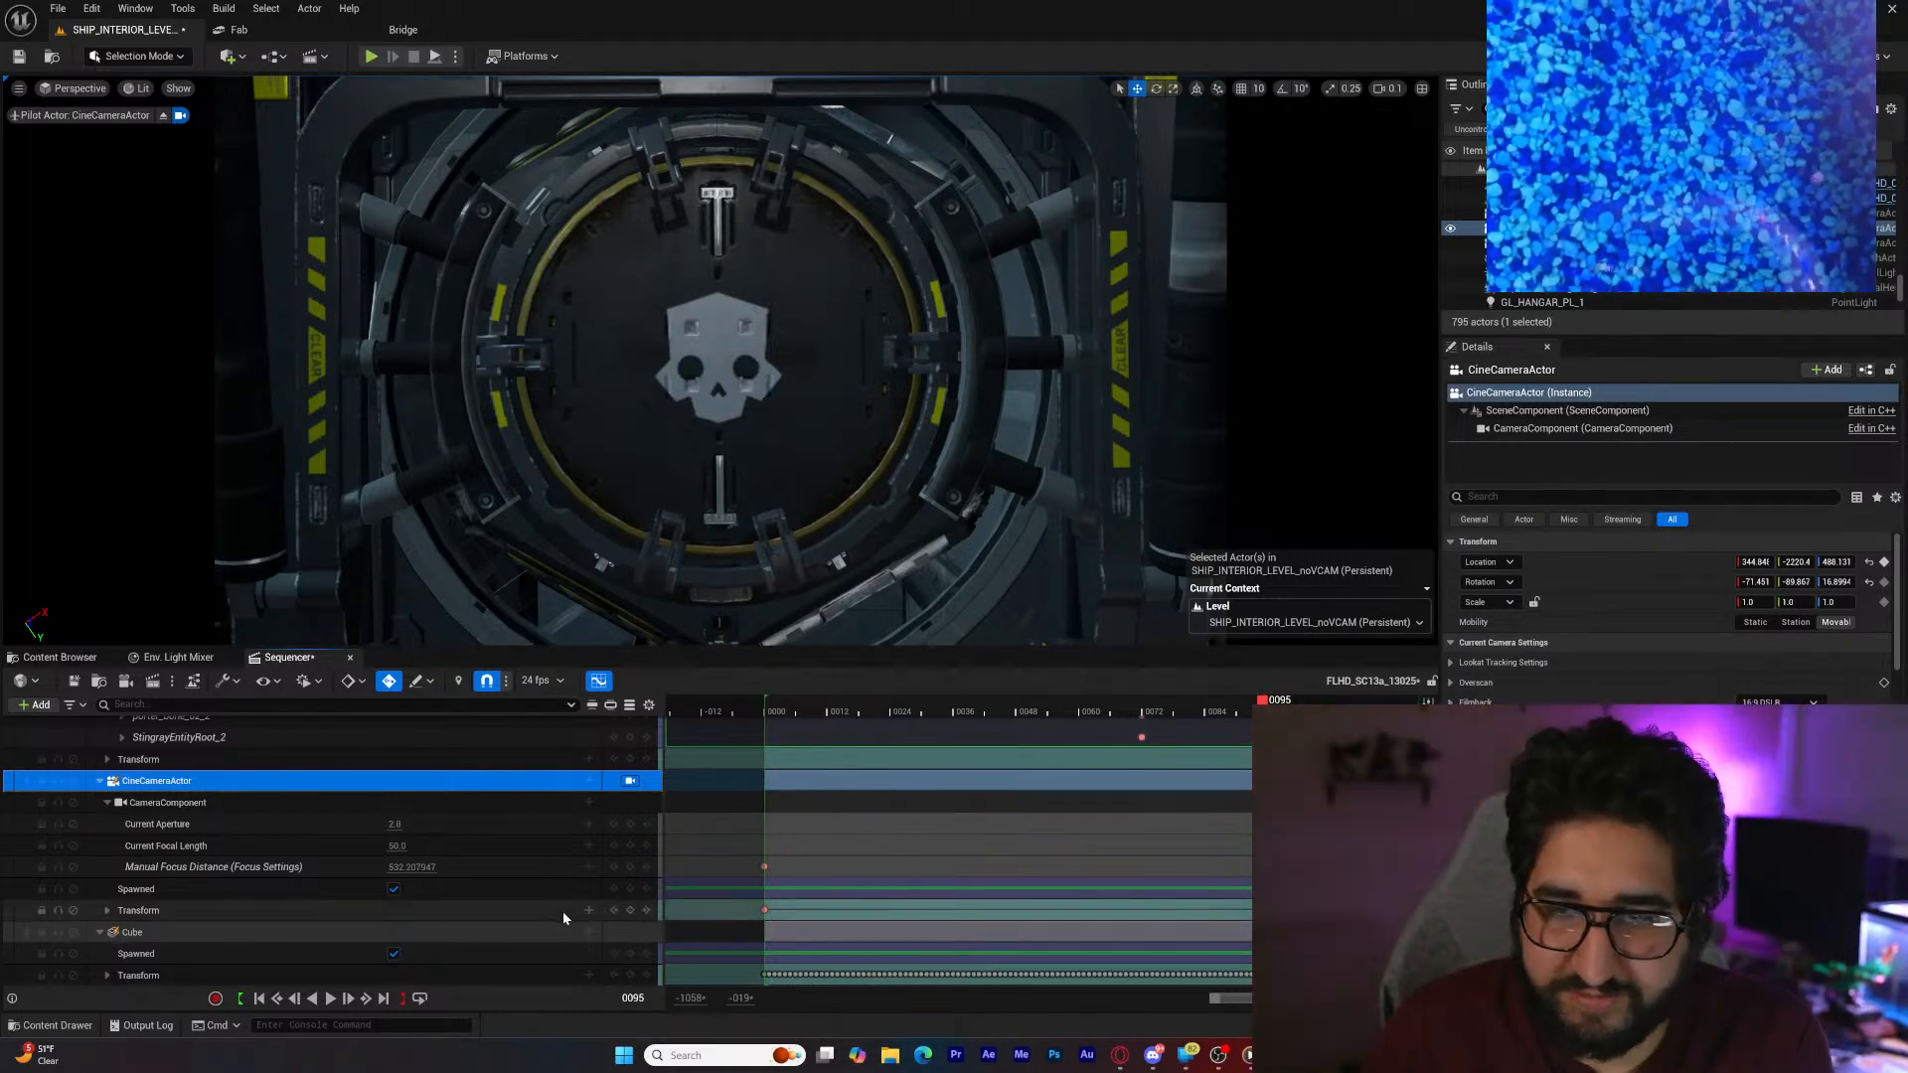
{"action": "left_click", "coordinate": [613, 910]}
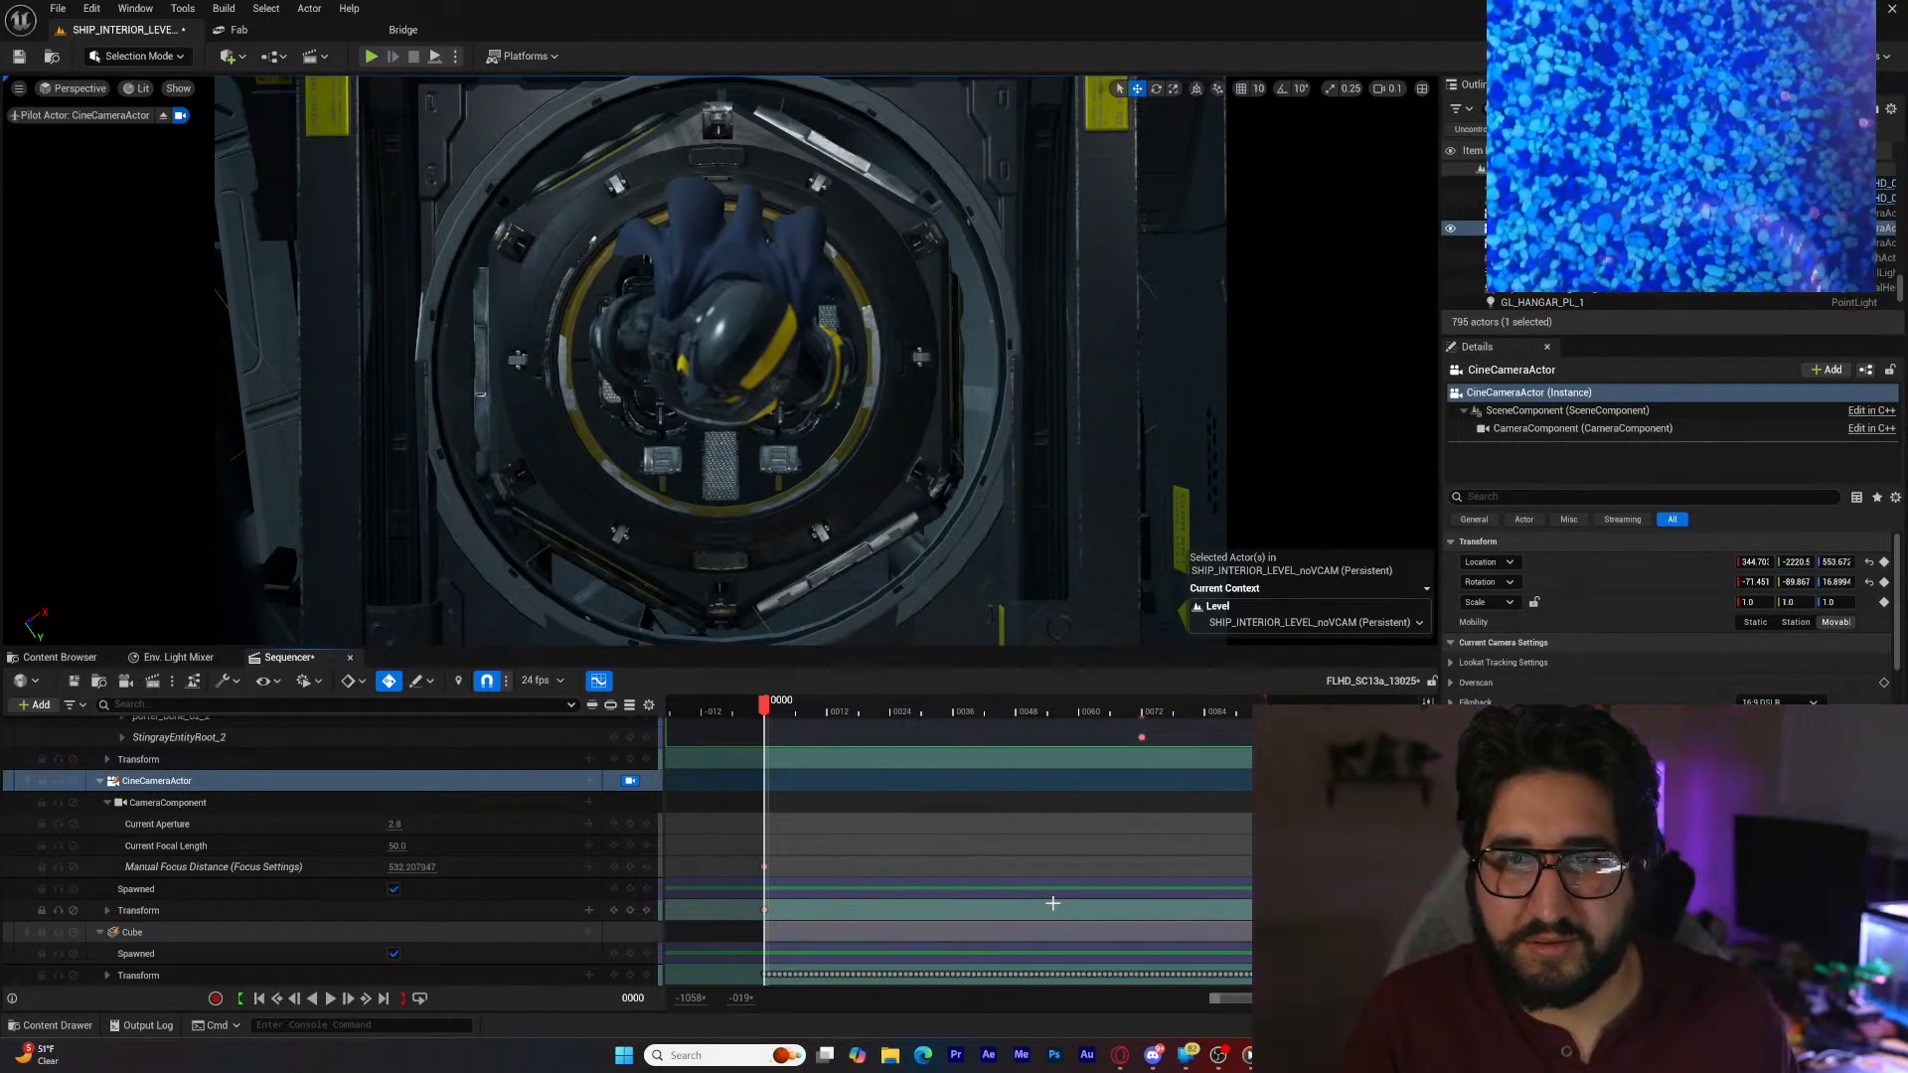
Step: Try lowering the cine camera at frame 95 to a Z location of about 505 above the closed hatch
{"action": "left_click", "coordinate": [384, 999]}
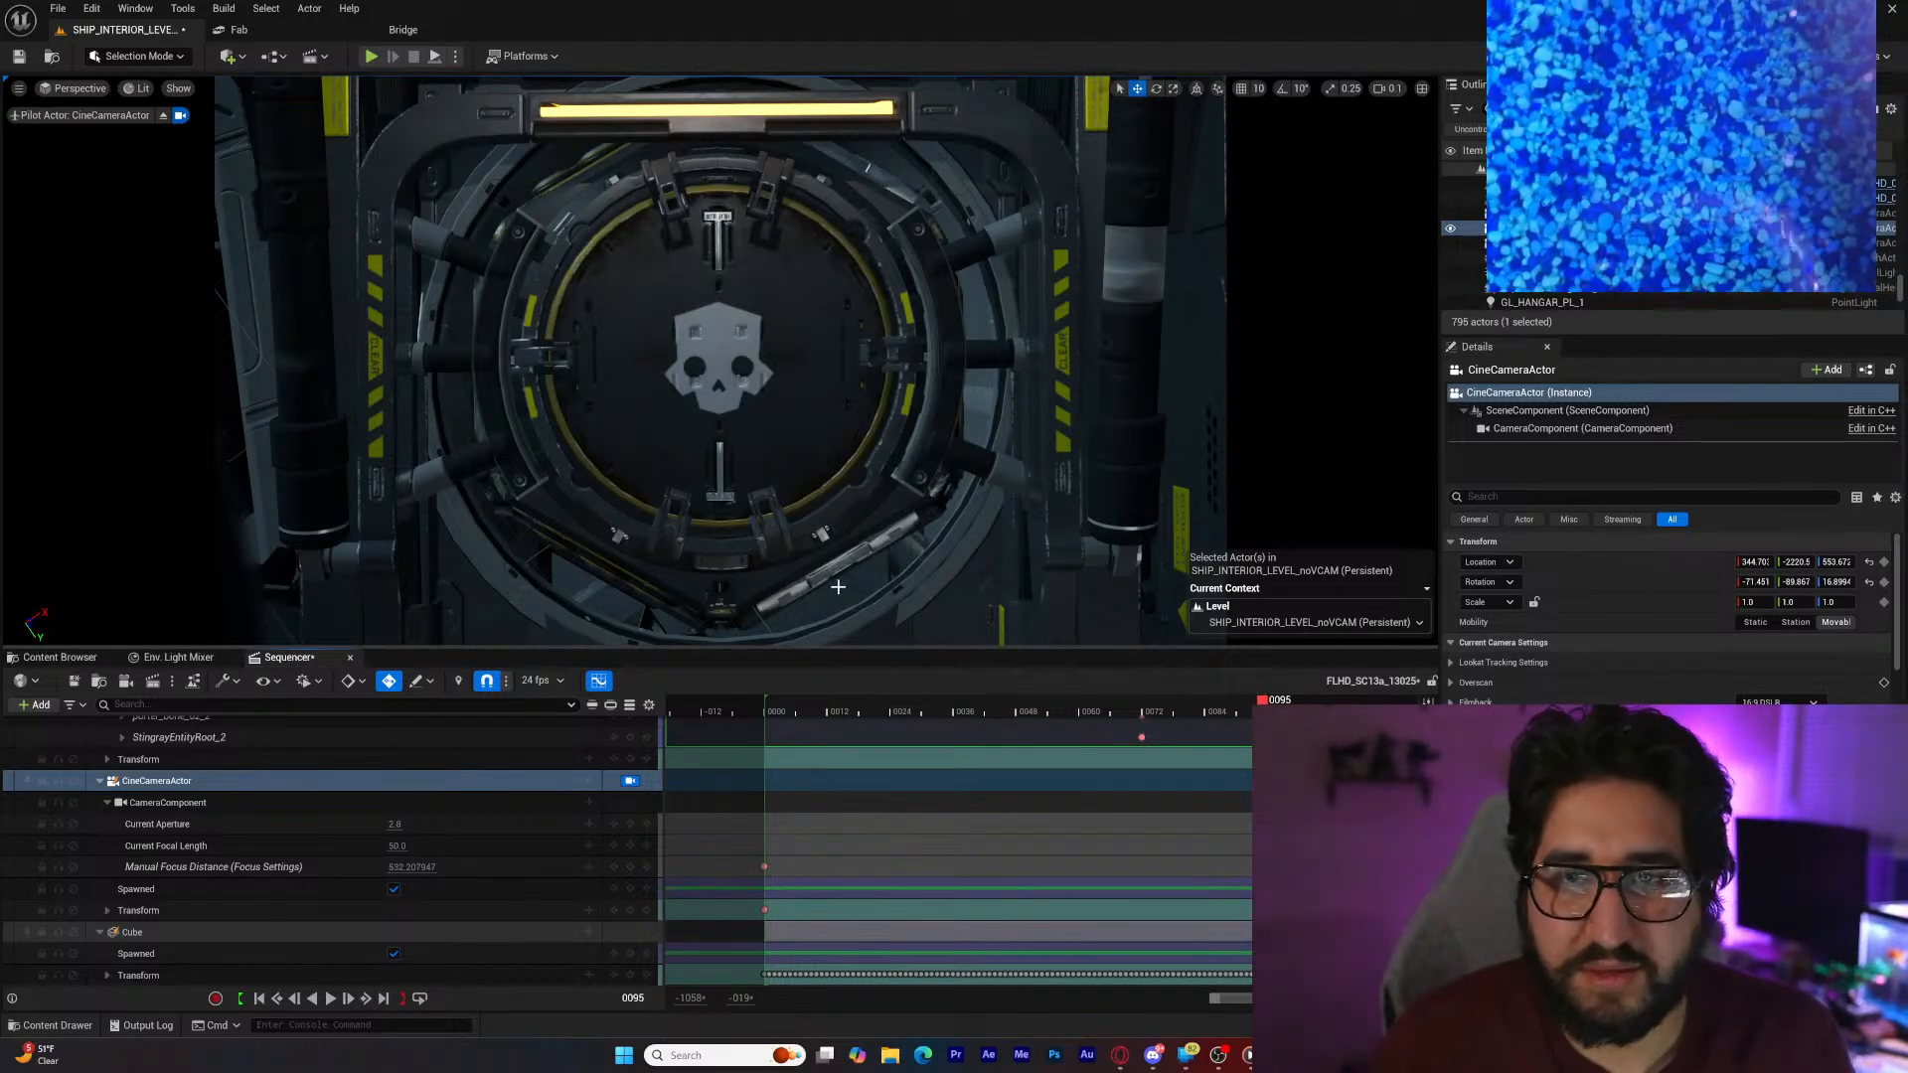
{"action": "mouse_move", "coordinate": [719, 360]}
{"action": "middle_mouse_down"}
{"action": "mouse_move", "coordinate": [565, 417]}
{"action": "mouse_move", "coordinate": [553, 377]}
{"action": "middle_mouse_up"}
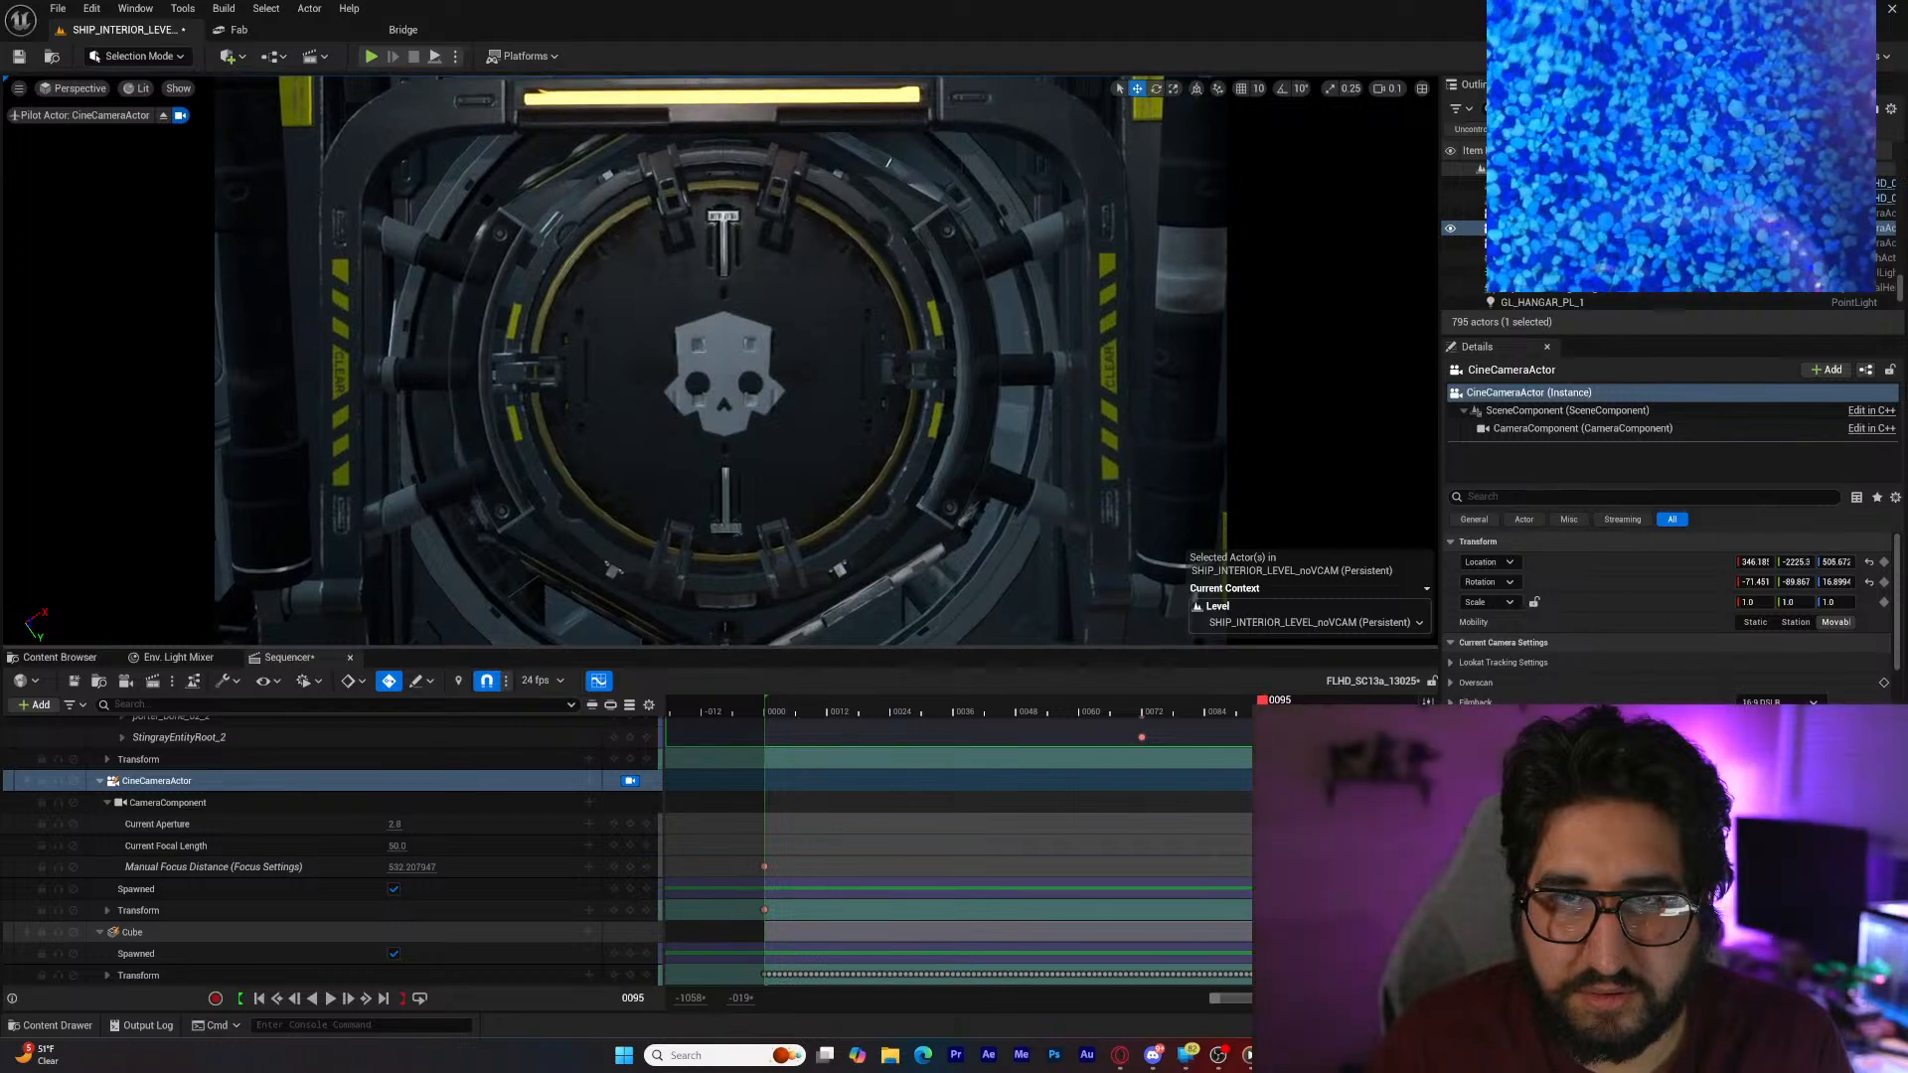
{"action": "middle_click_drag", "start_coordinate": [837, 583], "coordinate": [837, 583]}
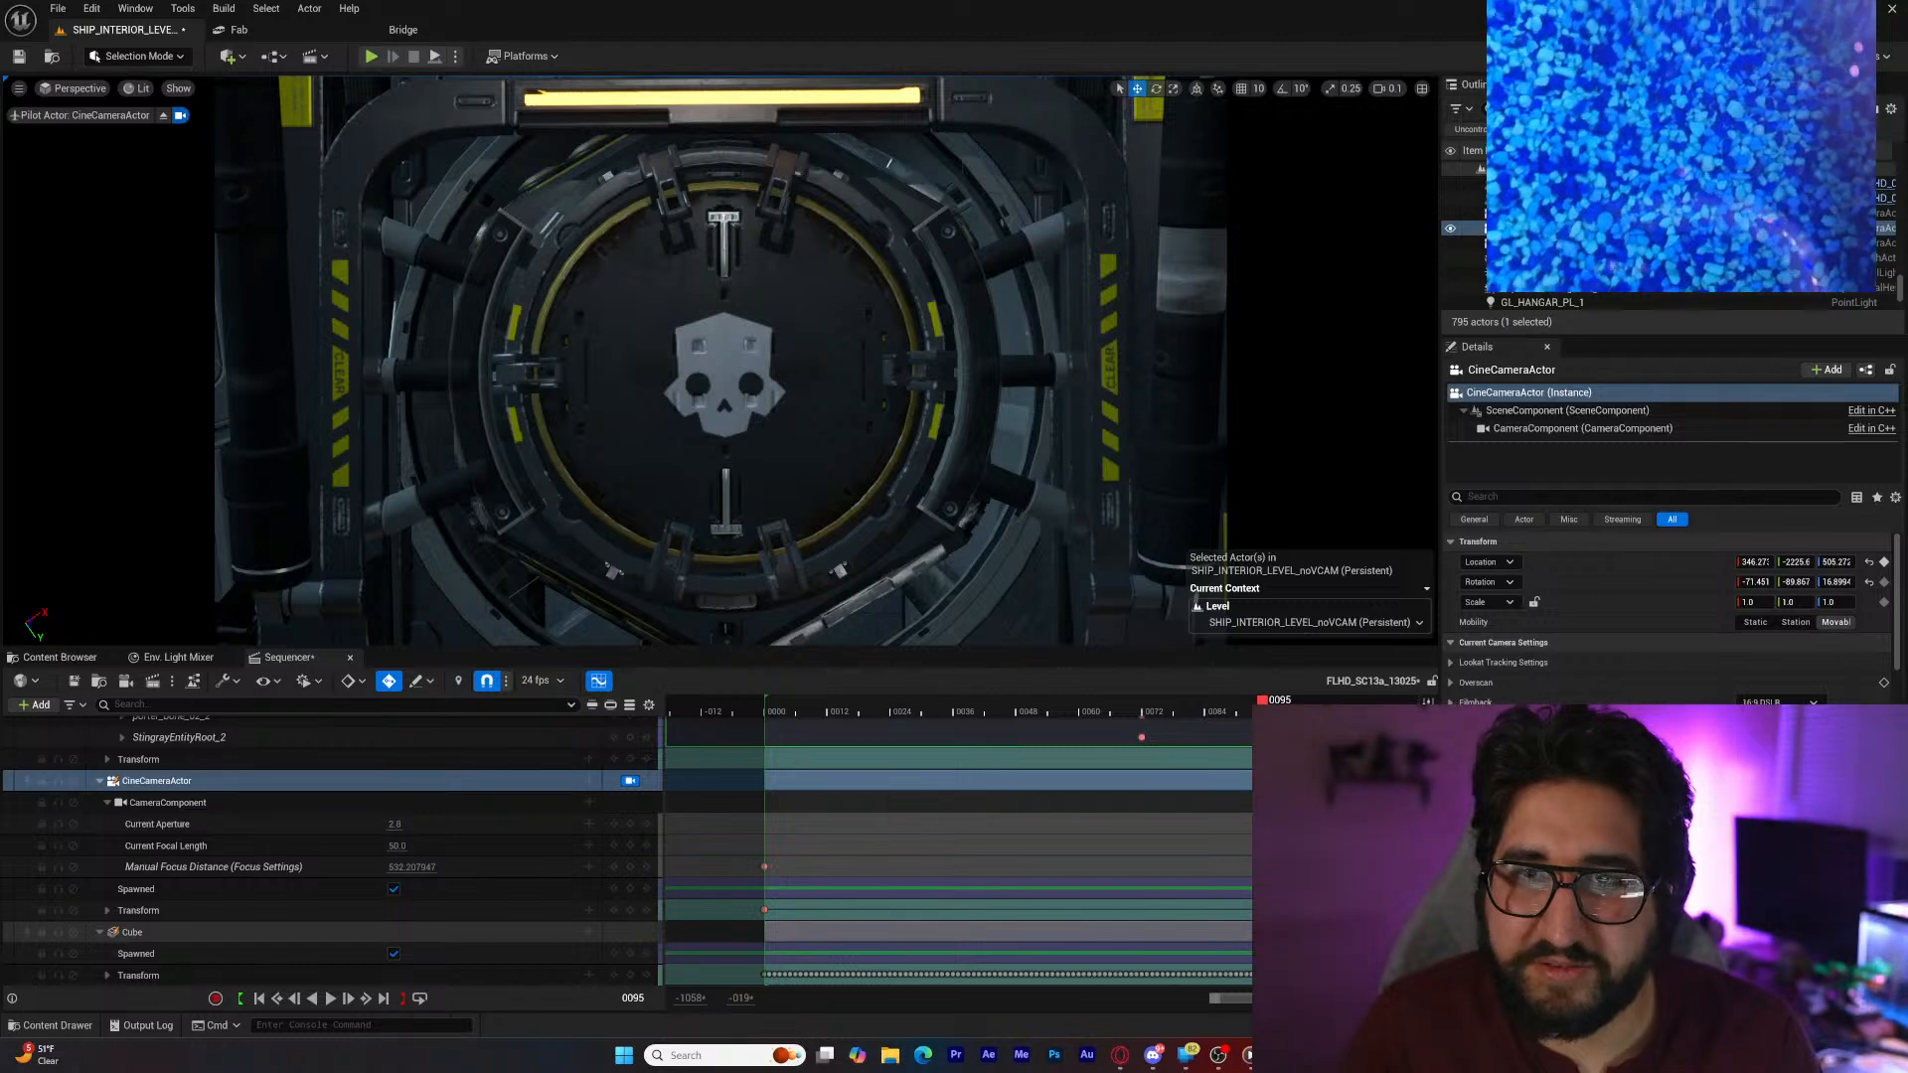
{"action": "right_click_drag", "start_coordinate": [837, 582], "coordinate": [831, 581]}
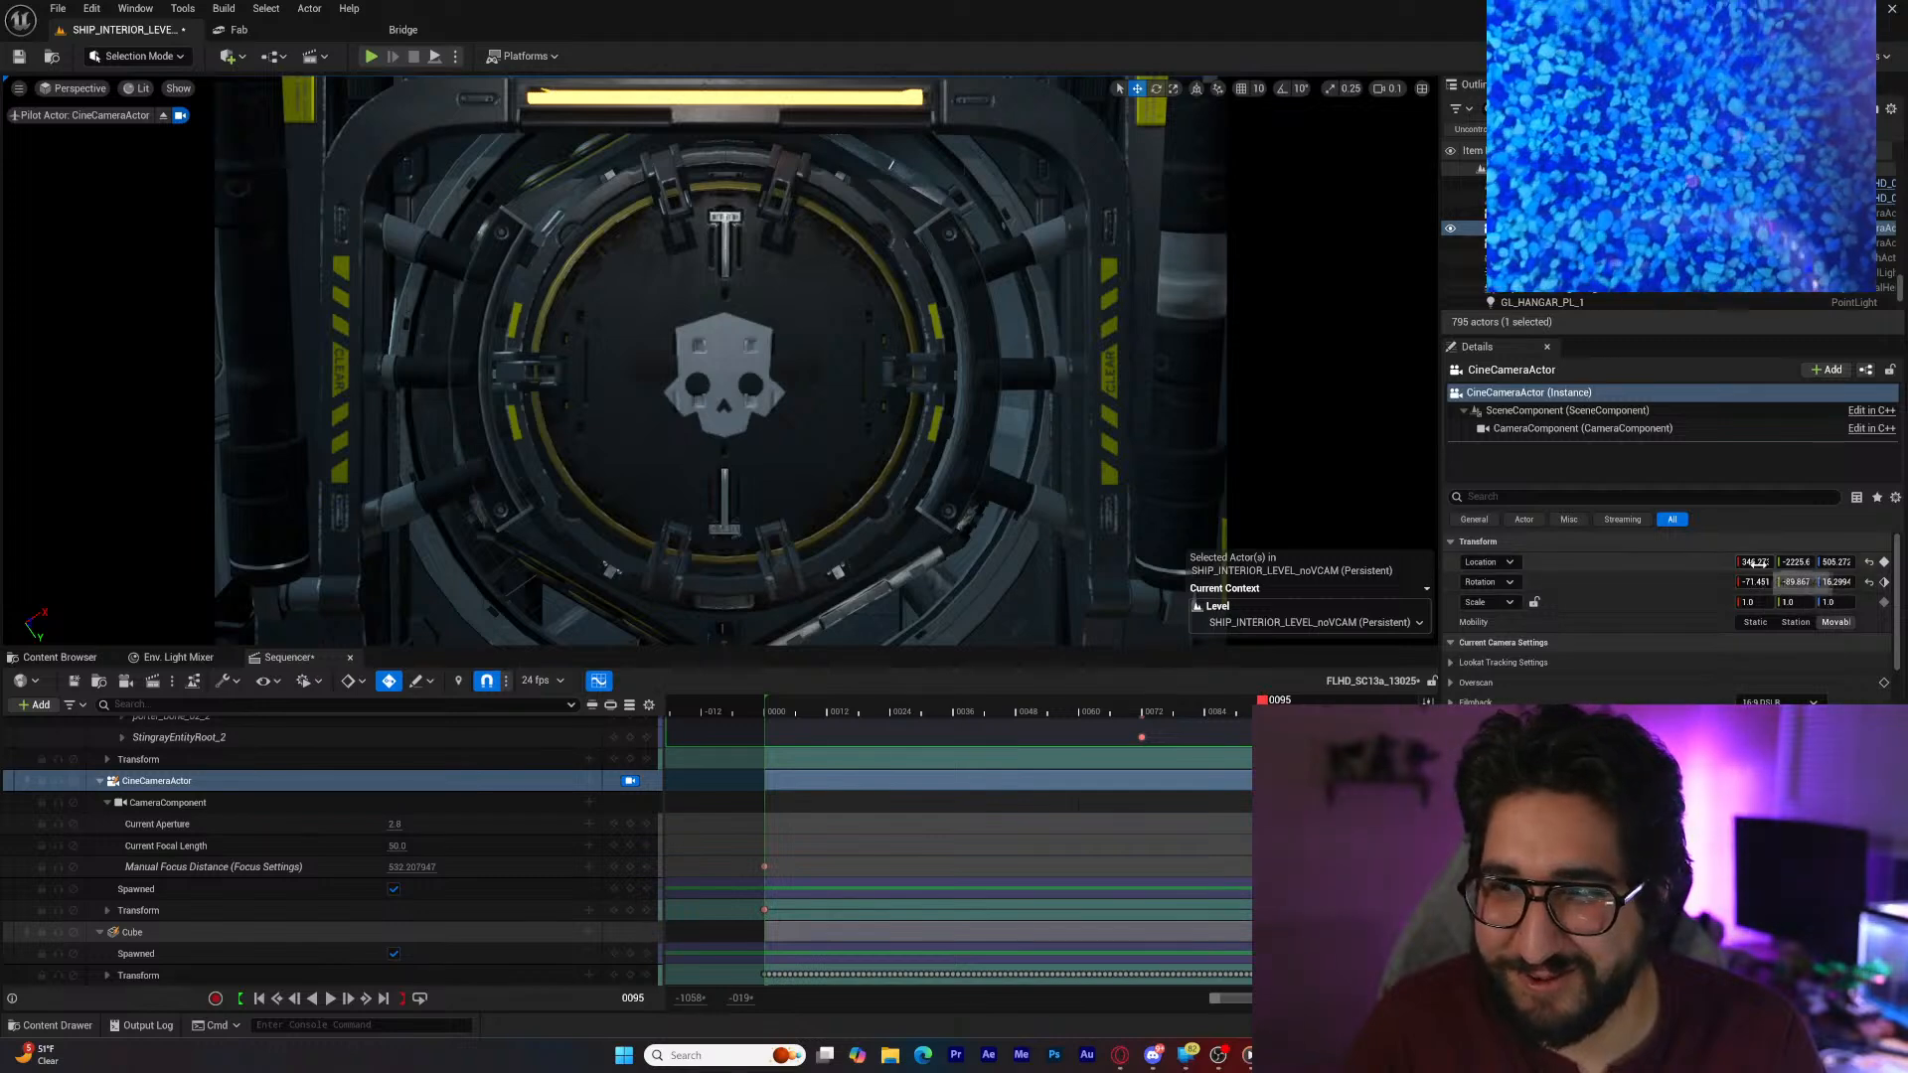
Step: Try centring the camera over the hatch with X location 340, Y location -2228 and a Z rotation of 17°
{"action": "mouse_move", "coordinate": [1751, 562]}
{"action": "left_mouse_down"}
{"action": "mouse_move", "coordinate": [1808, 563]}
{"action": "mouse_move", "coordinate": [1754, 562]}
{"action": "left_mouse_up"}
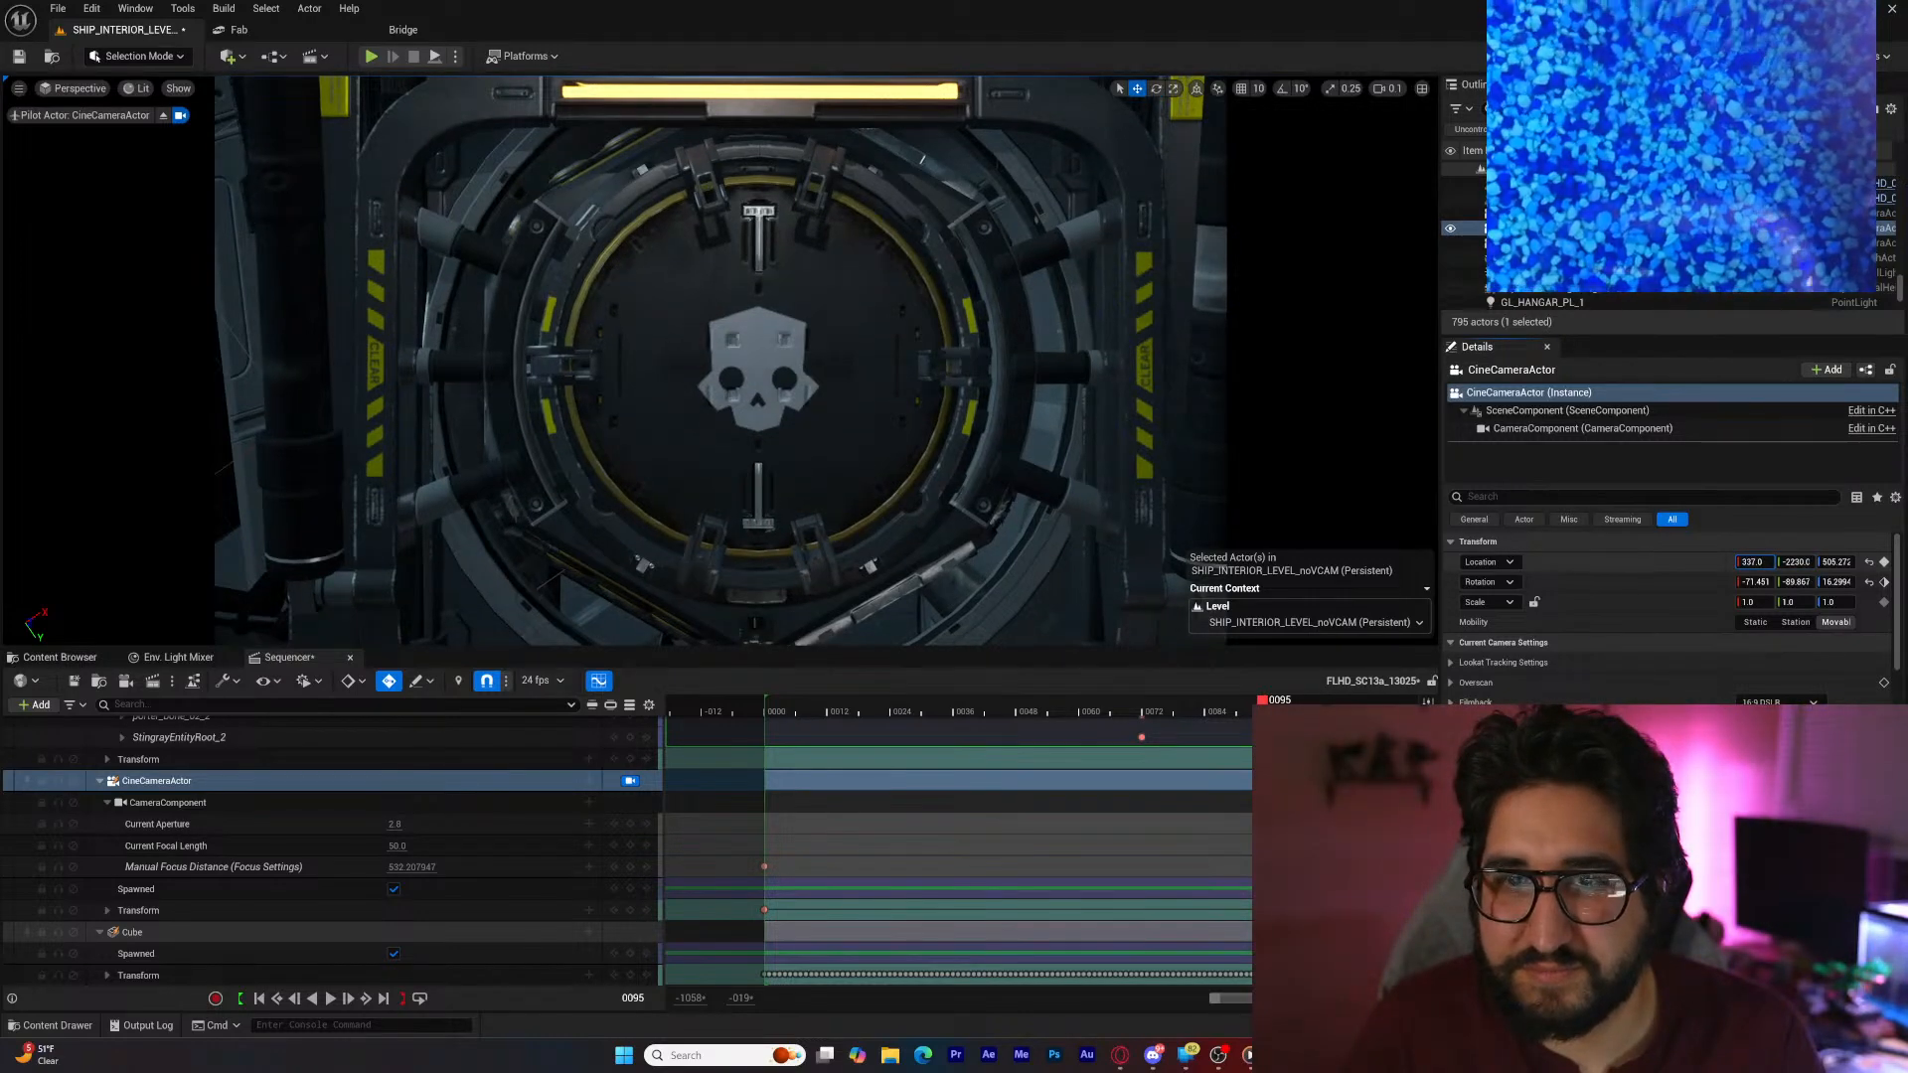
{"action": "left_click_drag", "start_coordinate": [1804, 563], "coordinate": [1802, 563]}
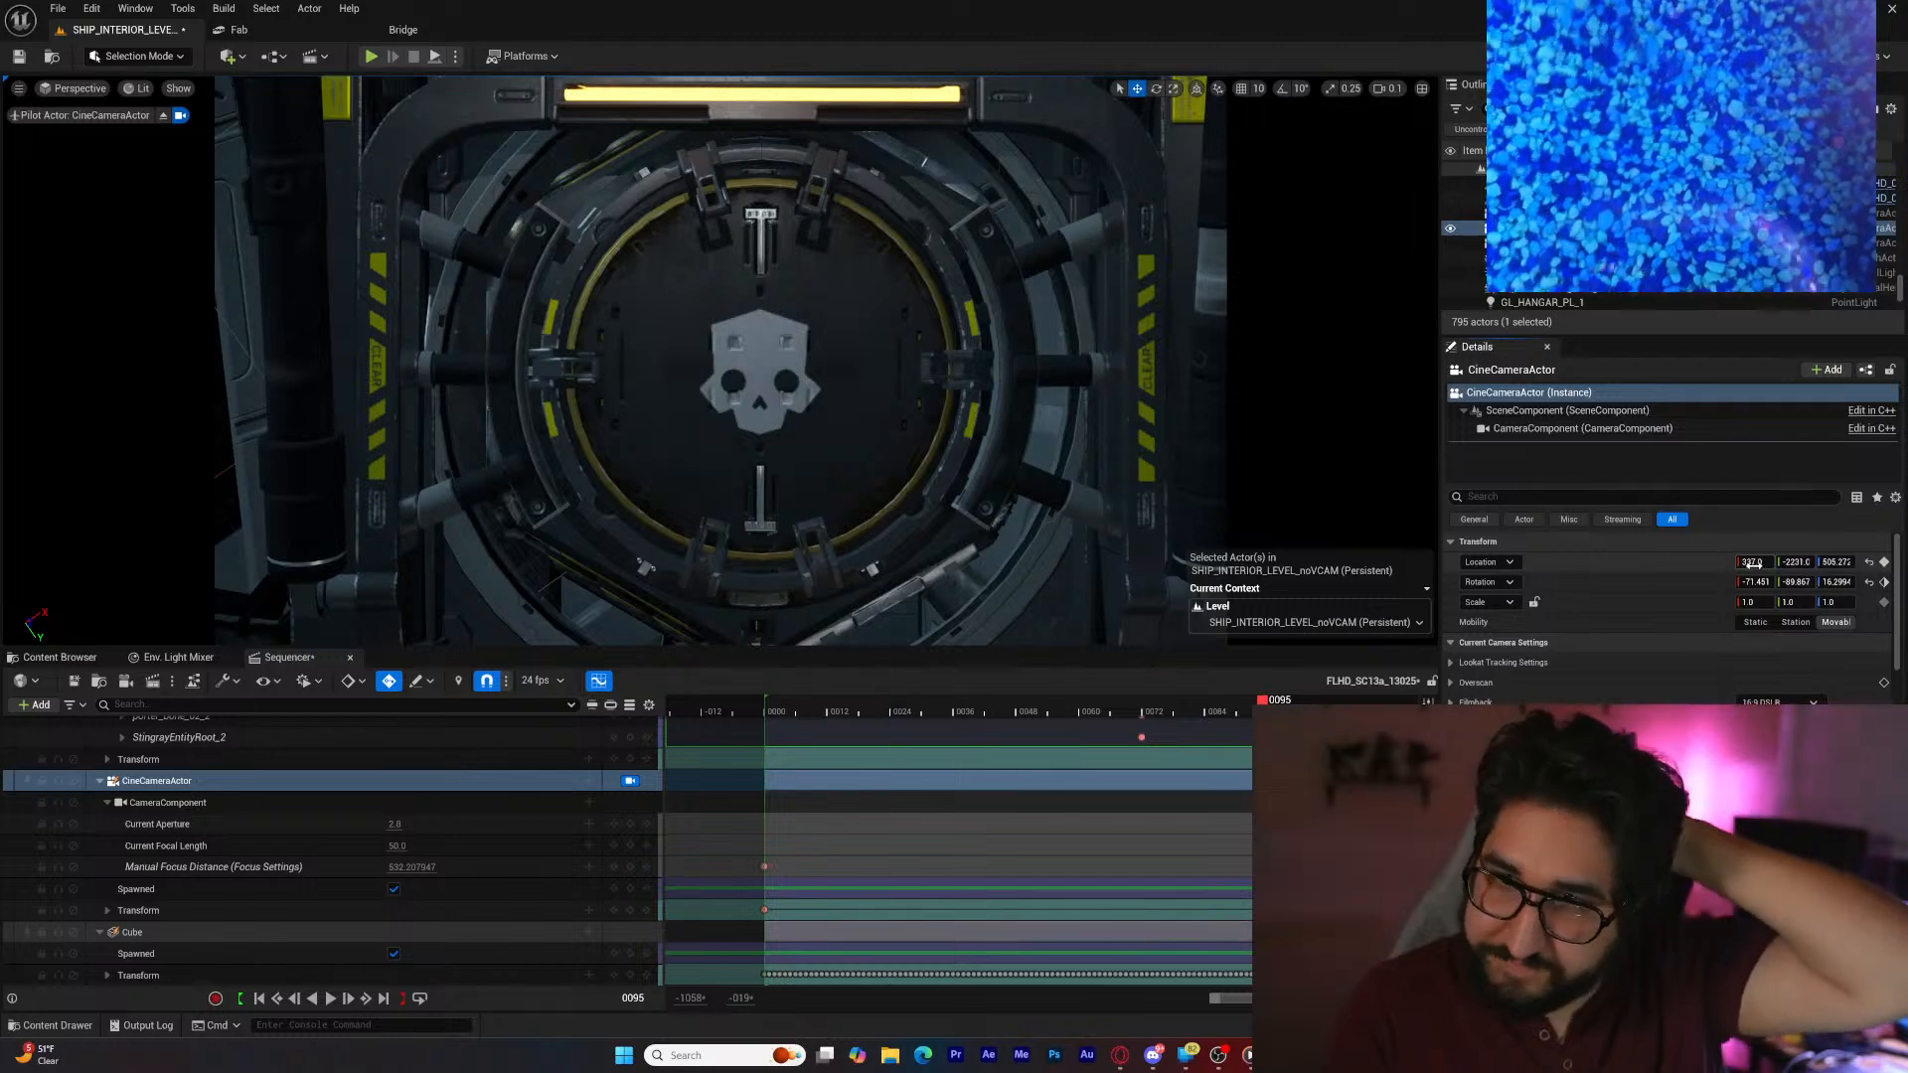
{"action": "left_click_drag", "start_coordinate": [1752, 563], "coordinate": [1840, 583]}
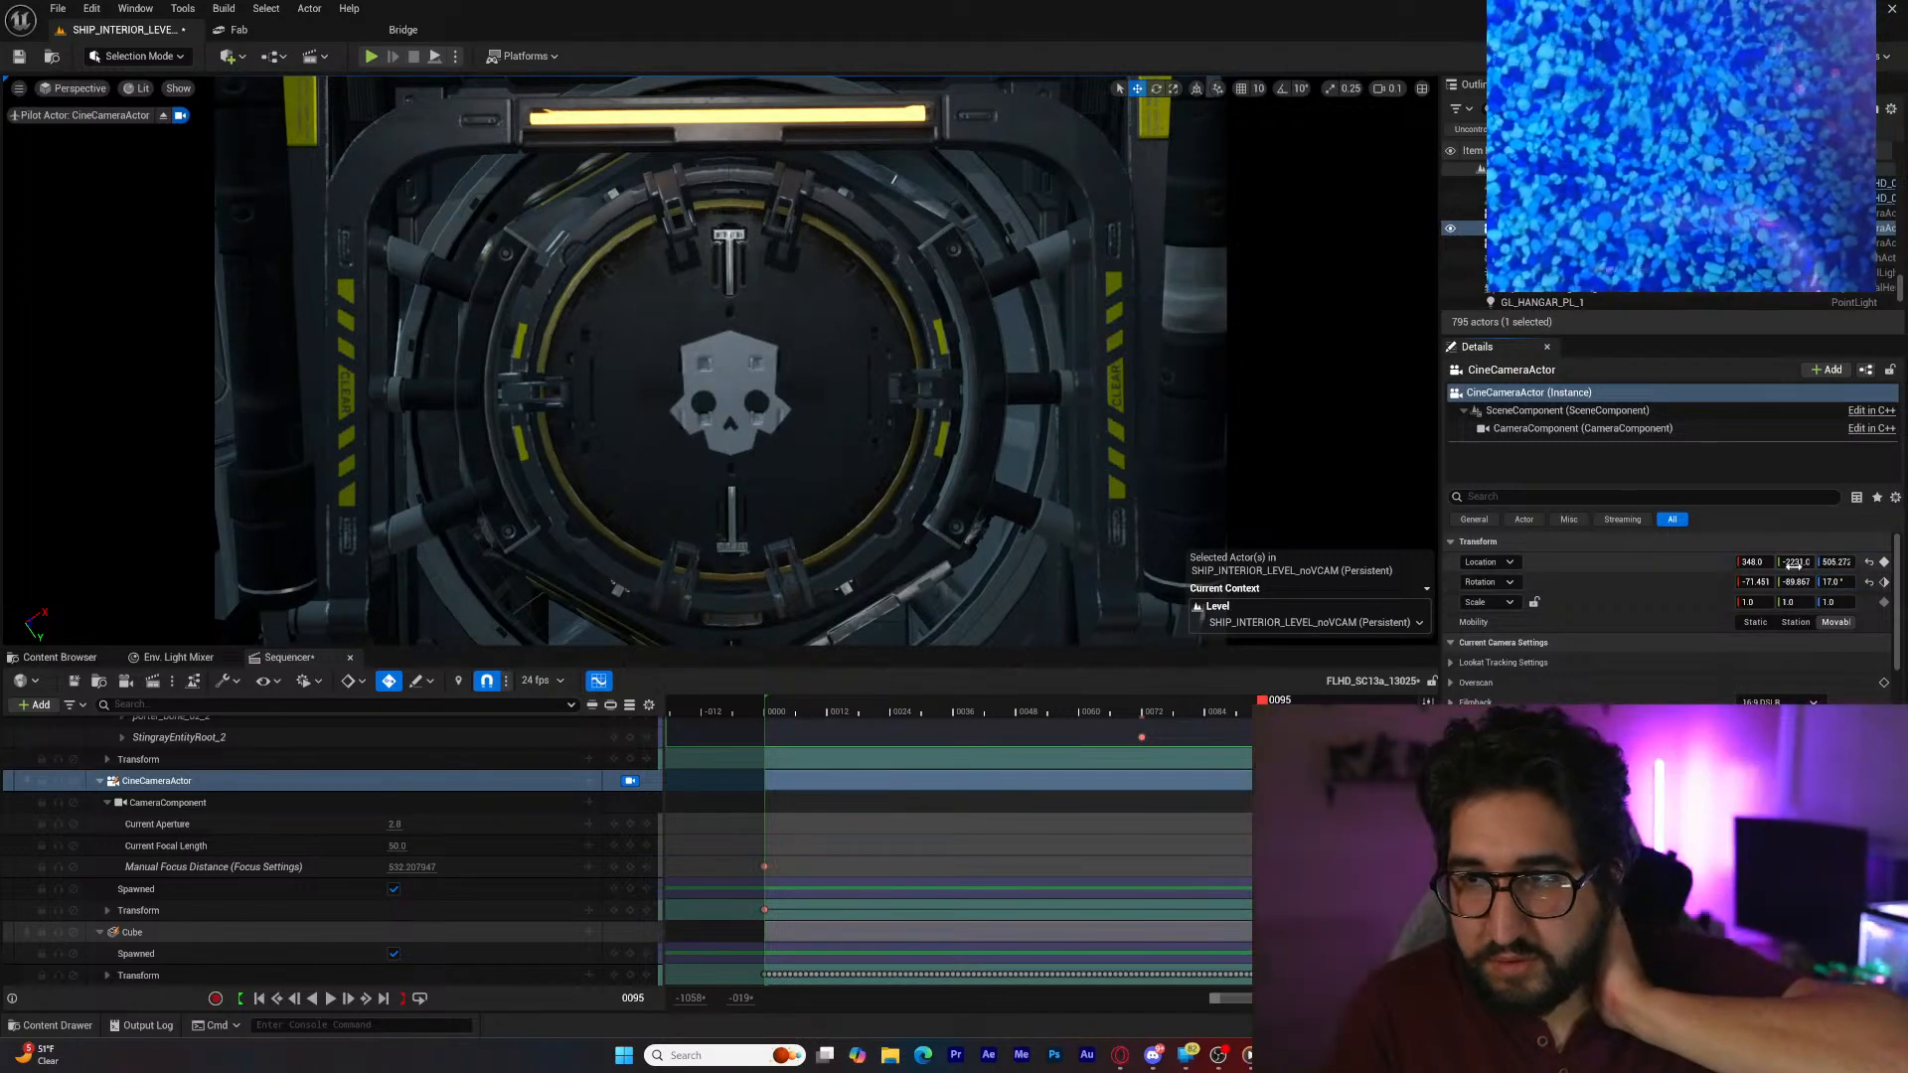
{"action": "left_click_drag", "start_coordinate": [1794, 563], "coordinate": [1753, 563]}
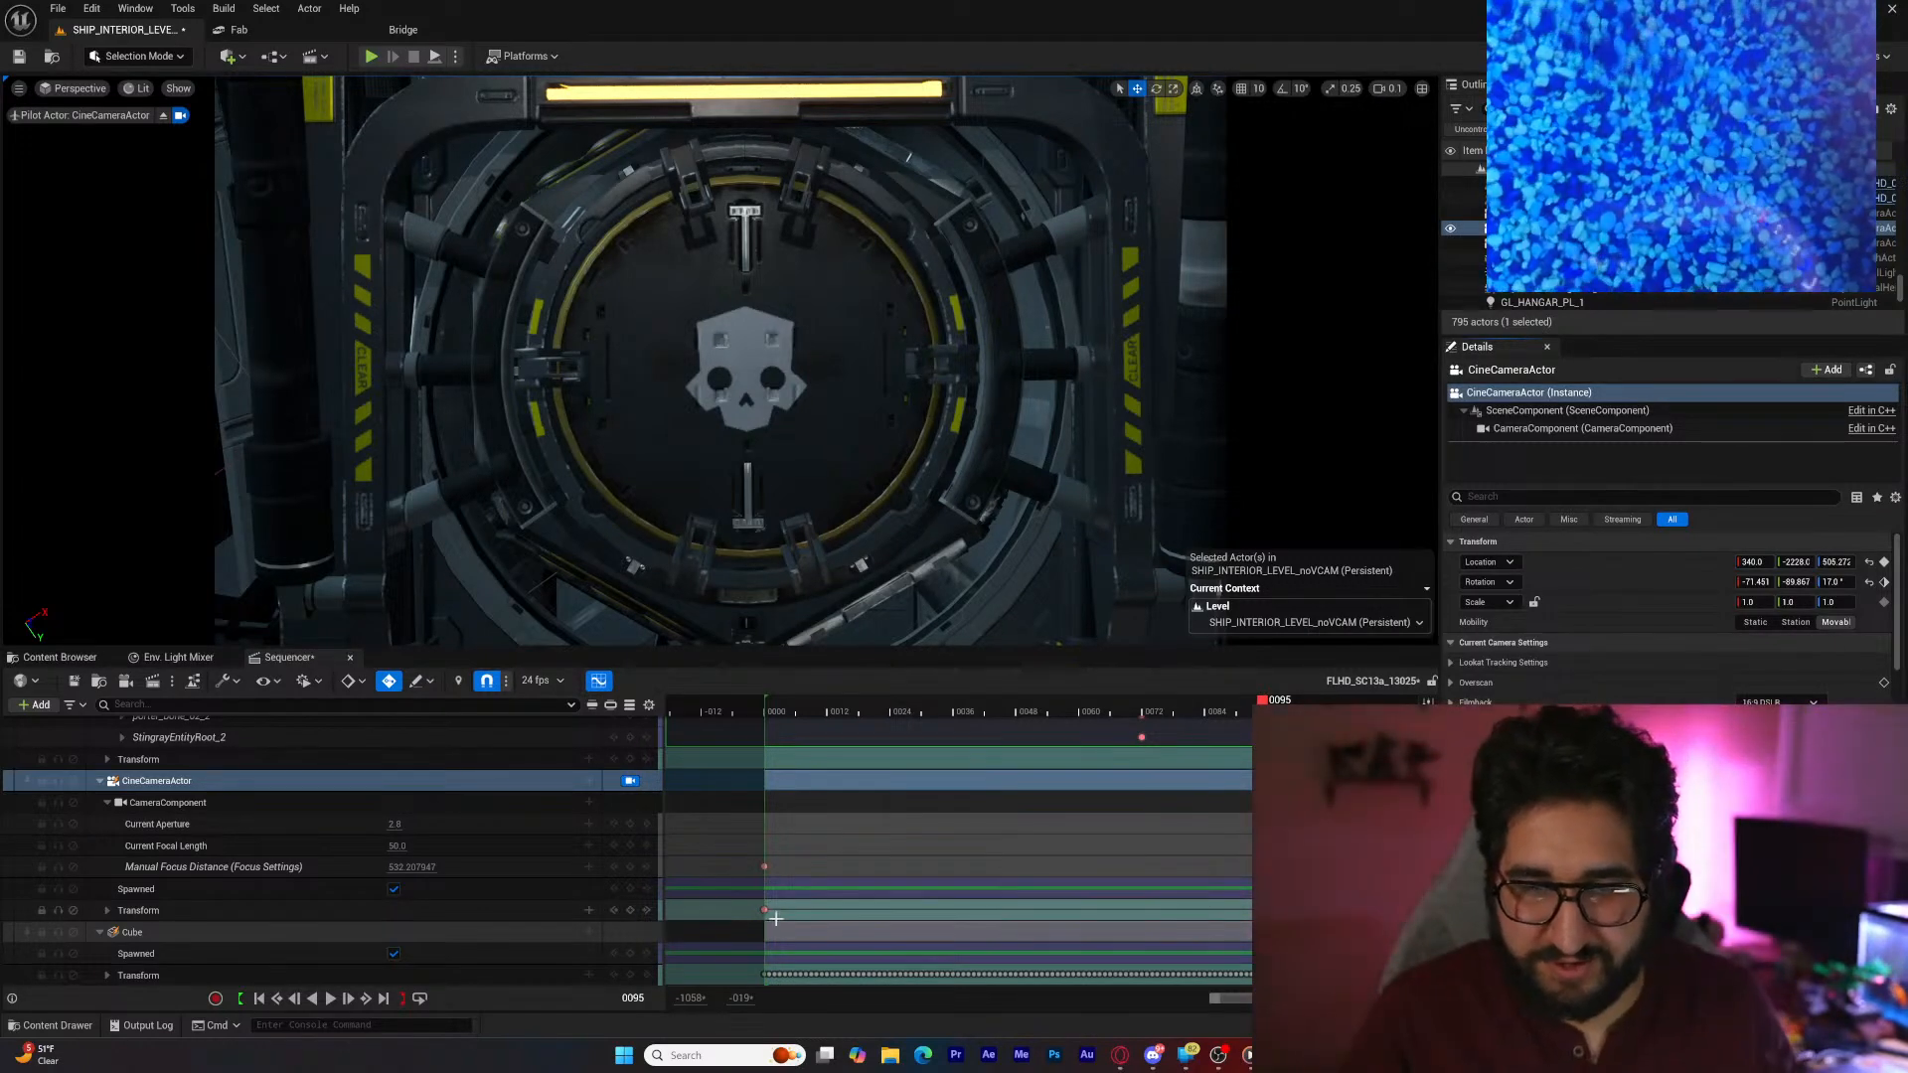
Step: Delete the cine camera's transform and manual focus distance keys at frame 0
{"action": "left_click_drag", "start_coordinate": [747, 903], "coordinate": [747, 902]}
{"action": "key", "text": "Delete"}
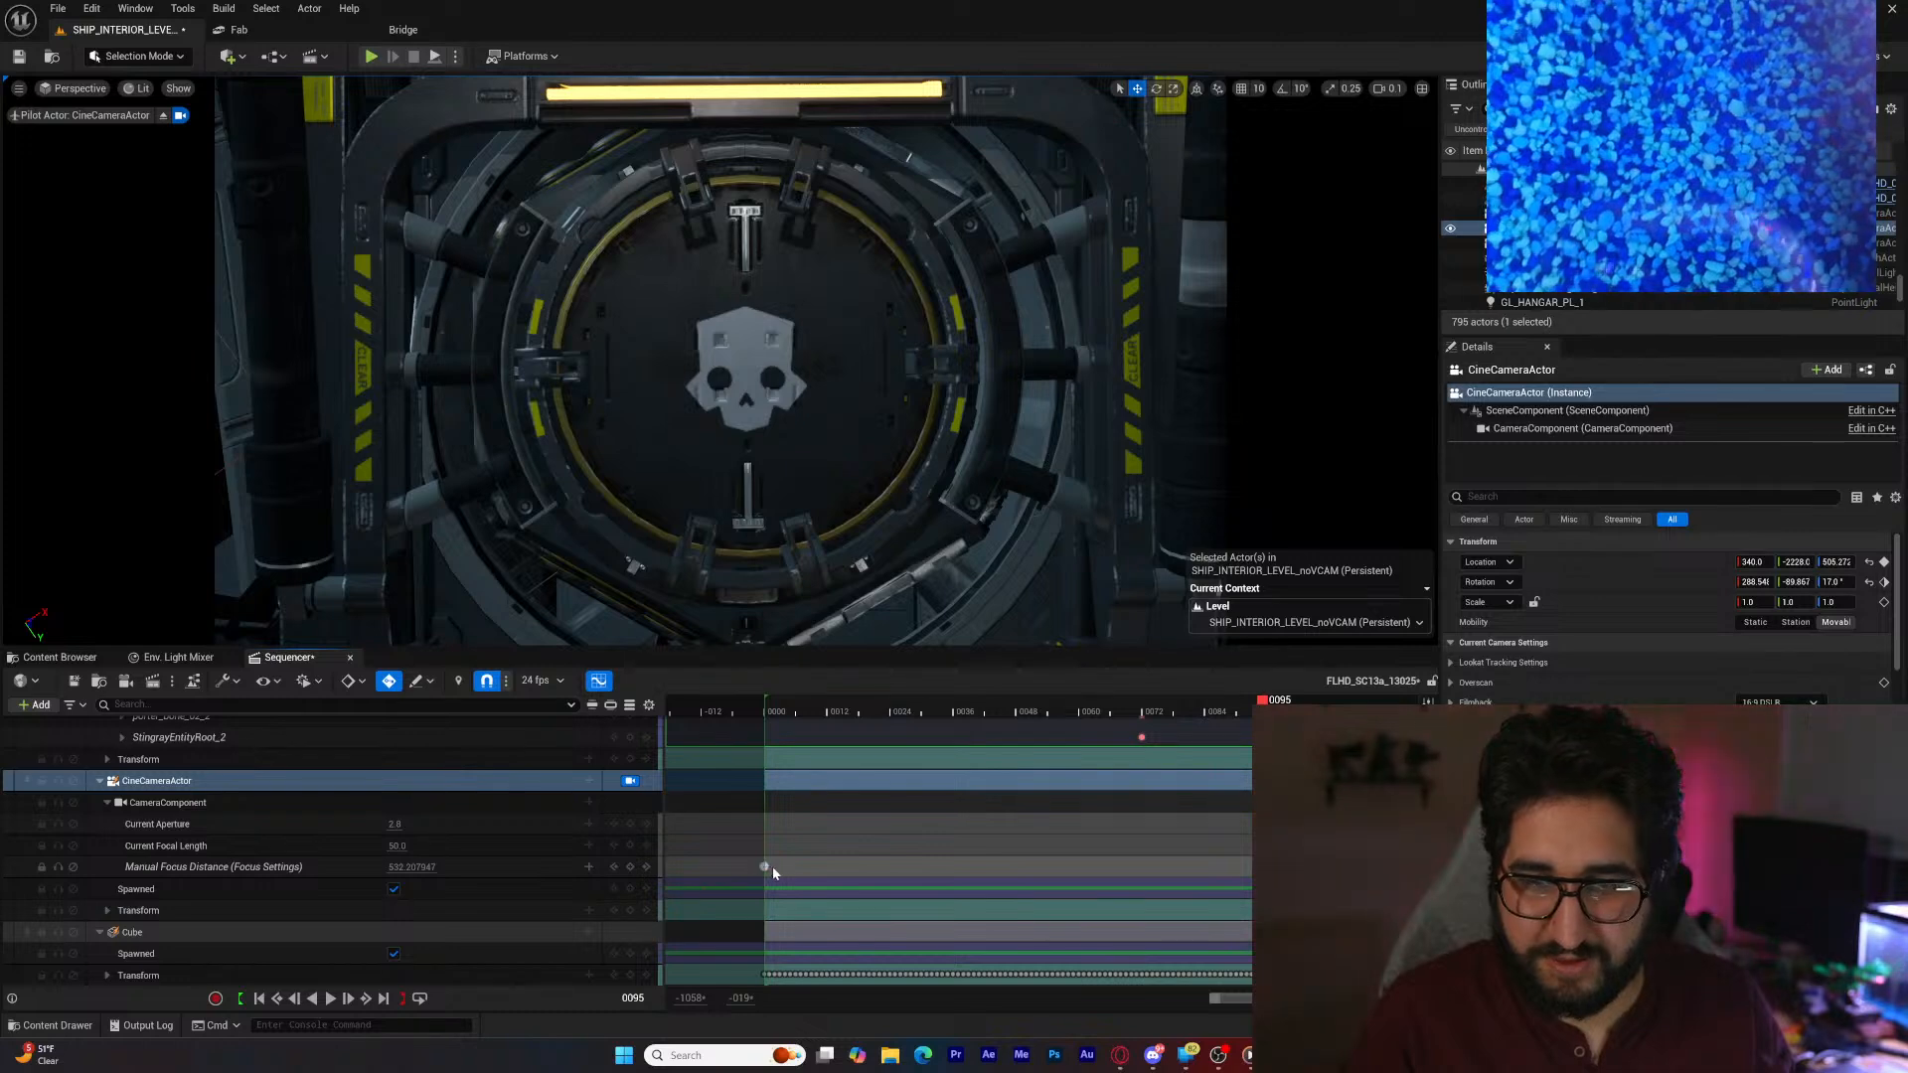
{"action": "left_click", "coordinate": [771, 866]}
{"action": "key", "text": "Delete"}
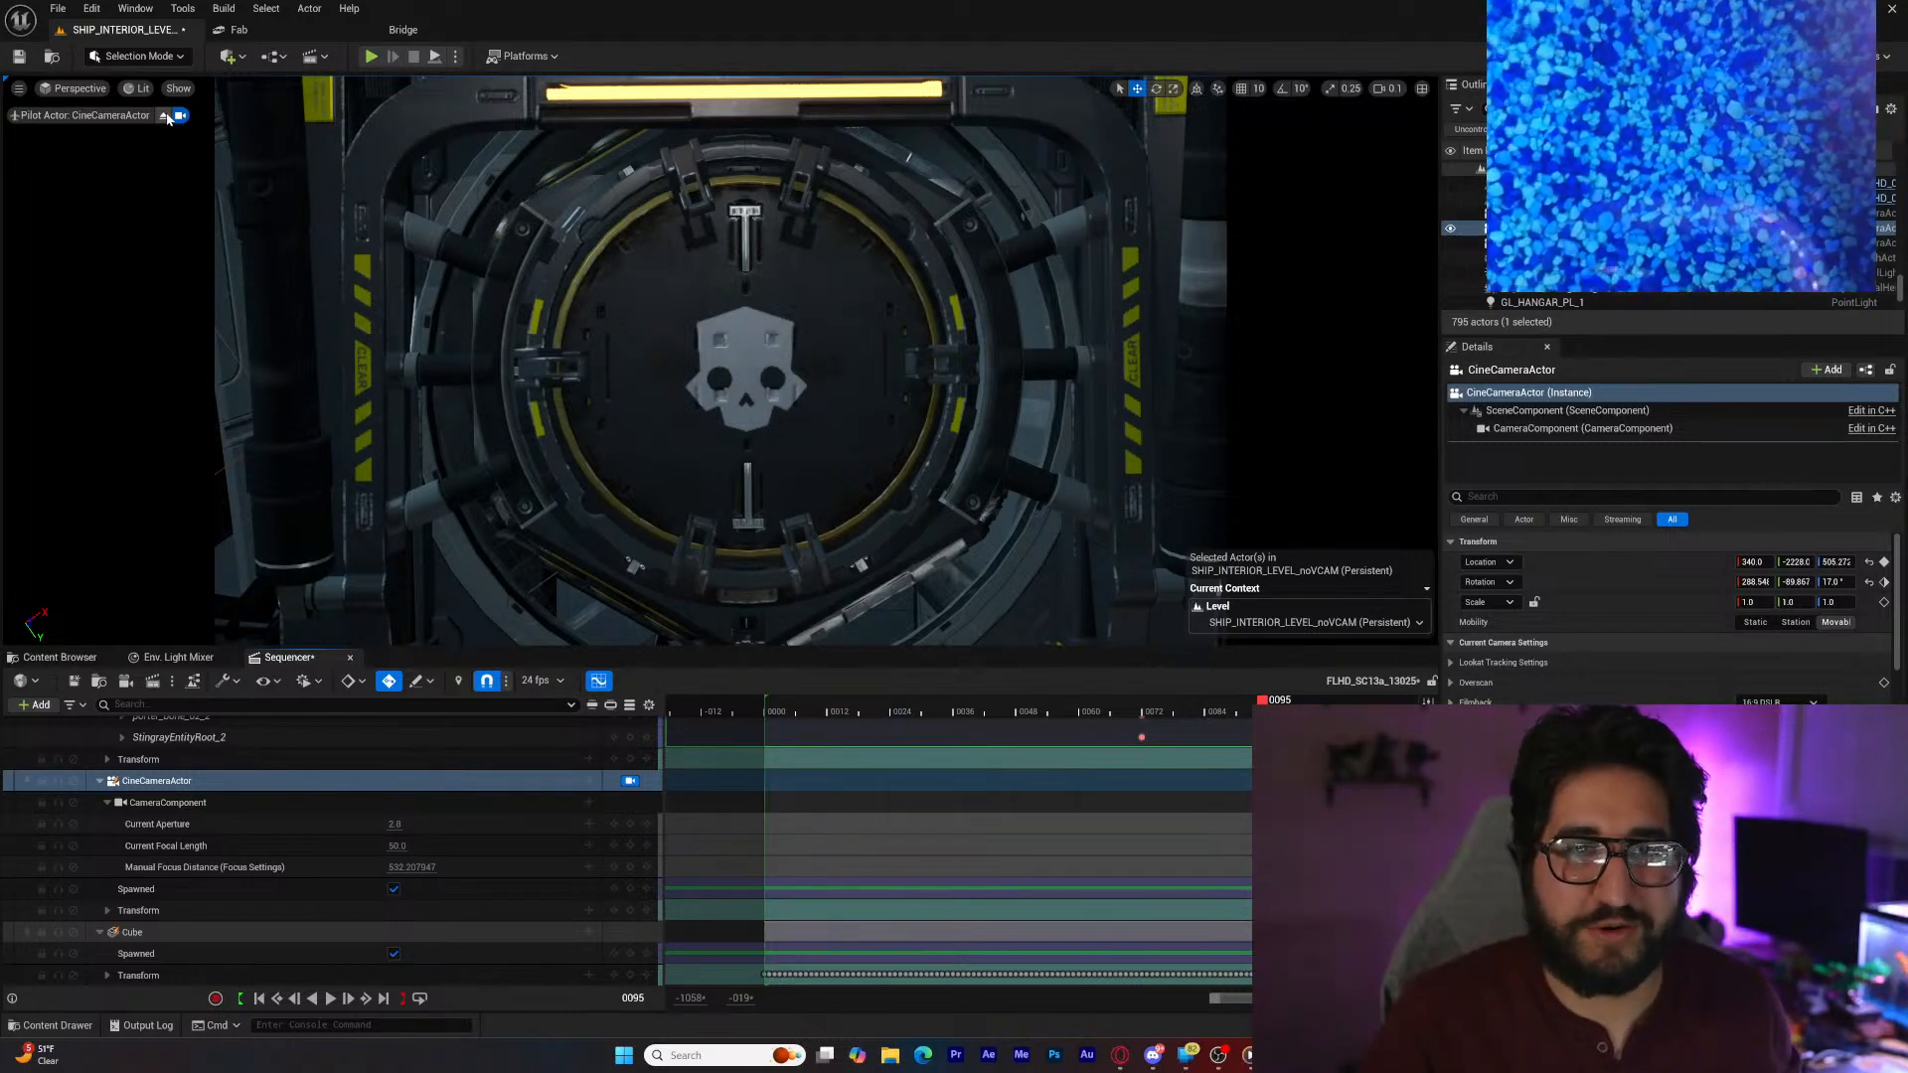
Step: Stop piloting the cine camera and lower it close above the hatch to a Z location of about 186
{"action": "left_click", "coordinate": [165, 116]}
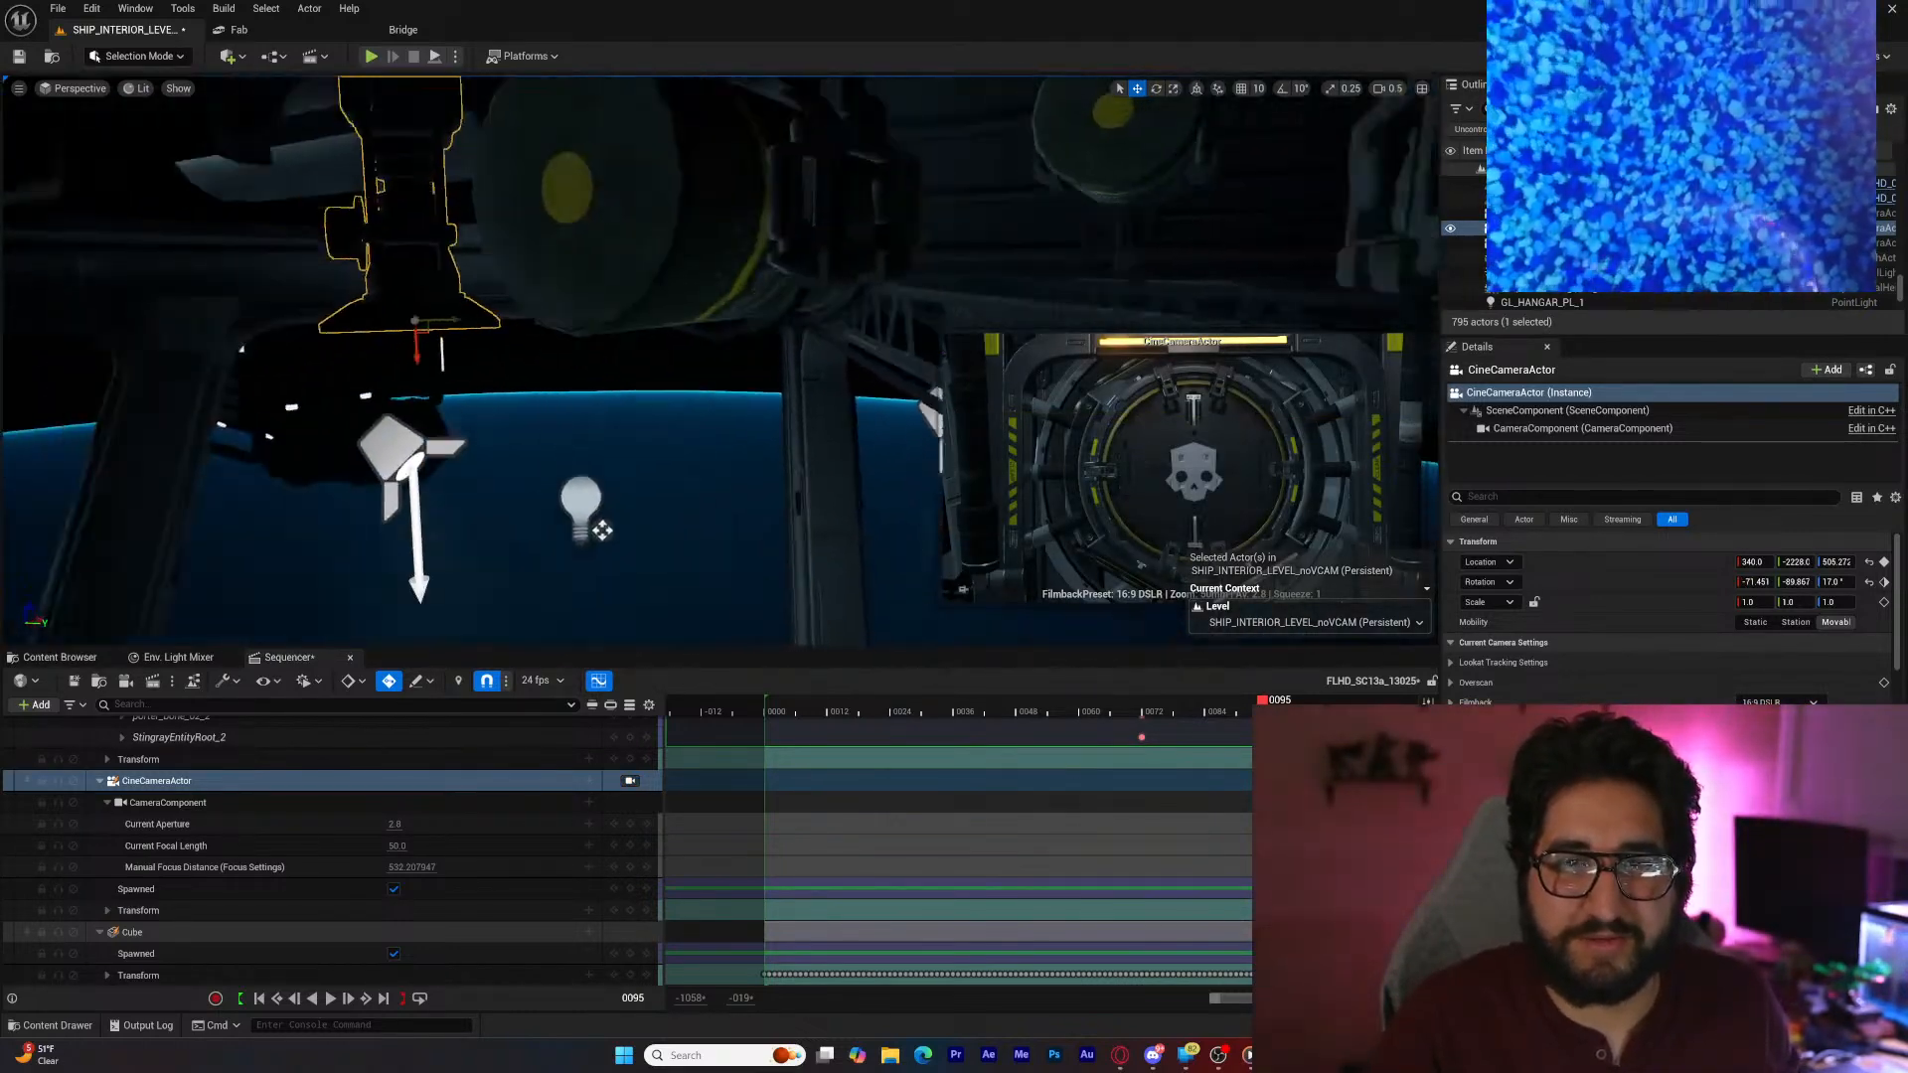
{"action": "key", "text": "s"}
{"action": "right_click_drag", "start_coordinate": [519, 176], "coordinate": [518, 260]}
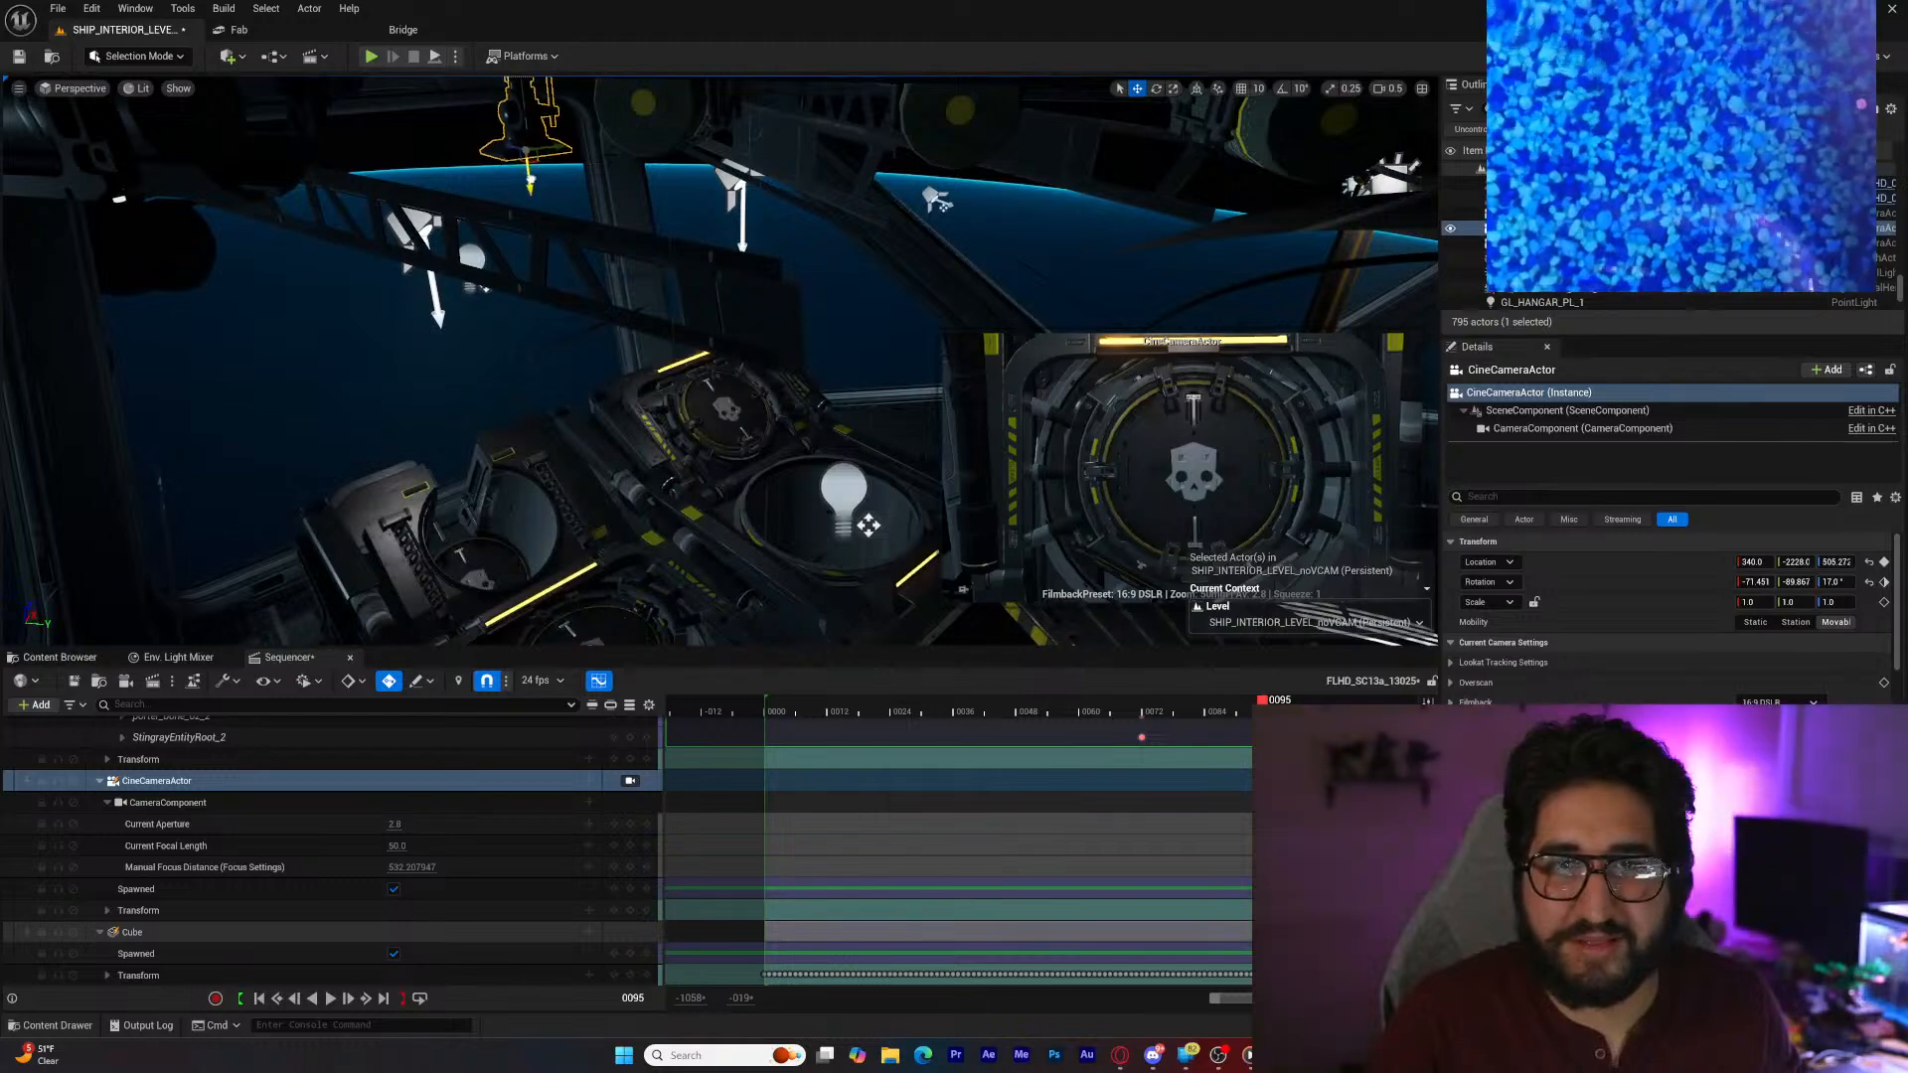
{"action": "left_click_drag", "start_coordinate": [530, 182], "coordinate": [575, 580]}
{"action": "right_click_drag", "start_coordinate": [575, 581], "coordinate": [533, 462]}
{"action": "key", "text": "w"}
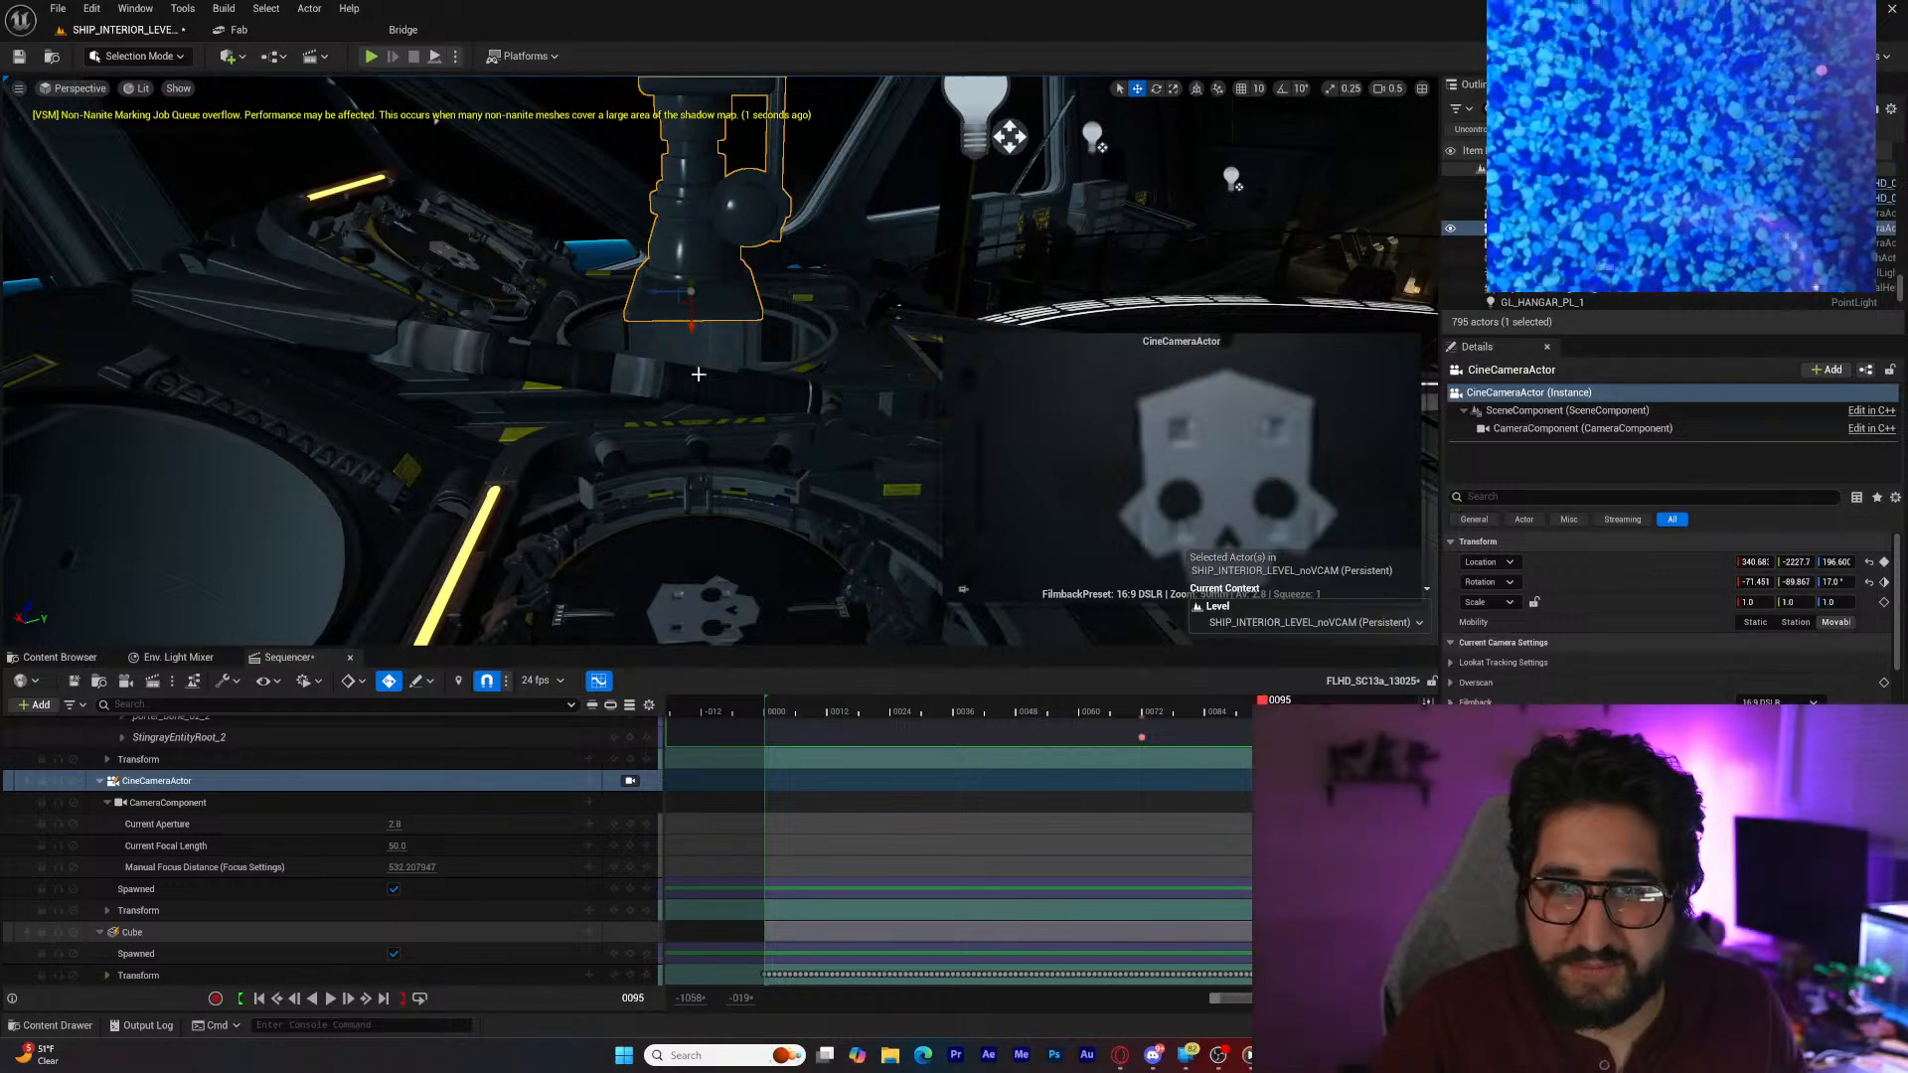
{"action": "left_click_drag", "start_coordinate": [694, 330], "coordinate": [695, 372]}
{"action": "right_click_drag", "start_coordinate": [705, 357], "coordinate": [732, 401]}
{"action": "key", "text": "w"}
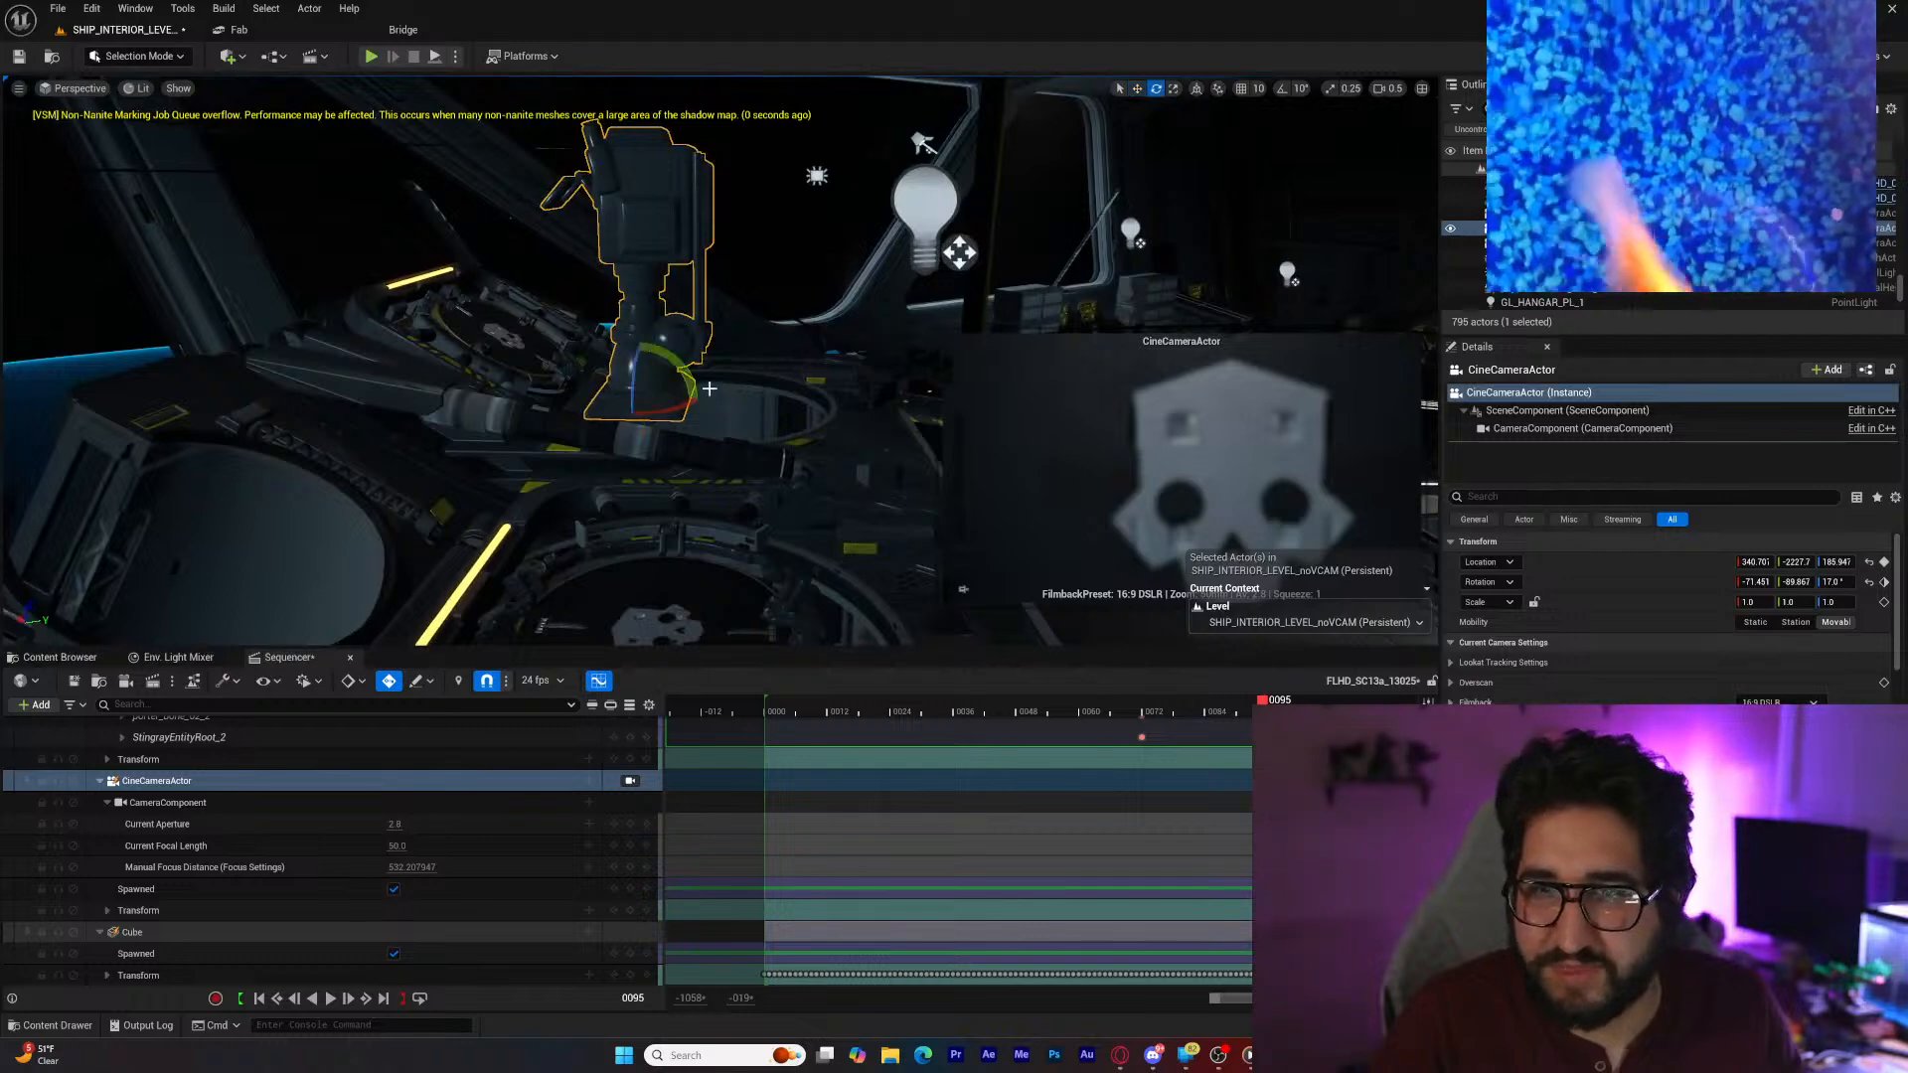
Step: Rotate the camera slightly and shift it over the hatch's skull emblem to about X 345.3, Y -2223.7, Z 181
{"action": "left_click_drag", "start_coordinate": [687, 374], "coordinate": [684, 375]}
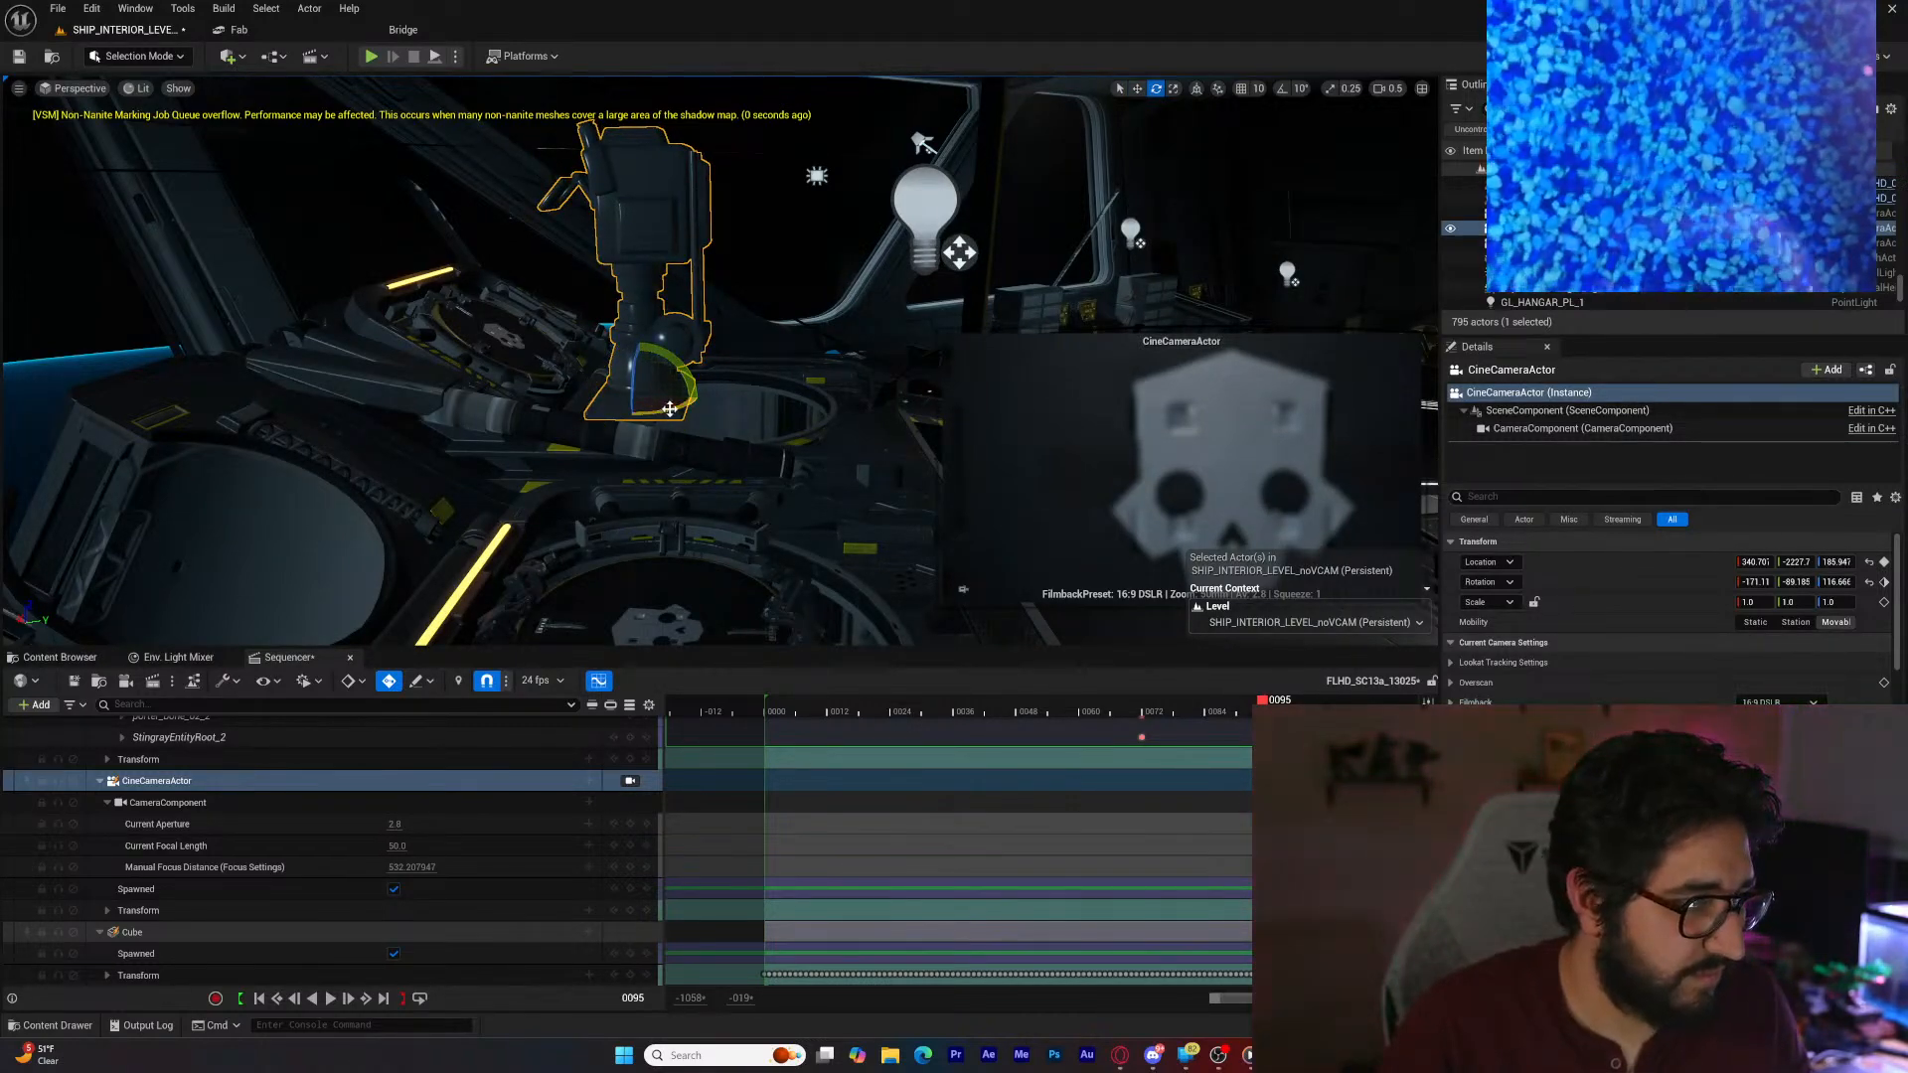
{"action": "right_click_drag", "start_coordinate": [540, 382], "coordinate": [575, 357]}
{"action": "key", "text": "d"}
{"action": "key", "text": "w"}
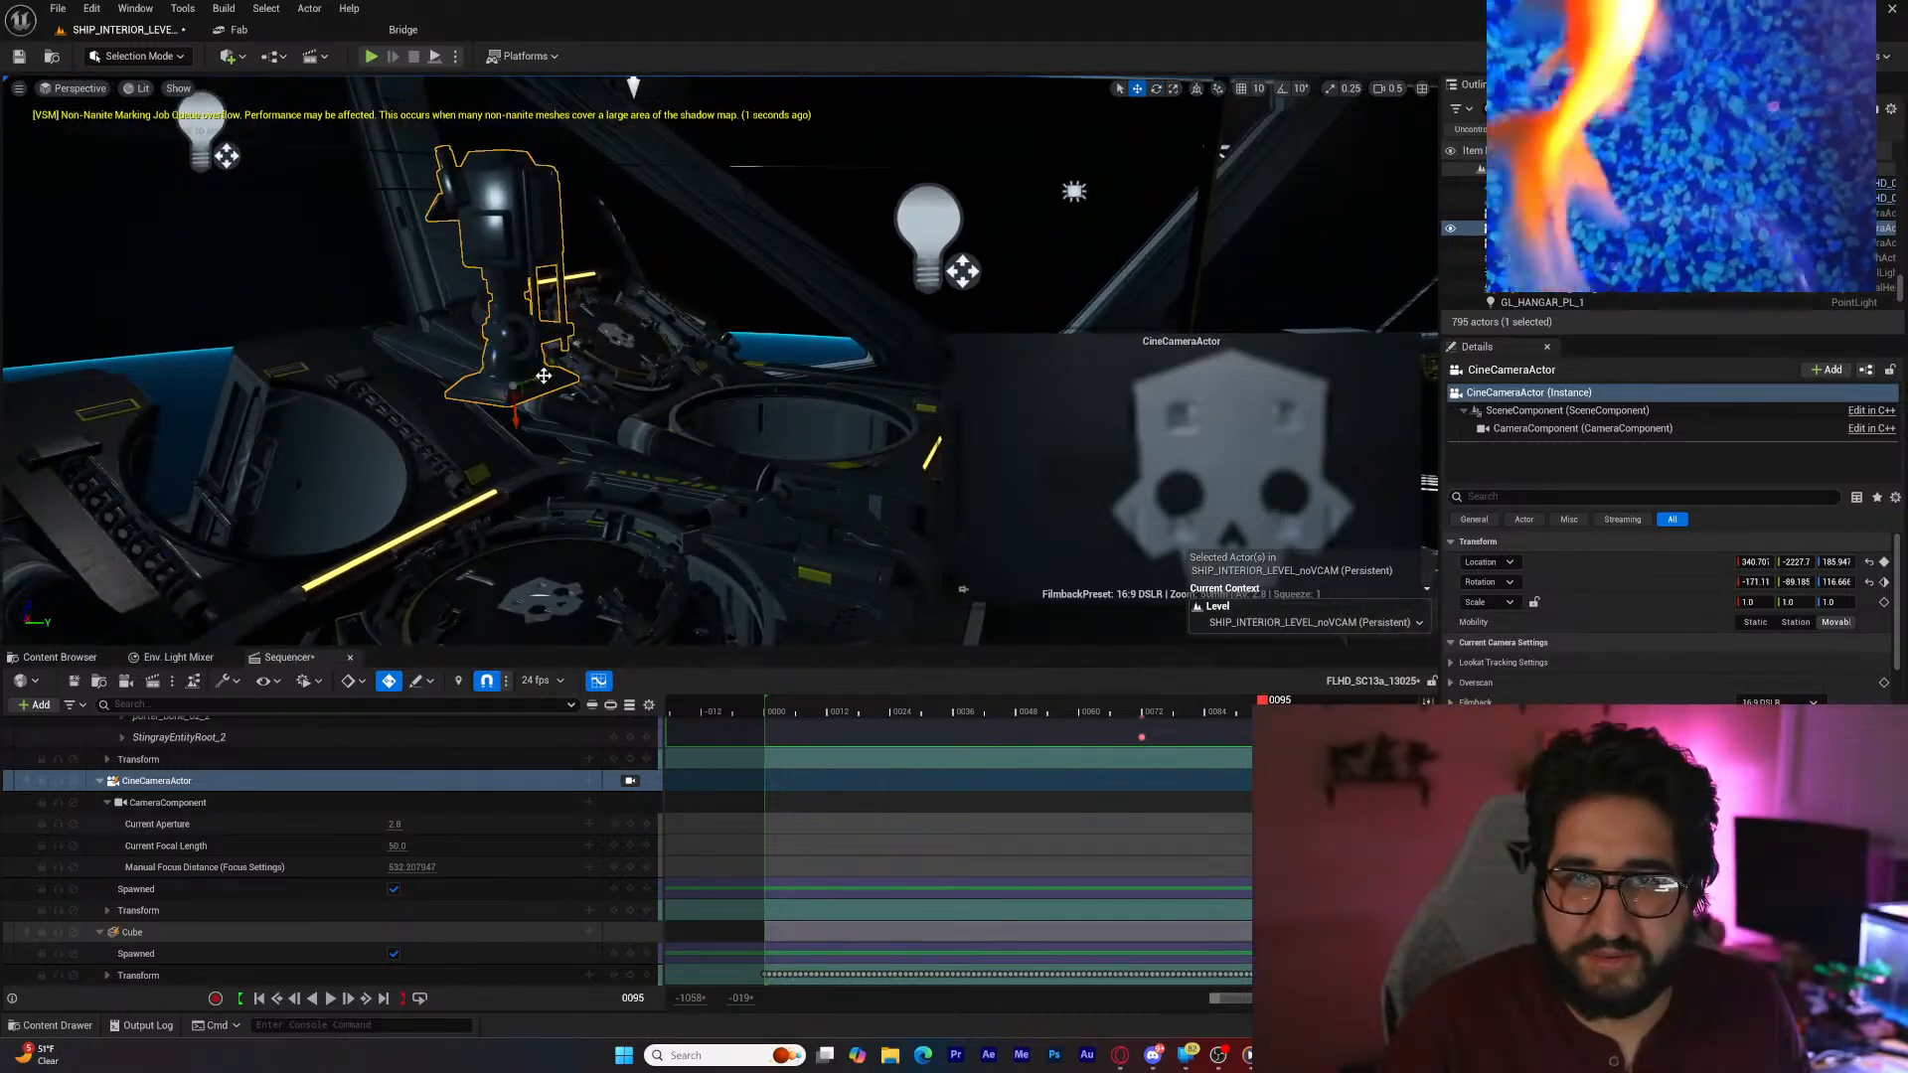
{"action": "left_click_drag", "start_coordinate": [543, 376], "coordinate": [549, 375]}
{"action": "right_click_drag", "start_coordinate": [550, 375], "coordinate": [664, 378]}
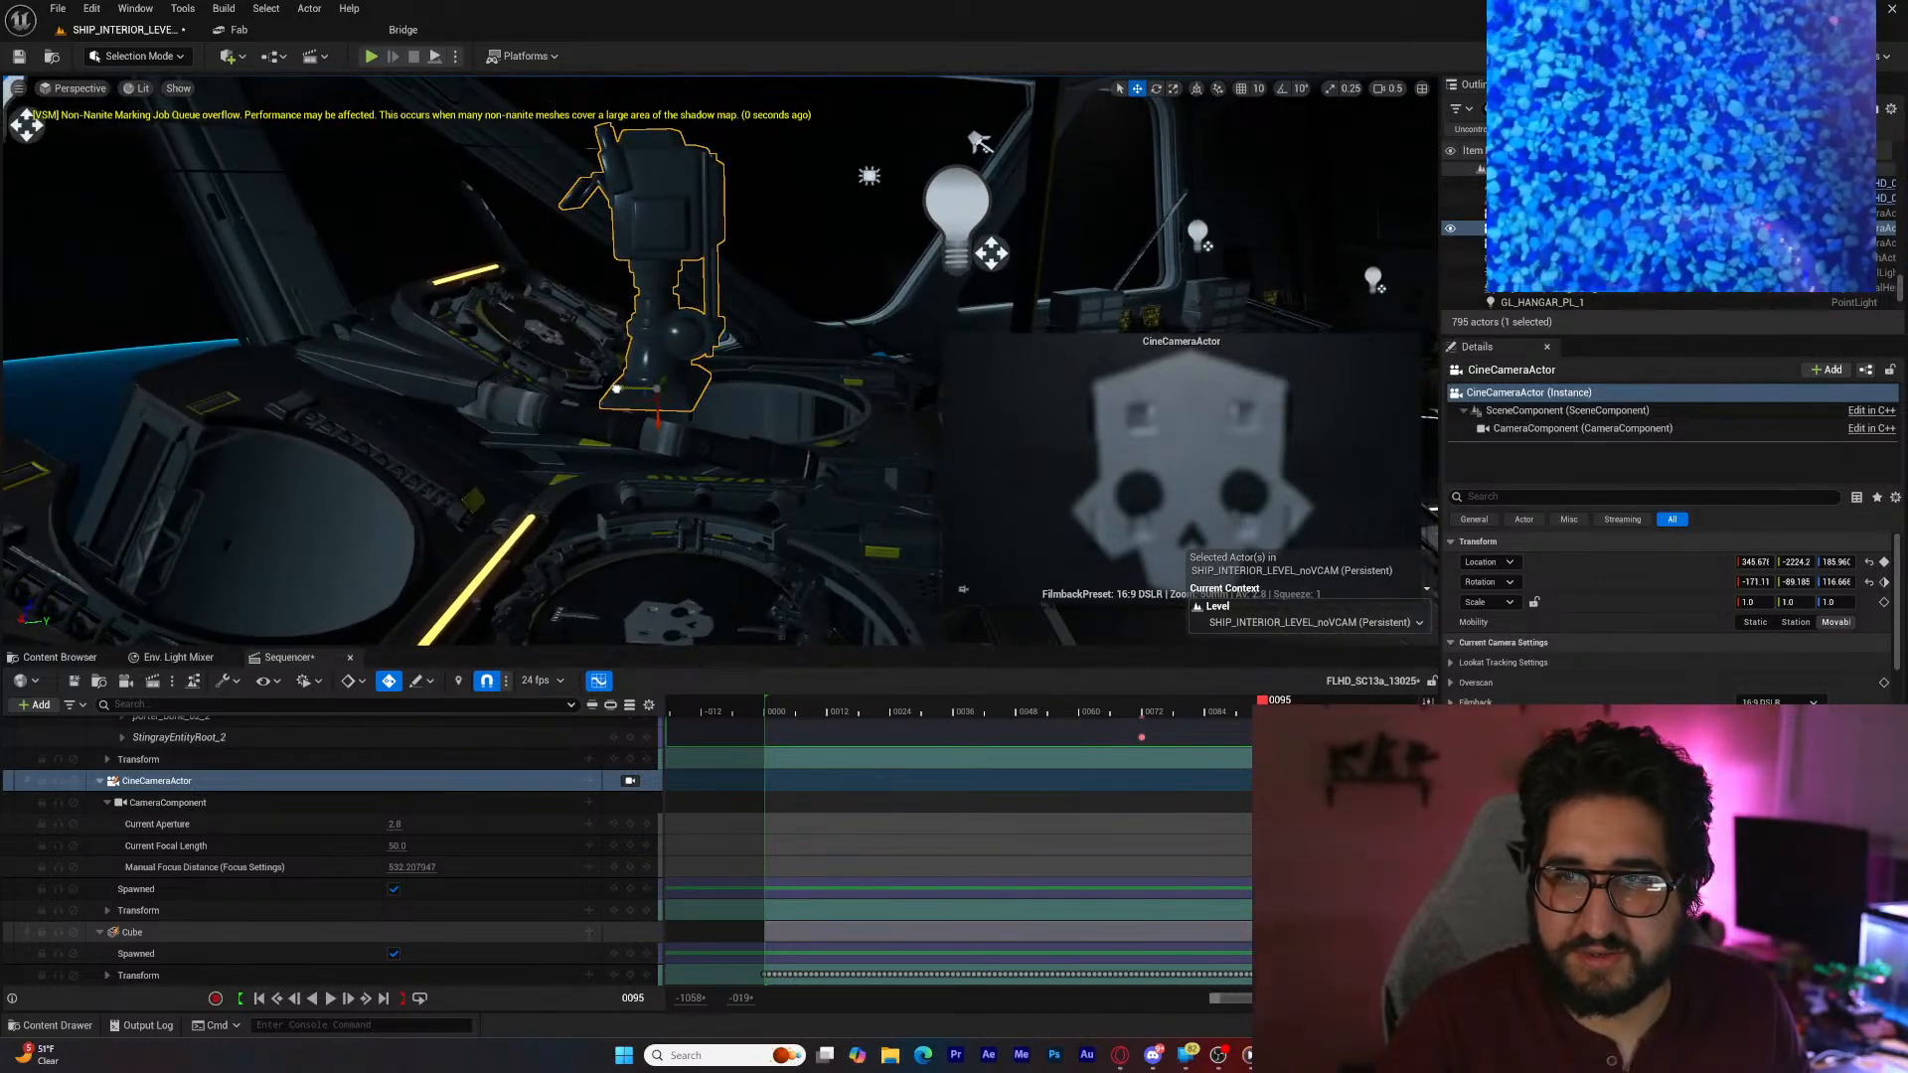
{"action": "left_click_drag", "start_coordinate": [616, 388], "coordinate": [656, 433]}
{"action": "mouse_move", "coordinate": [658, 432]}
{"action": "right_mouse_down"}
{"action": "mouse_move", "coordinate": [517, 445]}
{"action": "mouse_move", "coordinate": [692, 432]}
{"action": "right_mouse_up"}
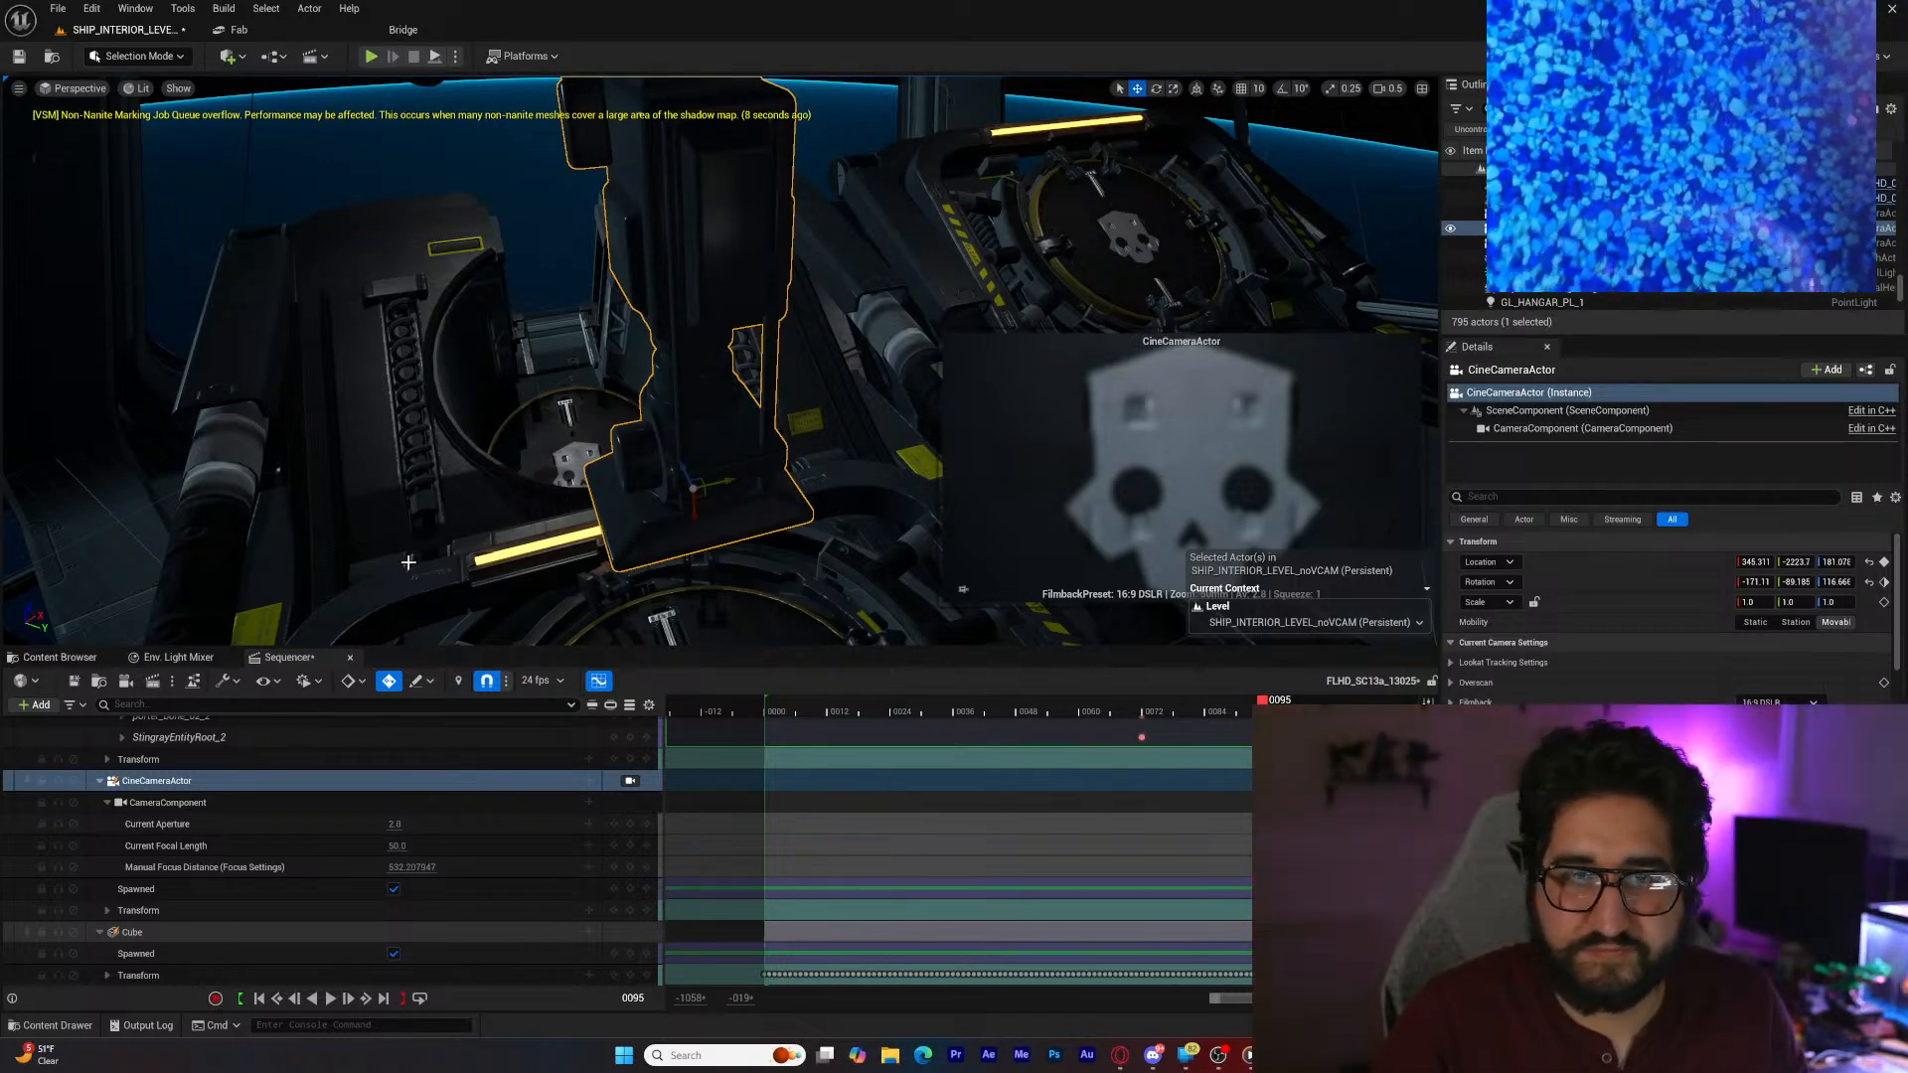
Step: Look through the cine camera and examine the overscan, show flag, view mode and viewport options
{"action": "left_click", "coordinate": [517, 780]}
{"action": "left_click", "coordinate": [629, 780]}
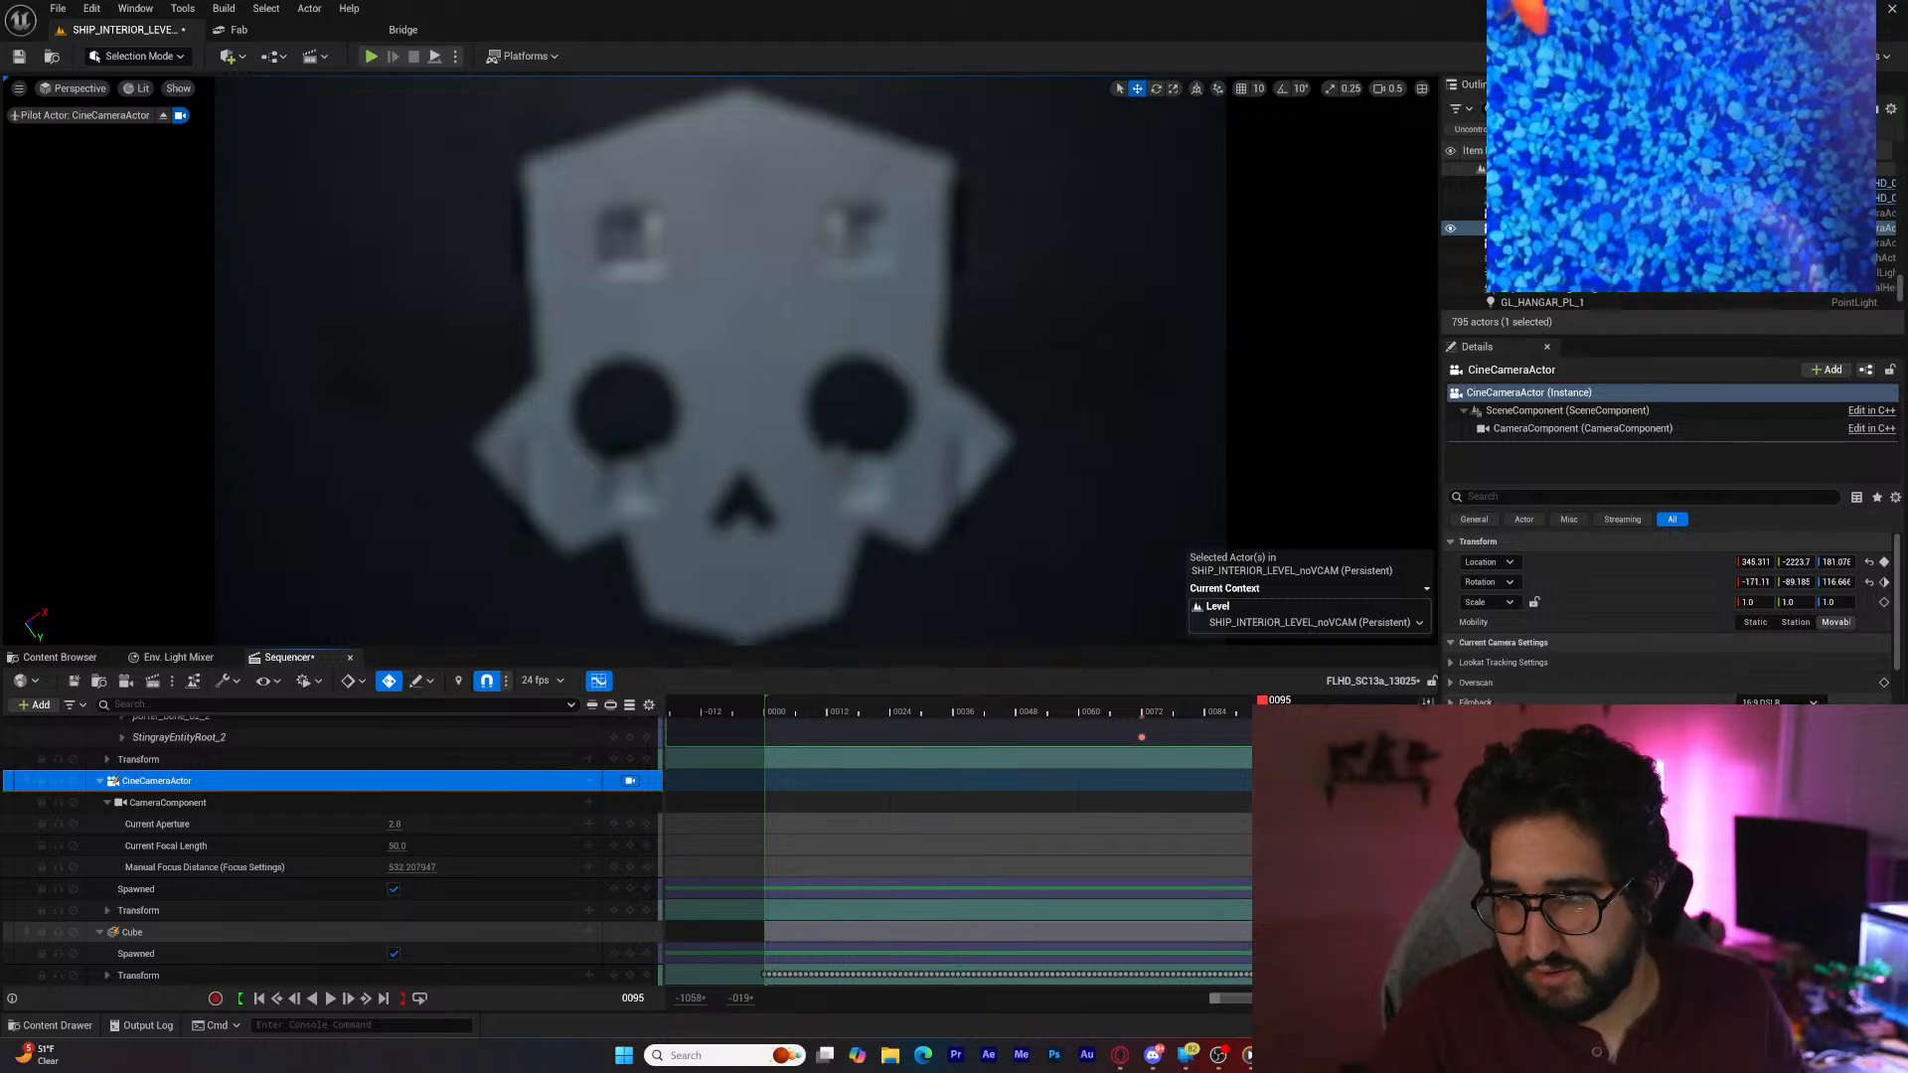
{"action": "left_click", "coordinate": [1450, 683]}
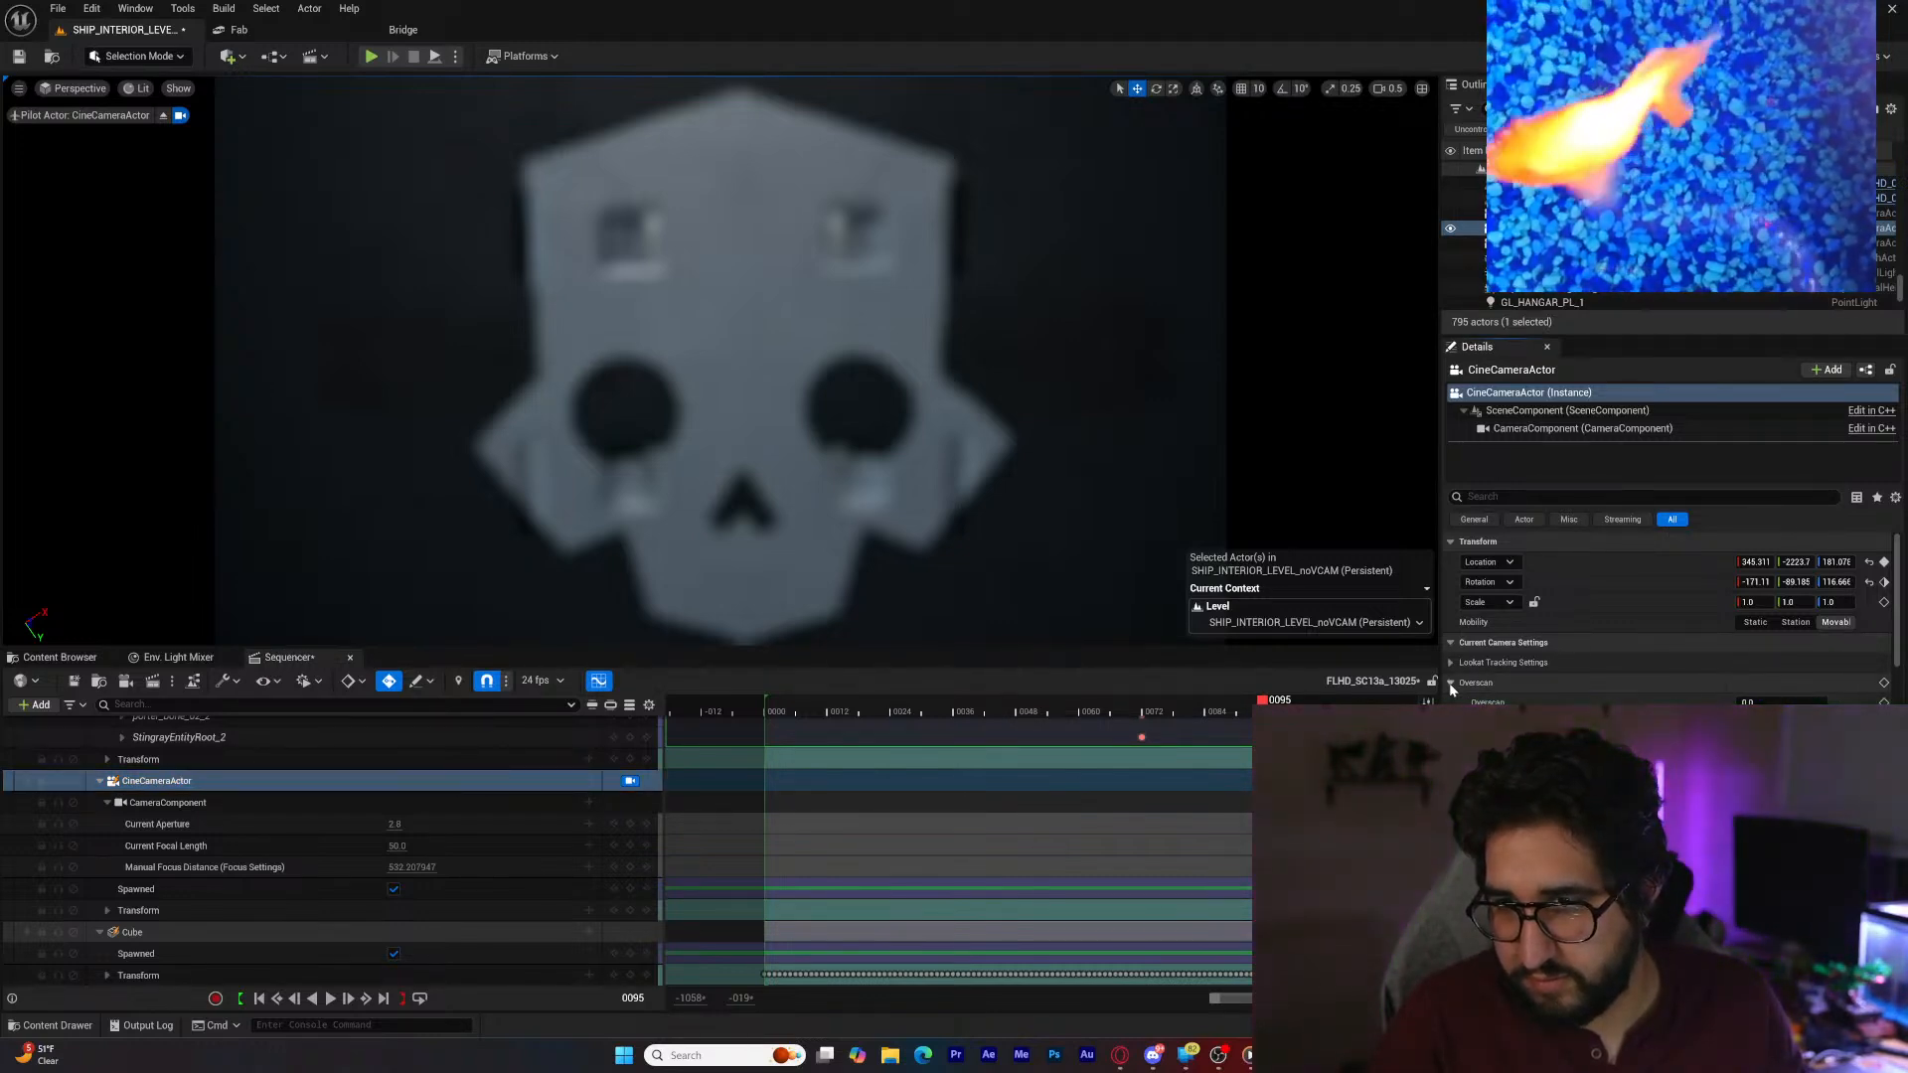
{"action": "left_click", "coordinate": [1449, 683]}
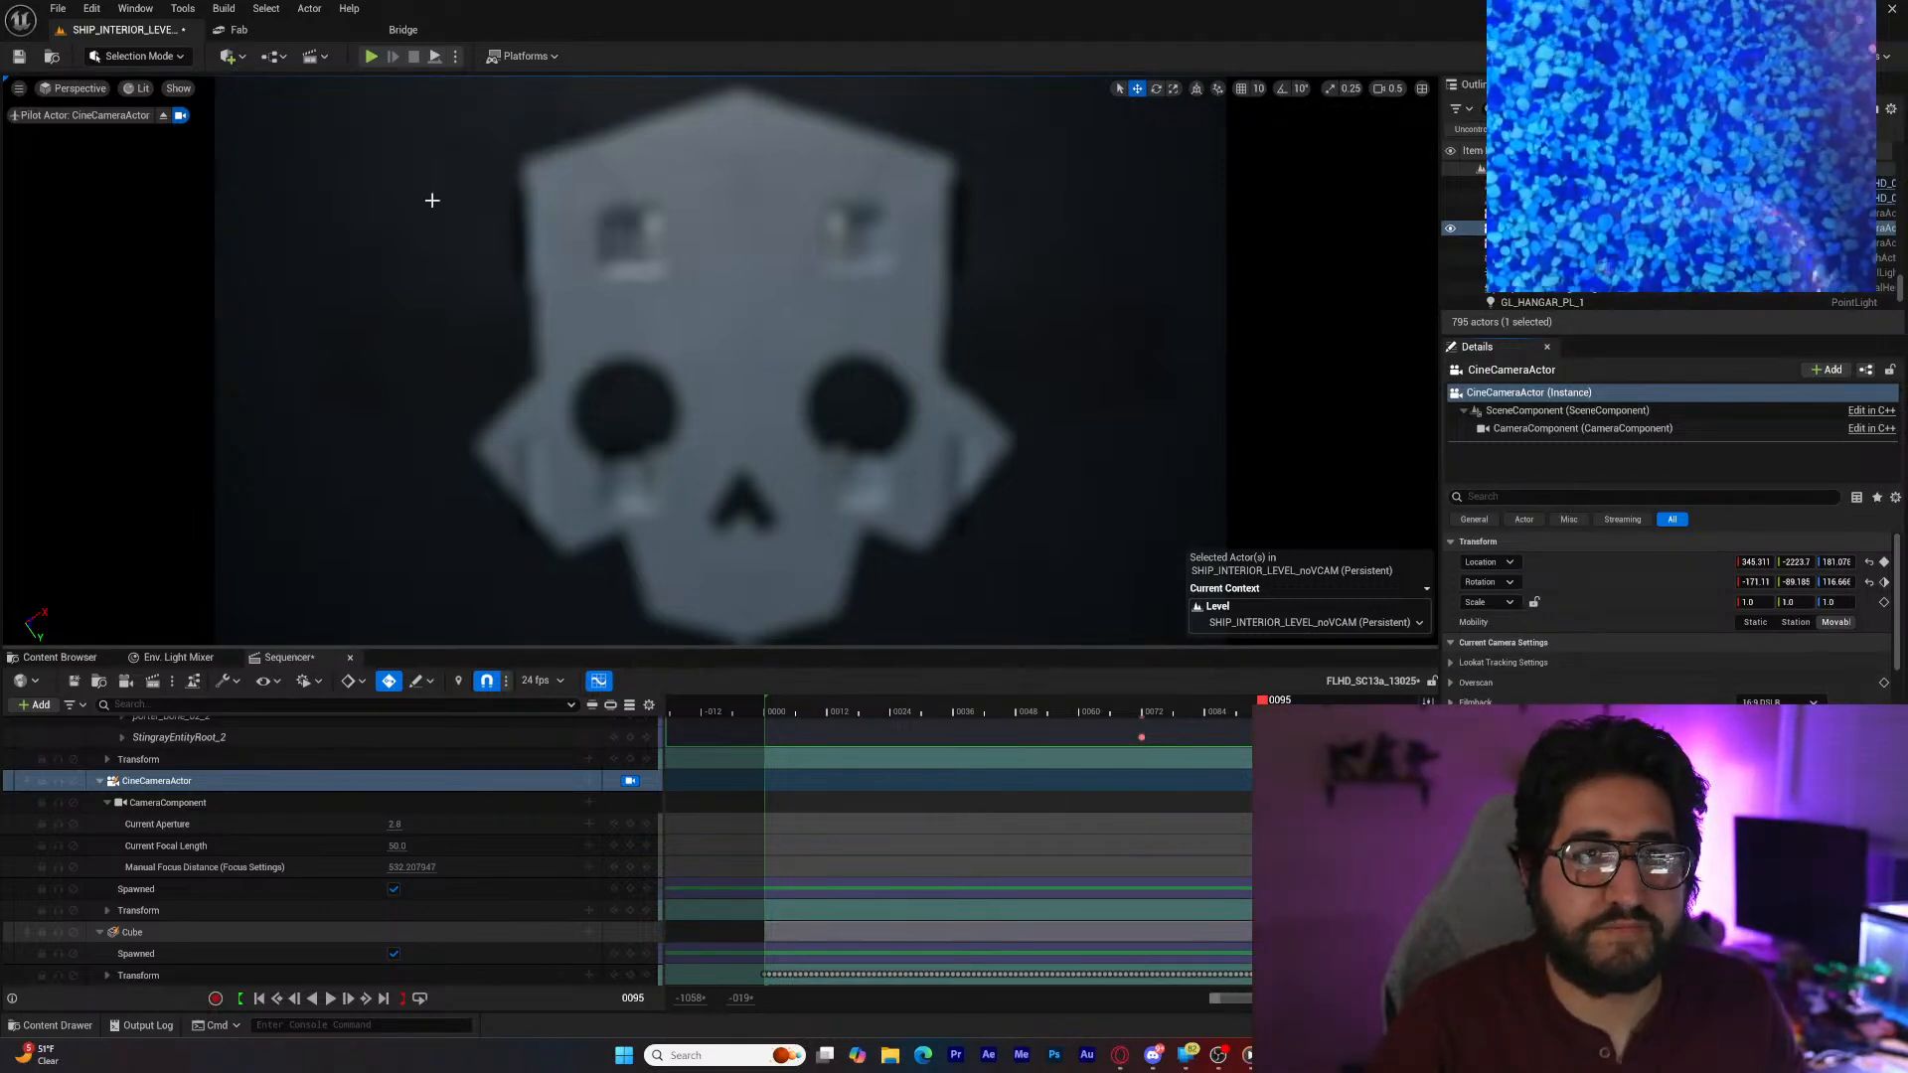
{"action": "left_click", "coordinate": [19, 88]}
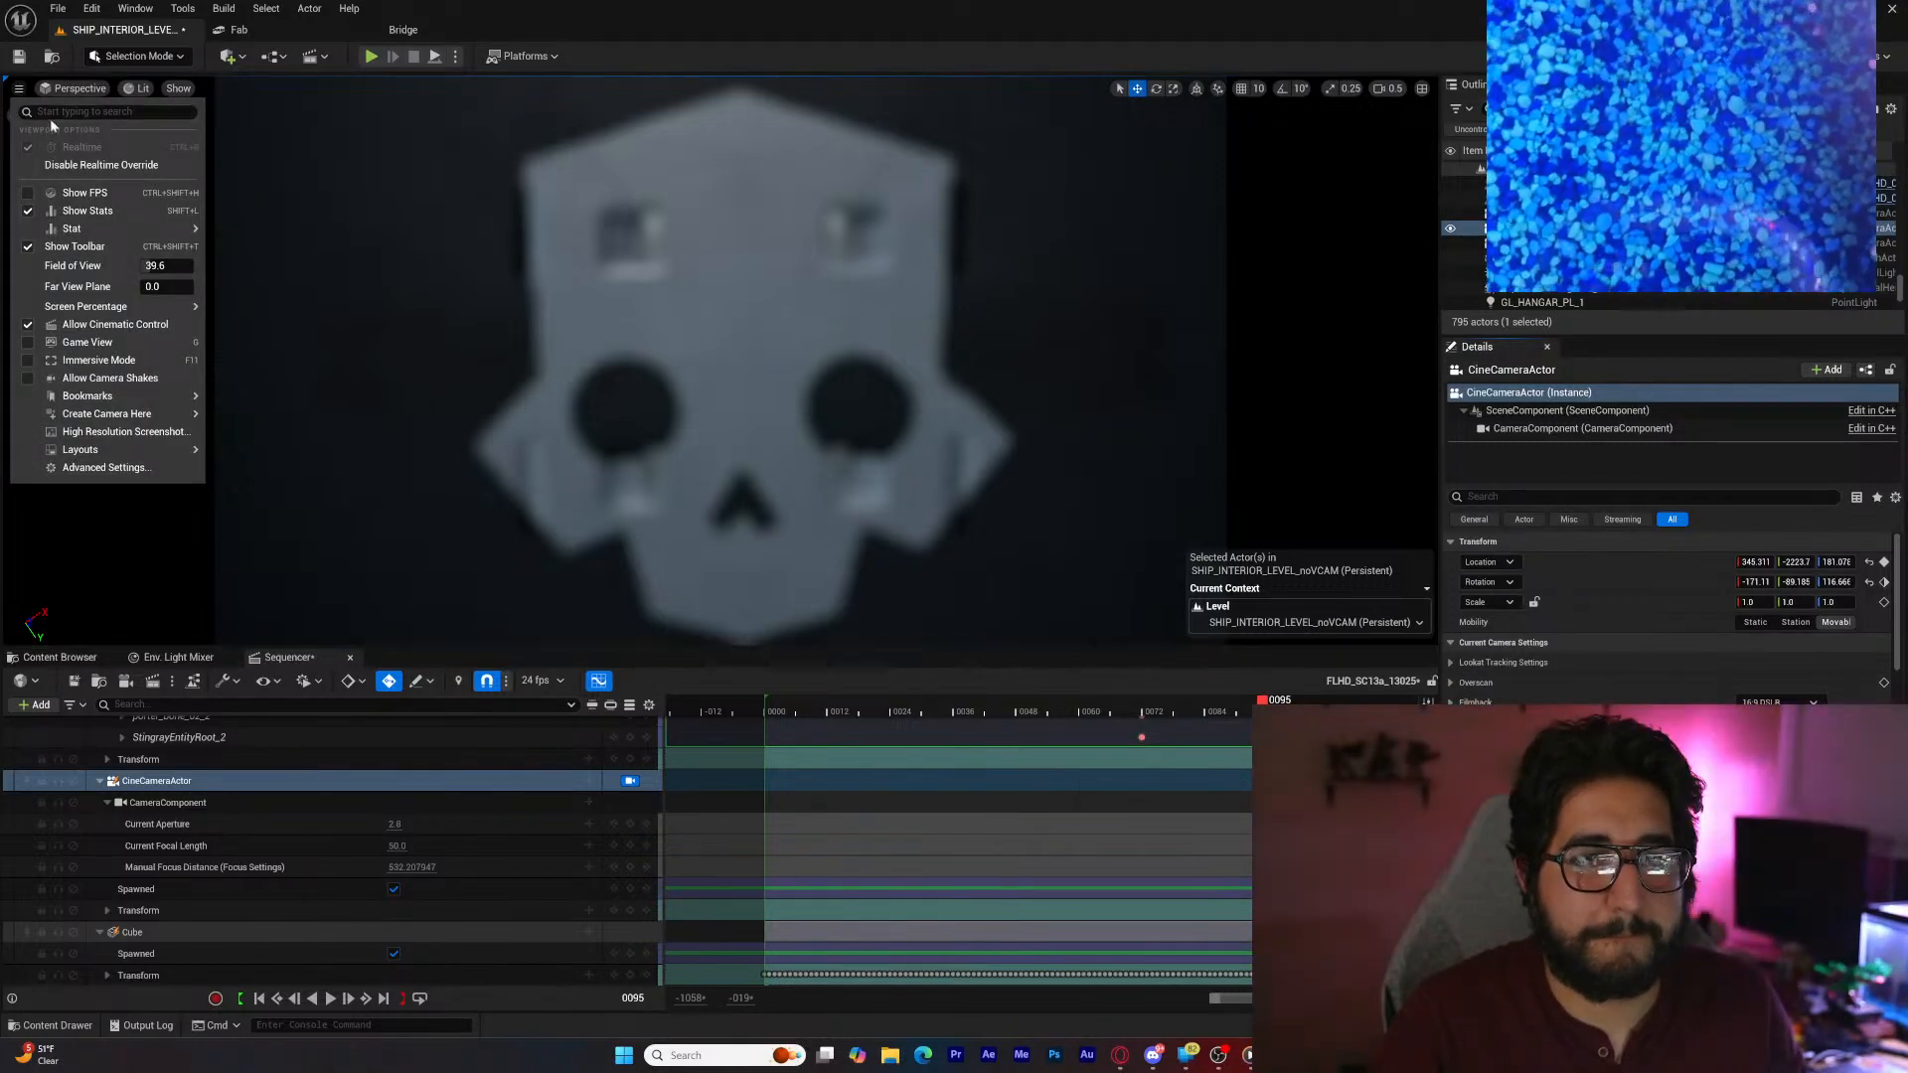
{"action": "left_click", "coordinate": [178, 87]}
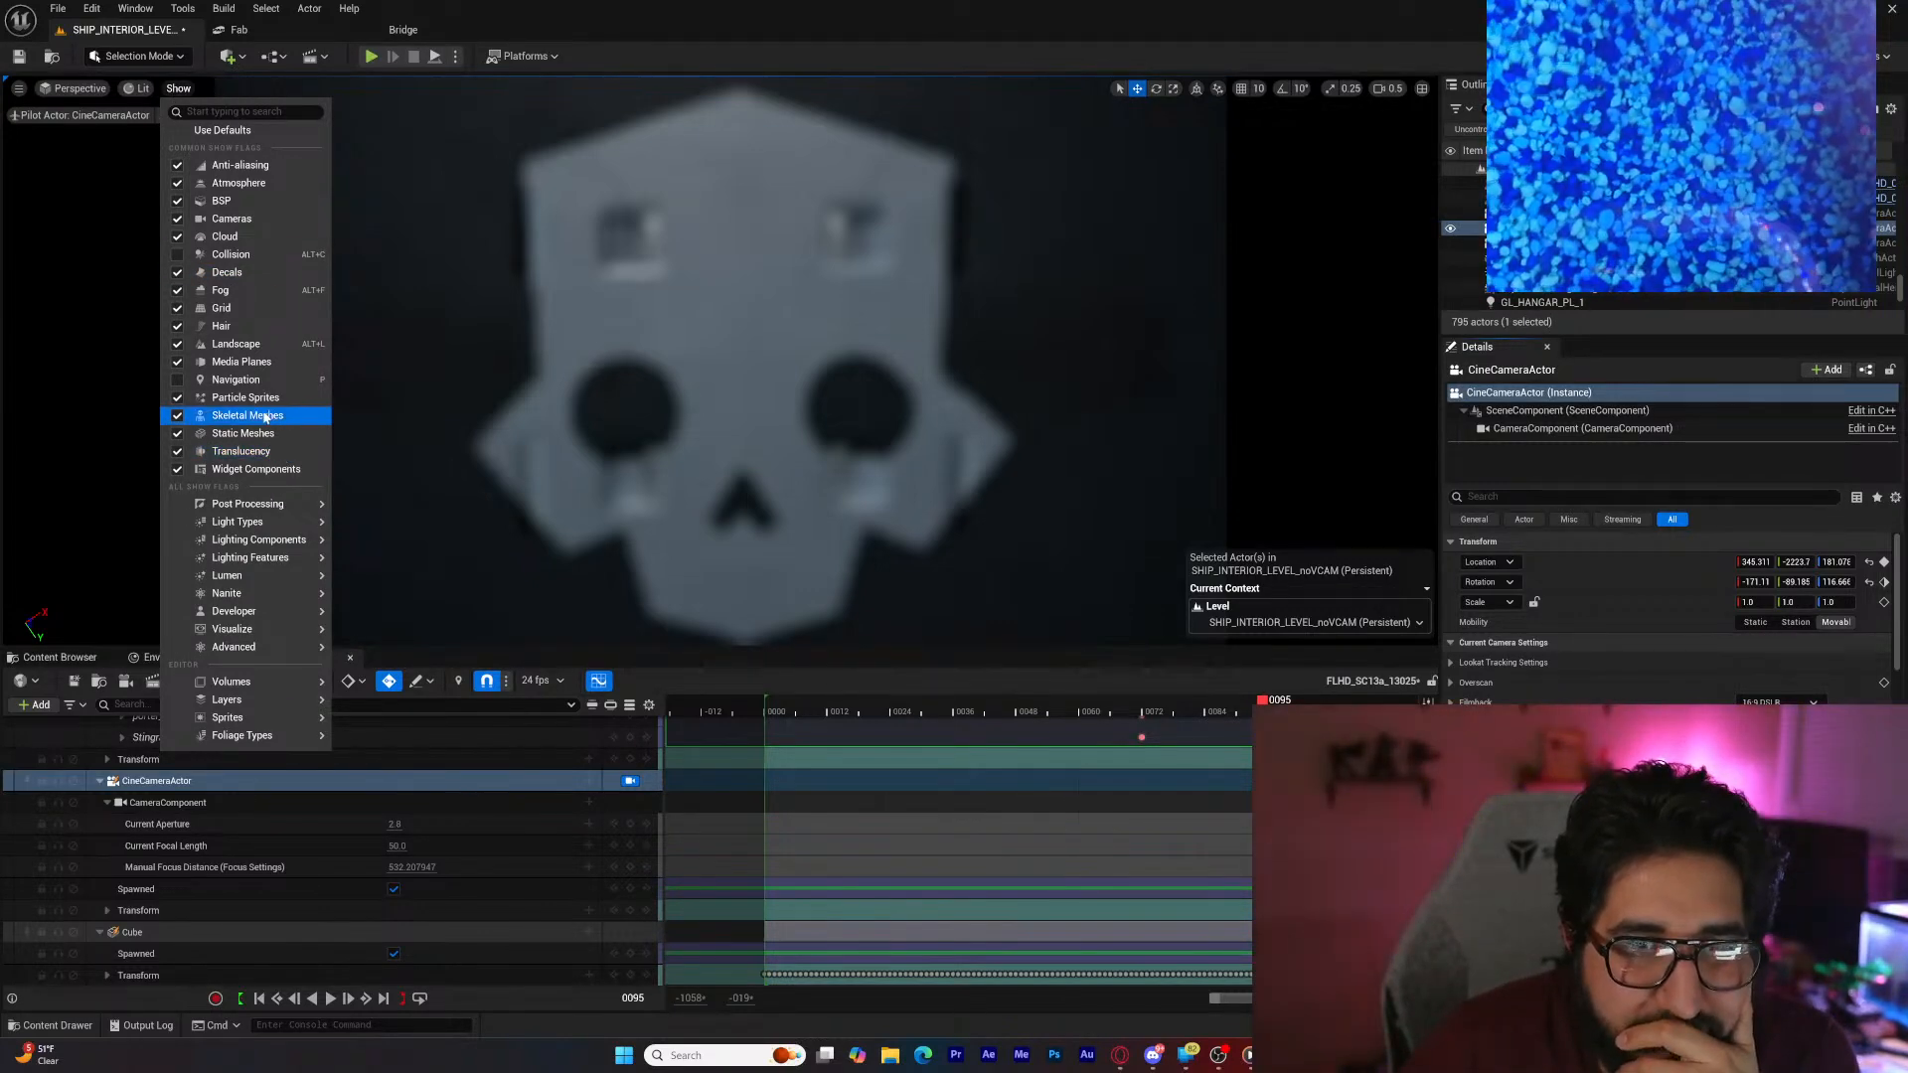
{"action": "left_click", "coordinate": [140, 89]}
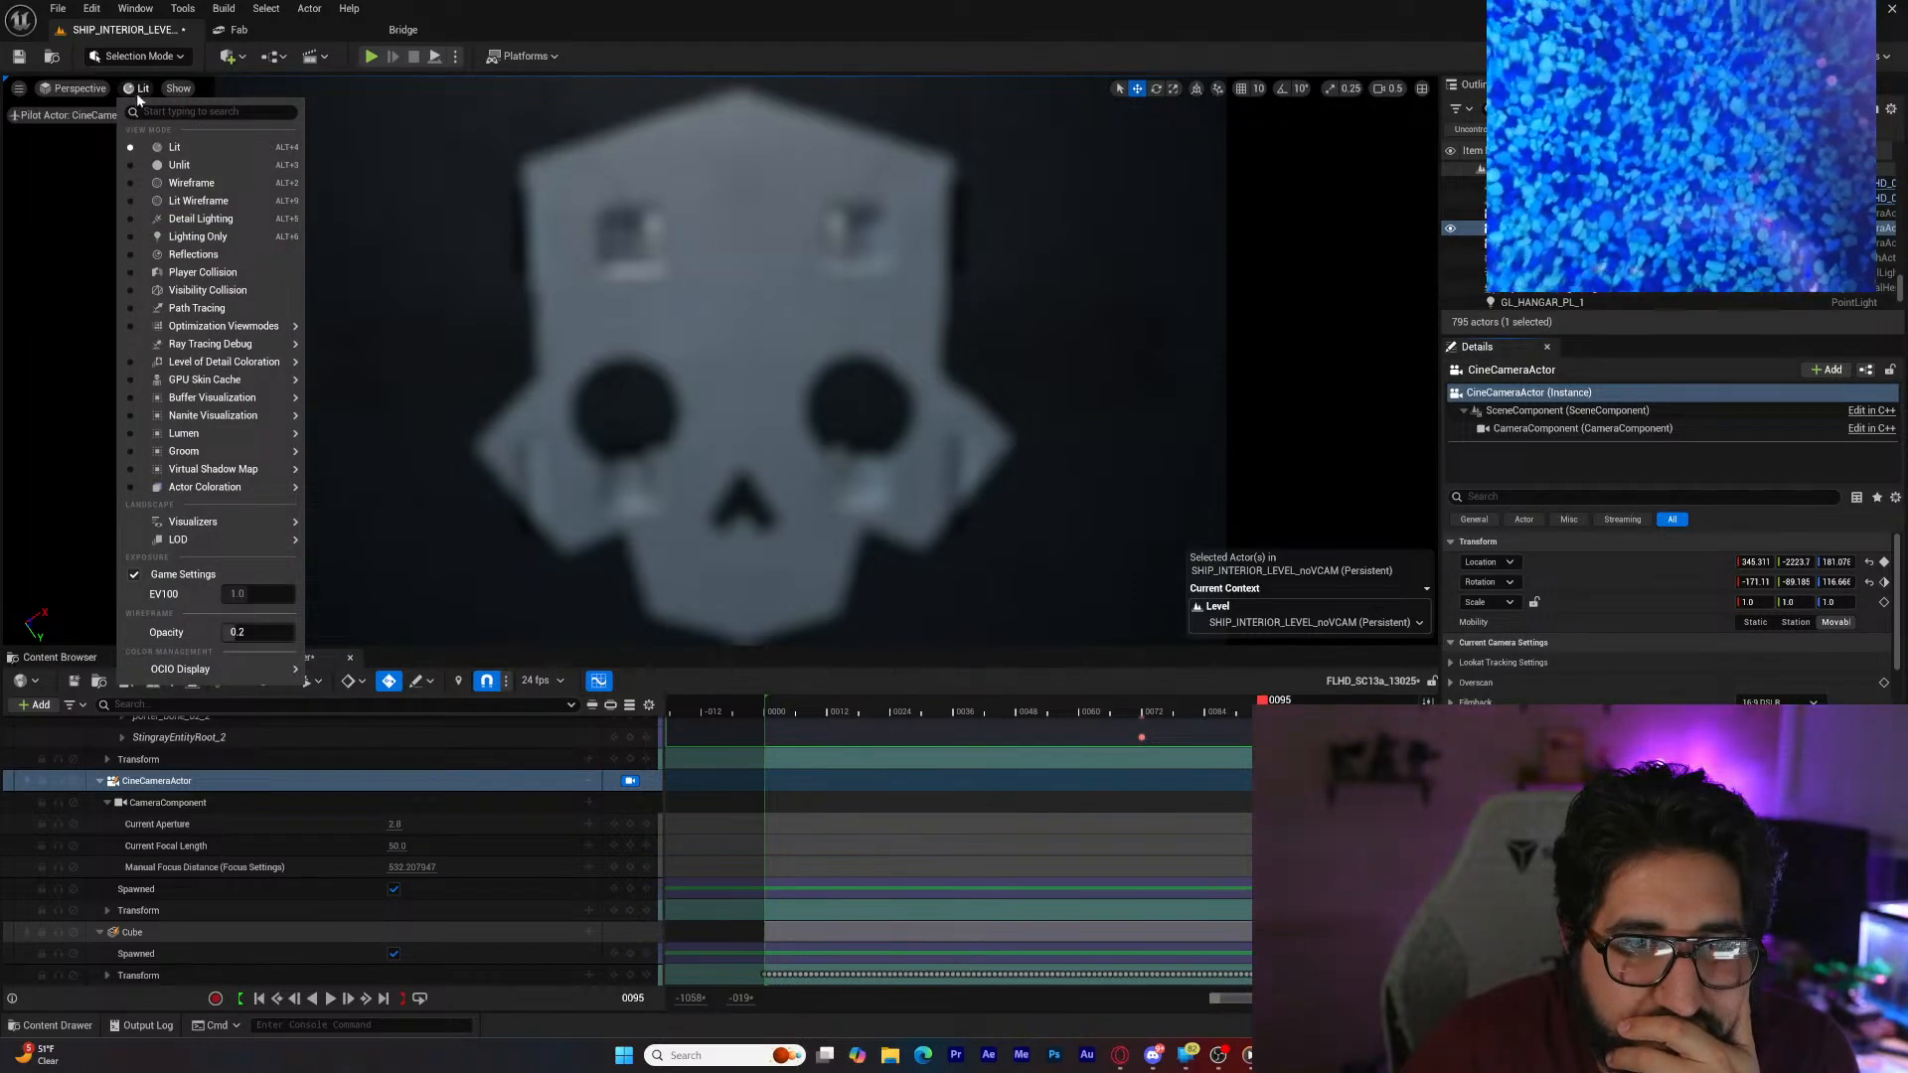
{"action": "mouse_move", "coordinate": [240, 527]}
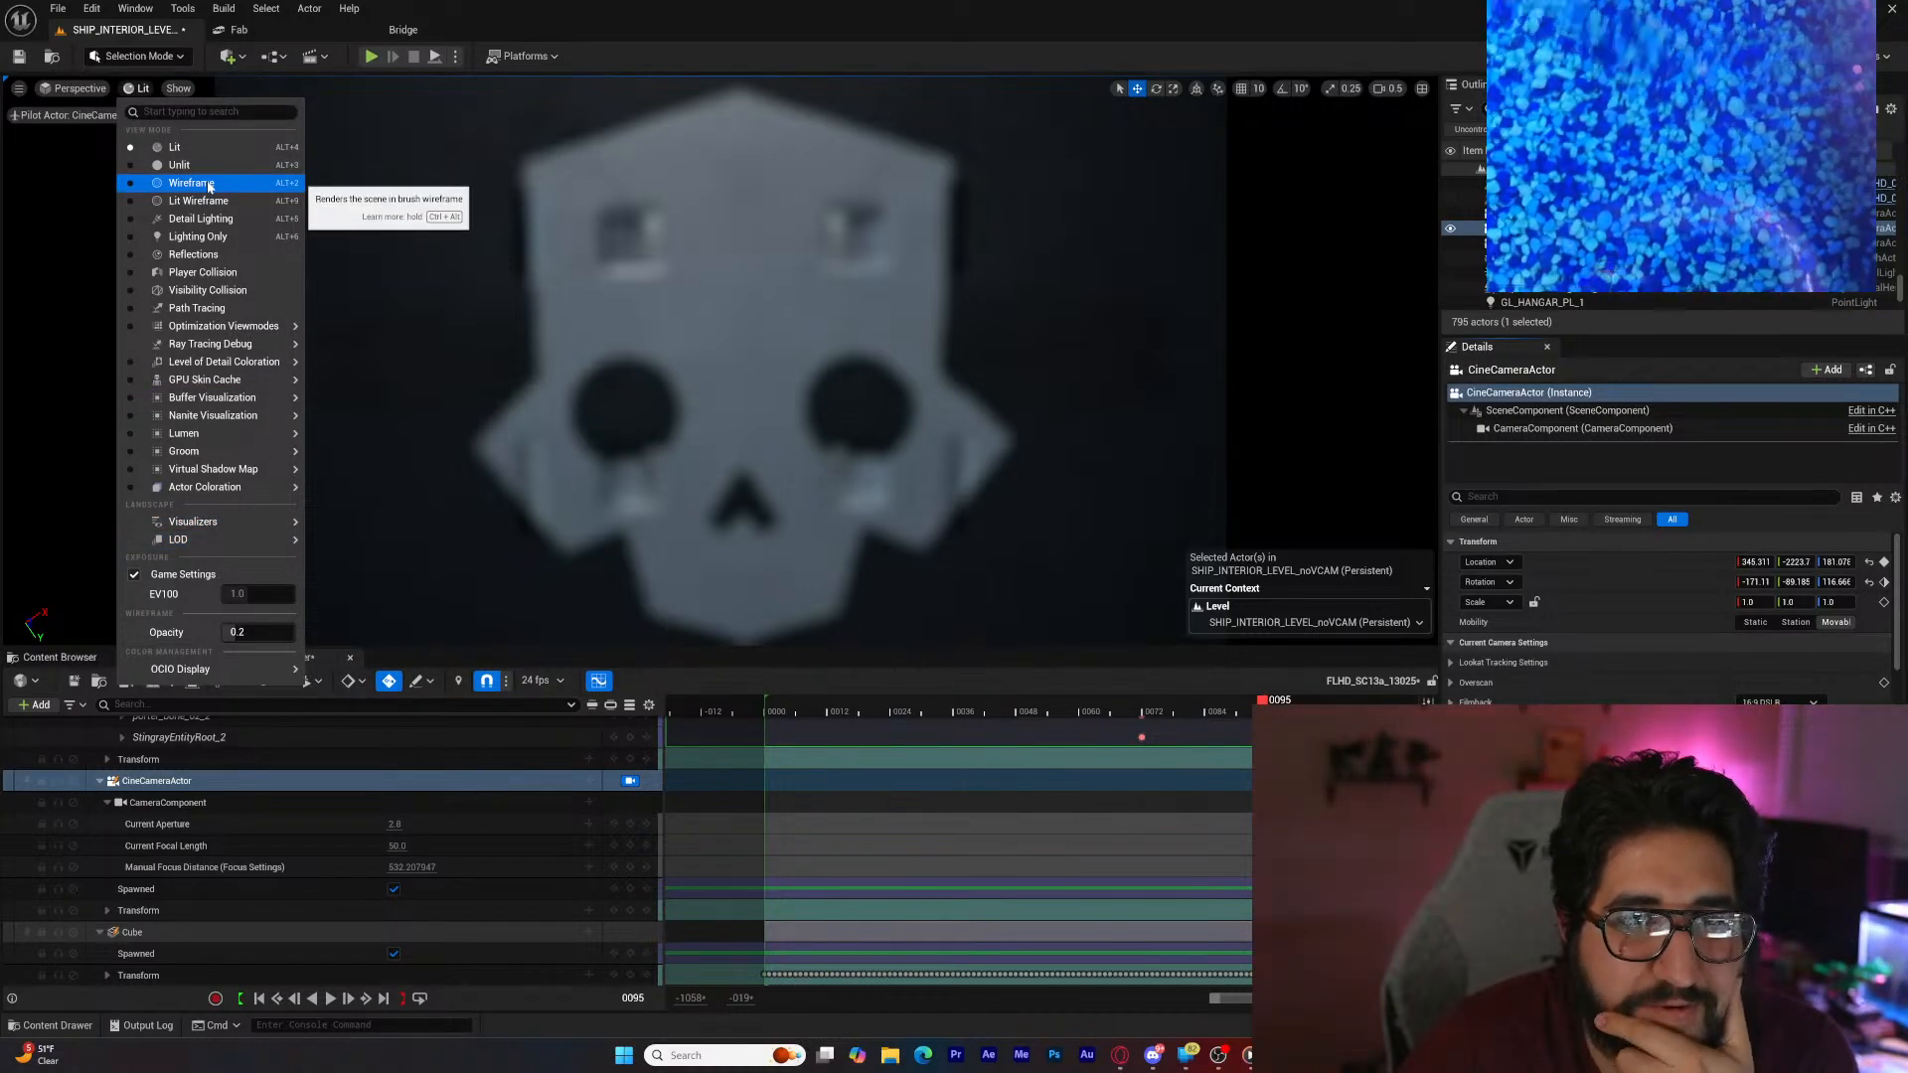
{"action": "left_click", "coordinate": [79, 88]}
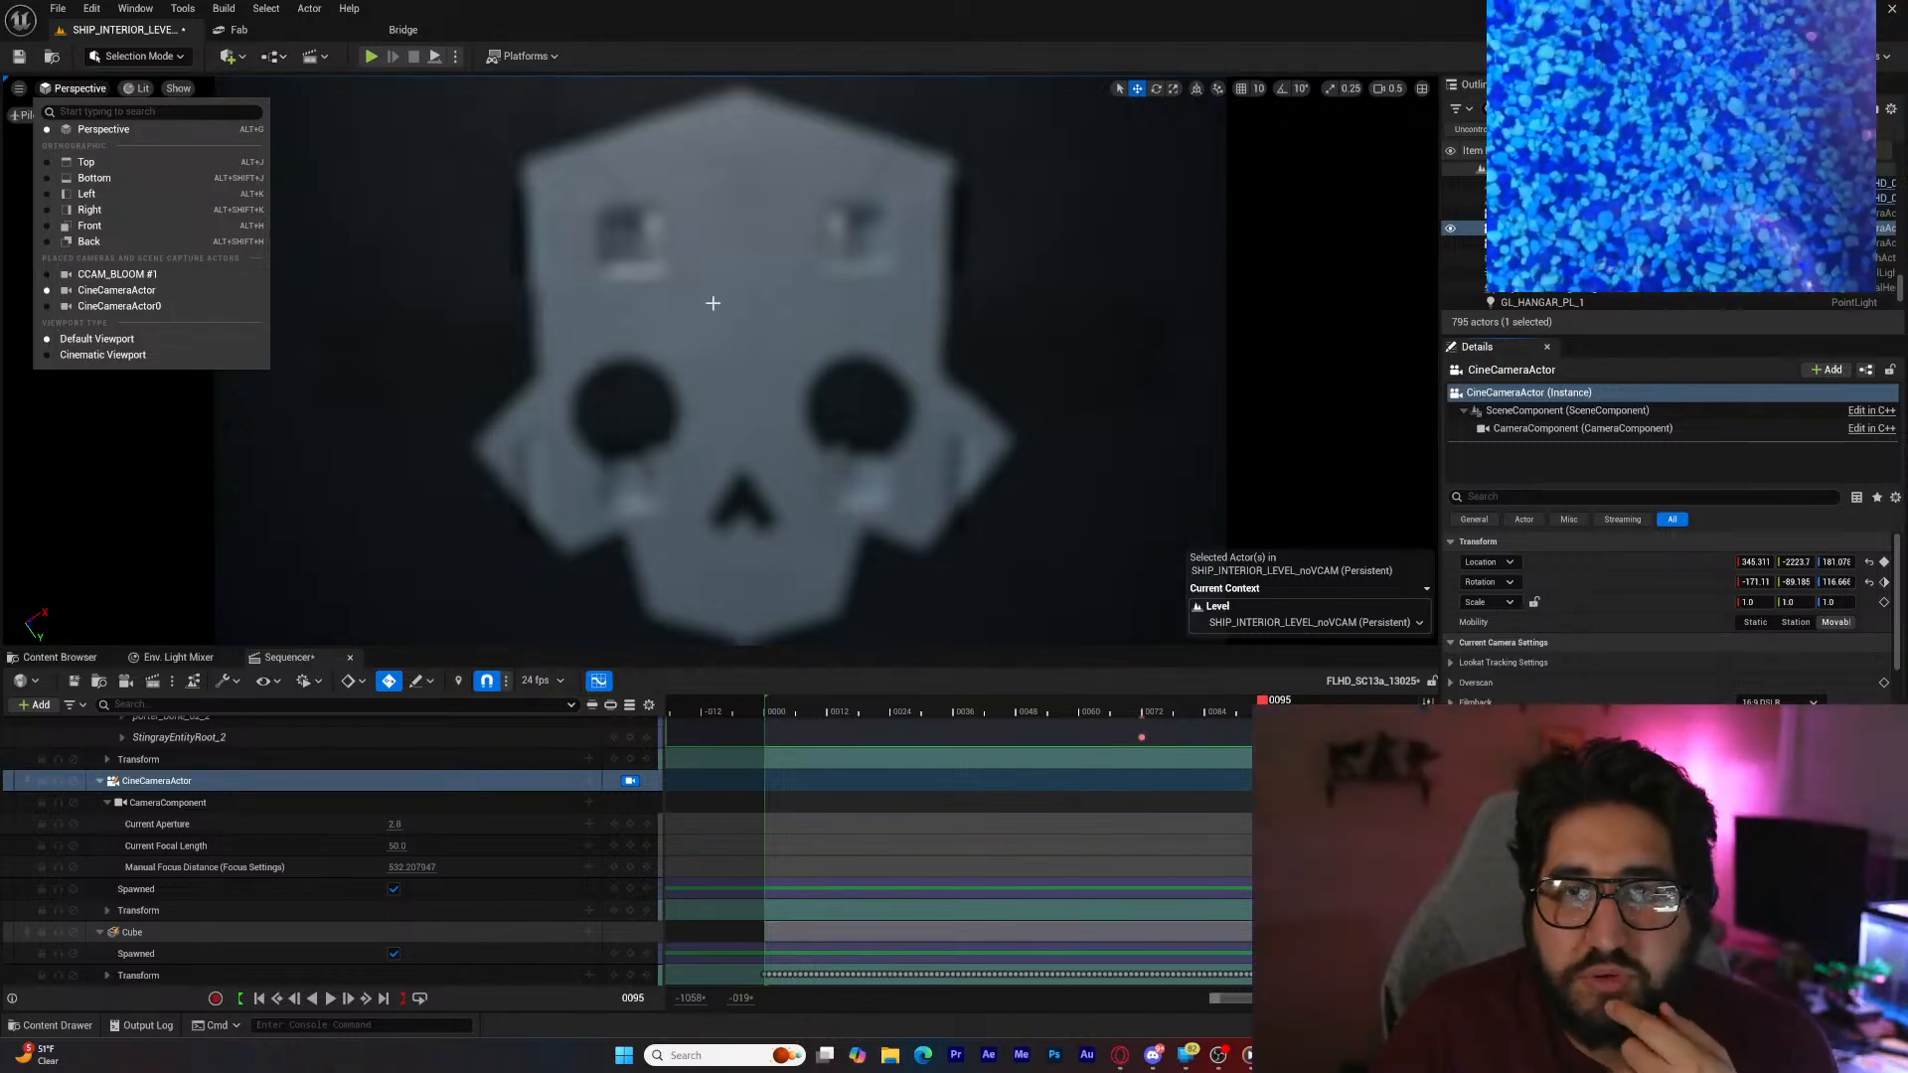
{"action": "left_click", "coordinate": [790, 411]}
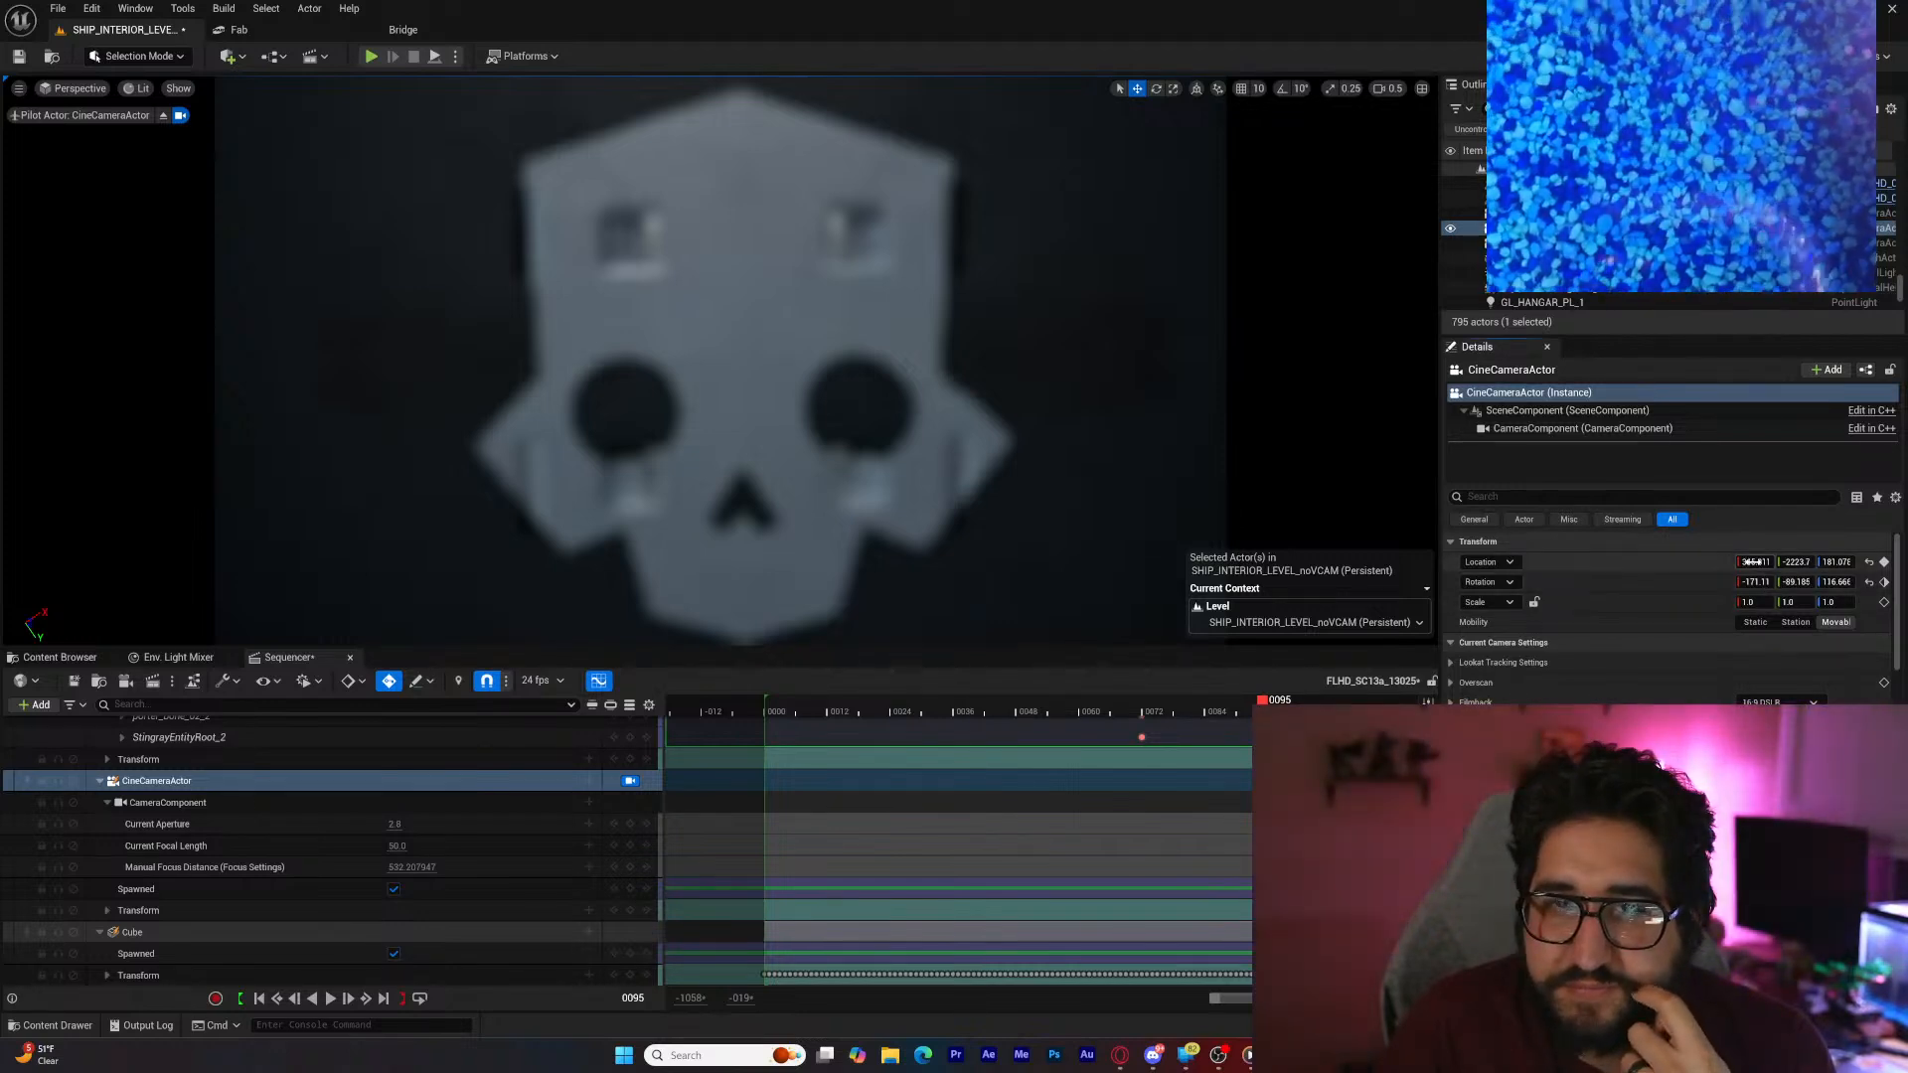
Step: Stop piloting the camera, raise it to a Z location of about 296, and set its manual focus distance to about 193.9
{"action": "left_click_drag", "start_coordinate": [1753, 562], "coordinate": [1749, 563]}
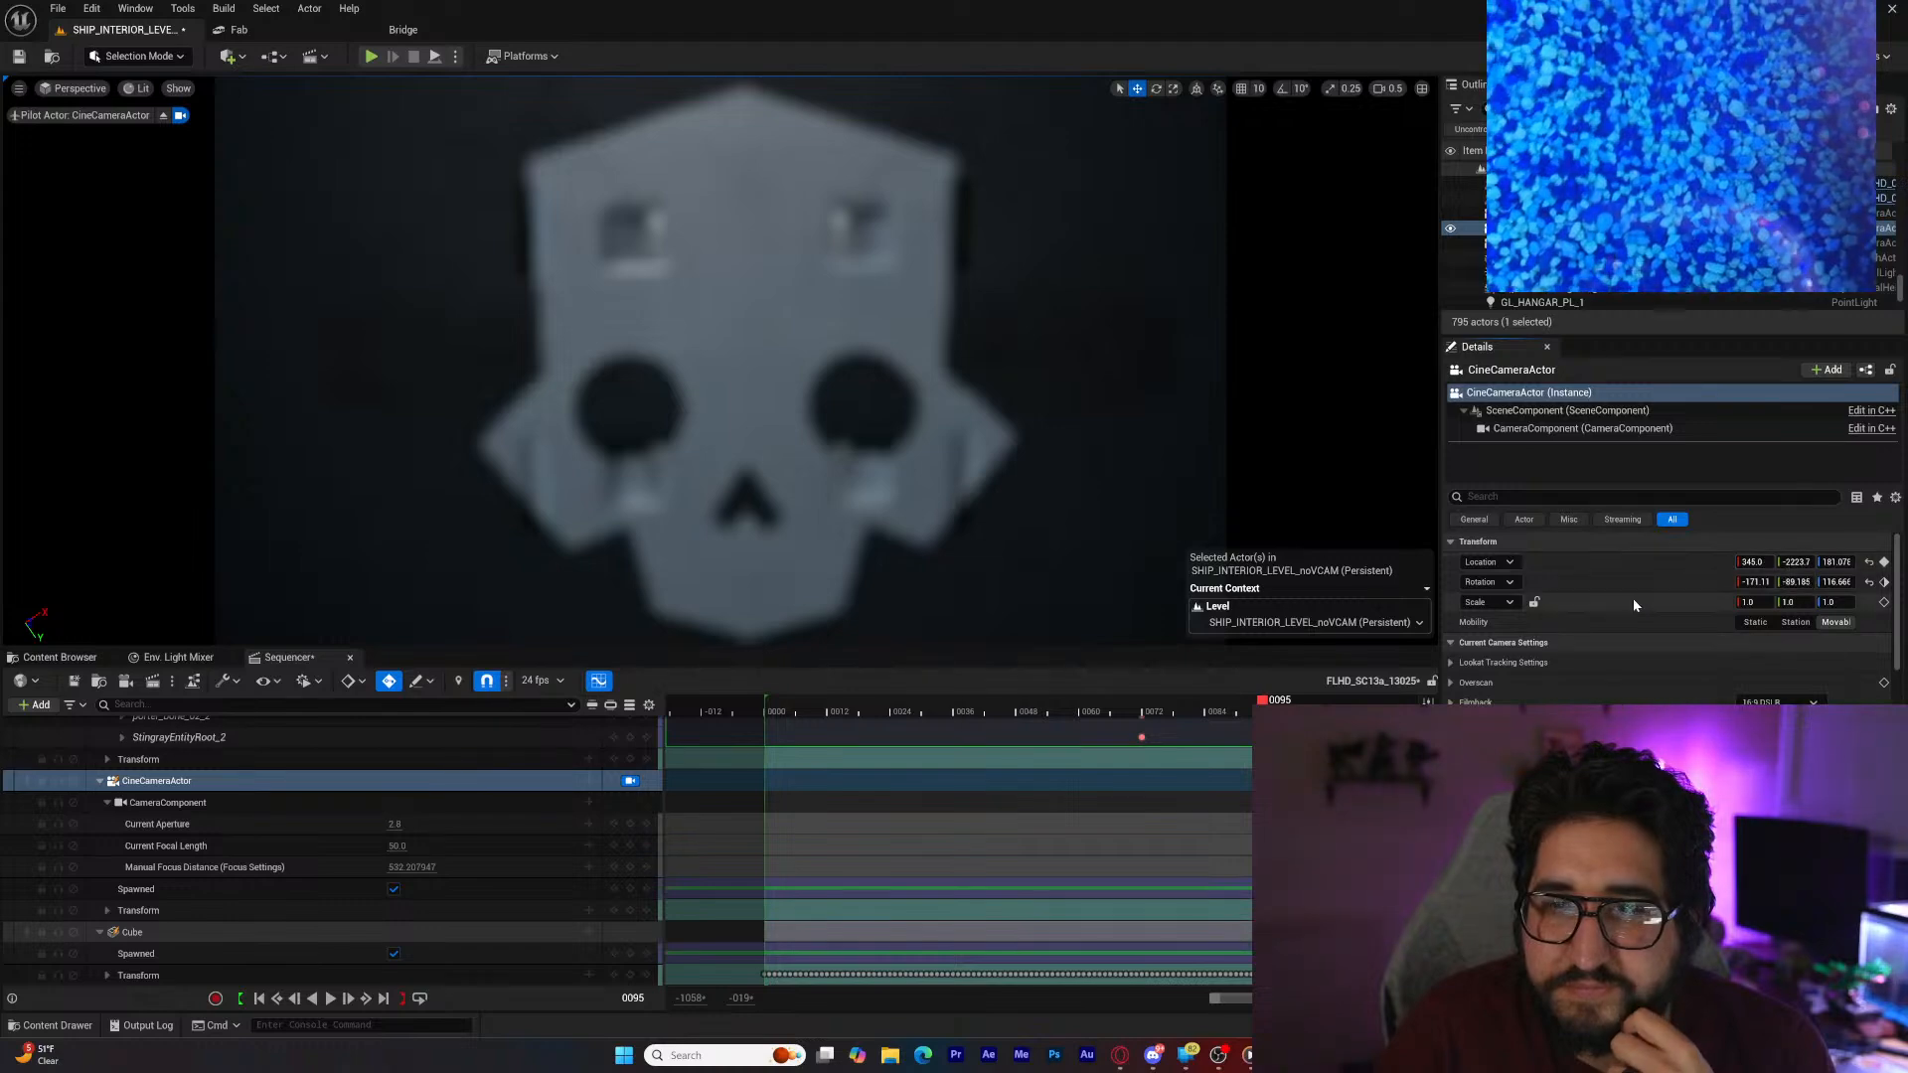
{"action": "left_click", "coordinate": [176, 116]}
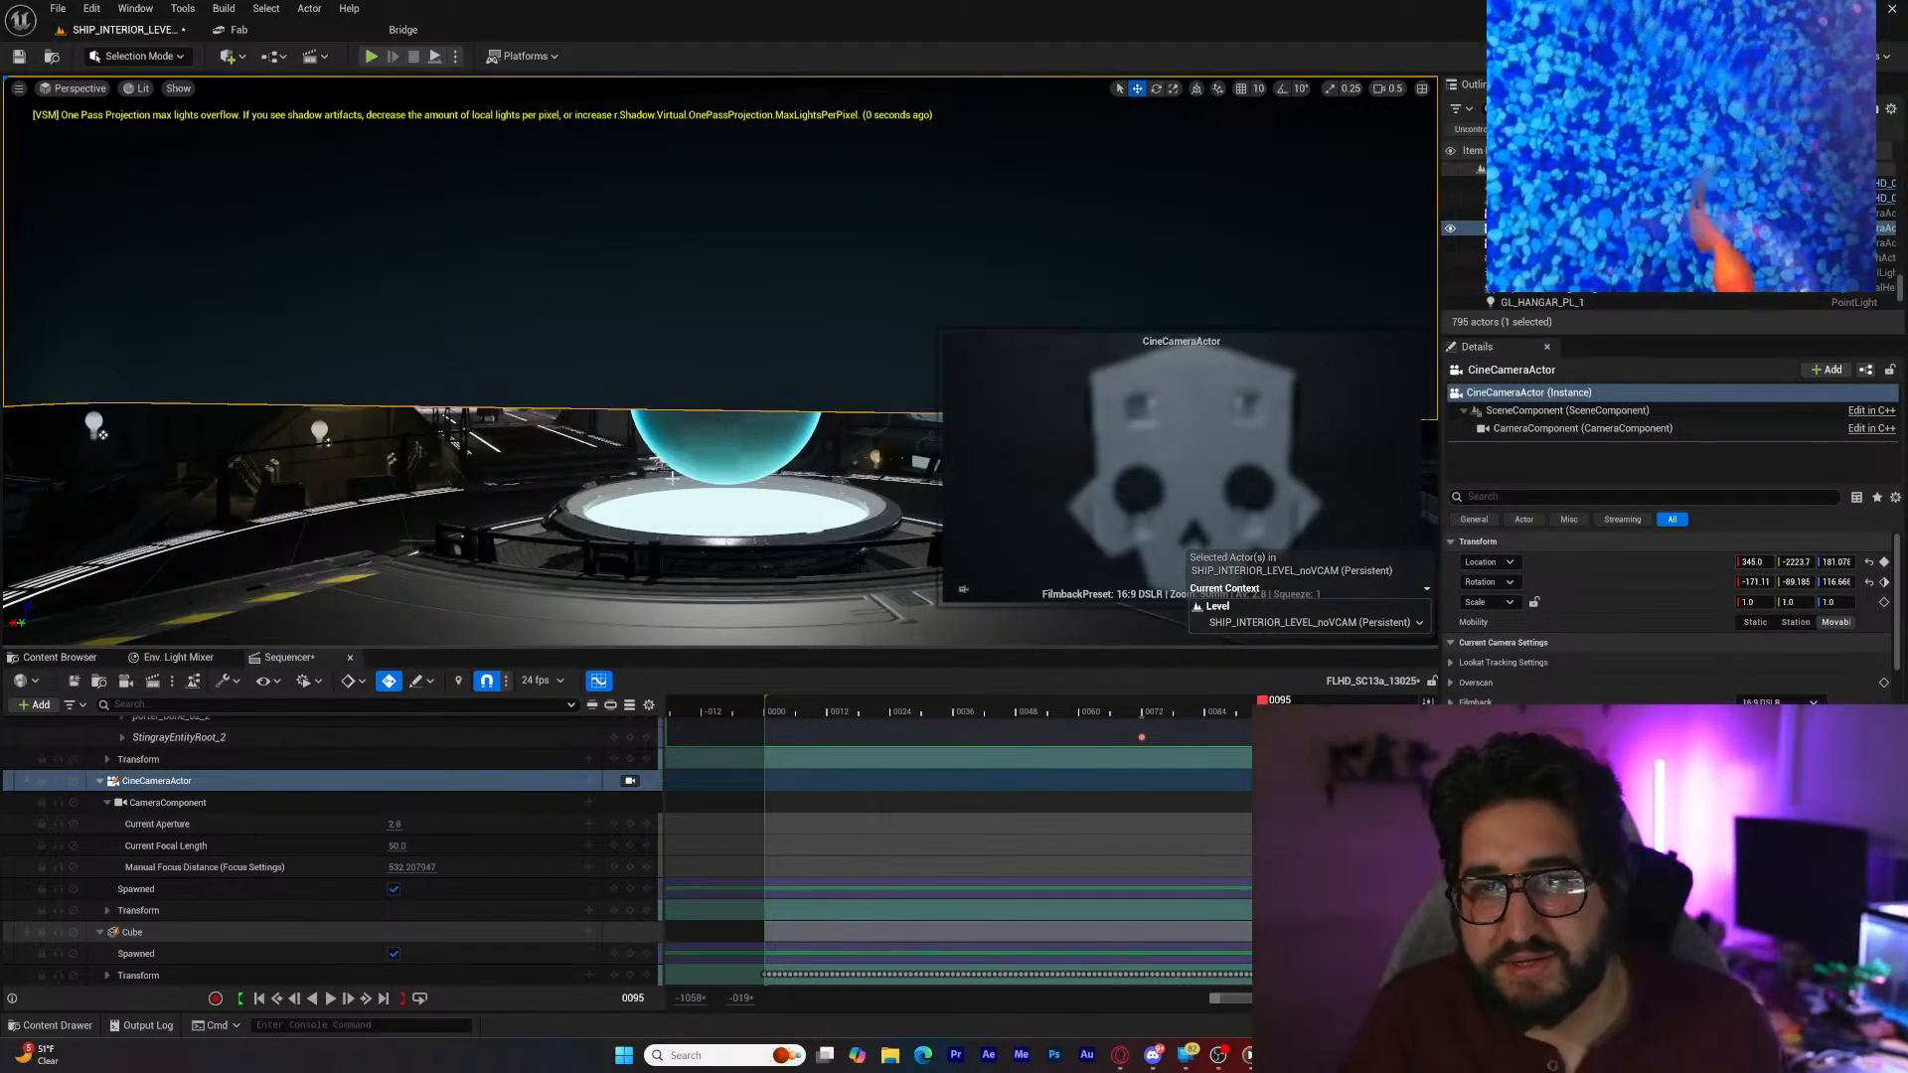
{"action": "key", "text": "s"}
{"action": "right_click_drag", "start_coordinate": [696, 363], "coordinate": [477, 357]}
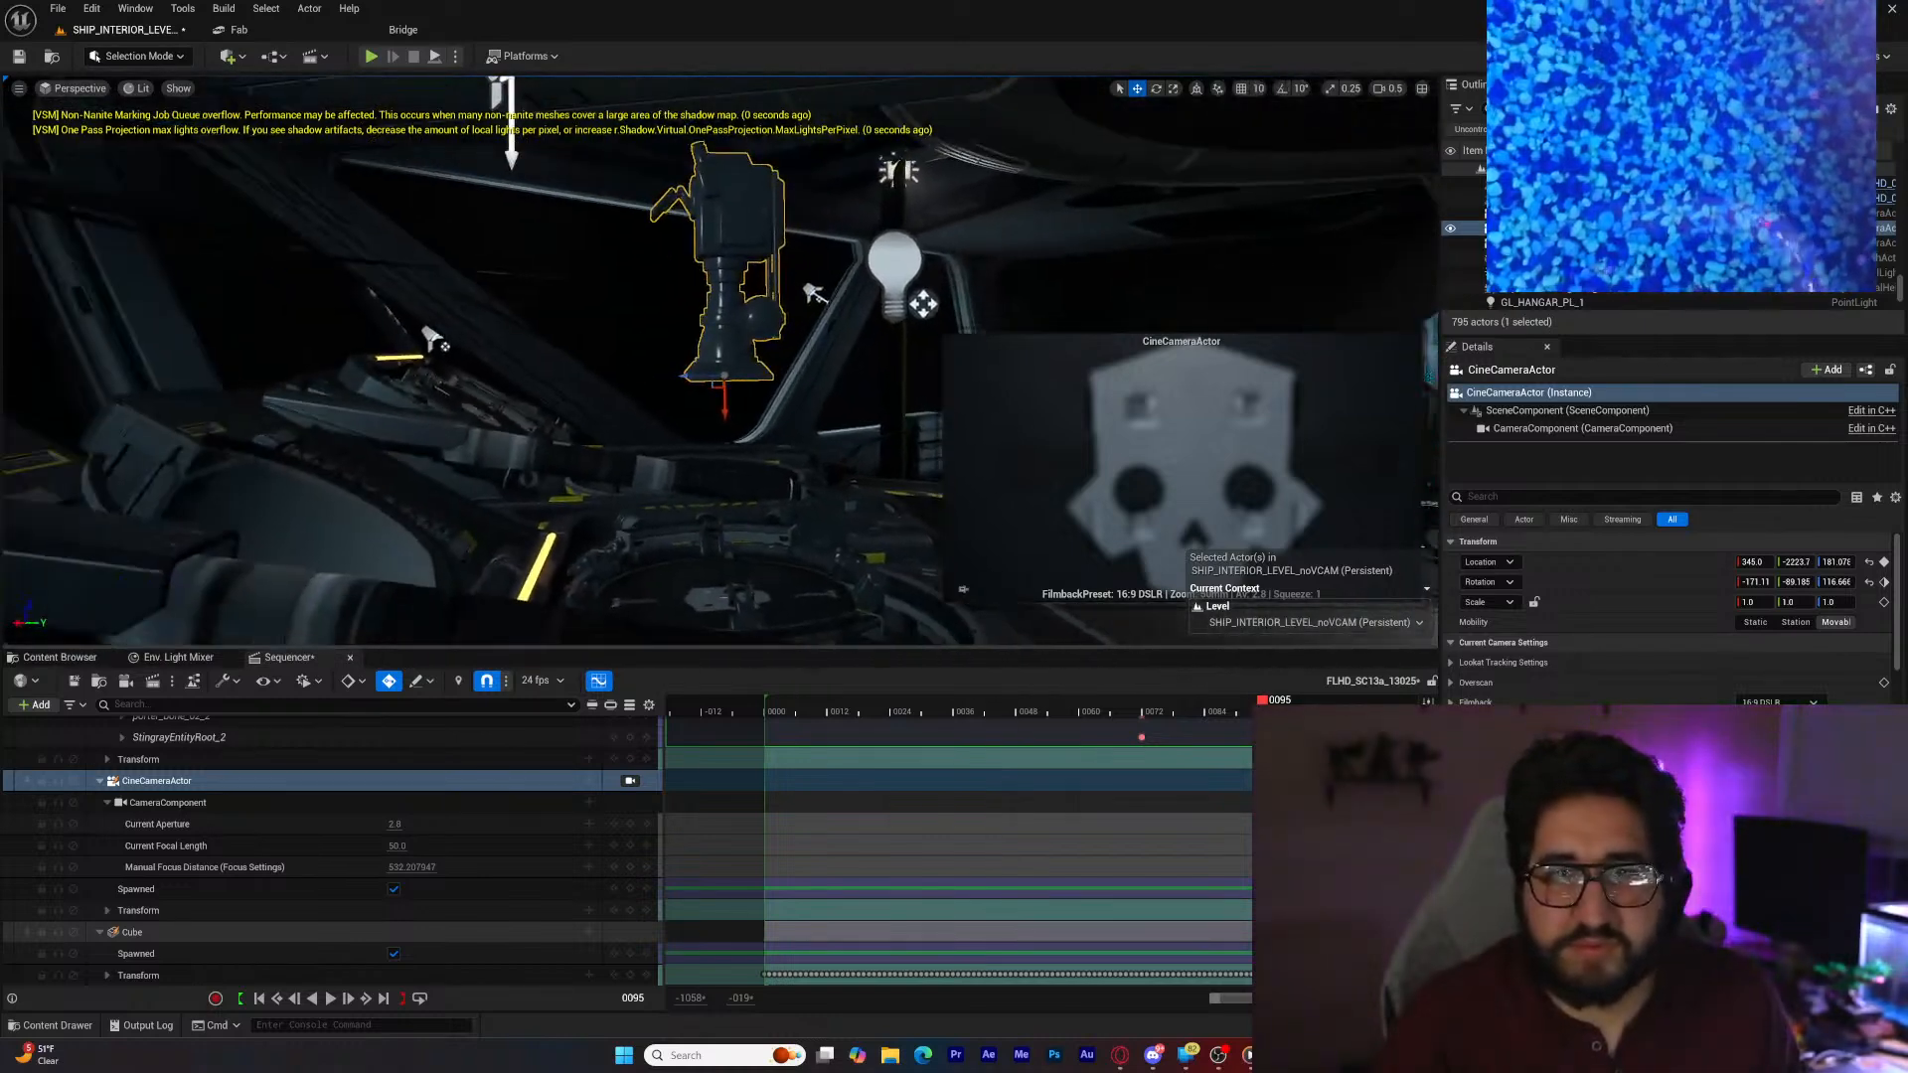
{"action": "left_click_drag", "start_coordinate": [725, 402], "coordinate": [717, 132]}
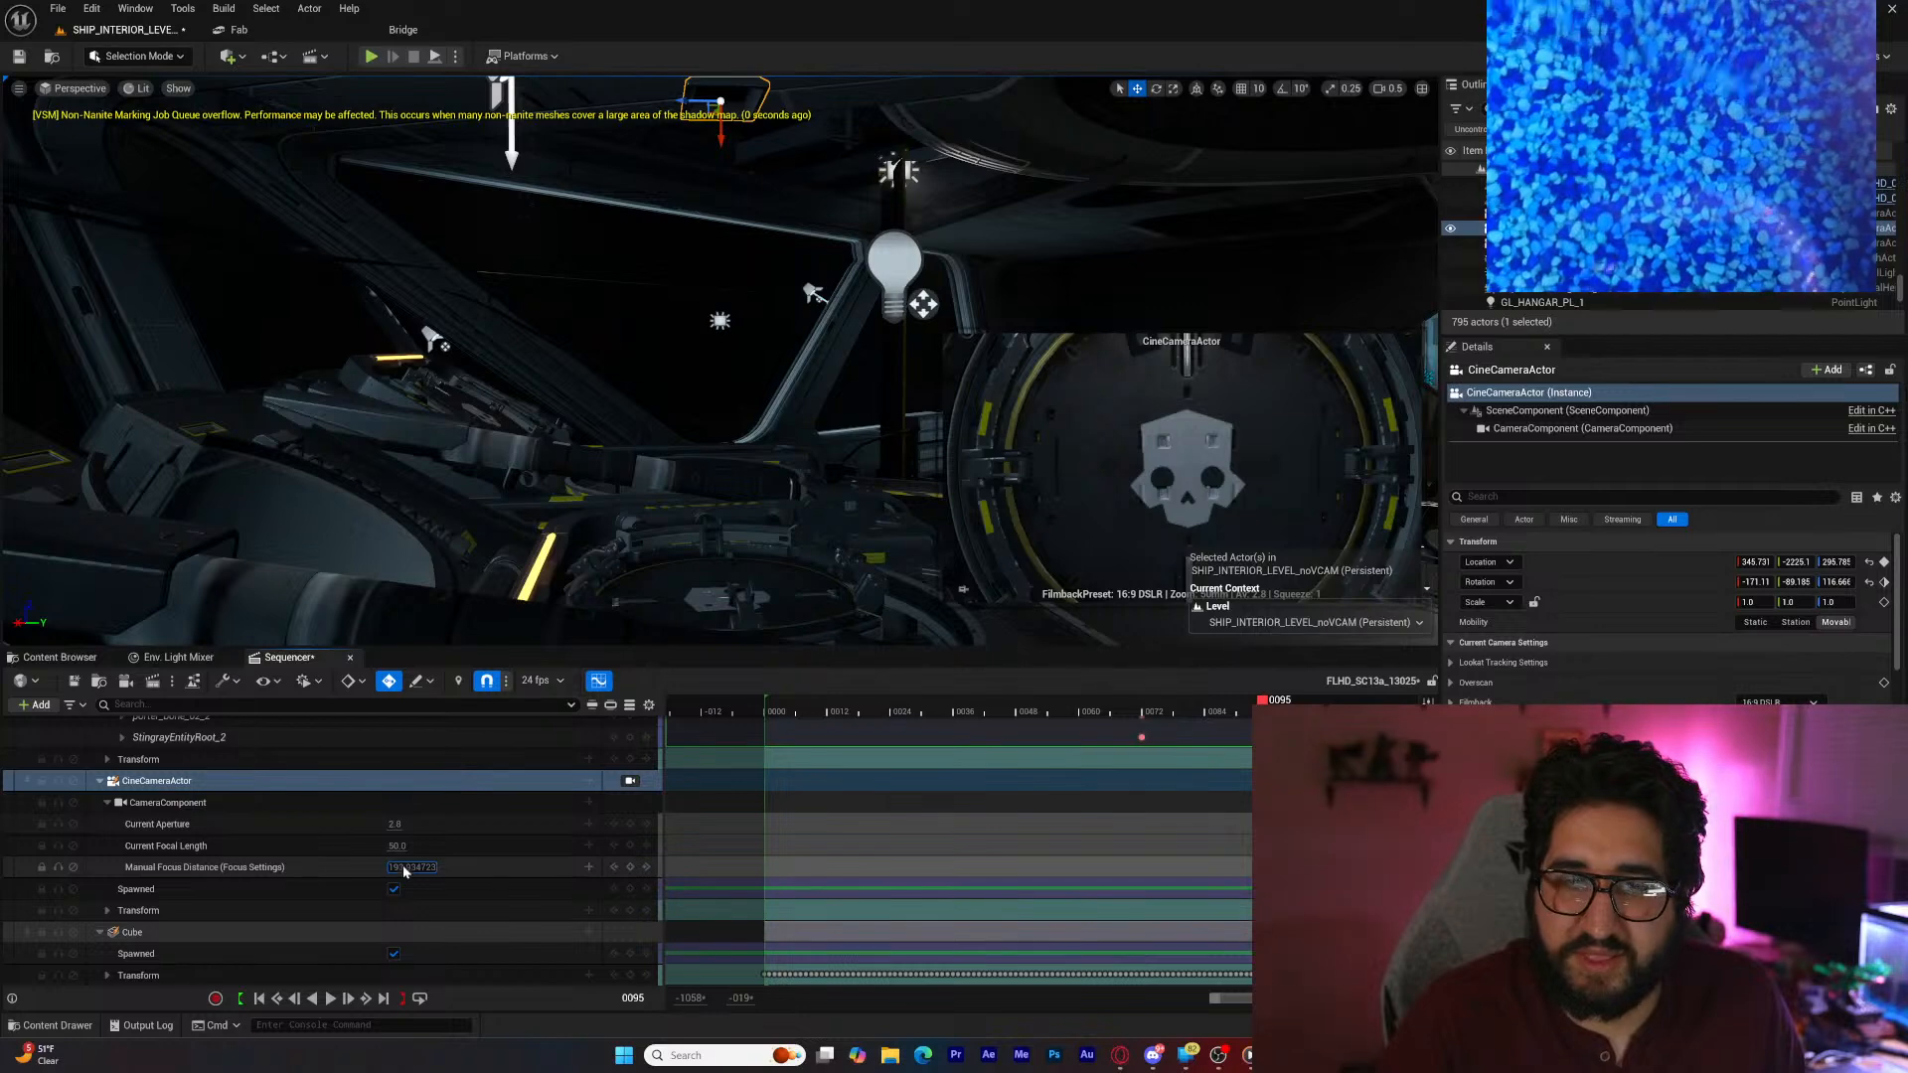
Step: Key the cine camera's transform and manual focus distance at frame 95 and return to frame 0
{"action": "left_click", "coordinate": [259, 997]}
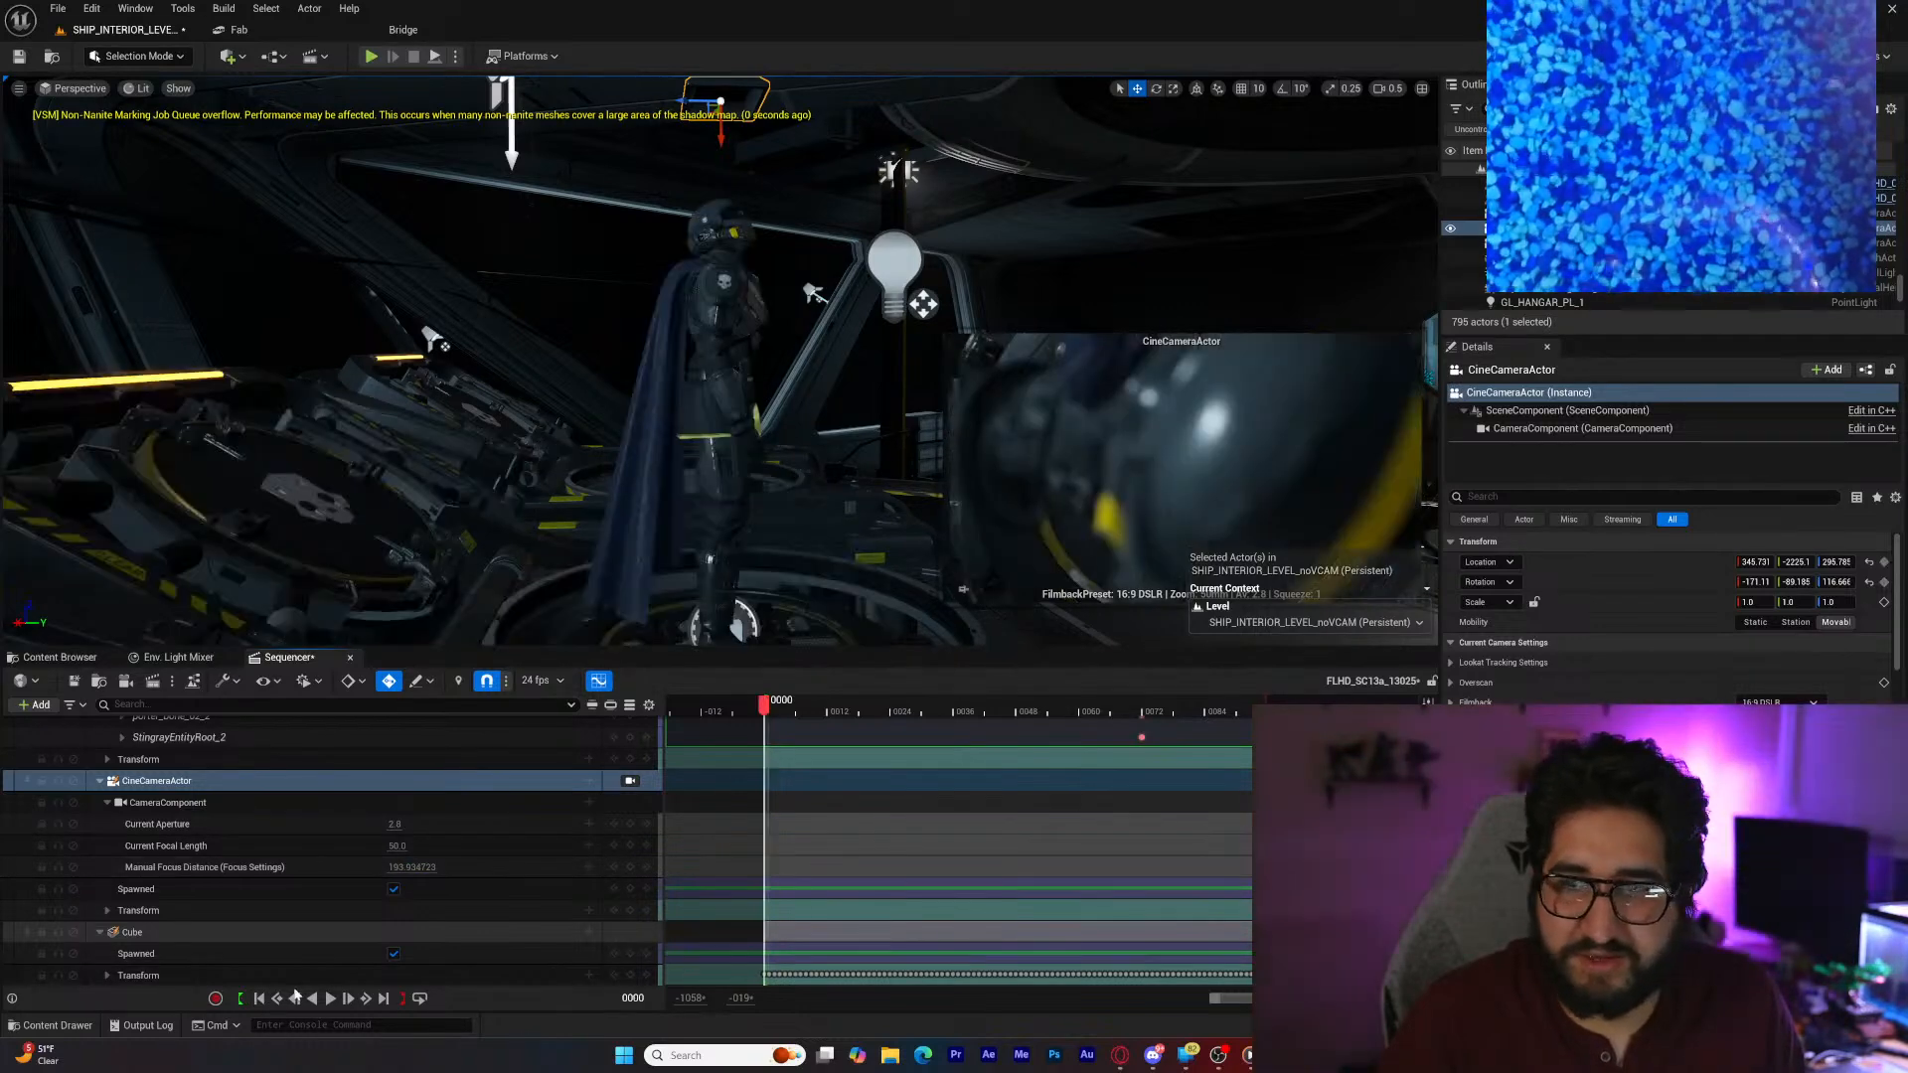
{"action": "left_click", "coordinate": [647, 910]}
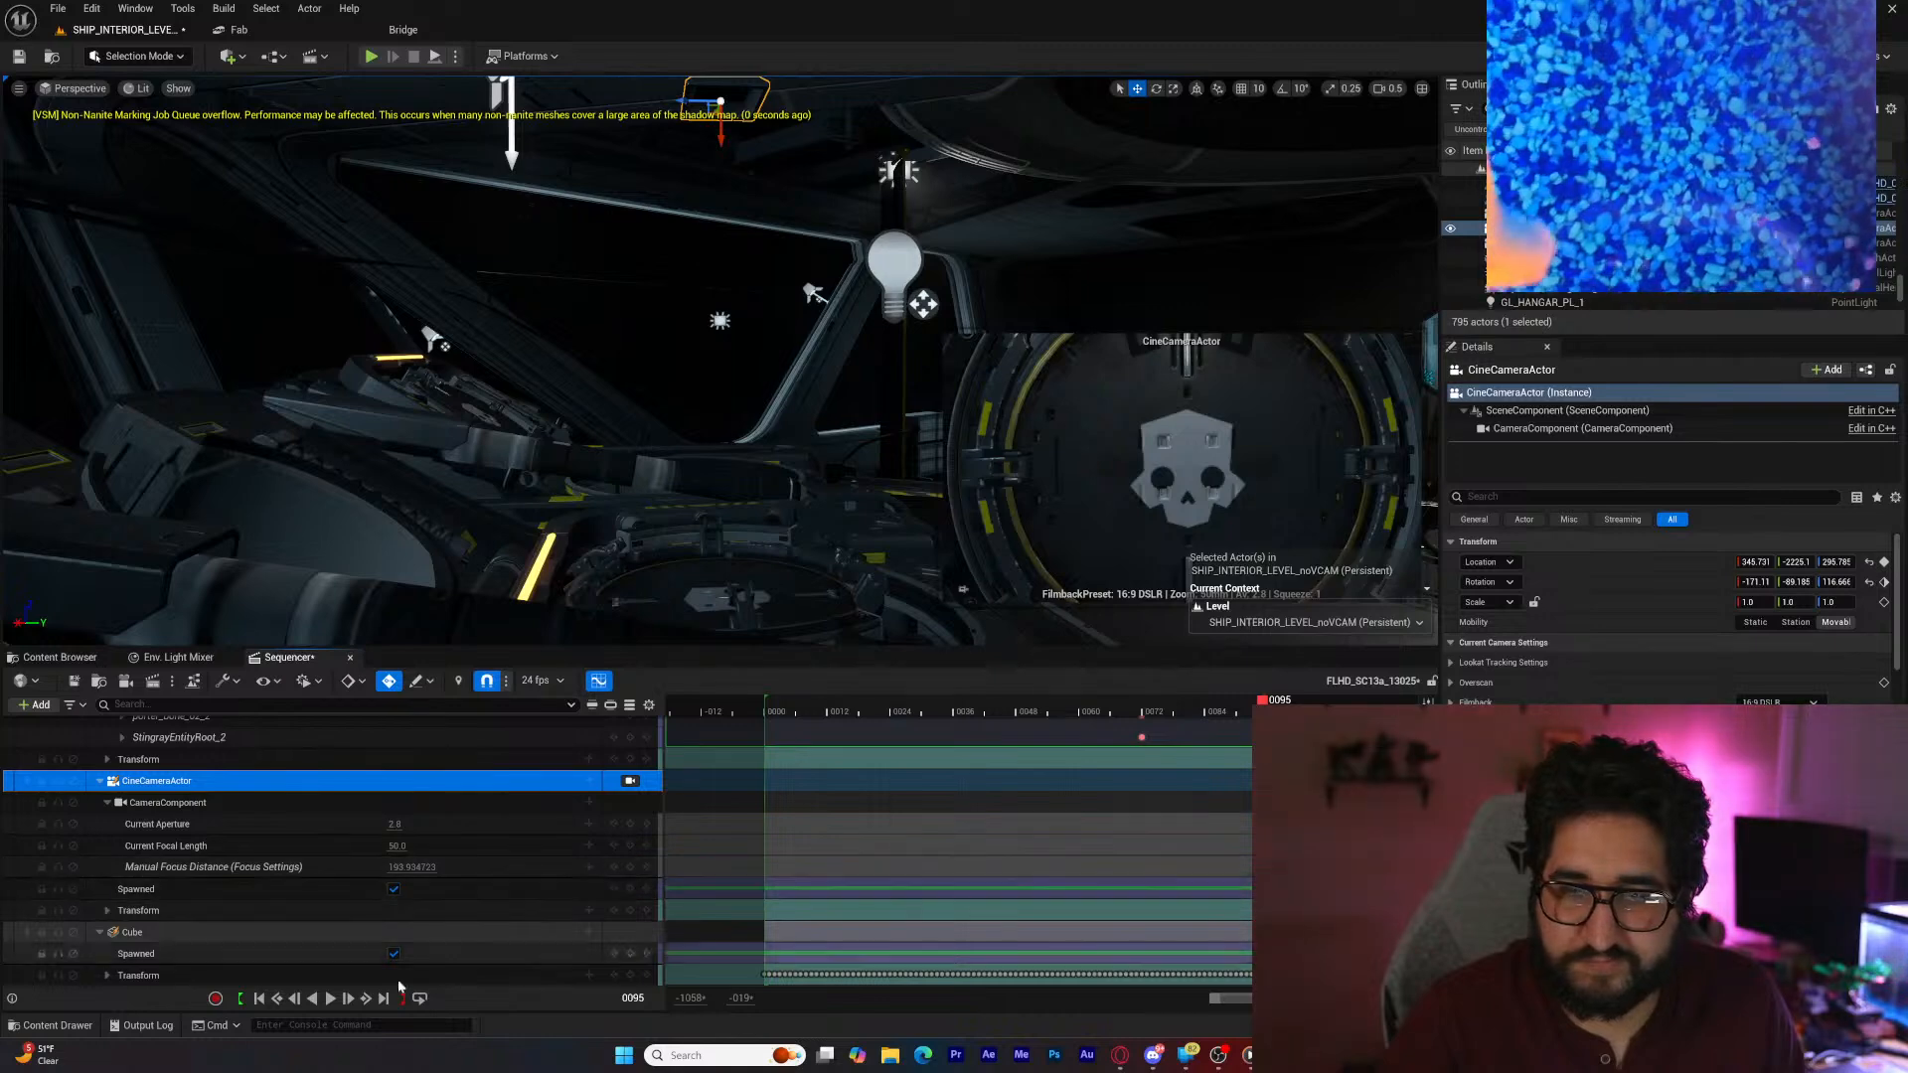
{"action": "left_click", "coordinate": [259, 998]}
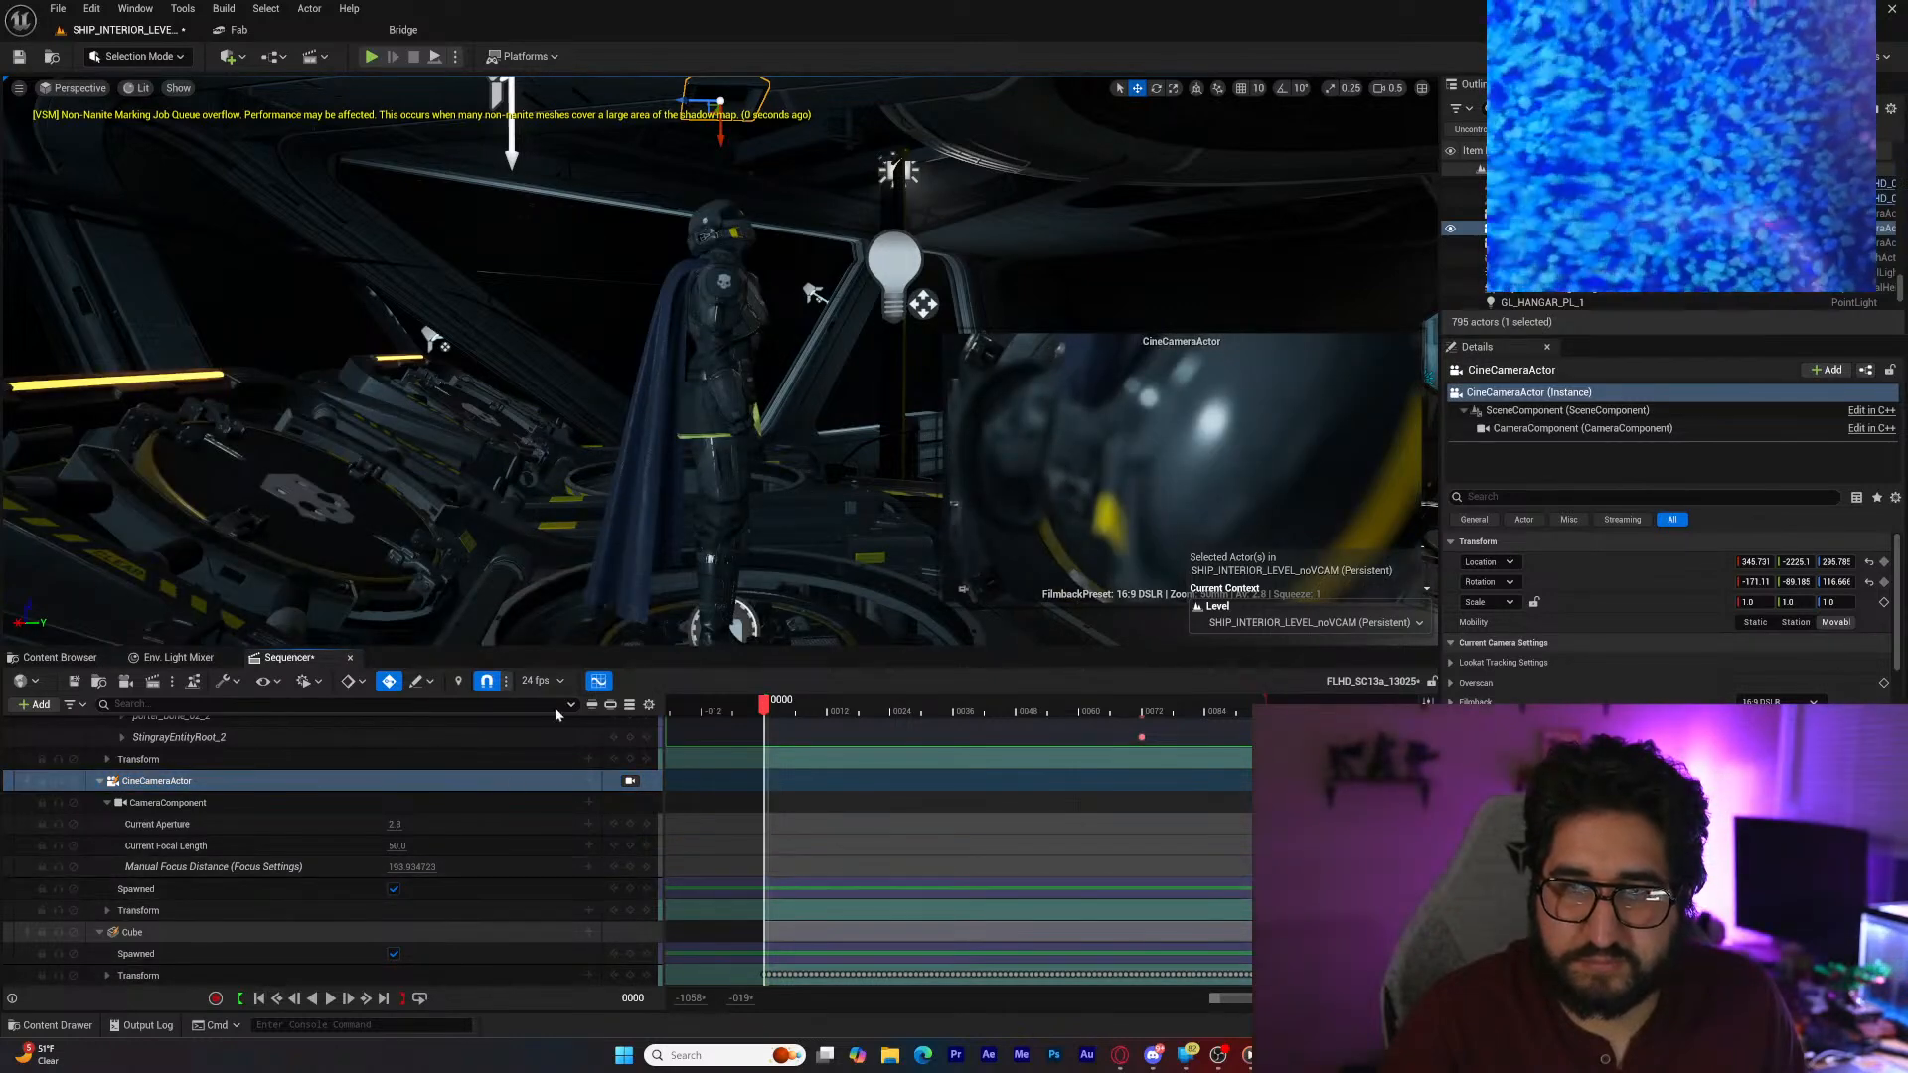
{"action": "scroll", "coordinate": [682, 457], "scroll_direction": "down", "scroll_amount": 4}
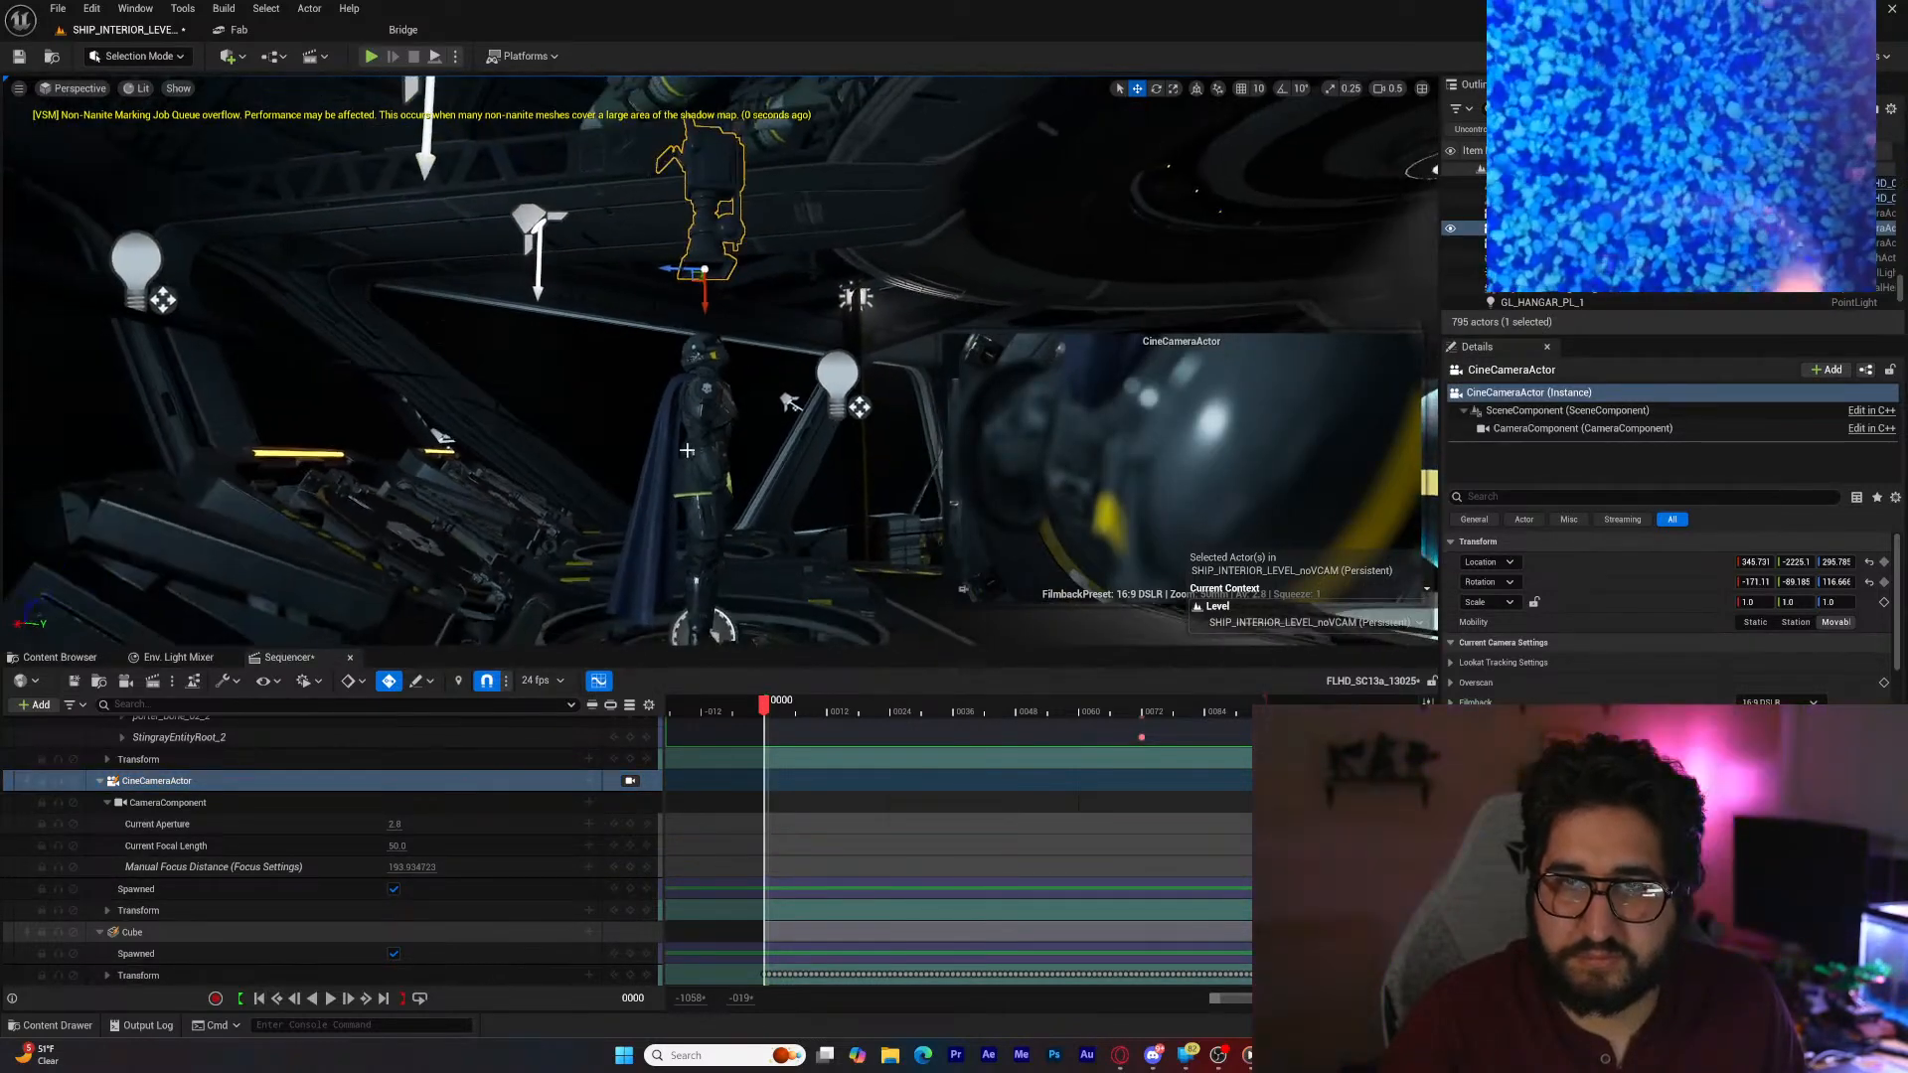
Step: Raise the cine camera to a Z location of about 550 at frame 0 and set its manual focus distance to about 527.8
{"action": "left_click_drag", "start_coordinate": [703, 299], "coordinate": [703, 169]}
{"action": "right_click_drag", "start_coordinate": [698, 303], "coordinate": [751, 240]}
{"action": "key", "text": "s"}
{"action": "key", "text": "w"}
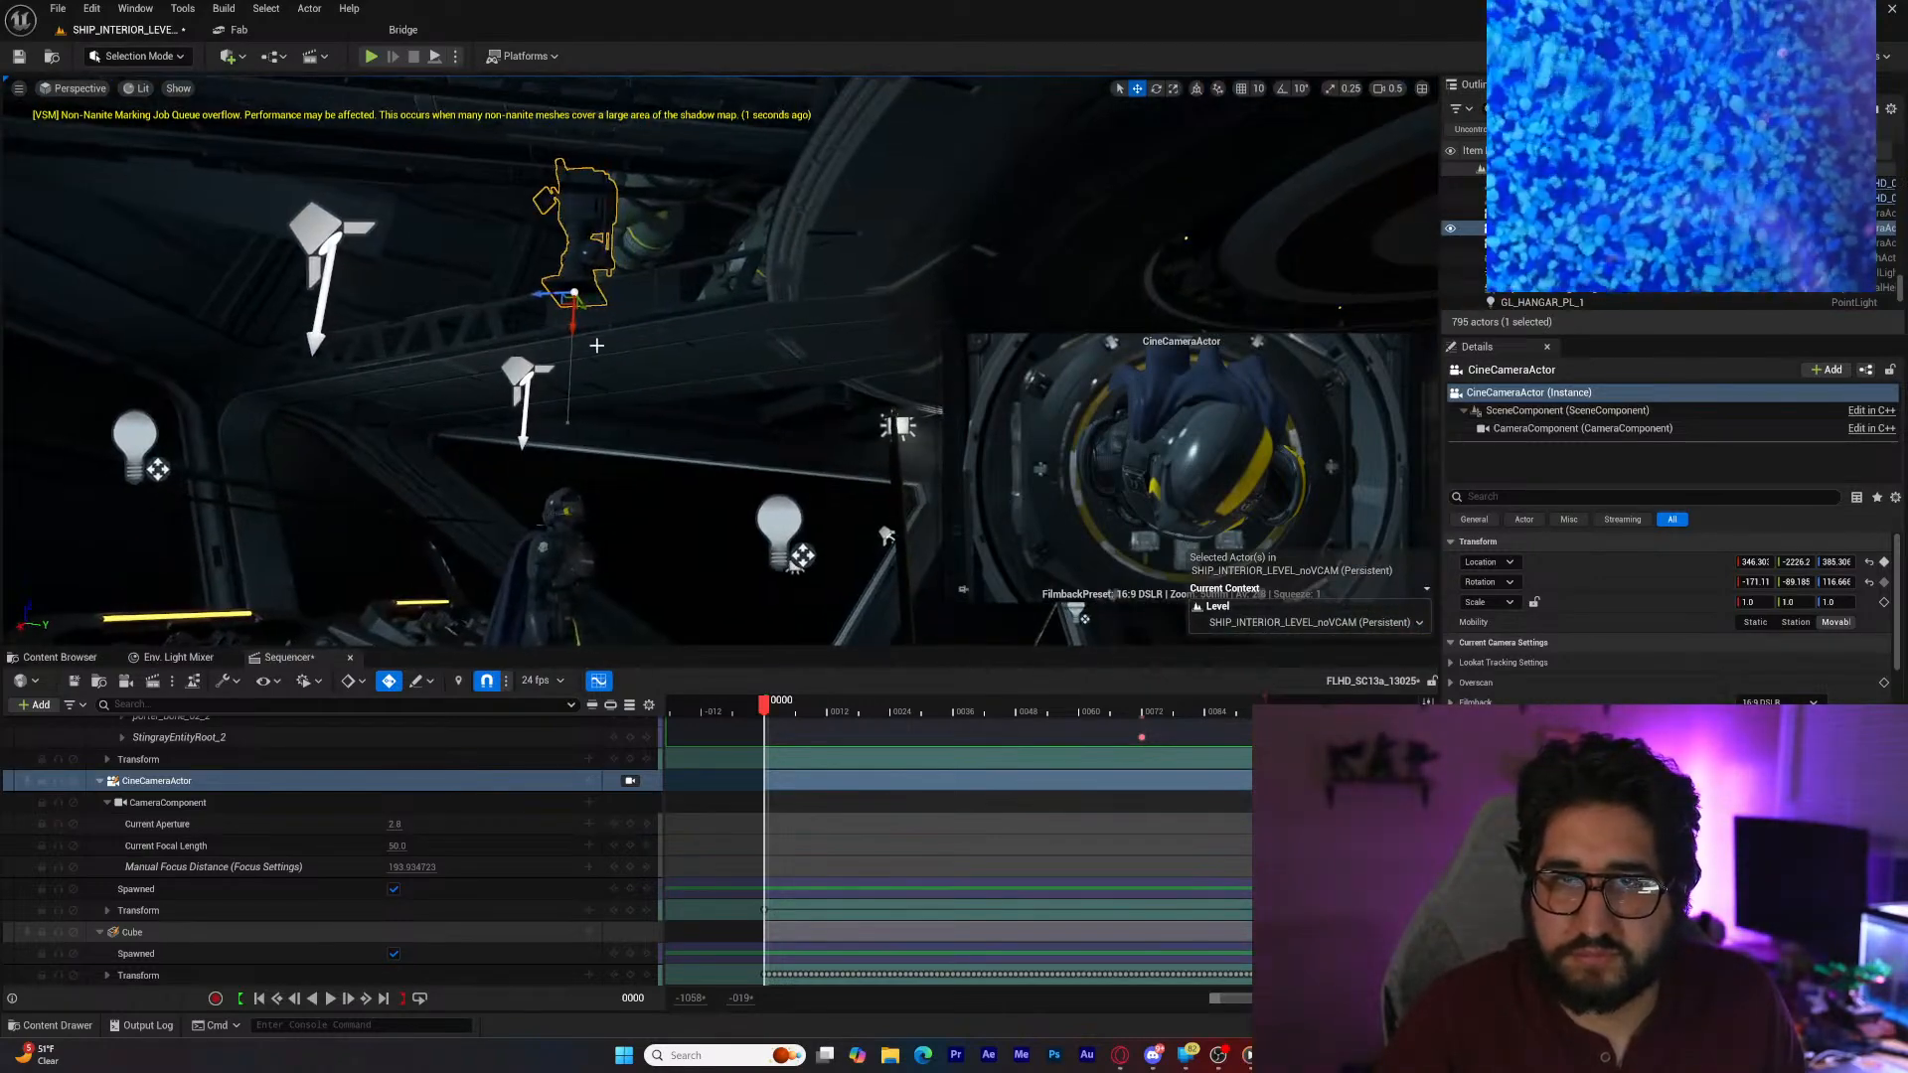
{"action": "left_click_drag", "start_coordinate": [570, 327], "coordinate": [584, 90]}
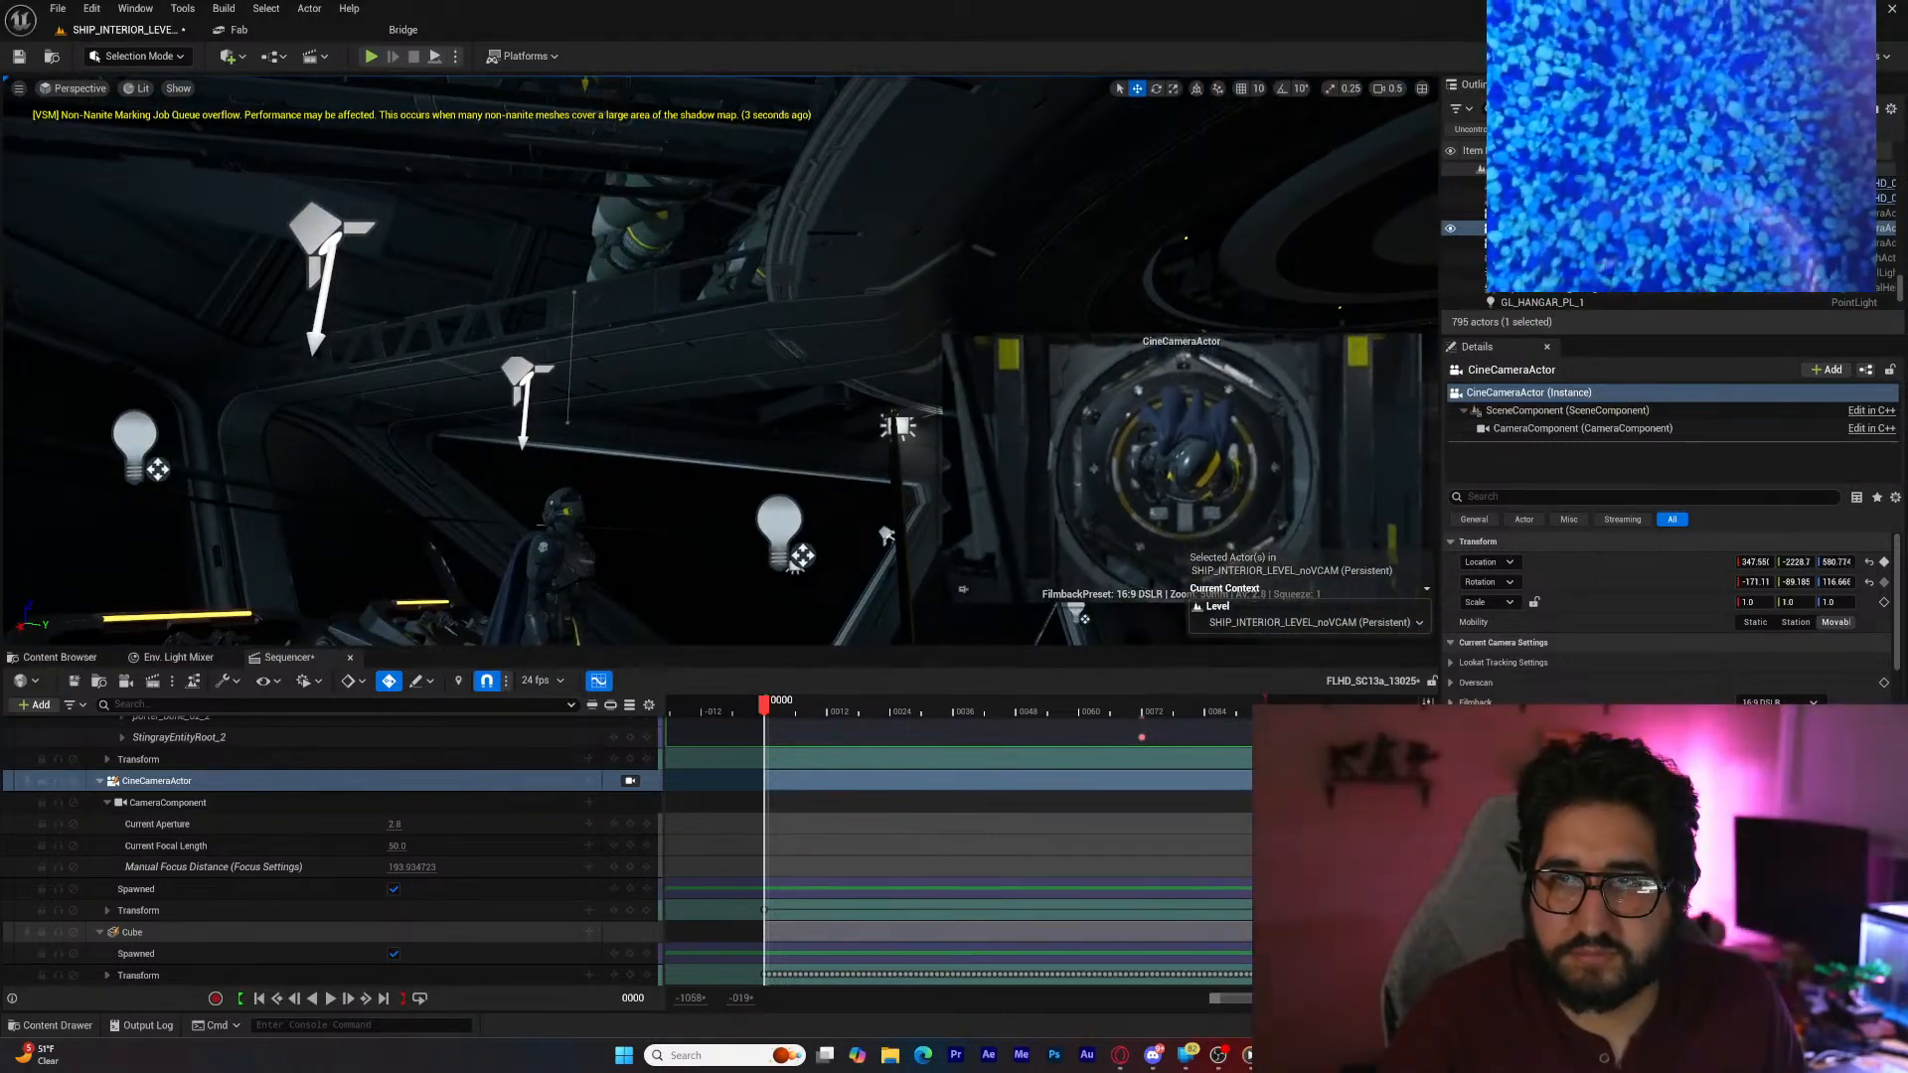
{"action": "right_click_drag", "start_coordinate": [629, 218], "coordinate": [634, 215]}
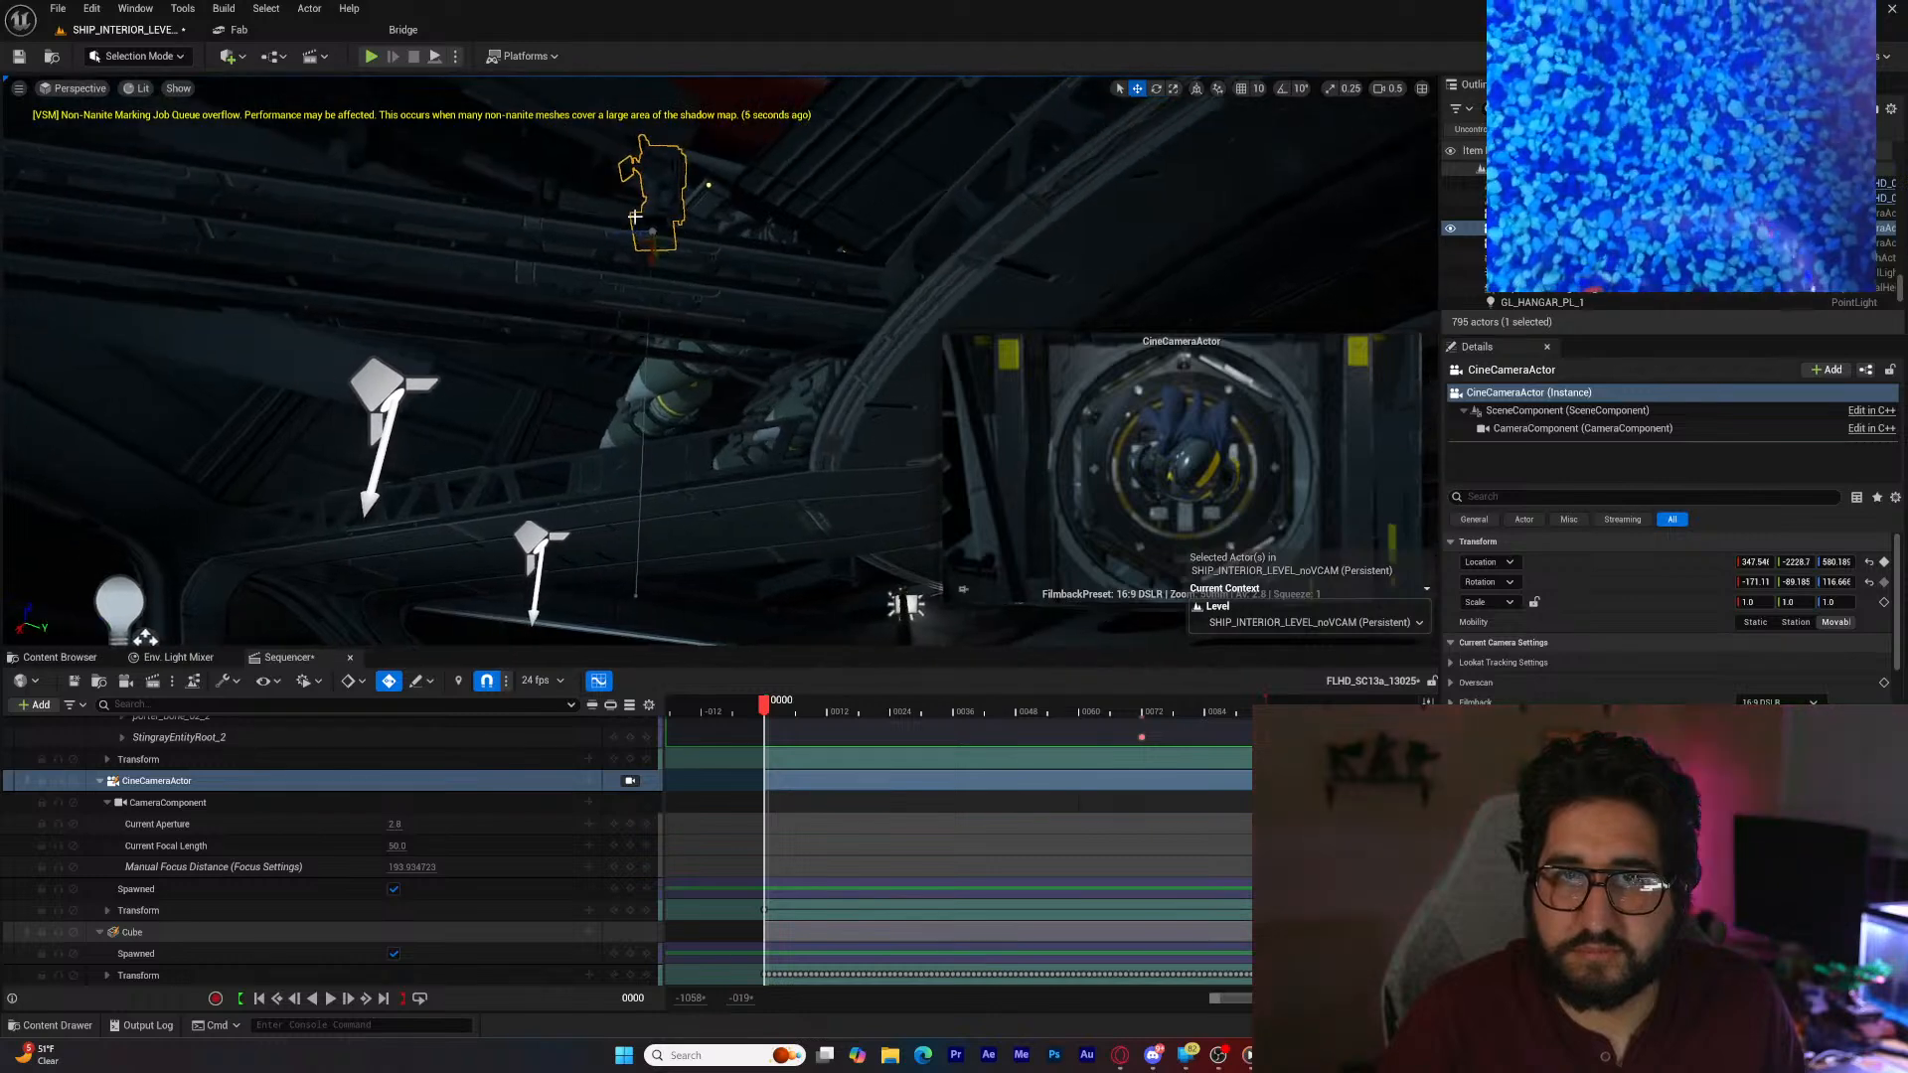
{"action": "left_click_drag", "start_coordinate": [647, 257], "coordinate": [648, 285]}
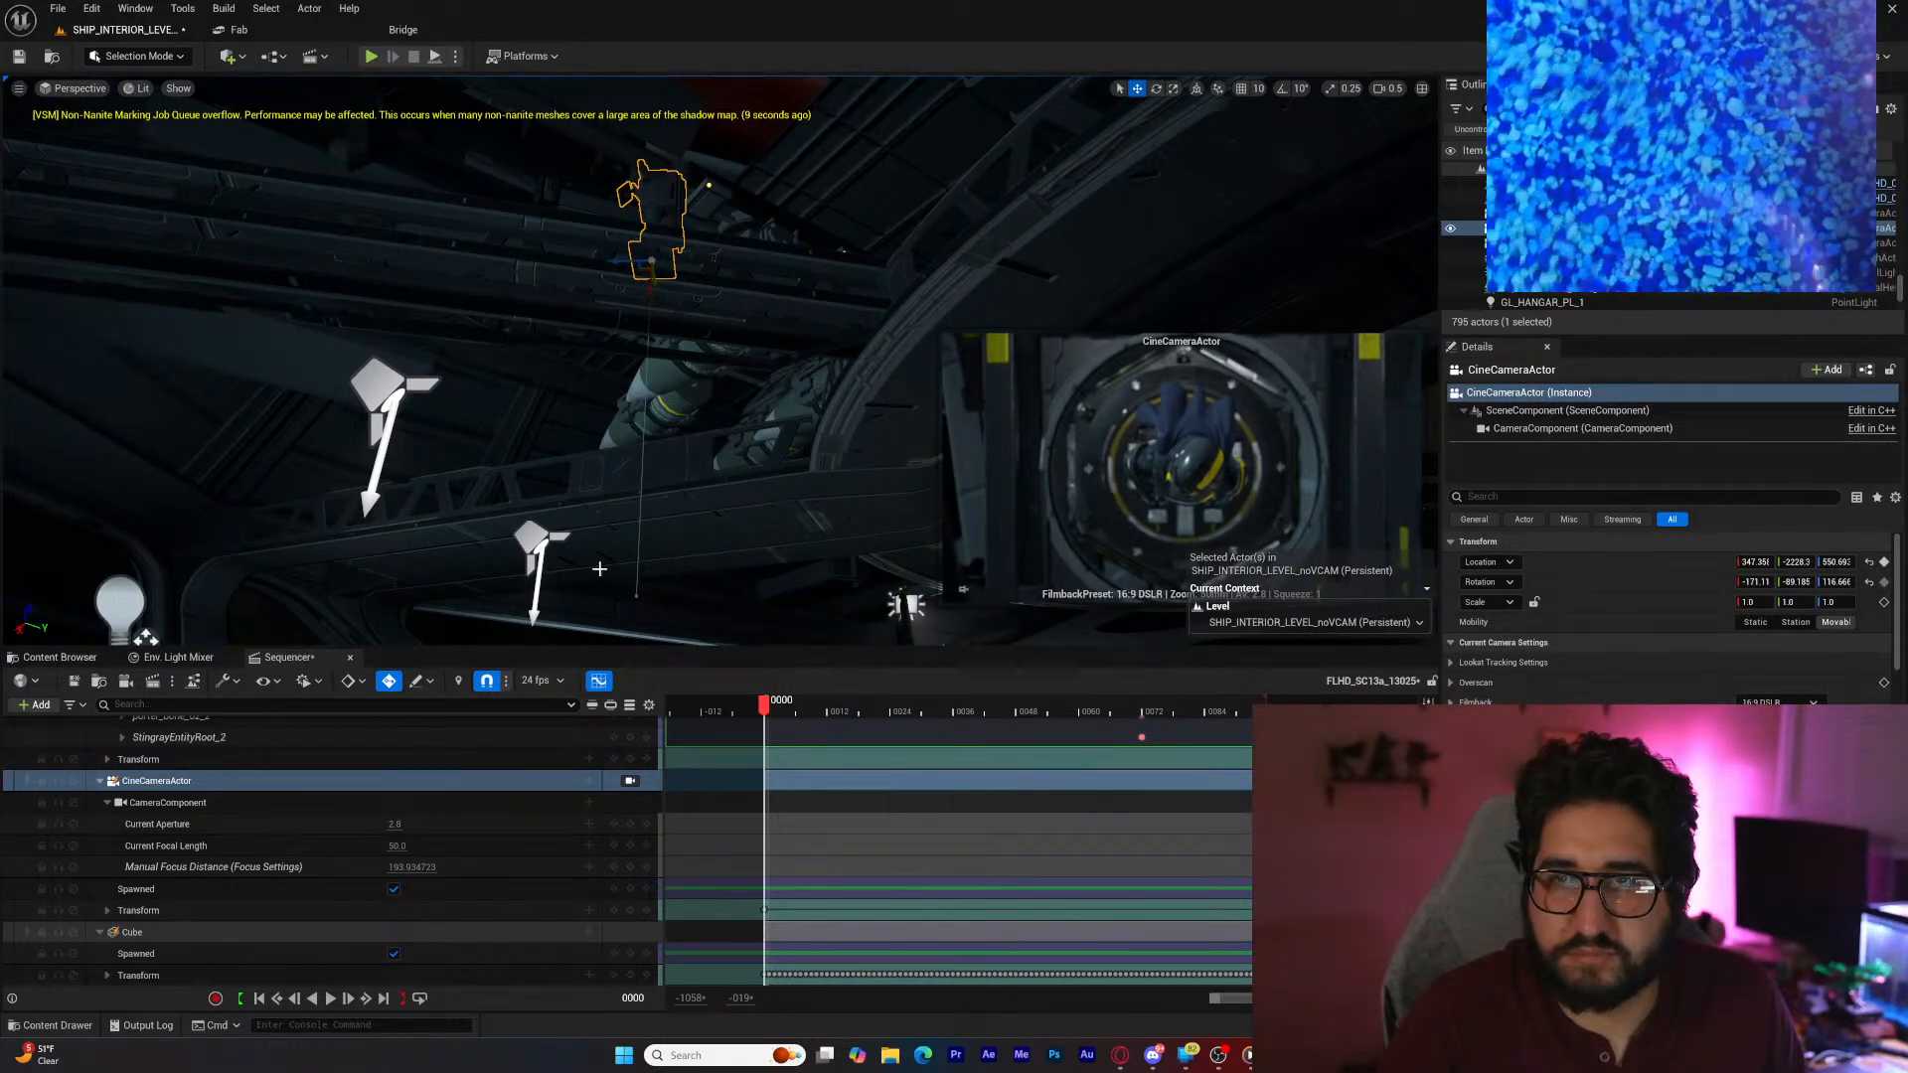
{"action": "left_click_drag", "start_coordinate": [410, 866], "coordinate": [459, 867]}
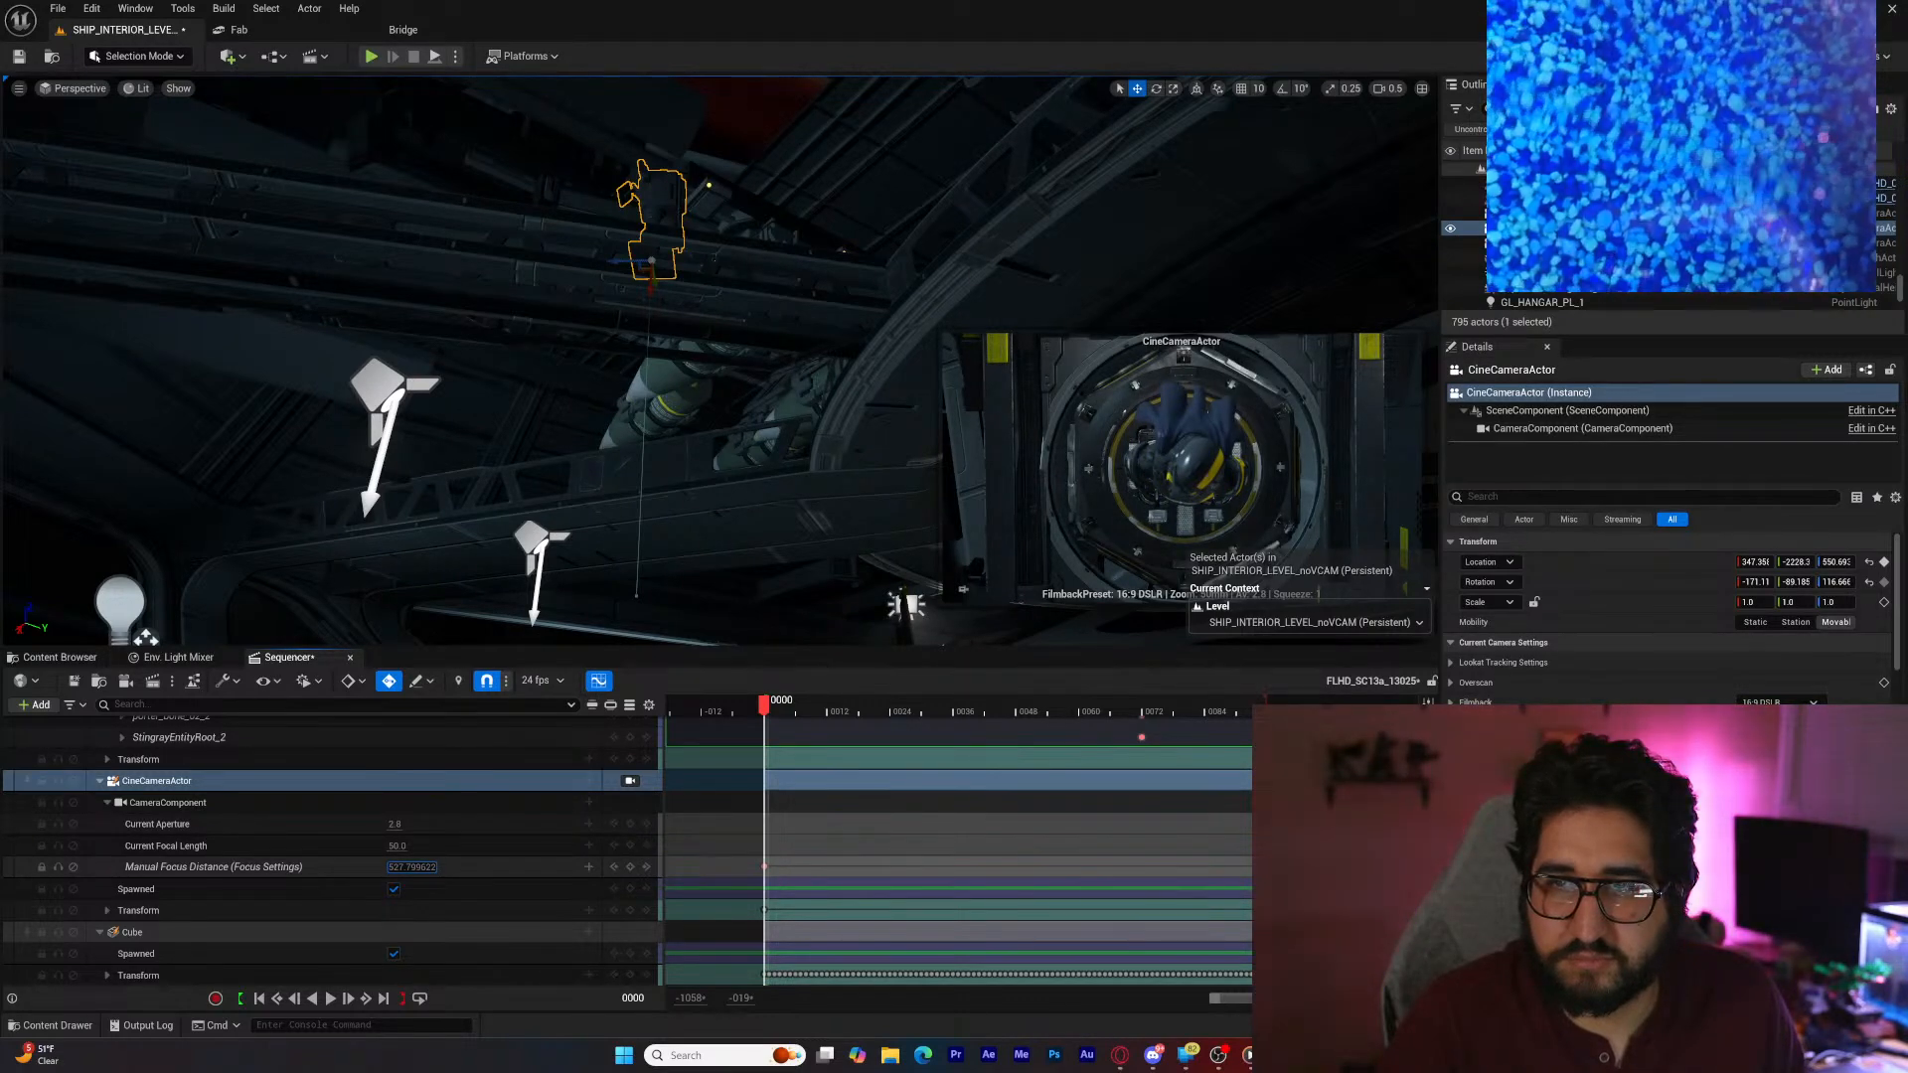
Step: Look through the top-down CineCameraActor and play the opening frames of the shot
{"action": "left_click", "coordinate": [79, 90]}
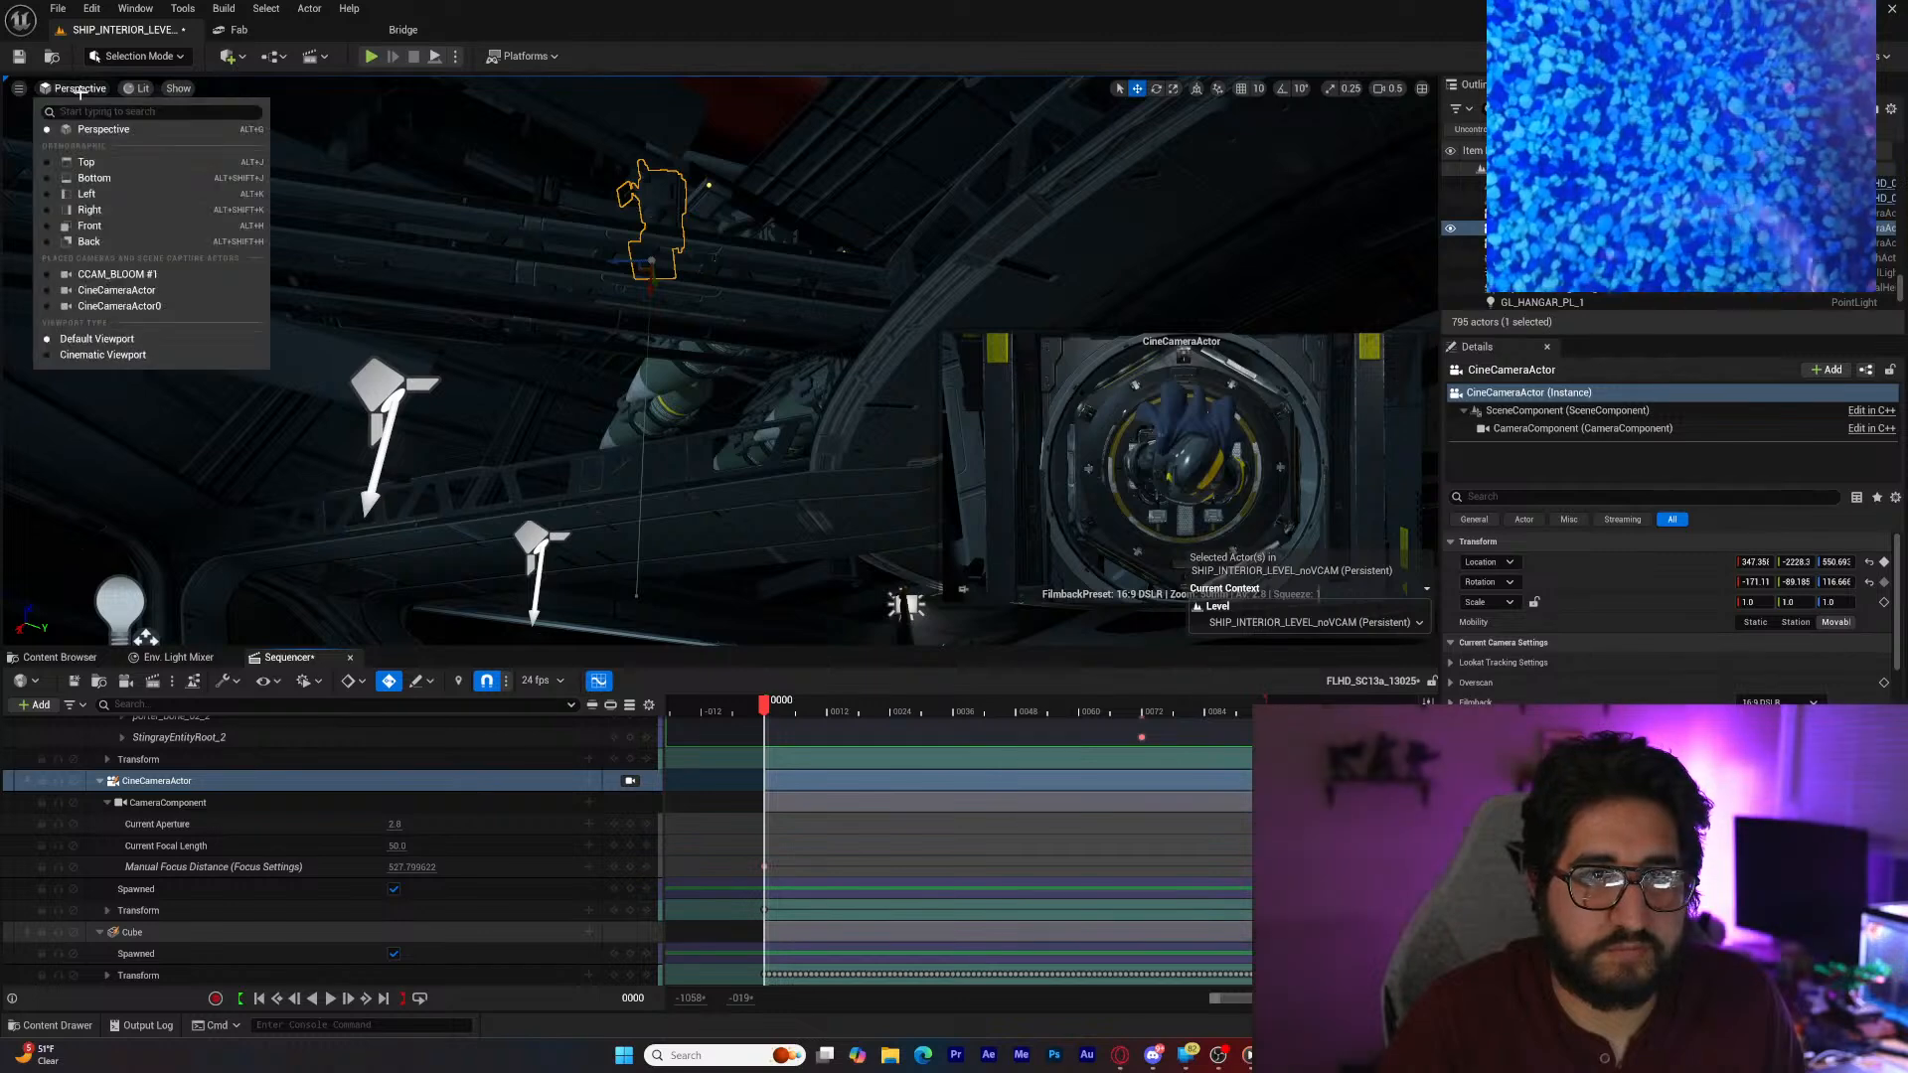
{"action": "left_click", "coordinate": [178, 308]}
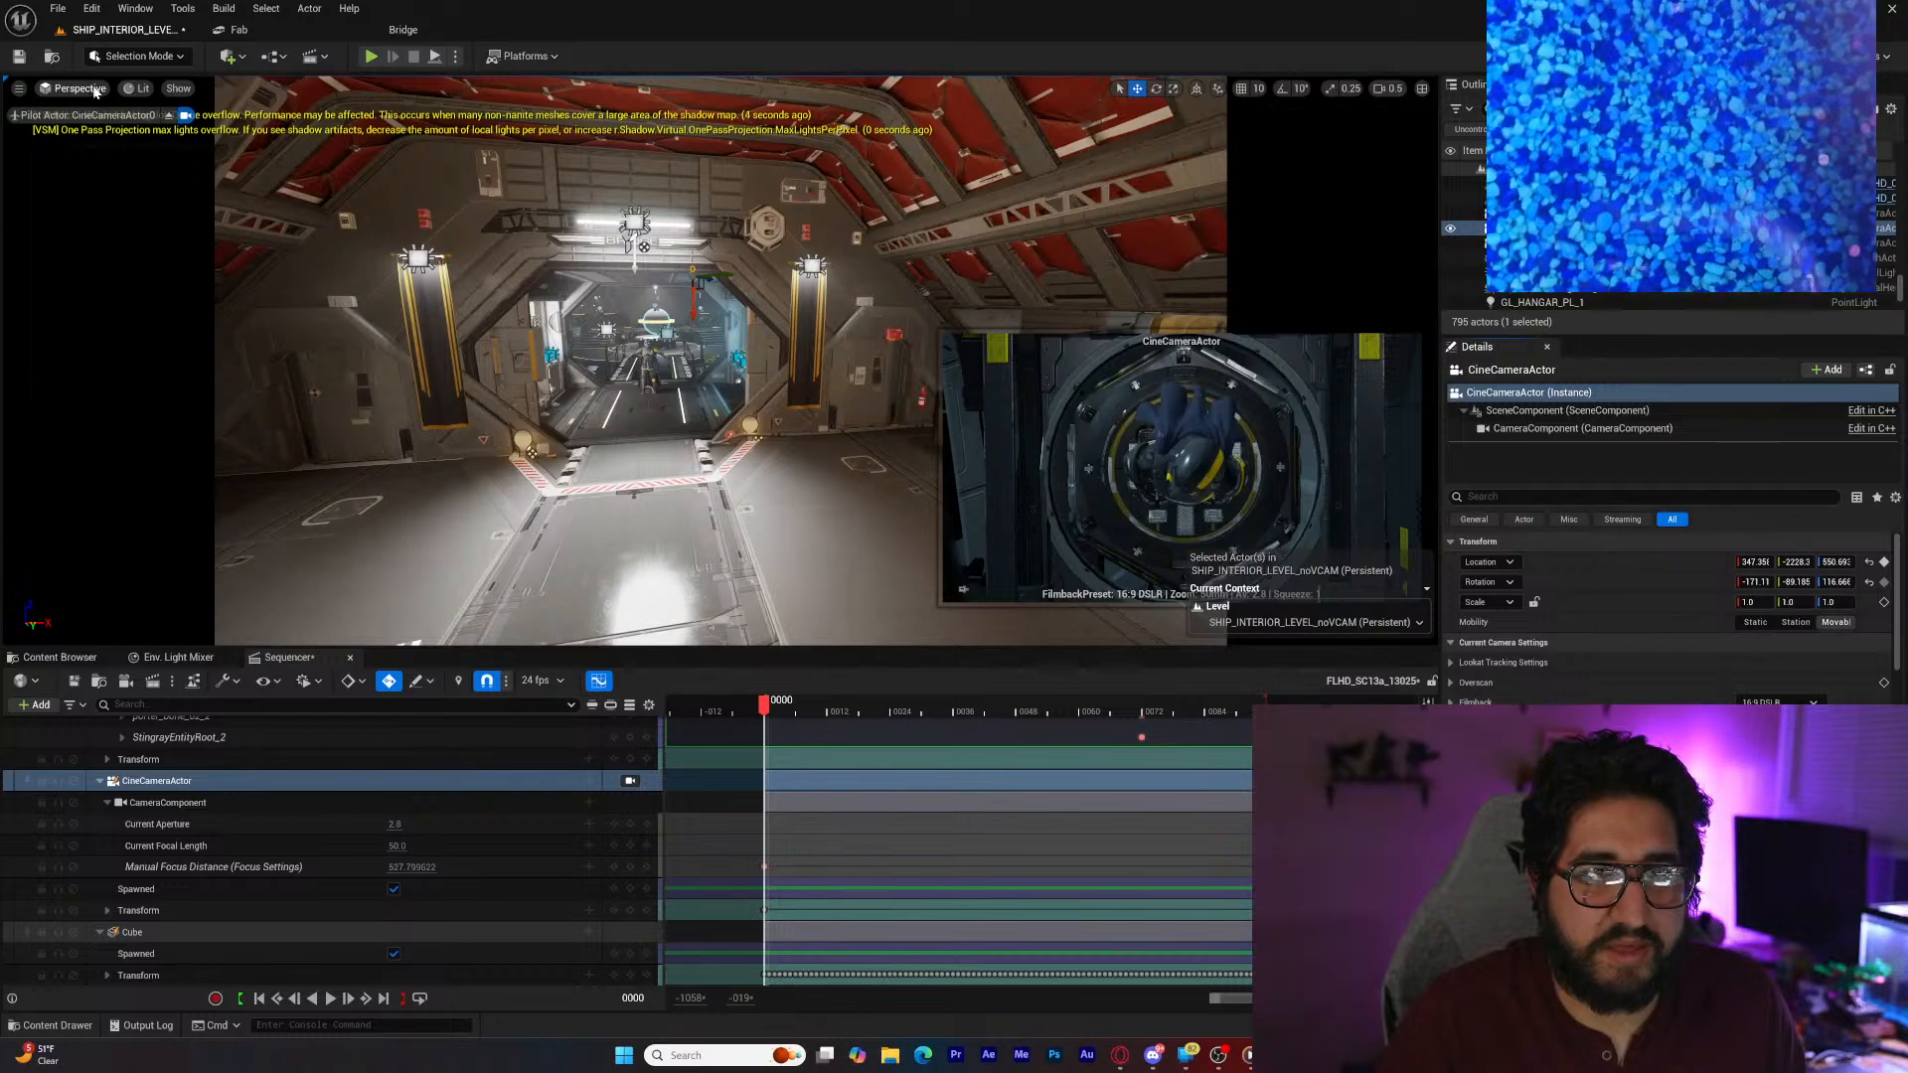
{"action": "left_click", "coordinate": [95, 91]}
{"action": "left_click", "coordinate": [154, 296]}
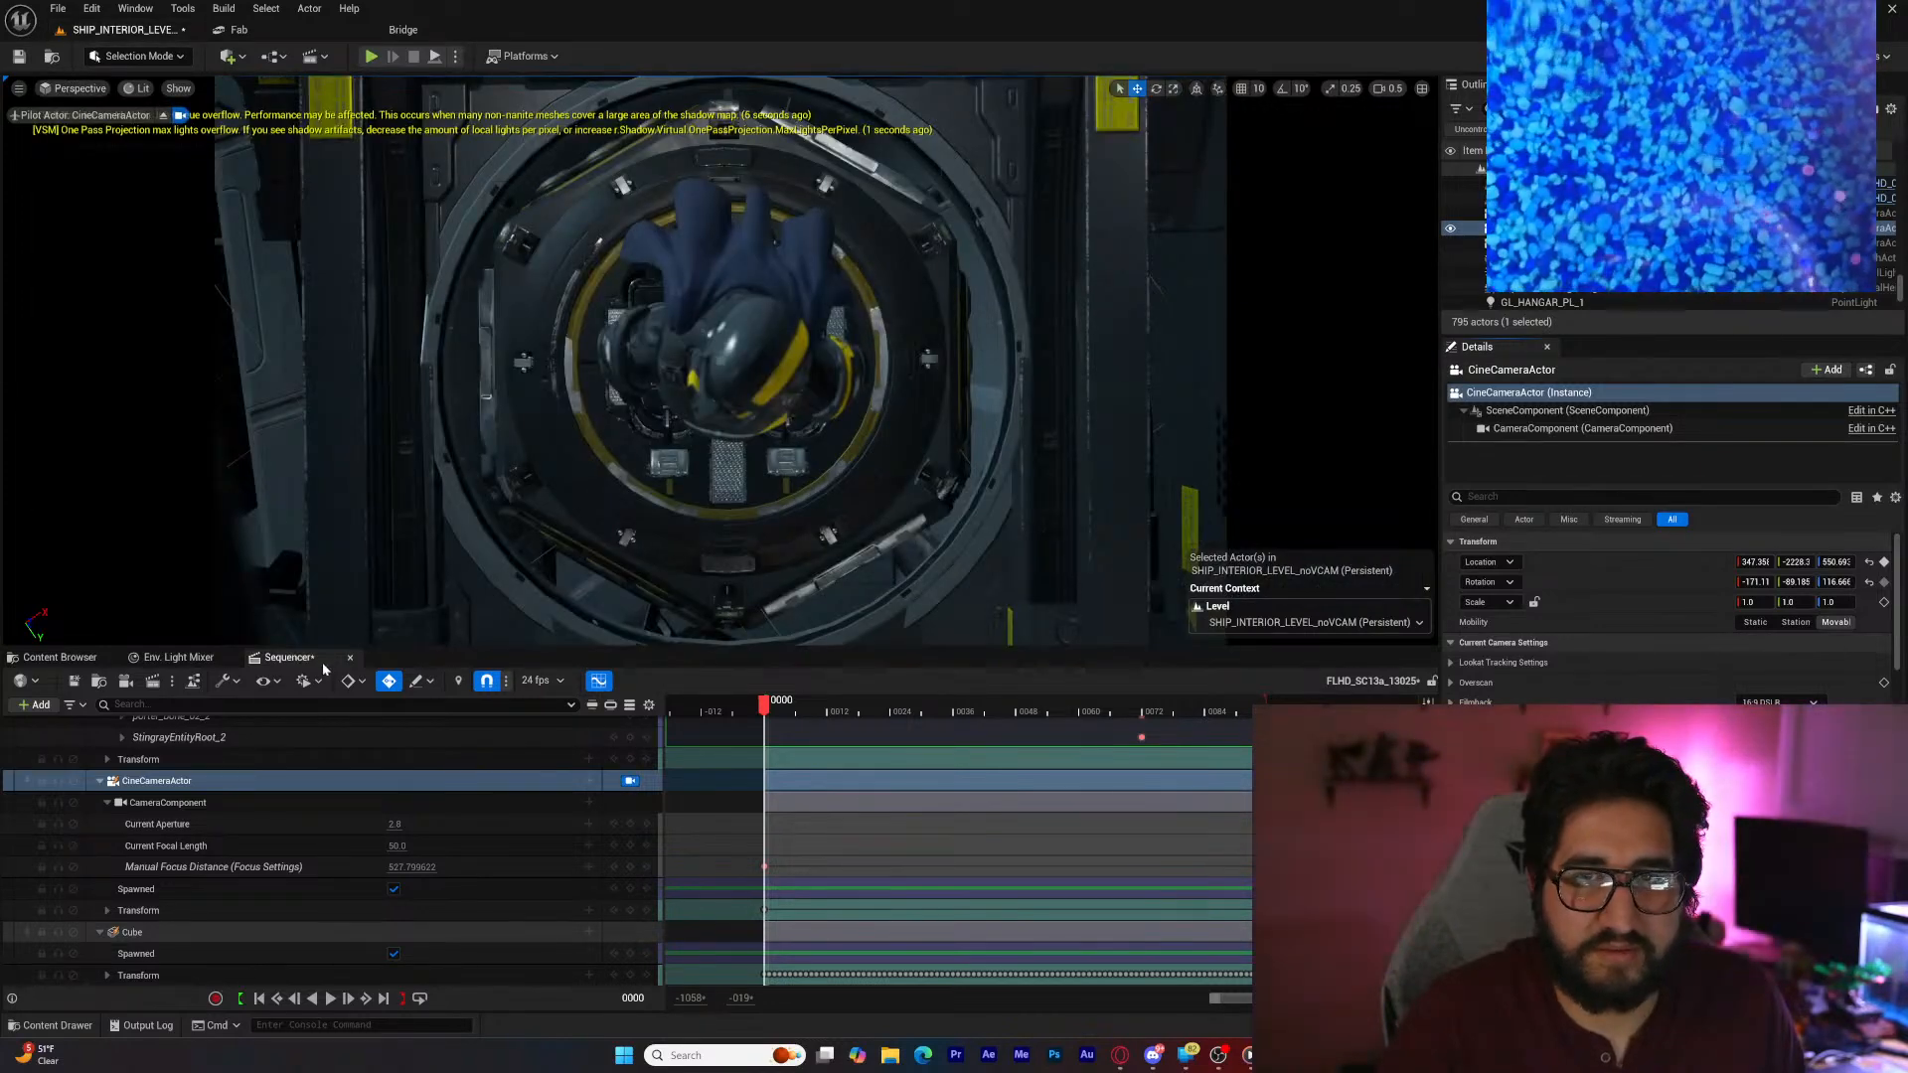
{"action": "left_click", "coordinate": [330, 998]}
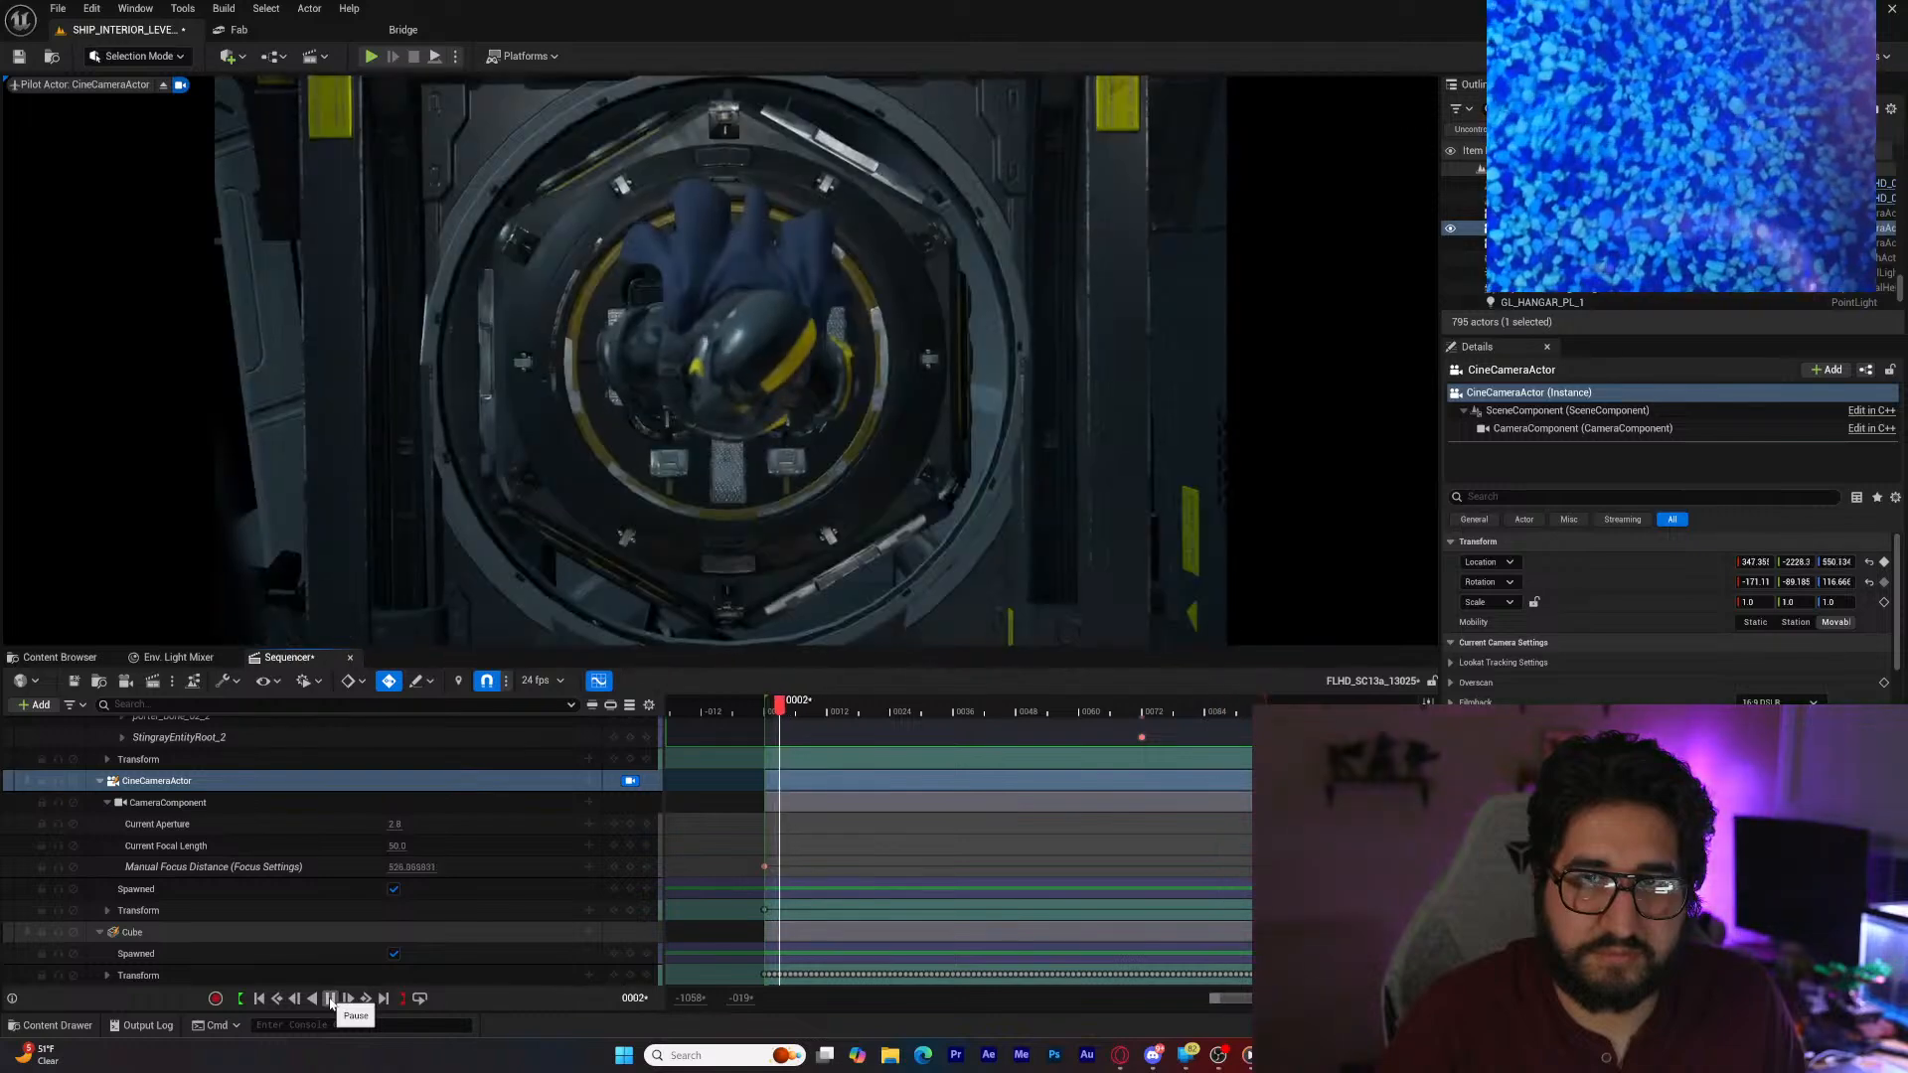
{"action": "left_click", "coordinate": [330, 1000]}
Step: Set the cine camera's transform keys and manual focus distance keys to linear interpolation
{"action": "left_click_drag", "start_coordinate": [1275, 871], "coordinate": [761, 914]}
{"action": "right_click", "coordinate": [763, 916]}
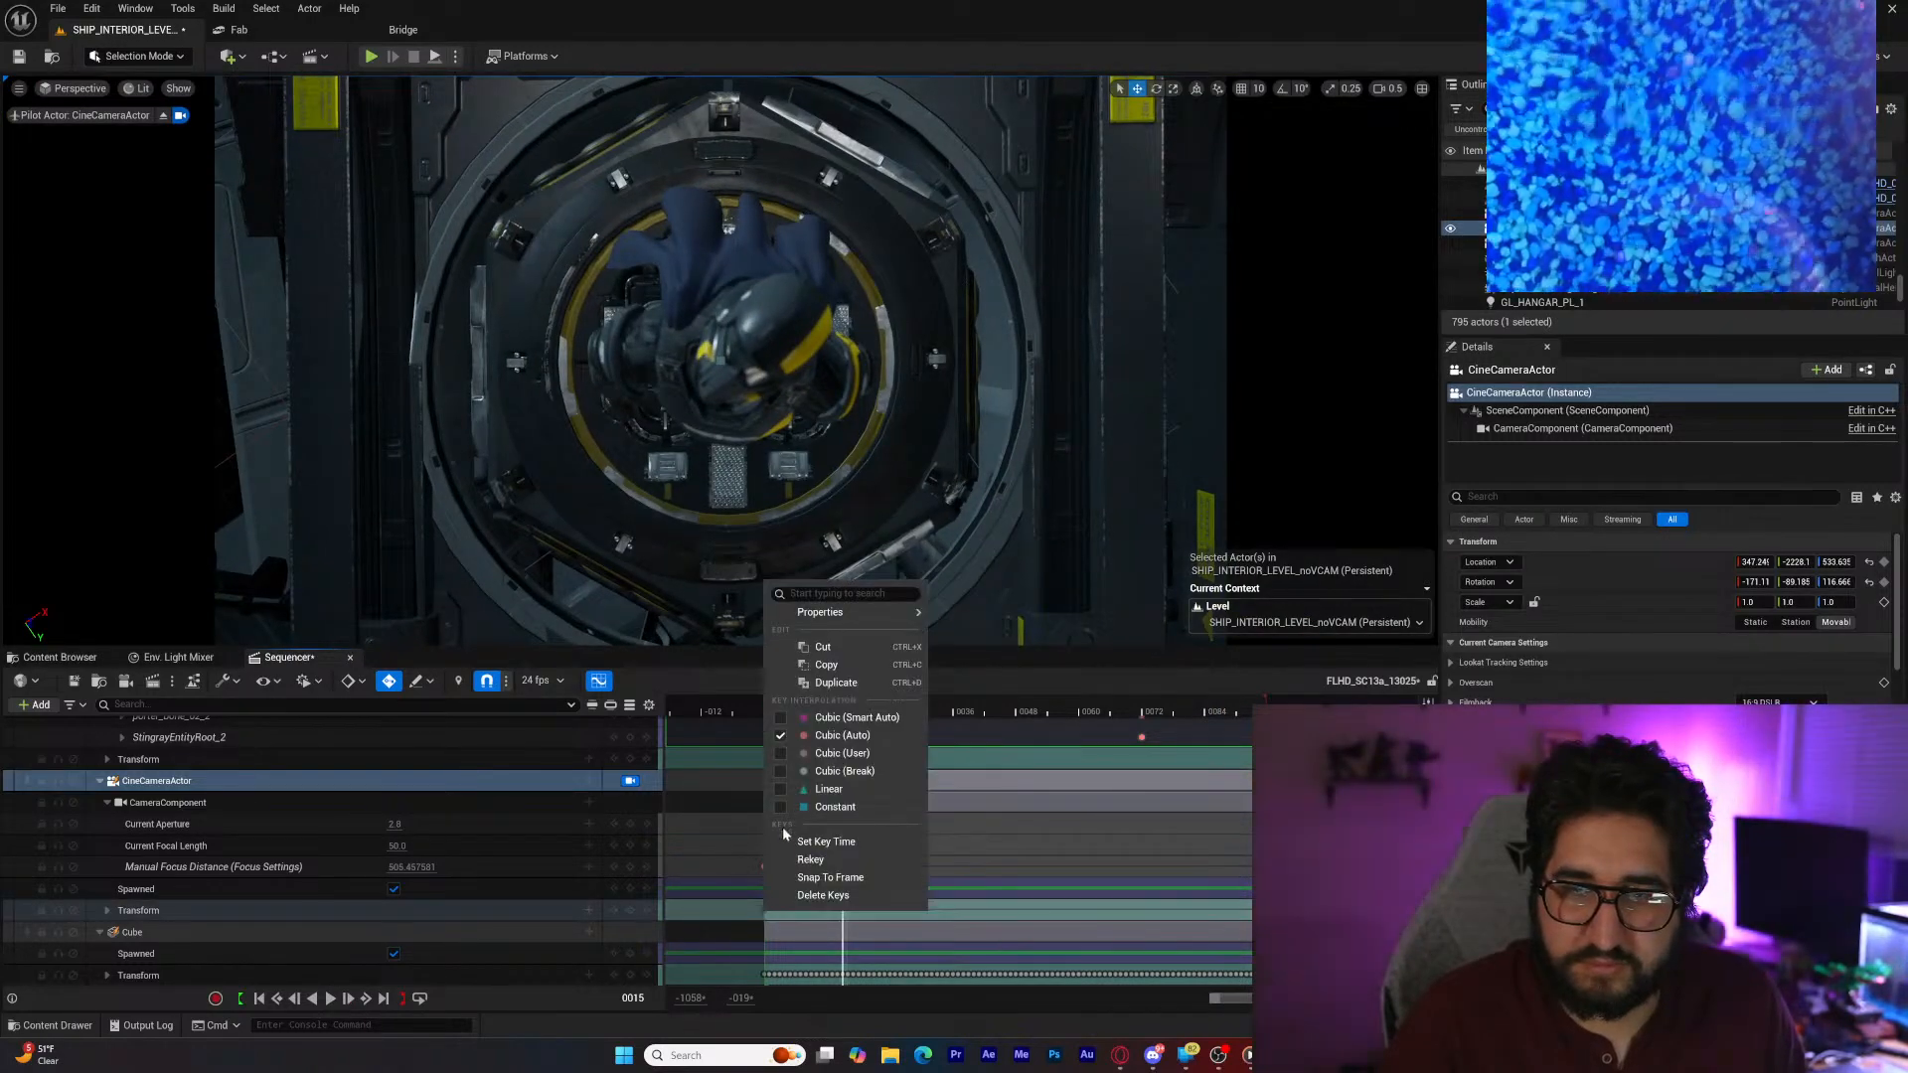
{"action": "left_click", "coordinate": [780, 794]}
{"action": "left_click", "coordinate": [1248, 869]}
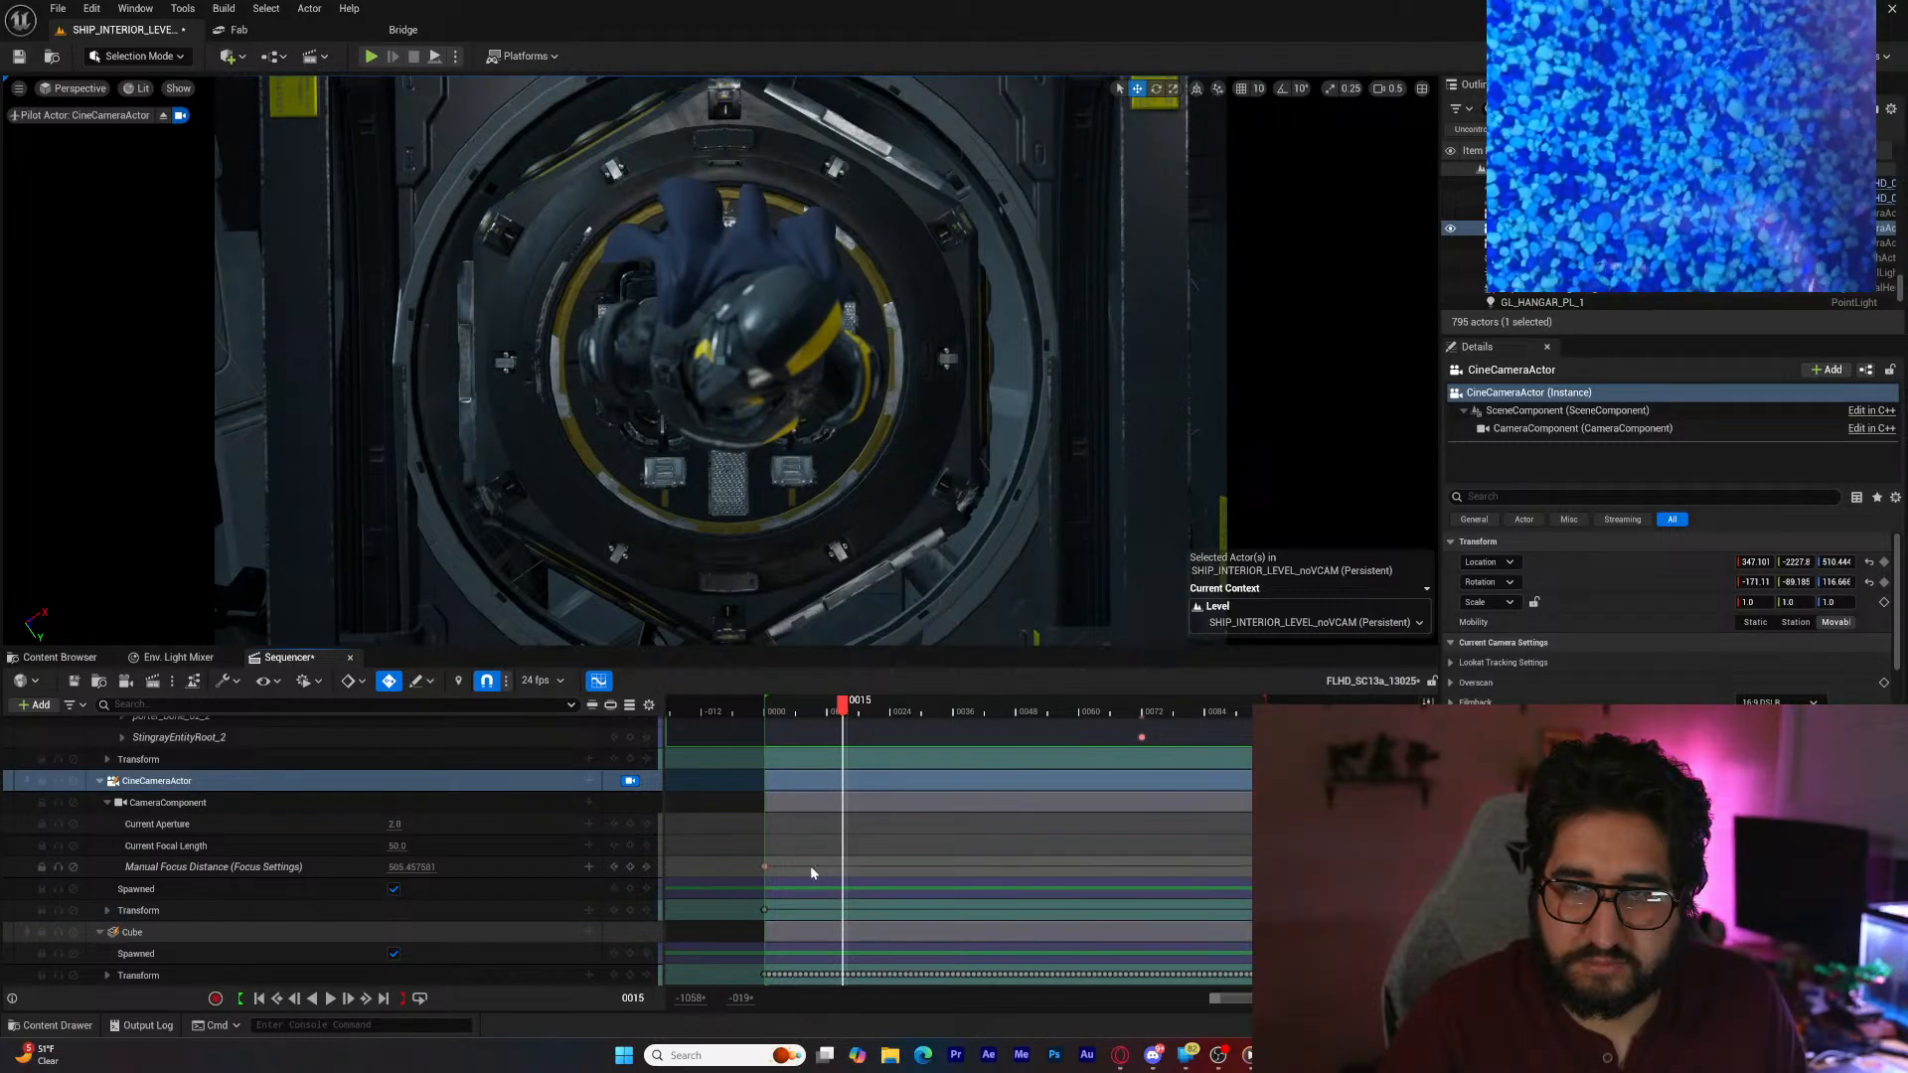
{"action": "left_click", "coordinate": [761, 867]}
{"action": "right_click", "coordinate": [761, 867]}
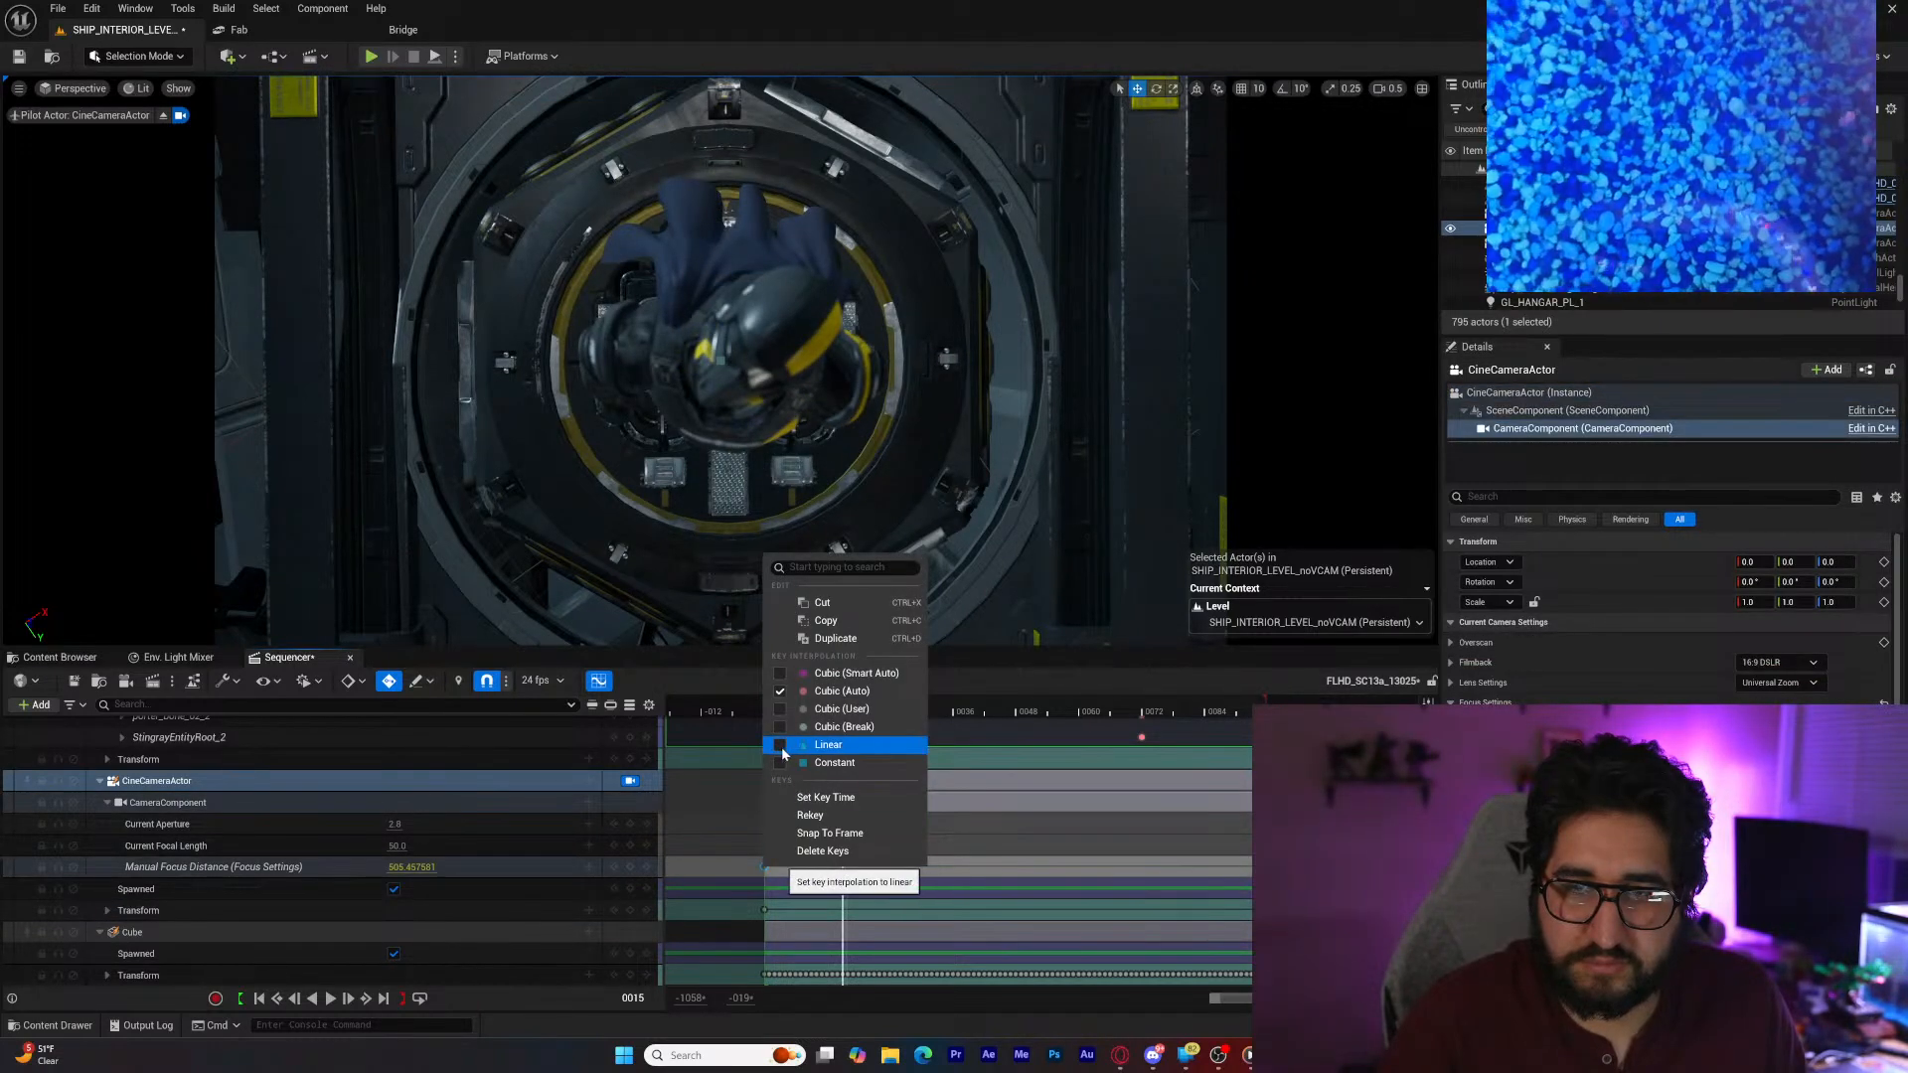
{"action": "left_click", "coordinate": [781, 745]}
Step: Set the cine camera's current focal length to 35 and play the shot through to the hatch closing
{"action": "mouse_move", "coordinate": [954, 706]}
{"action": "left_mouse_down"}
{"action": "mouse_move", "coordinate": [1204, 706]}
{"action": "mouse_move", "coordinate": [775, 717]}
{"action": "left_mouse_up"}
{"action": "left_click", "coordinate": [398, 845]}
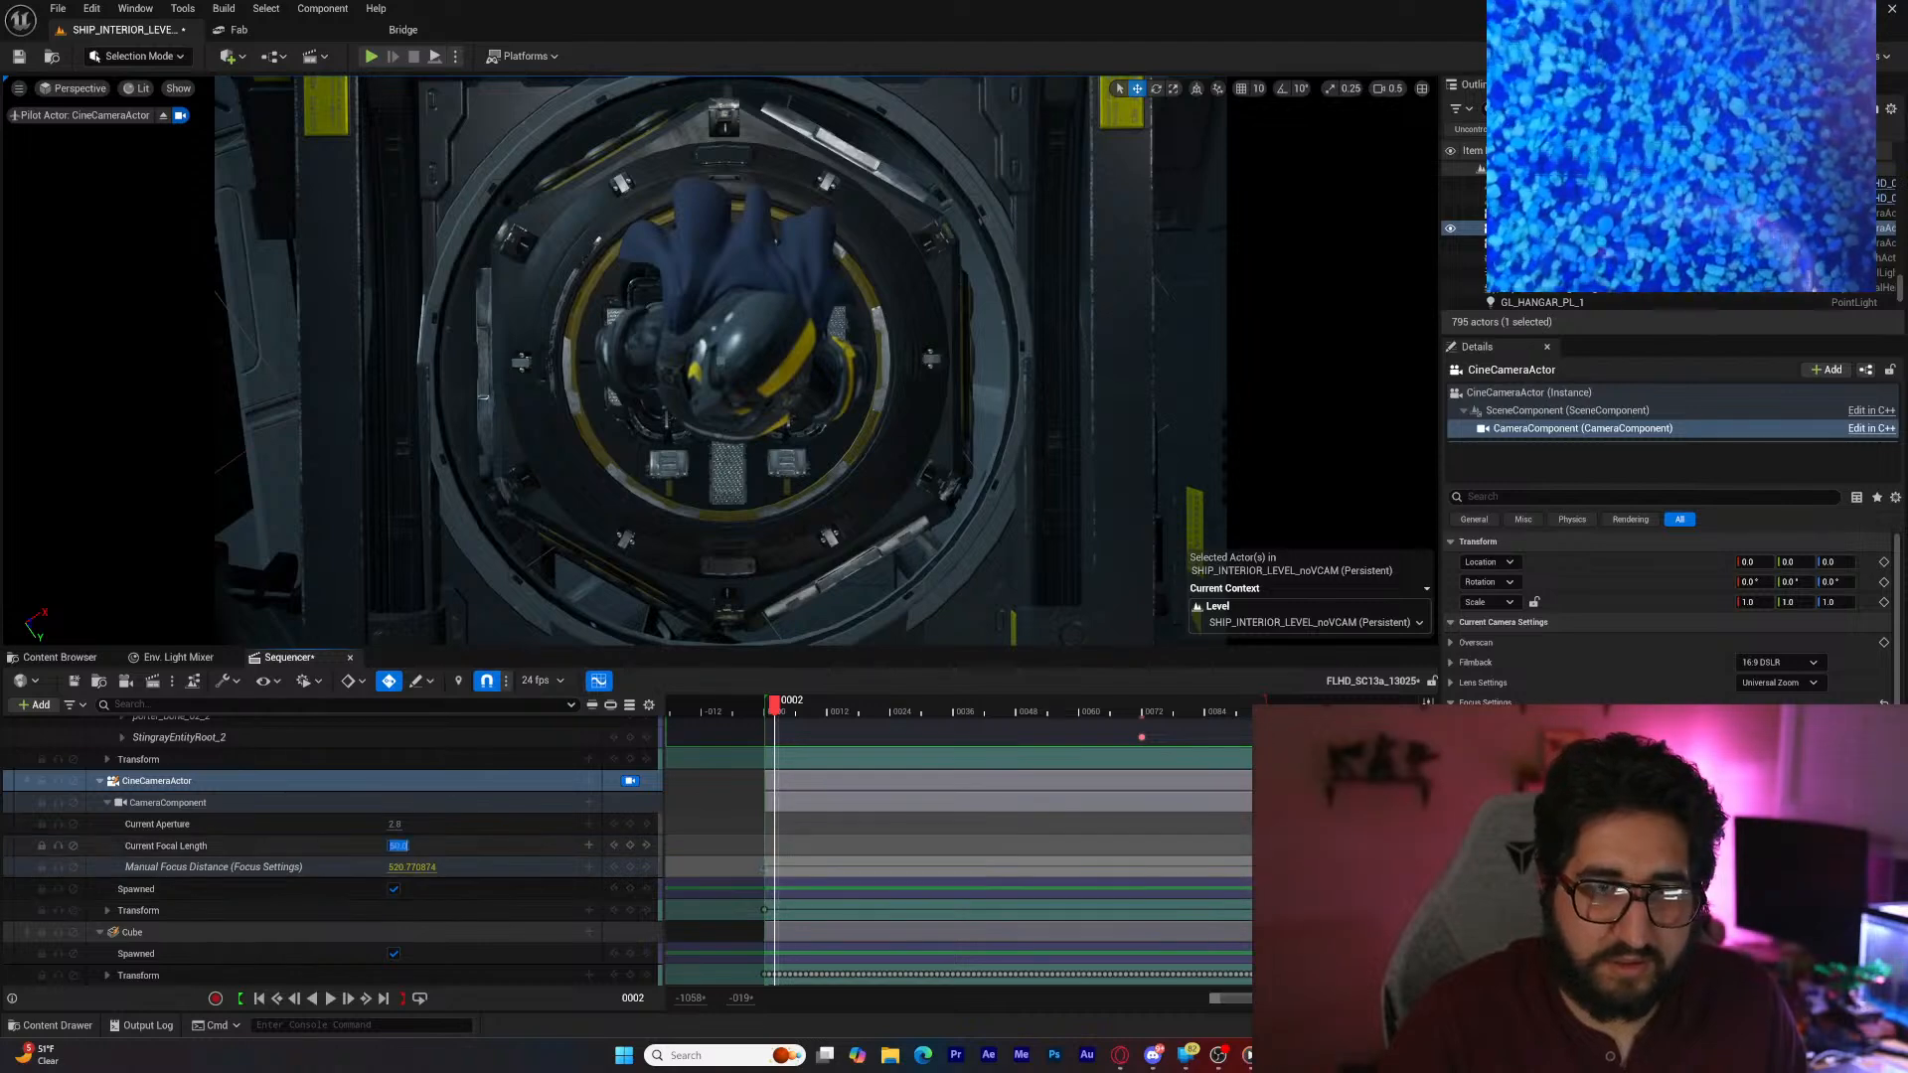
{"action": "type", "text": "35"}
{"action": "key", "text": "Return"}
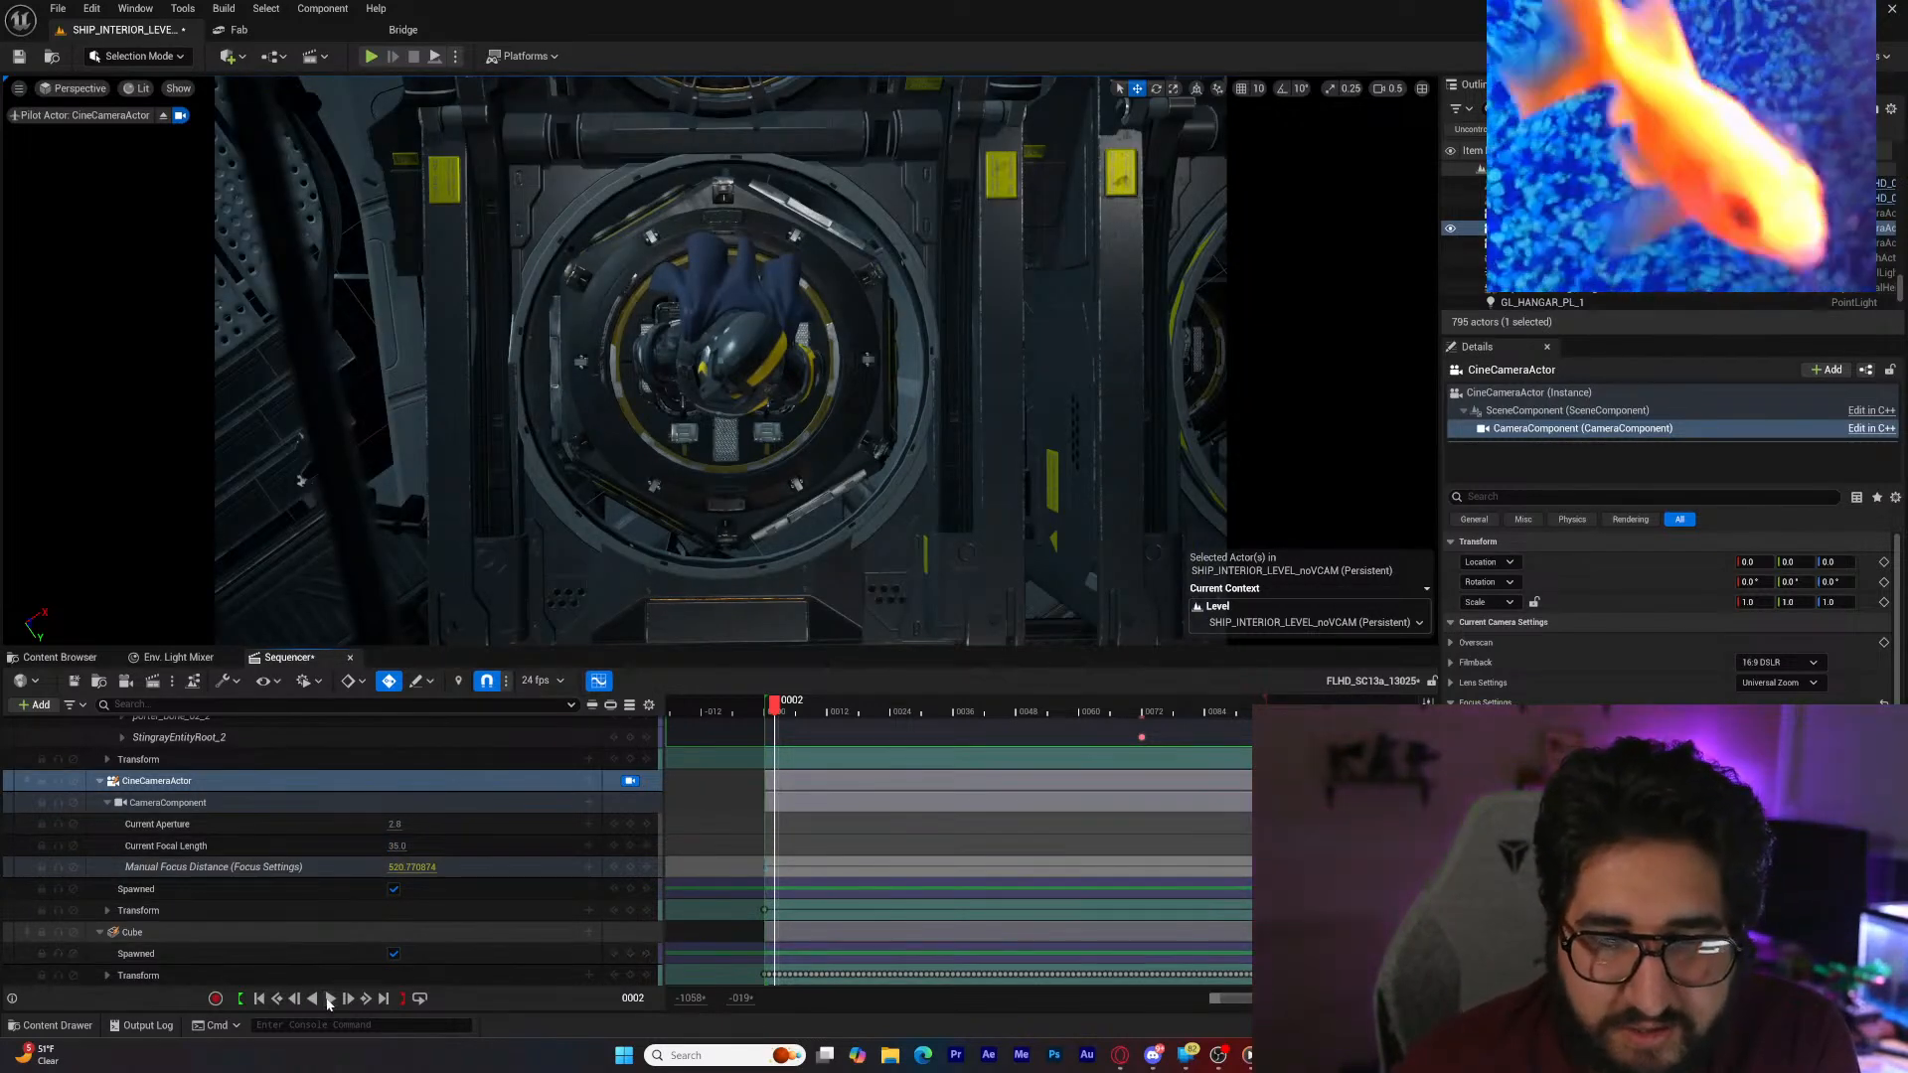
{"action": "left_click", "coordinate": [330, 998]}
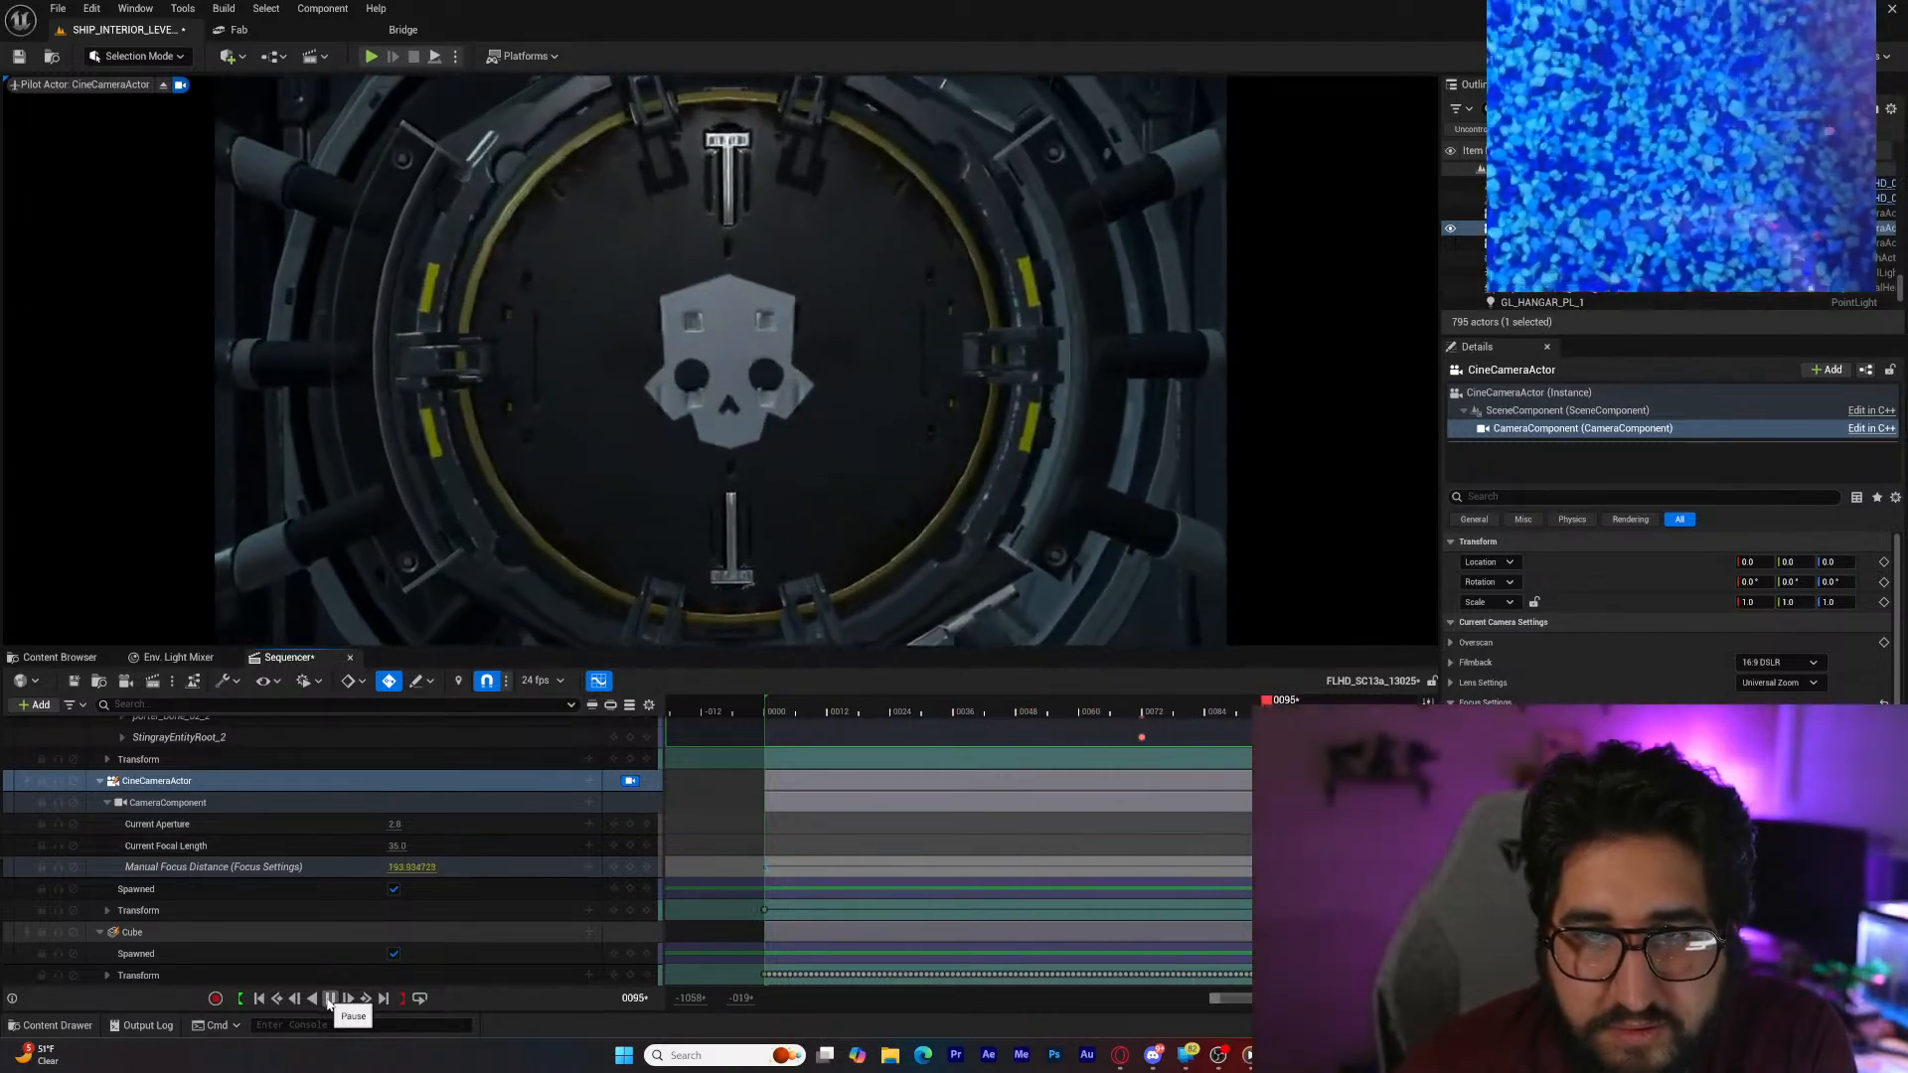
{"action": "left_click", "coordinate": [329, 998]}
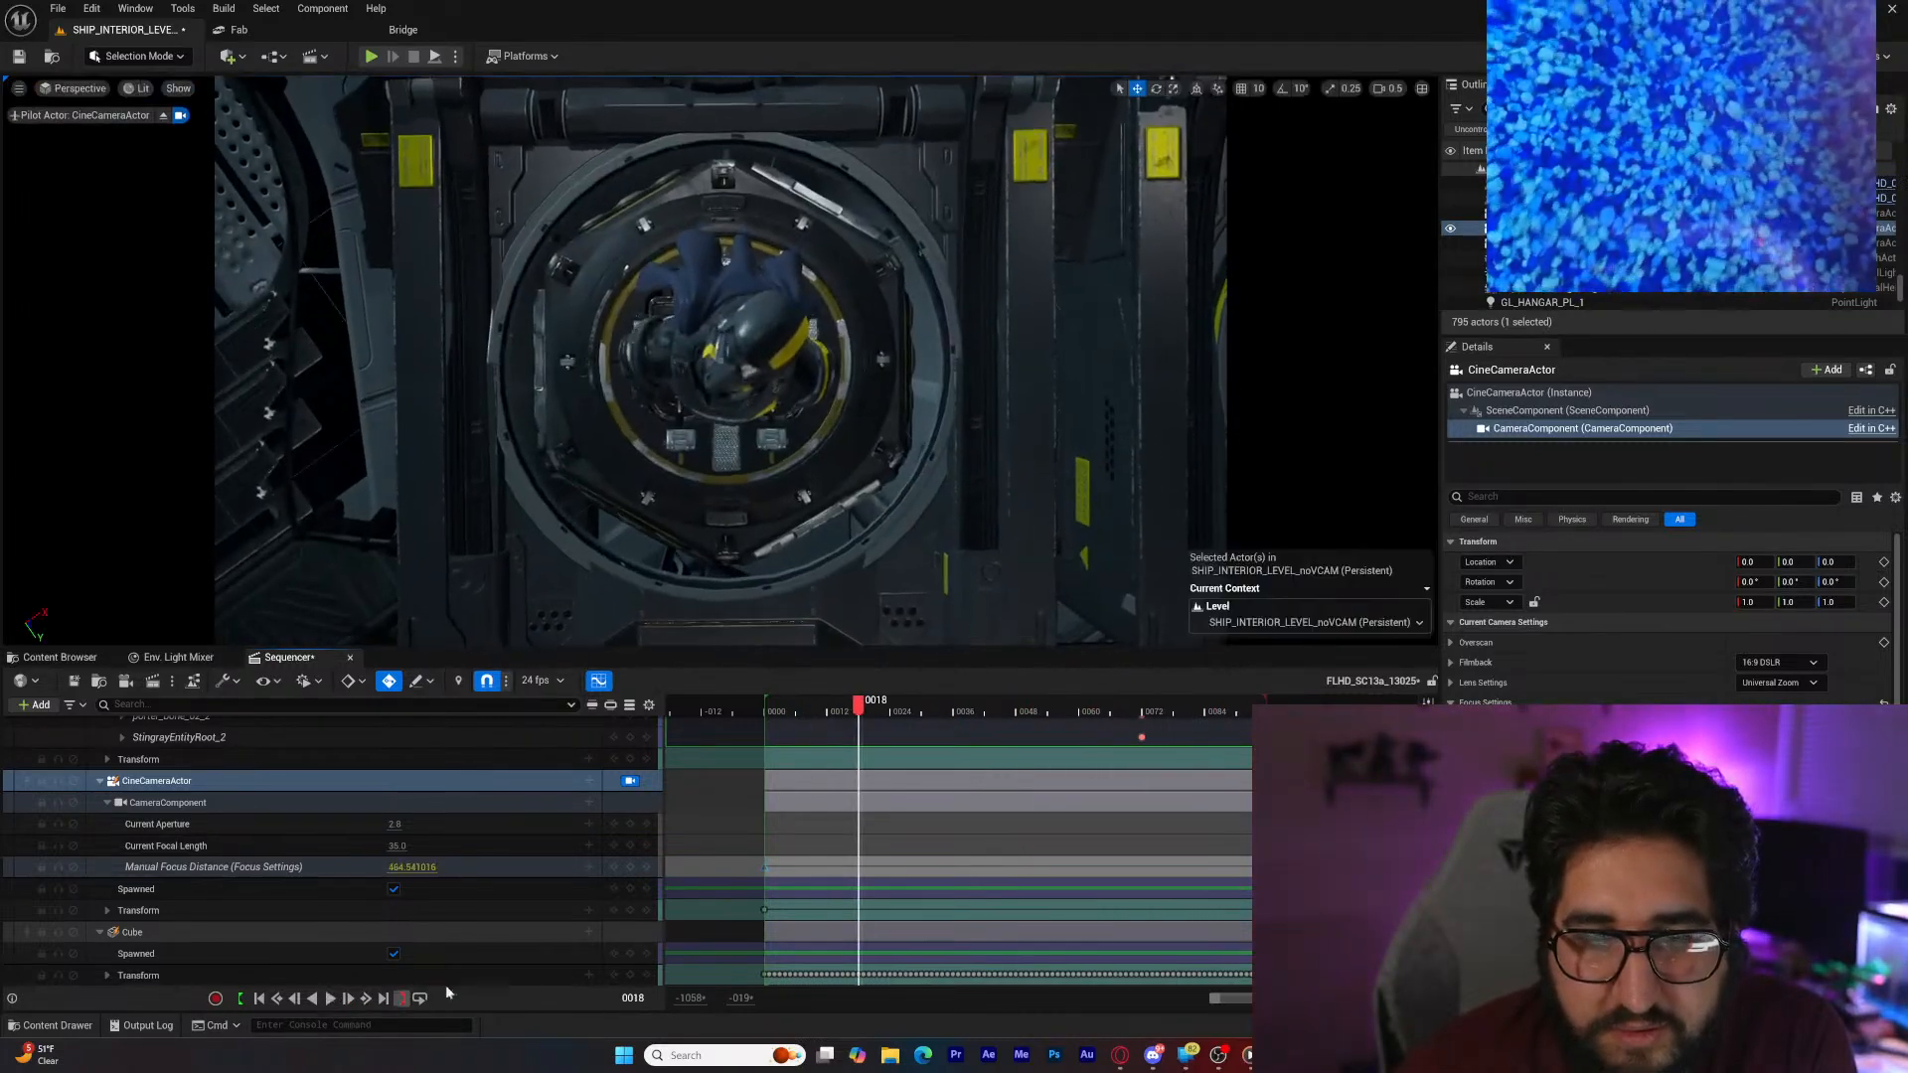
Step: At frame 0, lower the camera component to a relative X of about 26.3 and play the shot through the camera
{"action": "left_click", "coordinate": [614, 910]}
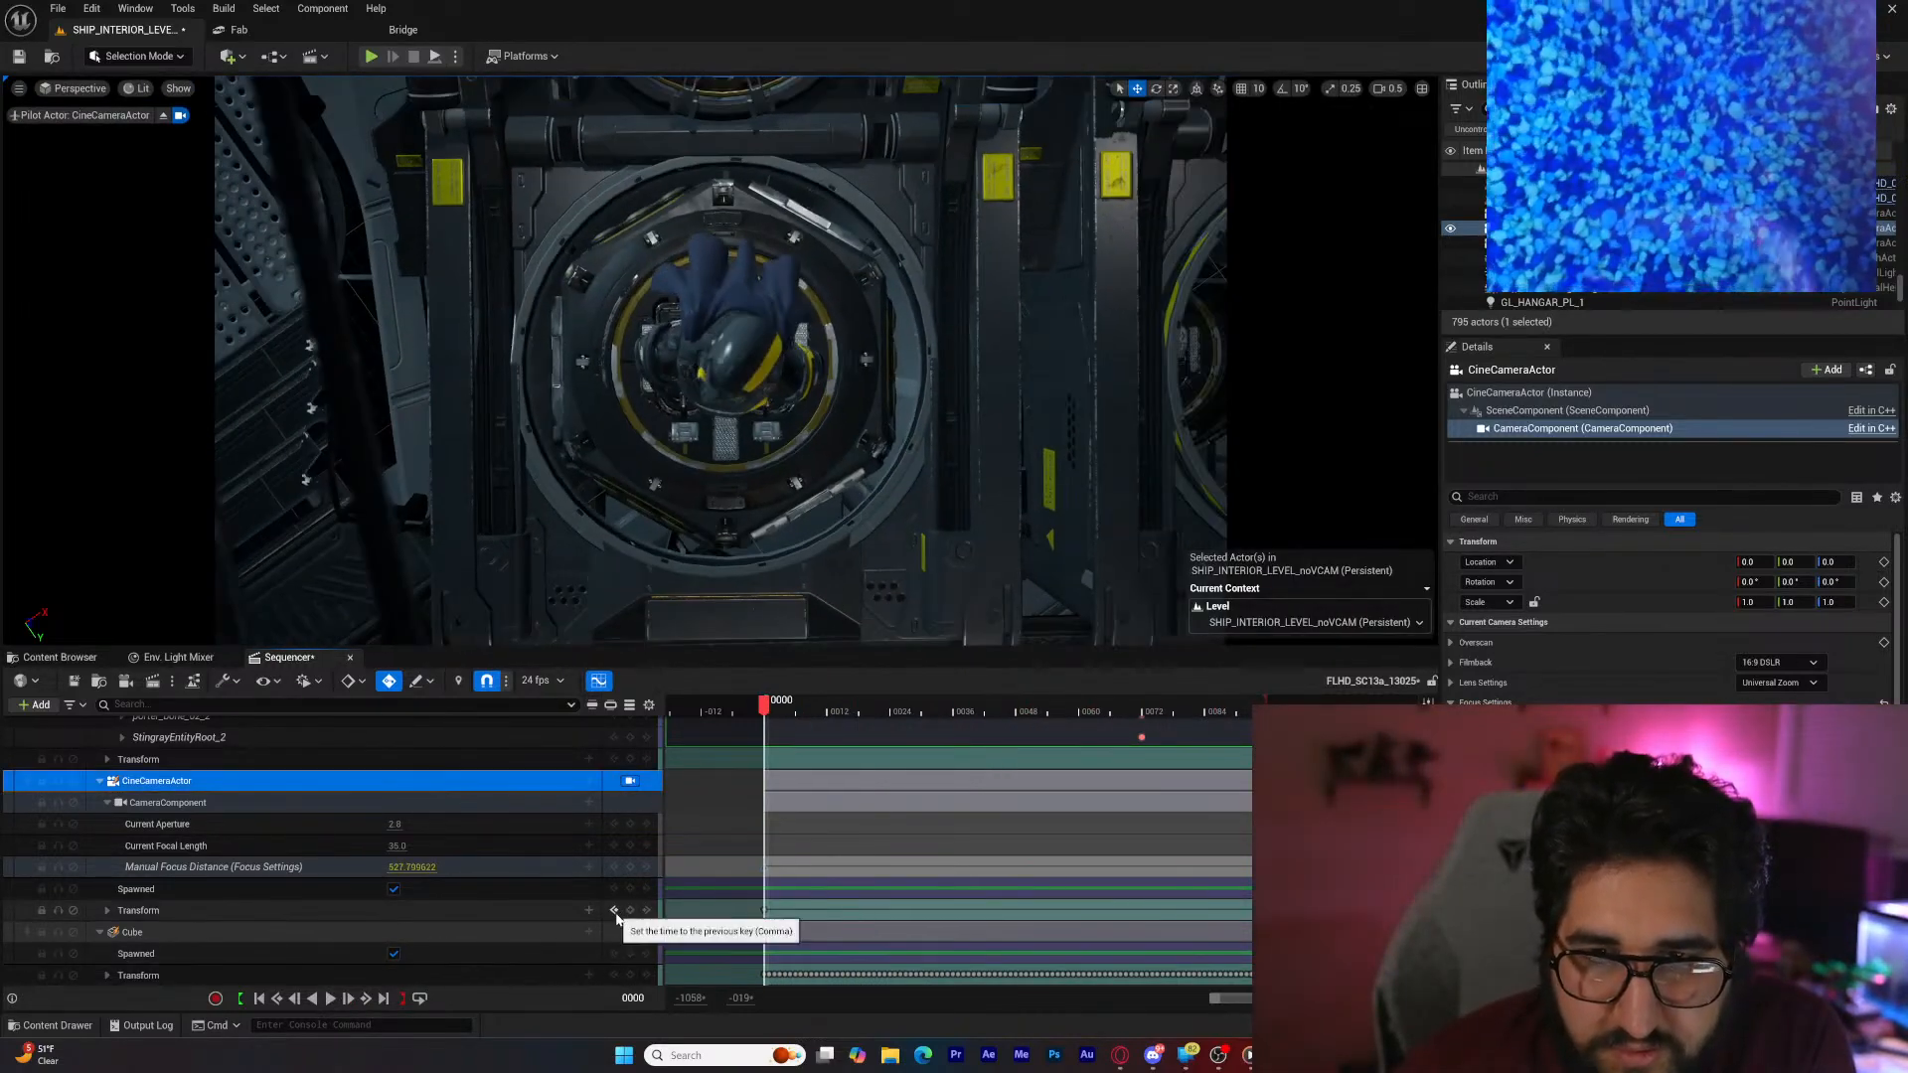
{"action": "left_click", "coordinate": [164, 115]}
{"action": "key", "text": "s"}
{"action": "mouse_move", "coordinate": [559, 292]}
{"action": "right_mouse_down"}
{"action": "mouse_move", "coordinate": [538, 288]}
{"action": "mouse_move", "coordinate": [559, 291]}
{"action": "right_mouse_up"}
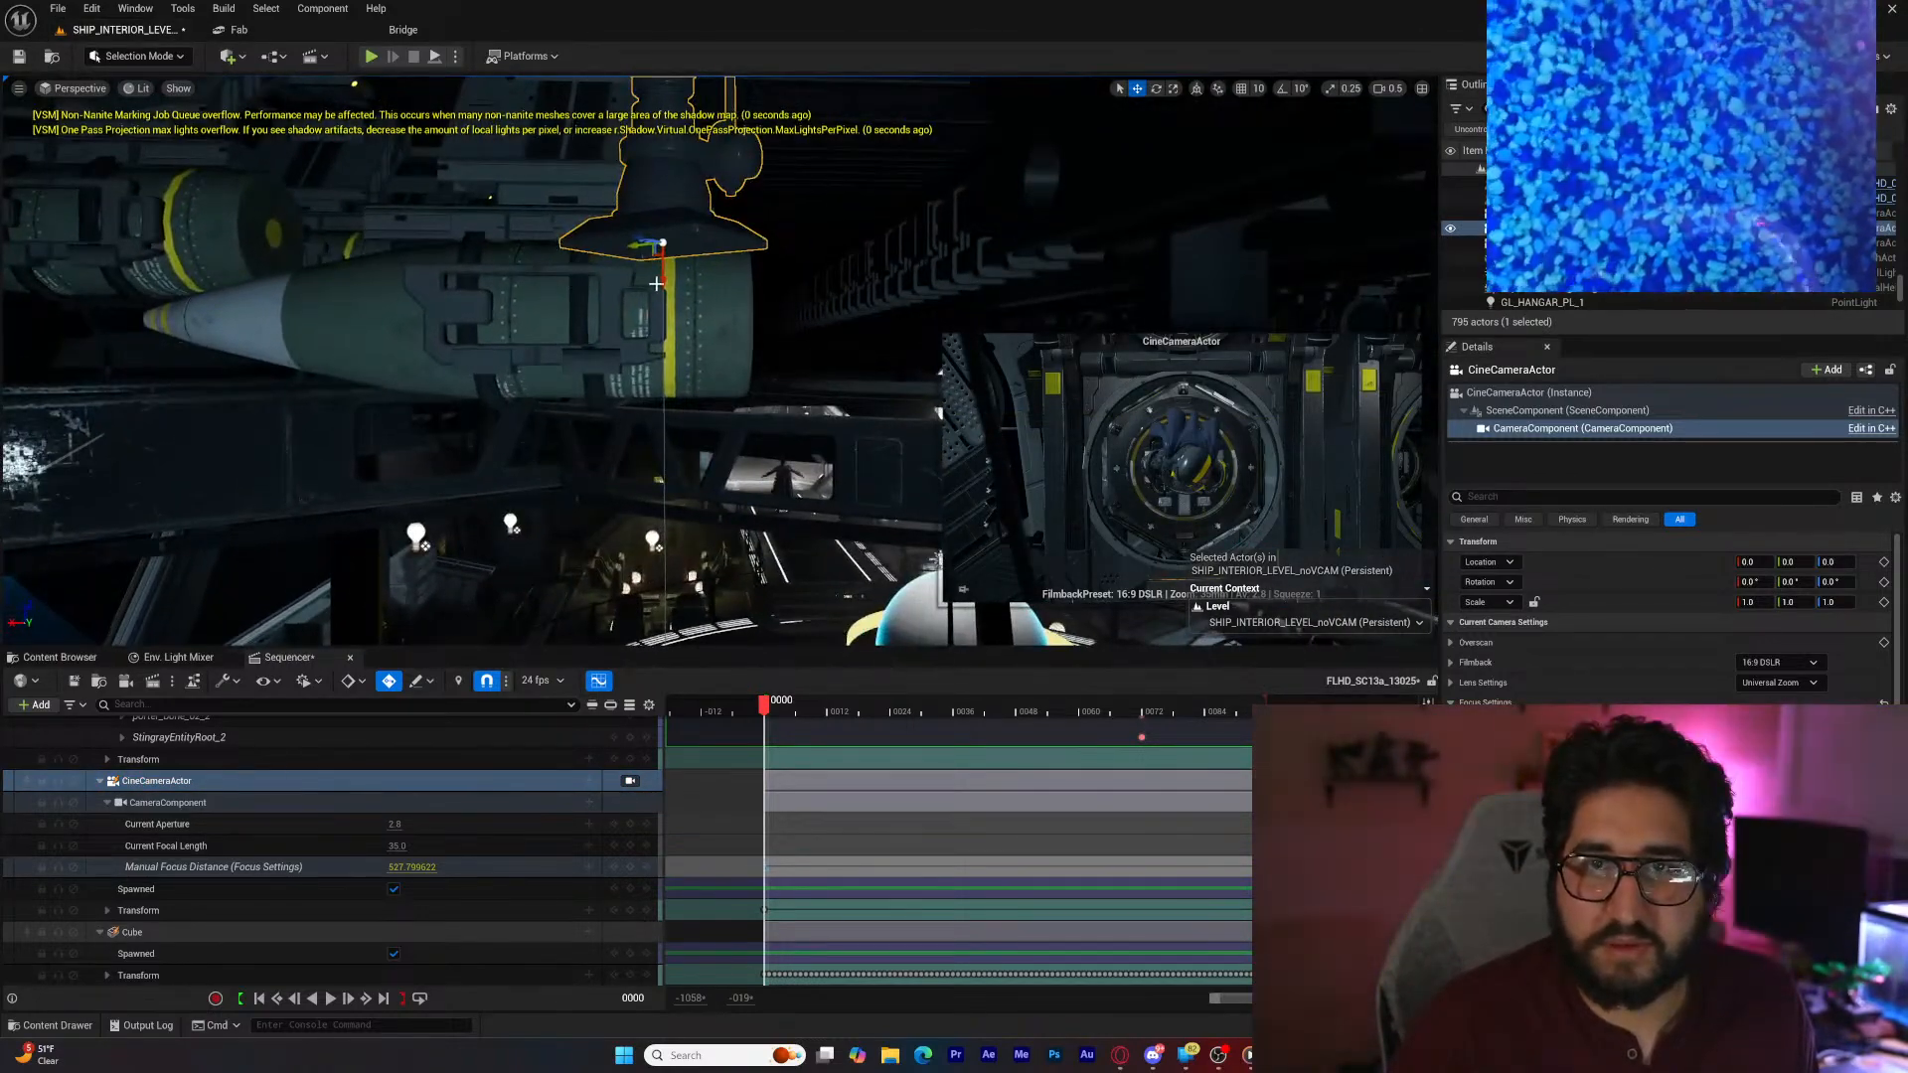
{"action": "left_click_drag", "start_coordinate": [662, 283], "coordinate": [674, 385]}
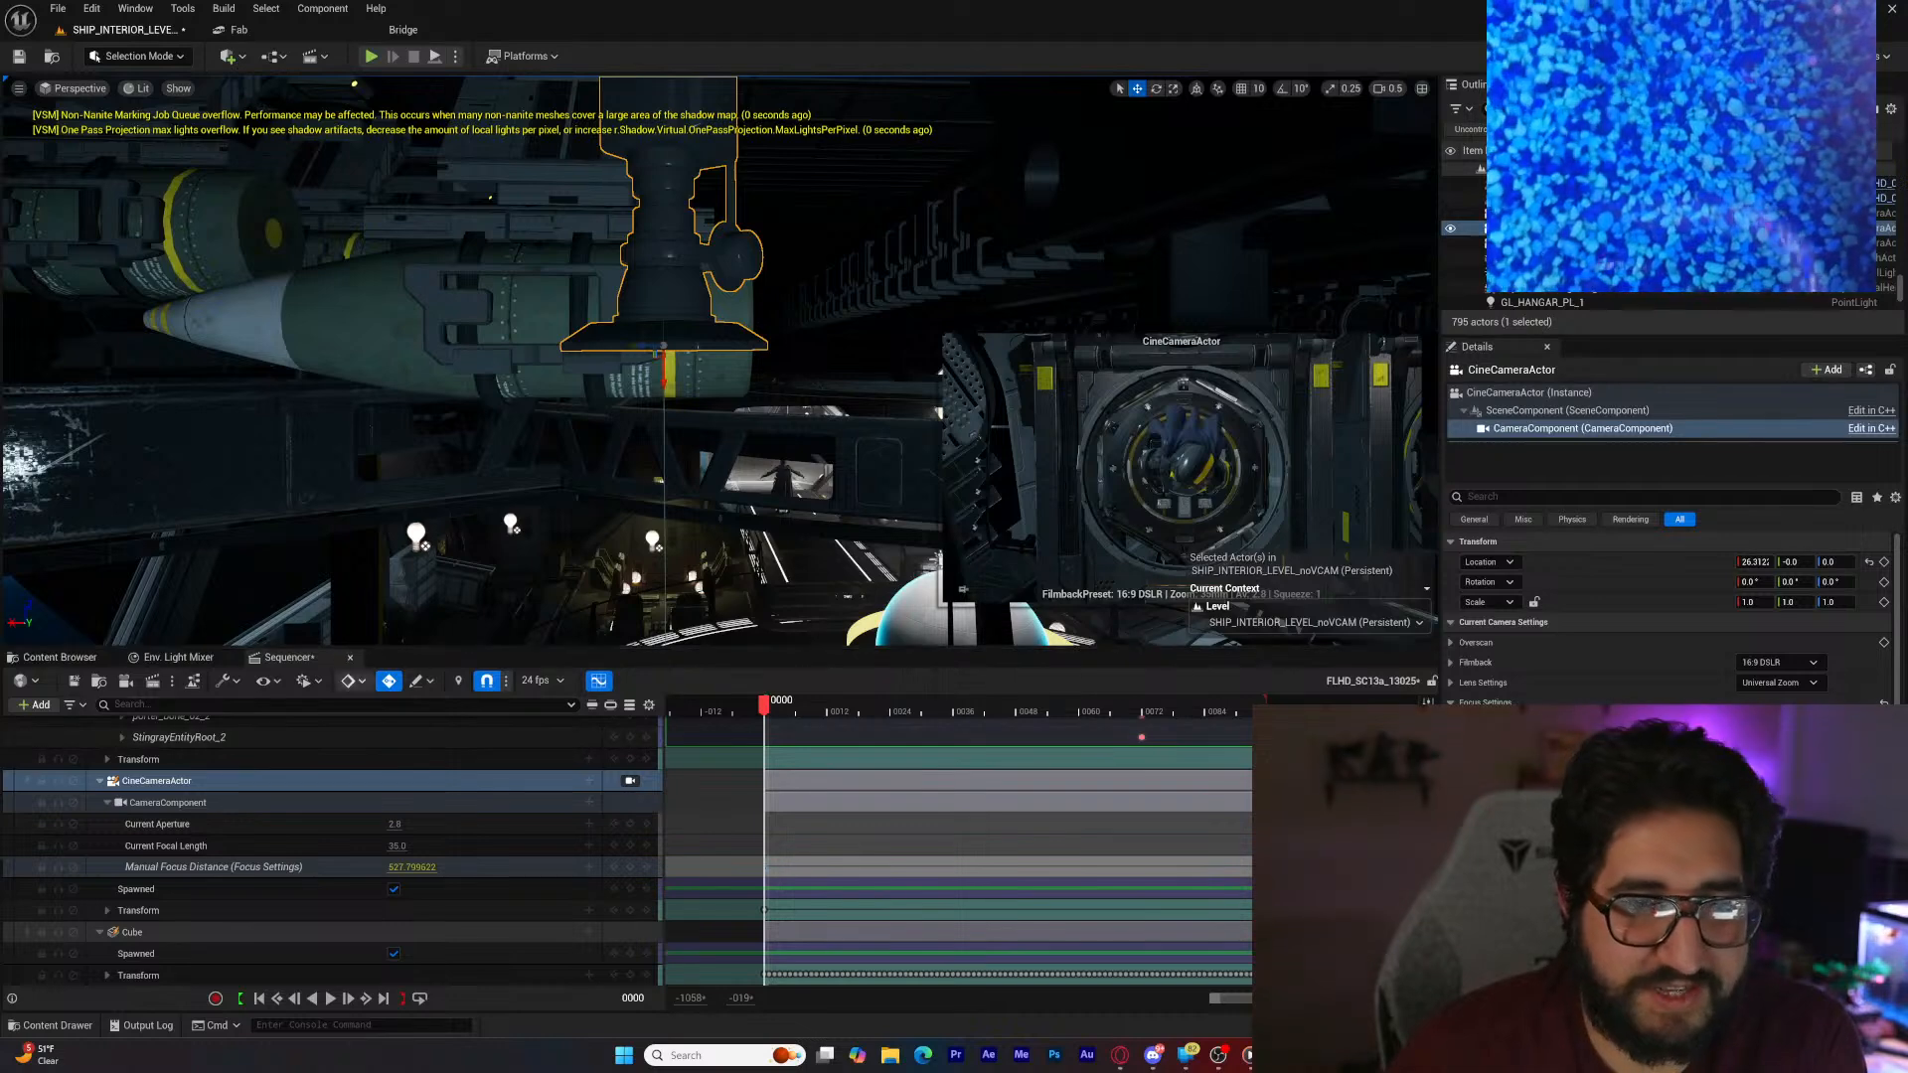
{"action": "left_click", "coordinate": [80, 88]}
{"action": "left_click", "coordinate": [149, 296]}
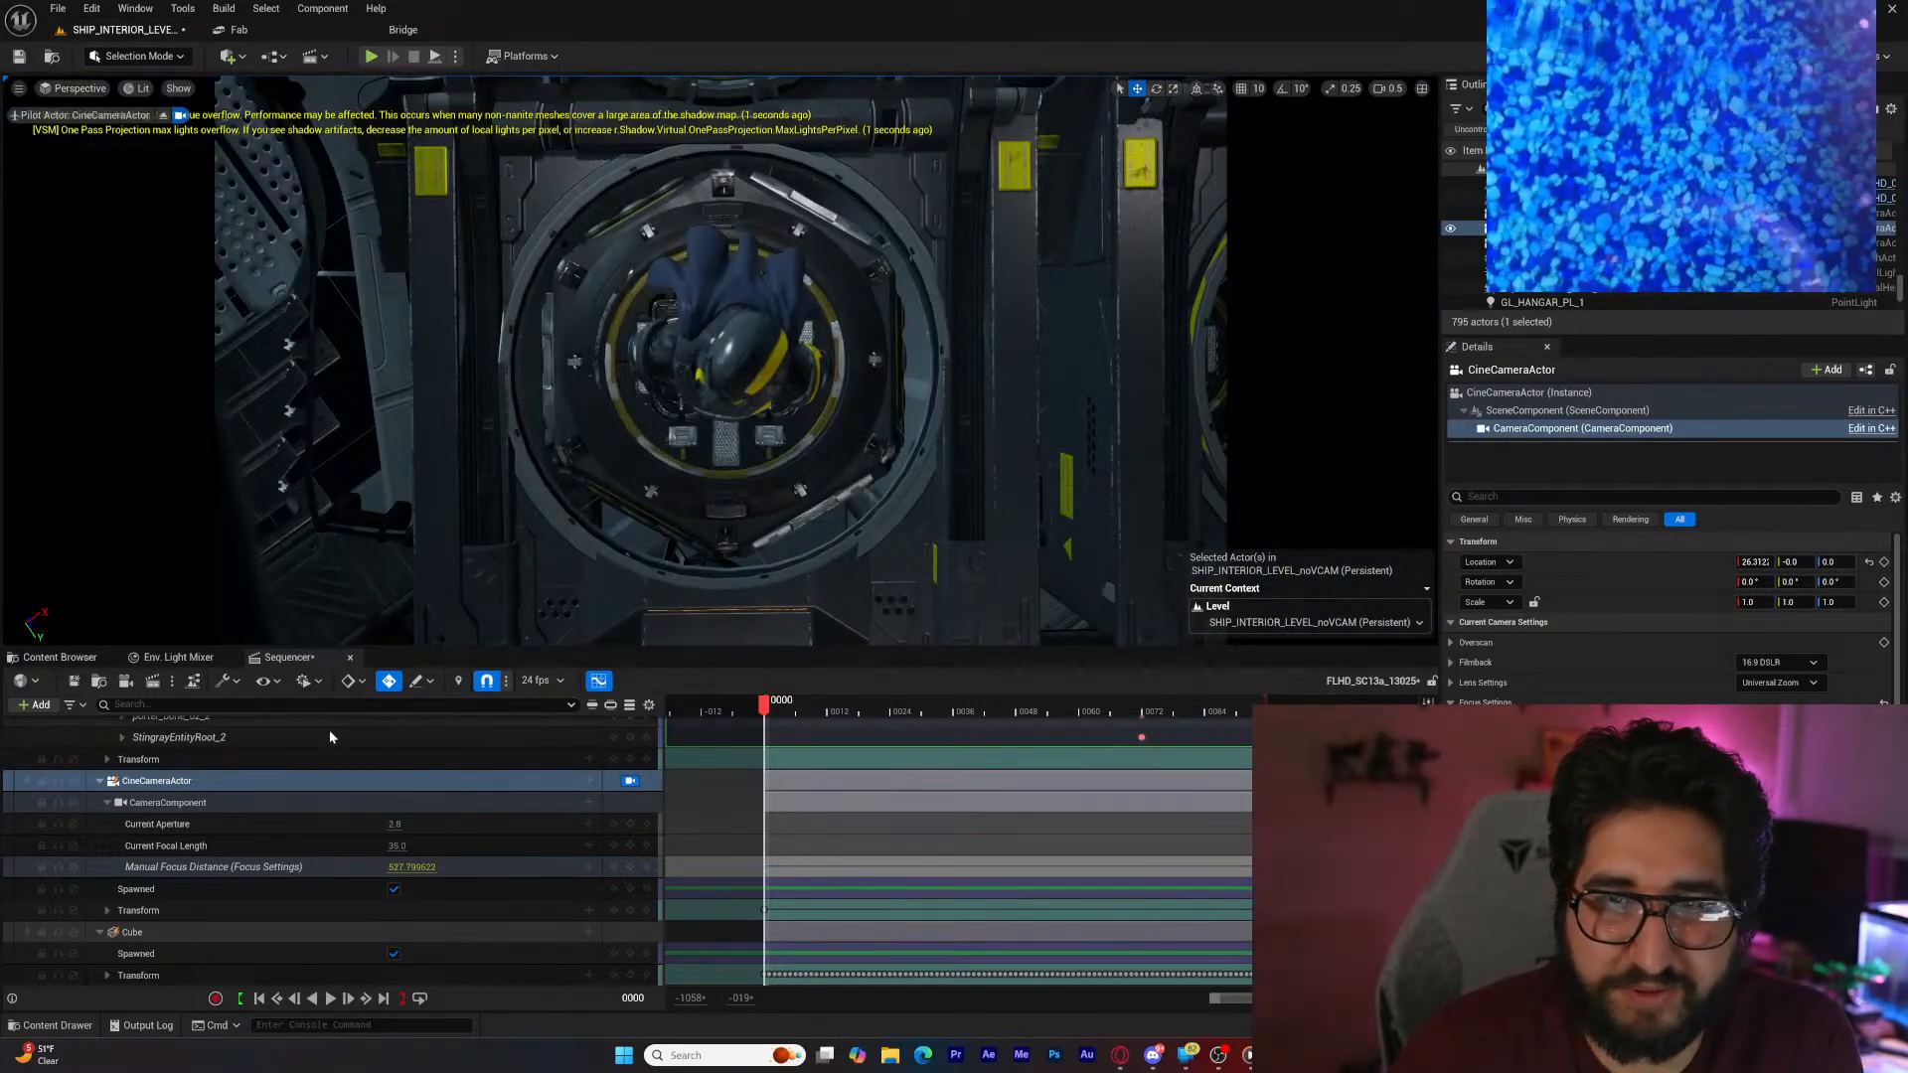
{"action": "left_click", "coordinate": [332, 1004]}
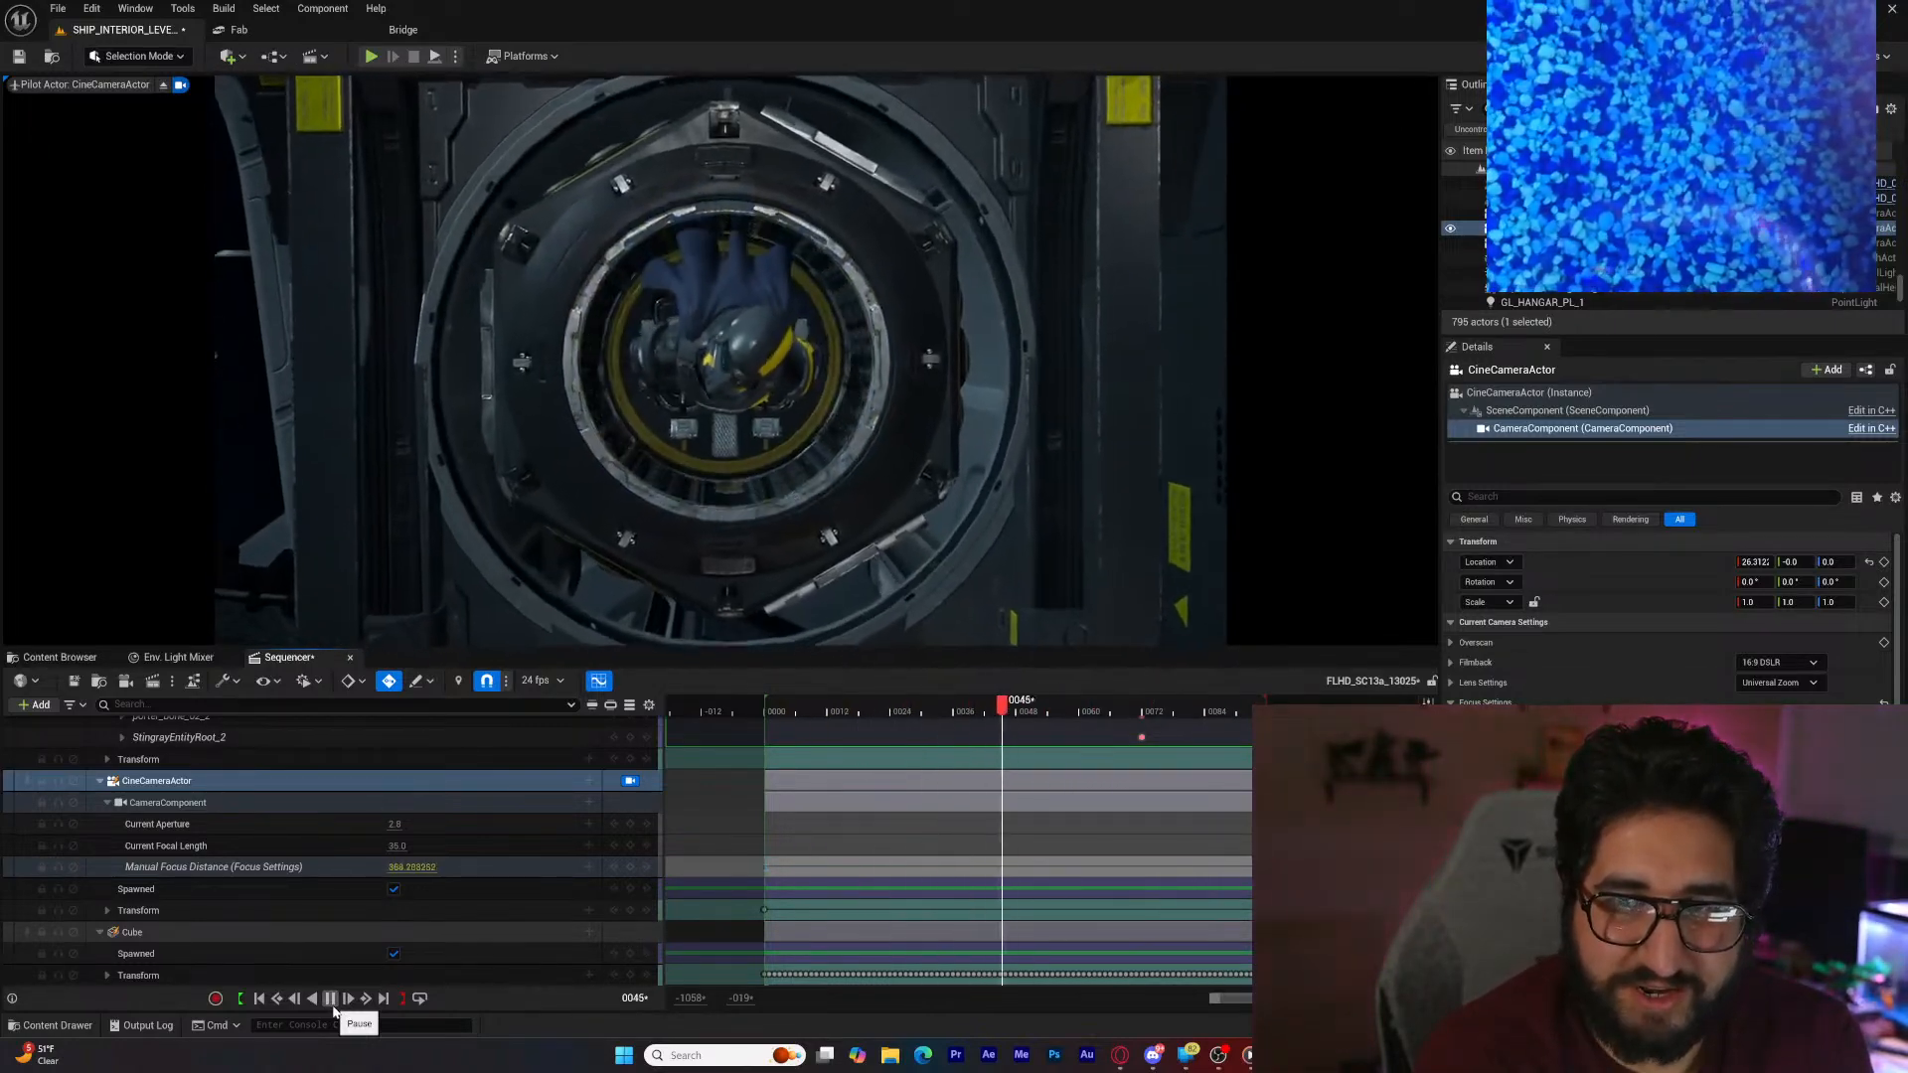
{"action": "key", "text": "space"}
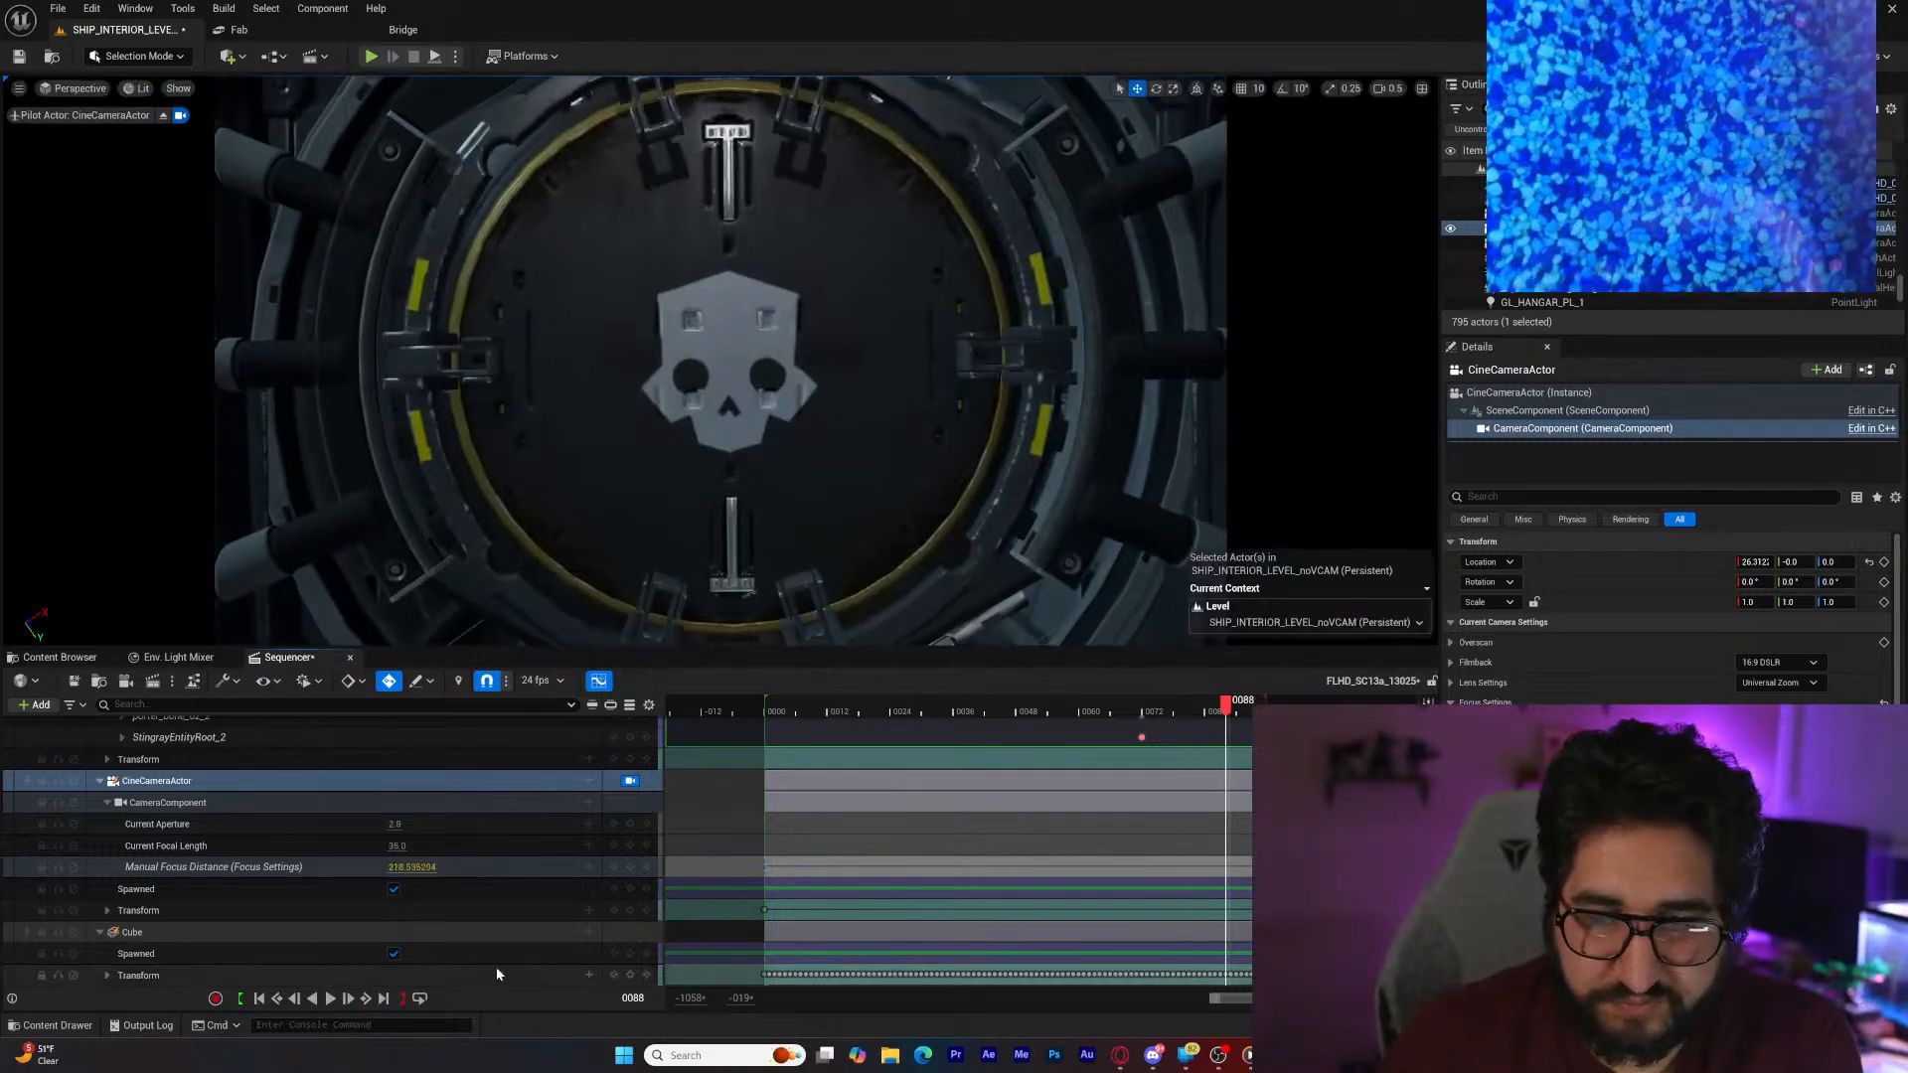
Step: At frame 95, raise the camera component to a relative X of about -20.1 and play the shot through the camera
{"action": "left_click", "coordinate": [646, 910]}
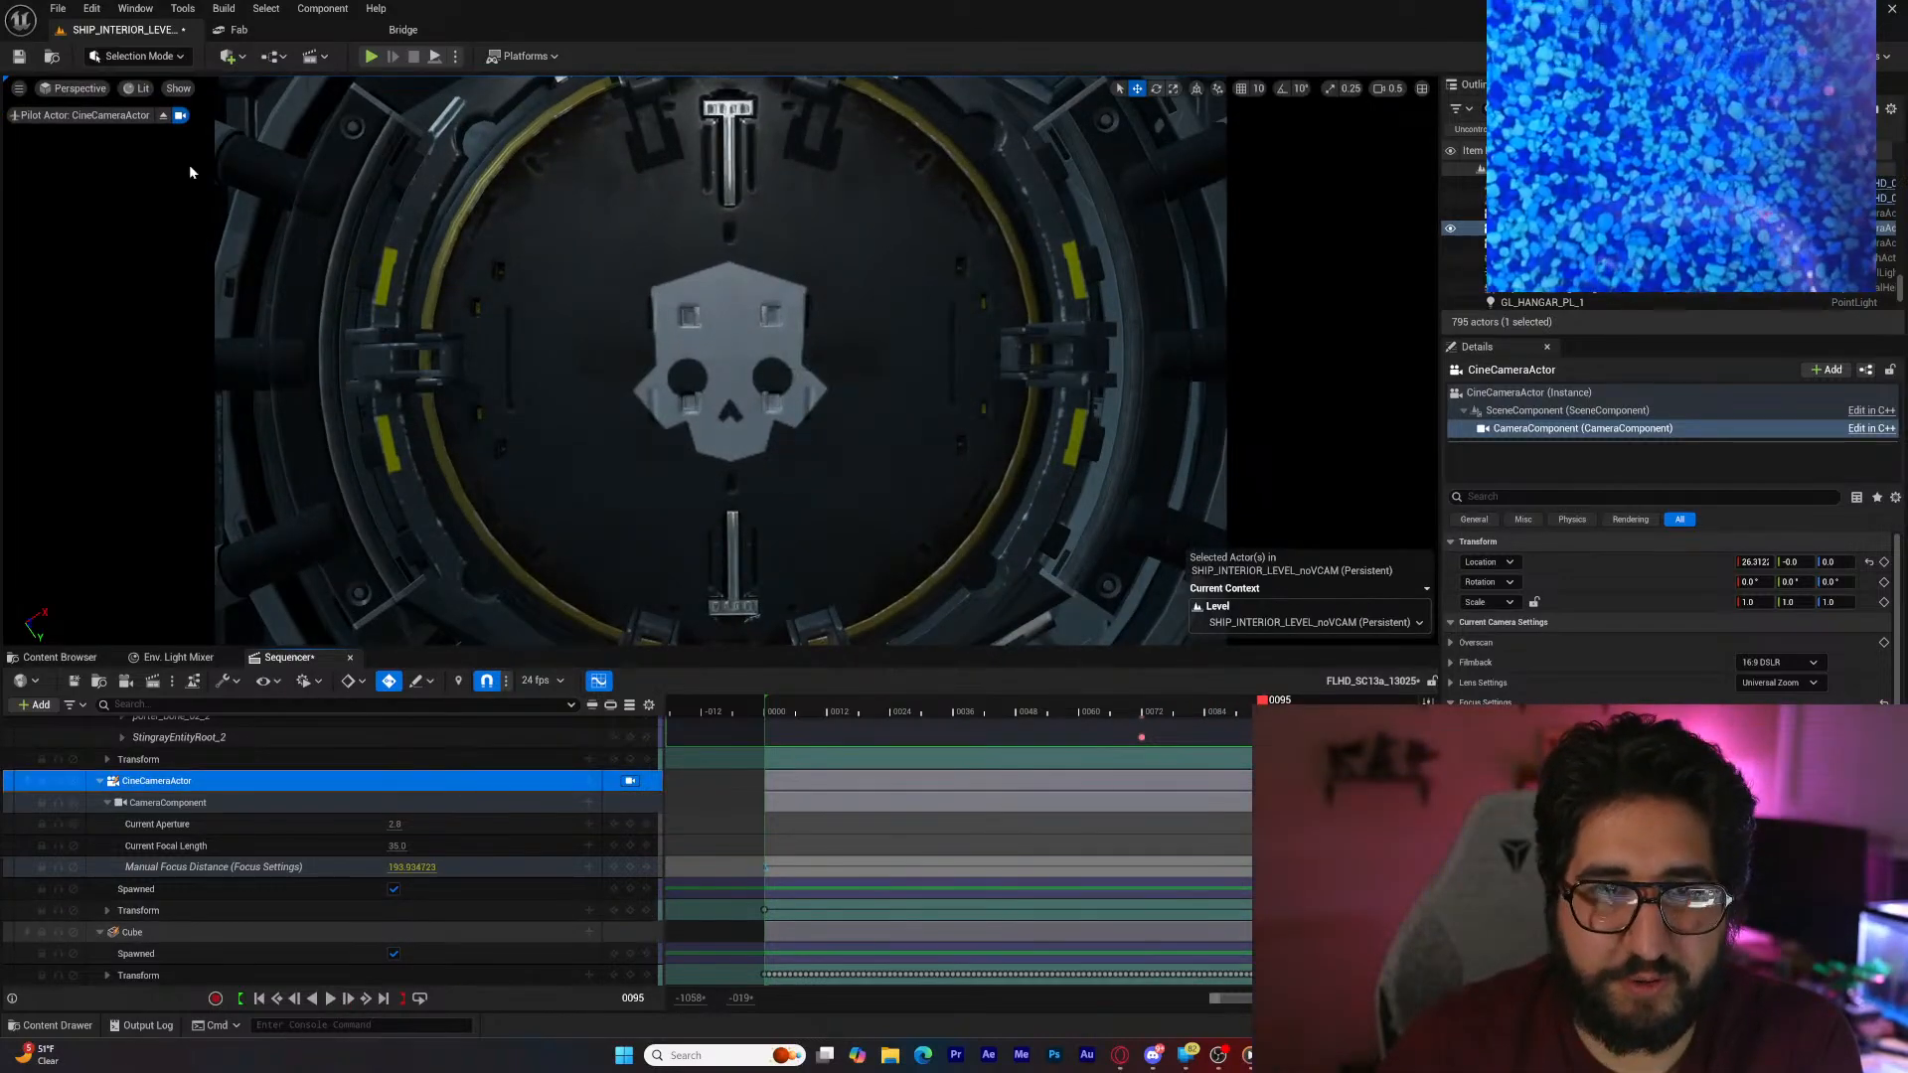
{"action": "left_click", "coordinate": [163, 115]}
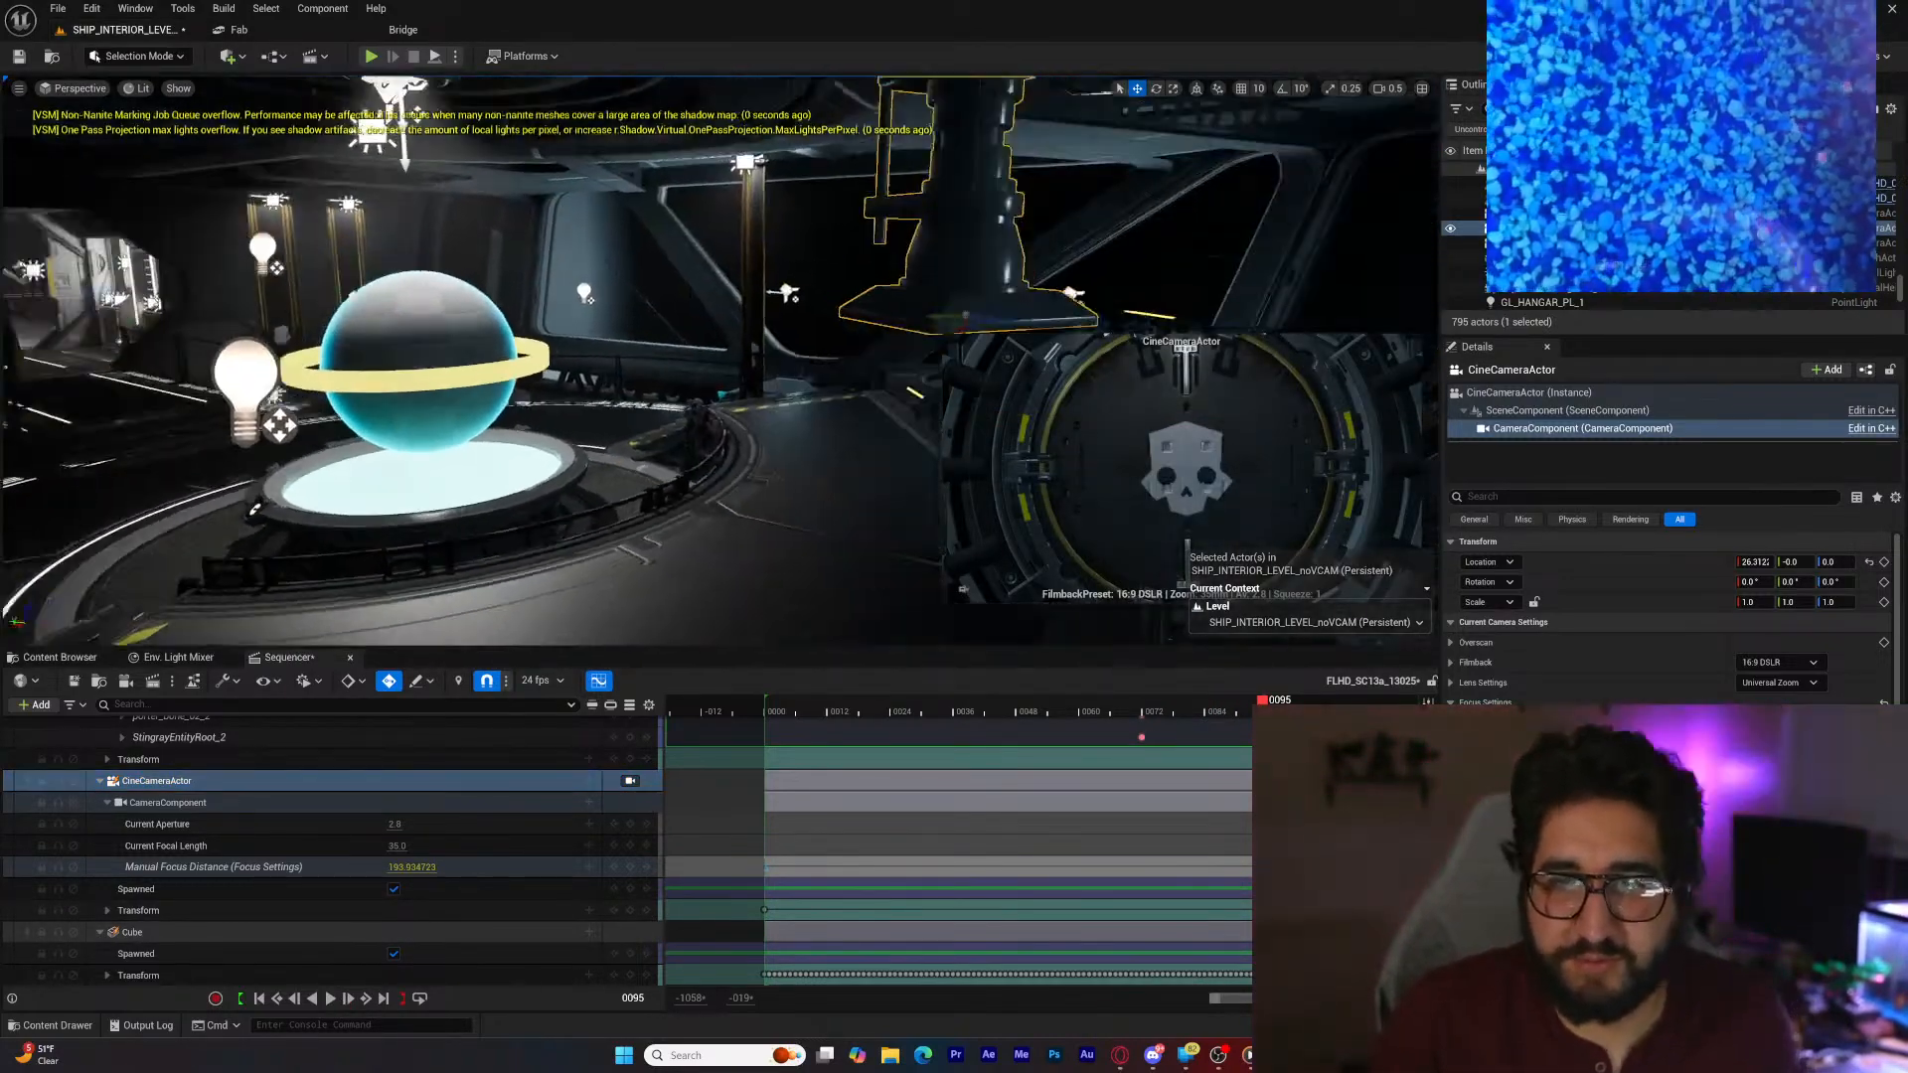
{"action": "right_click_drag", "start_coordinate": [650, 394], "coordinate": [785, 389]}
{"action": "left_click_drag", "start_coordinate": [602, 386], "coordinate": [606, 277]}
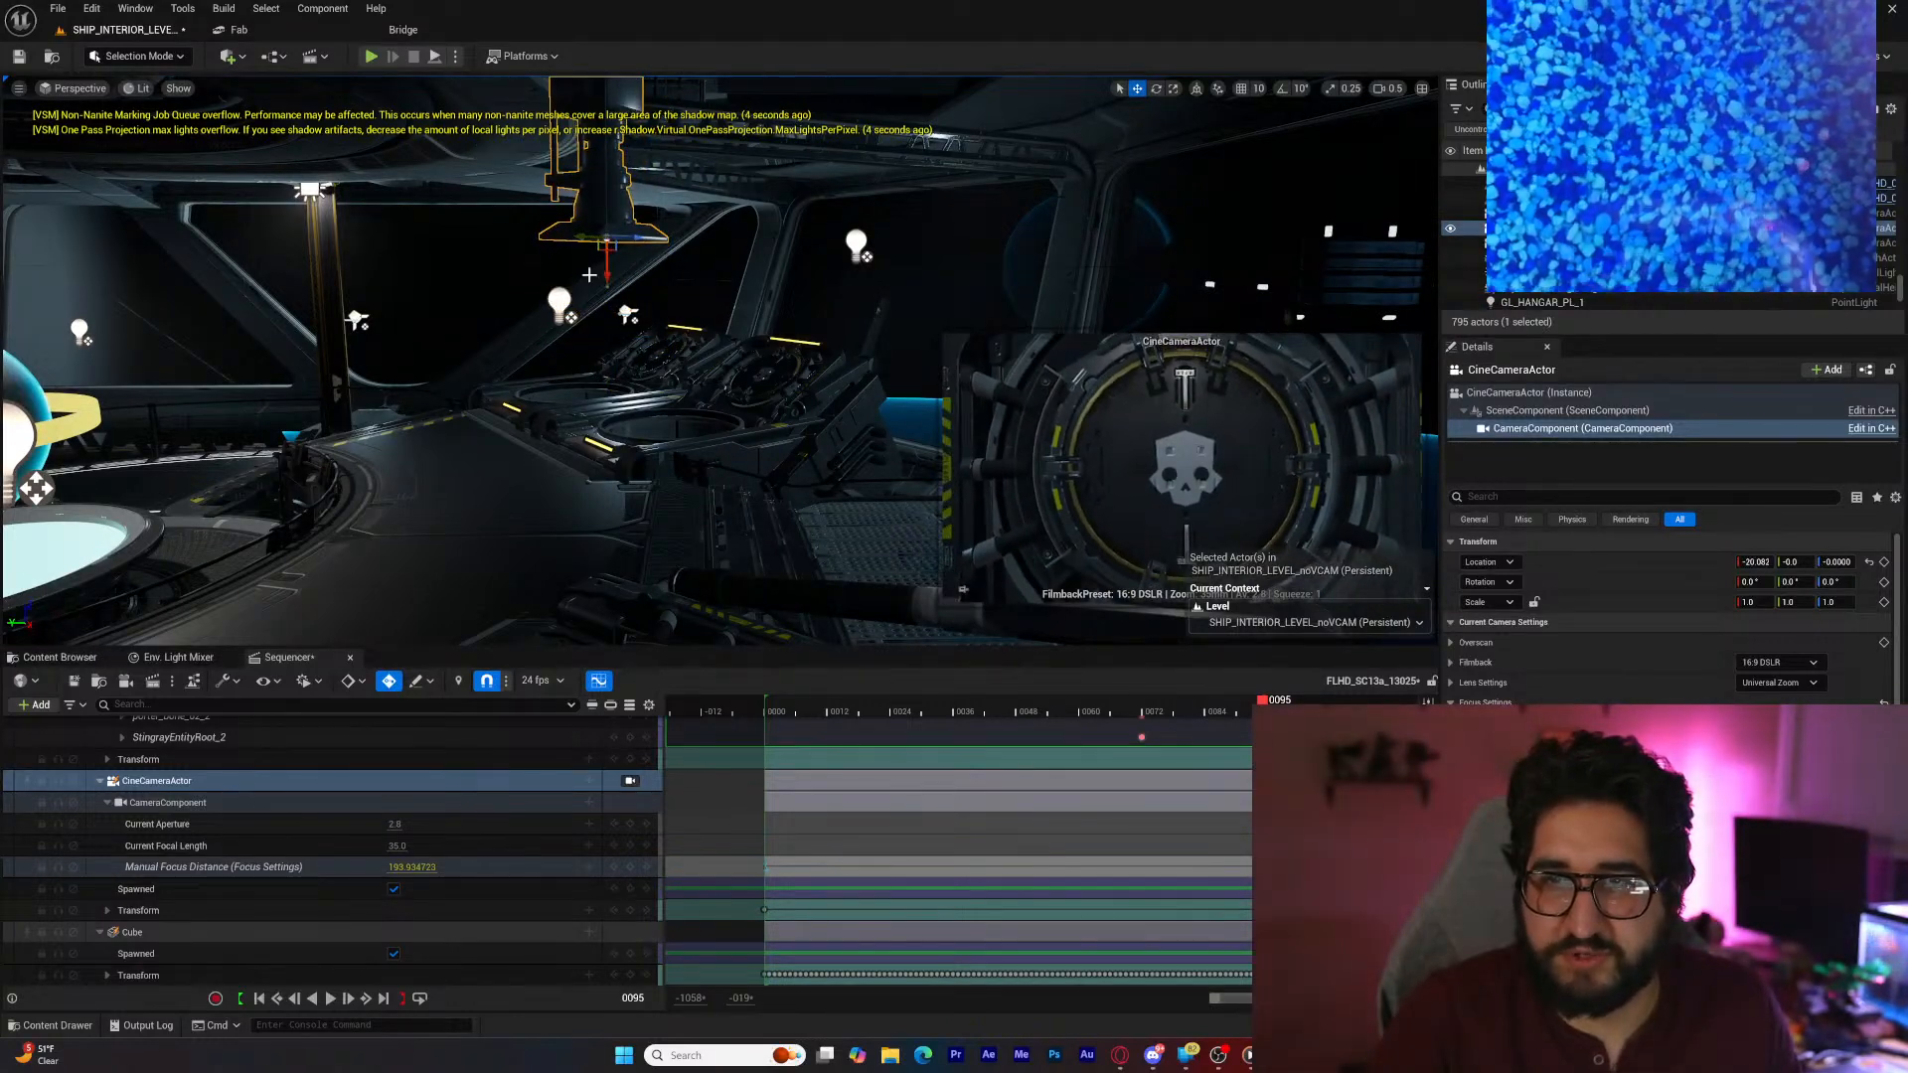
{"action": "left_click", "coordinate": [71, 88]}
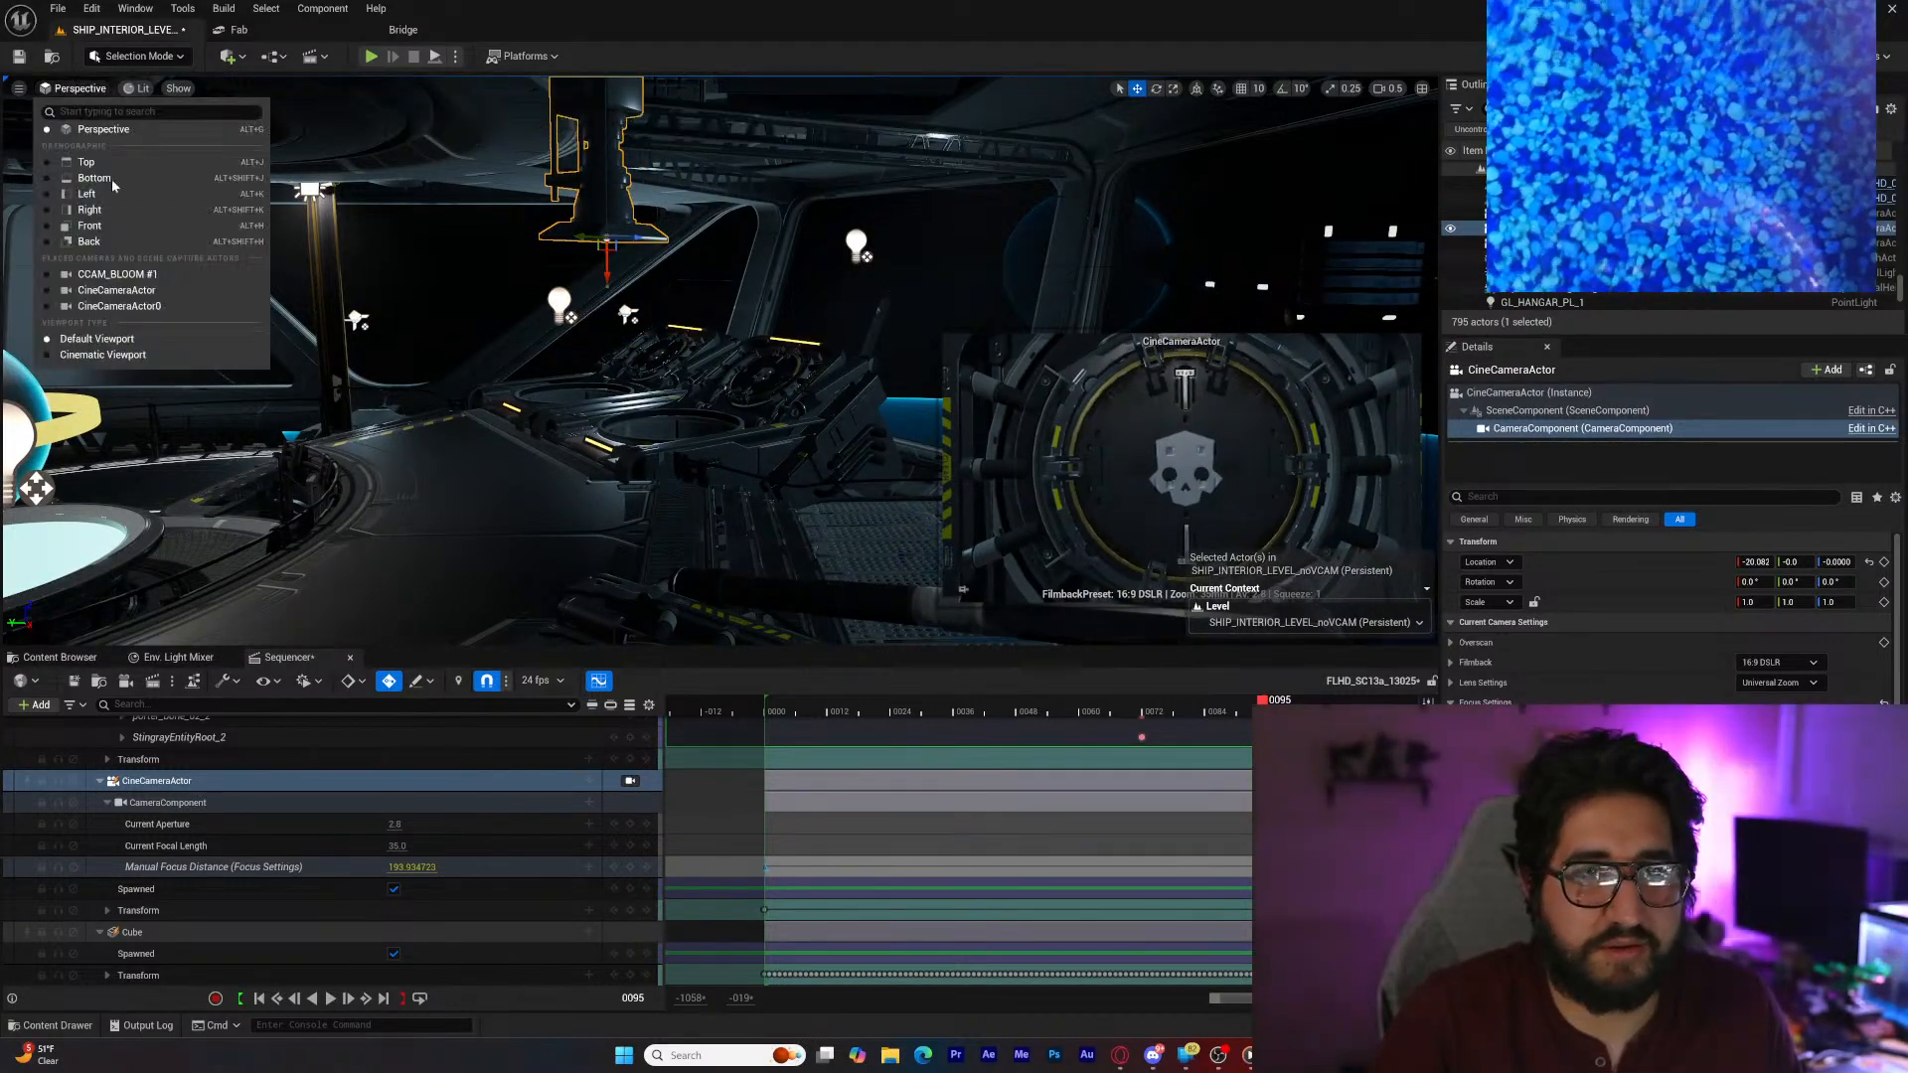
{"action": "left_click", "coordinate": [150, 291]}
{"action": "left_click", "coordinate": [331, 998]}
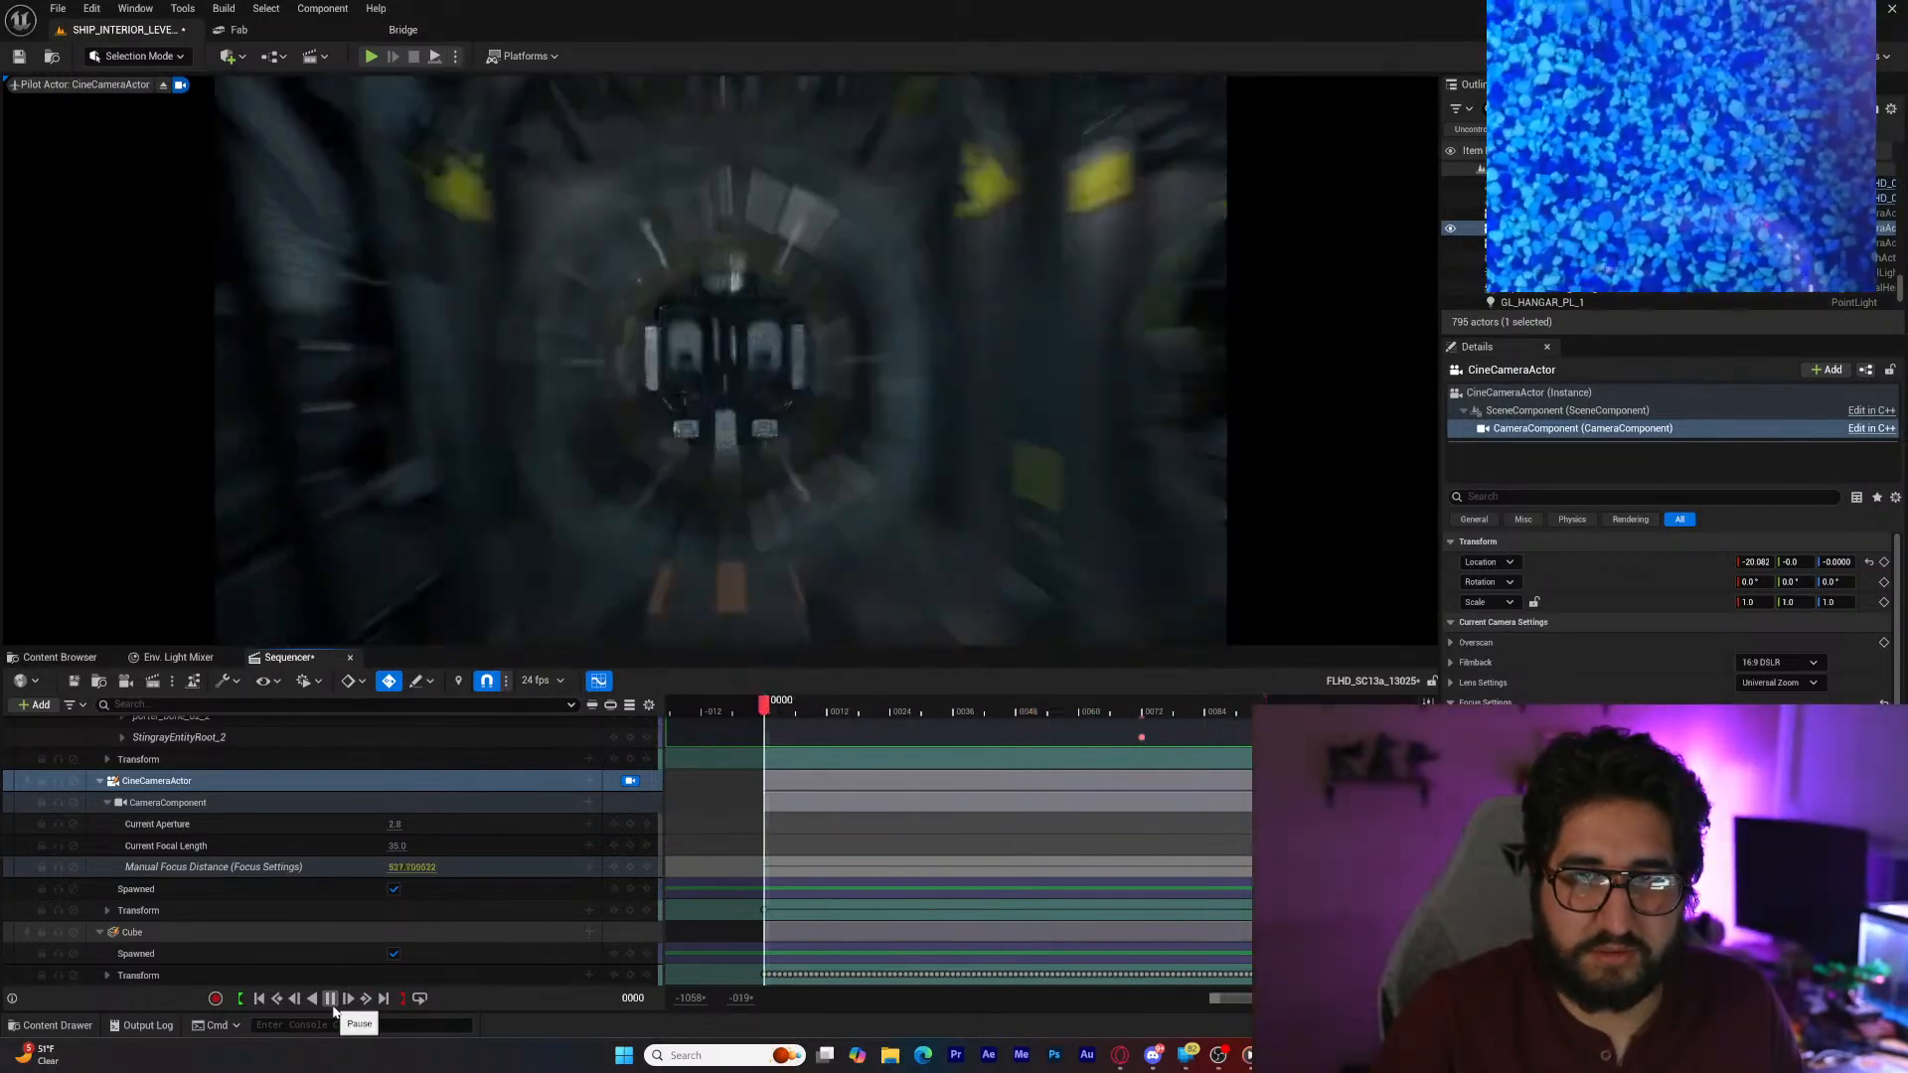
{"action": "left_click", "coordinate": [331, 1003]}
Step: At the frame 0 transform key, lower the cine camera actor to a Z location of about 501 and play the shot through it
{"action": "left_click", "coordinate": [613, 910]}
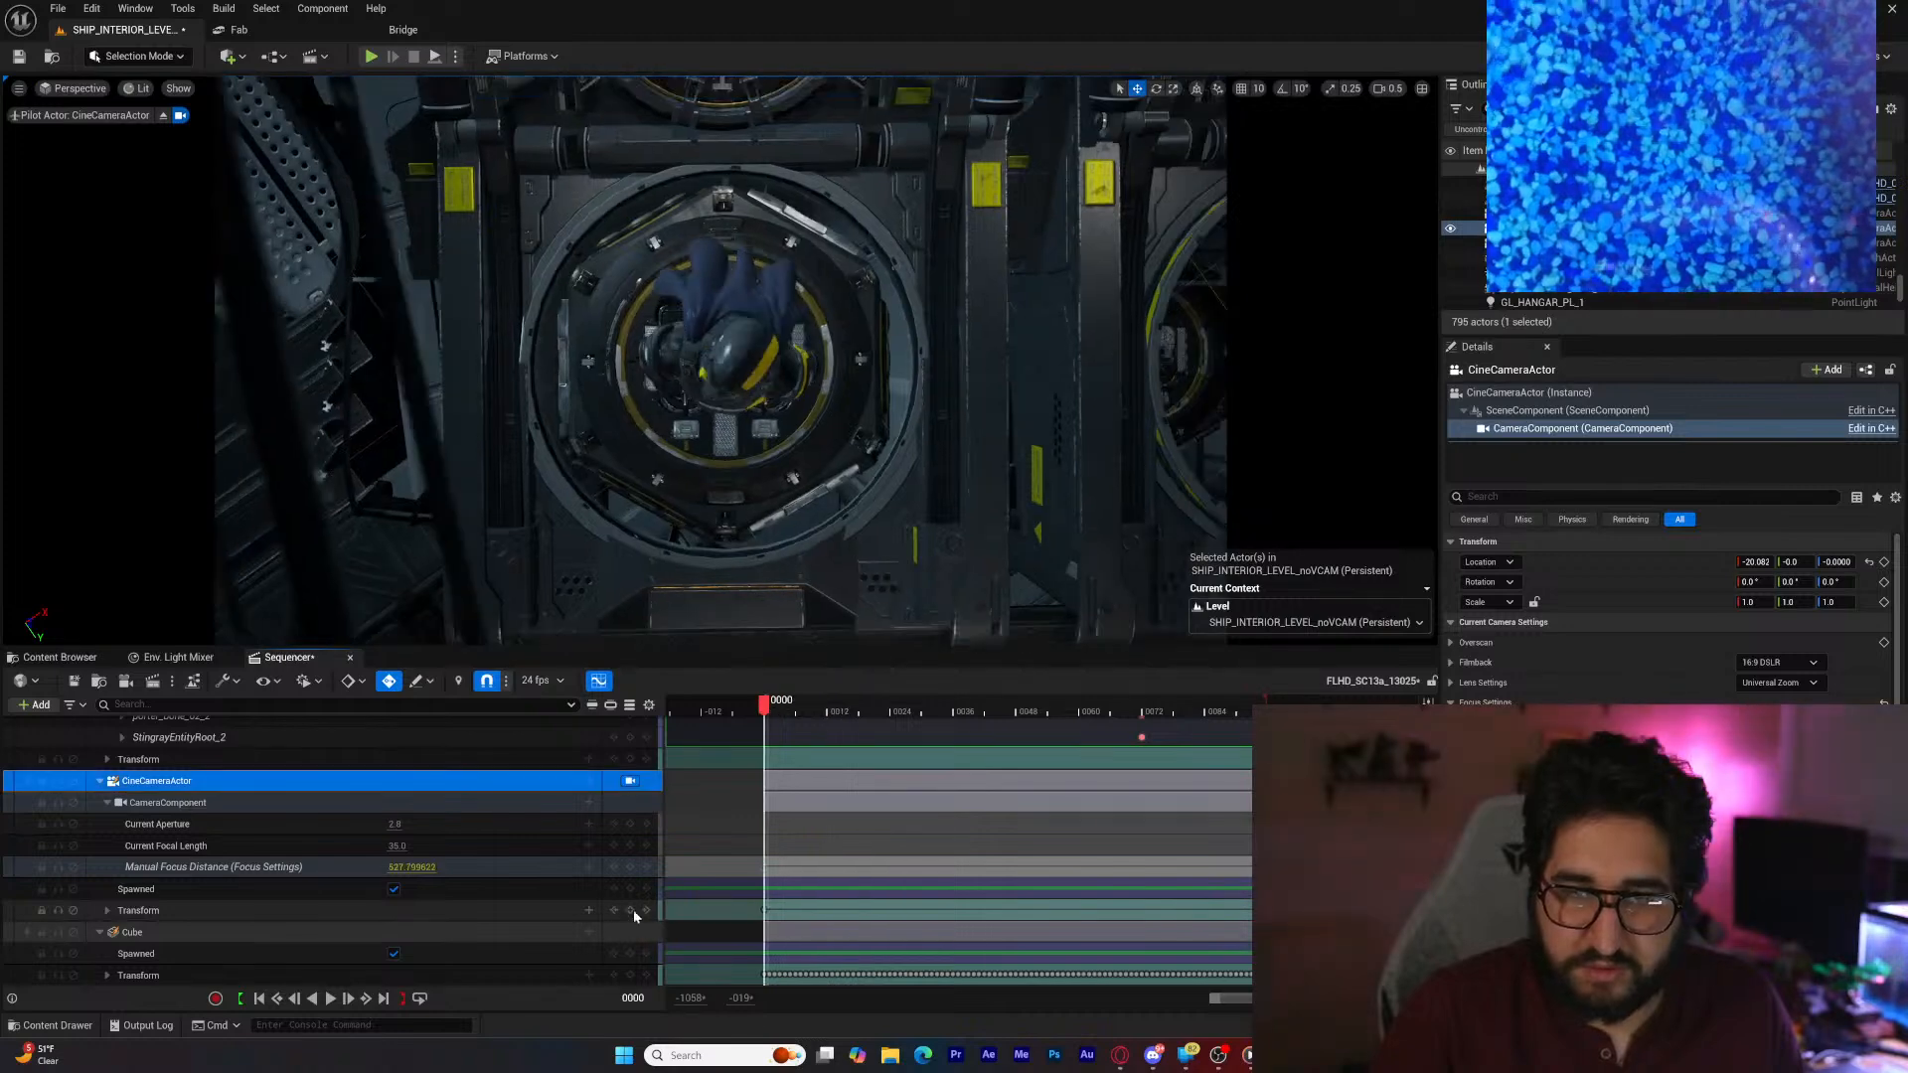
{"action": "left_click", "coordinate": [761, 912]}
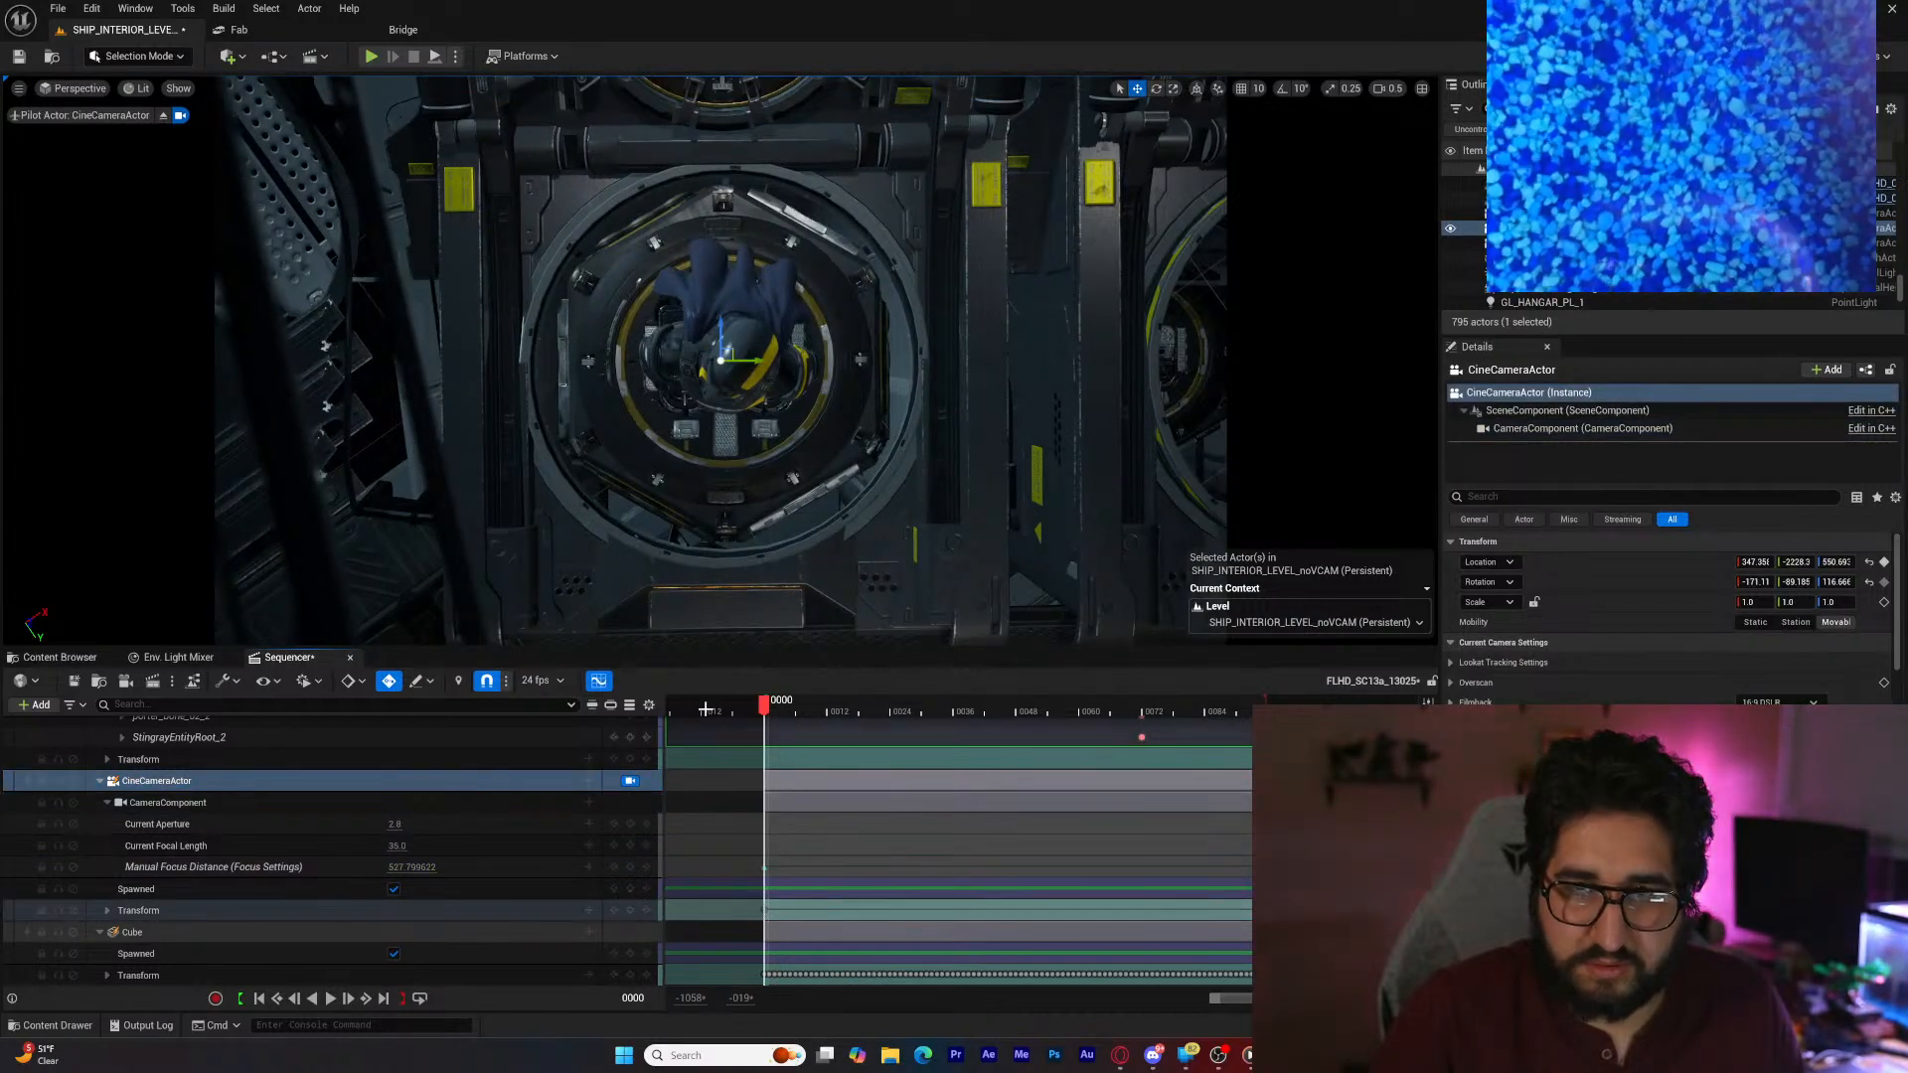
{"action": "left_click", "coordinate": [161, 116]}
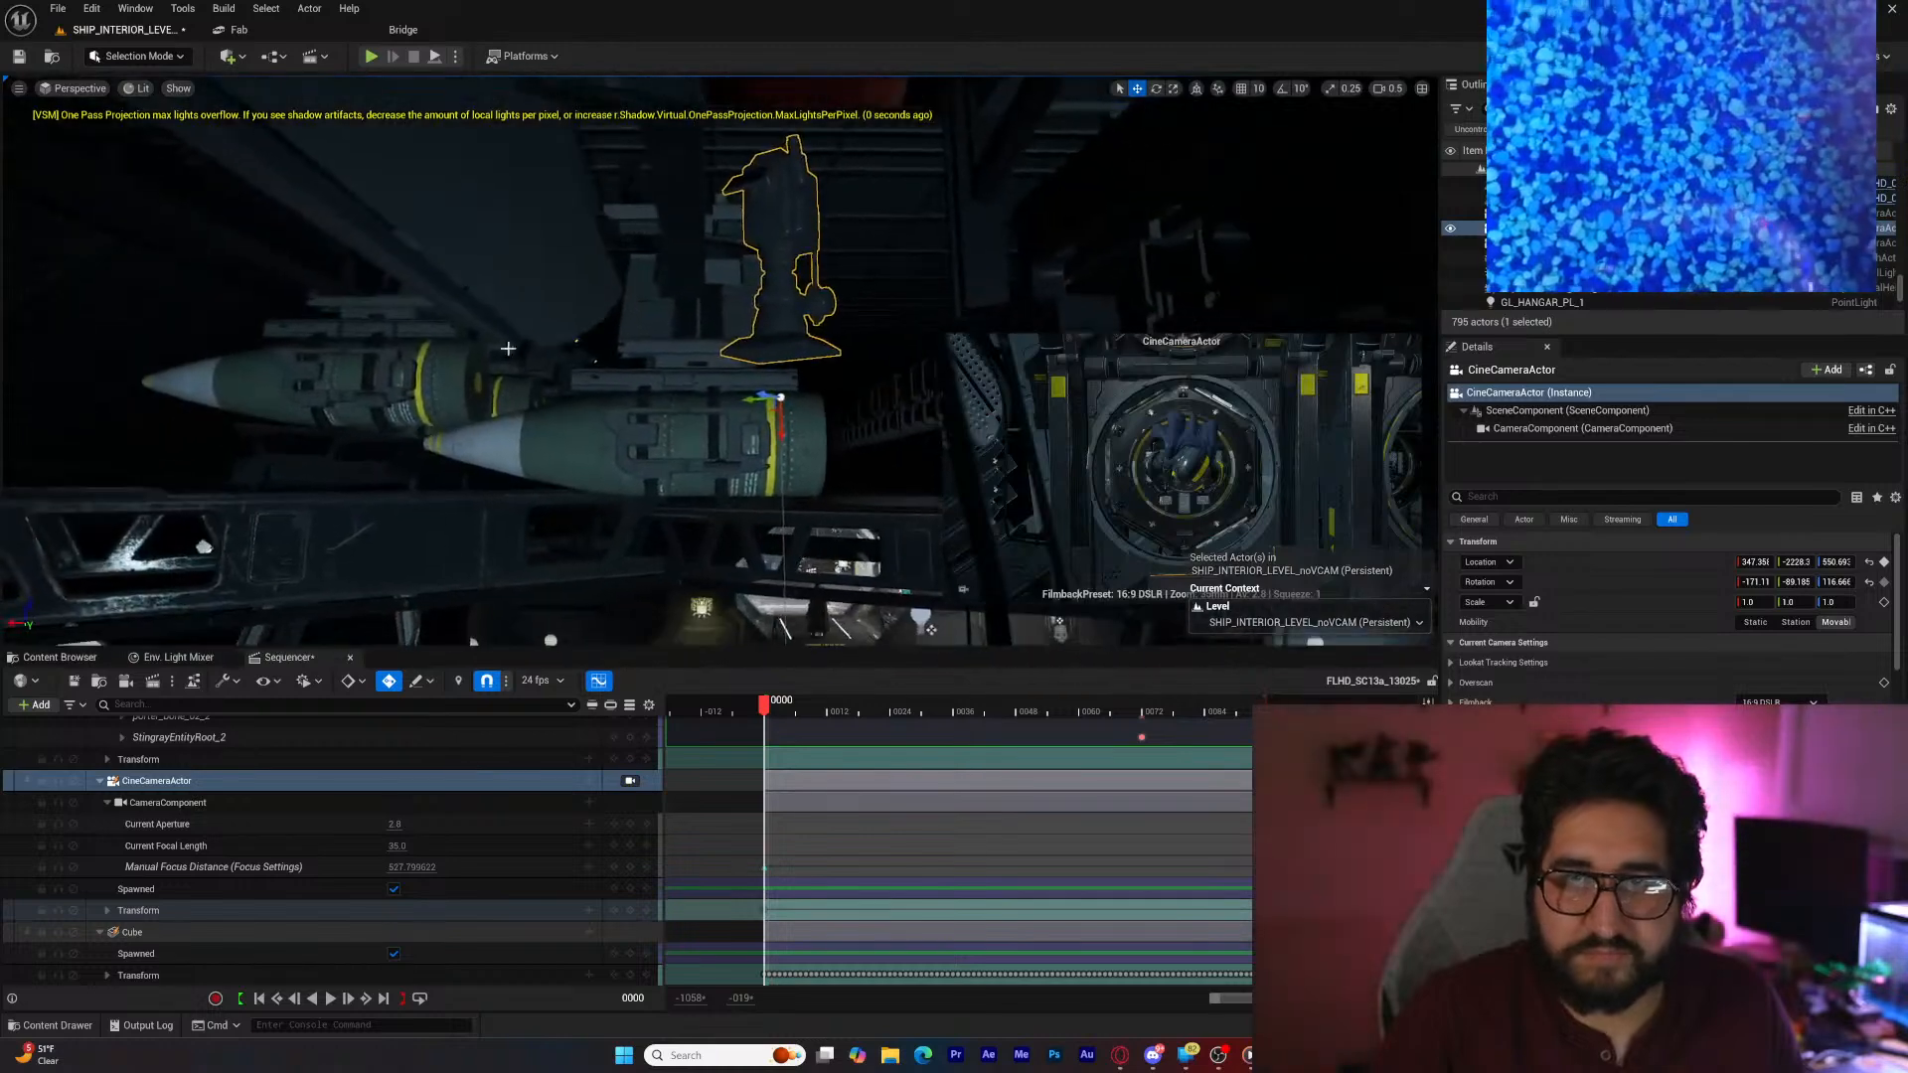
{"action": "left_click_drag", "start_coordinate": [784, 431], "coordinate": [784, 548]}
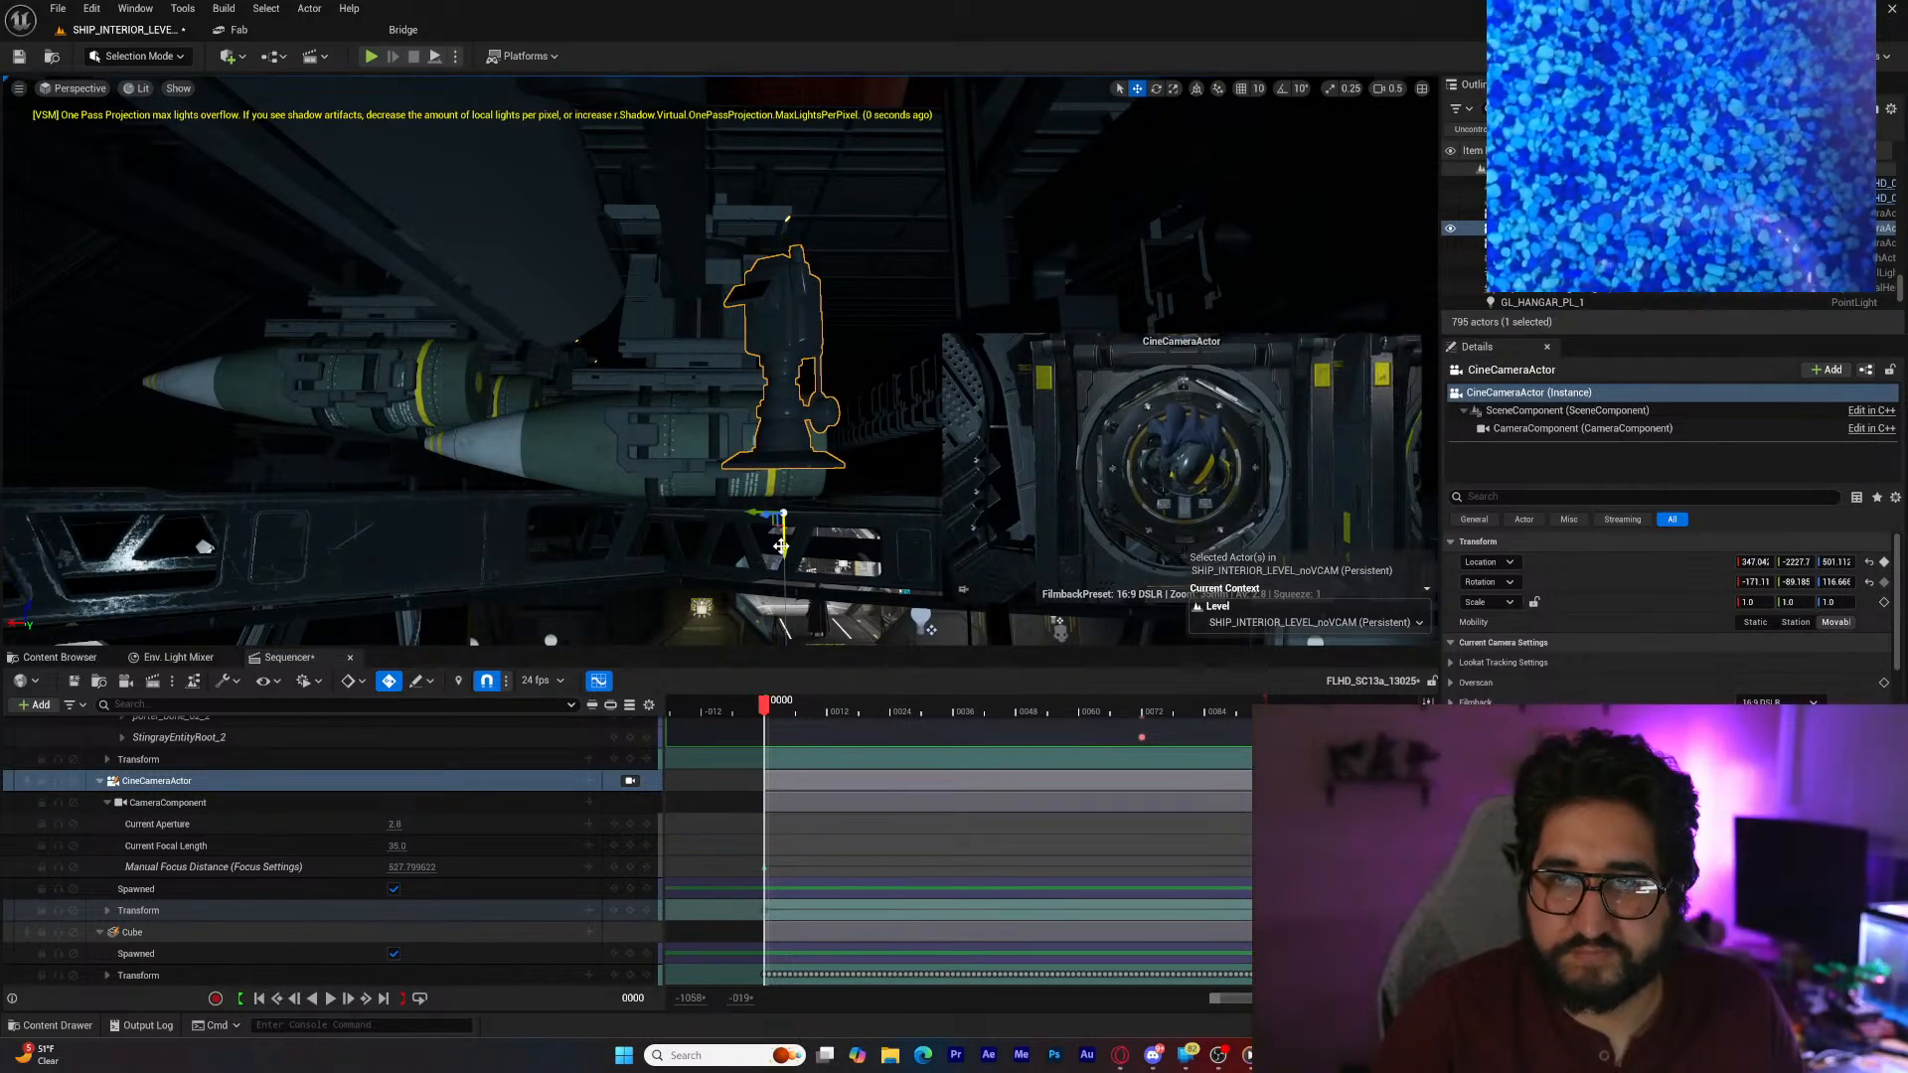
{"action": "left_click", "coordinate": [80, 89]}
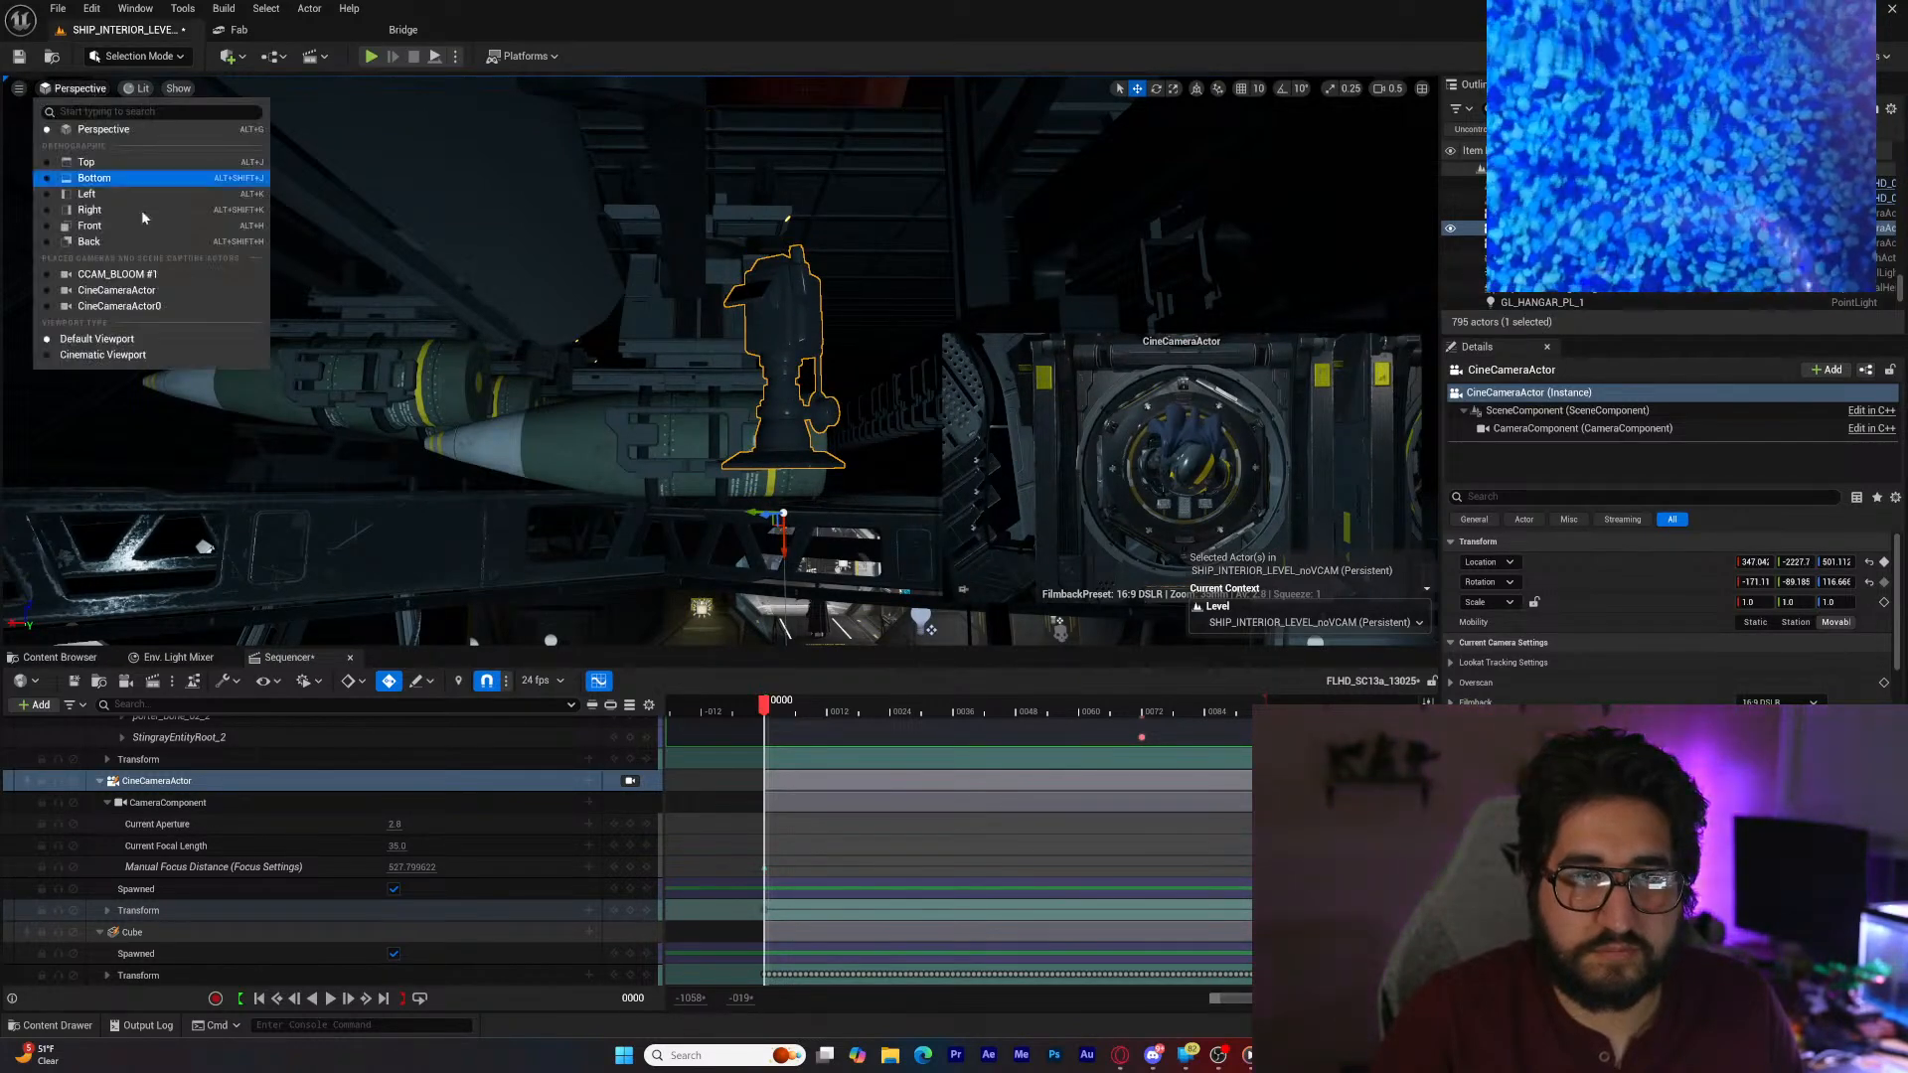
{"action": "left_click", "coordinate": [182, 291]}
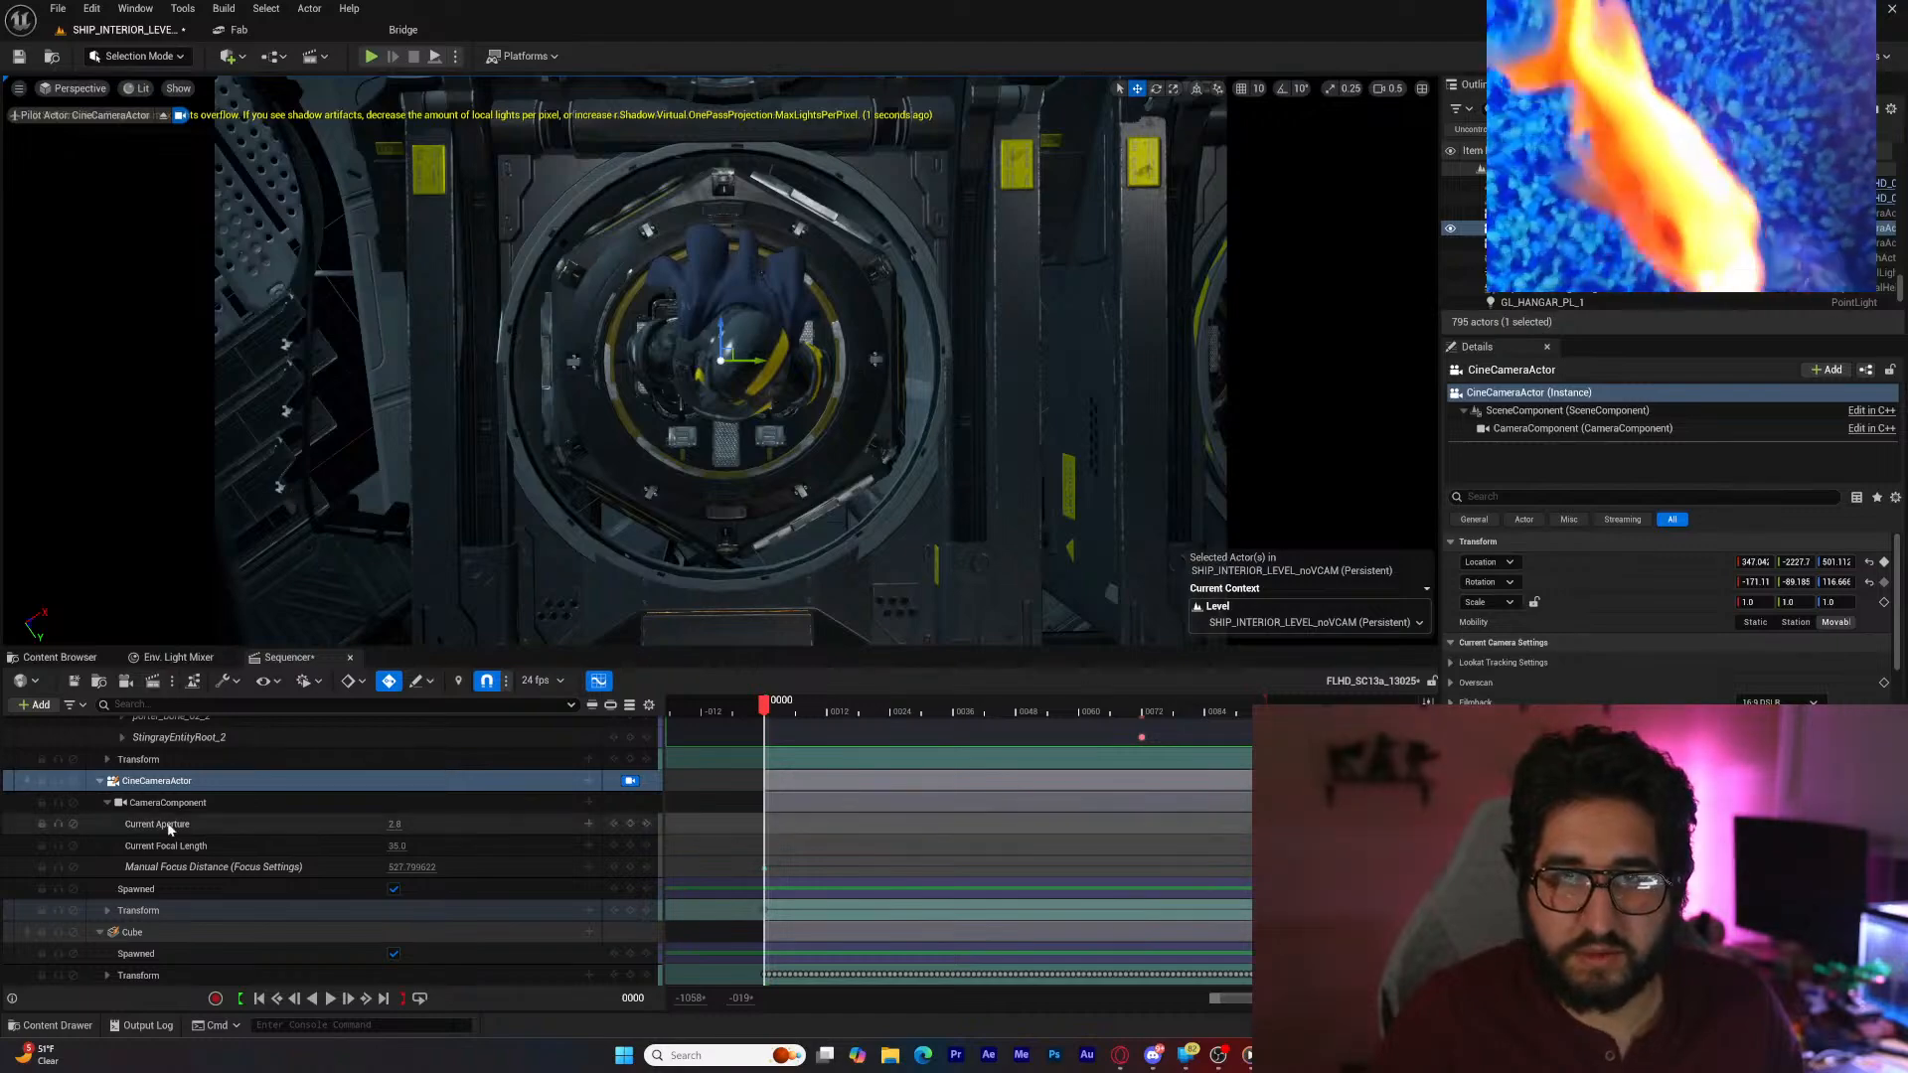
{"action": "left_click", "coordinate": [331, 997]}
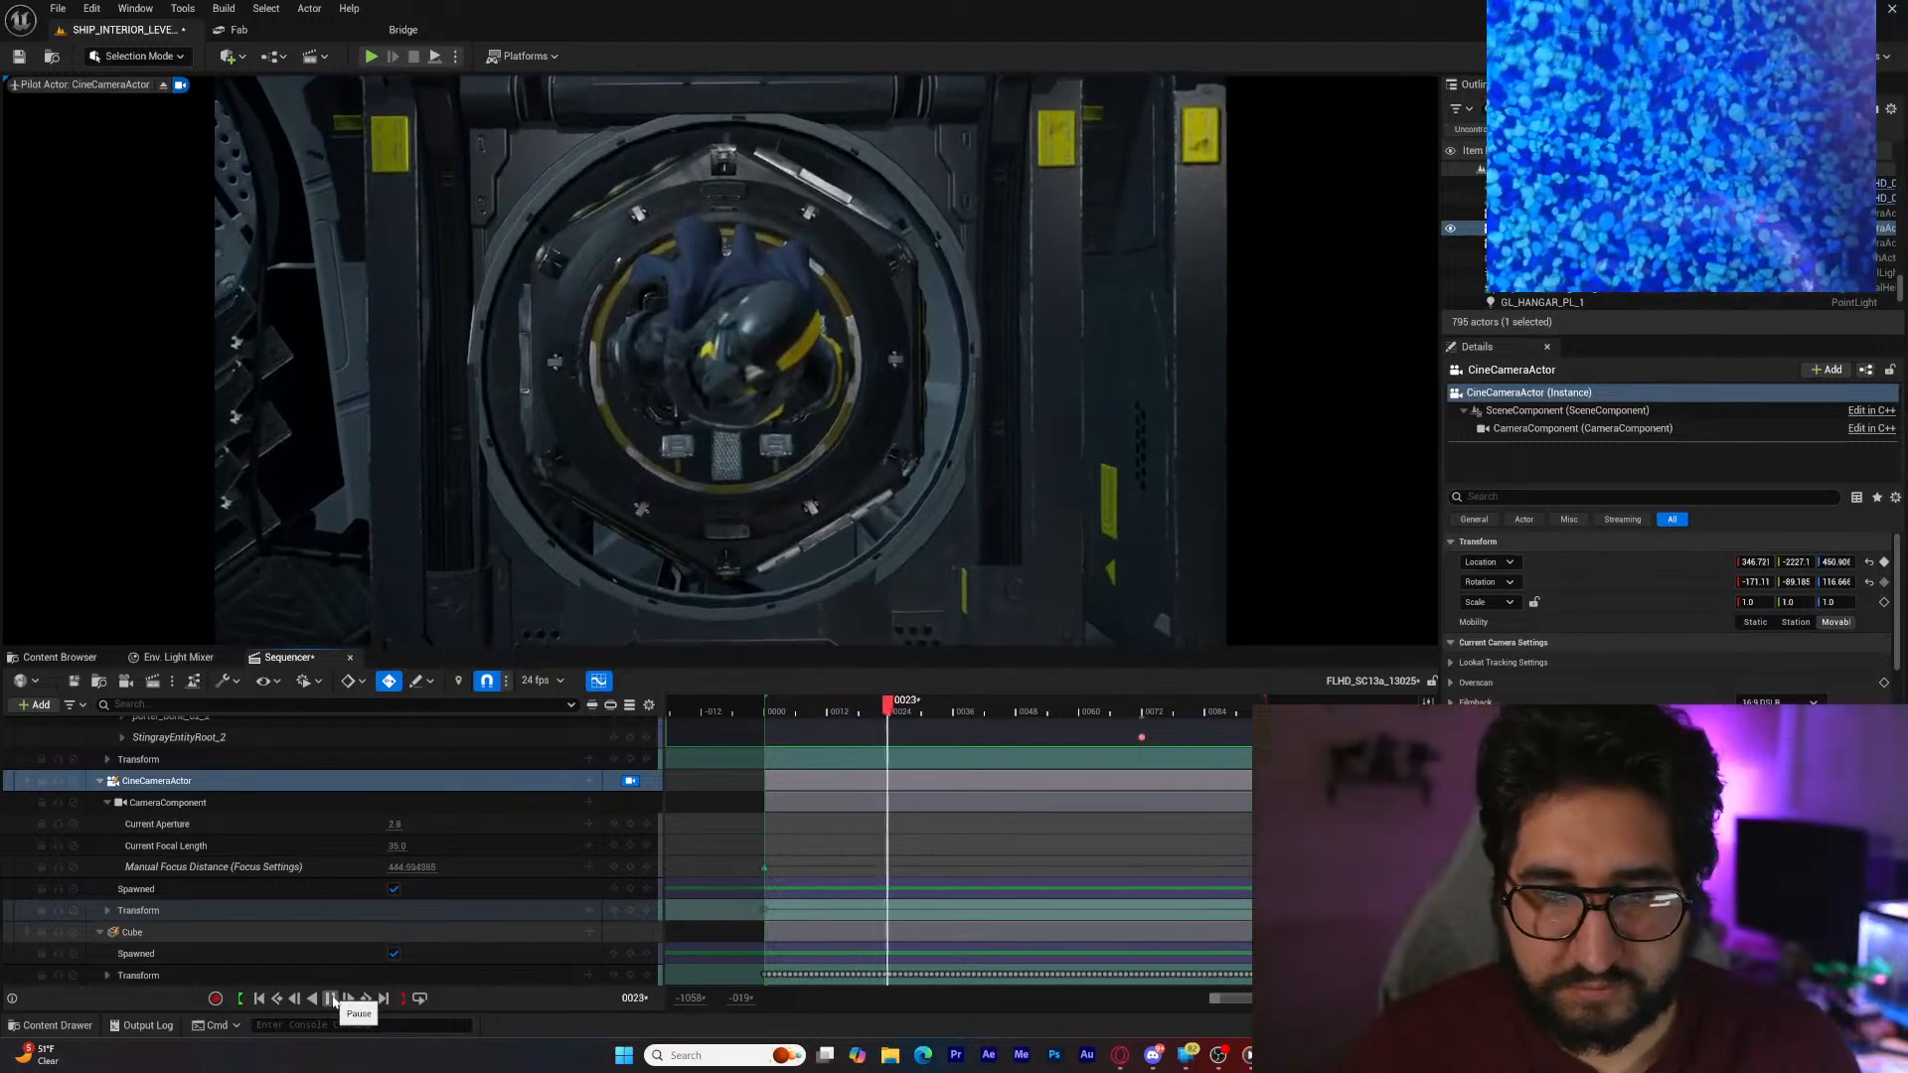
{"action": "left_click", "coordinate": [333, 999]}
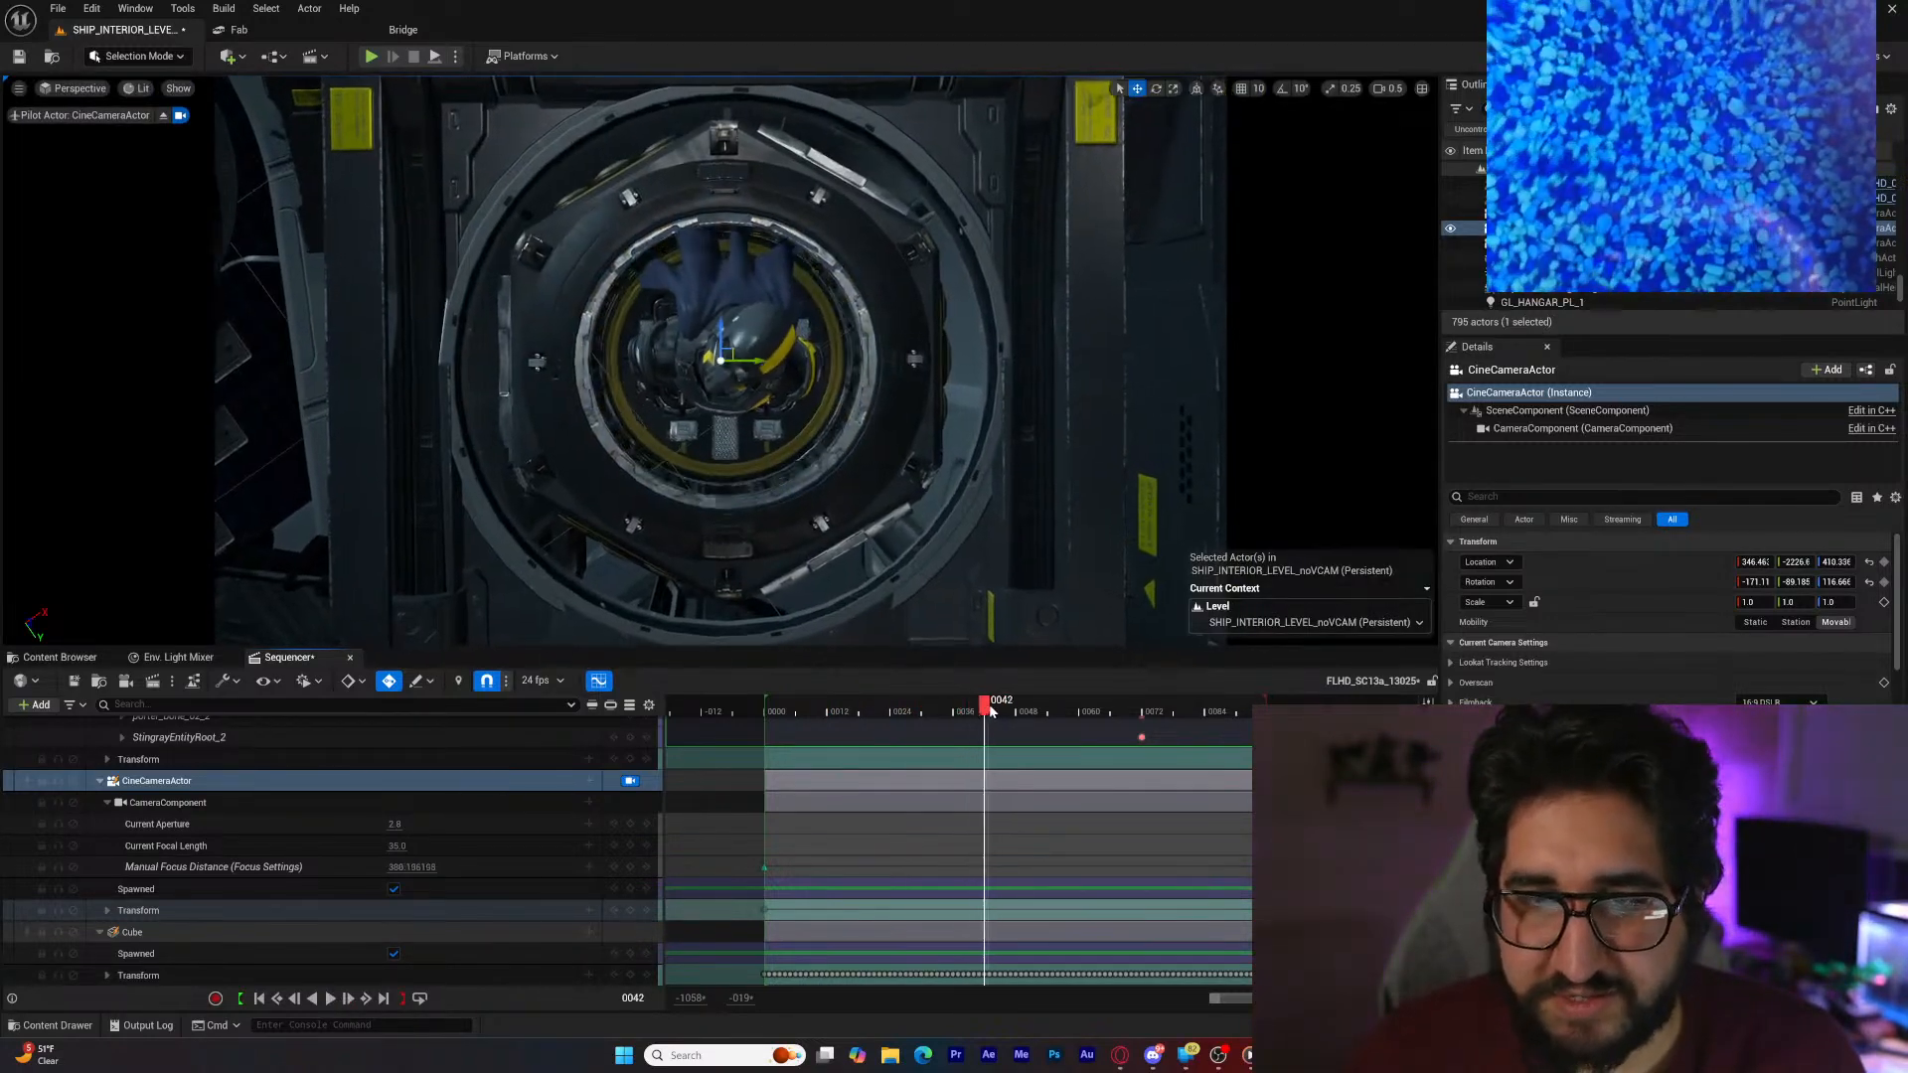
Step: At frame 70, key the cine camera's manual focus distance at about 276 so the closed hatch is in focus
{"action": "left_click_drag", "start_coordinate": [988, 704], "coordinate": [1136, 723]}
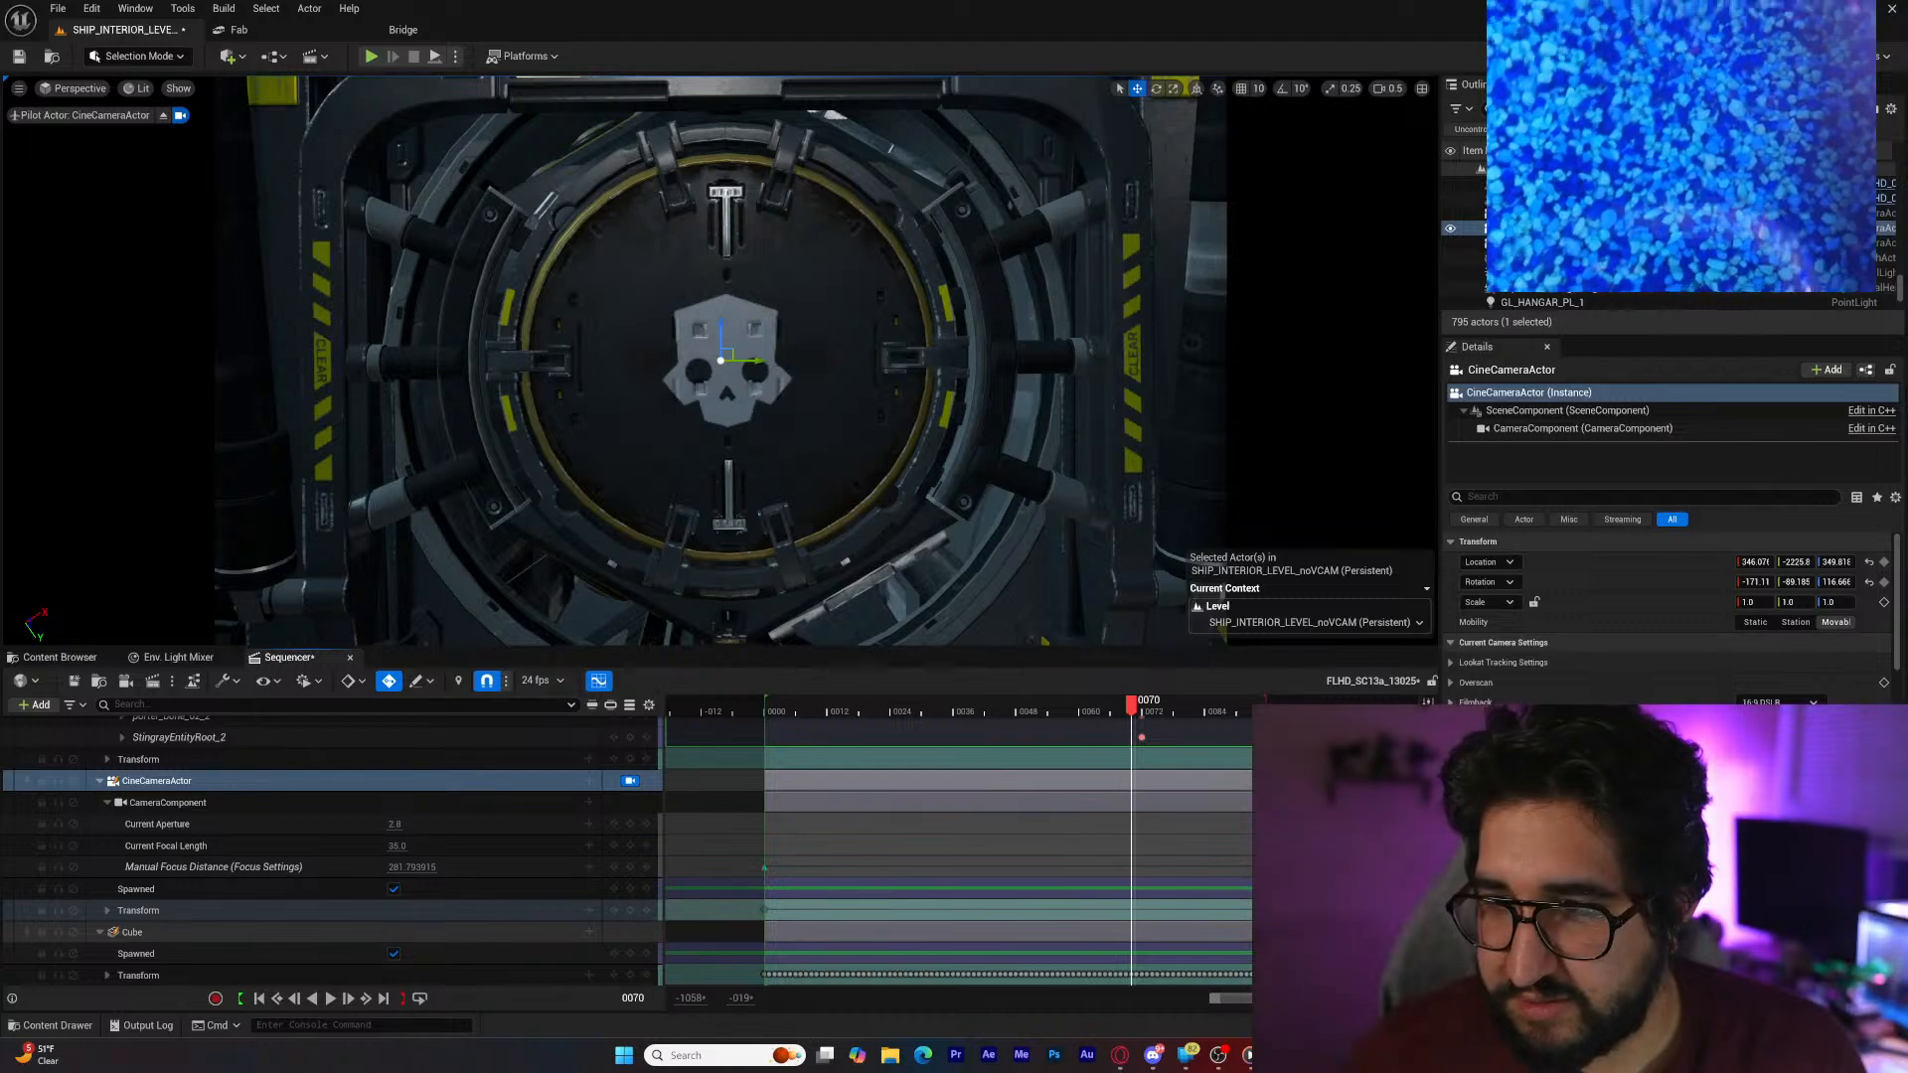
{"action": "left_click", "coordinate": [1741, 803]}
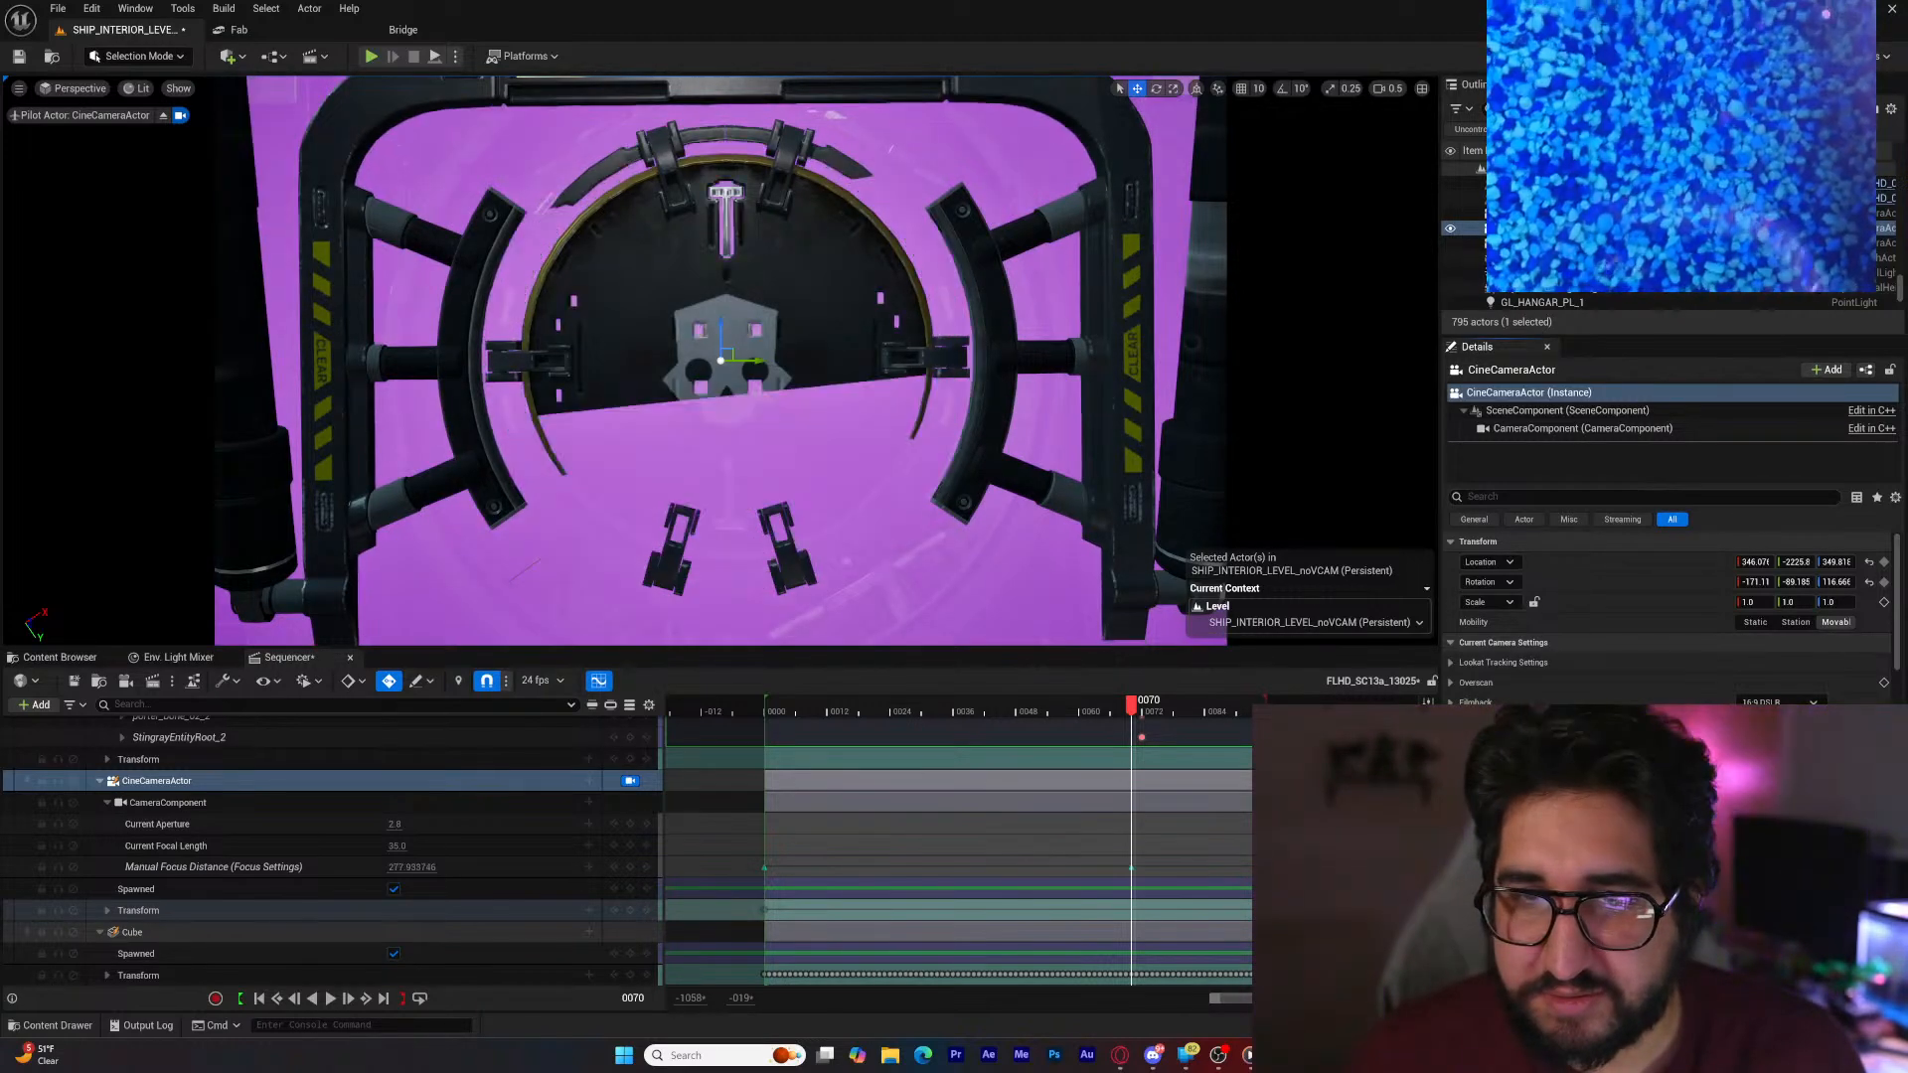
{"action": "left_click", "coordinate": [1741, 803]}
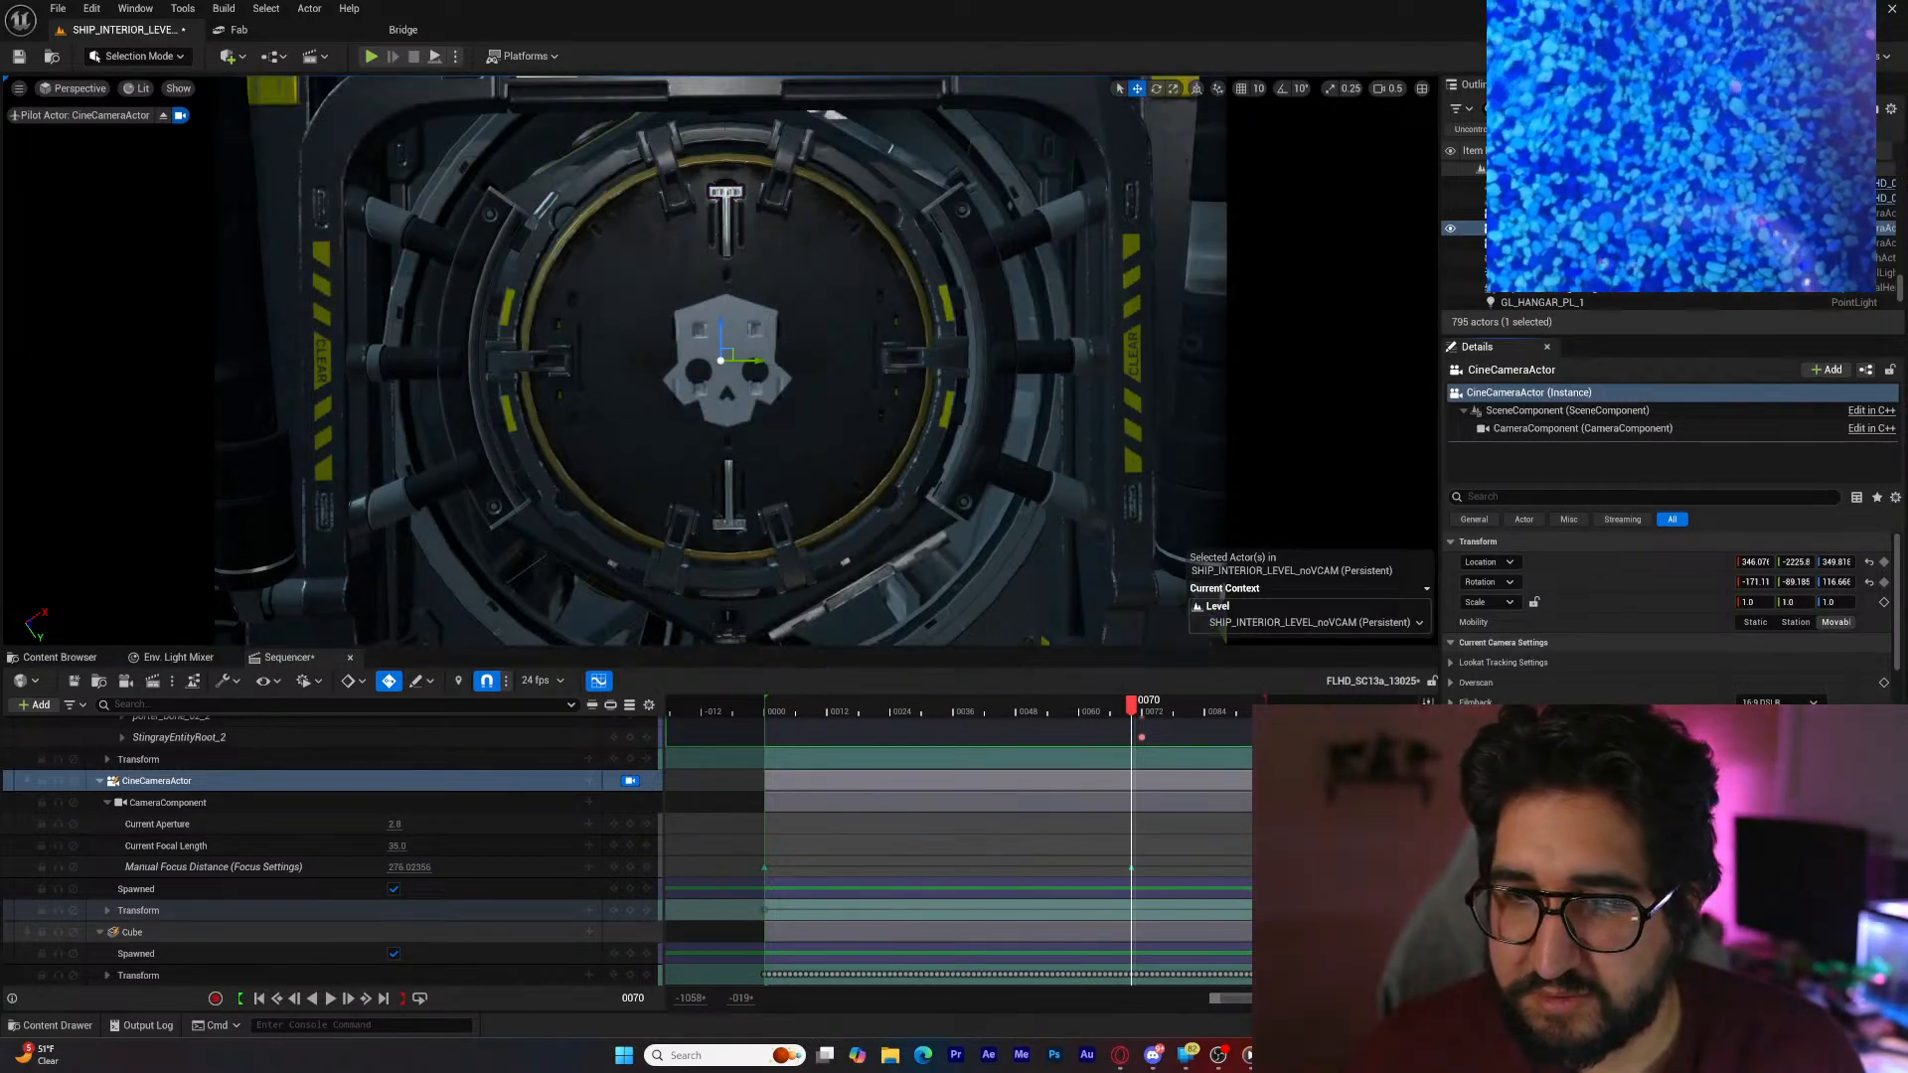
Step: At frame 0, set the cine camera's manual focus distance to about 372.2 on the character
{"action": "left_click", "coordinate": [1090, 715]}
{"action": "left_click_drag", "start_coordinate": [941, 715], "coordinate": [766, 715]}
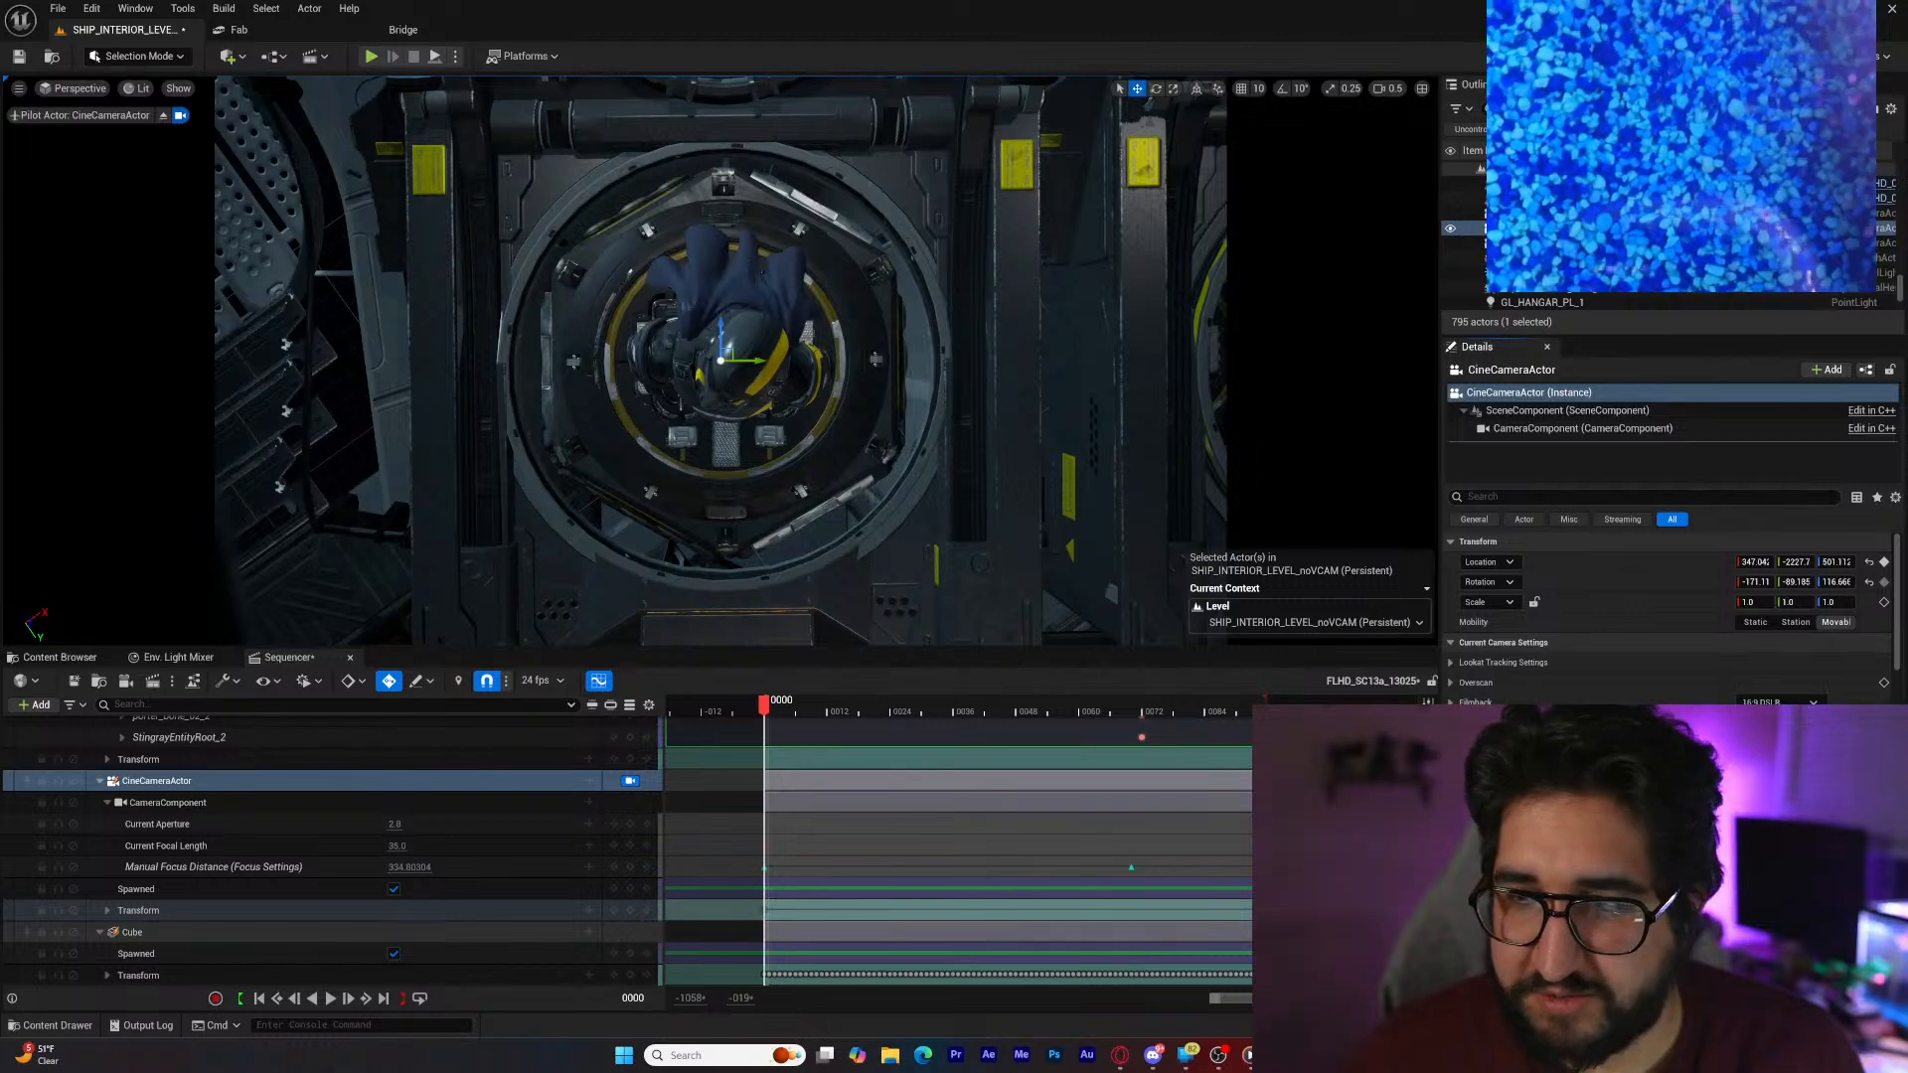
{"action": "key", "text": "space"}
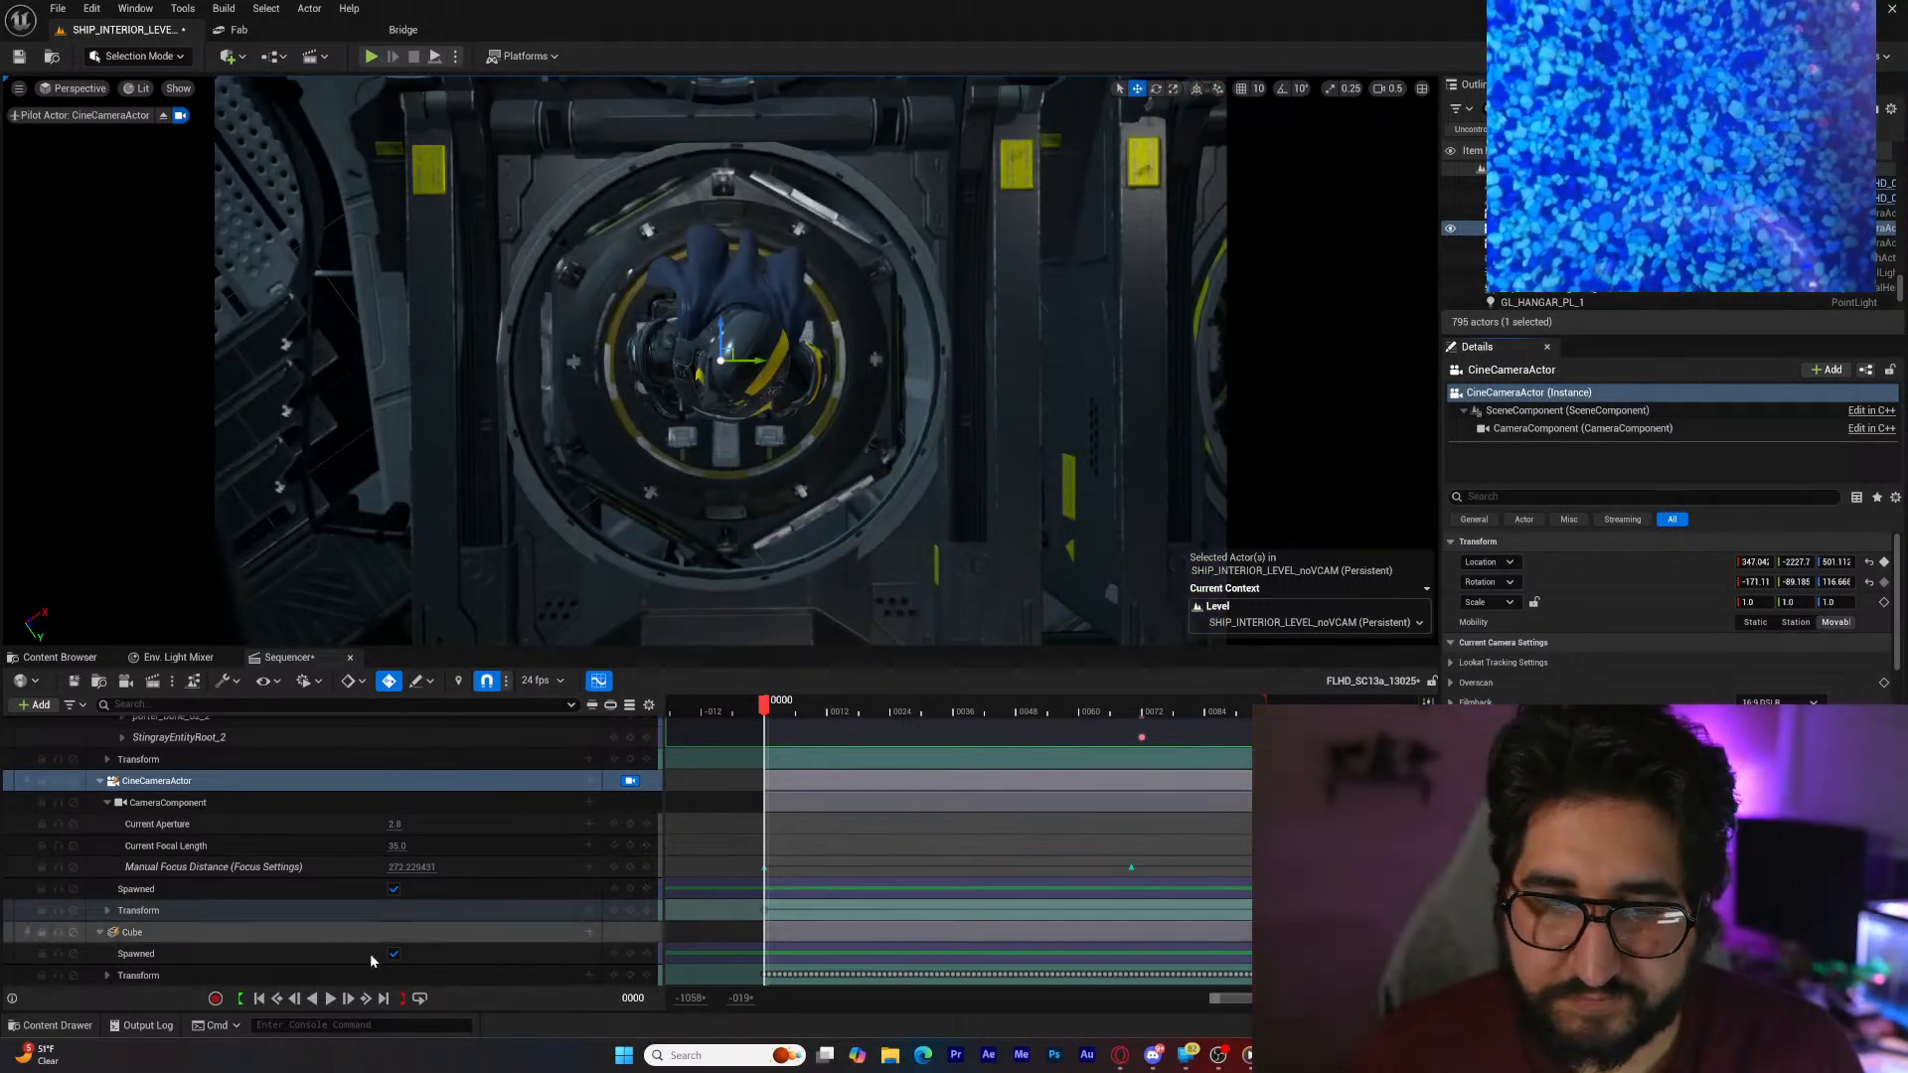
Step: At frame 32, key the manual focus distance at about 318 and play the shot through the camera
{"action": "left_click", "coordinate": [333, 998]}
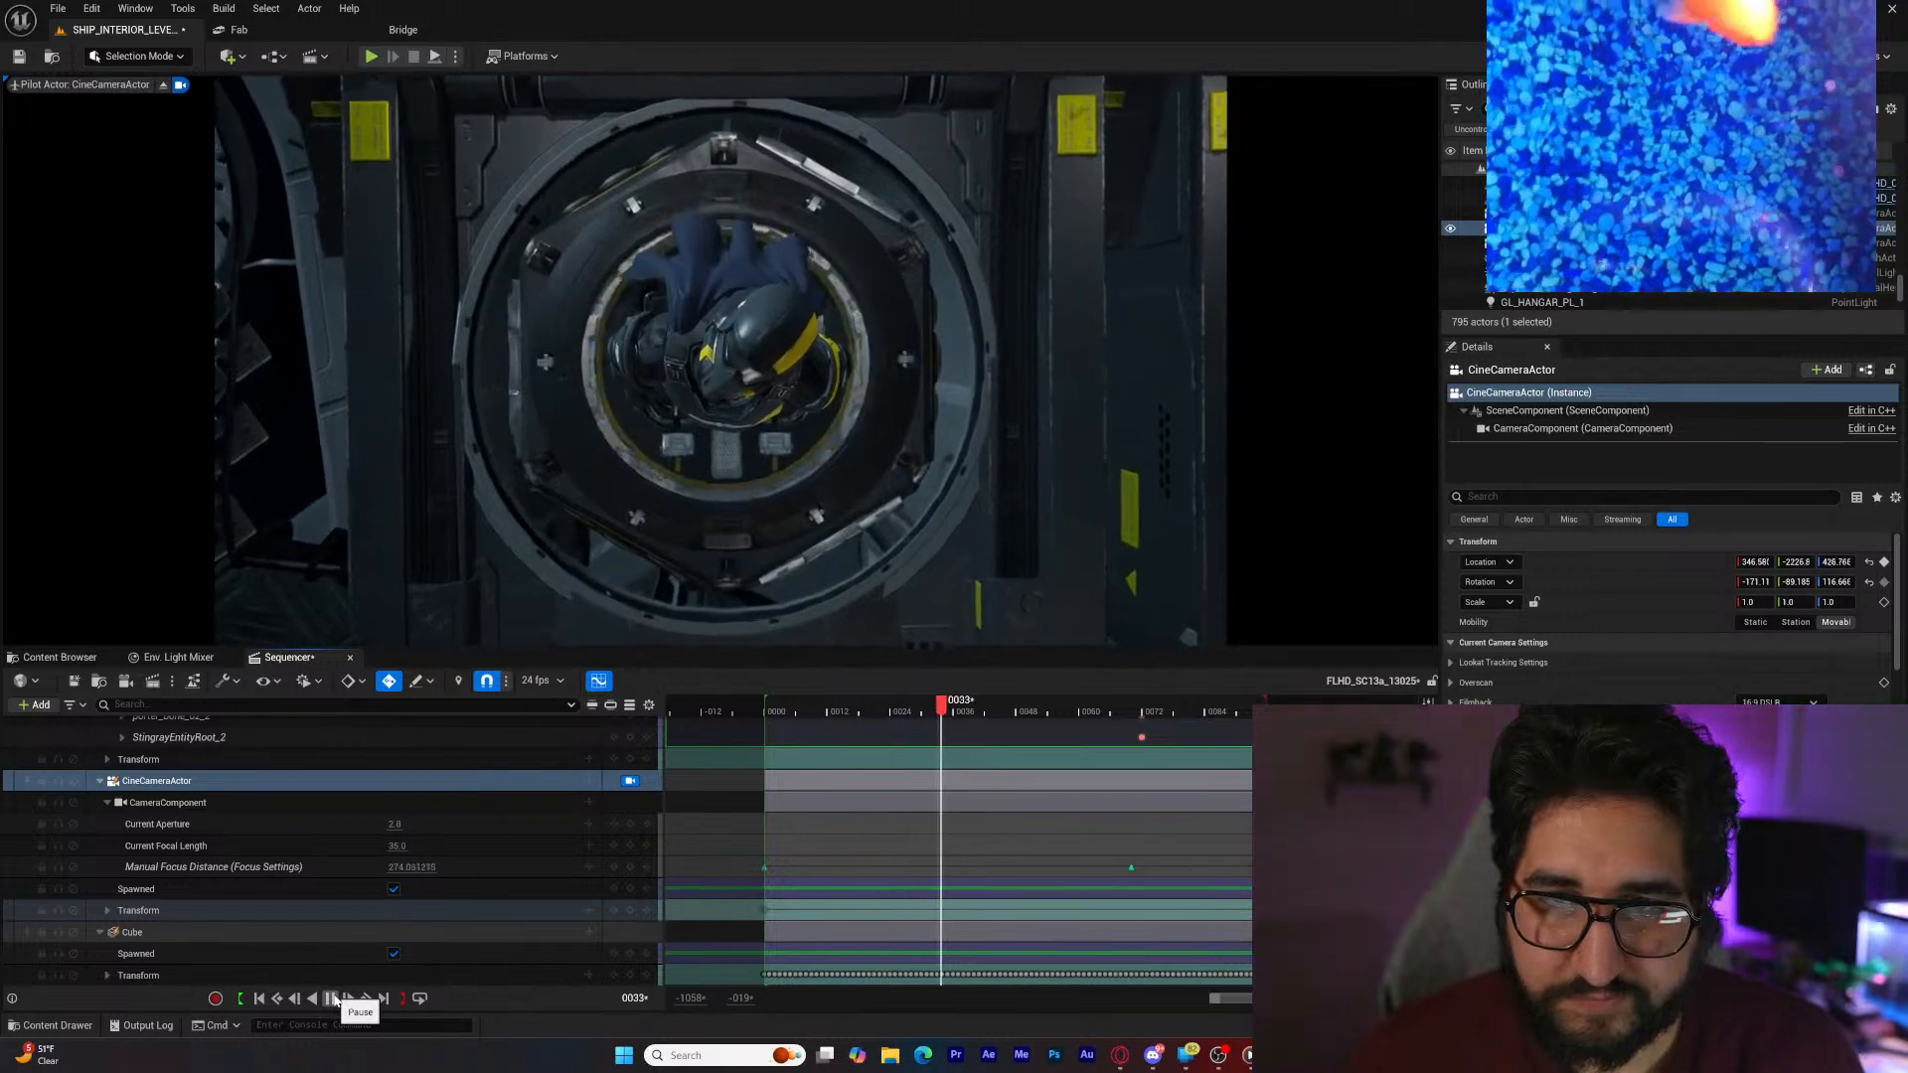
{"action": "left_click", "coordinate": [314, 999]}
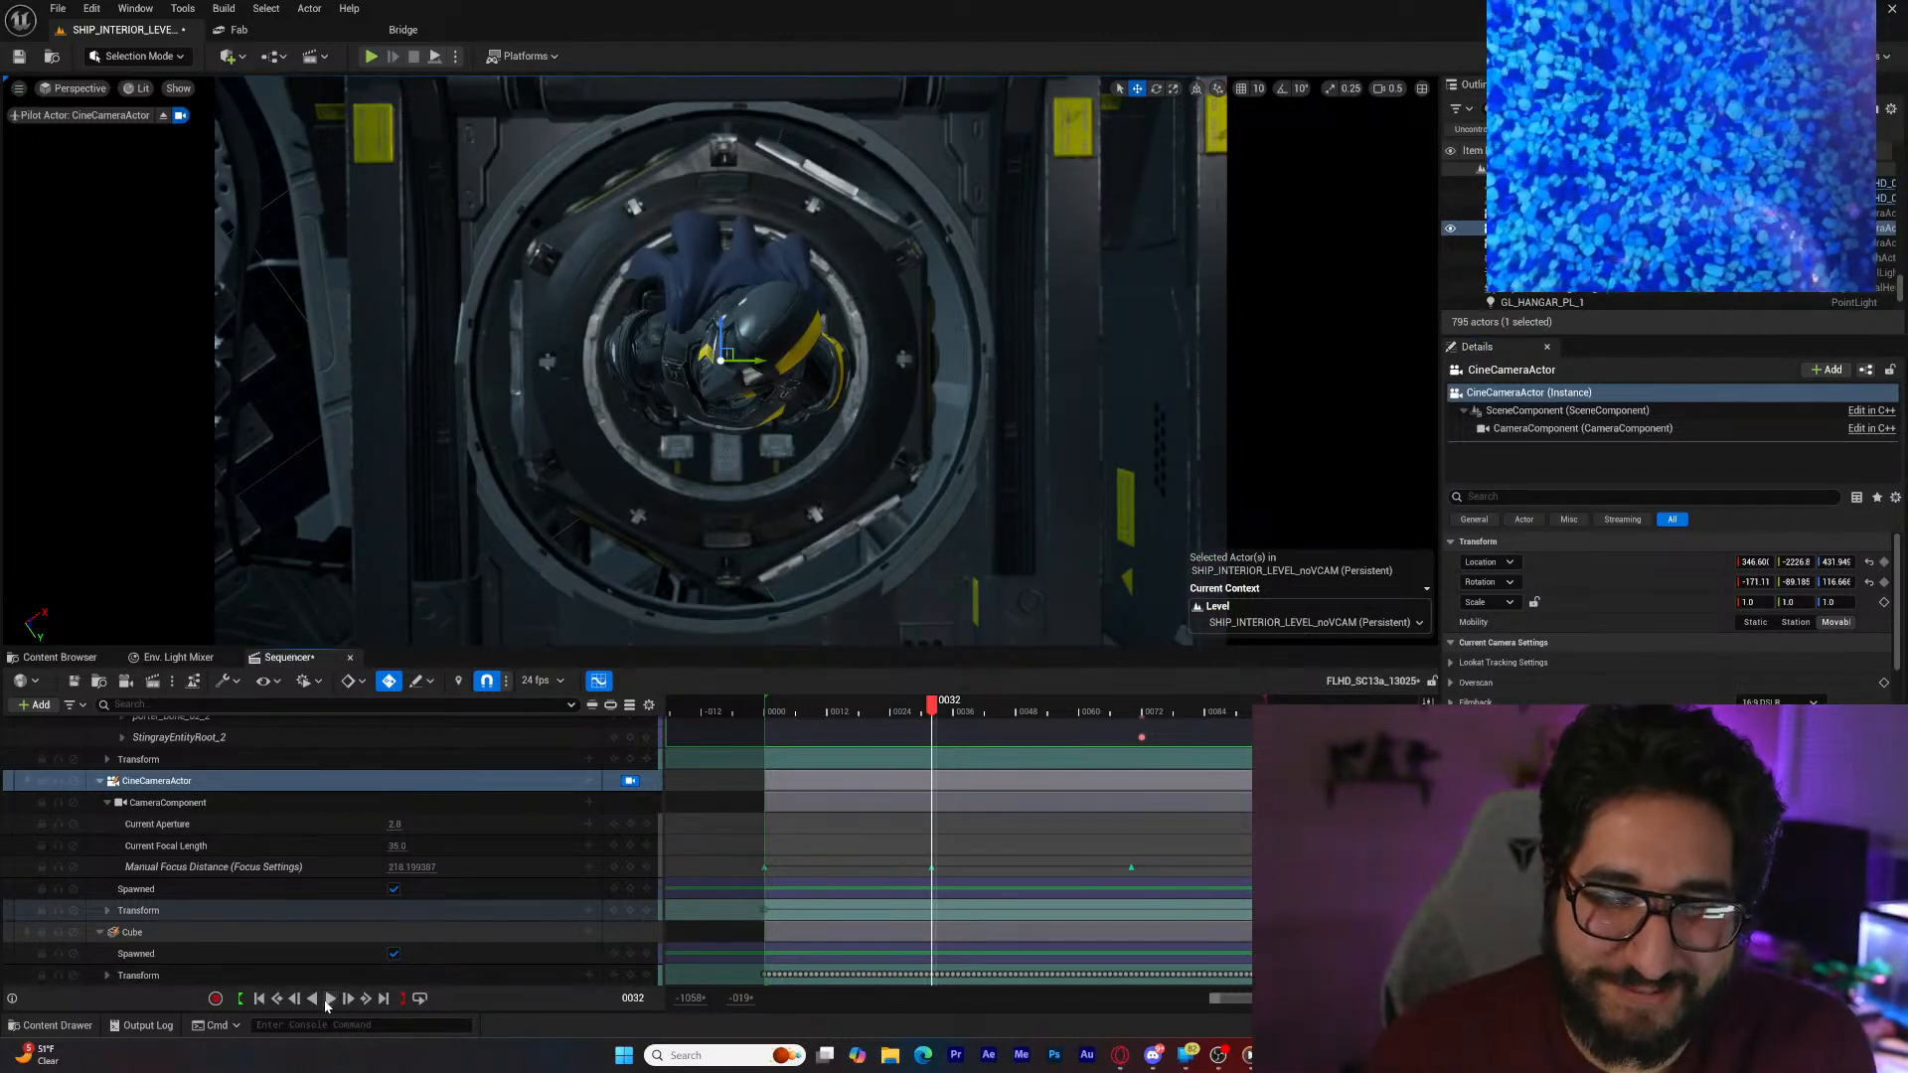
{"action": "left_click", "coordinate": [329, 1000]}
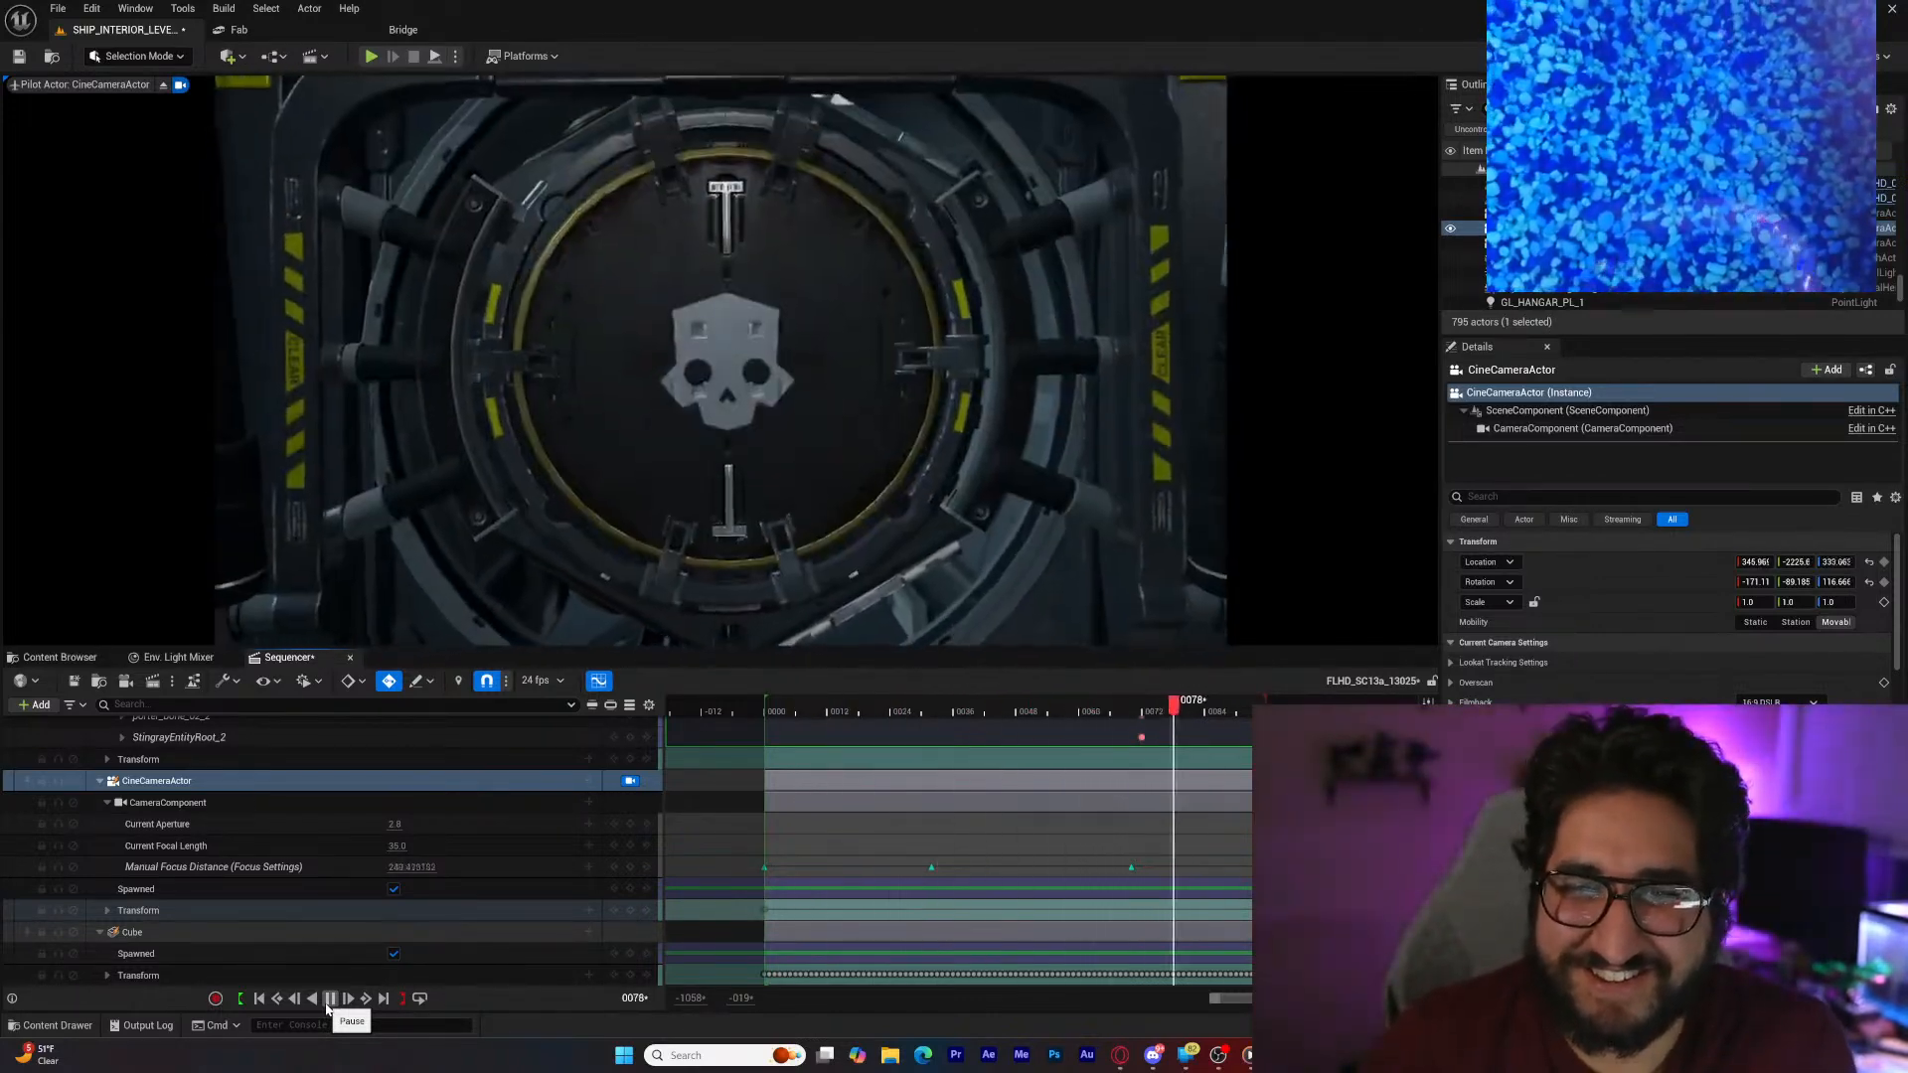
{"action": "left_click", "coordinate": [328, 1007]}
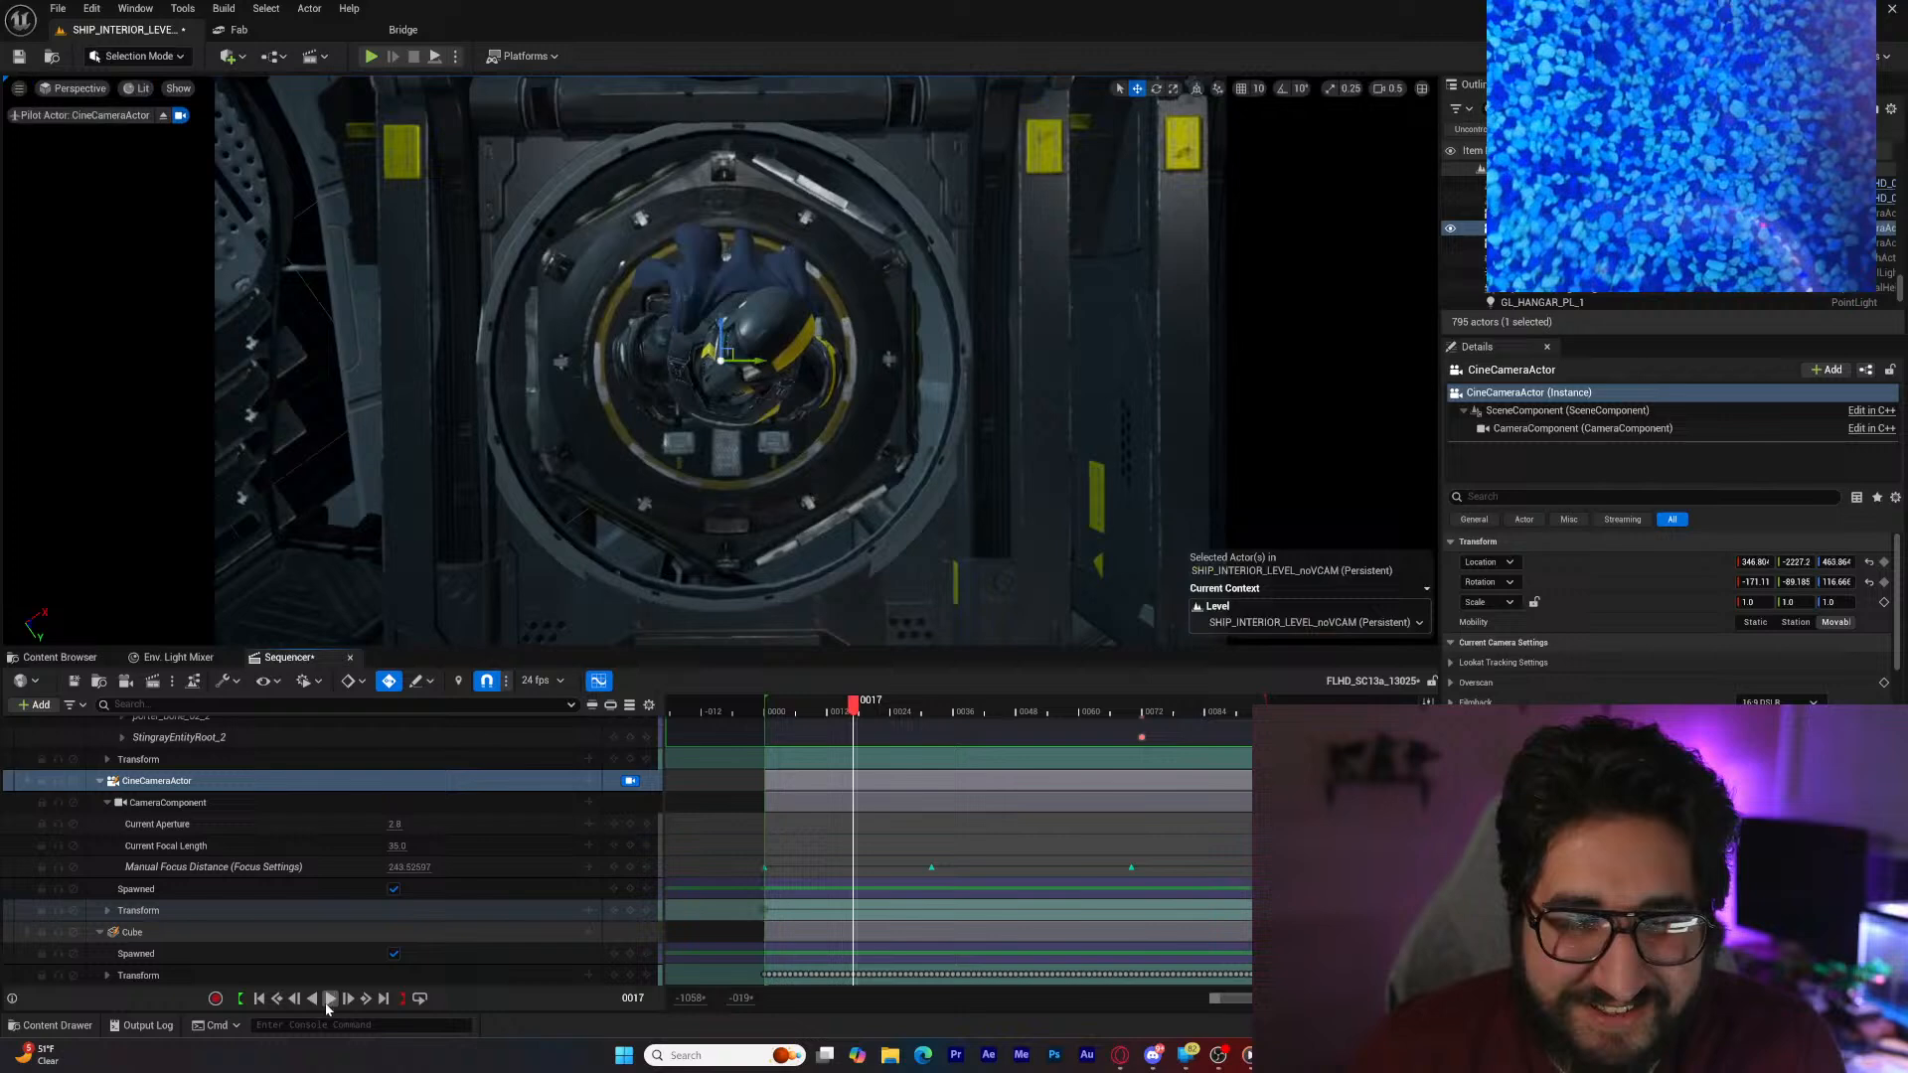
Step: Save the sequence at frame 0 and start simulating the level with the viewport locked to the cine camera
{"action": "left_click", "coordinate": [260, 999]}
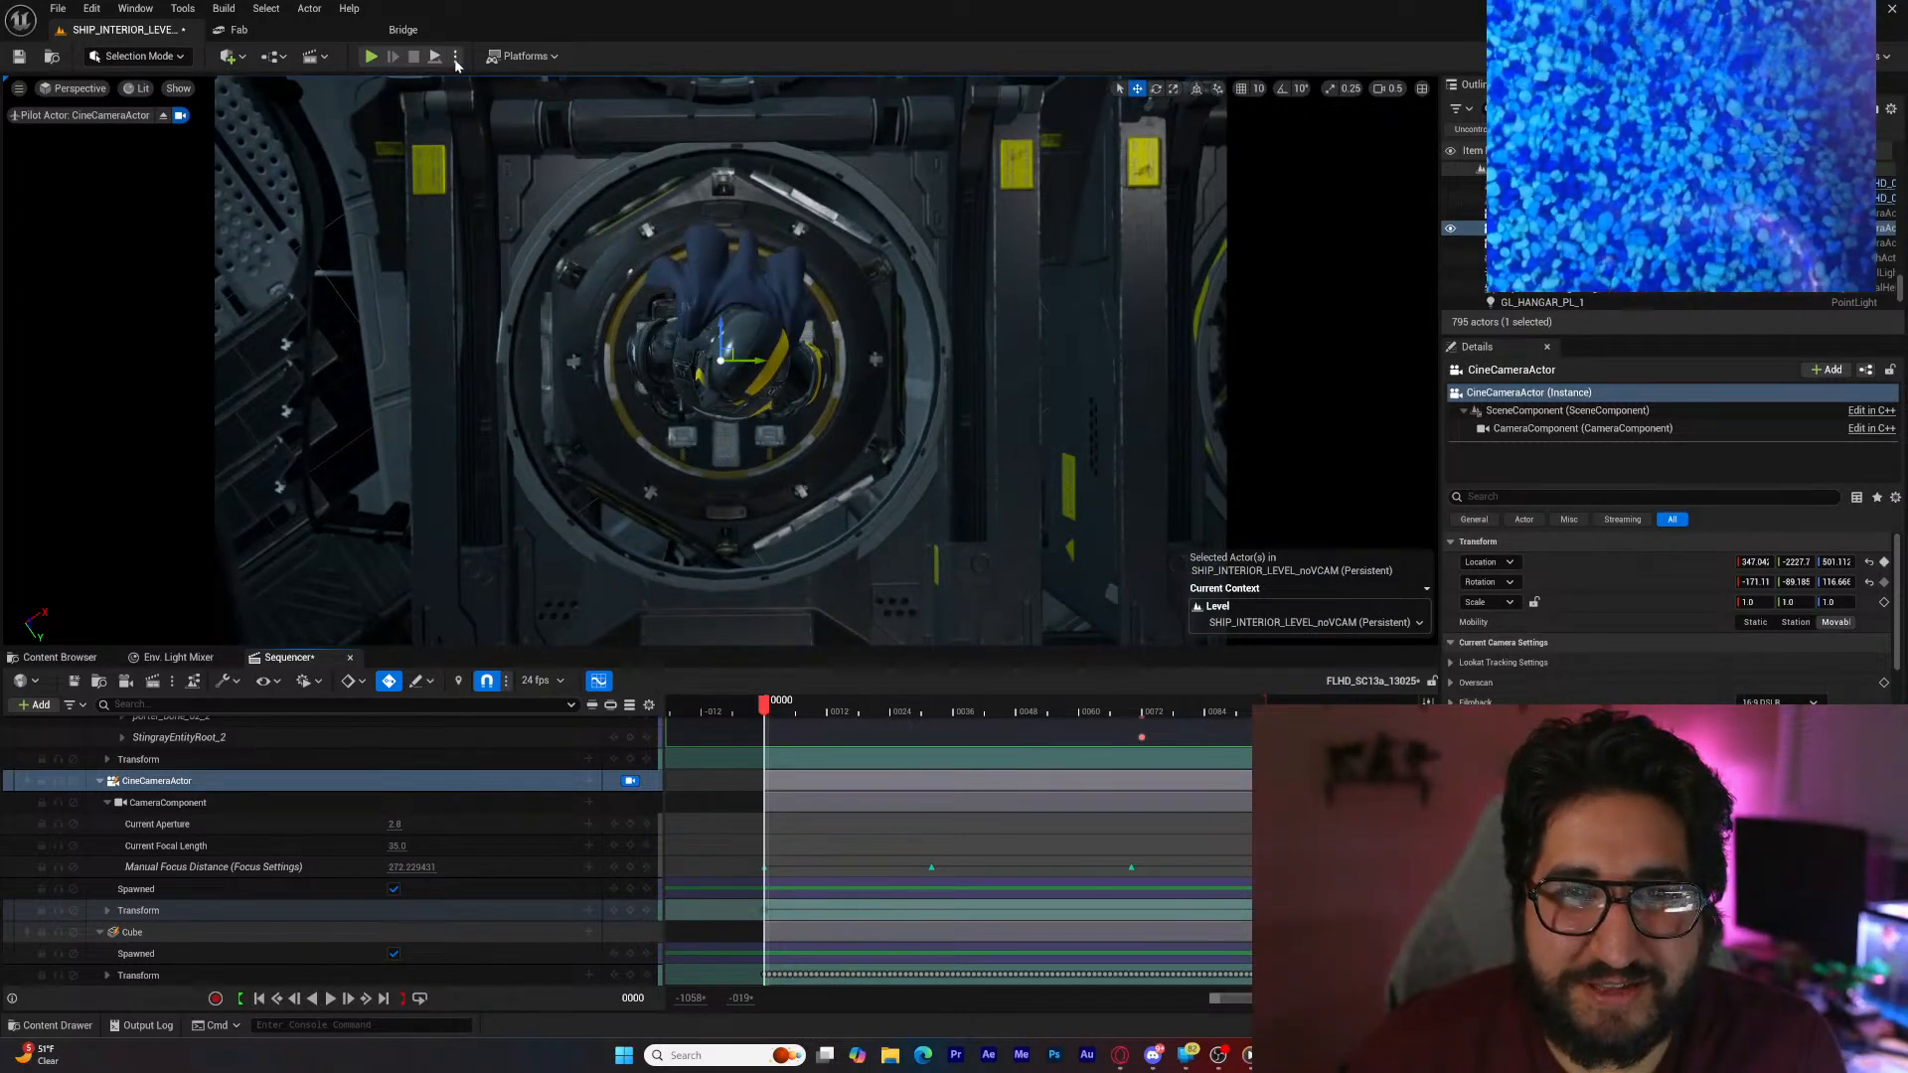
{"action": "left_click", "coordinate": [78, 684]}
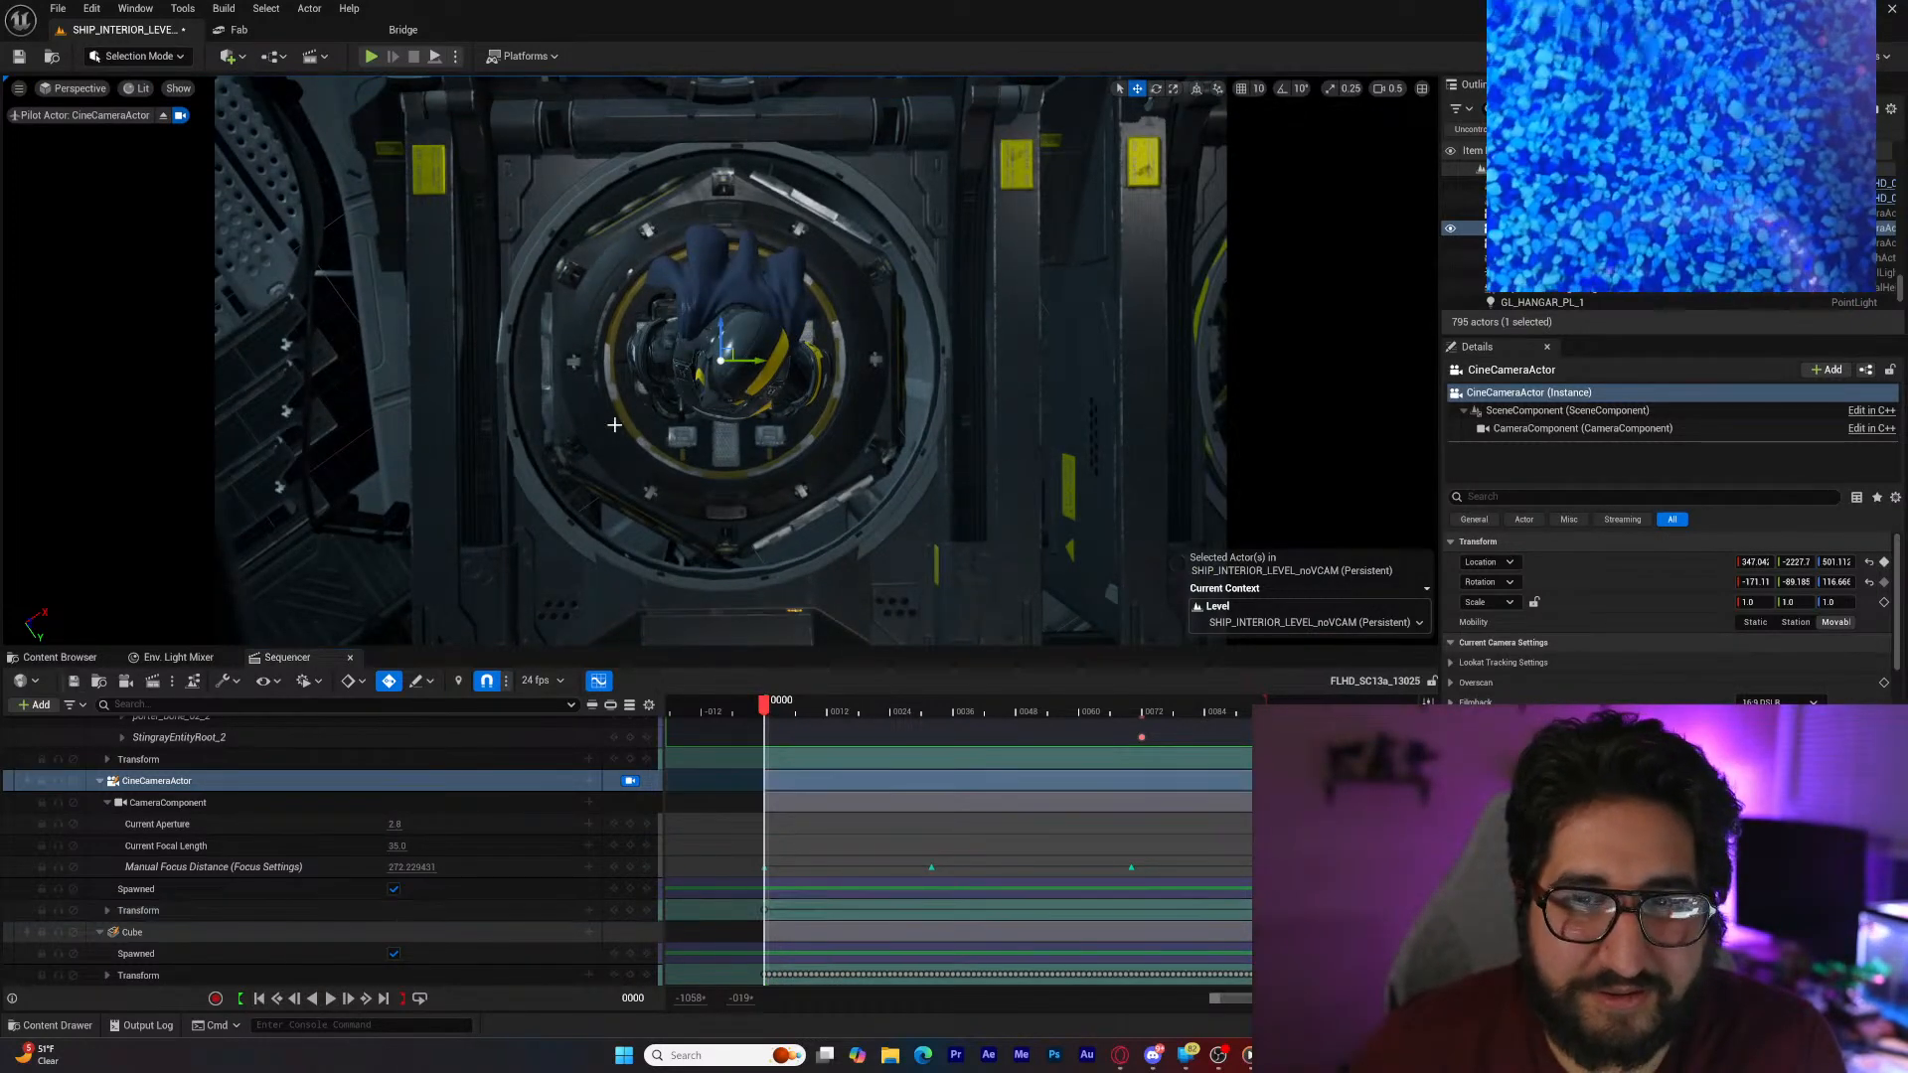
{"action": "left_click", "coordinate": [458, 56]}
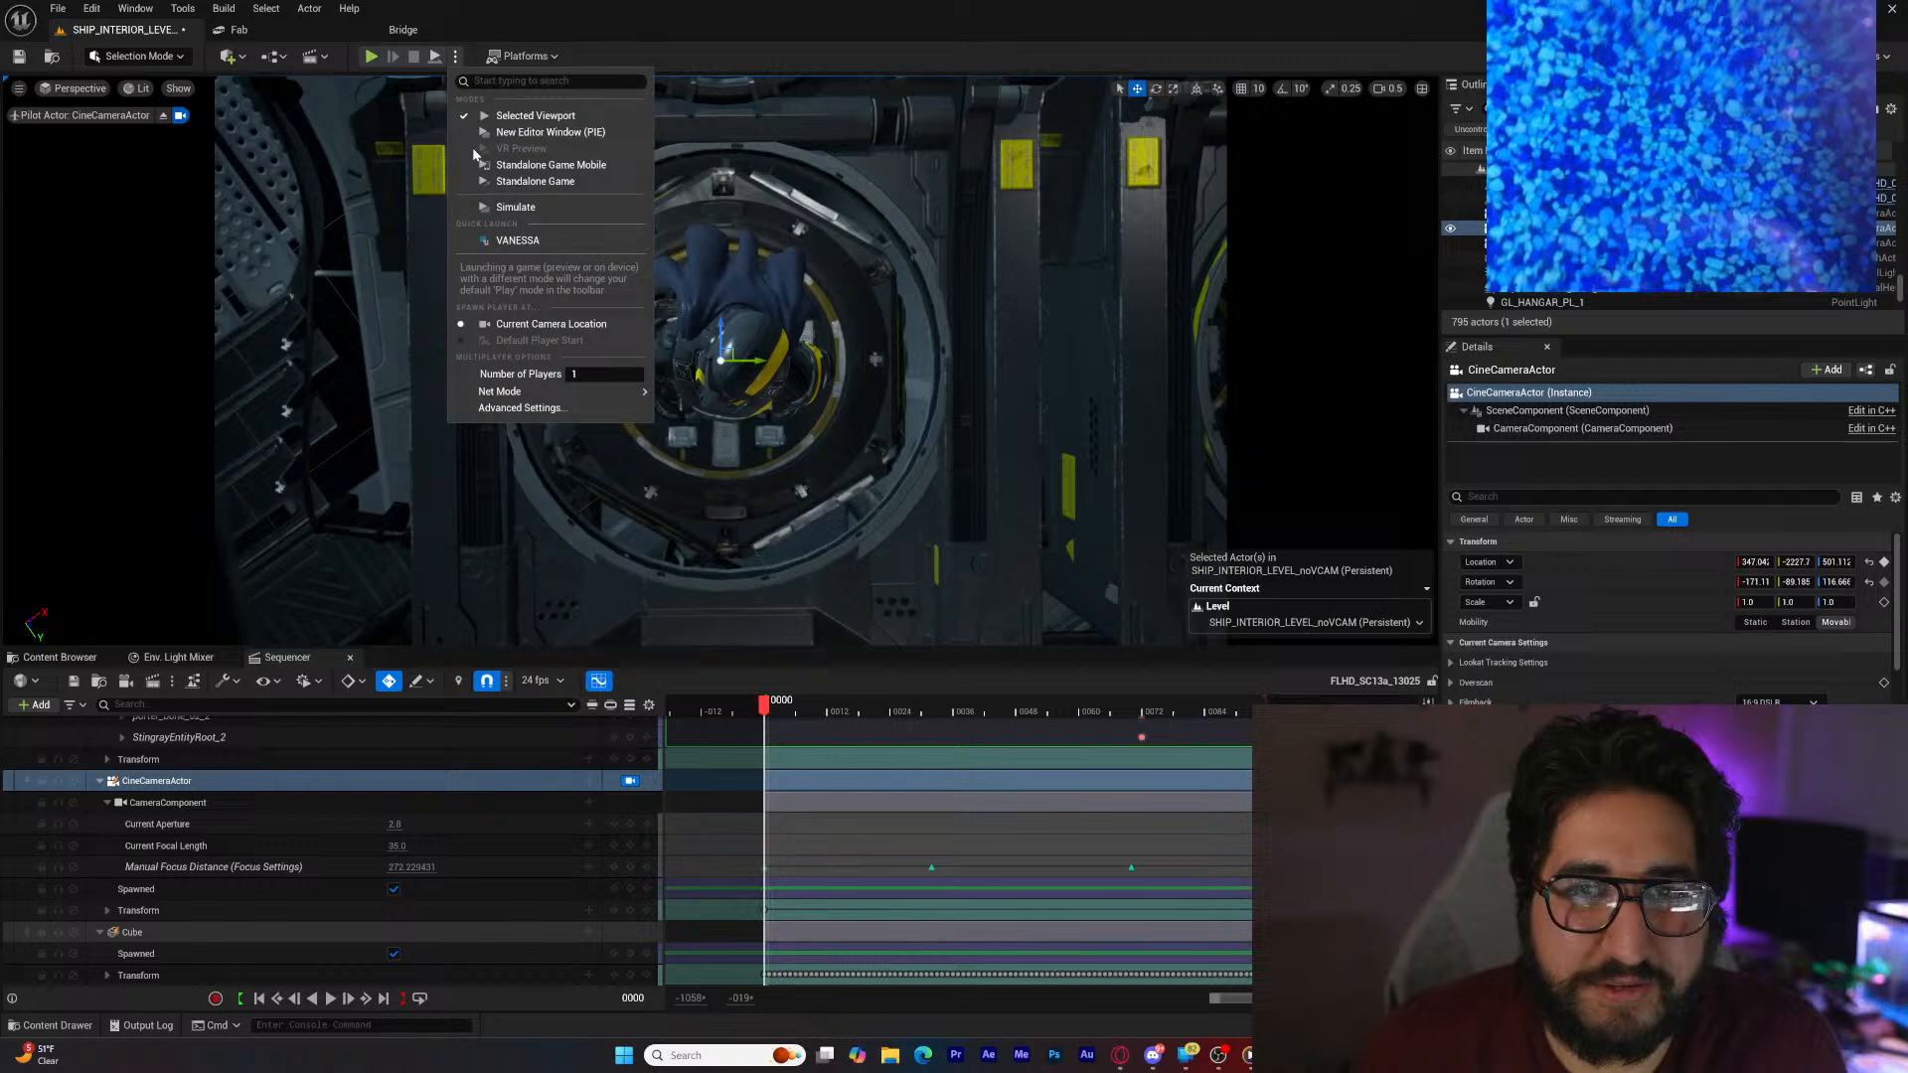
{"action": "left_click", "coordinate": [523, 209]}
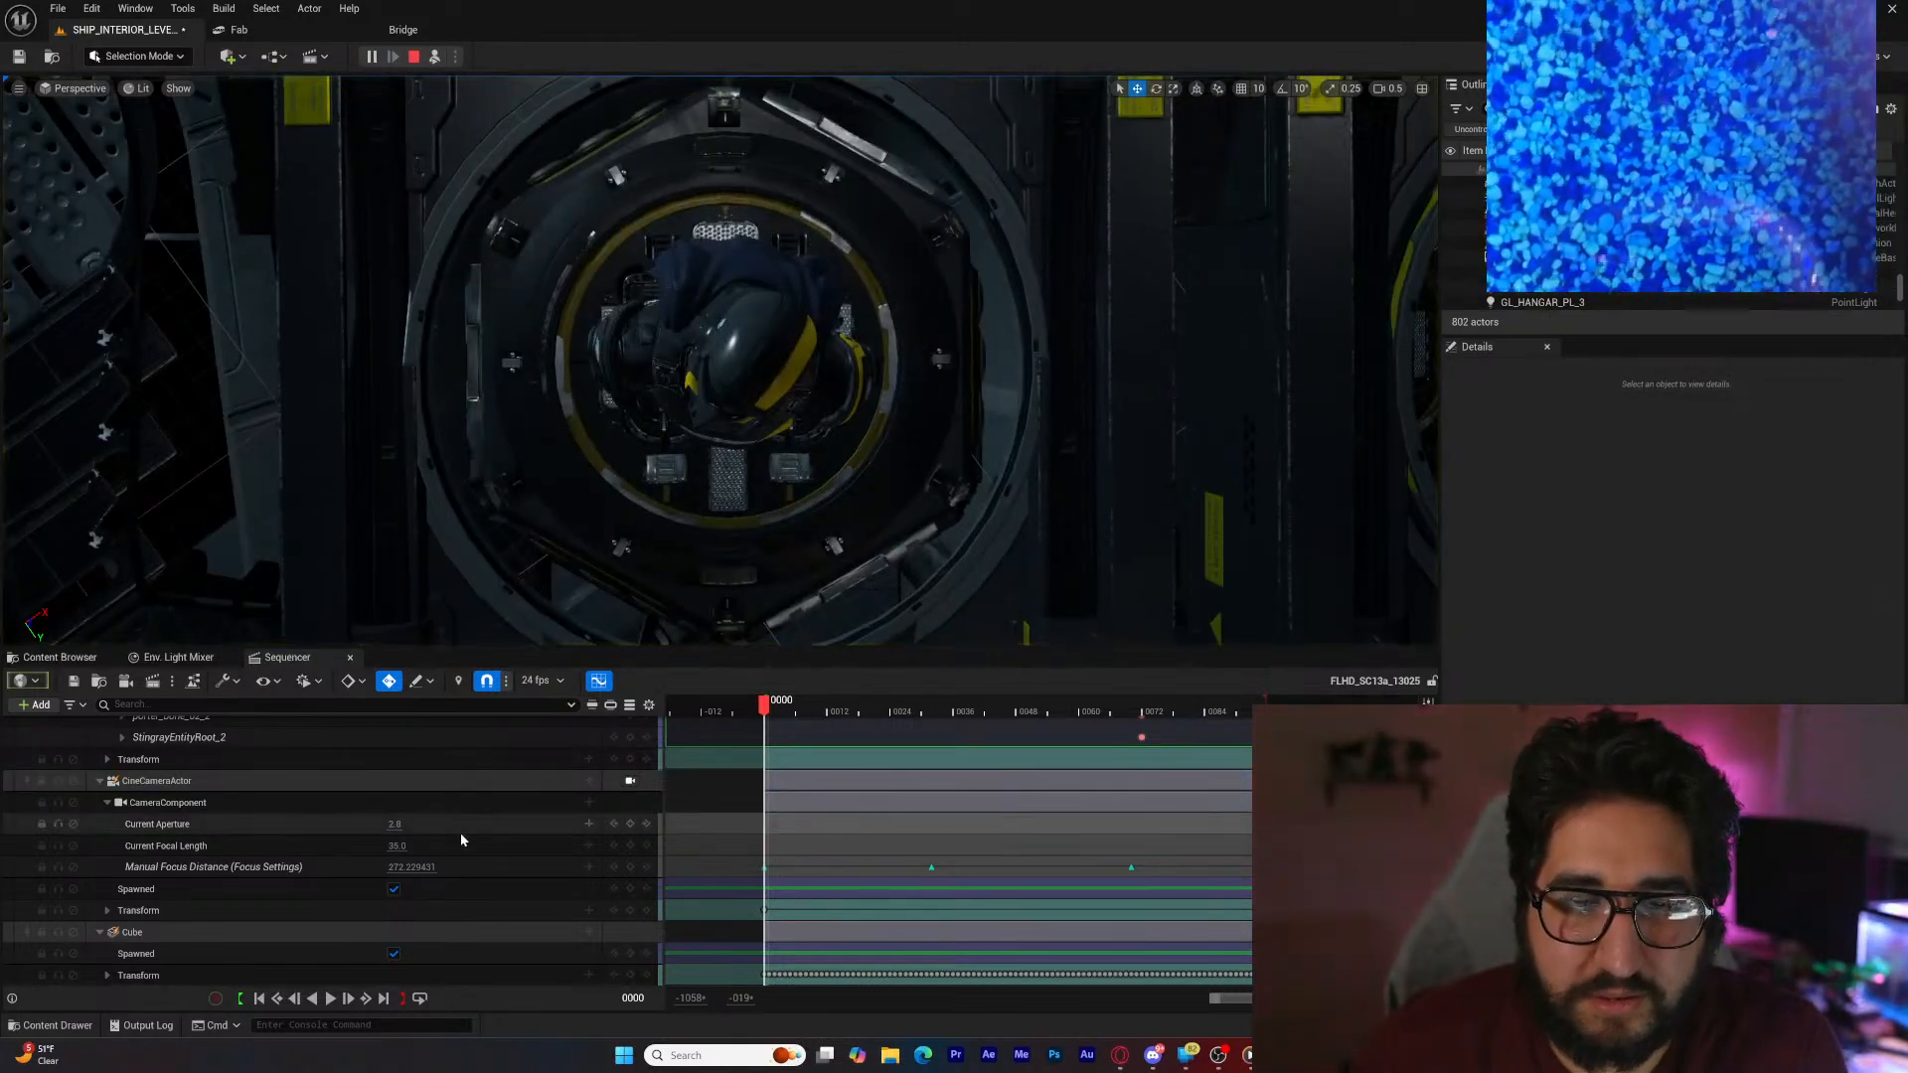
{"action": "left_click", "coordinate": [629, 780]}
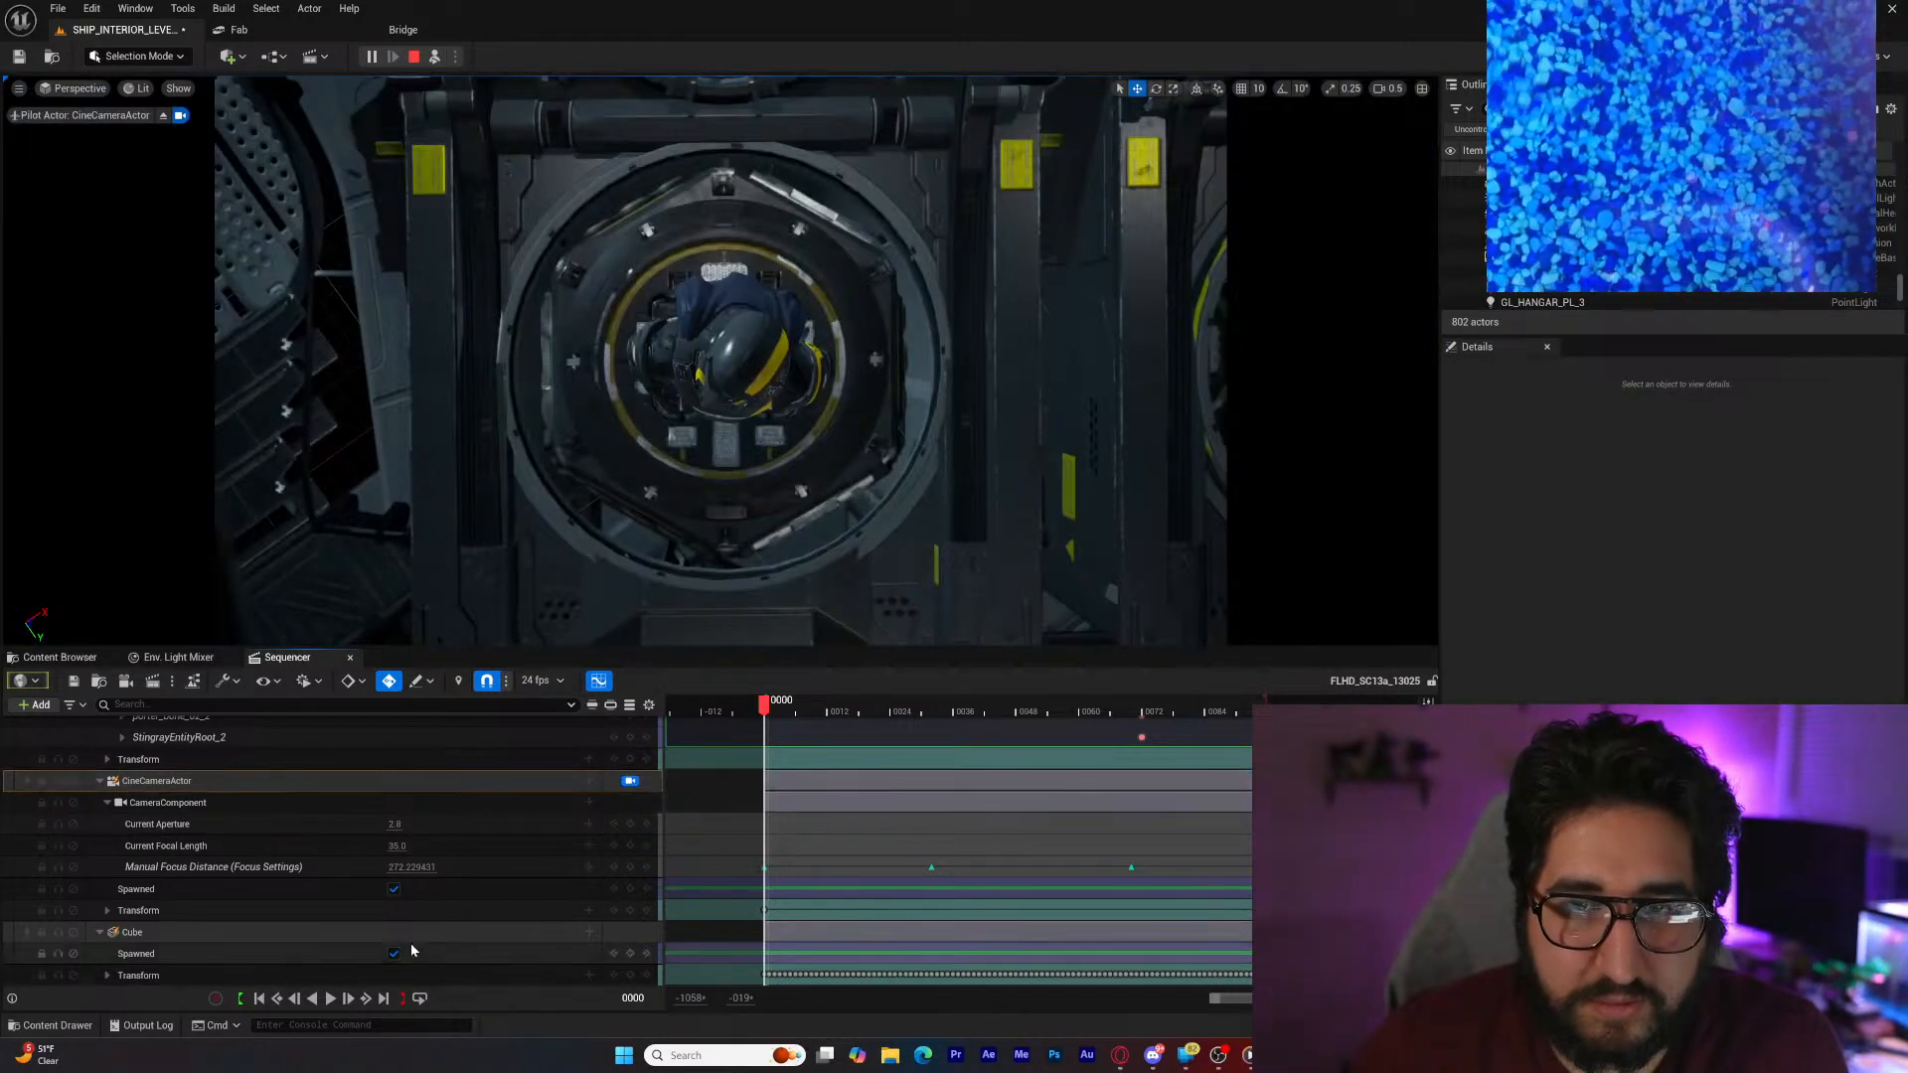
Step: Play the simulated shot through the cine camera, scrub to frame 83, and stop the simulation
{"action": "left_click", "coordinate": [330, 997]}
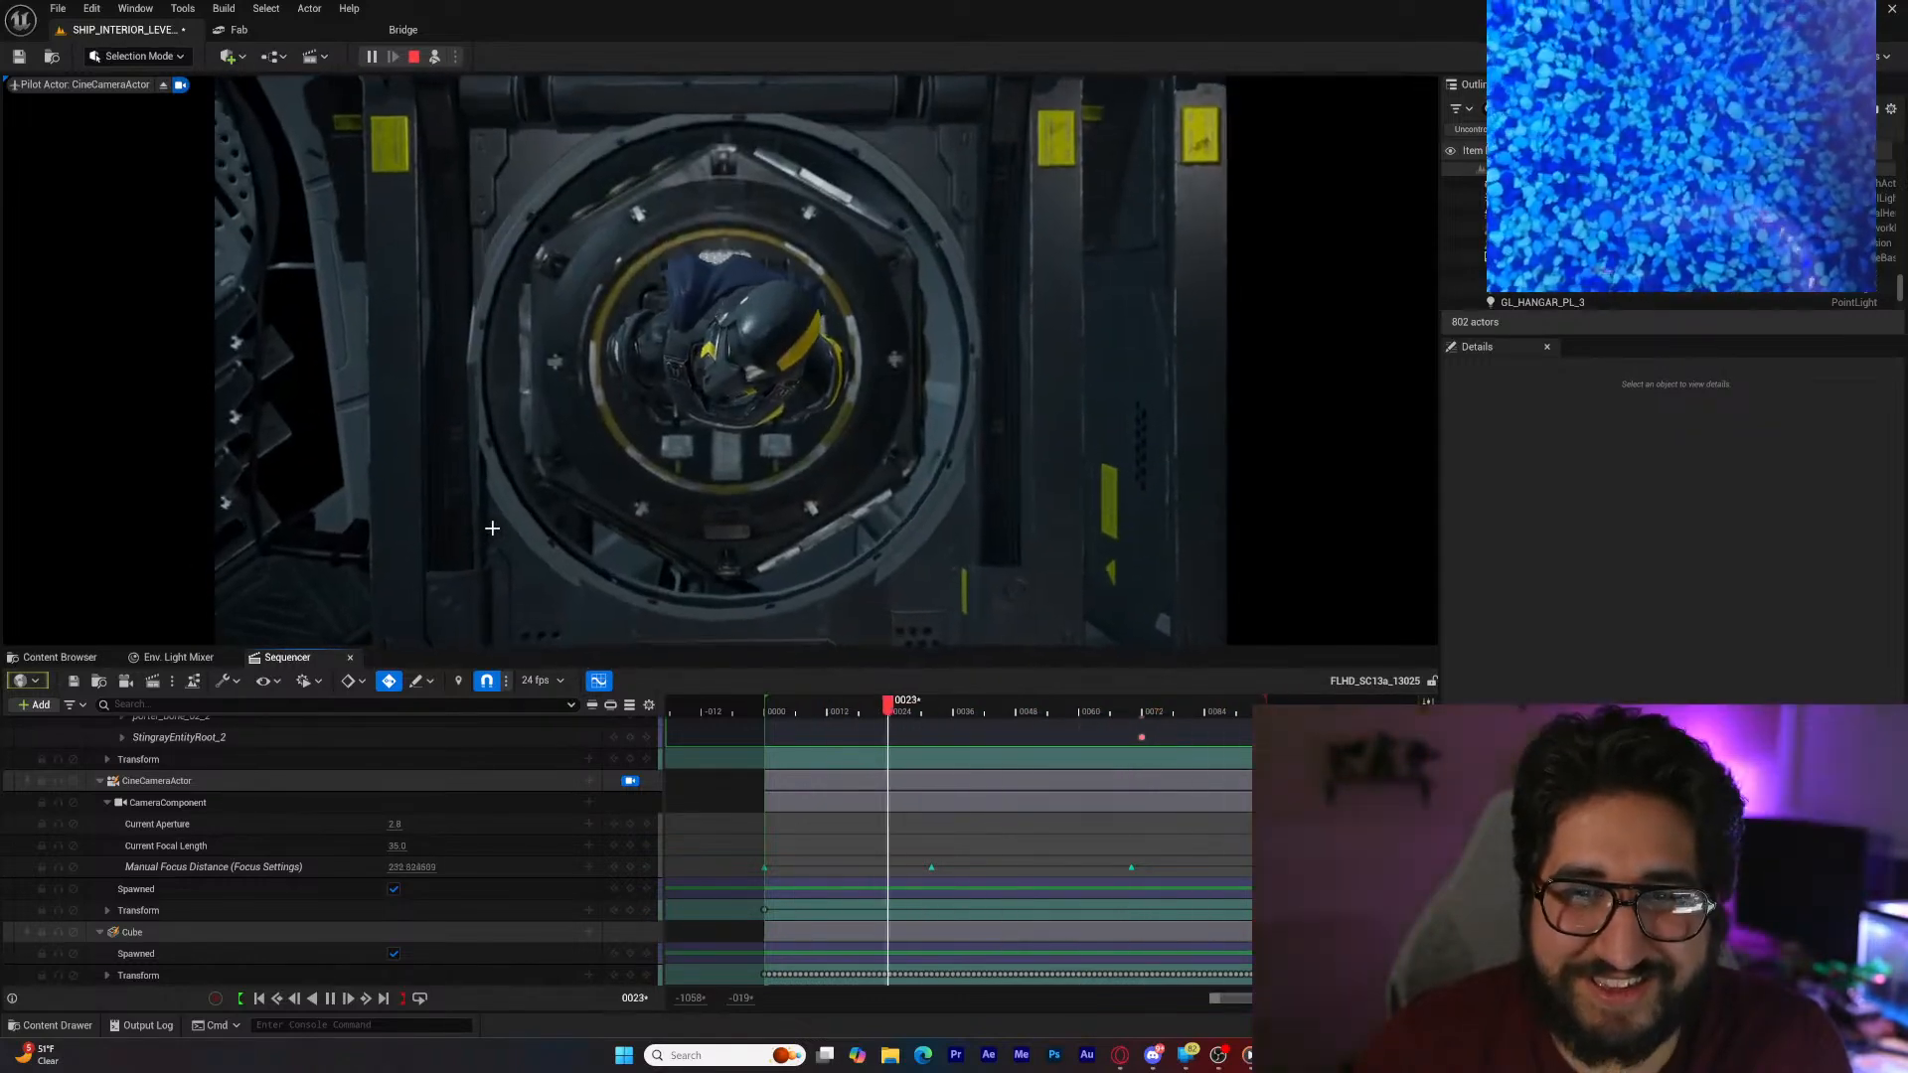
{"action": "left_click", "coordinate": [330, 997]}
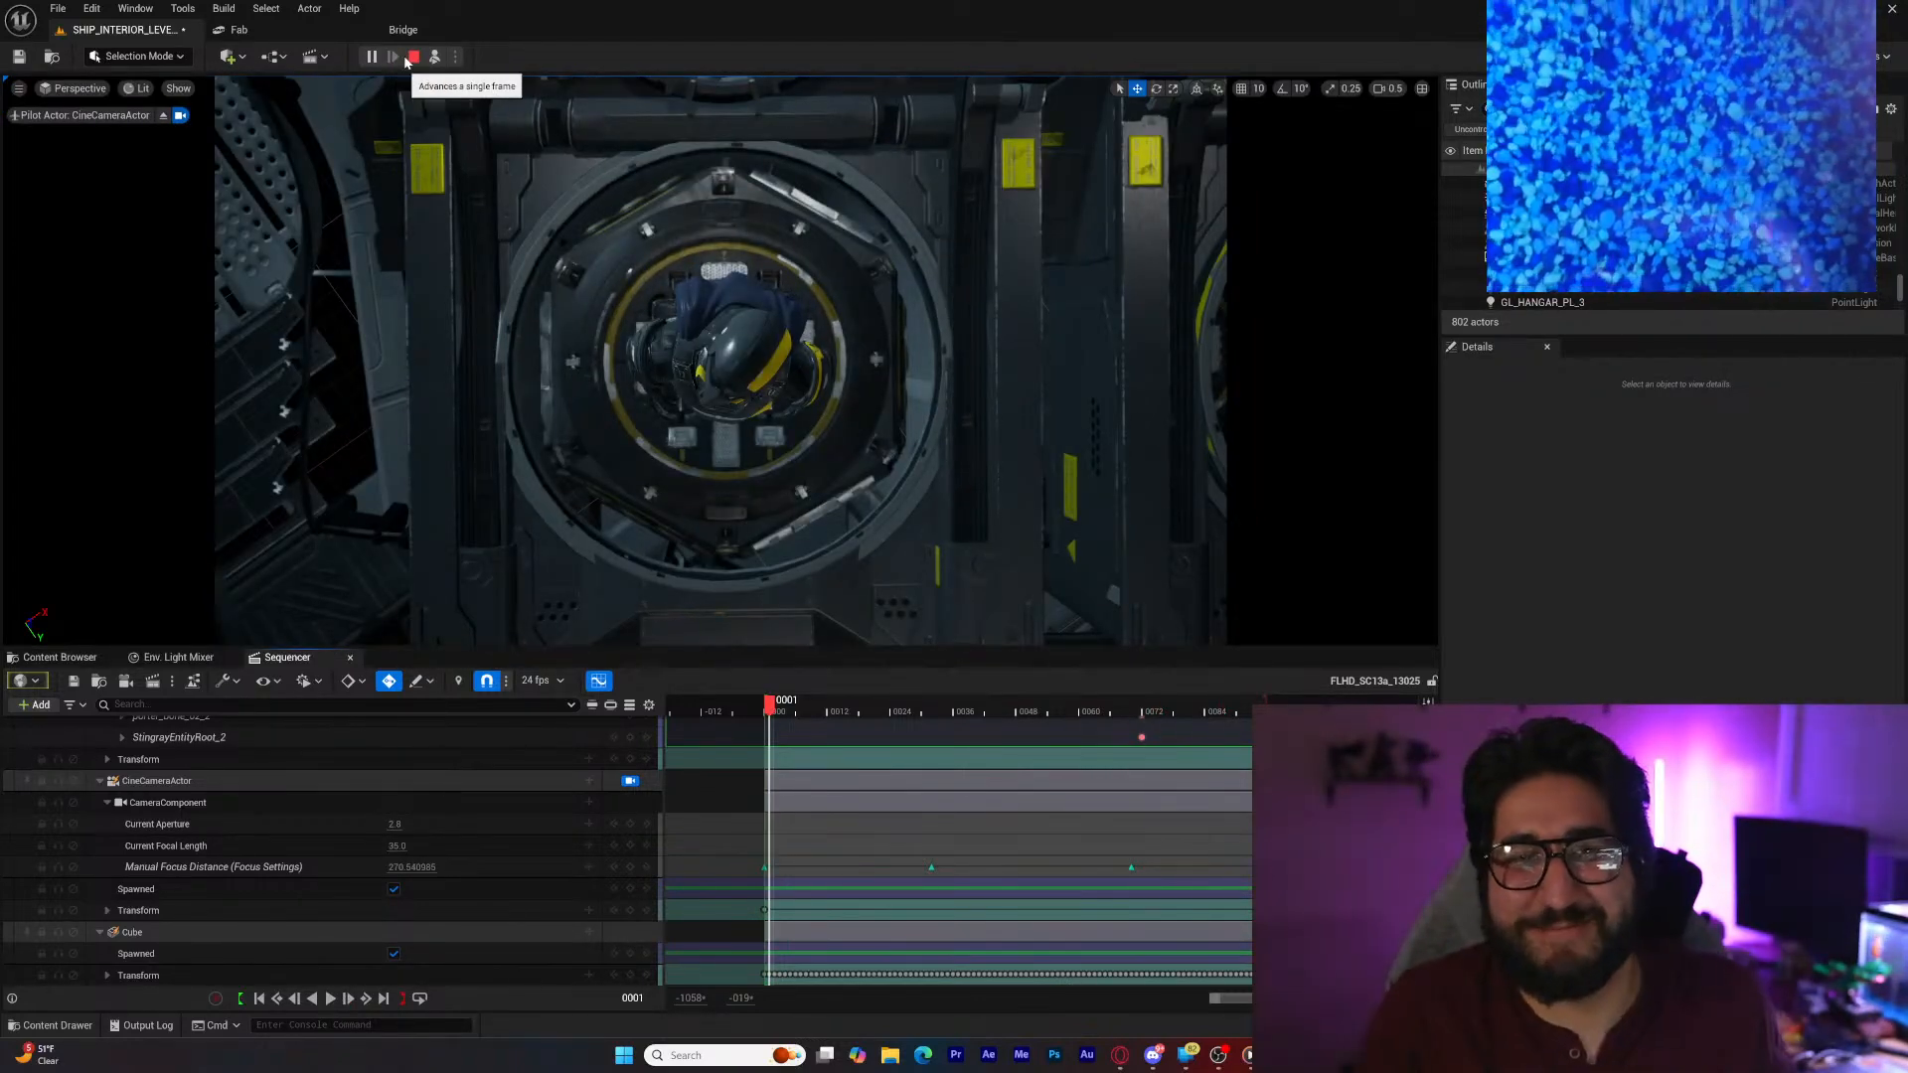
{"action": "left_click_drag", "start_coordinate": [771, 701], "coordinate": [1200, 706]}
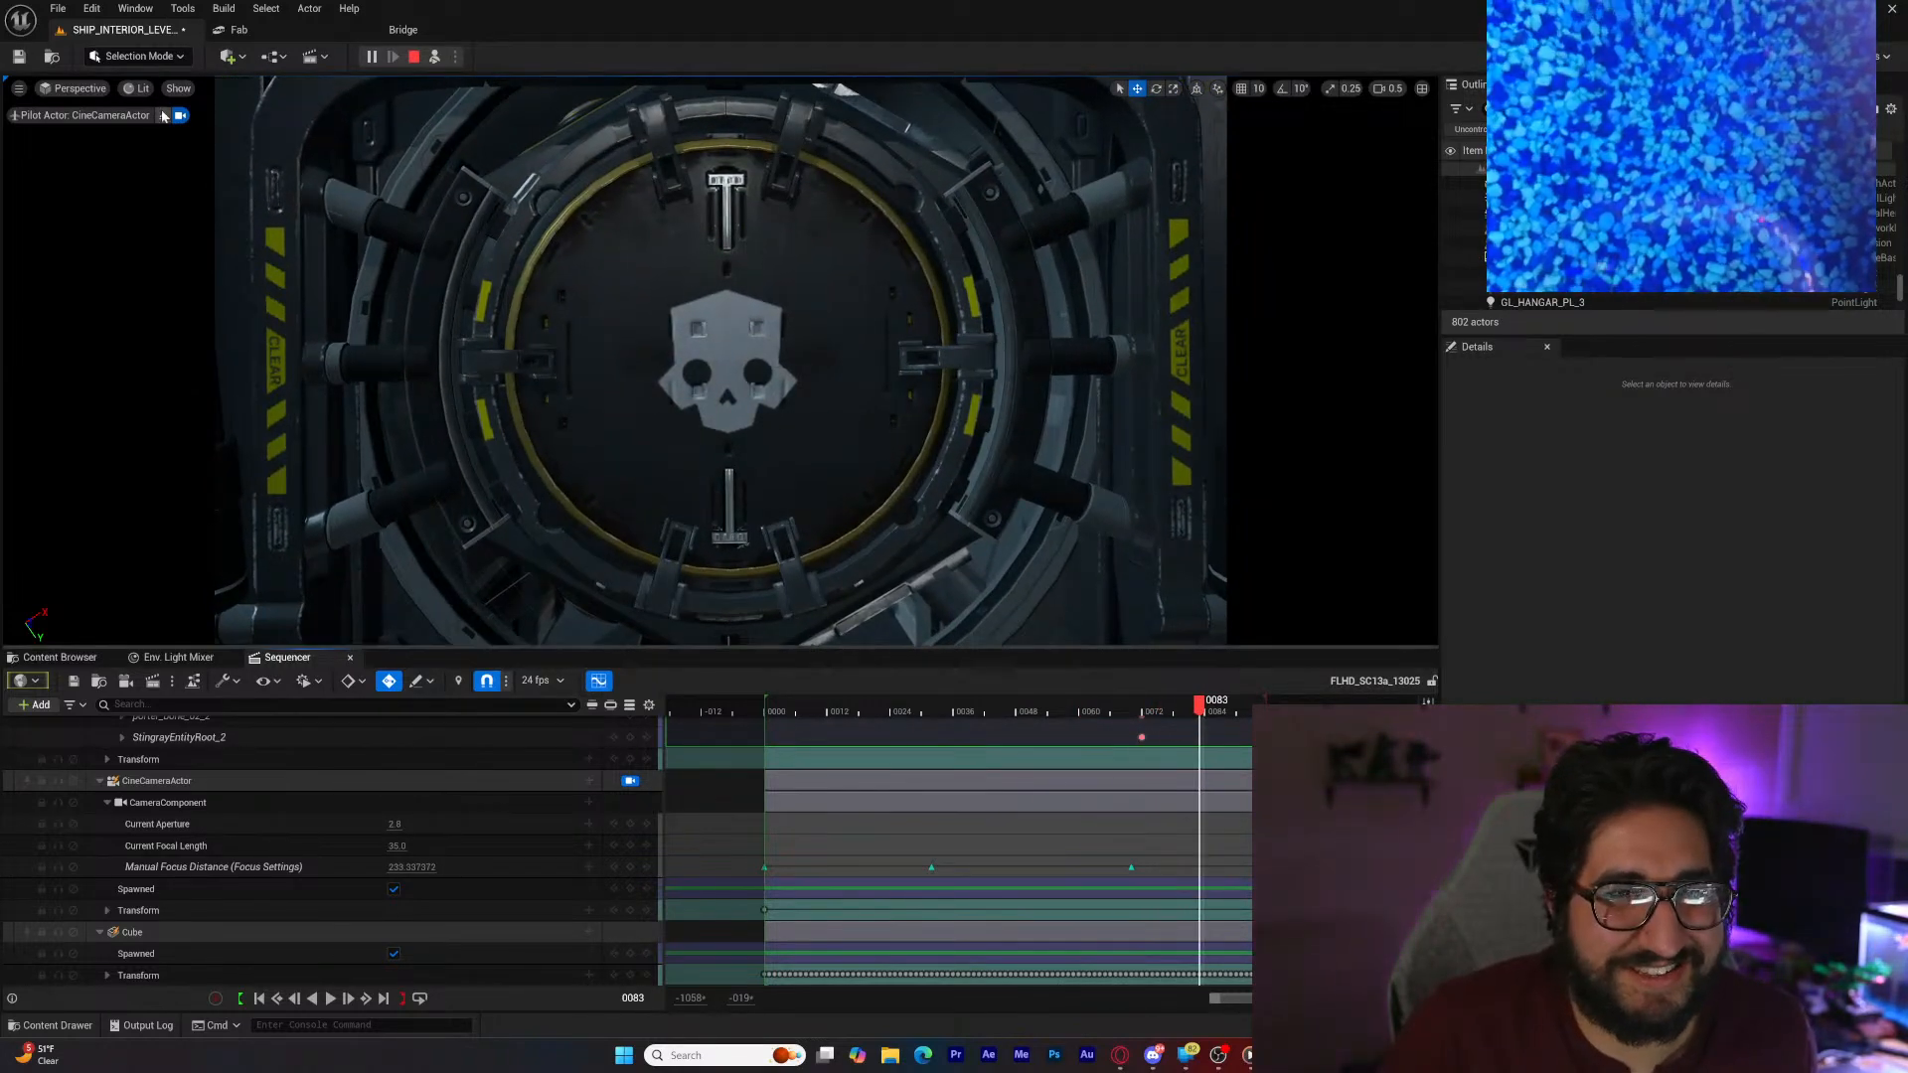
{"action": "left_click", "coordinate": [414, 57]}
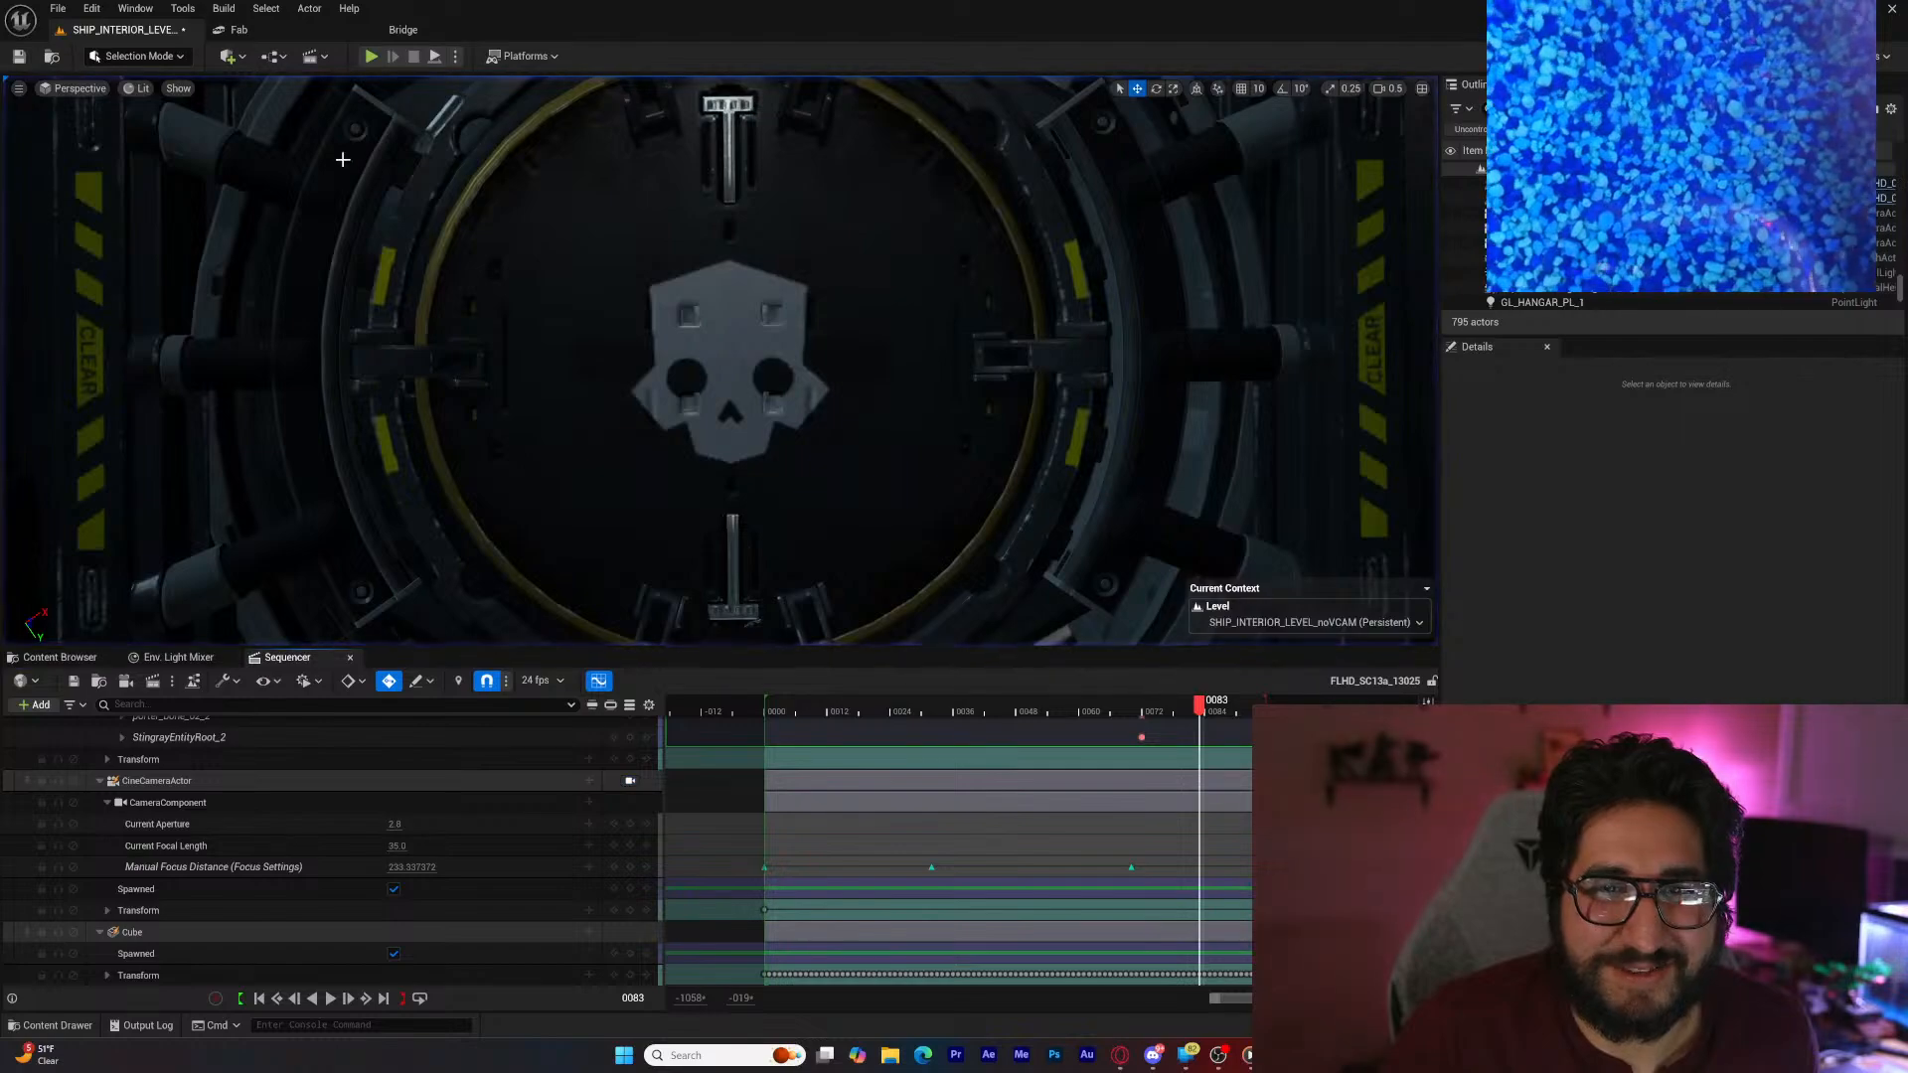
Step: Release the viewport from the cine camera and examine the closing hatch from outside around frames 74 to 95
{"action": "right_click_drag", "start_coordinate": [422, 521], "coordinate": [550, 537]}
{"action": "left_click", "coordinate": [630, 781]}
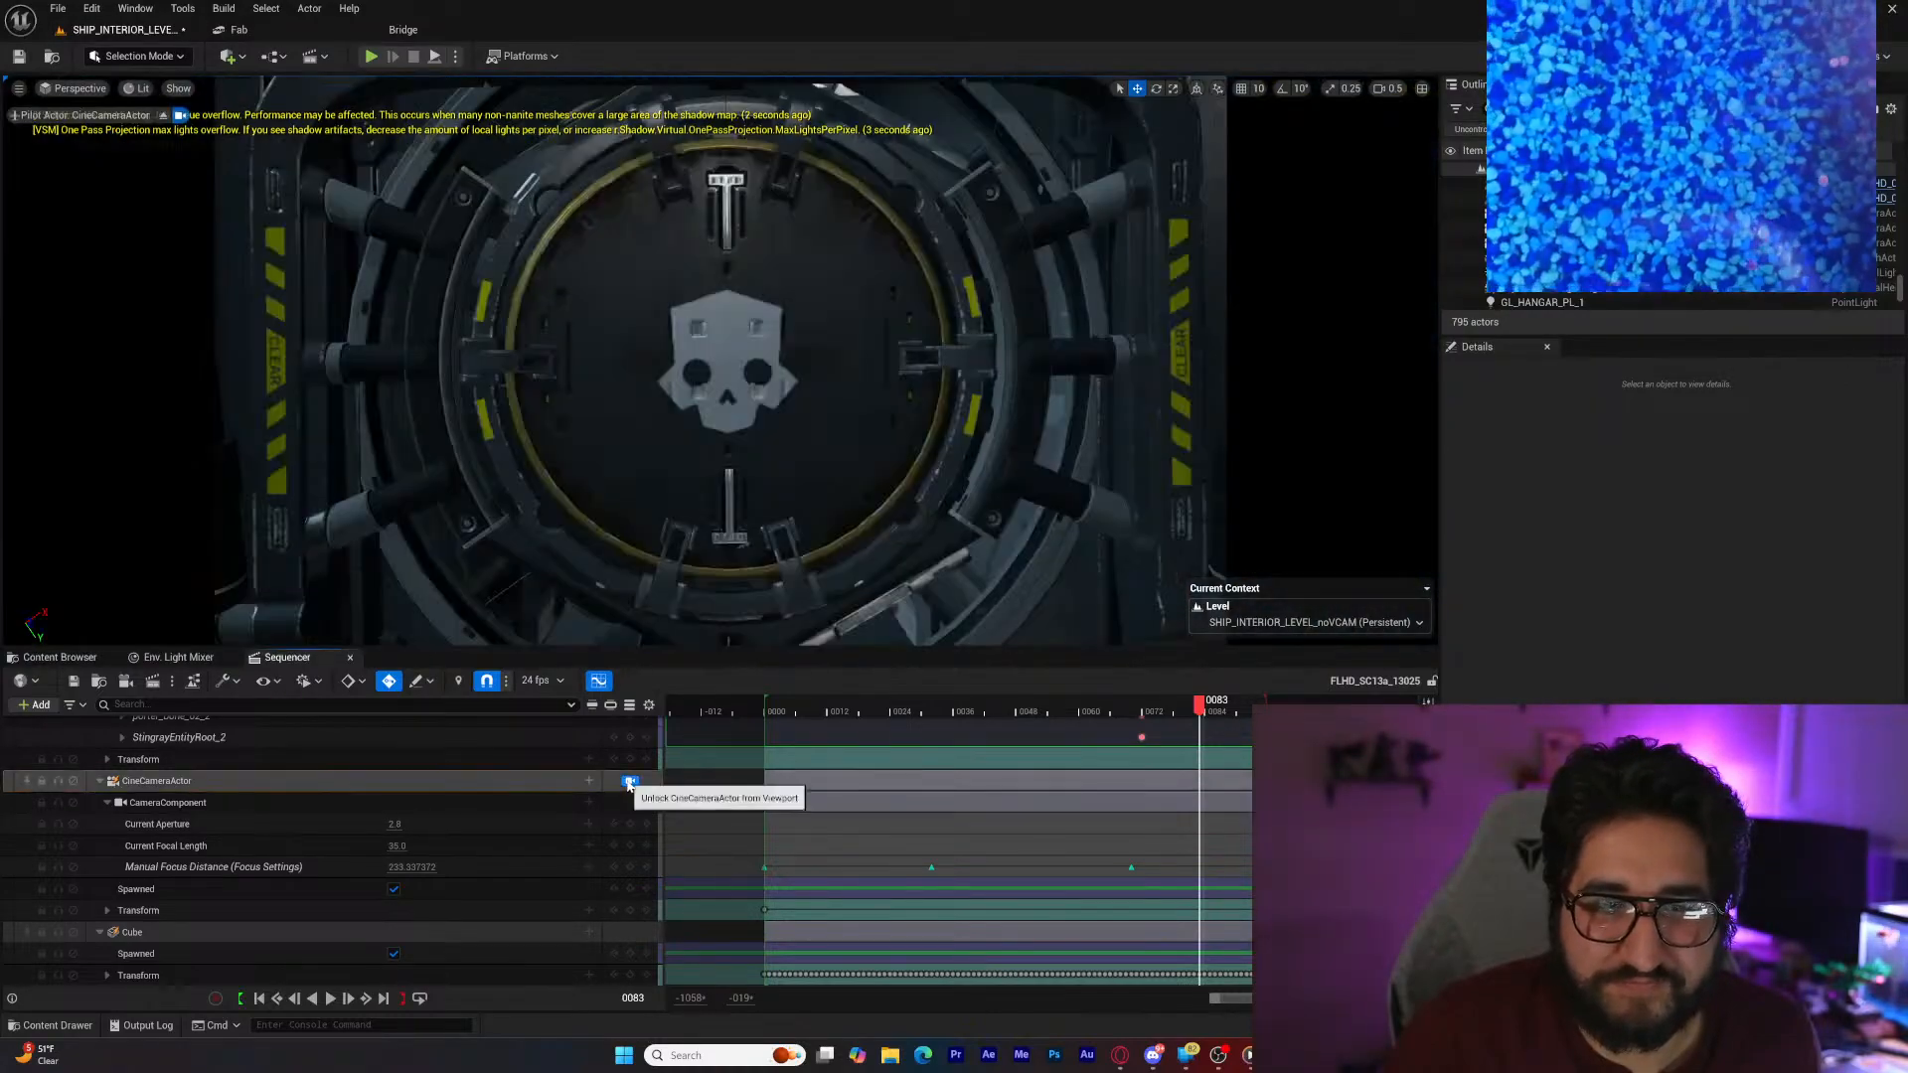
{"action": "left_click", "coordinate": [166, 117]}
{"action": "mouse_move", "coordinate": [460, 366]}
{"action": "right_mouse_down"}
{"action": "mouse_move", "coordinate": [576, 457]}
{"action": "mouse_move", "coordinate": [626, 398]}
{"action": "mouse_move", "coordinate": [460, 364]}
{"action": "right_mouse_up"}
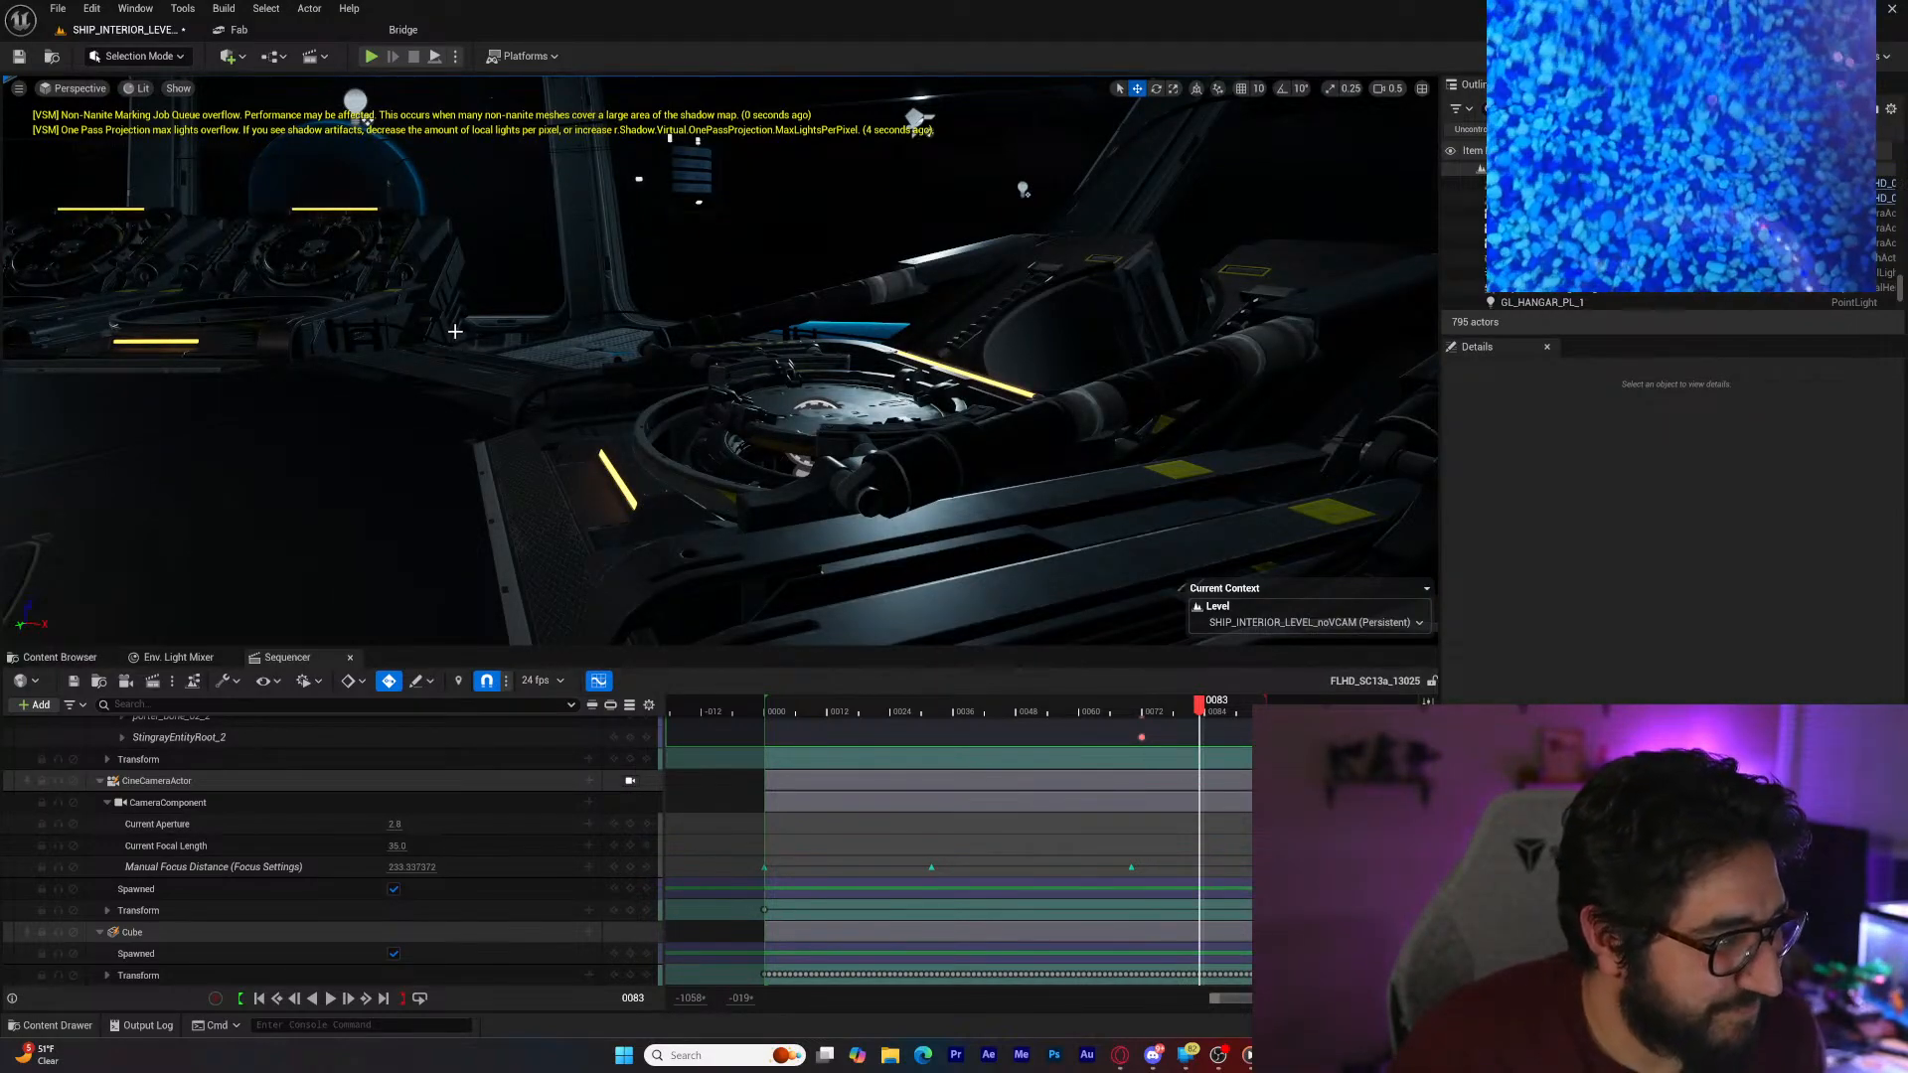
{"action": "mouse_move", "coordinate": [479, 323]}
{"action": "right_mouse_down"}
{"action": "mouse_move", "coordinate": [844, 412]}
{"action": "mouse_move", "coordinate": [824, 397]}
{"action": "right_mouse_up"}
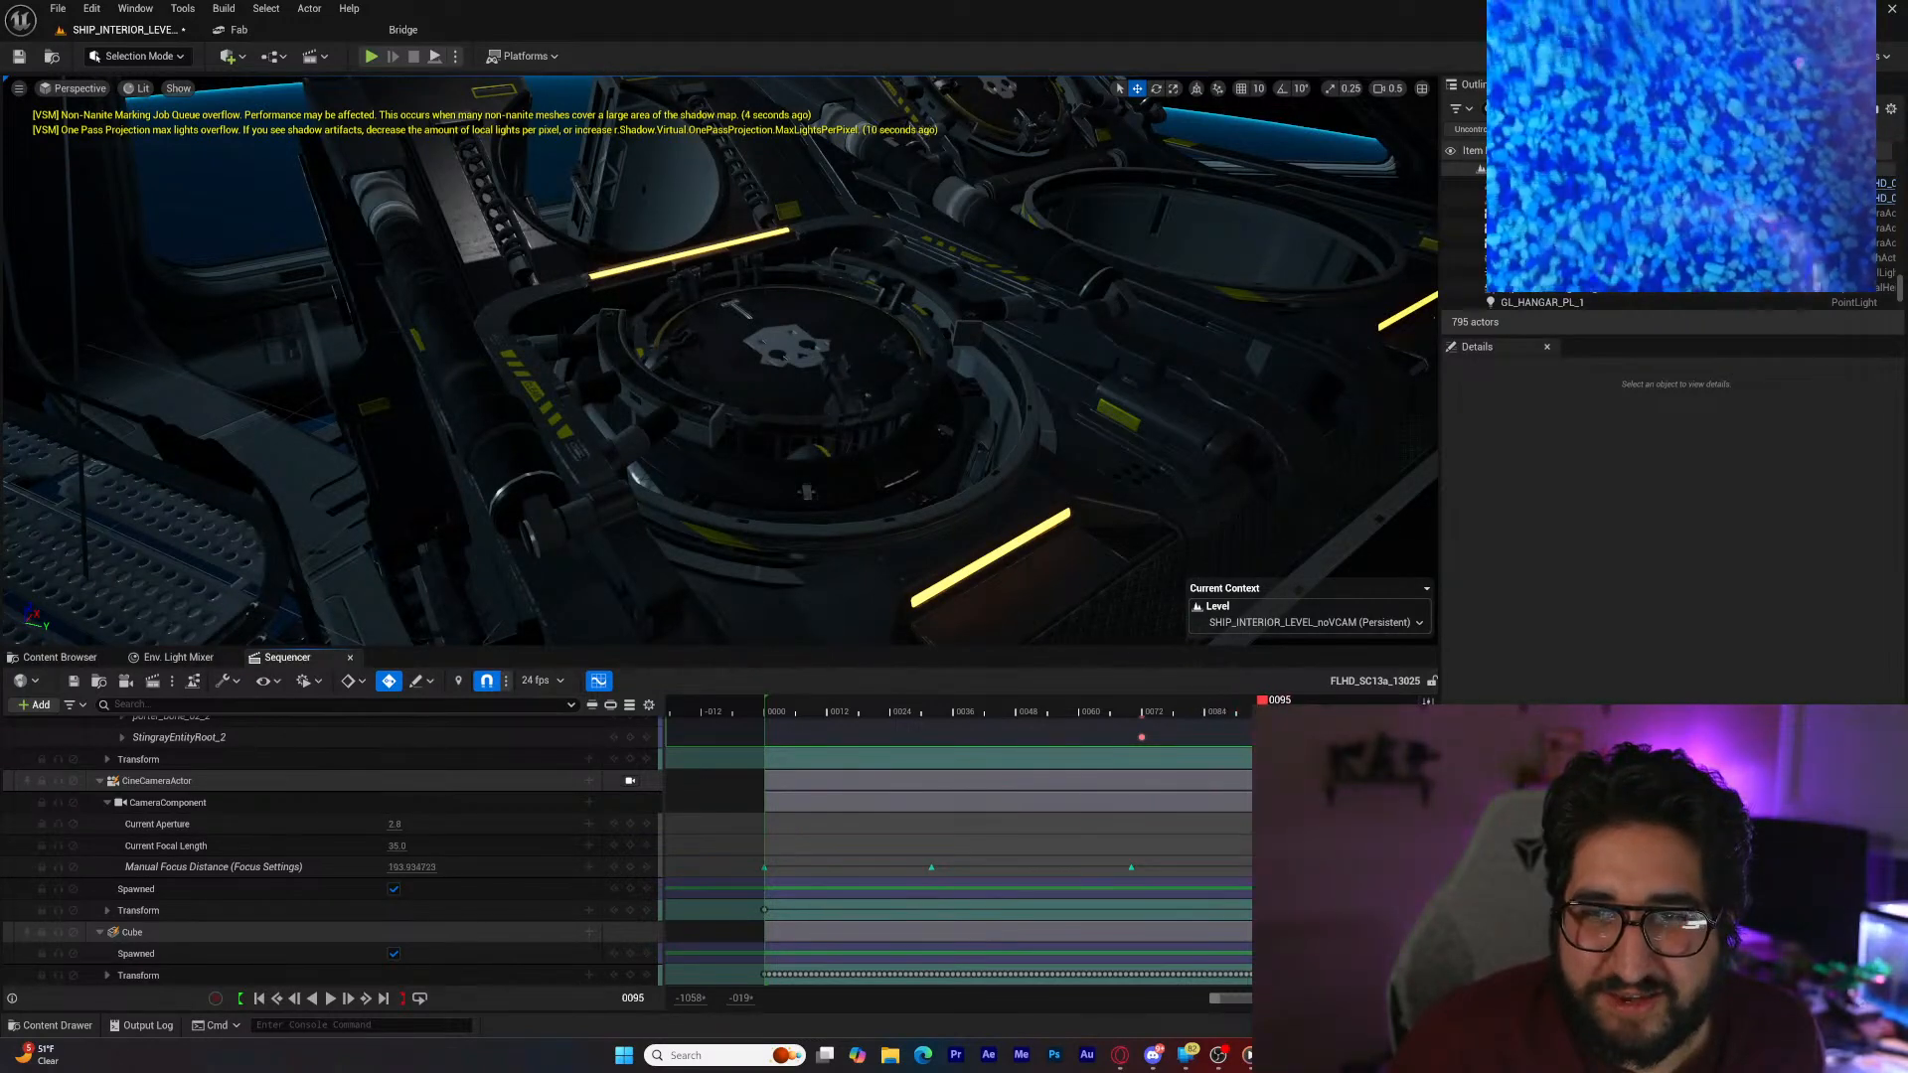
{"action": "mouse_move", "coordinate": [1156, 723]}
{"action": "left_mouse_down"}
{"action": "mouse_move", "coordinate": [1085, 717]}
{"action": "mouse_move", "coordinate": [1138, 734]}
{"action": "left_mouse_up"}
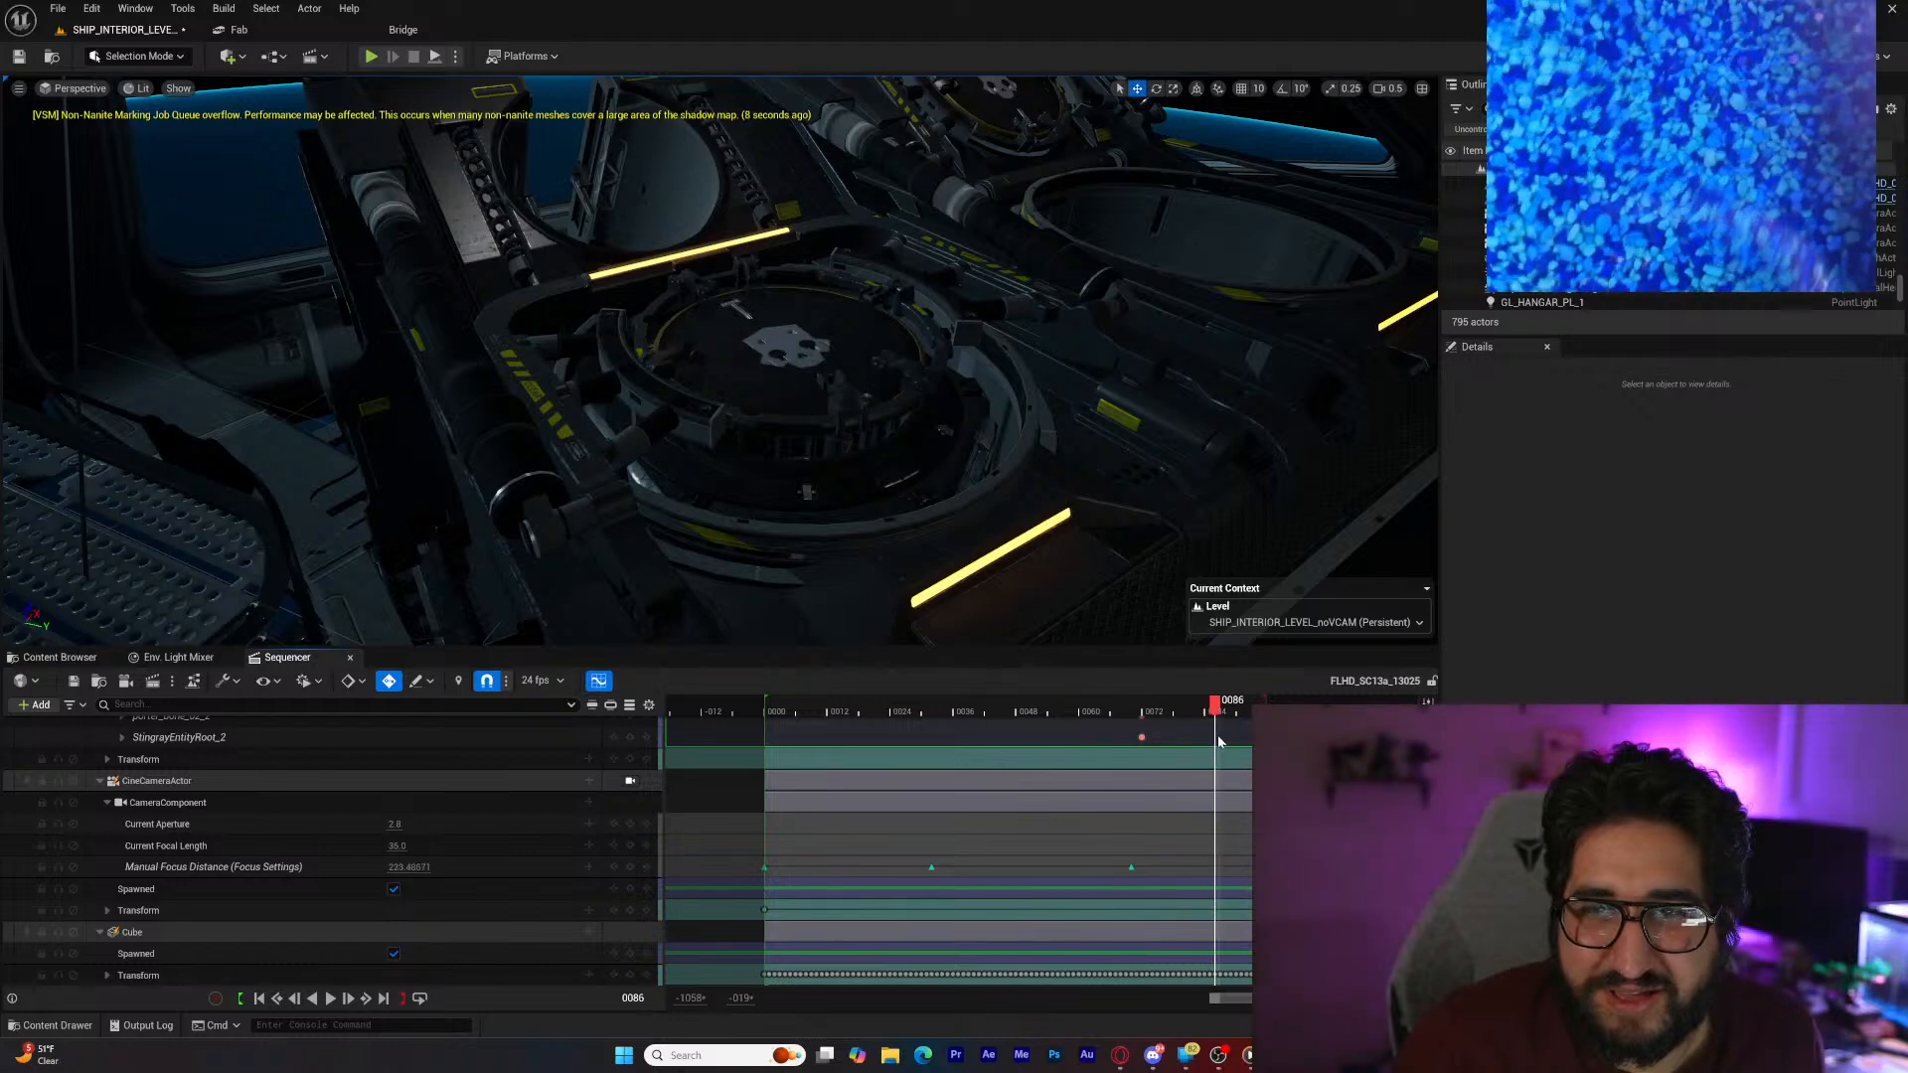
{"action": "right_click_drag", "start_coordinate": [1043, 487], "coordinate": [1028, 382]}
{"action": "key", "text": "w"}
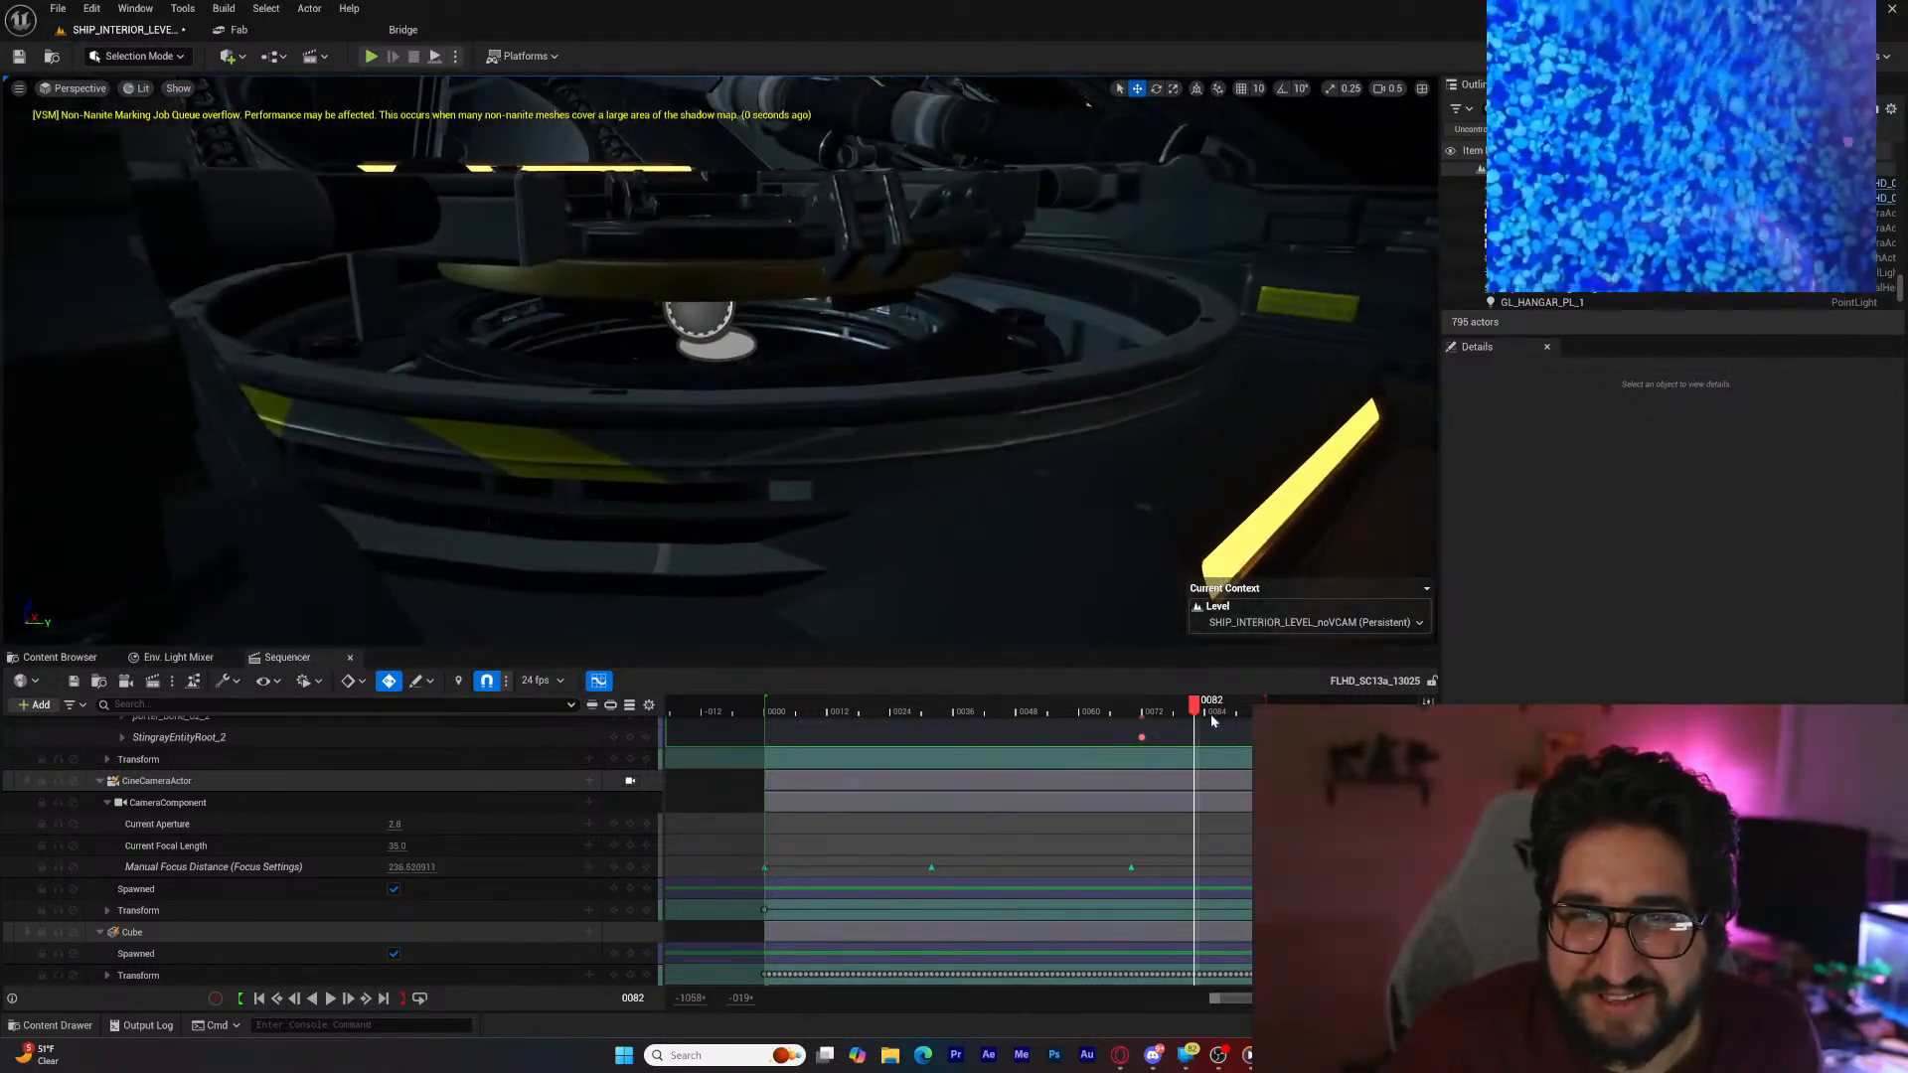
{"action": "mouse_move", "coordinate": [1193, 716]}
{"action": "left_mouse_down"}
{"action": "mouse_move", "coordinate": [1077, 717]}
{"action": "mouse_move", "coordinate": [1276, 735]}
{"action": "mouse_move", "coordinate": [1069, 751]}
{"action": "mouse_move", "coordinate": [1283, 760]}
{"action": "mouse_move", "coordinate": [1104, 755]}
{"action": "mouse_move", "coordinate": [1158, 754]}
{"action": "left_mouse_up"}
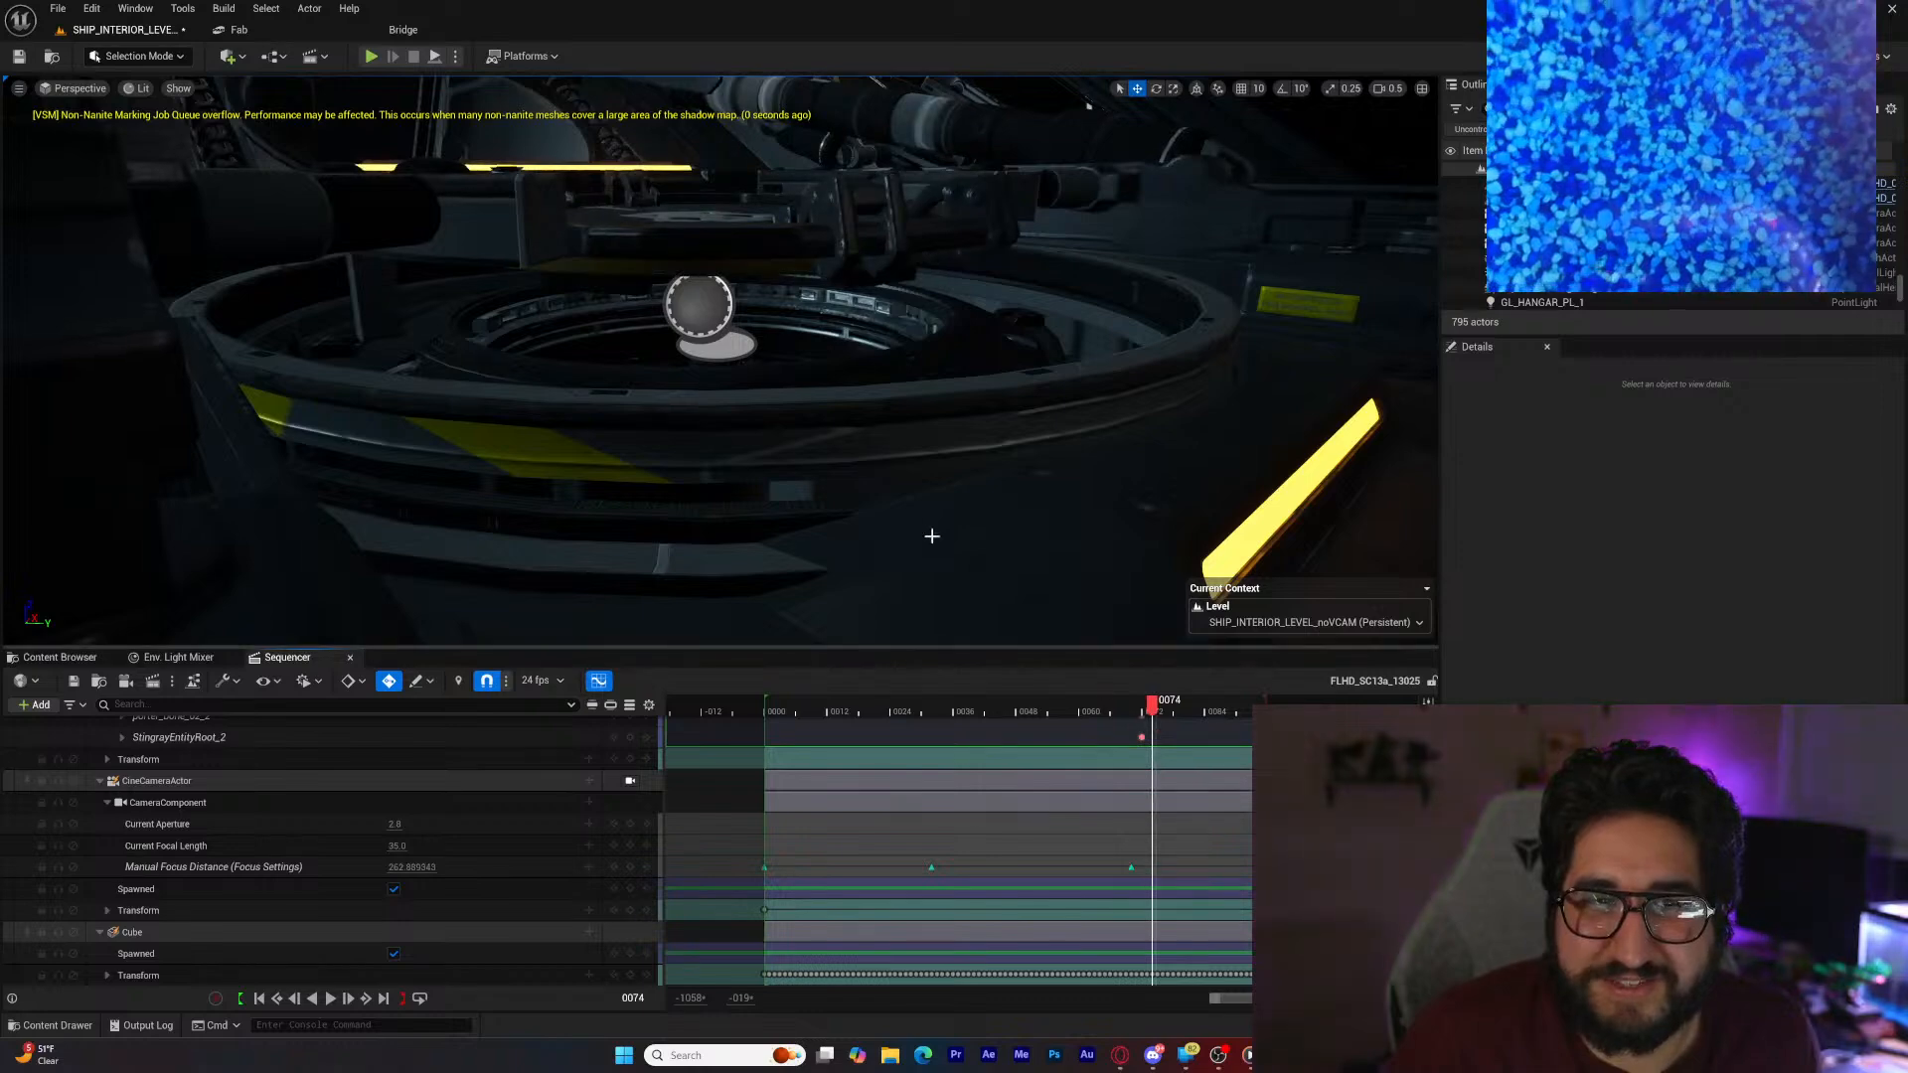
{"action": "mouse_move", "coordinate": [911, 524]}
{"action": "right_mouse_down"}
{"action": "mouse_move", "coordinate": [911, 586]}
{"action": "mouse_move", "coordinate": [911, 525]}
{"action": "right_mouse_up"}
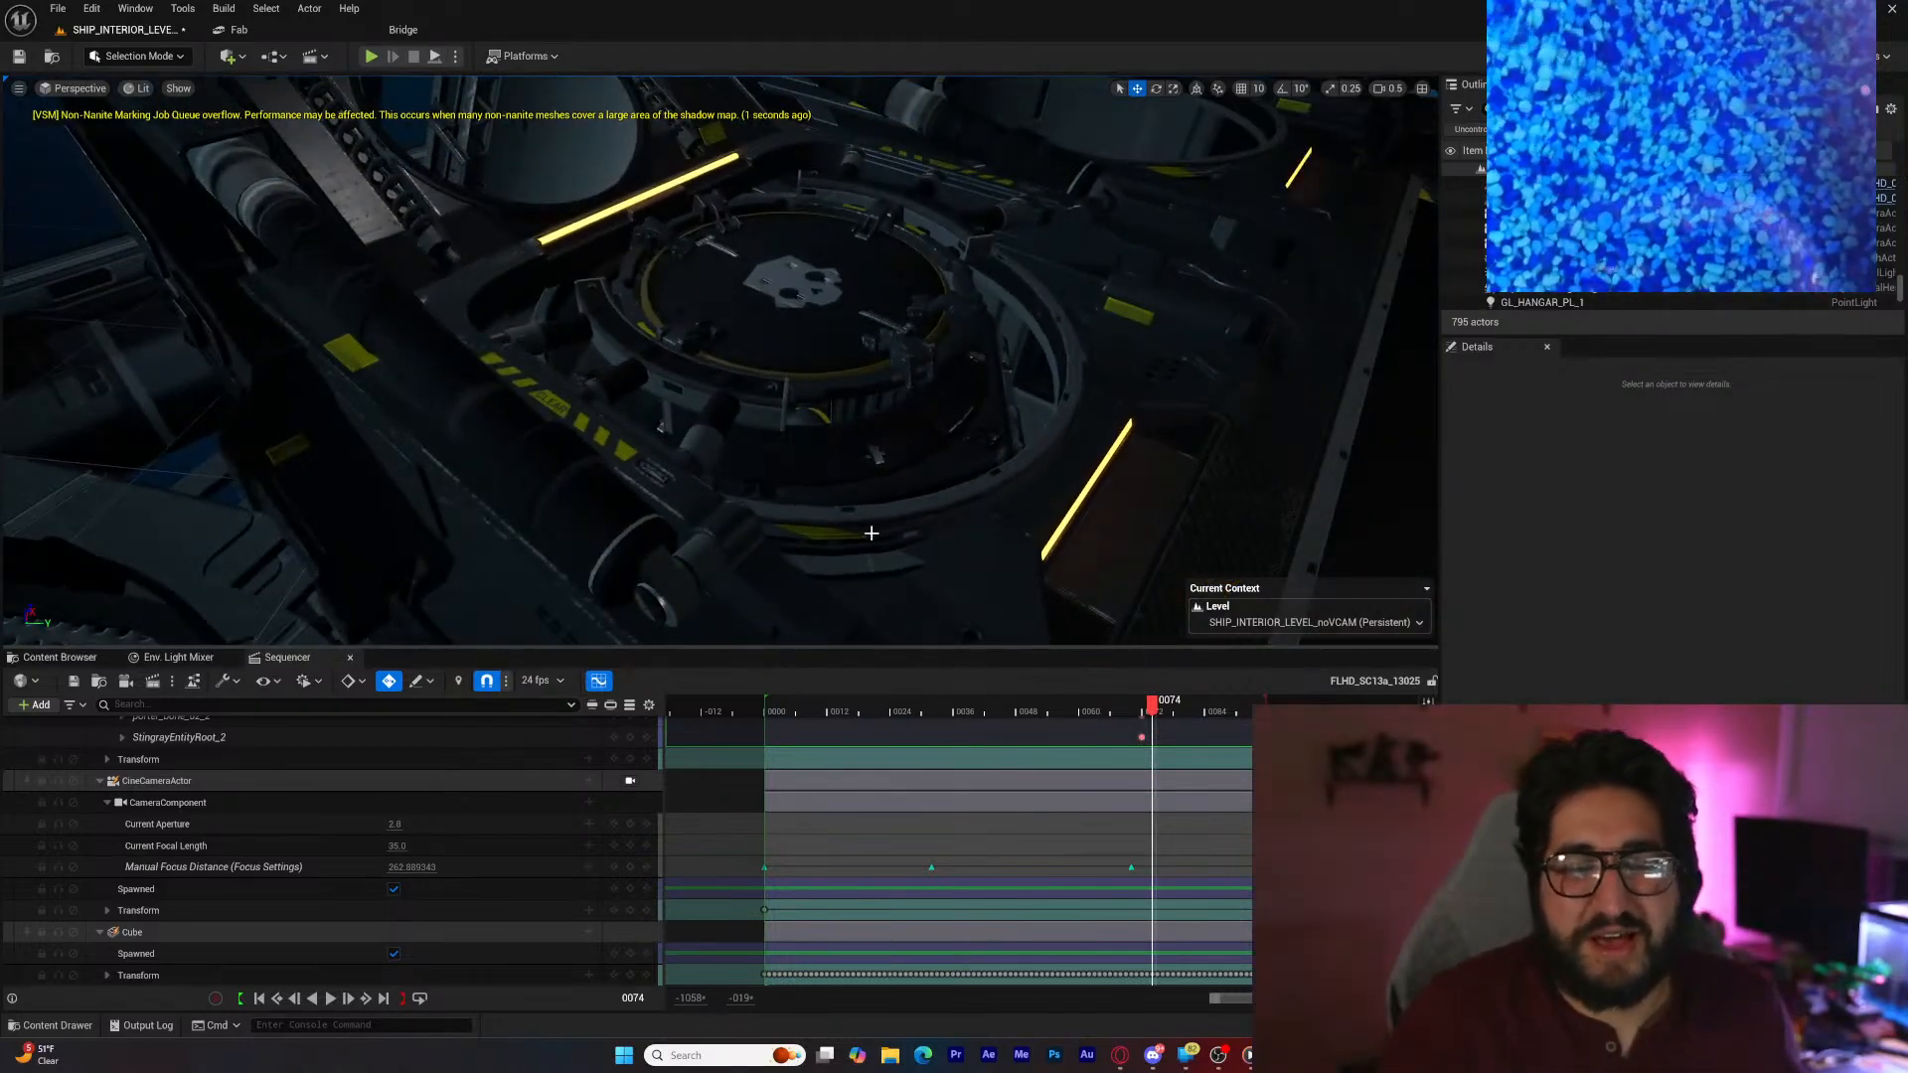
Step: Add a spot light directly to the sequence as a new track
{"action": "left_click", "coordinate": [228, 56]}
{"action": "mouse_move", "coordinate": [293, 311]}
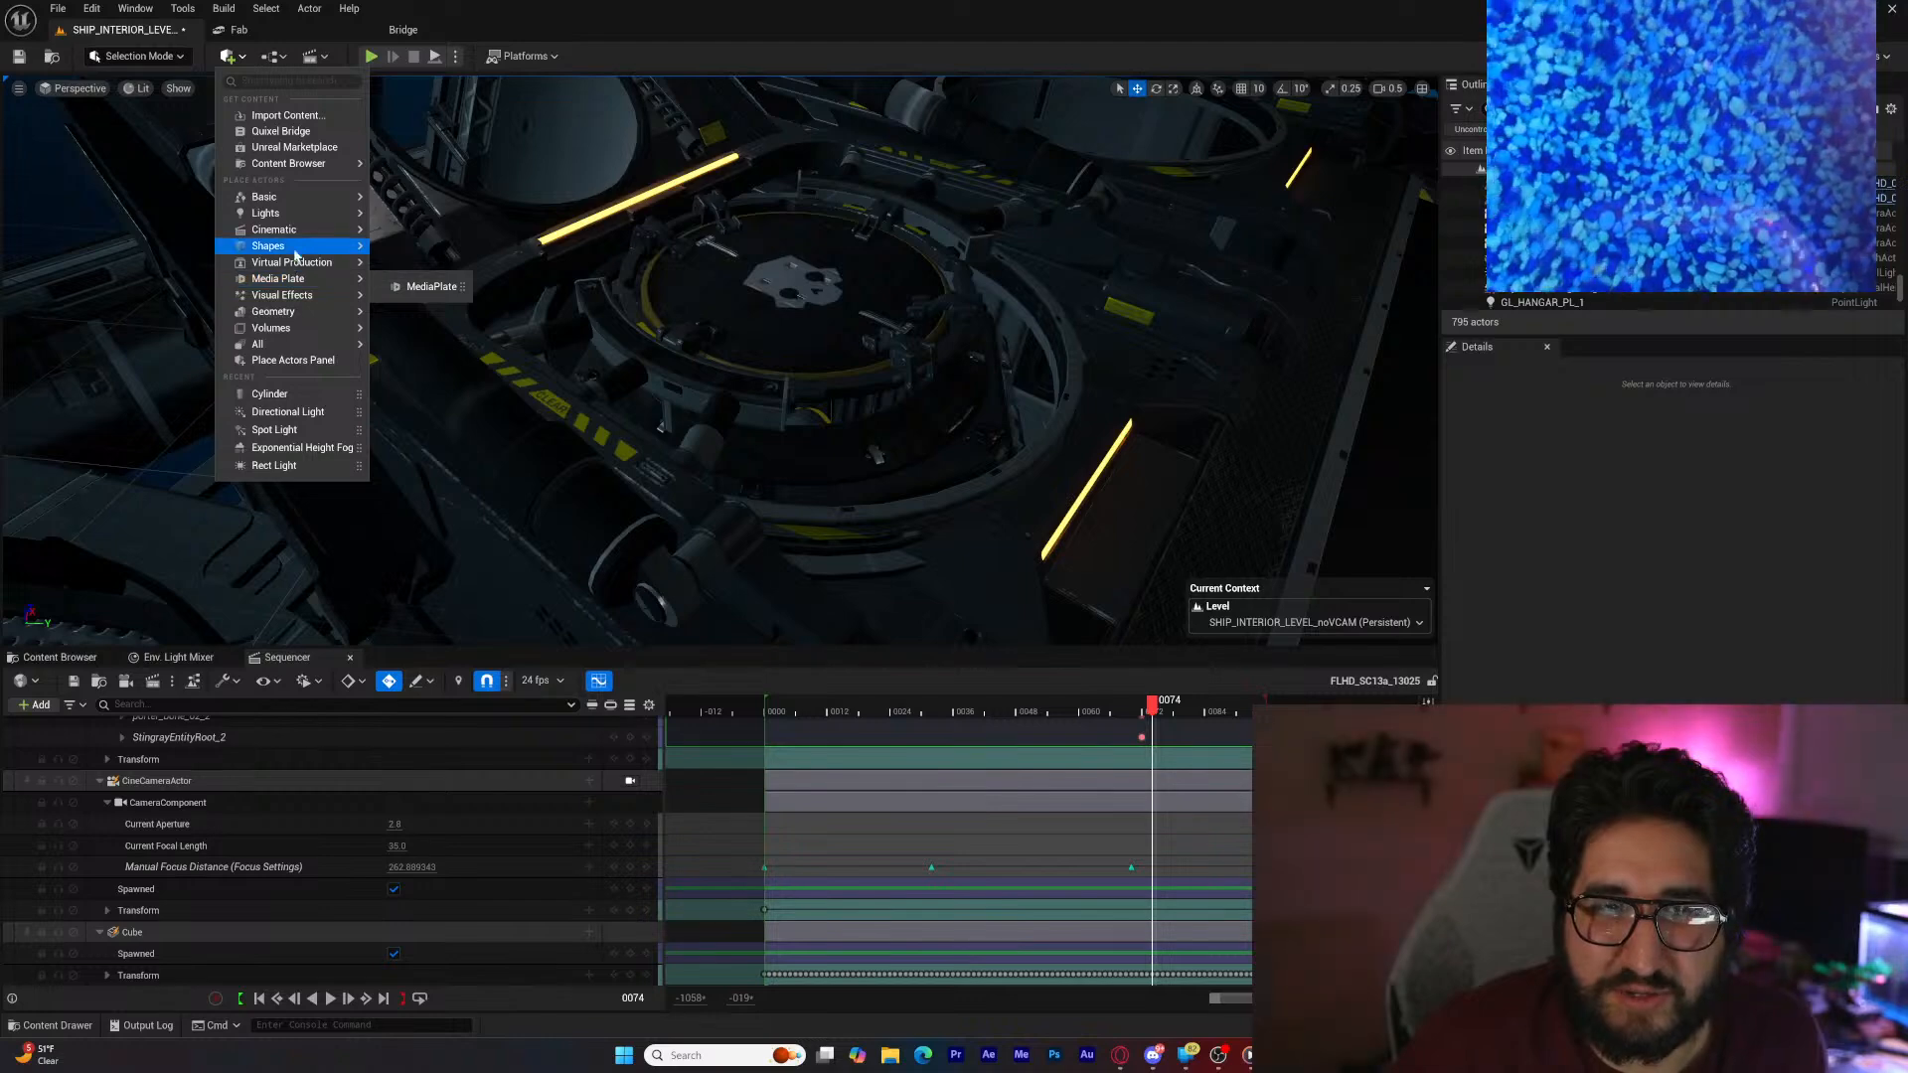
{"action": "mouse_move", "coordinate": [294, 217]}
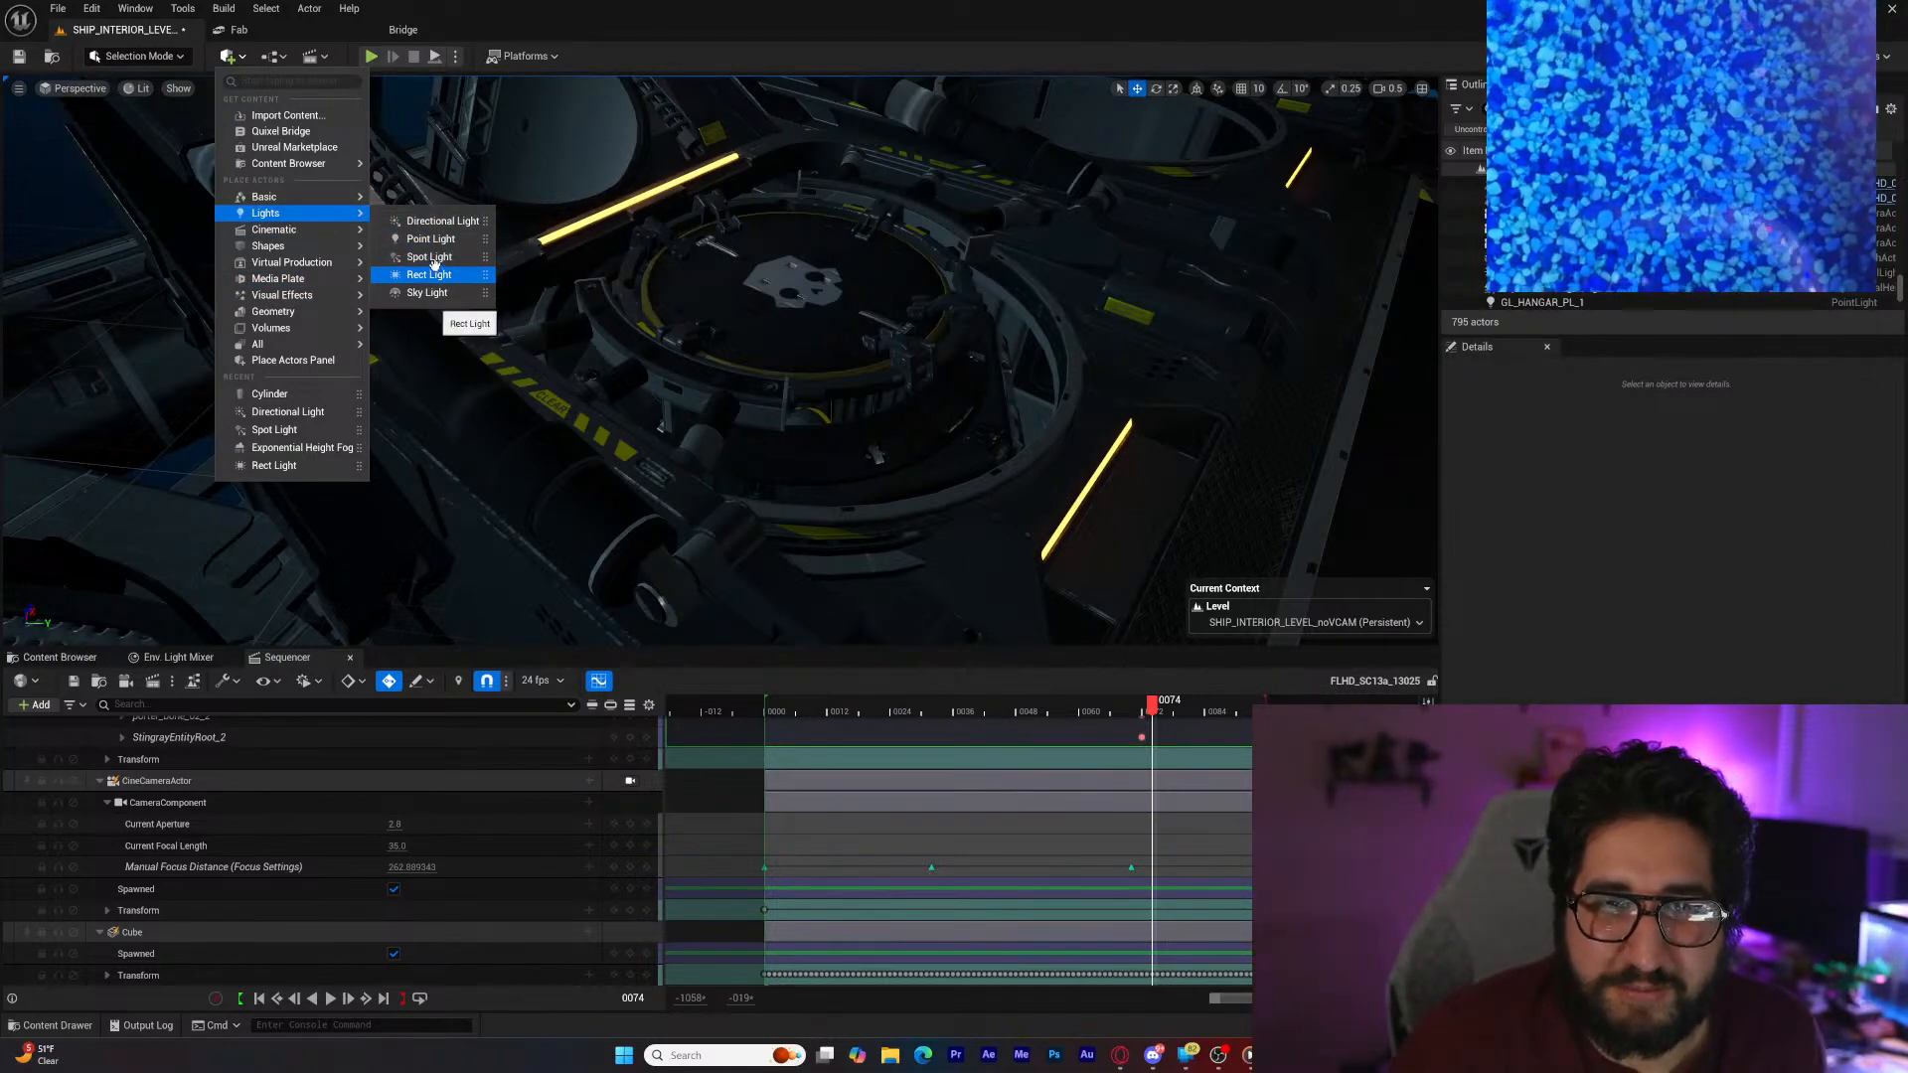
{"action": "left_click_drag", "start_coordinate": [429, 258], "coordinate": [296, 765]}
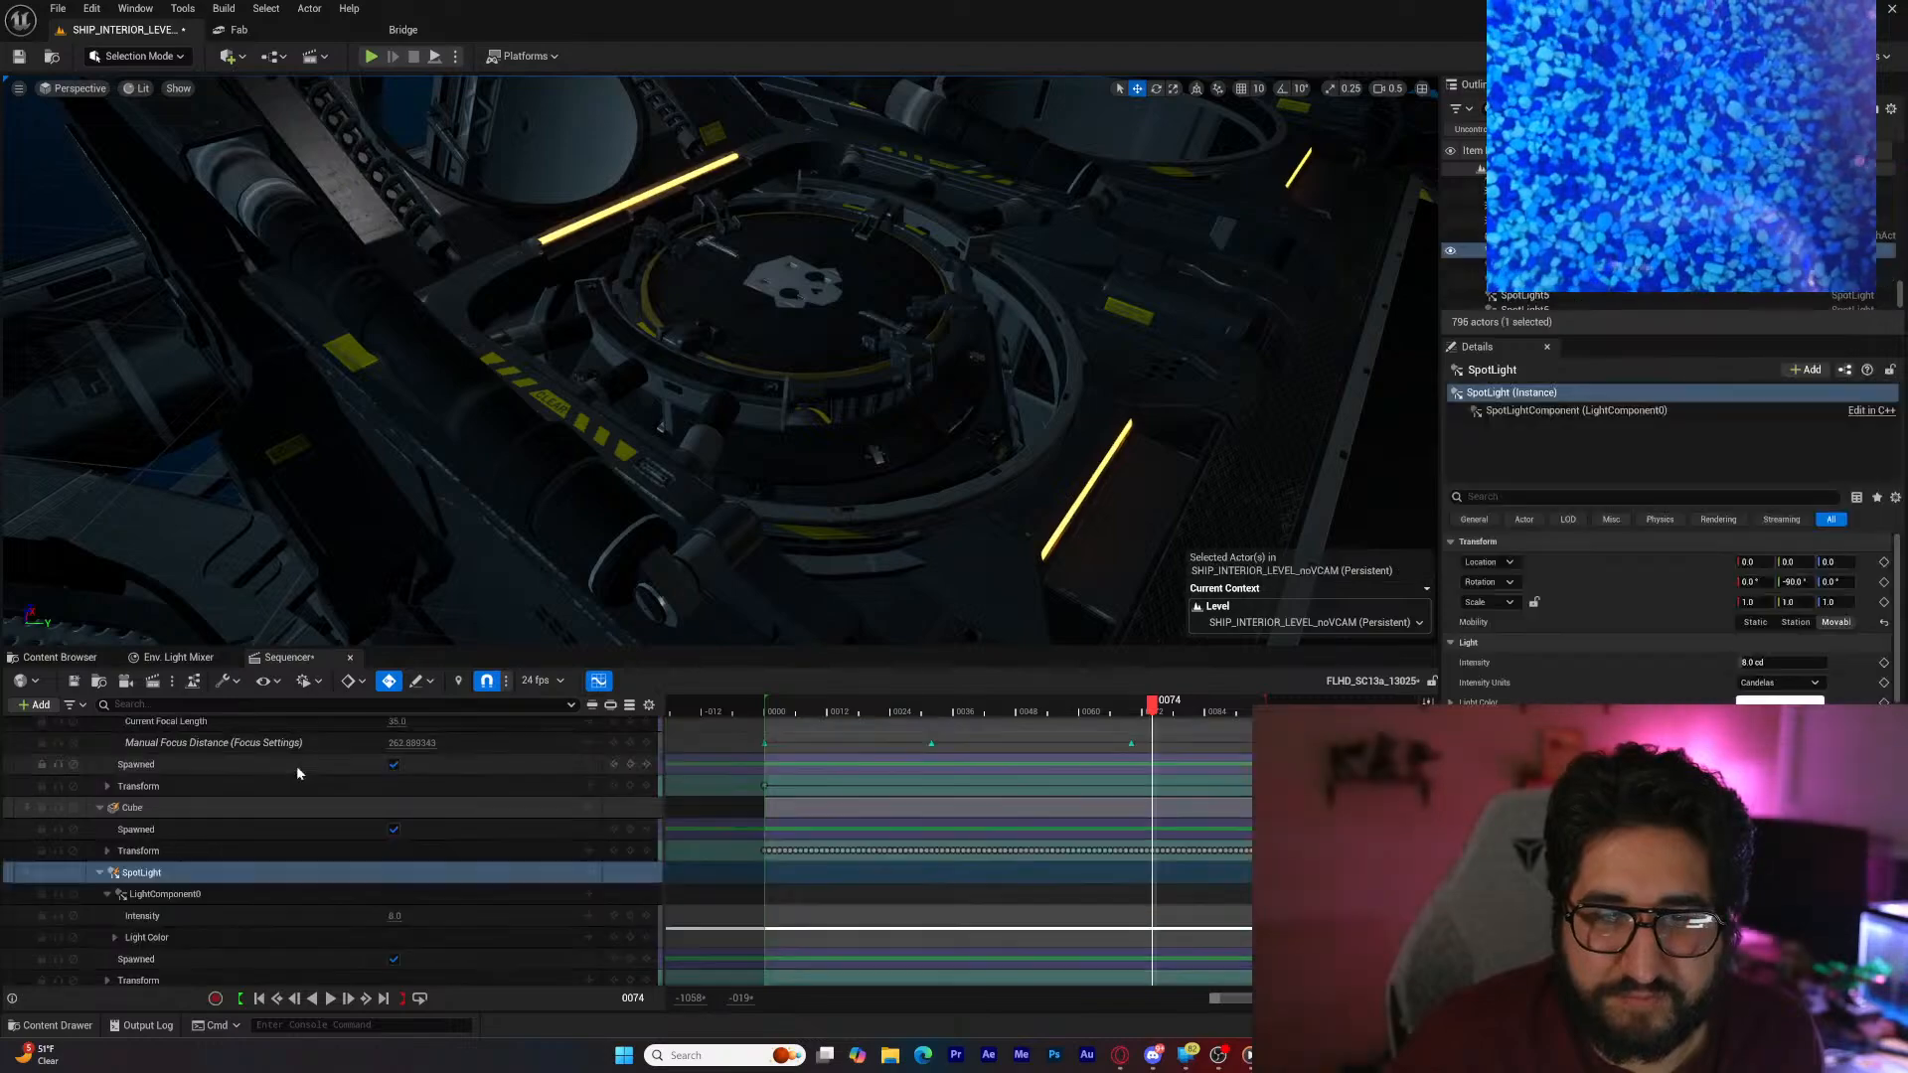
Step: Move the spot light beside the hellpod pads, to about X 166.6, Y -2307.5, Z 286.9
{"action": "right_click_drag", "start_coordinate": [554, 527], "coordinate": [974, 417]}
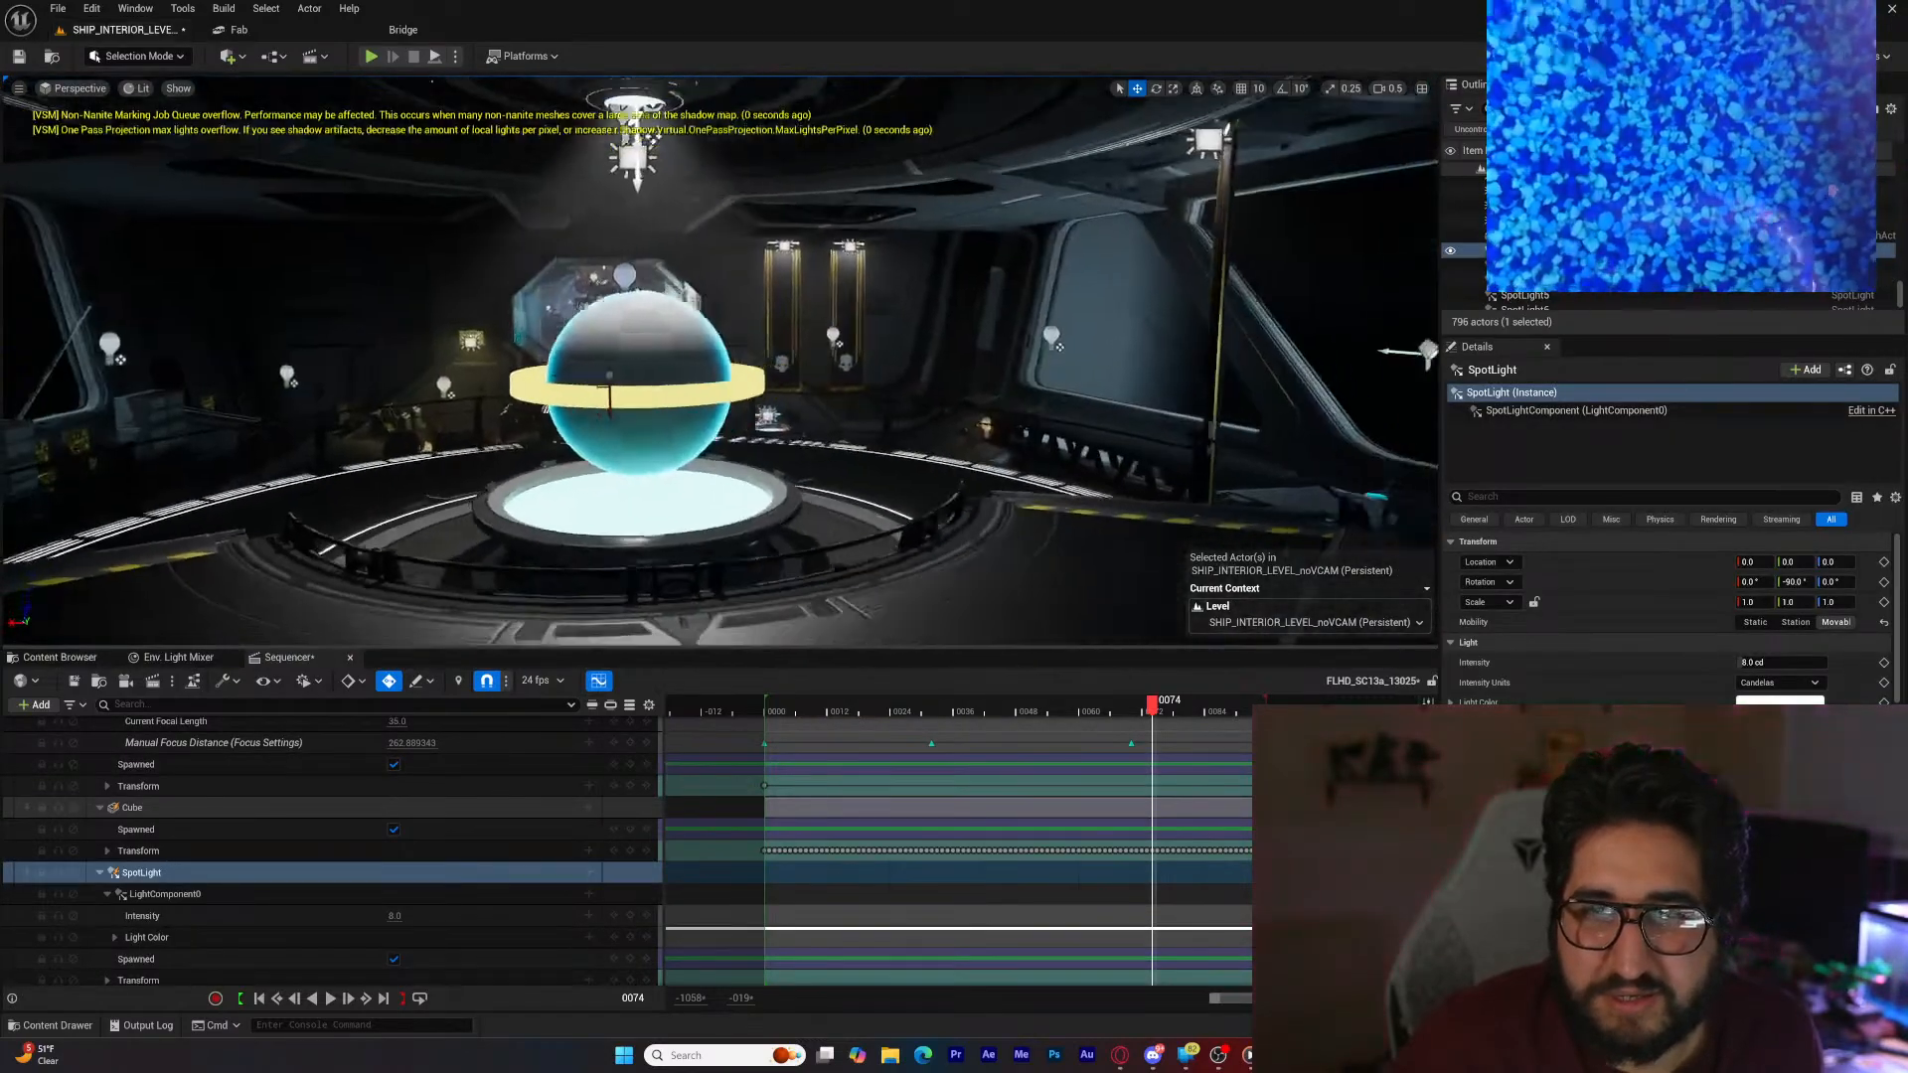
{"action": "key", "text": "d"}
{"action": "right_click_drag", "start_coordinate": [805, 408], "coordinate": [586, 427]}
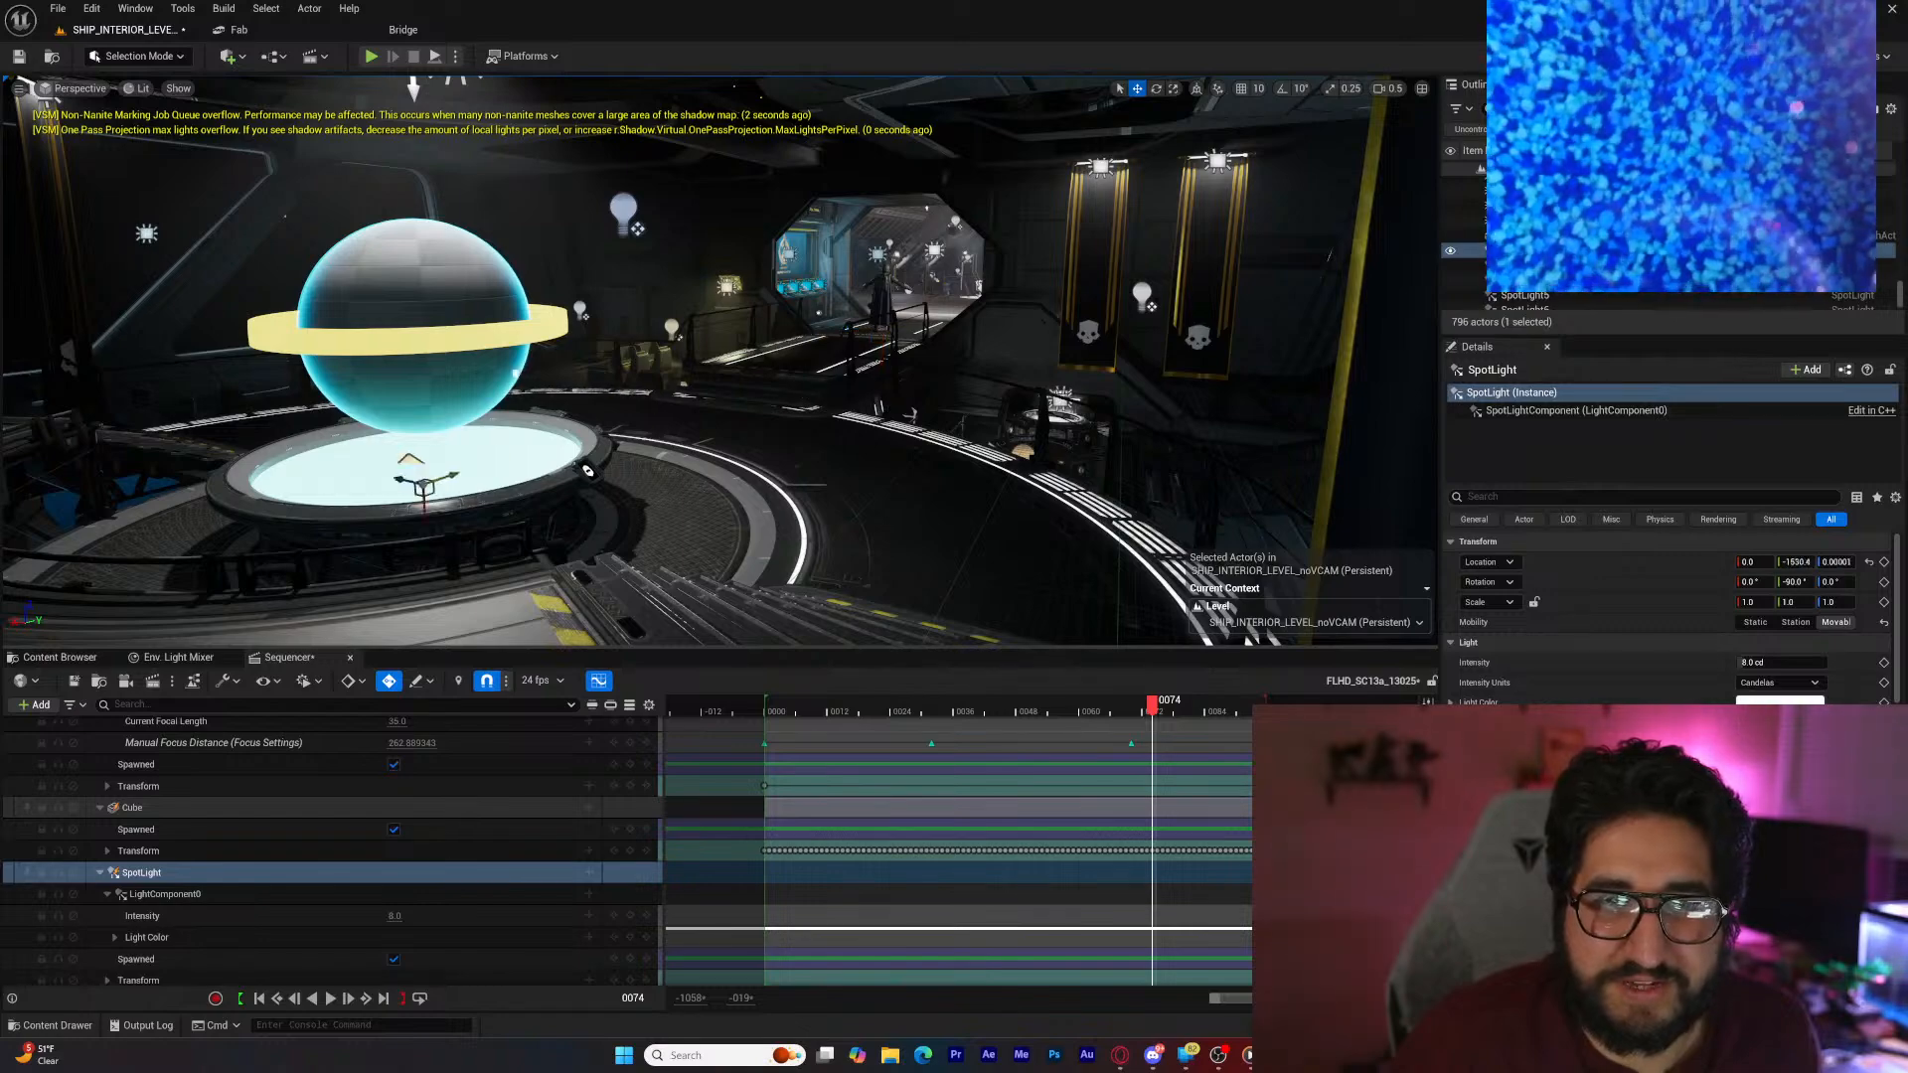
{"action": "left_click_drag", "start_coordinate": [448, 478], "coordinate": [111, 547]}
{"action": "right_click_drag", "start_coordinate": [519, 533], "coordinate": [317, 529]}
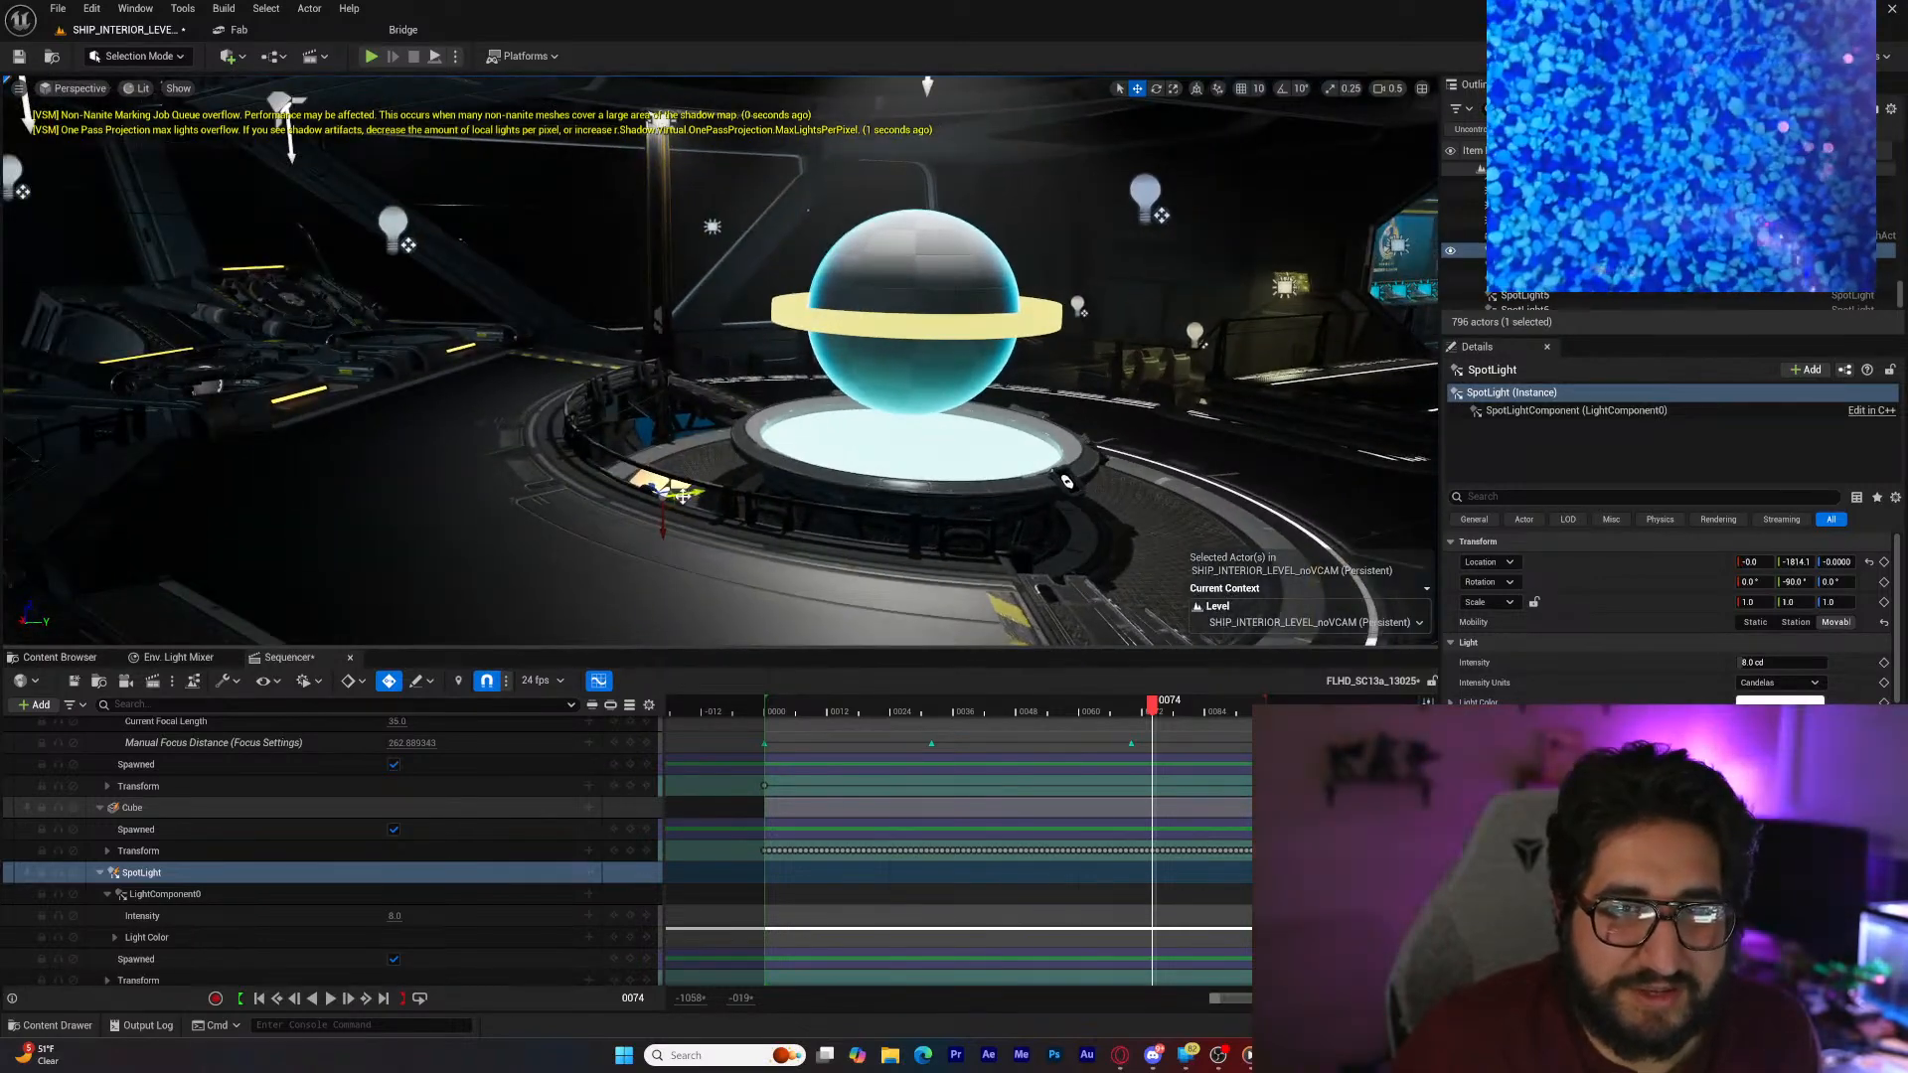
{"action": "left_click_drag", "start_coordinate": [149, 564], "coordinate": [145, 238]}
{"action": "key", "text": "e"}
{"action": "right_click_drag", "start_coordinate": [298, 328], "coordinate": [129, 387]}
{"action": "right_click_drag", "start_coordinate": [328, 397], "coordinate": [316, 410]}
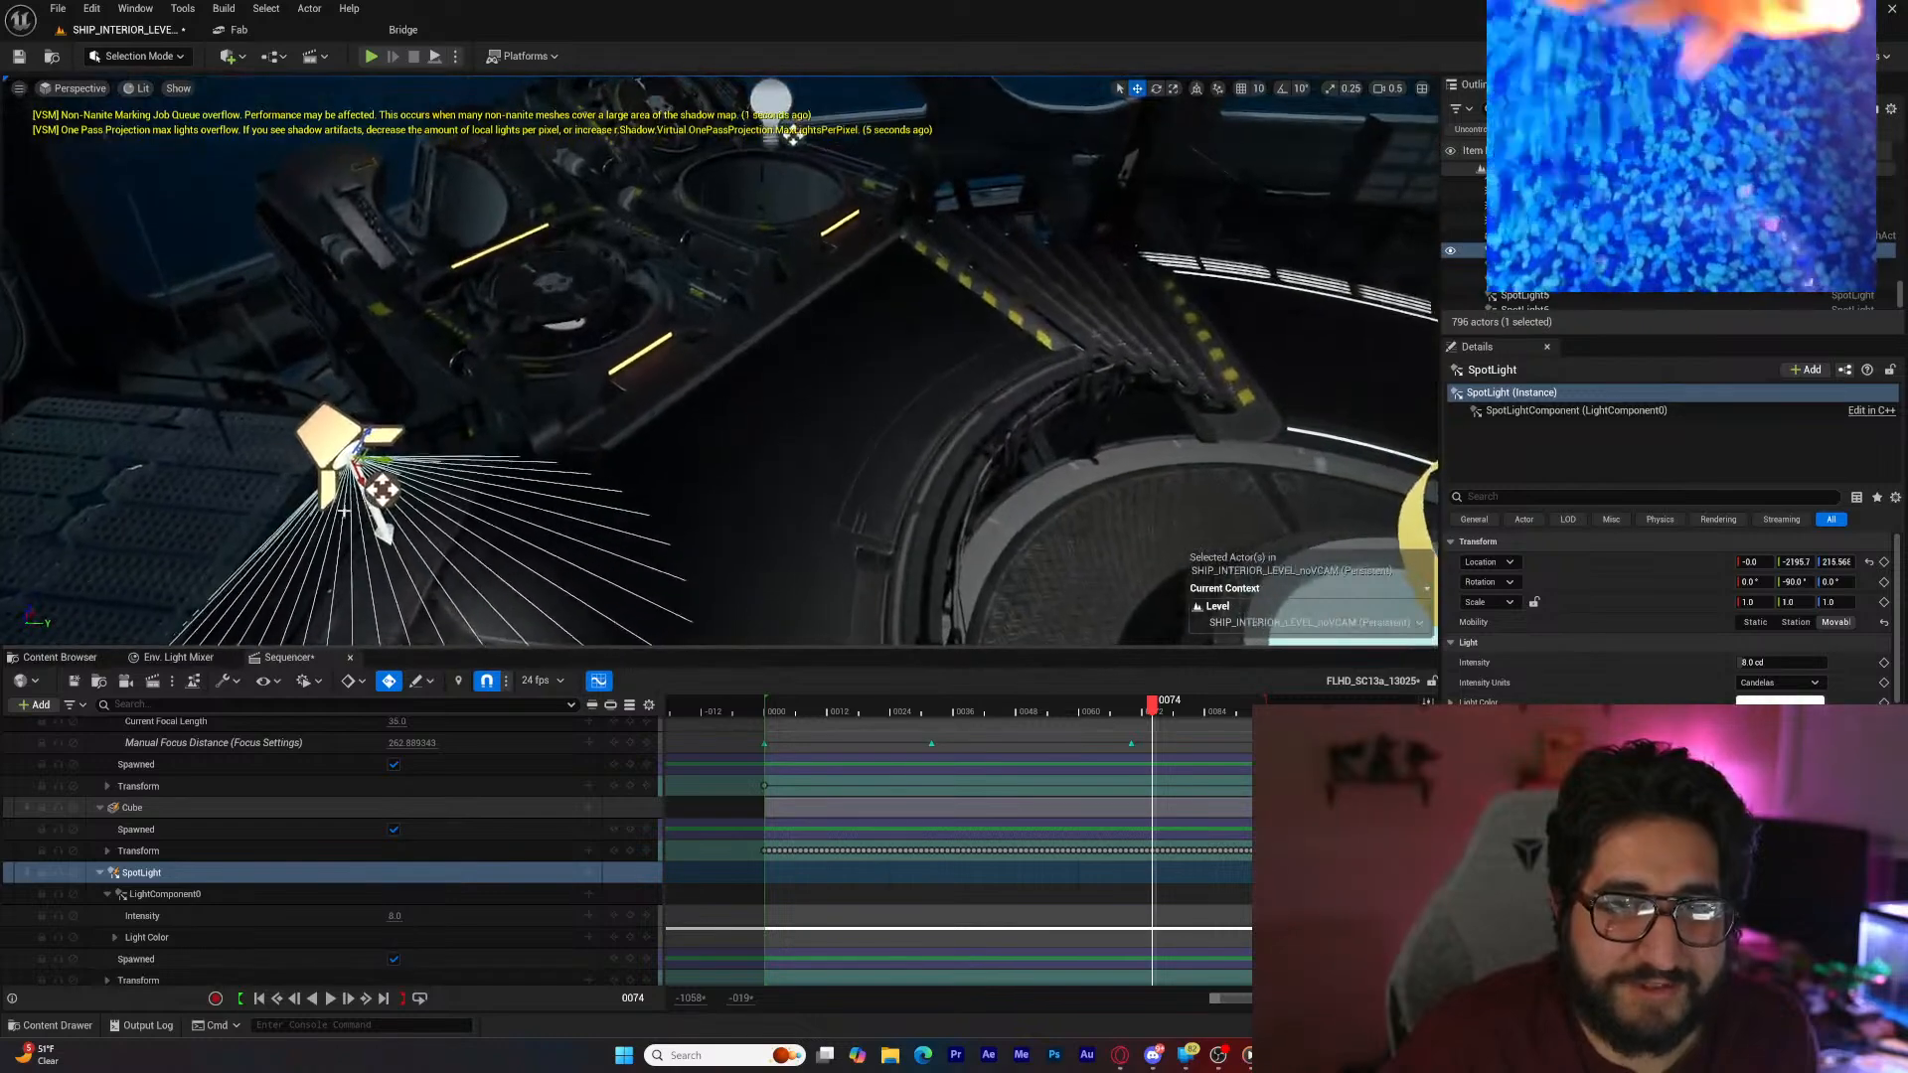
{"action": "left_click_drag", "start_coordinate": [379, 467], "coordinate": [286, 181]}
{"action": "right_click_drag", "start_coordinate": [375, 290], "coordinate": [391, 296]}
Step: Raise the spot light to about X 129.4, Y -2336.6, Z 378.9 and rotate it to about 335.2, -55.2, 30.1 toward the hatch
{"action": "key", "text": "e"}
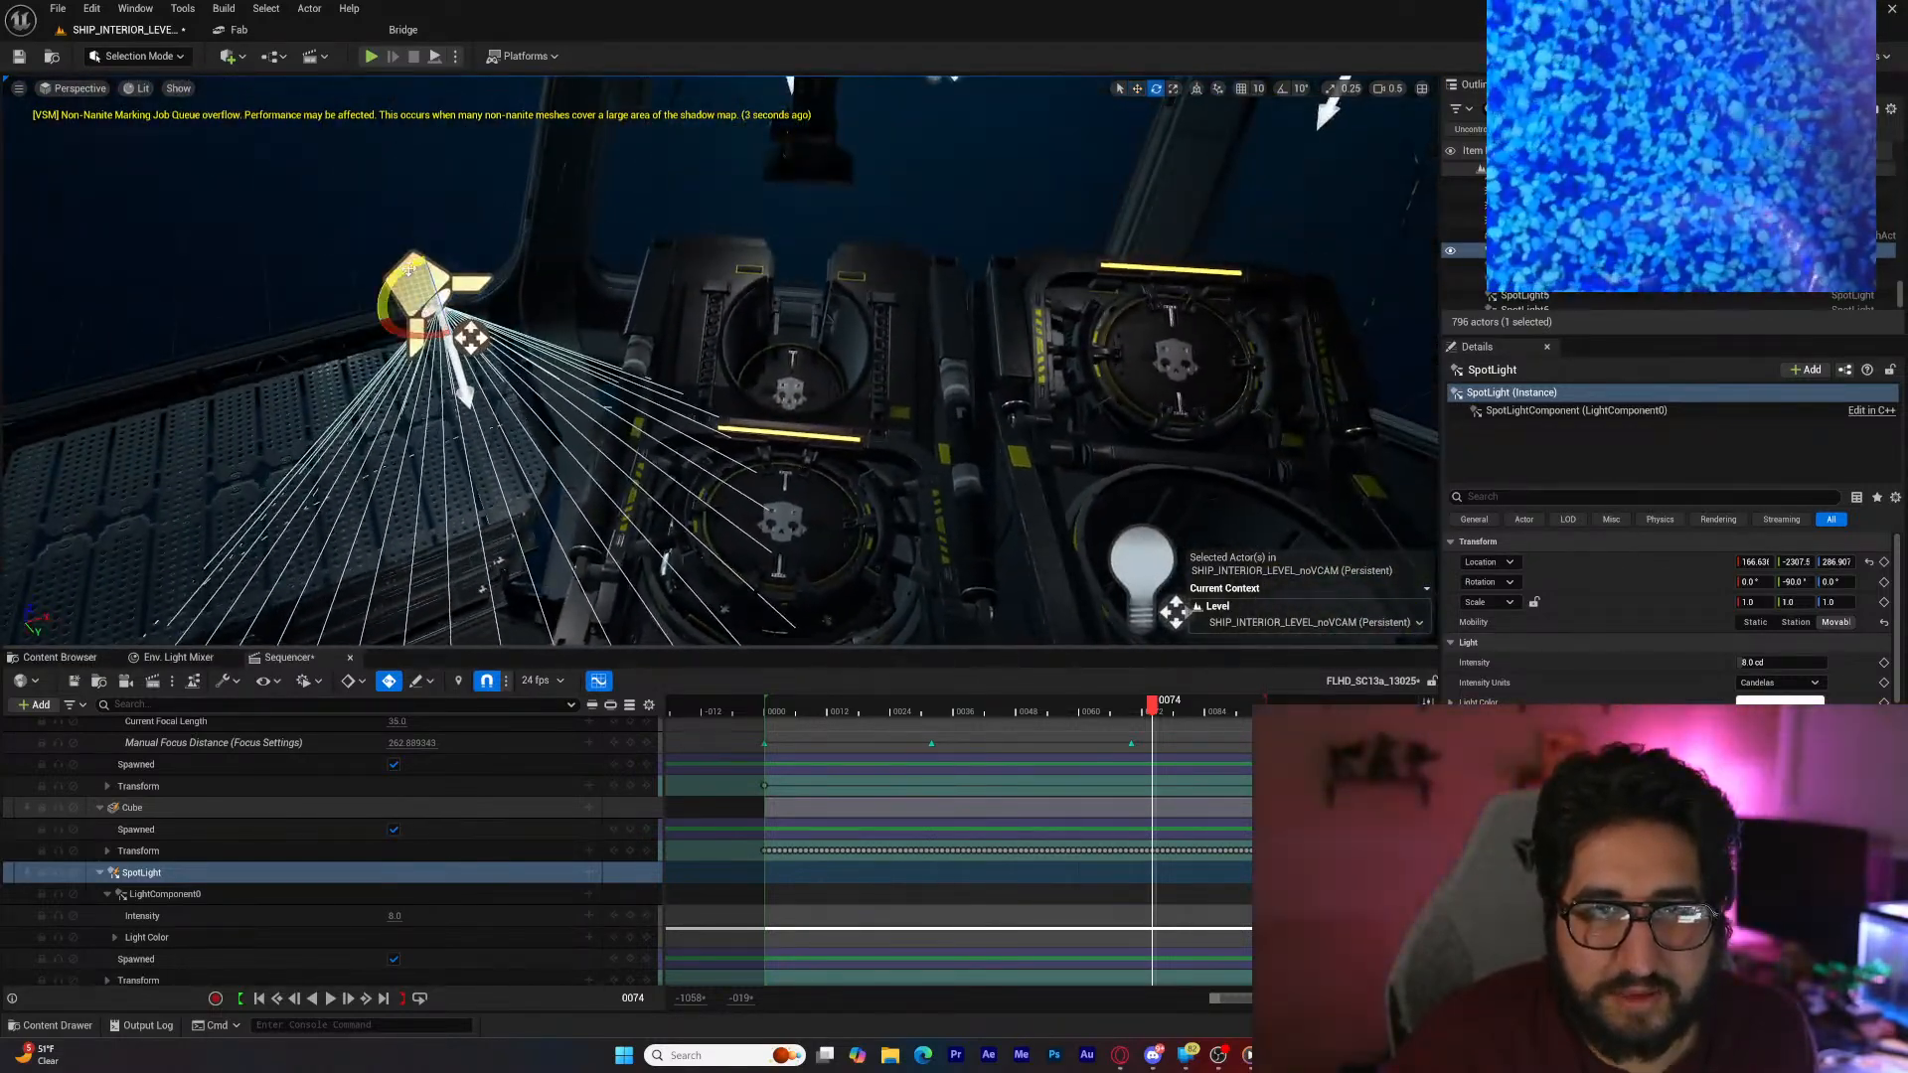
{"action": "mouse_move", "coordinate": [408, 271]}
{"action": "left_mouse_down"}
{"action": "mouse_move", "coordinate": [487, 343]}
{"action": "mouse_move", "coordinate": [437, 316]}
{"action": "mouse_move", "coordinate": [465, 342]}
{"action": "mouse_move", "coordinate": [322, 171]}
{"action": "left_mouse_up"}
{"action": "mouse_move", "coordinate": [322, 171]}
{"action": "right_mouse_down"}
{"action": "mouse_move", "coordinate": [646, 238]}
{"action": "mouse_move", "coordinate": [814, 258]}
{"action": "mouse_move", "coordinate": [839, 238]}
{"action": "mouse_move", "coordinate": [656, 209]}
{"action": "right_mouse_up"}
{"action": "key", "text": "e"}
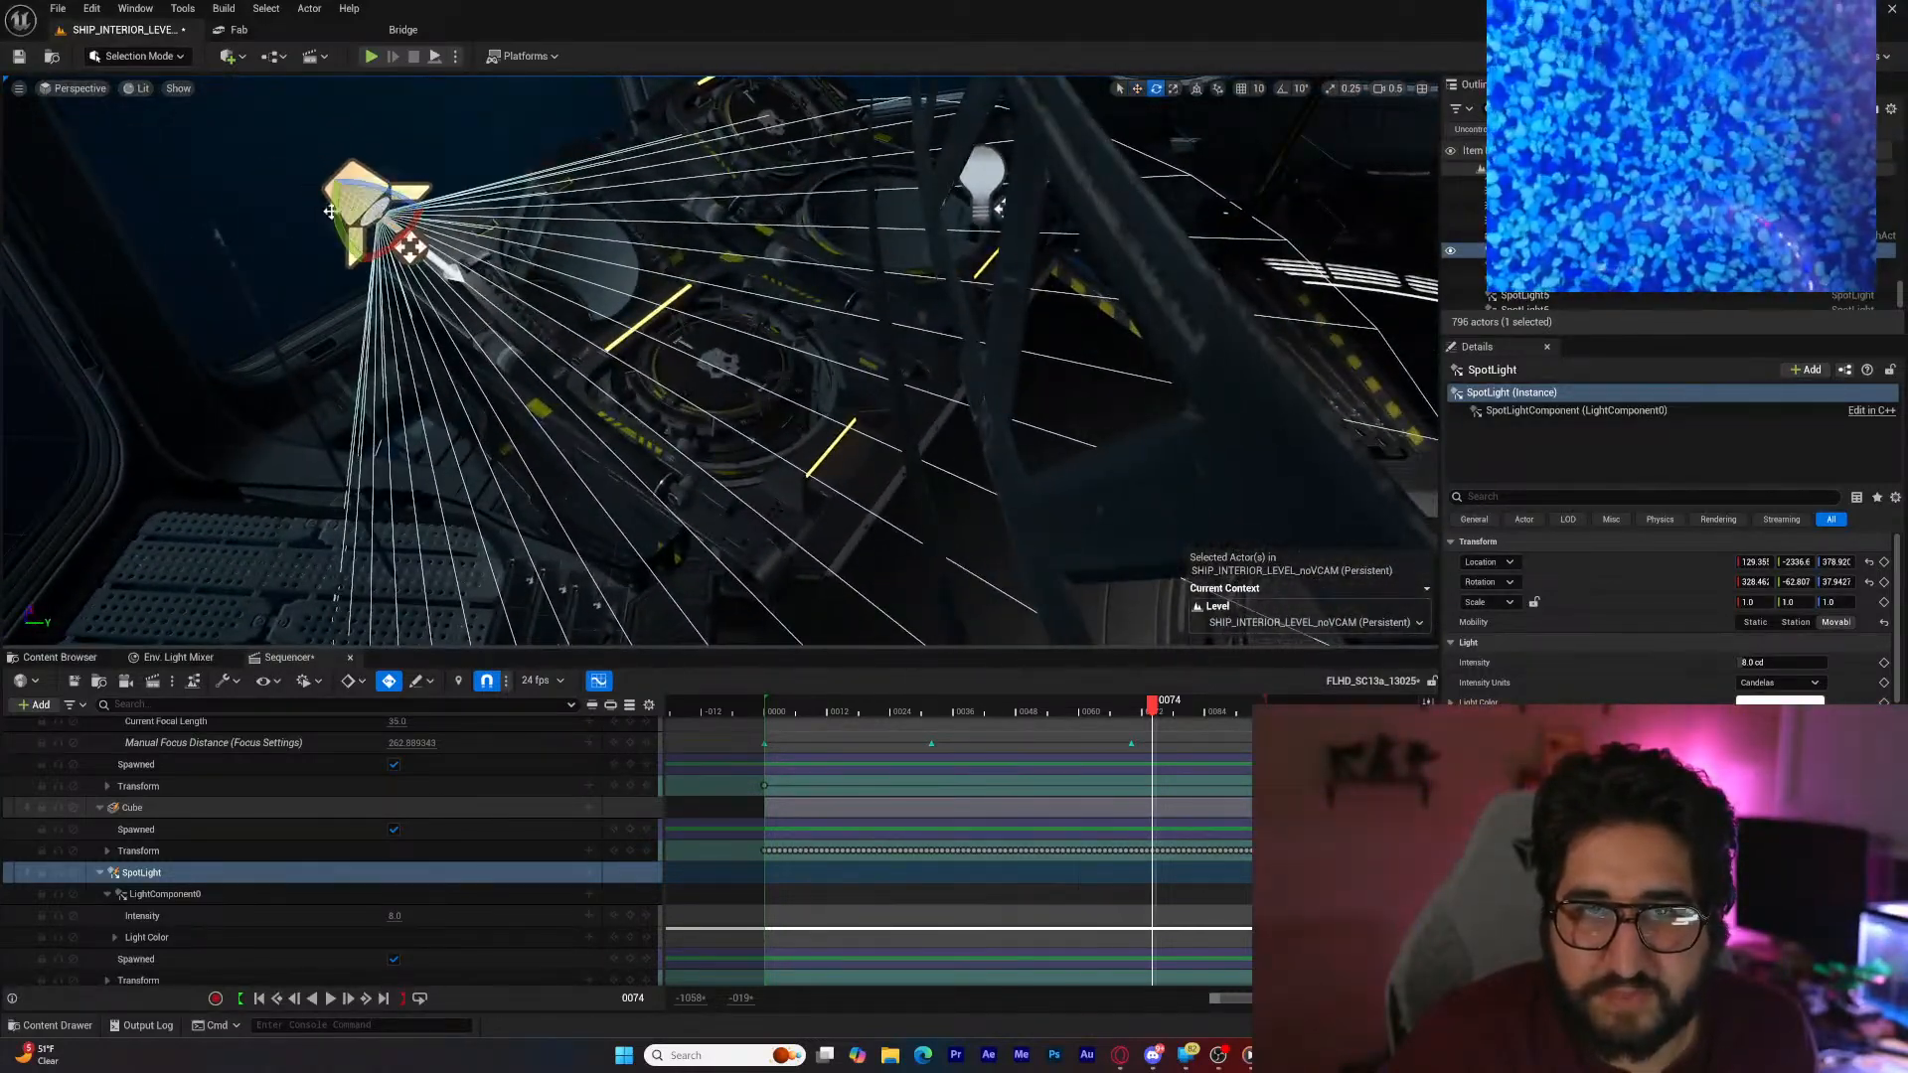
{"action": "left_click_drag", "start_coordinate": [332, 214], "coordinate": [353, 246]}
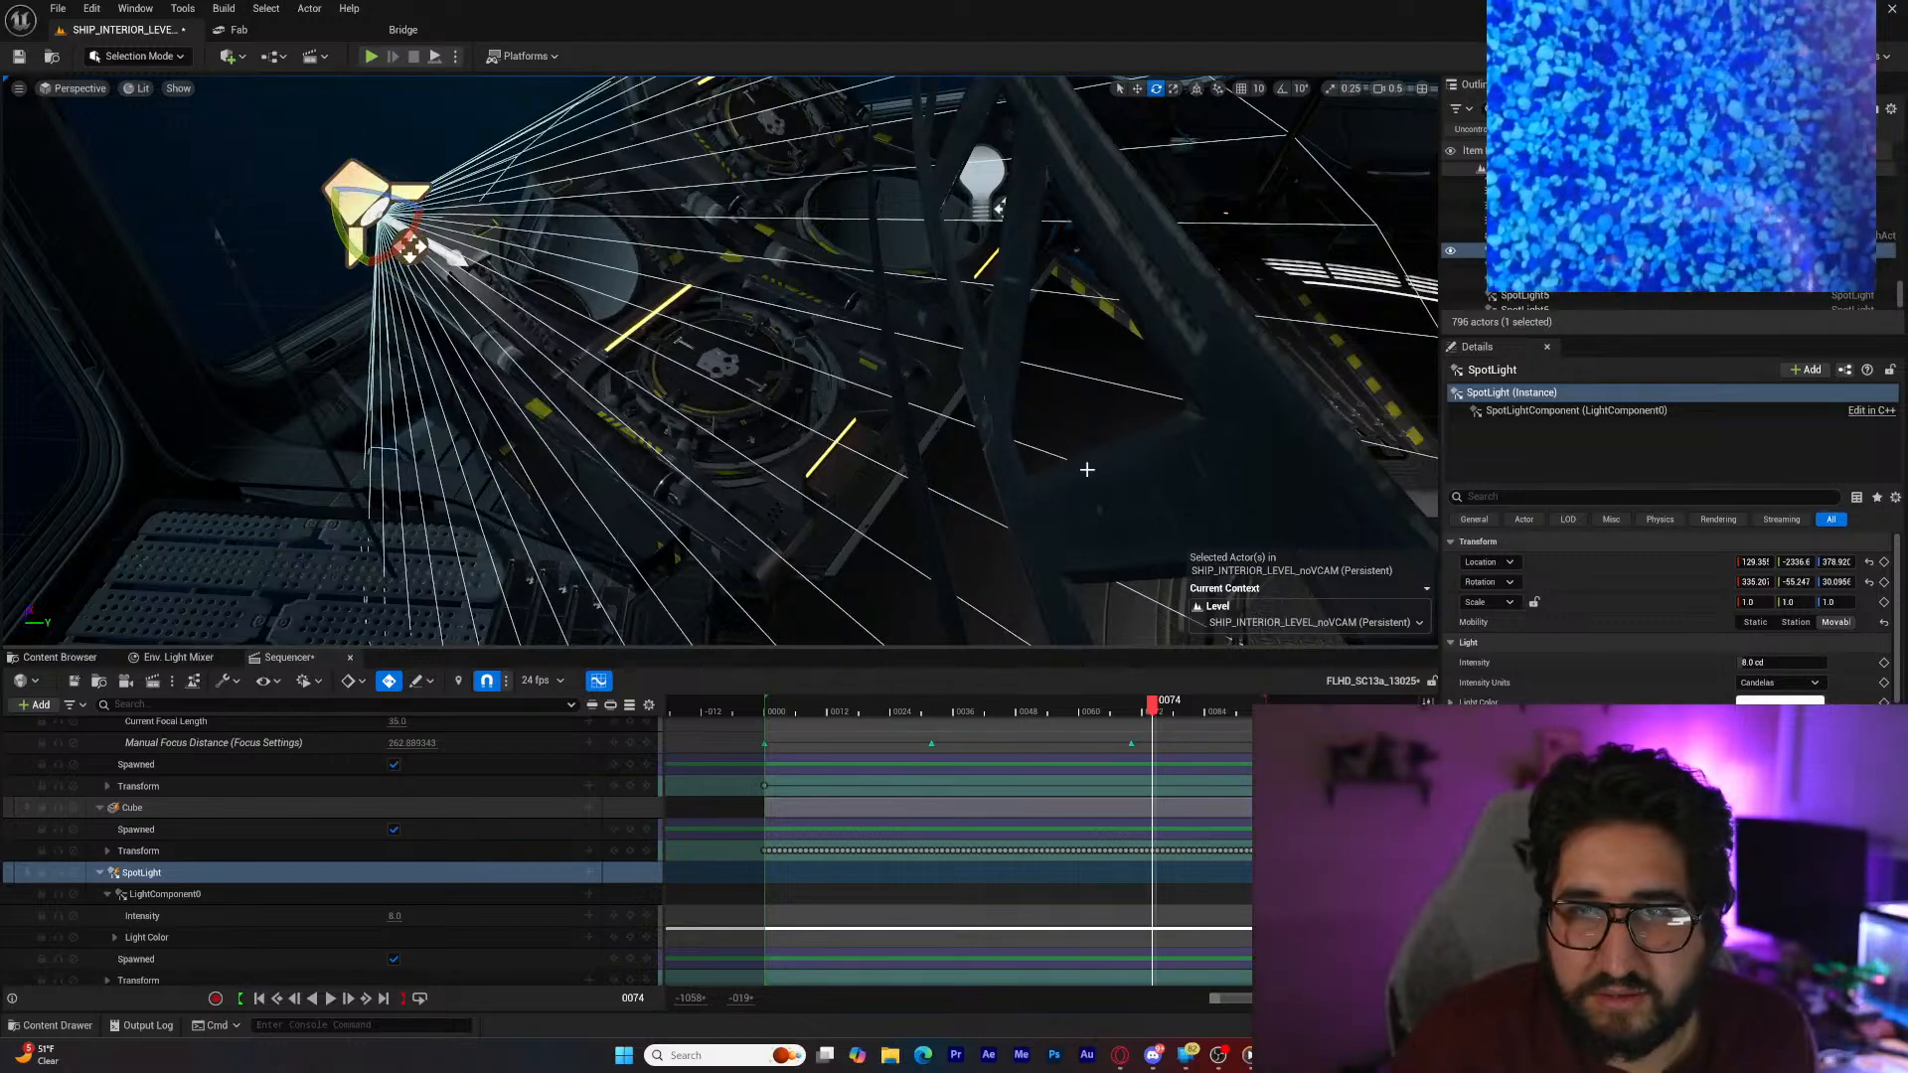
Step: Narrow the spot light's cone and rotate the light to about 336.5, -50.7, 29.1 toward the hellpod hatch
{"action": "left_click_drag", "start_coordinate": [1785, 762], "coordinate": [1758, 762]}
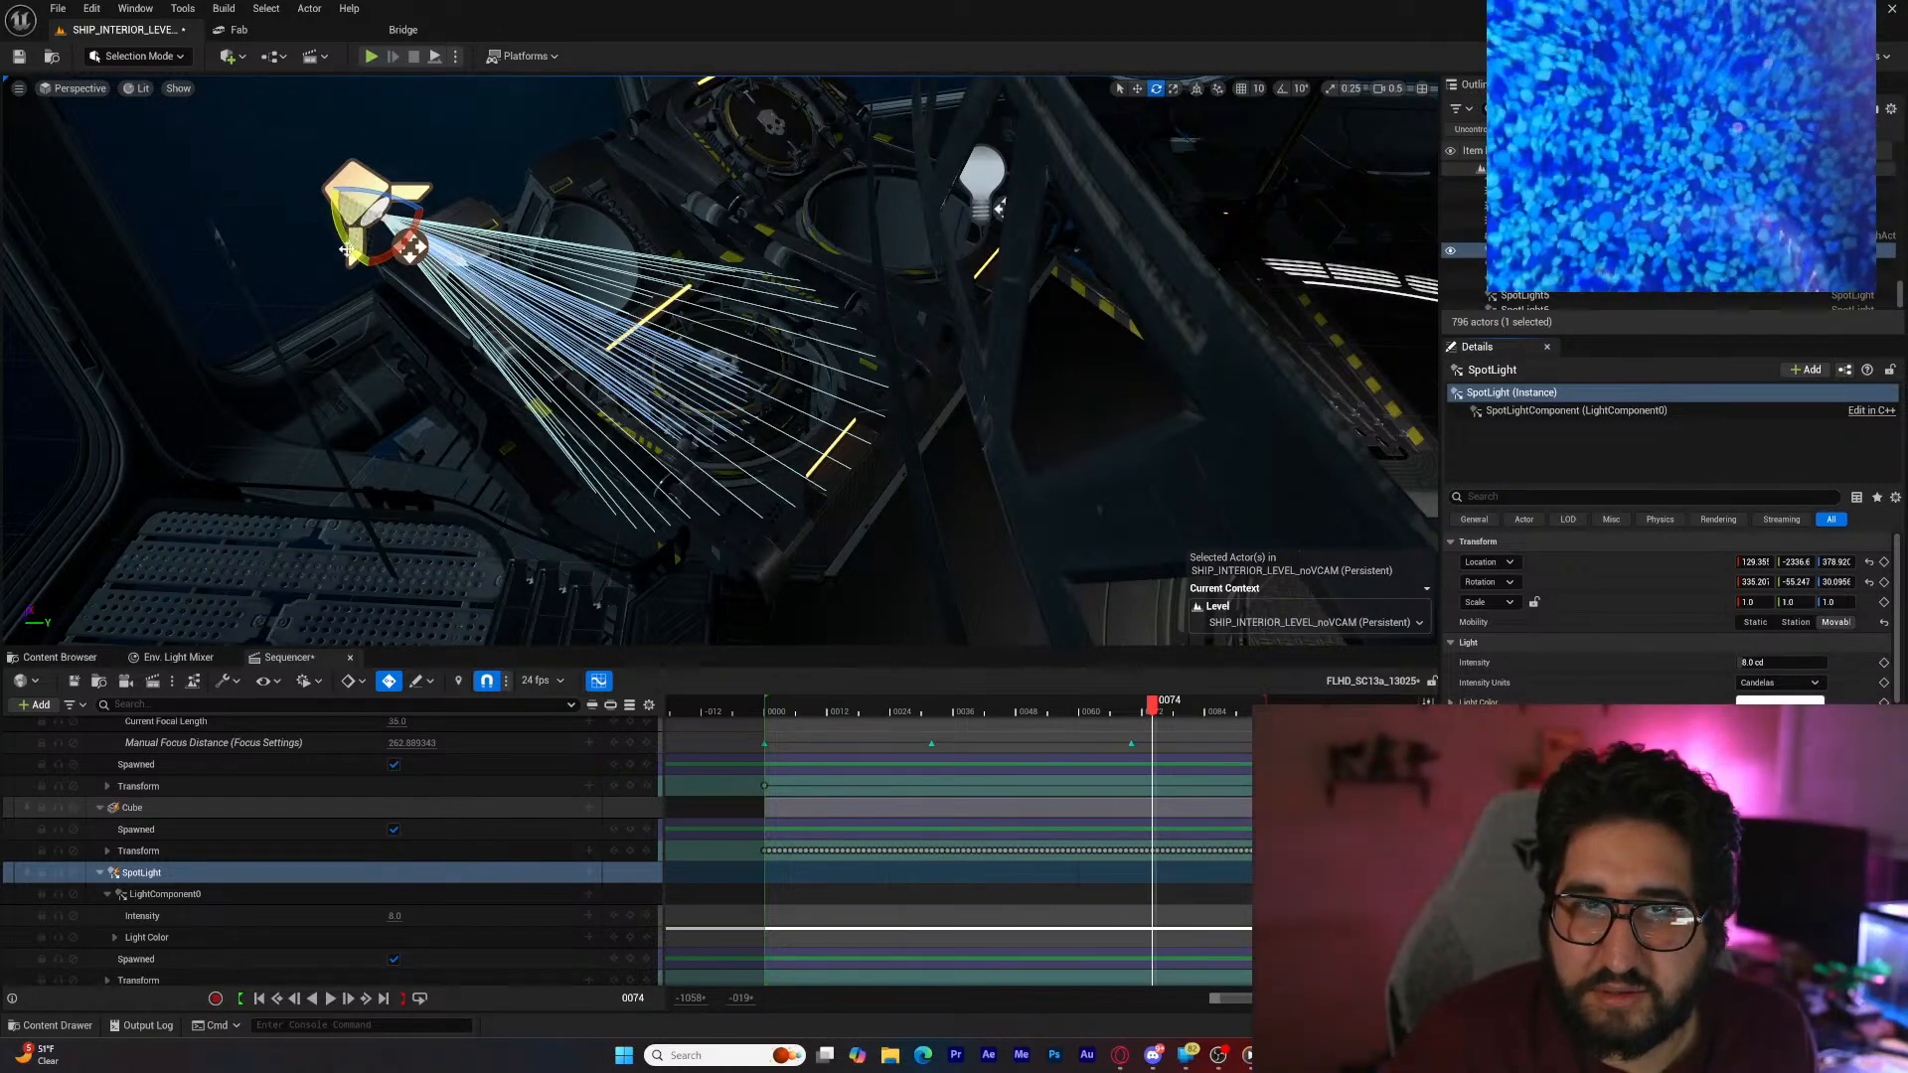
{"action": "left_click_drag", "start_coordinate": [345, 245], "coordinate": [396, 211]}
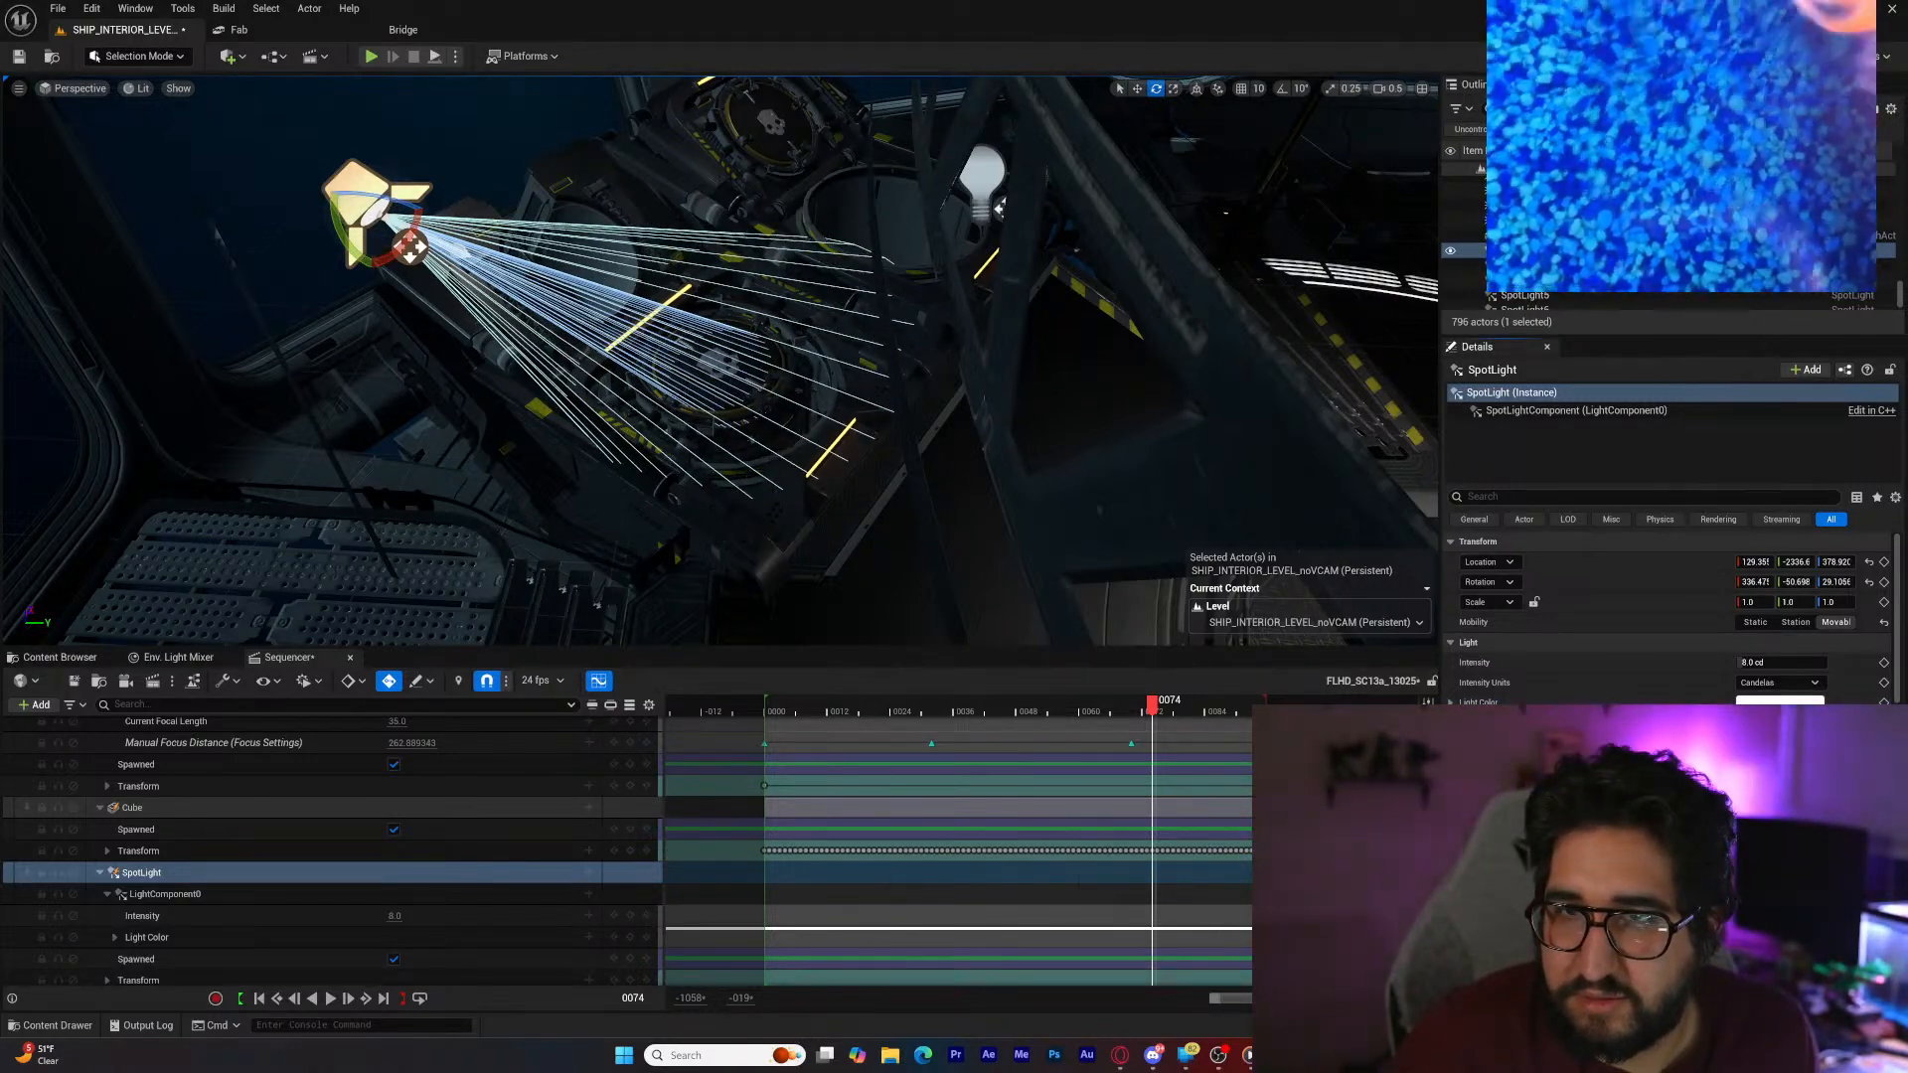
{"action": "mouse_move", "coordinate": [980, 490]}
{"action": "right_mouse_down"}
{"action": "mouse_move", "coordinate": [884, 567]}
{"action": "mouse_move", "coordinate": [956, 481]}
{"action": "right_mouse_up"}
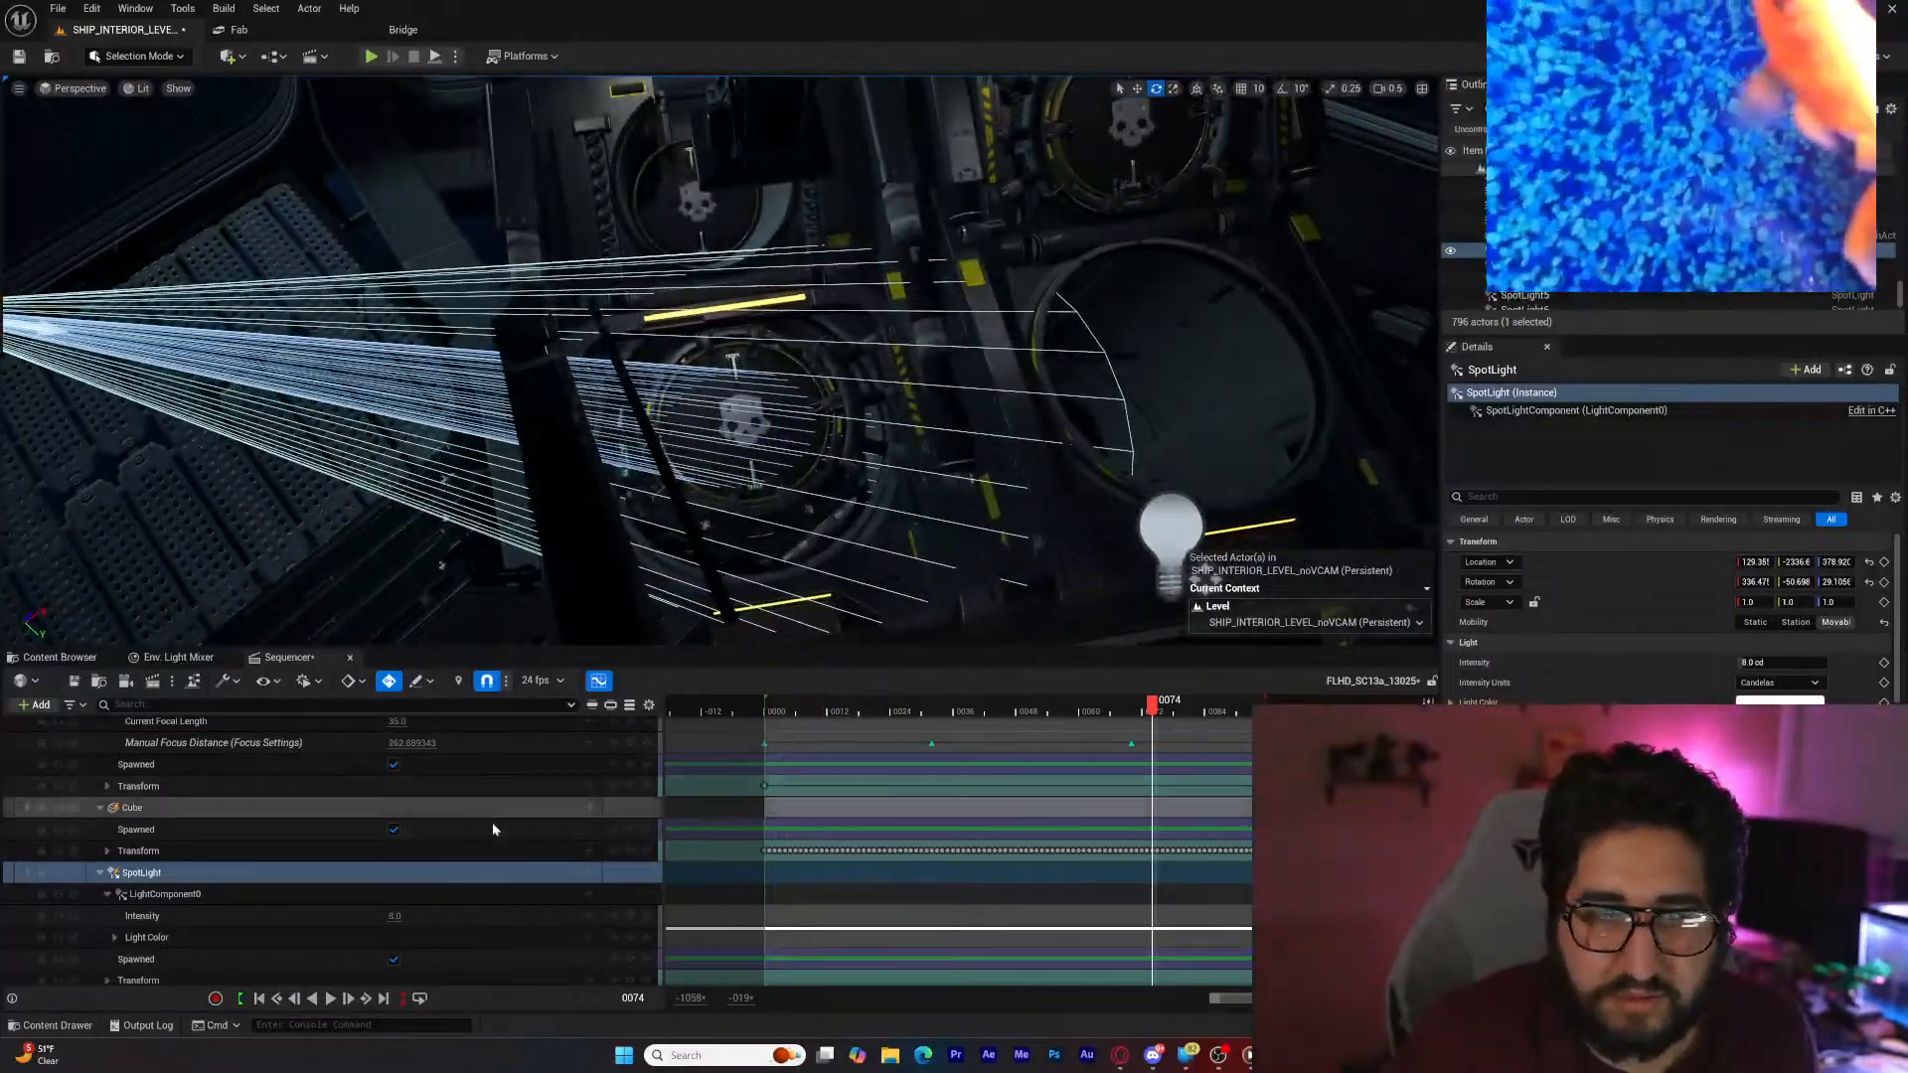
Step: Set the spot light's intensity to about 14.89 cd through the cine camera view and check the lighting at frame 23
{"action": "scroll", "coordinate": [494, 825], "scroll_direction": "up", "scroll_amount": 3}
{"action": "left_click", "coordinate": [630, 799]}
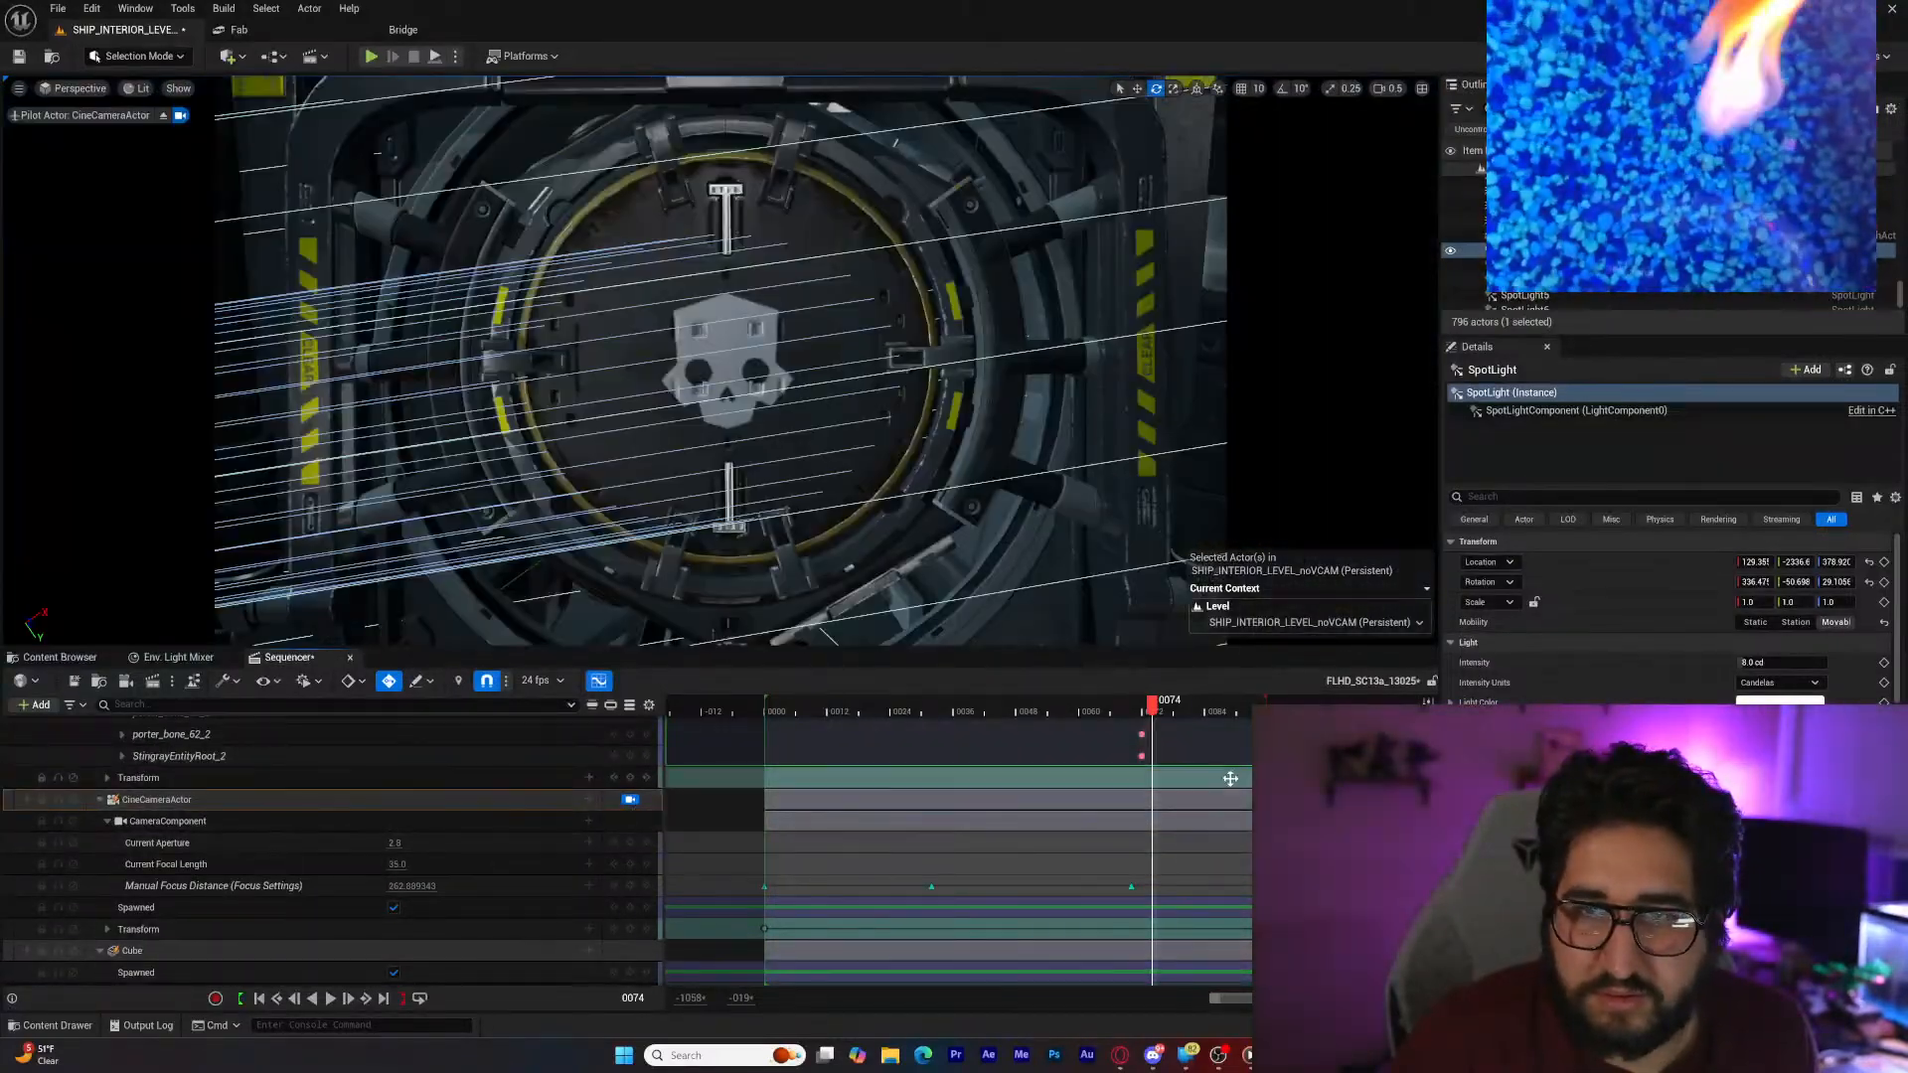
{"action": "left_click_drag", "start_coordinate": [1766, 661], "coordinate": [1788, 662]}
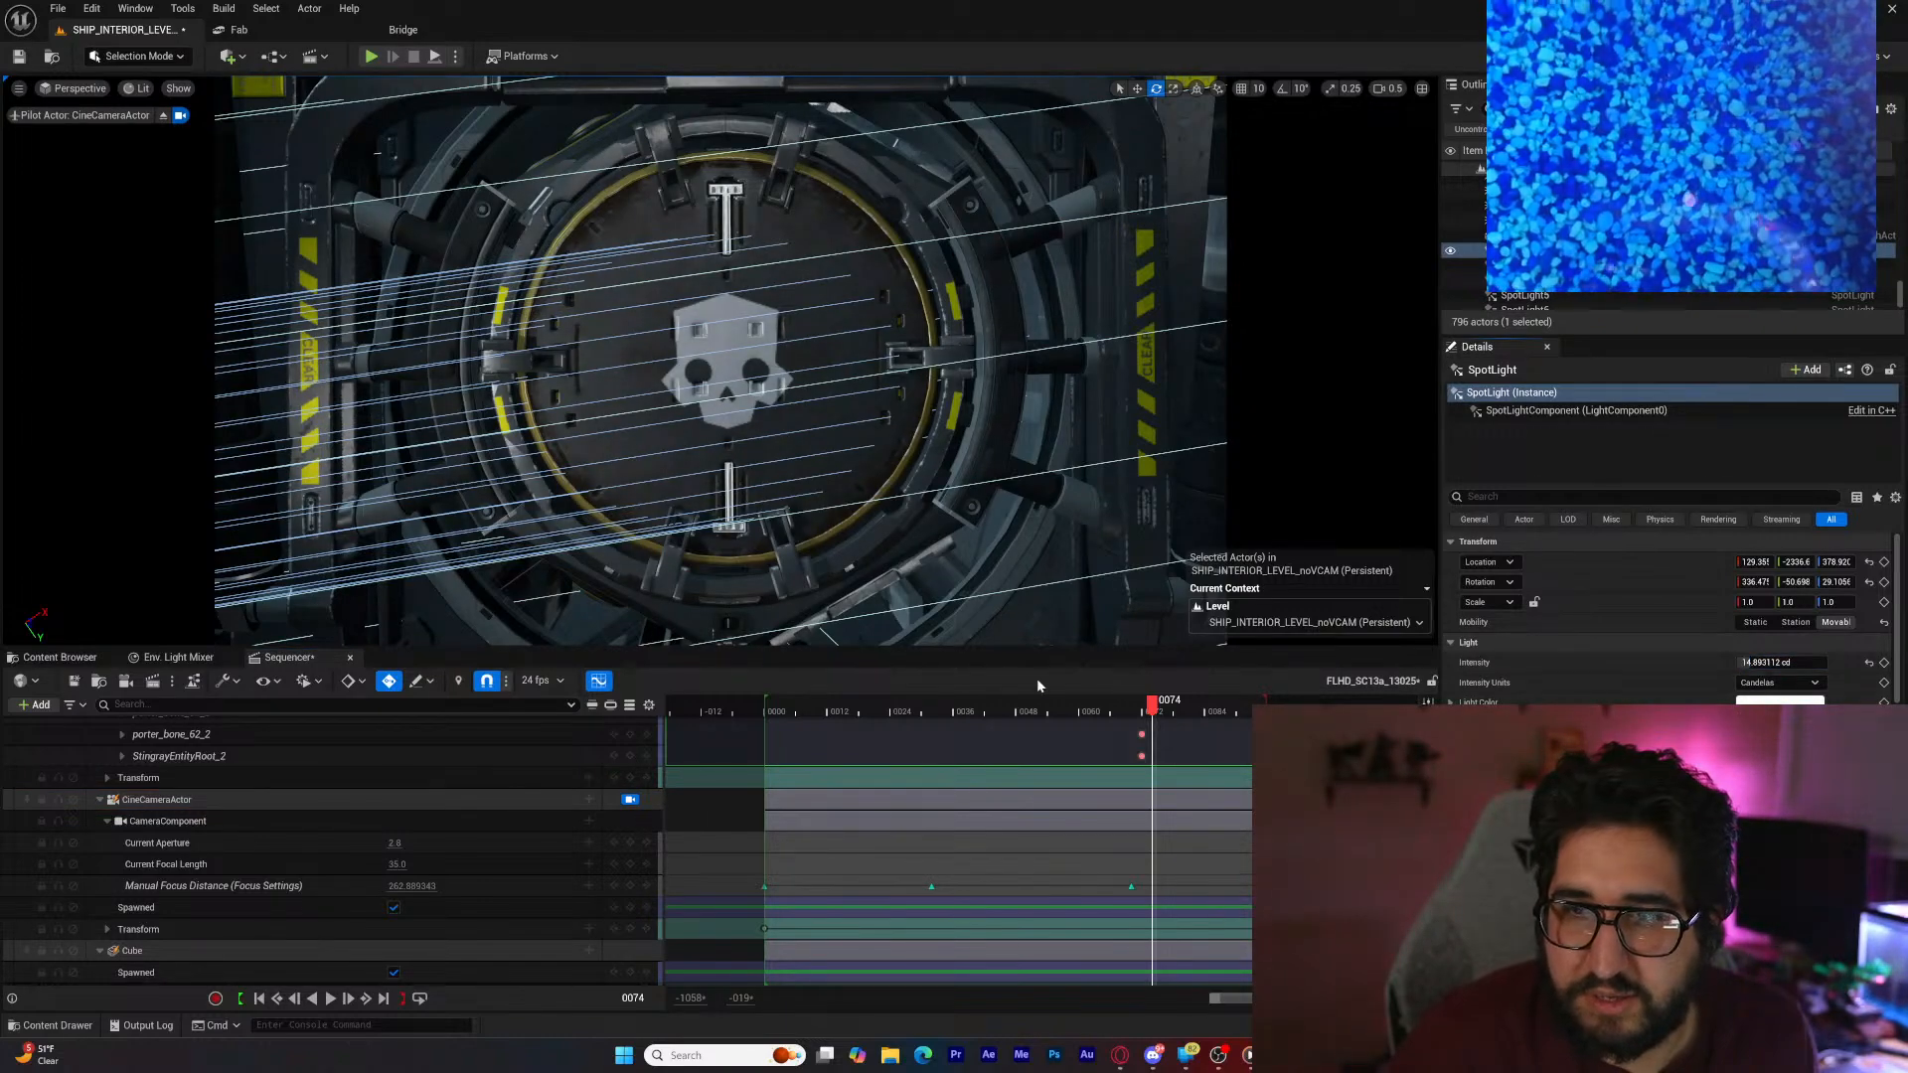
{"action": "left_click_drag", "start_coordinate": [1061, 711], "coordinate": [887, 725]}
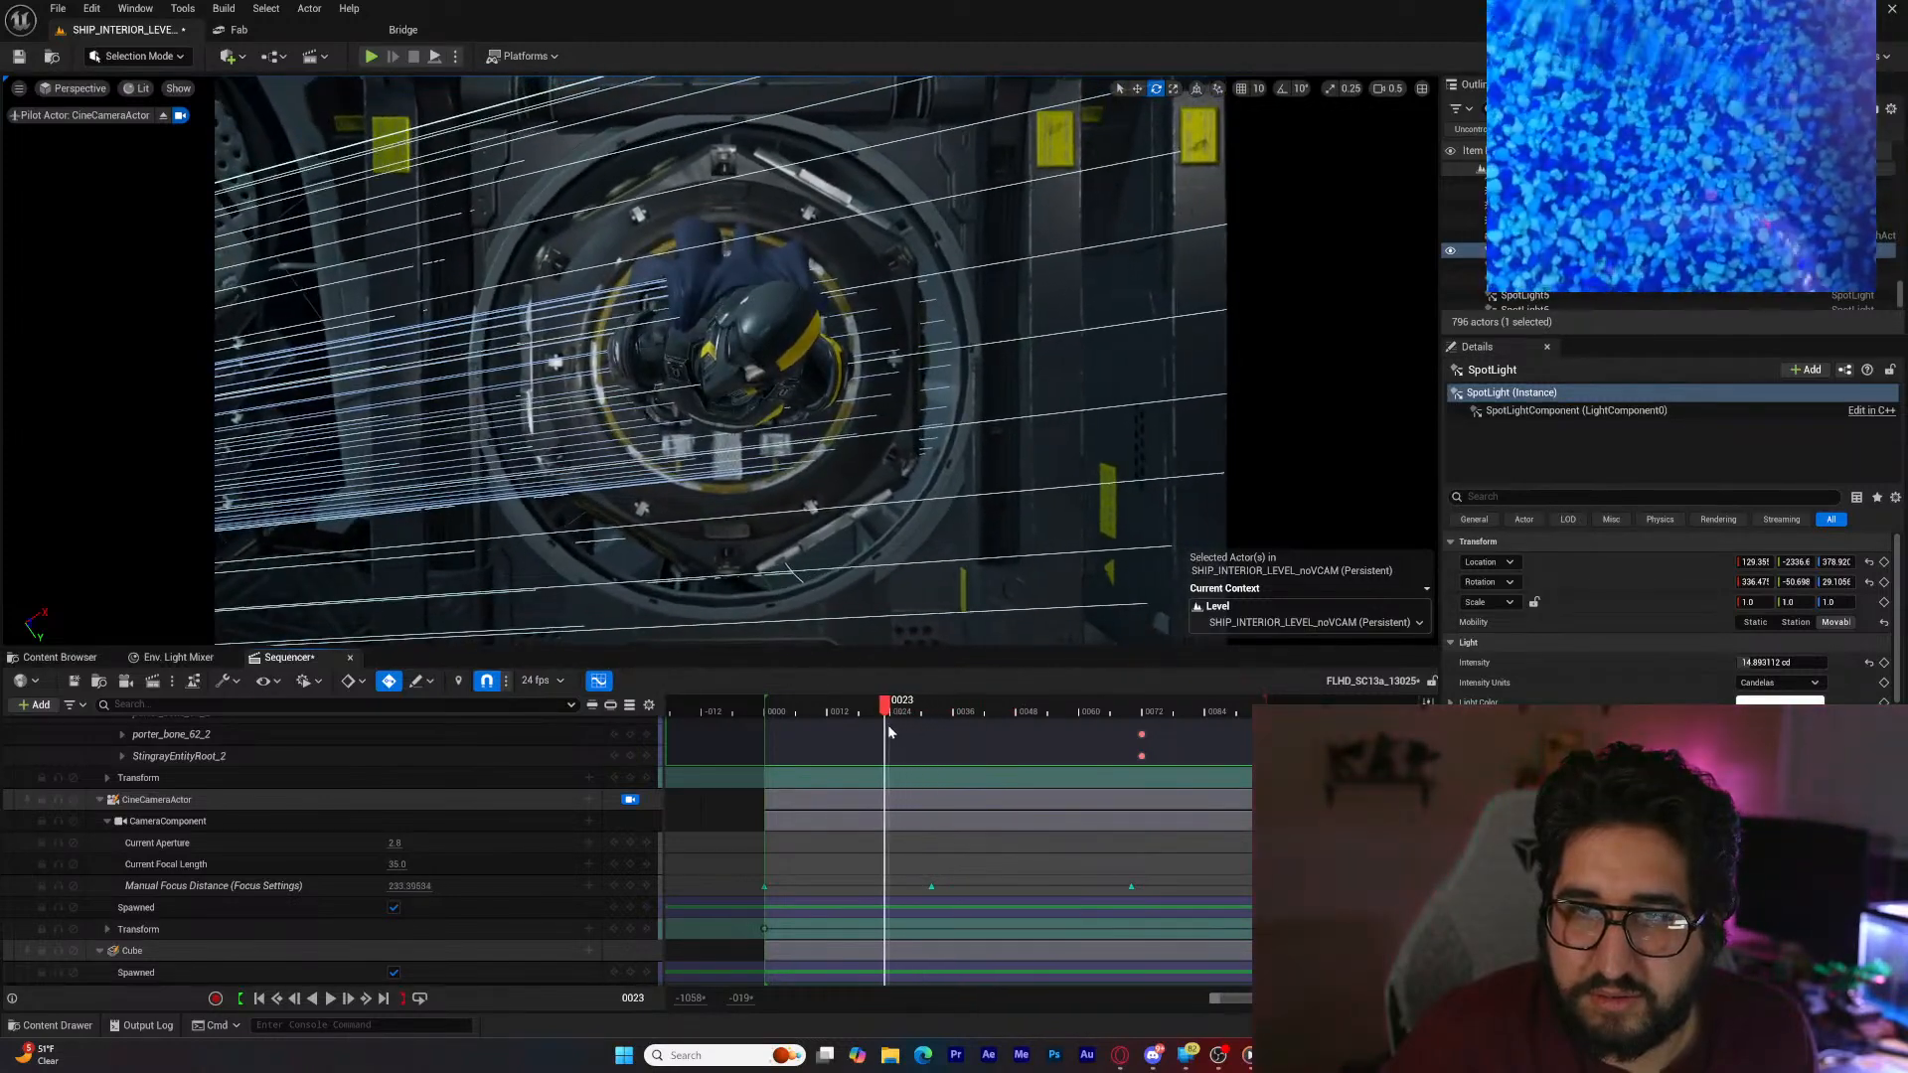
Step: Release the camera view, move the spot light to about X 213.3, Y -2305.3, Z 448.5 and rotate it to about 341.7, -60.1, 26.4
{"action": "left_click", "coordinate": [163, 115]}
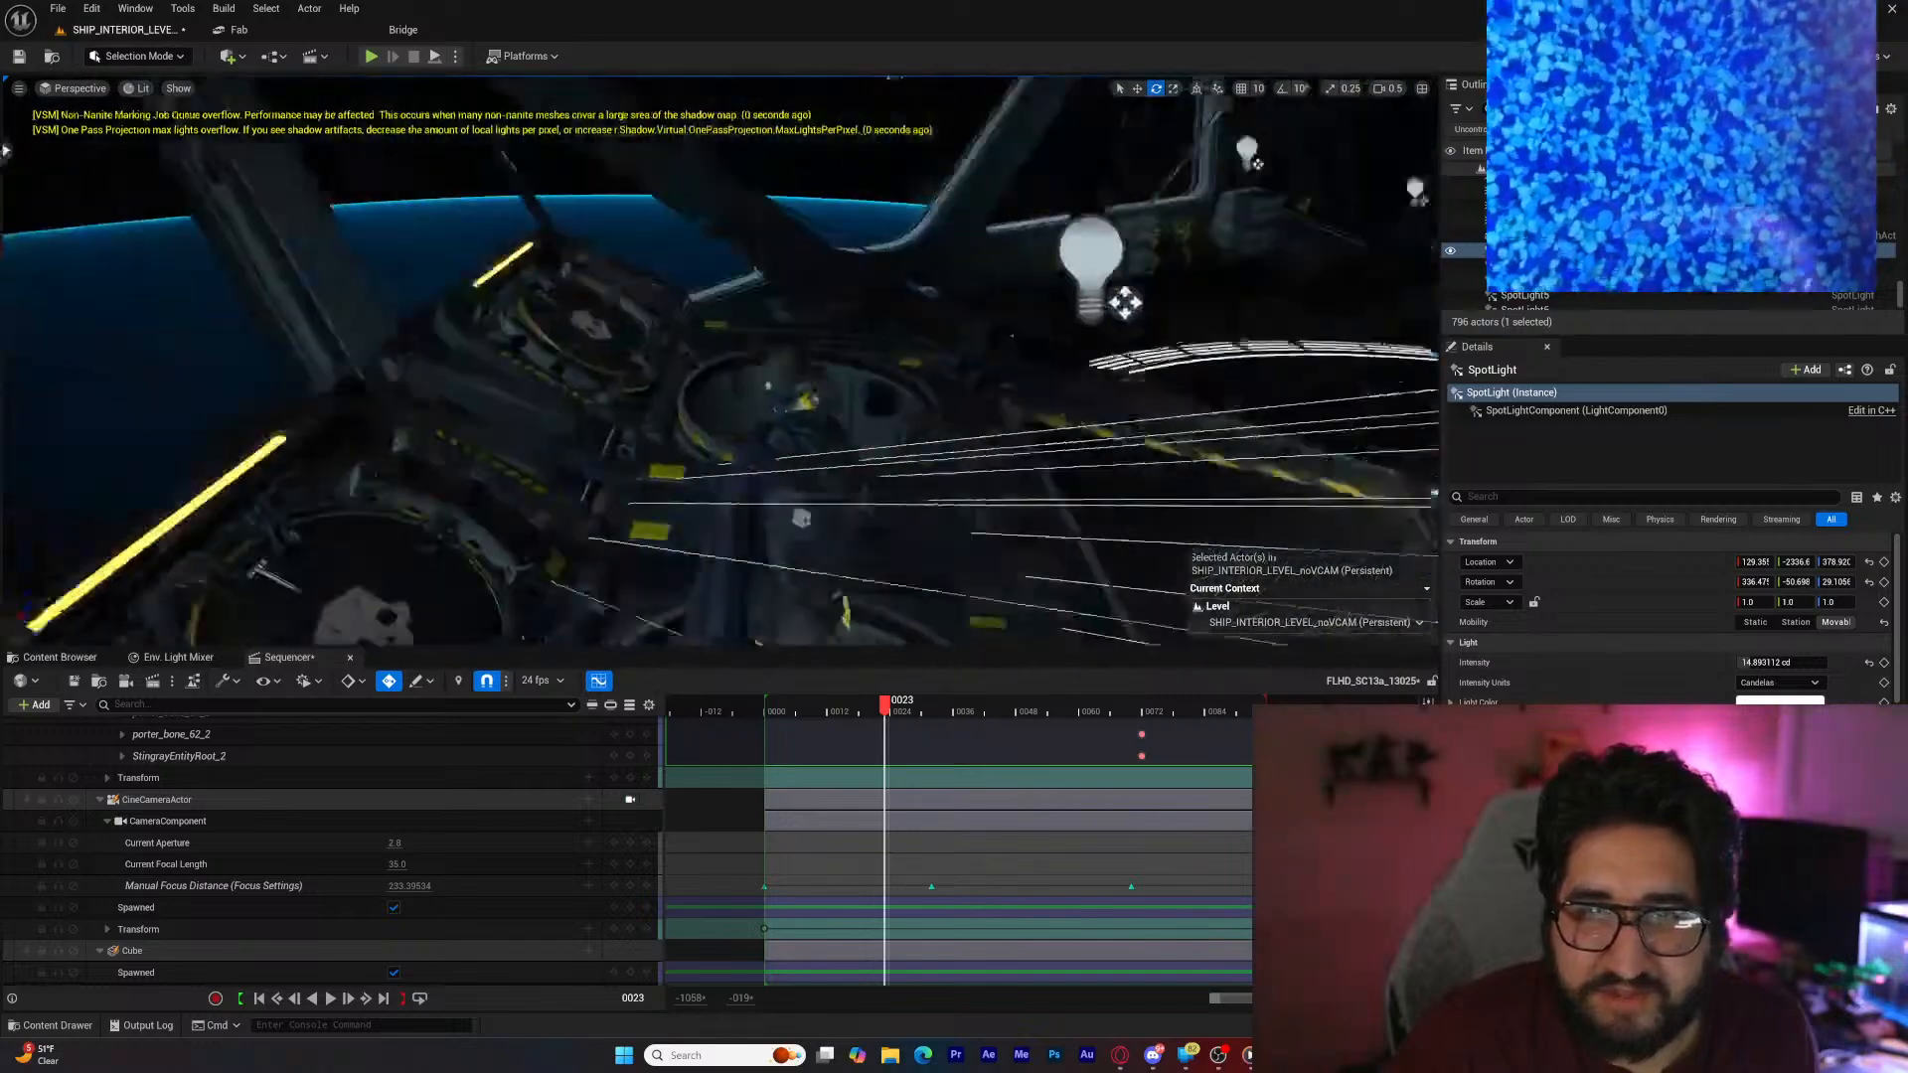
{"action": "mouse_move", "coordinate": [401, 258]}
{"action": "right_mouse_down"}
{"action": "mouse_move", "coordinate": [373, 253]}
{"action": "mouse_move", "coordinate": [400, 258]}
{"action": "right_mouse_up"}
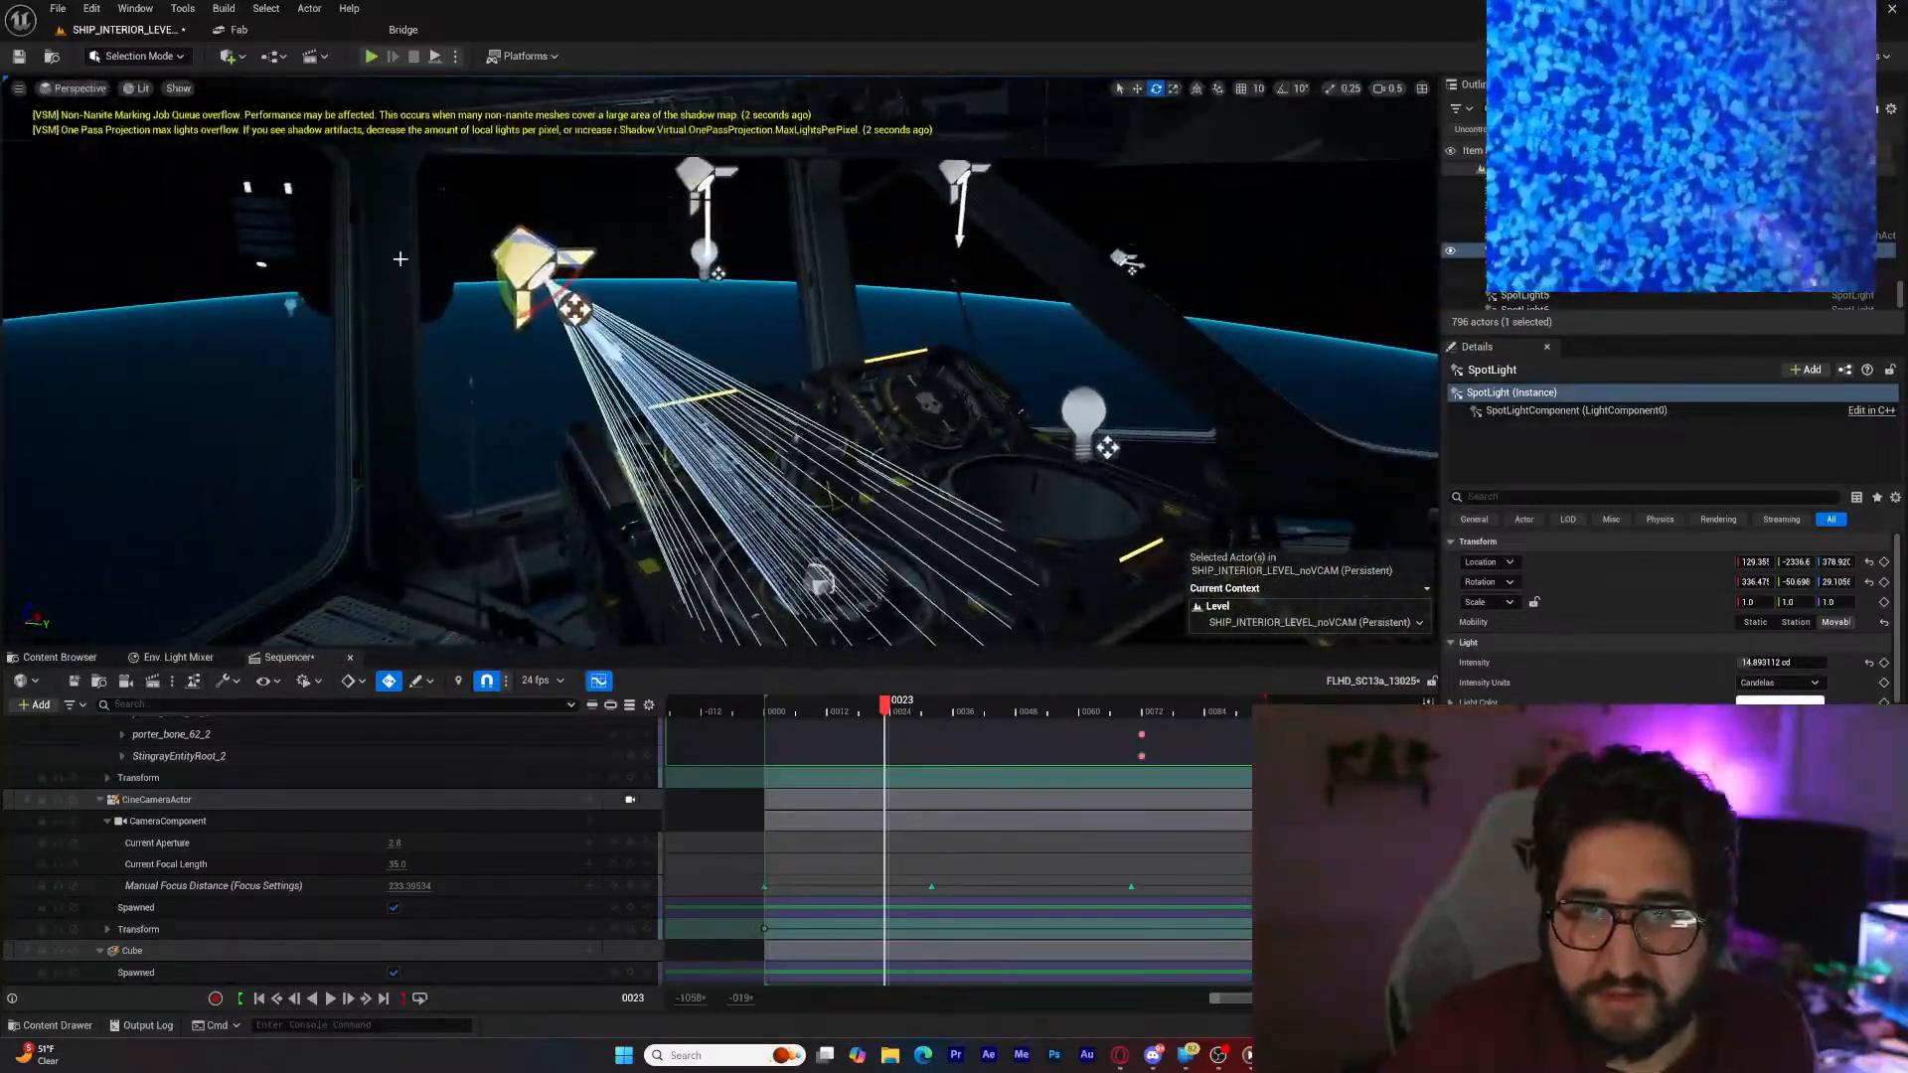
{"action": "key", "text": "w"}
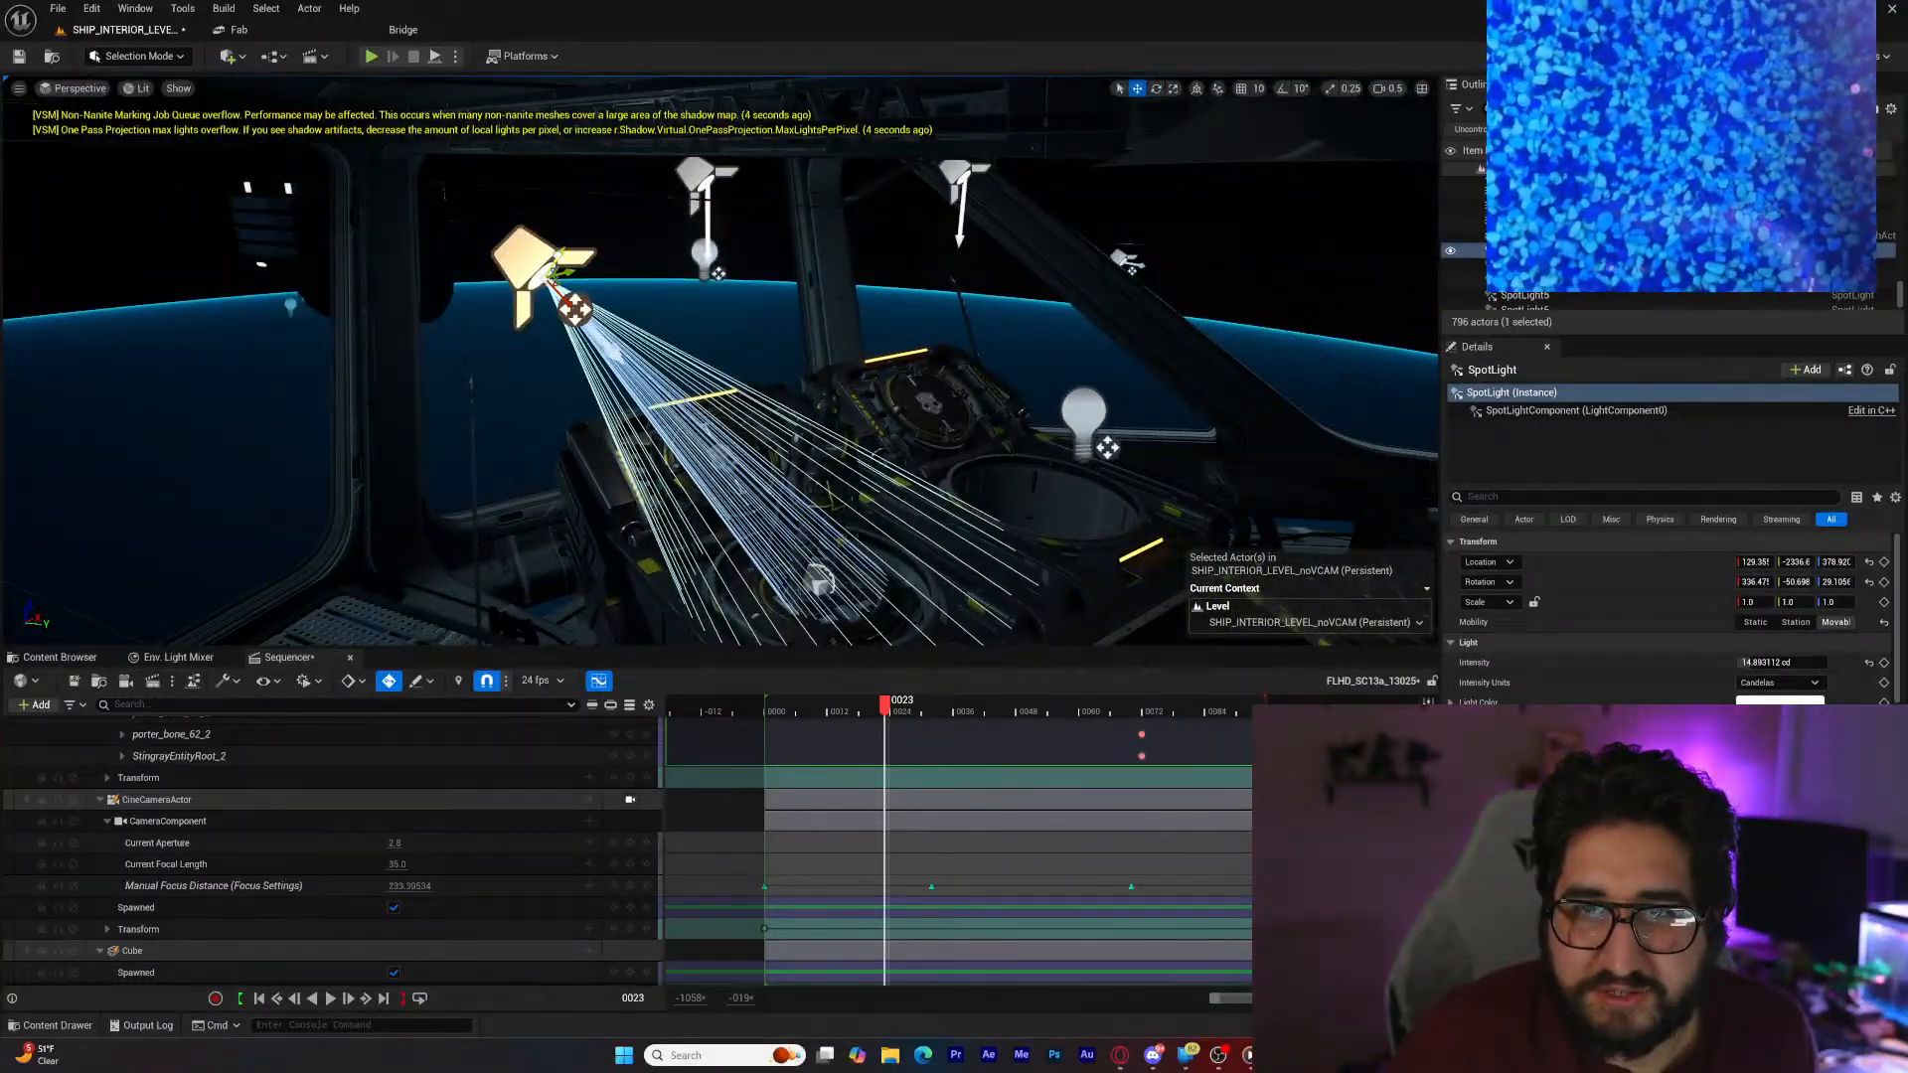
{"action": "left_click_drag", "start_coordinate": [554, 263], "coordinate": [656, 244]}
{"action": "right_click_drag", "start_coordinate": [655, 243], "coordinate": [825, 288]}
{"action": "left_click_drag", "start_coordinate": [669, 188], "coordinate": [626, 185]}
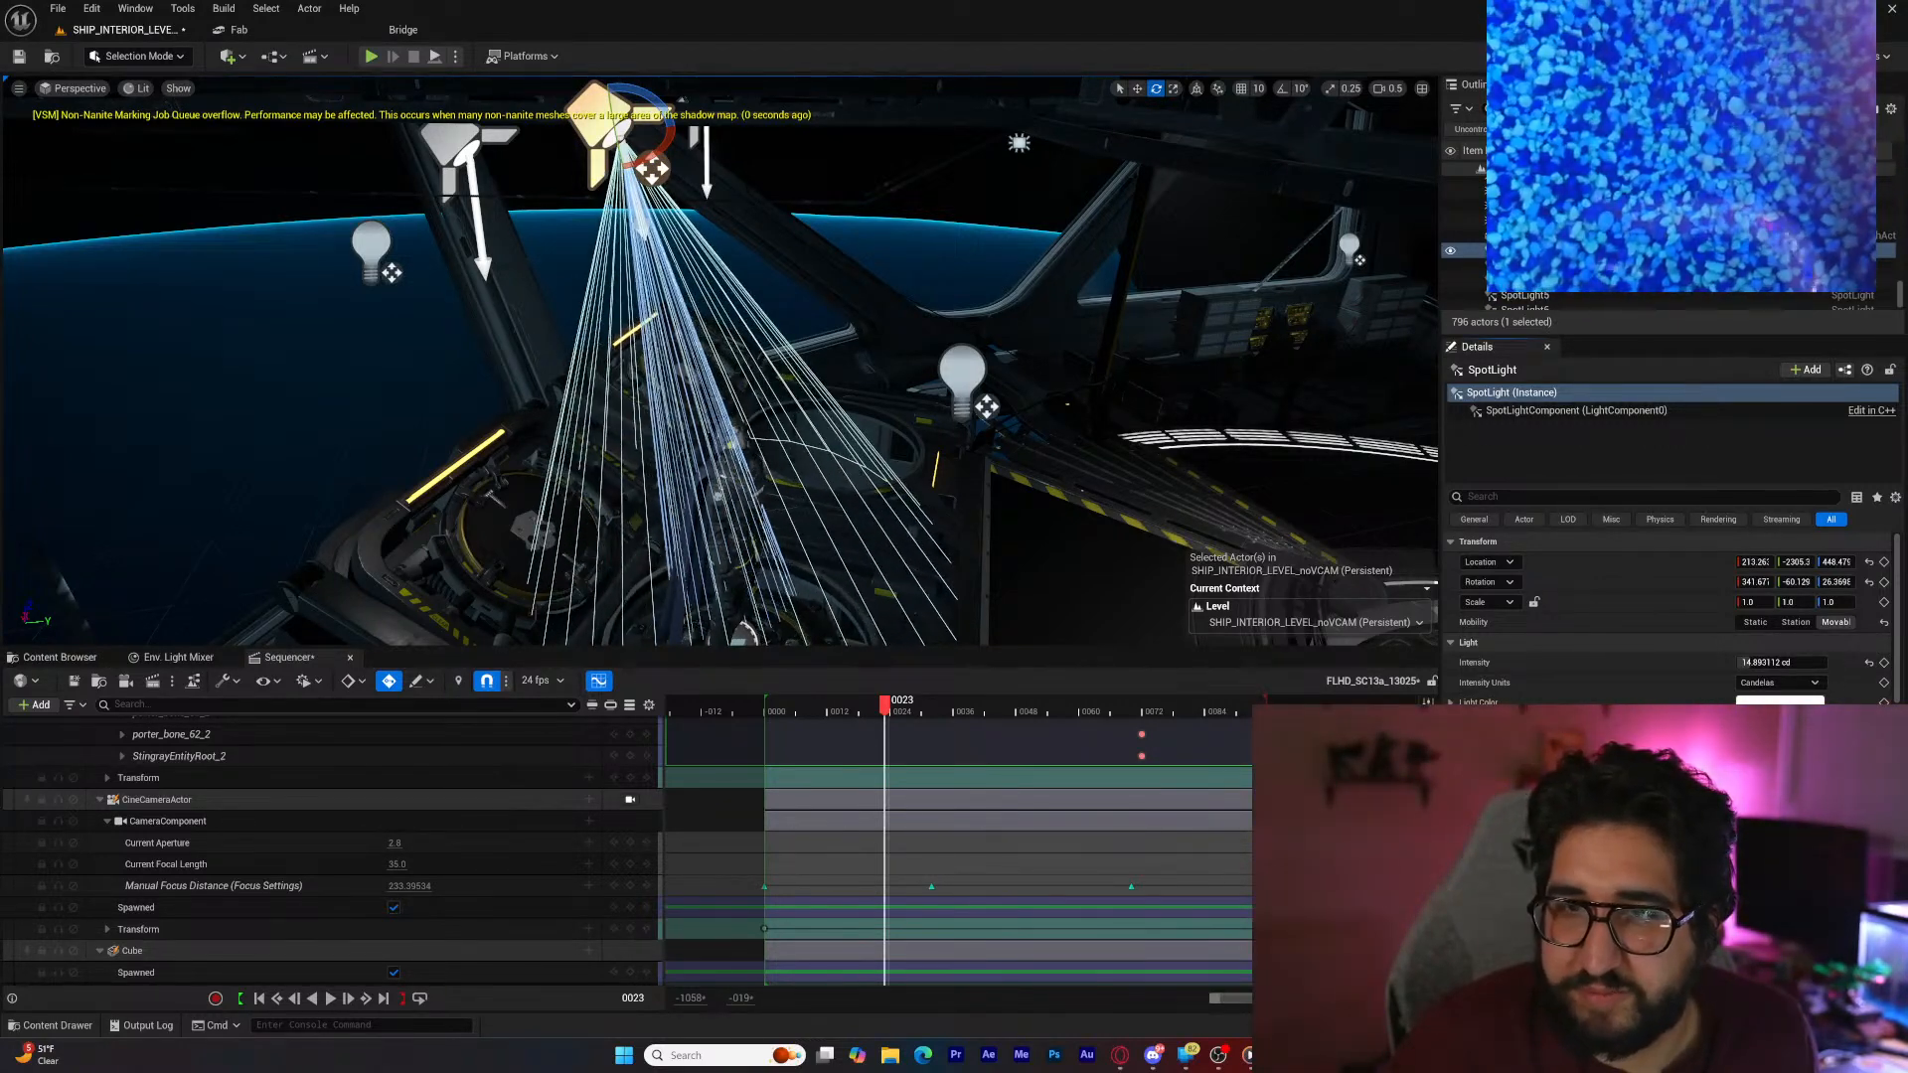
Step: Tune the spot light's intensity to about 12.56 cd, judging it through the cine camera at frame 61
{"action": "right_click_drag", "start_coordinate": [1154, 575], "coordinate": [1002, 628]}
{"action": "key", "text": "w"}
{"action": "key", "text": "d"}
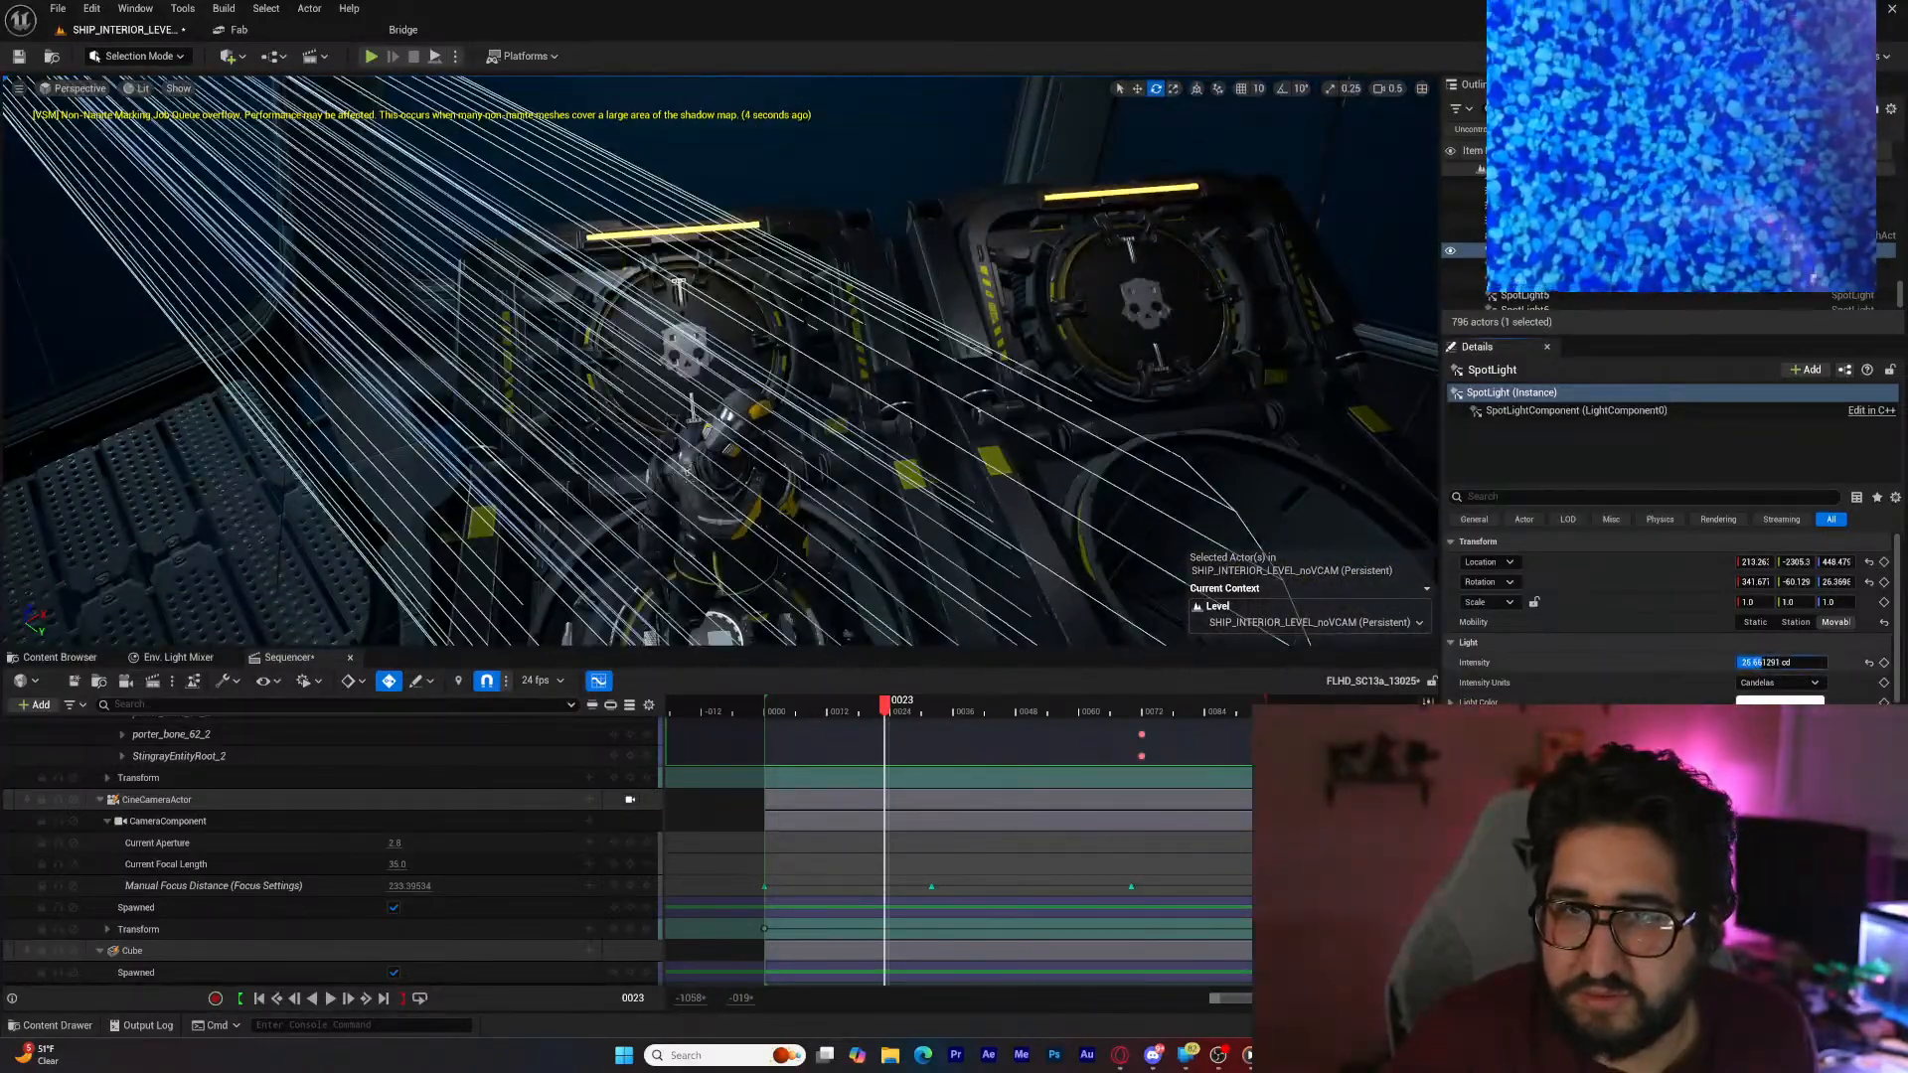
{"action": "left_click", "coordinate": [630, 798]}
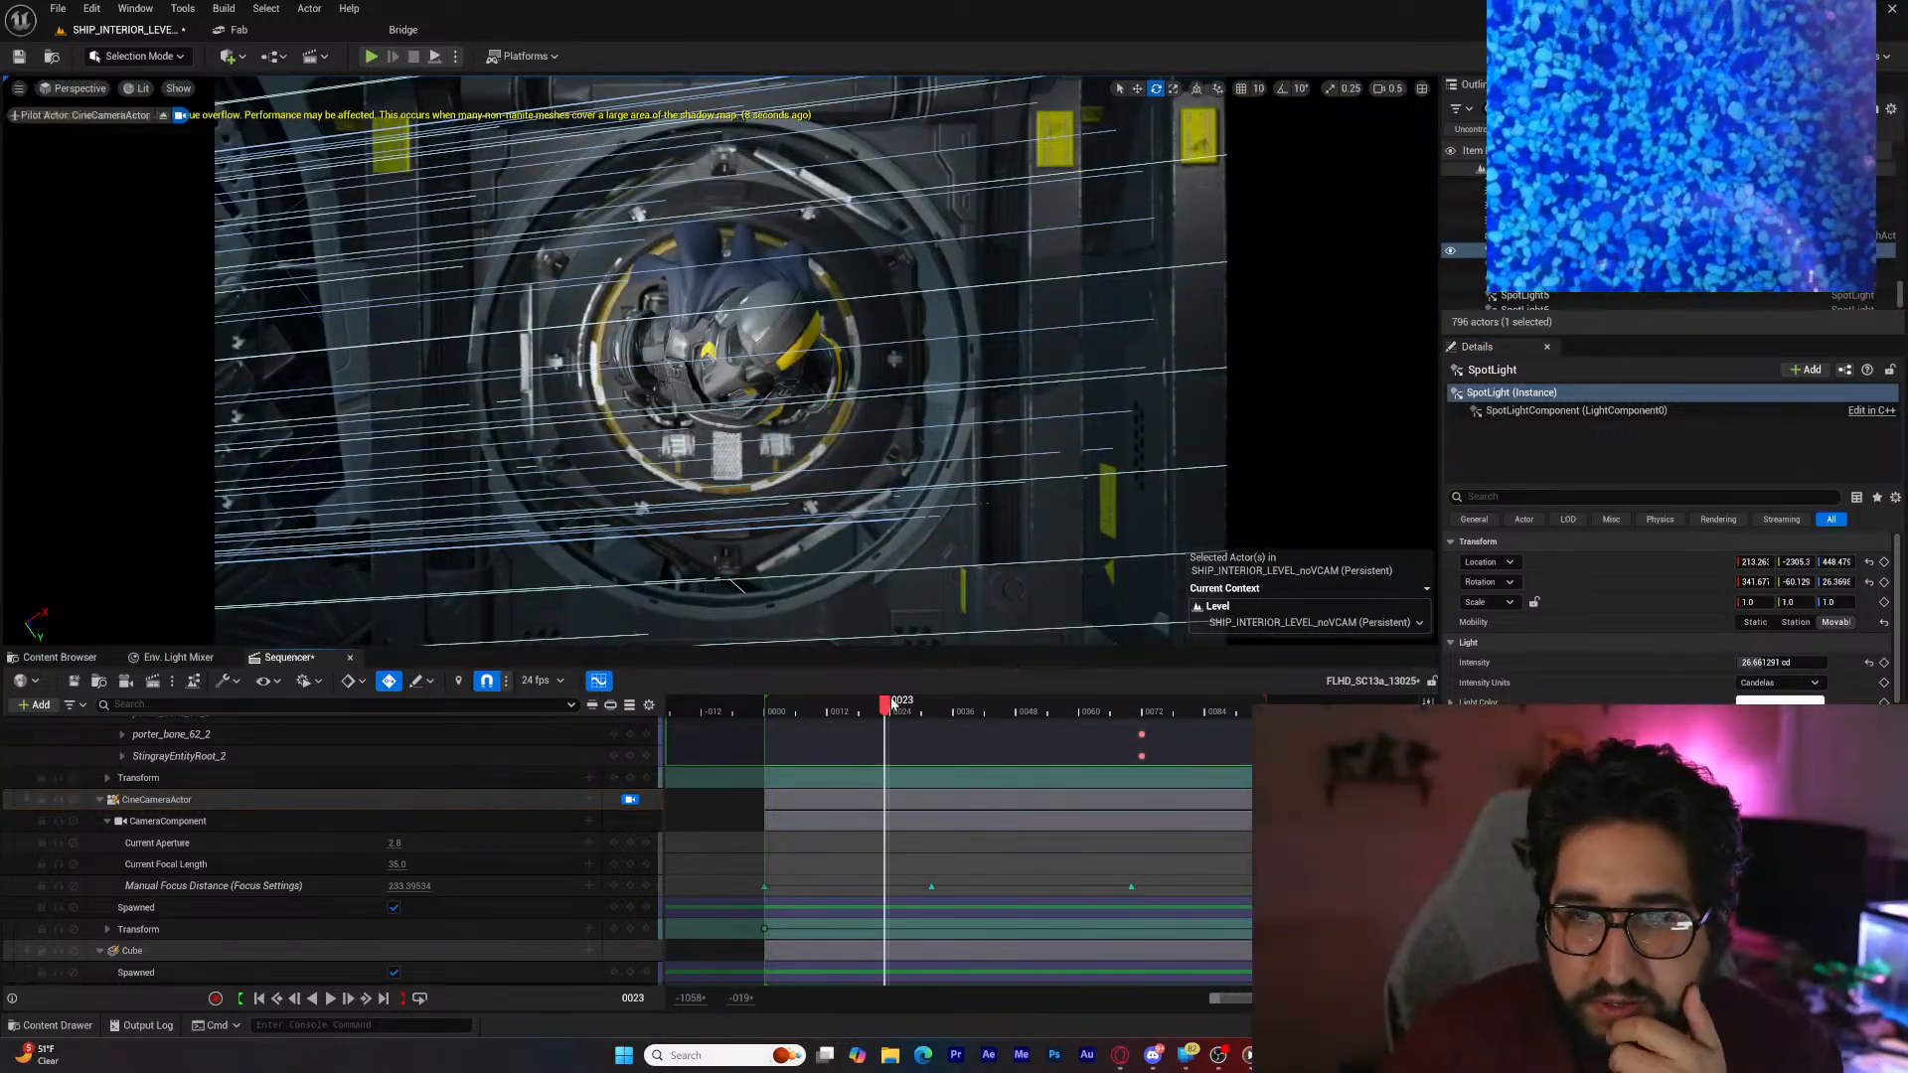
{"action": "left_click_drag", "start_coordinate": [887, 703], "coordinate": [1088, 708]}
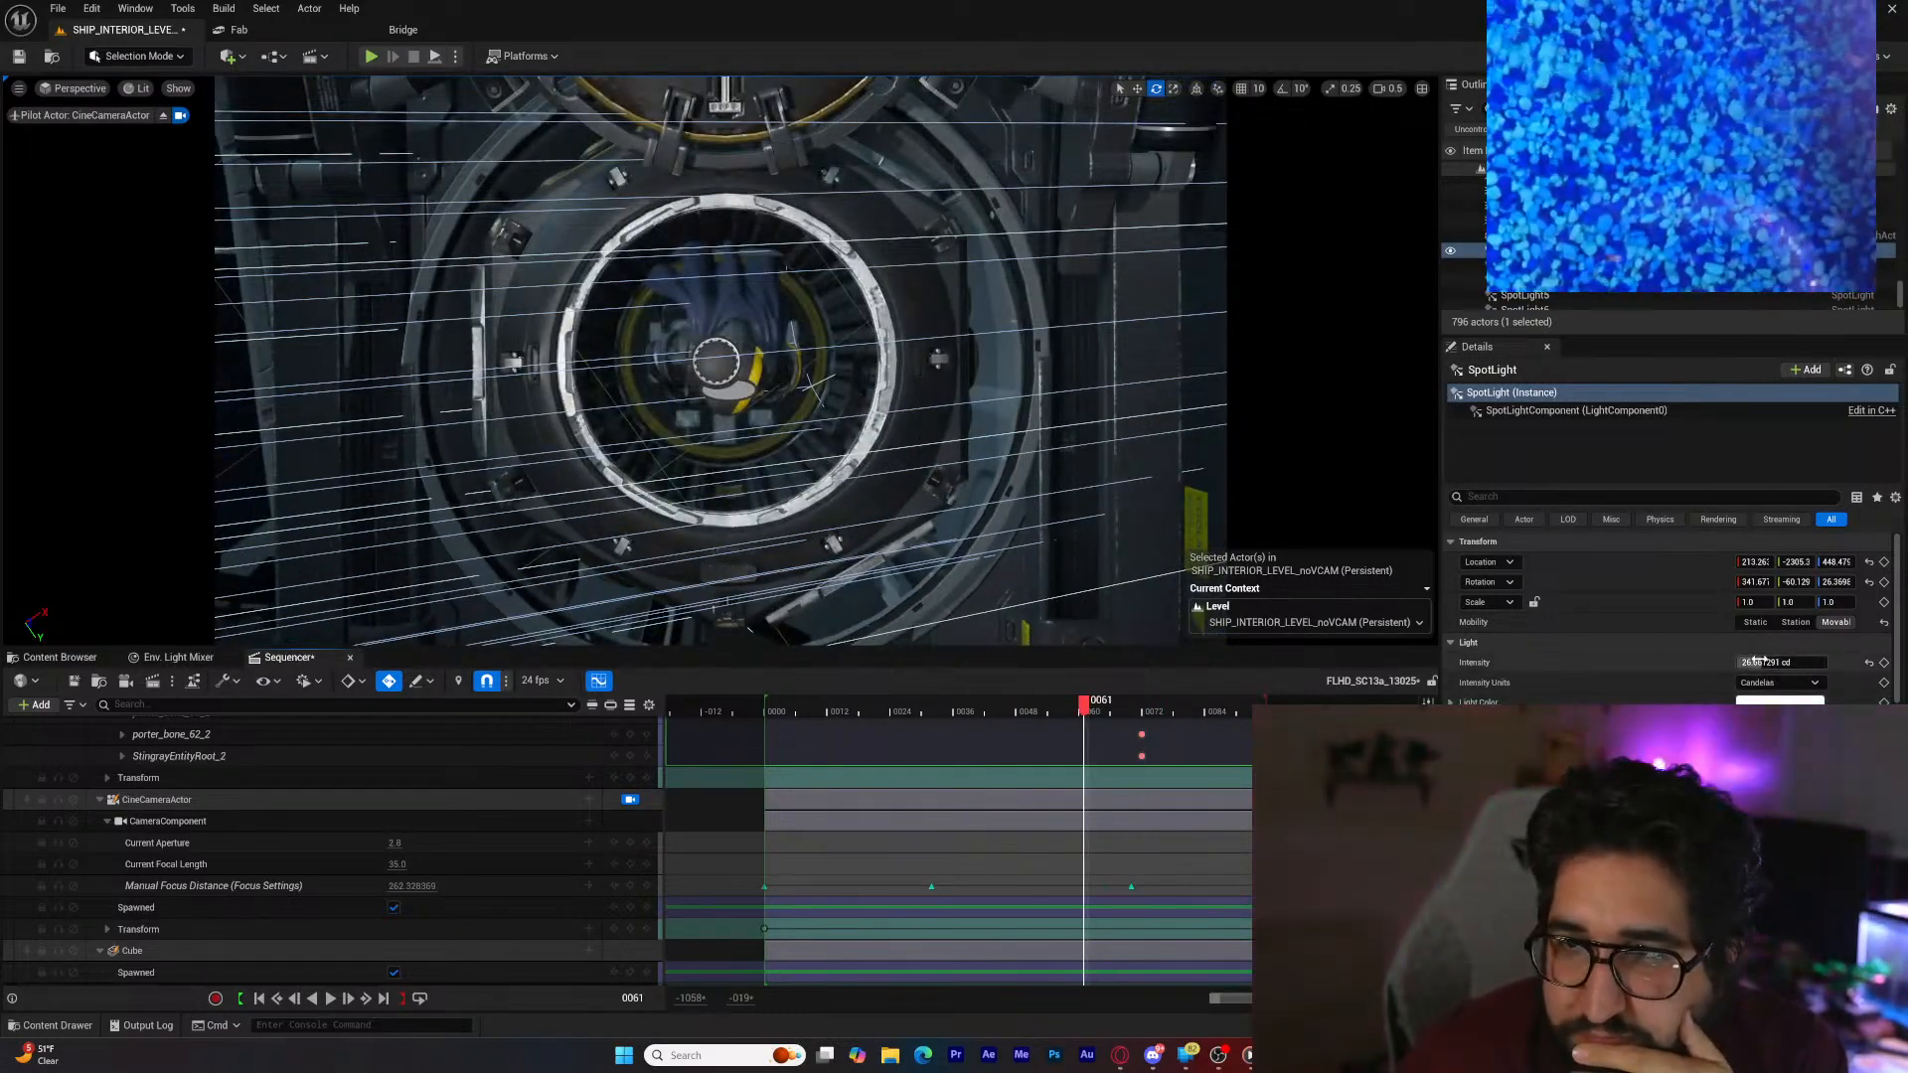
{"action": "left_click_drag", "start_coordinate": [1755, 659], "coordinate": [1709, 659]}
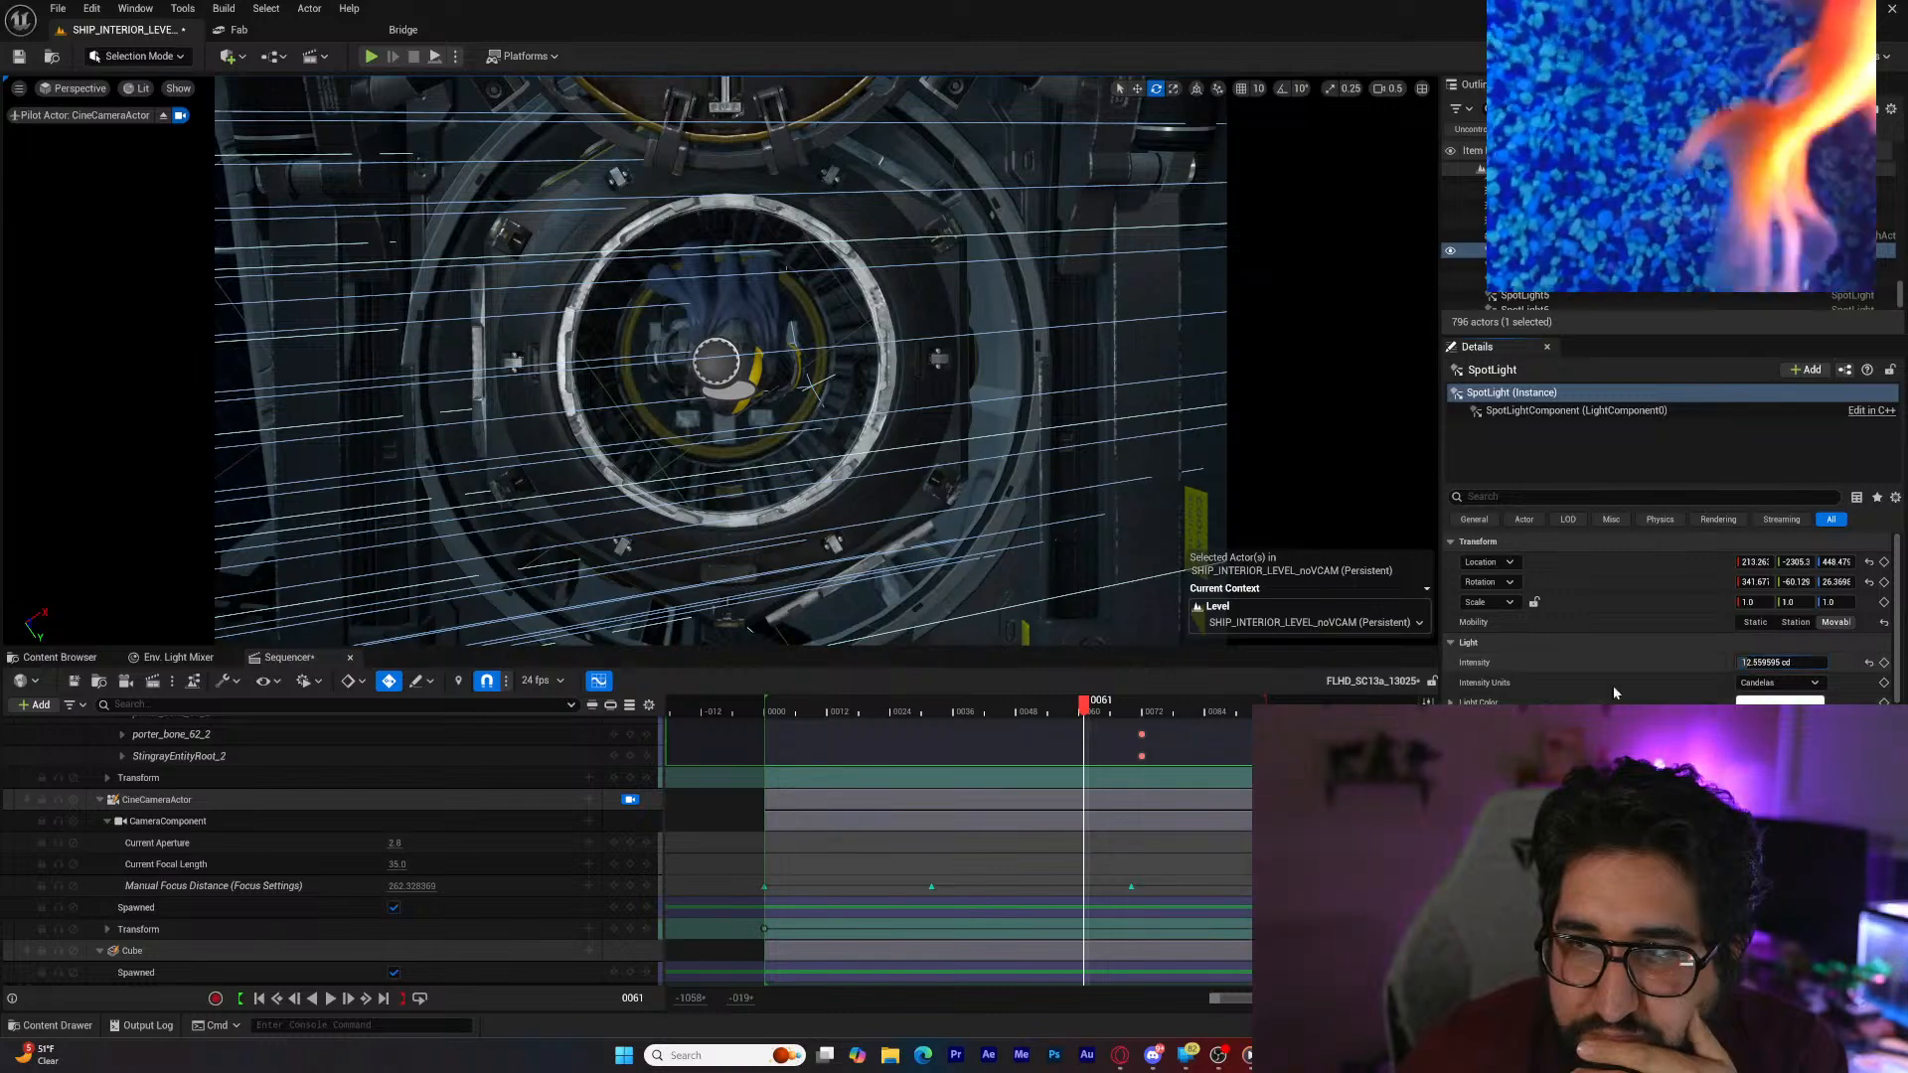
Step: Set the cine camera's current aperture to 3.5 and play back the hatch shot to check the focus
{"action": "left_click", "coordinate": [336, 1002]}
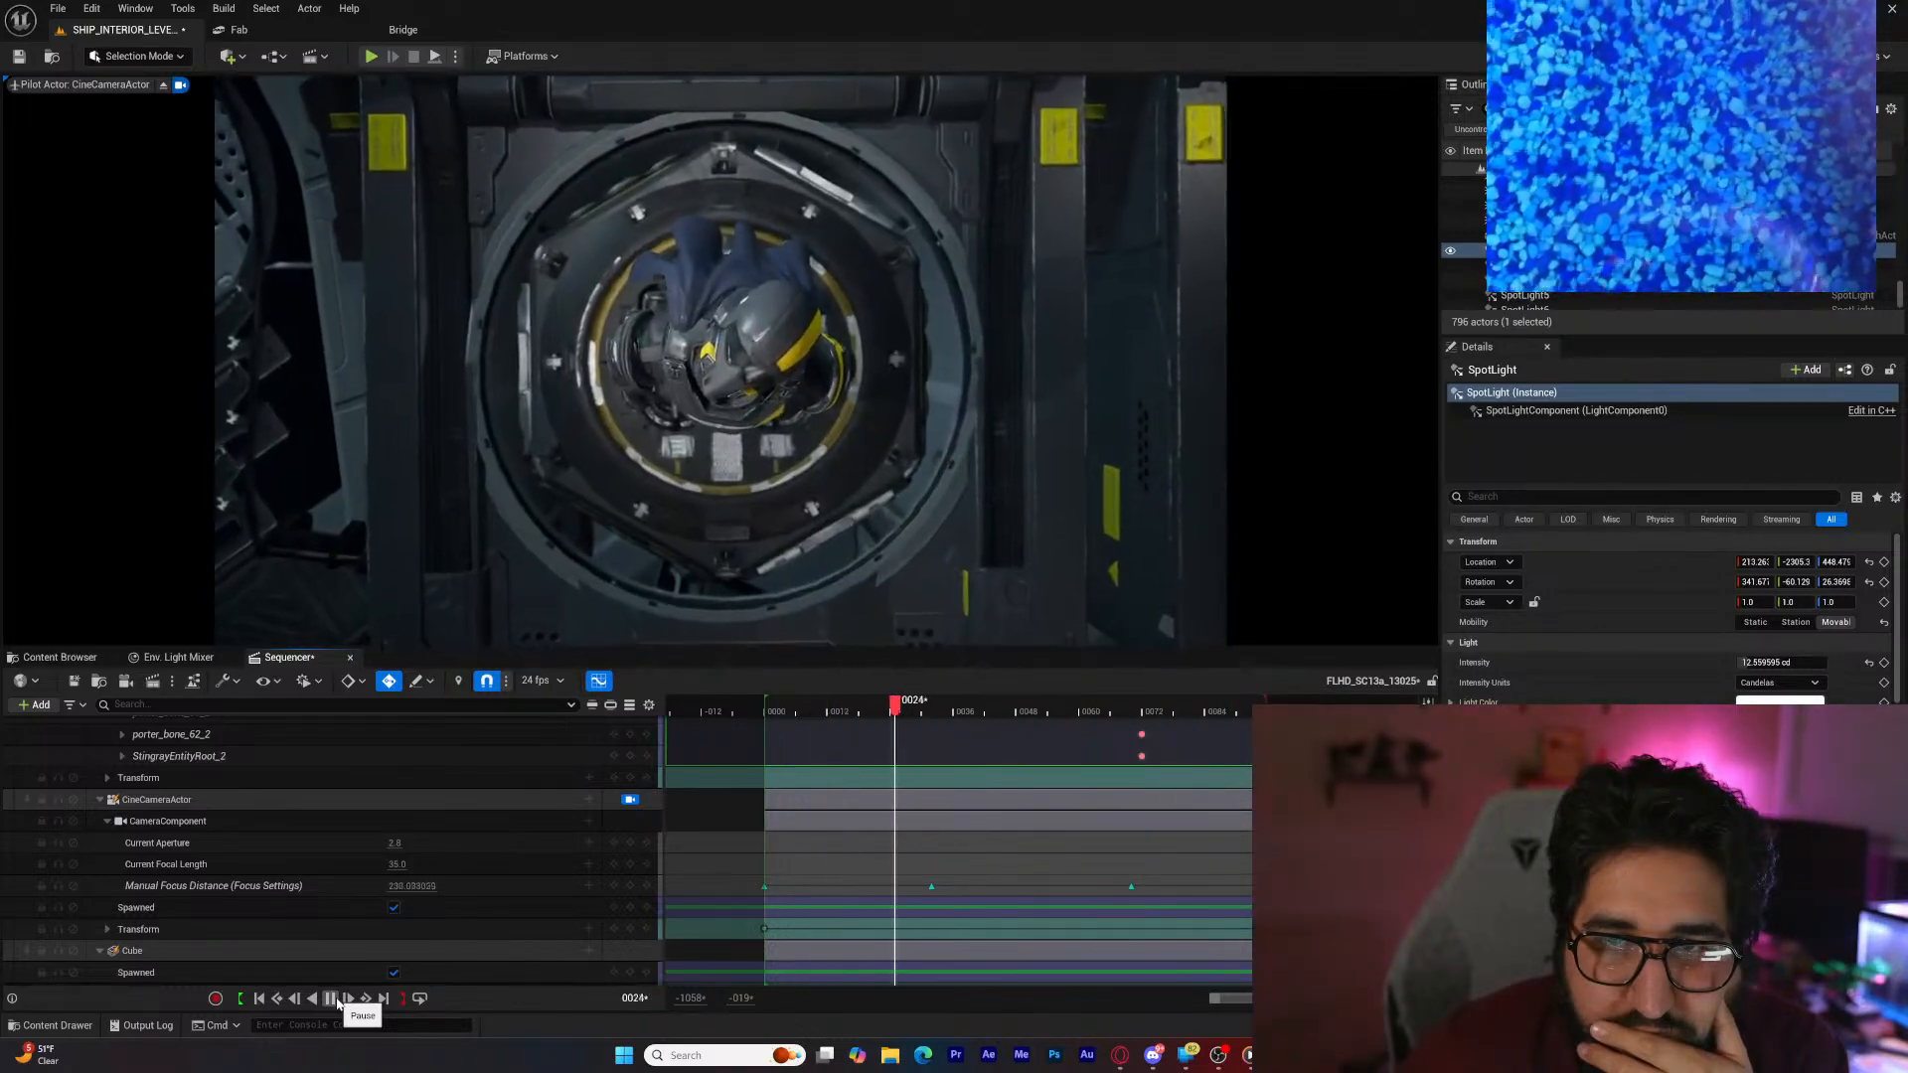
{"action": "left_click", "coordinate": [338, 1004]}
{"action": "left_click", "coordinate": [428, 847]}
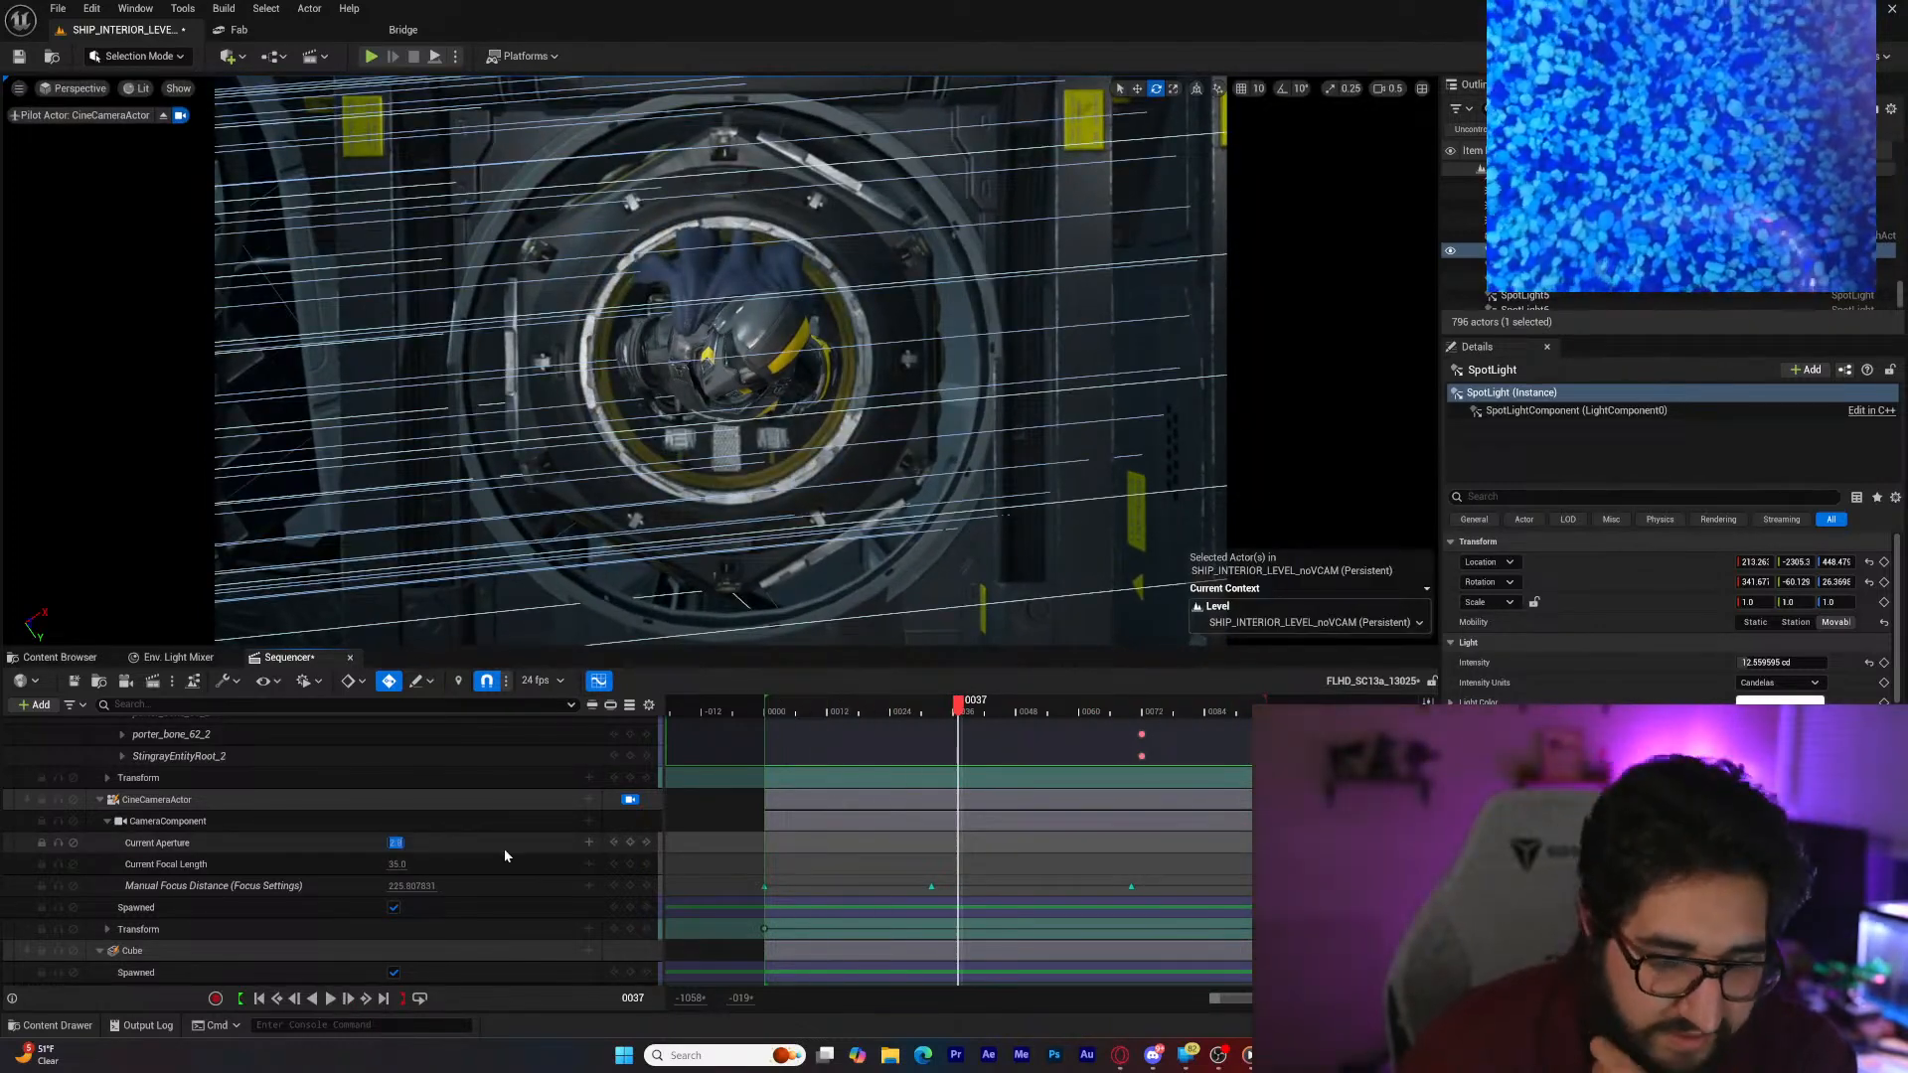
{"action": "type", "text": "3.5"}
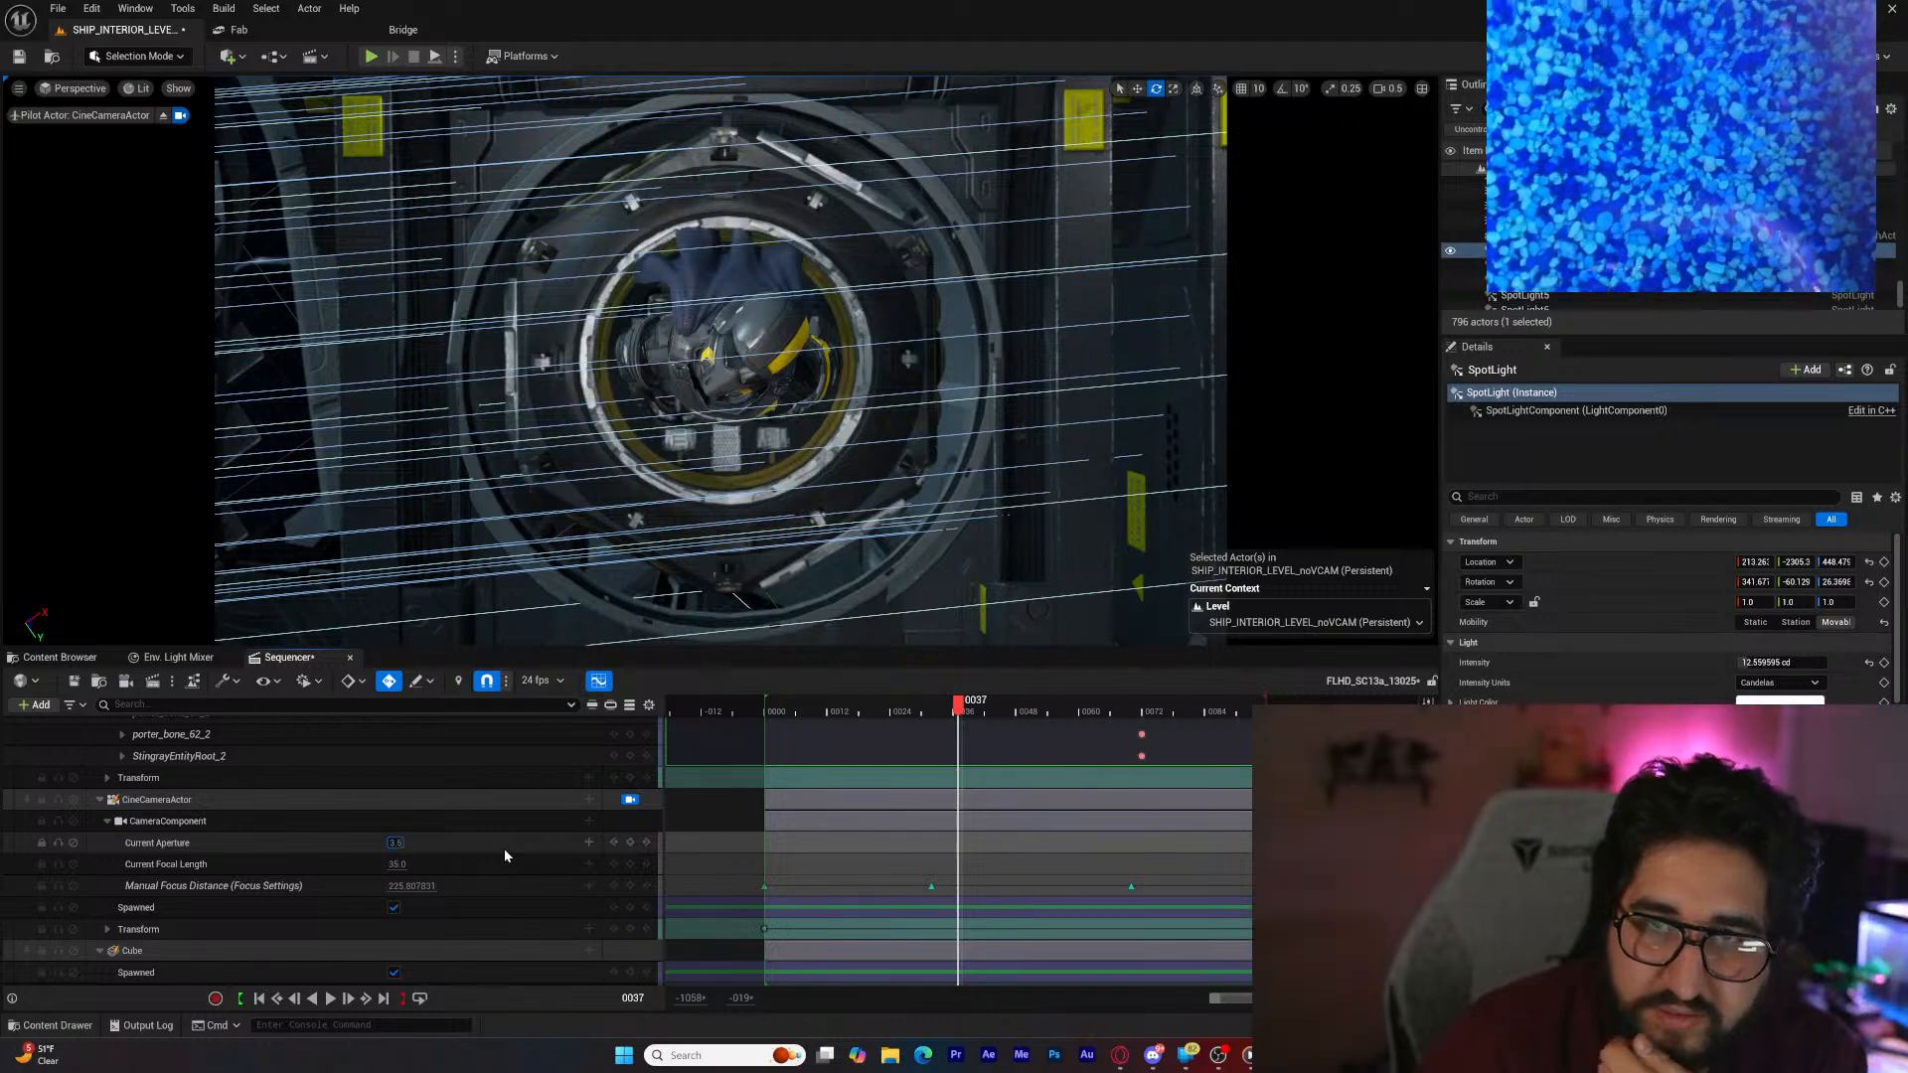
{"action": "key", "text": "Return"}
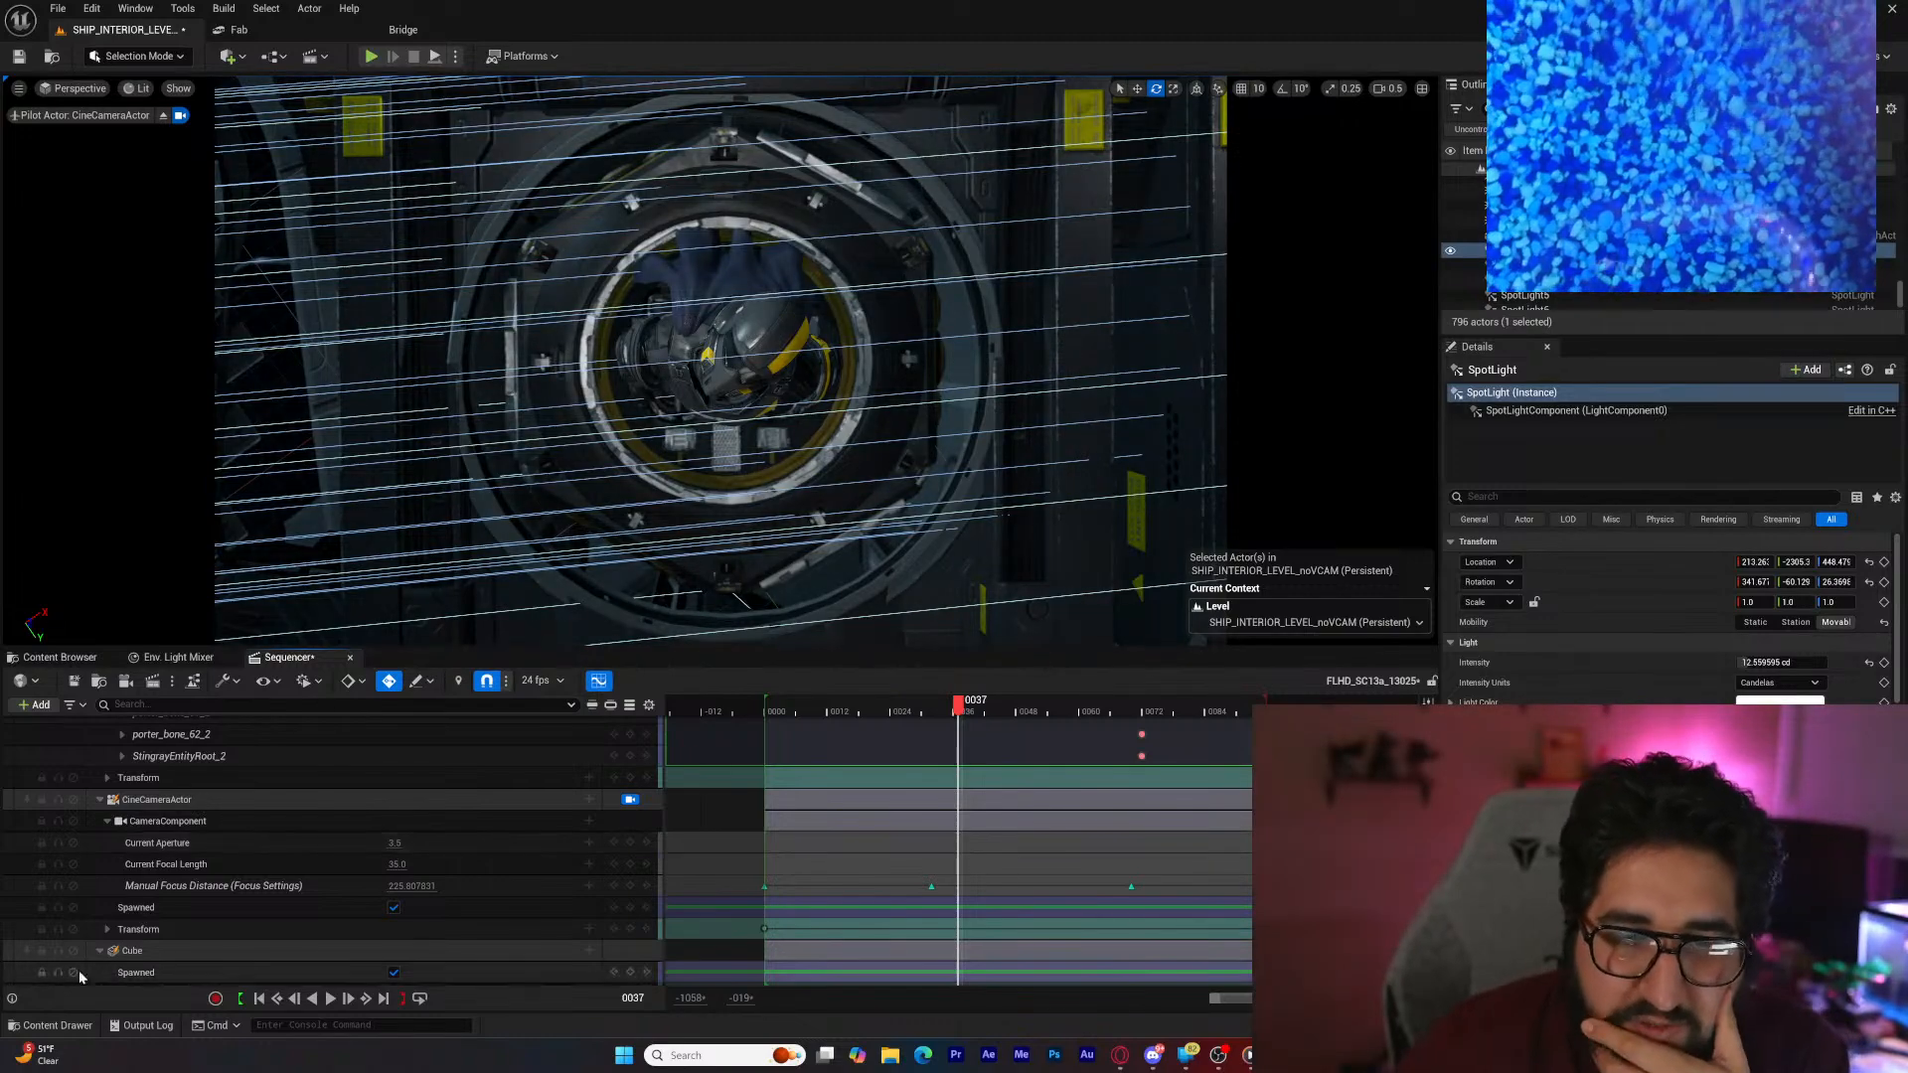
{"action": "left_click", "coordinate": [332, 999]}
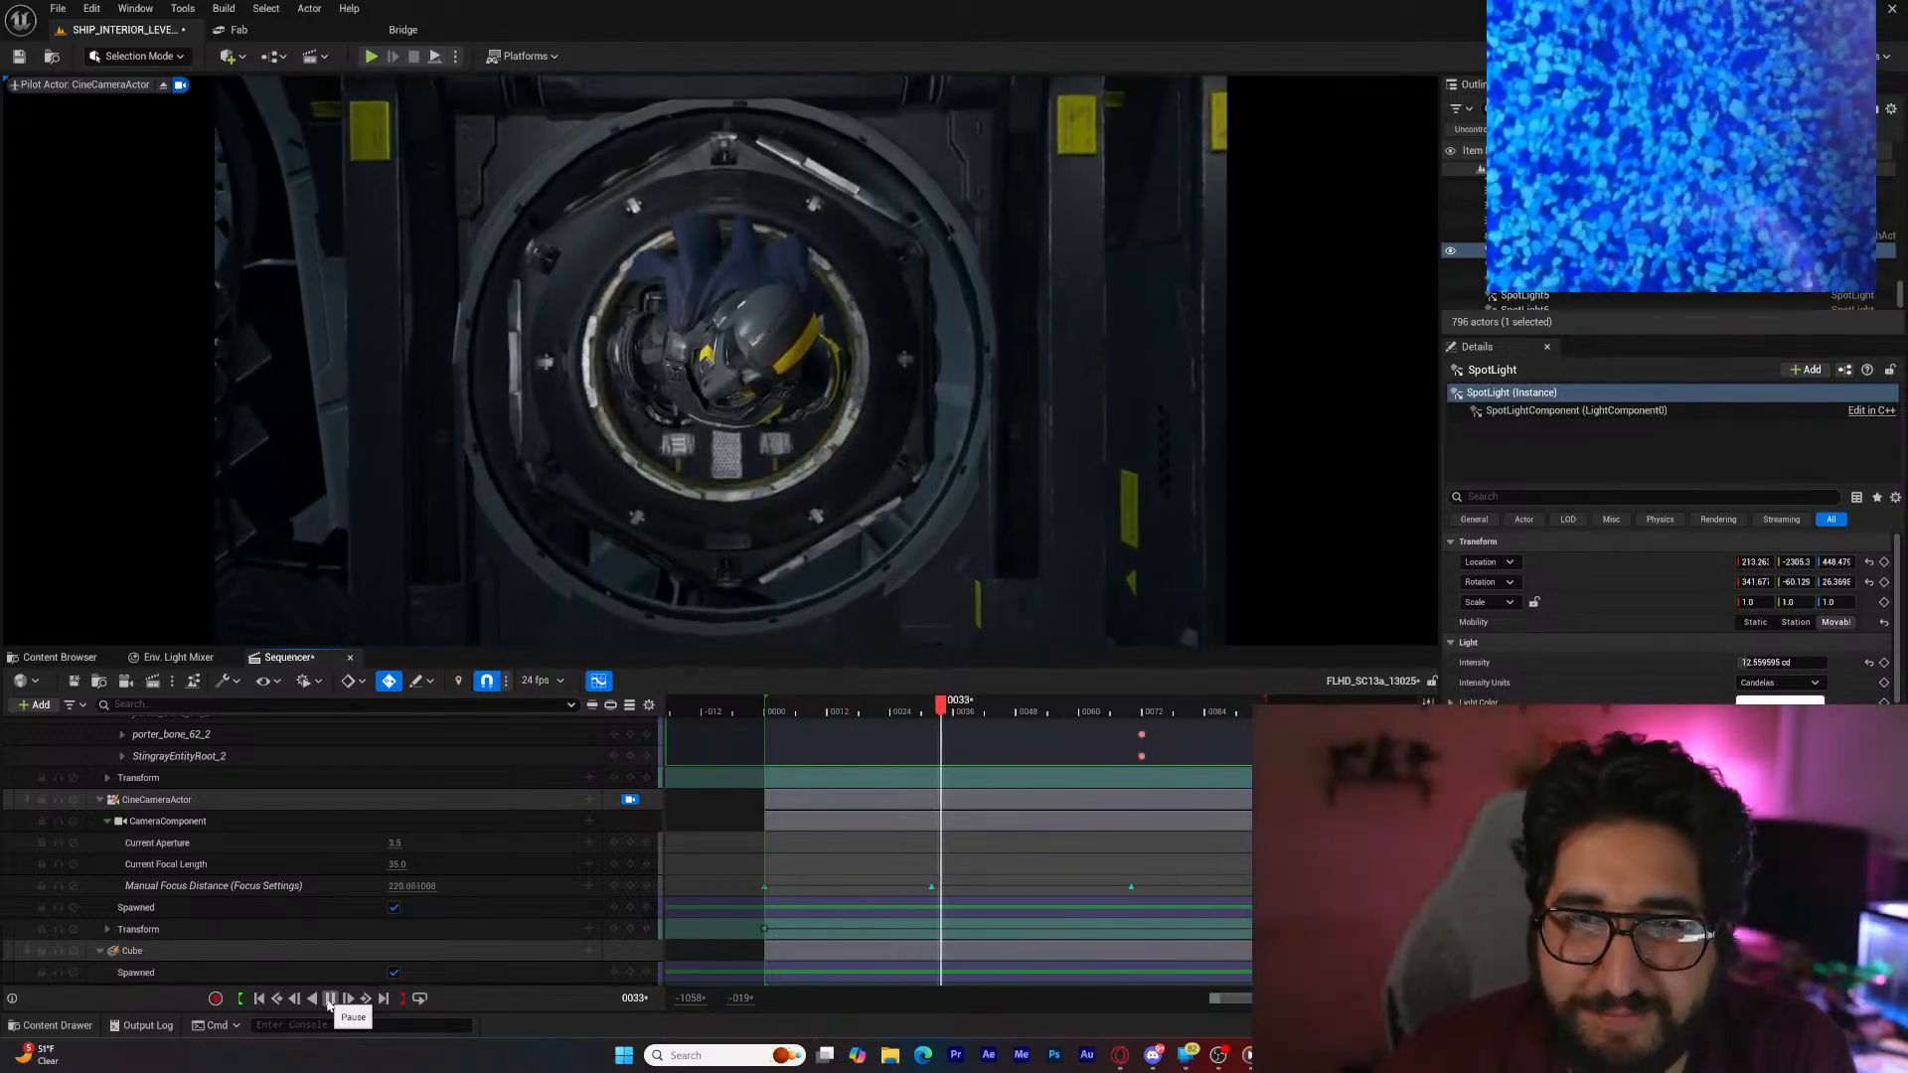
{"action": "left_click", "coordinate": [329, 998]}
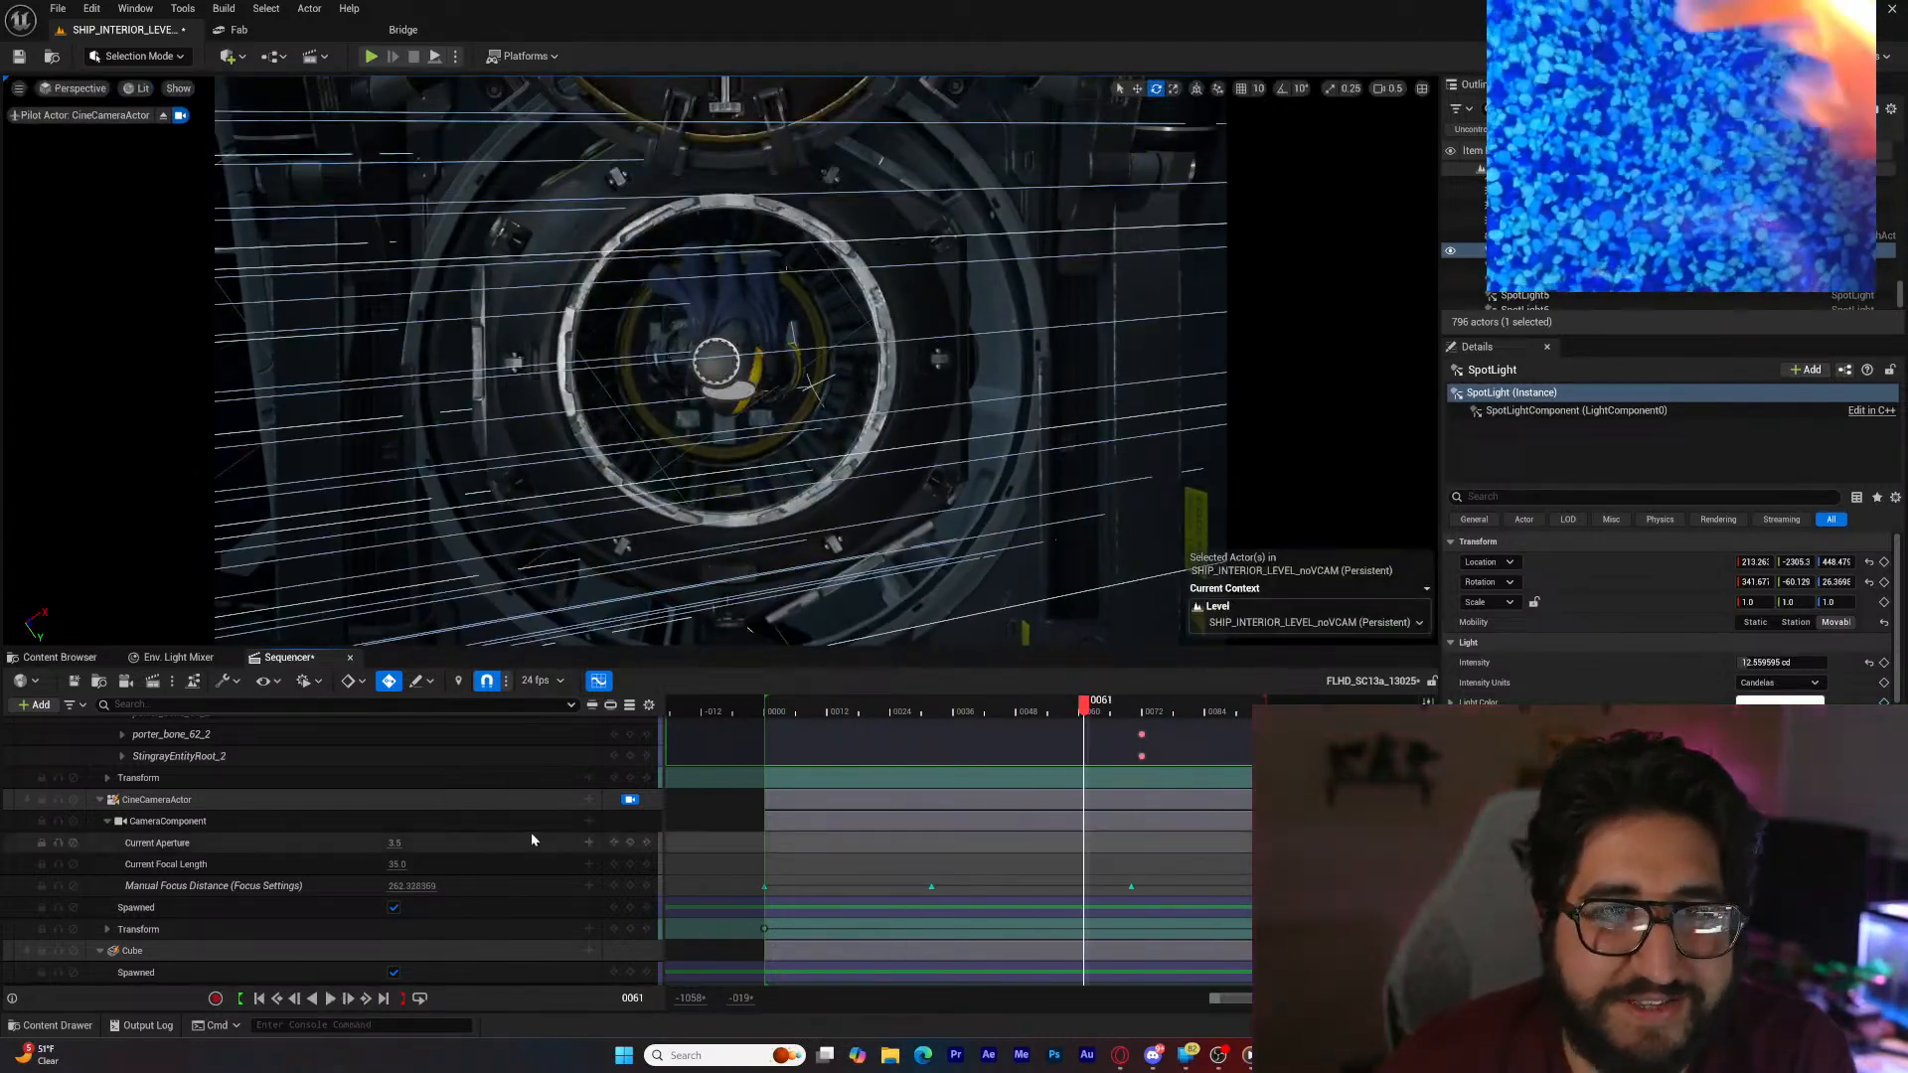
Step: Release the viewport from the cine camera, hide the editor overlays, and examine the open hellpod hatch at frame 49
{"action": "left_click", "coordinate": [163, 116]}
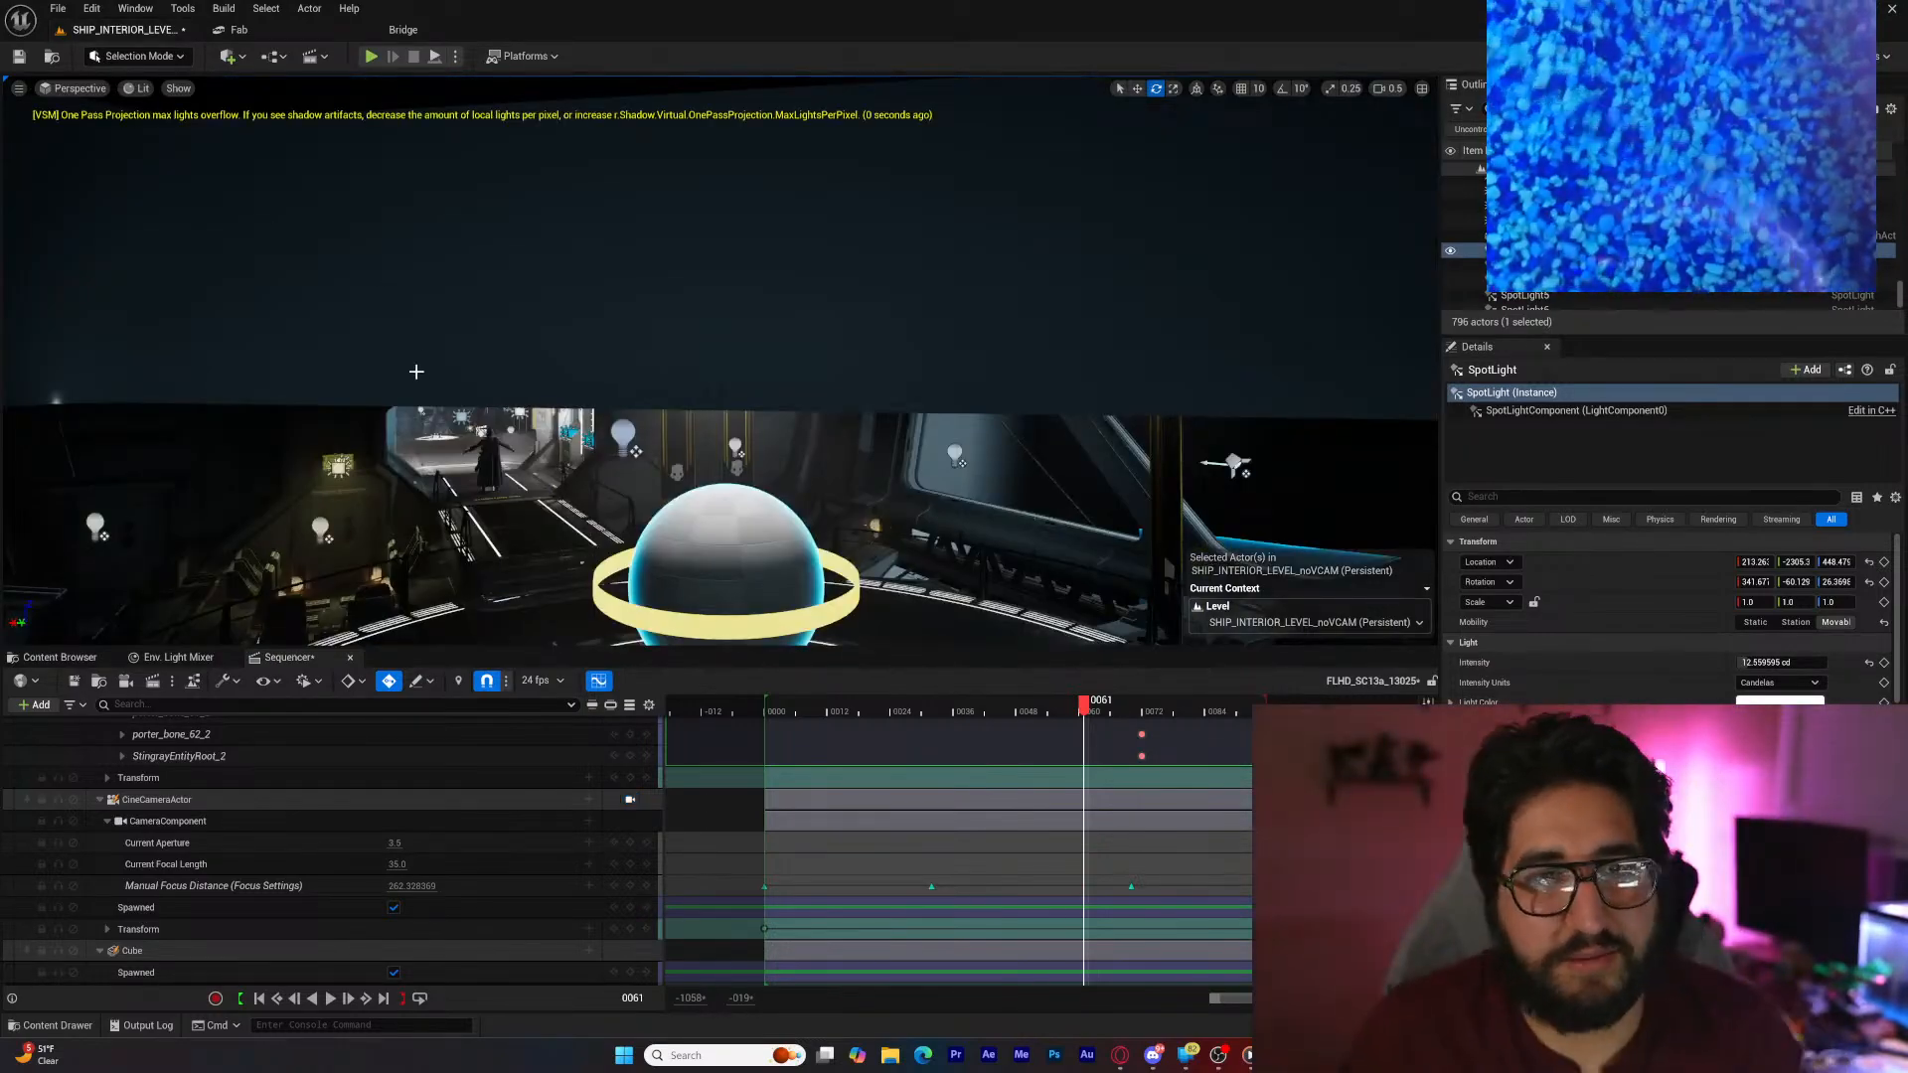
{"action": "mouse_move", "coordinate": [412, 365]}
{"action": "right_mouse_down"}
{"action": "mouse_move", "coordinate": [442, 487]}
{"action": "mouse_move", "coordinate": [586, 537]}
{"action": "mouse_move", "coordinate": [581, 452]}
{"action": "mouse_move", "coordinate": [567, 457]}
{"action": "mouse_move", "coordinate": [606, 591]}
{"action": "mouse_move", "coordinate": [611, 542]}
{"action": "mouse_move", "coordinate": [712, 608]}
{"action": "right_mouse_up"}
{"action": "key", "text": "g"}
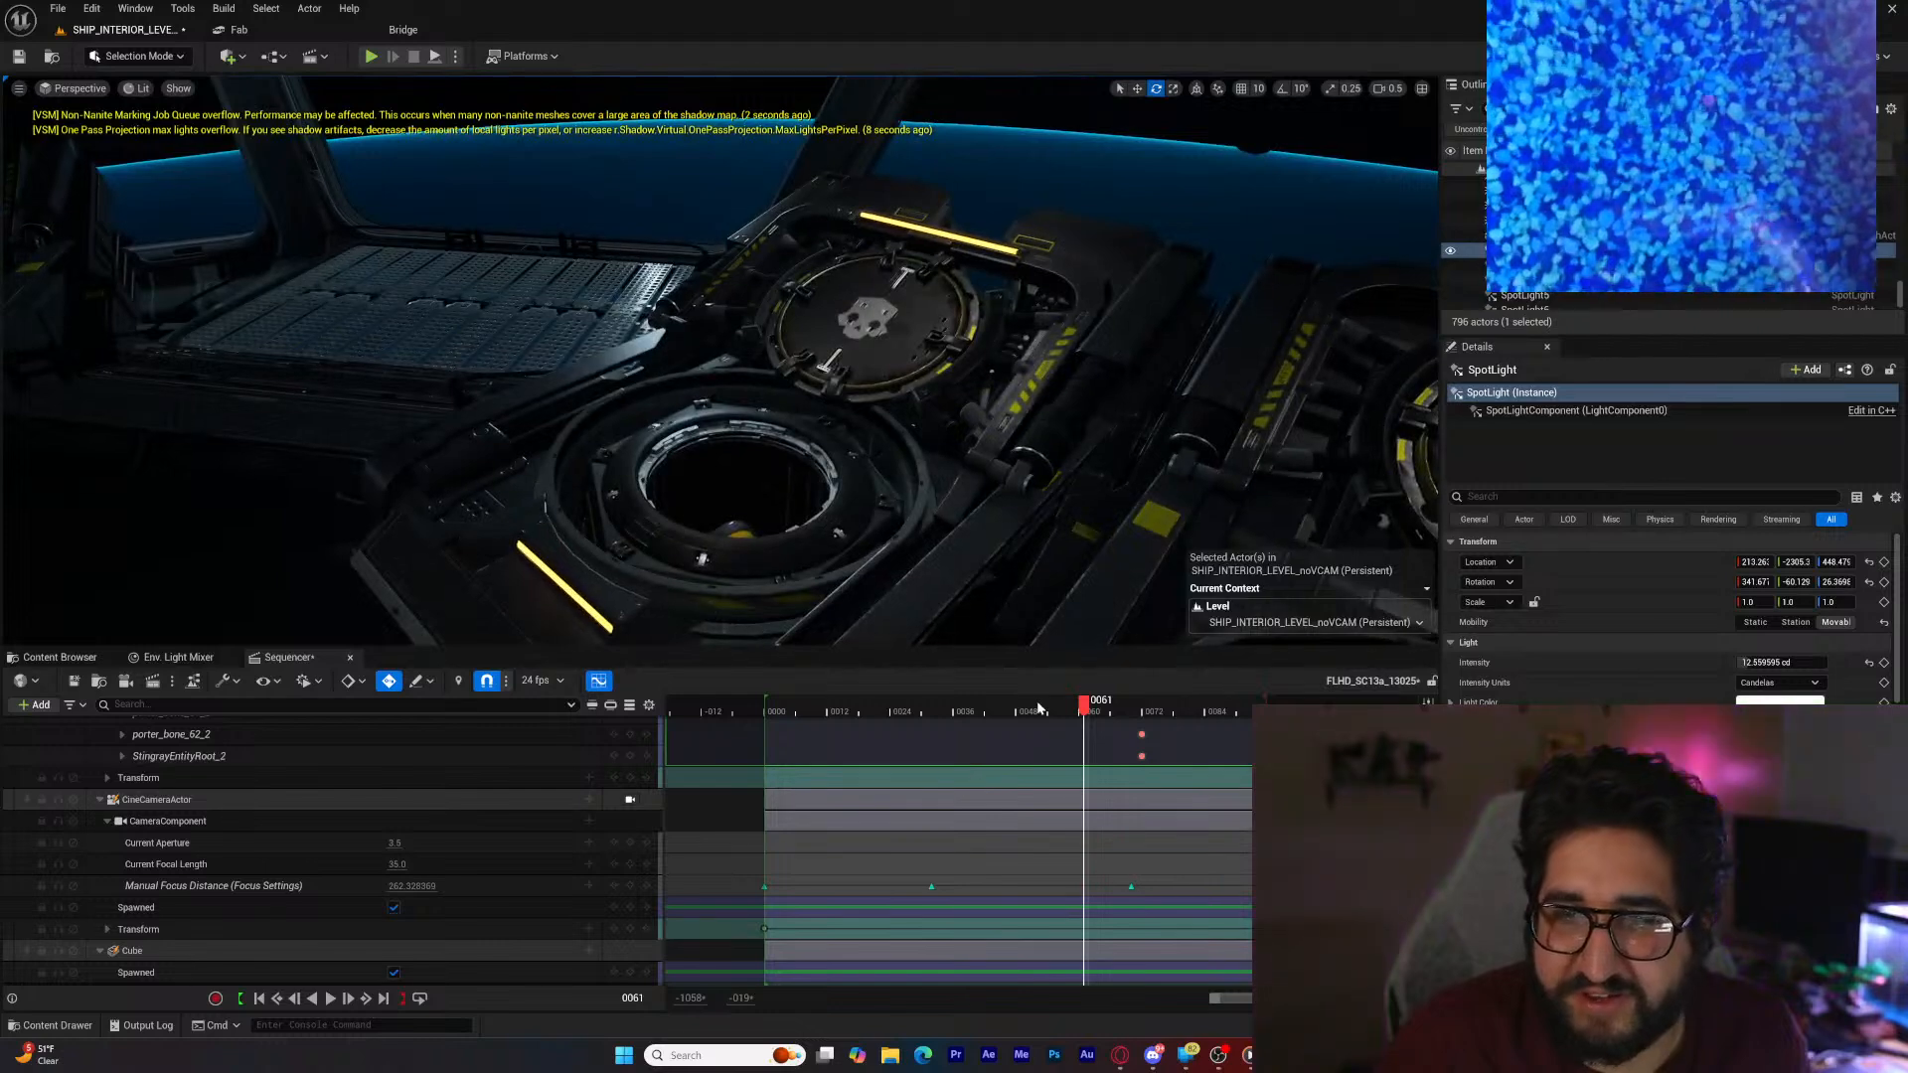
{"action": "mouse_move", "coordinate": [1039, 707]}
{"action": "left_mouse_down"}
{"action": "mouse_move", "coordinate": [850, 705]}
{"action": "mouse_move", "coordinate": [1098, 706]}
{"action": "mouse_move", "coordinate": [767, 704]}
{"action": "mouse_move", "coordinate": [1024, 704]}
{"action": "left_mouse_up"}
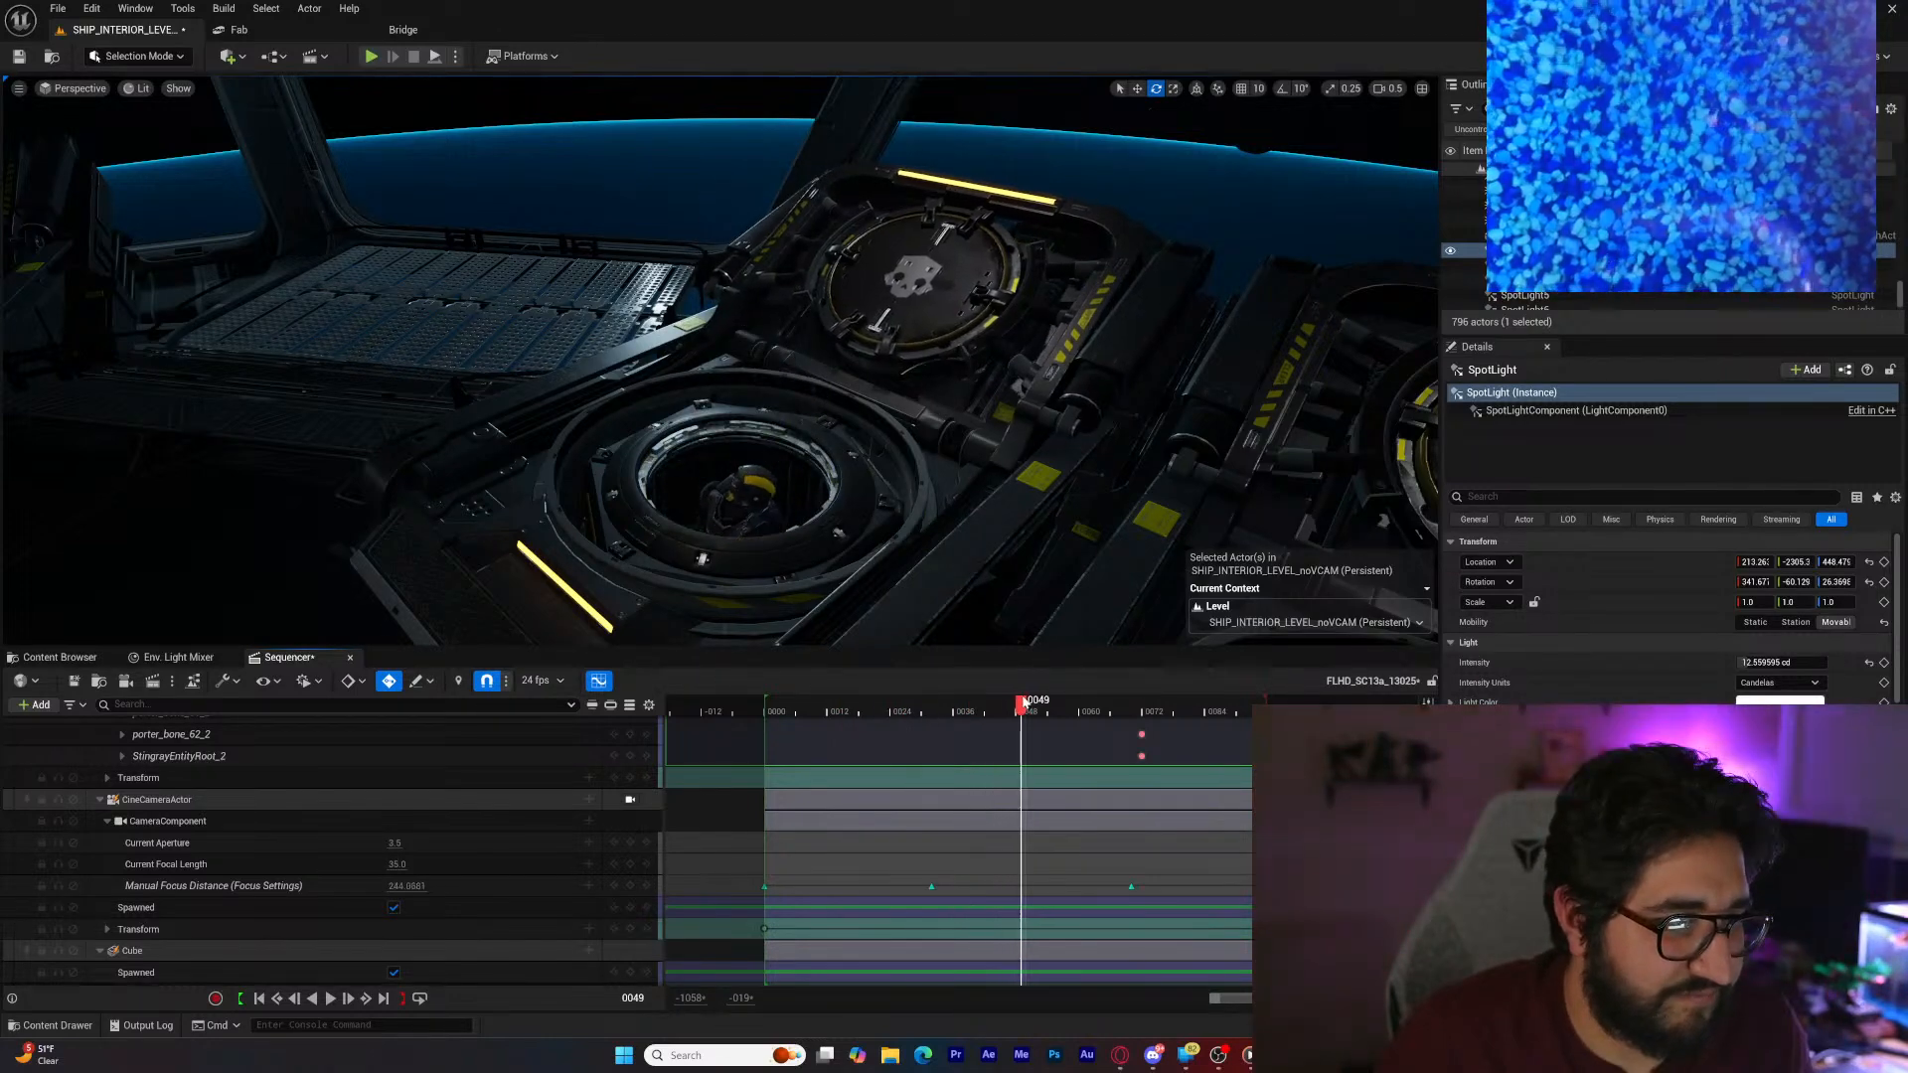
{"action": "mouse_move", "coordinate": [657, 459]}
{"action": "right_mouse_down"}
{"action": "mouse_move", "coordinate": [760, 527]}
{"action": "mouse_move", "coordinate": [730, 462]}
{"action": "right_mouse_up"}
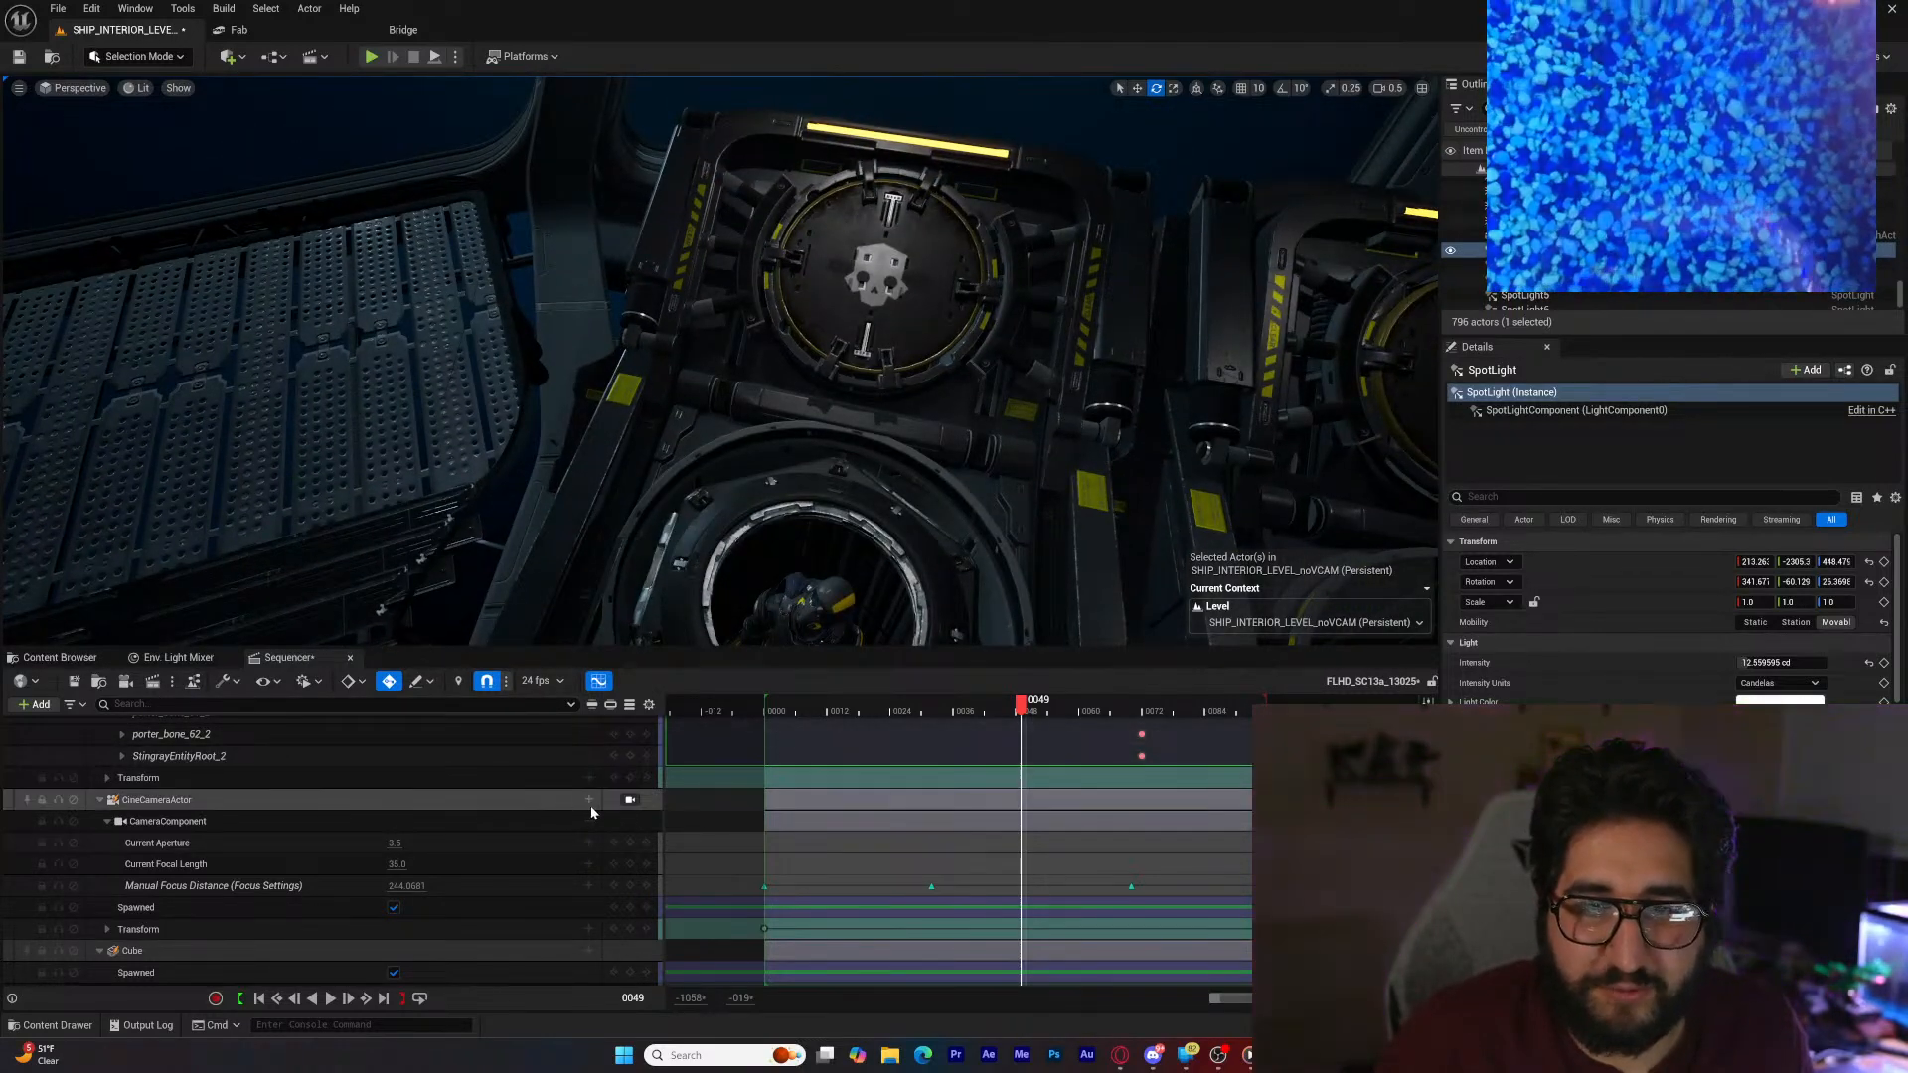
Step: Play the shot from frame 1 through the cine camera and inspect the closed hatch around frames 81 to 87
{"action": "left_click", "coordinate": [630, 799]}
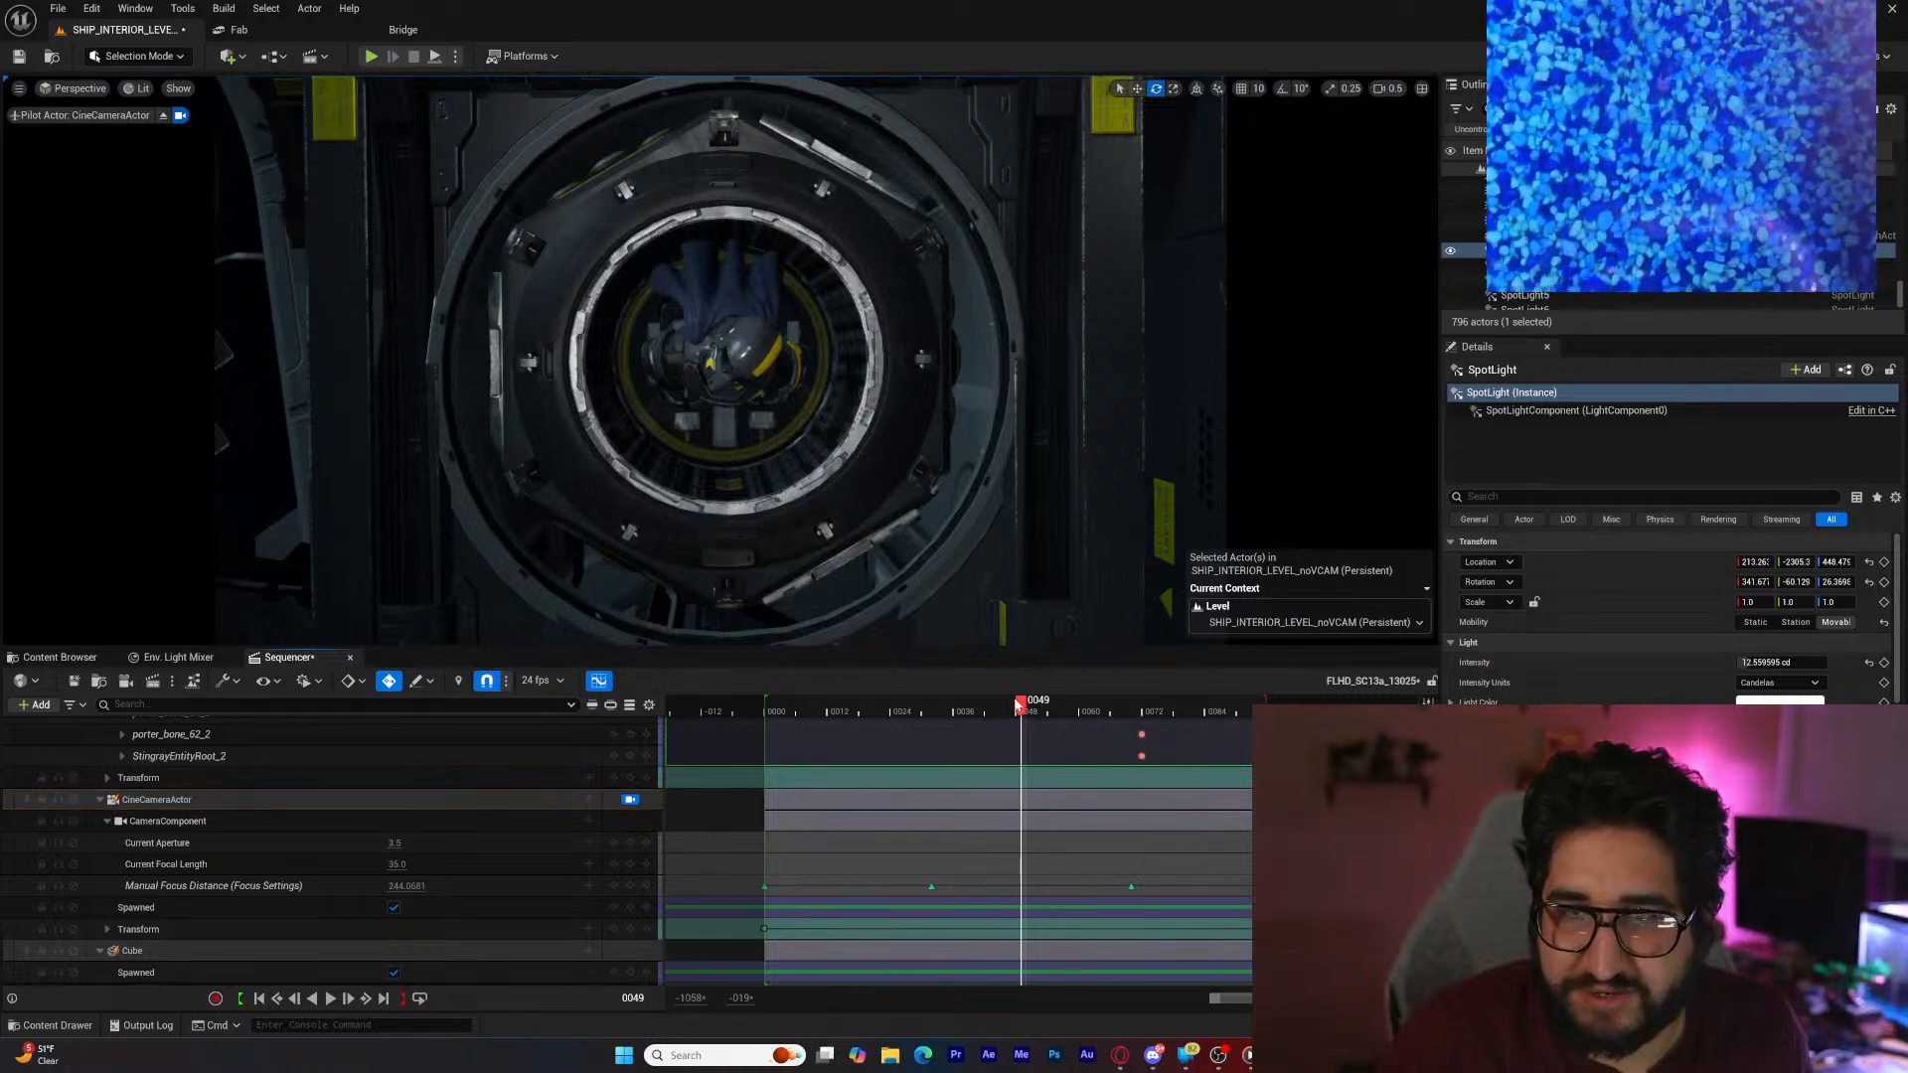
{"action": "left_click", "coordinate": [889, 703]}
{"action": "left_click_drag", "start_coordinate": [889, 704], "coordinate": [769, 703]}
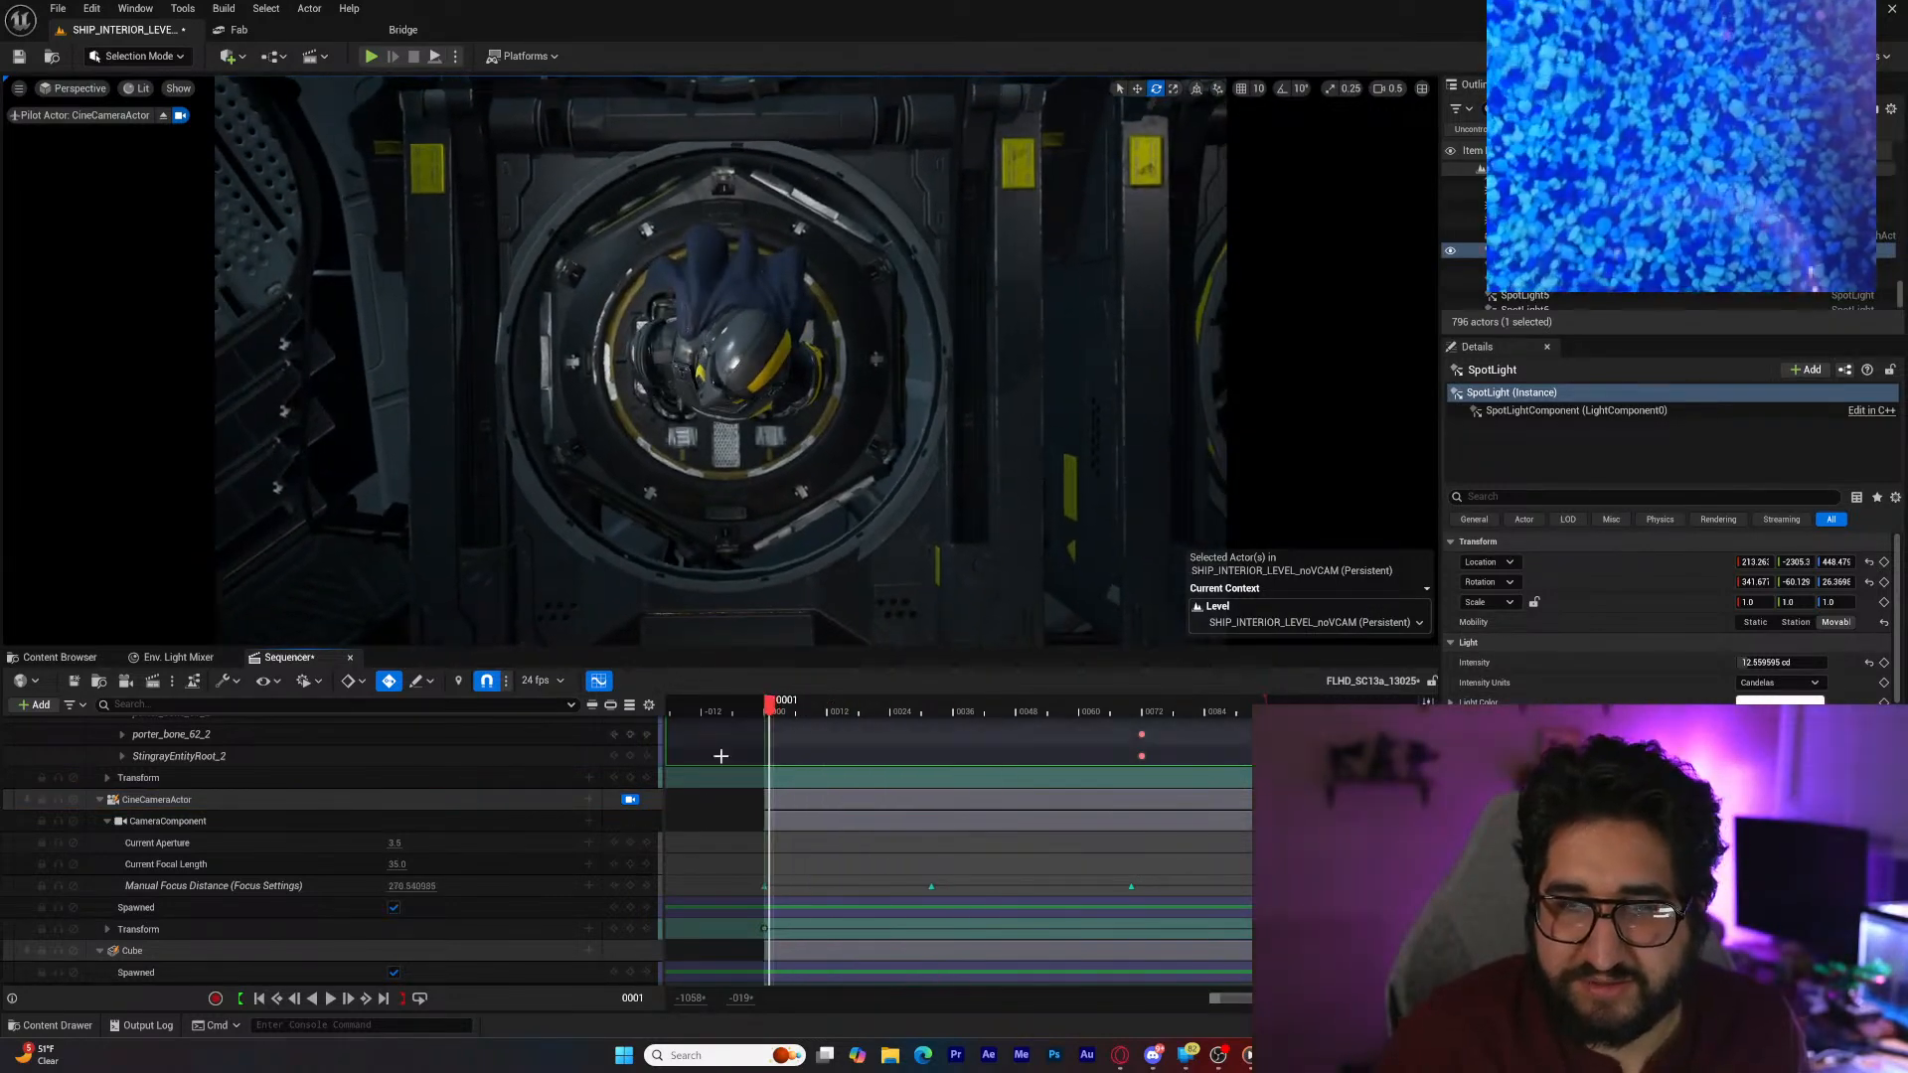
{"action": "left_click", "coordinate": [333, 999]}
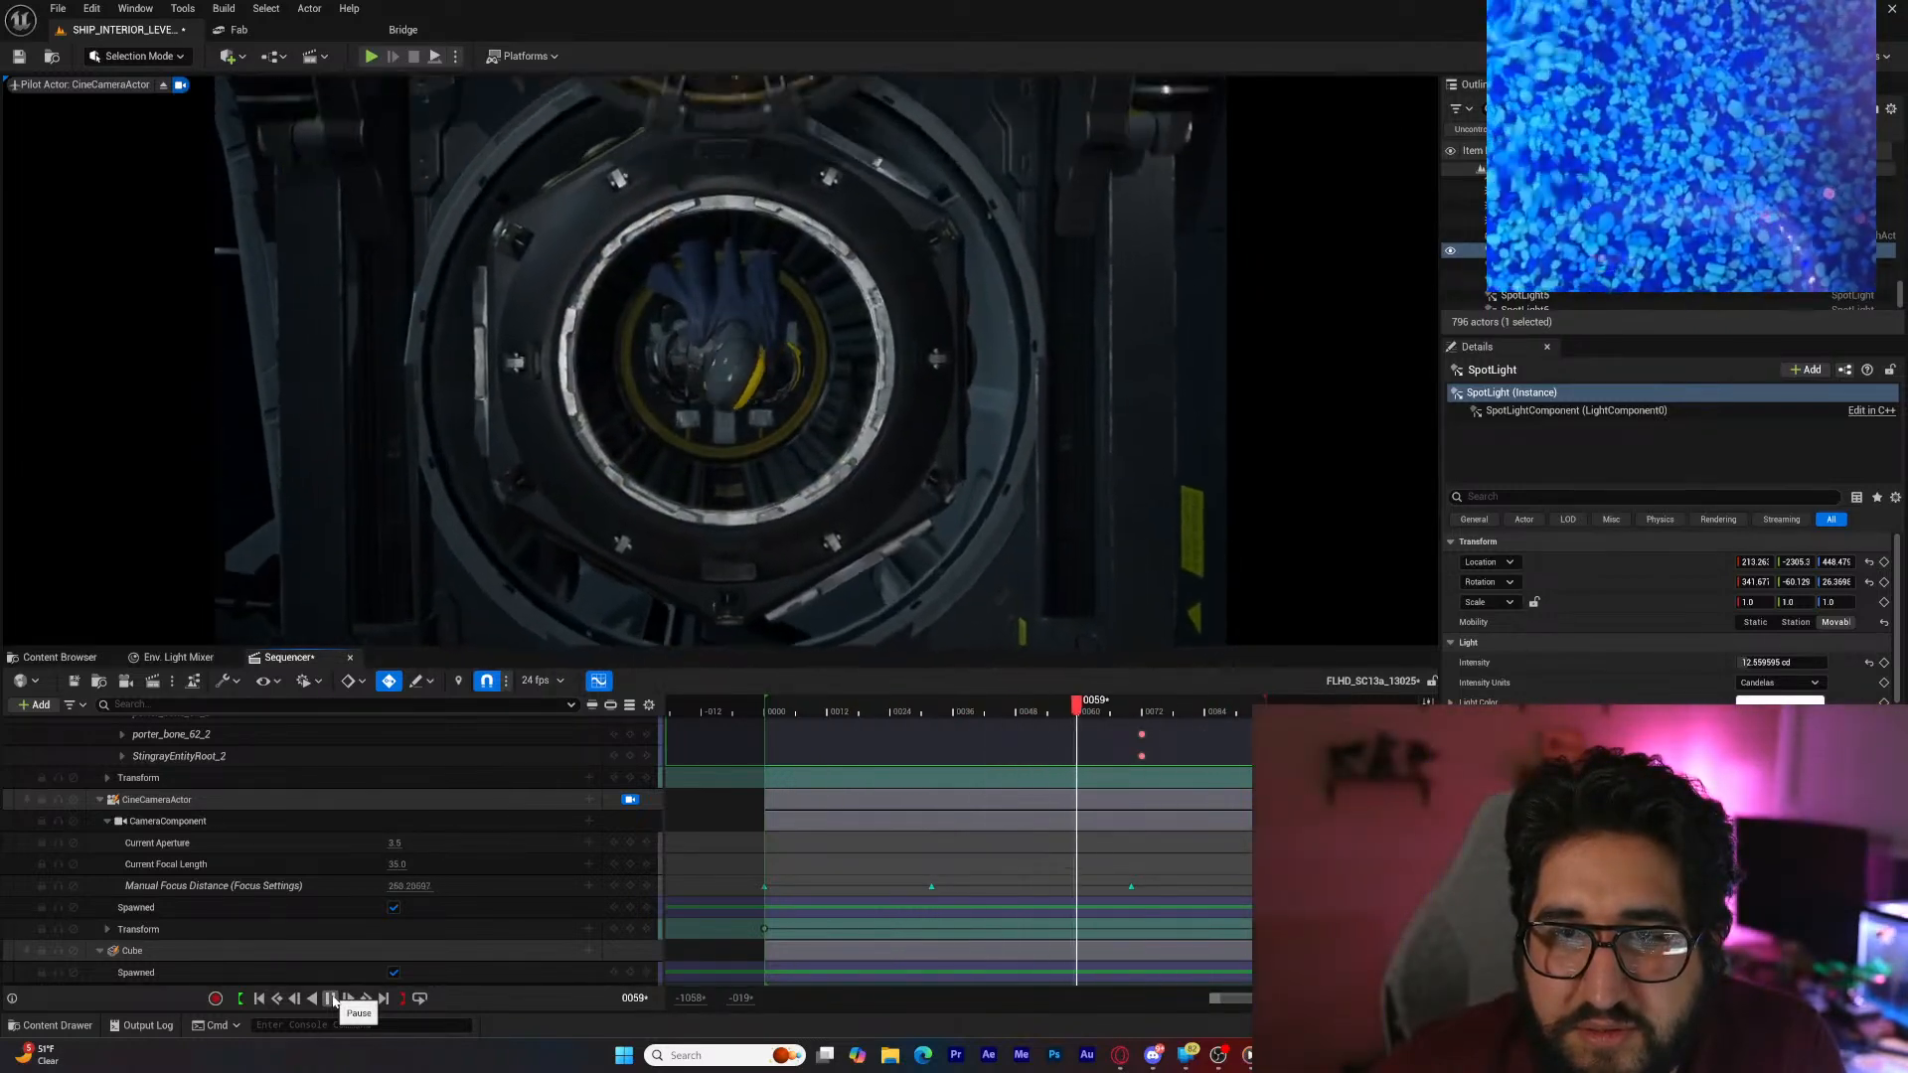
{"action": "left_click", "coordinate": [333, 999]}
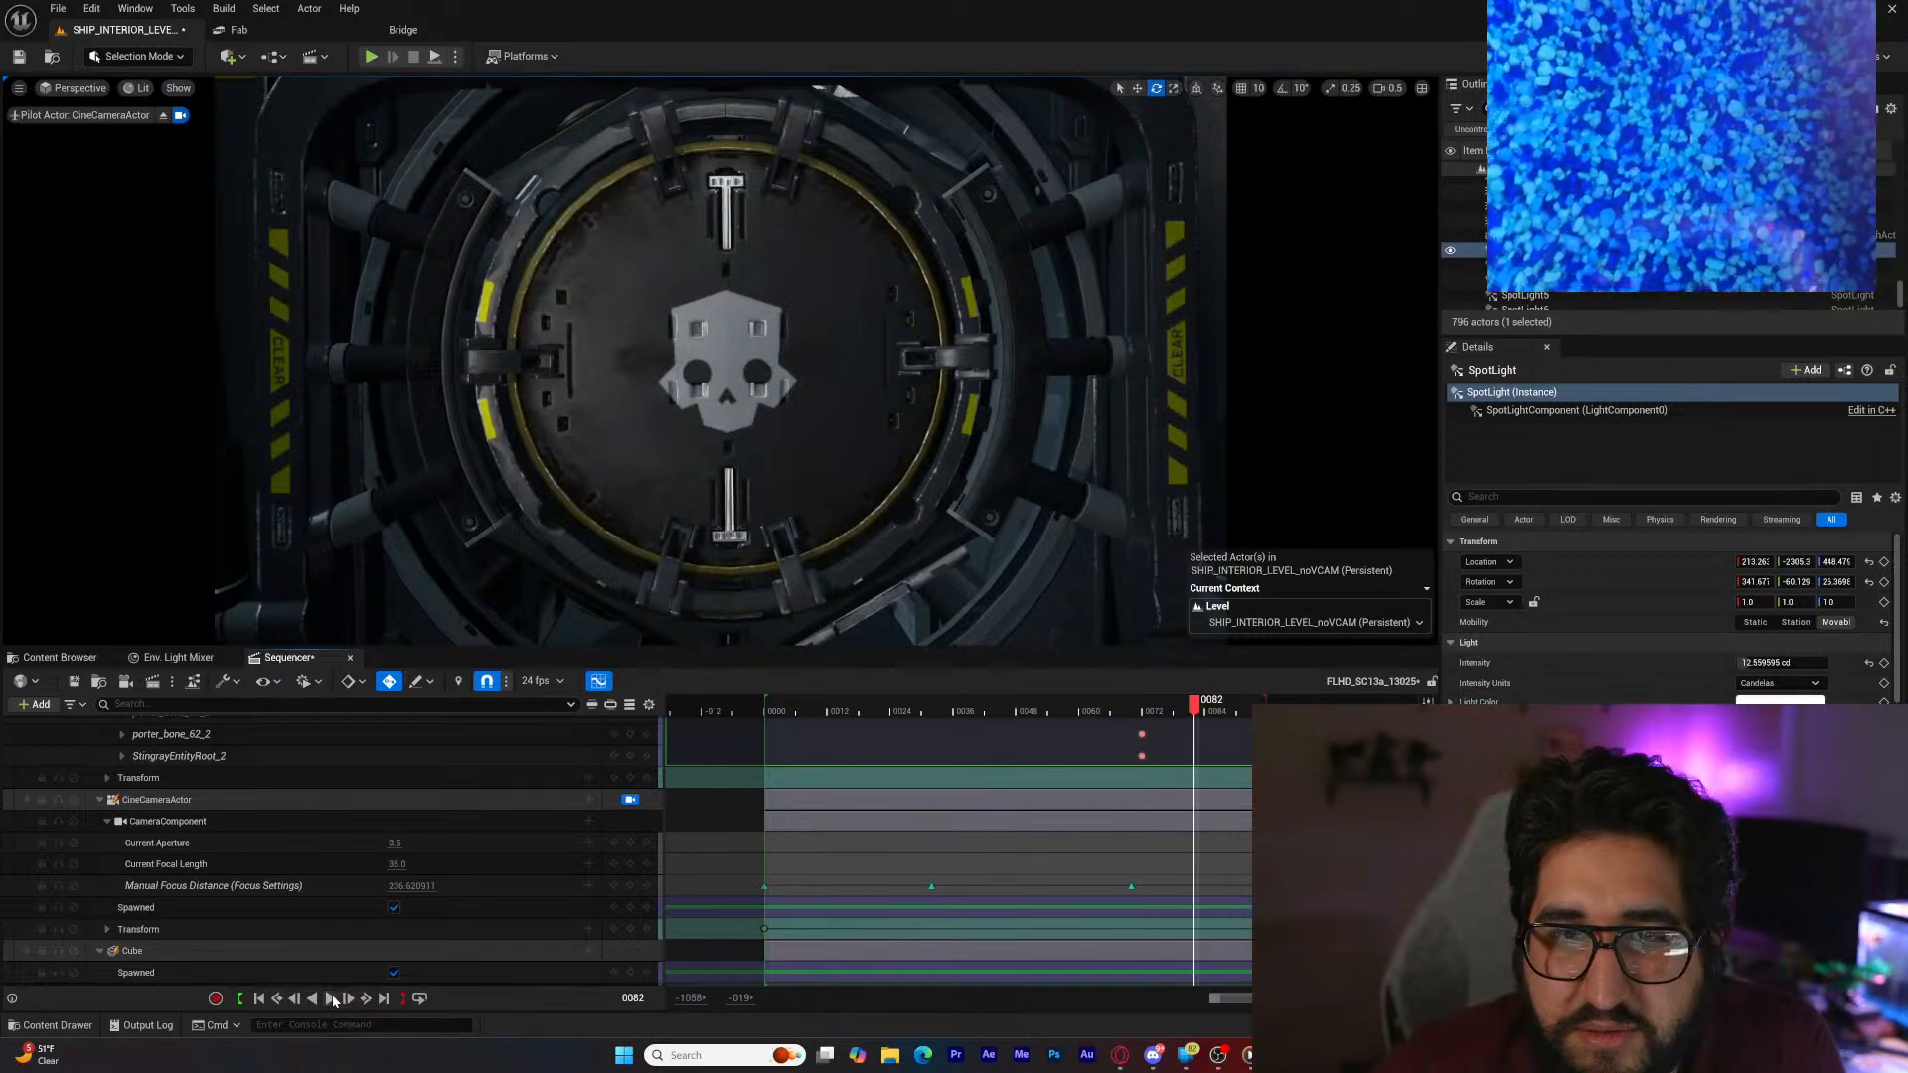
{"action": "left_click", "coordinate": [1221, 709]}
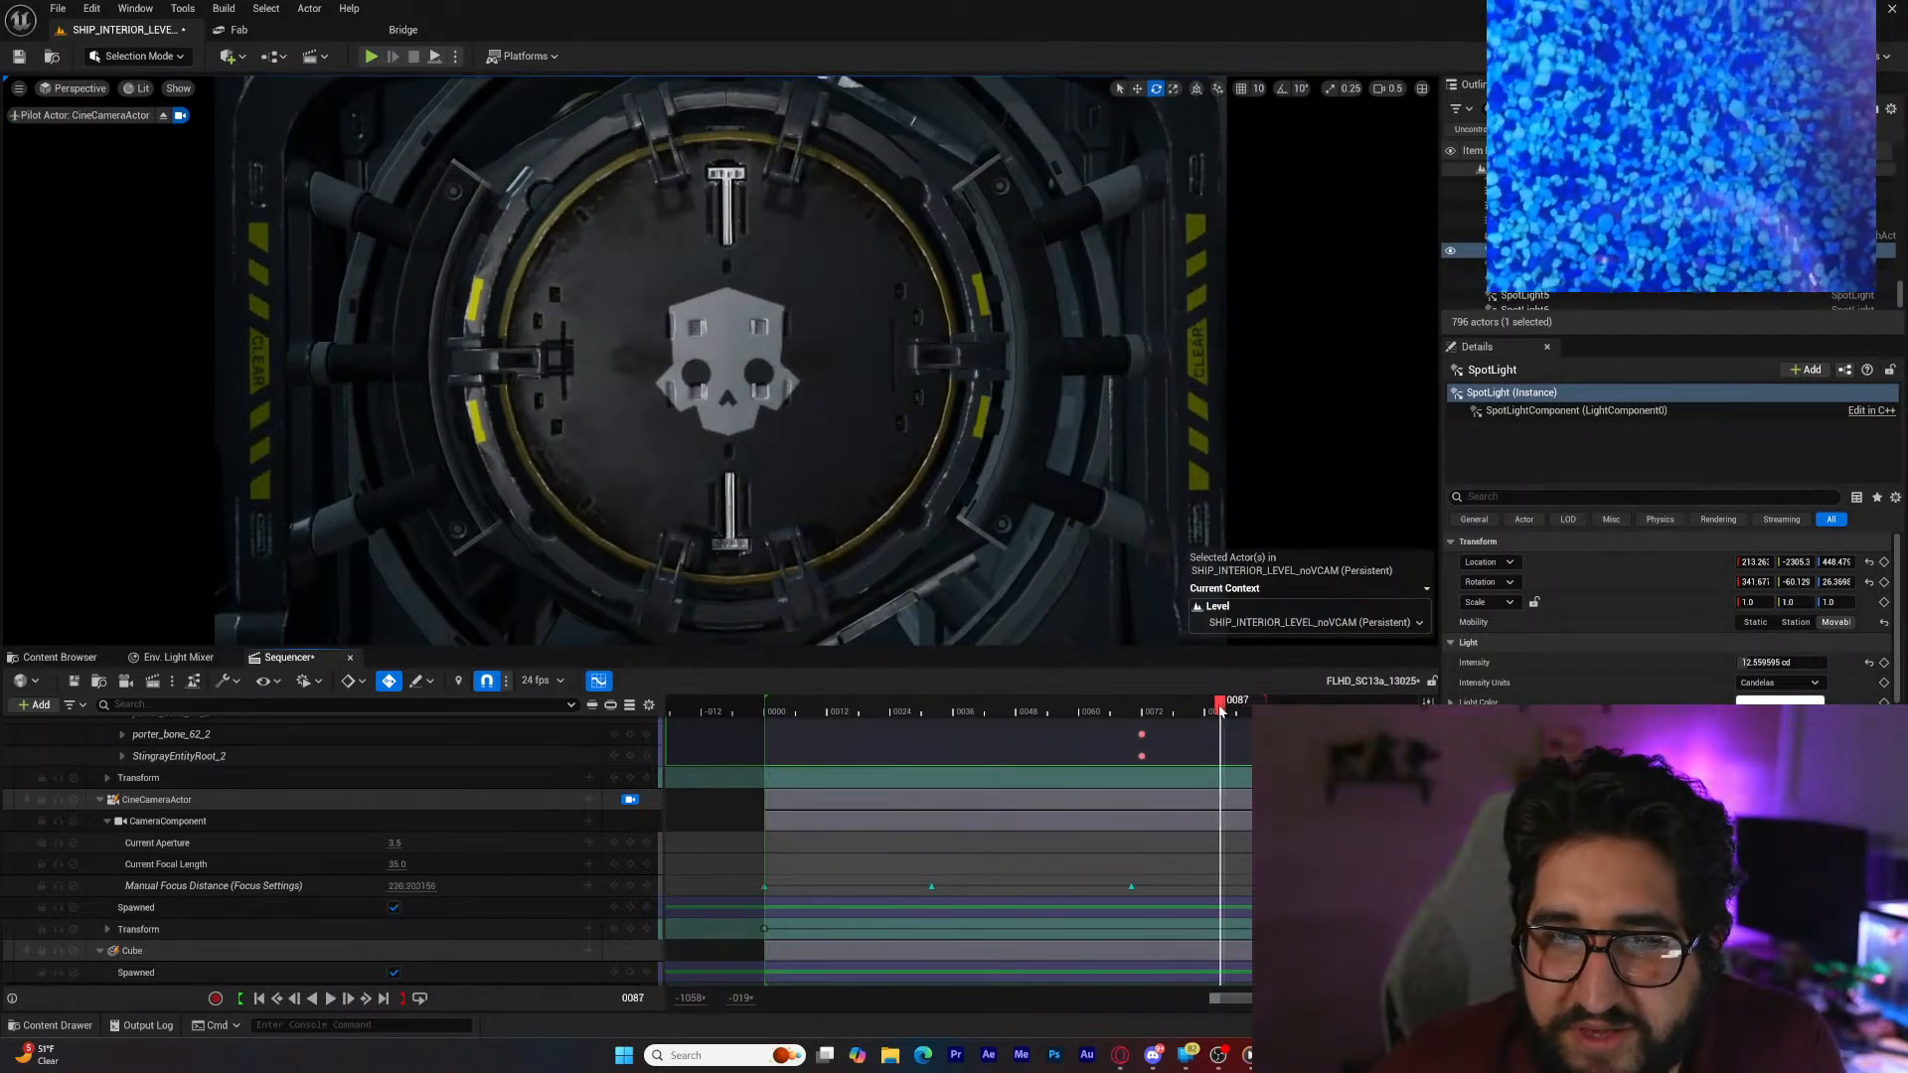
{"action": "left_click_drag", "start_coordinate": [1221, 710], "coordinate": [1192, 714]}
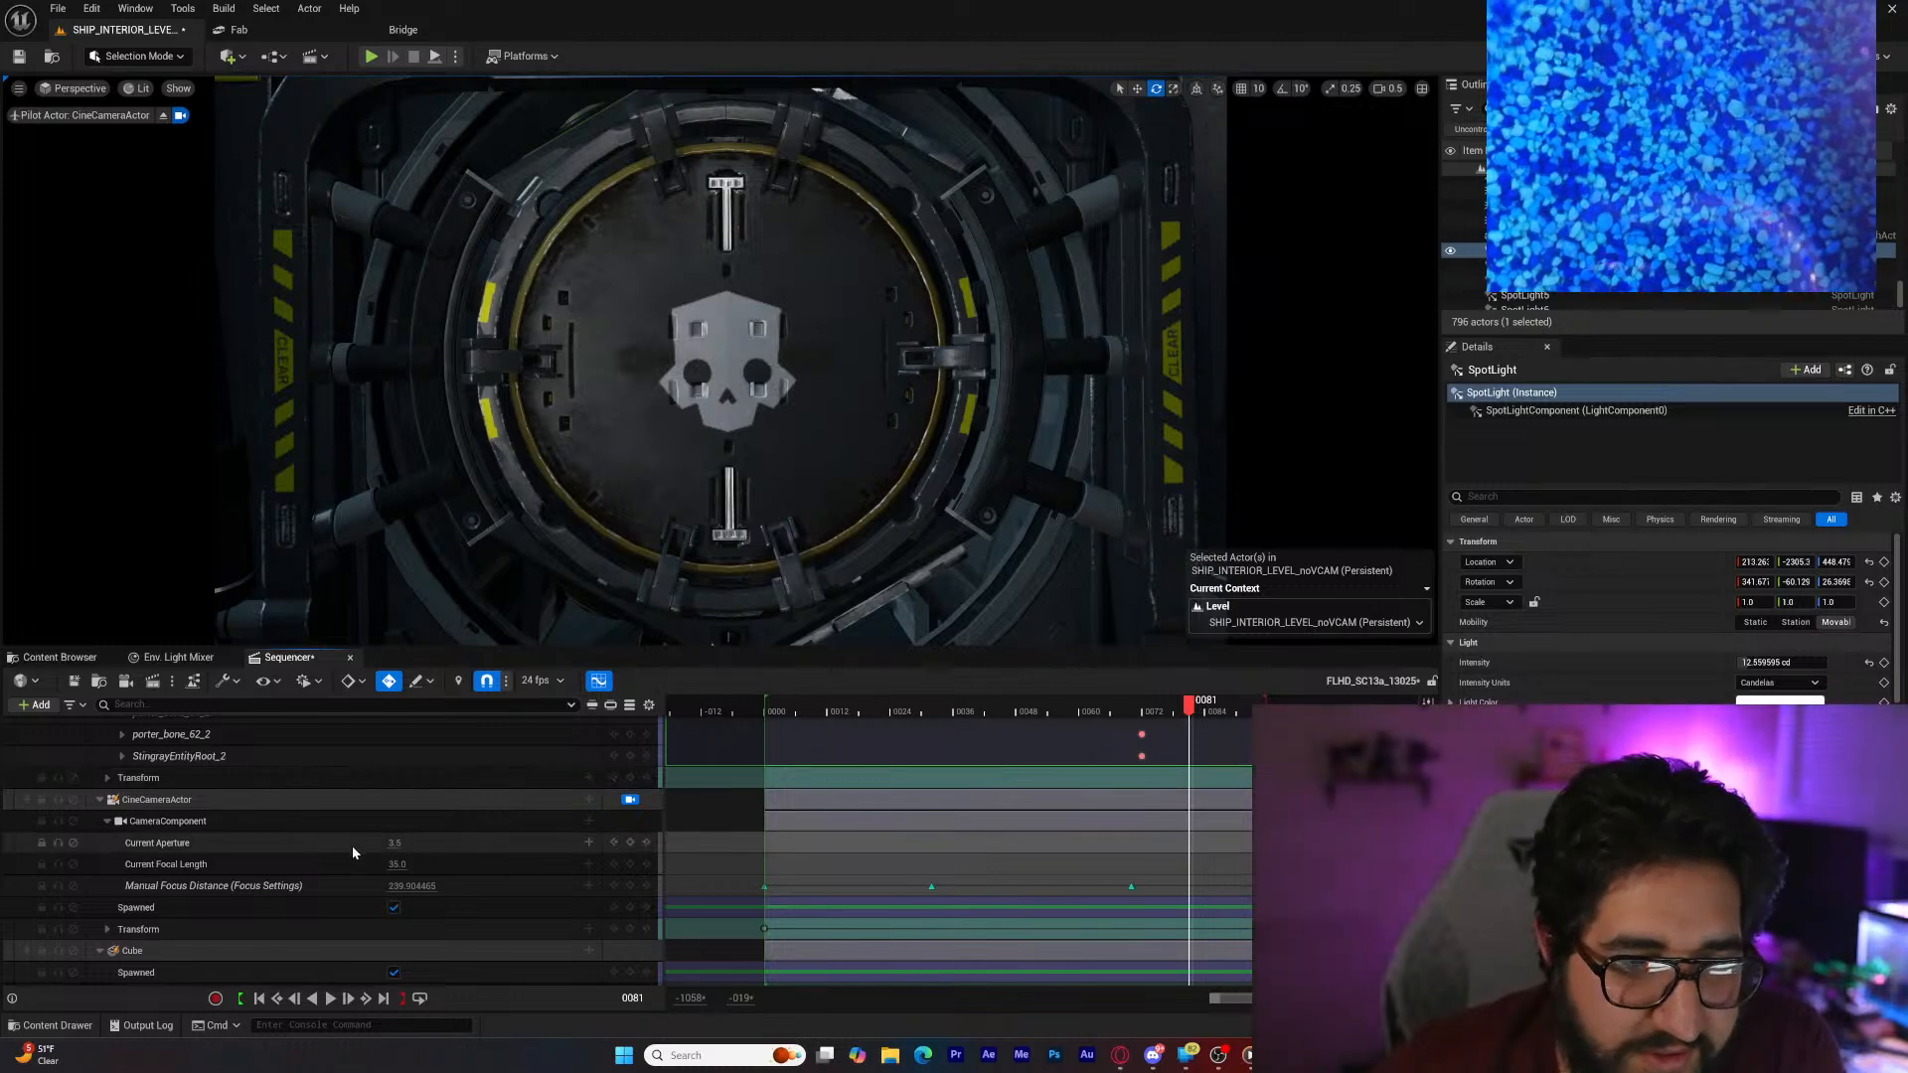
Step: Save the level and sequence and release the viewport from the cine camera
{"action": "scroll", "coordinate": [301, 846], "scroll_direction": "up", "scroll_amount": 5}
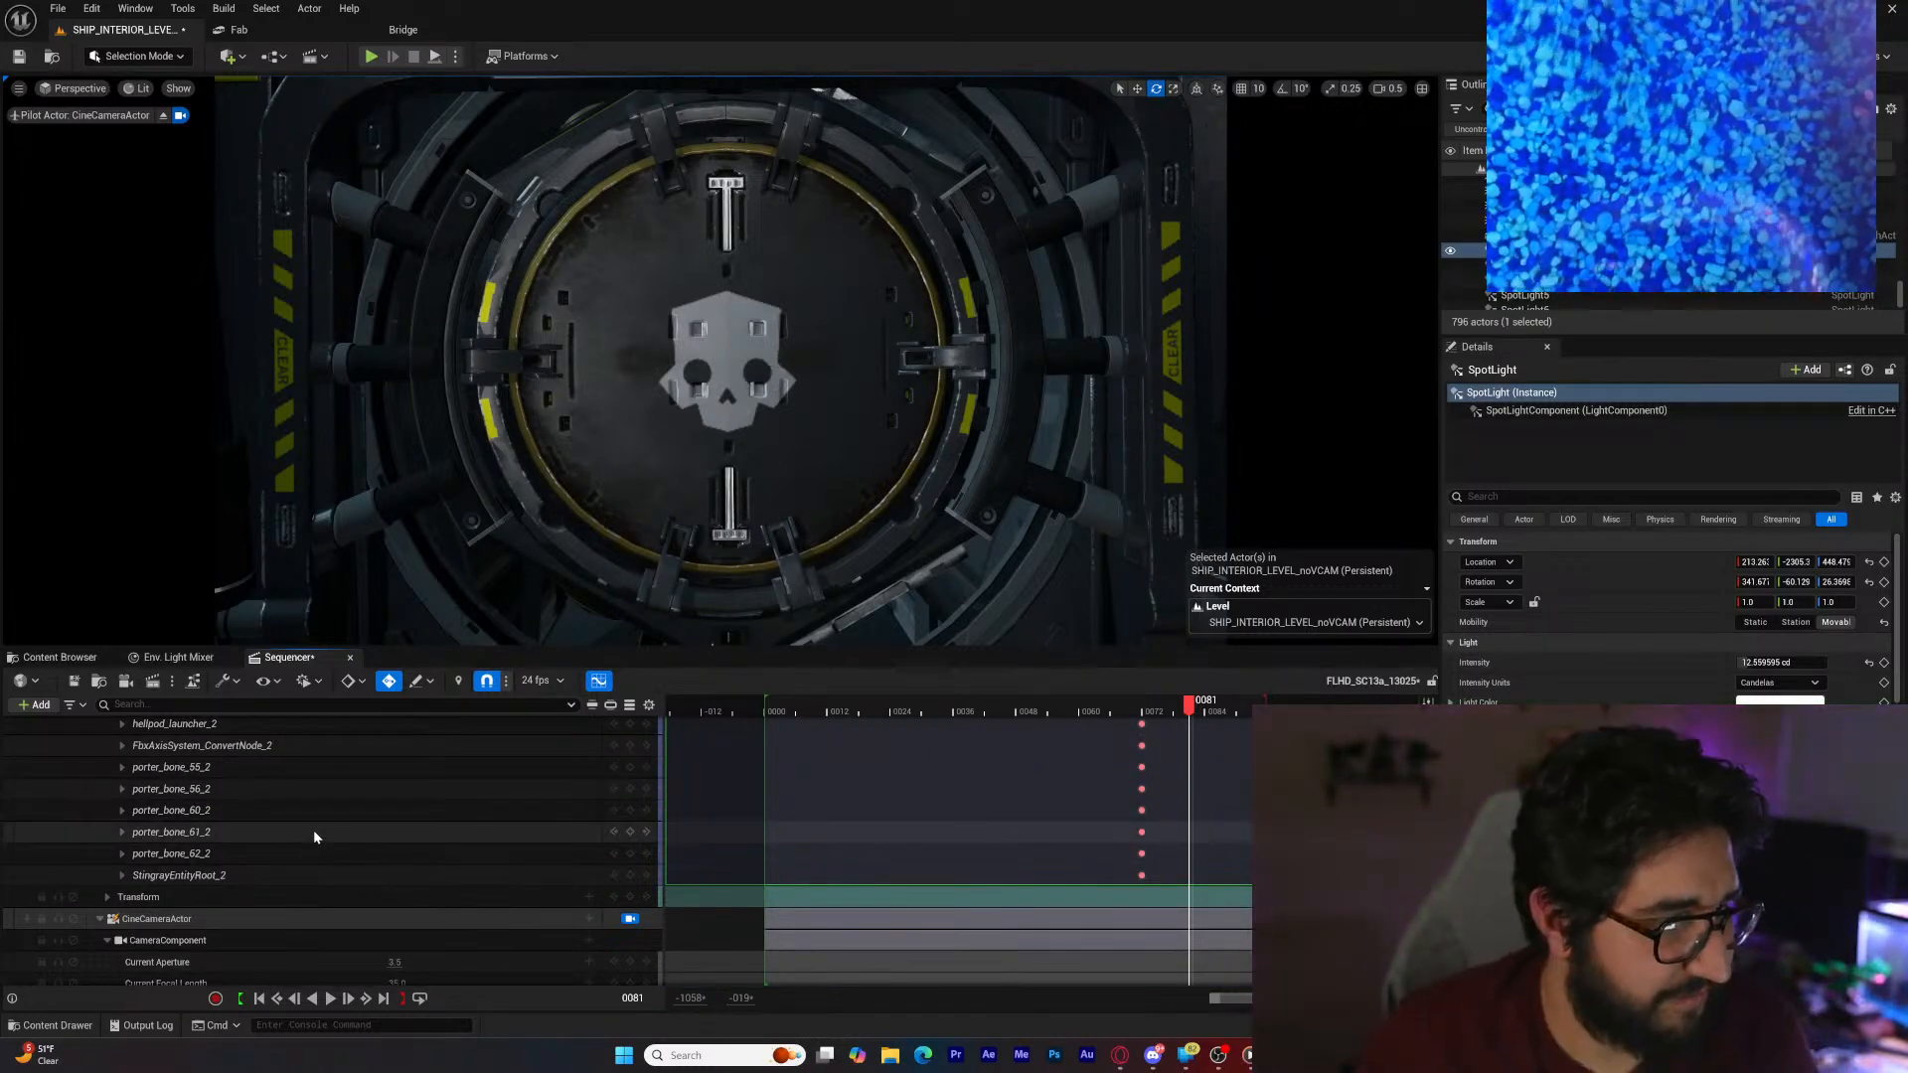
{"action": "scroll", "coordinate": [313, 830], "scroll_direction": "down", "scroll_amount": 10}
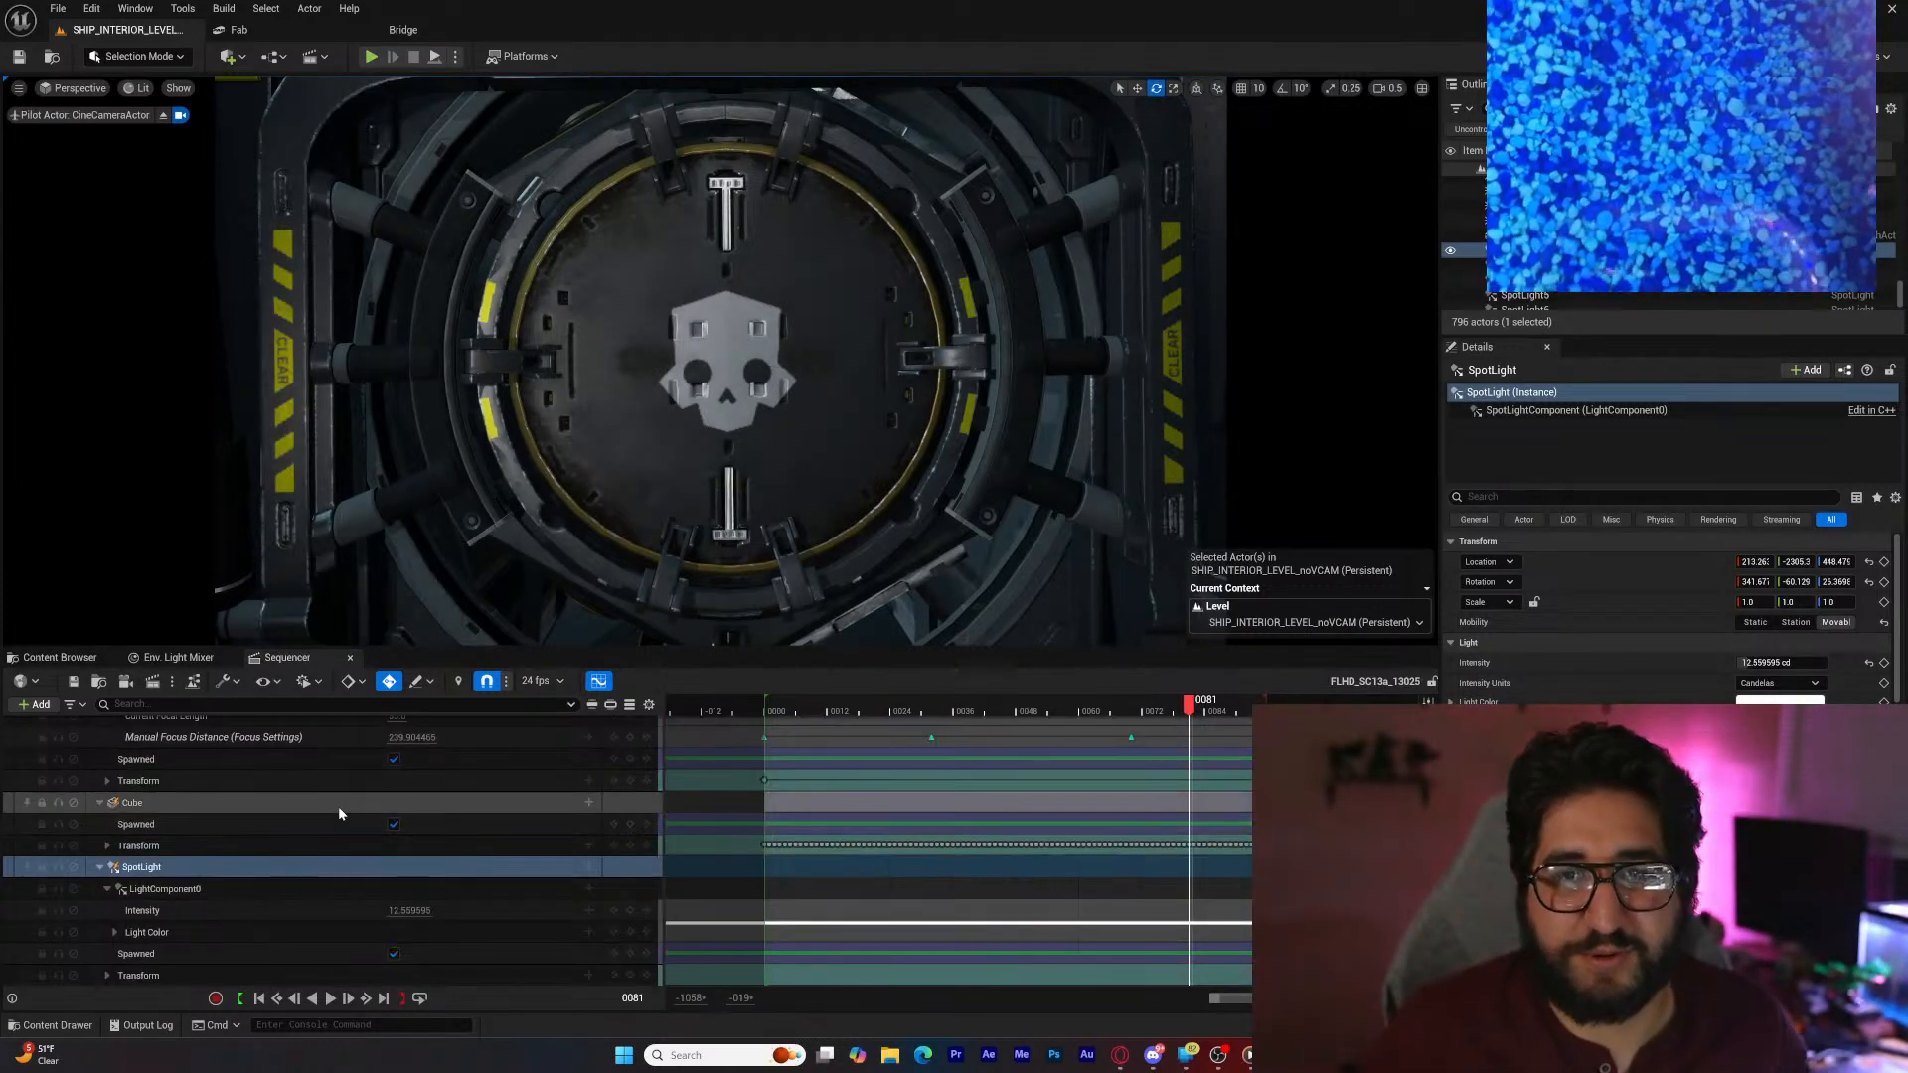
{"action": "scroll", "coordinate": [333, 843], "scroll_direction": "up", "scroll_amount": 3}
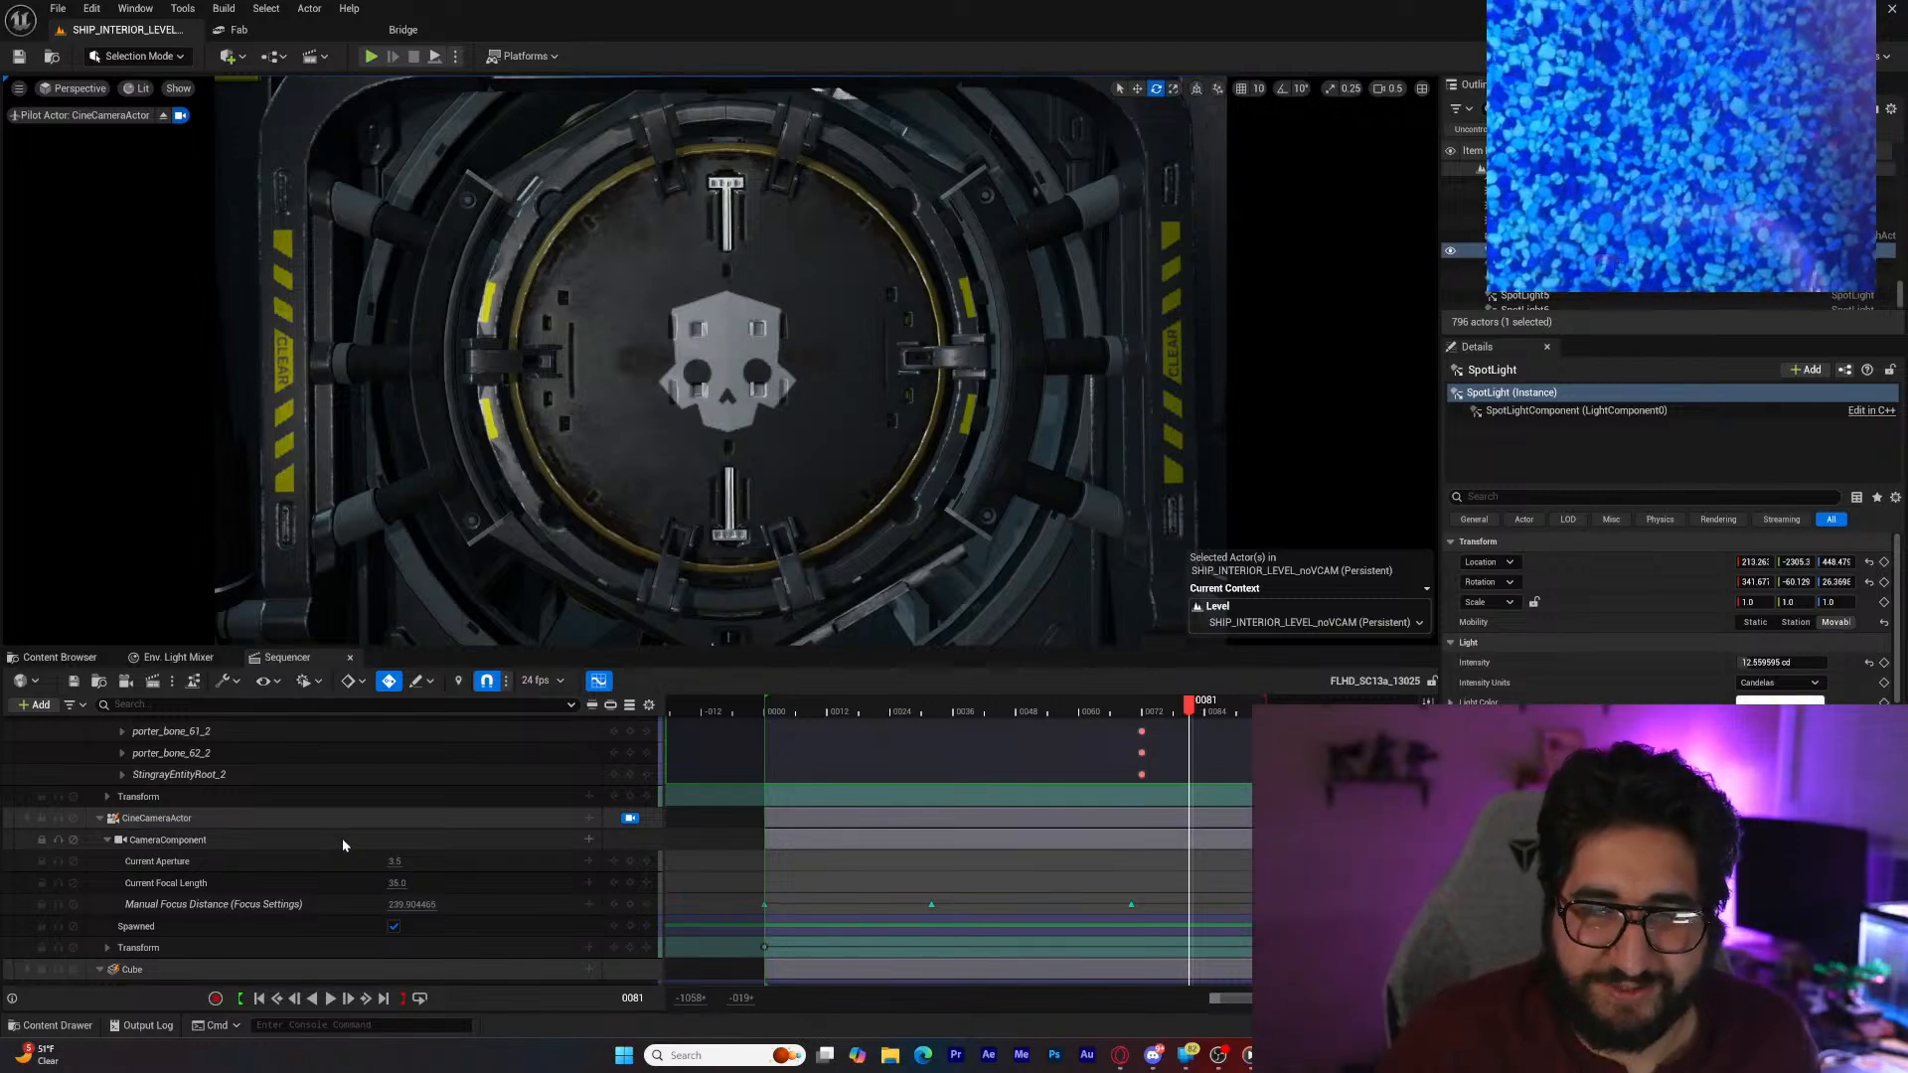
{"action": "scroll", "coordinate": [347, 790], "scroll_direction": "up", "scroll_amount": 5}
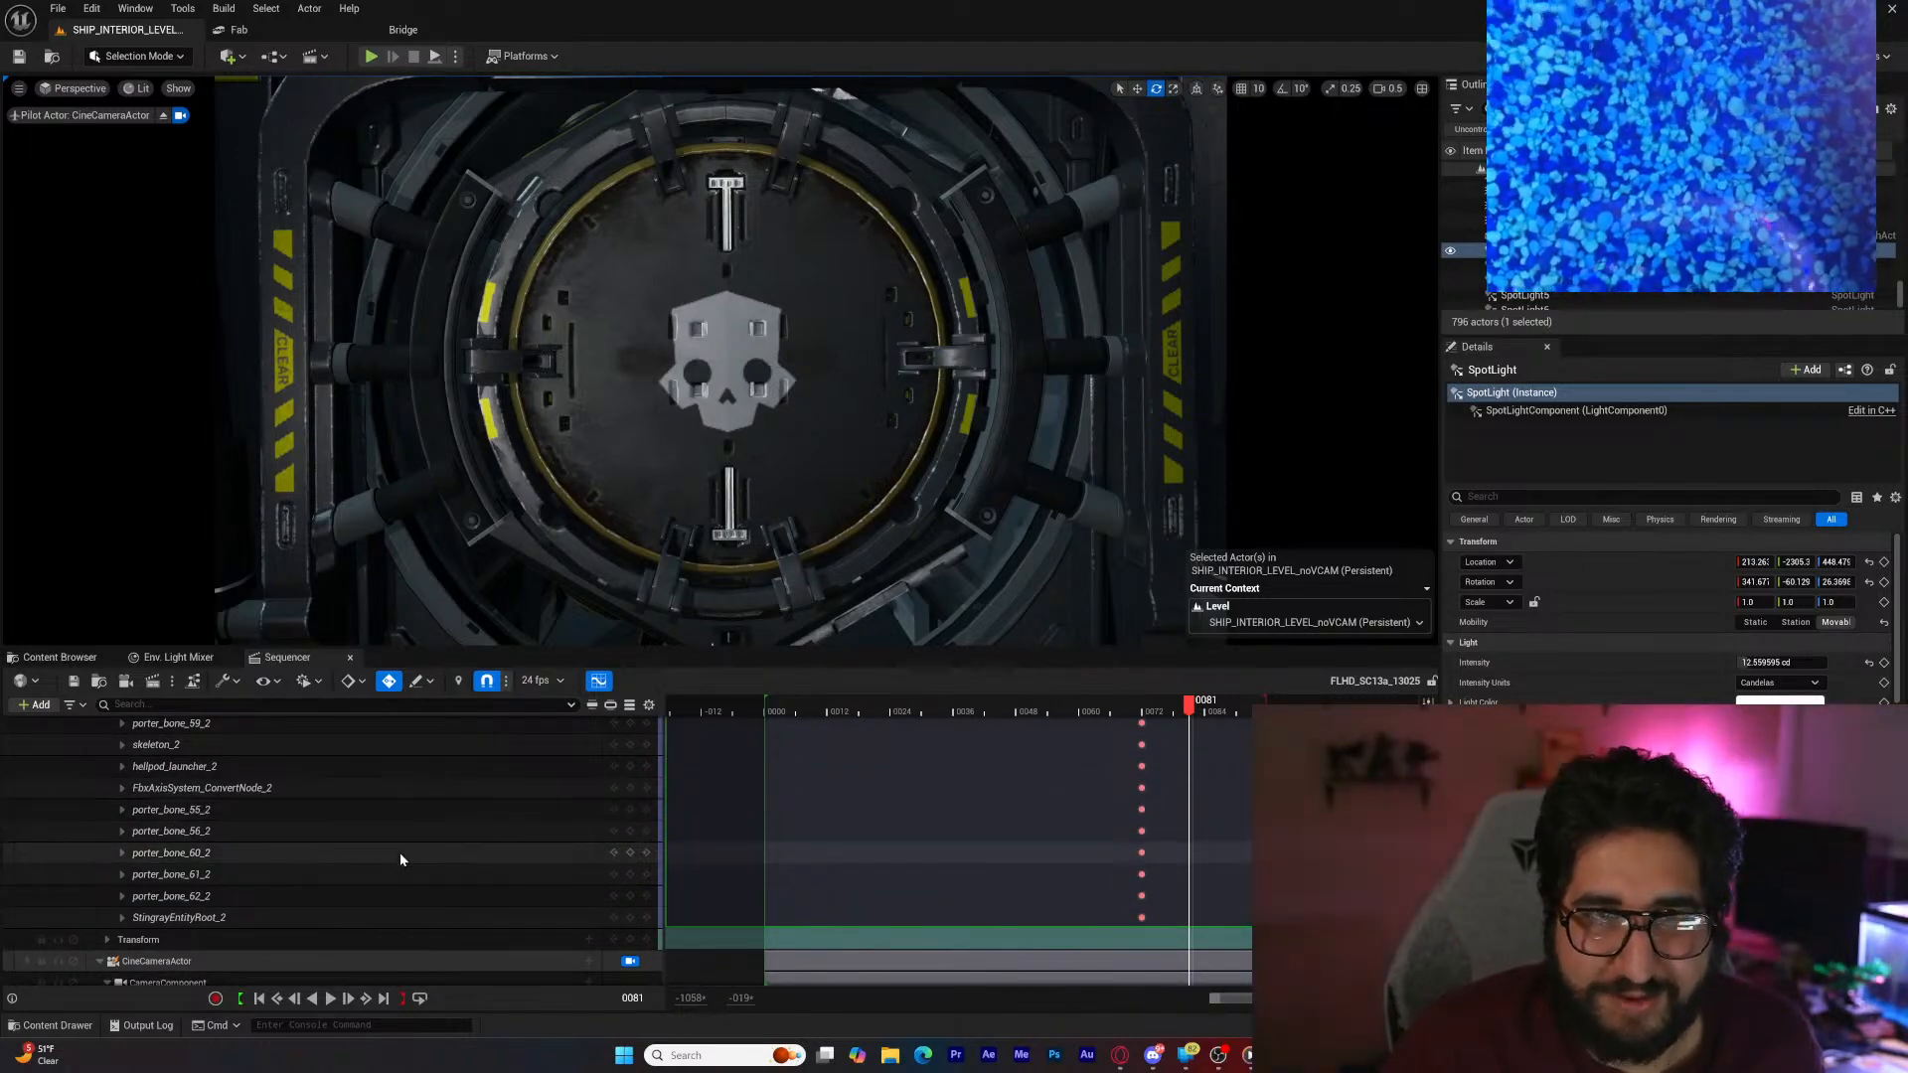
{"action": "left_click", "coordinate": [164, 115]}
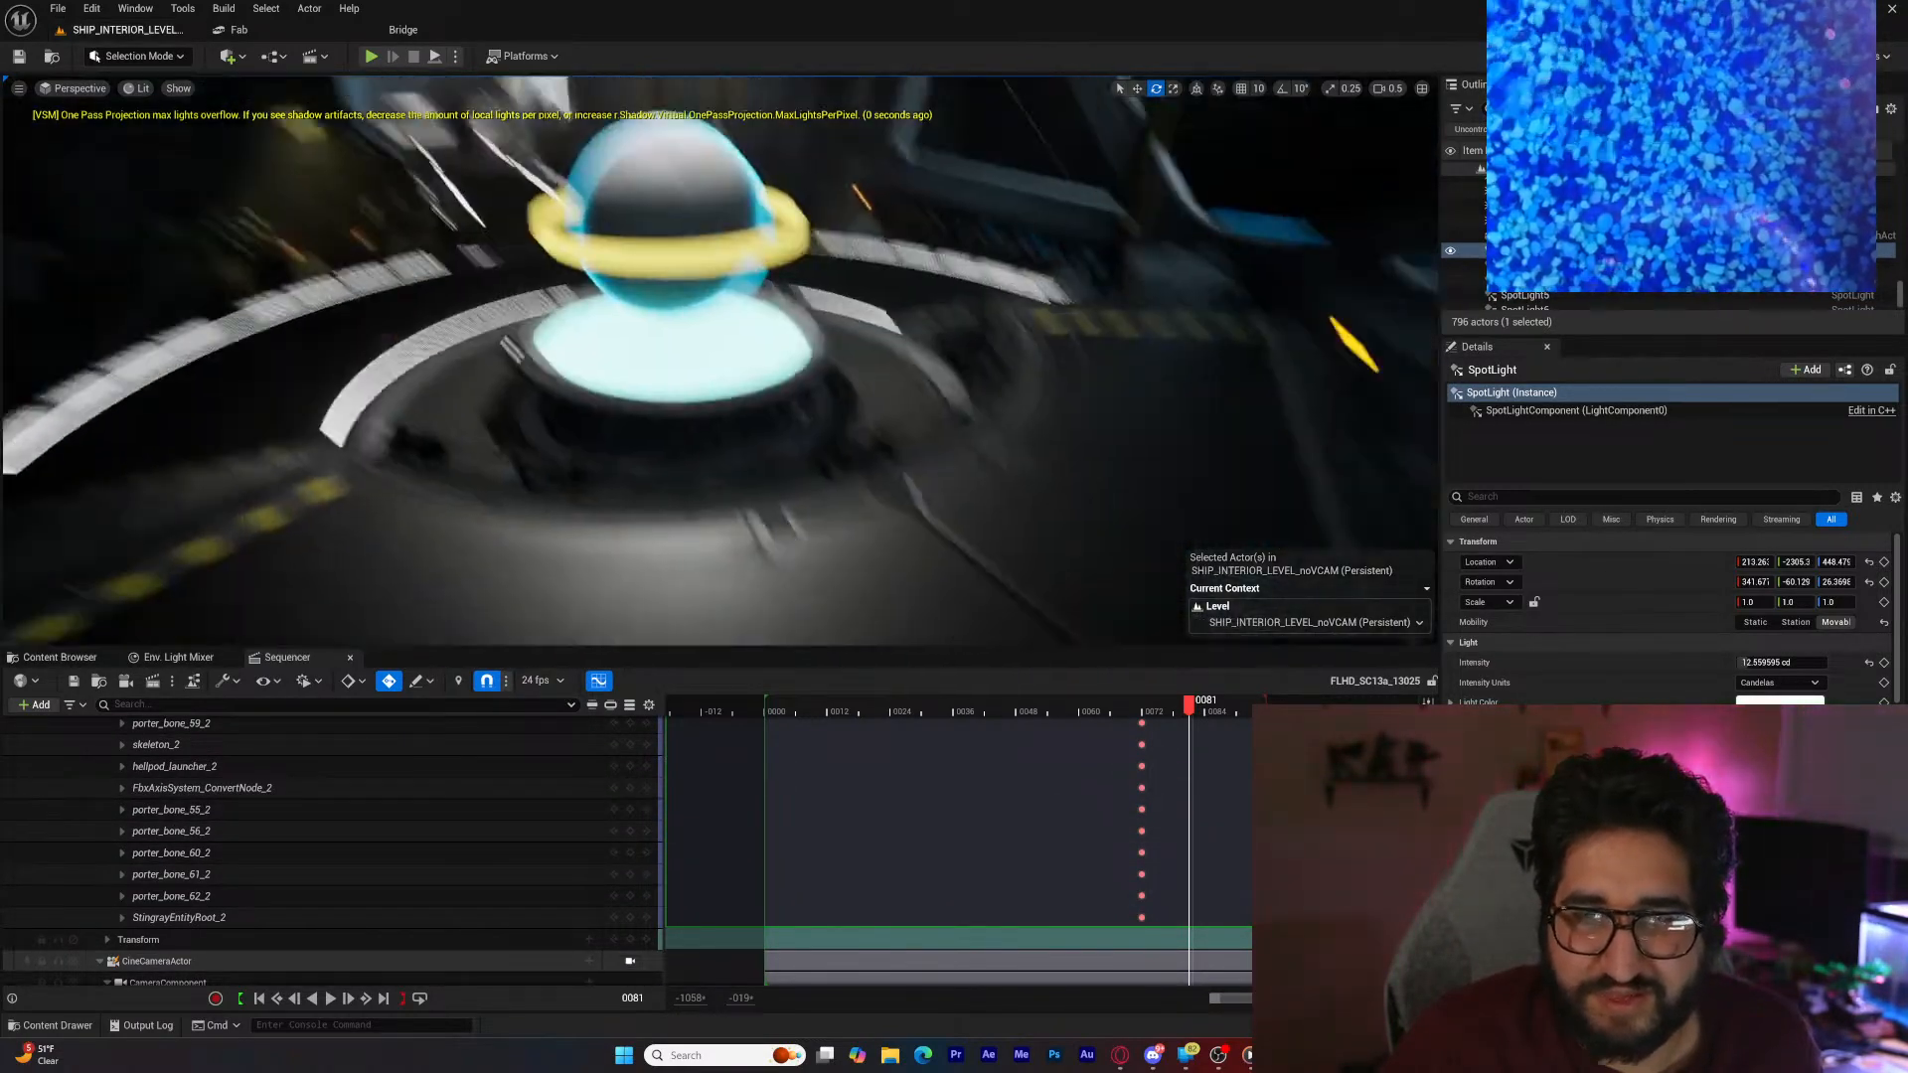
Step: Key all controls of the hatch's additive FKControlRig track at frame 80
{"action": "right_click_drag", "start_coordinate": [720, 361], "coordinate": [789, 429]}
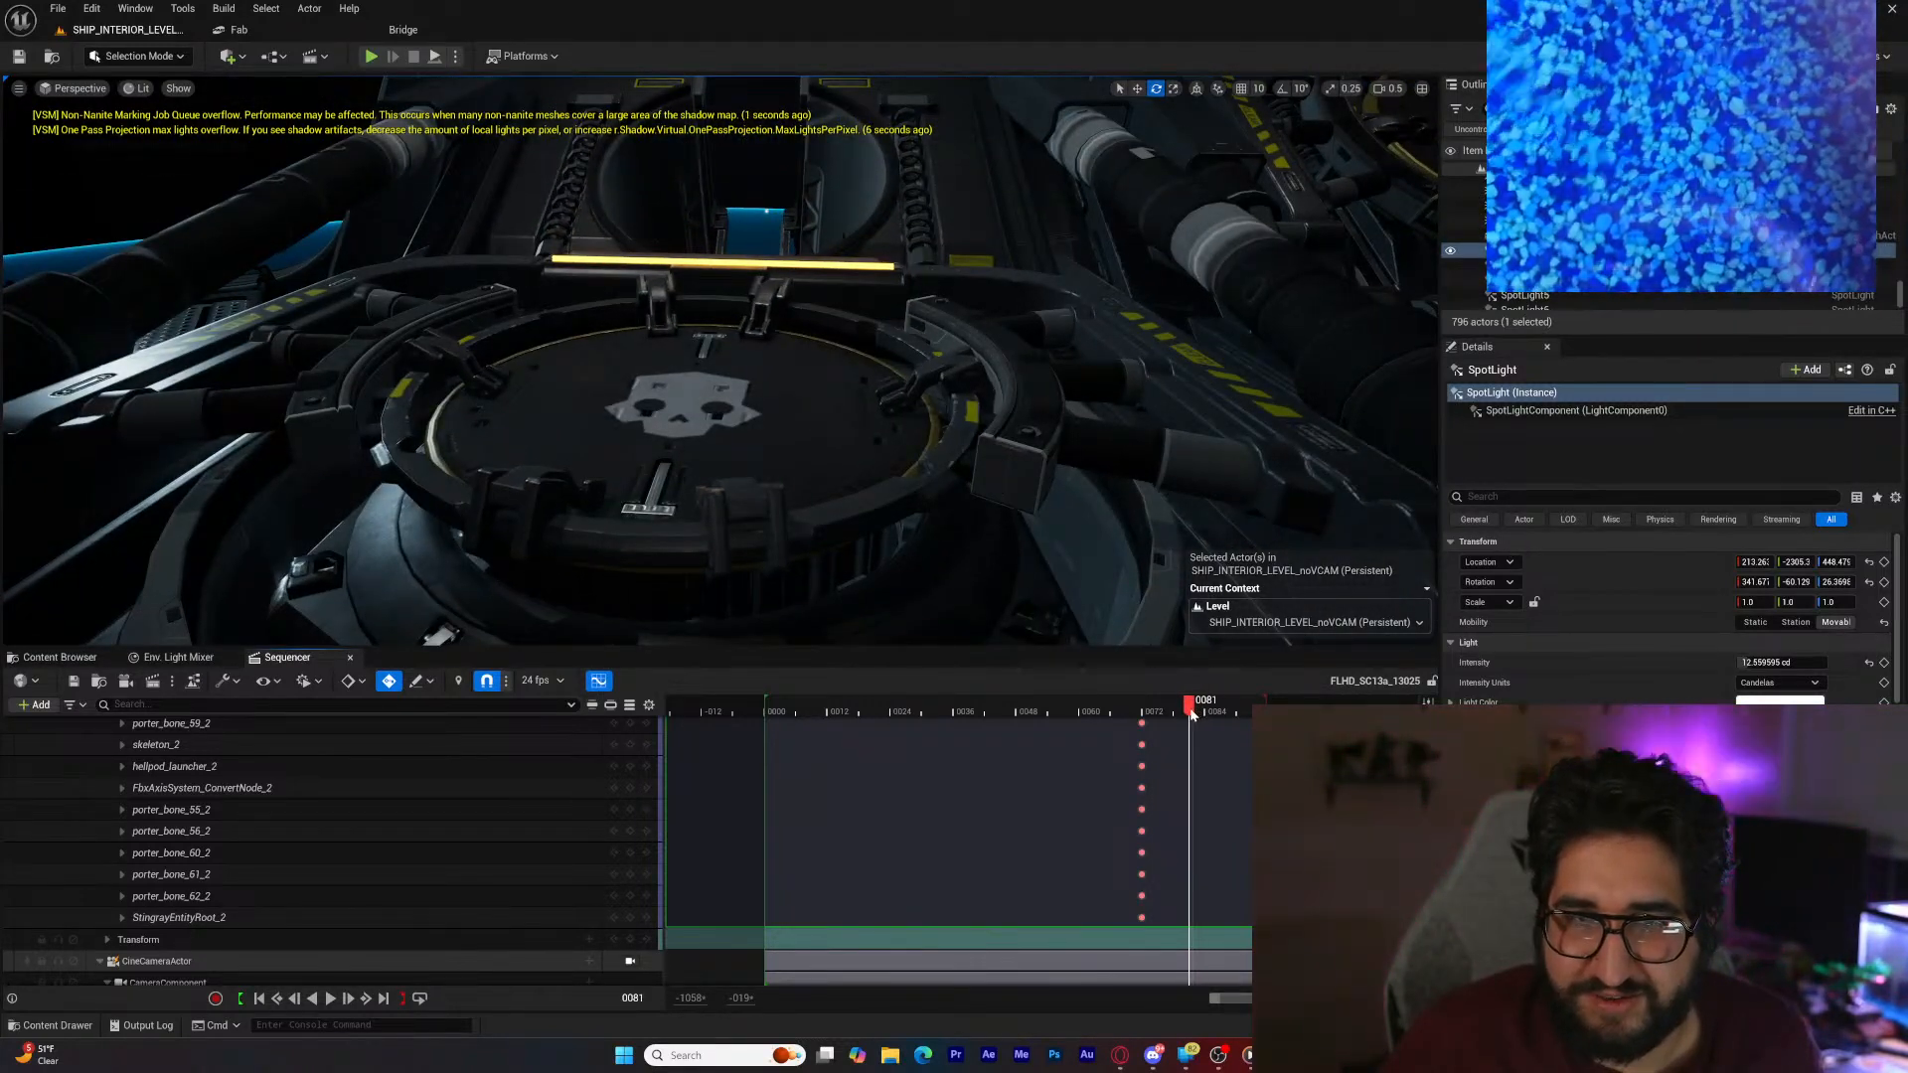
{"action": "left_click", "coordinate": [314, 915]}
{"action": "scroll", "coordinate": [325, 893], "scroll_direction": "up", "scroll_amount": 18}
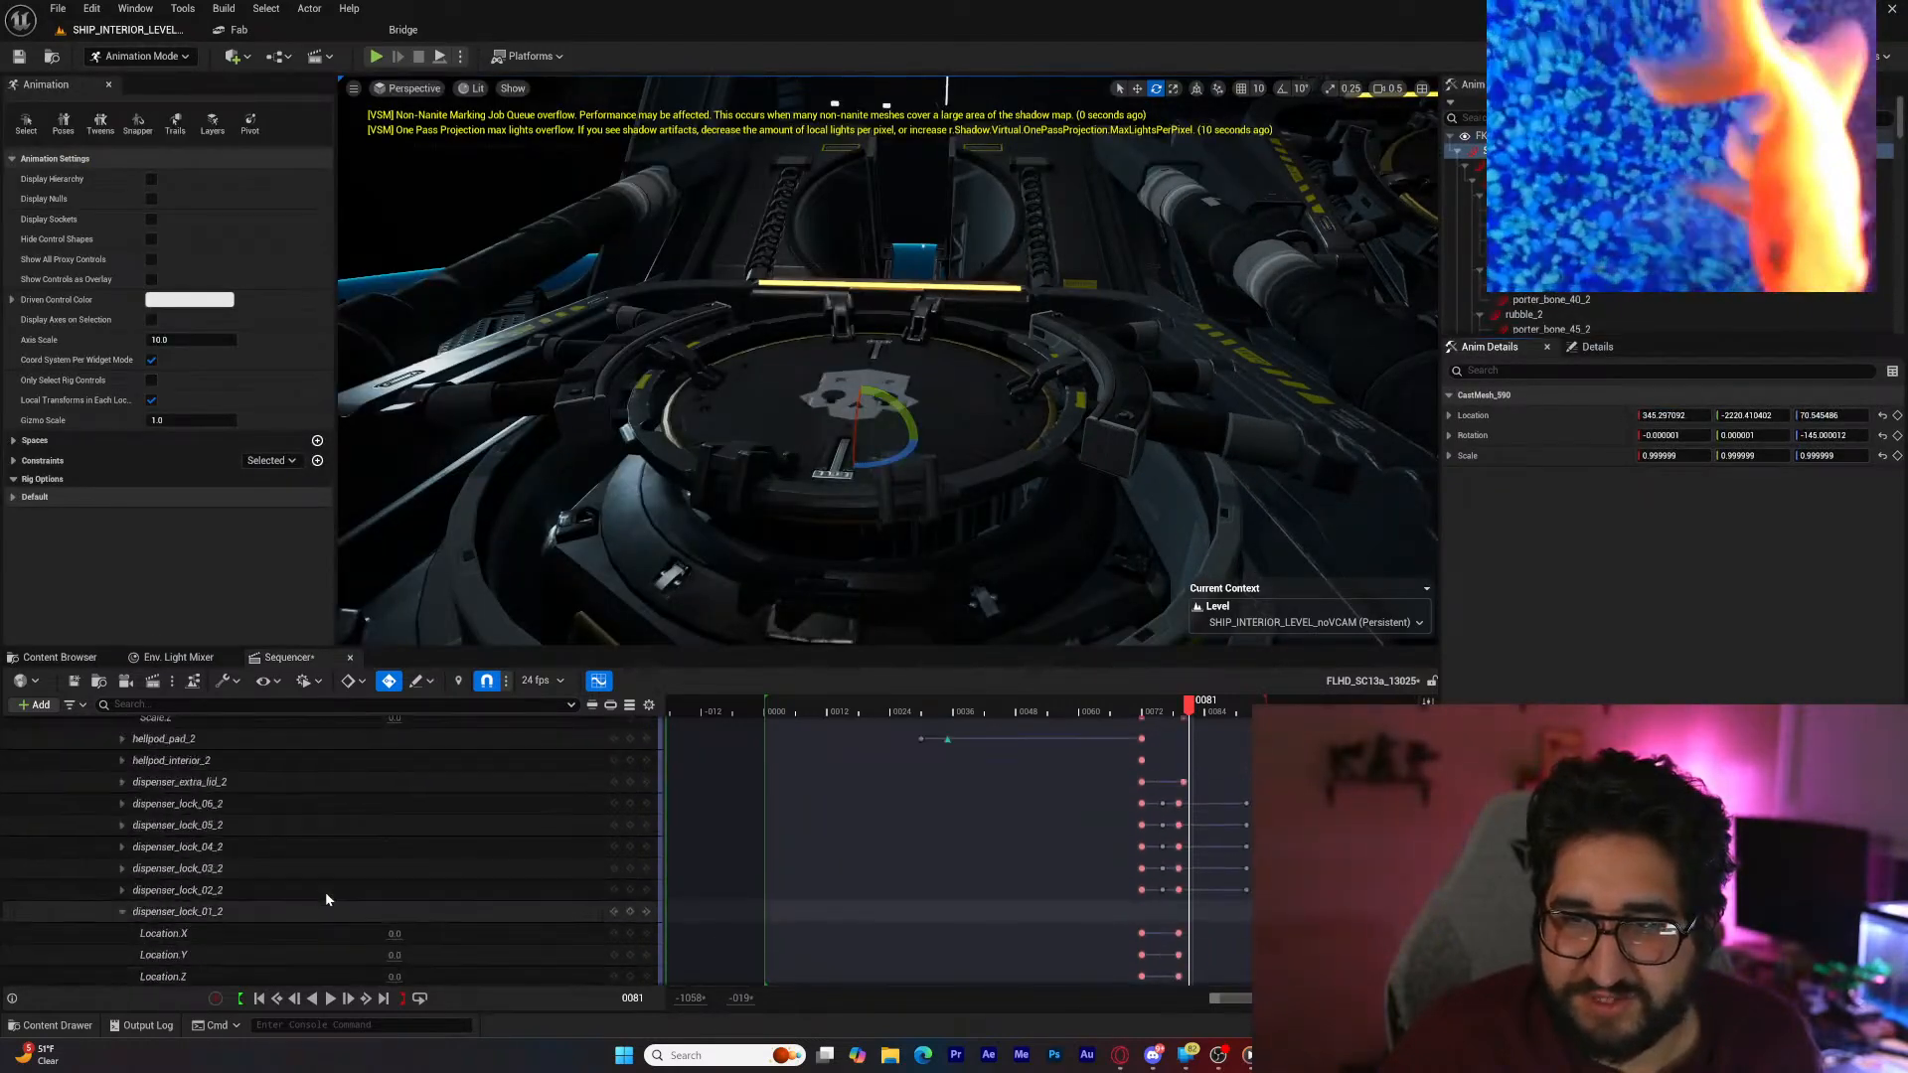
{"action": "scroll", "coordinate": [326, 893], "scroll_direction": "up", "scroll_amount": 2}
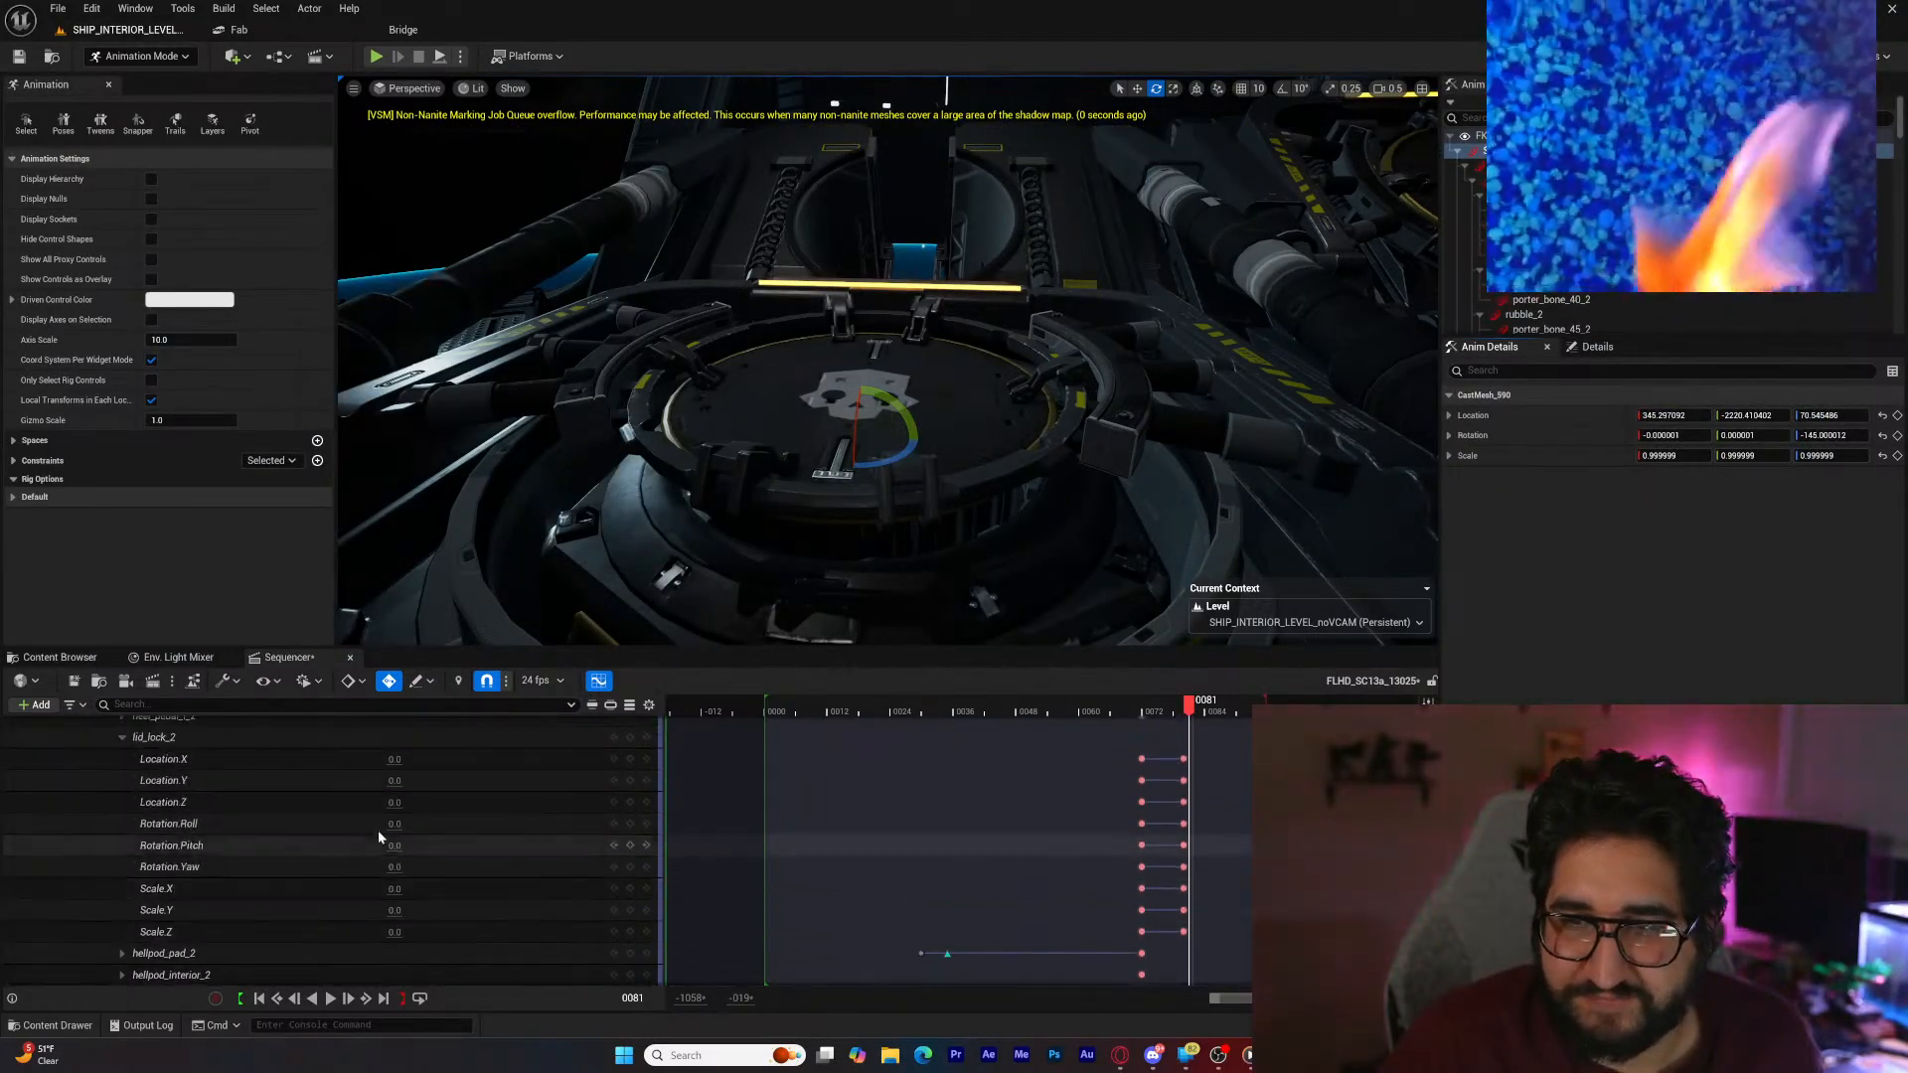
{"action": "left_click", "coordinate": [613, 824]}
{"action": "scroll", "coordinate": [376, 836], "scroll_direction": "up", "scroll_amount": 15}
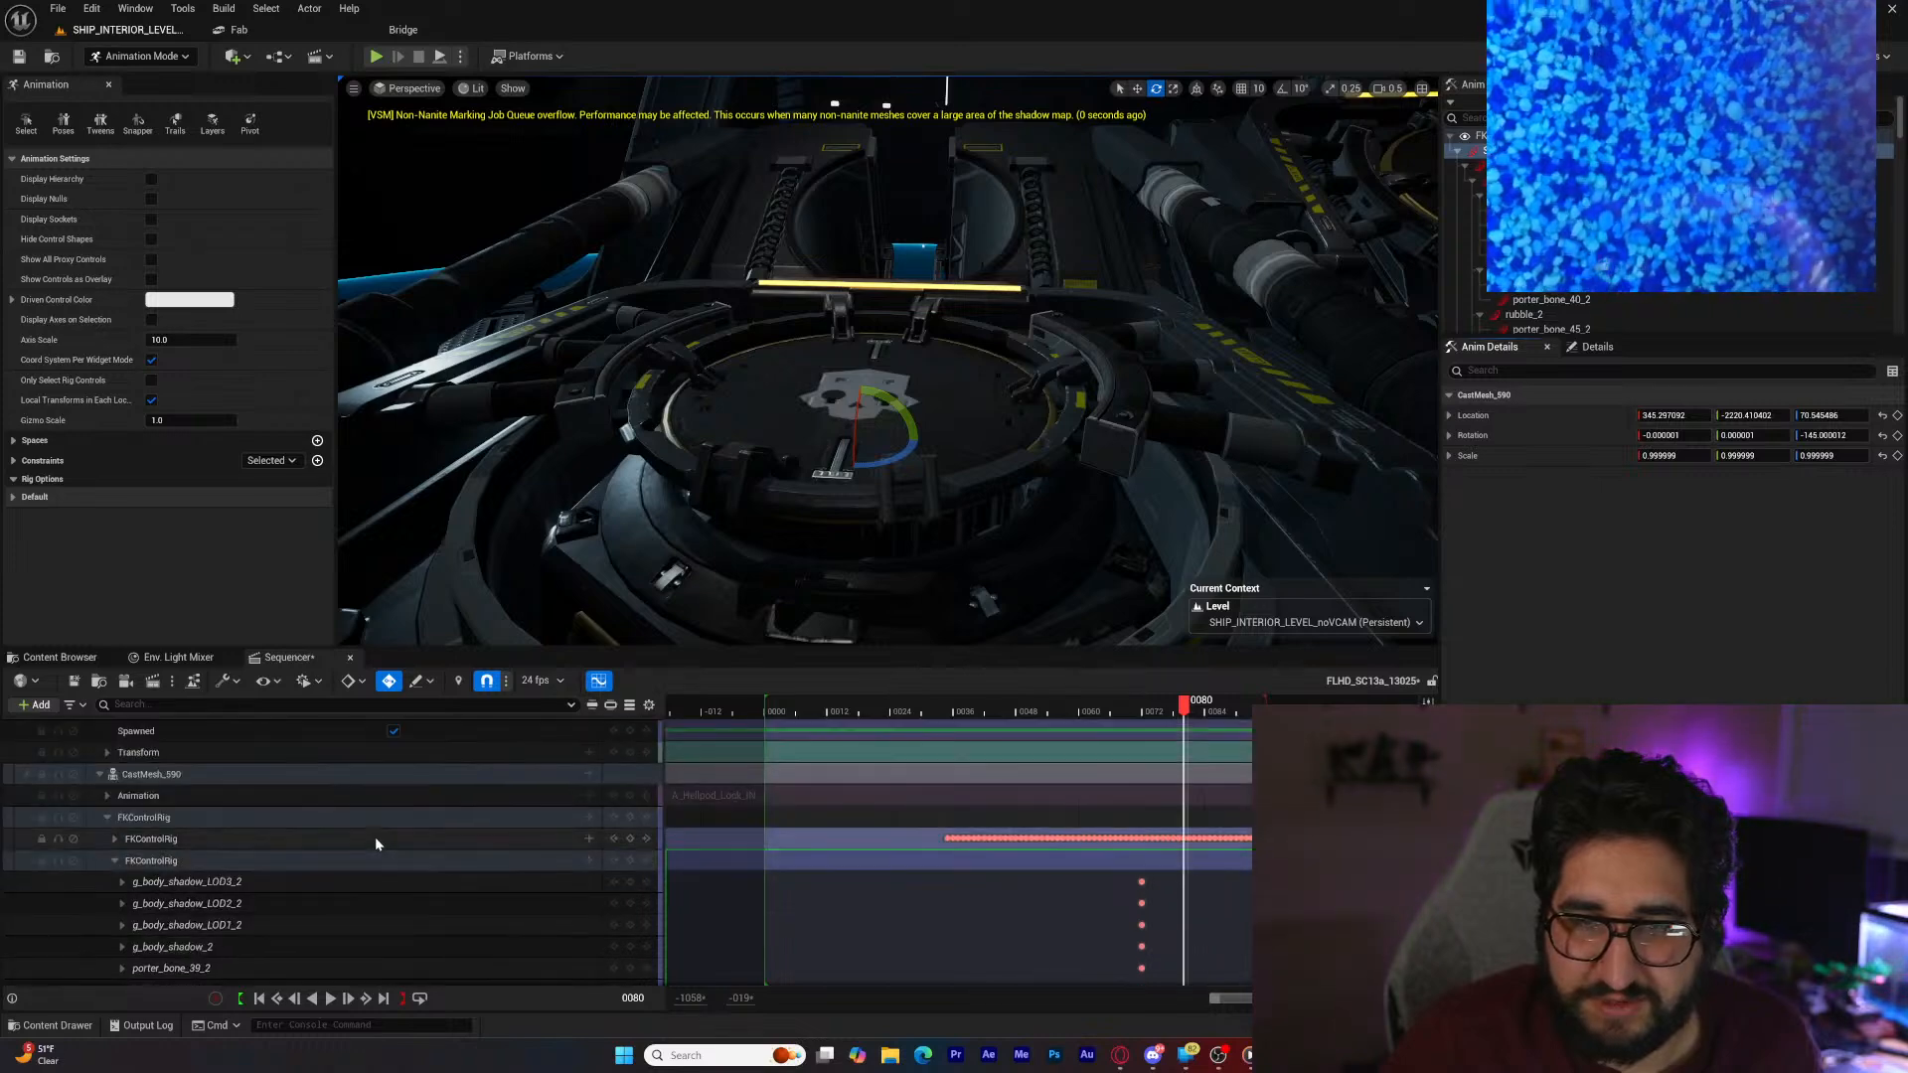
{"action": "left_click", "coordinate": [613, 838]}
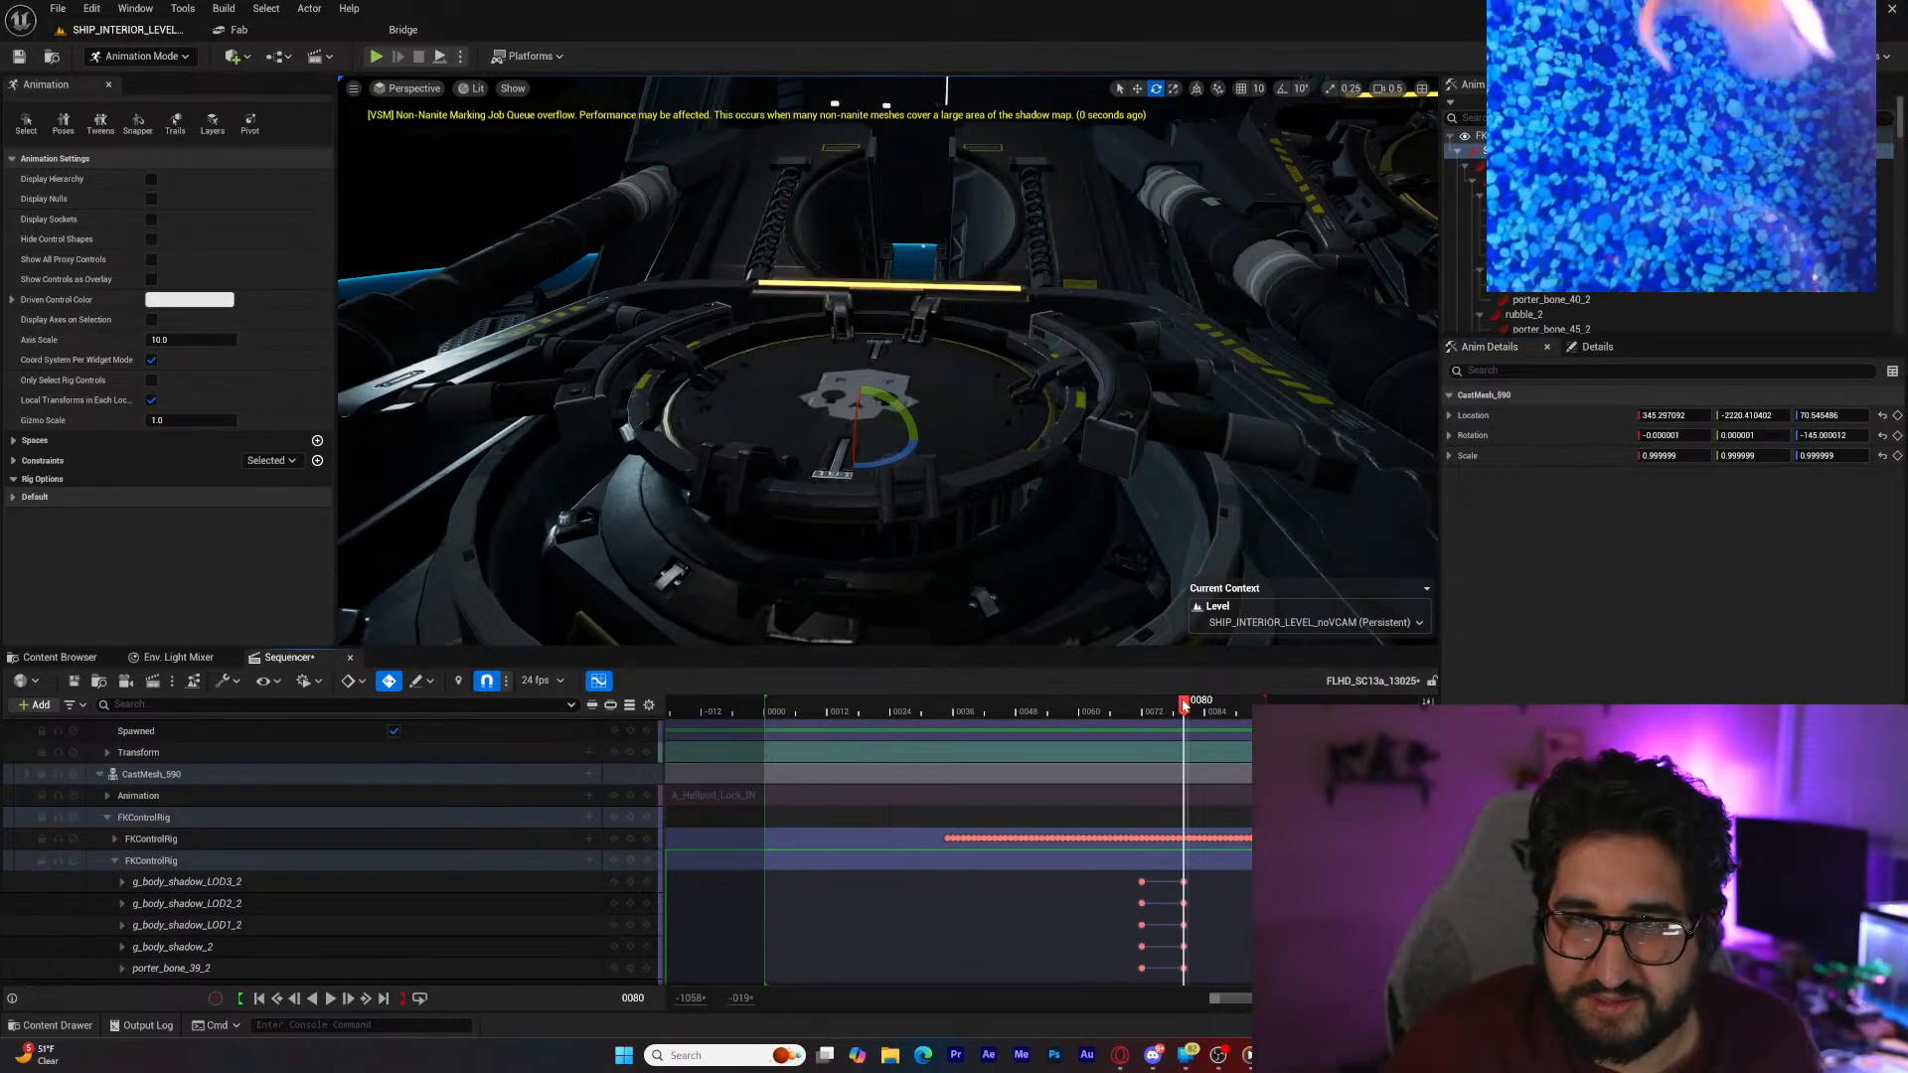
Step: At frame 89, select the lid_lock_2 control and examine its location on the hatch with the viewport overlays shown
{"action": "left_click_drag", "start_coordinate": [1189, 706], "coordinate": [1236, 703]}
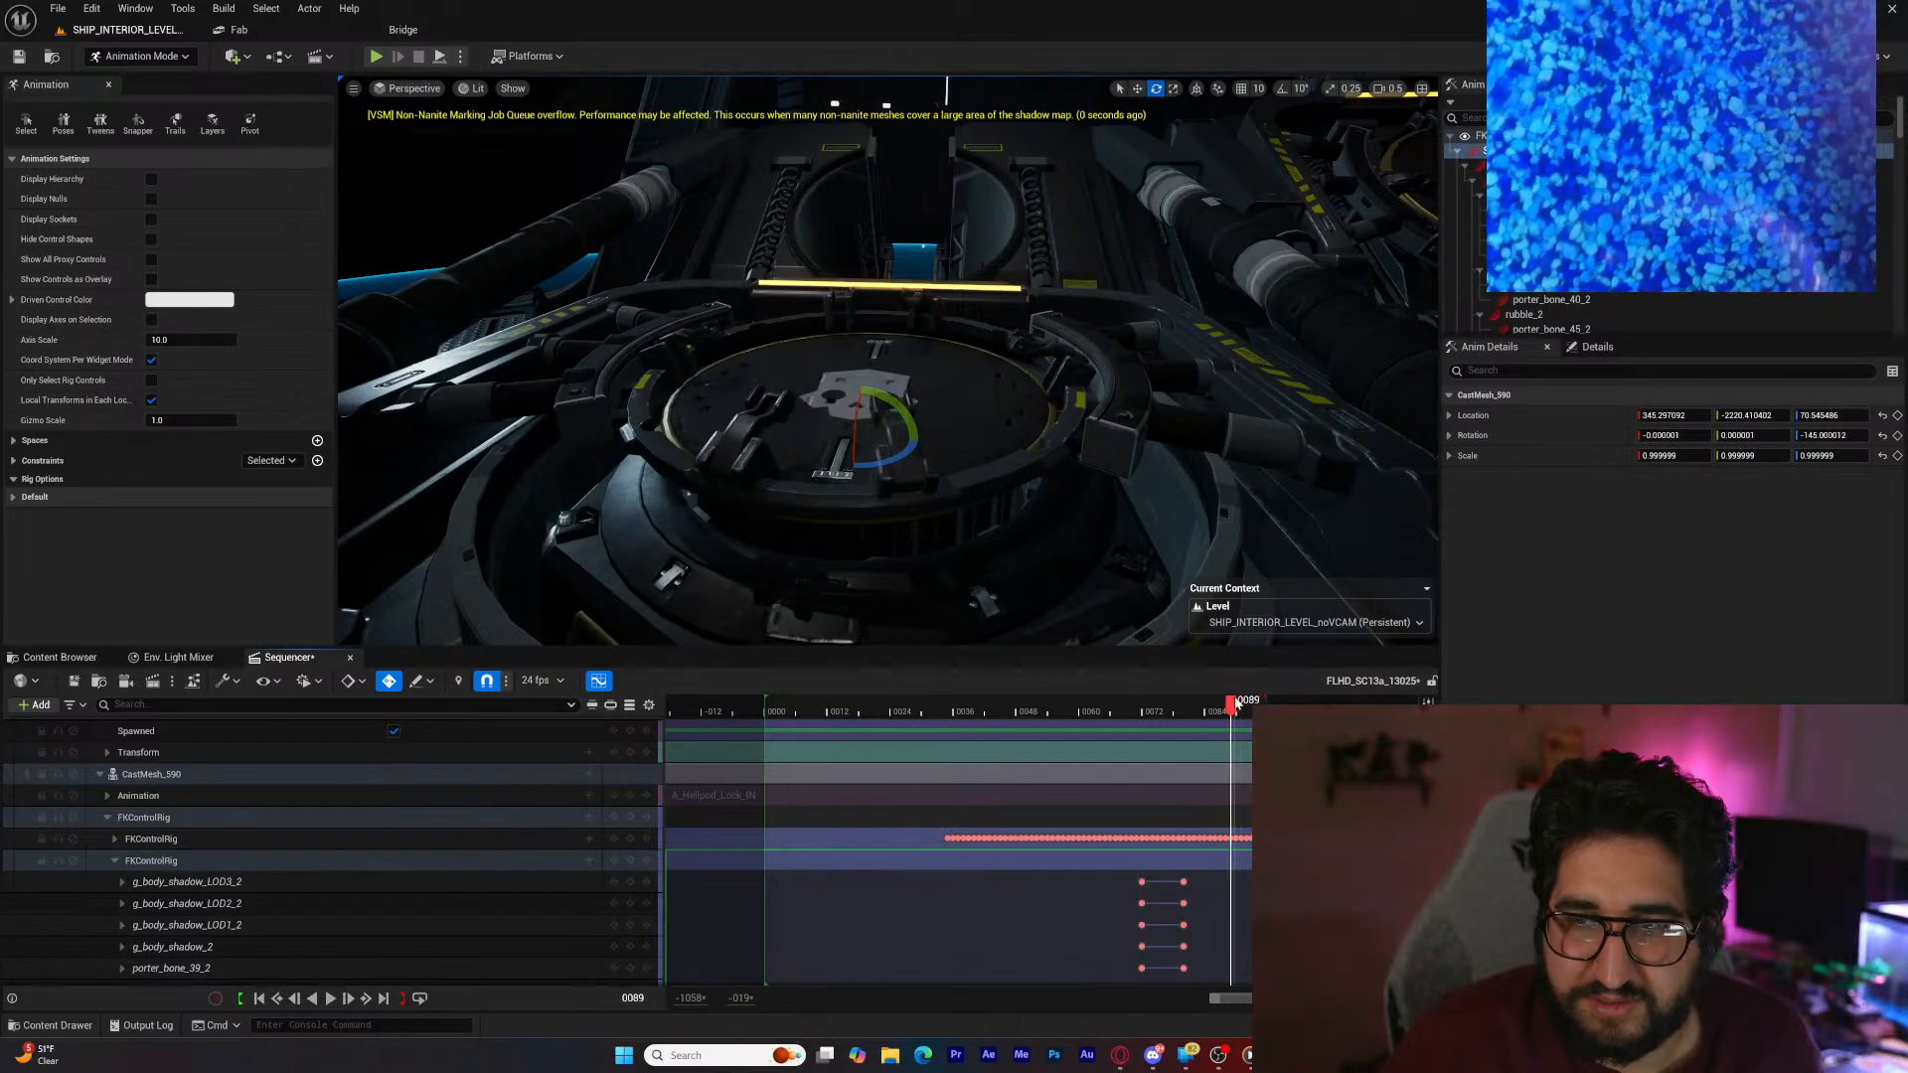
{"action": "scroll", "coordinate": [373, 860], "scroll_direction": "down", "scroll_amount": 10}
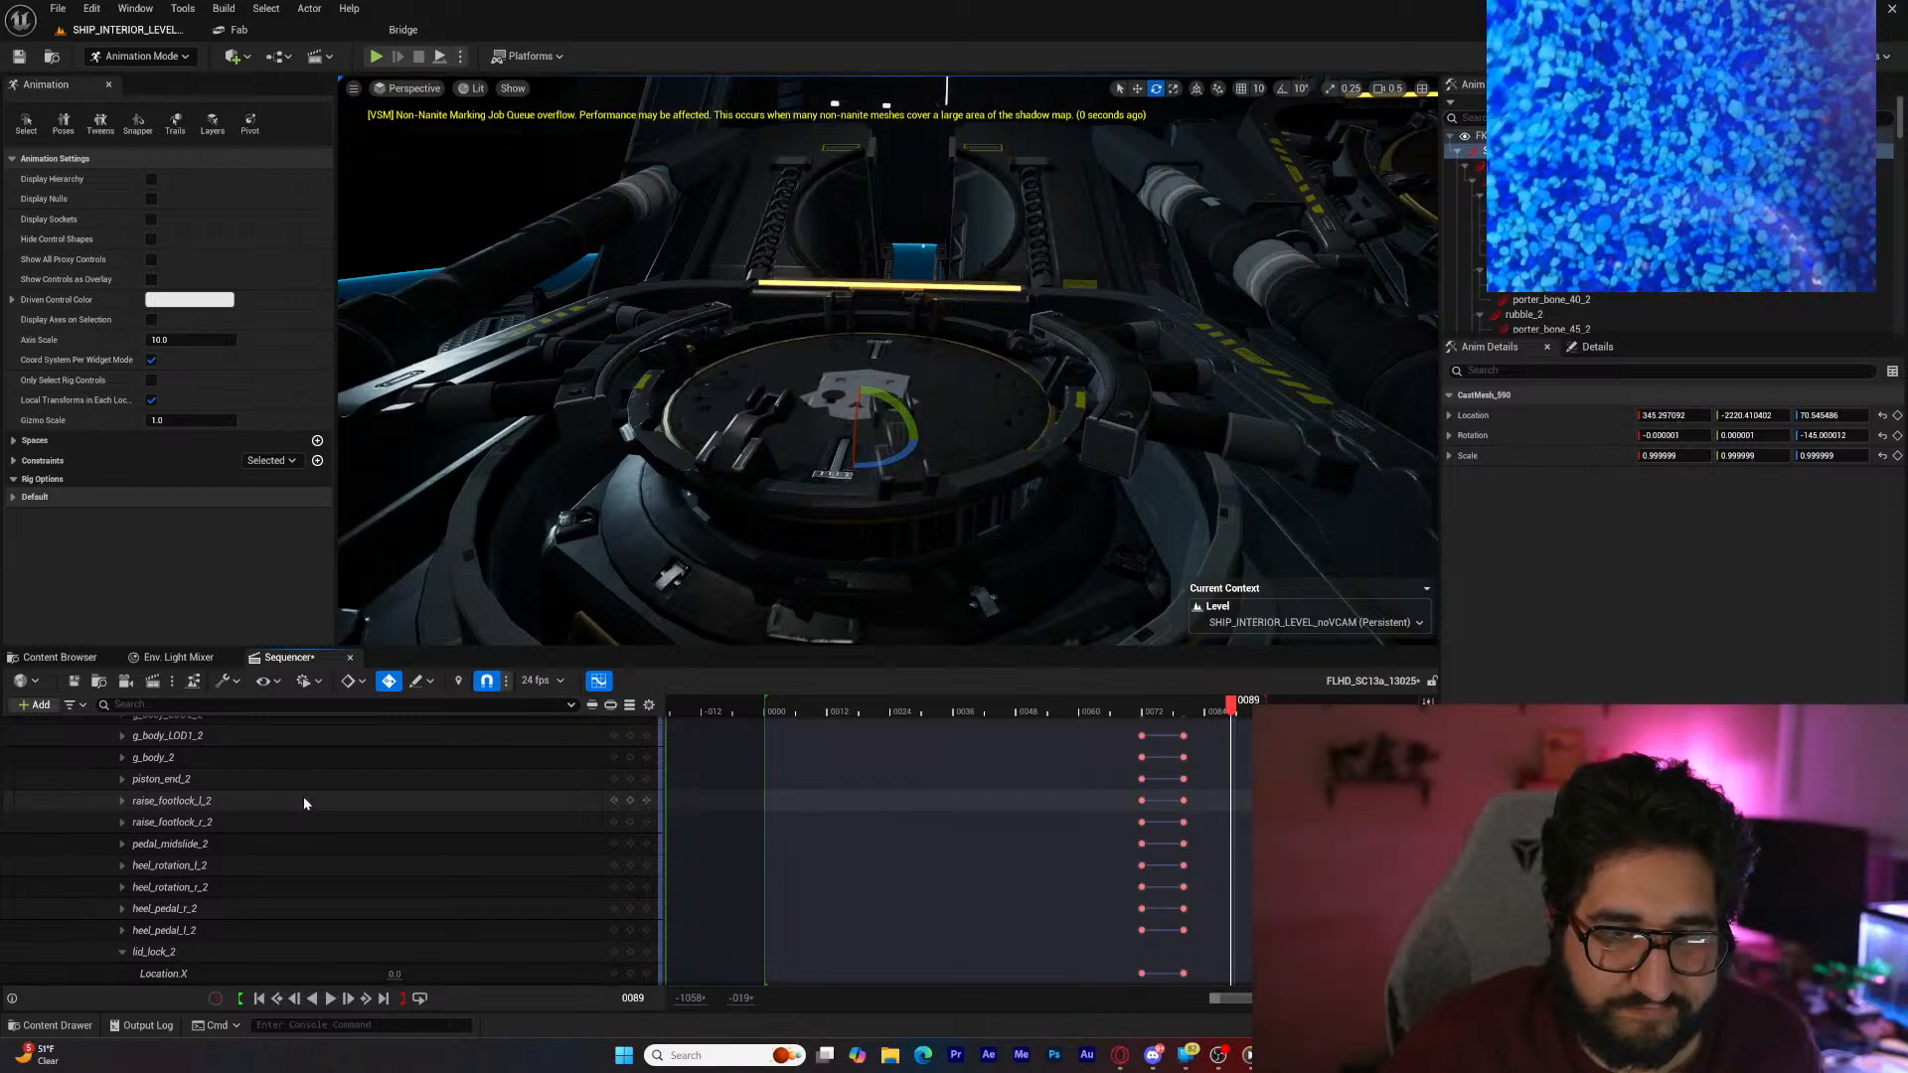
{"action": "left_click", "coordinate": [154, 952]}
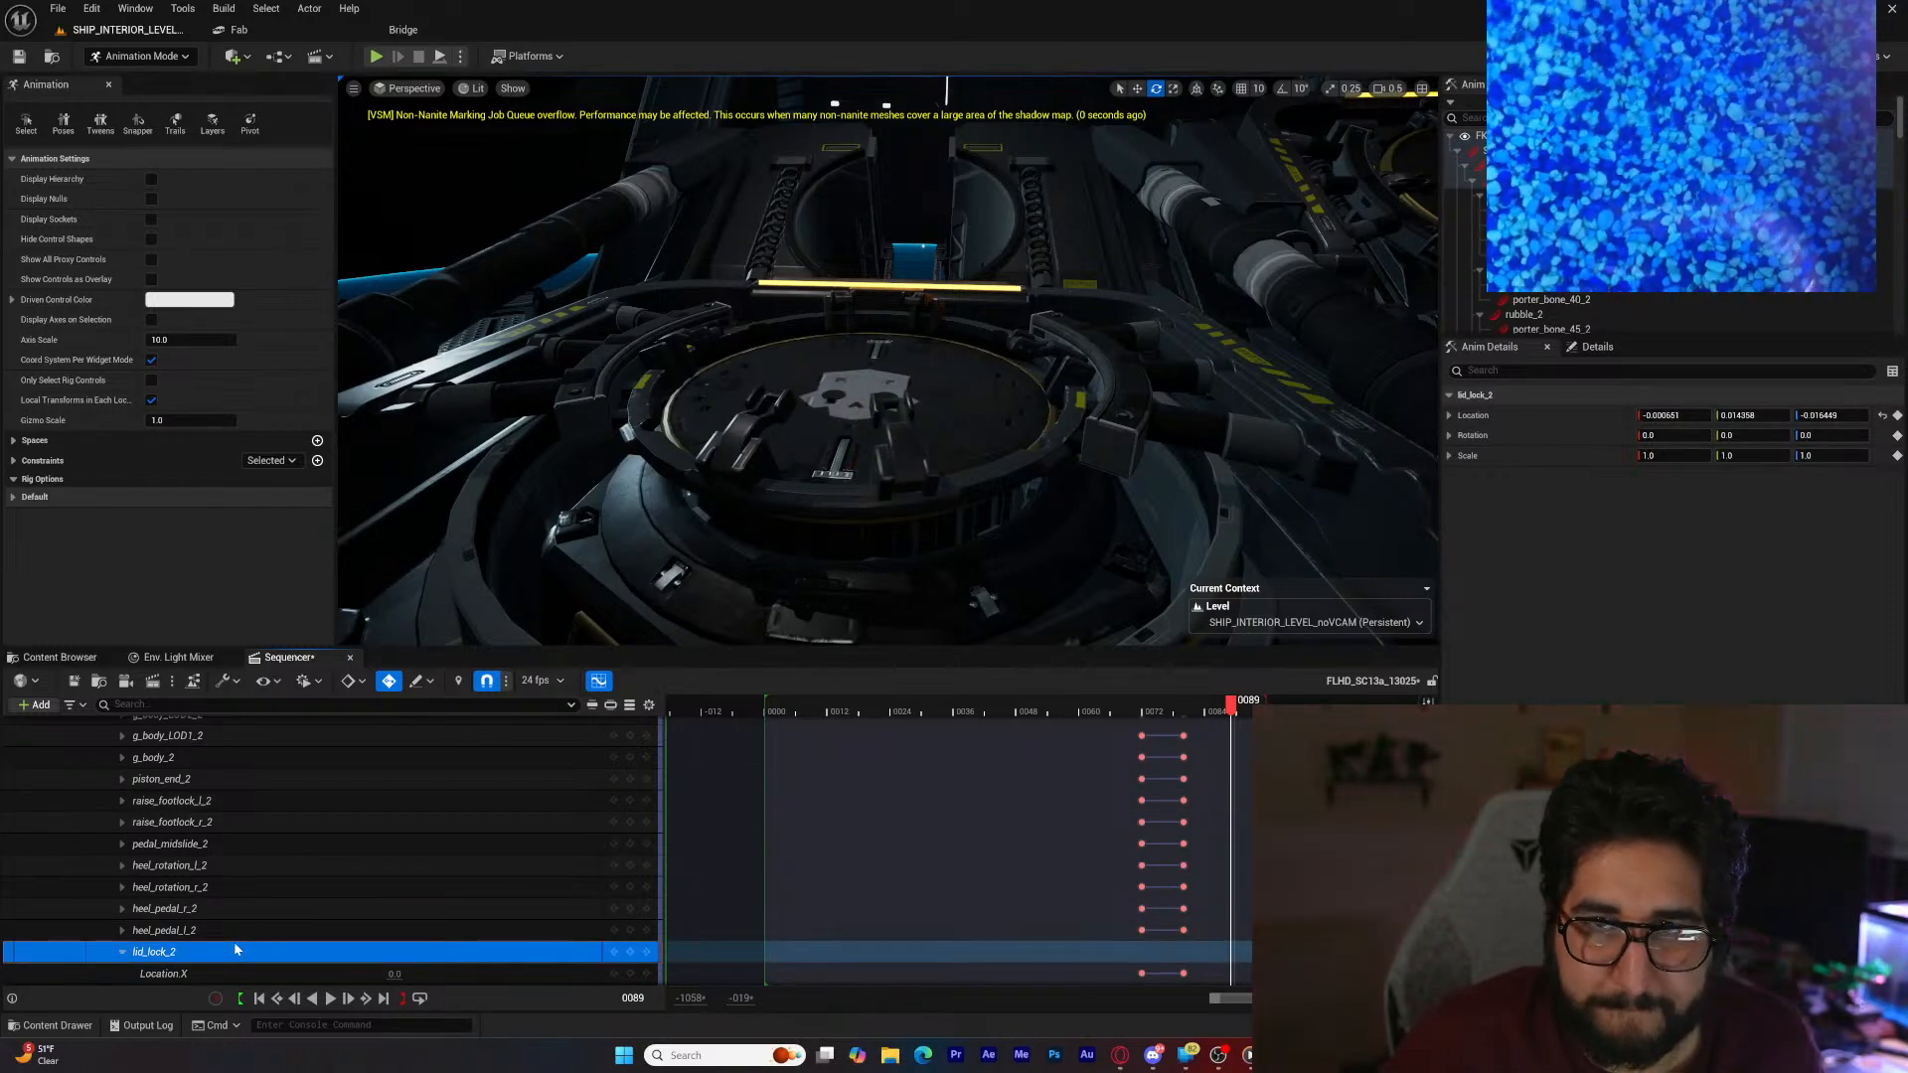
{"action": "key", "text": "f"}
{"action": "scroll", "coordinate": [888, 360], "scroll_direction": "down", "scroll_amount": 3}
{"action": "scroll", "coordinate": [888, 359], "scroll_direction": "up", "scroll_amount": 2}
{"action": "key", "text": "g"}
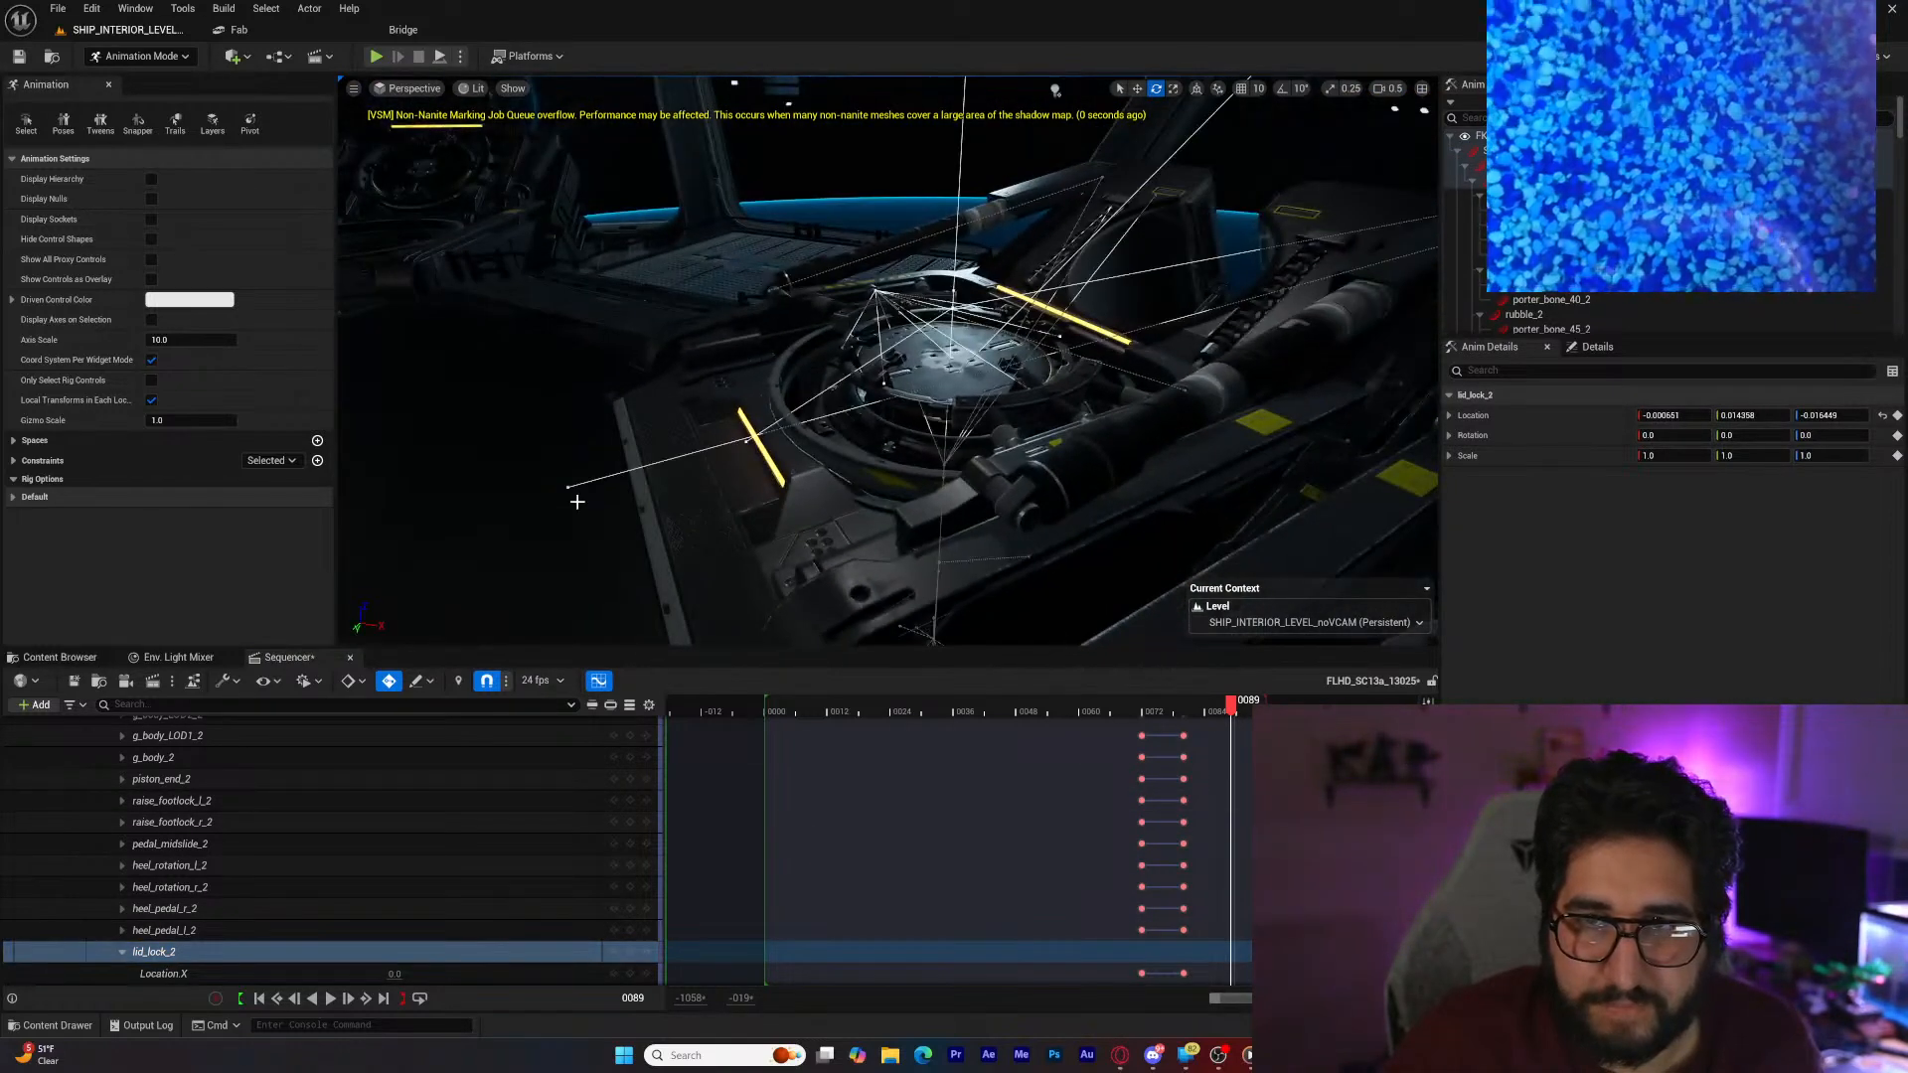
{"action": "right_click_drag", "start_coordinate": [888, 360], "coordinate": [934, 199]}
{"action": "key", "text": "f"}
{"action": "scroll", "coordinate": [298, 827], "scroll_direction": "down", "scroll_amount": 5}
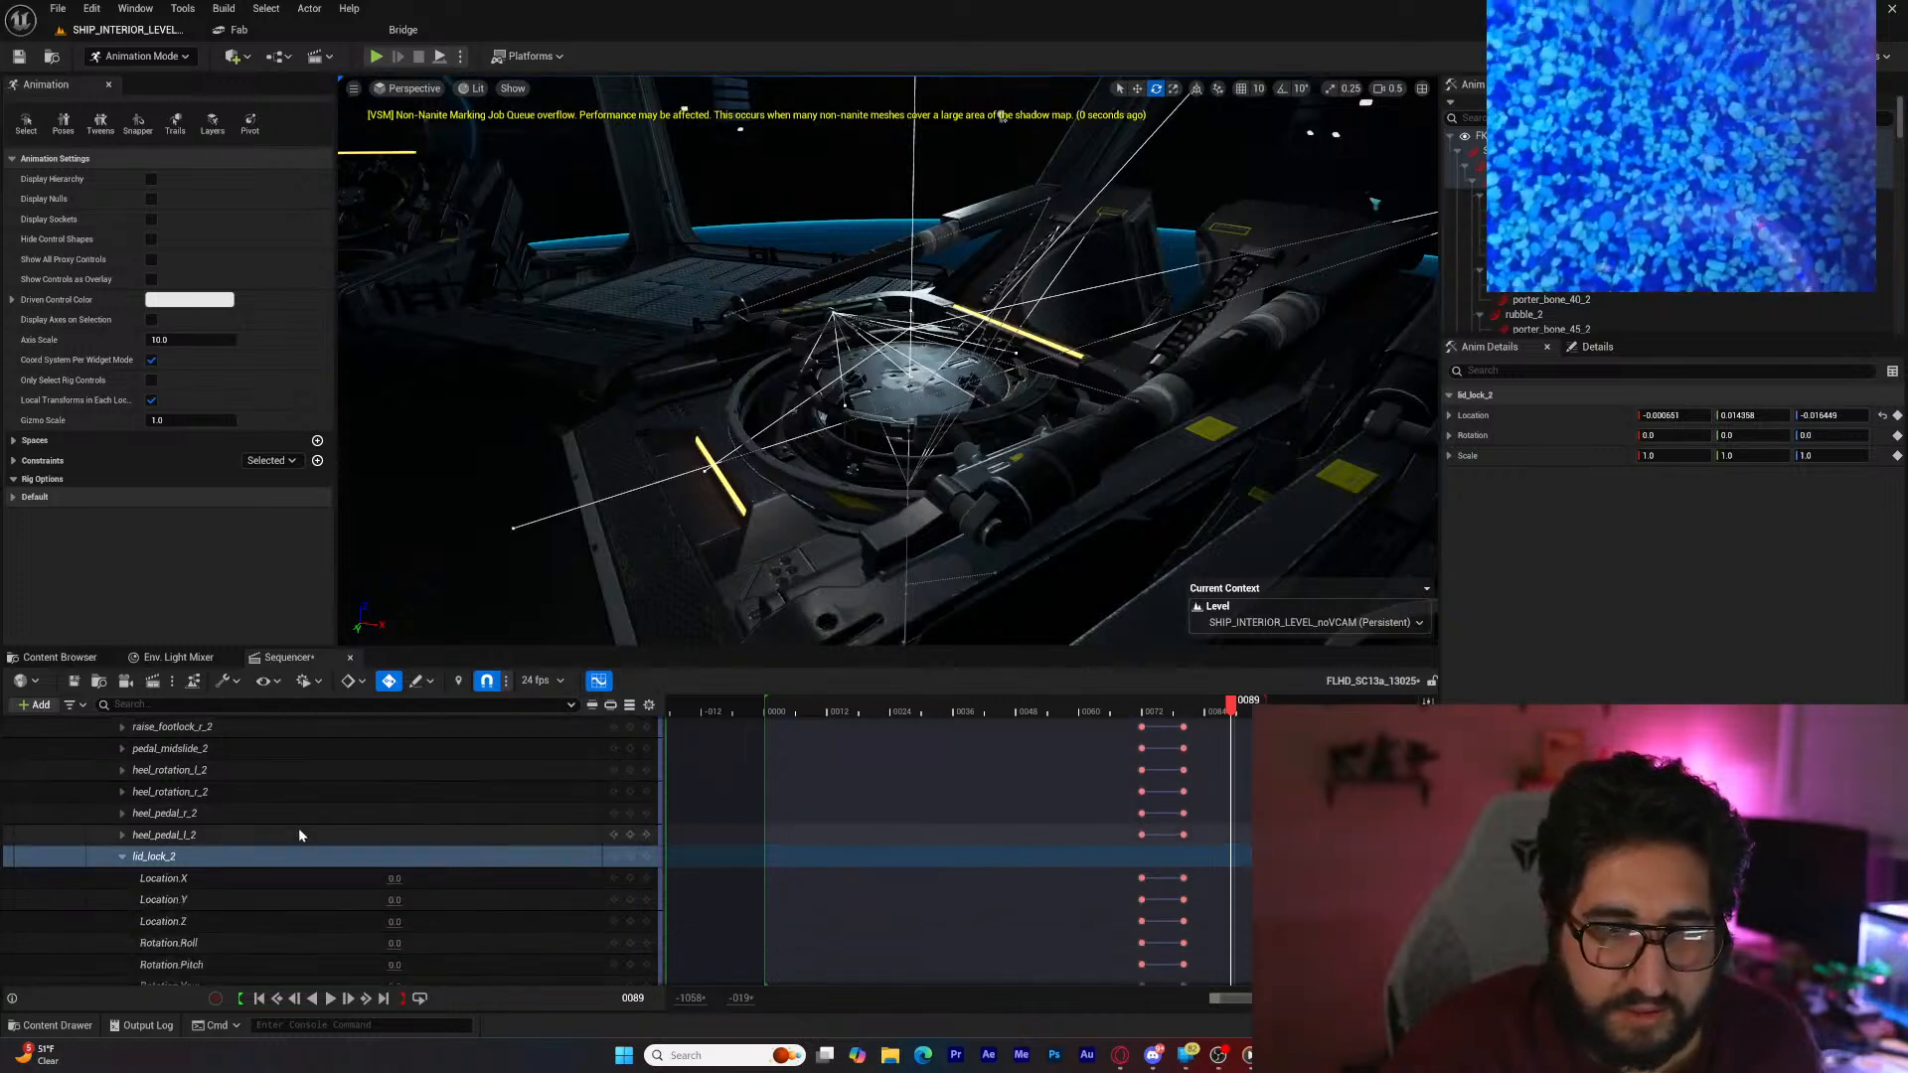
Step: Lower the dispenser_lid_2 control at frame 89 to a Z location of about -21.8
{"action": "scroll", "coordinate": [298, 827], "scroll_direction": "down", "scroll_amount": 3}
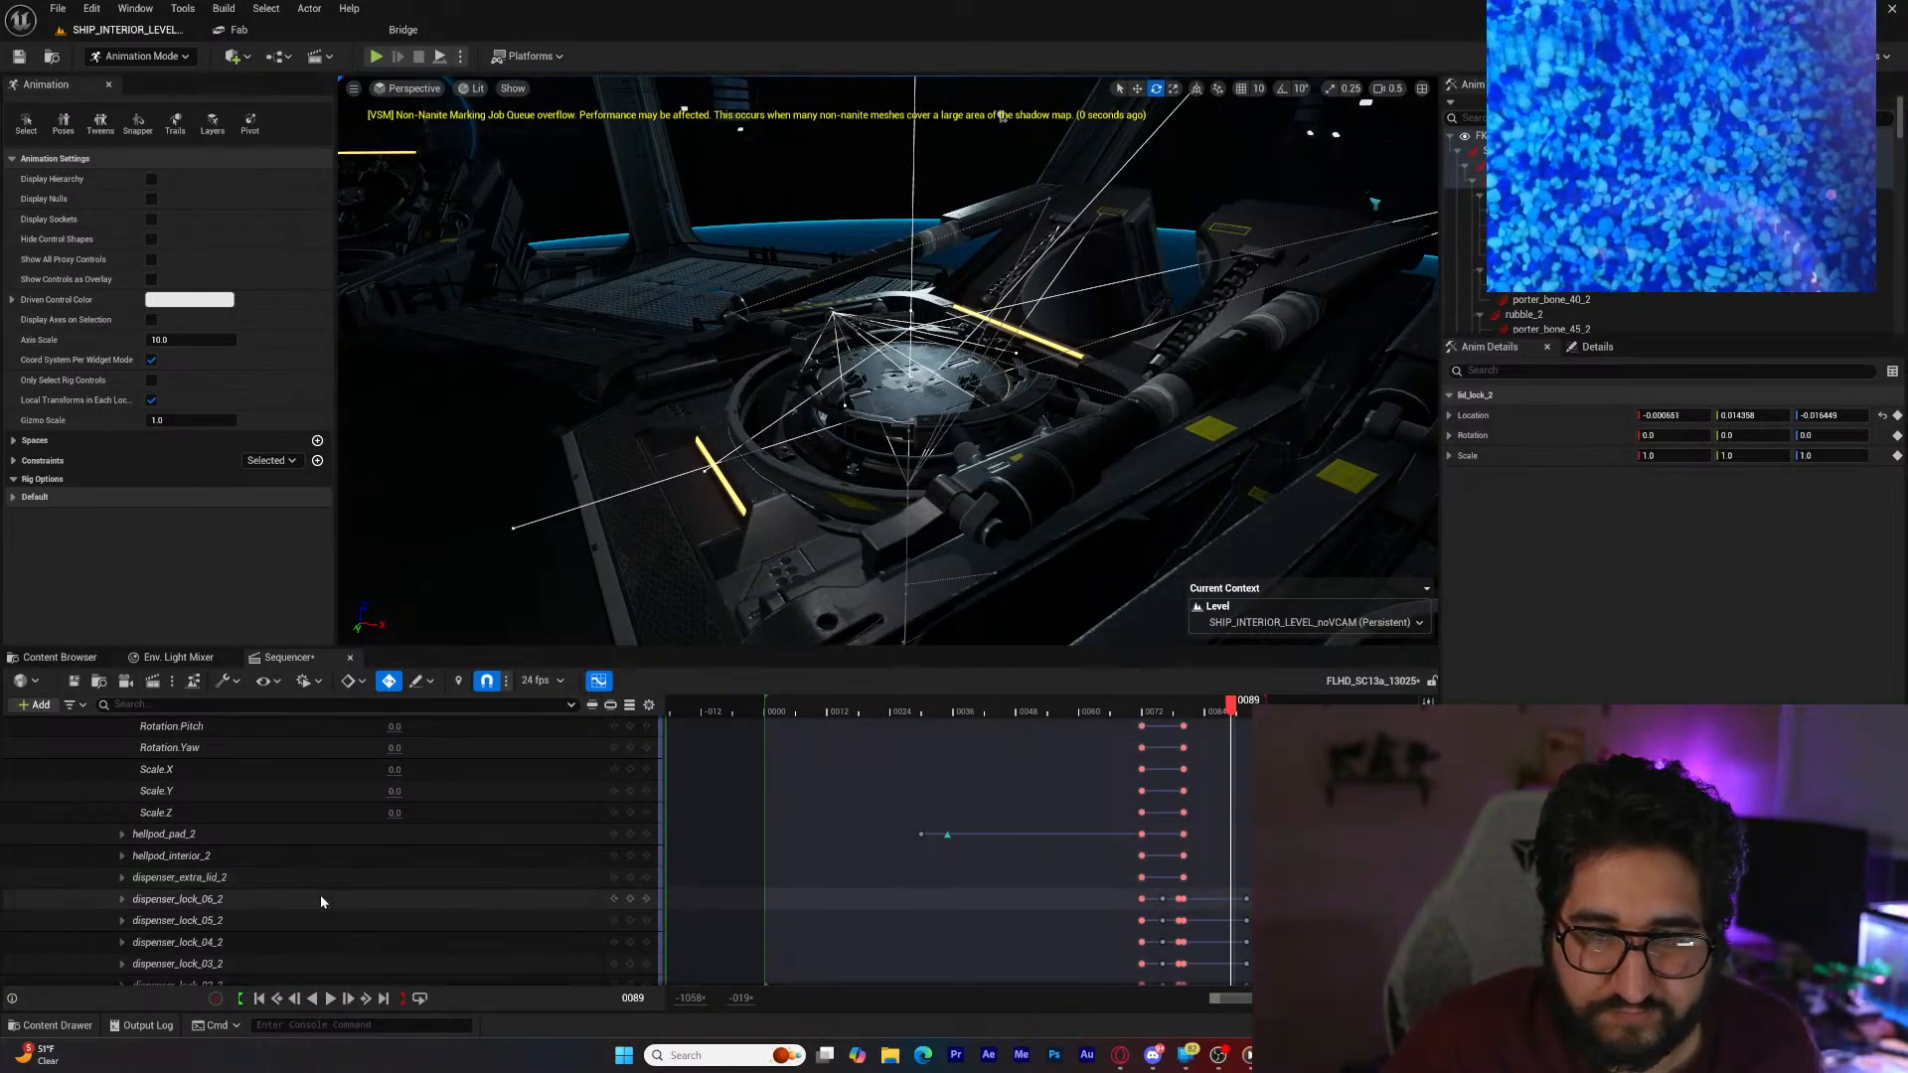
{"action": "scroll", "coordinate": [320, 899], "scroll_direction": "up", "scroll_amount": 2}
{"action": "scroll", "coordinate": [320, 894], "scroll_direction": "down", "scroll_amount": 6}
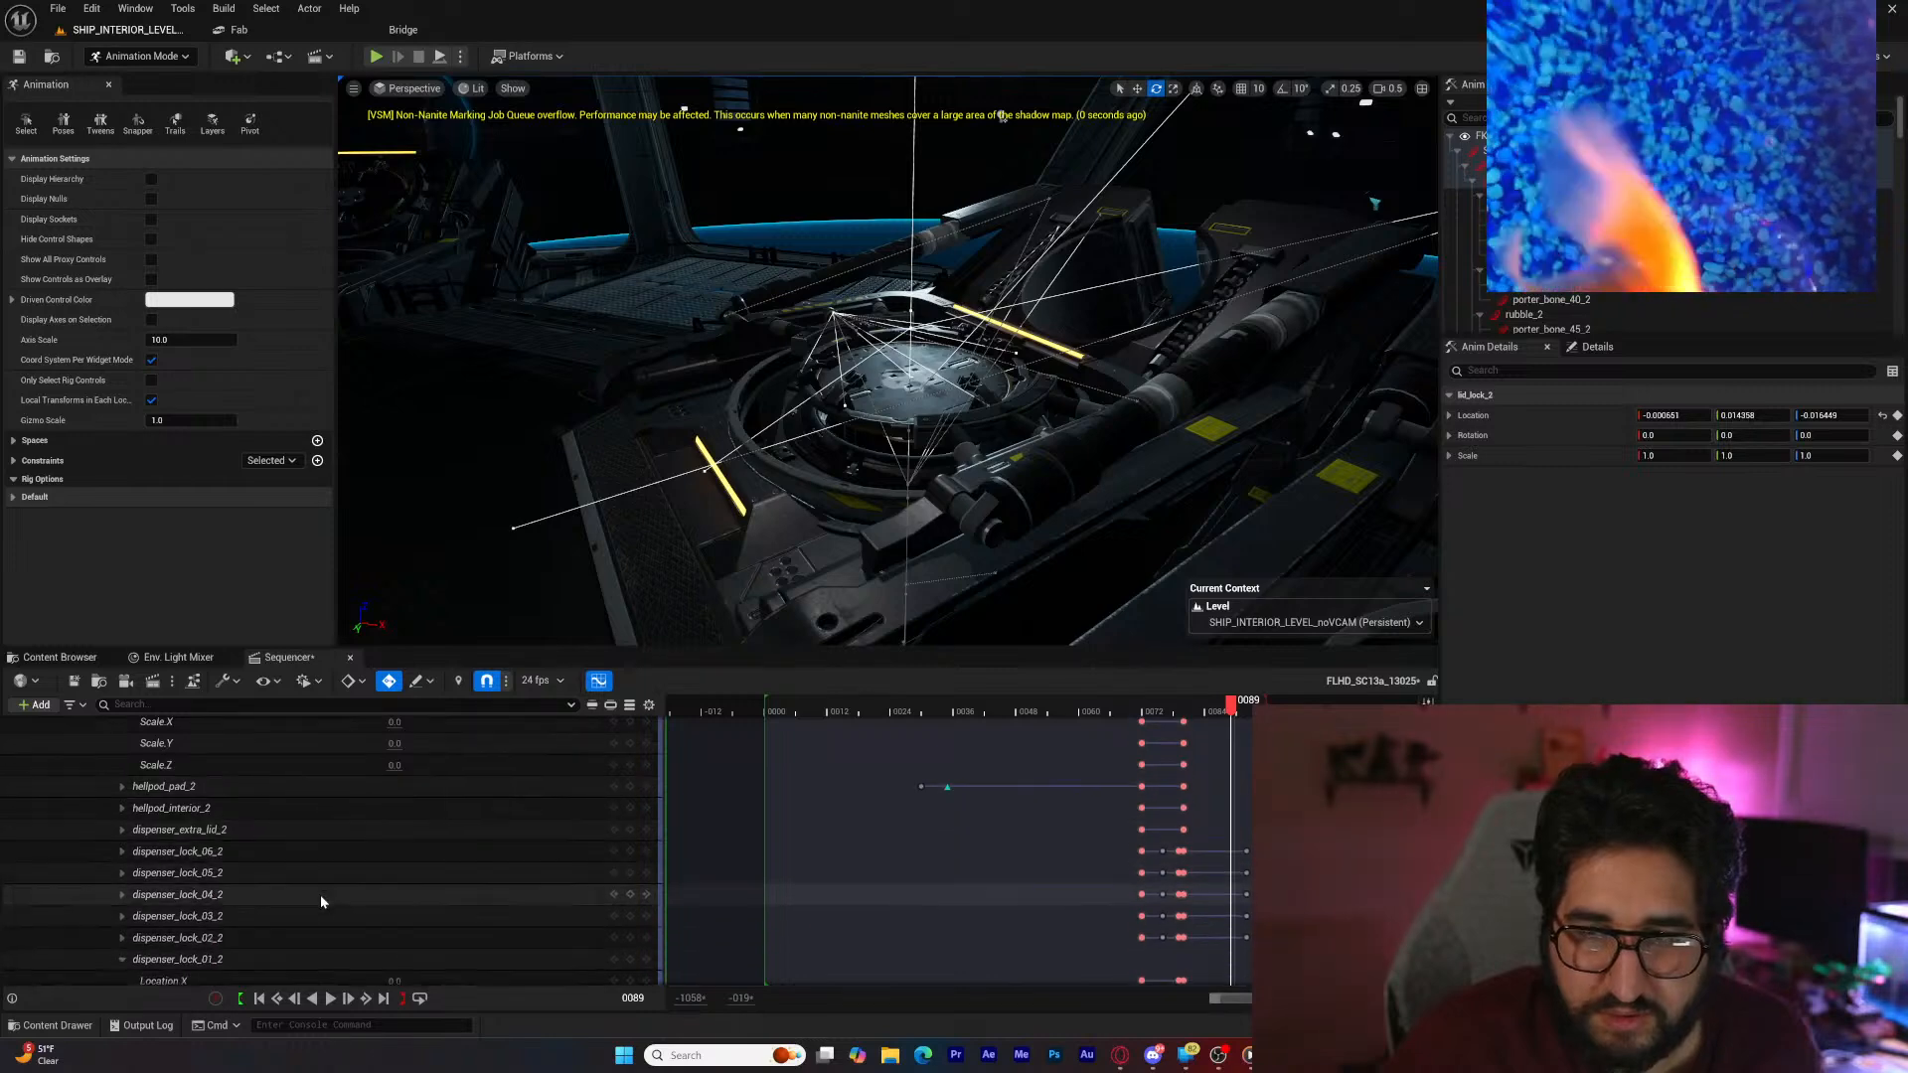
{"action": "scroll", "coordinate": [322, 879], "scroll_direction": "down", "scroll_amount": 4}
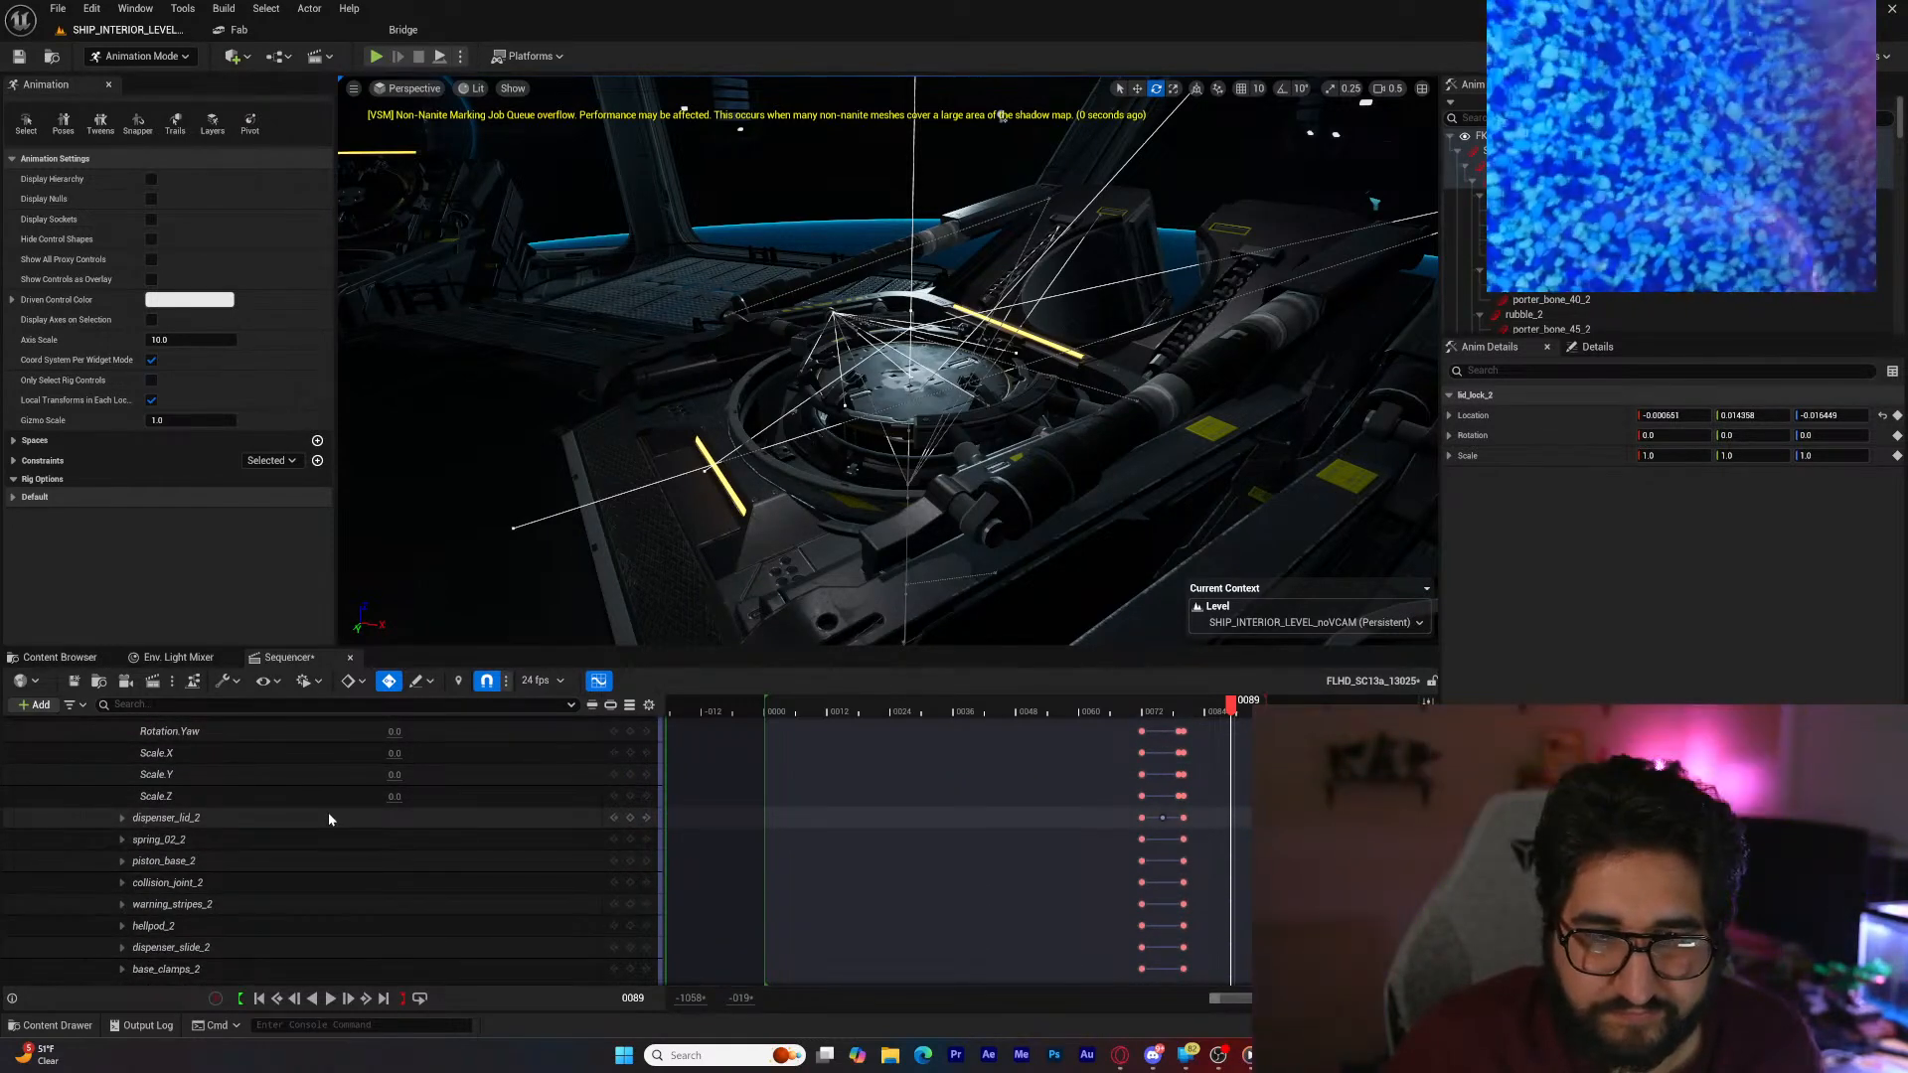
{"action": "left_click", "coordinate": [327, 818]}
{"action": "key", "text": "f"}
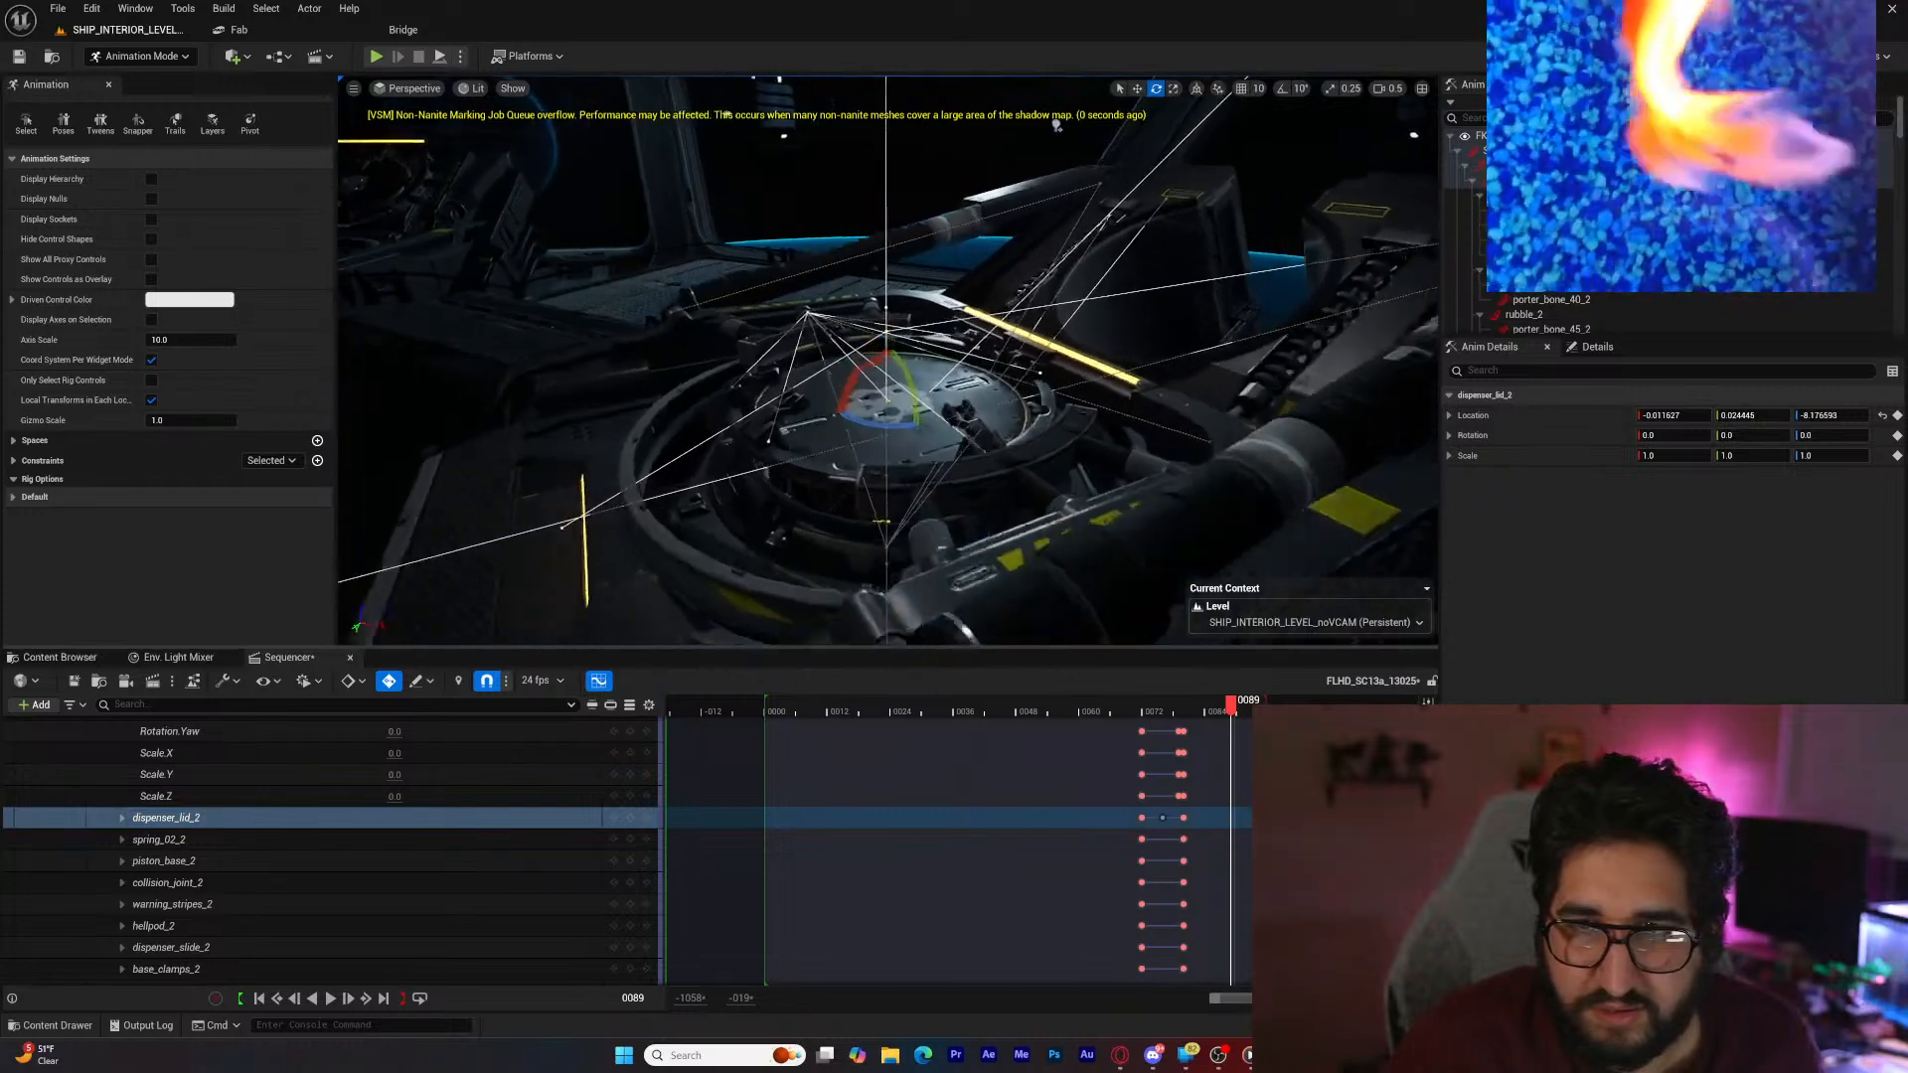
{"action": "right_click_drag", "start_coordinate": [881, 376], "coordinate": [886, 399]}
{"action": "key", "text": "w"}
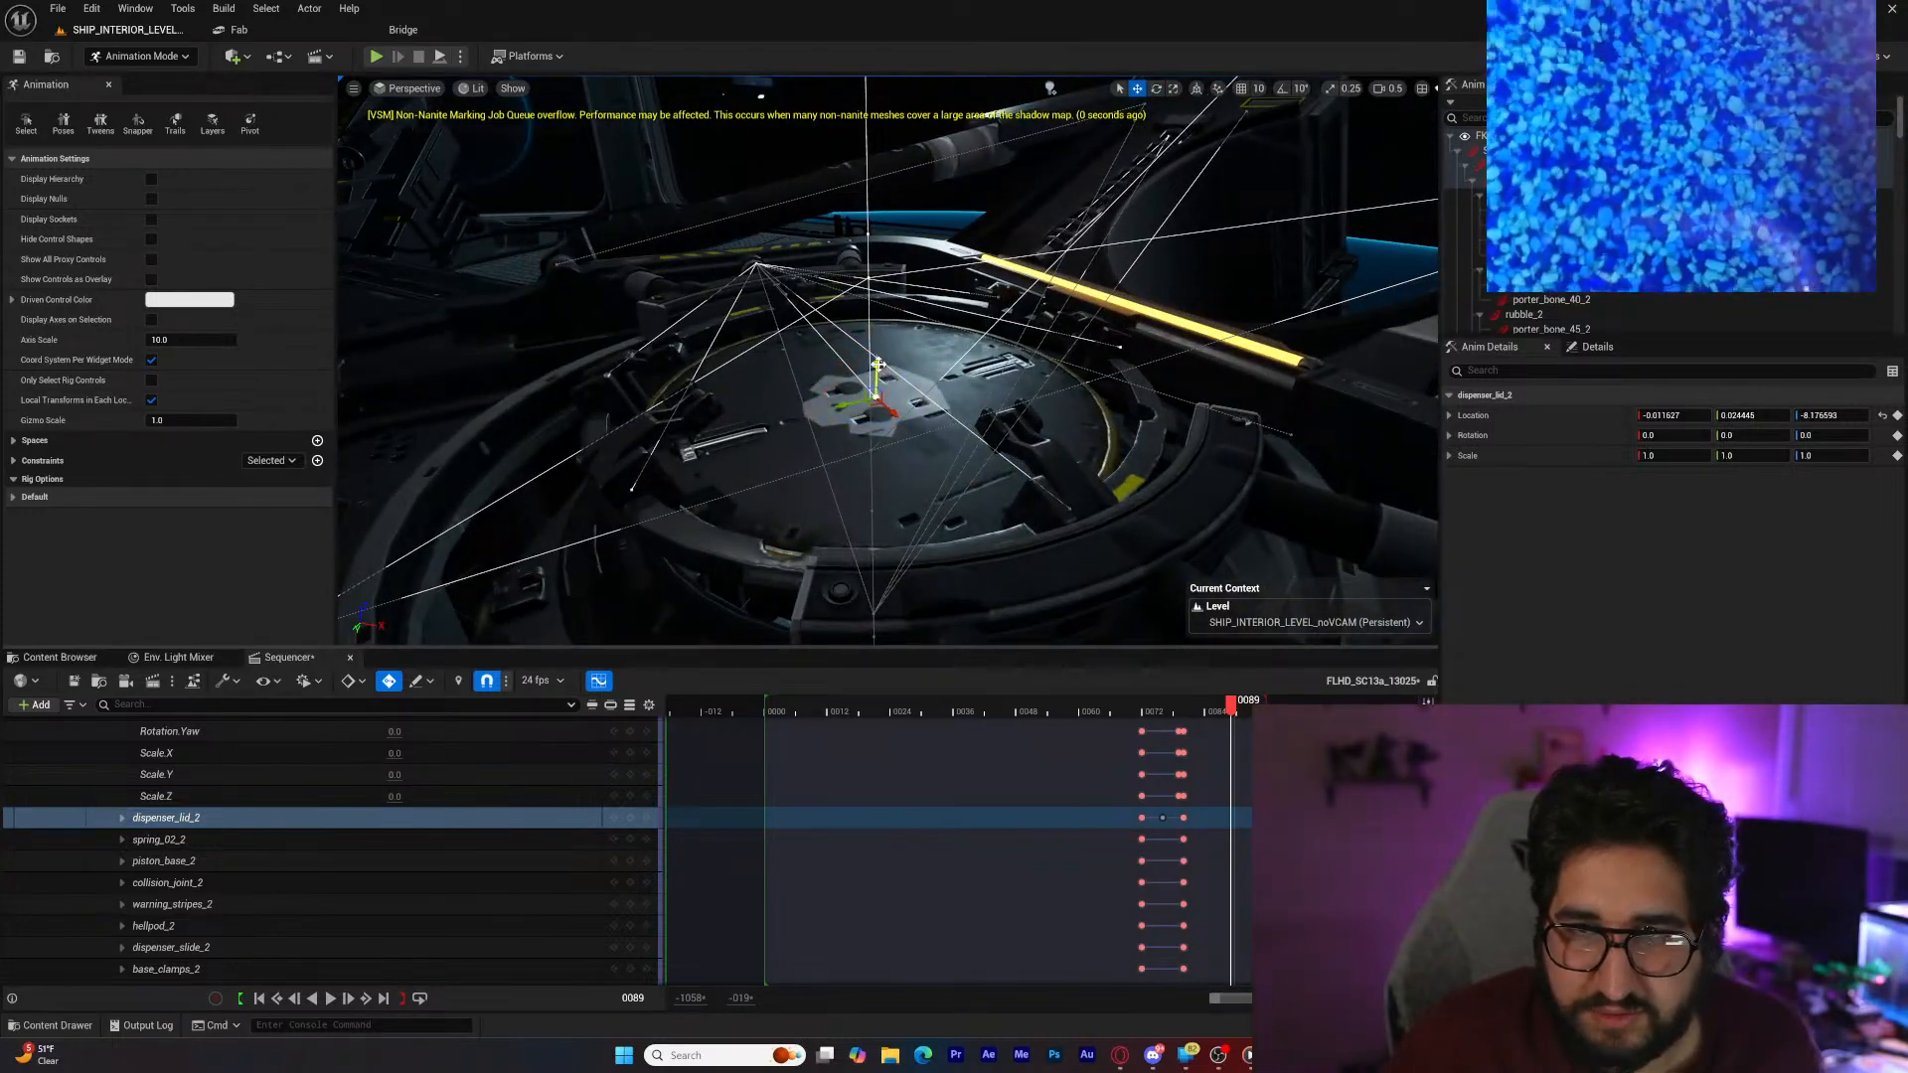
{"action": "left_click_drag", "start_coordinate": [877, 366], "coordinate": [872, 415]}
Step: Inspect the lowered hatch lid from above at frames 87 to 89
{"action": "right_click_drag", "start_coordinate": [872, 416], "coordinate": [909, 467]}
{"action": "mouse_move", "coordinate": [1230, 702]}
{"action": "left_mouse_down"}
{"action": "mouse_move", "coordinate": [1175, 707]}
{"action": "mouse_move", "coordinate": [1243, 712]}
{"action": "mouse_move", "coordinate": [1133, 707]}
{"action": "mouse_move", "coordinate": [1226, 718]}
{"action": "left_mouse_up"}
{"action": "scroll", "coordinate": [1225, 717], "scroll_direction": "up", "scroll_amount": 4, "text": "ctrl"}
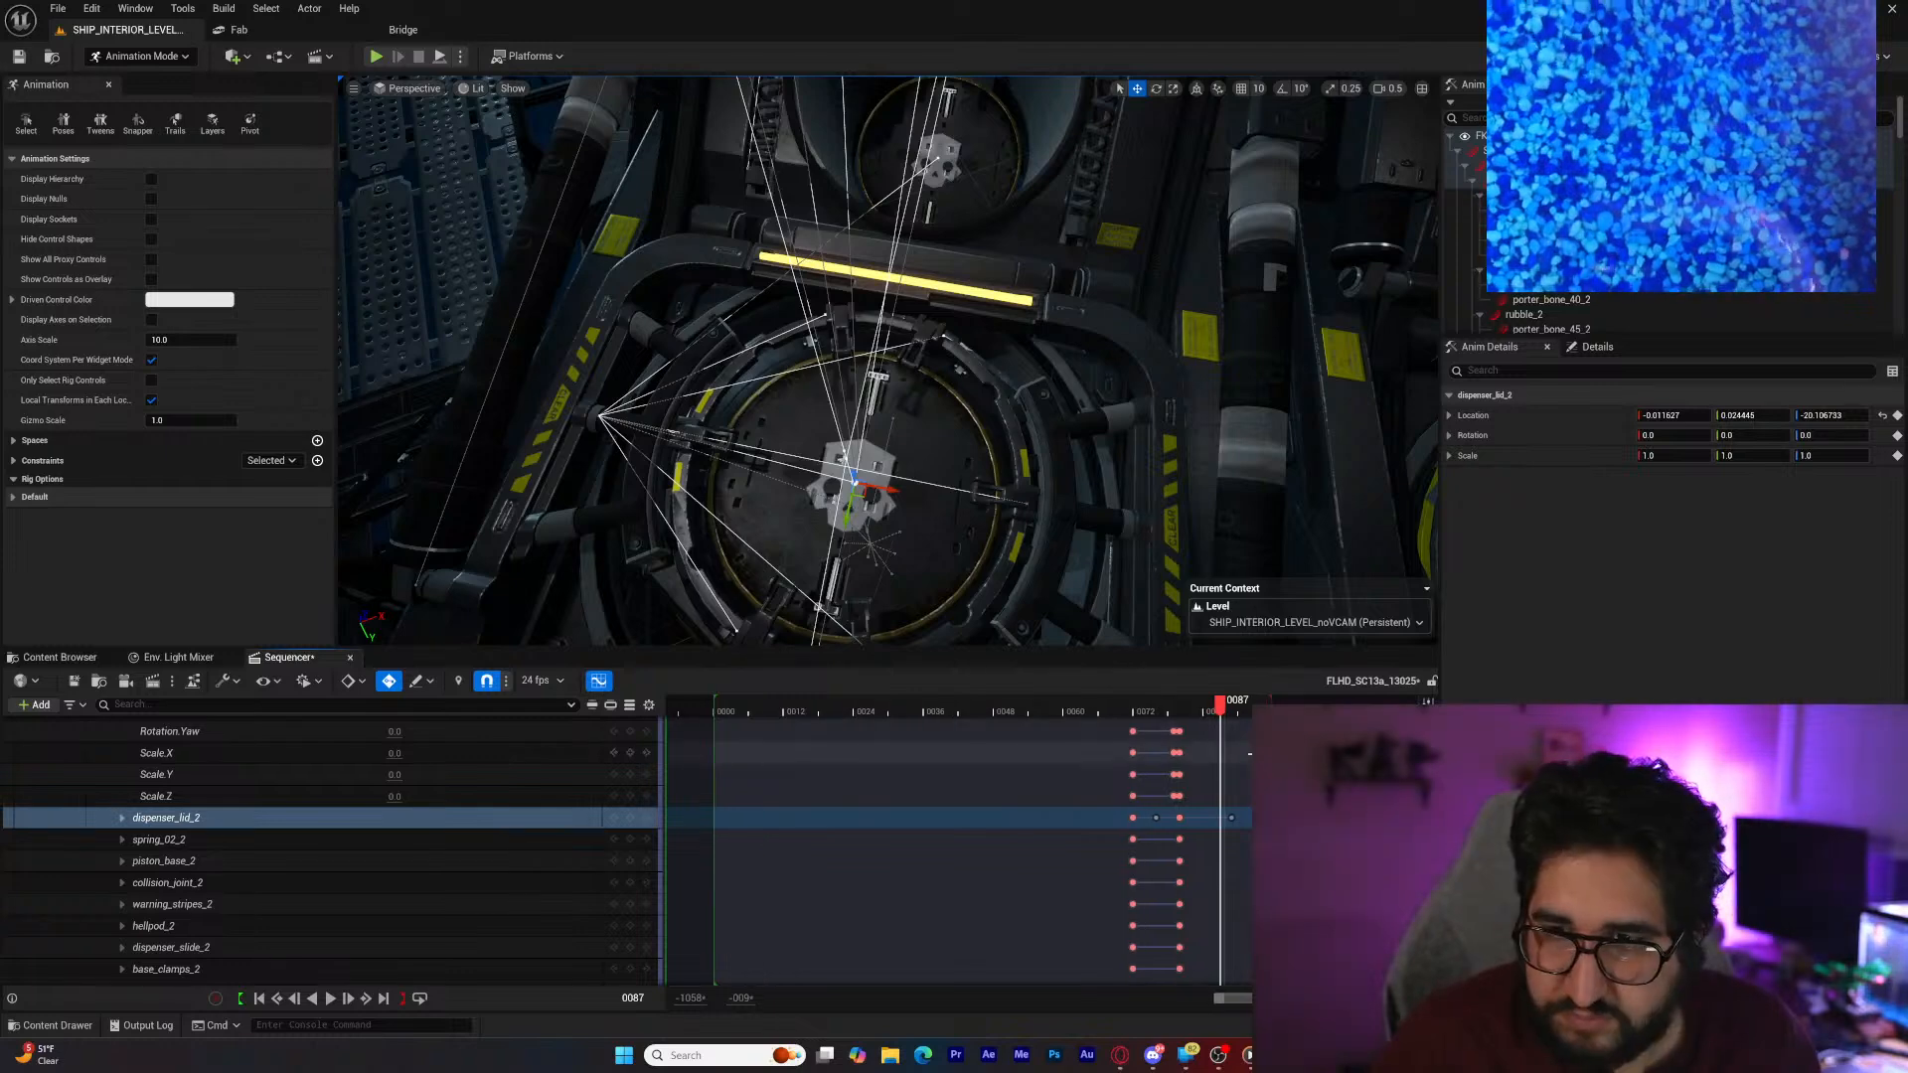
{"action": "scroll", "coordinate": [1247, 818], "scroll_direction": "up", "scroll_amount": 1, "text": "ctrl"}
{"action": "key", "text": "period"}
{"action": "scroll", "coordinate": [1248, 844], "scroll_direction": "up", "scroll_amount": 6, "text": "ctrl"}
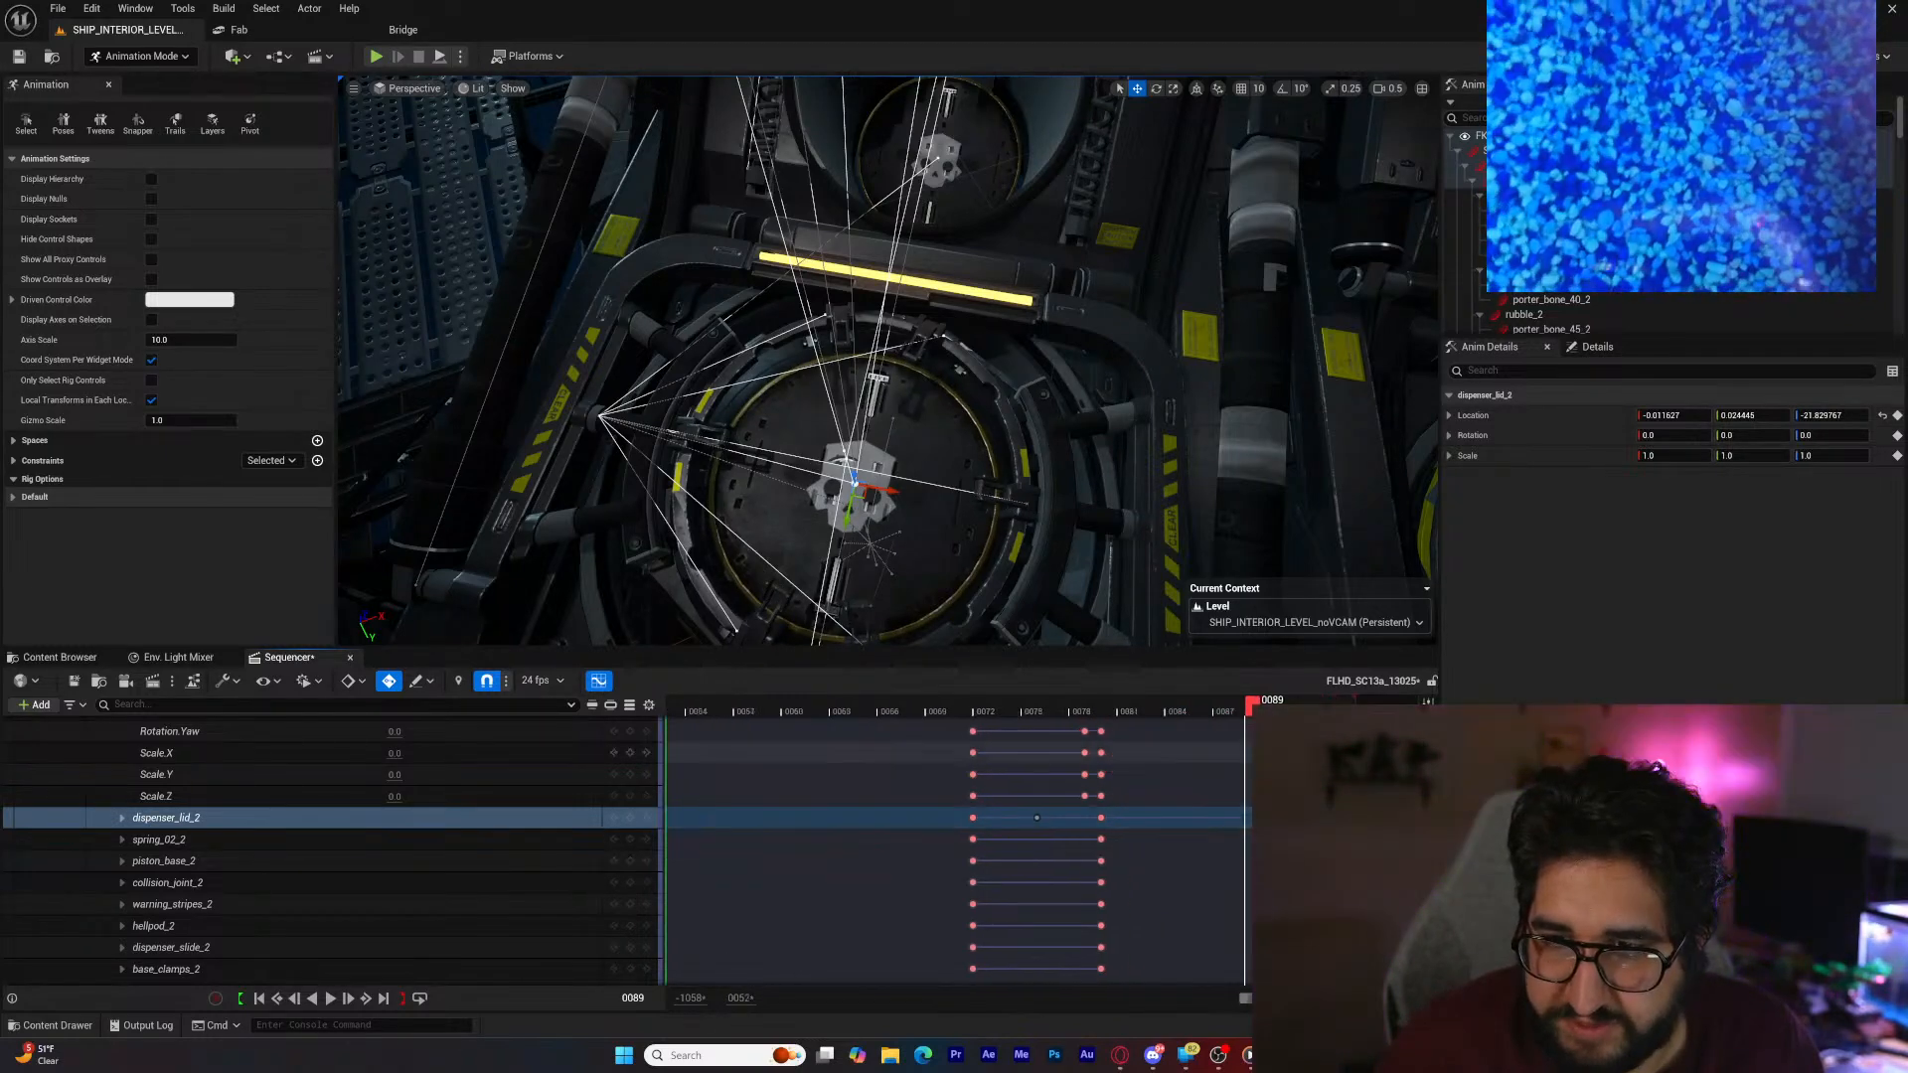
Step: Move to frame 83 and undo the latest edits to the dispenser_lid_2 animation
{"action": "left_click_drag", "start_coordinate": [1248, 707], "coordinate": [1127, 713]}
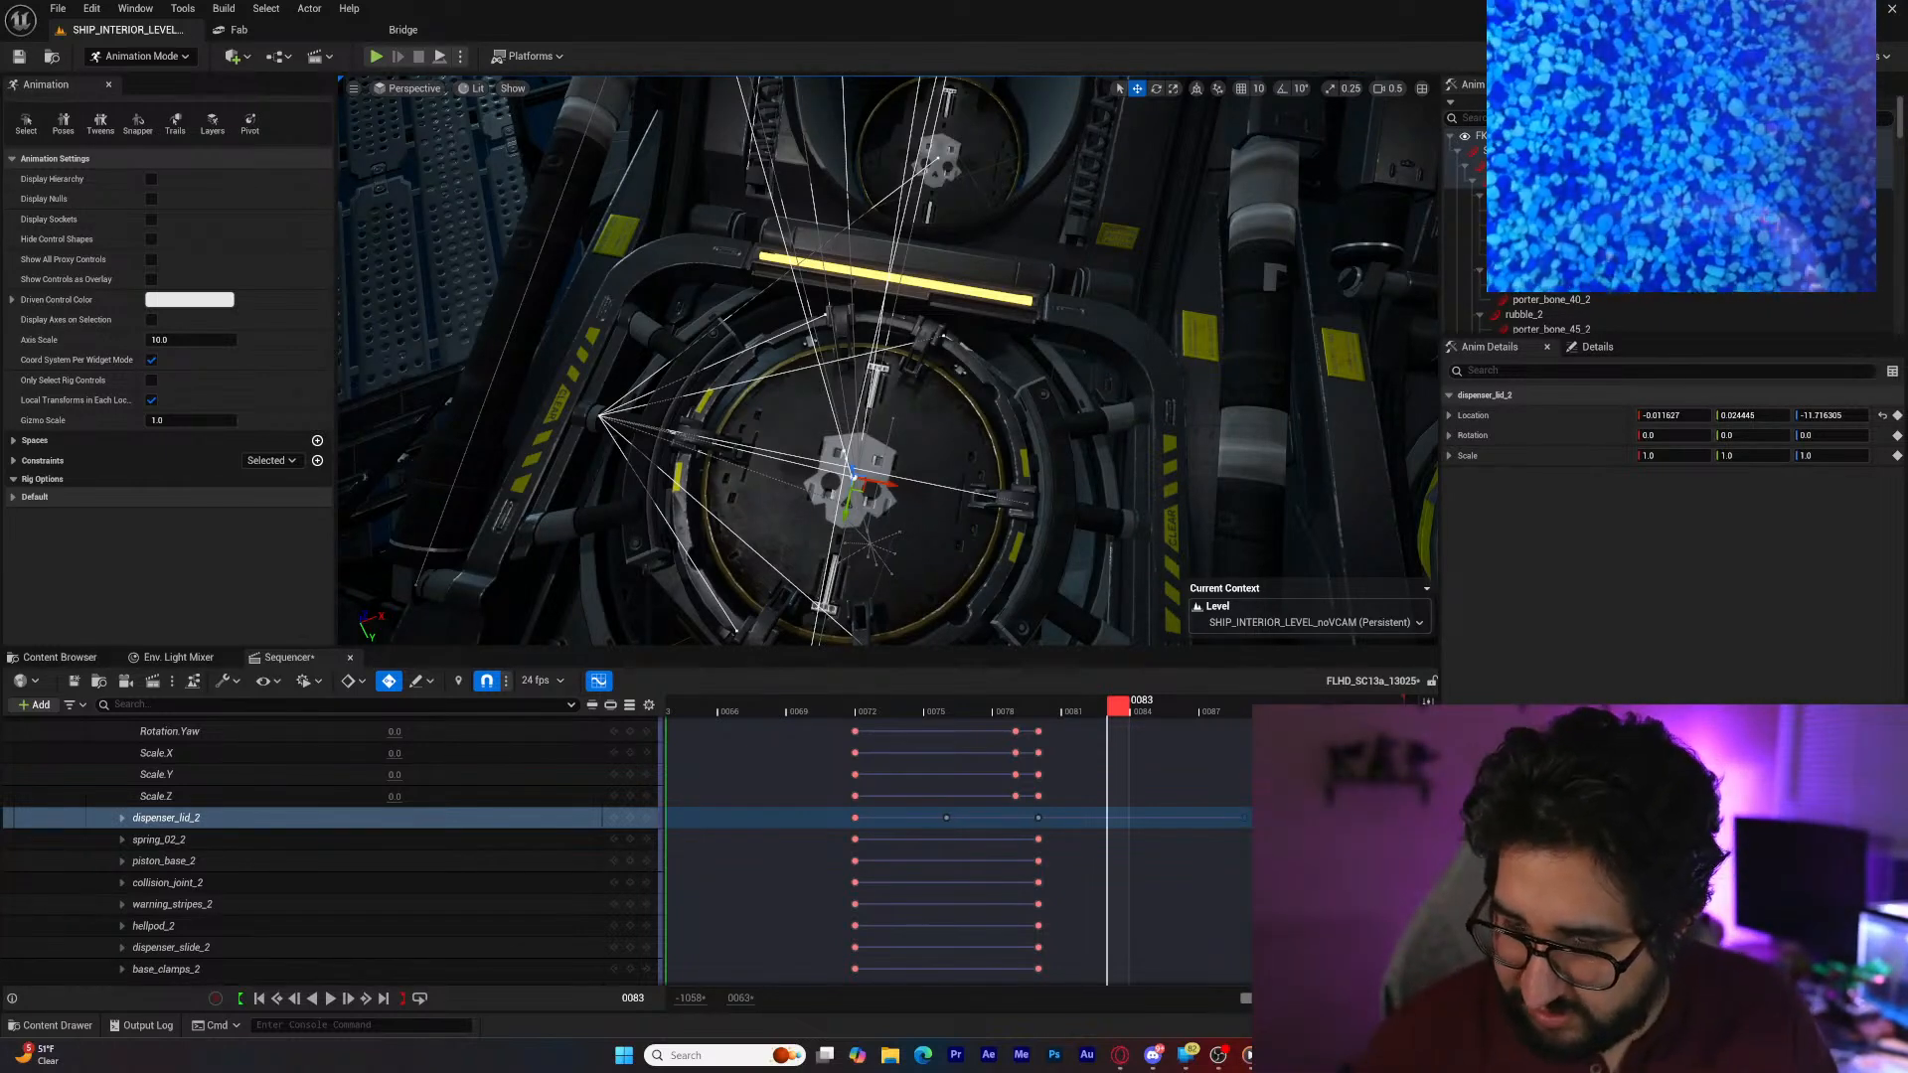
{"action": "key", "text": "ctrl+z"}
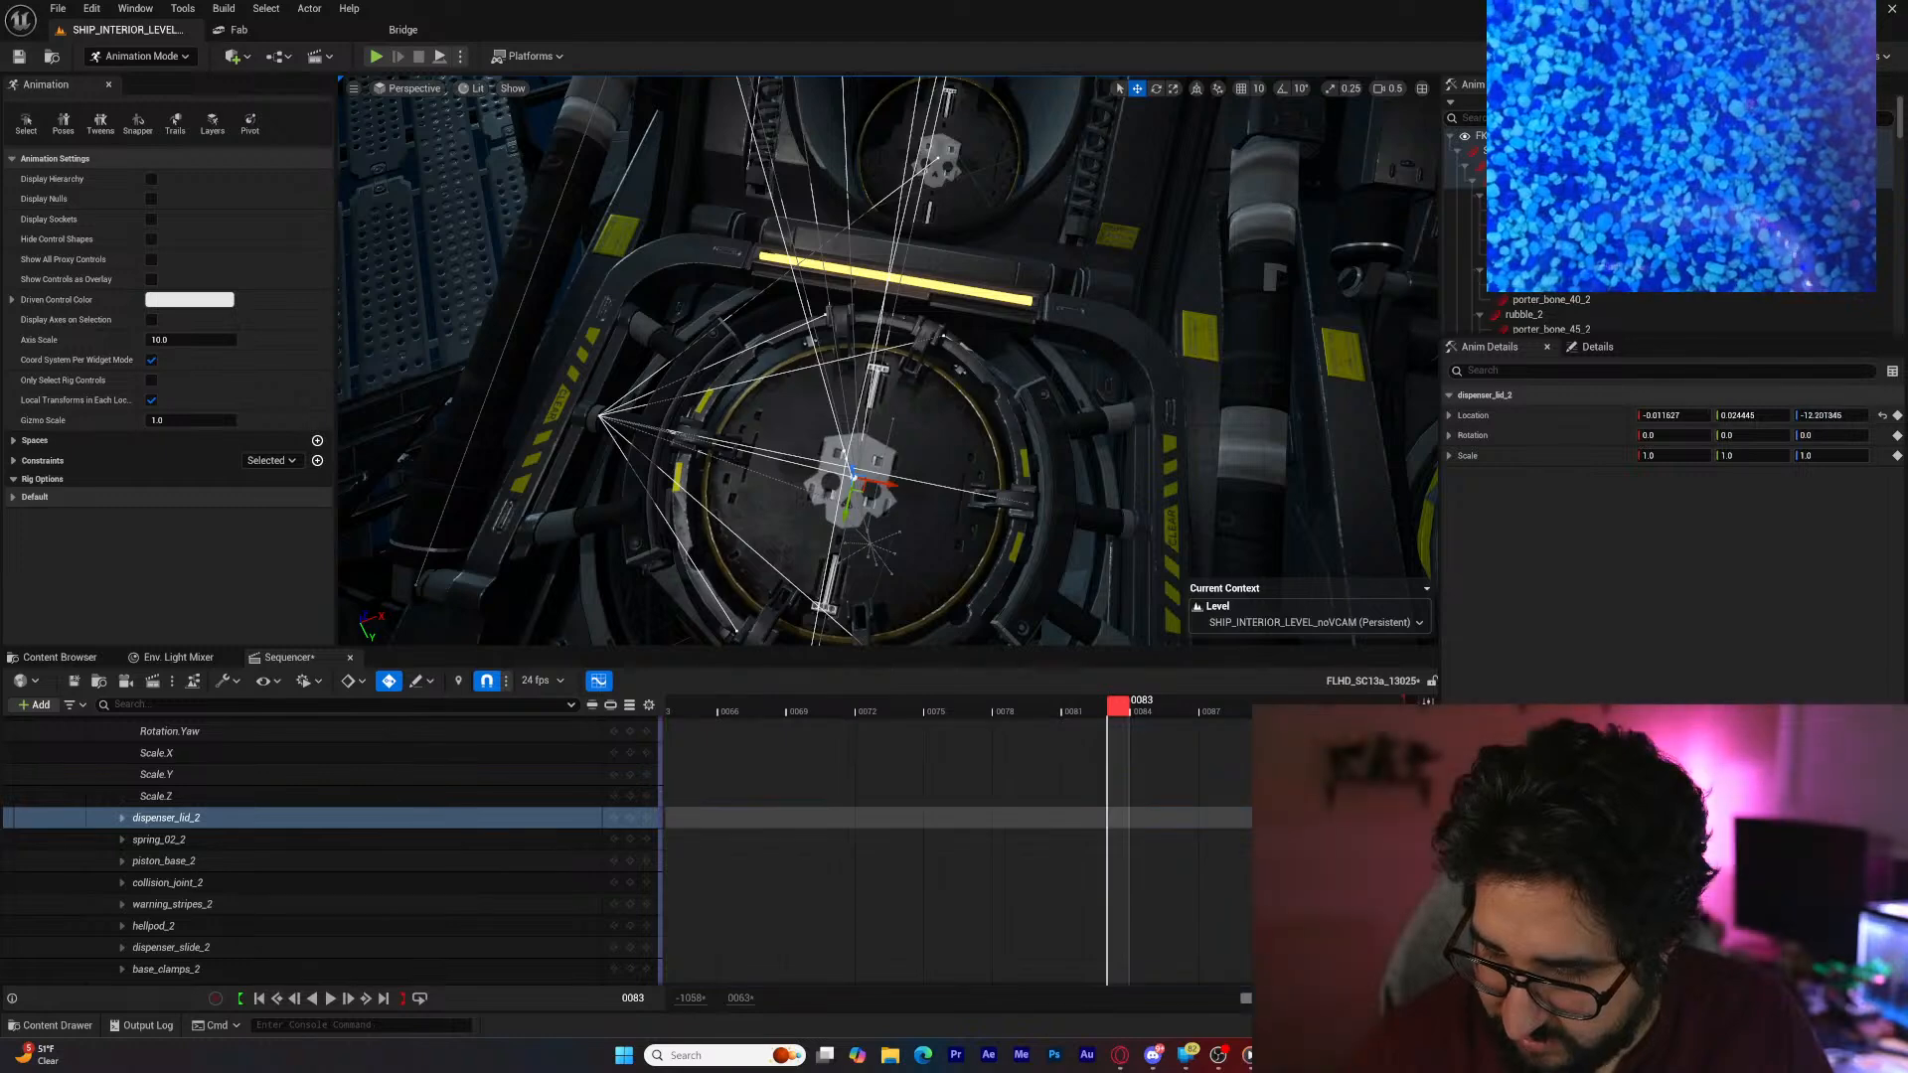
{"action": "key", "text": "ctrl+z"}
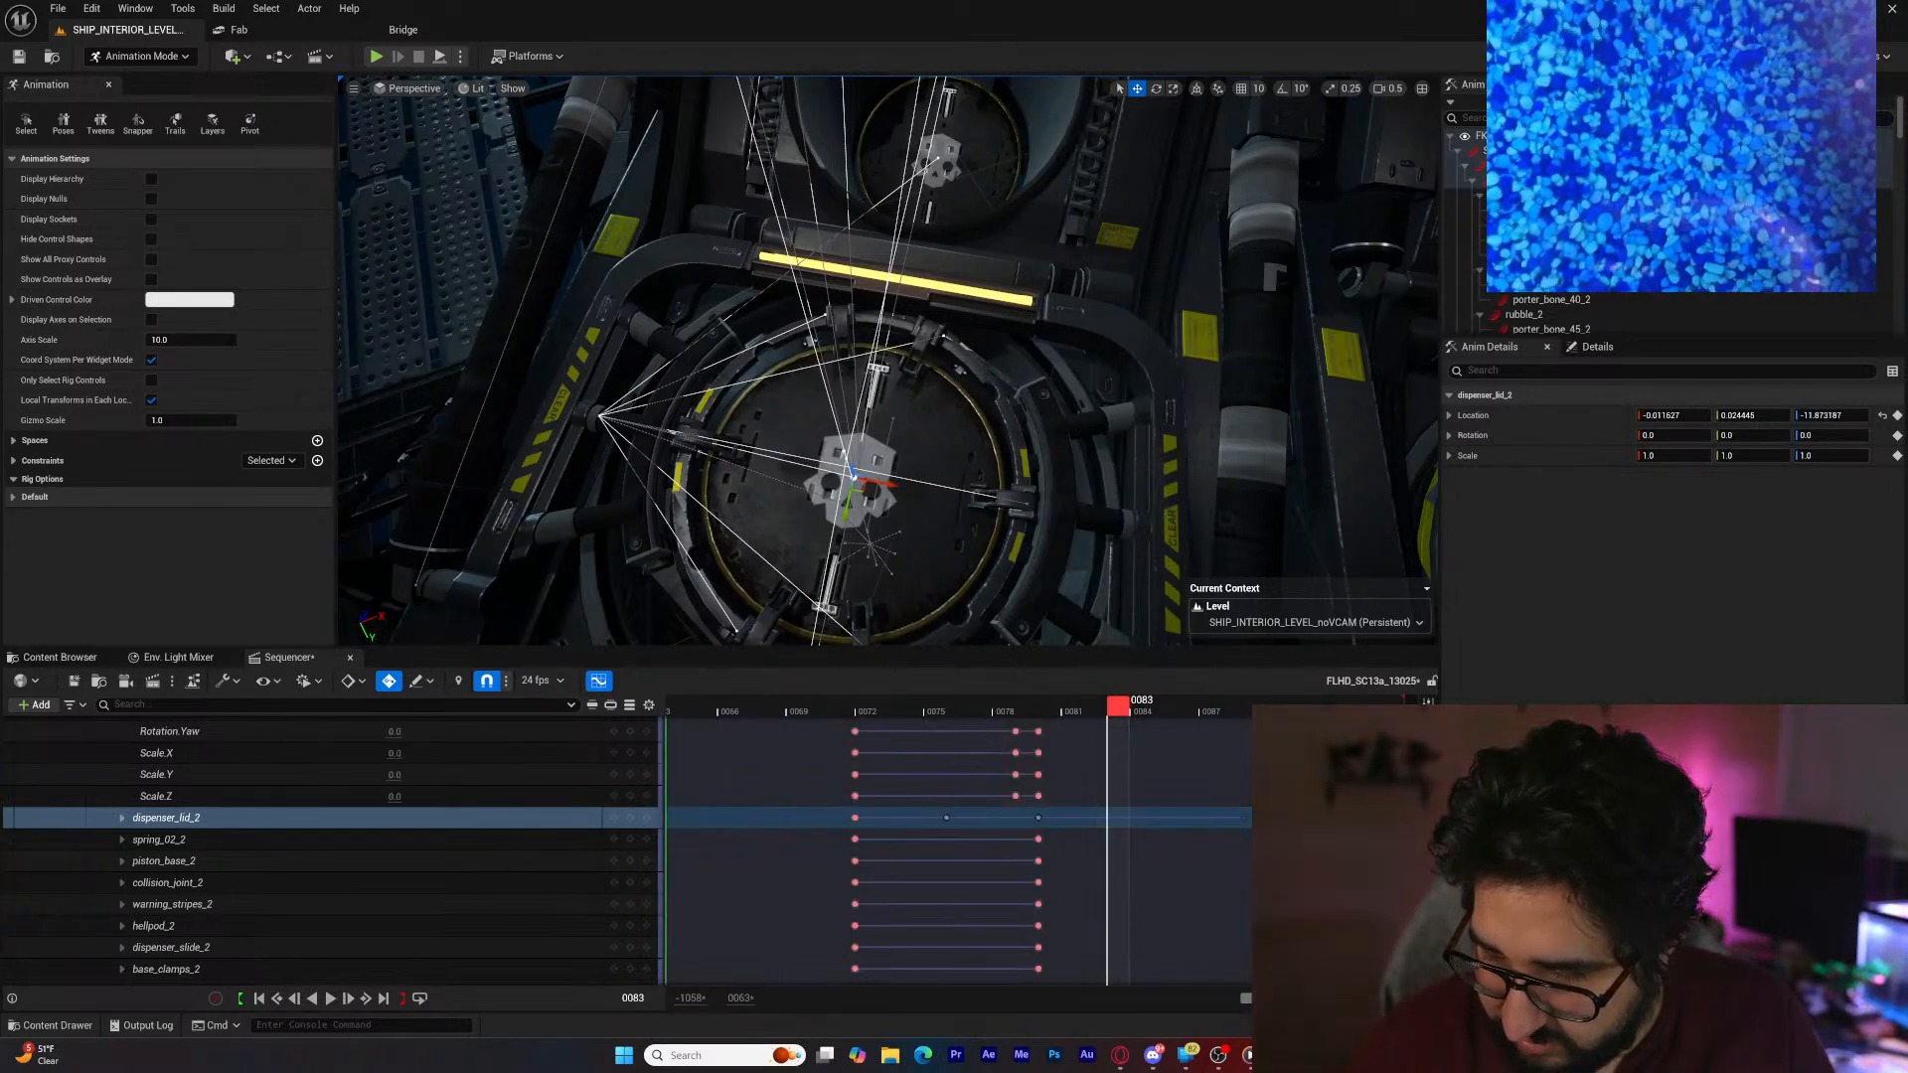
{"action": "key", "text": "ctrl+z"}
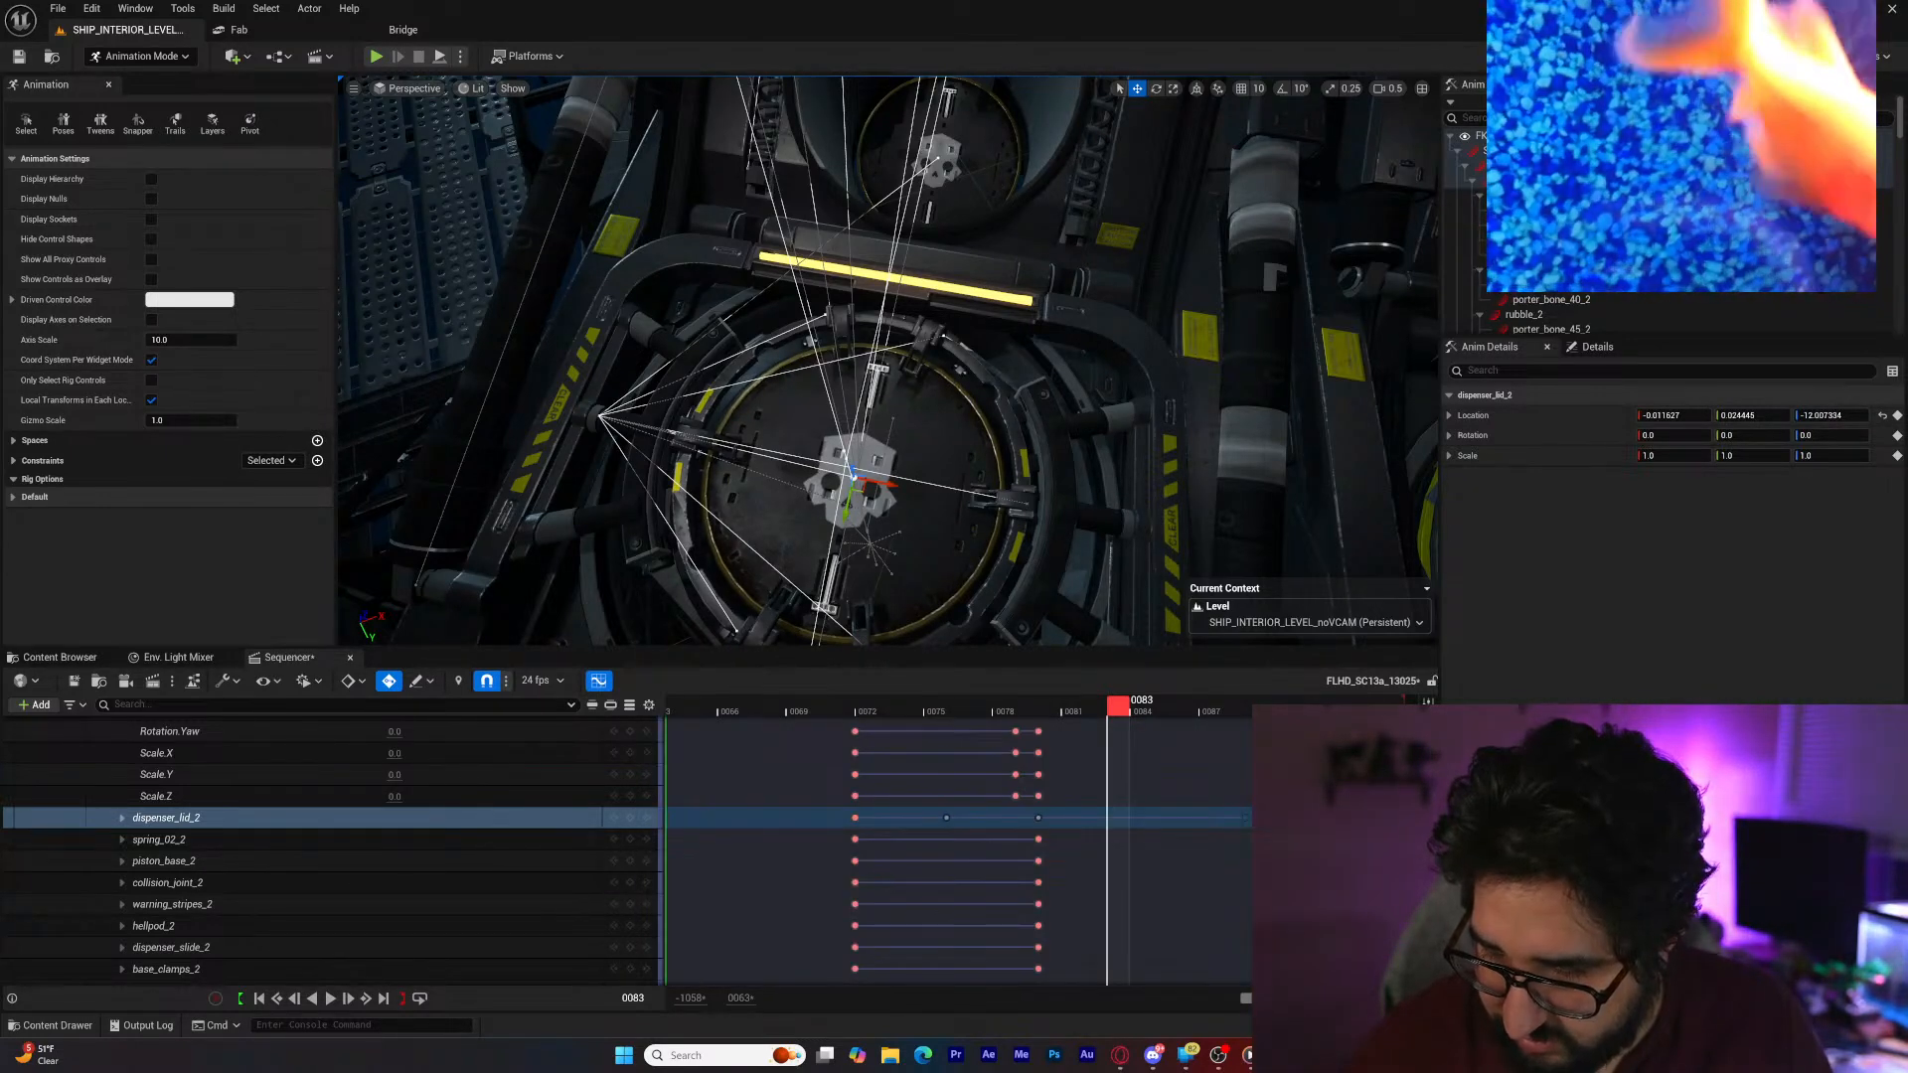
{"action": "key", "text": "ctrl+z"}
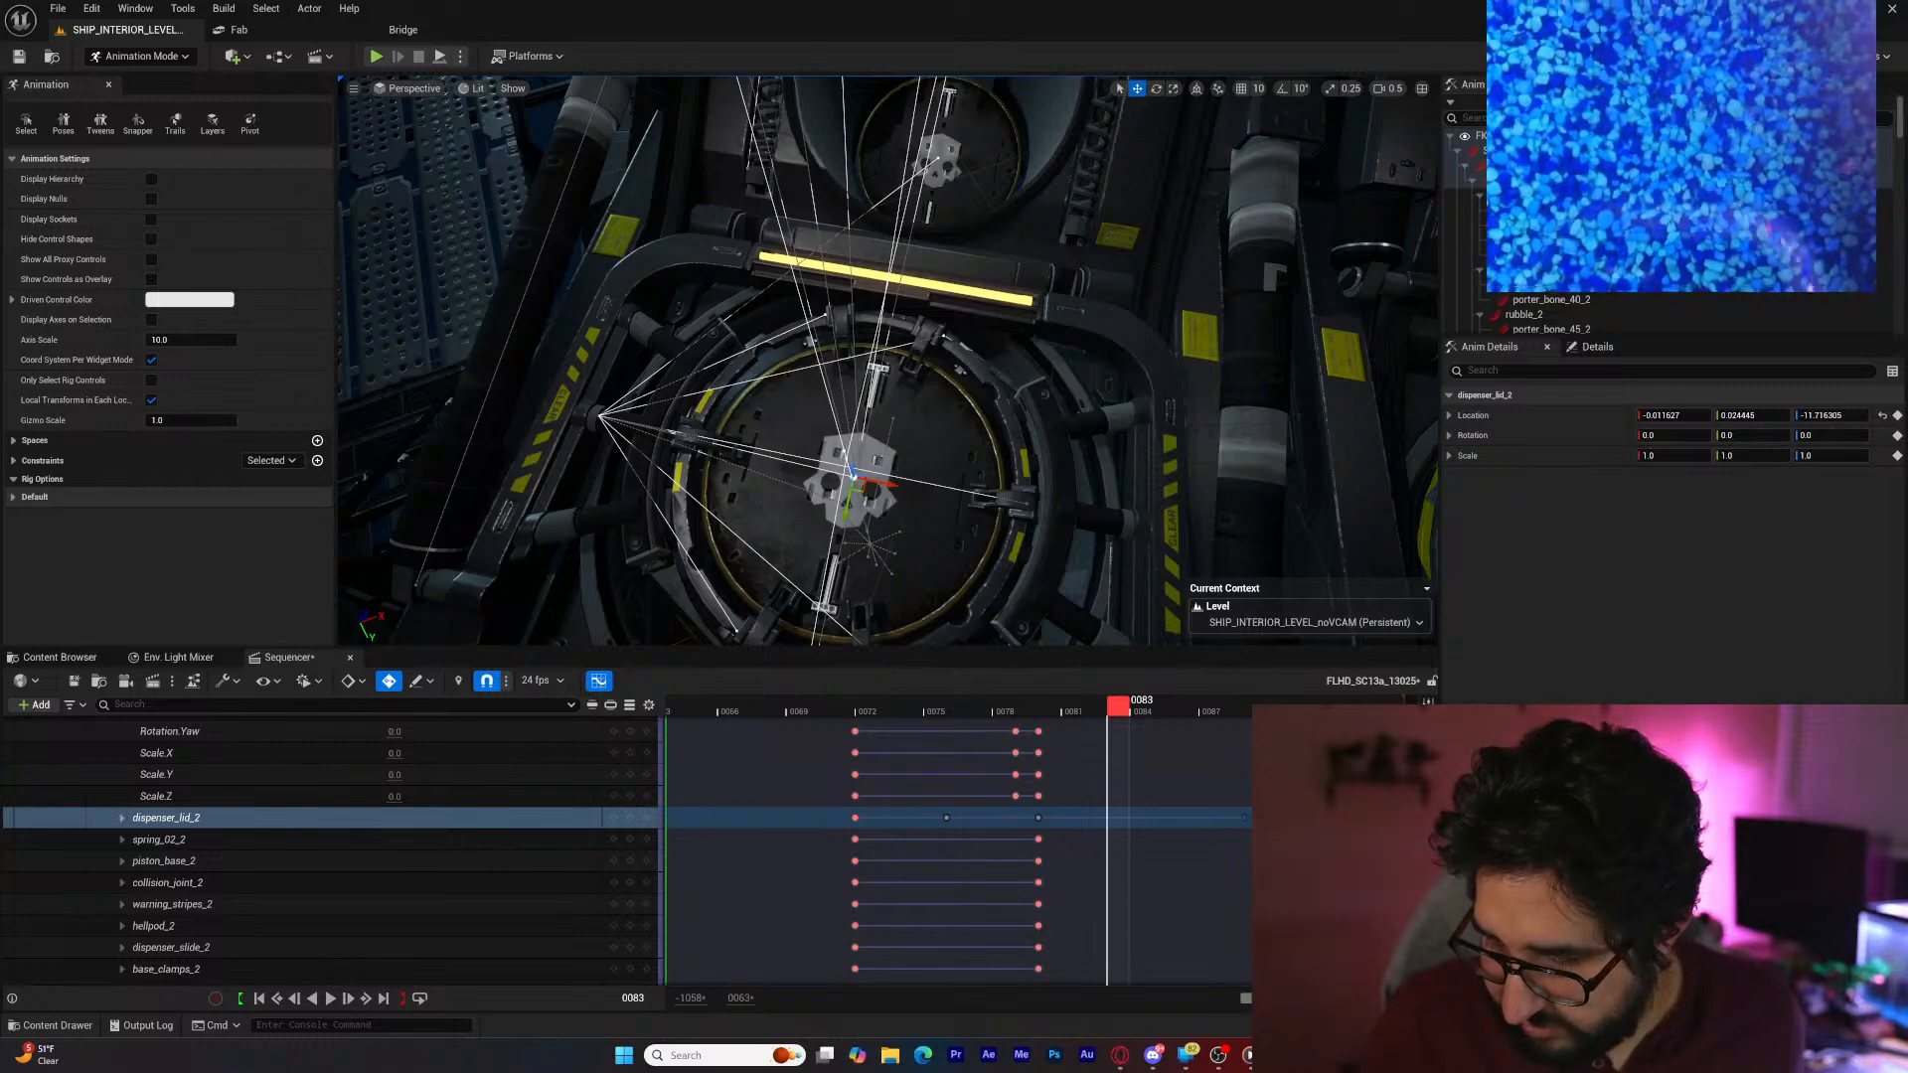
{"action": "key", "text": "ctrl+z"}
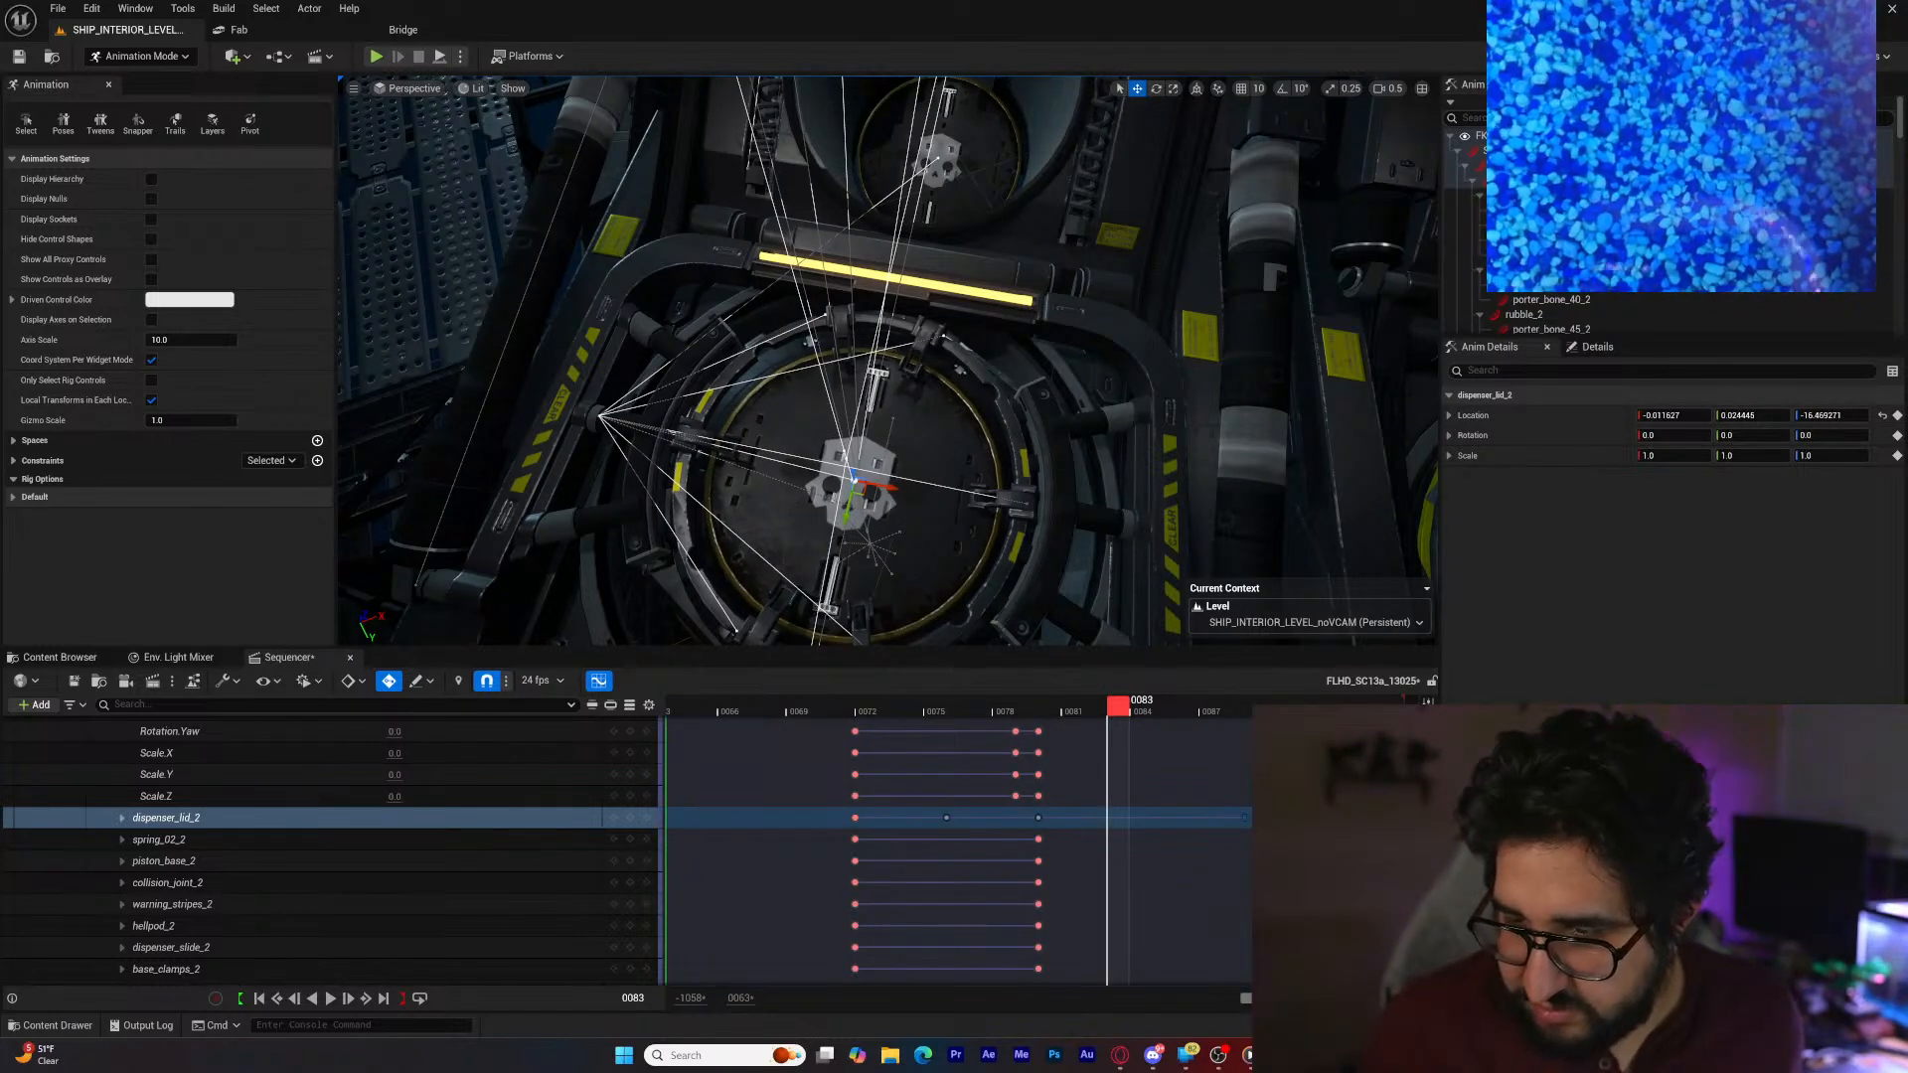
Step: Scrub the lid movement back to frame 73 and play the sequence in the free view, stopping at frame 27
{"action": "left_click_drag", "start_coordinate": [1112, 707], "coordinate": [882, 708]}
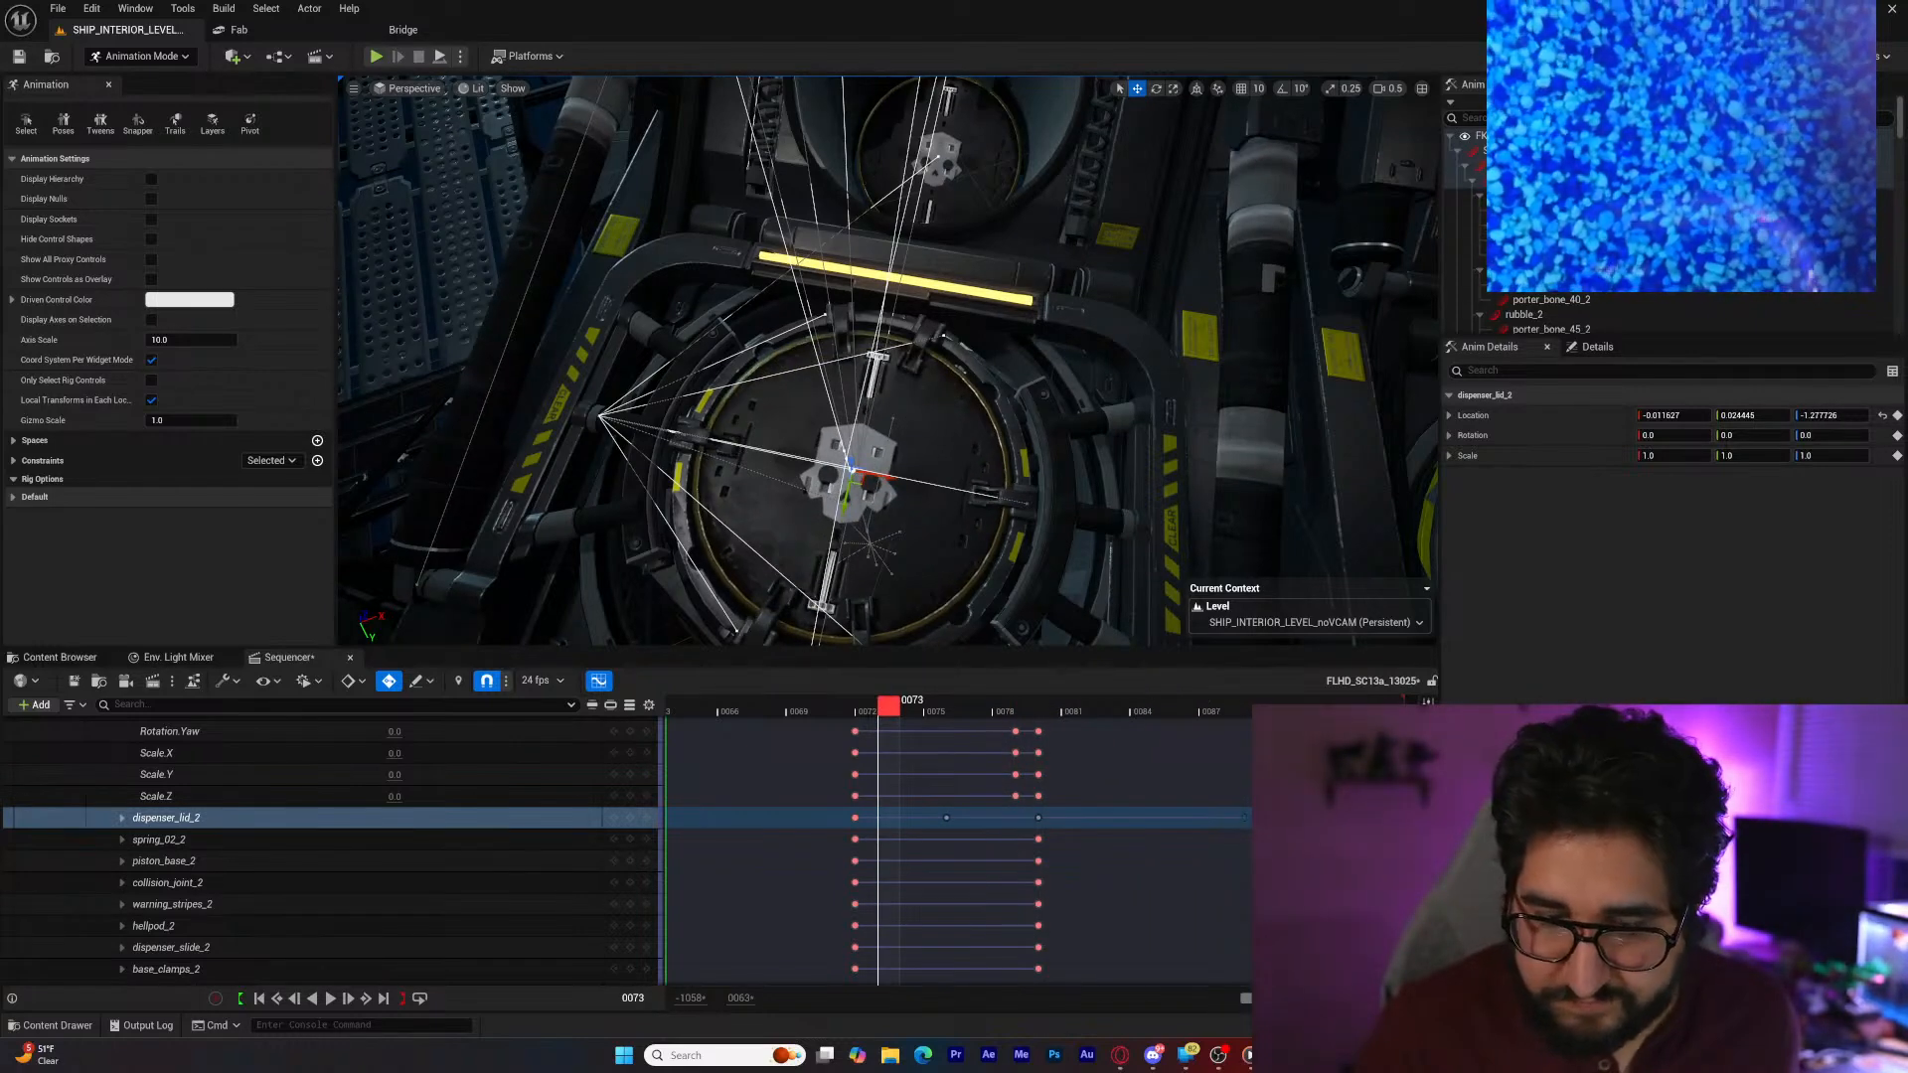
{"action": "key", "text": "space"}
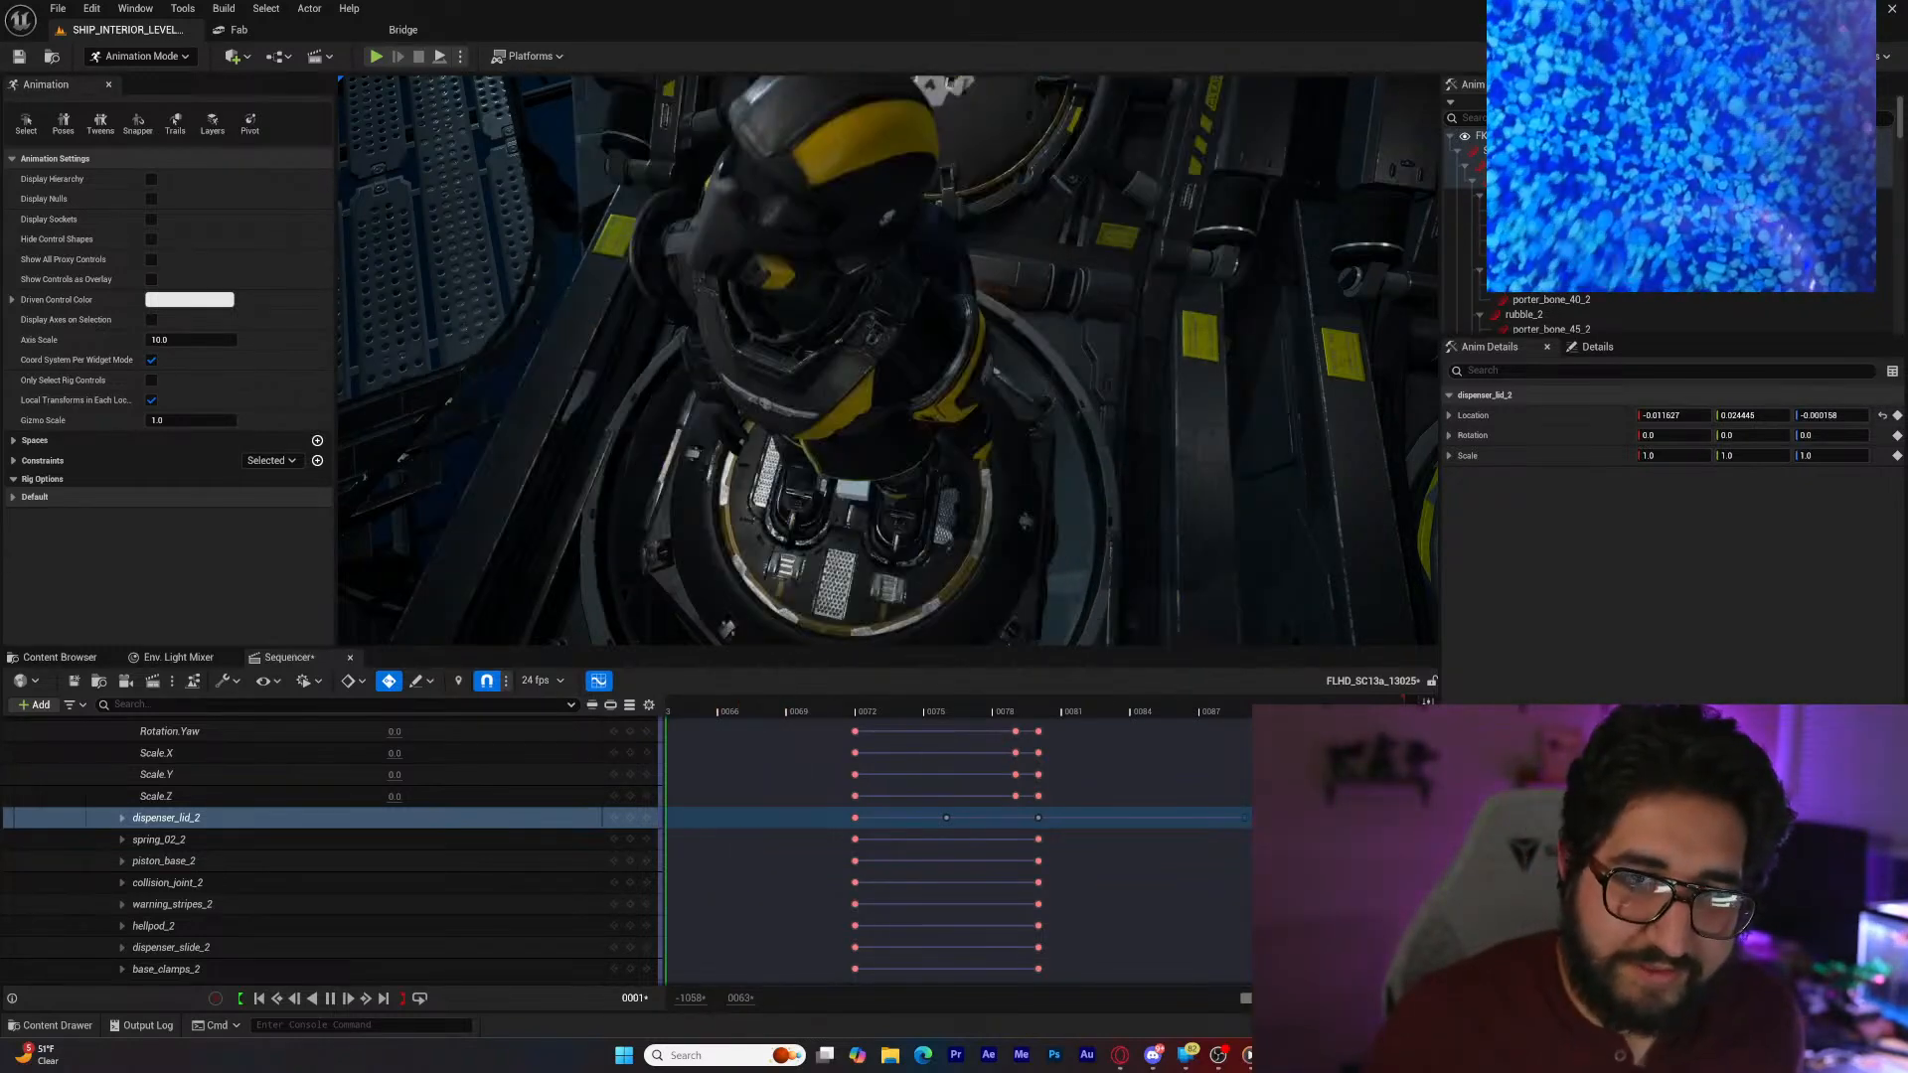
{"action": "key", "text": "space"}
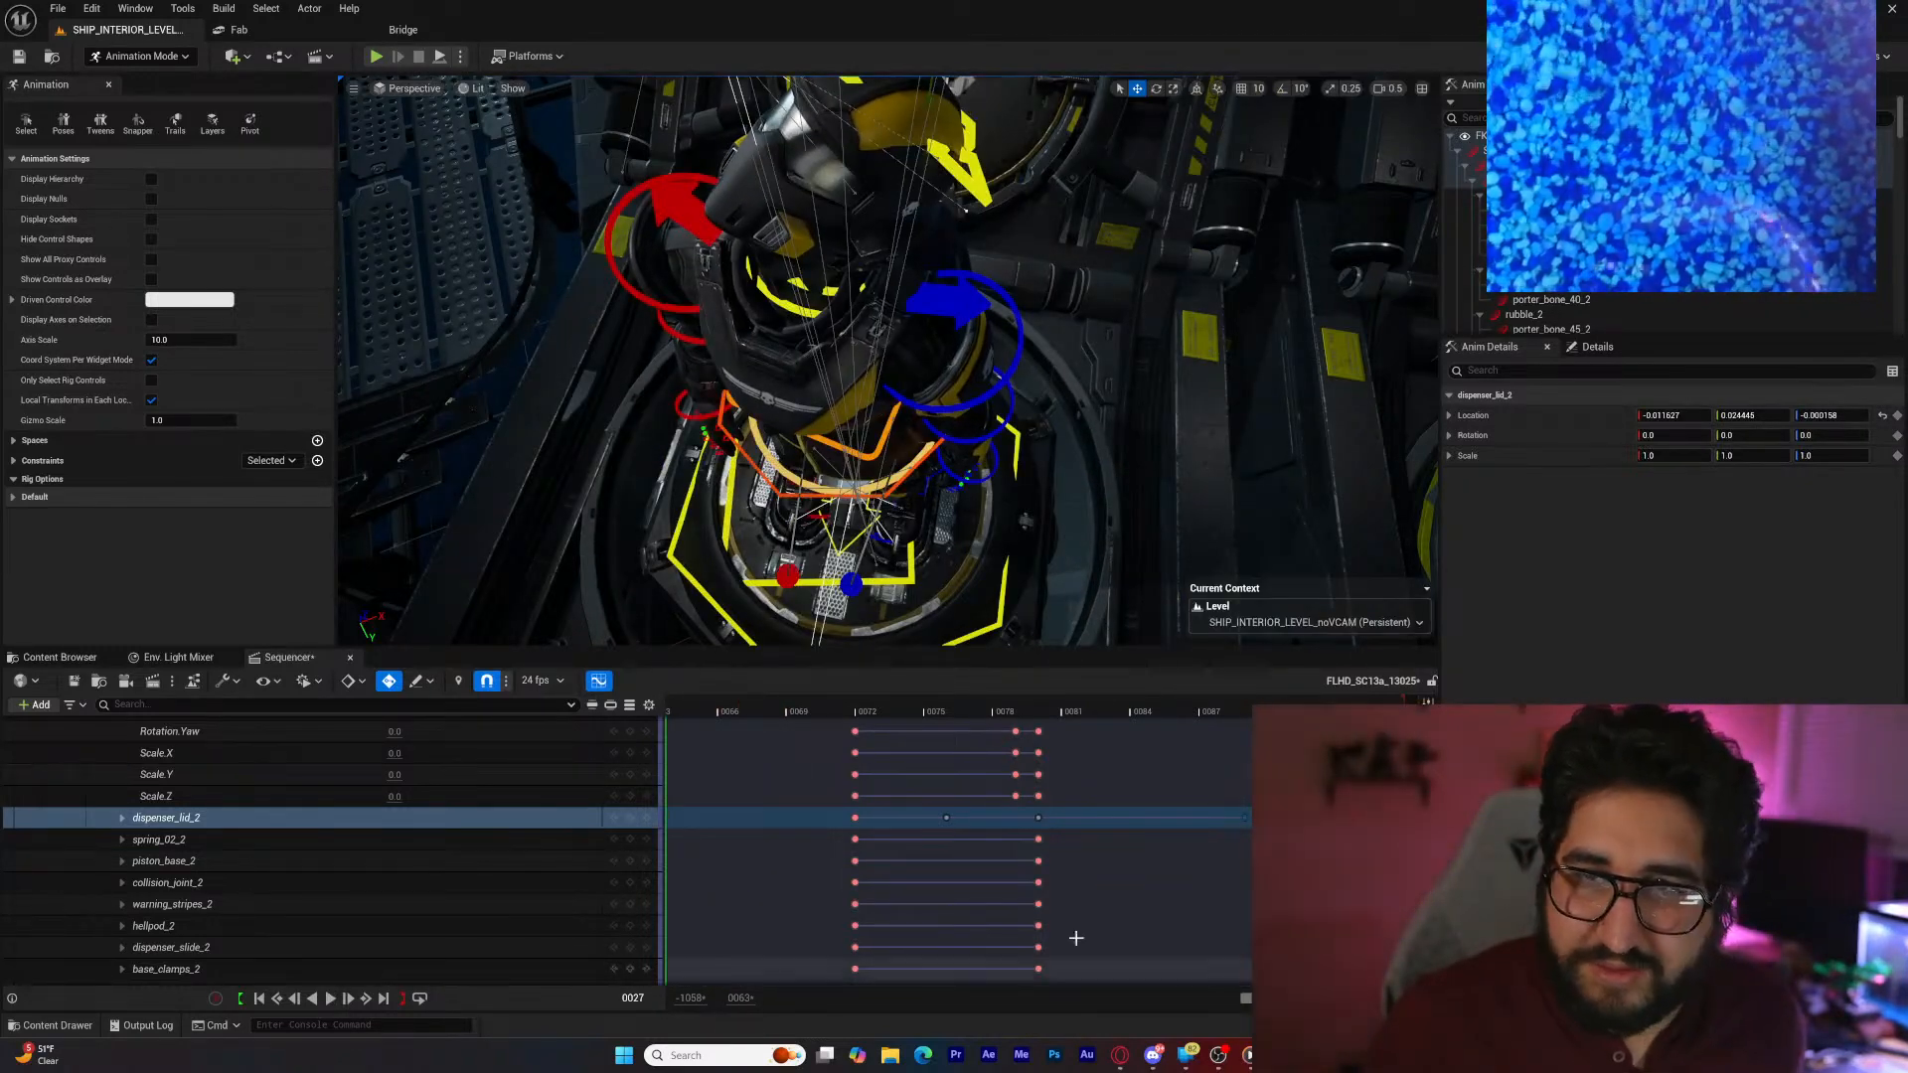
Step: View the shot through CineCameraActor and play it from frame 27 to frame 44
{"action": "left_click", "coordinate": [425, 90]}
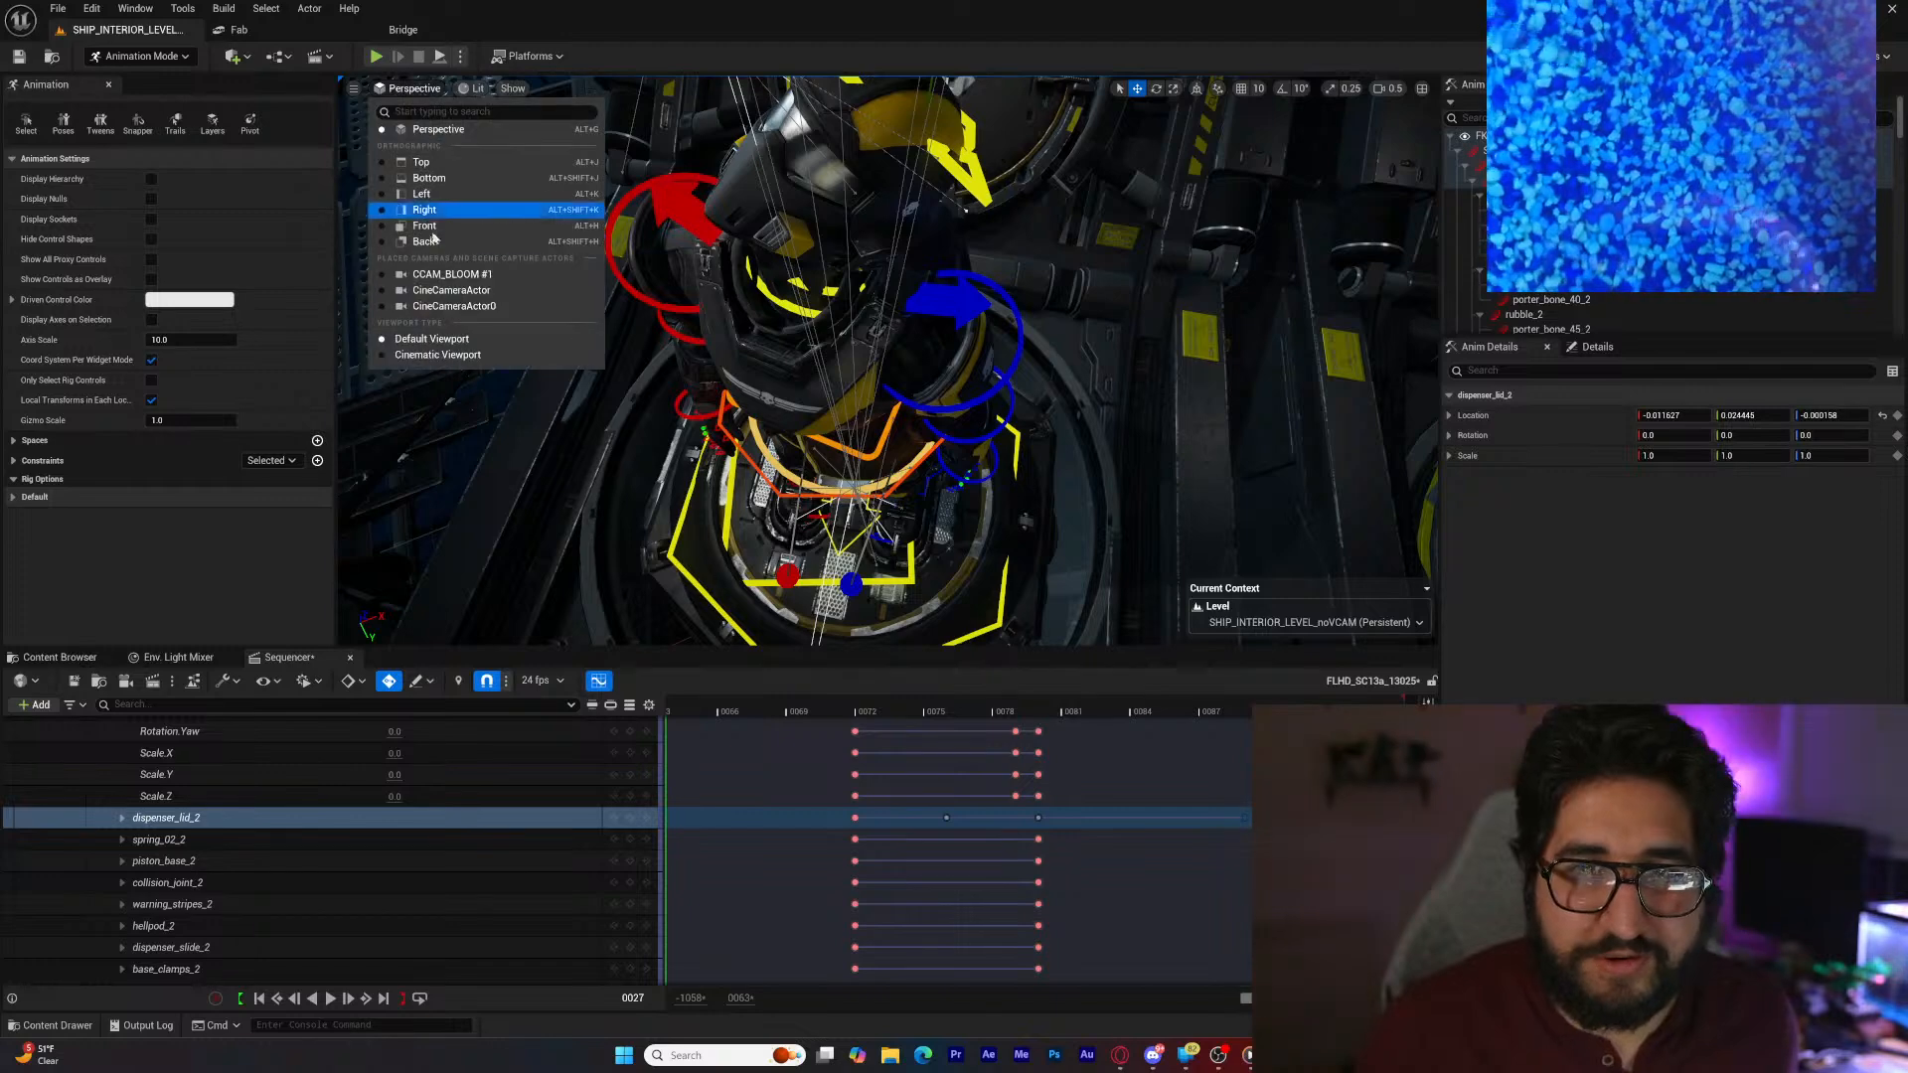
{"action": "left_click", "coordinate": [462, 292]}
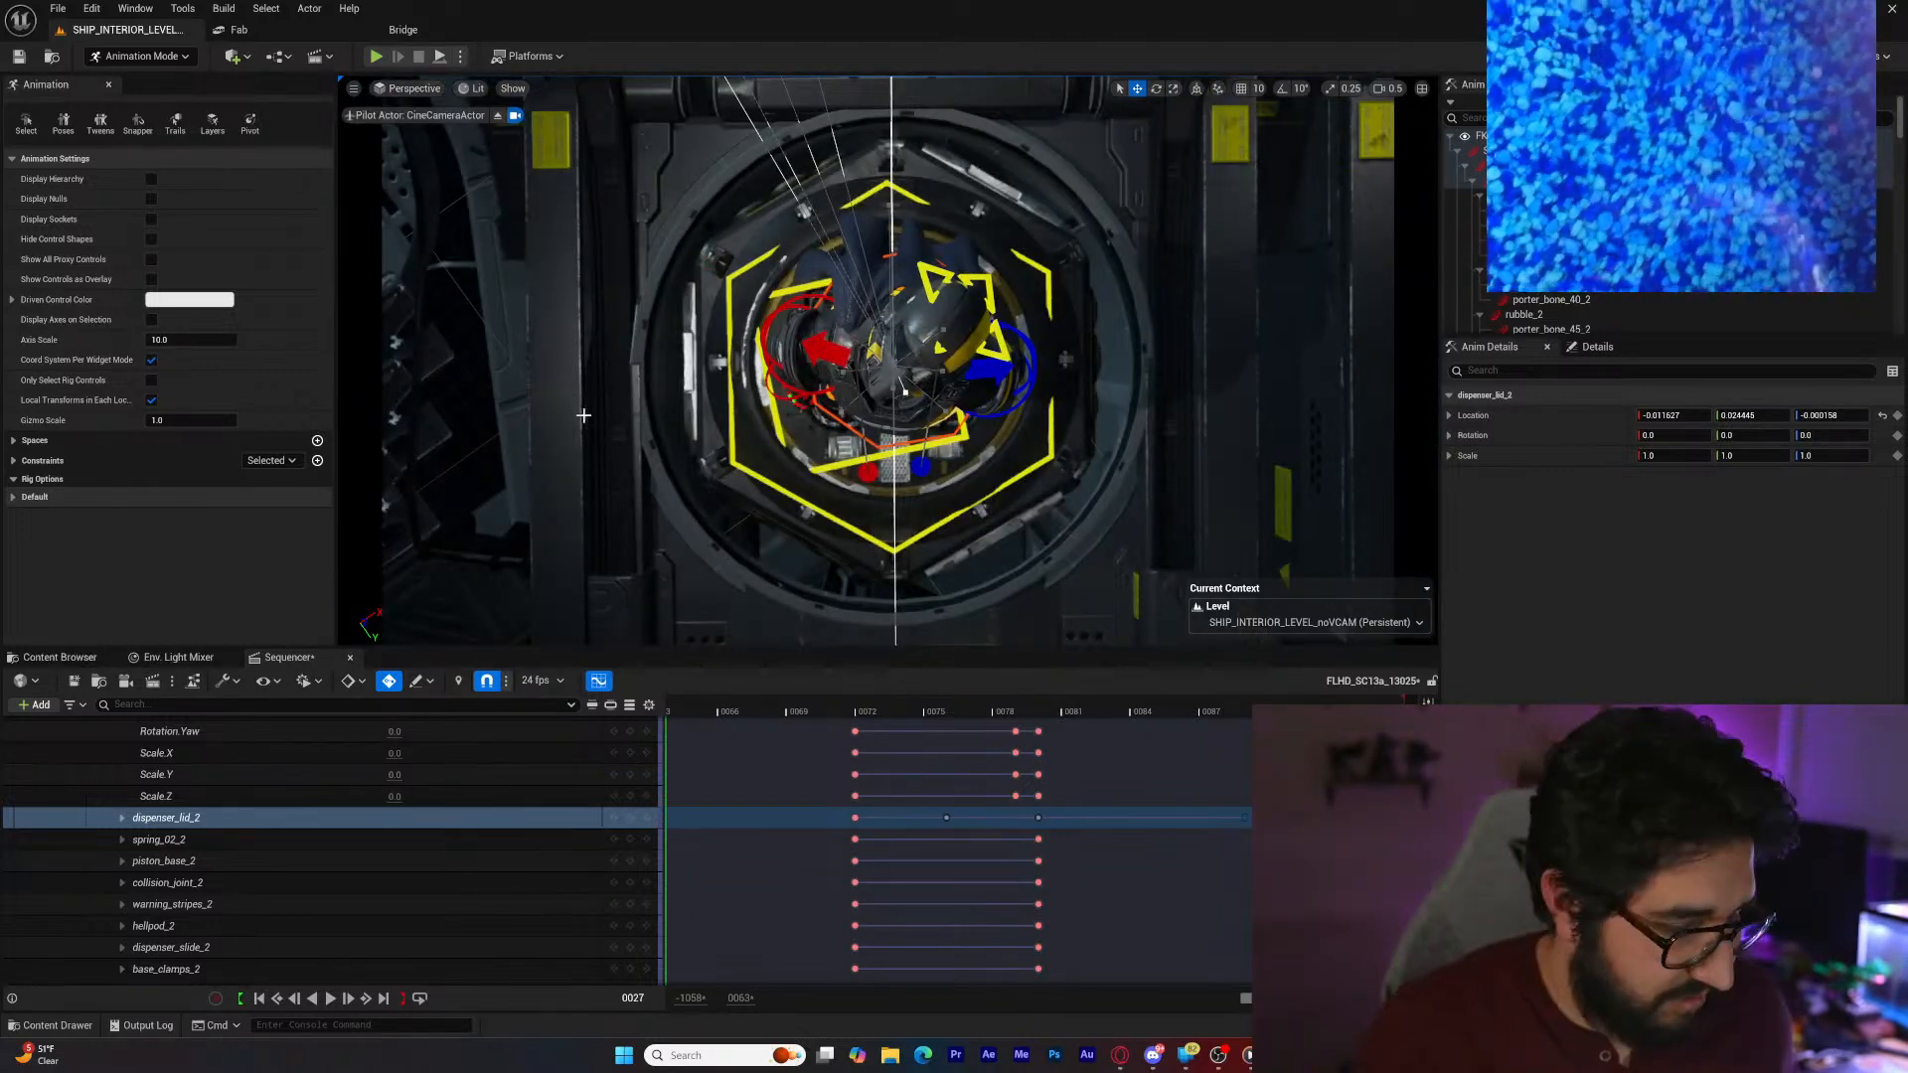
{"action": "left_click", "coordinate": [759, 445]}
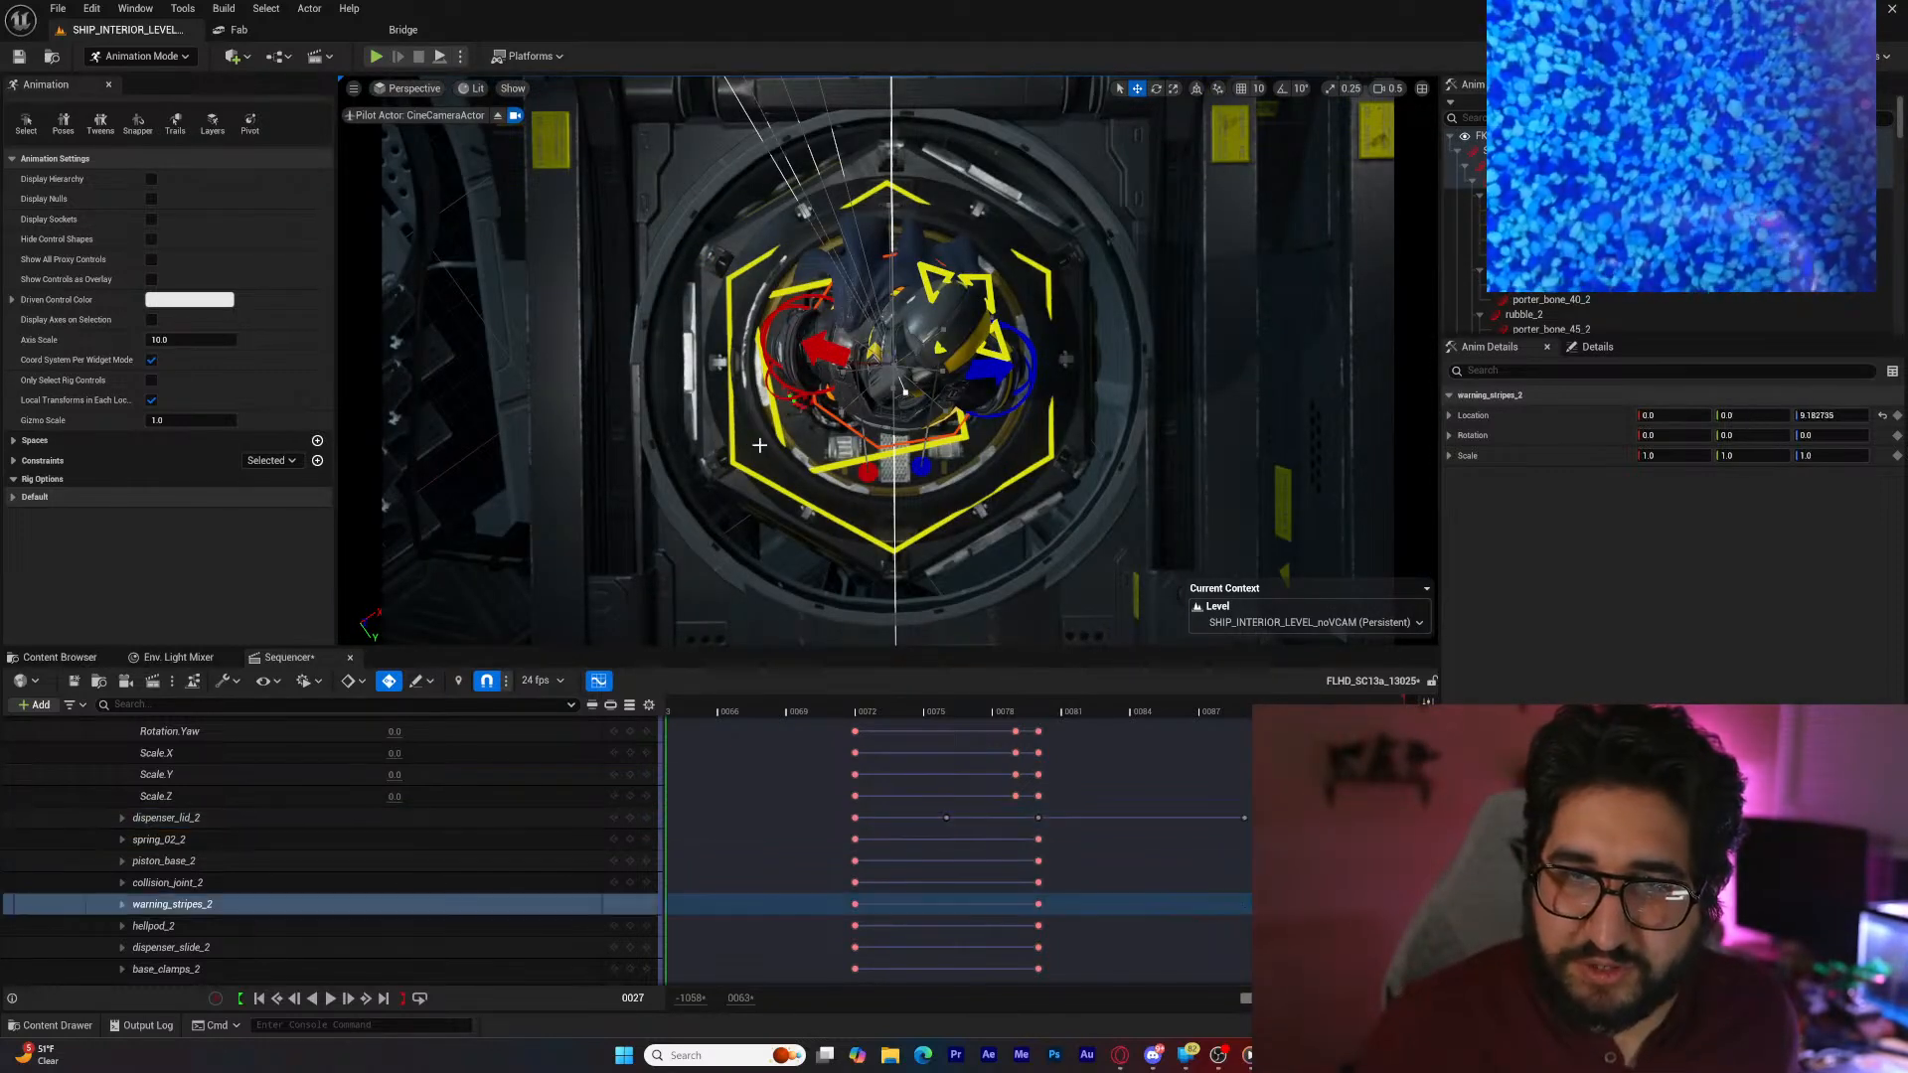
{"action": "left_click", "coordinate": [330, 998]}
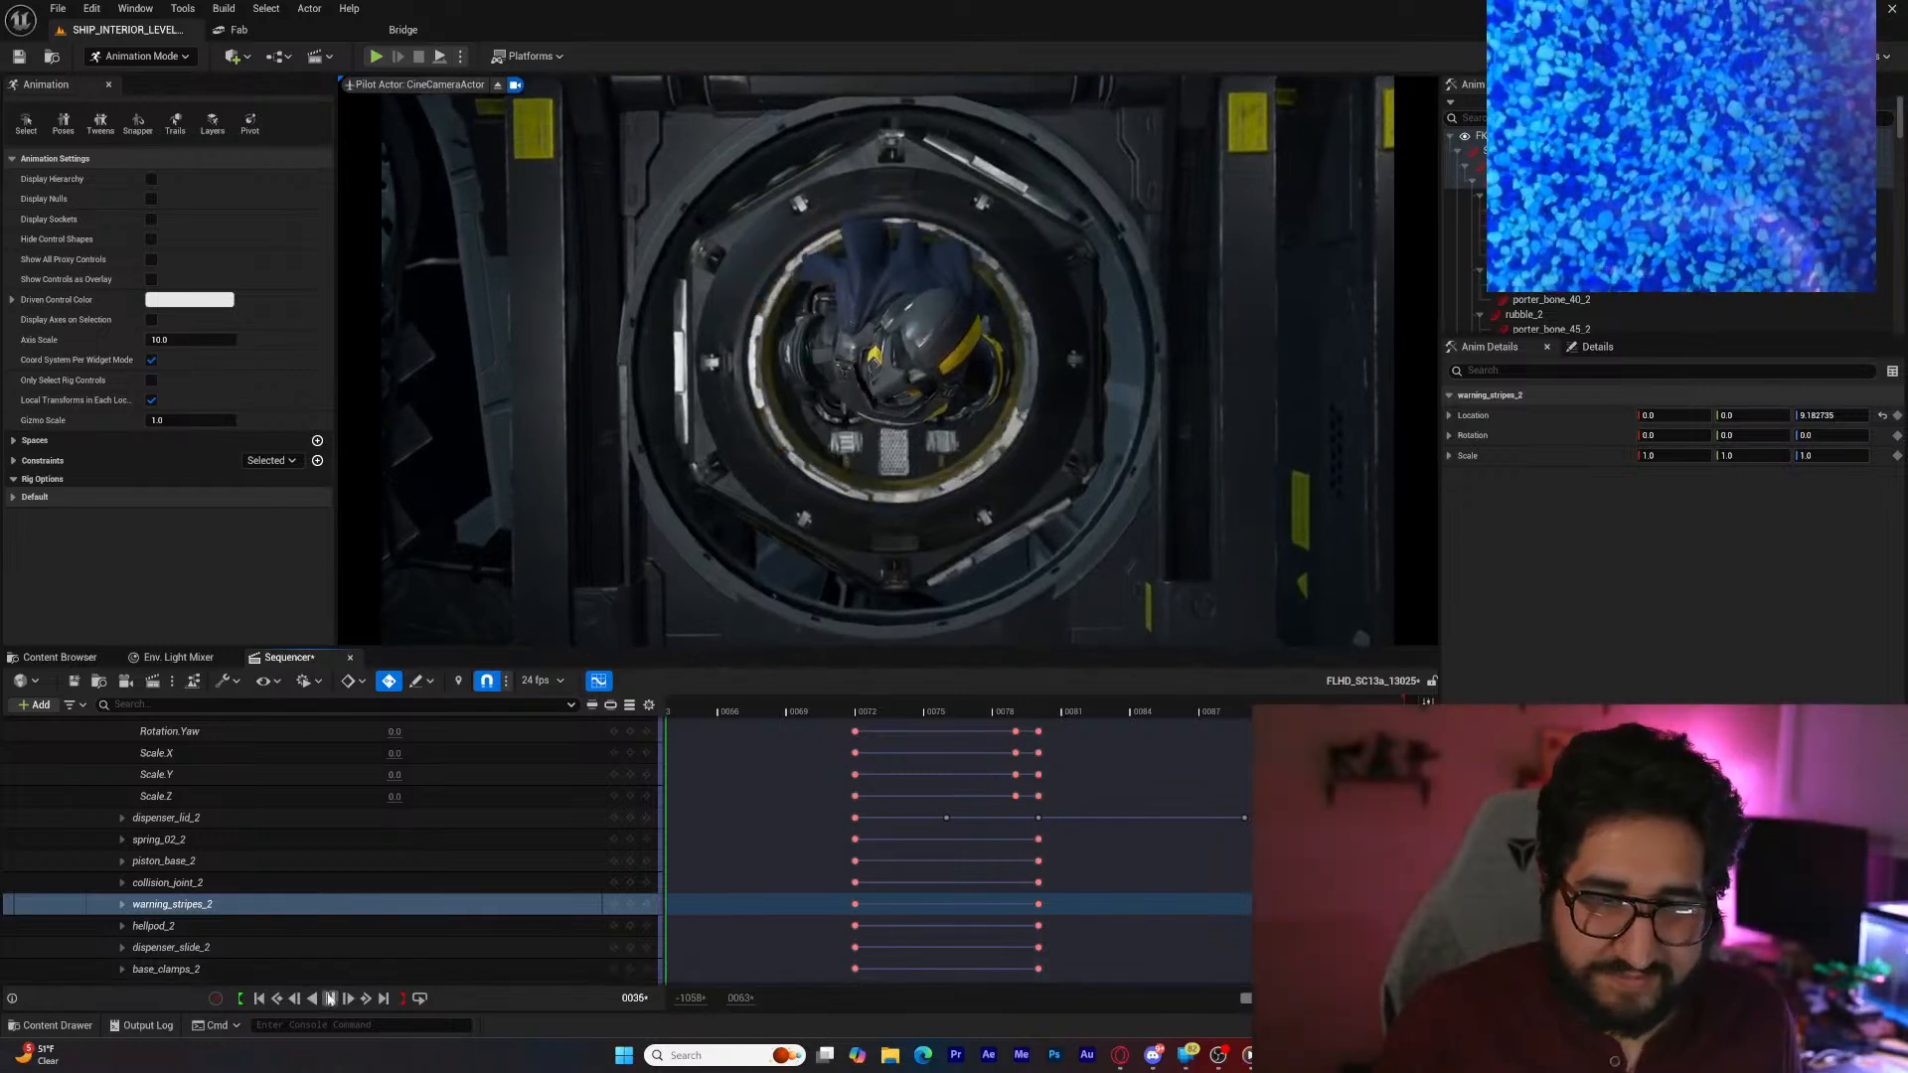
{"action": "left_click", "coordinate": [330, 996]}
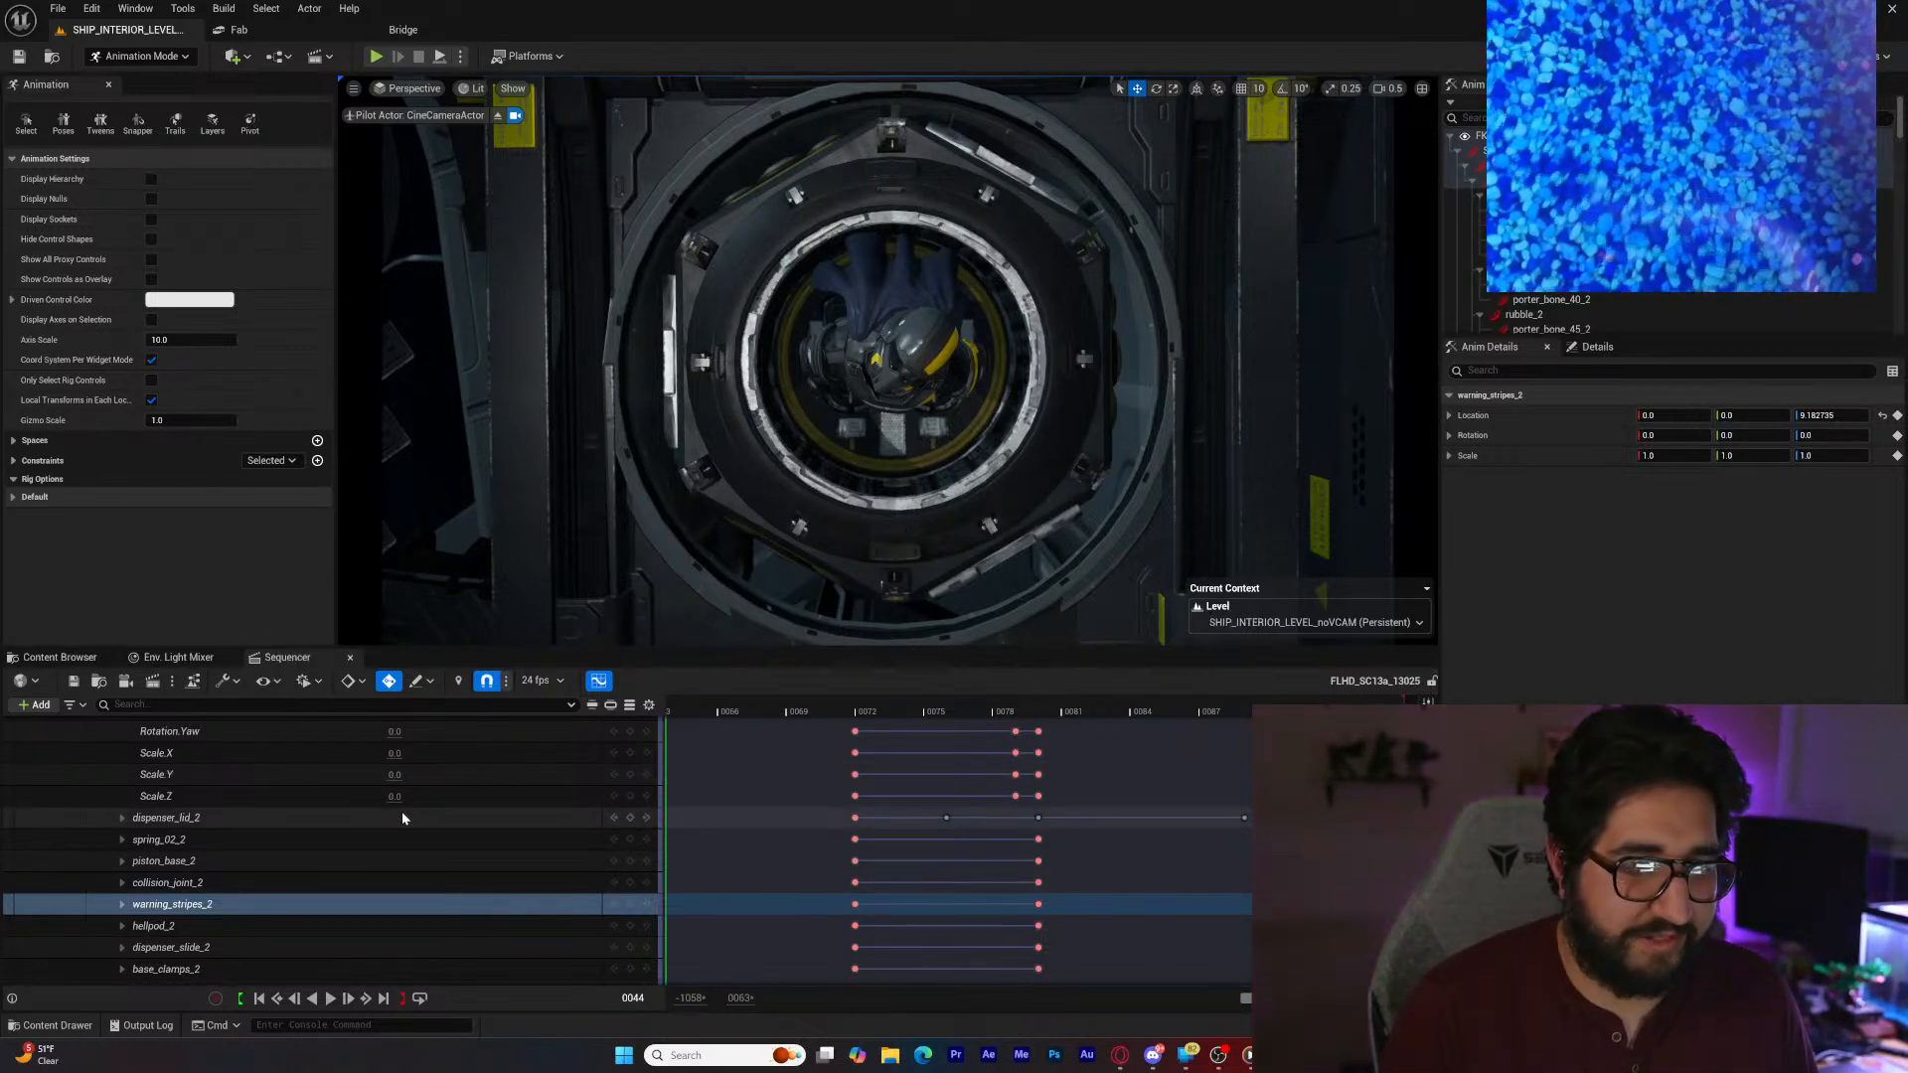
Step: Release the viewport from the cine camera and move in for a side view of the trooper in the hellpod
{"action": "left_click", "coordinate": [498, 116]}
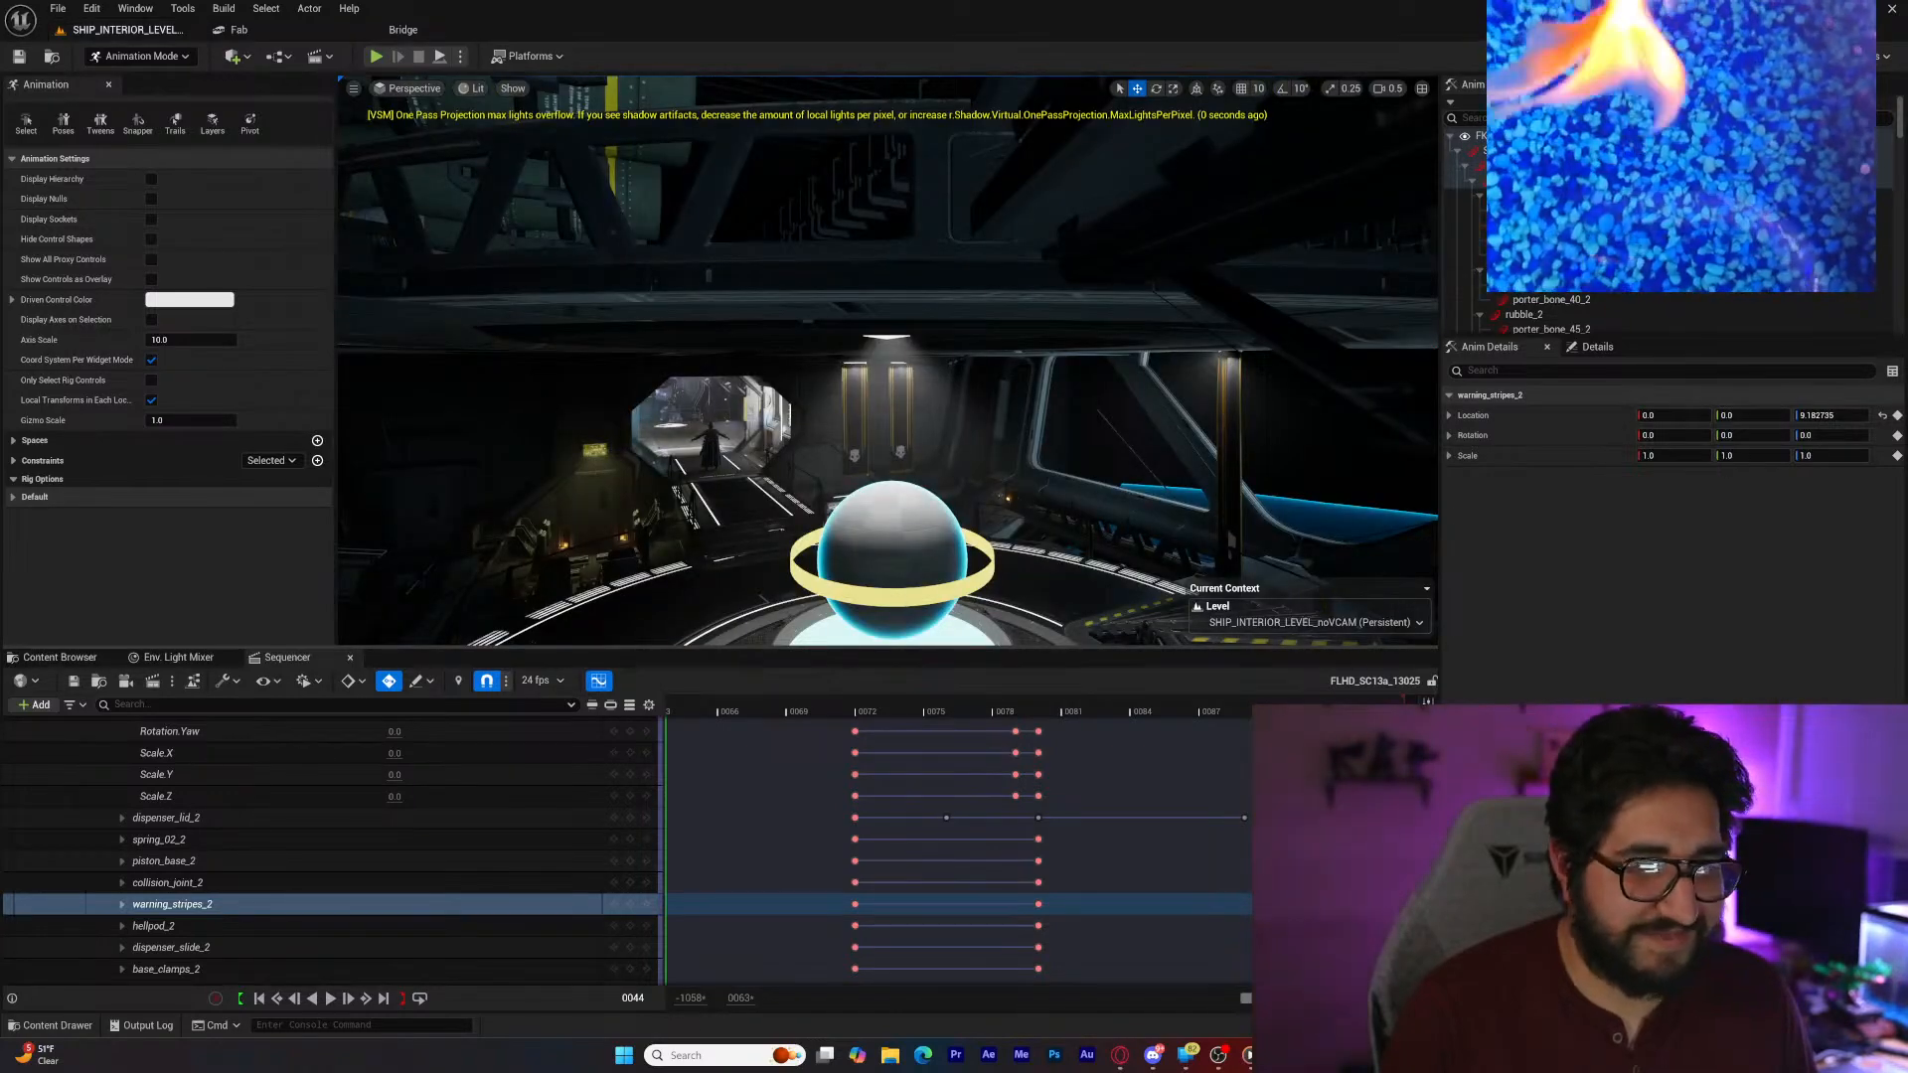
{"action": "right_click_drag", "start_coordinate": [887, 361], "coordinate": [1259, 365]}
{"action": "key", "text": "w"}
{"action": "key", "text": "s"}
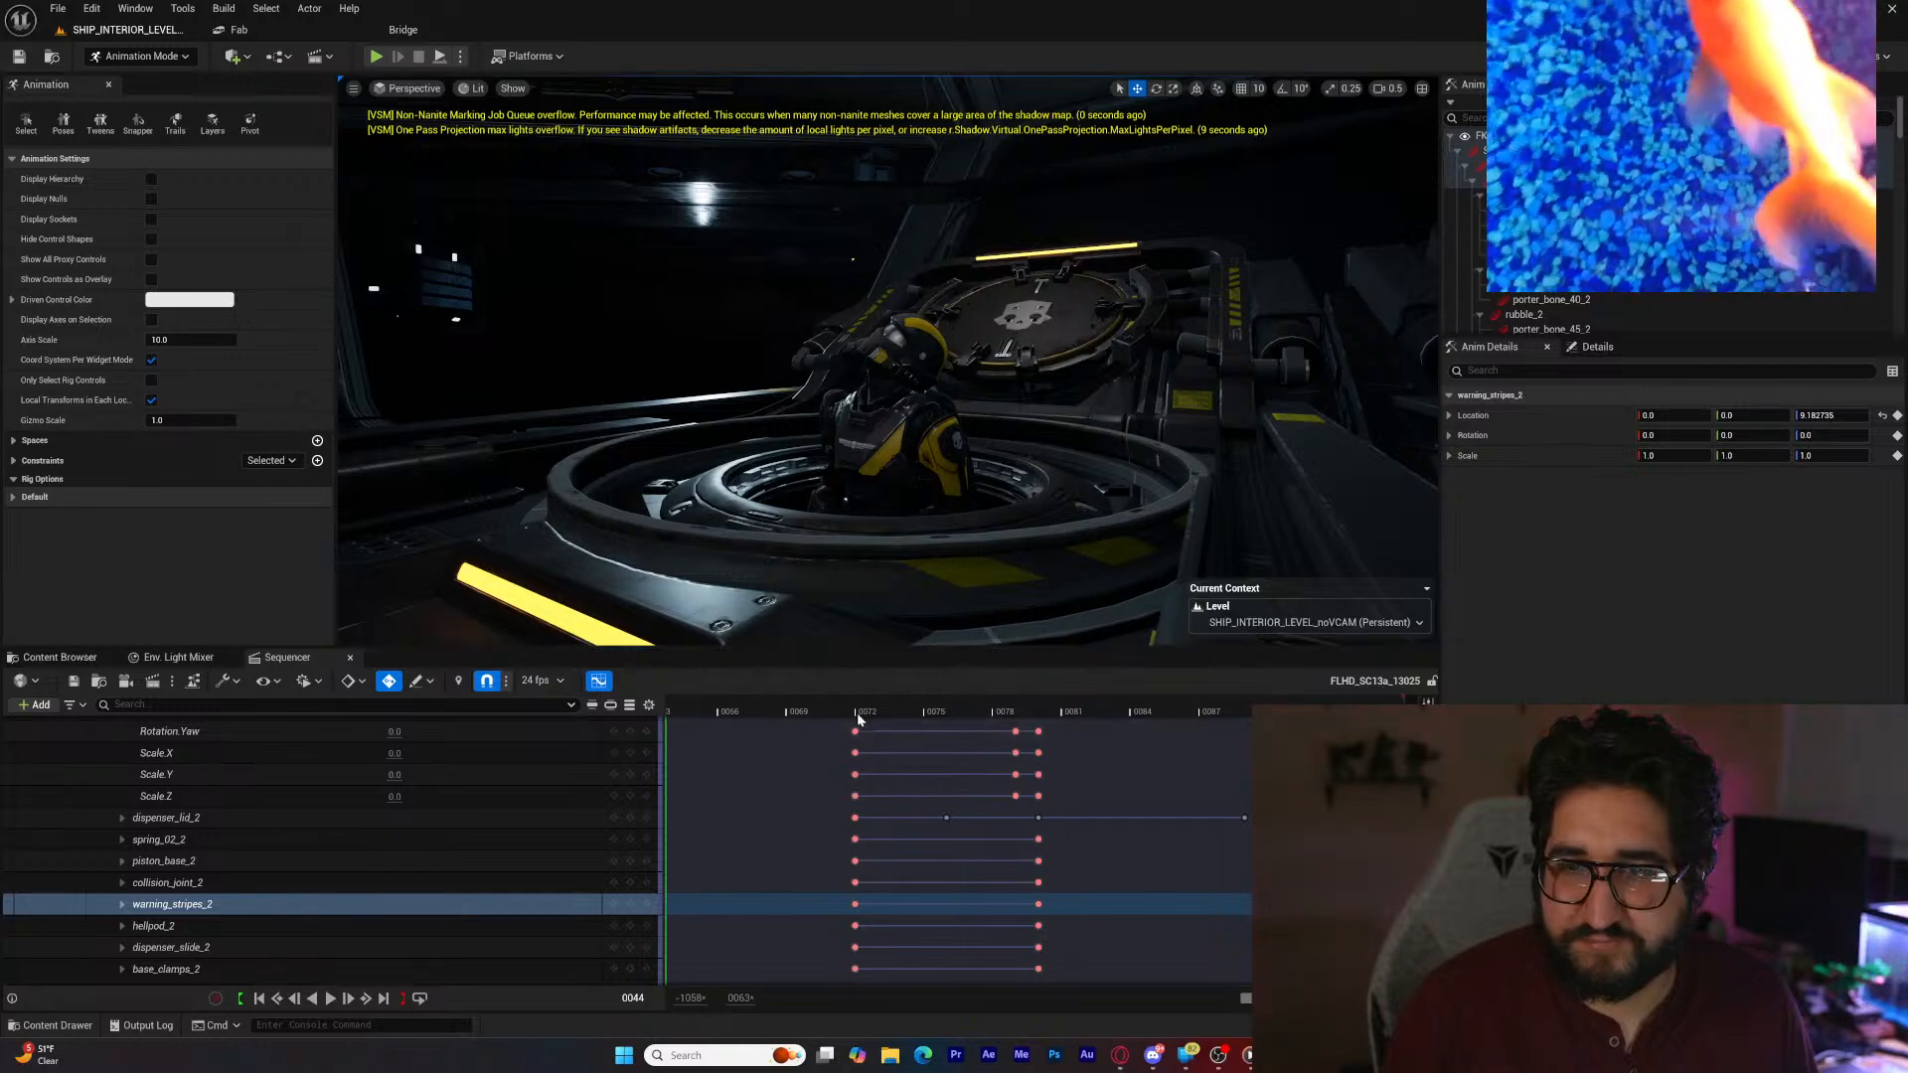
Step: Scrub and play the level sequence to review the dispenser platform and character animation around frames 72 to 80
{"action": "left_click_drag", "start_coordinate": [864, 718], "coordinate": [1039, 767]}
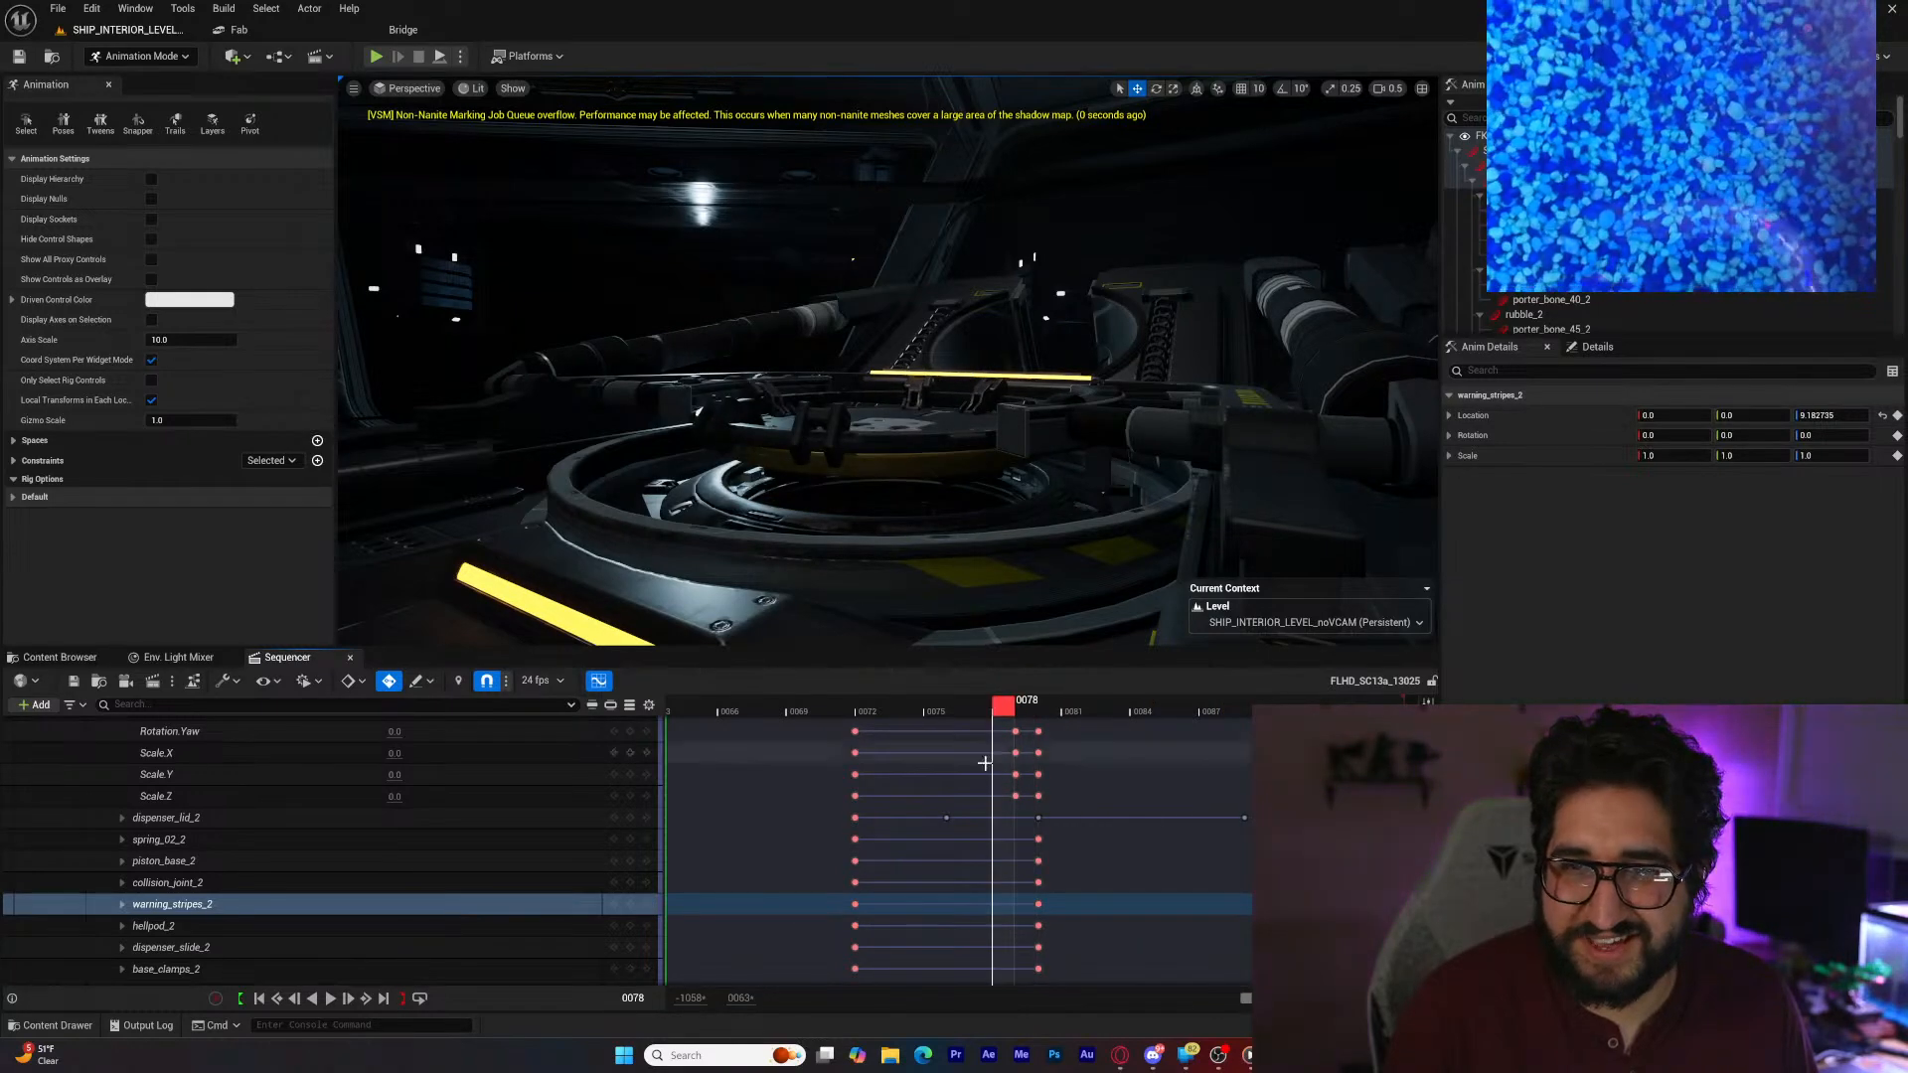
{"action": "left_click", "coordinate": [331, 997]}
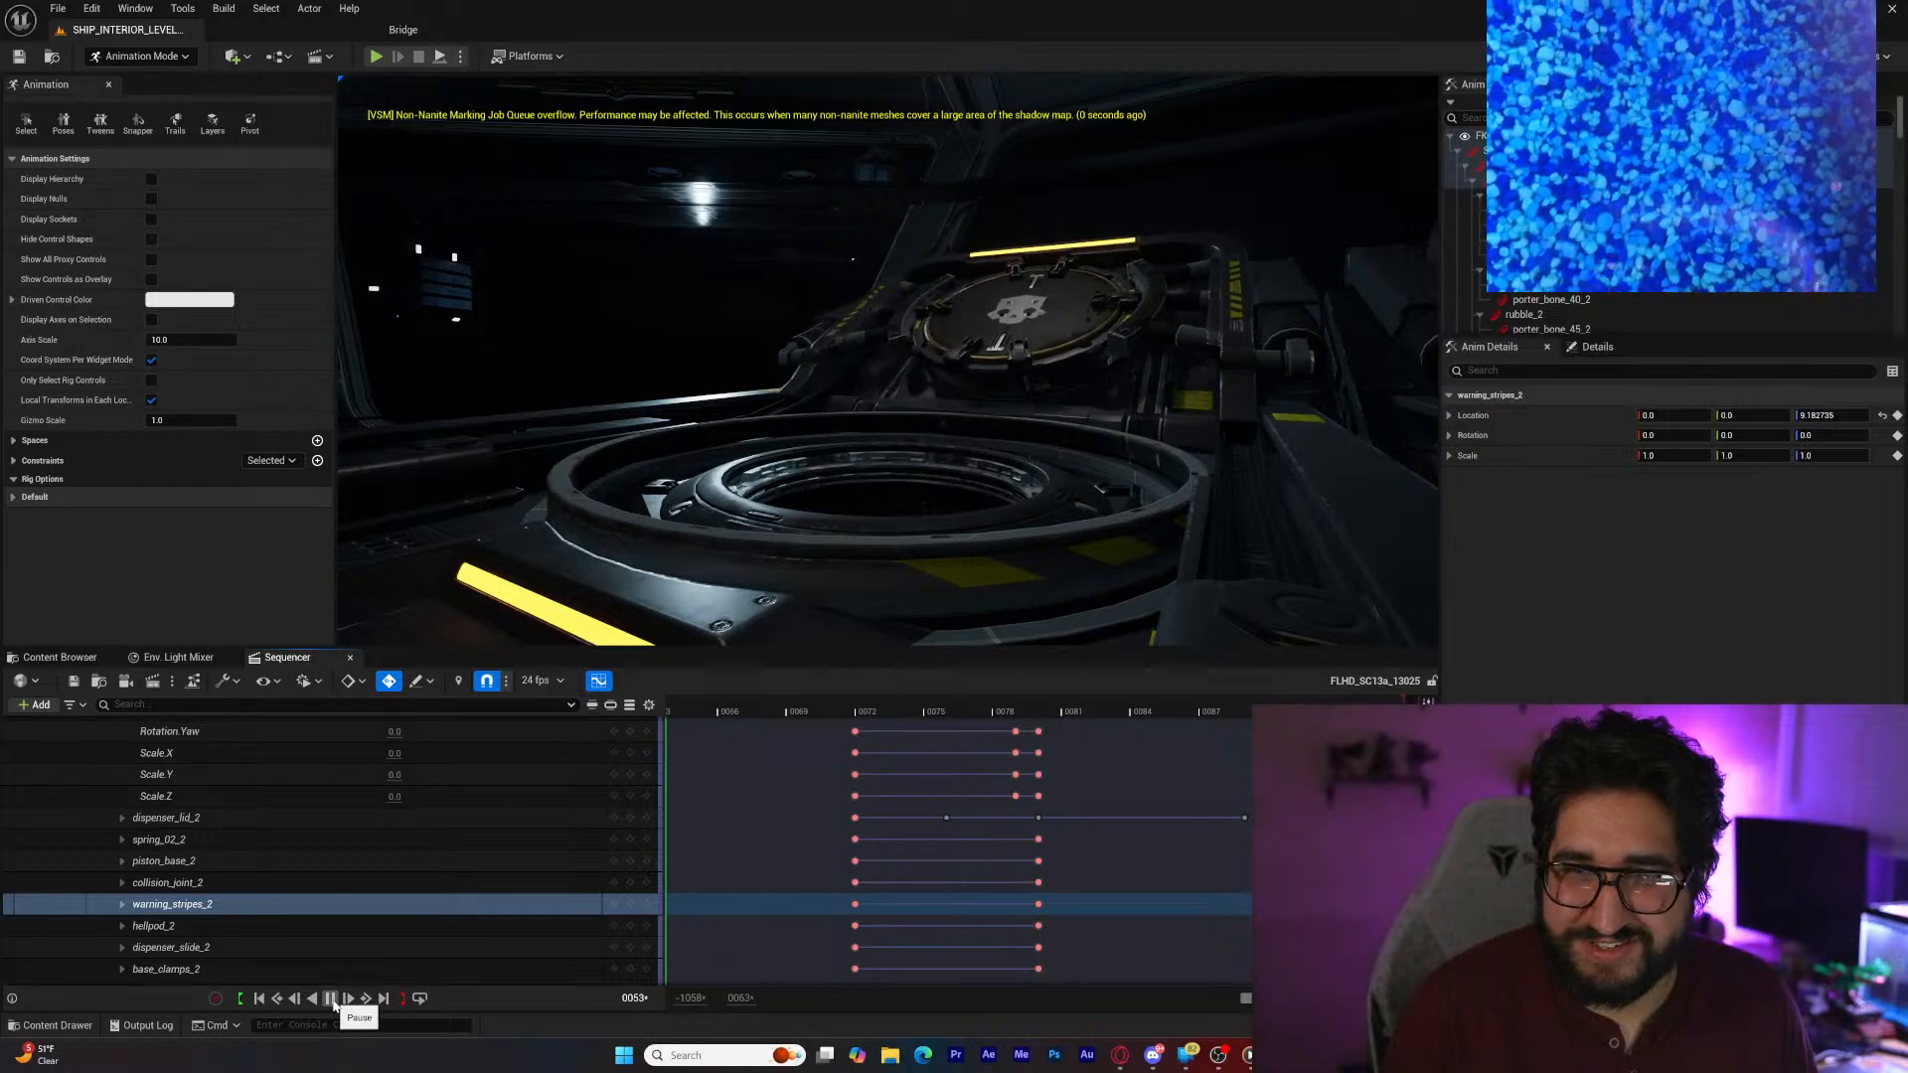
{"action": "left_click", "coordinate": [331, 998]}
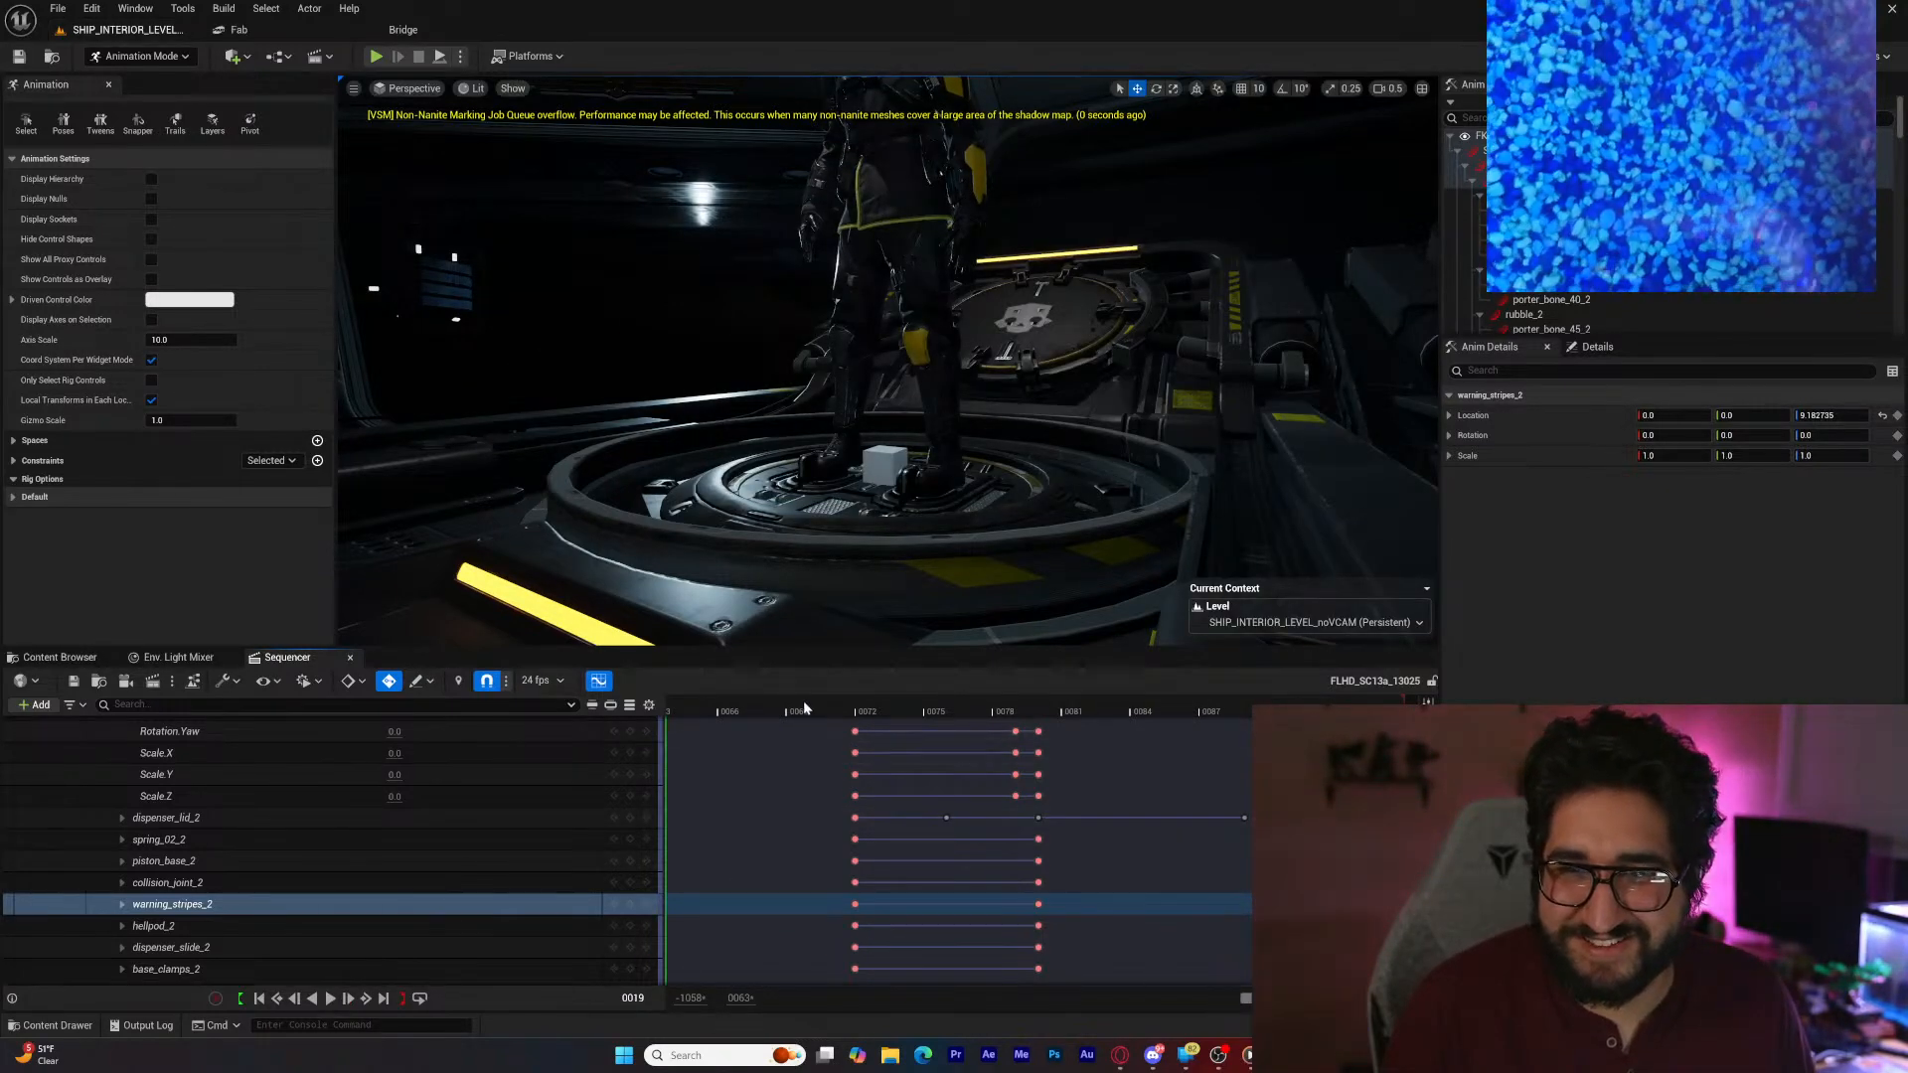
{"action": "left_click_drag", "start_coordinate": [802, 702], "coordinate": [981, 723]}
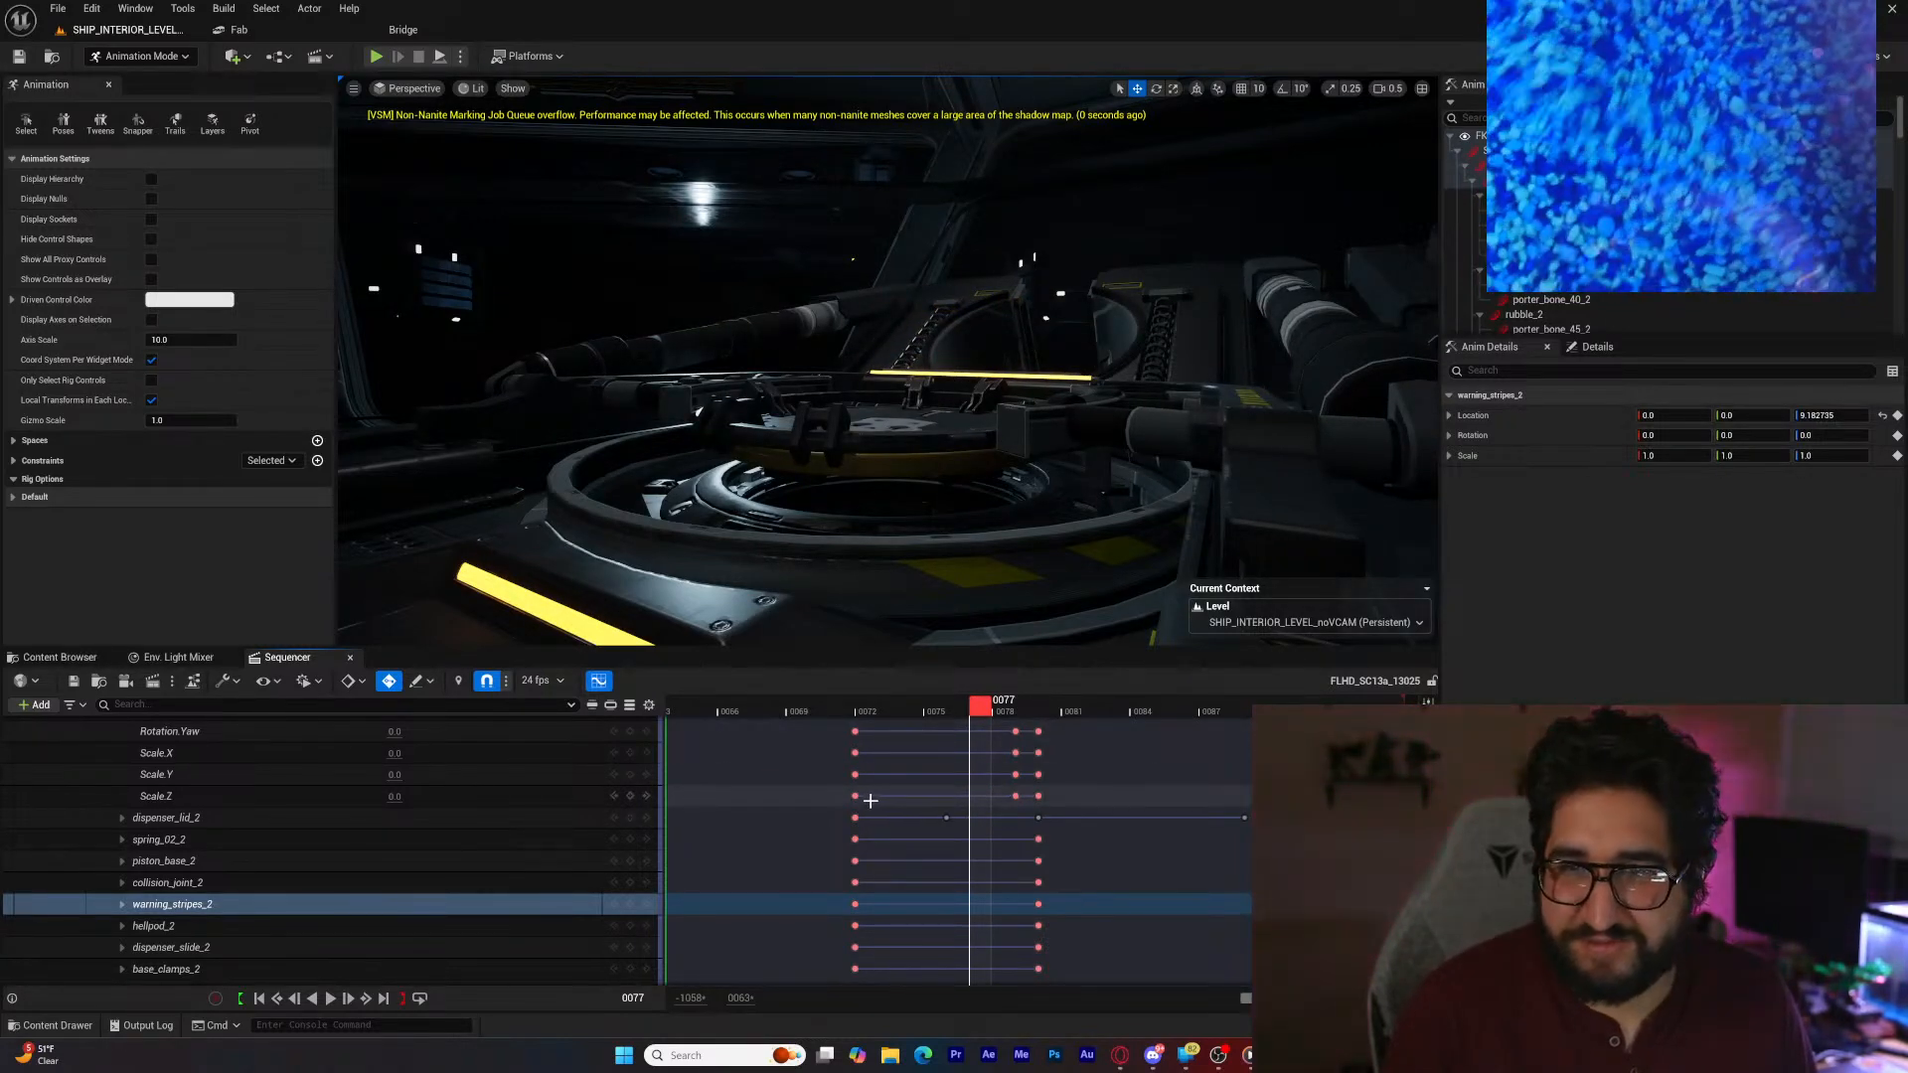
Step: Close the level sequence and bring up the project's assets with nothing selected
{"action": "left_click", "coordinate": [351, 659]}
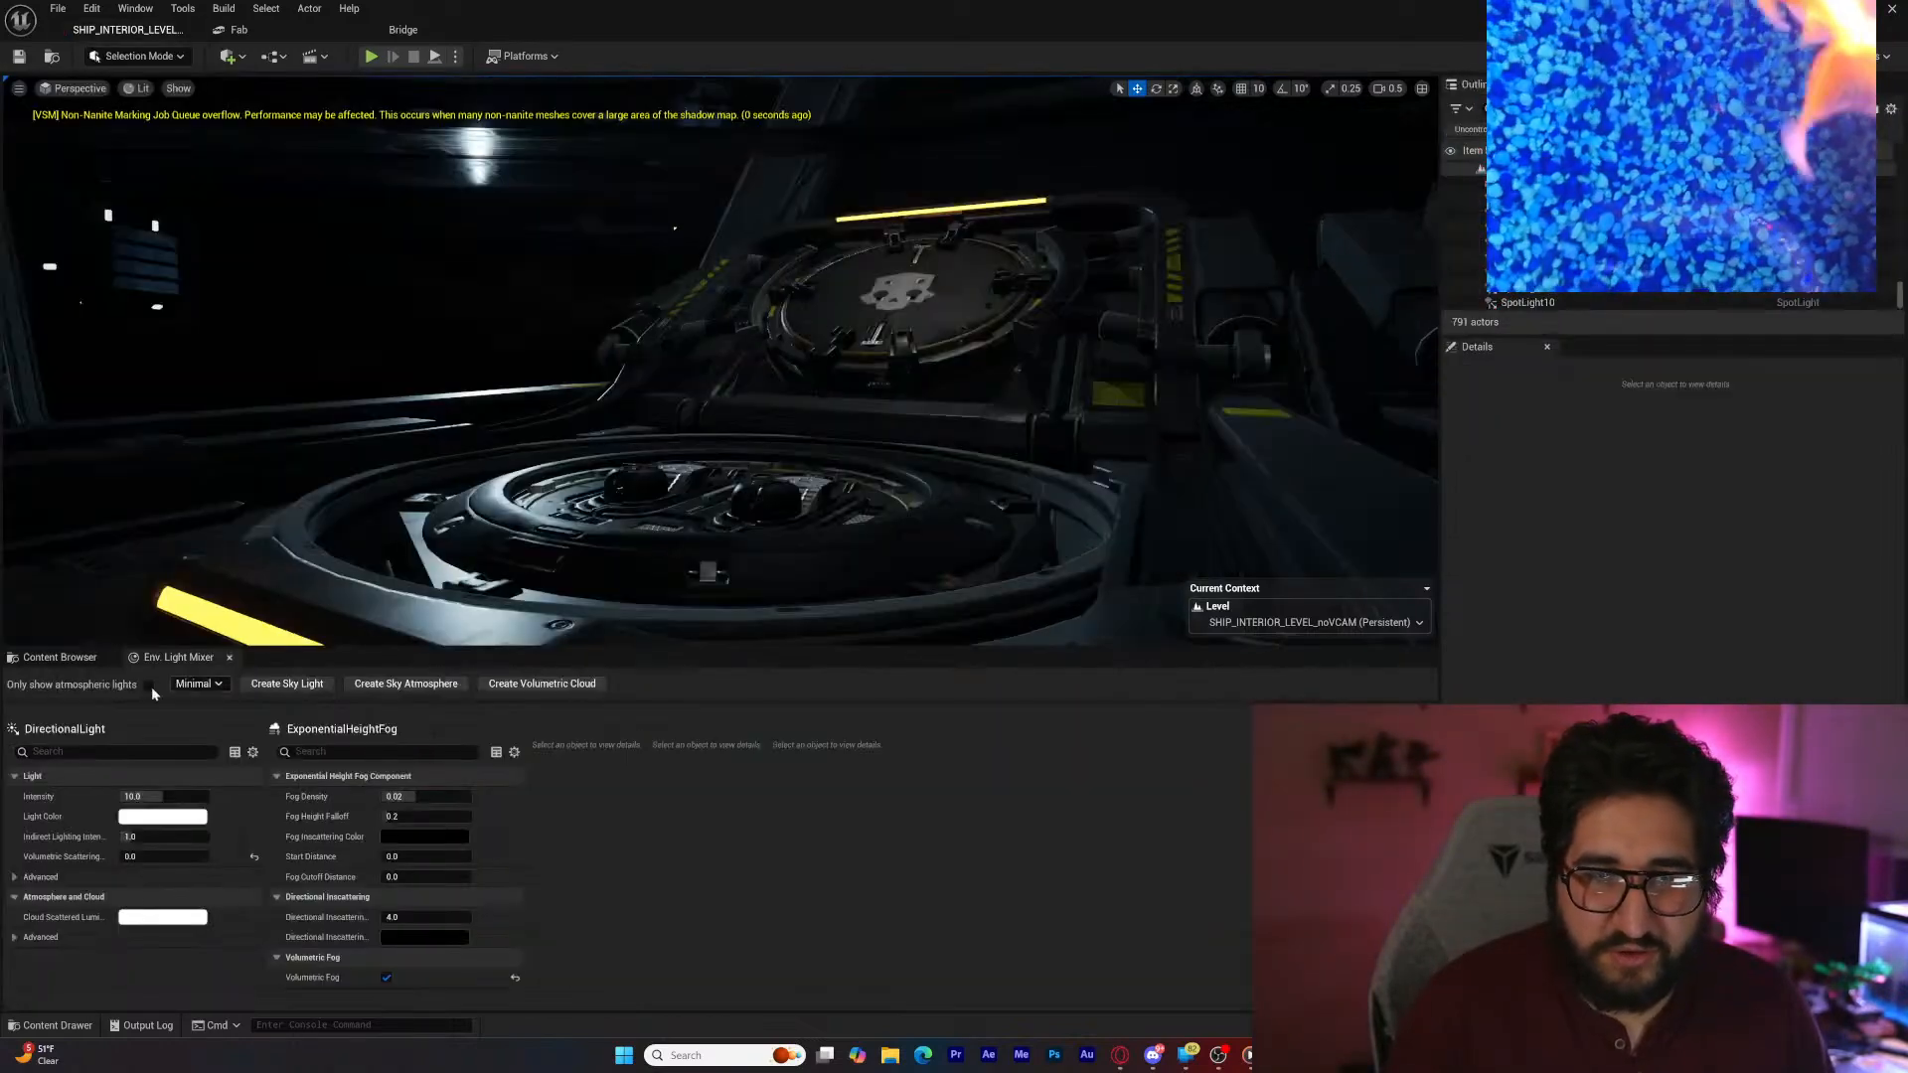
{"action": "left_click", "coordinate": [75, 660]}
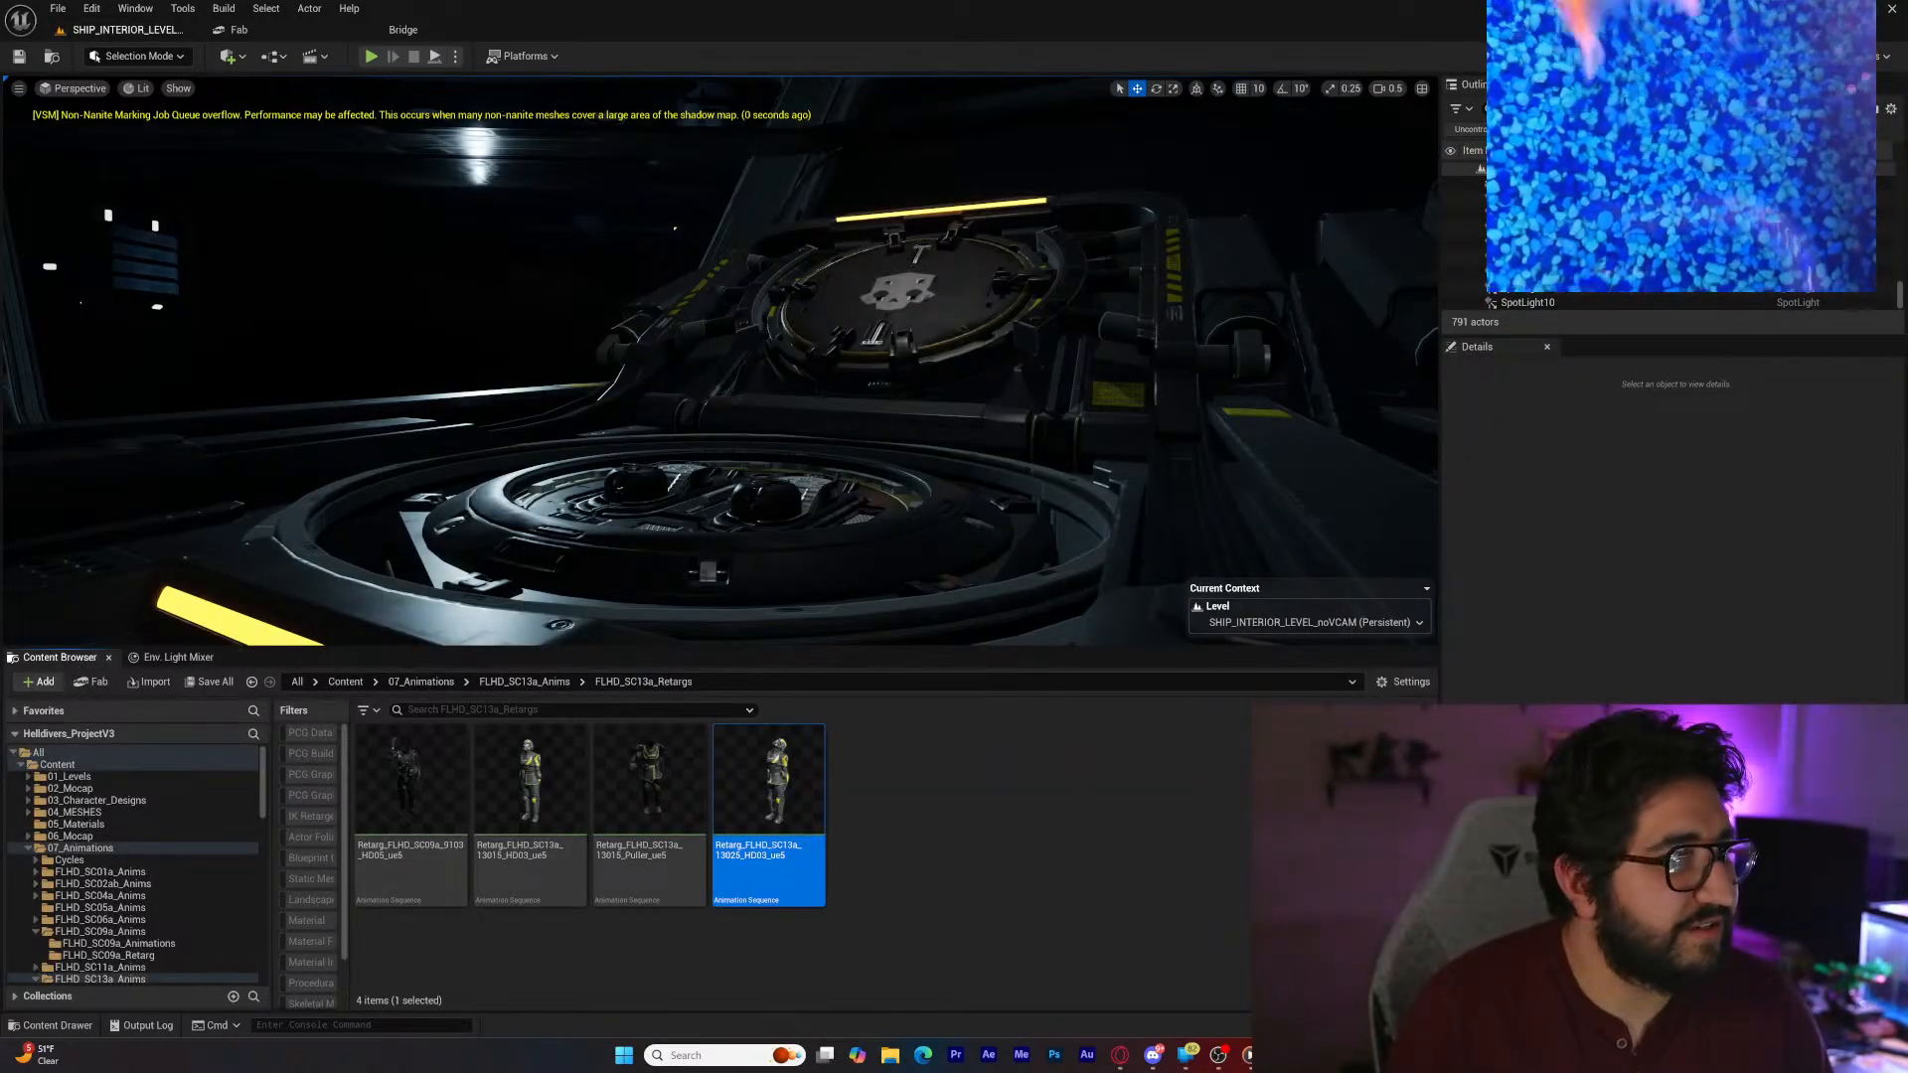
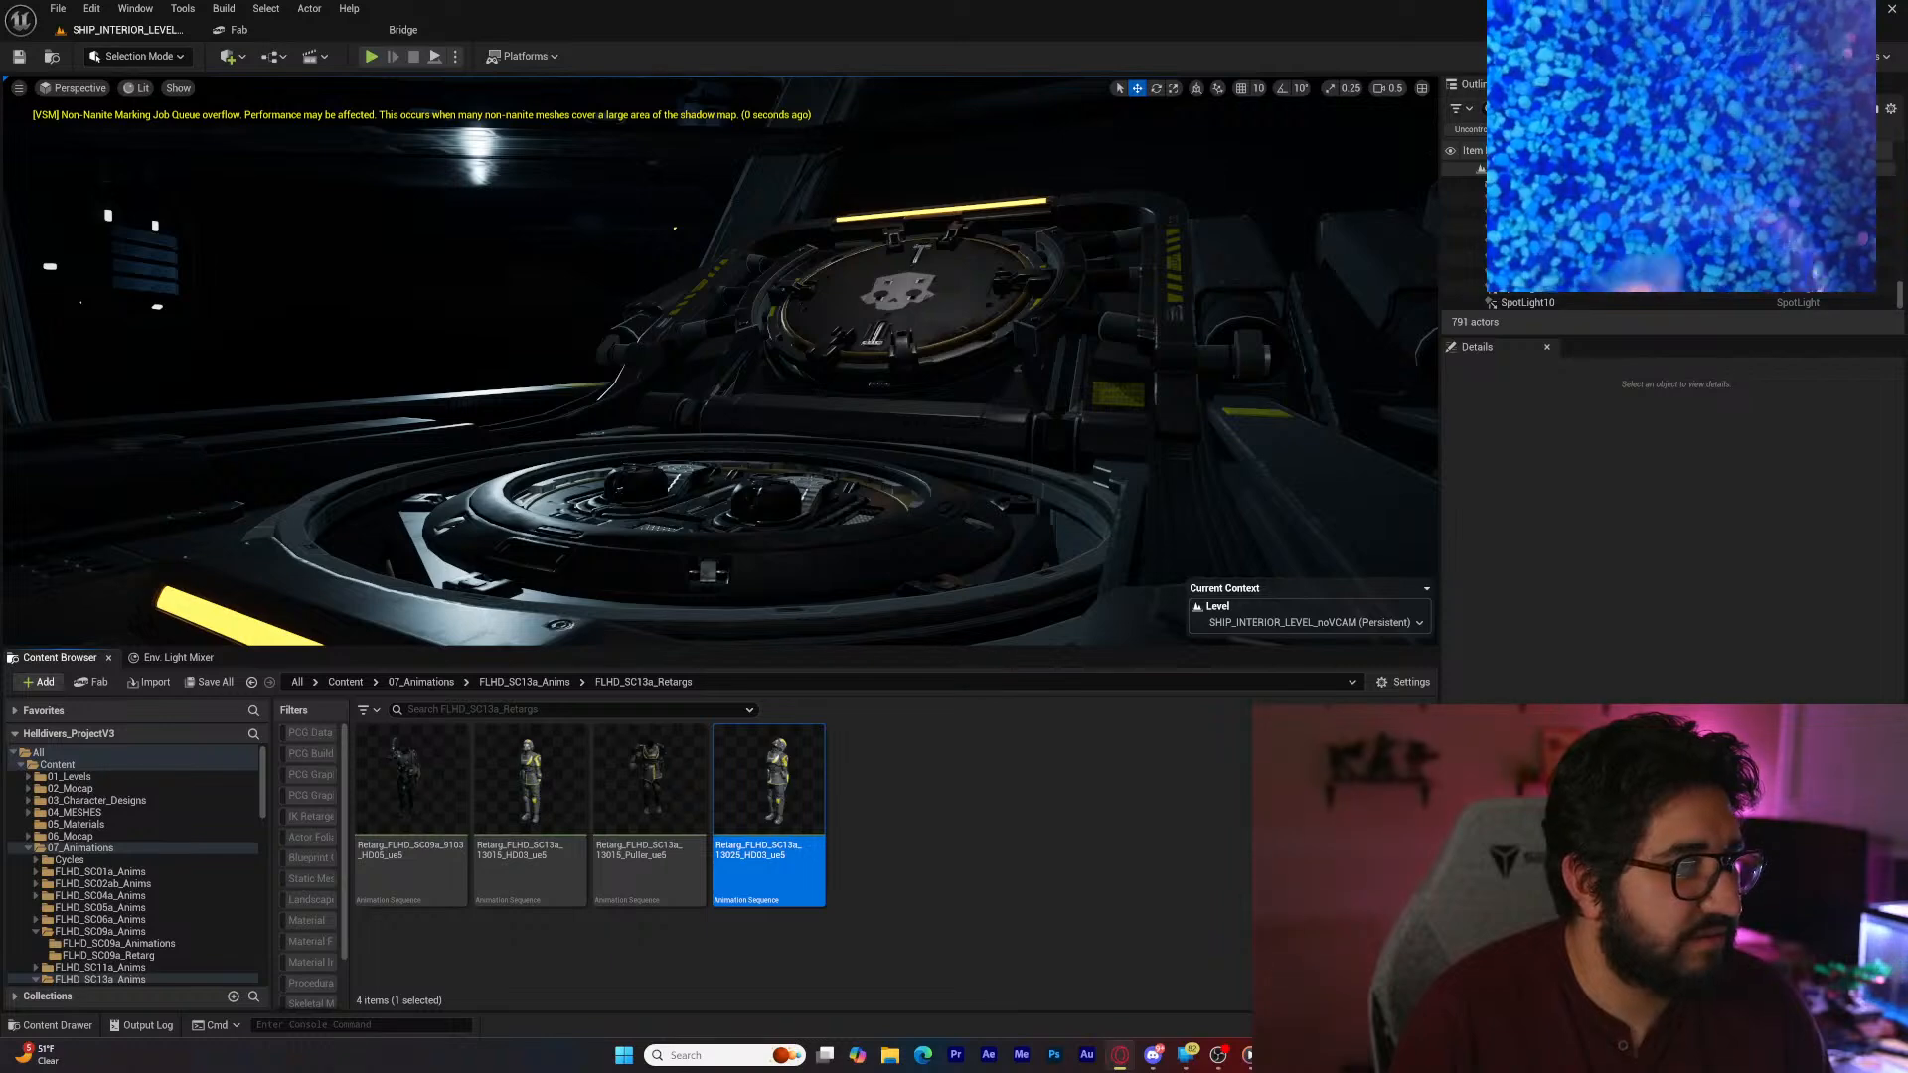
{"action": "left_click_drag", "start_coordinate": [0, 174], "coordinate": [0, 10]}
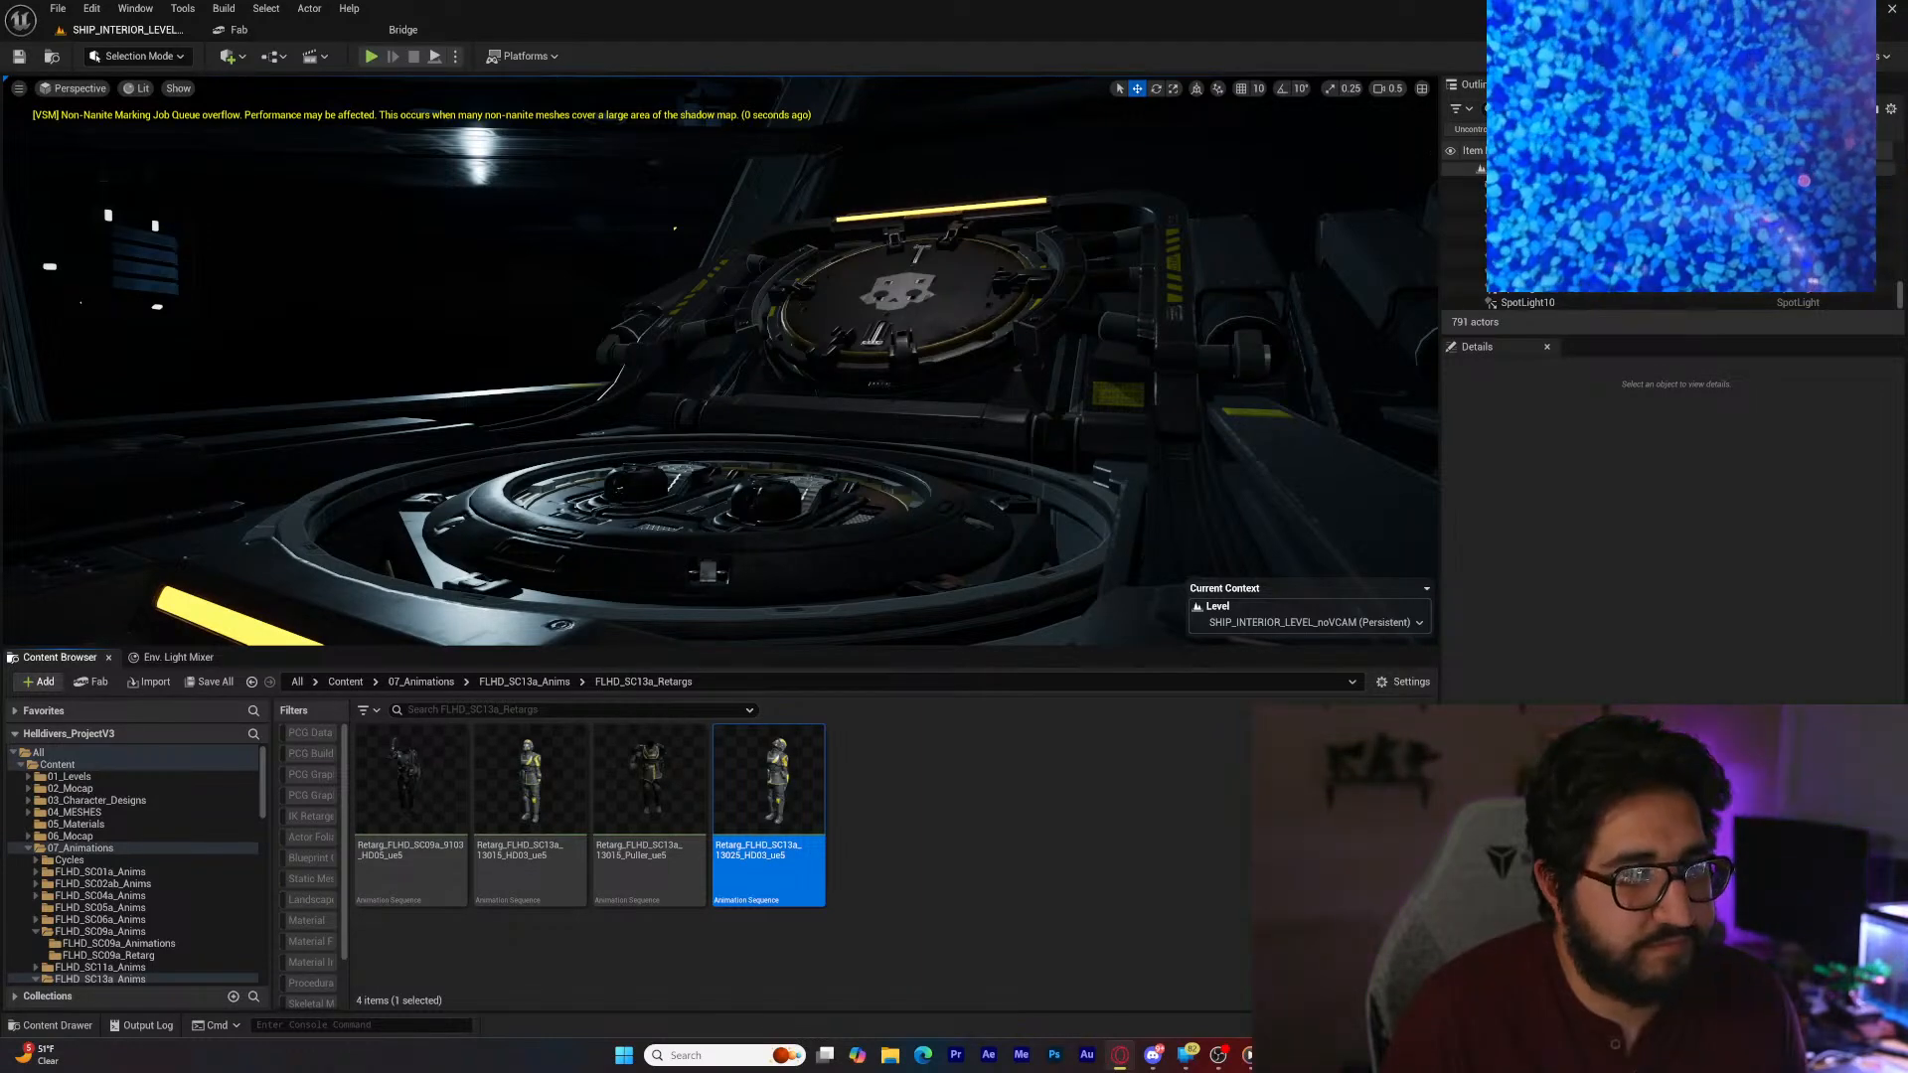
{"action": "left_click", "coordinate": [987, 862]}
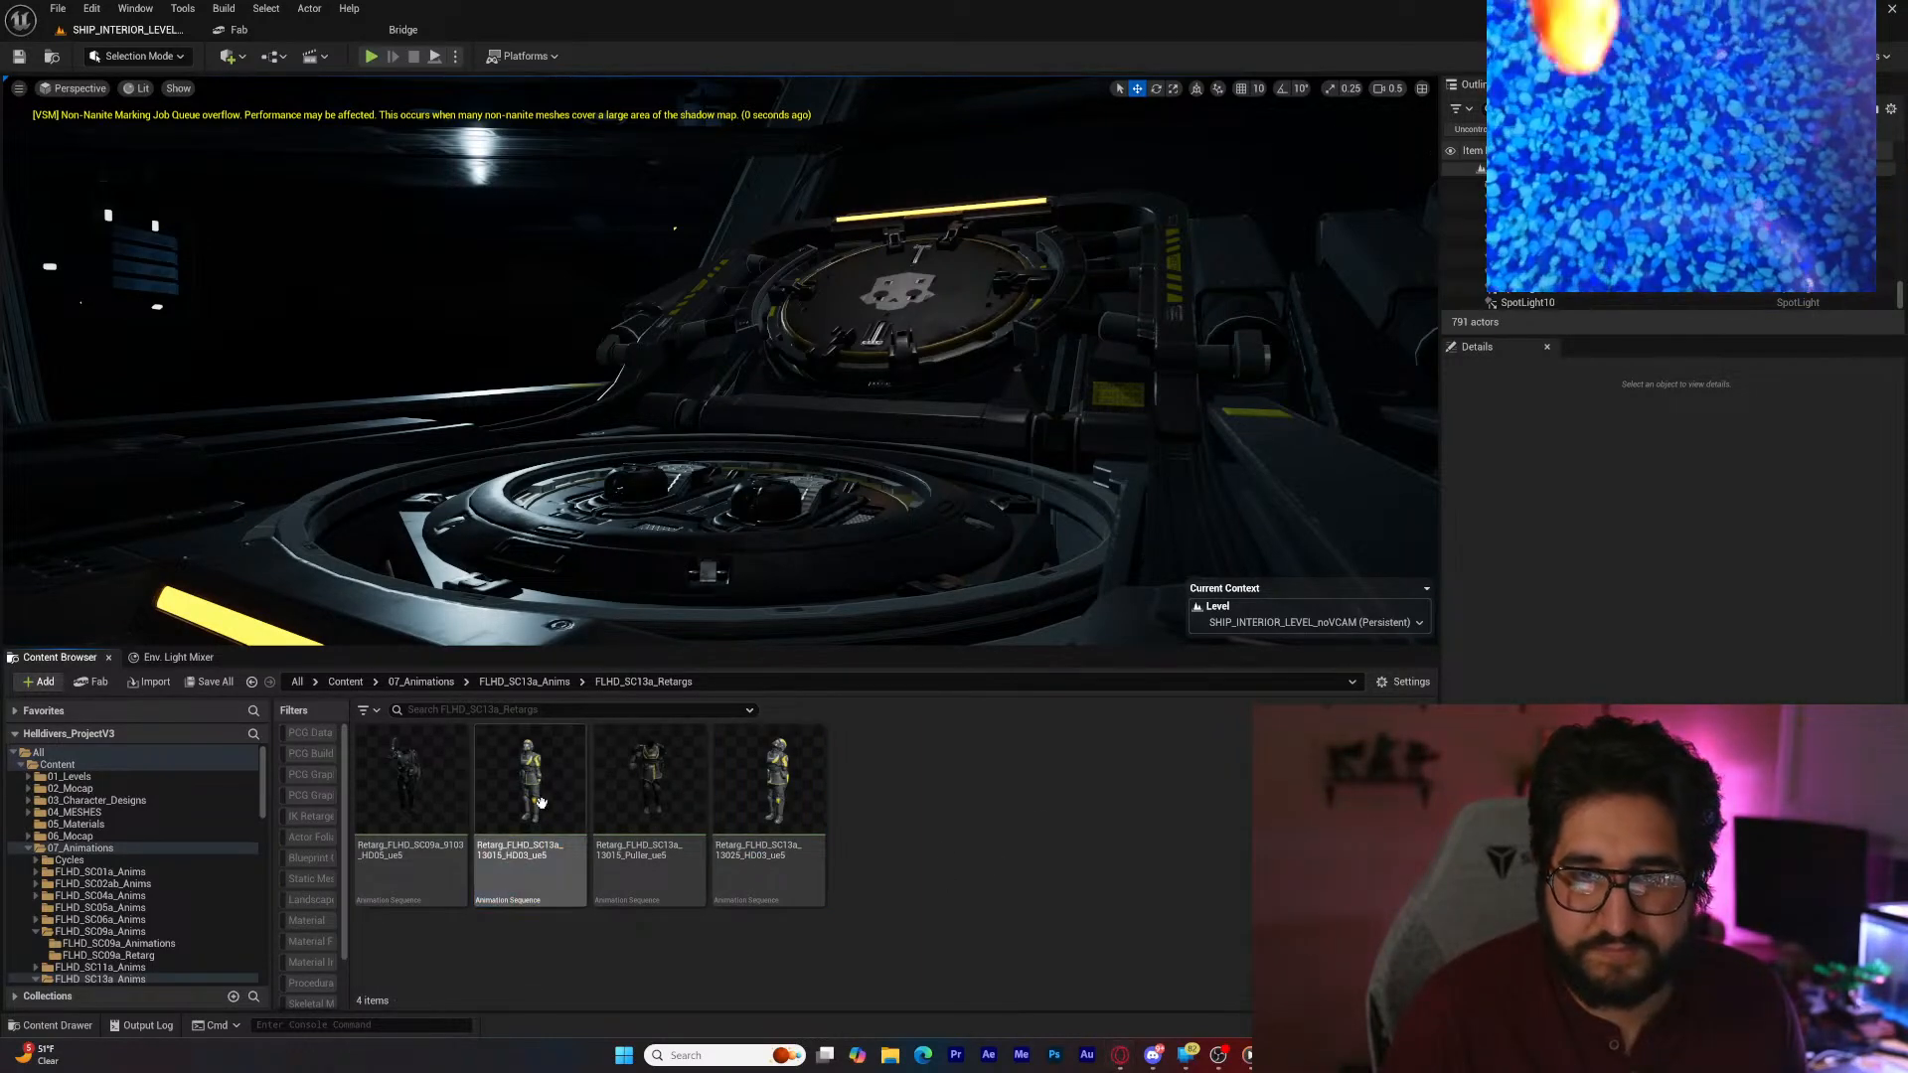
Step: Browse the project folders to the LEVEL folder inside HELLDIVERS_2's SUPER_DESTROYER folder
{"action": "scroll", "coordinate": [140, 861], "scroll_direction": "down", "scroll_amount": 3}
{"action": "scroll", "coordinate": [139, 860], "scroll_direction": "down", "scroll_amount": 1}
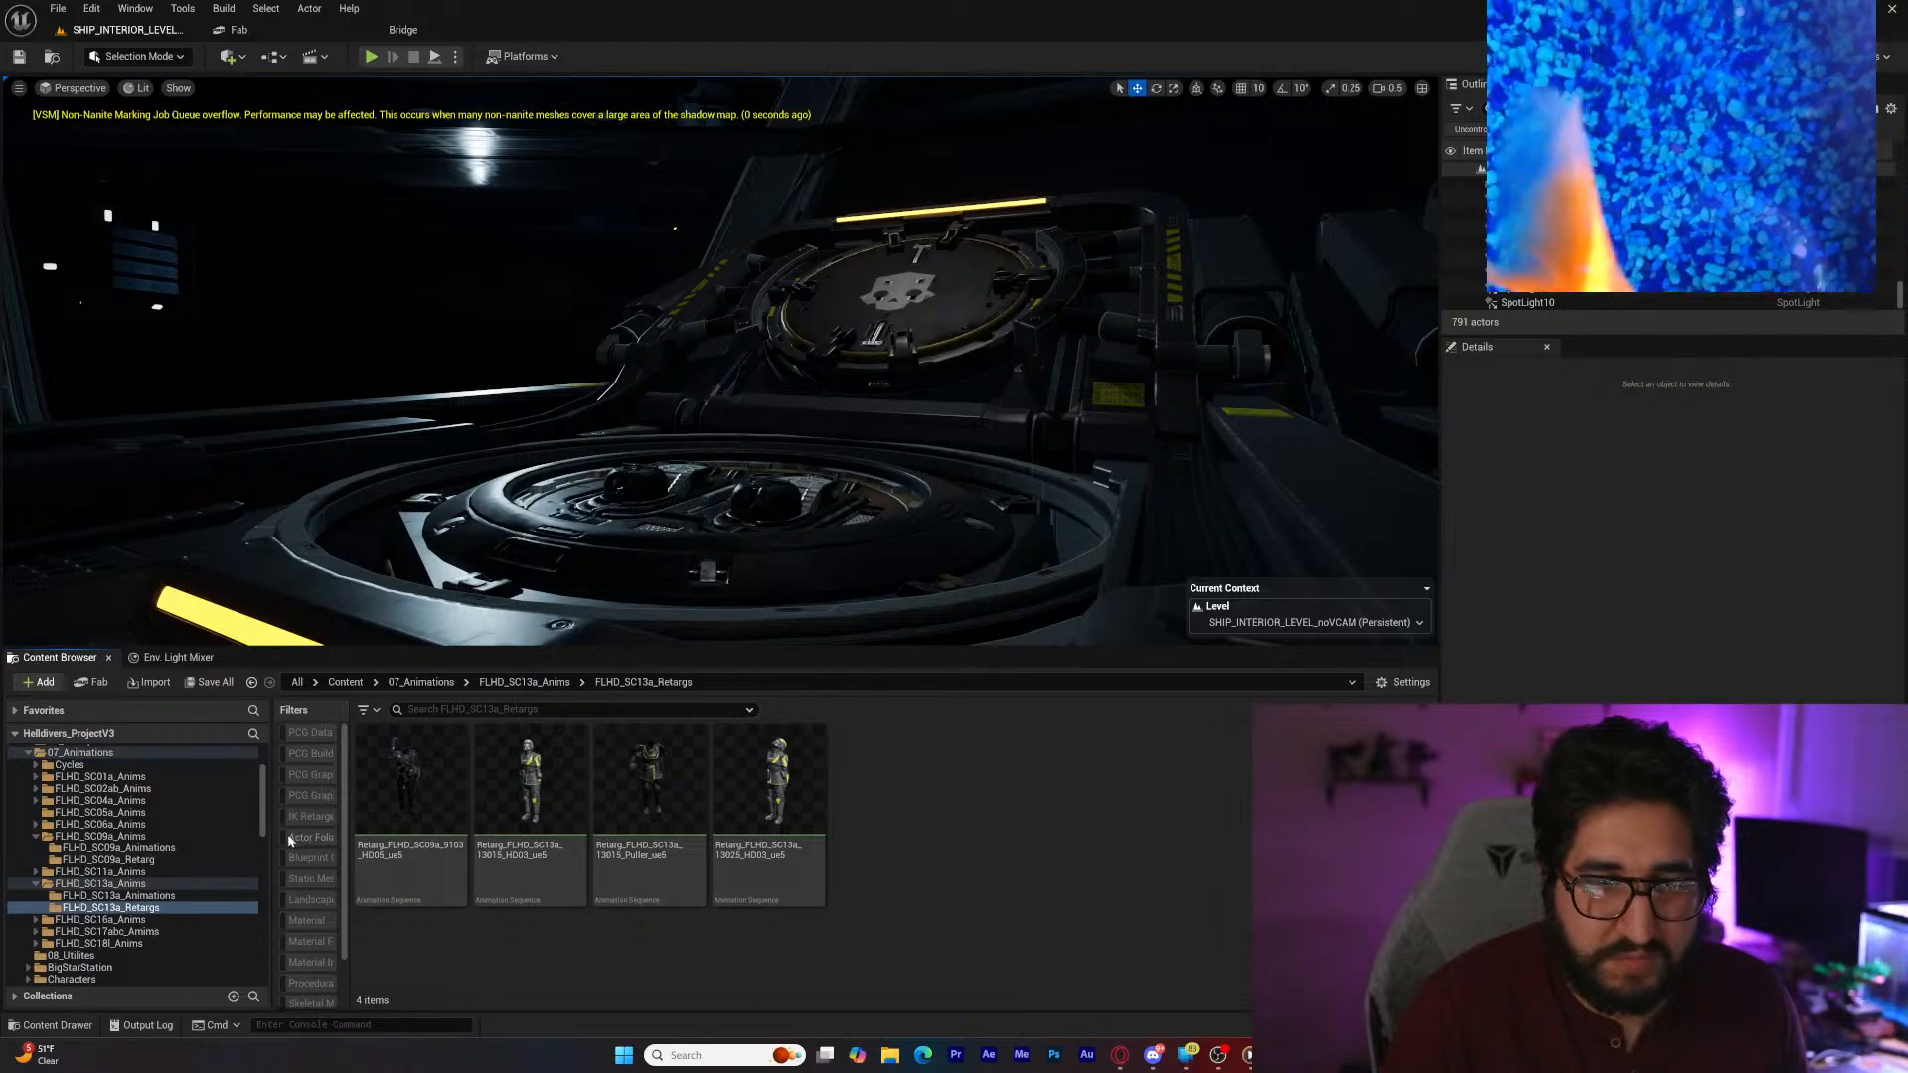
{"action": "left_click_drag", "start_coordinate": [263, 824], "coordinate": [265, 898]}
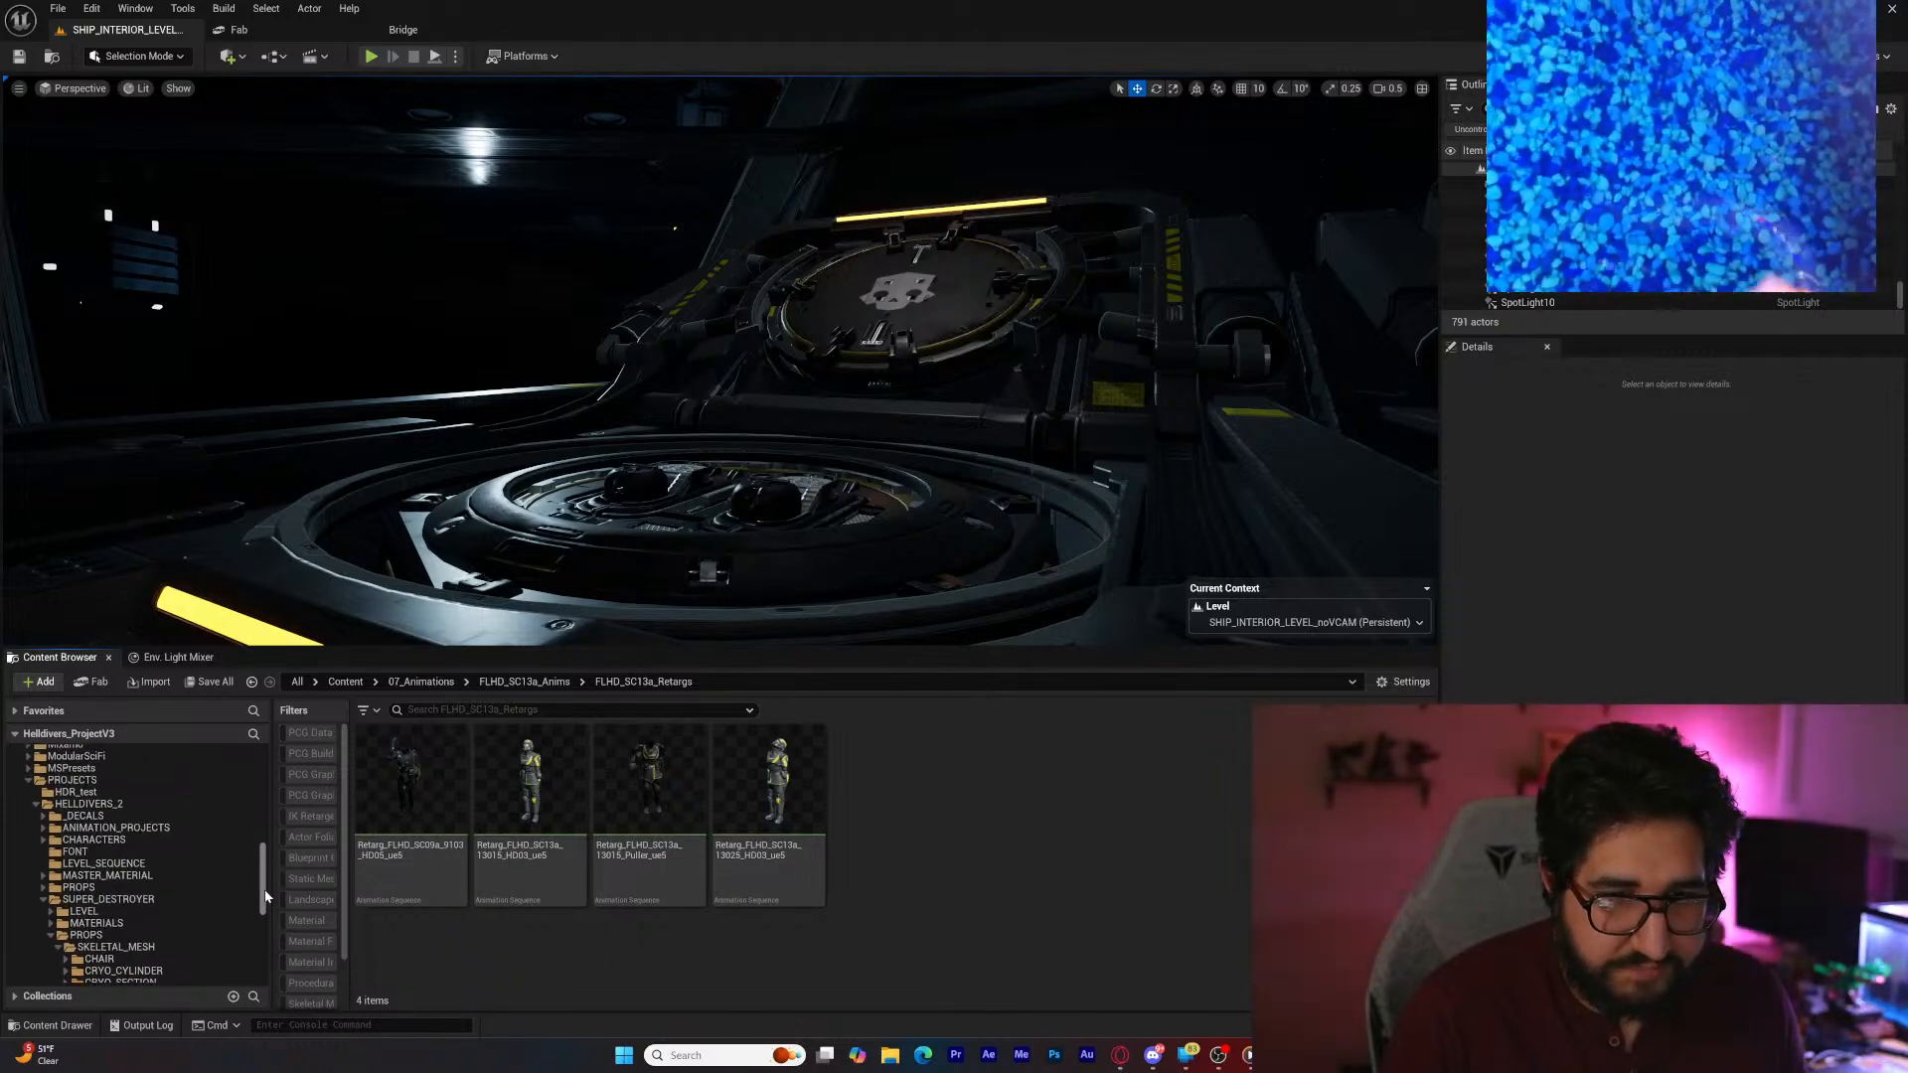
{"action": "left_click", "coordinate": [176, 897]}
{"action": "left_click", "coordinate": [177, 911]}
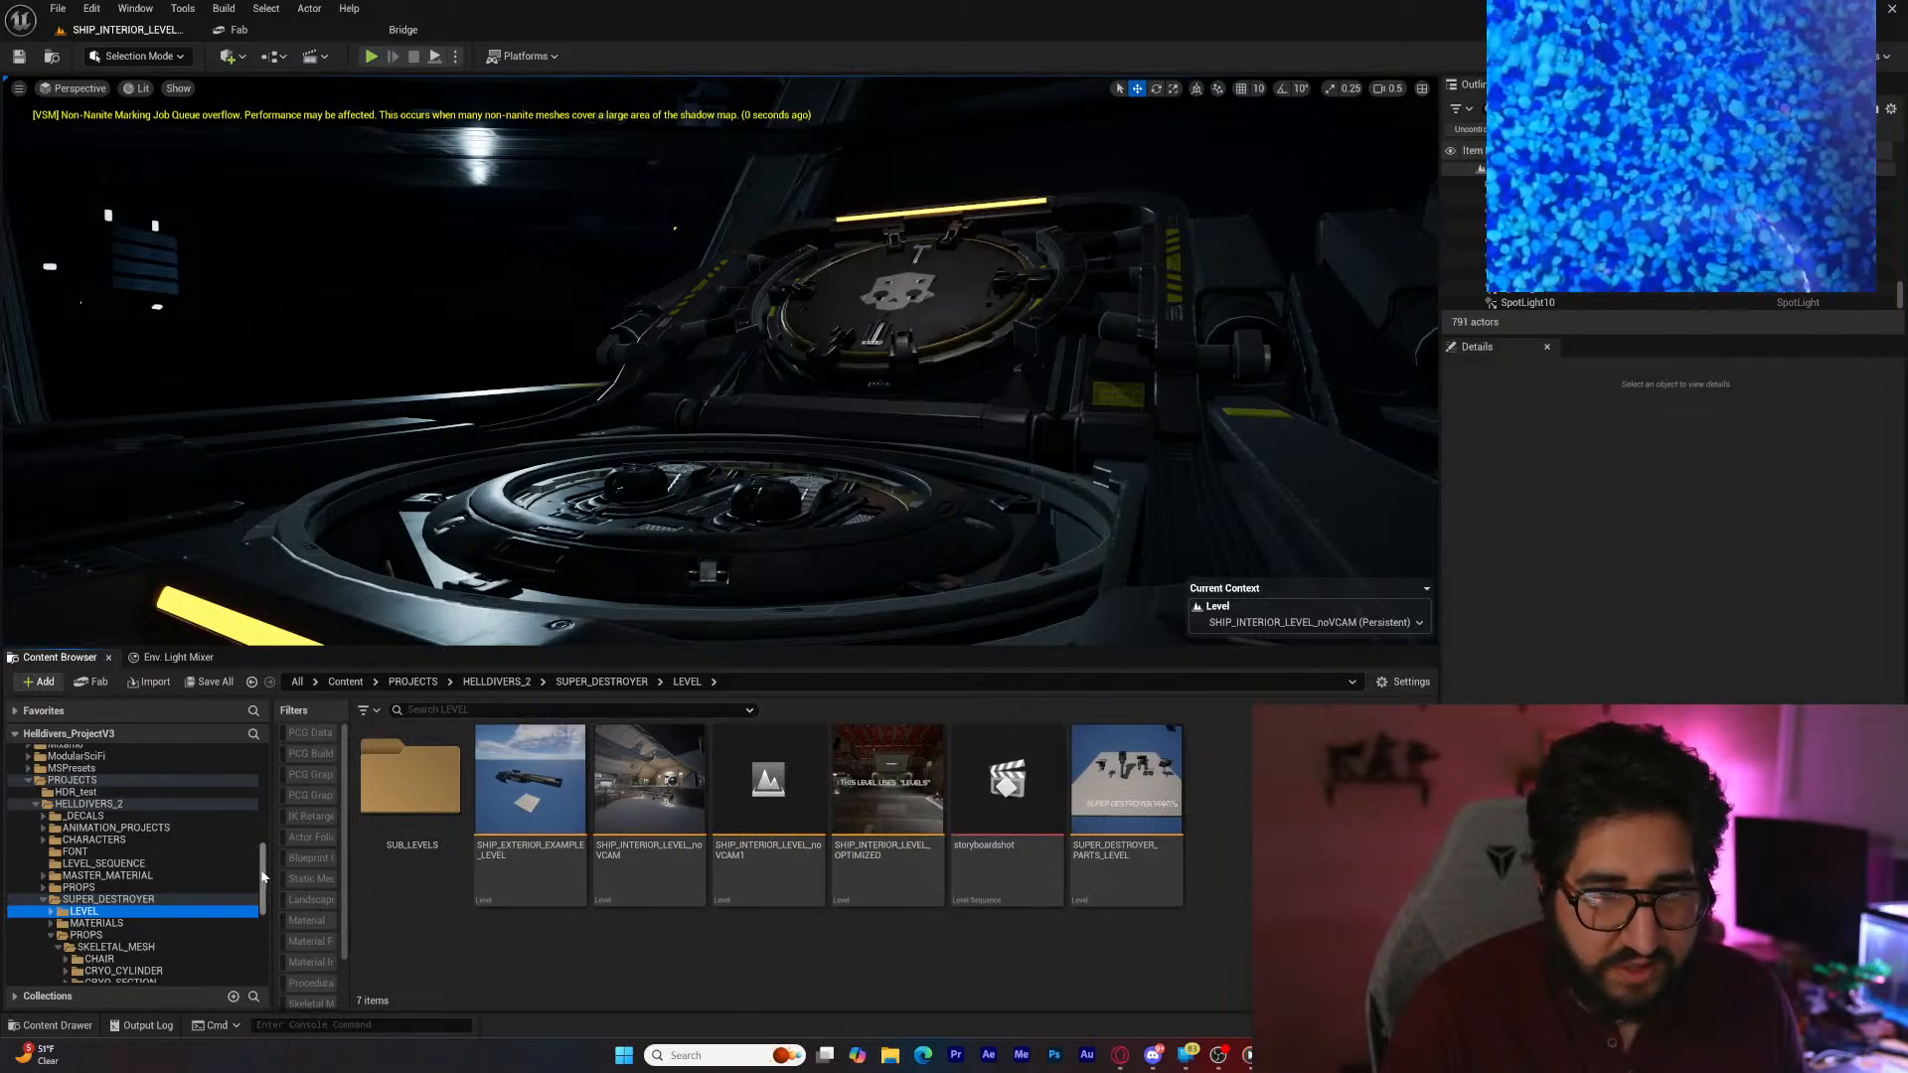
Step: Open the FLHD_SC05a_Shelt_Exterior level from the FLHD_SC05a_Env folder in 01_Levels
{"action": "left_click_drag", "start_coordinate": [262, 862], "coordinate": [261, 760]}
{"action": "left_click", "coordinate": [74, 776]}
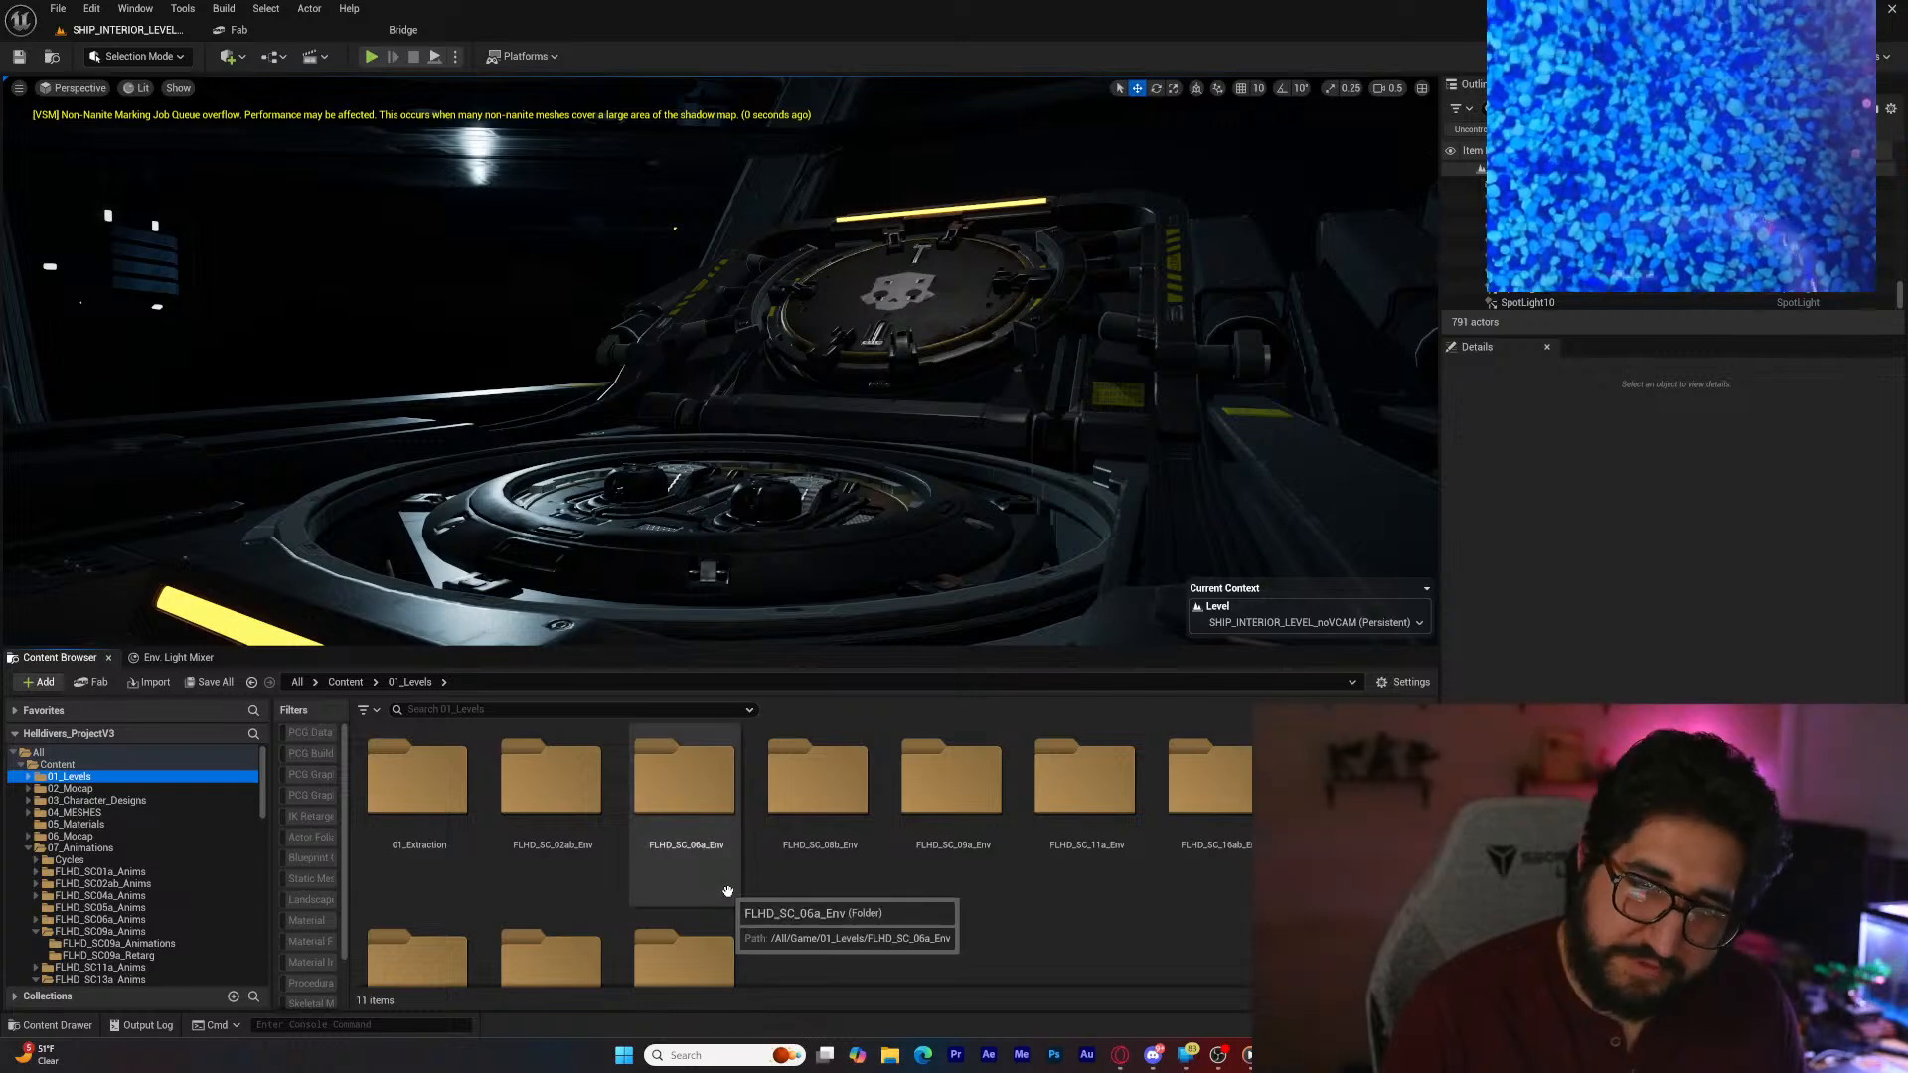
{"action": "scroll", "coordinate": [491, 872], "scroll_direction": "down", "scroll_amount": 2}
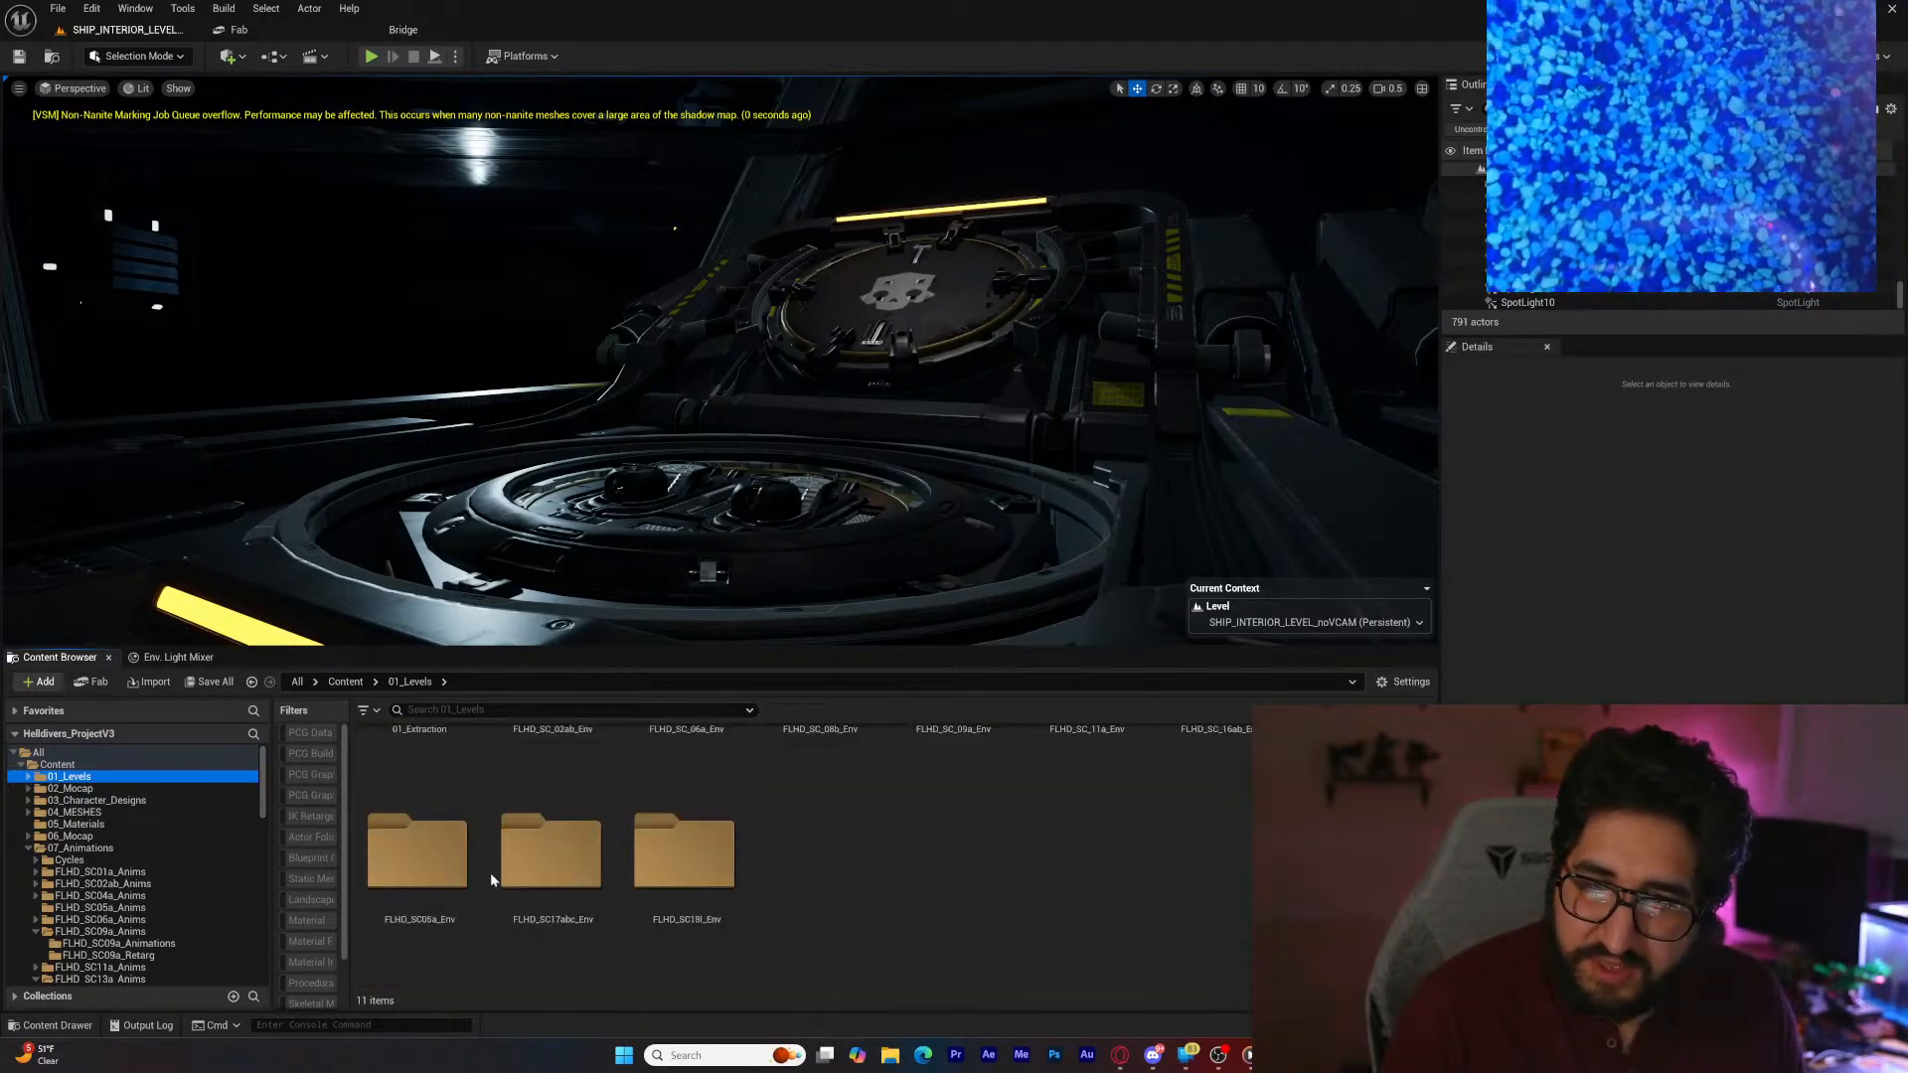
{"action": "double_click", "coordinate": [435, 852]}
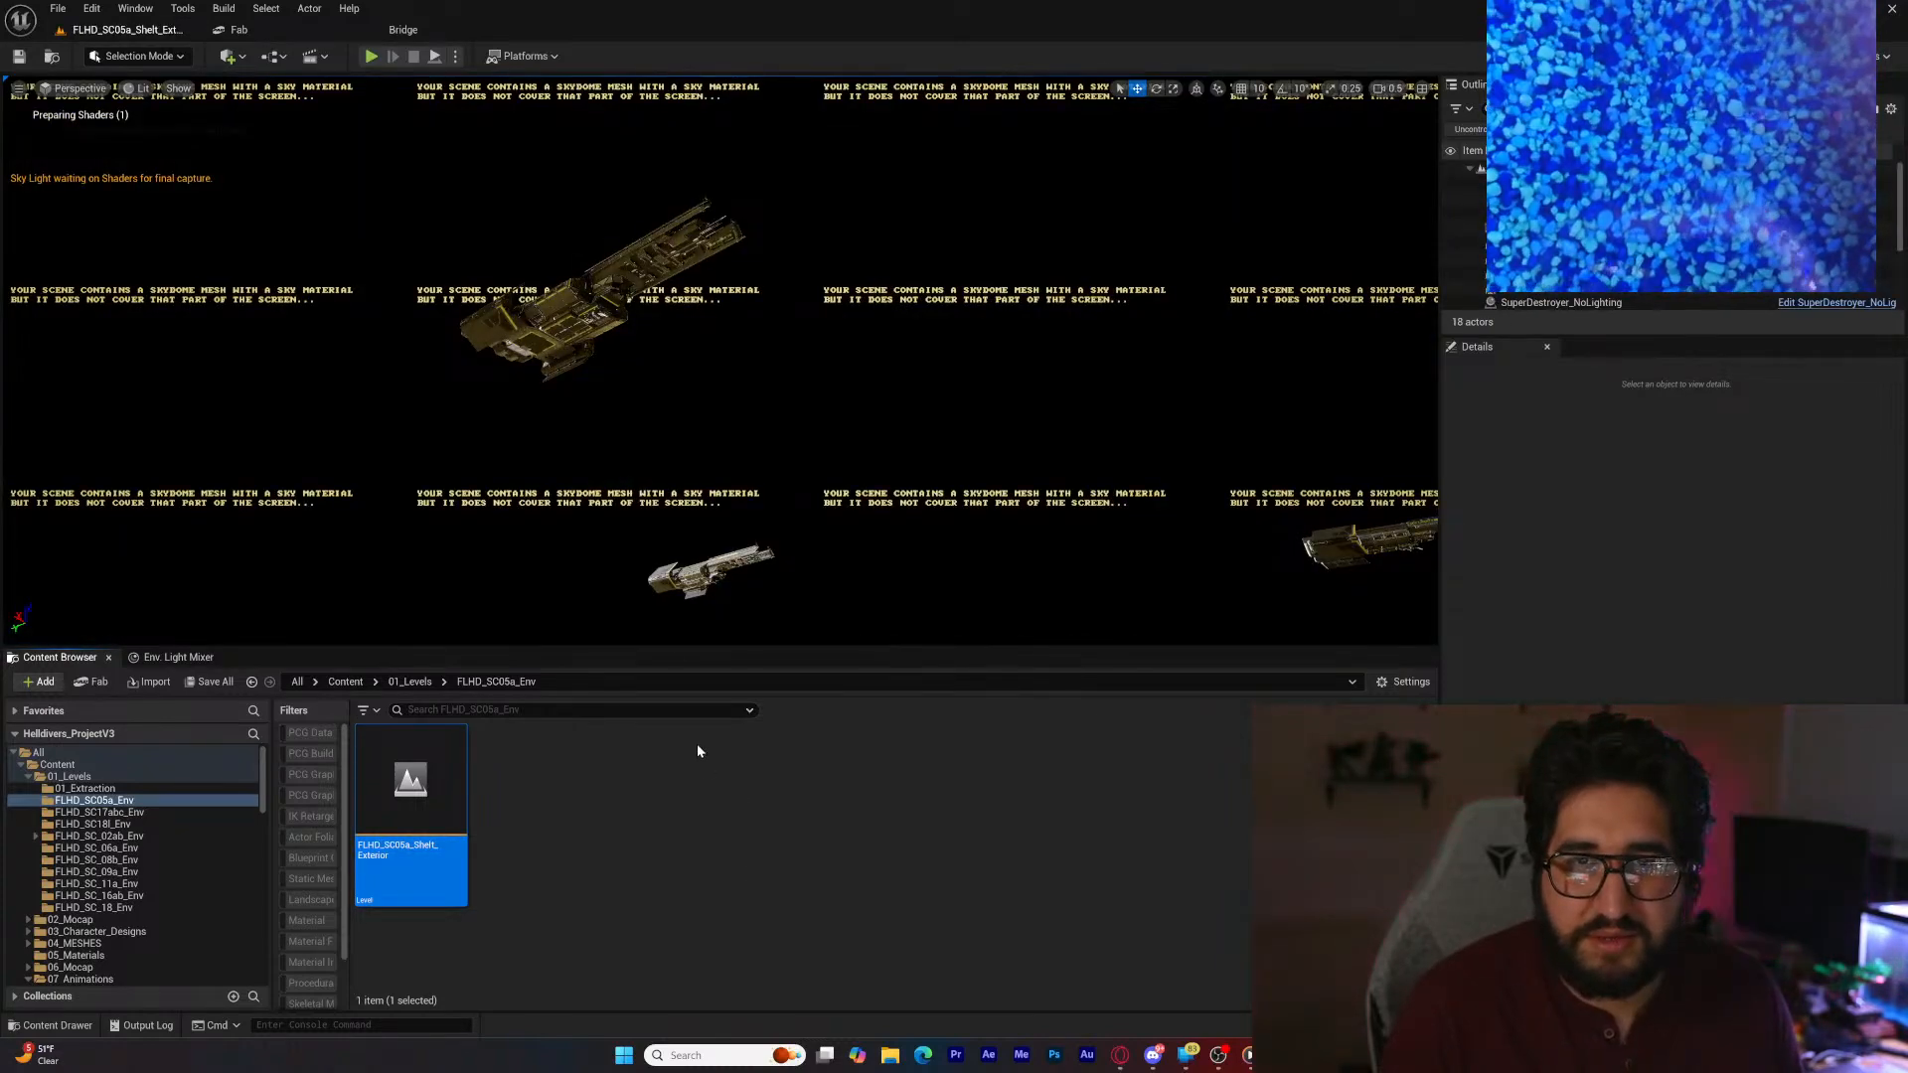
Step: Fly around the space exterior to examine the Super Destroyer ships, their lighting and the underside of the main ship
{"action": "right_click_drag", "start_coordinate": [643, 553], "coordinate": [803, 664]}
{"action": "right_click_drag", "start_coordinate": [644, 553], "coordinate": [614, 256]}
{"action": "scroll", "coordinate": [423, 463], "scroll_direction": "up", "scroll_amount": 5}
{"action": "scroll", "coordinate": [614, 256], "scroll_direction": "up", "scroll_amount": 5}
{"action": "key", "text": "w"}
{"action": "right_click_drag", "start_coordinate": [720, 361], "coordinate": [671, 269]}
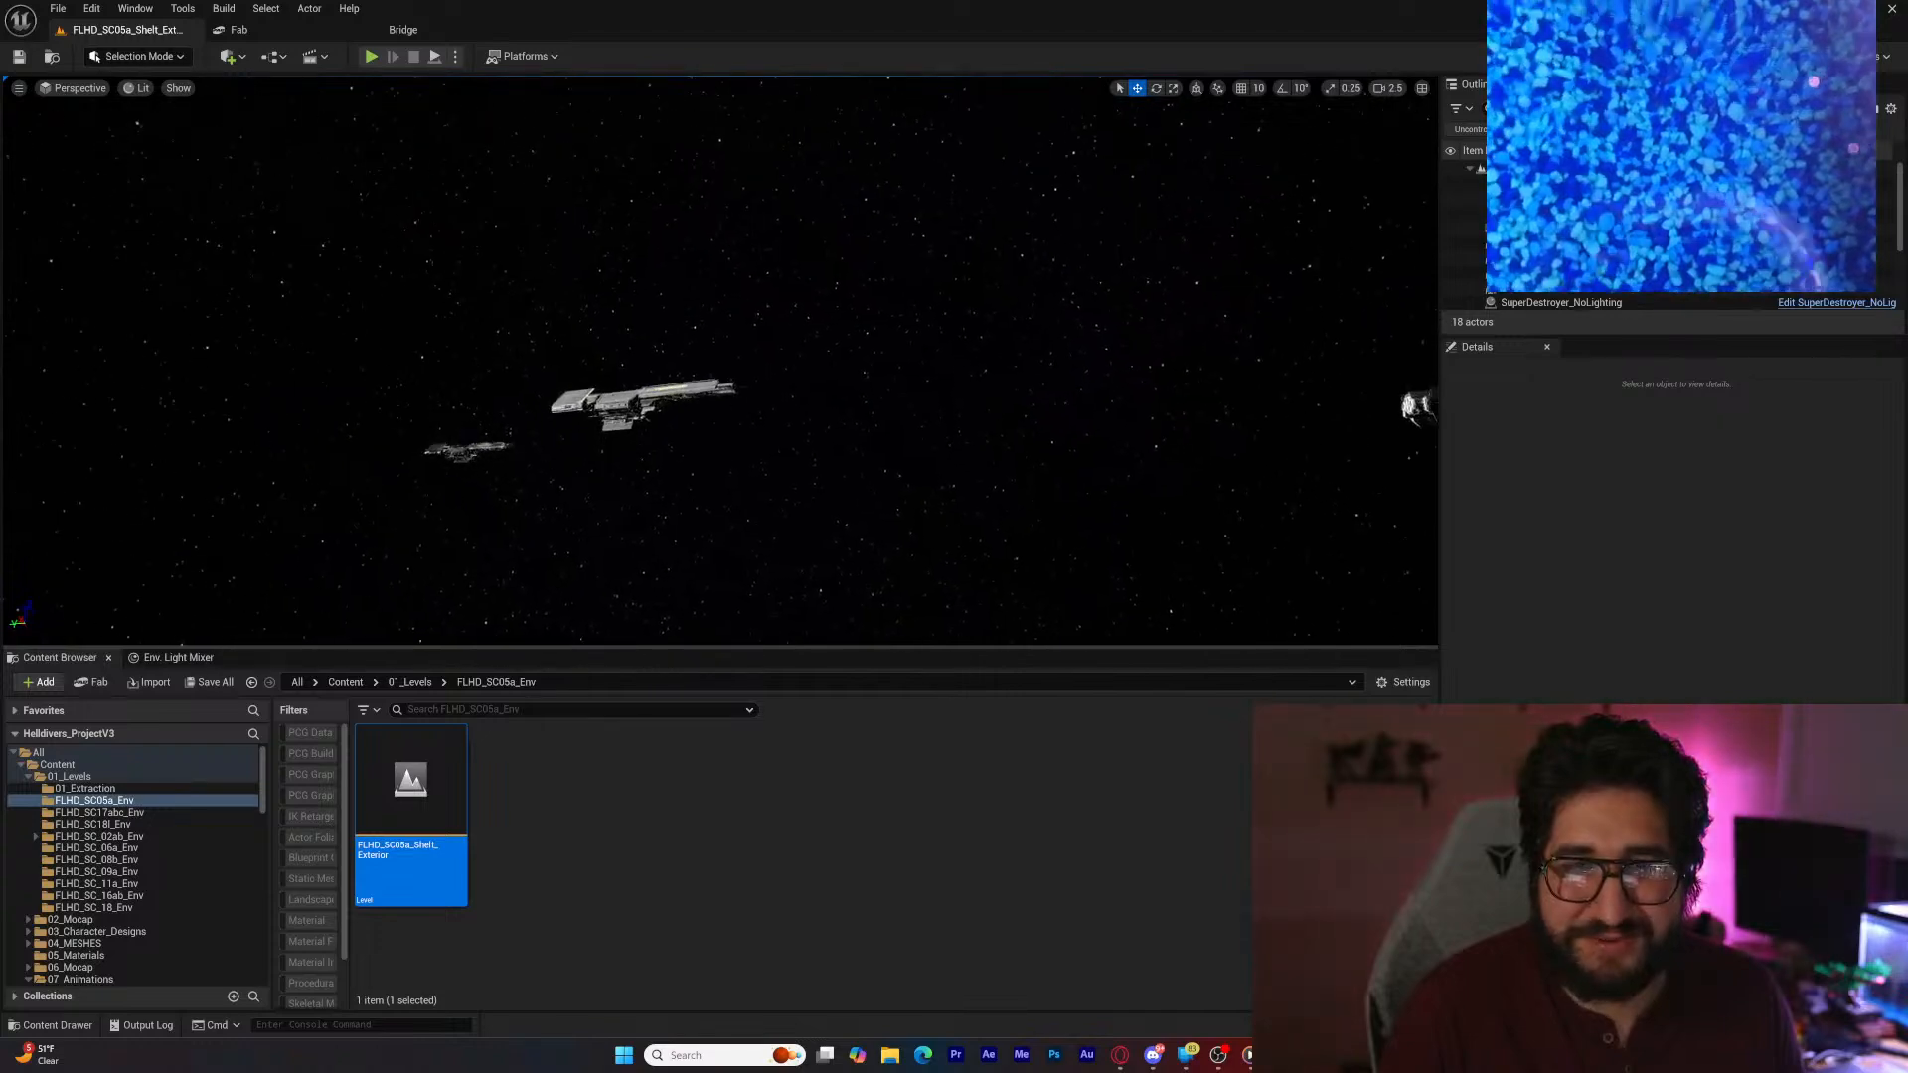
{"action": "right_click_drag", "start_coordinate": [720, 361], "coordinate": [923, 415]}
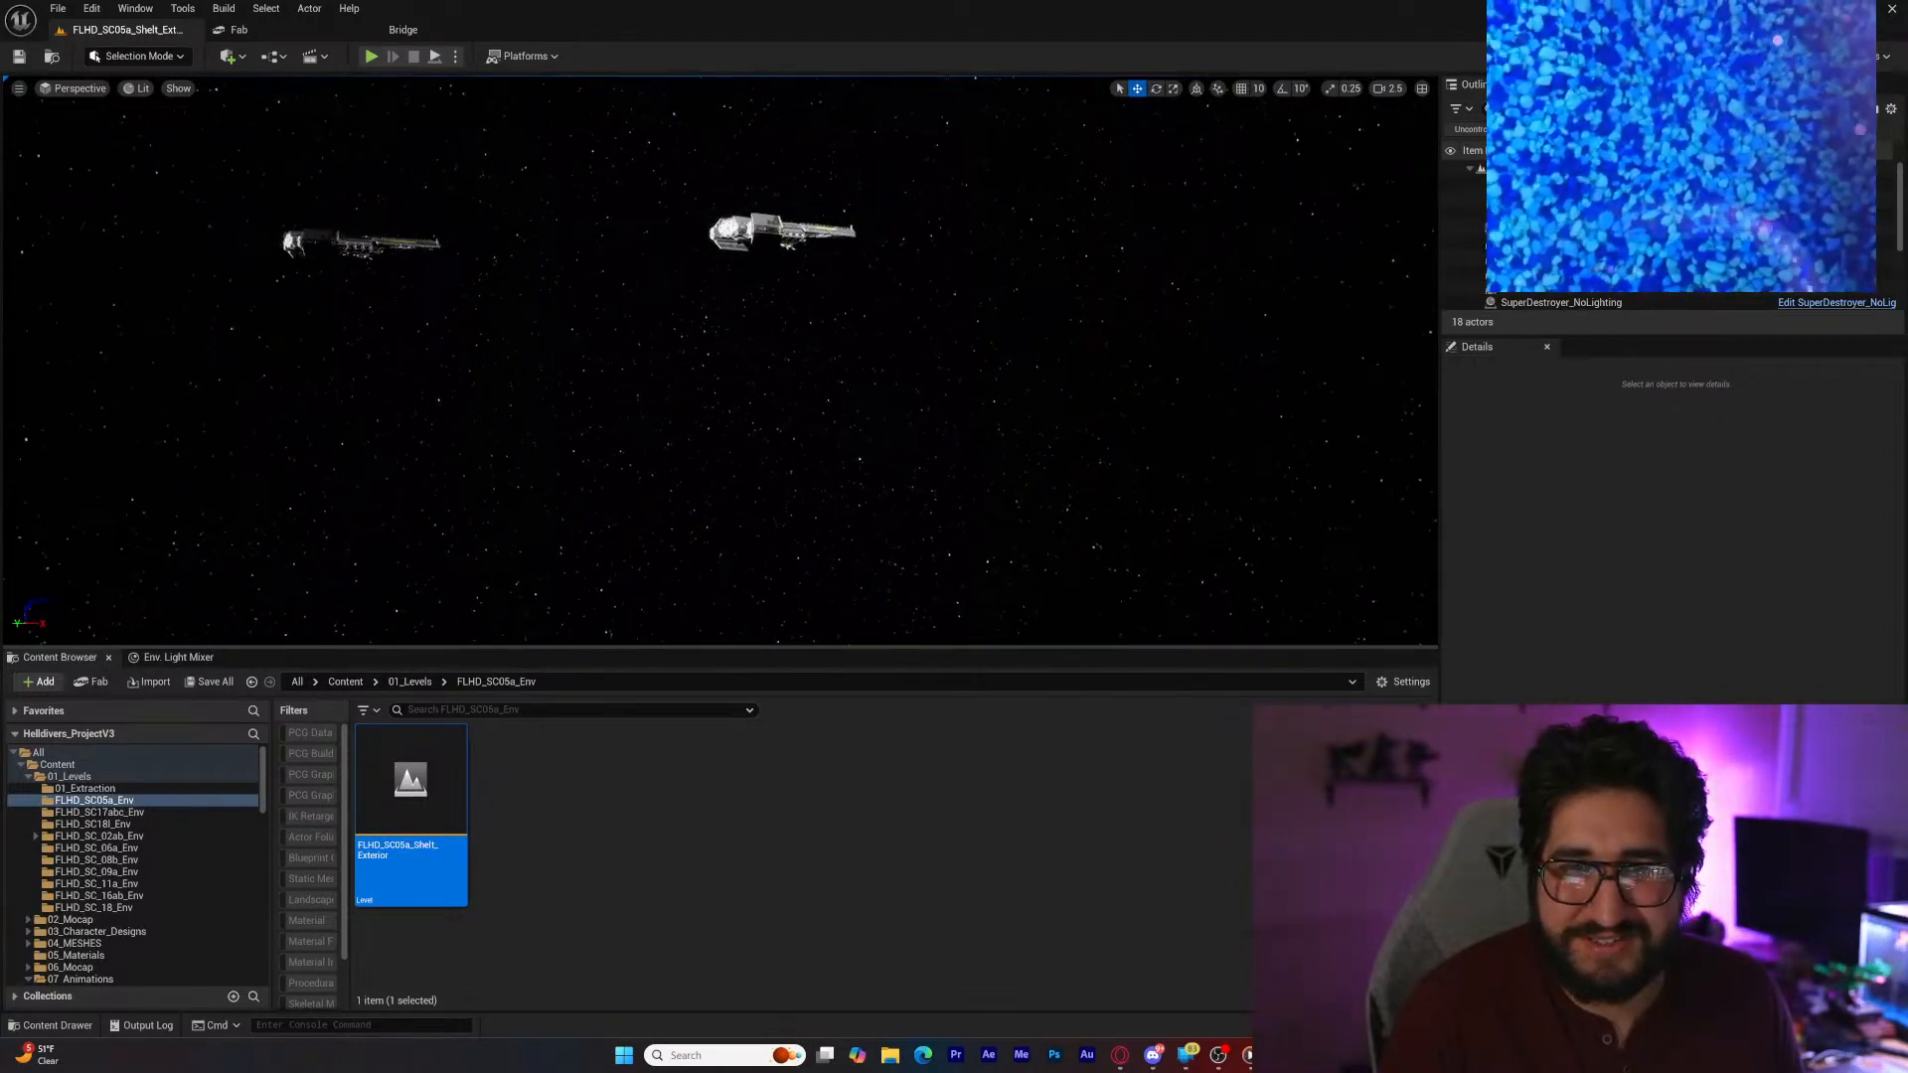
{"action": "right_click_drag", "start_coordinate": [721, 361], "coordinate": [399, 201]}
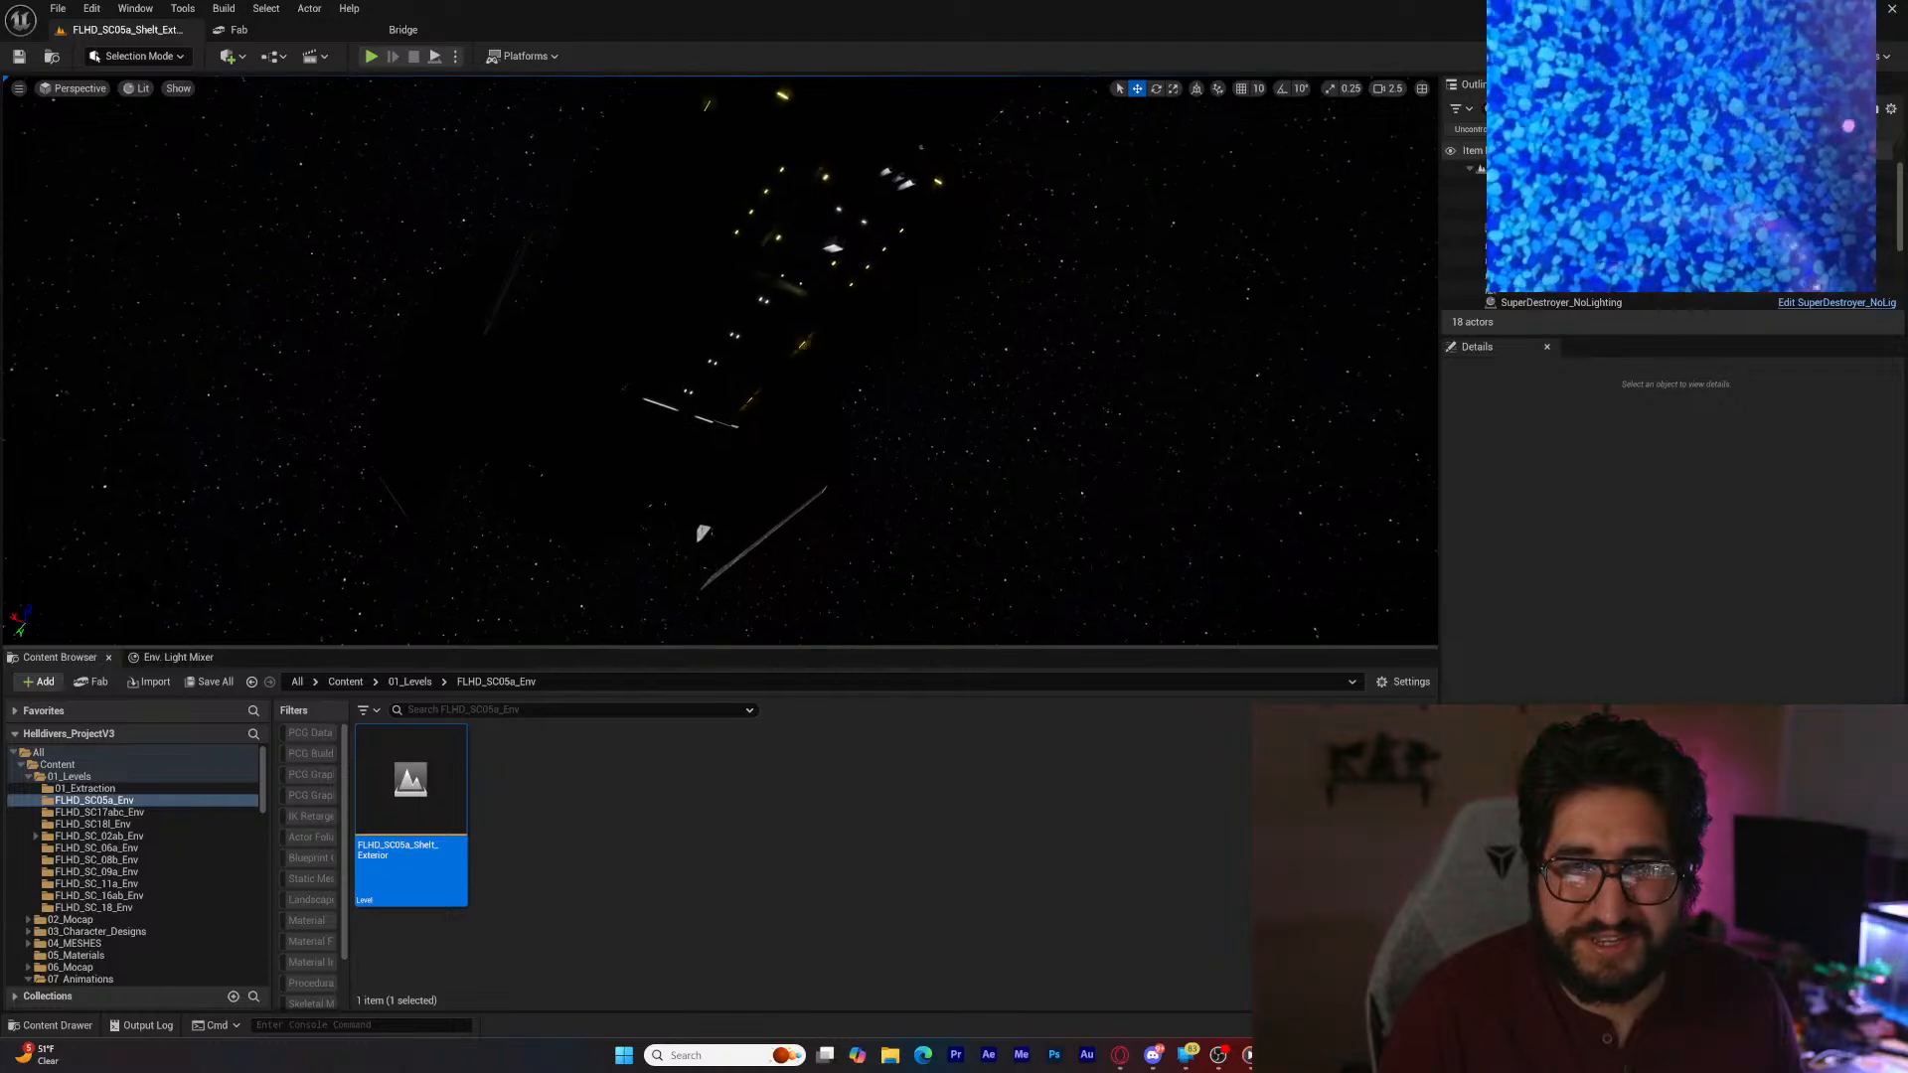
{"action": "right_click_drag", "start_coordinate": [720, 361], "coordinate": [656, 462]}
{"action": "key", "text": "w"}
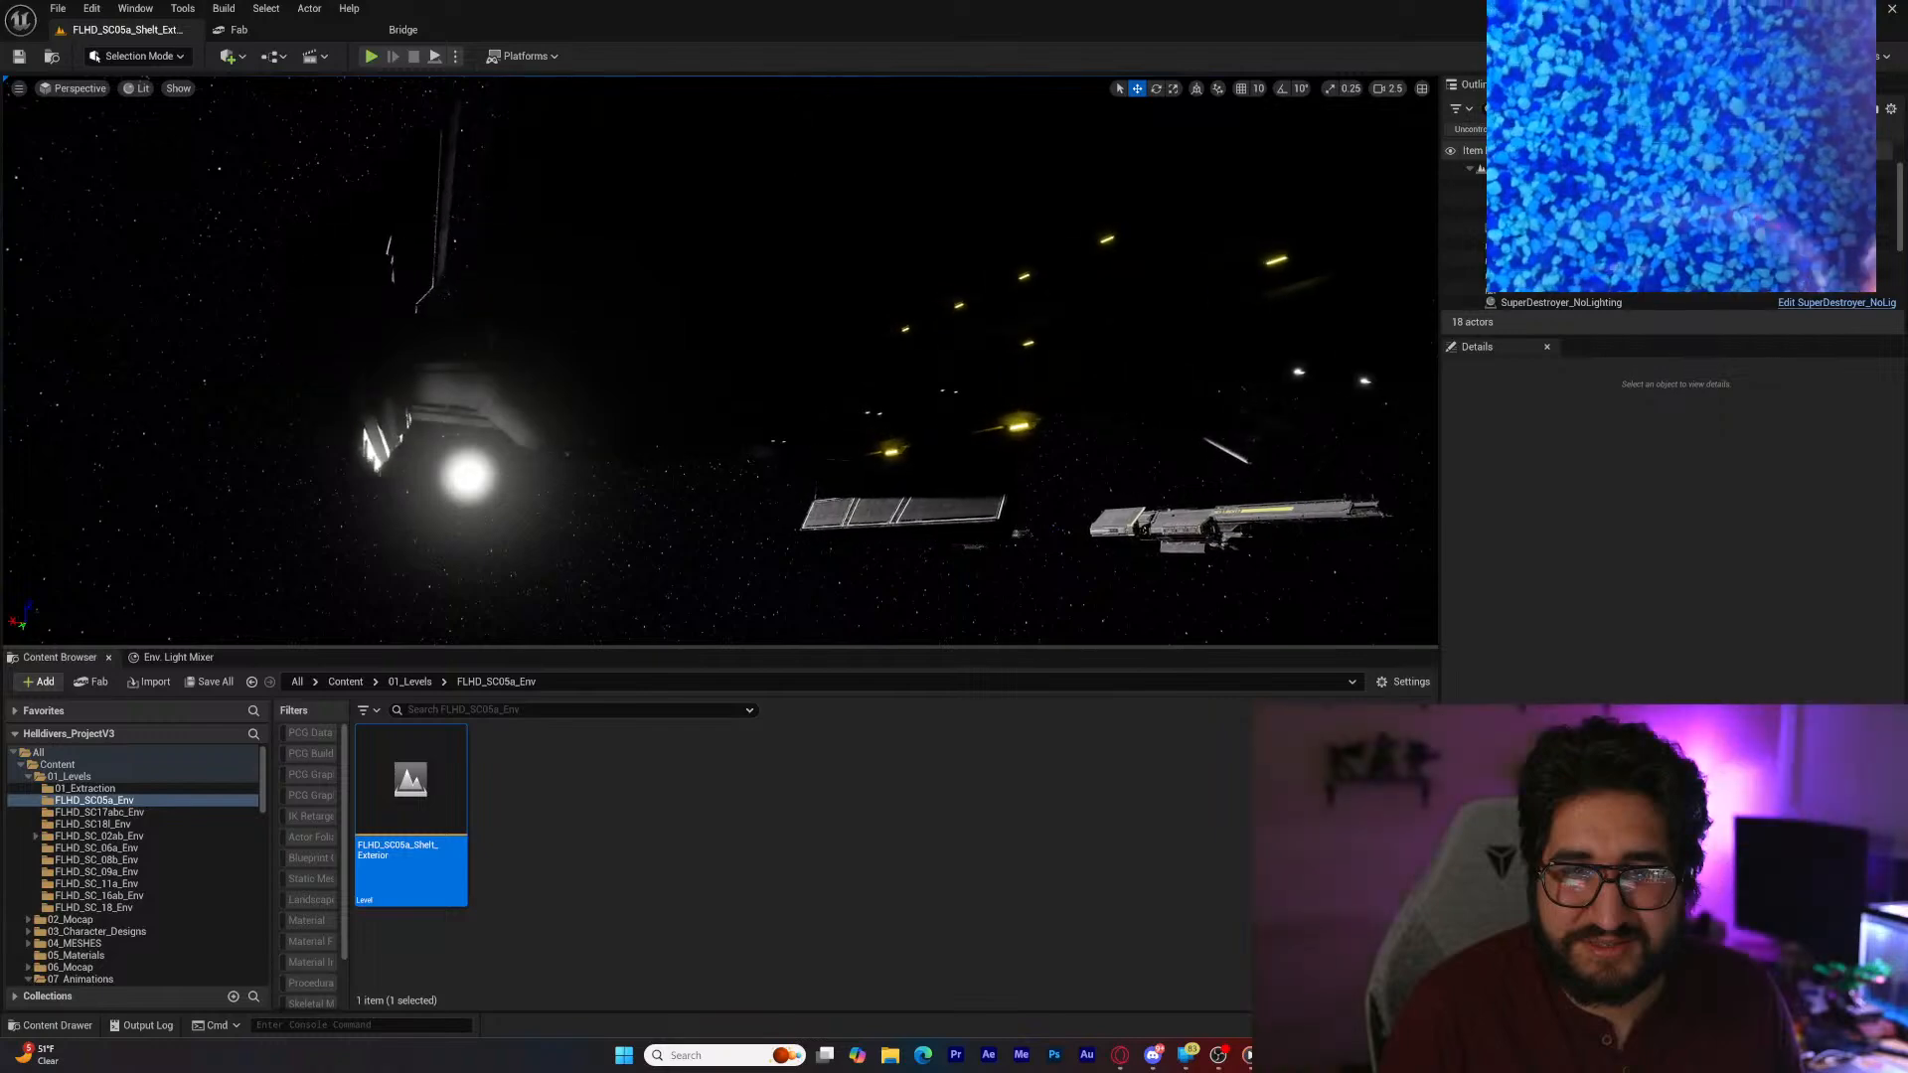
{"action": "key", "text": "s"}
{"action": "key", "text": "q"}
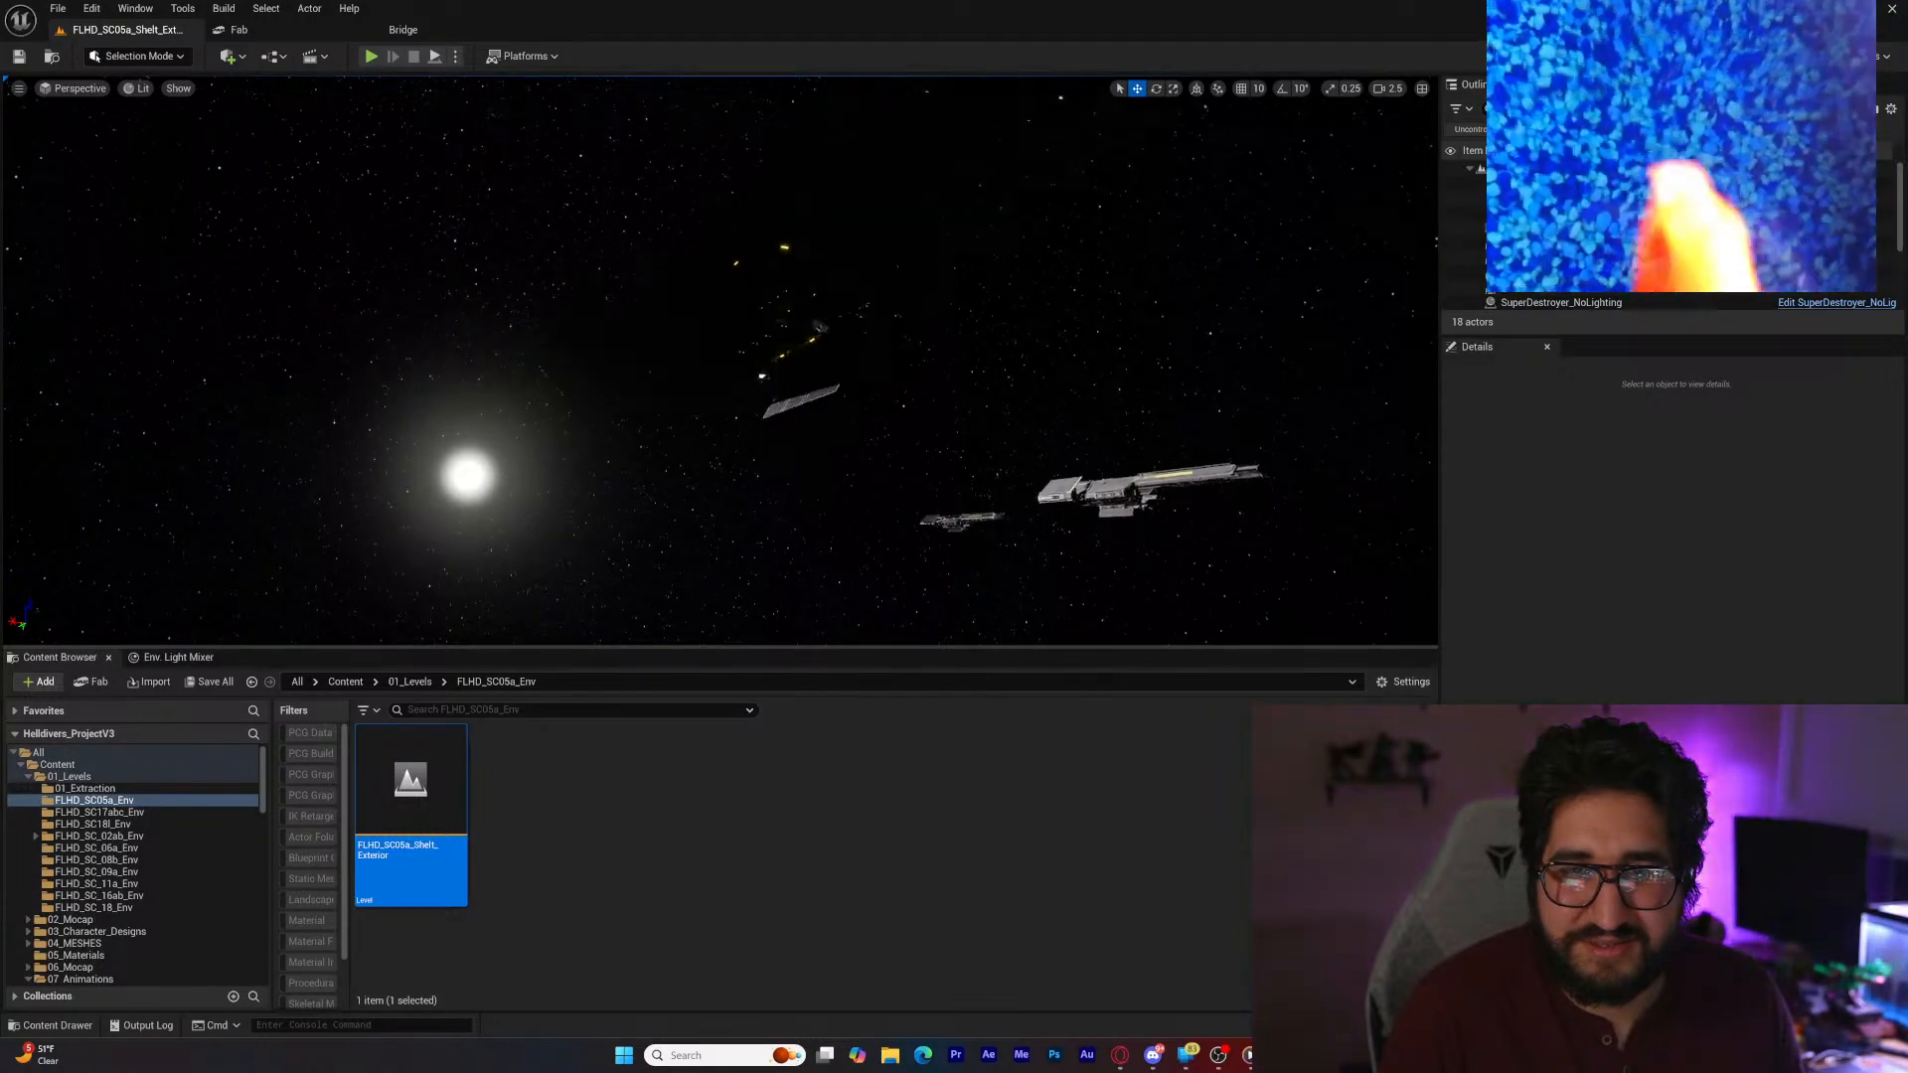
{"action": "right_click_drag", "start_coordinate": [656, 462], "coordinate": [672, 343]}
{"action": "key", "text": "q"}
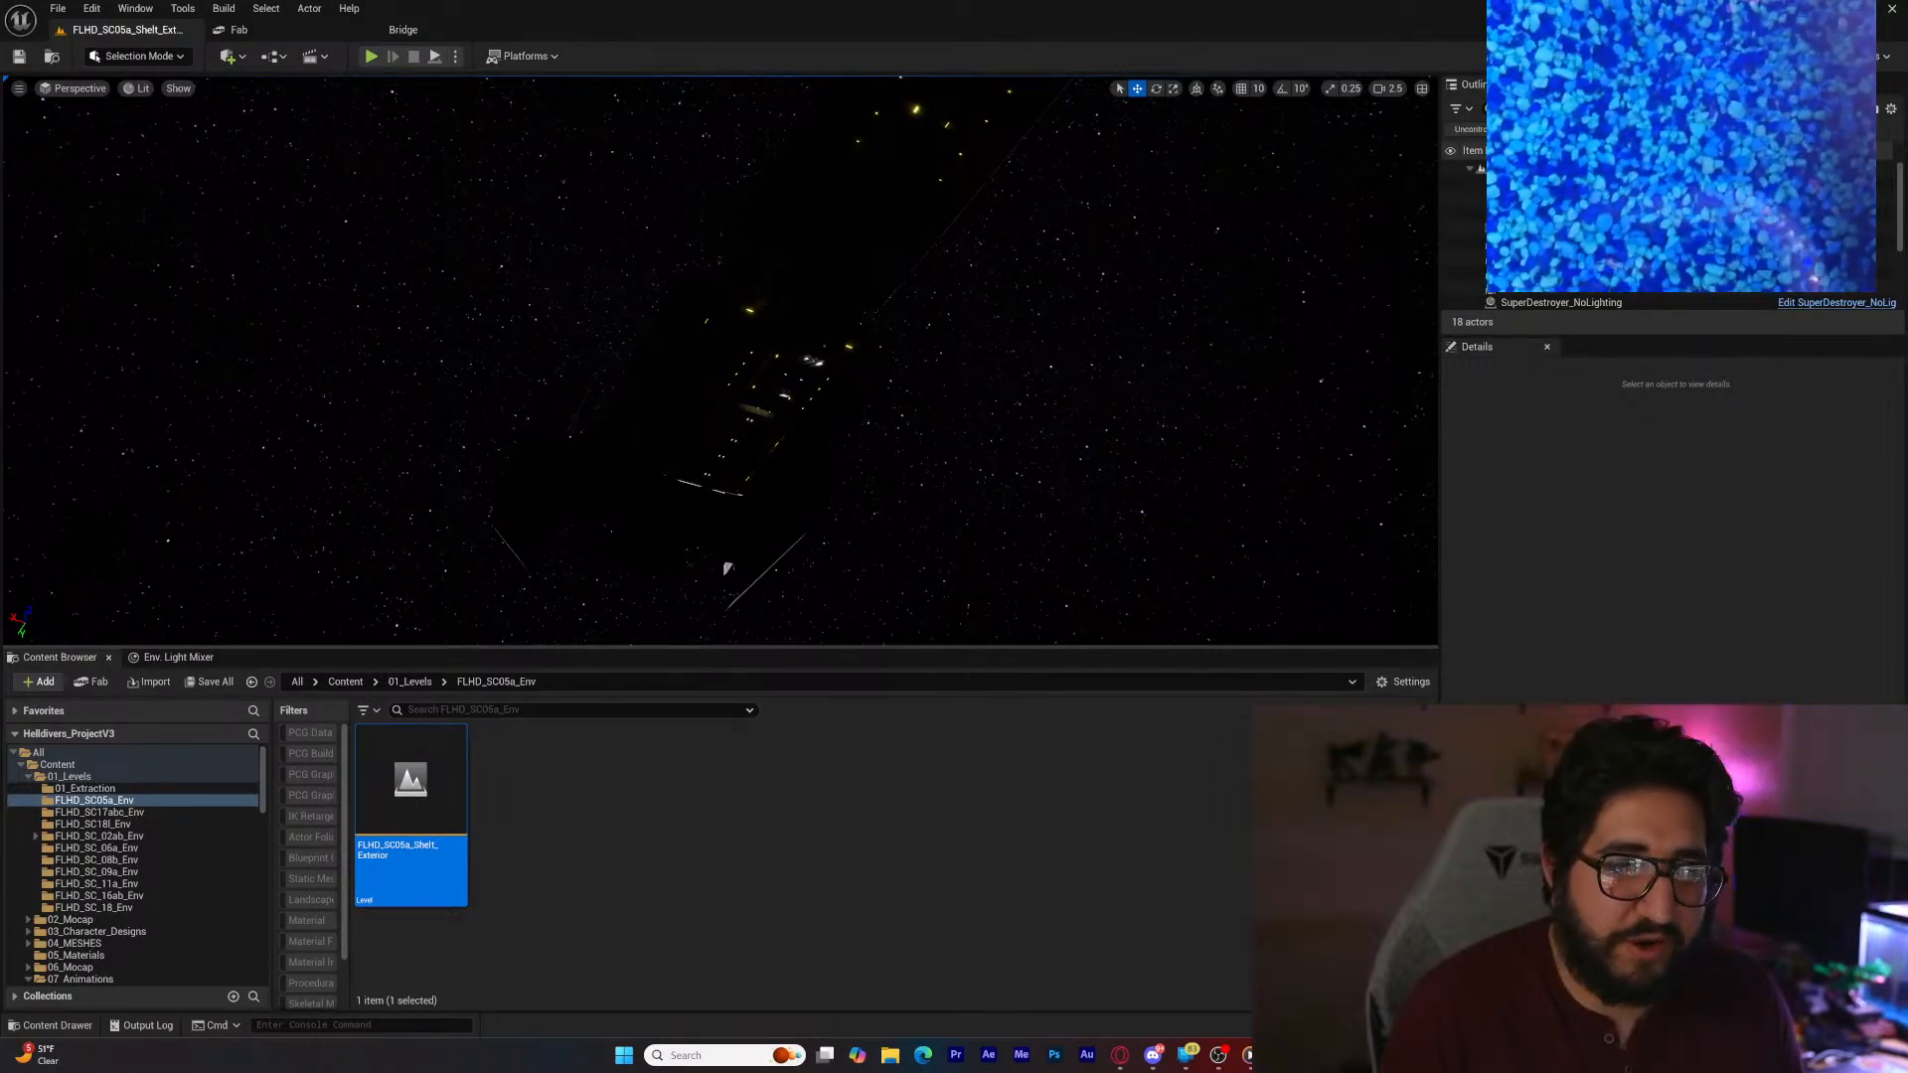
{"action": "key", "text": "w"}
{"action": "mouse_move", "coordinate": [686, 557]}
{"action": "right_mouse_down"}
{"action": "mouse_move", "coordinate": [711, 548]}
{"action": "mouse_move", "coordinate": [692, 562]}
{"action": "right_mouse_up"}
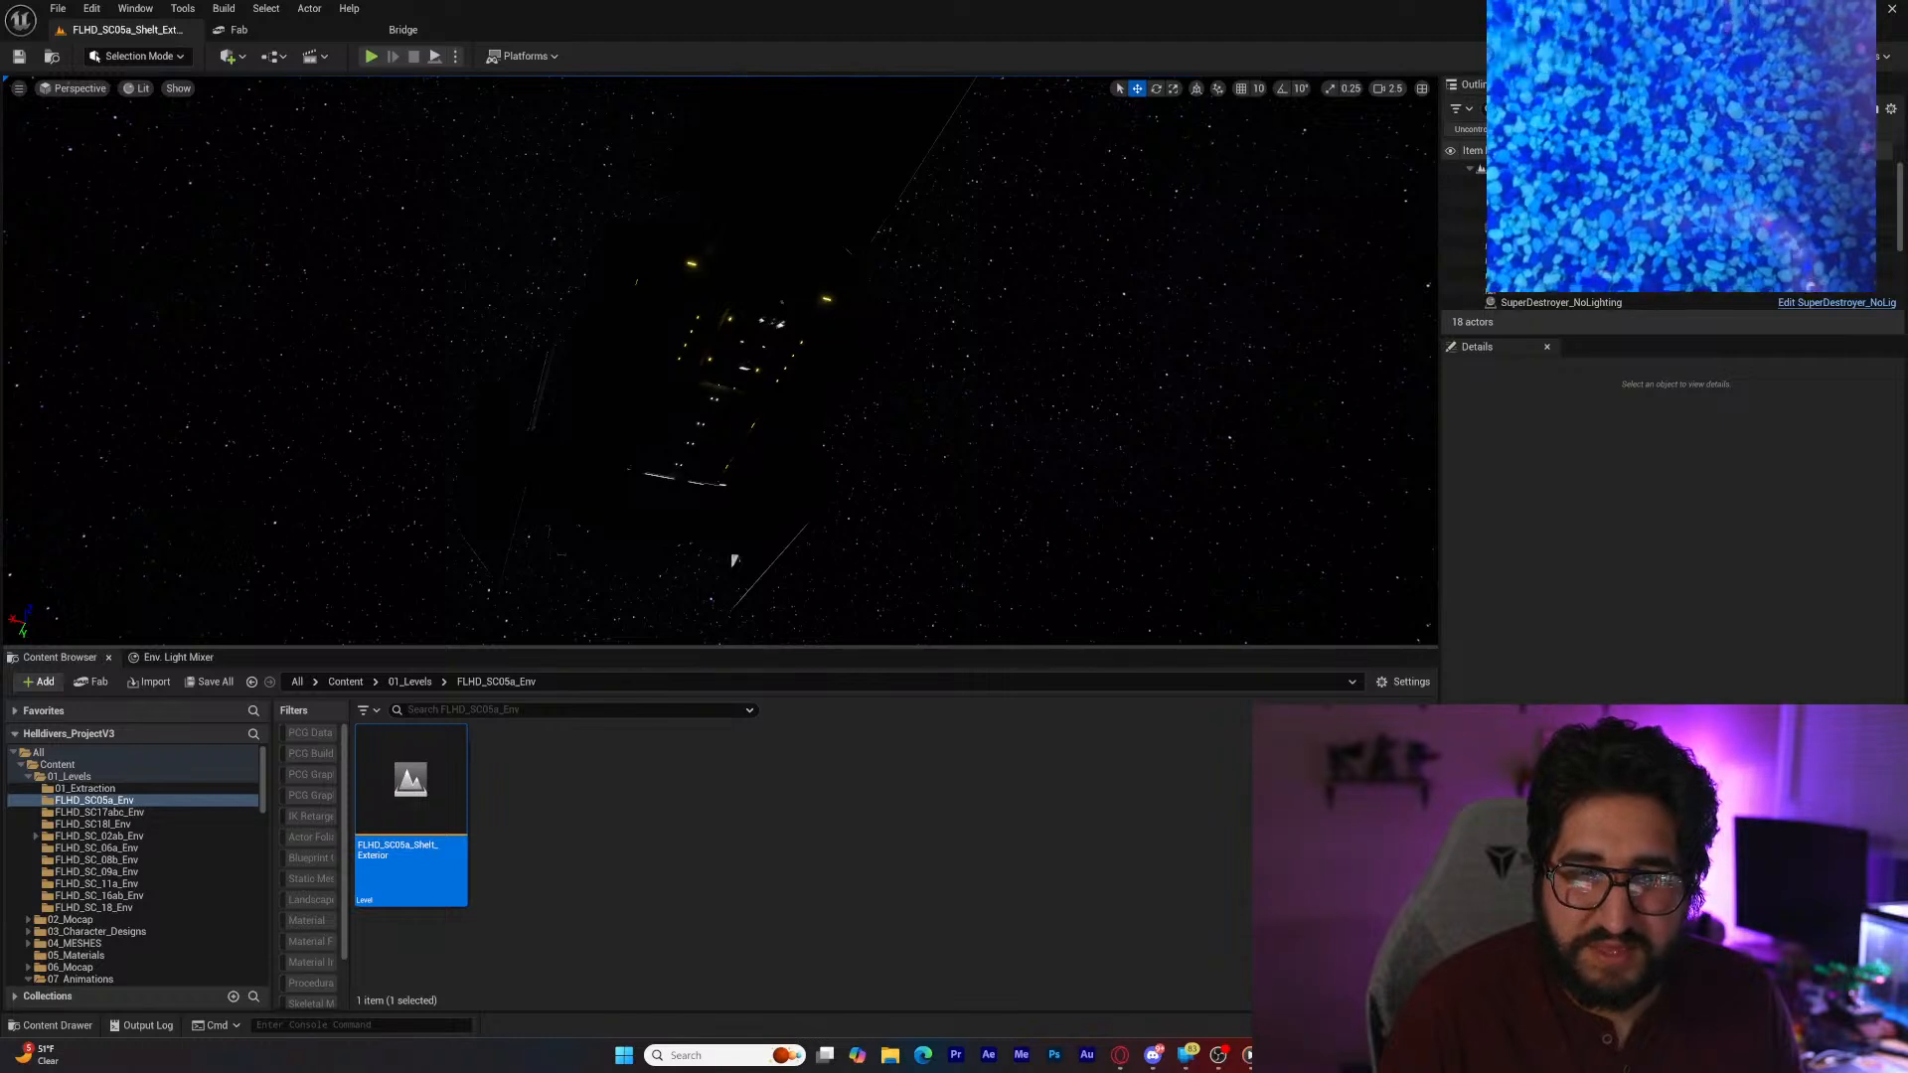
{"action": "key", "text": "w"}
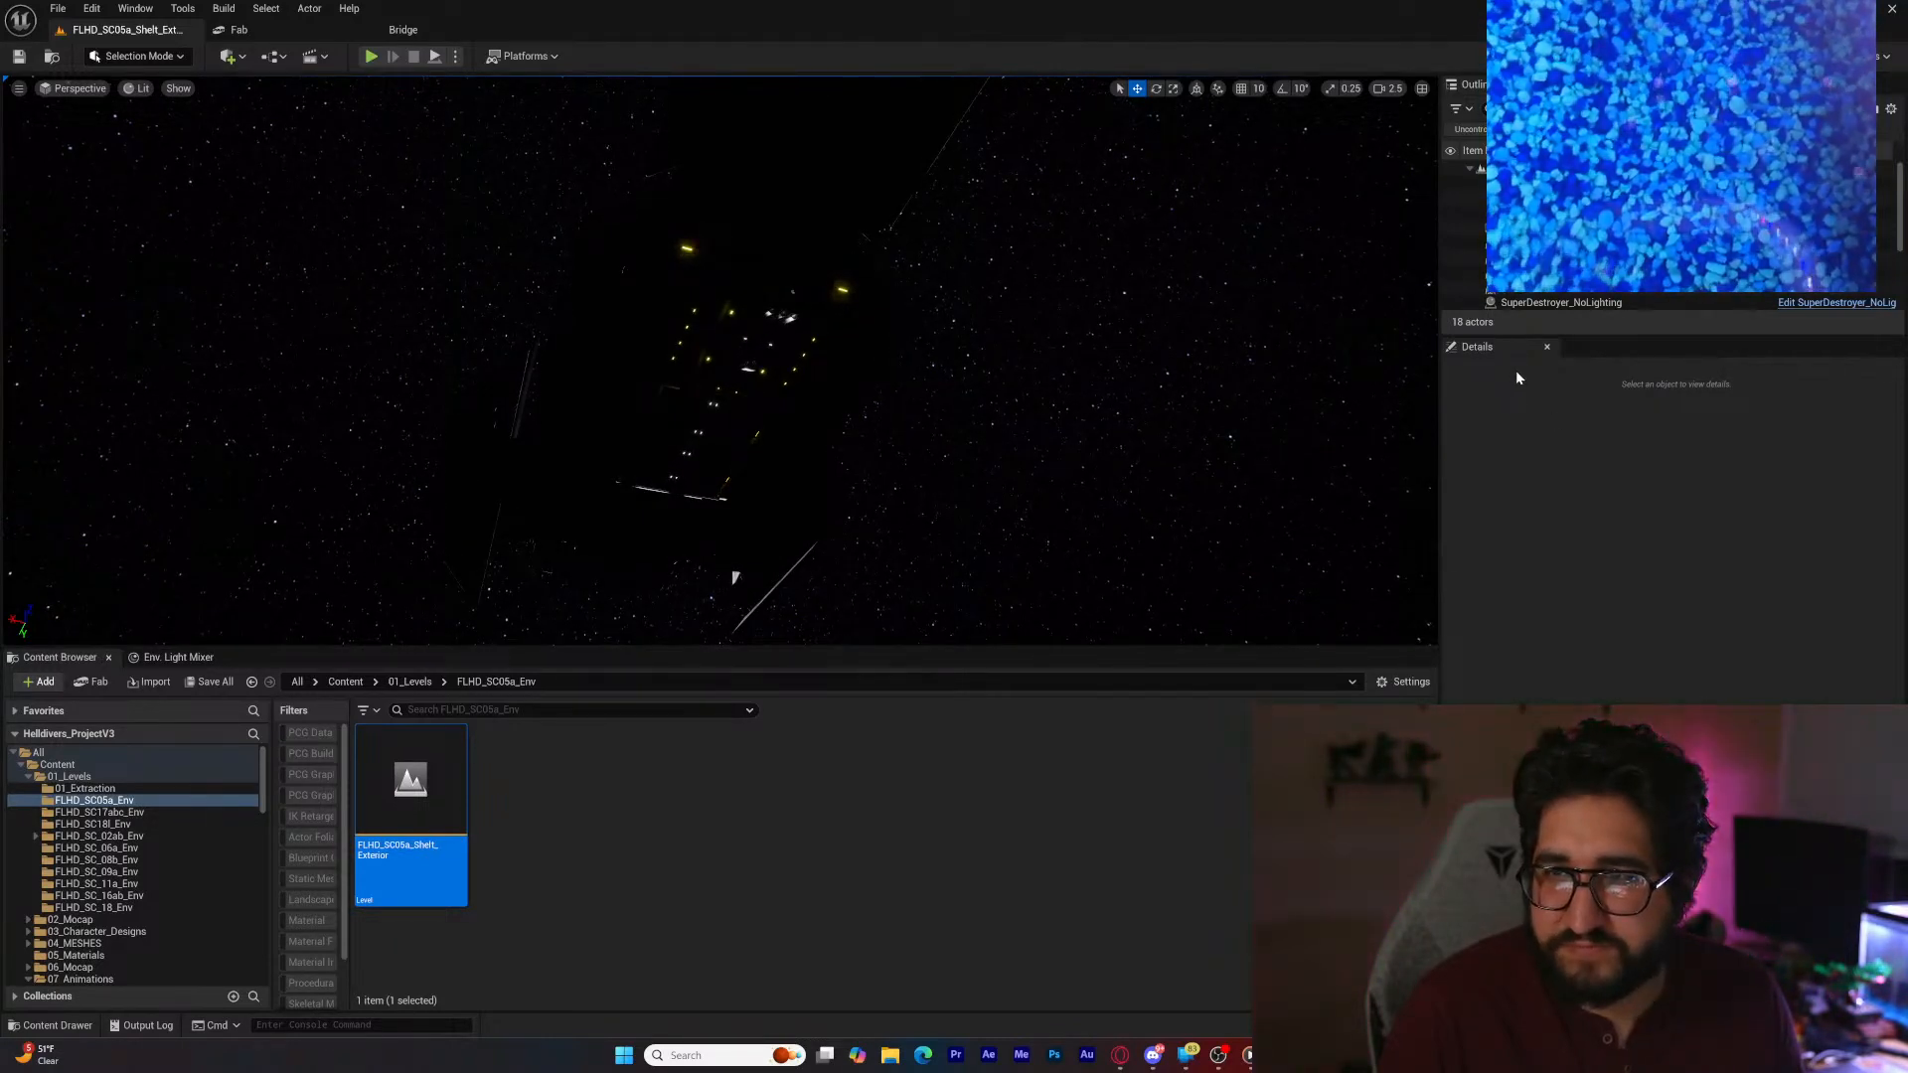
Step: Find and select the Ultra_Dynamic_Sky actor in the level to inspect its settings
{"action": "scroll", "coordinate": [1560, 306], "scroll_direction": "down", "scroll_amount": 3}
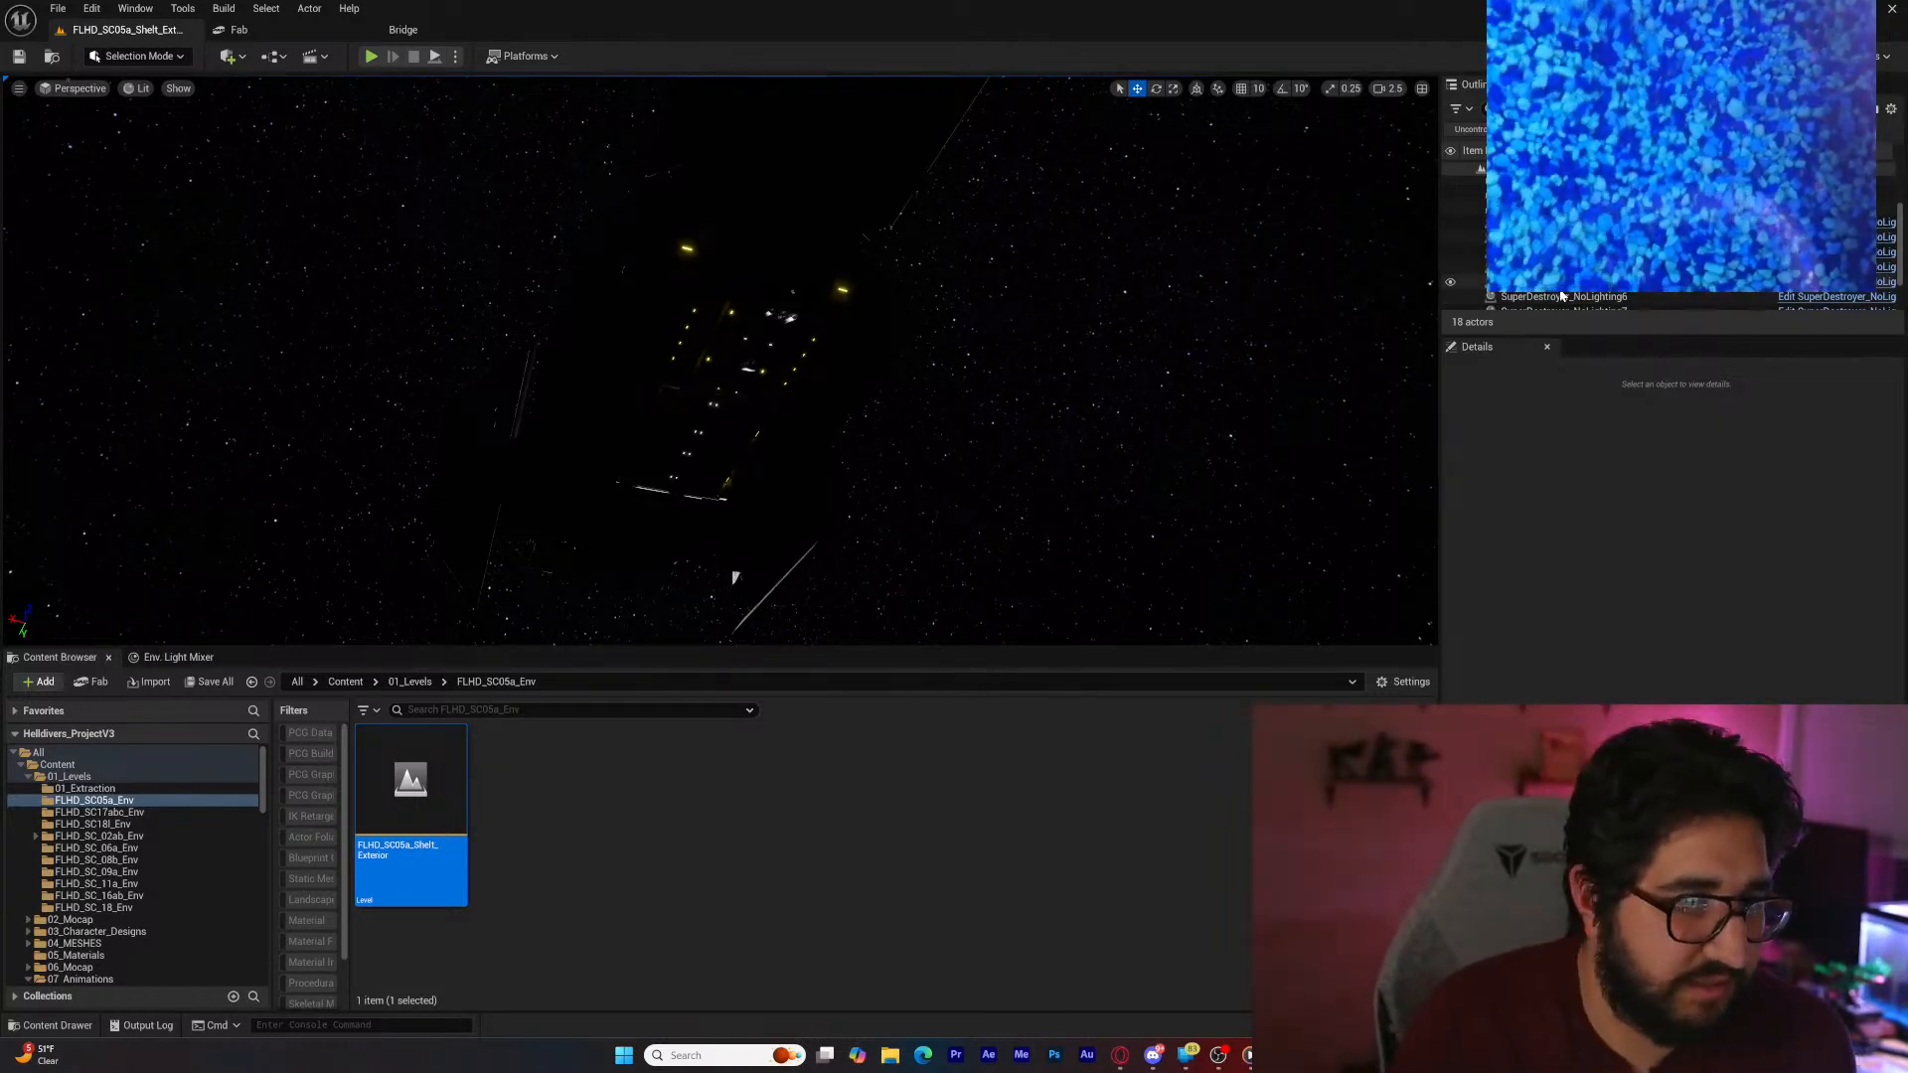
{"action": "scroll", "coordinate": [1549, 296], "scroll_direction": "down", "scroll_amount": 1}
{"action": "left_click", "coordinate": [1578, 304]}
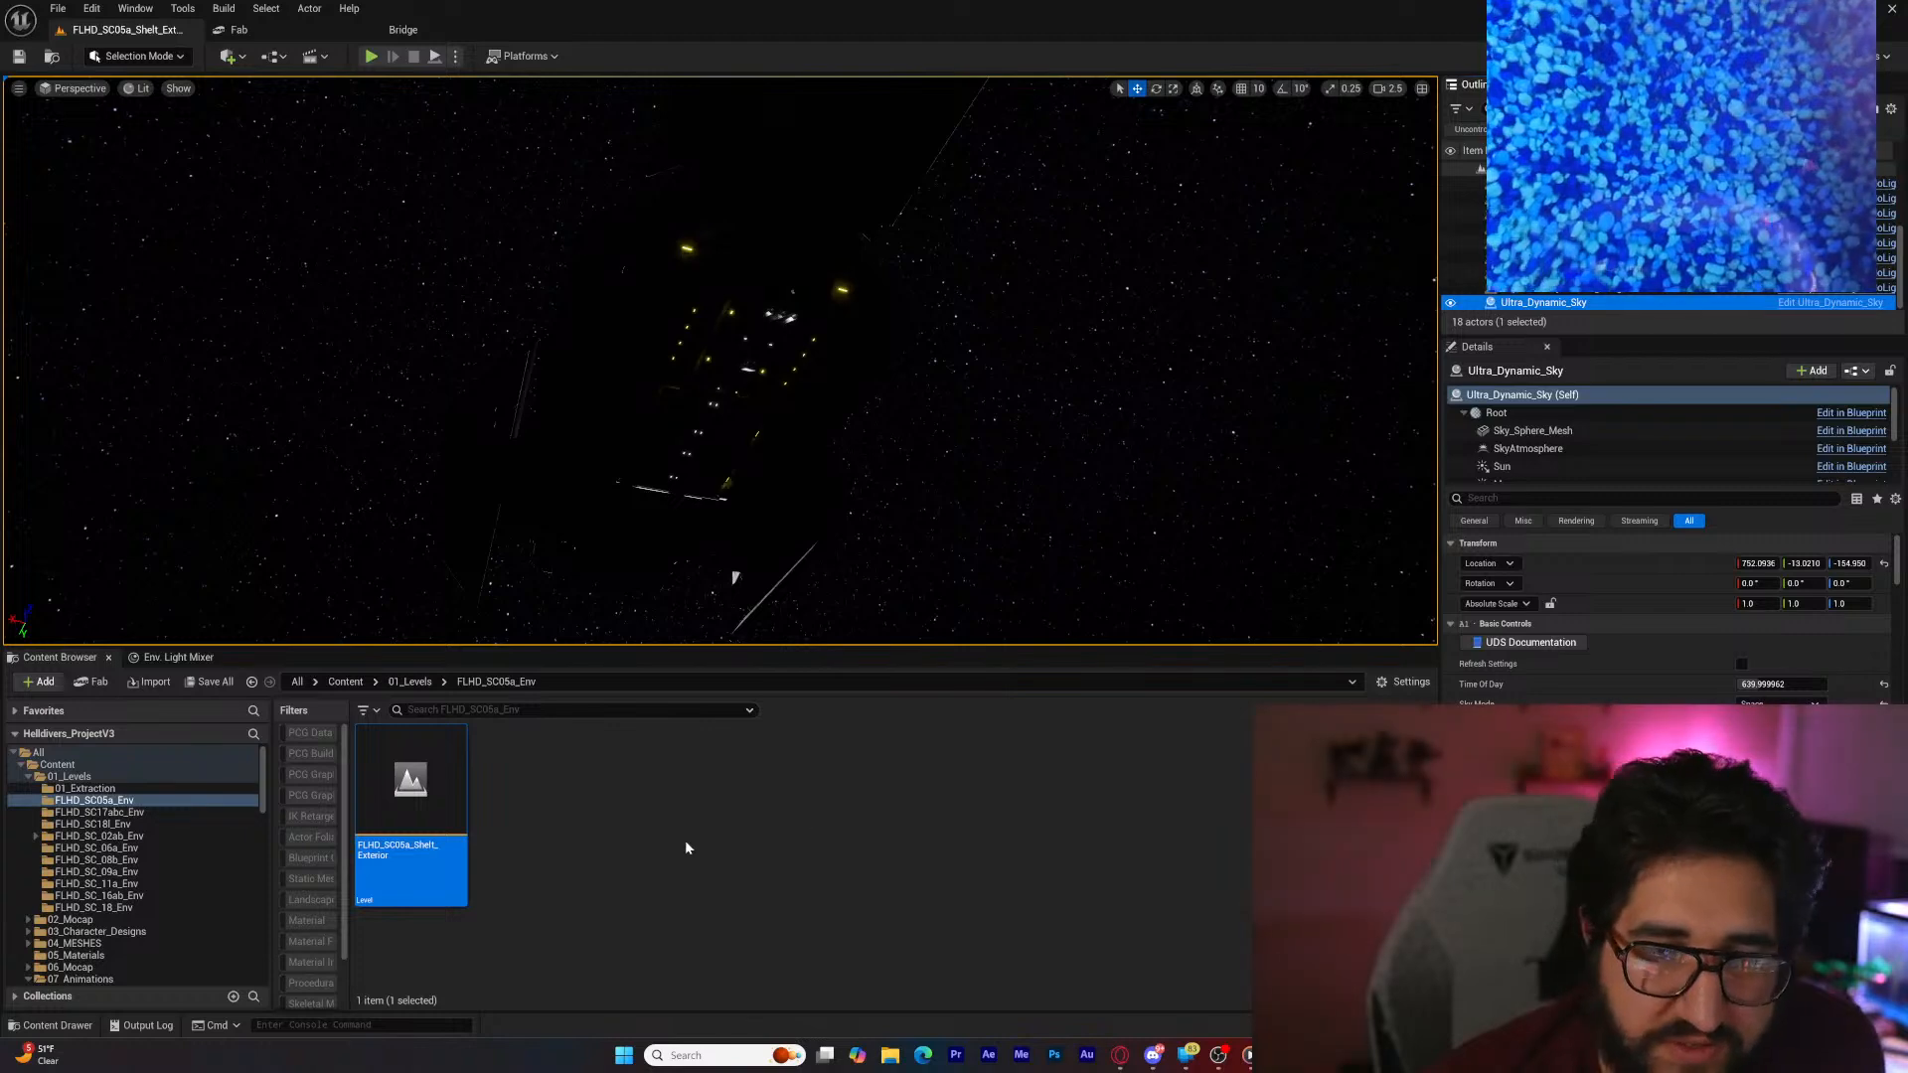
Step: Duplicate the FLHD_SC05a_Shelt_Exterior level and name the copy FLHD_SC14a_Shelt_Exterior1
{"action": "right_click", "coordinate": [437, 803]}
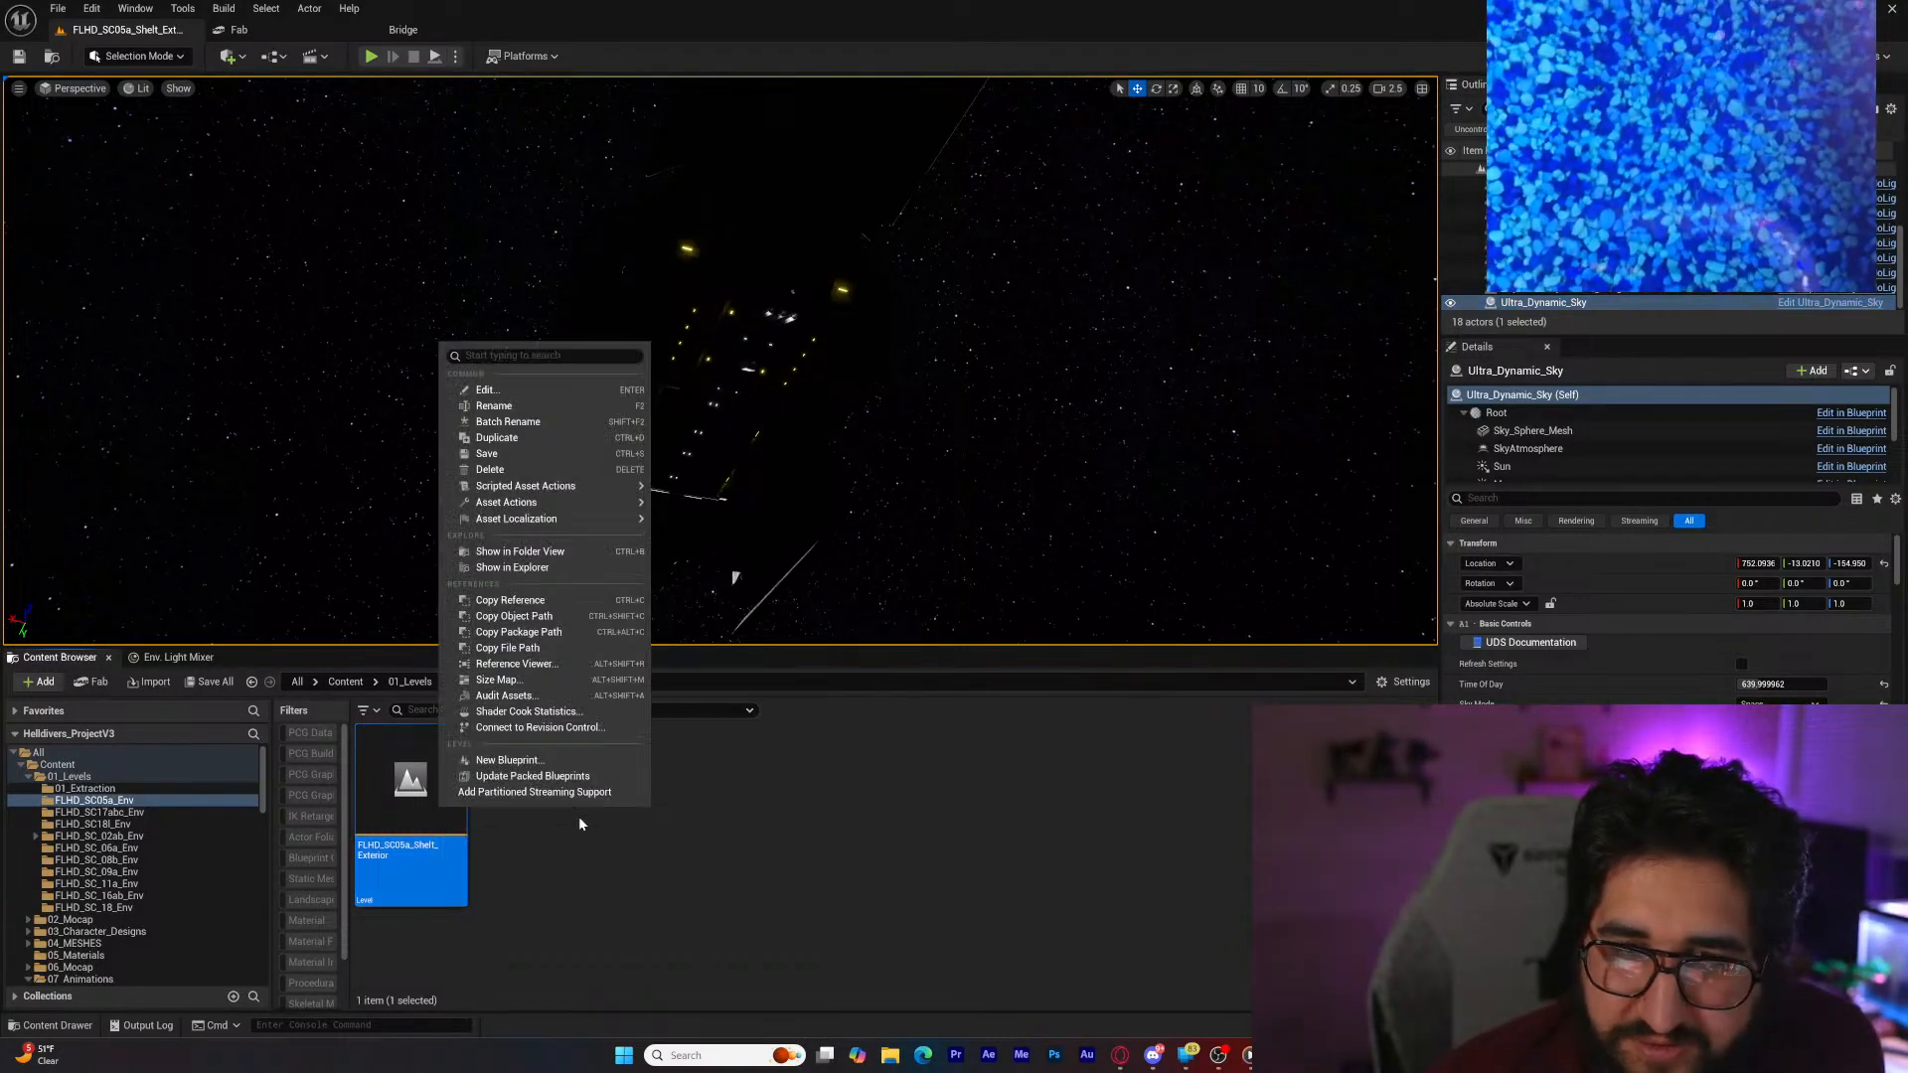
{"action": "left_click", "coordinate": [517, 441]}
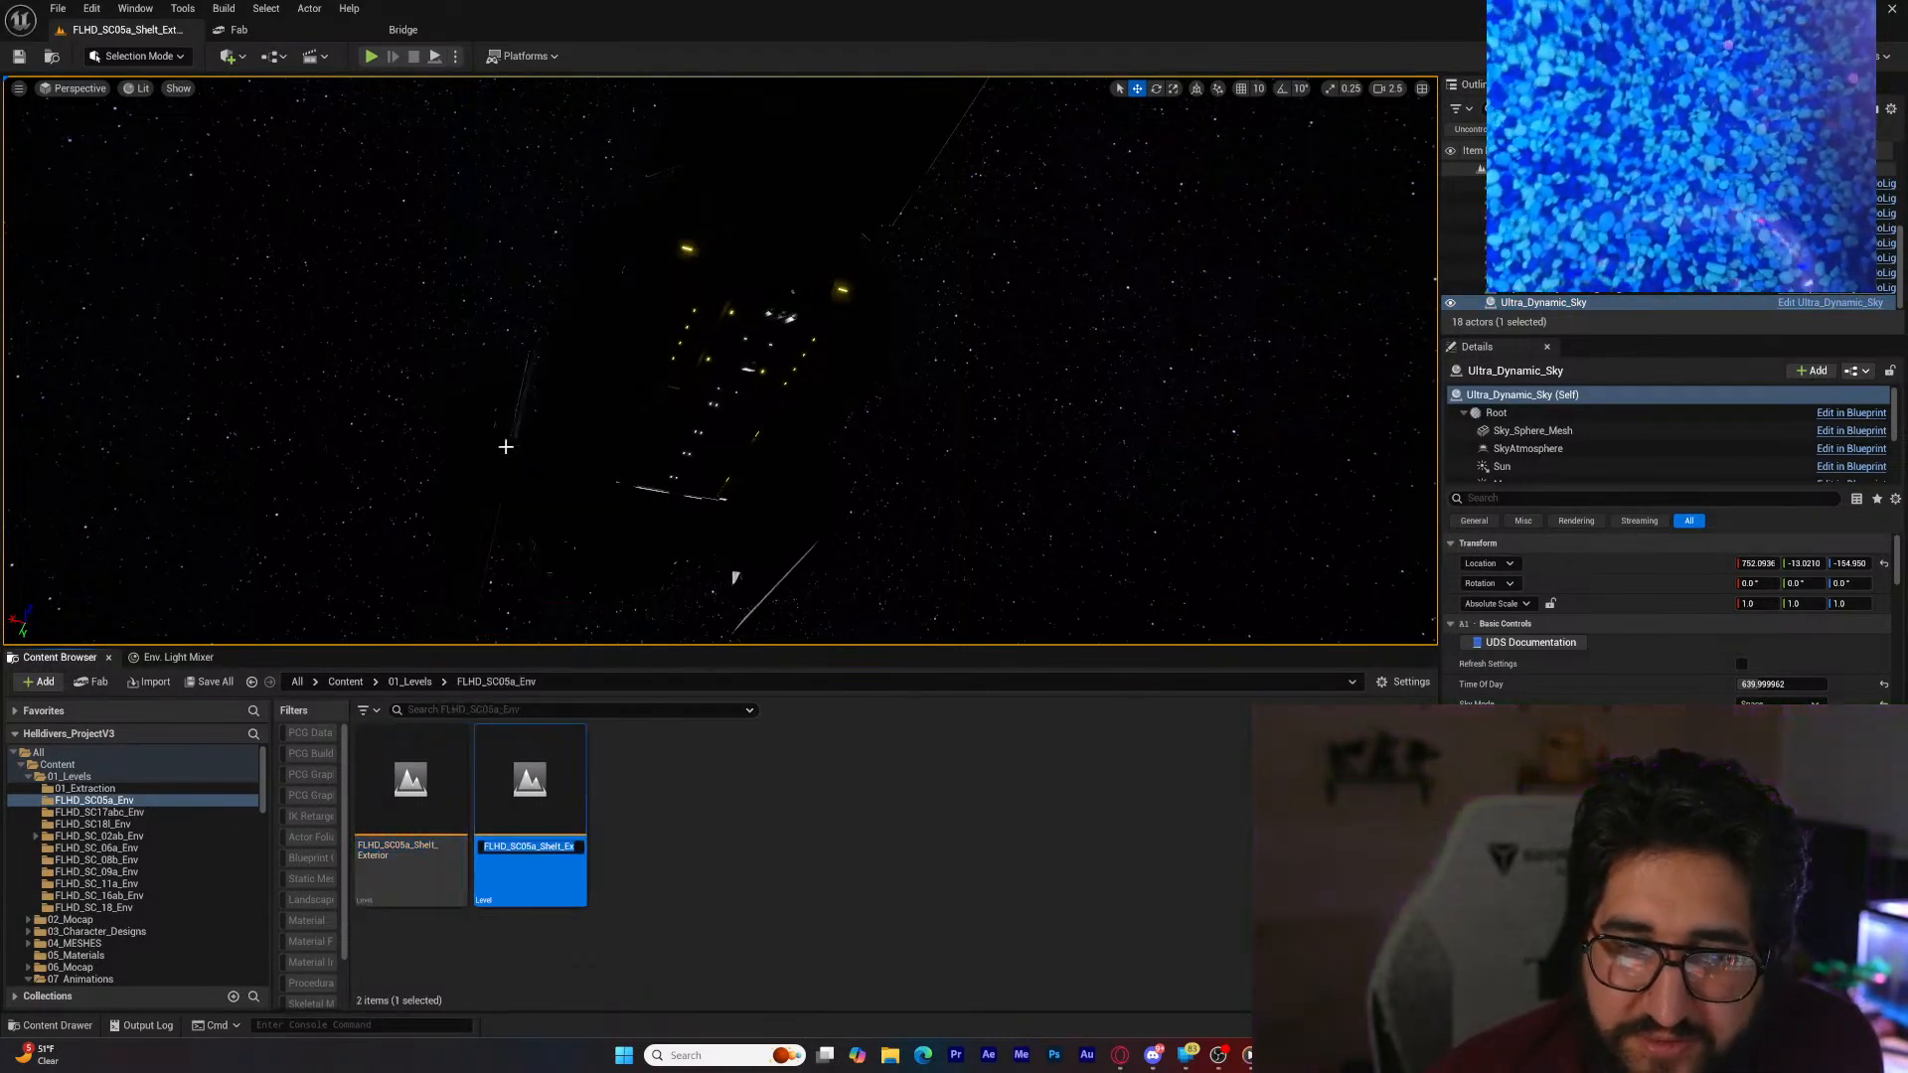
{"action": "left_click", "coordinate": [521, 847]}
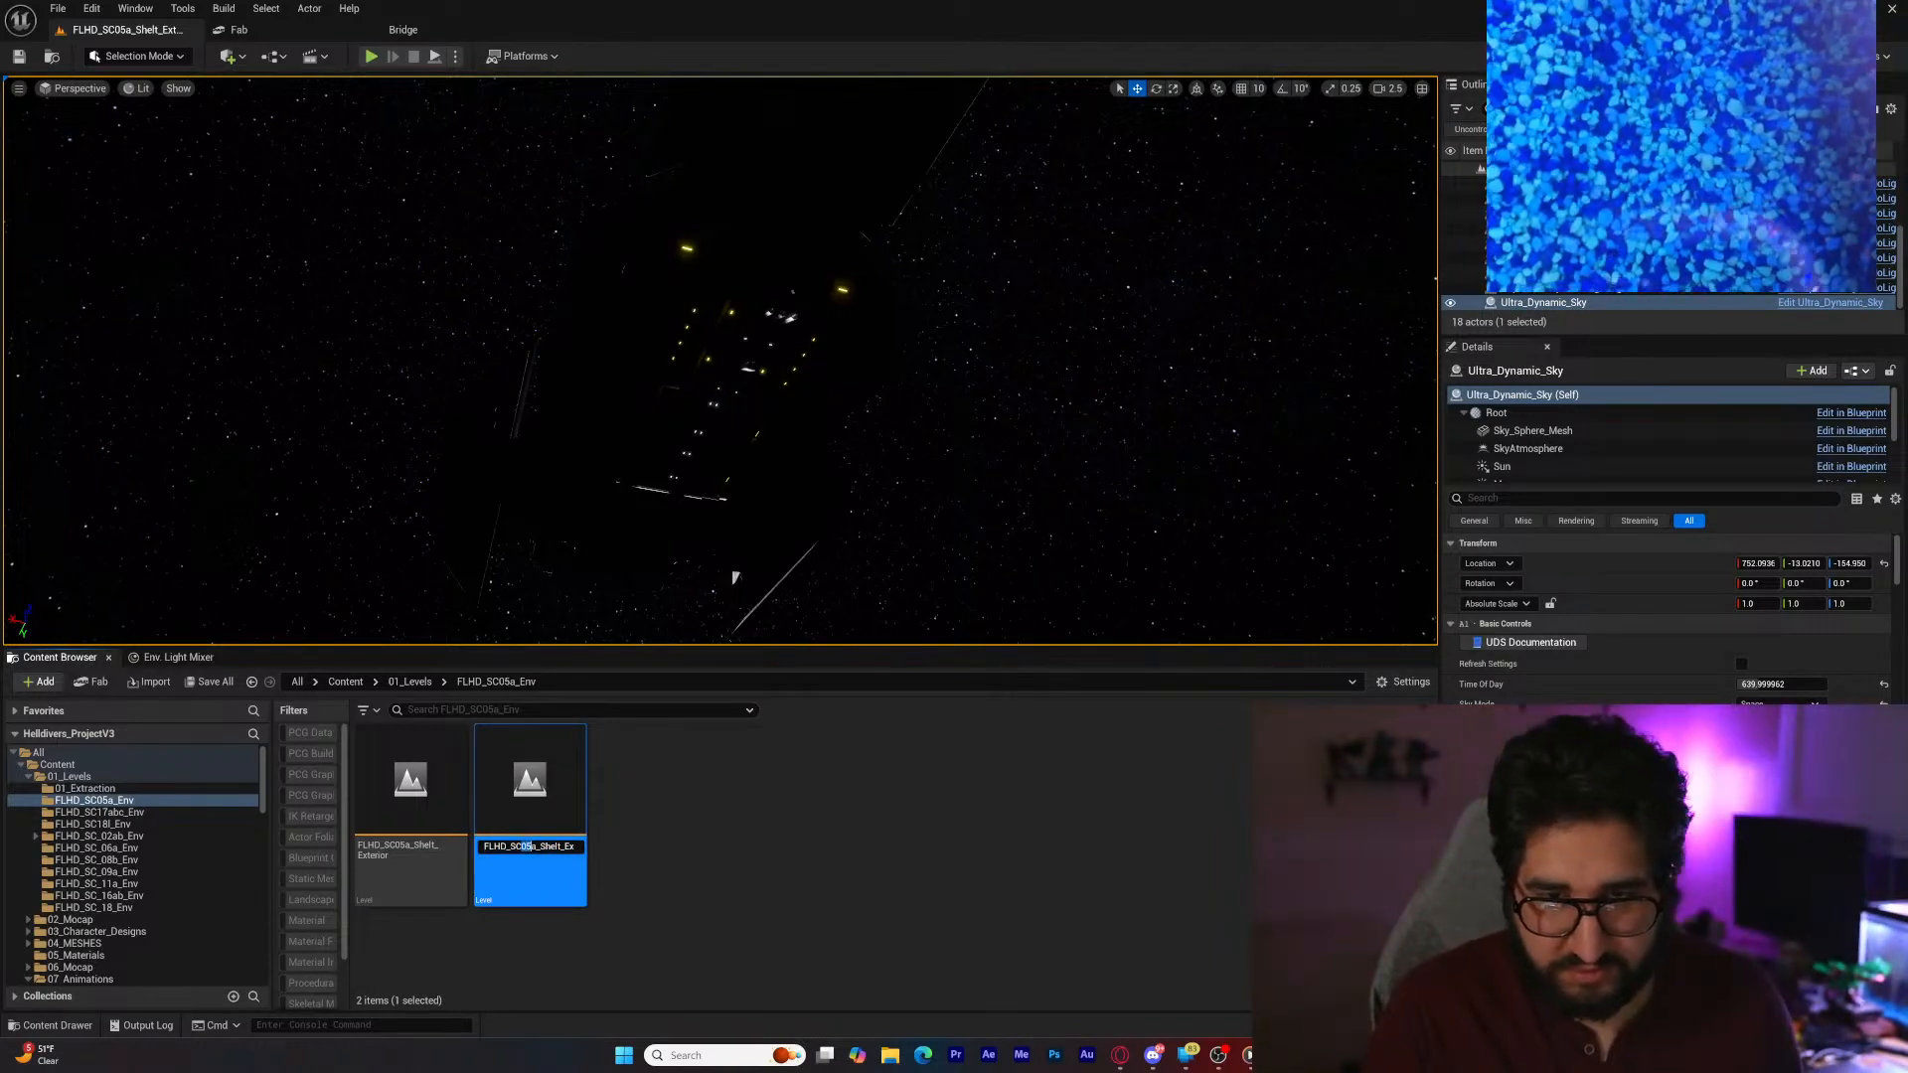
{"action": "type", "text": "14"}
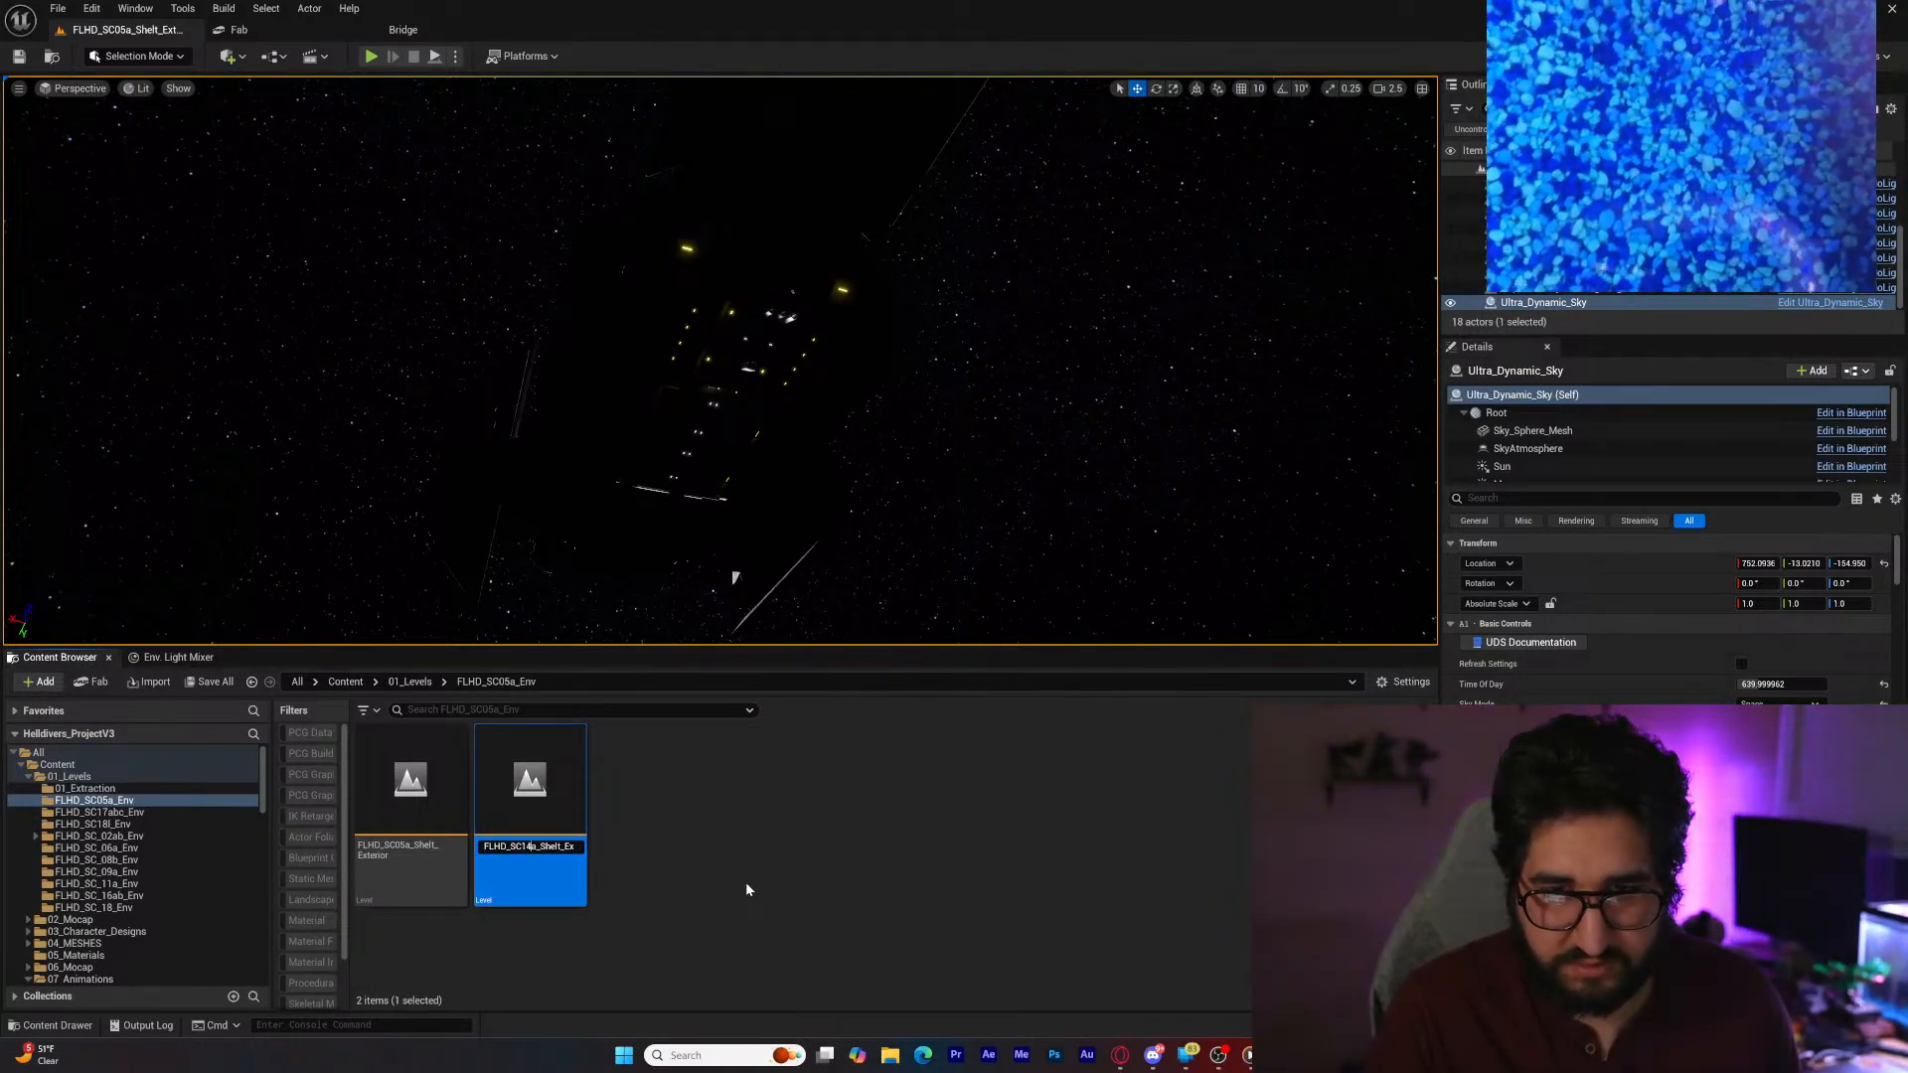
{"action": "key", "text": "Return"}
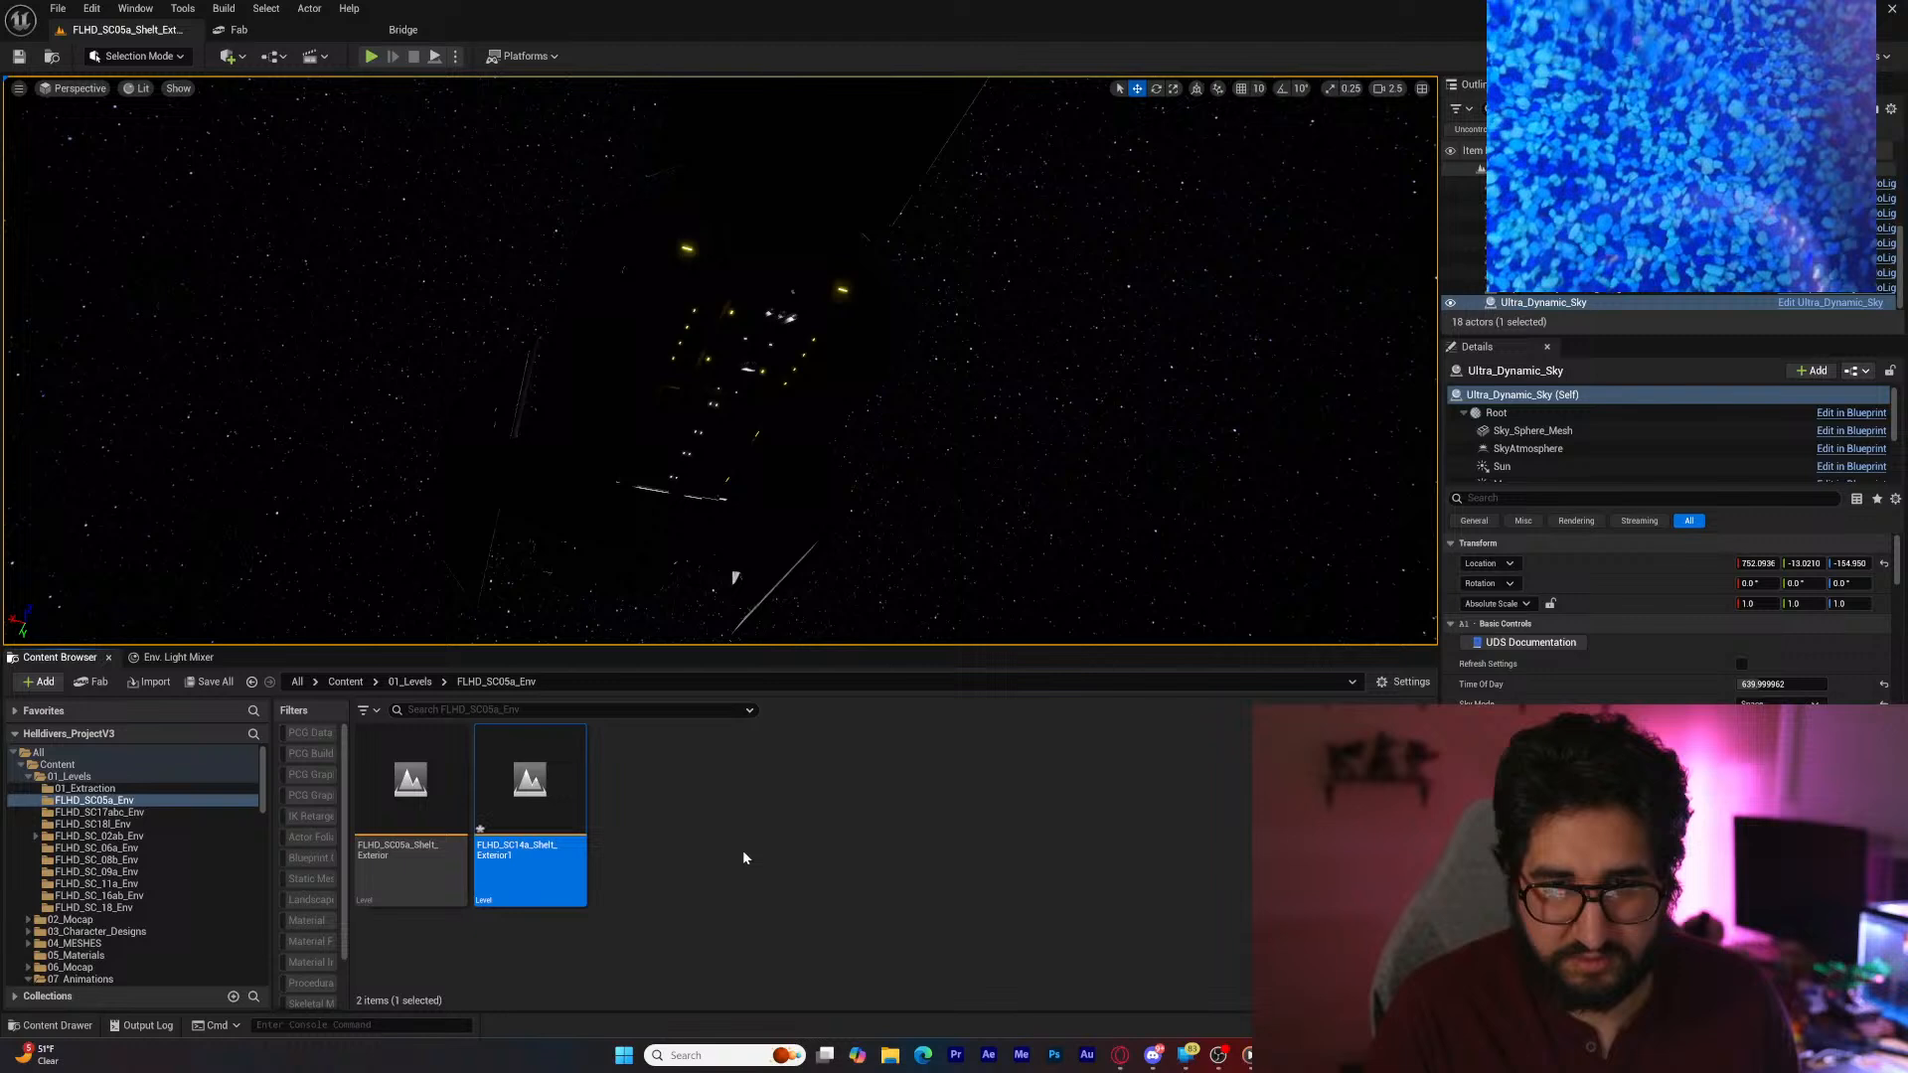
Step: Save and open the duplicated FLHD_SC14a_Shelt_Exterior1 level, framing the main ship from below
{"action": "double_click", "coordinate": [564, 791]}
{"action": "left_click", "coordinate": [986, 694]}
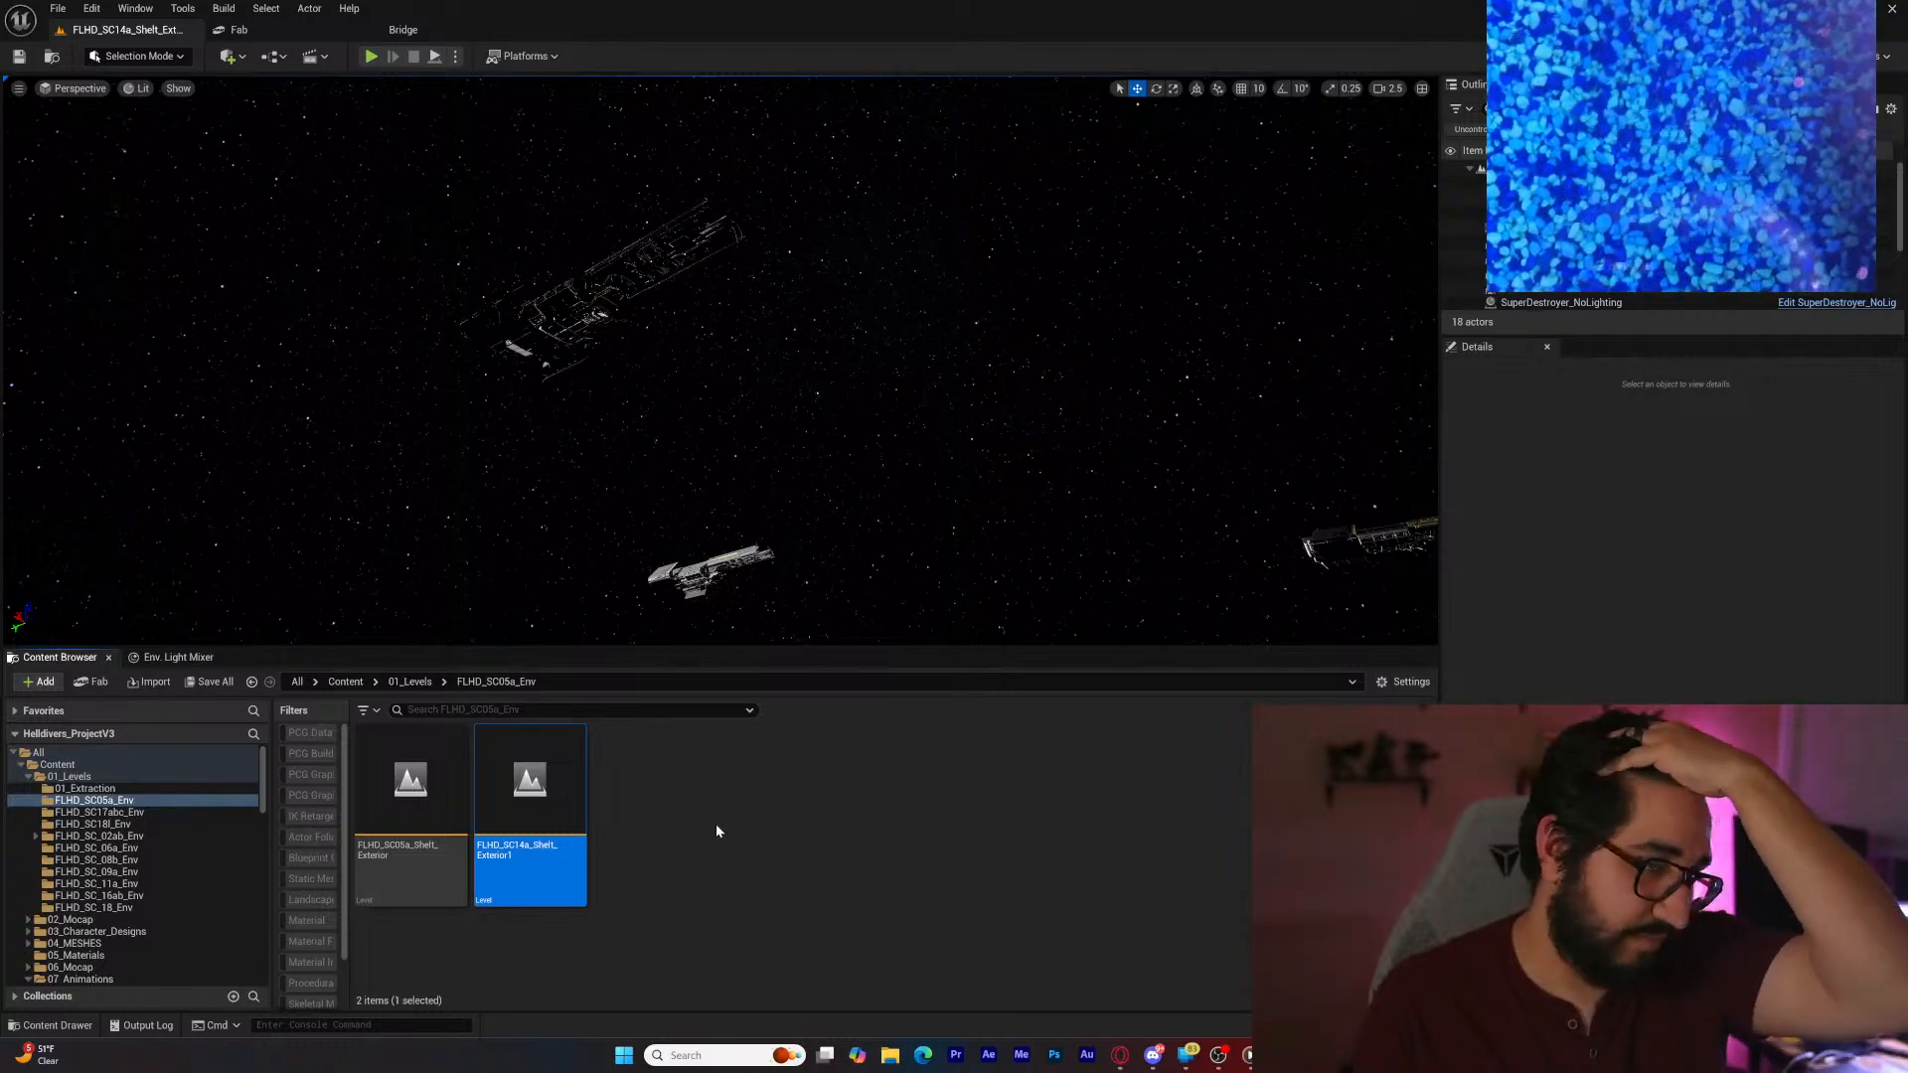
{"action": "right_click_drag", "start_coordinate": [844, 516], "coordinate": [671, 496]}
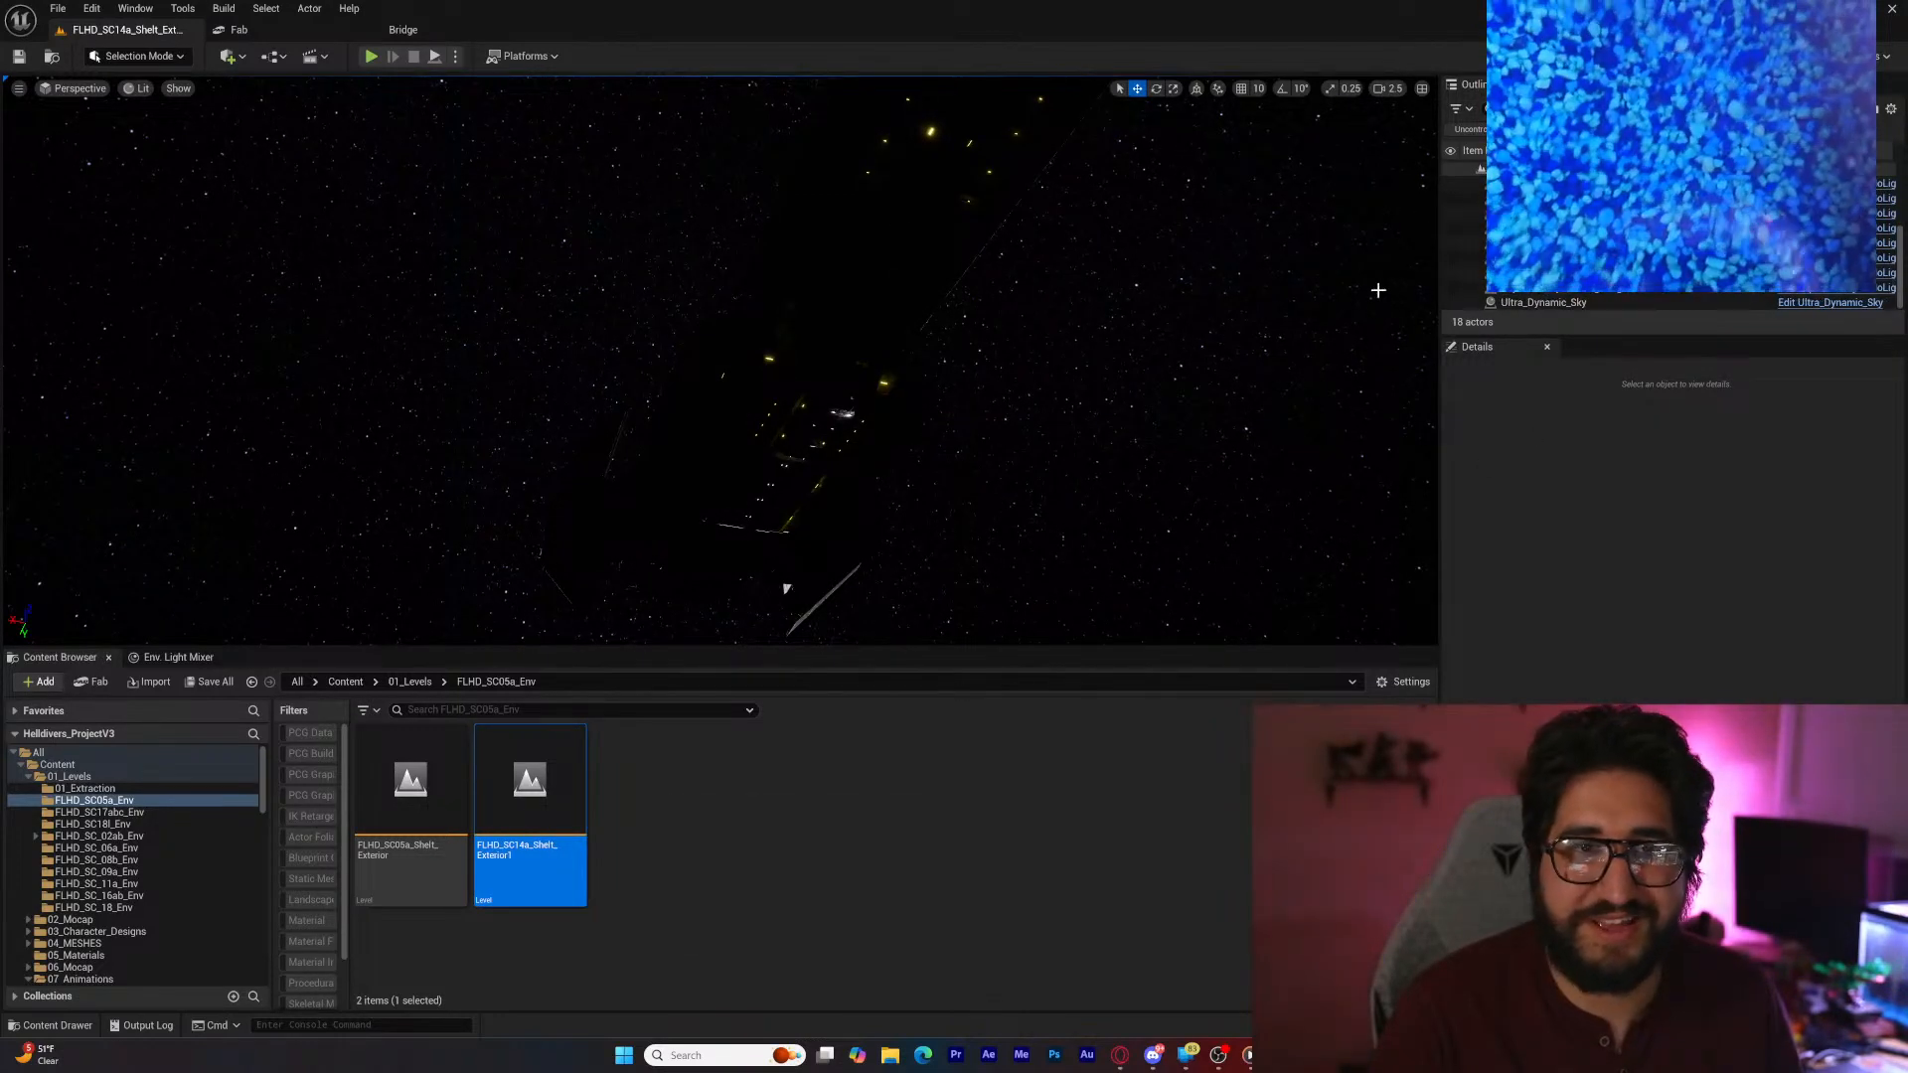
Step: Set the Ultra_Dynamic_Sky actor's Sky Mode to Volumetric Clouds and check the ship against the daytime sky
{"action": "left_click", "coordinate": [1580, 303]}
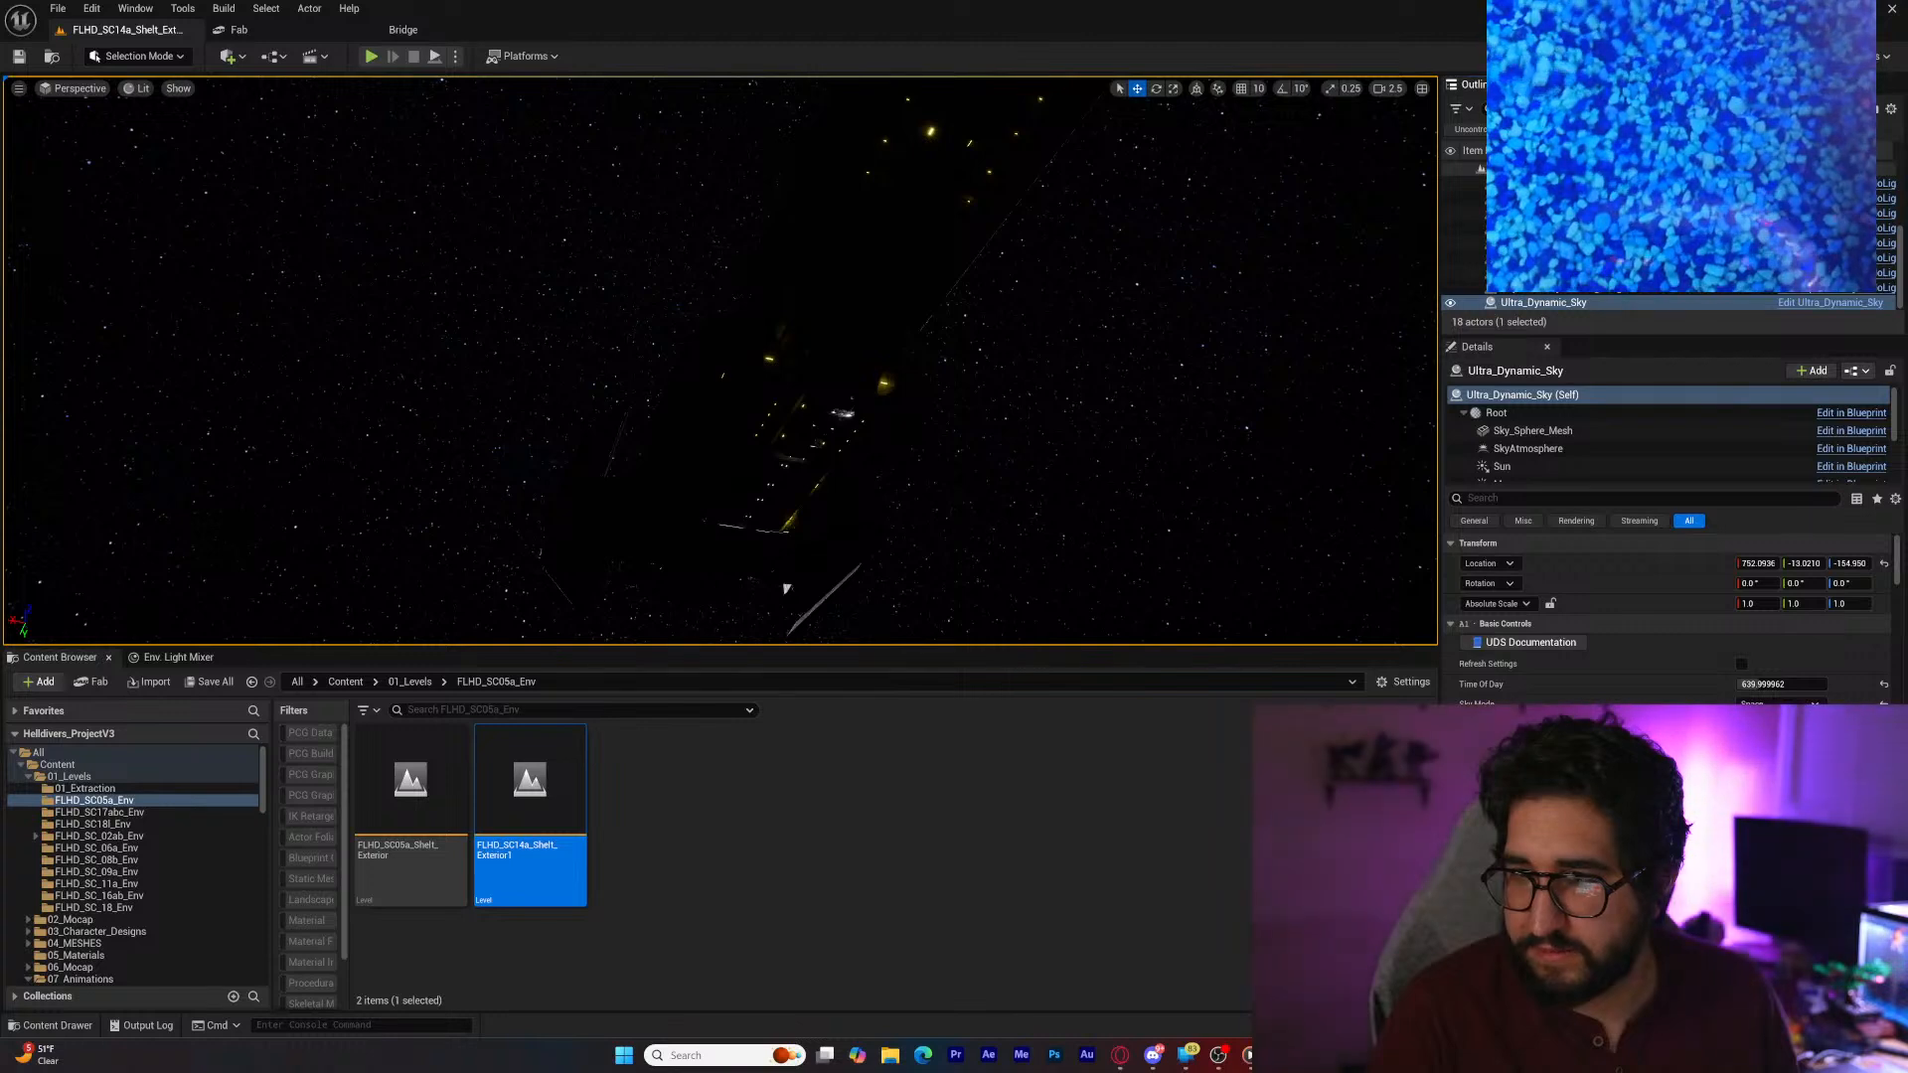
{"action": "left_click", "coordinate": [1773, 723]}
{"action": "right_click_drag", "start_coordinate": [720, 359], "coordinate": [770, 360]}
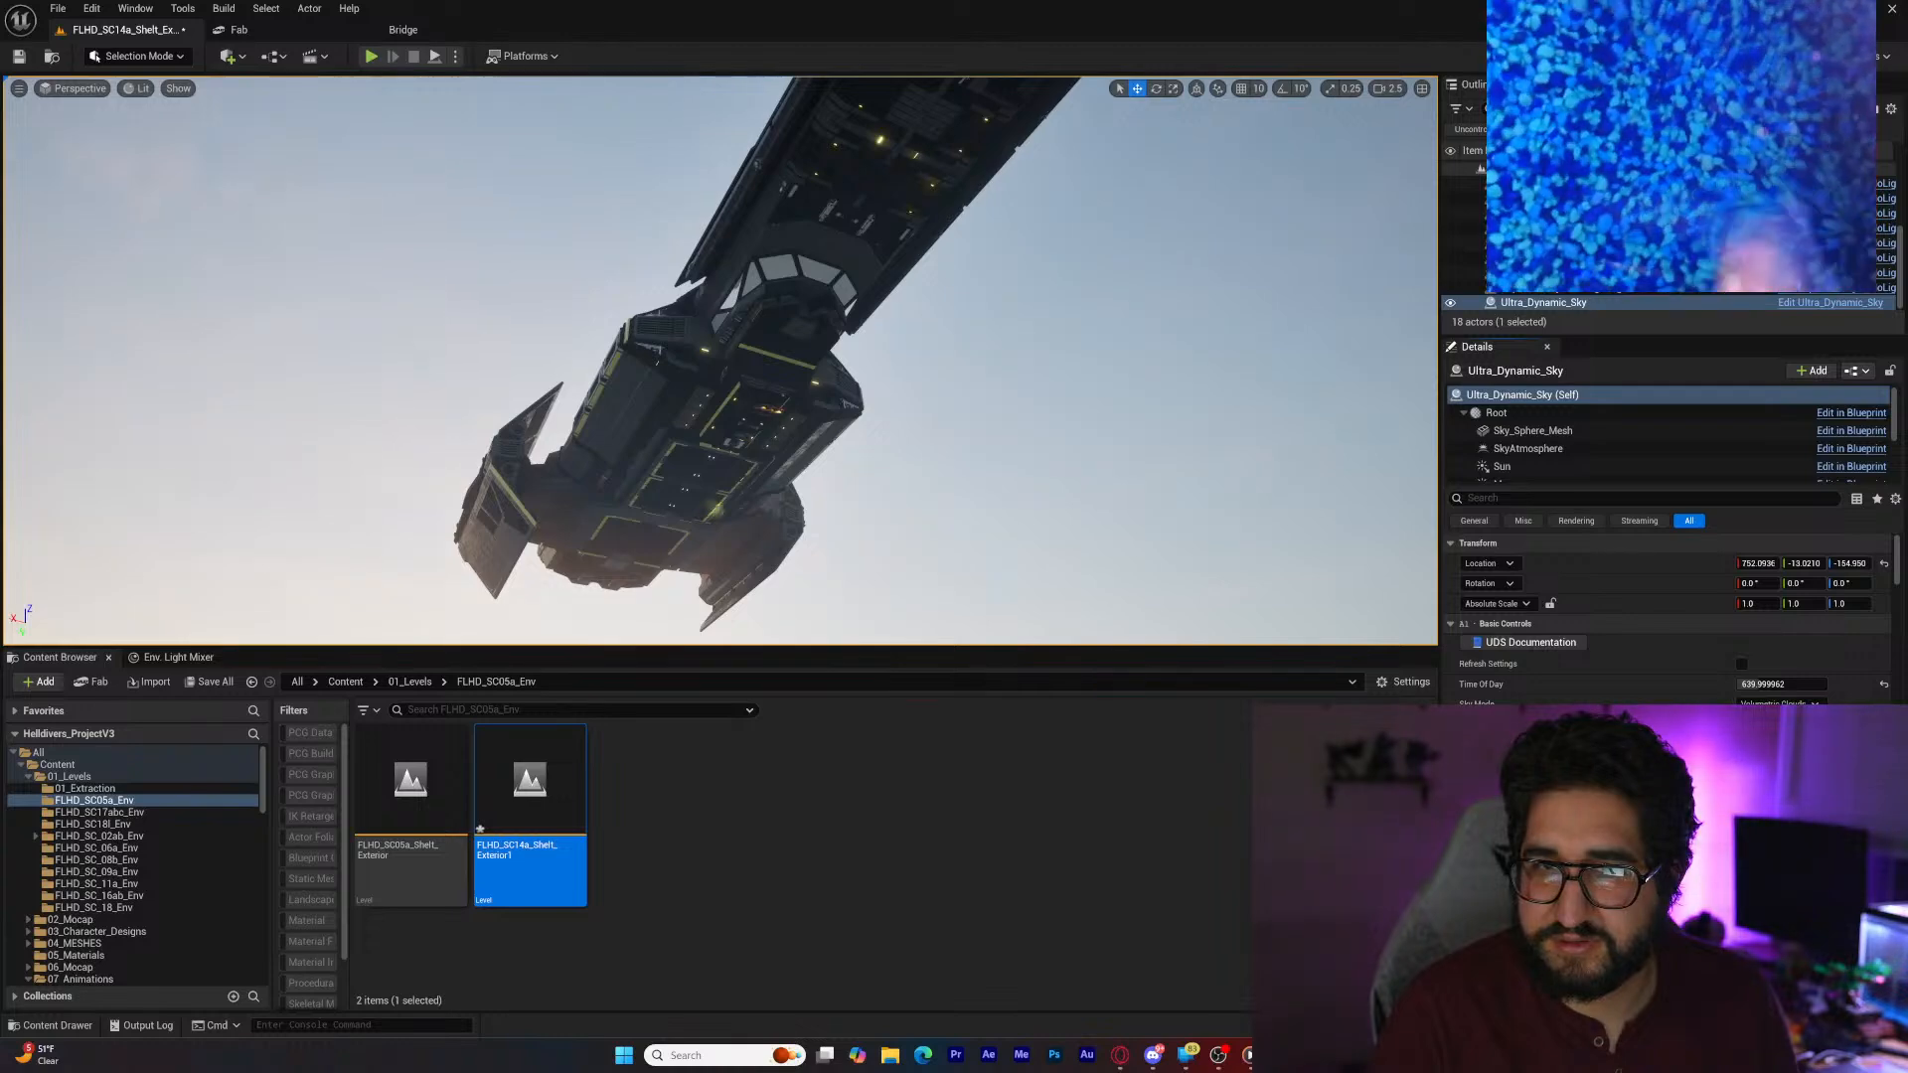
{"action": "mouse_move", "coordinate": [1093, 427]}
{"action": "right_mouse_down"}
{"action": "mouse_move", "coordinate": [1014, 527]}
{"action": "mouse_move", "coordinate": [1095, 485]}
{"action": "mouse_move", "coordinate": [1096, 501]}
{"action": "mouse_move", "coordinate": [1099, 409]}
{"action": "right_mouse_up"}
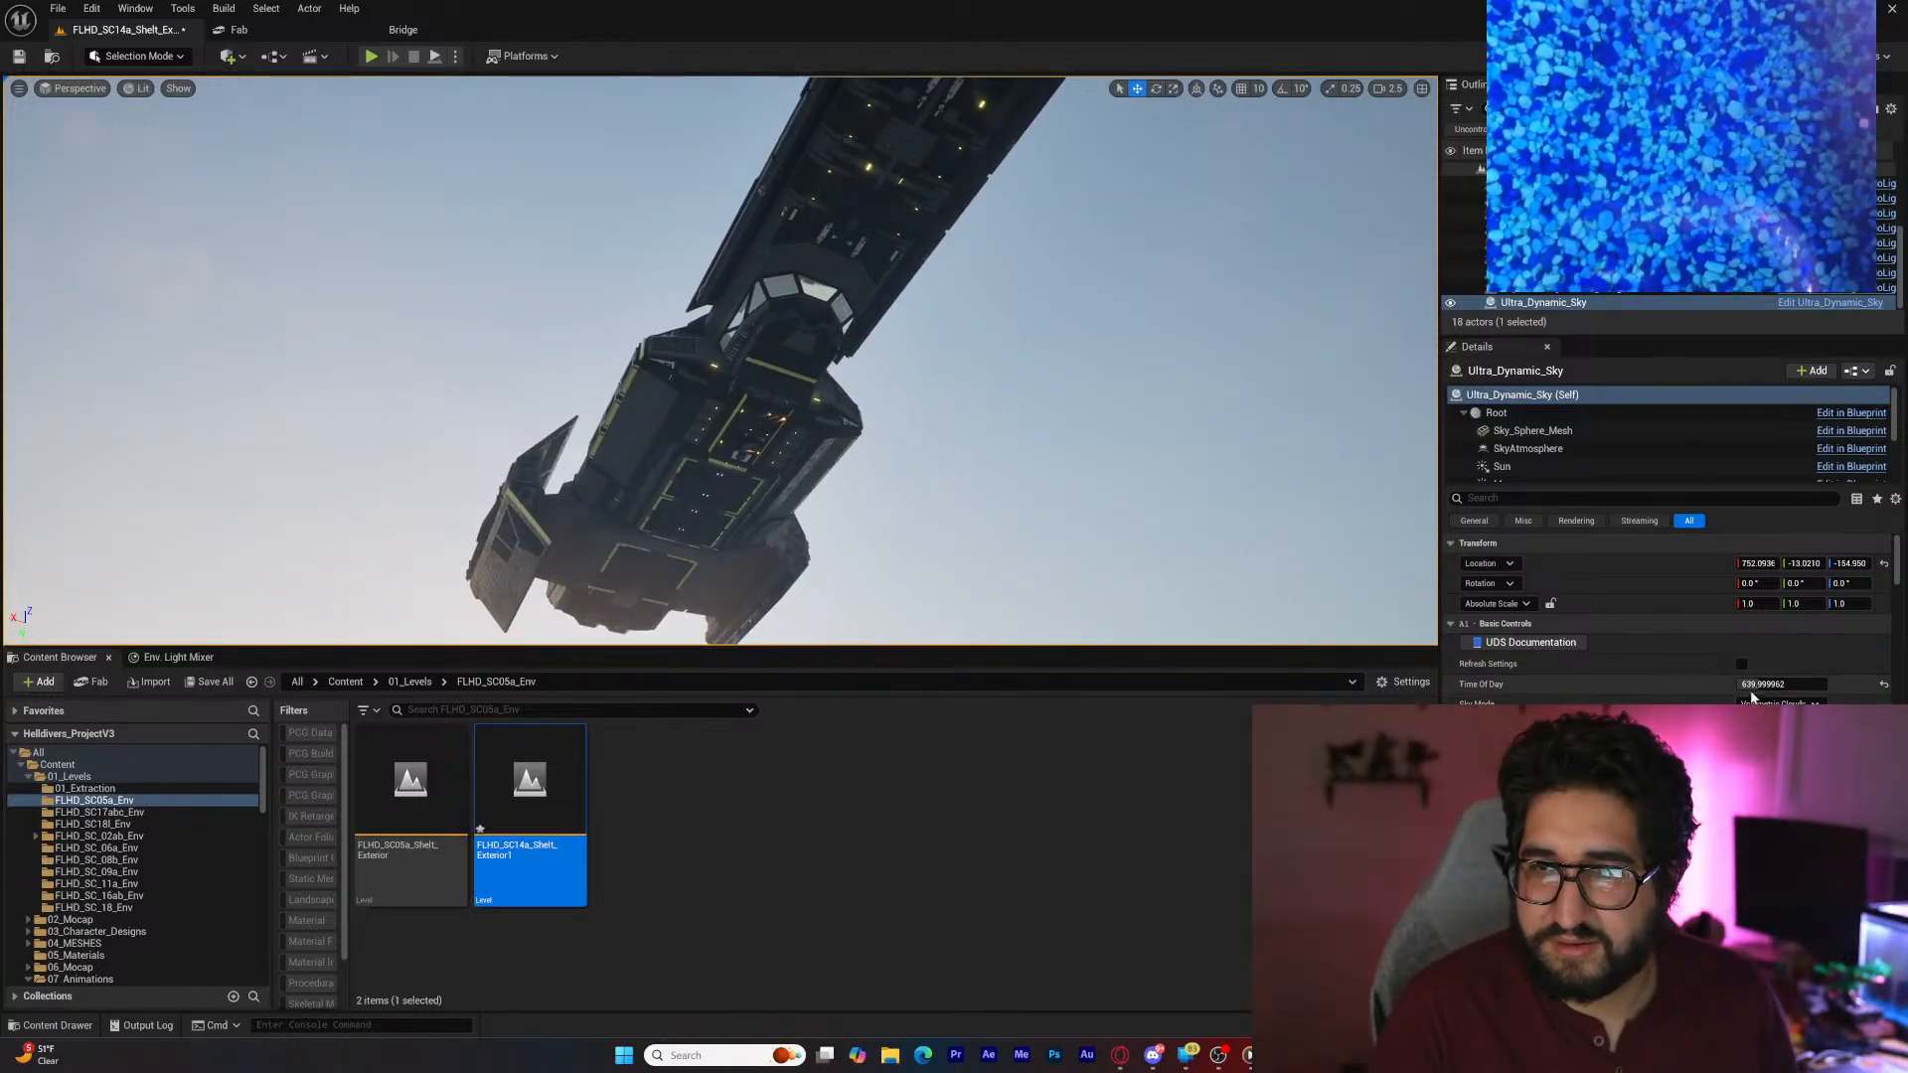
Step: Reset the sky's Time of Day to 0 and raise it to about 1785.6 to light the ship with a low warm sun
{"action": "mouse_move", "coordinate": [1749, 685]}
{"action": "left_mouse_down"}
{"action": "mouse_move", "coordinate": [1860, 685]}
{"action": "mouse_move", "coordinate": [1774, 685]}
{"action": "left_mouse_up"}
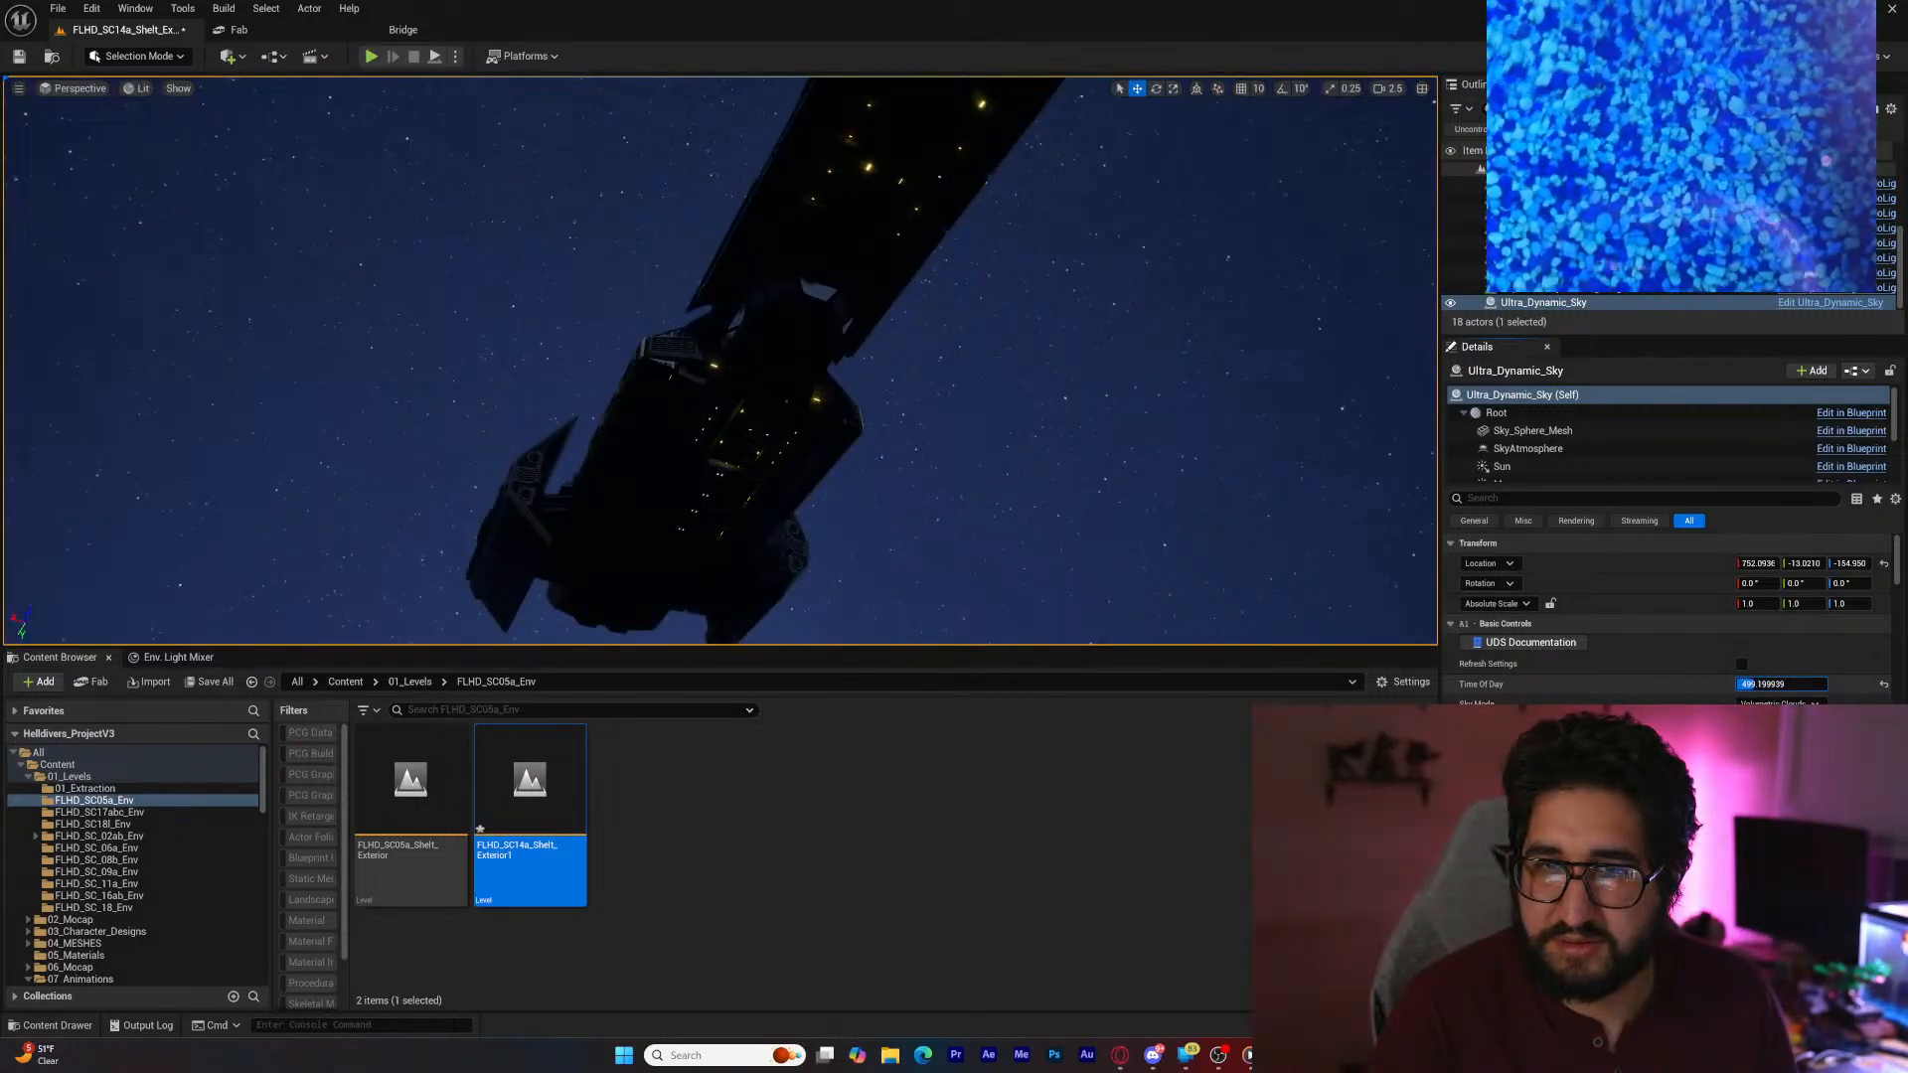
{"action": "type", "text": "0"}
{"action": "key", "text": "Return"}
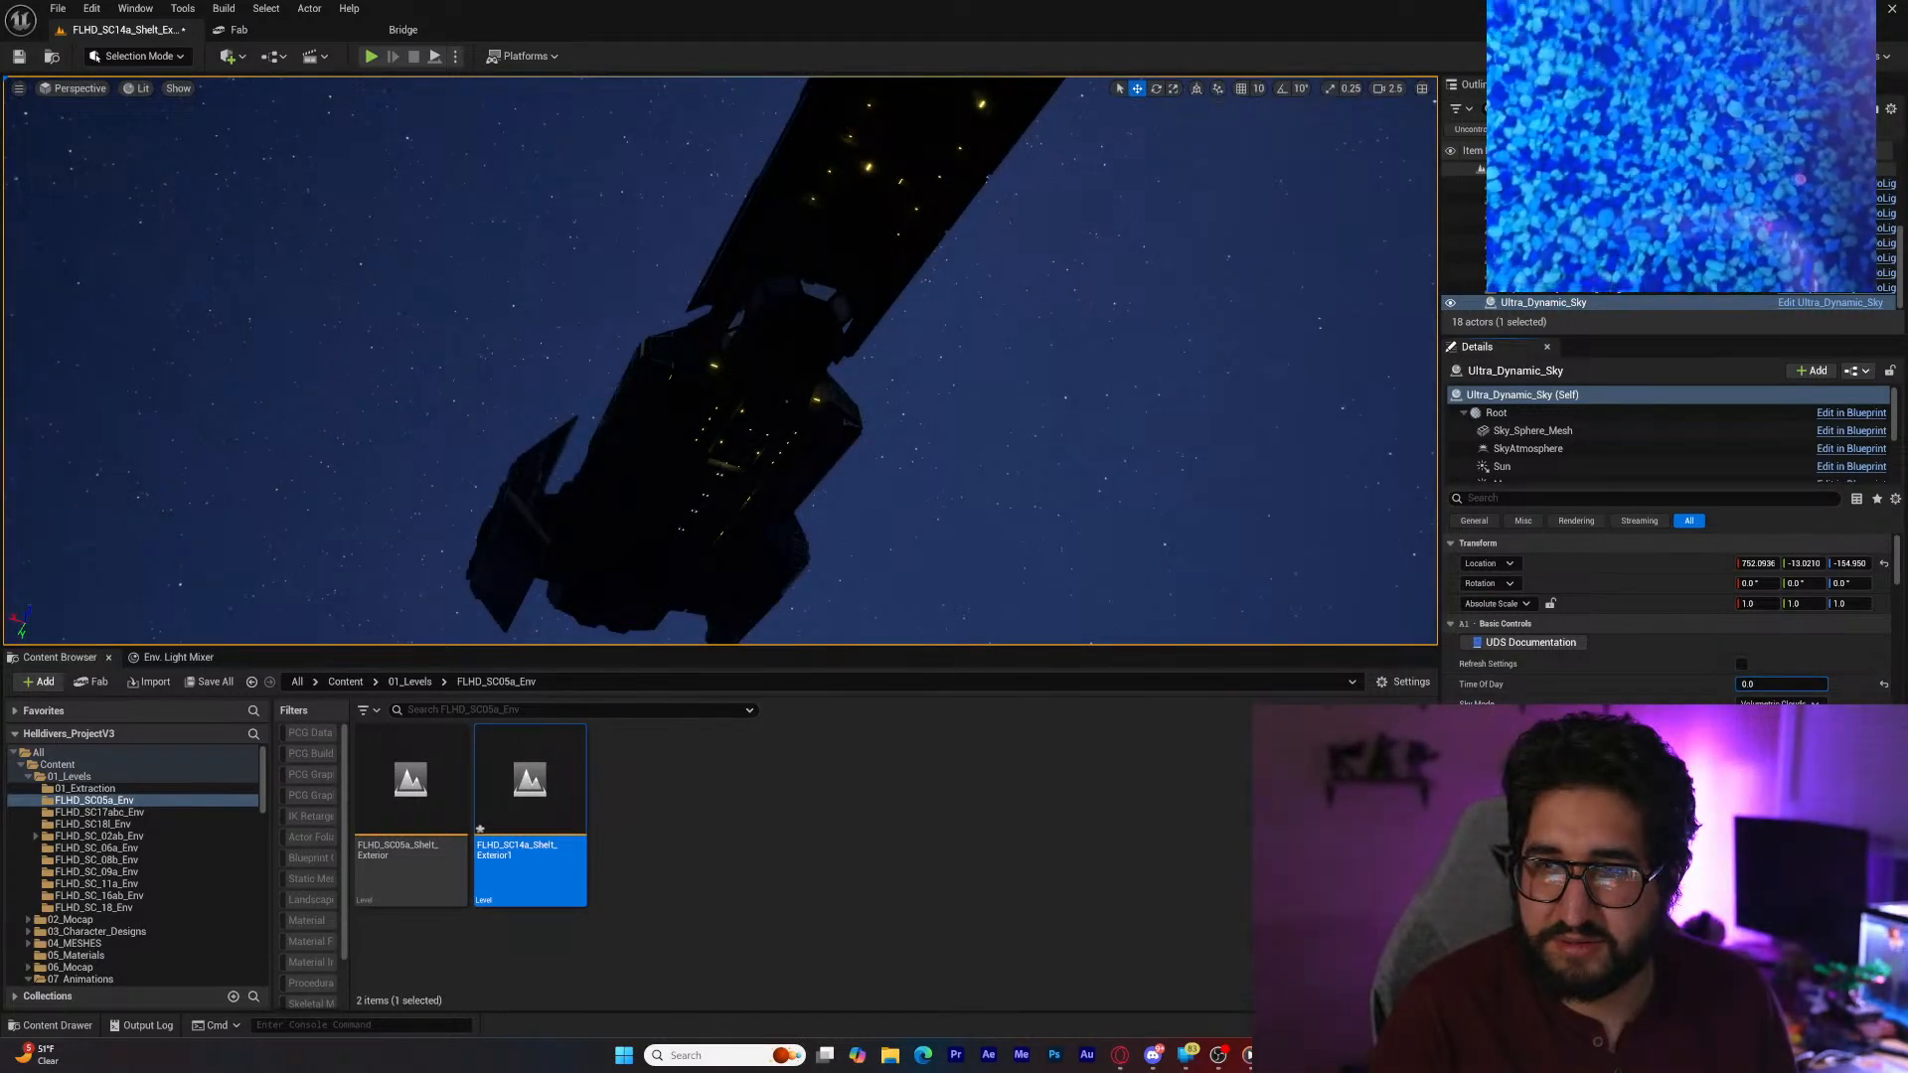
{"action": "left_click_drag", "start_coordinate": [1747, 684], "coordinate": [1801, 684]}
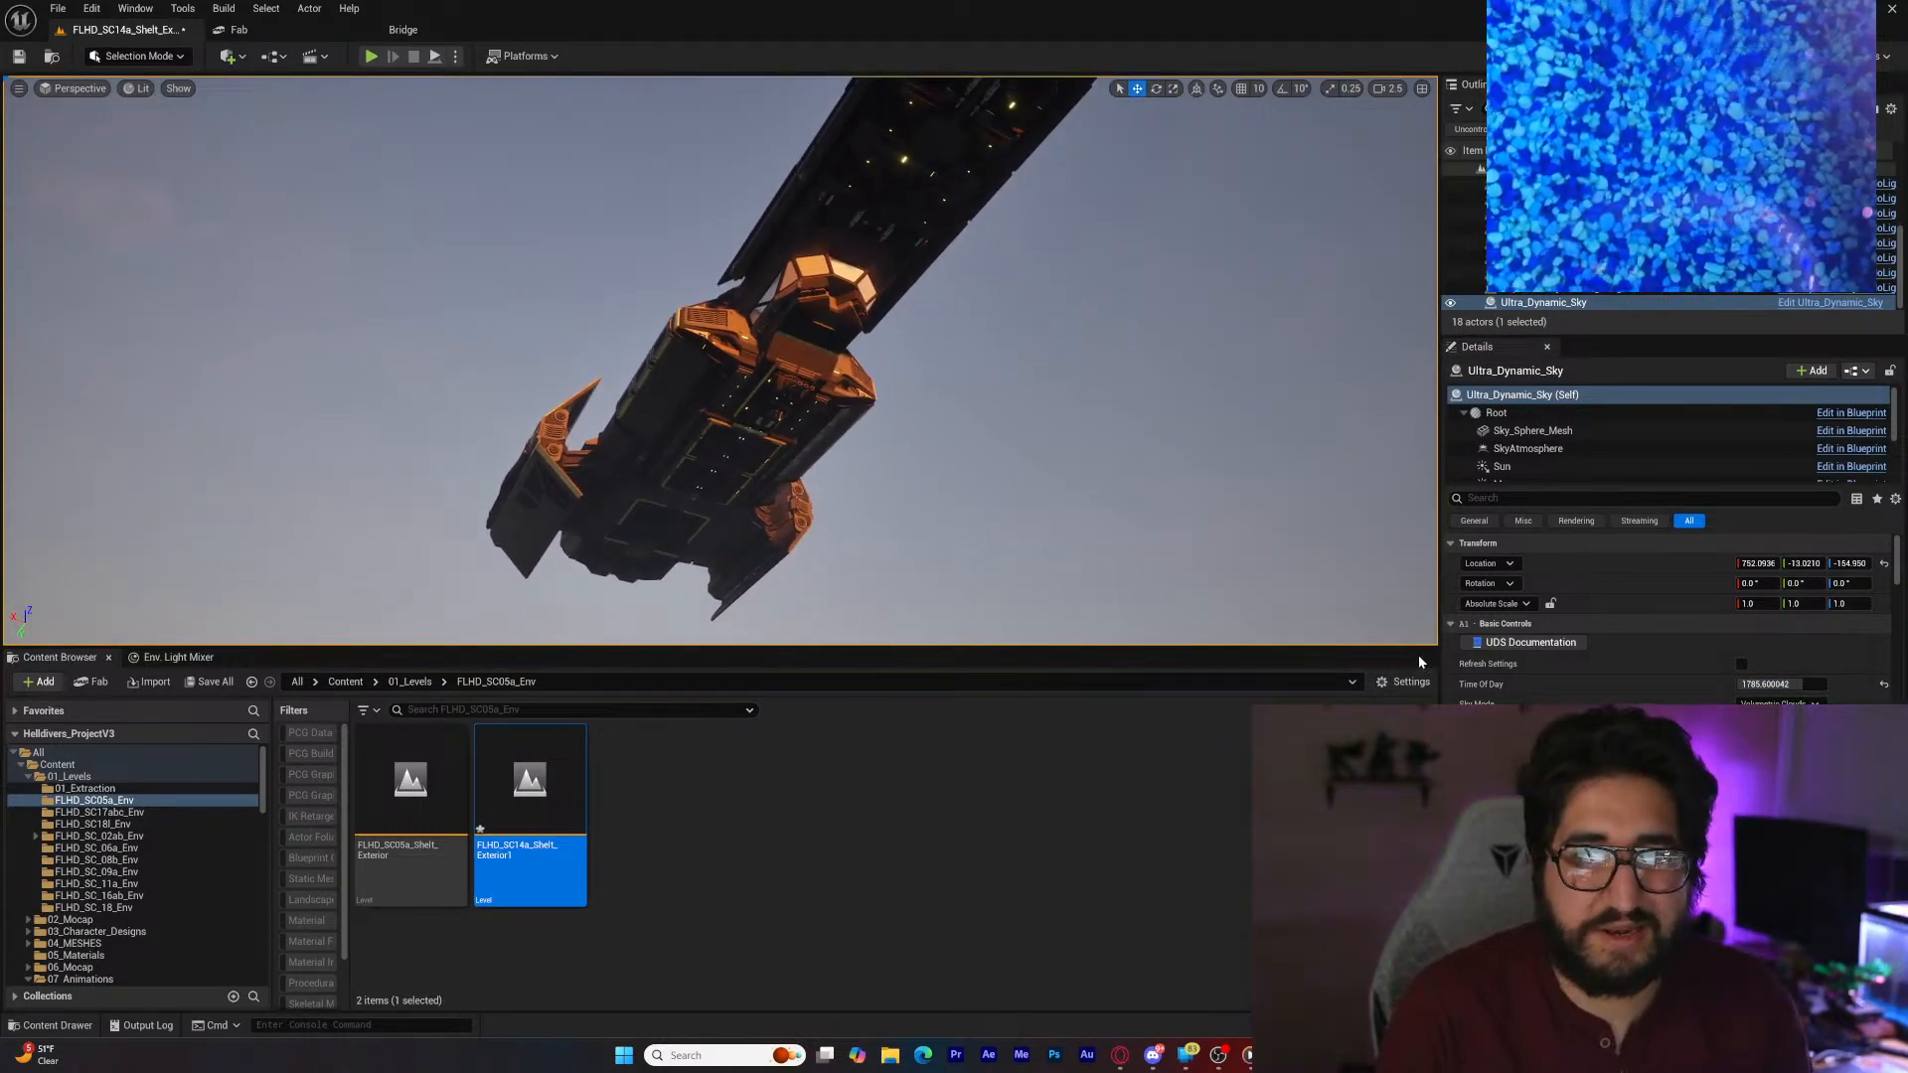
Step: Set the Ultra_Dynamic_Sky actor's Sky Mode to No Clouds and its Color Mode to Simplified Color
{"action": "scroll", "coordinate": [1669, 616], "scroll_direction": "down", "scroll_amount": 1}
{"action": "scroll", "coordinate": [1669, 616], "scroll_direction": "down", "scroll_amount": 5}
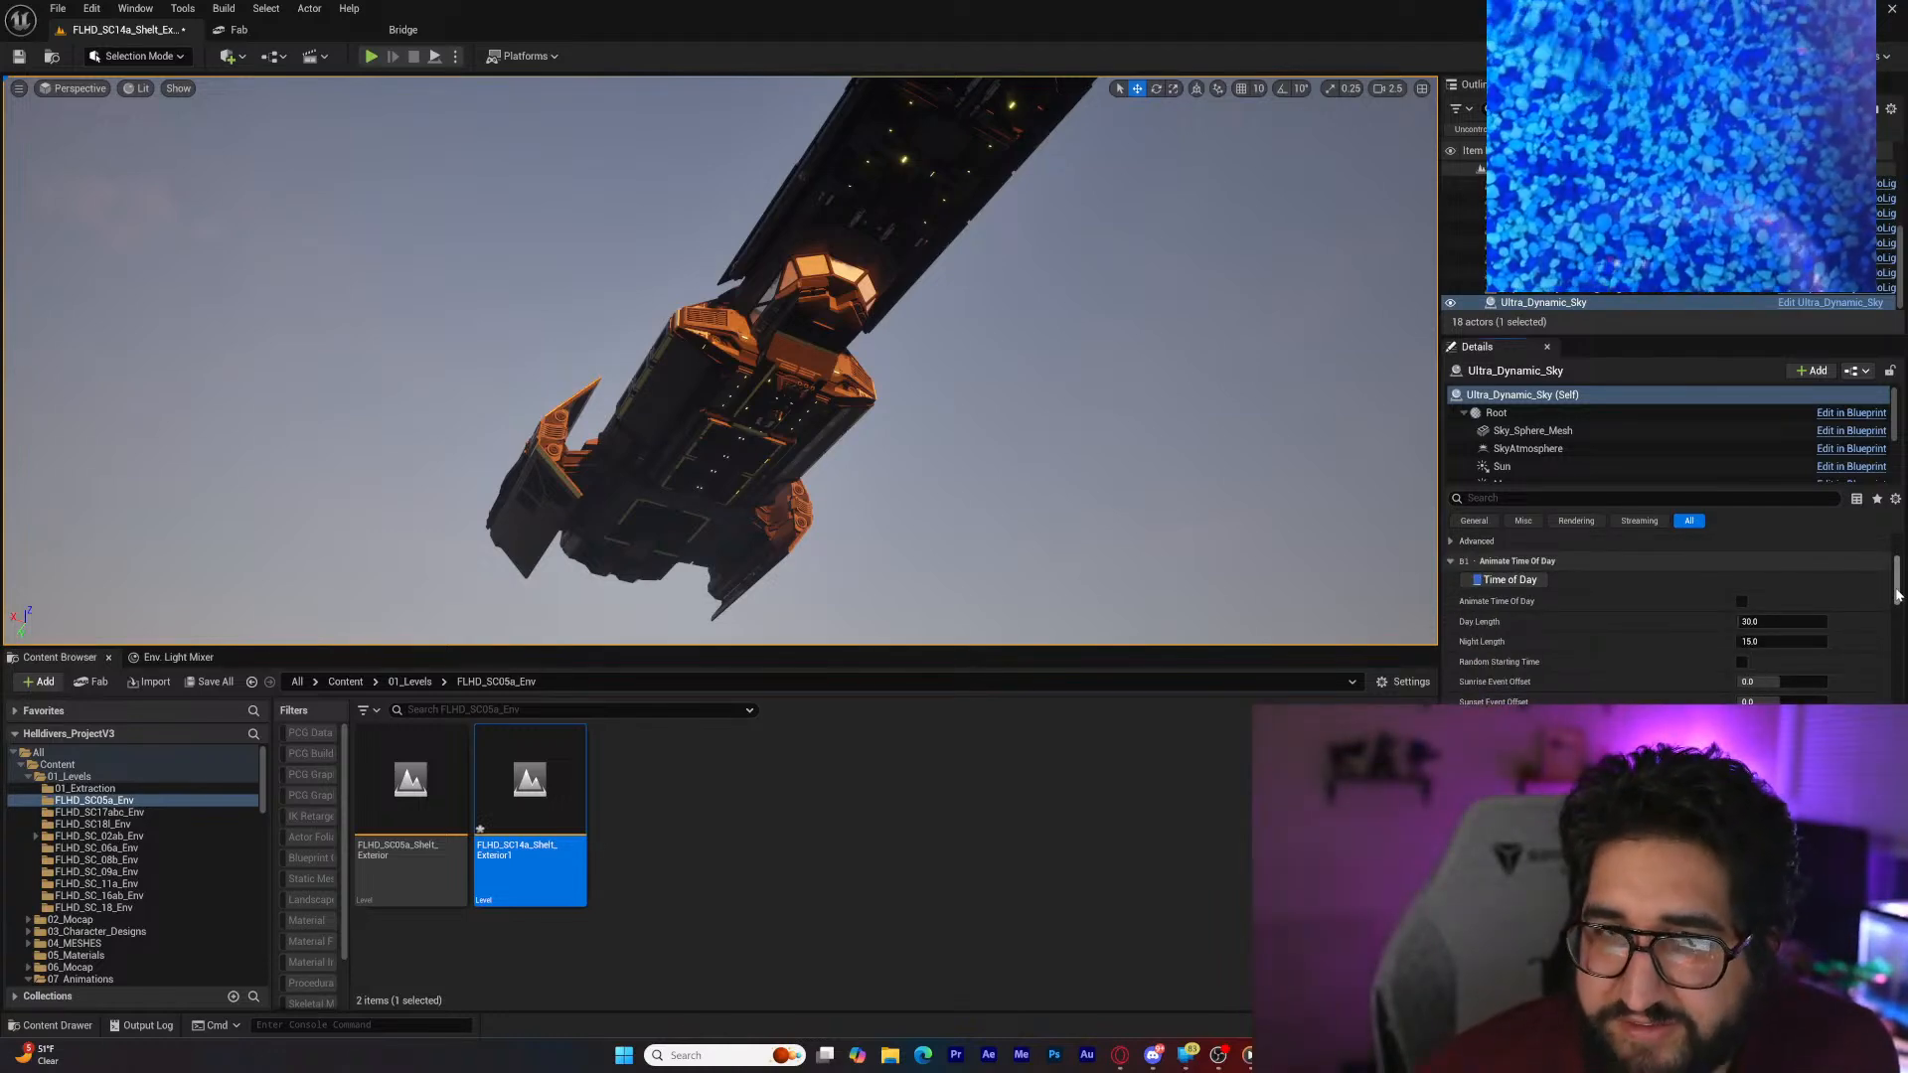
{"action": "left_click_drag", "start_coordinate": [1898, 594], "coordinate": [1897, 522]}
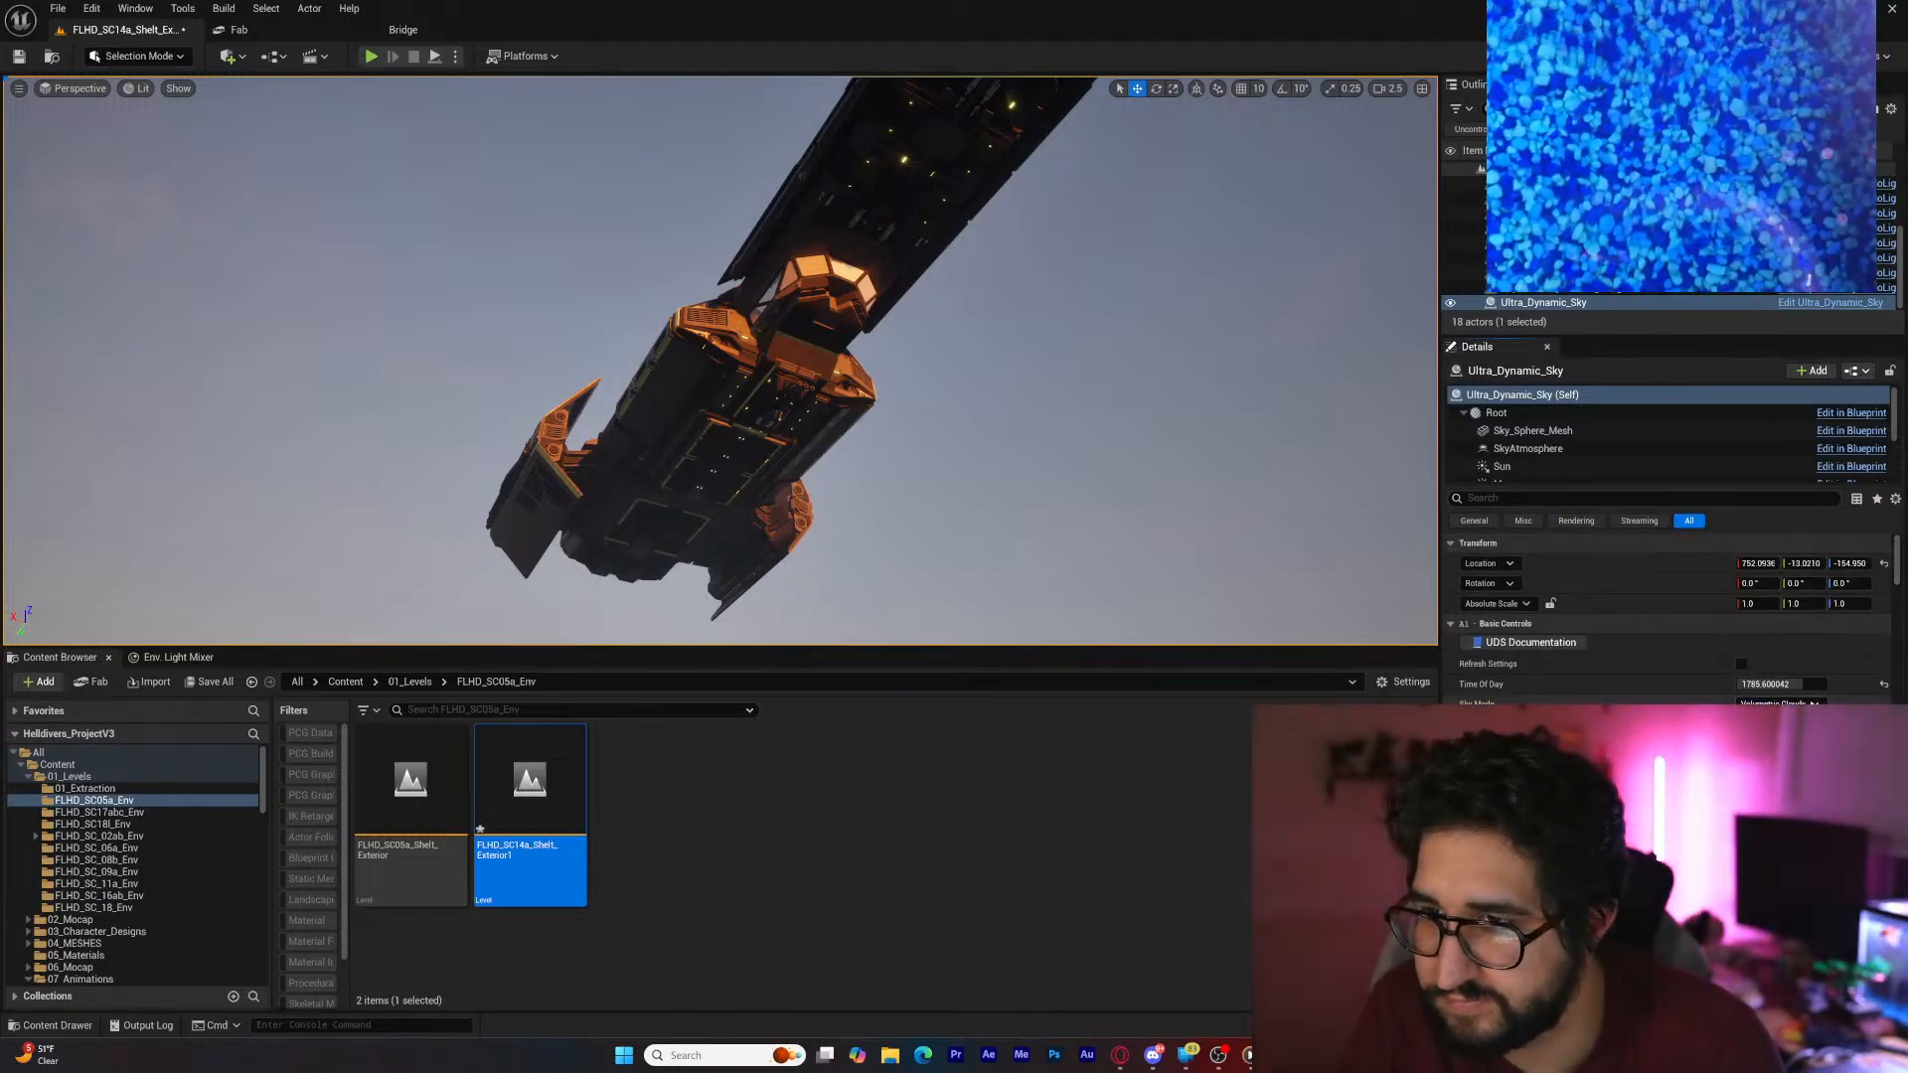
{"action": "left_click", "coordinate": [1768, 763]}
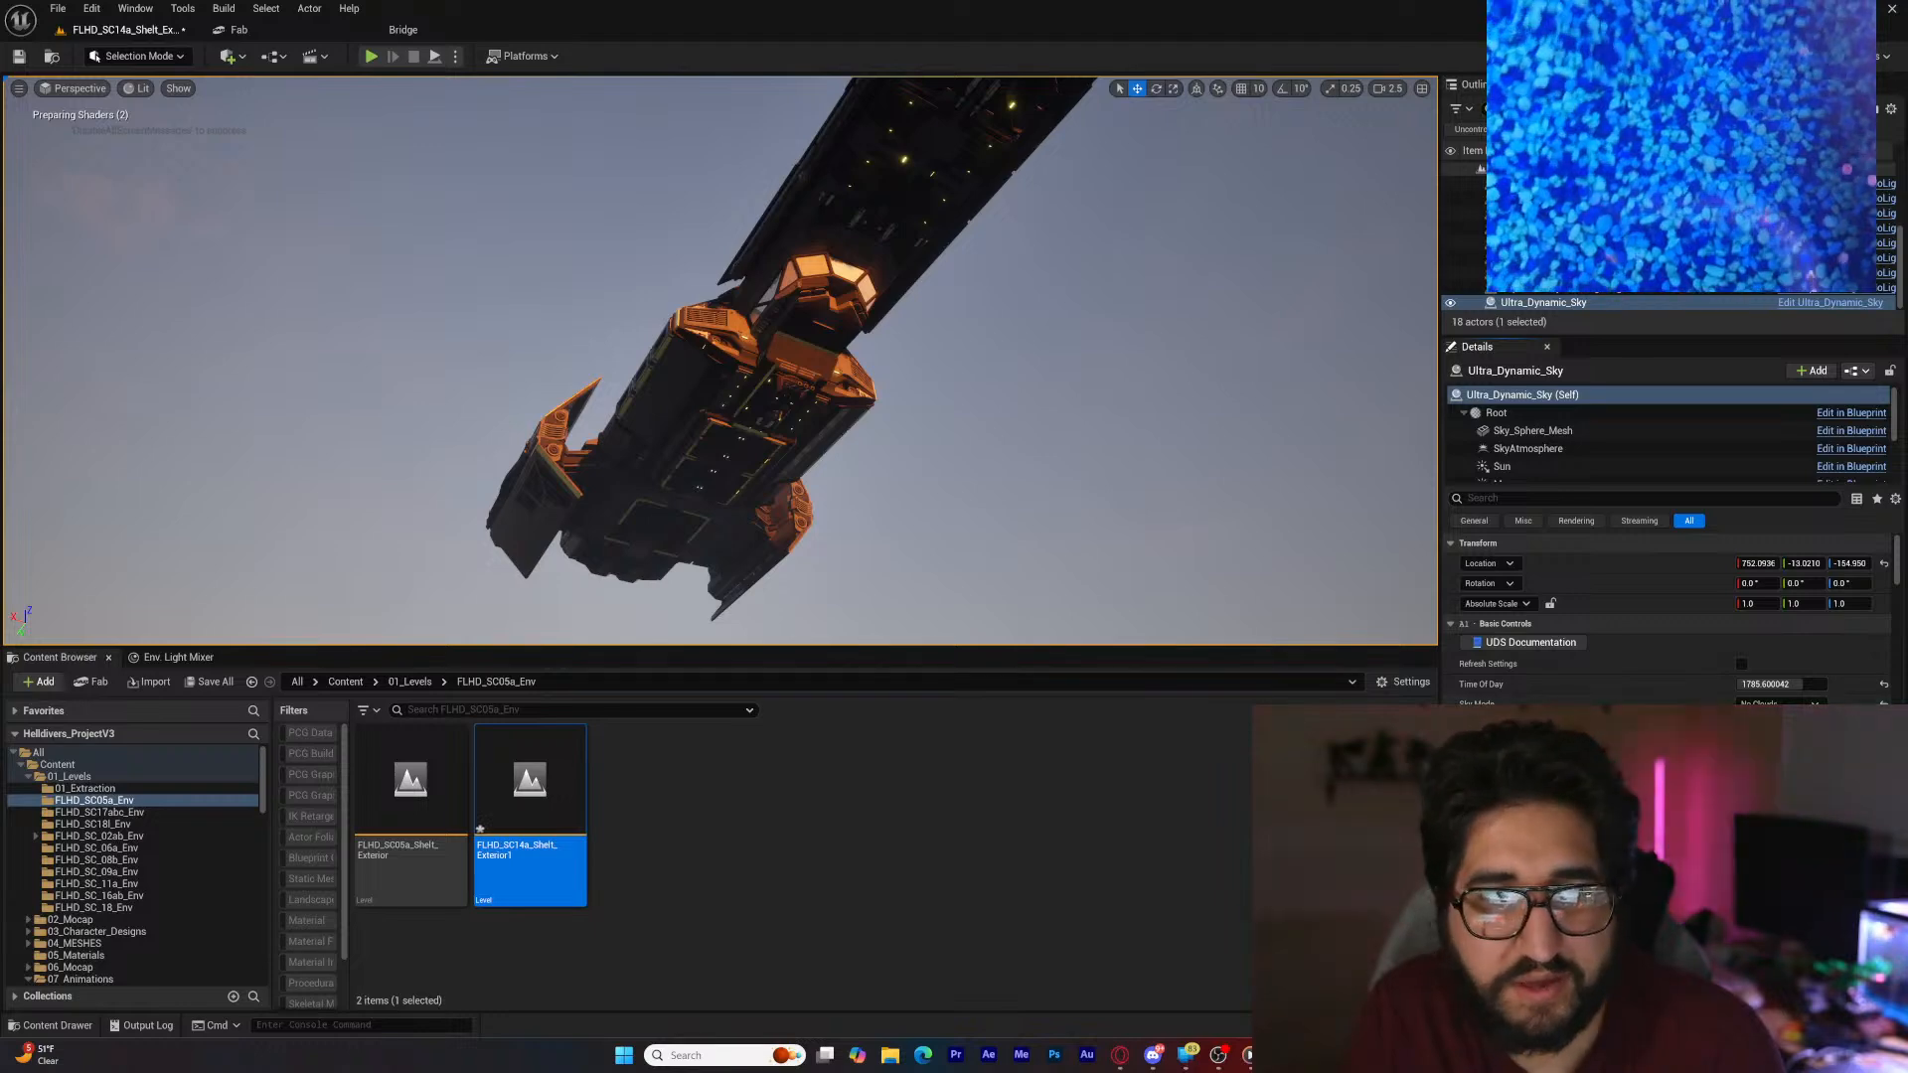
{"action": "scroll", "coordinate": [1669, 616], "scroll_direction": "down", "scroll_amount": 2}
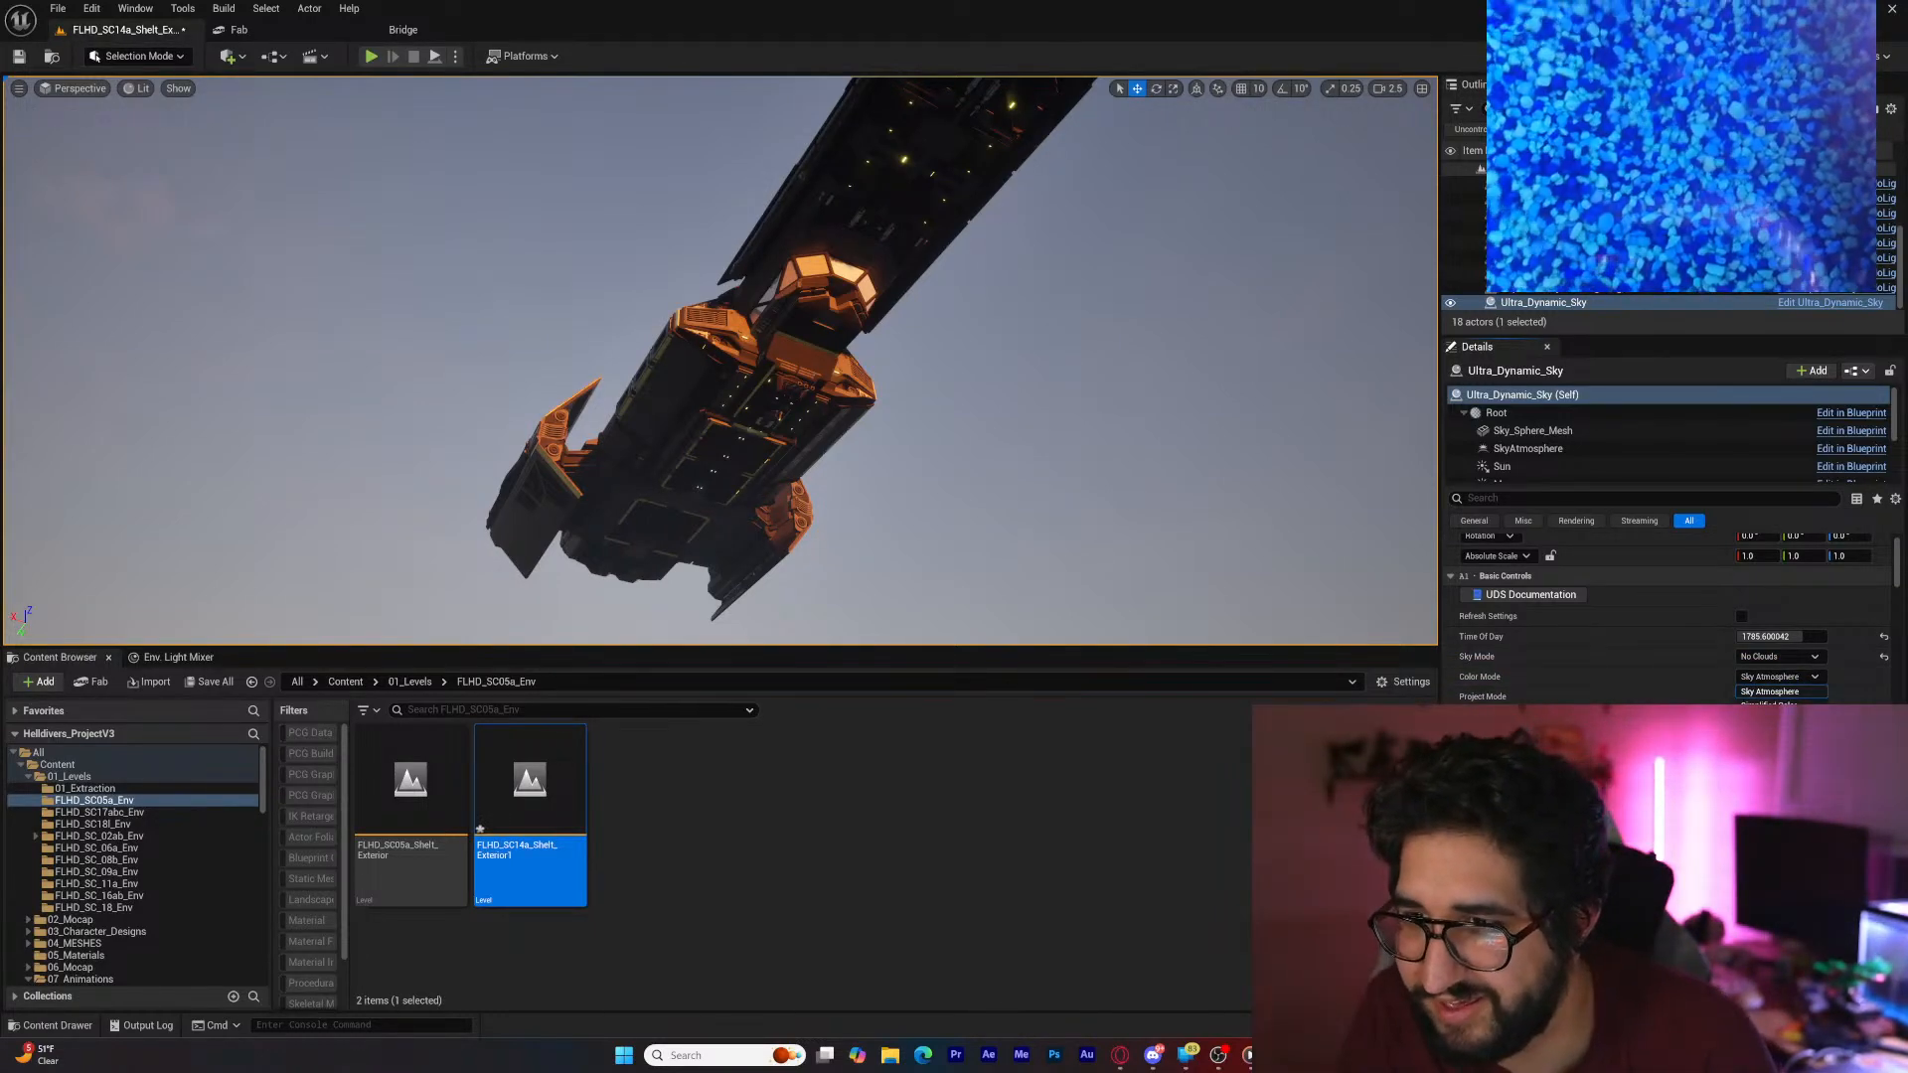
{"action": "left_click", "coordinate": [1779, 703]}
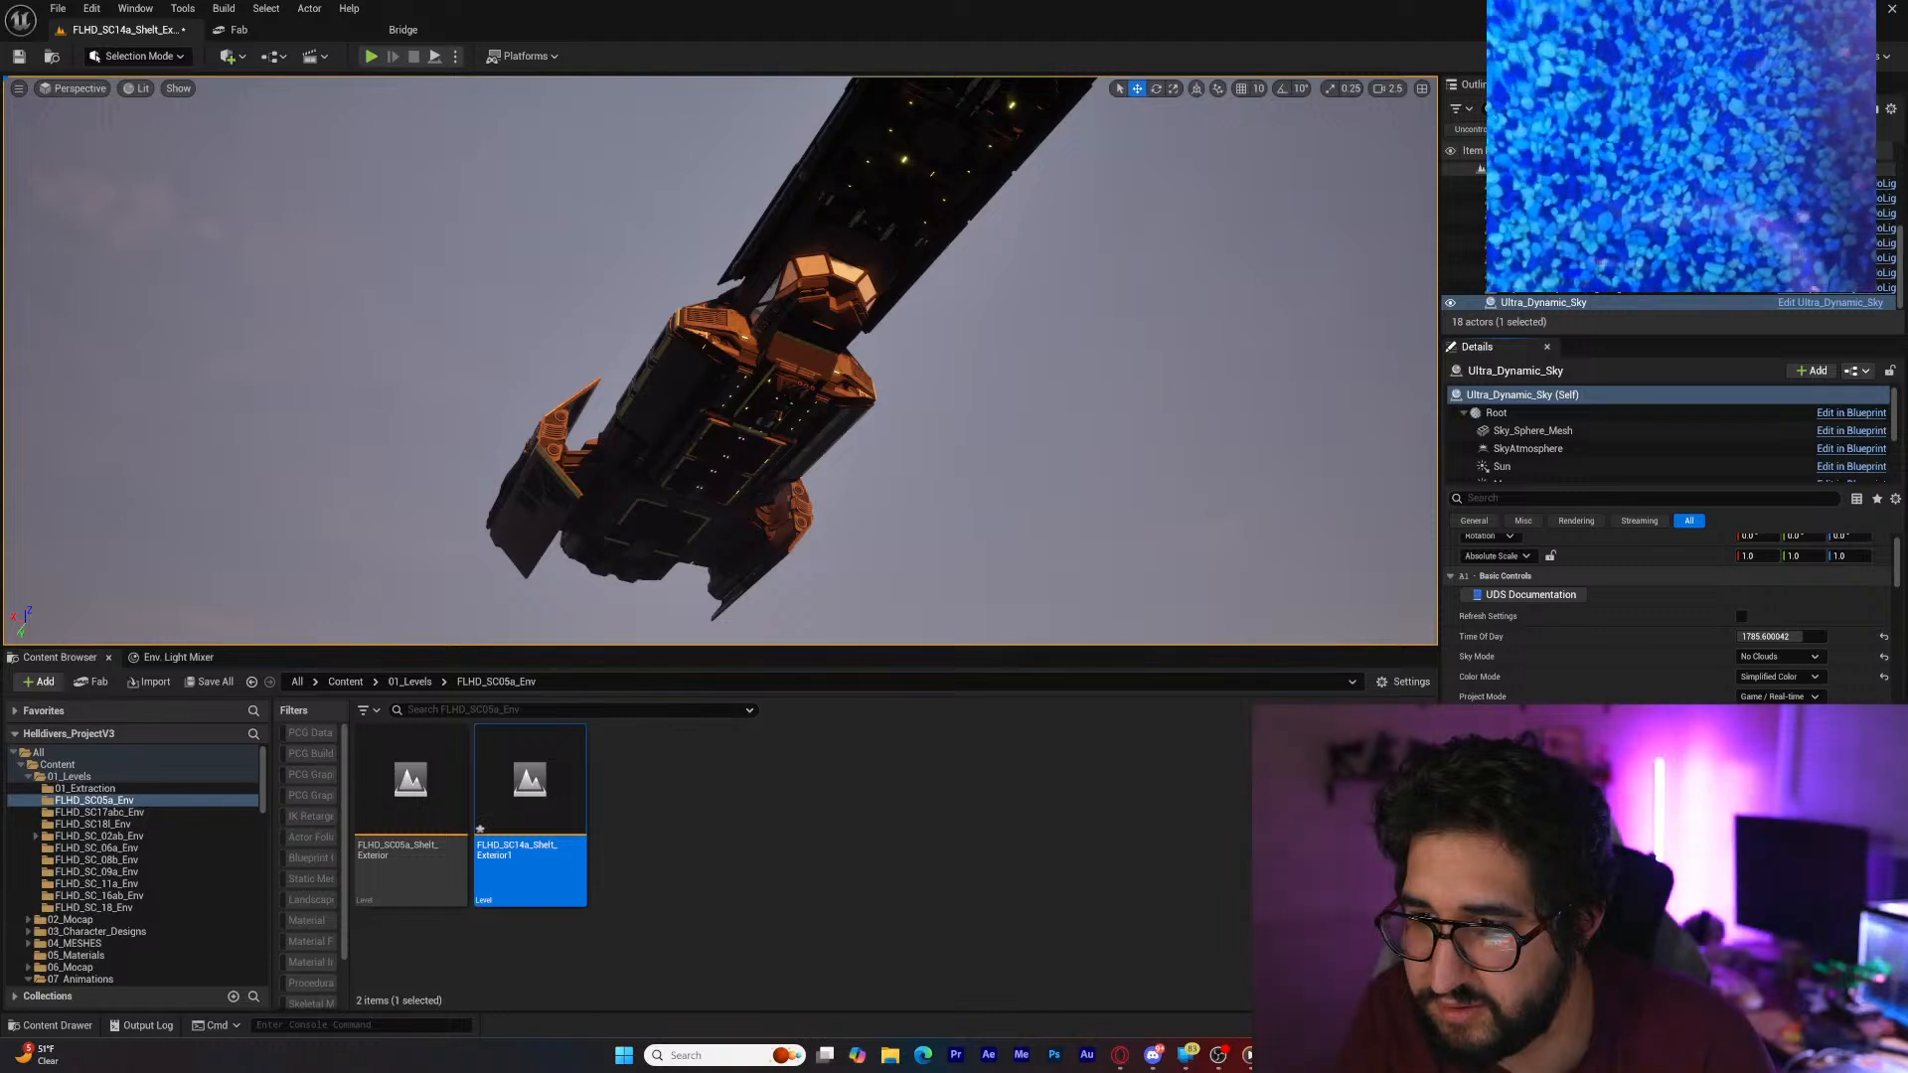
Step: Look through the sky actor's sun, moon, sky light, cloud shadow, exposure and fog settings for a way to recolor the sky
{"action": "scroll", "coordinate": [1669, 616], "scroll_direction": "down", "scroll_amount": 1}
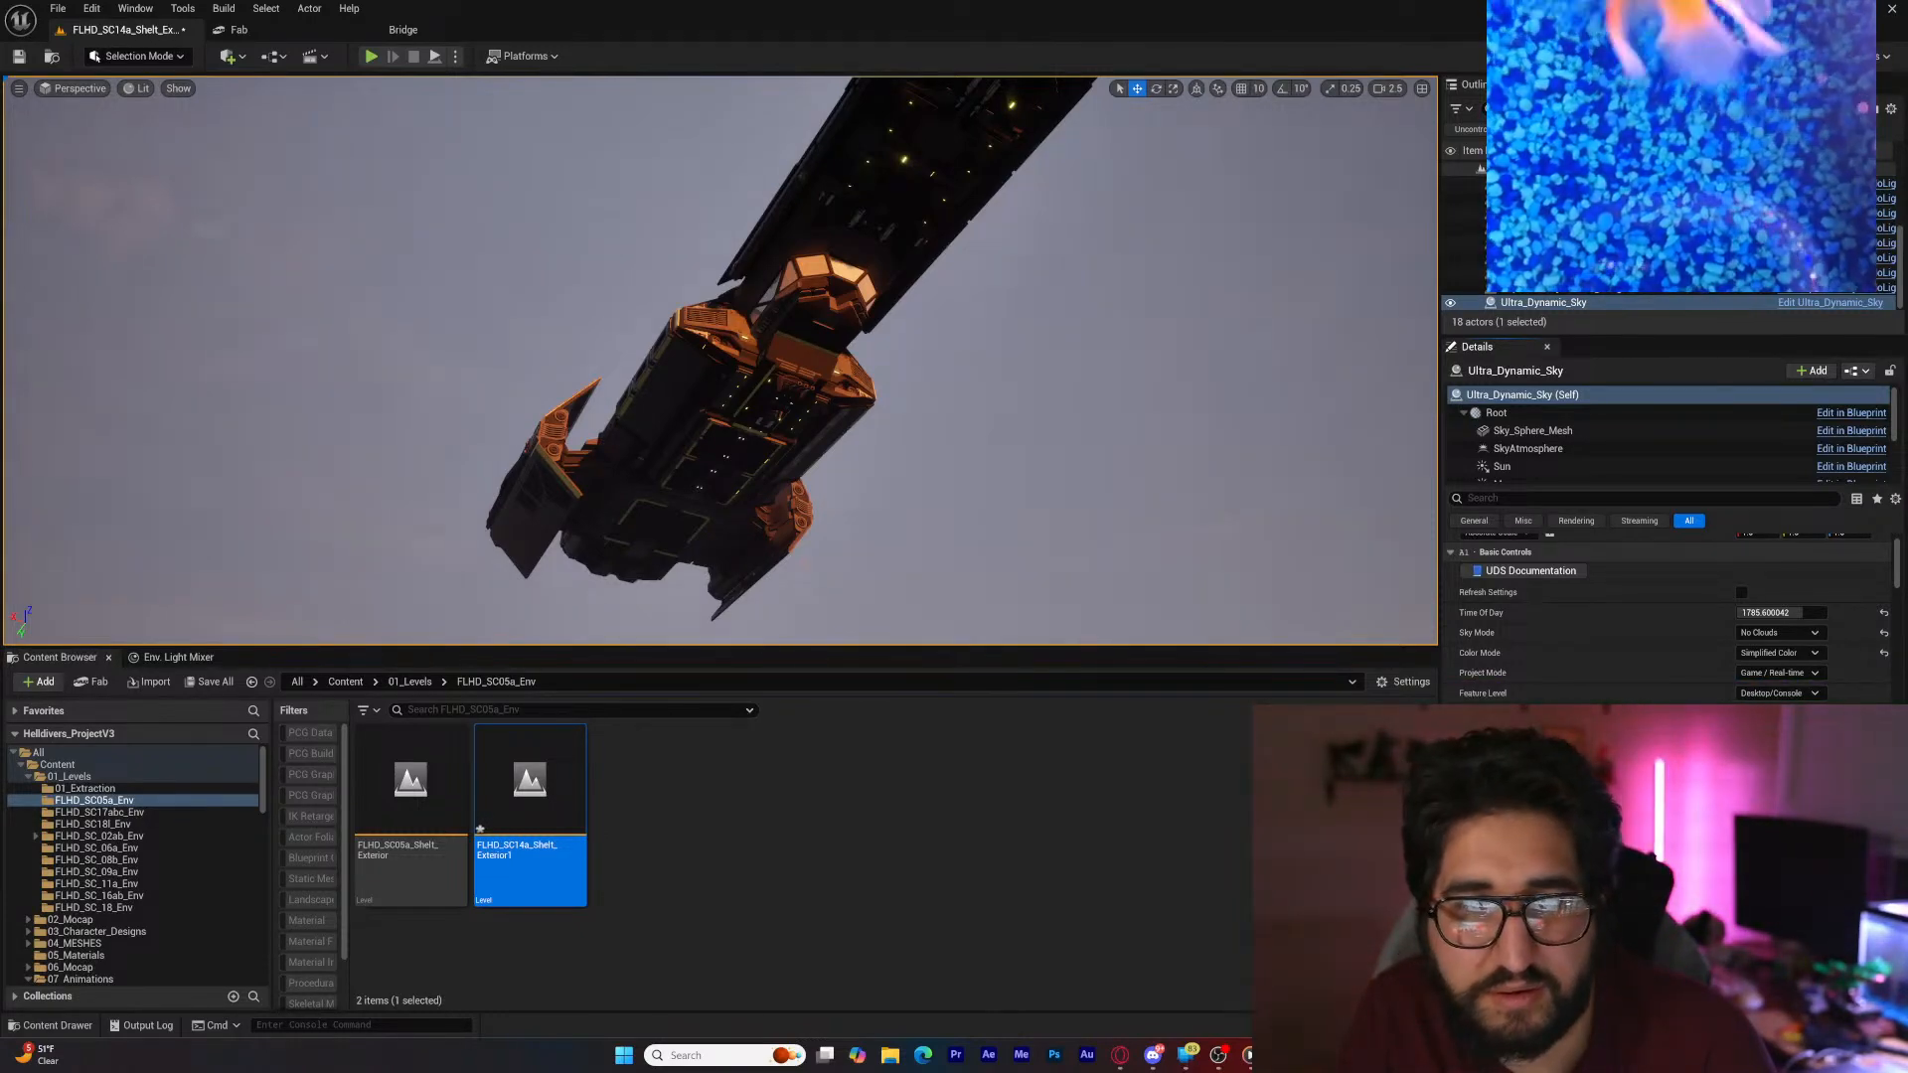
{"action": "scroll", "coordinate": [1669, 616], "scroll_direction": "down", "scroll_amount": 1}
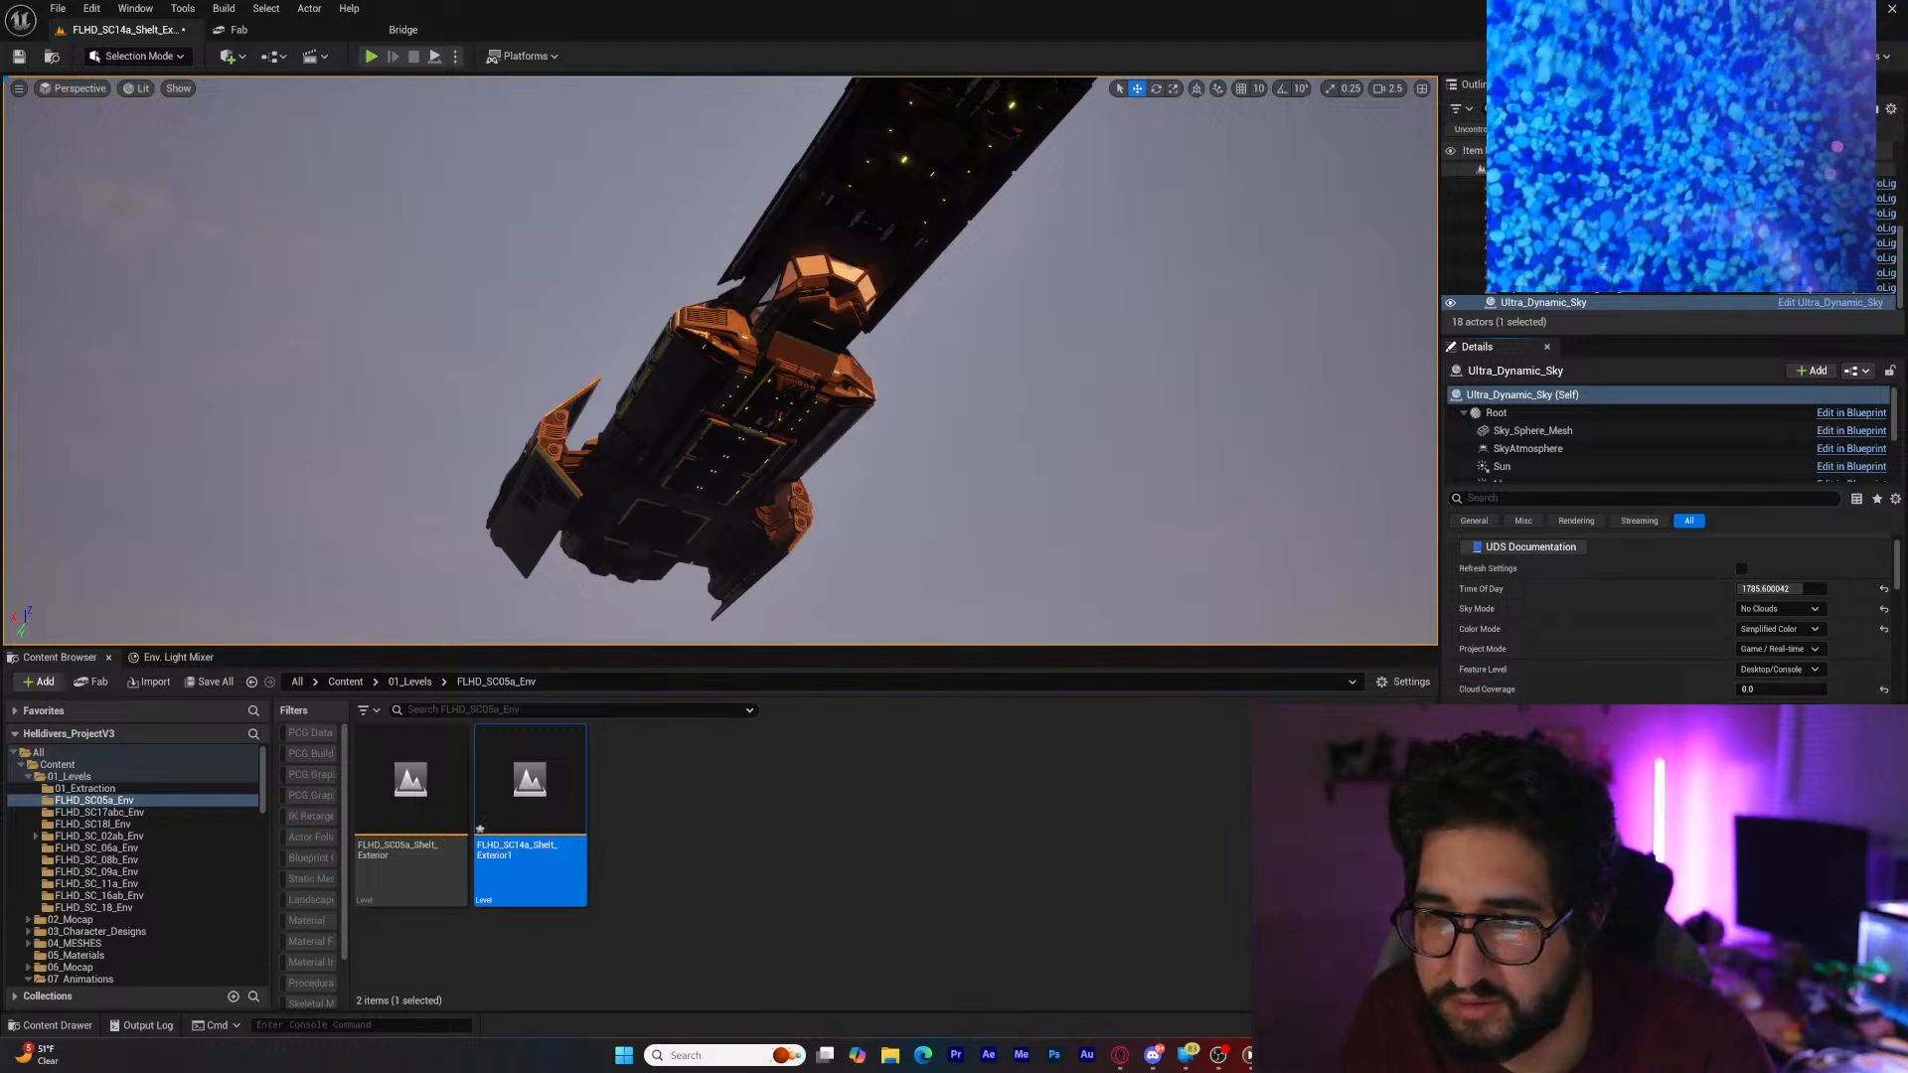
{"action": "left_click_drag", "start_coordinate": [1900, 588], "coordinate": [1886, 706]}
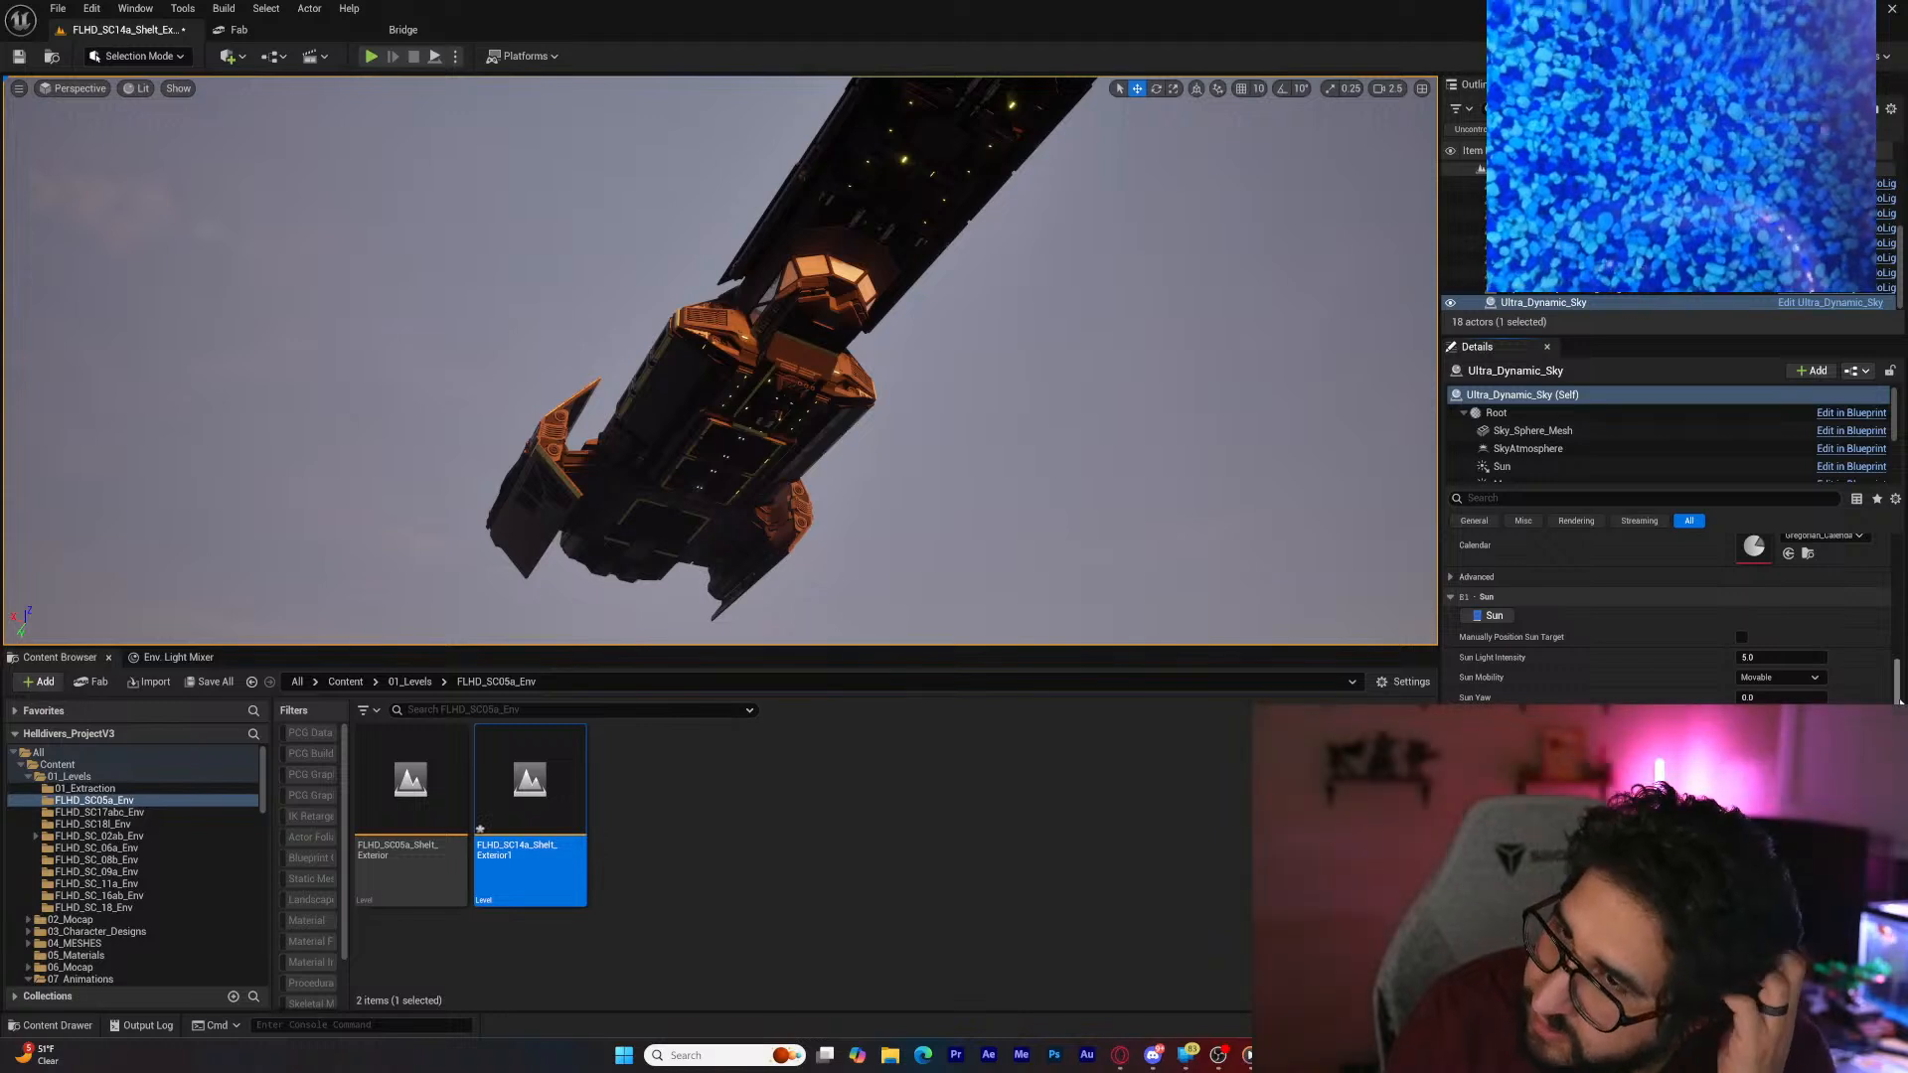
{"action": "scroll", "coordinate": [1898, 700], "scroll_direction": "down", "scroll_amount": 3}
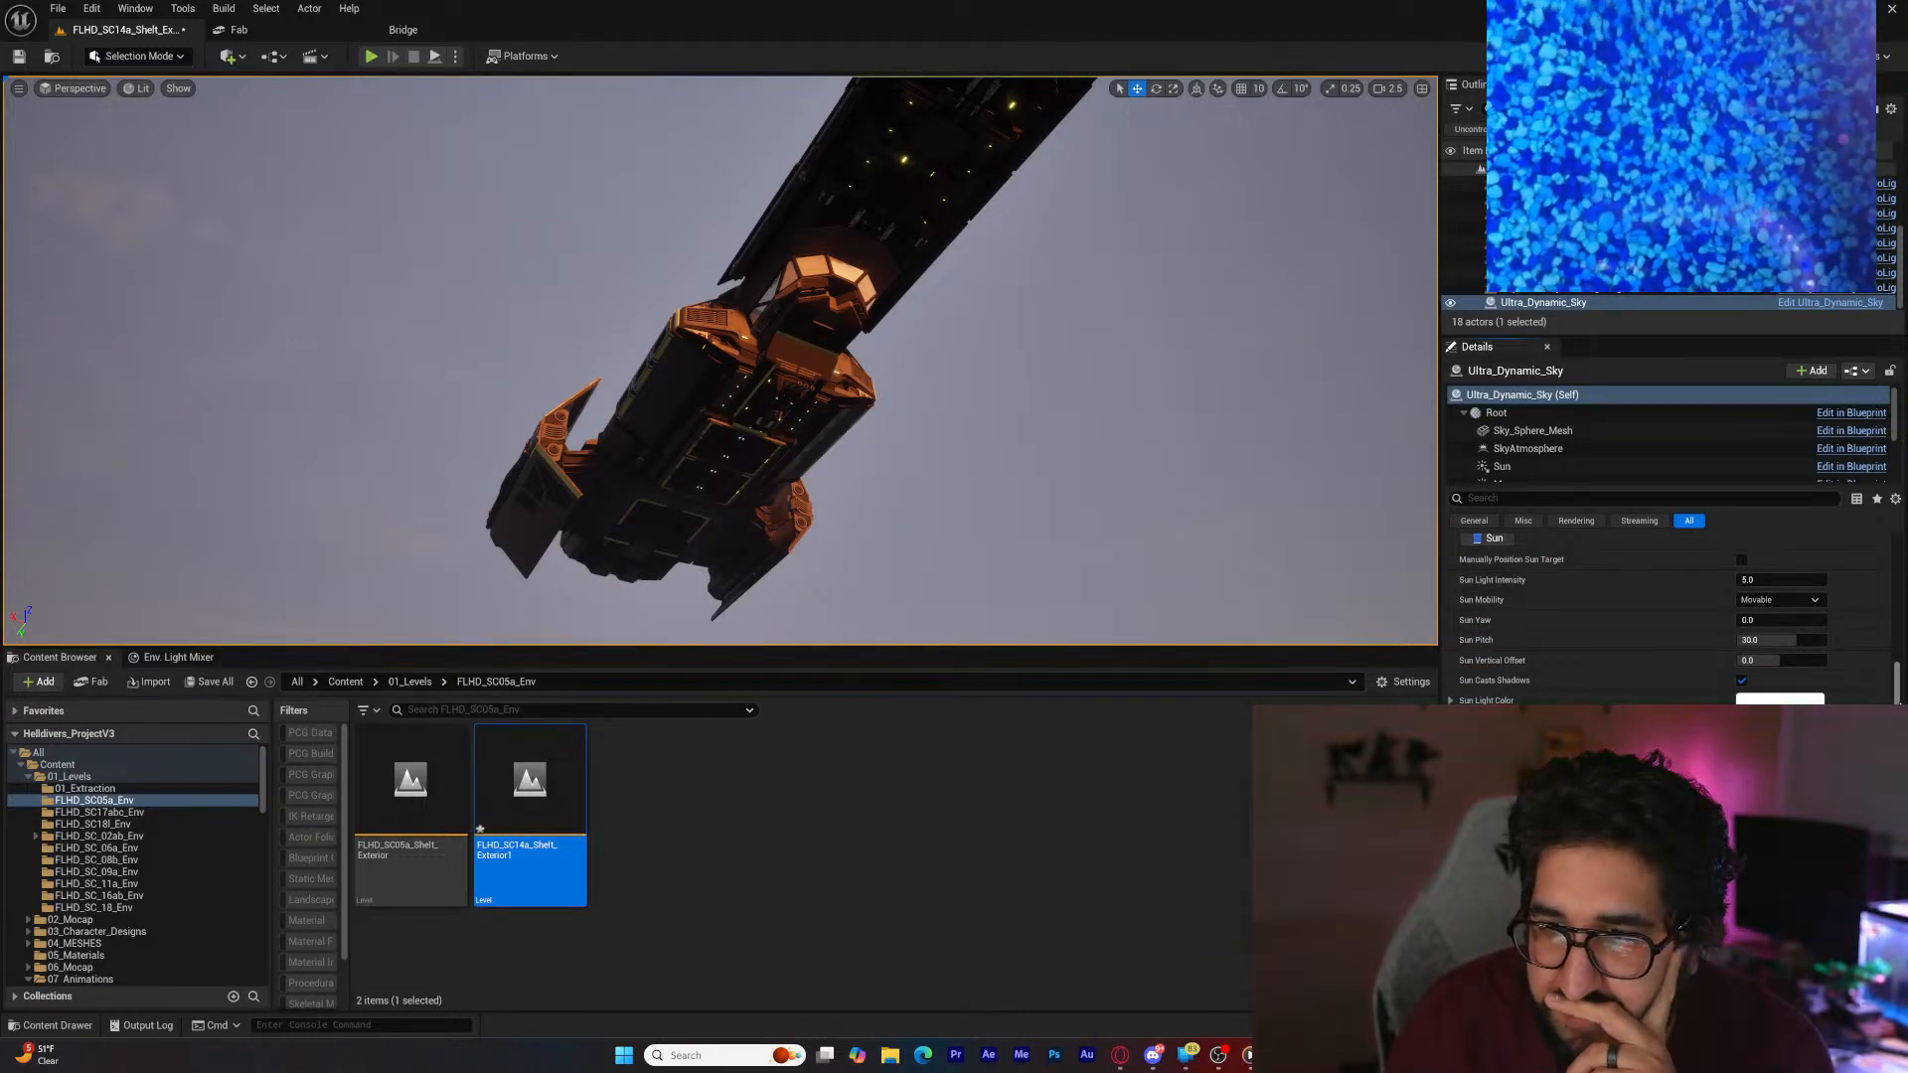
{"action": "scroll", "coordinate": [1669, 616], "scroll_direction": "down", "scroll_amount": 4}
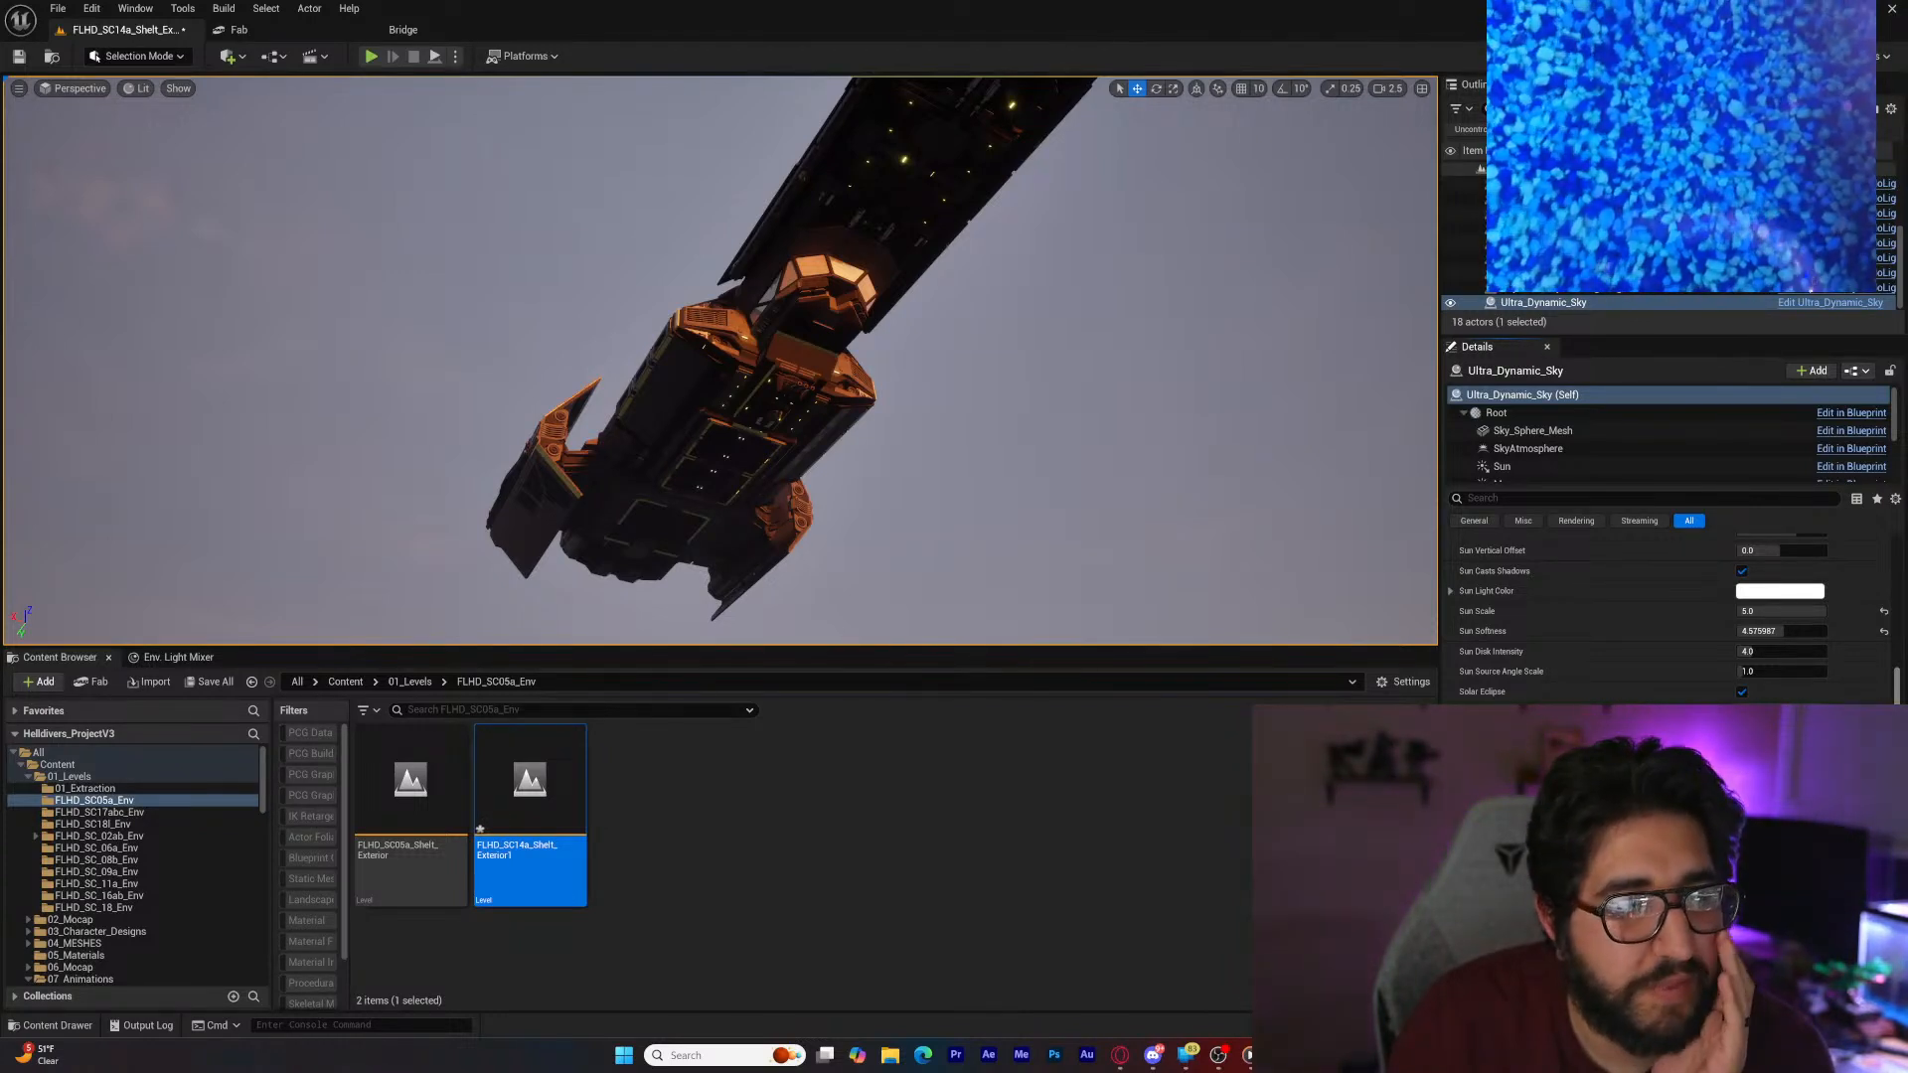
{"action": "scroll", "coordinate": [1669, 616], "scroll_direction": "down", "scroll_amount": 2}
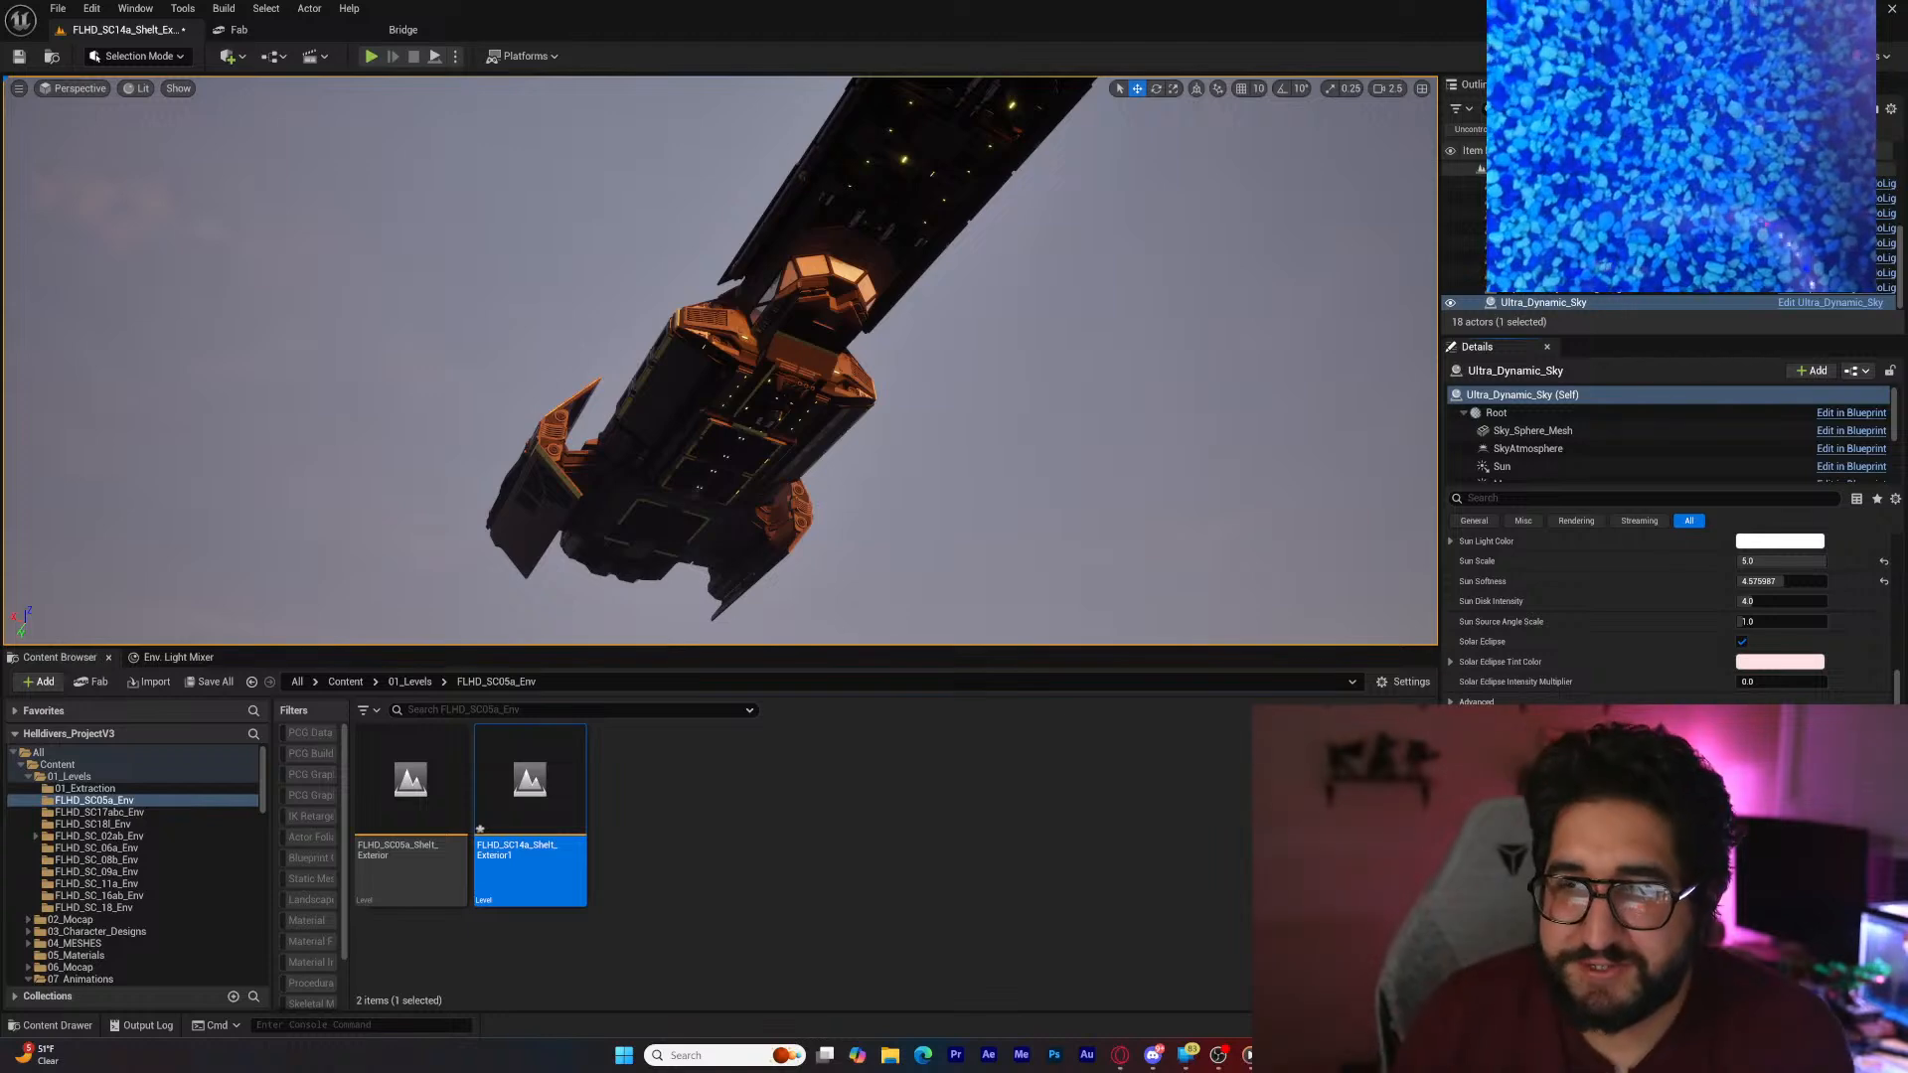
{"action": "scroll", "coordinate": [1669, 616], "scroll_direction": "down", "scroll_amount": 5}
{"action": "scroll", "coordinate": [1669, 616], "scroll_direction": "down", "scroll_amount": 10}
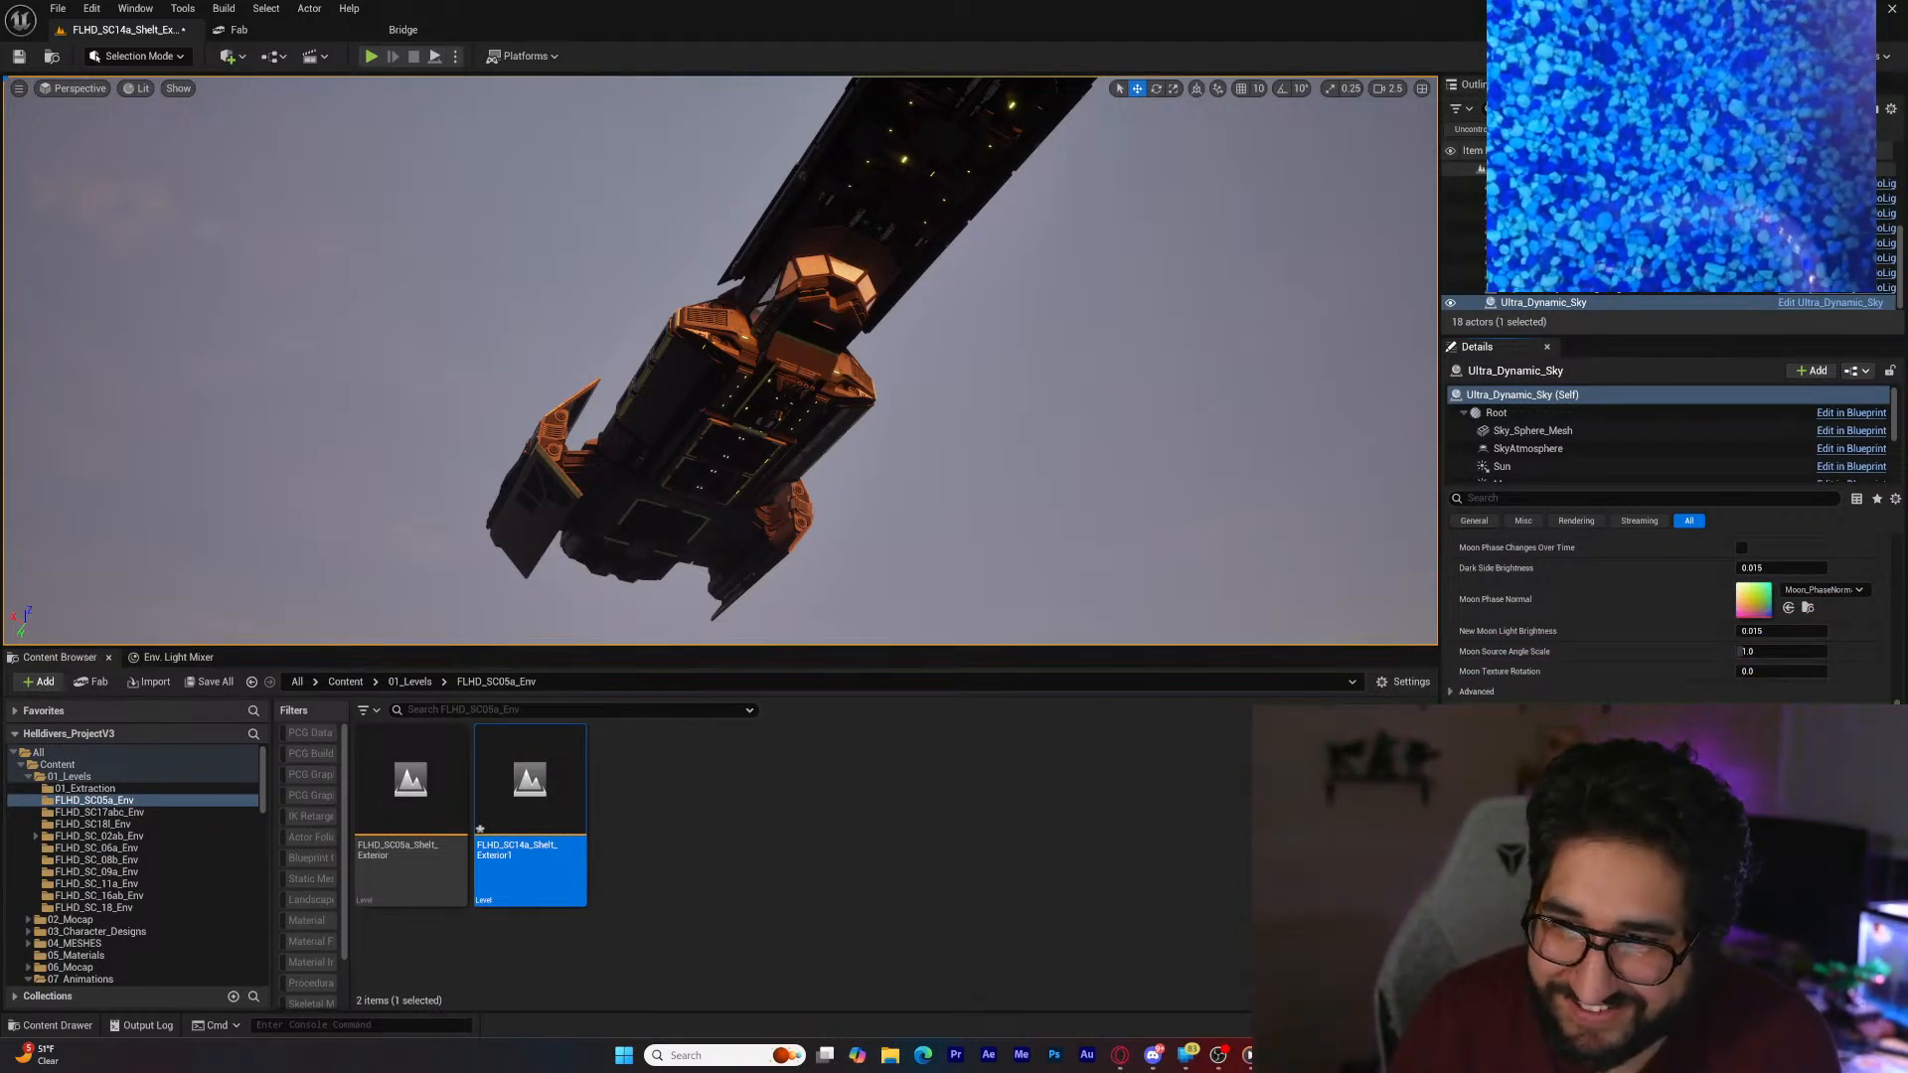
{"action": "scroll", "coordinate": [1669, 616], "scroll_direction": "down", "scroll_amount": 1}
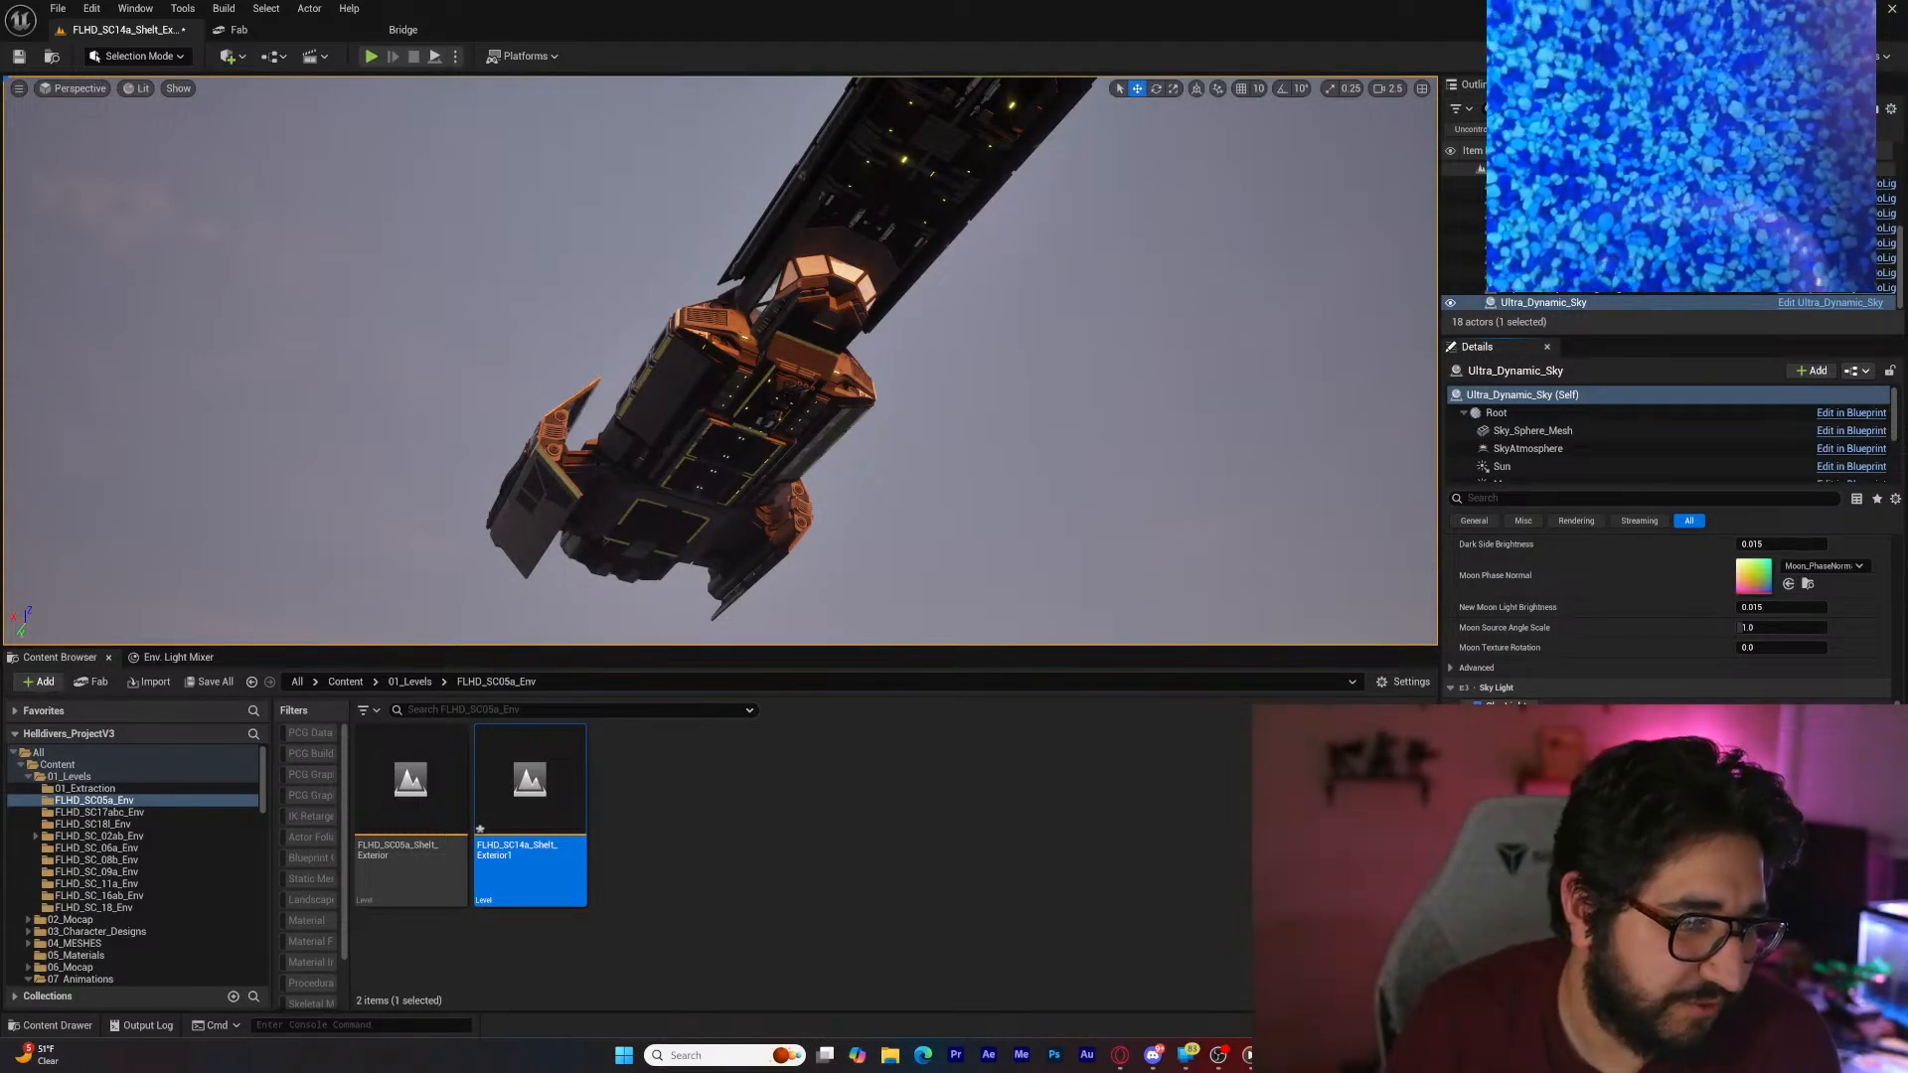
{"action": "scroll", "coordinate": [1670, 596], "scroll_direction": "down", "scroll_amount": 3}
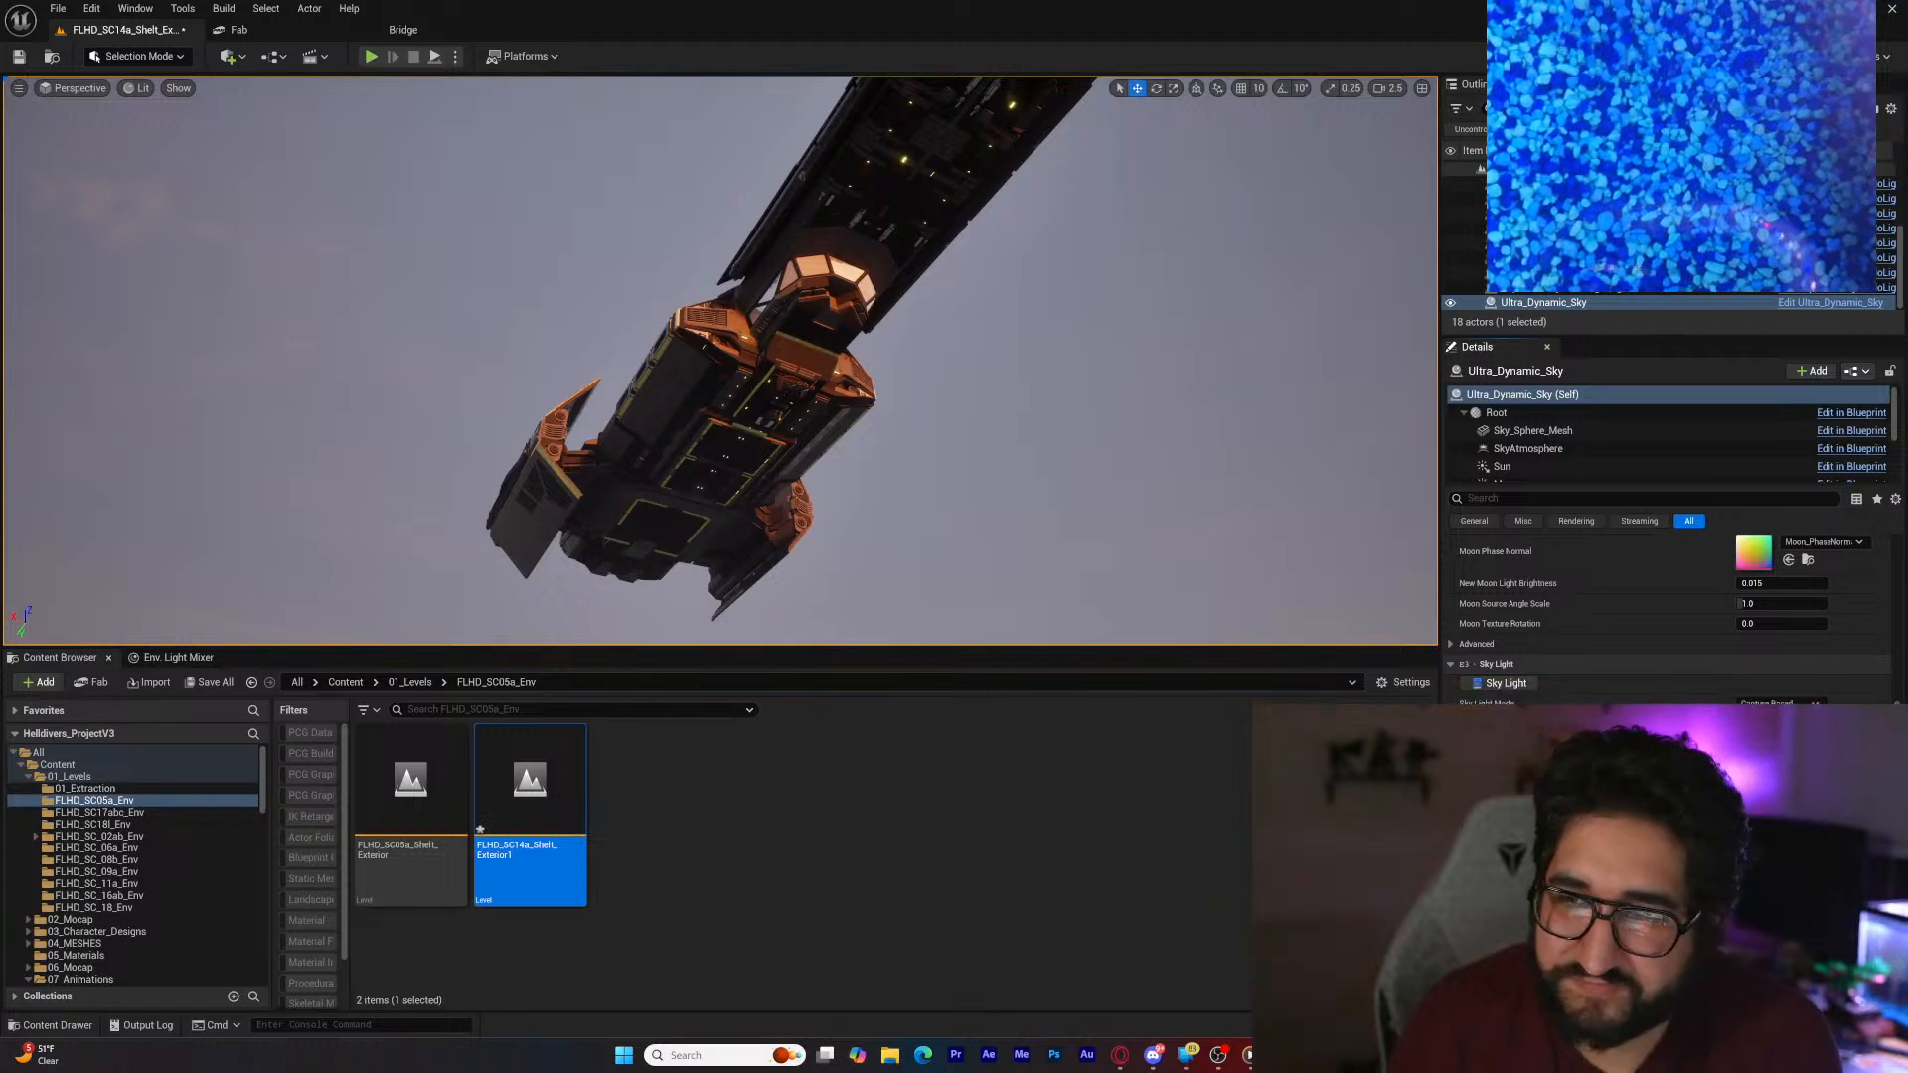
{"action": "scroll", "coordinate": [1669, 606], "scroll_direction": "down", "scroll_amount": 5}
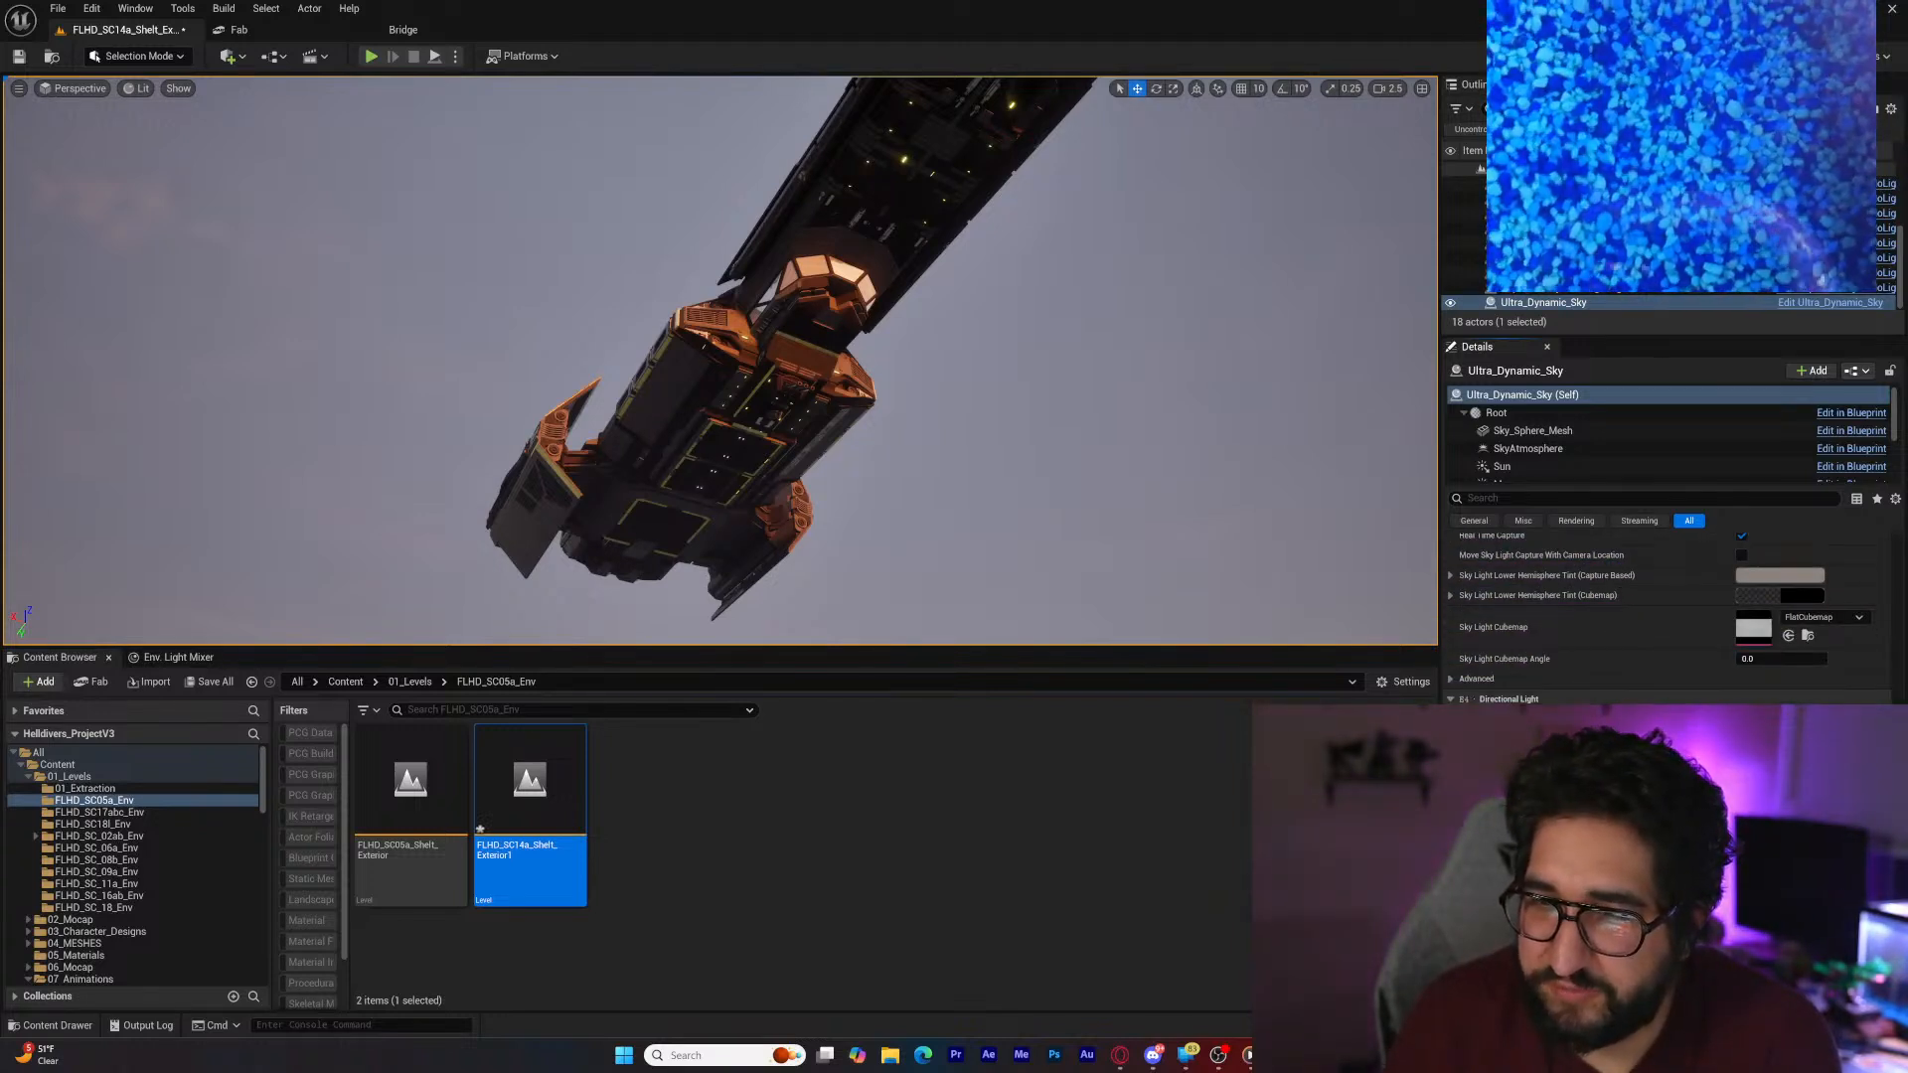
{"action": "scroll", "coordinate": [1670, 606], "scroll_direction": "down", "scroll_amount": 3}
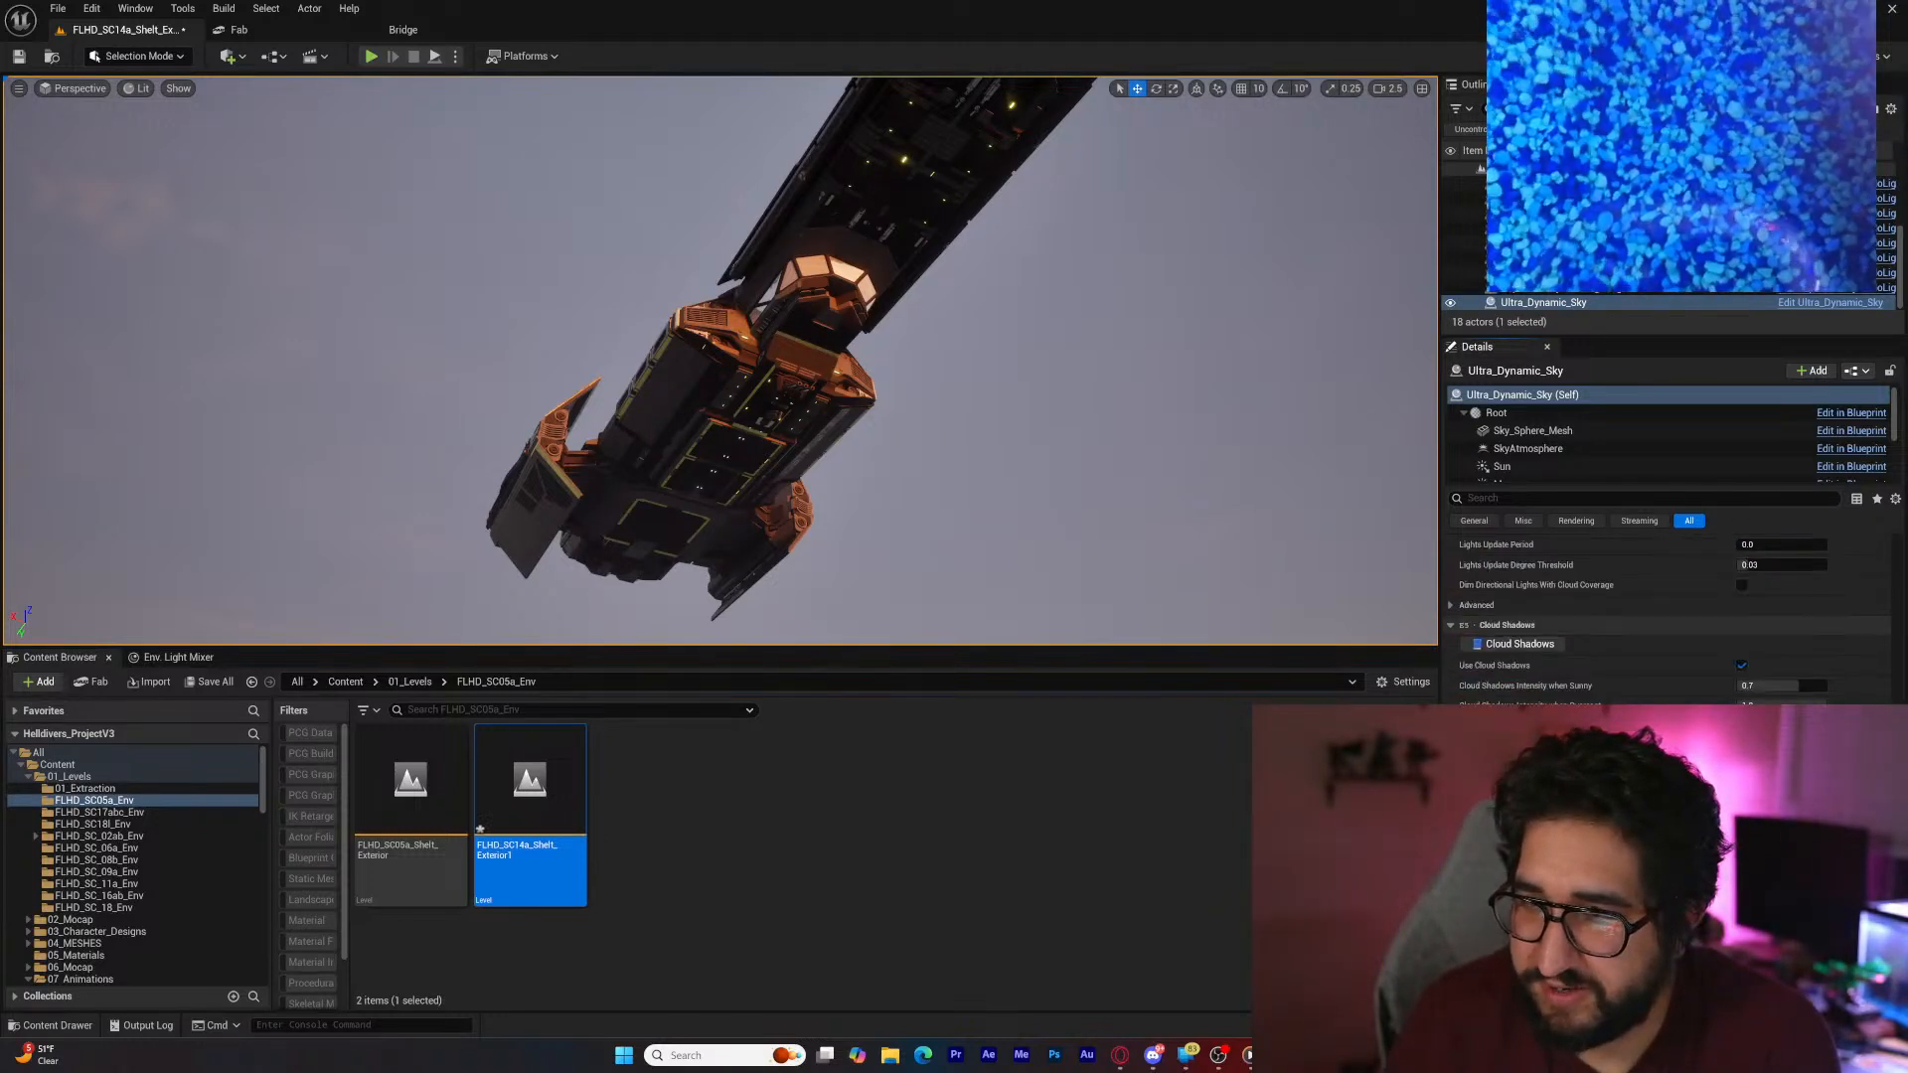
{"action": "scroll", "coordinate": [1669, 606], "scroll_direction": "down", "scroll_amount": 4}
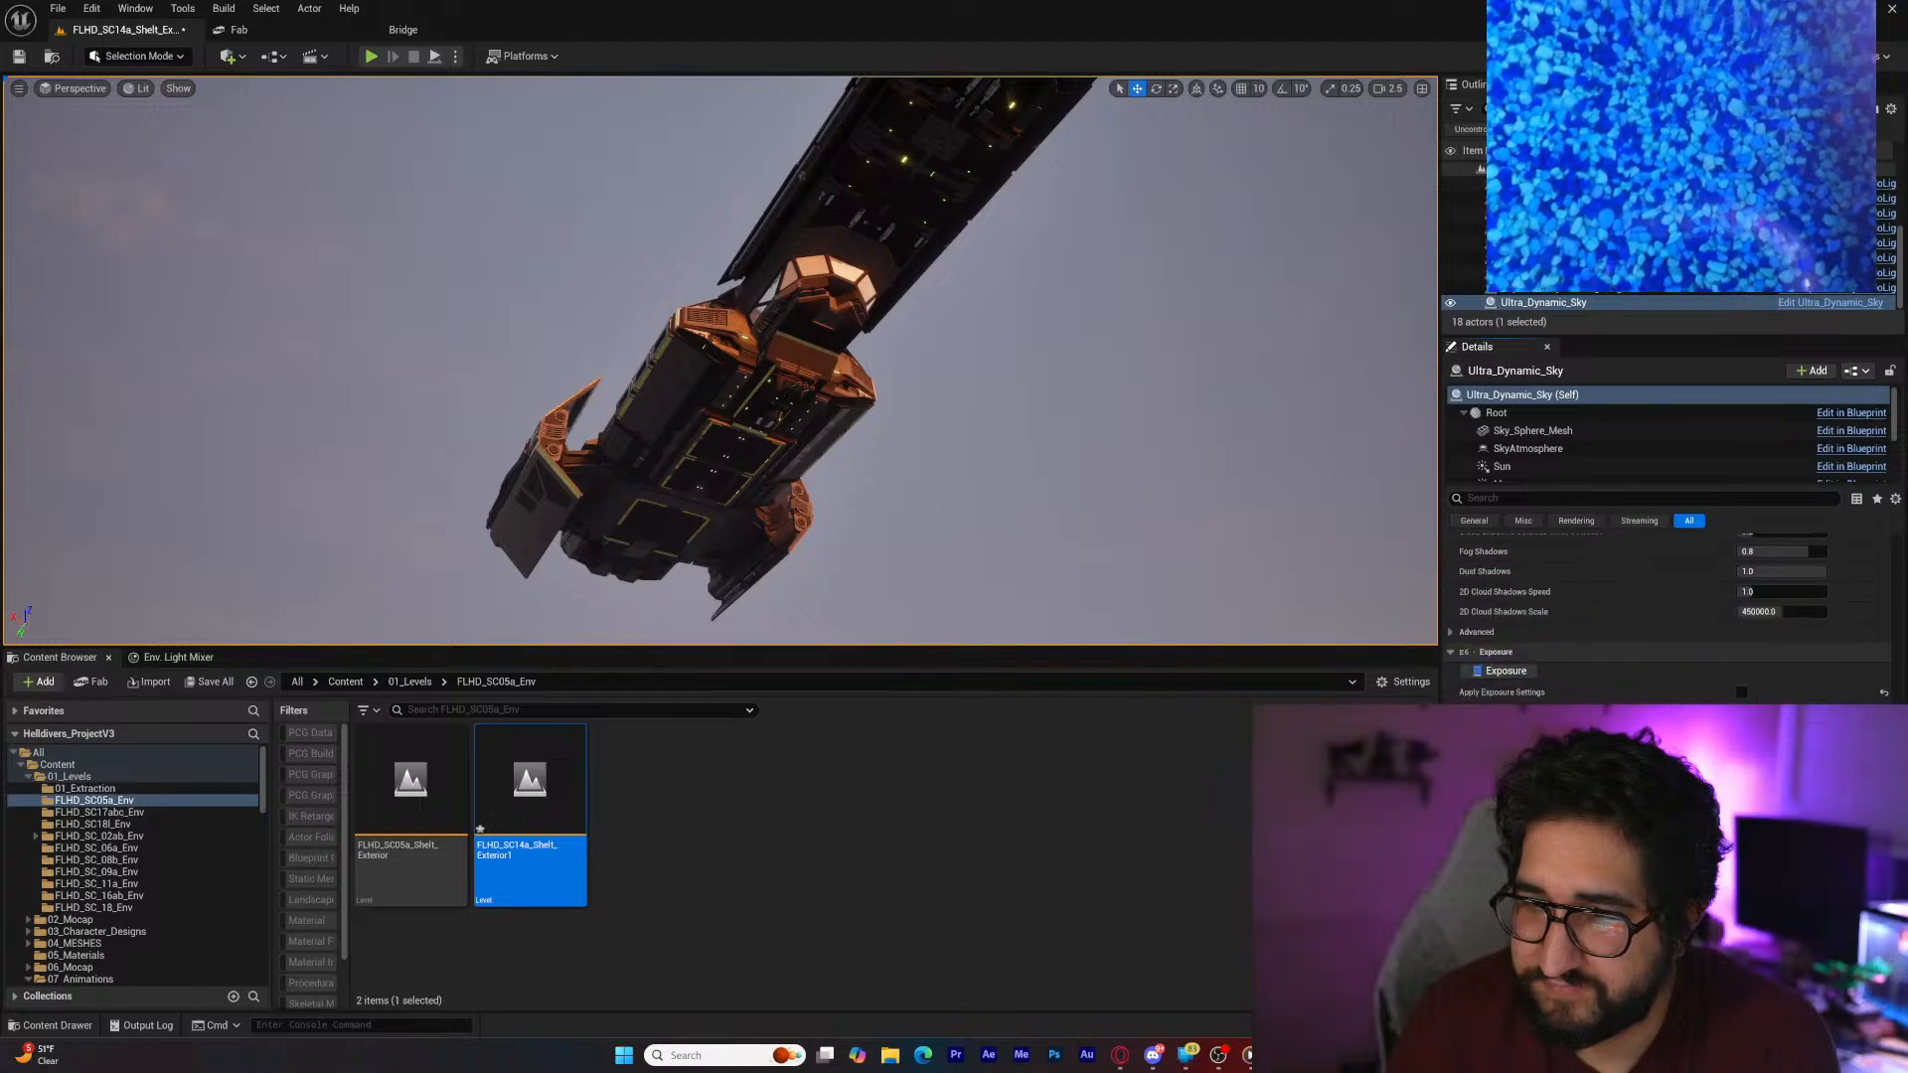
{"action": "scroll", "coordinate": [1726, 630], "scroll_direction": "down", "scroll_amount": 4}
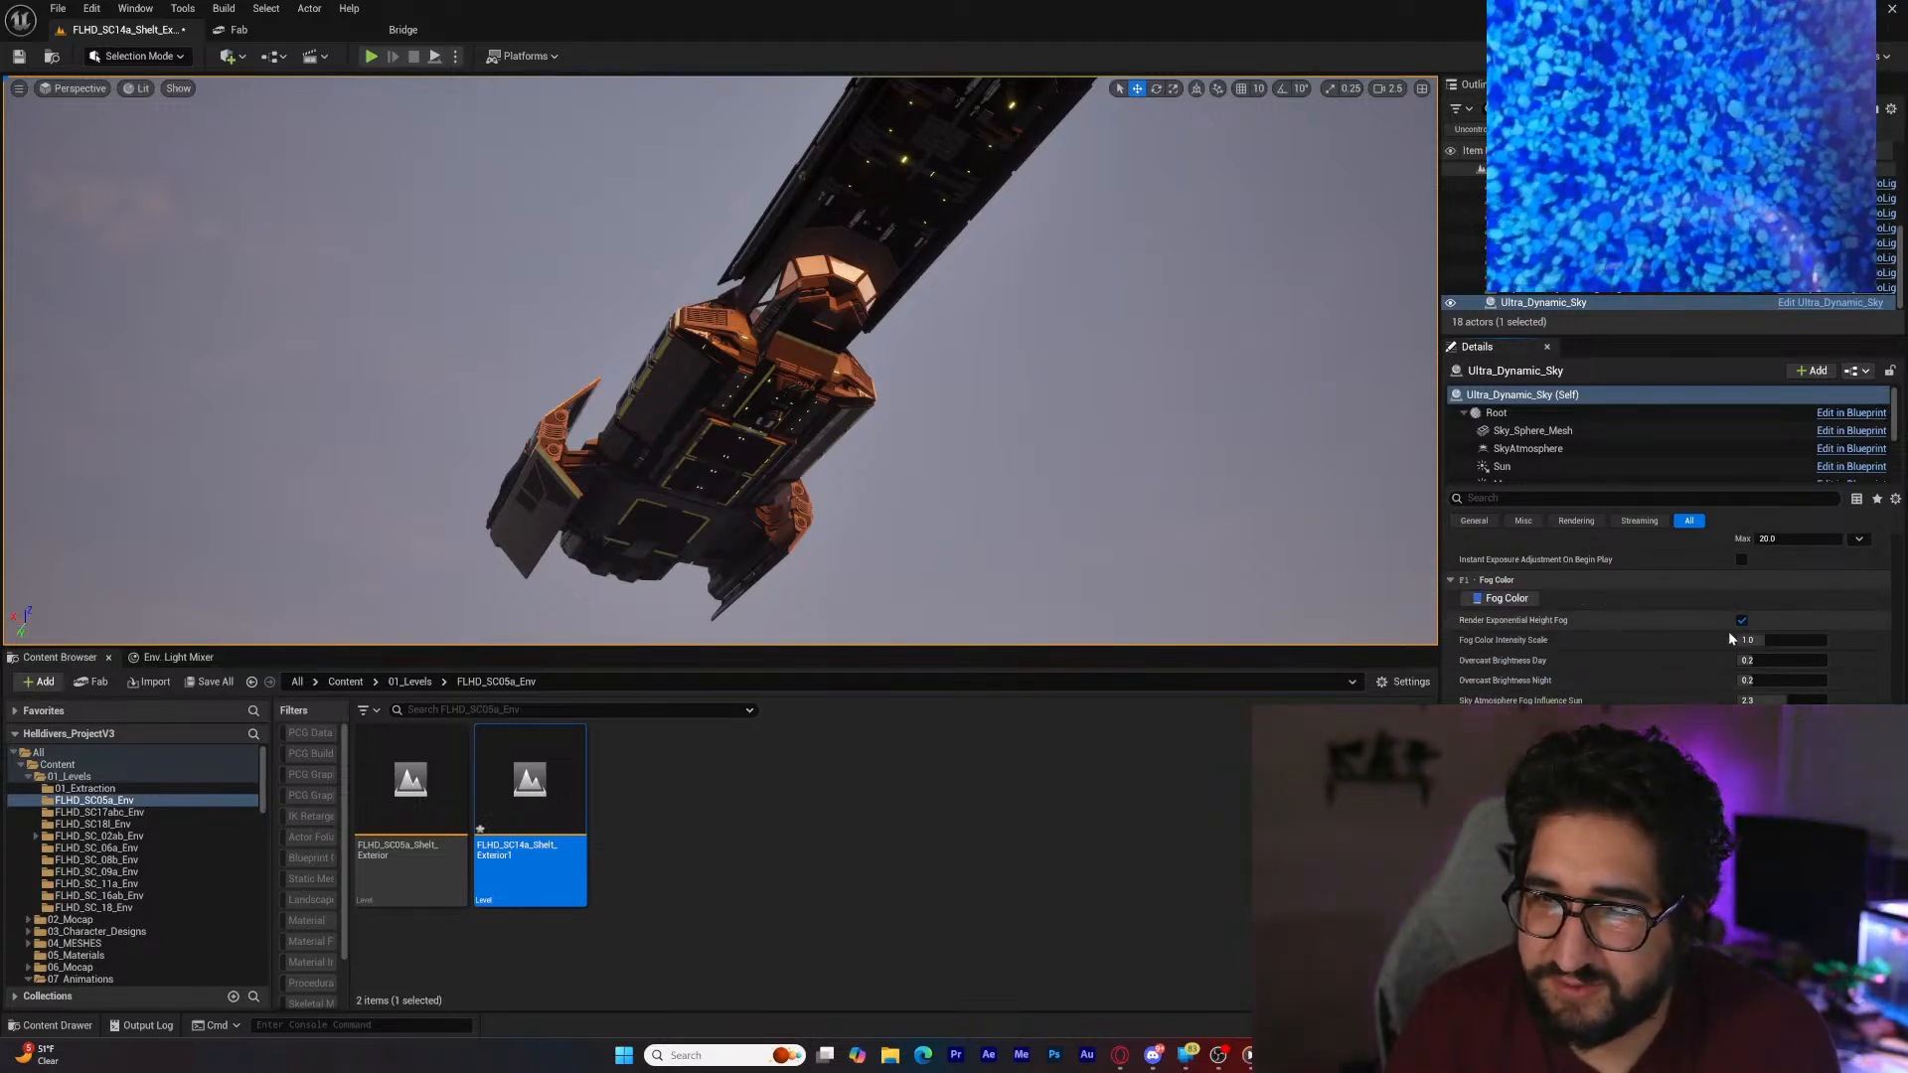
{"action": "scroll", "coordinate": [1669, 616], "scroll_direction": "down", "scroll_amount": 5}
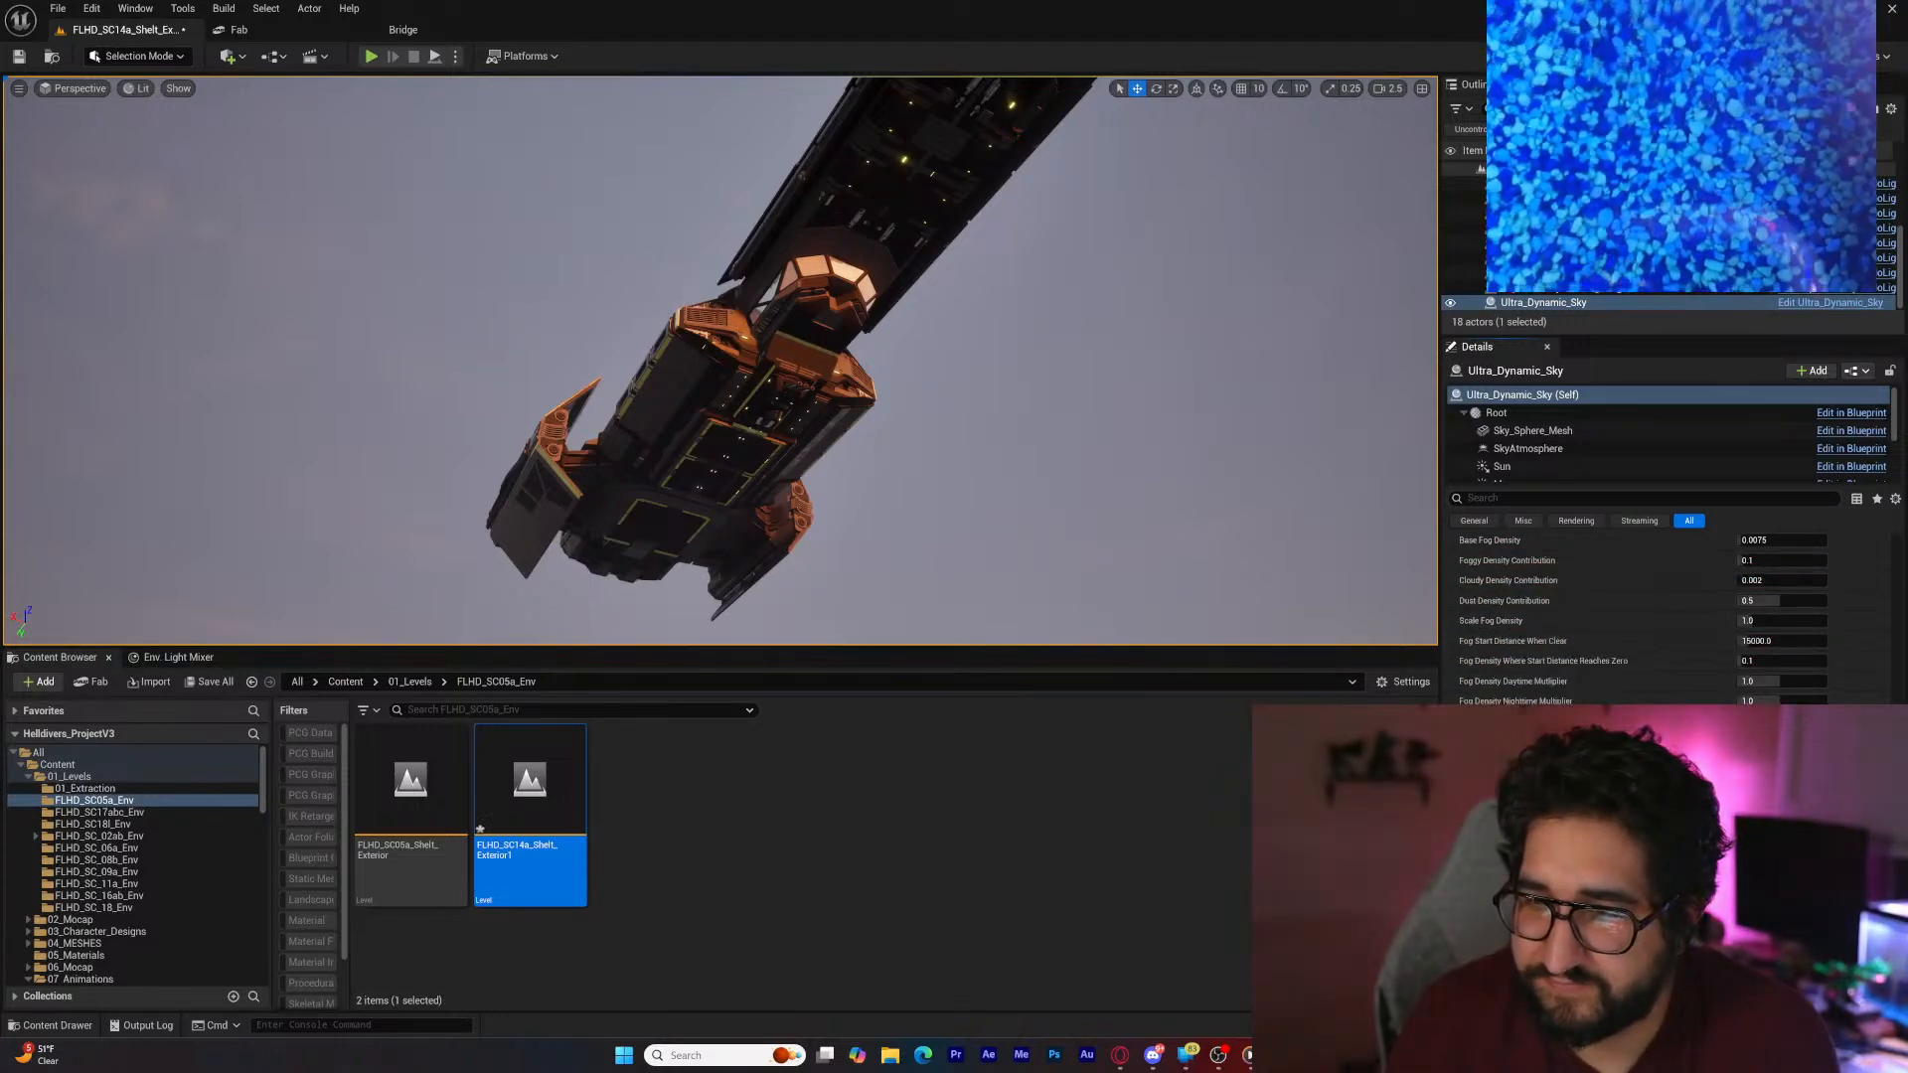
{"action": "scroll", "coordinate": [1669, 616], "scroll_direction": "down", "scroll_amount": 3}
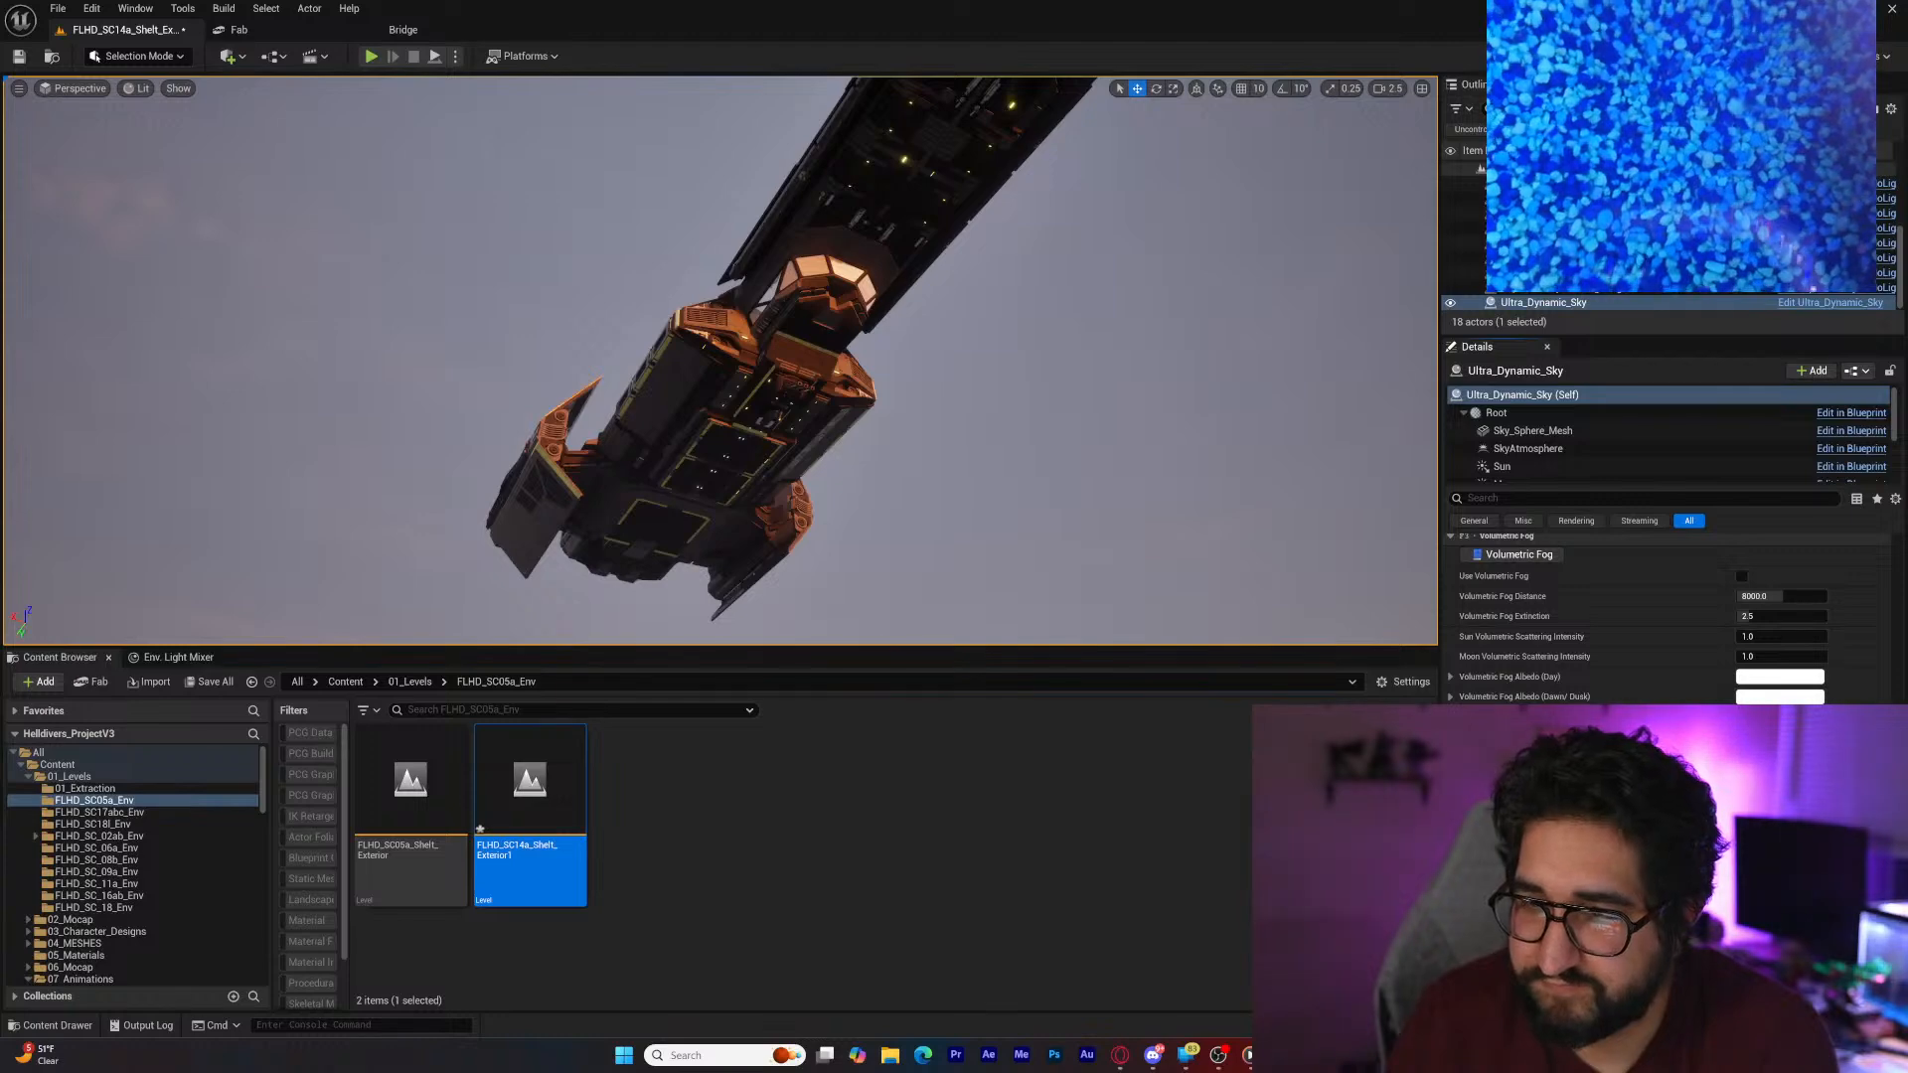
{"action": "scroll", "coordinate": [1669, 616], "scroll_direction": "down", "scroll_amount": 5}
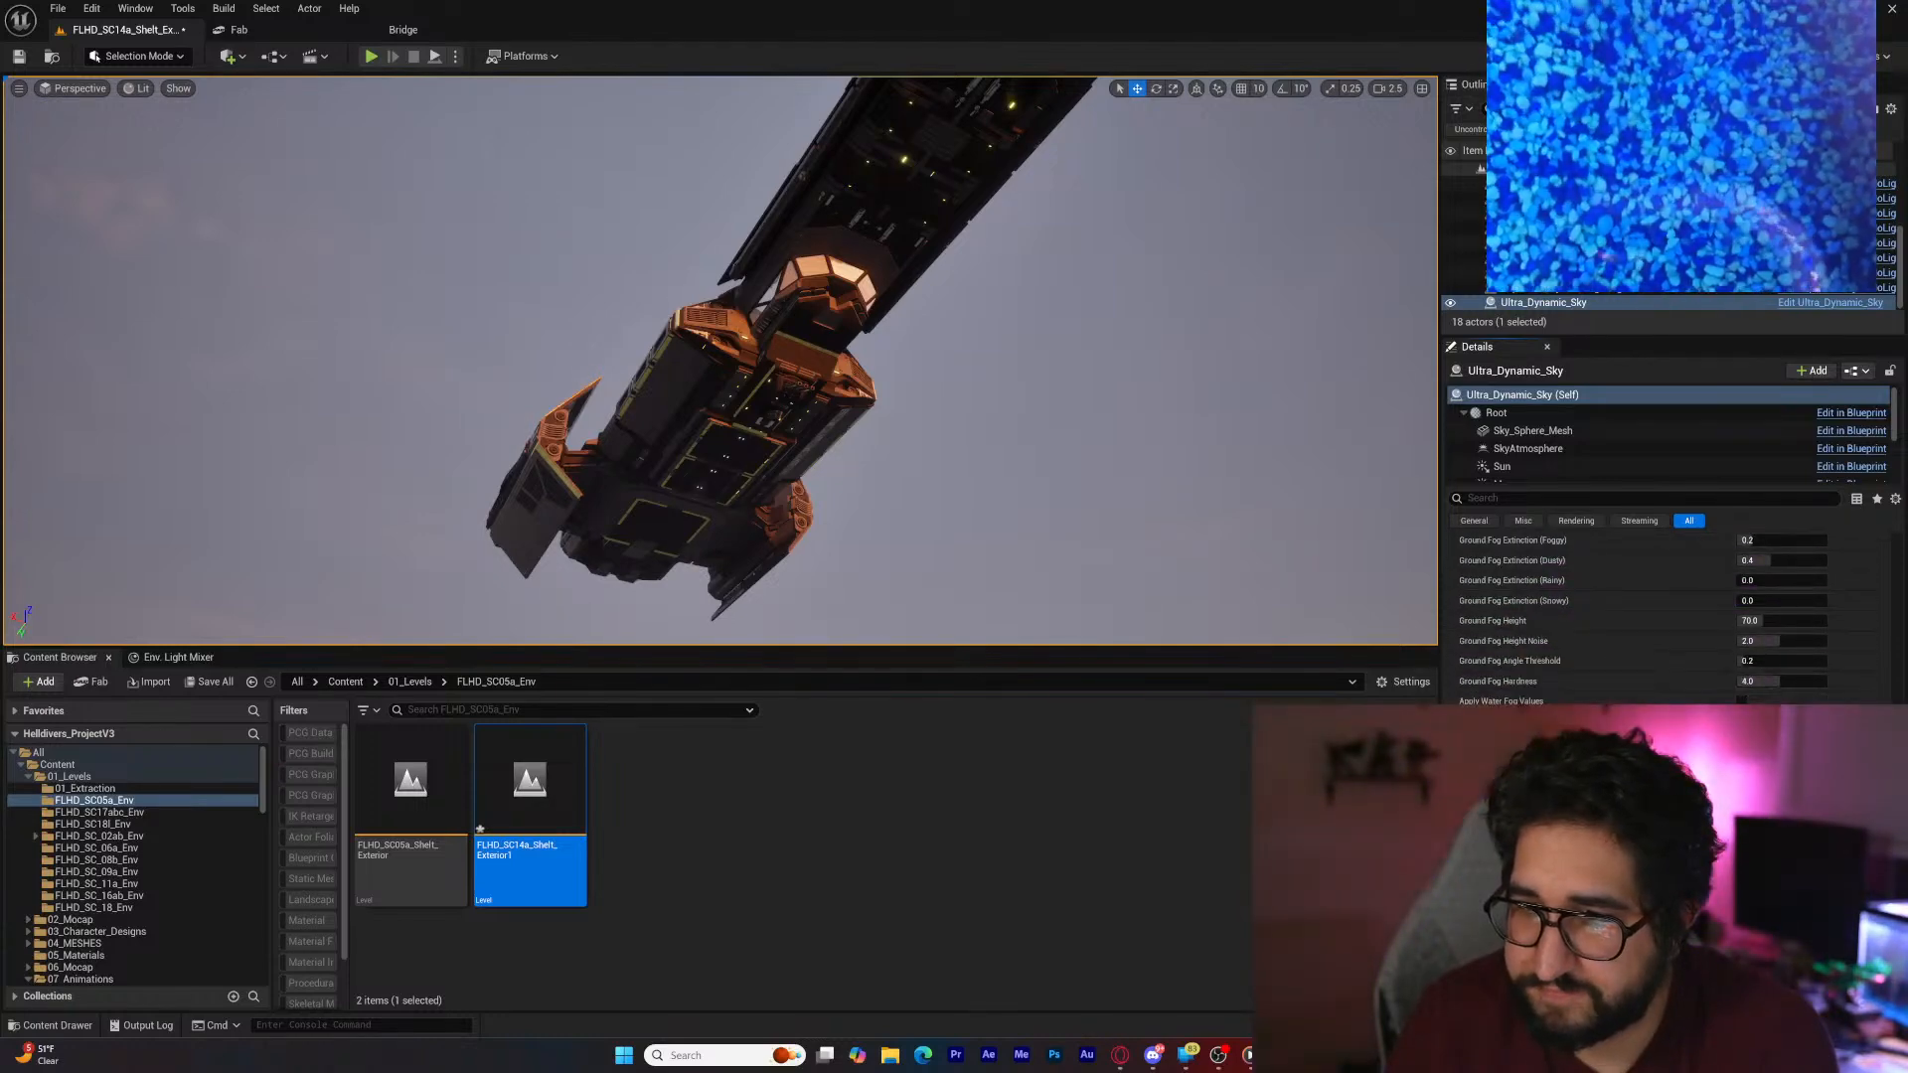
Step: Try desaturating the blue colors in the sky actor's Sky Atmosphere settings toward white
{"action": "scroll", "coordinate": [1766, 755], "scroll_direction": "down", "scroll_amount": 5}
{"action": "left_click", "coordinate": [1766, 755]}
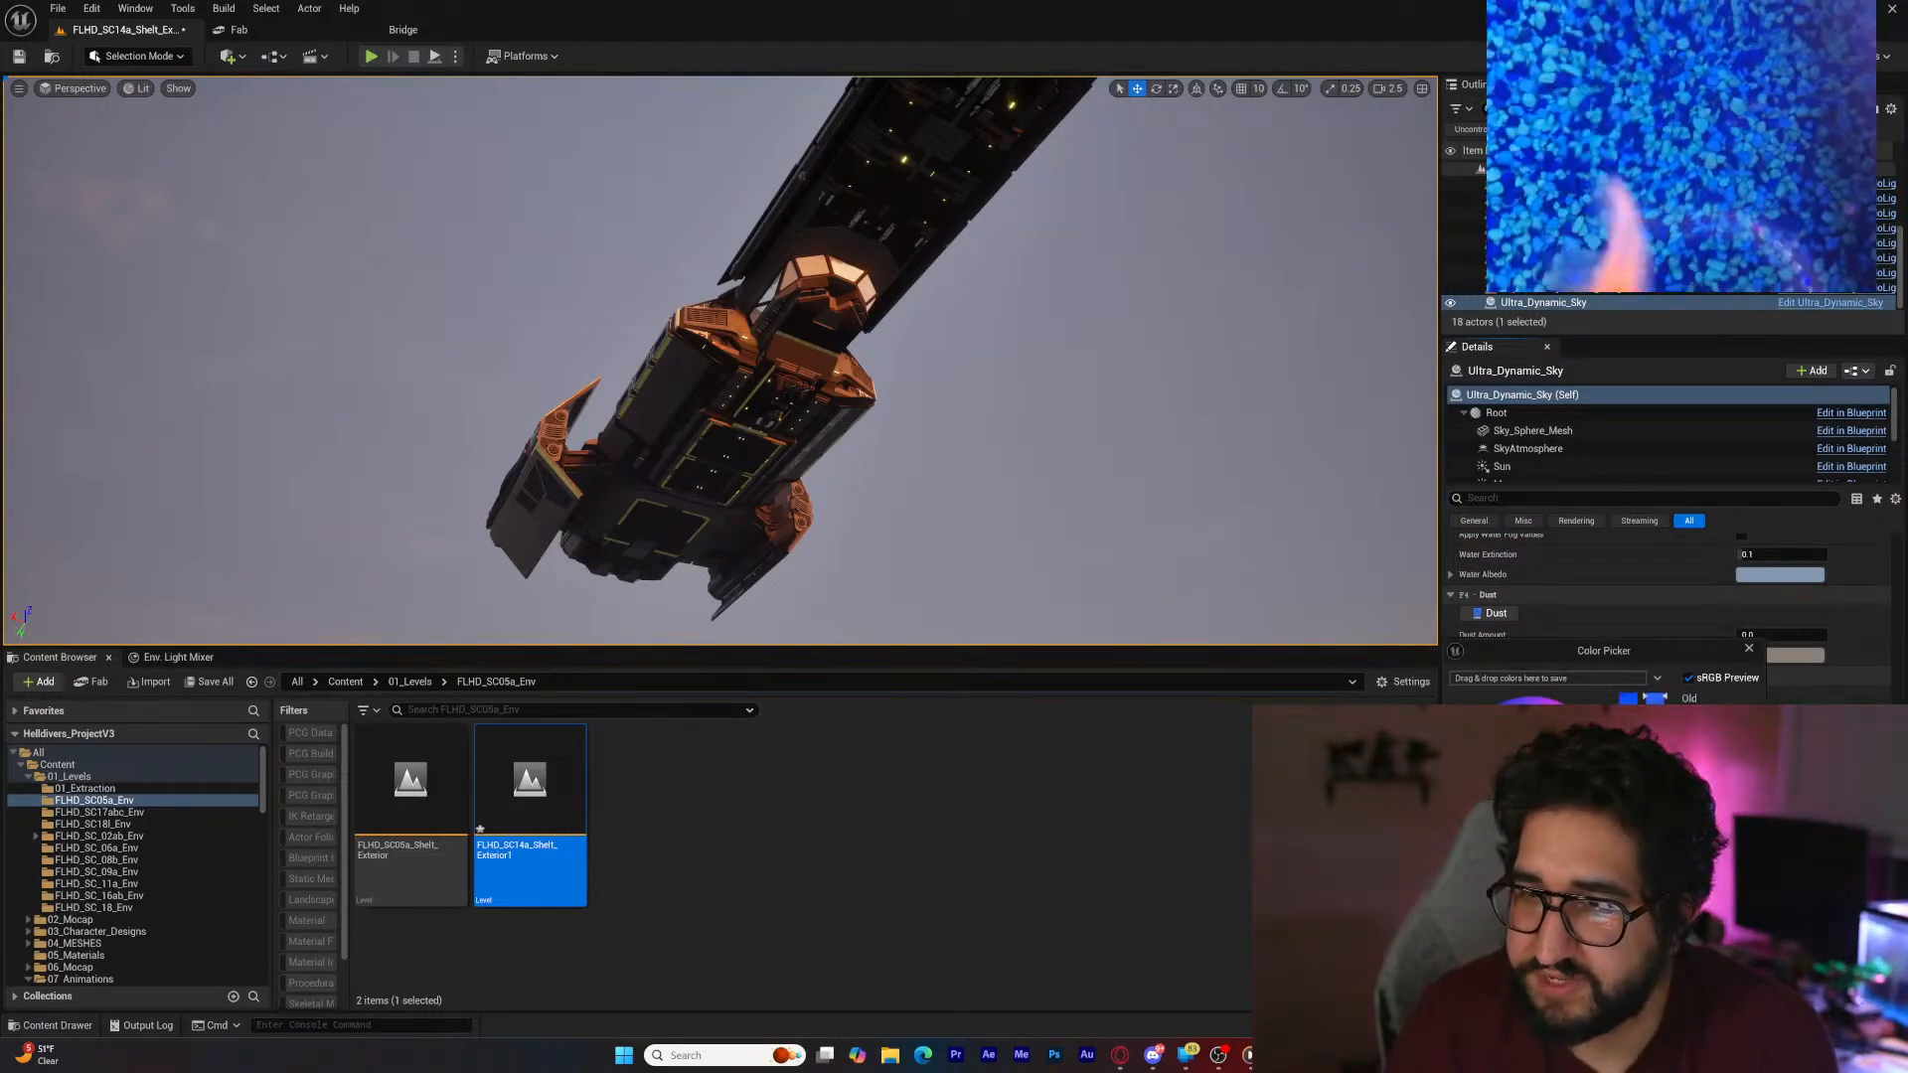
{"action": "left_click_drag", "start_coordinate": [1627, 740], "coordinate": [1627, 875]}
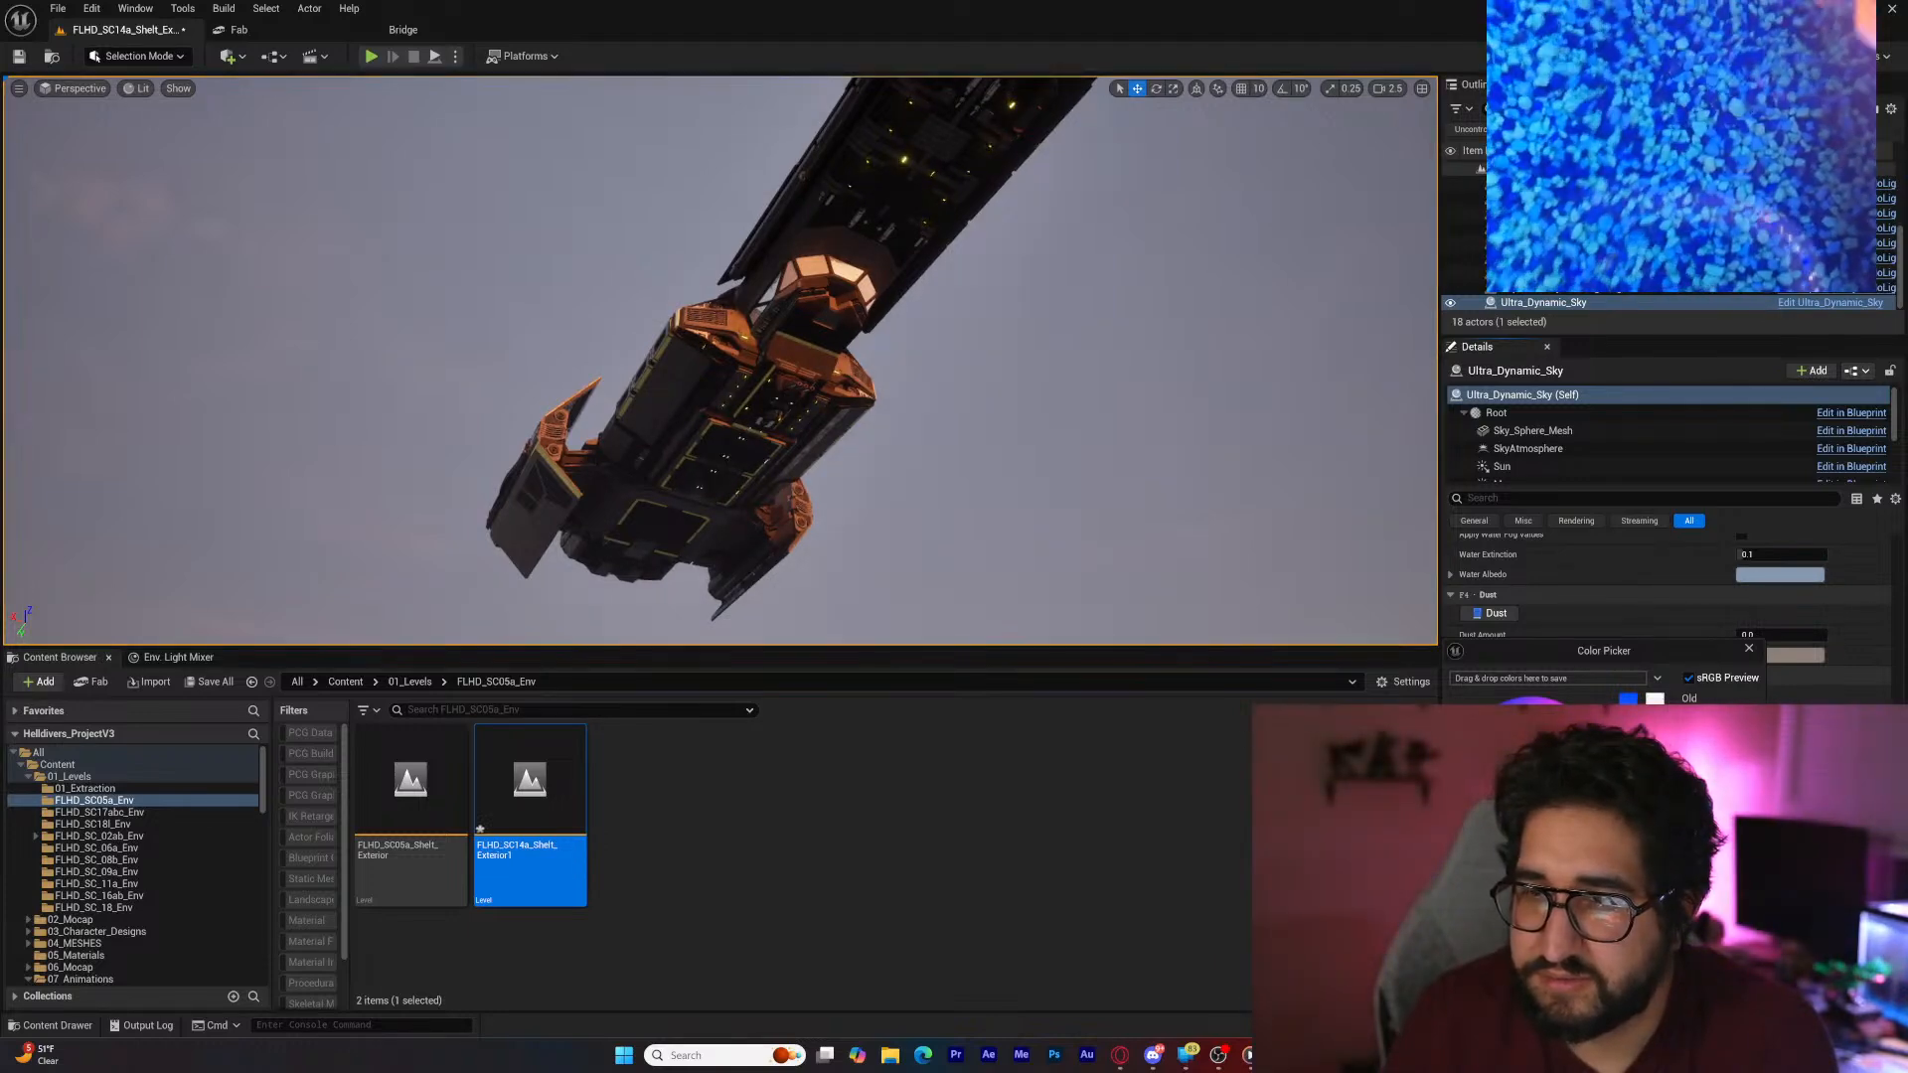
{"action": "left_click", "coordinate": [1679, 994]}
{"action": "left_click", "coordinate": [1763, 755]}
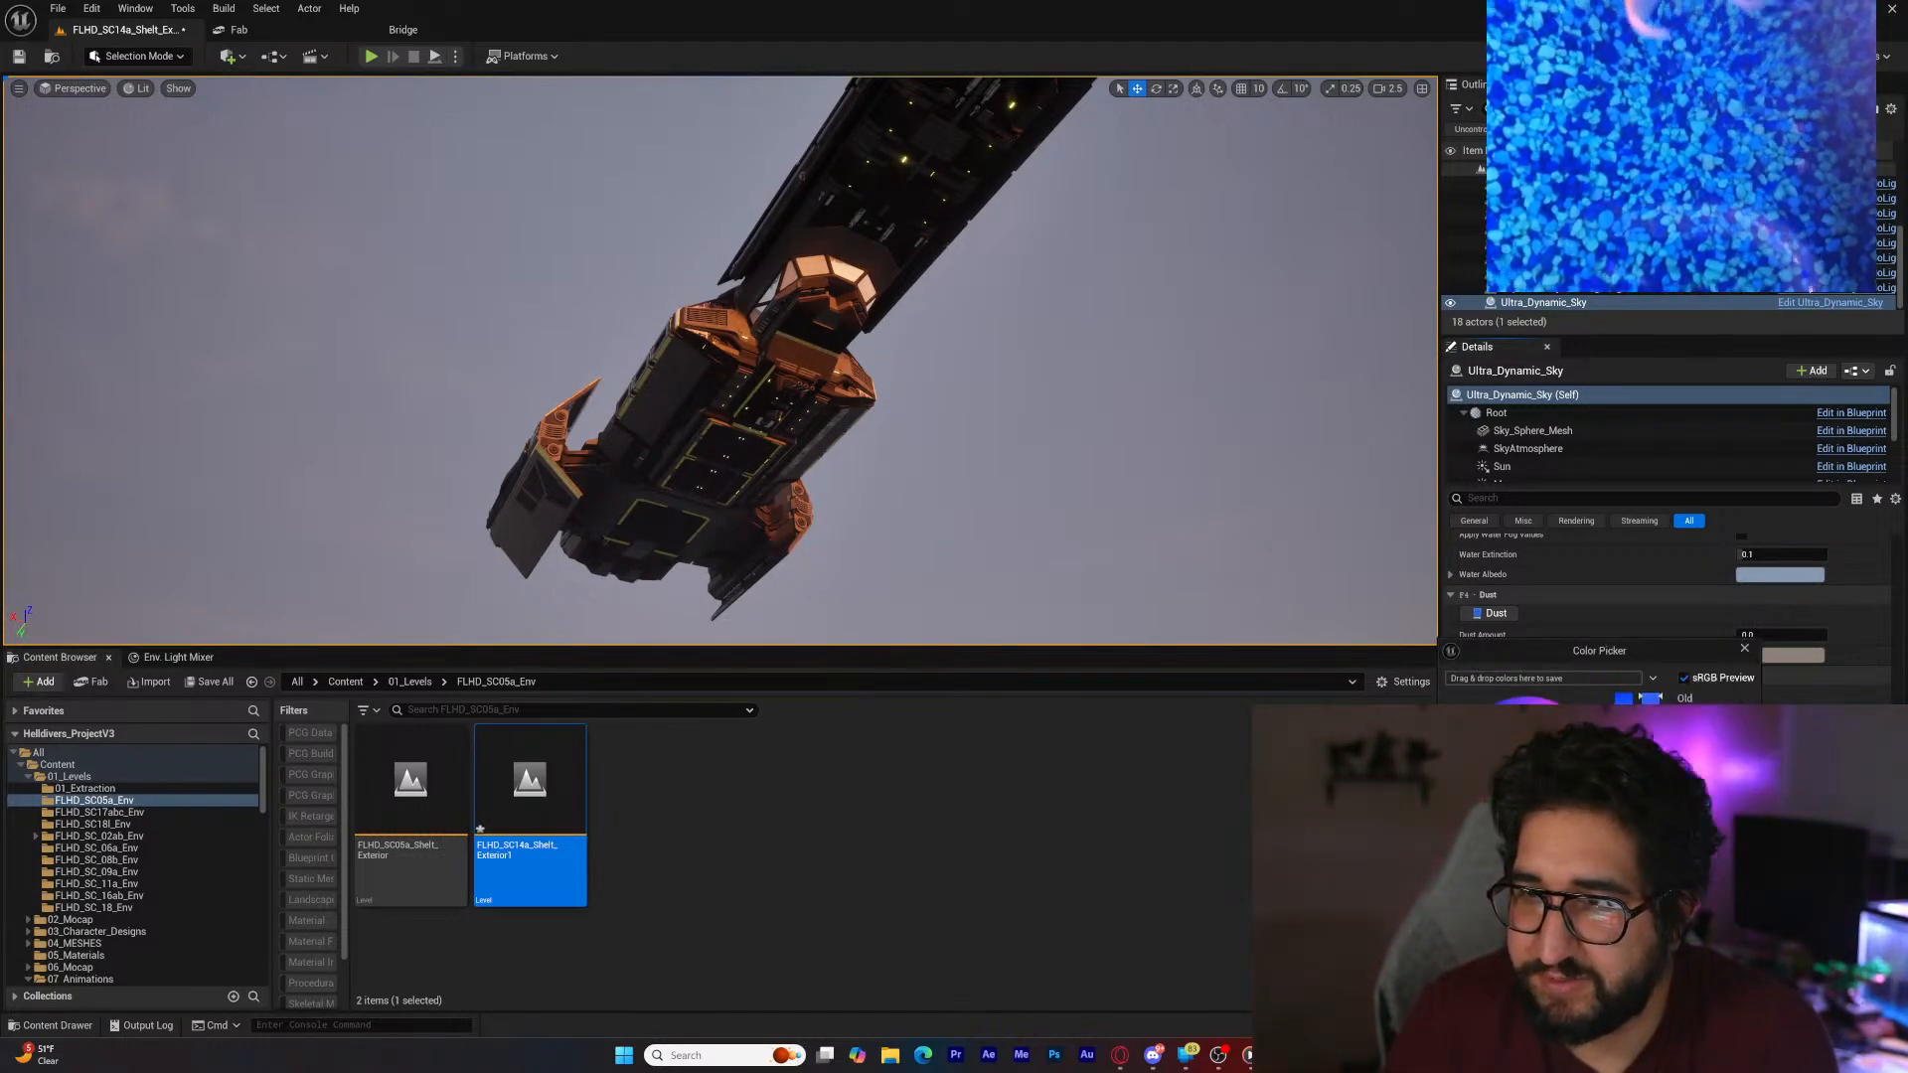
{"action": "left_click_drag", "start_coordinate": [1624, 755], "coordinate": [1623, 874]}
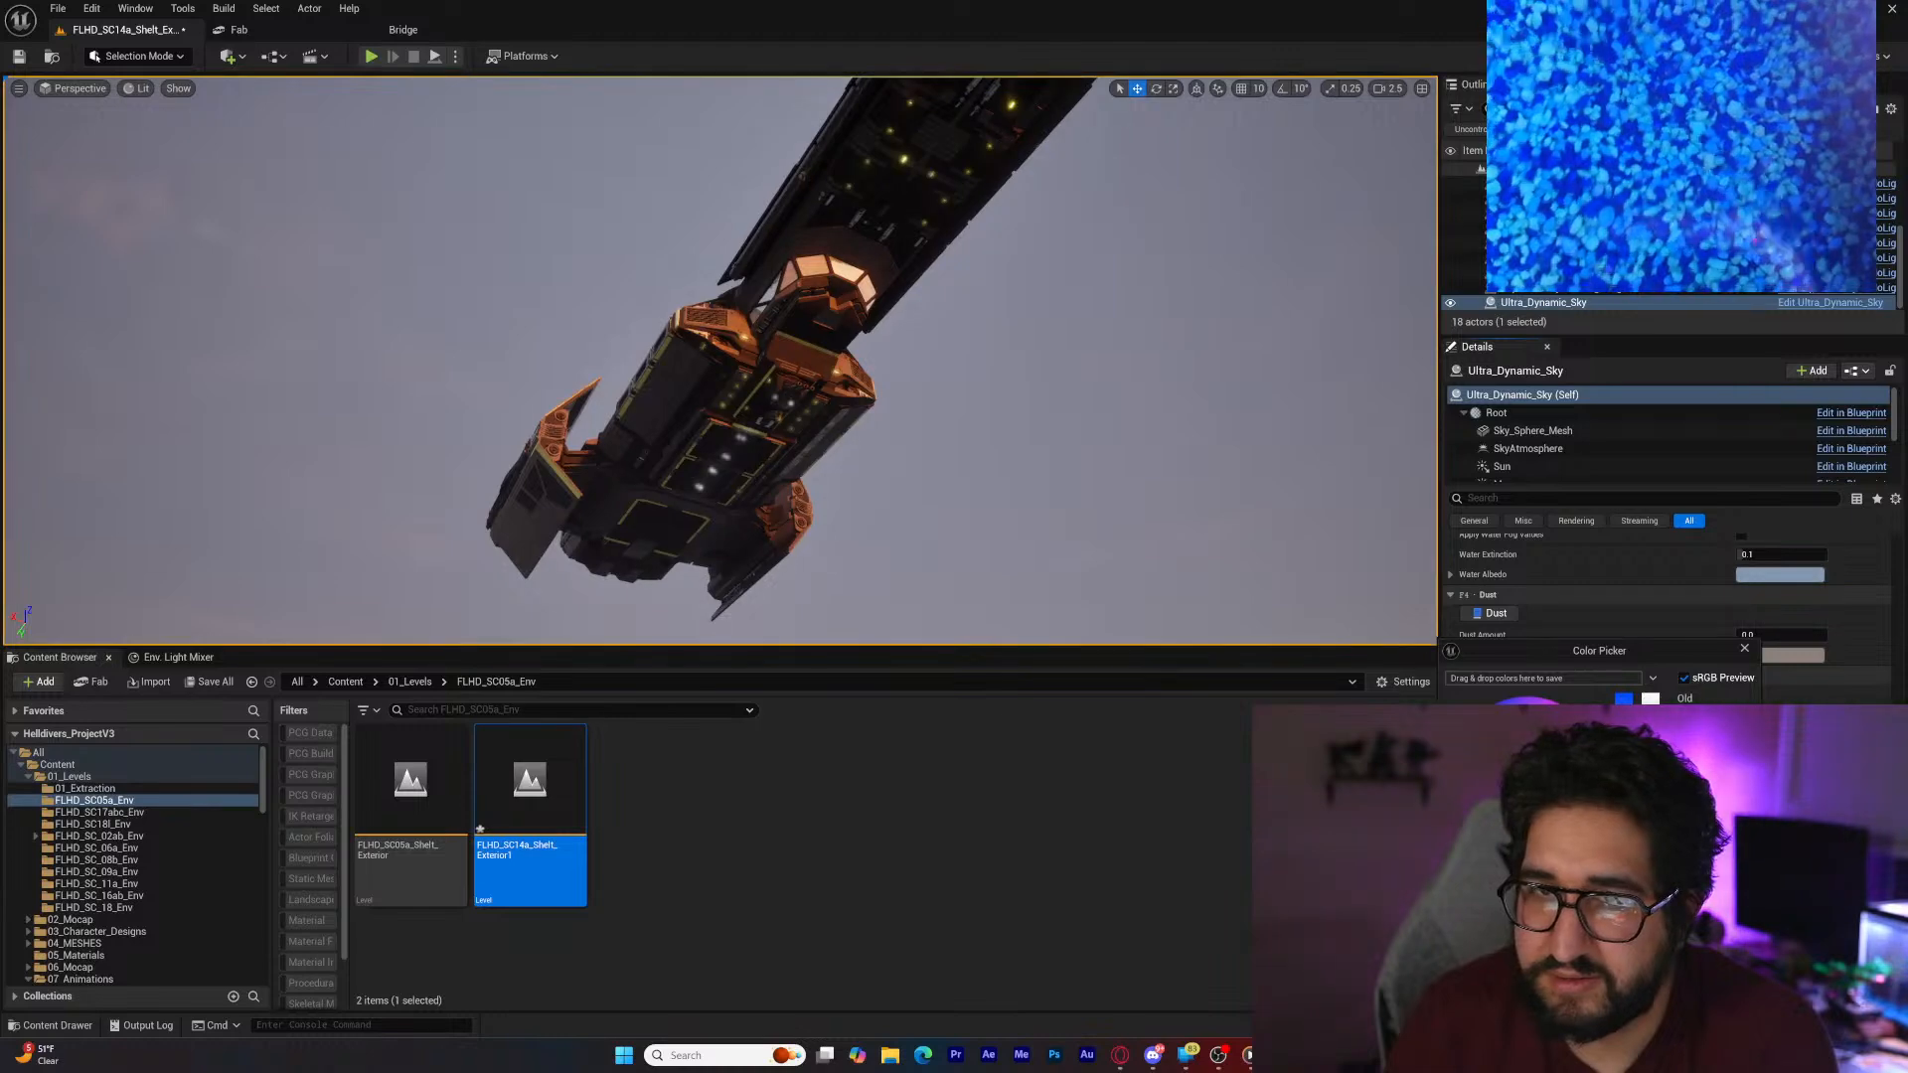
{"action": "left_click", "coordinate": [1661, 994]}
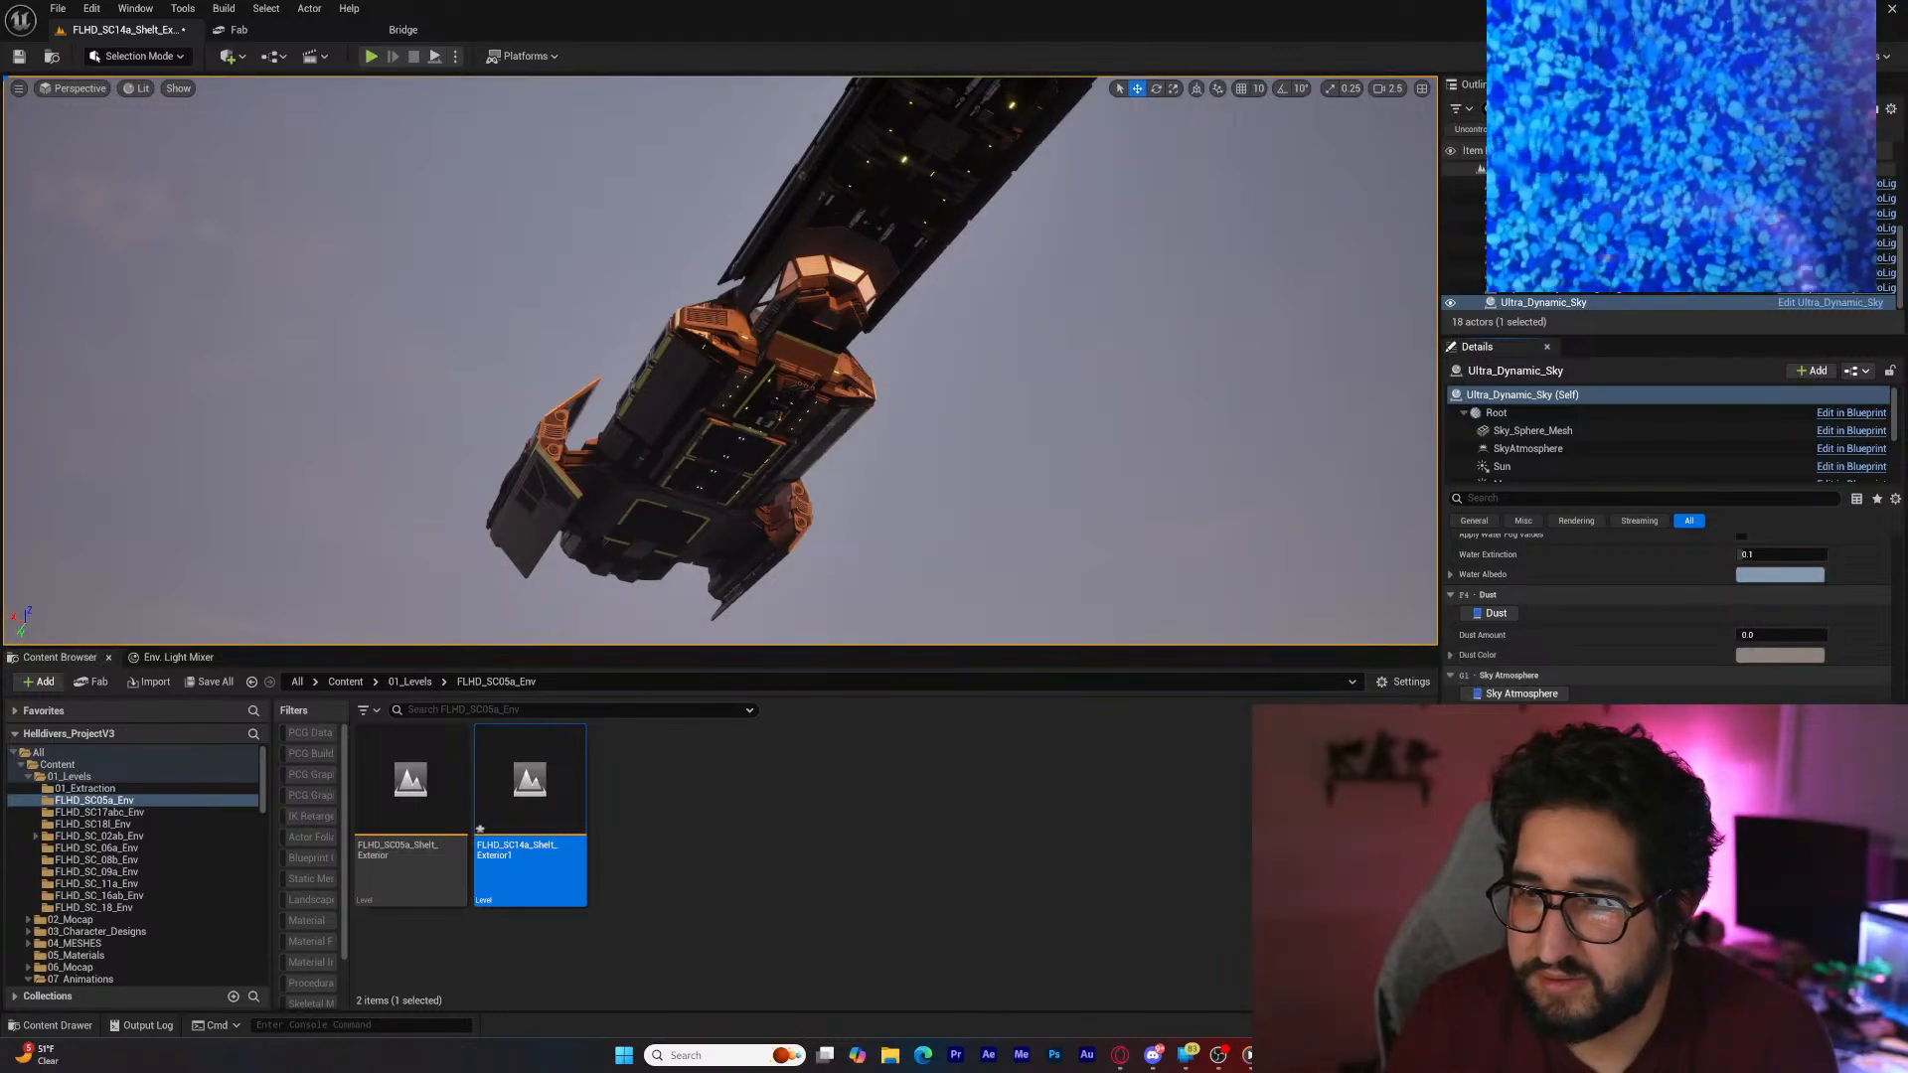
{"action": "left_click", "coordinate": [1765, 735]}
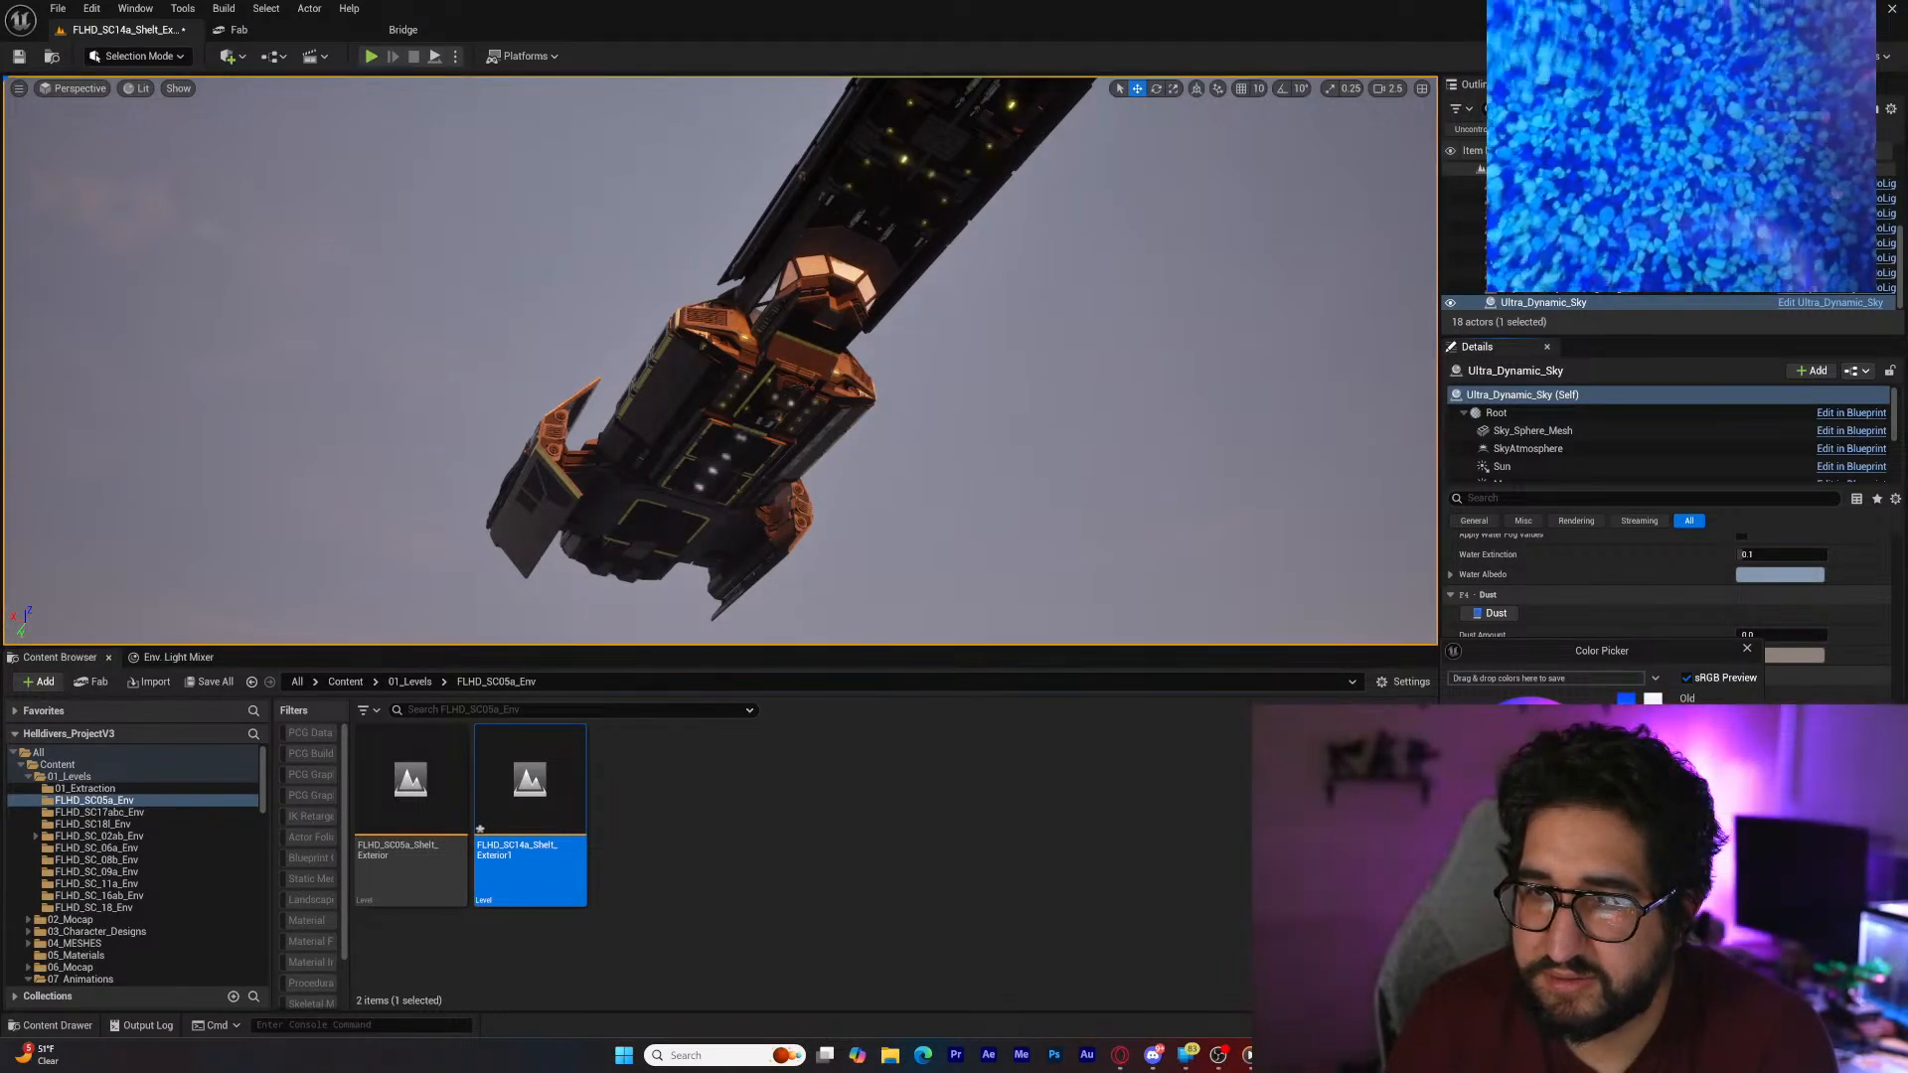
{"action": "left_click", "coordinate": [1662, 994]}
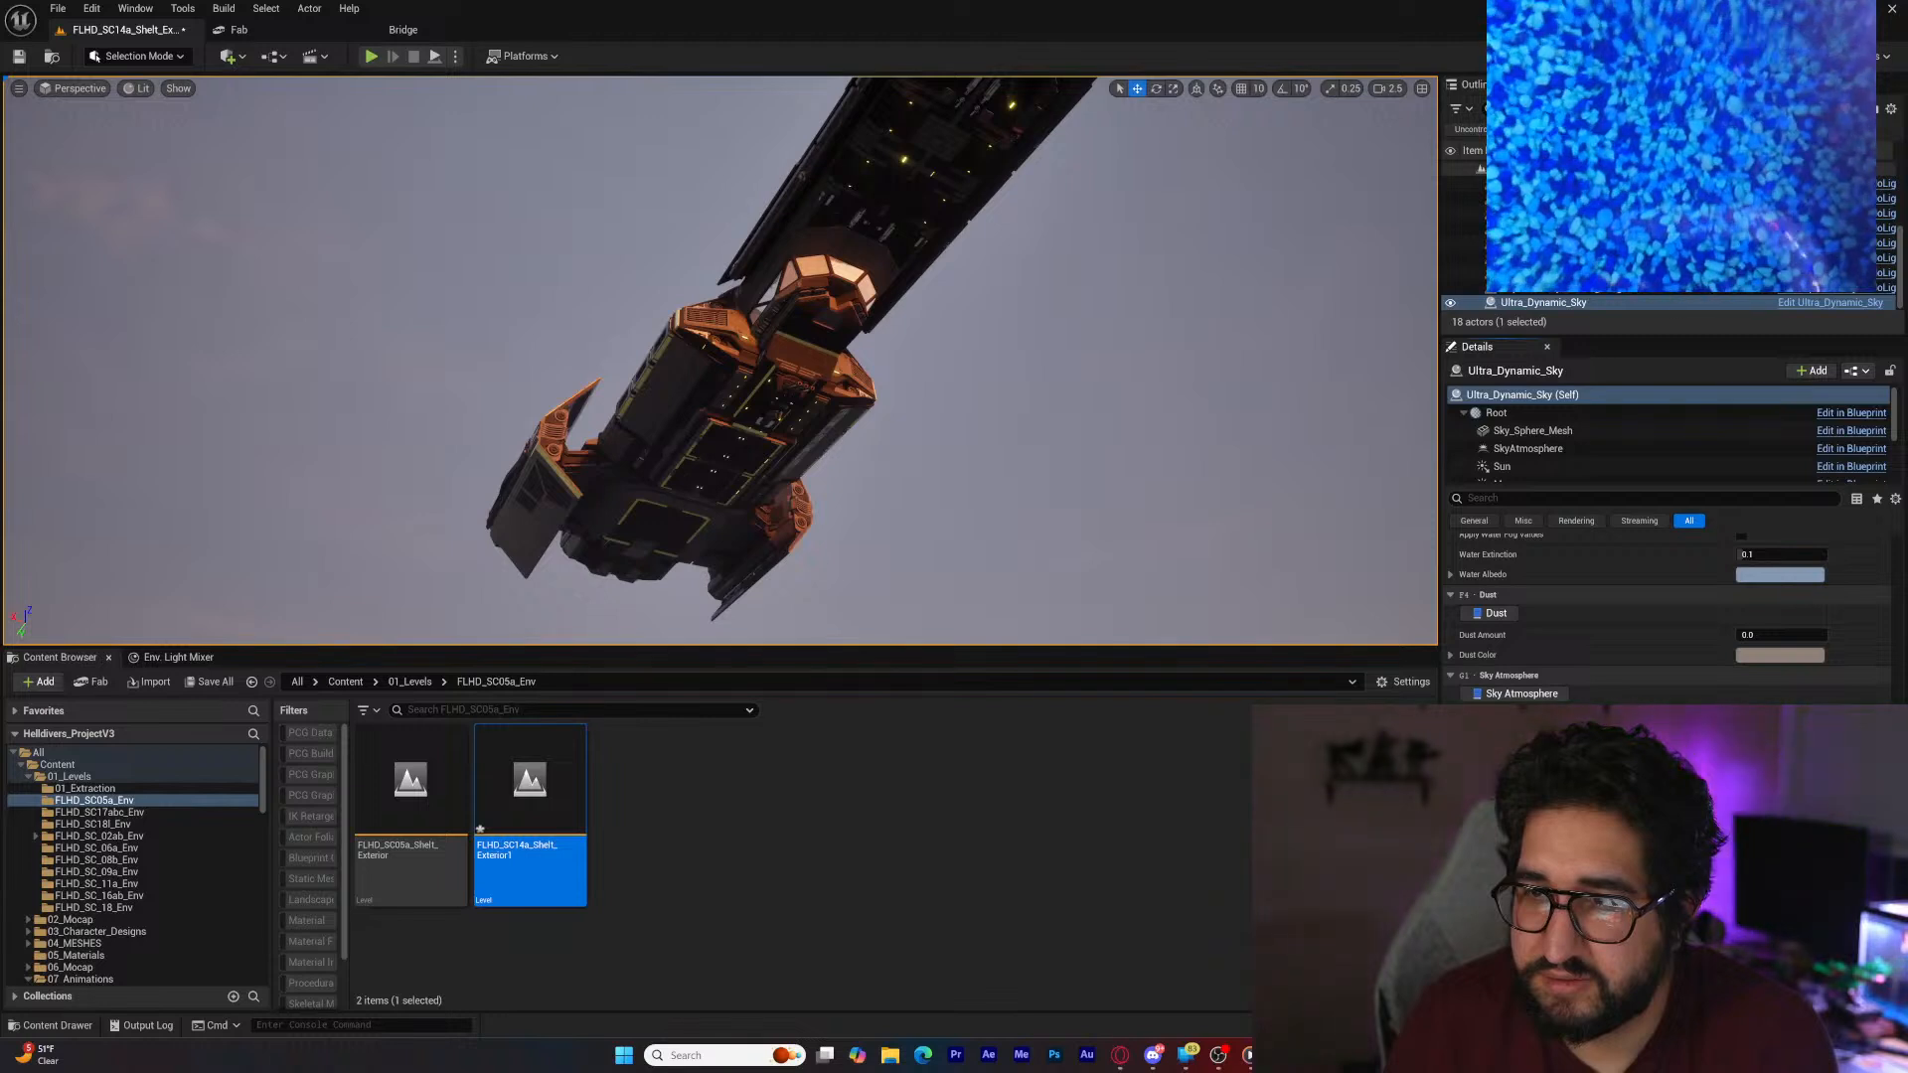
{"action": "left_click", "coordinate": [1768, 734]}
{"action": "left_click_drag", "start_coordinate": [1634, 726], "coordinate": [1635, 874]}
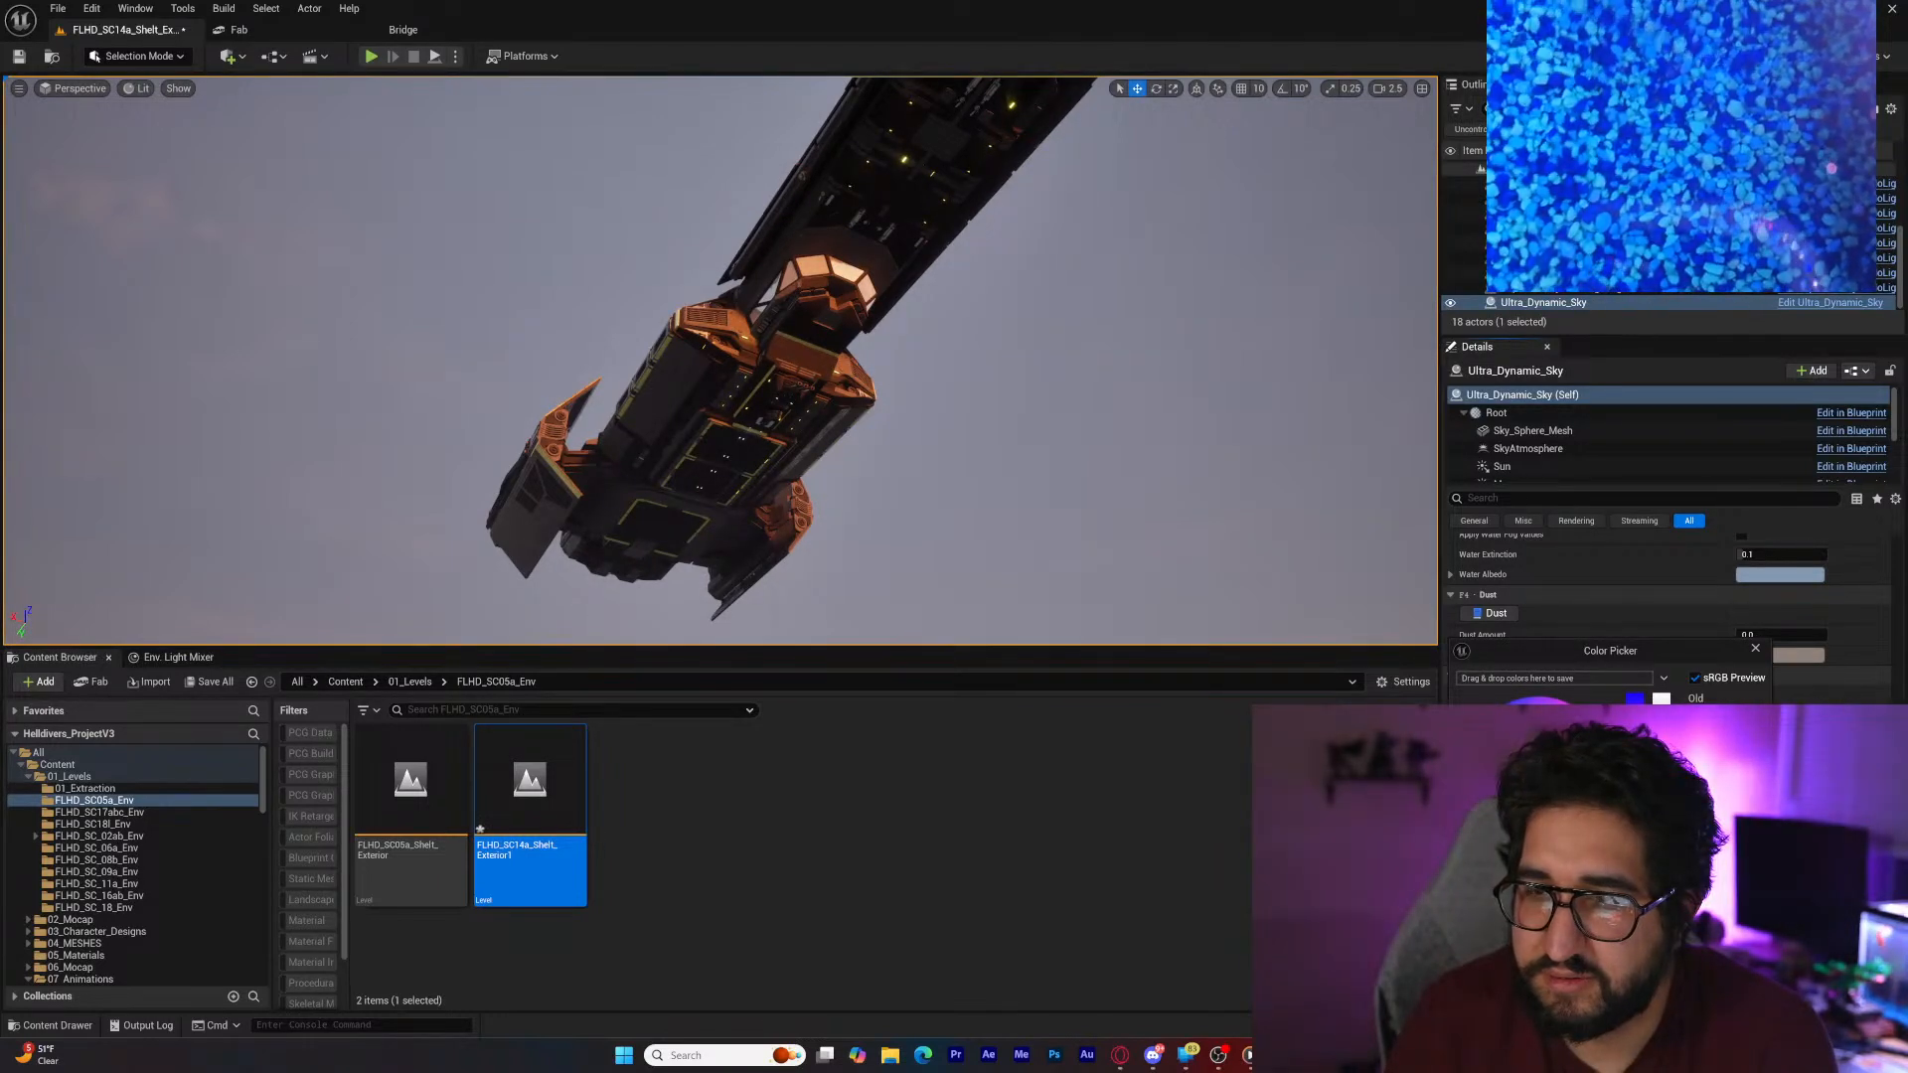
{"action": "left_click", "coordinate": [1661, 994]}
{"action": "left_click", "coordinate": [1774, 736]}
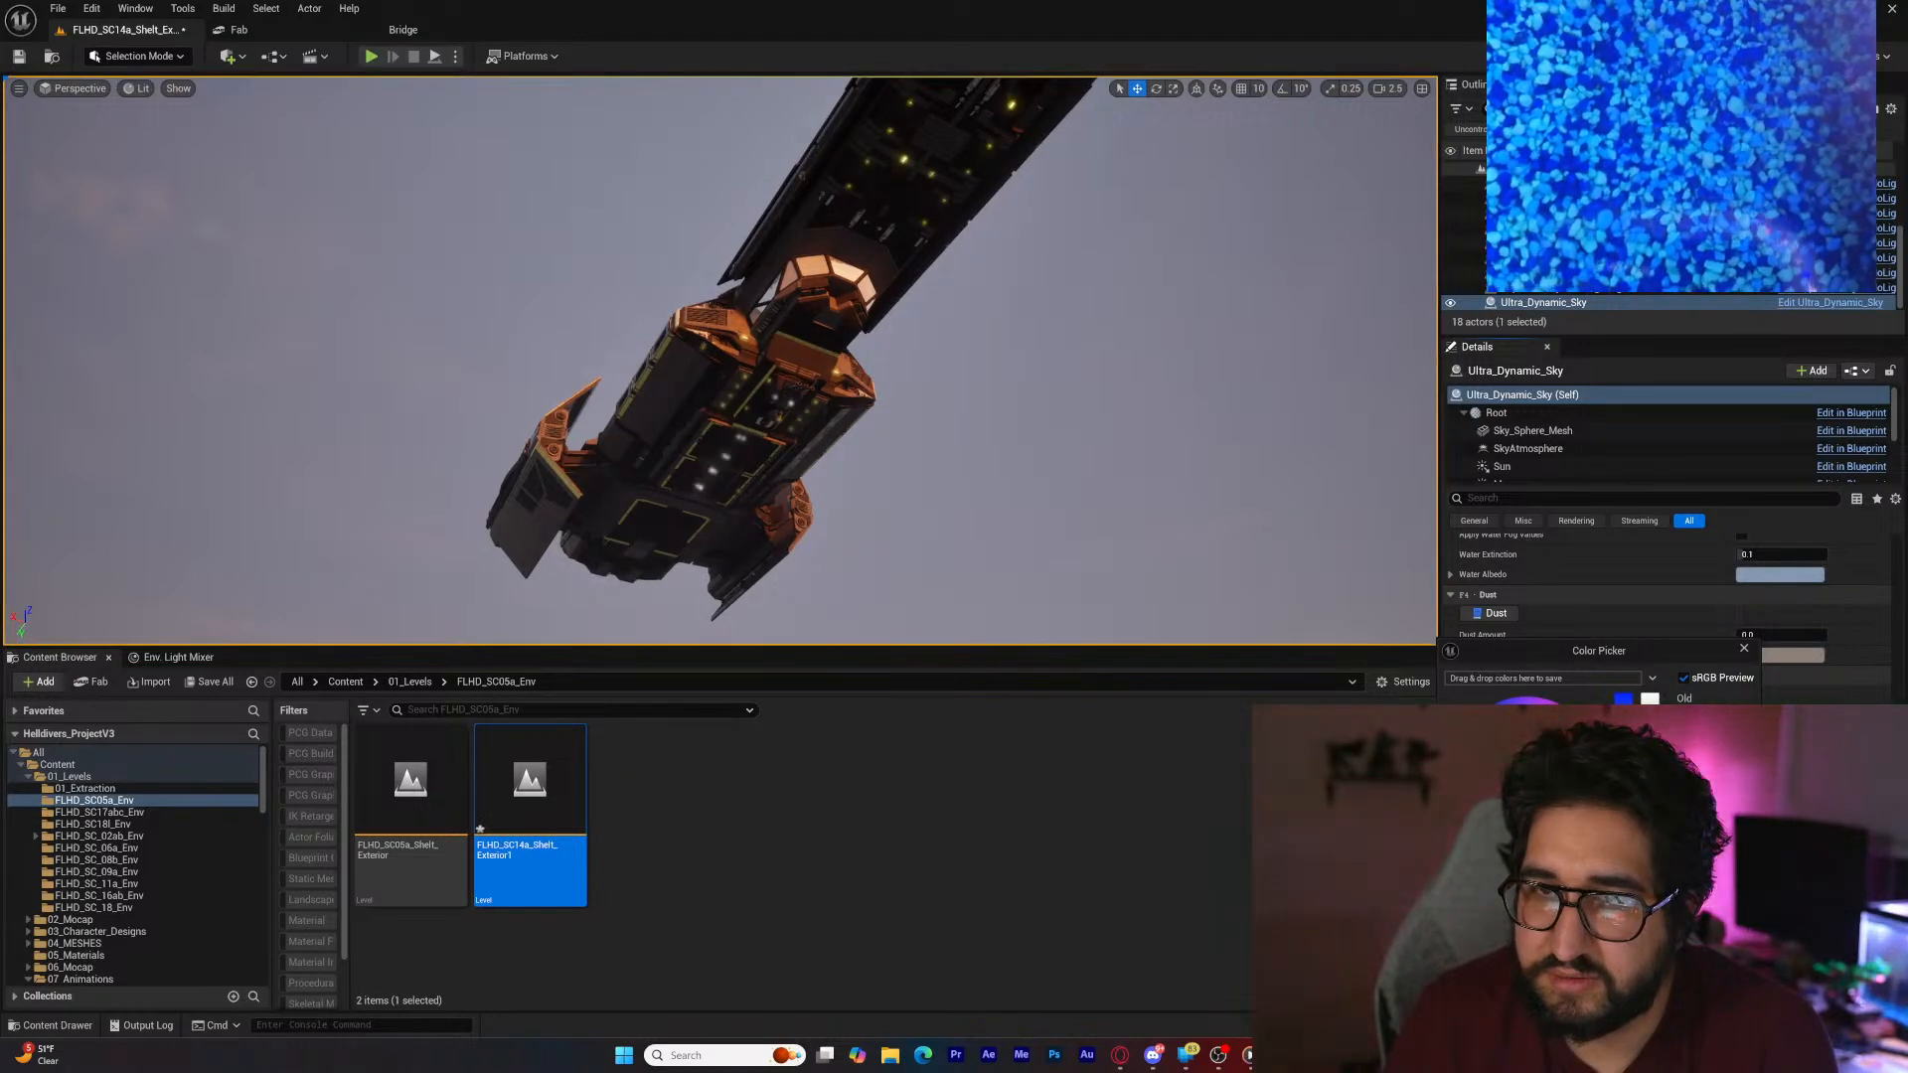
{"action": "key", "text": "Escape"}
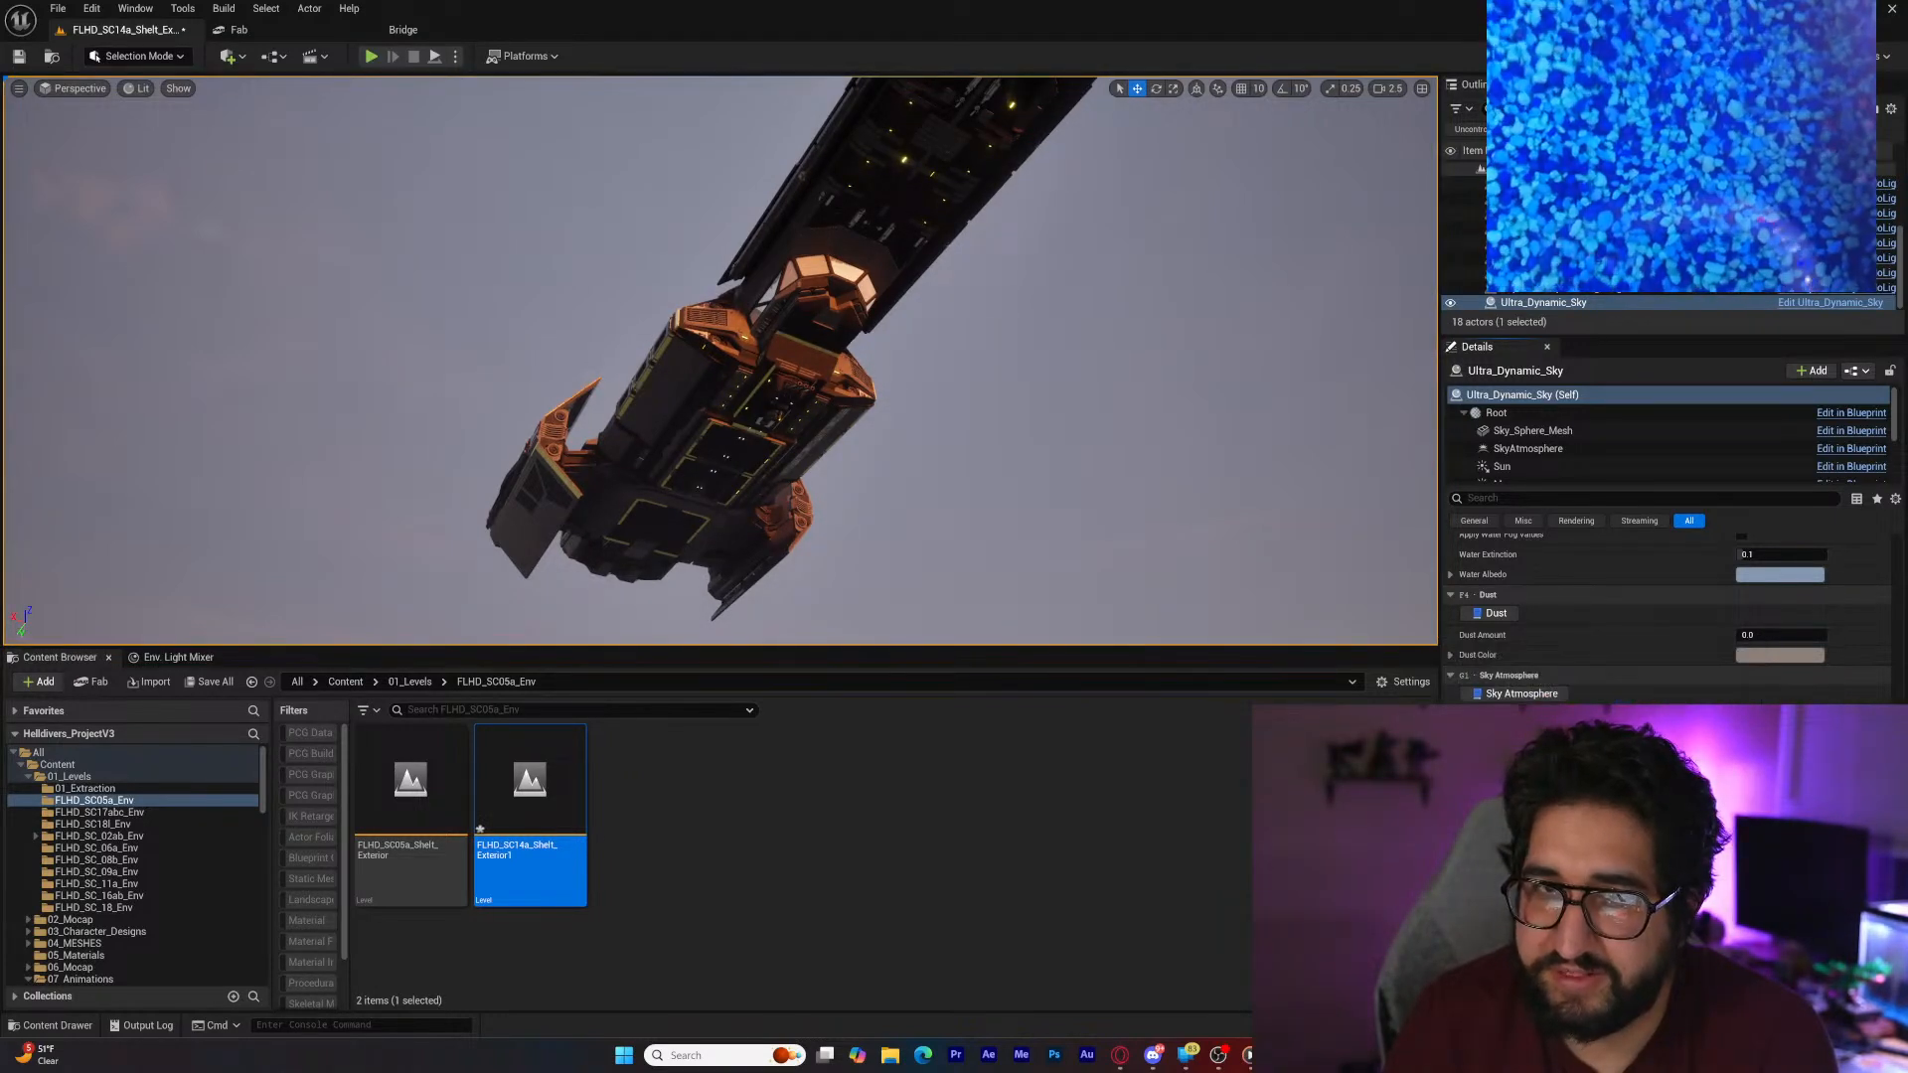
Step: Darken the Ultra_Dynamic_Sky actor's Day, Dawn/Dusk and Night Sky Light Color Multipliers to grey
{"action": "scroll", "coordinate": [1669, 616], "scroll_direction": "down", "scroll_amount": 5}
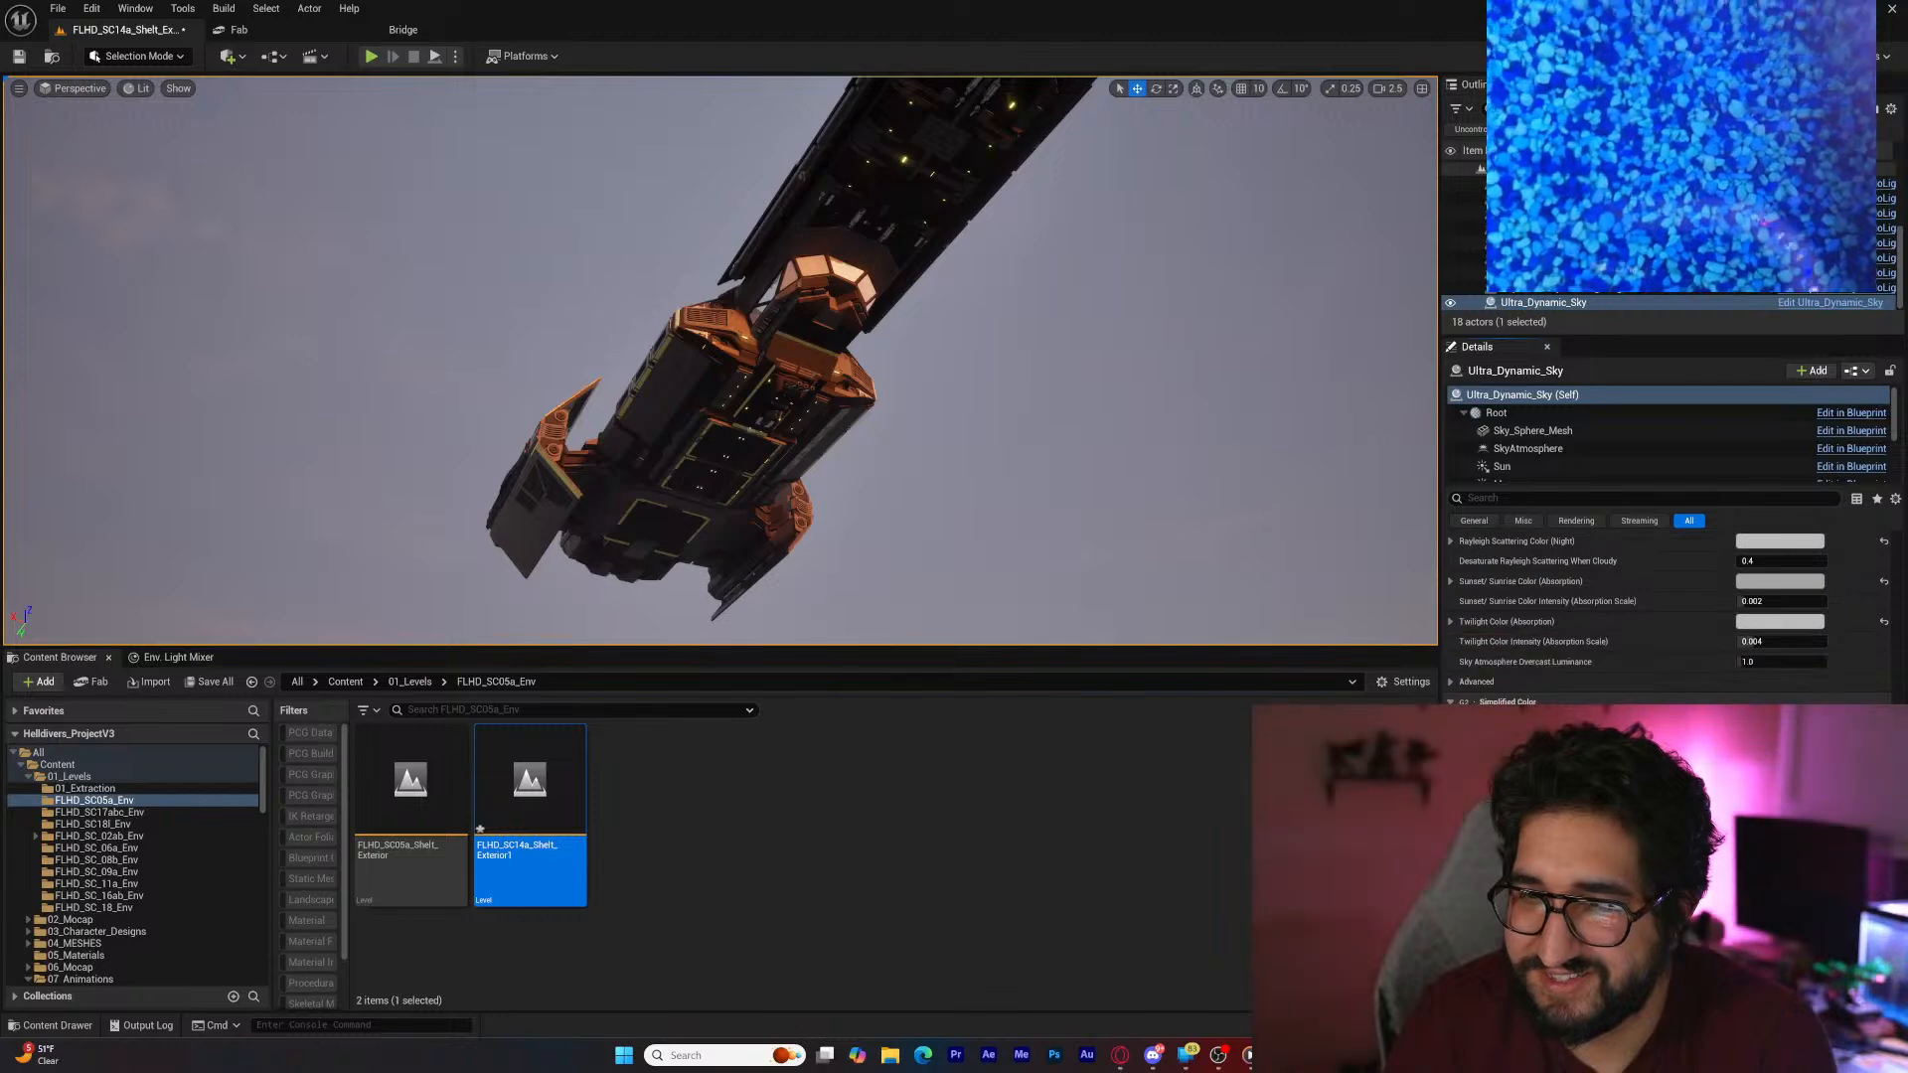
{"action": "scroll", "coordinate": [1669, 616], "scroll_direction": "up", "scroll_amount": 3}
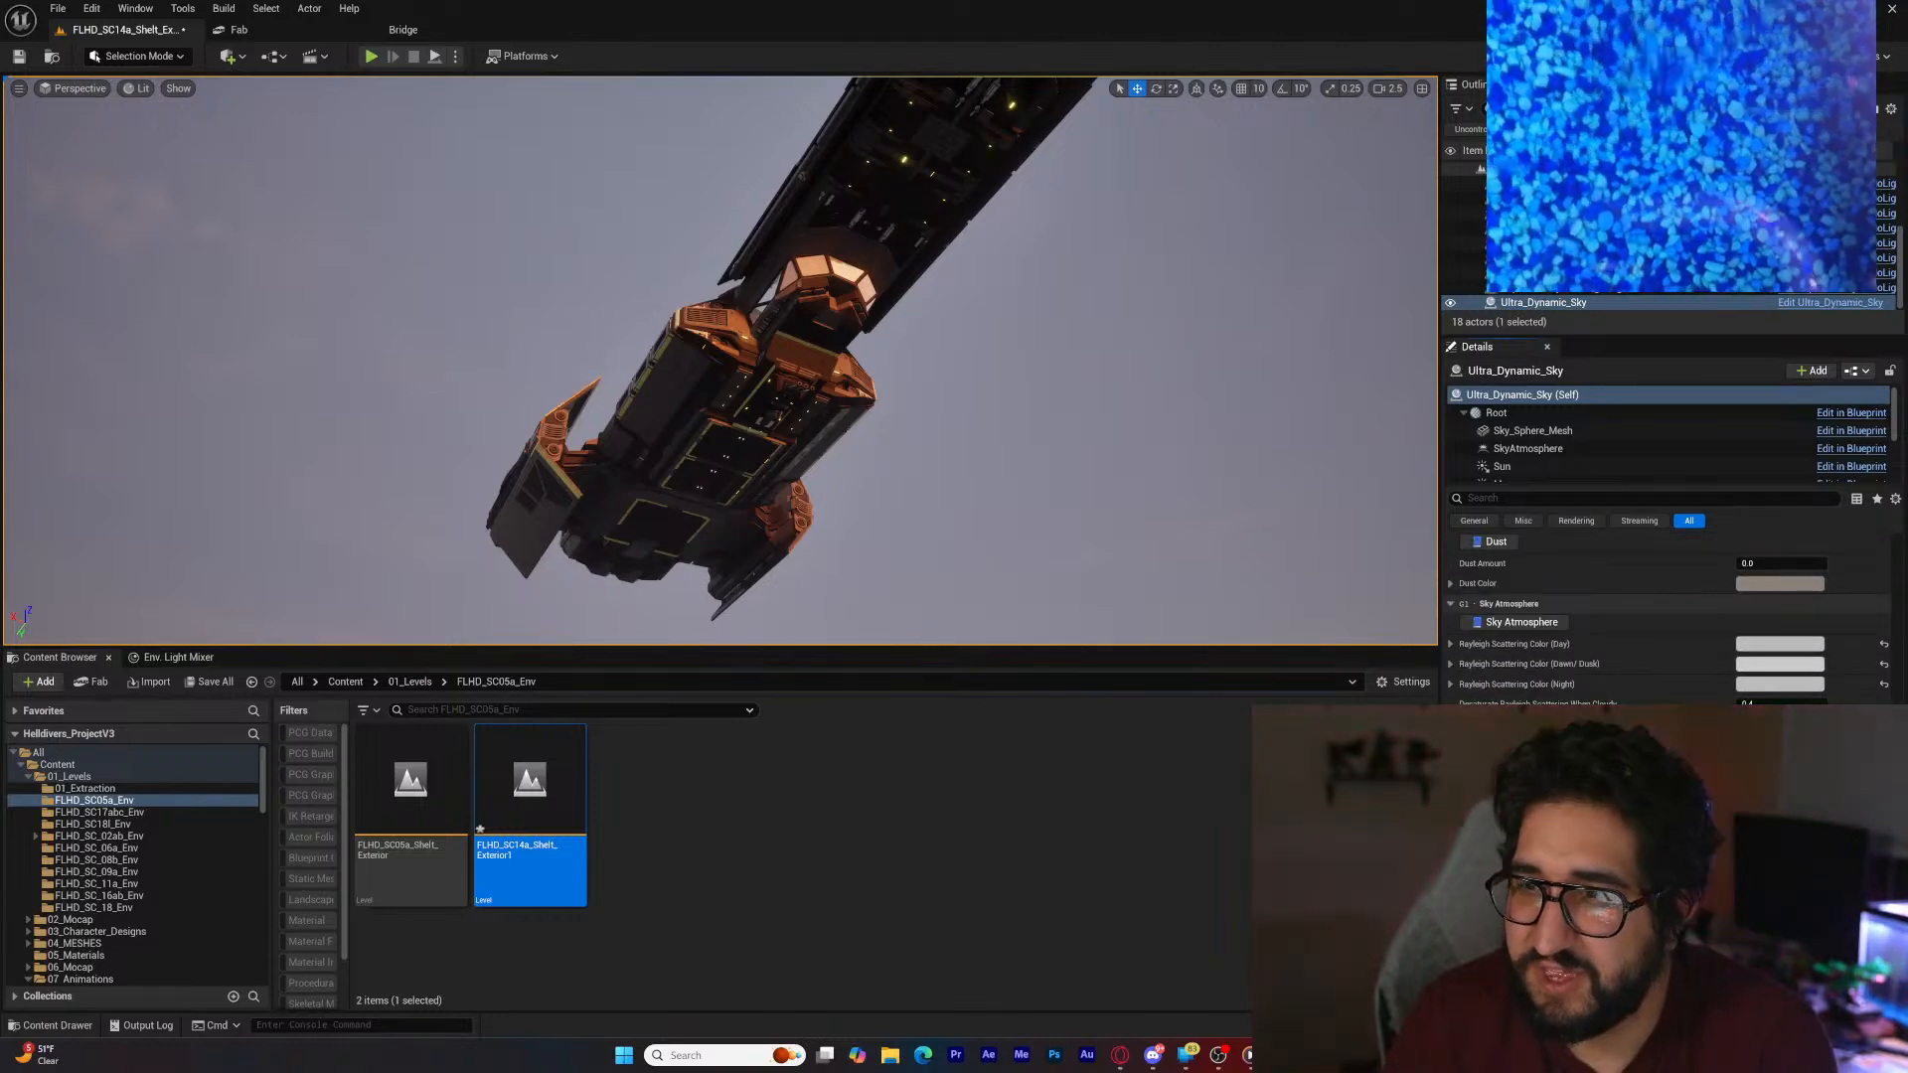
{"action": "scroll", "coordinate": [1868, 636], "scroll_direction": "down", "scroll_amount": 10}
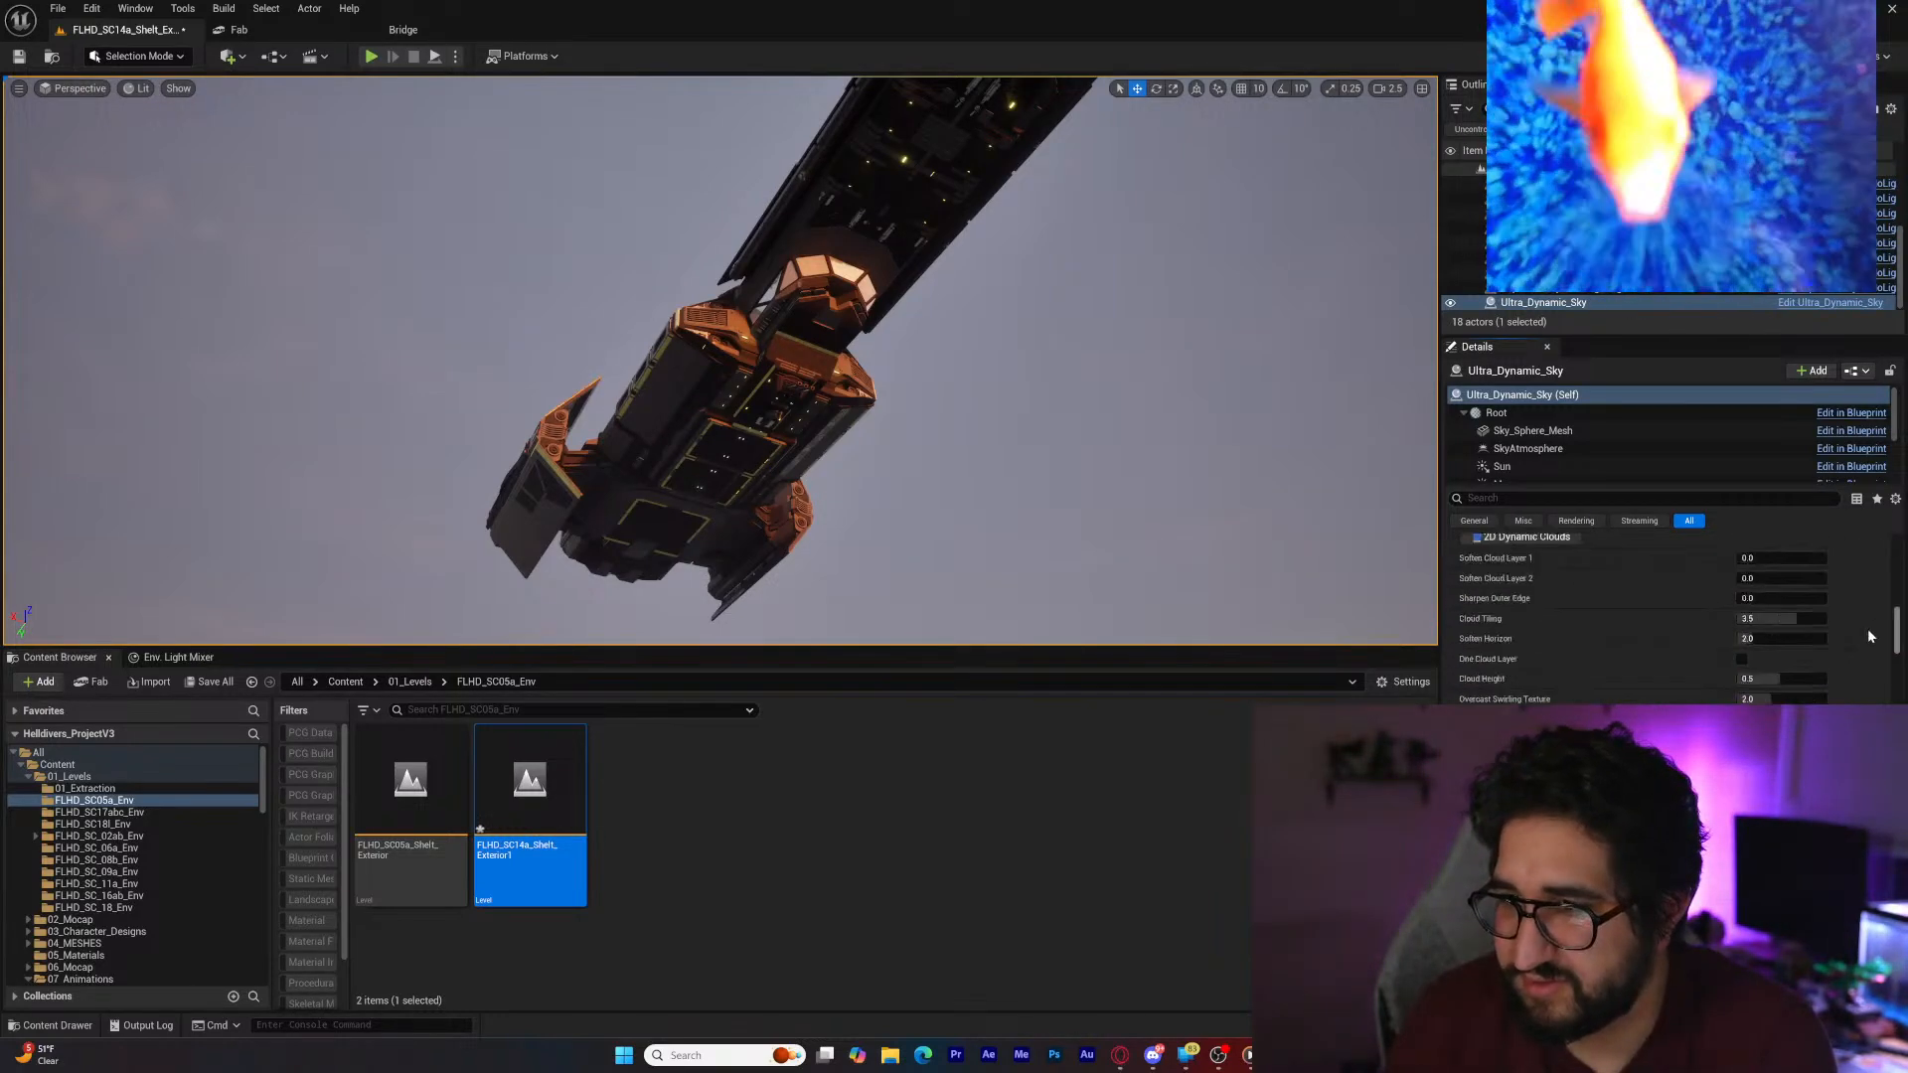
{"action": "scroll", "coordinate": [1867, 636], "scroll_direction": "up", "scroll_amount": 15}
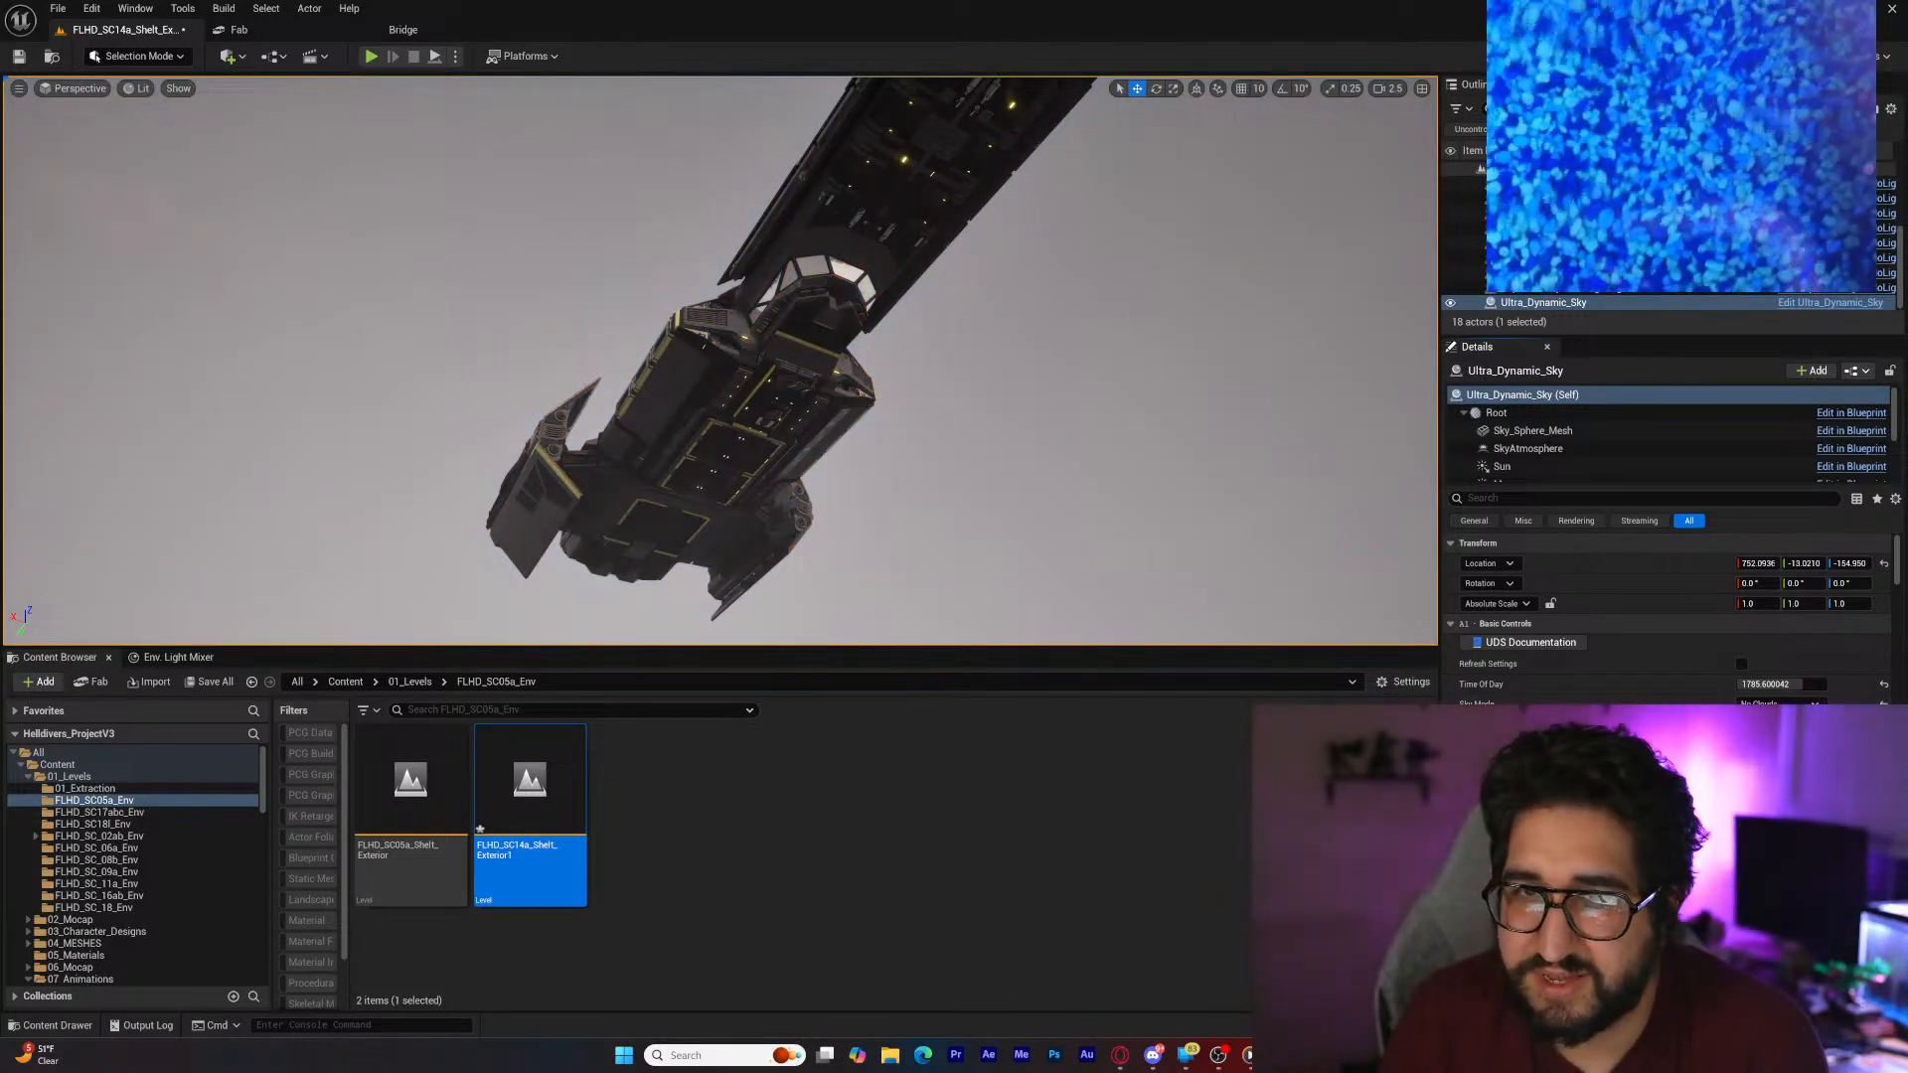
{"action": "left_click_drag", "start_coordinate": [1899, 581], "coordinate": [1892, 749]}
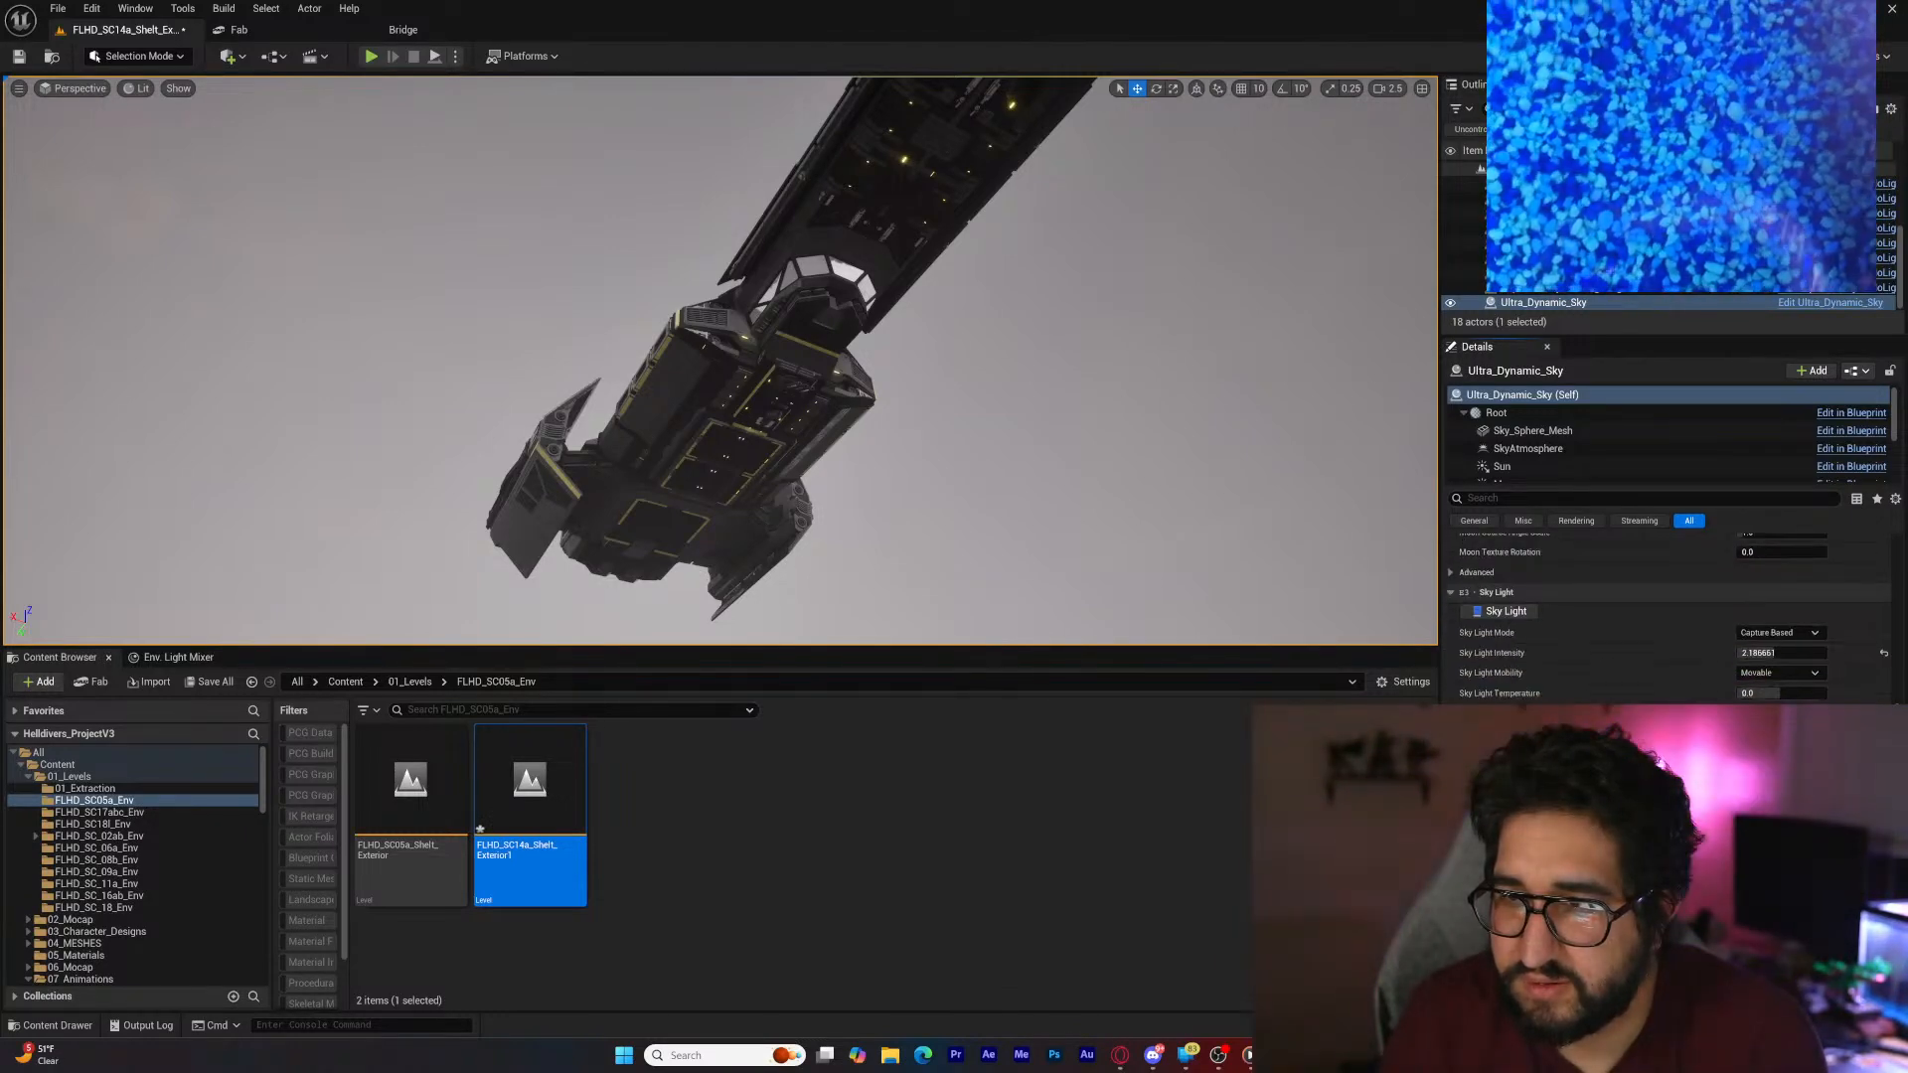
{"action": "left_click", "coordinate": [1796, 713]}
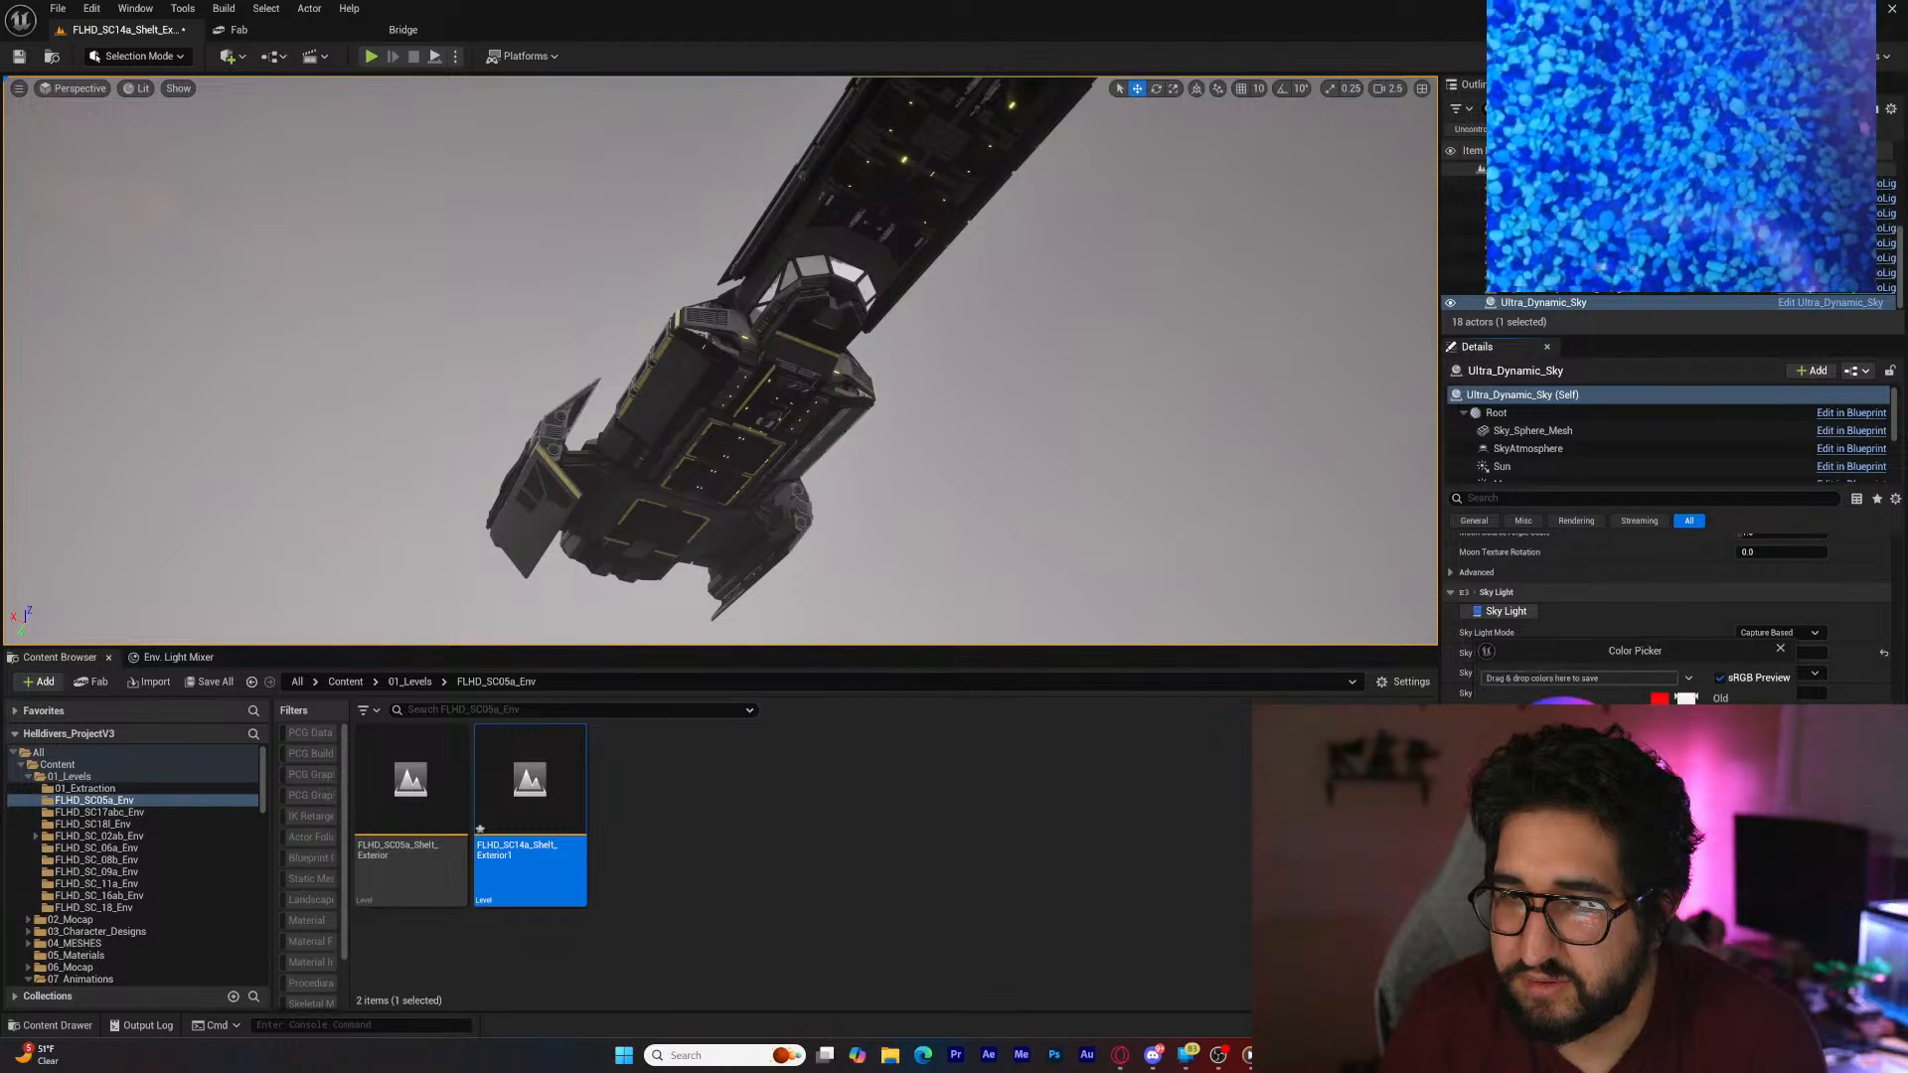
{"action": "left_click_drag", "start_coordinate": [1686, 700], "coordinate": [1686, 740]}
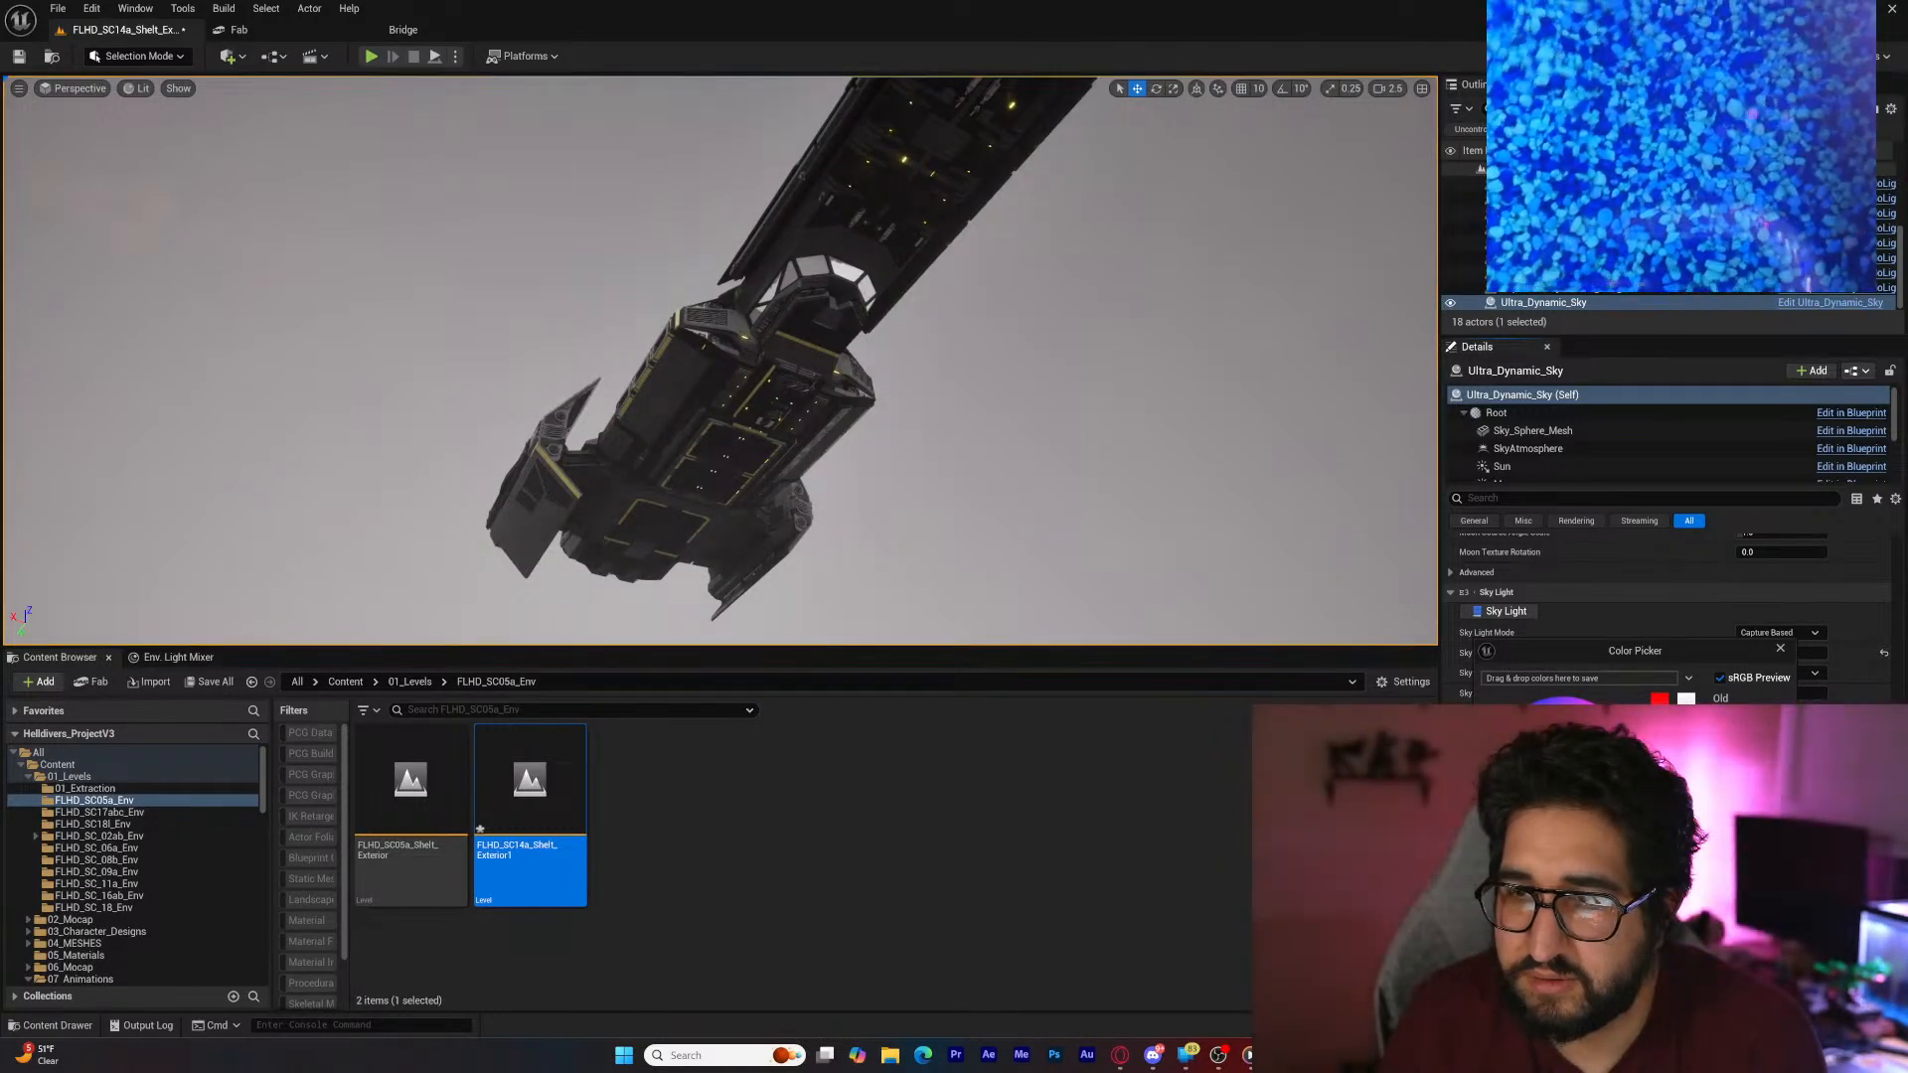
{"action": "left_click", "coordinate": [1681, 1013]}
{"action": "left_click", "coordinate": [1786, 714]}
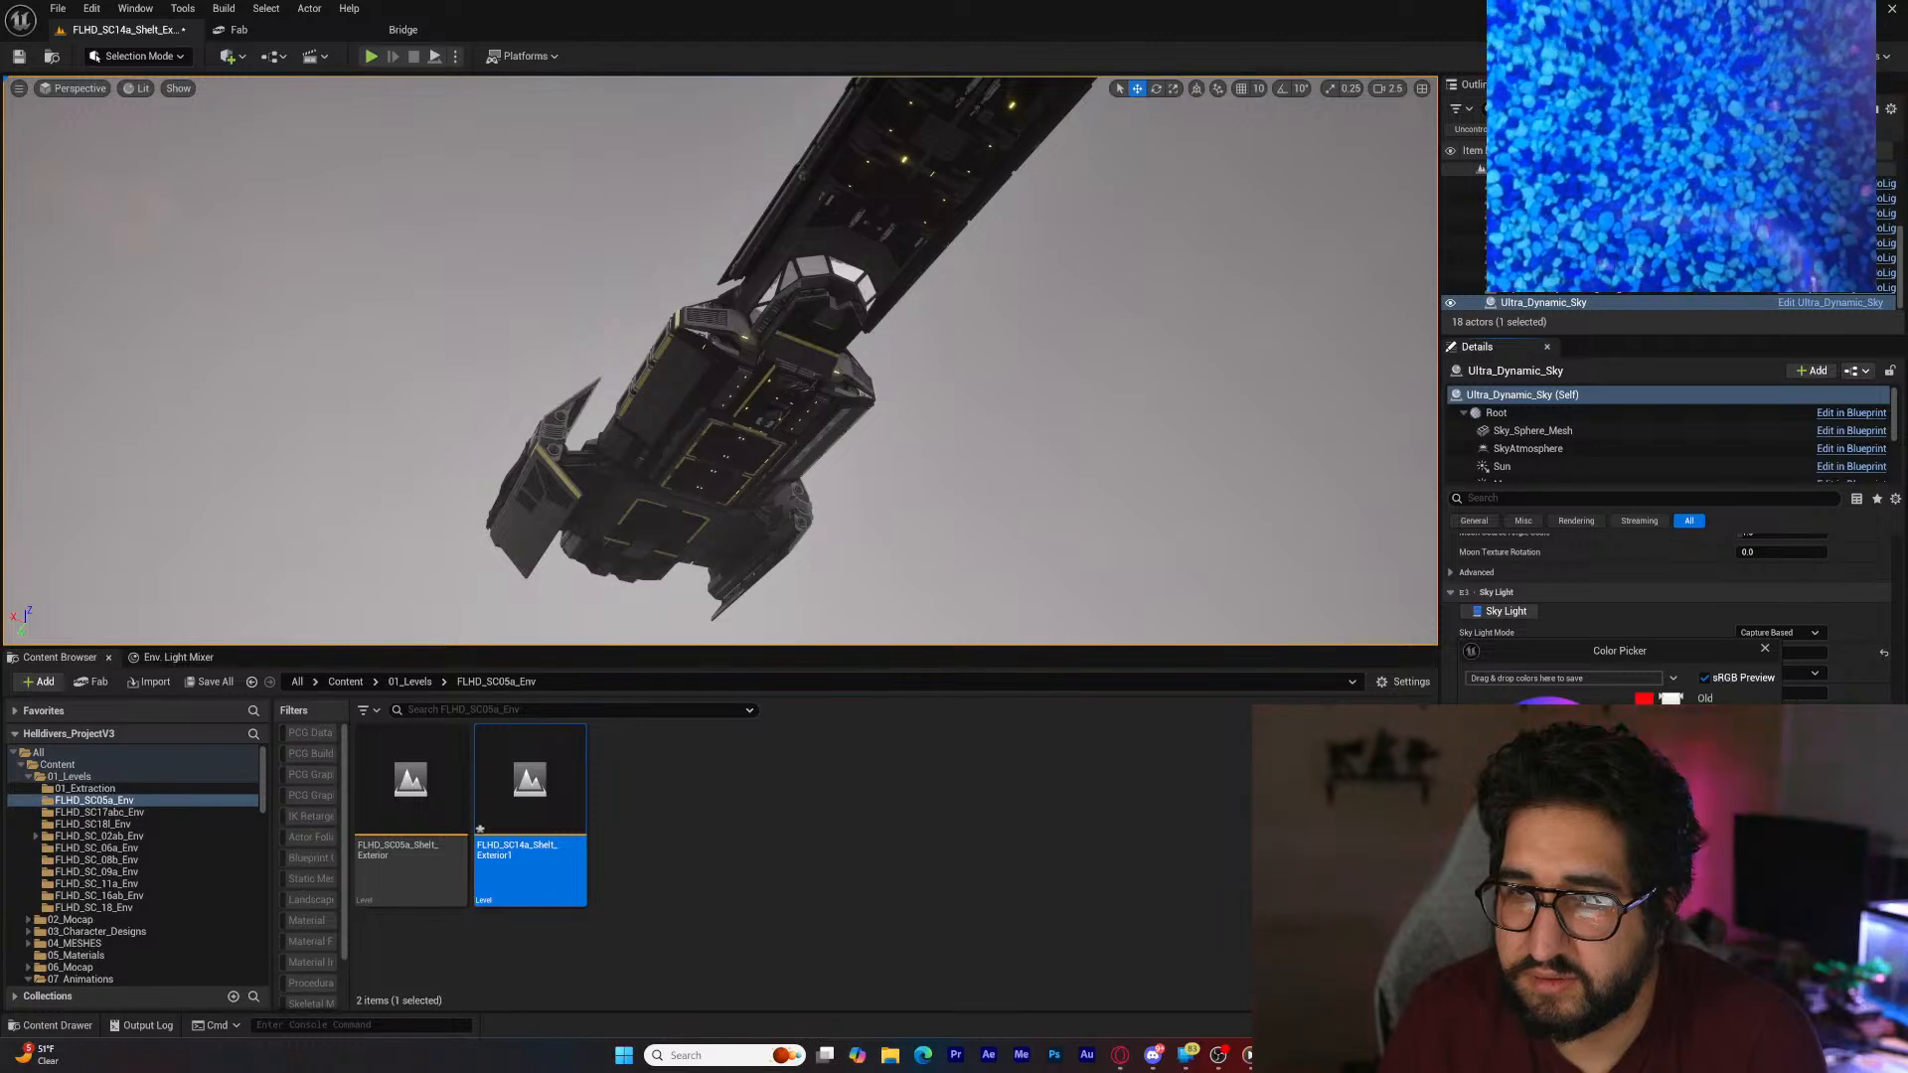
{"action": "left_click_drag", "start_coordinate": [1670, 699], "coordinate": [1670, 765]}
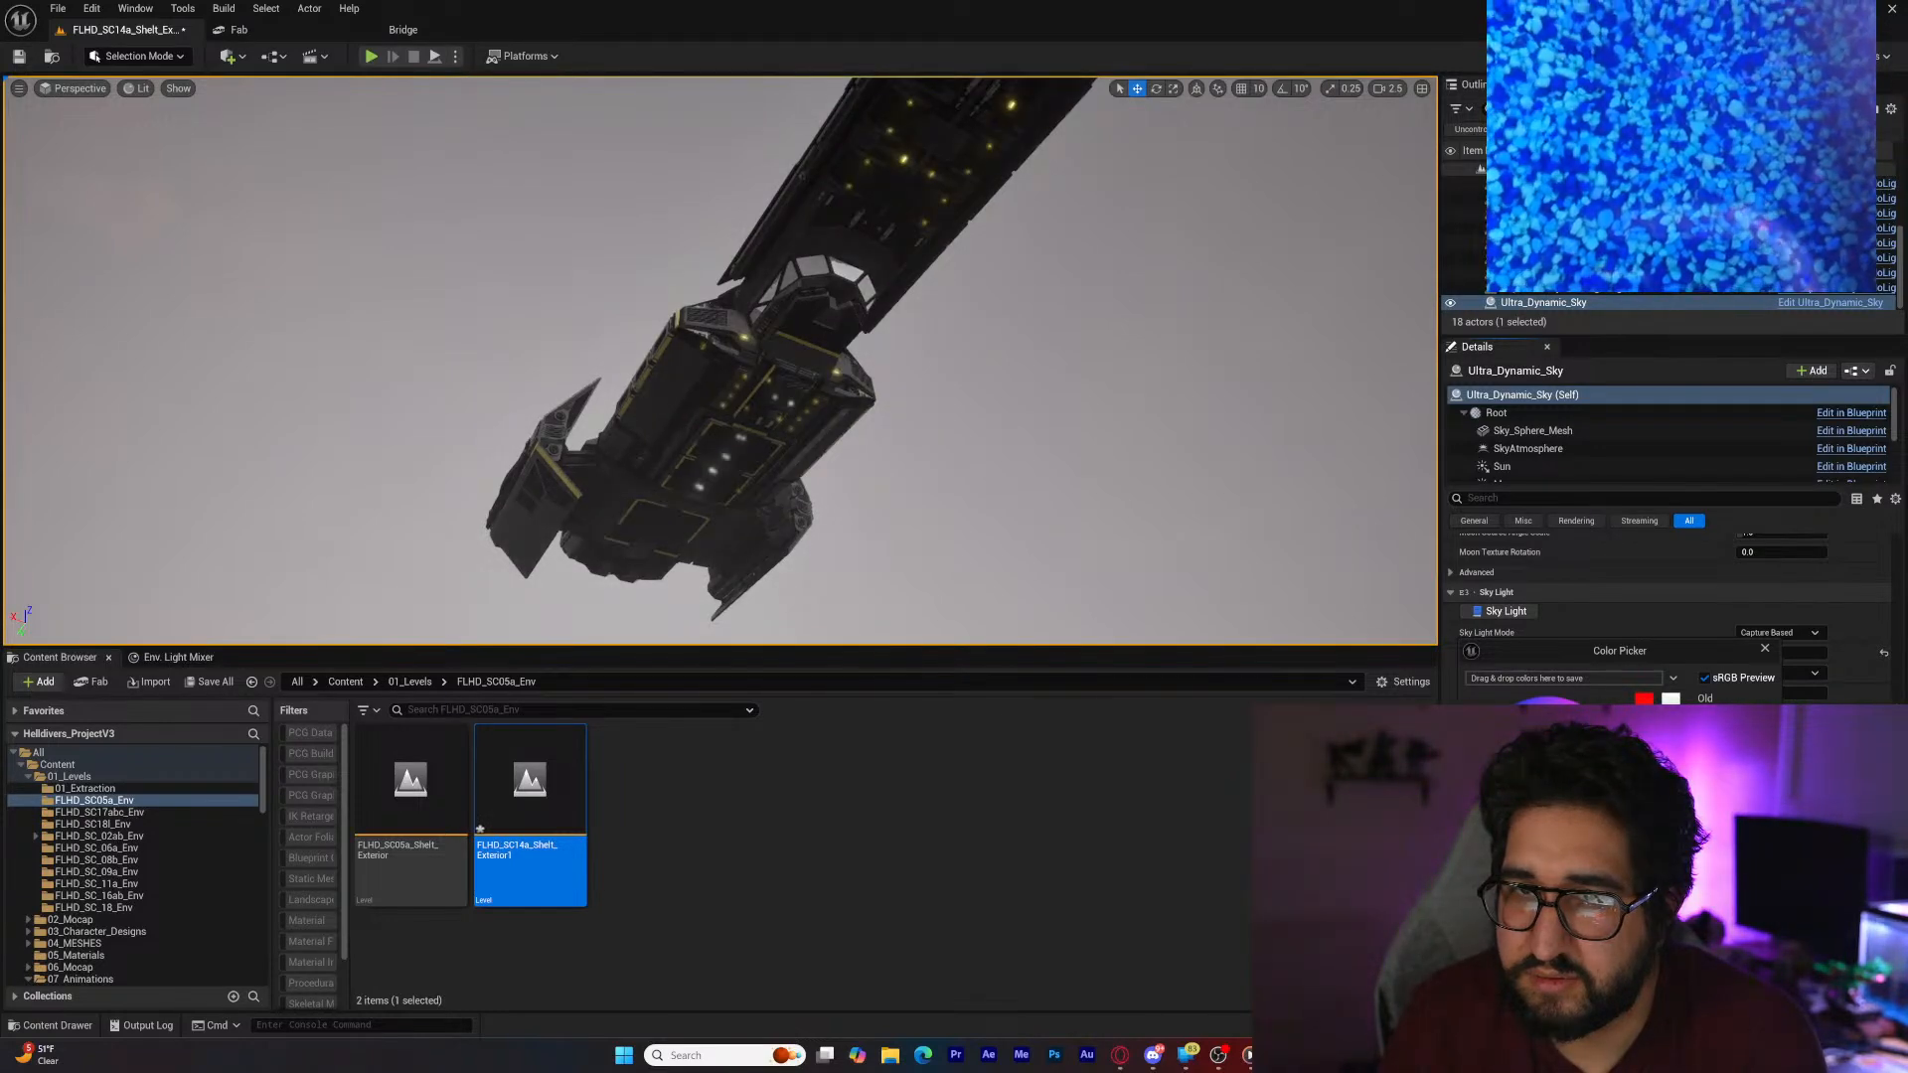
{"action": "left_click", "coordinate": [1681, 1013]}
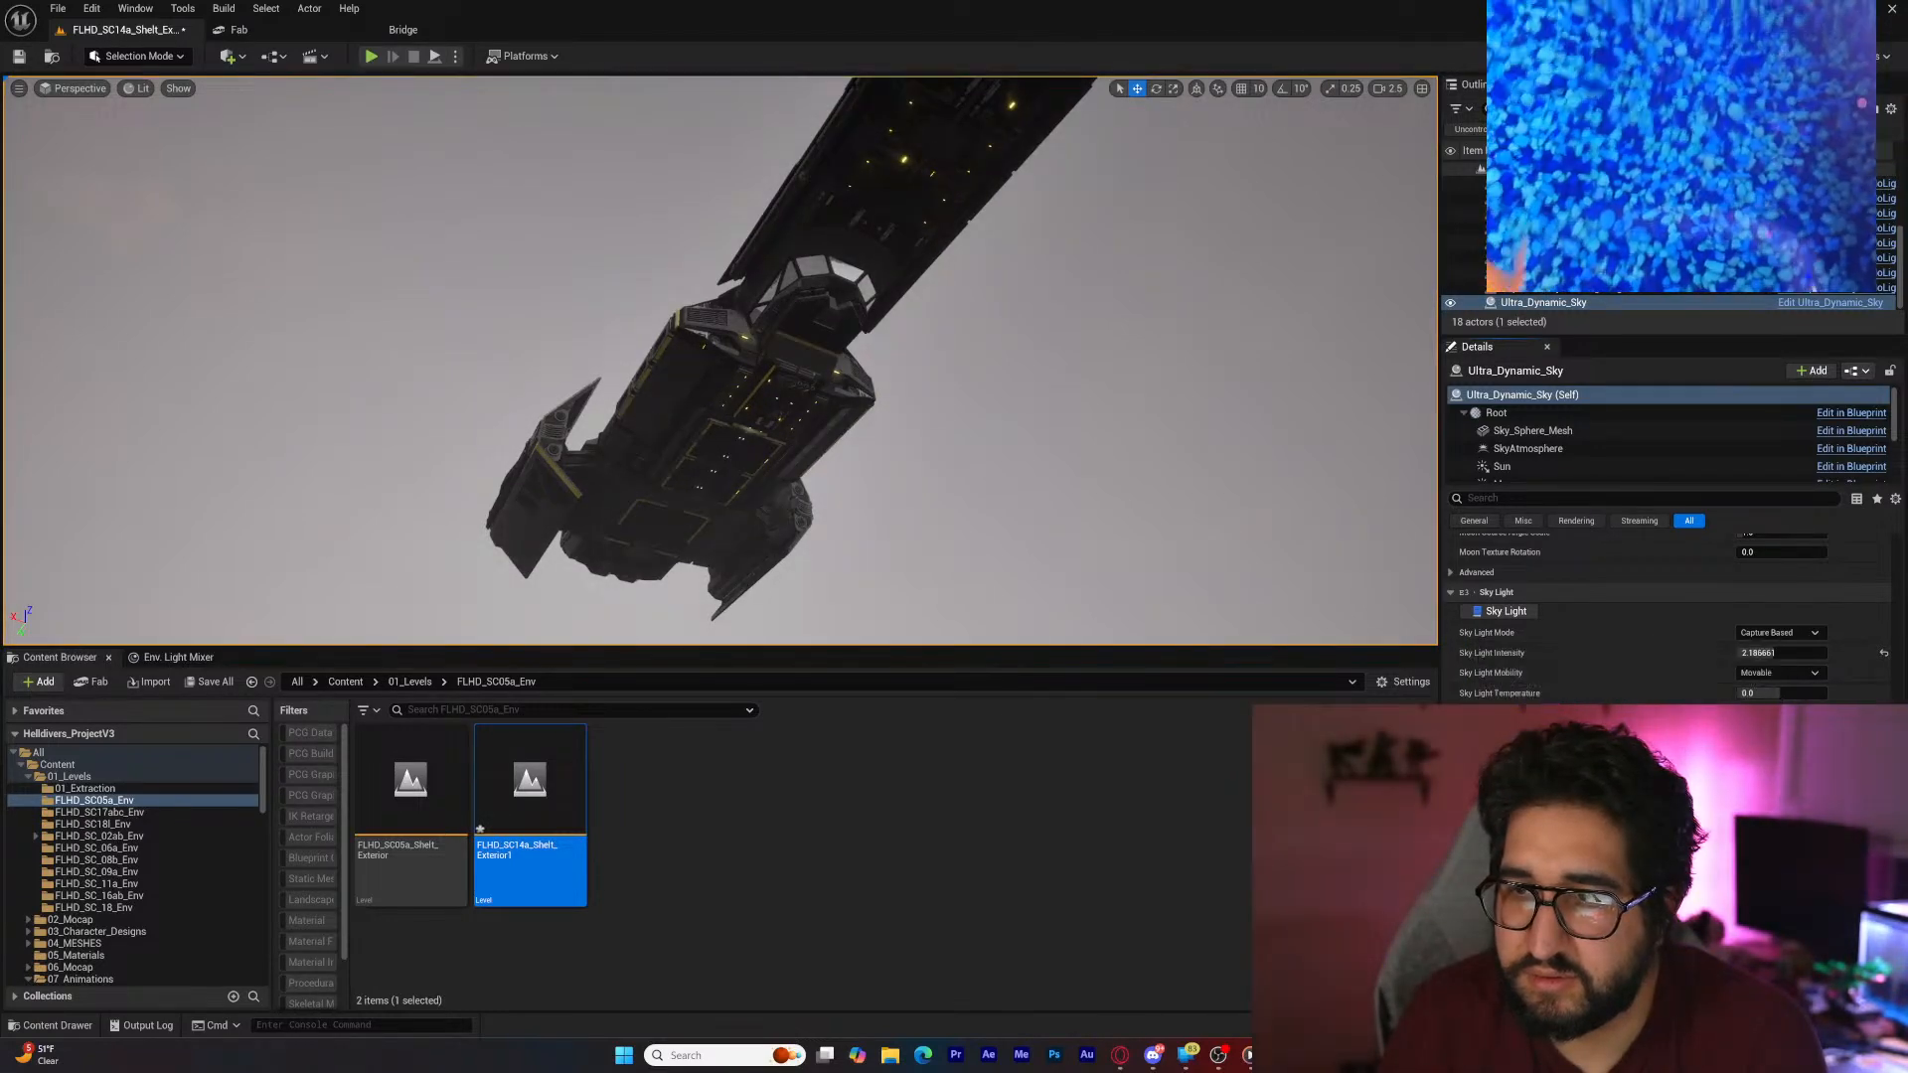
{"action": "left_click", "coordinate": [1787, 714]}
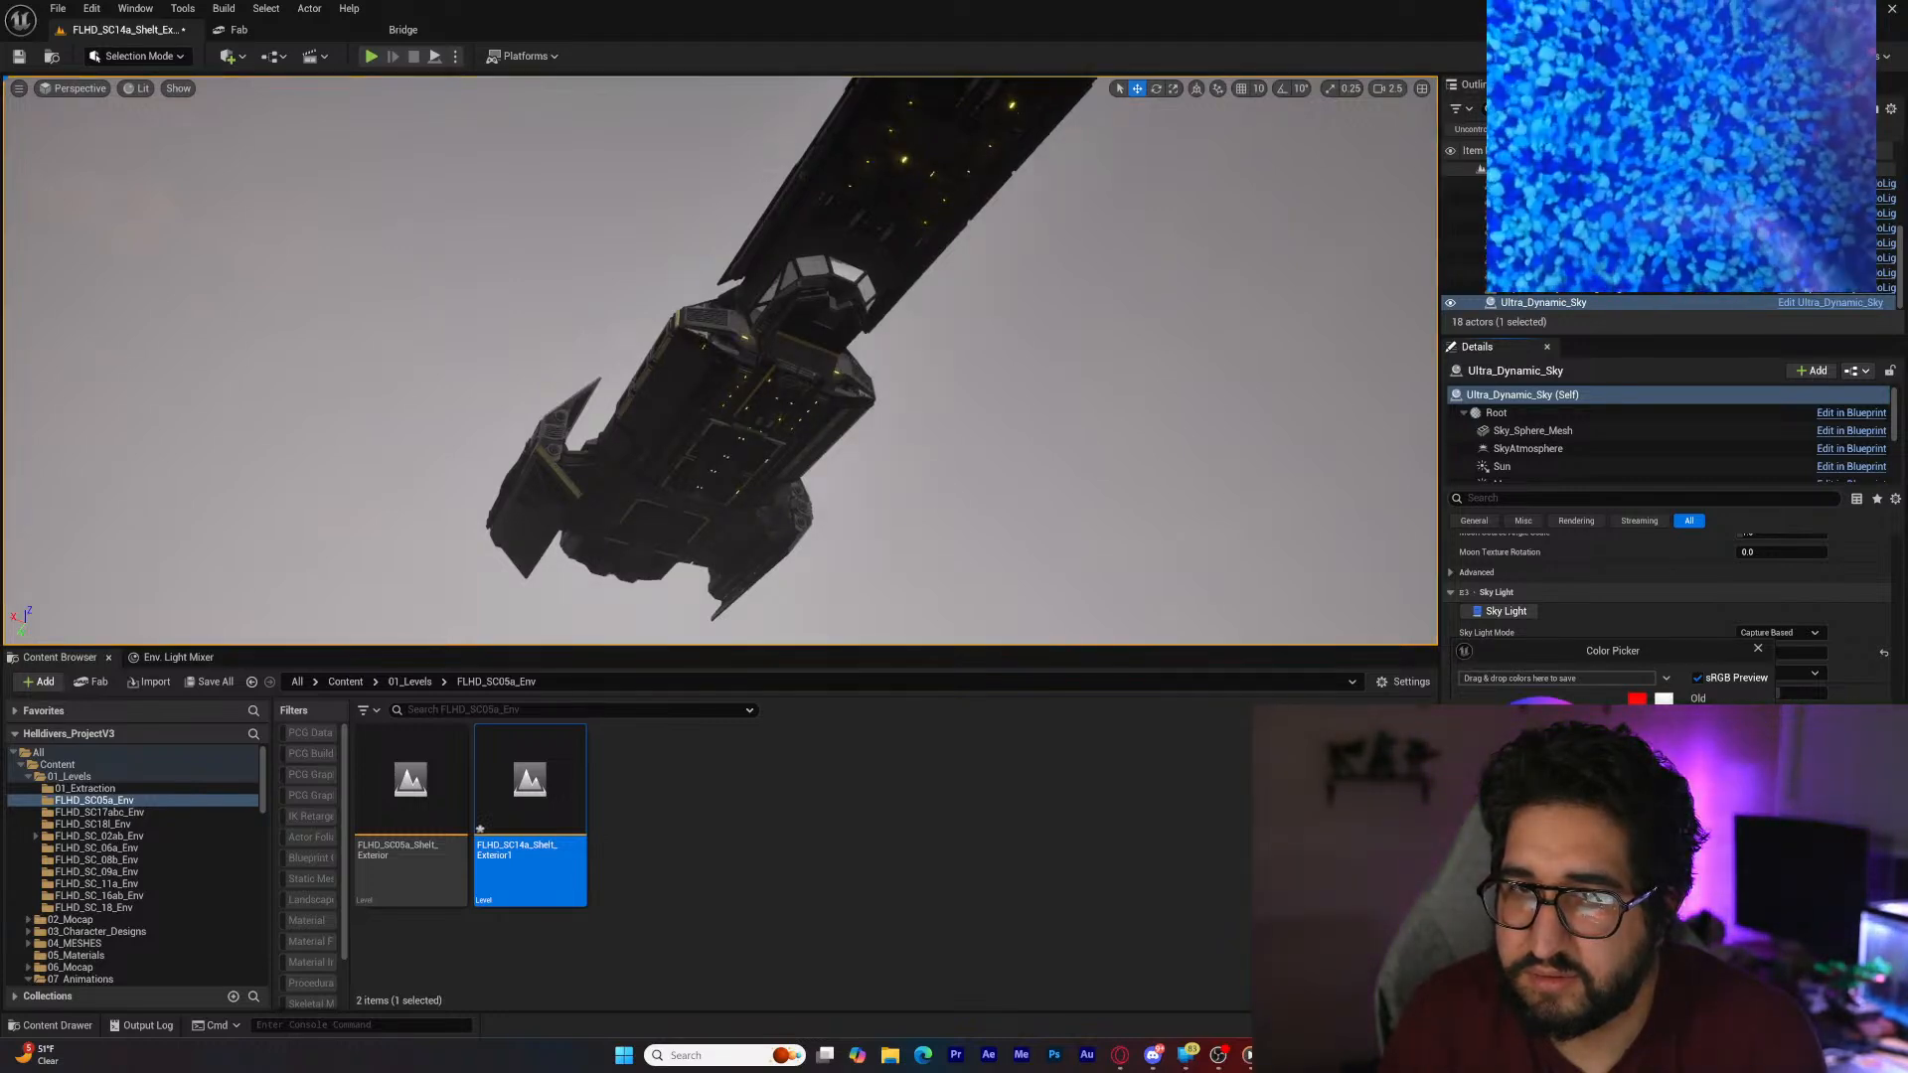
{"action": "left_click", "coordinate": [1681, 1013]}
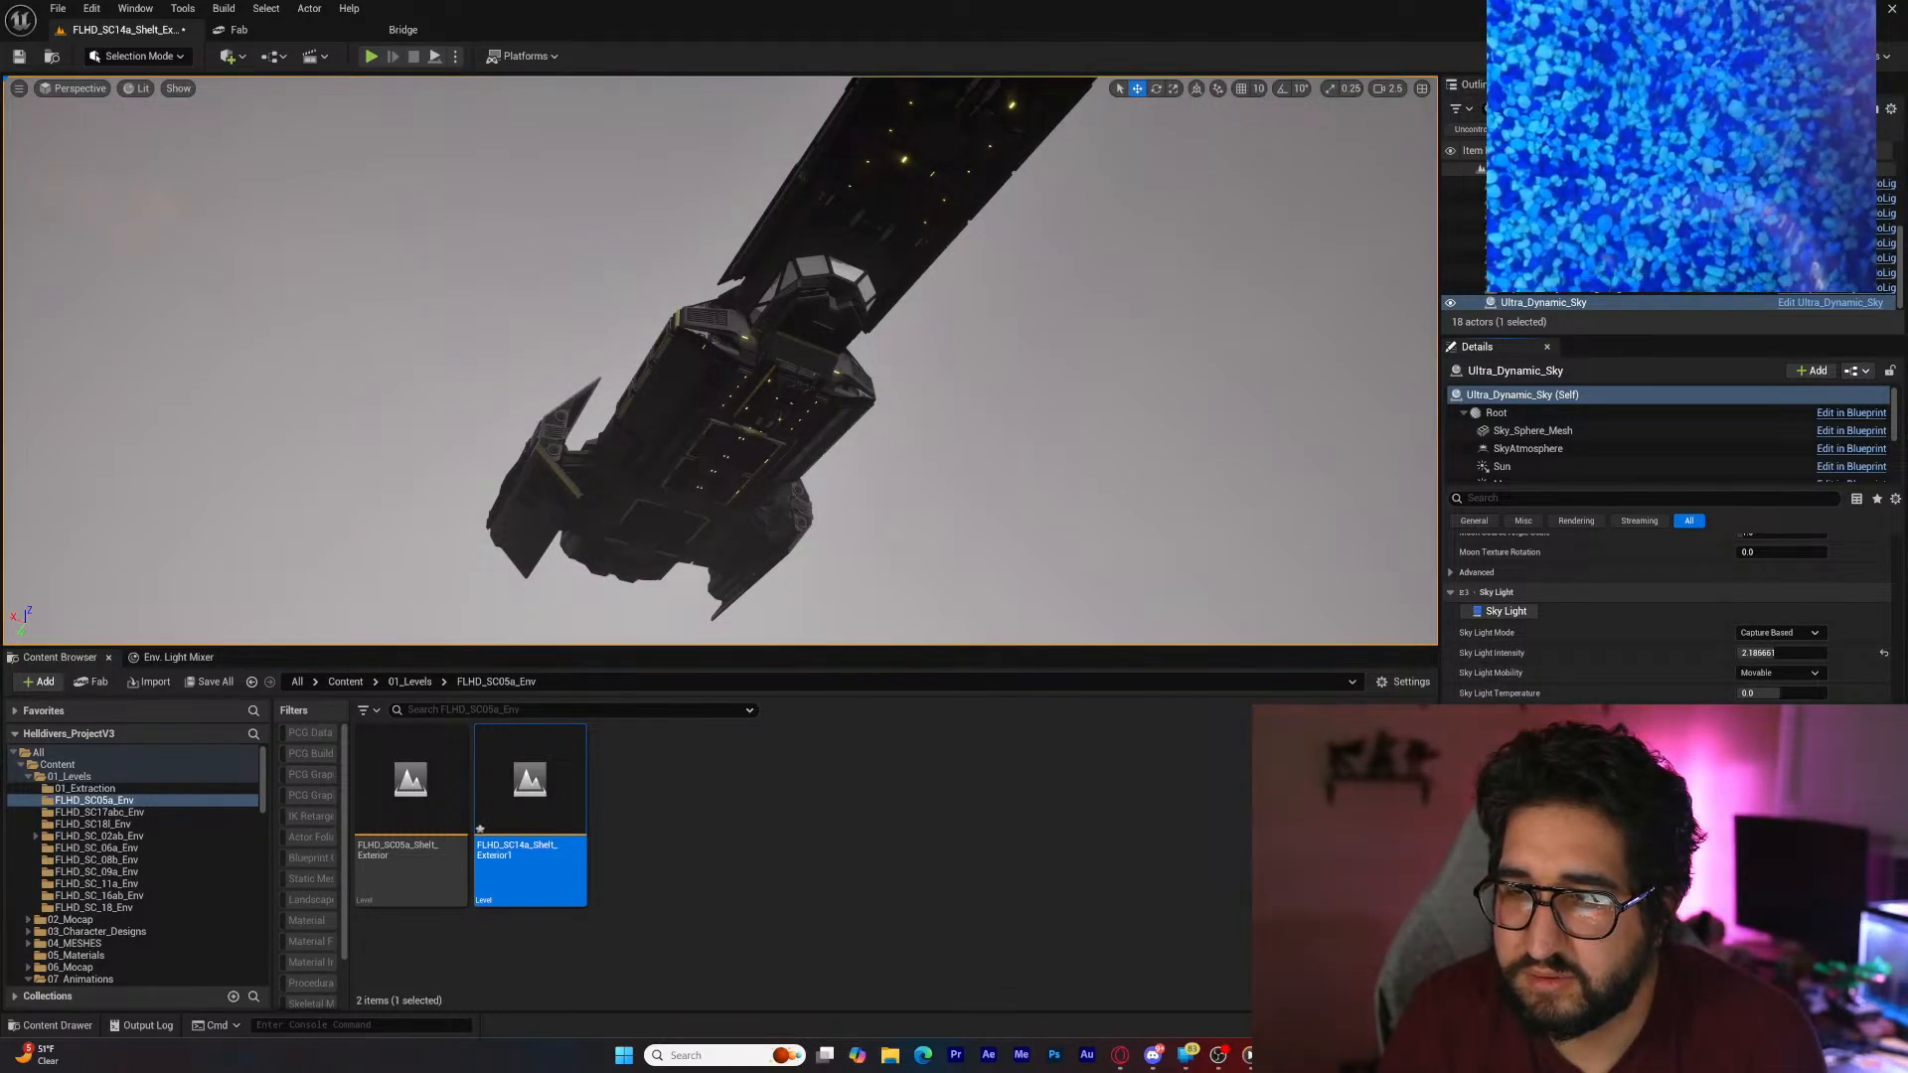
{"action": "left_click", "coordinate": [1785, 714]}
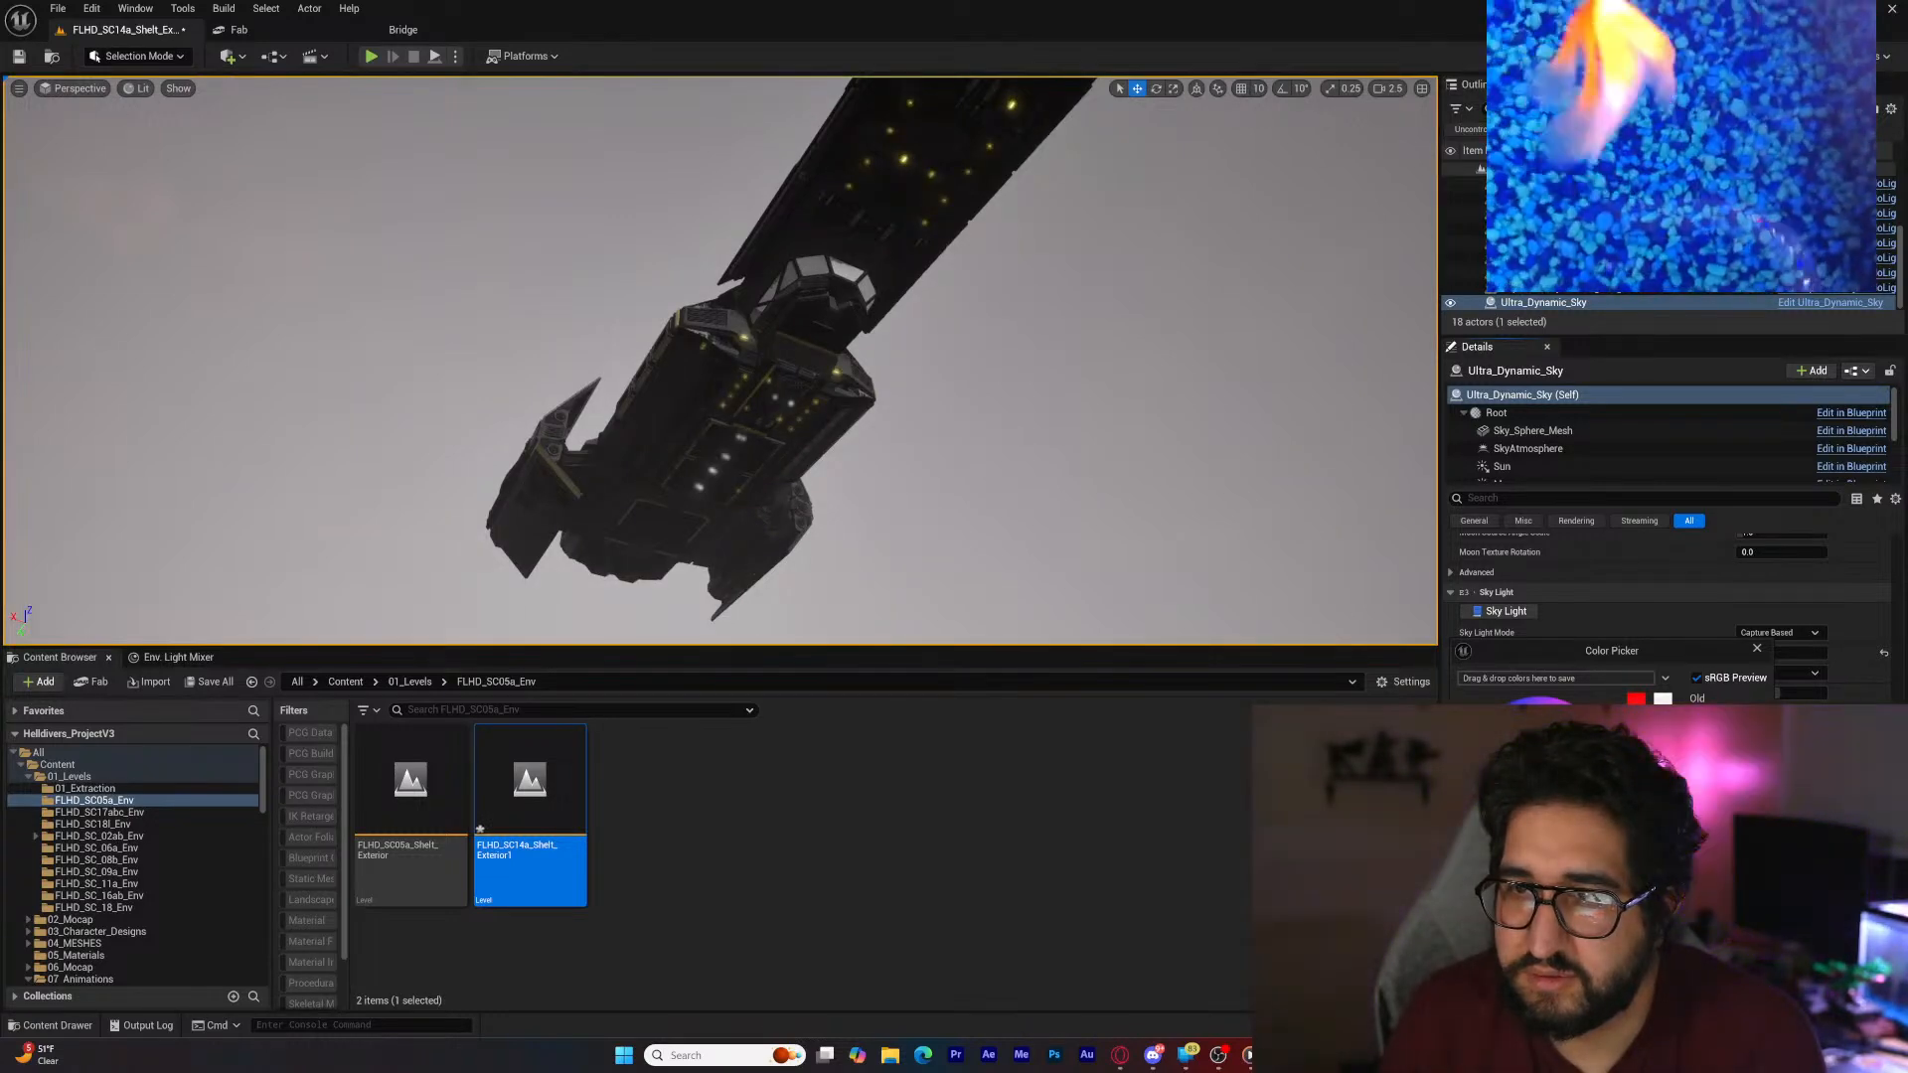
{"action": "left_click", "coordinate": [1681, 1013]}
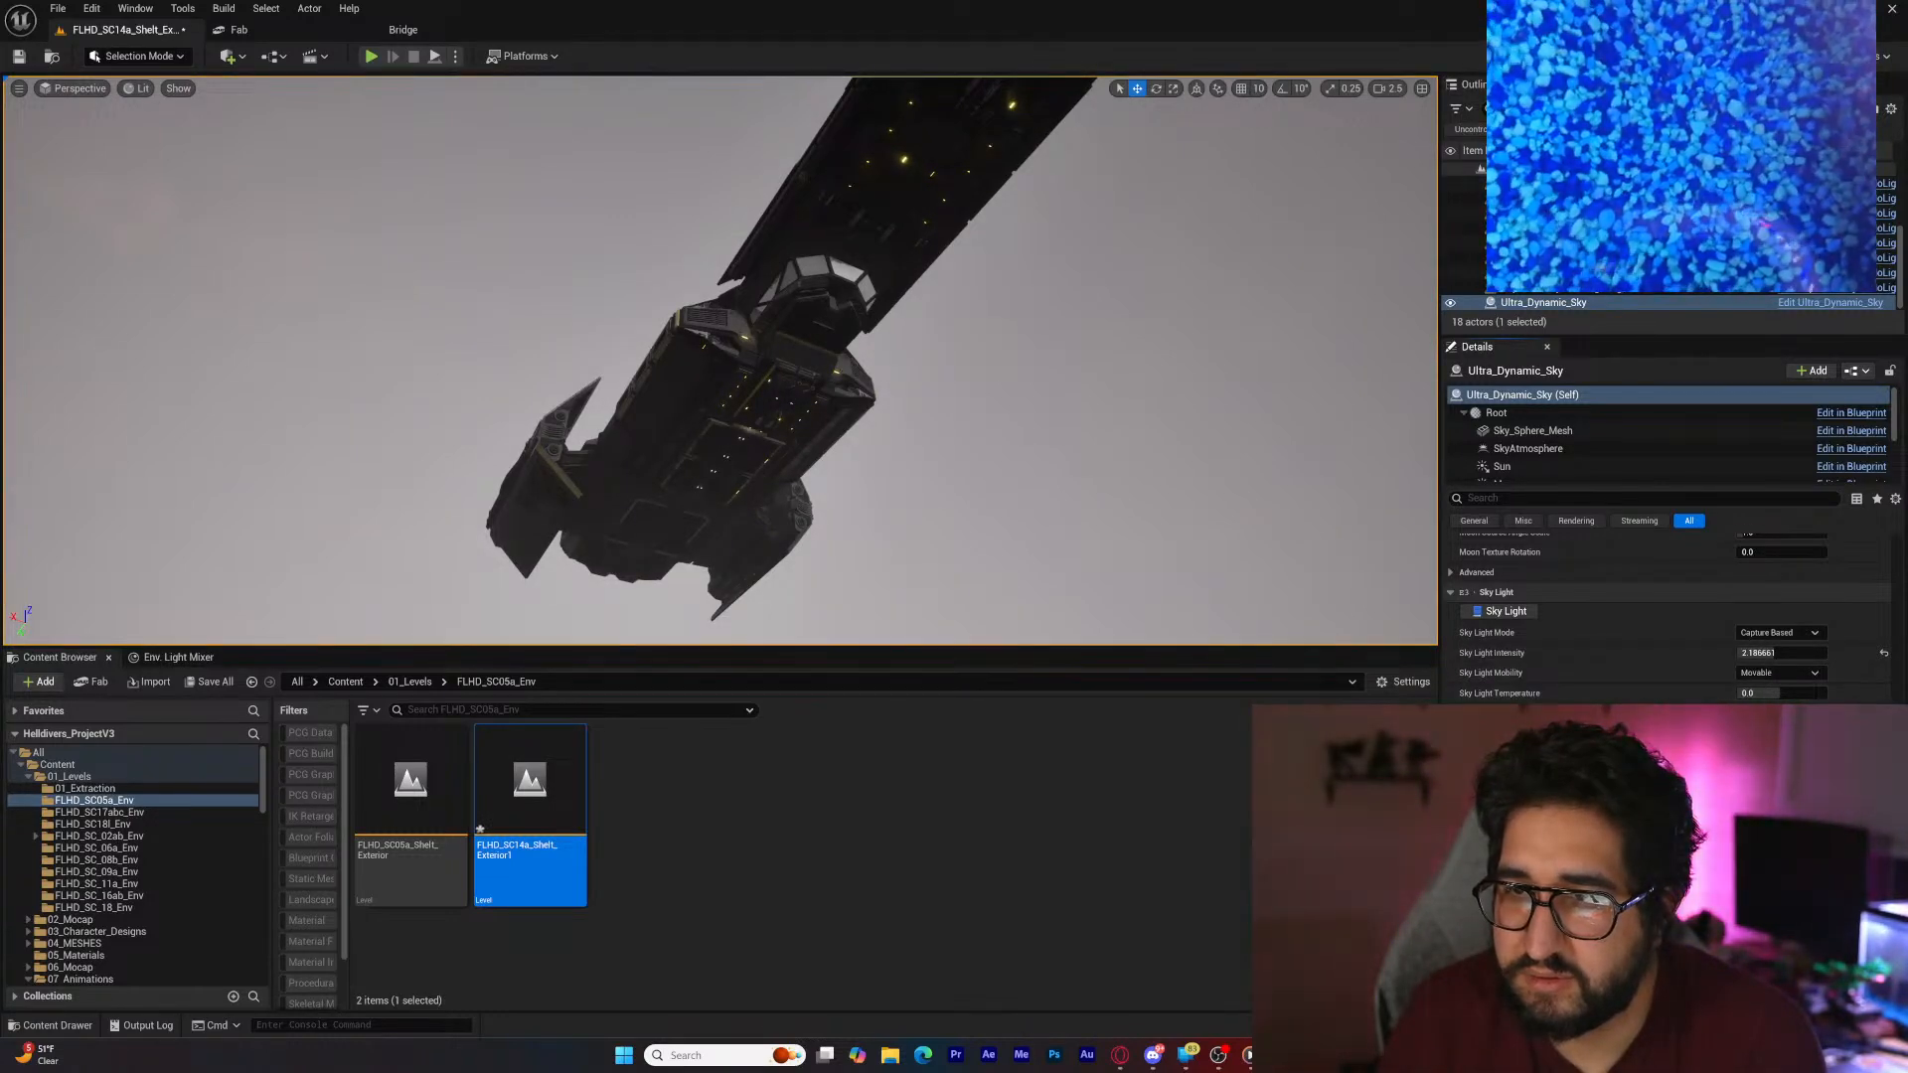
Step: Raise the Sky Light Intensity to about 2.464 and tint the Sky Light Color Multipliers slightly blue
{"action": "left_click_drag", "start_coordinate": [1764, 653], "coordinate": [1792, 653]}
{"action": "scroll", "coordinate": [1778, 636], "scroll_direction": "down", "scroll_amount": 2}
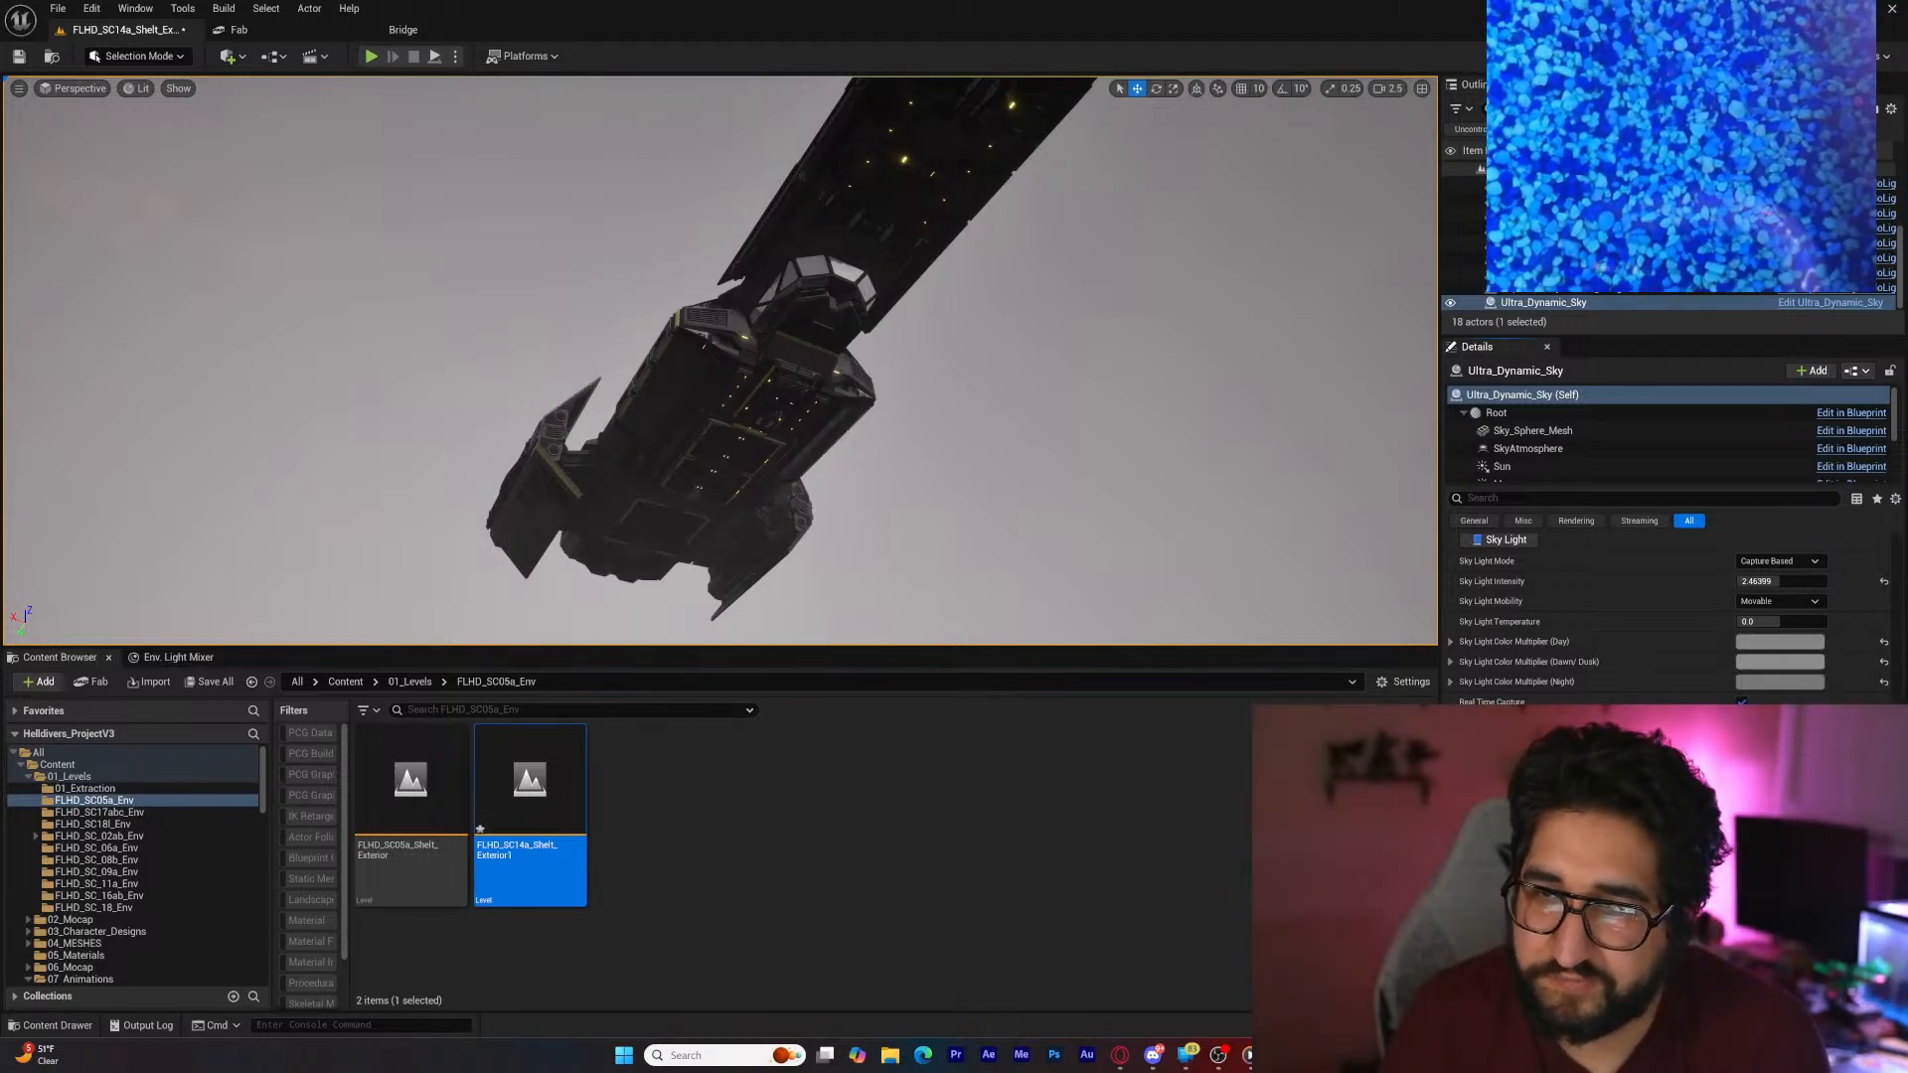
{"action": "left_click", "coordinate": [1756, 641]}
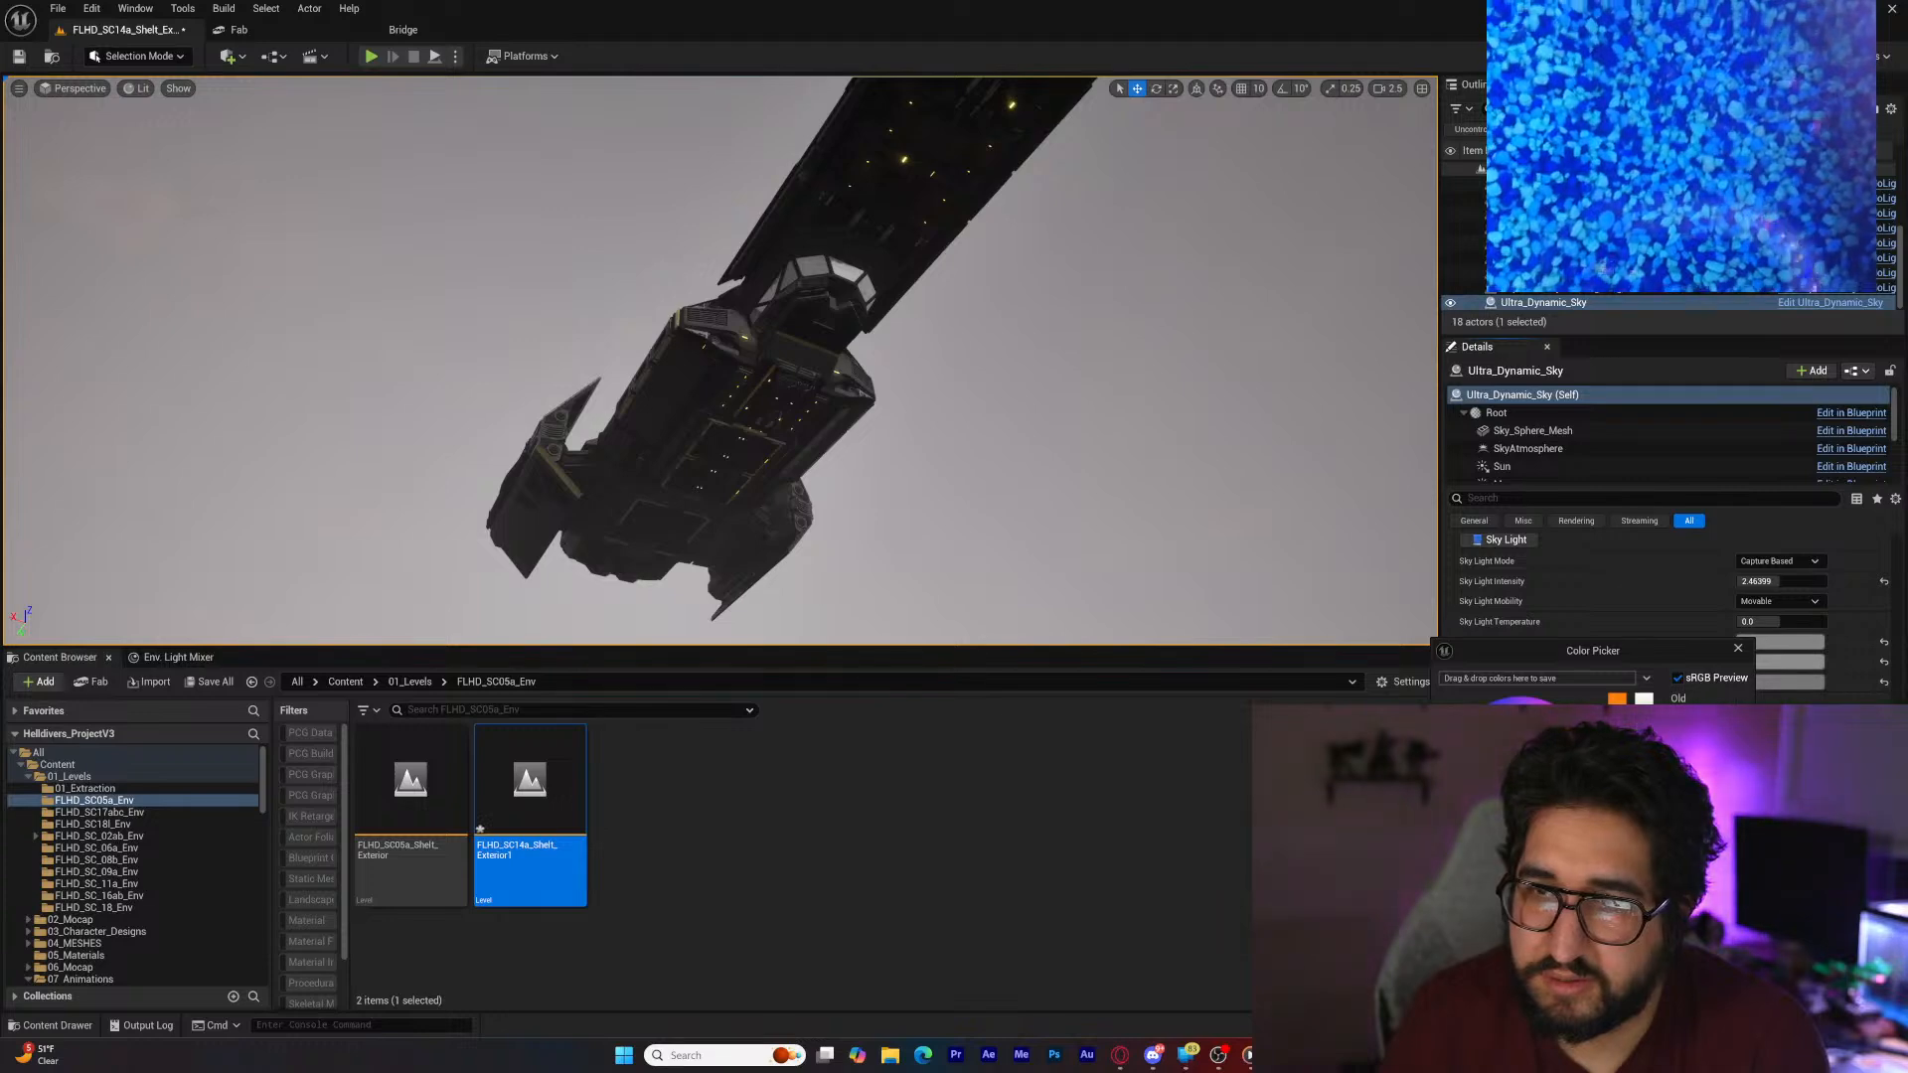
{"action": "left_click_drag", "start_coordinate": [1518, 773], "coordinate": [1467, 733]}
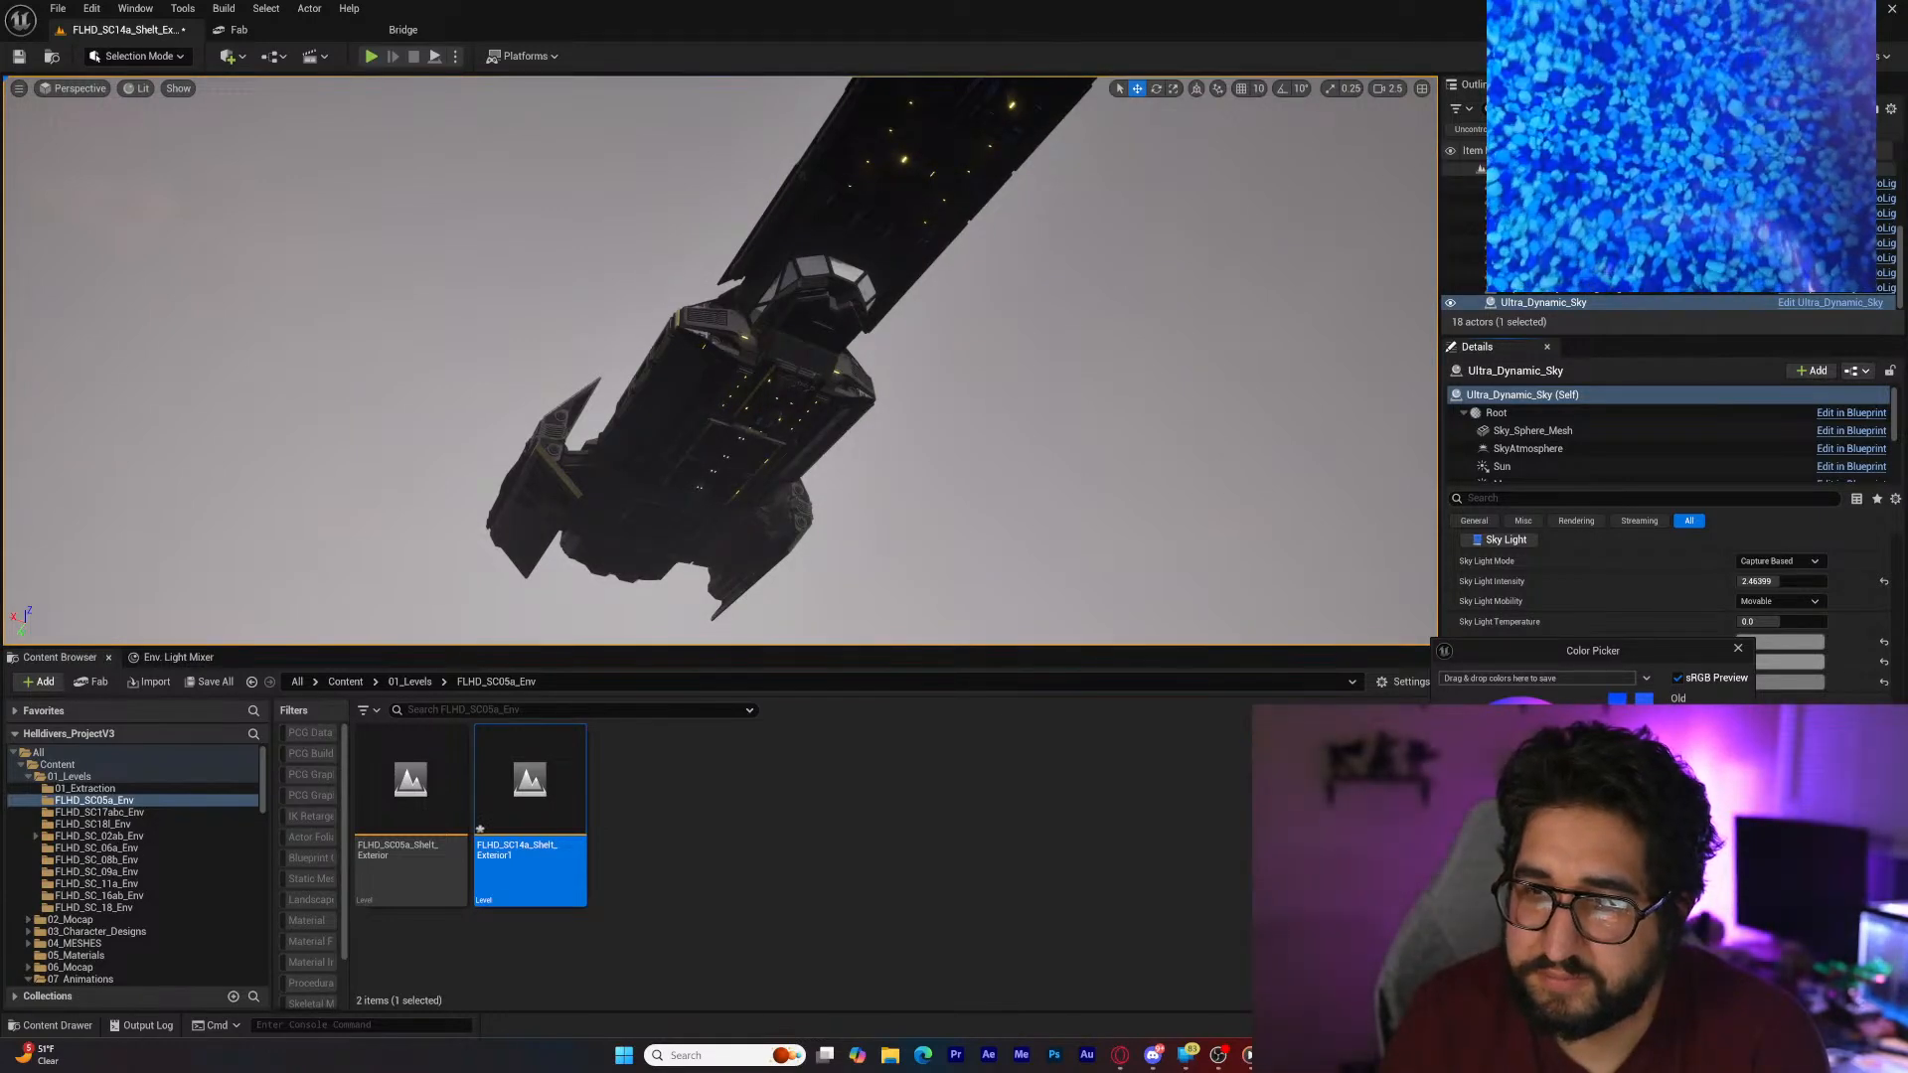
{"action": "key", "text": "Return"}
{"action": "left_click", "coordinate": [1768, 669]}
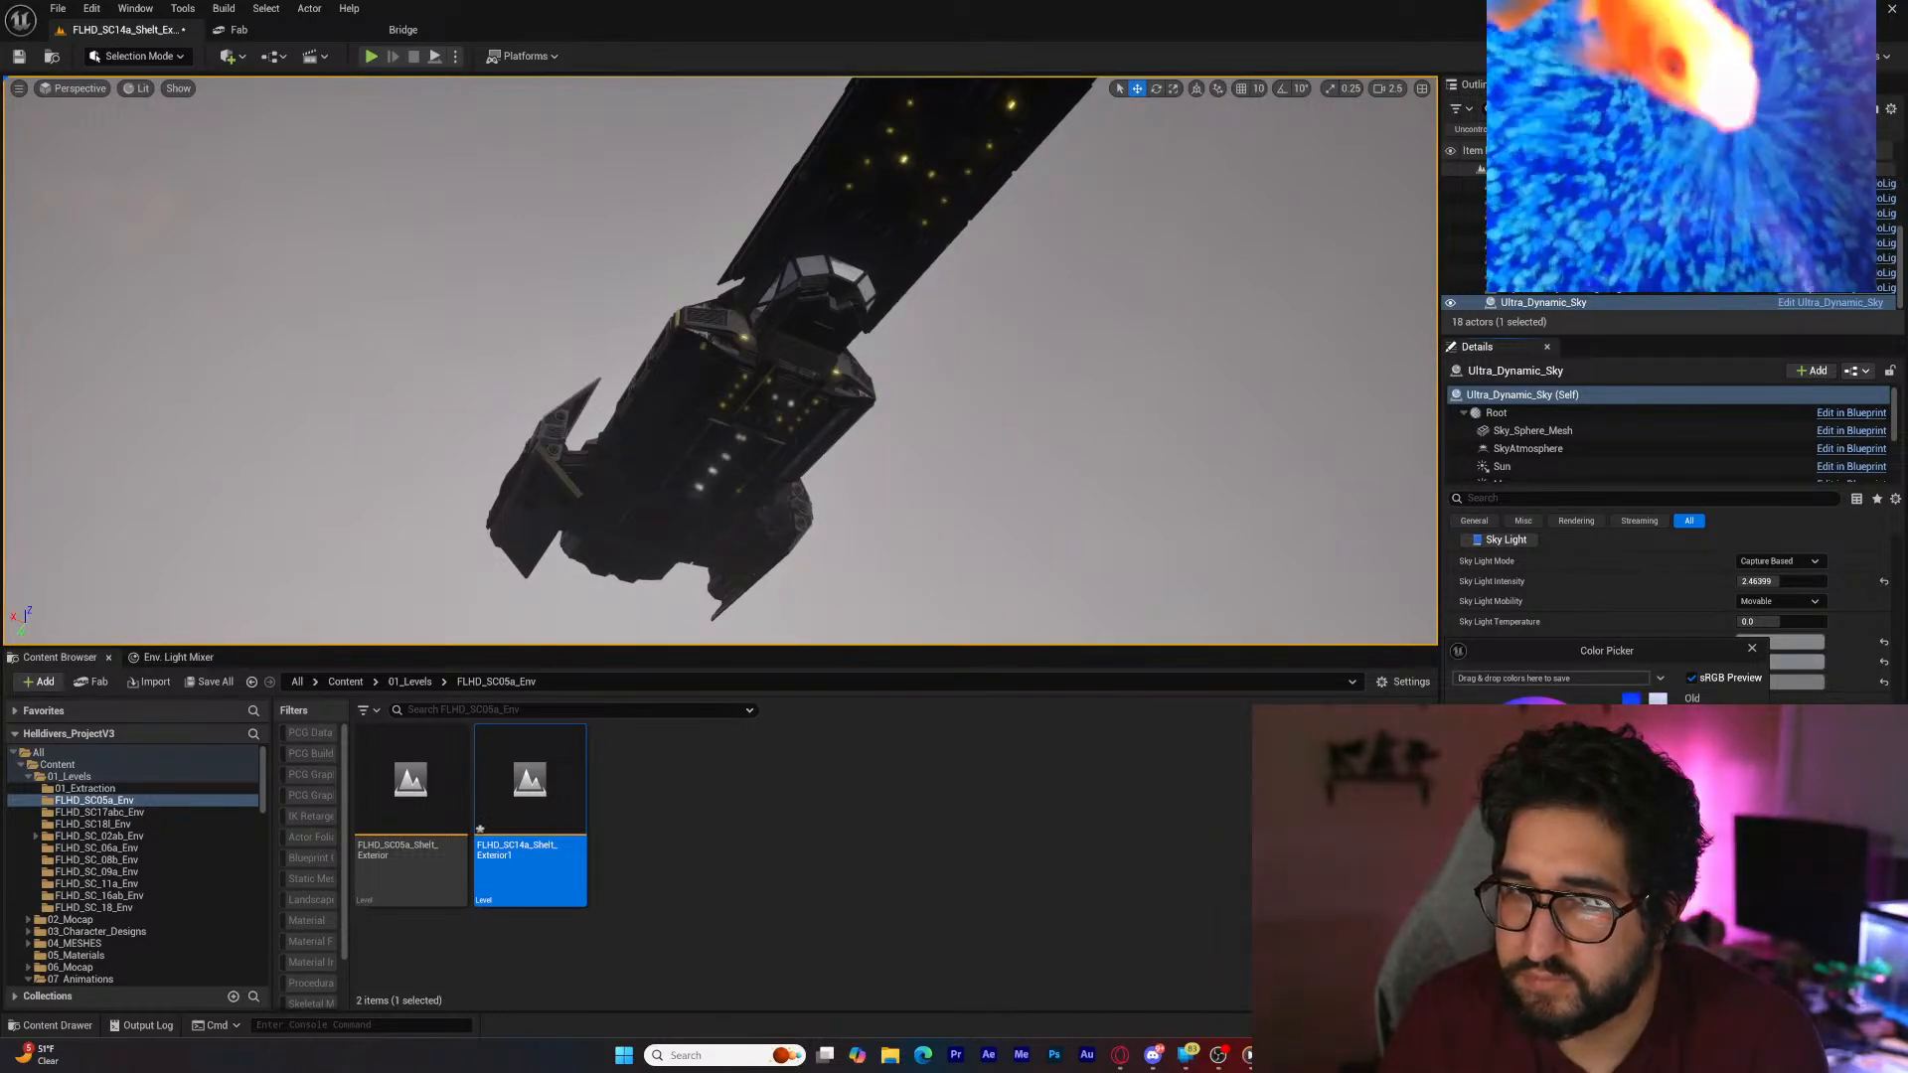
{"action": "key", "text": "Return"}
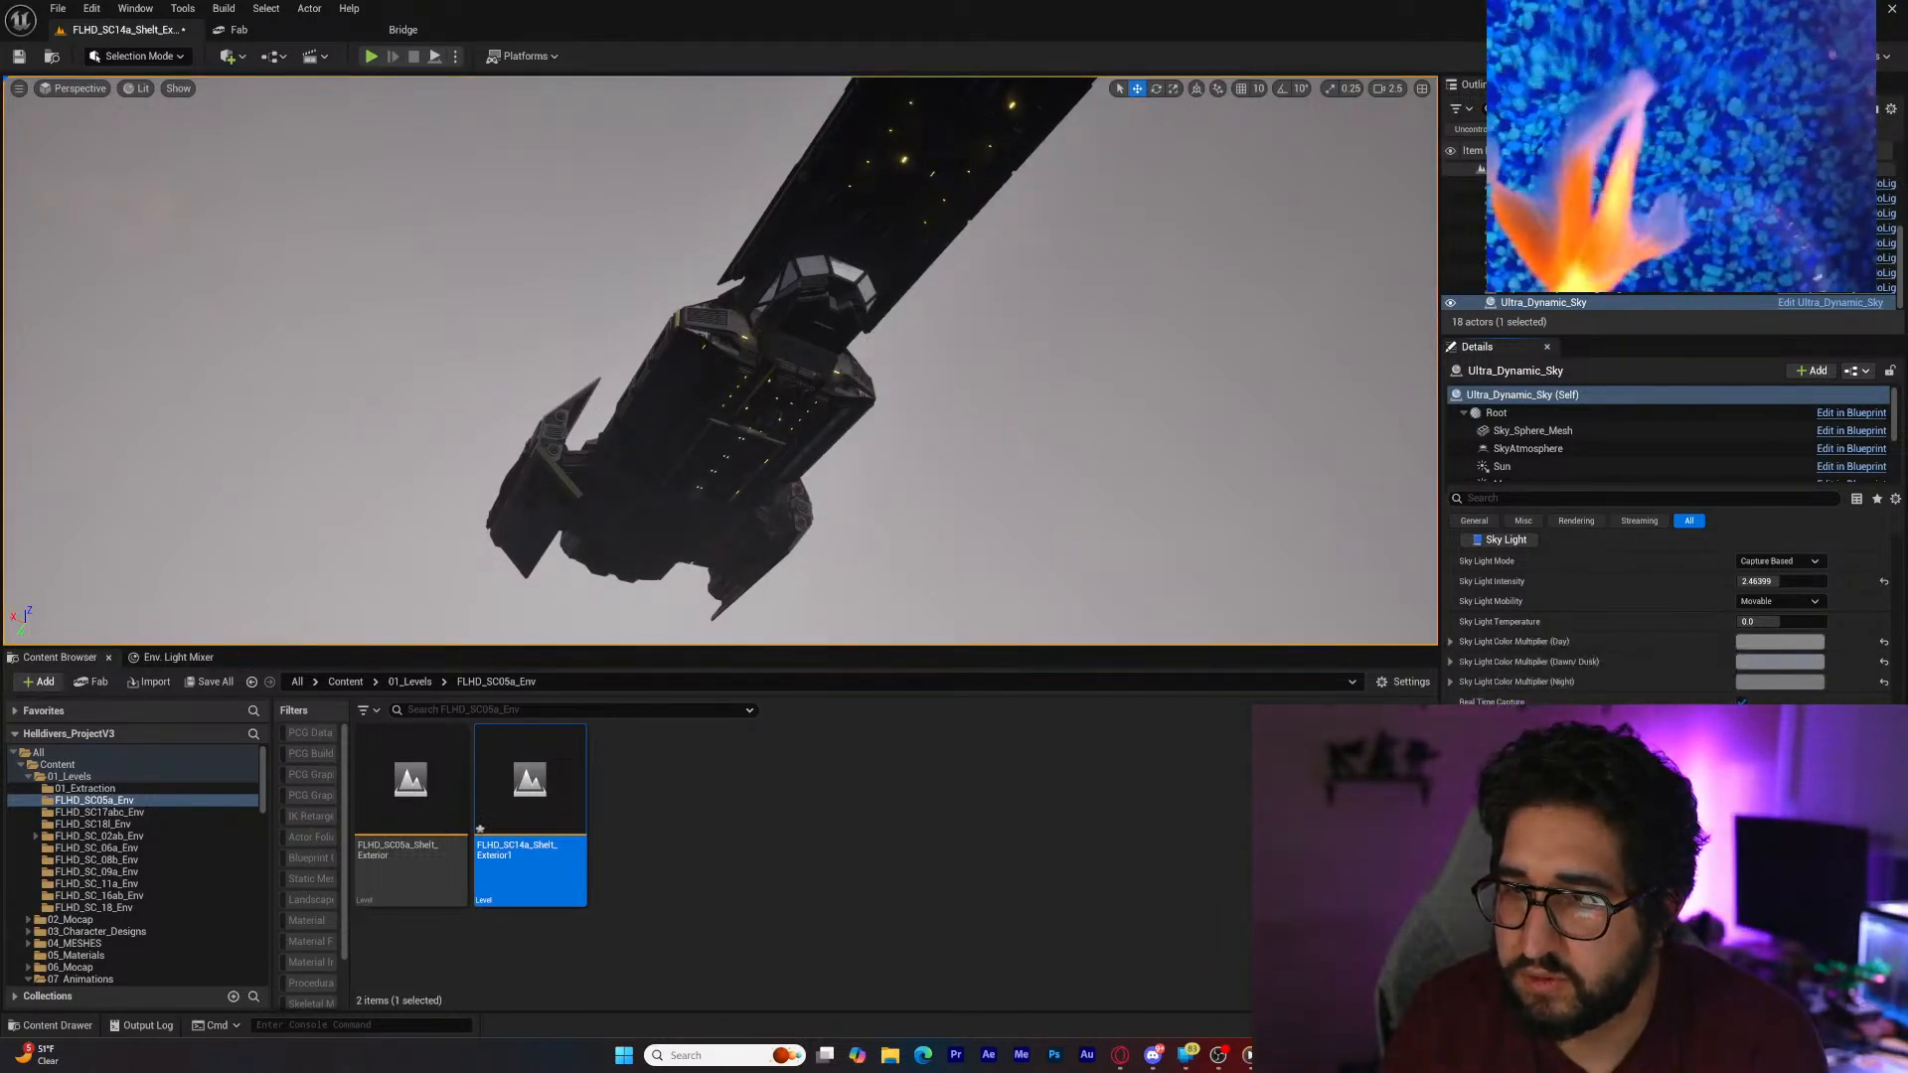
Step: Darken the daytime Rayleigh Scattering Color in the sky actor's Sky Atmosphere settings to a deeper grey
{"action": "scroll", "coordinate": [1668, 620], "scroll_direction": "down", "scroll_amount": 3}
{"action": "scroll", "coordinate": [1667, 616], "scroll_direction": "down", "scroll_amount": 5}
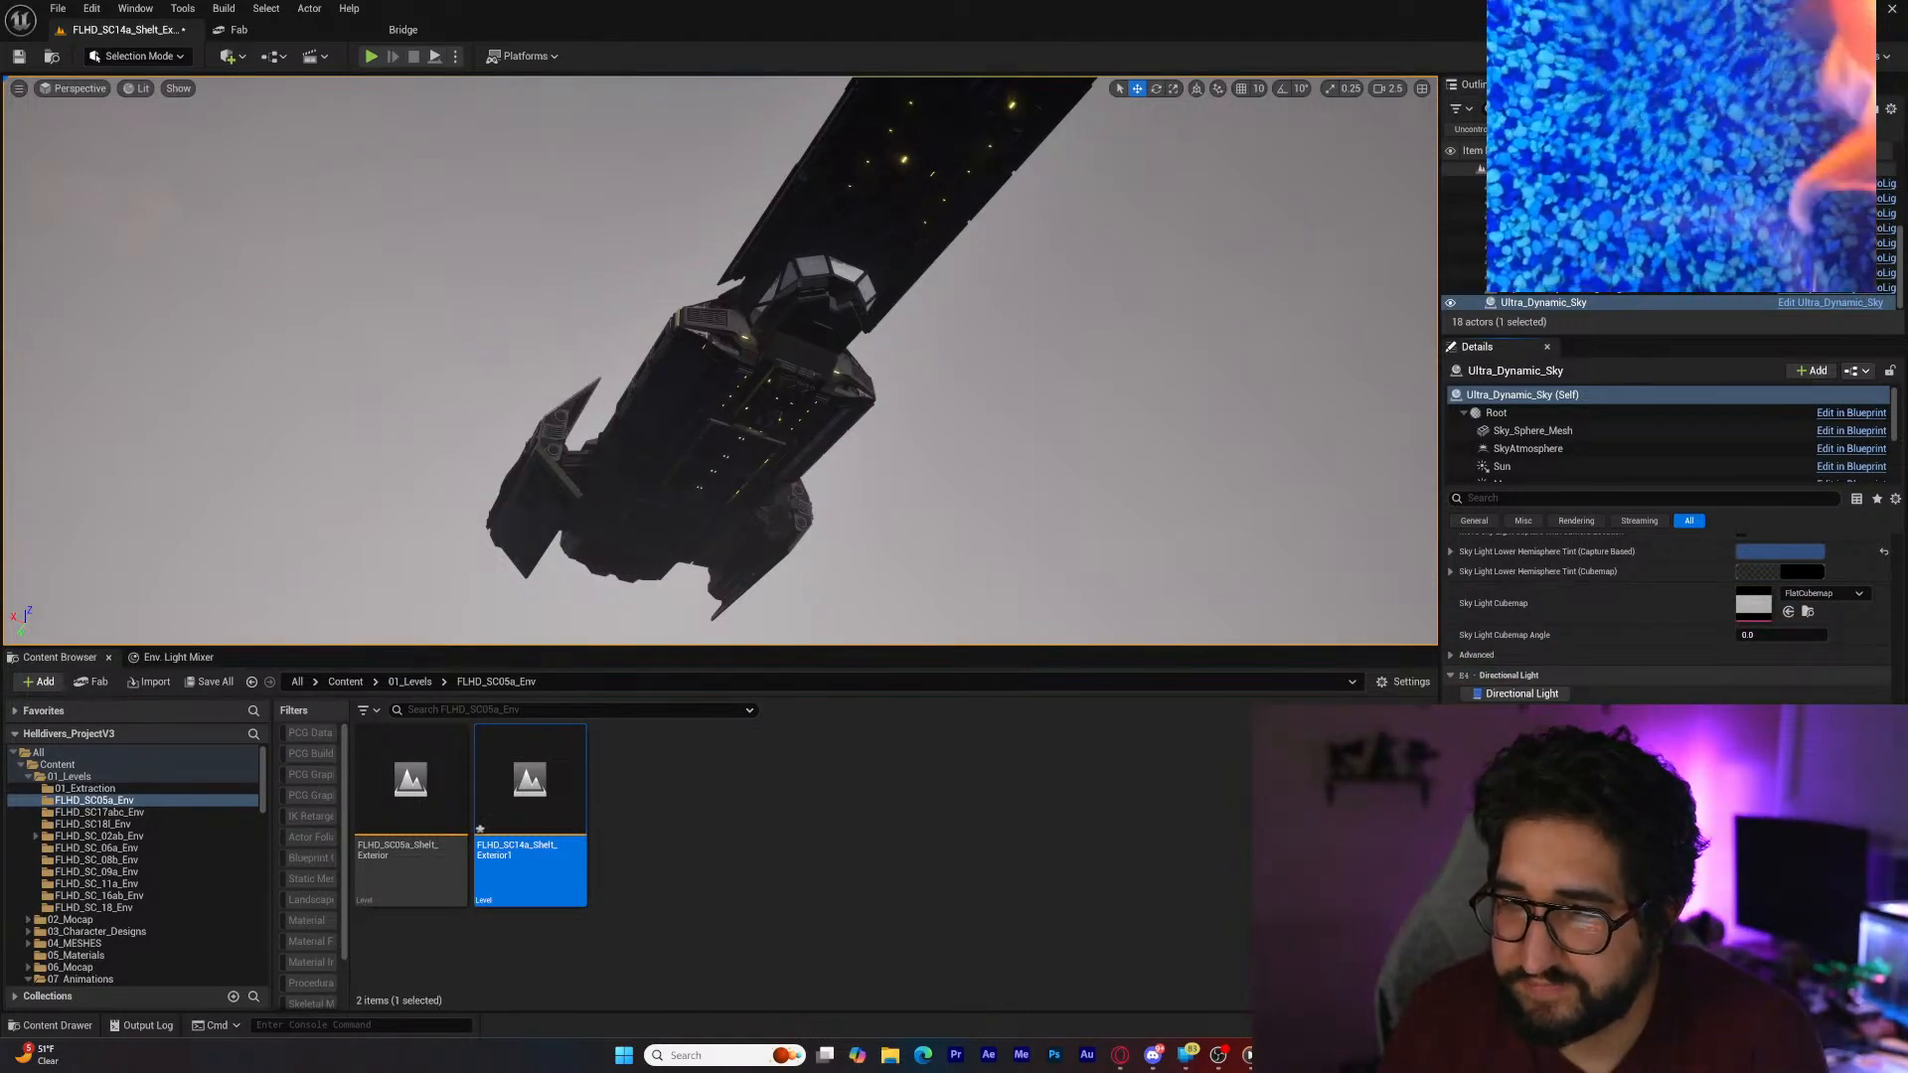
{"action": "scroll", "coordinate": [1667, 616], "scroll_direction": "down", "scroll_amount": 10}
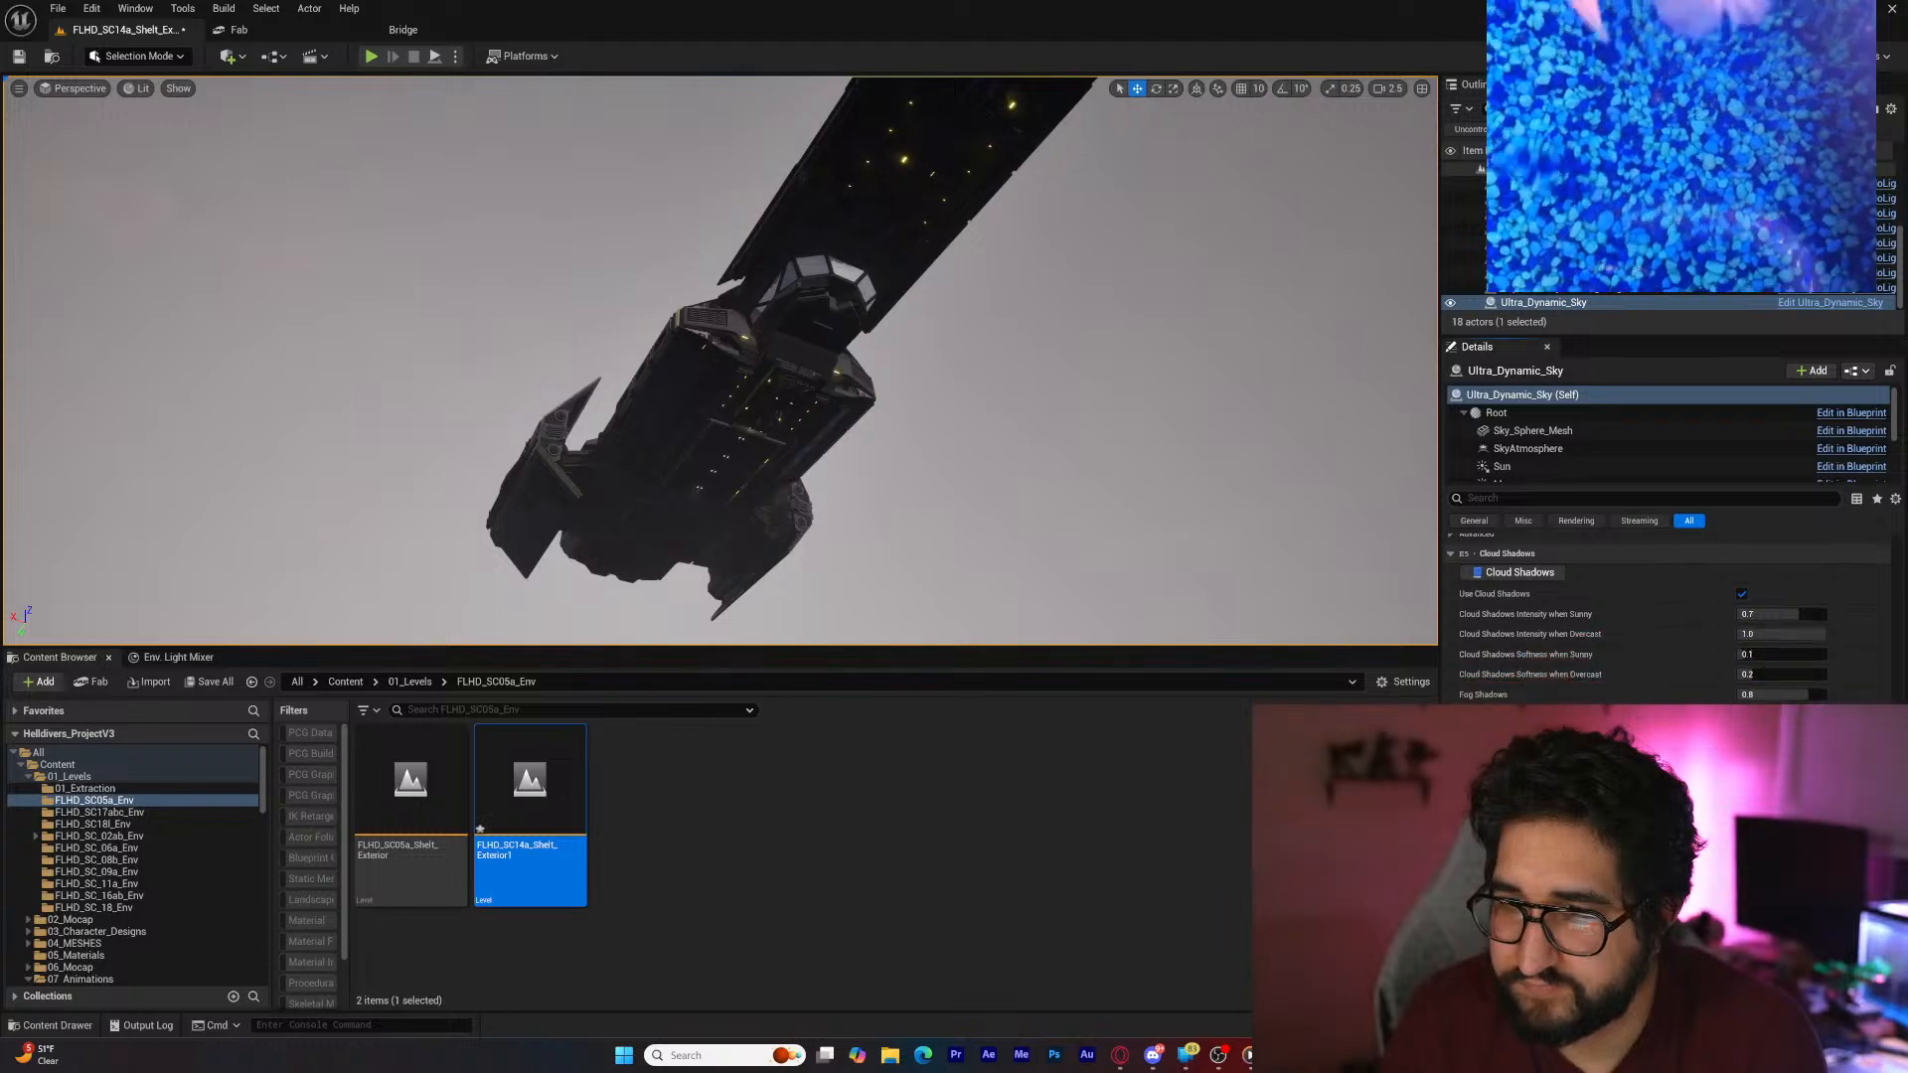
{"action": "scroll", "coordinate": [1667, 616], "scroll_direction": "down", "scroll_amount": 10}
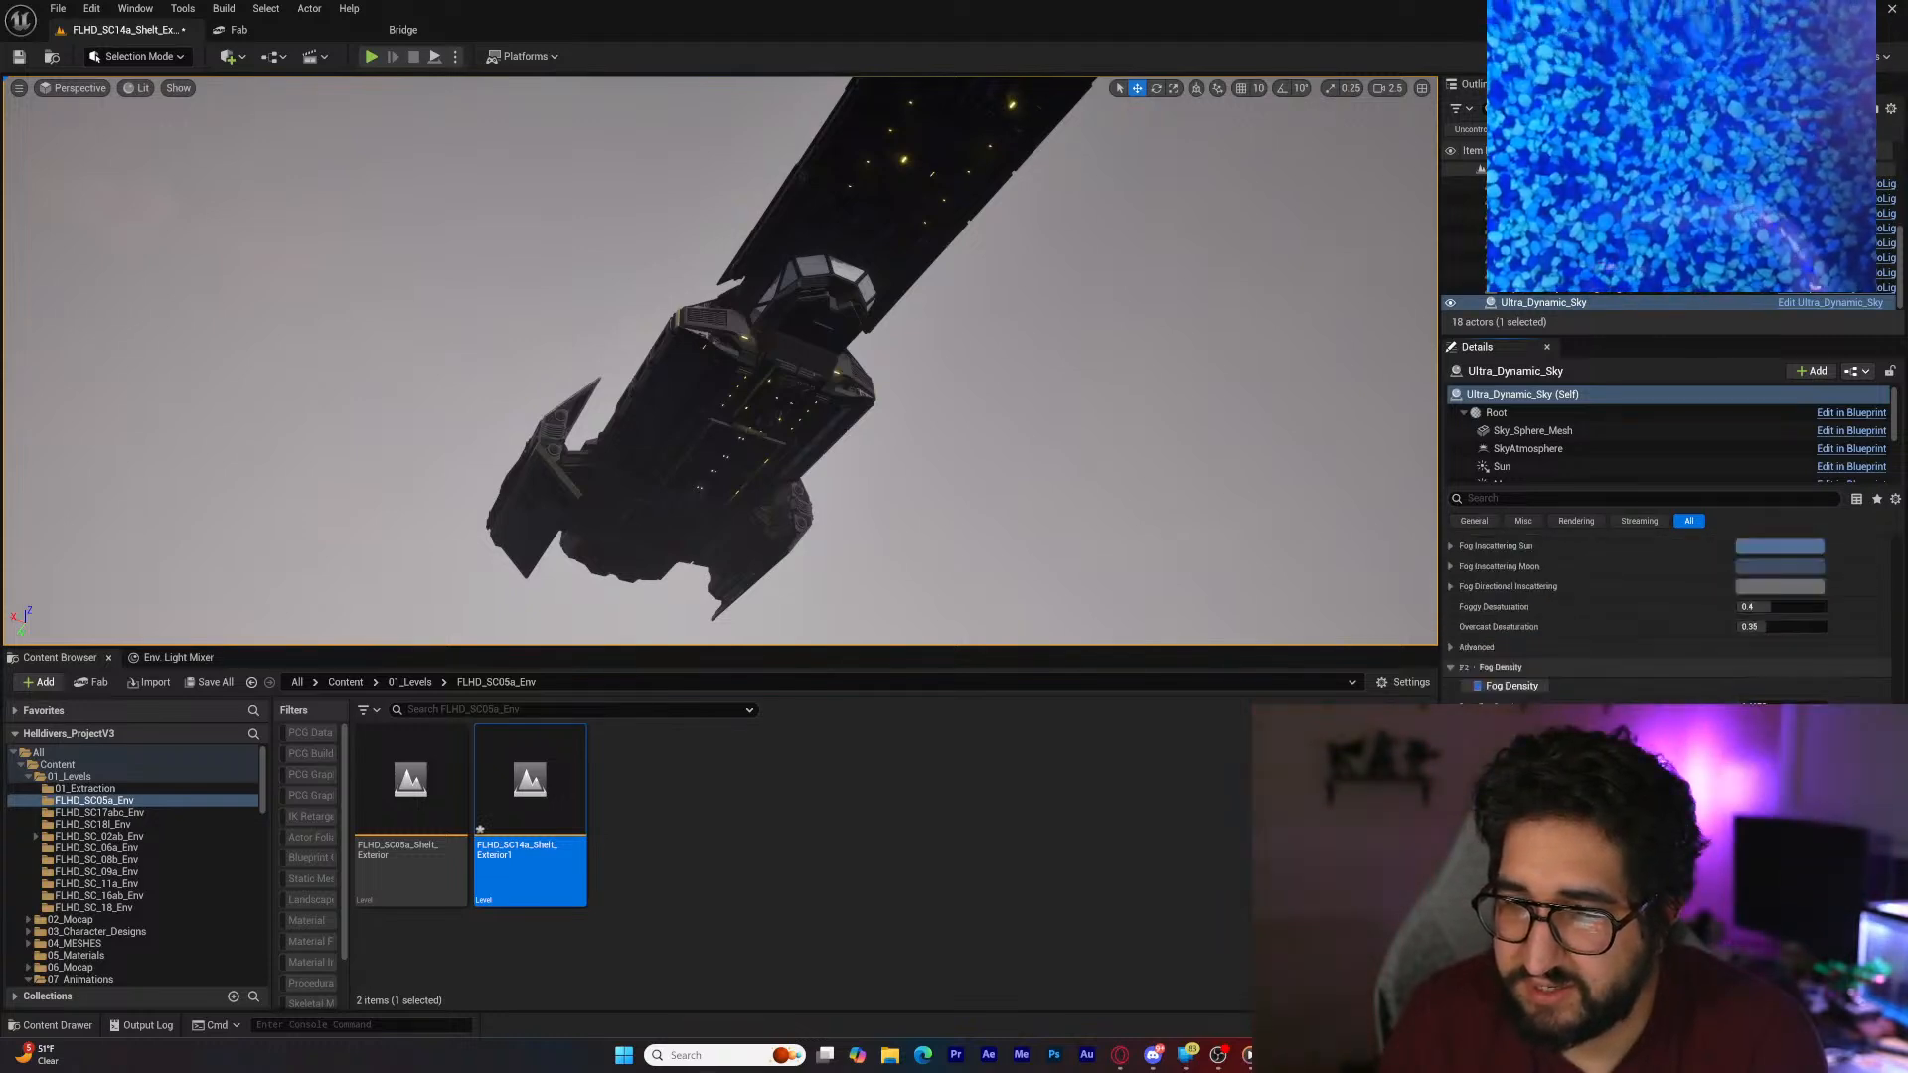
{"action": "scroll", "coordinate": [1667, 616], "scroll_direction": "down", "scroll_amount": 10}
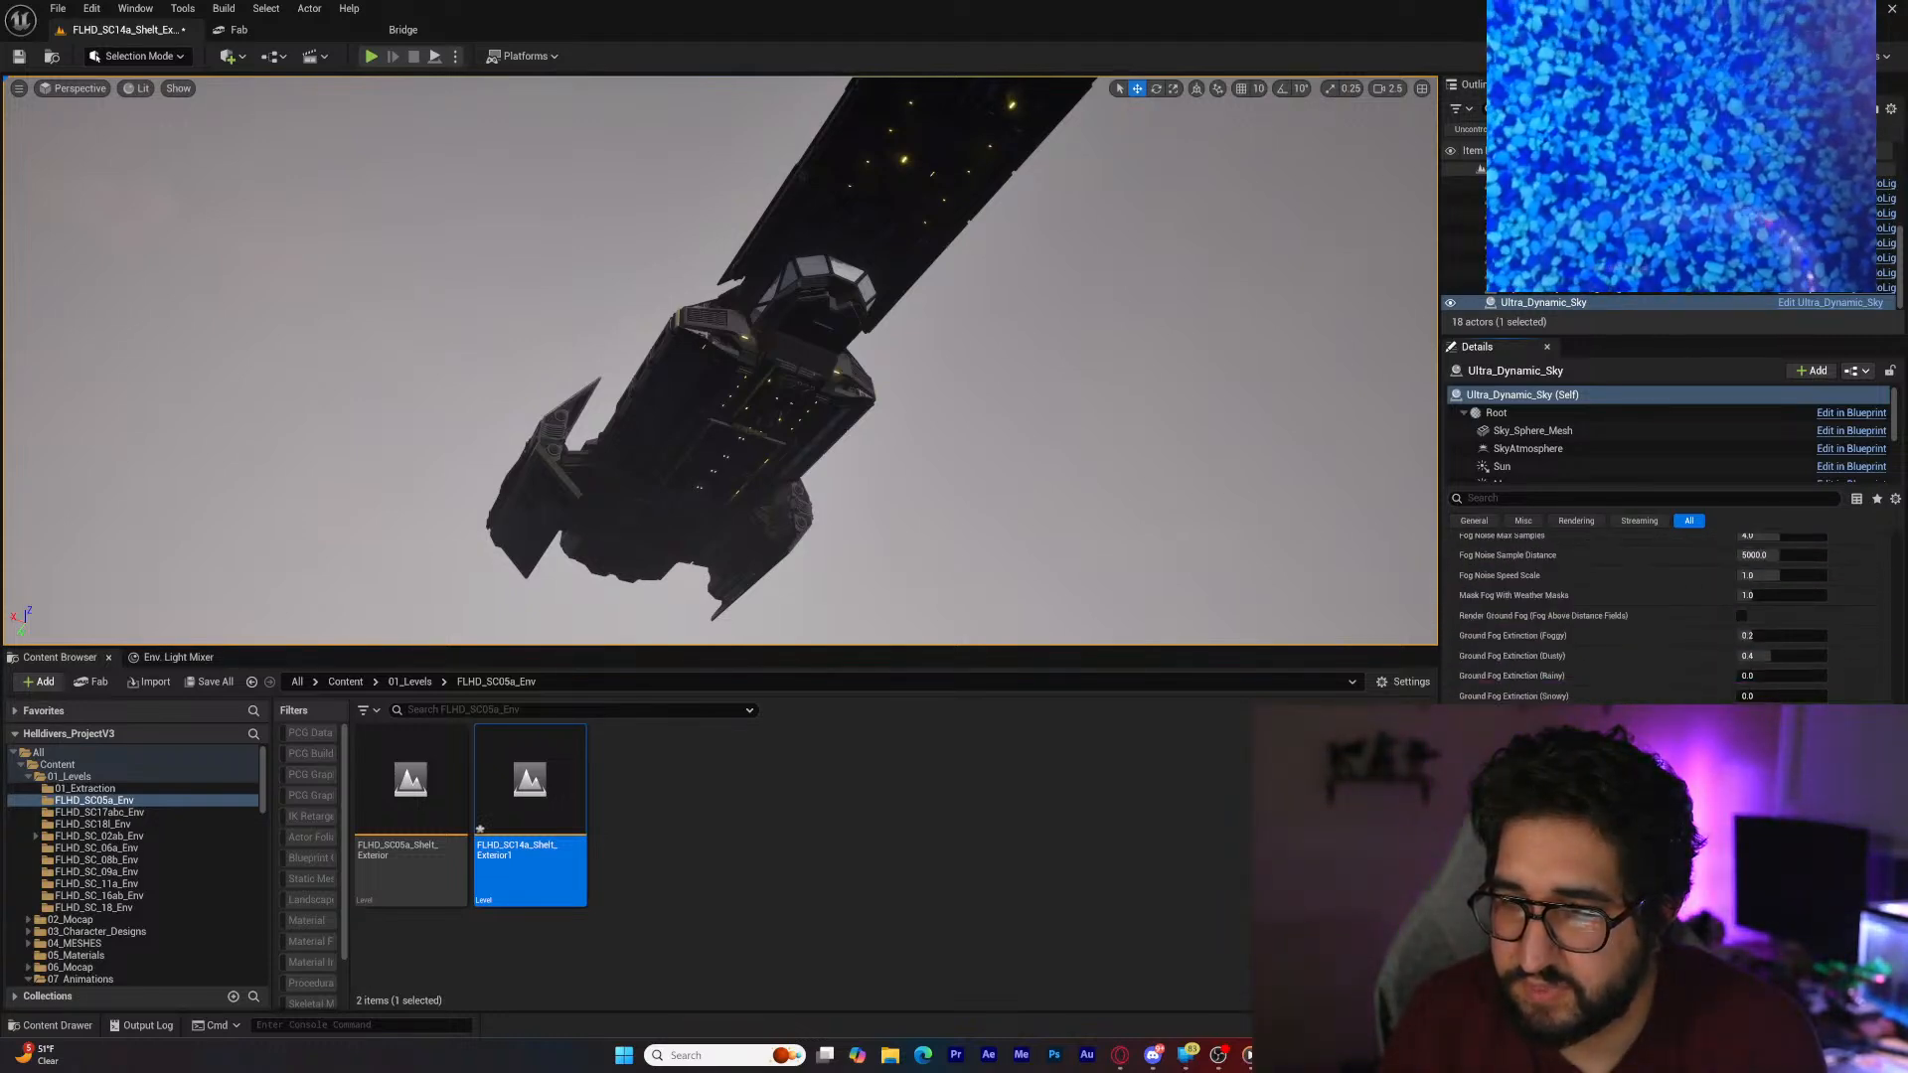
{"action": "left_click", "coordinate": [1760, 647]}
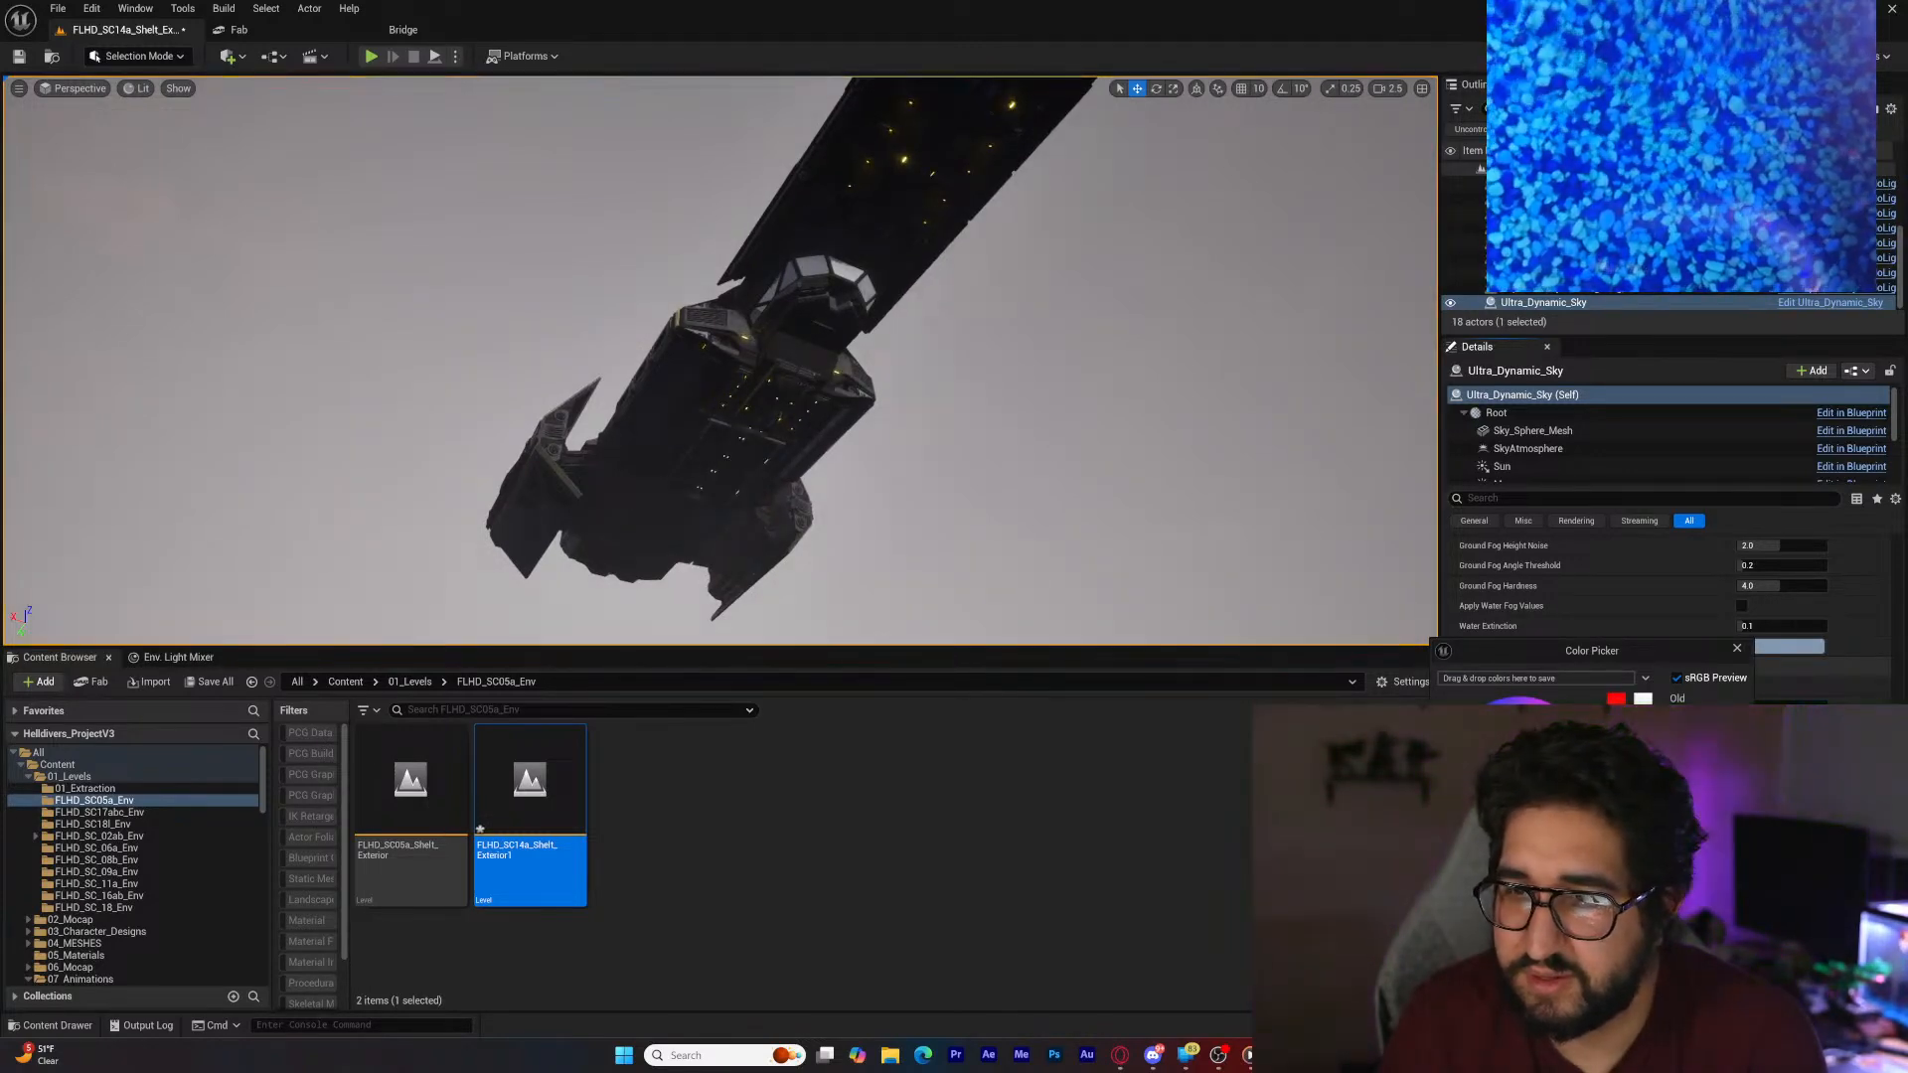
{"action": "left_click", "coordinate": [1736, 648]}
{"action": "left_click", "coordinate": [1752, 646]}
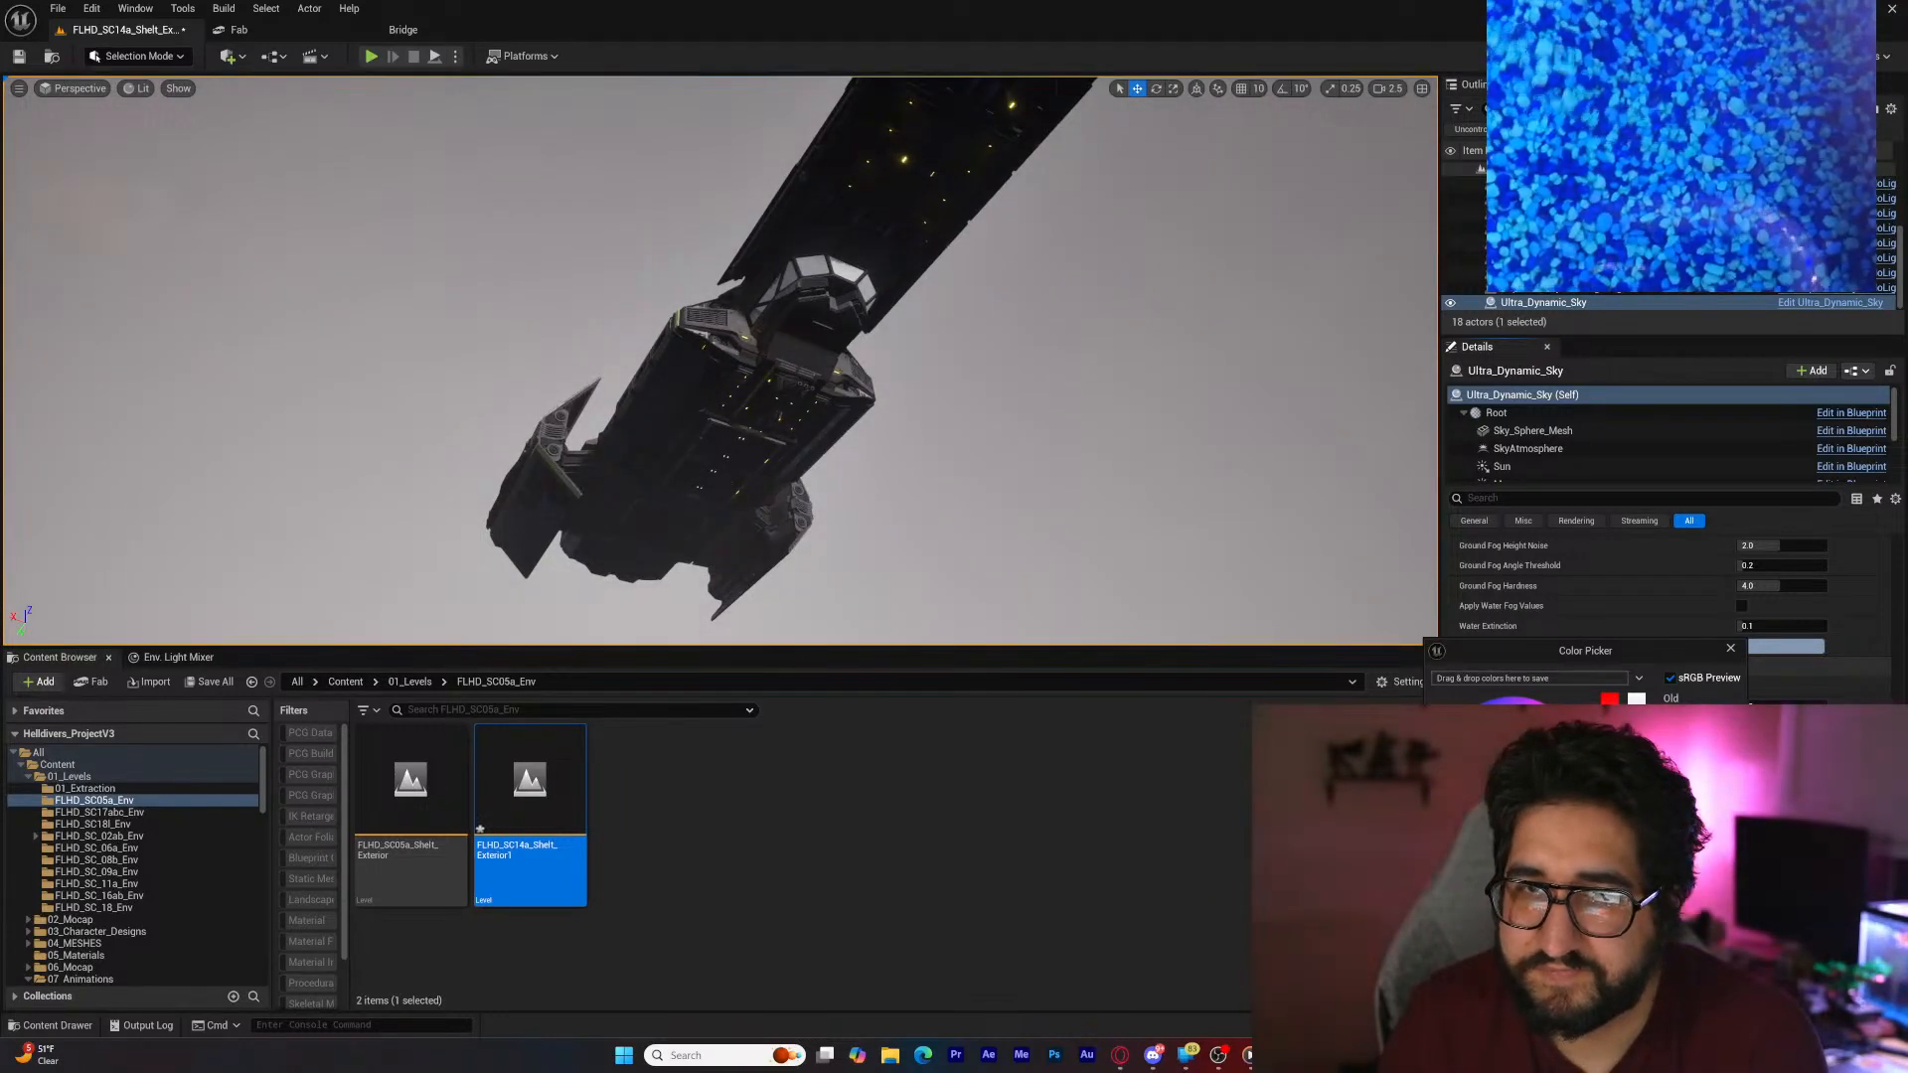
{"action": "key", "text": "Escape"}
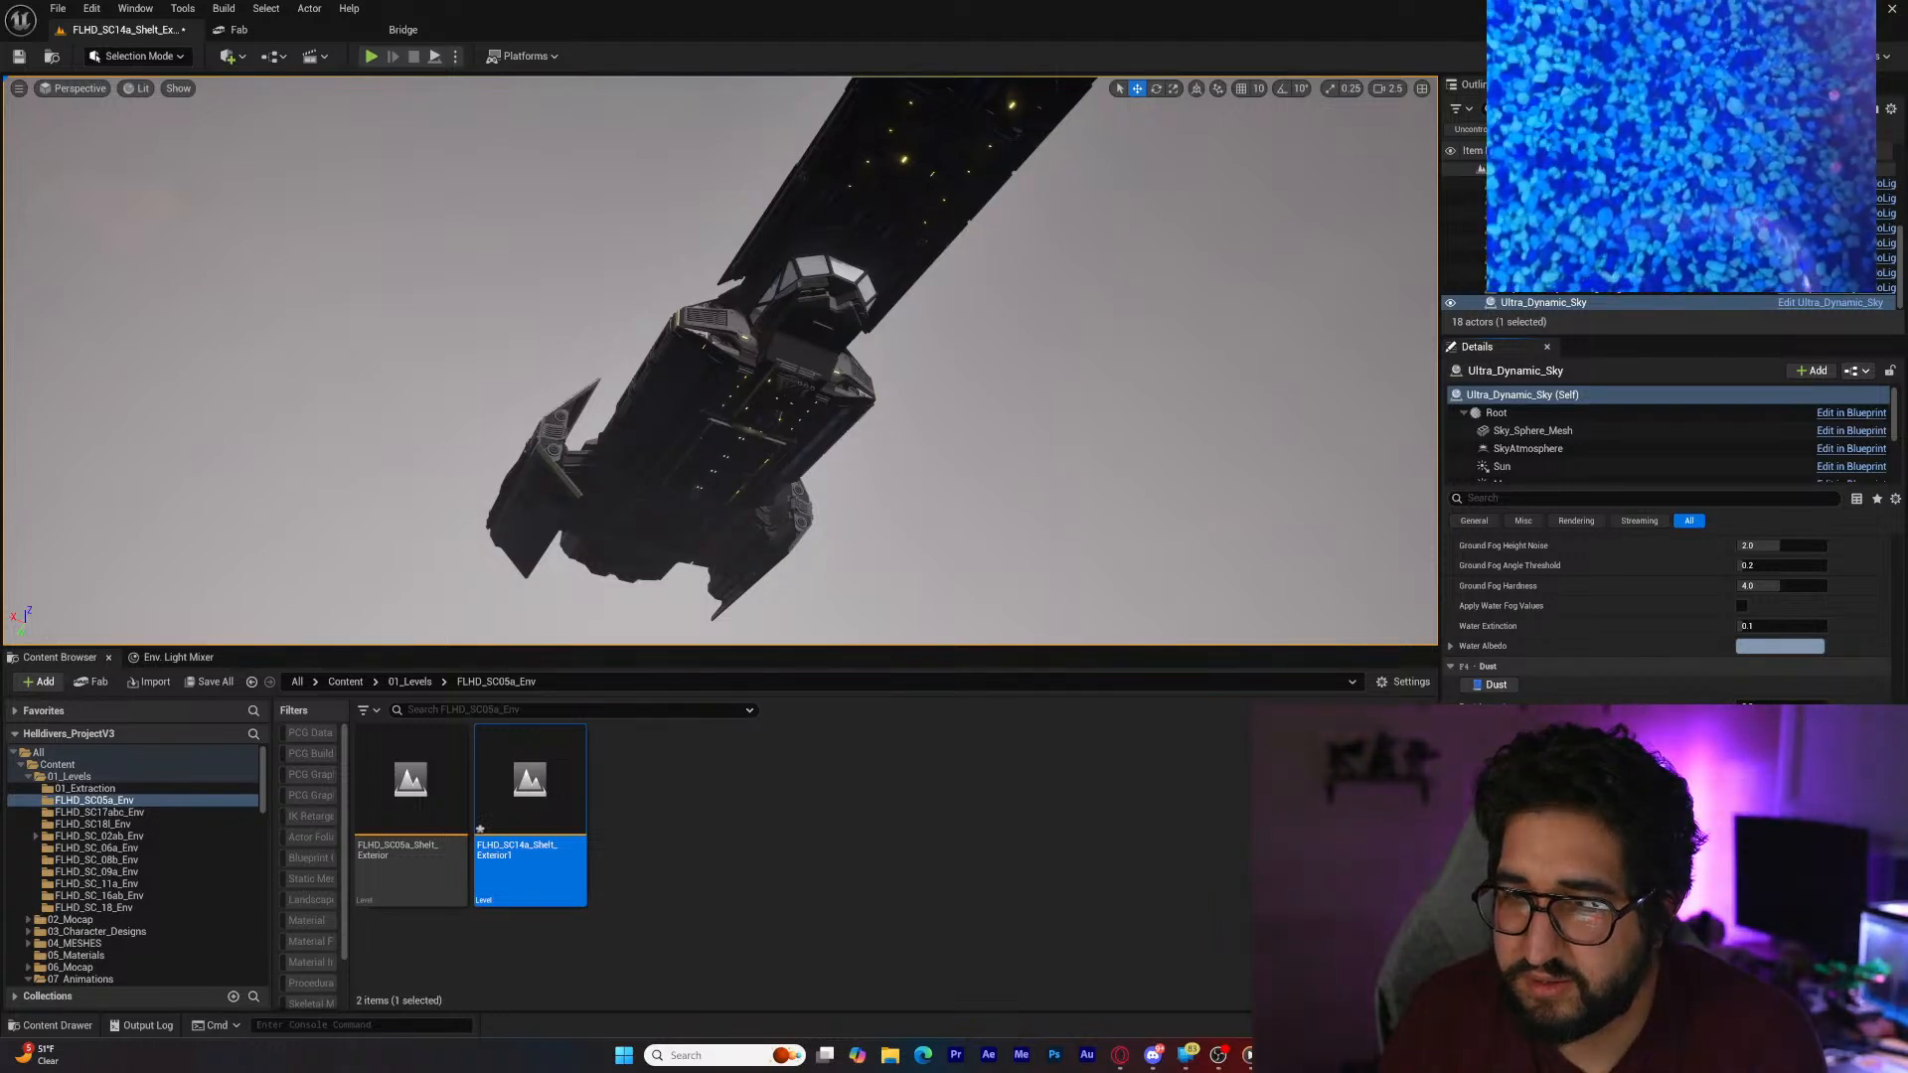
Step: Clear the fog around the distant ships through the sky actor's Fog Density settings and check the look on the large ship
{"action": "scroll", "coordinate": [1666, 616], "scroll_direction": "down", "scroll_amount": 4}
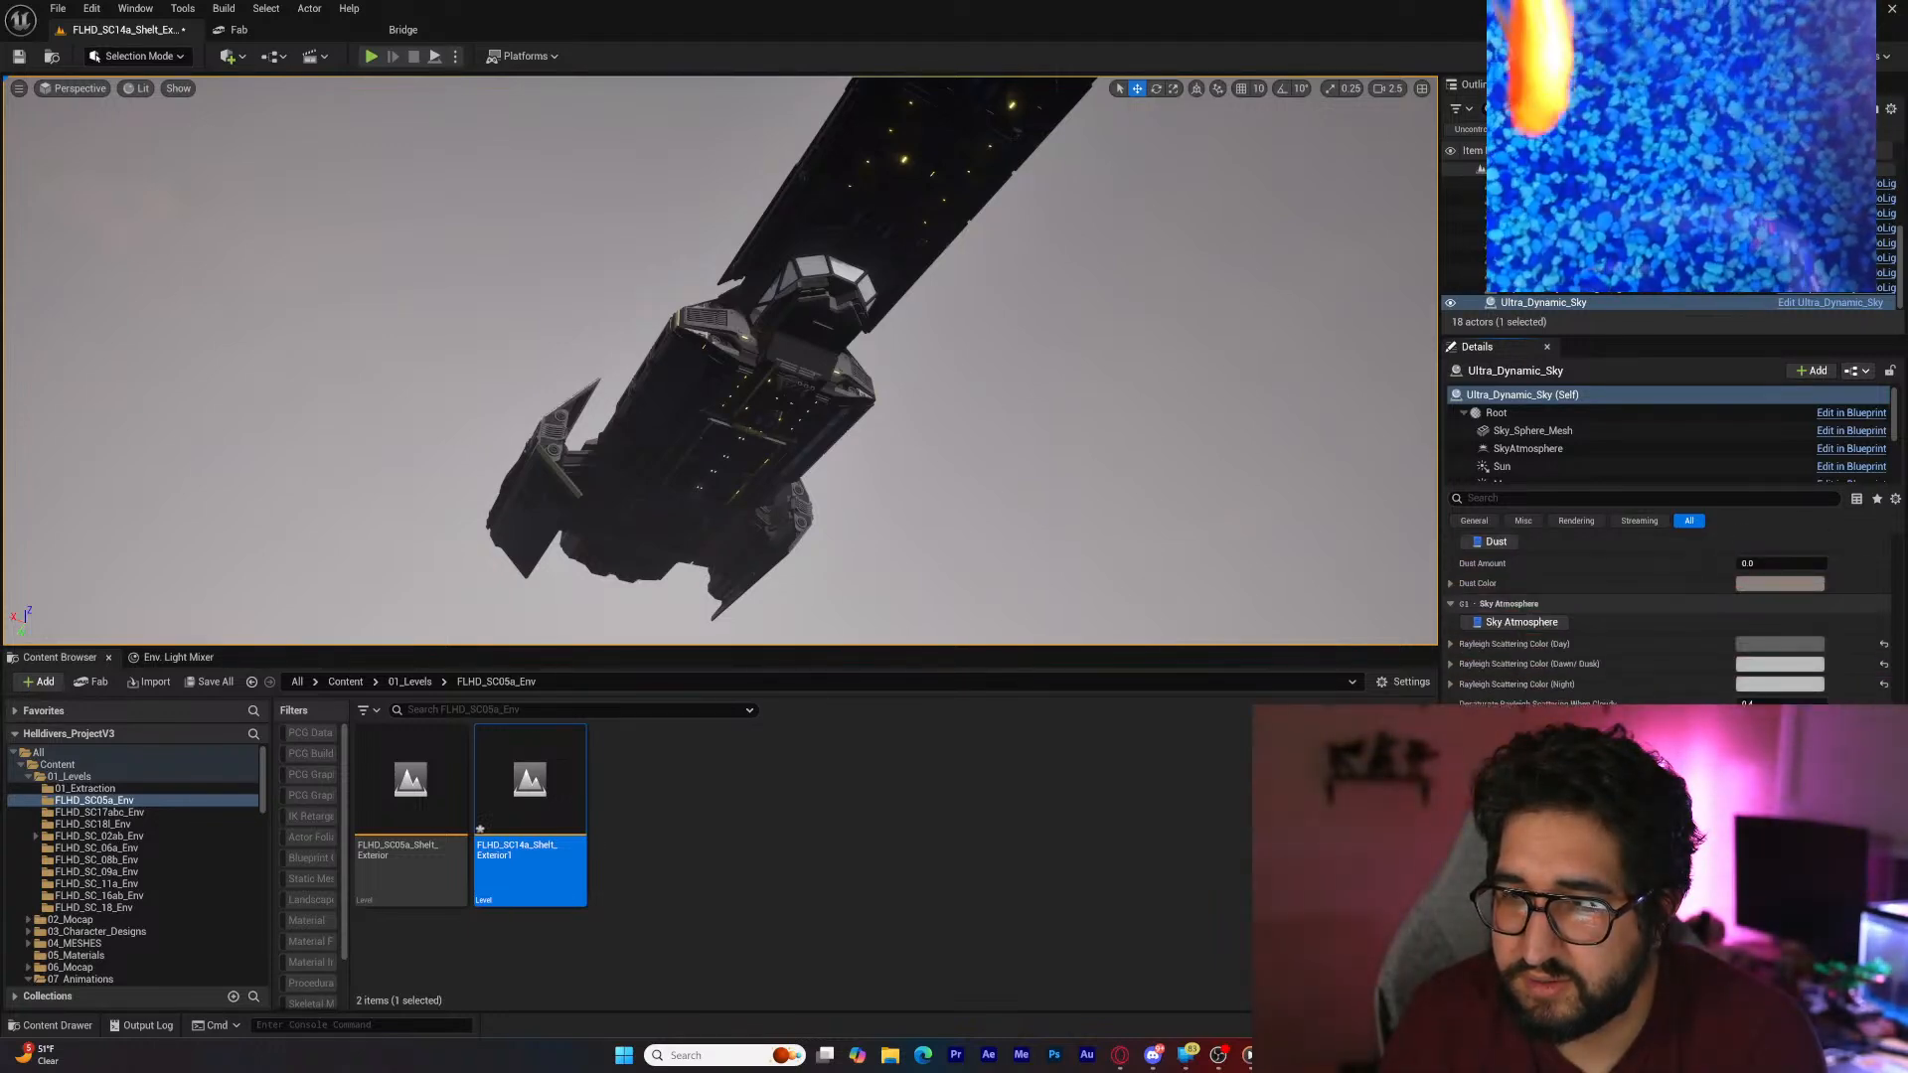
{"action": "scroll", "coordinate": [1666, 616], "scroll_direction": "down", "scroll_amount": 8}
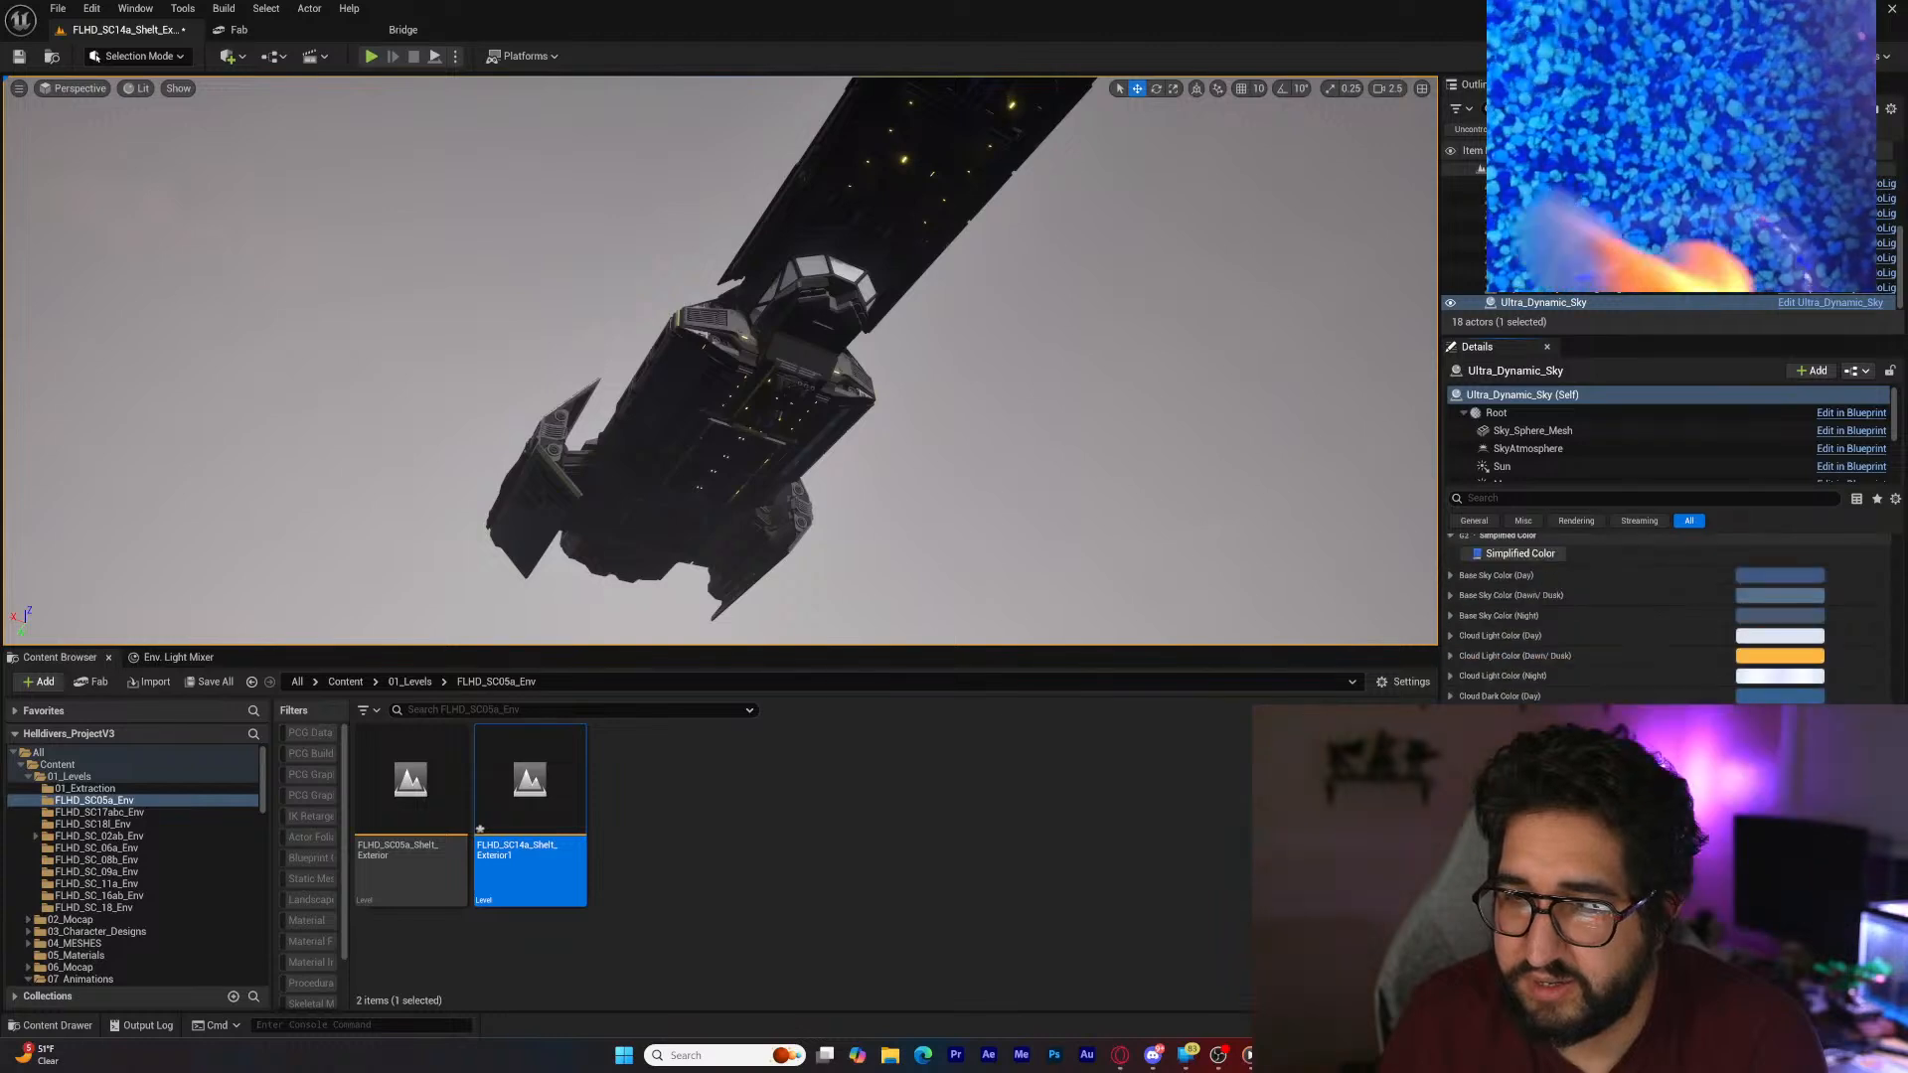
{"action": "scroll", "coordinate": [1666, 616], "scroll_direction": "down", "scroll_amount": 1}
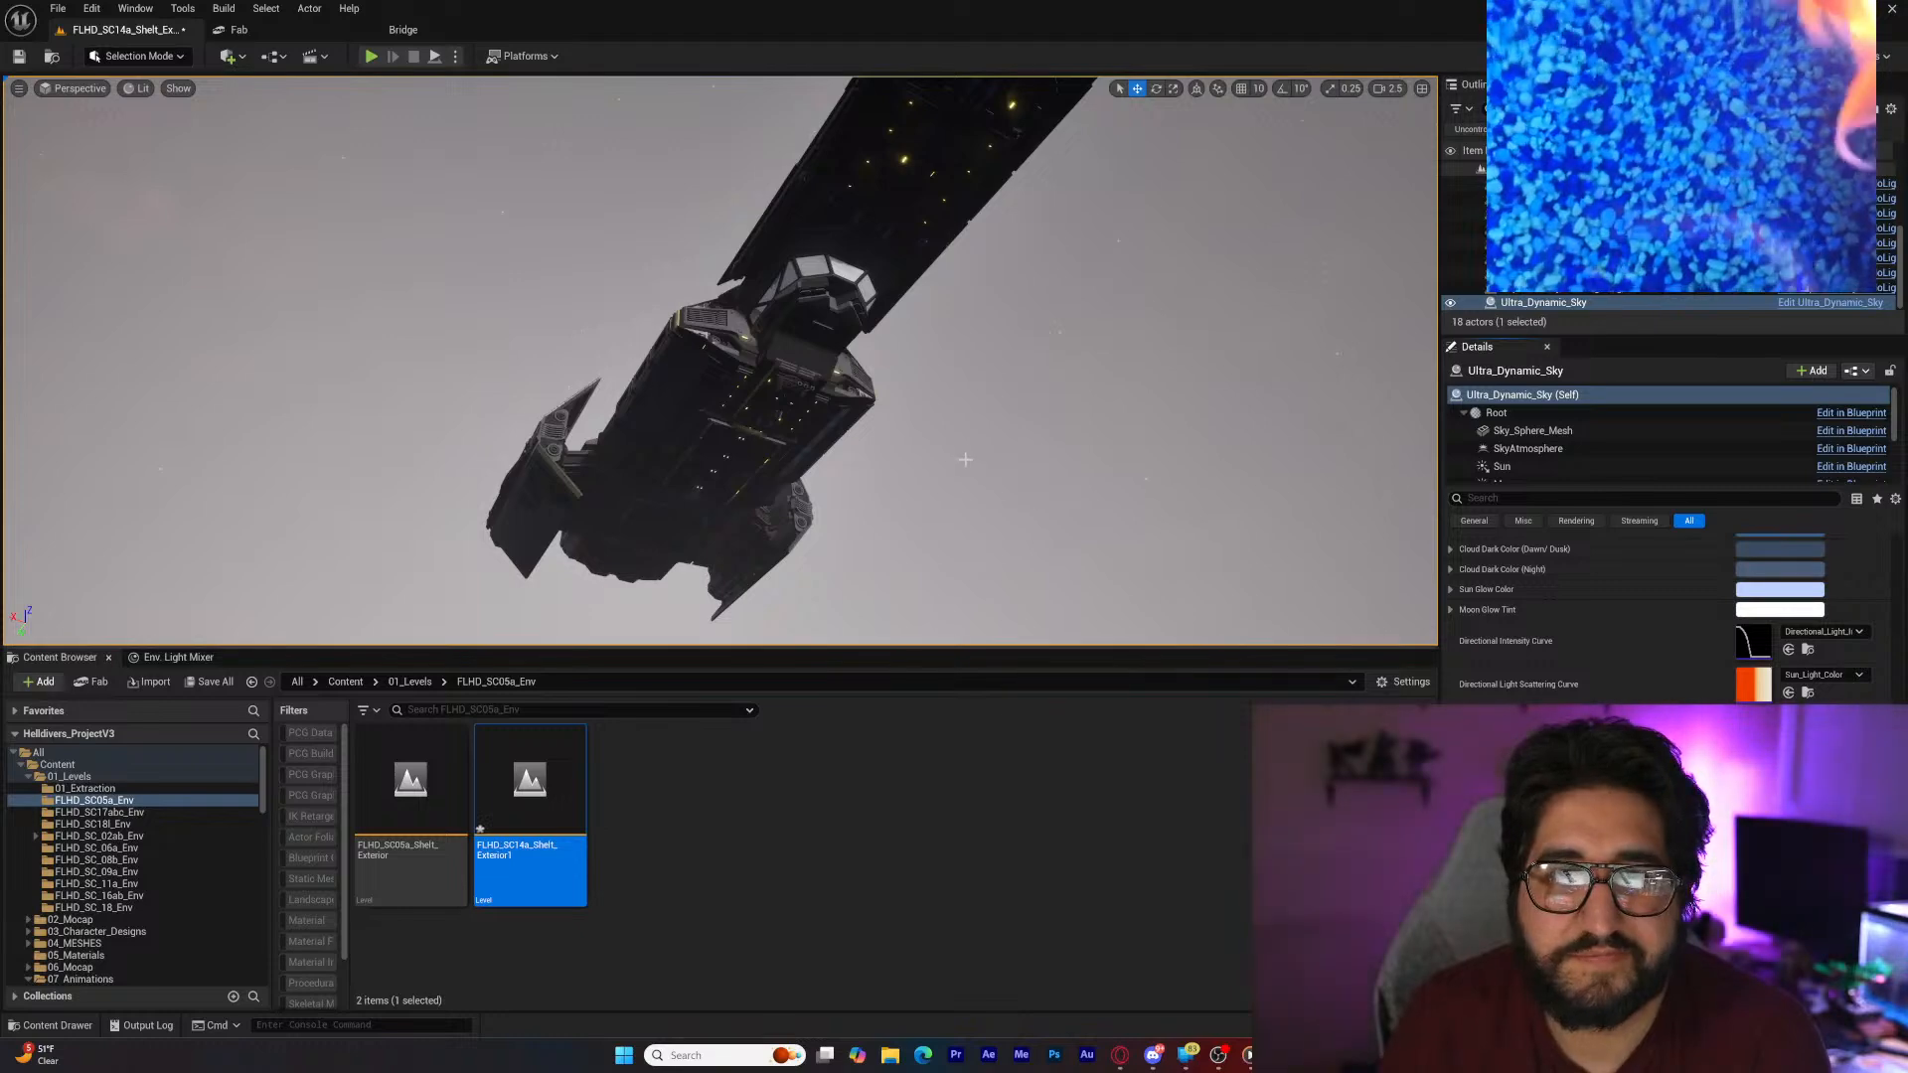
{"action": "right_click_drag", "start_coordinate": [961, 457], "coordinate": [1192, 407]}
{"action": "scroll", "coordinate": [1564, 647], "scroll_direction": "down", "scroll_amount": 15}
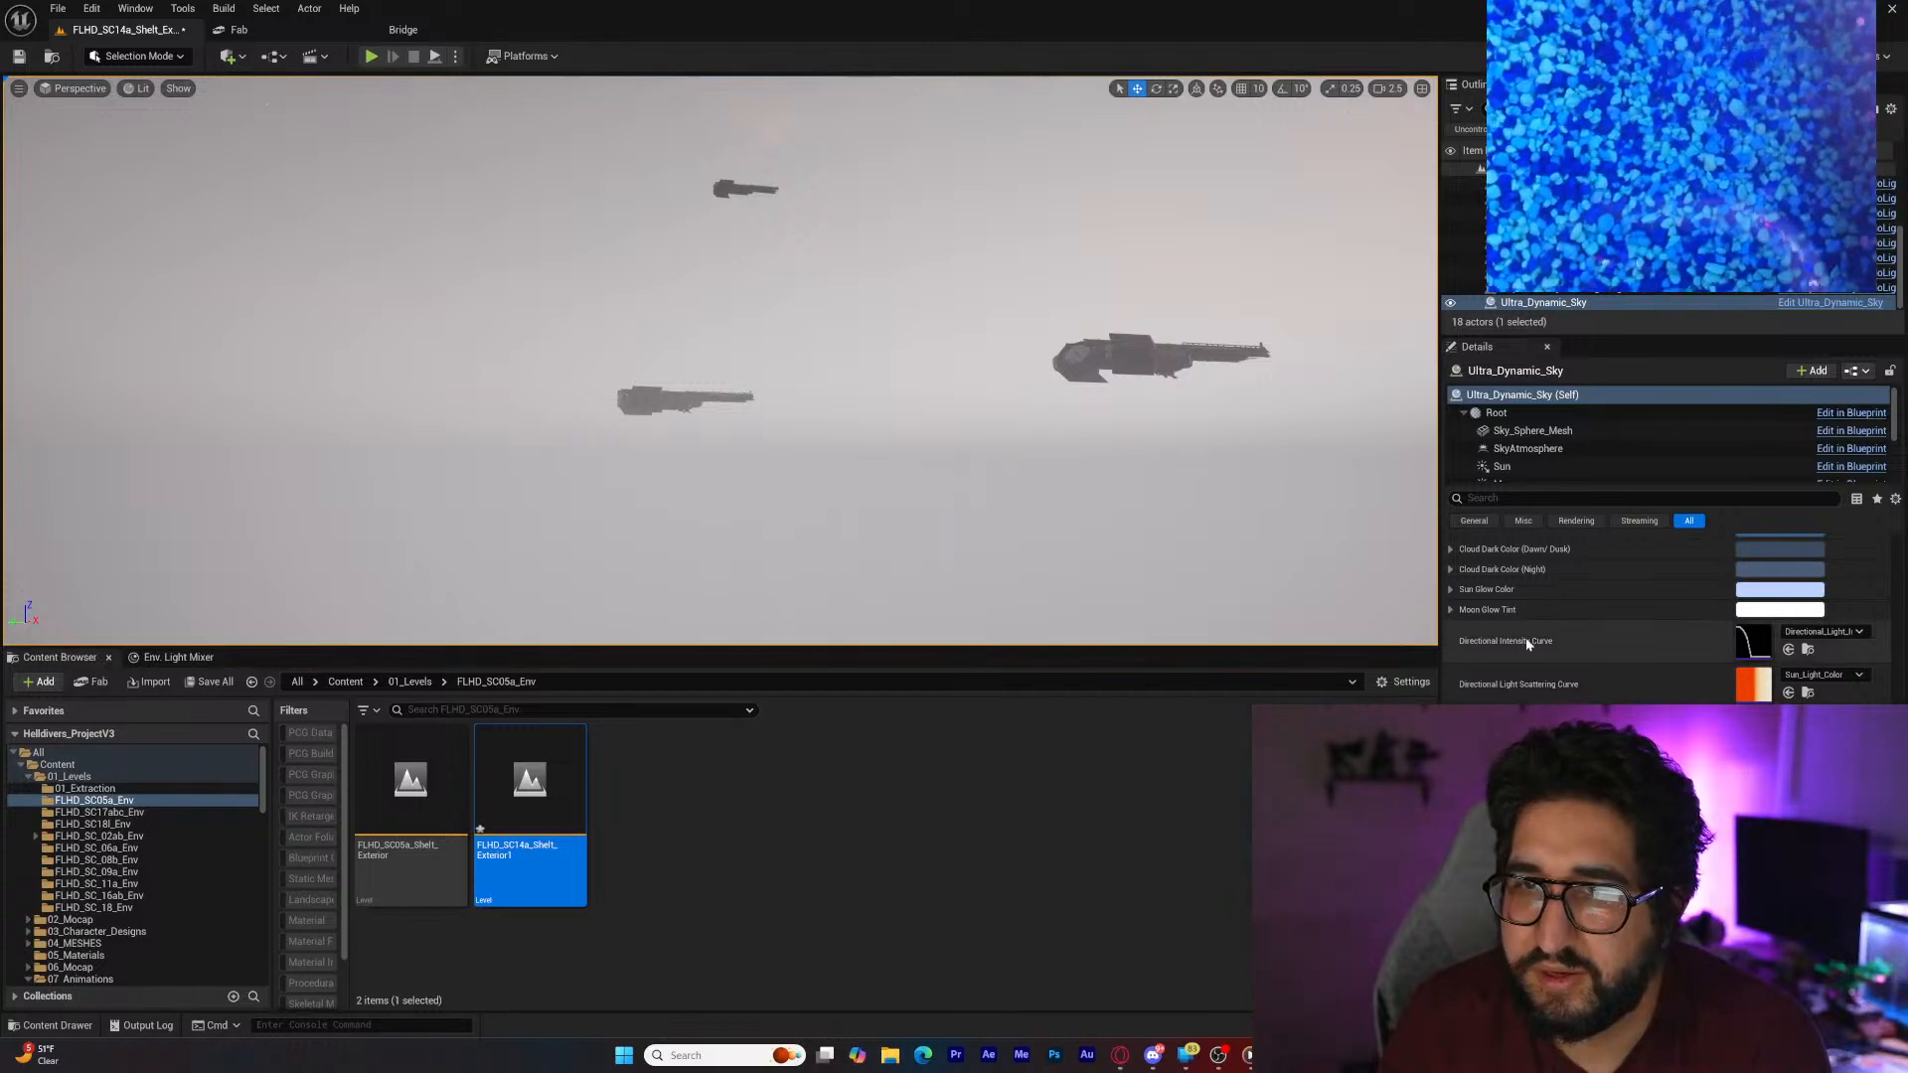
{"action": "scroll", "coordinate": [1564, 647], "scroll_direction": "up", "scroll_amount": 5}
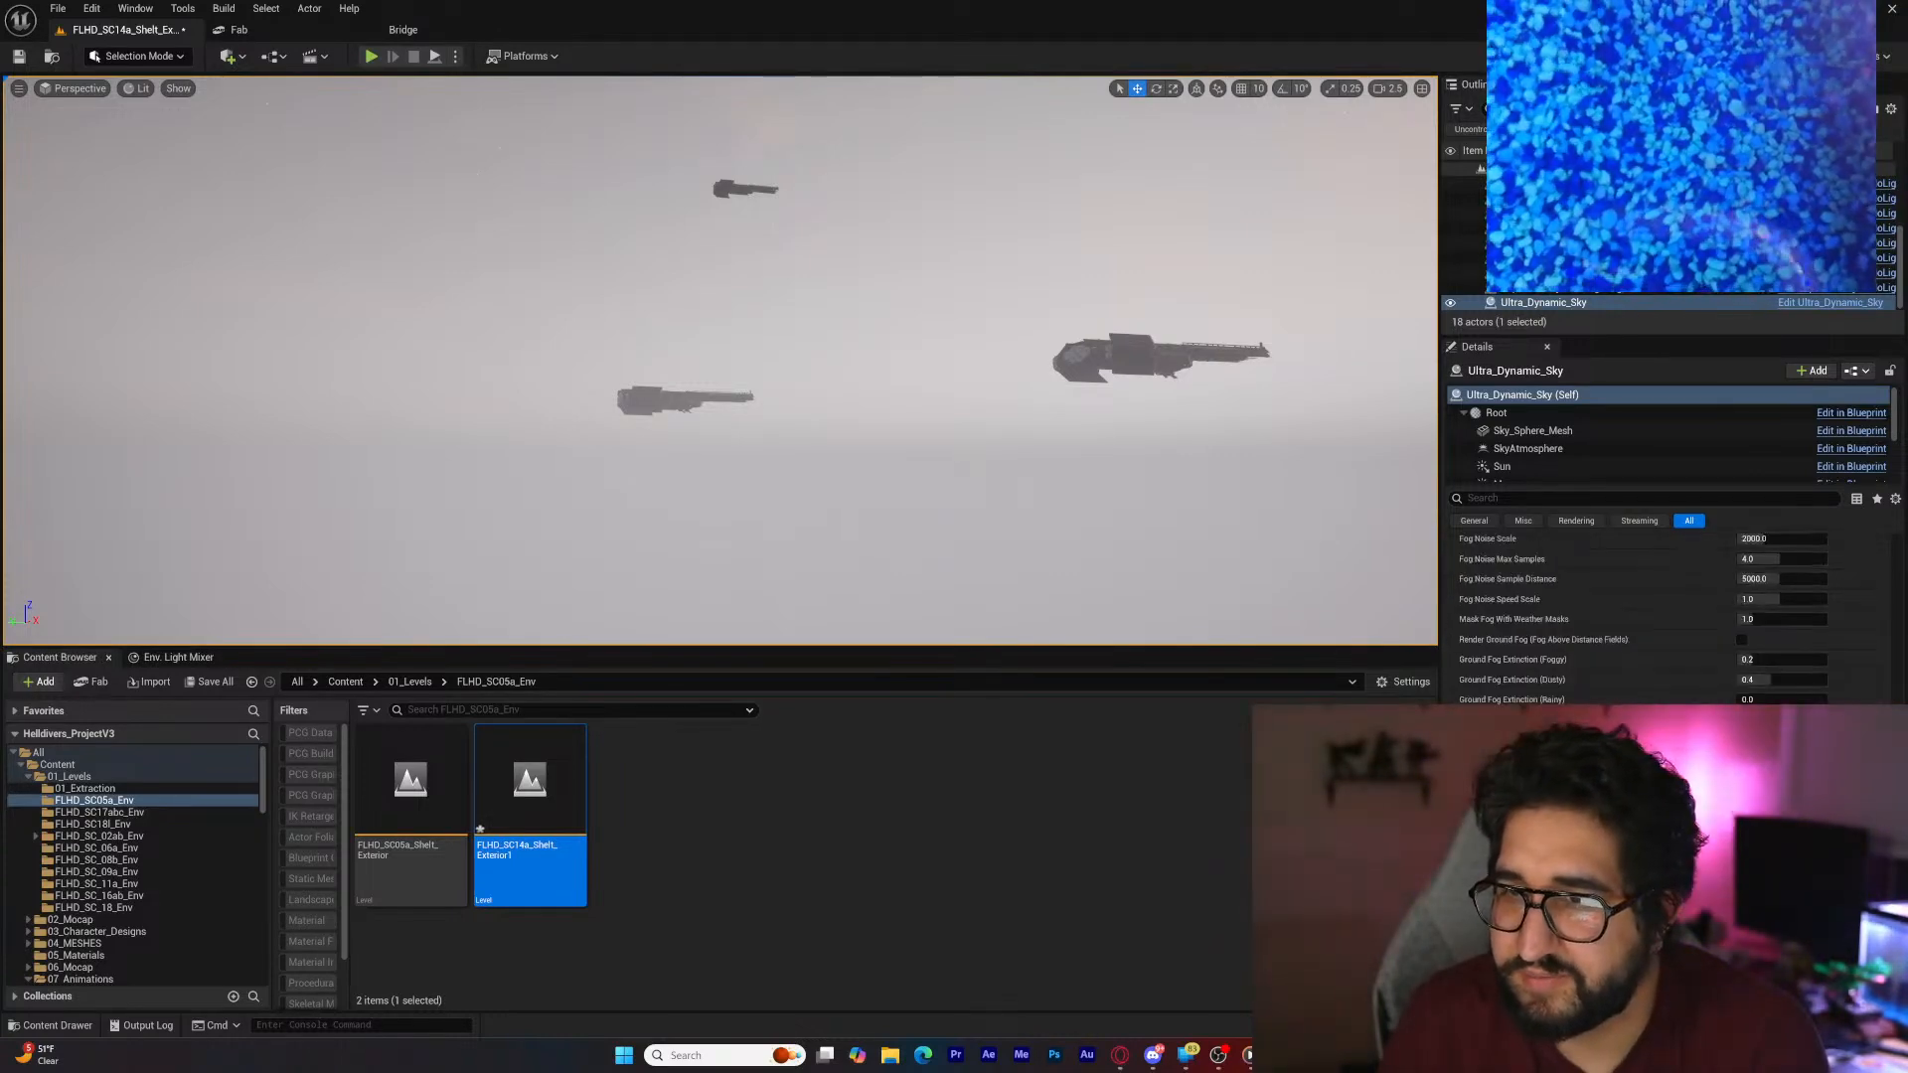
{"action": "scroll", "coordinate": [1564, 648], "scroll_direction": "up", "scroll_amount": 8}
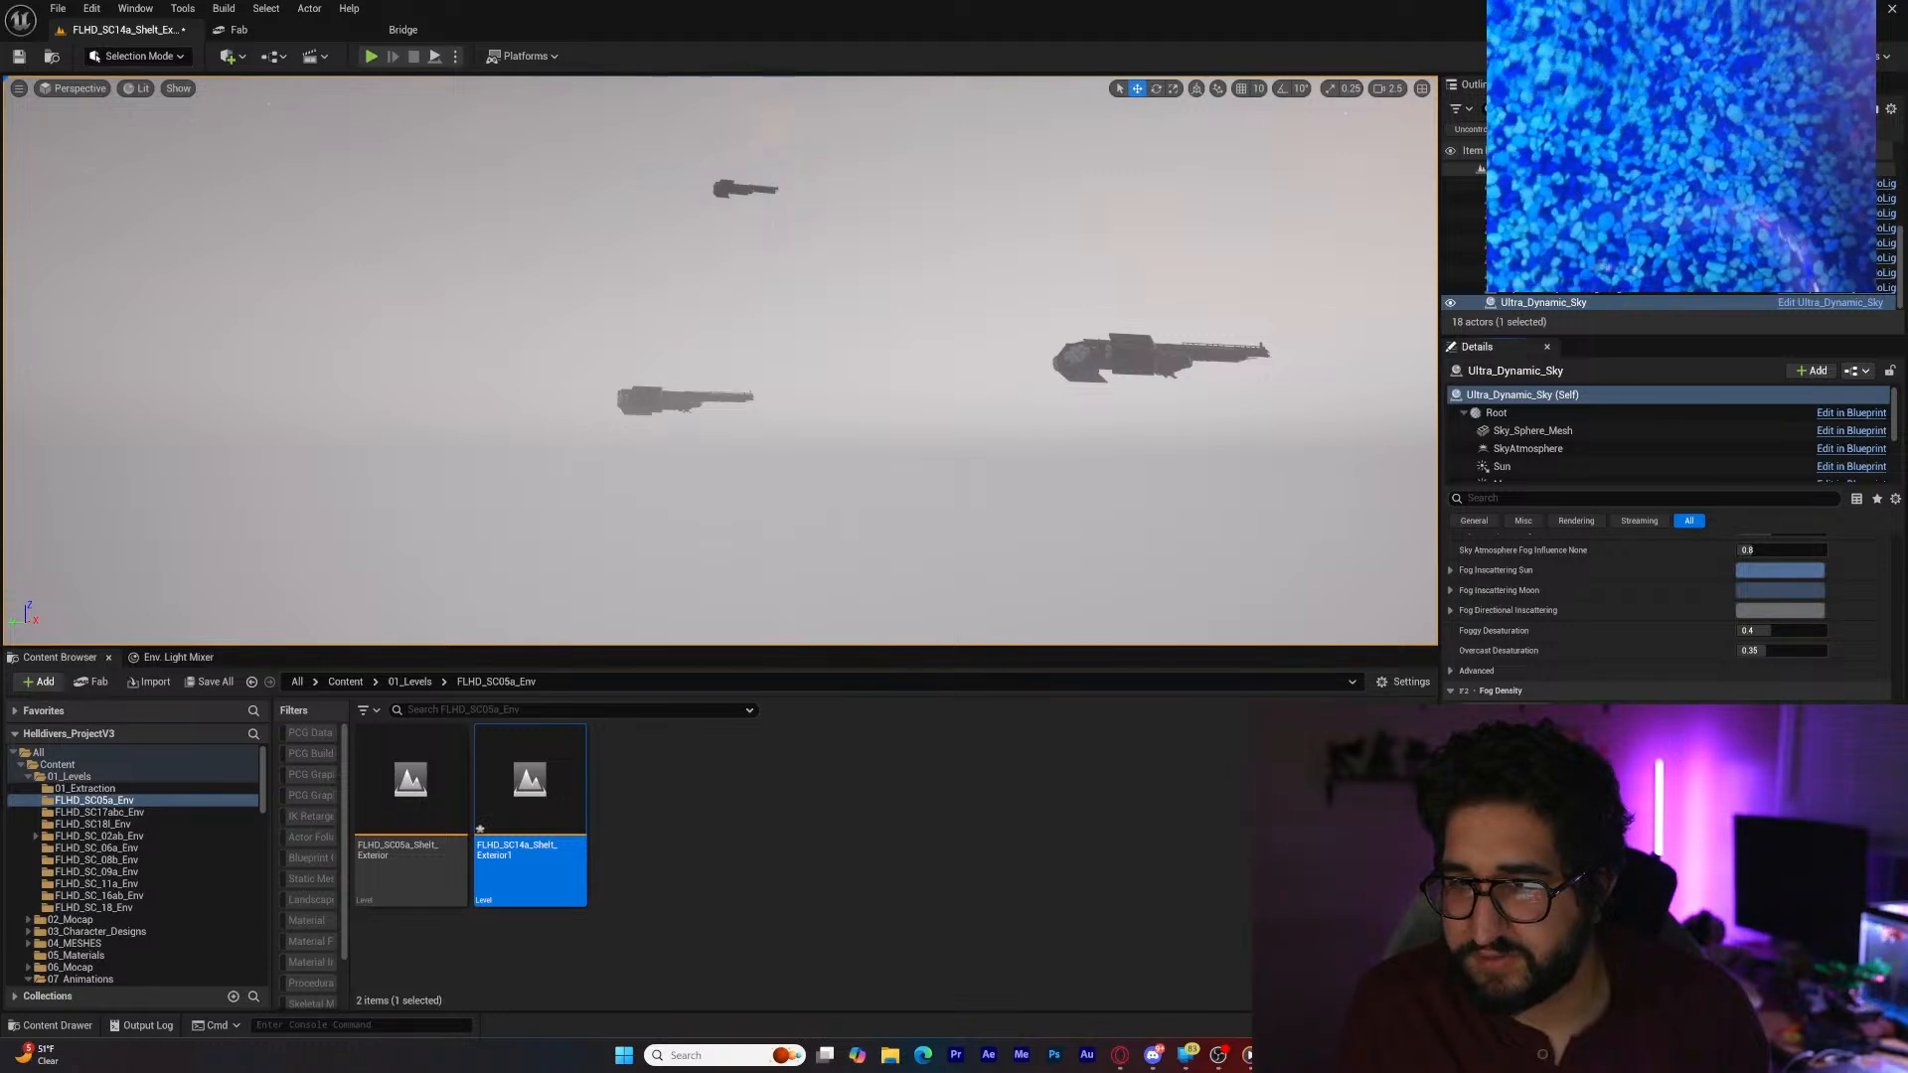
{"action": "key", "text": "Return"}
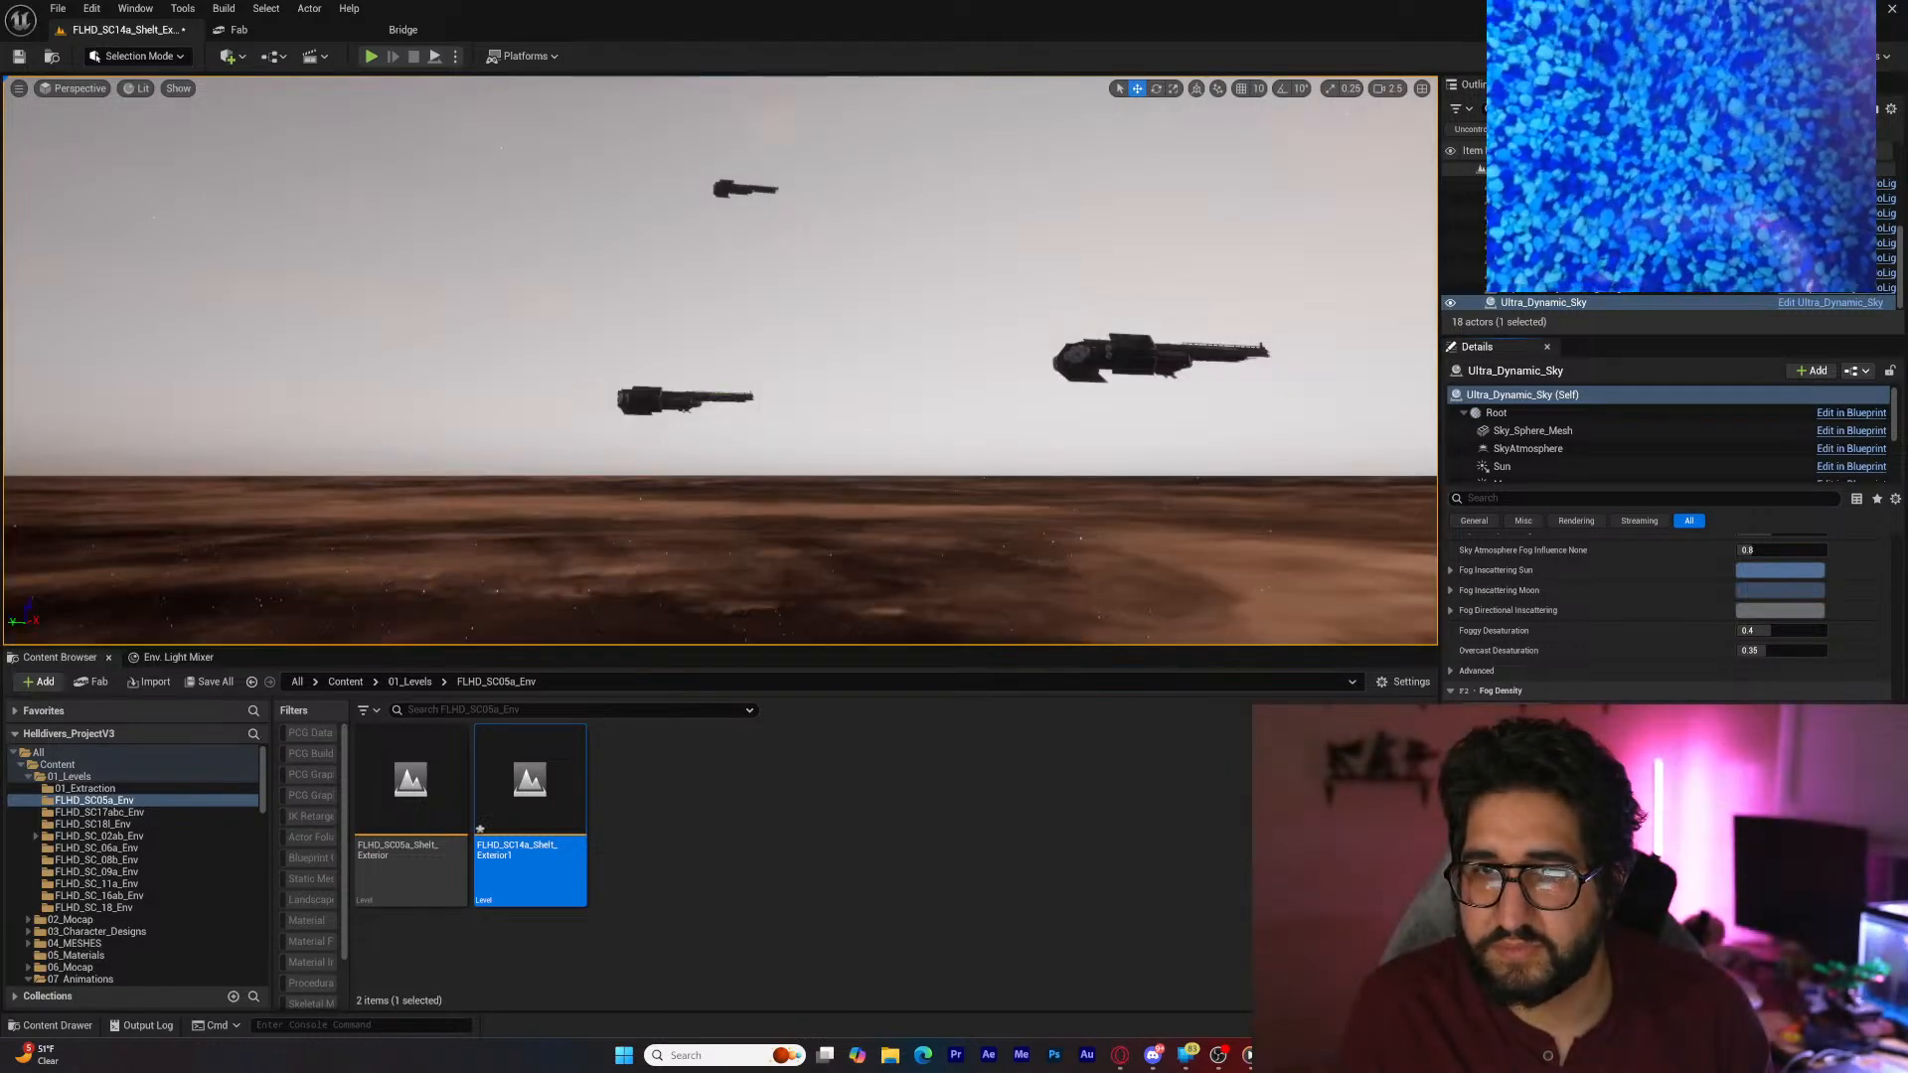
{"action": "right_click_drag", "start_coordinate": [1192, 417], "coordinate": [962, 288]}
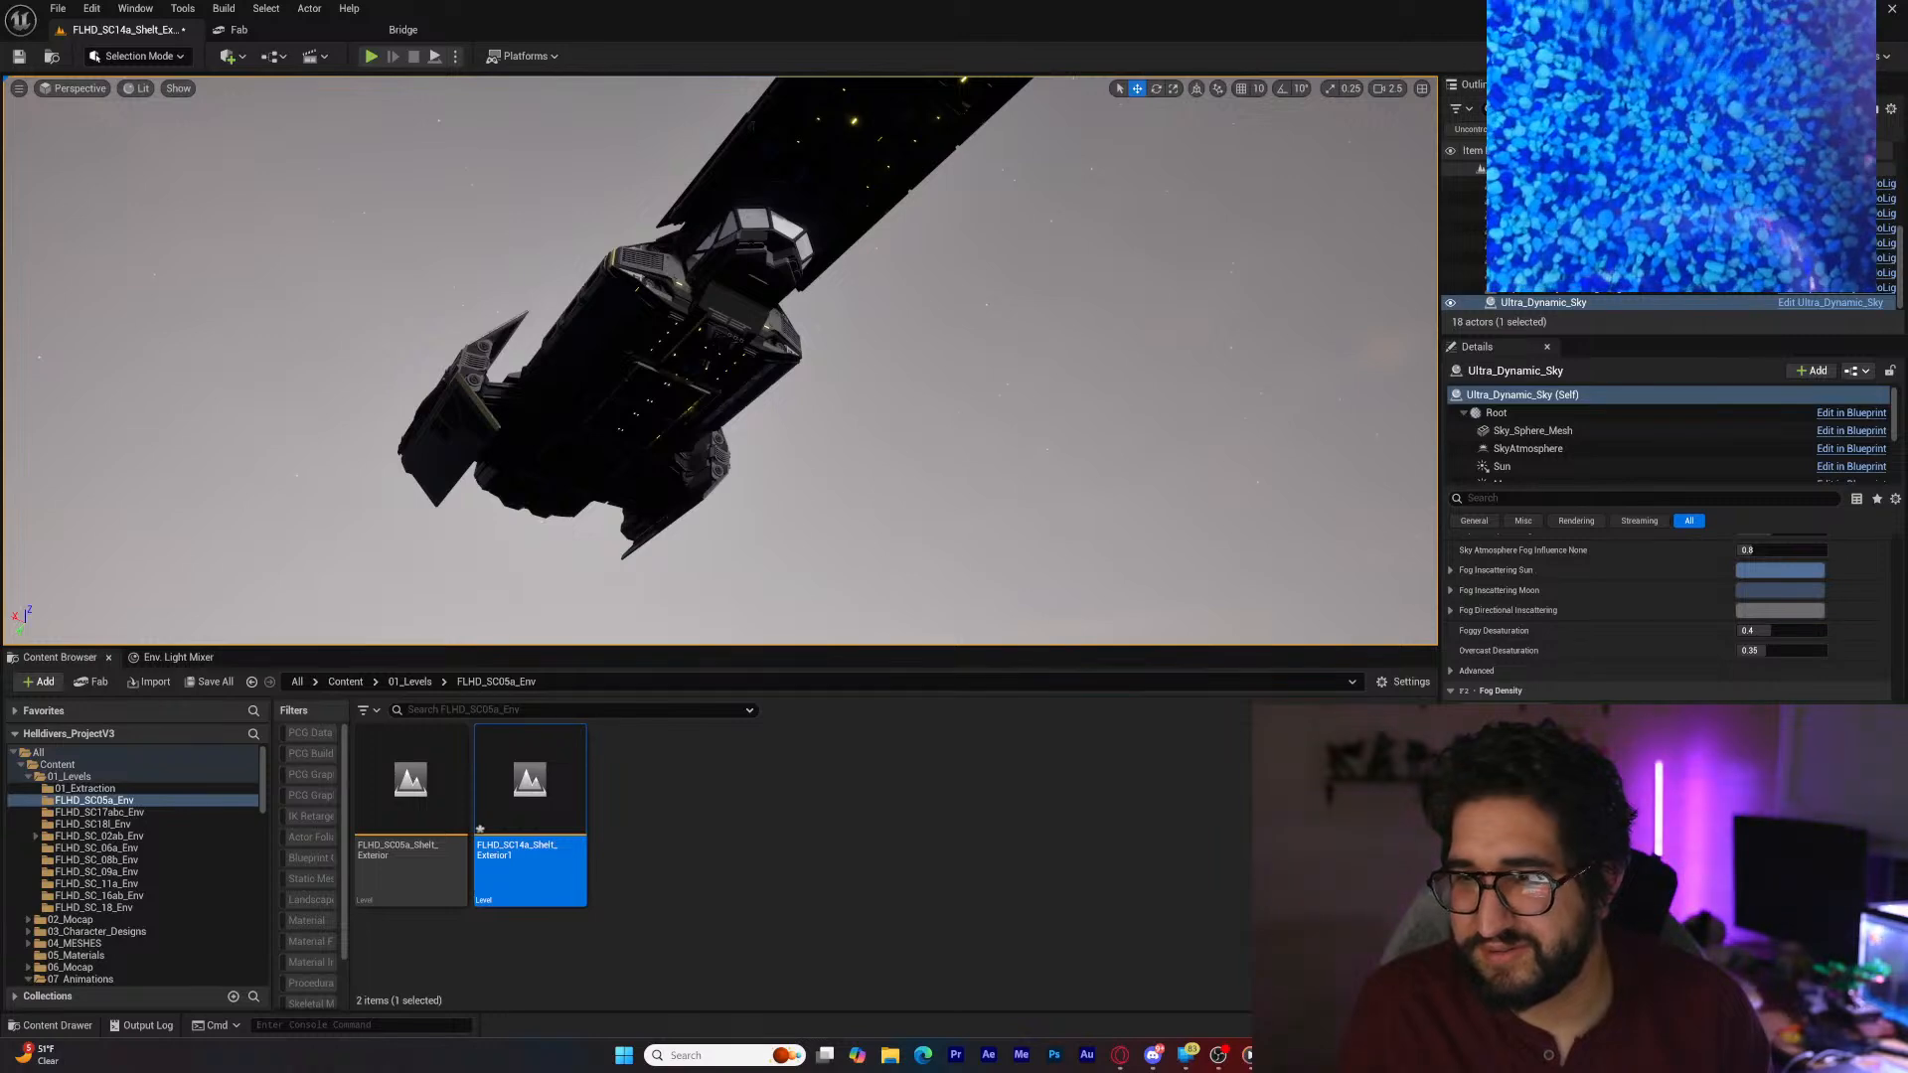
{"action": "scroll", "coordinate": [1861, 560], "scroll_direction": "up", "scroll_amount": 15}
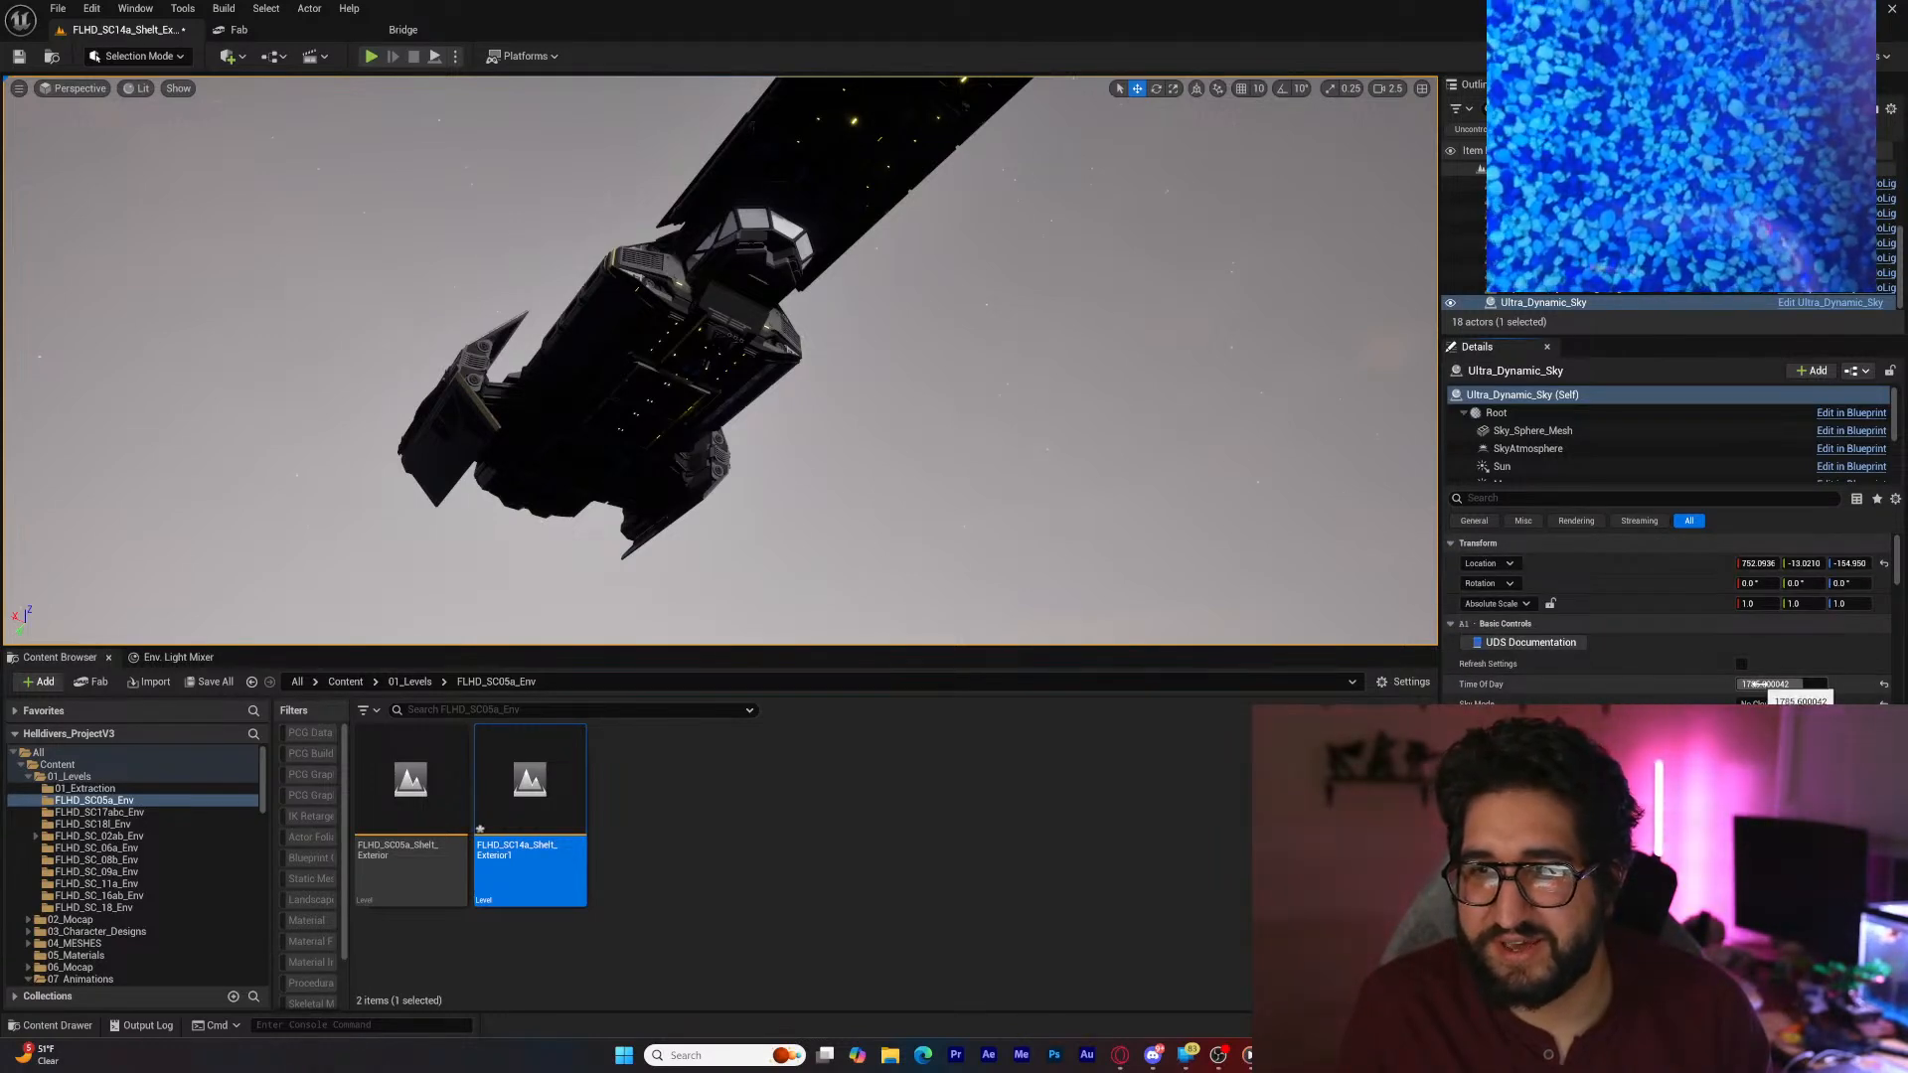
Step: Try a brighter Time Of Day of about 1068.8 on Ultra_Dynamic_Sky and check the lighting on the large ship
{"action": "left_click_drag", "start_coordinate": [1761, 683], "coordinate": [1800, 684]}
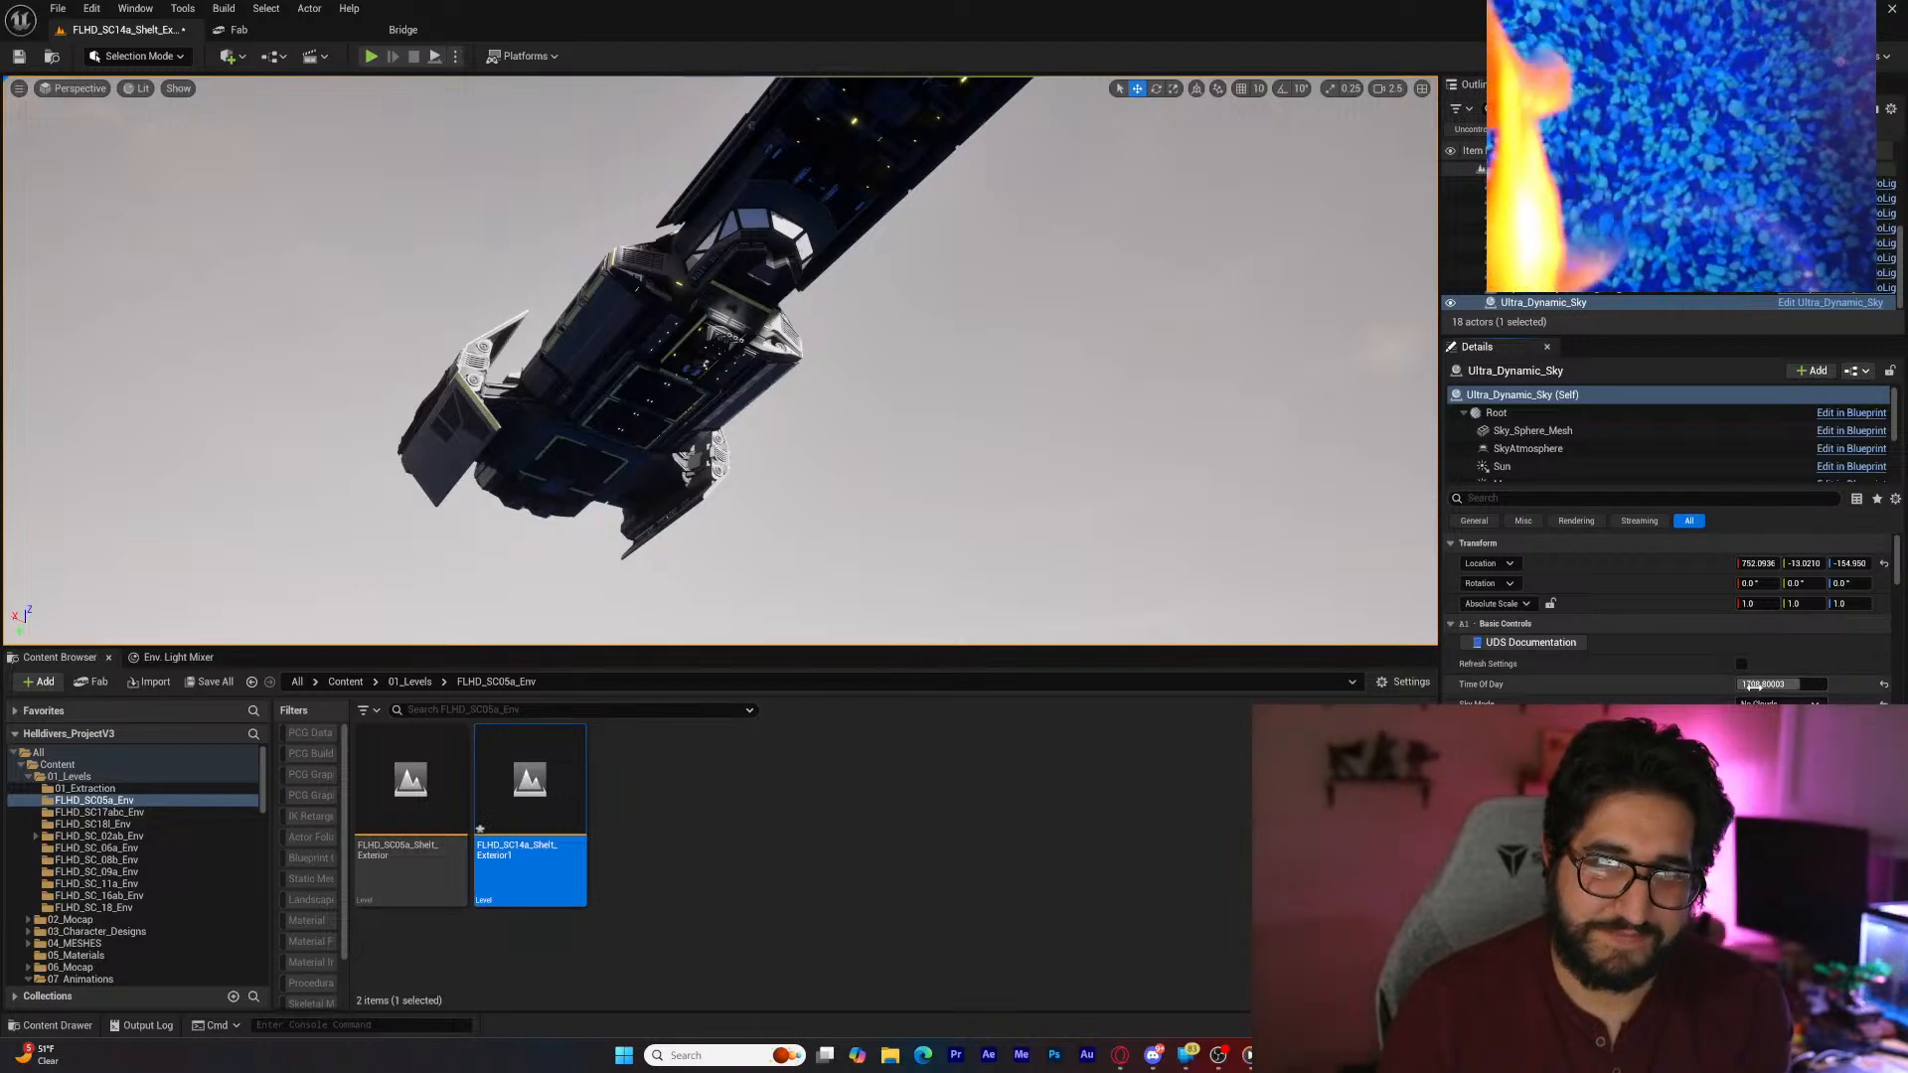
{"action": "mouse_move", "coordinate": [1751, 683]}
{"action": "left_mouse_down"}
{"action": "mouse_move", "coordinate": [1689, 684]}
{"action": "mouse_move", "coordinate": [1800, 683]}
{"action": "left_mouse_up"}
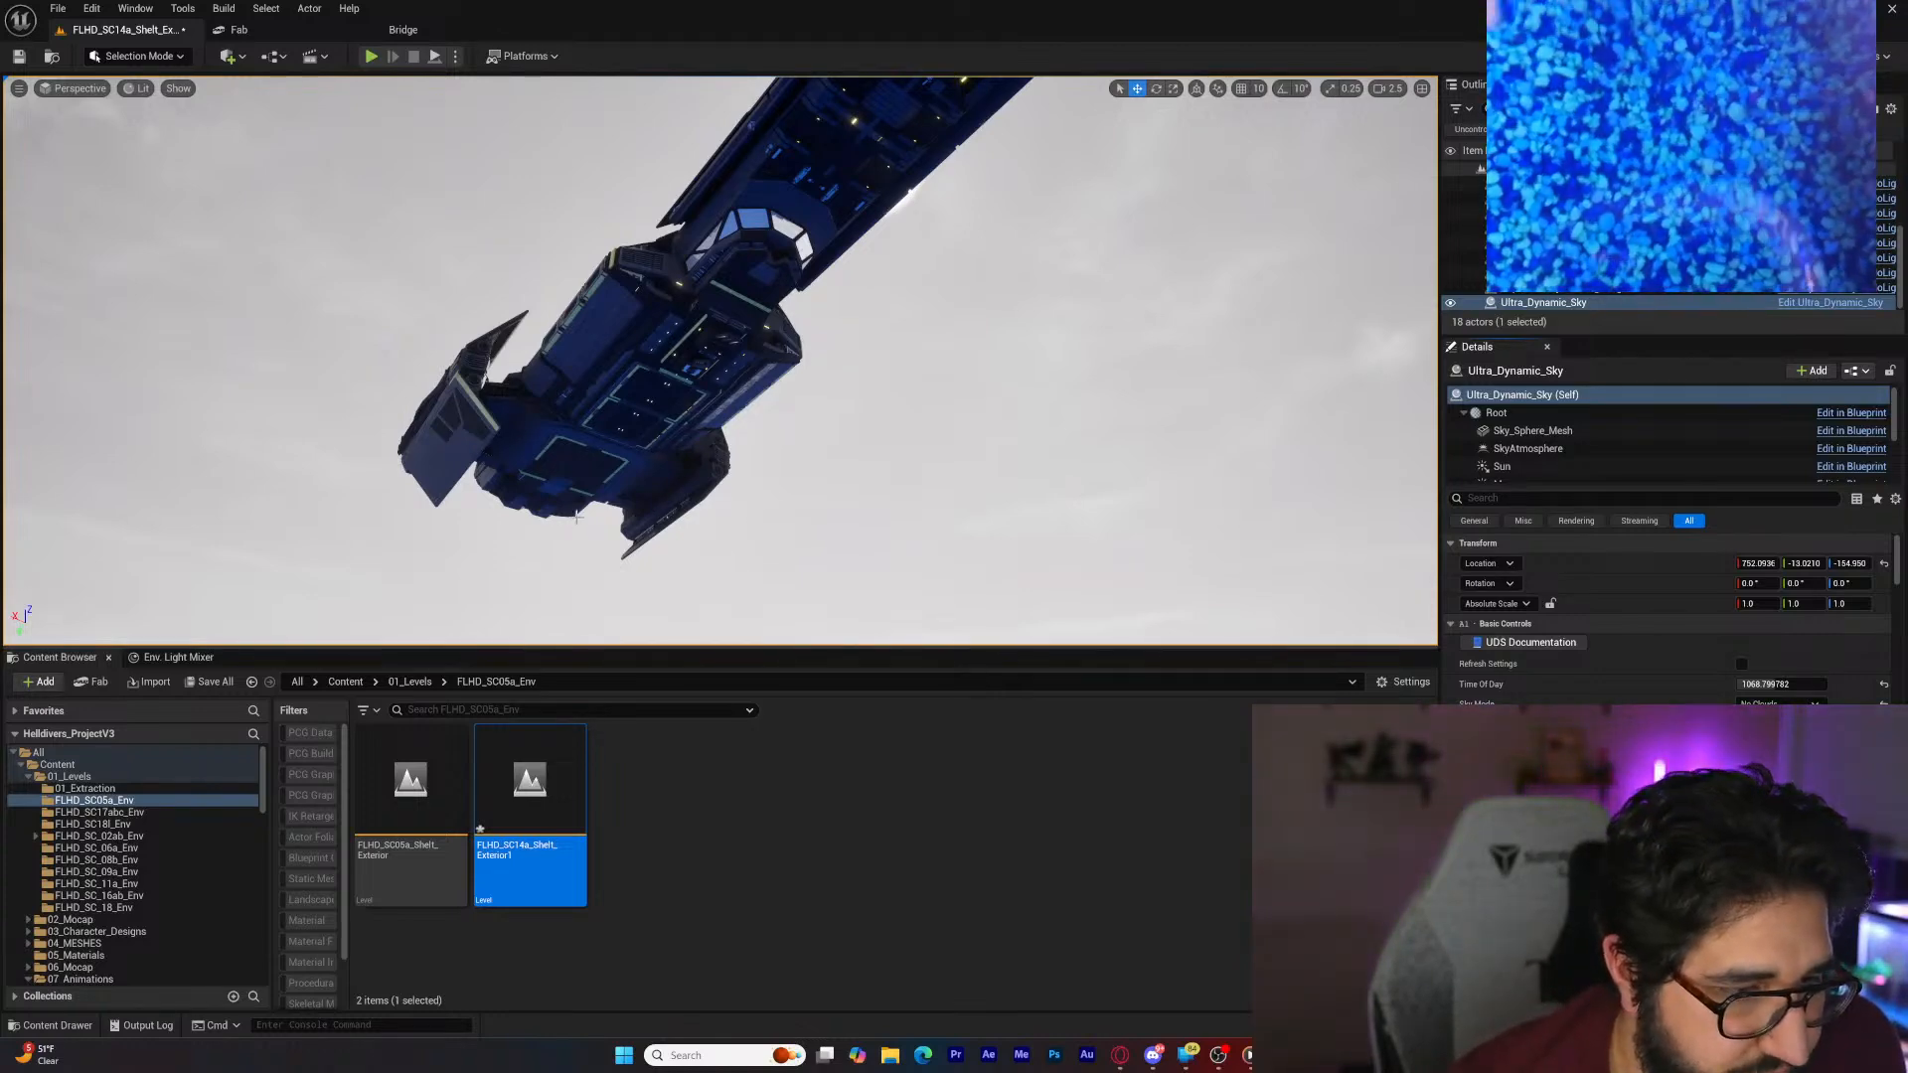
{"action": "mouse_move", "coordinate": [498, 483]}
{"action": "right_mouse_down"}
{"action": "mouse_move", "coordinate": [477, 469]}
{"action": "mouse_move", "coordinate": [506, 454]}
{"action": "mouse_move", "coordinate": [490, 463]}
{"action": "right_mouse_up"}
{"action": "key", "text": "d"}
{"action": "key", "text": "a"}
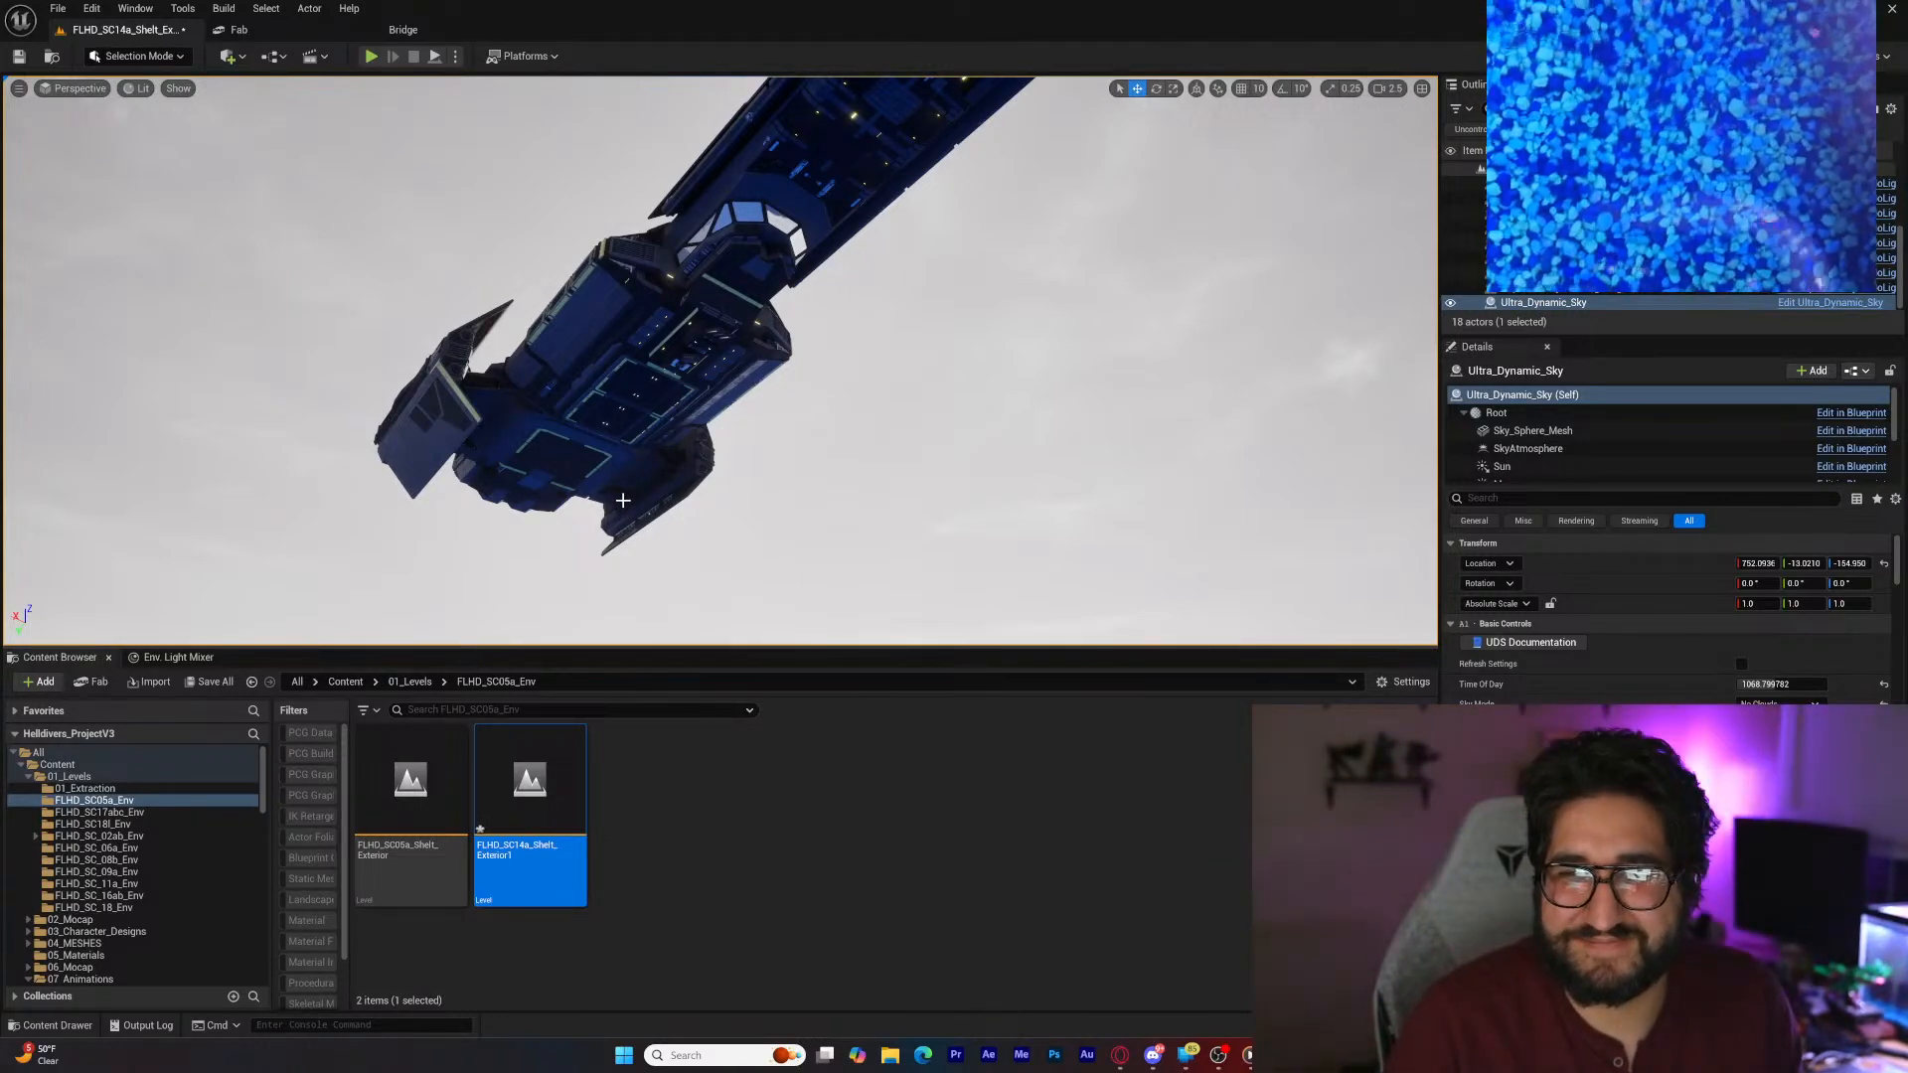
{"action": "right_click_drag", "start_coordinate": [609, 483], "coordinate": [629, 481]}
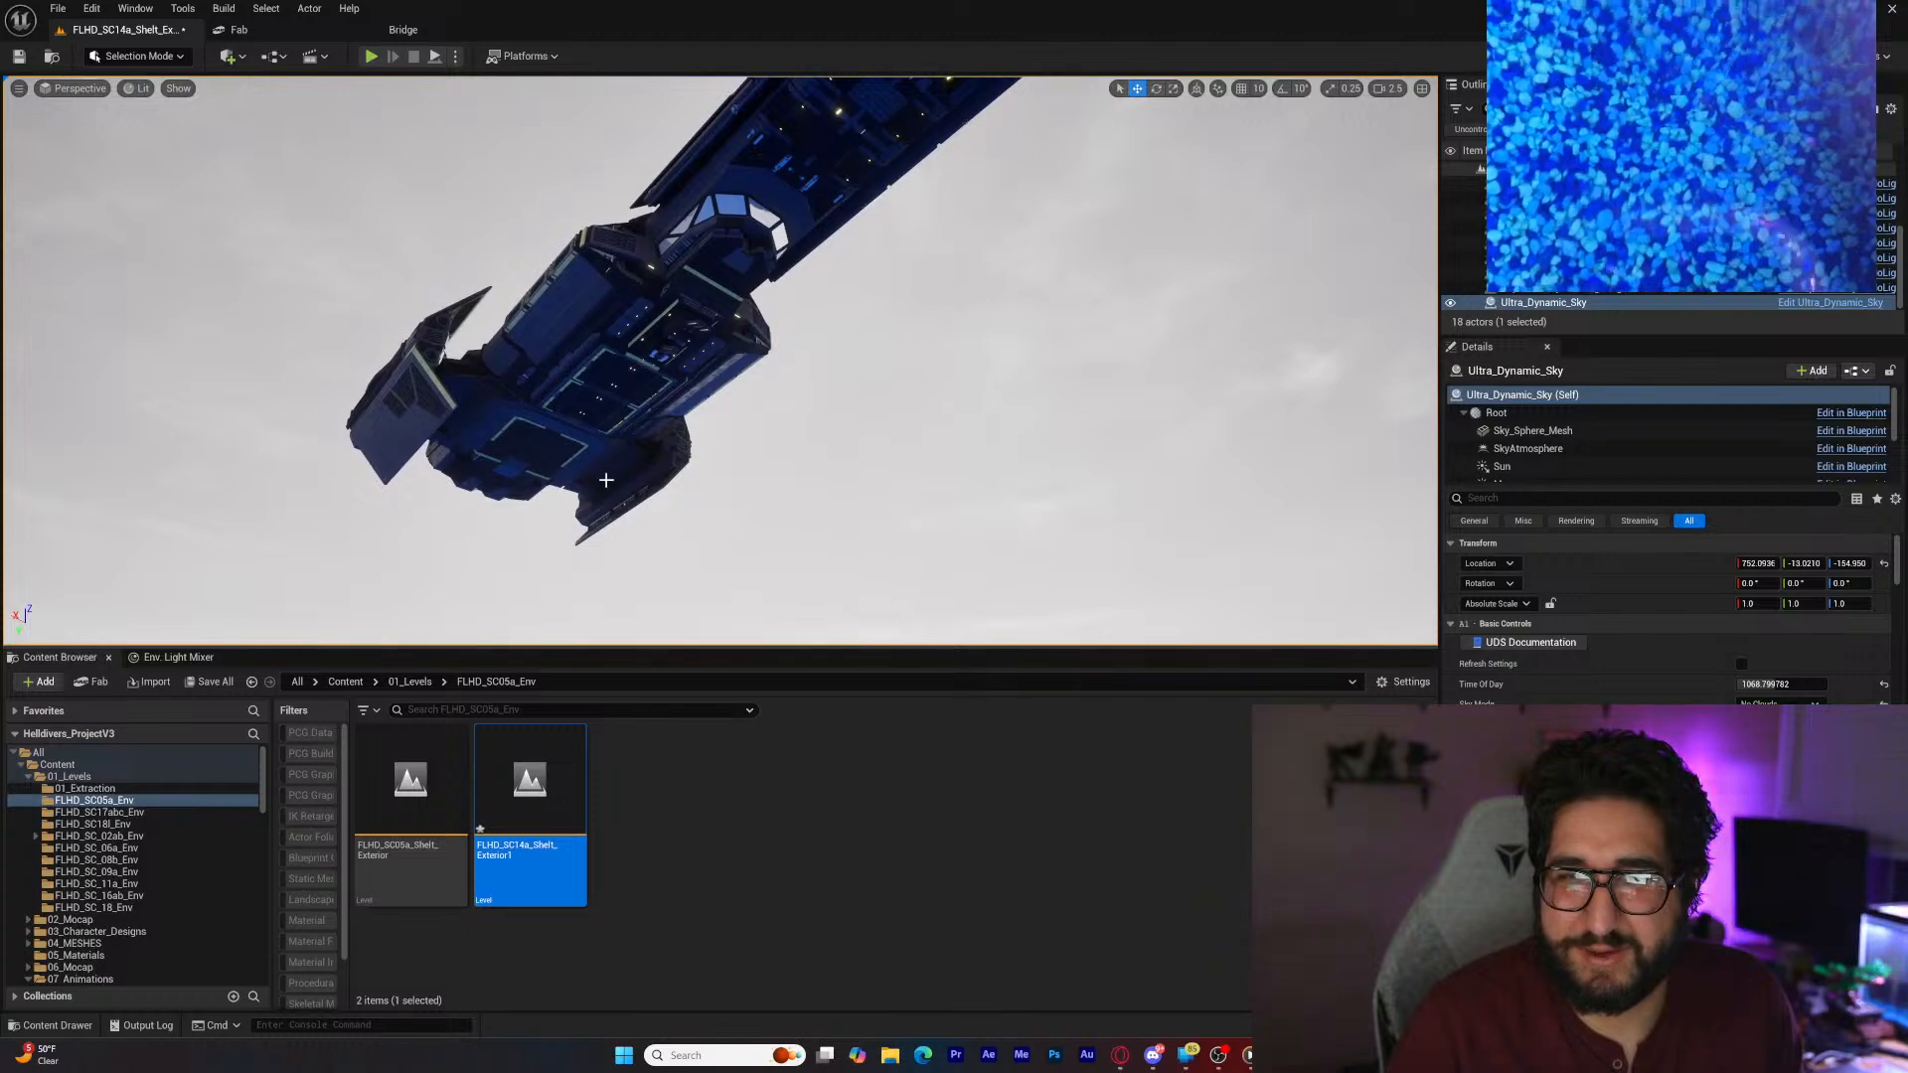
{"action": "key", "text": "a"}
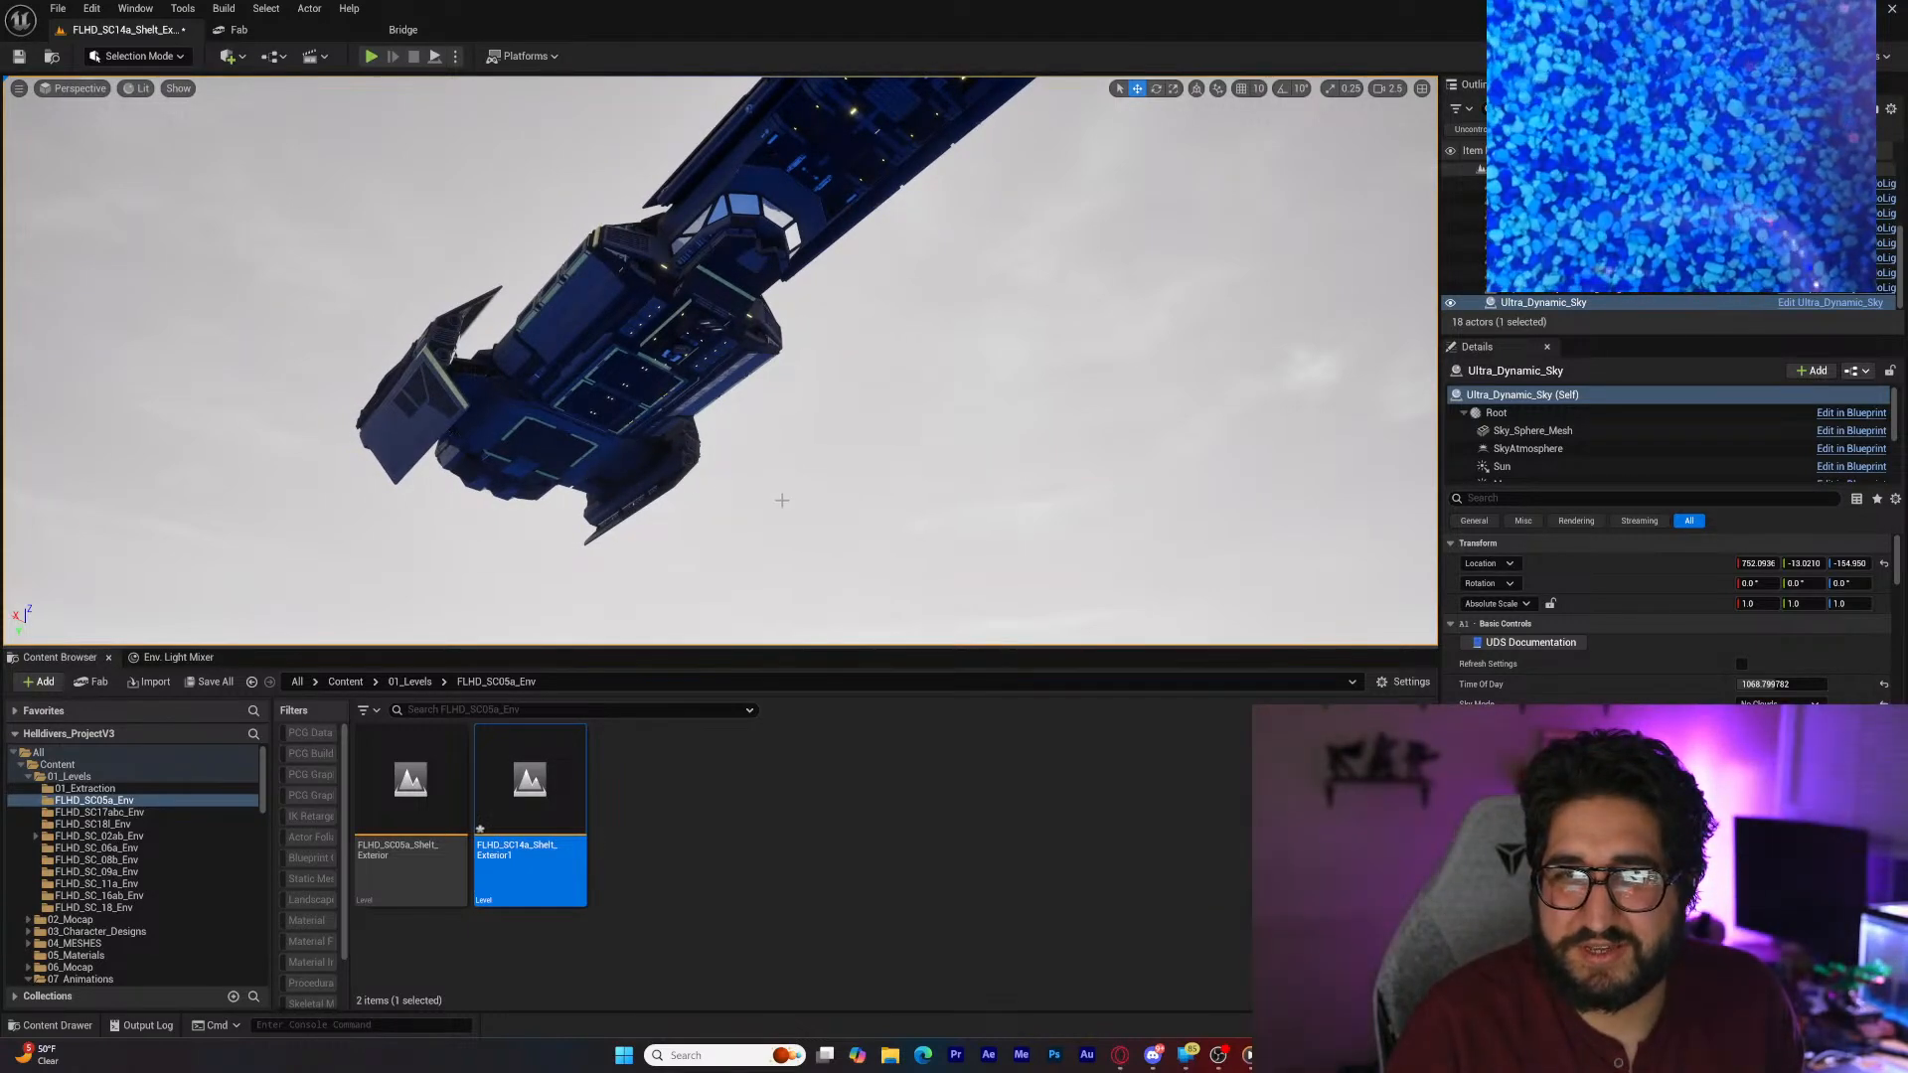
{"action": "right_click_drag", "start_coordinate": [780, 498], "coordinate": [768, 498]}
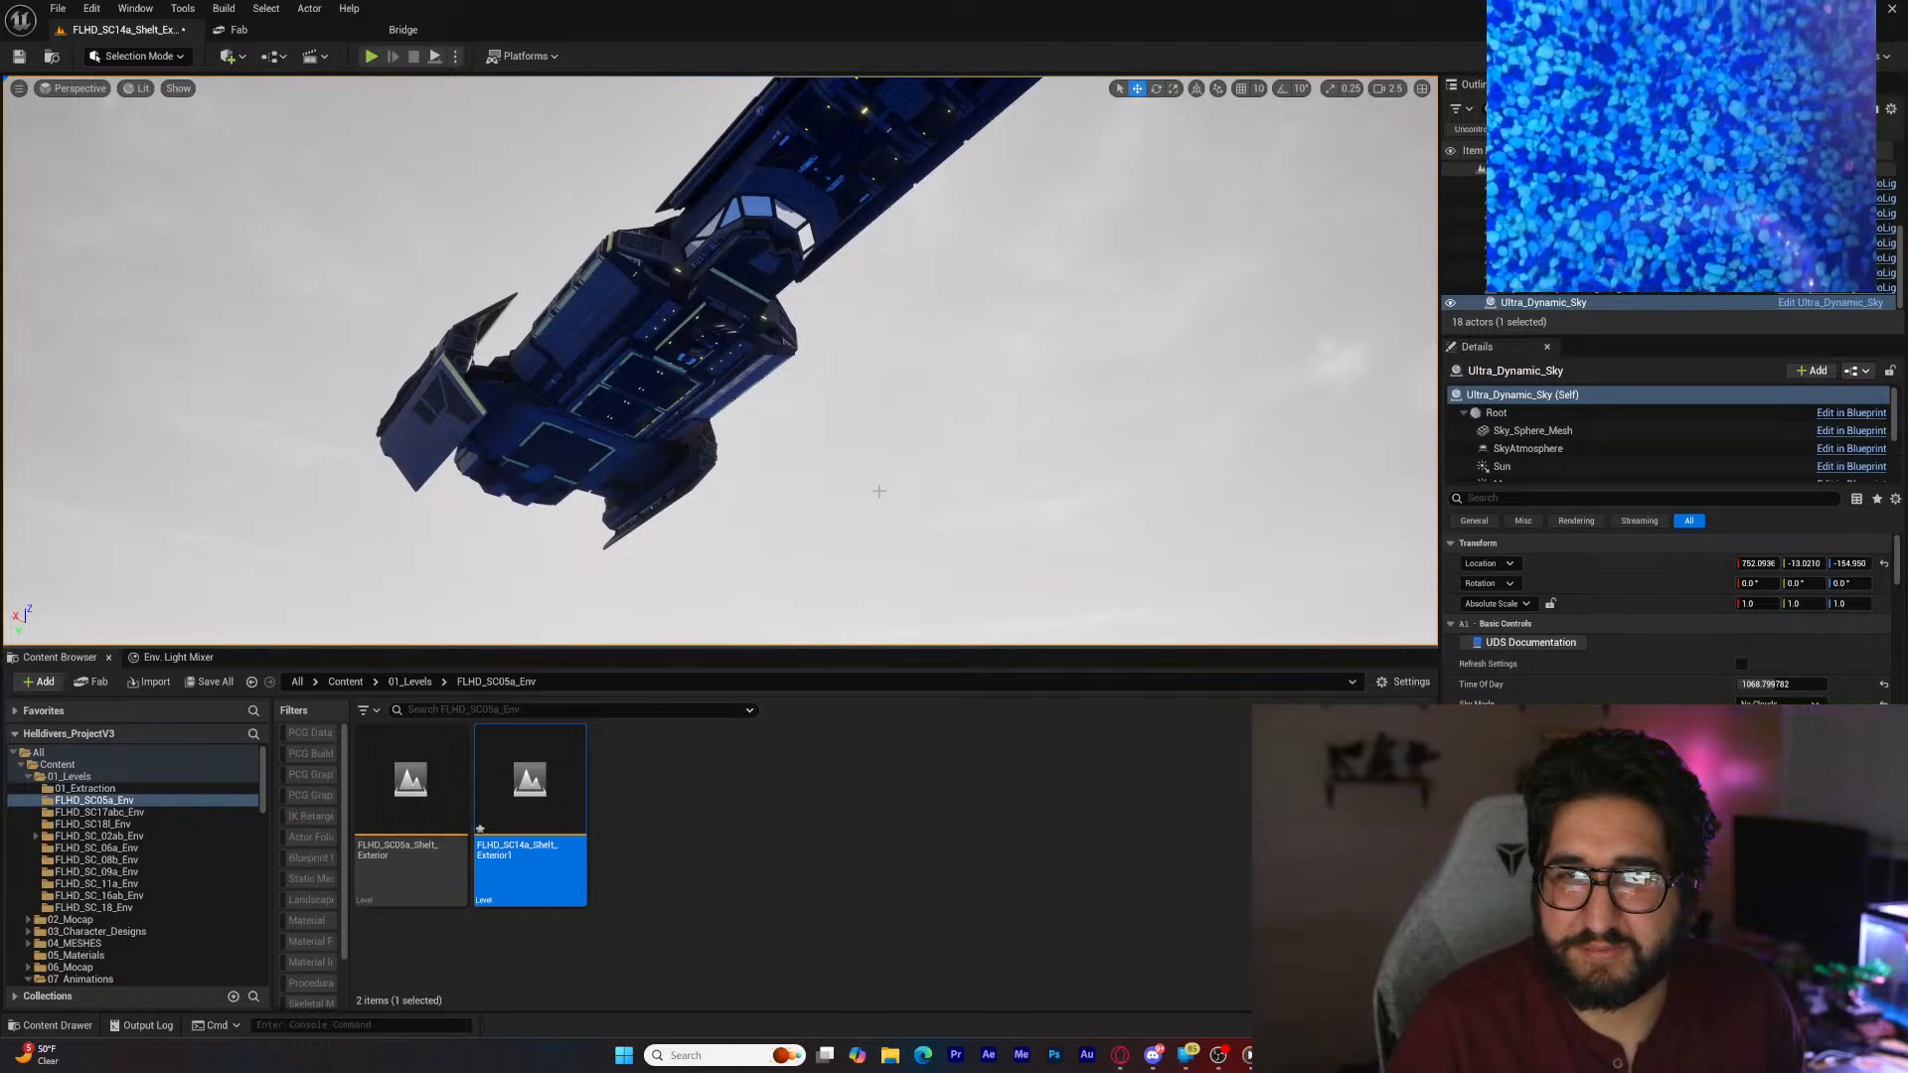
Step: Raise Ultra_Dynamic_Sky's Time Of Day until the large ship's underside is dark again, and save the level
{"action": "mouse_move", "coordinate": [1763, 684]}
{"action": "left_mouse_down"}
{"action": "mouse_move", "coordinate": [1743, 685]}
{"action": "mouse_move", "coordinate": [1798, 685]}
{"action": "left_mouse_up"}
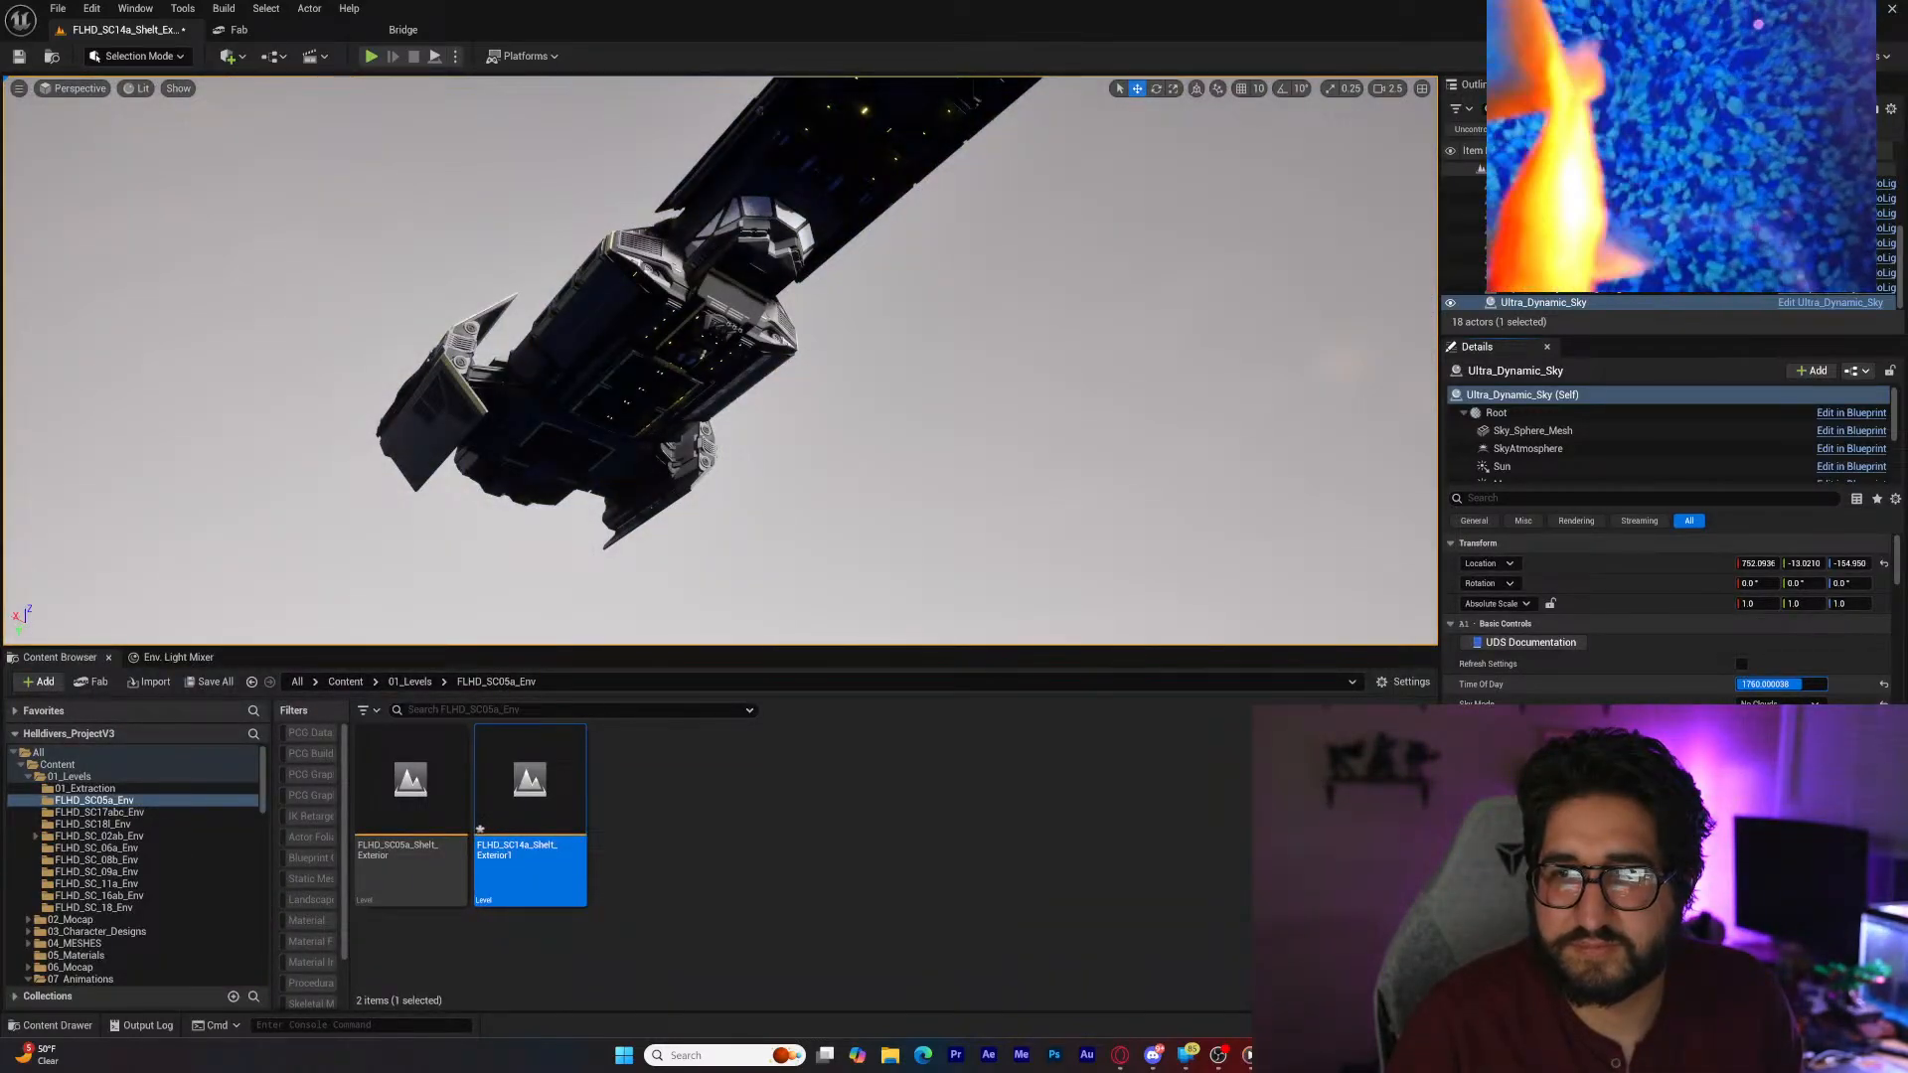
{"action": "left_click_drag", "start_coordinate": [1897, 584], "coordinate": [1902, 711]}
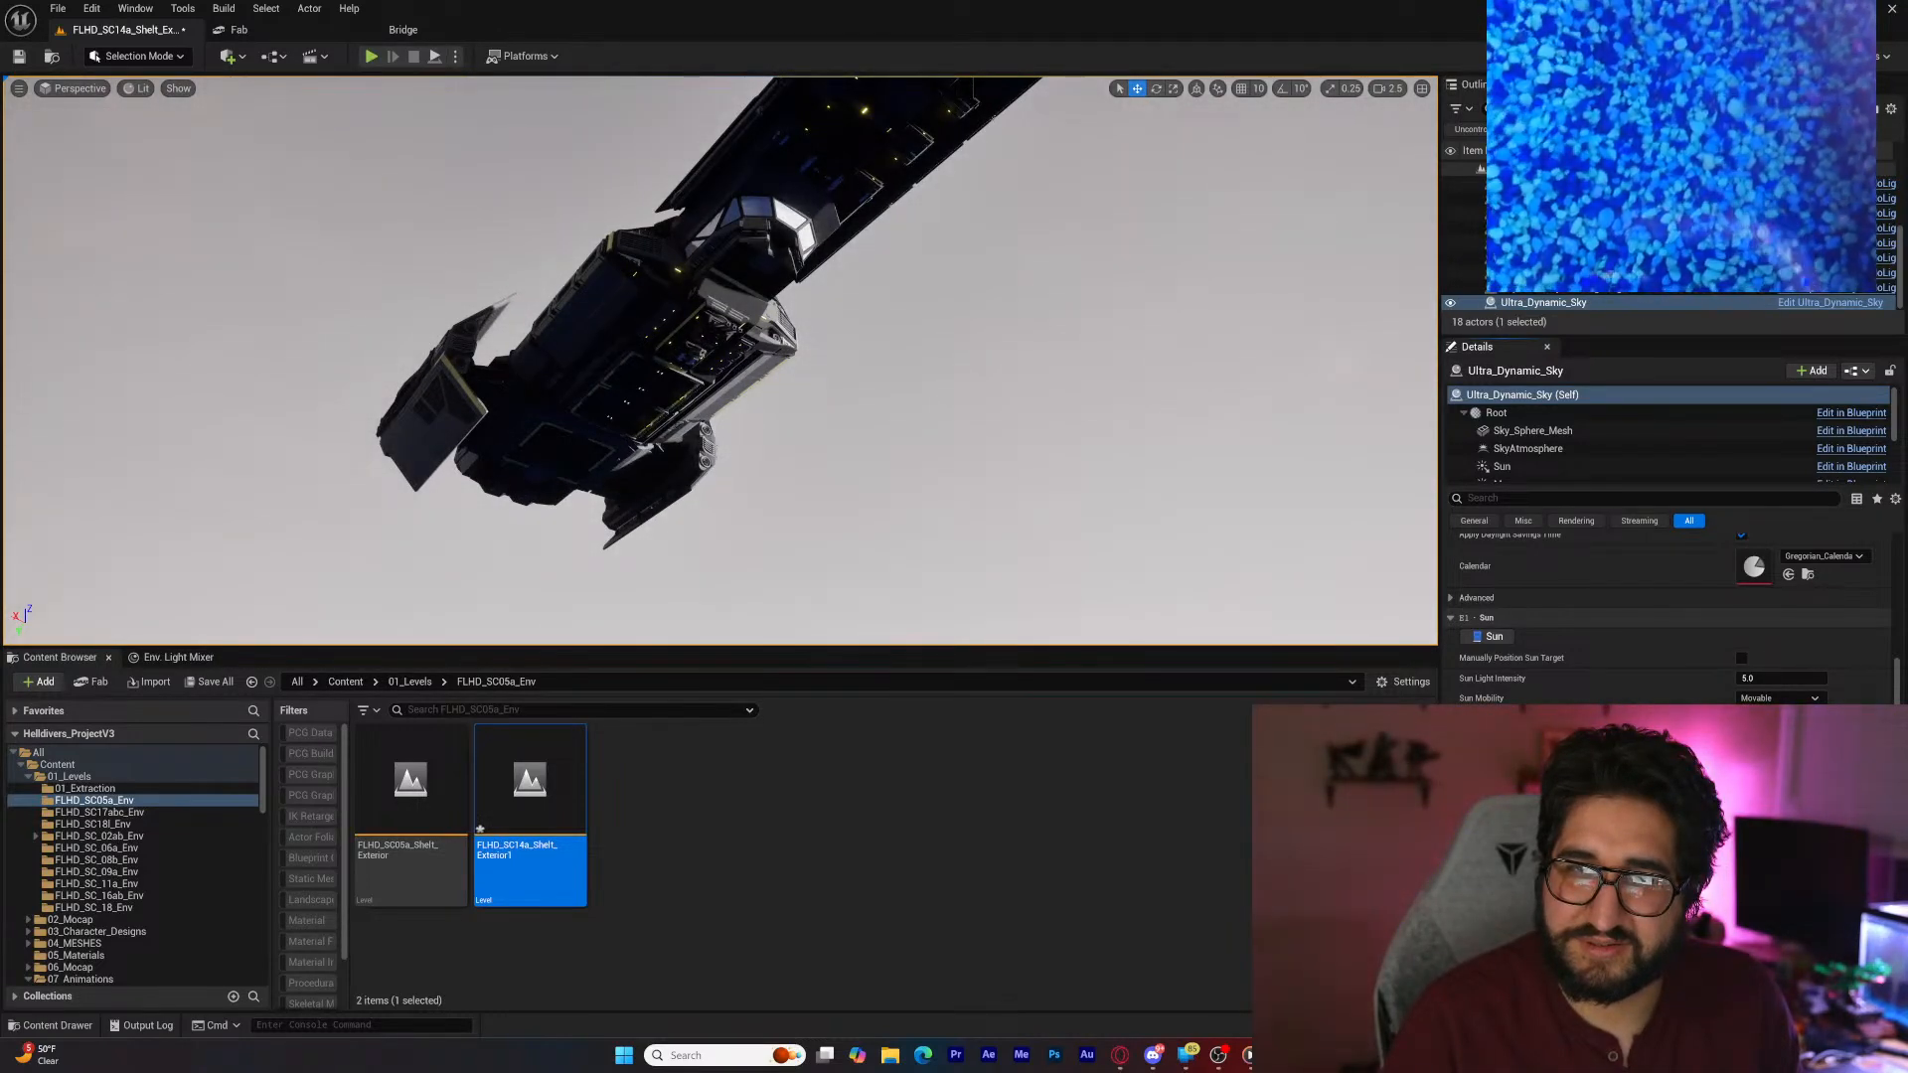
{"action": "right_click_drag", "start_coordinate": [1106, 550], "coordinate": [1110, 530]}
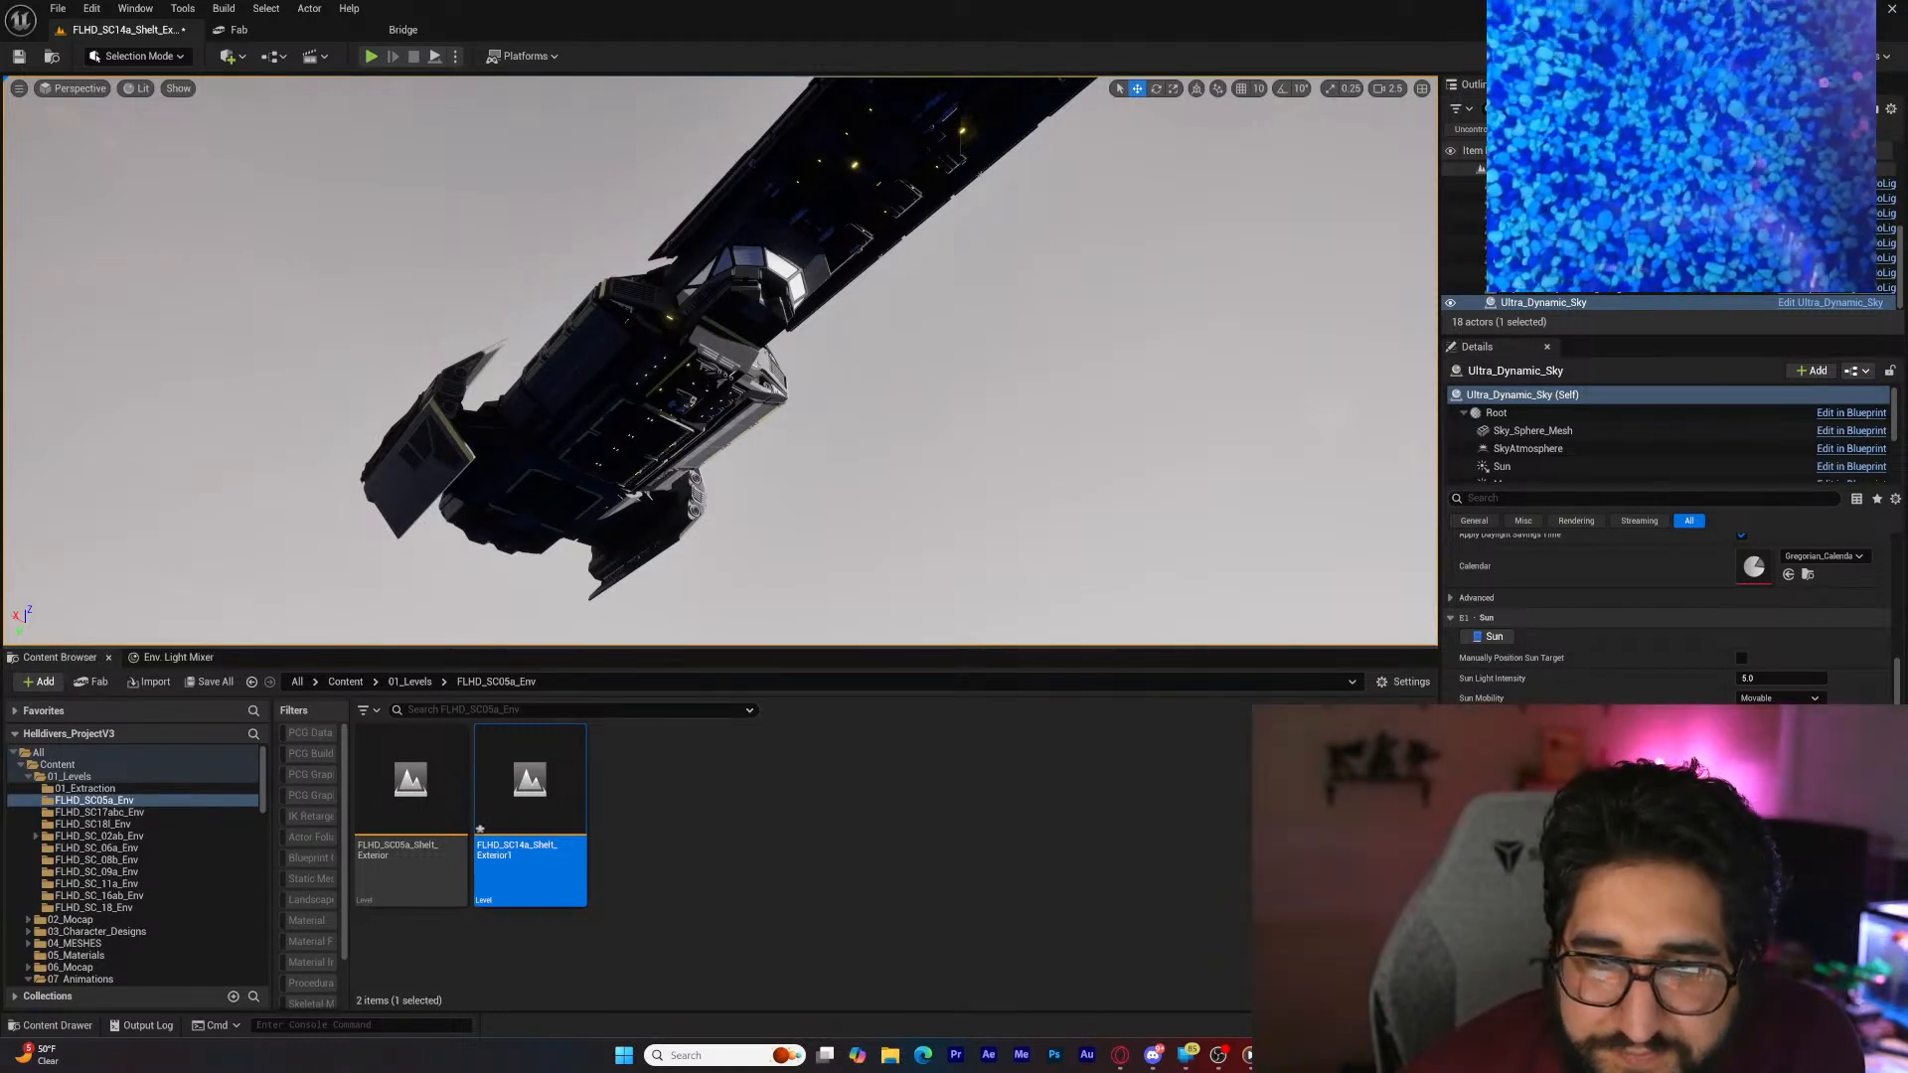
{"action": "right_click_drag", "start_coordinate": [1110, 530], "coordinate": [1101, 542]}
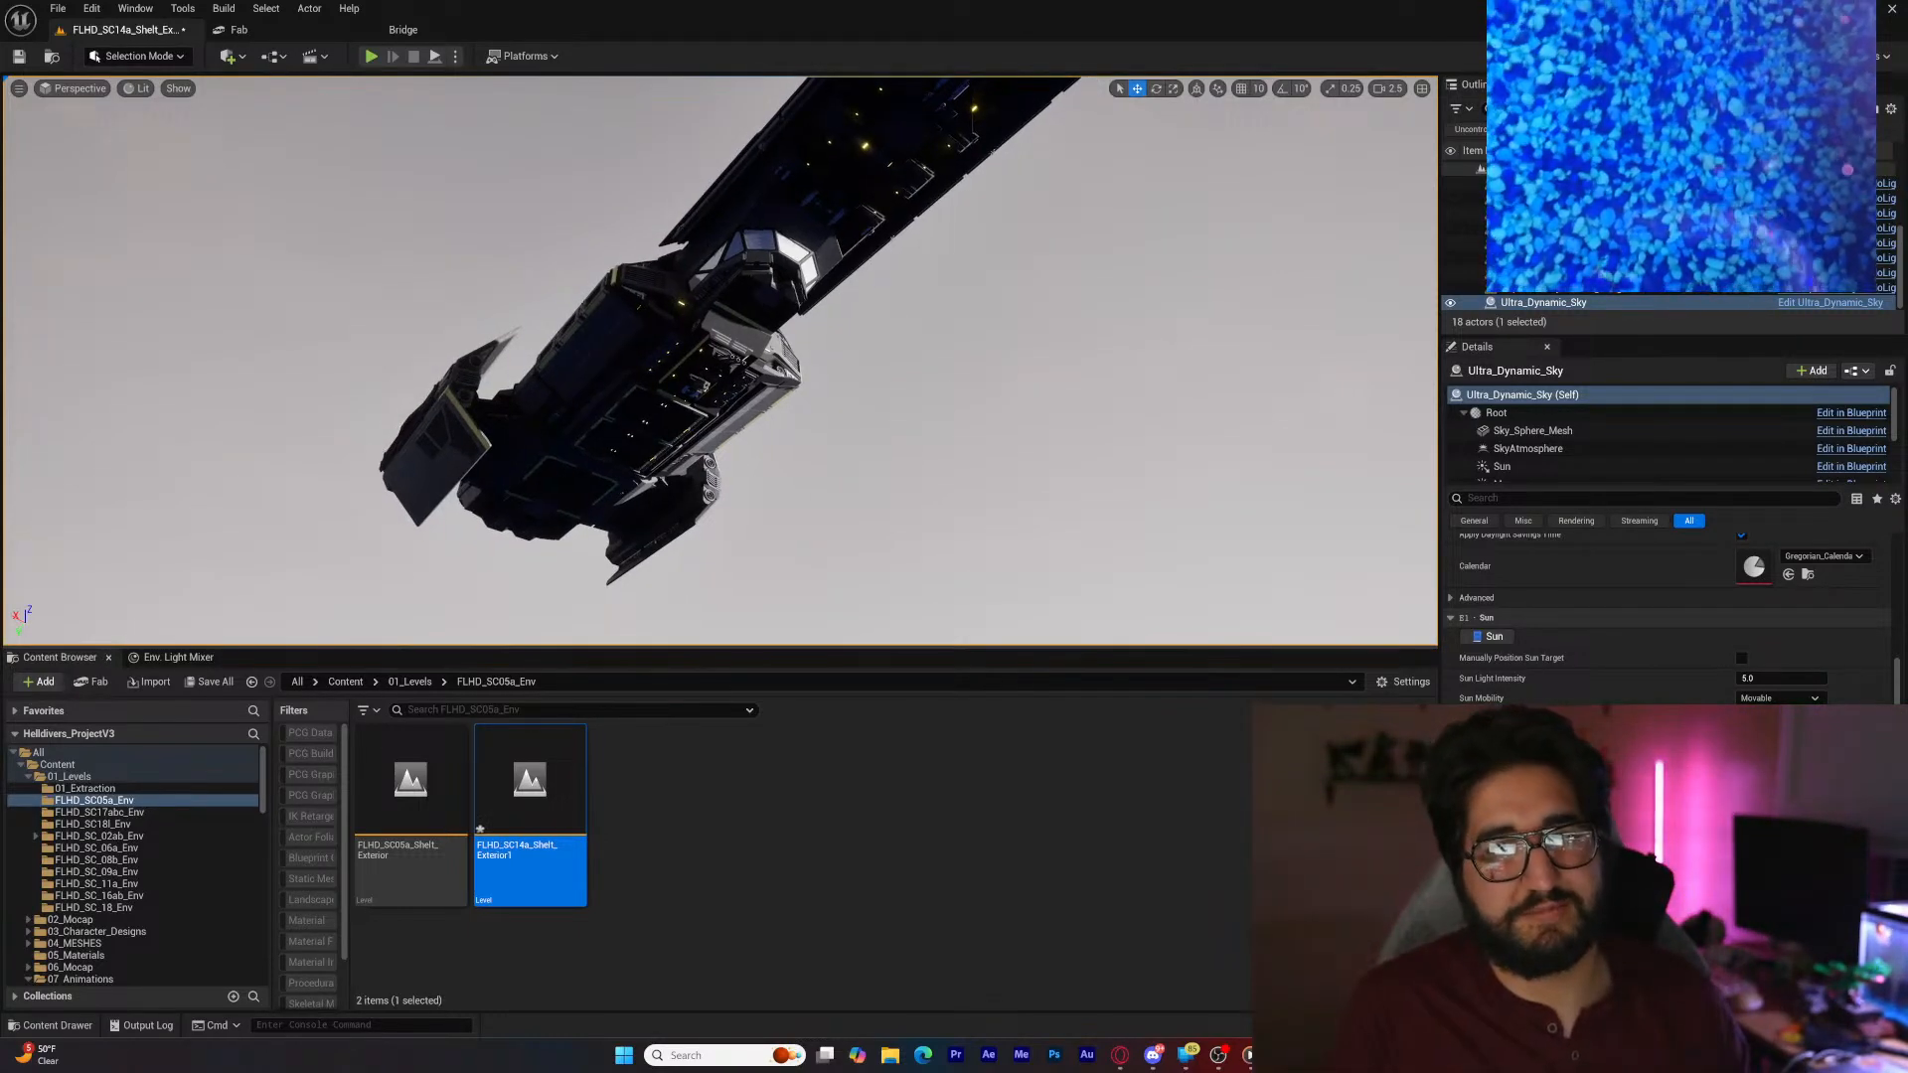
{"action": "key", "text": "ctrl+s"}
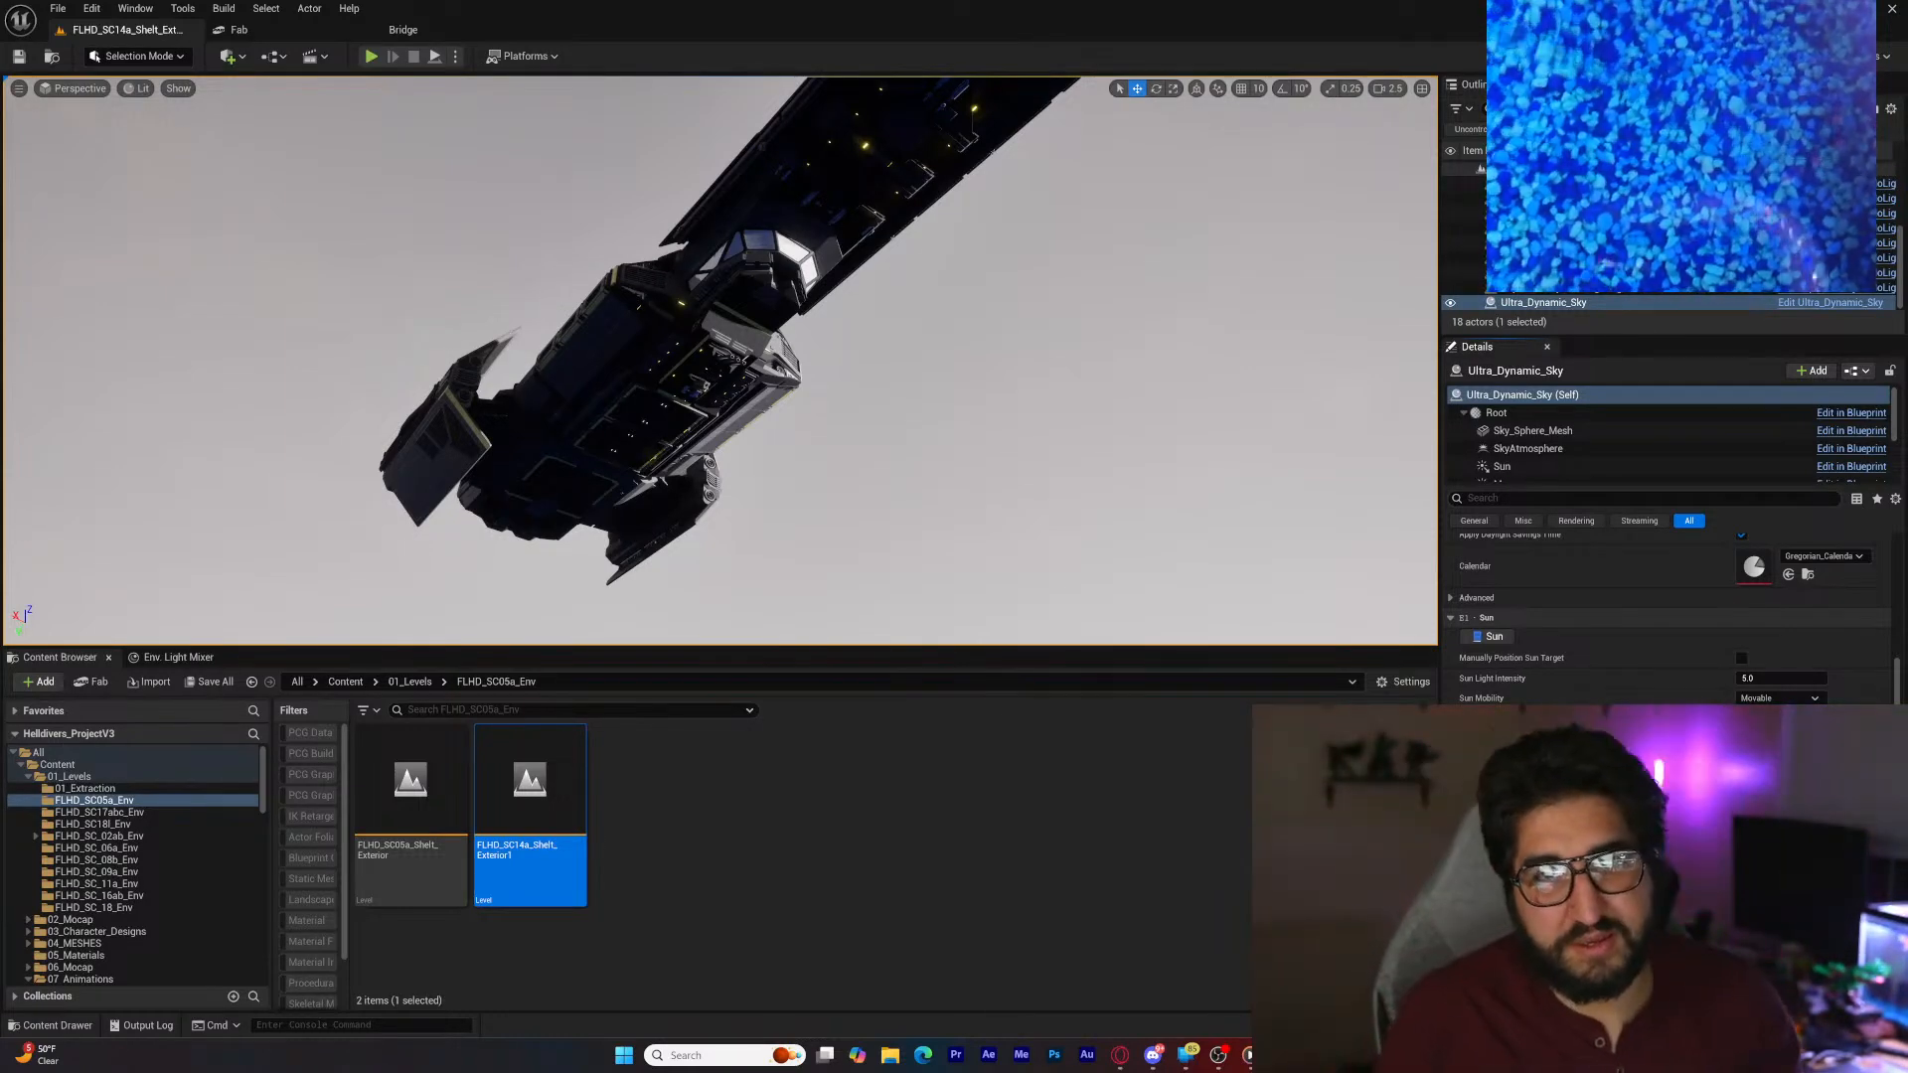
{"action": "right_click_drag", "start_coordinate": [719, 398], "coordinate": [717, 408]}
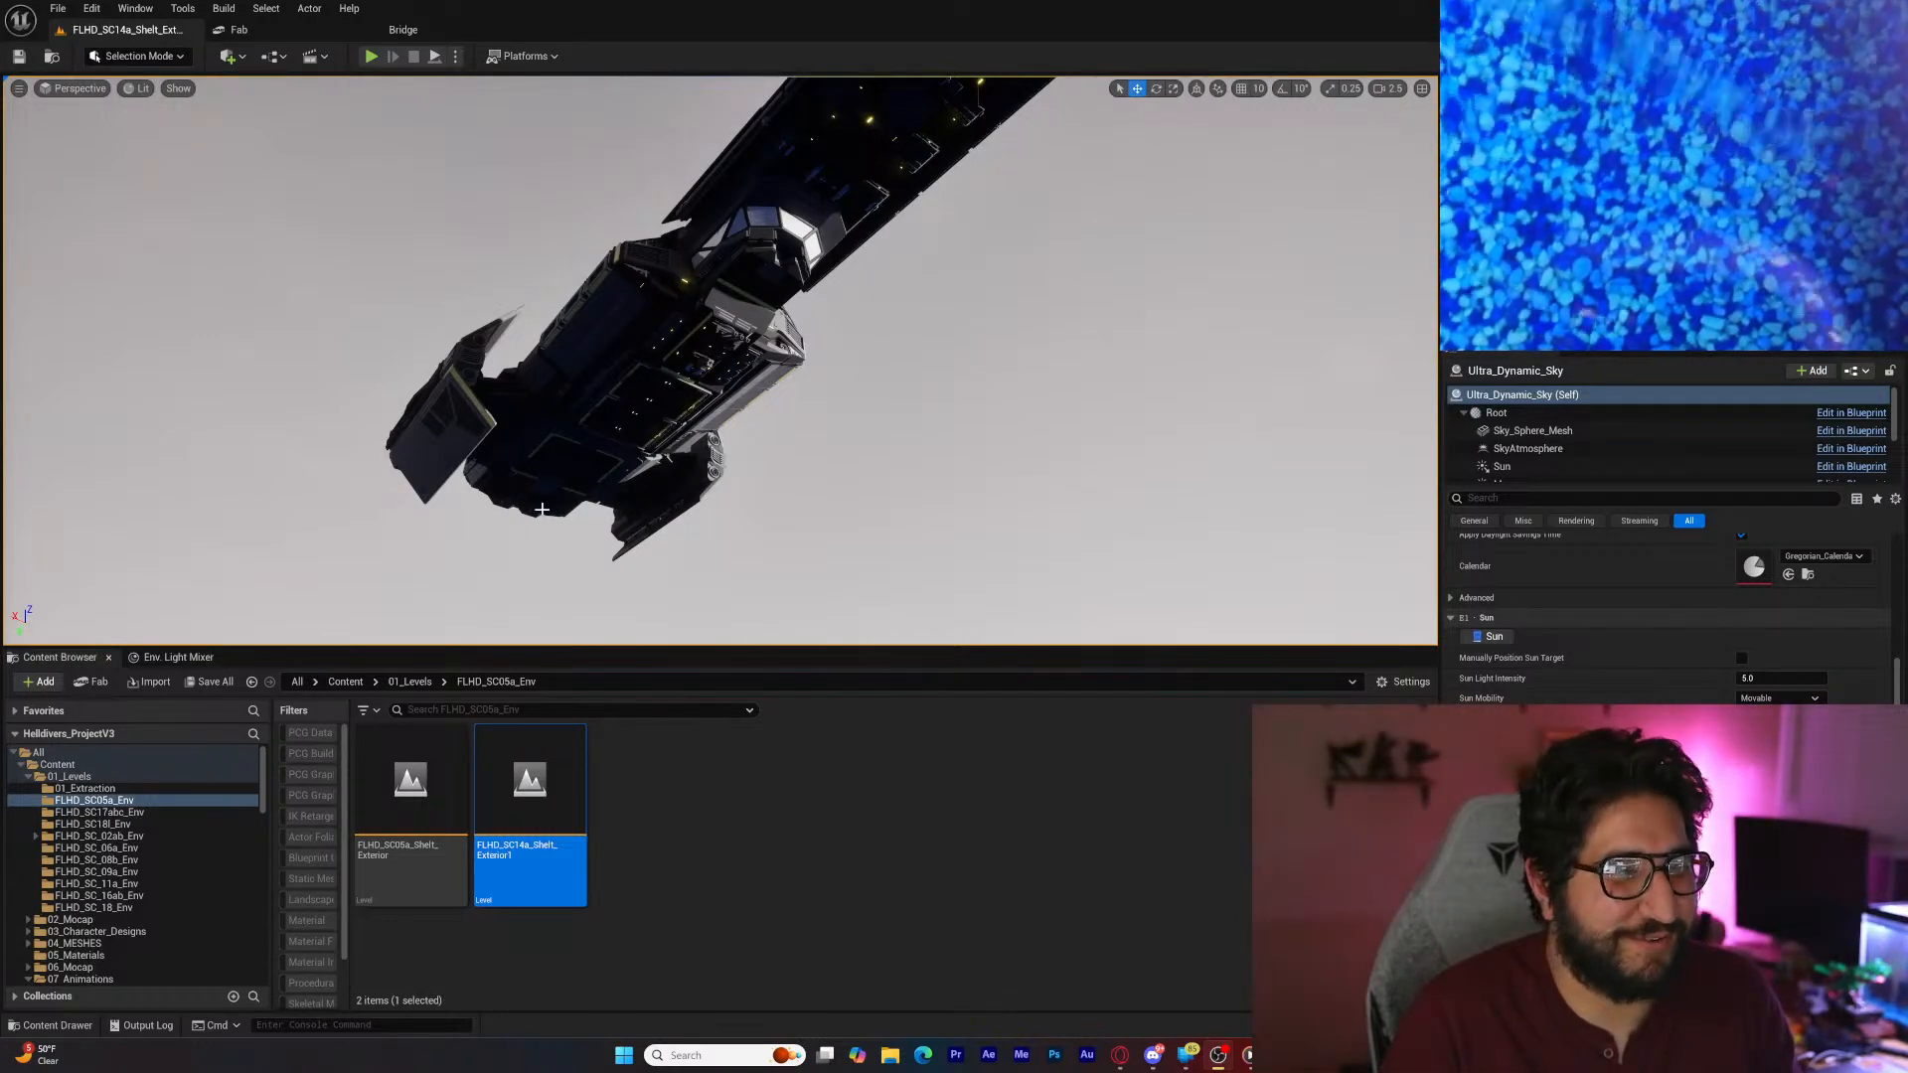
{"action": "right_click_drag", "start_coordinate": [563, 484], "coordinate": [579, 490]}
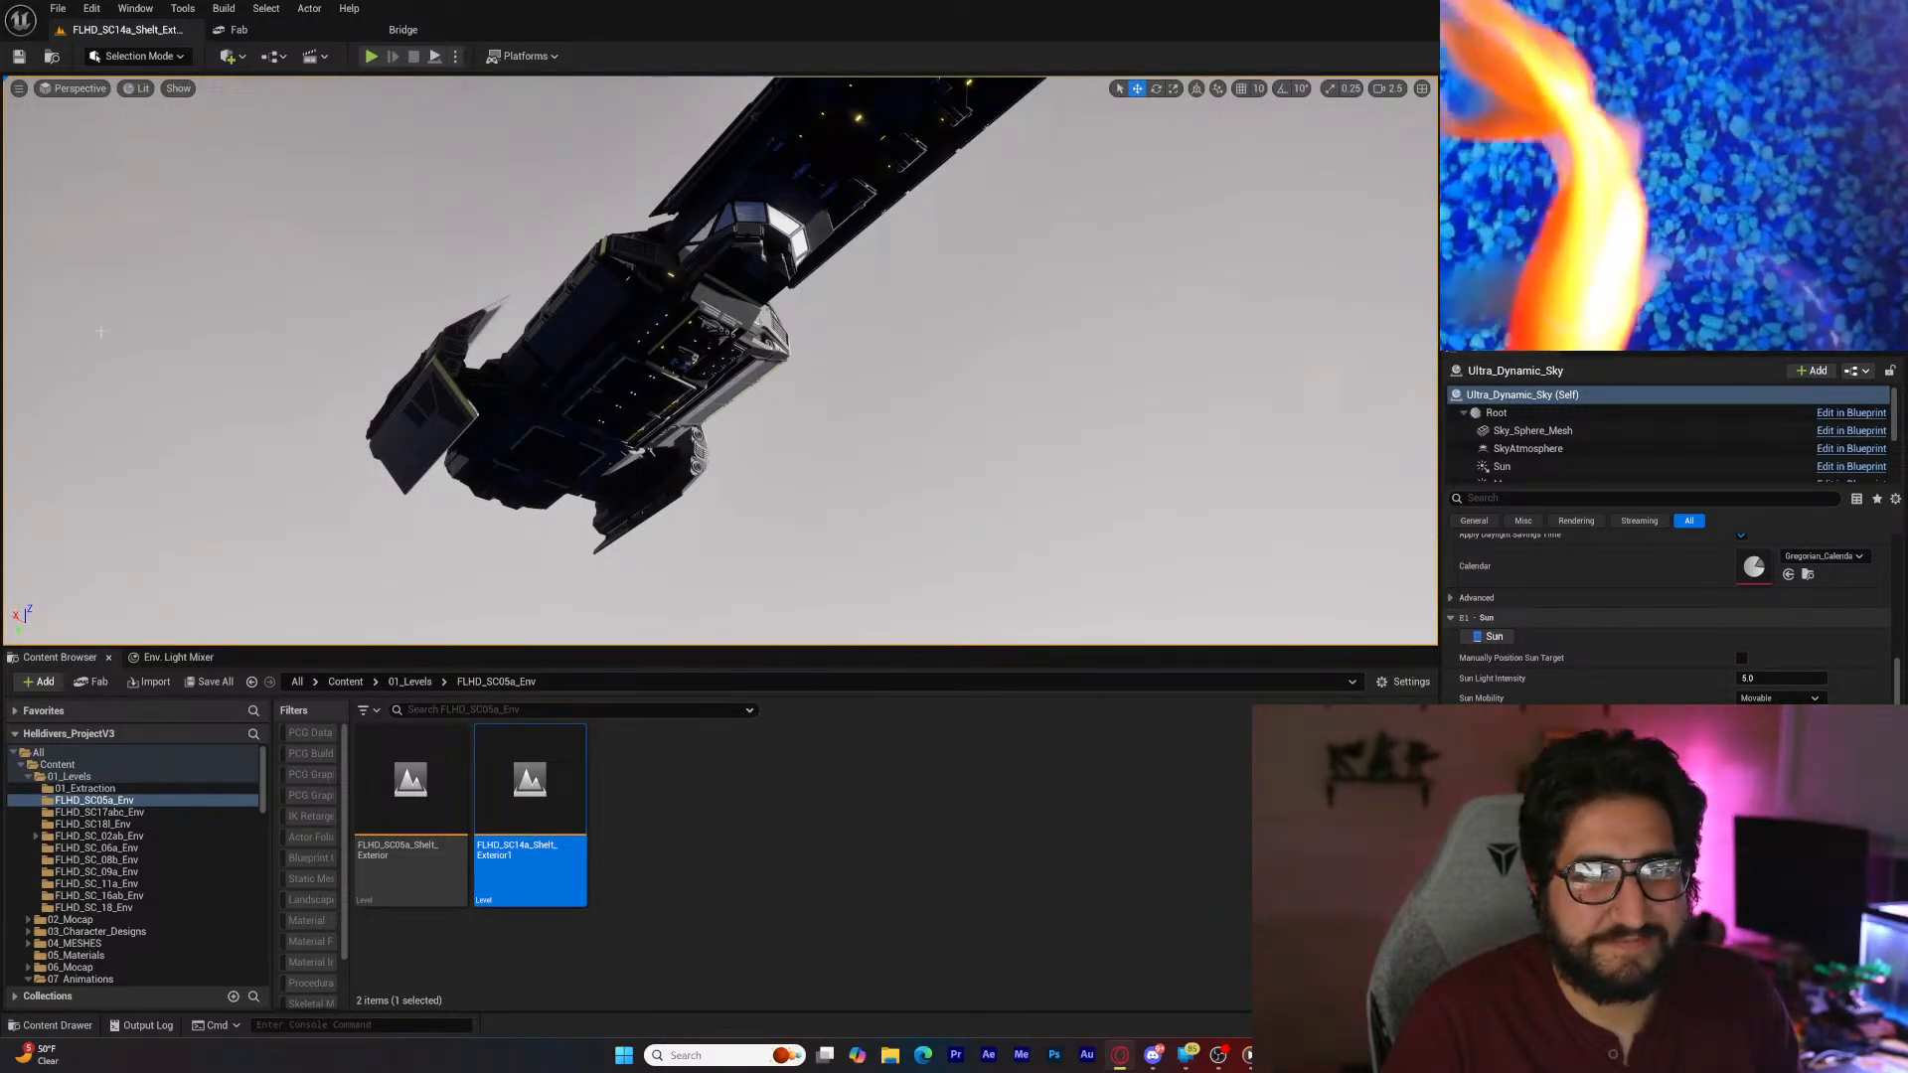
{"action": "right_click_drag", "start_coordinate": [547, 430], "coordinate": [509, 439]}
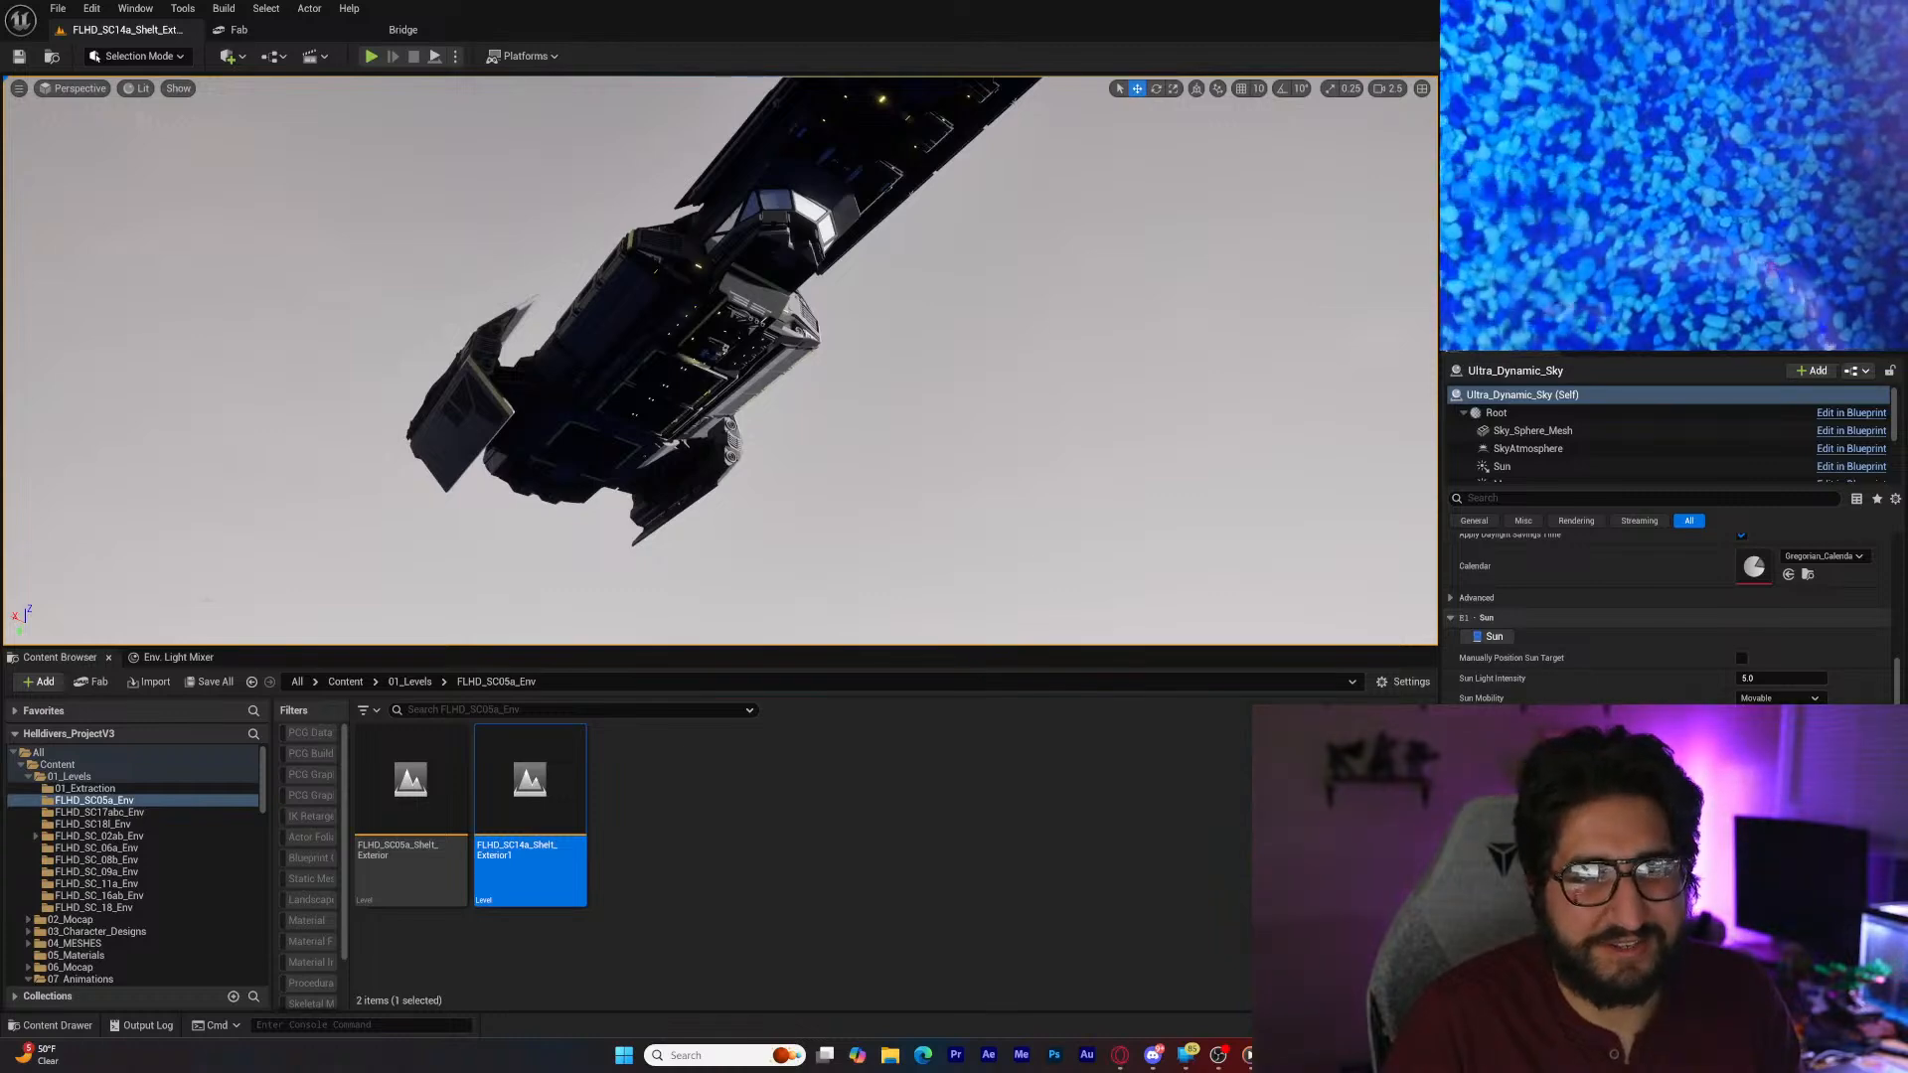
Step: Find the 07_Animations folder in the project content and open it
{"action": "scroll", "coordinate": [92, 837], "scroll_direction": "down", "scroll_amount": 3}
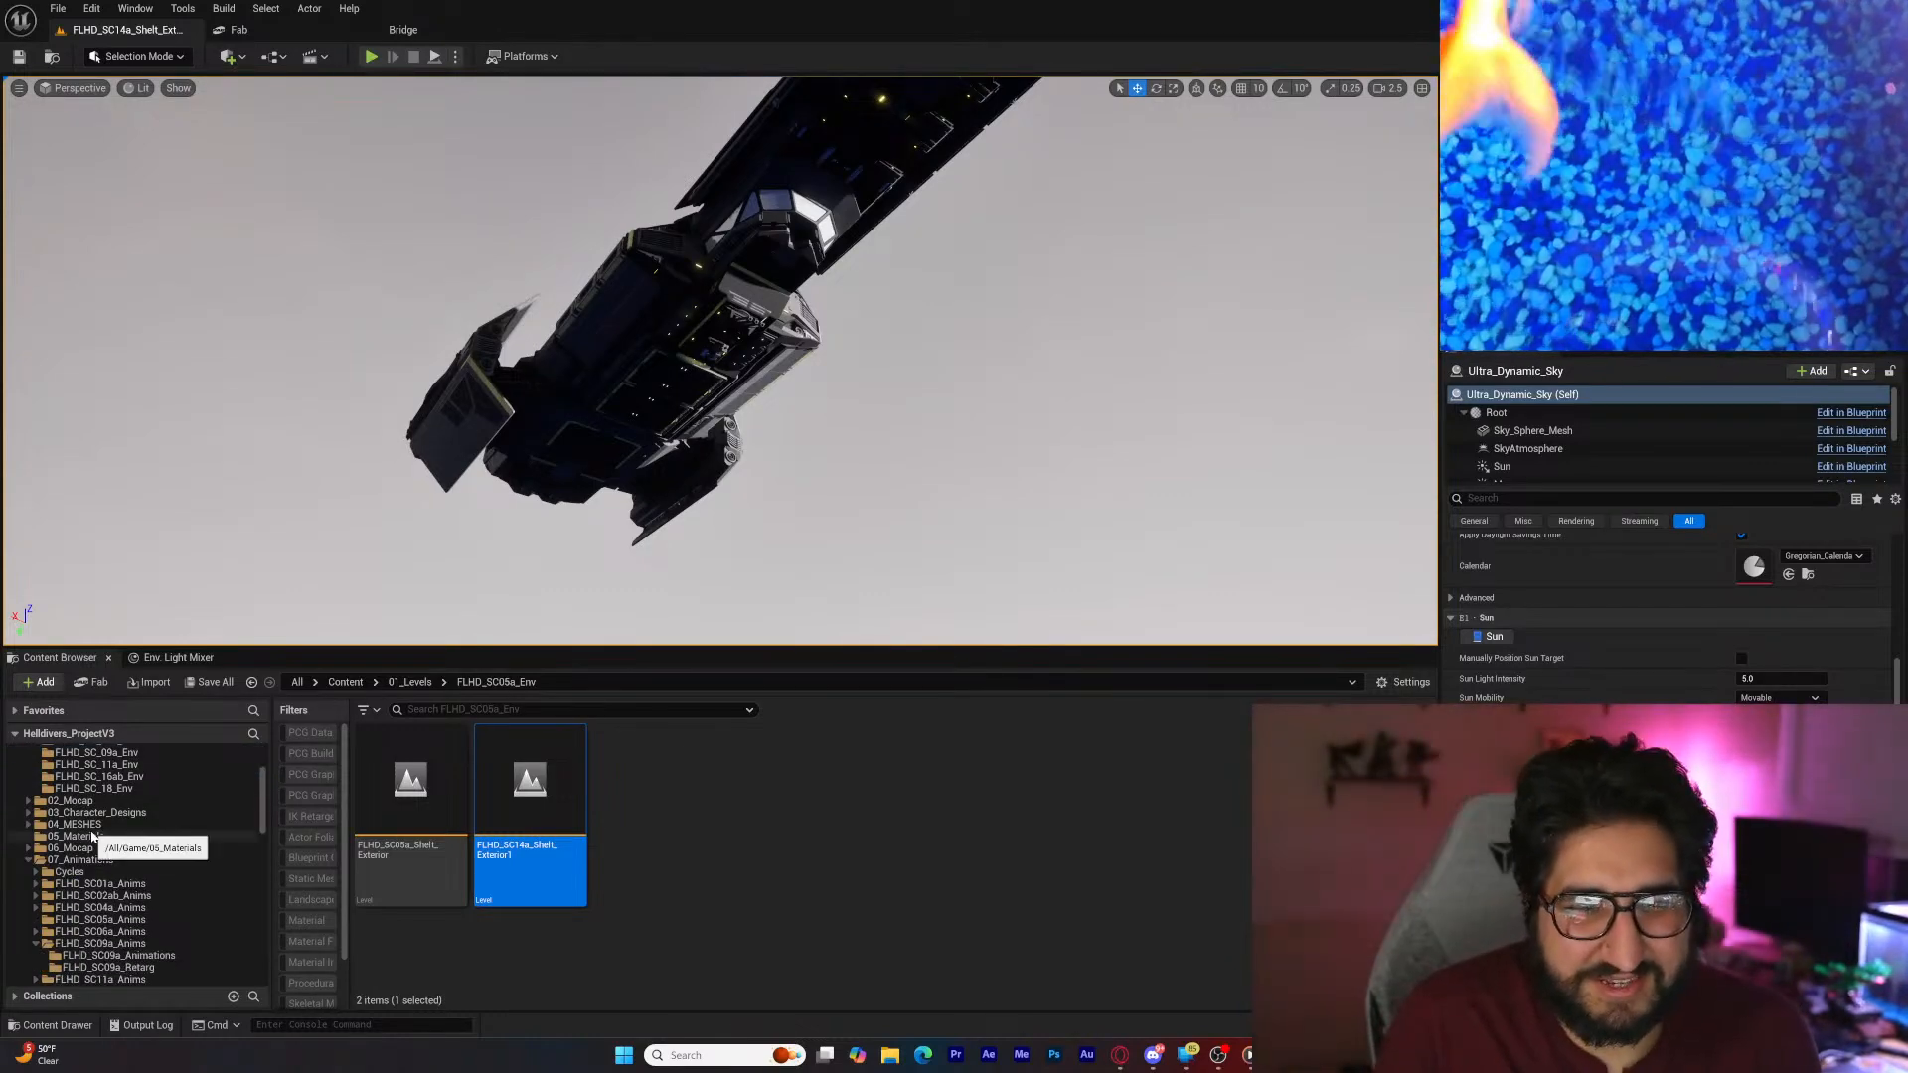
{"action": "scroll", "coordinate": [129, 865], "scroll_direction": "down", "scroll_amount": 2}
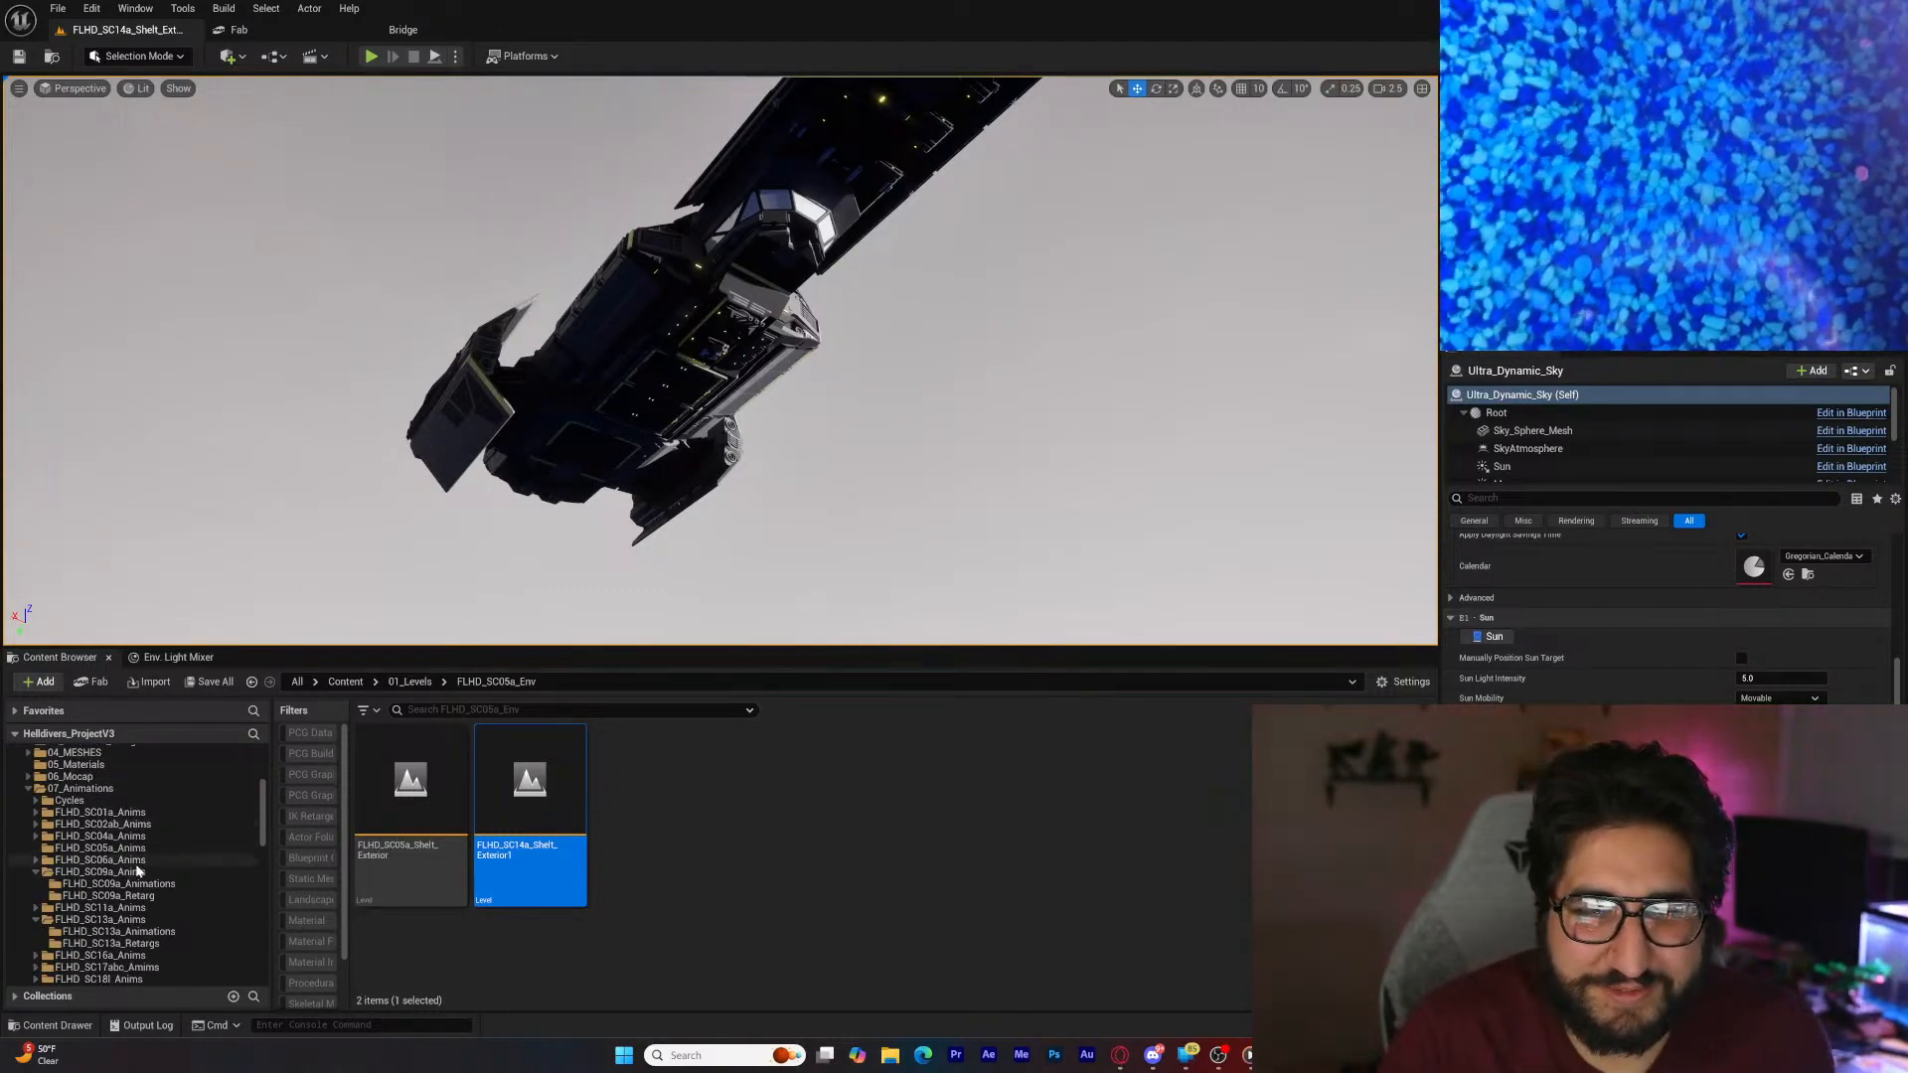
{"action": "scroll", "coordinate": [138, 871], "scroll_direction": "down", "scroll_amount": 6}
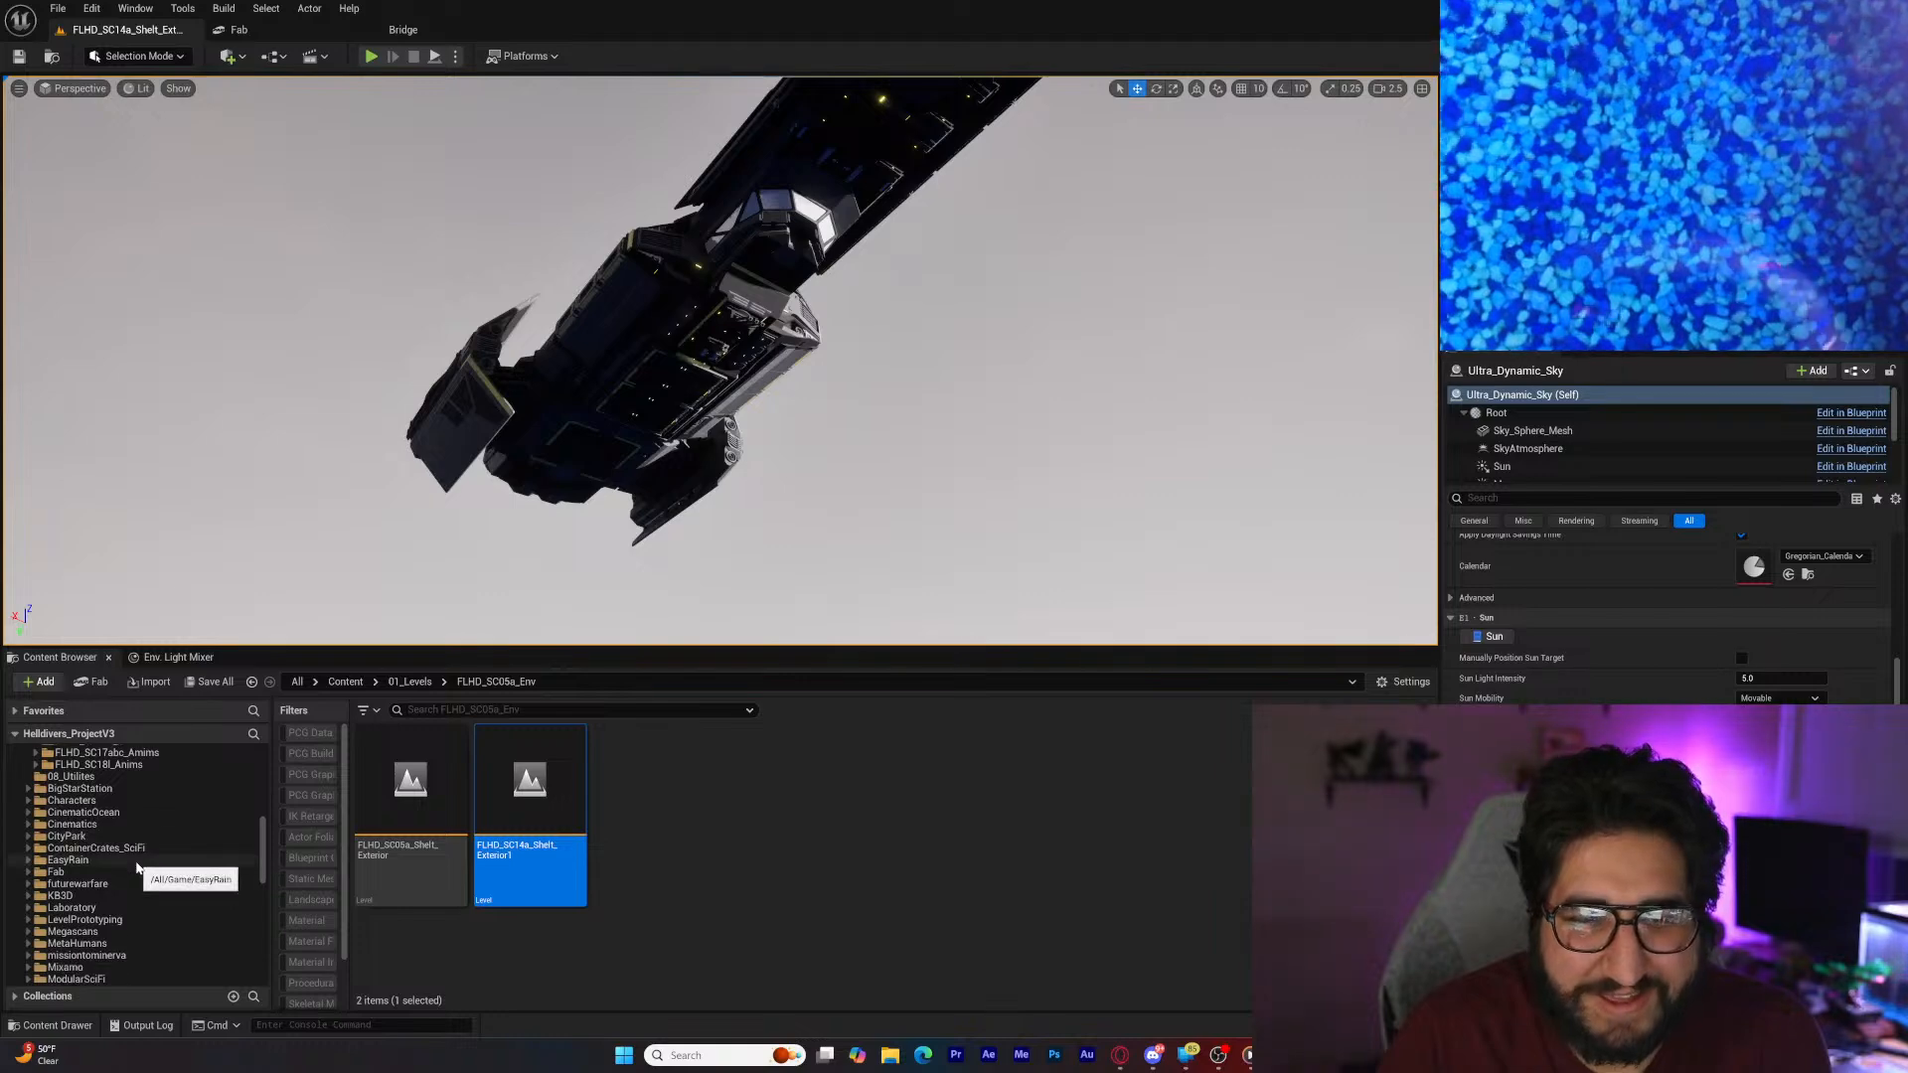
{"action": "scroll", "coordinate": [137, 869], "scroll_direction": "down", "scroll_amount": 2}
{"action": "scroll", "coordinate": [149, 866], "scroll_direction": "up", "scroll_amount": 7}
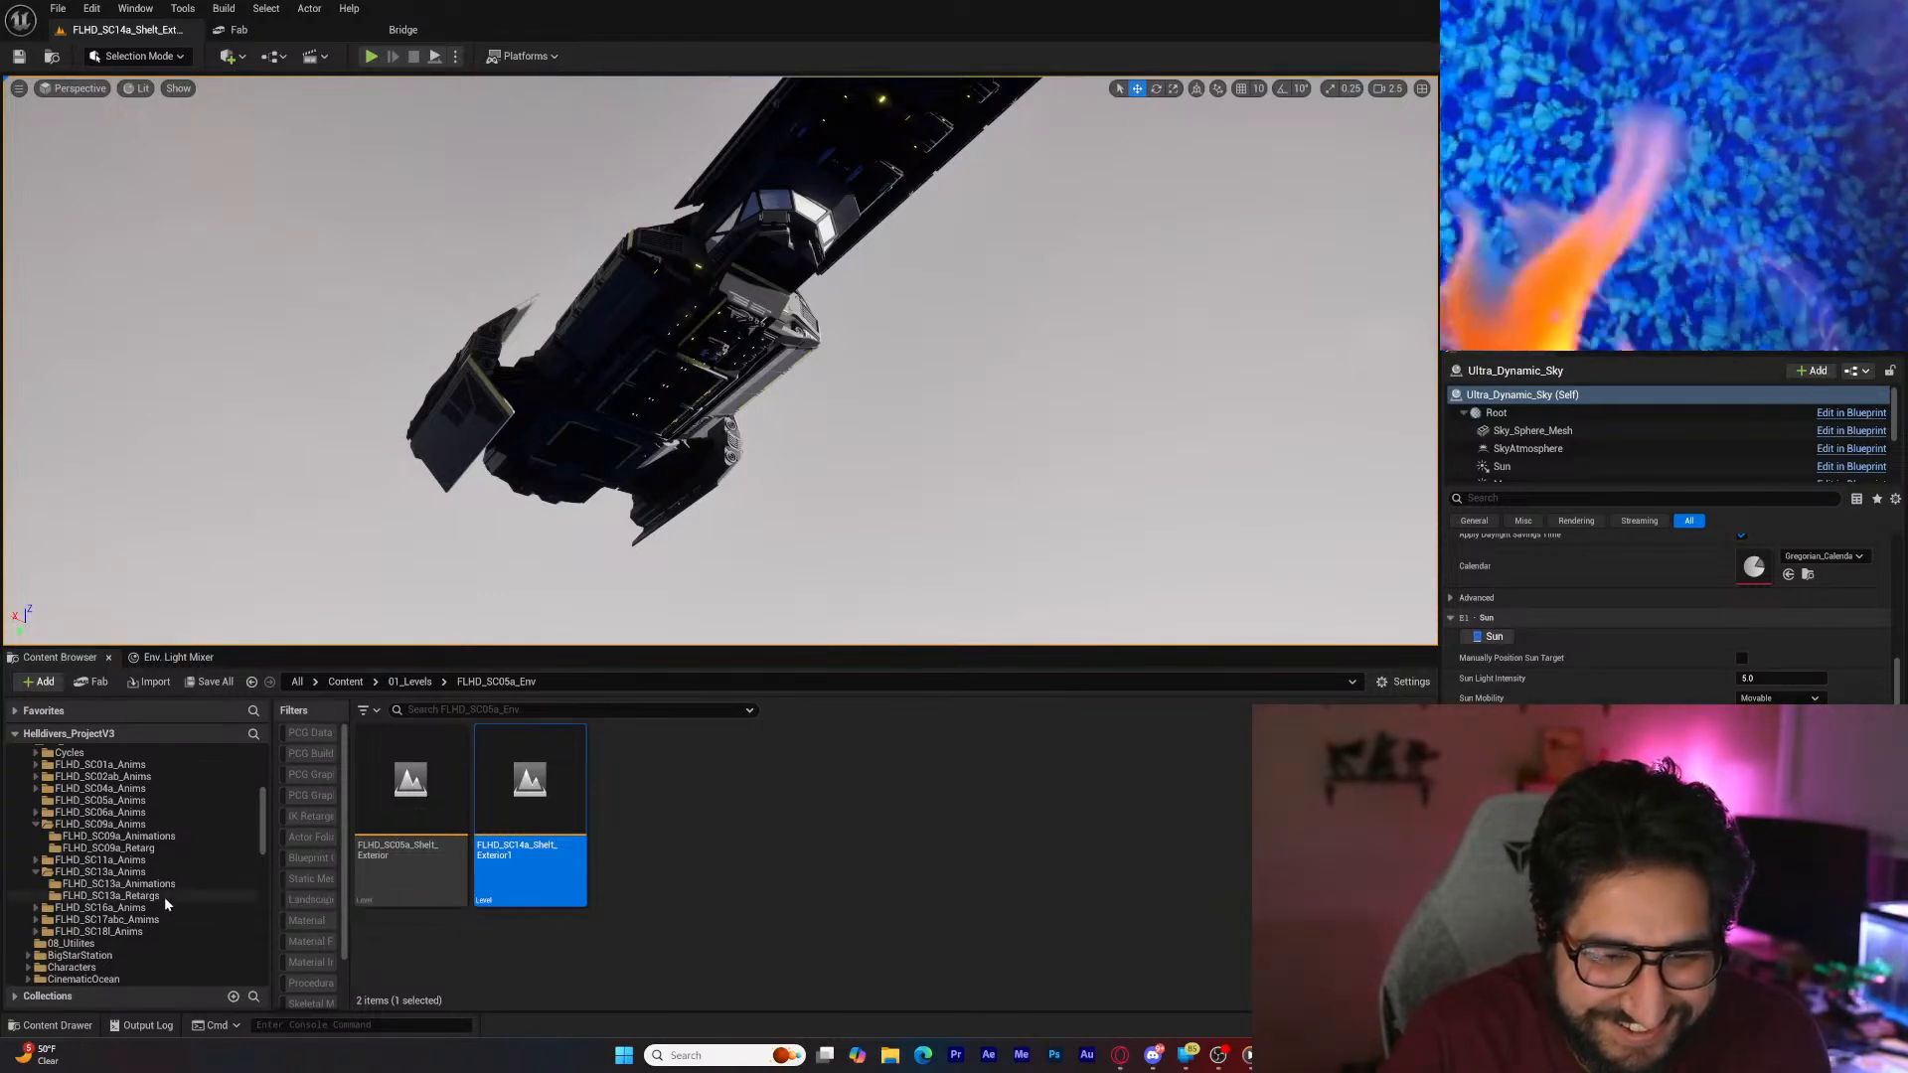
{"action": "scroll", "coordinate": [131, 881], "scroll_direction": "up", "scroll_amount": 2}
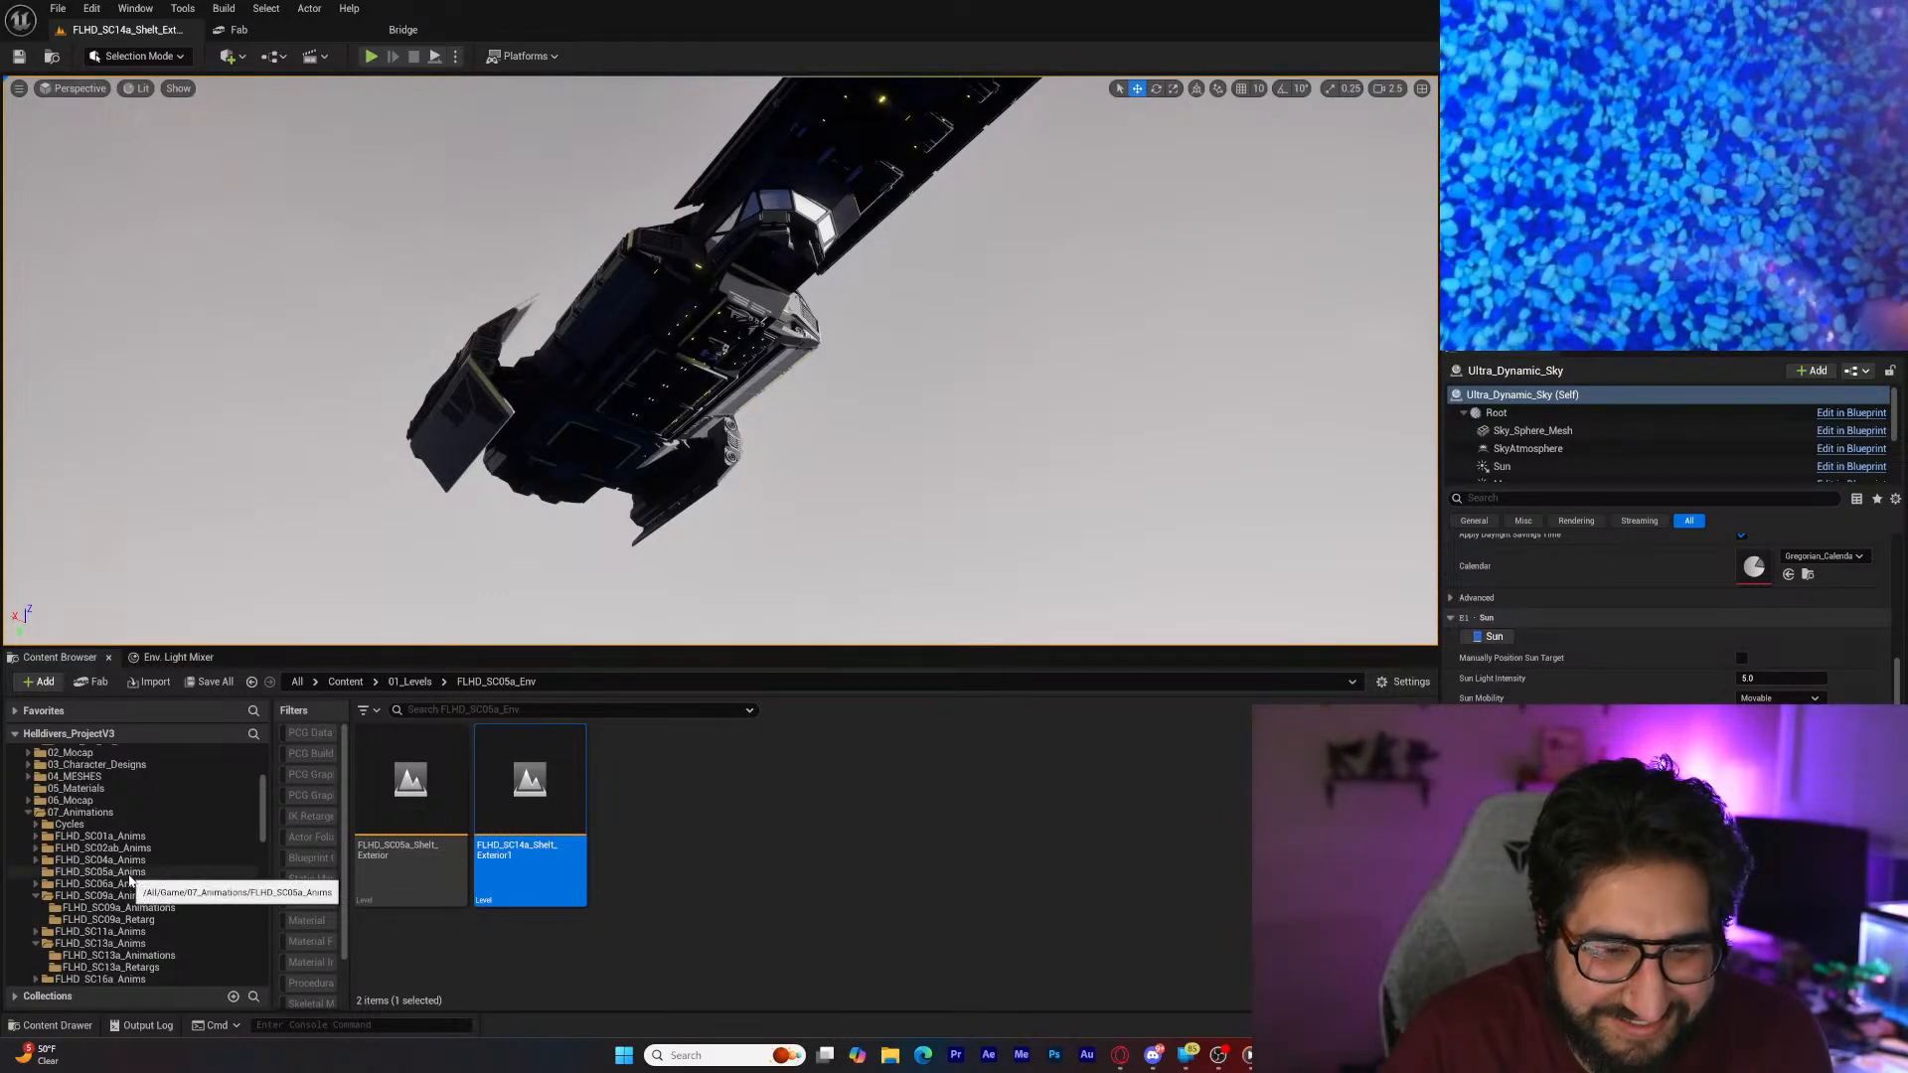
{"action": "left_click", "coordinate": [82, 812]}
{"action": "scroll", "coordinate": [418, 879], "scroll_direction": "down", "scroll_amount": 1}
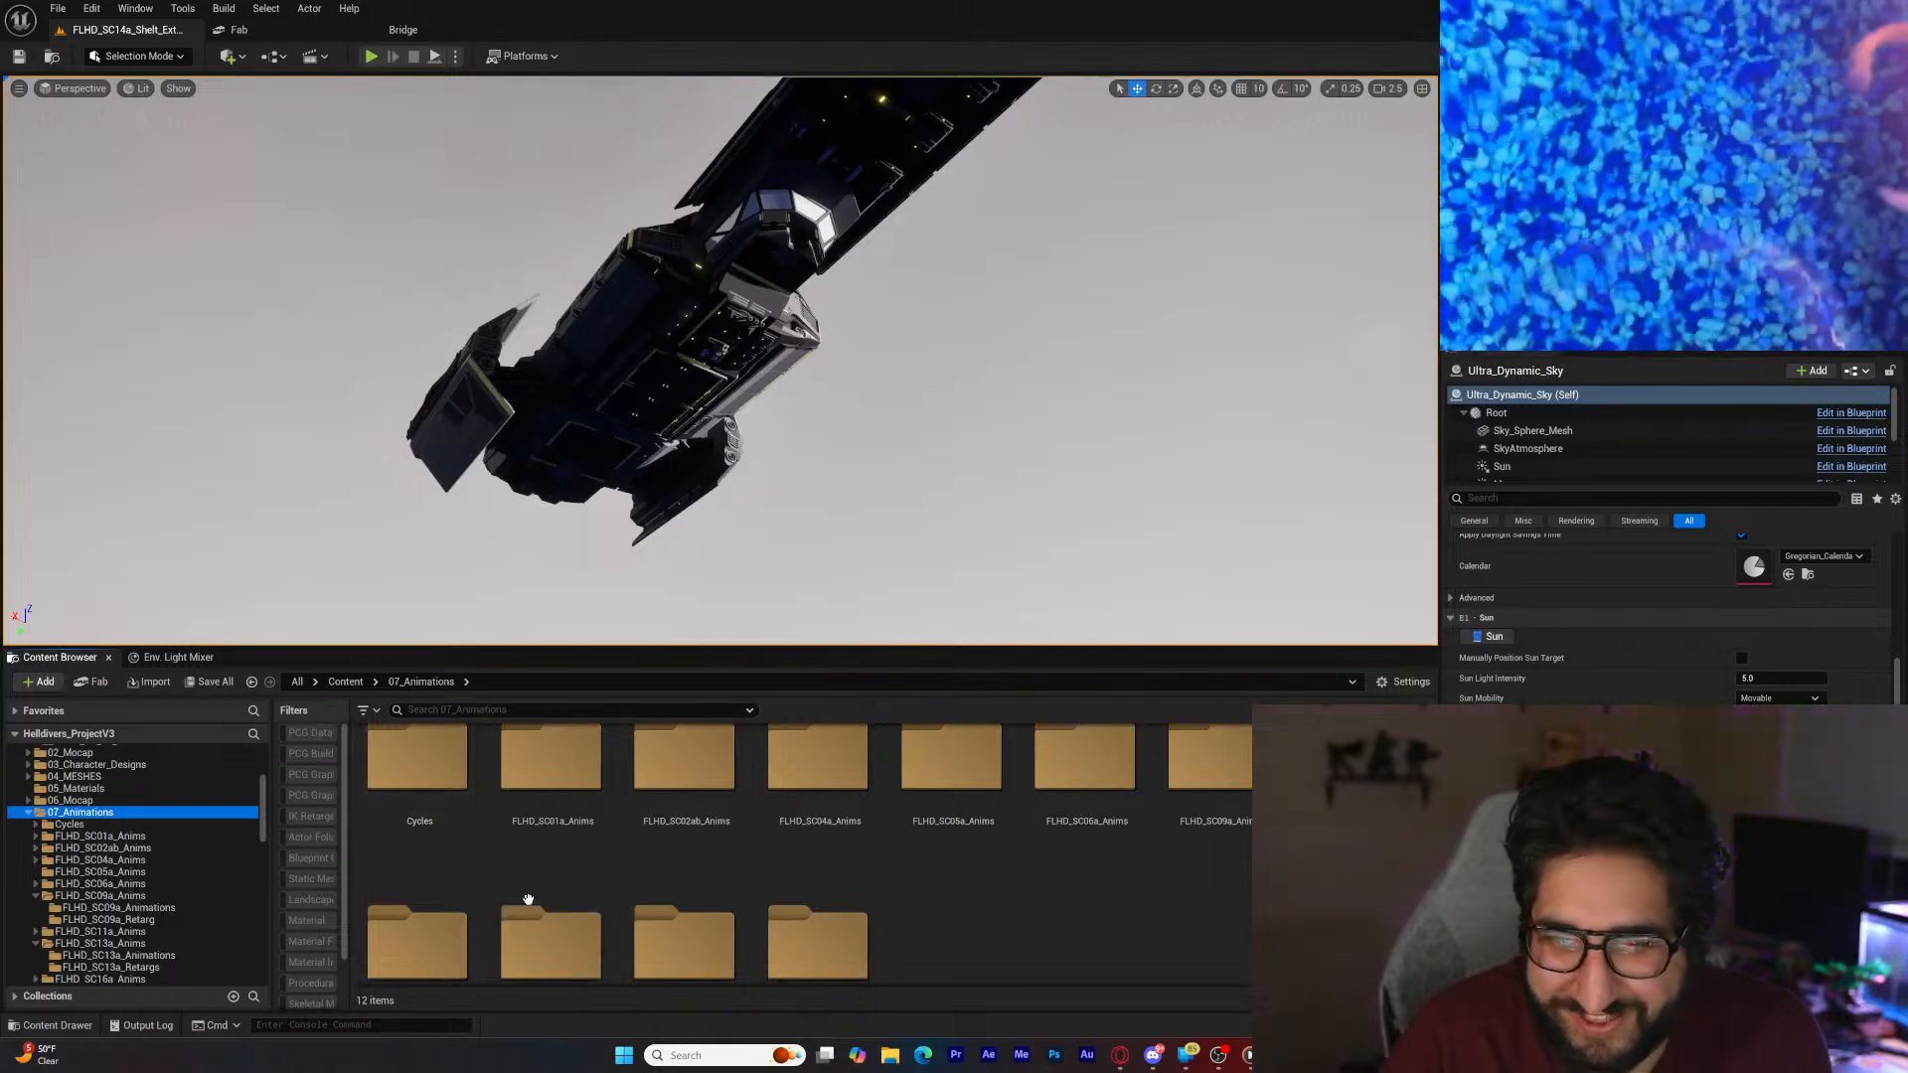
{"action": "scroll", "coordinate": [993, 949], "scroll_direction": "down", "scroll_amount": 1}
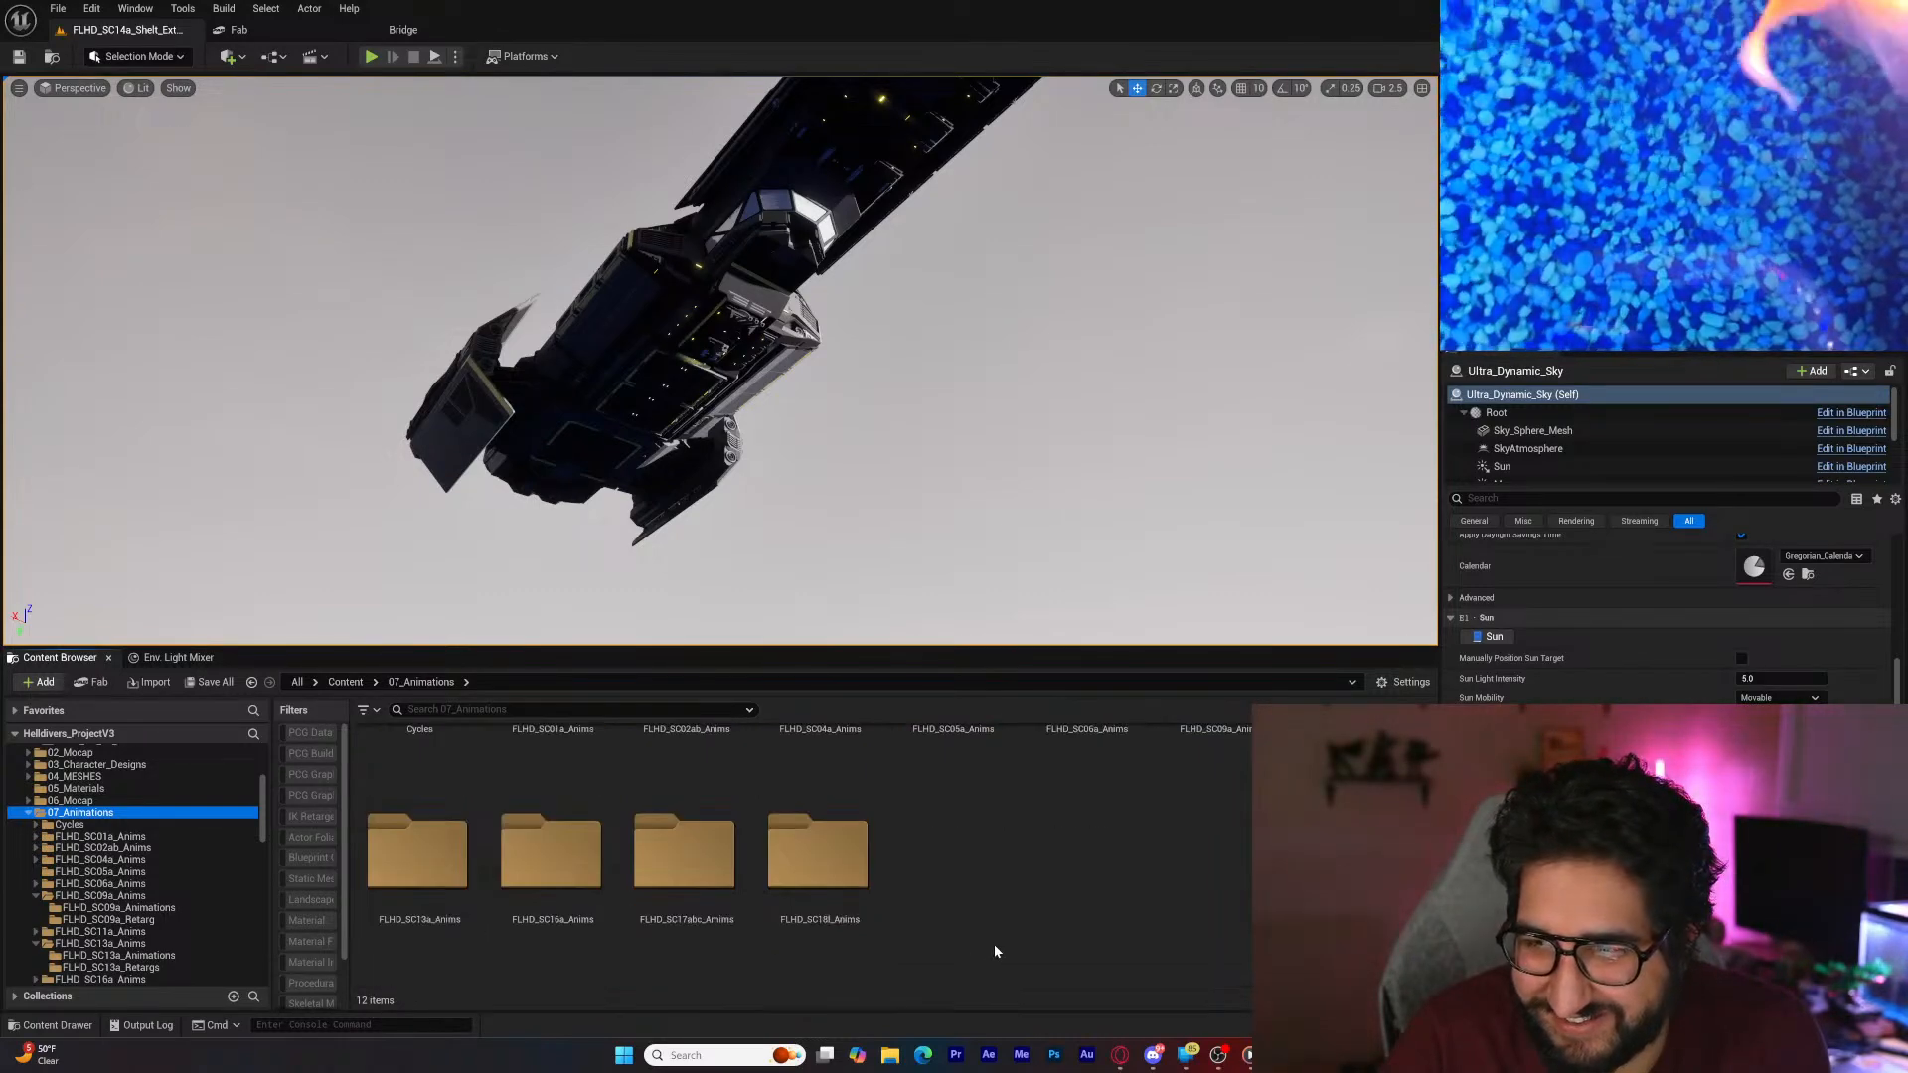
Step: Create a new folder named FLHD_SC14a_Anims inside 07_Animations
{"action": "right_click", "coordinate": [988, 946]}
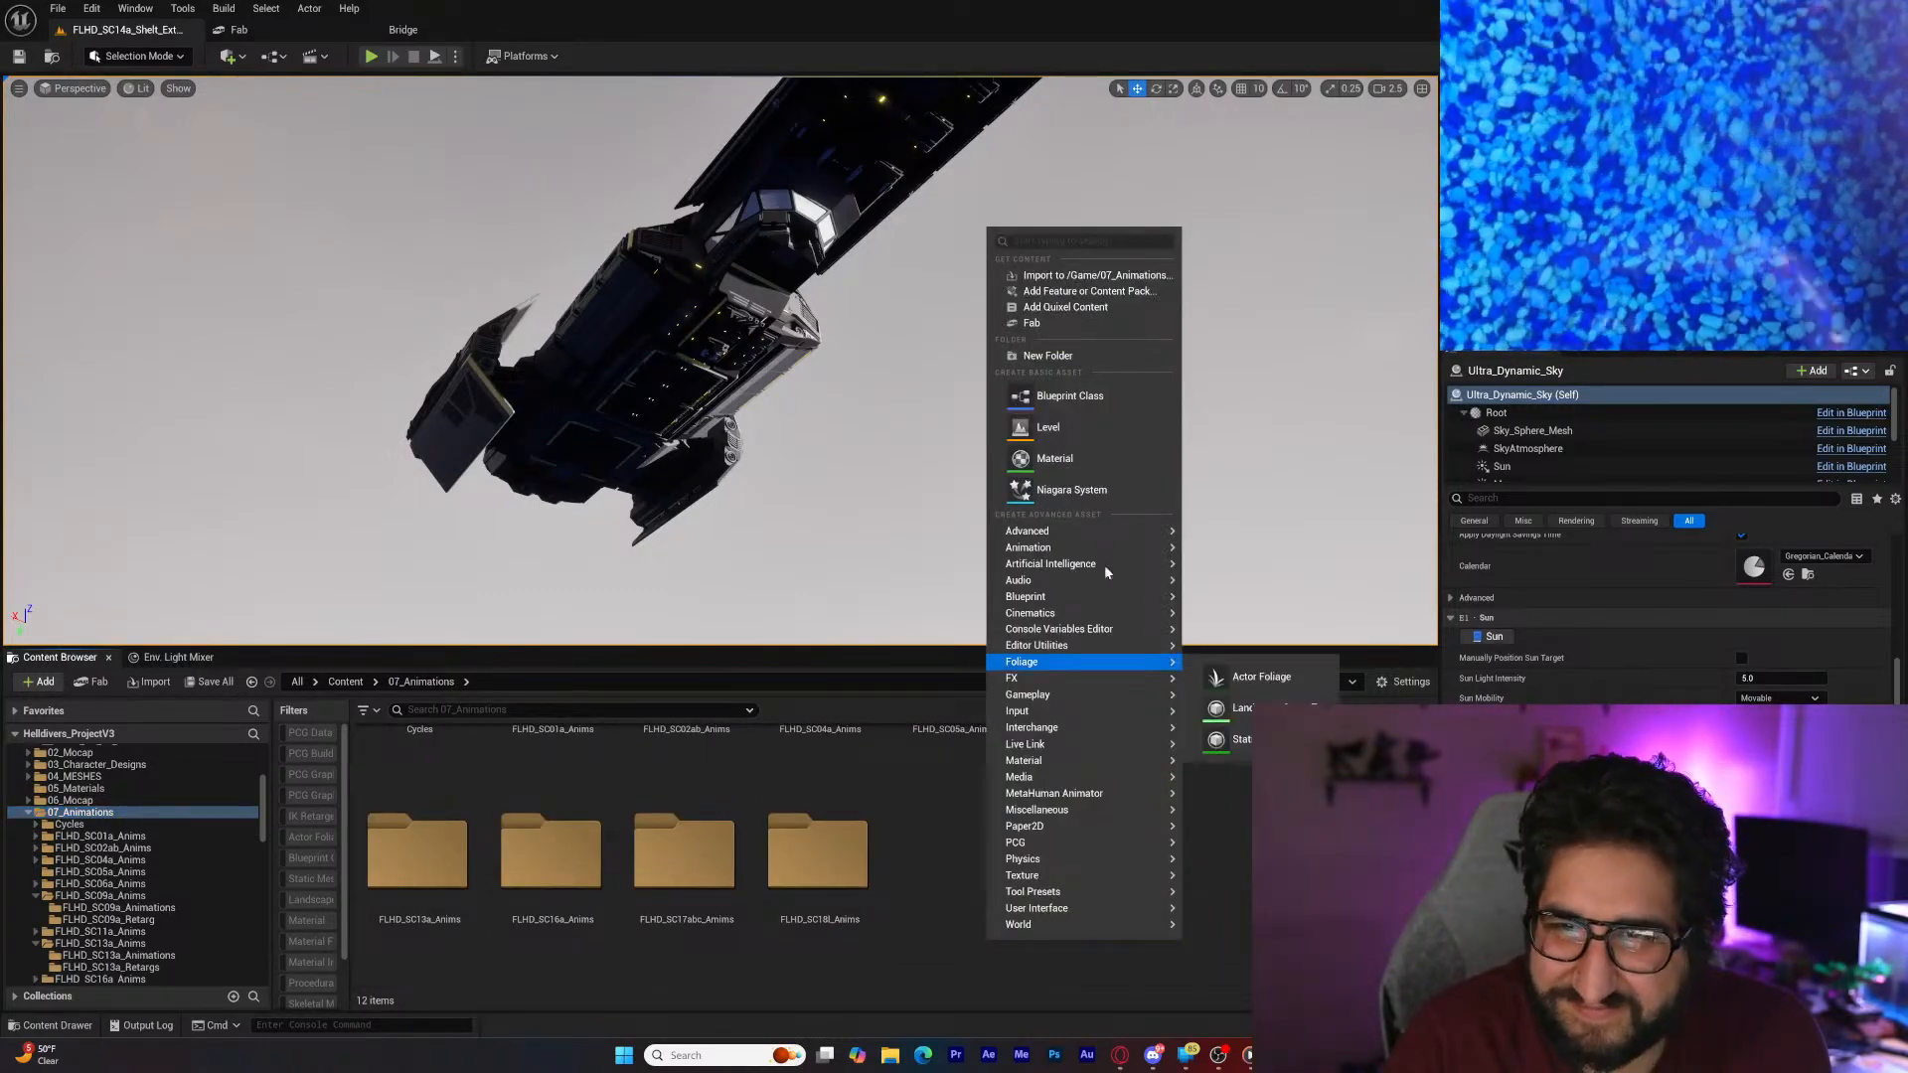
{"action": "left_click", "coordinate": [1068, 357]}
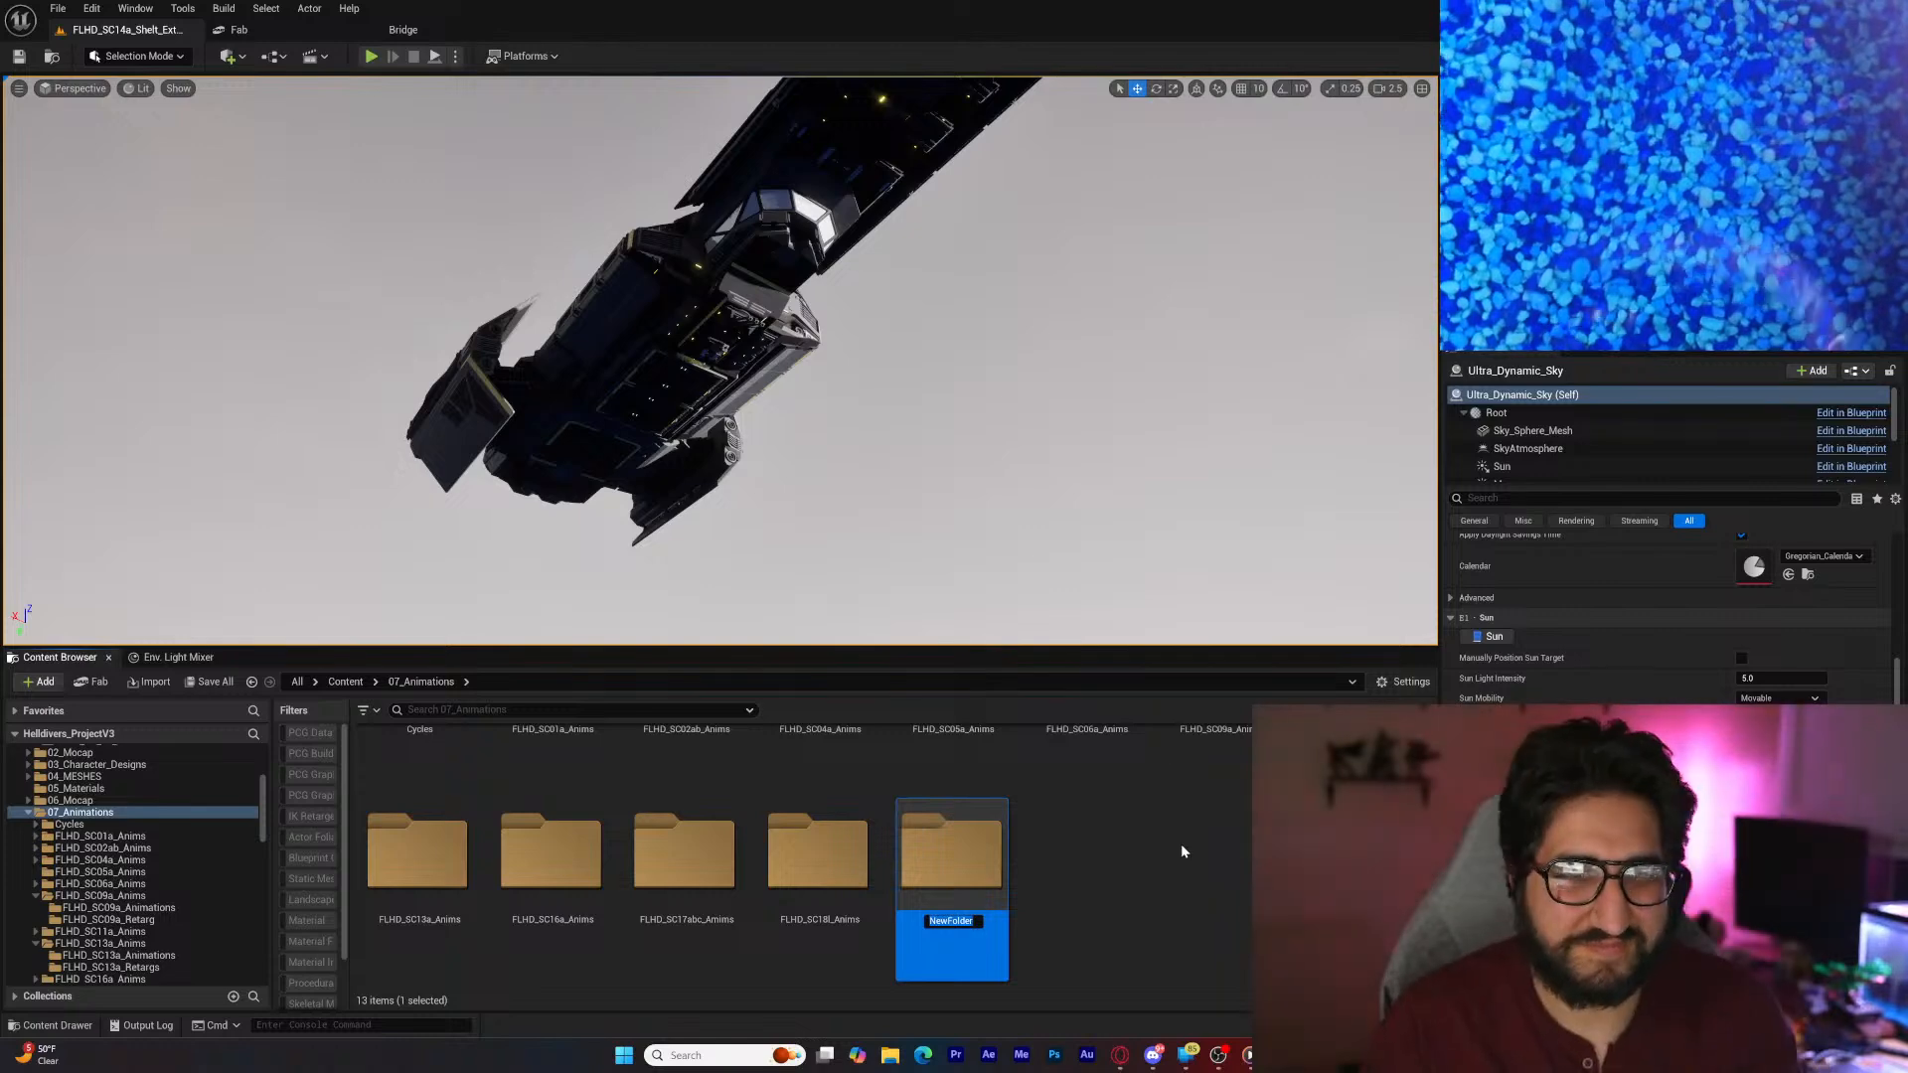
{"action": "type", "text": "FLHD_SC14a_14001"}
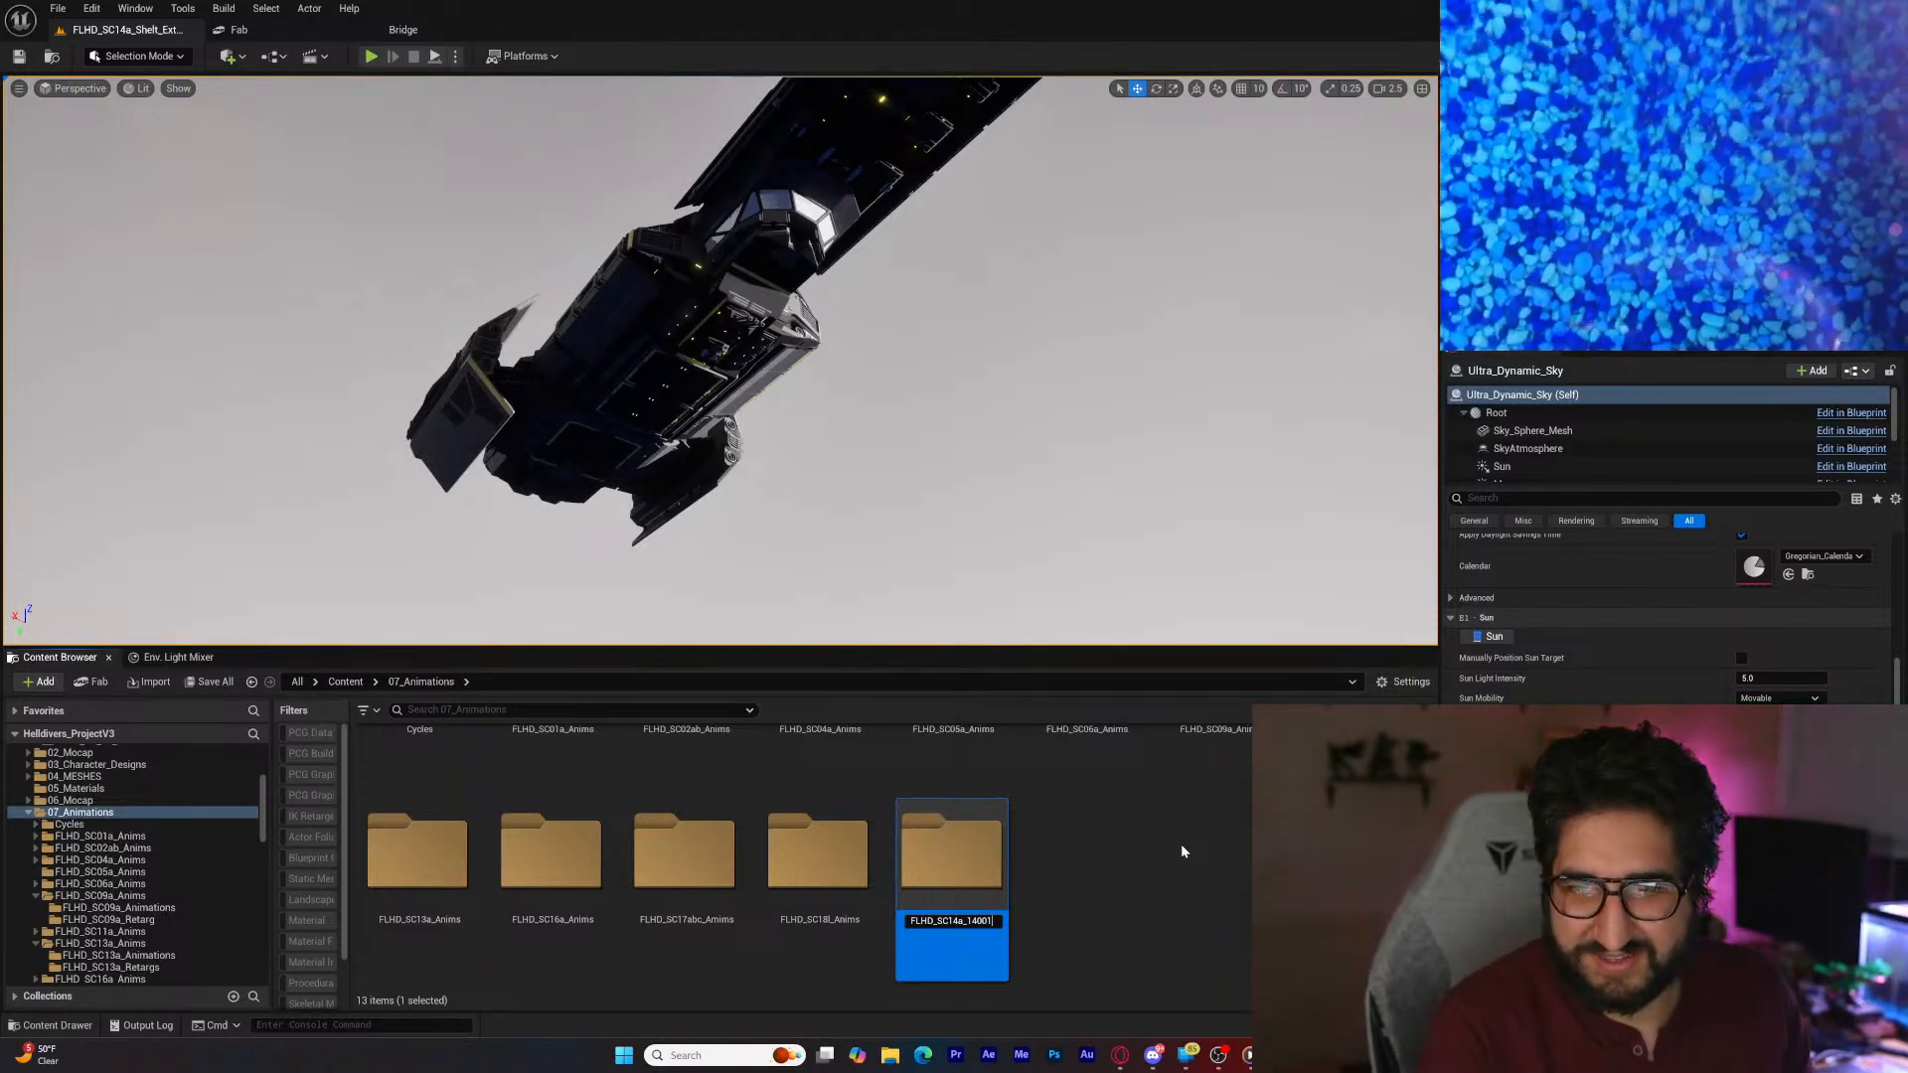
{"action": "key", "text": "BackSpace"}
{"action": "key", "text": "BackSpace"}
{"action": "key", "text": "BackSpace"}
{"action": "key", "text": "BackSpace"}
{"action": "key", "text": "BackSpace"}
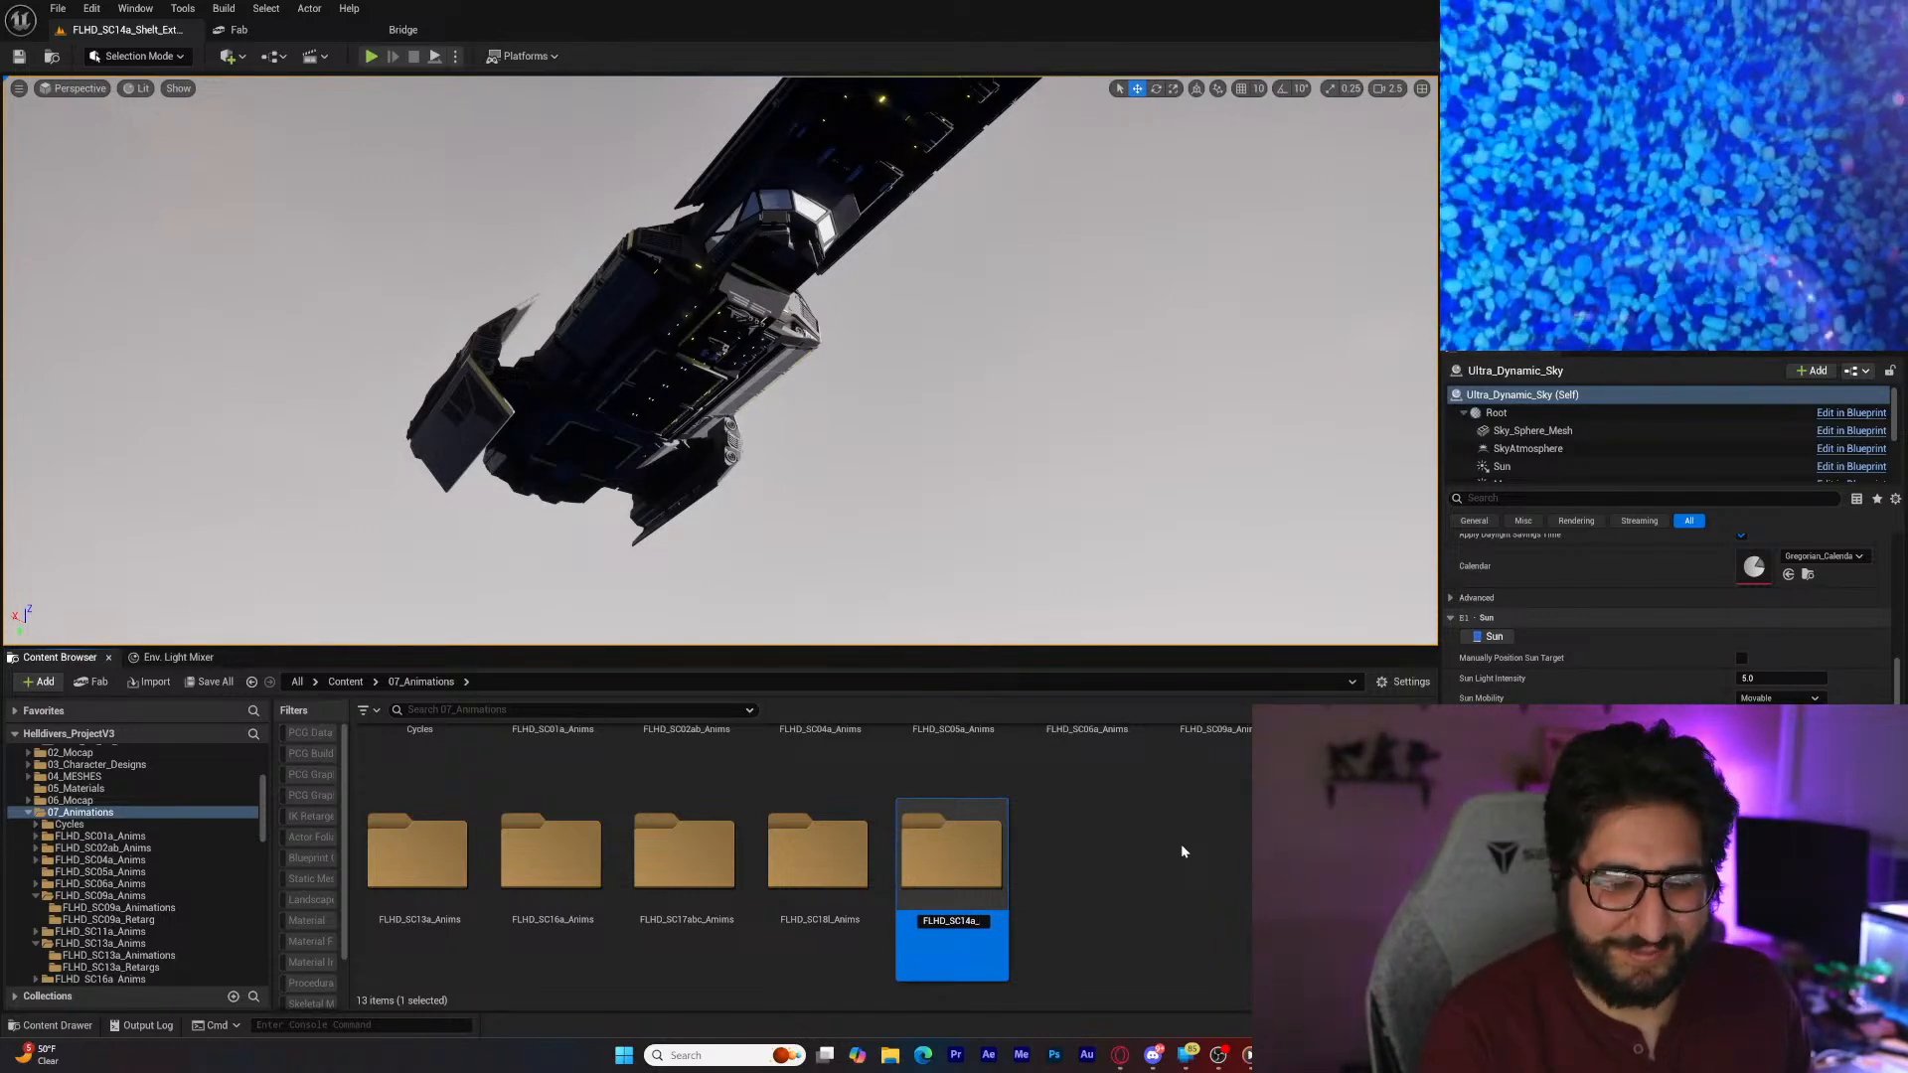
{"action": "type", "text": "Anims"}
{"action": "key", "text": "Return"}
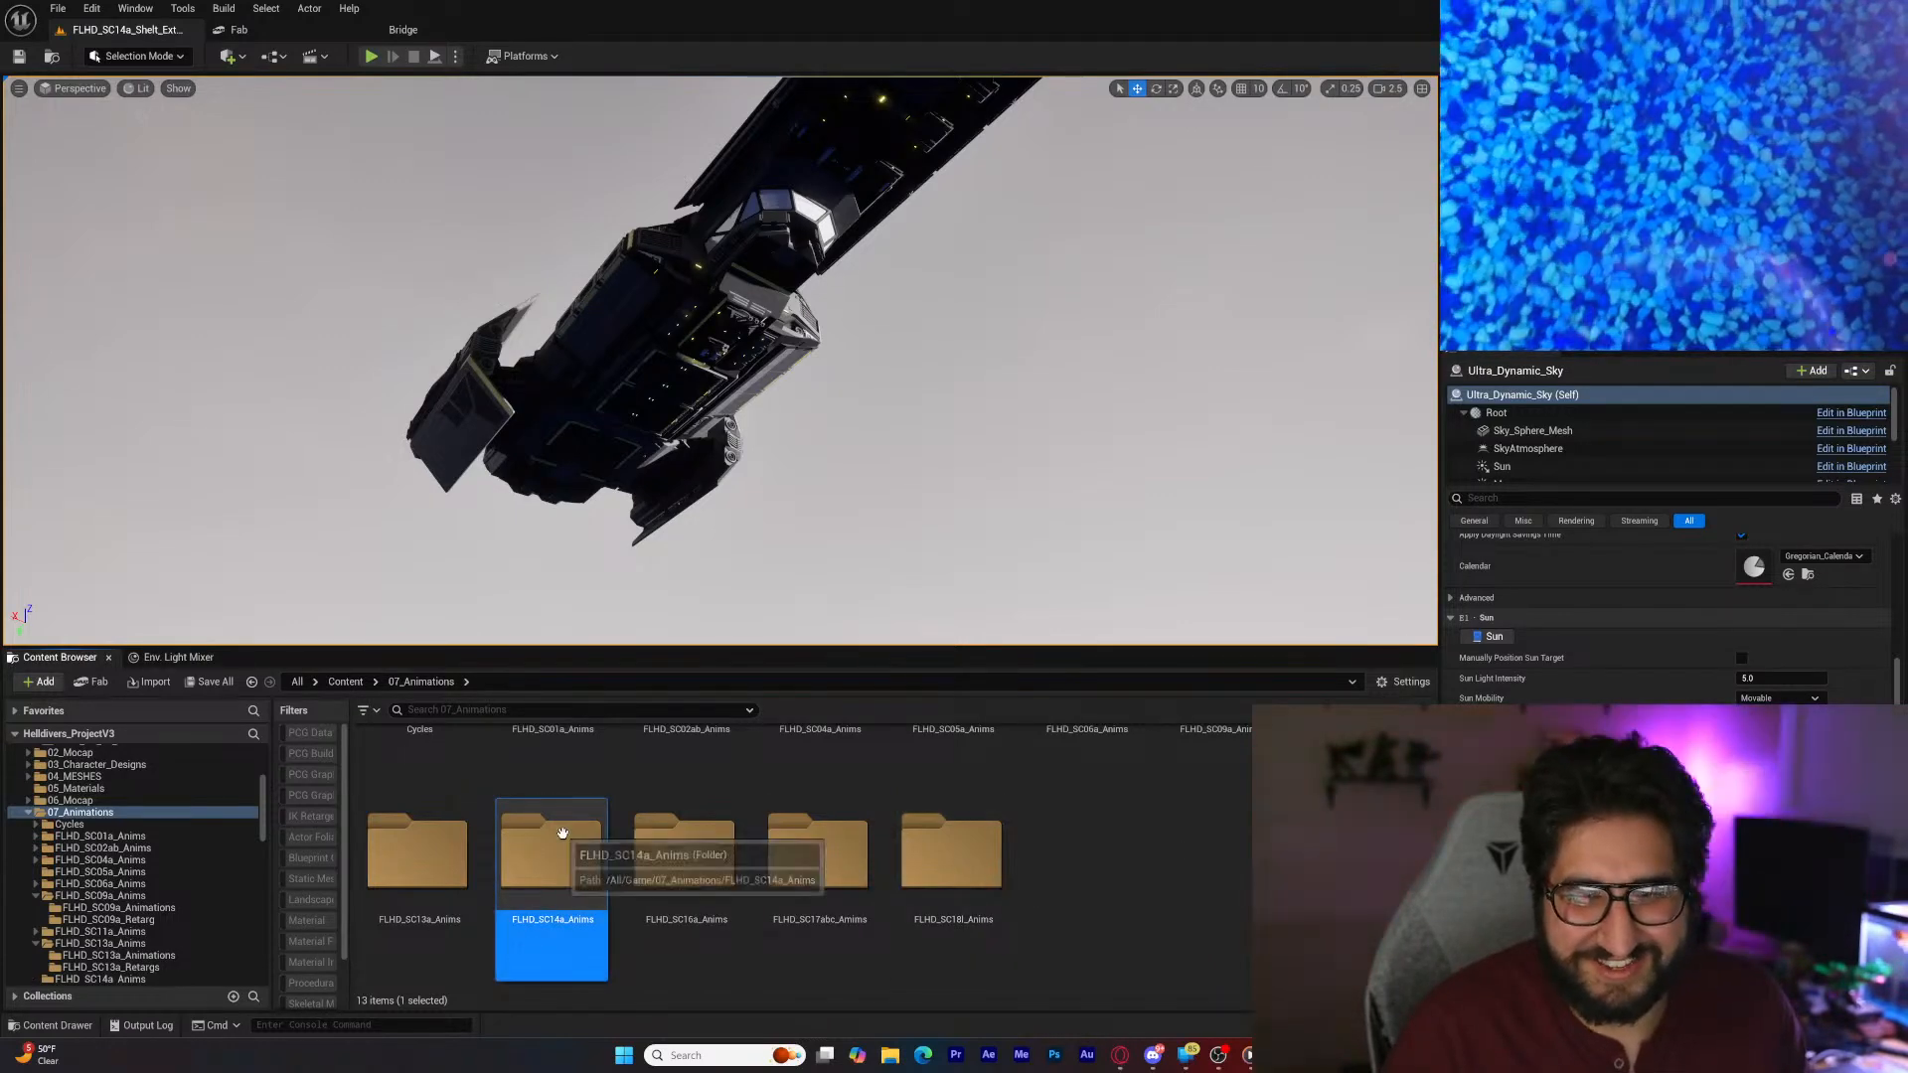
Step: Open the FLHD_SC14a_Anims folder and create a subfolder named FLHD_SC14a_Animations in it
{"action": "double_click", "coordinate": [552, 845]}
{"action": "right_click", "coordinate": [642, 853]}
{"action": "mouse_move", "coordinate": [849, 518]}
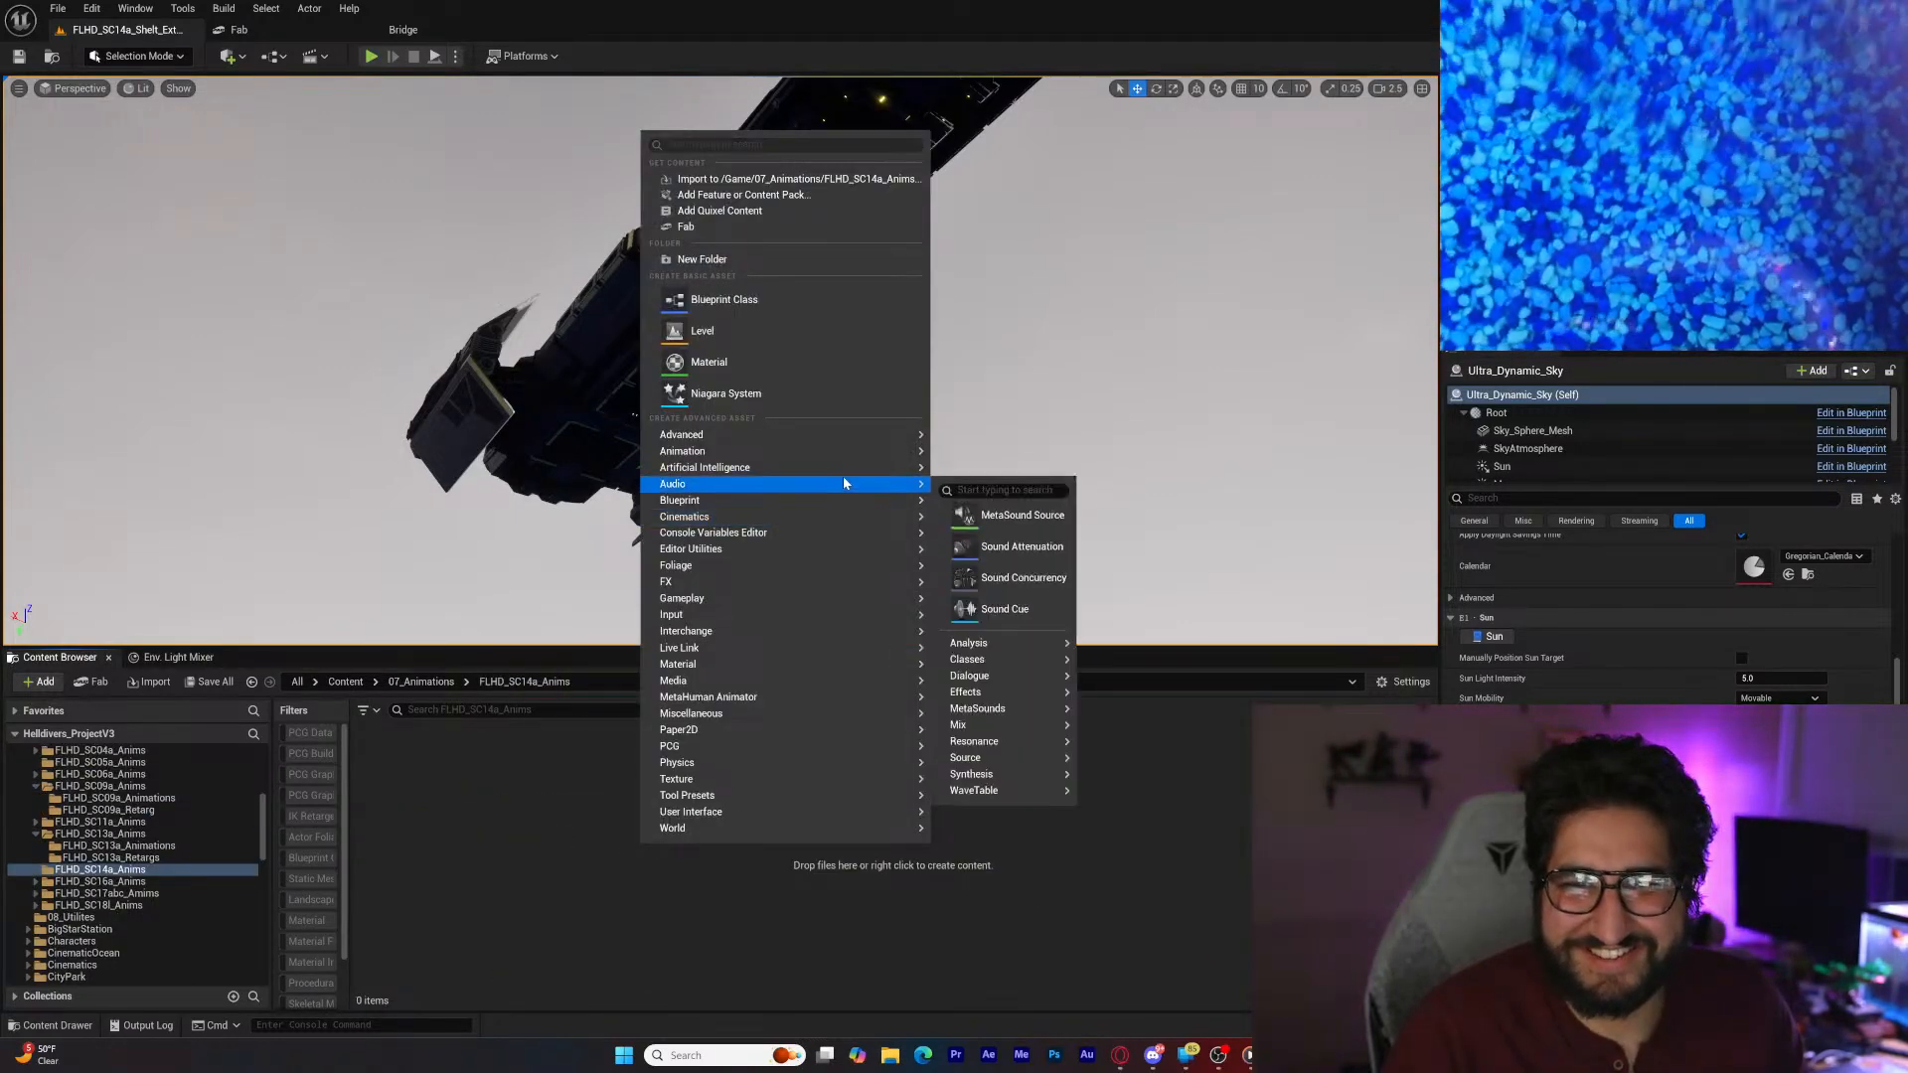
{"action": "mouse_move", "coordinate": [852, 550]}
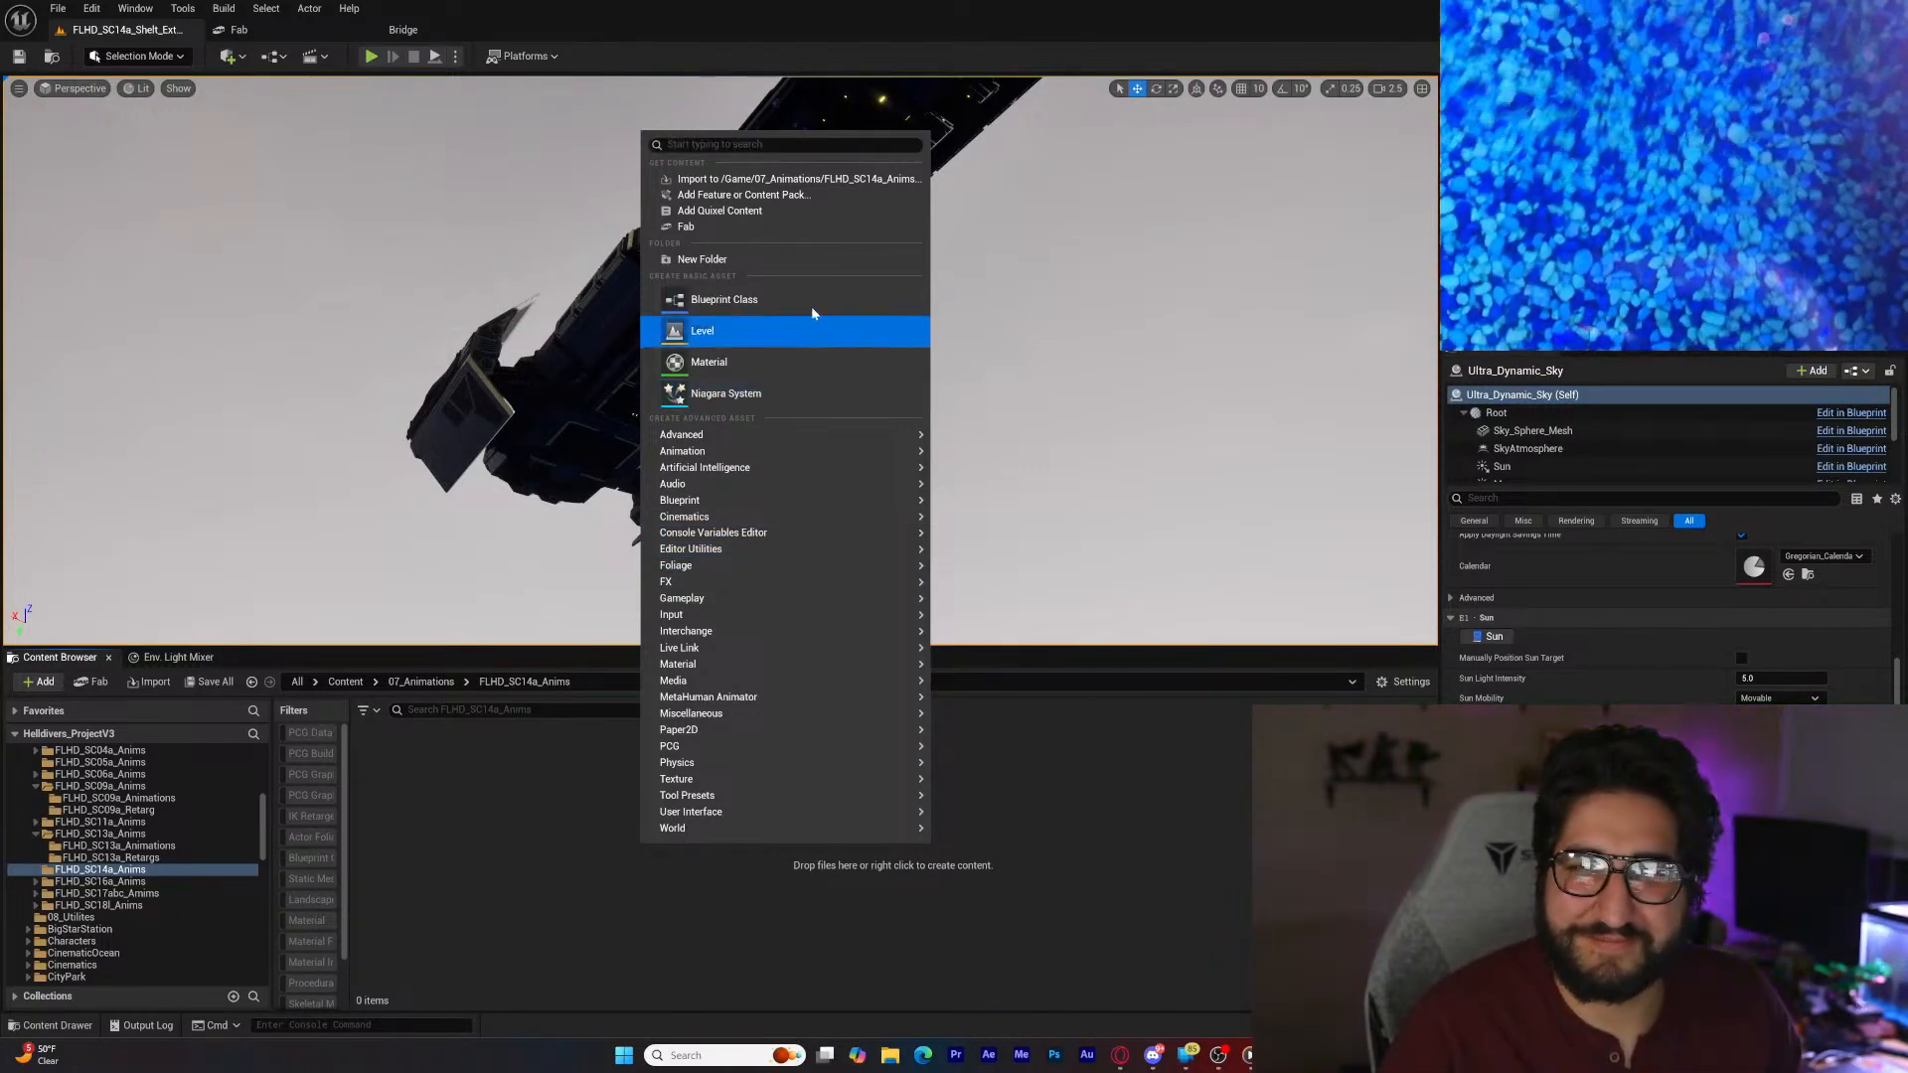
{"action": "left_click", "coordinate": [792, 259]}
{"action": "type", "text": "FLHD_SC14a_14001"}
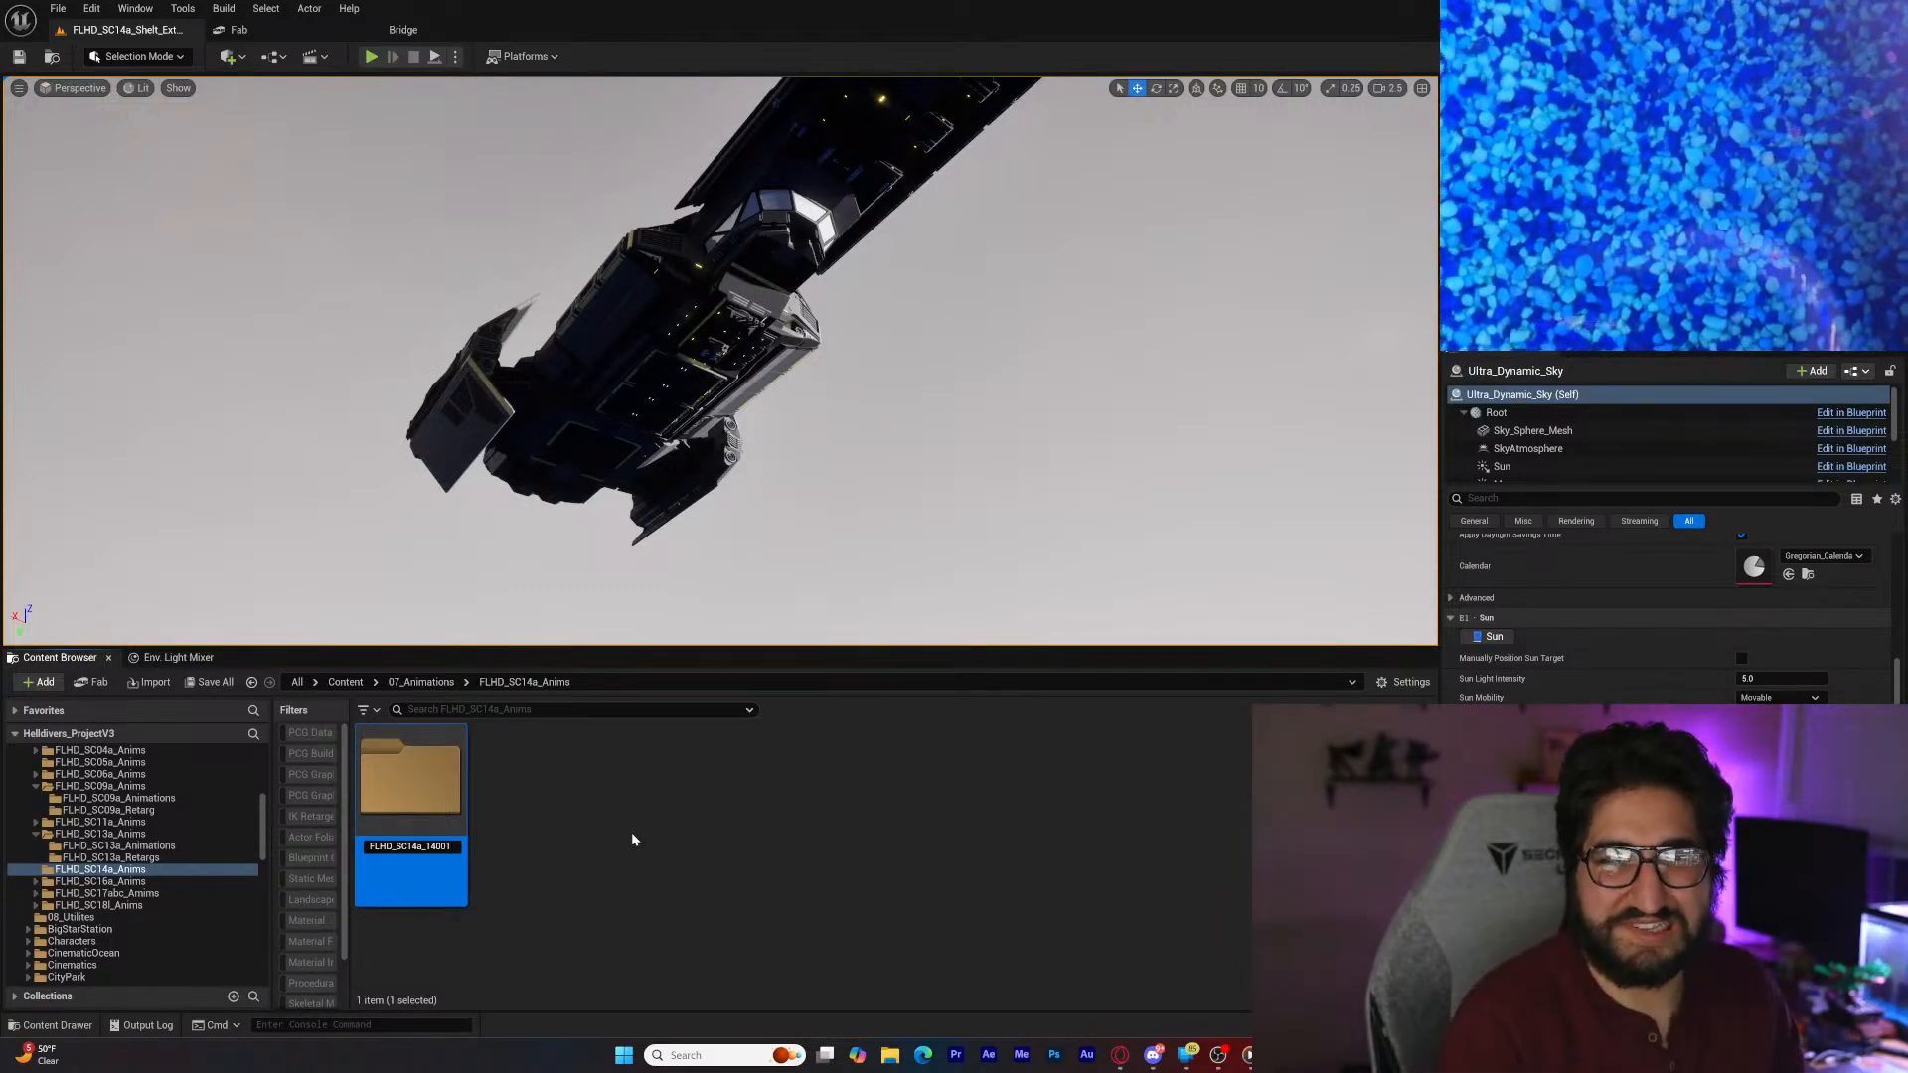
{"action": "key", "text": "BackSpace"}
{"action": "key", "text": "BackSpace"}
{"action": "key", "text": "BackSpace"}
{"action": "key", "text": "BackSpace"}
{"action": "key", "text": "BackSpace"}
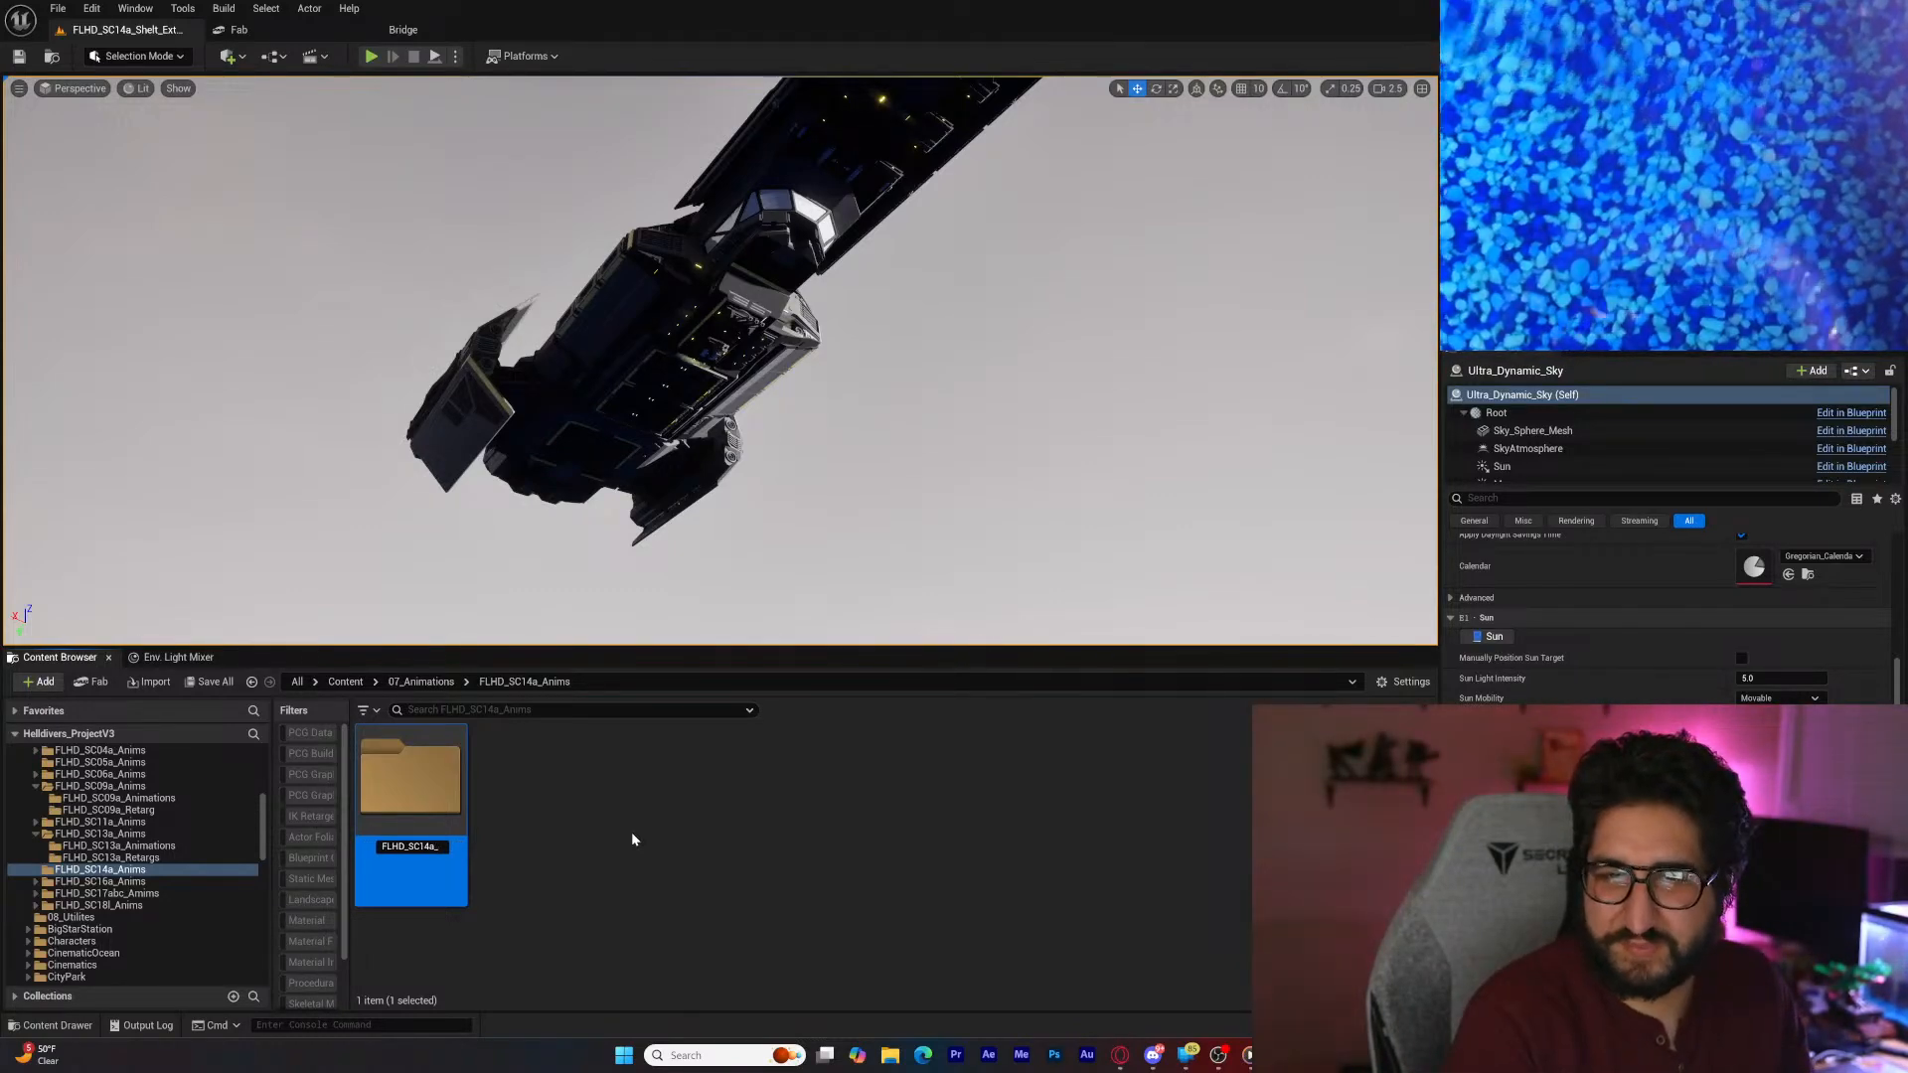
{"action": "type", "text": "Animations"}
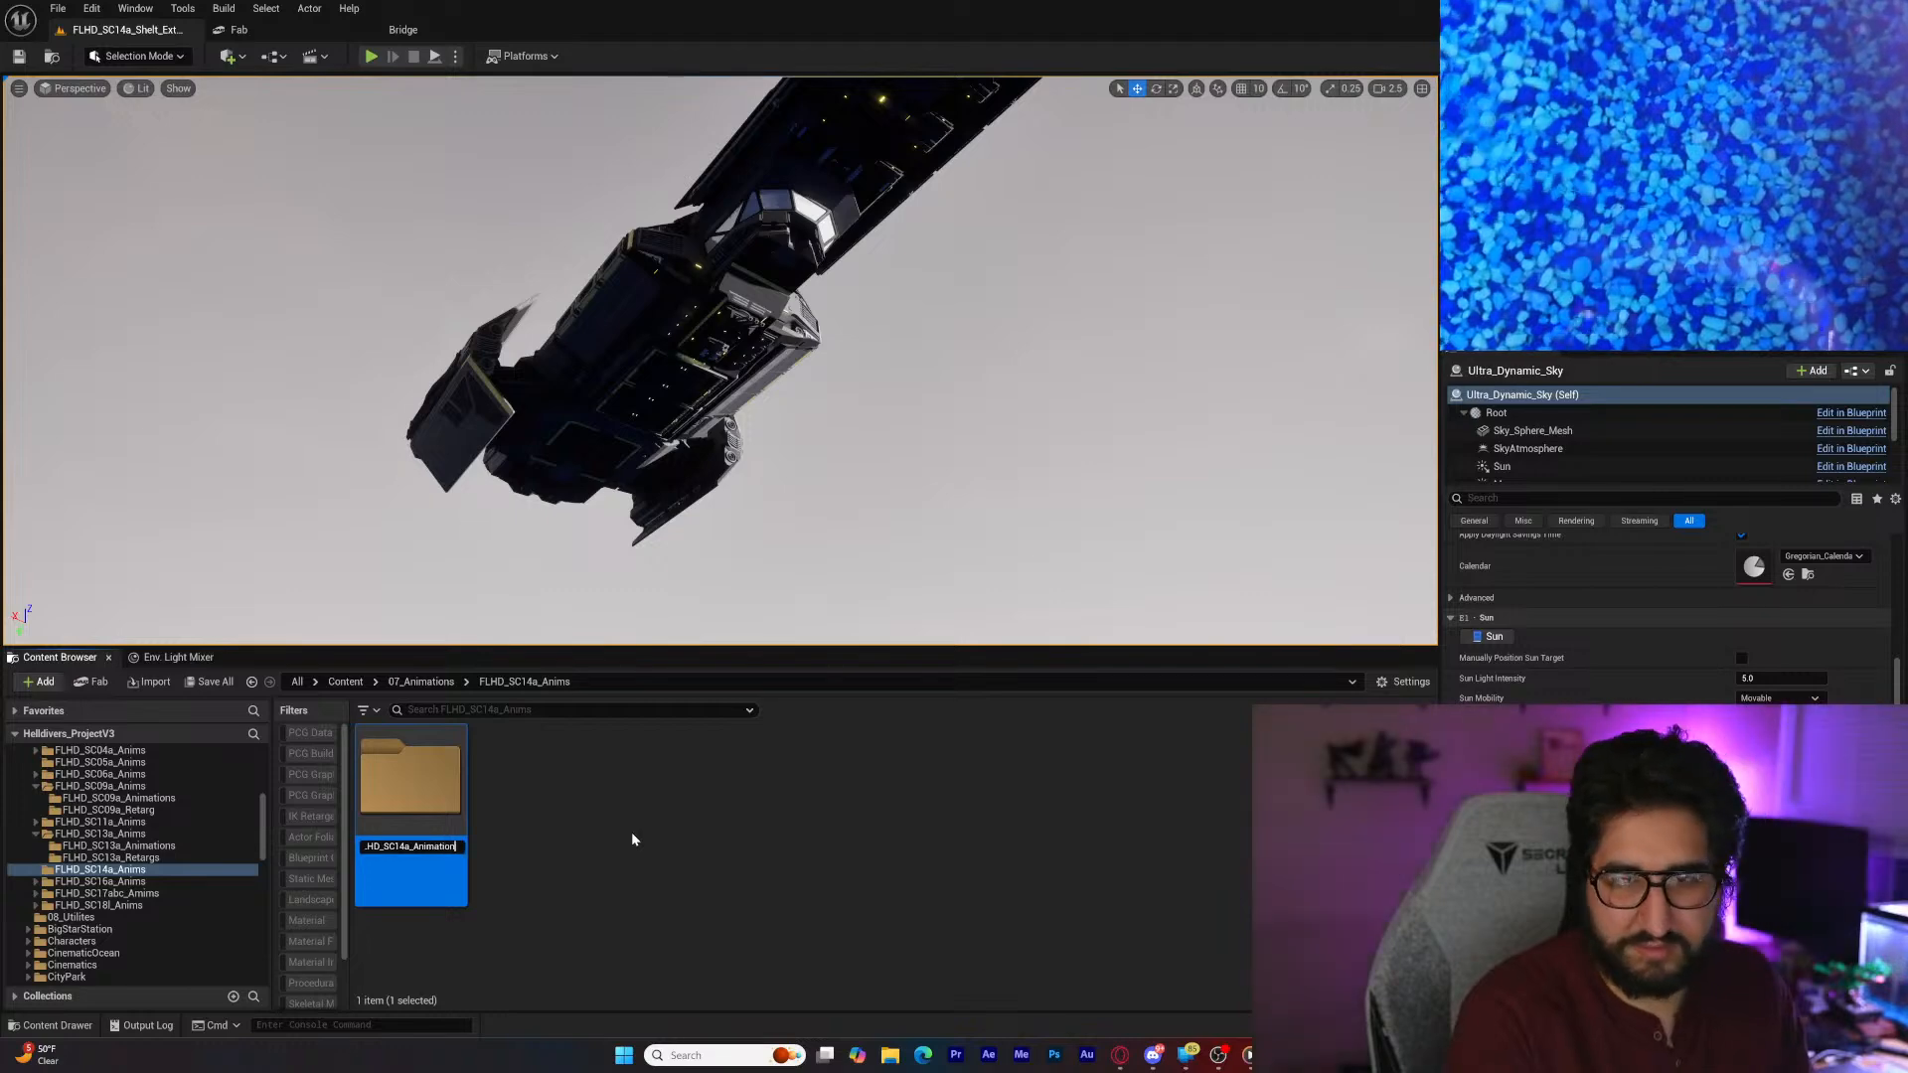
{"action": "key", "text": "Return"}
Step: Create a Level Sequence named FLHD_SC14a_14001 inside the FLHD_SC14a_Animations folder
{"action": "double_click", "coordinate": [421, 785]}
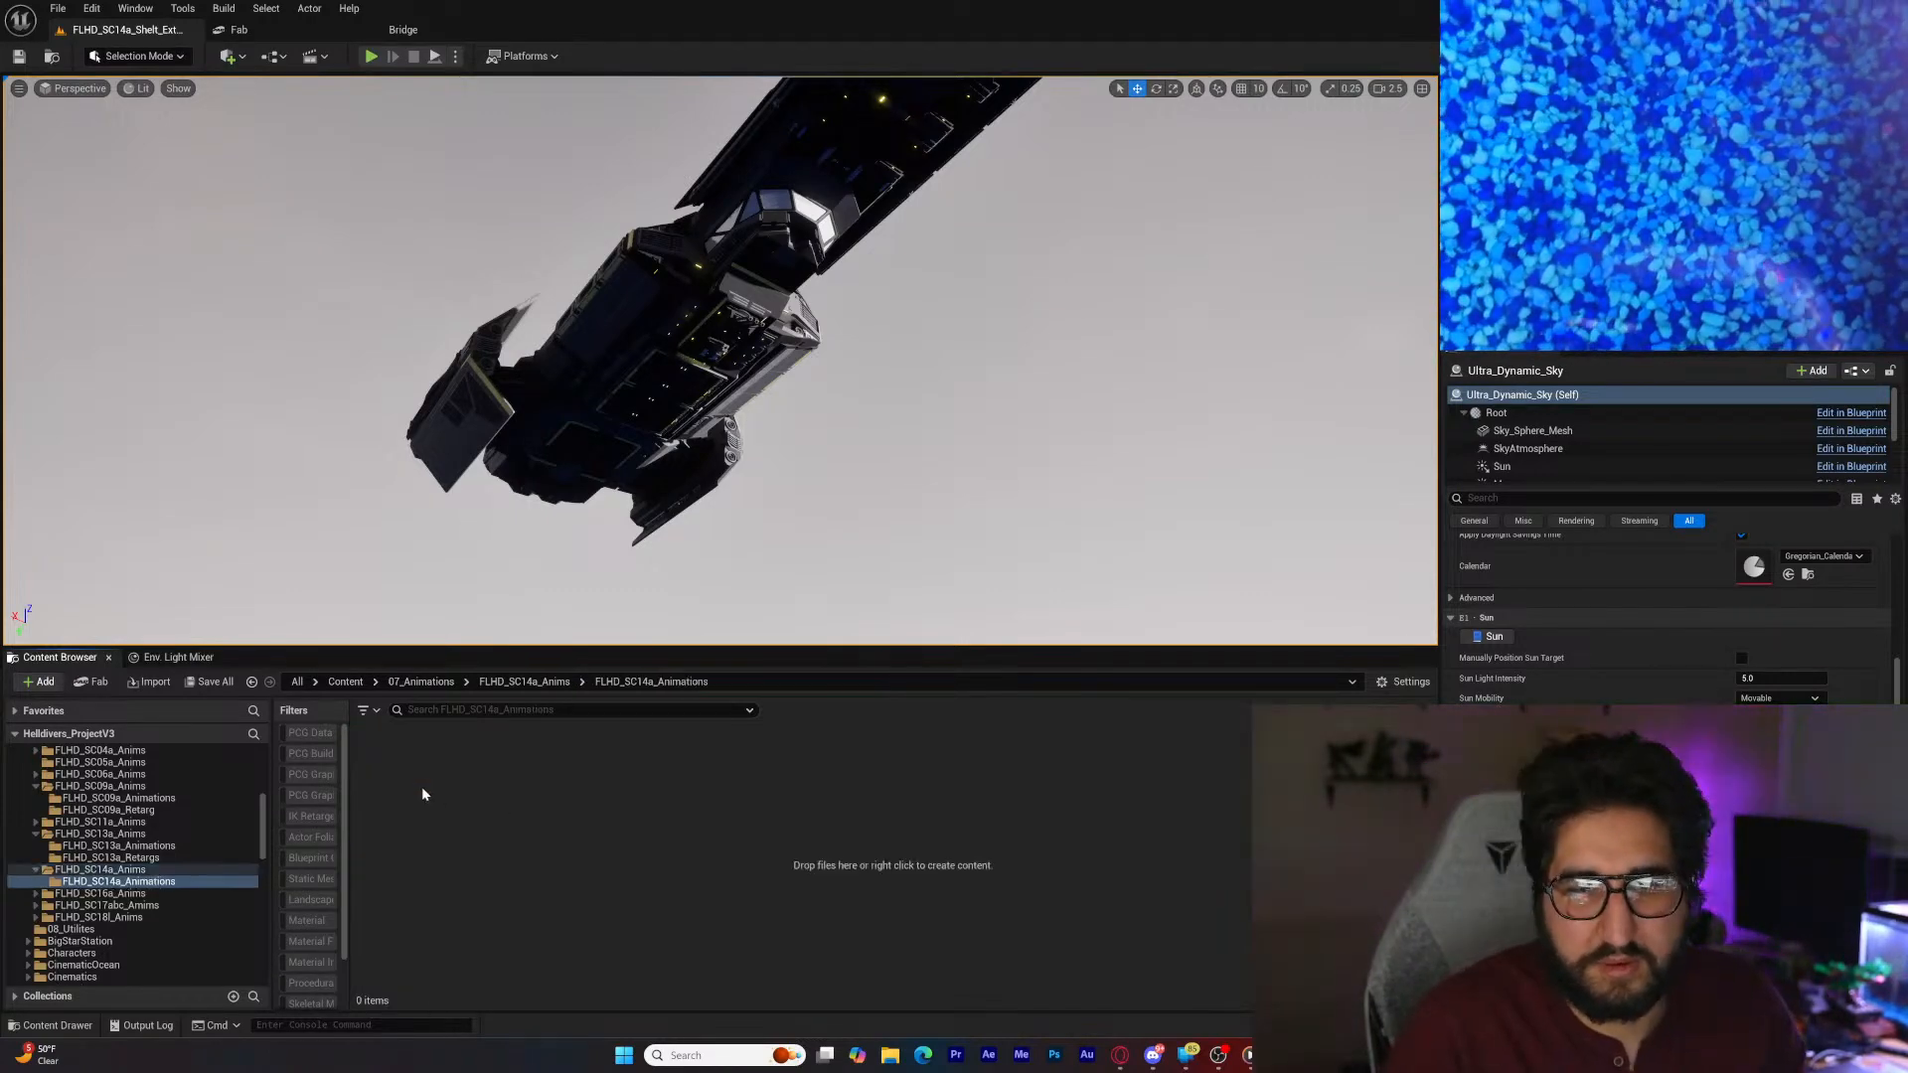
{"action": "right_click", "coordinate": [630, 844]}
{"action": "mouse_move", "coordinate": [757, 601]}
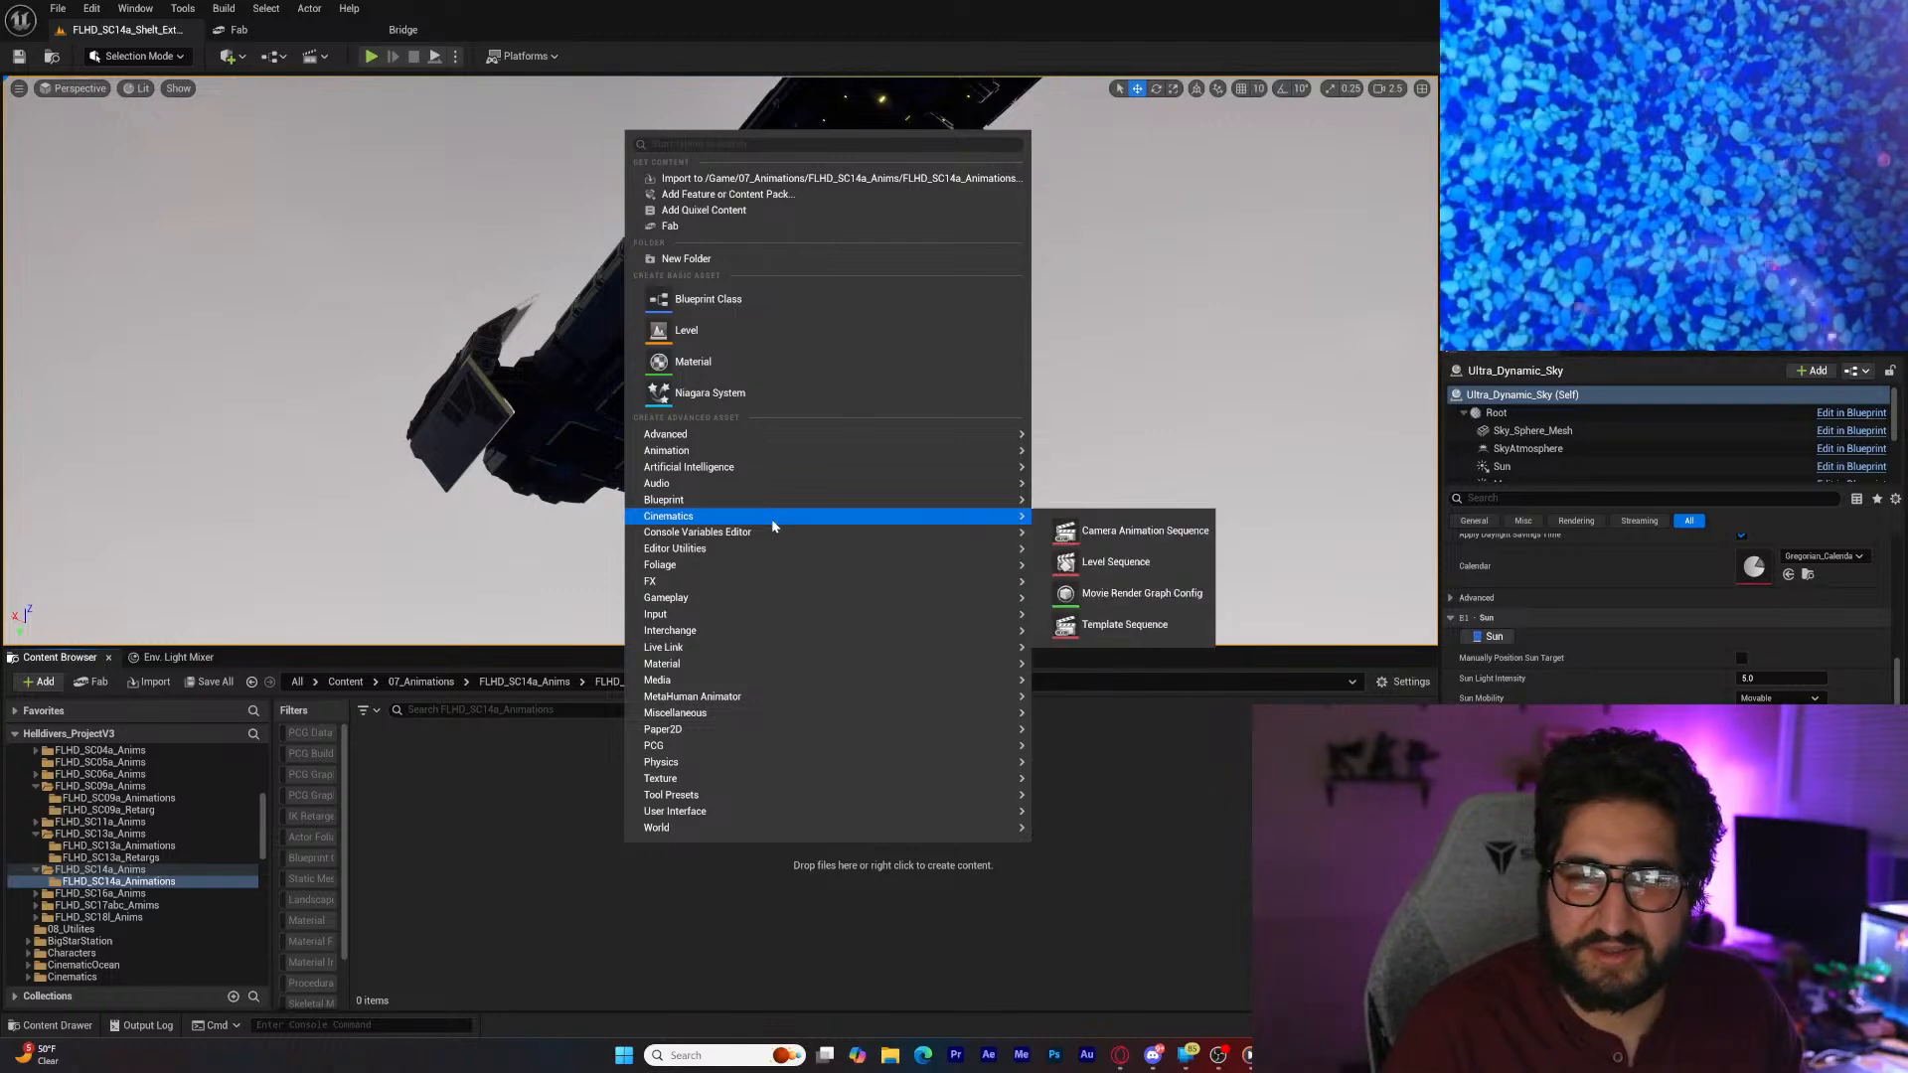
{"action": "mouse_move", "coordinate": [780, 531]}
{"action": "mouse_move", "coordinate": [973, 516]}
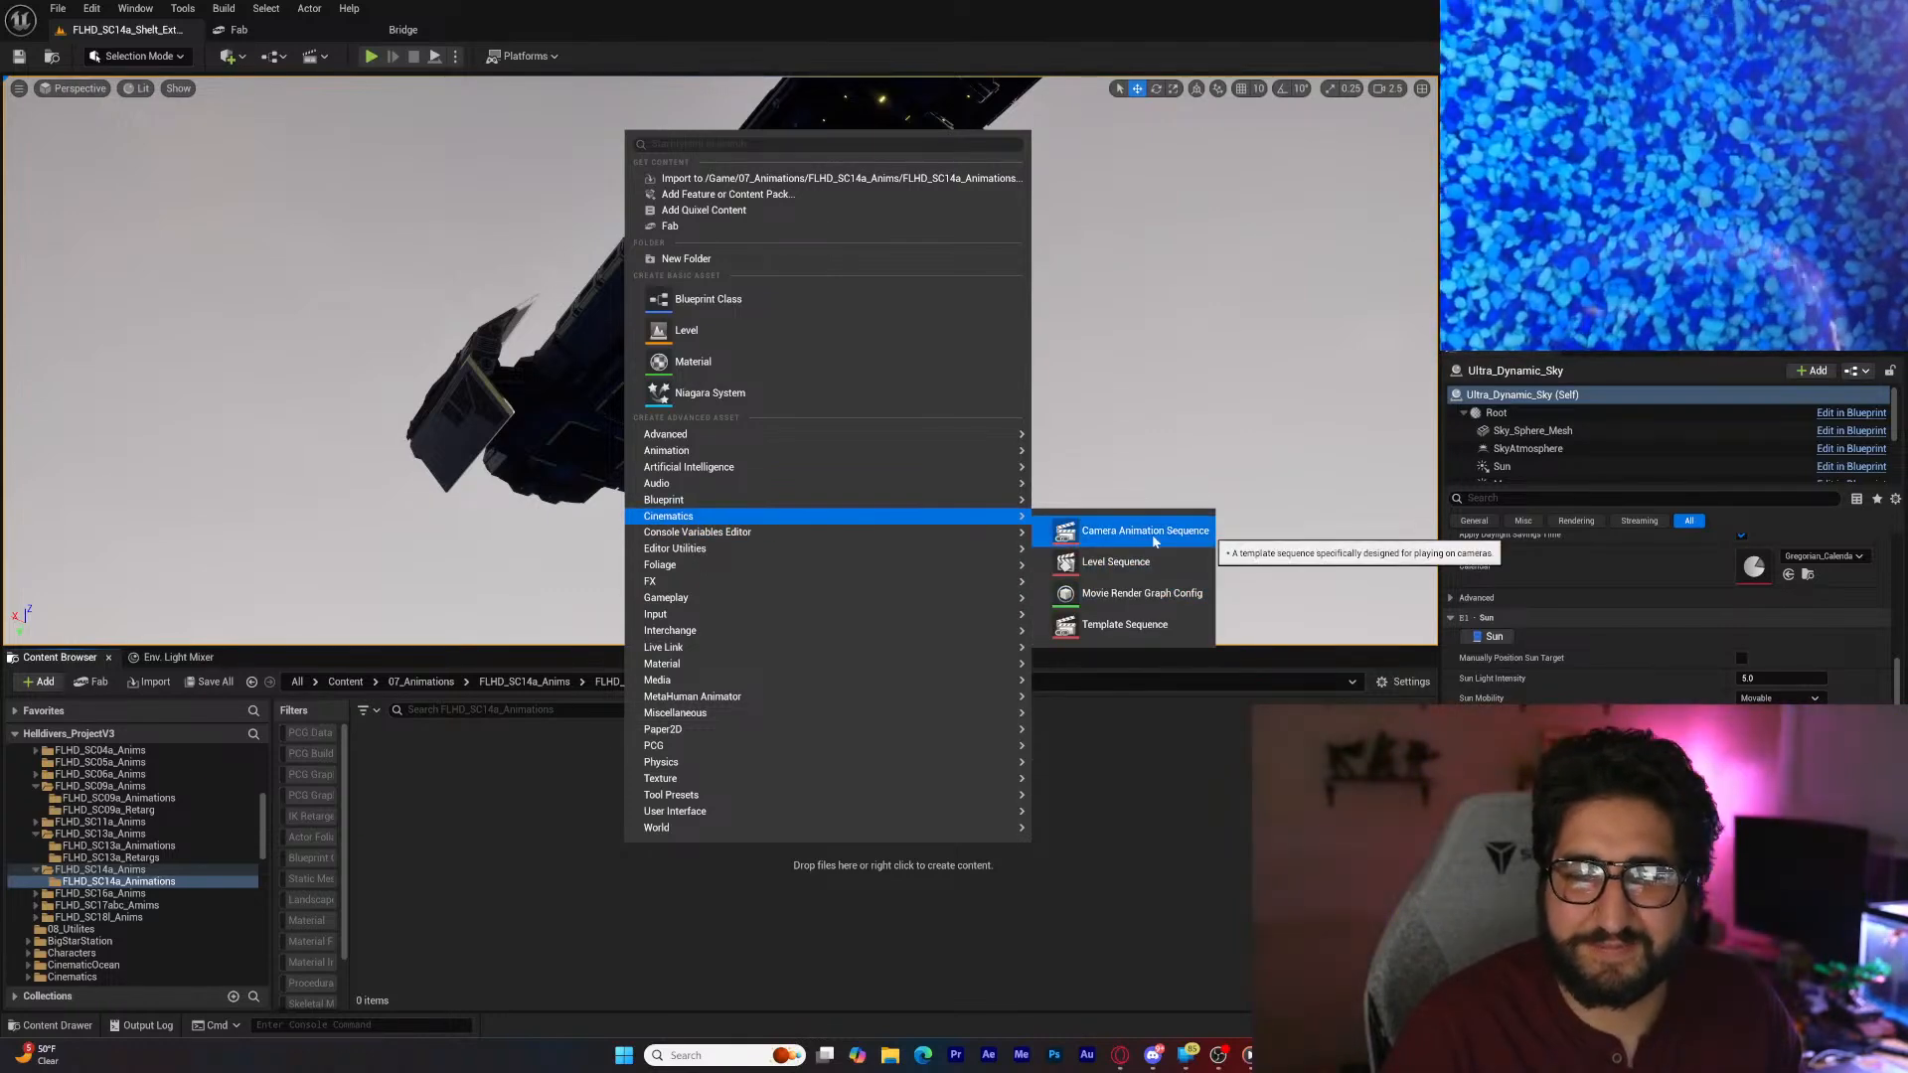
{"action": "left_click", "coordinate": [1157, 583]}
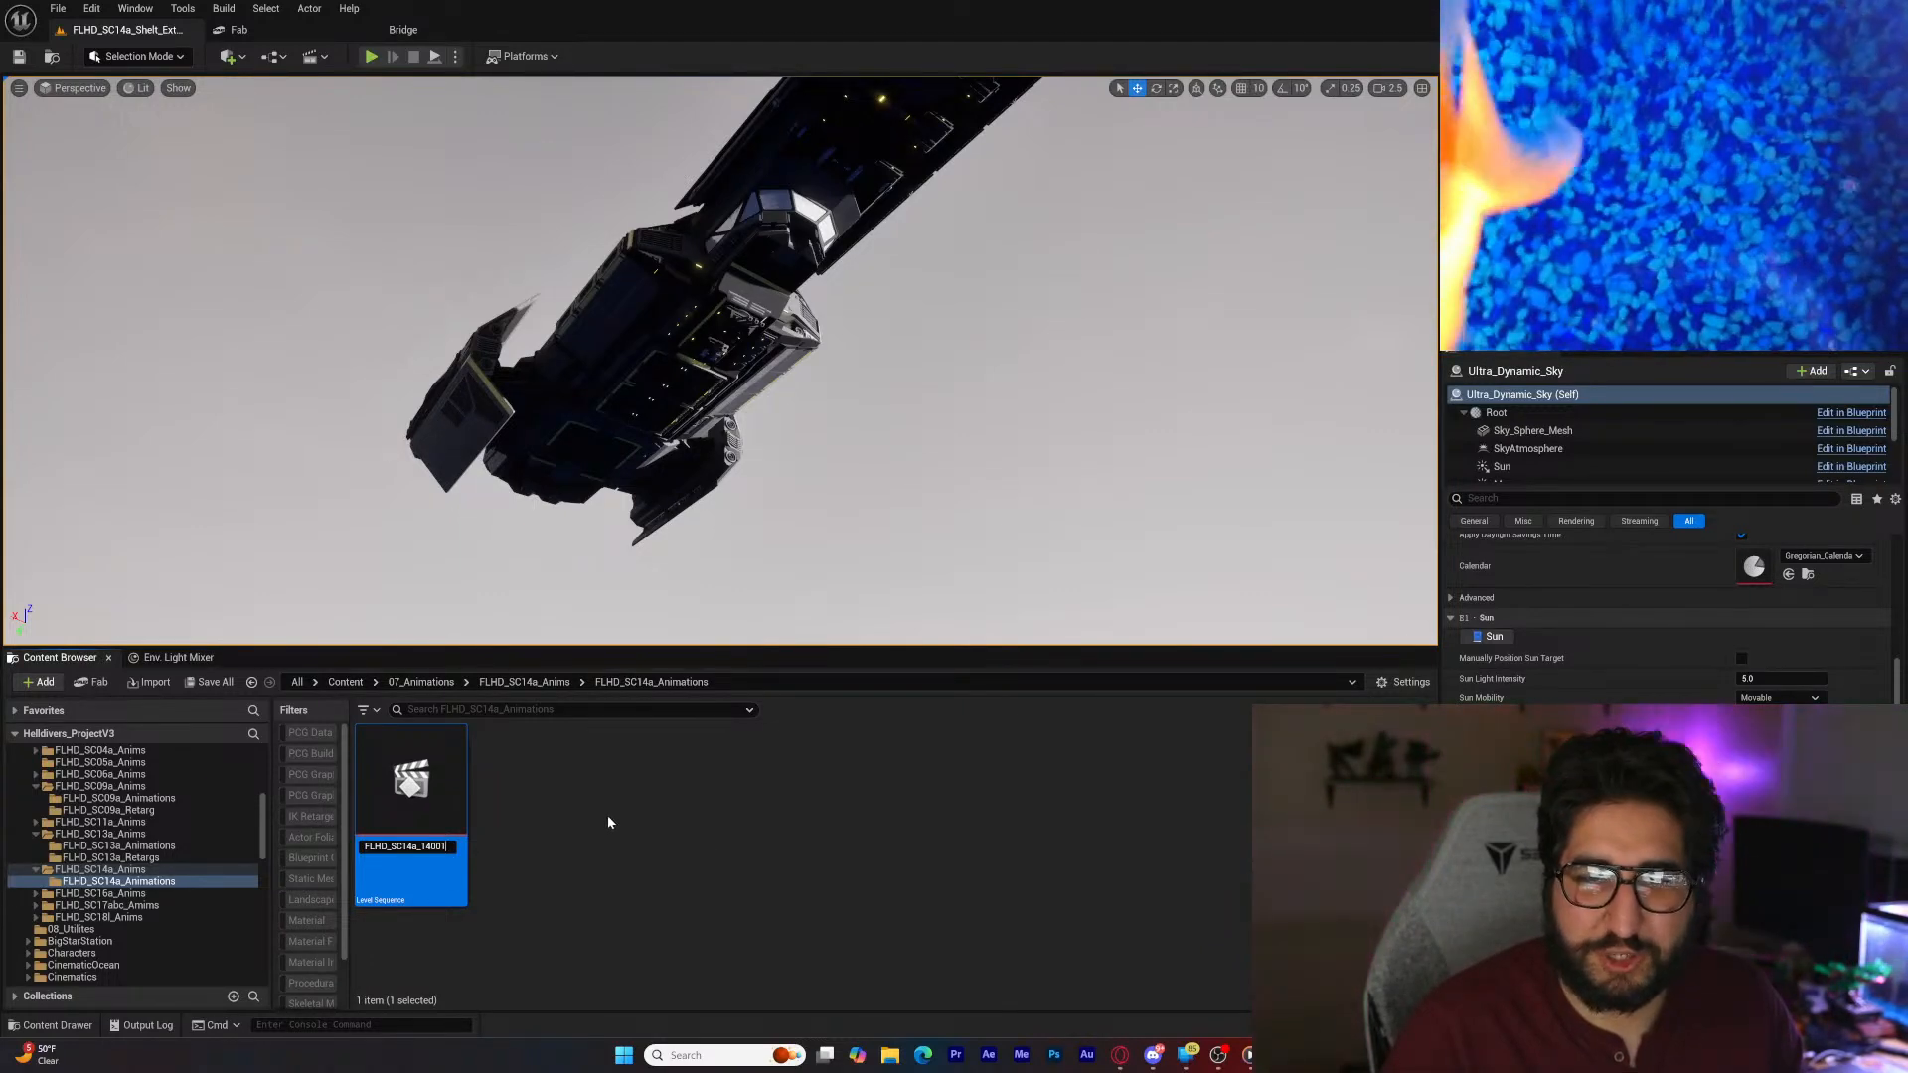
{"action": "key", "text": "Return"}
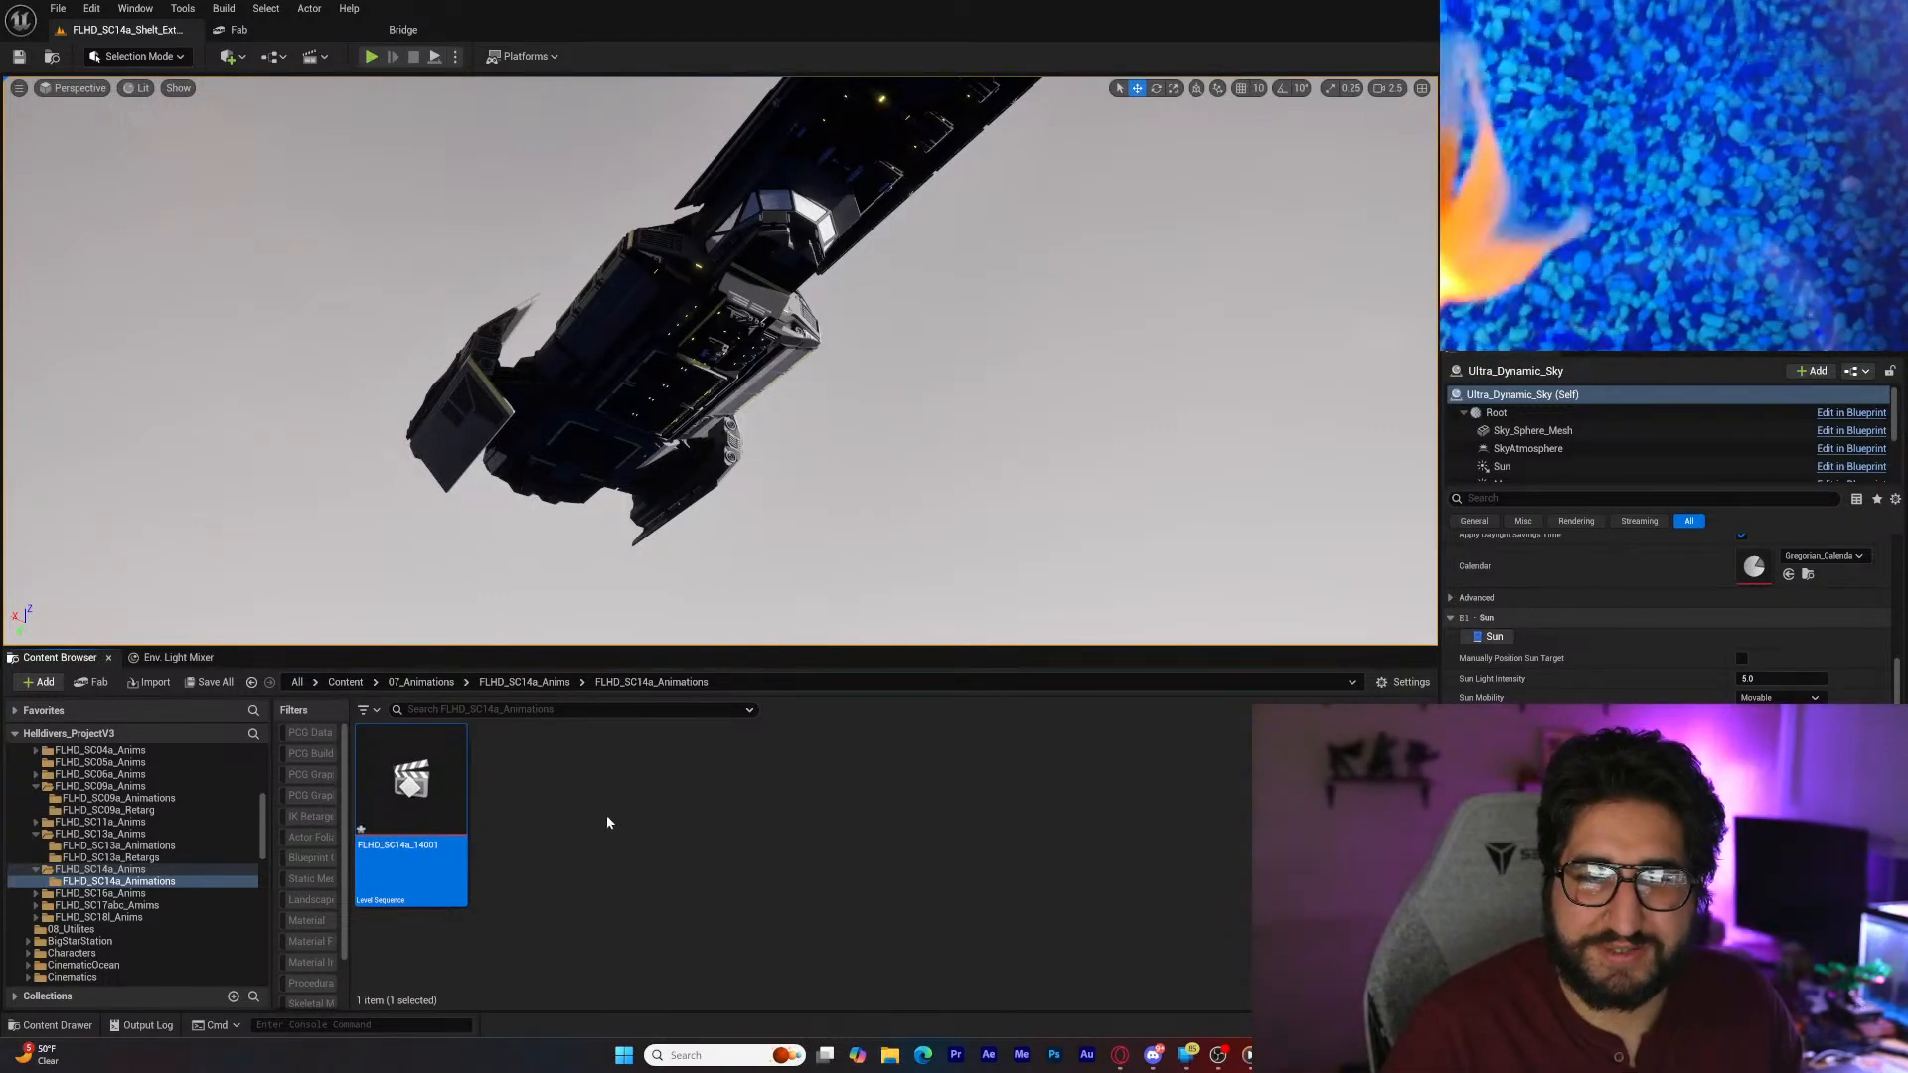
Step: Open the FLHD_SC14a_14001 sequence, set its playback range to end at frame 97, and save it
{"action": "double_click", "coordinate": [434, 796]}
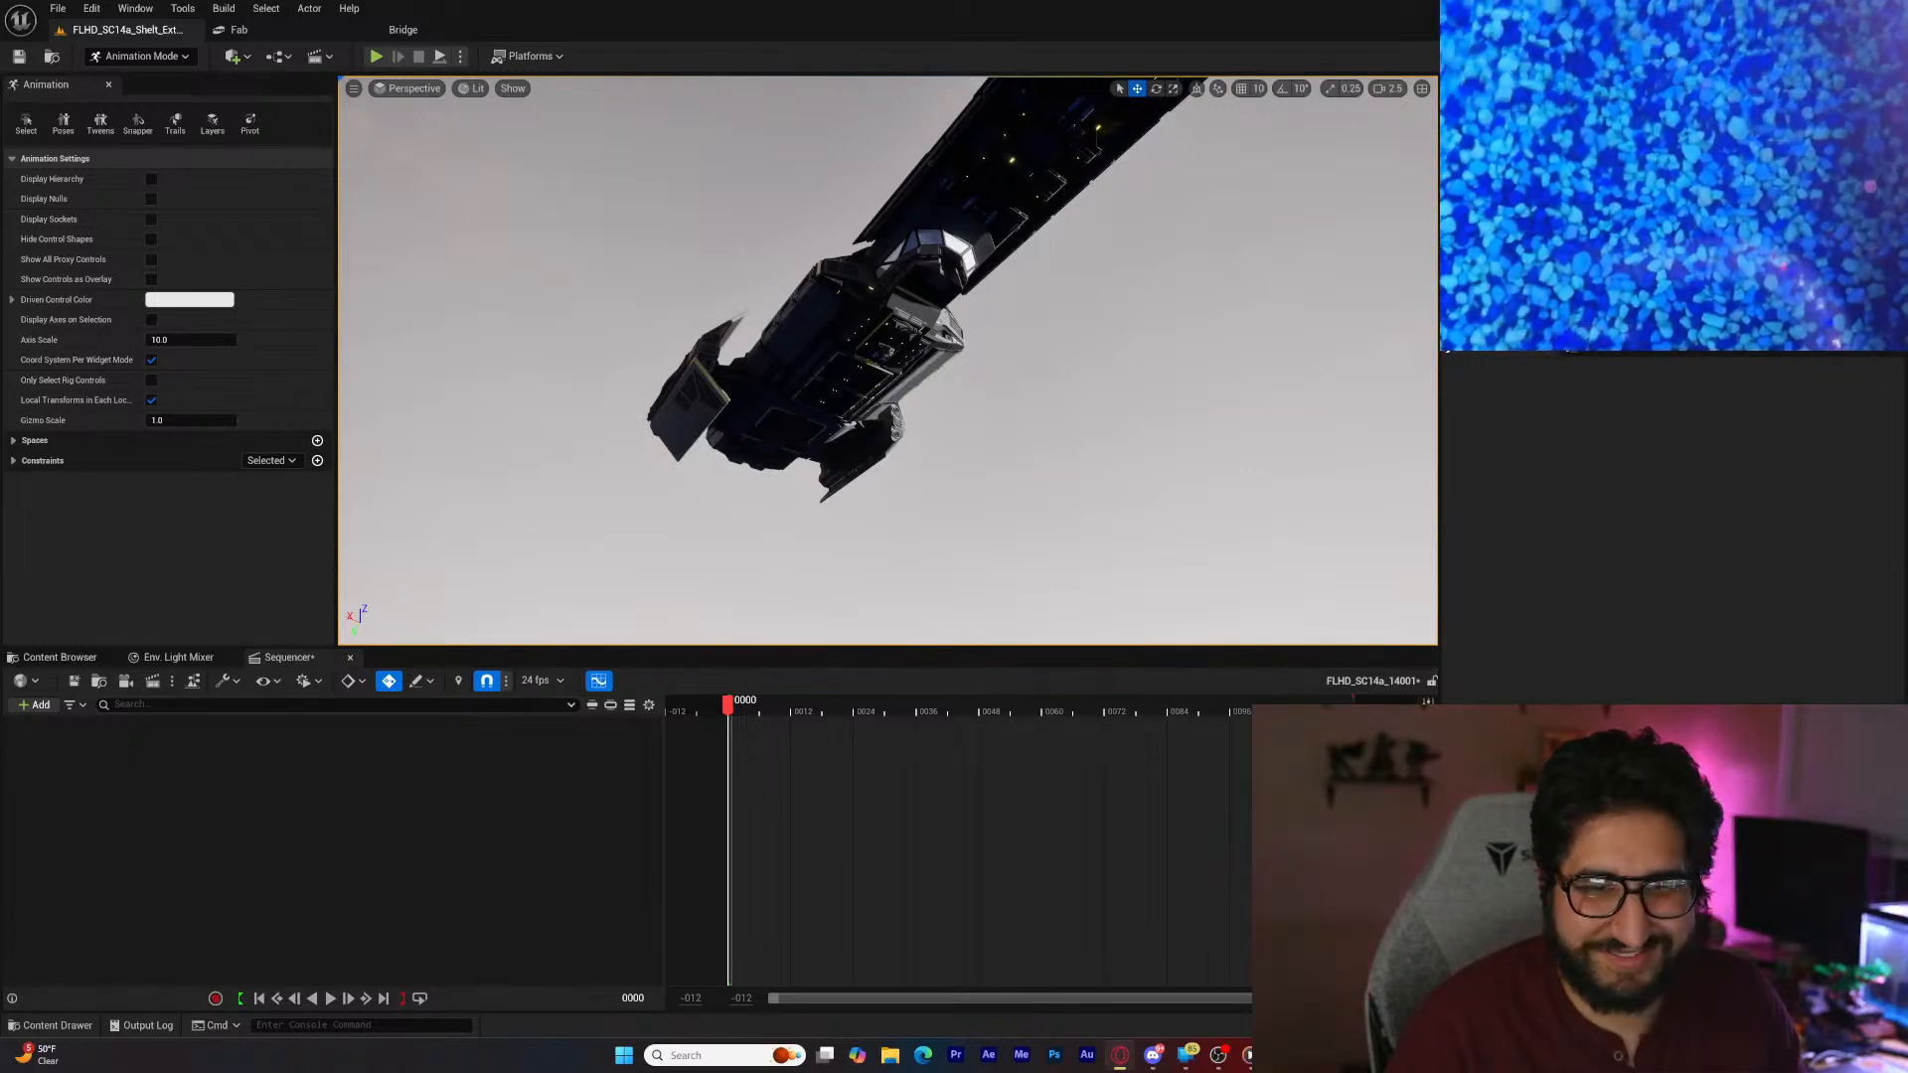
{"action": "left_click", "coordinate": [643, 998]}
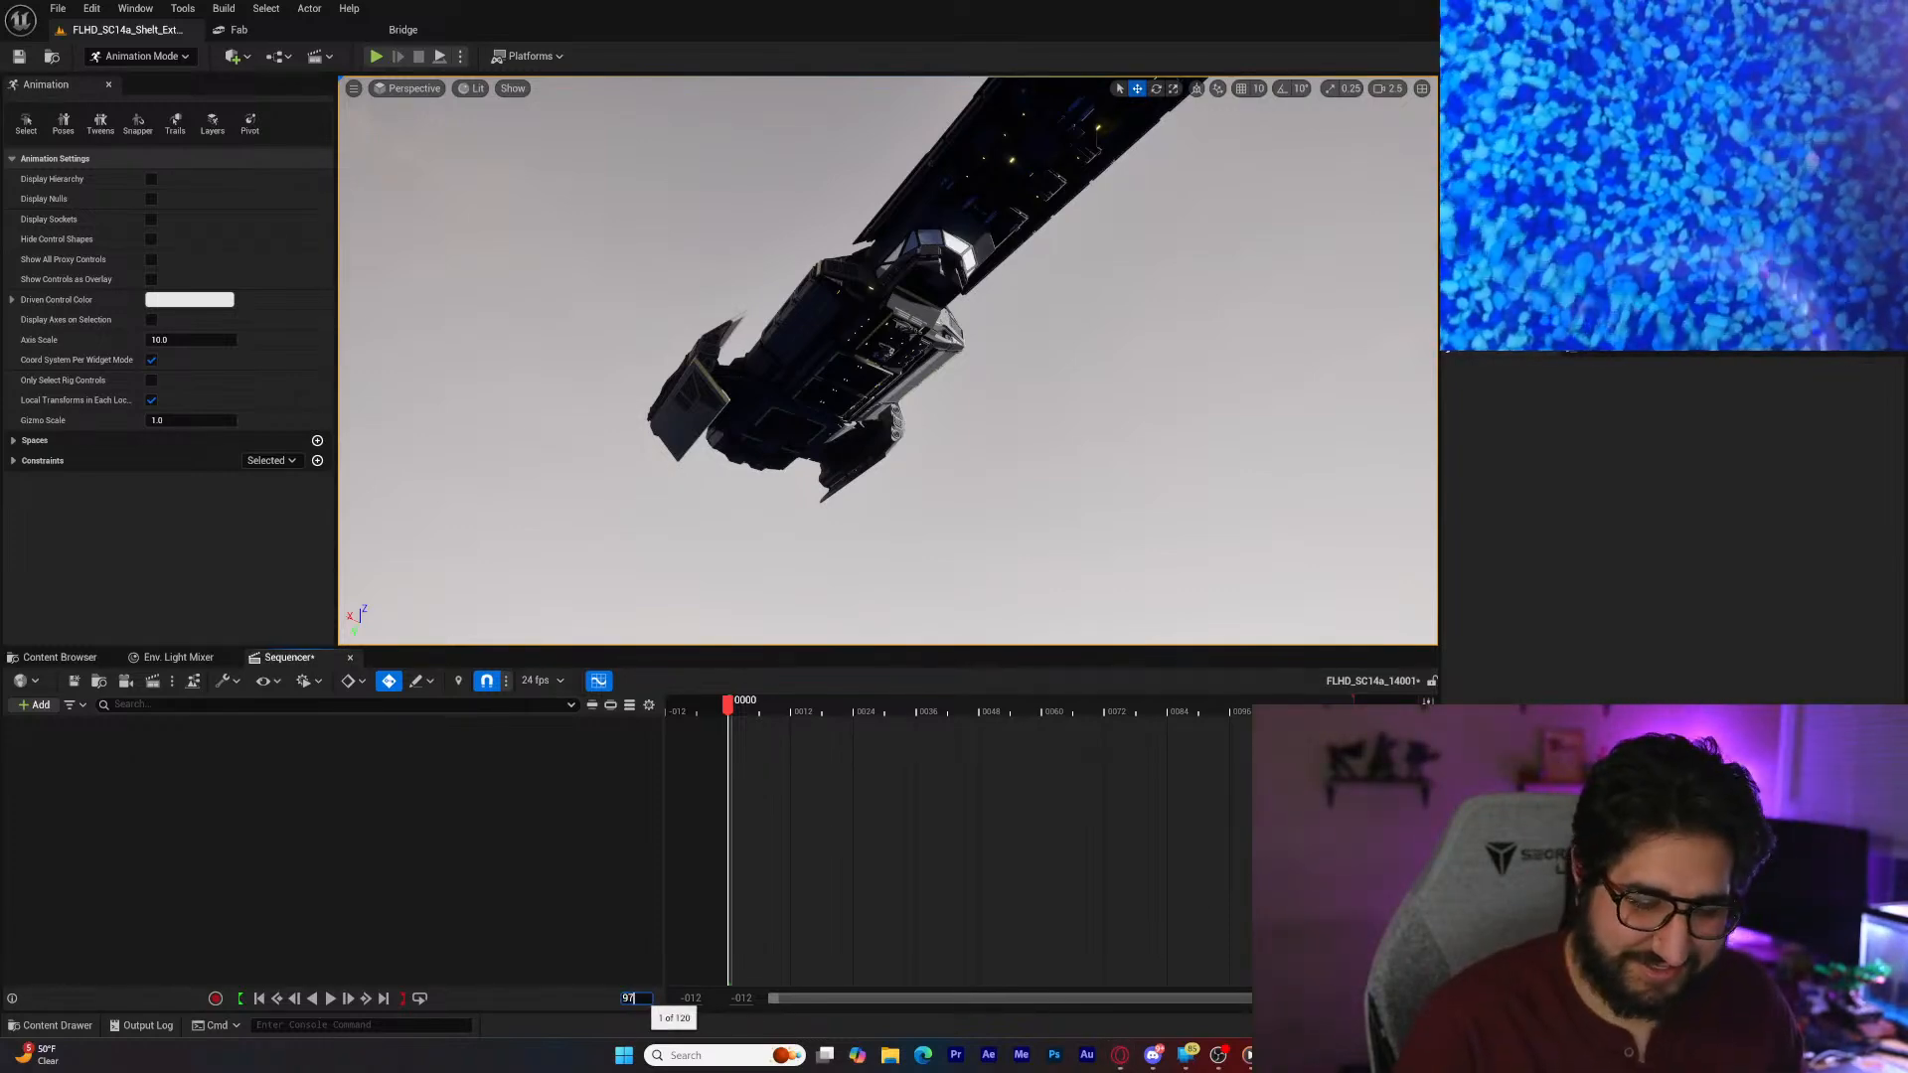
{"action": "type", "text": "97"}
{"action": "key", "text": "Return"}
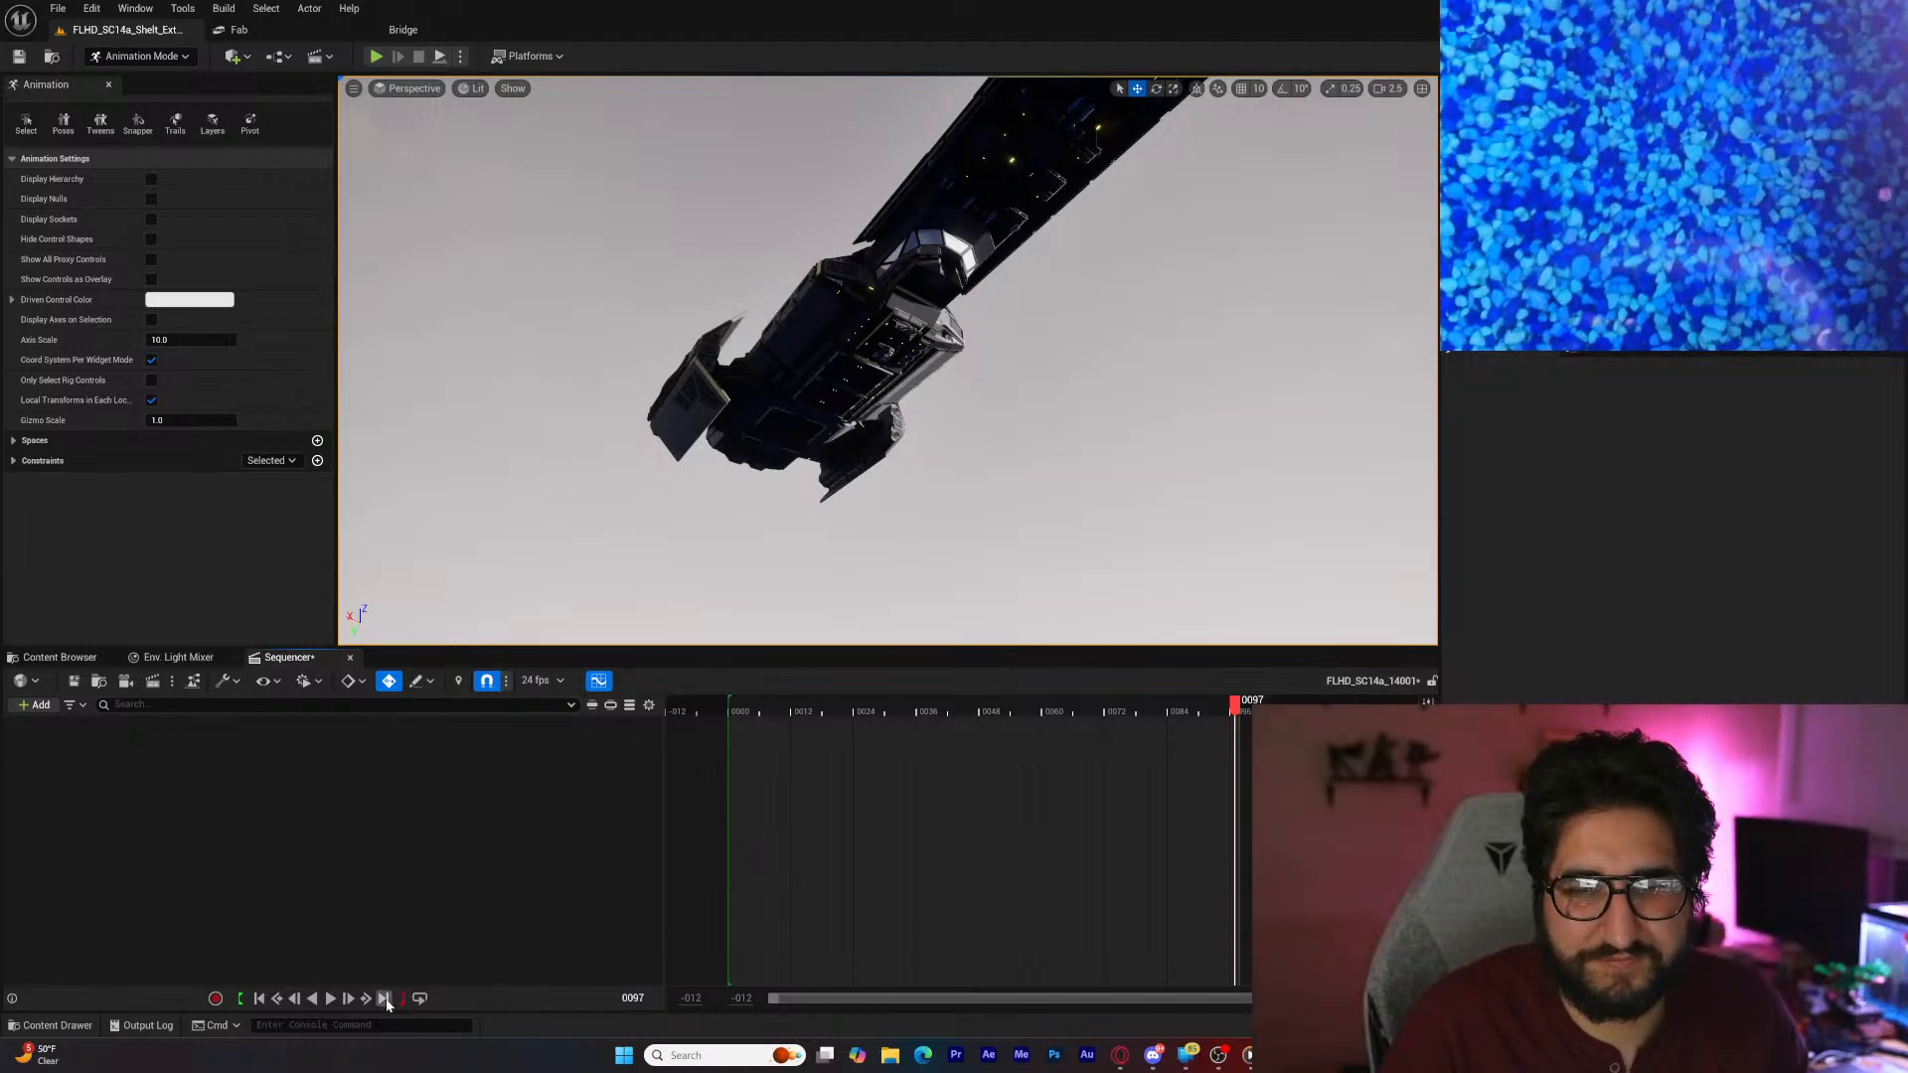
{"action": "left_click", "coordinate": [259, 999]}
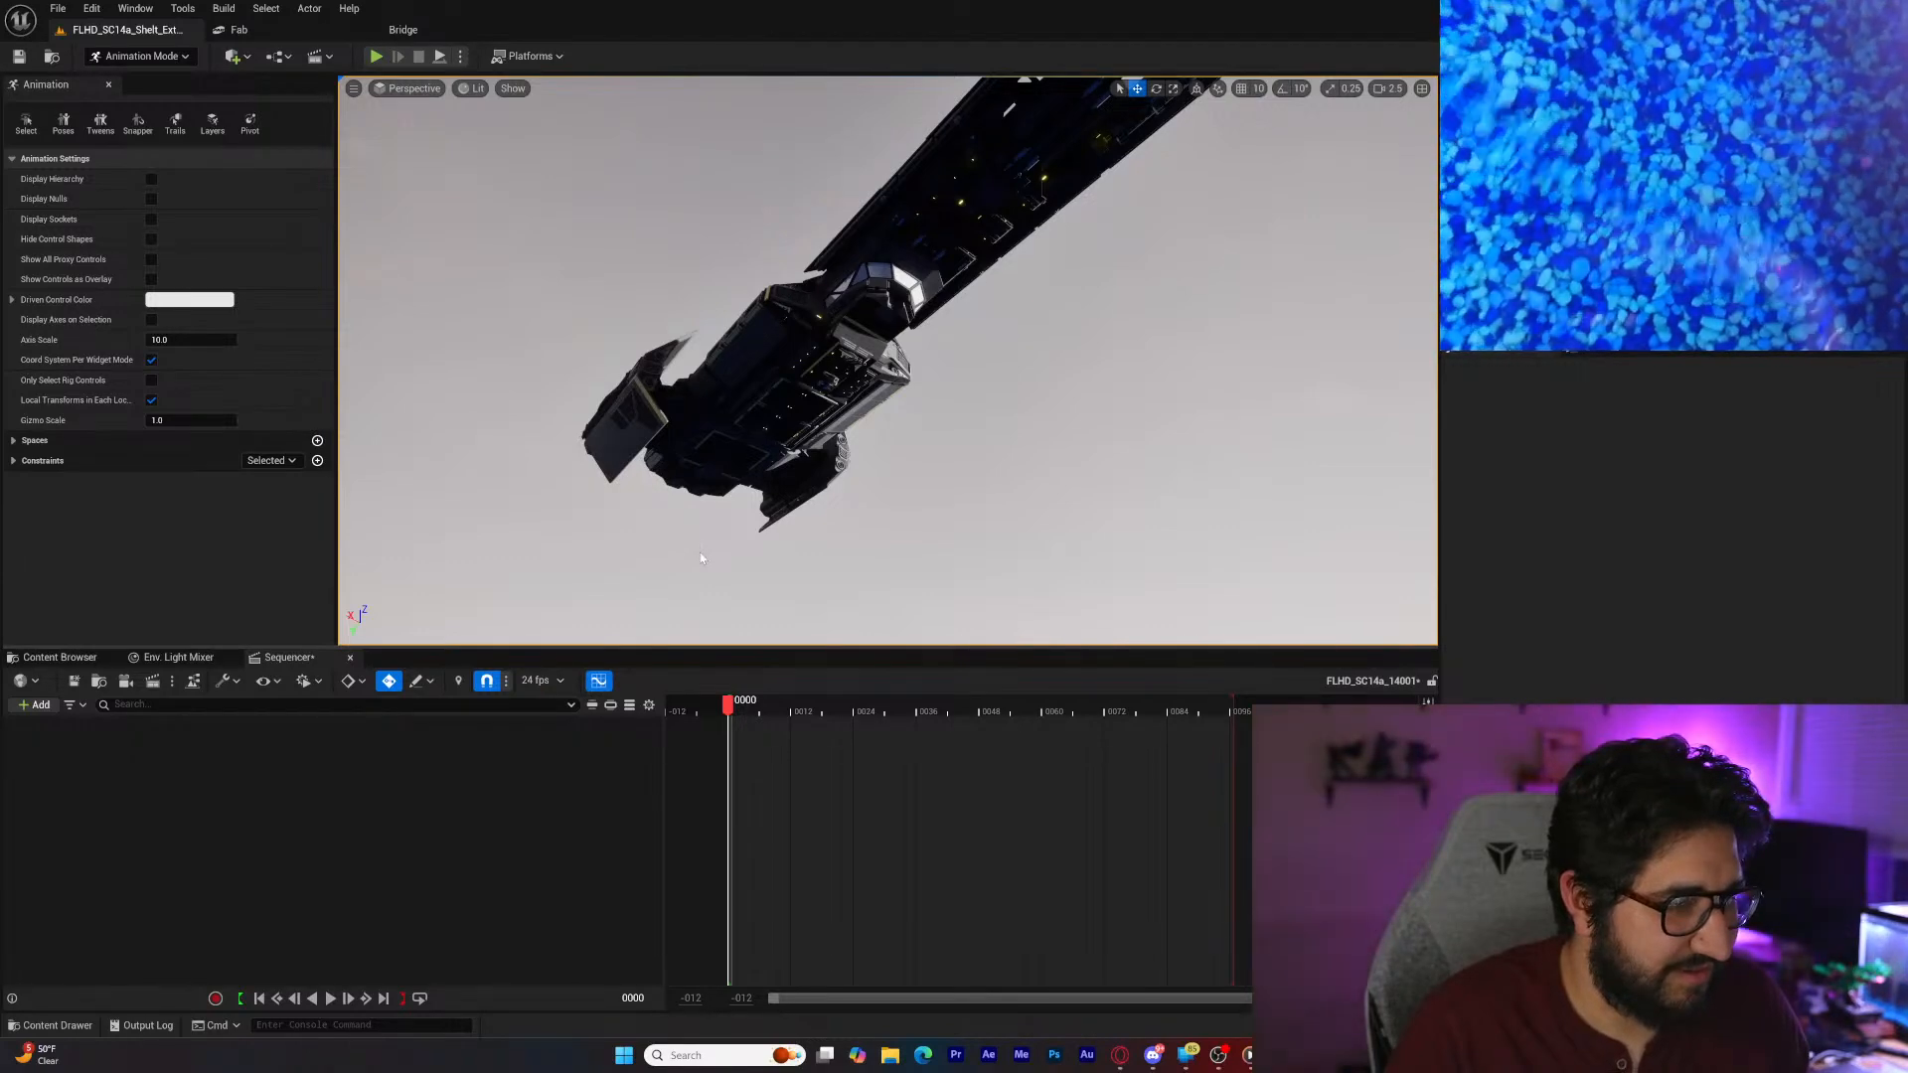
{"action": "key", "text": "ctrl+s"}
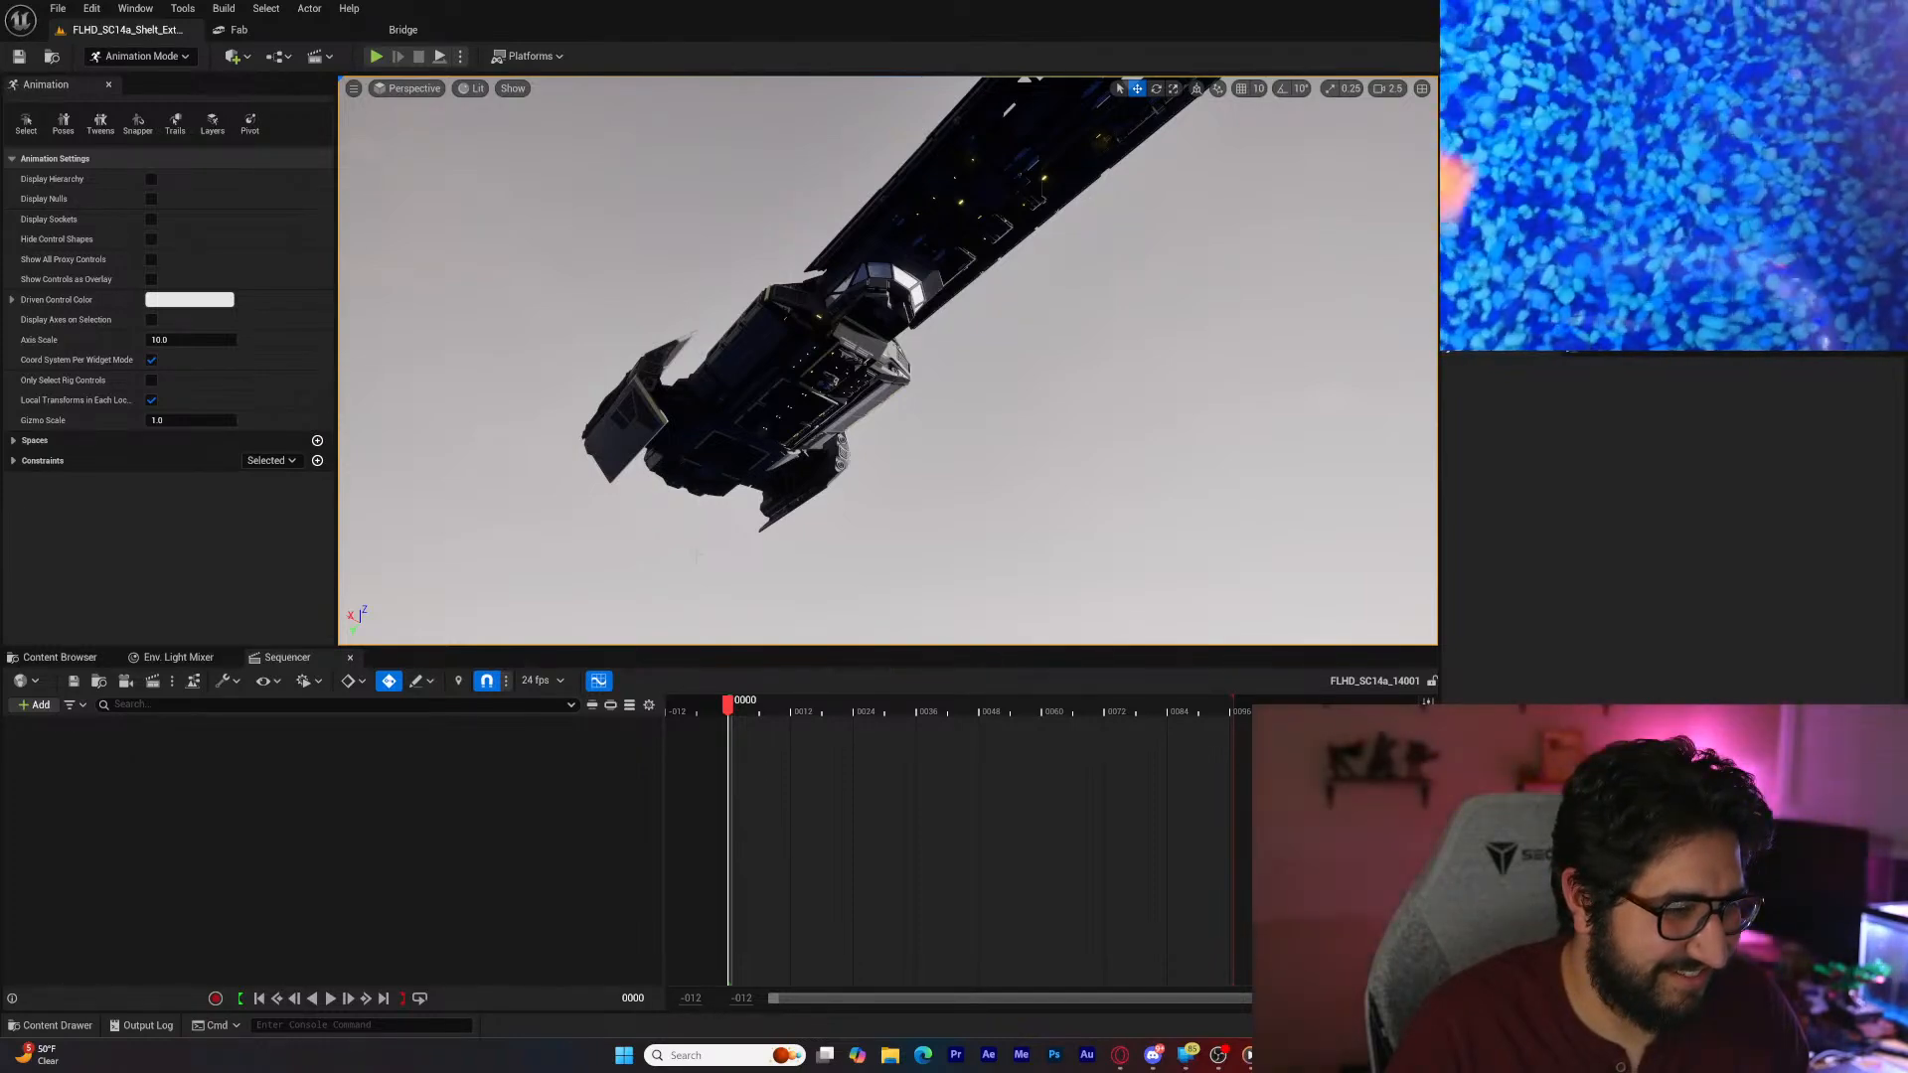
Step: Enlarge the Sequencer area and open the HELLDIVERS_2 folder inside PROJECTS in the project content
{"action": "key", "text": "ctrl+space"}
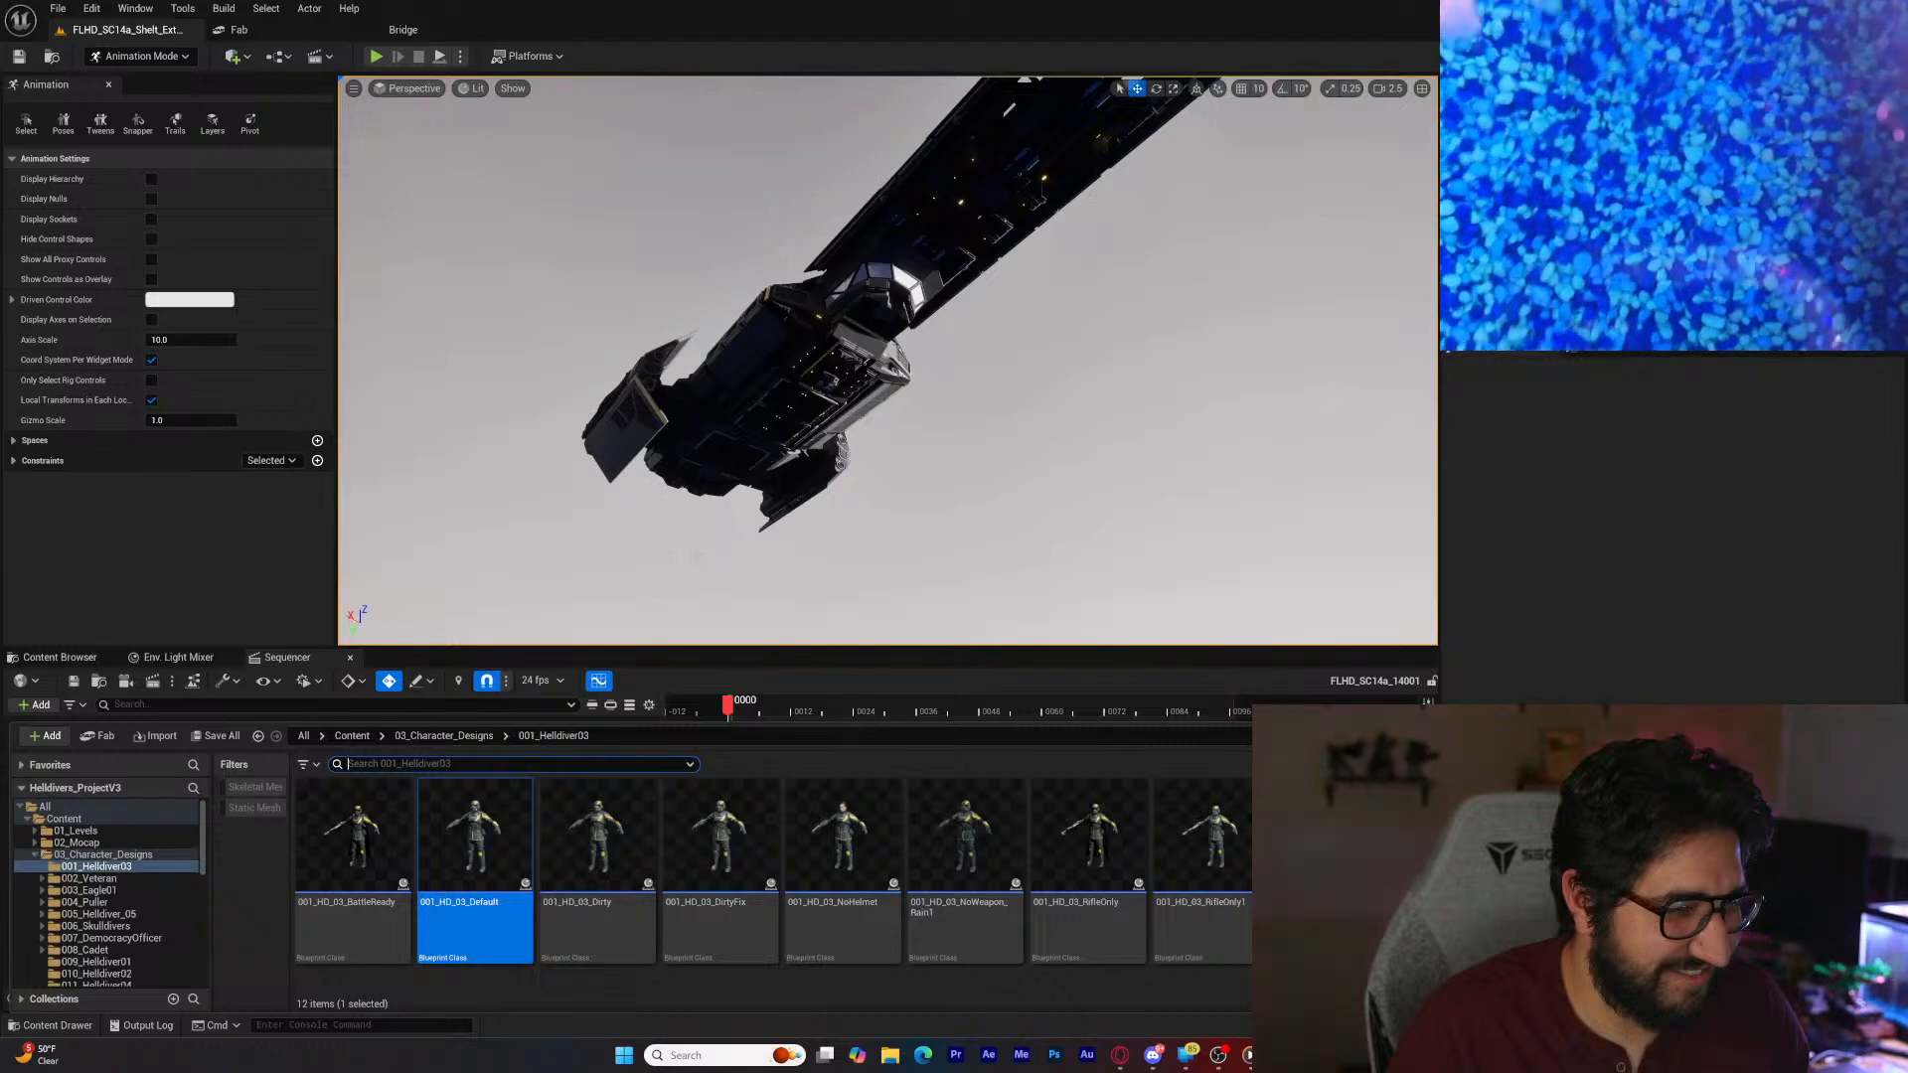
{"action": "key", "text": "ctrl+space"}
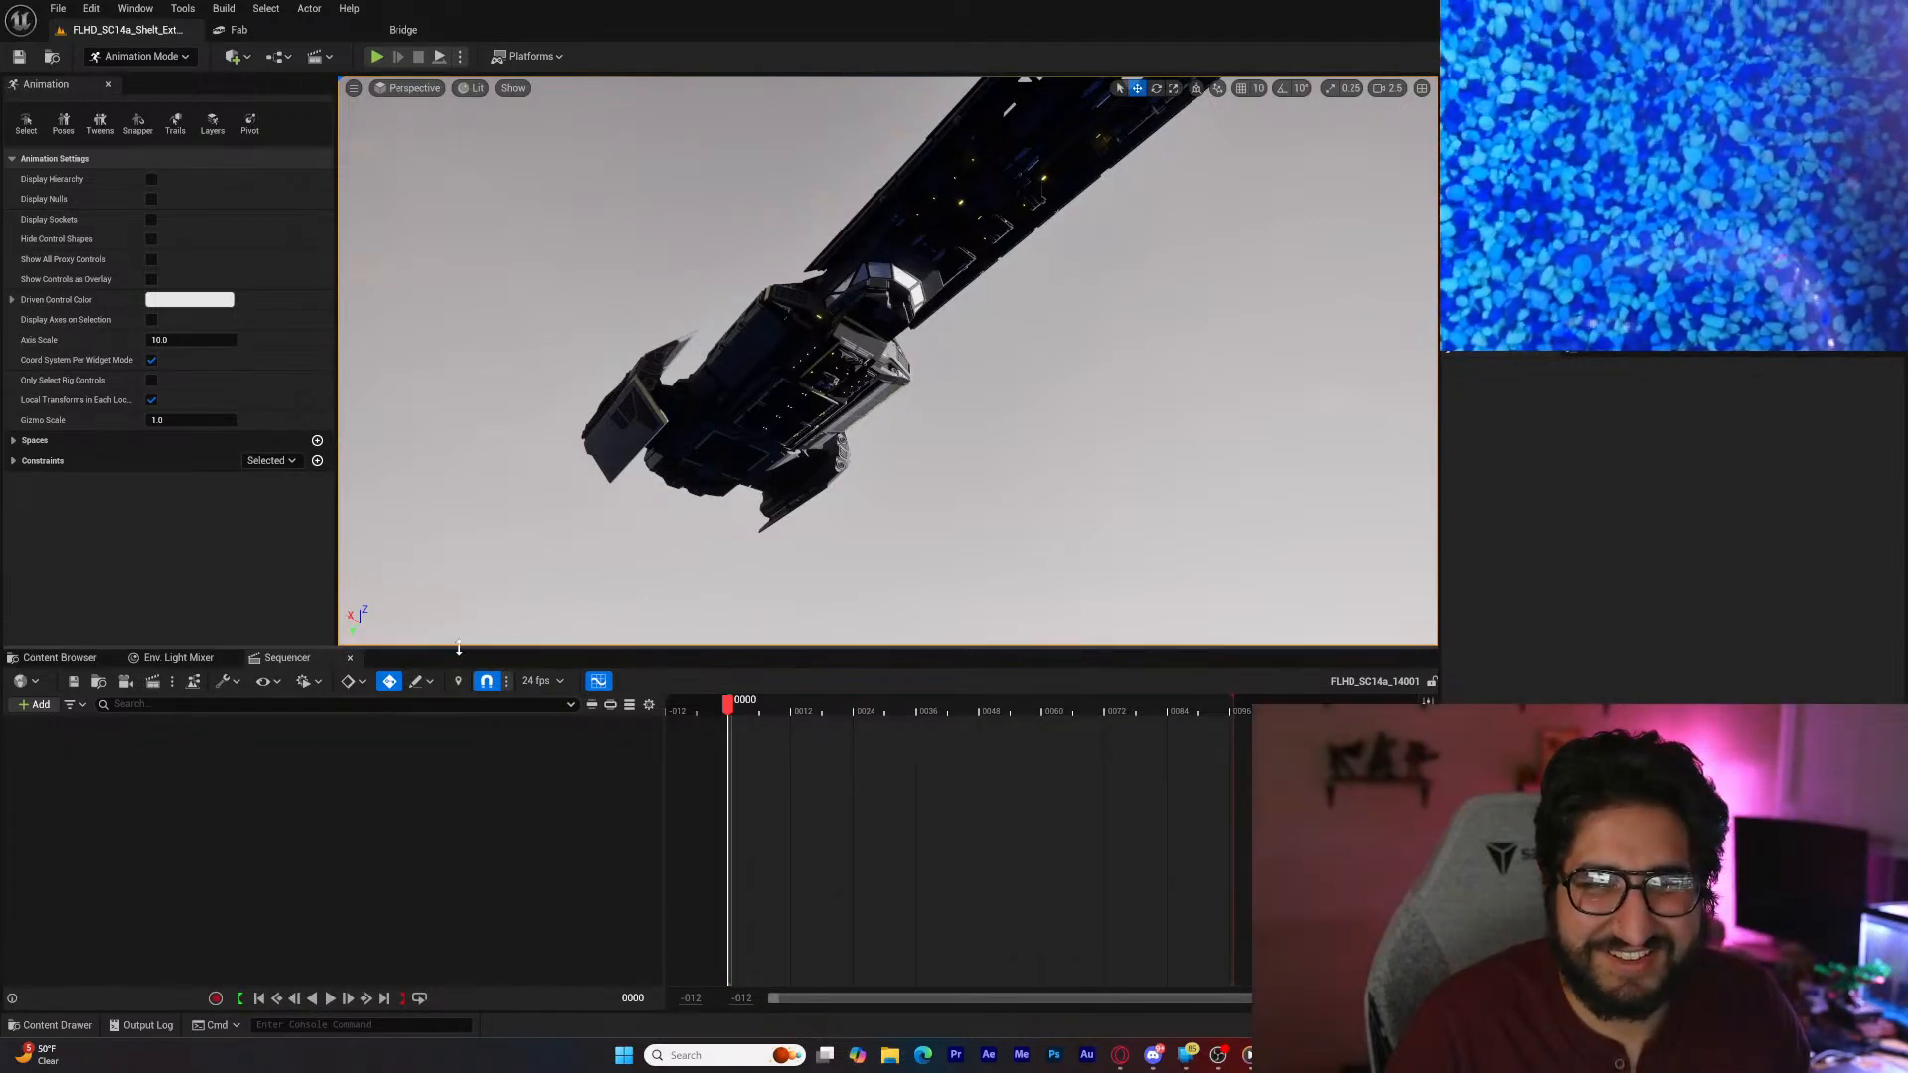
{"action": "left_click_drag", "start_coordinate": [459, 647], "coordinate": [480, 527]}
{"action": "key", "text": "ctrl+space"}
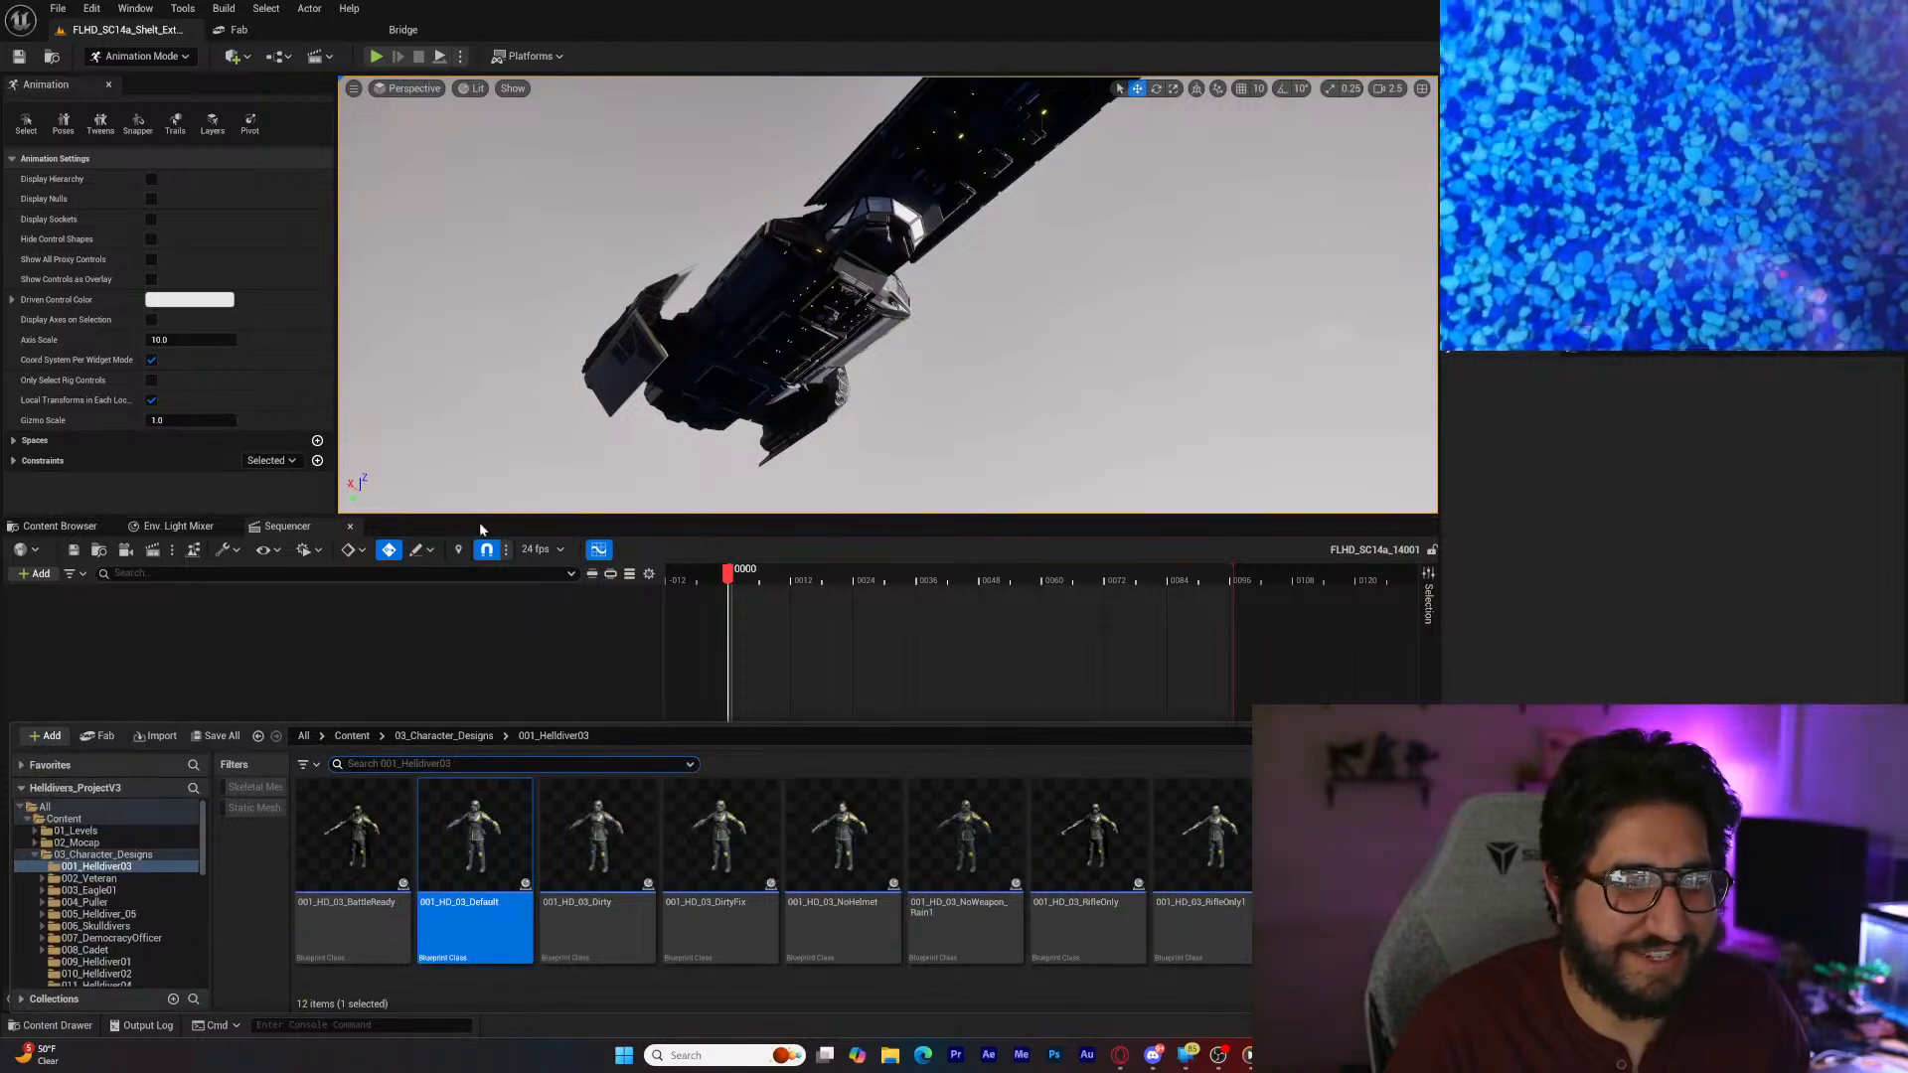
{"action": "scroll", "coordinate": [119, 874], "scroll_direction": "down", "scroll_amount": 5}
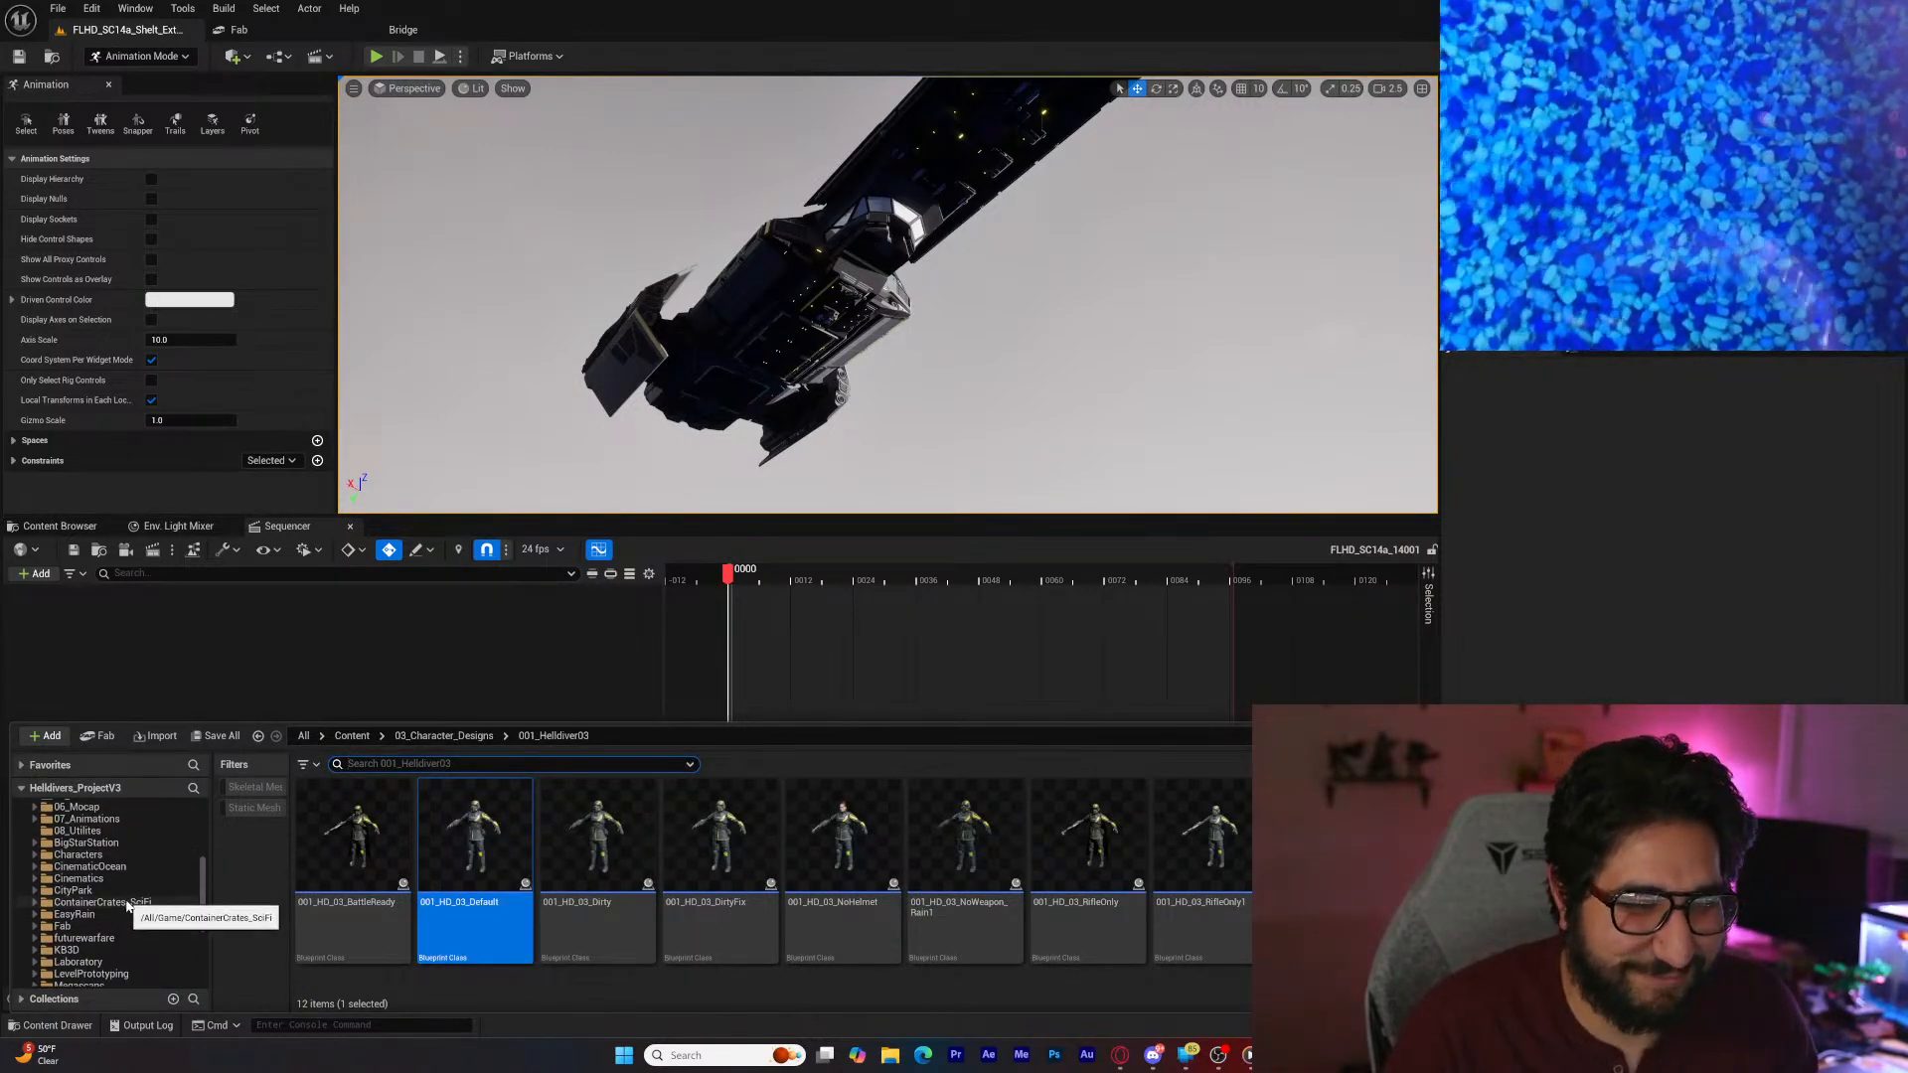
{"action": "scroll", "coordinate": [130, 897], "scroll_direction": "down", "scroll_amount": 4}
{"action": "scroll", "coordinate": [130, 897], "scroll_direction": "down", "scroll_amount": 4}
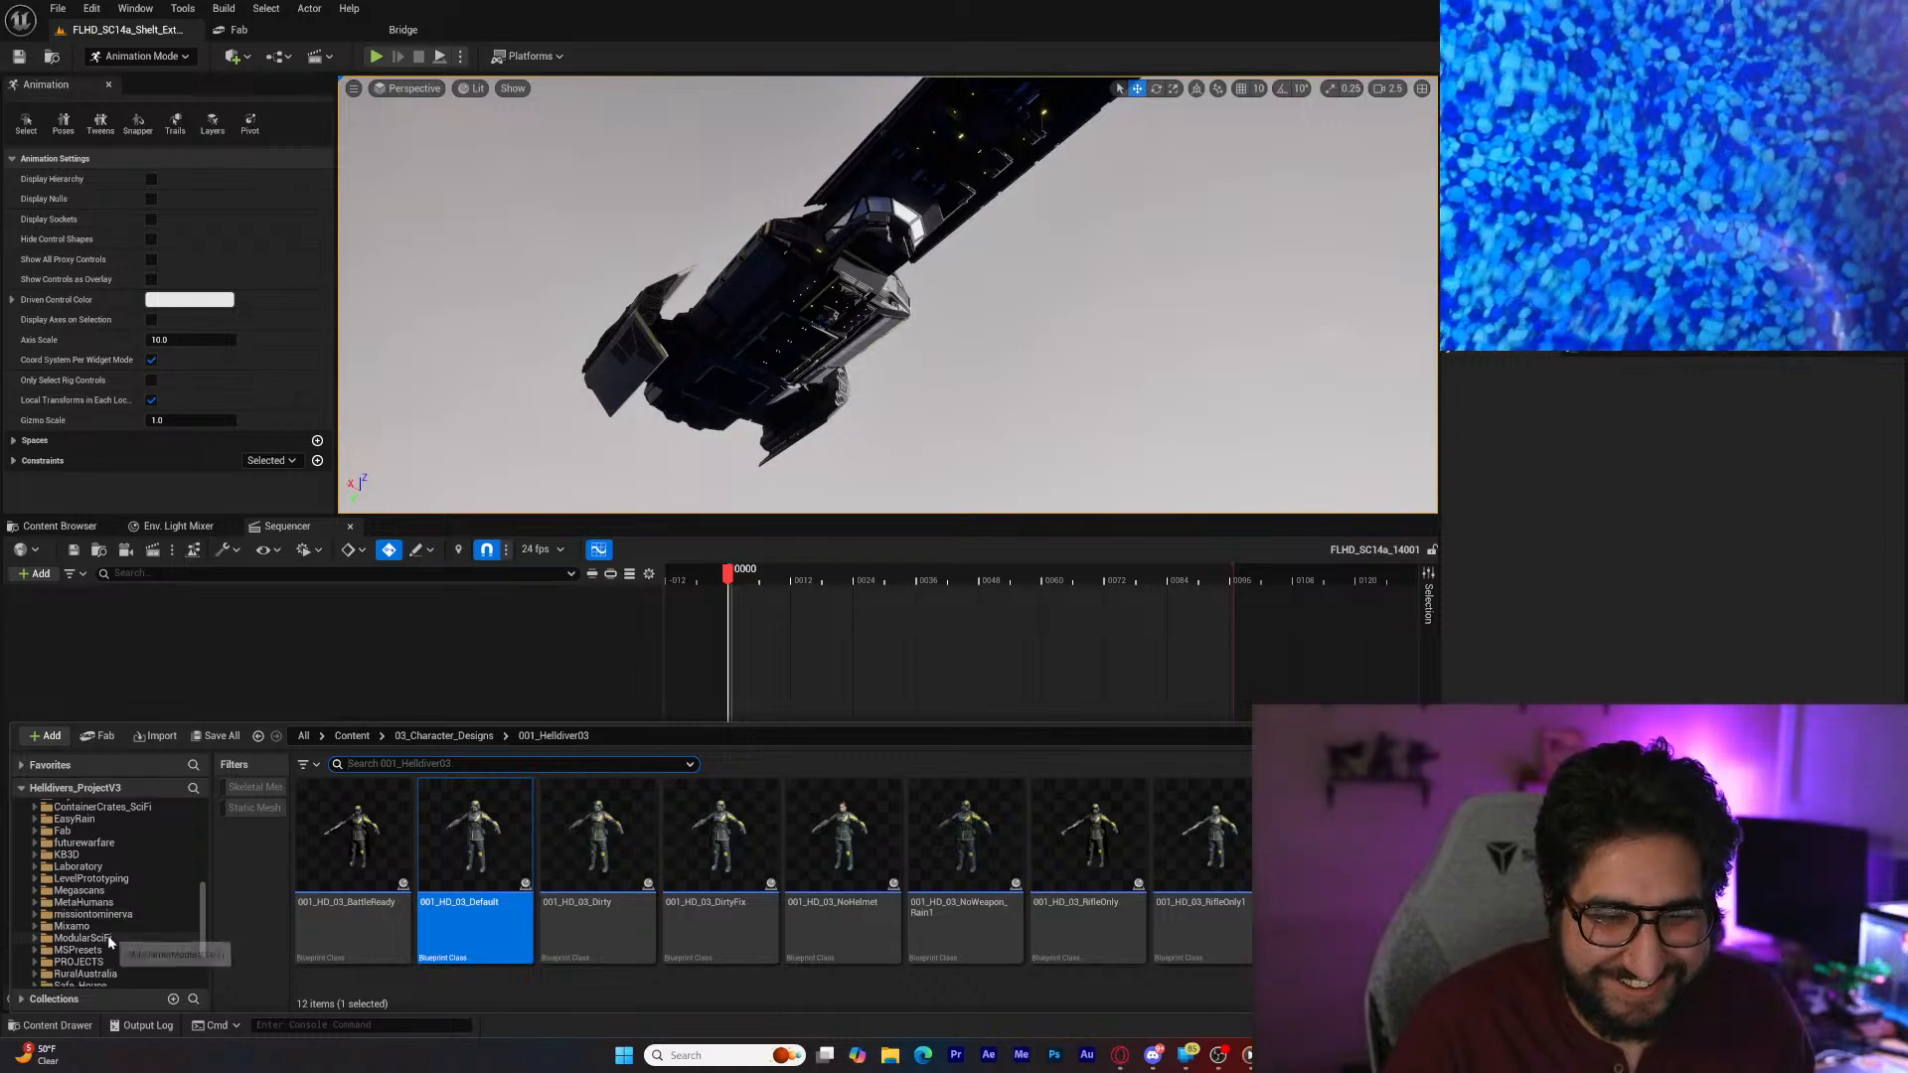
{"action": "left_click", "coordinate": [99, 962]}
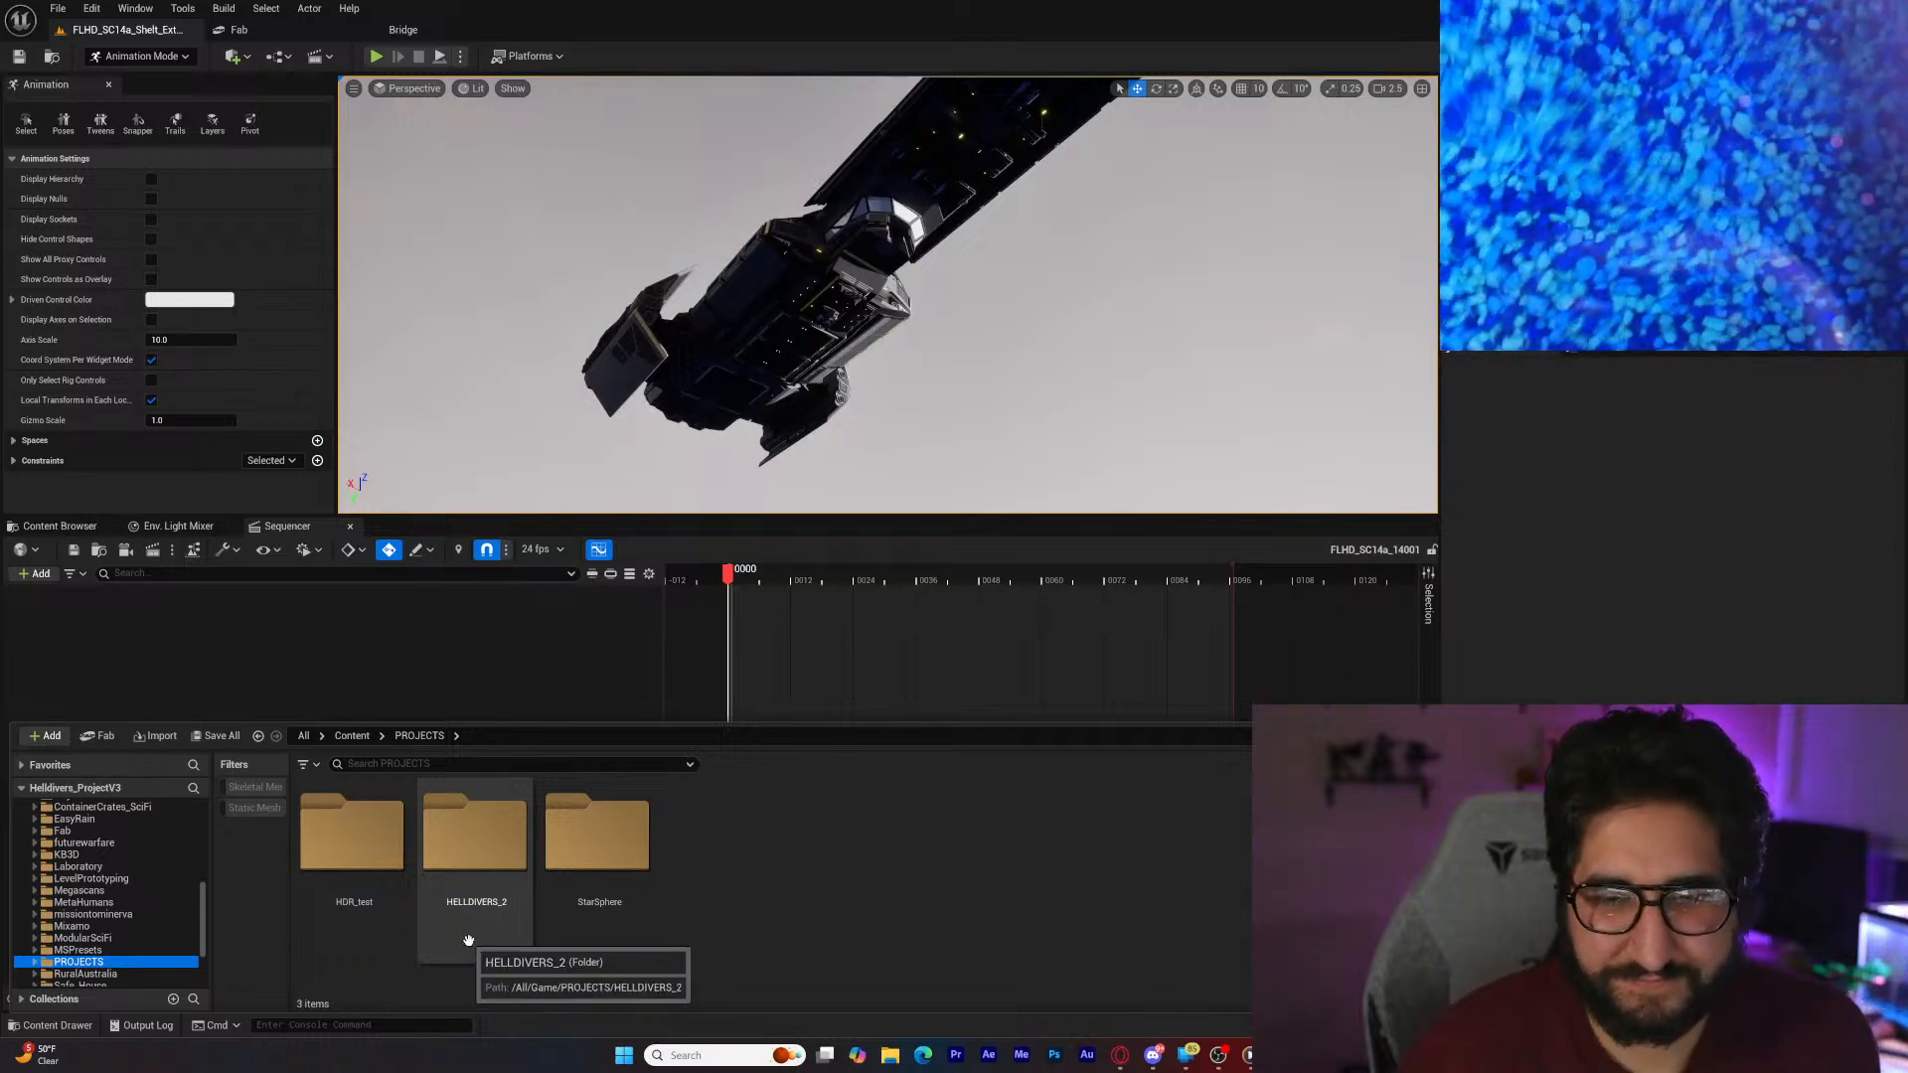
{"action": "double_click", "coordinate": [468, 940]}
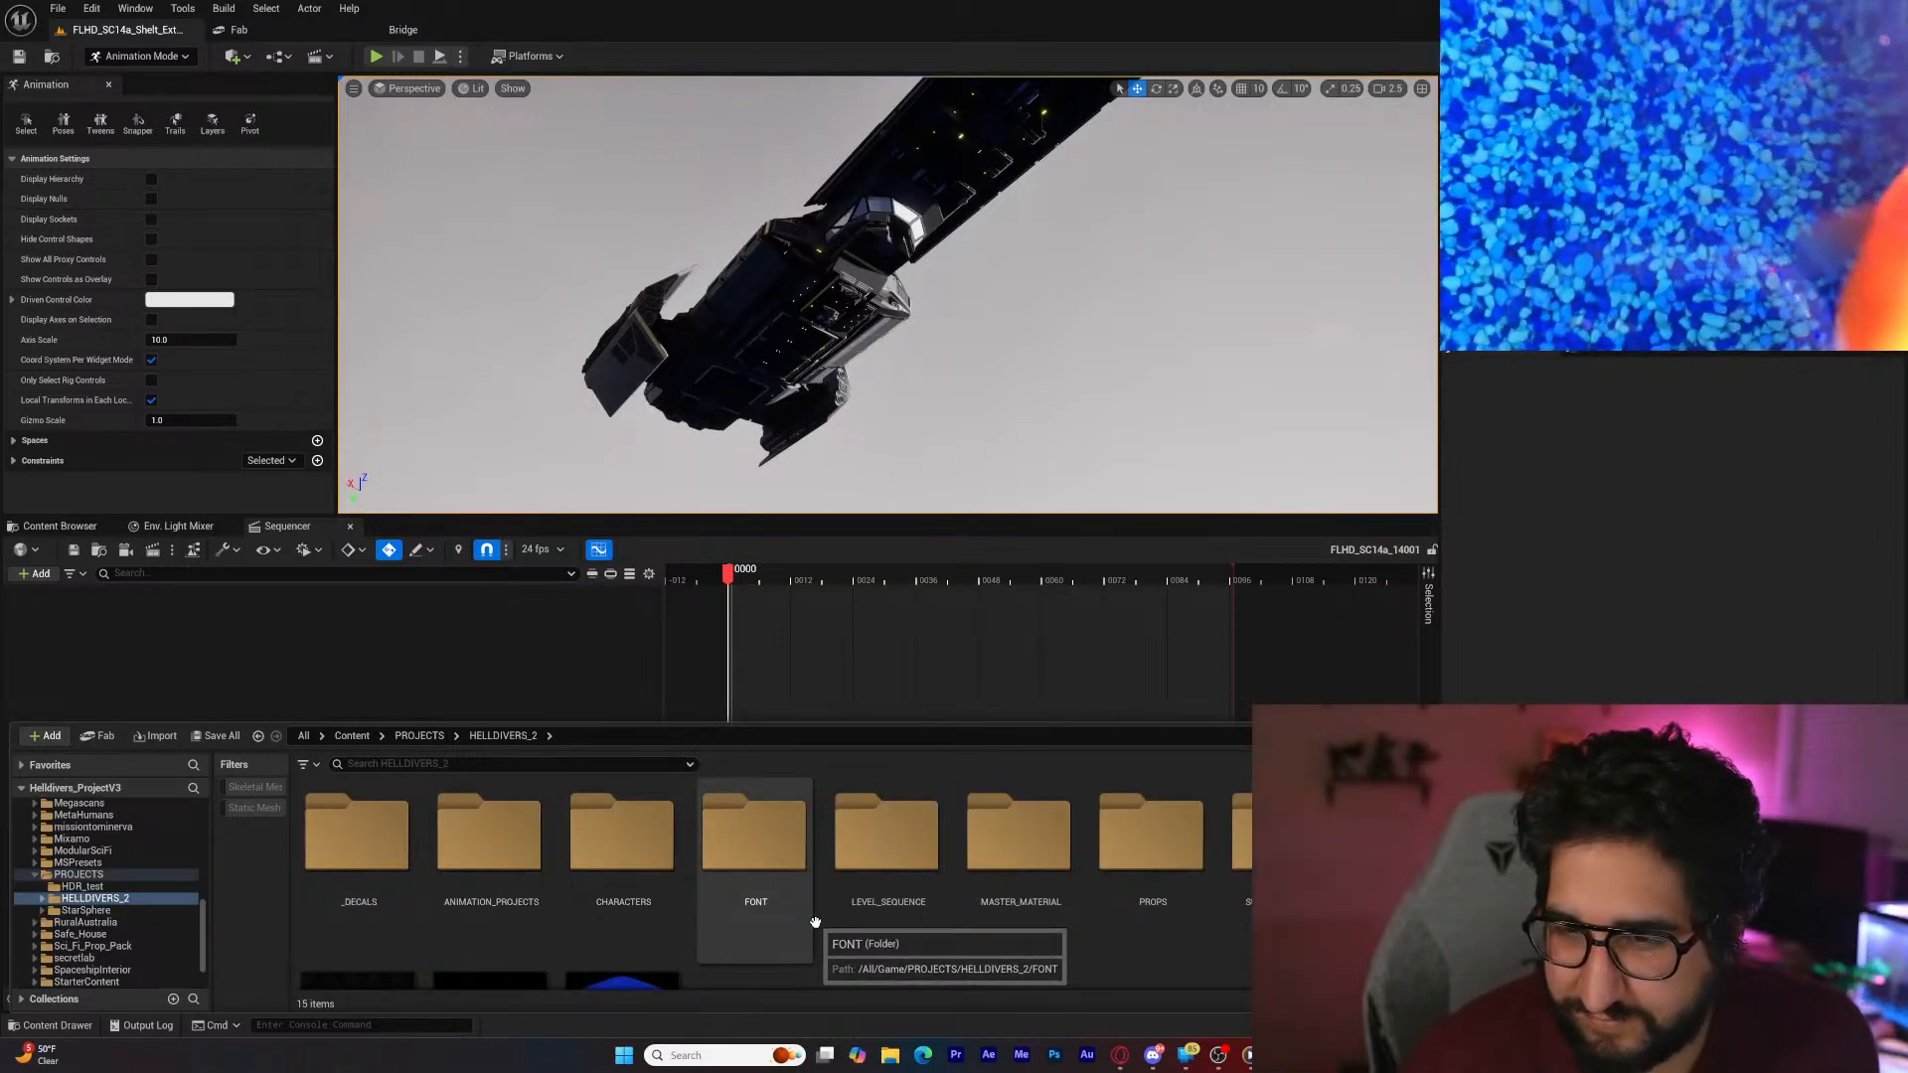
Step: Filter the folder to skeletal and static meshes, search for "eagle", and add SK_EAGLE-1_Fixed to the sequence
{"action": "left_click", "coordinate": [272, 812]}
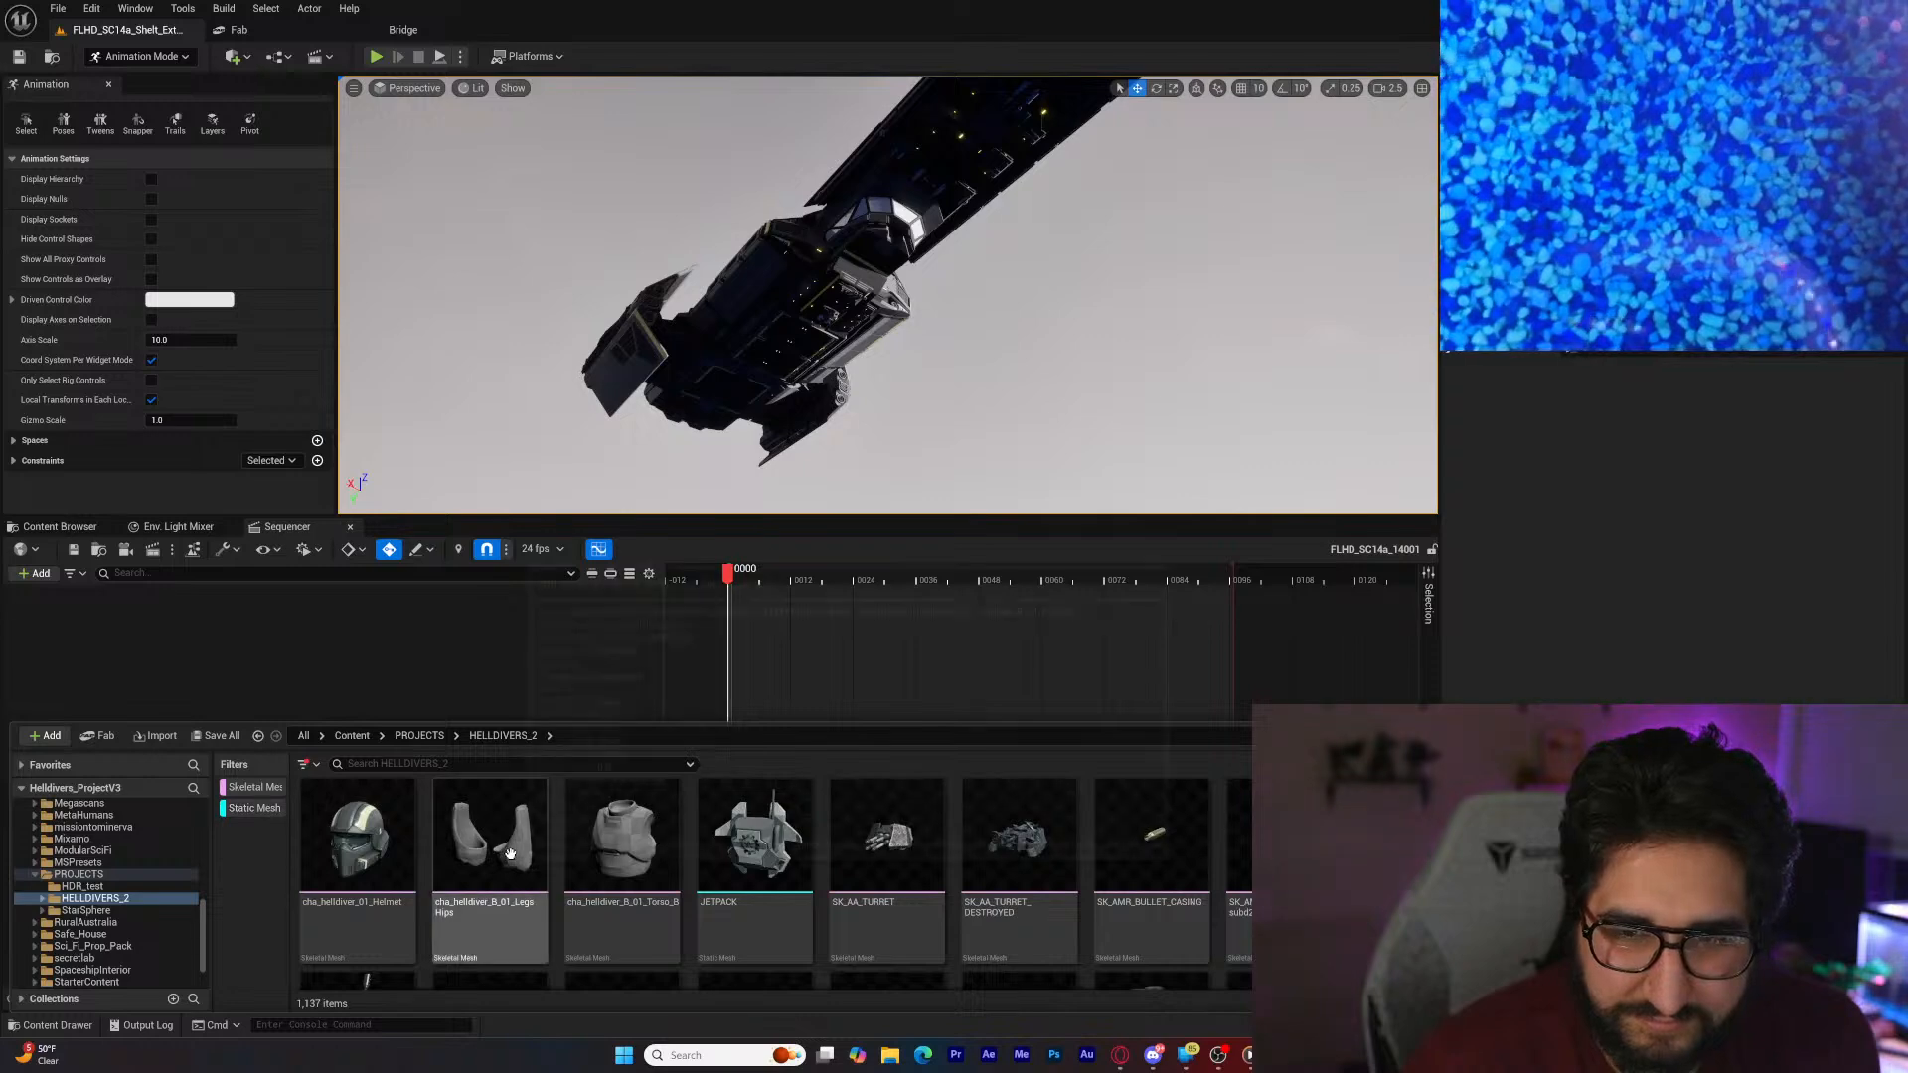
{"action": "scroll", "coordinate": [510, 854], "scroll_direction": "down", "scroll_amount": 5}
{"action": "scroll", "coordinate": [510, 854], "scroll_direction": "up", "scroll_amount": 5}
{"action": "left_click", "coordinate": [438, 766]}
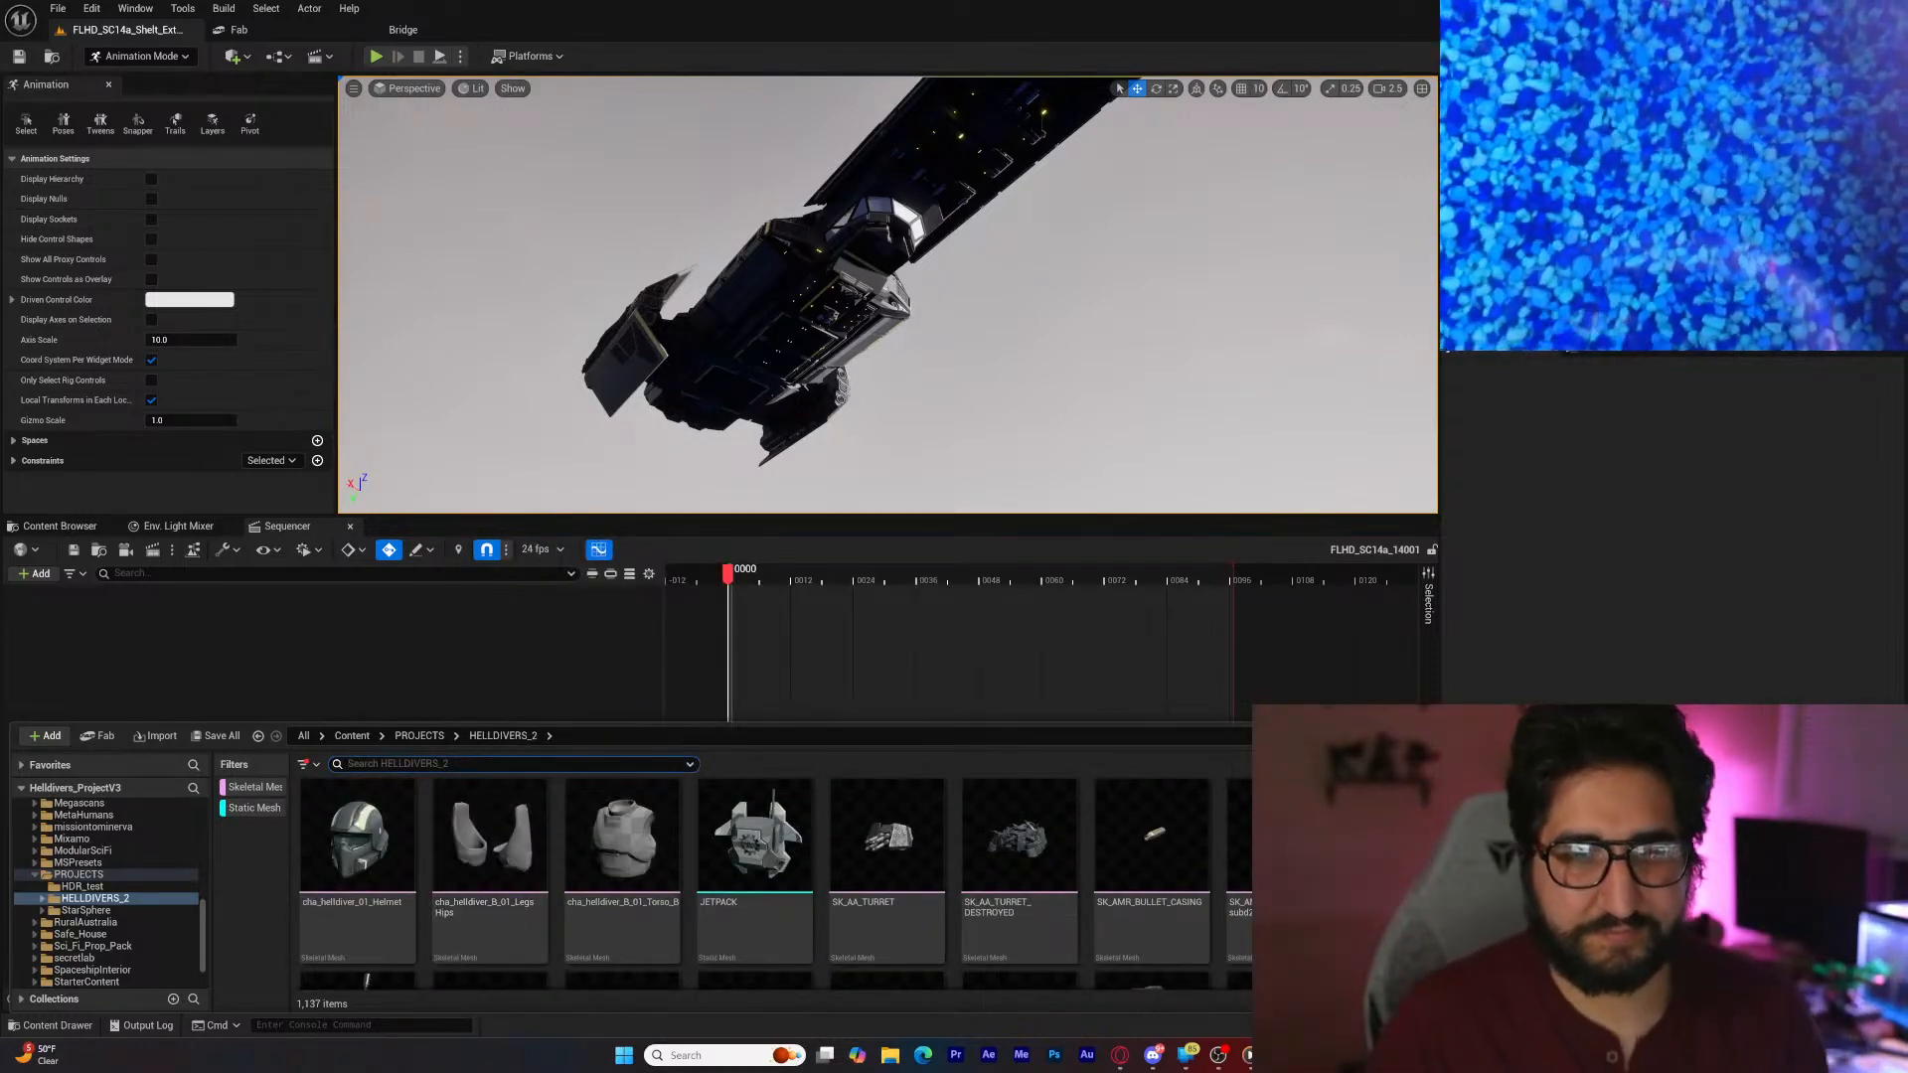
{"action": "type", "text": "eaglew"}
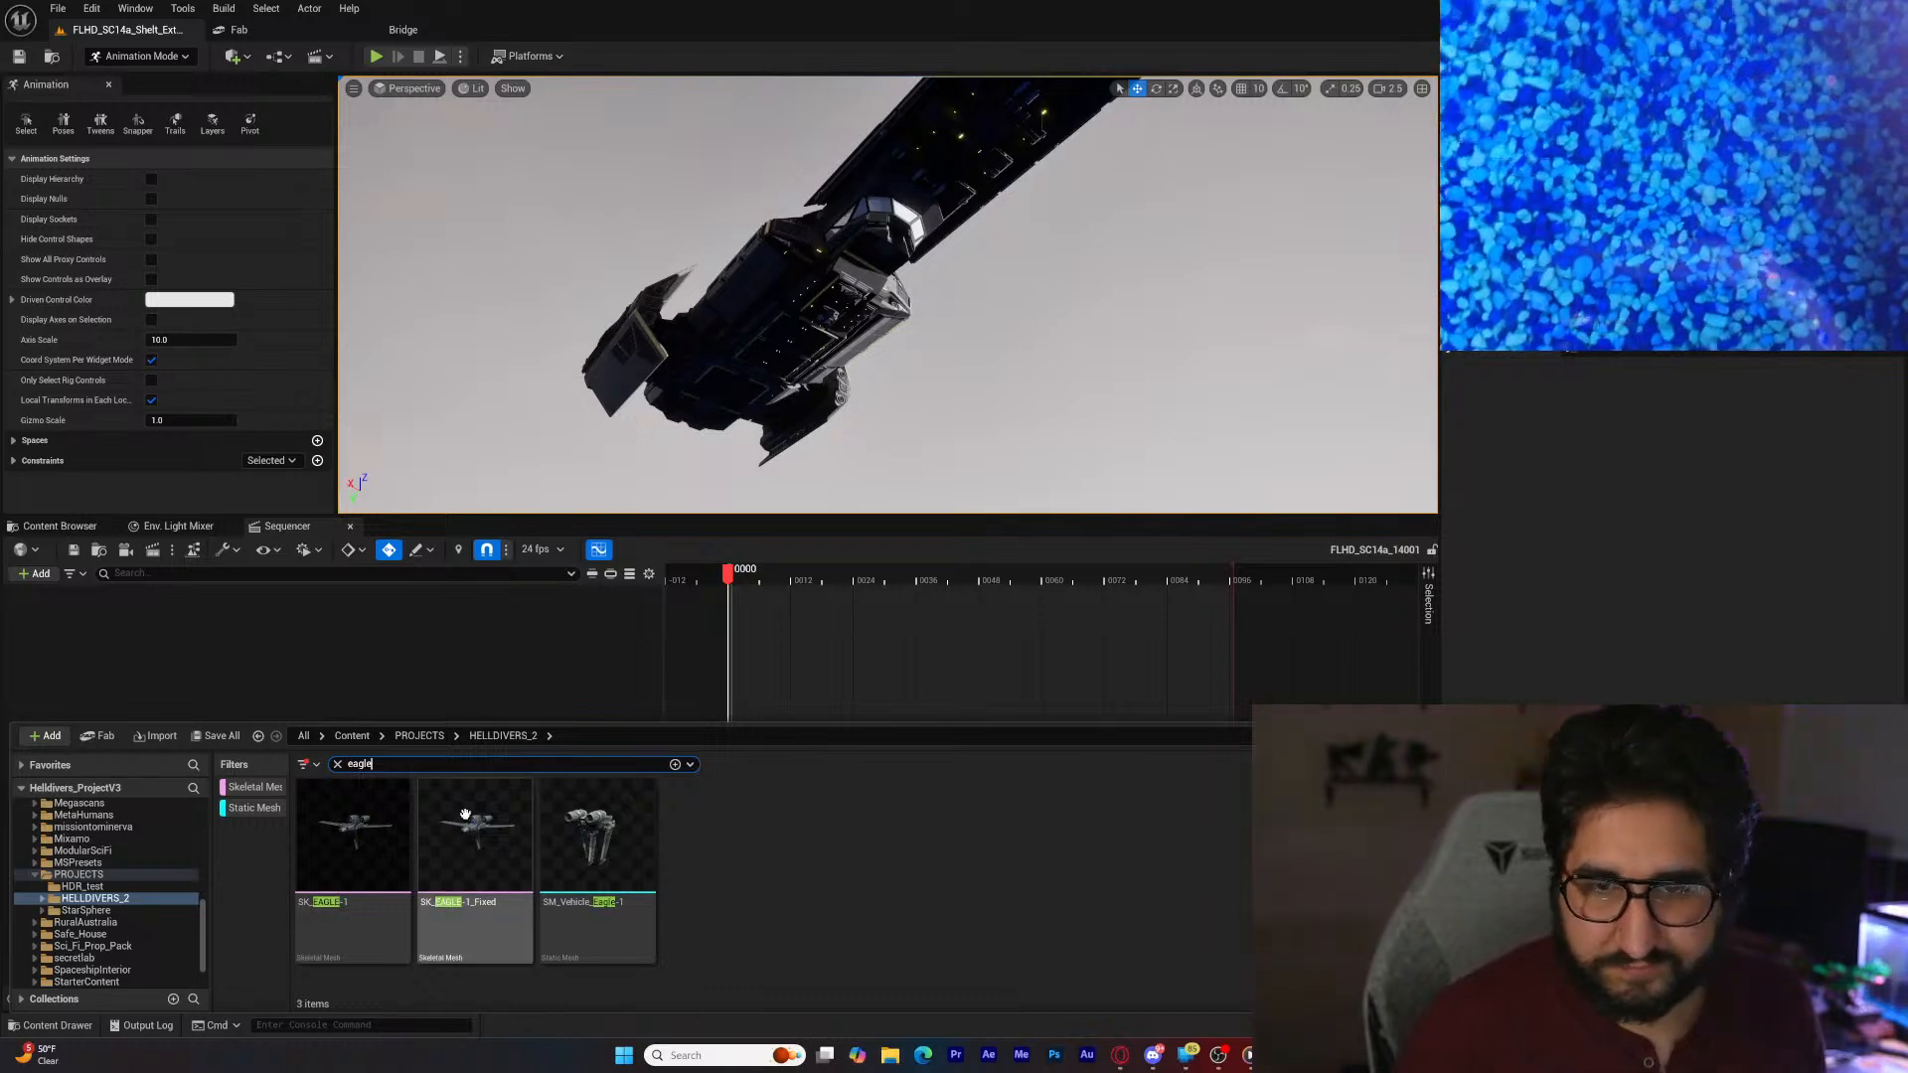
{"action": "mouse_move", "coordinate": [477, 832]}
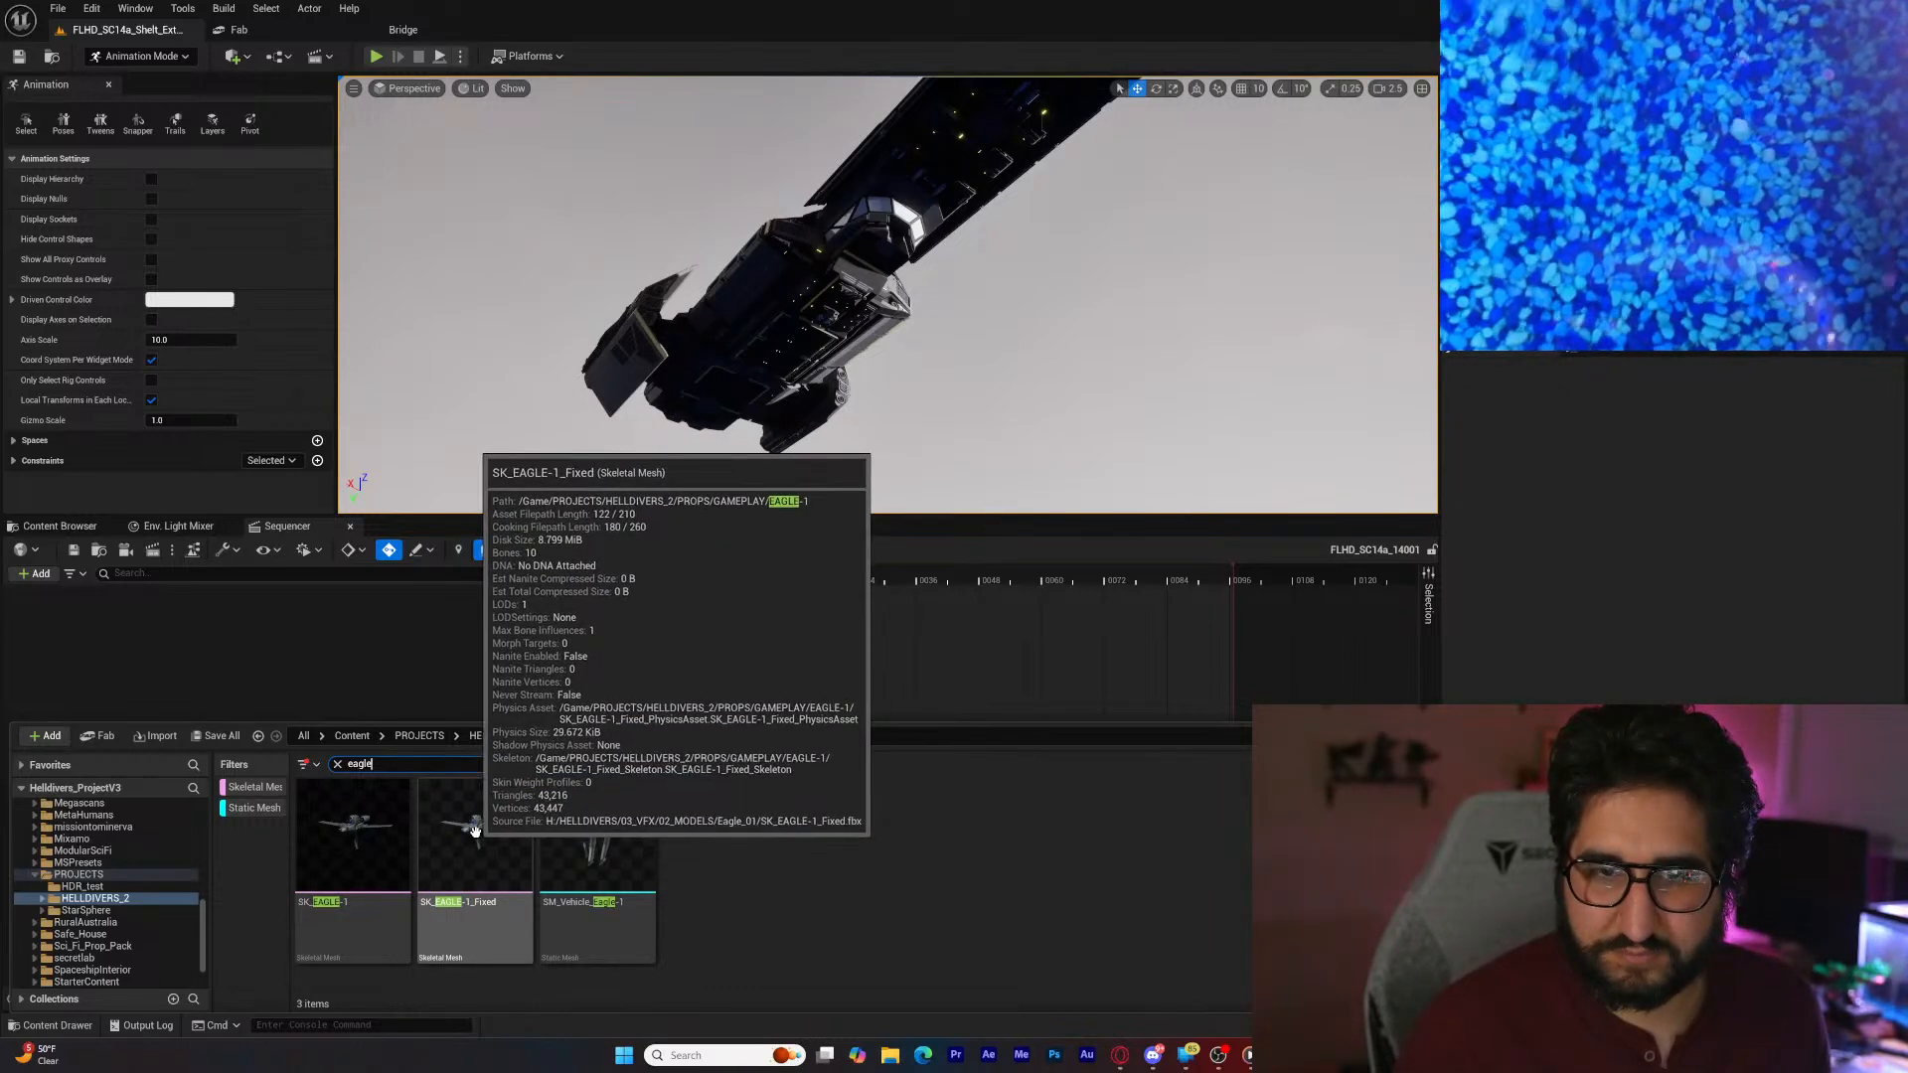
{"action": "left_click", "coordinate": [475, 837]}
{"action": "left_click_drag", "start_coordinate": [475, 837], "coordinate": [487, 686]}
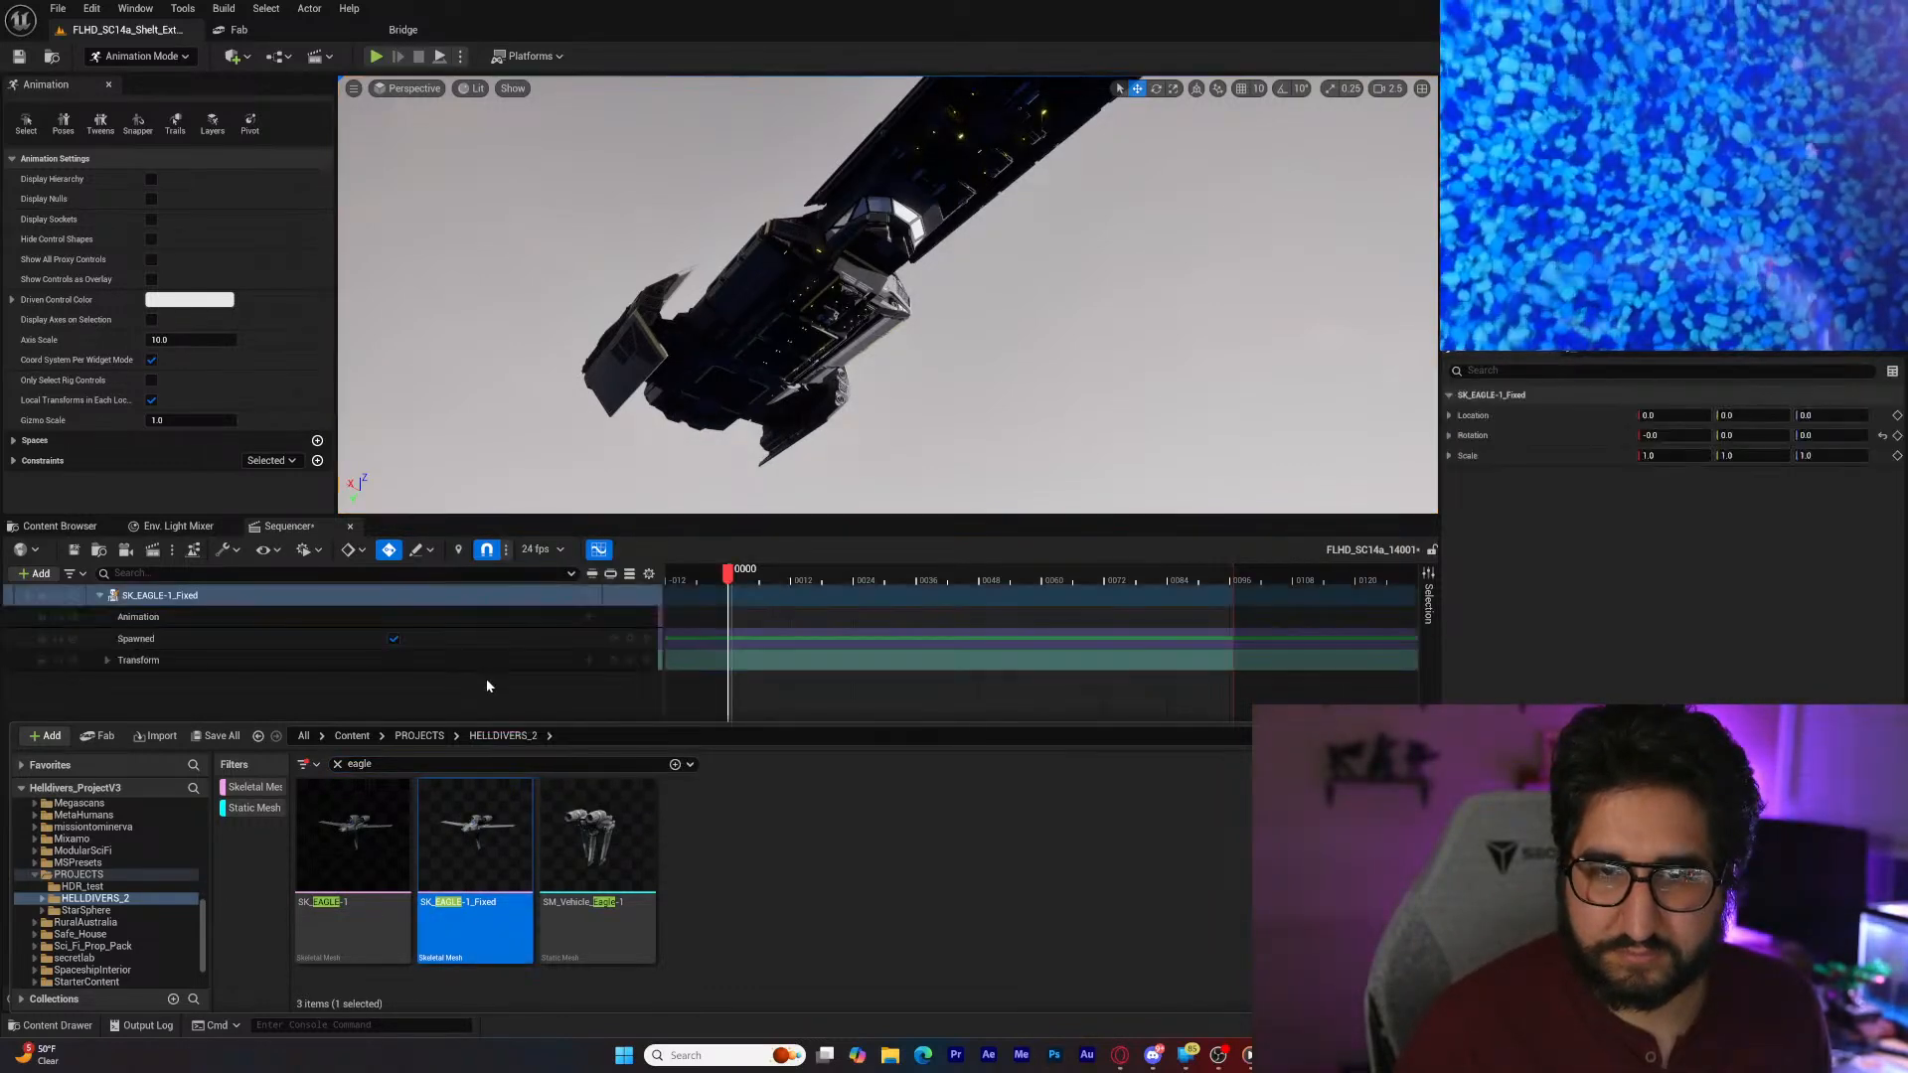
Step: Find the Eagle in the level and move it toward the large ship, to about X -12800, Y 17200
{"action": "right_click_drag", "start_coordinate": [887, 298], "coordinate": [949, 502]}
{"action": "right_click_drag", "start_coordinate": [559, 387], "coordinate": [559, 391]}
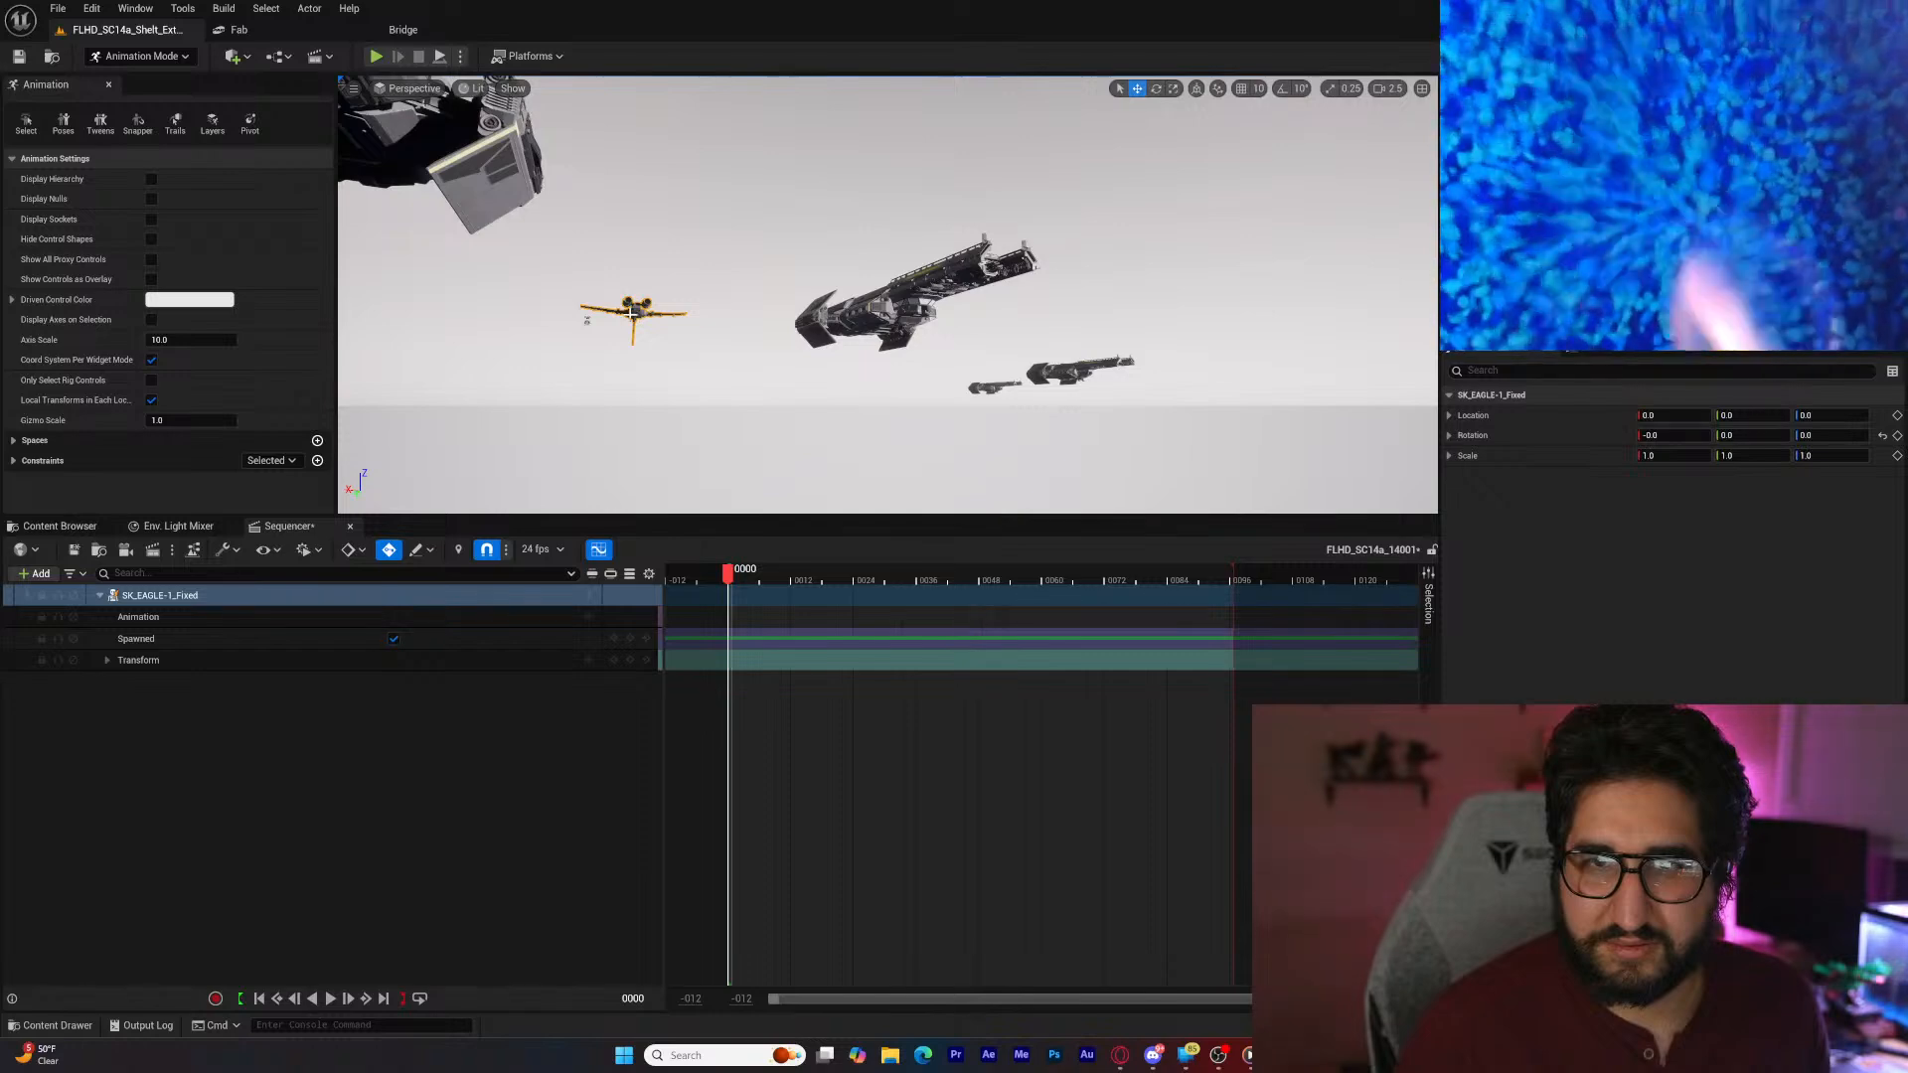
{"action": "right_click_drag", "start_coordinate": [631, 313], "coordinate": [487, 343]}
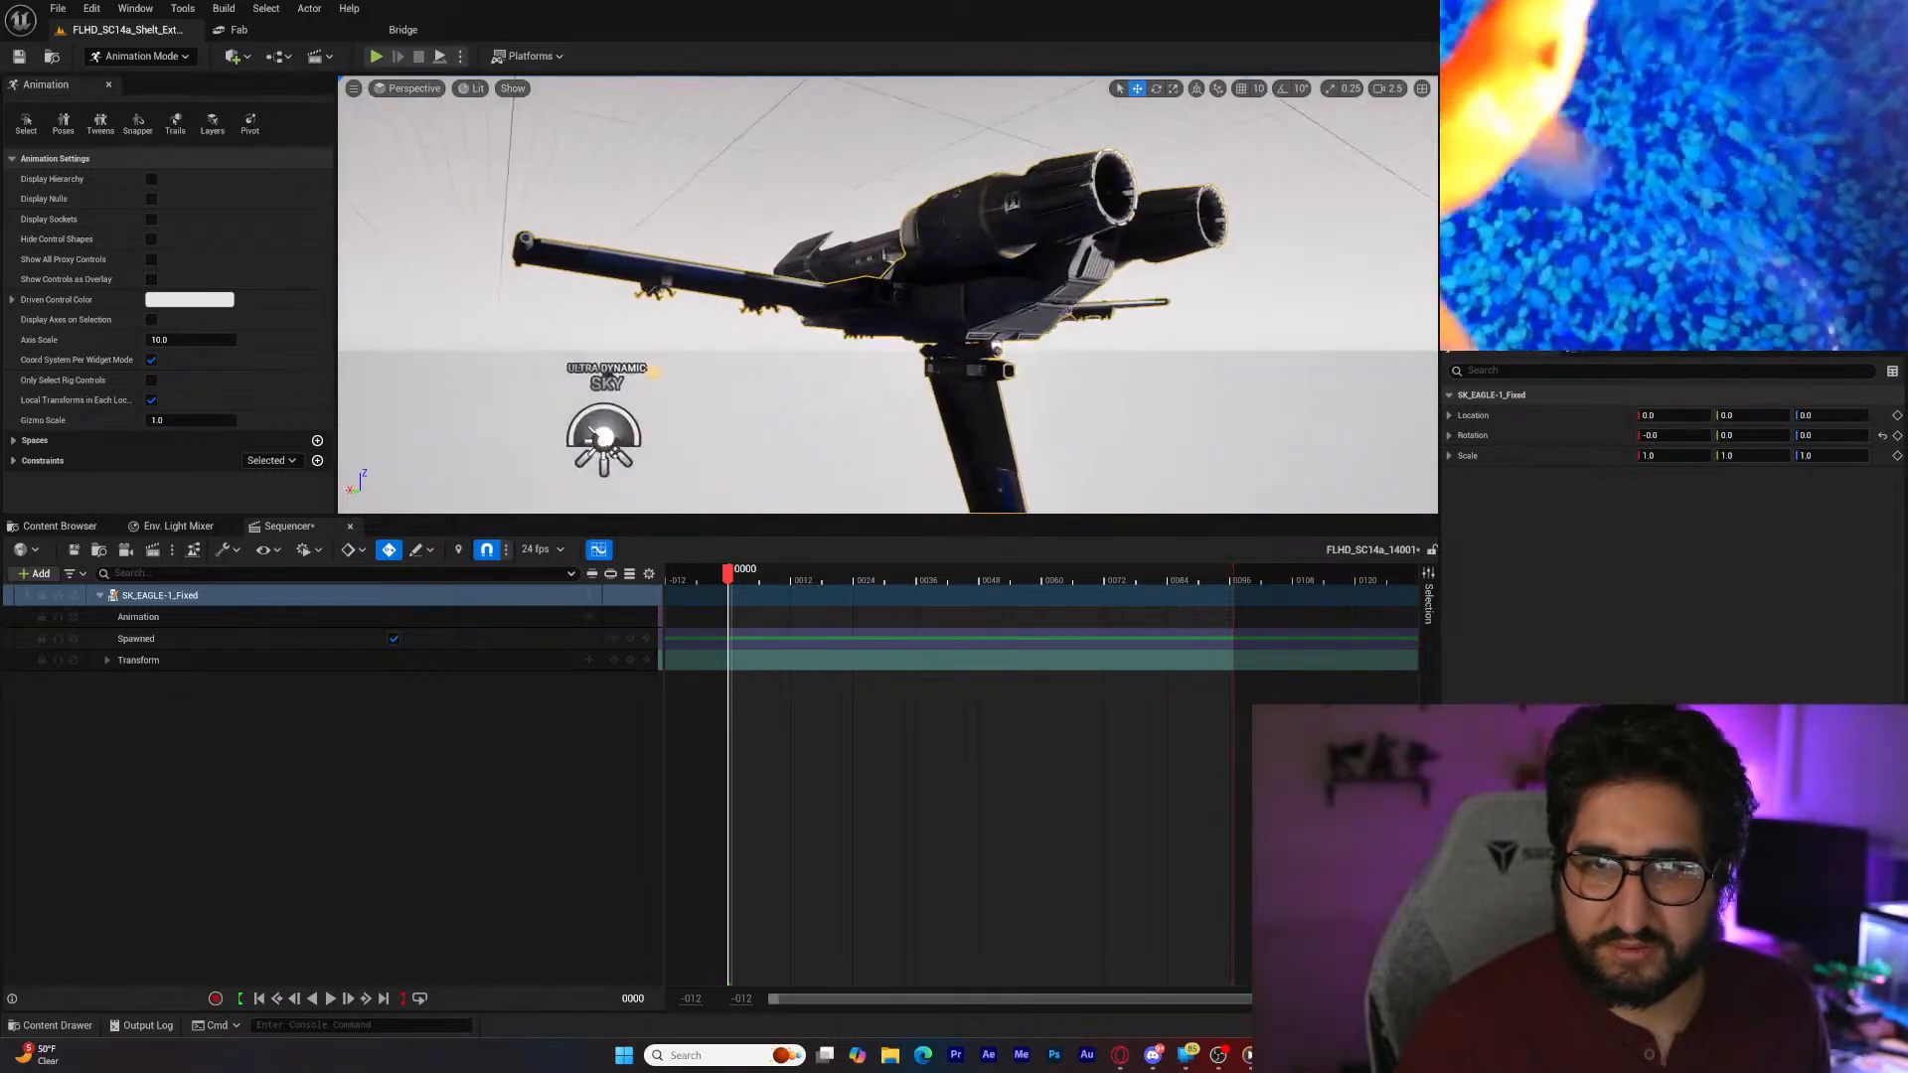
{"action": "right_click_drag", "start_coordinate": [861, 320], "coordinate": [884, 321]}
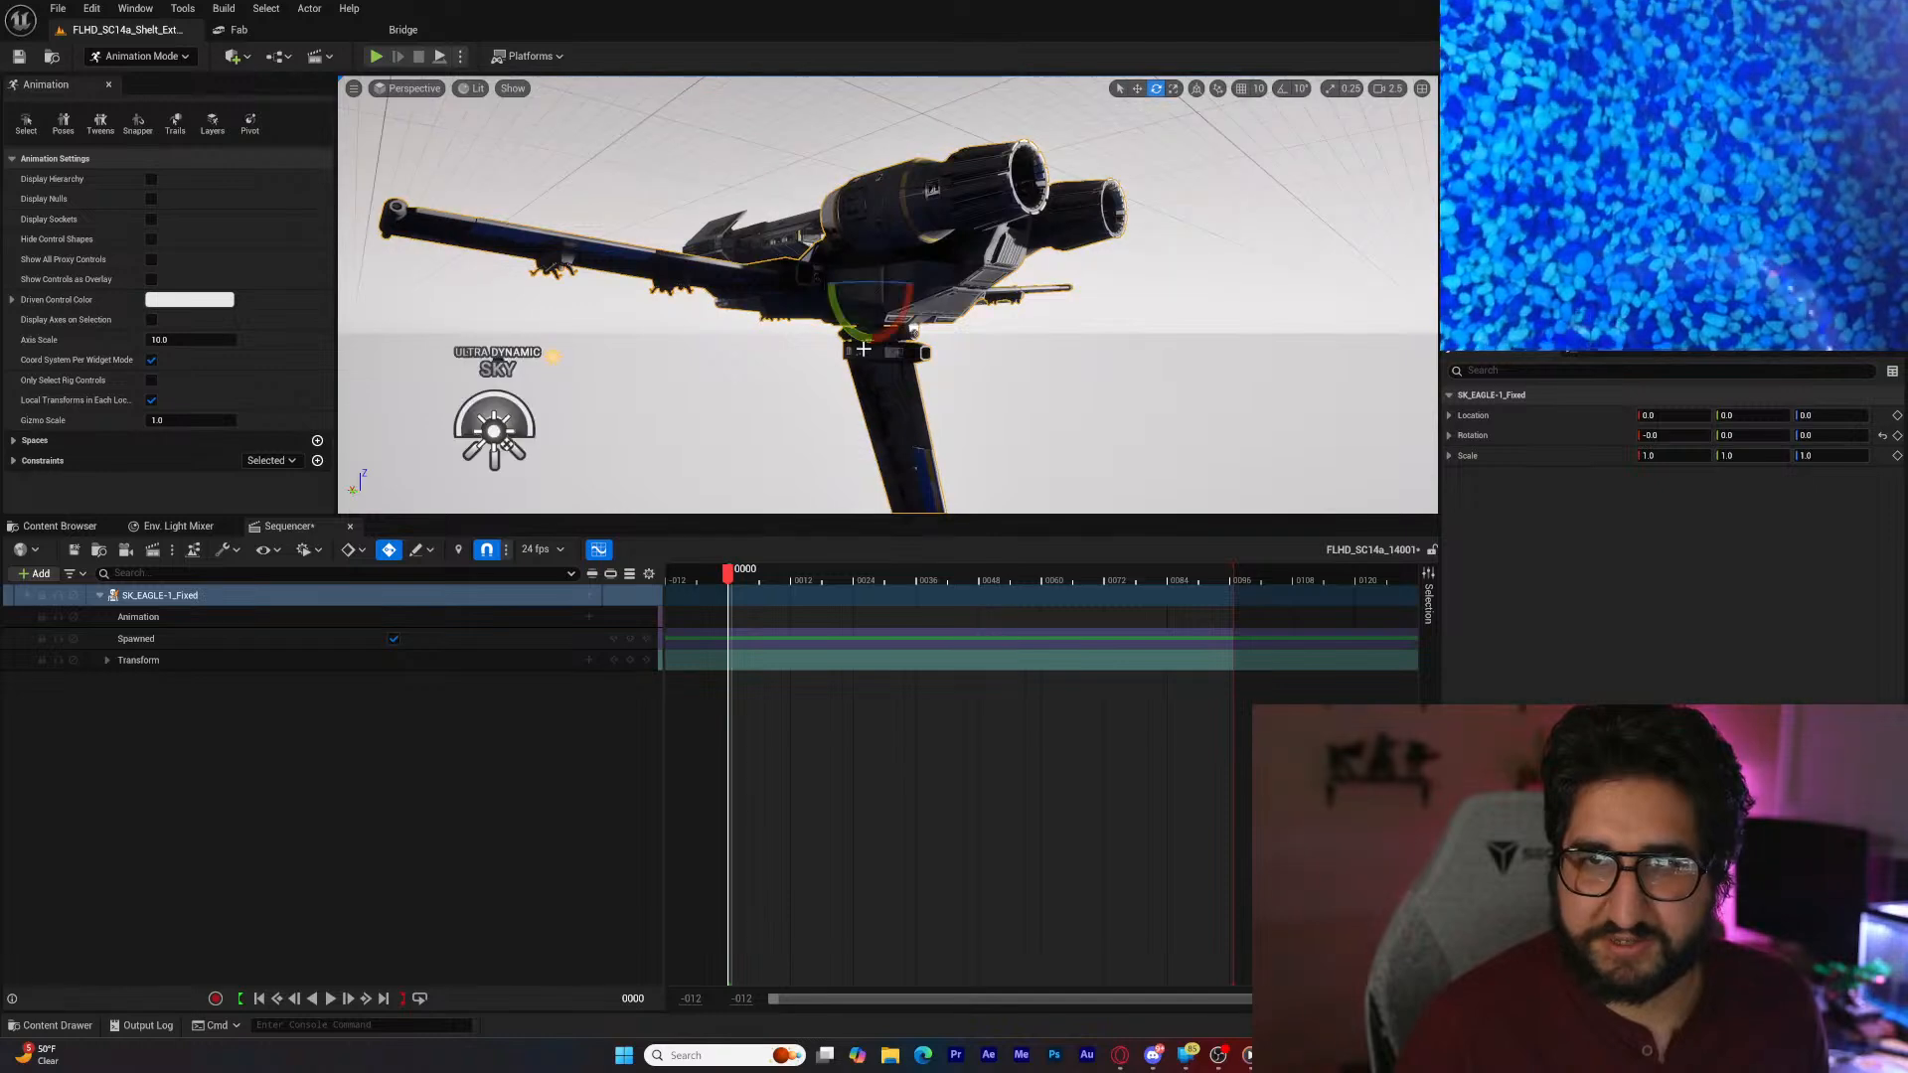
{"action": "left_click_drag", "start_coordinate": [852, 293], "coordinate": [795, 293]}
{"action": "mouse_move", "coordinate": [836, 359]}
{"action": "right_mouse_down"}
{"action": "mouse_move", "coordinate": [817, 447]}
{"action": "mouse_move", "coordinate": [823, 343]}
{"action": "mouse_move", "coordinate": [836, 359]}
{"action": "right_mouse_up"}
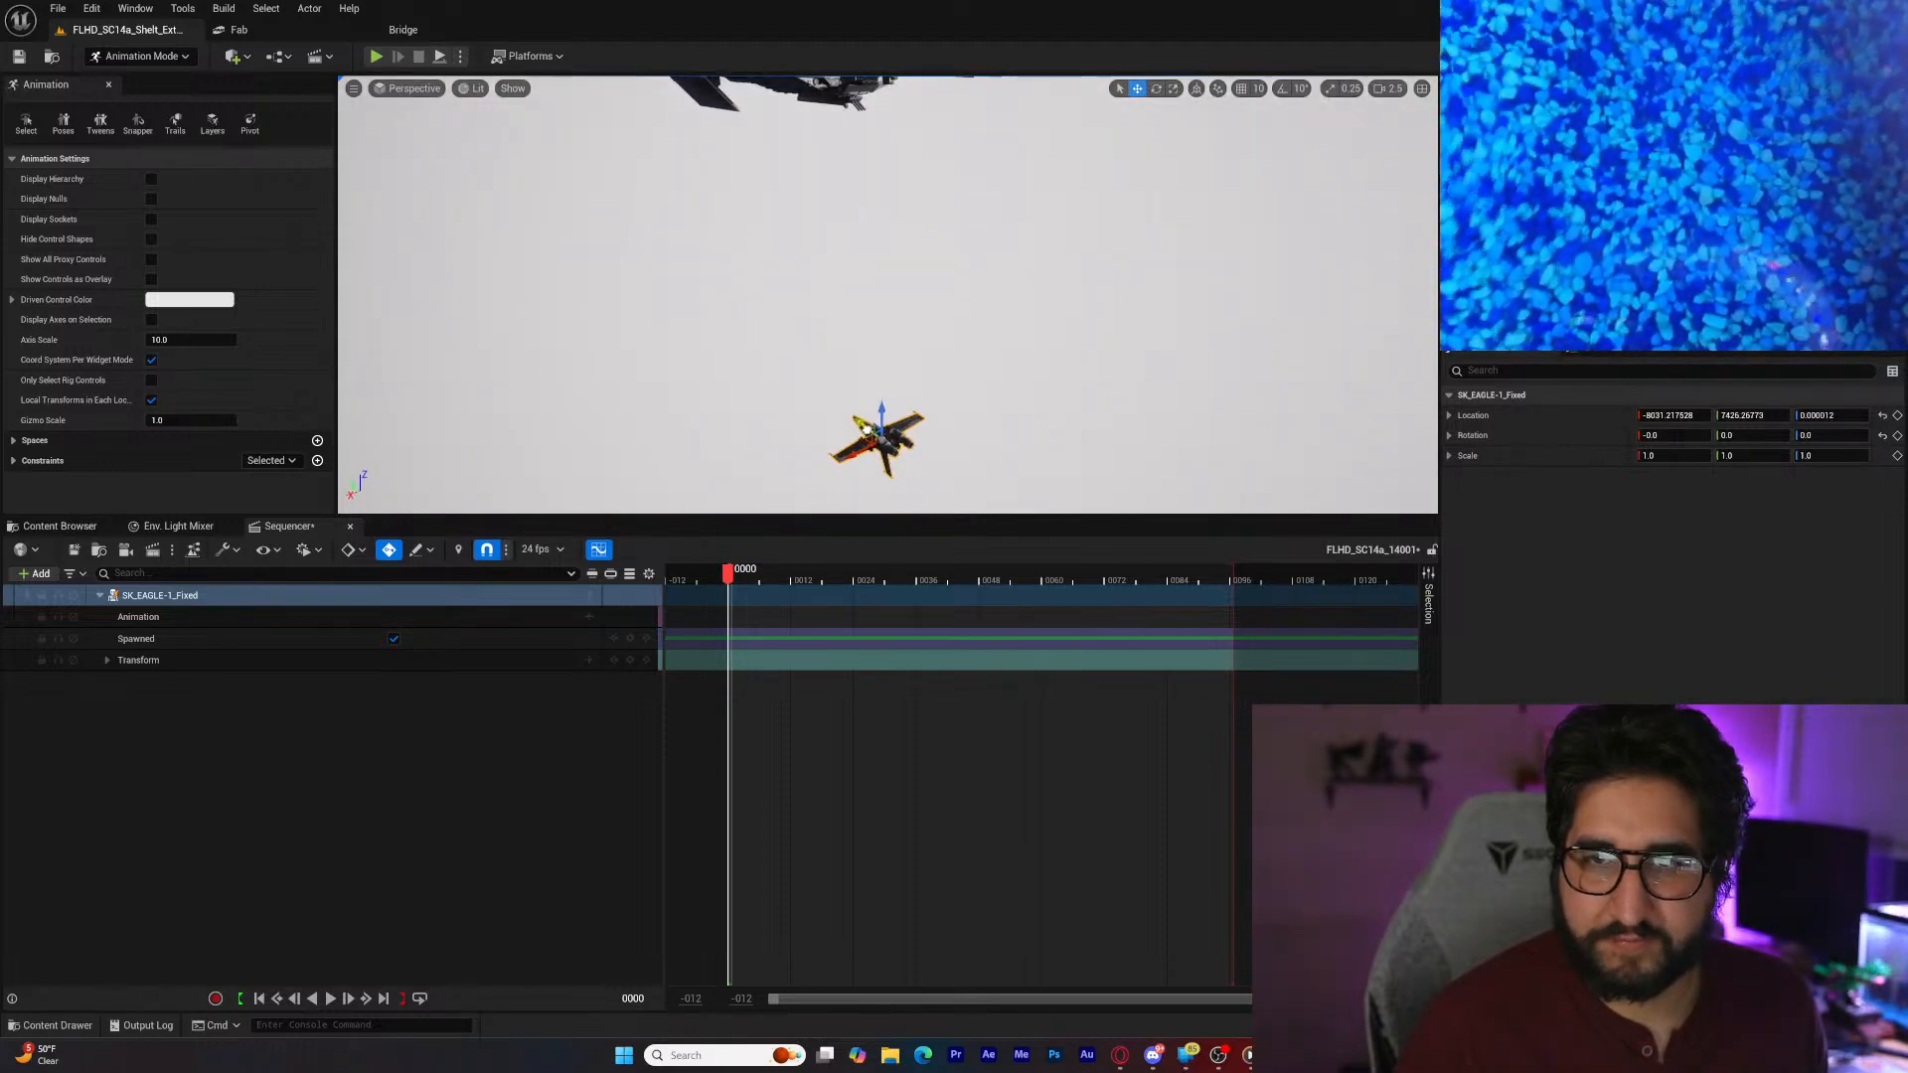
{"action": "left_click_drag", "start_coordinate": [864, 427], "coordinate": [800, 238]}
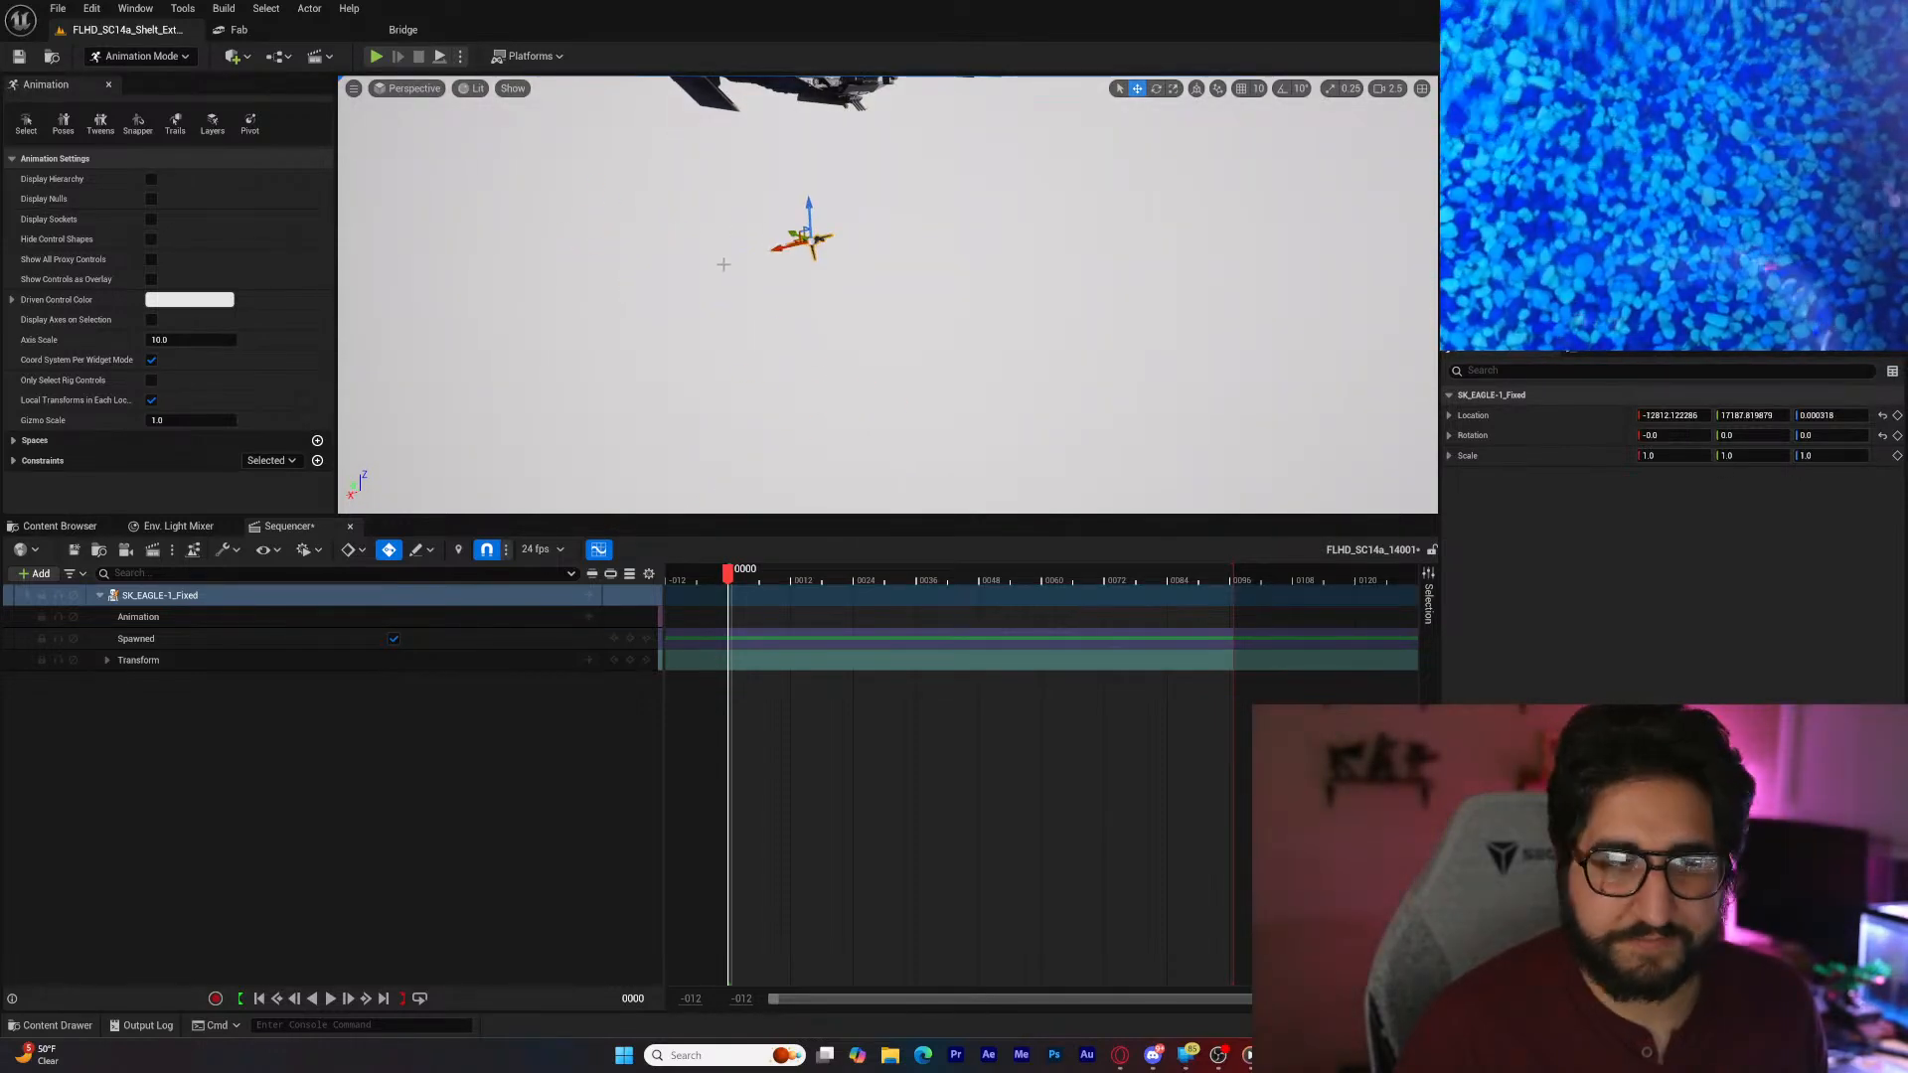
Step: Move the Eagle farther toward the large ship and raise it, to about X -16400, Y 21200, Z 3300
{"action": "key", "text": "w"}
{"action": "right_click_drag", "start_coordinate": [723, 264], "coordinate": [765, 144]}
{"action": "key", "text": "w"}
{"action": "right_click_drag", "start_coordinate": [836, 278], "coordinate": [805, 214]}
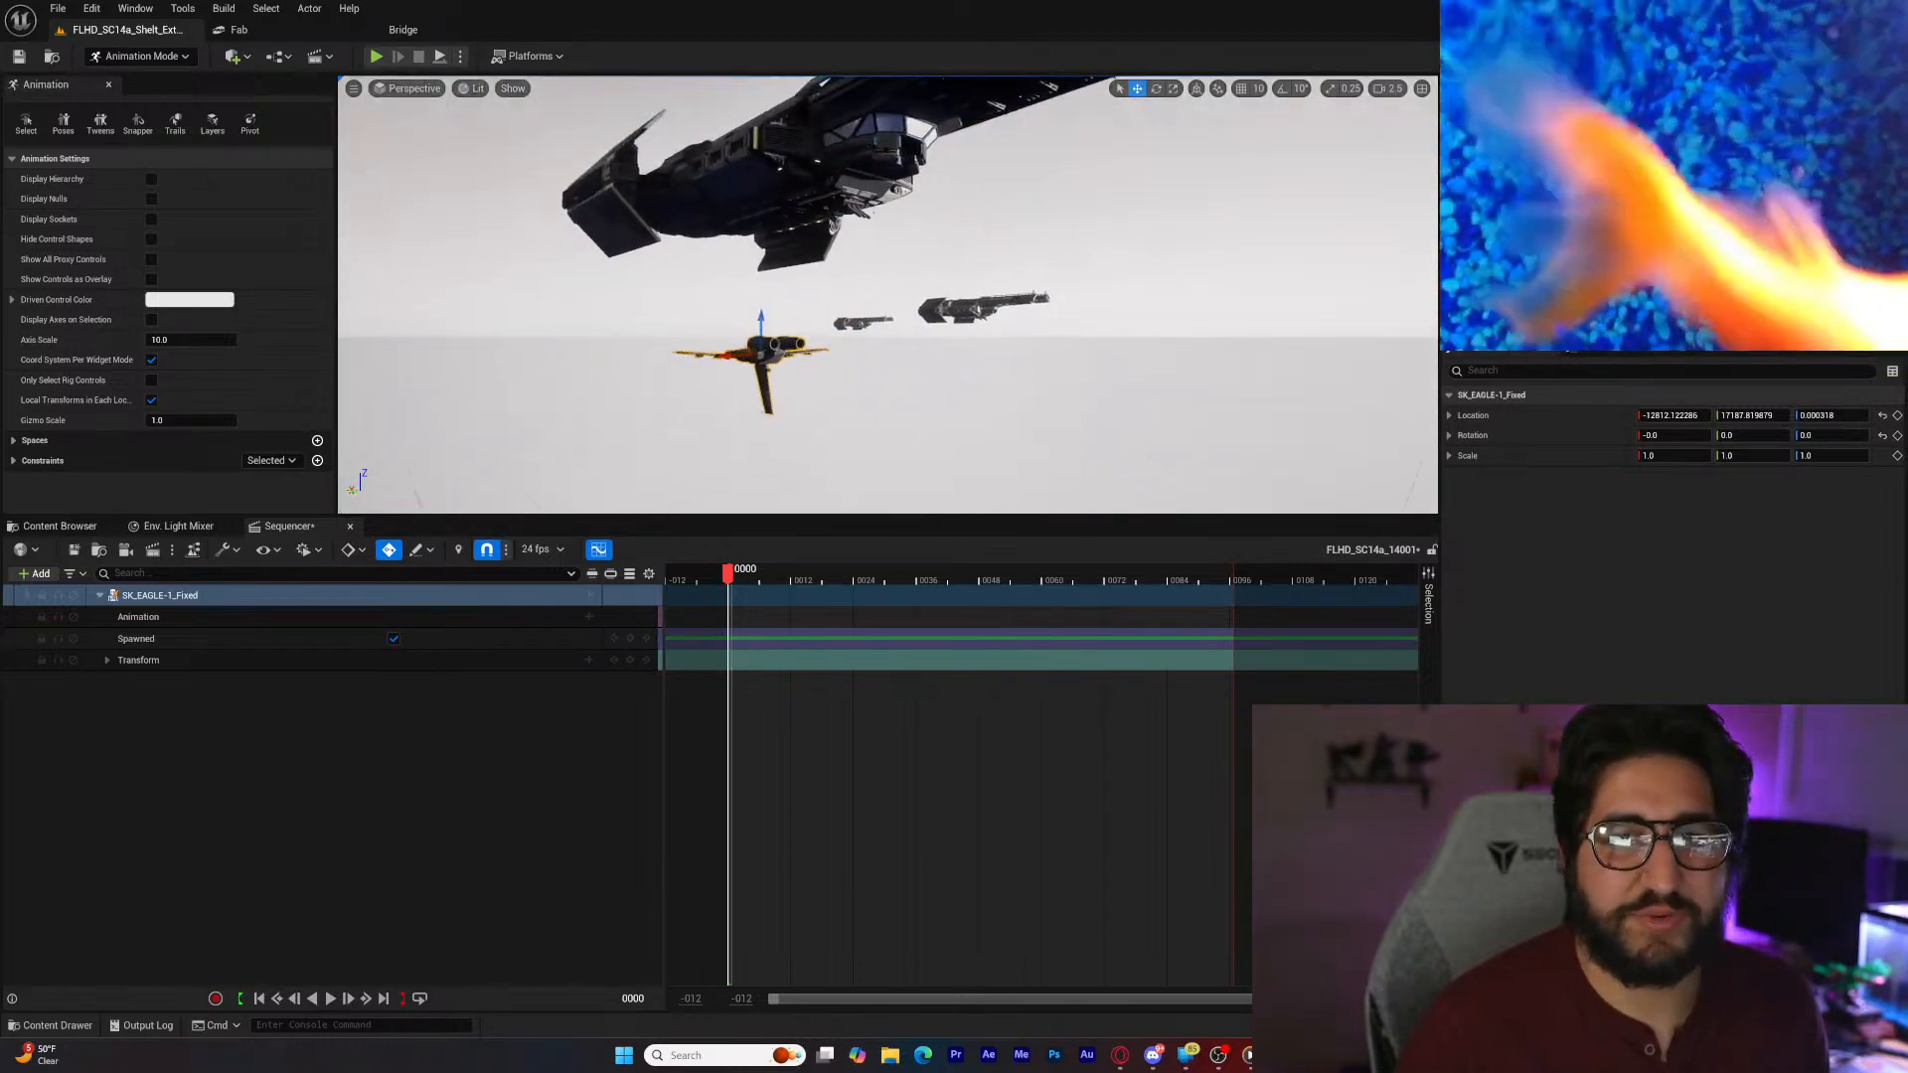
{"action": "left_click_drag", "start_coordinate": [851, 323], "coordinate": [903, 433], "text": "alt"}
{"action": "left_click_drag", "start_coordinate": [814, 382], "coordinate": [878, 176]}
{"action": "right_click_drag", "start_coordinate": [1010, 251], "coordinate": [985, 195]}
{"action": "left_click_drag", "start_coordinate": [958, 317], "coordinate": [958, 139]}
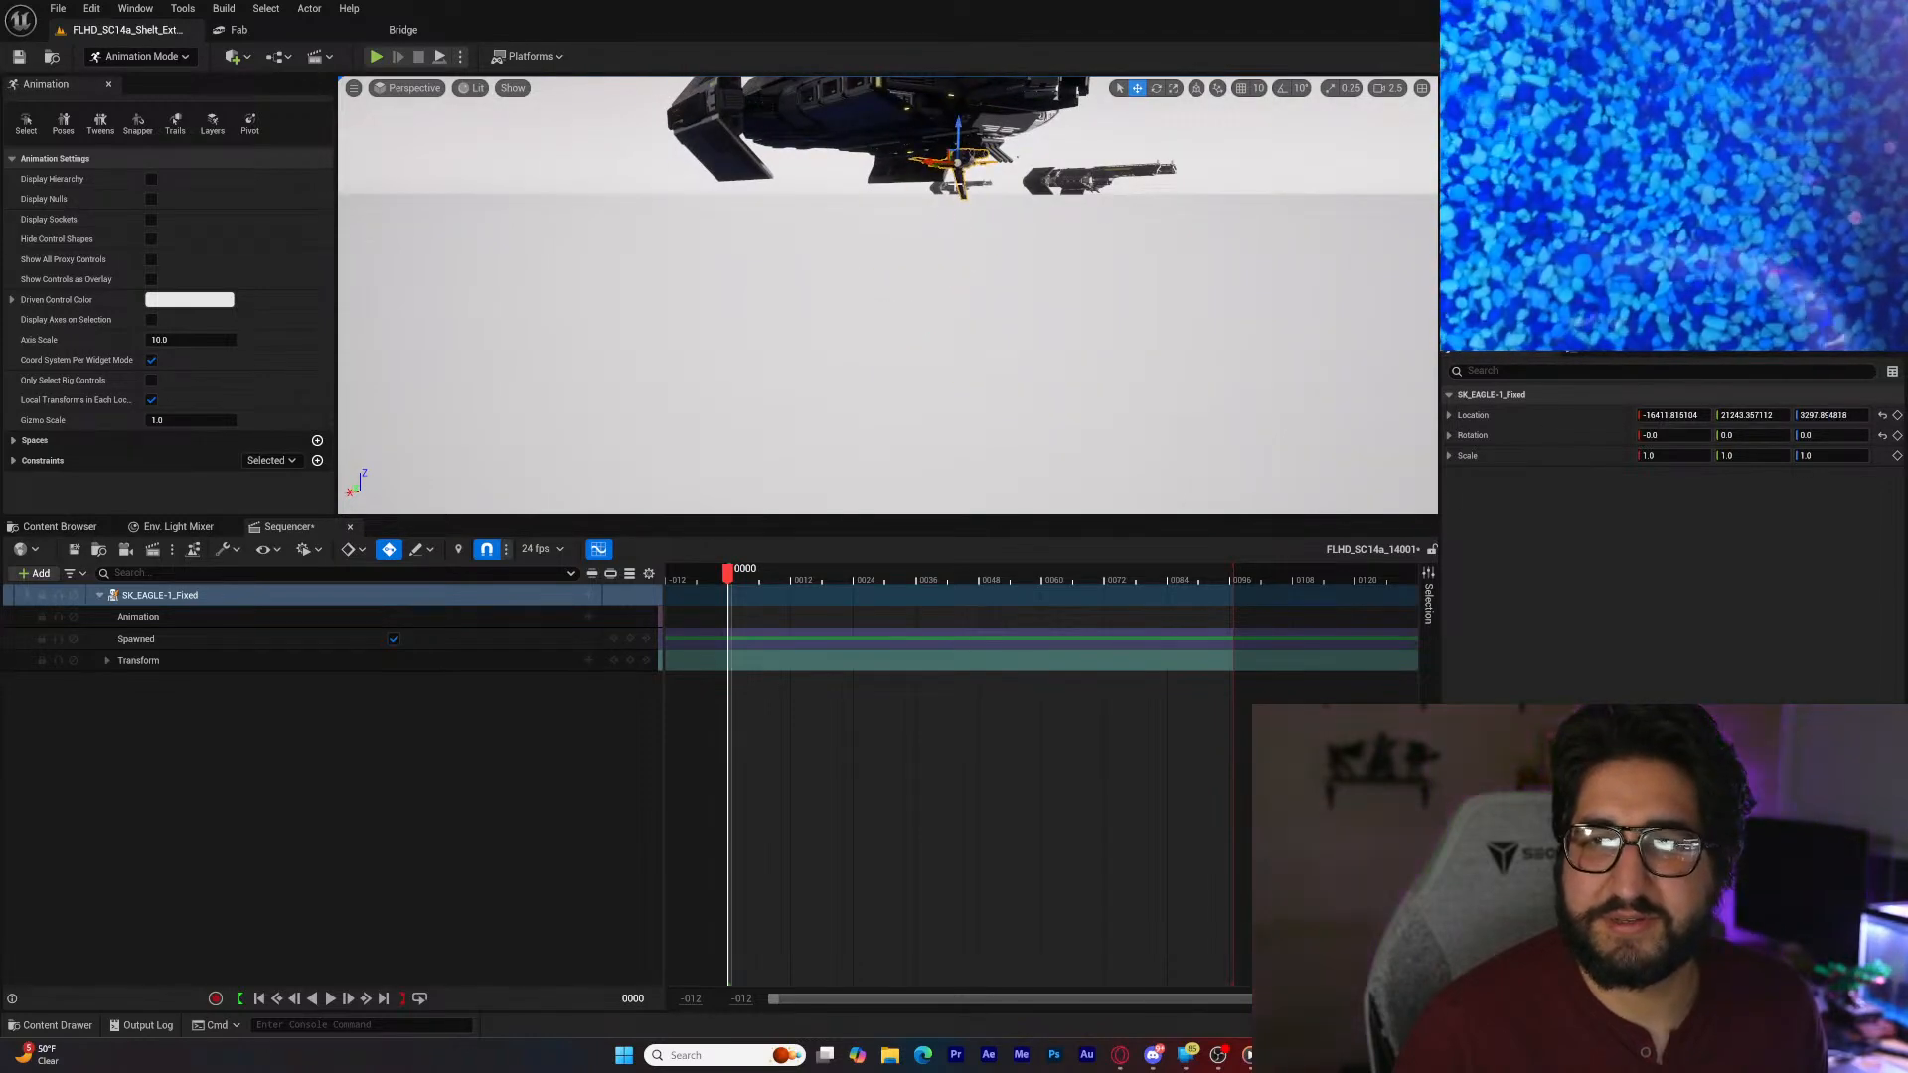
Step: Position the Eagle under the large ship's hull at about X -17700, Y 25300, Z 3850, rotated about 40.5, -8.7, -156.3 degrees
{"action": "right_click_drag", "start_coordinate": [959, 139], "coordinate": [899, 119]}
{"action": "right_click_drag", "start_coordinate": [881, 268], "coordinate": [891, 300]}
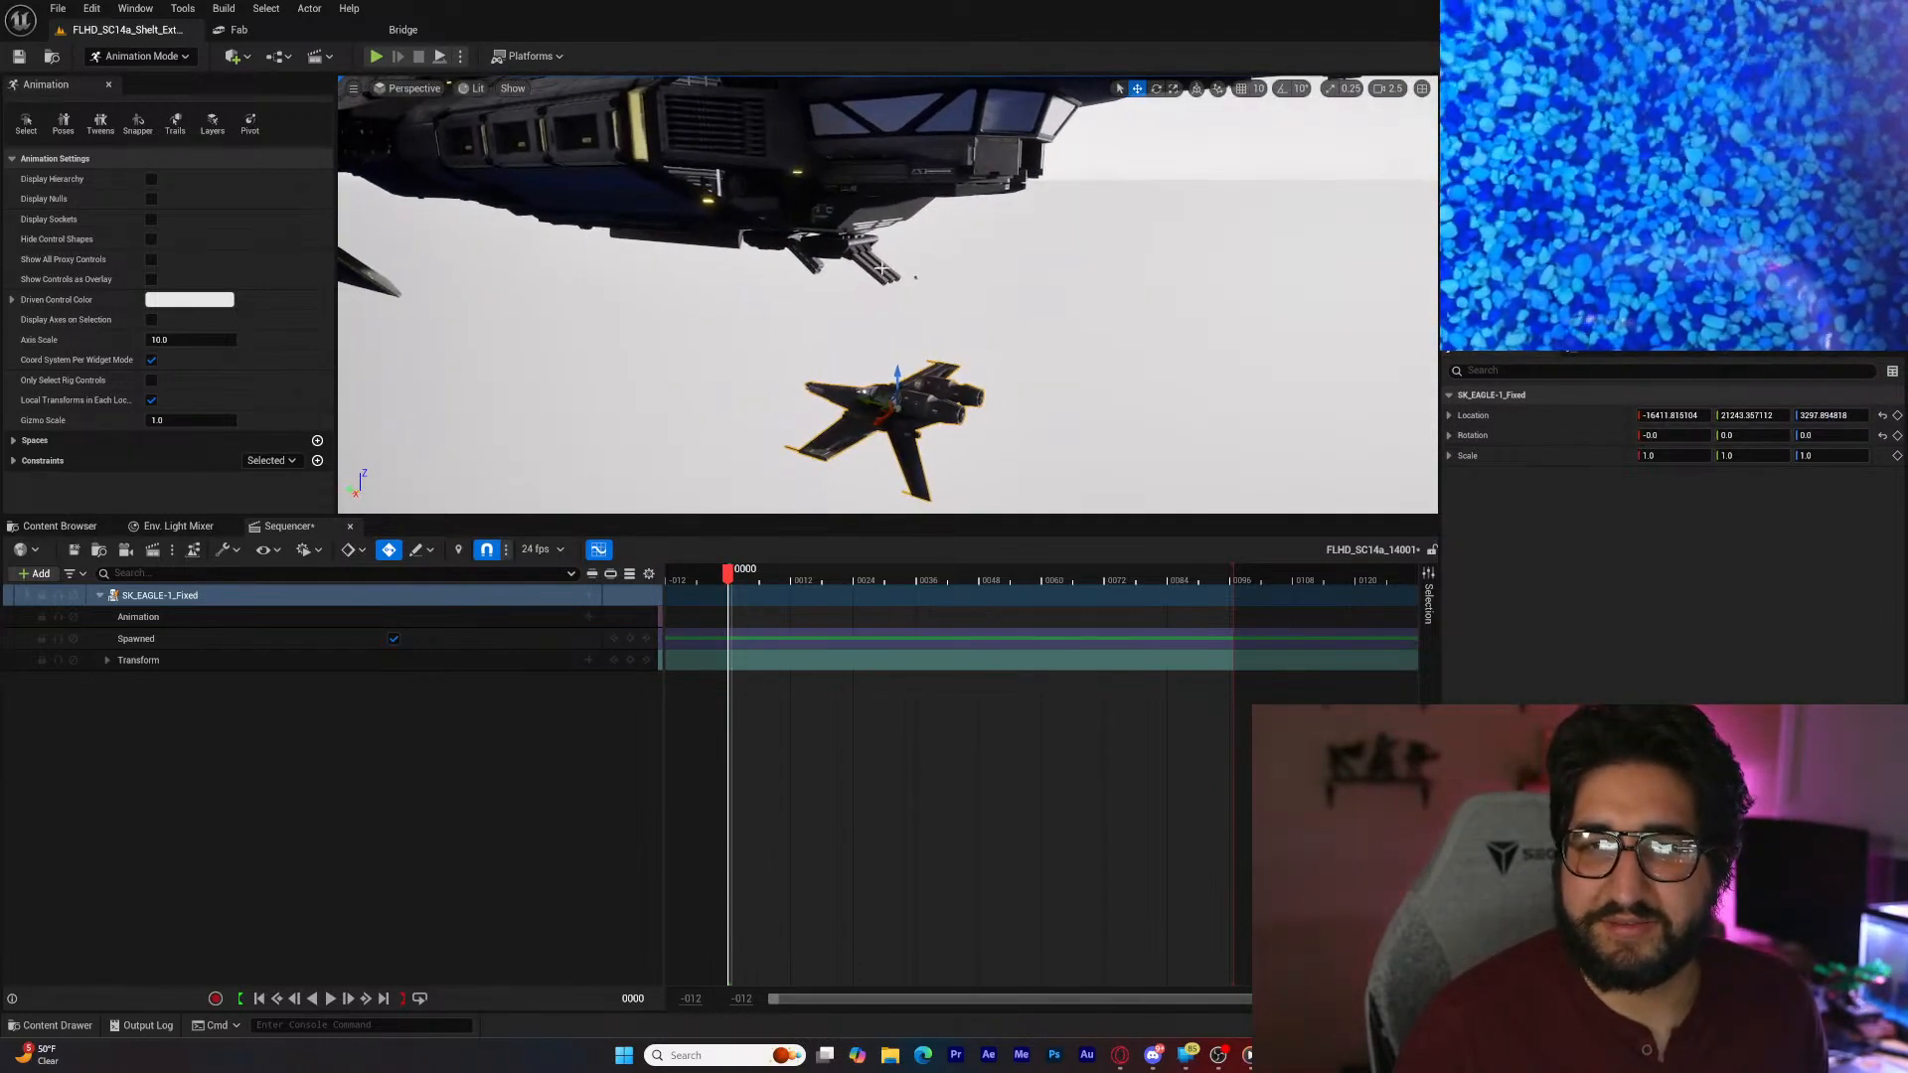
{"action": "left_click_drag", "start_coordinate": [876, 400], "coordinate": [544, 117]}
{"action": "right_click_drag", "start_coordinate": [544, 116], "coordinate": [310, 2]}
{"action": "key", "text": "w"}
{"action": "key", "text": "q"}
{"action": "key", "text": "d"}
{"action": "key", "text": "e"}
{"action": "right_click_drag", "start_coordinate": [656, 189], "coordinate": [718, 235]}
{"action": "left_click_drag", "start_coordinate": [730, 230], "coordinate": [741, 431]}
{"action": "right_click_drag", "start_coordinate": [740, 431], "coordinate": [675, 298]}
{"action": "key", "text": "s"}
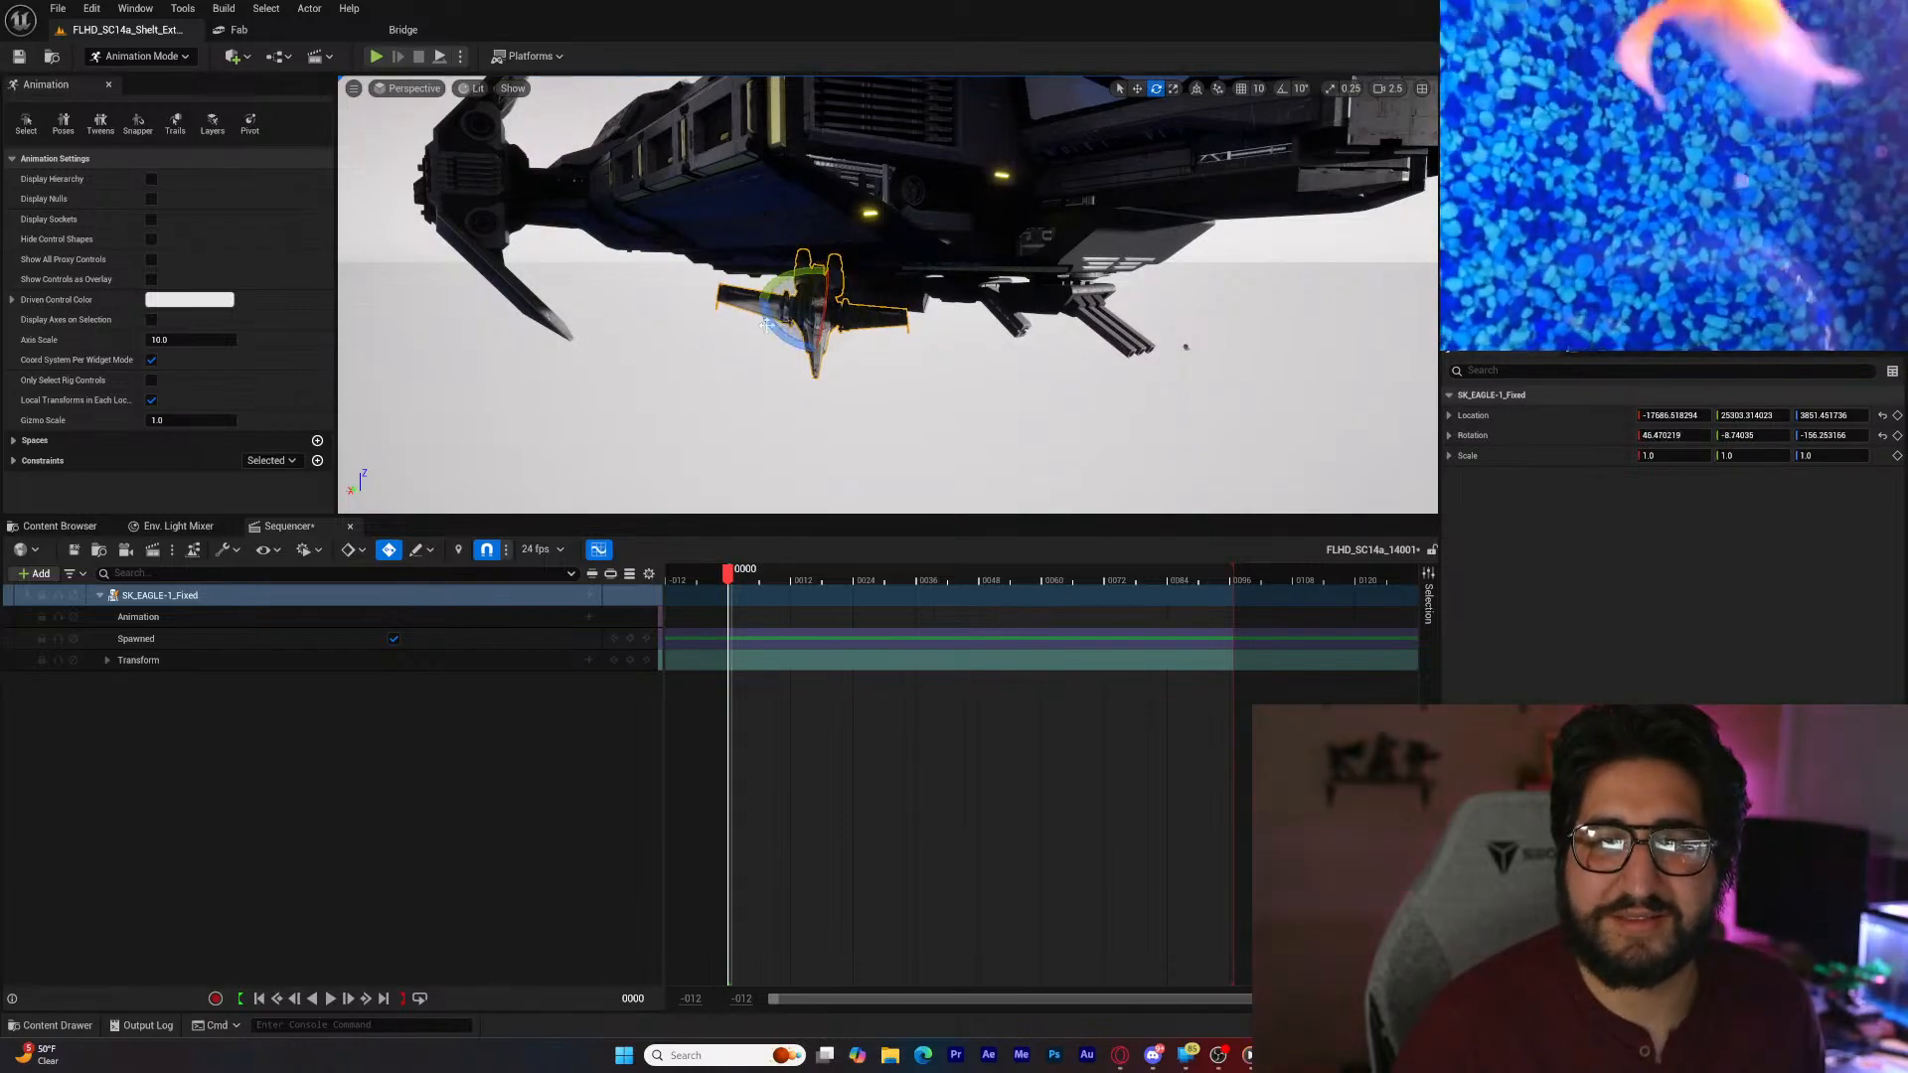
Step: Examine the Eagle's placement beneath the large ship and inspect the SES Liberty's hull and surrounding ships from several angles
{"action": "right_click_drag", "start_coordinate": [765, 325], "coordinate": [983, 368]}
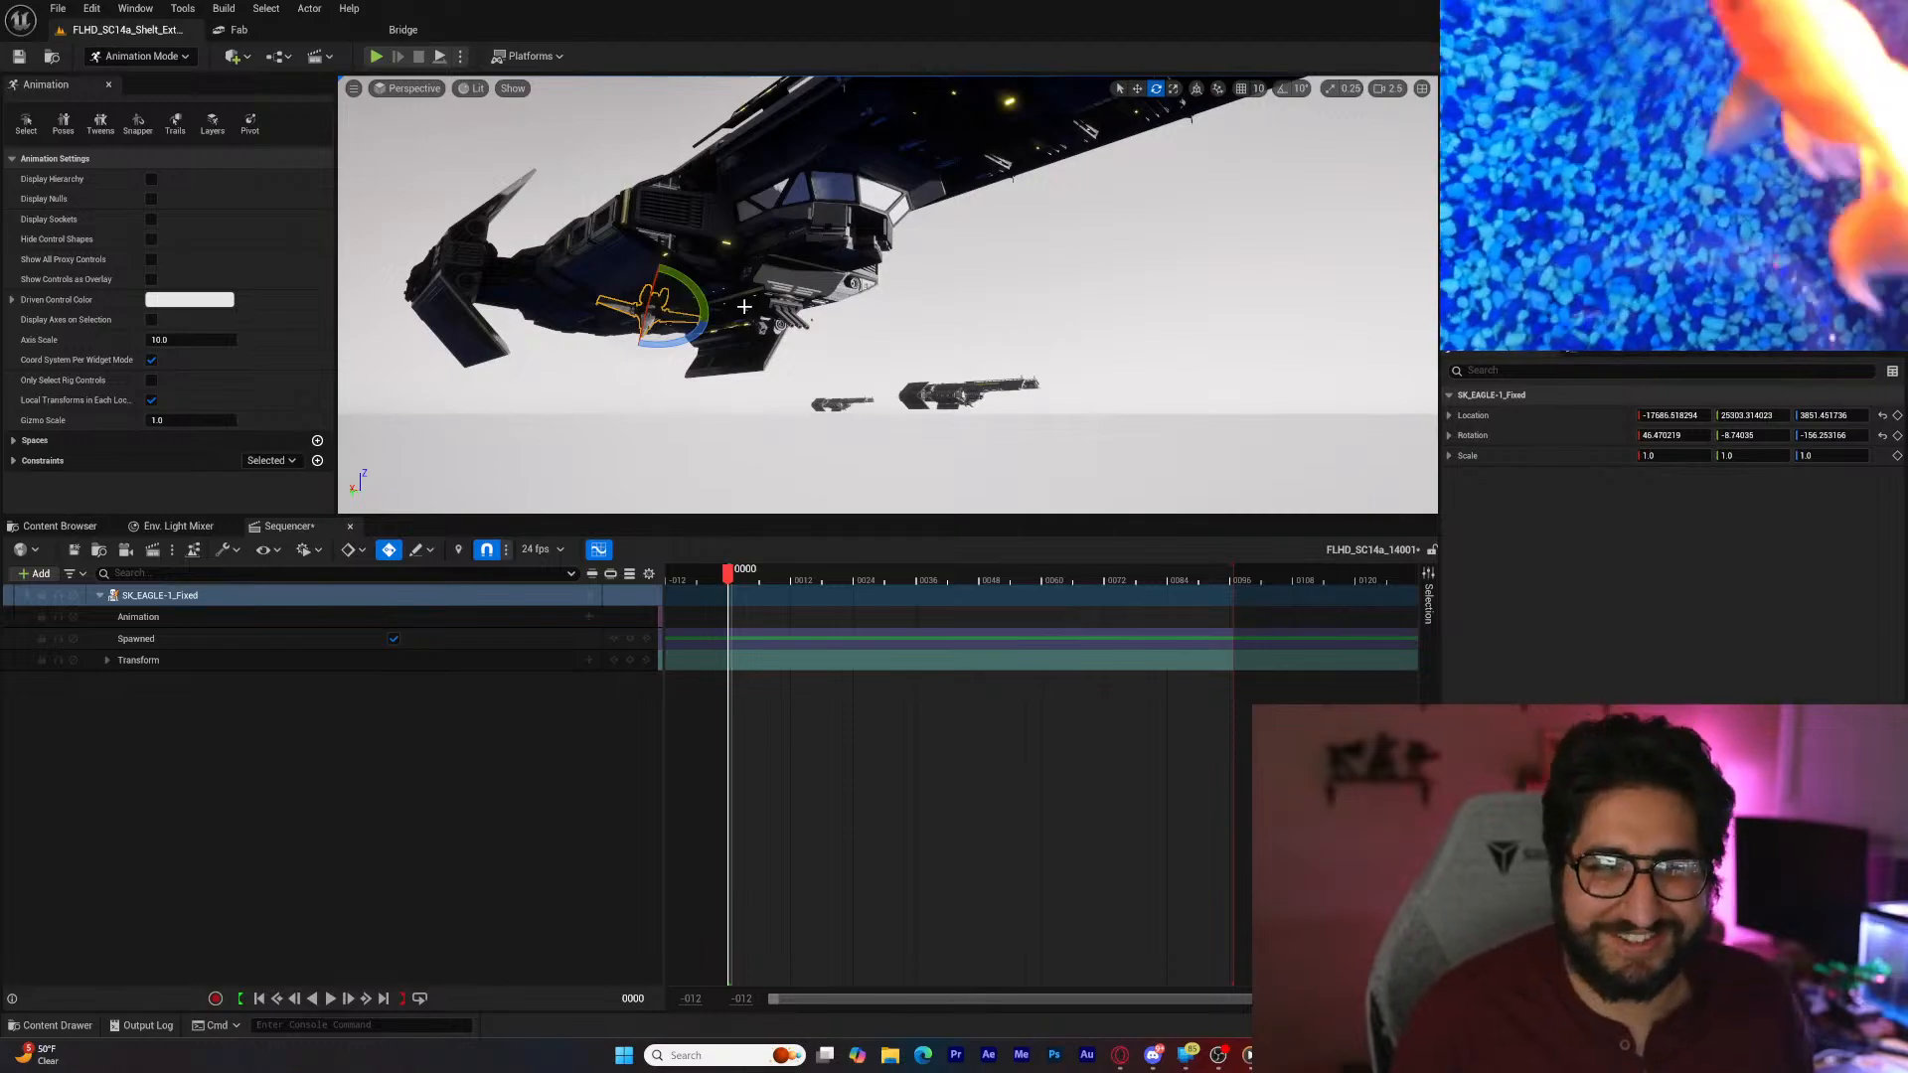
{"action": "right_click_drag", "start_coordinate": [884, 338], "coordinate": [929, 316]}
{"action": "key", "text": "w"}
{"action": "key", "text": "w"}
{"action": "left_click", "coordinate": [914, 346]}
{"action": "key", "text": "s"}
{"action": "key", "text": "w"}
{"action": "scroll", "coordinate": [850, 243], "scroll_direction": "up", "scroll_amount": 2}
{"action": "right_click_drag", "start_coordinate": [849, 253], "coordinate": [765, 310]}
{"action": "key", "text": "w"}
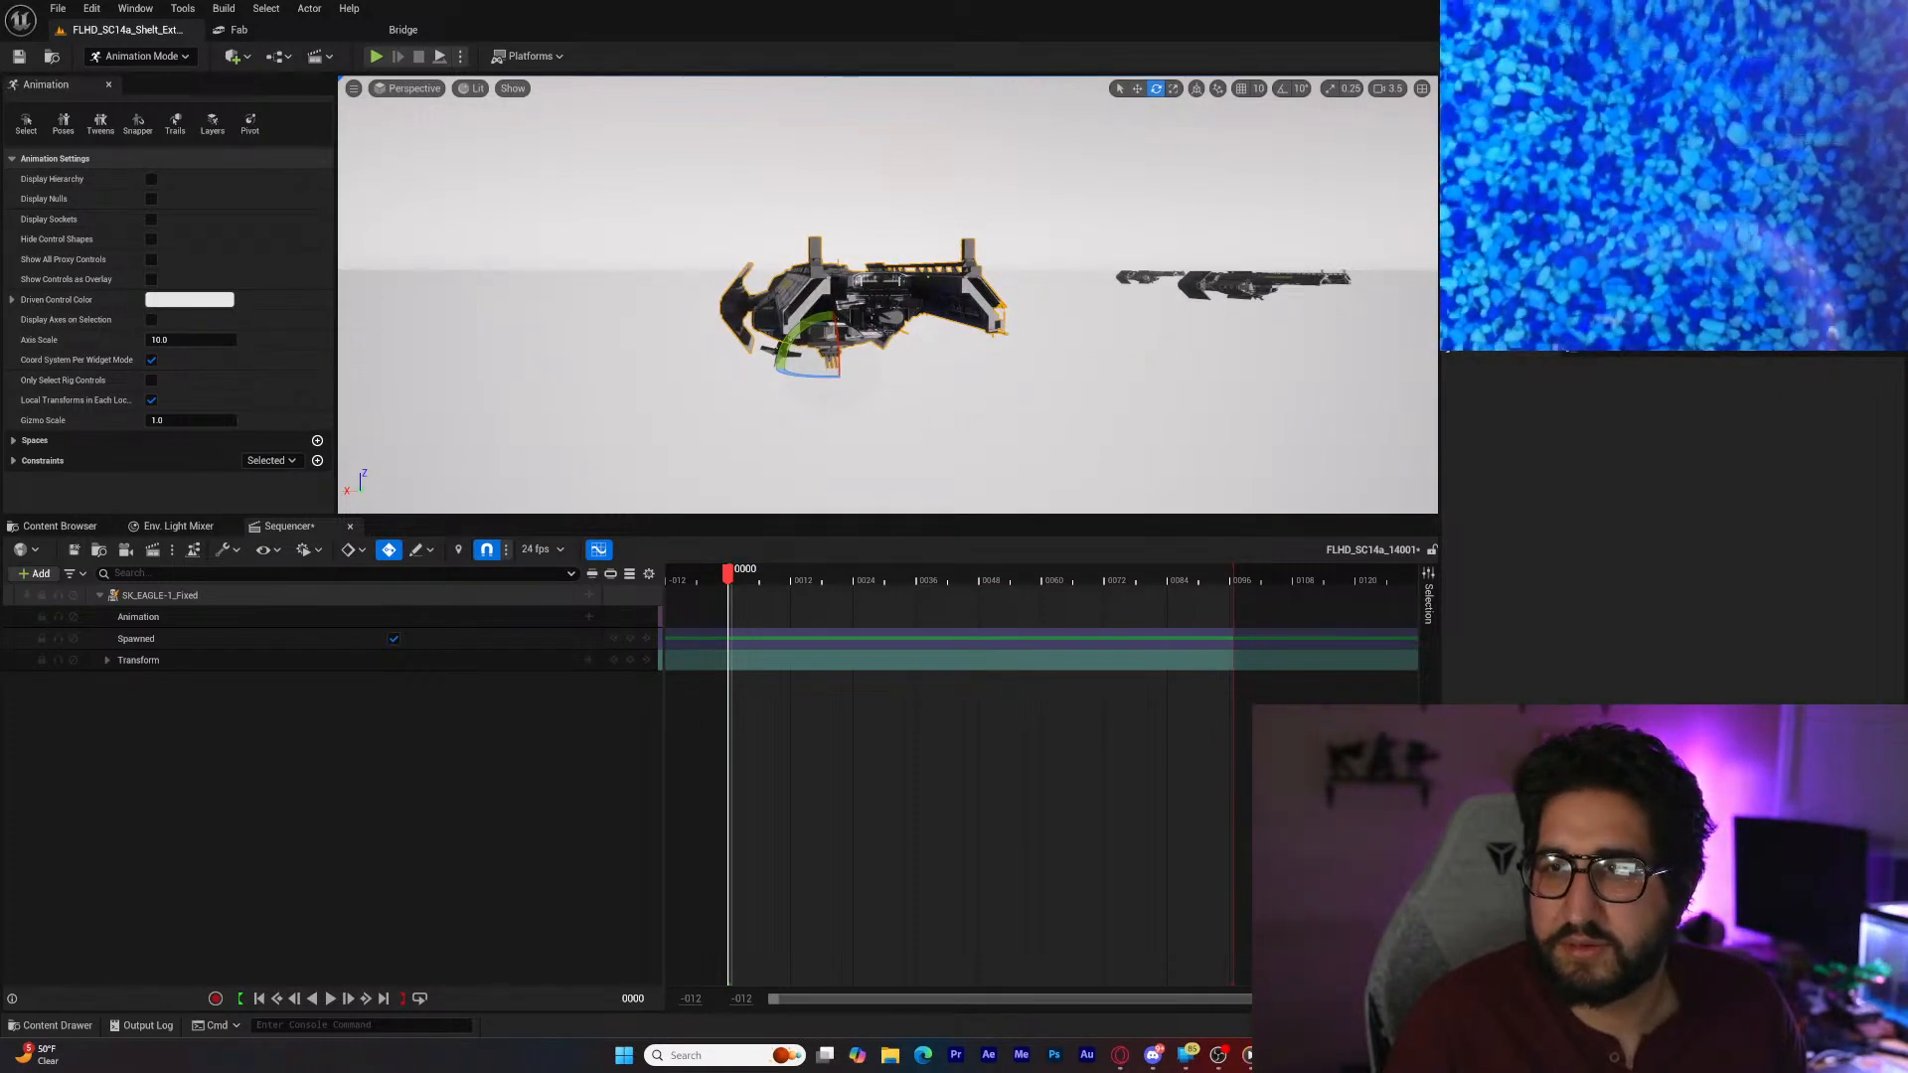
{"action": "right_click_drag", "start_coordinate": [874, 273], "coordinate": [985, 294]}
{"action": "key", "text": "f"}
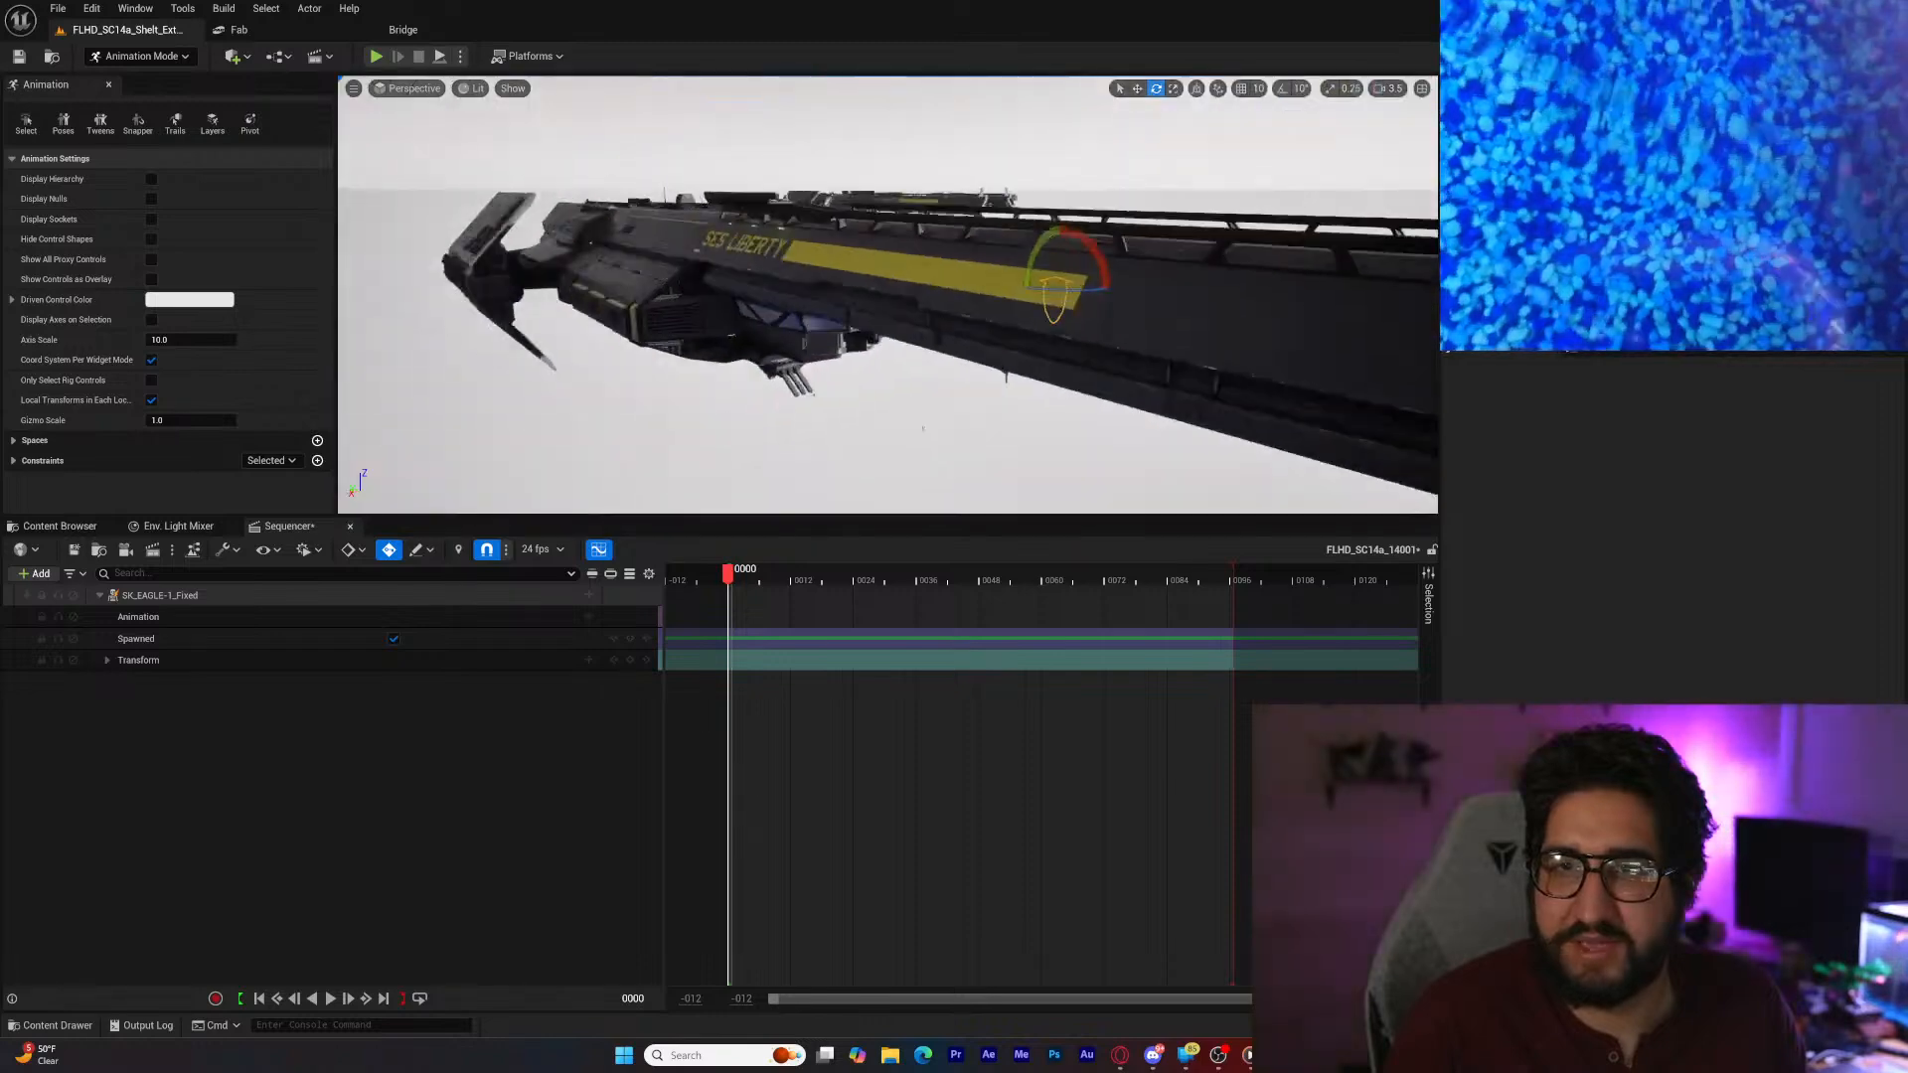
{"action": "right_click_drag", "start_coordinate": [887, 288], "coordinate": [810, 224]}
{"action": "right_click_drag", "start_coordinate": [1032, 289], "coordinate": [988, 266]}
{"action": "left_click", "coordinate": [954, 289]}
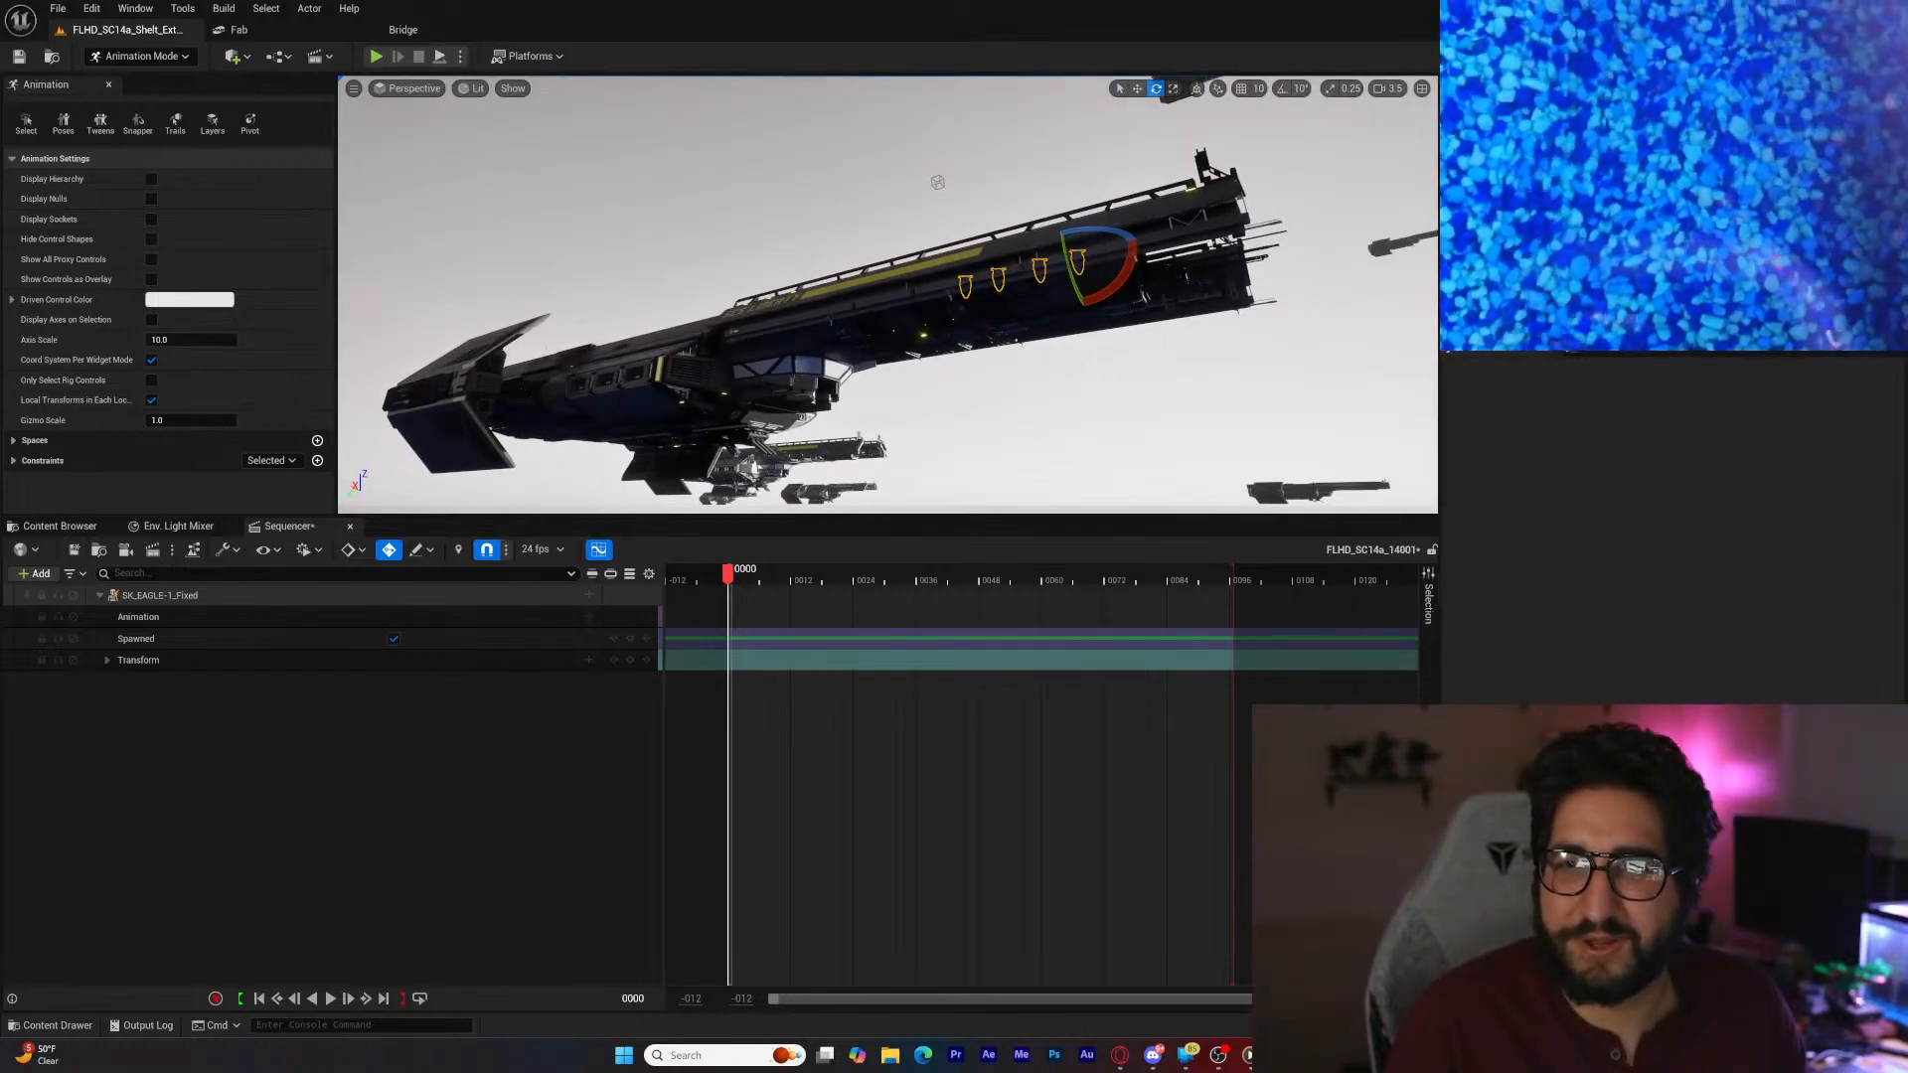
Step: Add the four SK_HELLPOD_PLAYER actors to the sequence
{"action": "left_click_drag", "start_coordinate": [643, 775], "coordinate": [641, 773]}
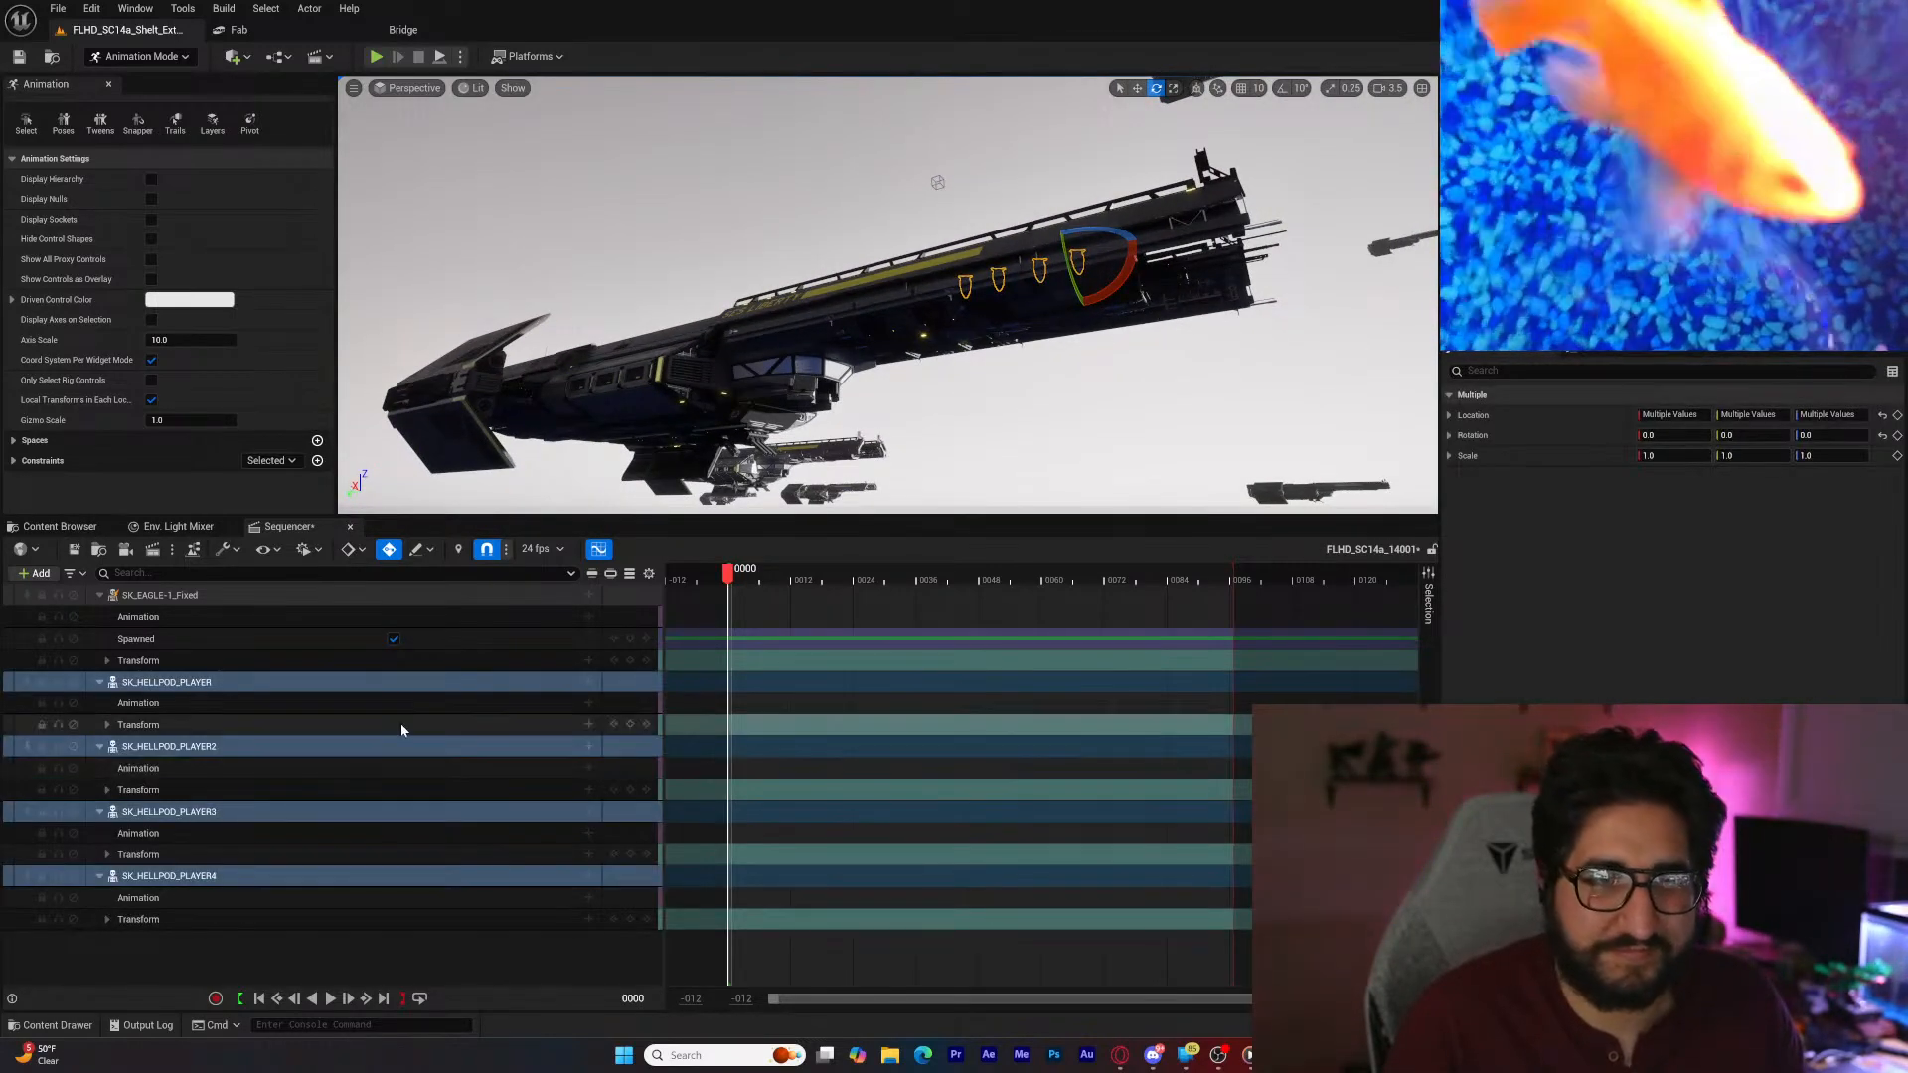
Step: Move the Eagle in world space beneath the SES Liberty's hull, to about X 5940, Y -1190
{"action": "right_click_drag", "start_coordinate": [845, 398], "coordinate": [854, 347]}
{"action": "left_click", "coordinate": [810, 367]}
{"action": "right_click_drag", "start_coordinate": [745, 413], "coordinate": [745, 414]}
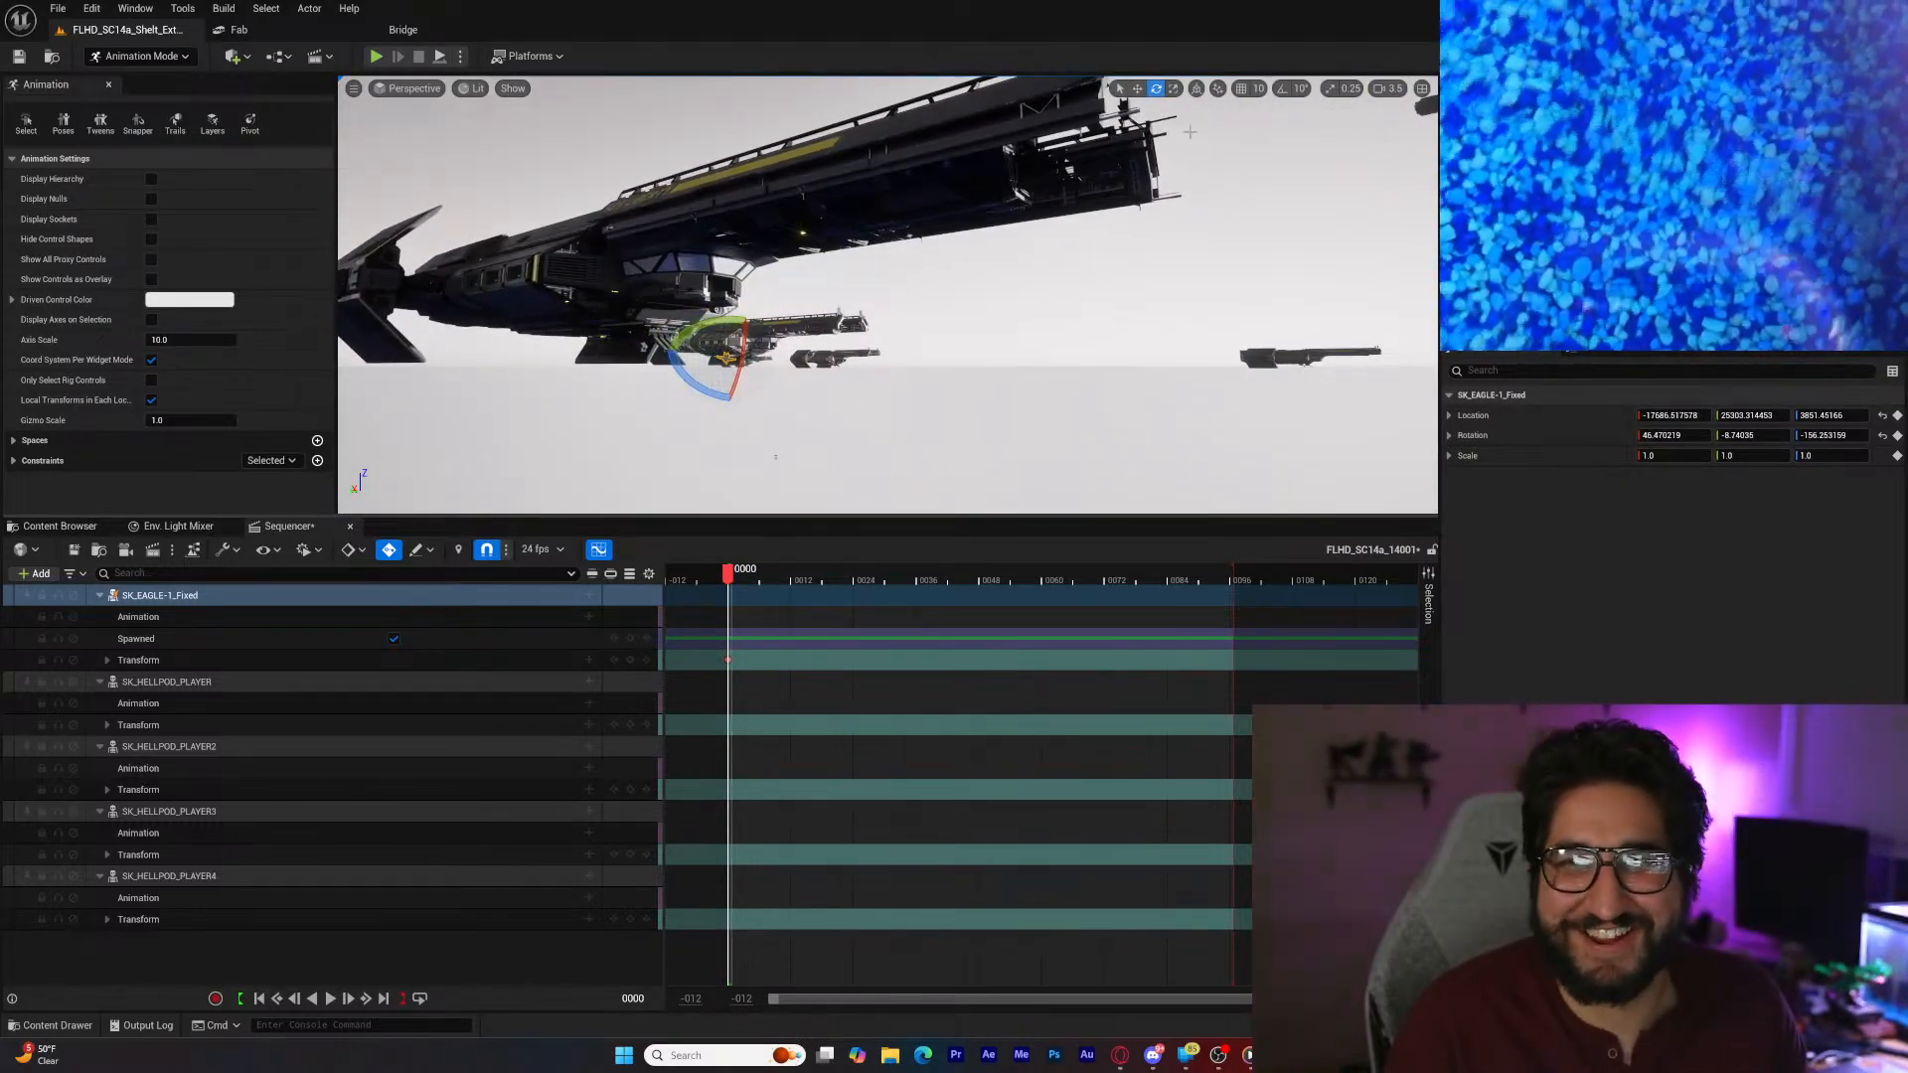
{"action": "right_click_drag", "start_coordinate": [996, 258], "coordinate": [949, 262]}
{"action": "key", "text": "w"}
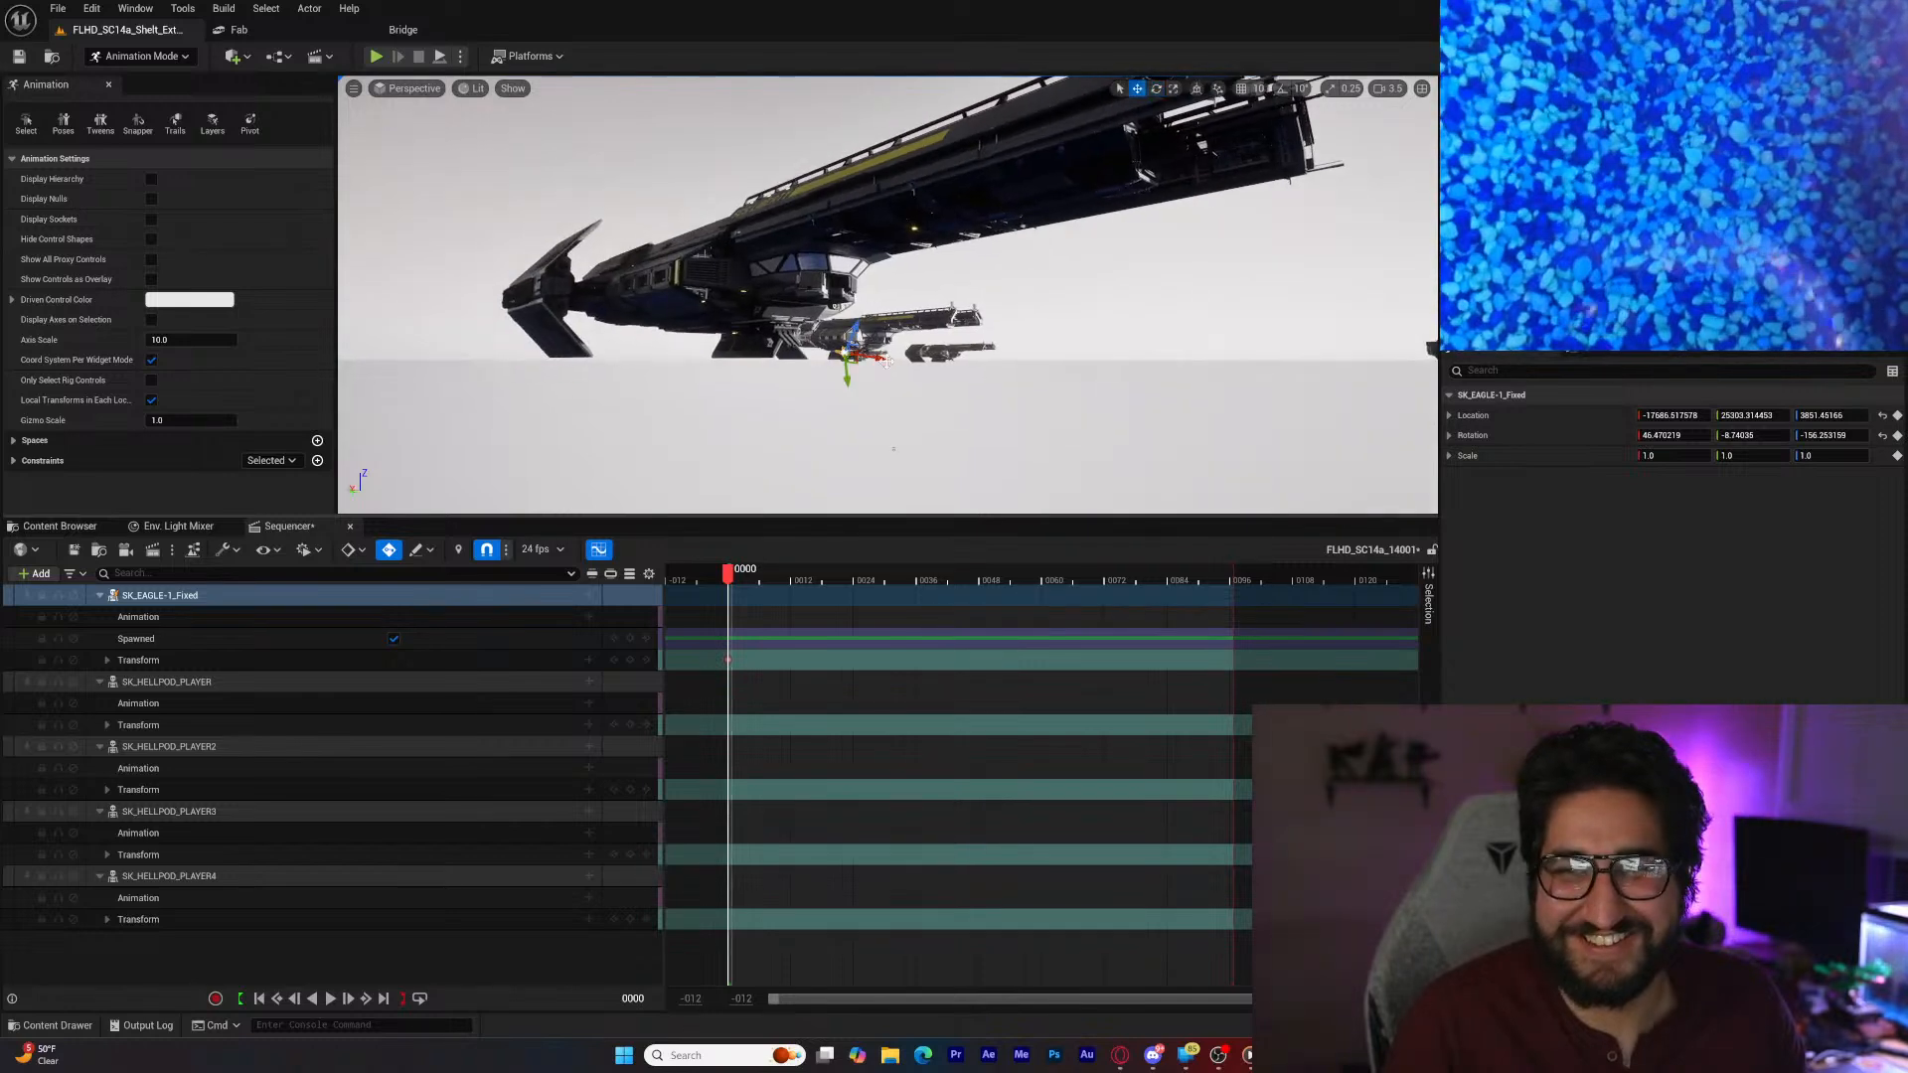
{"action": "left_click", "coordinate": [1196, 88]}
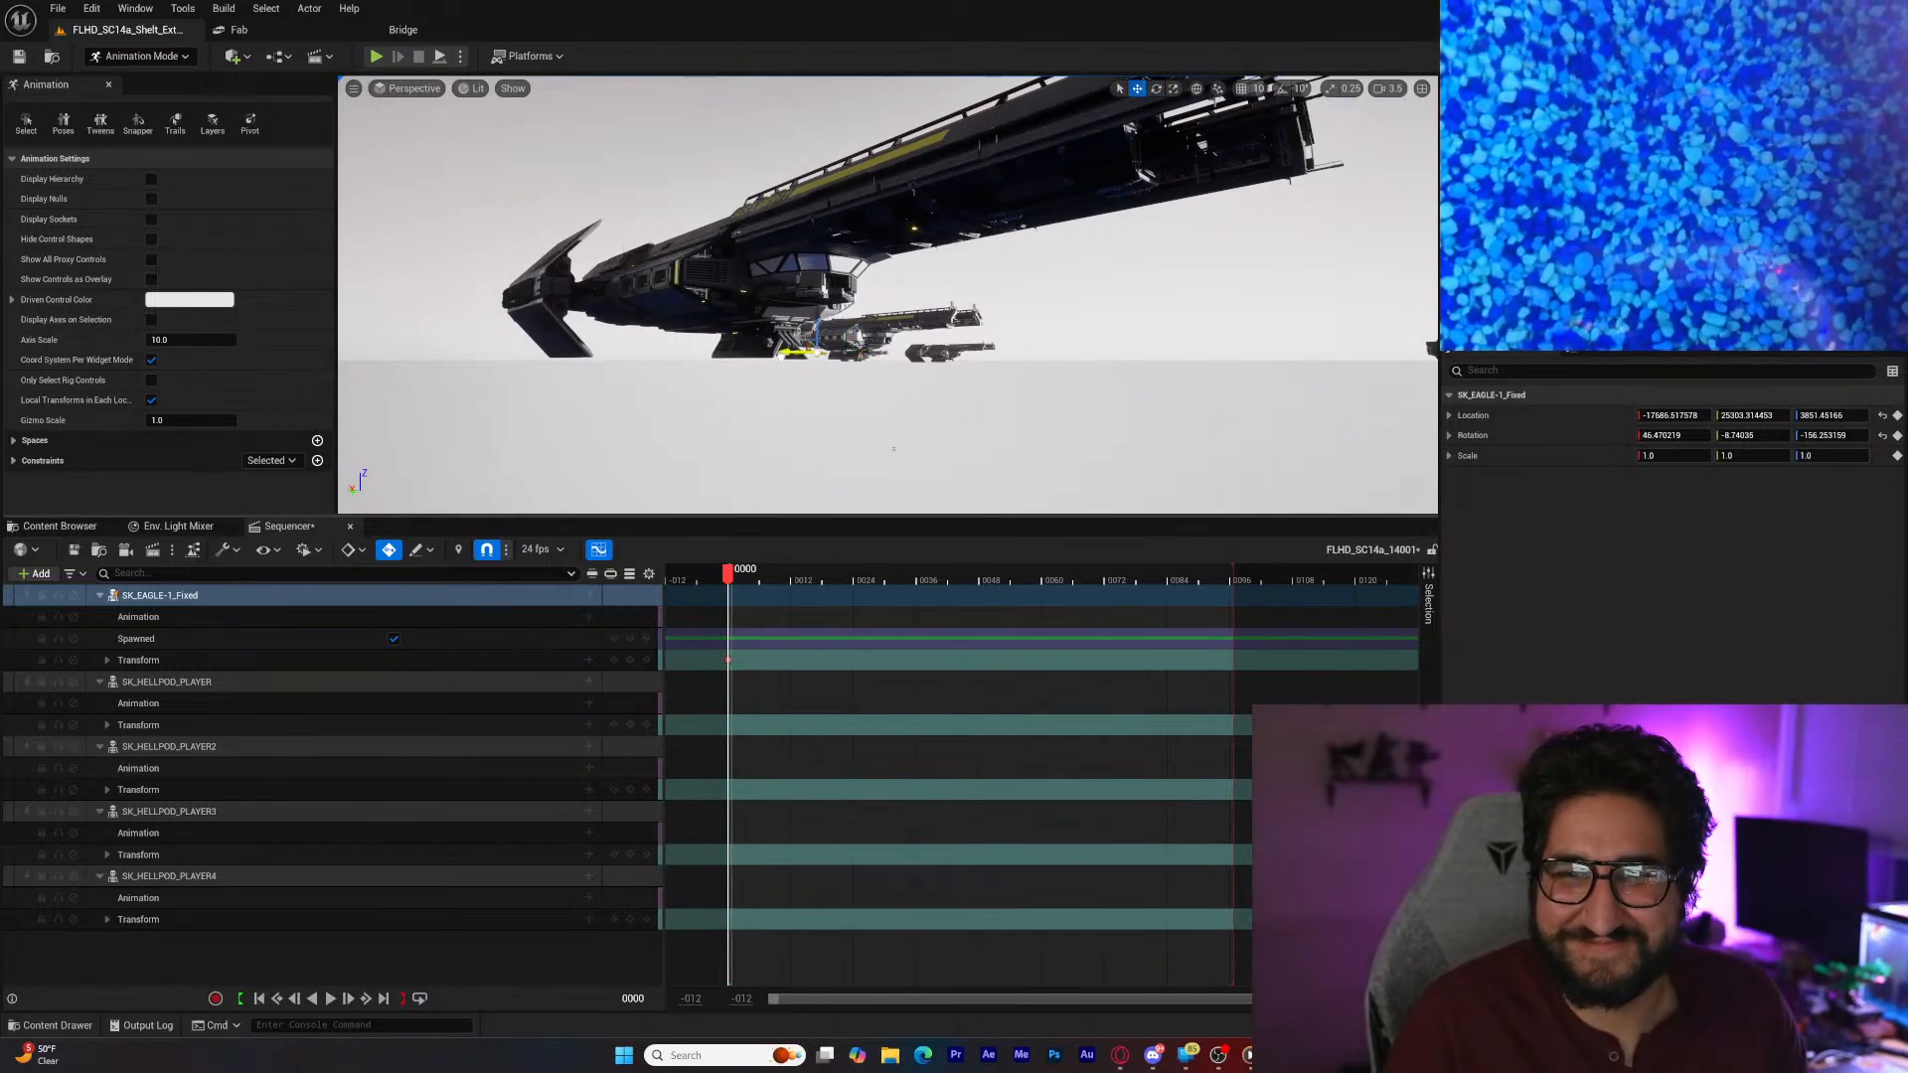
{"action": "right_click_drag", "start_coordinate": [499, 362], "coordinate": [566, 346]}
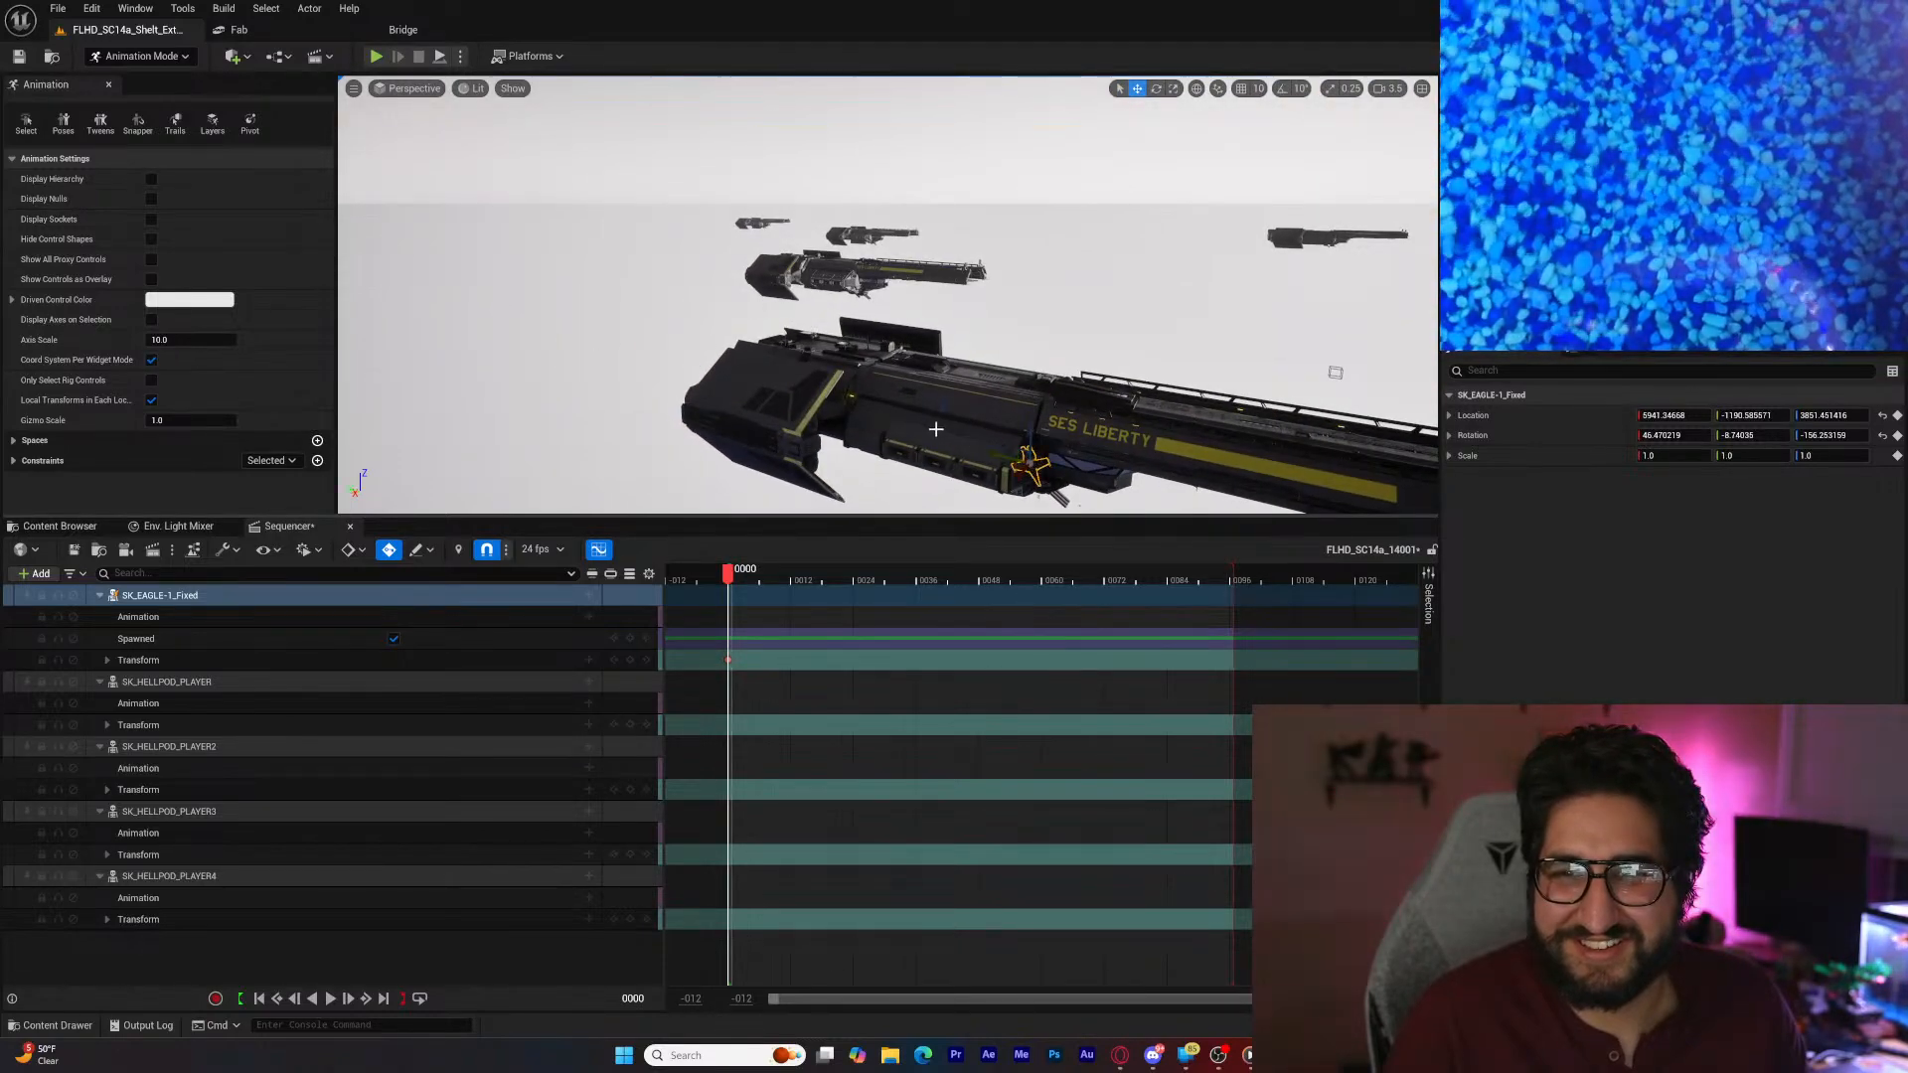
{"action": "right_click_drag", "start_coordinate": [936, 429], "coordinate": [922, 407]}
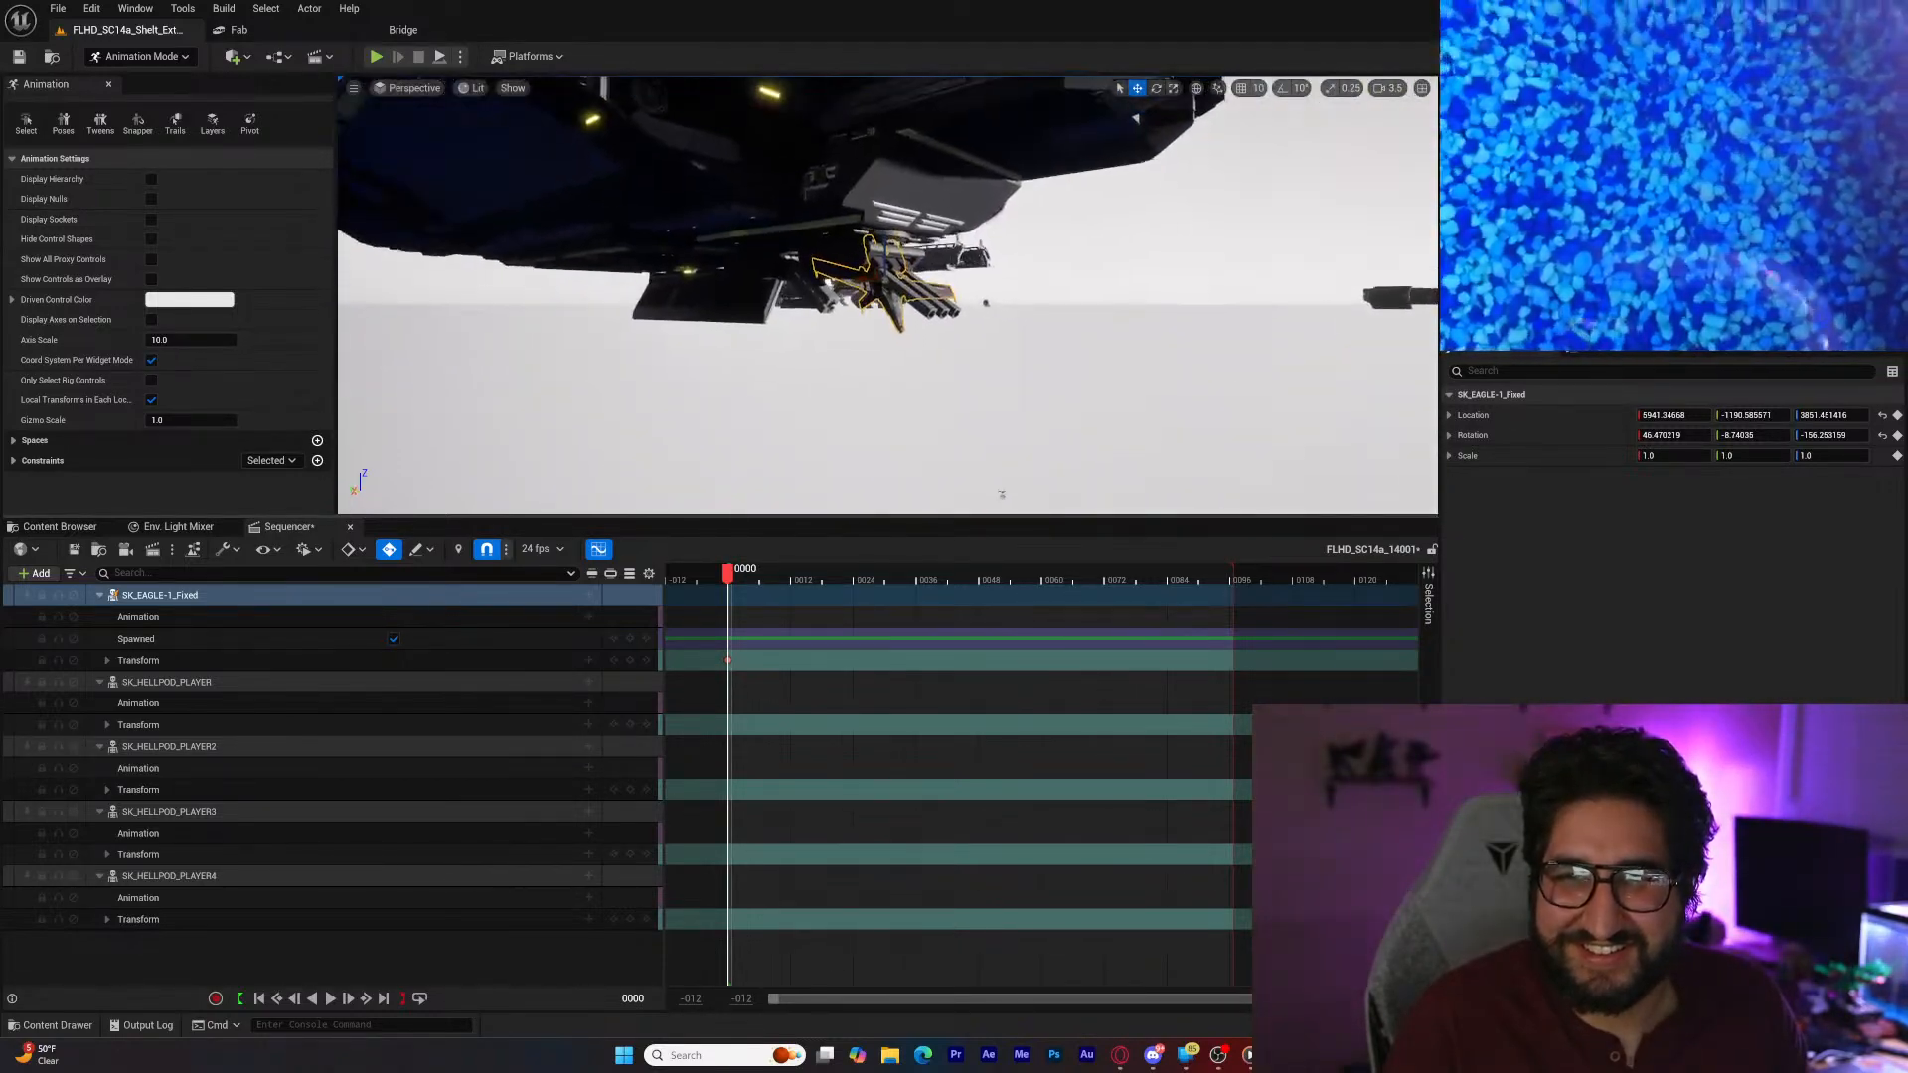
Step: Raise the Eagle and shift it toward the ship's rear, to about X 9260, Y 760, Z 4650
{"action": "right_click_drag", "start_coordinate": [1002, 494], "coordinate": [932, 422]}
{"action": "left_click_drag", "start_coordinate": [888, 320], "coordinate": [535, 298]}
{"action": "right_click_drag", "start_coordinate": [535, 298], "coordinate": [524, 267]}
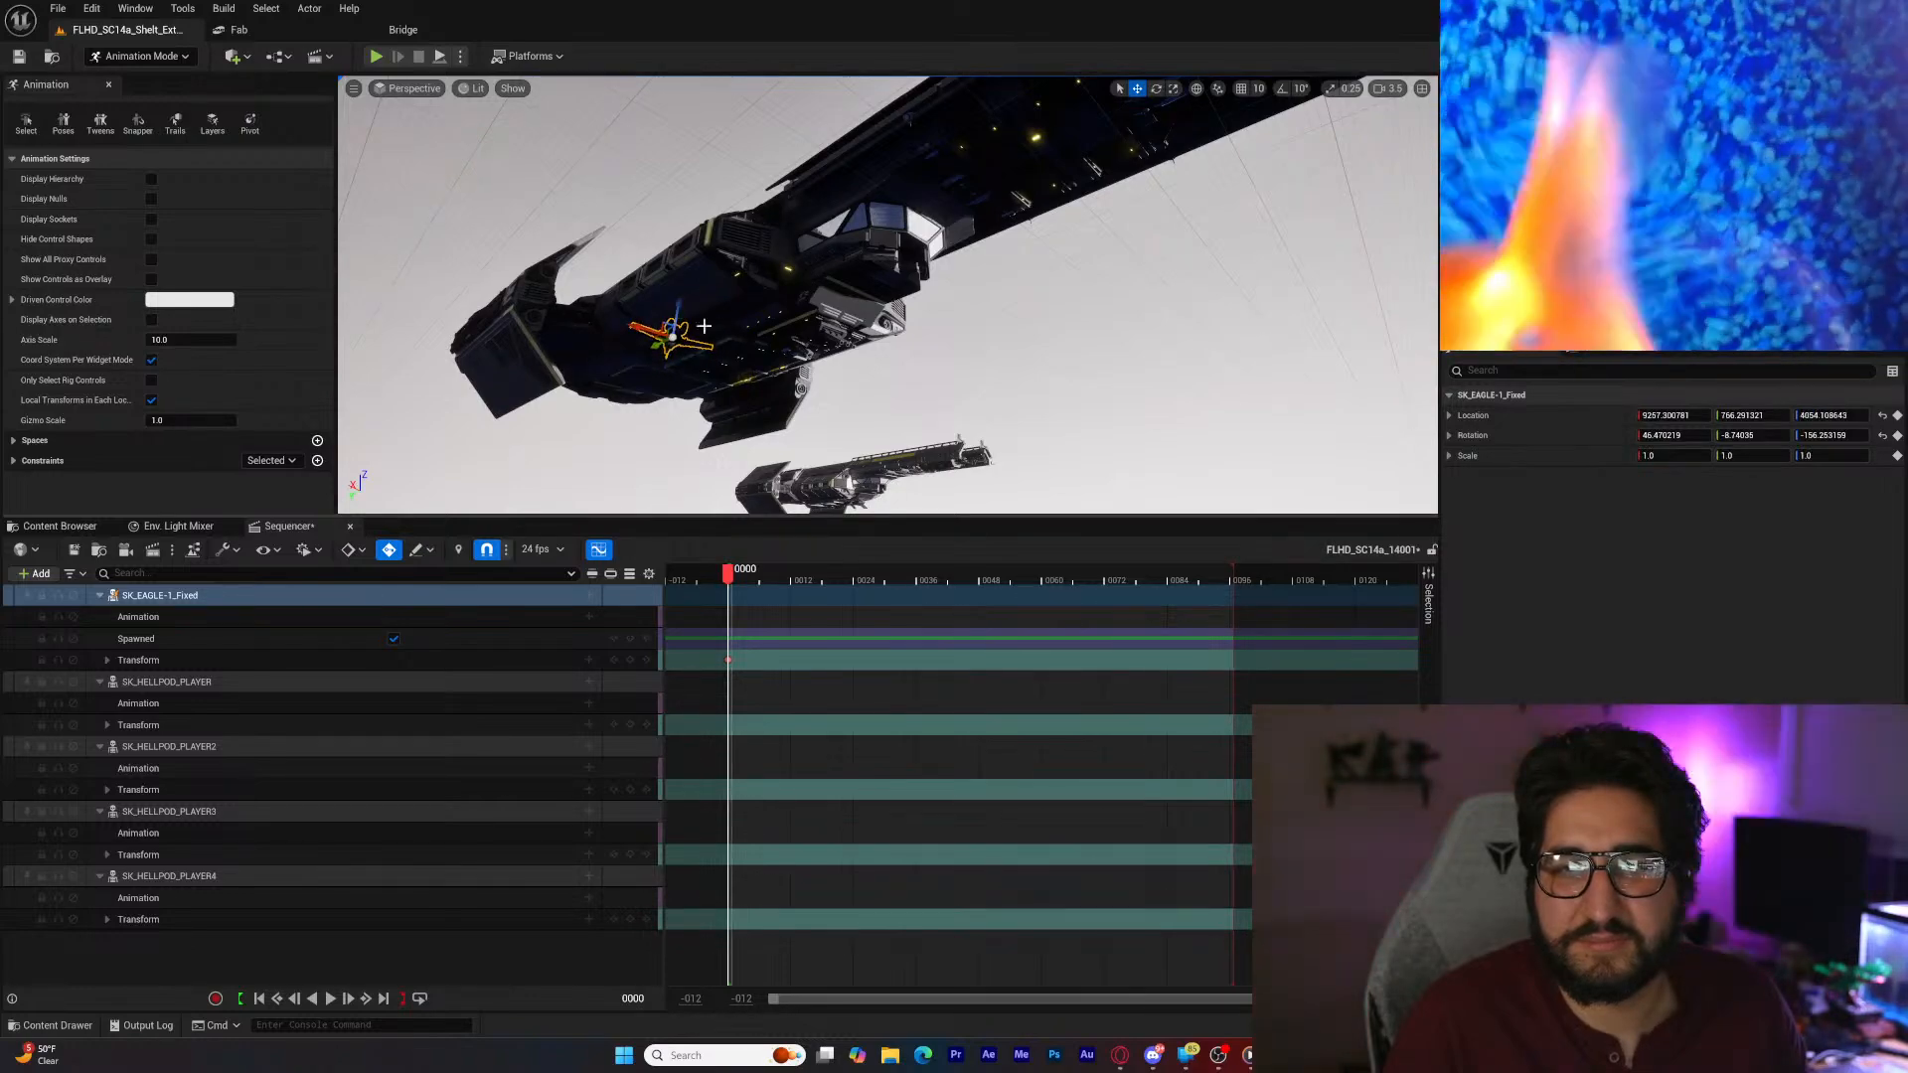
Step: Select the four hellpods along the SES Liberty and key each one's Transform at frame 0
{"action": "right_click_drag", "start_coordinate": [703, 326], "coordinate": [543, 355]}
{"action": "left_click", "coordinate": [966, 349]}
{"action": "right_click_drag", "start_coordinate": [877, 327], "coordinate": [924, 335]}
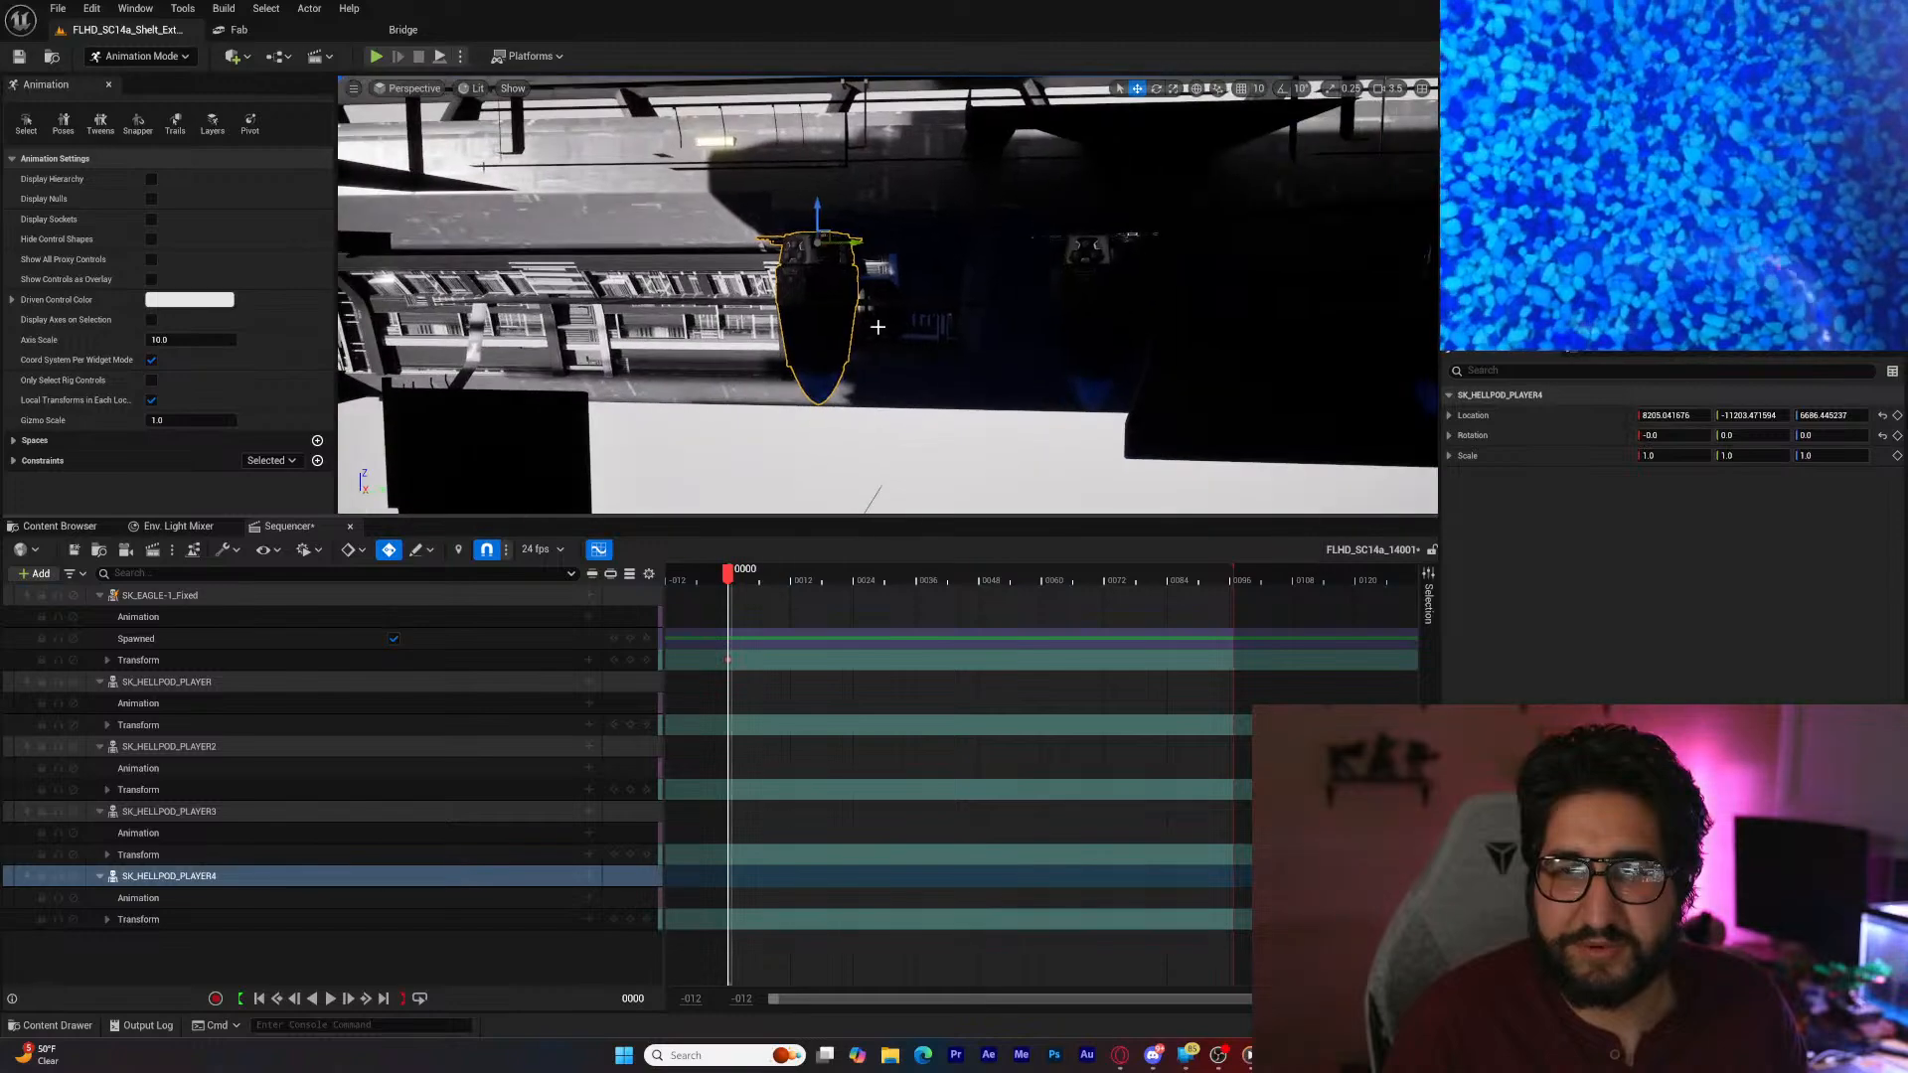
{"action": "left_click", "coordinate": [189, 811], "text": "ctrl"}
{"action": "left_click", "coordinate": [188, 746], "text": "ctrl"}
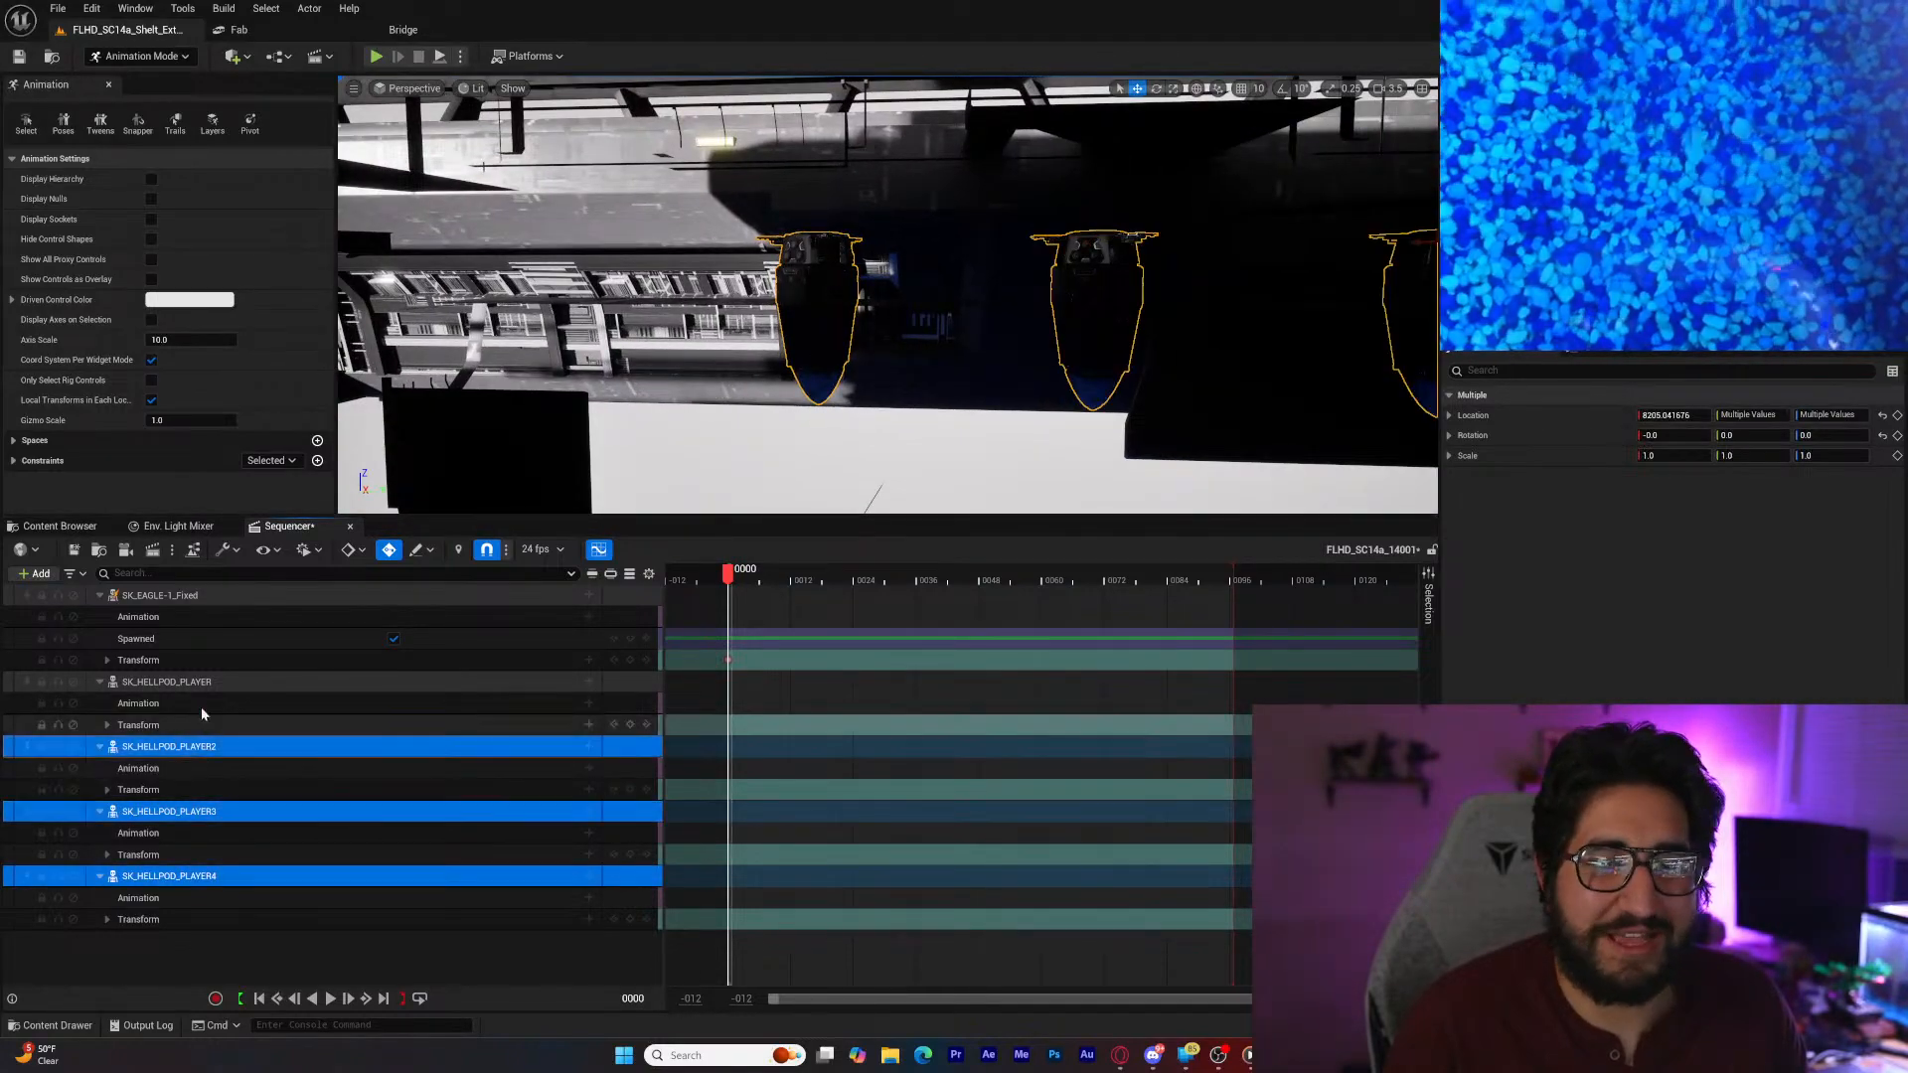
{"action": "left_click", "coordinate": [206, 683], "text": "ctrl"}
{"action": "key", "text": "f"}
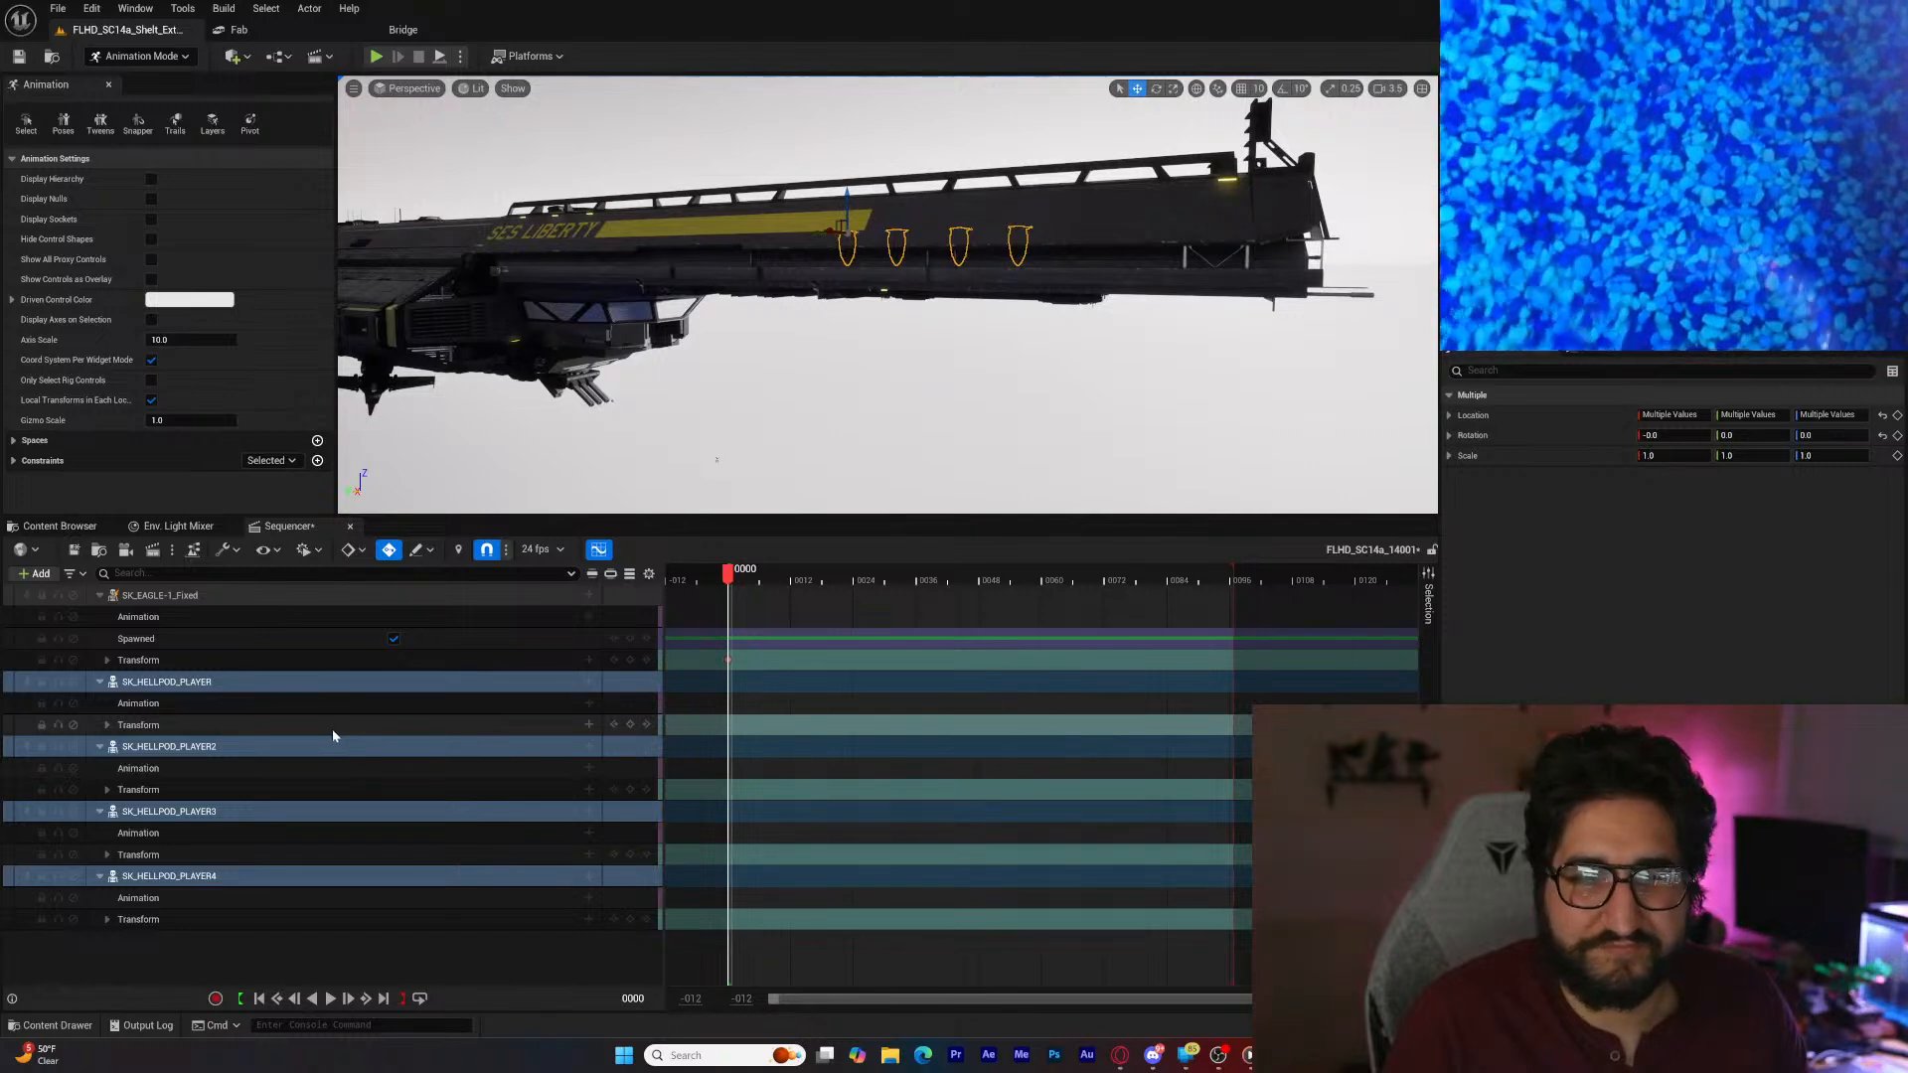
{"action": "left_click", "coordinate": [630, 726]}
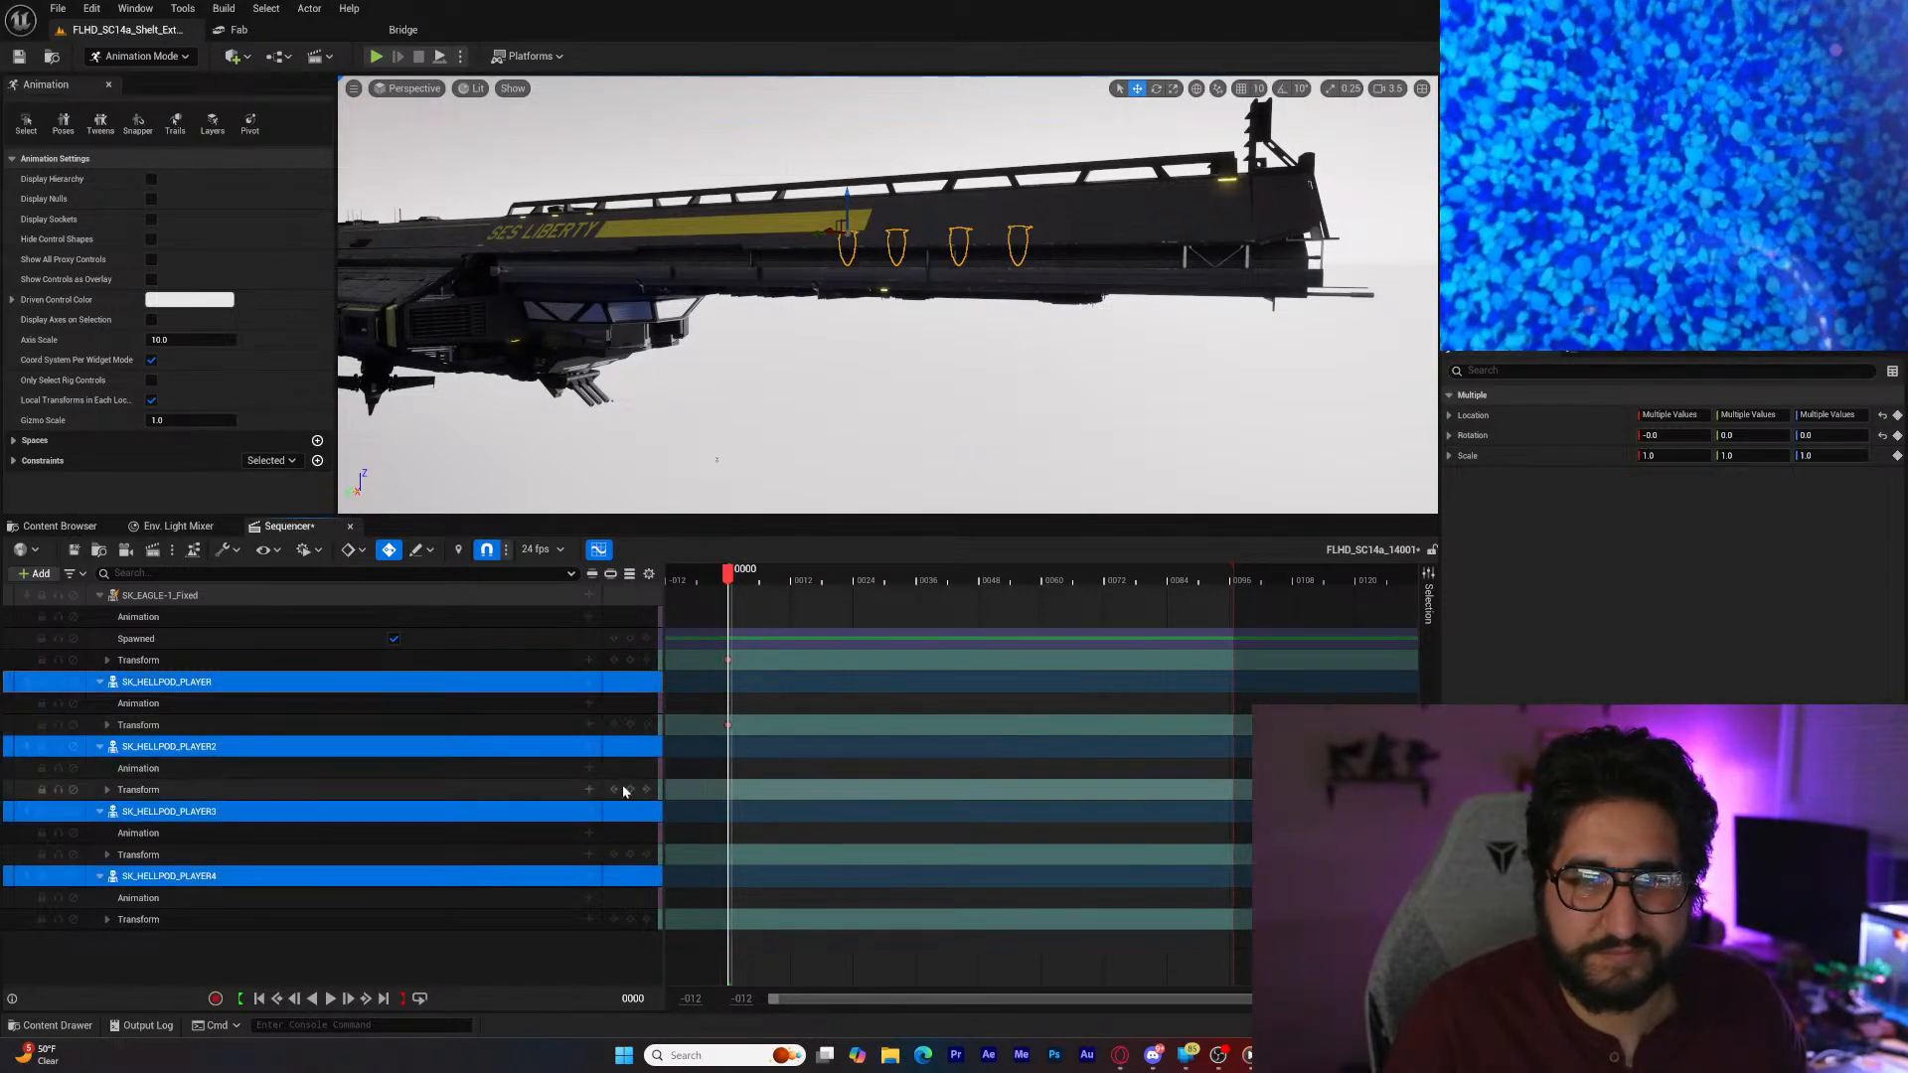
{"action": "left_click", "coordinate": [630, 854]}
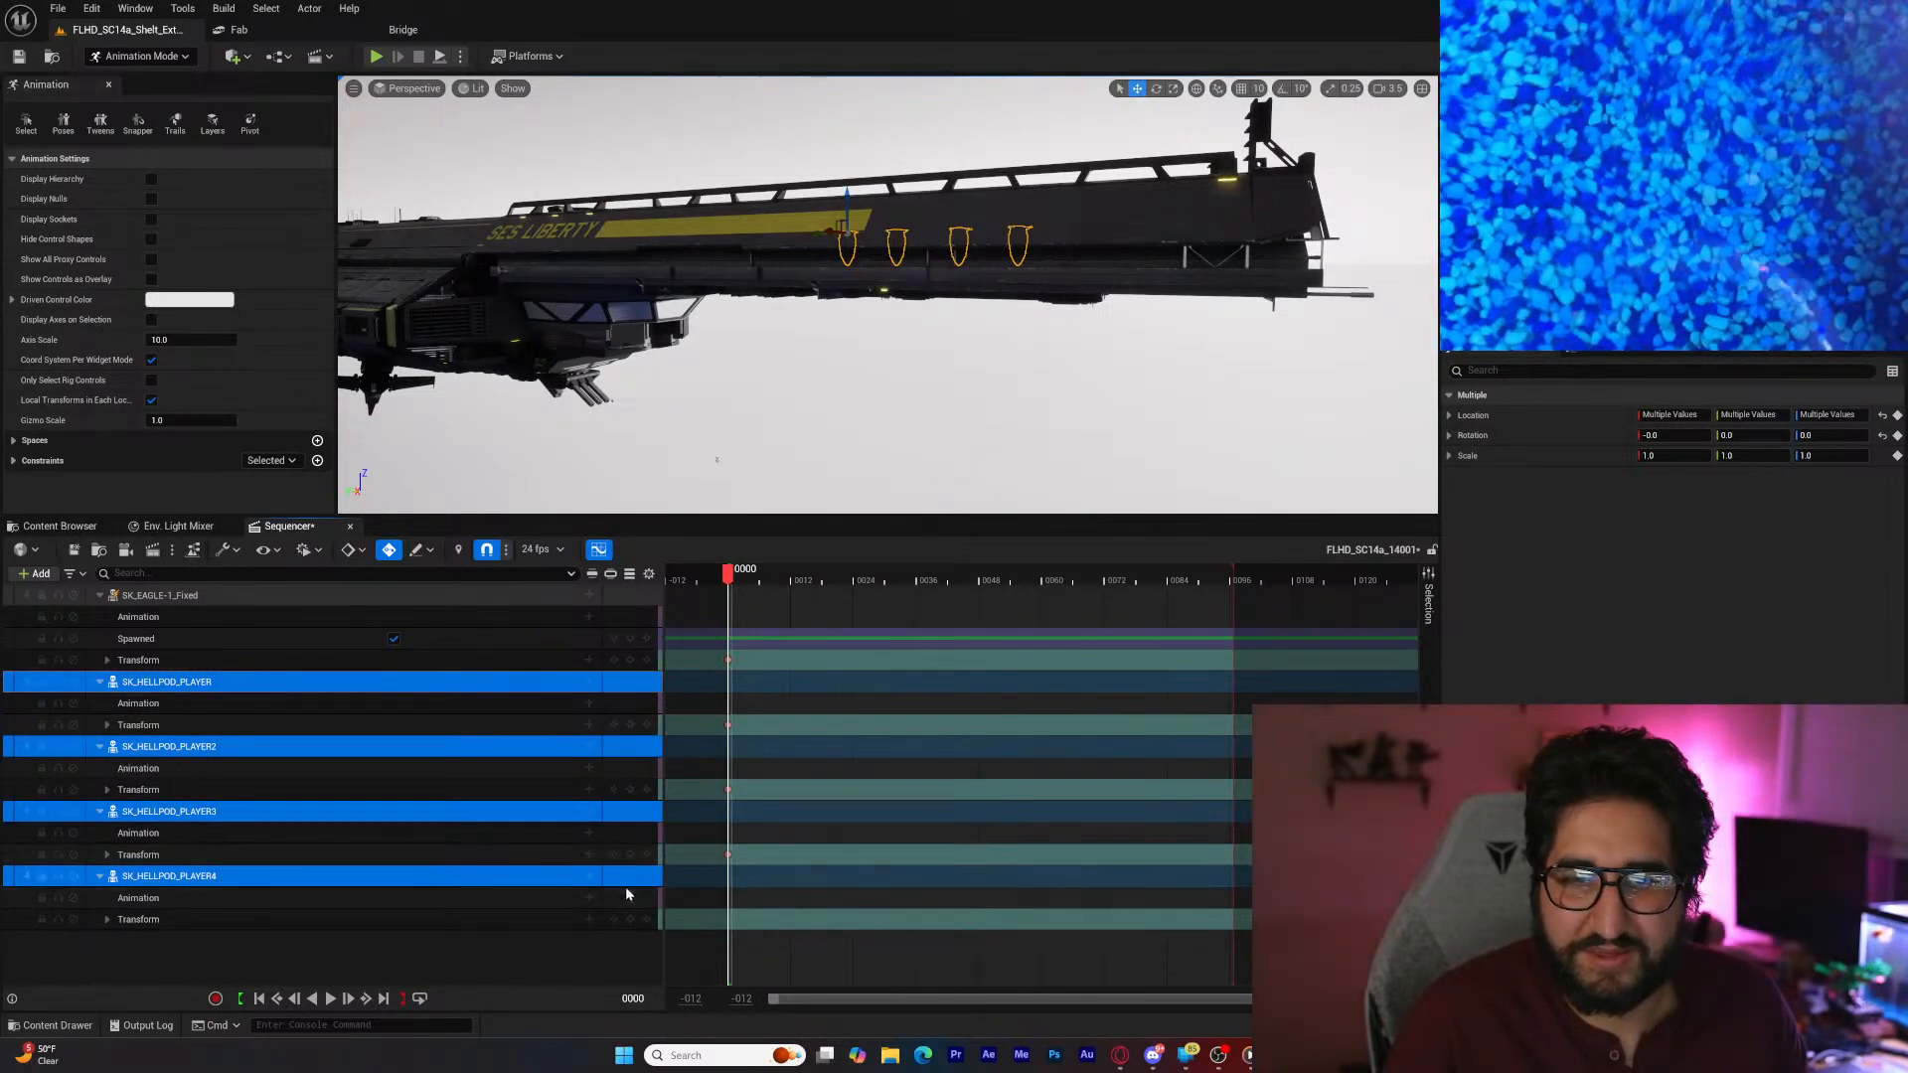
{"action": "left_click", "coordinate": [626, 922]}
{"action": "left_click", "coordinate": [628, 921]}
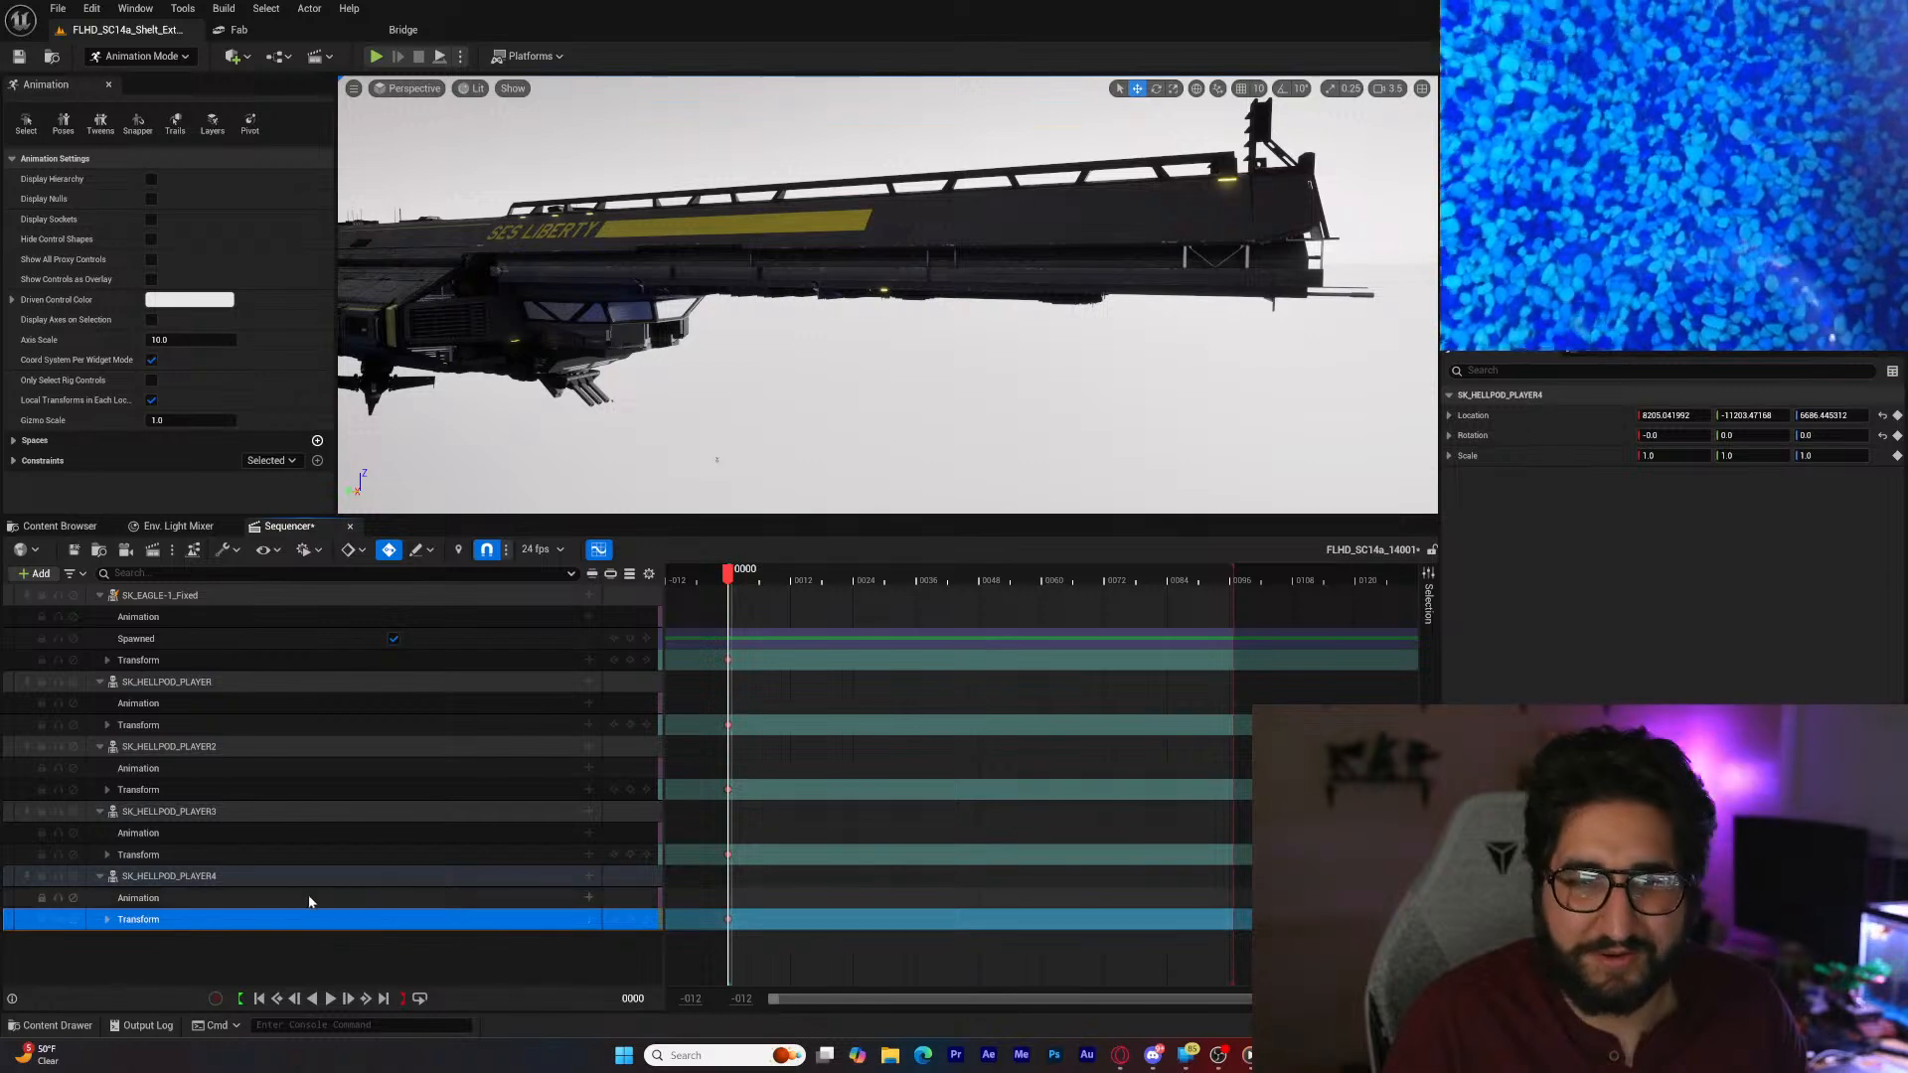
Step: Select all four hellpods together and lower them below the SES Liberty's hull to about Z 4846
{"action": "left_click", "coordinate": [278, 876]}
{"action": "left_click", "coordinate": [259, 817], "text": "ctrl"}
{"action": "left_click", "coordinate": [265, 750], "text": "ctrl"}
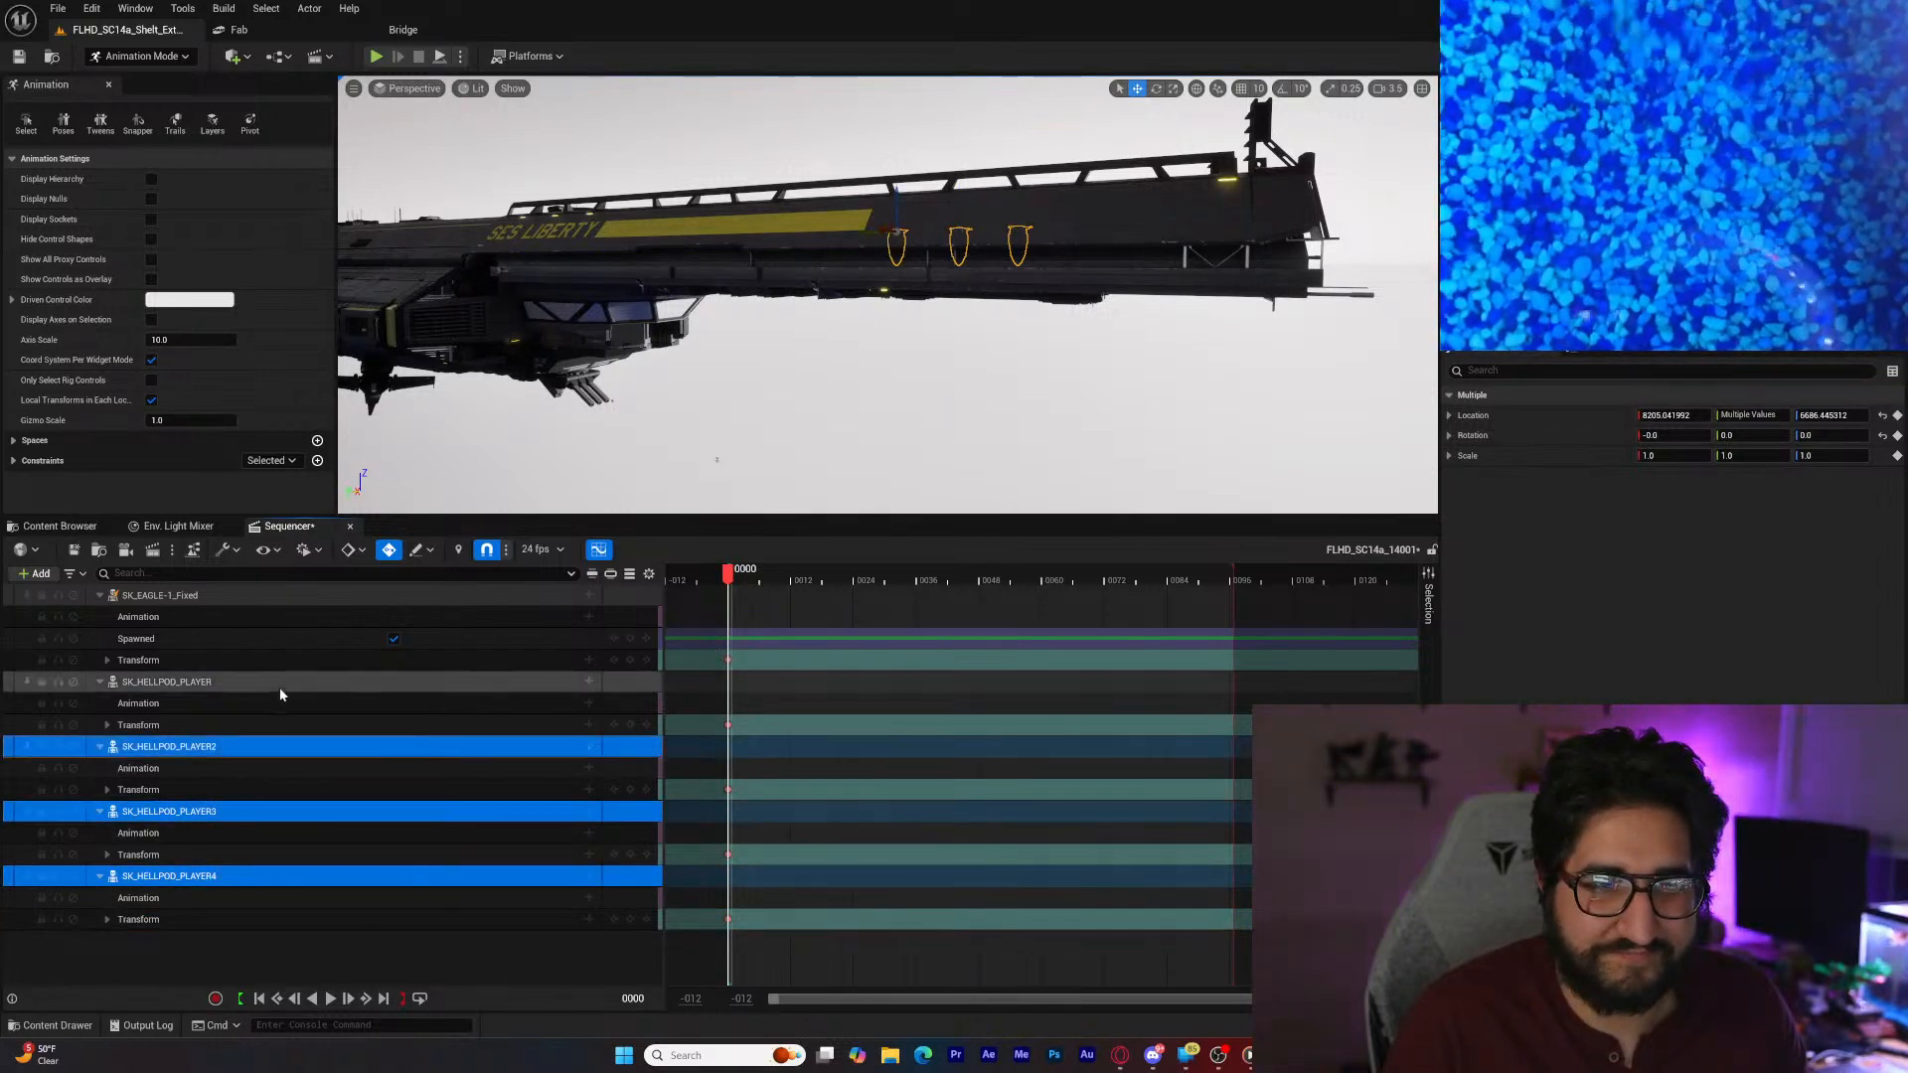
{"action": "left_click", "coordinate": [288, 685], "text": "ctrl"}
{"action": "key", "text": "f"}
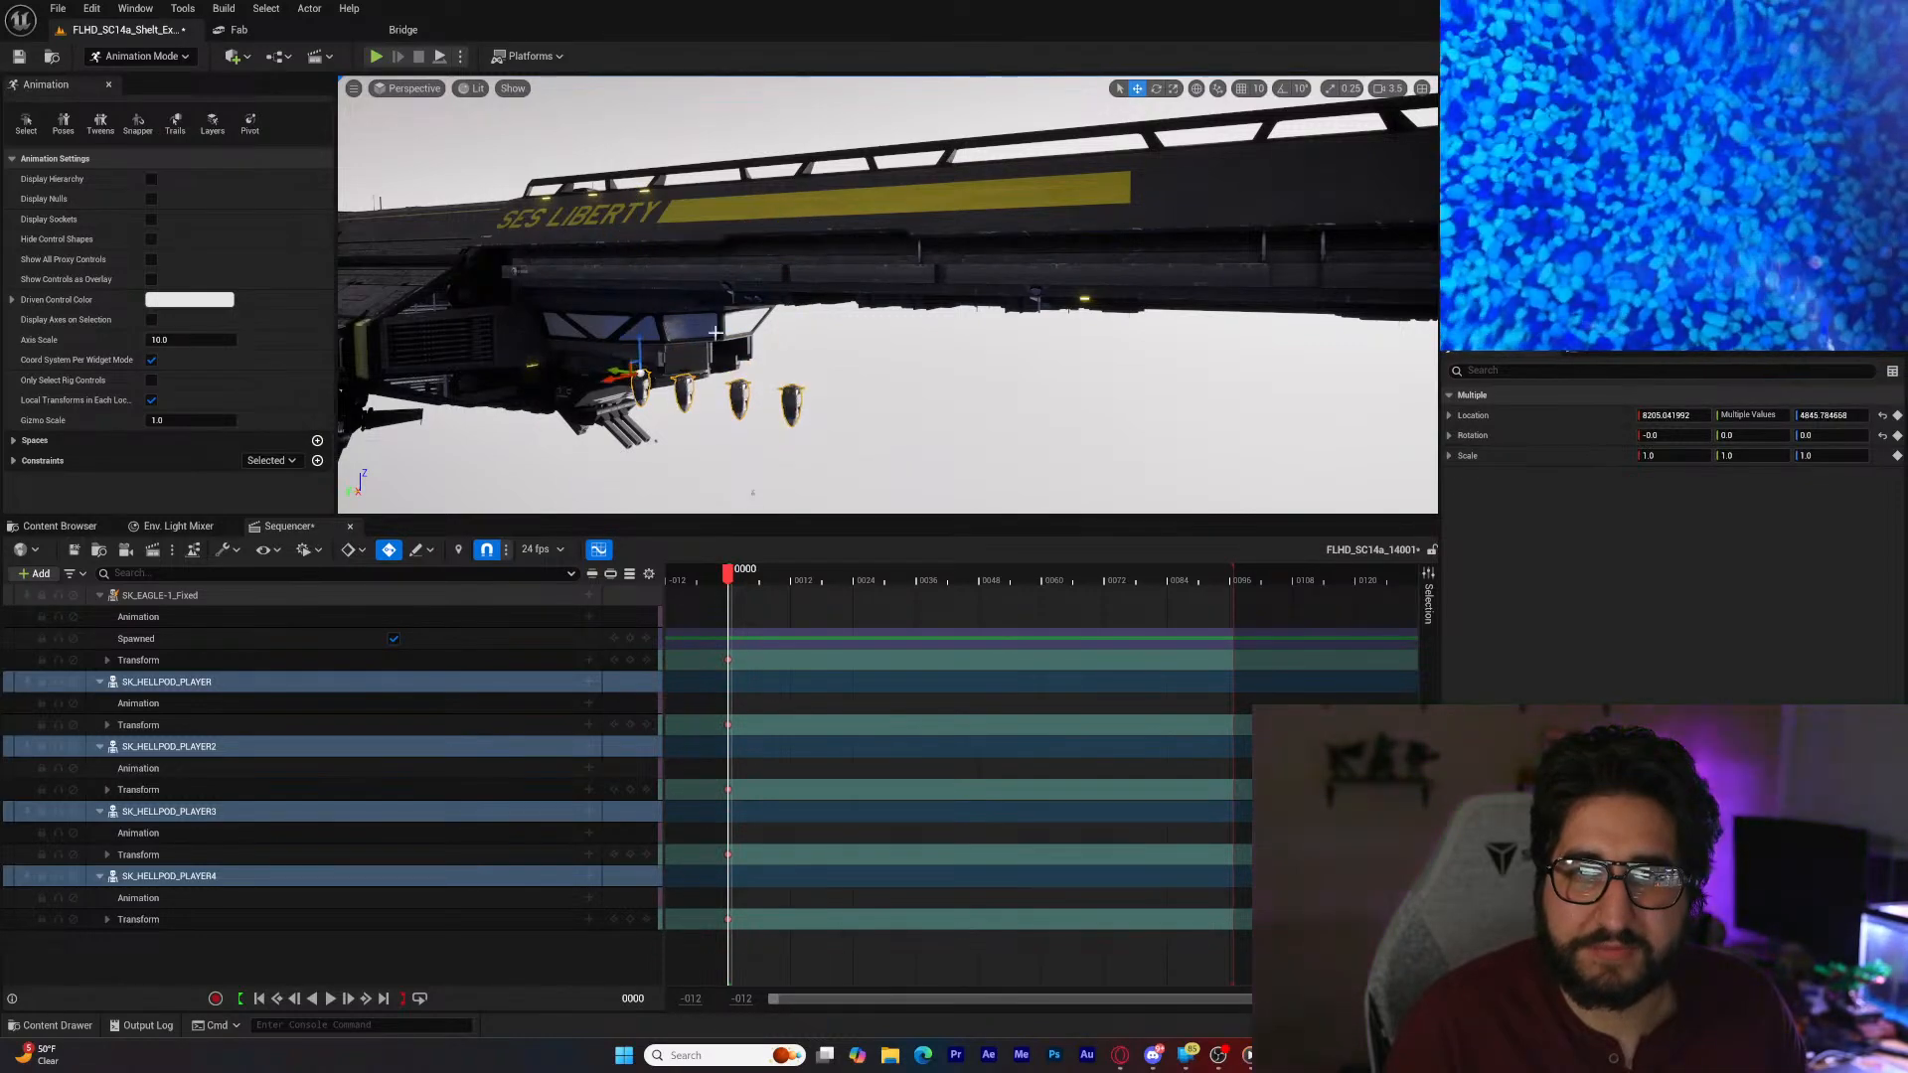
Step: Move the hellpod group under the ship's bridge section, to about X 7769, Z 4598, and slide it sideways along the hull
{"action": "left_click_drag", "start_coordinate": [715, 333], "coordinate": [778, 315], "text": "alt"}
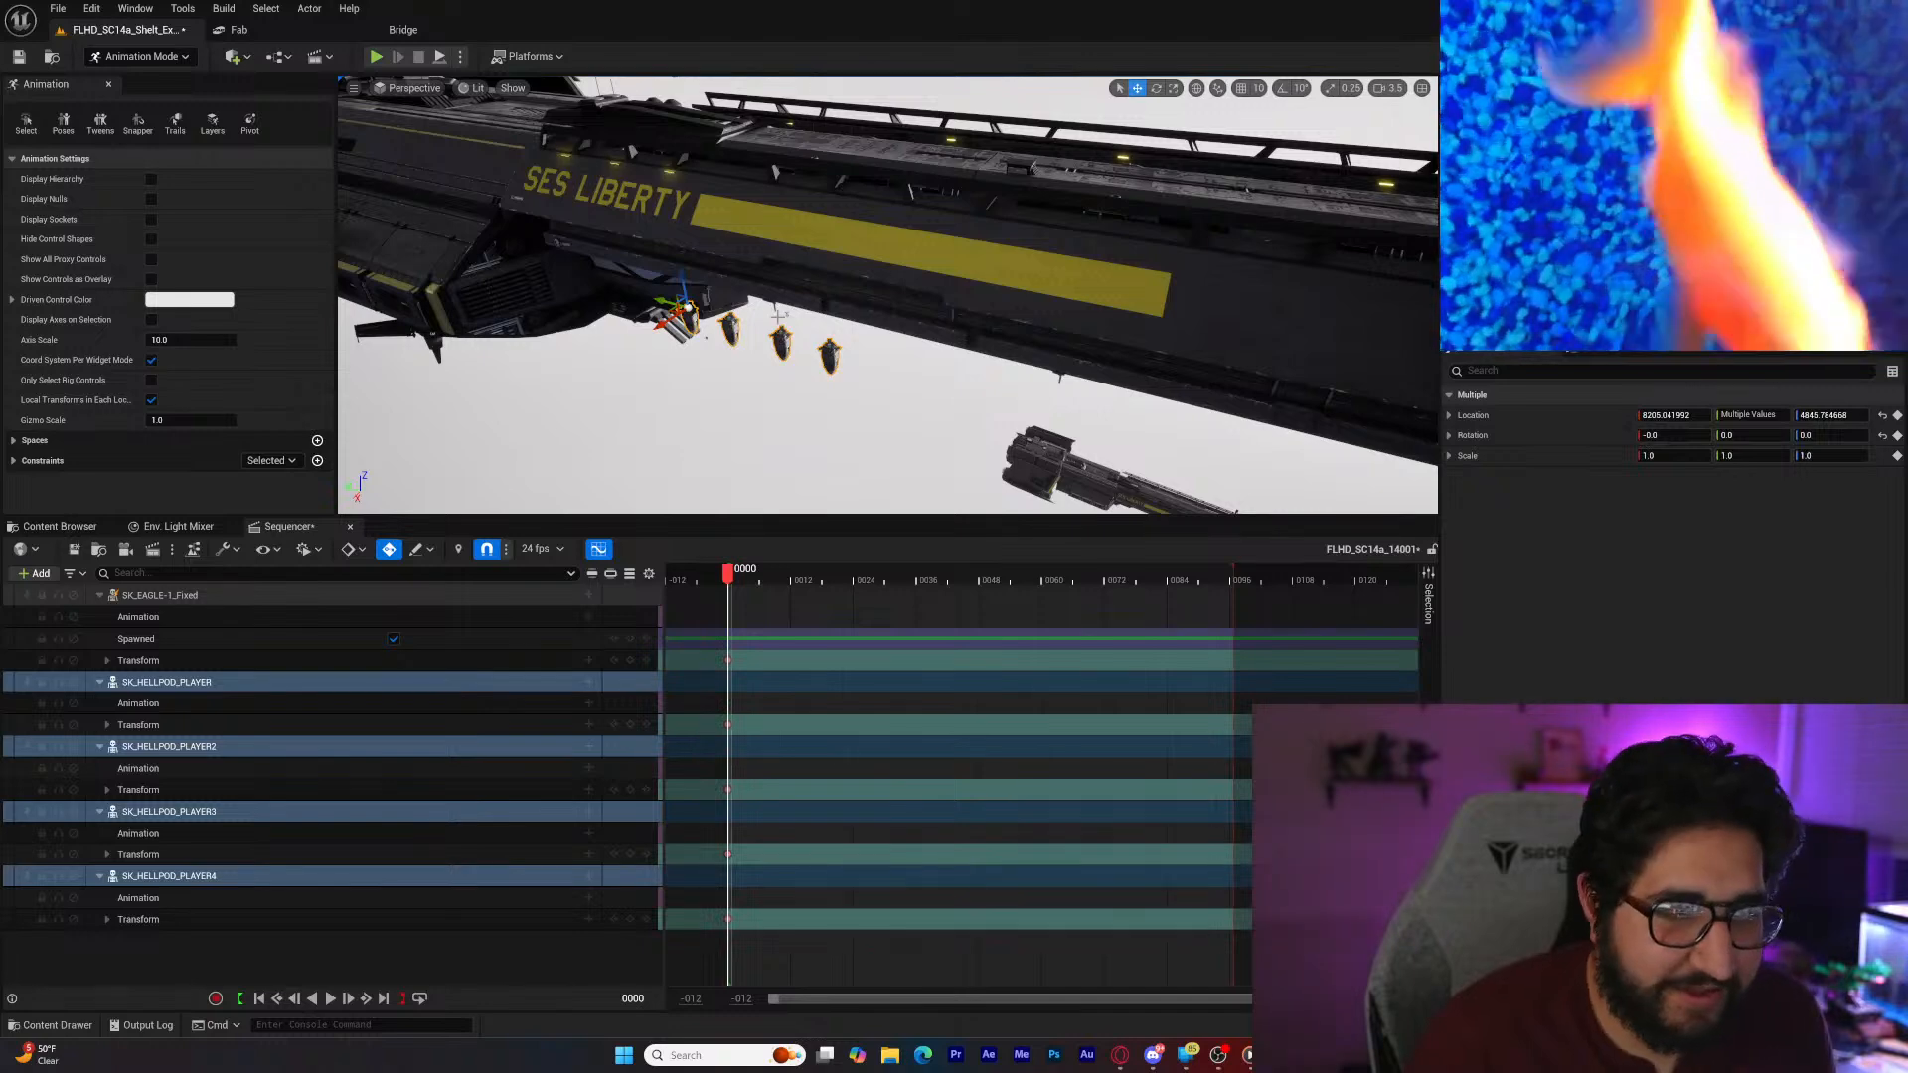
{"action": "left_click_drag", "start_coordinate": [810, 274], "coordinate": [805, 271], "text": "alt"}
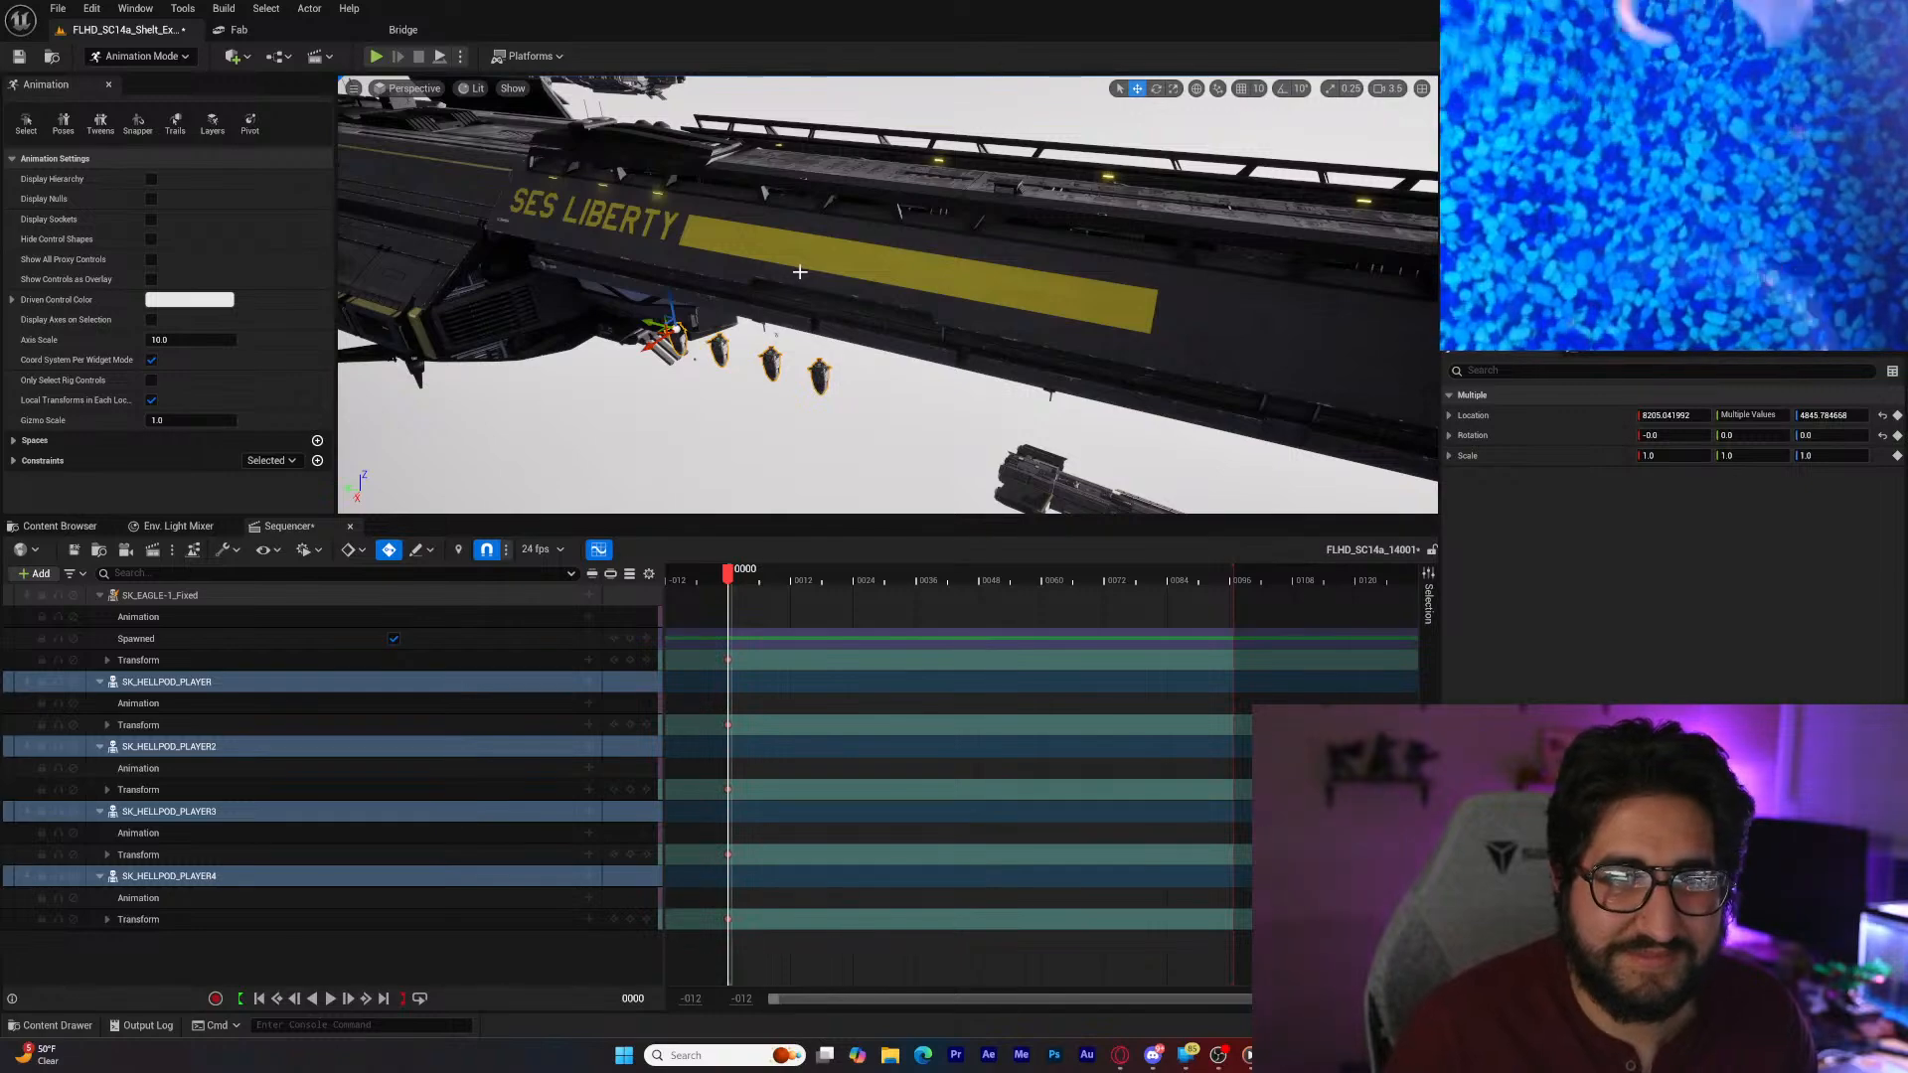
{"action": "left_click_drag", "start_coordinate": [800, 271], "coordinate": [740, 189], "text": "alt"}
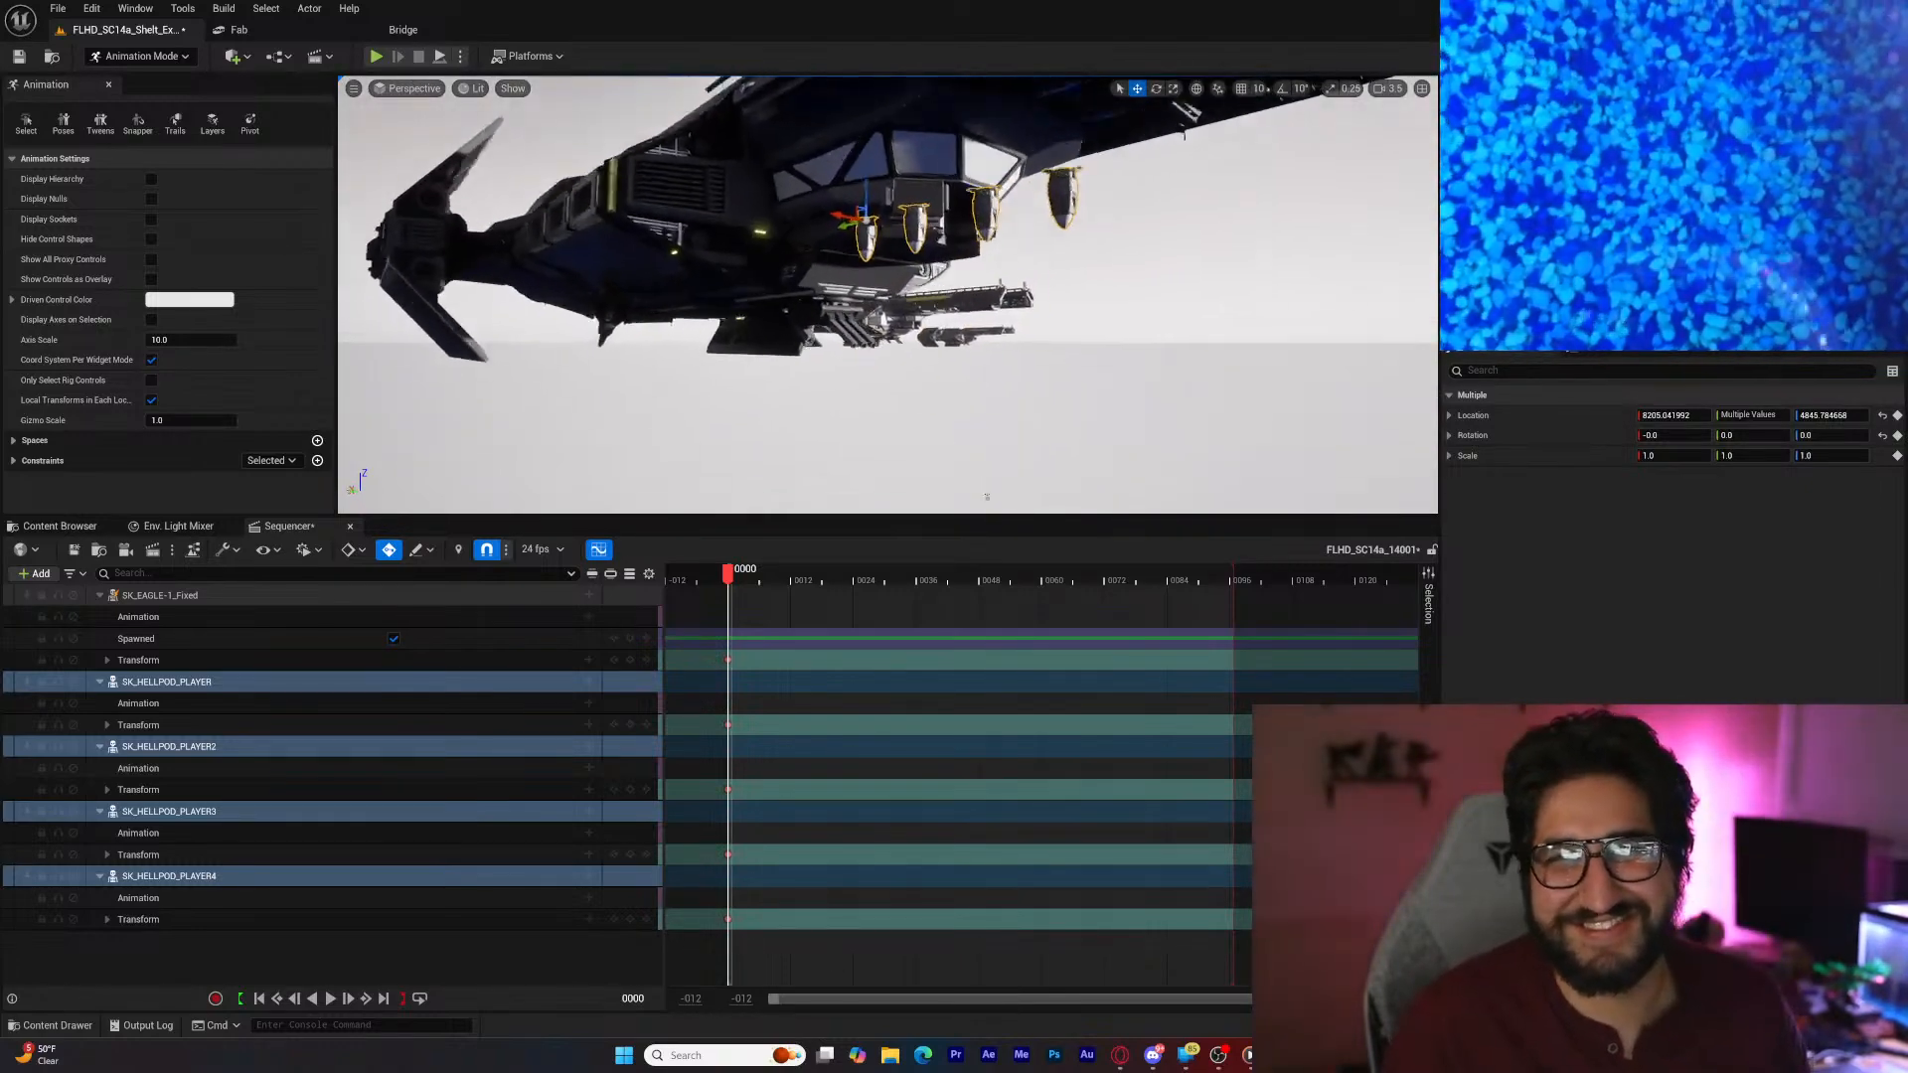
{"action": "key", "text": "w"}
{"action": "right_click_drag", "start_coordinate": [800, 265], "coordinate": [801, 234]}
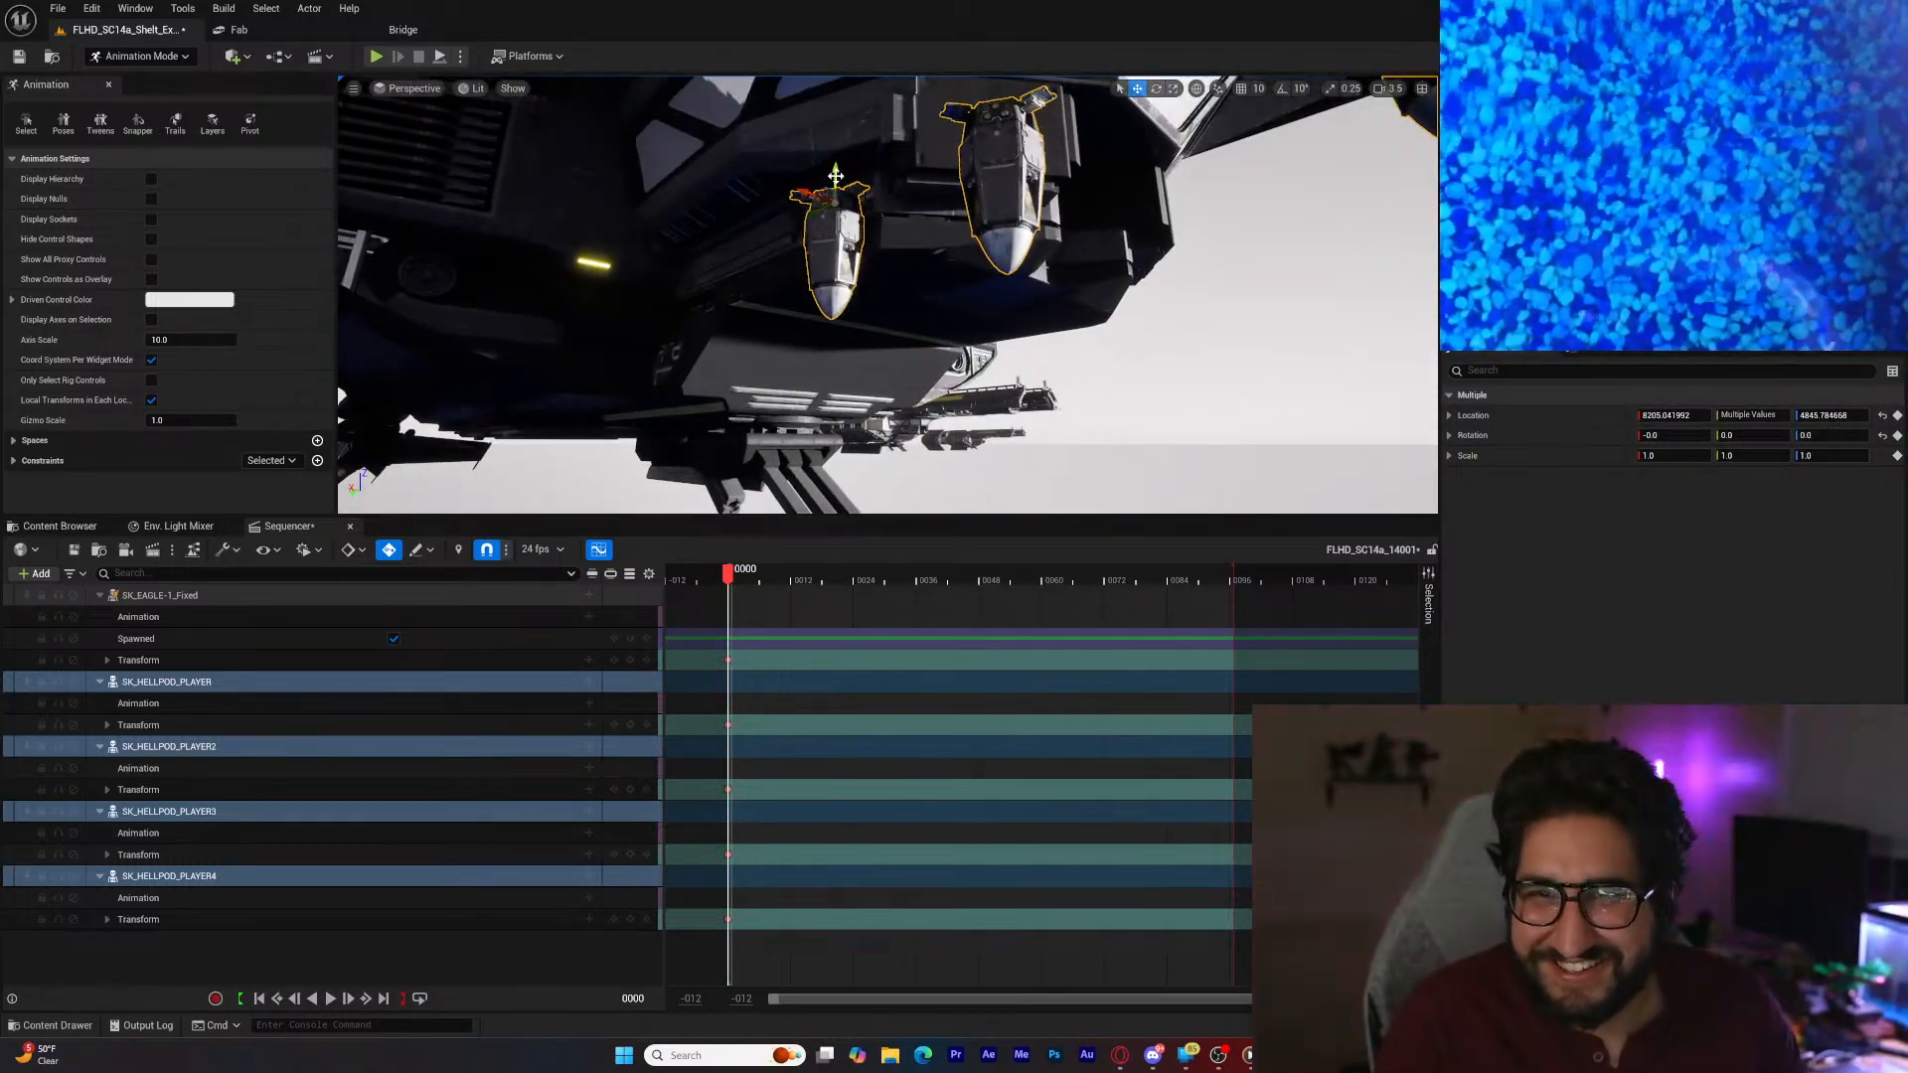
{"action": "left_click_drag", "start_coordinate": [835, 176], "coordinate": [978, 220]}
{"action": "mouse_move", "coordinate": [857, 304]}
{"action": "right_mouse_down"}
{"action": "mouse_move", "coordinate": [785, 298]}
{"action": "mouse_move", "coordinate": [857, 304]}
{"action": "right_mouse_up"}
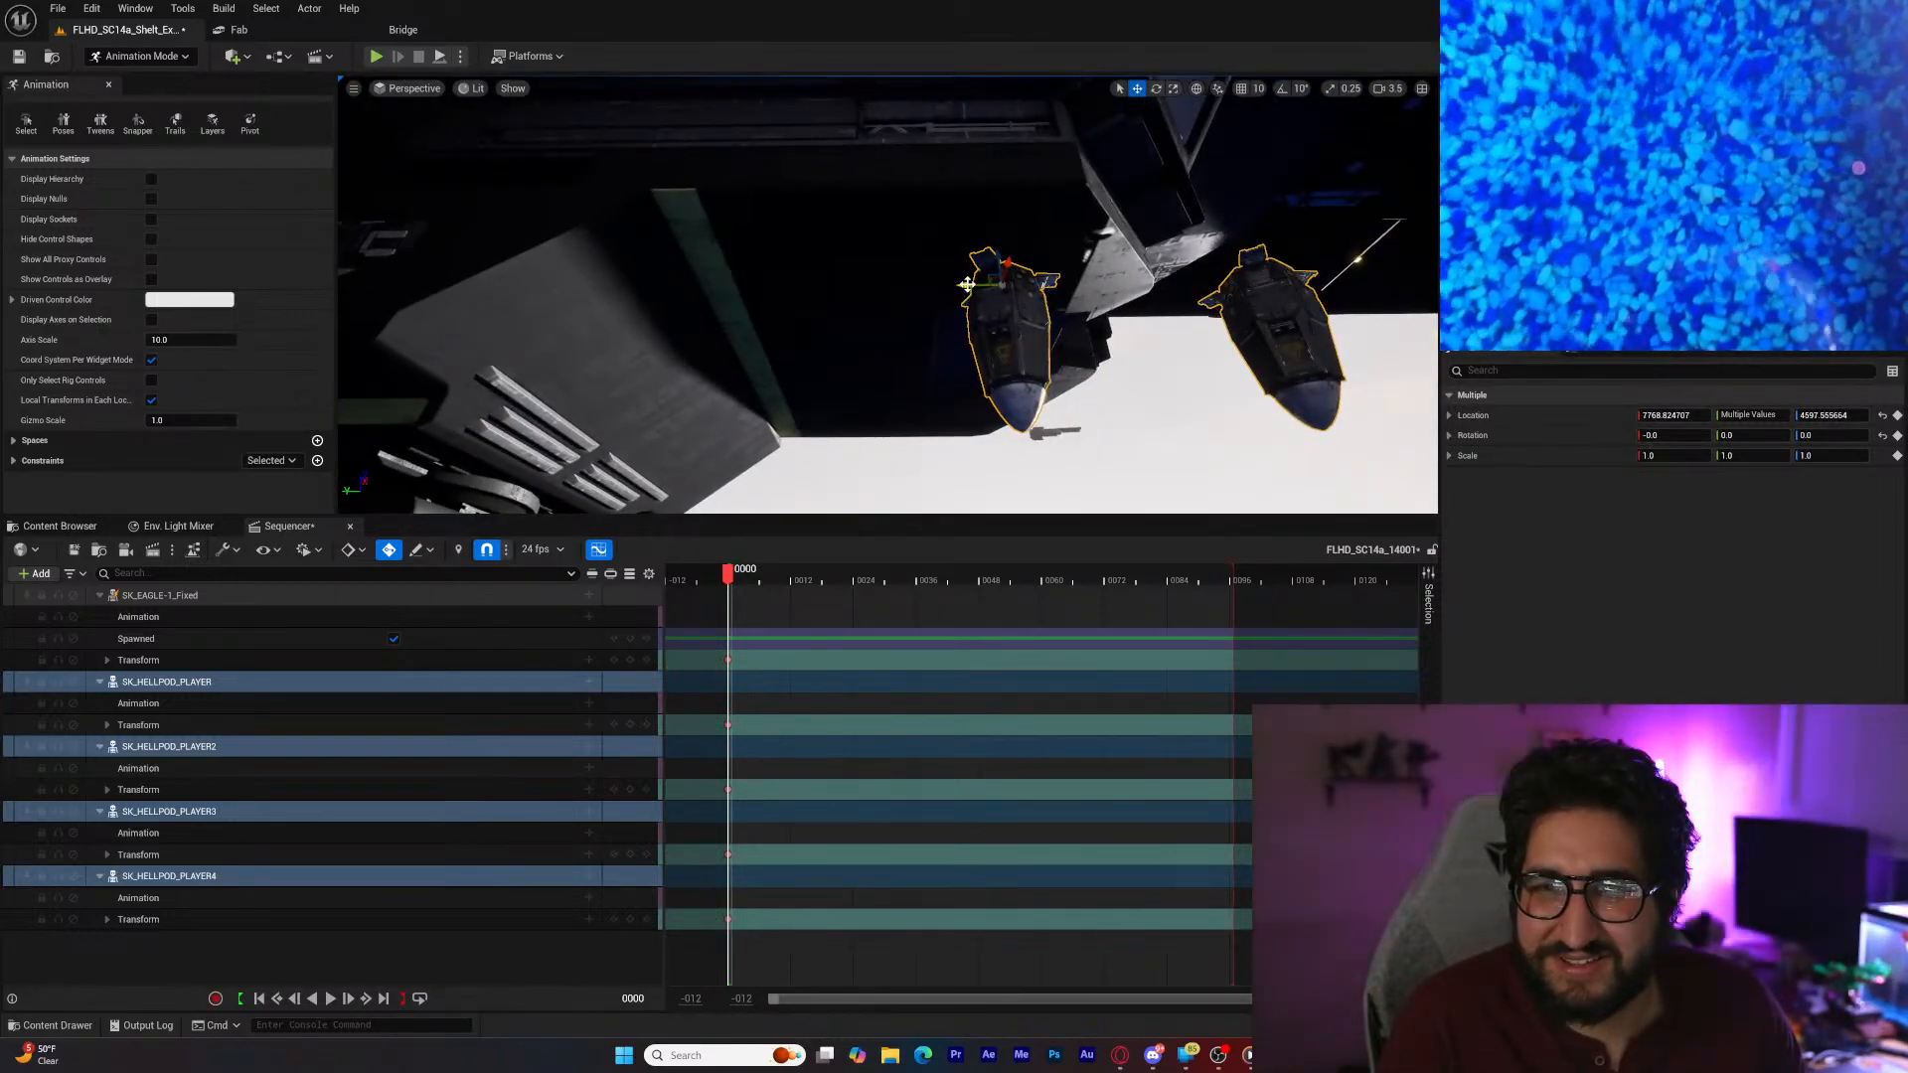
{"action": "left_click_drag", "start_coordinate": [967, 284], "coordinate": [760, 285]}
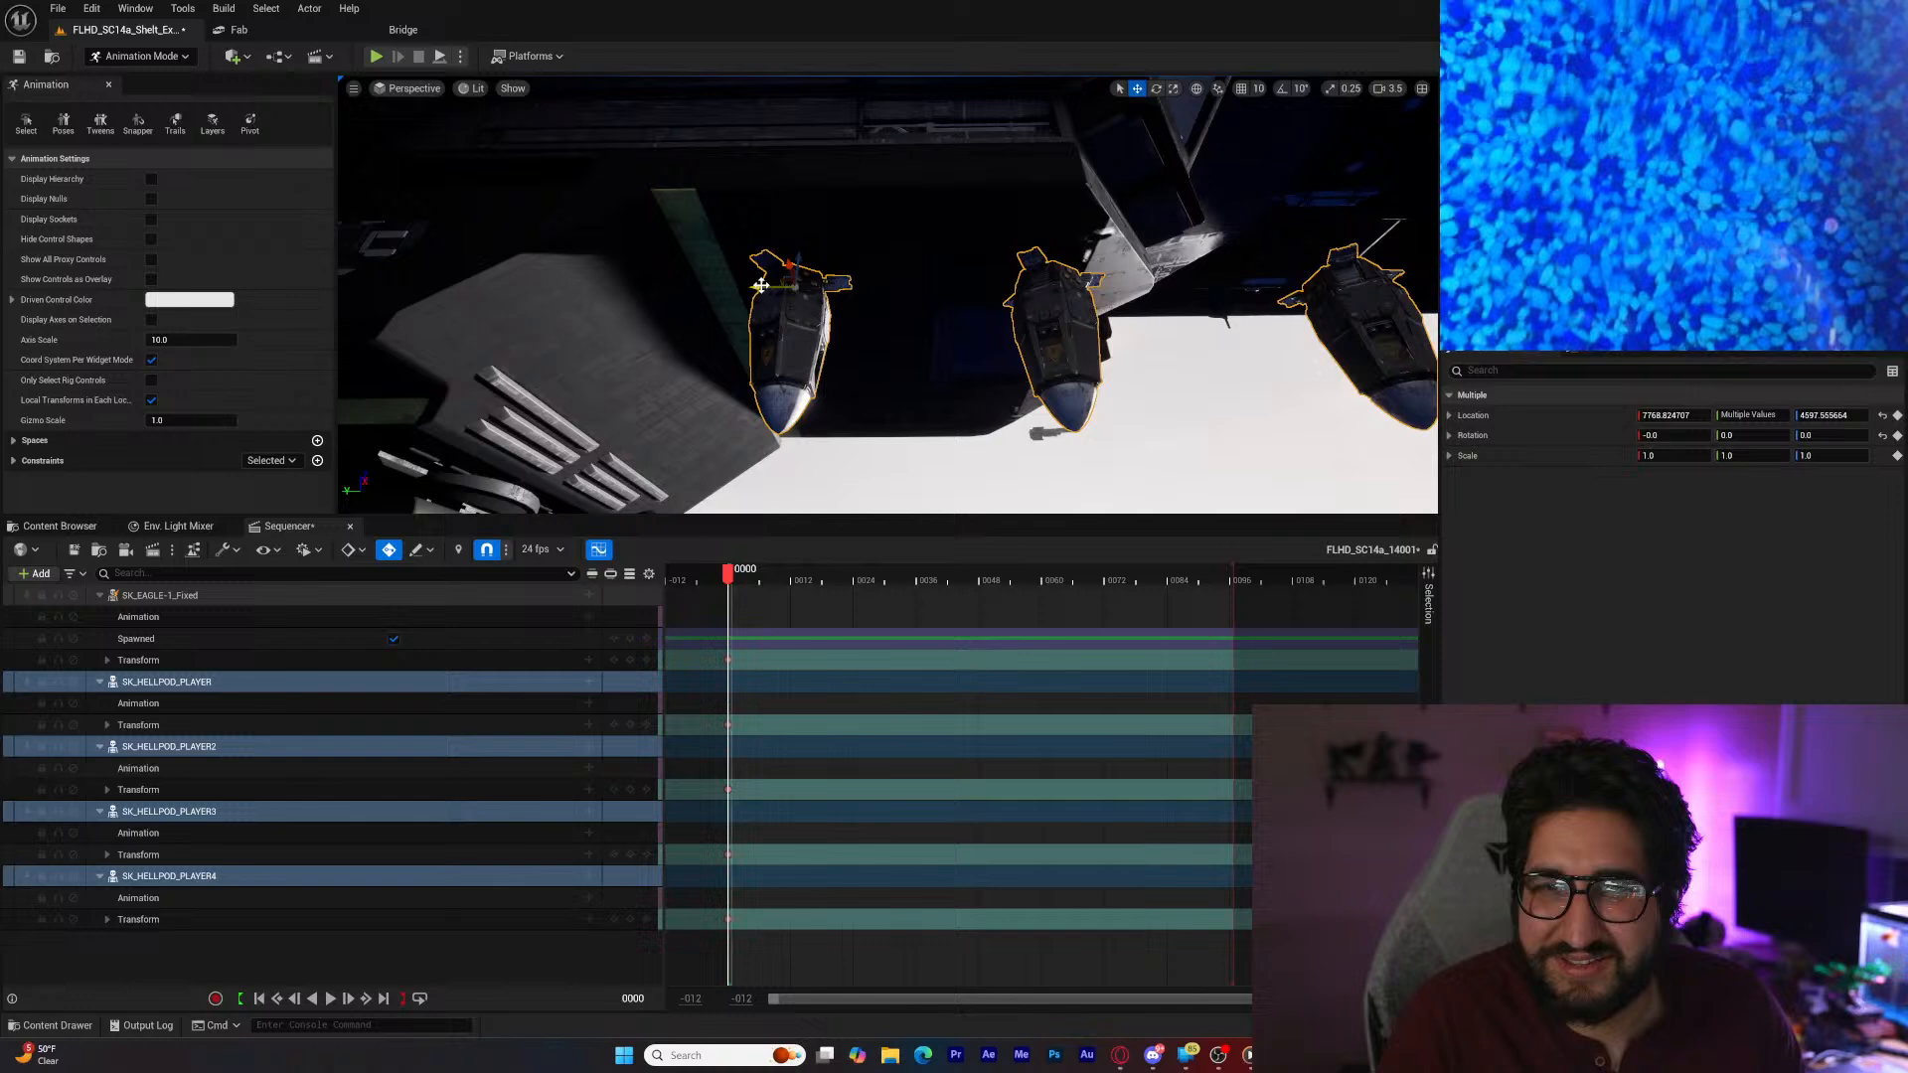
Step: Reposition the second and third hellpods individually under the bridge, placing SK_HELLPOD_PLAYER3 at about X 6963, Y -3850
{"action": "left_click", "coordinate": [1031, 324]}
{"action": "left_click_drag", "start_coordinate": [1016, 285], "coordinate": [818, 464]}
{"action": "left_click", "coordinate": [949, 377]}
{"action": "left_click_drag", "start_coordinate": [728, 420], "coordinate": [889, 452]}
{"action": "right_click_drag", "start_coordinate": [903, 454], "coordinate": [942, 459]}
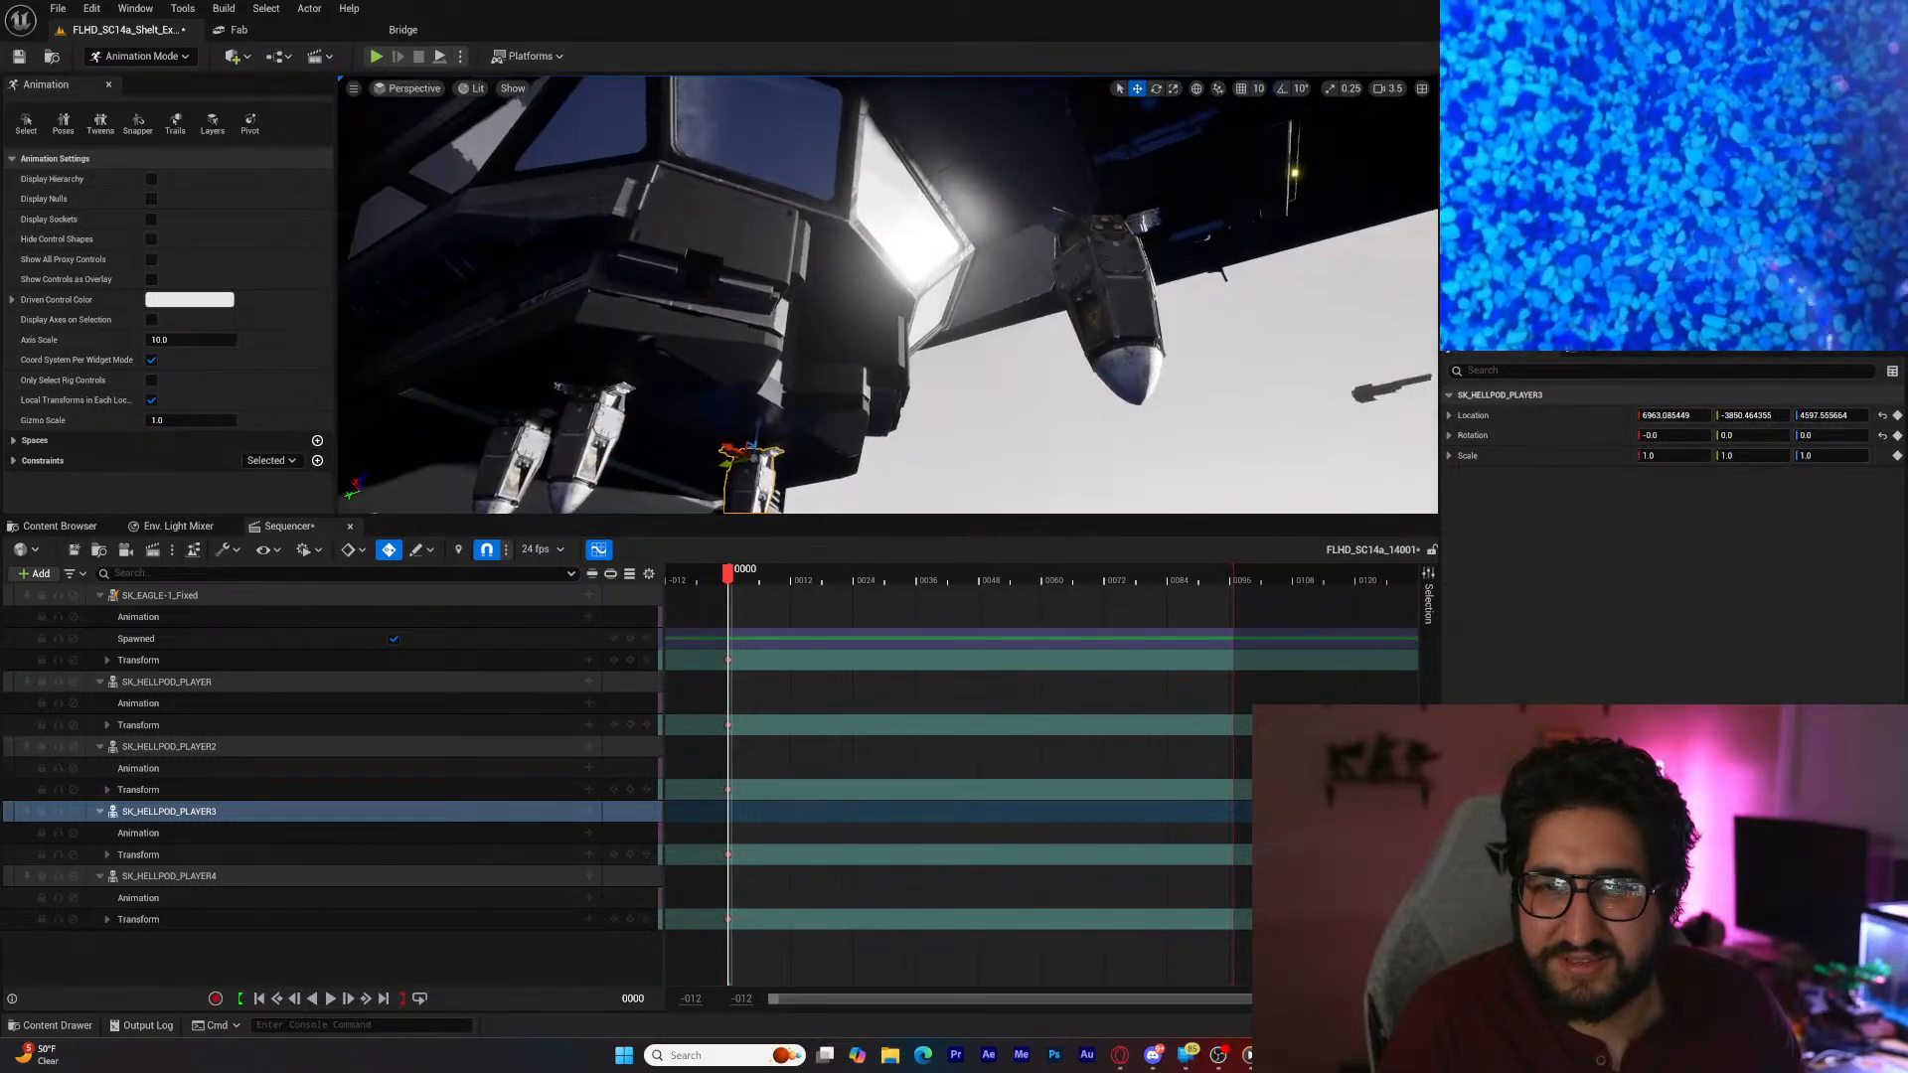
Step: Move SK_HELLPOD_PLAYER4 under the bridge beside the third hellpod so the pods form two pairs
{"action": "left_click", "coordinate": [1124, 305]}
{"action": "left_click_drag", "start_coordinate": [1079, 254], "coordinate": [526, 494]}
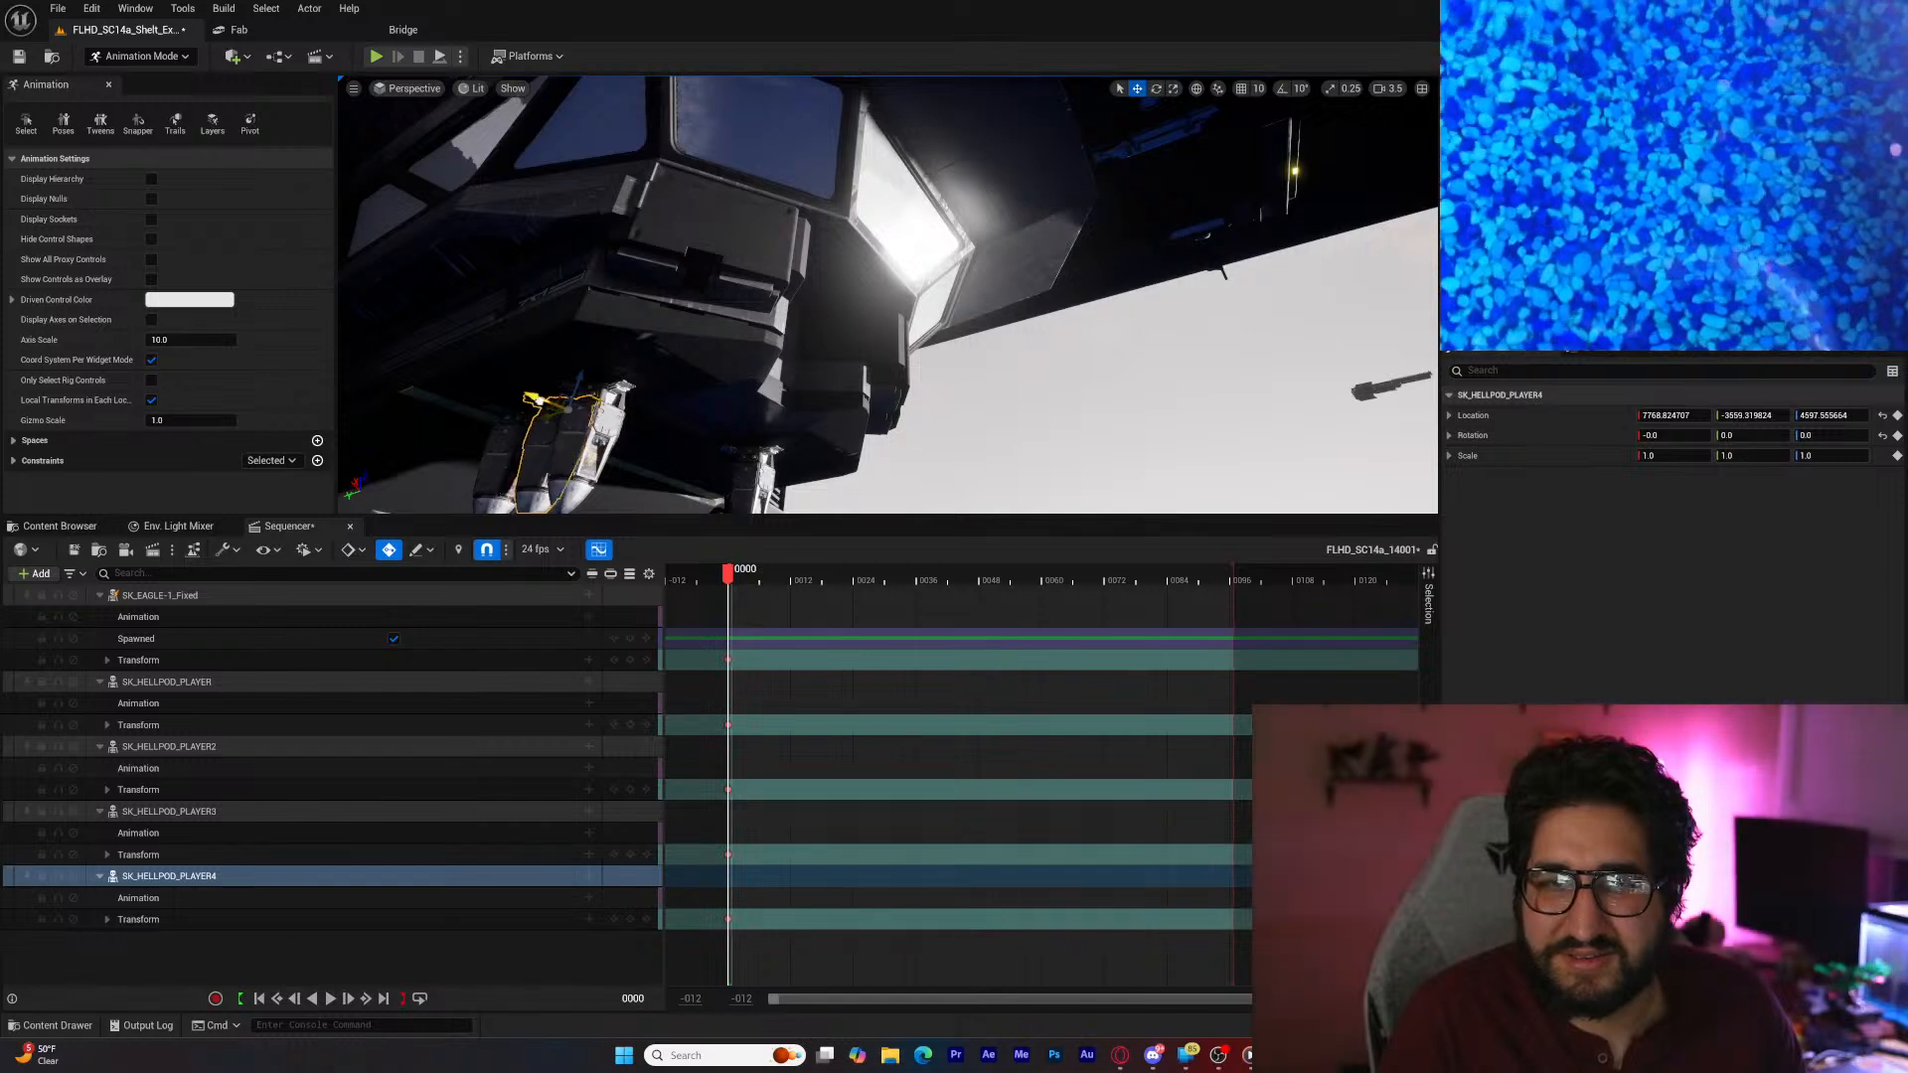
{"action": "left_click_drag", "start_coordinate": [540, 401], "coordinate": [651, 477]}
{"action": "key", "text": "Escape"}
{"action": "right_click_drag", "start_coordinate": [655, 437], "coordinate": [625, 469]}
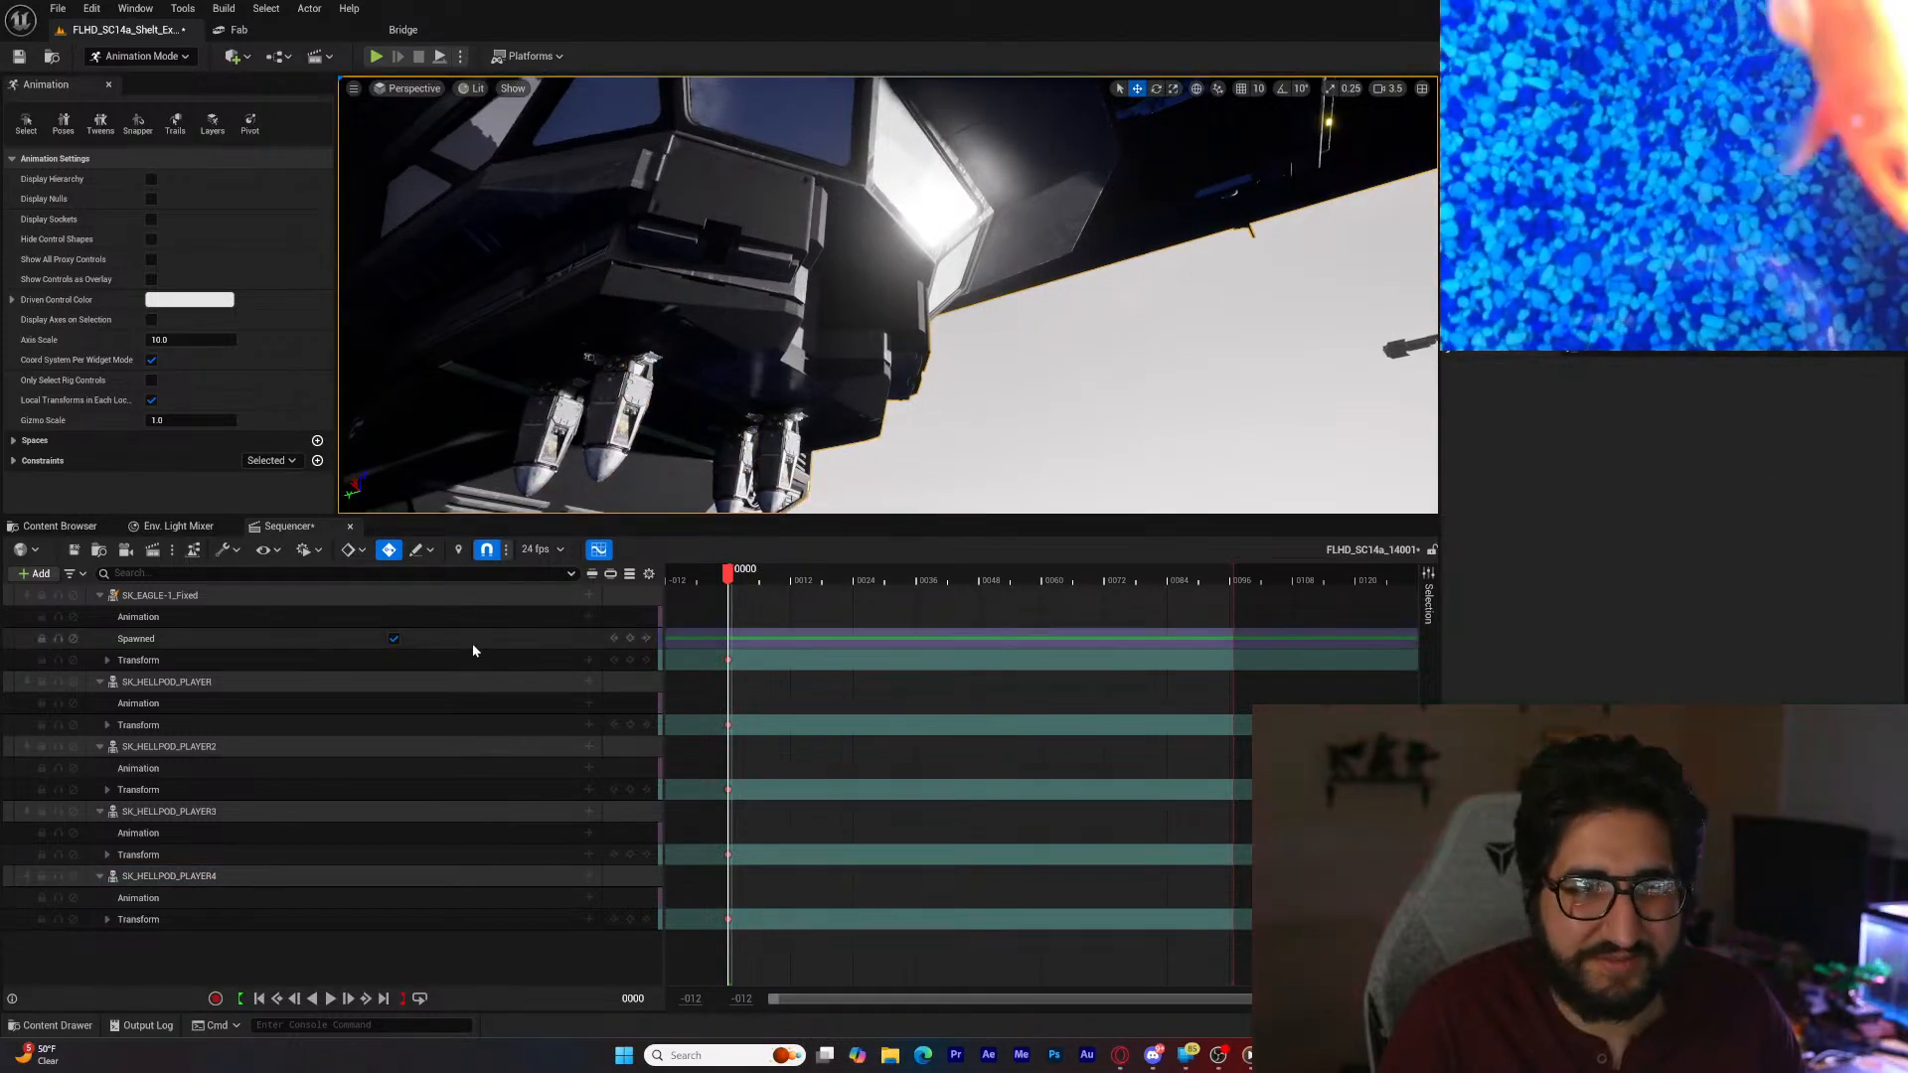
Step: Add the SuperDestroyer_NoLighting ship to the sequence and include its SKM_SHIP_EXTERIOR_1 component
{"action": "left_click", "coordinate": [686, 328]}
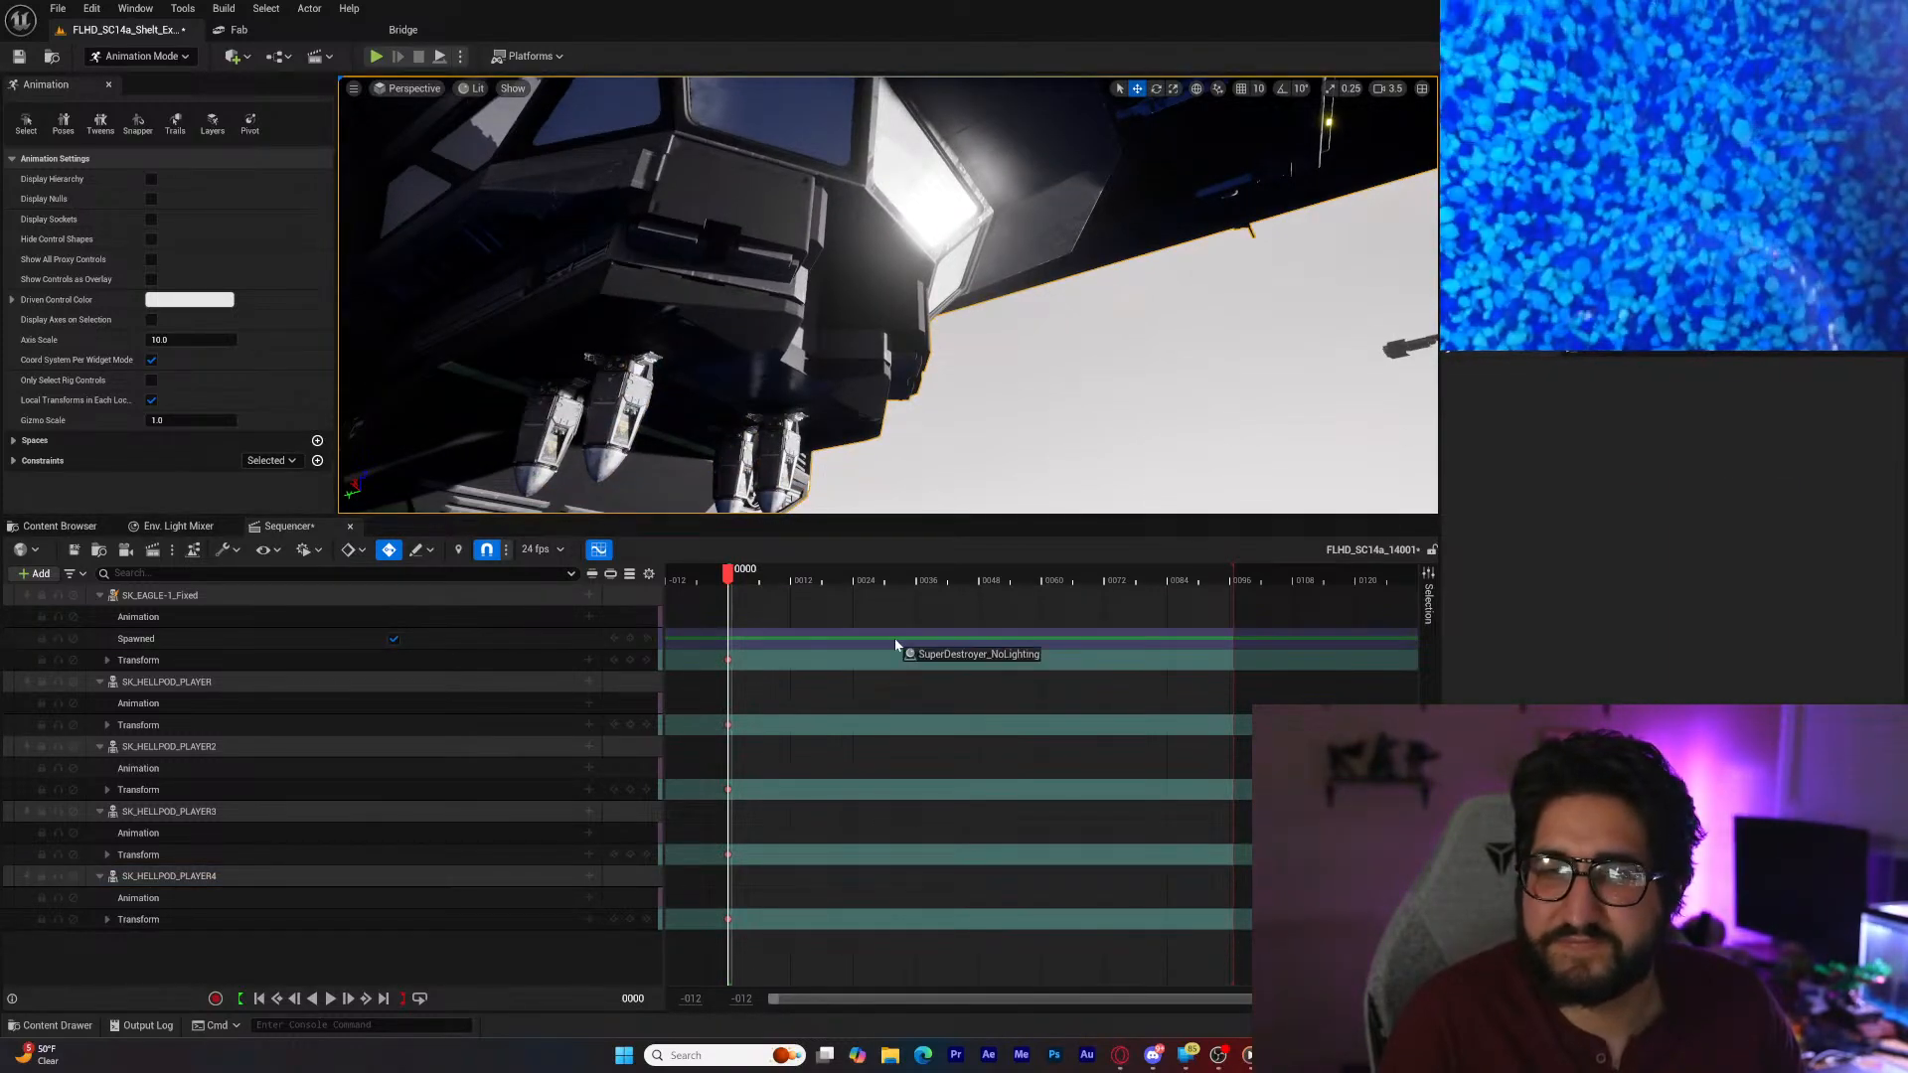
{"action": "left_click_drag", "start_coordinate": [279, 648], "coordinate": [566, 934]}
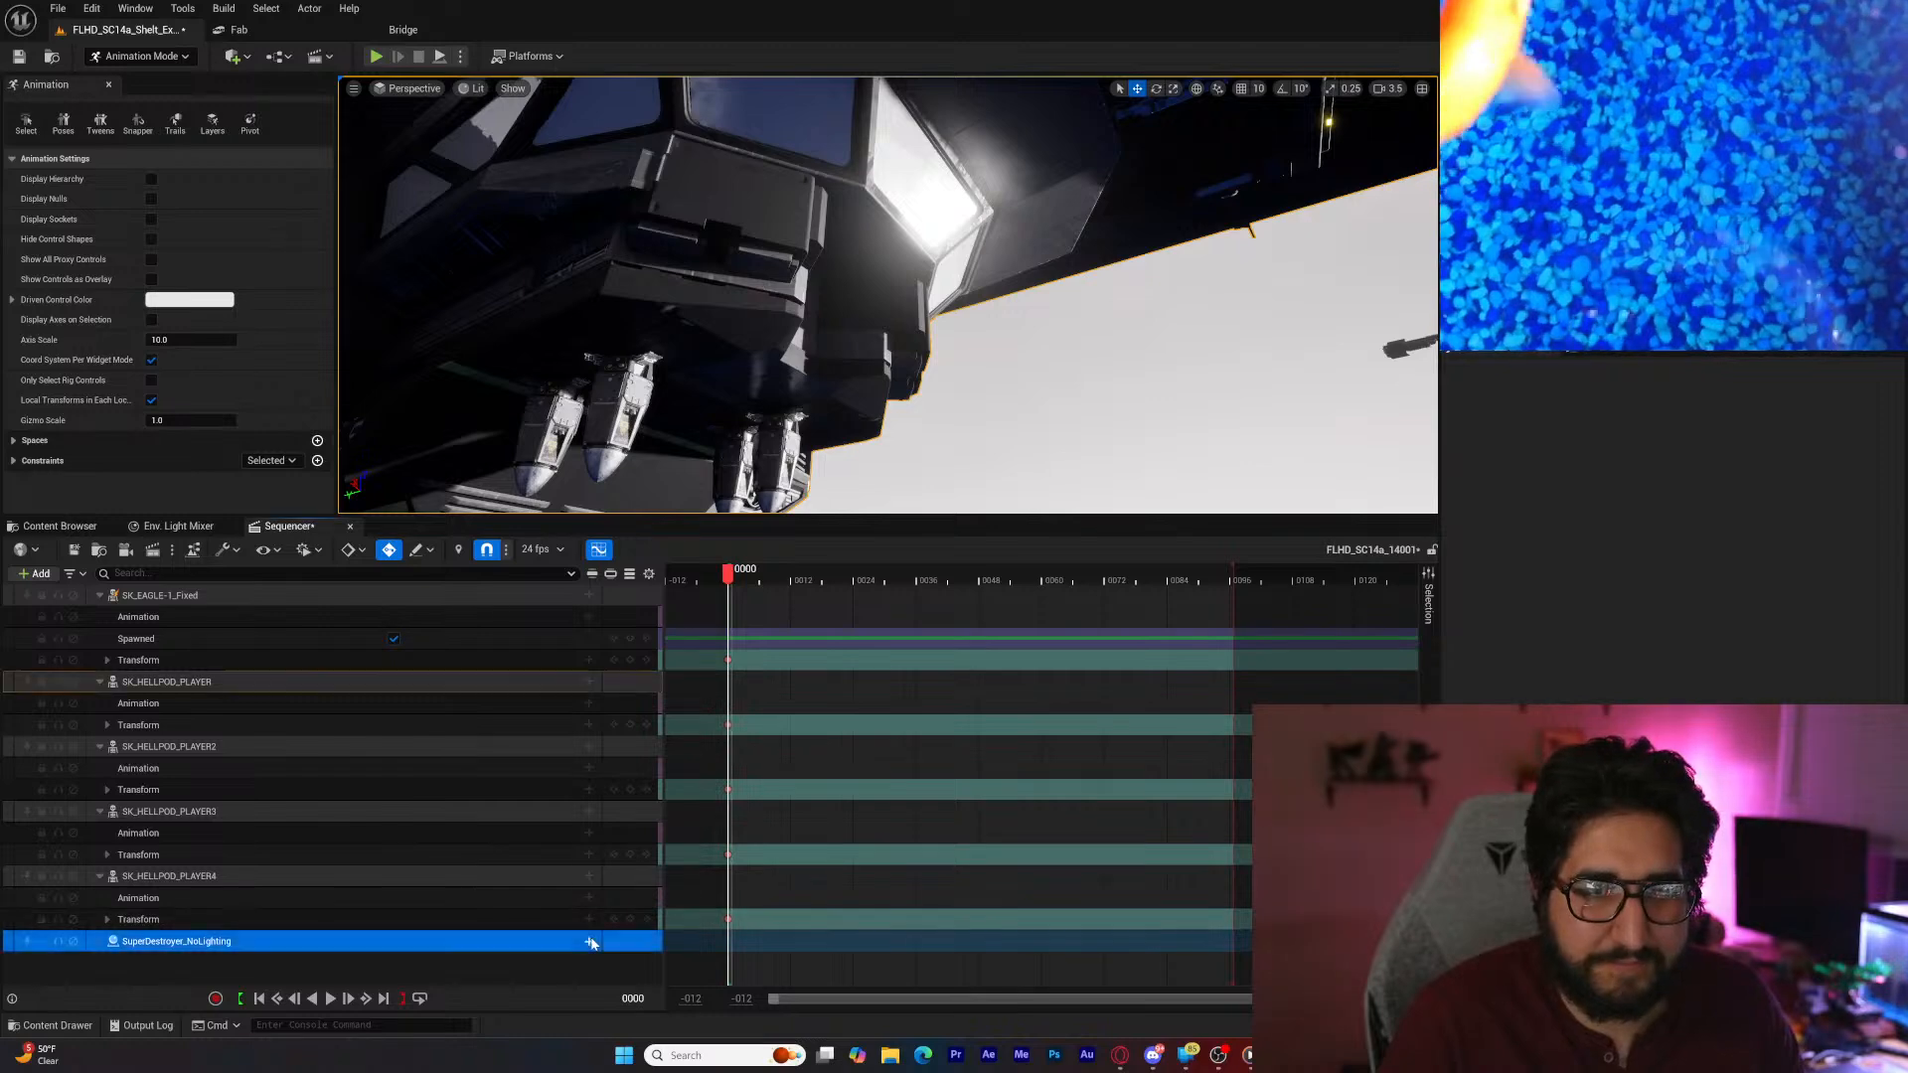
{"action": "left_click", "coordinate": [589, 941]}
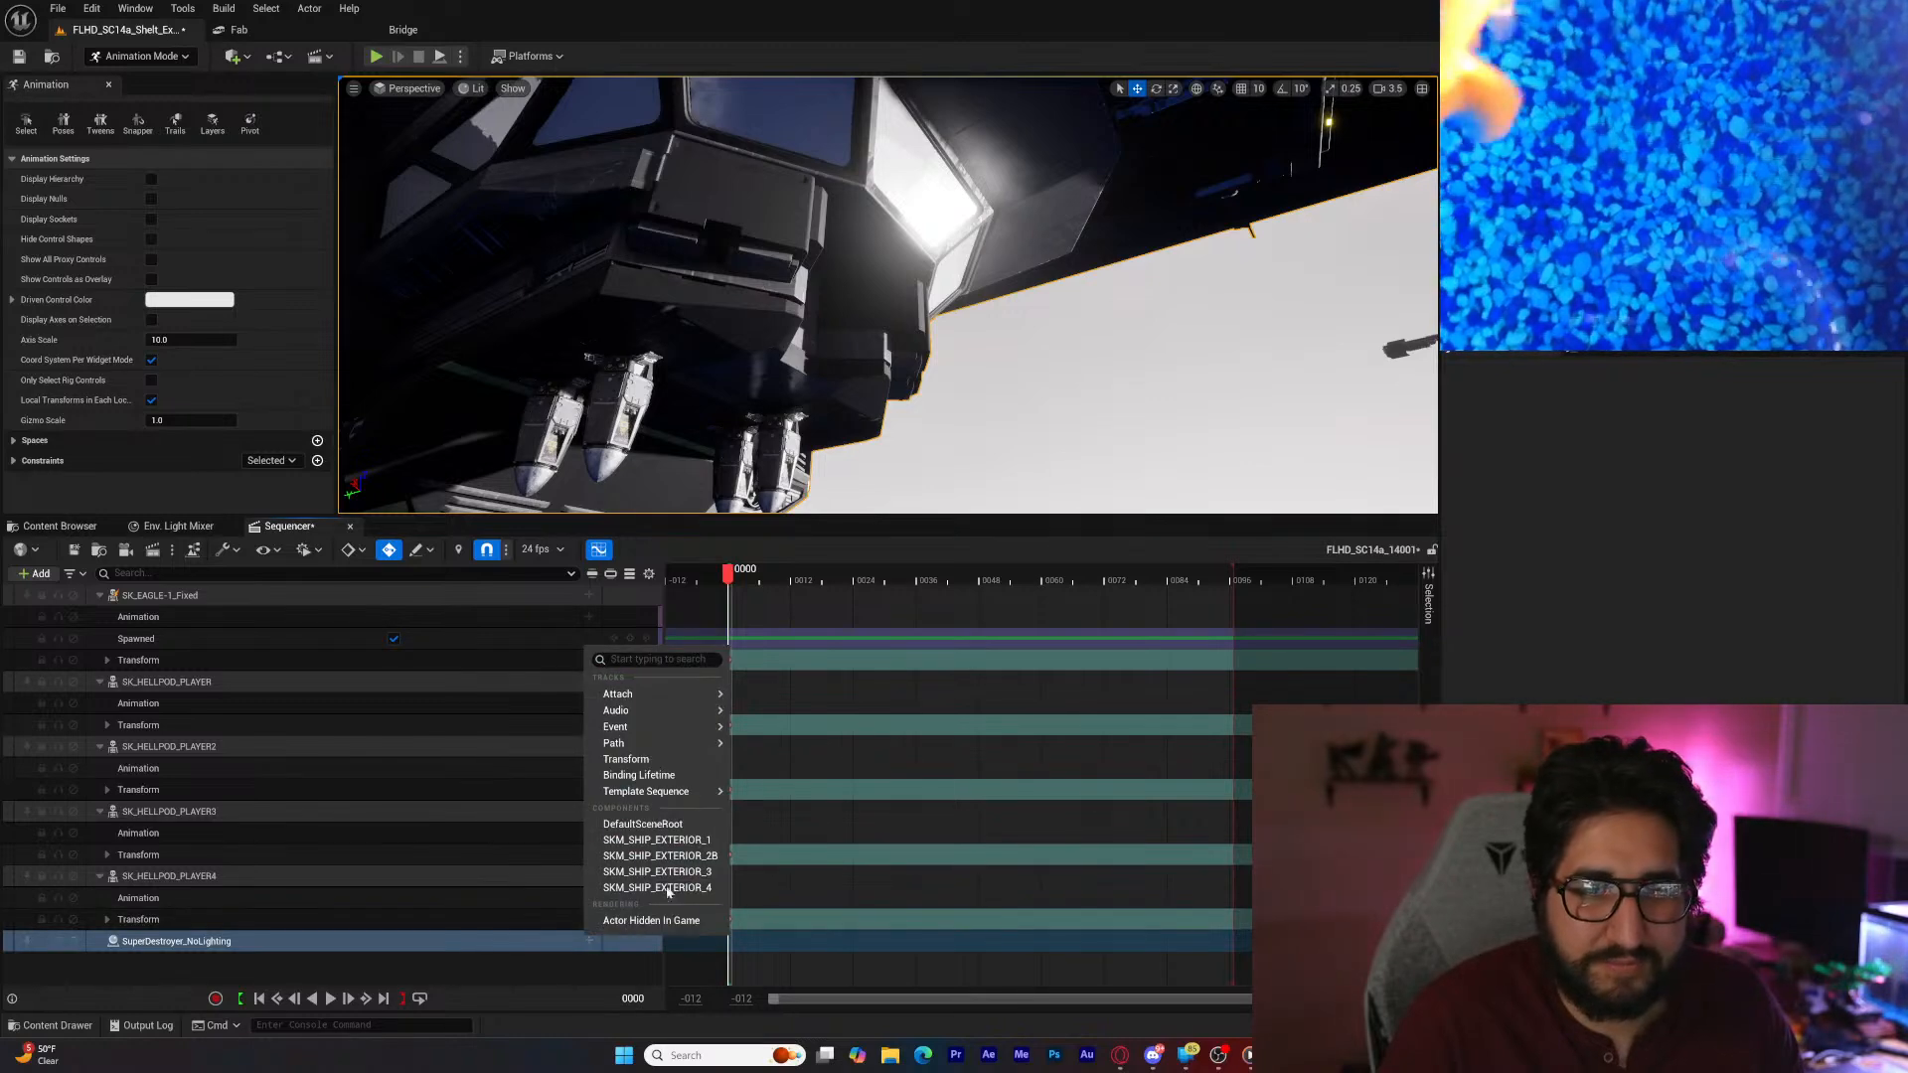
{"action": "left_click", "coordinate": [729, 842]}
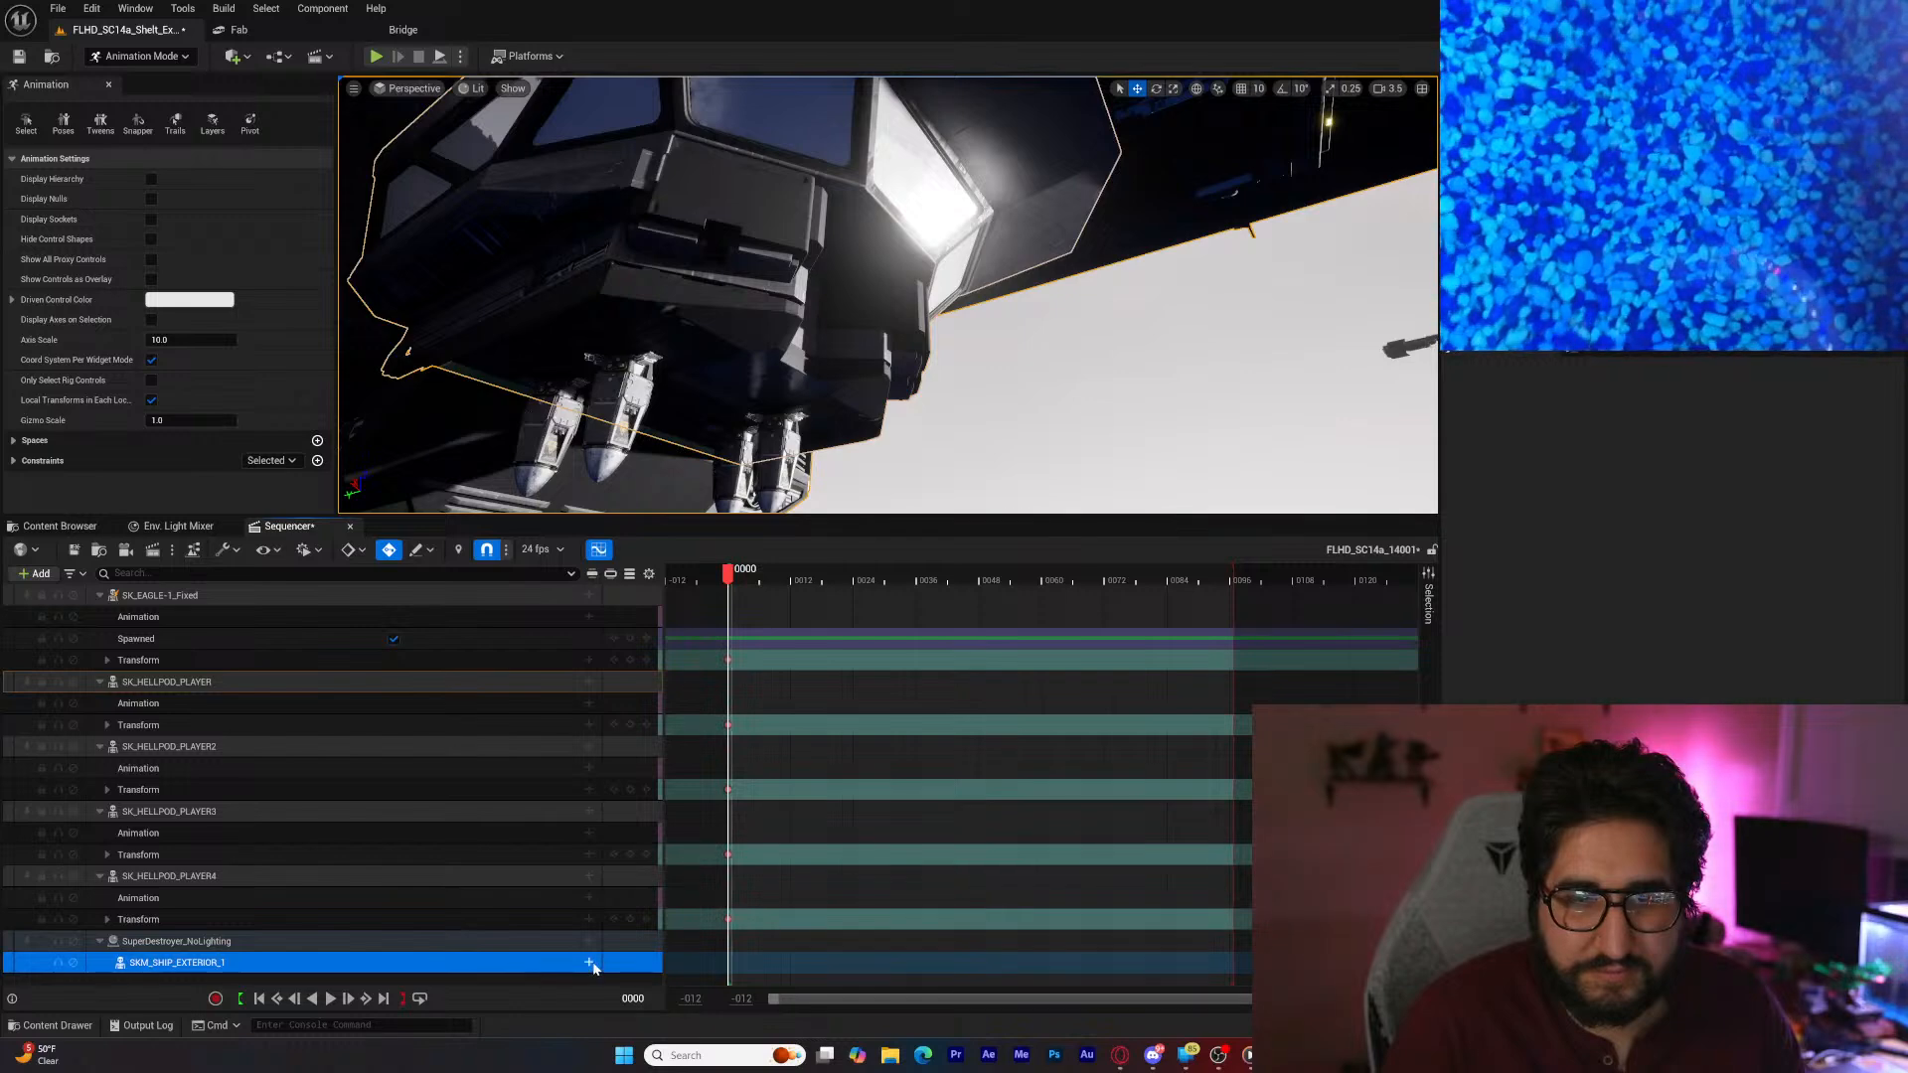
Step: Check which animation assets are available for the SKM_SHIP_EXTERIOR_1 component
{"action": "left_click", "coordinate": [589, 961]}
{"action": "mouse_move", "coordinate": [693, 256]}
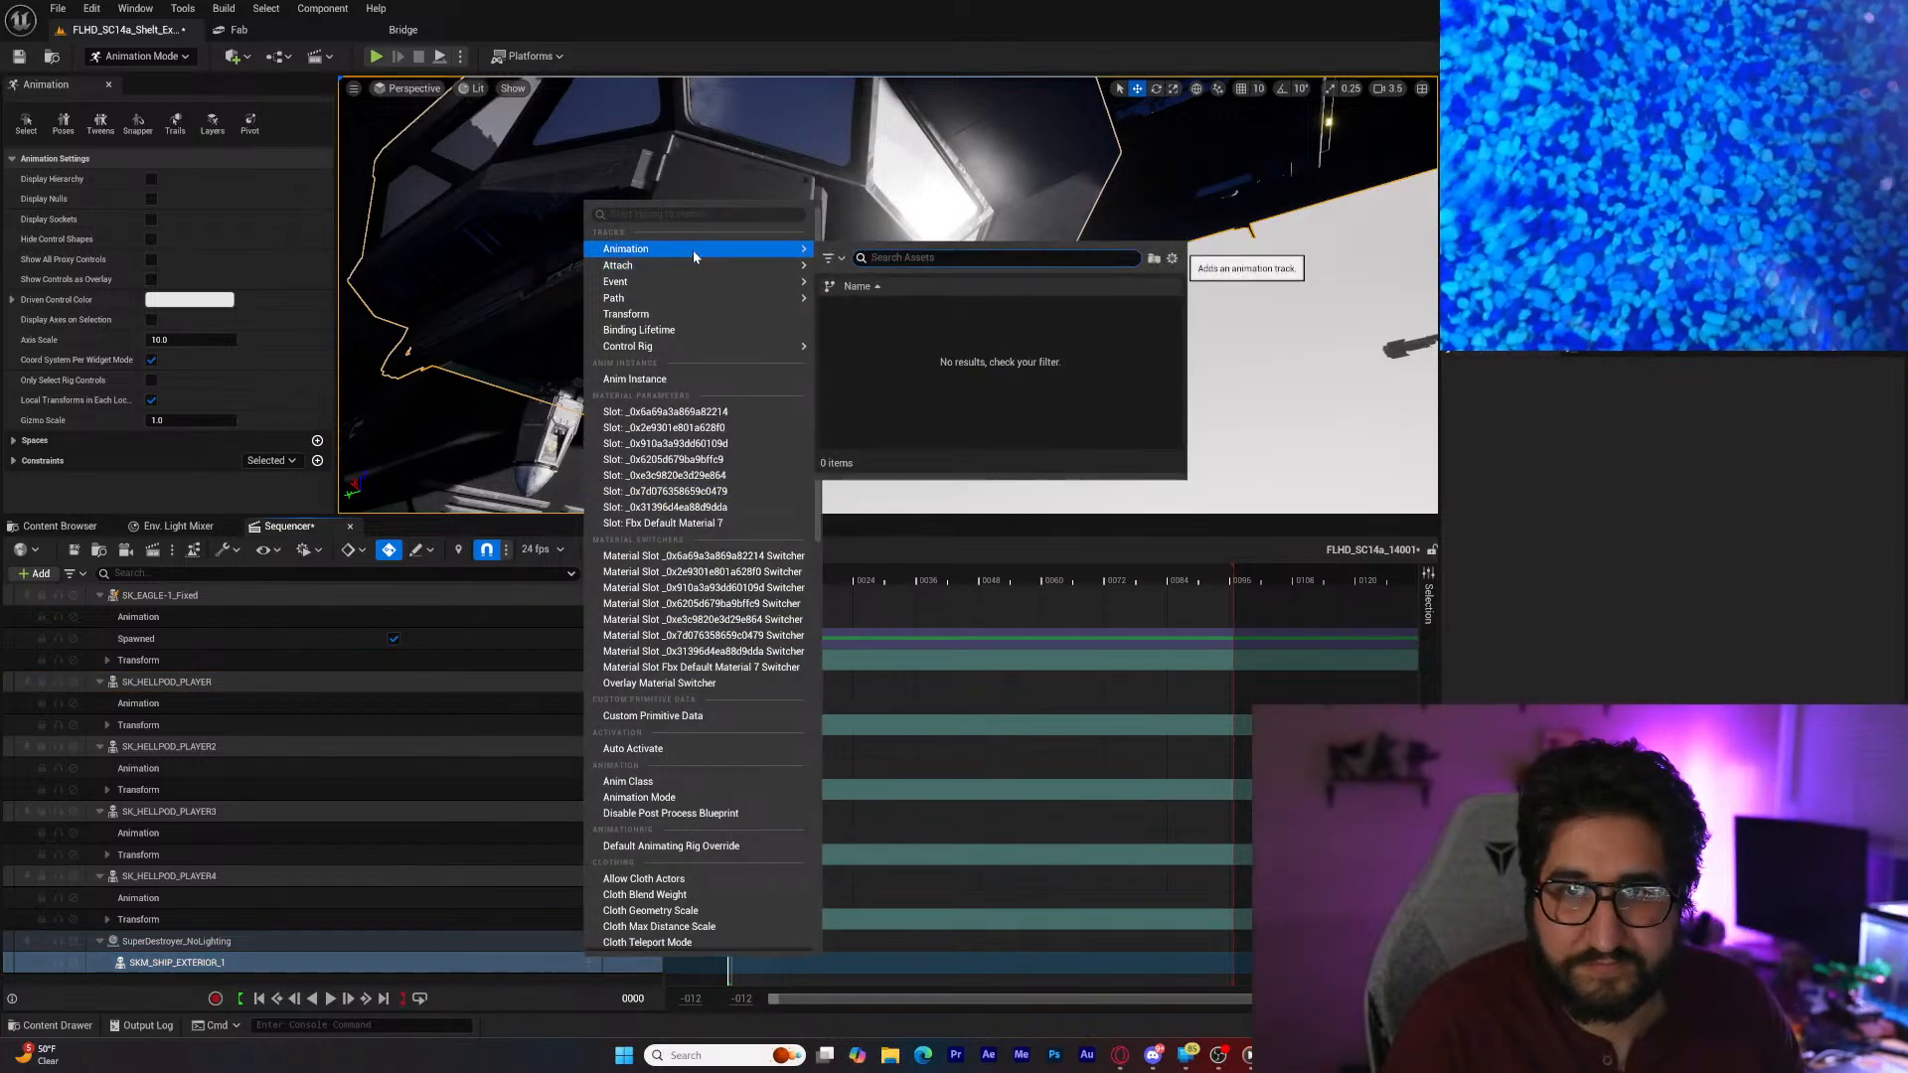
{"action": "left_click", "coordinate": [455, 940]}
Step: Add the ship's SKM_SHIP_EXTERIOR_2B component to the sequence and check its available animation assets
{"action": "left_click", "coordinate": [589, 941]}
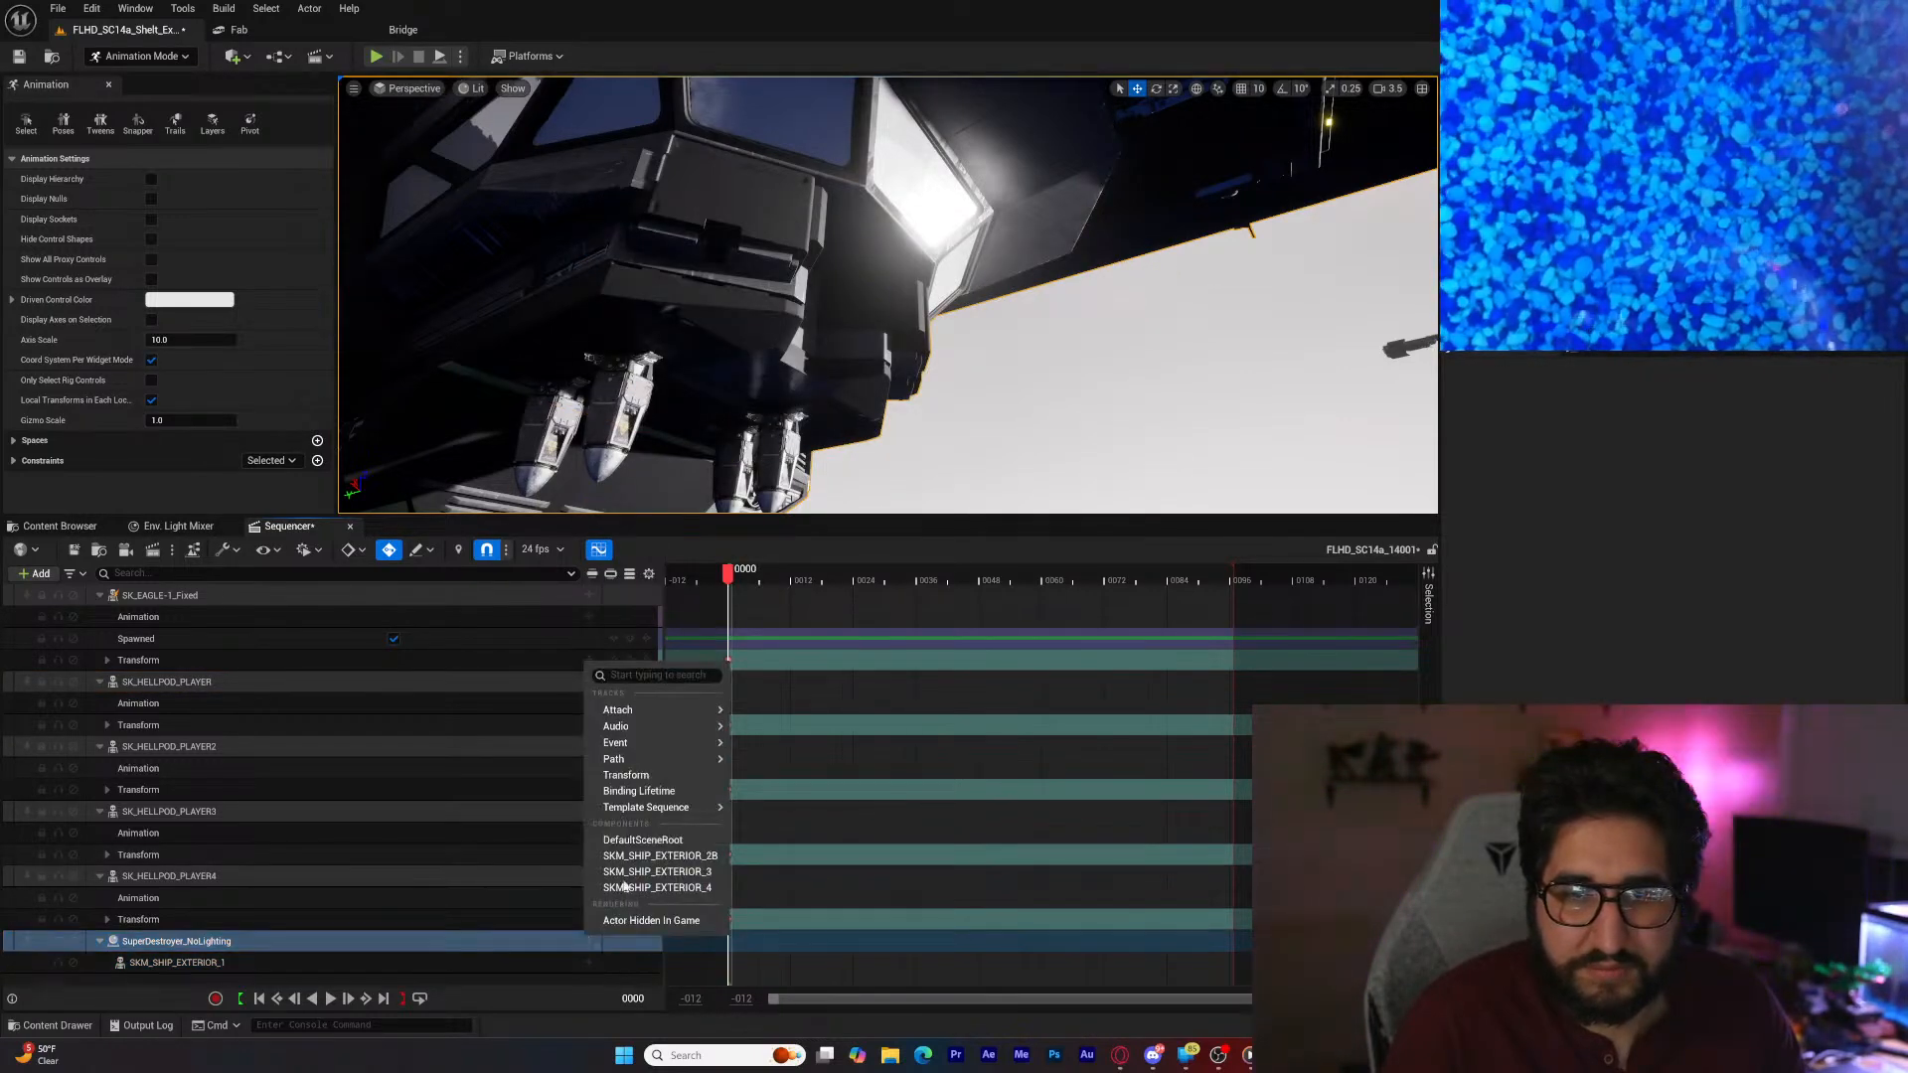
{"action": "left_click", "coordinate": [697, 859]}
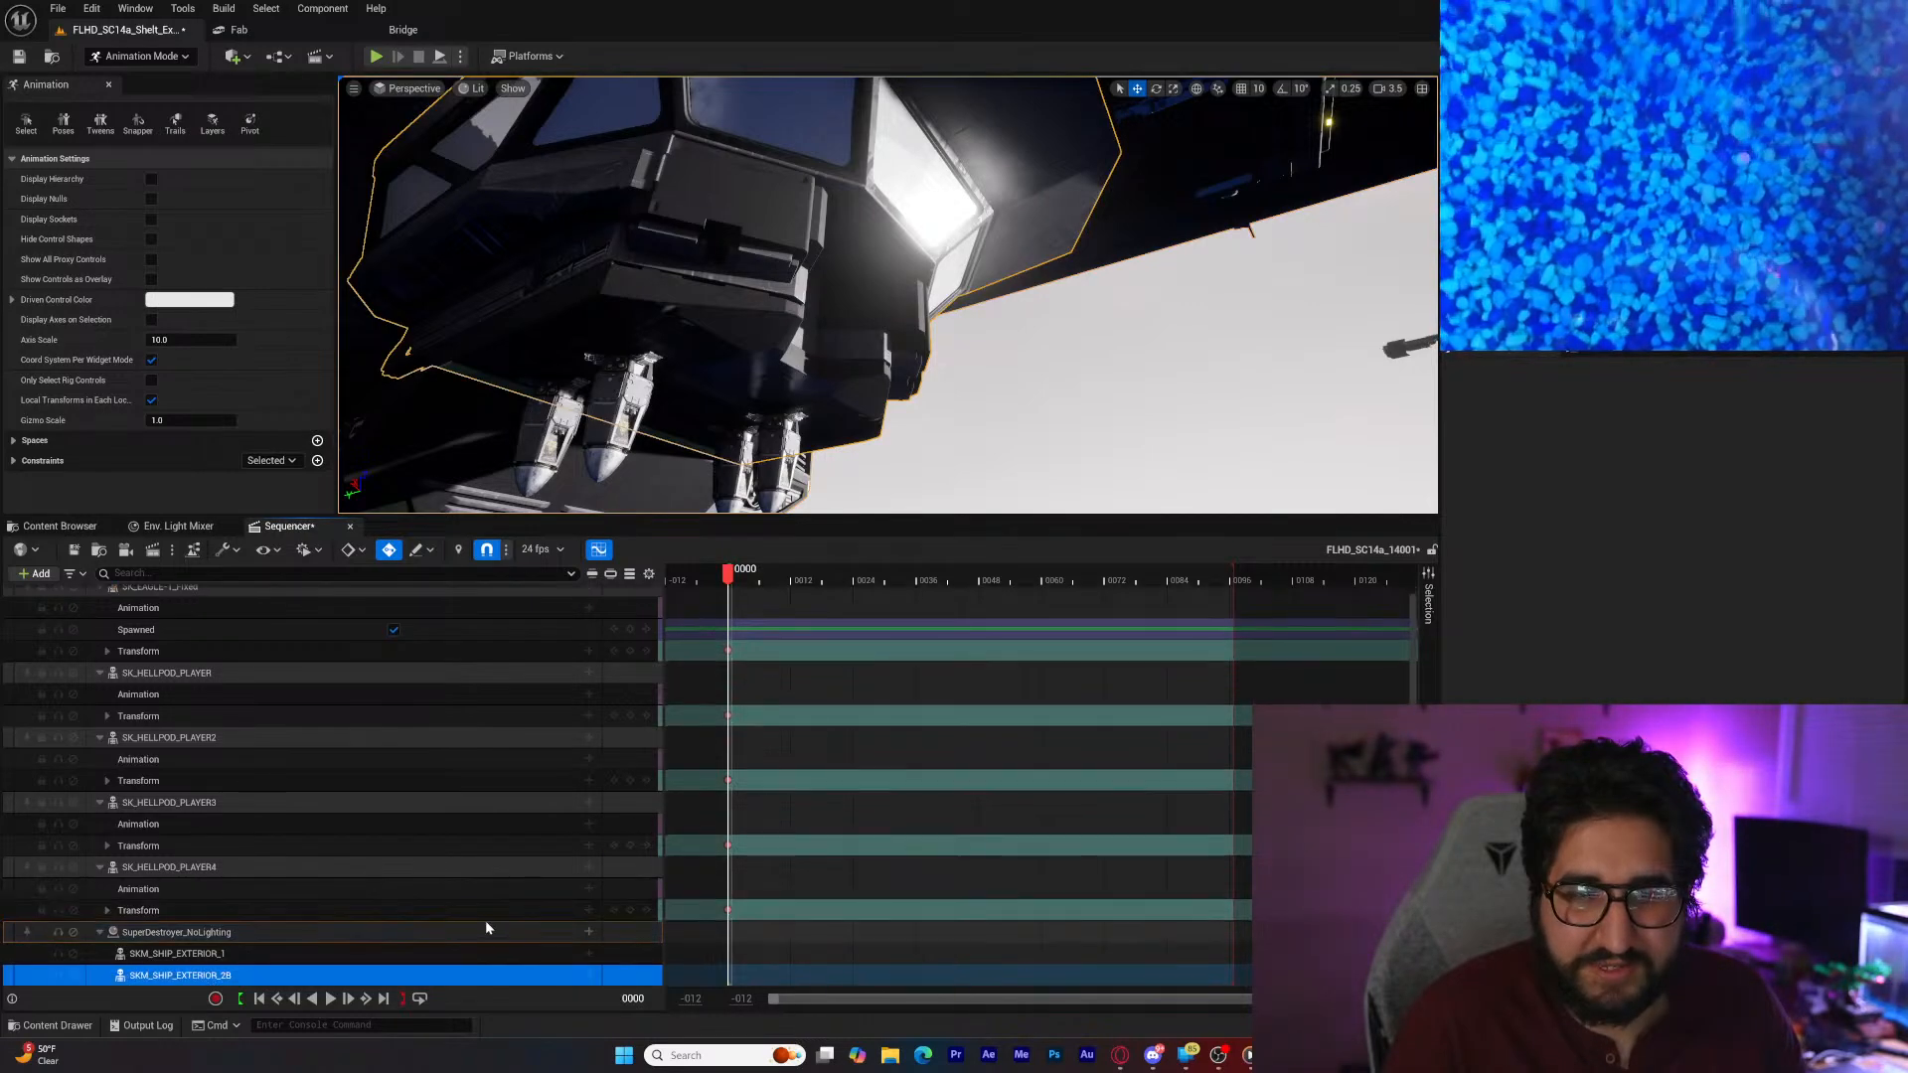
{"action": "left_click", "coordinate": [589, 976]}
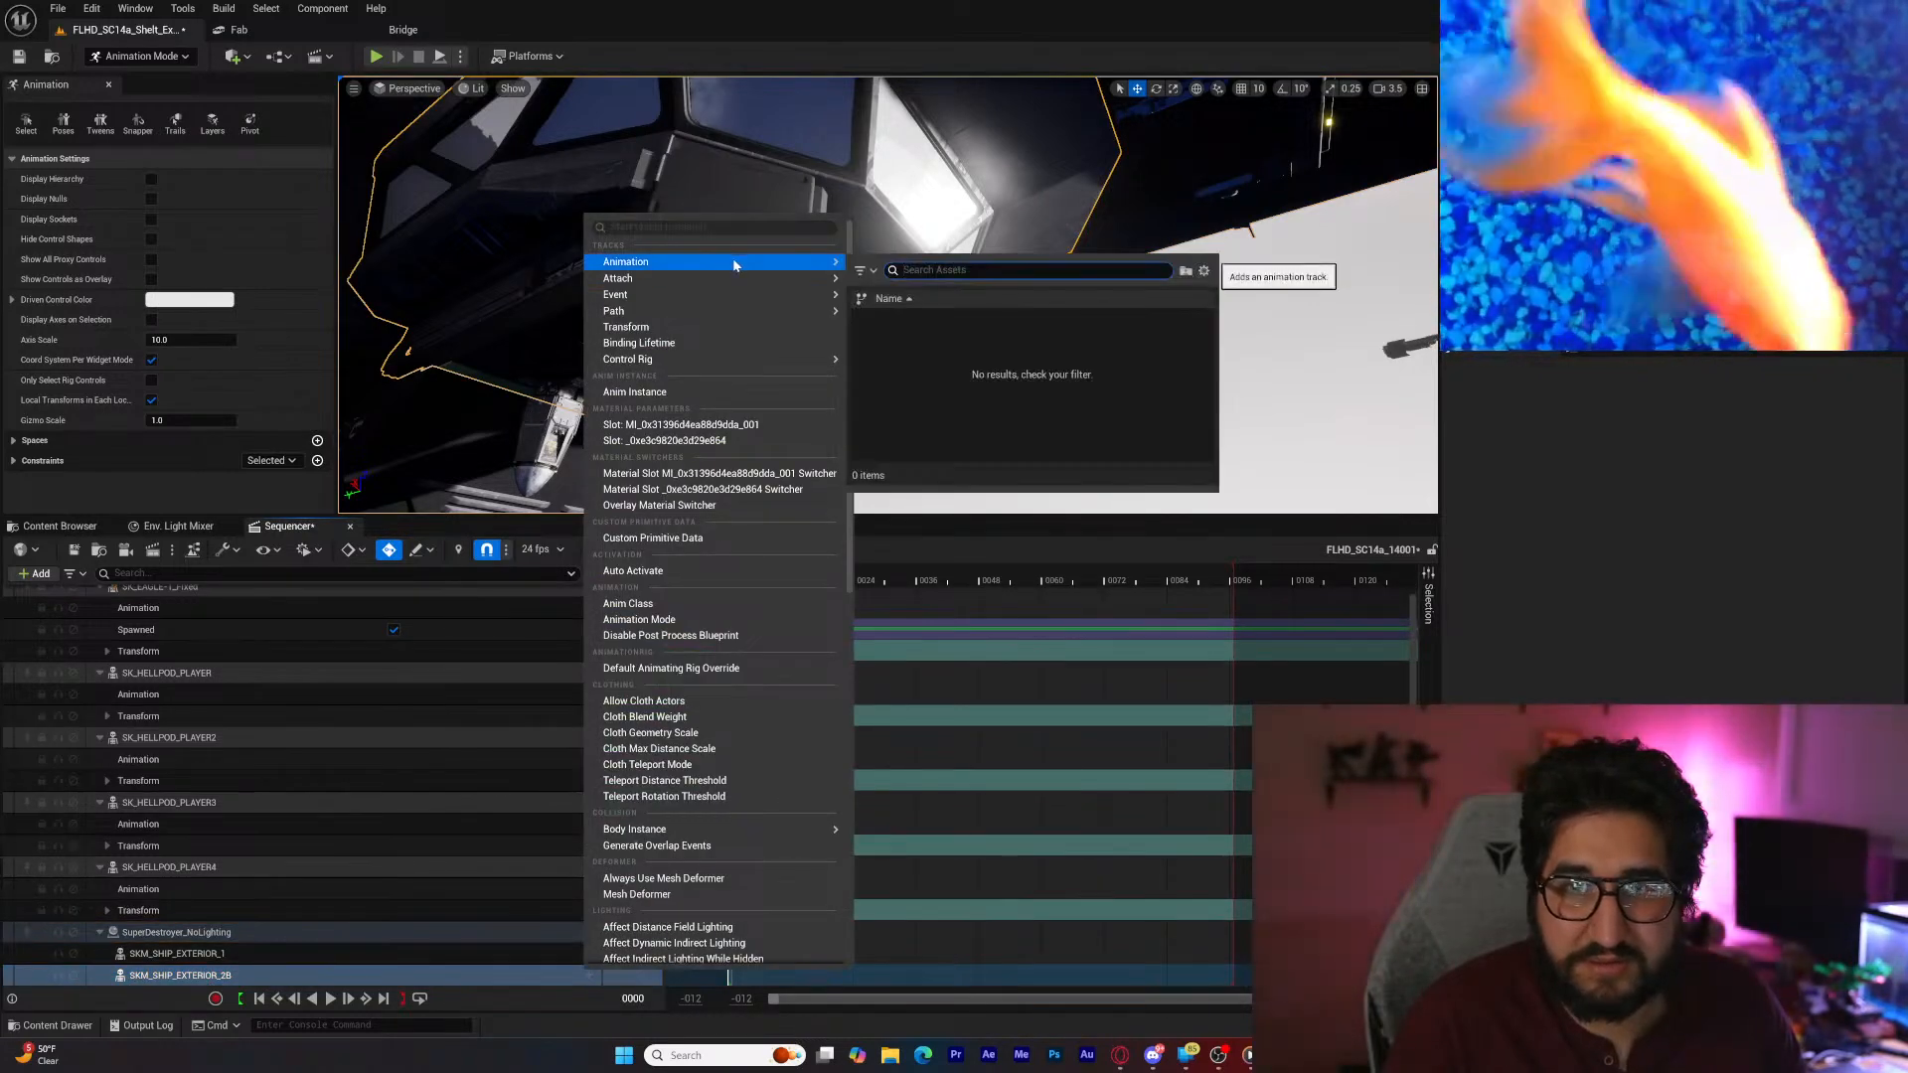
{"action": "left_click", "coordinate": [358, 932]}
Step: Add the ship's SKM_SHIP_EXTERIOR_3 and SKM_SHIP_EXTERIOR_4 components to the sequence and check the fourth component's available animation assets
{"action": "left_click", "coordinate": [588, 932]}
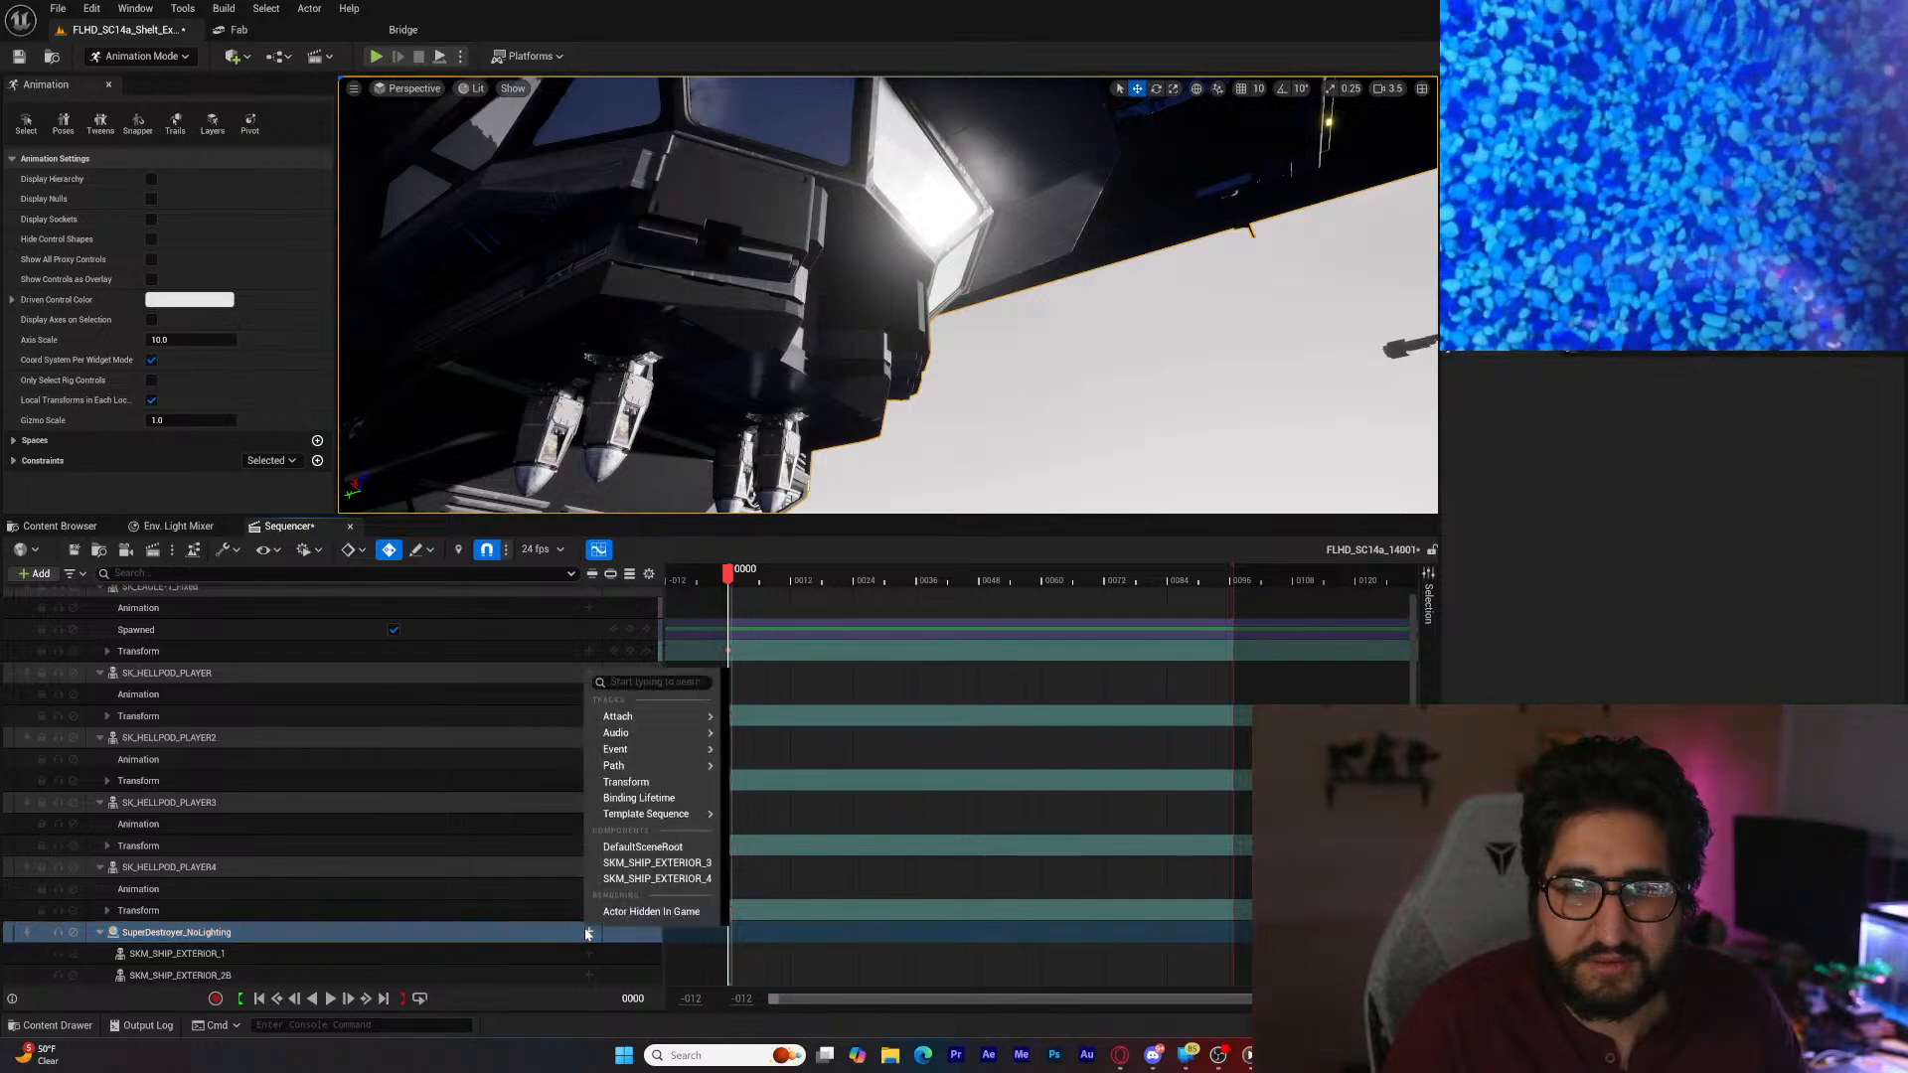
{"action": "left_click", "coordinate": [657, 862]}
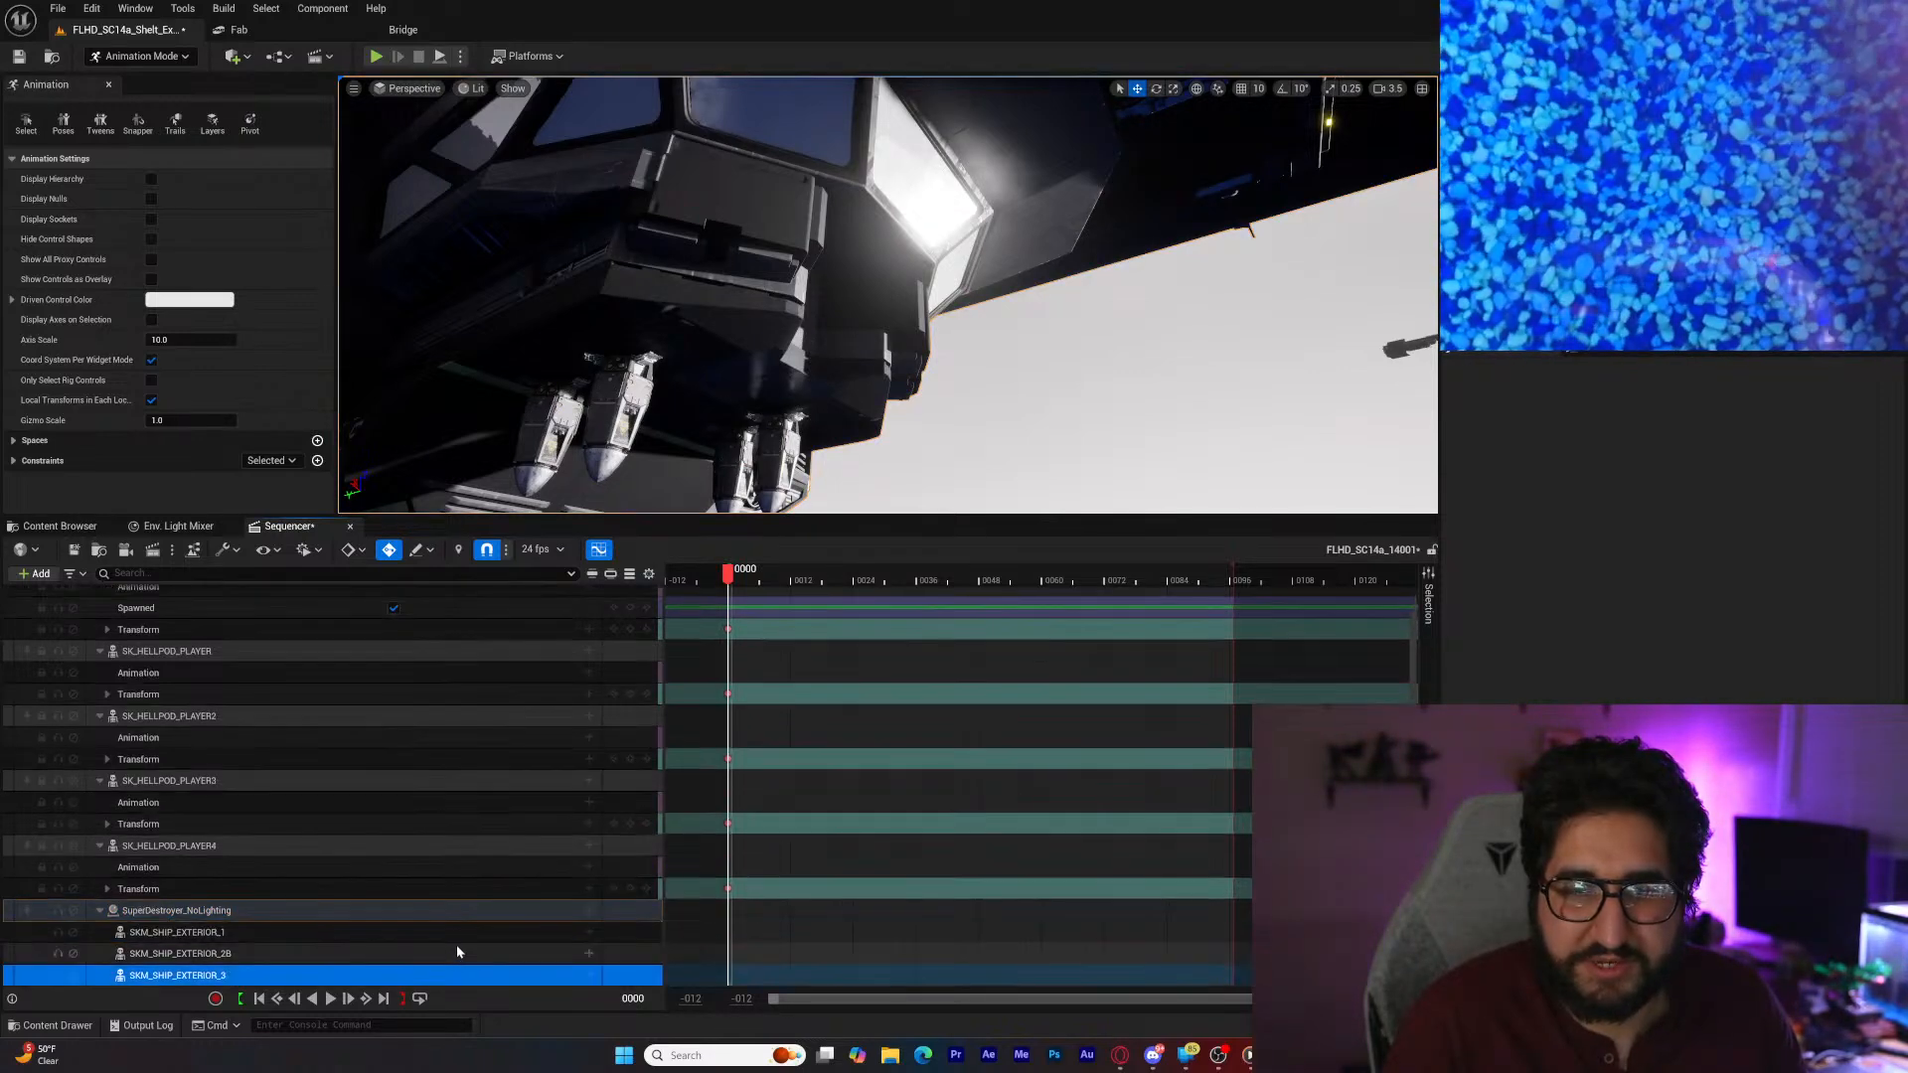
{"action": "left_click", "coordinate": [589, 975]}
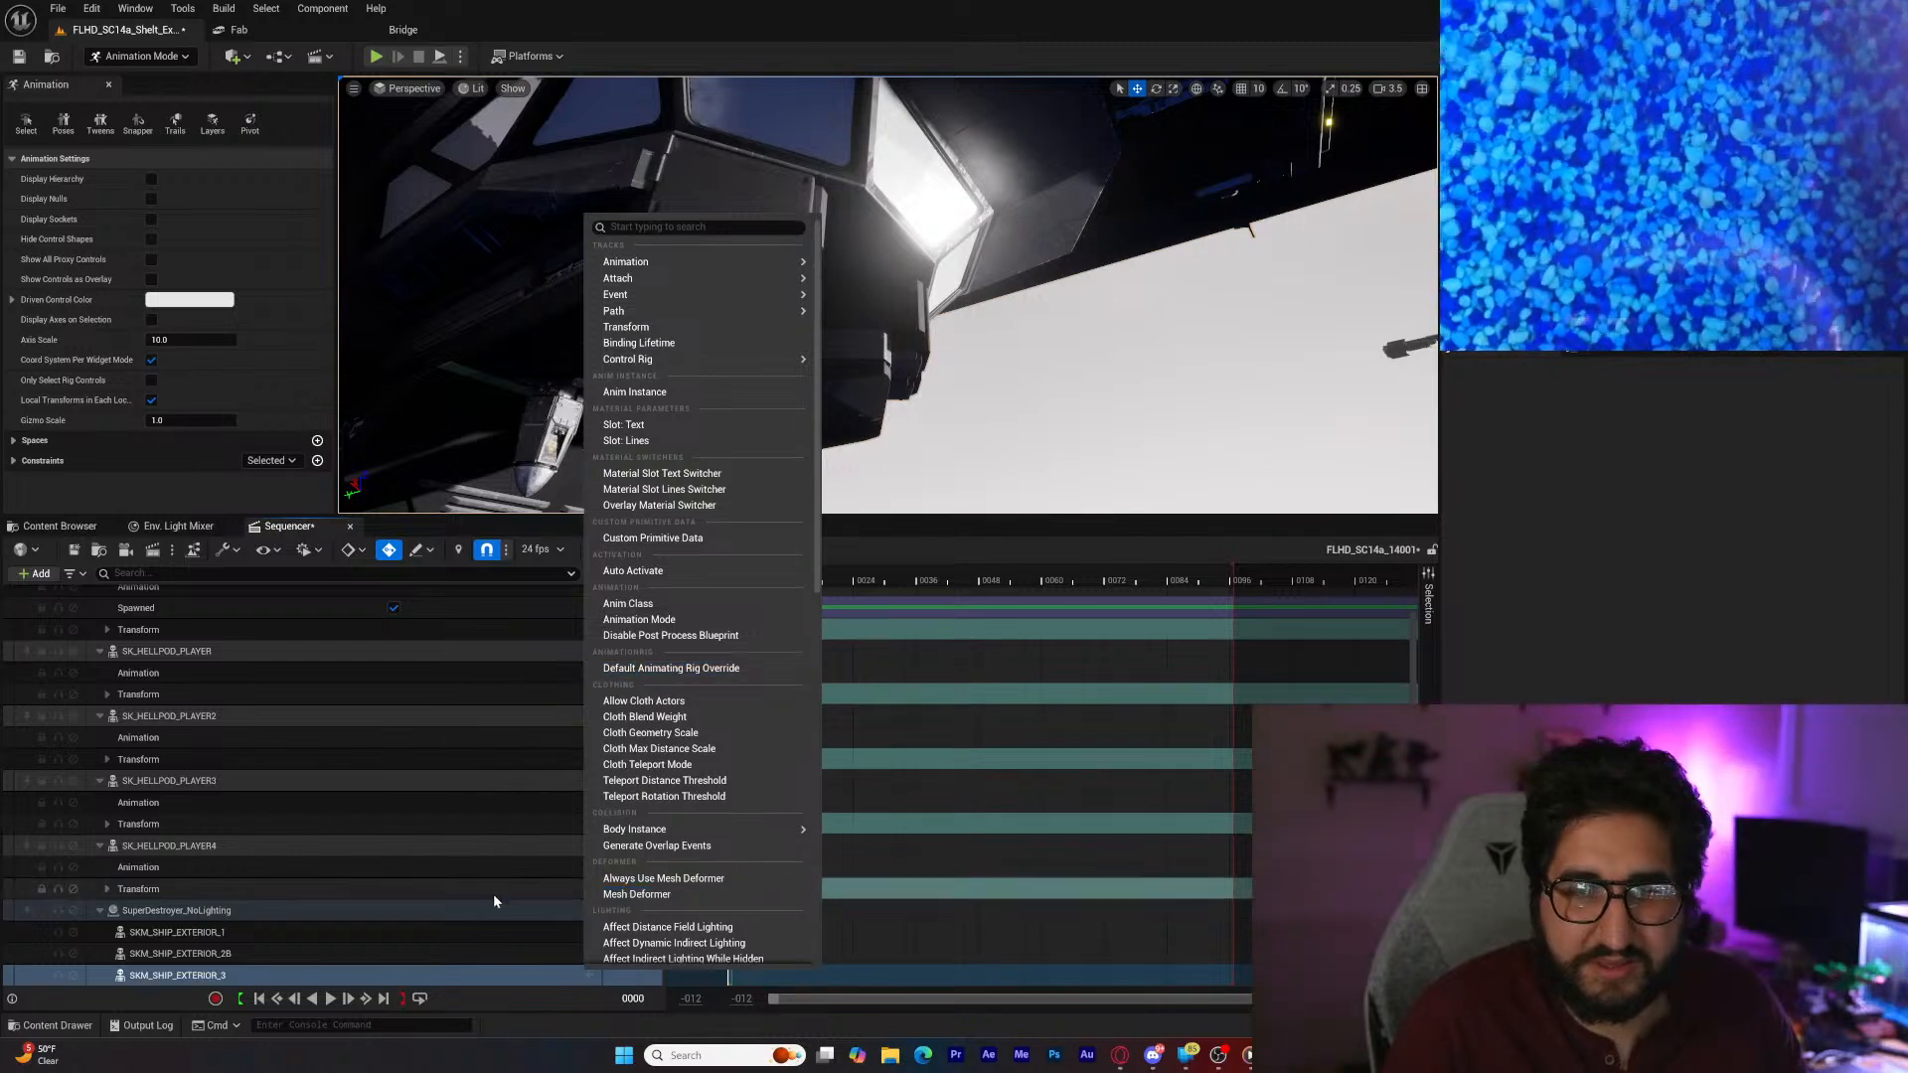
{"action": "left_click", "coordinate": [460, 909]}
{"action": "left_click", "coordinate": [590, 910]}
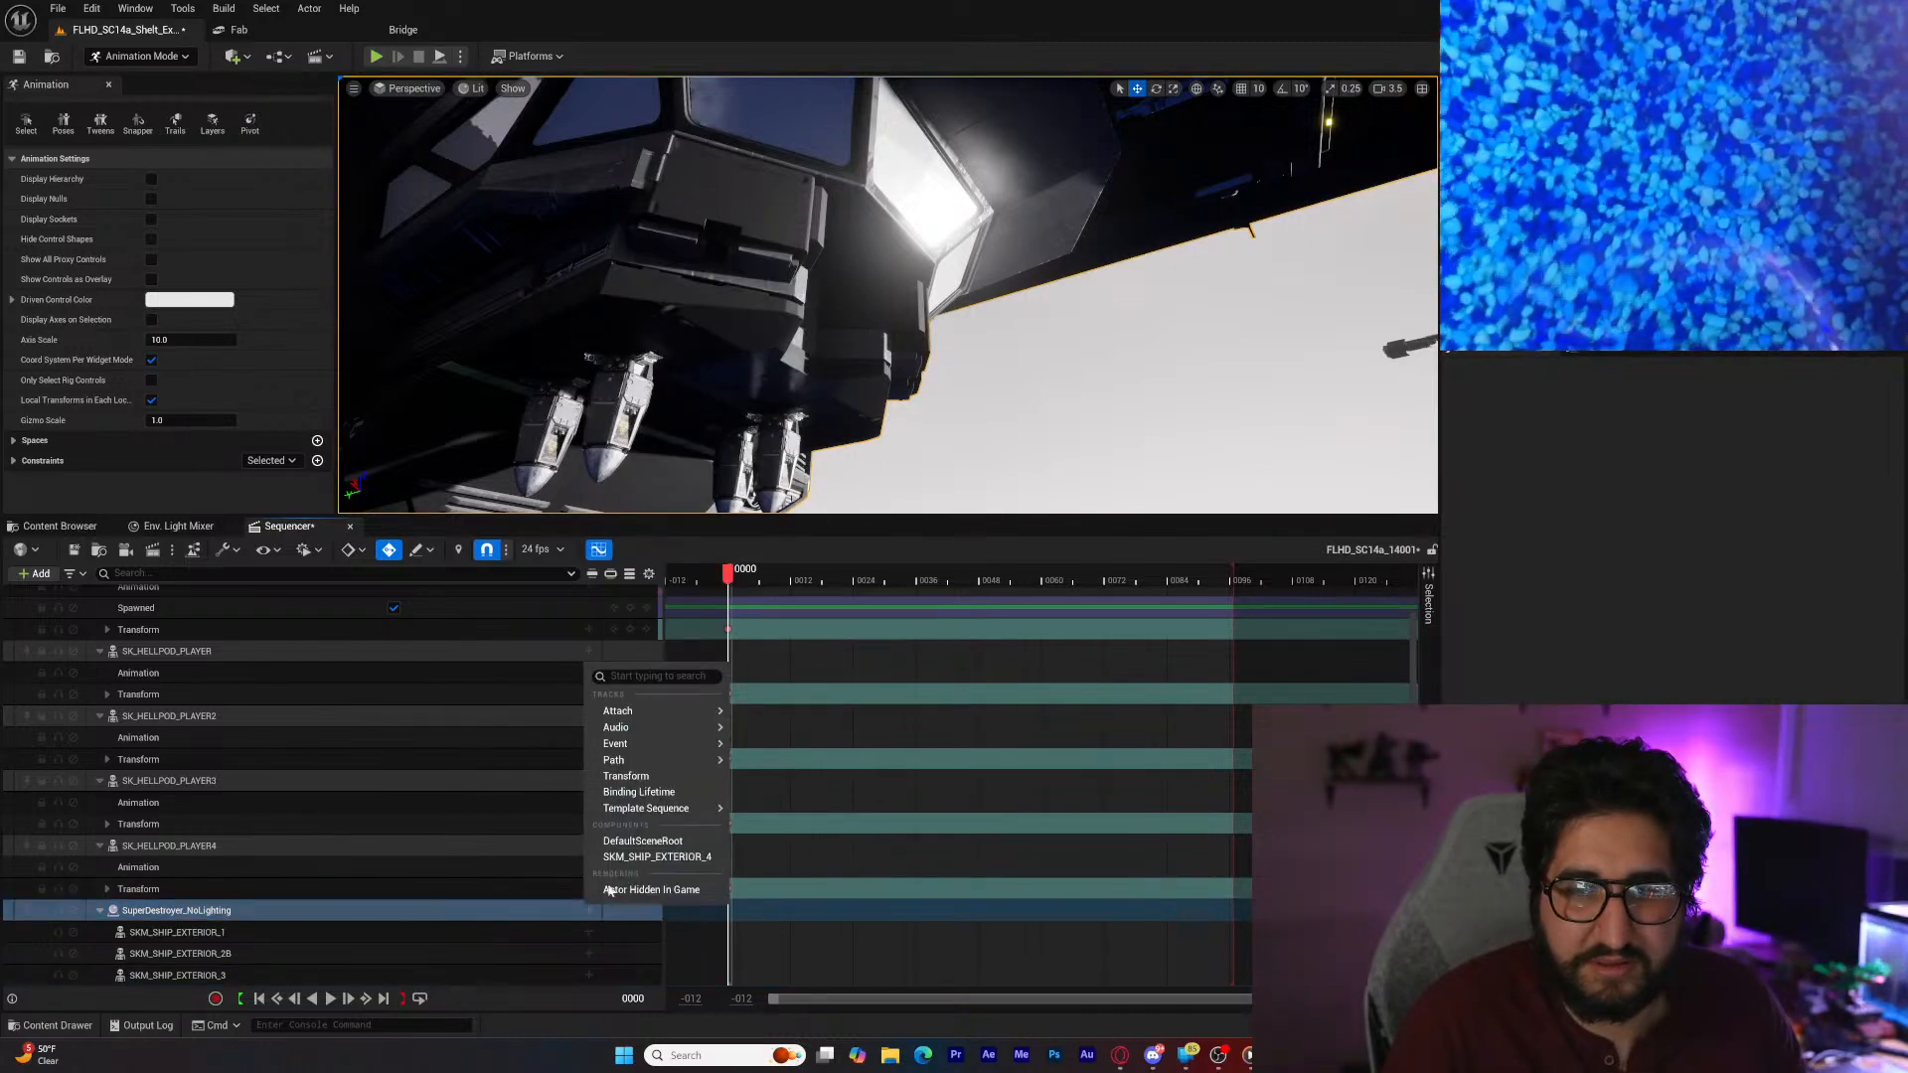
{"action": "left_click", "coordinate": [672, 858]}
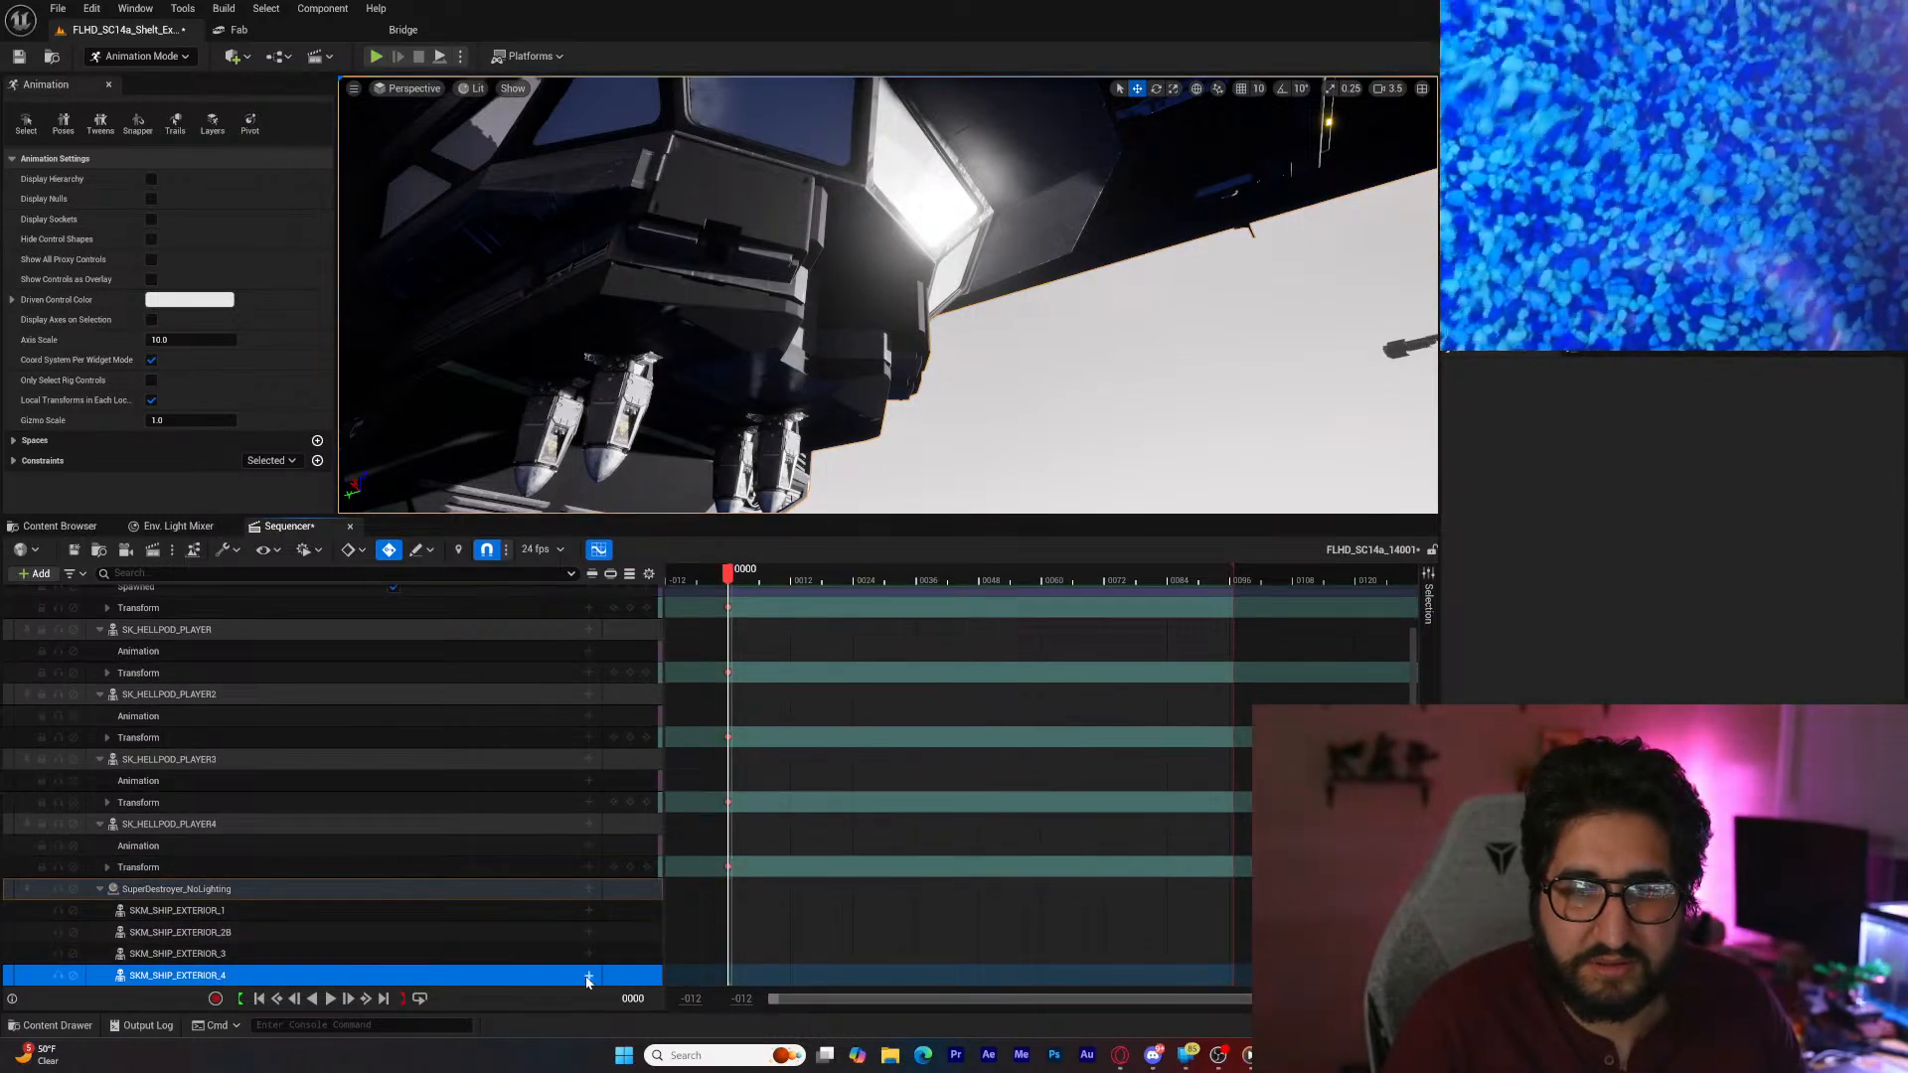
{"action": "left_click", "coordinate": [588, 975]}
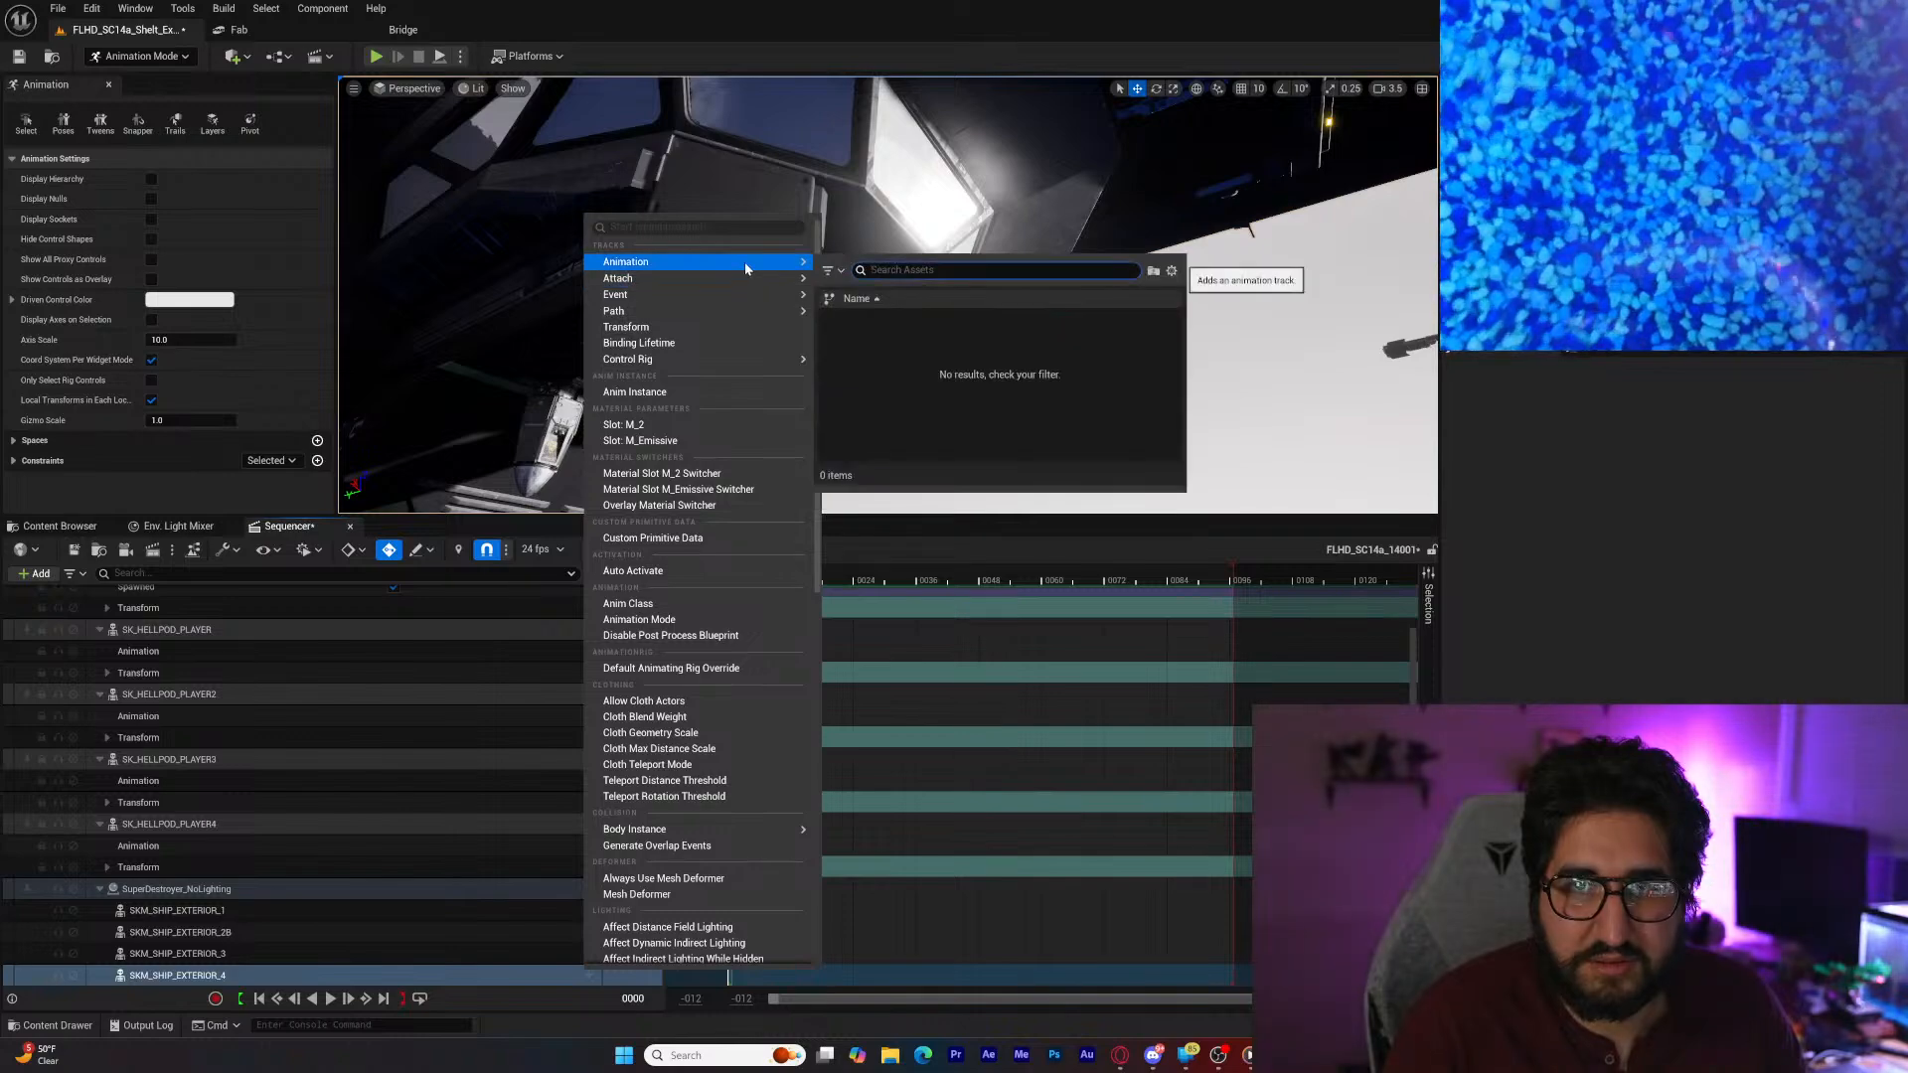
Step: Nudge SK_HELLPOD_PLAYER2 under the ship's bridge so it sits slightly farther from the neighbouring hellpod
{"action": "right_click_drag", "start_coordinate": [462, 389], "coordinate": [538, 373]}
{"action": "key", "text": "s"}
{"action": "key", "text": "w"}
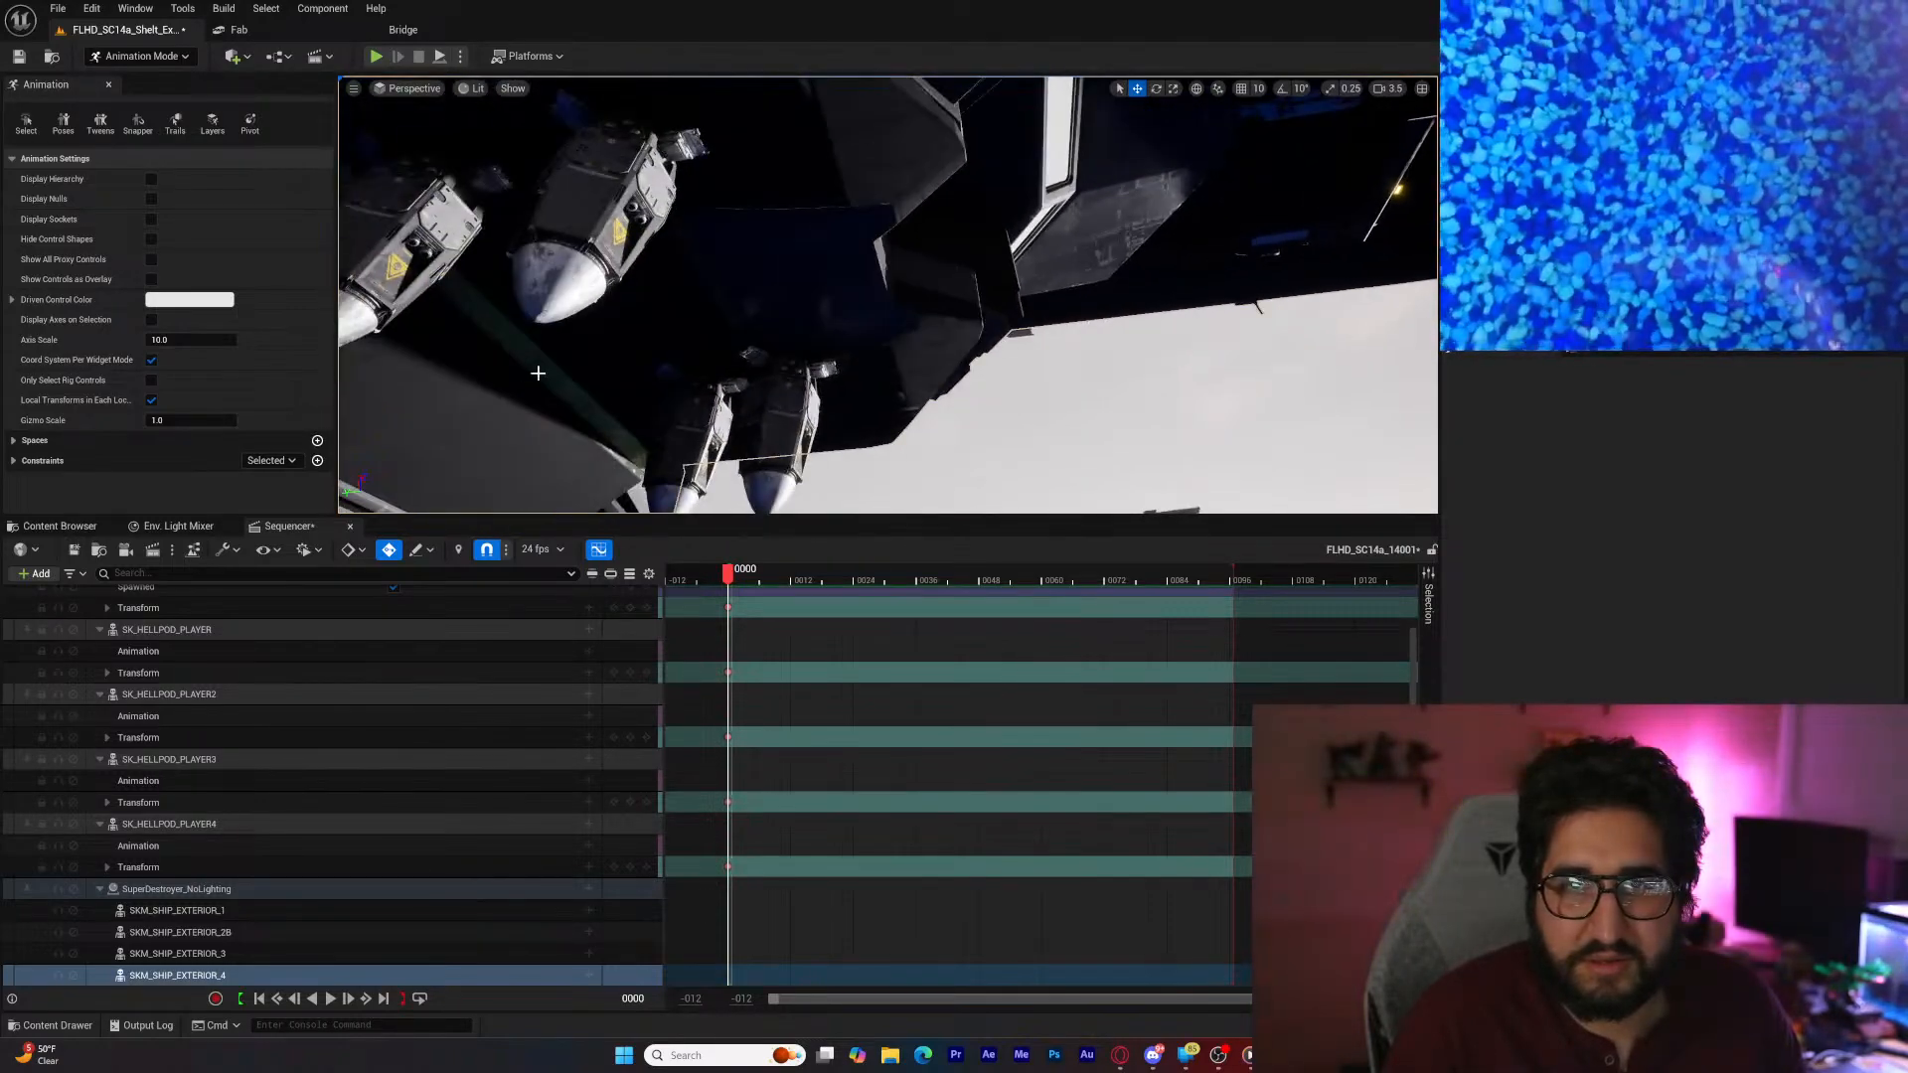
{"action": "left_click", "coordinate": [634, 215]}
{"action": "right_click_drag", "start_coordinate": [670, 250], "coordinate": [640, 213]}
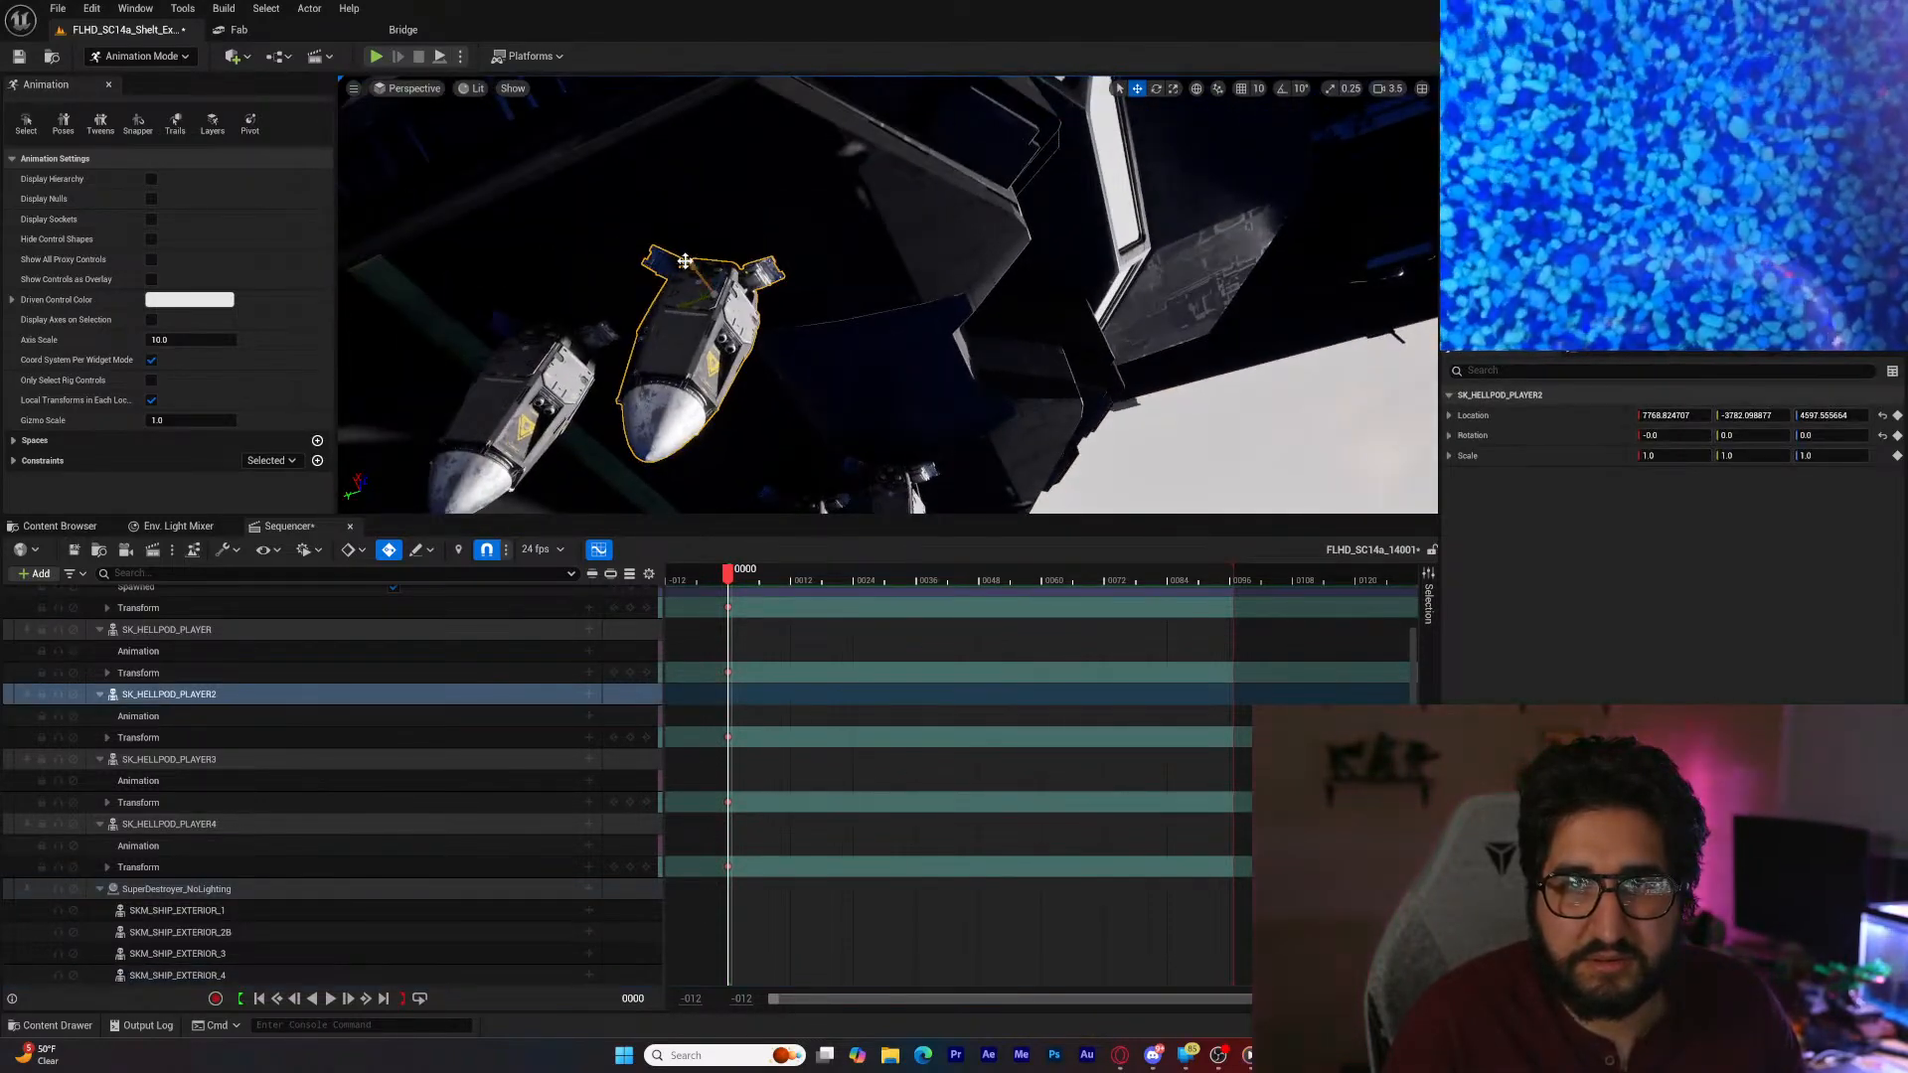
{"action": "left_click_drag", "start_coordinate": [684, 298], "coordinate": [755, 288]}
{"action": "left_click_drag", "start_coordinate": [805, 283], "coordinate": [768, 298]}
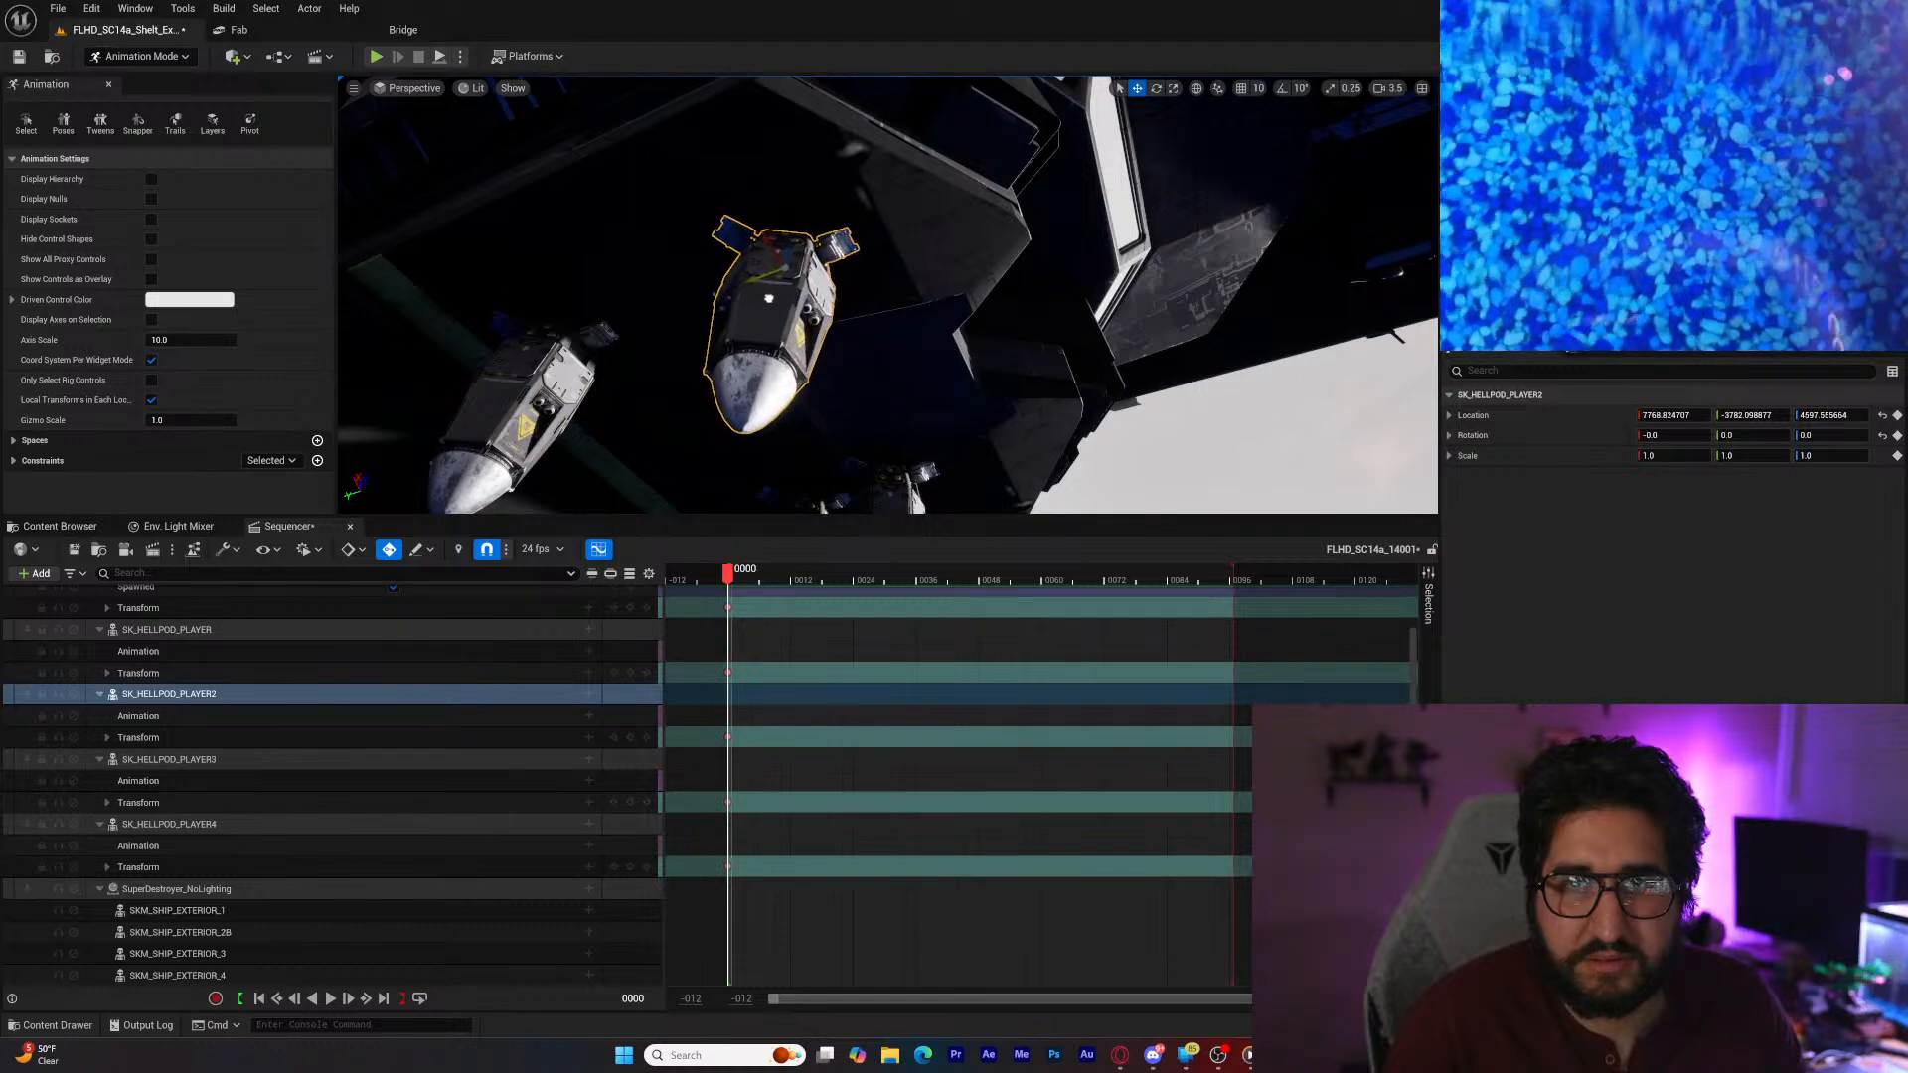
{"action": "right_click_drag", "start_coordinate": [807, 326], "coordinate": [878, 427]}
Step: Nudge SK_HELLPOD_PLAYER3 sideways in the far pair so it sits slightly farther from its neighbouring hellpod
{"action": "left_click", "coordinate": [822, 304]}
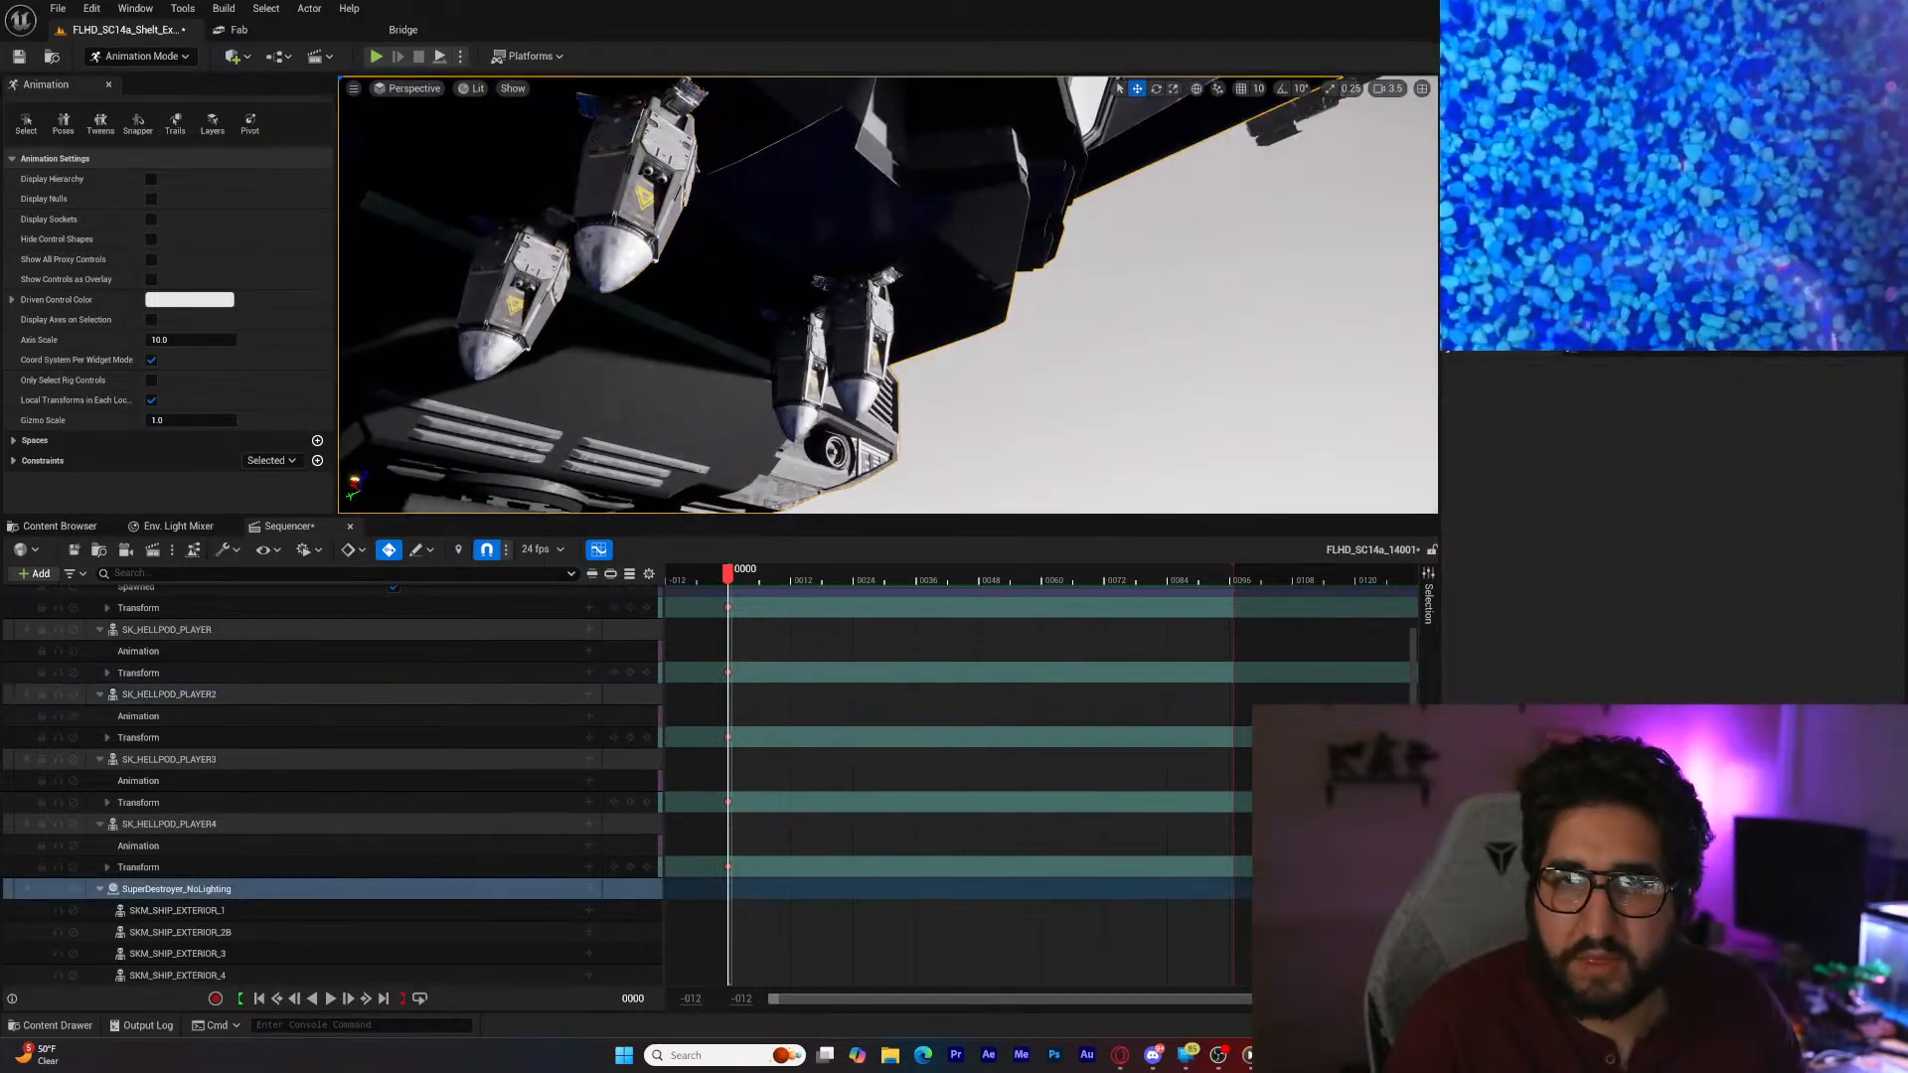
{"action": "left_click", "coordinate": [839, 311]}
{"action": "left_click_drag", "start_coordinate": [833, 302], "coordinate": [873, 316]}
{"action": "mouse_move", "coordinate": [873, 316]}
{"action": "right_mouse_down"}
{"action": "mouse_move", "coordinate": [864, 238]}
{"action": "mouse_move", "coordinate": [868, 328]}
{"action": "right_mouse_up"}
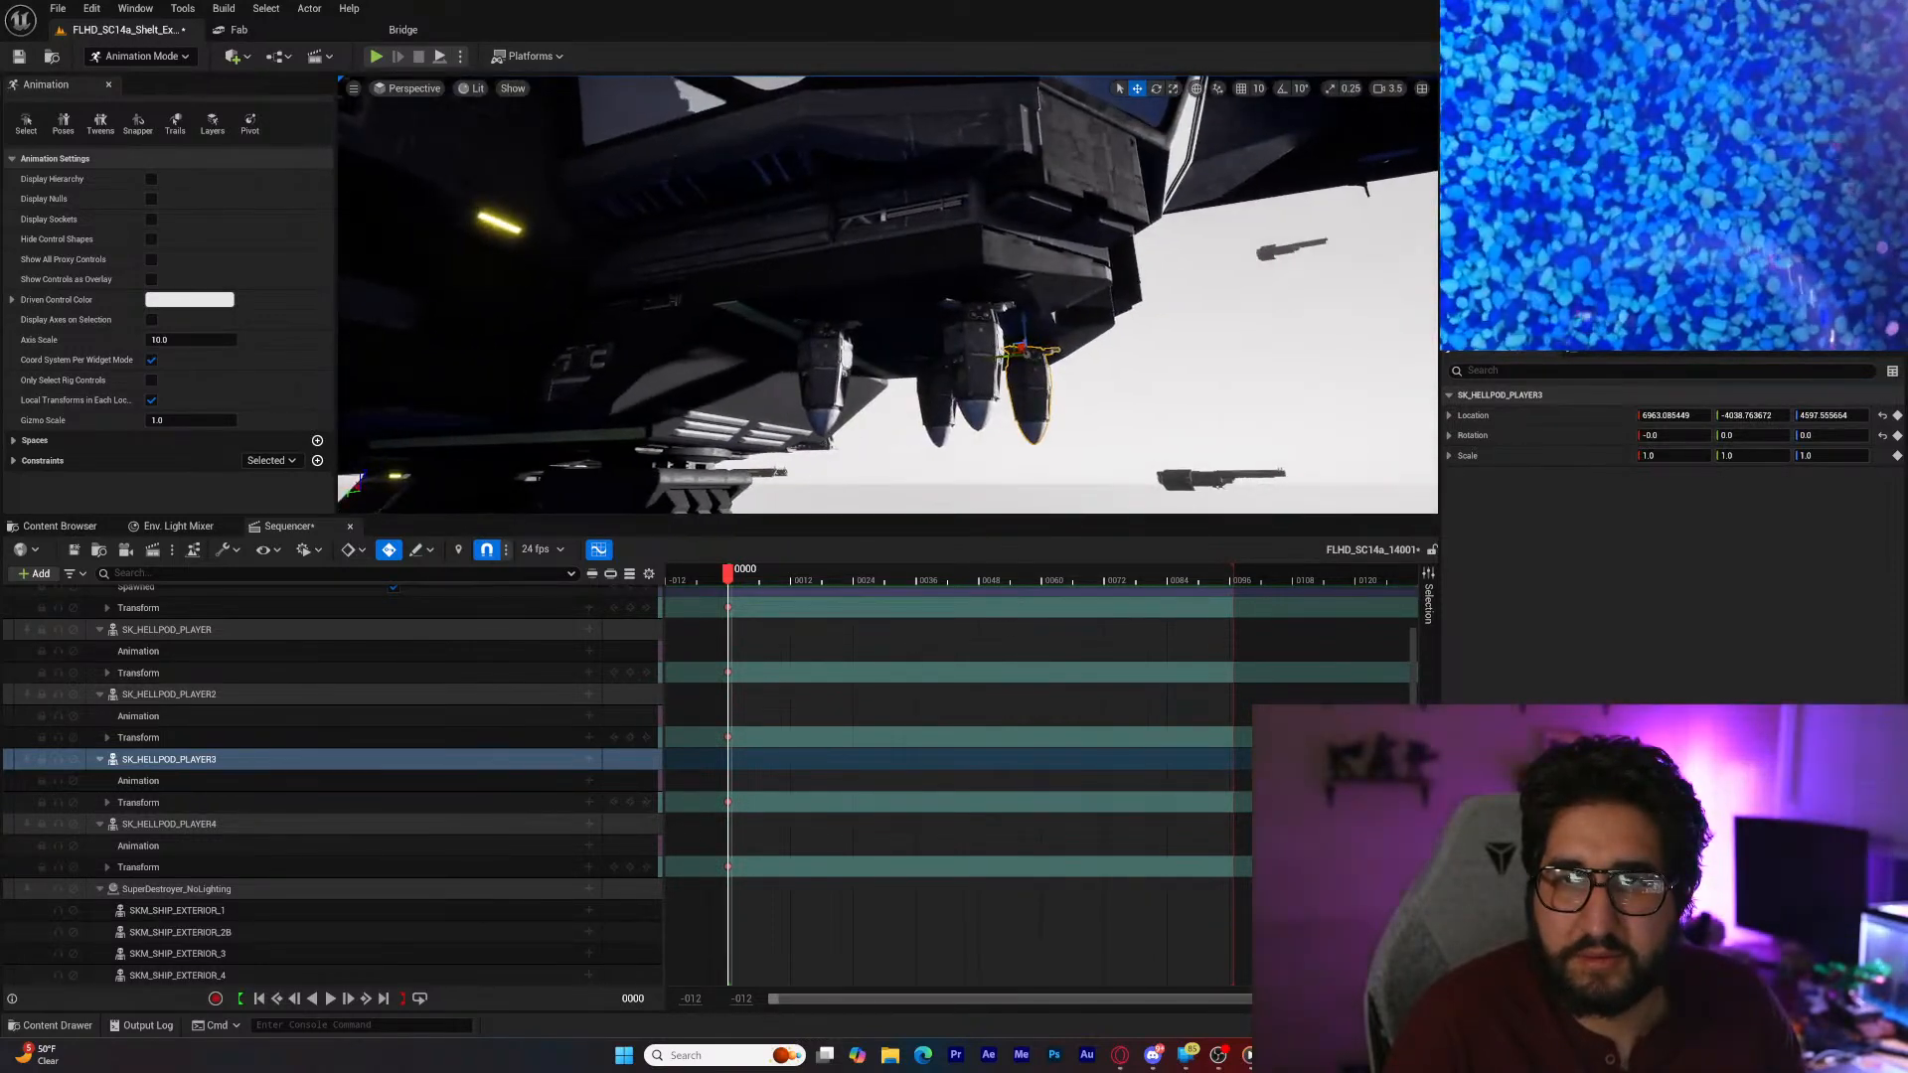
Step: Add an FK Control Rig track to the Super Destroyer's SKM_SHIP_EXTERIOR_1 component
{"action": "left_click", "coordinate": [527, 887]}
{"action": "right_click", "coordinate": [580, 908]}
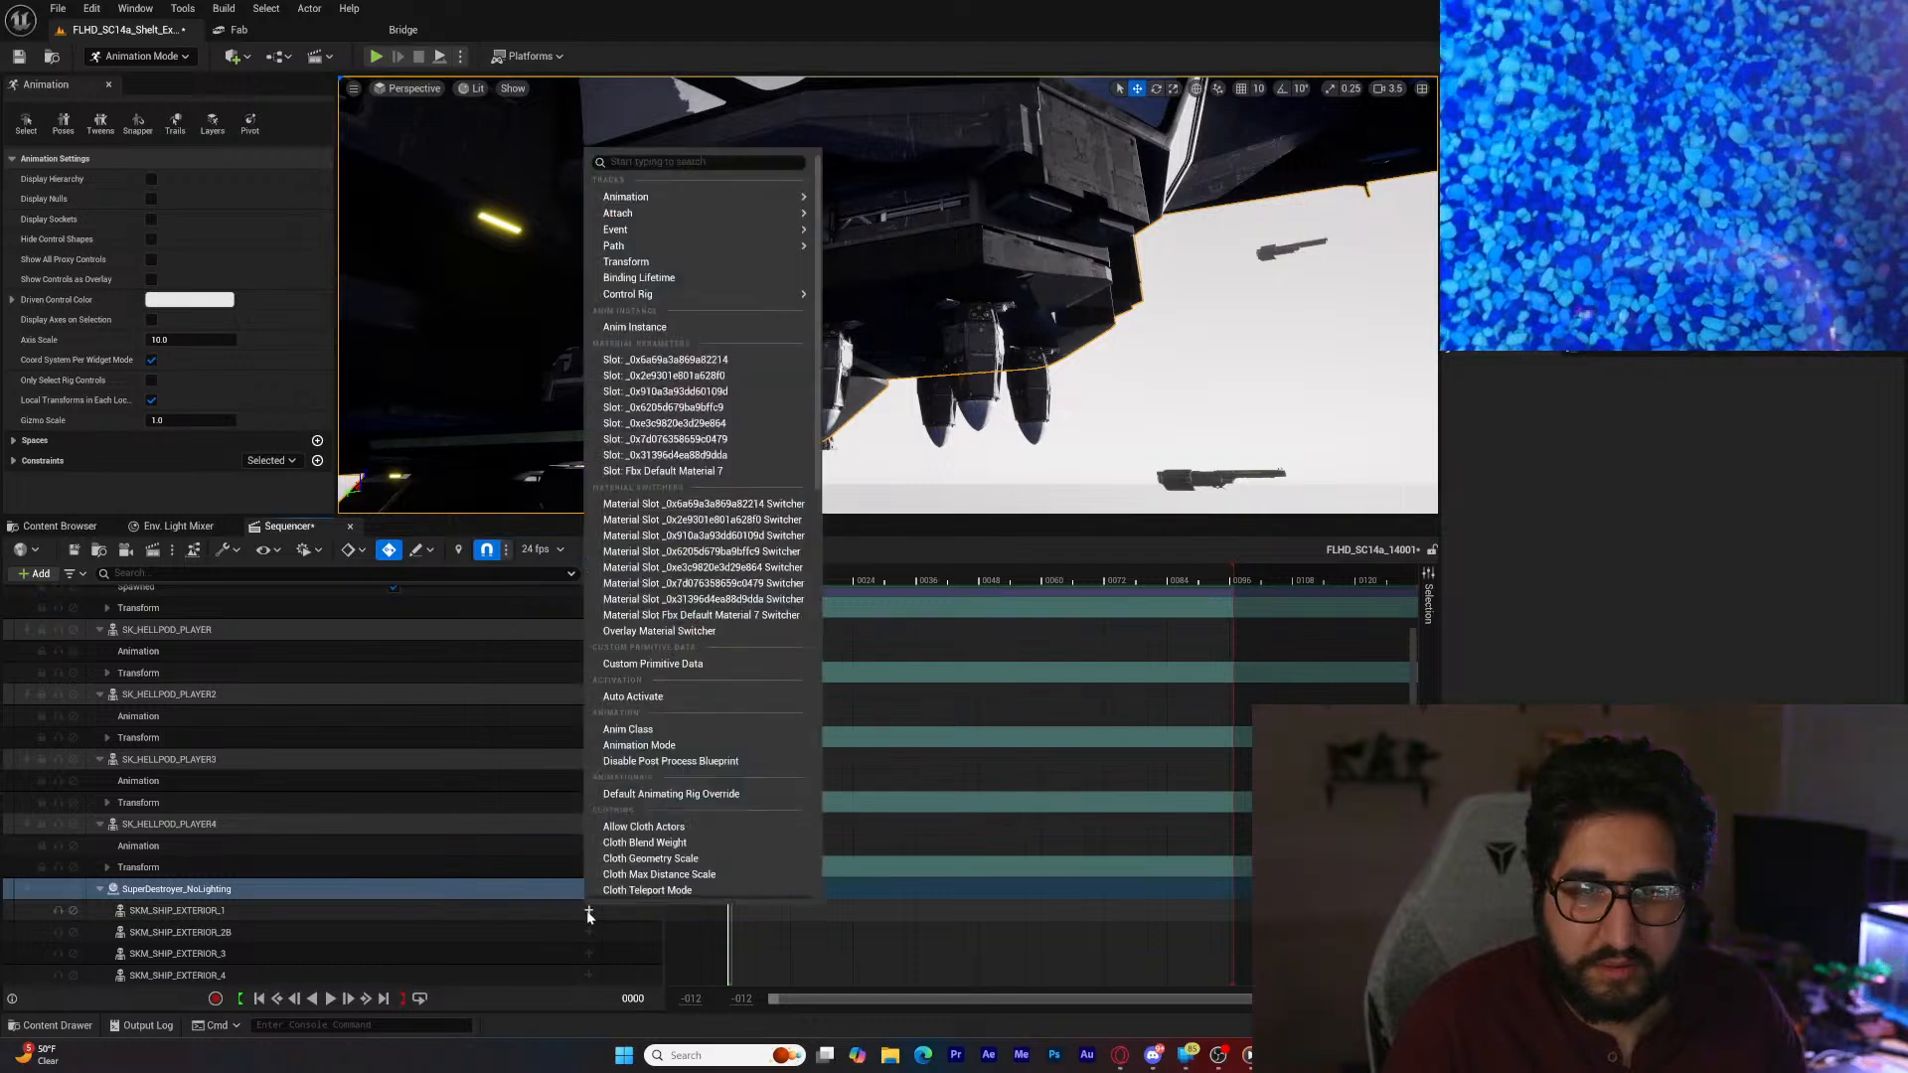
{"action": "left_click", "coordinate": [556, 910]}
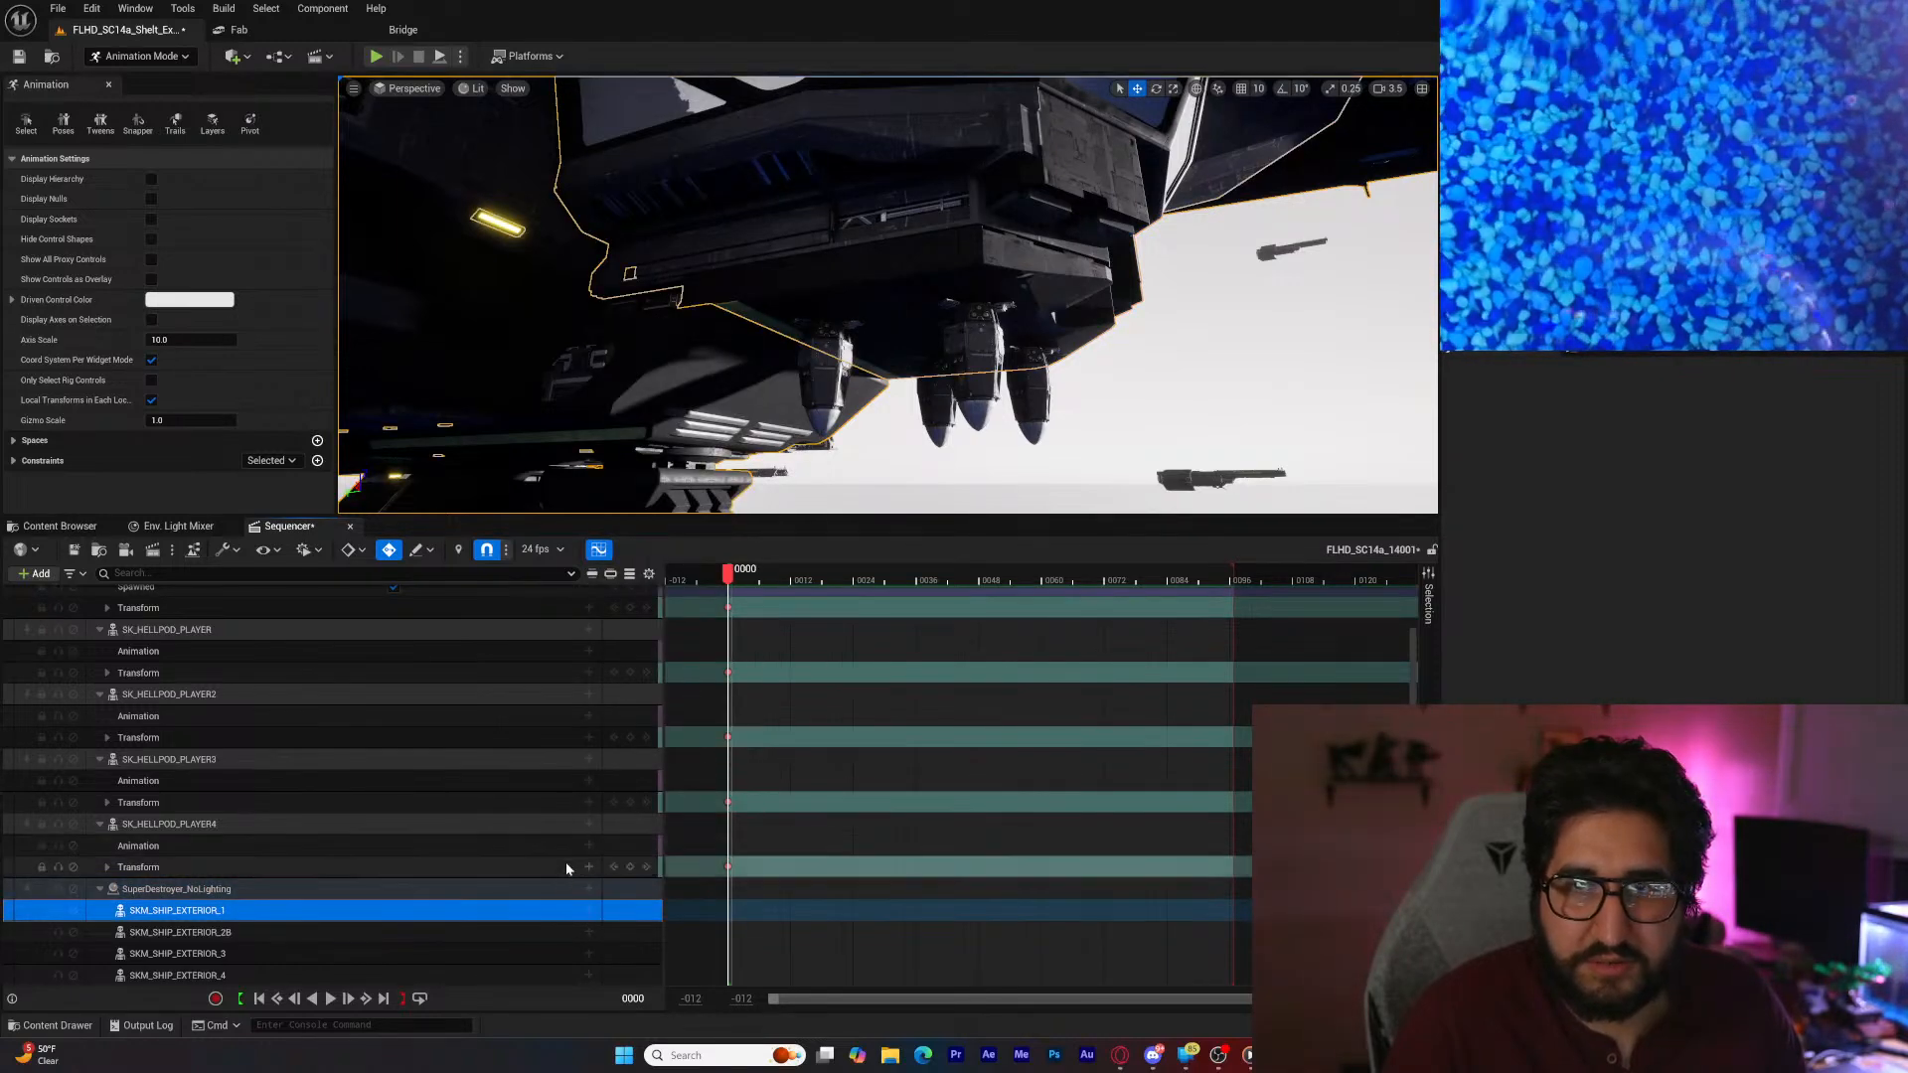
{"action": "left_click", "coordinate": [589, 911]}
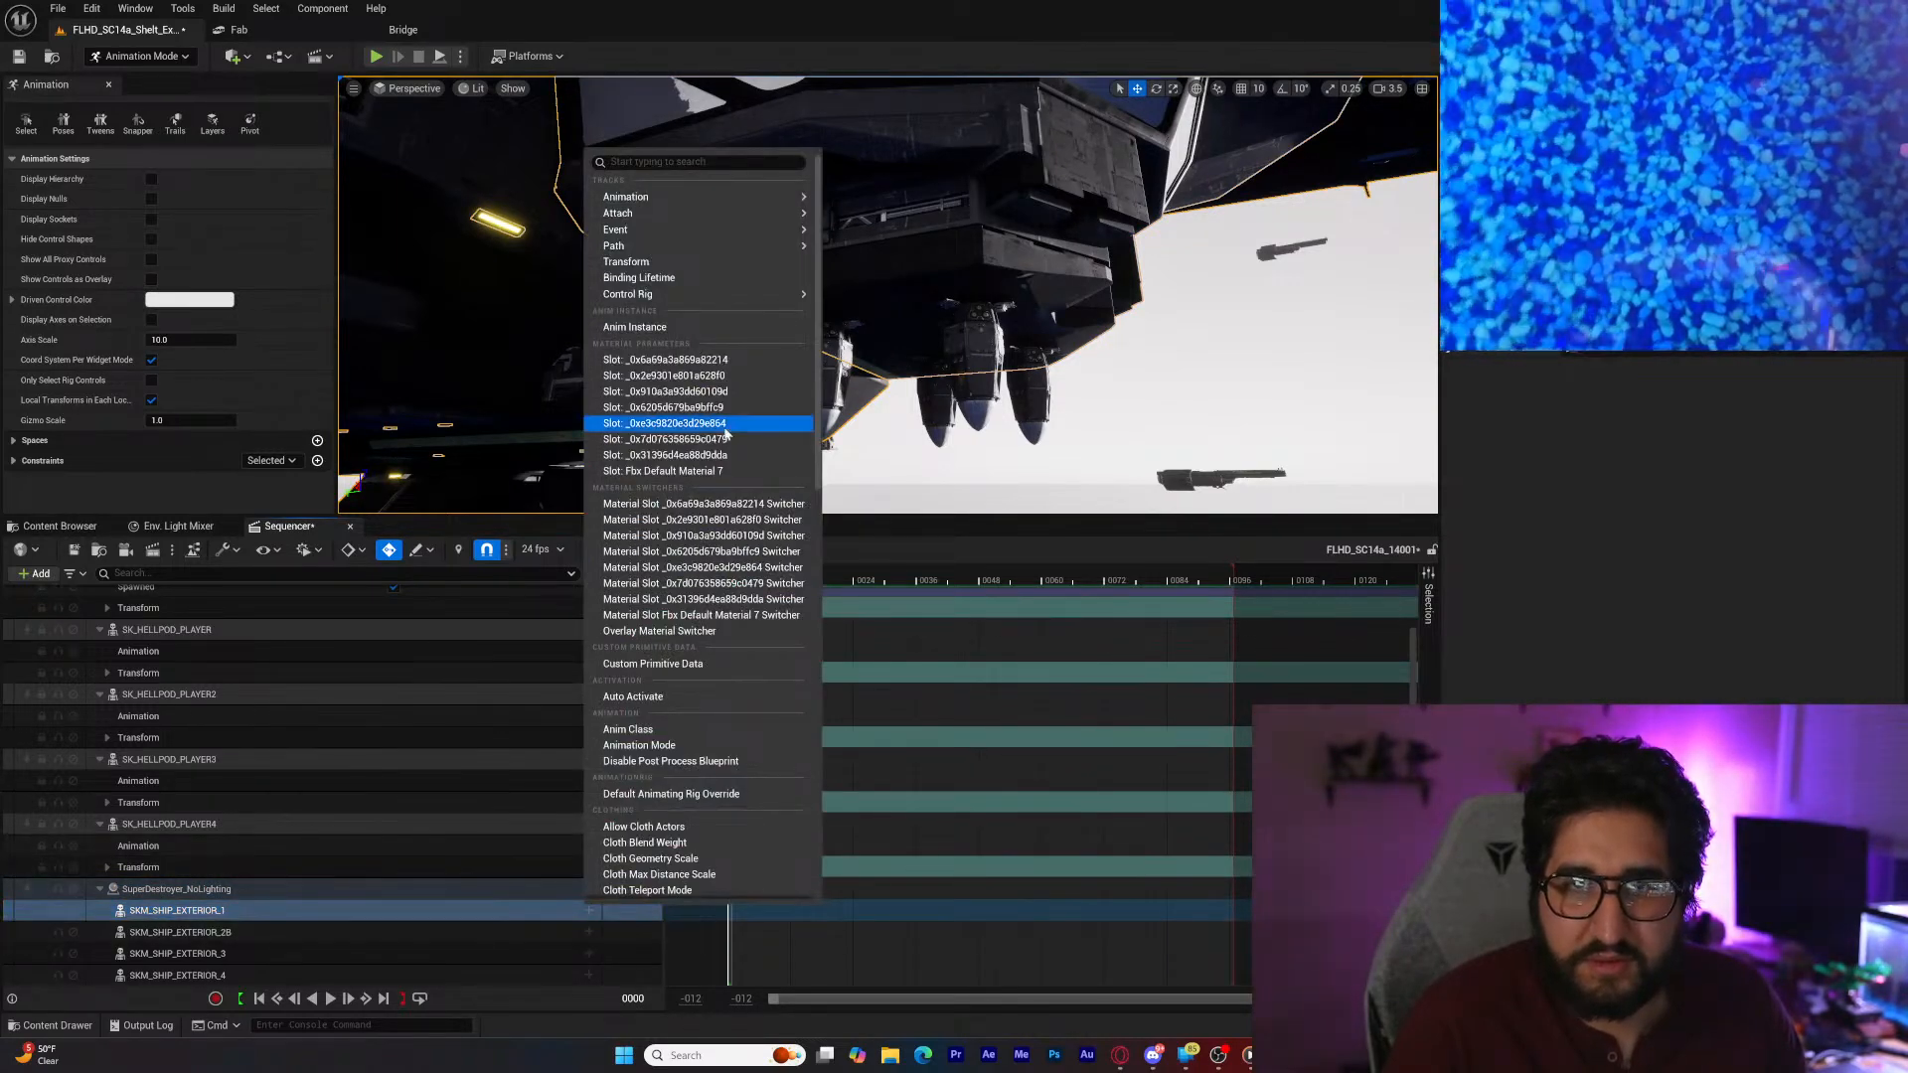
{"action": "mouse_move", "coordinate": [725, 296]}
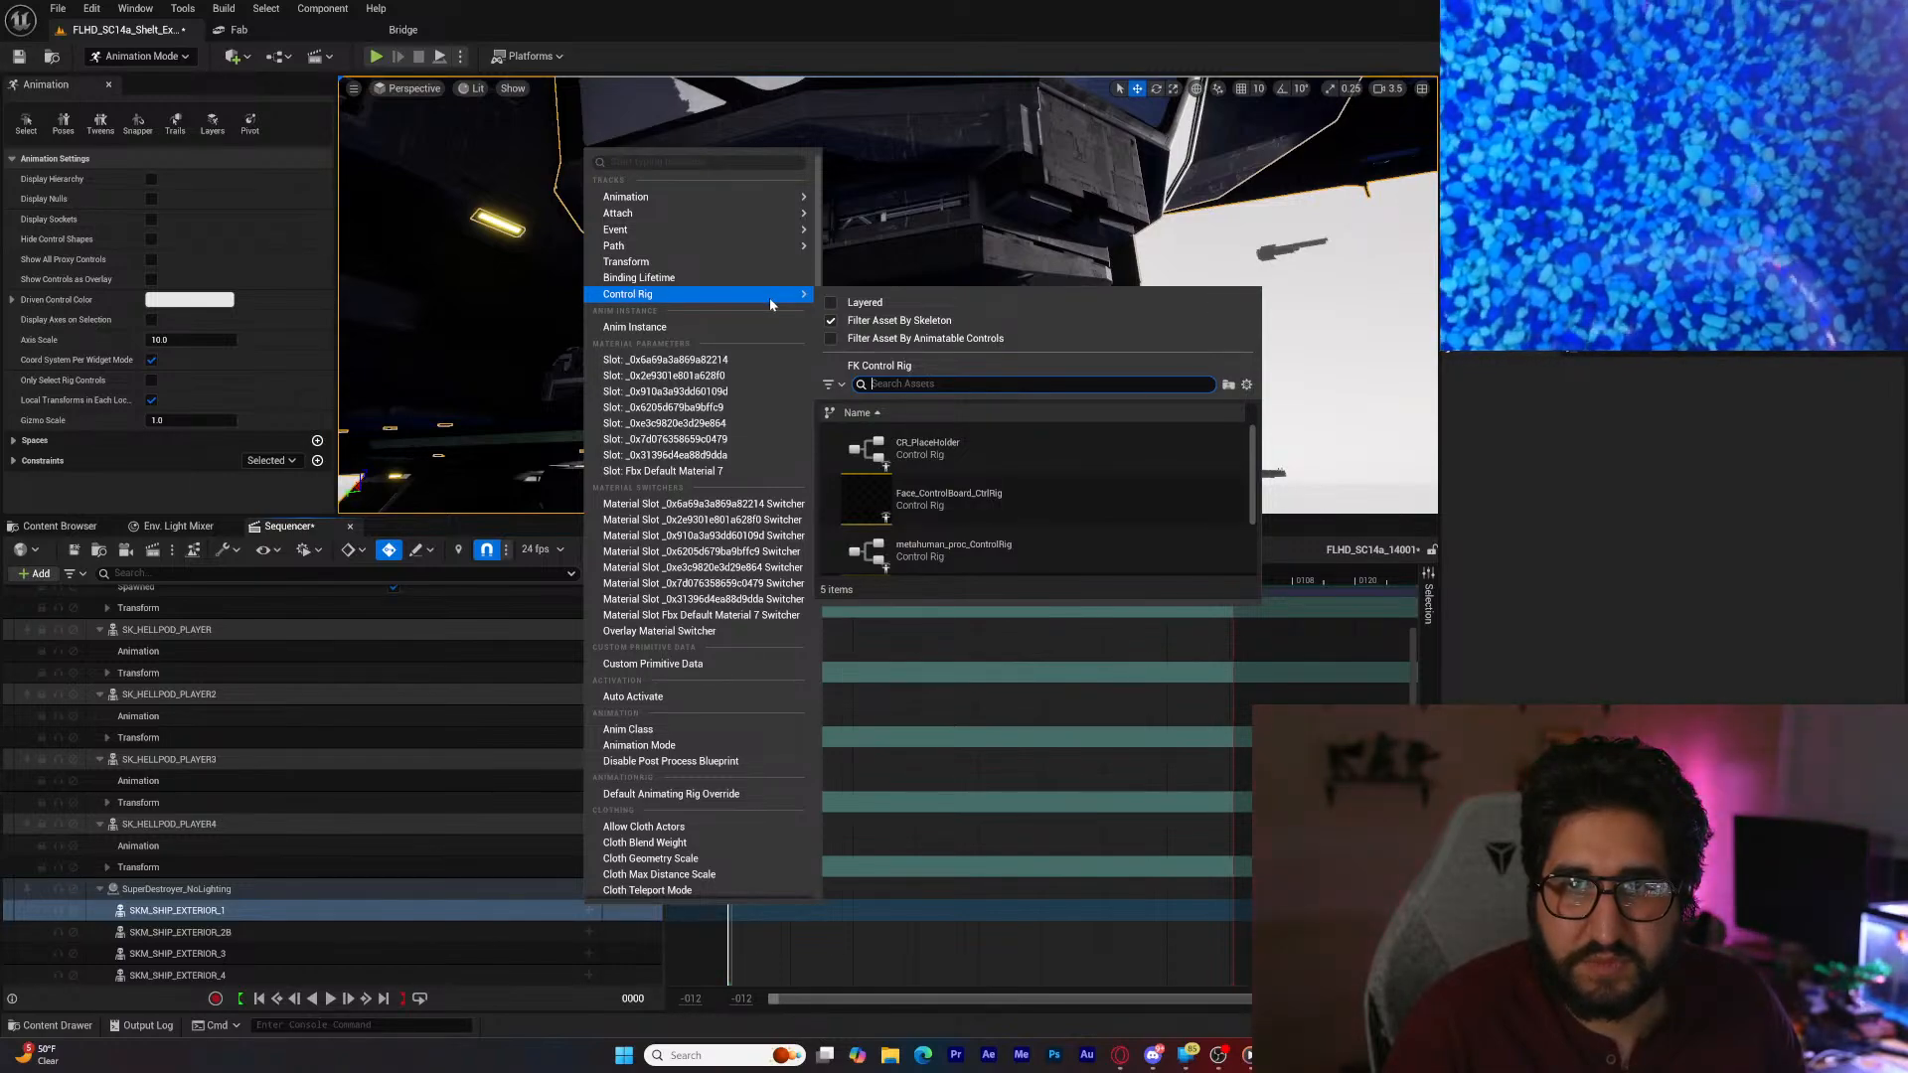
{"action": "left_click", "coordinate": [919, 366]}
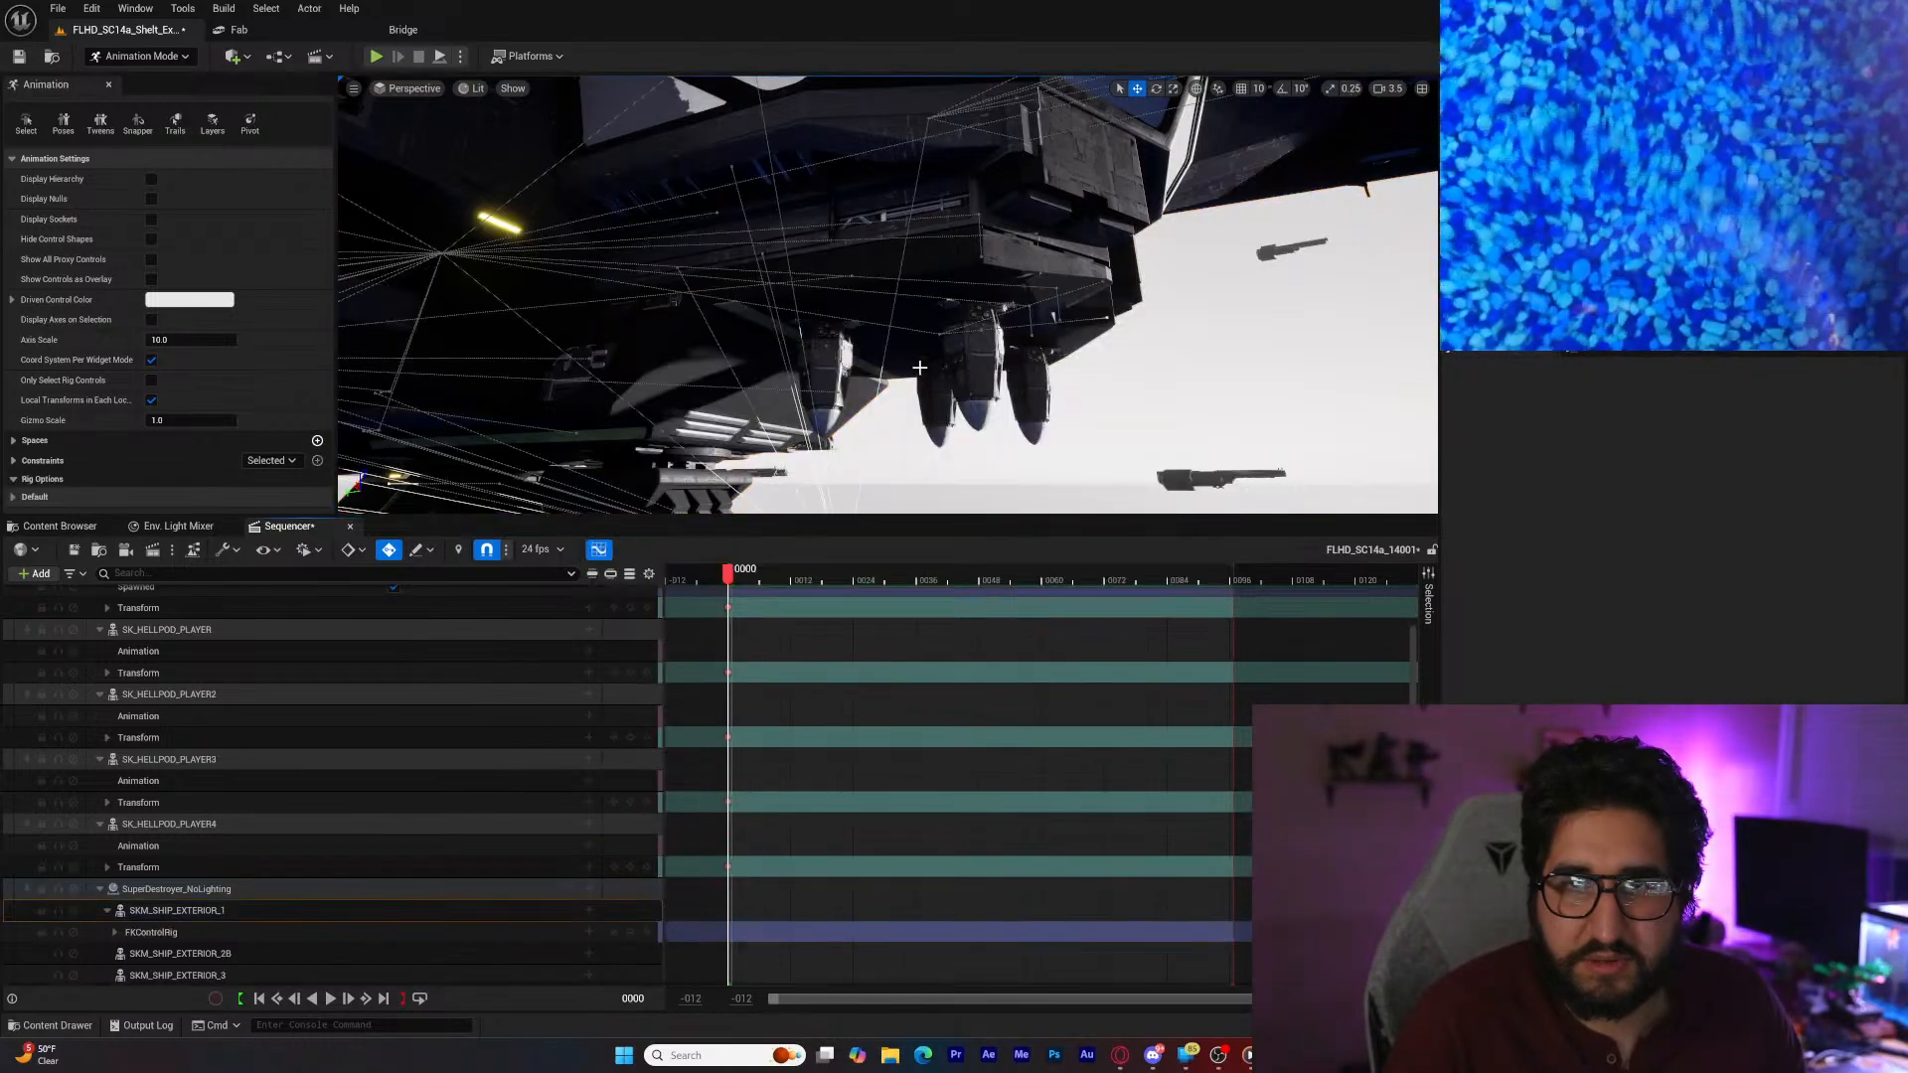
Step: Try moving the hellpoddoorslide001 control together with hellpodlatchrot001 to 004 under the bridge, and undo the move
{"action": "key", "text": "s"}
{"action": "right_click_drag", "start_coordinate": [919, 368], "coordinate": [875, 356]}
{"action": "left_click", "coordinate": [874, 357]}
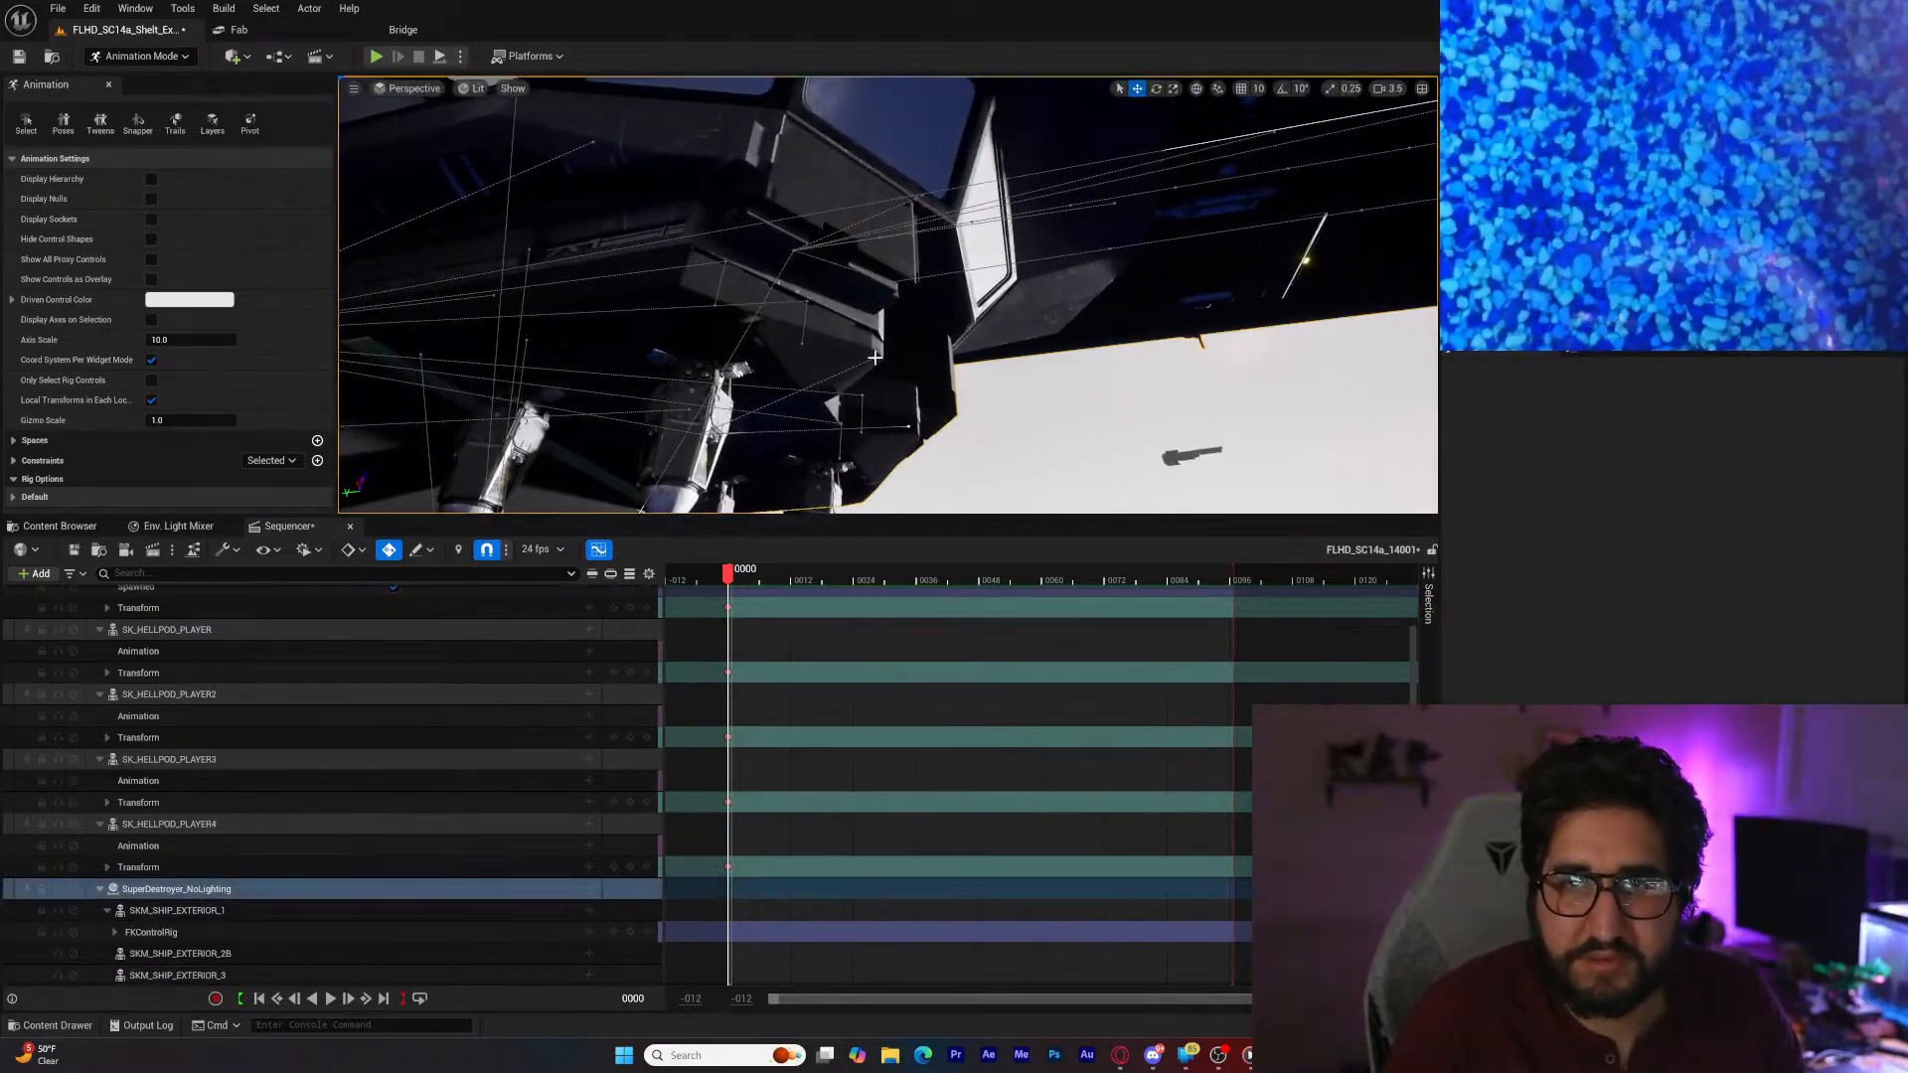
{"action": "left_click", "coordinate": [893, 415]}
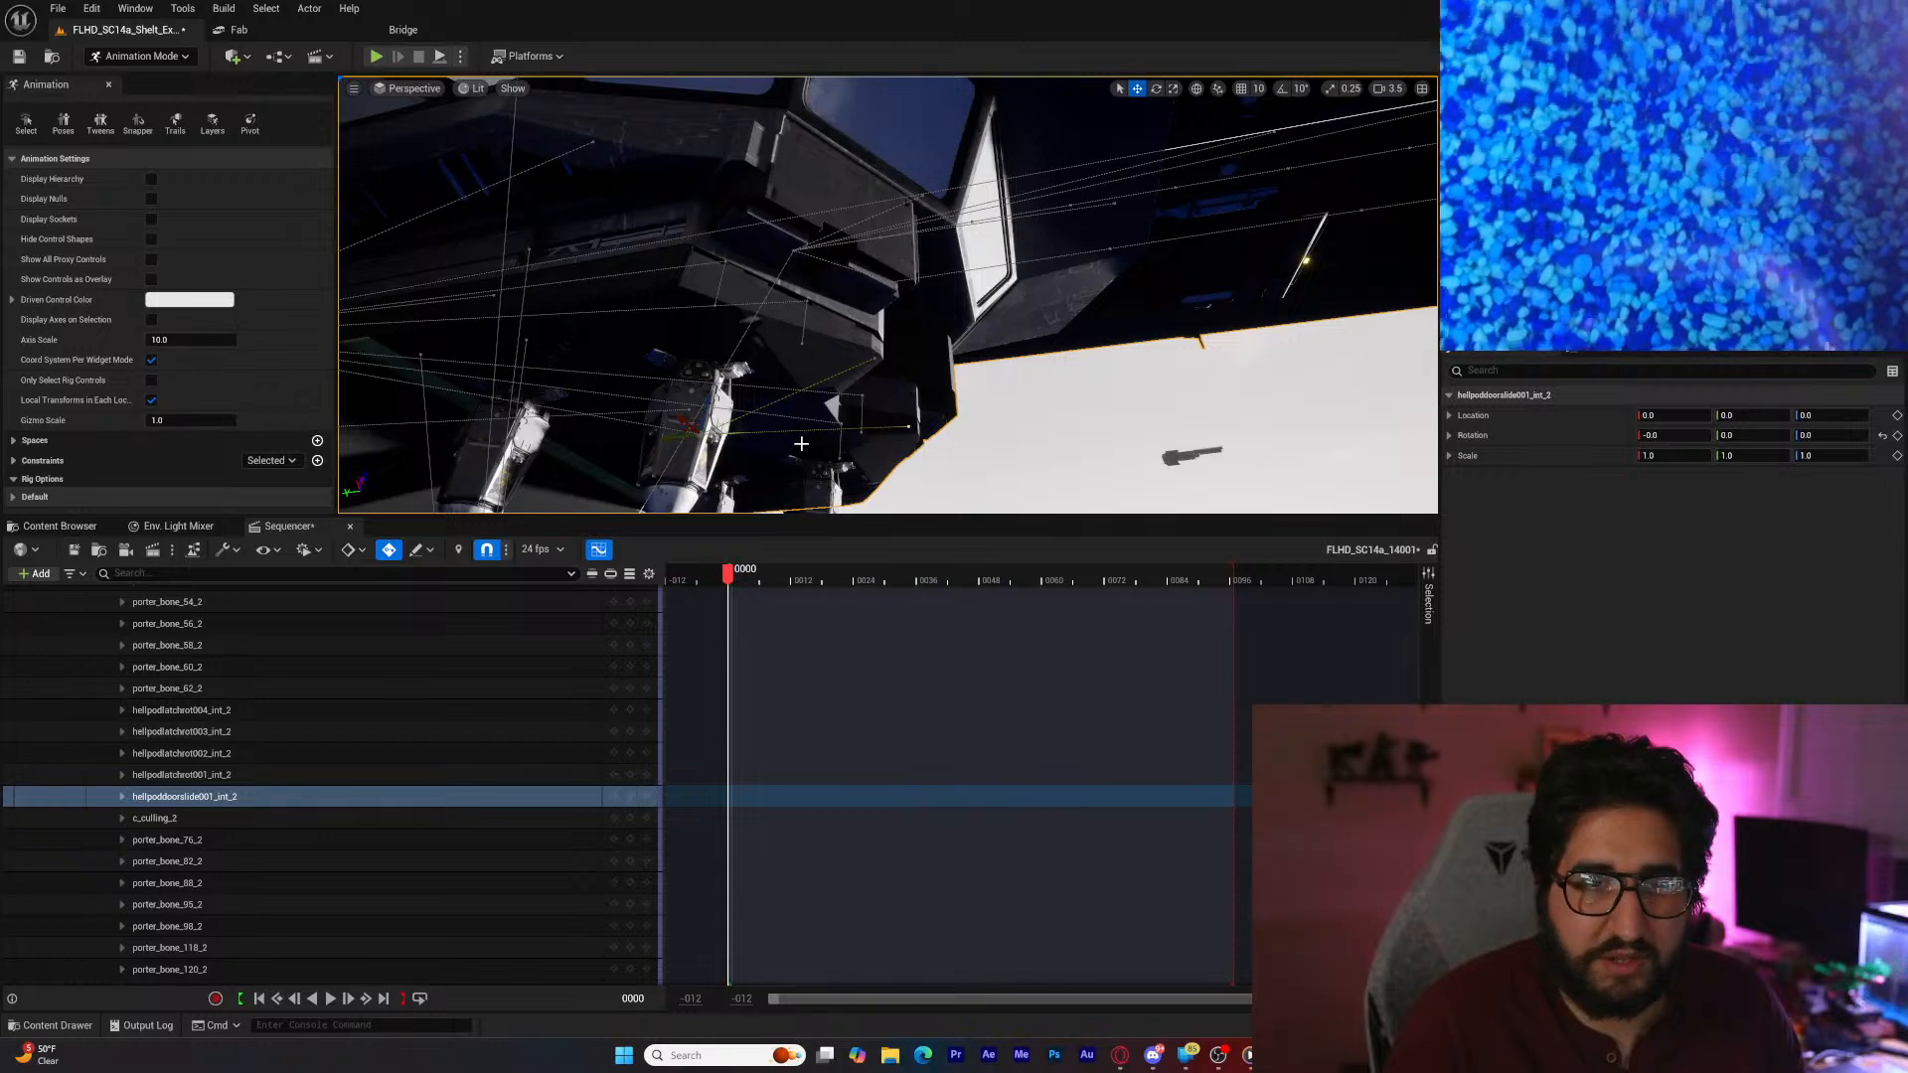
{"action": "left_click", "coordinate": [334, 717], "text": "shift"}
{"action": "left_click", "coordinate": [286, 790]}
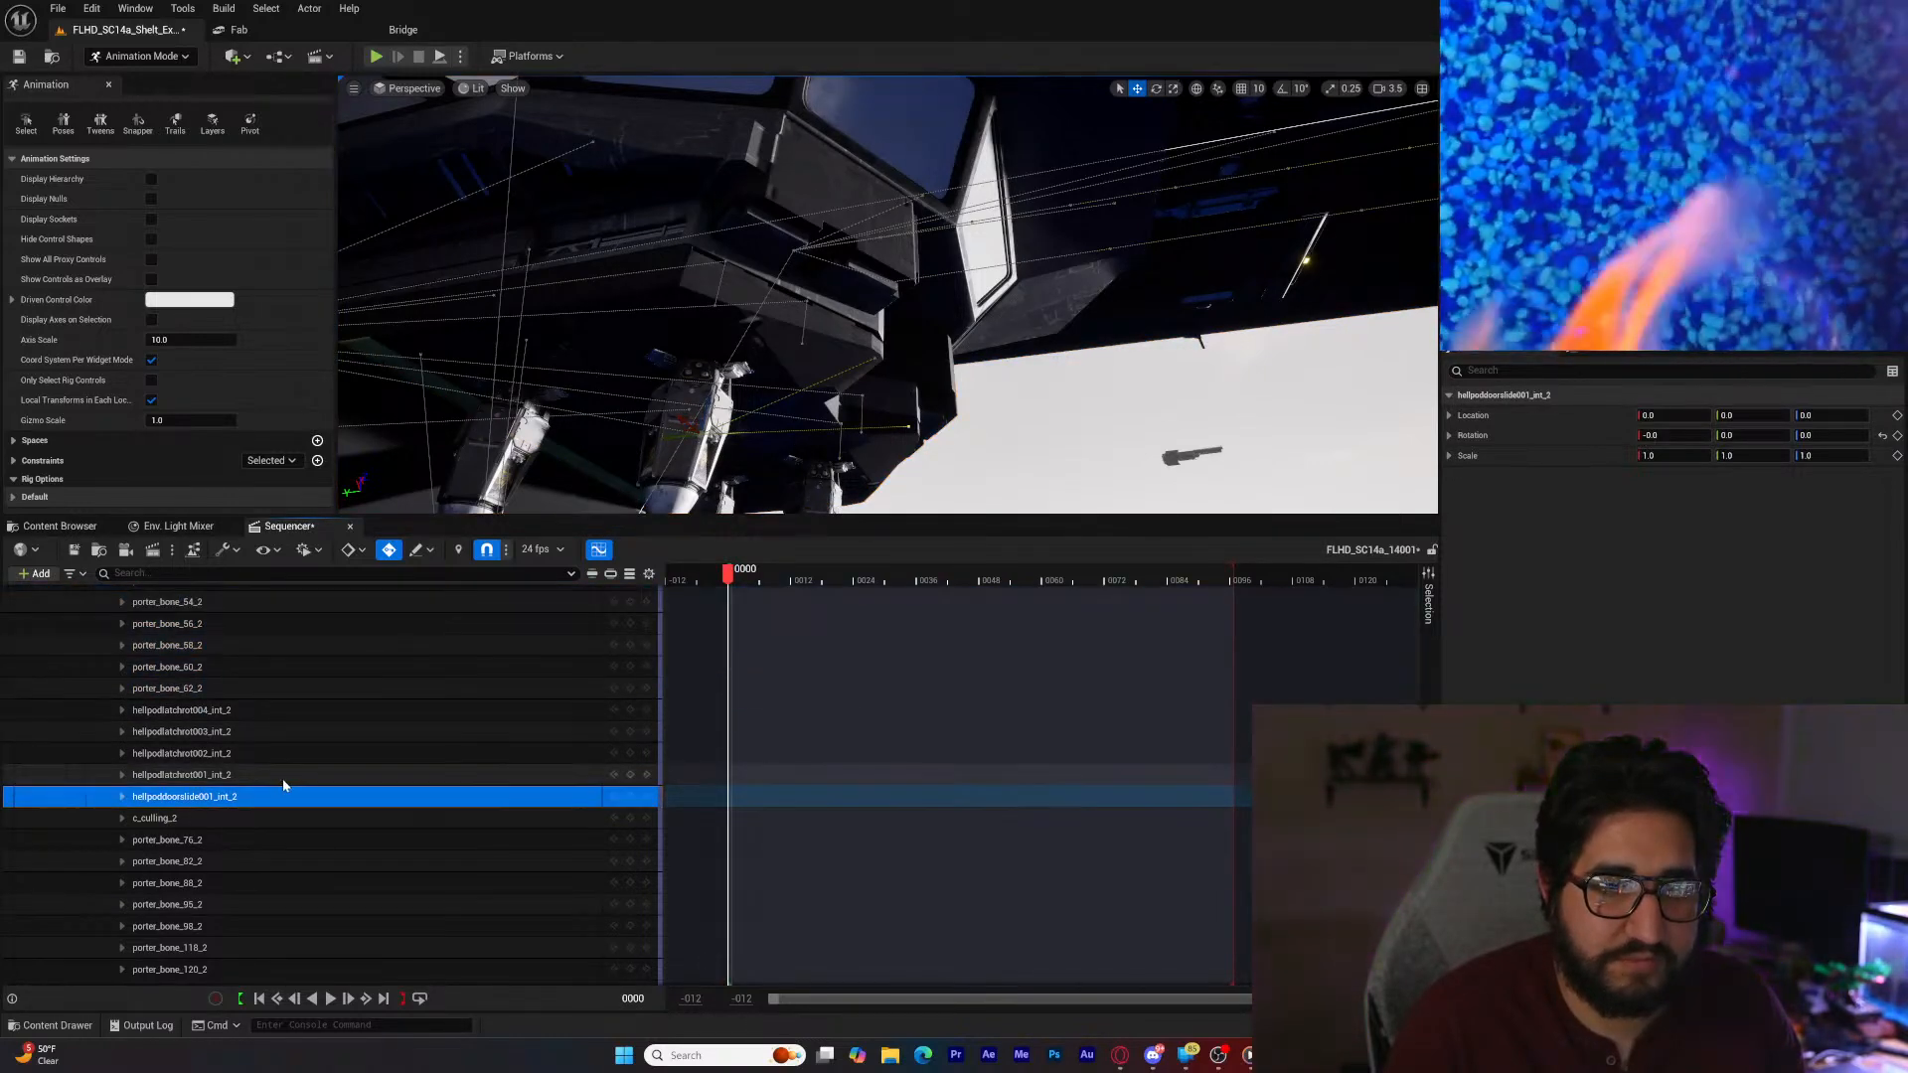
{"action": "left_click_drag", "start_coordinate": [282, 777], "coordinate": [284, 707]}
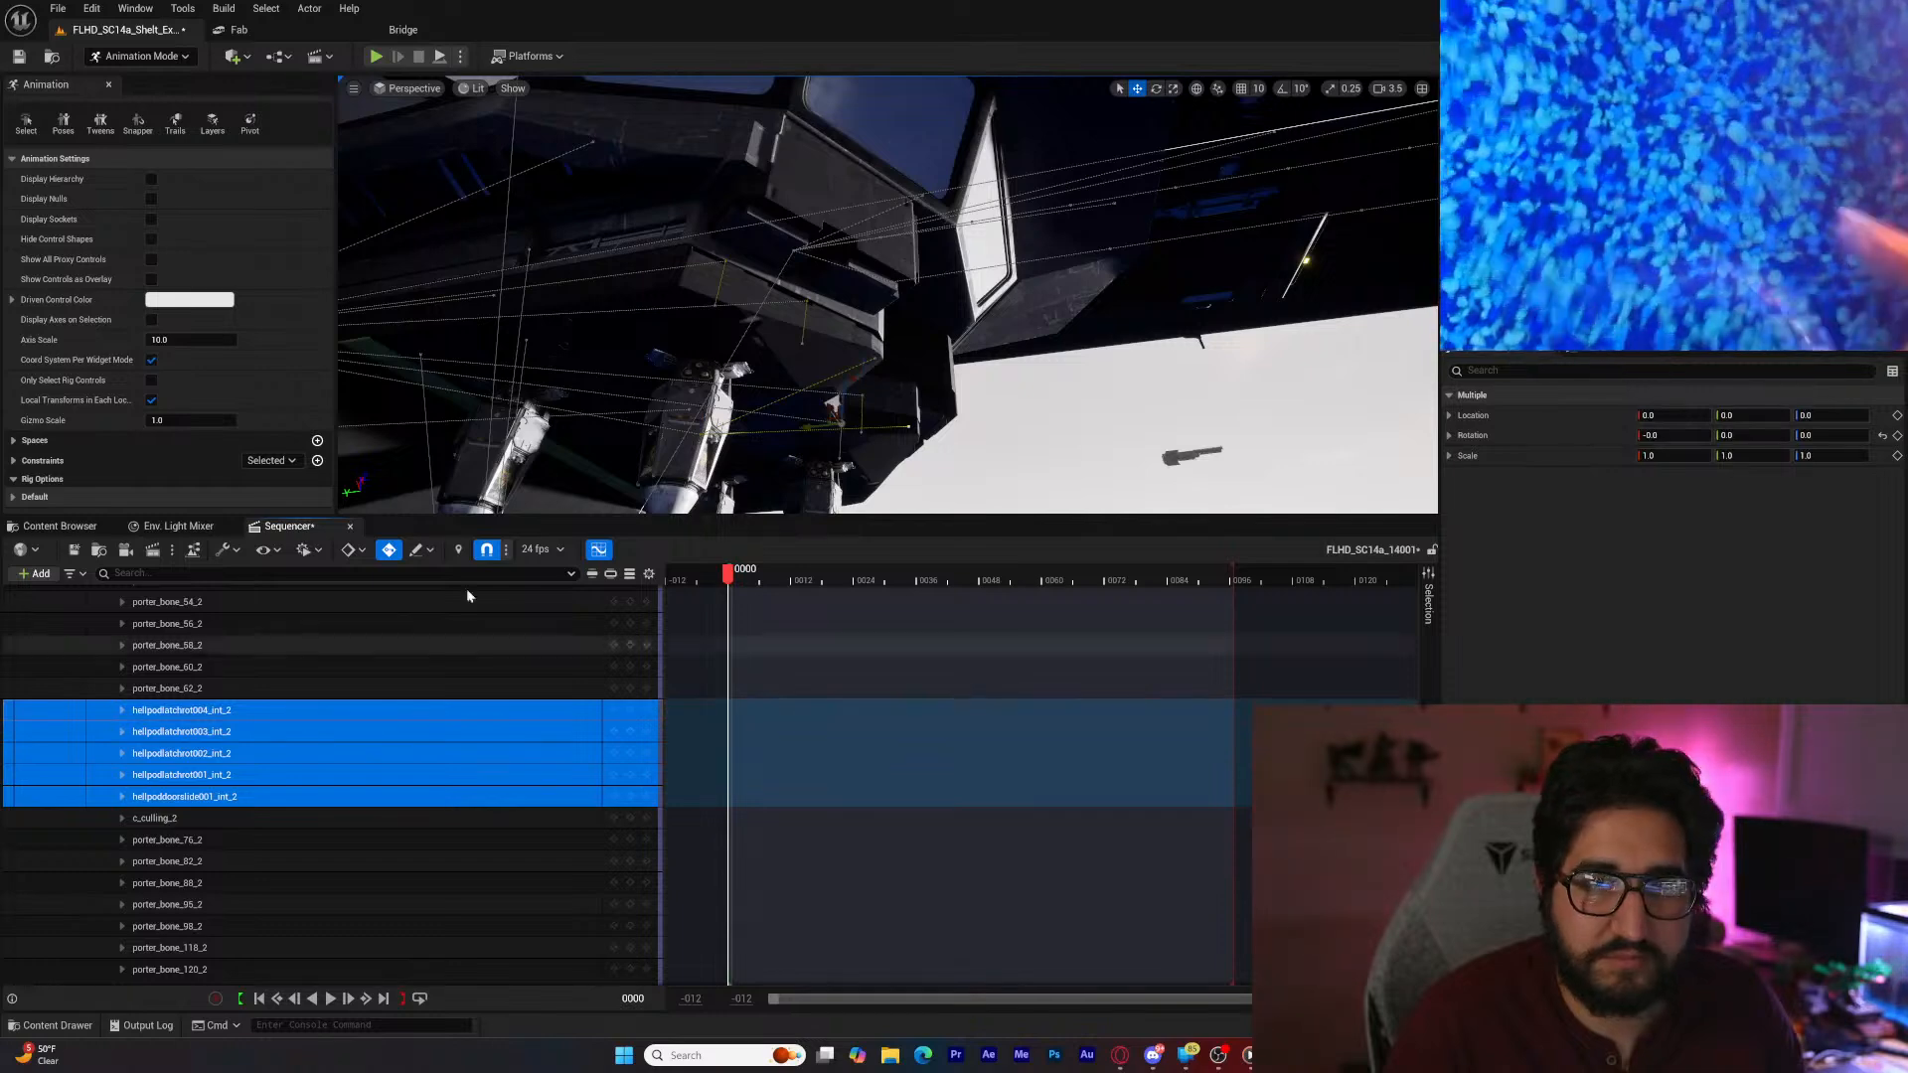
{"action": "left_click_drag", "start_coordinate": [801, 428], "coordinate": [966, 412]}
{"action": "key", "text": "ctrl+z"}
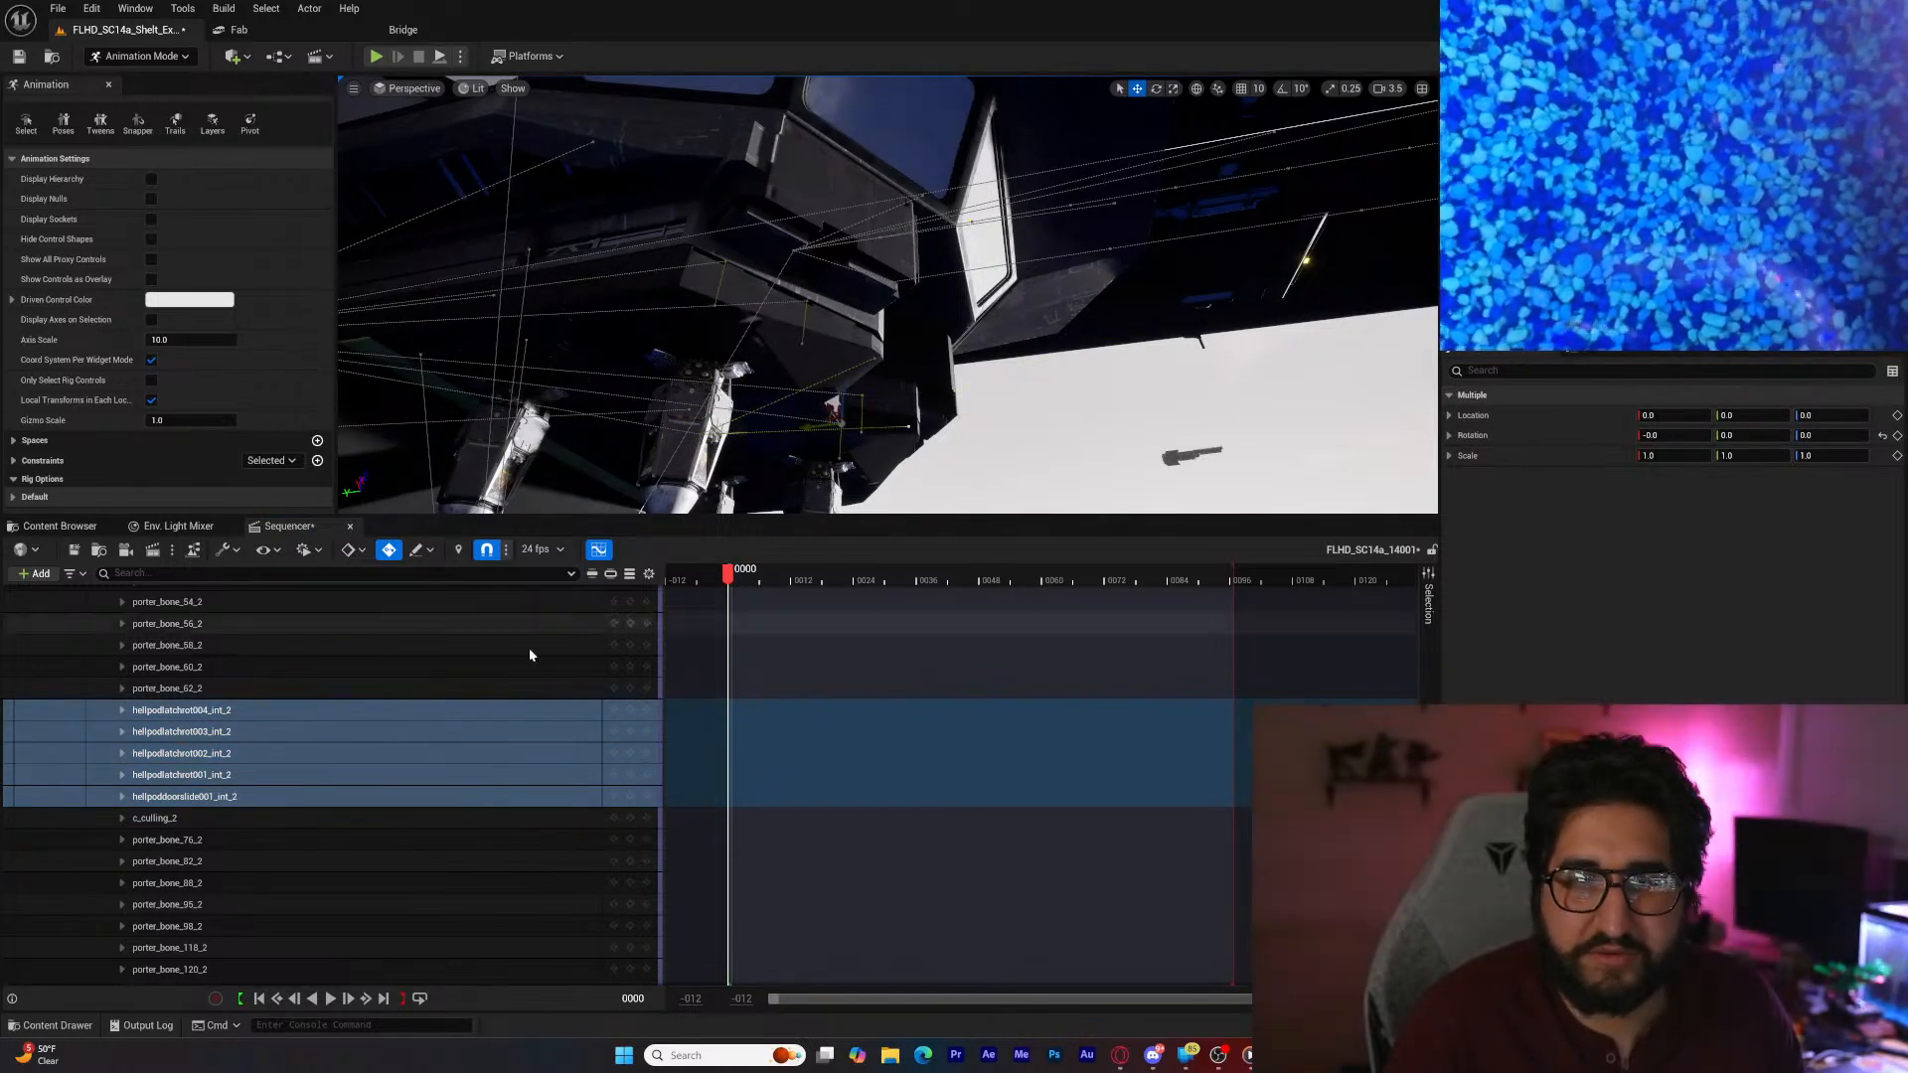
Step: Try moving the hellpodlatchslide001 to 004 and hellpoddoorlockrot001 and 002 controls together, and undo the last move
{"action": "scroll", "coordinate": [391, 801], "scroll_direction": "up", "scroll_amount": 4}
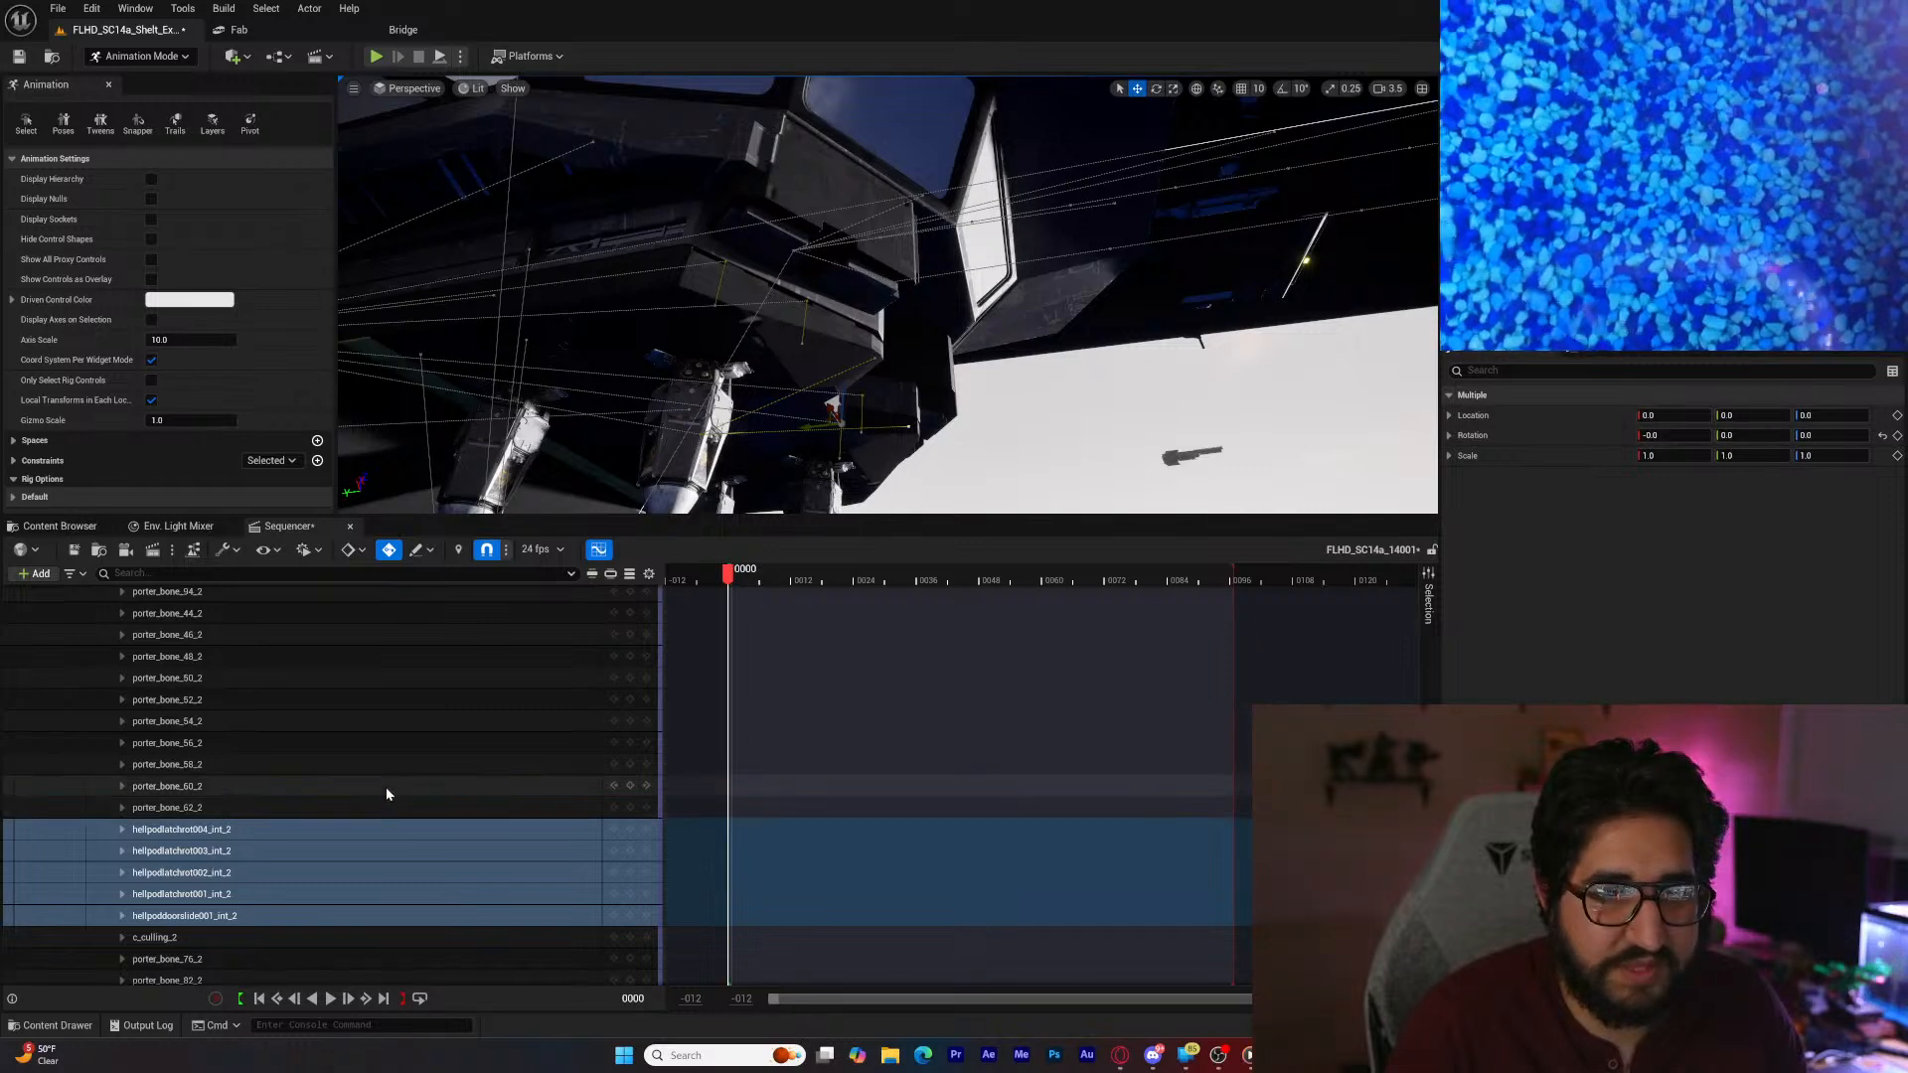
{"action": "scroll", "coordinate": [364, 813], "scroll_direction": "up", "scroll_amount": 5}
{"action": "scroll", "coordinate": [362, 809], "scroll_direction": "up", "scroll_amount": 5}
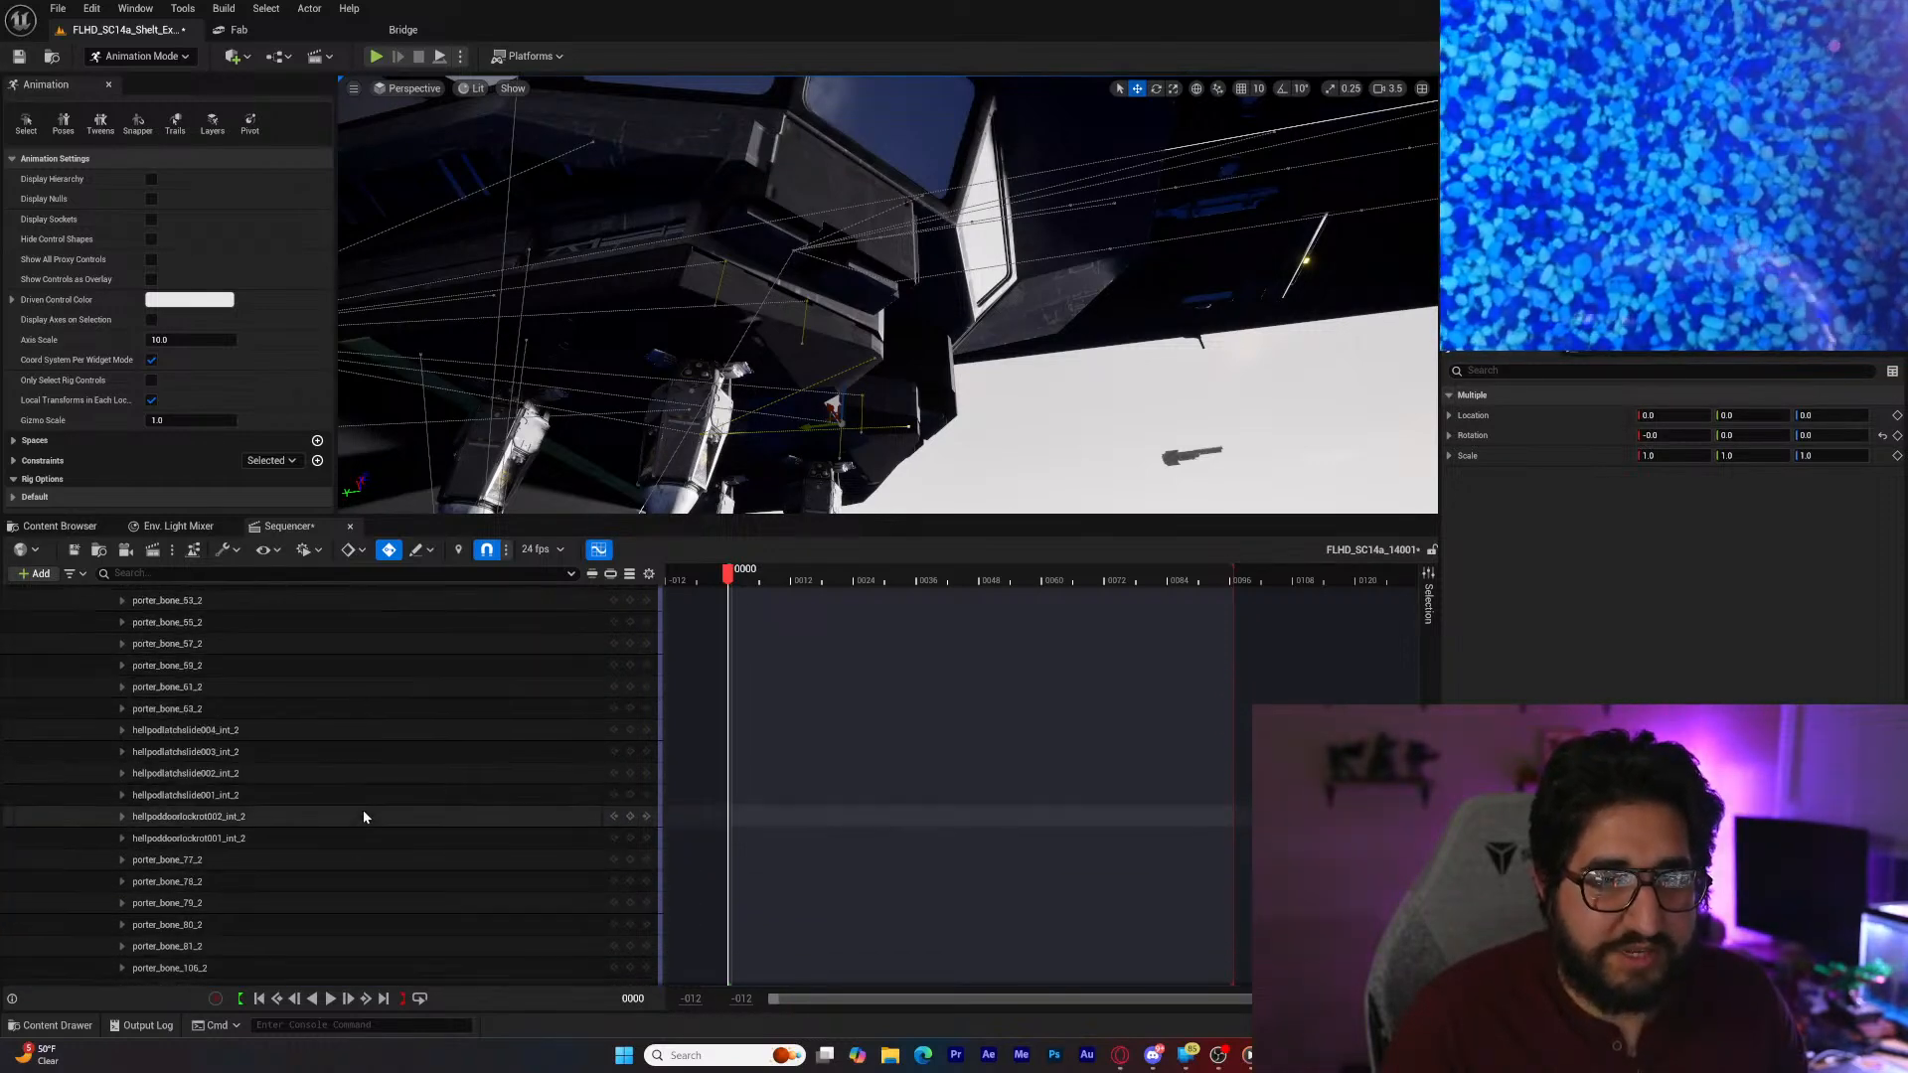
{"action": "left_click", "coordinate": [342, 830]}
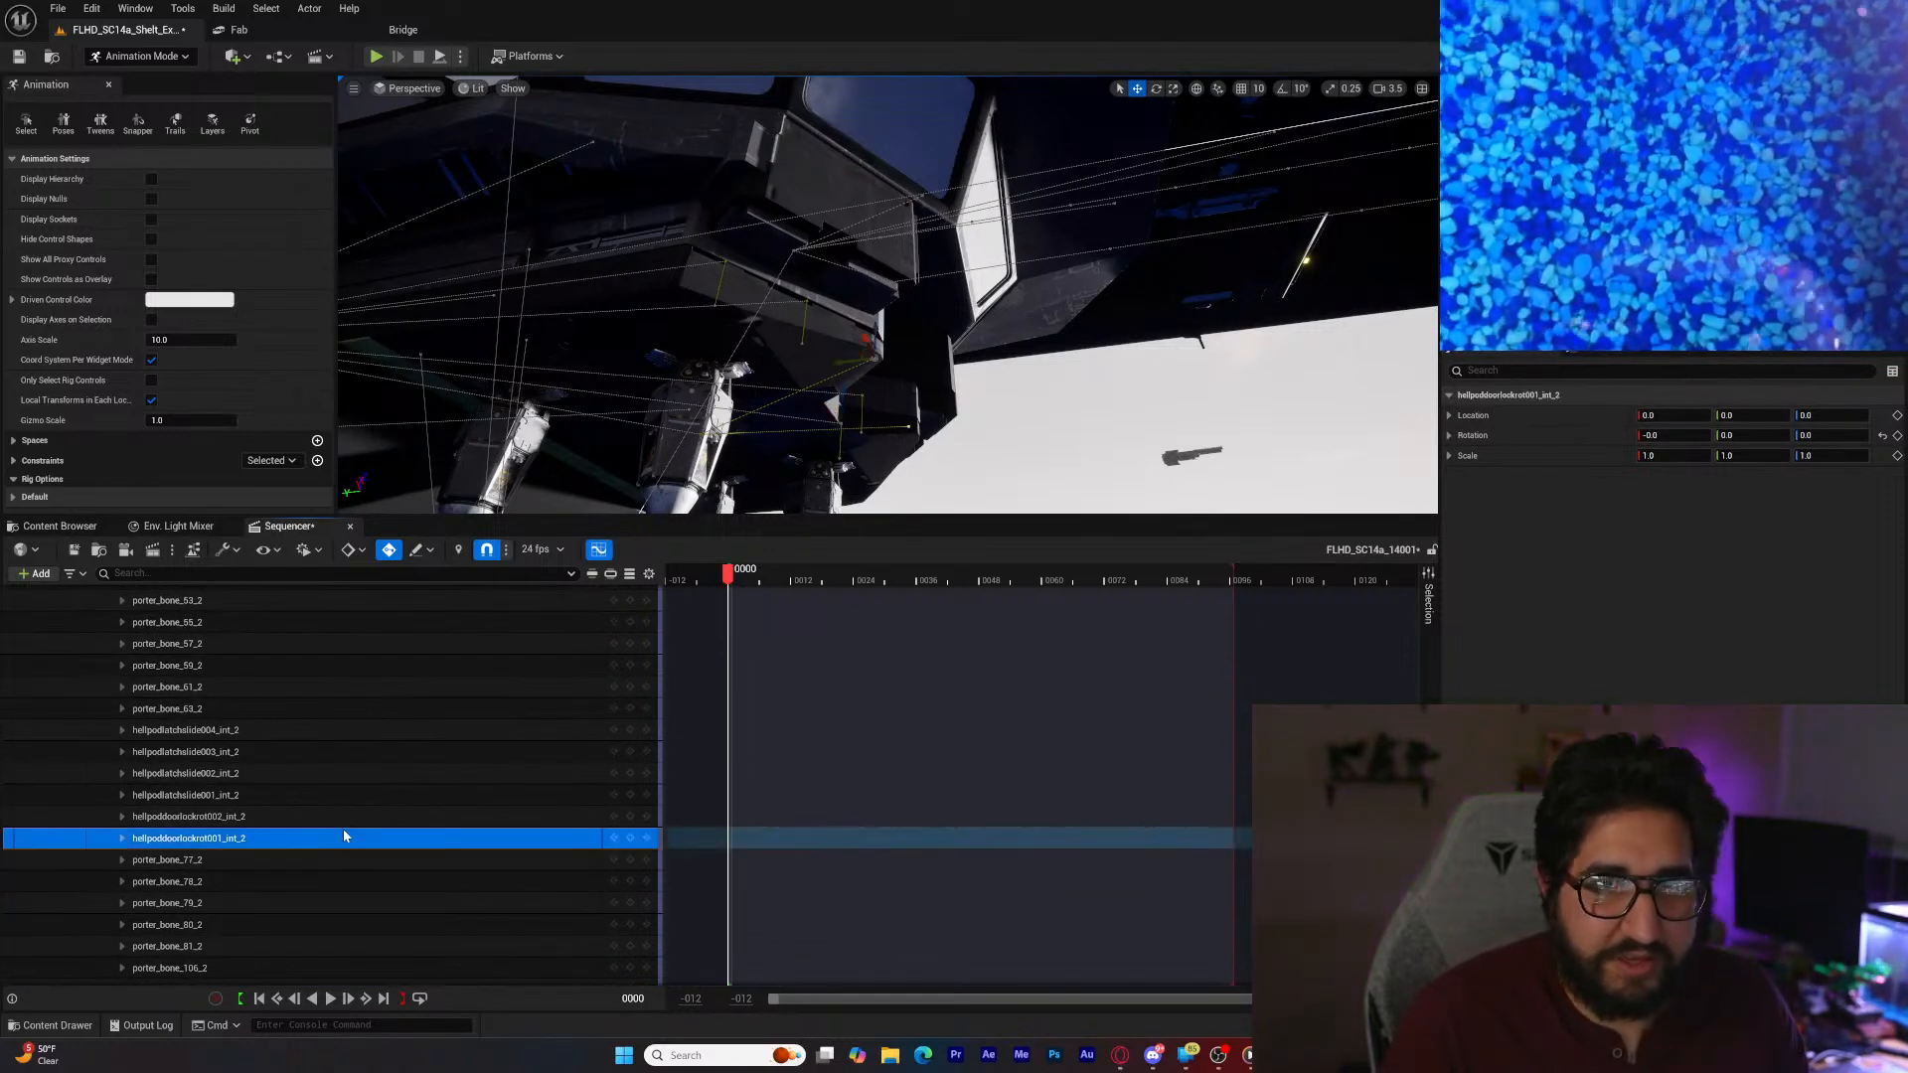
{"action": "left_click", "coordinate": [302, 731], "text": "shift"}
{"action": "left_click_drag", "start_coordinate": [810, 464], "coordinate": [921, 495]}
{"action": "key", "text": "ctrl+z"}
Step: Look through the FK Control Rig's controls on SKM_SHIP_EXTERIOR_1 for the ones that drive the hellpod doors and latches
{"action": "scroll", "coordinate": [423, 769], "scroll_direction": "up", "scroll_amount": 6}
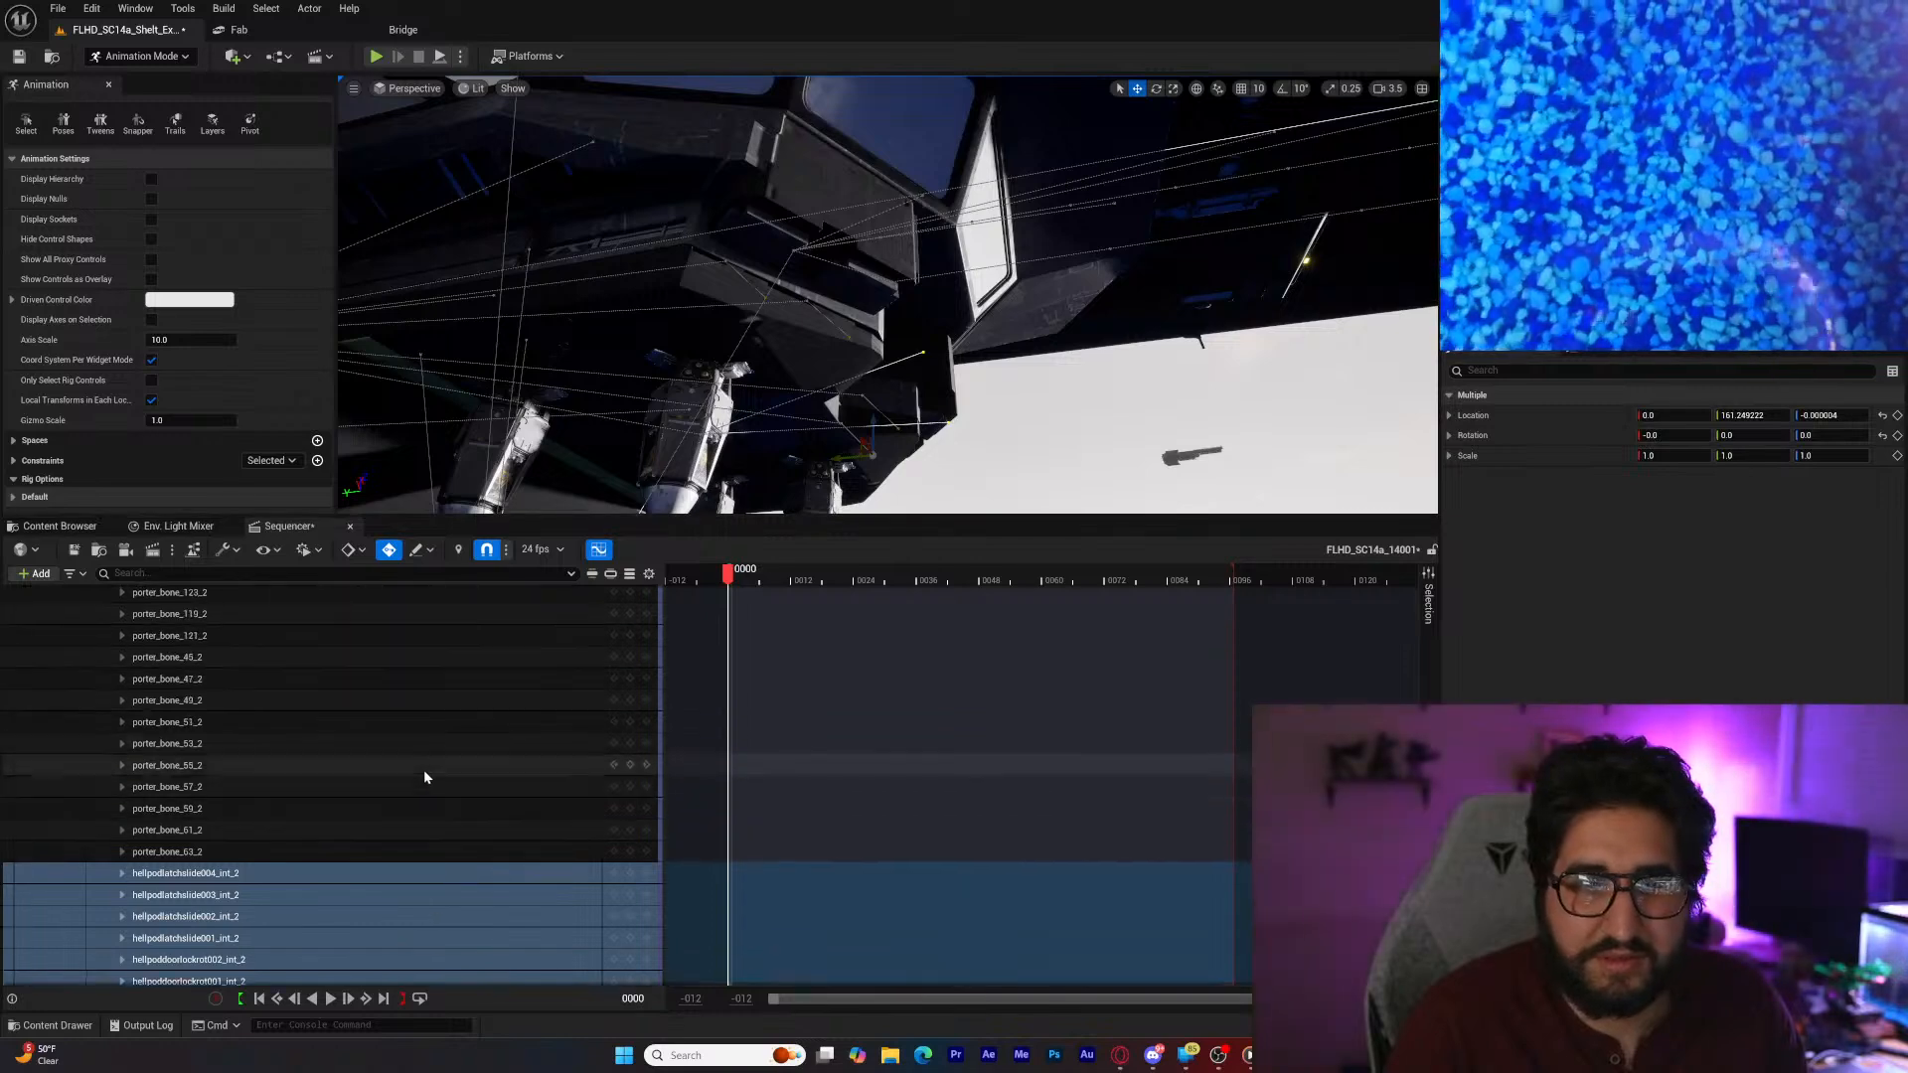
{"action": "scroll", "coordinate": [413, 765], "scroll_direction": "up", "scroll_amount": 6}
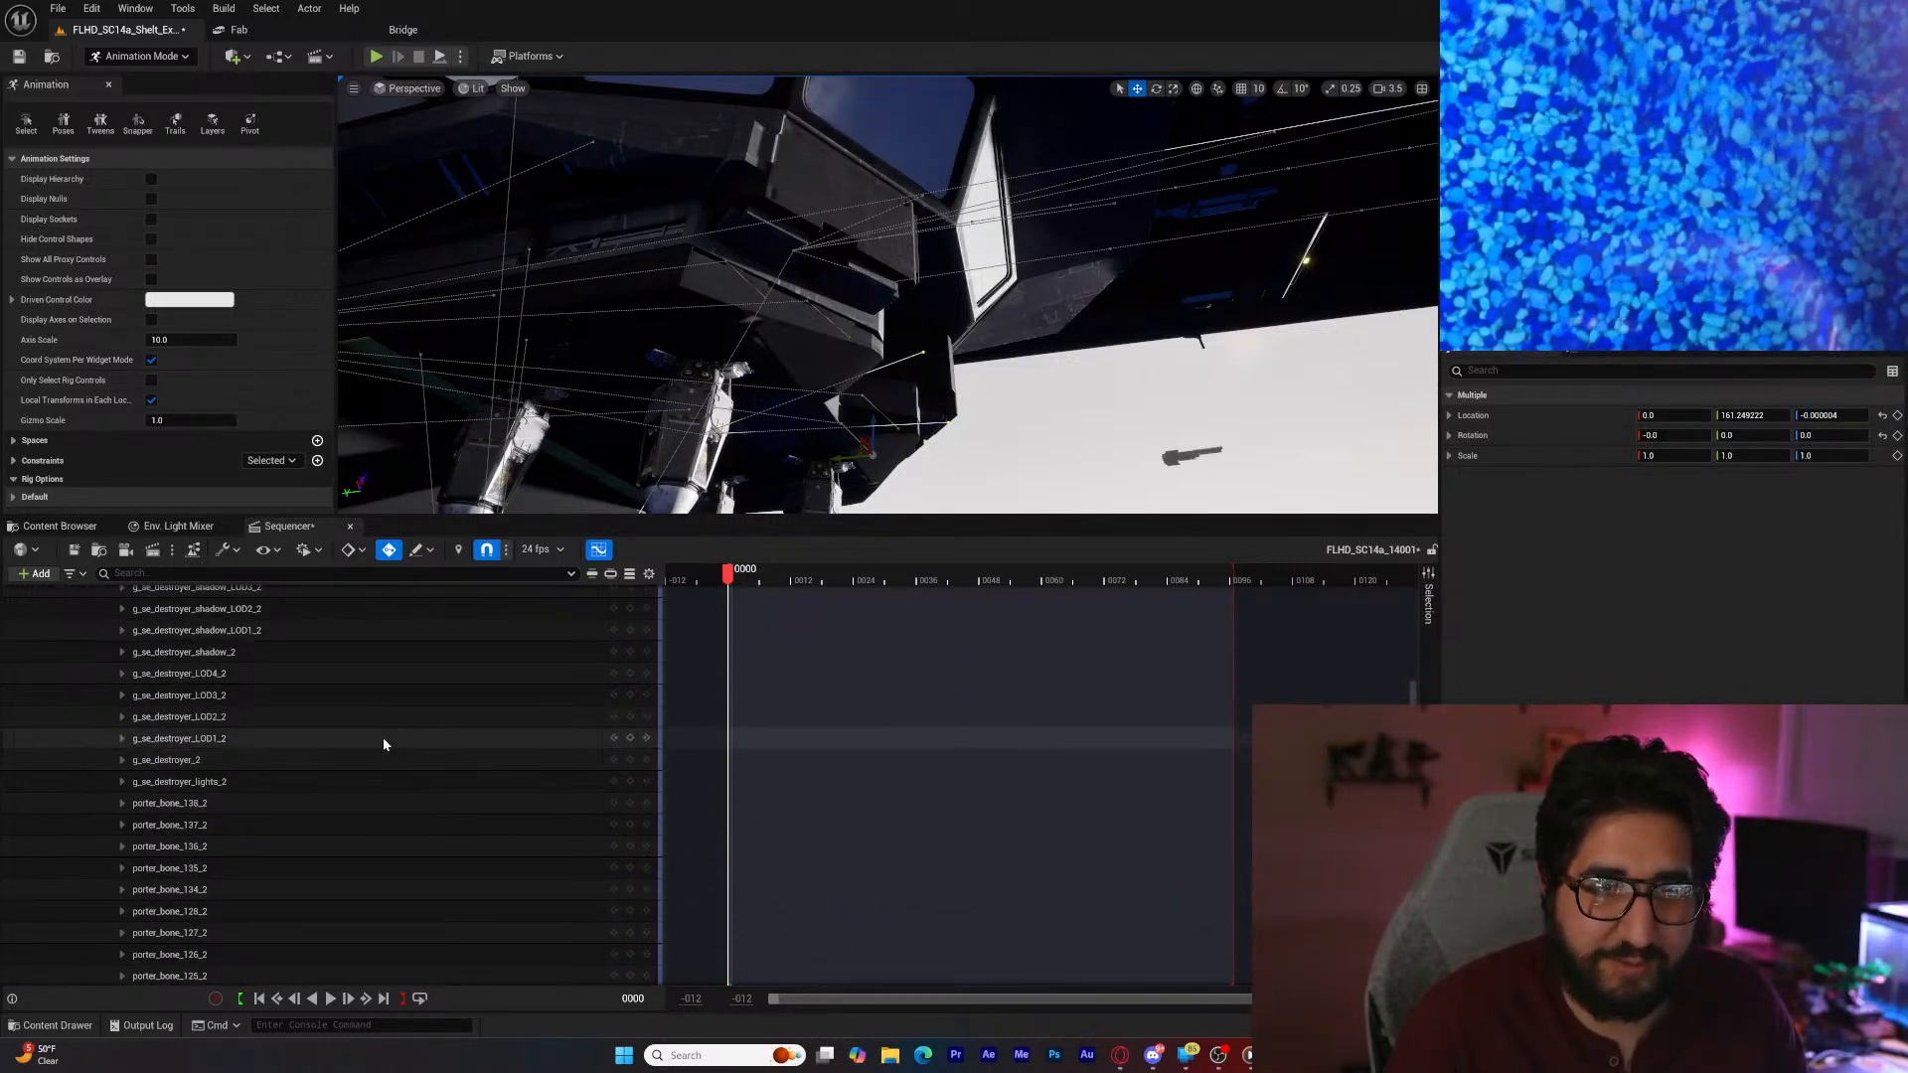
{"action": "left_click", "coordinate": [384, 738]}
{"action": "scroll", "coordinate": [382, 743], "scroll_direction": "up", "scroll_amount": 5}
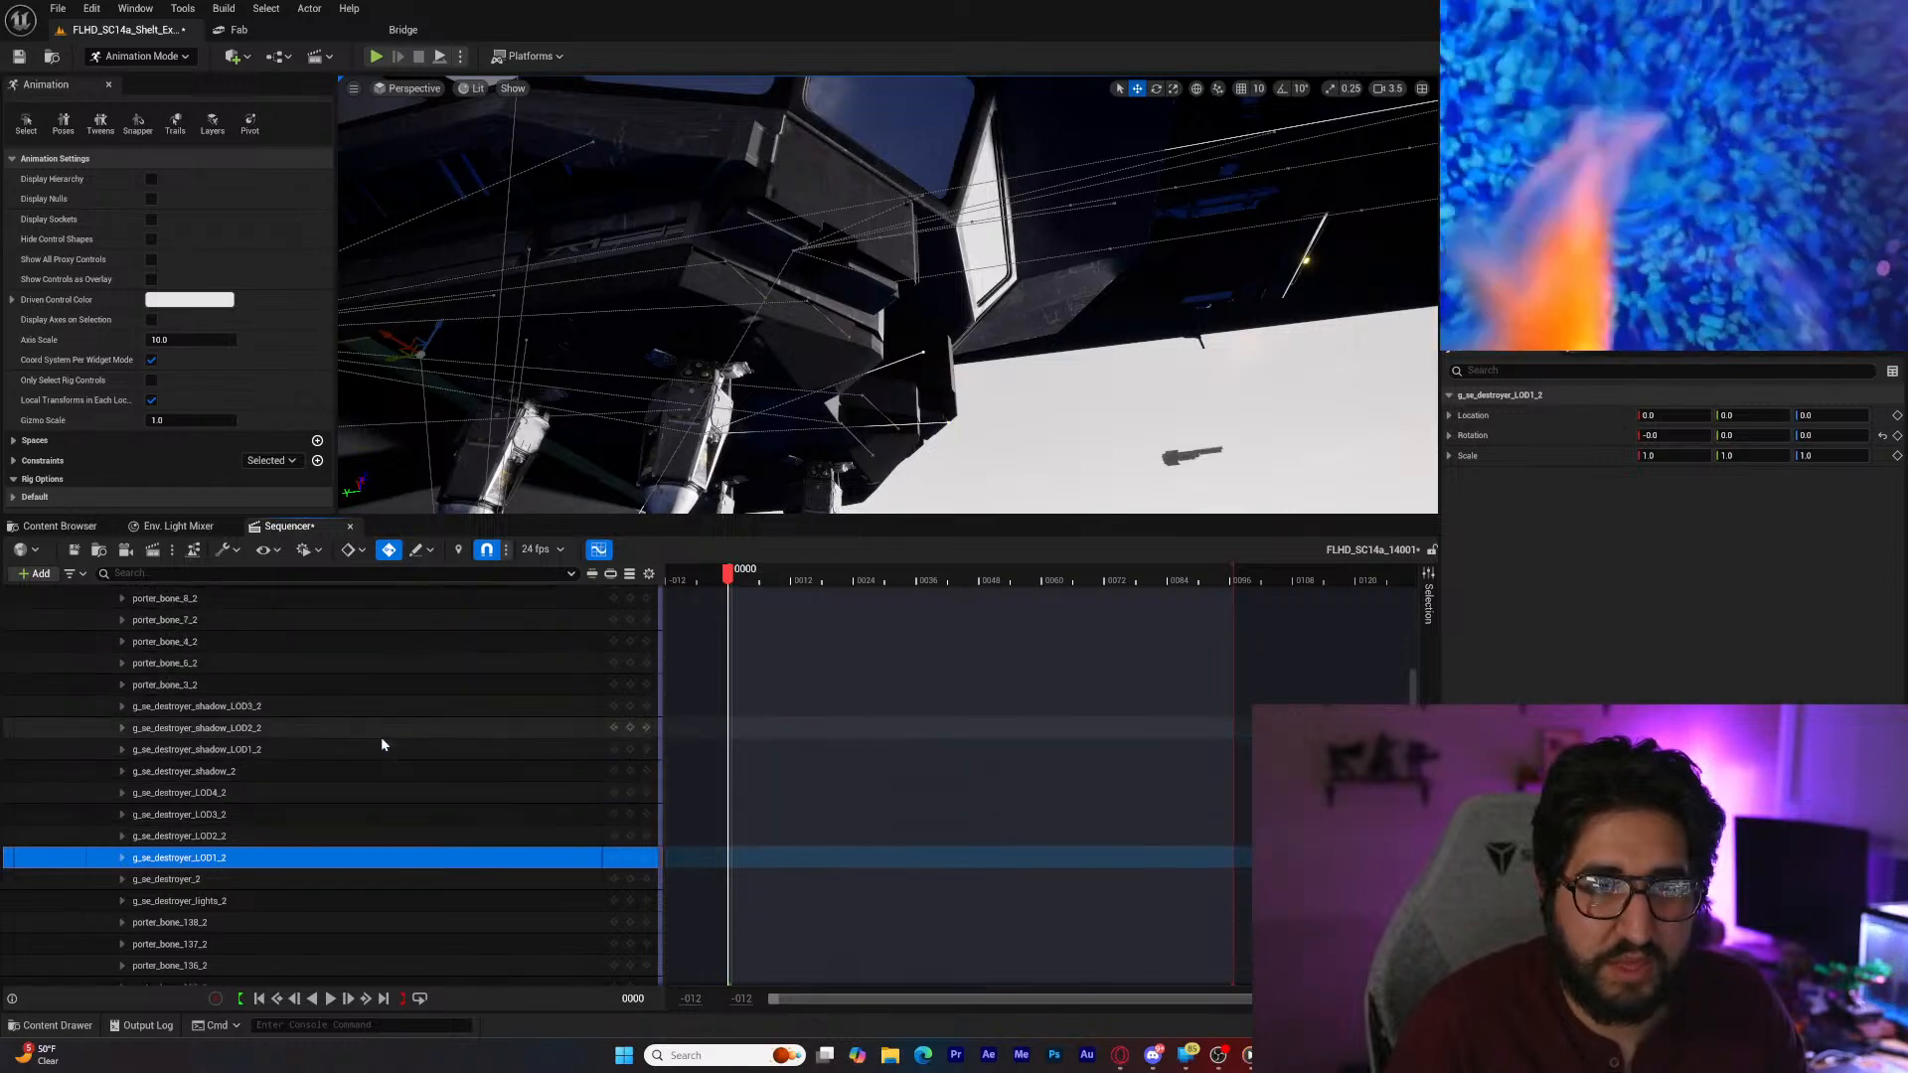
{"action": "scroll", "coordinate": [381, 713], "scroll_direction": "up", "scroll_amount": 15}
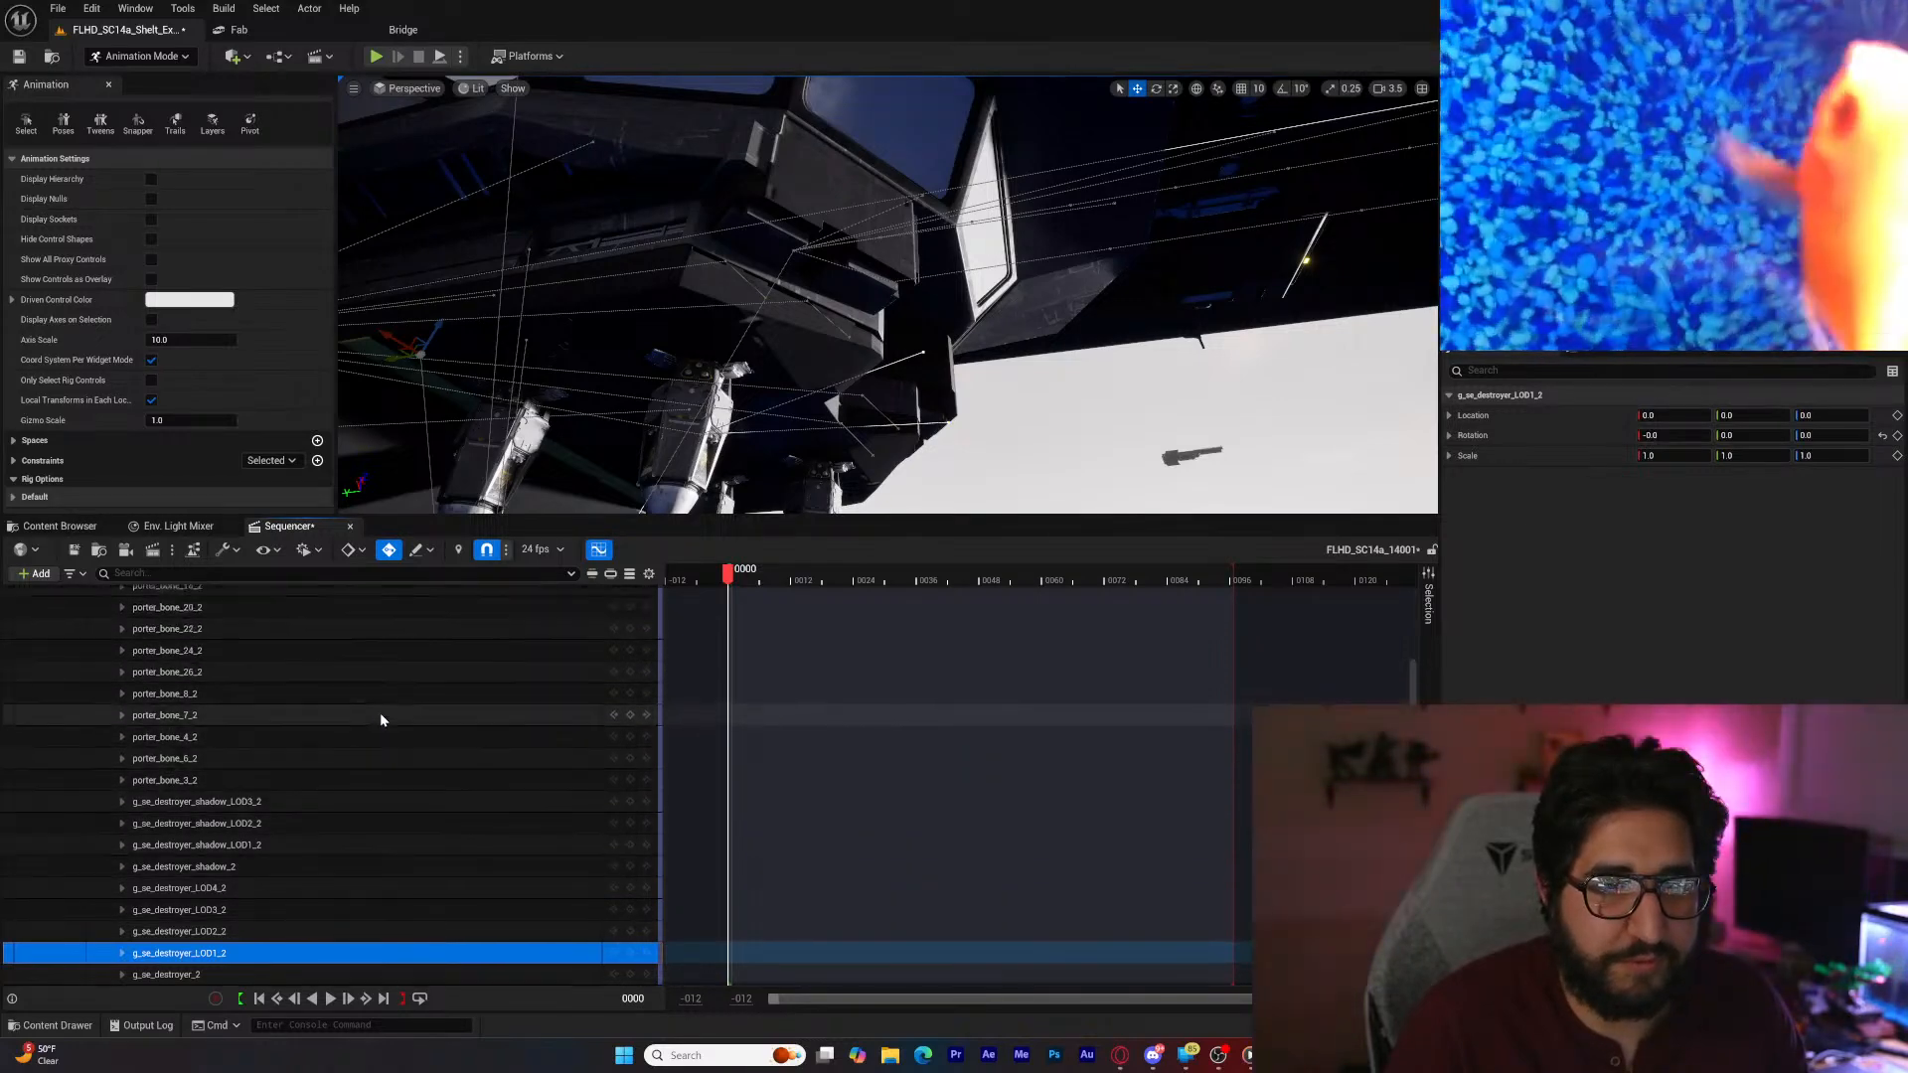
{"action": "scroll", "coordinate": [379, 713], "scroll_direction": "up", "scroll_amount": 8}
{"action": "scroll", "coordinate": [379, 716], "scroll_direction": "down", "scroll_amount": 20}
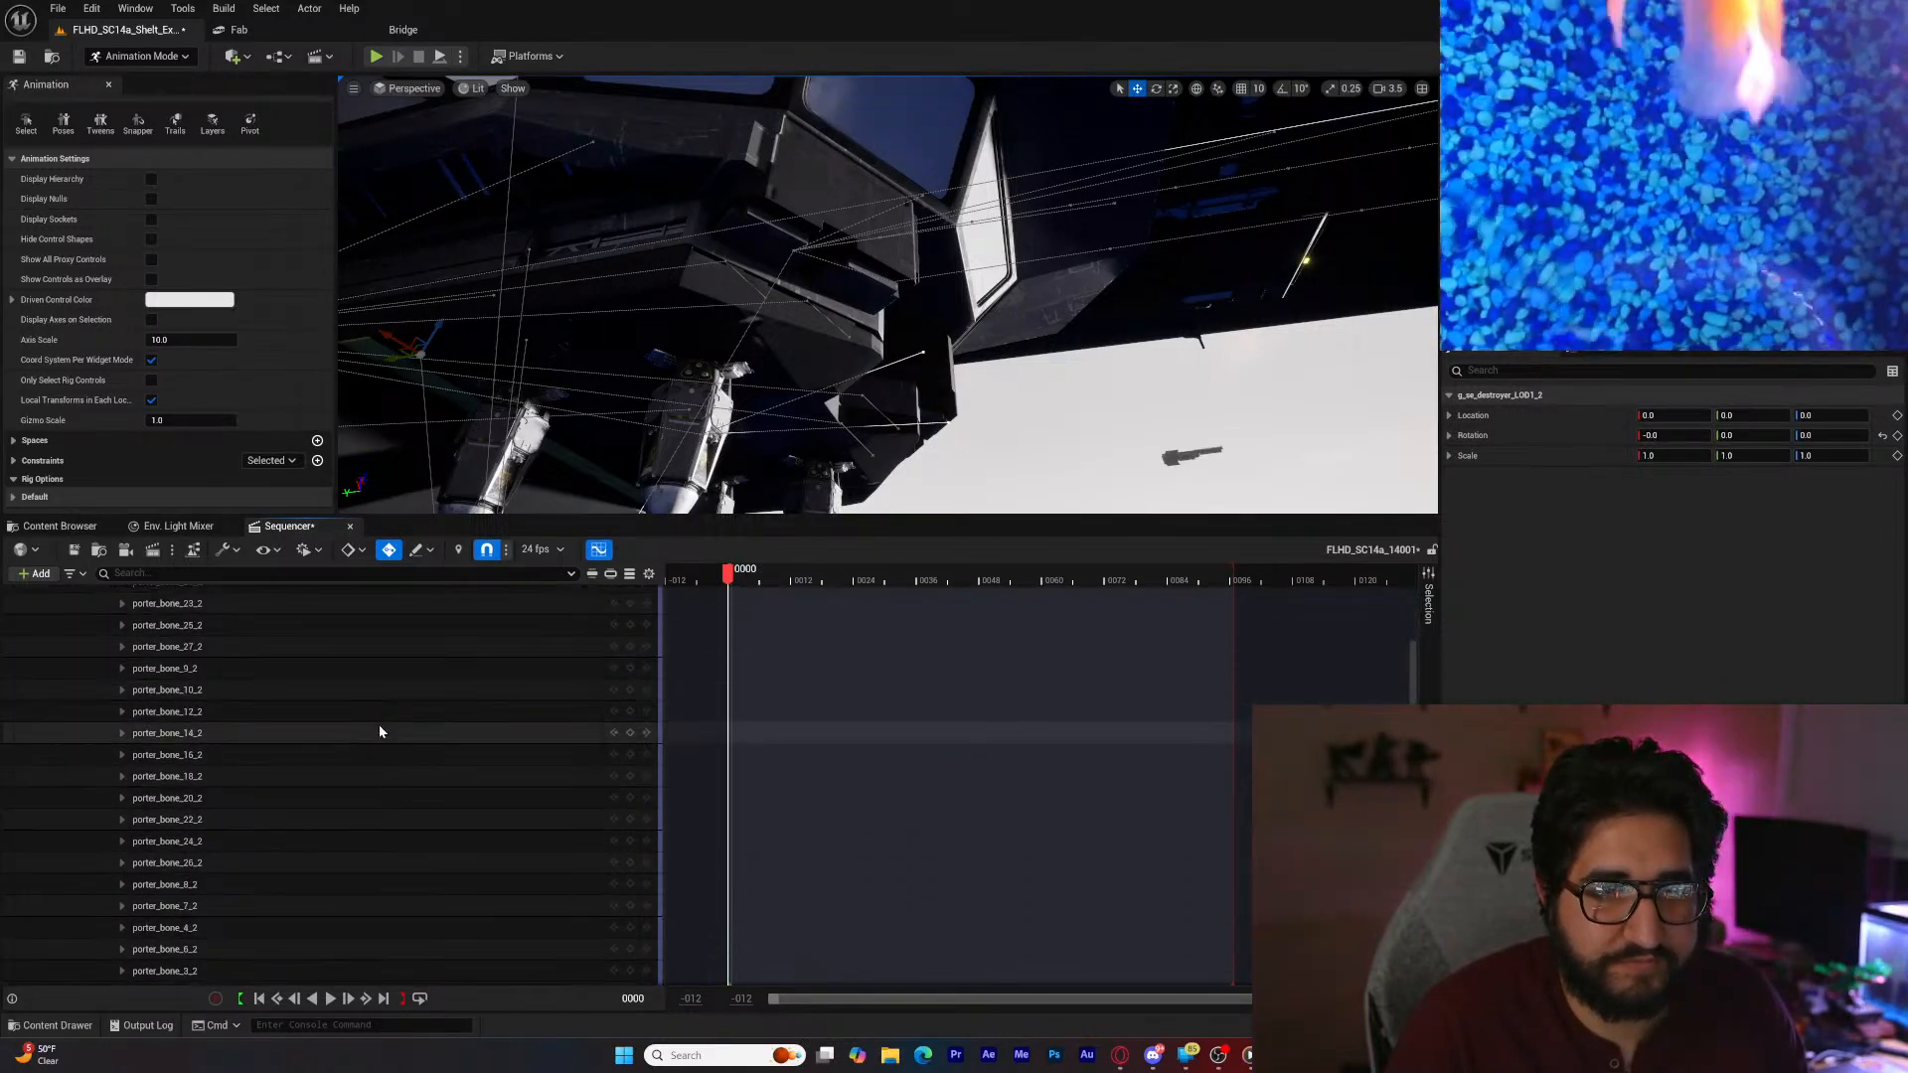
{"action": "scroll", "coordinate": [372, 735], "scroll_direction": "down", "scroll_amount": 20}
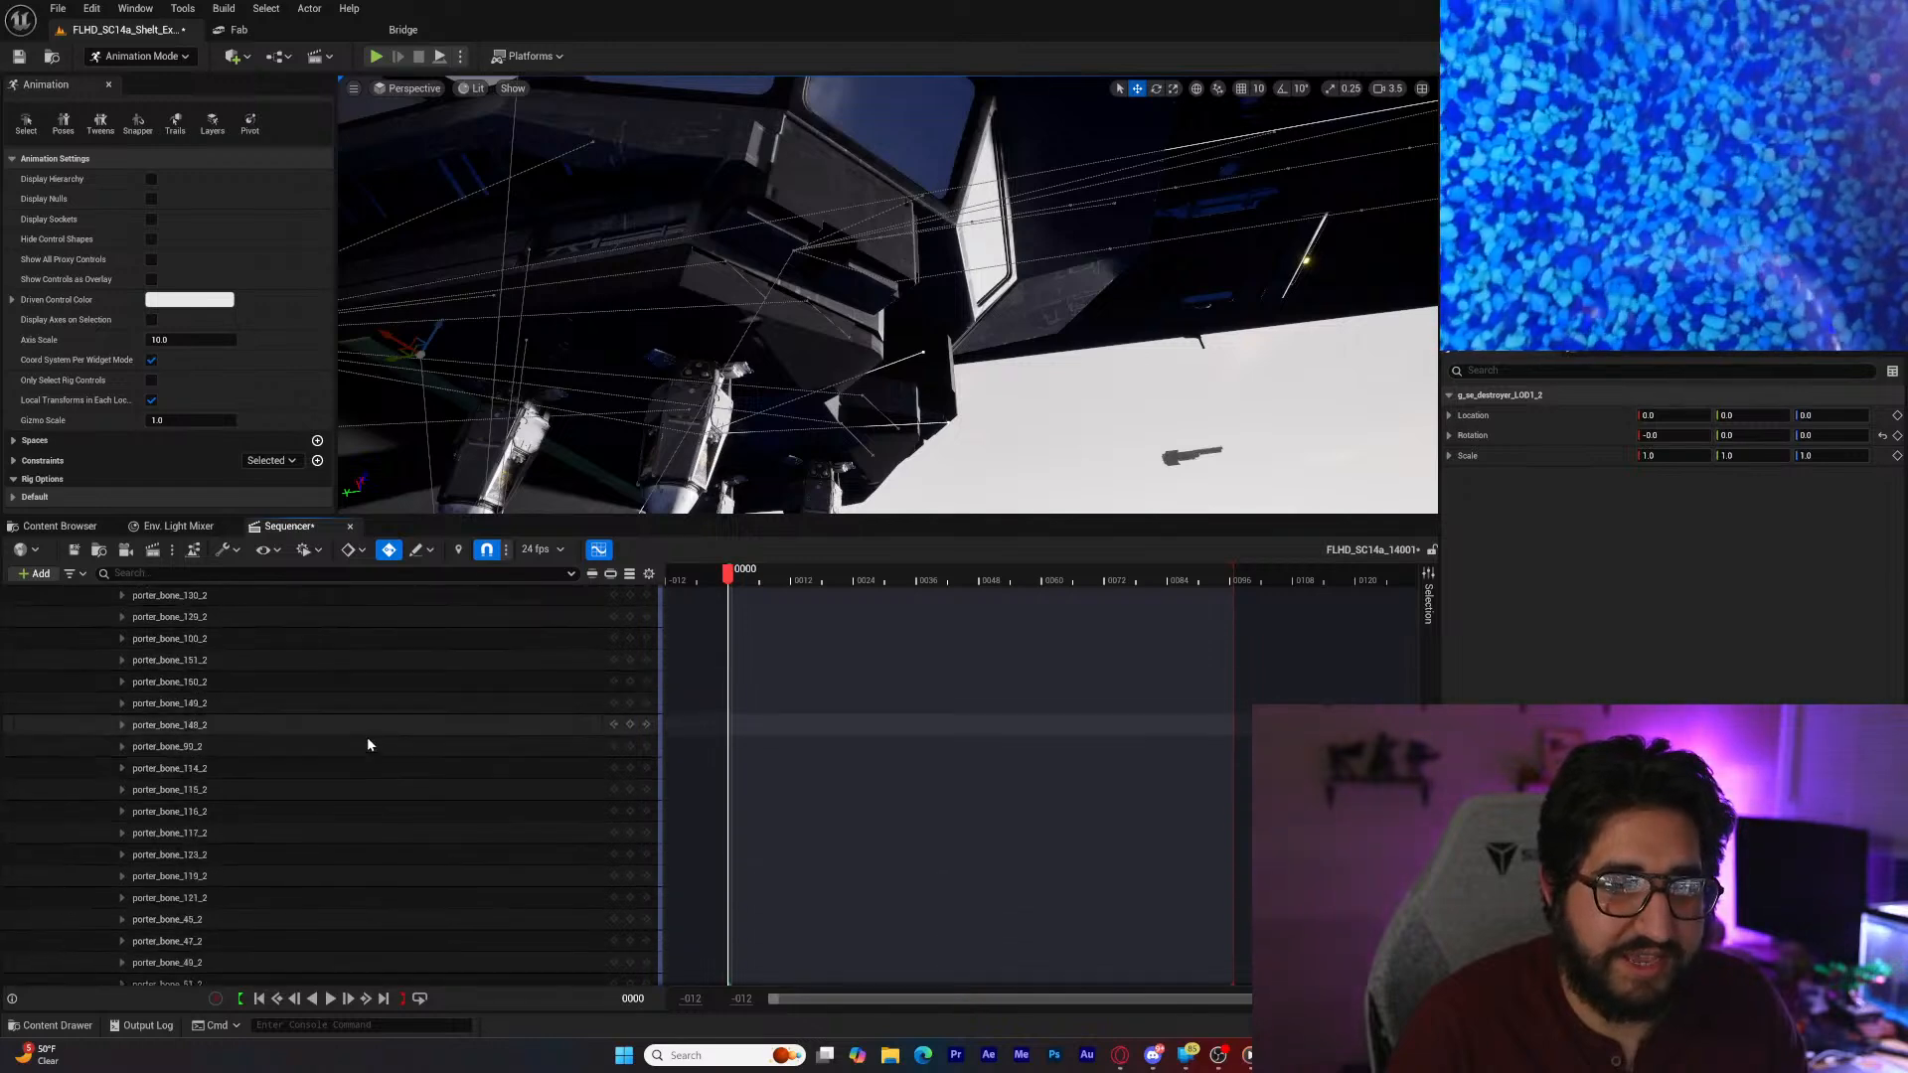
{"action": "scroll", "coordinate": [368, 740], "scroll_direction": "down", "scroll_amount": 15}
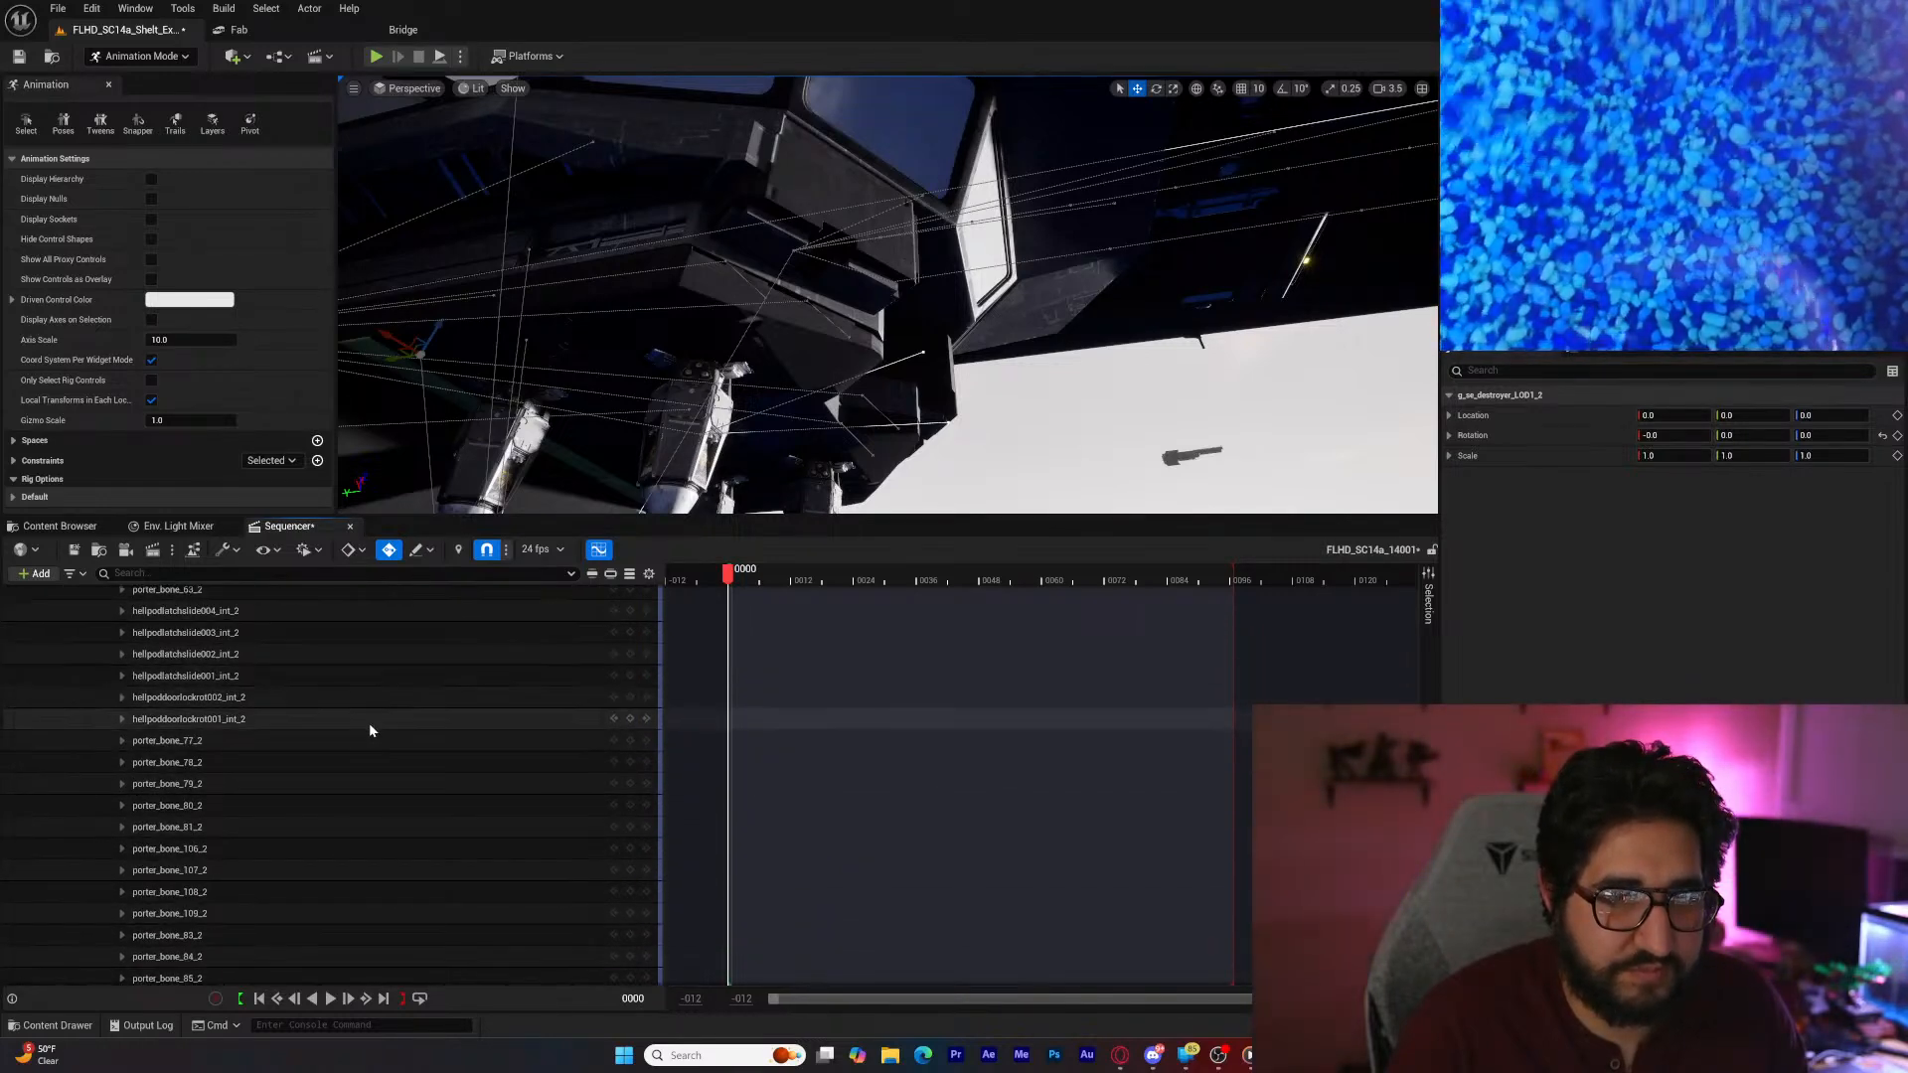
{"action": "scroll", "coordinate": [370, 732], "scroll_direction": "up", "scroll_amount": 10}
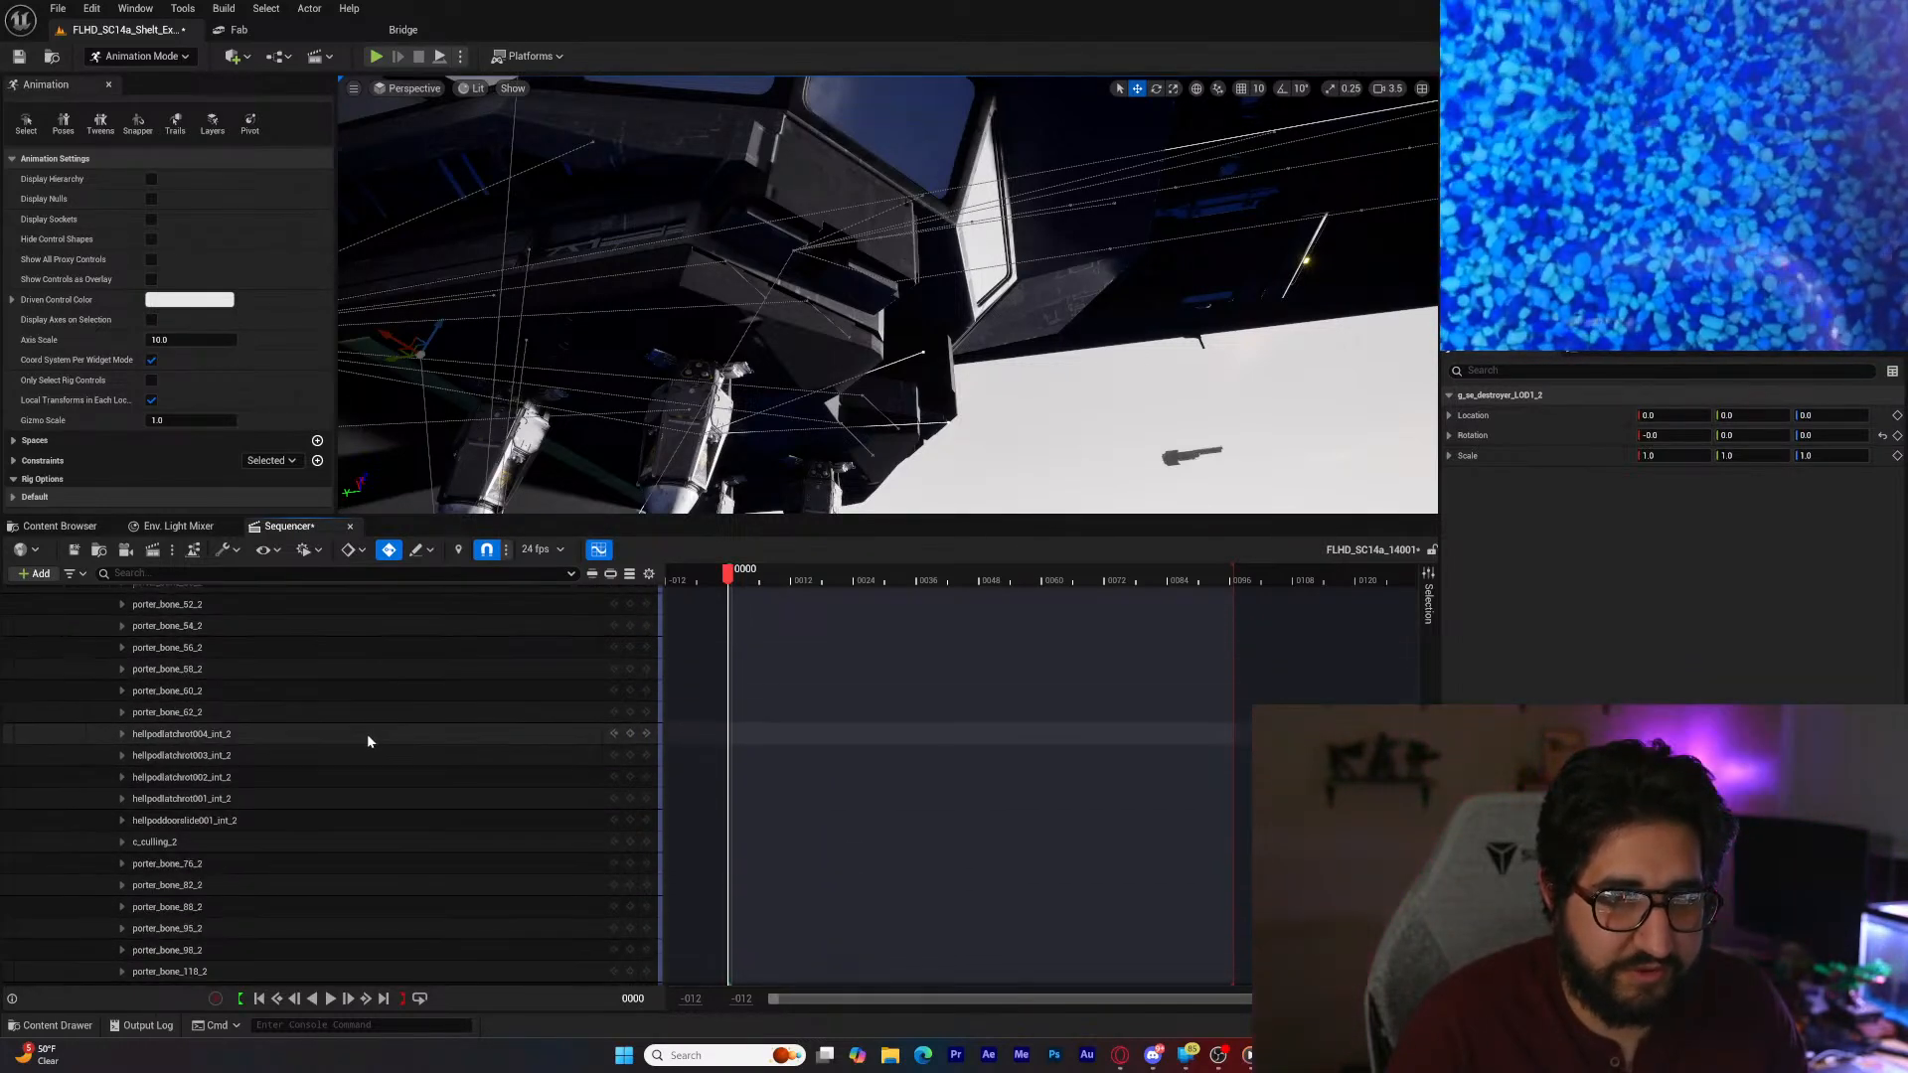
Step: Test the four hellpodlatchrot controls and hellpoddoorslide001 again by shifting them away from the hull, and undo the shift
{"action": "left_click", "coordinate": [367, 738]}
{"action": "left_click", "coordinate": [334, 816], "text": "shift"}
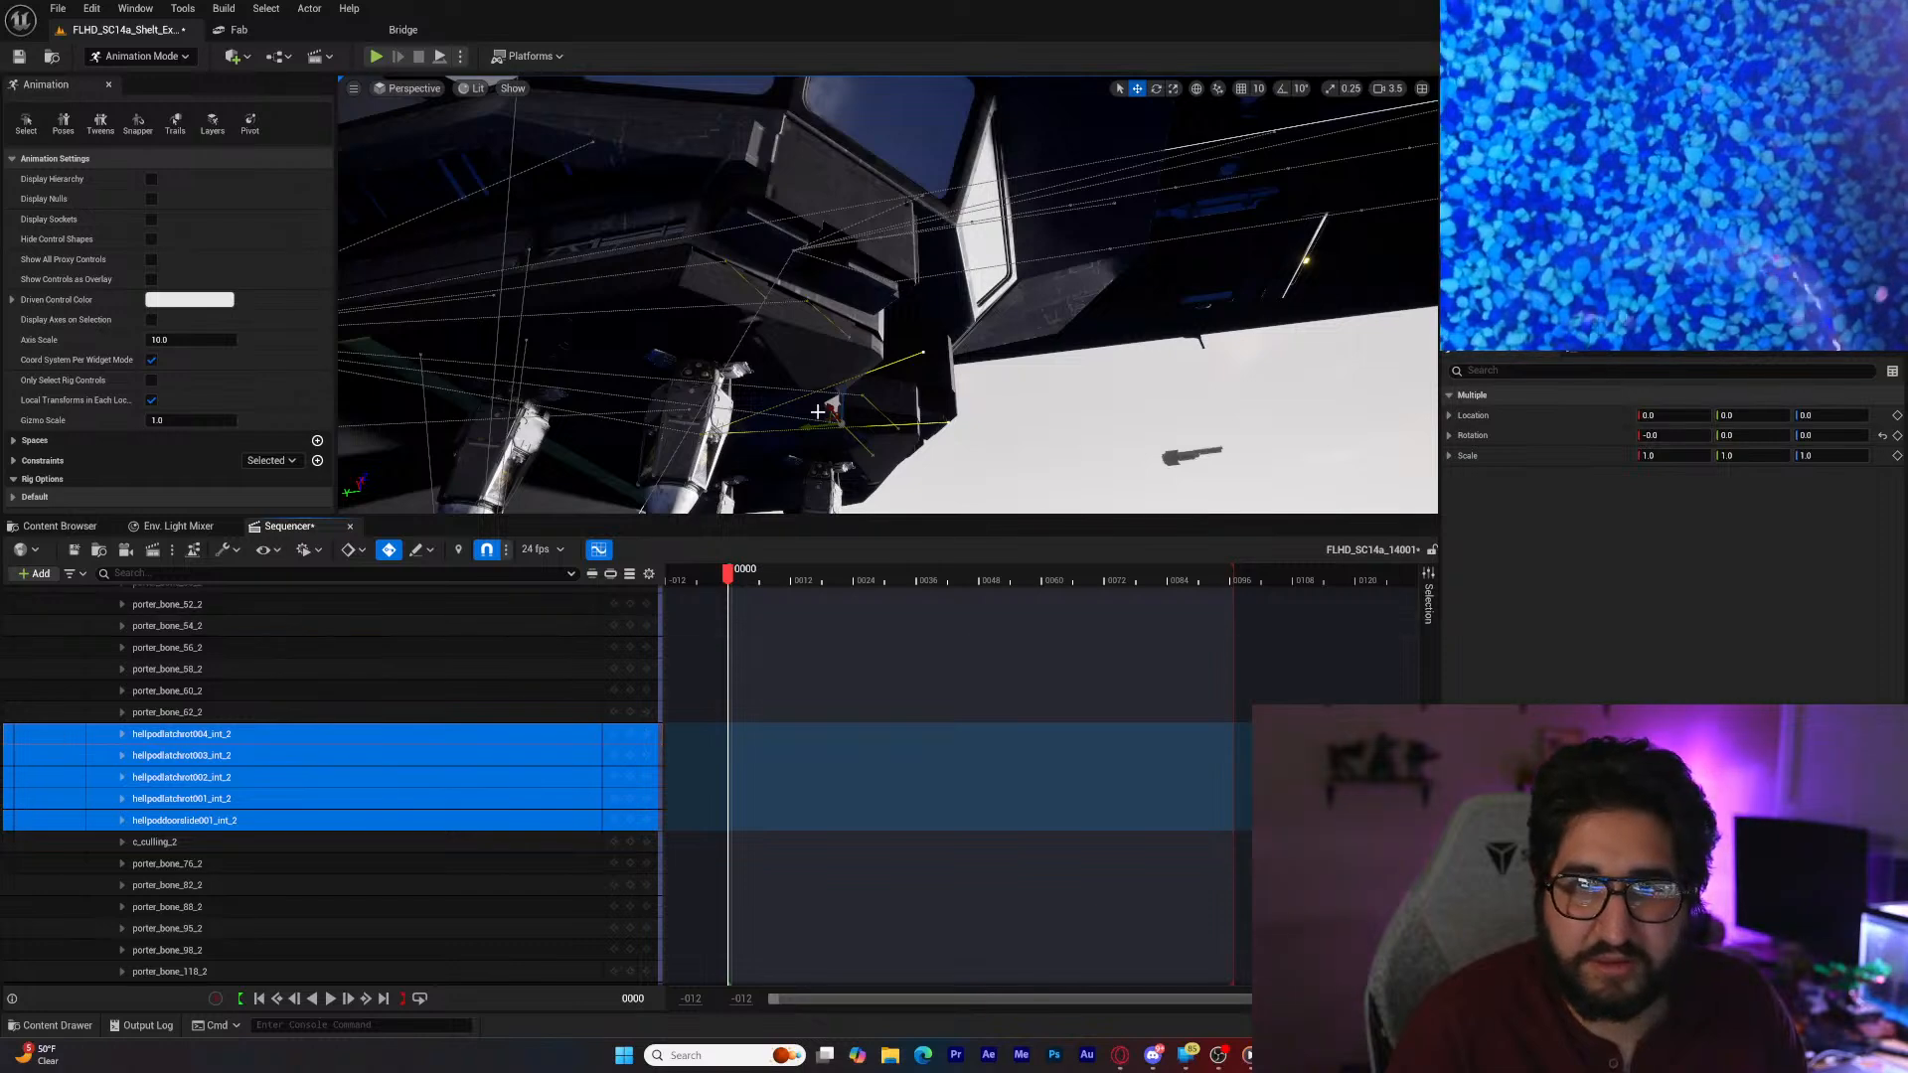
{"action": "left_click_drag", "start_coordinate": [842, 425], "coordinate": [969, 396]}
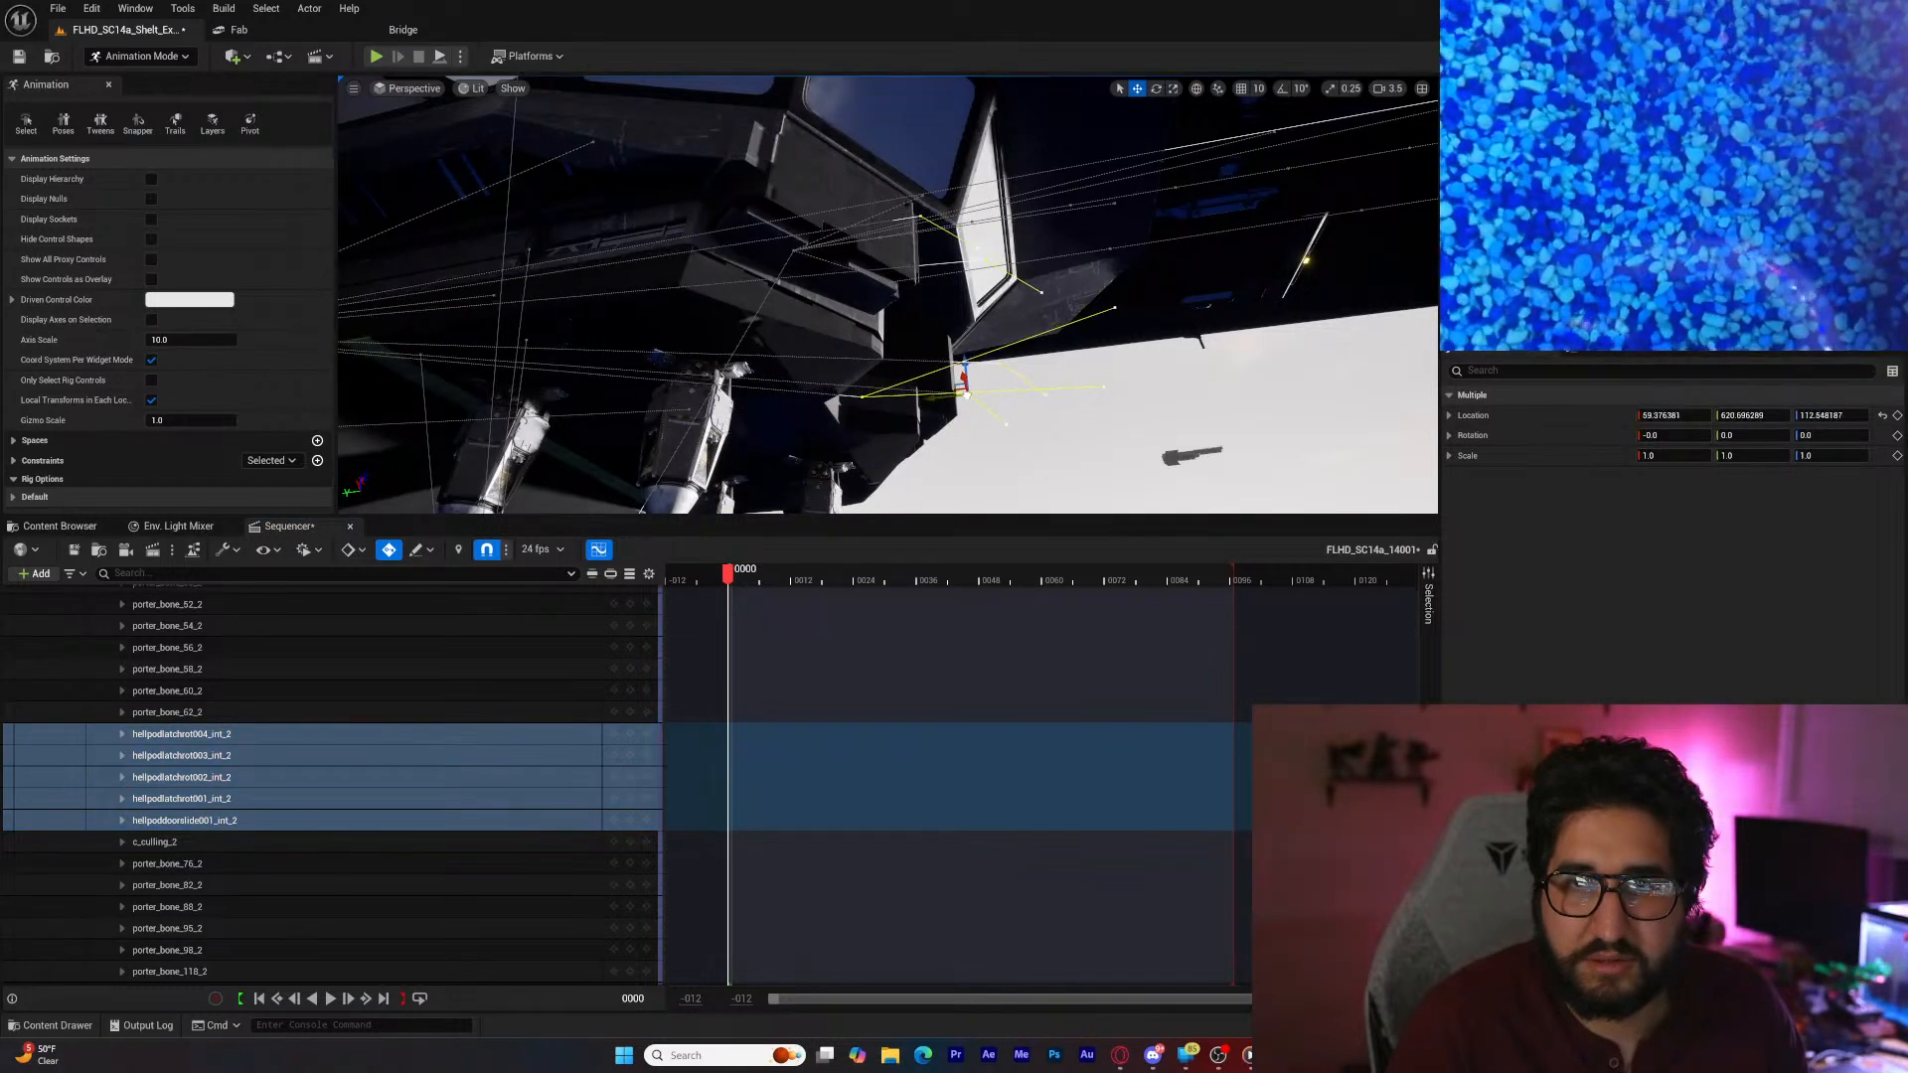
{"action": "key", "text": "ctrl+z"}
{"action": "scroll", "coordinate": [427, 665], "scroll_direction": "down", "scroll_amount": 5}
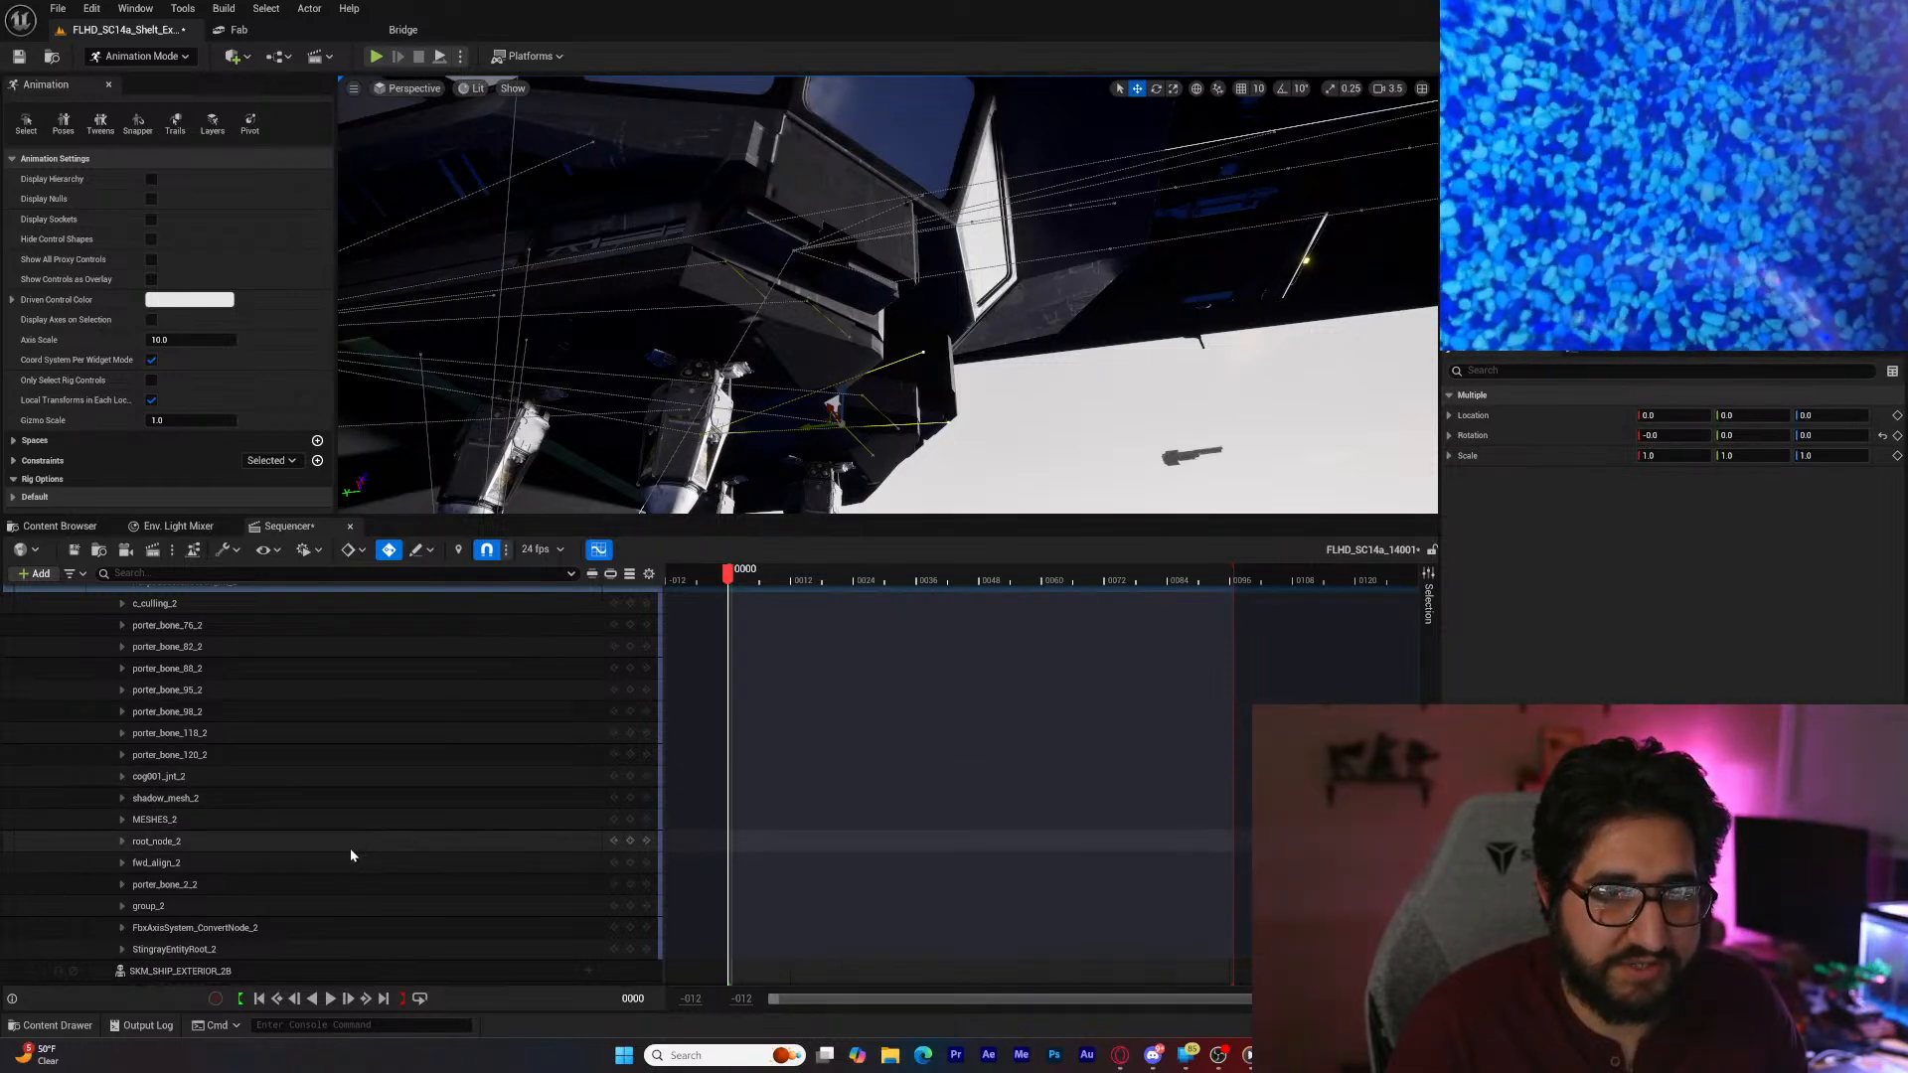
Step: Filter the sequence's tracks by "pod" to list the hellpod controls of SKM_SHIP_EXTERIOR_1
{"action": "scroll", "coordinate": [350, 848], "scroll_direction": "up", "scroll_amount": 4}
{"action": "scroll", "coordinate": [359, 736], "scroll_direction": "up", "scroll_amount": 7}
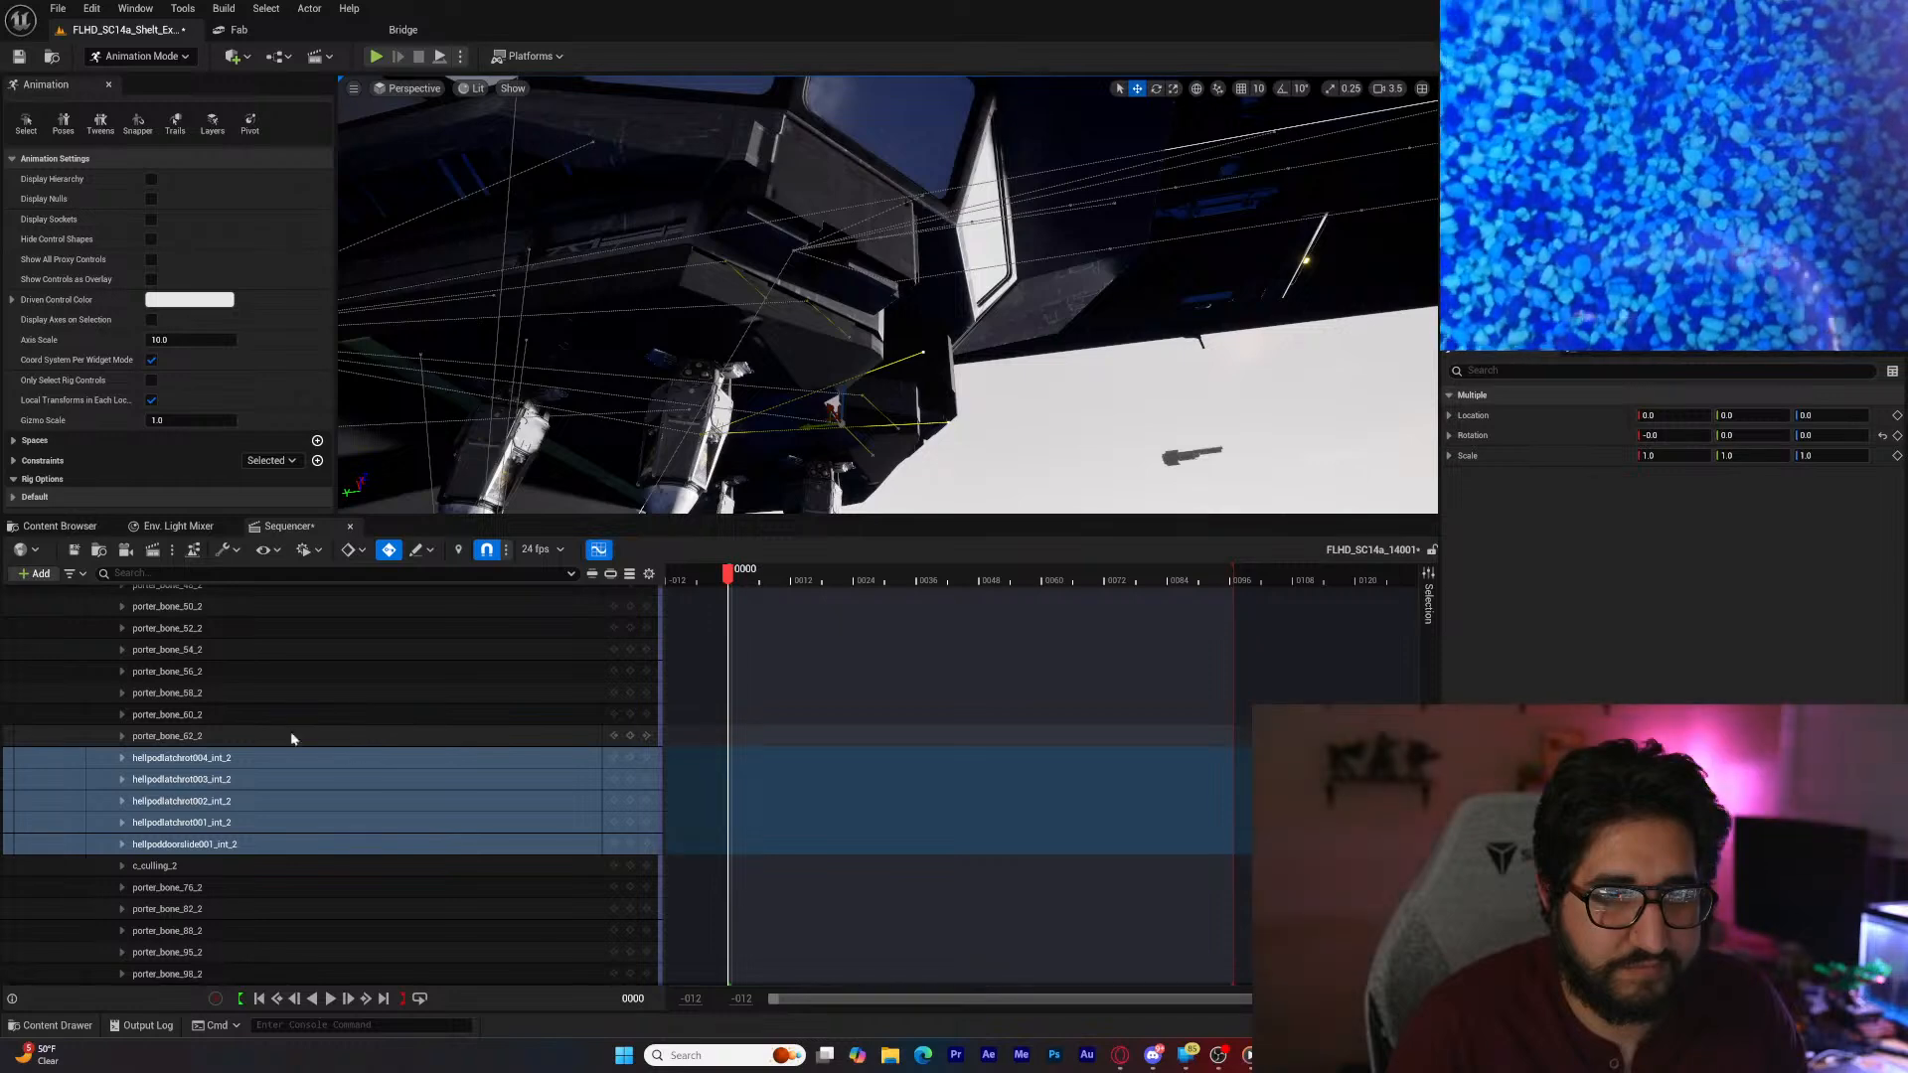
{"action": "left_click", "coordinate": [247, 674]}
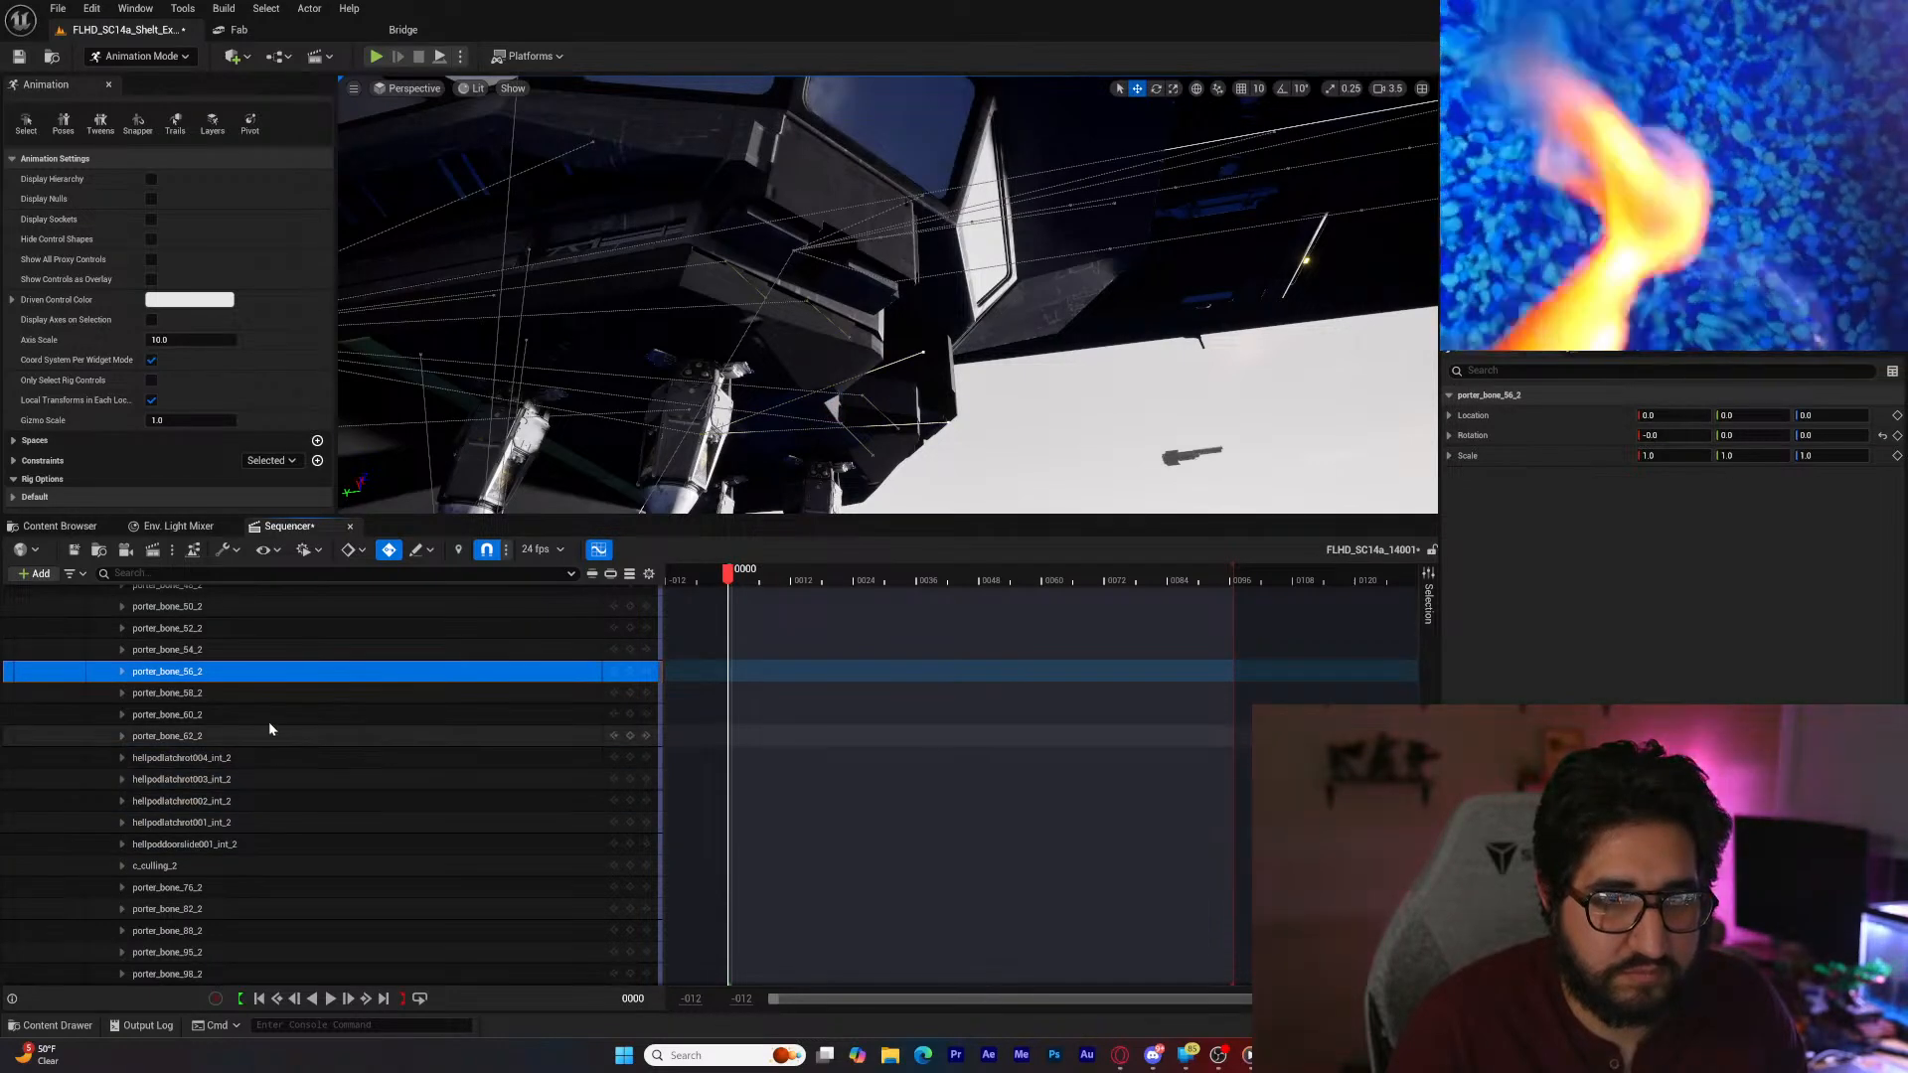
{"action": "left_click", "coordinate": [239, 574]}
{"action": "type", "text": "po"}
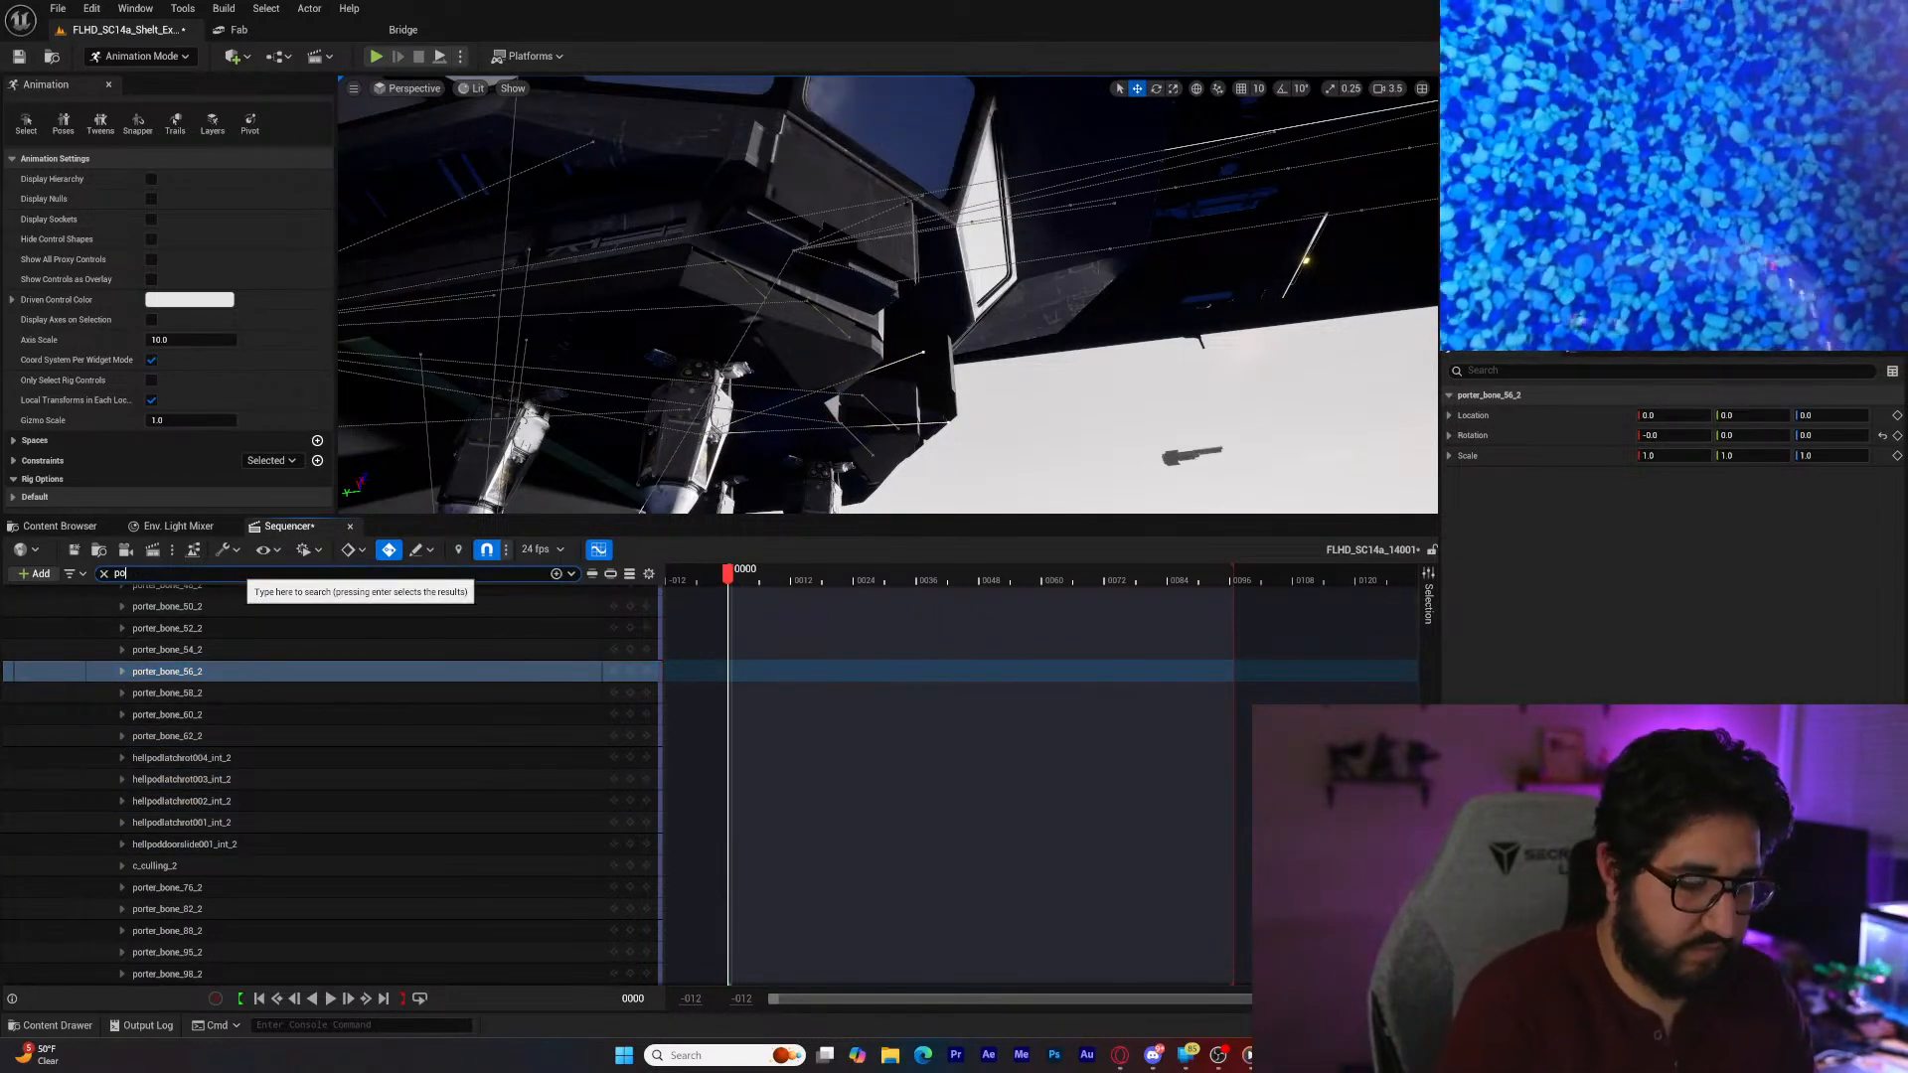
{"action": "type", "text": "d"}
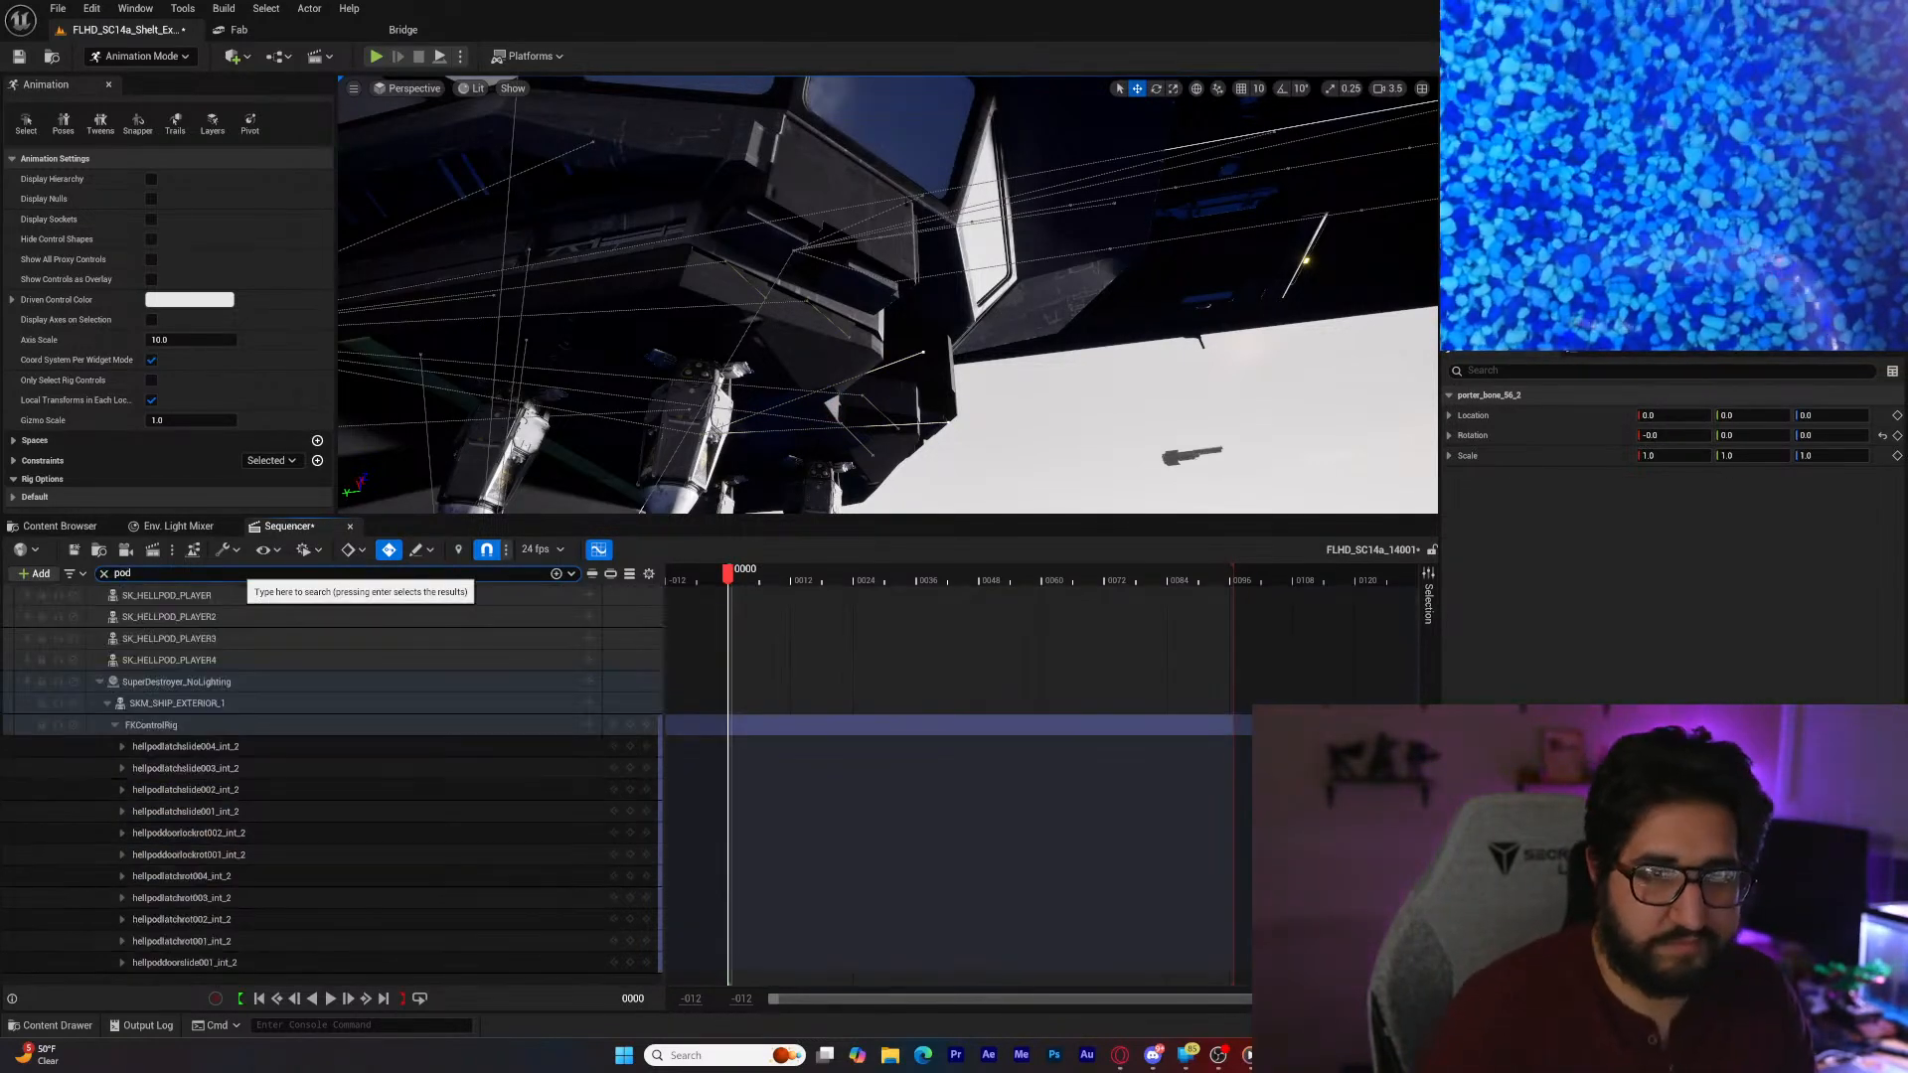
Step: Try moving all the hellpod latch, door lock and door slide controls together, and undo the move
{"action": "left_click", "coordinate": [263, 754]}
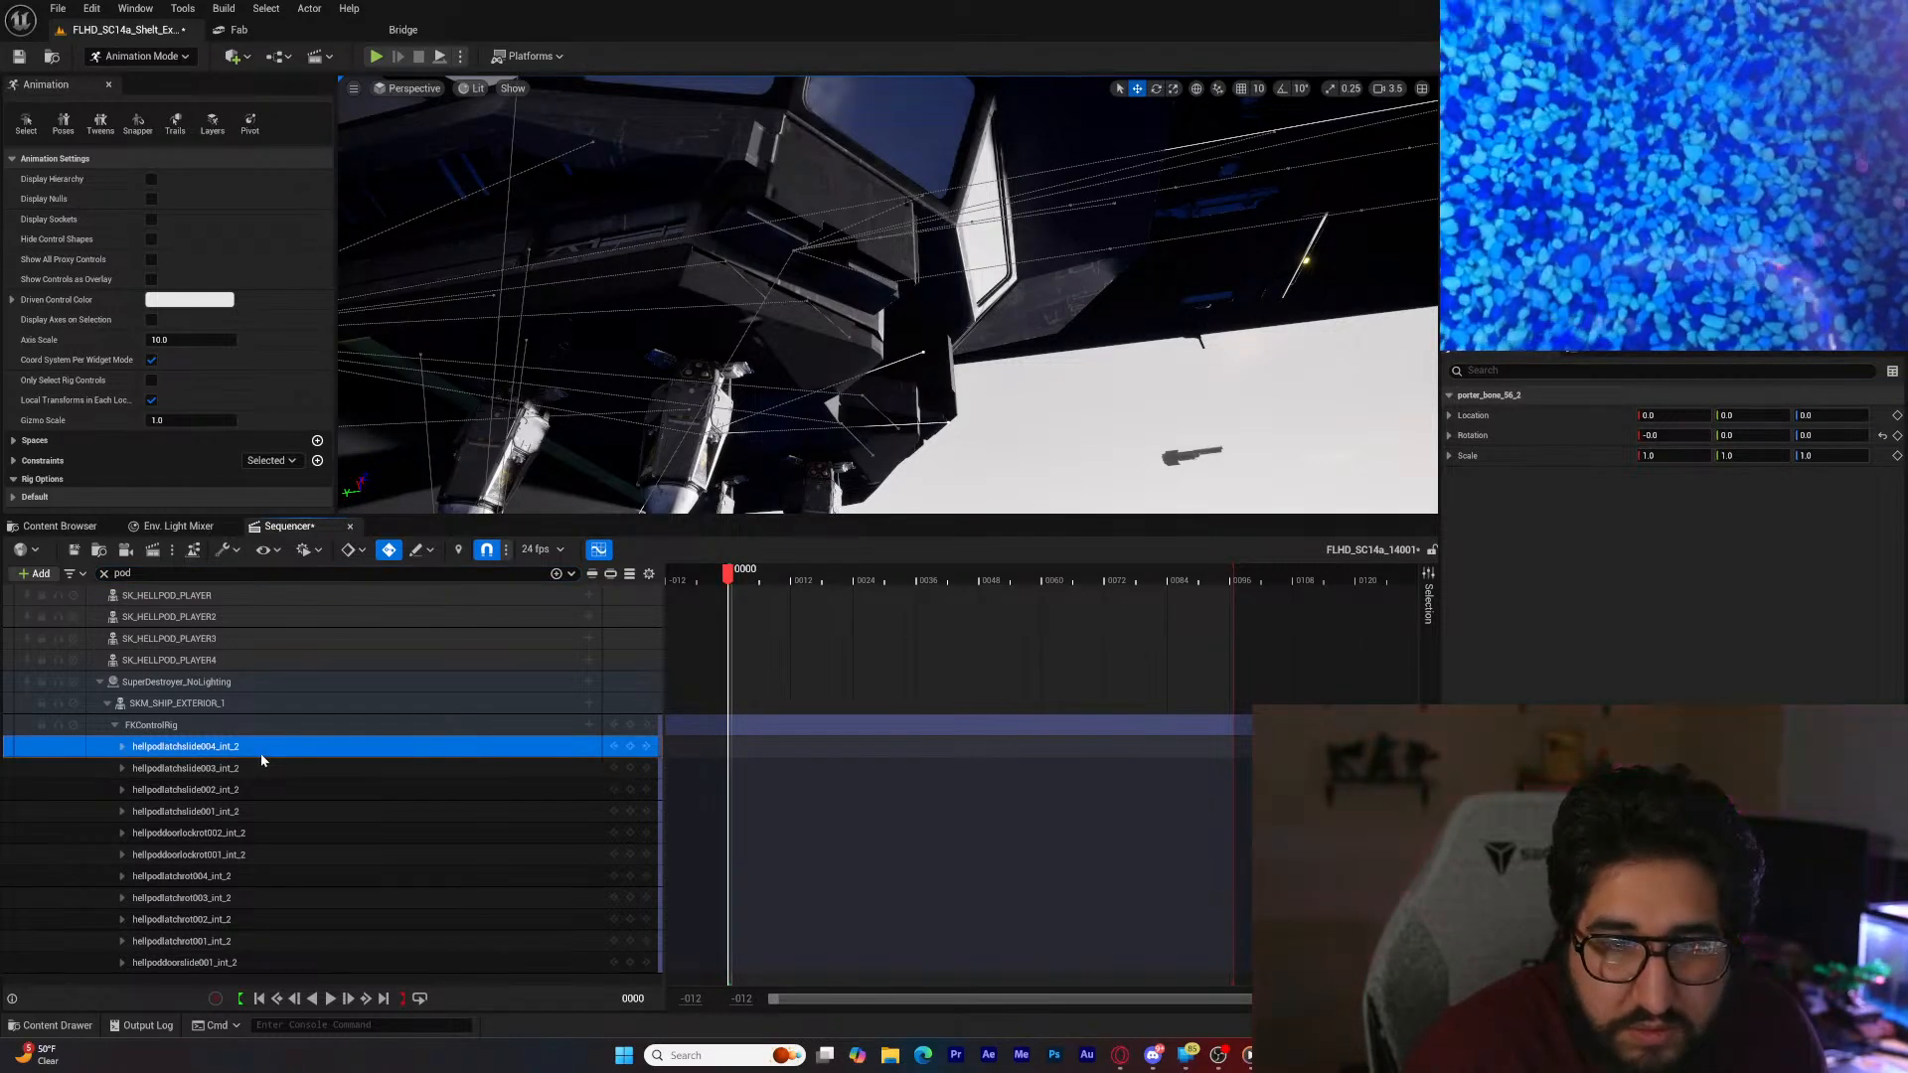
{"action": "left_click", "coordinate": [238, 878]}
{"action": "left_click", "coordinate": [238, 961]}
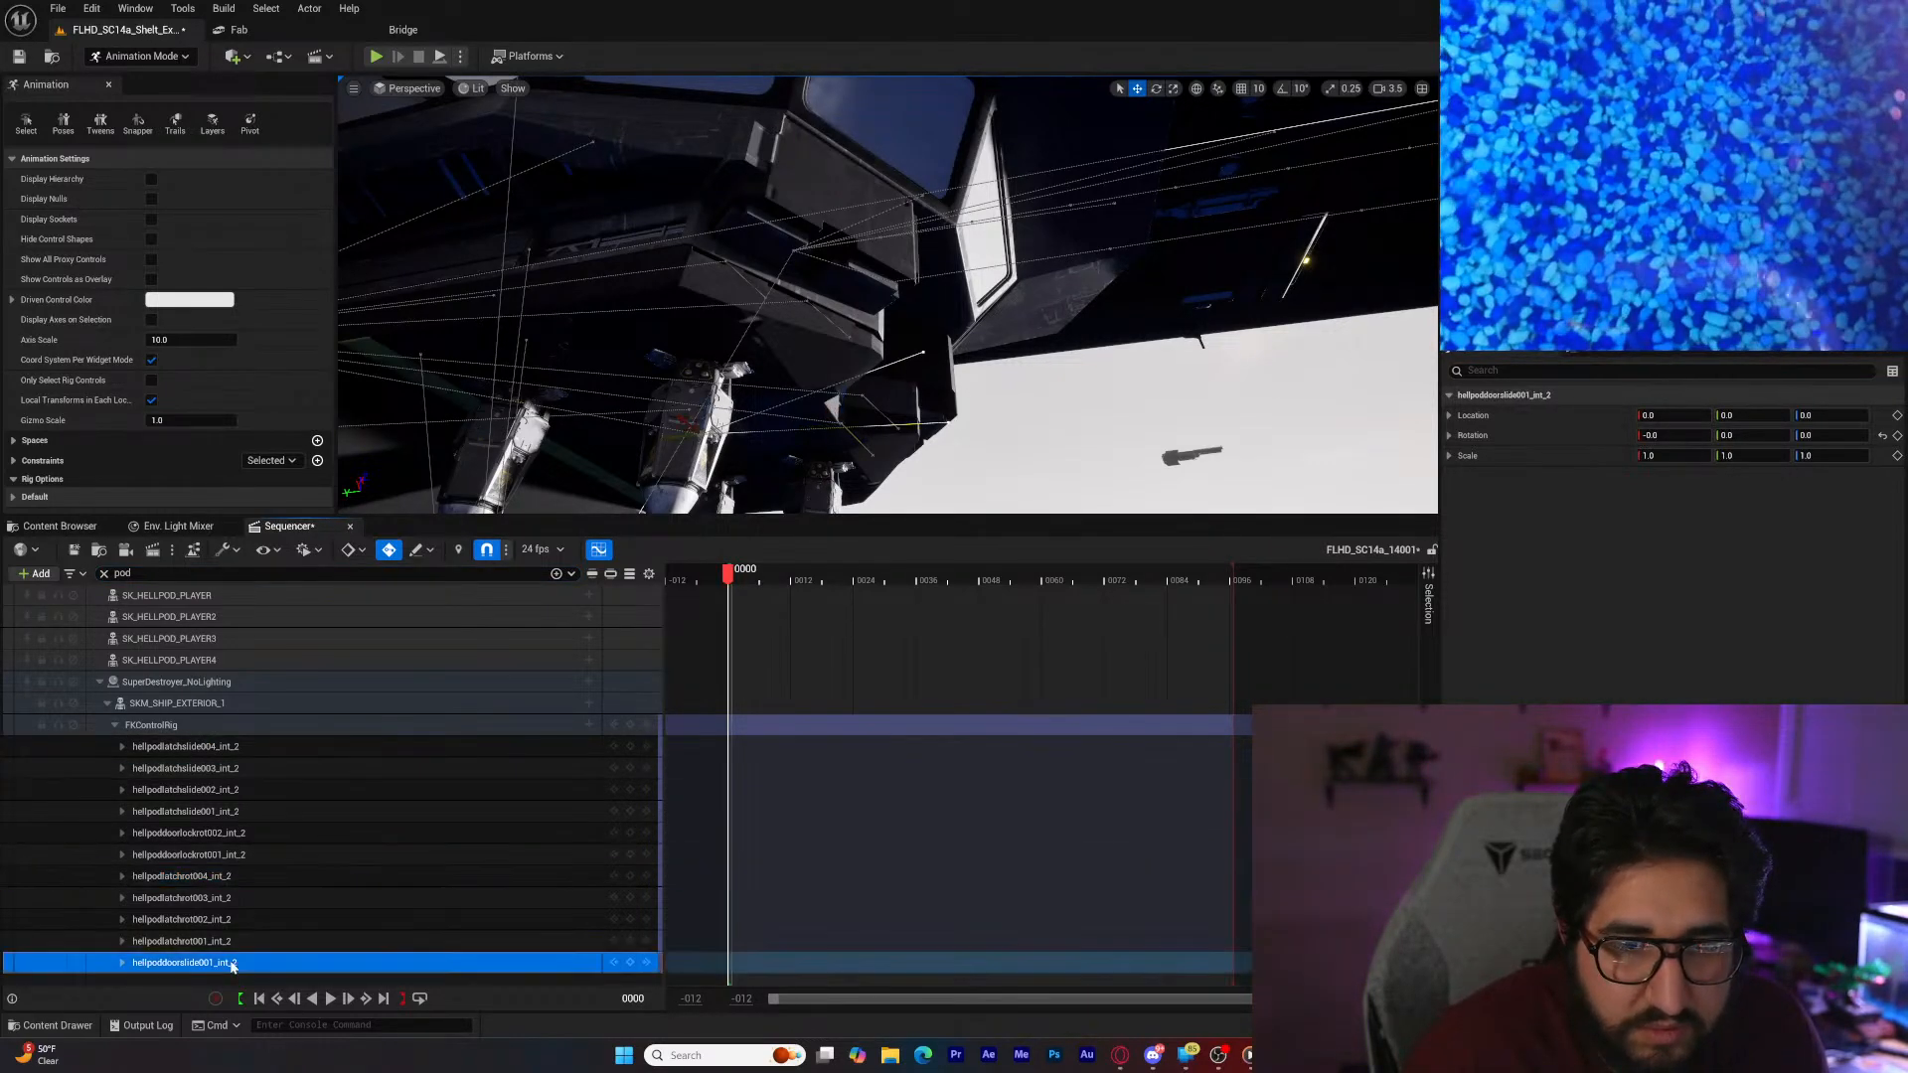
{"action": "left_click", "coordinate": [265, 749], "text": "shift"}
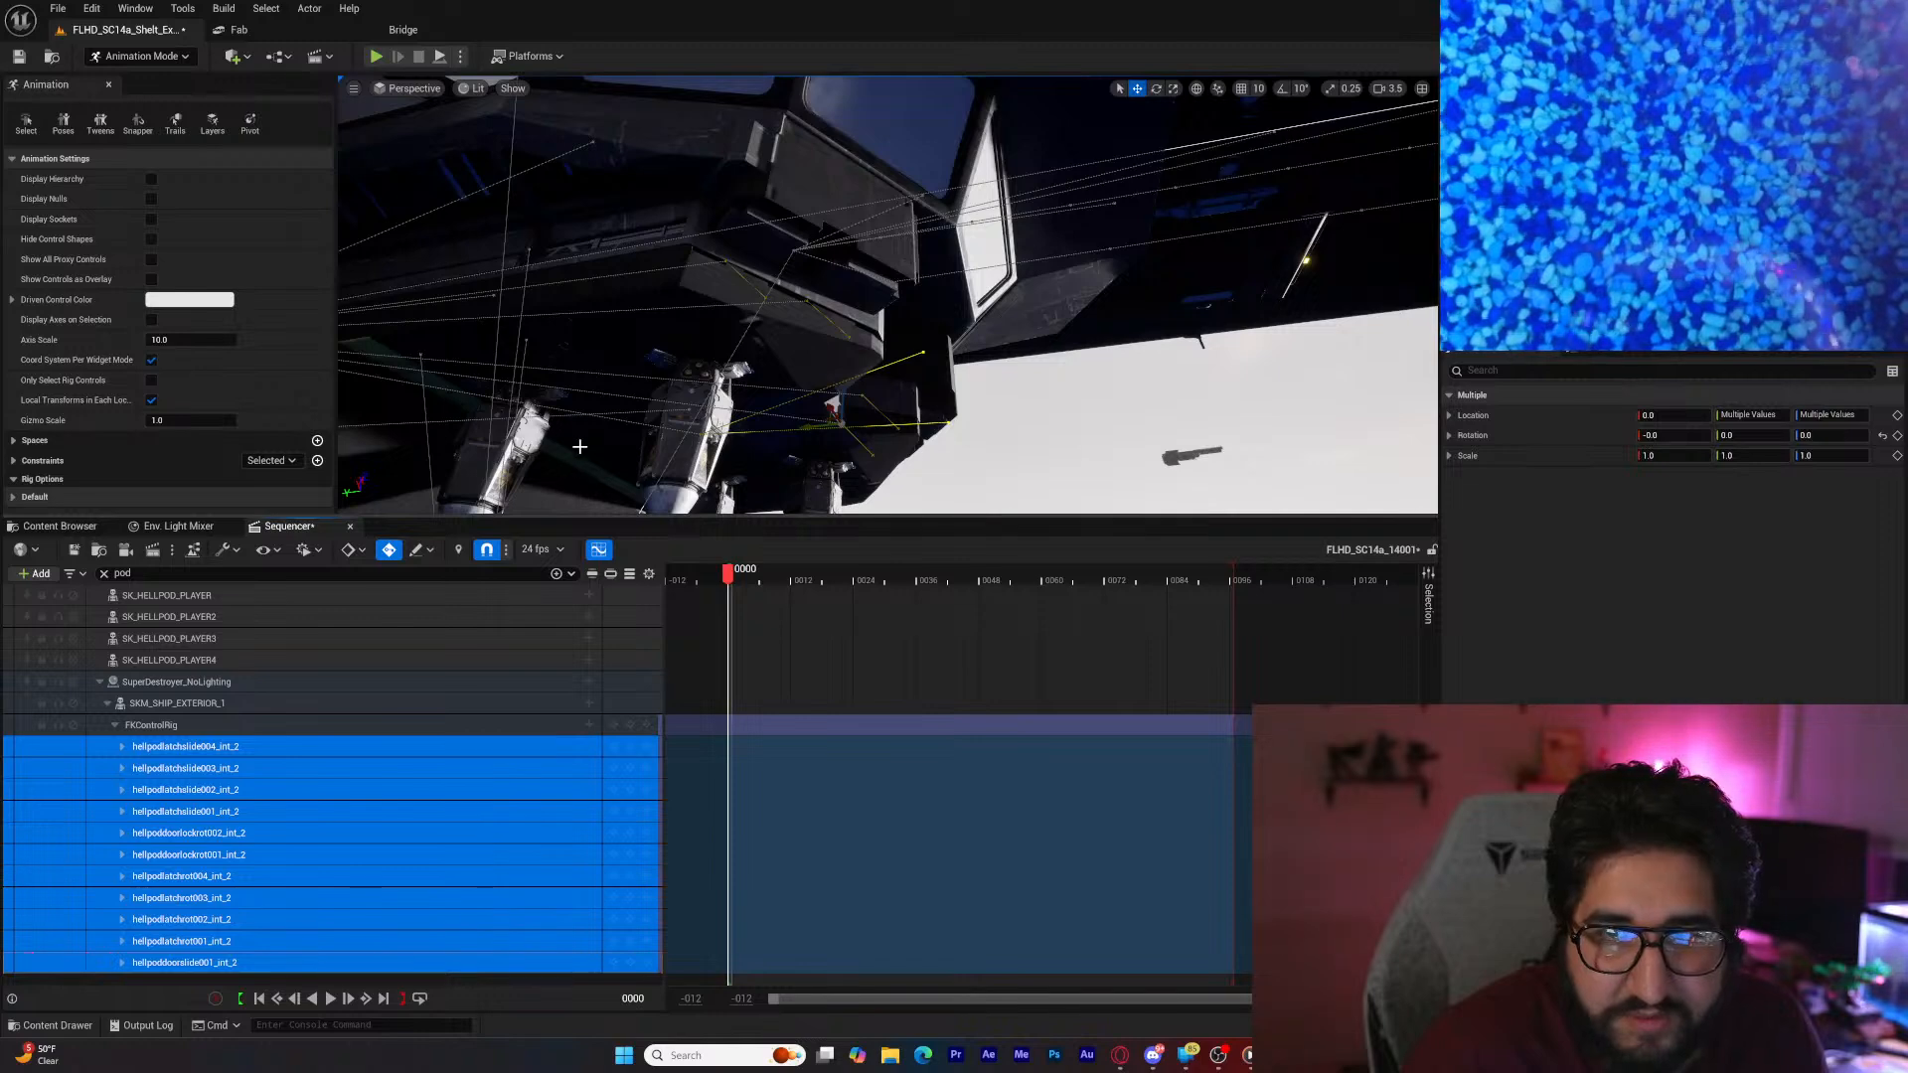
{"action": "right_click_drag", "start_coordinate": [810, 438], "coordinate": [765, 465]}
{"action": "left_click_drag", "start_coordinate": [961, 362], "coordinate": [1078, 364]}
{"action": "key", "text": "ctrl+z"}
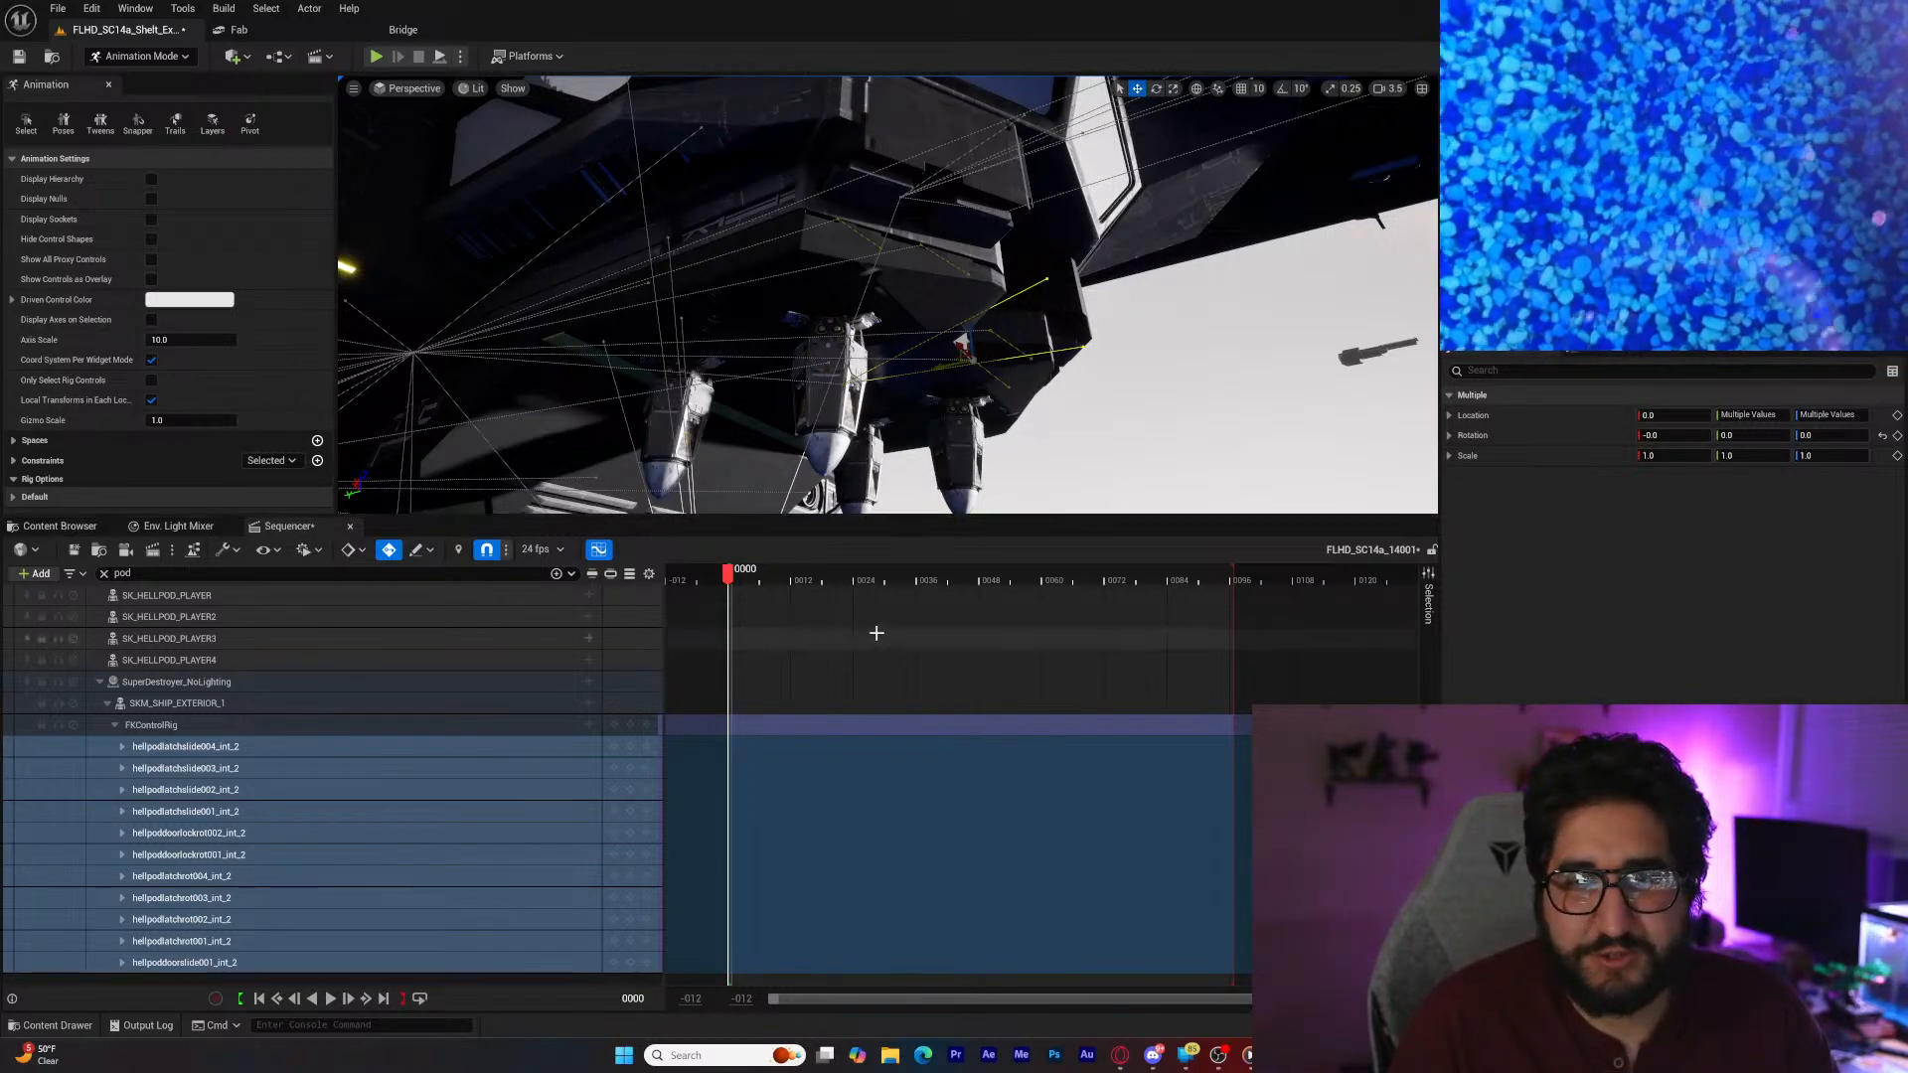
Step: Delete the FKControlRig track from SKM_SHIP_EXTERIOR_1 under SuperDestroyer_NoLighting
{"action": "left_click", "coordinate": [99, 681]}
{"action": "left_click", "coordinate": [100, 682]}
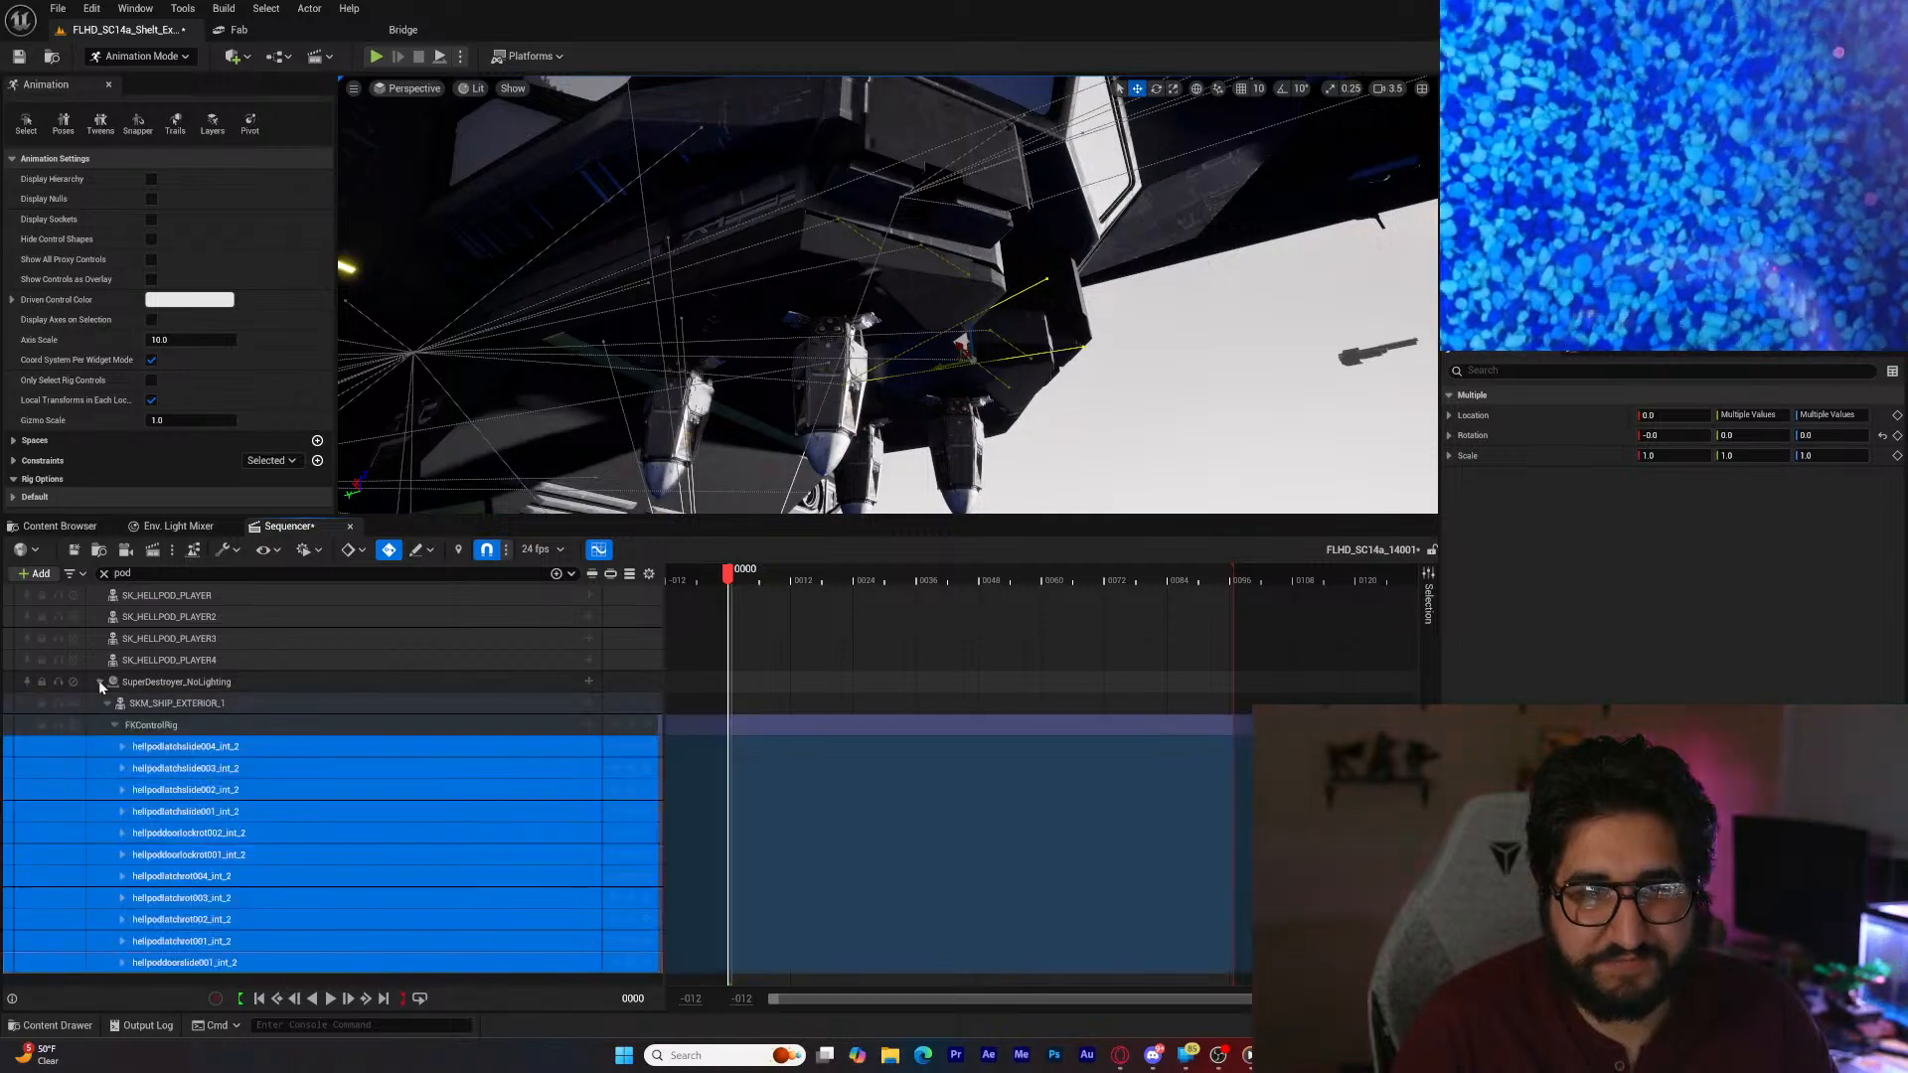
{"action": "left_click", "coordinate": [164, 703]}
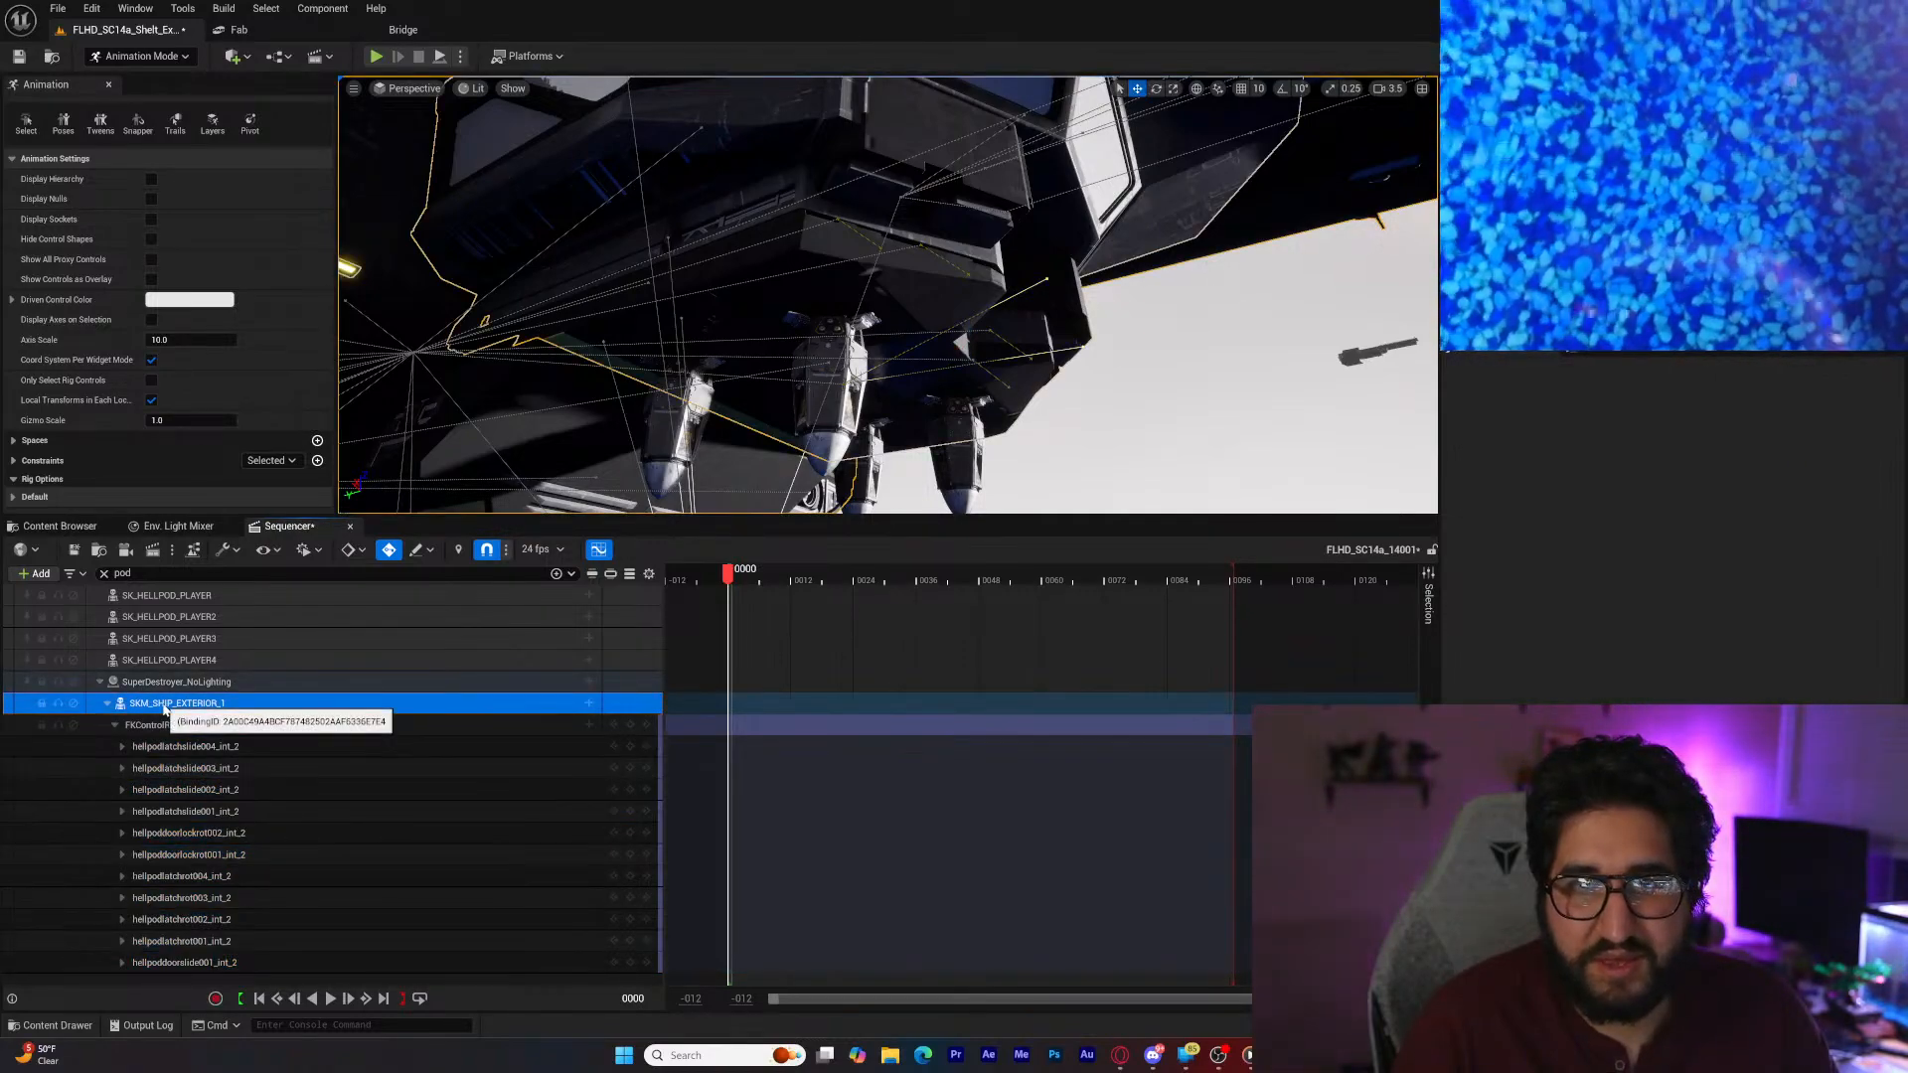
{"action": "right_click_drag", "start_coordinate": [616, 367], "coordinate": [507, 392]}
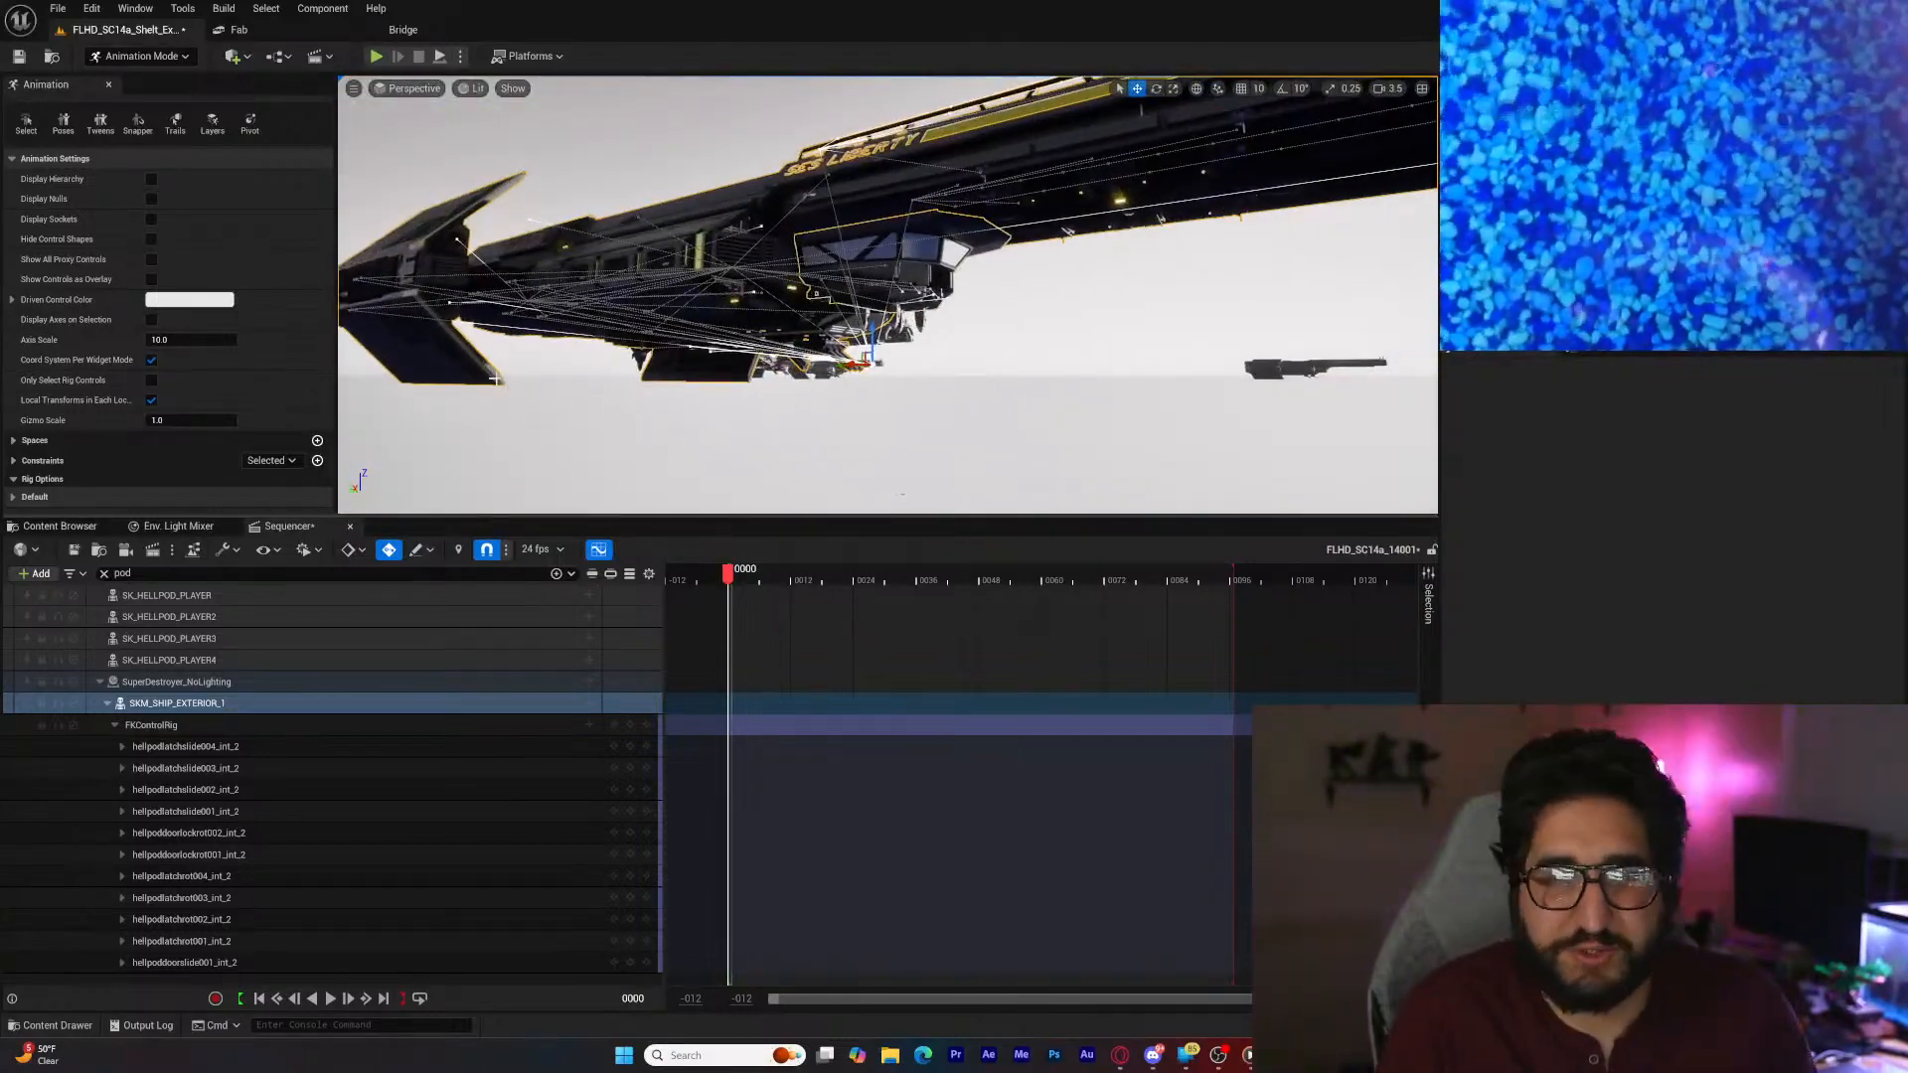
{"action": "left_click", "coordinate": [105, 703]}
{"action": "left_click", "coordinate": [100, 681]}
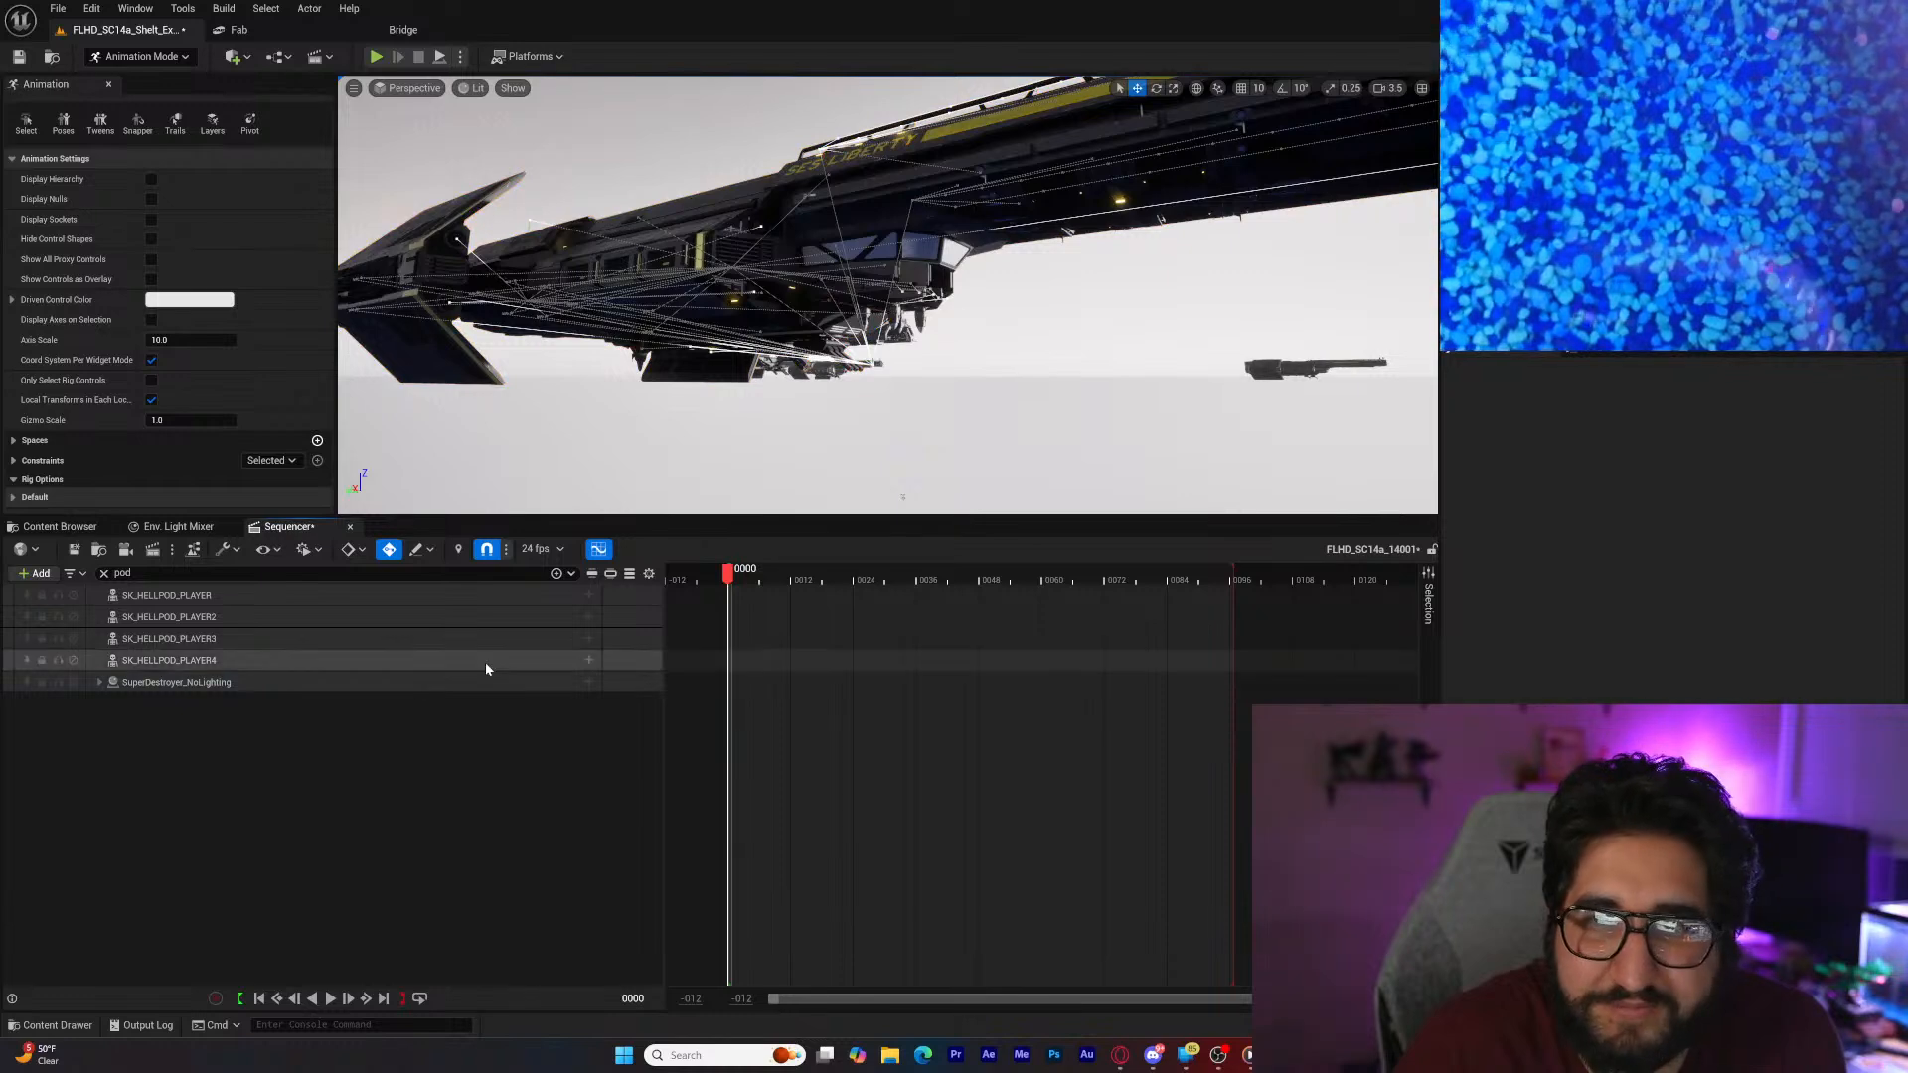
{"action": "left_click", "coordinate": [99, 681]}
{"action": "left_click", "coordinate": [106, 703]}
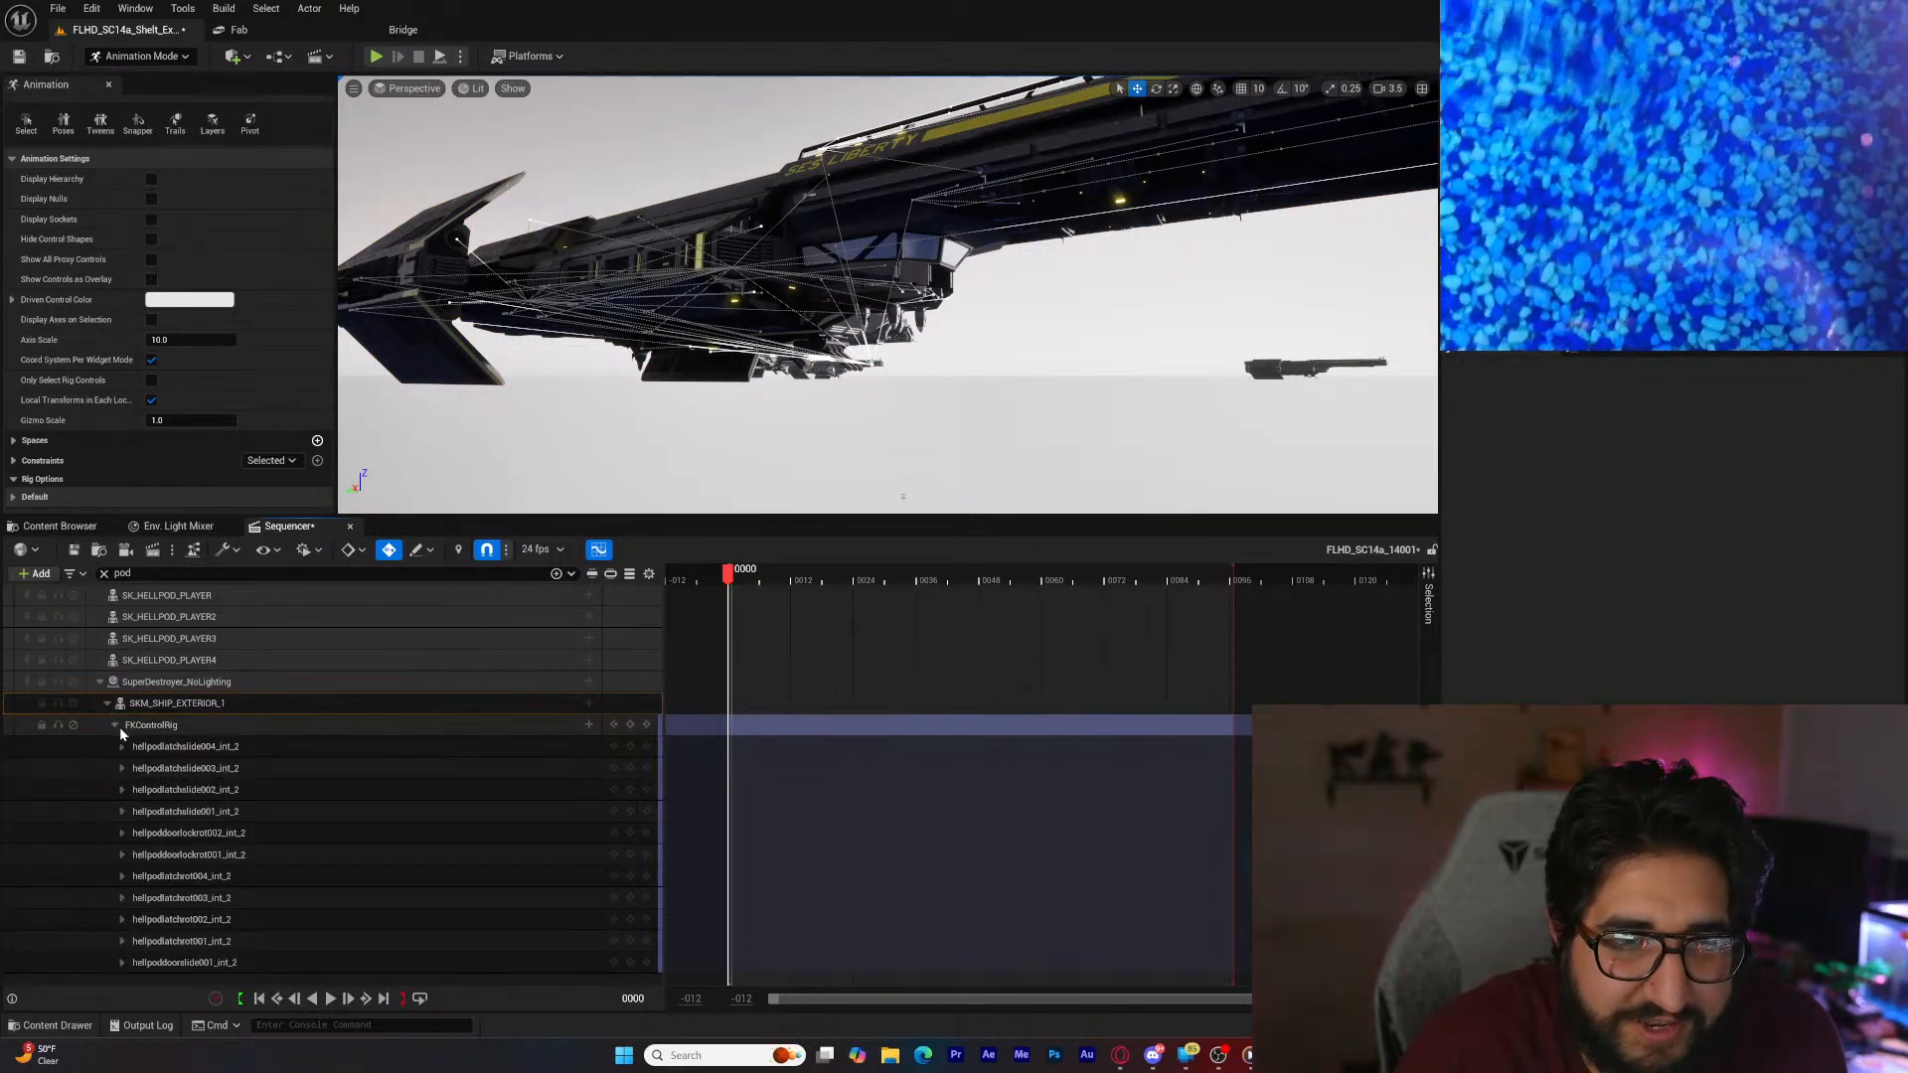
{"action": "left_click", "coordinate": [175, 724]}
{"action": "key", "text": "Delete"}
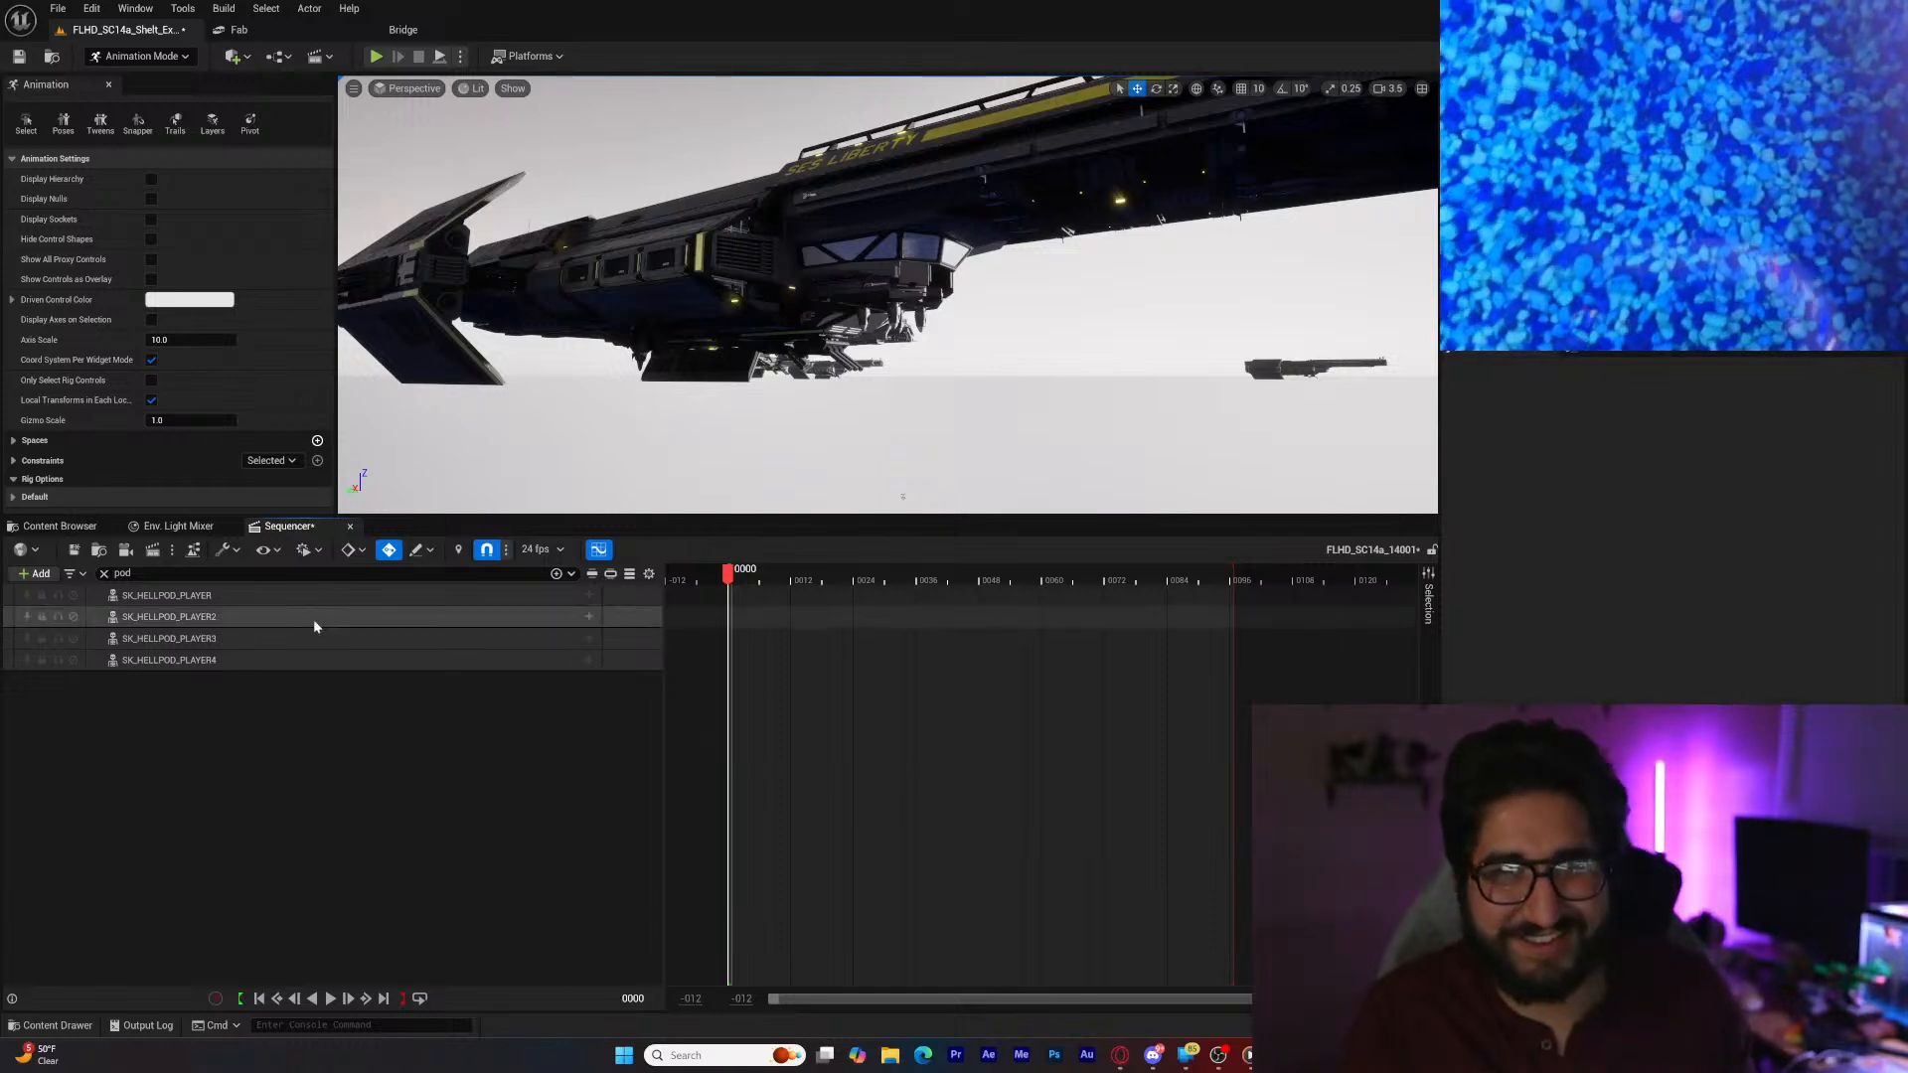
Step: Clear the "pod" track filter and collapse the Eagle, the four hellpod and the SuperDestroyer_NoLighting tracks
{"action": "key", "text": "w"}
{"action": "right_click_drag", "start_coordinate": [695, 348], "coordinate": [607, 392]}
{"action": "key", "text": "w"}
{"action": "key", "text": "w"}
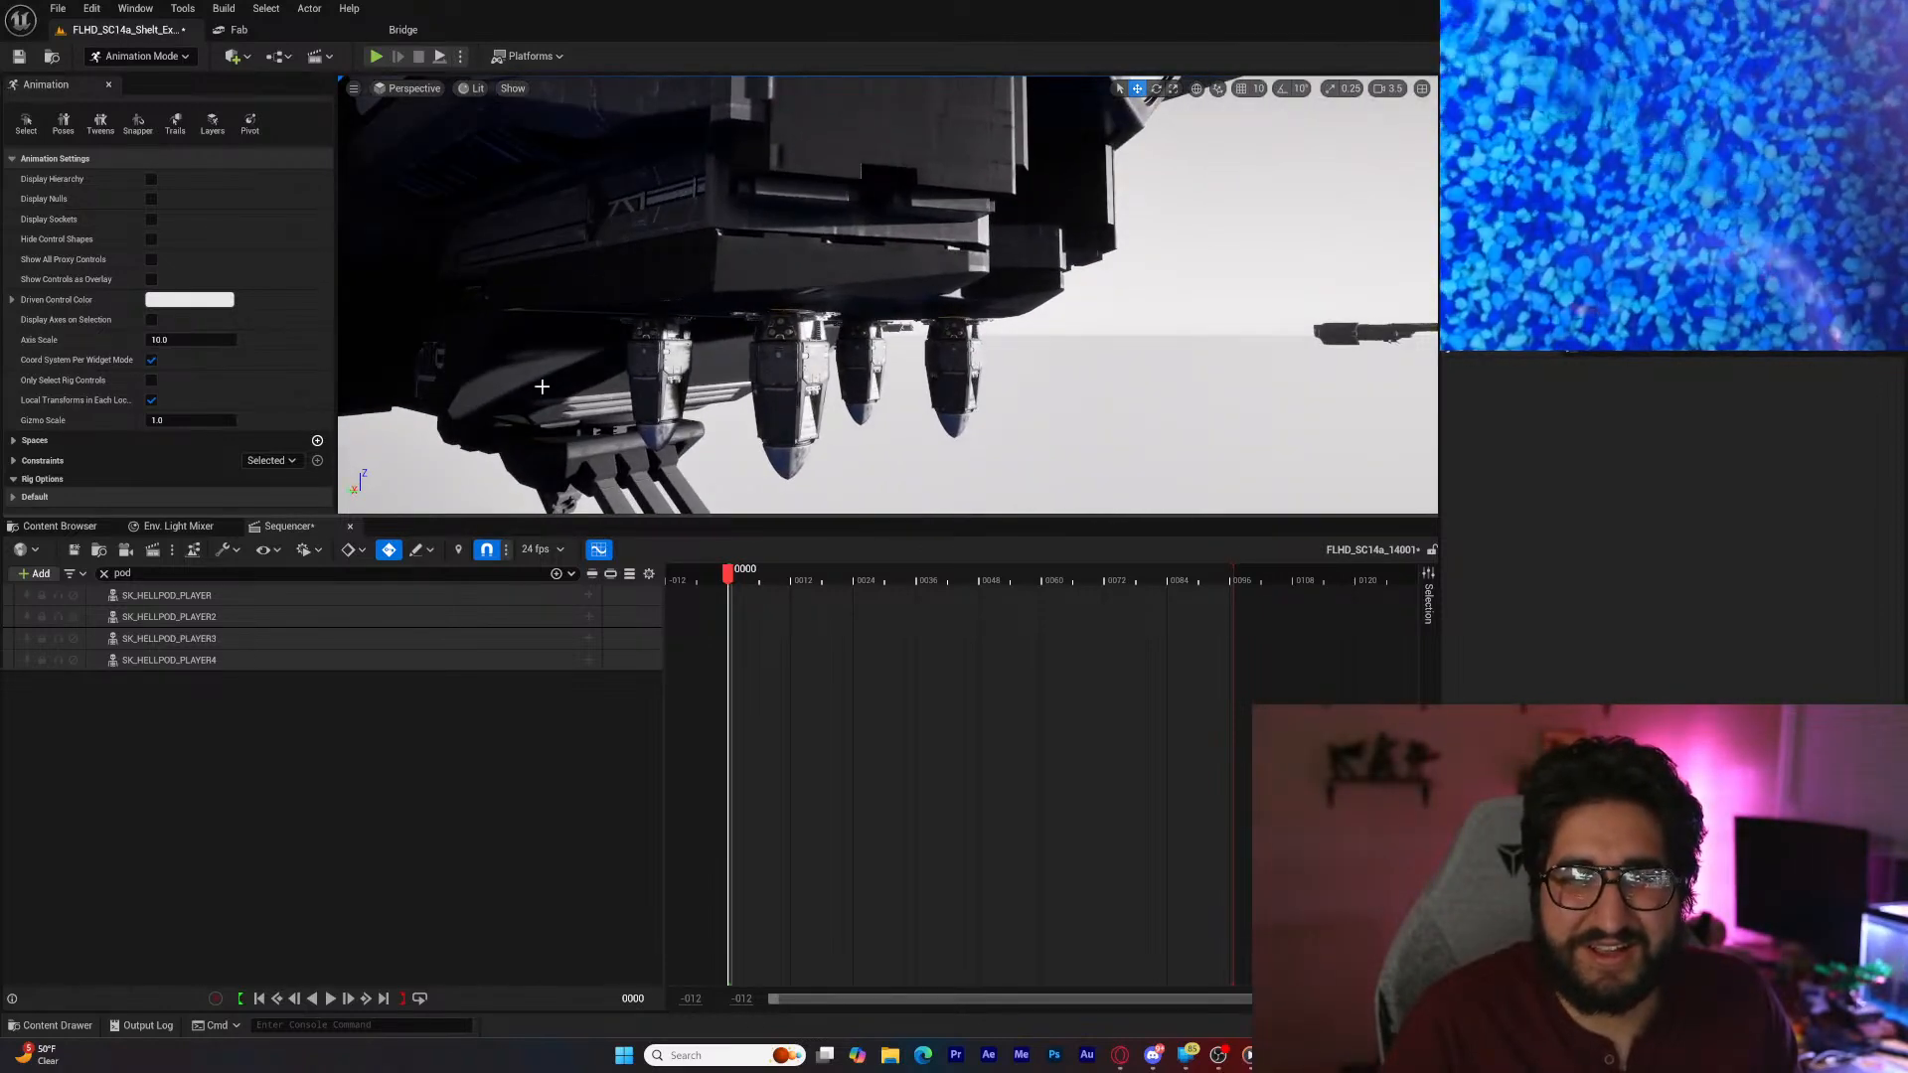
{"action": "left_click", "coordinate": [103, 574]}
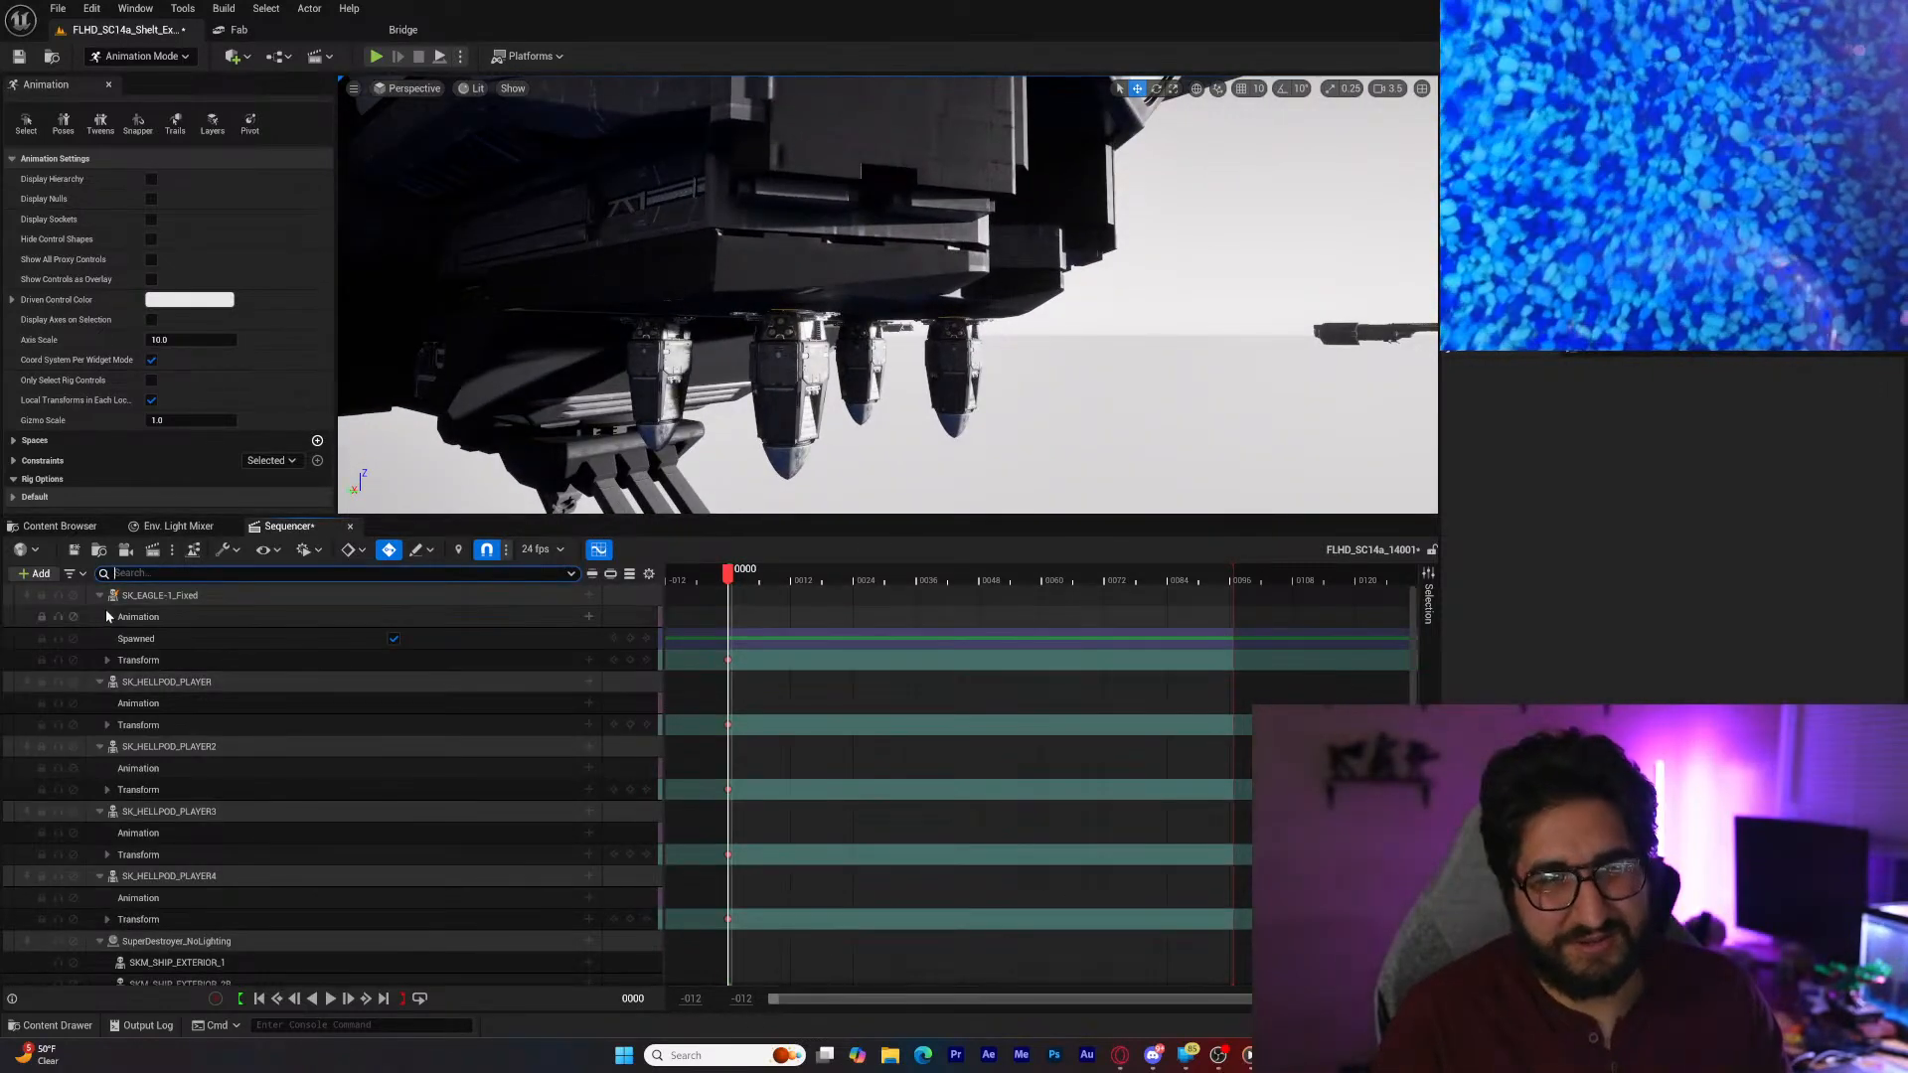
{"action": "left_click", "coordinate": [100, 595]}
{"action": "left_click", "coordinate": [99, 616]}
{"action": "left_click", "coordinate": [100, 638]}
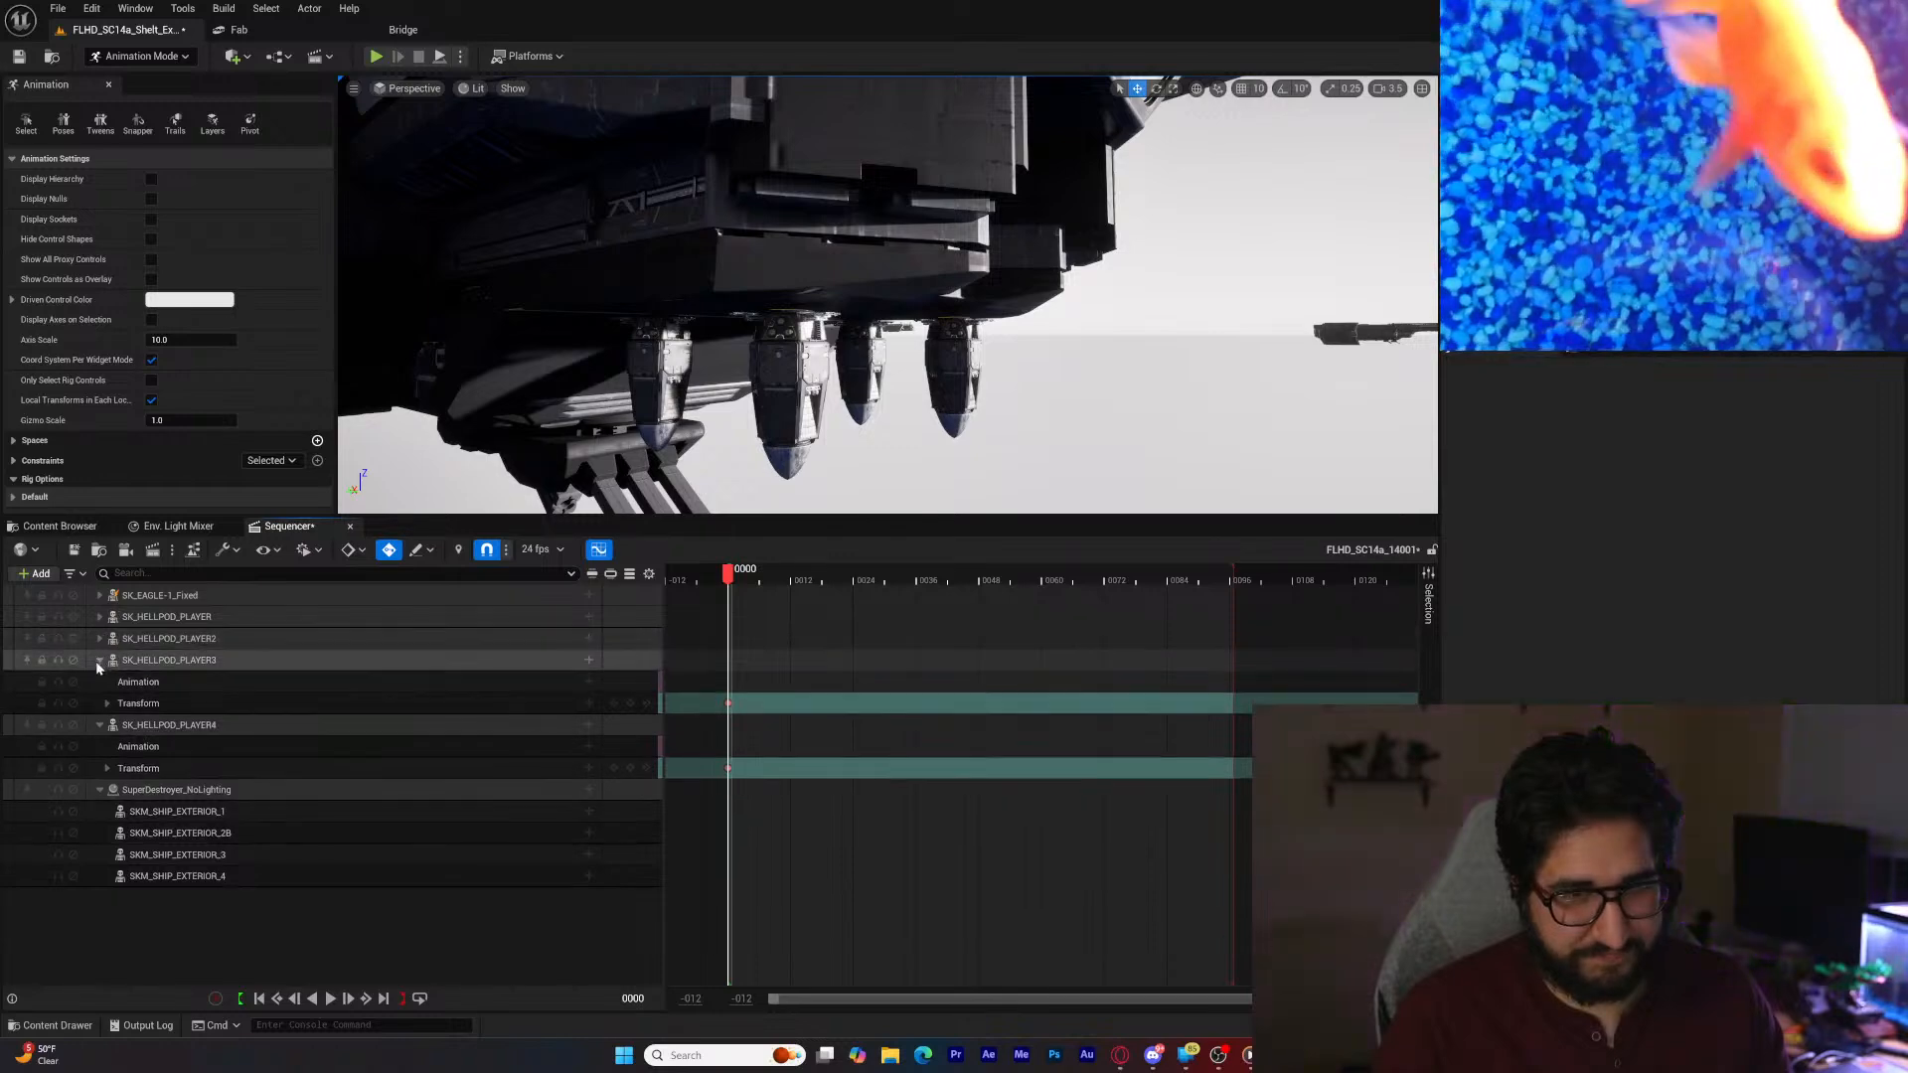
{"action": "left_click", "coordinate": [99, 660]}
{"action": "left_click", "coordinate": [97, 682]}
{"action": "left_click", "coordinate": [97, 703]}
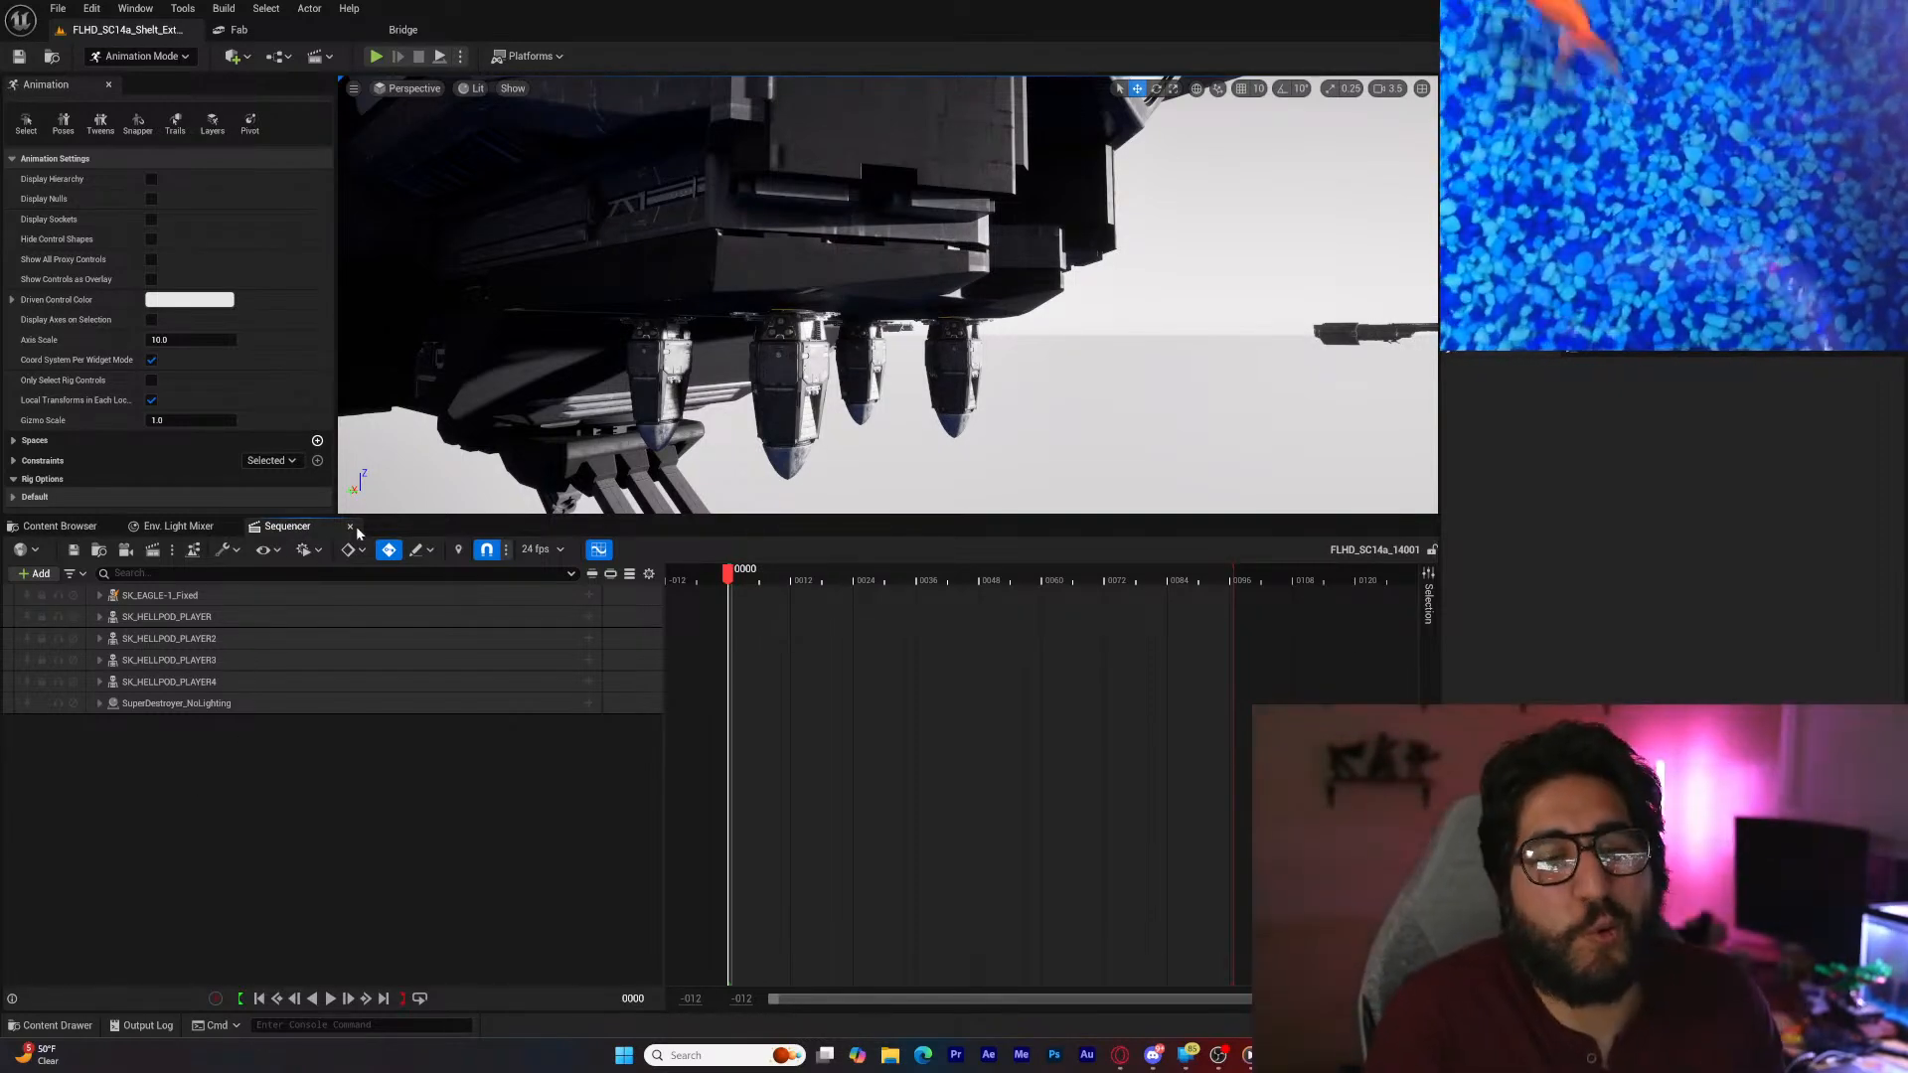
Step: Place a Camera Rig Rail under the ship's hull, beside the upper part of the middle hellpod
{"action": "key", "text": "w"}
{"action": "right_click_drag", "start_coordinate": [887, 295], "coordinate": [932, 238]}
{"action": "key", "text": "a"}
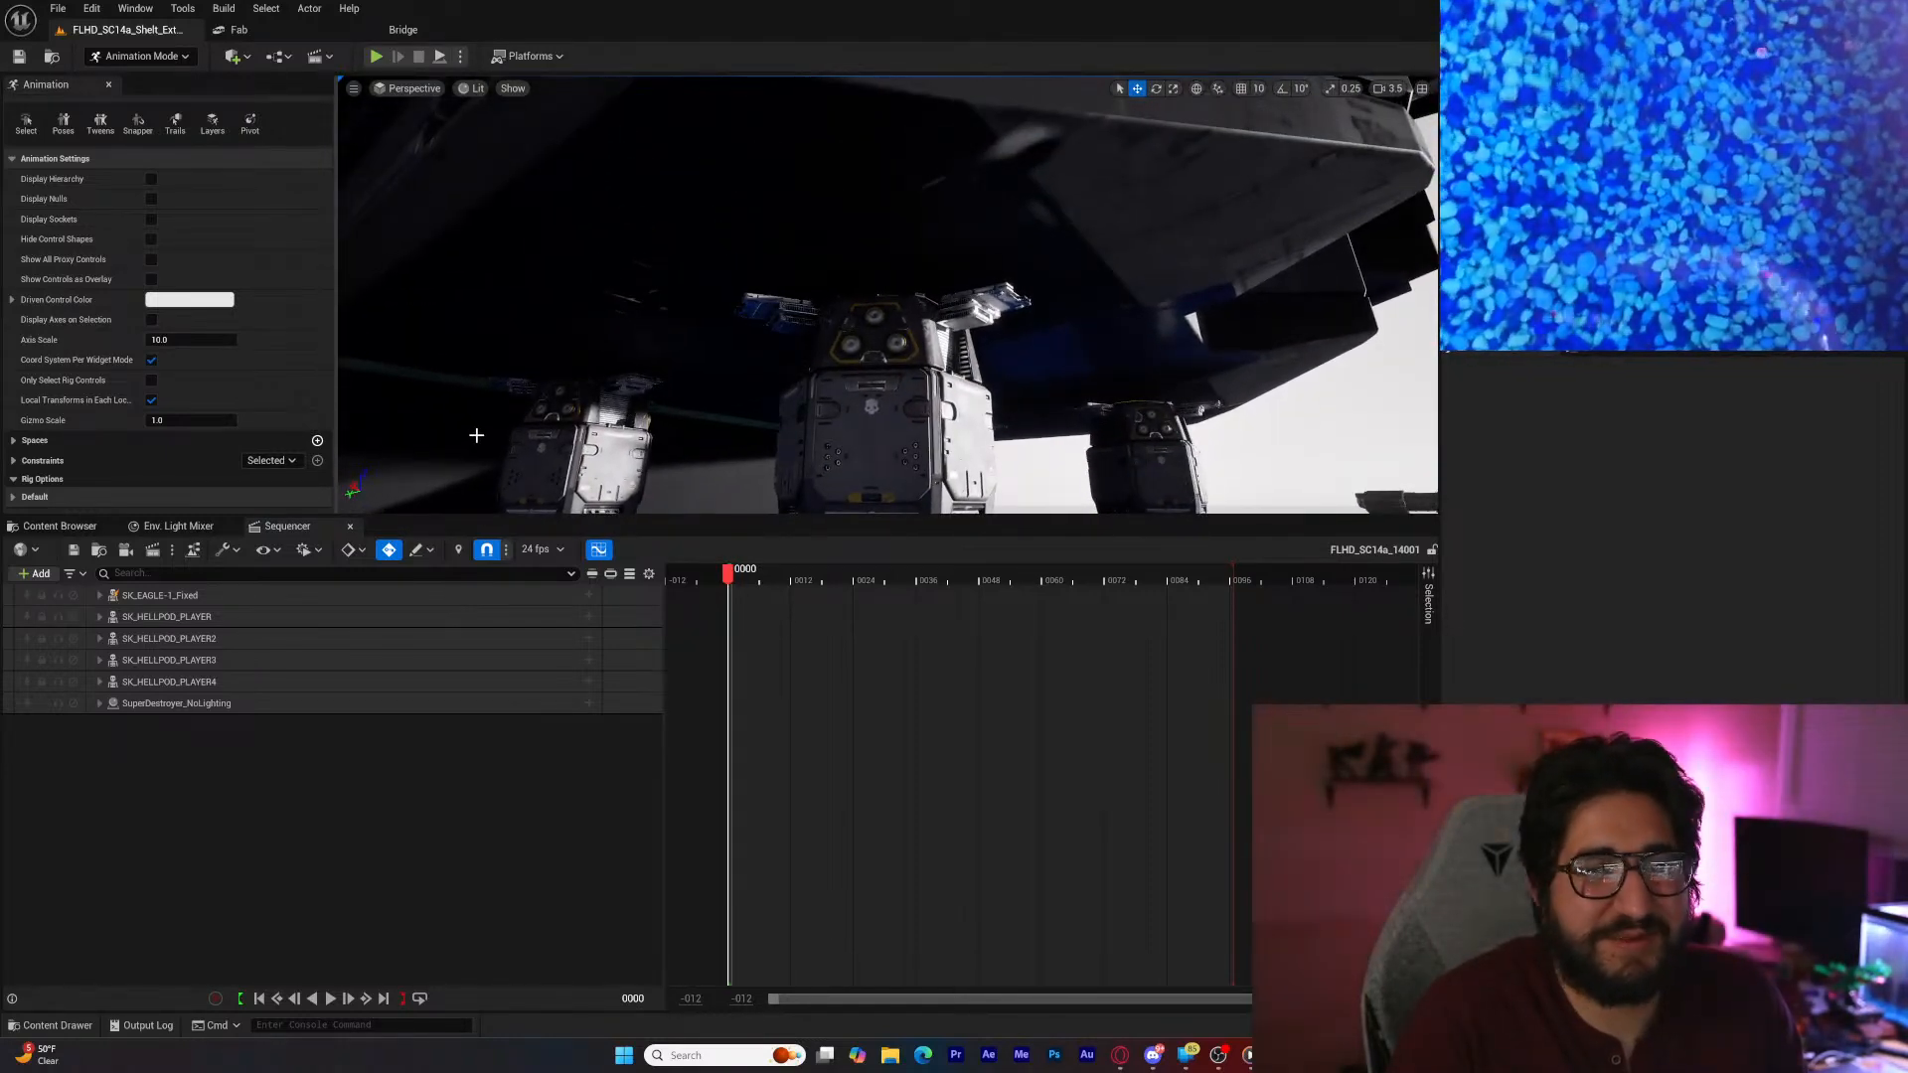
{"action": "right_click_drag", "start_coordinate": [555, 415], "coordinate": [596, 415]}
{"action": "key", "text": "a"}
{"action": "key", "text": "q"}
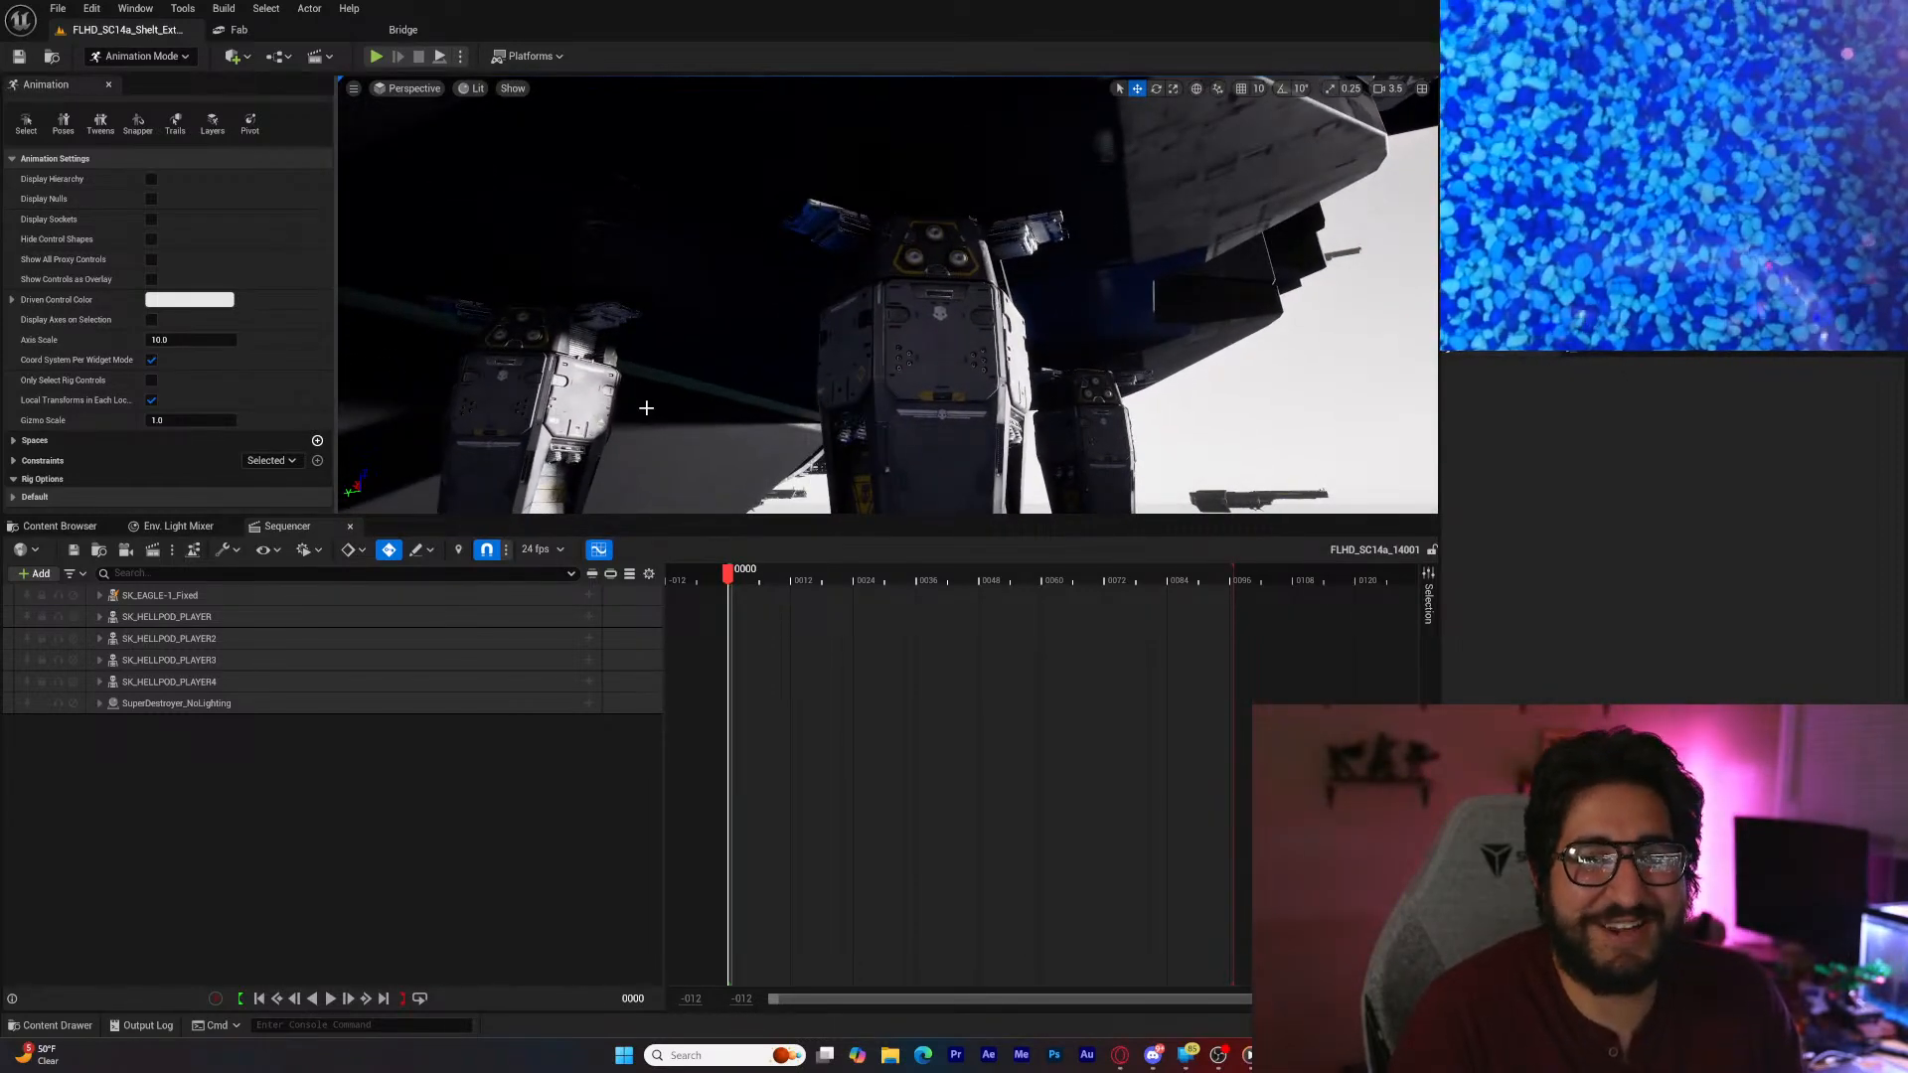
{"action": "left_click", "coordinate": [235, 56]}
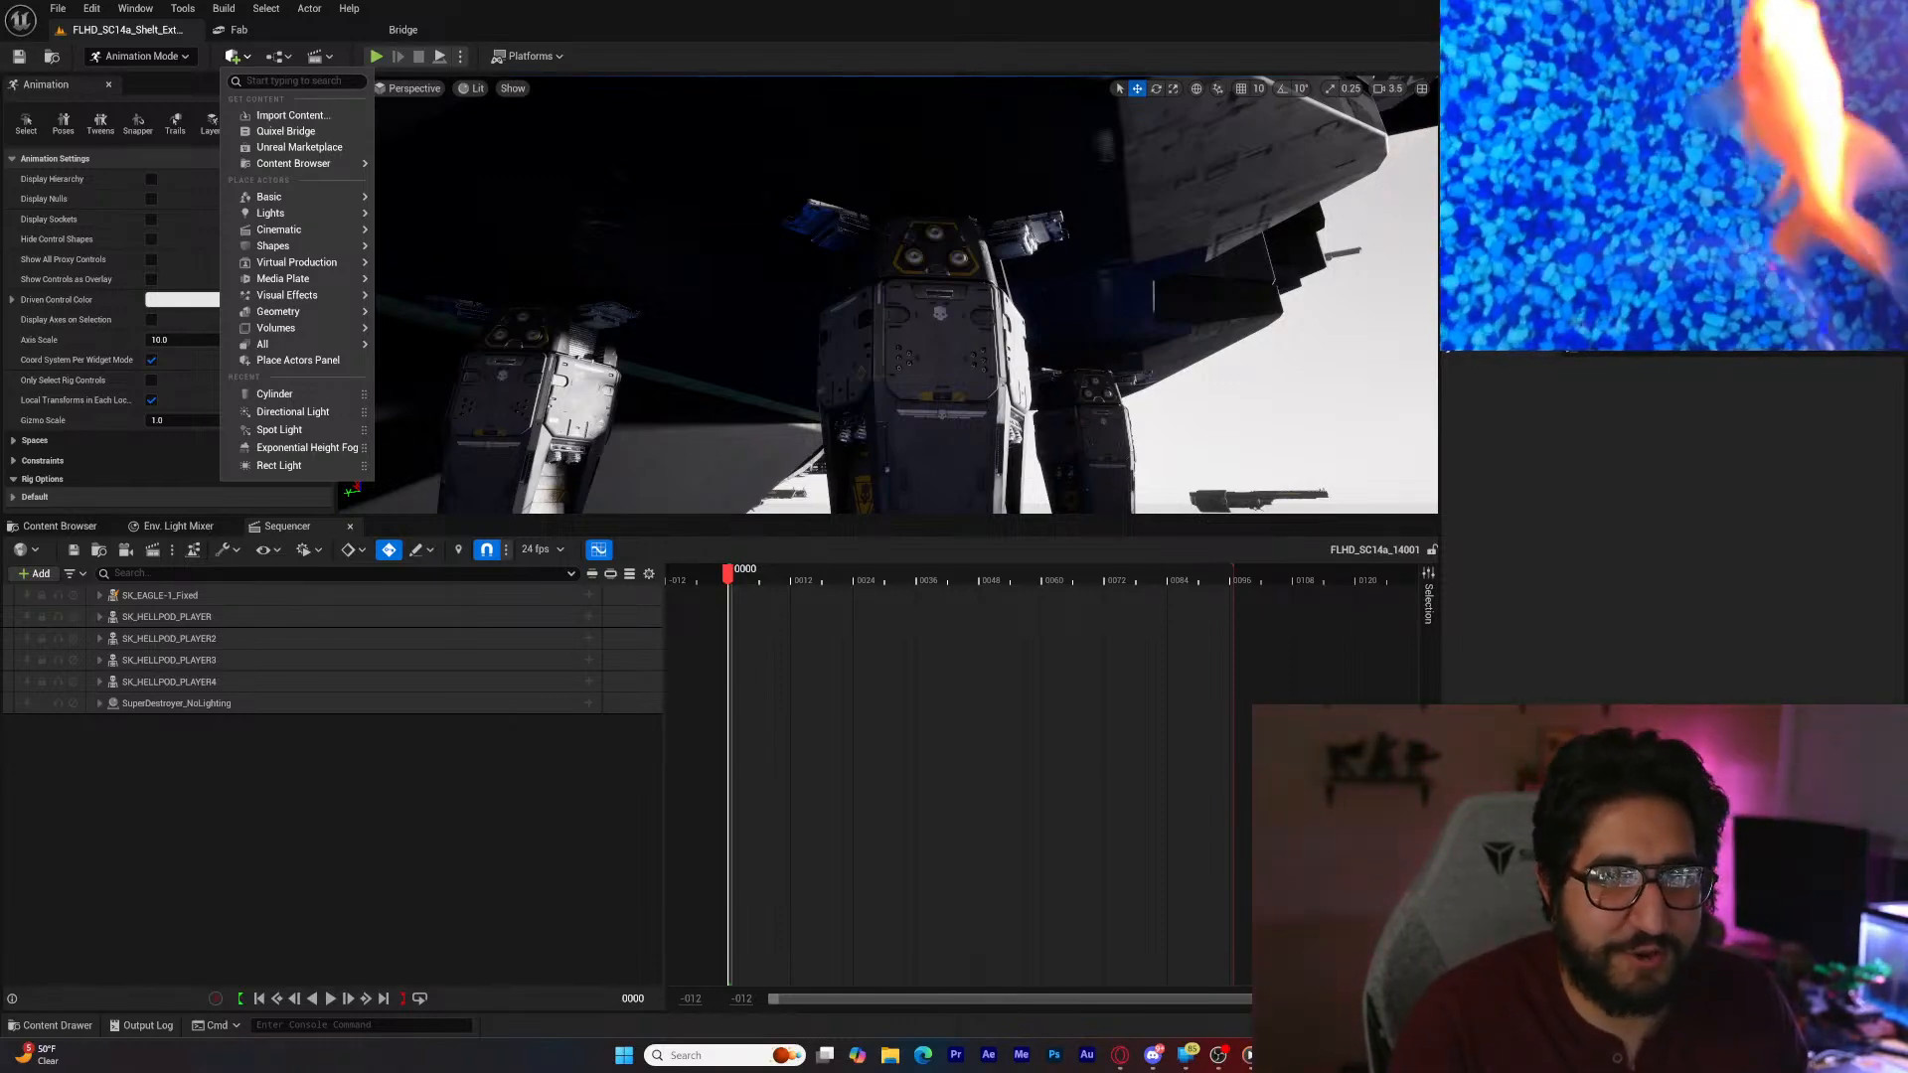
{"action": "mouse_move", "coordinate": [342, 235]}
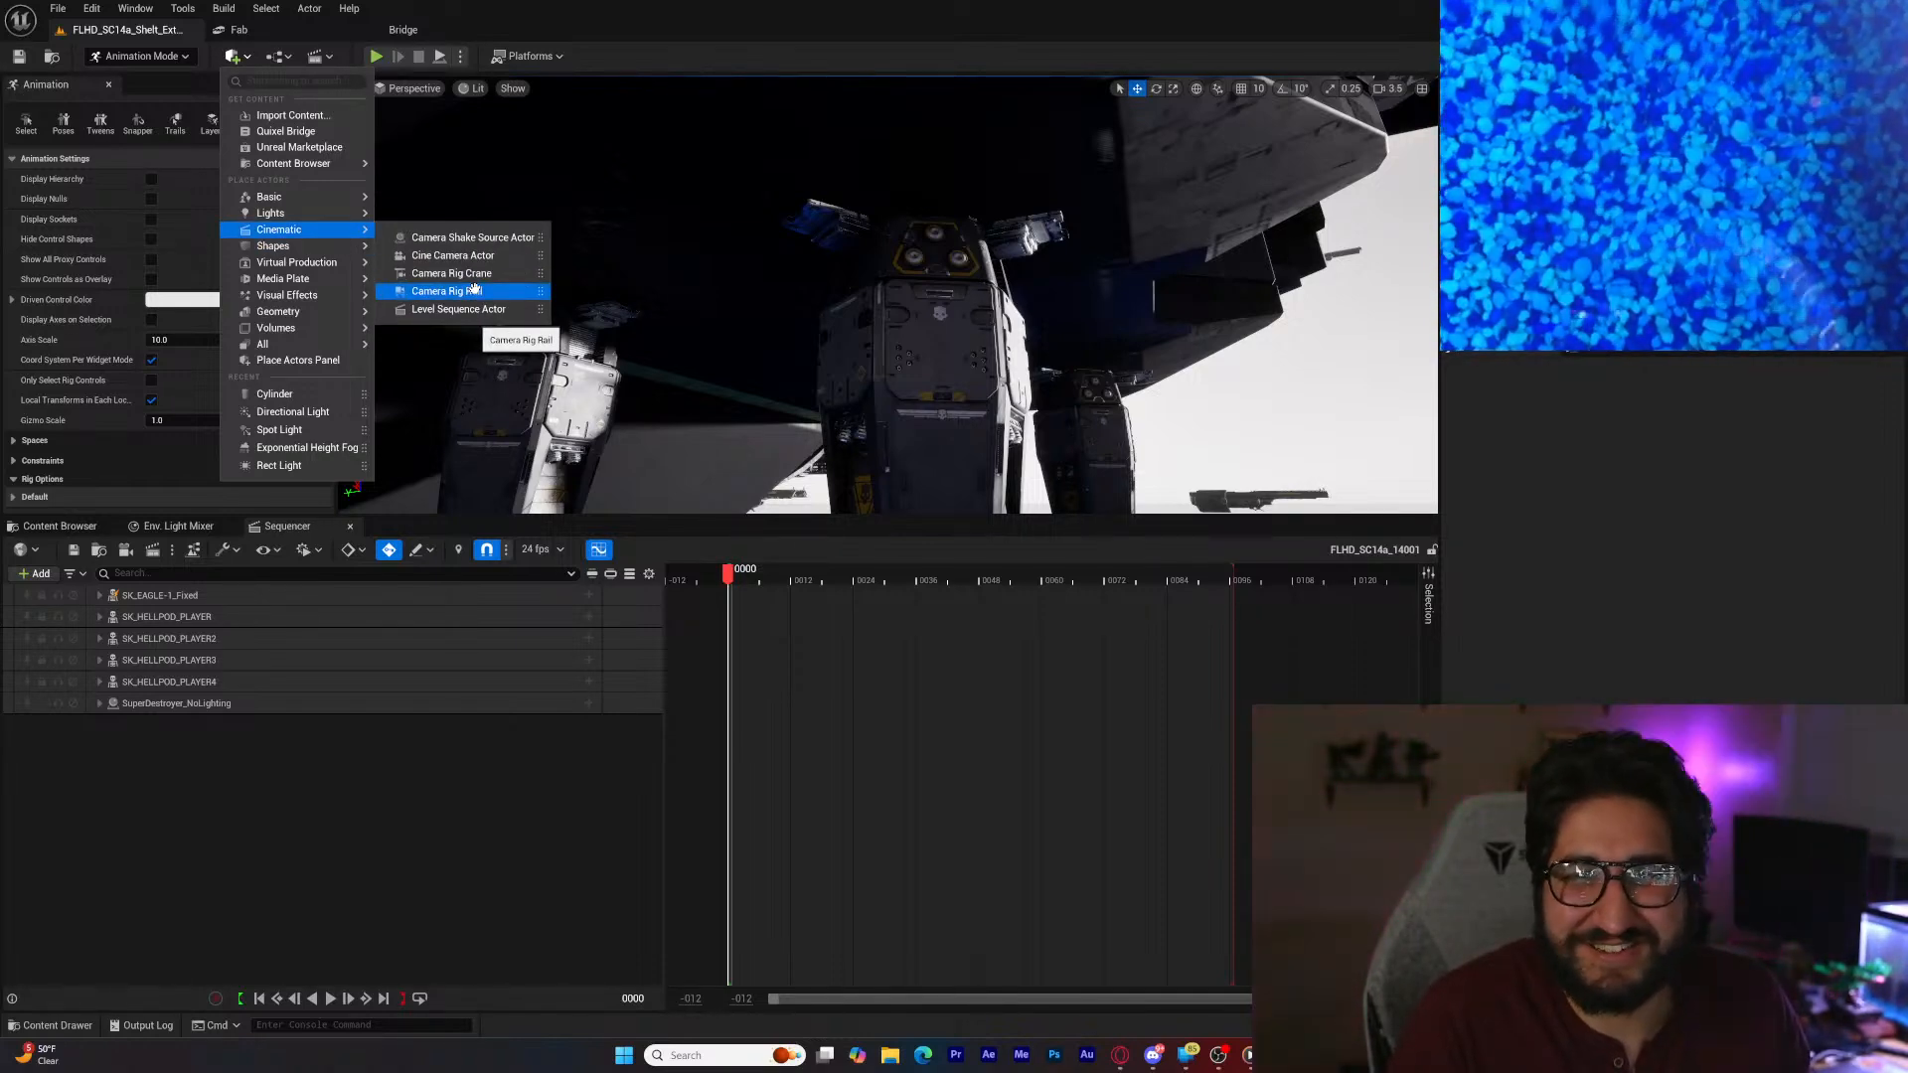
{"action": "mouse_move", "coordinate": [479, 294]}
{"action": "left_mouse_down"}
{"action": "mouse_move", "coordinate": [795, 310]}
{"action": "mouse_move", "coordinate": [803, 285]}
{"action": "left_mouse_up"}
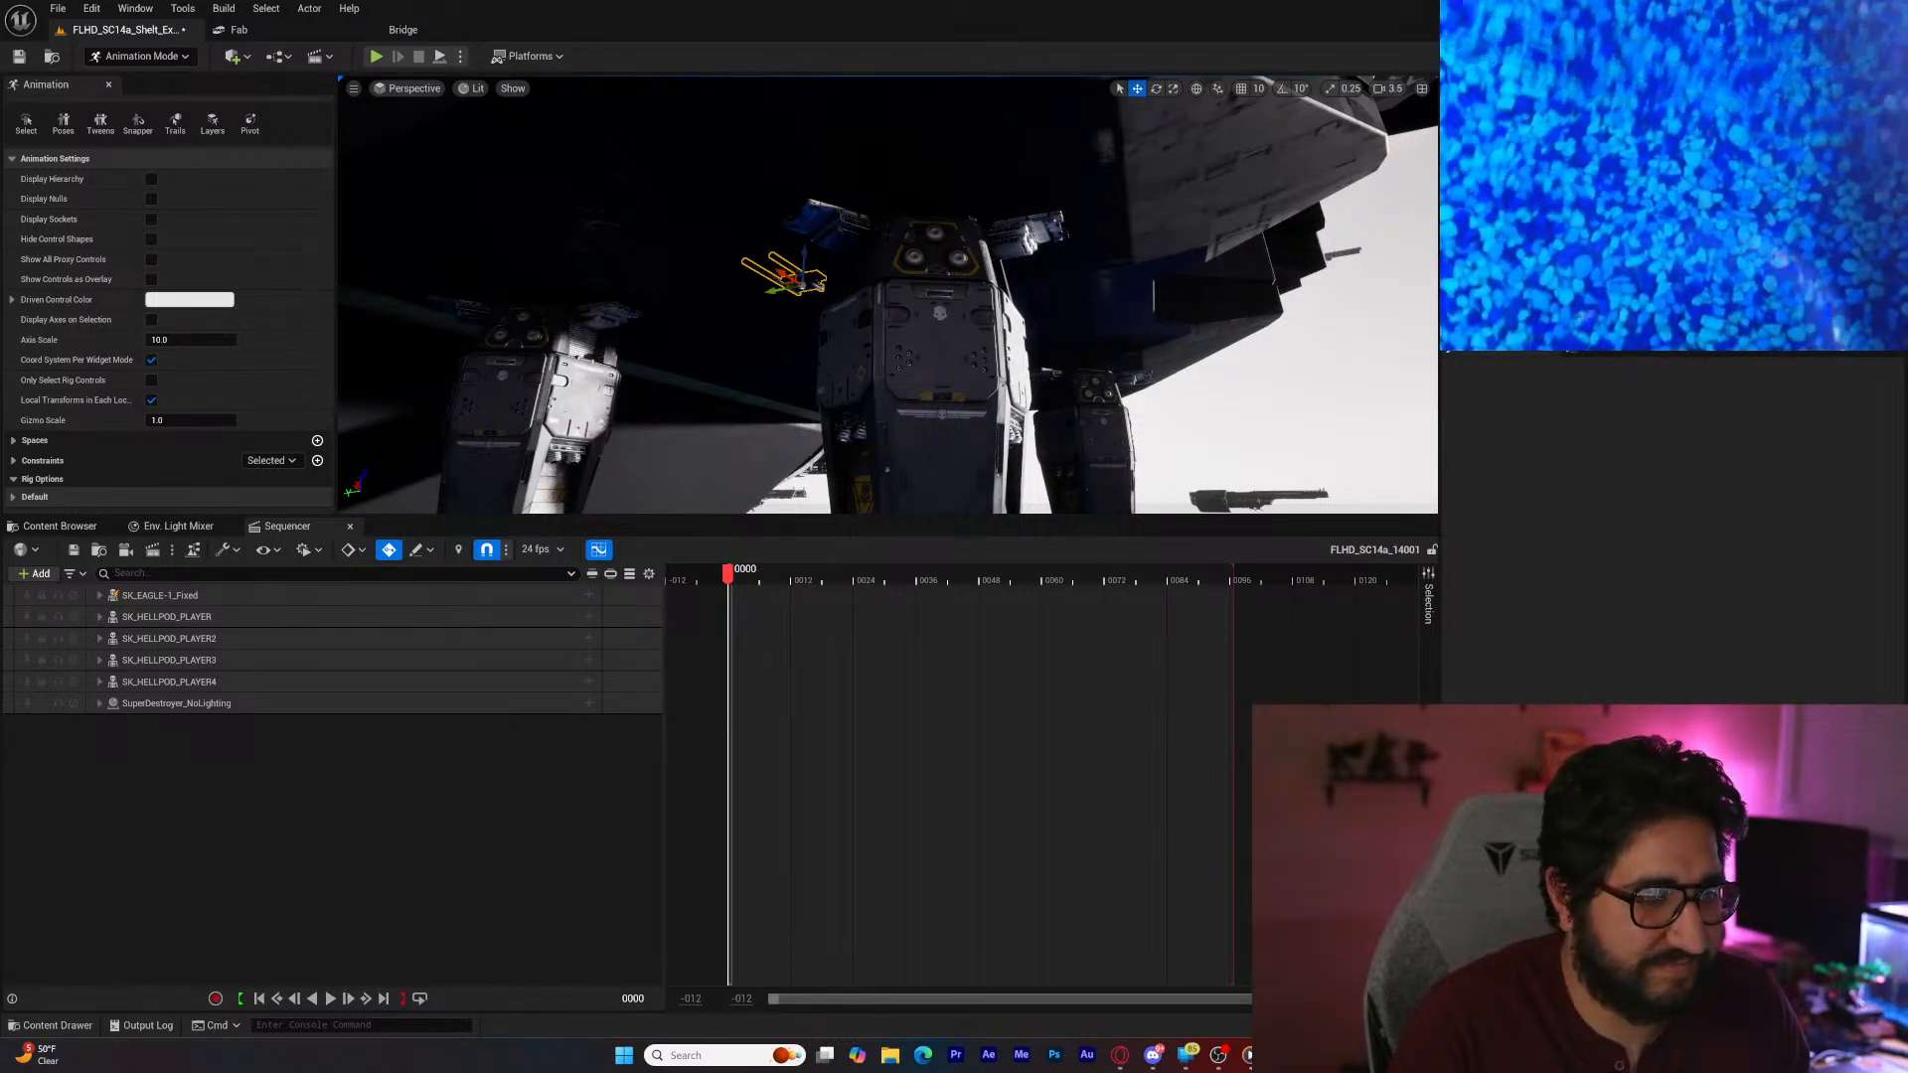
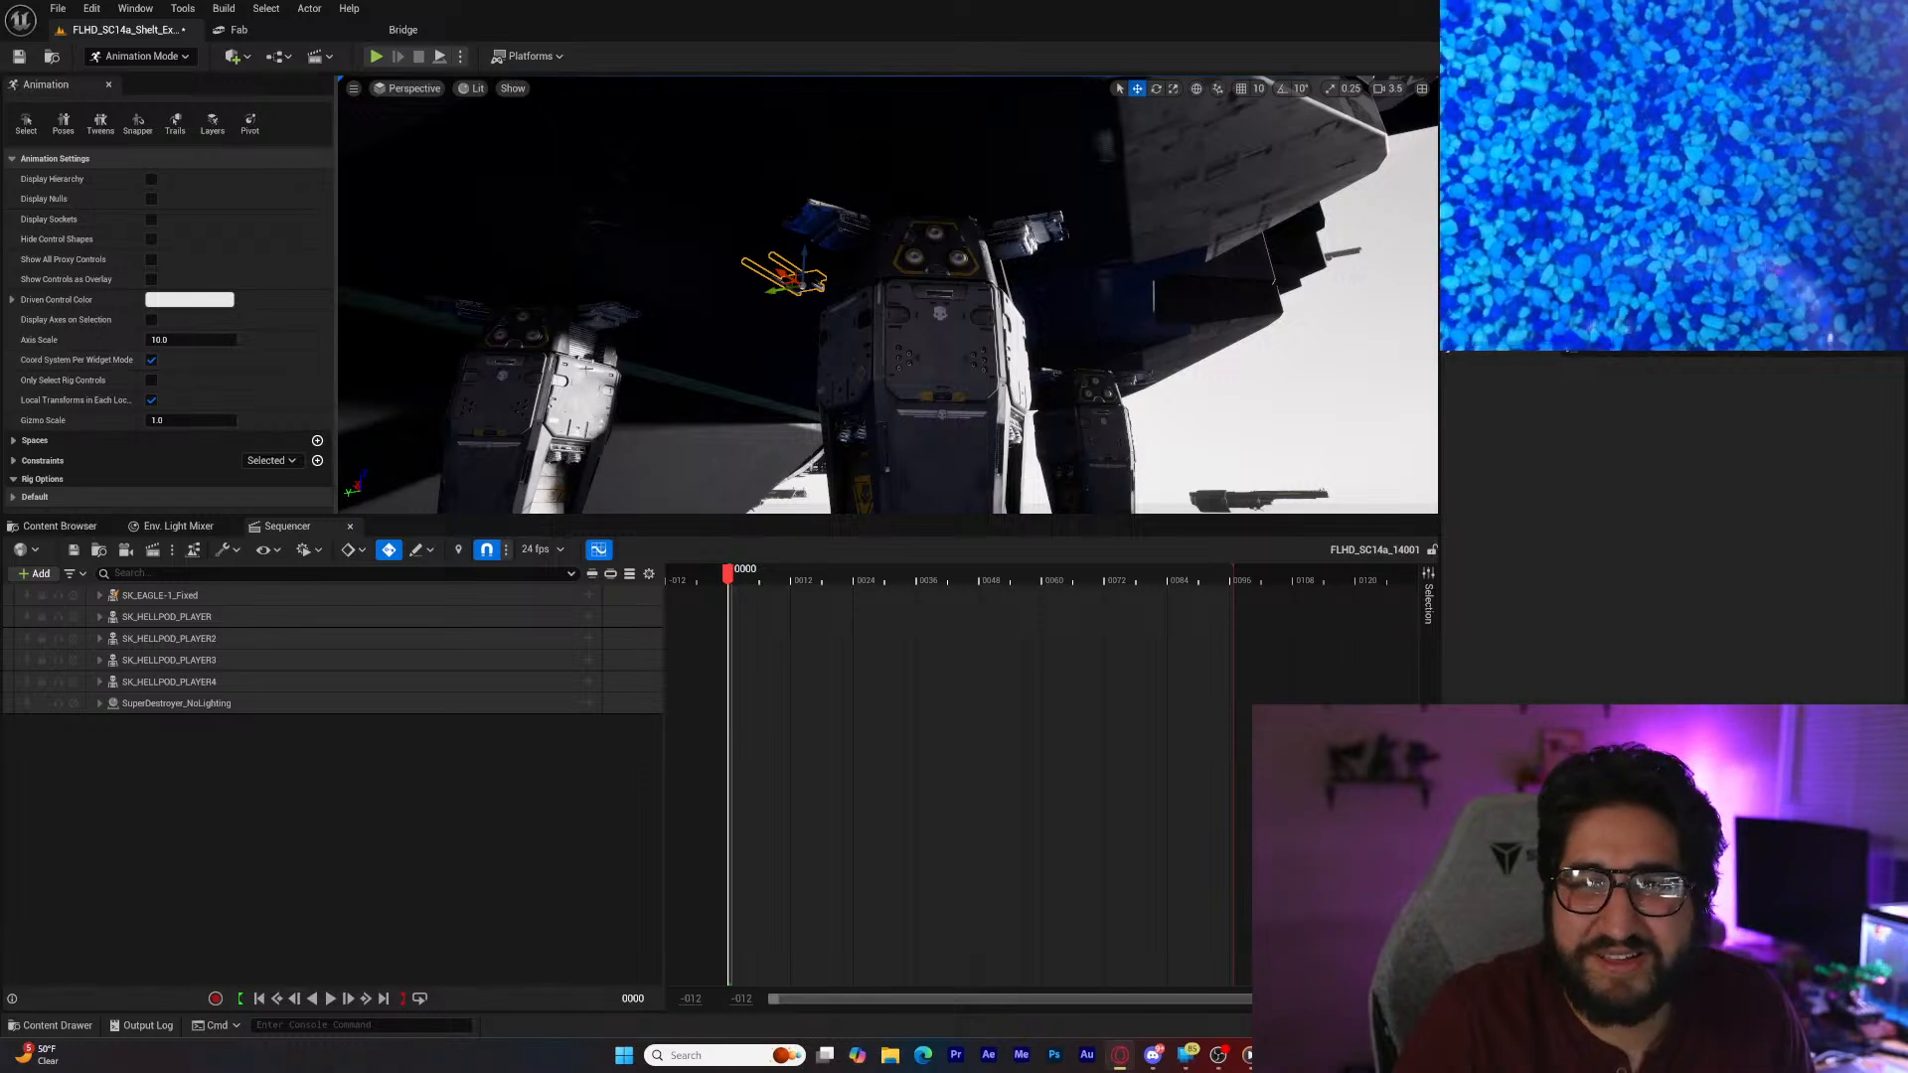
Step: Move the camera rail over the top of the neighbouring hellpod, just under the hull
{"action": "right_click_drag", "start_coordinate": [610, 358], "coordinate": [636, 357]}
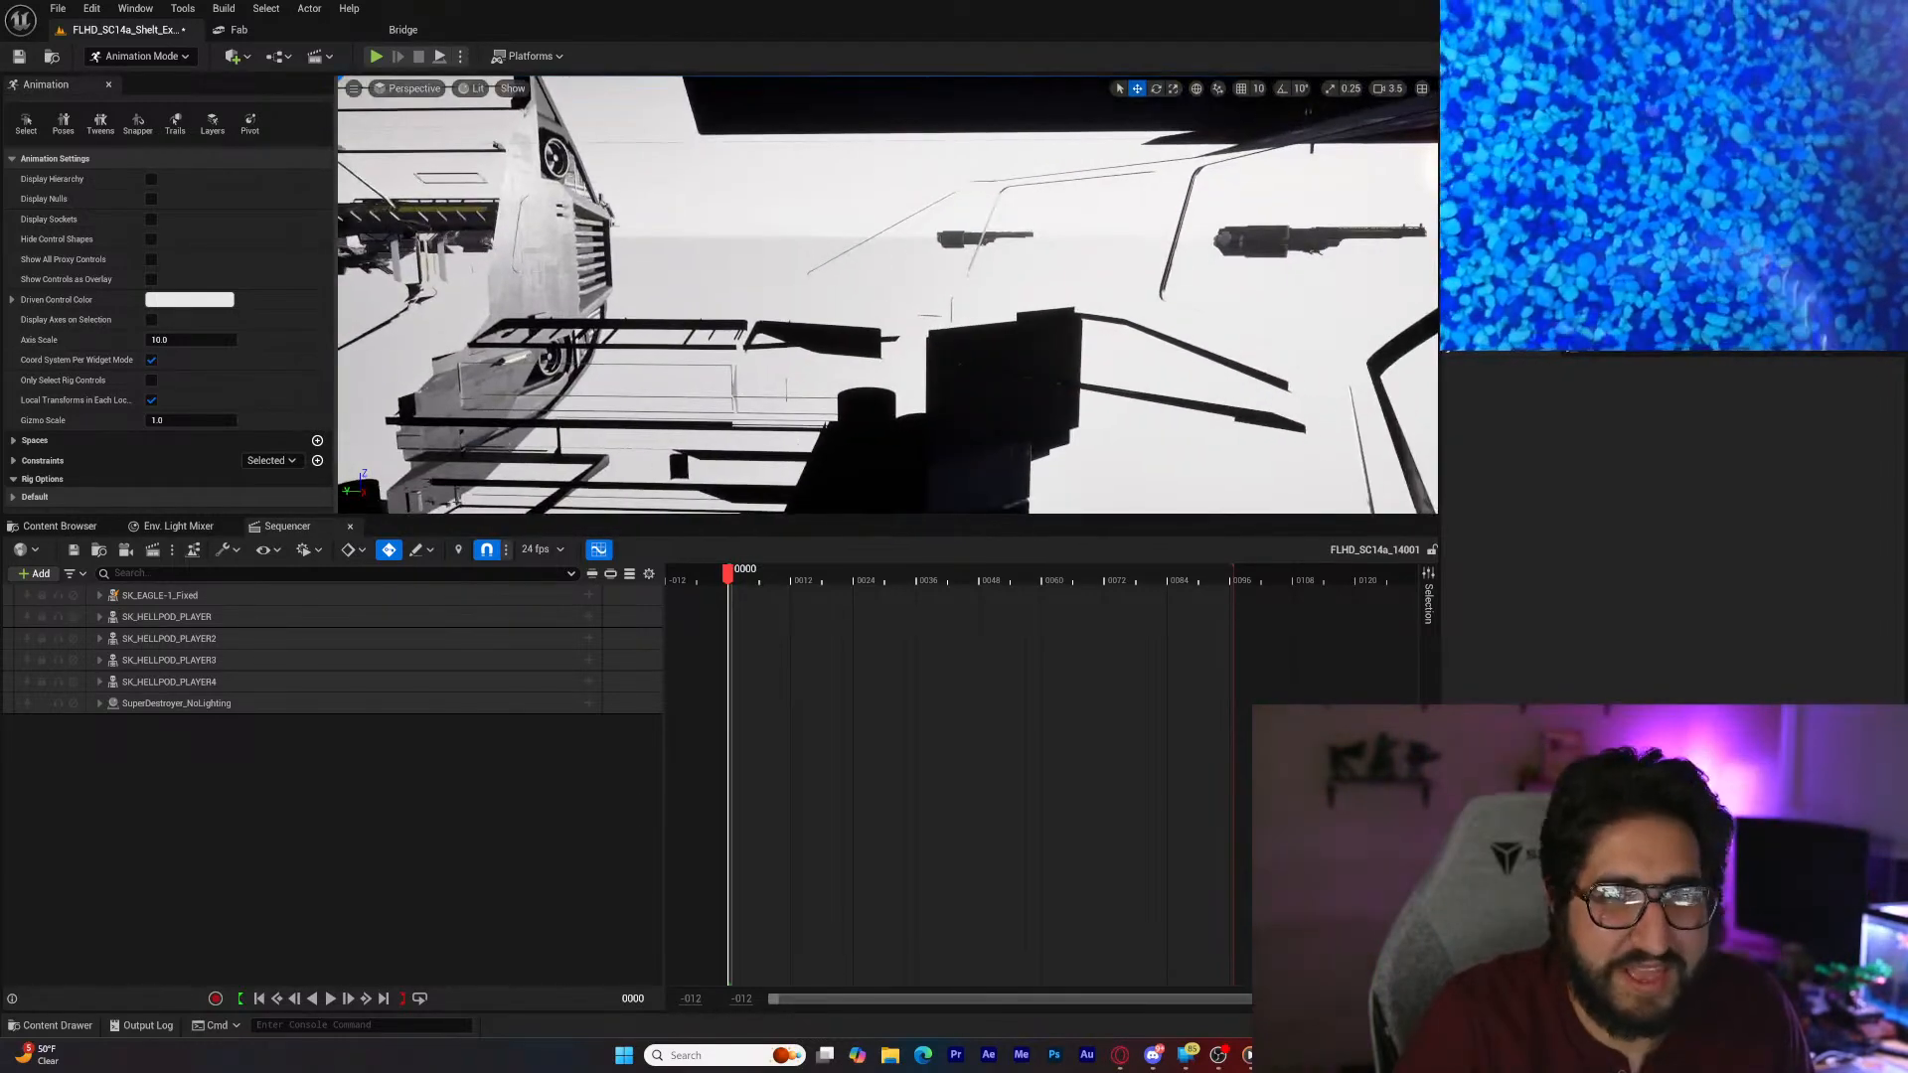
{"action": "mouse_move", "coordinate": [715, 329]}
{"action": "right_mouse_down"}
{"action": "mouse_move", "coordinate": [686, 308]}
{"action": "mouse_move", "coordinate": [715, 329]}
{"action": "right_mouse_up"}
{"action": "right_click_drag", "start_coordinate": [716, 329], "coordinate": [765, 329]}
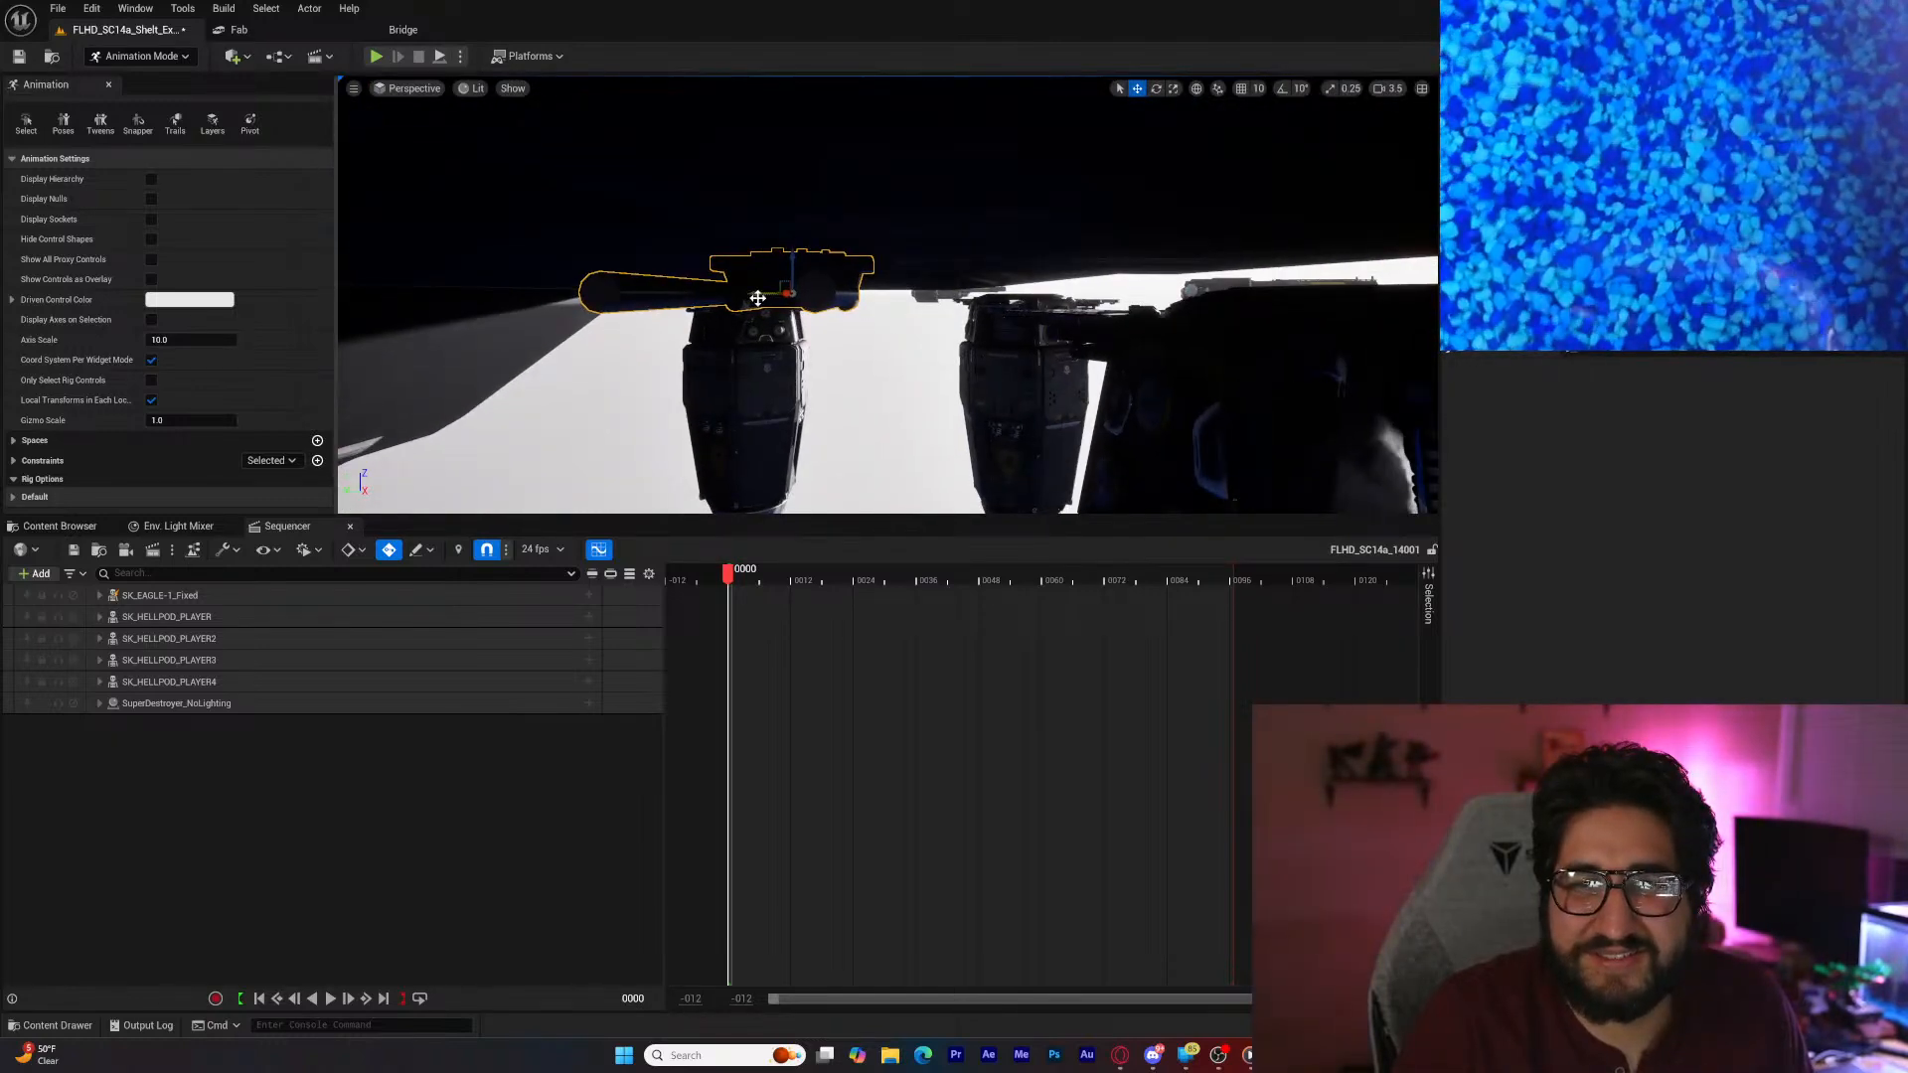
{"action": "left_click_drag", "start_coordinate": [757, 298], "coordinate": [1218, 334]}
{"action": "right_click_drag", "start_coordinate": [1219, 333], "coordinate": [834, 320]}
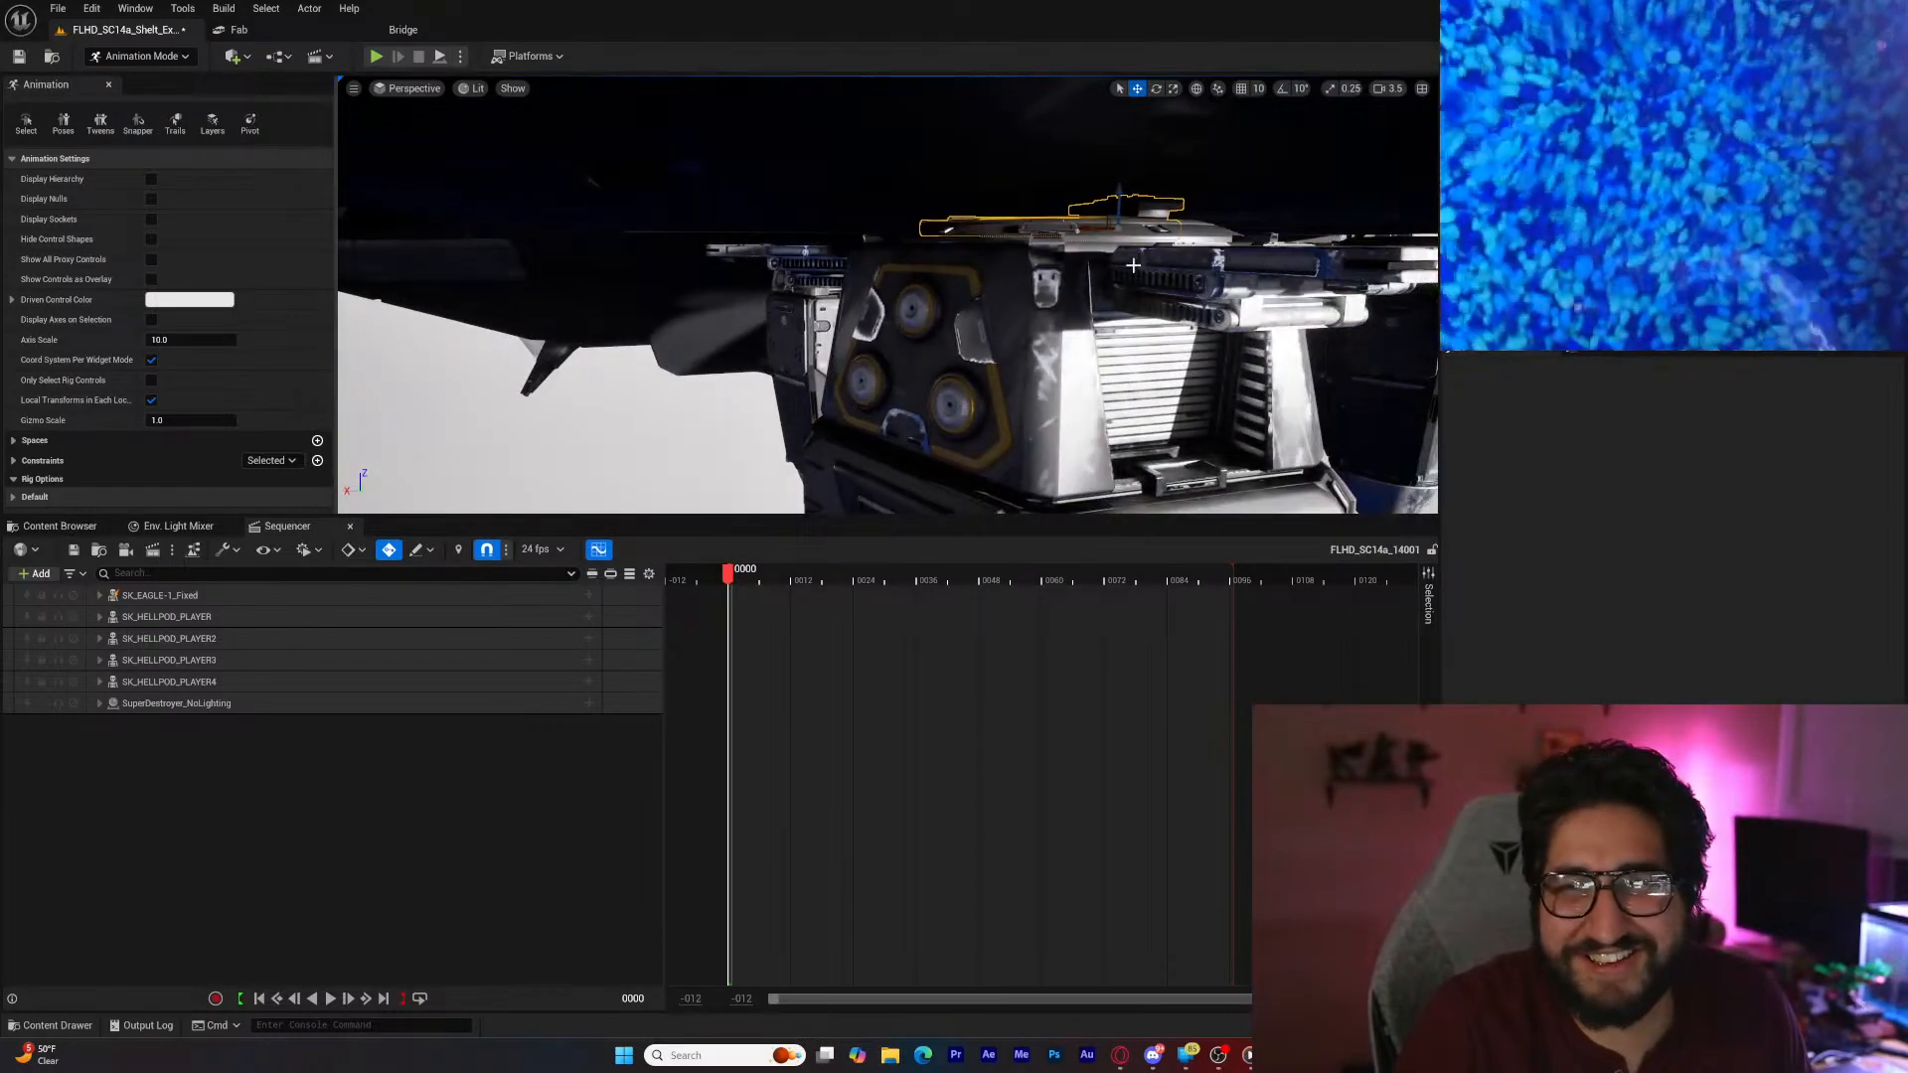
{"action": "left_click_drag", "start_coordinate": [1007, 238], "coordinate": [971, 243]}
{"action": "mouse_move", "coordinate": [978, 245]}
{"action": "right_mouse_down"}
{"action": "mouse_move", "coordinate": [1083, 246]}
{"action": "mouse_move", "coordinate": [994, 245]}
{"action": "right_mouse_up"}
Step: Rotate the camera rail by about -91 degrees to point straight down, and turn it about its vertical axis
{"action": "left_click_drag", "start_coordinate": [1005, 236], "coordinate": [1136, 315]}
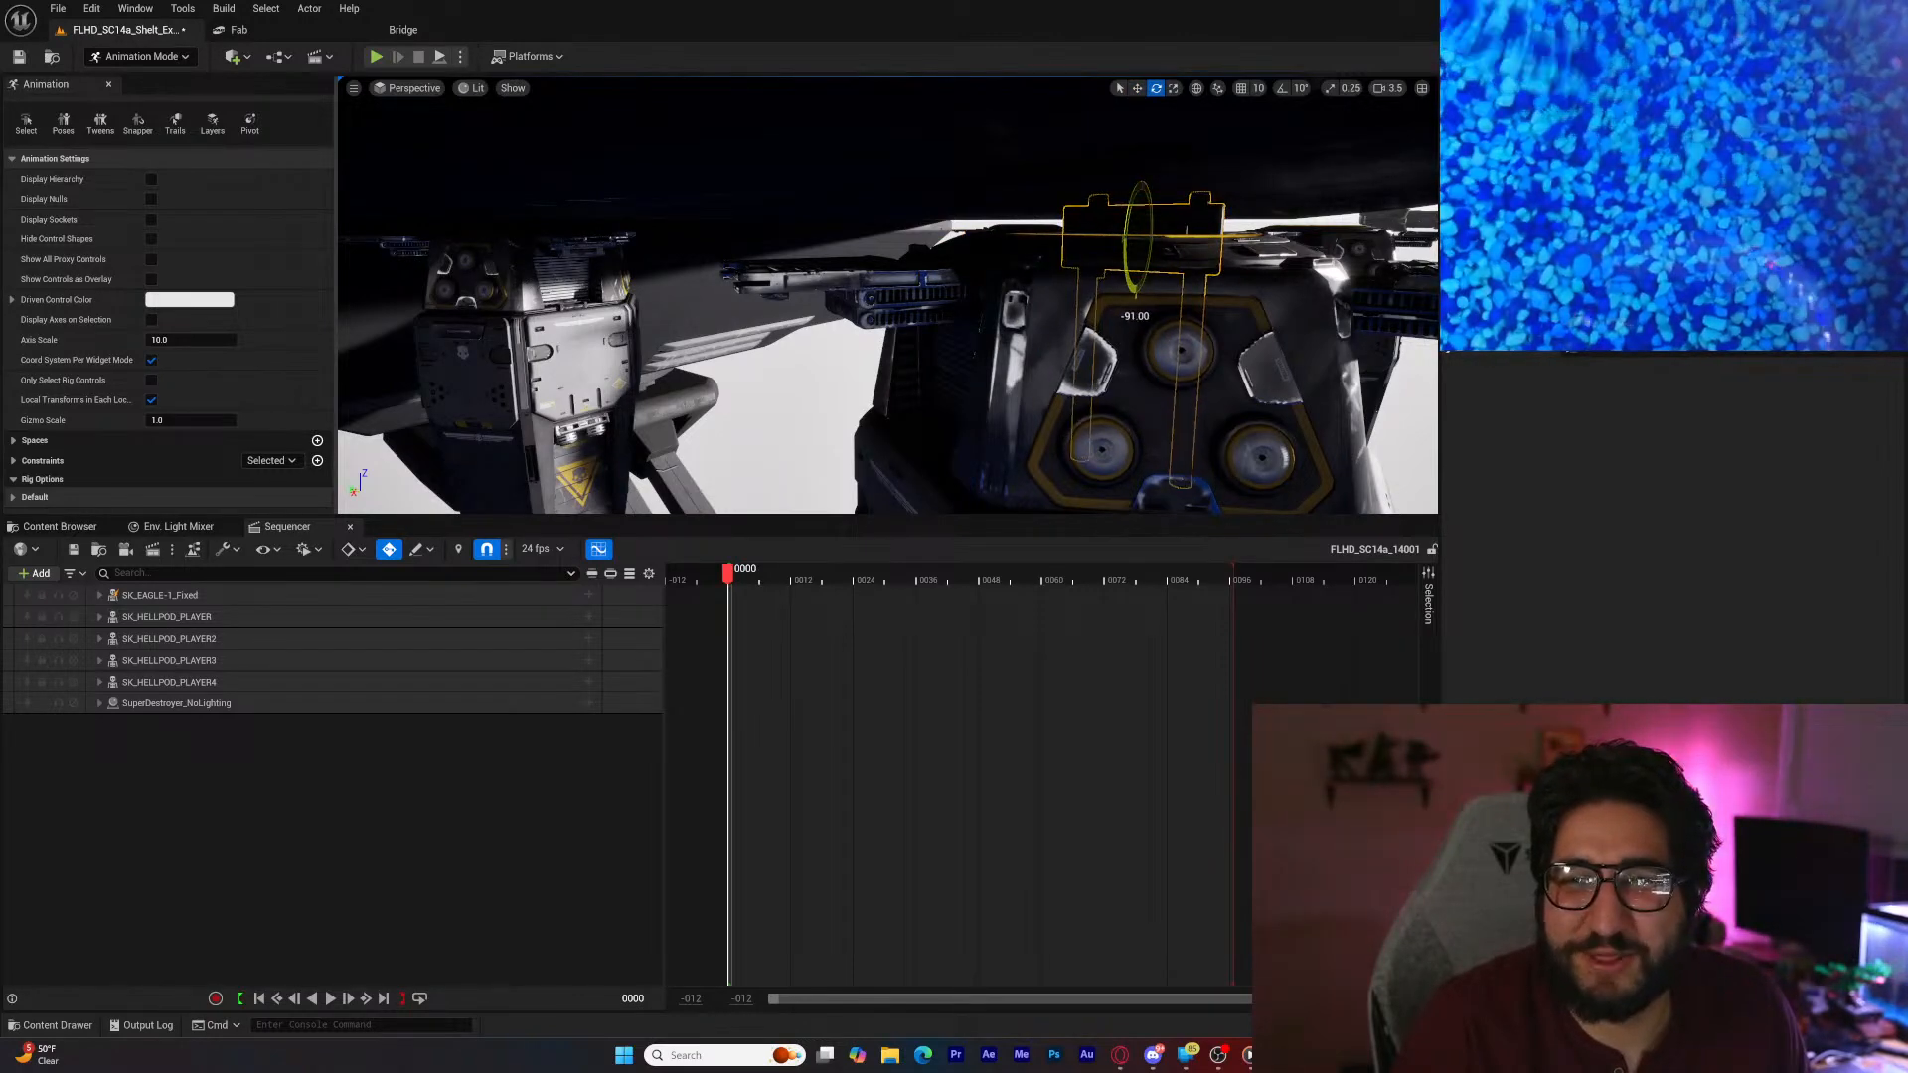
{"action": "left_click_drag", "start_coordinate": [1157, 237], "coordinate": [1207, 244]}
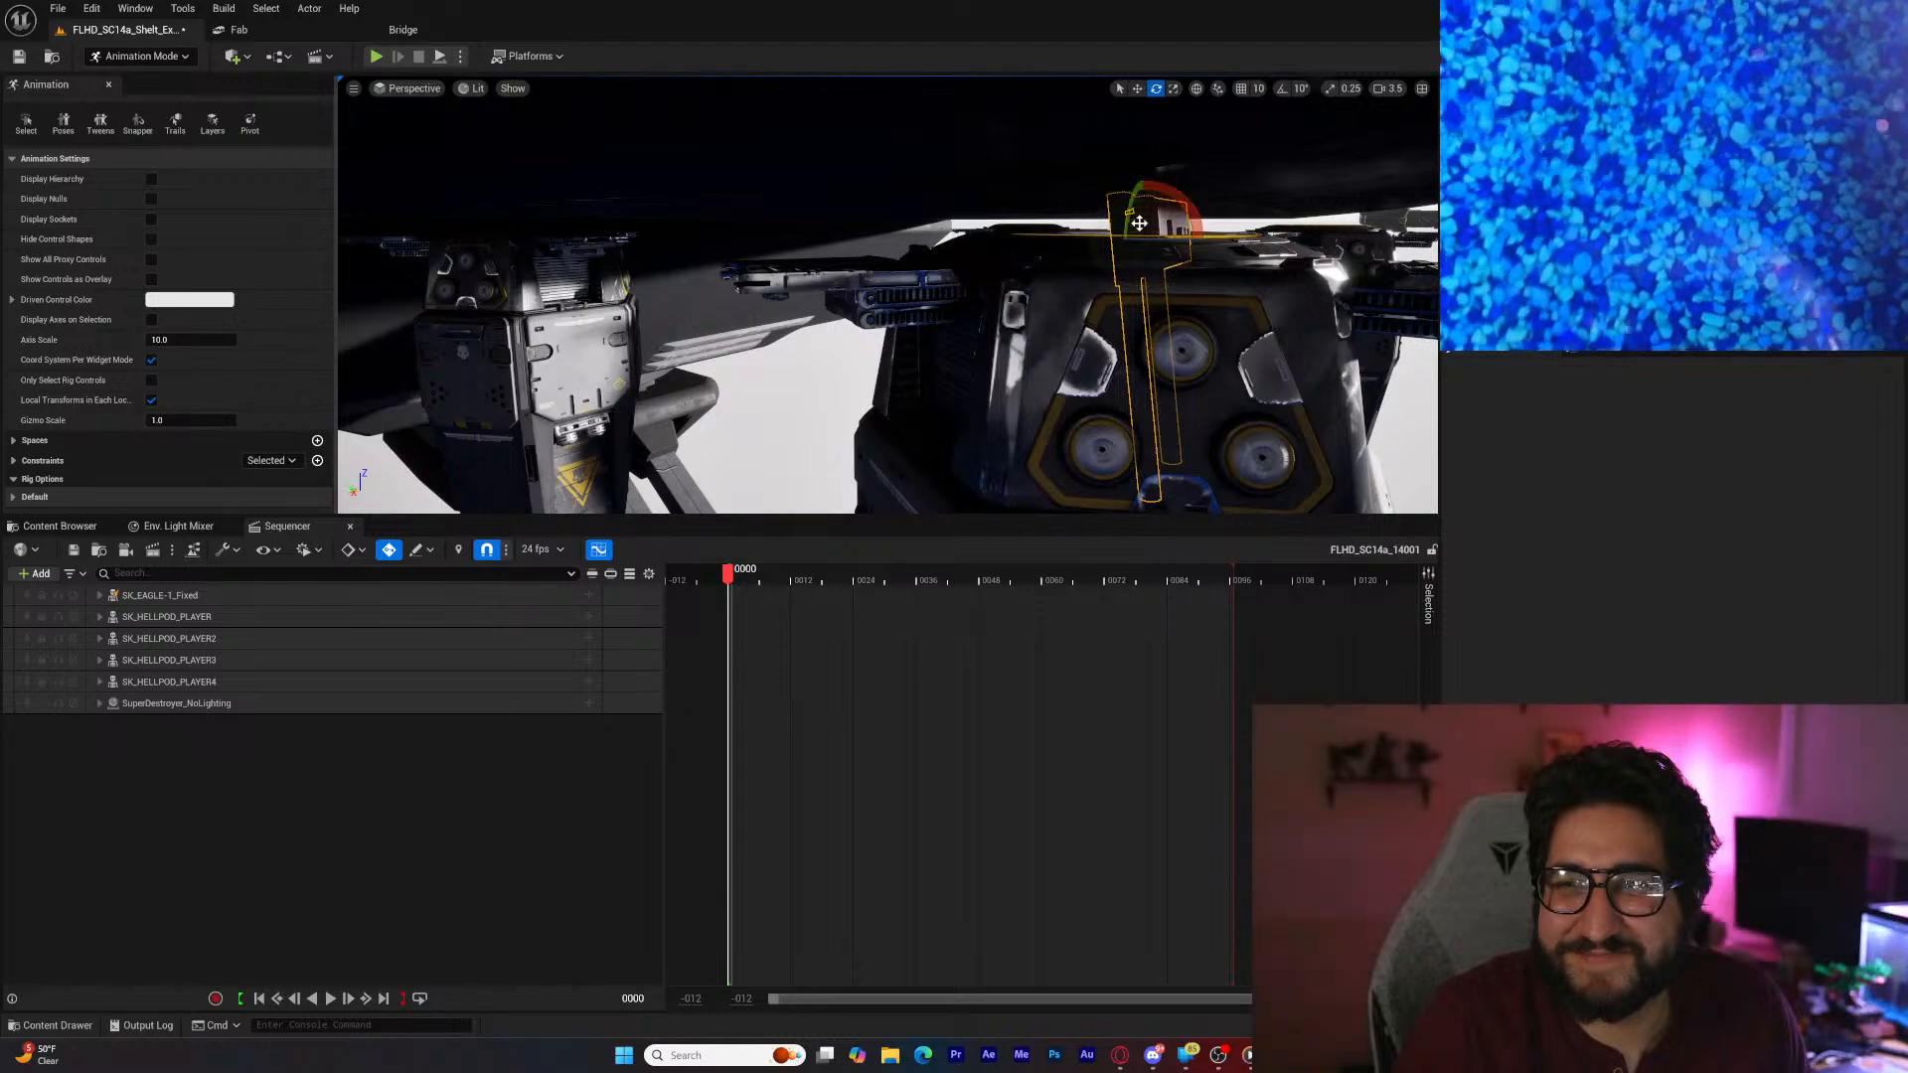
{"action": "left_click_drag", "start_coordinate": [1195, 218], "coordinate": [1196, 225]}
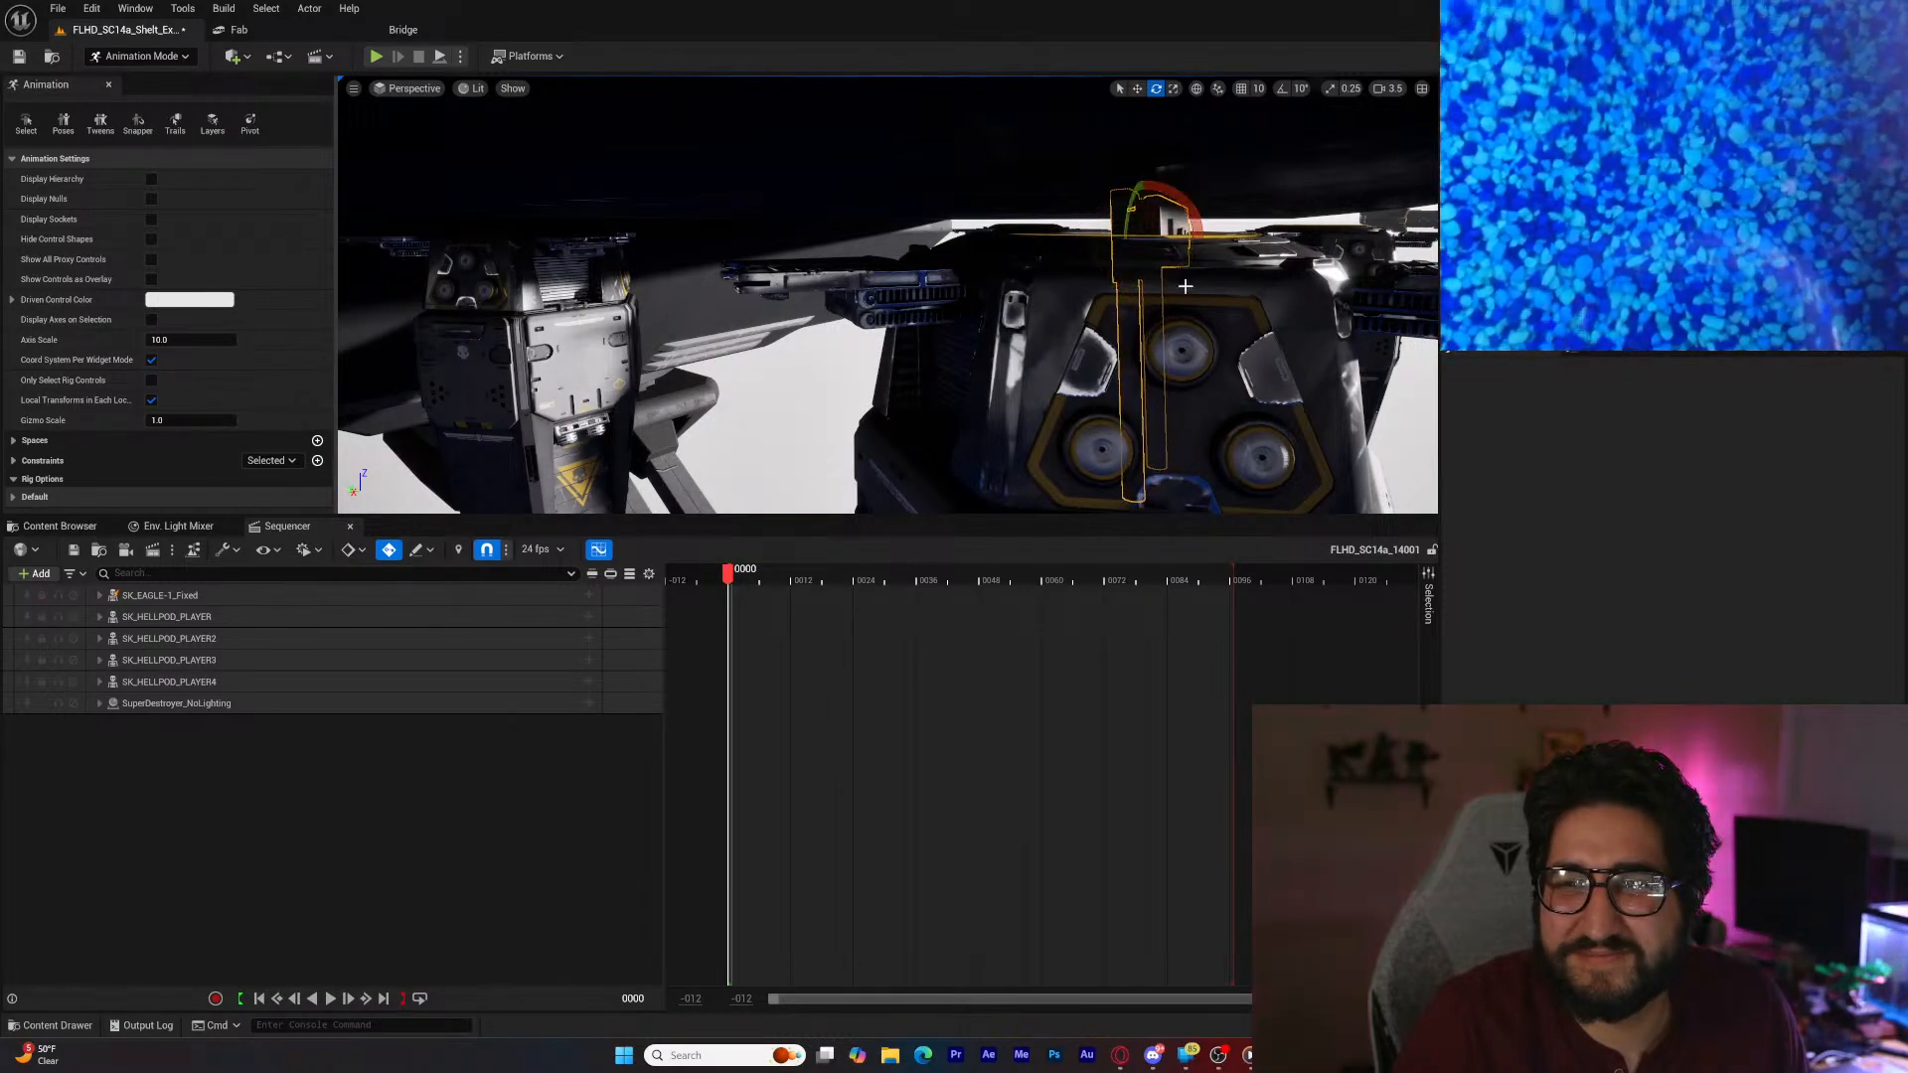
Step: Lower the upright camera rail to the hellpod's nose
{"action": "right_click_drag", "start_coordinate": [1183, 281], "coordinate": [1143, 327]}
{"action": "scroll", "coordinate": [1133, 199], "scroll_direction": "down", "scroll_amount": 3}
{"action": "key", "text": "w"}
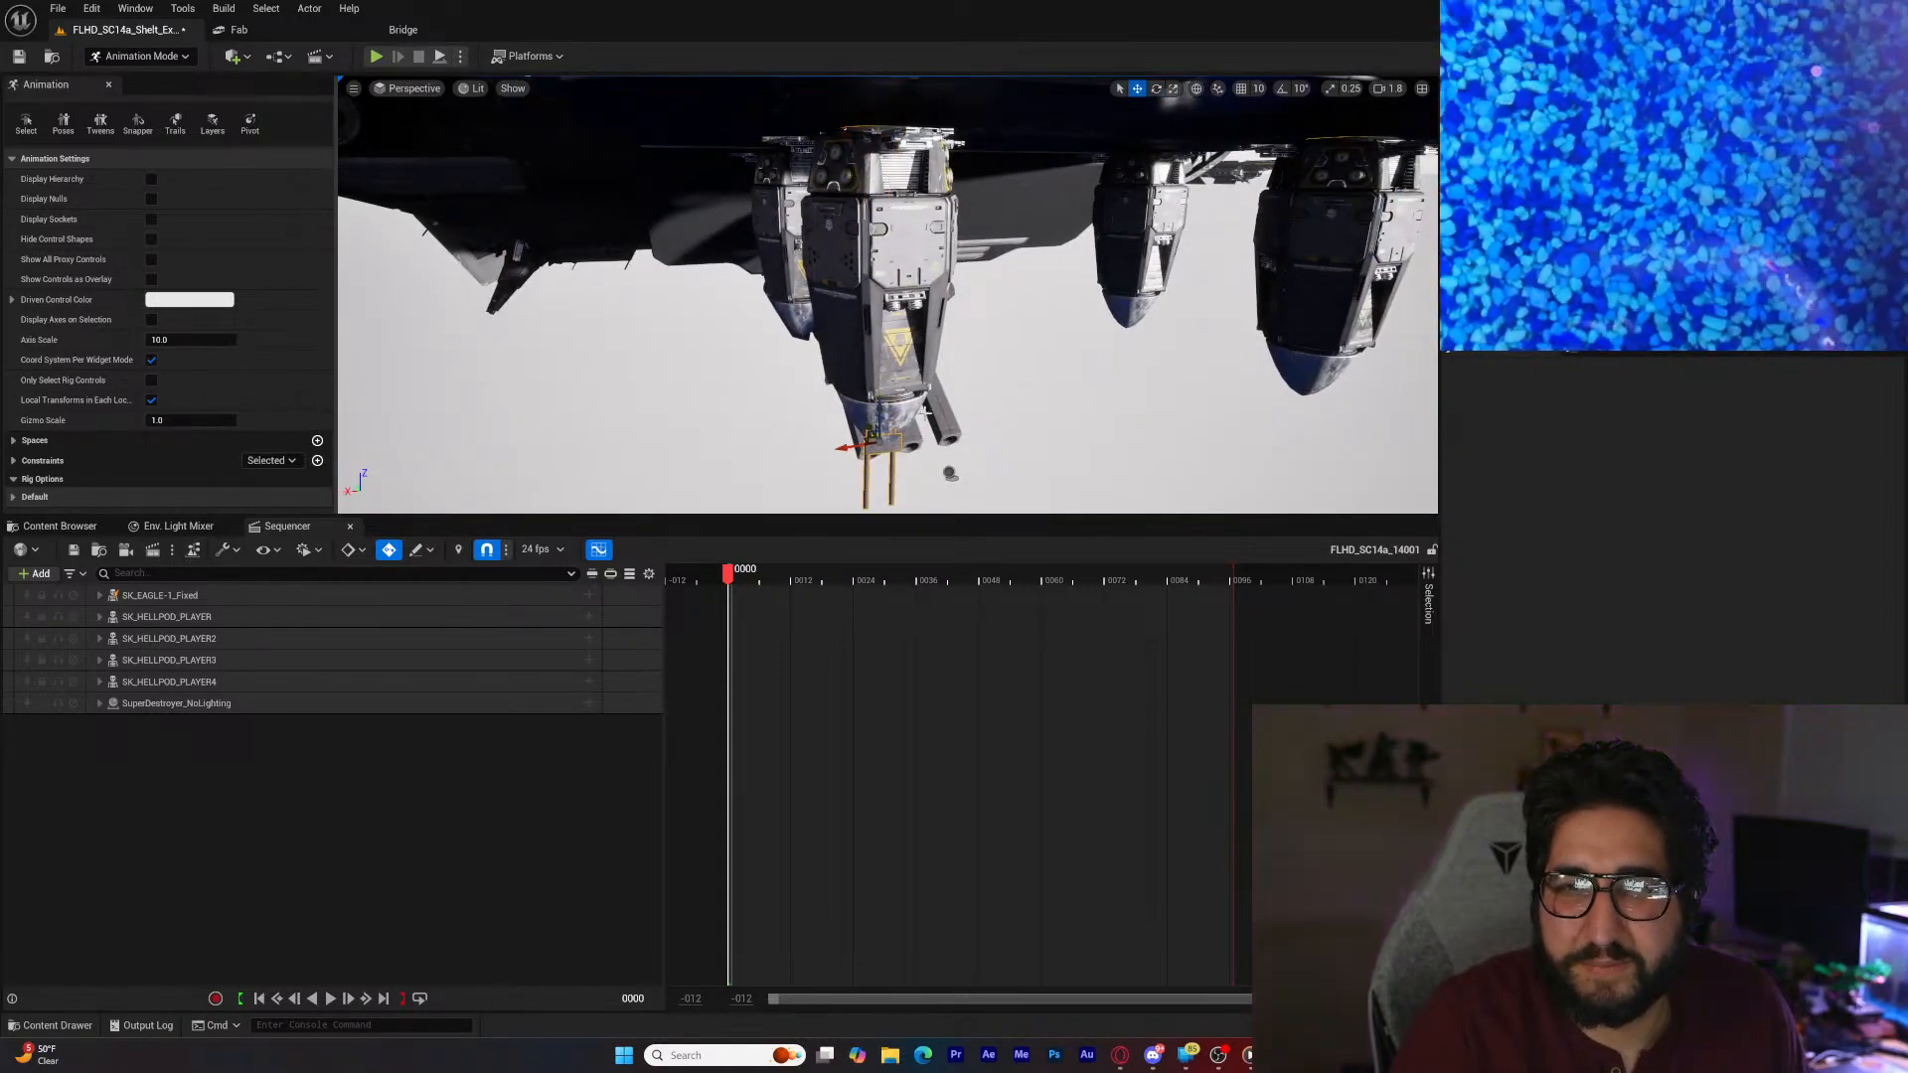
{"action": "right_click_drag", "start_coordinate": [924, 414], "coordinate": [1033, 397]}
{"action": "right_click_drag", "start_coordinate": [924, 367], "coordinate": [926, 366]}
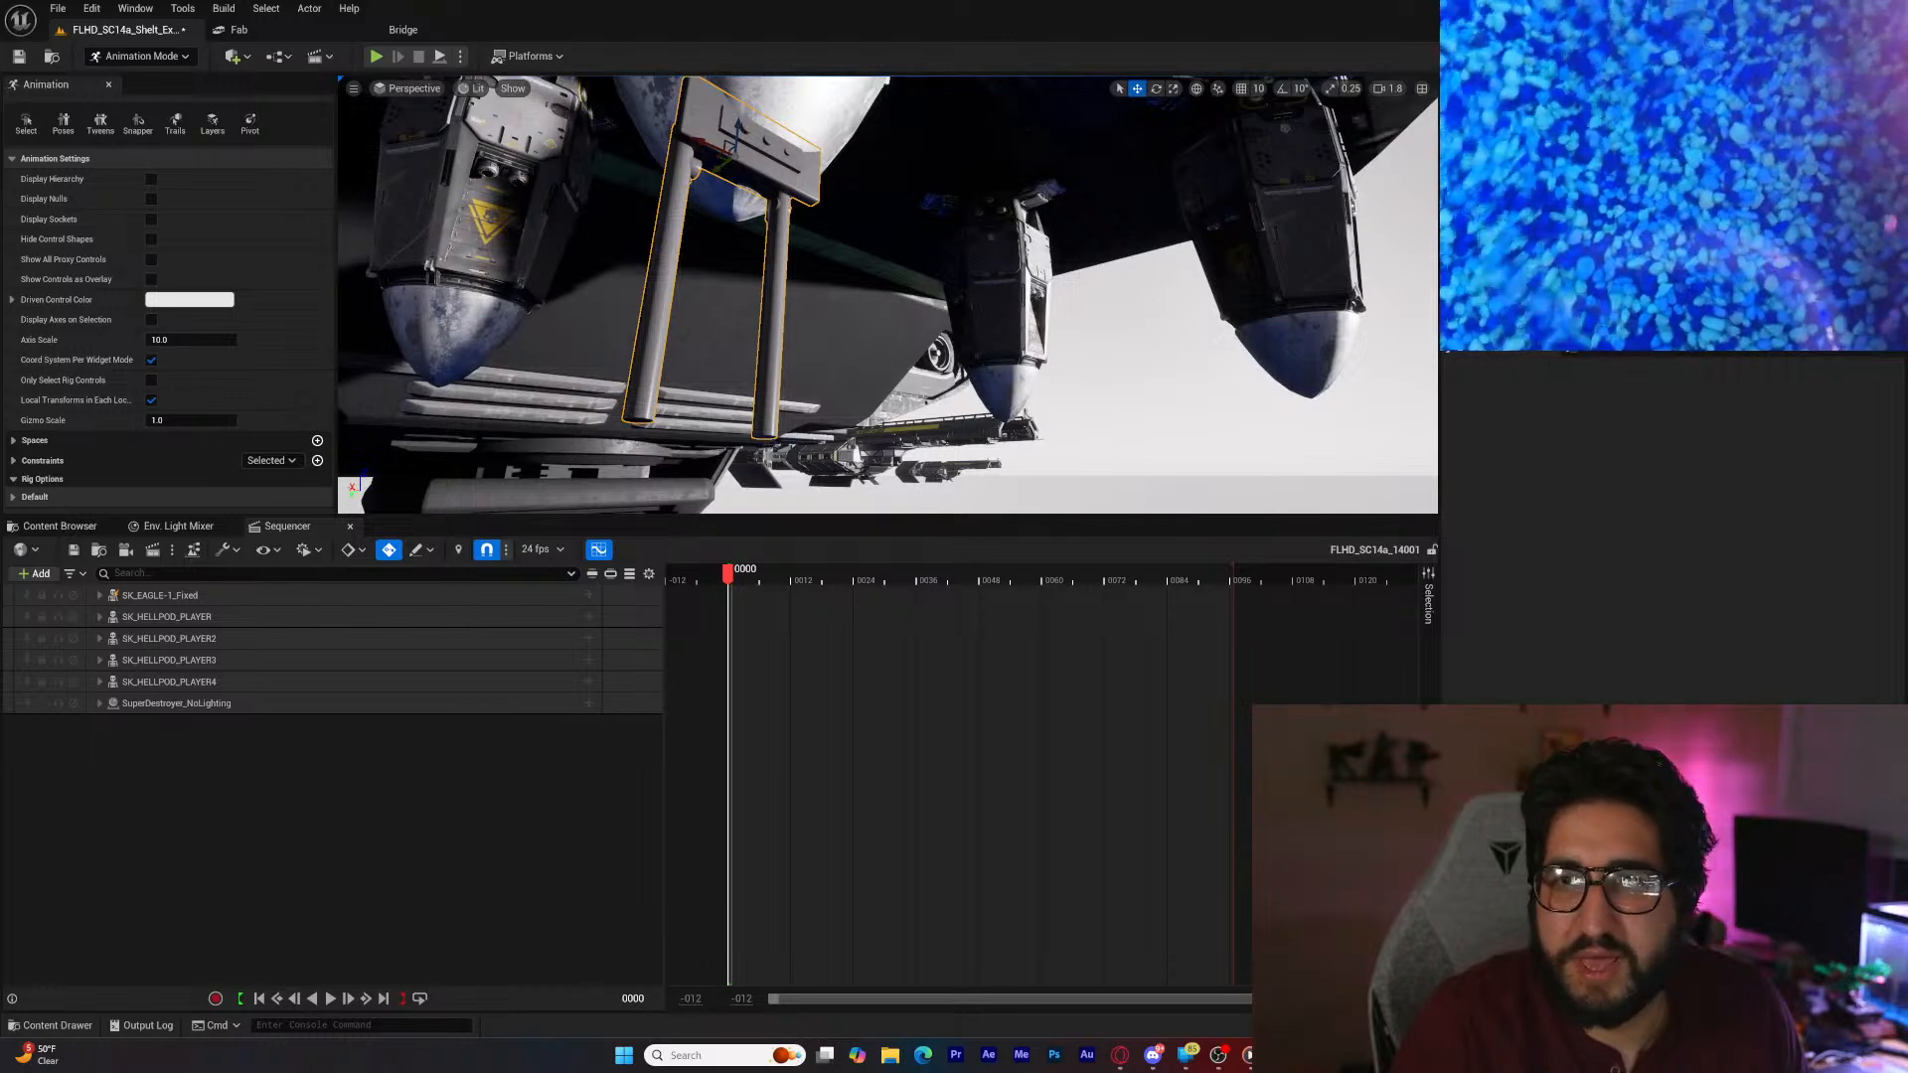
Step: Add CameraRig_Rail to the sequence and extend the rail's end point straight down, far below the hellpods
{"action": "left_click_drag", "start_coordinate": [1300, 298], "coordinate": [582, 767]}
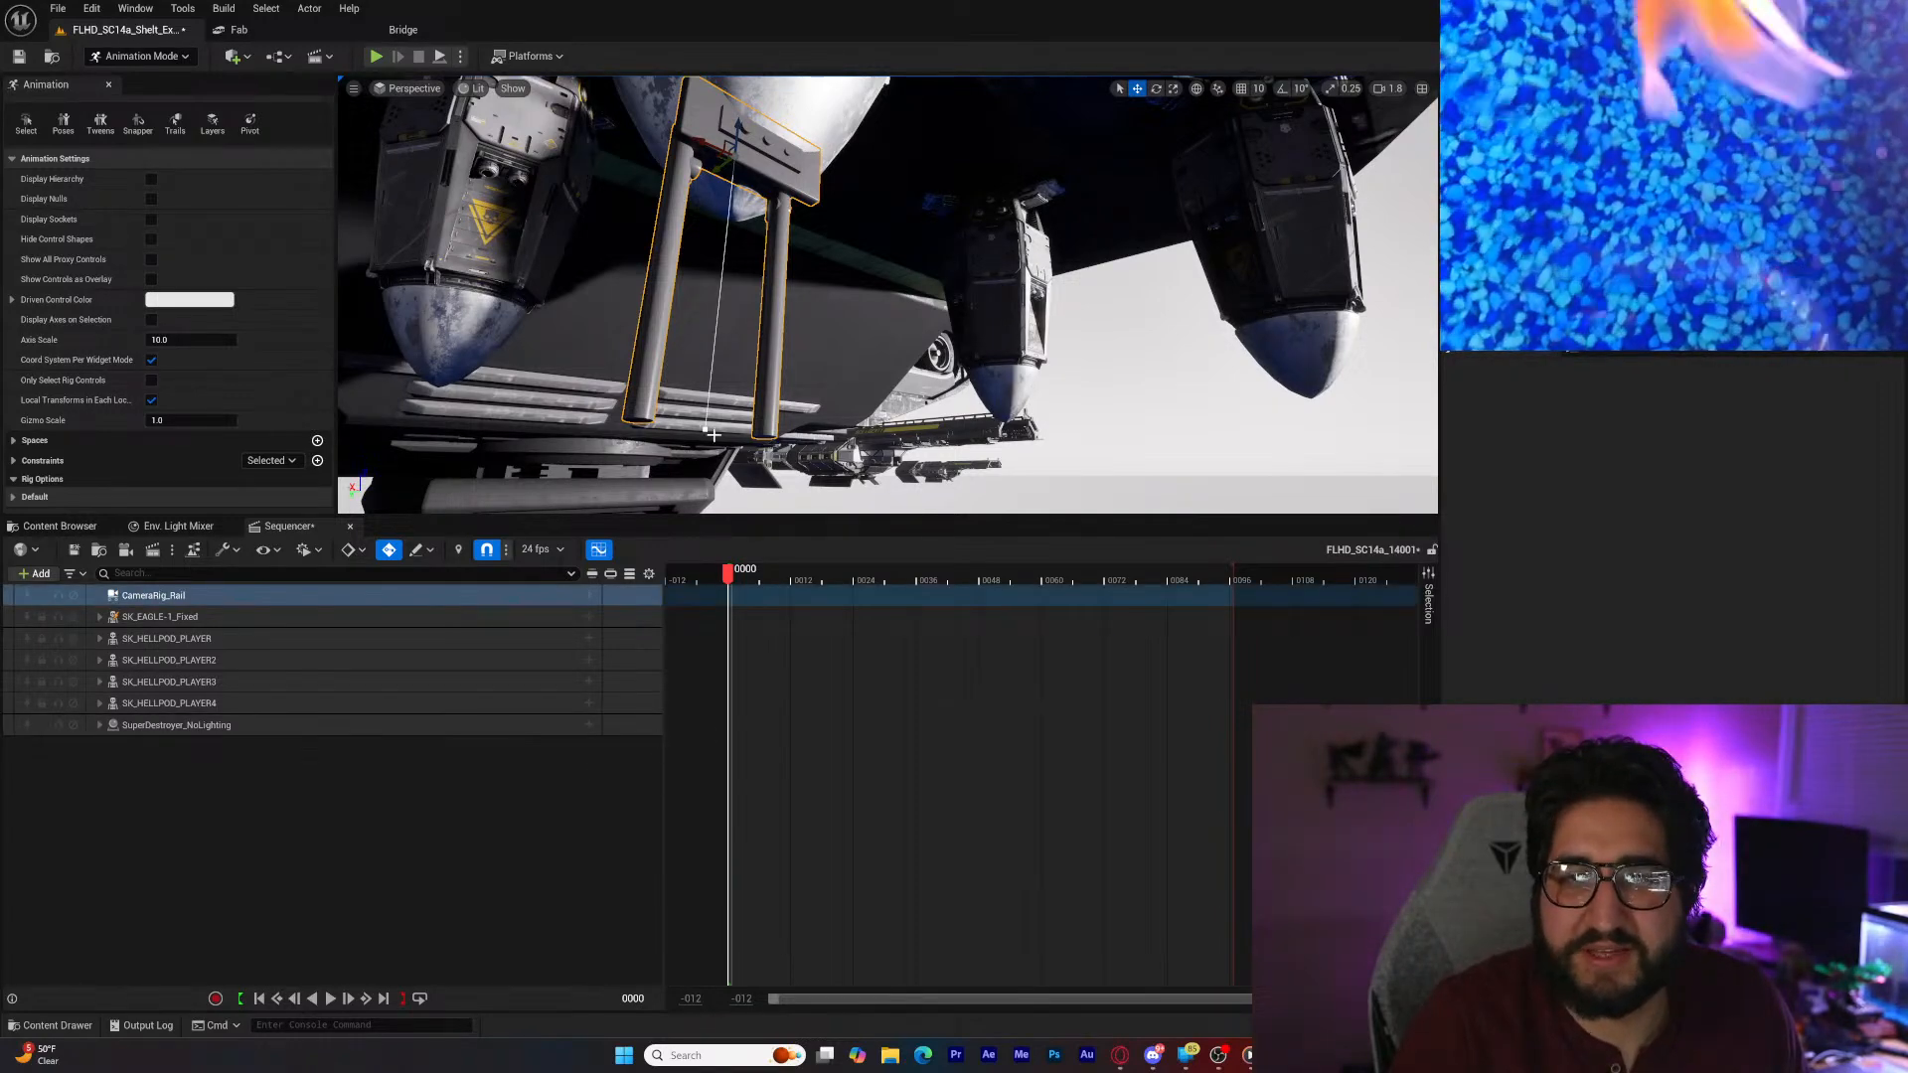
{"action": "right_click_drag", "start_coordinate": [796, 419], "coordinate": [832, 289]}
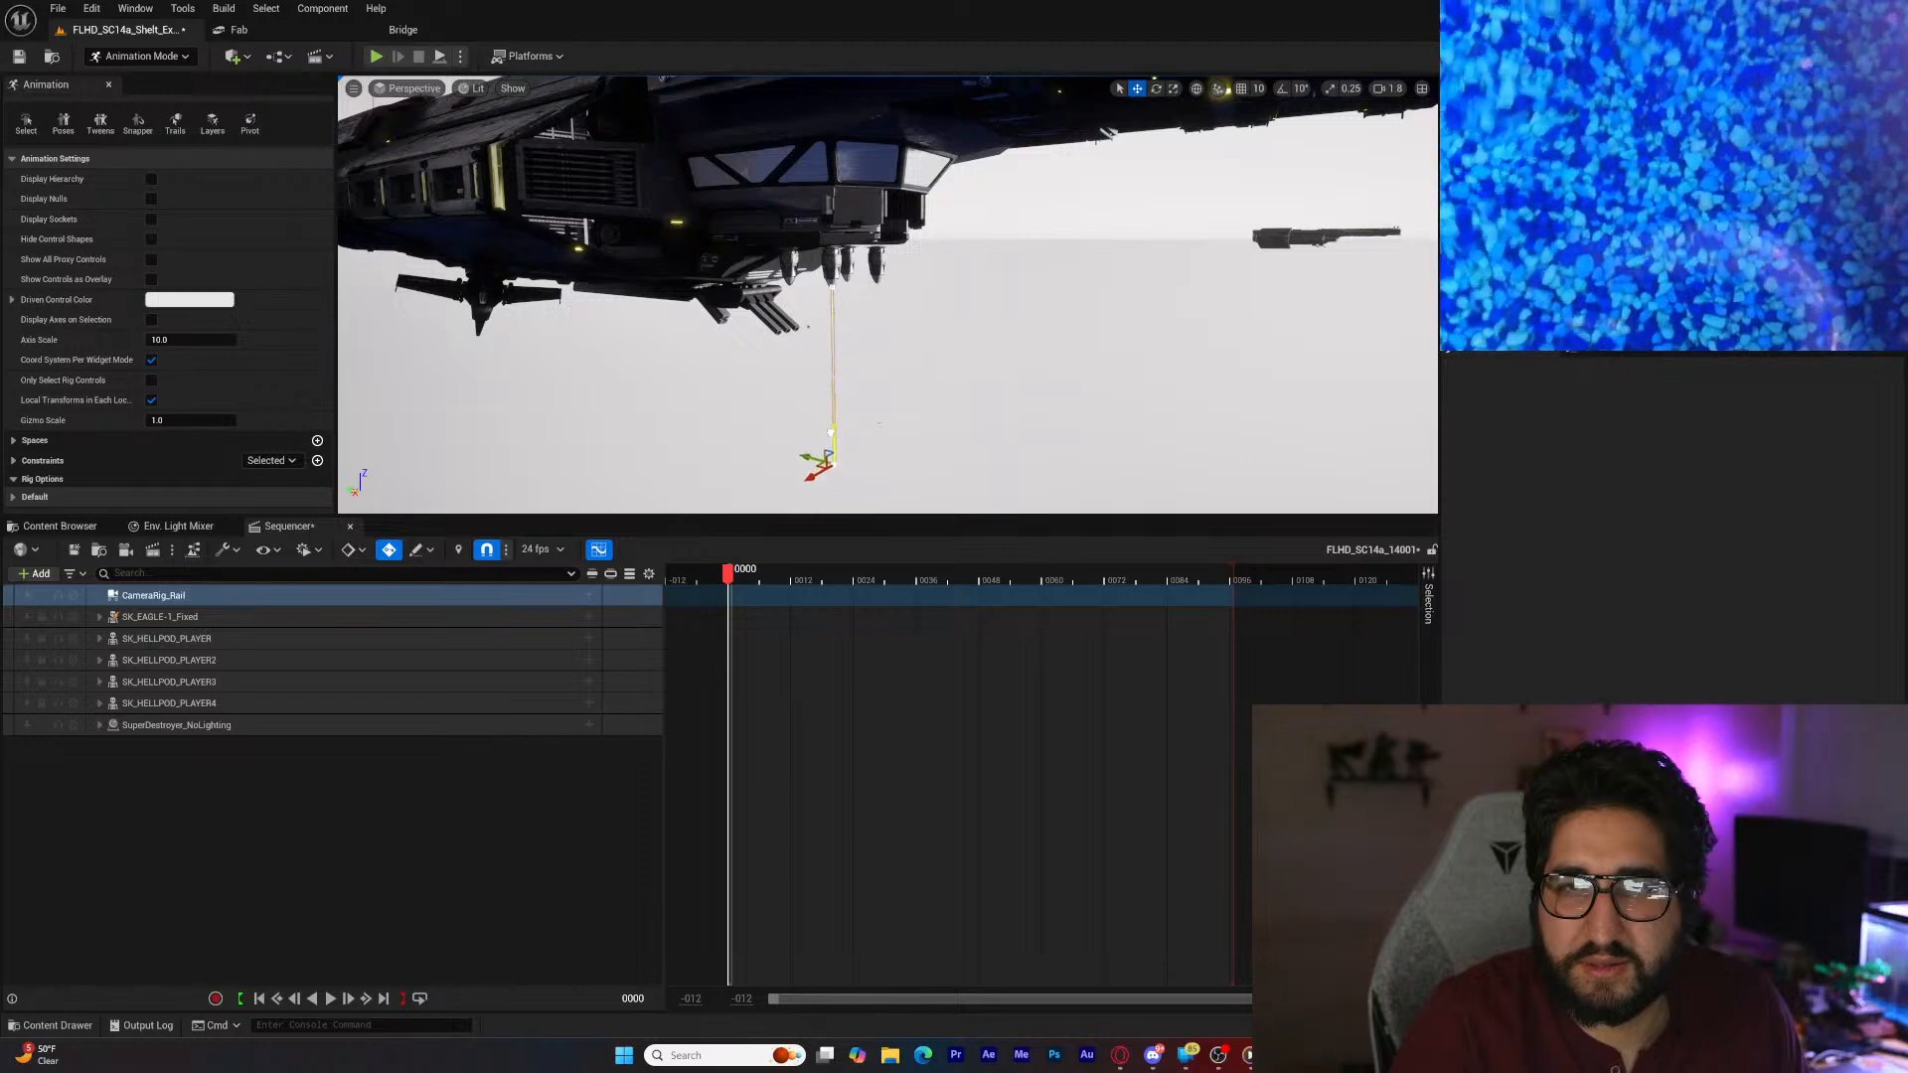
{"action": "right_click_drag", "start_coordinate": [878, 423], "coordinate": [835, 363]}
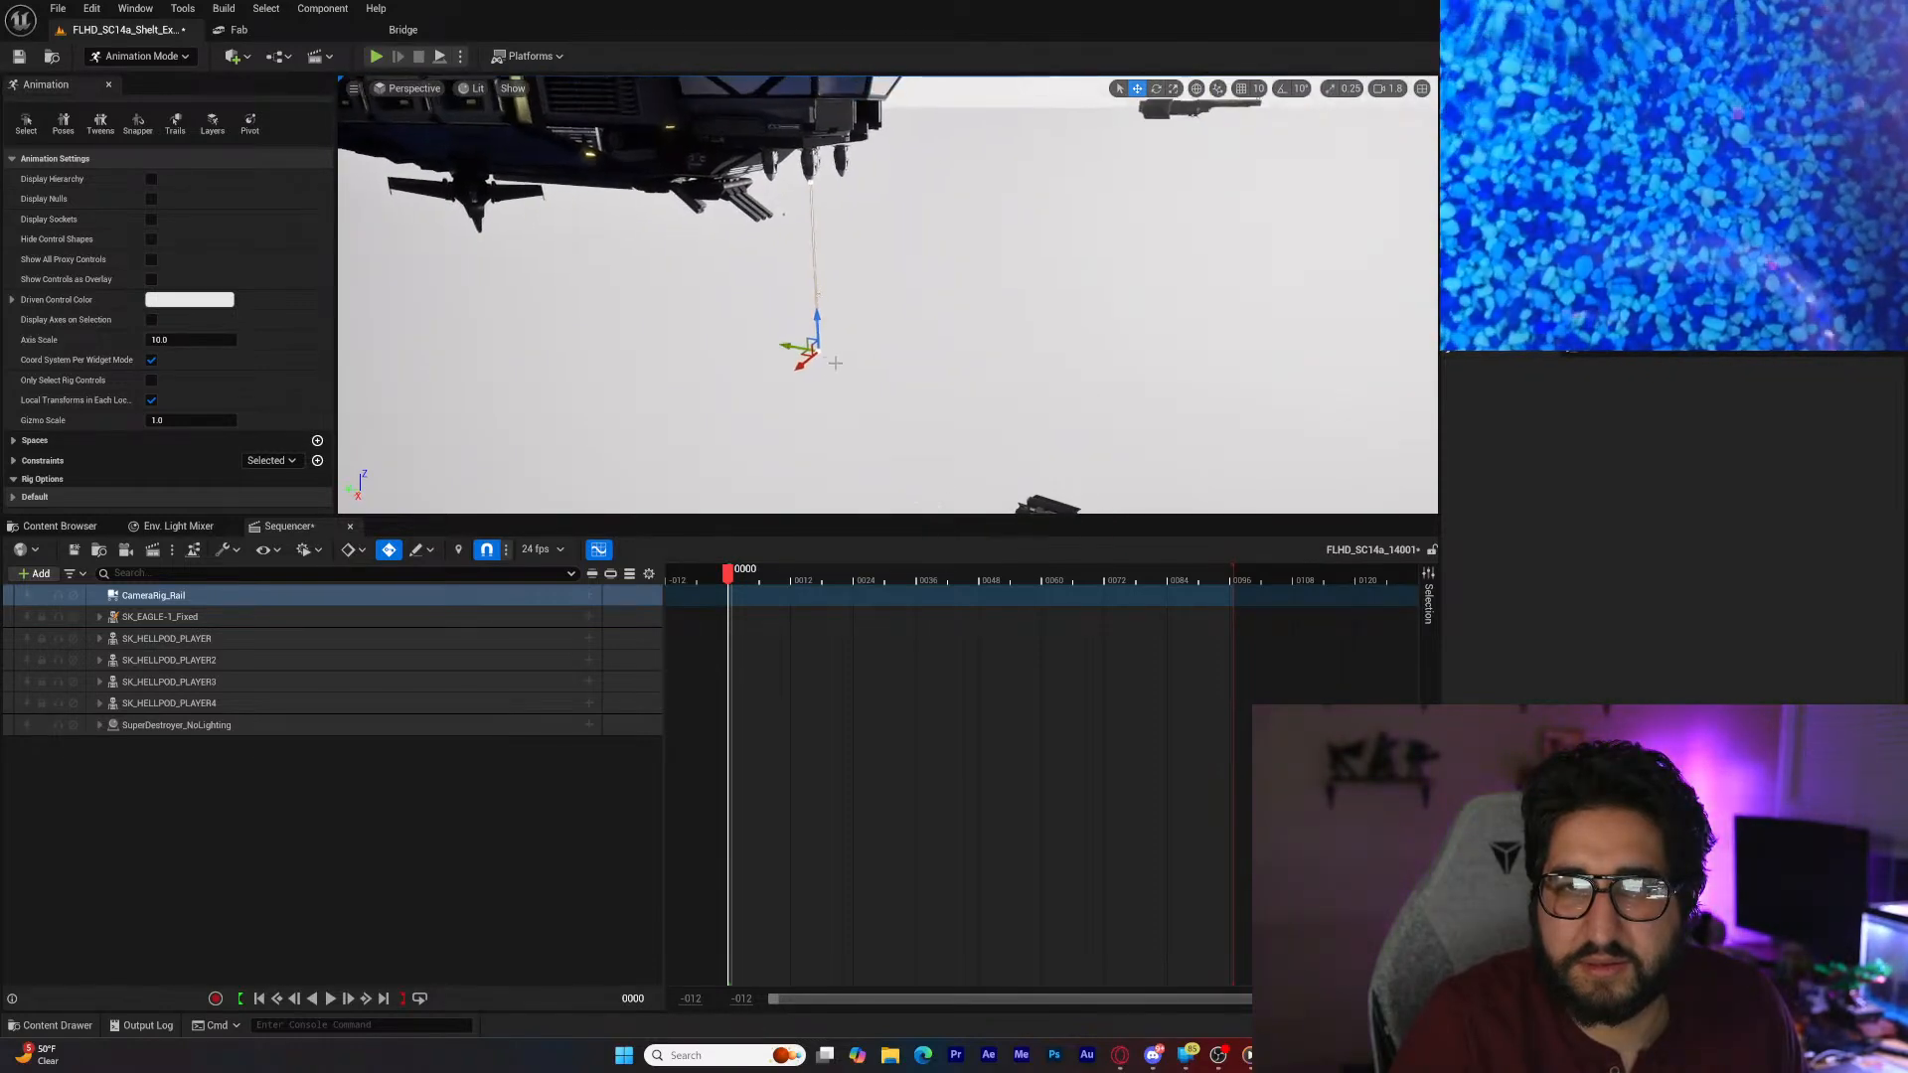
Step: Shift the camera rail's lower point sideways and extend the rail with another spline point, pulled far down below it
{"action": "left_click_drag", "start_coordinate": [802, 353], "coordinate": [808, 358]}
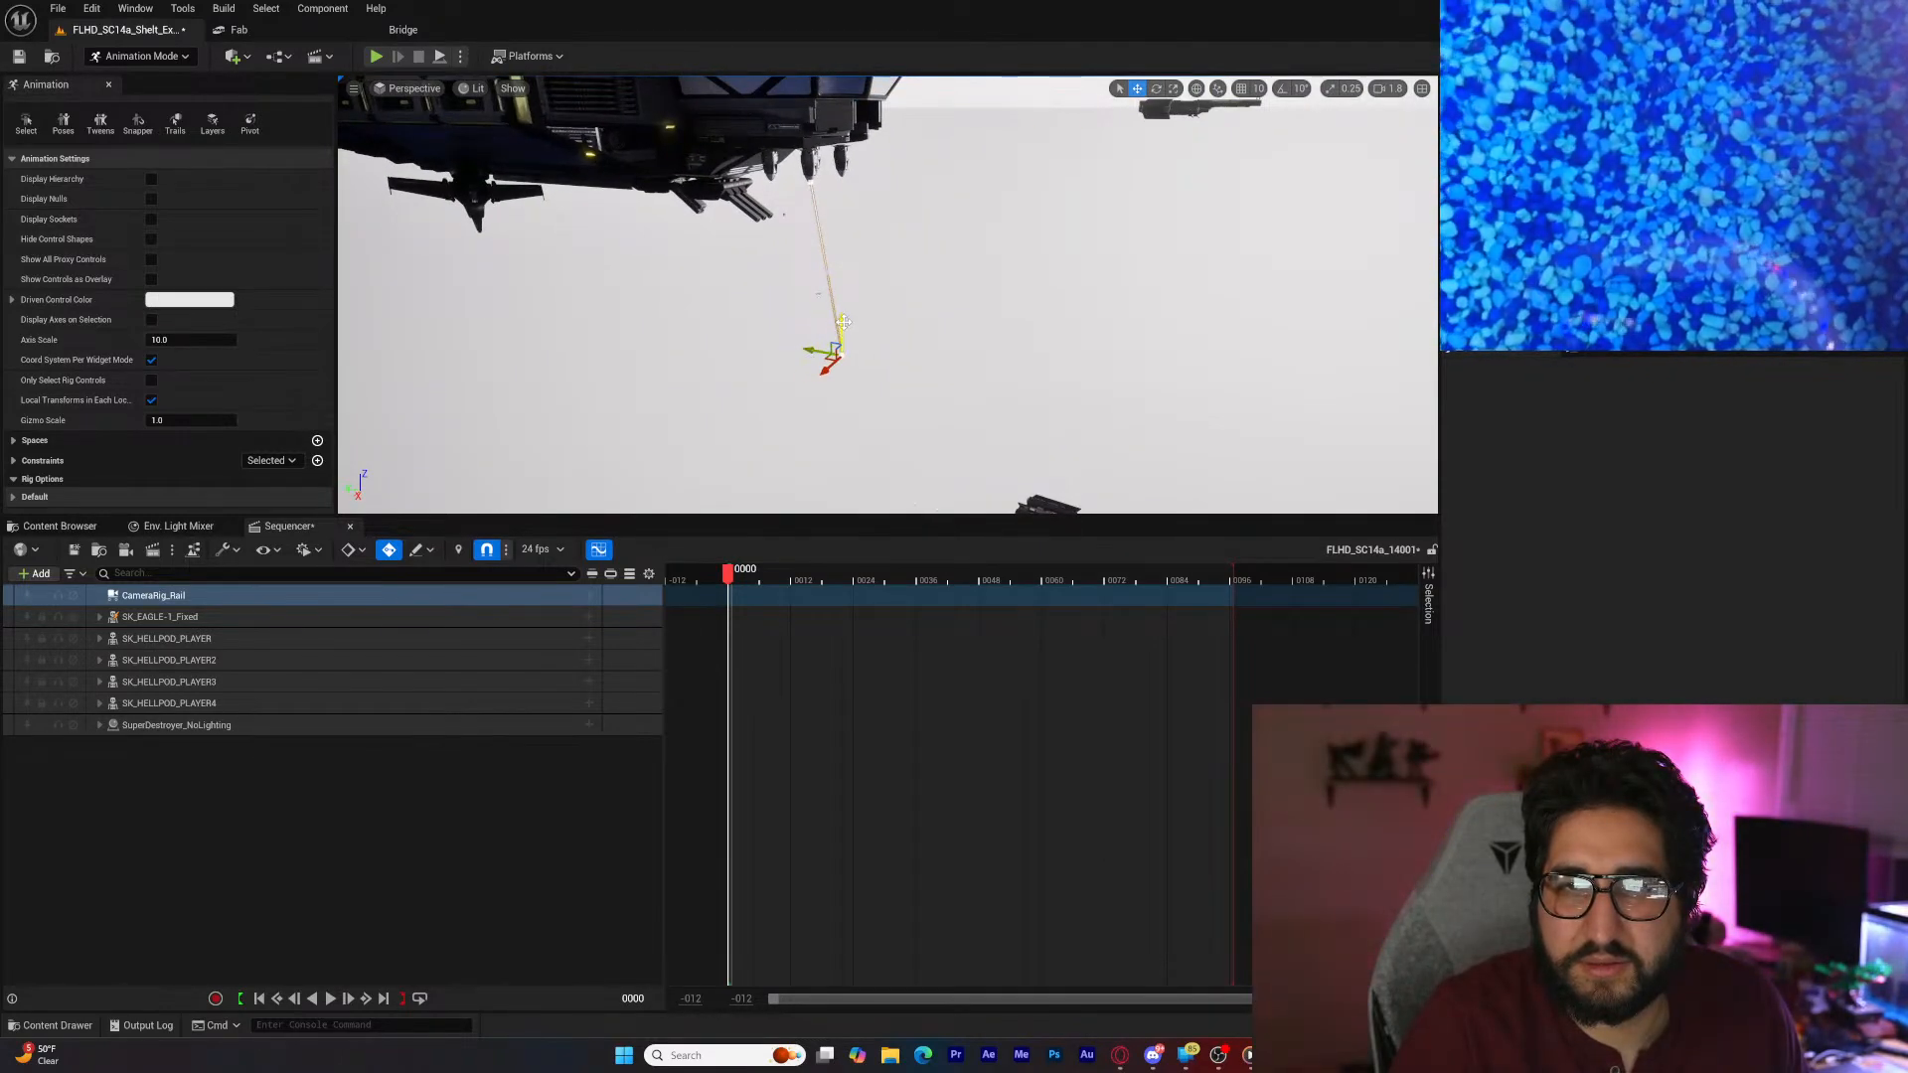
{"action": "mouse_move", "coordinate": [845, 373]}
{"action": "right_mouse_down"}
{"action": "mouse_move", "coordinate": [700, 289]}
{"action": "mouse_move", "coordinate": [716, 208]}
{"action": "mouse_move", "coordinate": [855, 360]}
{"action": "right_mouse_up"}
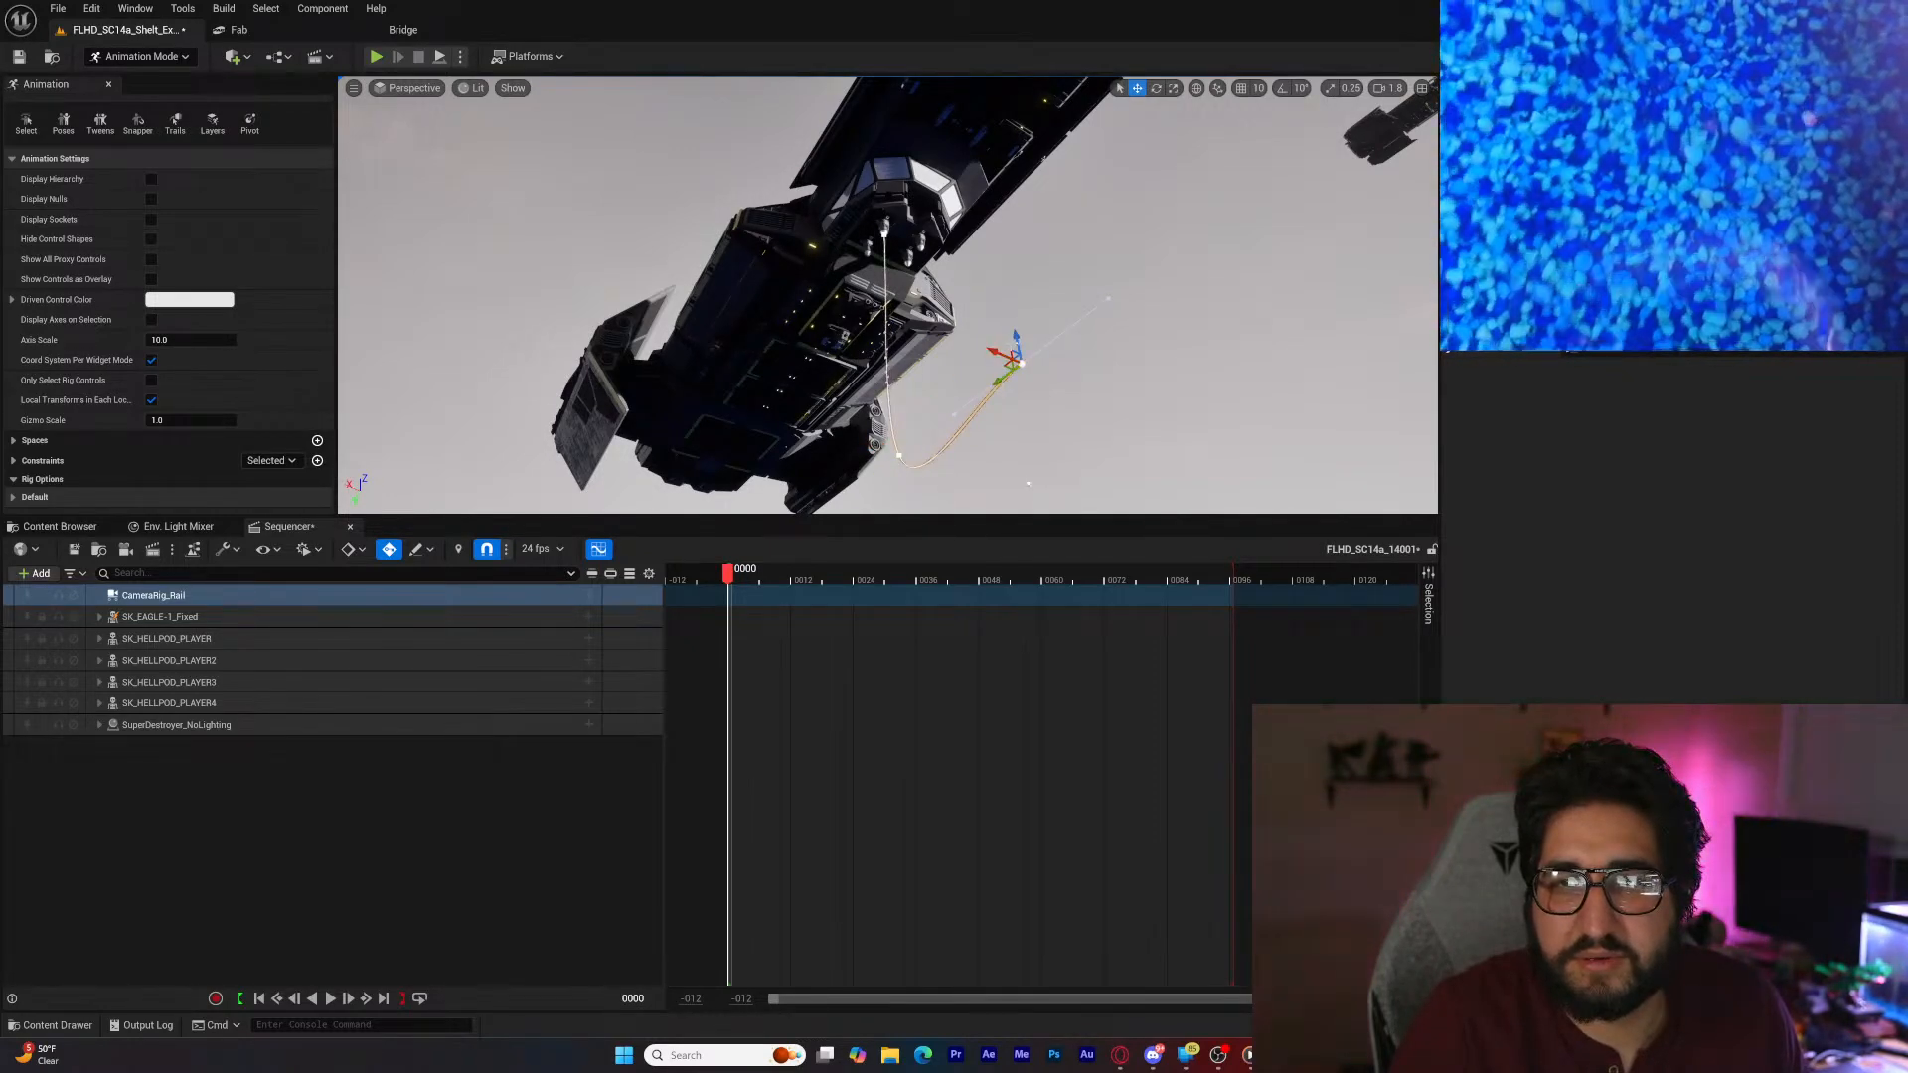
{"action": "left_click_drag", "start_coordinate": [1019, 341], "coordinate": [972, 453]}
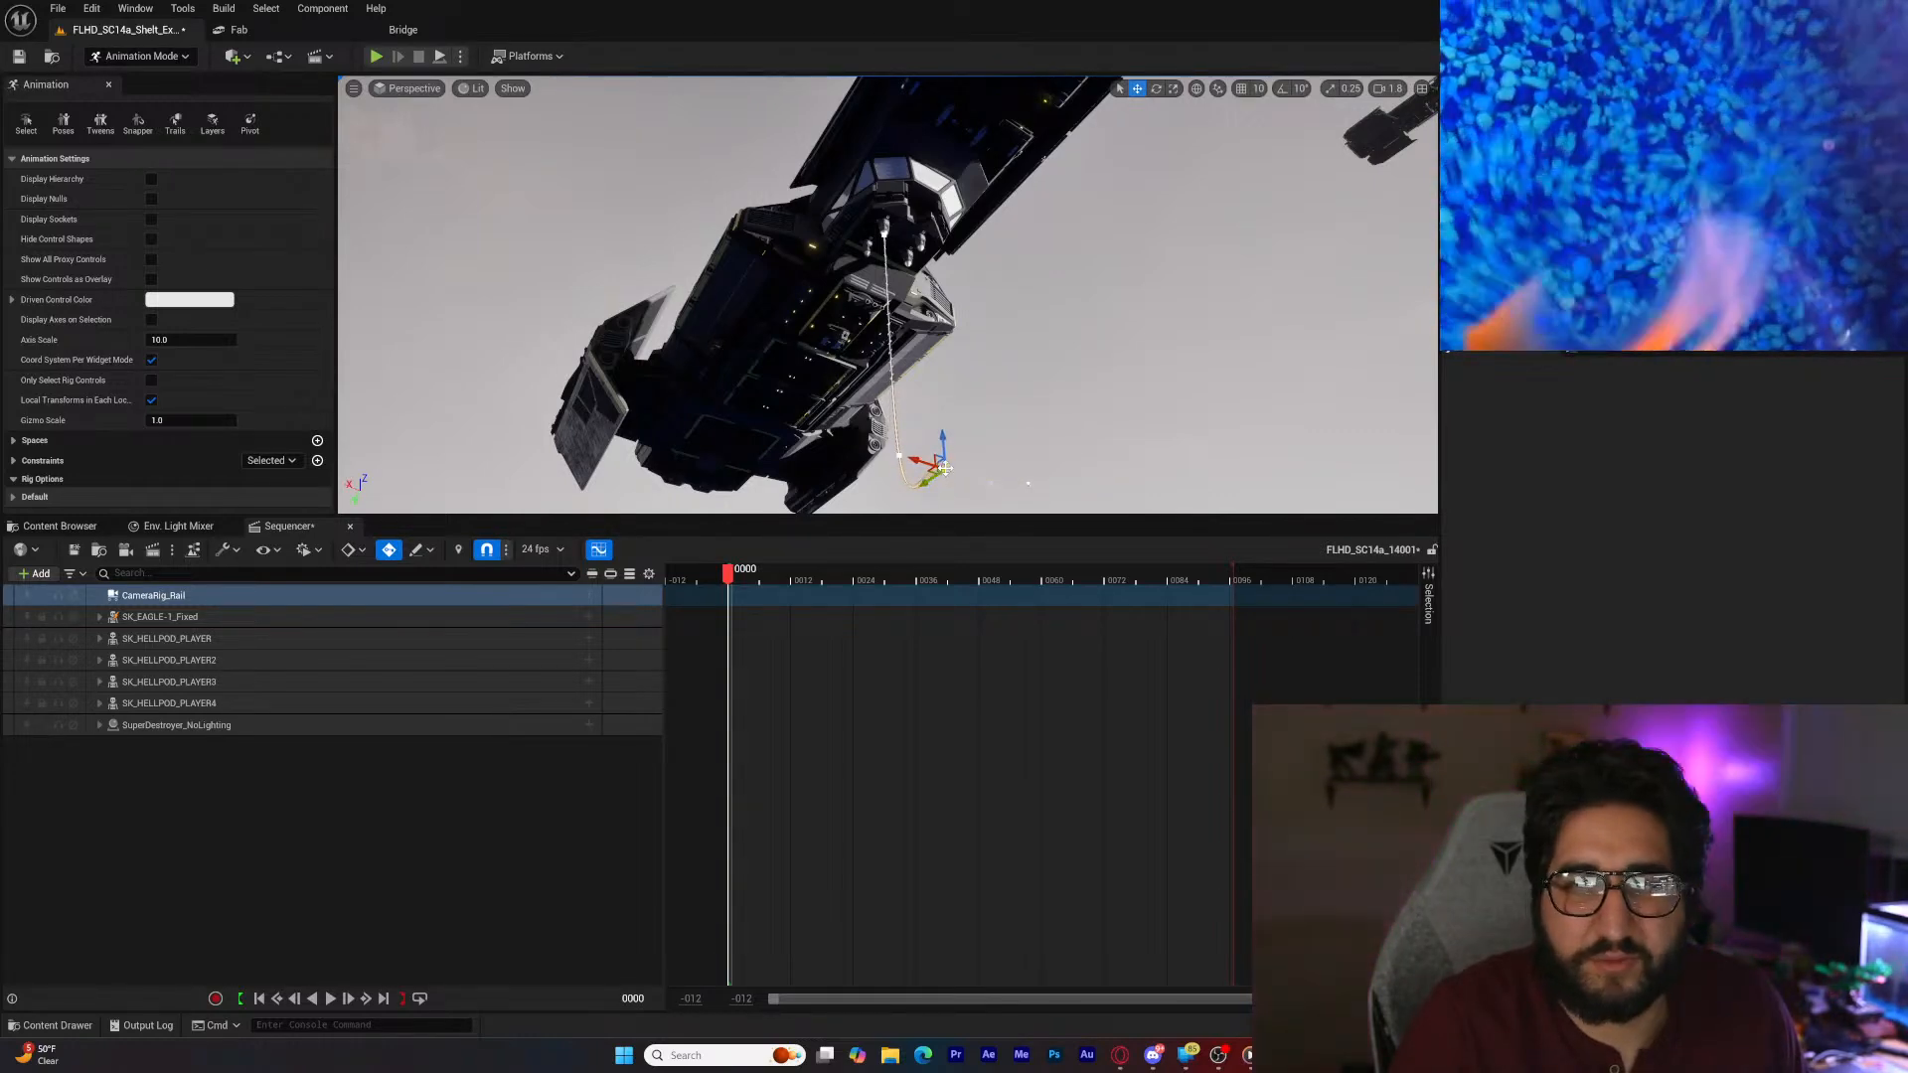
{"action": "right_click_drag", "start_coordinate": [942, 500], "coordinate": [898, 378]}
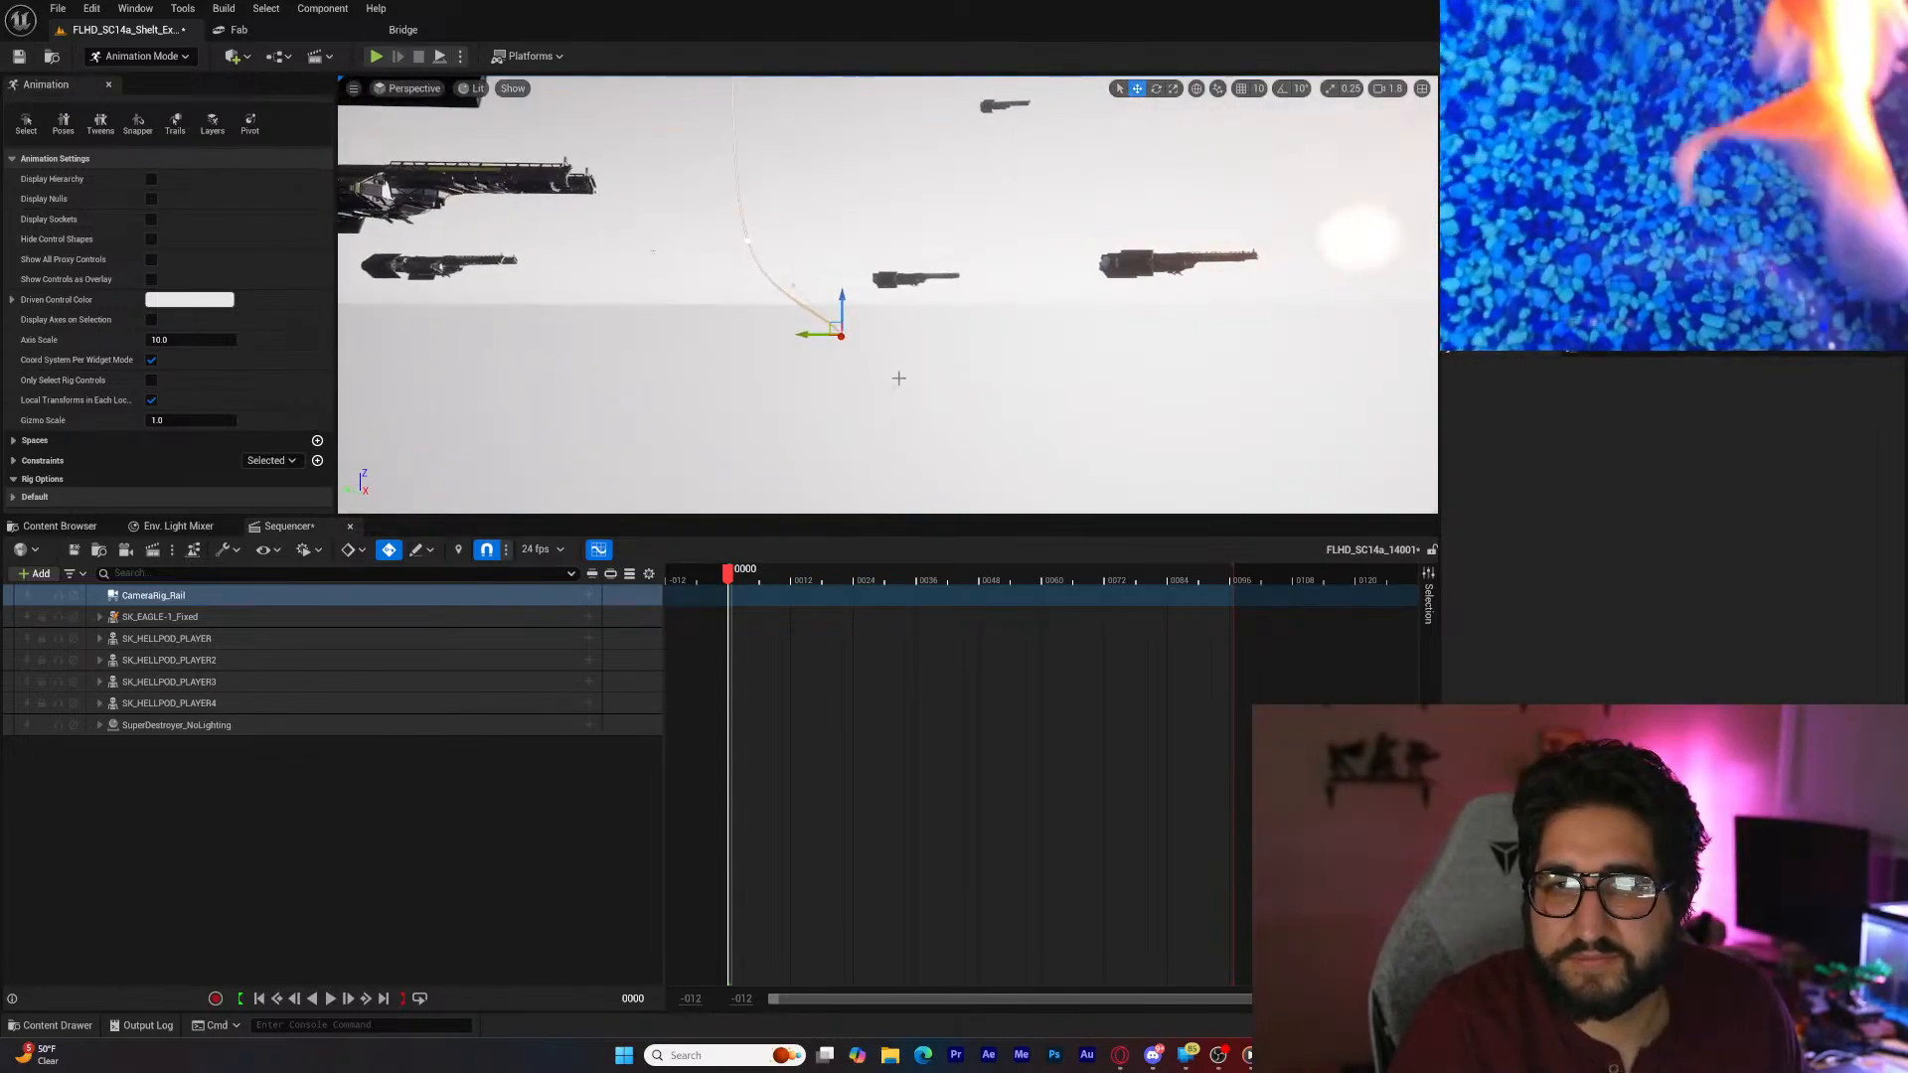
{"action": "left_click_drag", "start_coordinate": [1025, 311], "coordinate": [1028, 441]}
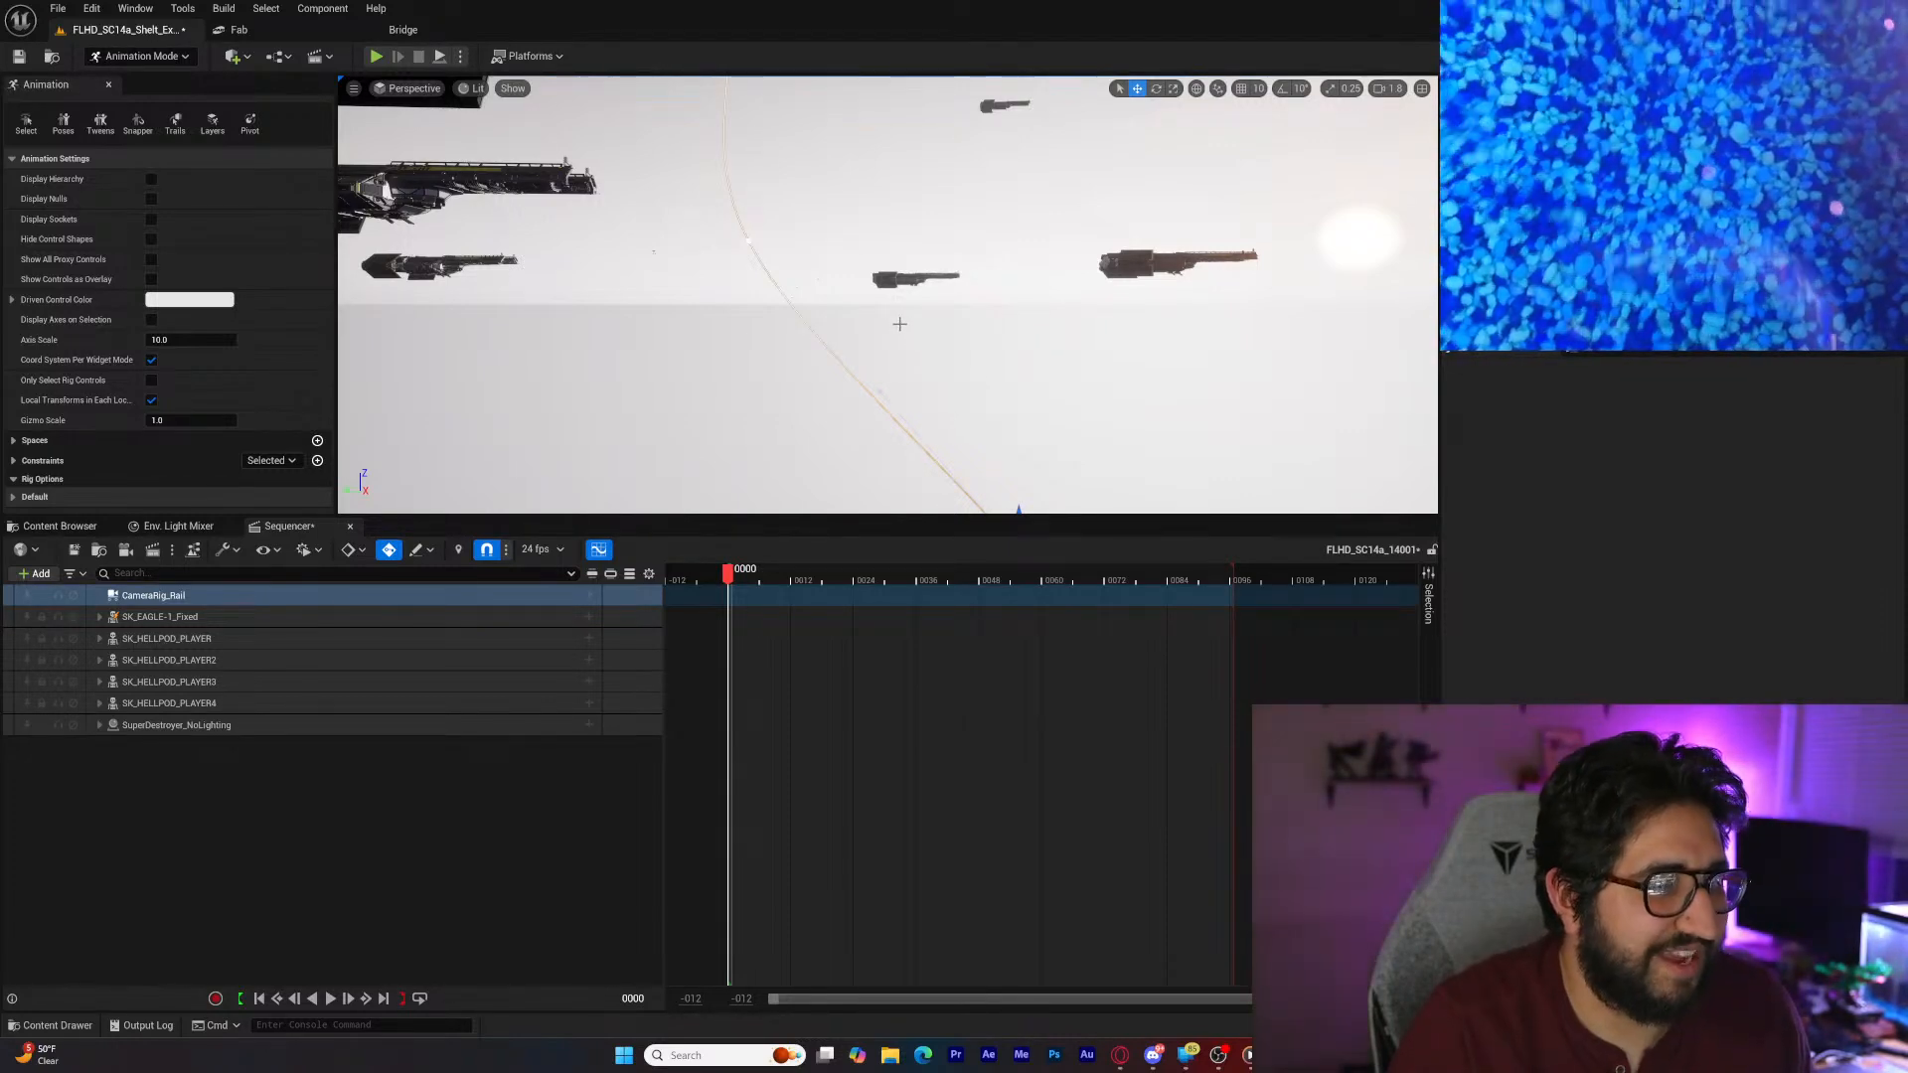
Step: Pull the camera rail's end point farther out horizontally, so the lower part of the rail curves away from the drop line
{"action": "right_click_drag", "start_coordinate": [899, 324], "coordinate": [813, 381]}
{"action": "key", "text": "s"}
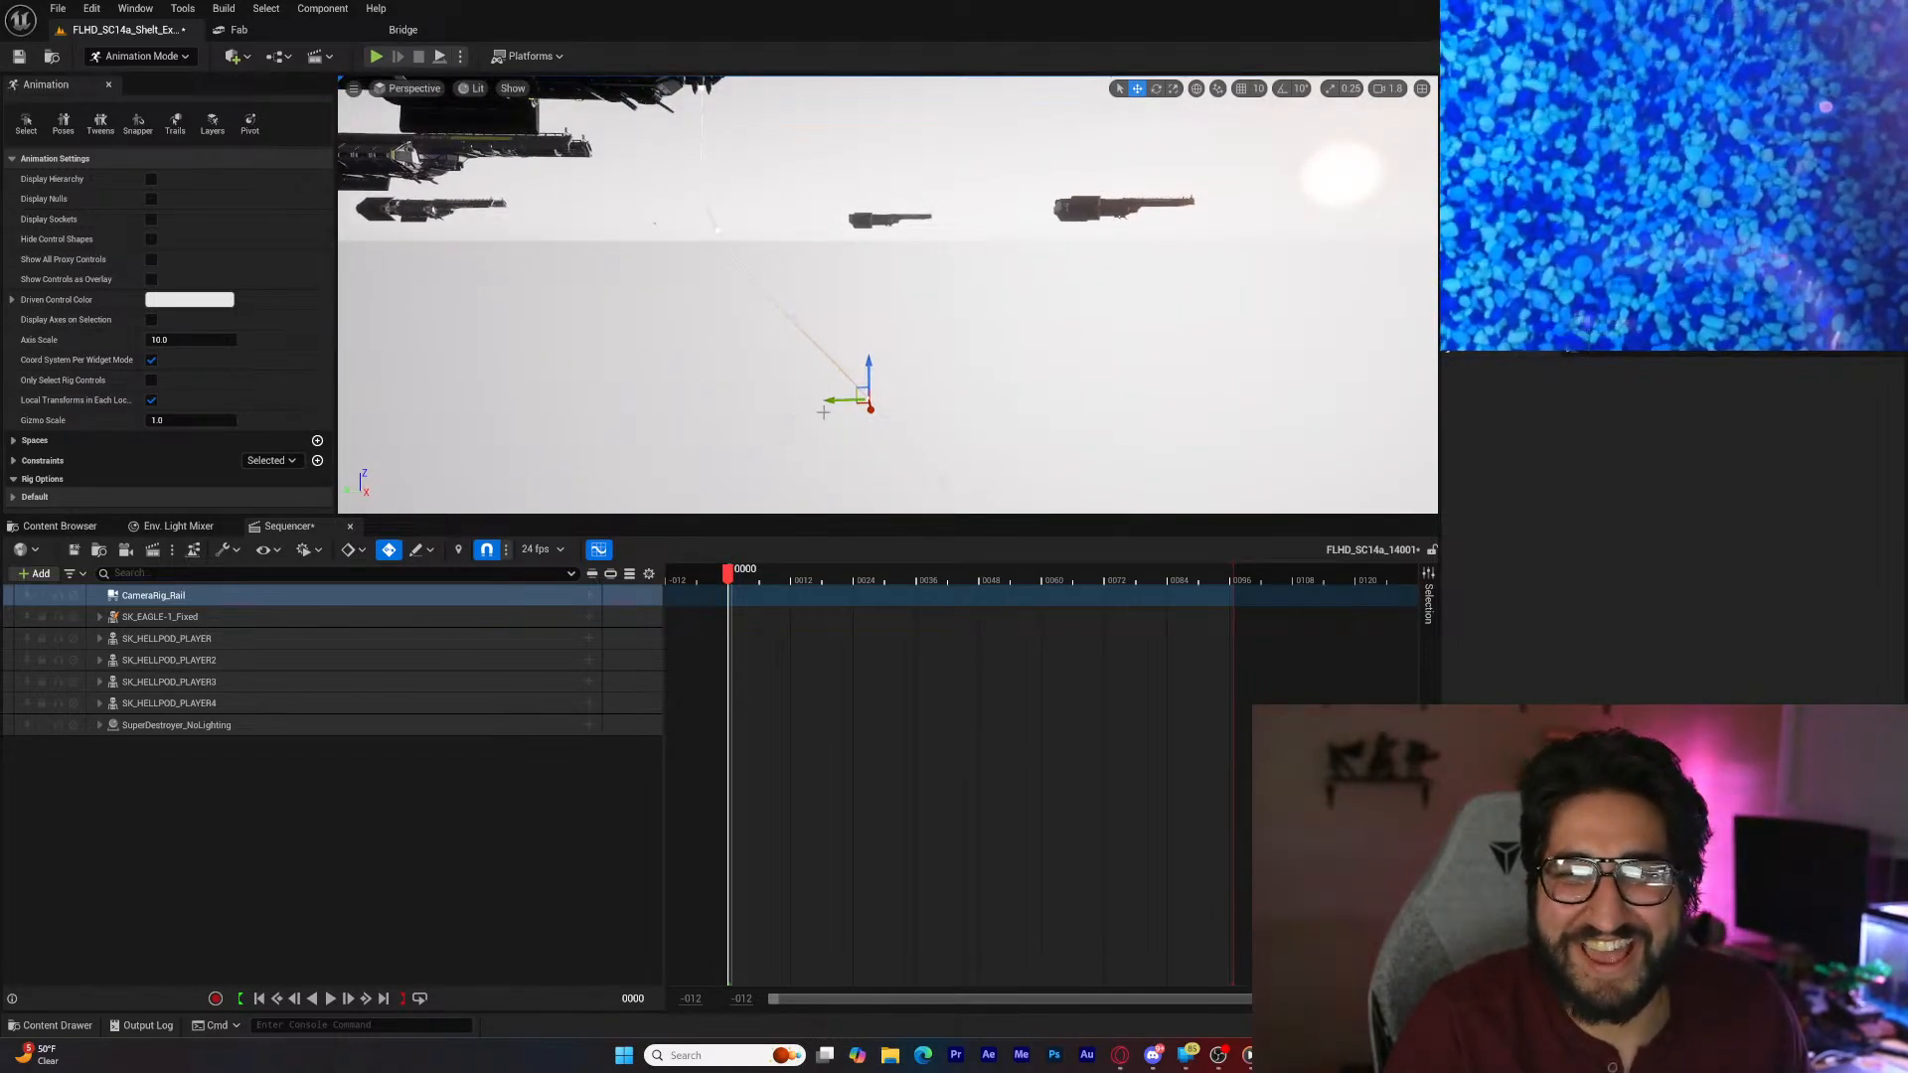
{"action": "left_click_drag", "start_coordinate": [831, 402], "coordinate": [937, 379]}
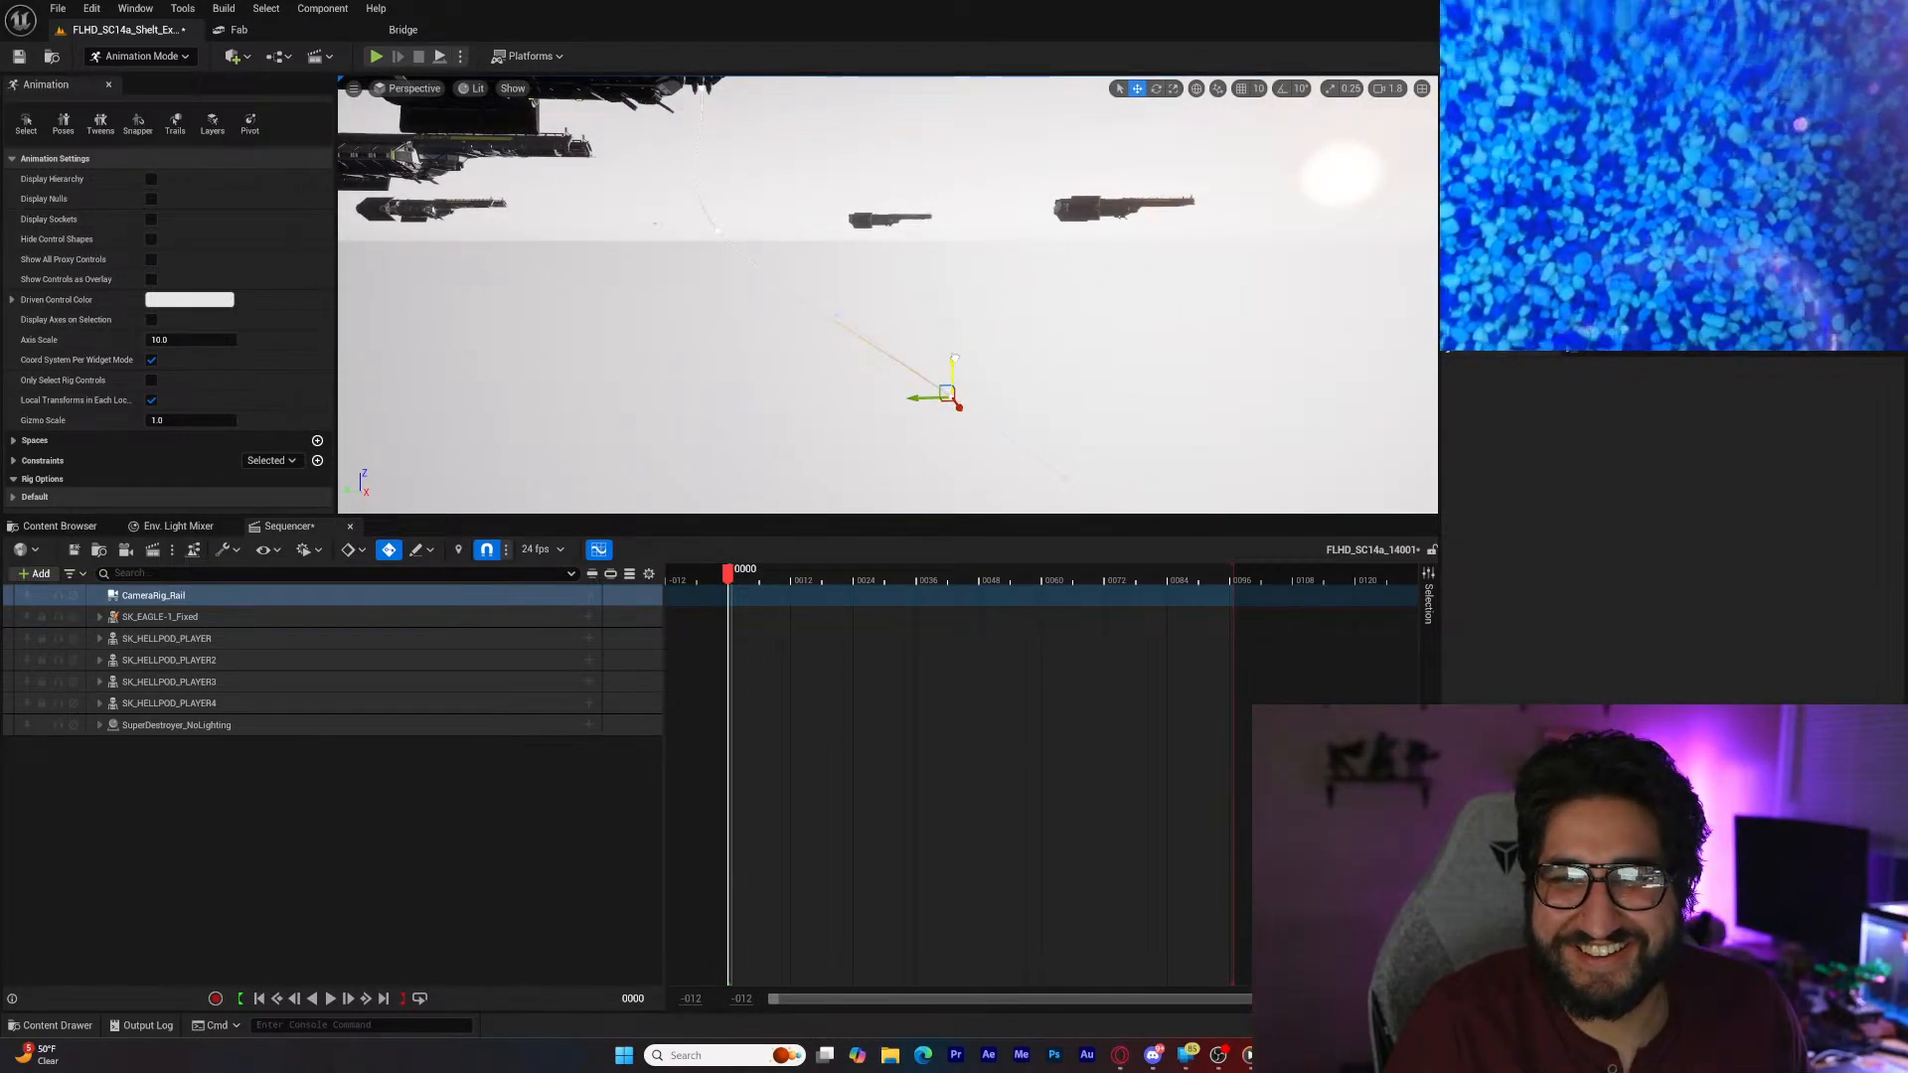
{"action": "left_click_drag", "start_coordinate": [928, 493], "coordinate": [932, 511]}
{"action": "right_click_drag", "start_coordinate": [931, 502], "coordinate": [873, 371]}
{"action": "key", "text": "w"}
{"action": "key", "text": "e"}
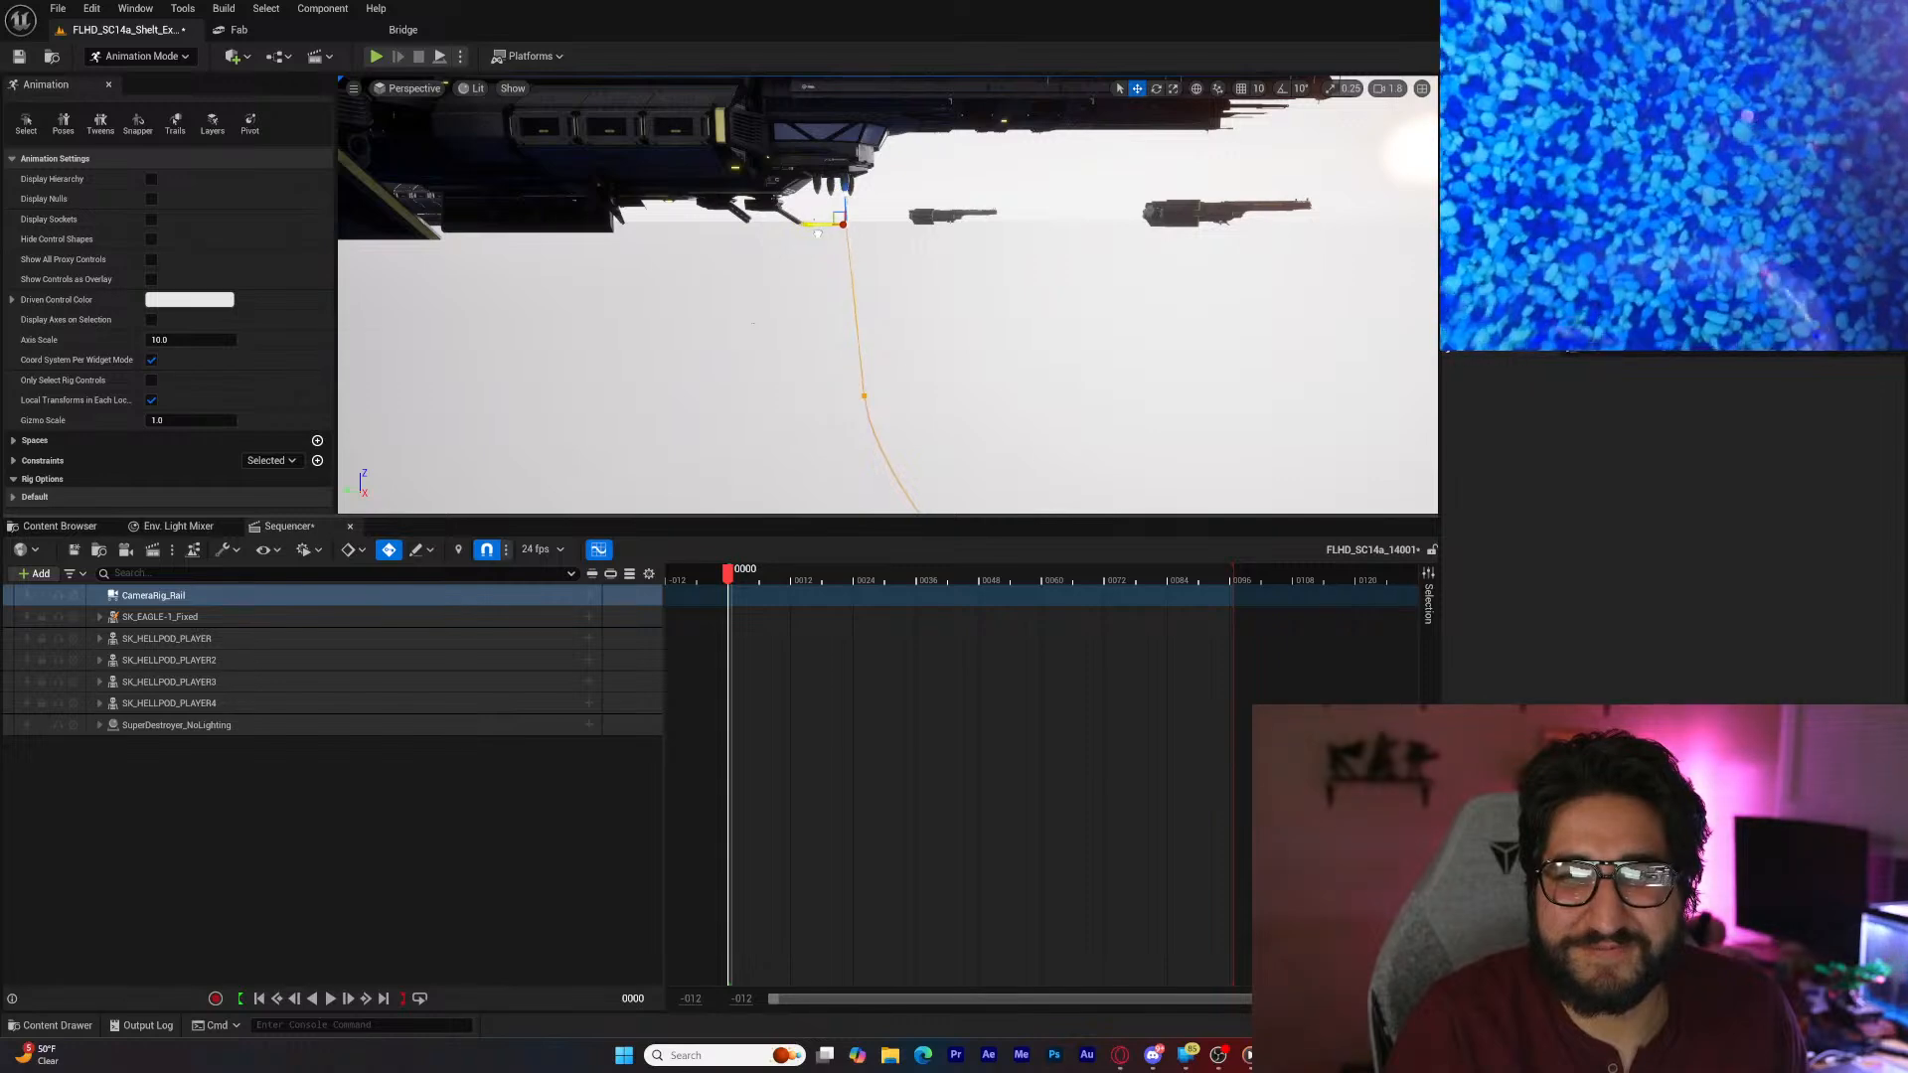
Step: Pull the selected lower spline point of the camera rail horizontally back towards the ship's side
{"action": "key", "text": "s"}
{"action": "right_click_drag", "start_coordinate": [828, 264], "coordinate": [879, 371]}
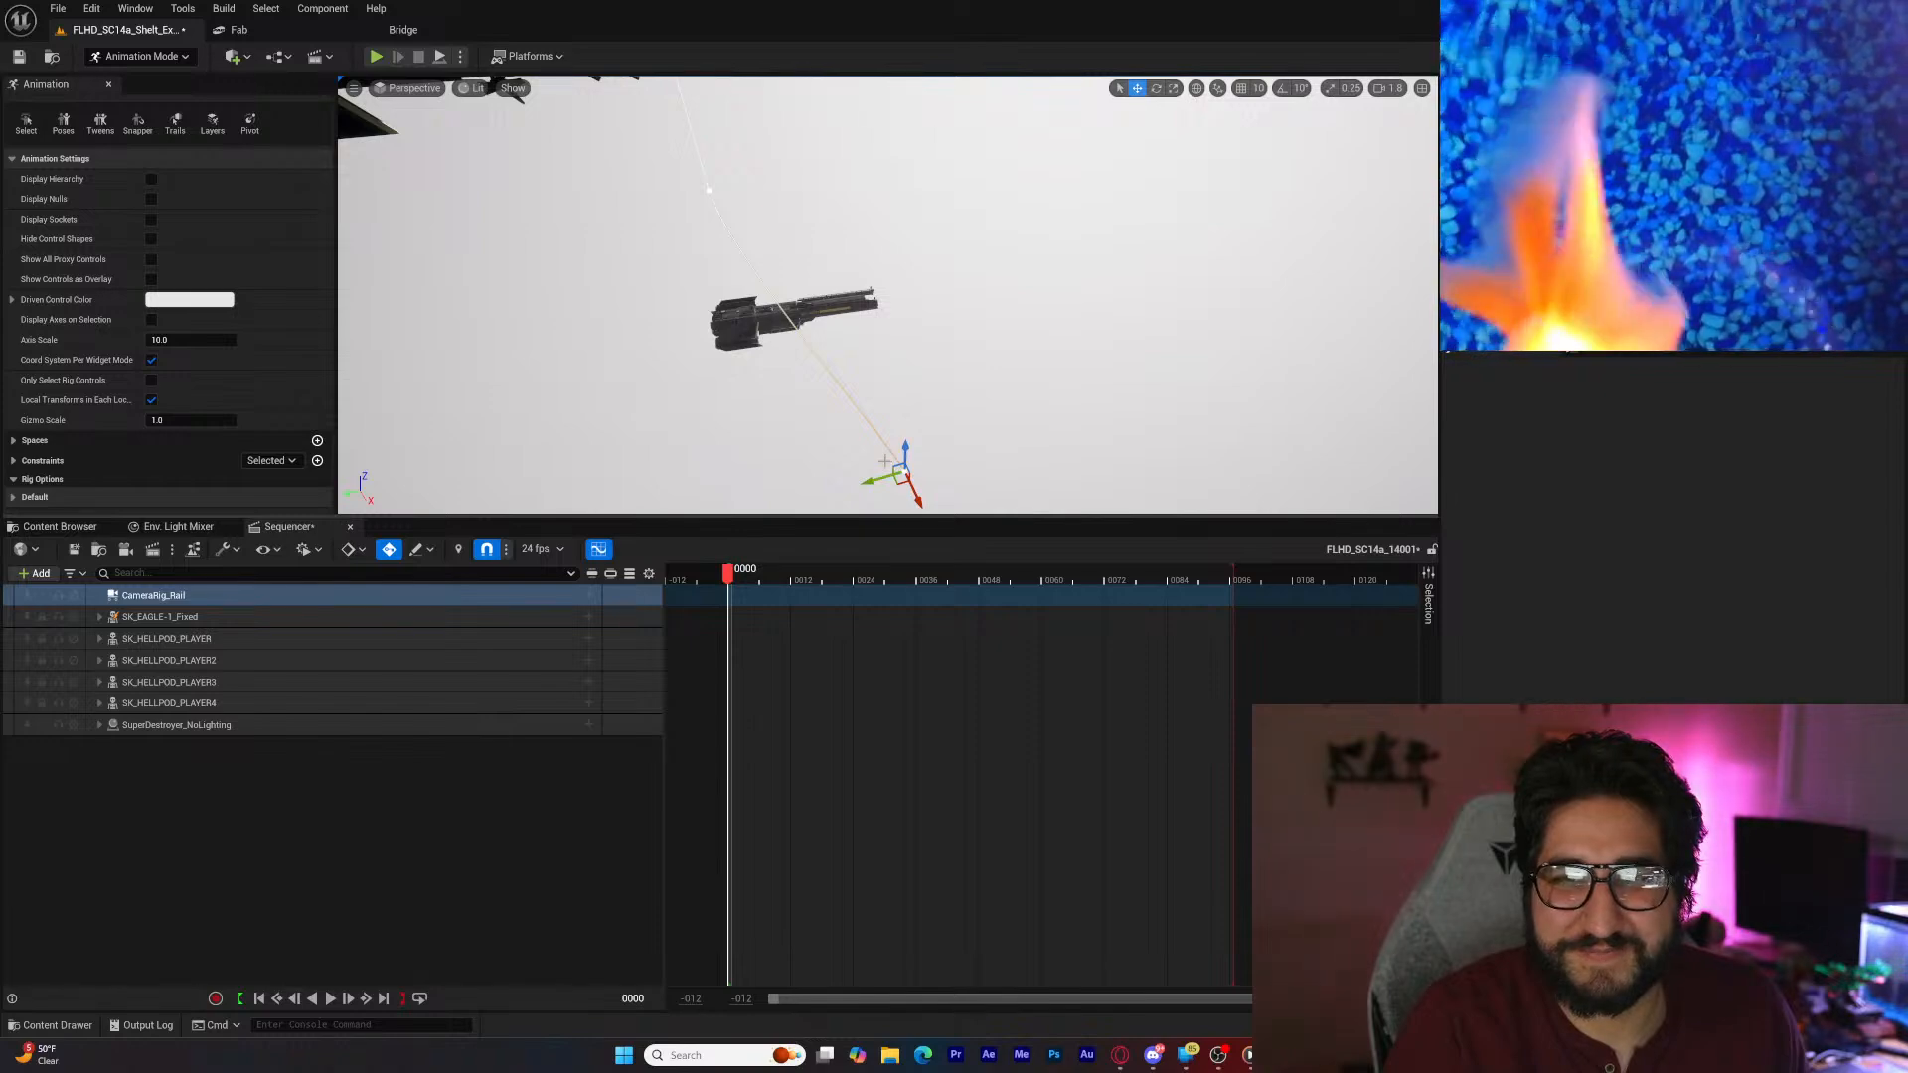
{"action": "left_click_drag", "start_coordinate": [825, 366], "coordinate": [760, 388]}
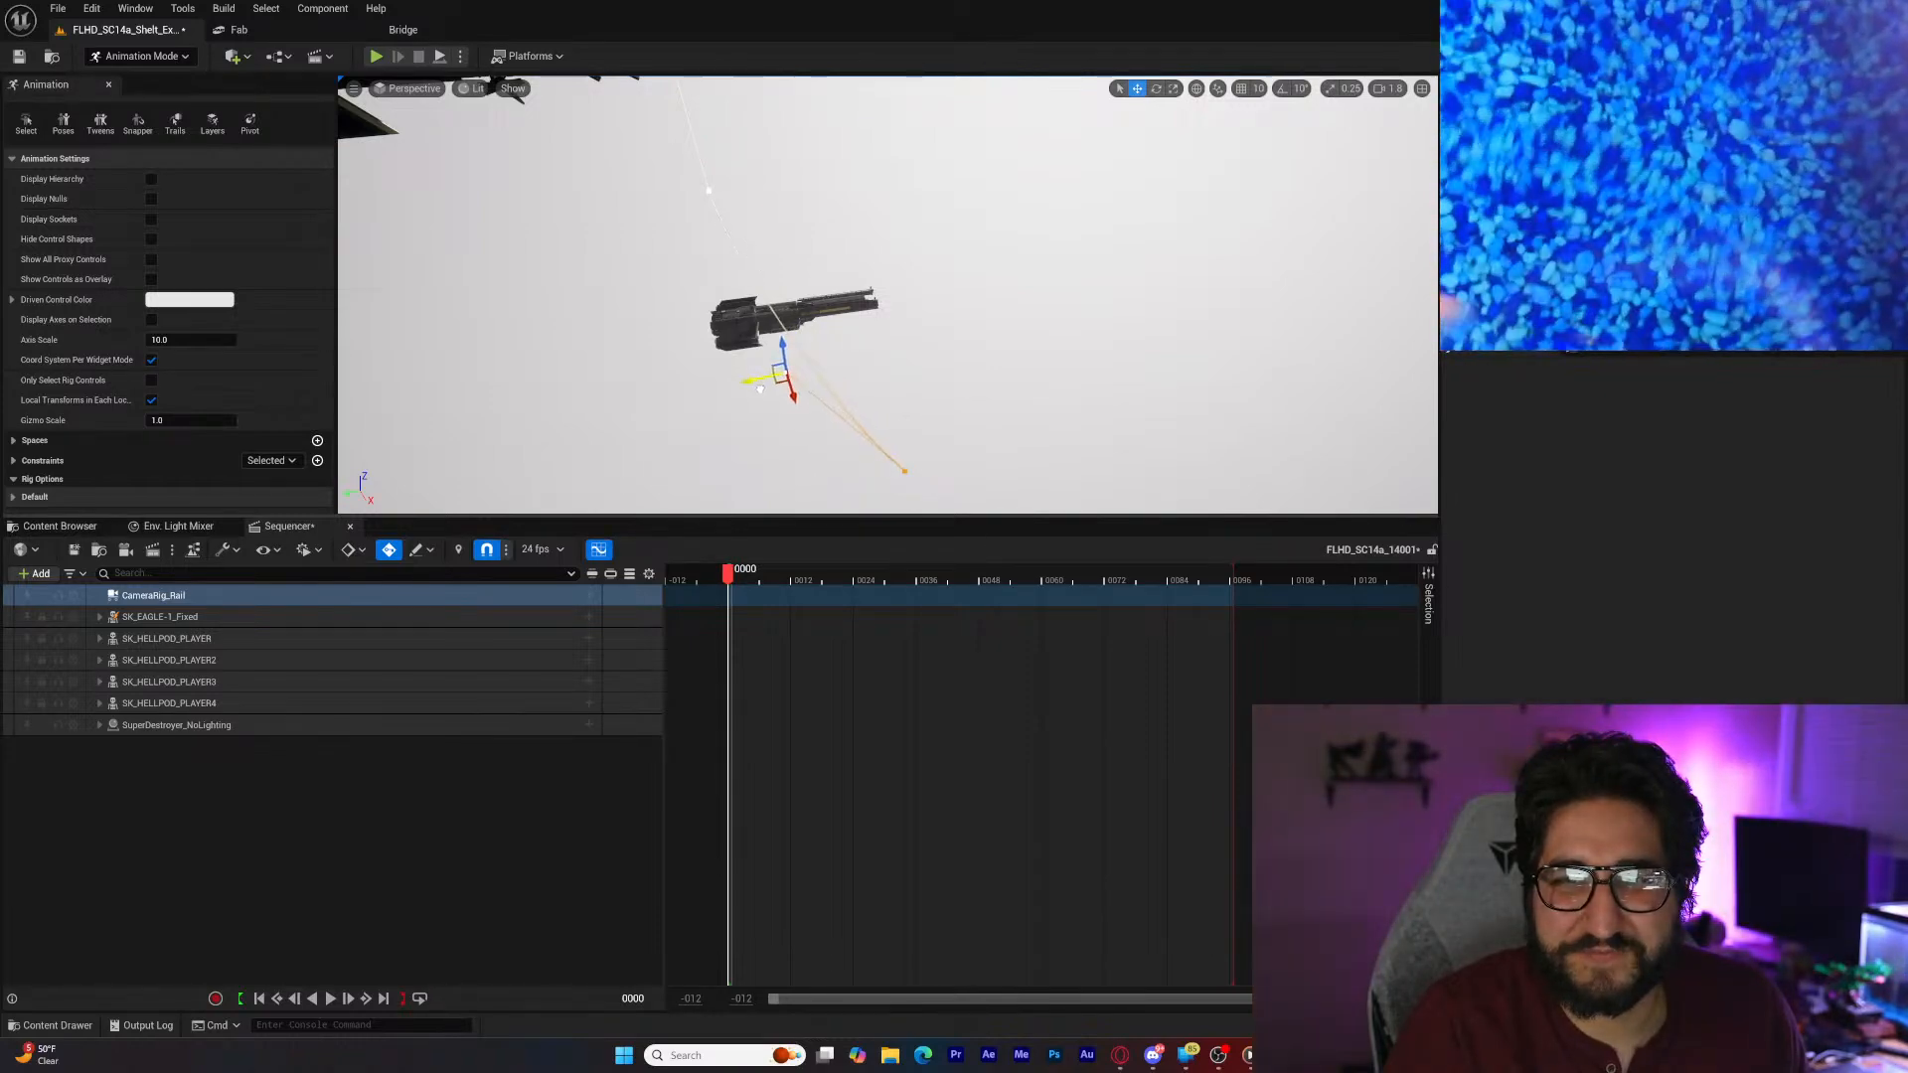
{"action": "right_click_drag", "start_coordinate": [739, 395], "coordinate": [825, 406]}
{"action": "key", "text": "w"}
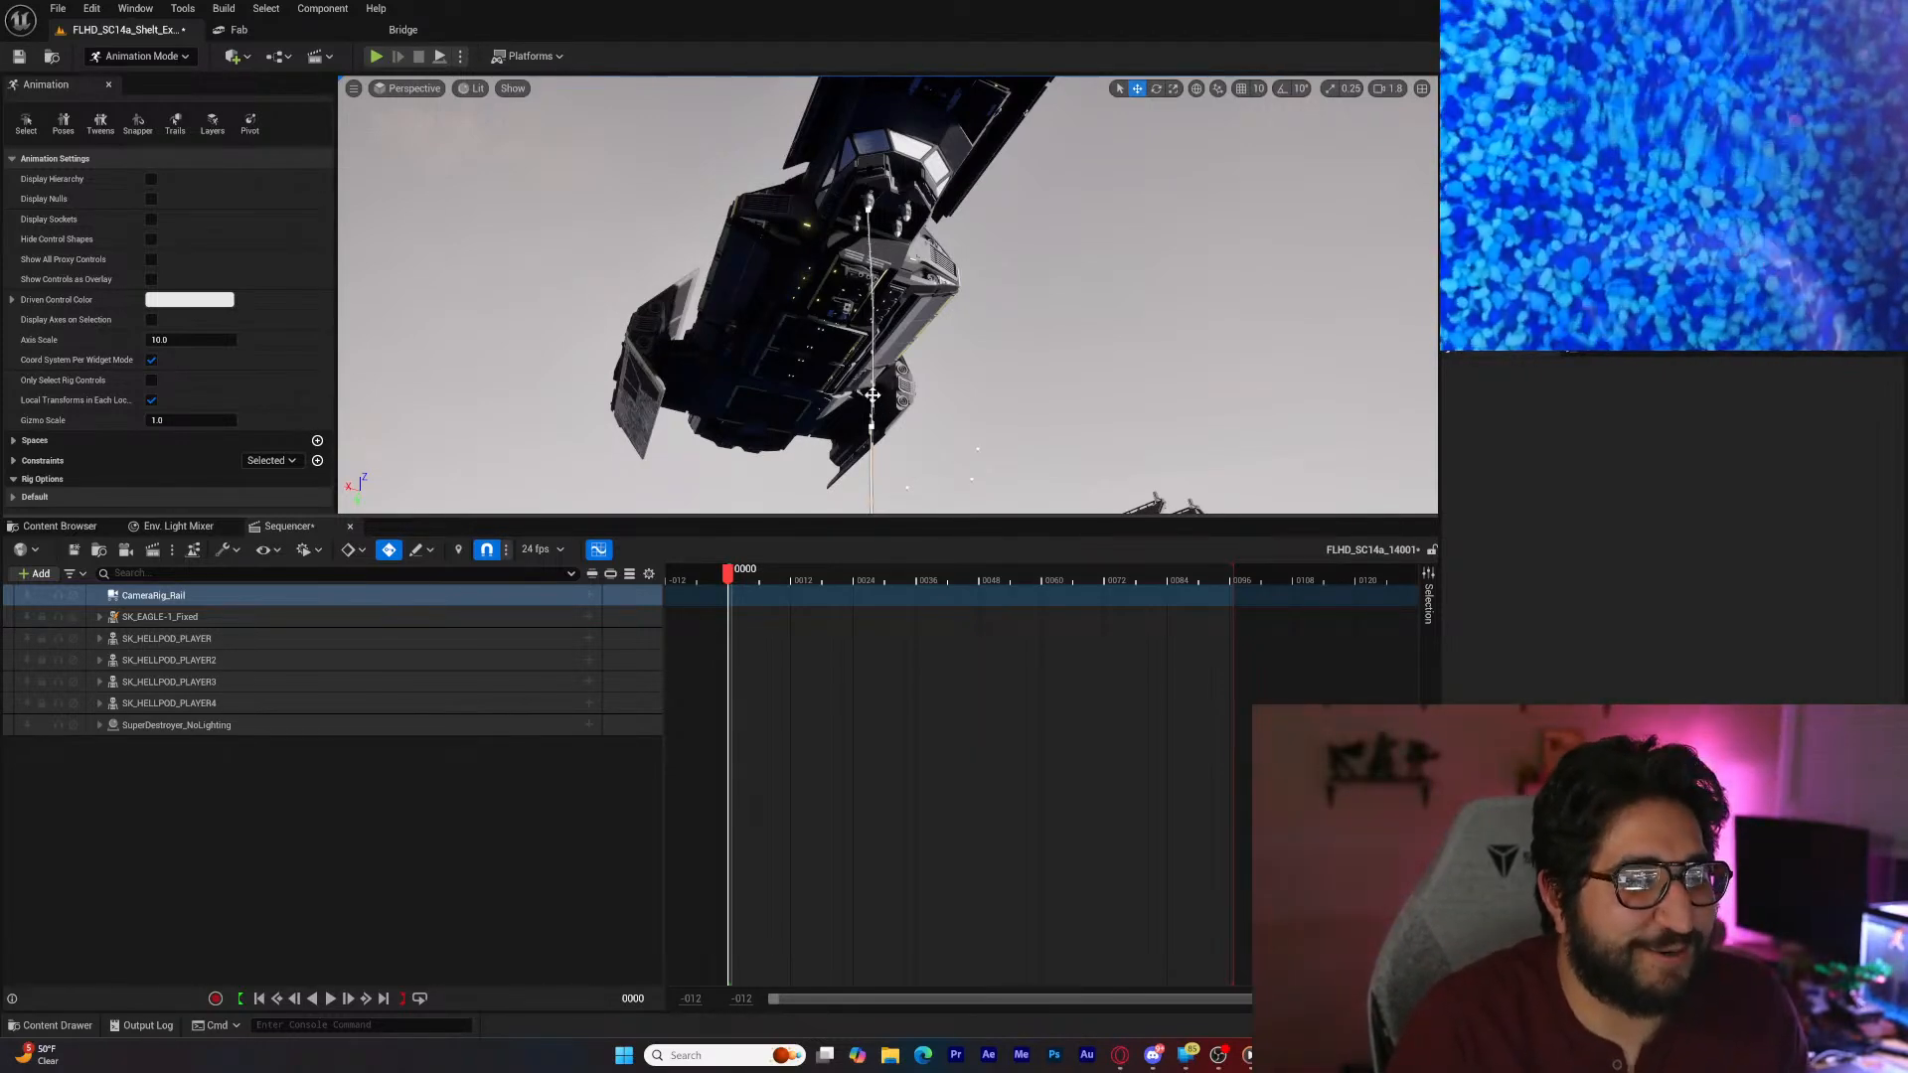
Step: Try to slide the top of the camera rail sideways from its hellpod towards the neighbouring pods, and undo the move
{"action": "key", "text": "w"}
{"action": "right_click_drag", "start_coordinate": [887, 295], "coordinate": [980, 367]}
{"action": "key", "text": "w"}
{"action": "key", "text": "s"}
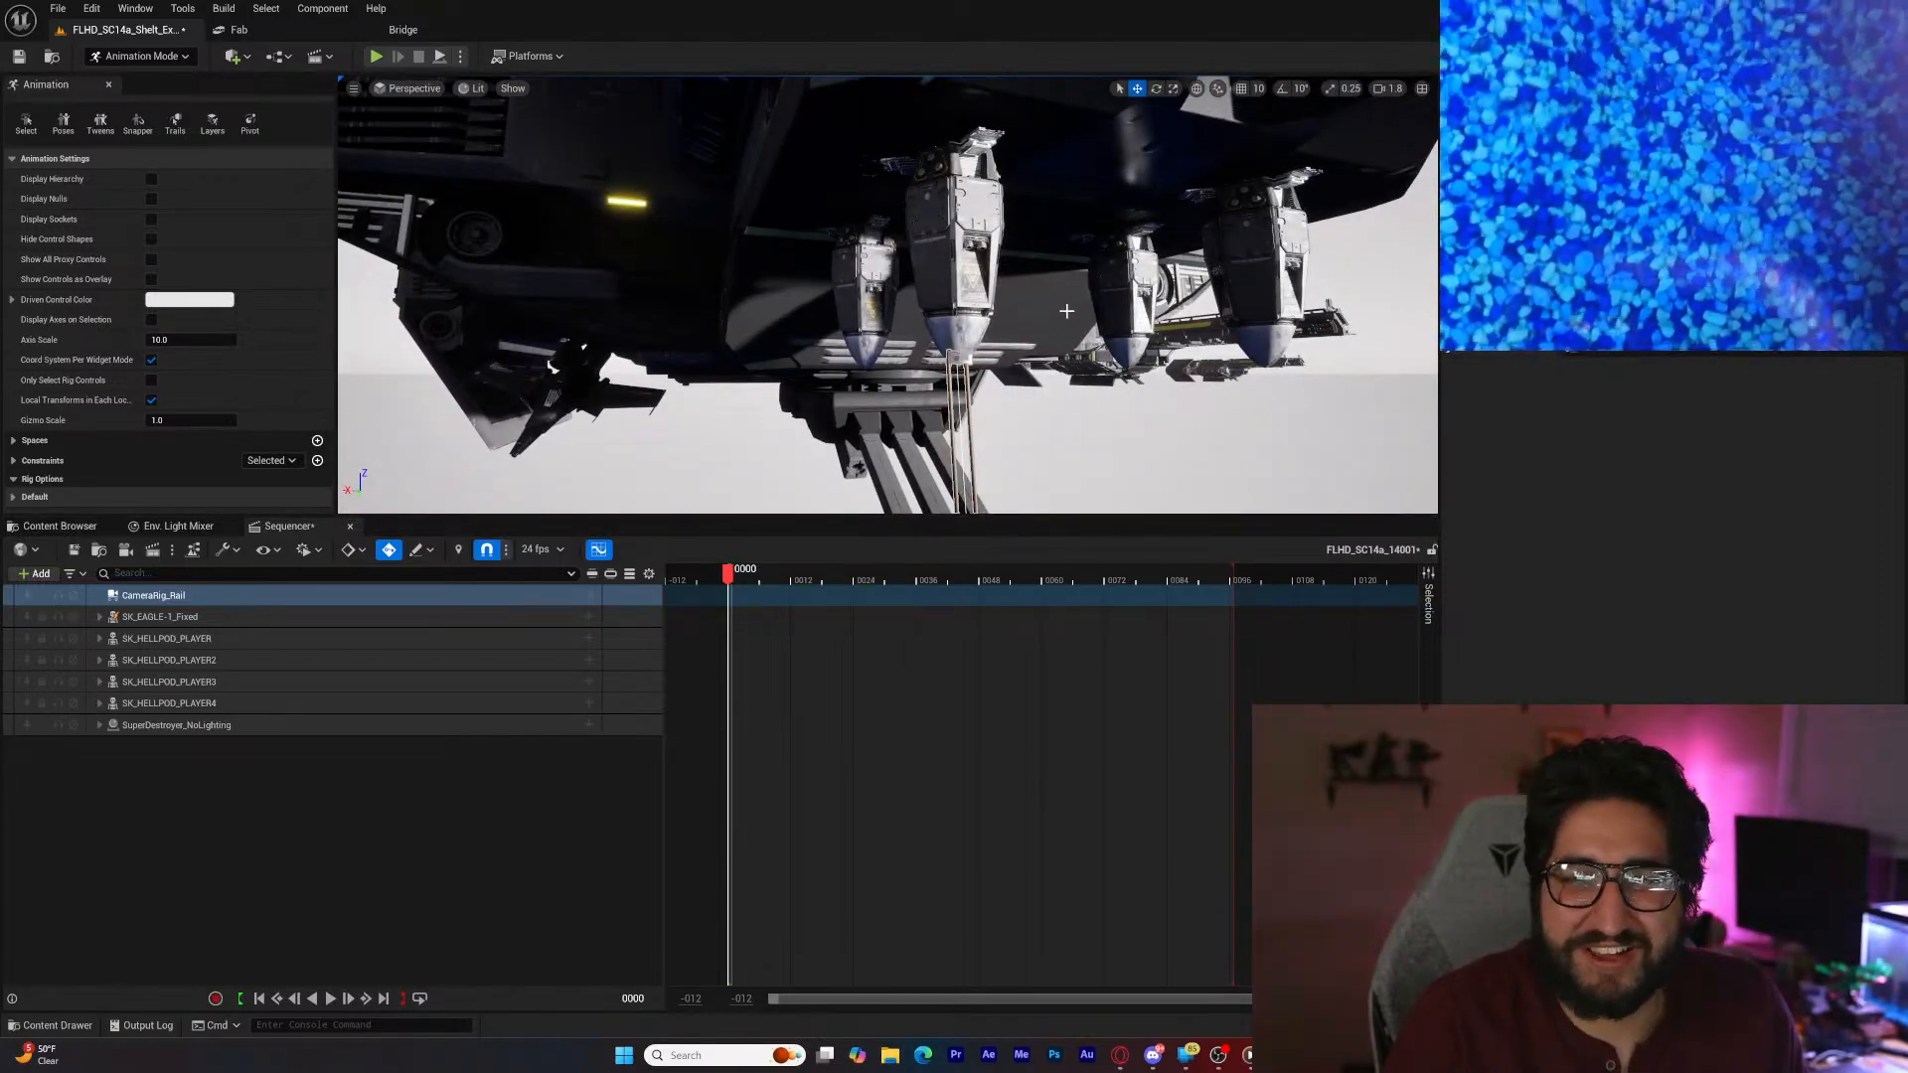
{"action": "right_click_drag", "start_coordinate": [1066, 311], "coordinate": [1091, 309]}
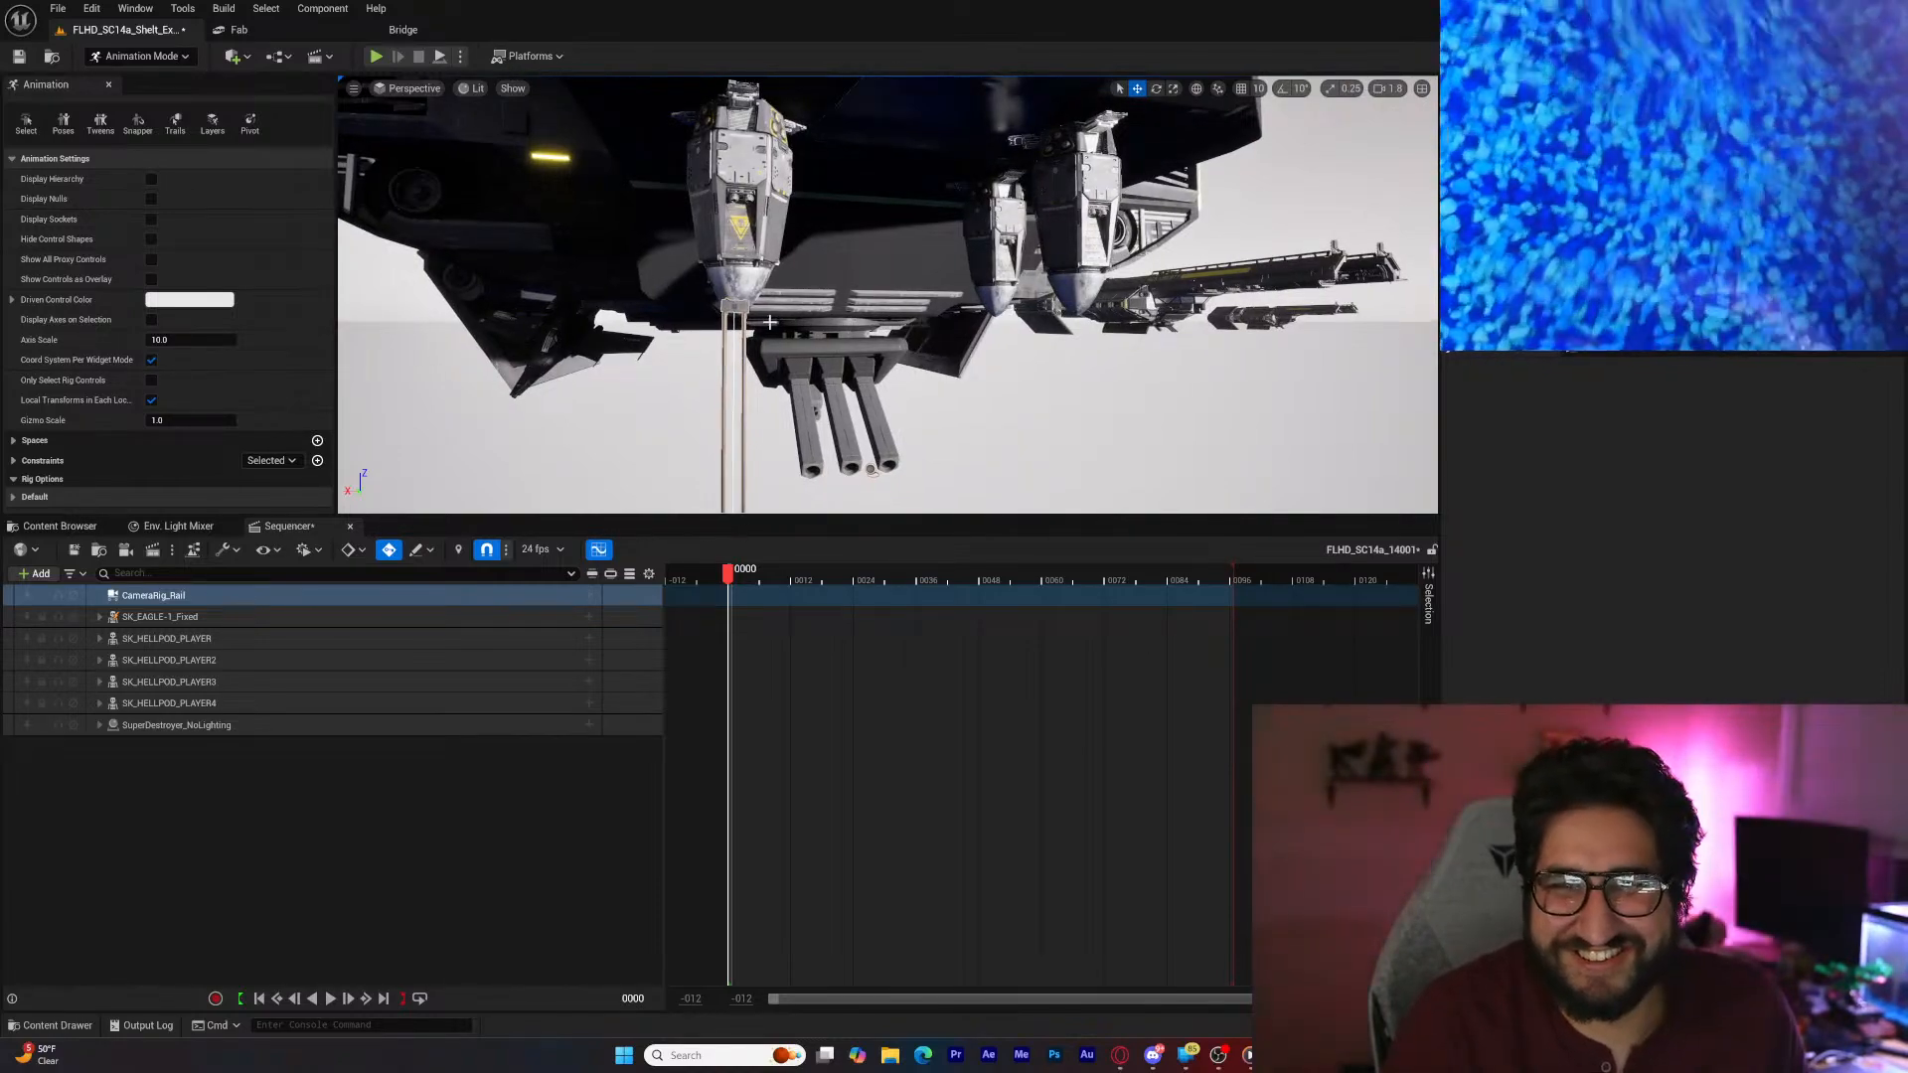
{"action": "left_click_drag", "start_coordinate": [710, 307], "coordinate": [977, 318]}
{"action": "key", "text": "ctrl+z"}
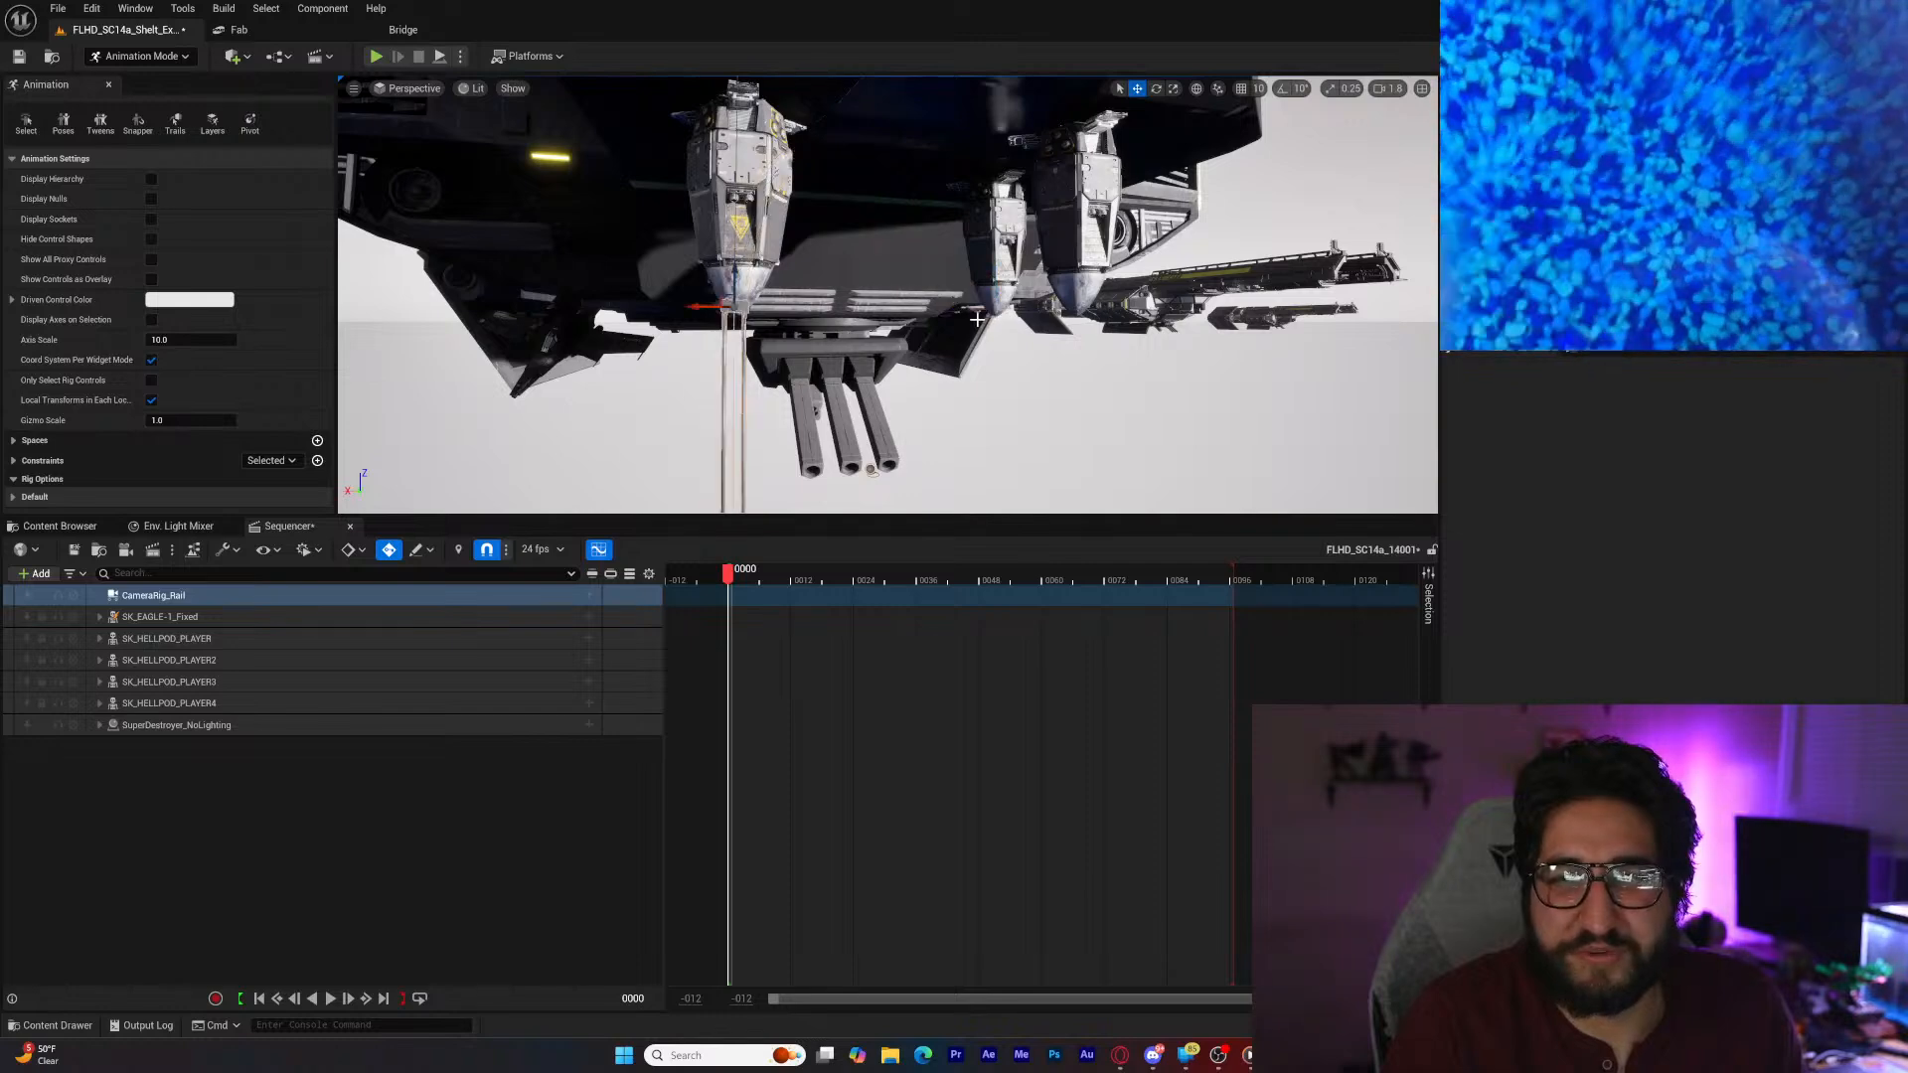
Step: Examine the camera rail's path from the hellpod's nose down through its lower spline points, relative to the Super Destroyer
{"action": "right_click_drag", "start_coordinate": [956, 316], "coordinate": [1007, 323]}
{"action": "key", "text": "a"}
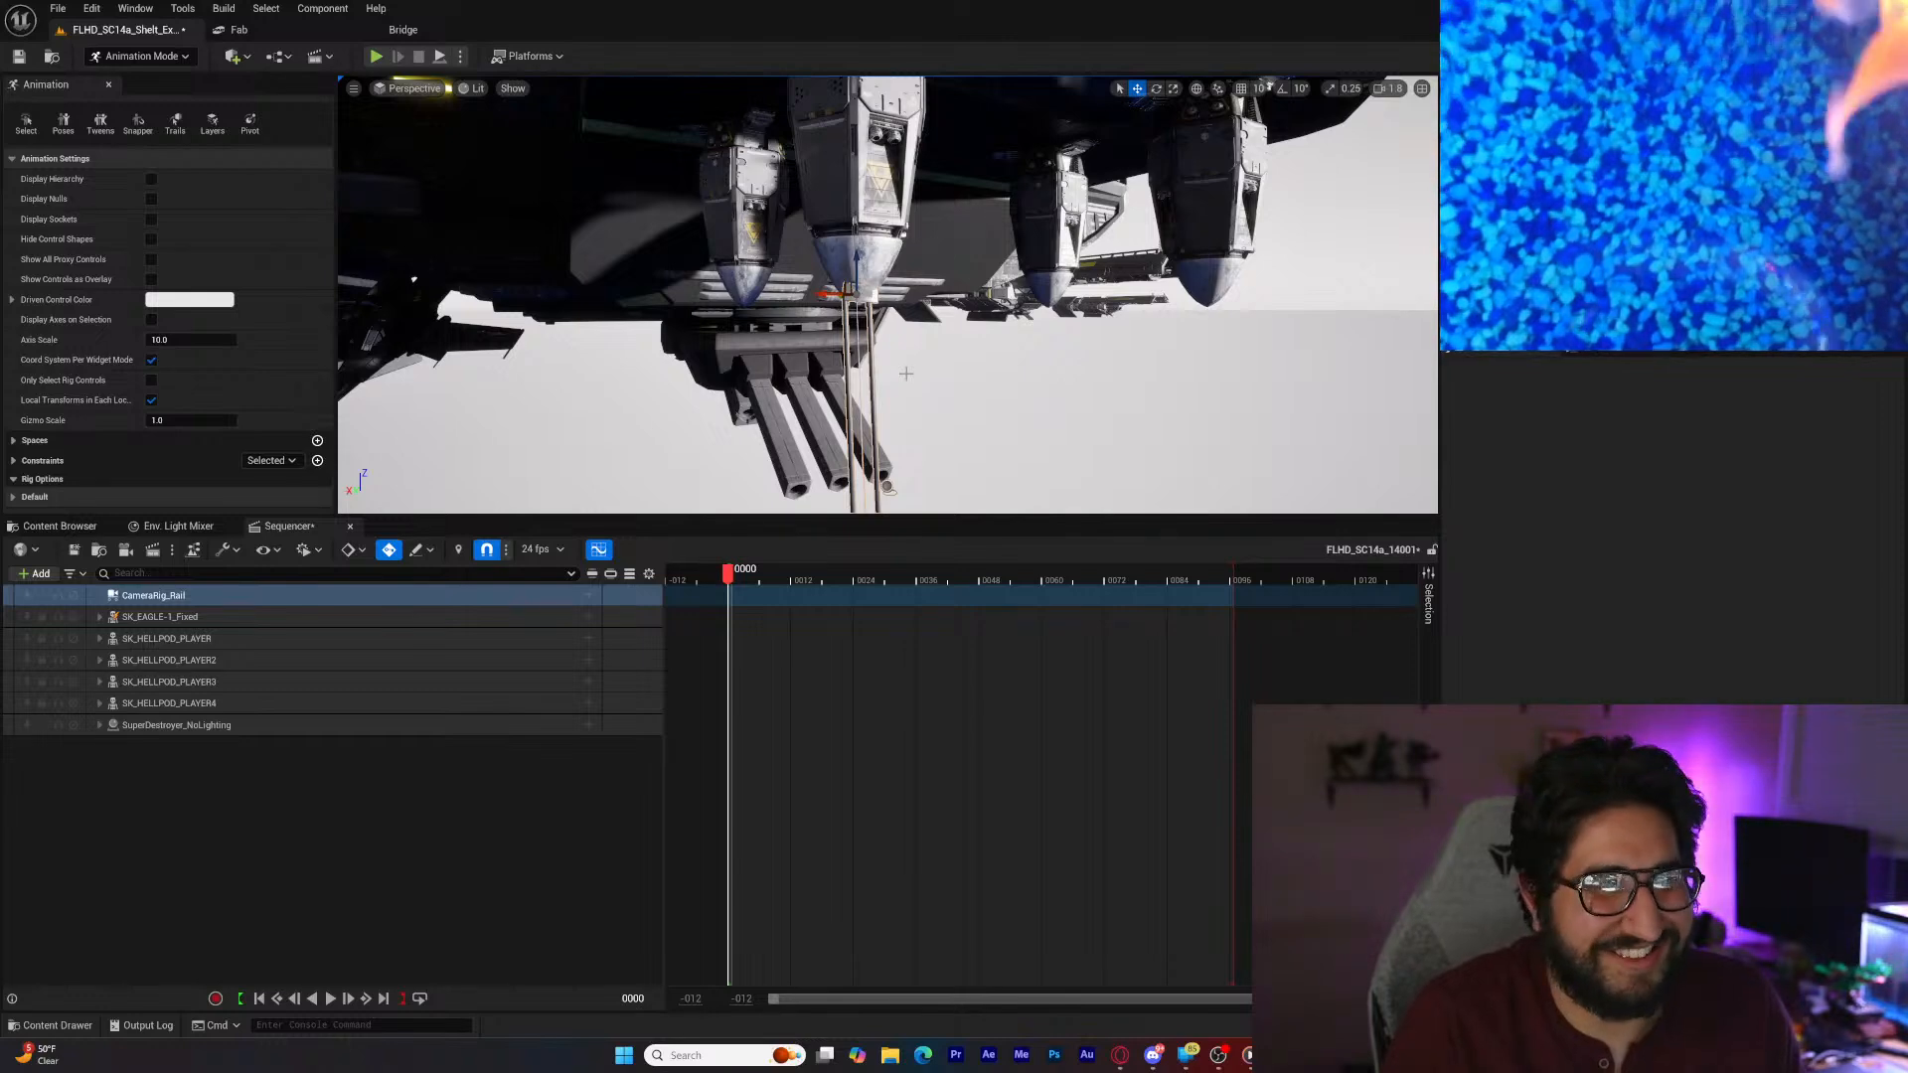
{"action": "key", "text": "s"}
{"action": "mouse_move", "coordinate": [976, 365]}
{"action": "right_mouse_down"}
{"action": "mouse_move", "coordinate": [978, 453]}
{"action": "mouse_move", "coordinate": [970, 317]}
{"action": "mouse_move", "coordinate": [1027, 400]}
{"action": "mouse_move", "coordinate": [1027, 417]}
{"action": "mouse_move", "coordinate": [976, 363]}
{"action": "right_mouse_up"}
{"action": "key", "text": "w"}
{"action": "key", "text": "s"}
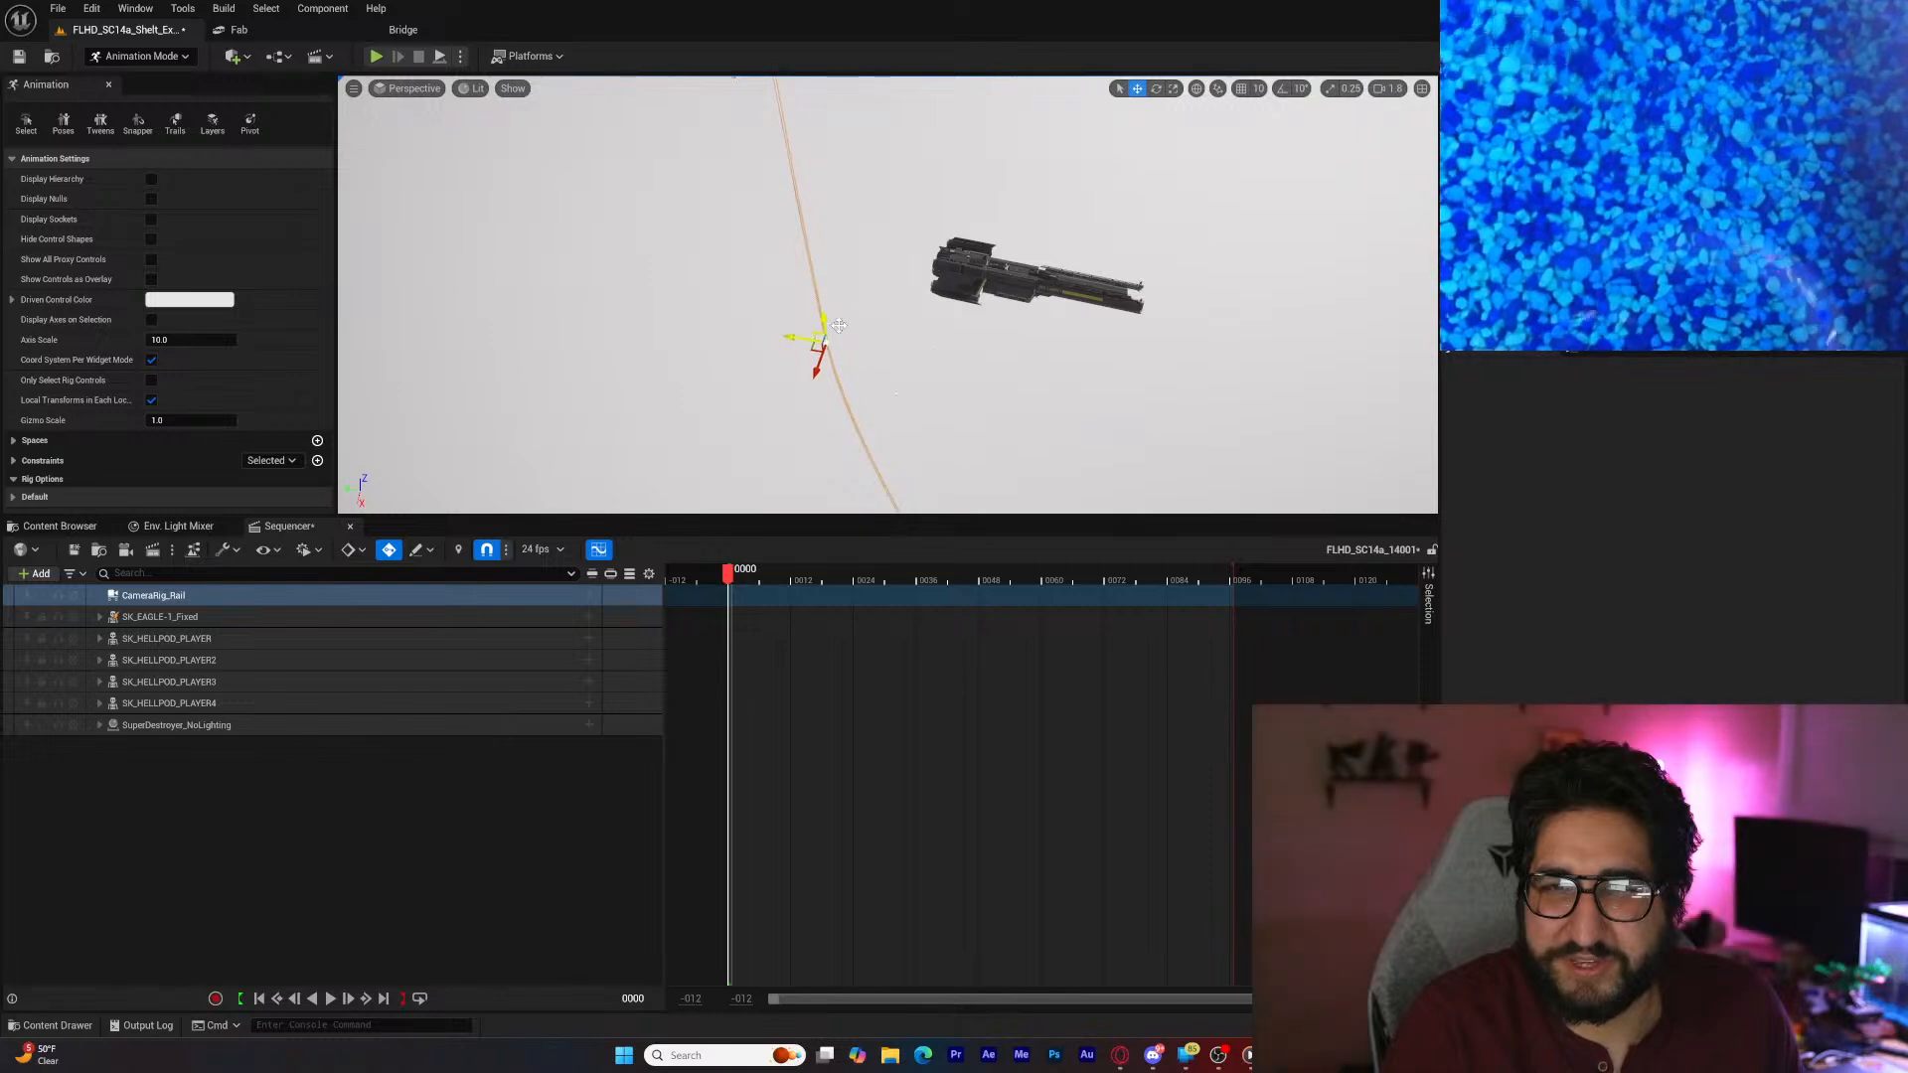
{"action": "key", "text": "s"}
{"action": "right_click_drag", "start_coordinate": [815, 374], "coordinate": [815, 334]}
{"action": "key", "text": "w"}
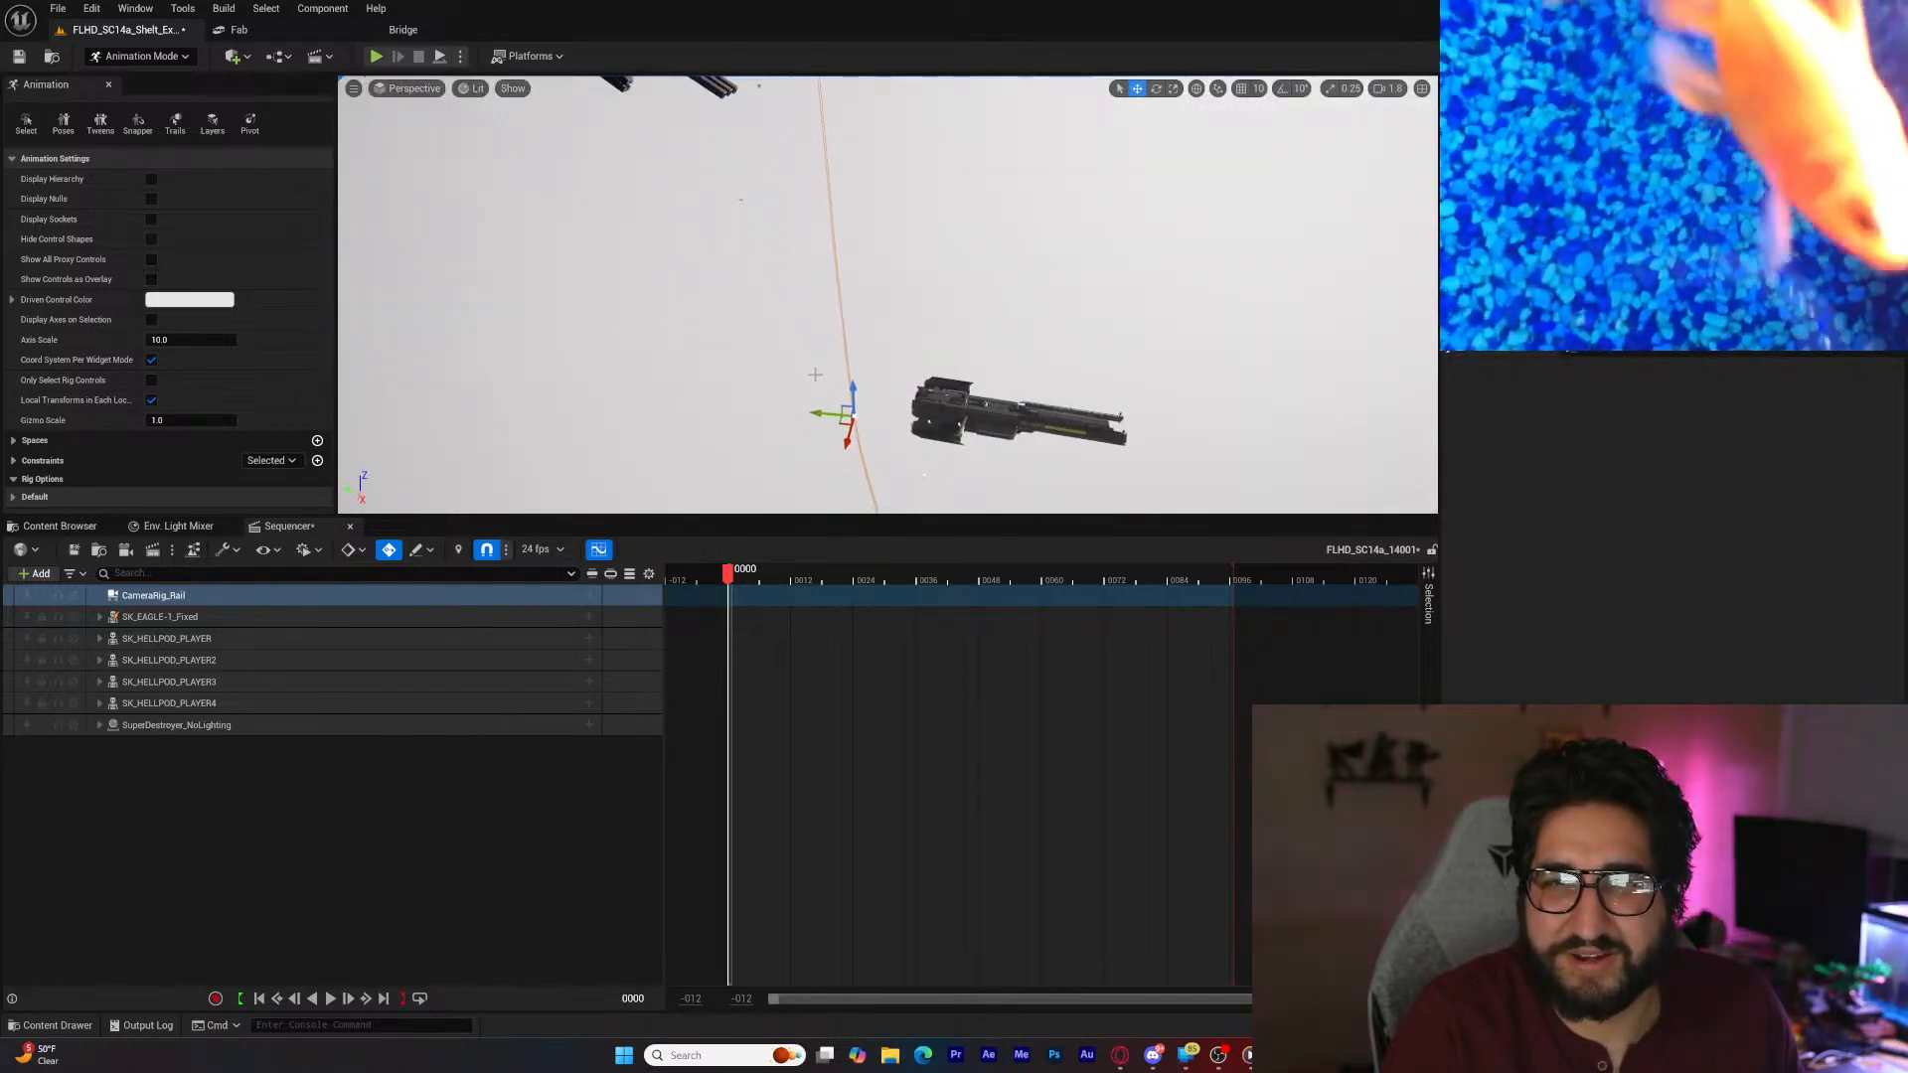
{"action": "mouse_move", "coordinate": [819, 412]}
{"action": "right_mouse_down"}
{"action": "mouse_move", "coordinate": [809, 333]}
{"action": "mouse_move", "coordinate": [813, 395]}
{"action": "right_mouse_up"}
{"action": "key", "text": "w"}
{"action": "key", "text": "s"}
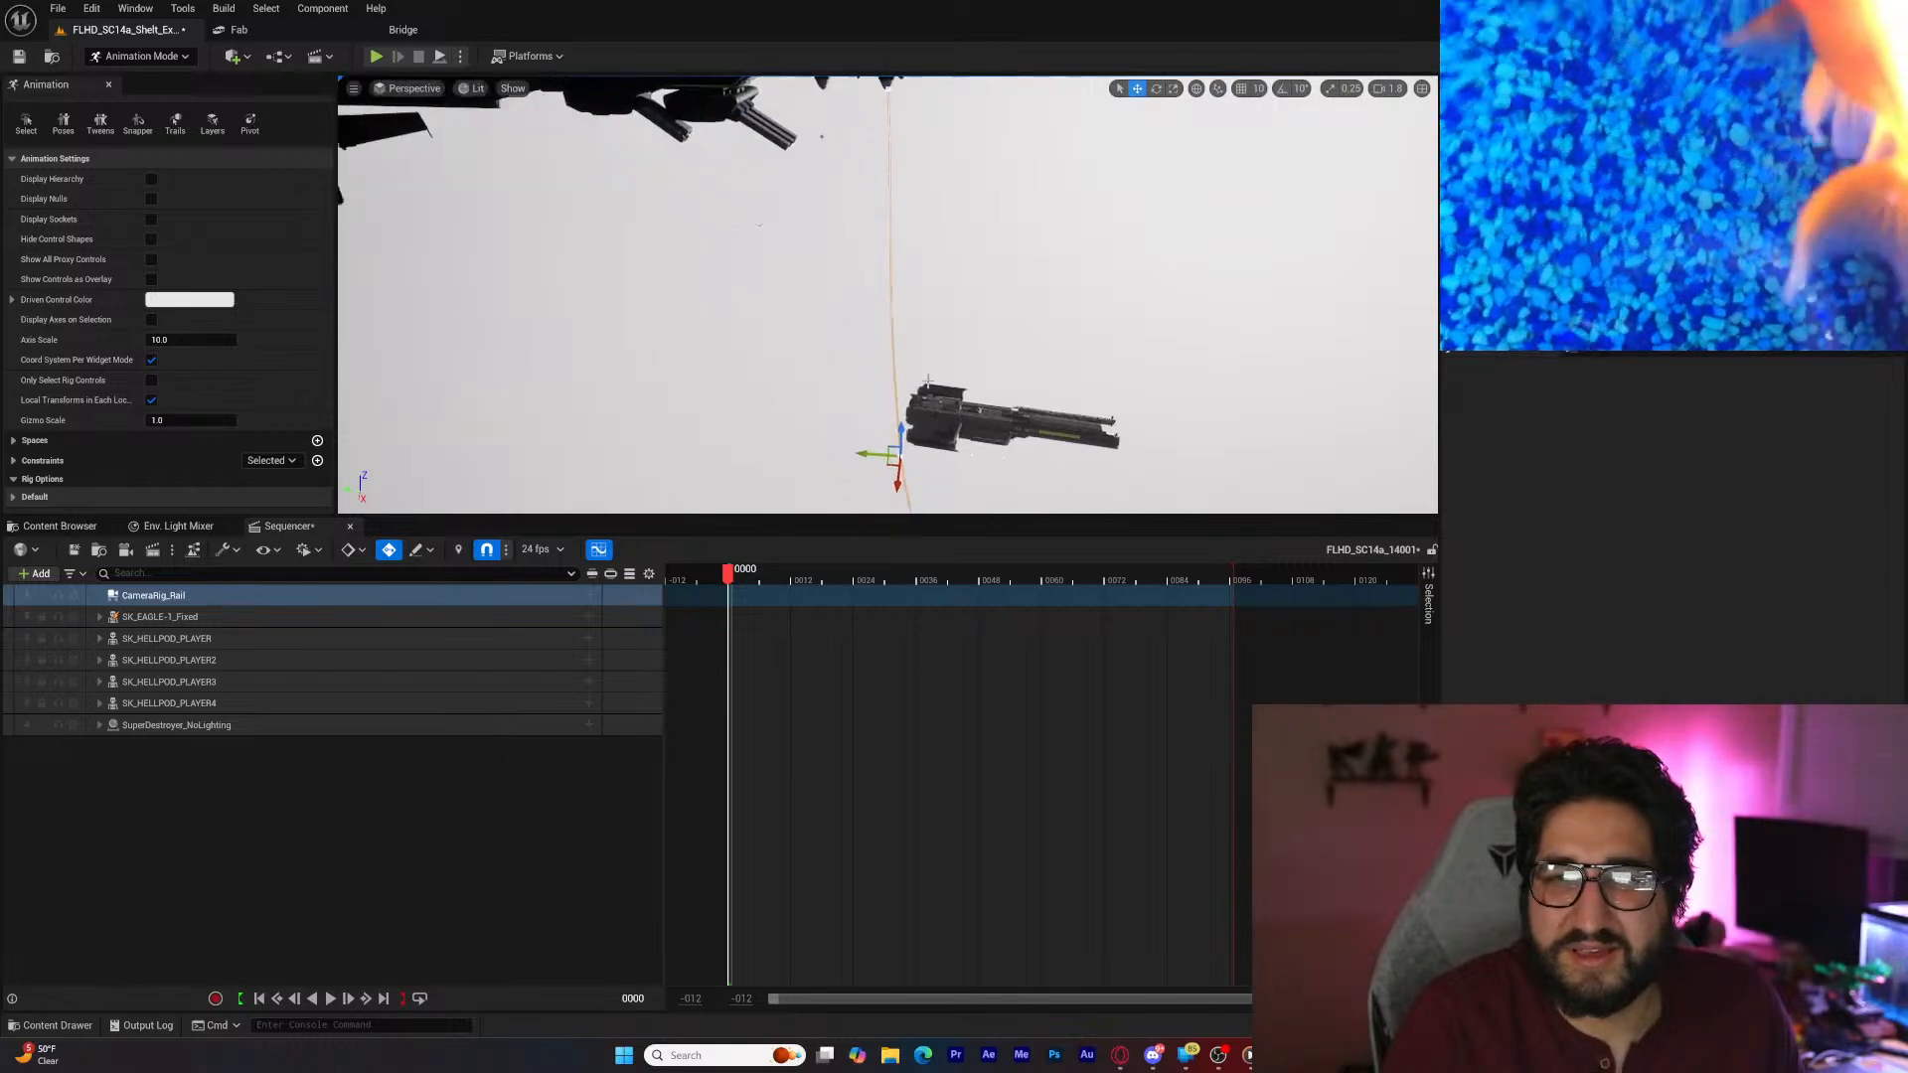
{"action": "mouse_move", "coordinate": [943, 364]}
{"action": "right_mouse_down"}
{"action": "mouse_move", "coordinate": [934, 313]}
{"action": "mouse_move", "coordinate": [960, 297]}
{"action": "mouse_move", "coordinate": [810, 243]}
{"action": "mouse_move", "coordinate": [735, 294]}
{"action": "mouse_move", "coordinate": [924, 293]}
{"action": "mouse_move", "coordinate": [989, 398]}
{"action": "mouse_move", "coordinate": [934, 350]}
{"action": "mouse_move", "coordinate": [953, 345]}
{"action": "right_mouse_up"}
{"action": "key", "text": "s"}
{"action": "key", "text": "w"}
{"action": "key", "text": "d"}
{"action": "key", "text": "w"}
{"action": "key", "text": "s"}
{"action": "key", "text": "q"}
{"action": "key", "text": "s"}
{"action": "key", "text": "a"}
{"action": "key", "text": "s"}
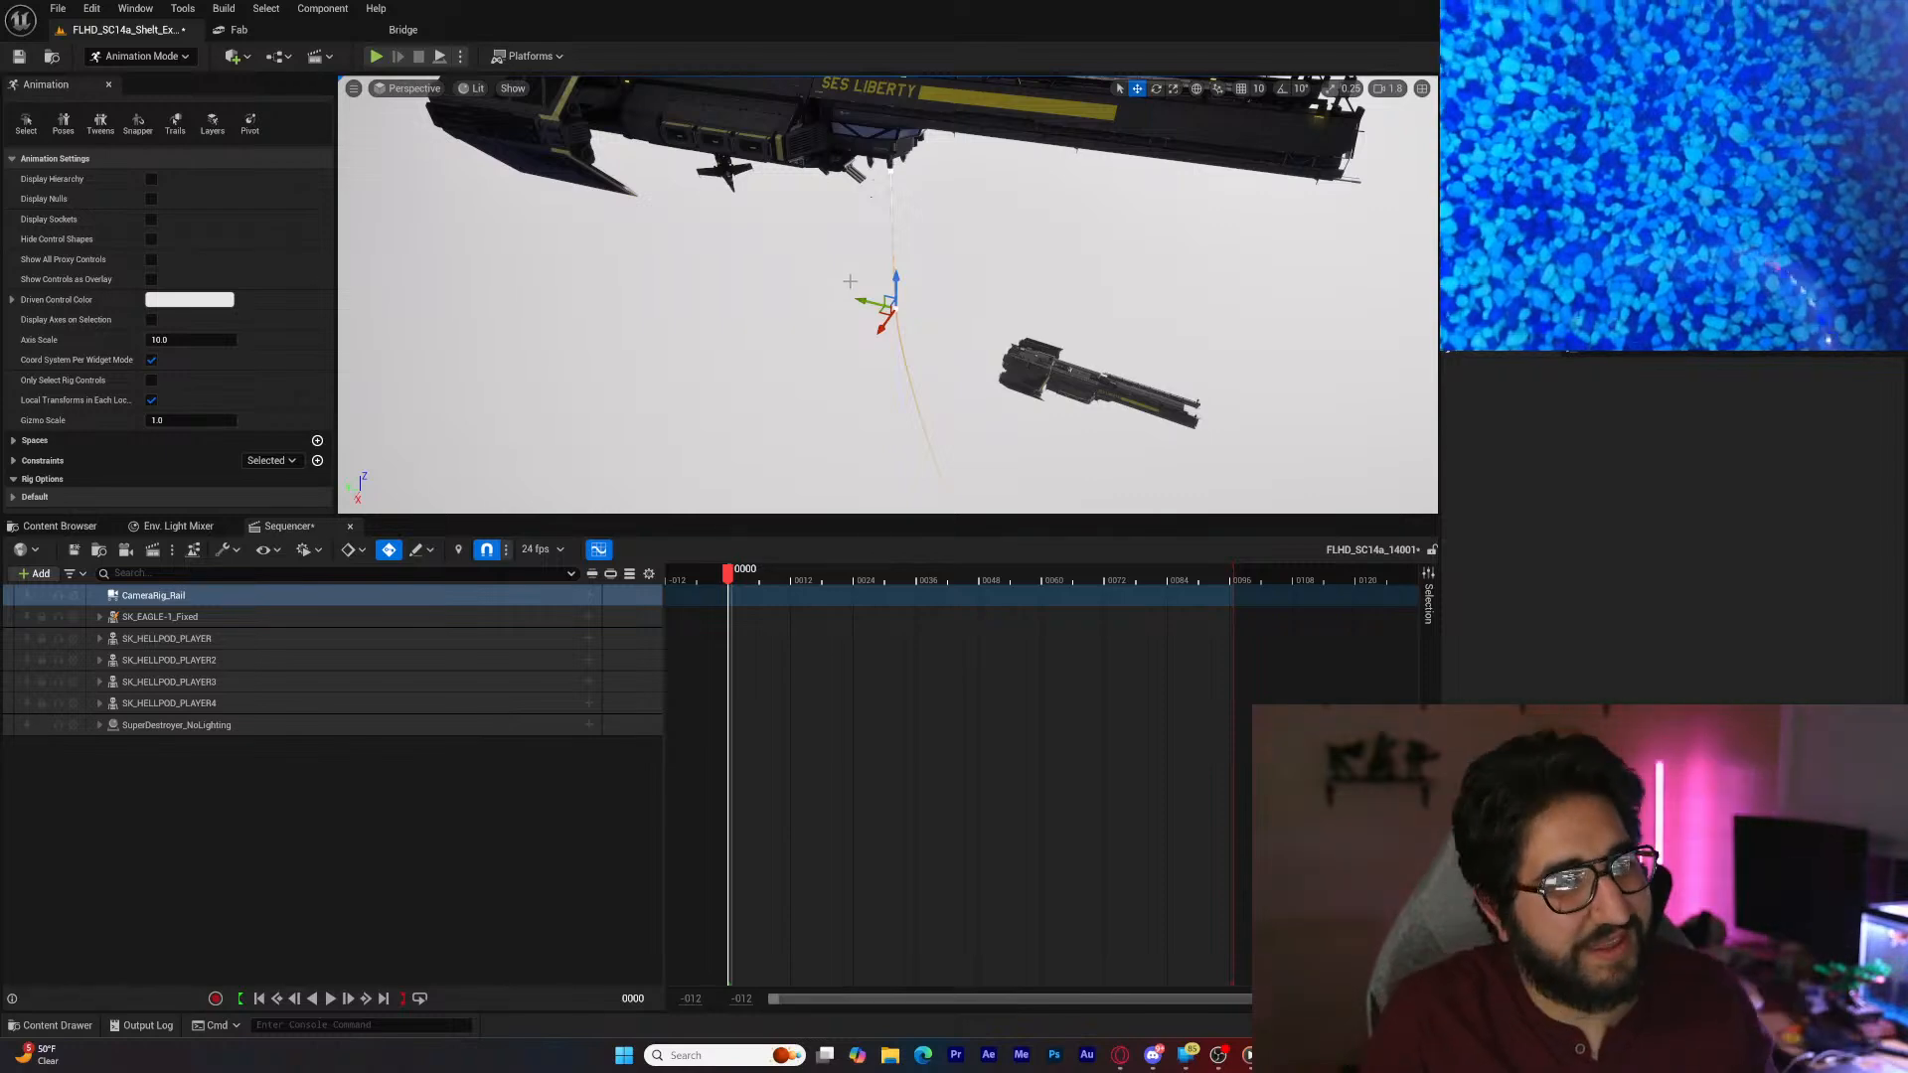
Step: Create a Parent constraint on SK_HELLPOD_PLAYER2 with CameraRig_Rail as the parent
{"action": "mouse_move", "coordinate": [846, 291]}
{"action": "right_mouse_down"}
{"action": "mouse_move", "coordinate": [858, 267]}
{"action": "mouse_move", "coordinate": [811, 236]}
{"action": "mouse_move", "coordinate": [826, 269]}
{"action": "right_mouse_up"}
{"action": "key", "text": "w"}
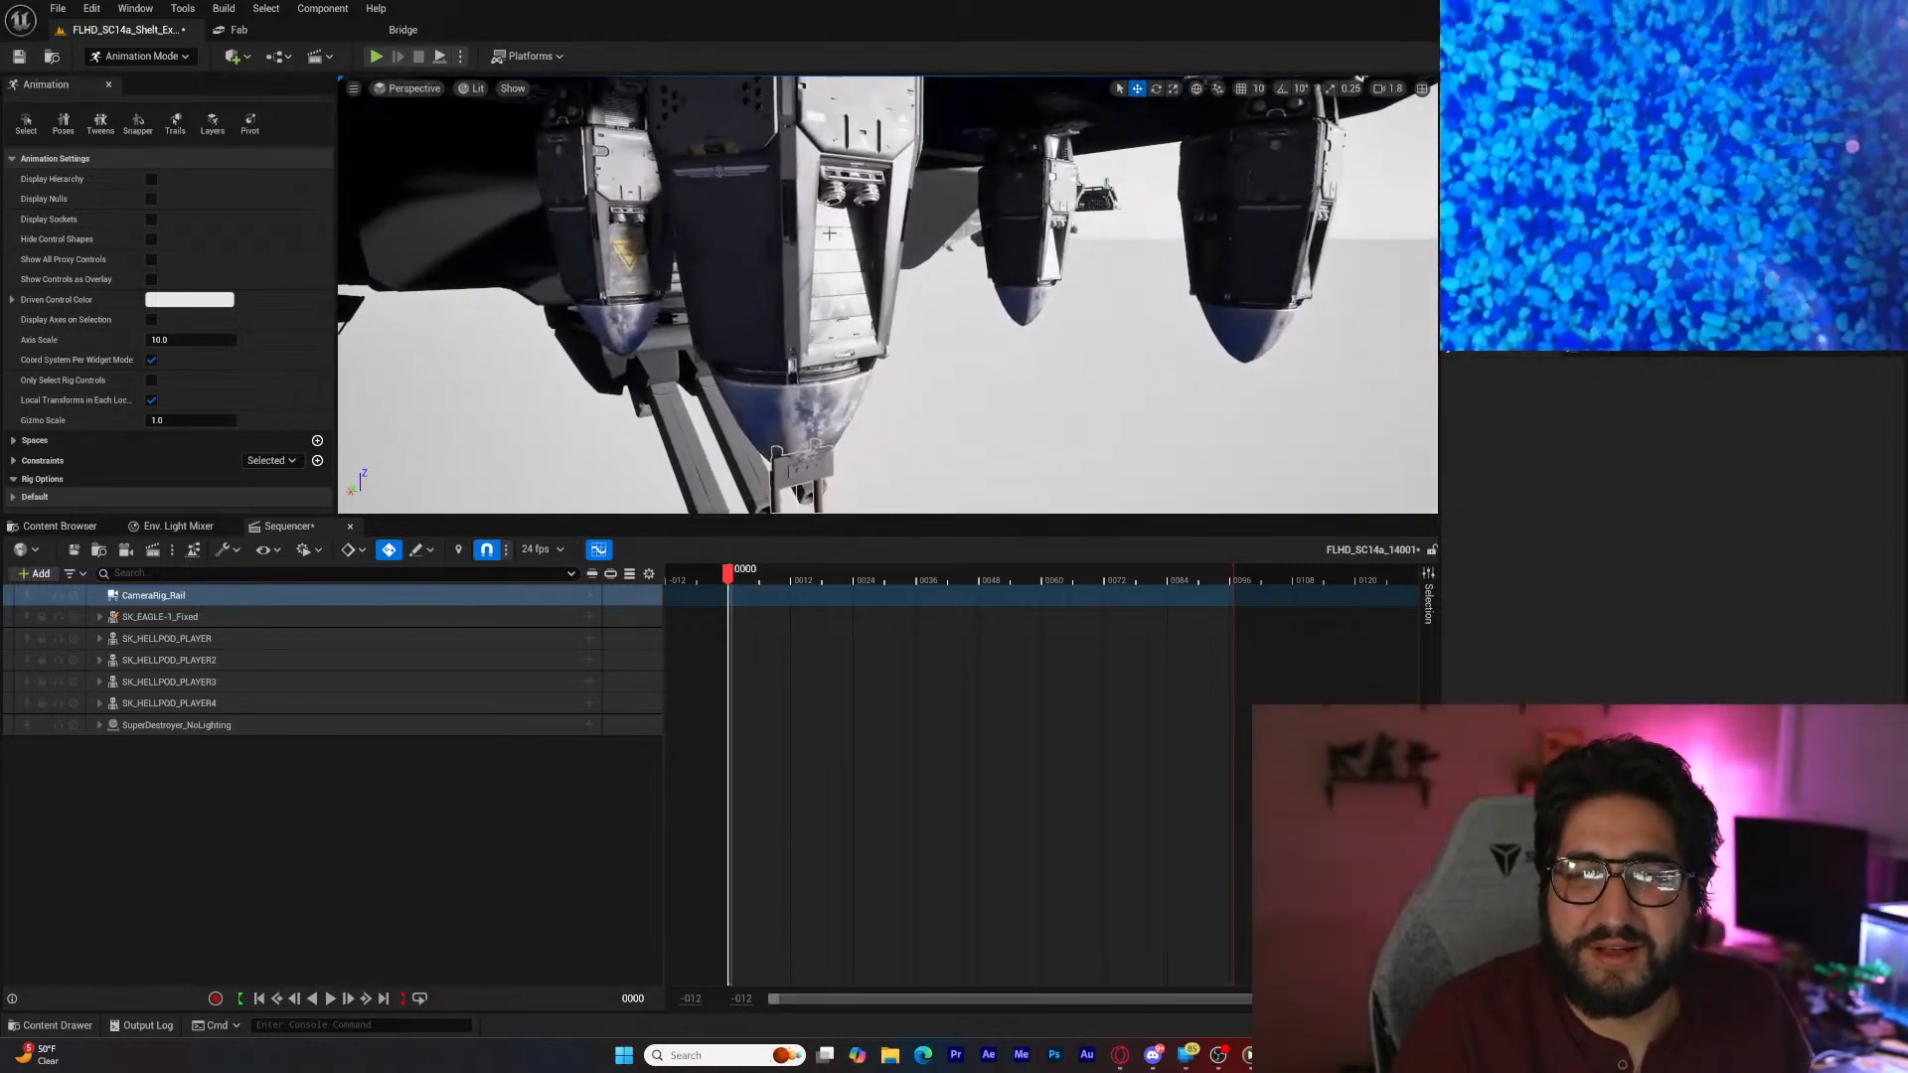
{"action": "left_click", "coordinate": [825, 269]}
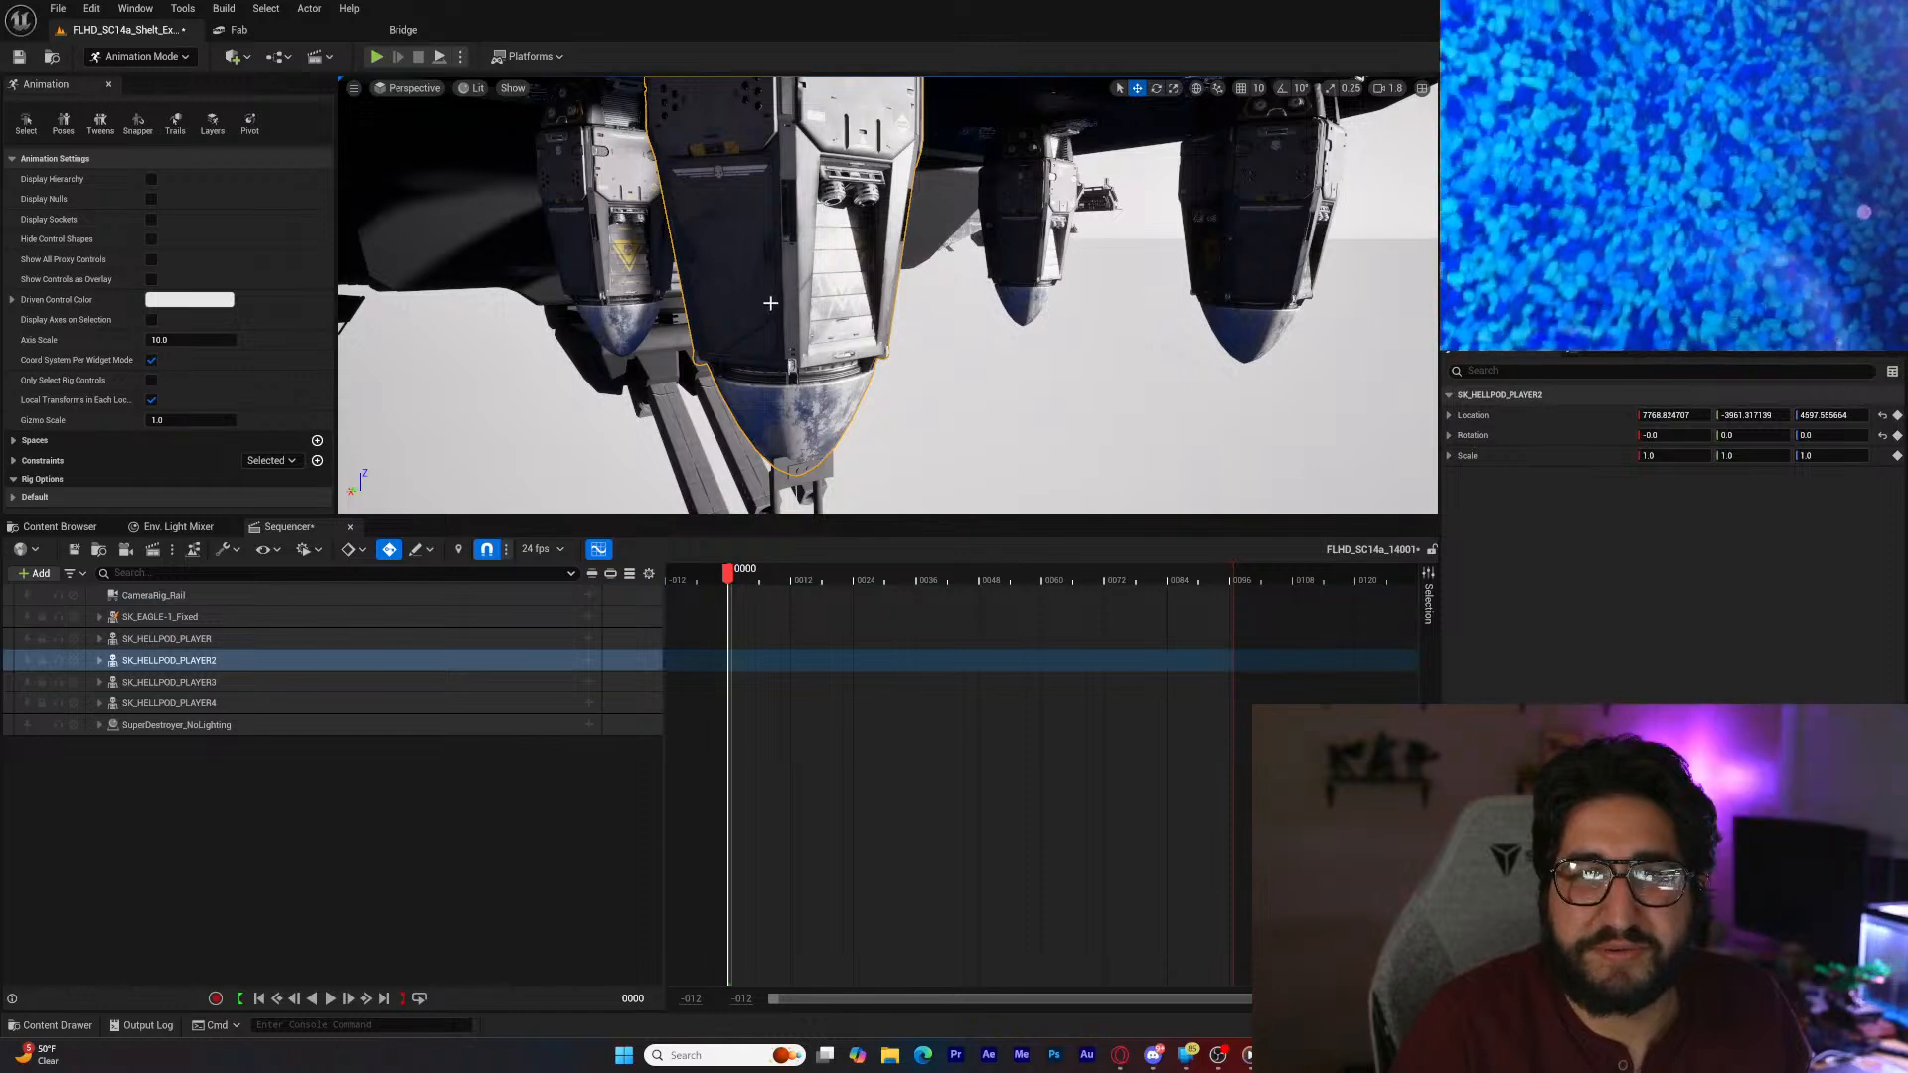
{"action": "left_click", "coordinate": [317, 462]}
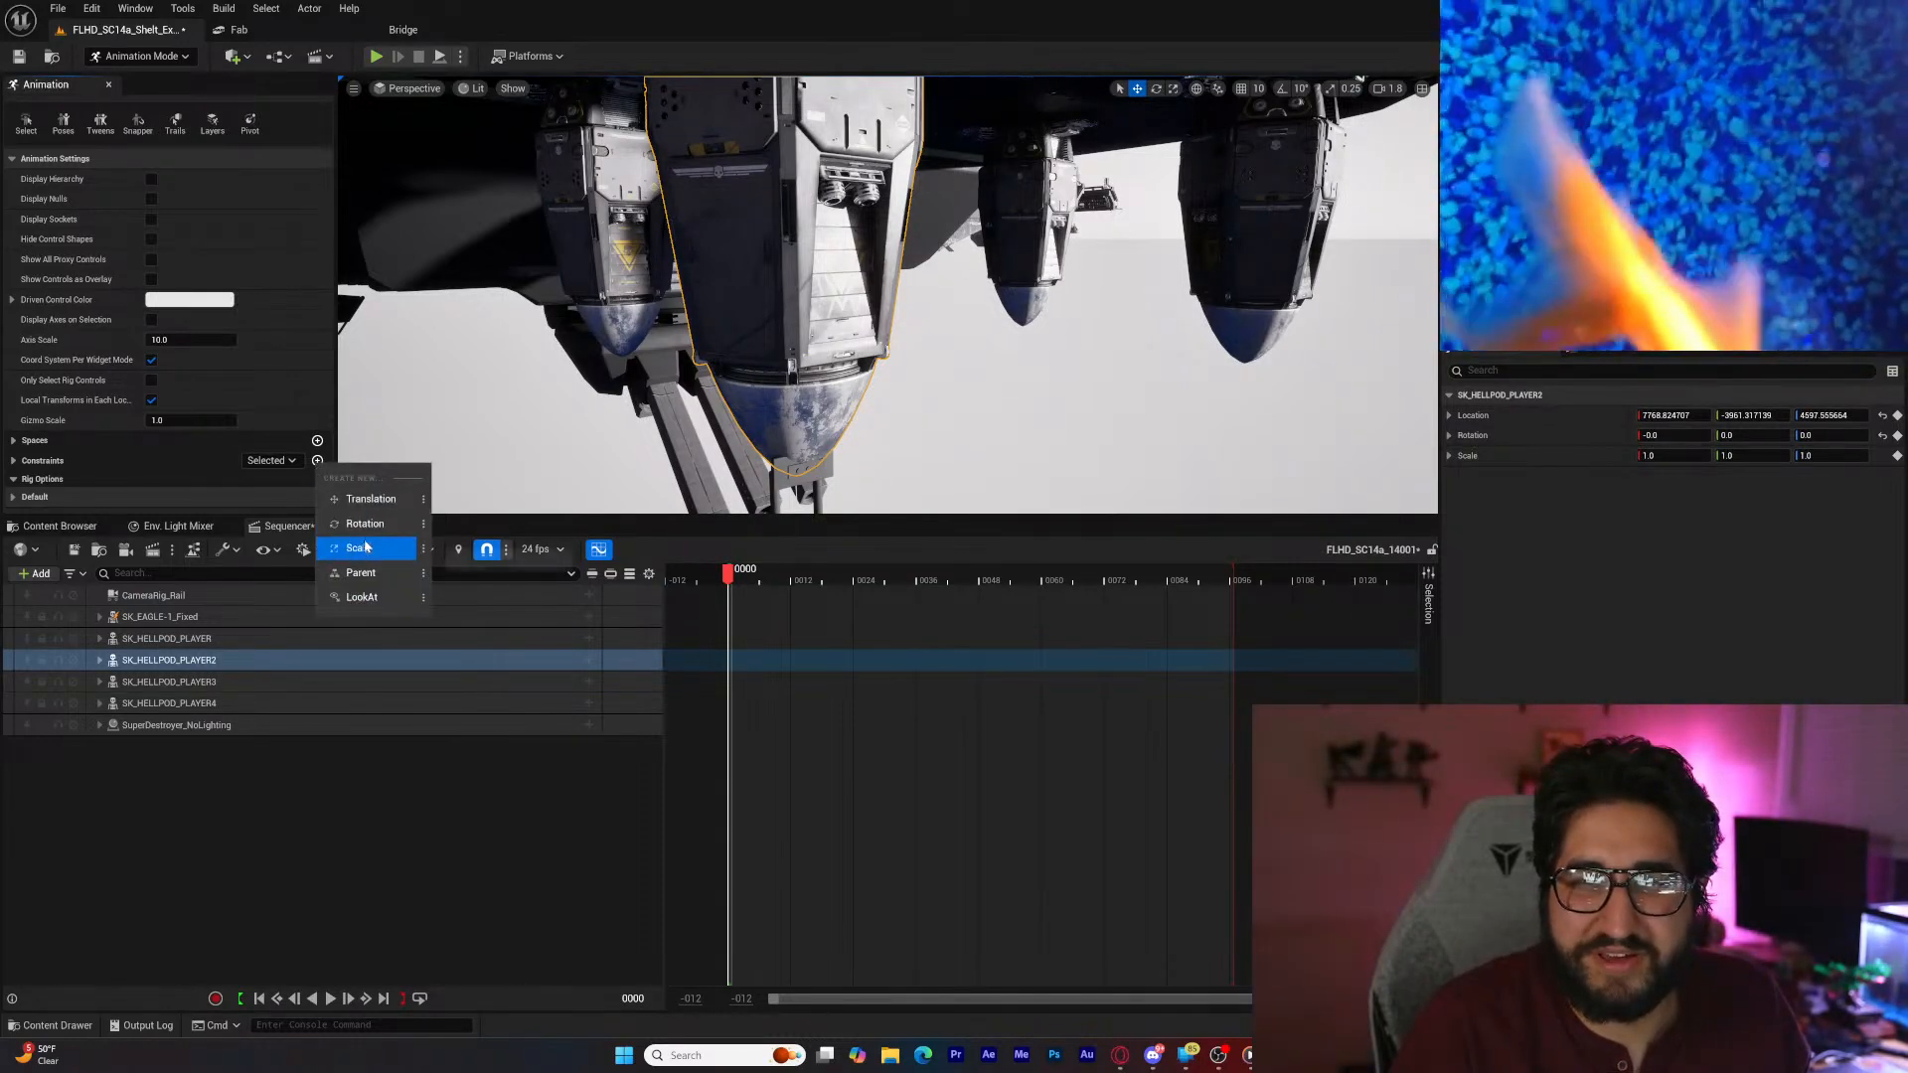
{"action": "left_click", "coordinate": [357, 573]}
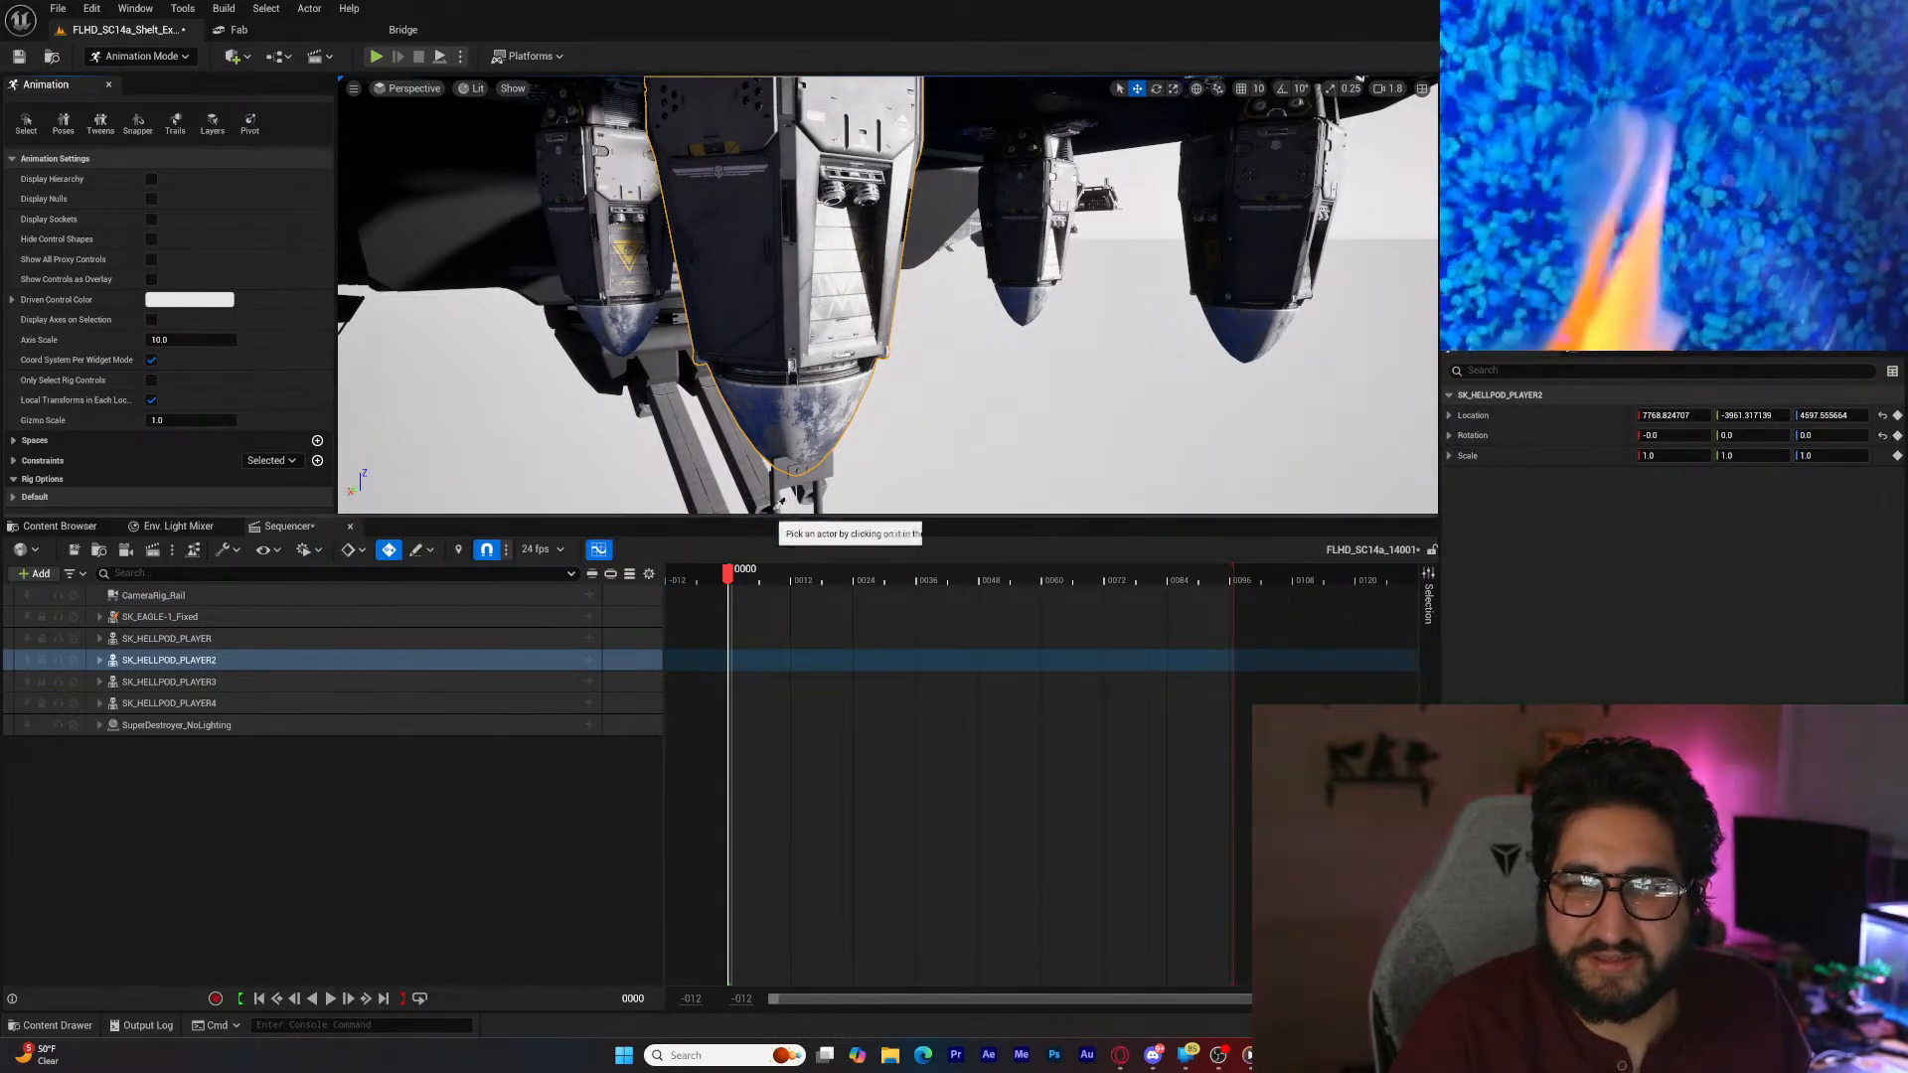
{"action": "left_click", "coordinate": [823, 474]}
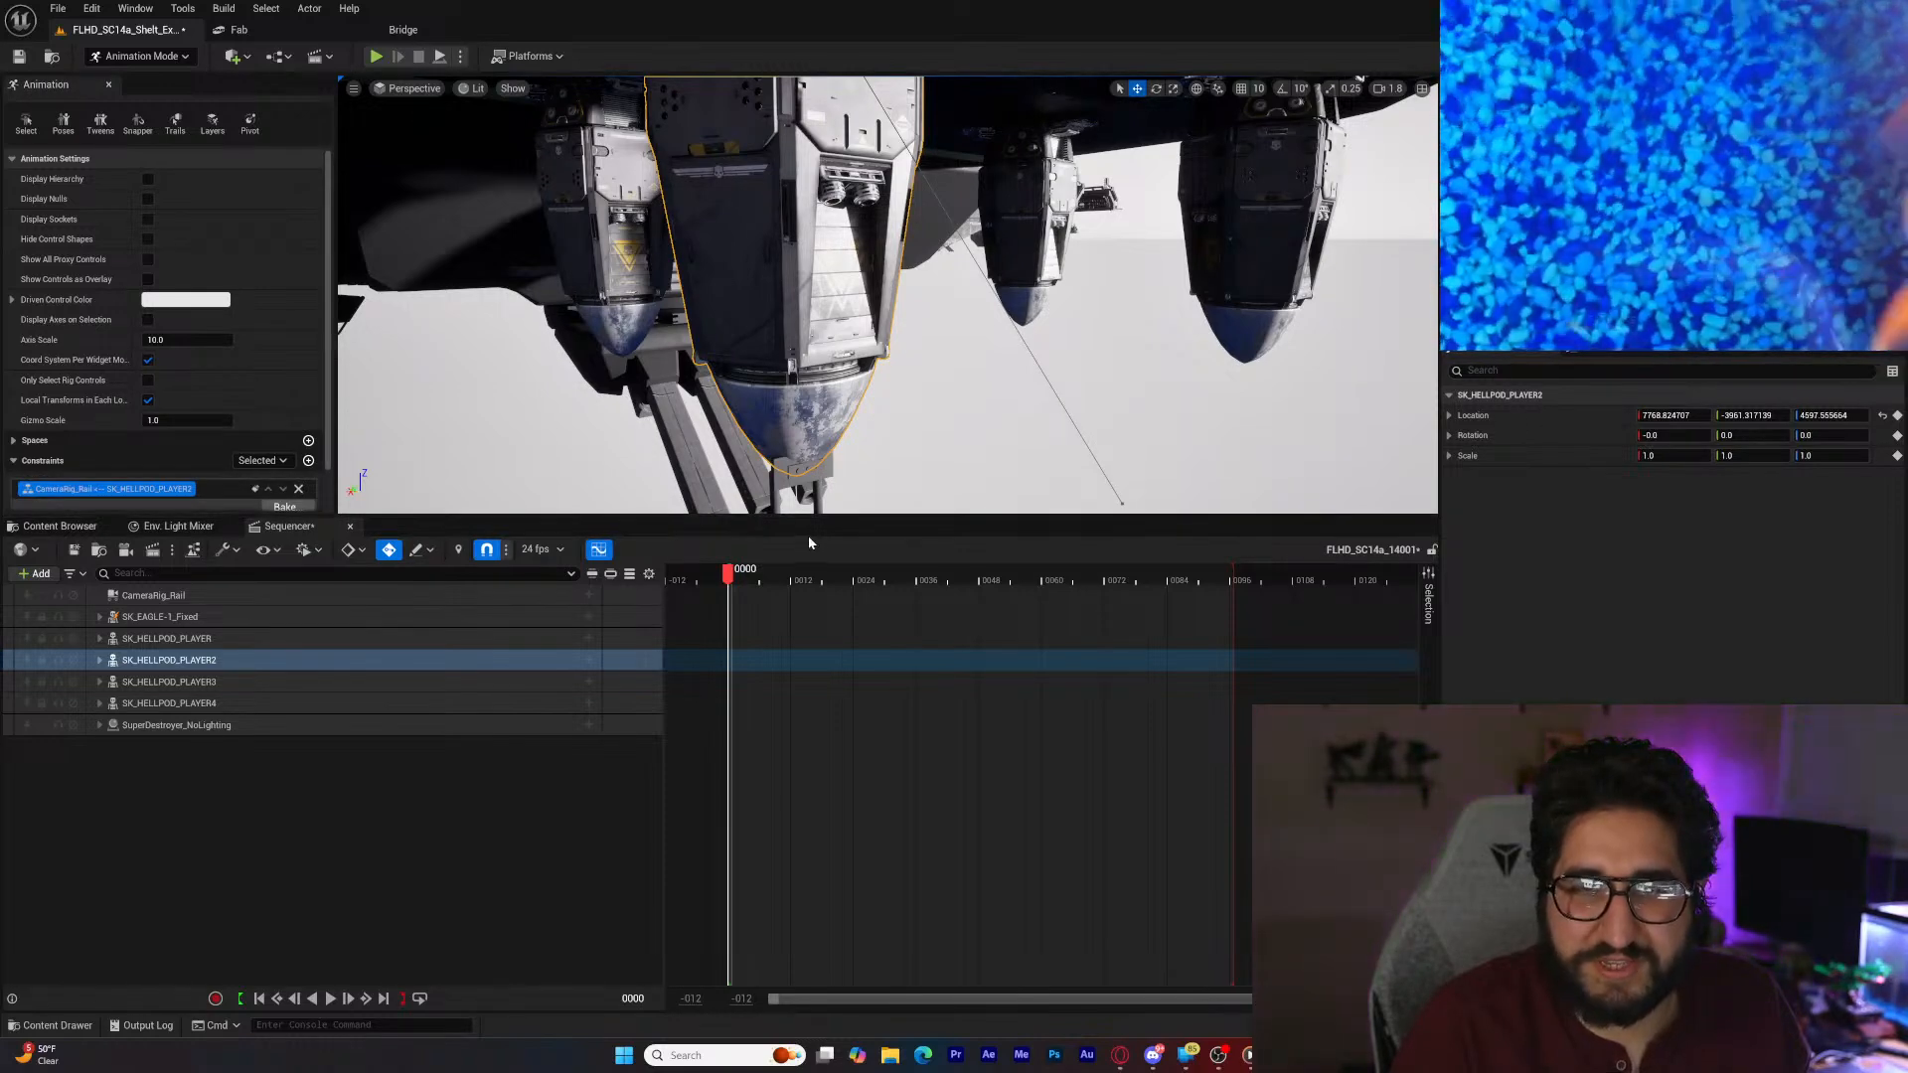
Step: Check the hellpod's new constraint against the rail and undo the constraint
{"action": "key", "text": "s"}
{"action": "right_click_drag", "start_coordinate": [835, 427], "coordinate": [836, 465]}
{"action": "key", "text": "s"}
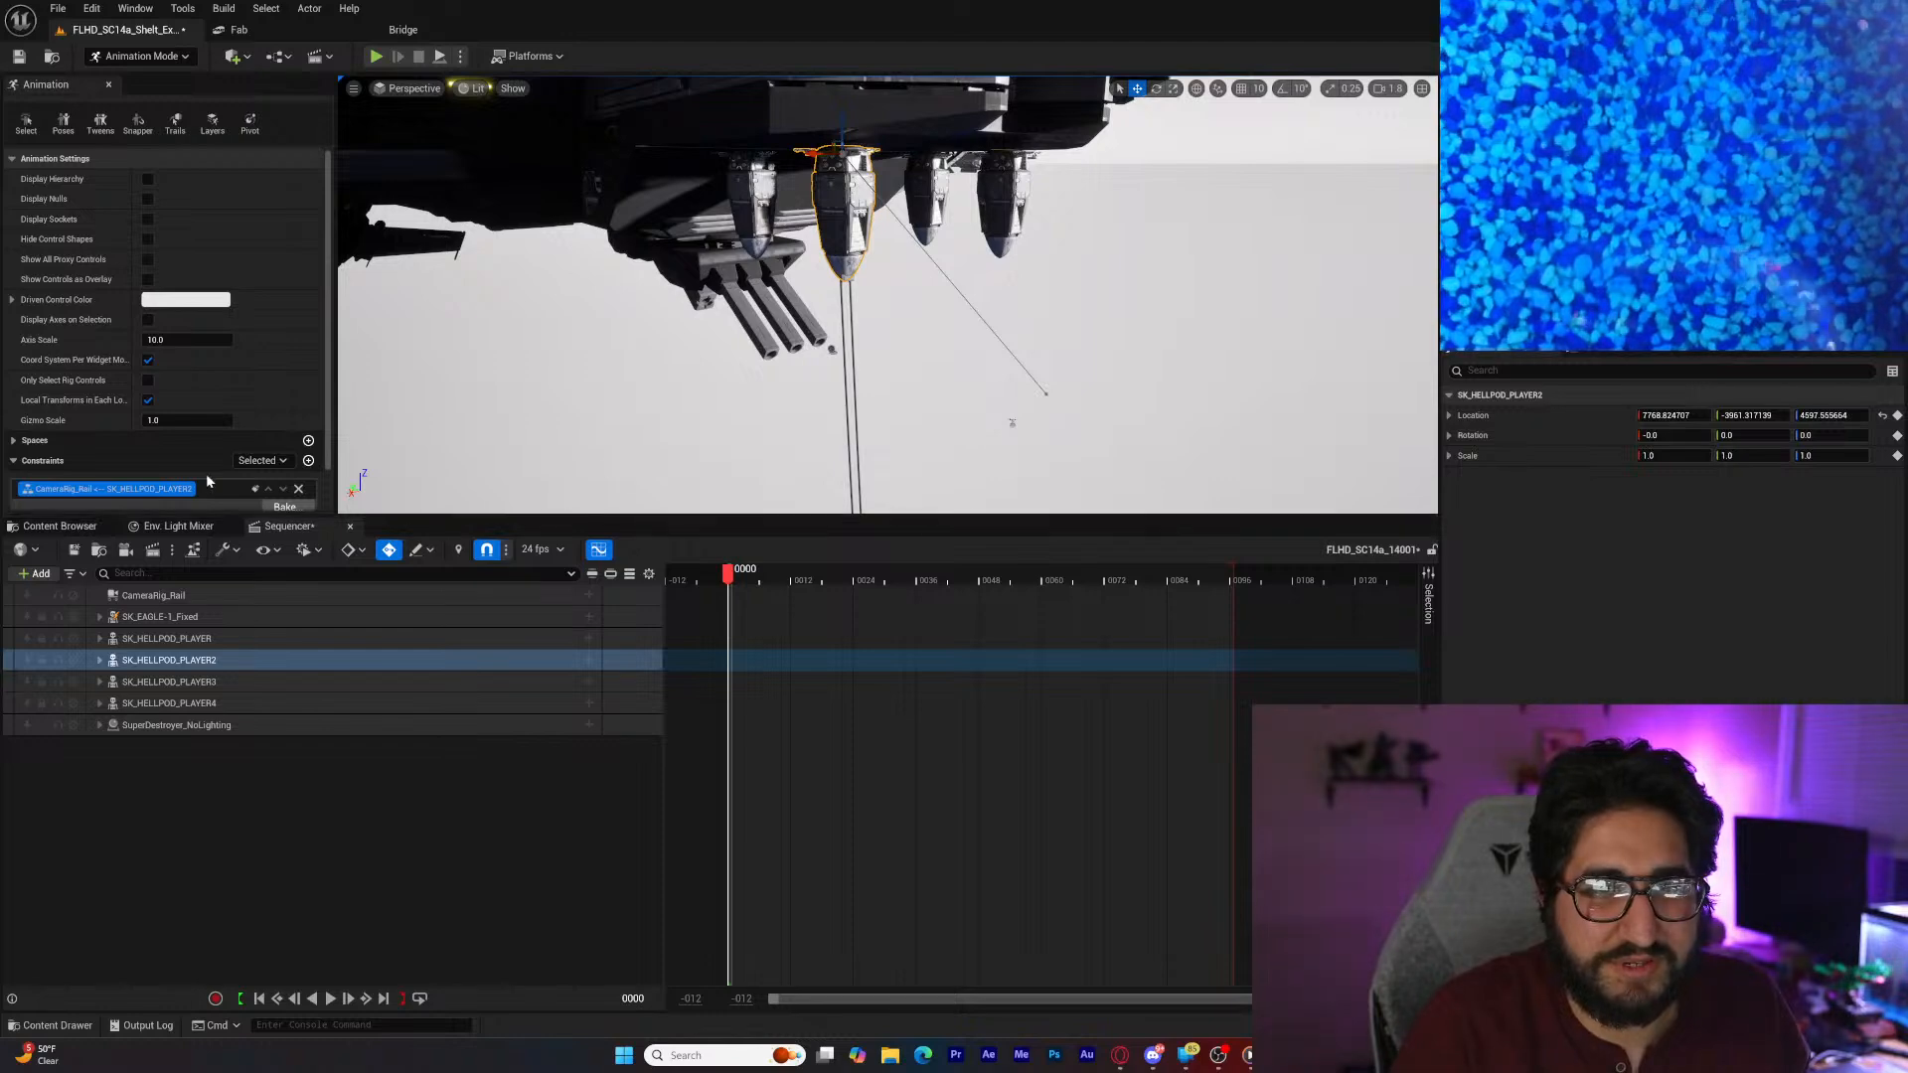
{"action": "scroll", "coordinate": [202, 479], "scroll_direction": "down", "scroll_amount": 2}
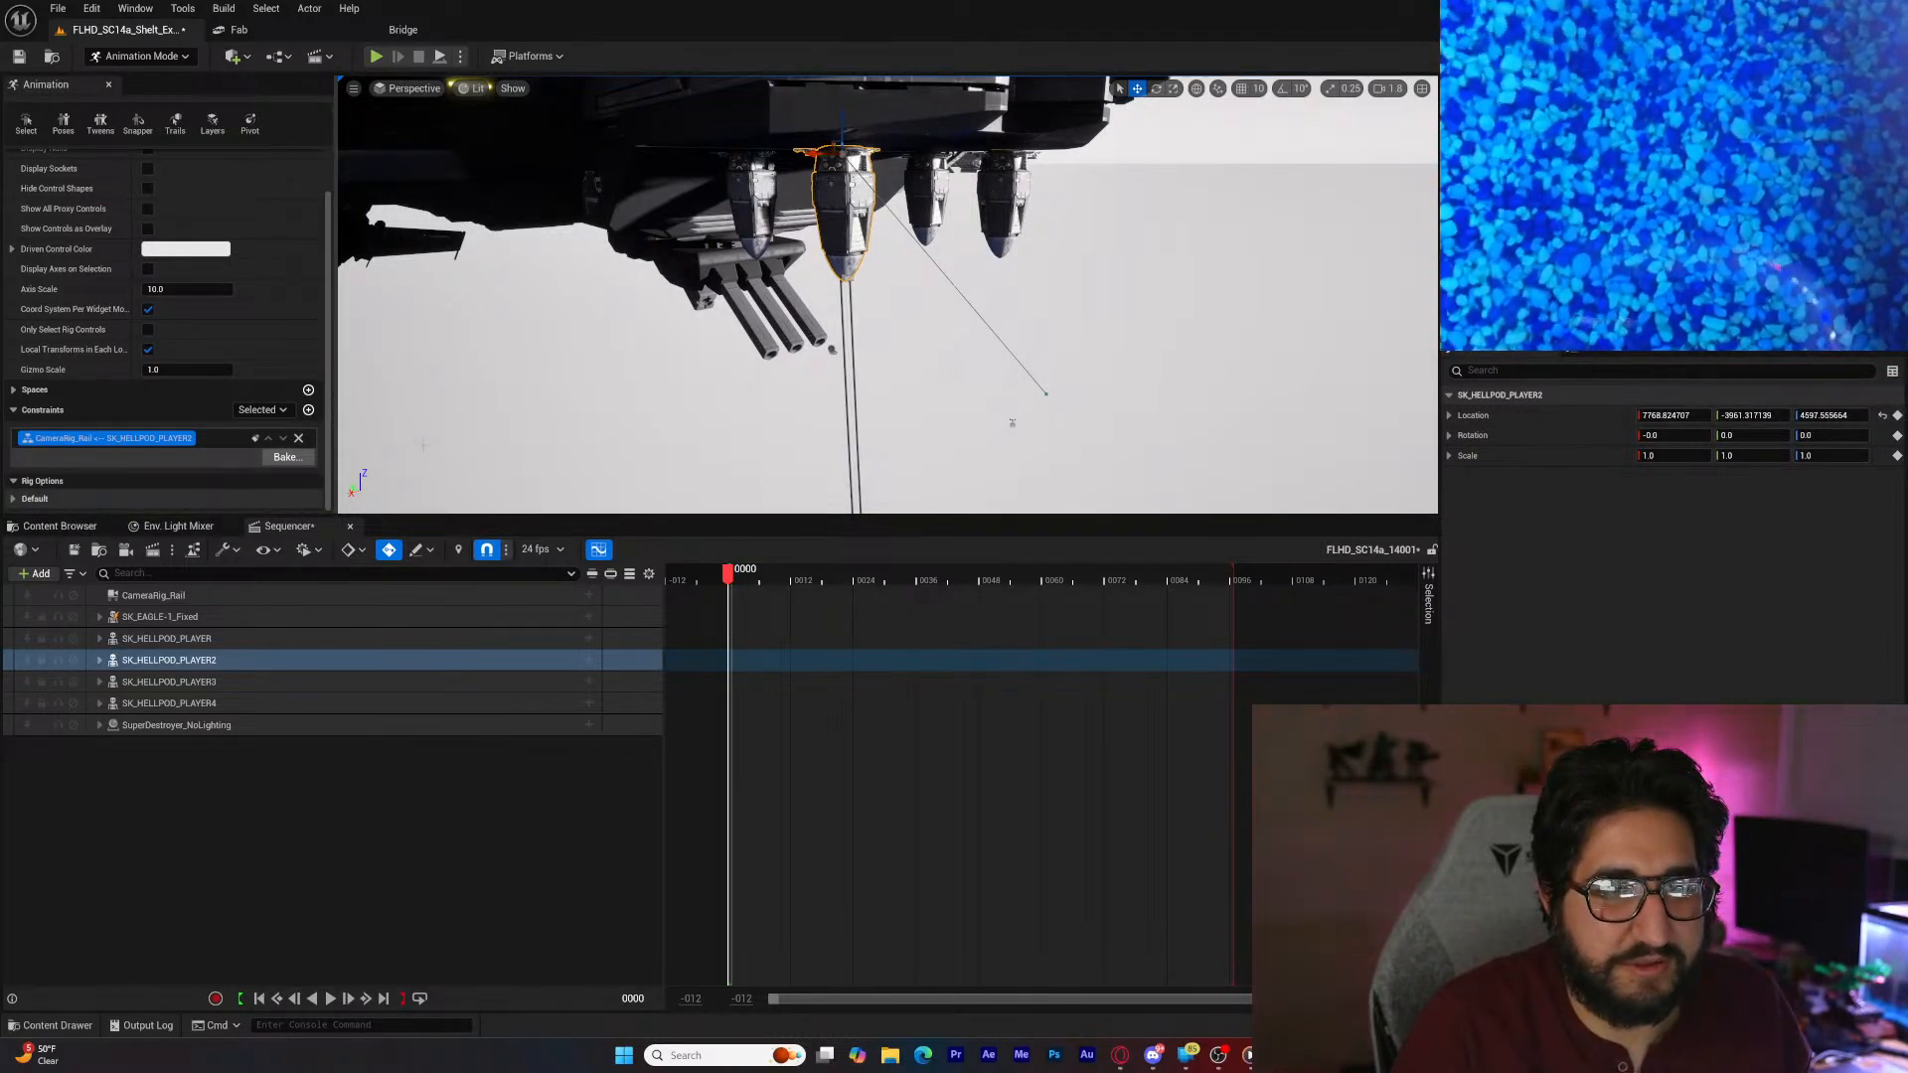
{"action": "right_click_drag", "start_coordinate": [887, 347], "coordinate": [843, 286]}
{"action": "key", "text": "ctrl+z"}
Step: Reselect SK_HELLPOD_PLAYER2 and parent-constrain it again, picking the rail that runs straight down from its nose
{"action": "key", "text": "d"}
{"action": "key", "text": "q"}
{"action": "key", "text": "d"}
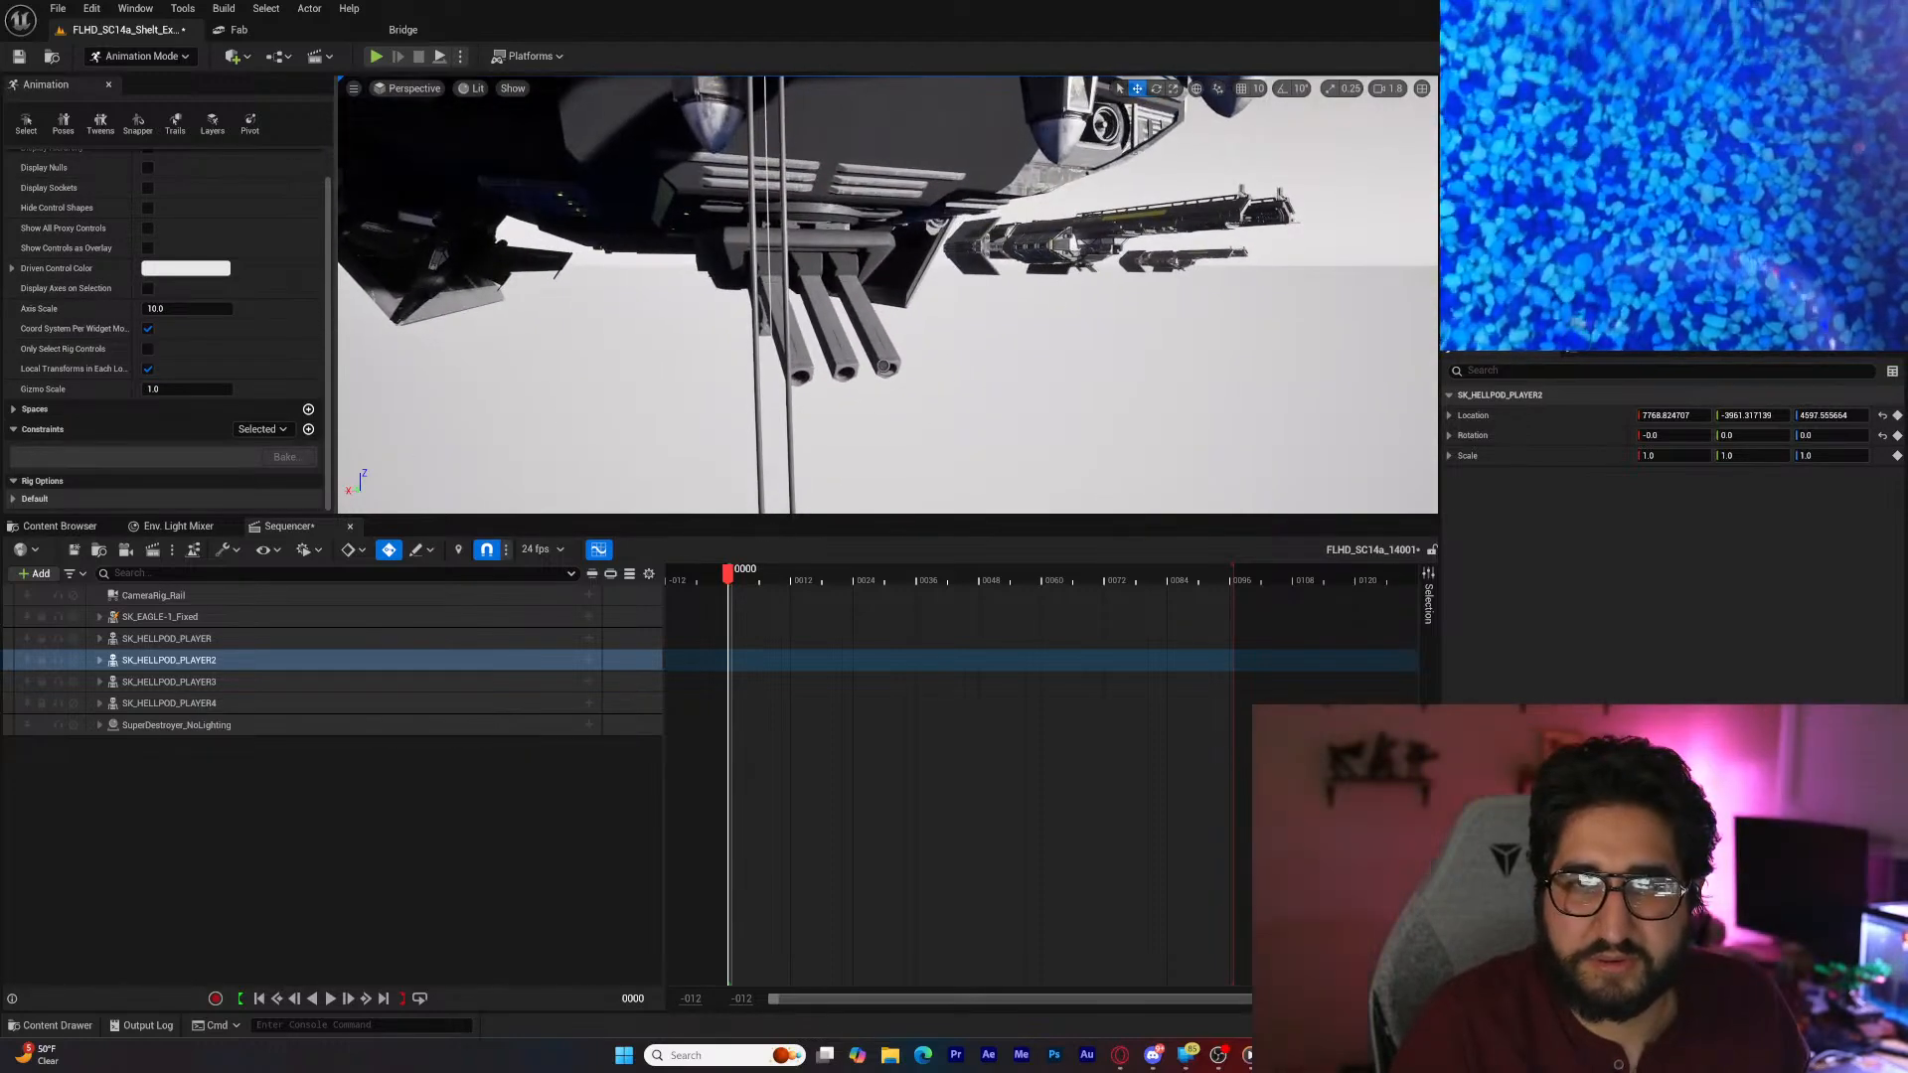
{"action": "left_click", "coordinate": [401, 636]}
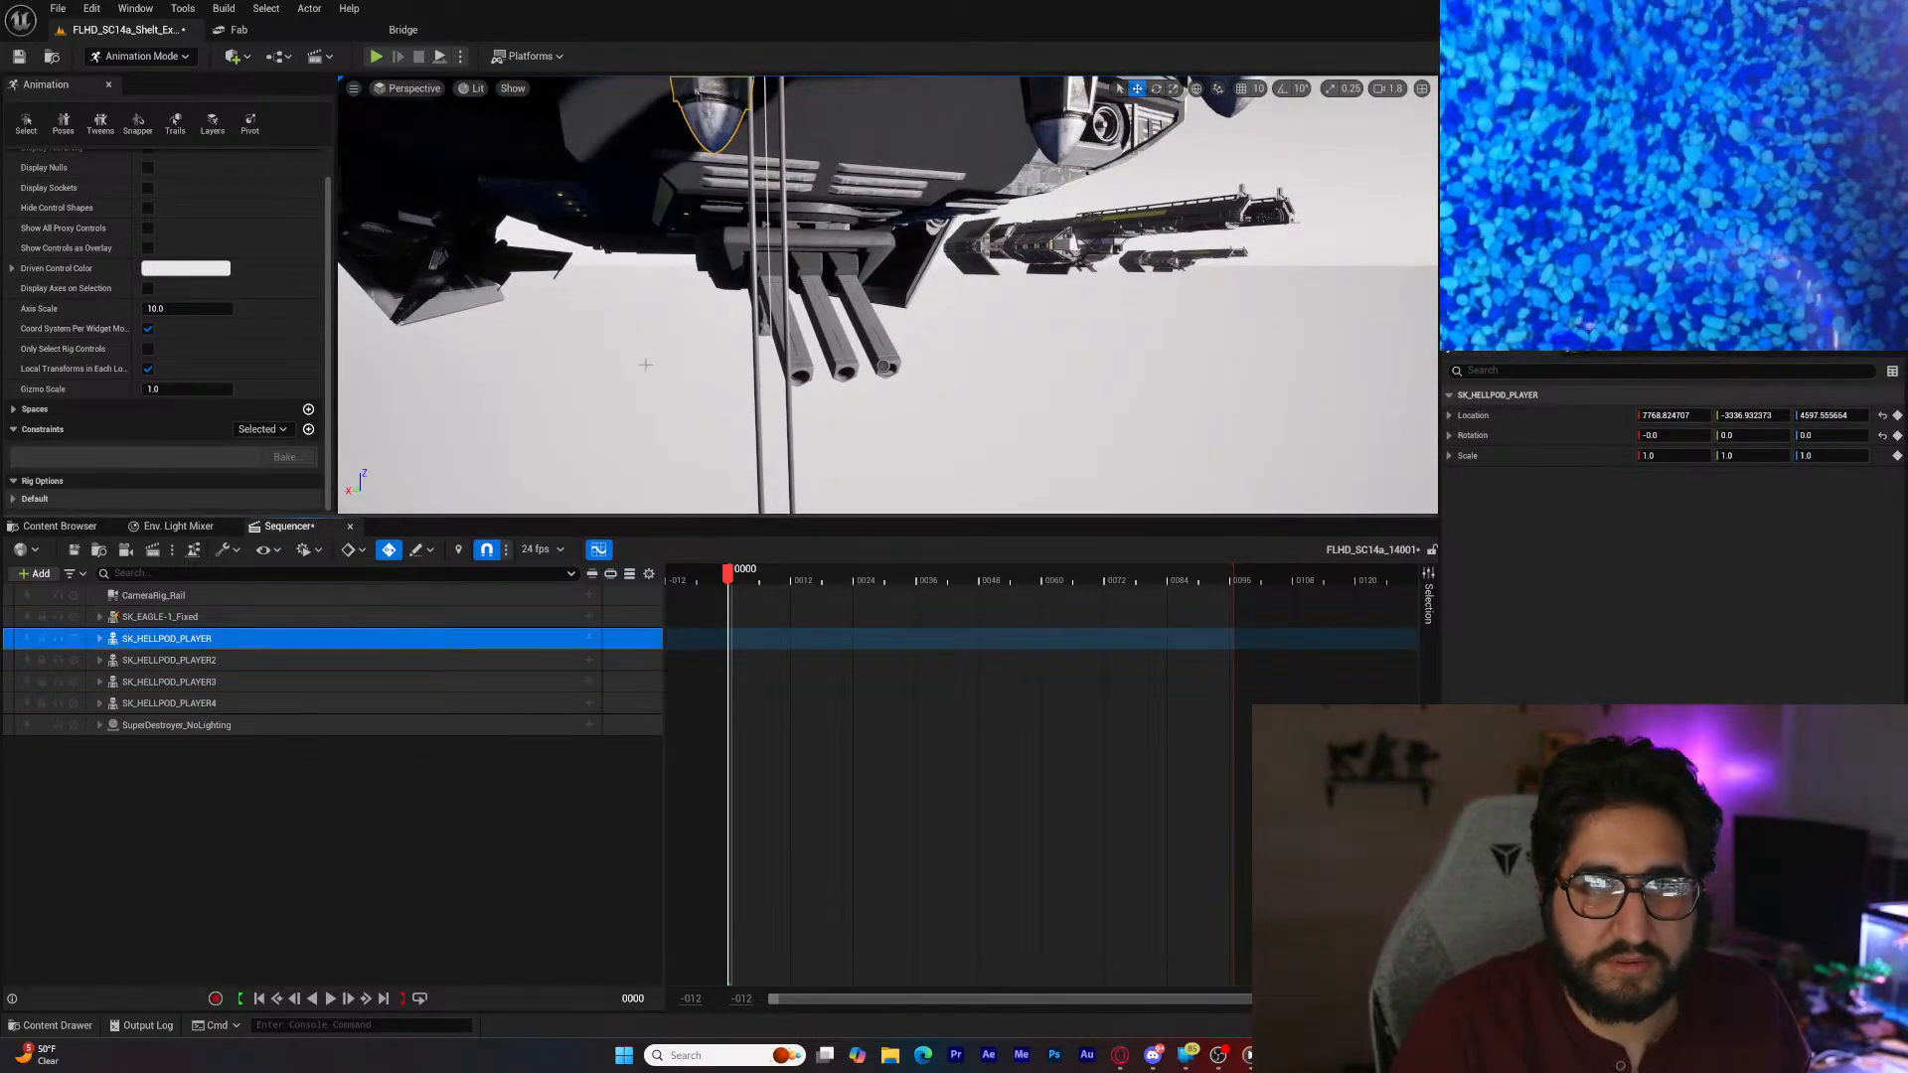
{"action": "left_click", "coordinate": [385, 665]}
{"action": "right_click_drag", "start_coordinate": [755, 338], "coordinate": [807, 361]}
{"action": "key", "text": "s"}
{"action": "key", "text": "w"}
{"action": "key", "text": "q"}
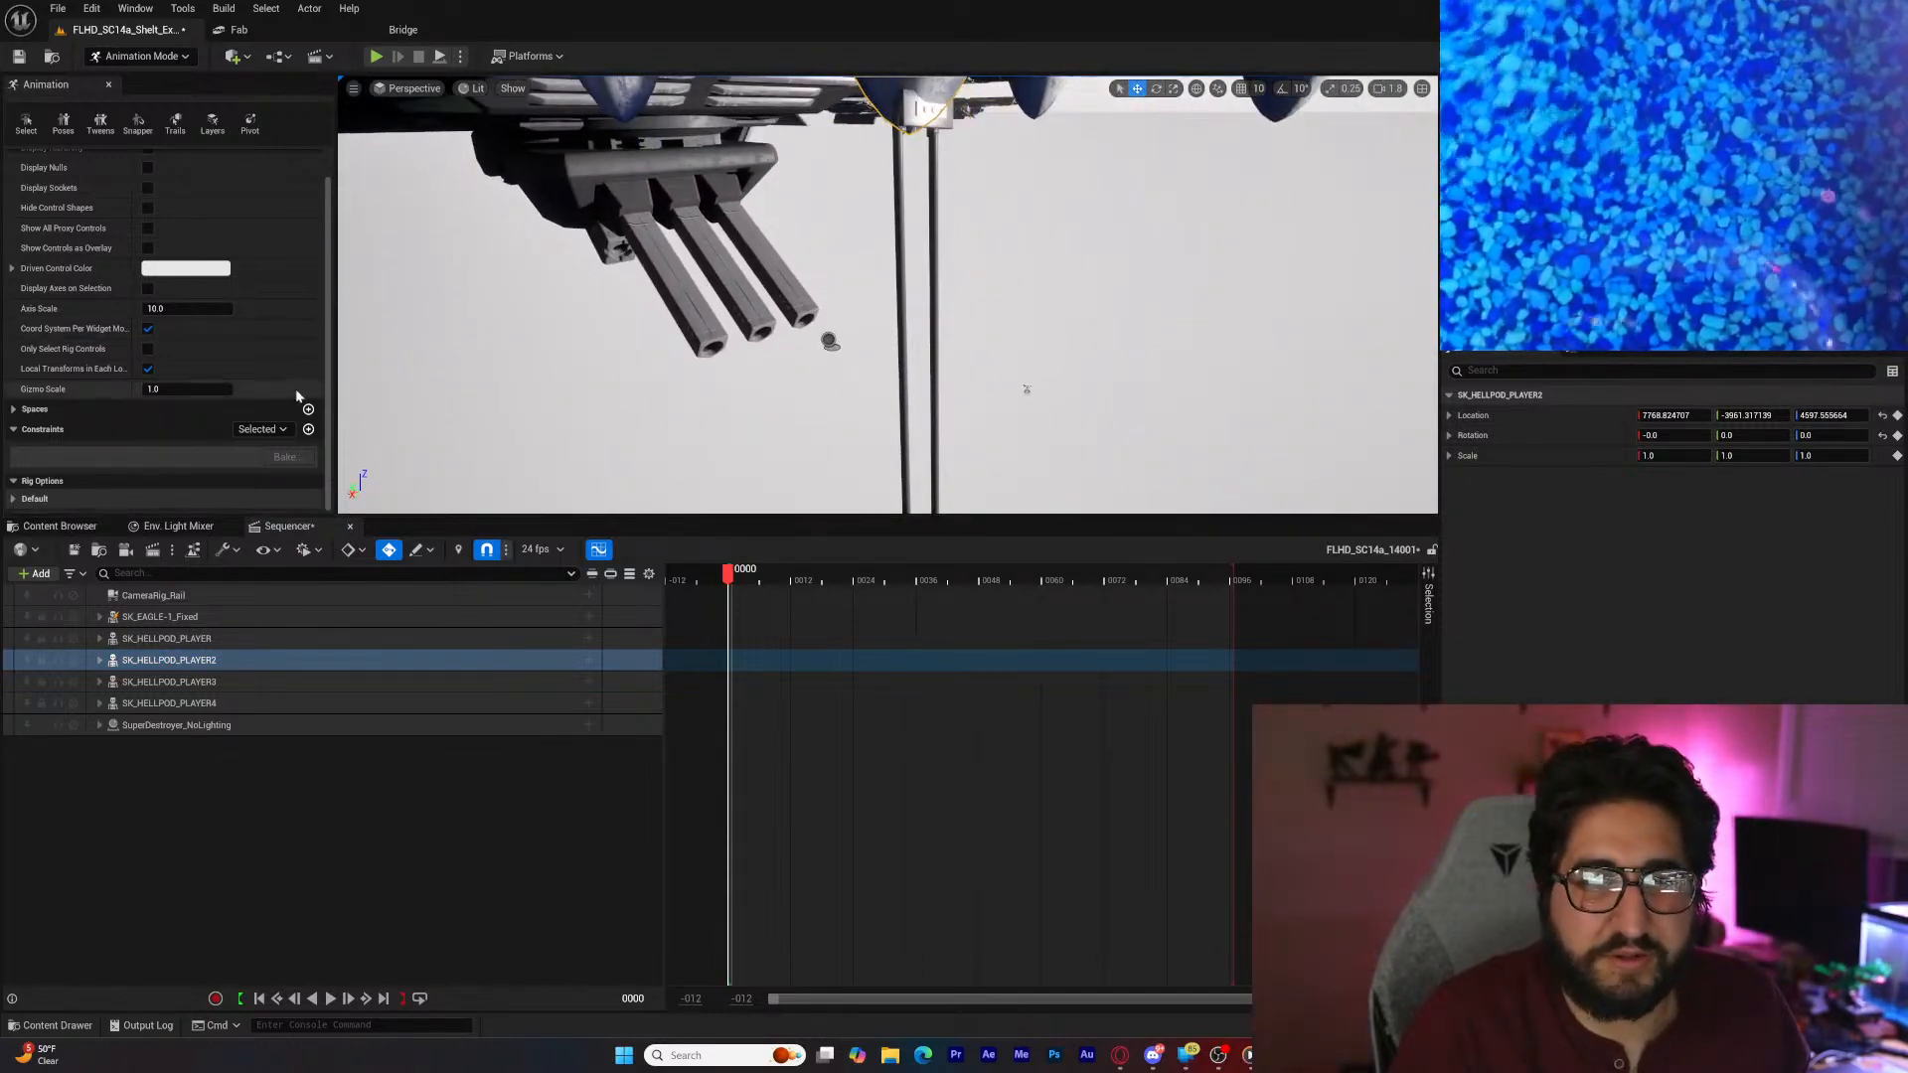
{"action": "left_click", "coordinate": [308, 431]}
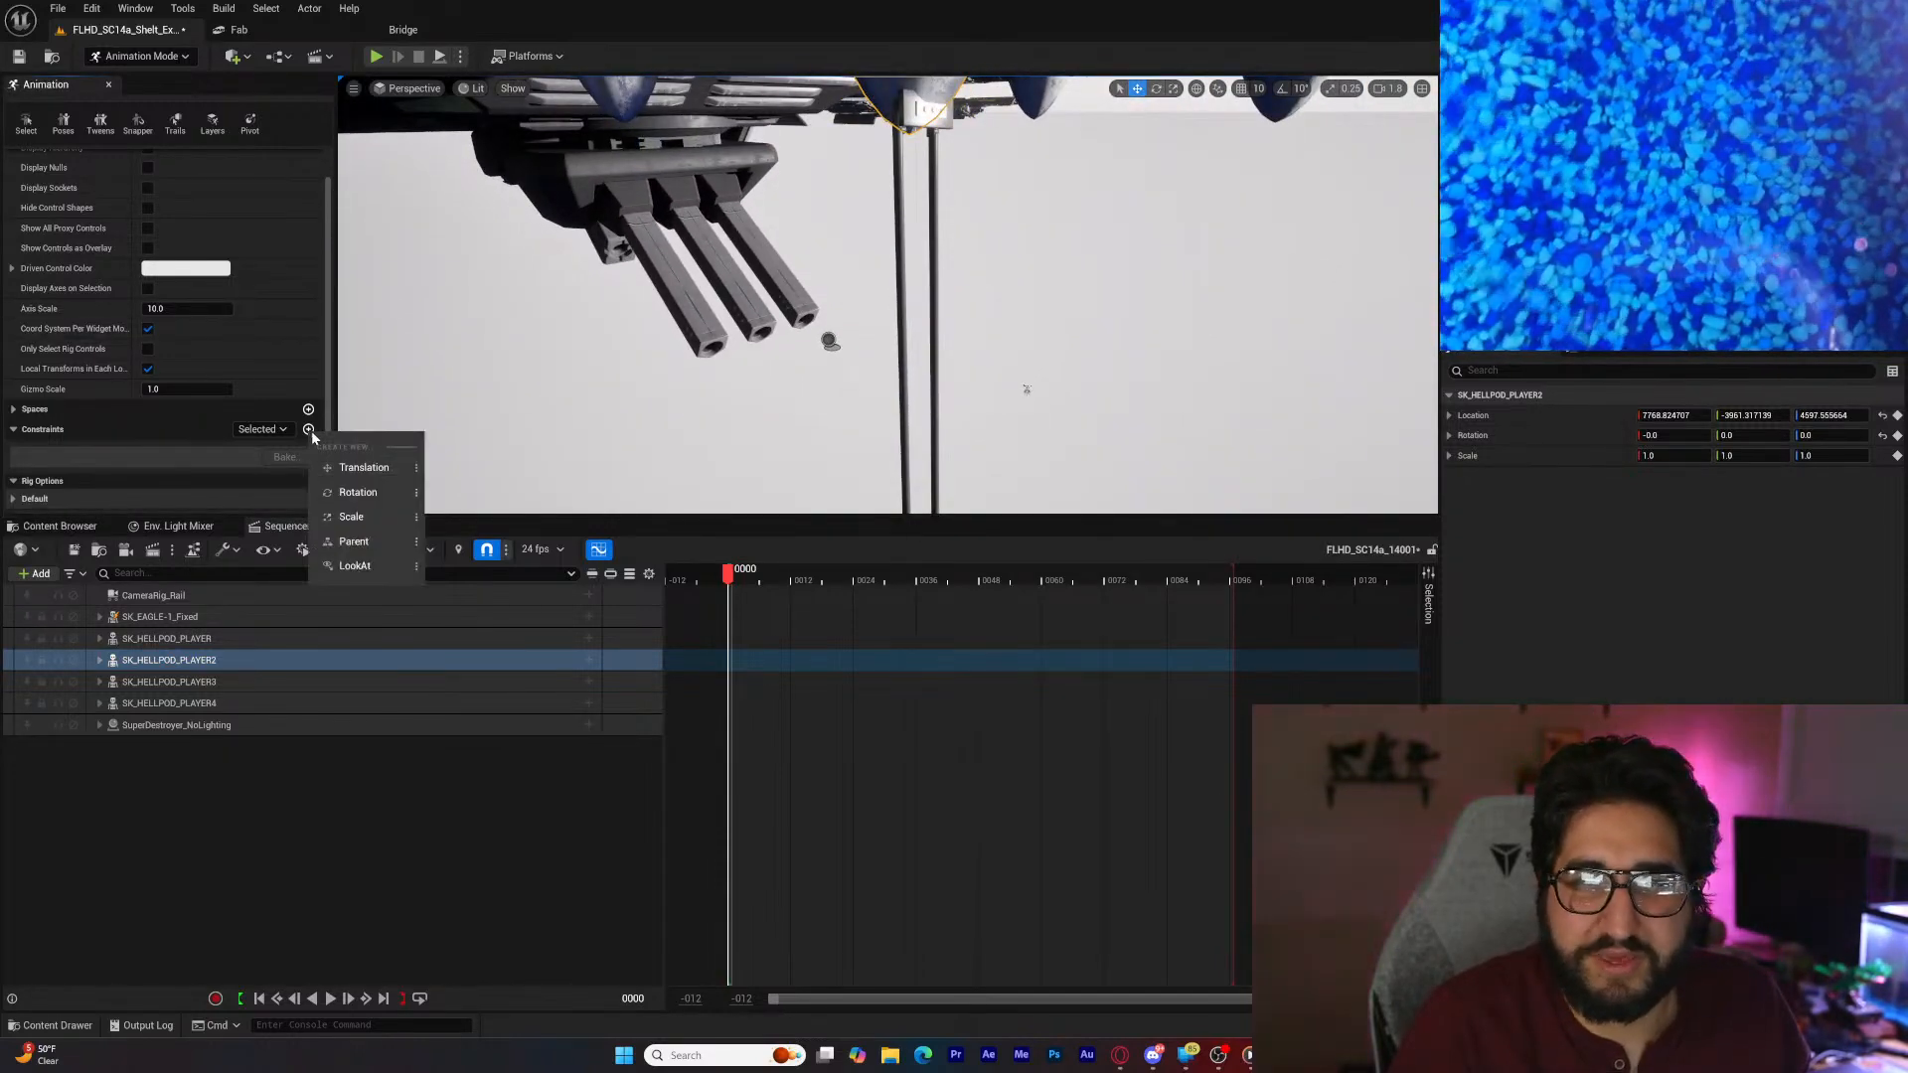
{"action": "left_click", "coordinate": [365, 546]}
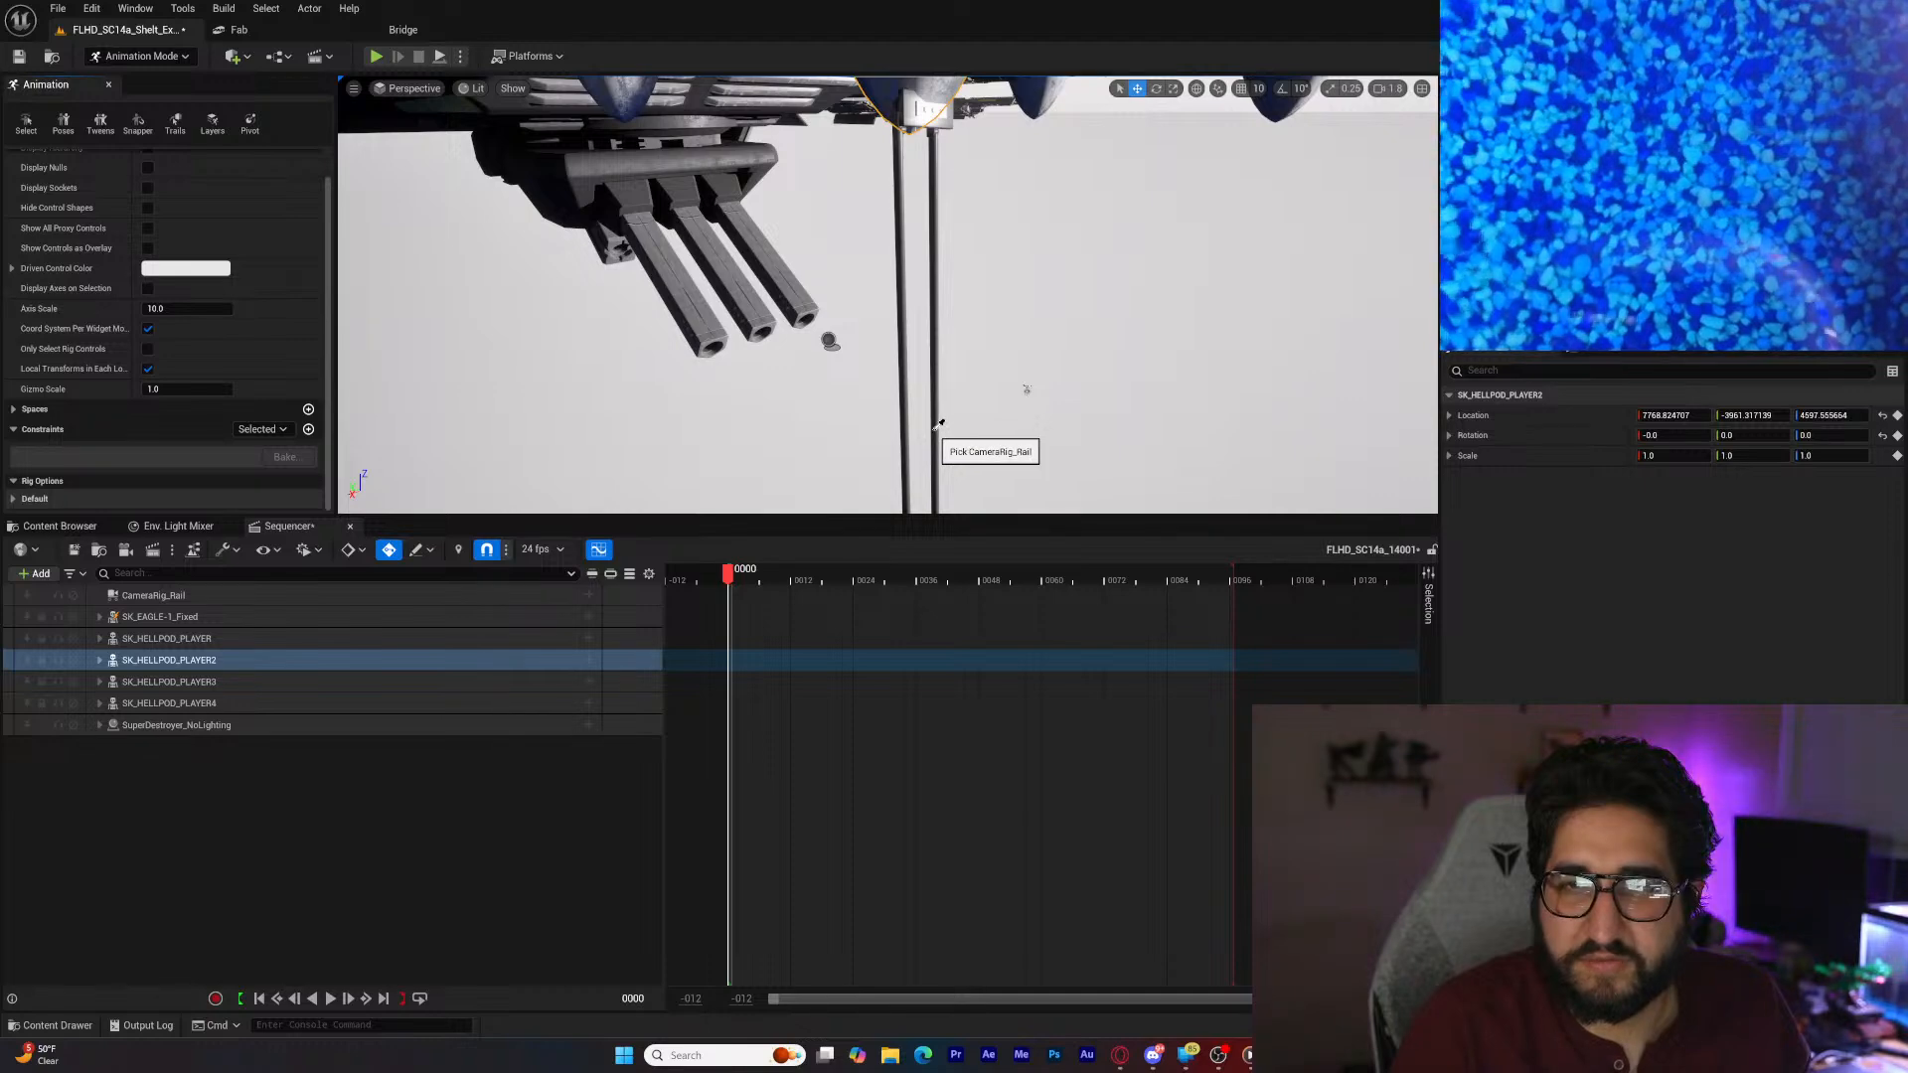
{"action": "left_click", "coordinate": [937, 426]}
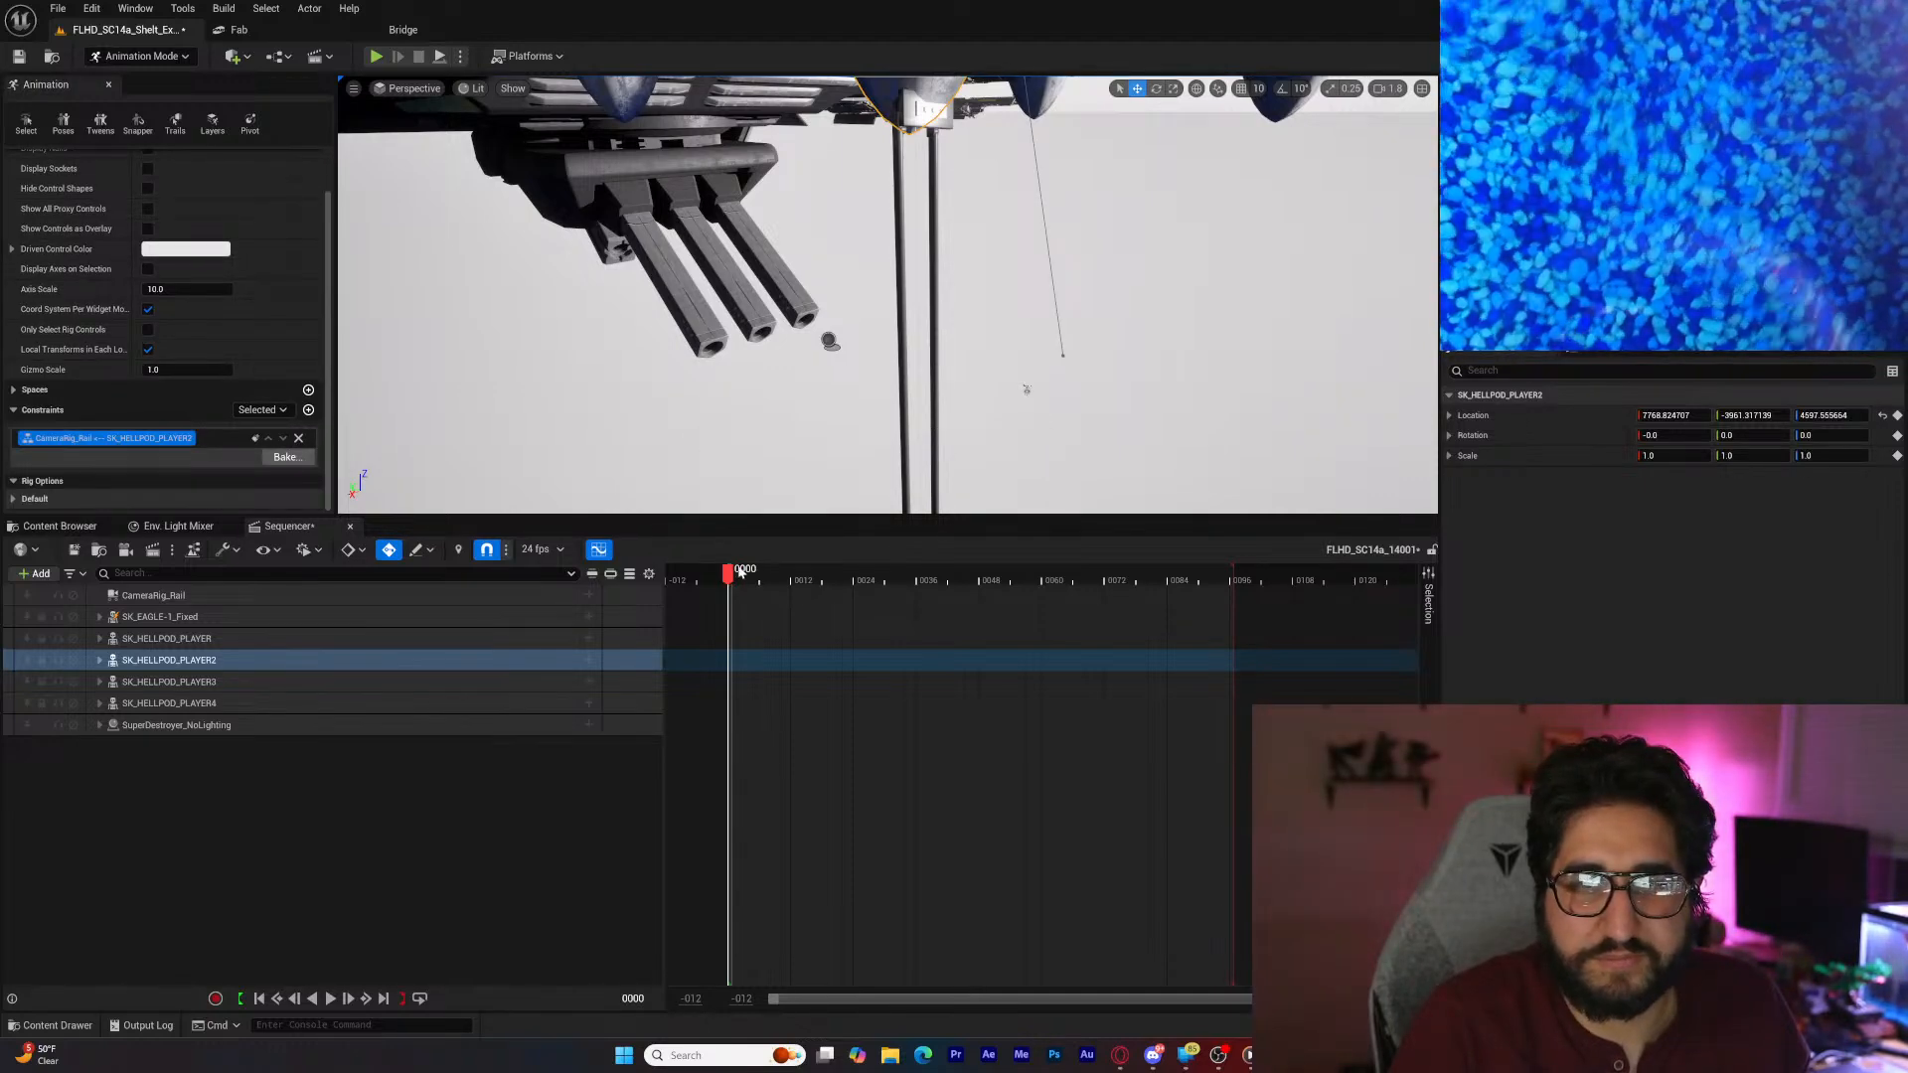
Step: Add the RailCameraMount component and a Current Position on Rail track to CameraRig_Rail in the sequence
{"action": "left_click", "coordinate": [149, 595]}
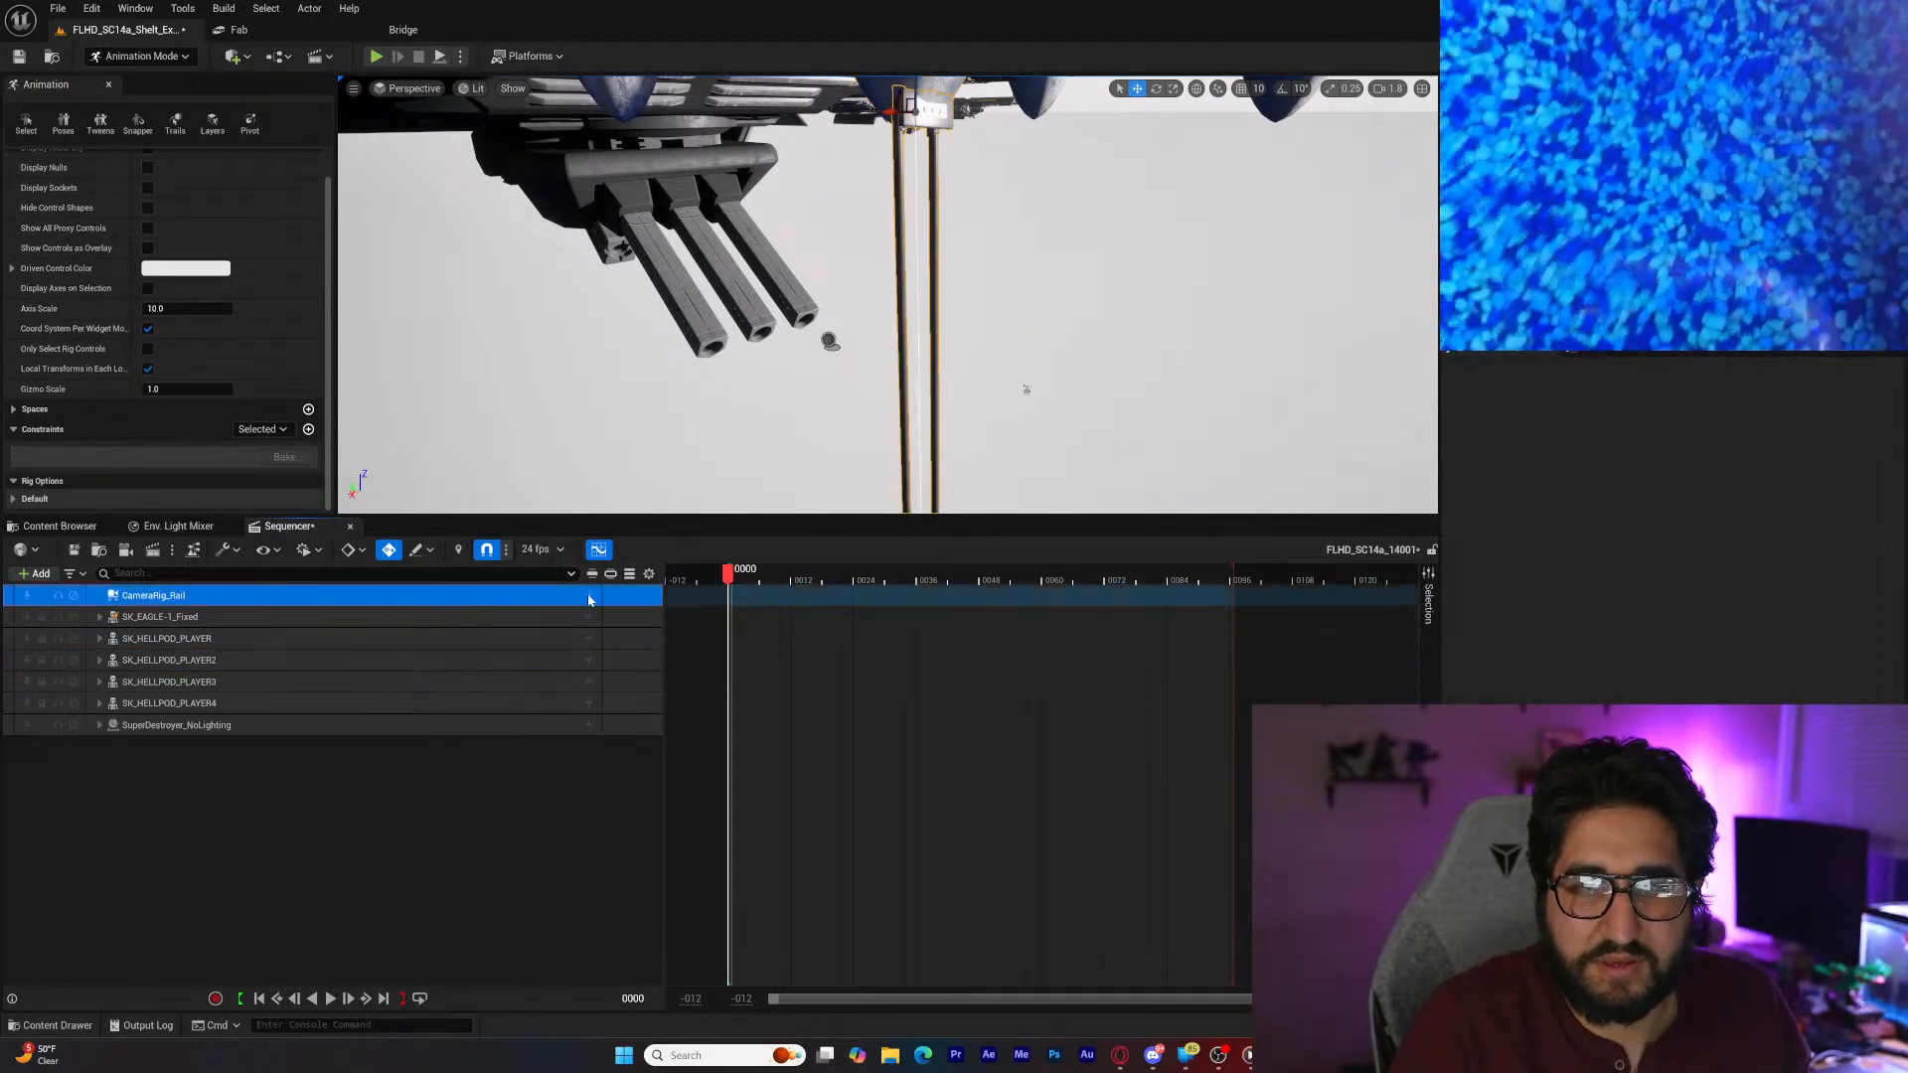
{"action": "left_click", "coordinate": [588, 595]}
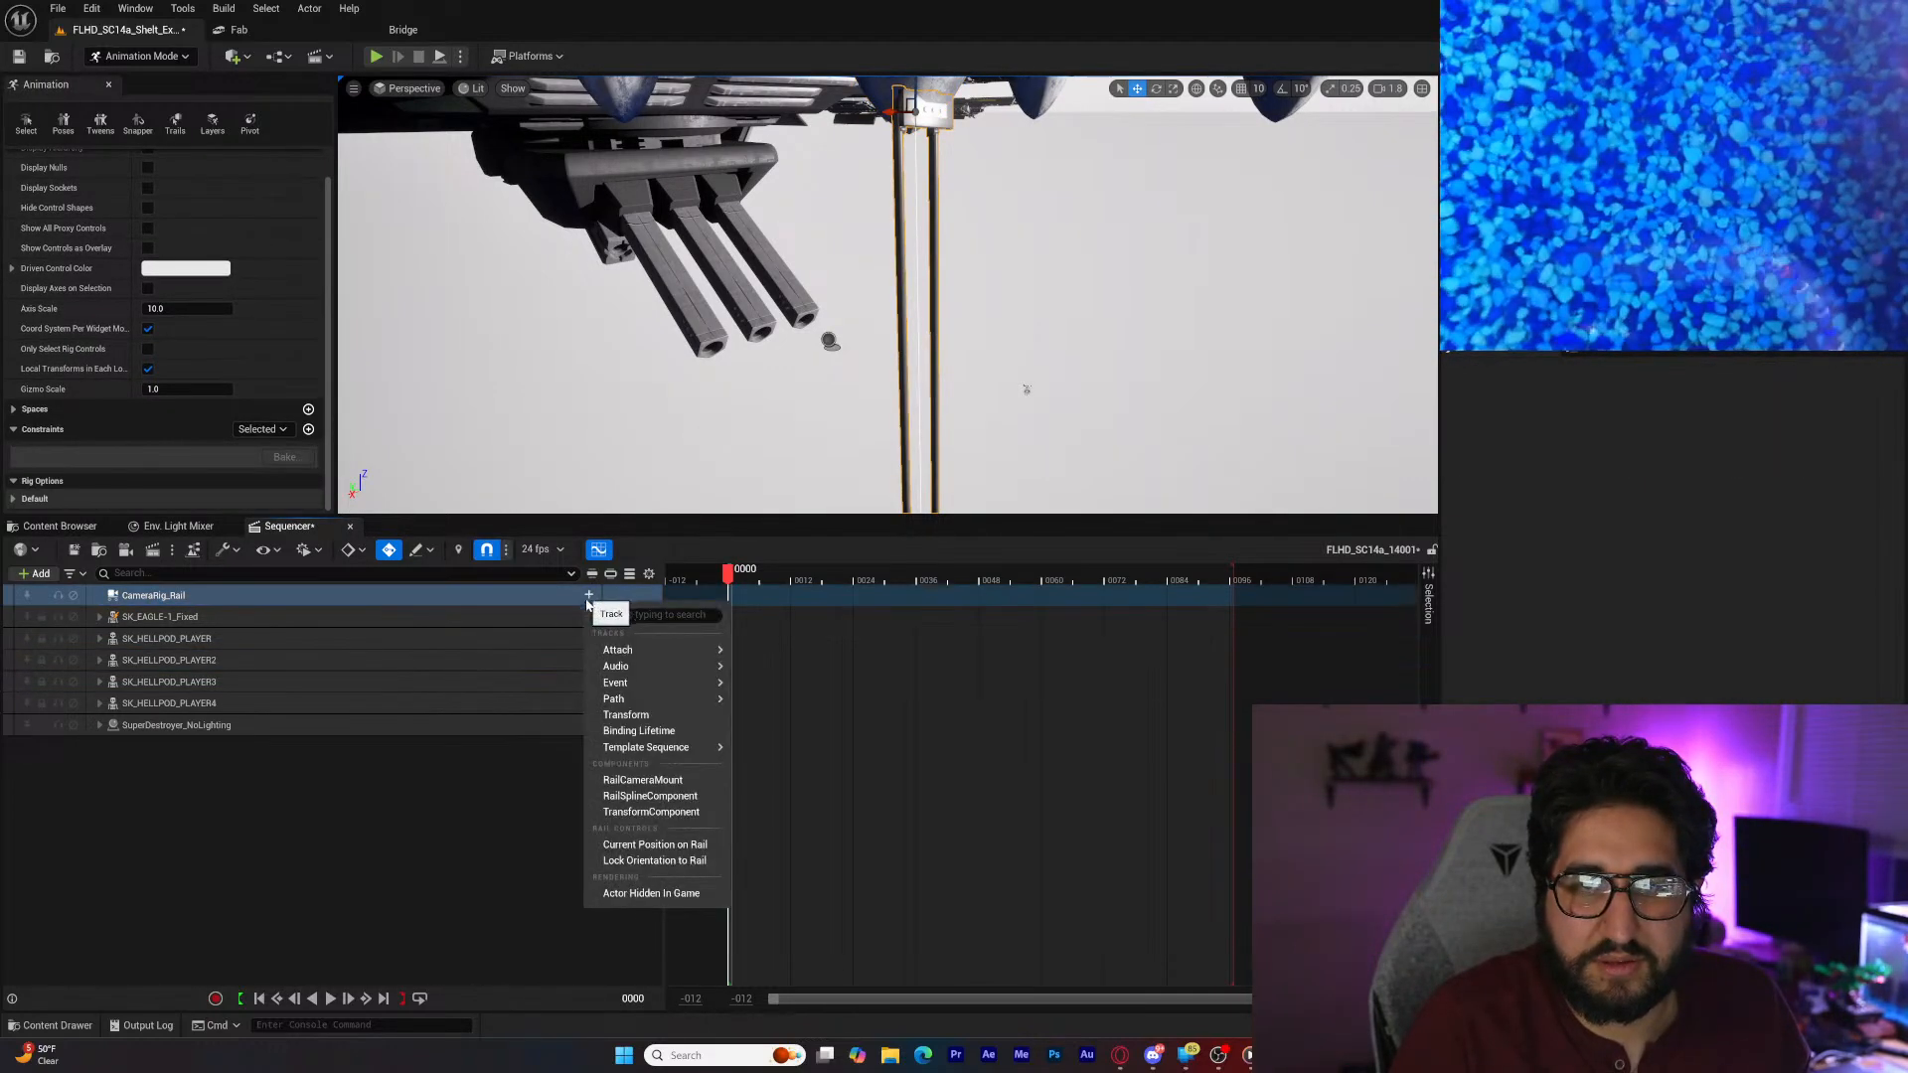
{"action": "left_click", "coordinate": [694, 781]}
{"action": "left_click", "coordinate": [588, 617]}
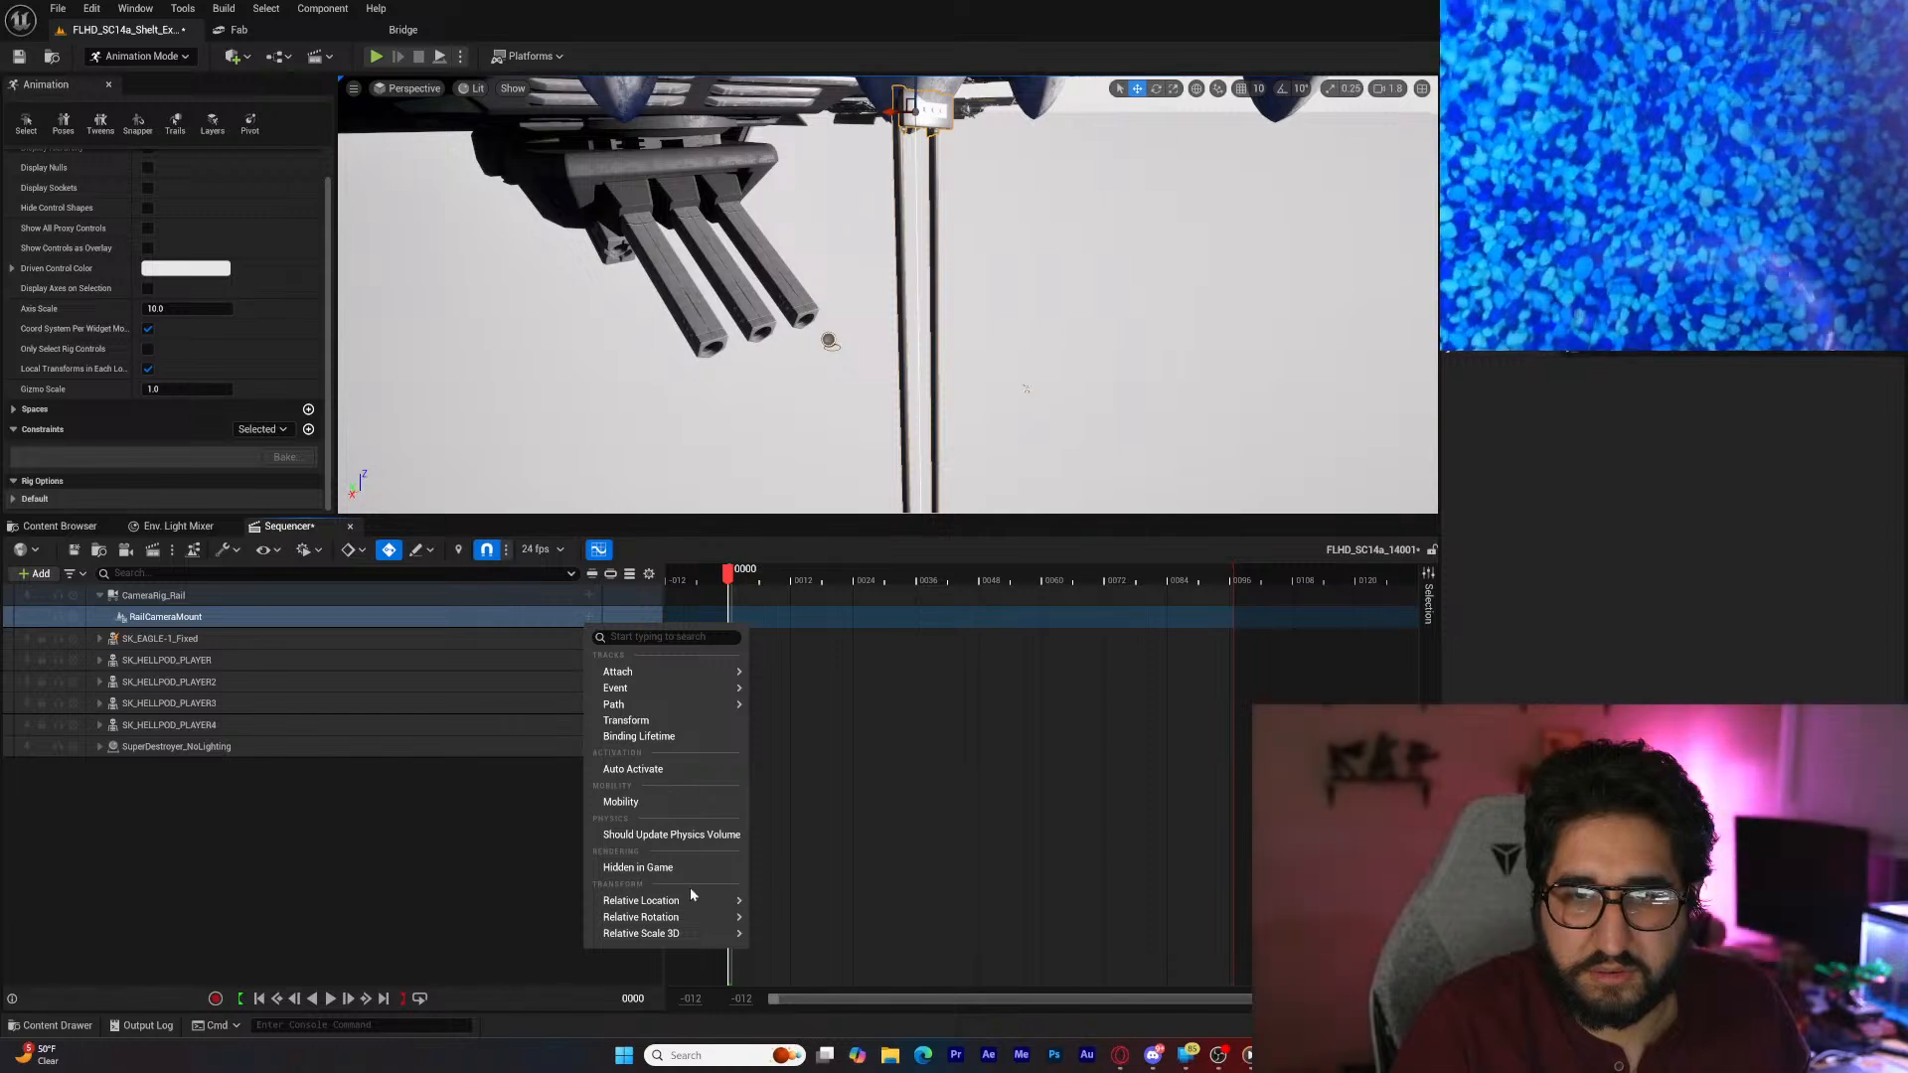
{"action": "mouse_move", "coordinate": [693, 899]}
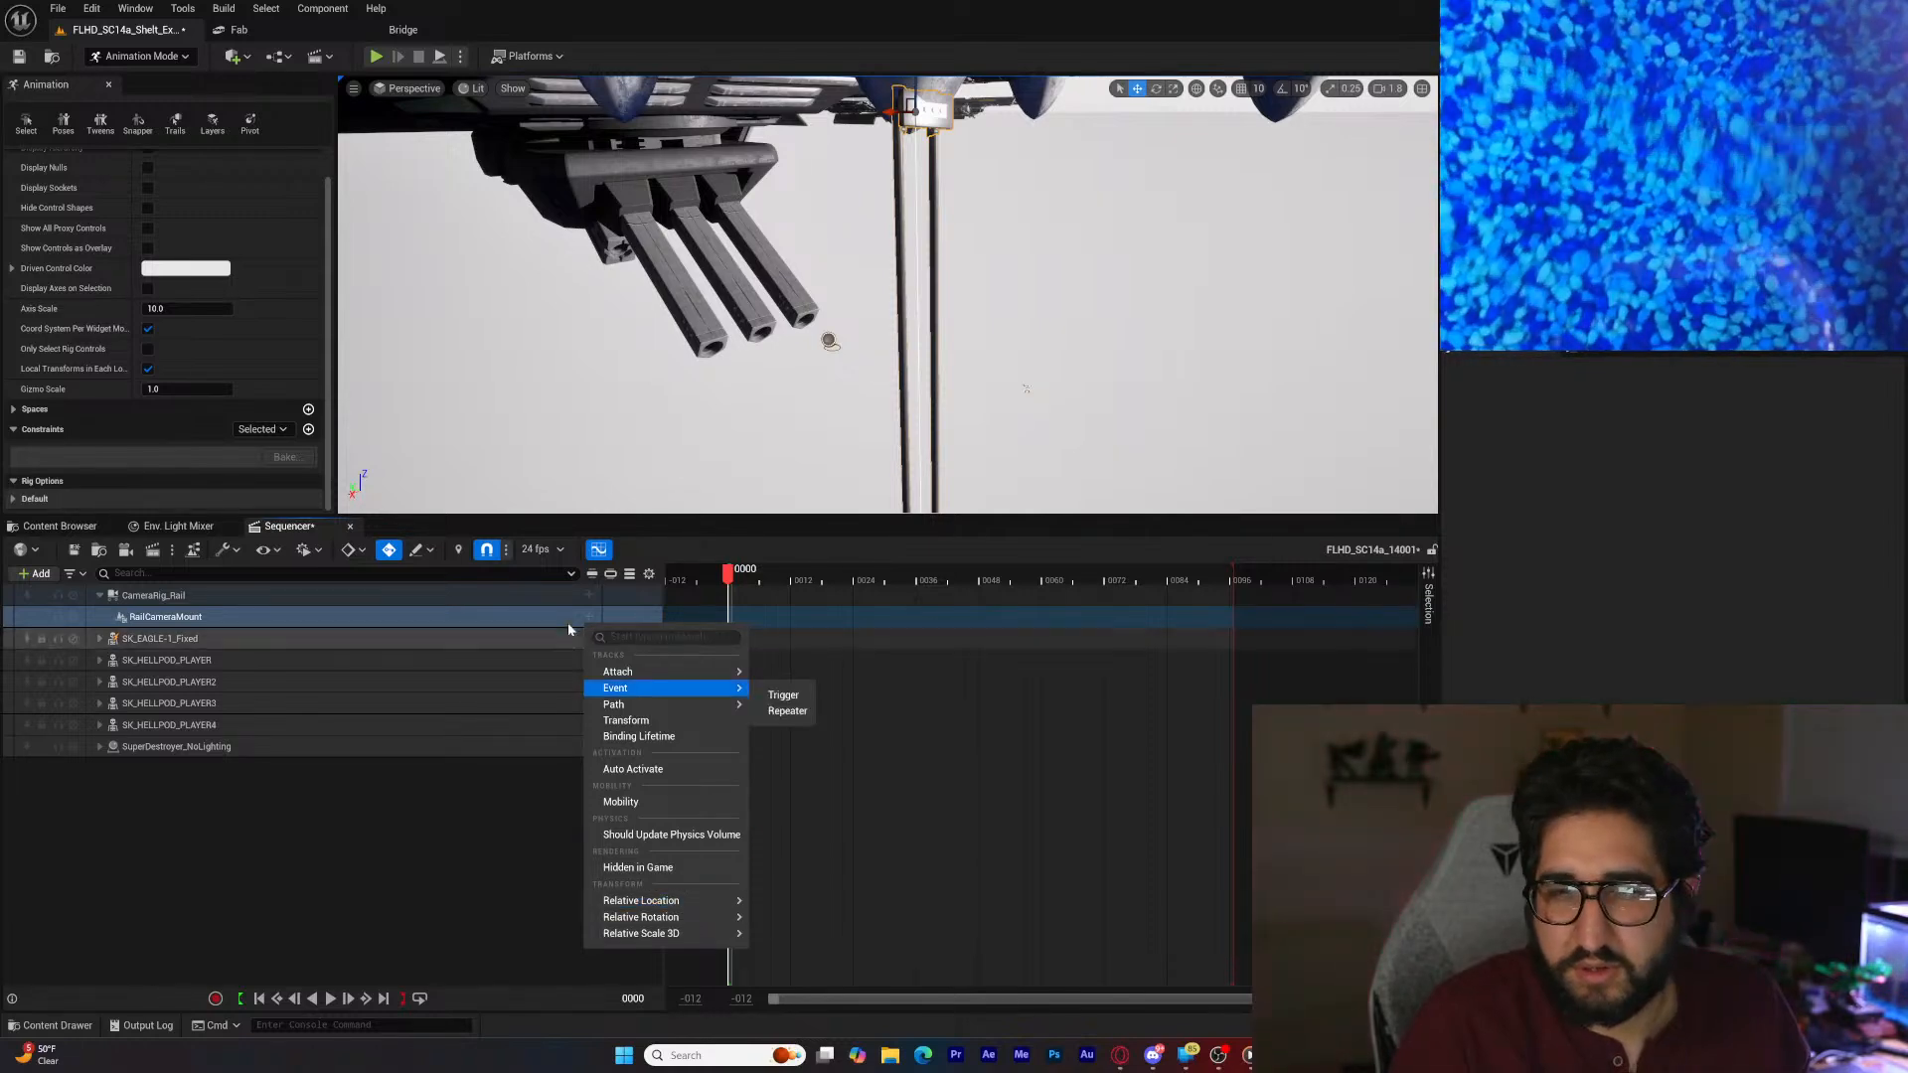
{"action": "left_click", "coordinate": [588, 595]}
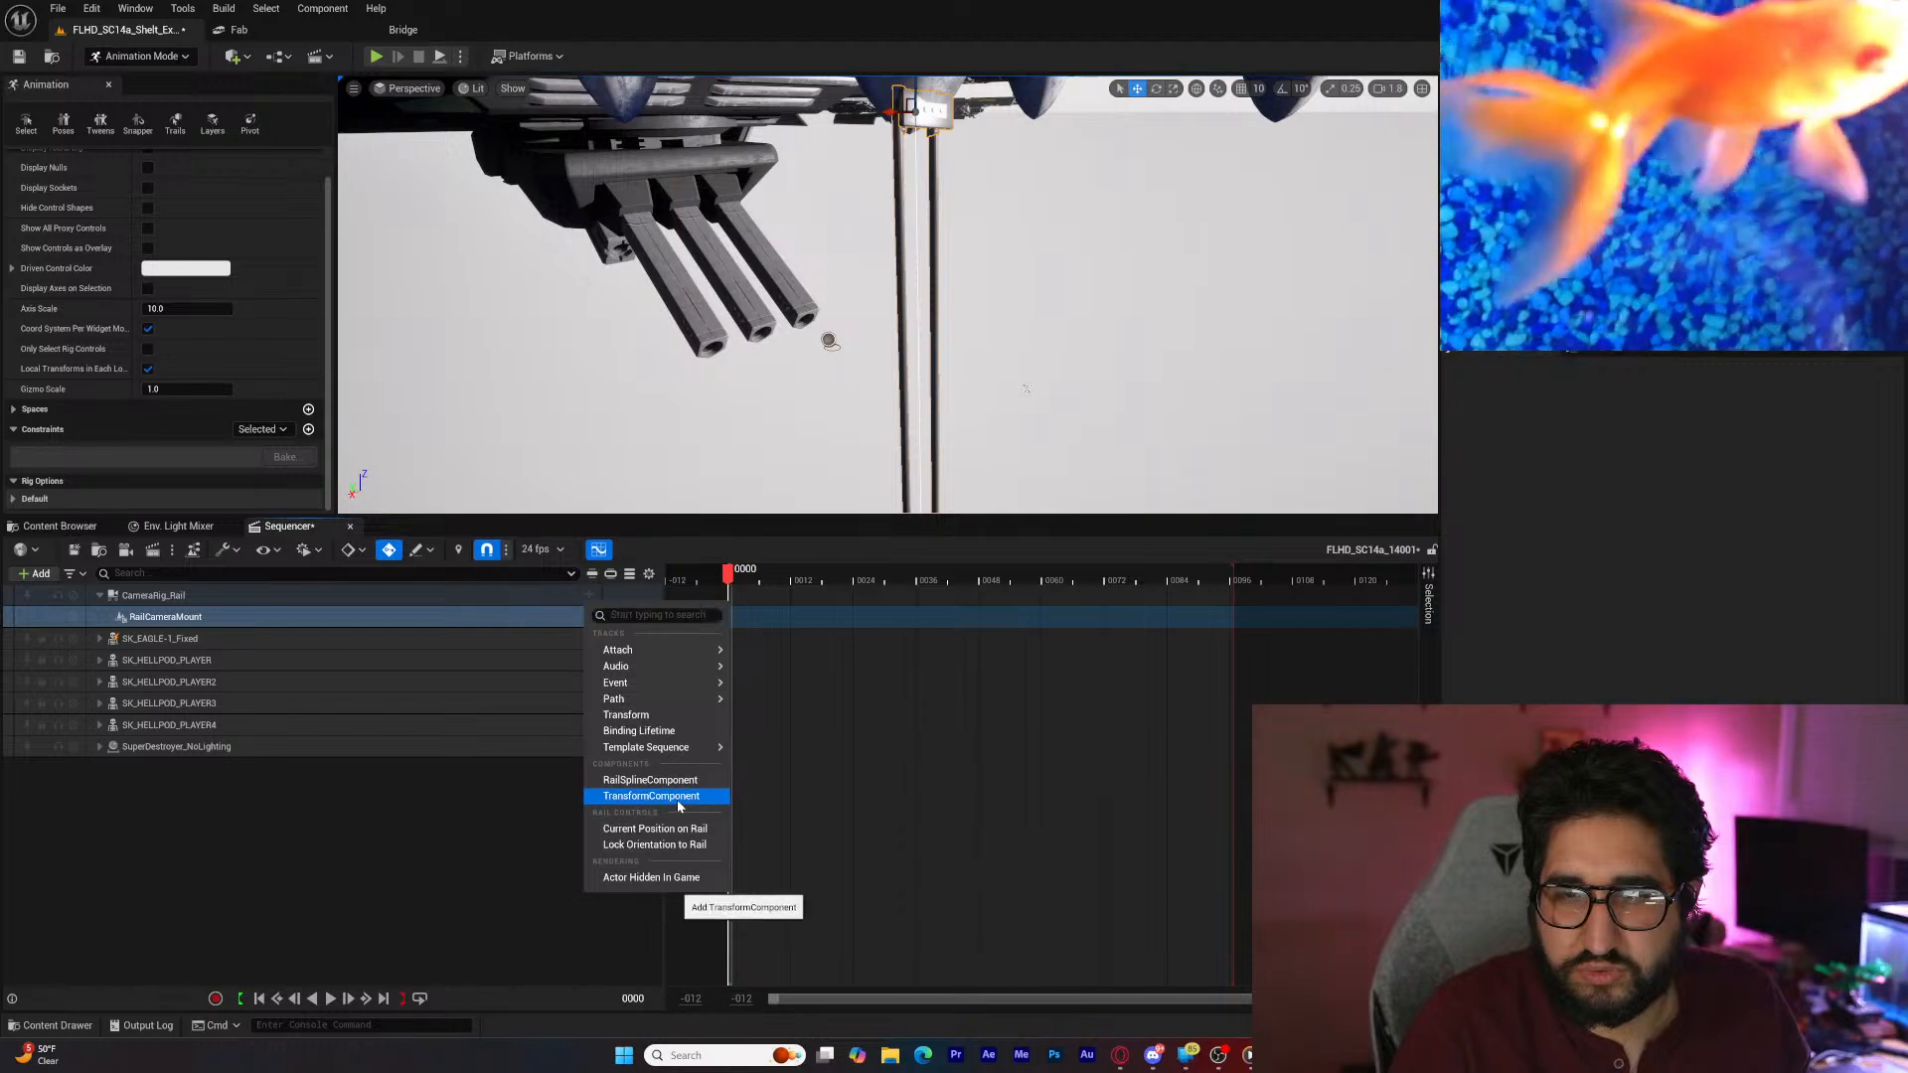
{"action": "left_click", "coordinate": [655, 829]}
{"action": "left_click_drag", "start_coordinate": [385, 647], "coordinate": [397, 646]}
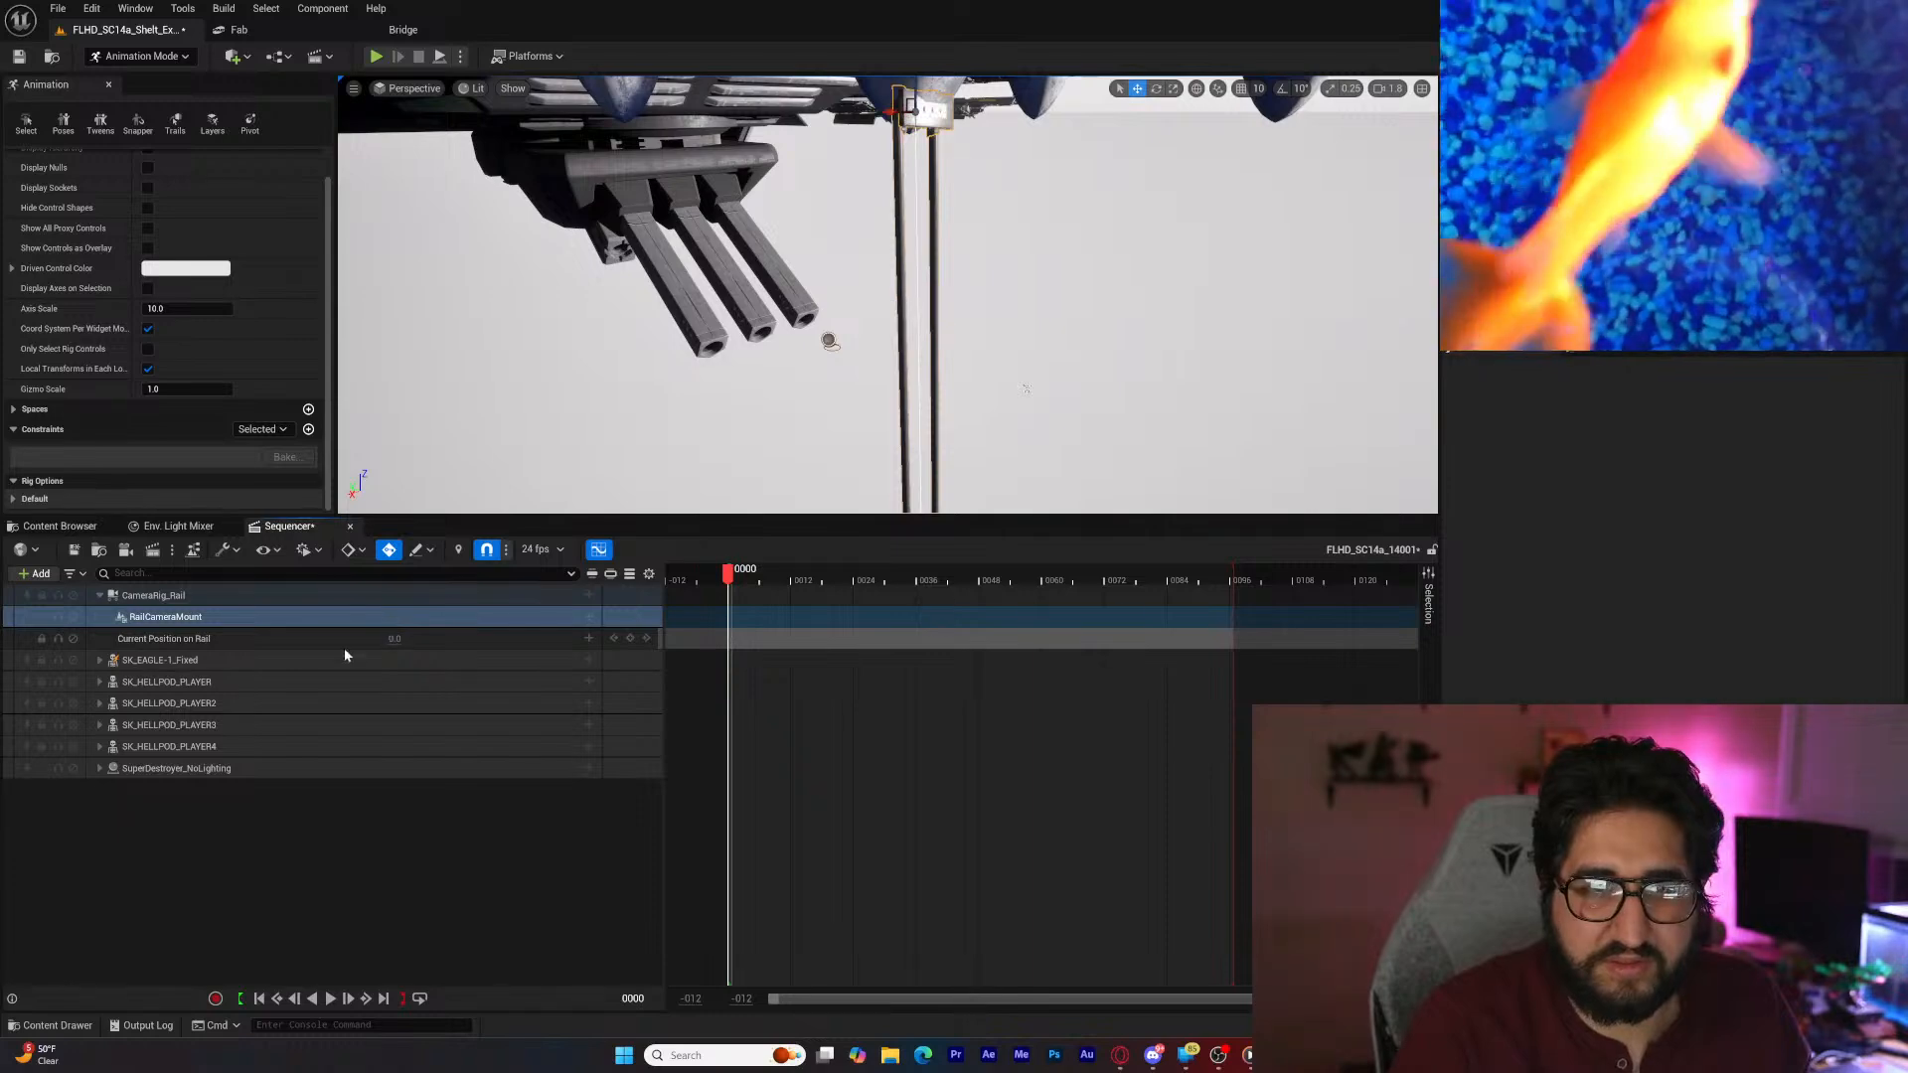
Step: Remove the CameraRig_Rail Parent constraint from SK_HELLPOD_PLAYER2
{"action": "left_click", "coordinate": [305, 681]}
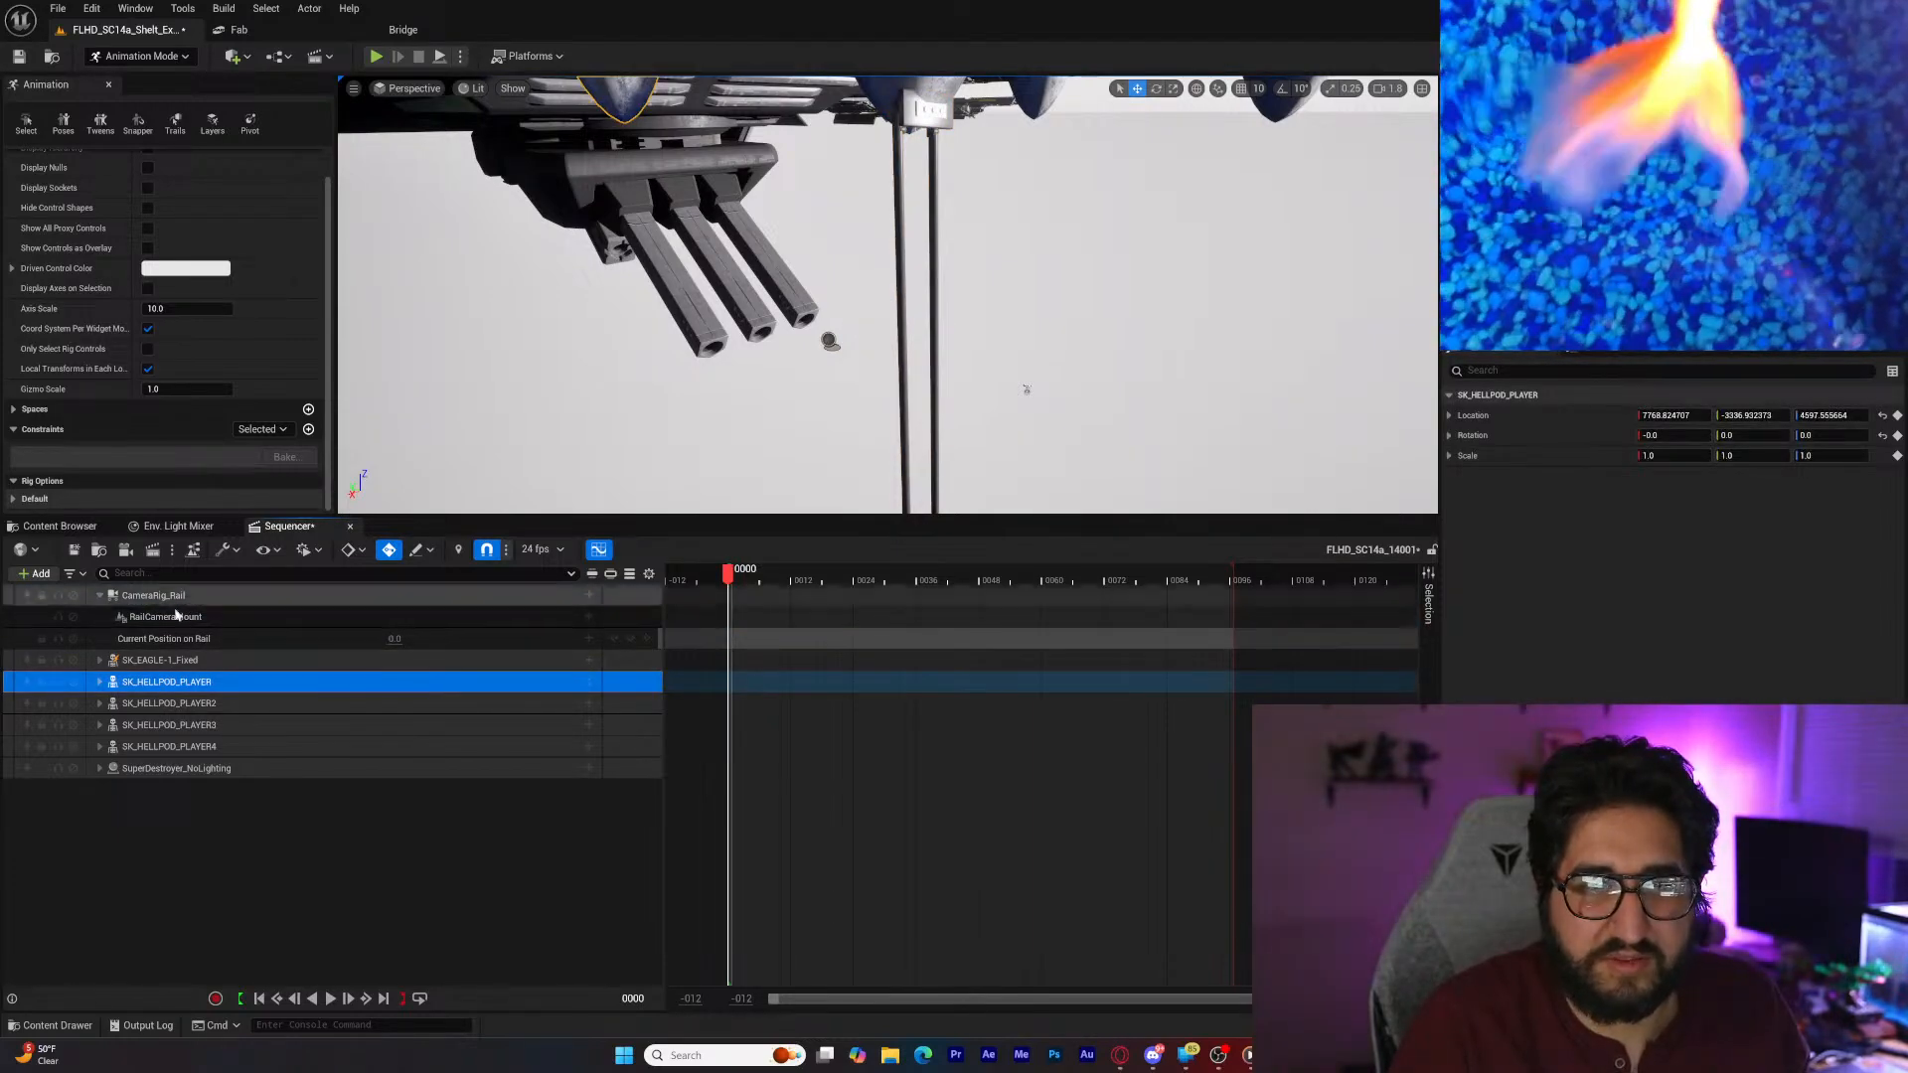
{"action": "left_click", "coordinate": [164, 702]}
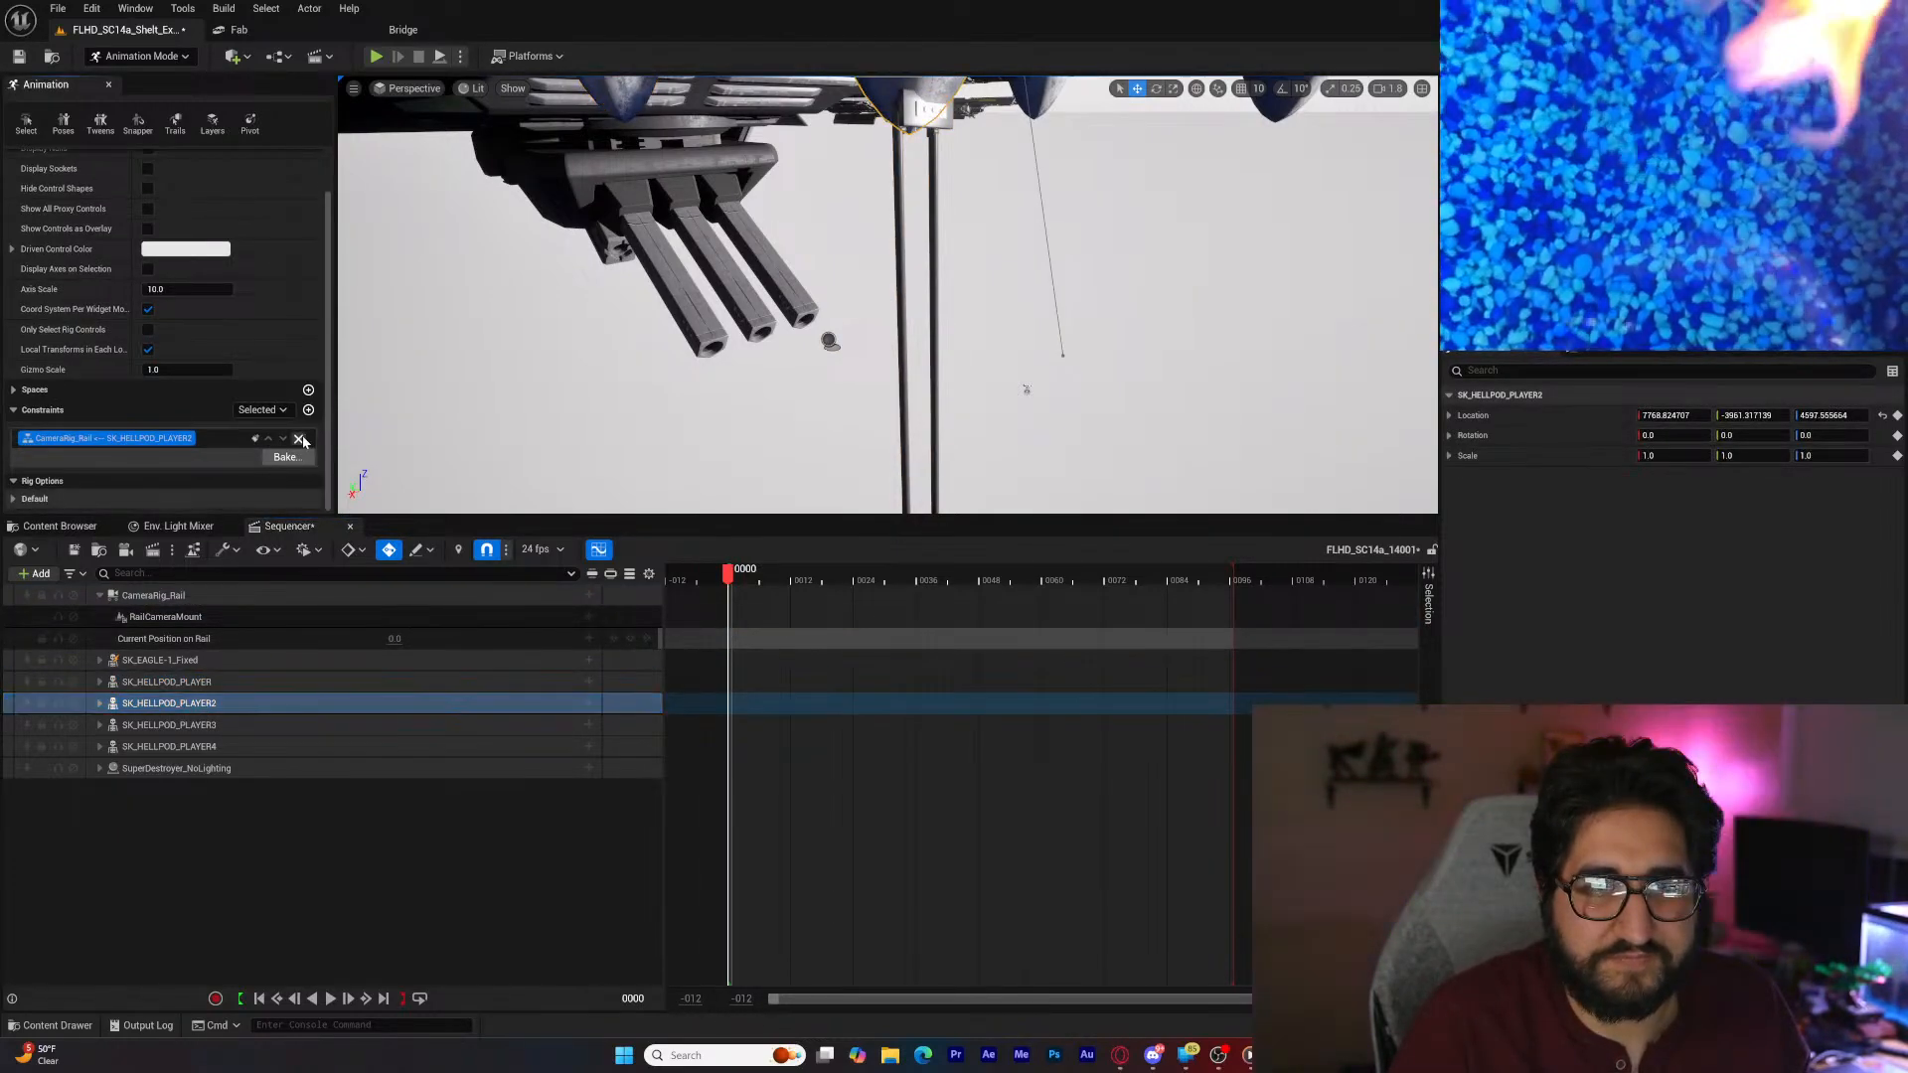
{"action": "left_click", "coordinate": [179, 681]}
{"action": "left_click", "coordinate": [179, 746], "text": "shift"}
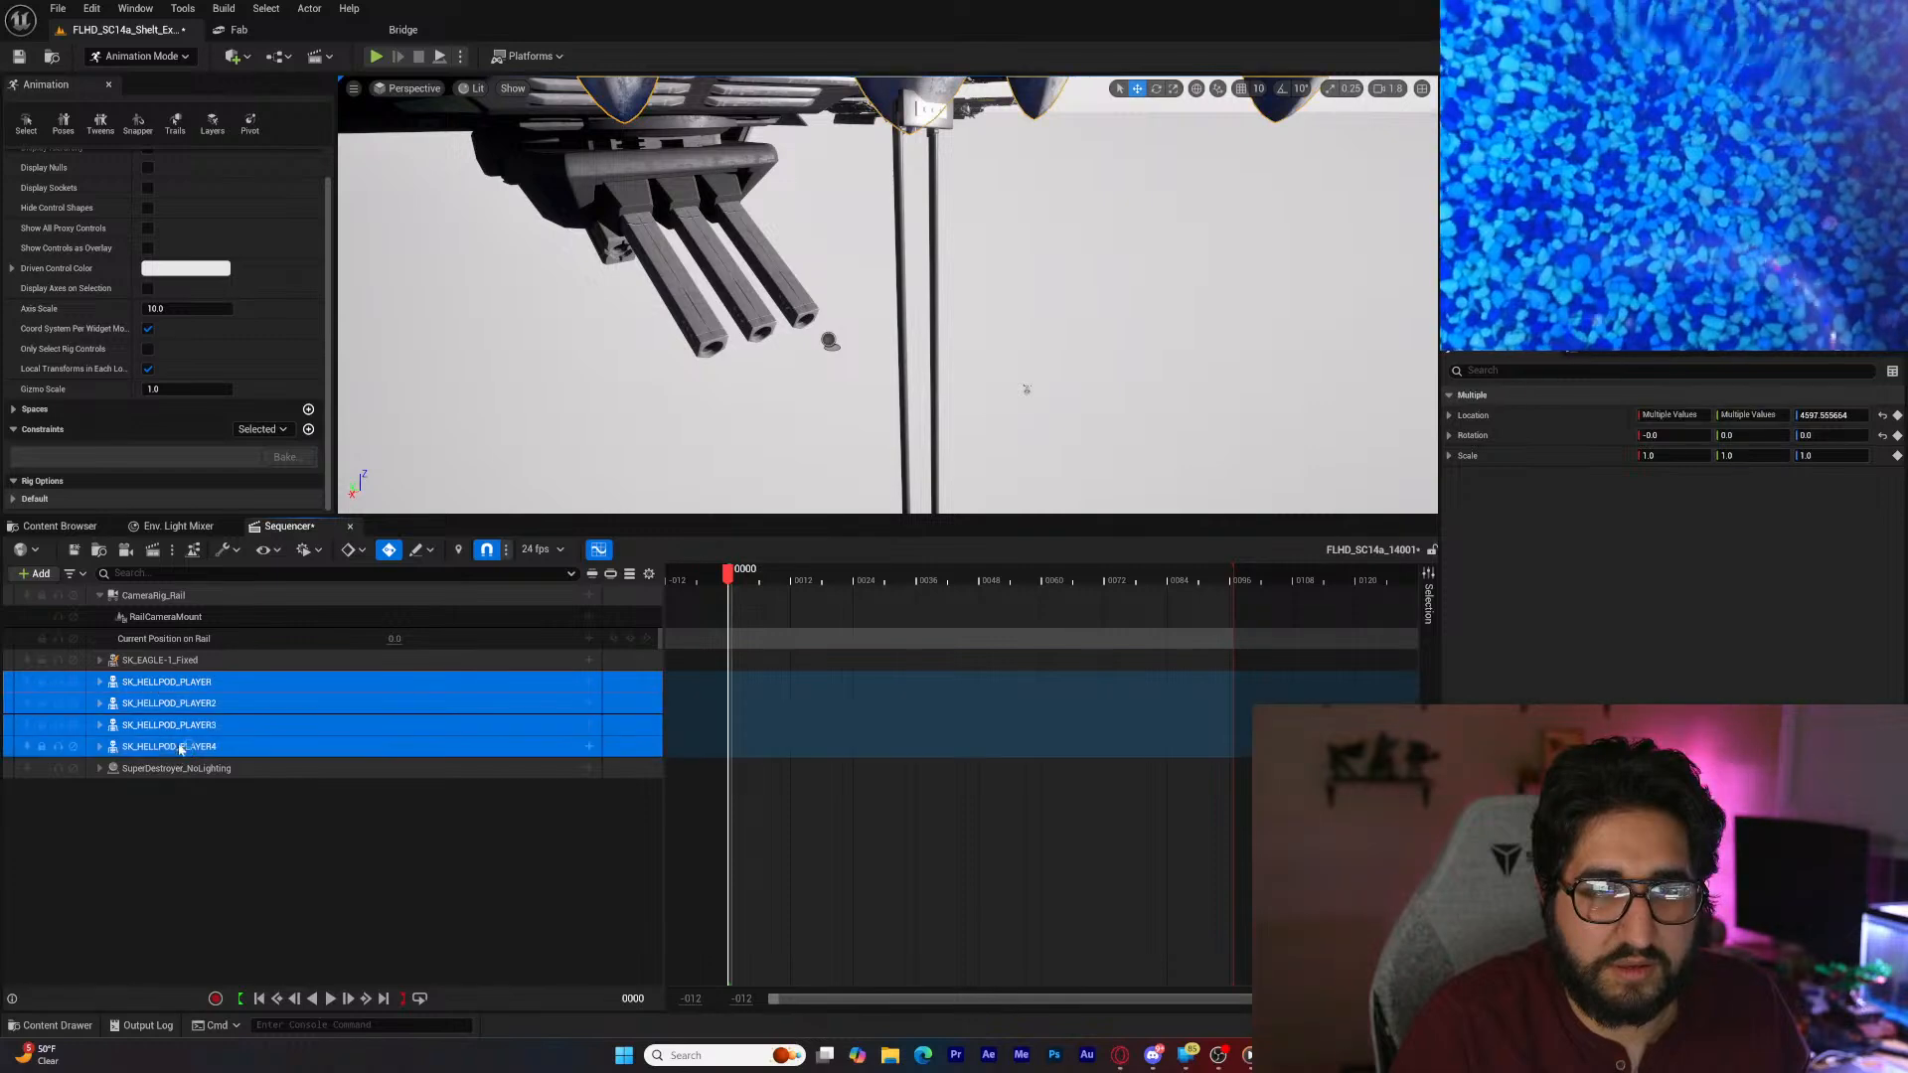
{"action": "left_click", "coordinate": [238, 829]}
Step: Attach all four SK_HELLPOD_PLAYER actors to CameraRig_Rail with attach tracks, using the Preserve All attach option
{"action": "left_click", "coordinate": [242, 681]}
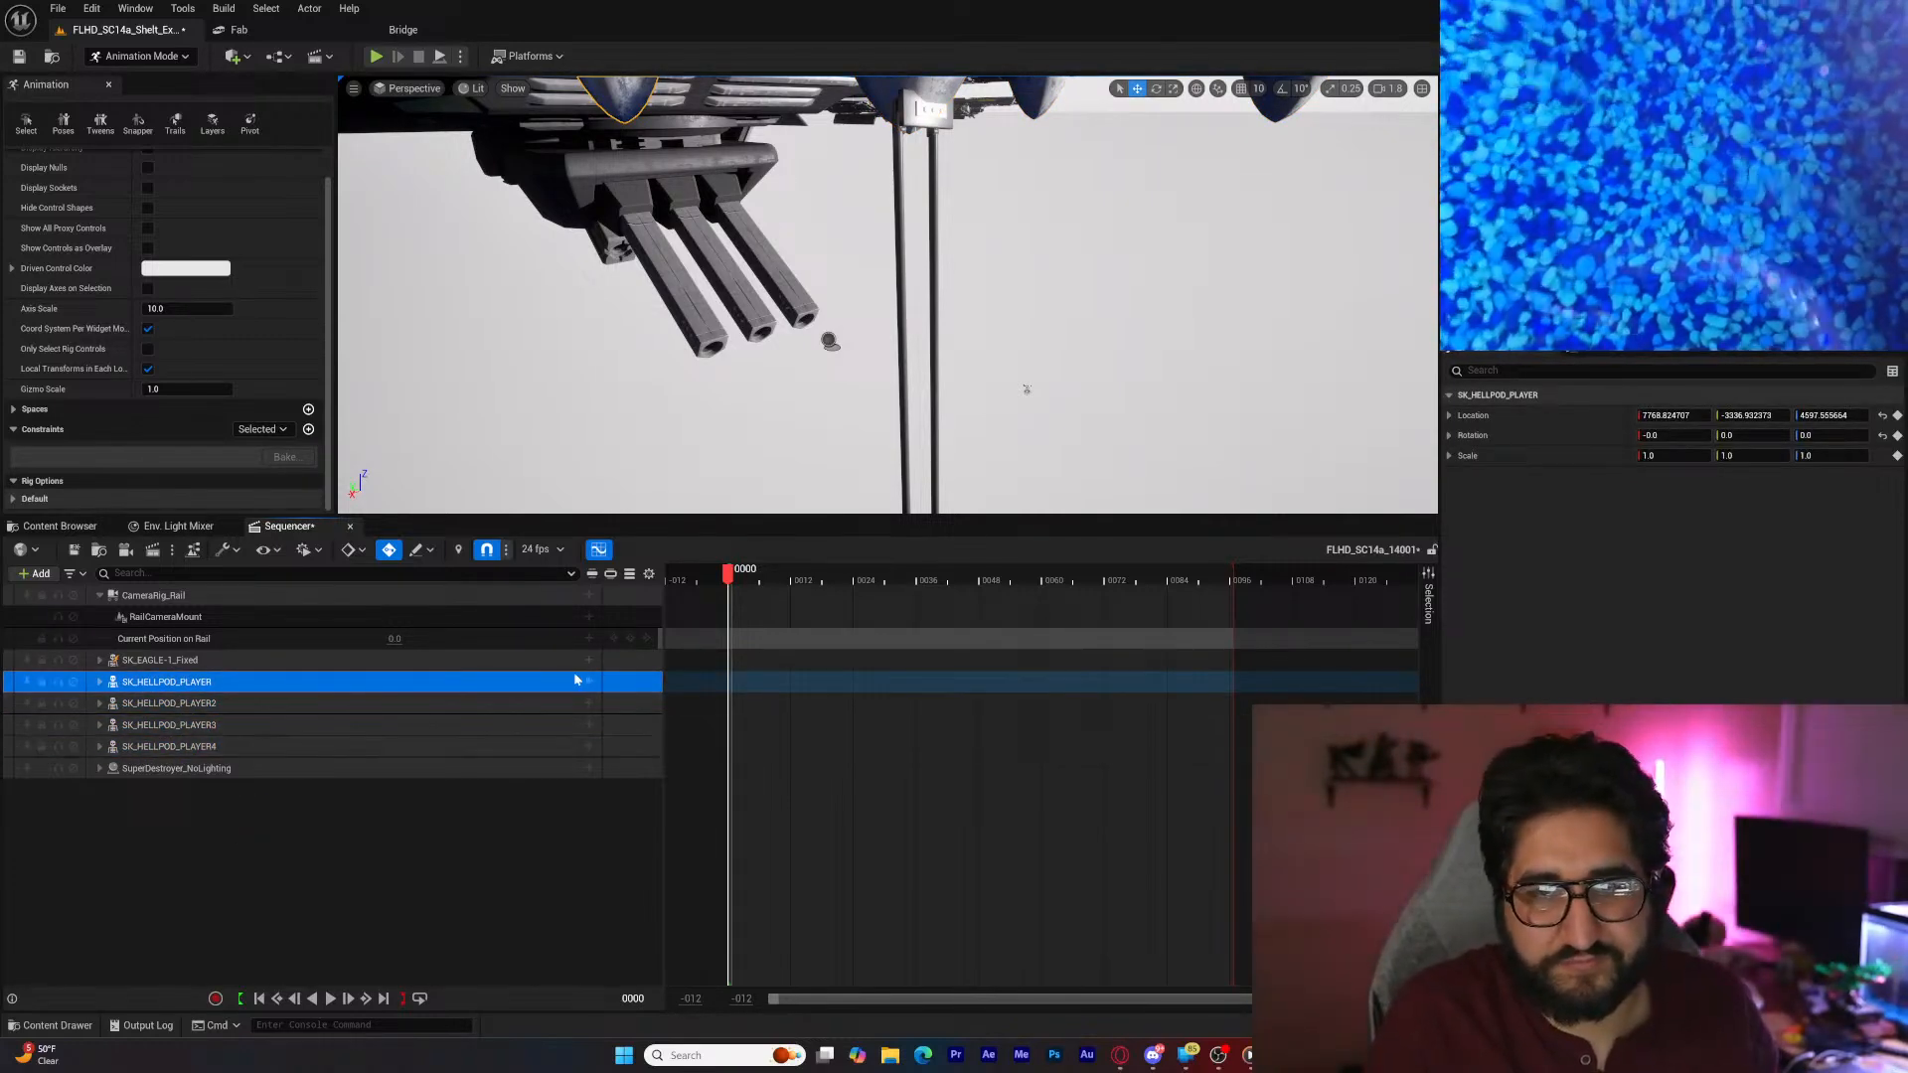
{"action": "left_click", "coordinate": [504, 746], "text": "shift"}
{"action": "left_click", "coordinate": [588, 683]}
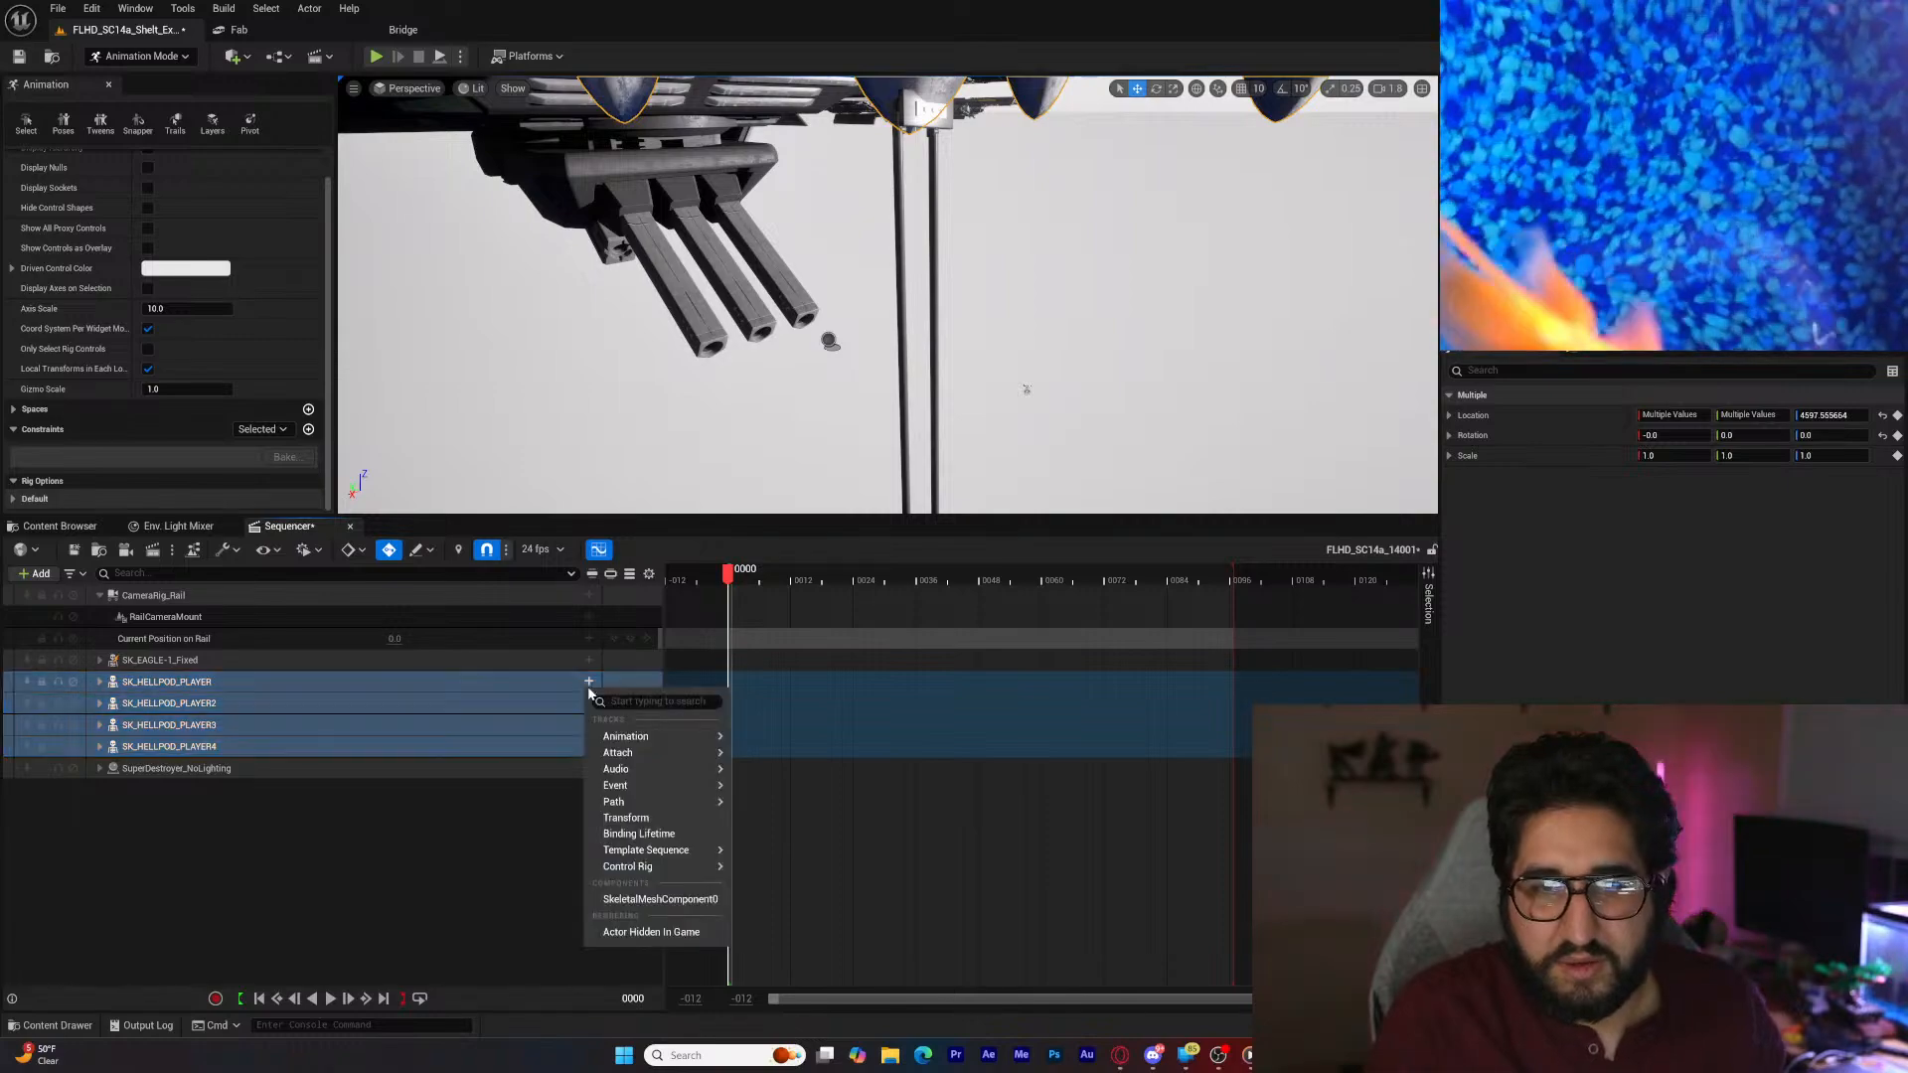
{"action": "mouse_move", "coordinate": [618, 752]}
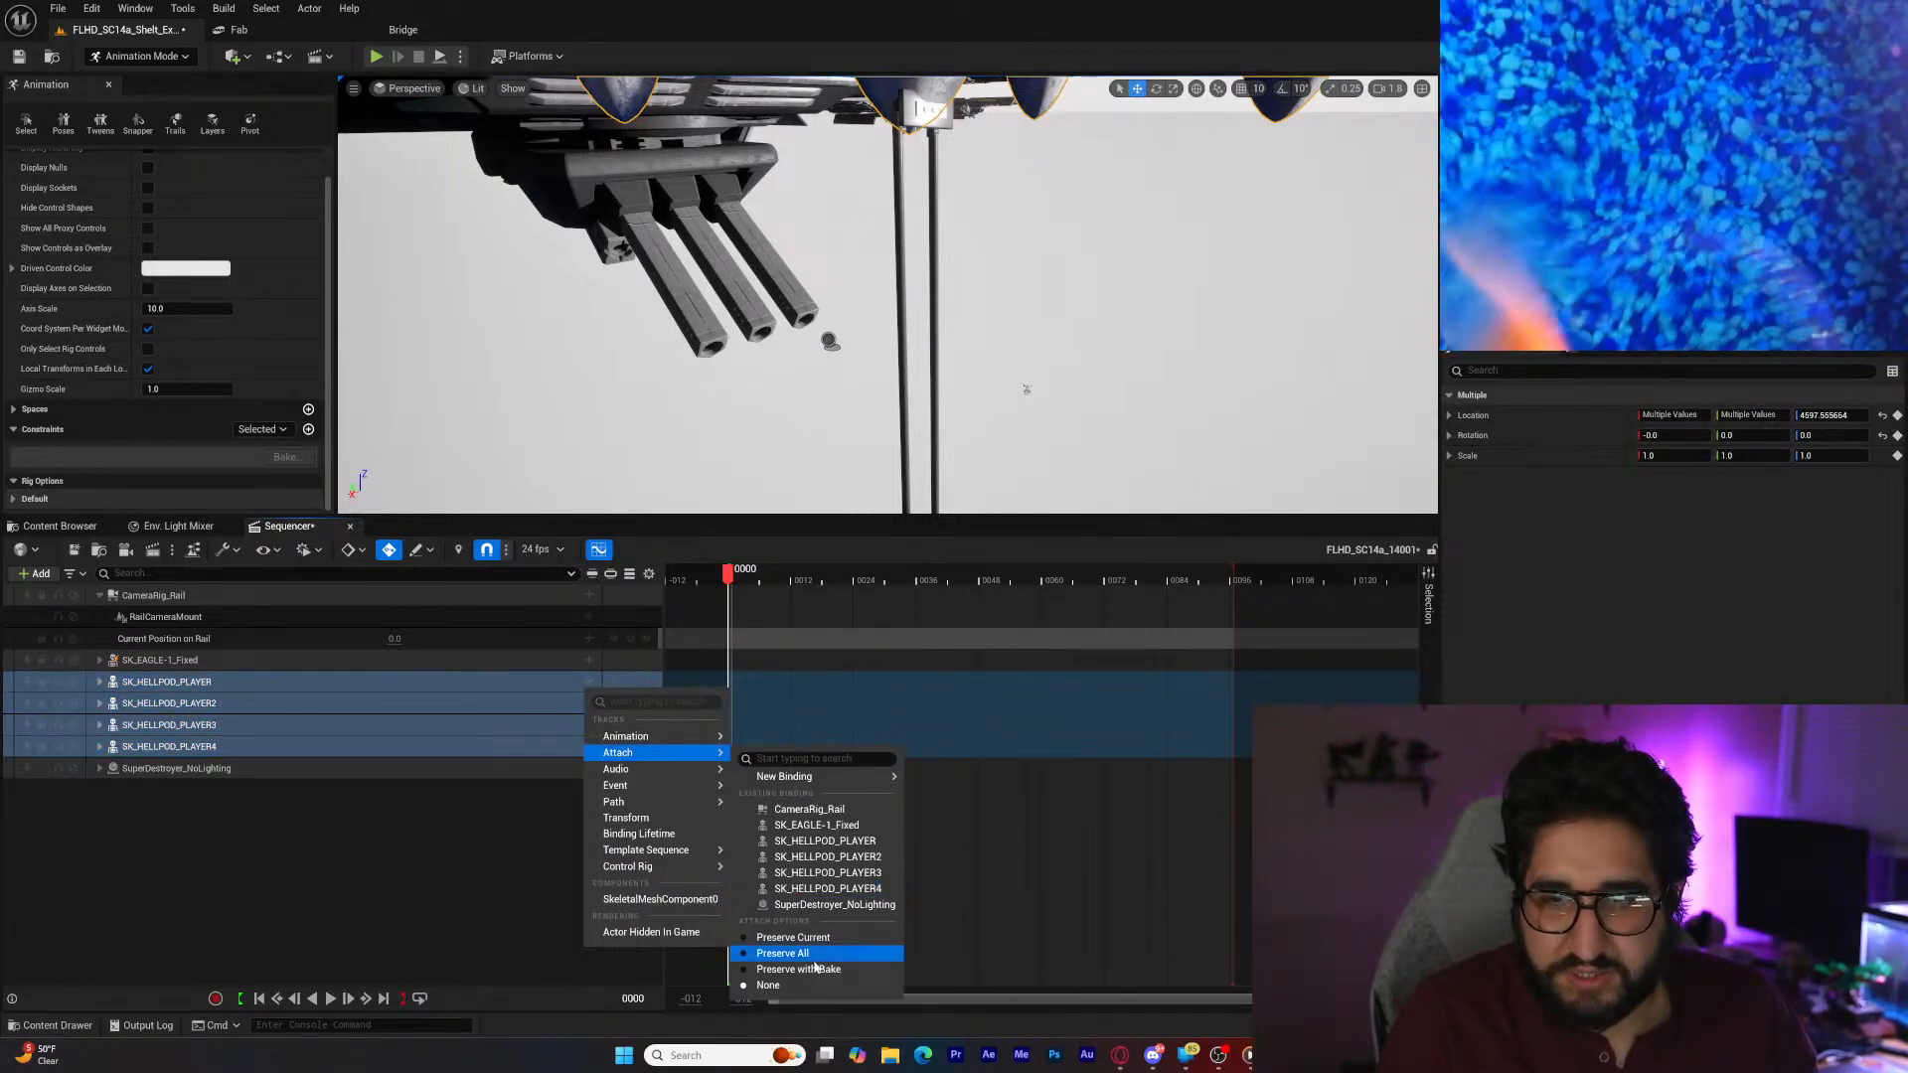
{"action": "left_click", "coordinate": [809, 954]}
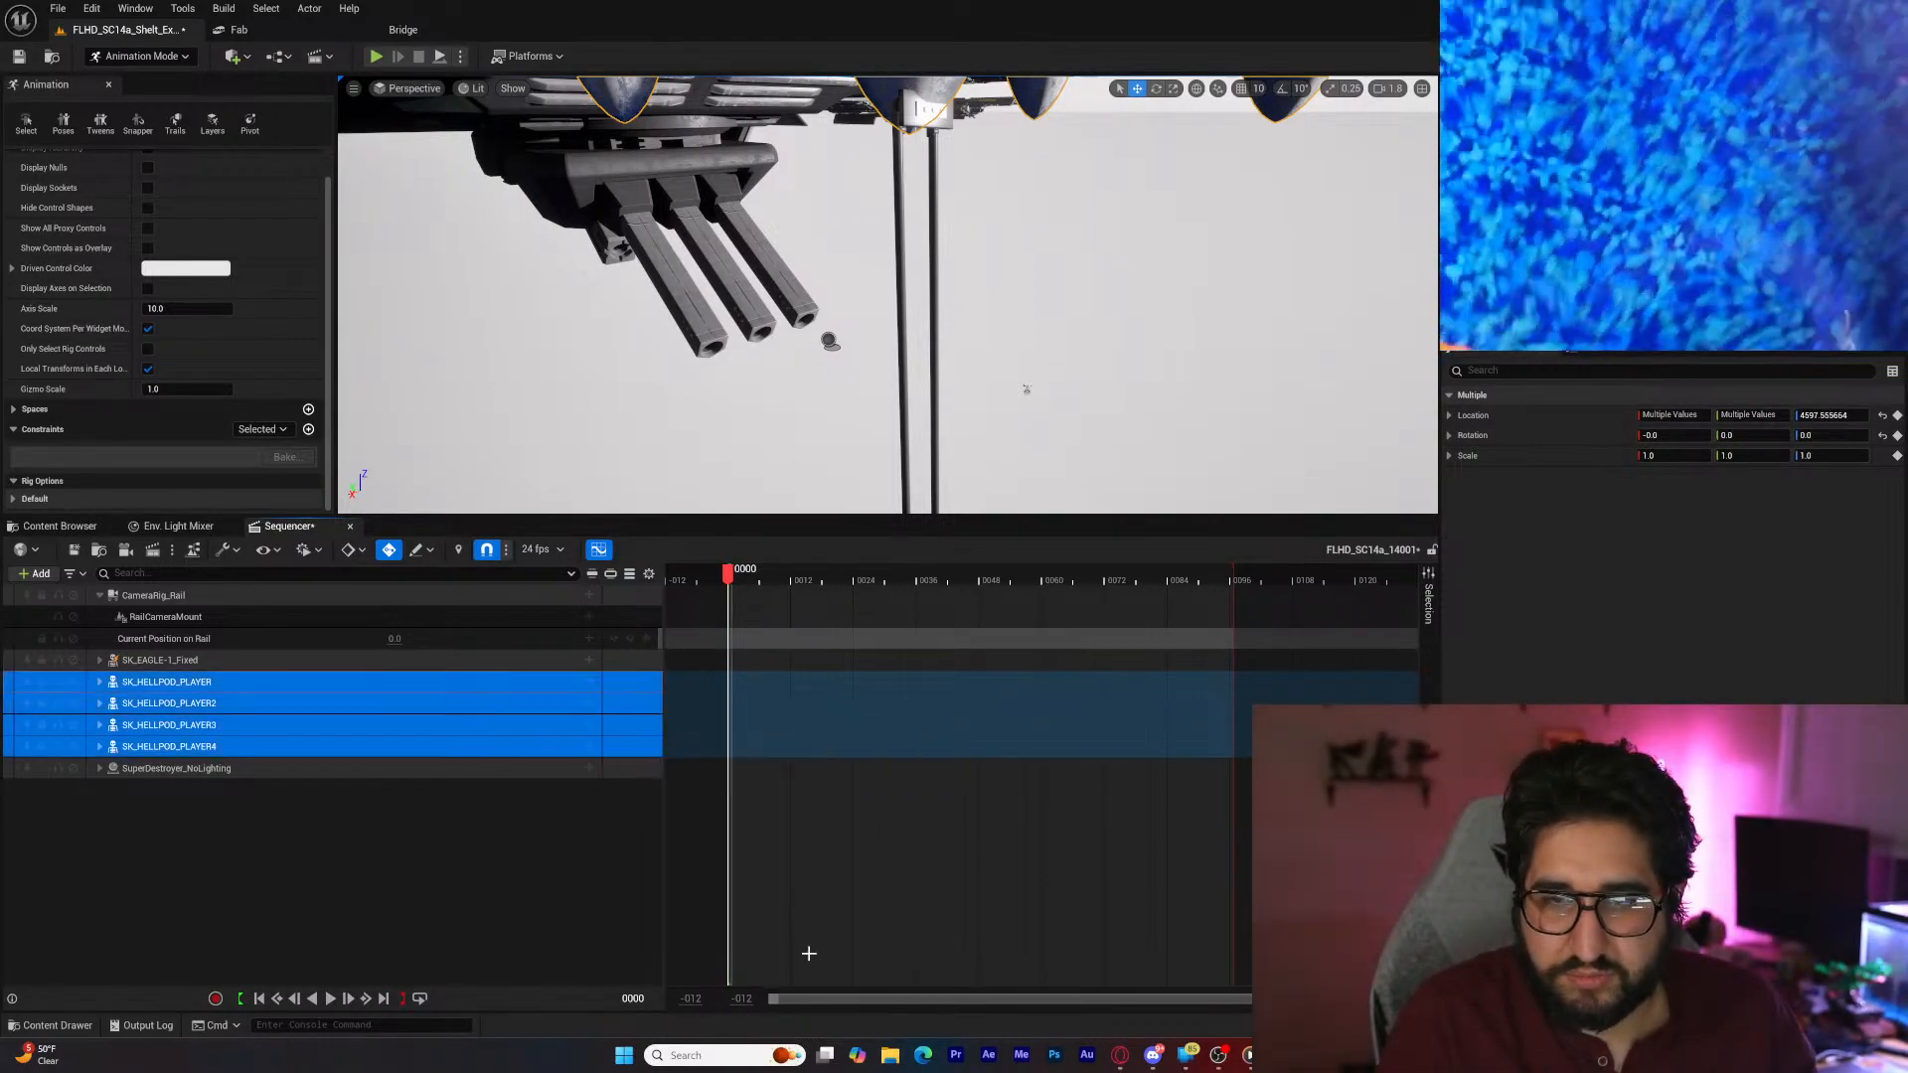
{"action": "left_click", "coordinate": [588, 683]}
{"action": "mouse_move", "coordinate": [635, 752]}
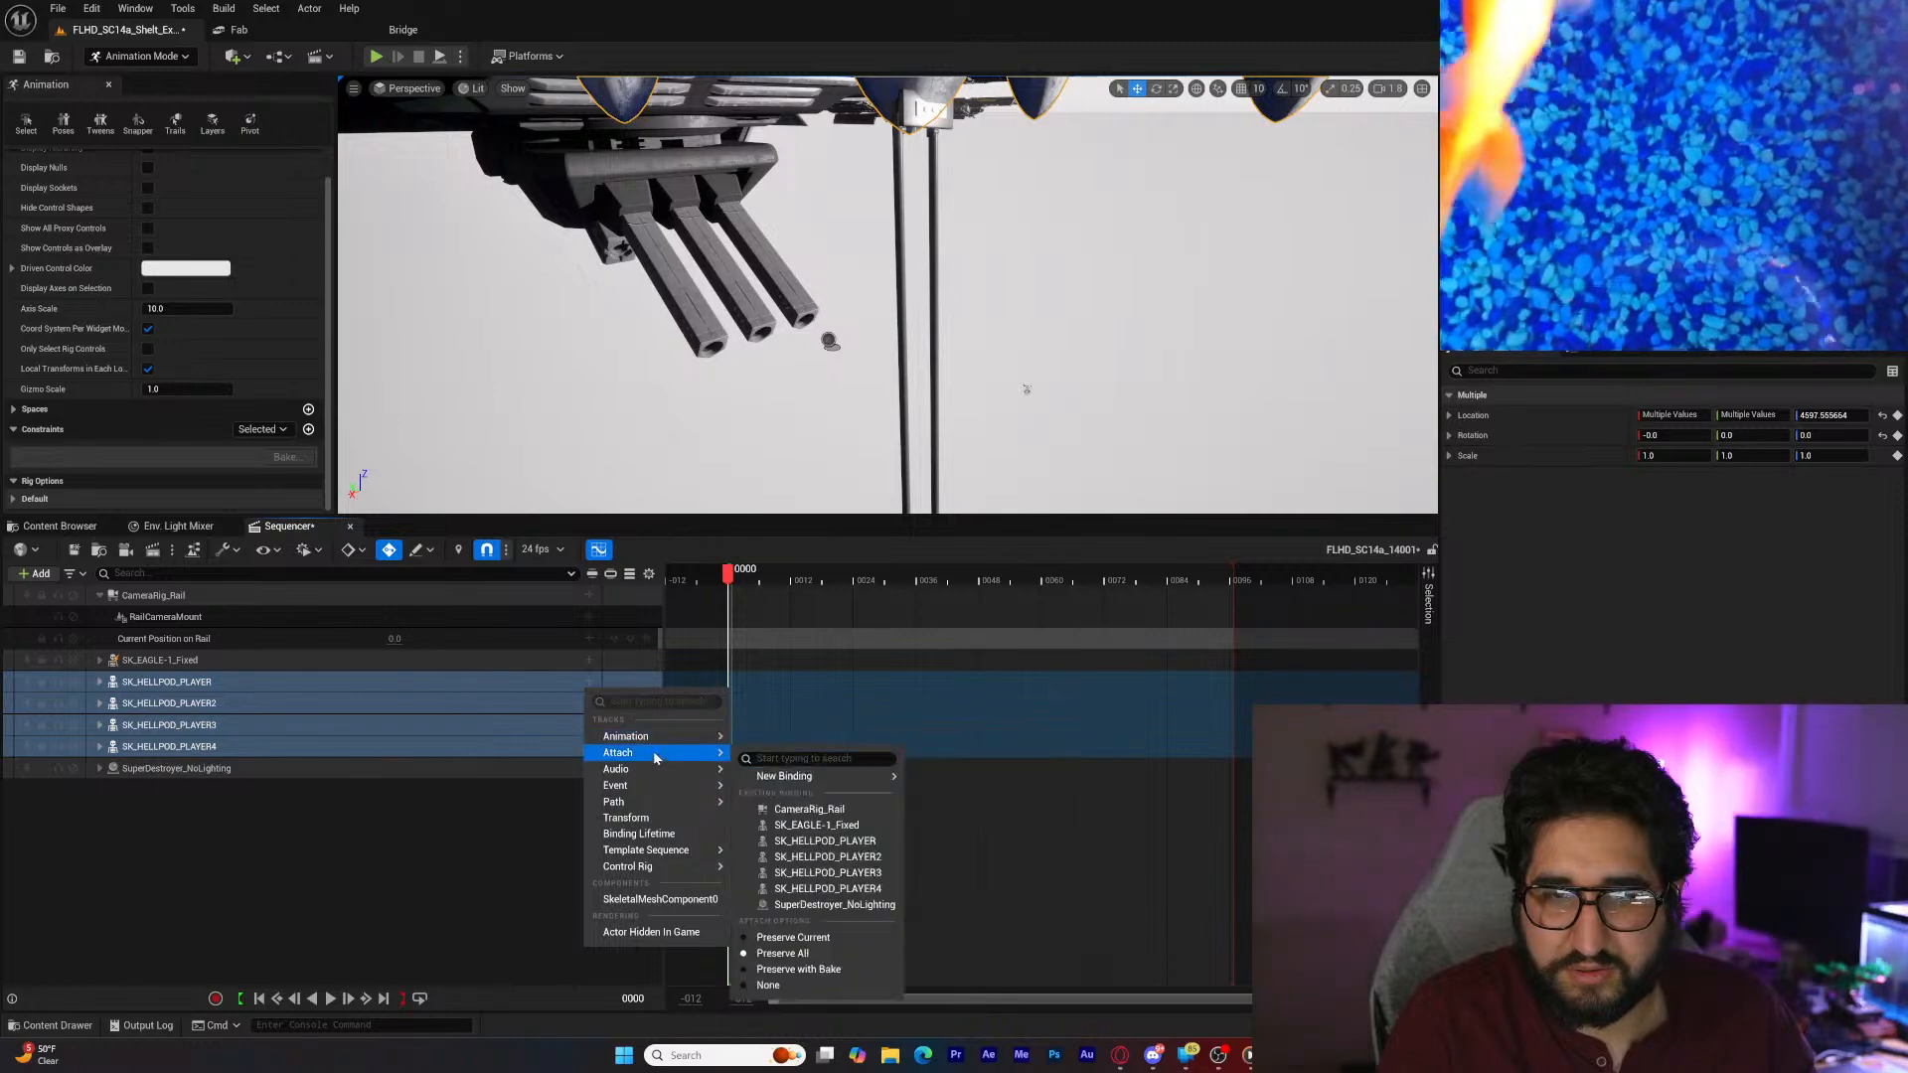
{"action": "left_click", "coordinate": [813, 808]}
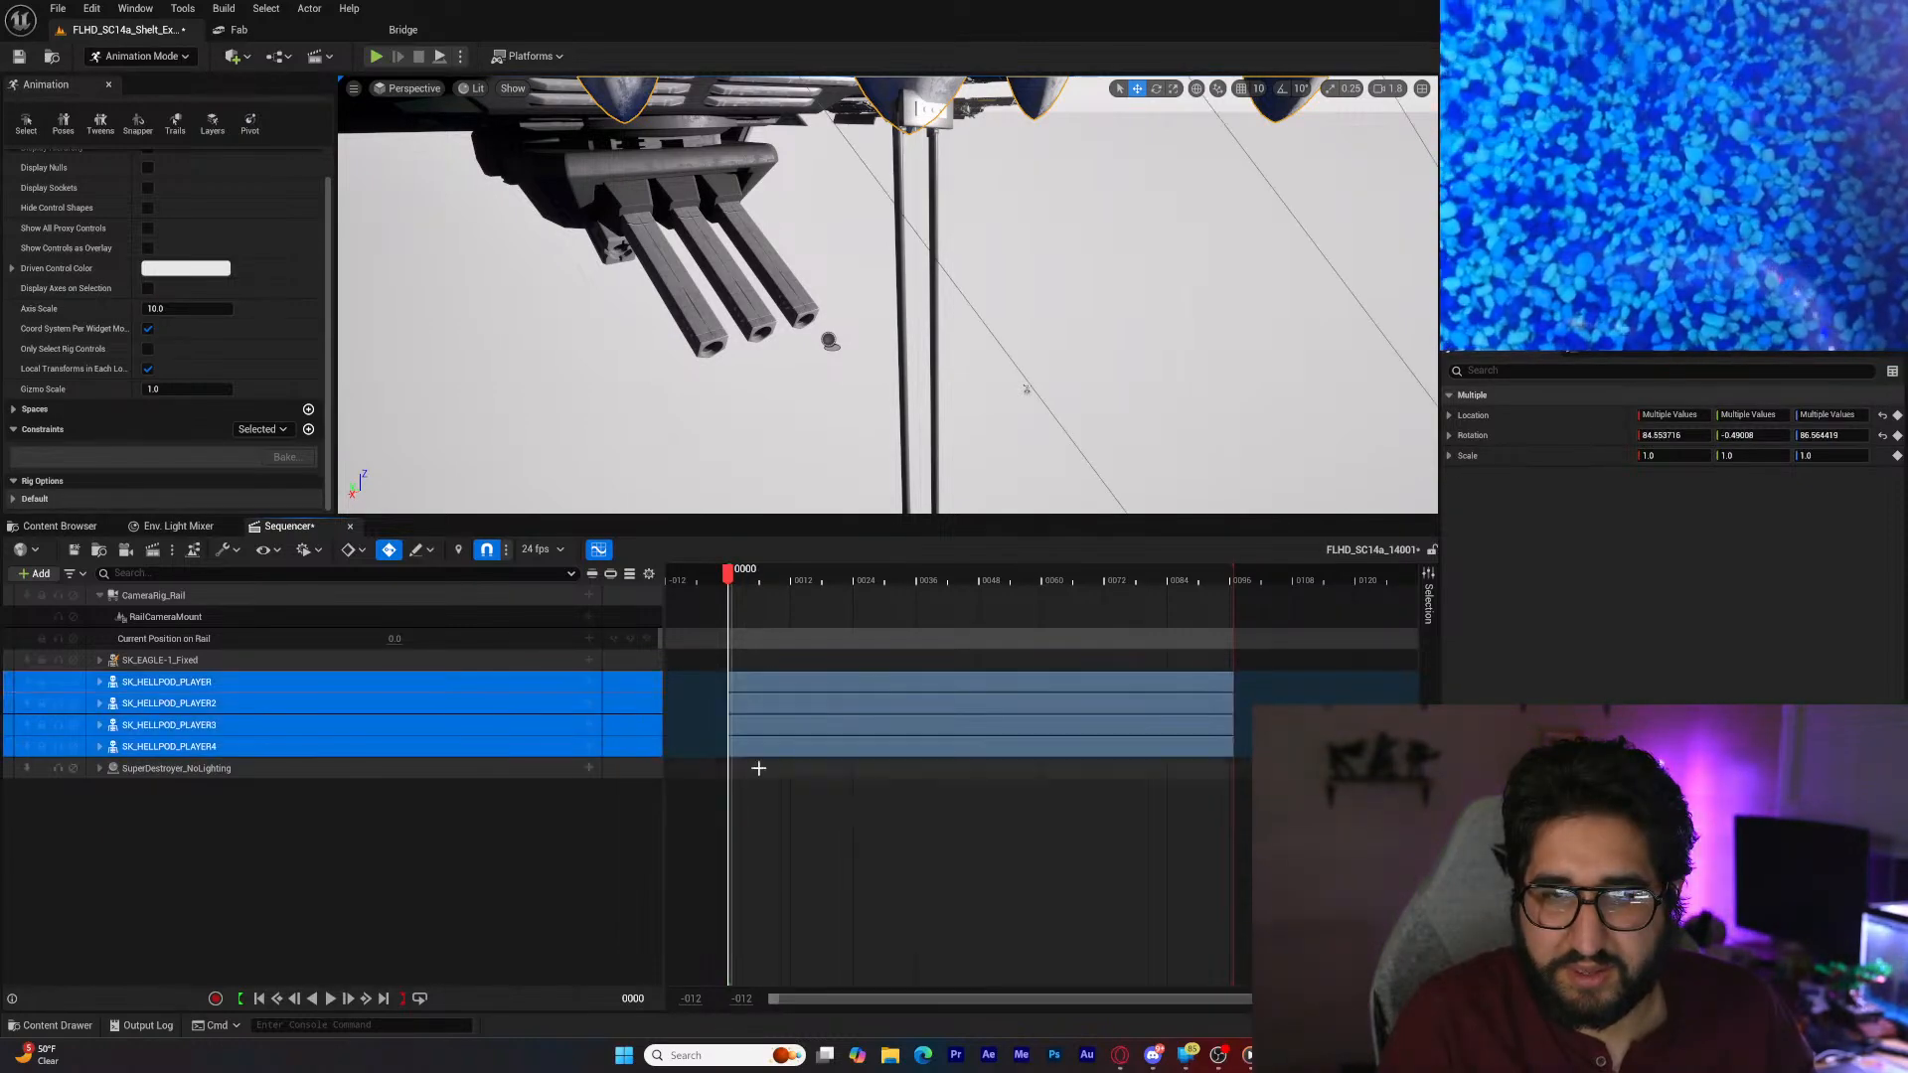
{"action": "right_click_drag", "start_coordinate": [887, 338], "coordinate": [872, 365]}
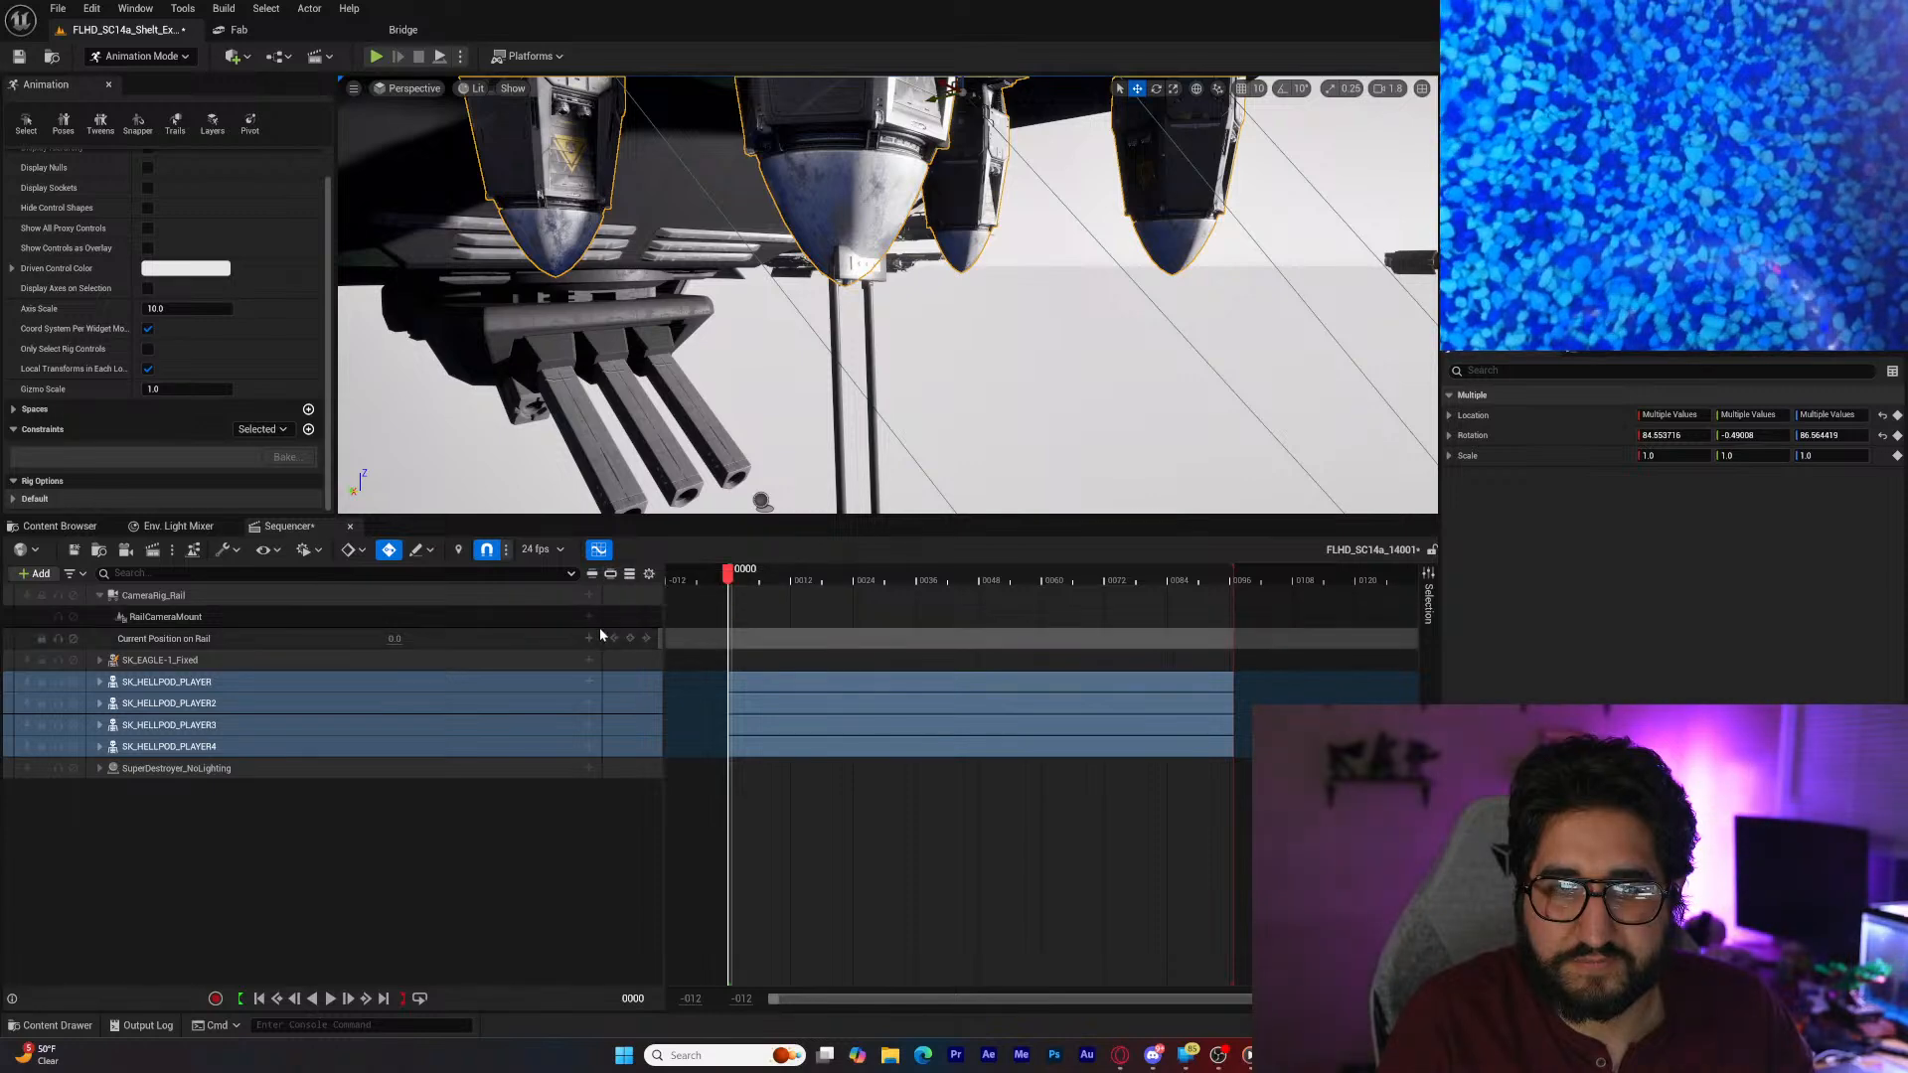
{"action": "left_click", "coordinate": [456, 833]}
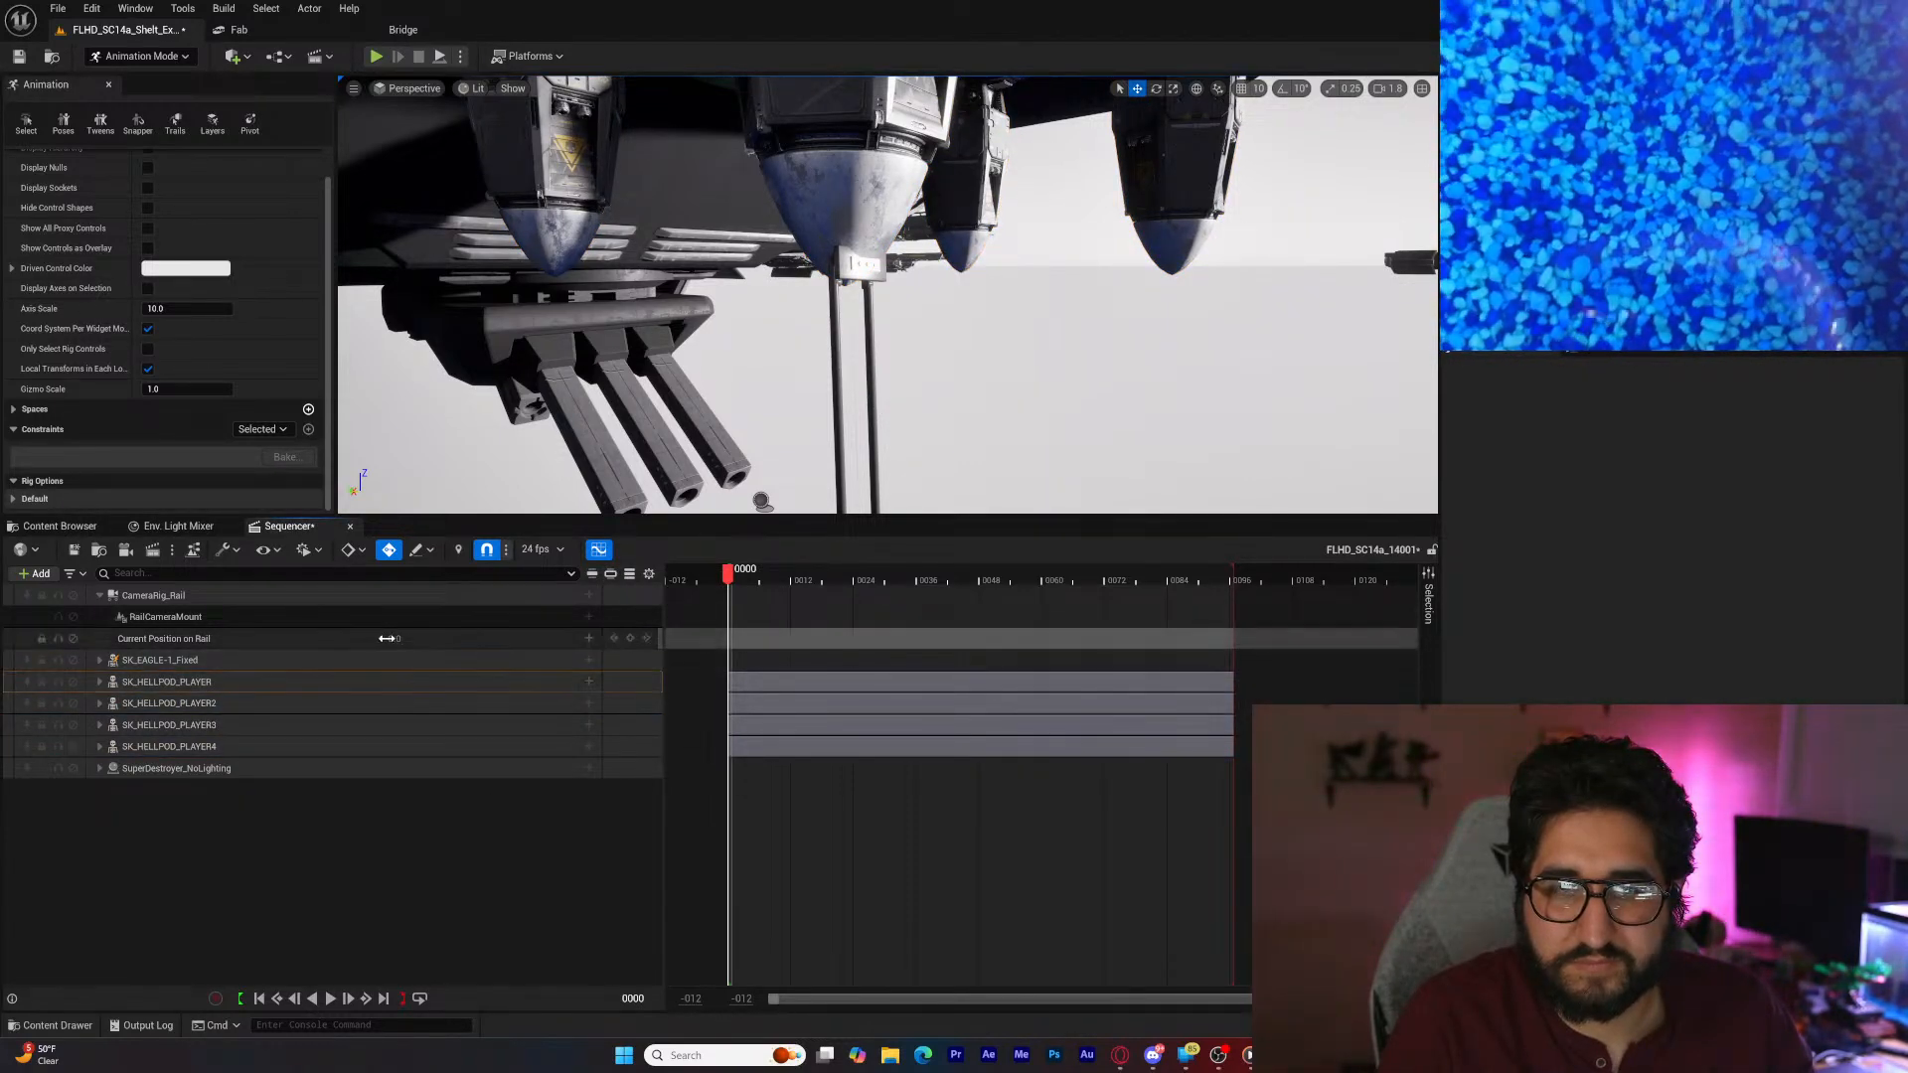
Step: Key Current Position on Rail at 0.0 on frame 0 and 1.0 on frame 96, with linear interpolation between them
{"action": "left_click_drag", "start_coordinate": [394, 638], "coordinate": [394, 639]}
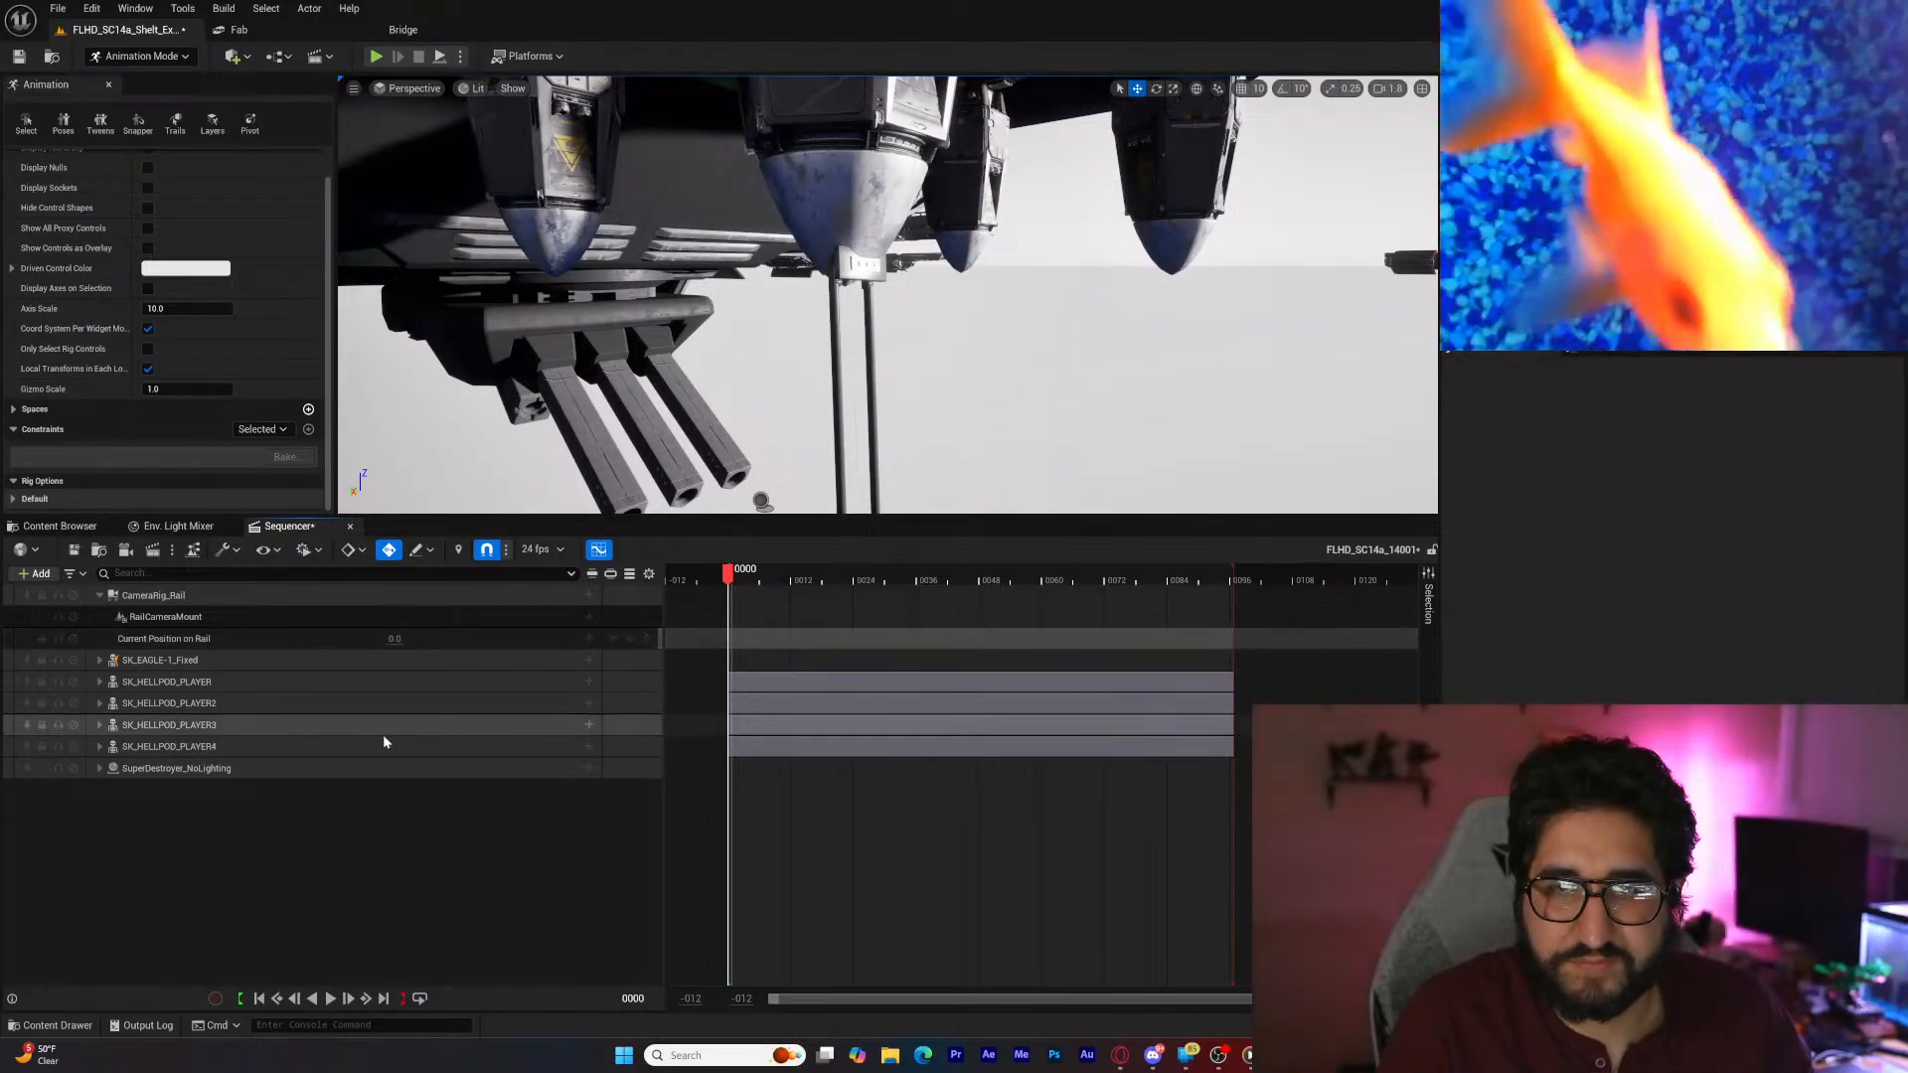
{"action": "left_click", "coordinate": [634, 639]}
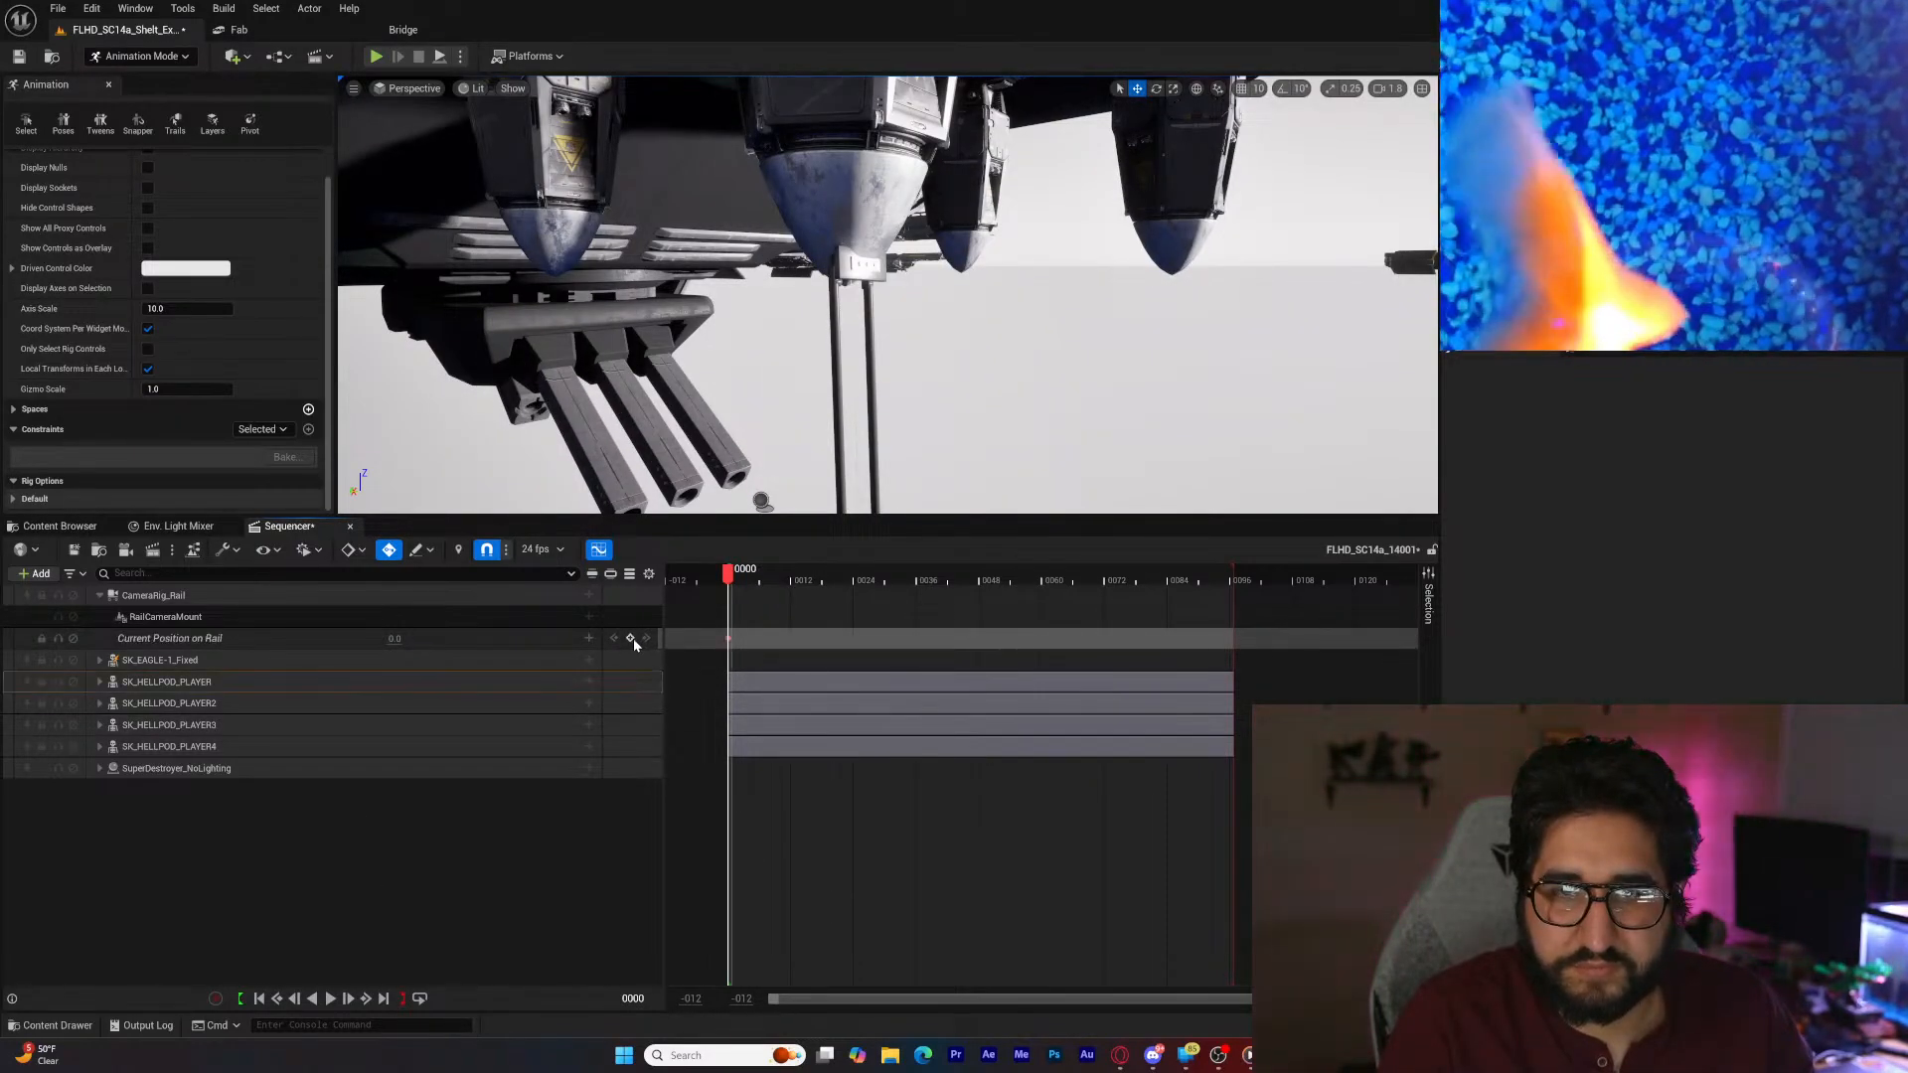
{"action": "left_click", "coordinate": [385, 998]}
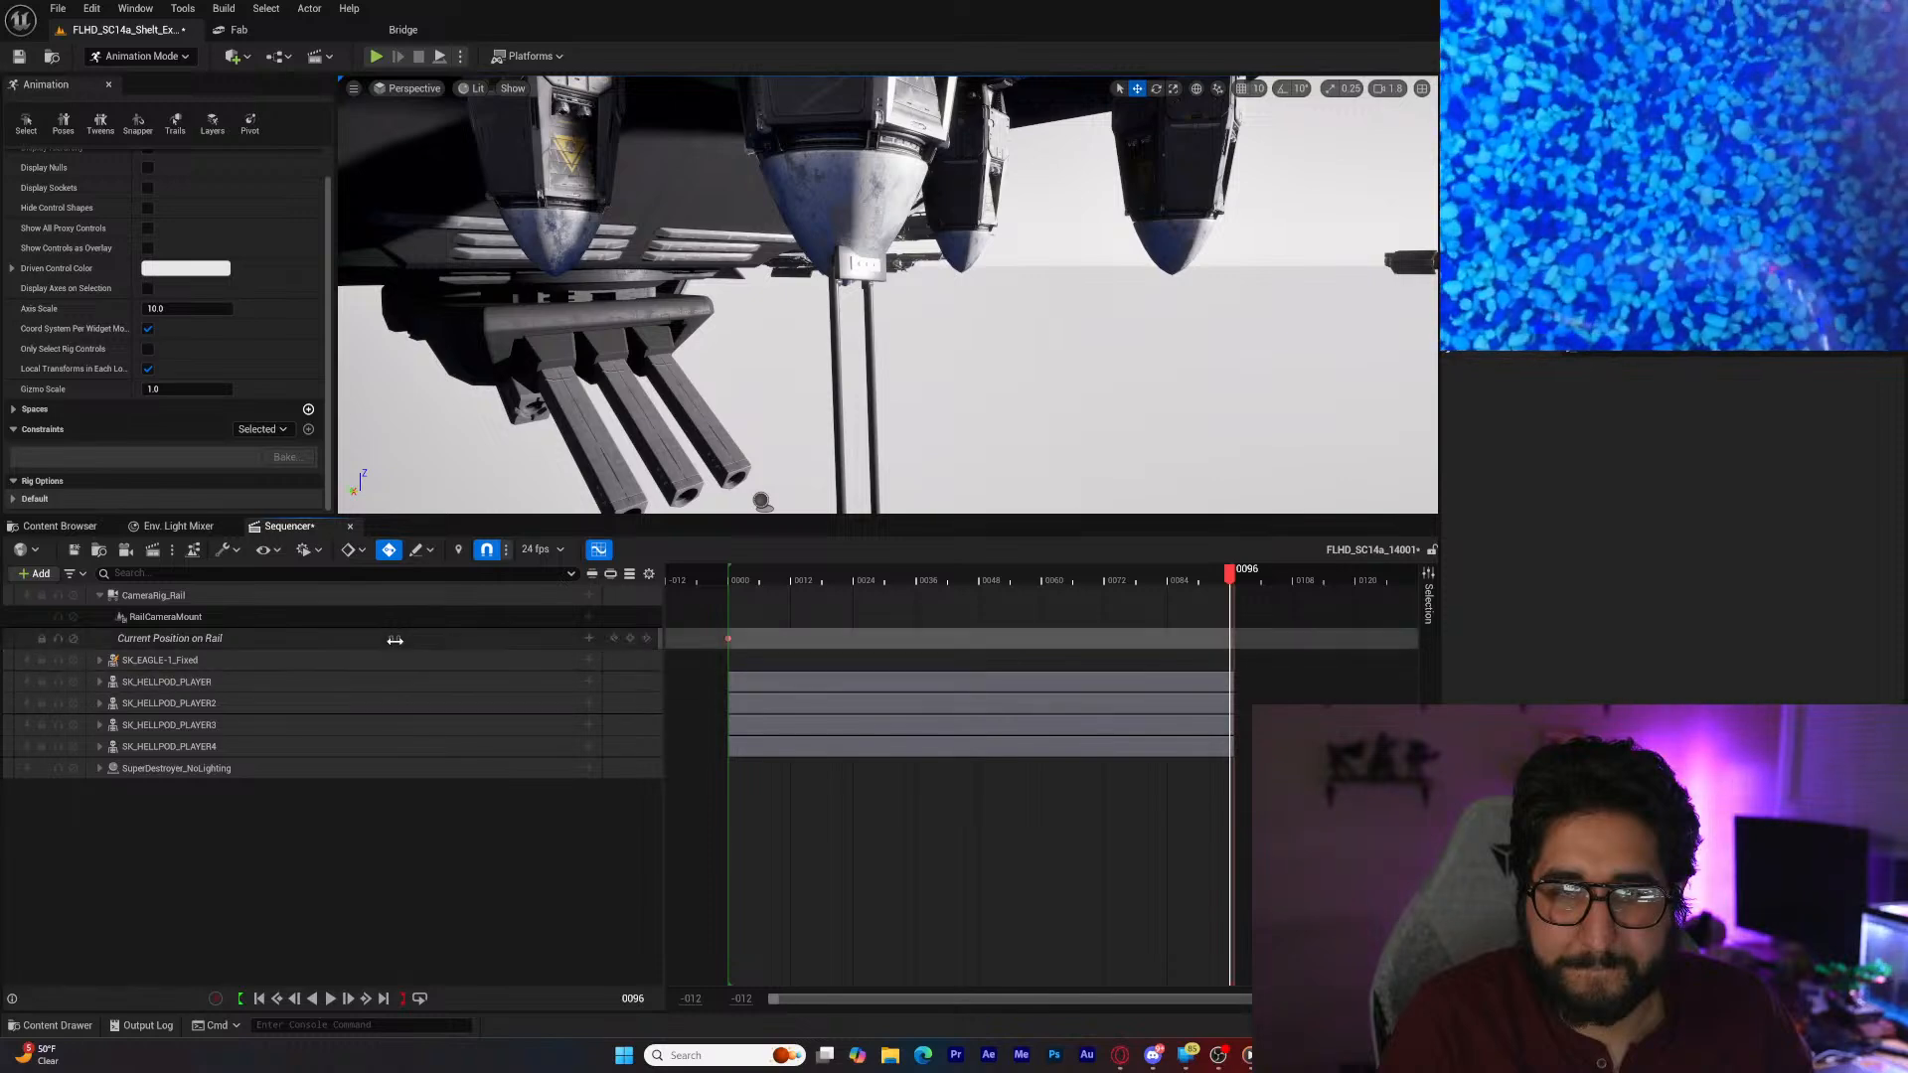
{"action": "type", "text": "1"}
{"action": "key", "text": "Return"}
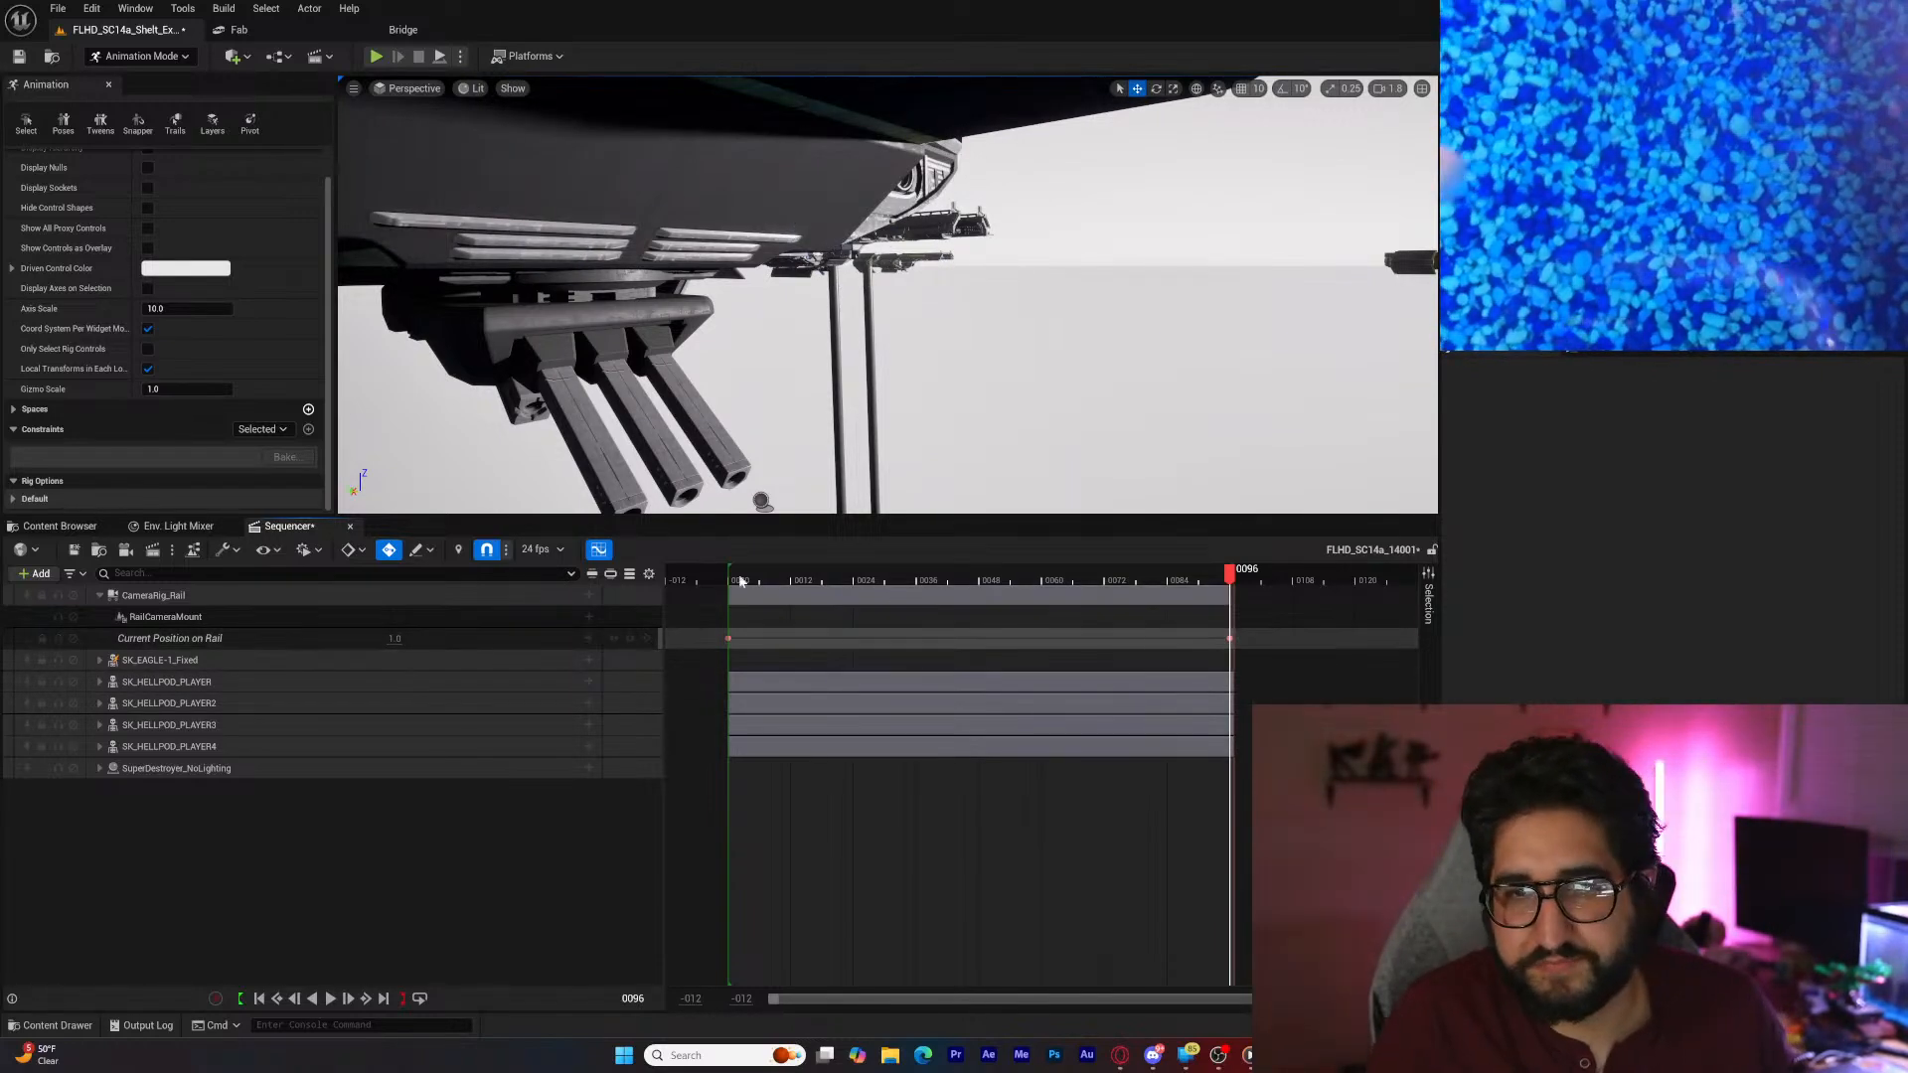
{"action": "left_click", "coordinate": [1230, 638]}
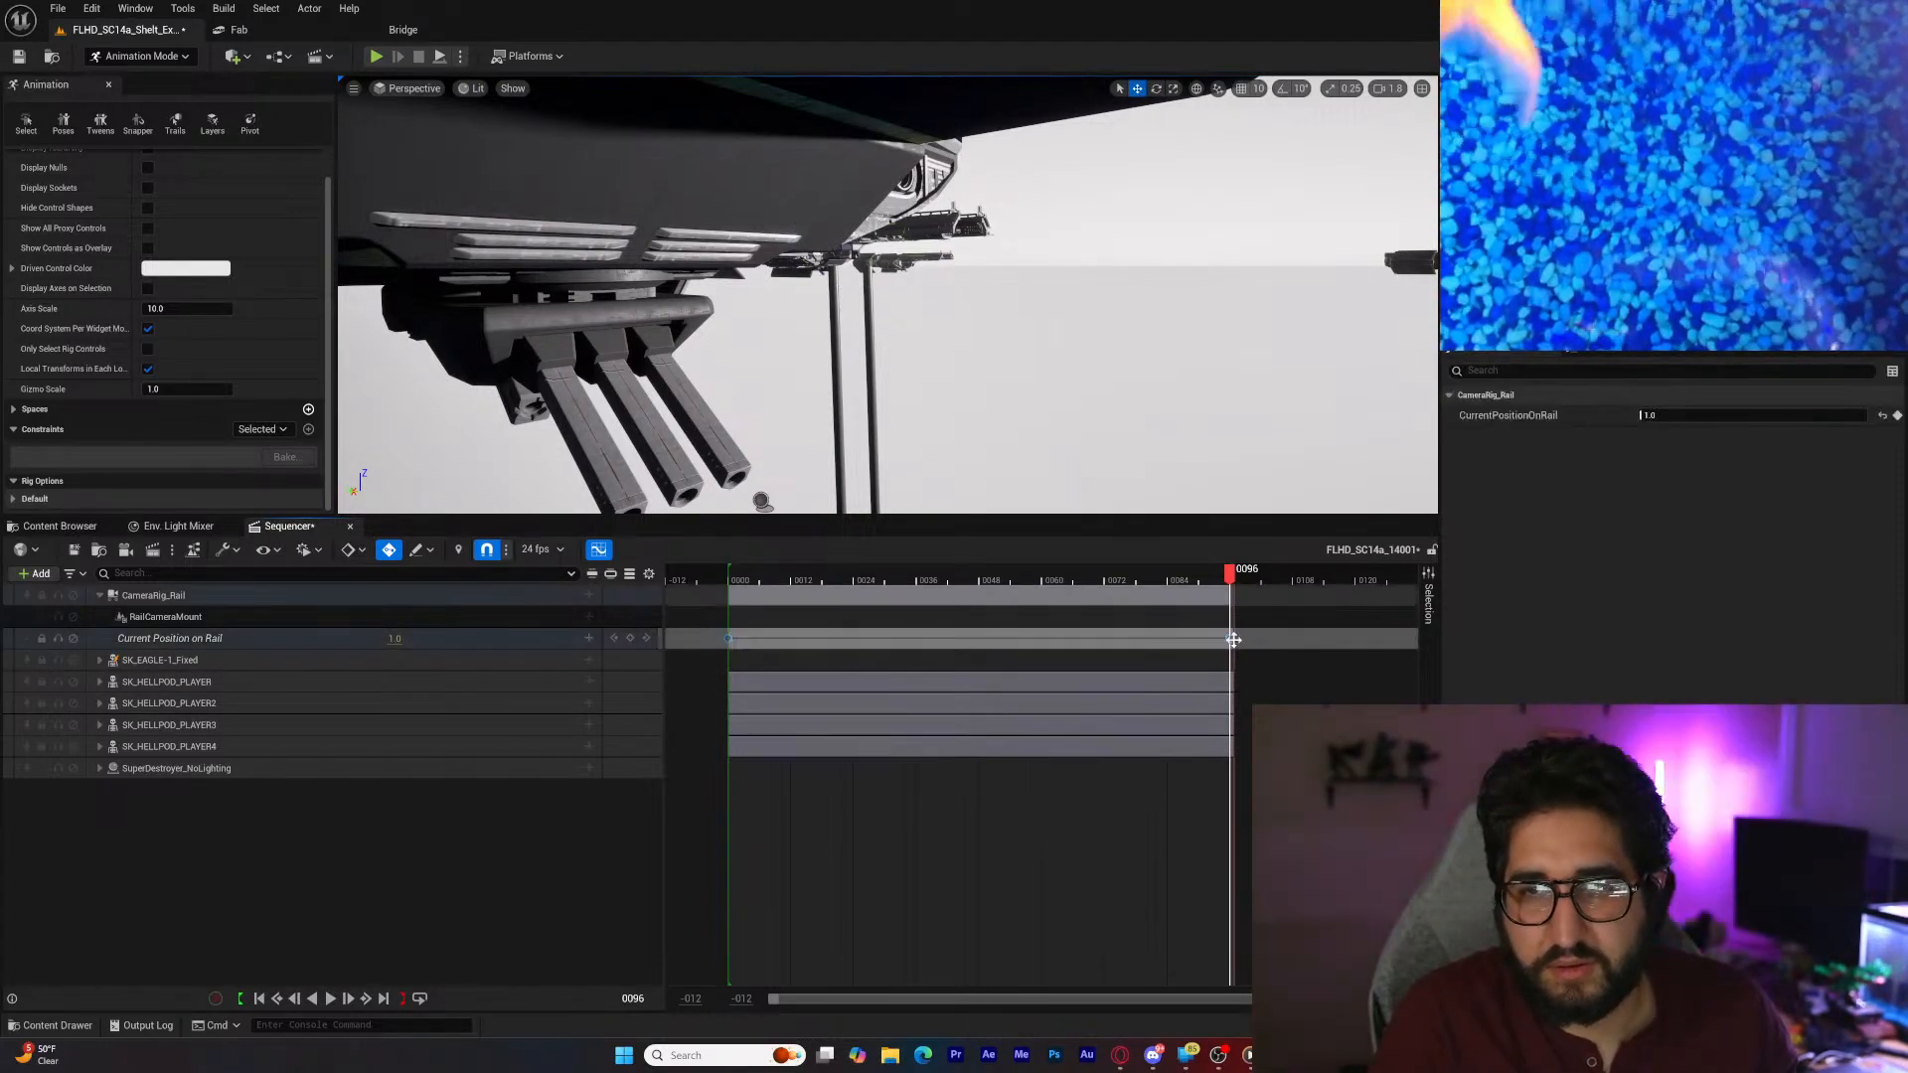
{"action": "right_click", "coordinate": [1233, 640]}
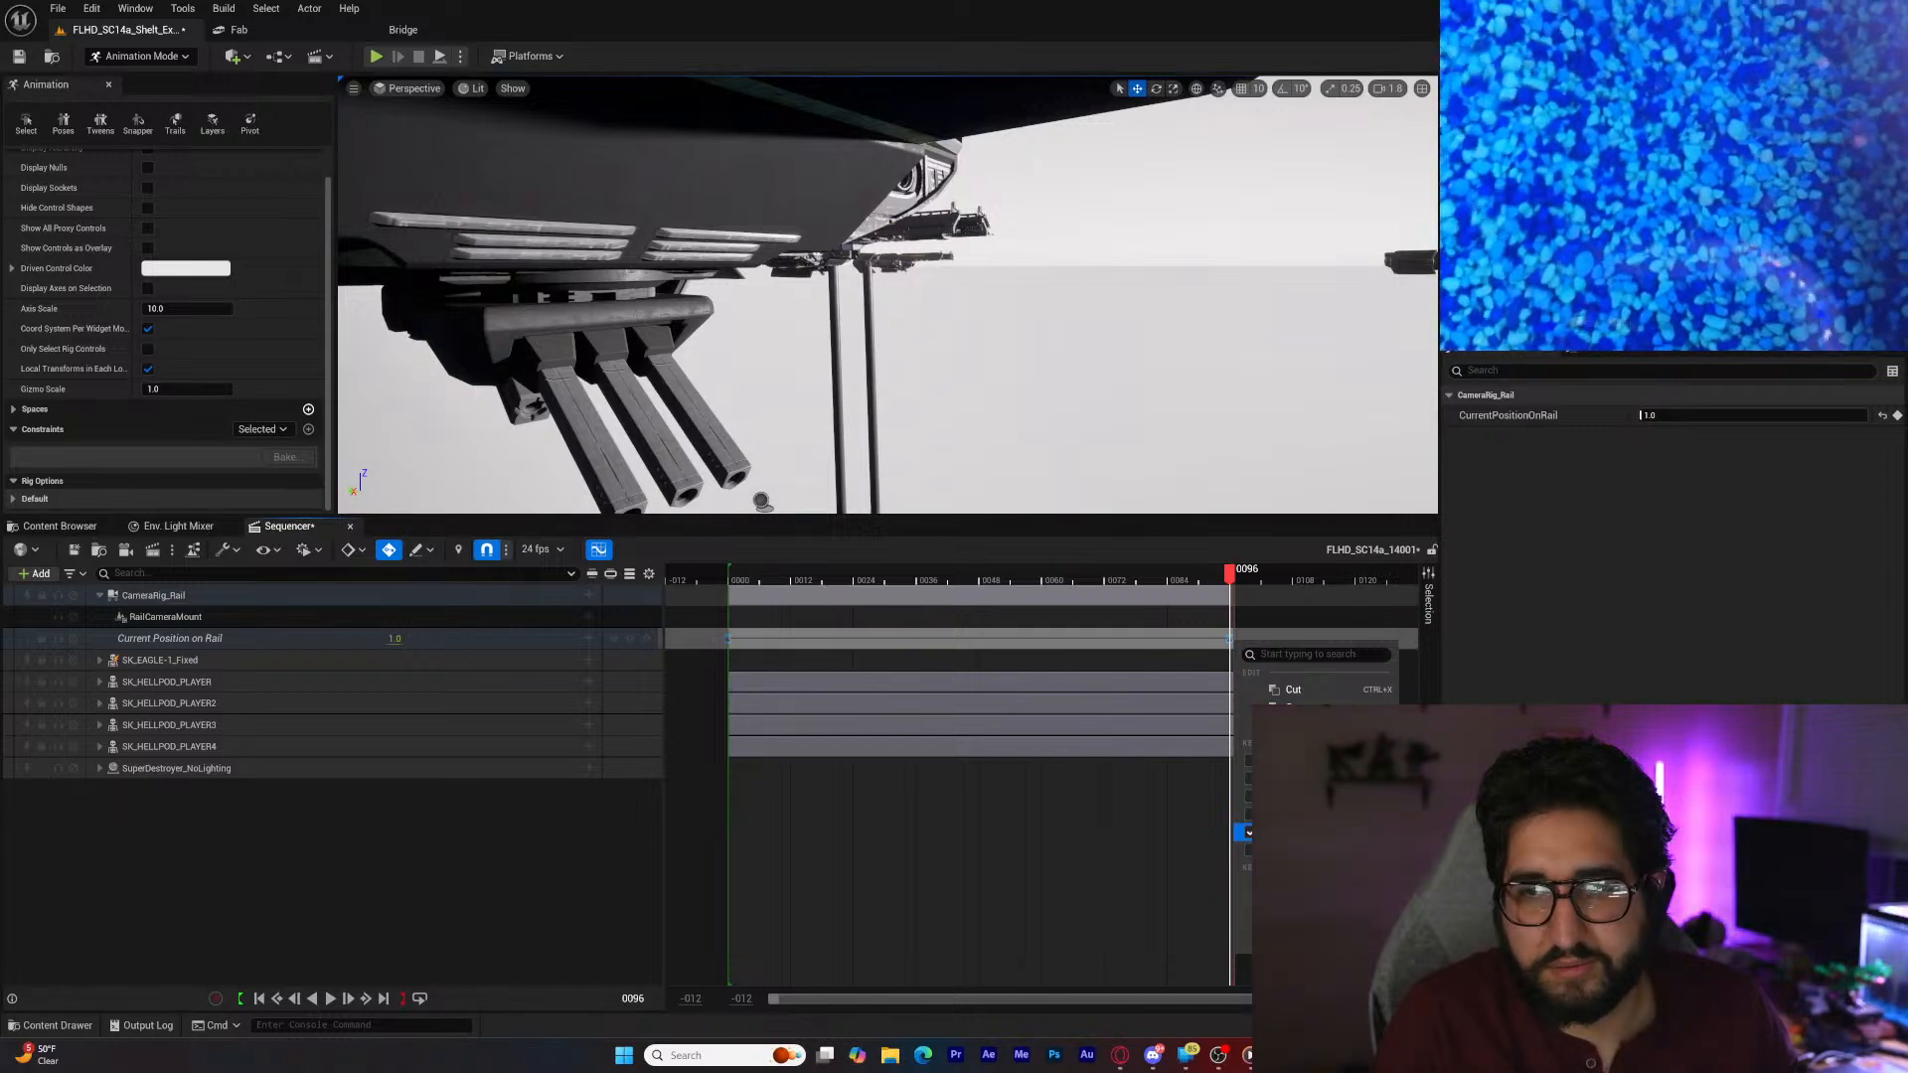
Step: Scrub and play back the sequence to check how the four hellpods travel down the rail from the Super Destroyer
{"action": "right_click_drag", "start_coordinate": [899, 397], "coordinate": [1018, 497]}
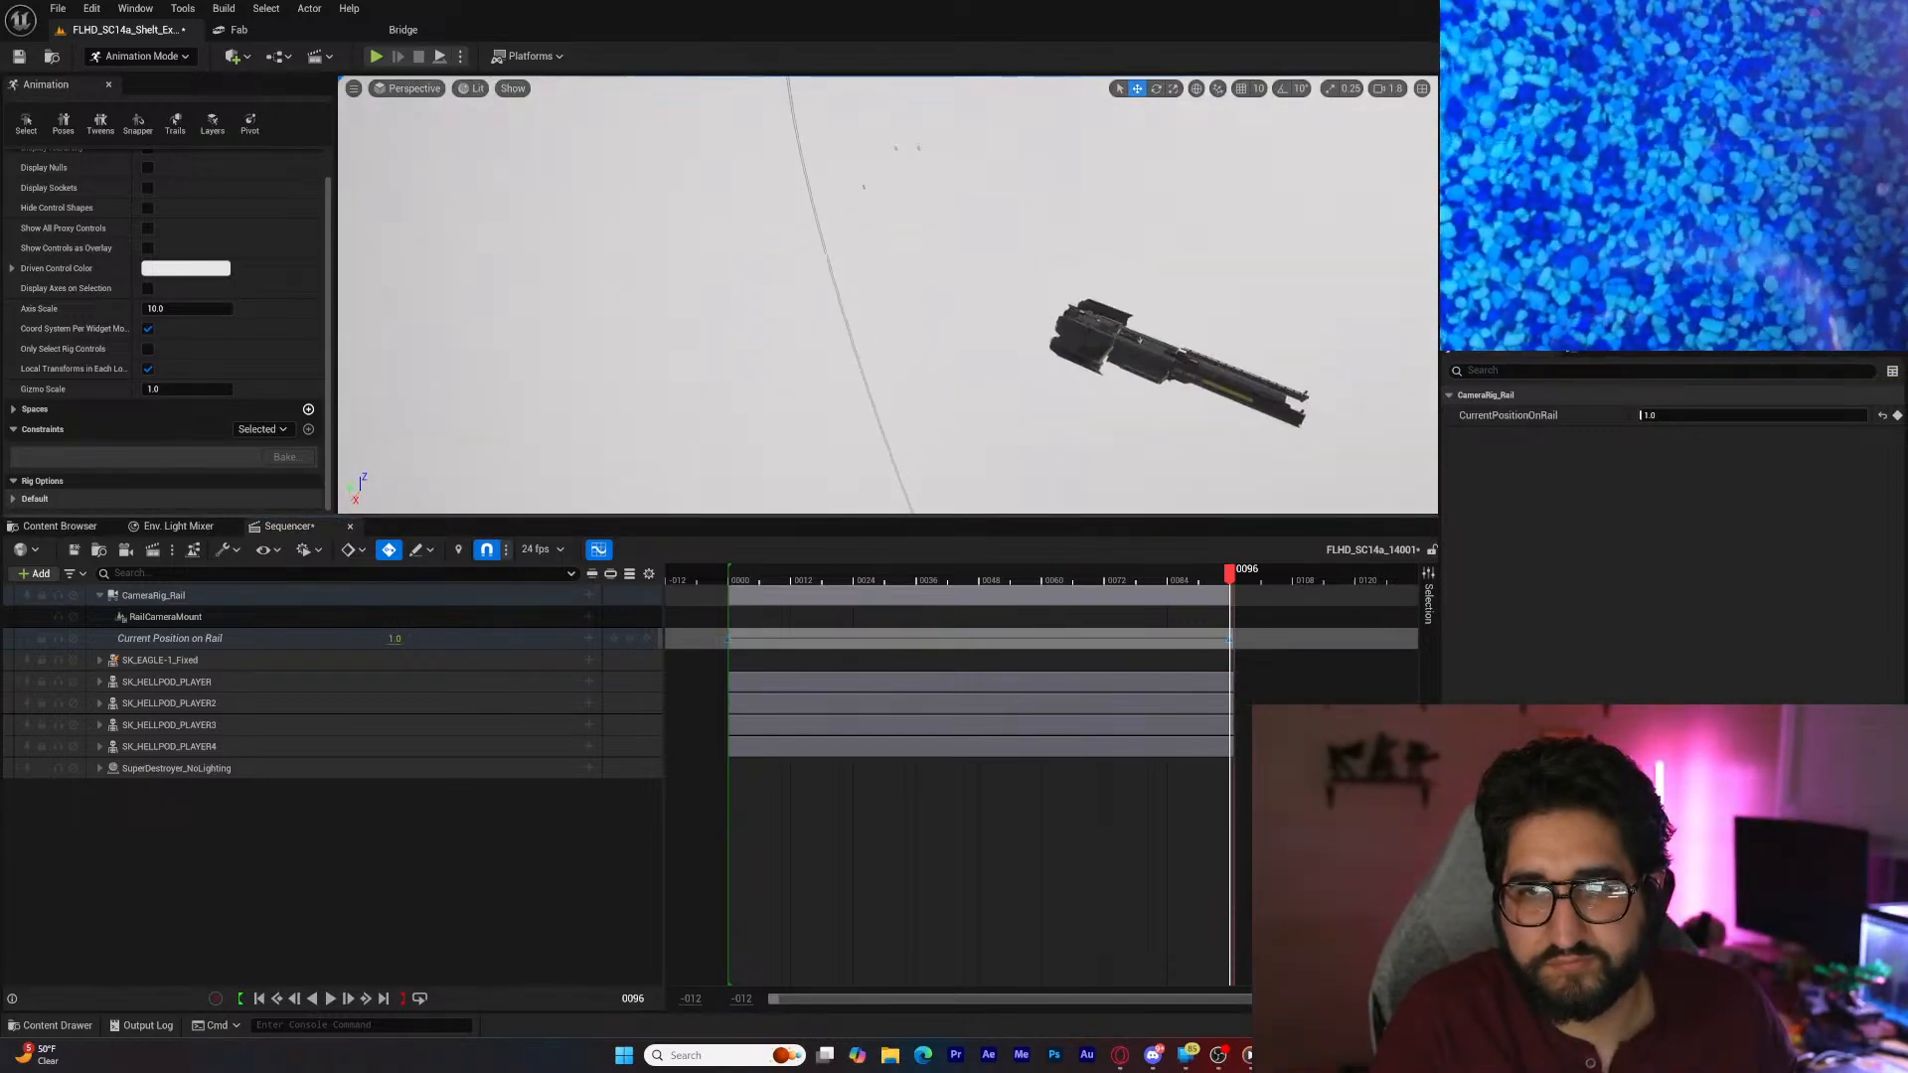
{"action": "right_click_drag", "start_coordinate": [1017, 401], "coordinate": [999, 440]}
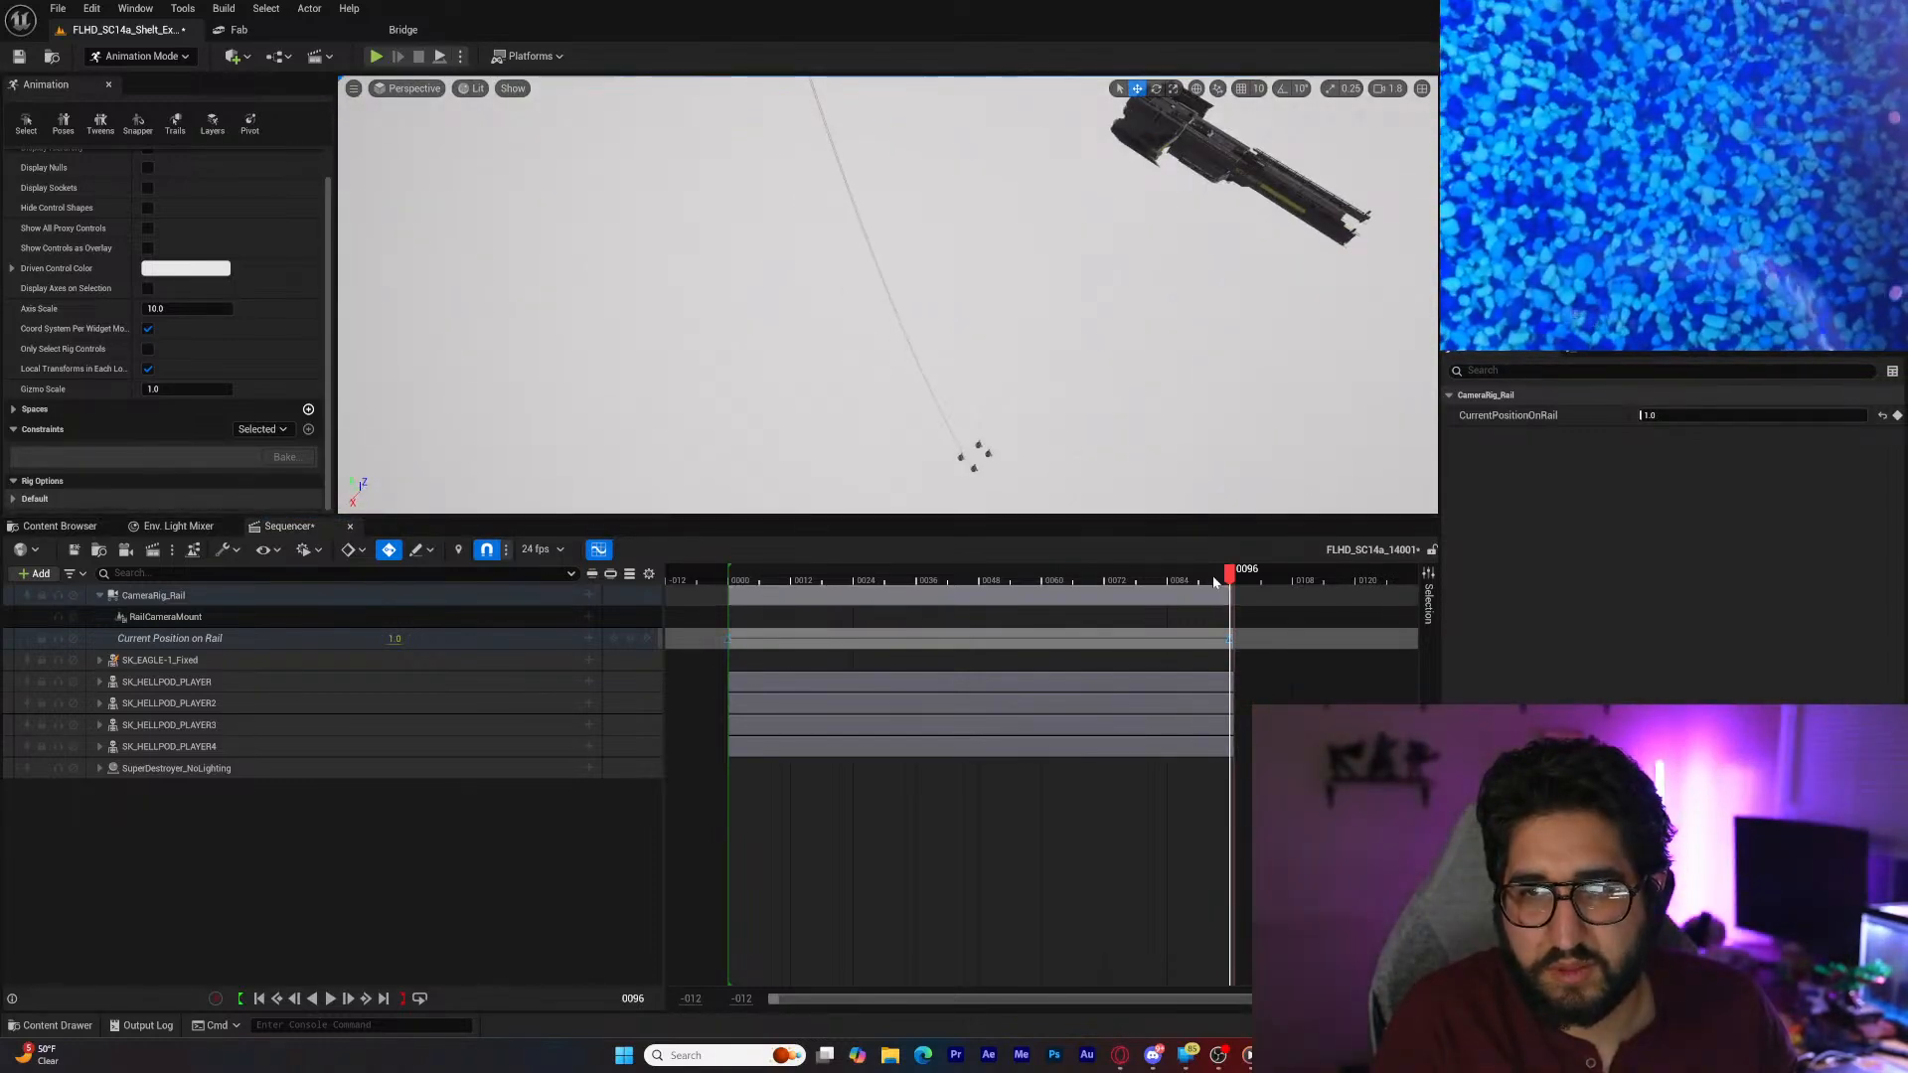
{"action": "left_click_drag", "start_coordinate": [1214, 581], "coordinate": [843, 576]}
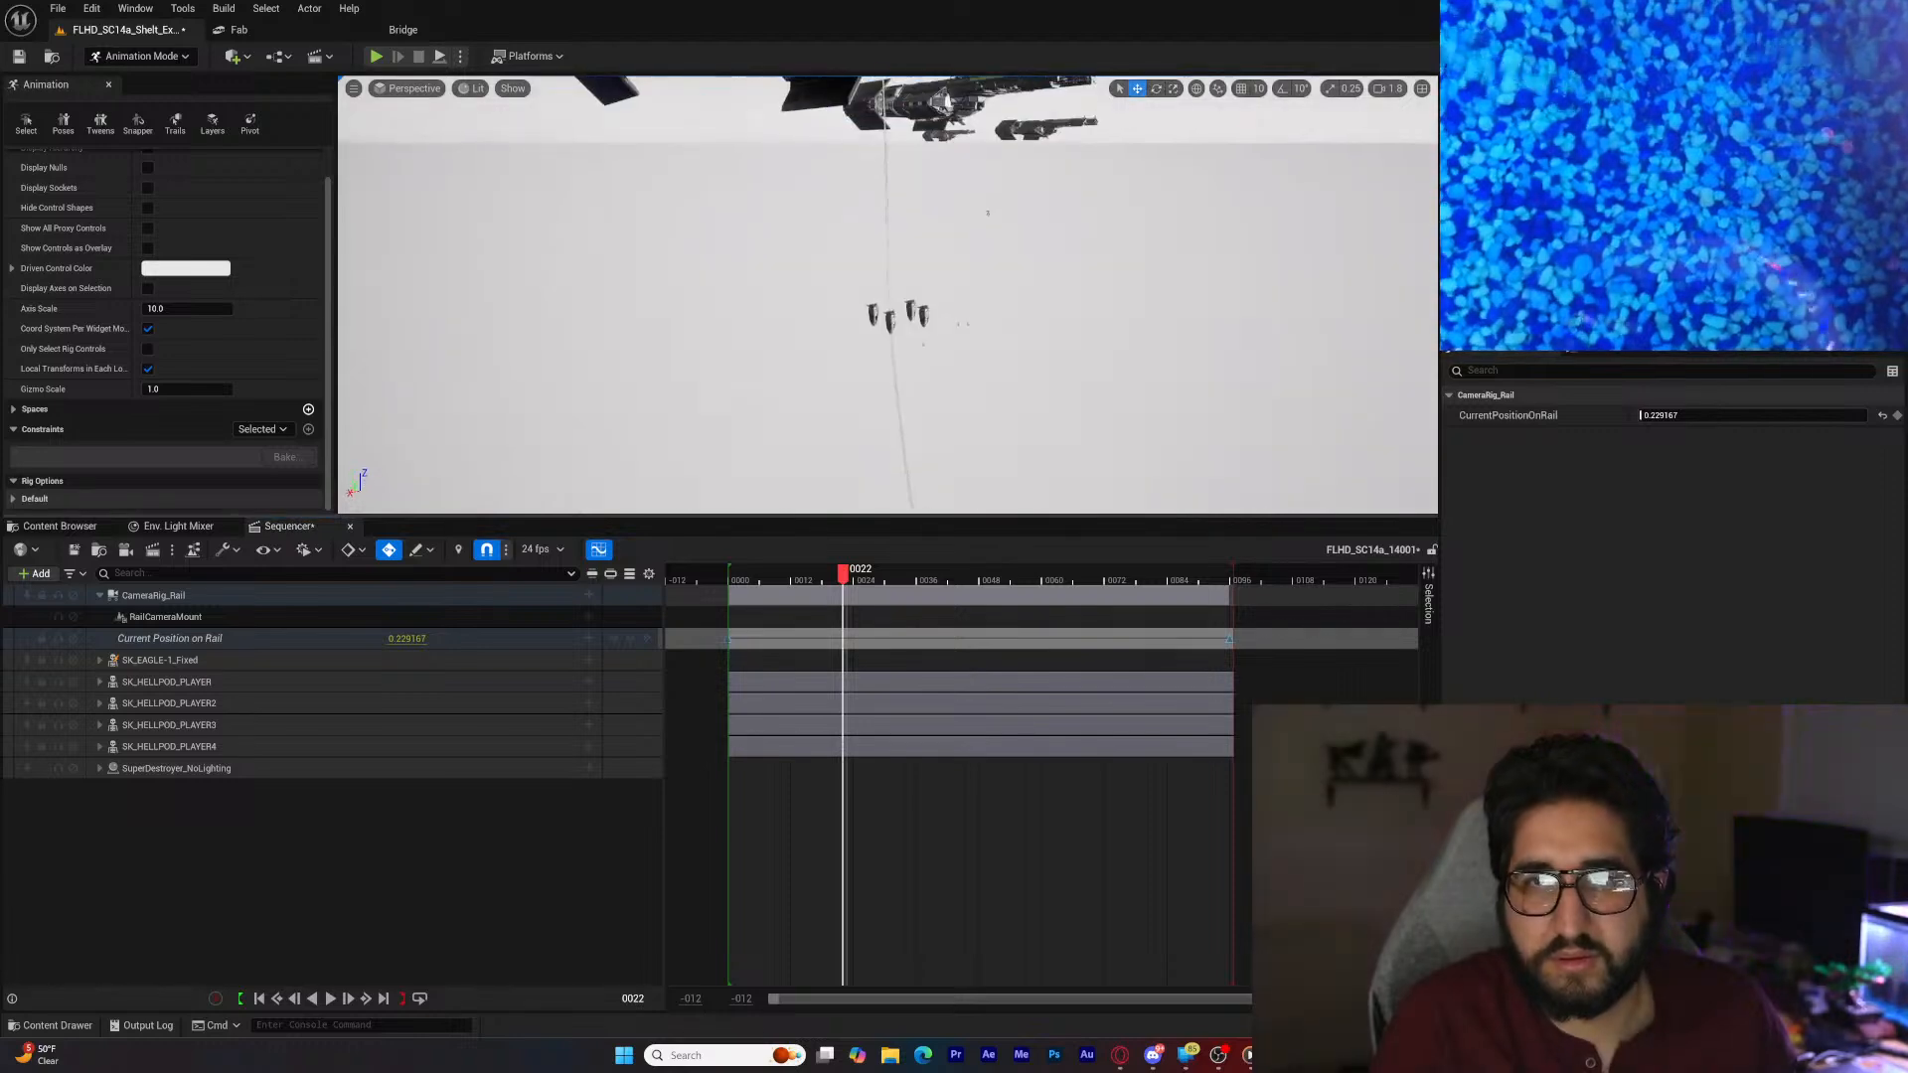
{"action": "left_click", "coordinate": [331, 998]}
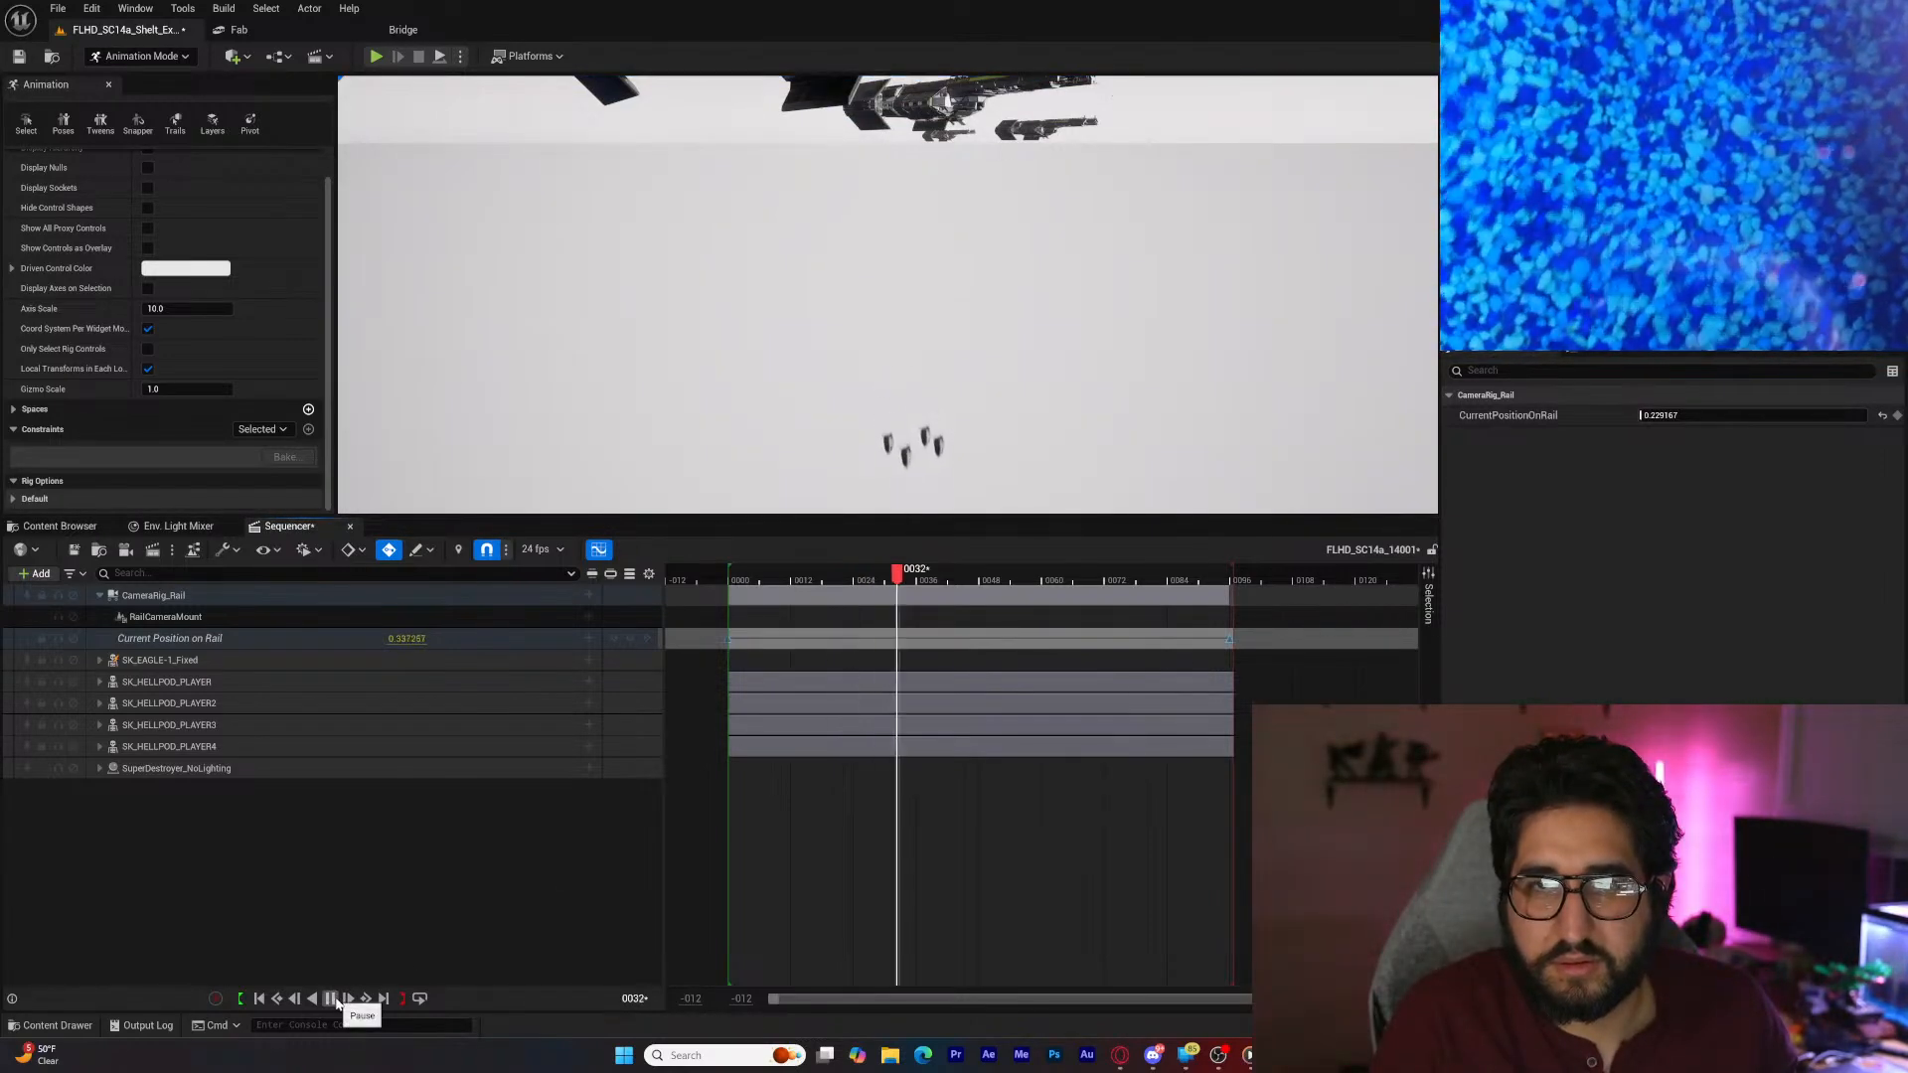
{"action": "left_click", "coordinate": [331, 997]}
{"action": "left_click", "coordinate": [260, 999]}
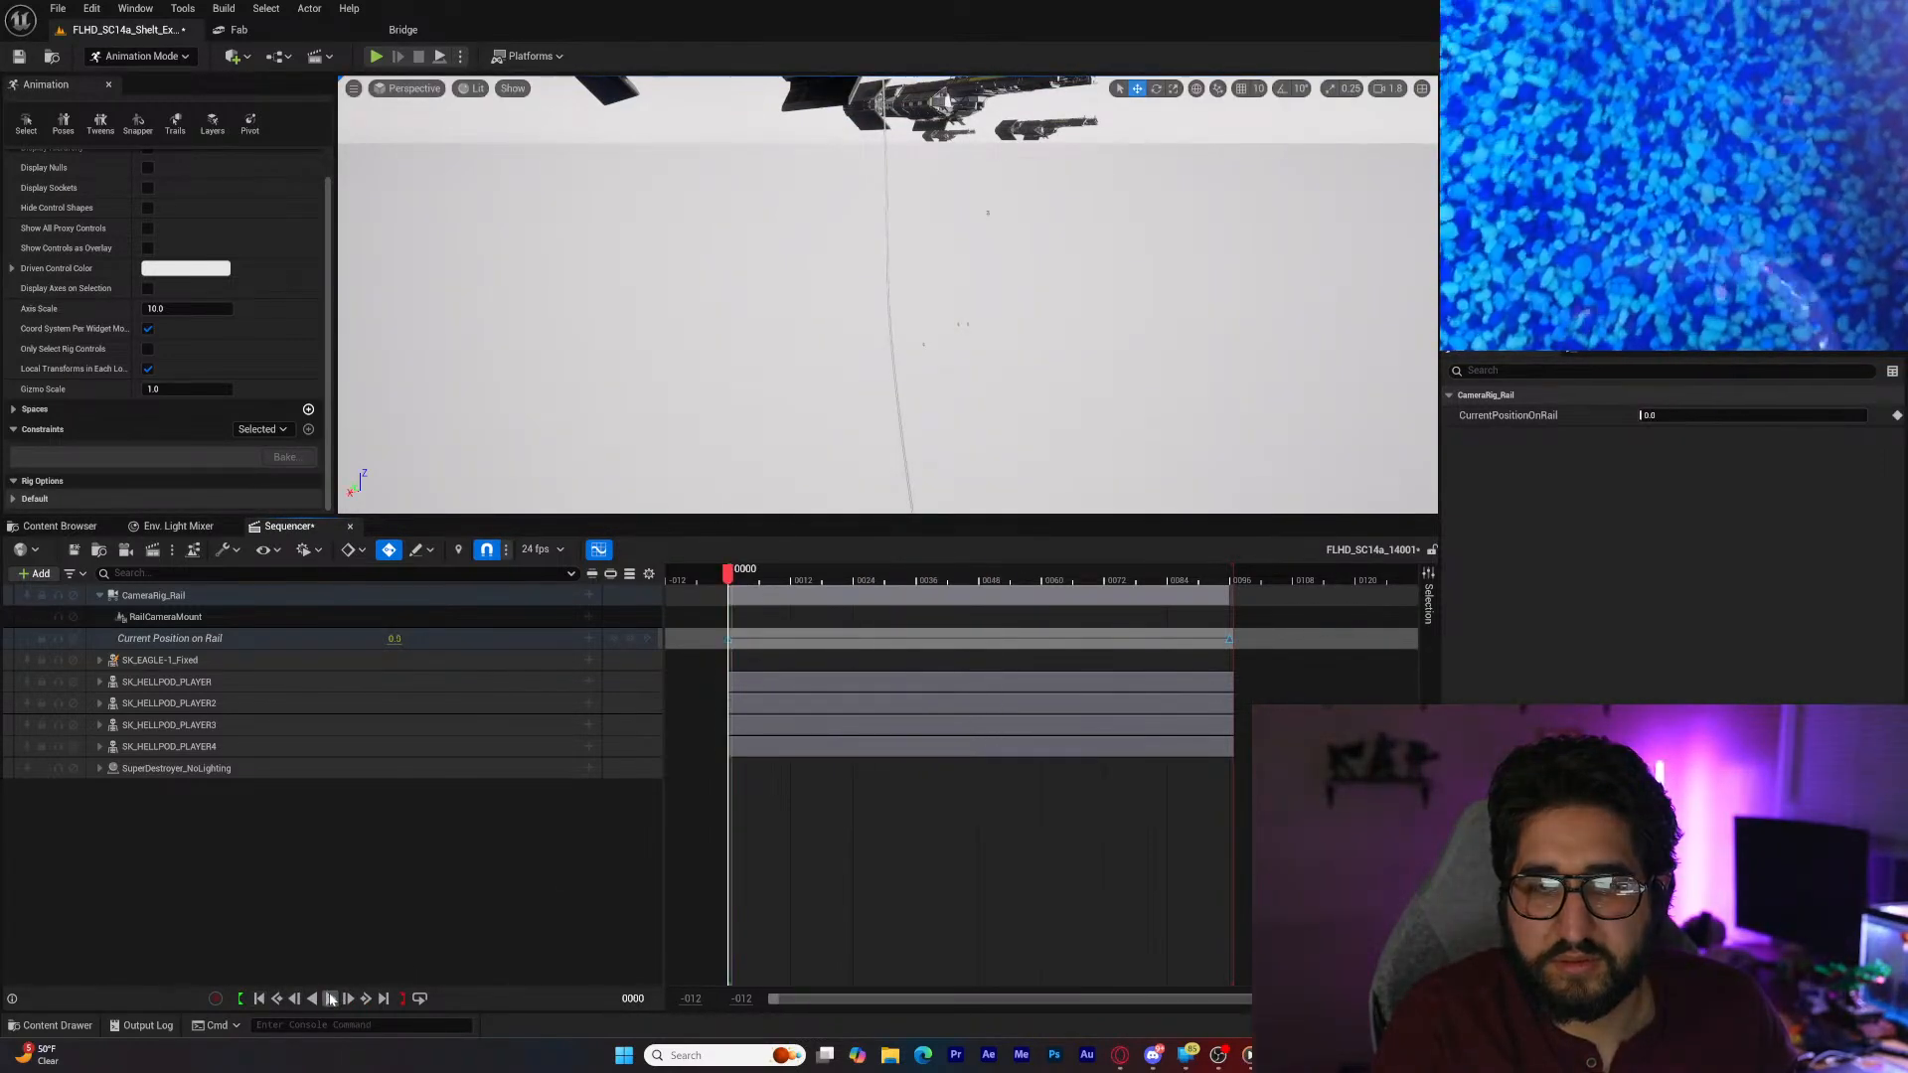
{"action": "left_click", "coordinate": [331, 998]}
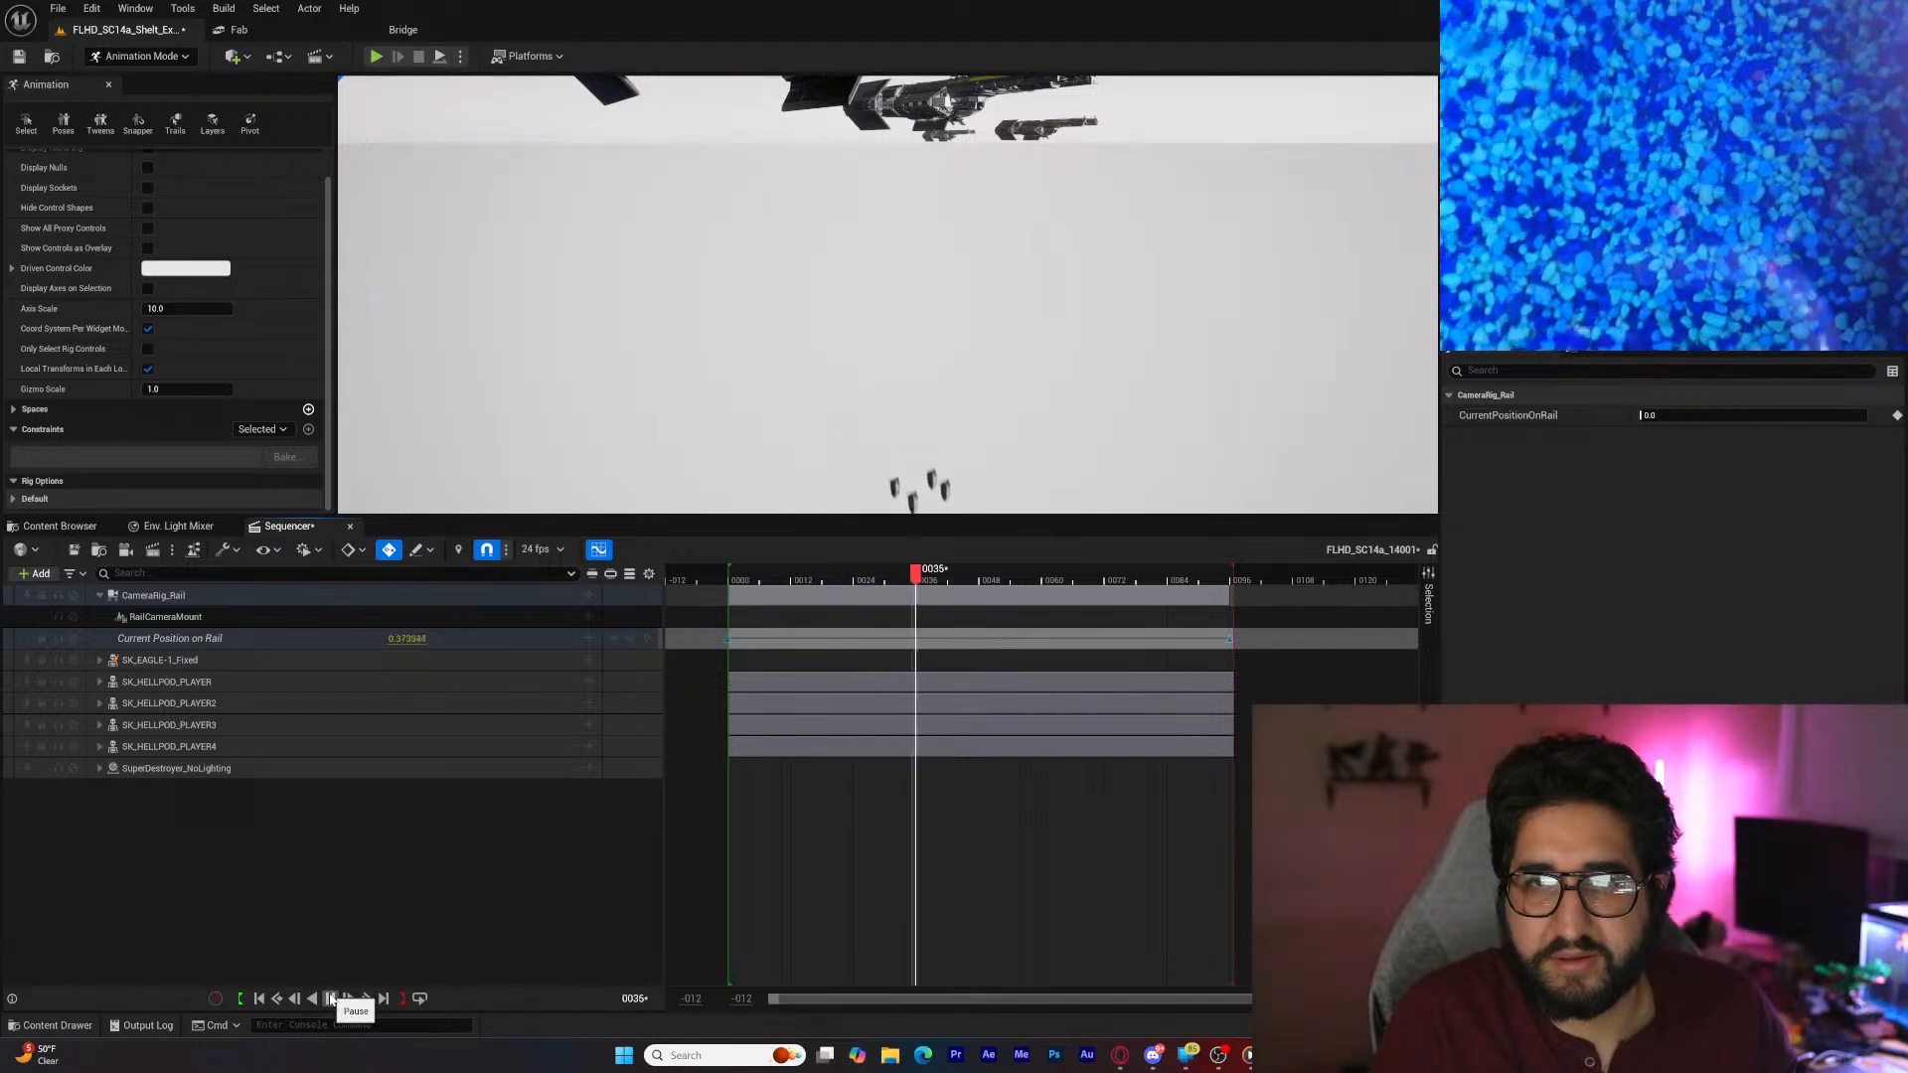
{"action": "left_click", "coordinate": [331, 997]}
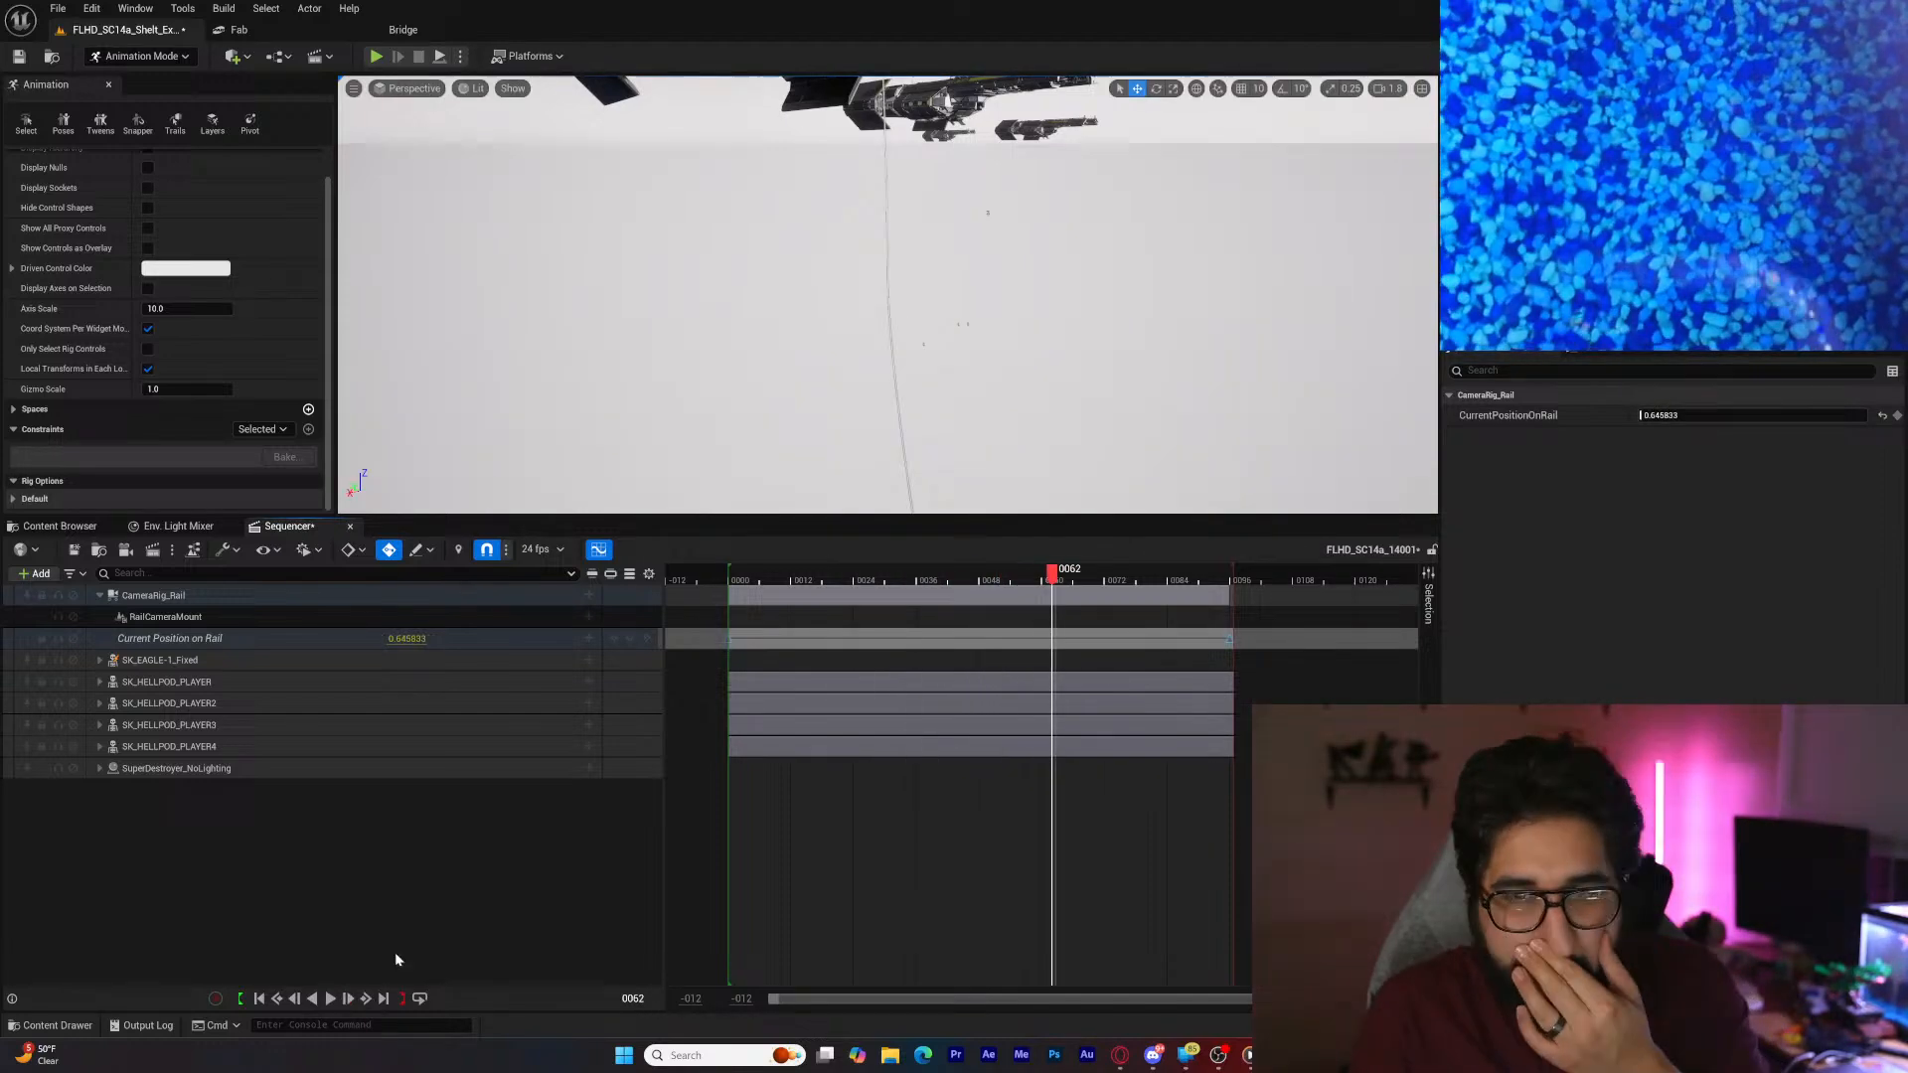
{"action": "left_click", "coordinate": [260, 999]}
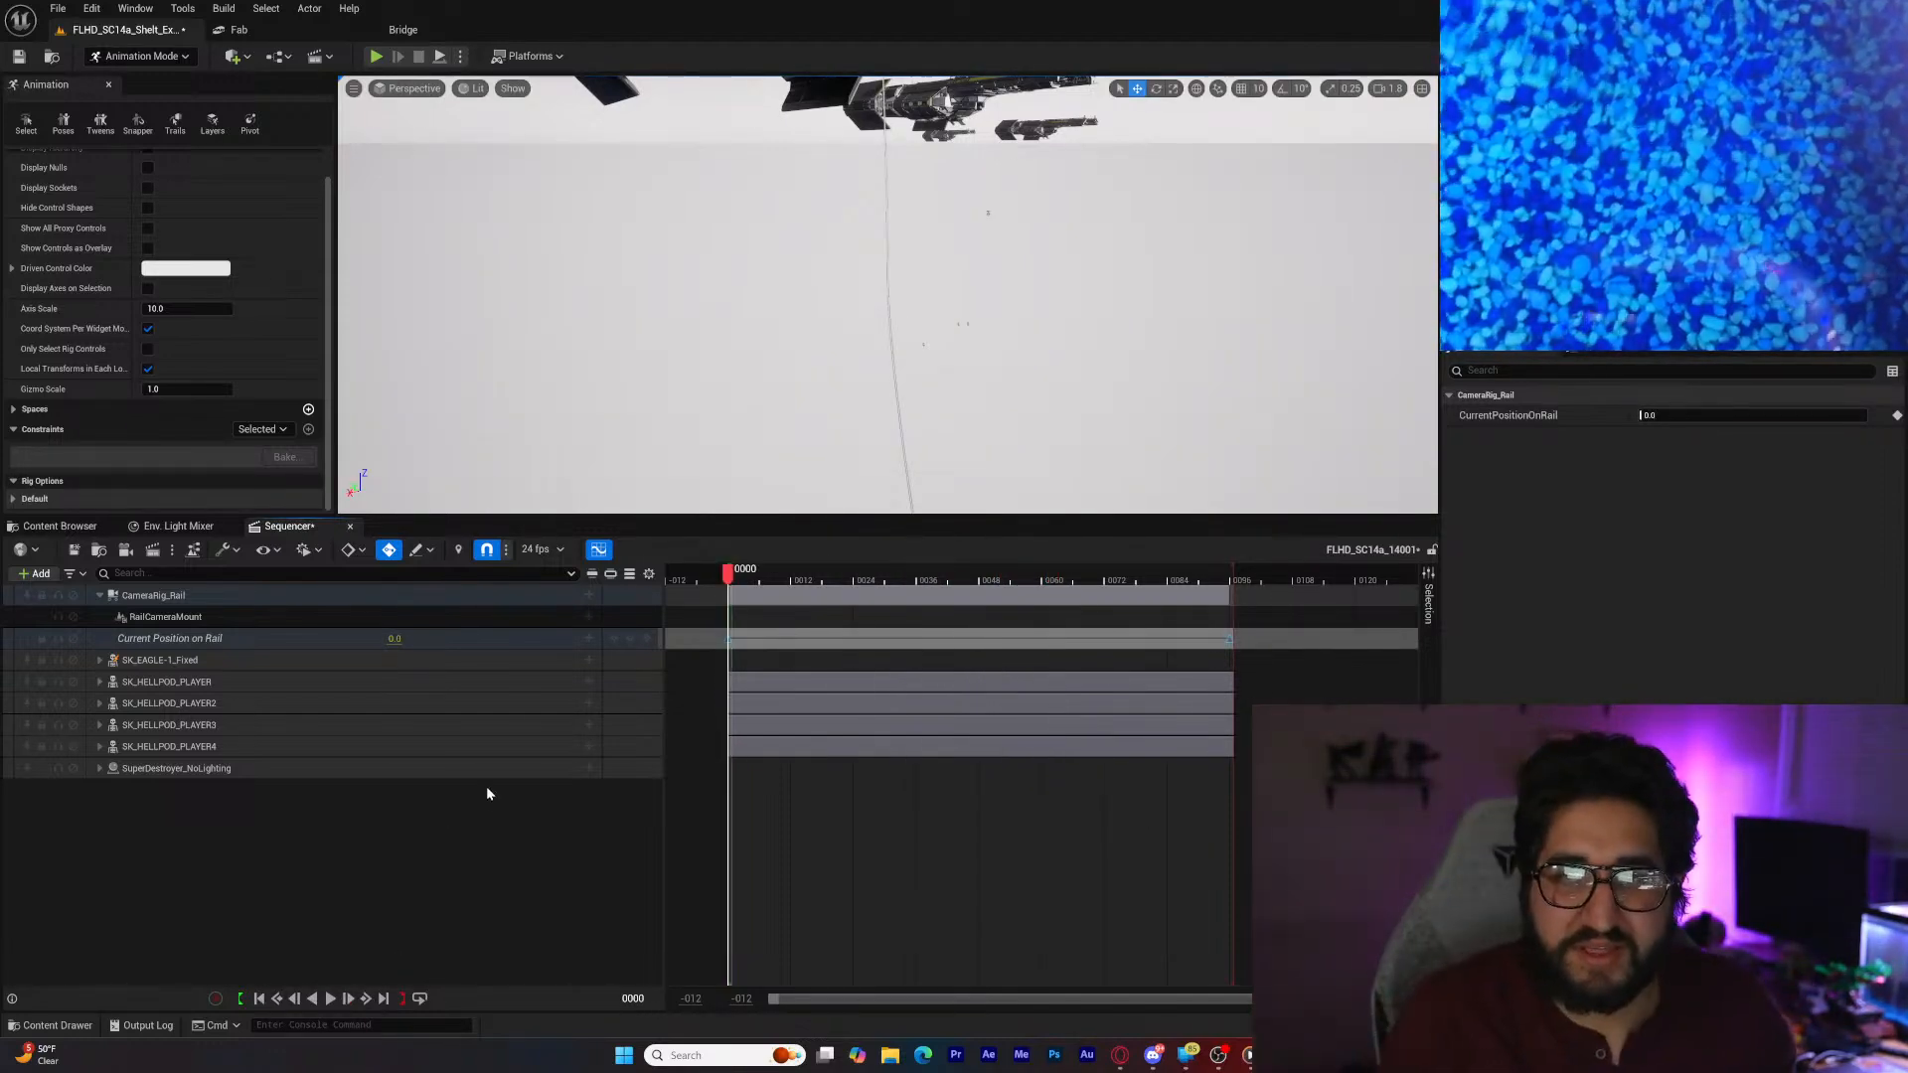
Step: Place a new Camera Rig Rail near the nose of SK_EAGLE-1_Fixed beneath the Super Destroyer
{"action": "right_click_drag", "start_coordinate": [886, 308], "coordinate": [862, 184]}
{"action": "key", "text": "w"}
{"action": "key", "text": "w"}
{"action": "key", "text": "a"}
{"action": "left_click", "coordinate": [668, 385]}
{"action": "right_click_drag", "start_coordinate": [668, 385], "coordinate": [710, 403]}
{"action": "key", "text": "a"}
{"action": "key", "text": "w"}
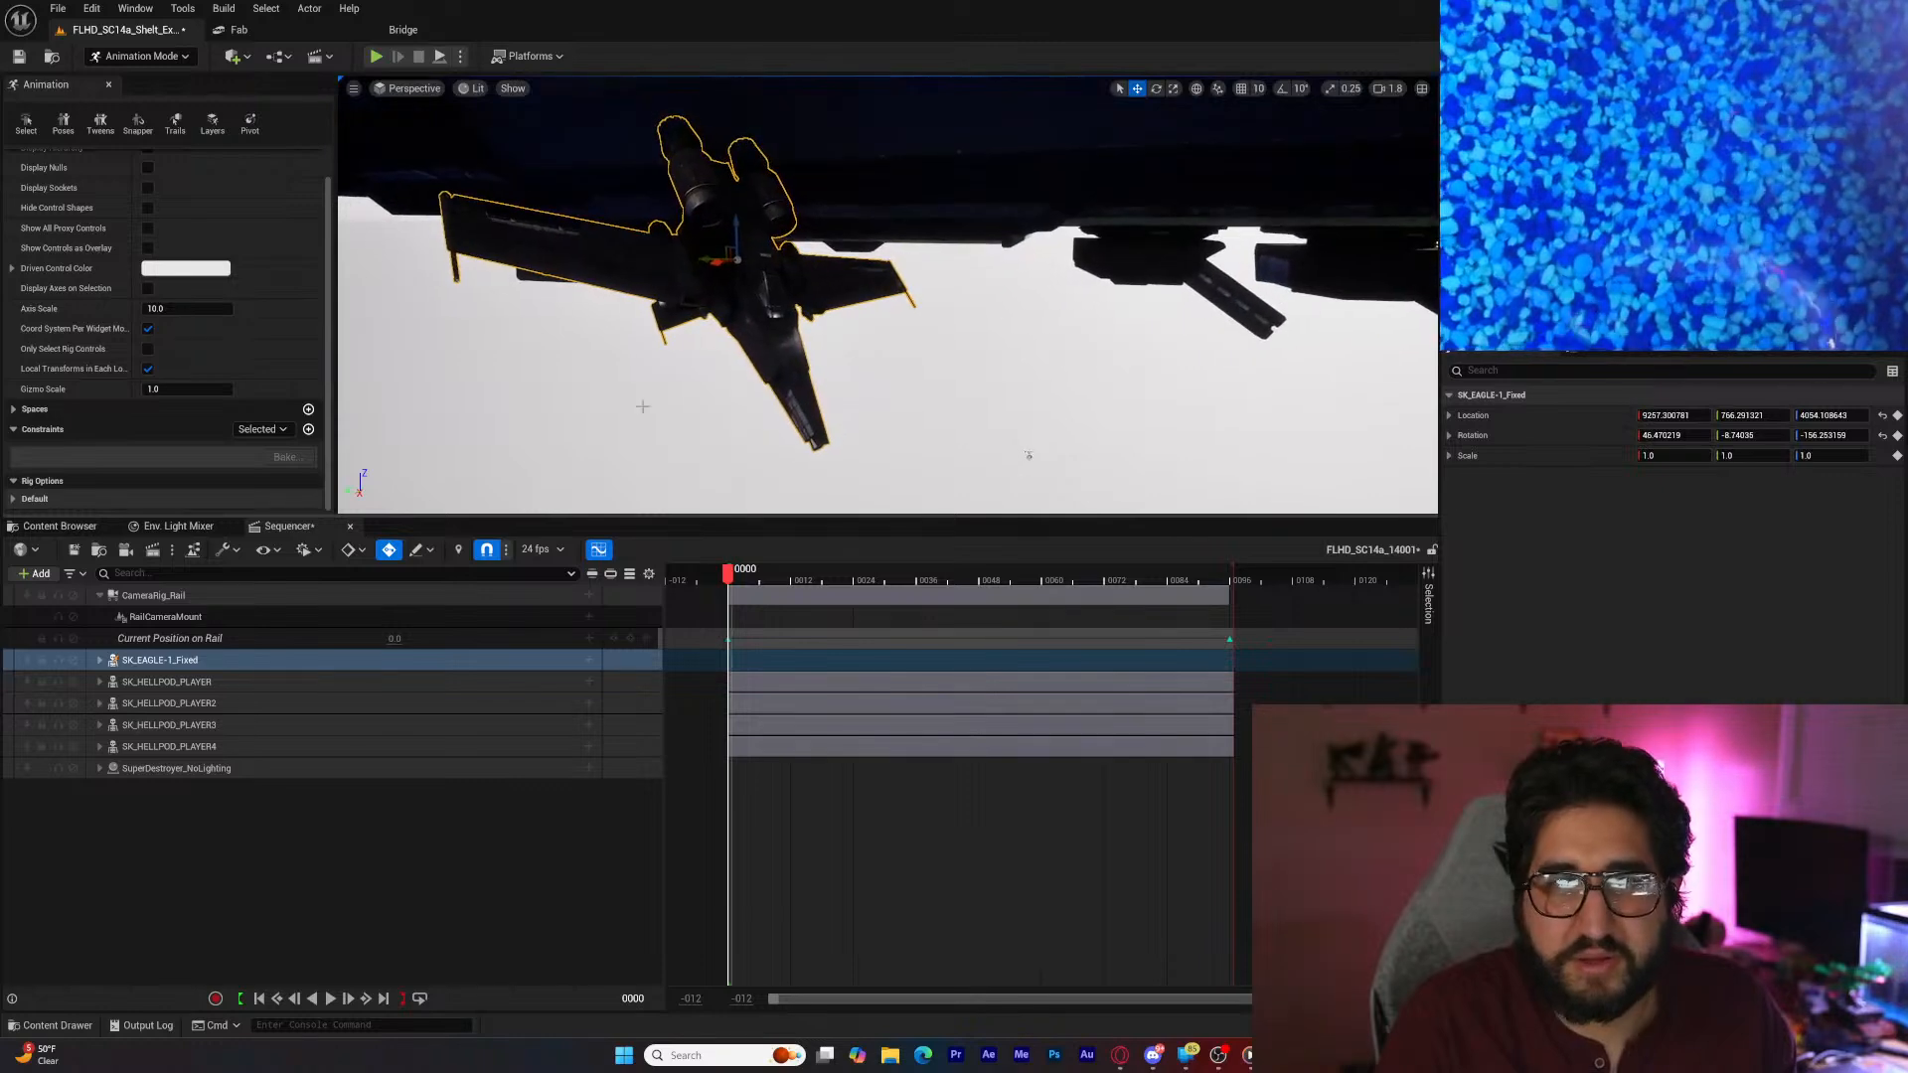
{"action": "left_click", "coordinate": [233, 56]}
{"action": "mouse_move", "coordinate": [313, 235]}
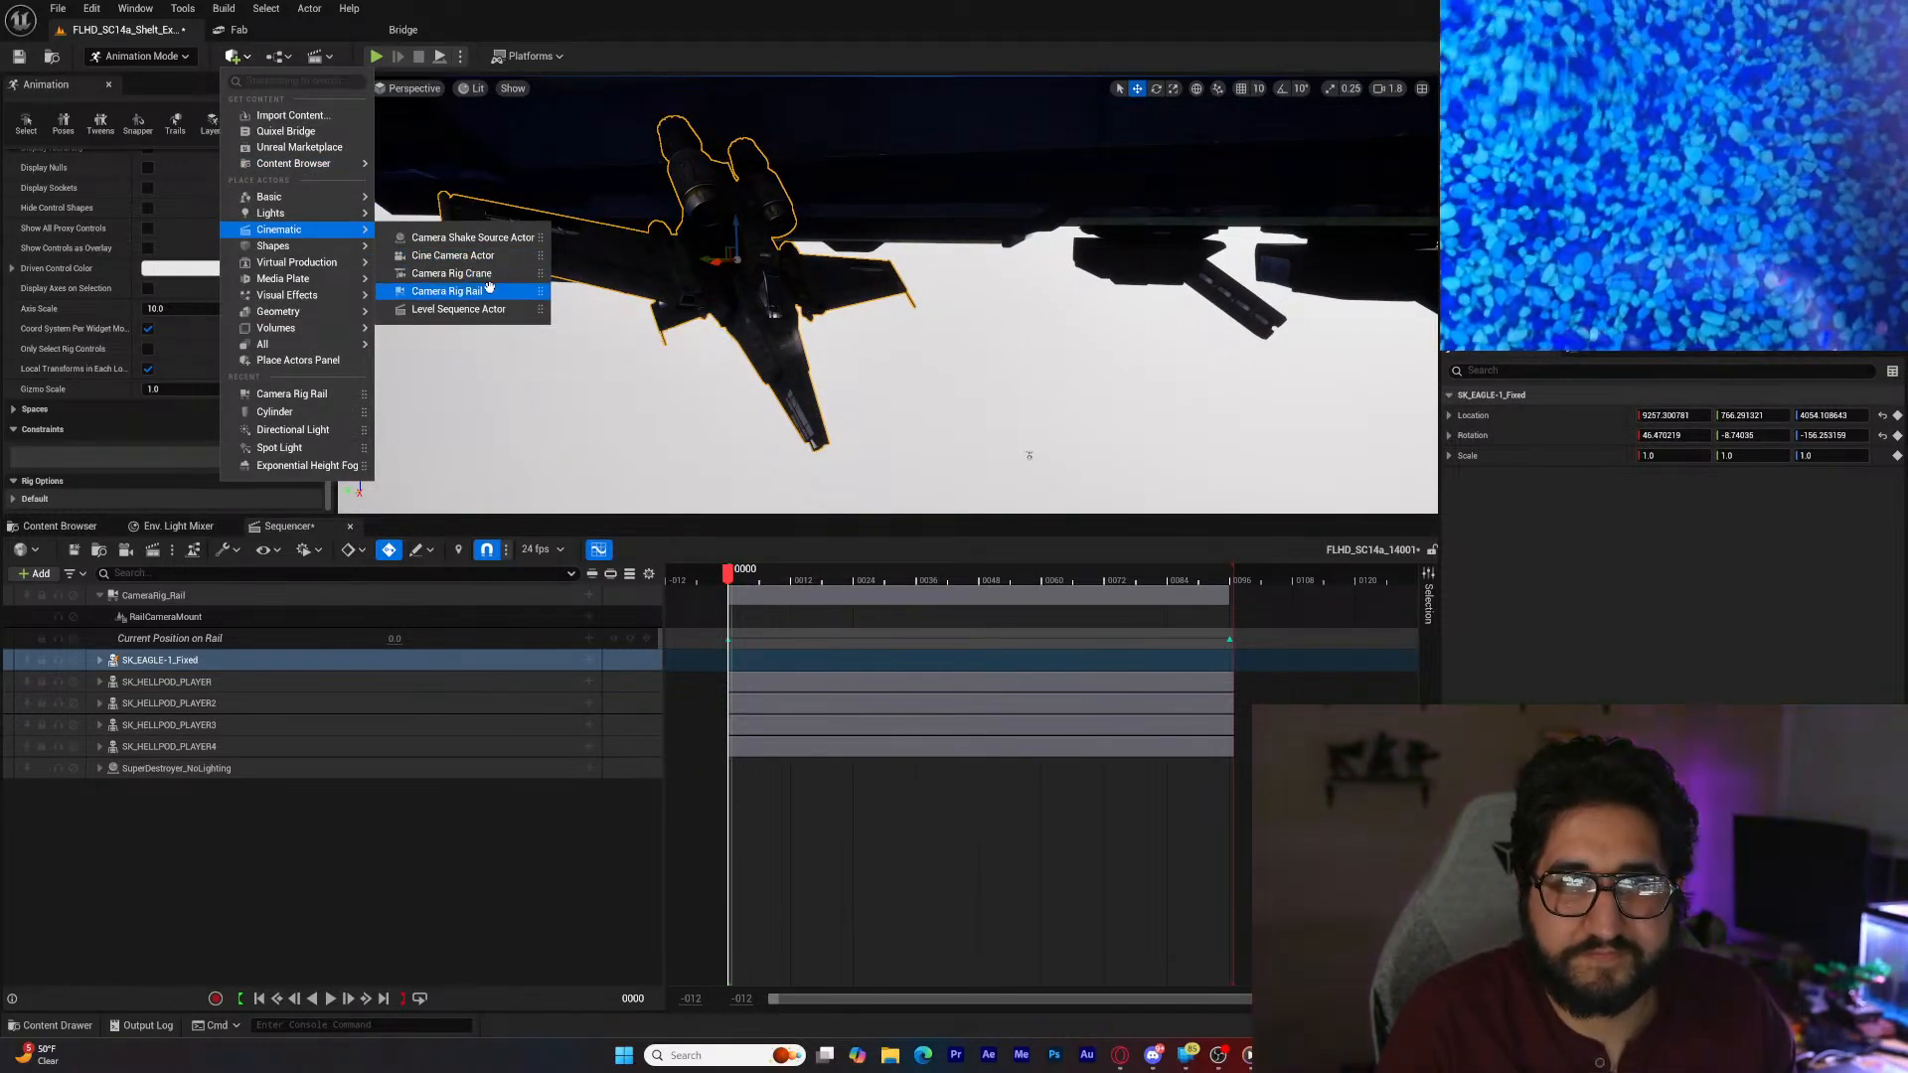
{"action": "left_click_drag", "start_coordinate": [489, 287], "coordinate": [693, 456]}
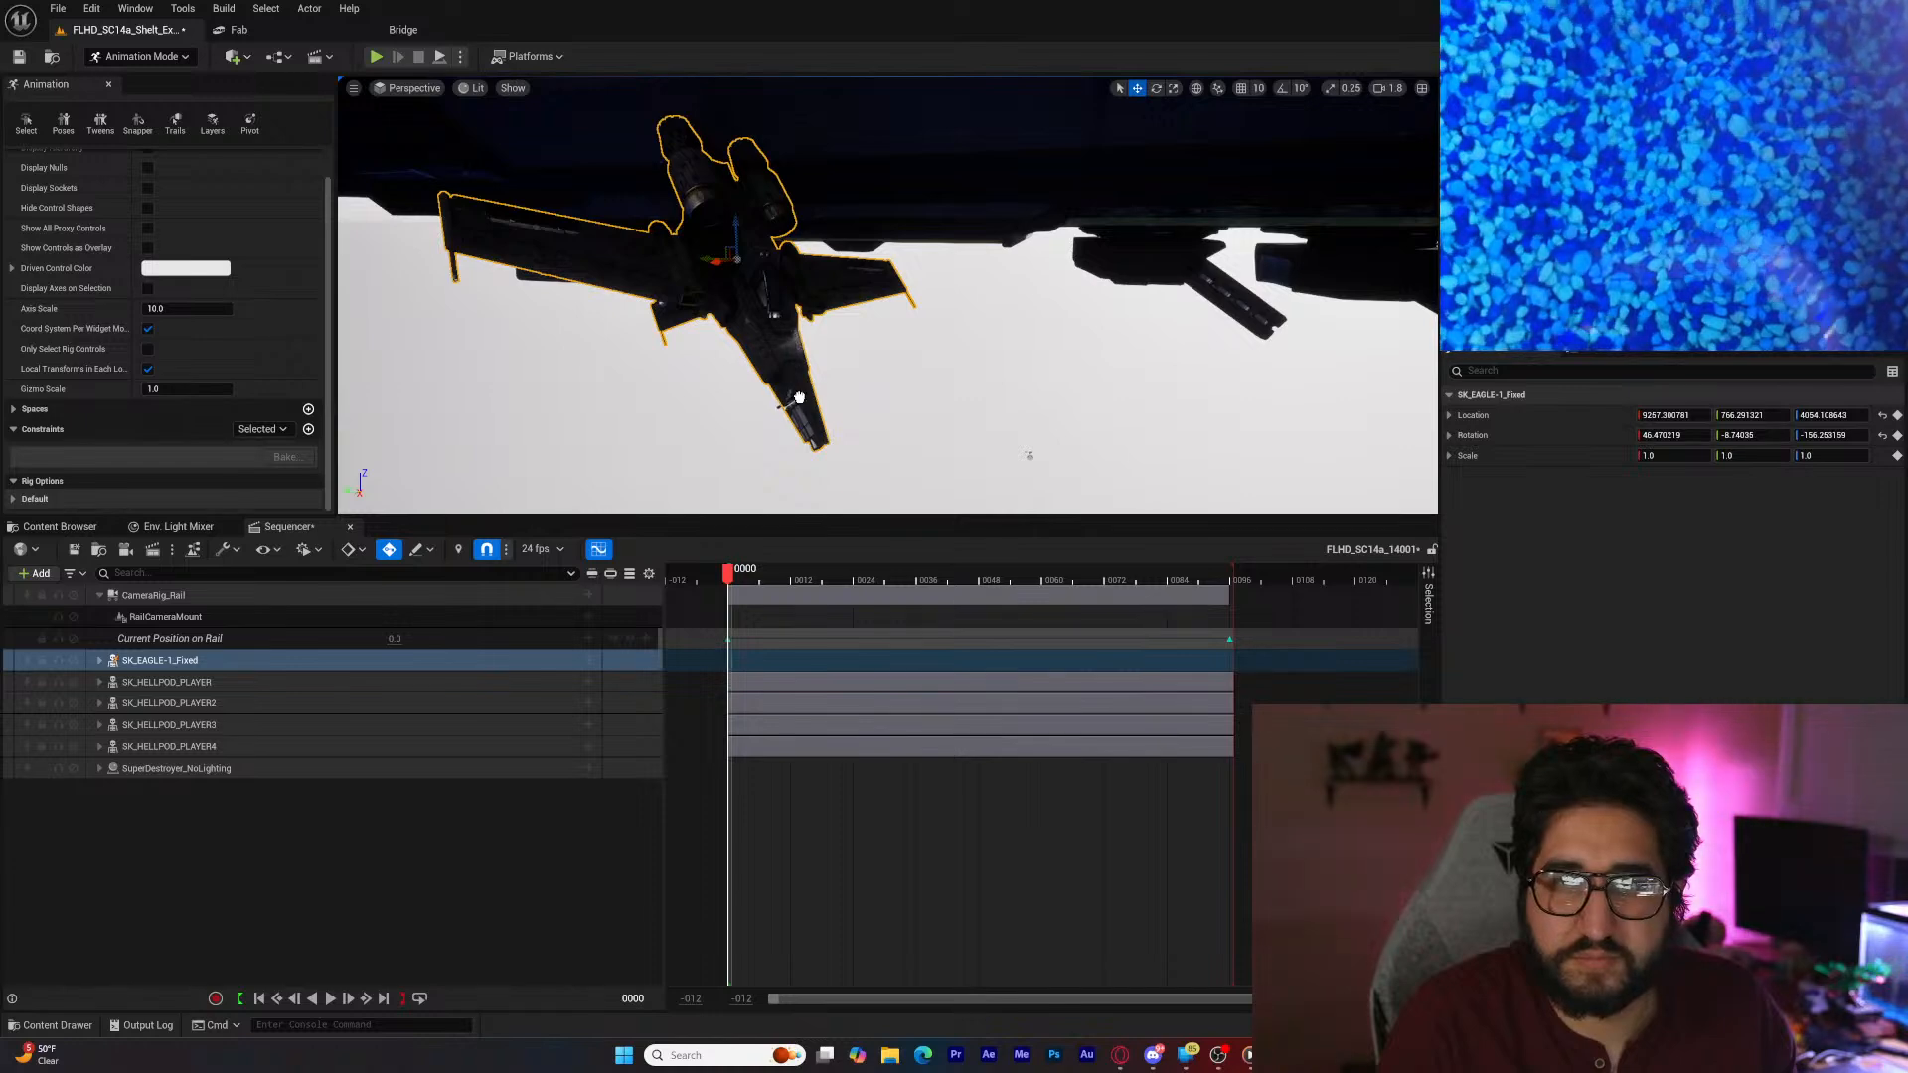
{"action": "left_click_drag", "start_coordinate": [802, 405], "coordinate": [807, 406]}
{"action": "right_click_drag", "start_coordinate": [844, 401], "coordinate": [716, 417]}
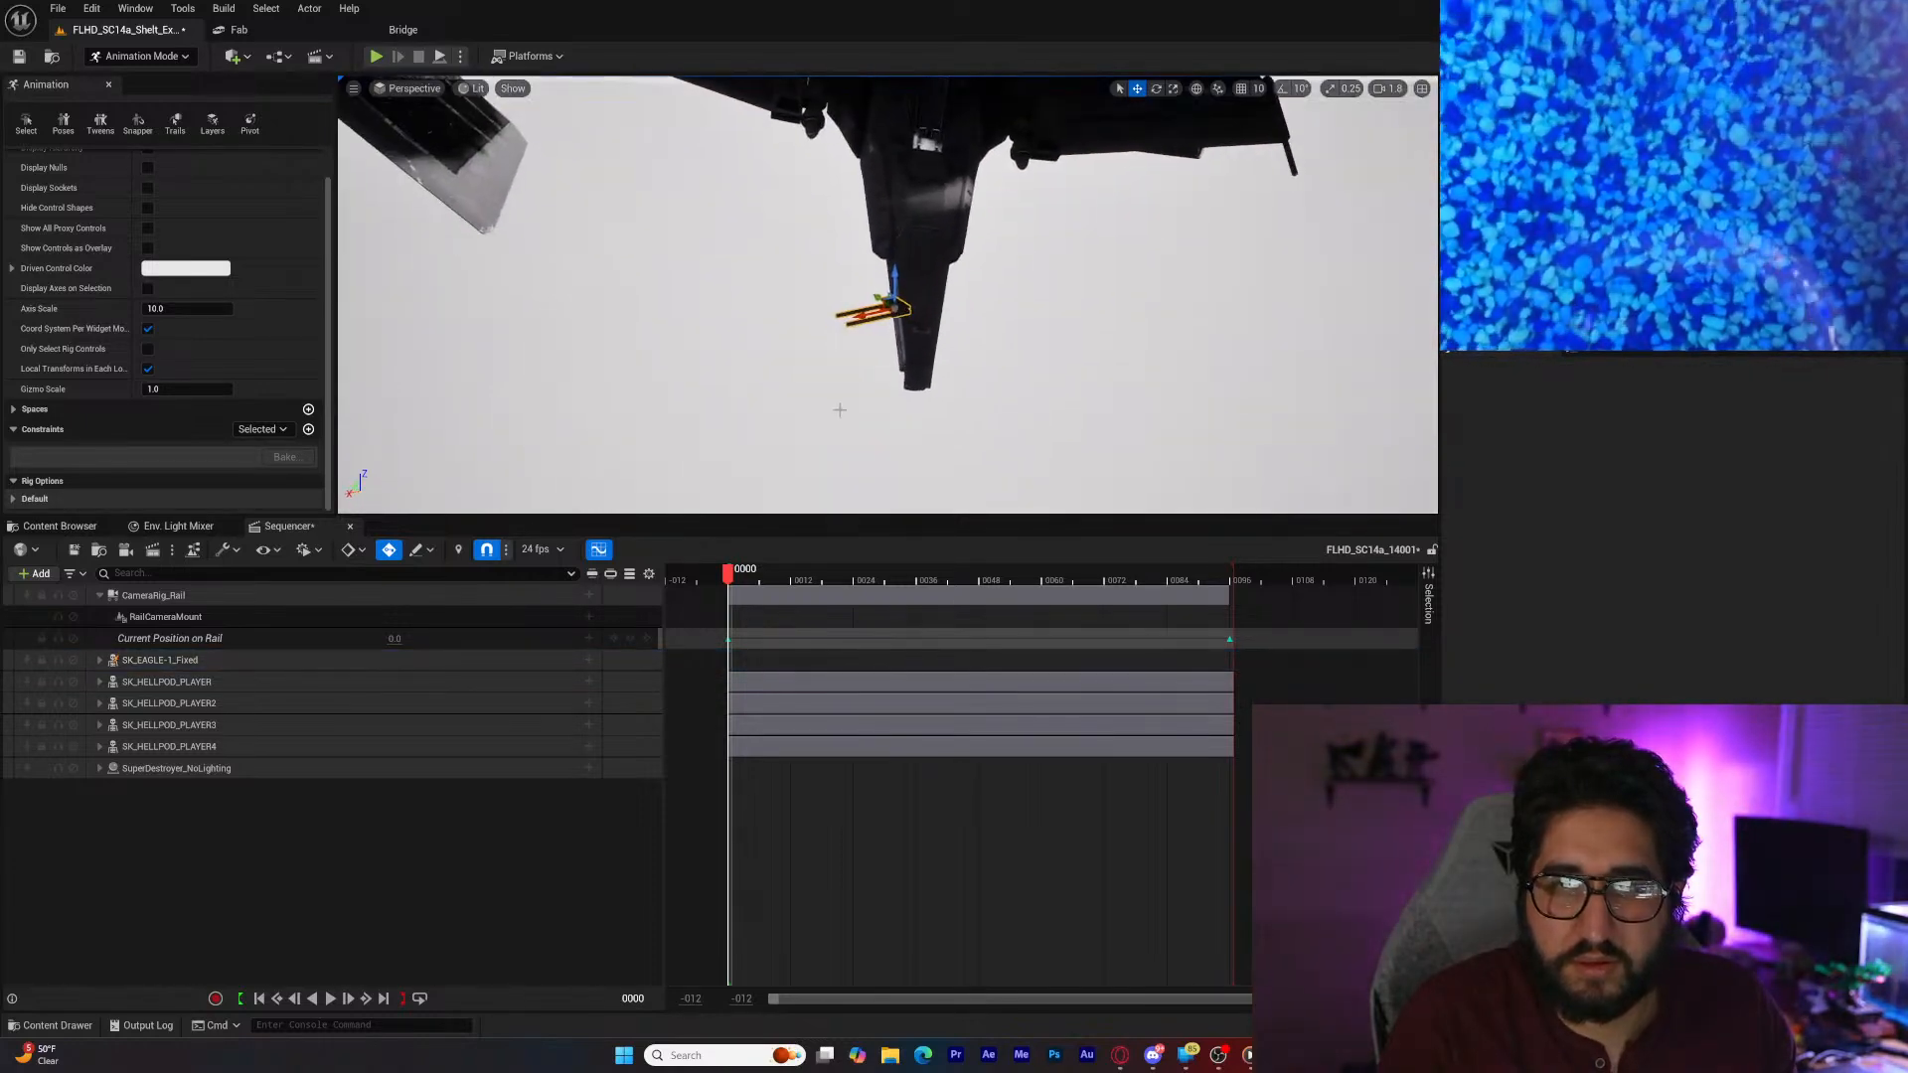
Step: Rotate the new camera rig rail so it points forward along the nose of SK_EAGLE-1_Fixed
{"action": "left_click_drag", "start_coordinate": [856, 293], "coordinate": [861, 285]}
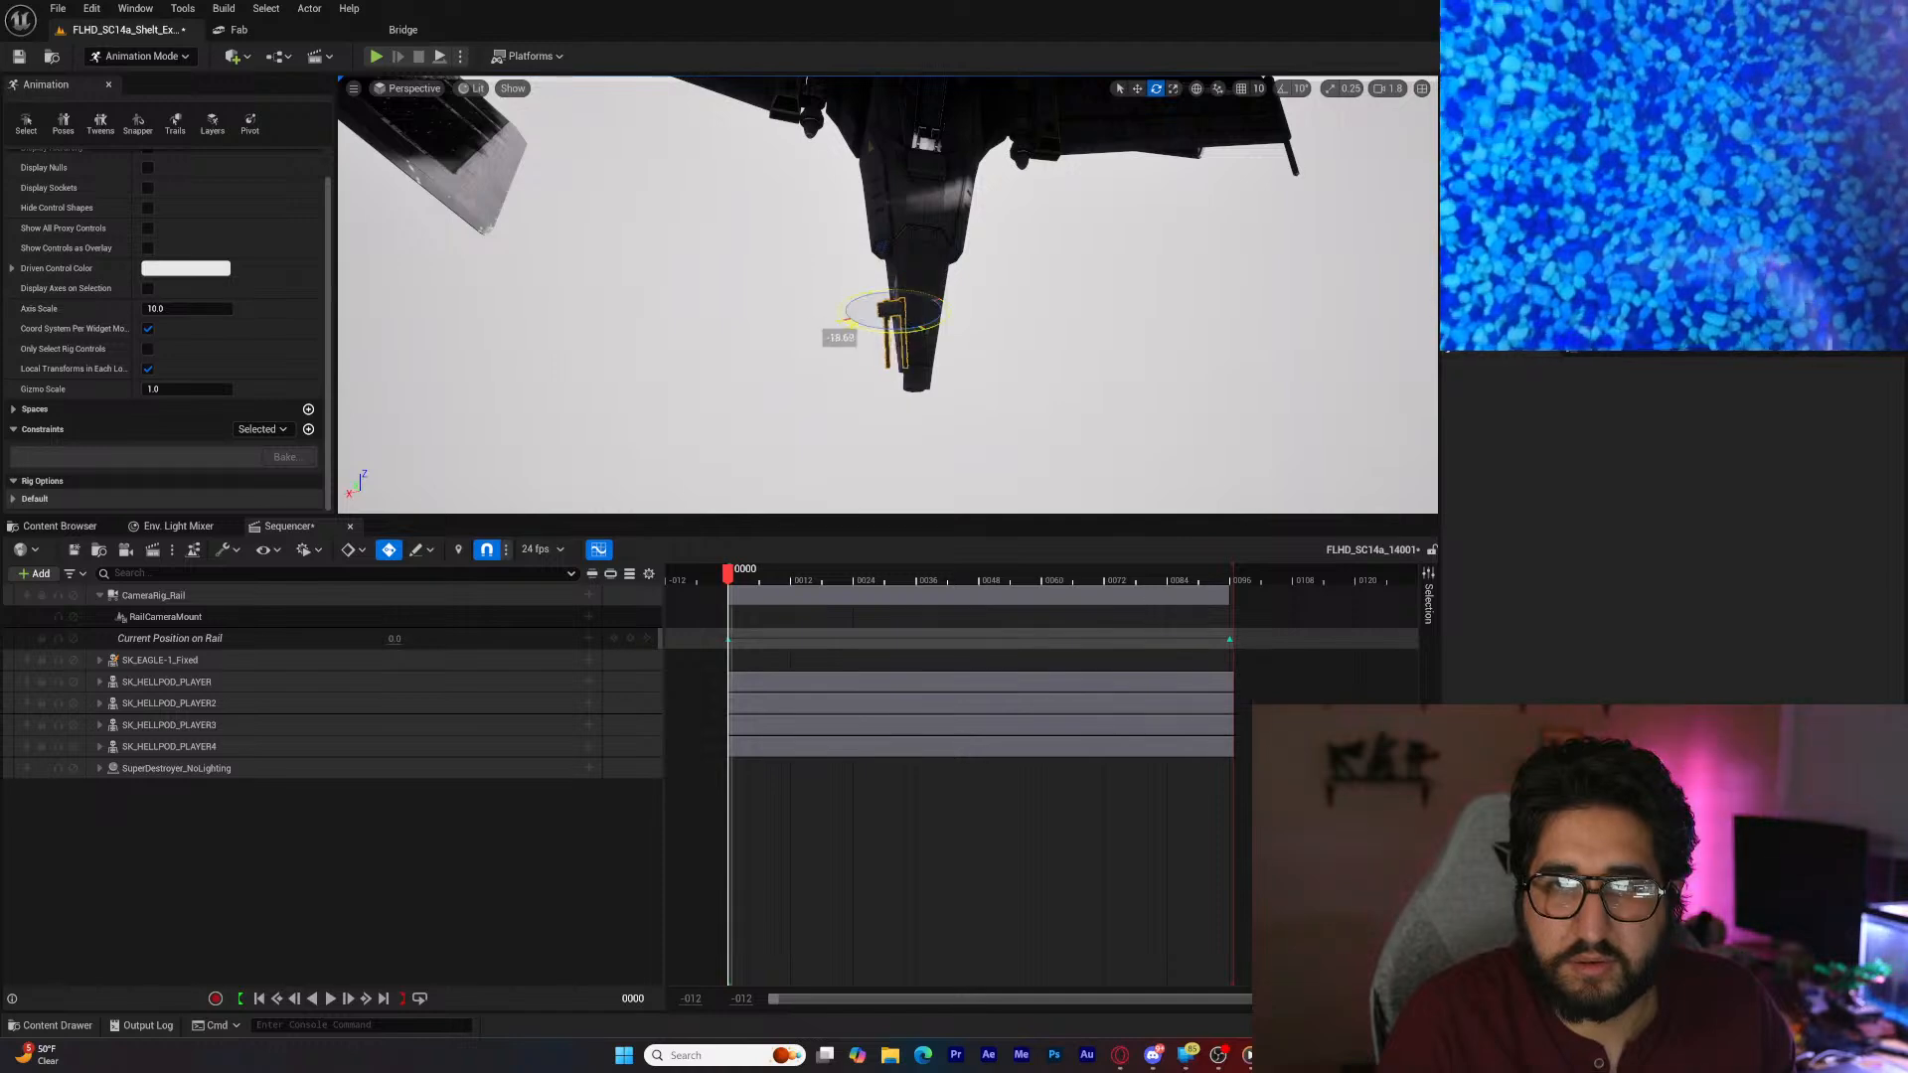
{"action": "left_click_drag", "start_coordinate": [847, 287], "coordinate": [844, 313]}
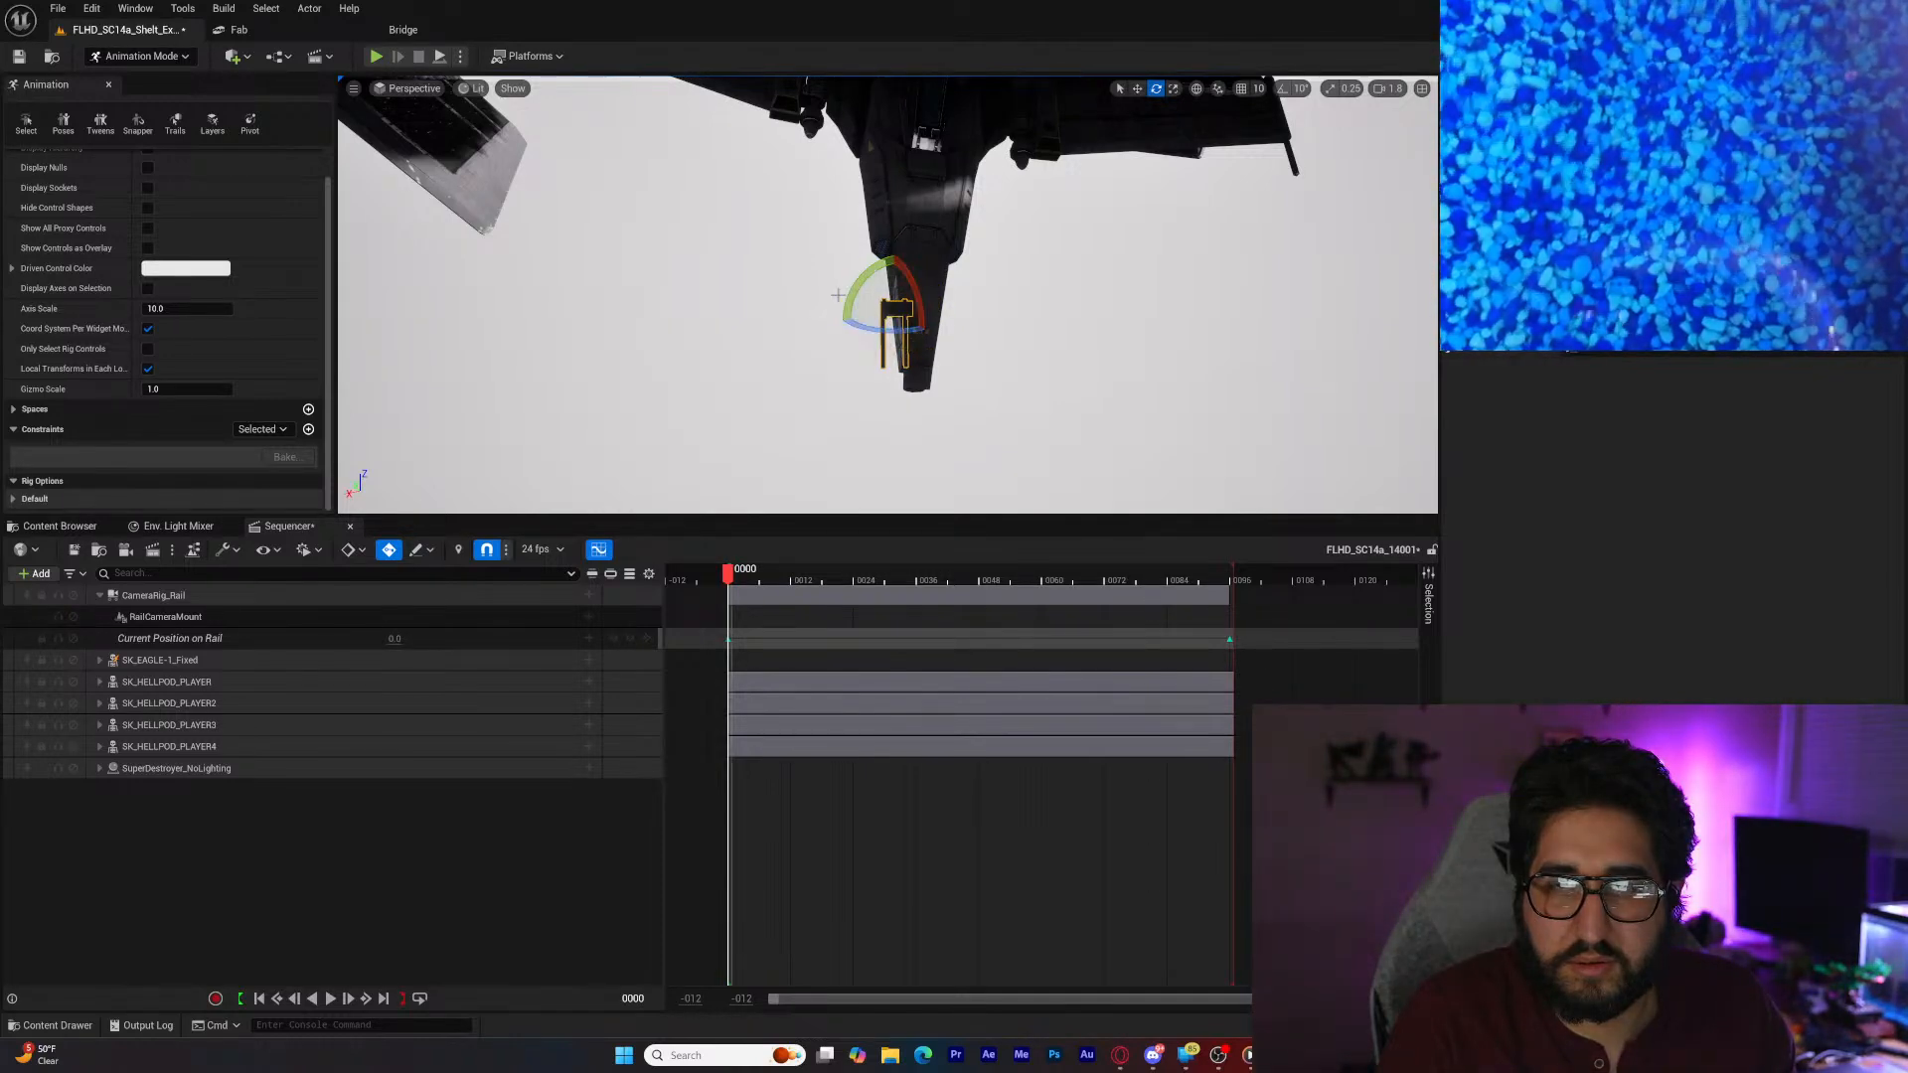
{"action": "right_click_drag", "start_coordinate": [872, 302], "coordinate": [1011, 431]}
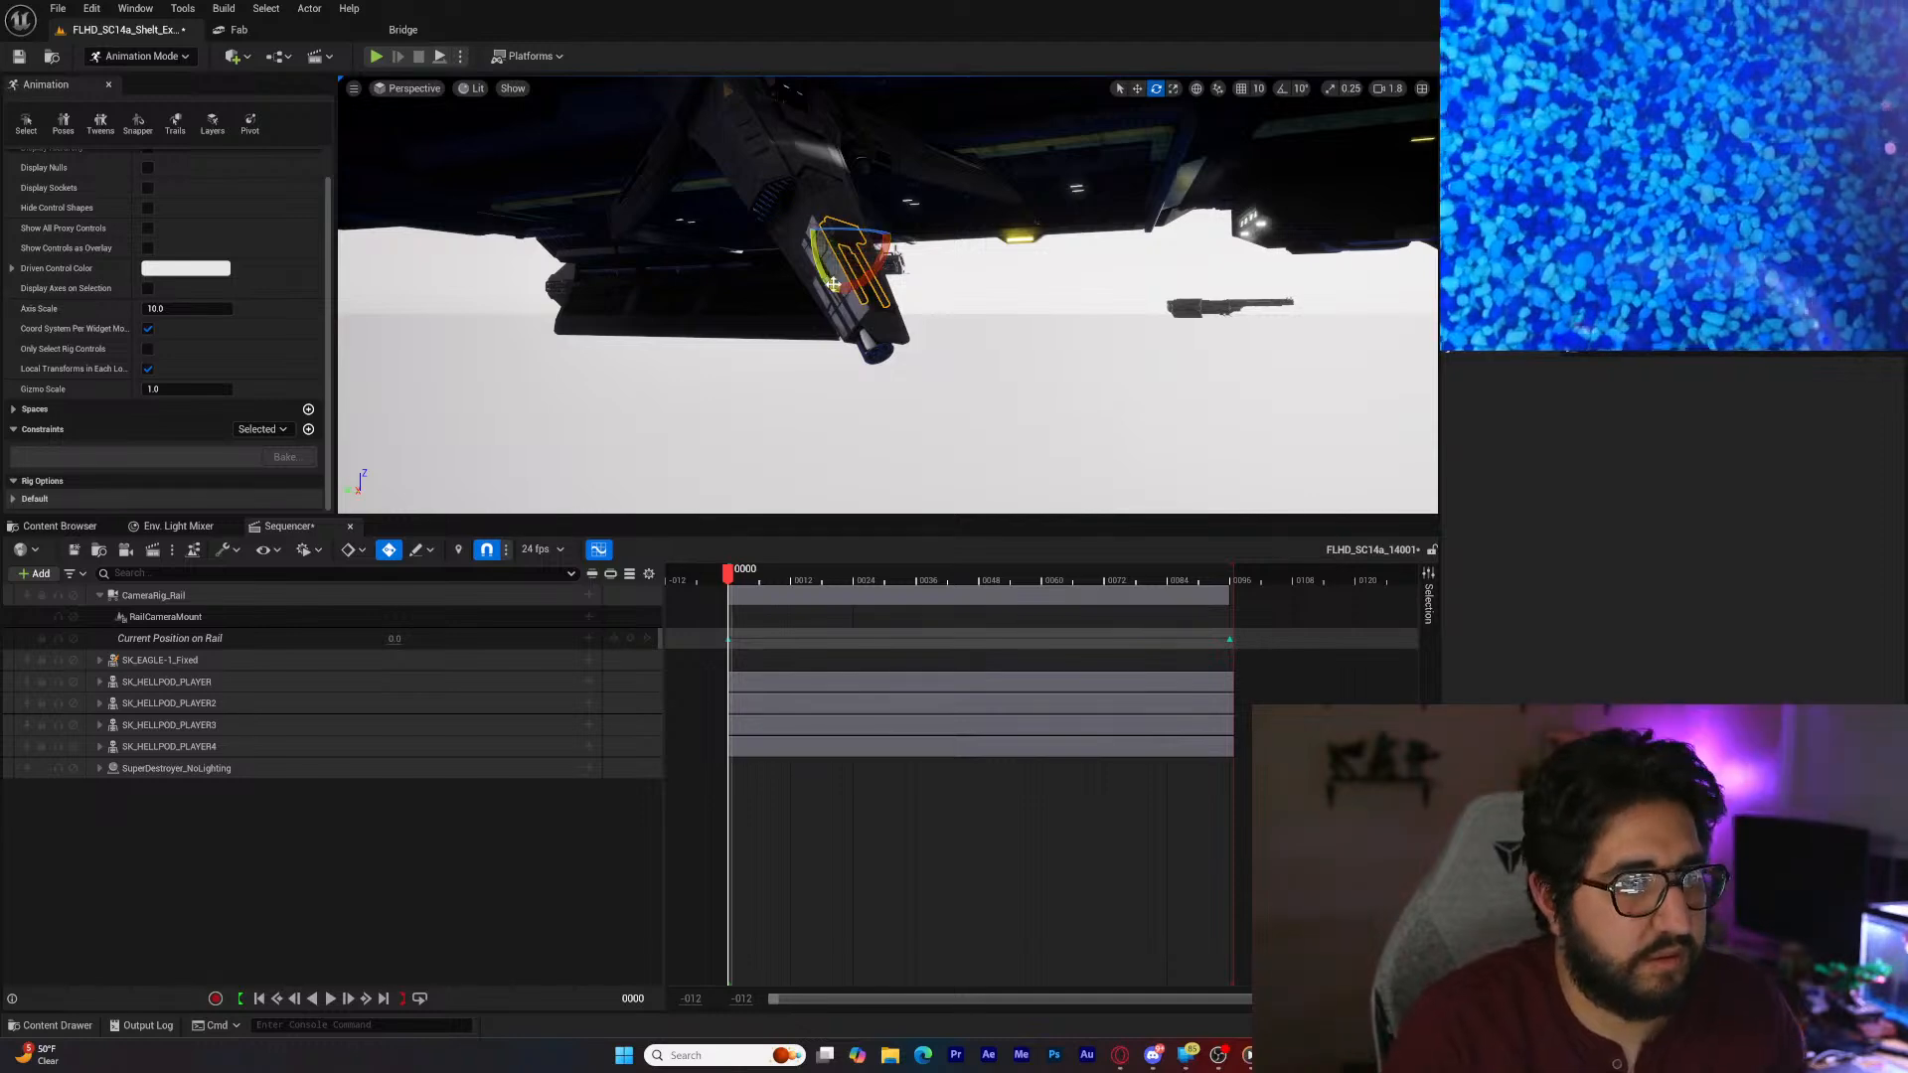
Step: Move the camera rig rail to the tip of the Eagle's nose and centre it sideways over the nose gun
{"action": "key", "text": "w"}
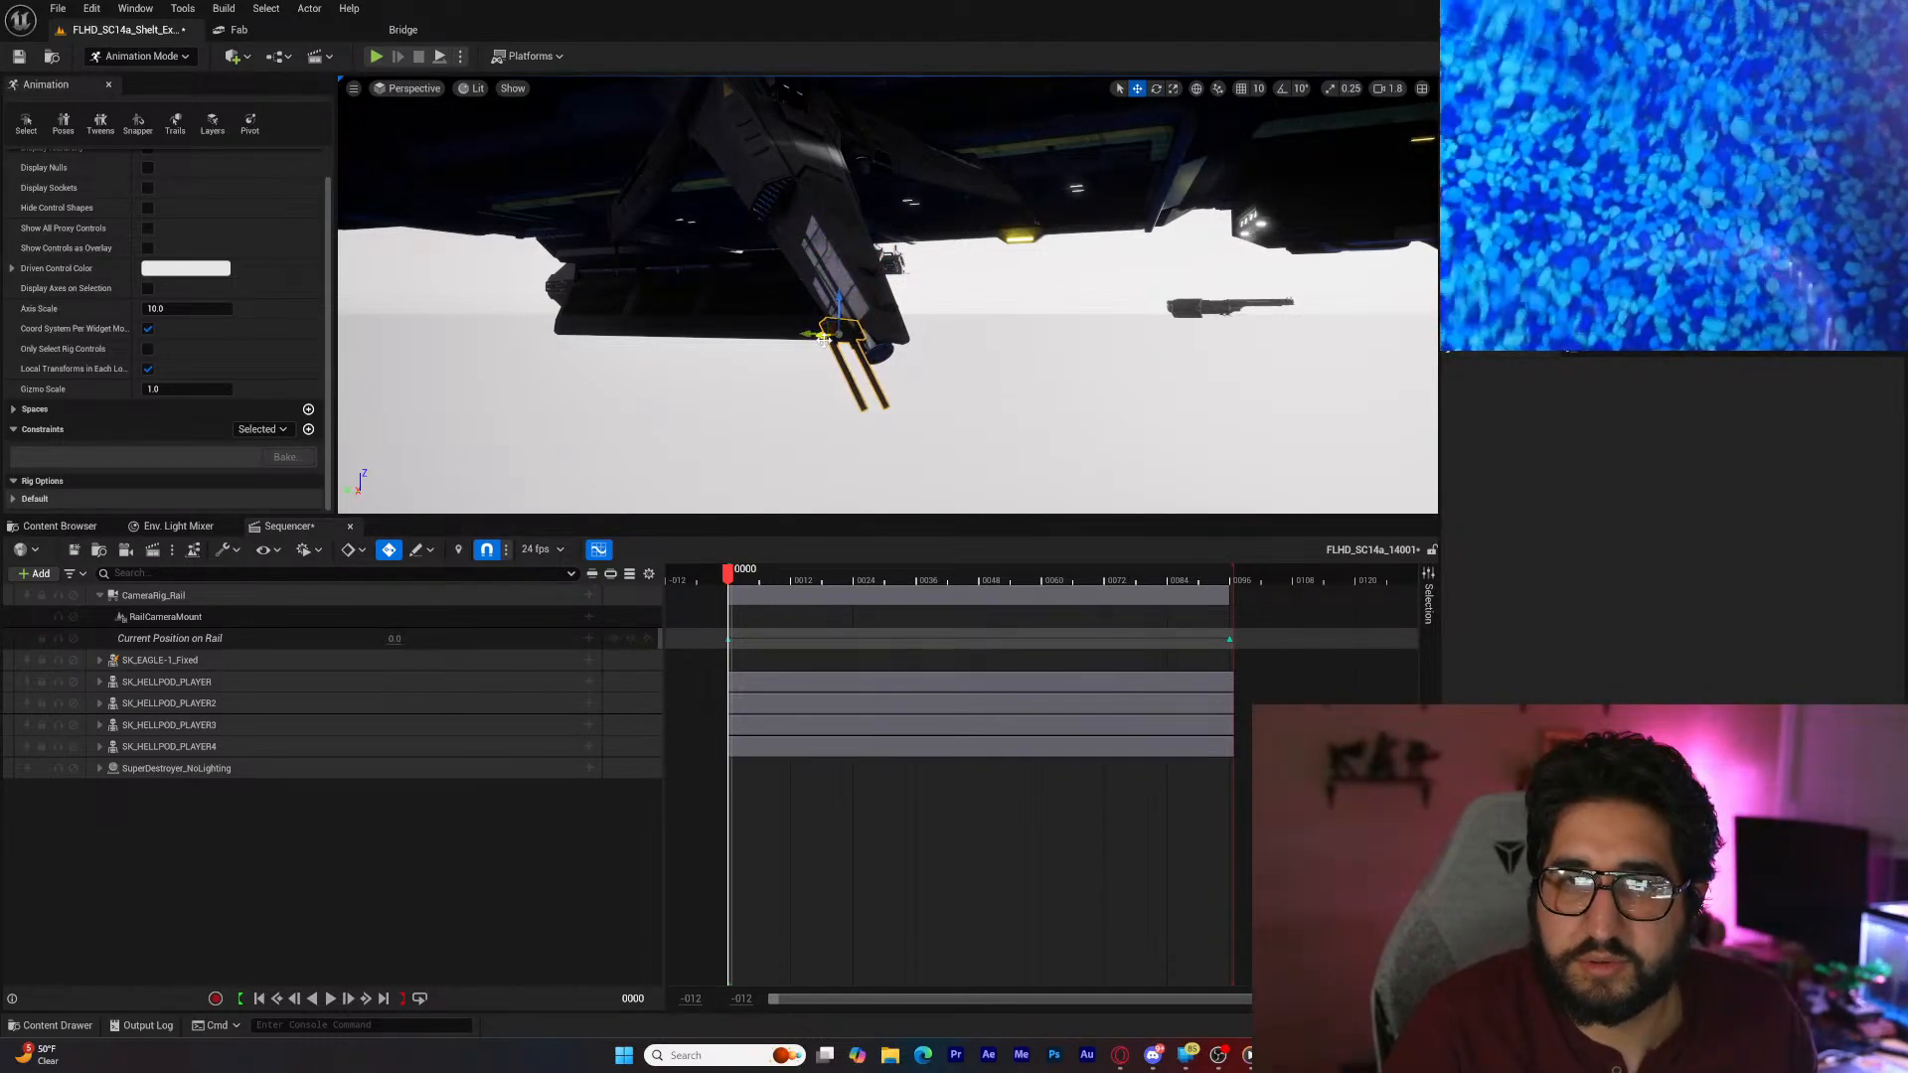
{"action": "right_click_drag", "start_coordinate": [844, 339], "coordinate": [618, 385]}
{"action": "key", "text": "d"}
{"action": "key", "text": "w"}
{"action": "right_click_drag", "start_coordinate": [909, 314], "coordinate": [913, 328]}
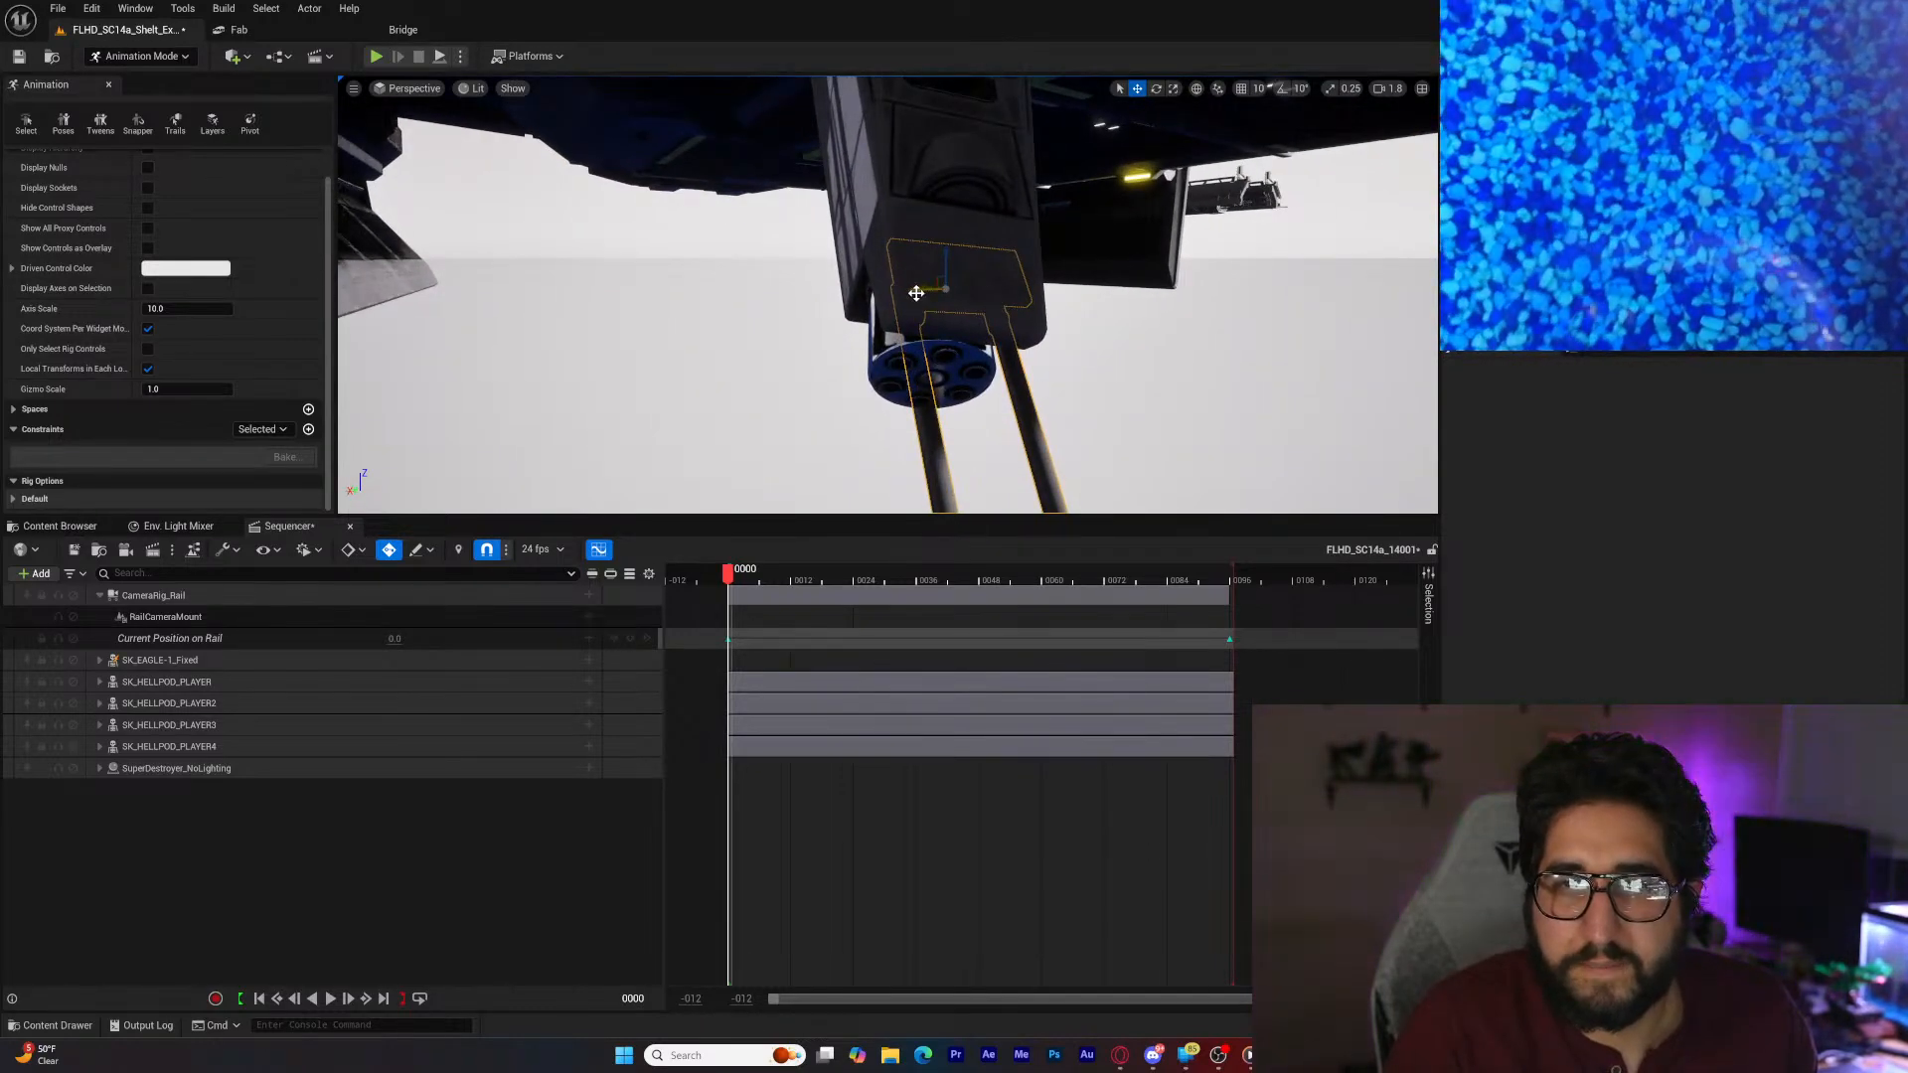
{"action": "left_click_drag", "start_coordinate": [915, 293], "coordinate": [884, 301]}
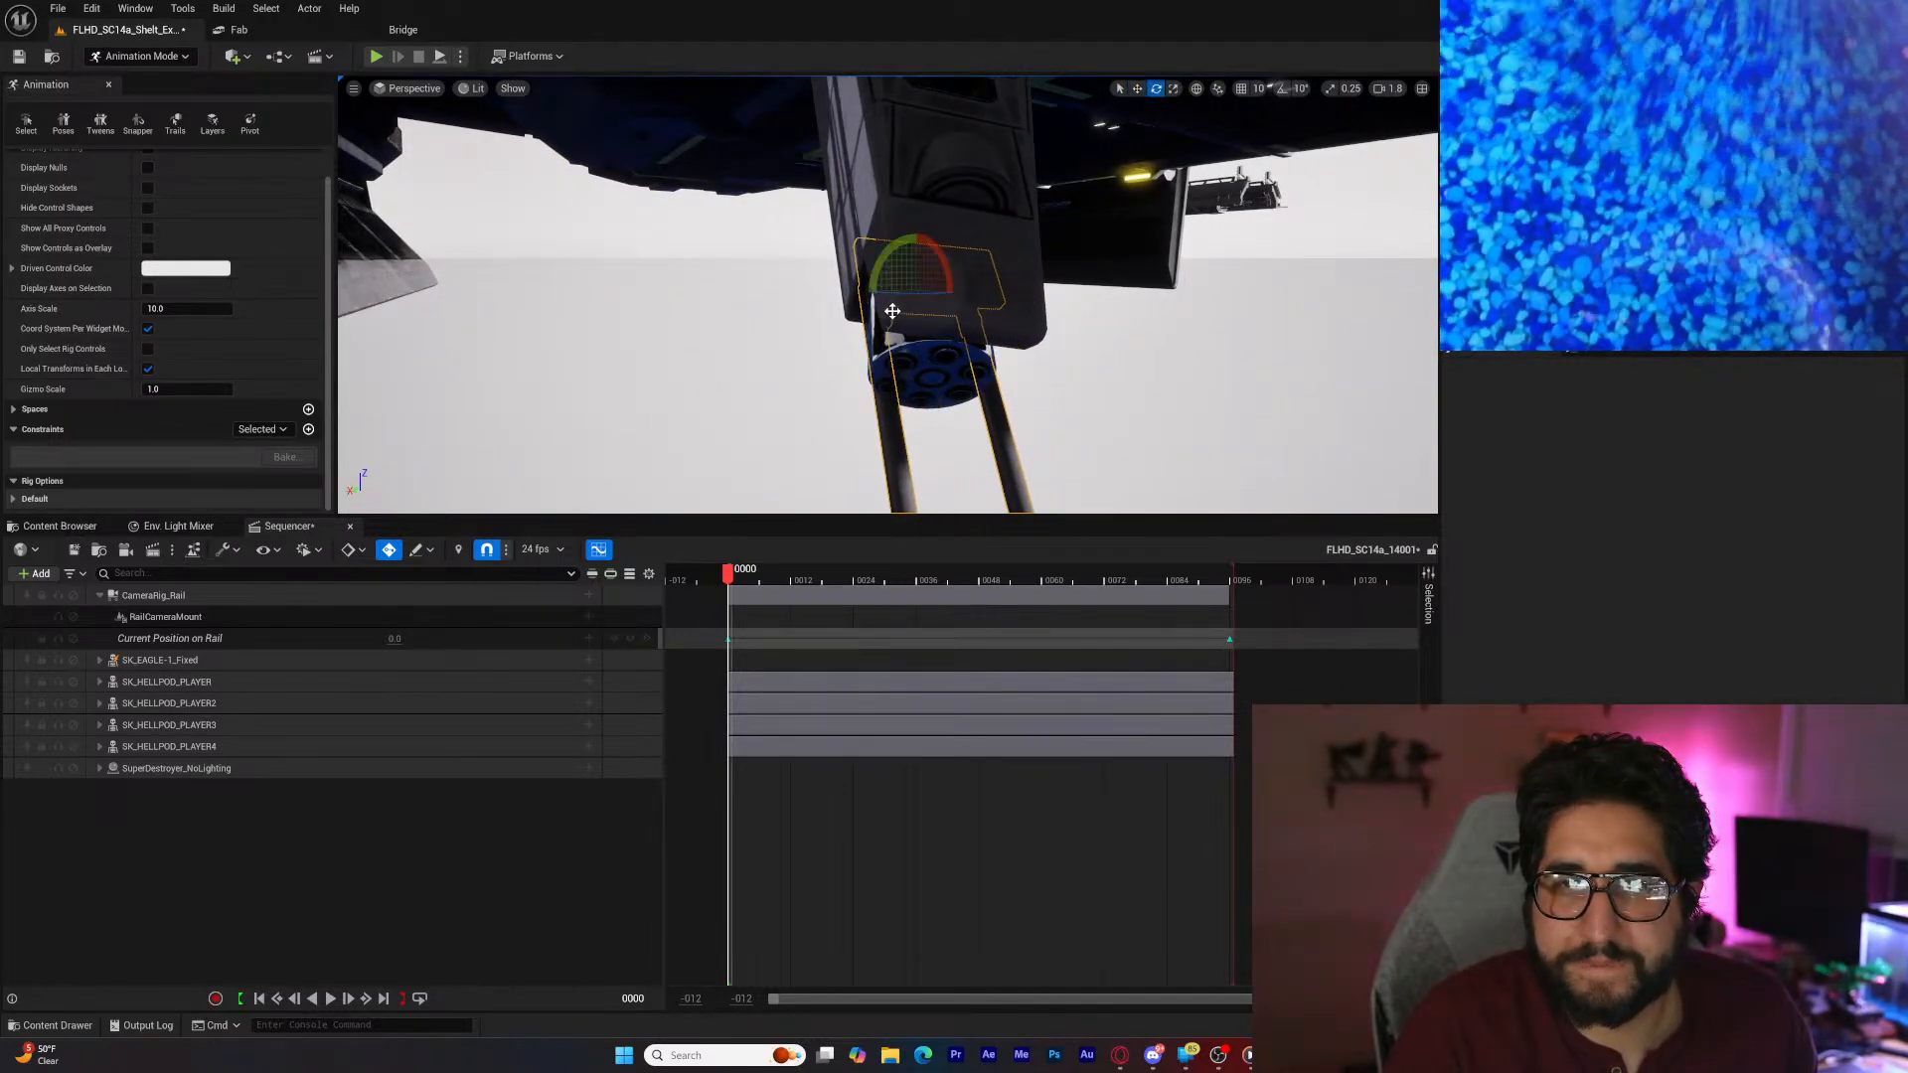
Step: Switch the transform to local space and fine-tune the rail's rotation to match the Eagle's heading and downward pitch
{"action": "left_click", "coordinate": [1196, 90]}
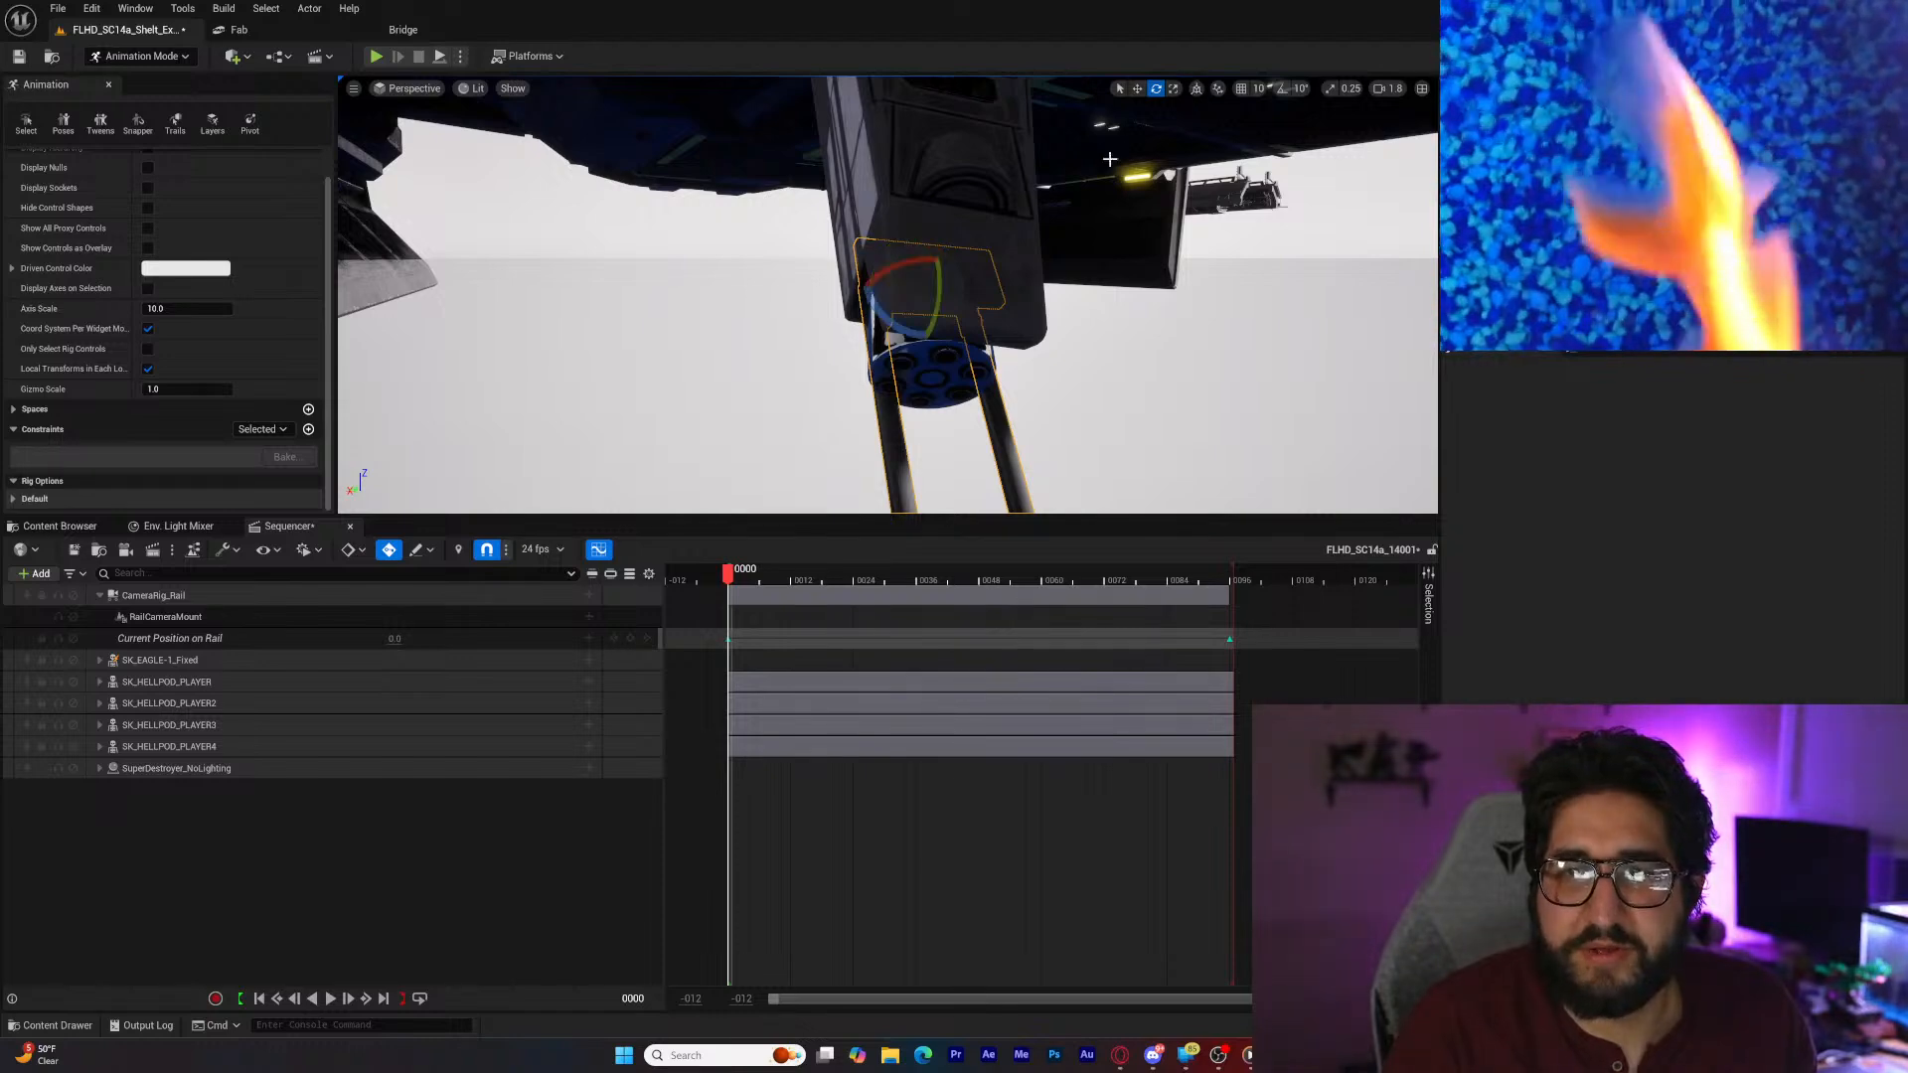
{"action": "left_click_drag", "start_coordinate": [902, 334], "coordinate": [879, 328]}
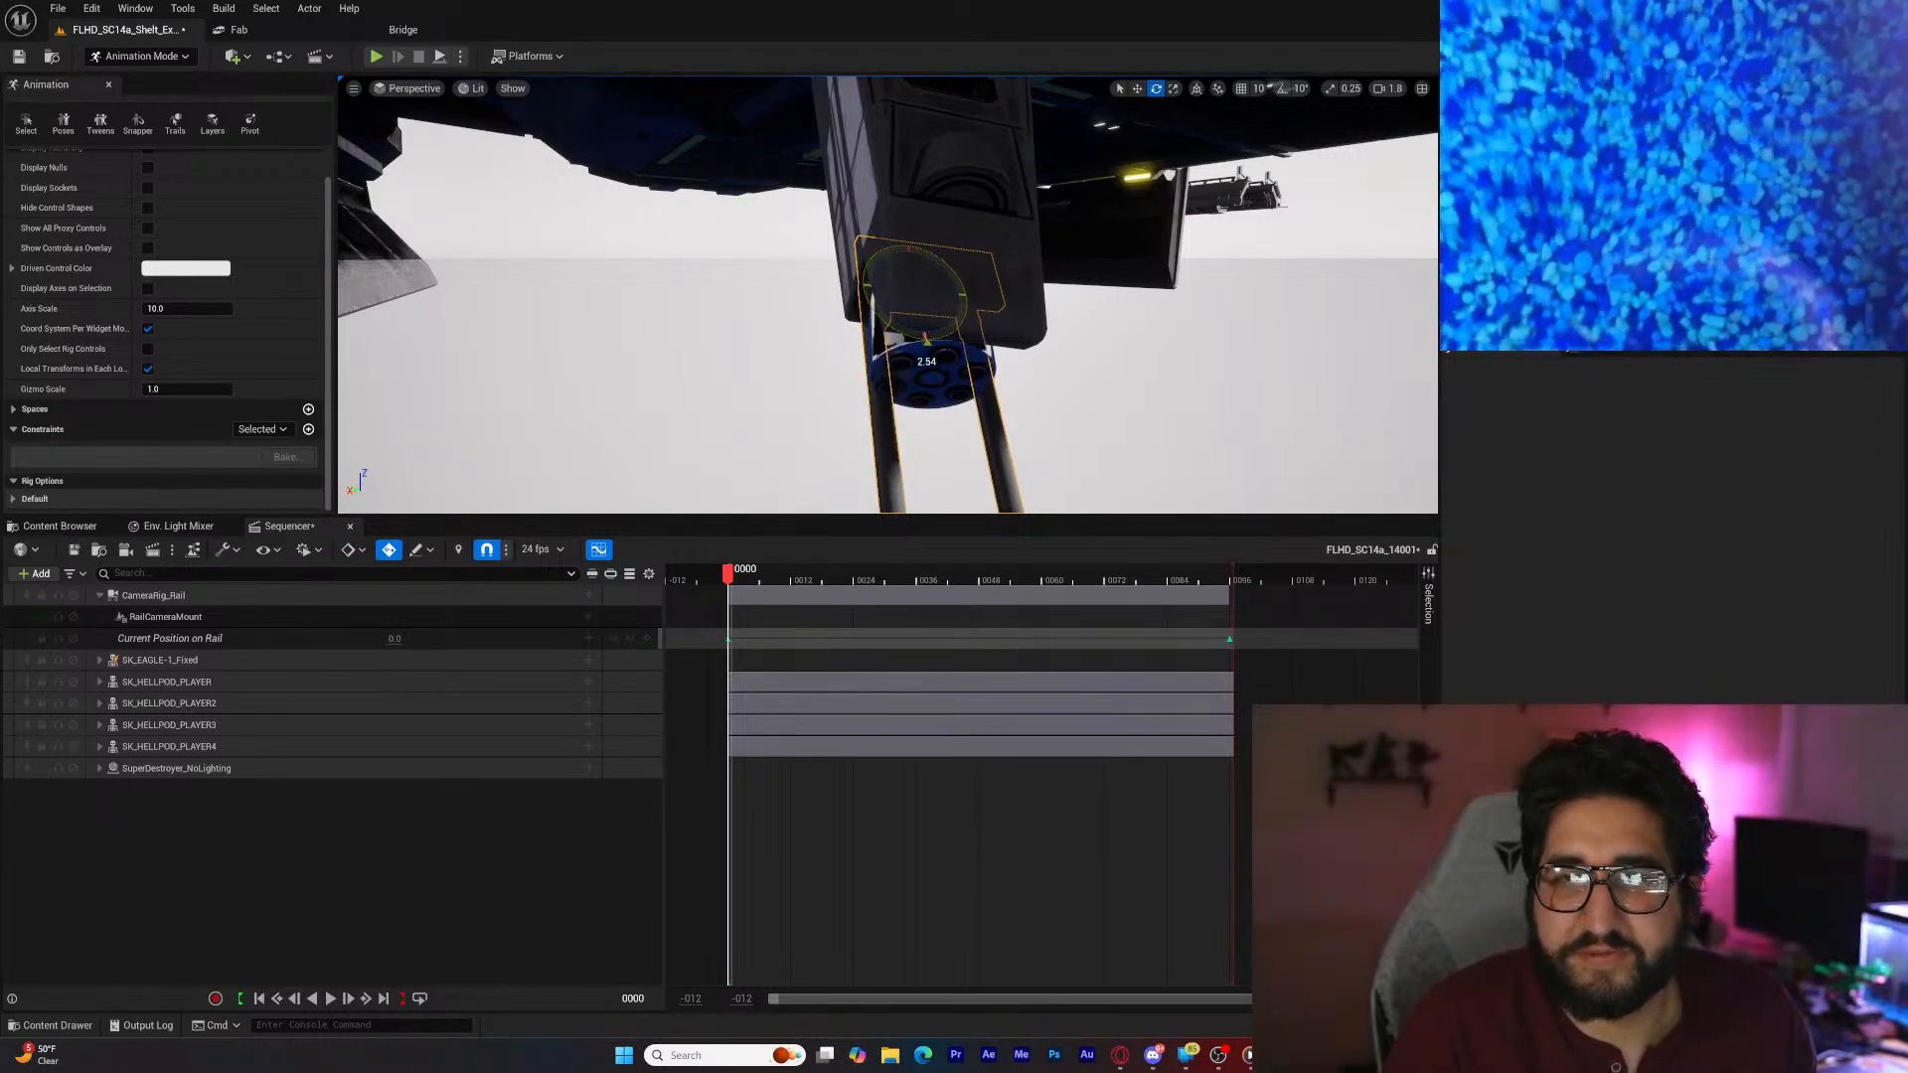
{"action": "mouse_move", "coordinate": [879, 328]}
{"action": "right_mouse_down"}
{"action": "mouse_move", "coordinate": [1063, 402]}
{"action": "mouse_move", "coordinate": [1158, 375]}
{"action": "mouse_move", "coordinate": [939, 361]}
{"action": "mouse_move", "coordinate": [871, 298]}
{"action": "right_mouse_up"}
{"action": "key", "text": "s"}
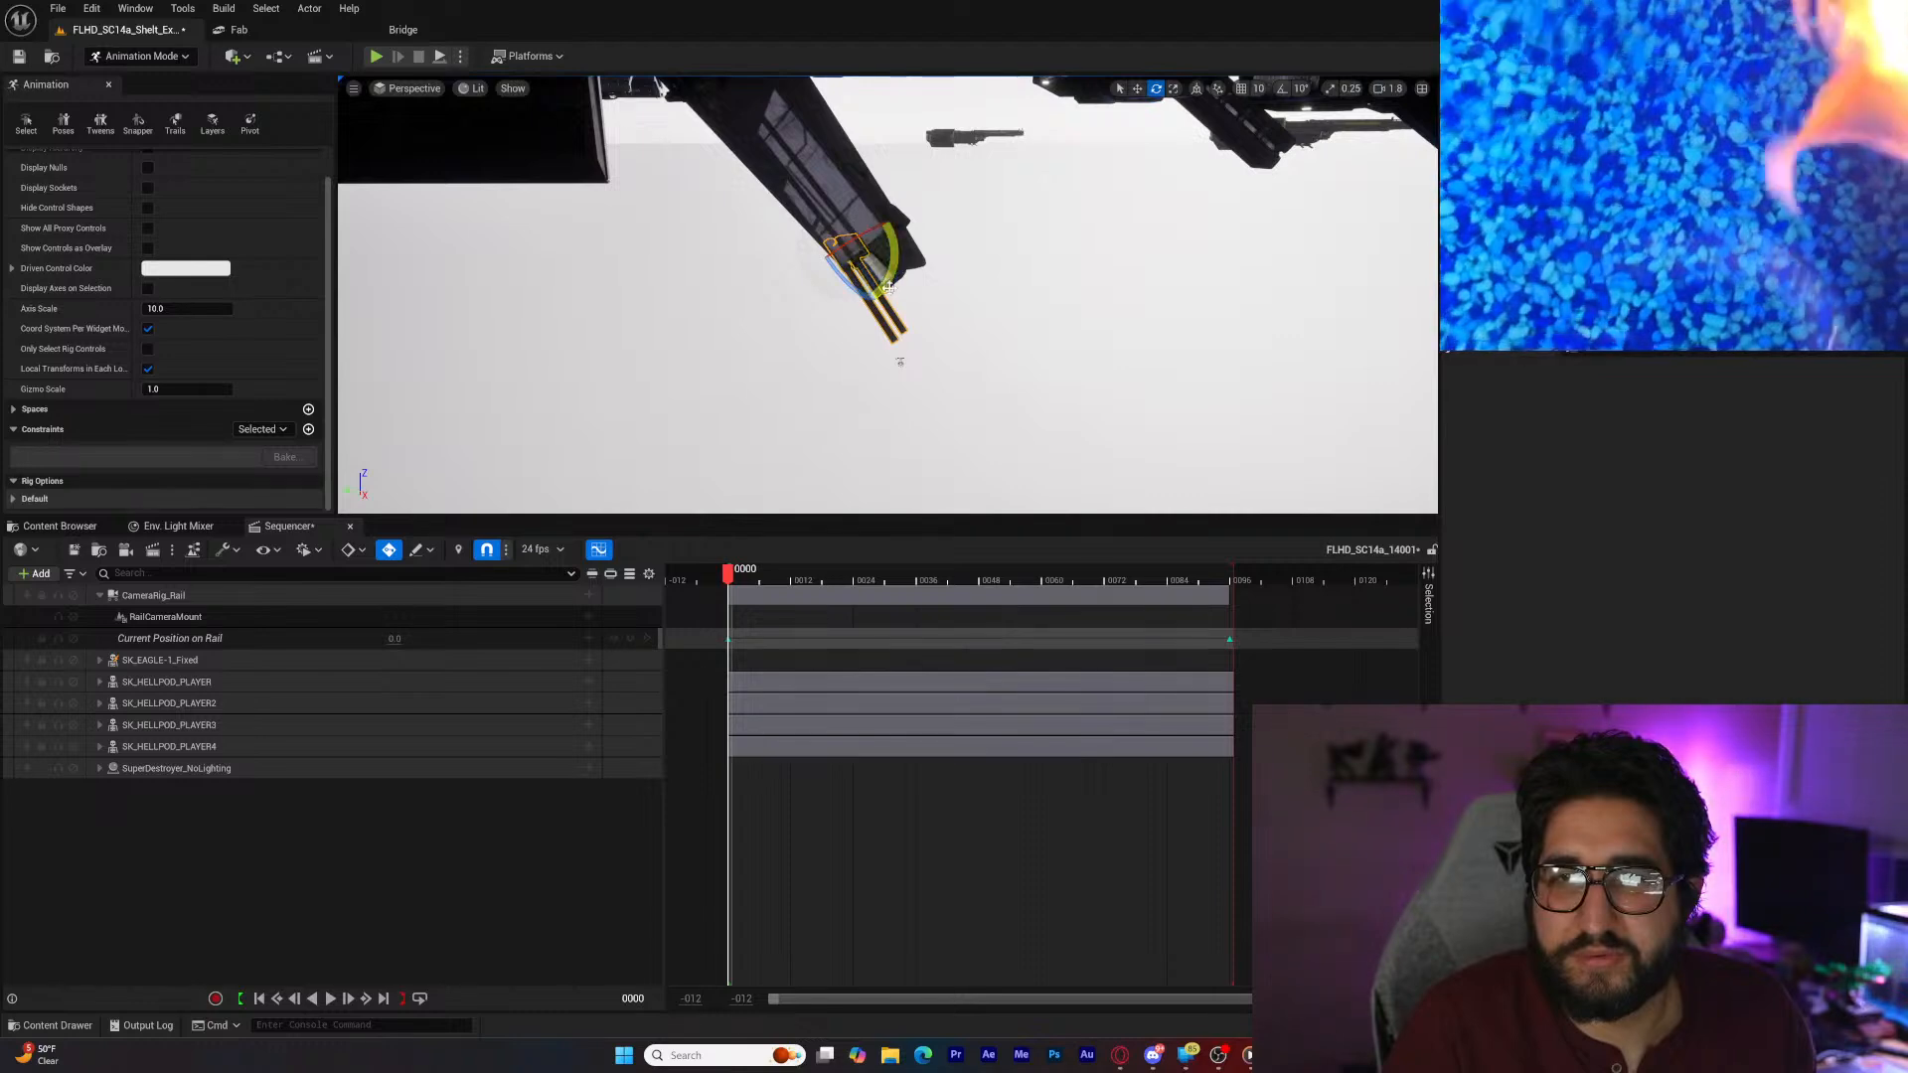
{"action": "left_click_drag", "start_coordinate": [889, 287], "coordinate": [892, 328]}
{"action": "key", "text": "s"}
{"action": "mouse_move", "coordinate": [986, 289]}
{"action": "right_mouse_down"}
{"action": "mouse_move", "coordinate": [1024, 289]}
{"action": "mouse_move", "coordinate": [987, 289]}
{"action": "right_mouse_up"}
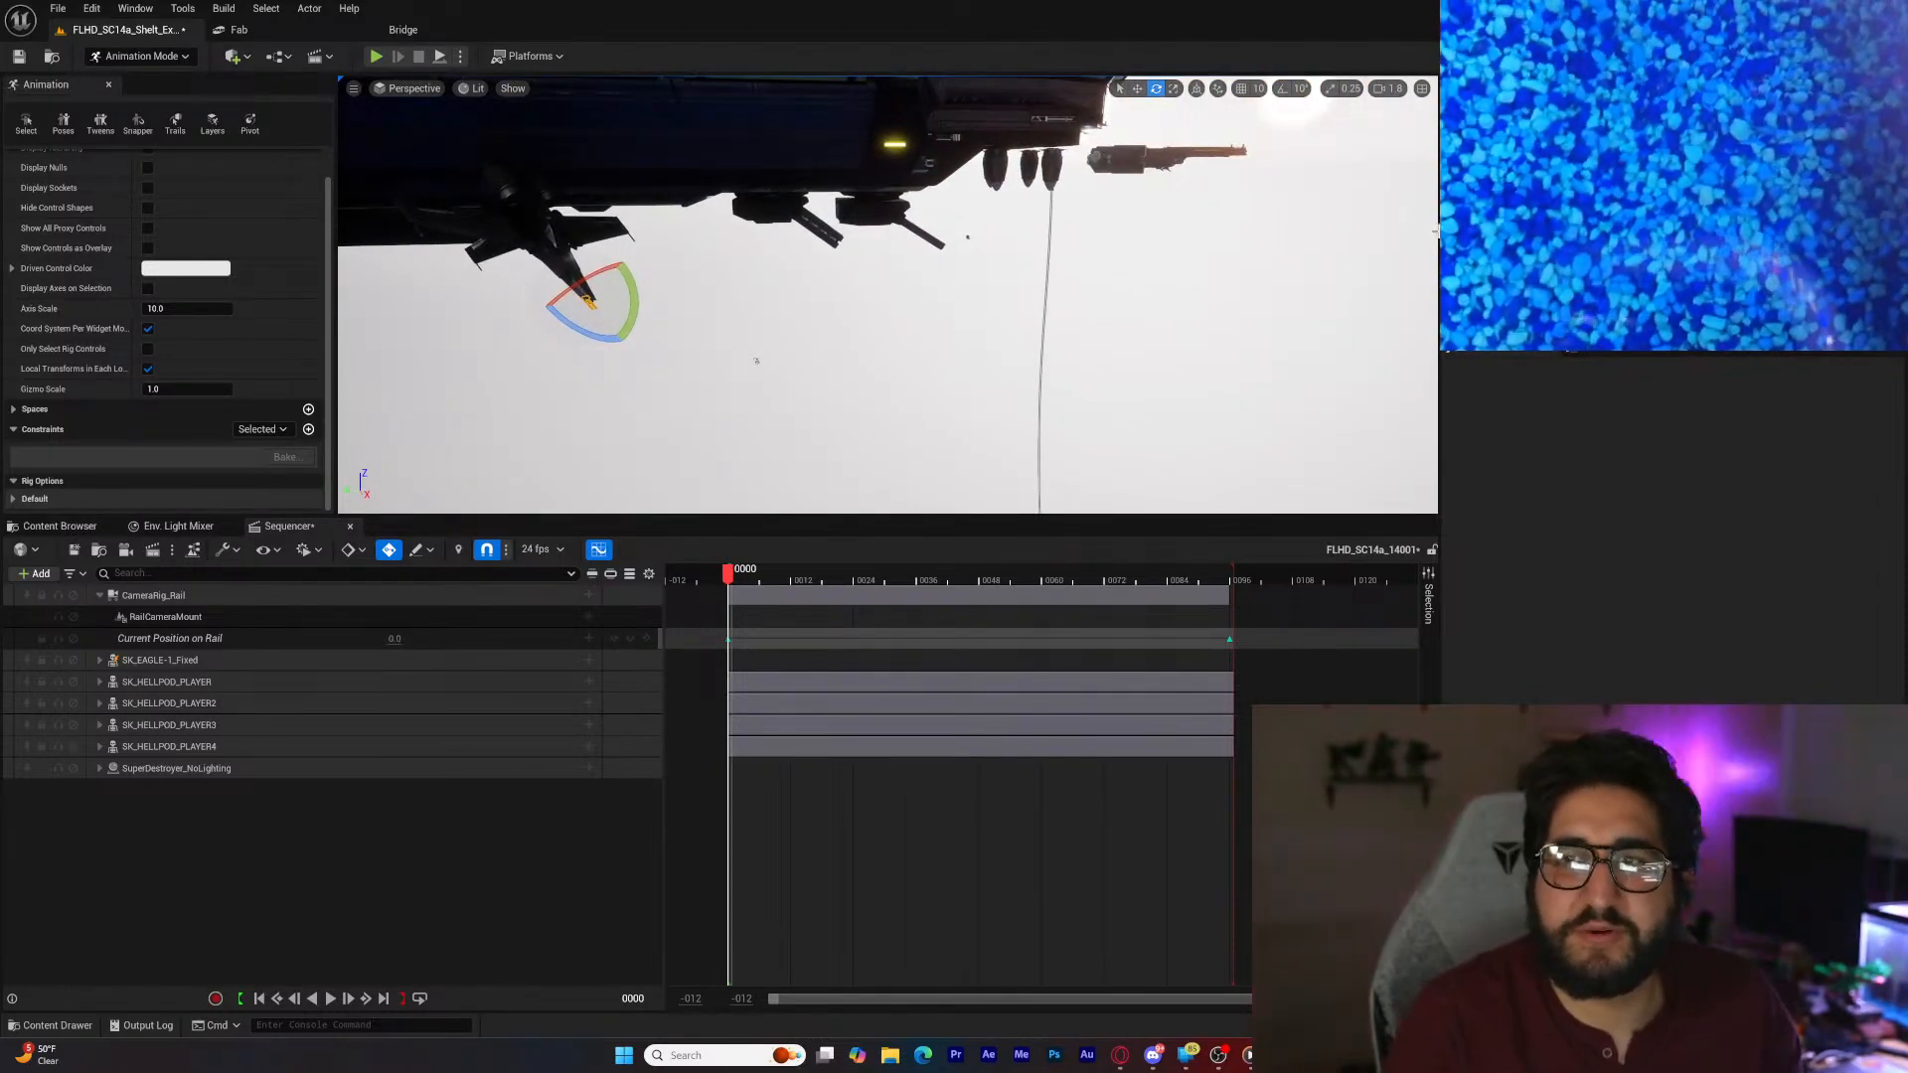
Step: Add CameraRig_Rail2 to the sequence and extend its end point diagonally down and away from the Eagle's nose
{"action": "left_click_drag", "start_coordinate": [589, 800], "coordinate": [586, 825]}
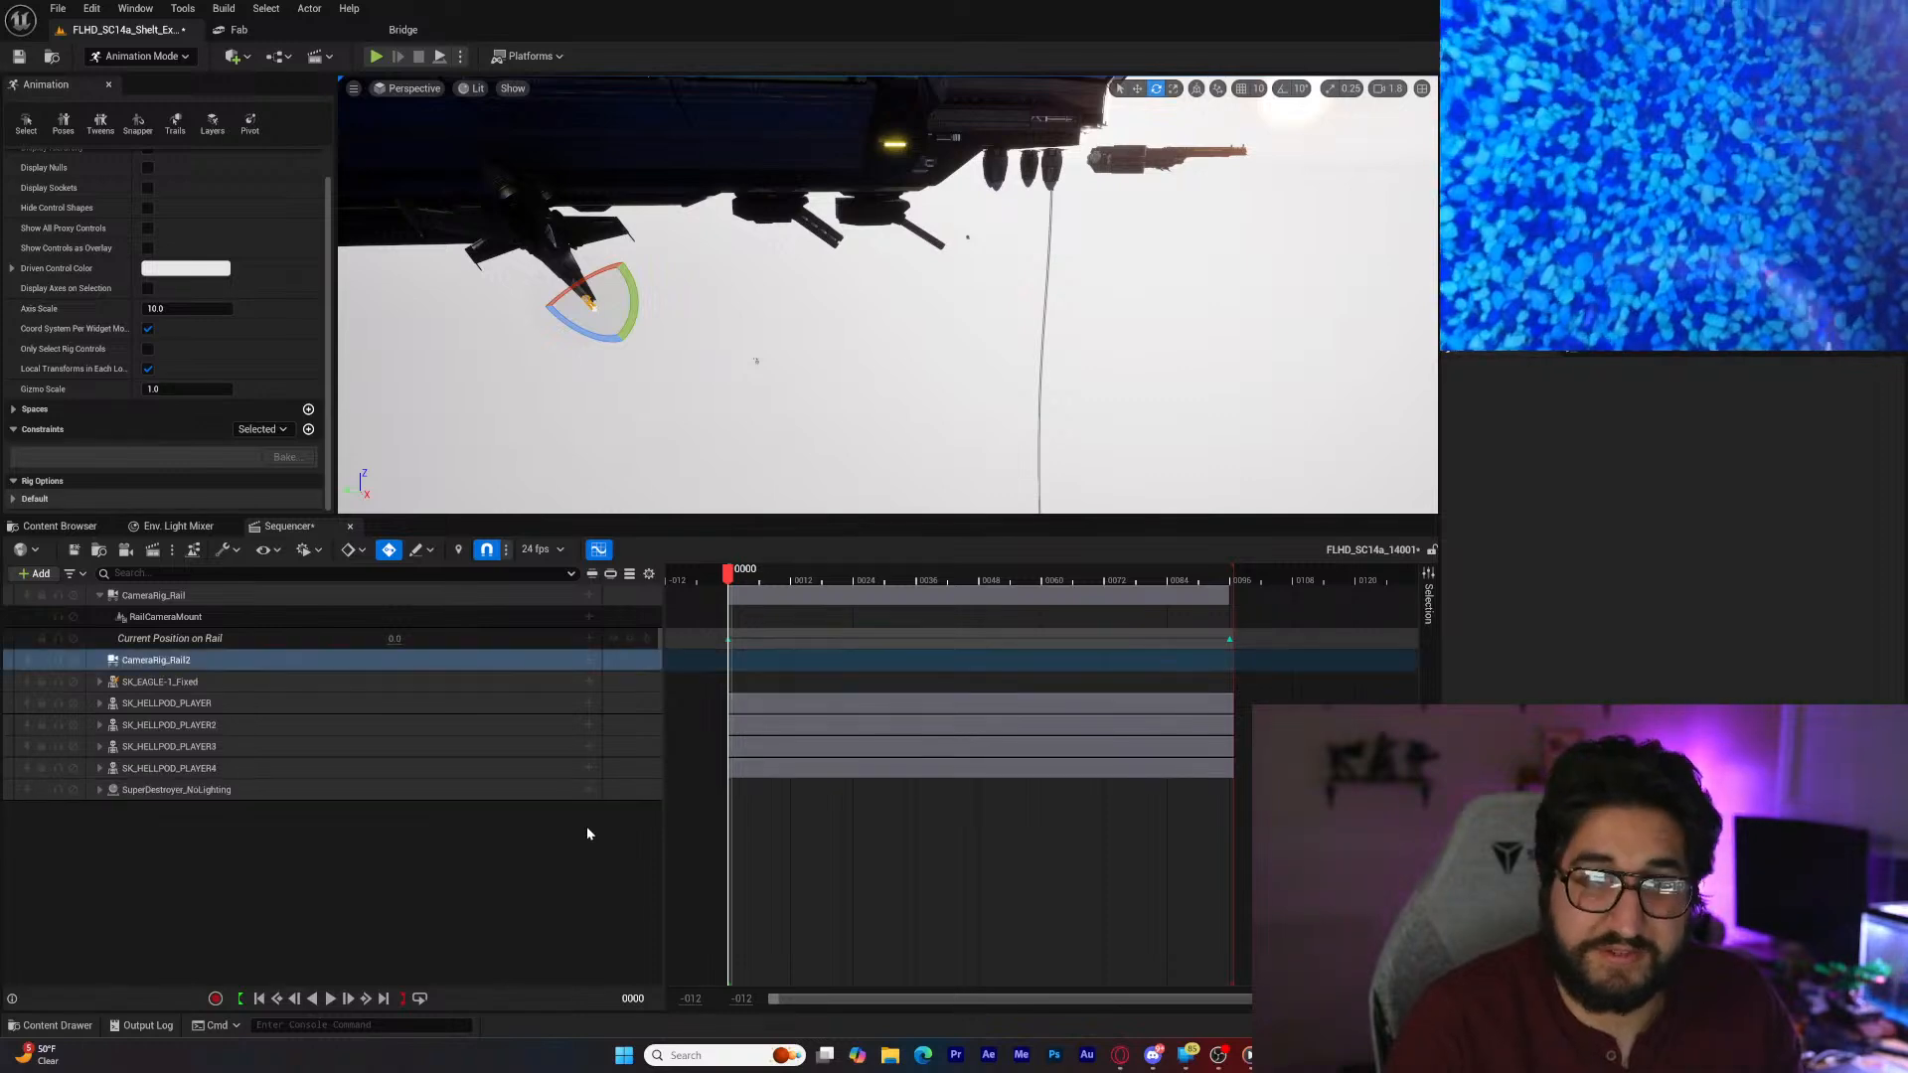
{"action": "key", "text": "w"}
{"action": "right_click_drag", "start_coordinate": [630, 409], "coordinate": [580, 398]}
{"action": "right_click_drag", "start_coordinate": [579, 322], "coordinate": [686, 345]}
{"action": "key", "text": "w"}
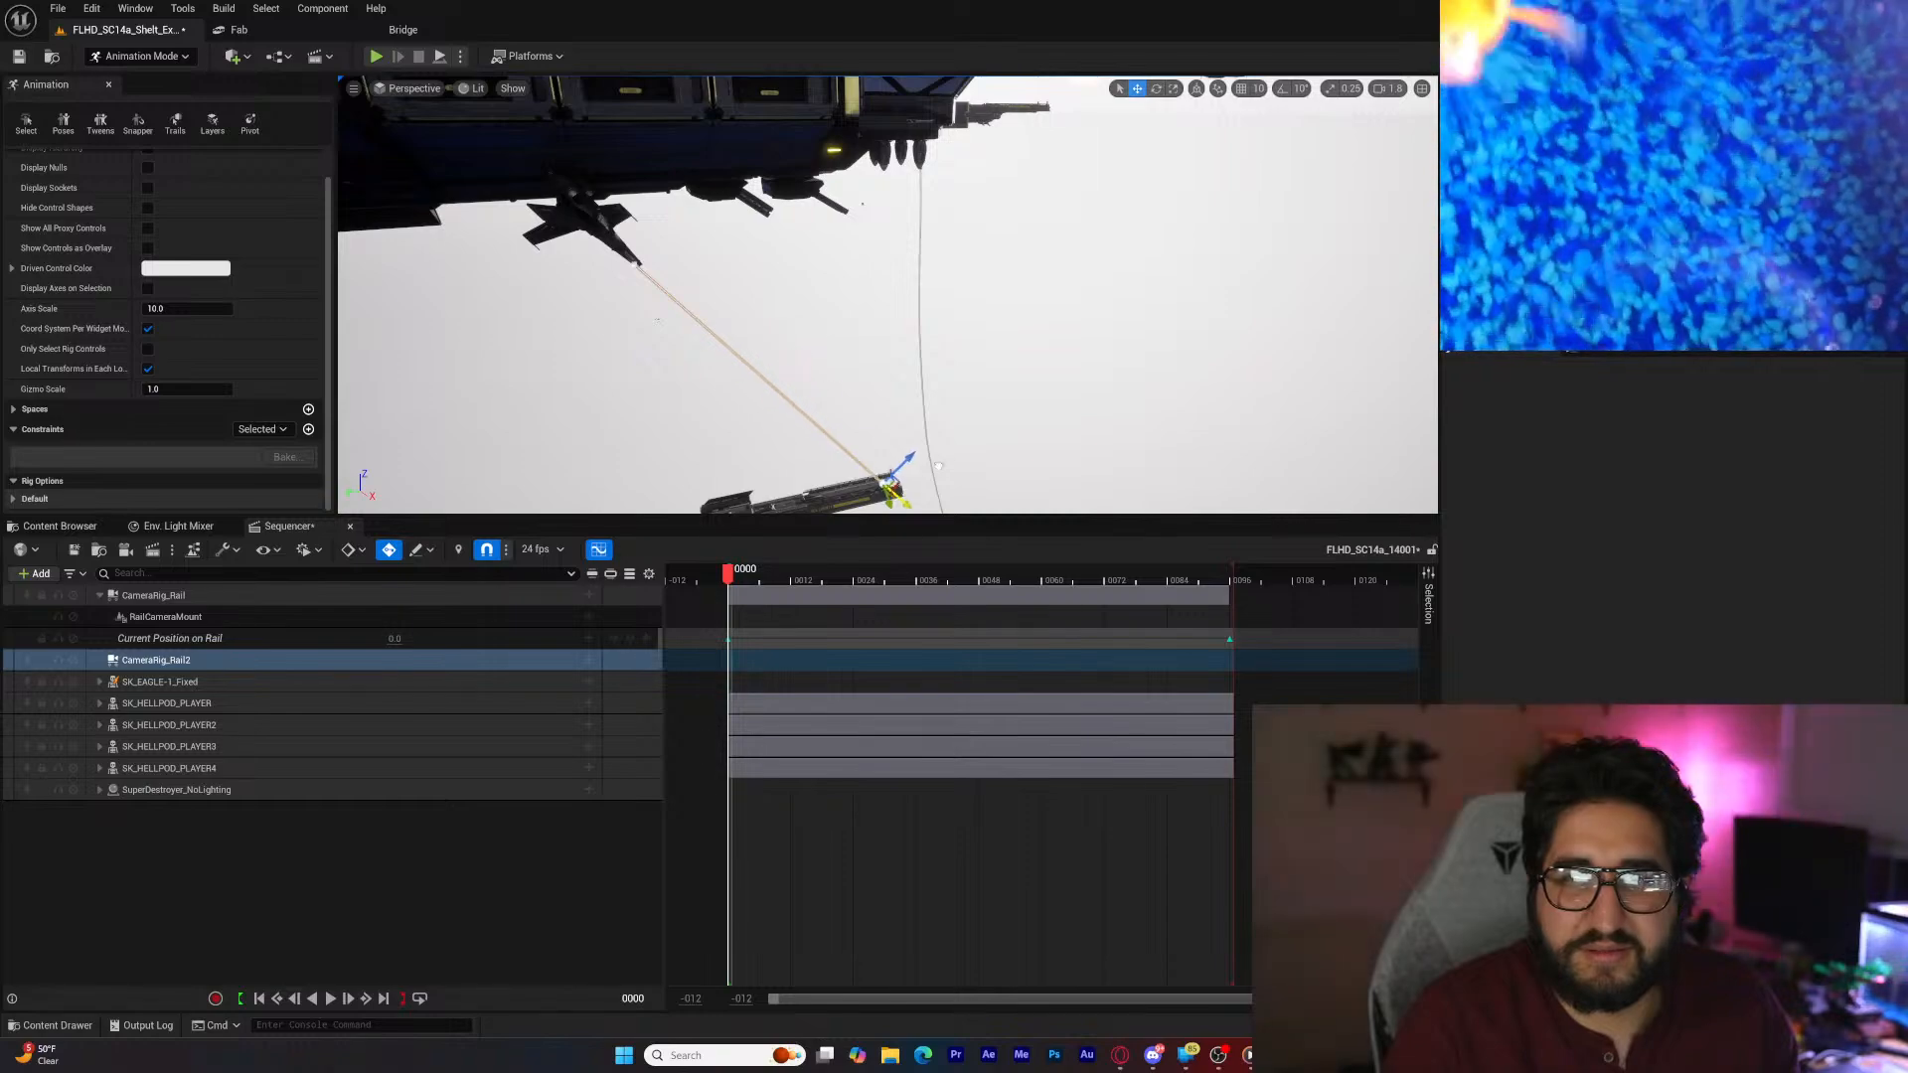
Step: Extend CameraRig_Rail2 with further spline points running down past the lower ships alongside the hellpods' rail
{"action": "right_click_drag", "start_coordinate": [937, 466], "coordinate": [810, 255]}
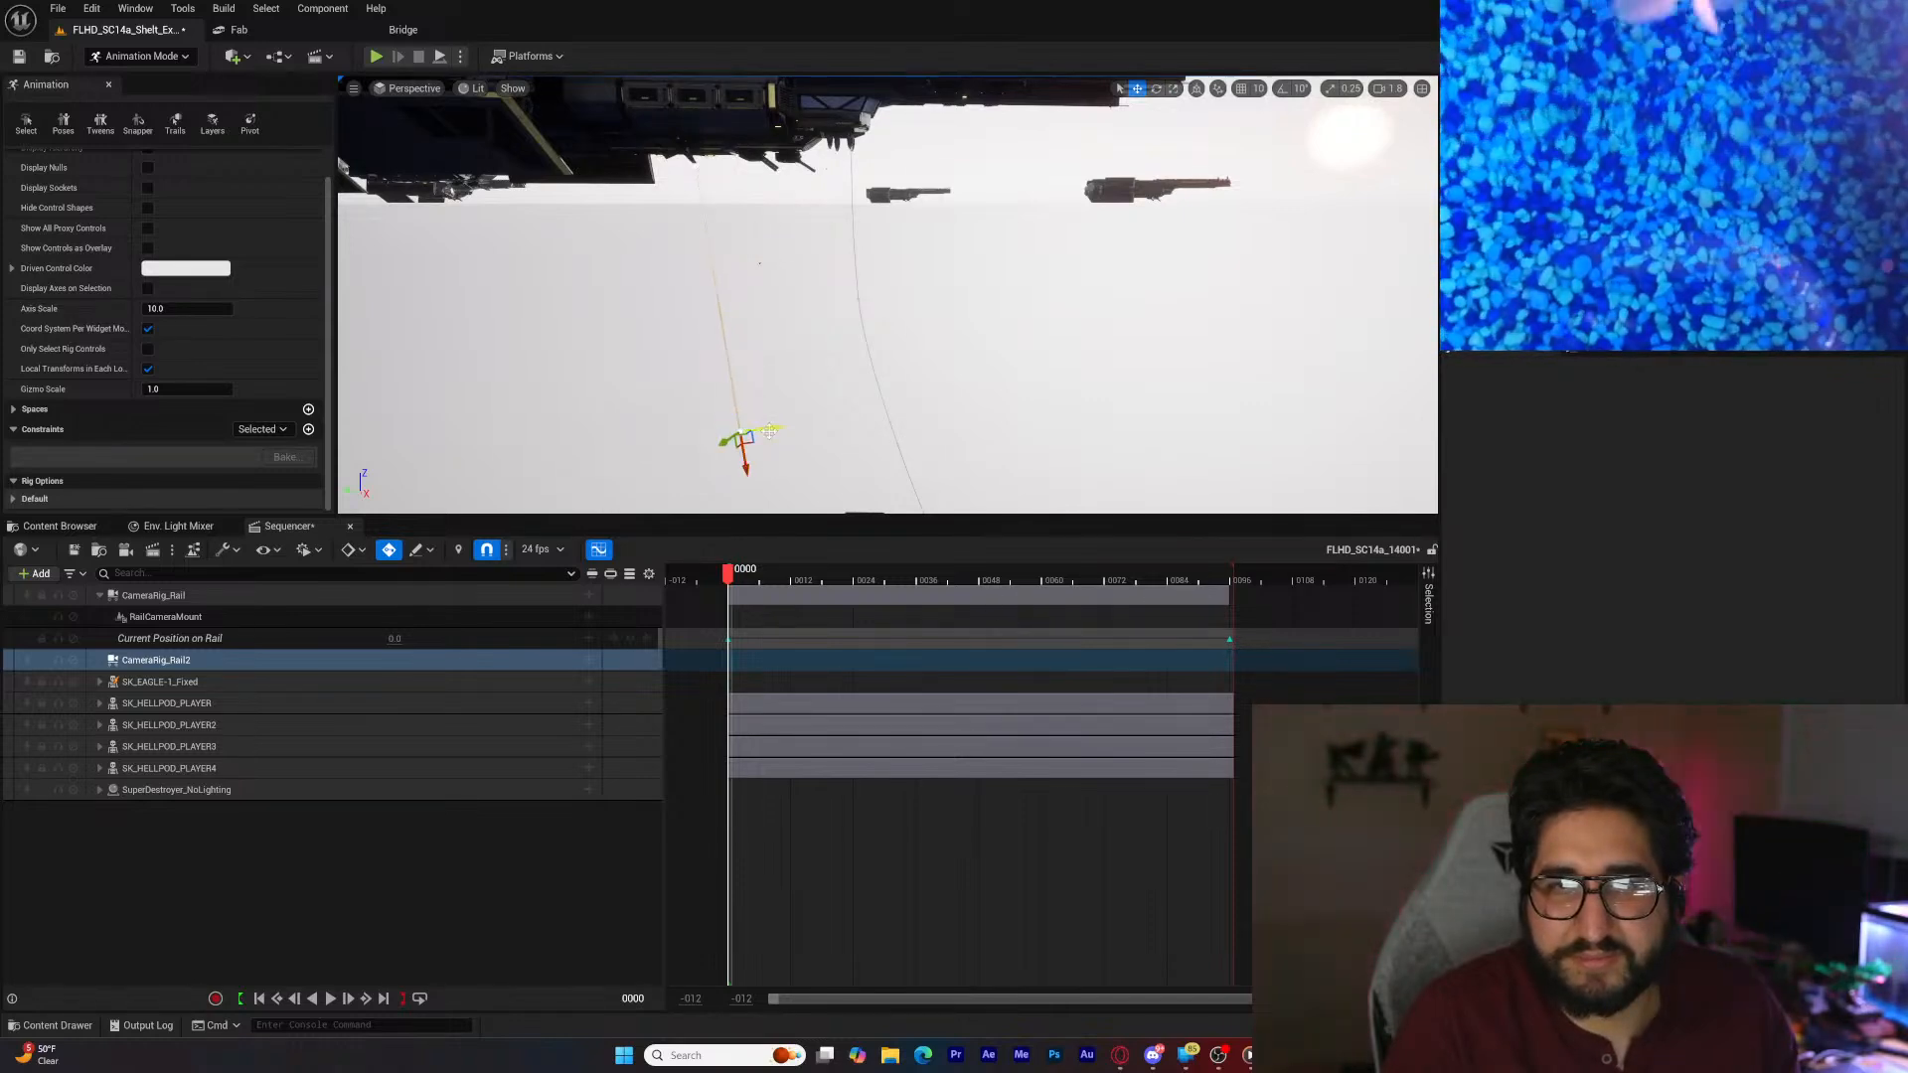
{"action": "left_click_drag", "start_coordinate": [836, 429], "coordinate": [847, 430]}
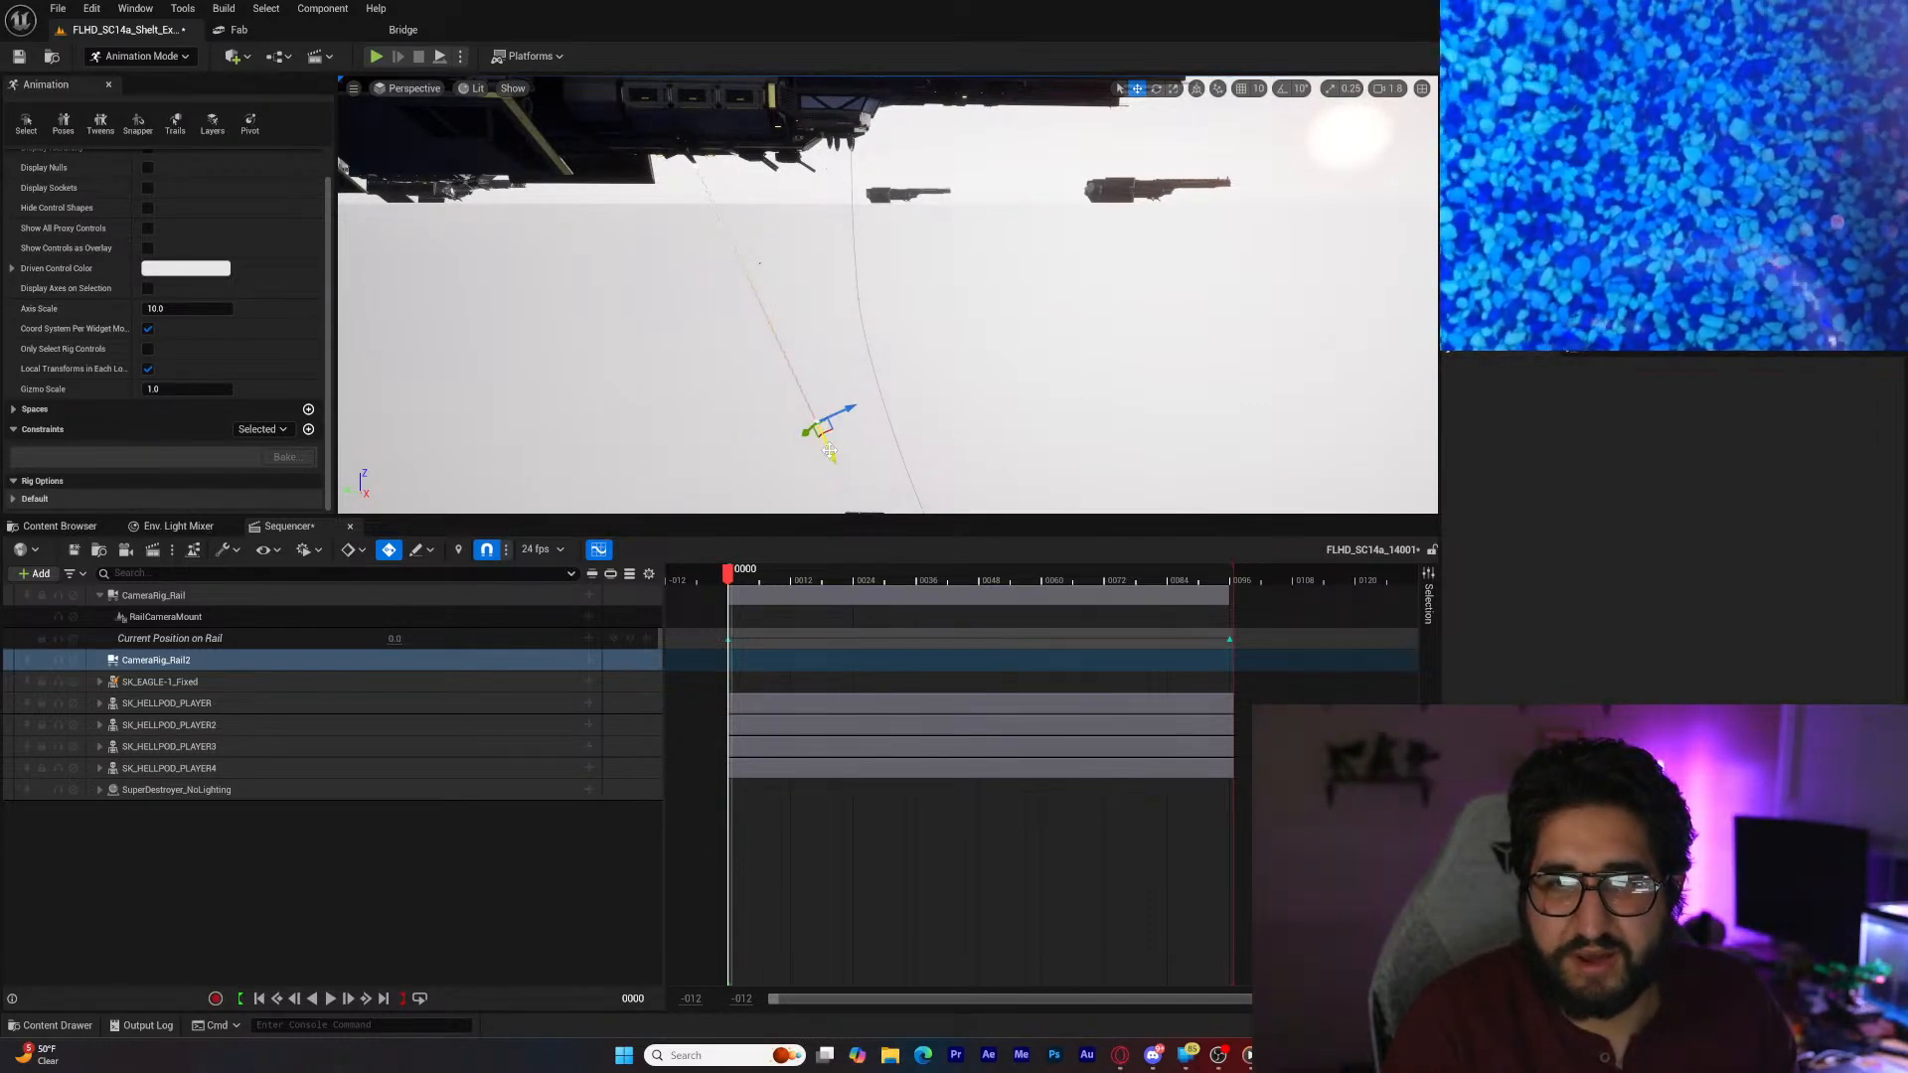
{"action": "right_click_drag", "start_coordinate": [859, 441], "coordinate": [877, 467]}
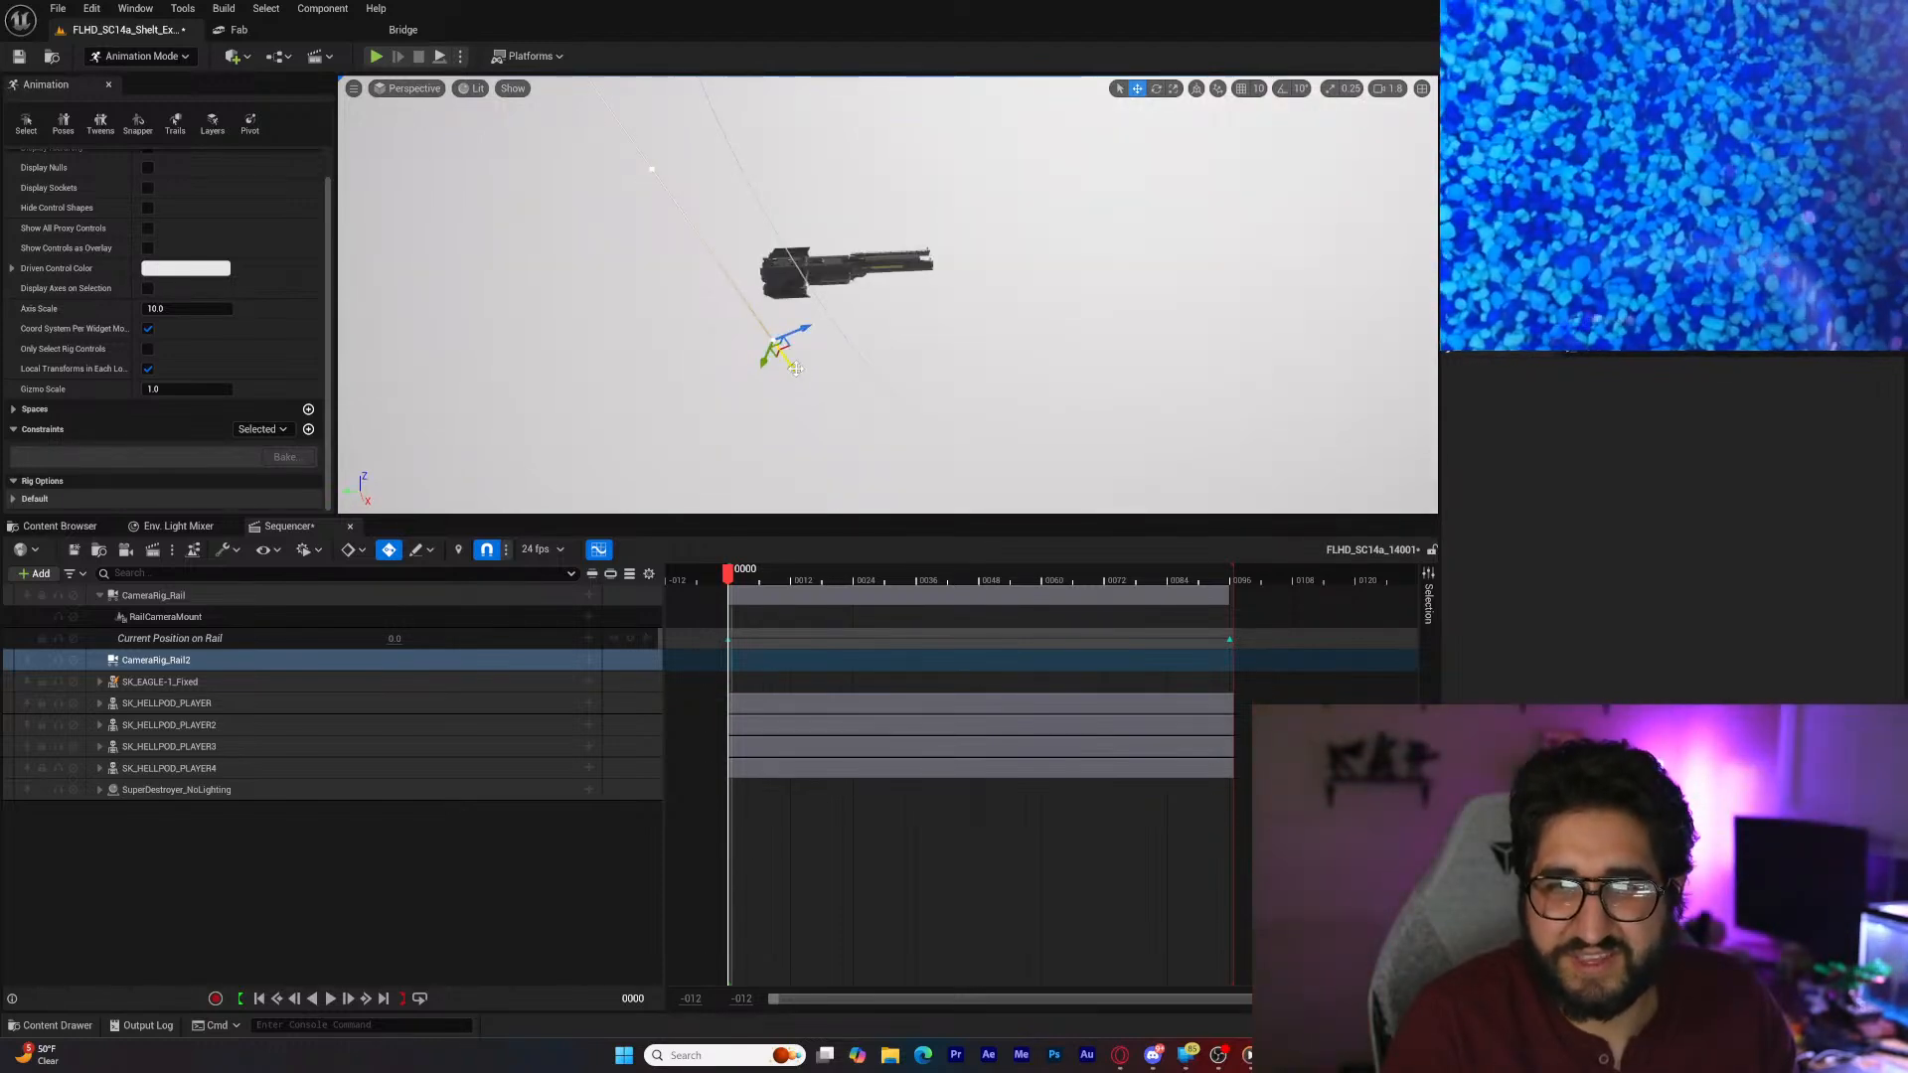
{"action": "left_click_drag", "start_coordinate": [796, 368], "coordinate": [870, 439]}
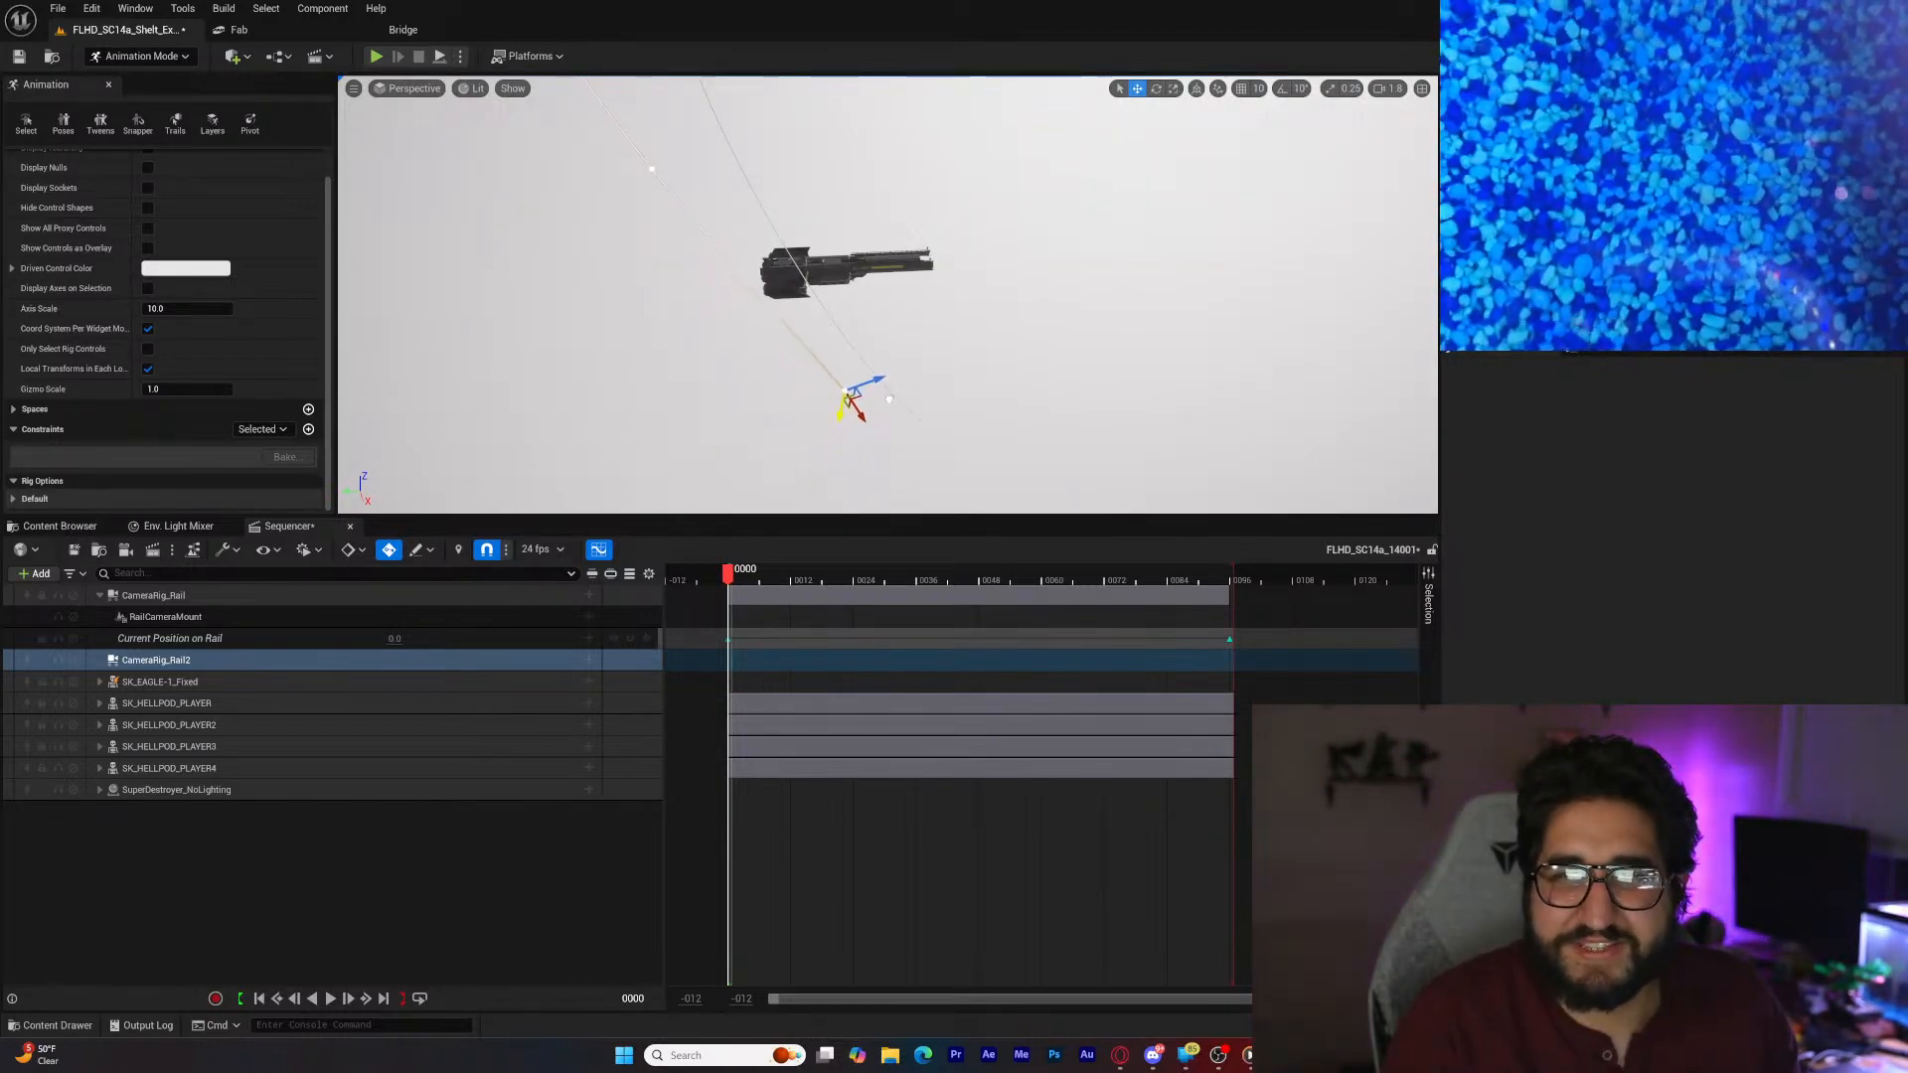
{"action": "mouse_move", "coordinate": [936, 347]}
{"action": "right_mouse_down"}
{"action": "mouse_move", "coordinate": [910, 239]}
{"action": "mouse_move", "coordinate": [916, 316]}
{"action": "mouse_move", "coordinate": [928, 270]}
{"action": "mouse_move", "coordinate": [915, 329]}
{"action": "right_mouse_up"}
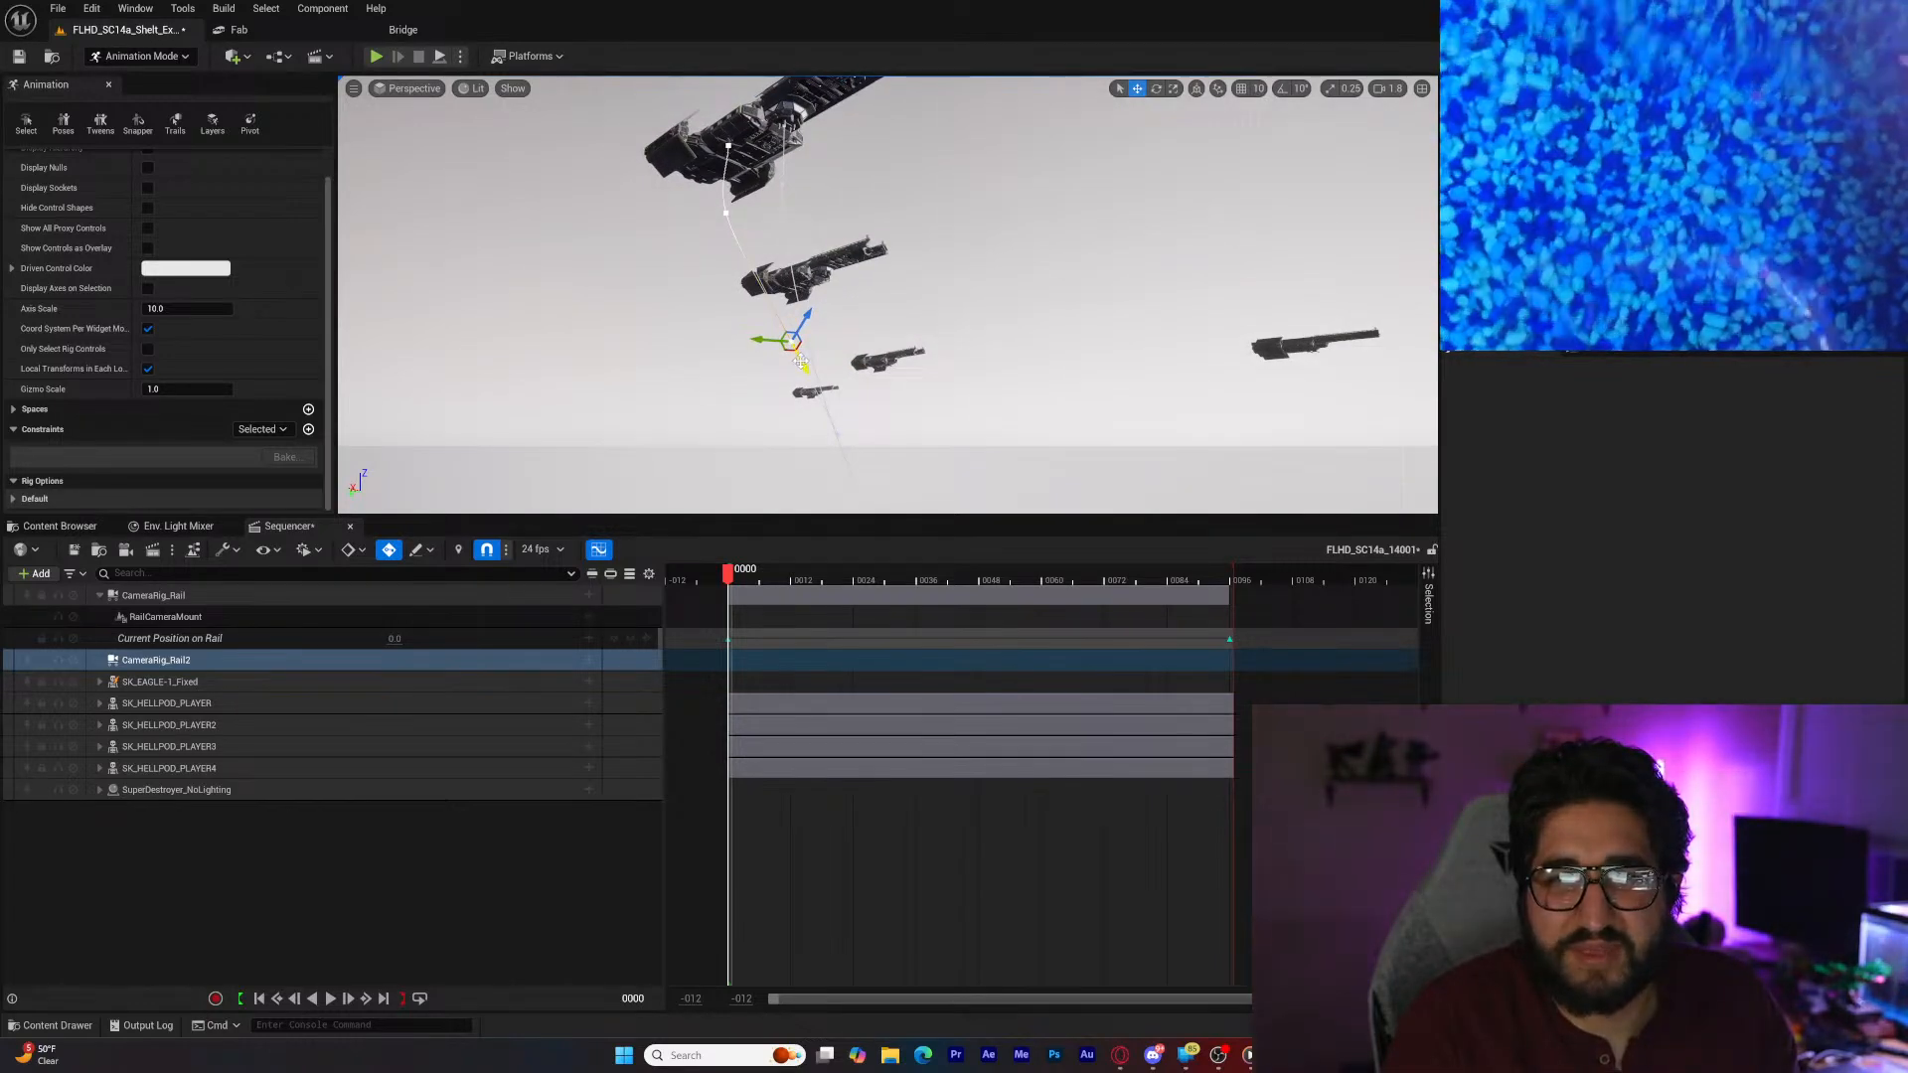
{"action": "right_click_drag", "start_coordinate": [866, 408], "coordinate": [942, 479]}
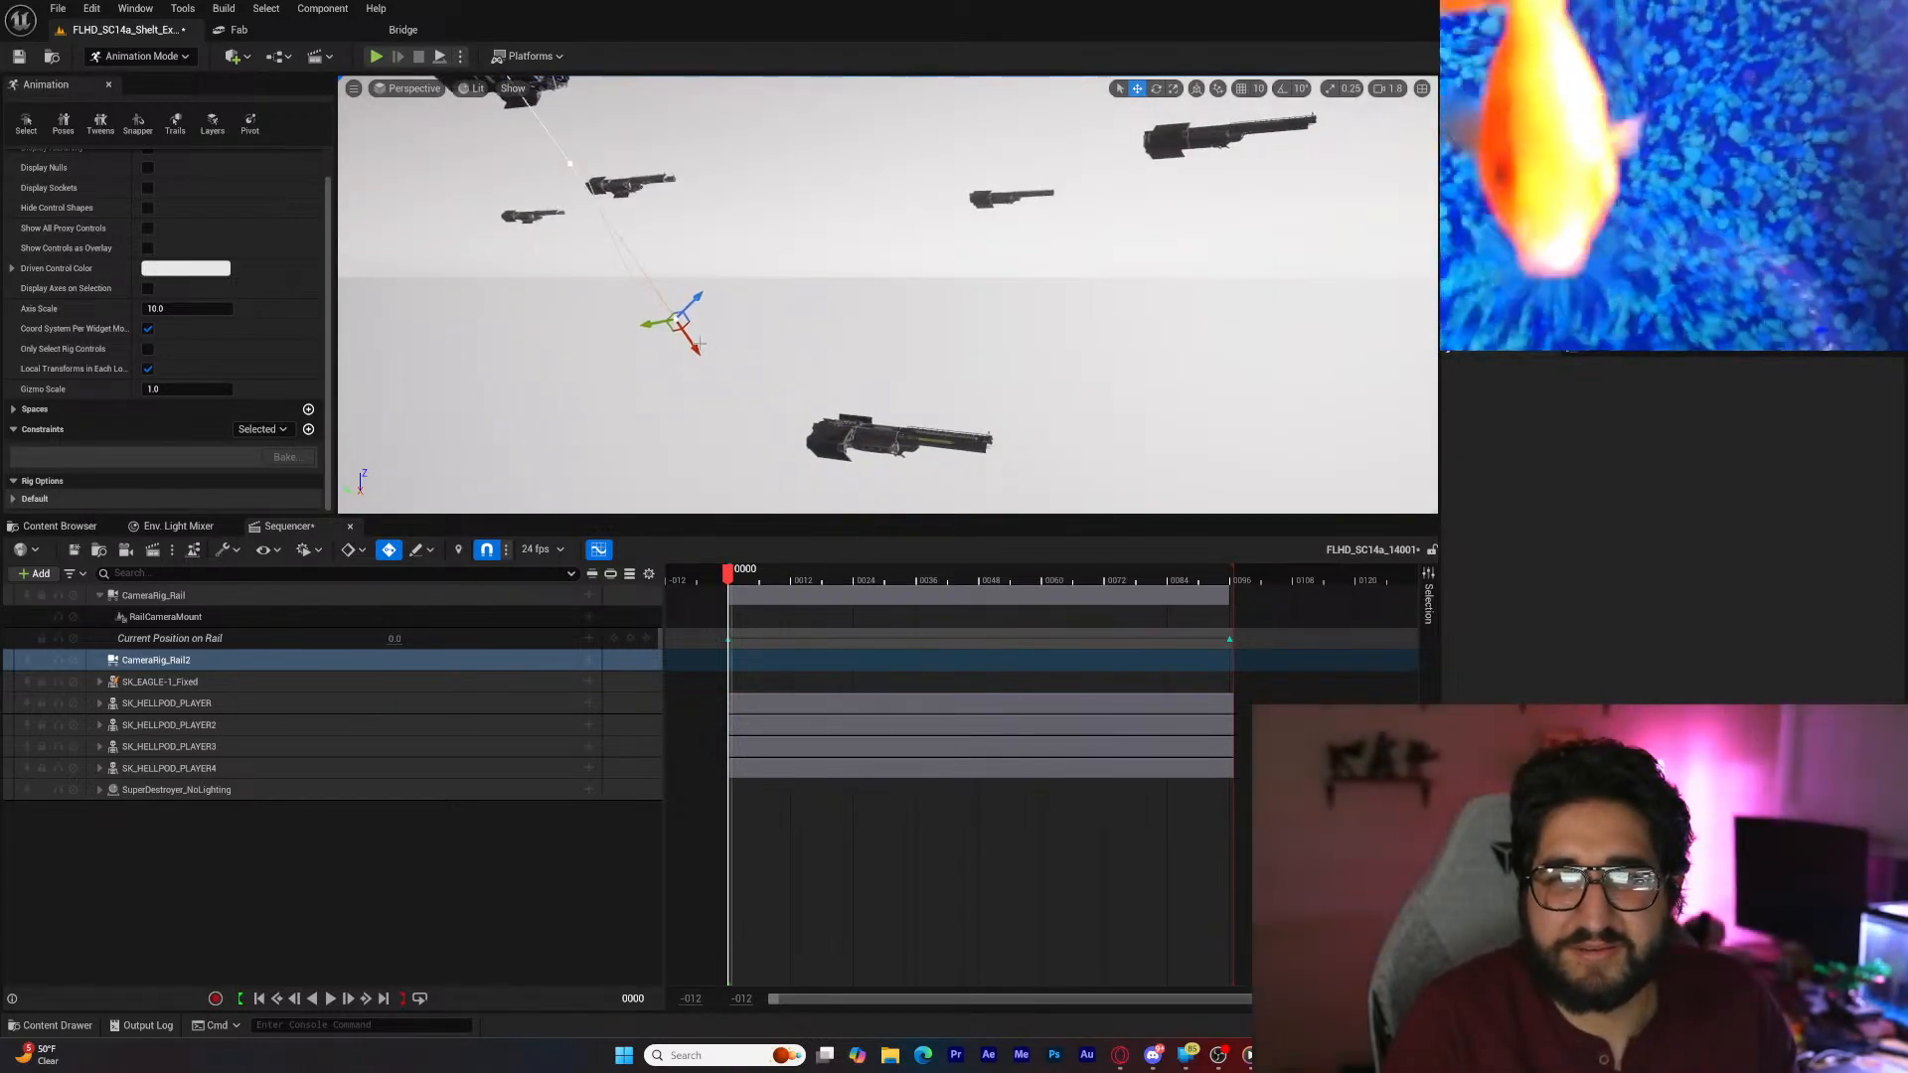
{"action": "left_click_drag", "start_coordinate": [792, 468], "coordinate": [820, 503]}
{"action": "right_click_drag", "start_coordinate": [820, 502], "coordinate": [881, 563]}
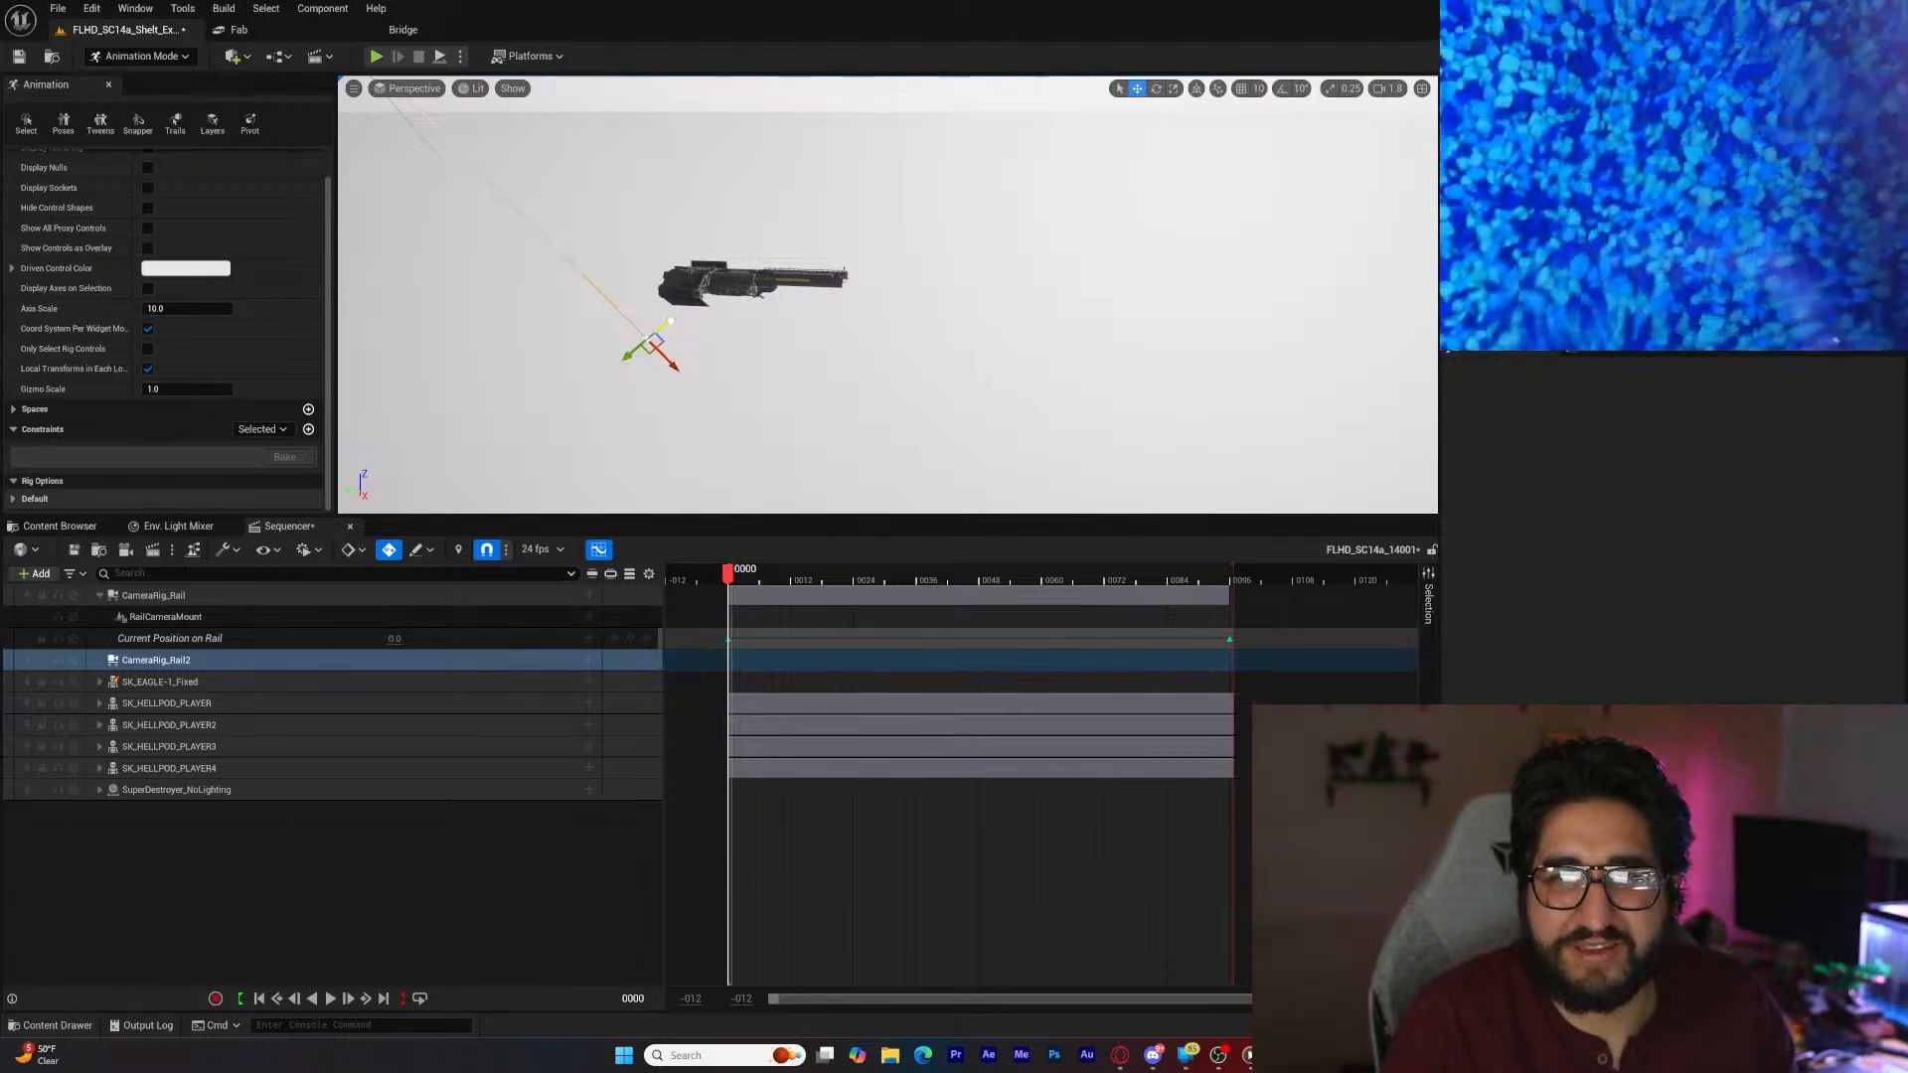
Step: Shift the upper spline point of CameraRig_Rail2 beneath the Super Destroyer sideways towards the hellpods' rail
{"action": "right_click_drag", "start_coordinate": [657, 385], "coordinate": [511, 288]}
{"action": "key", "text": "d"}
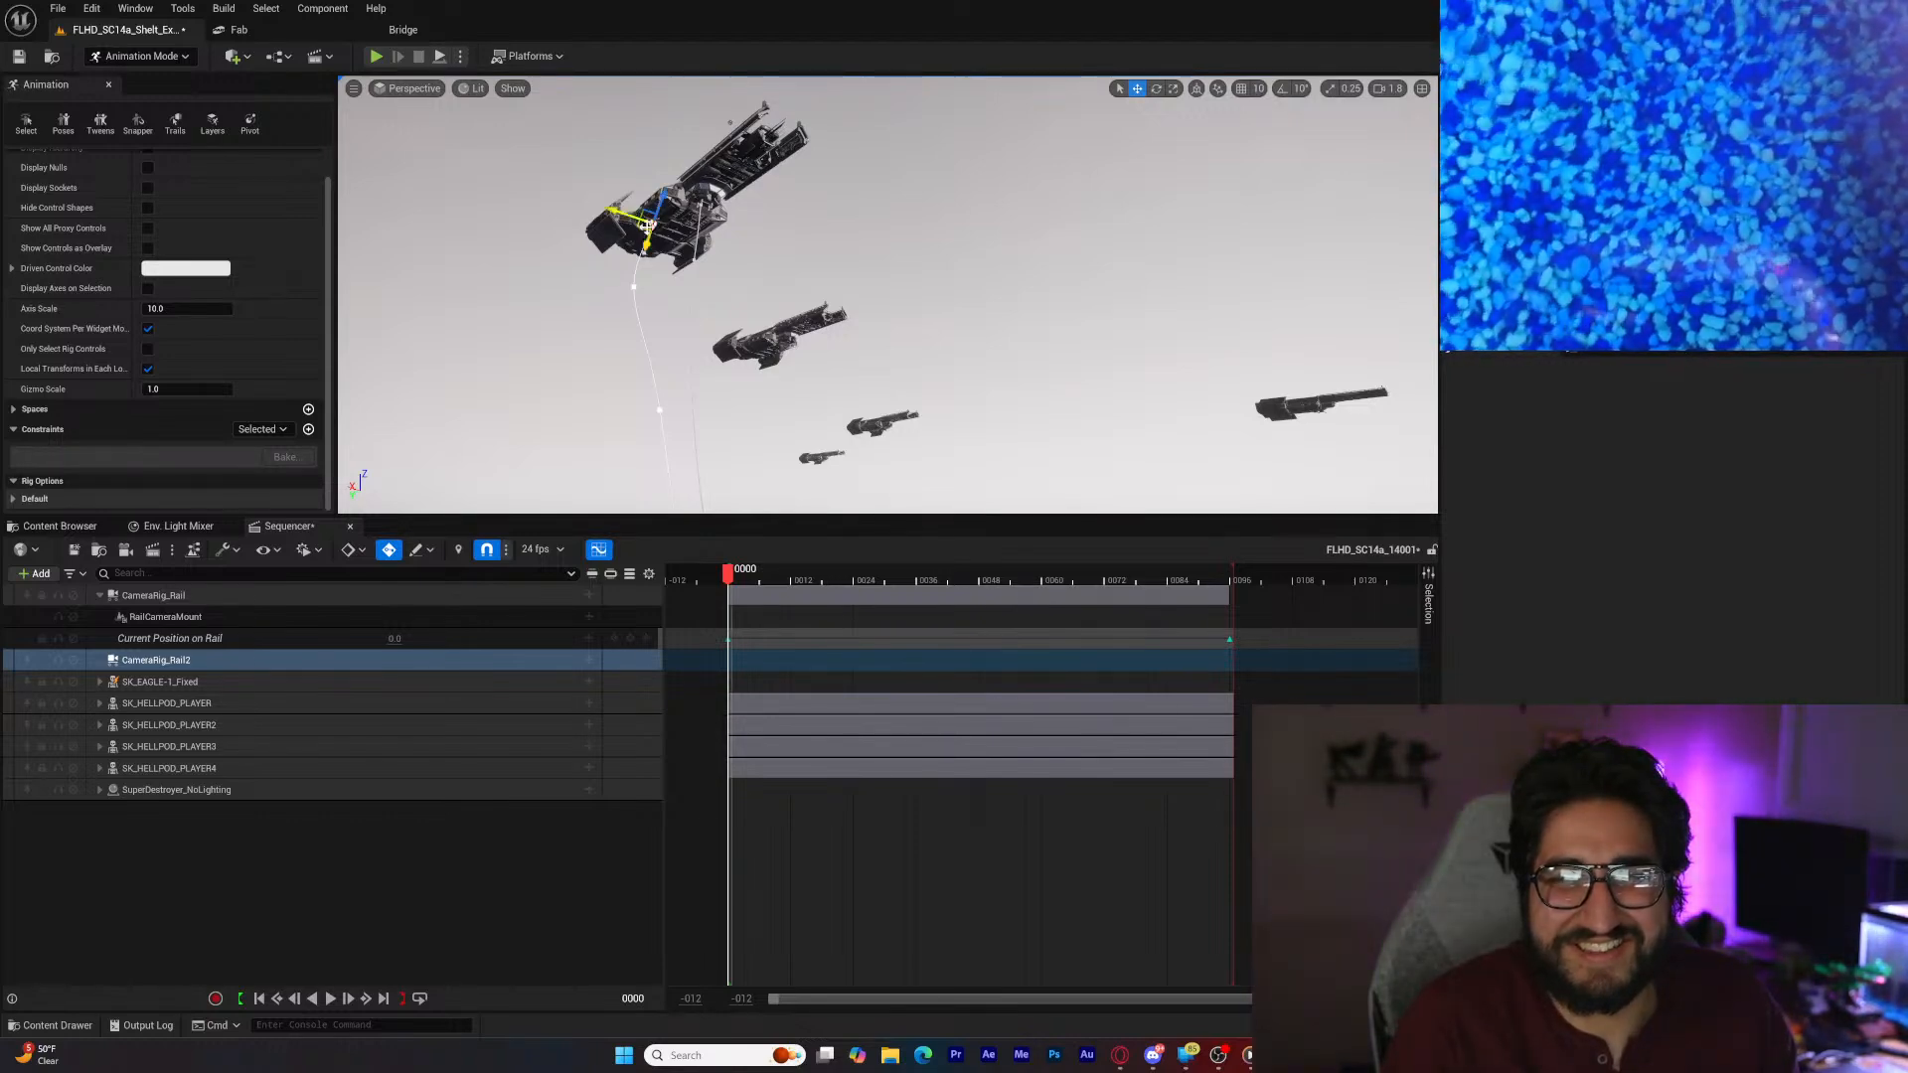
{"action": "key", "text": "f"}
{"action": "key", "text": "s"}
{"action": "right_click_drag", "start_coordinate": [706, 273], "coordinate": [795, 343]}
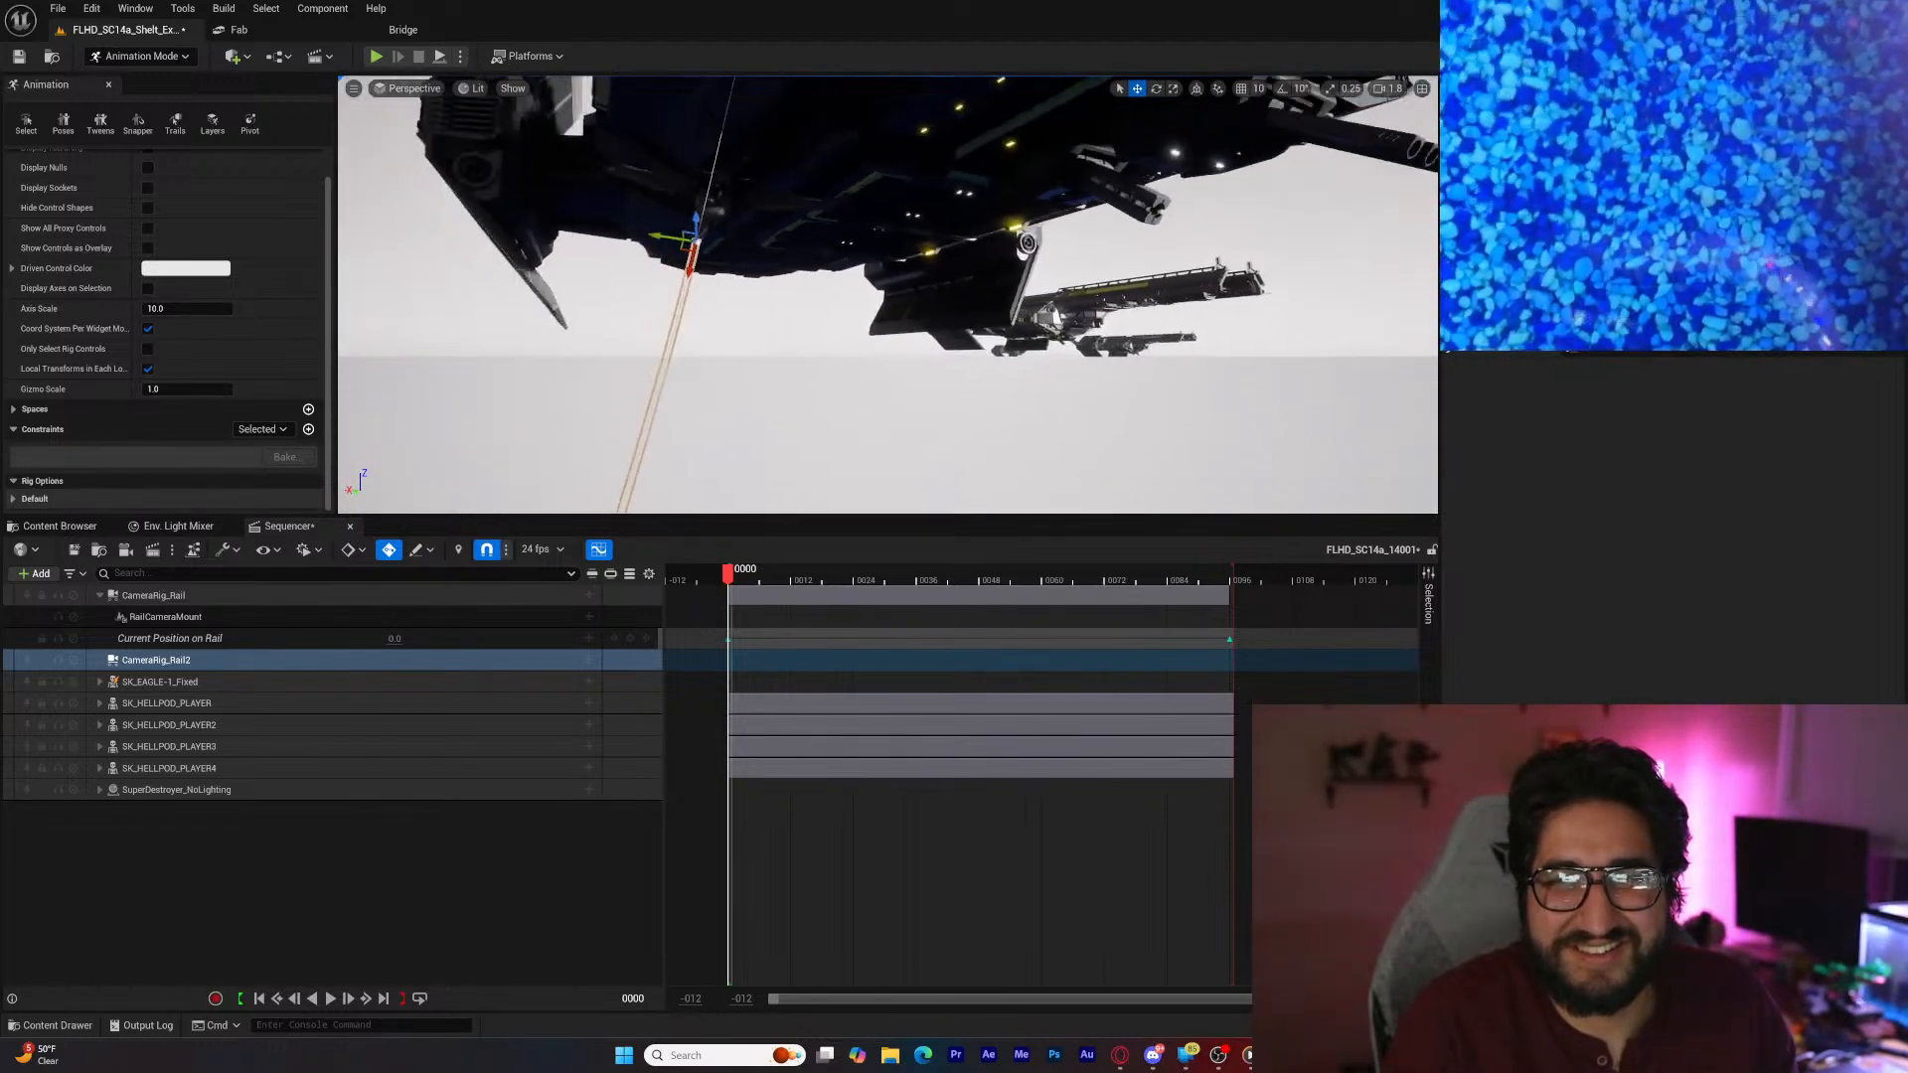
{"action": "key", "text": "s"}
{"action": "right_click_drag", "start_coordinate": [1156, 461], "coordinate": [1182, 503]}
{"action": "left_click_drag", "start_coordinate": [705, 295], "coordinate": [935, 331]}
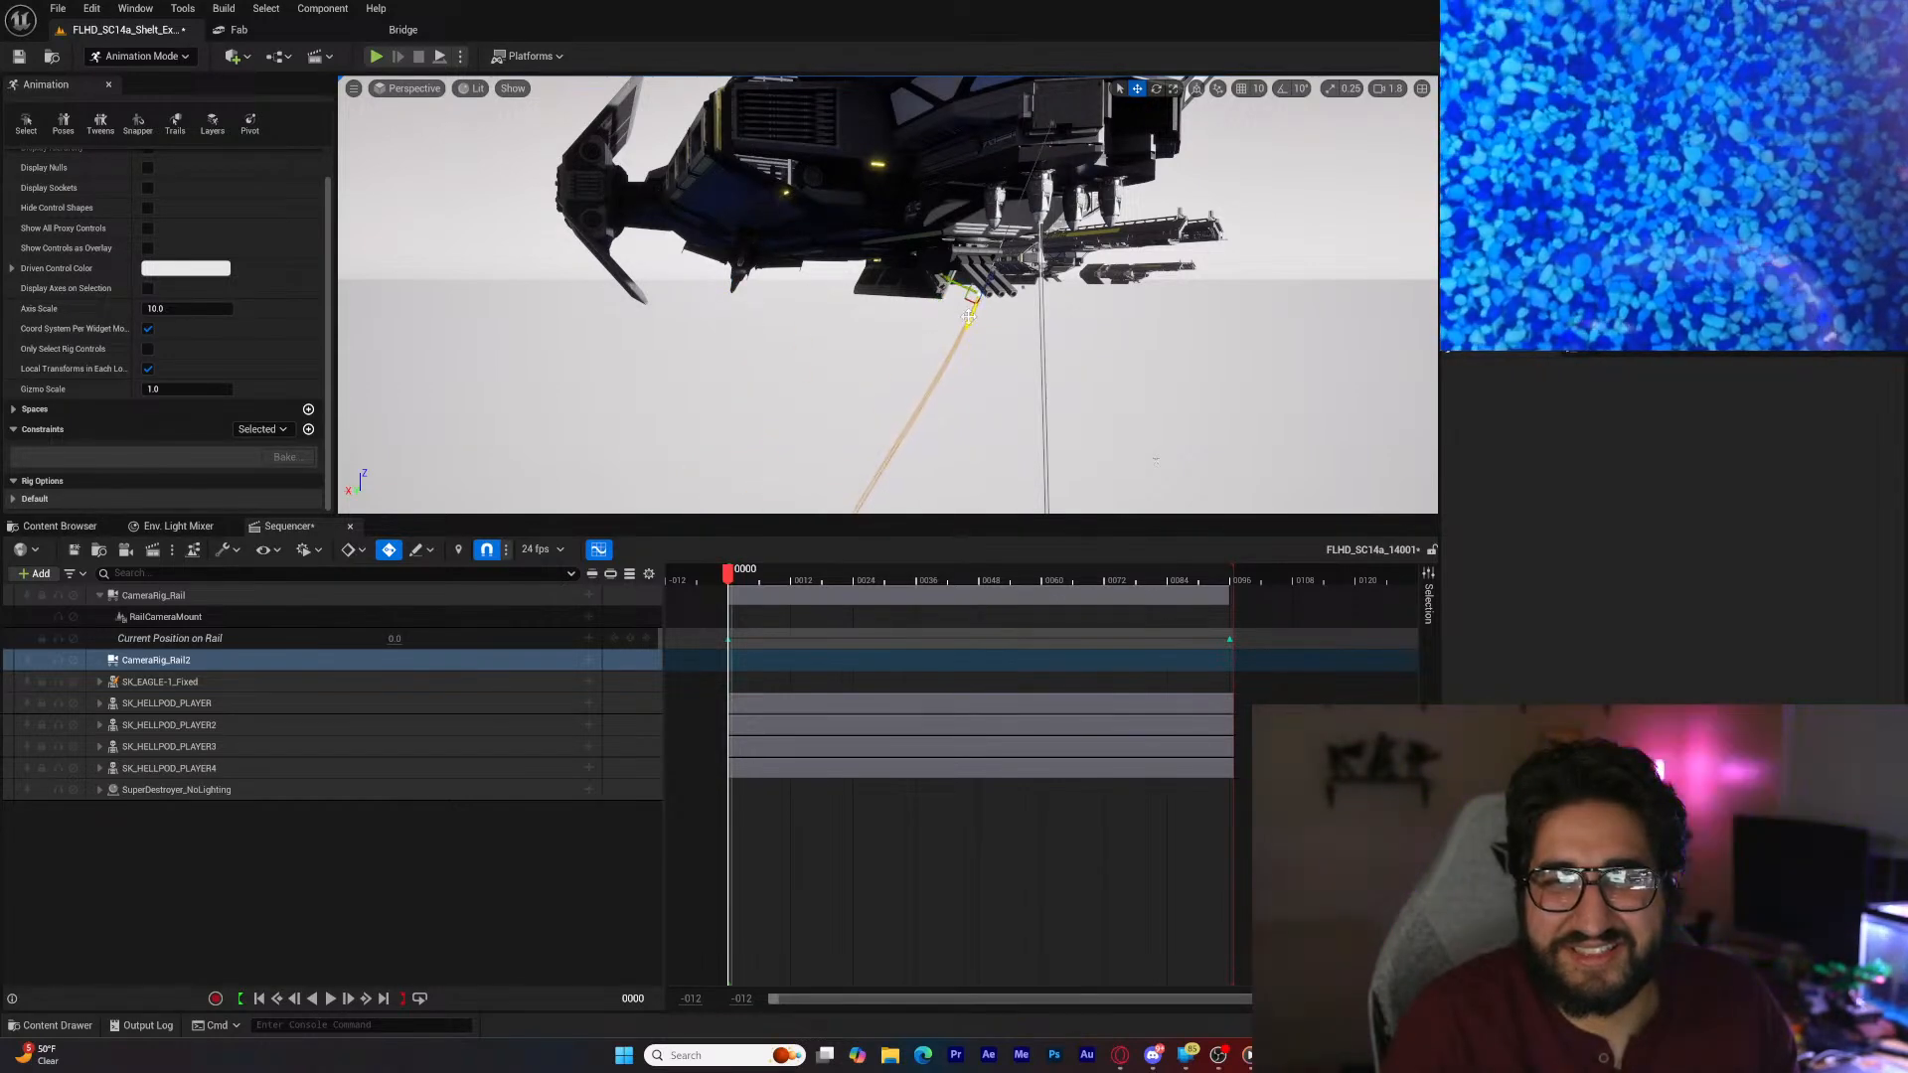
Step: Move the lower spline points of CameraRig_Rail2 sideways so the Eagle's path curves across the hellpods' rail
{"action": "key", "text": "f"}
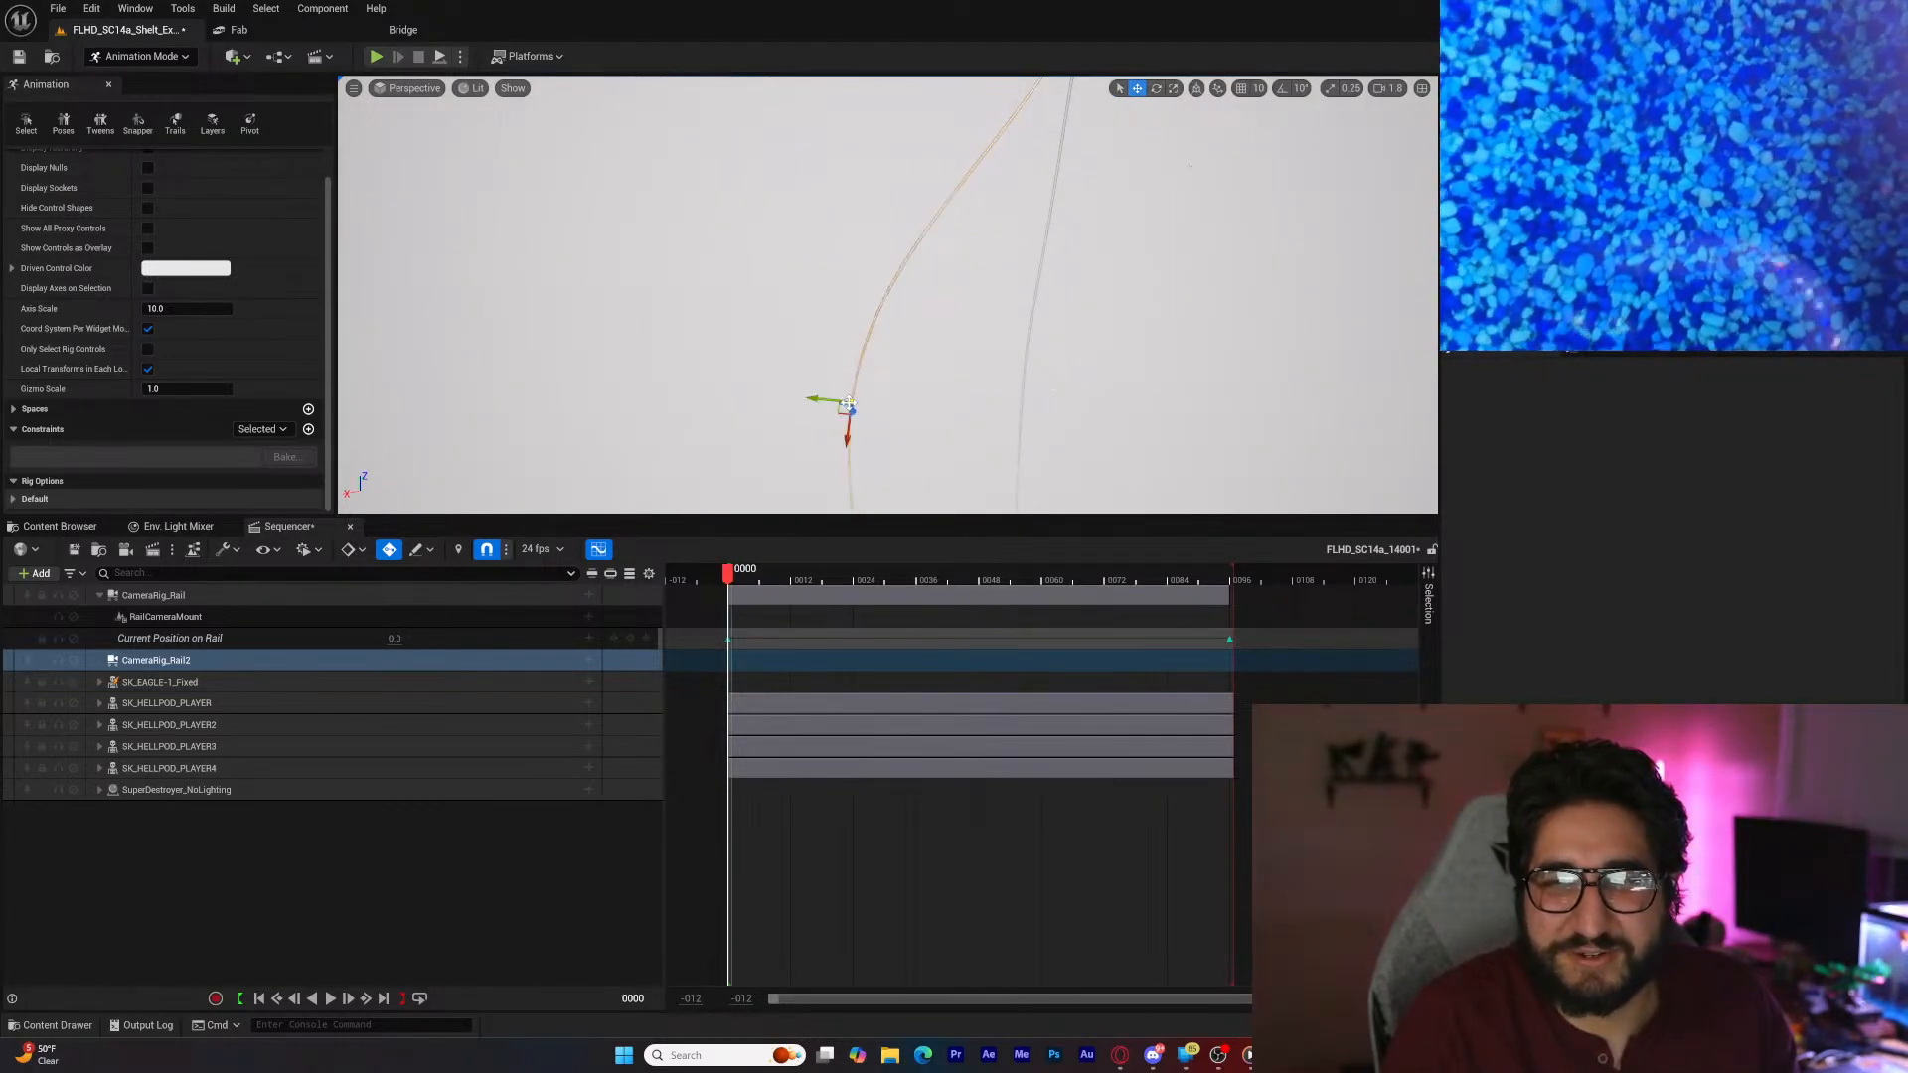
{"action": "left_click_drag", "start_coordinate": [829, 400], "coordinate": [1077, 429]}
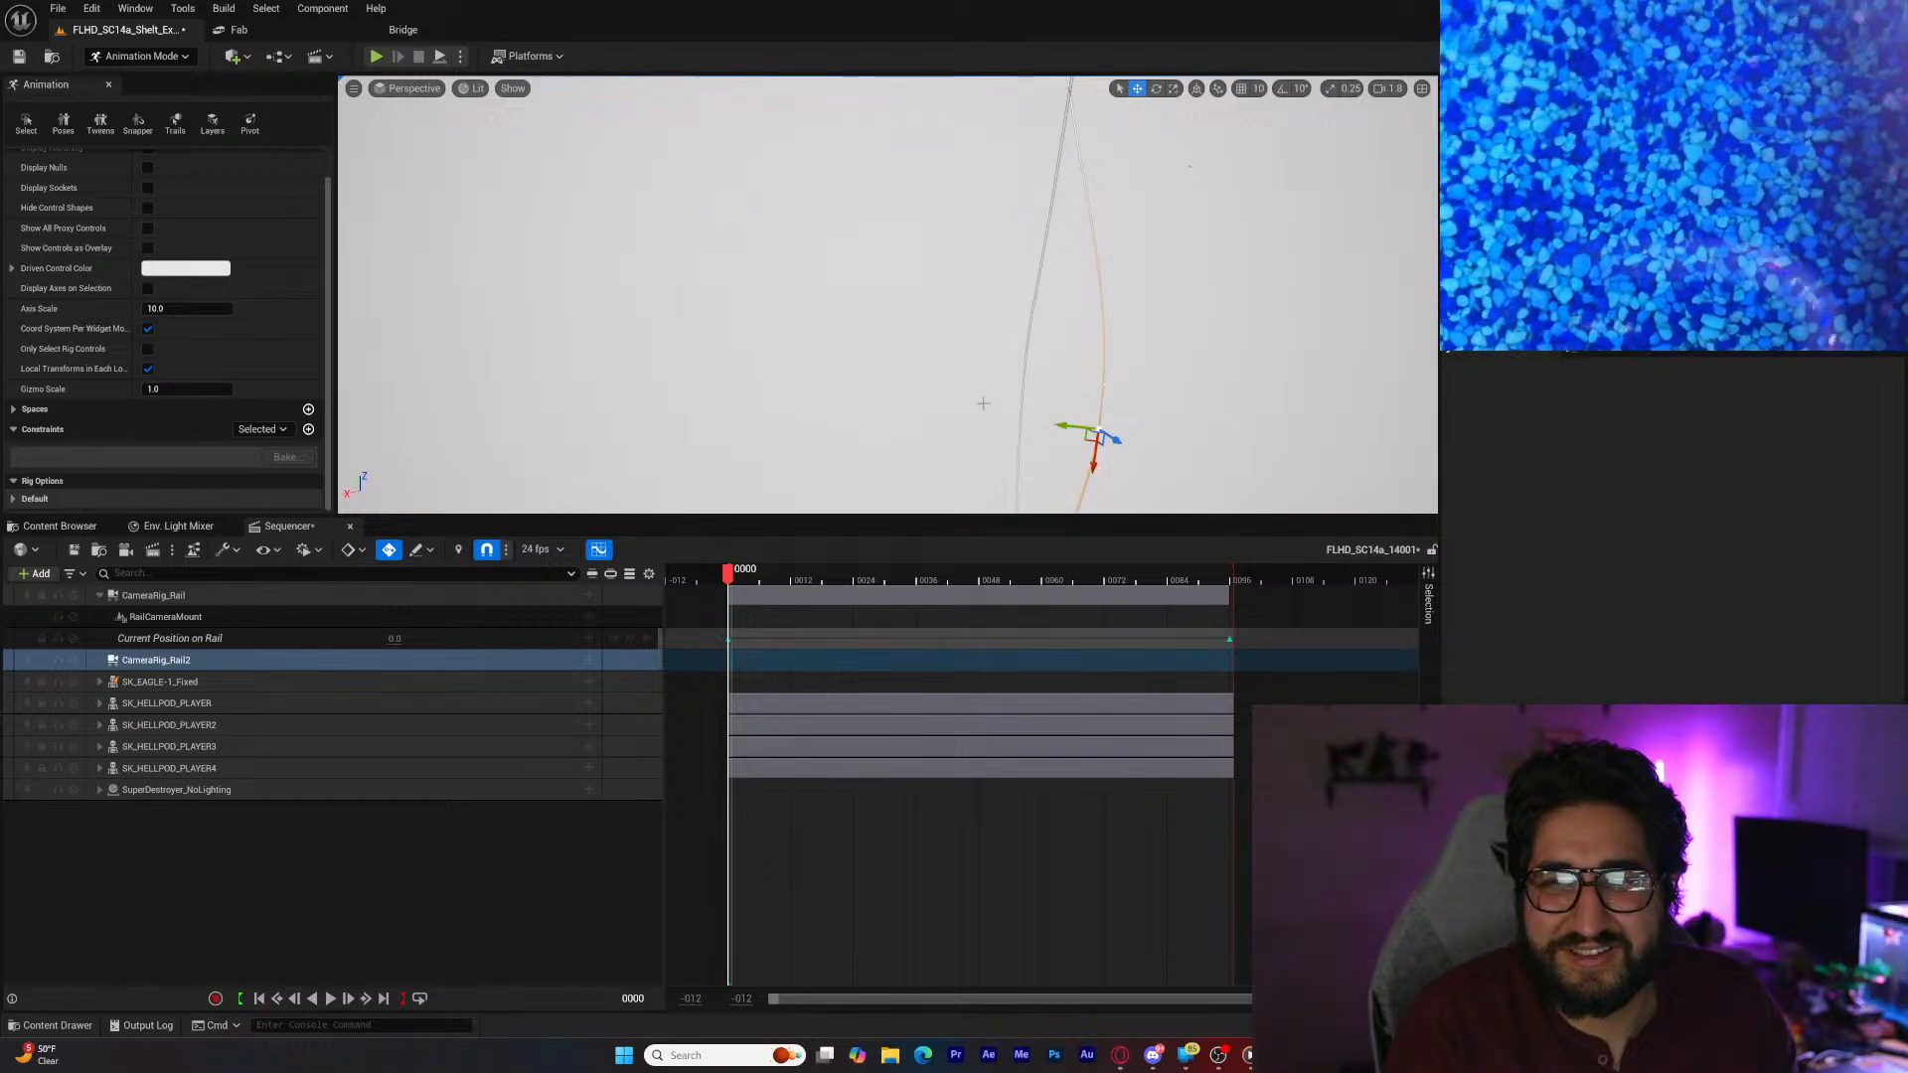
{"action": "right_click_drag", "start_coordinate": [984, 404], "coordinate": [1033, 496]}
{"action": "right_click_drag", "start_coordinate": [779, 447], "coordinate": [759, 355]}
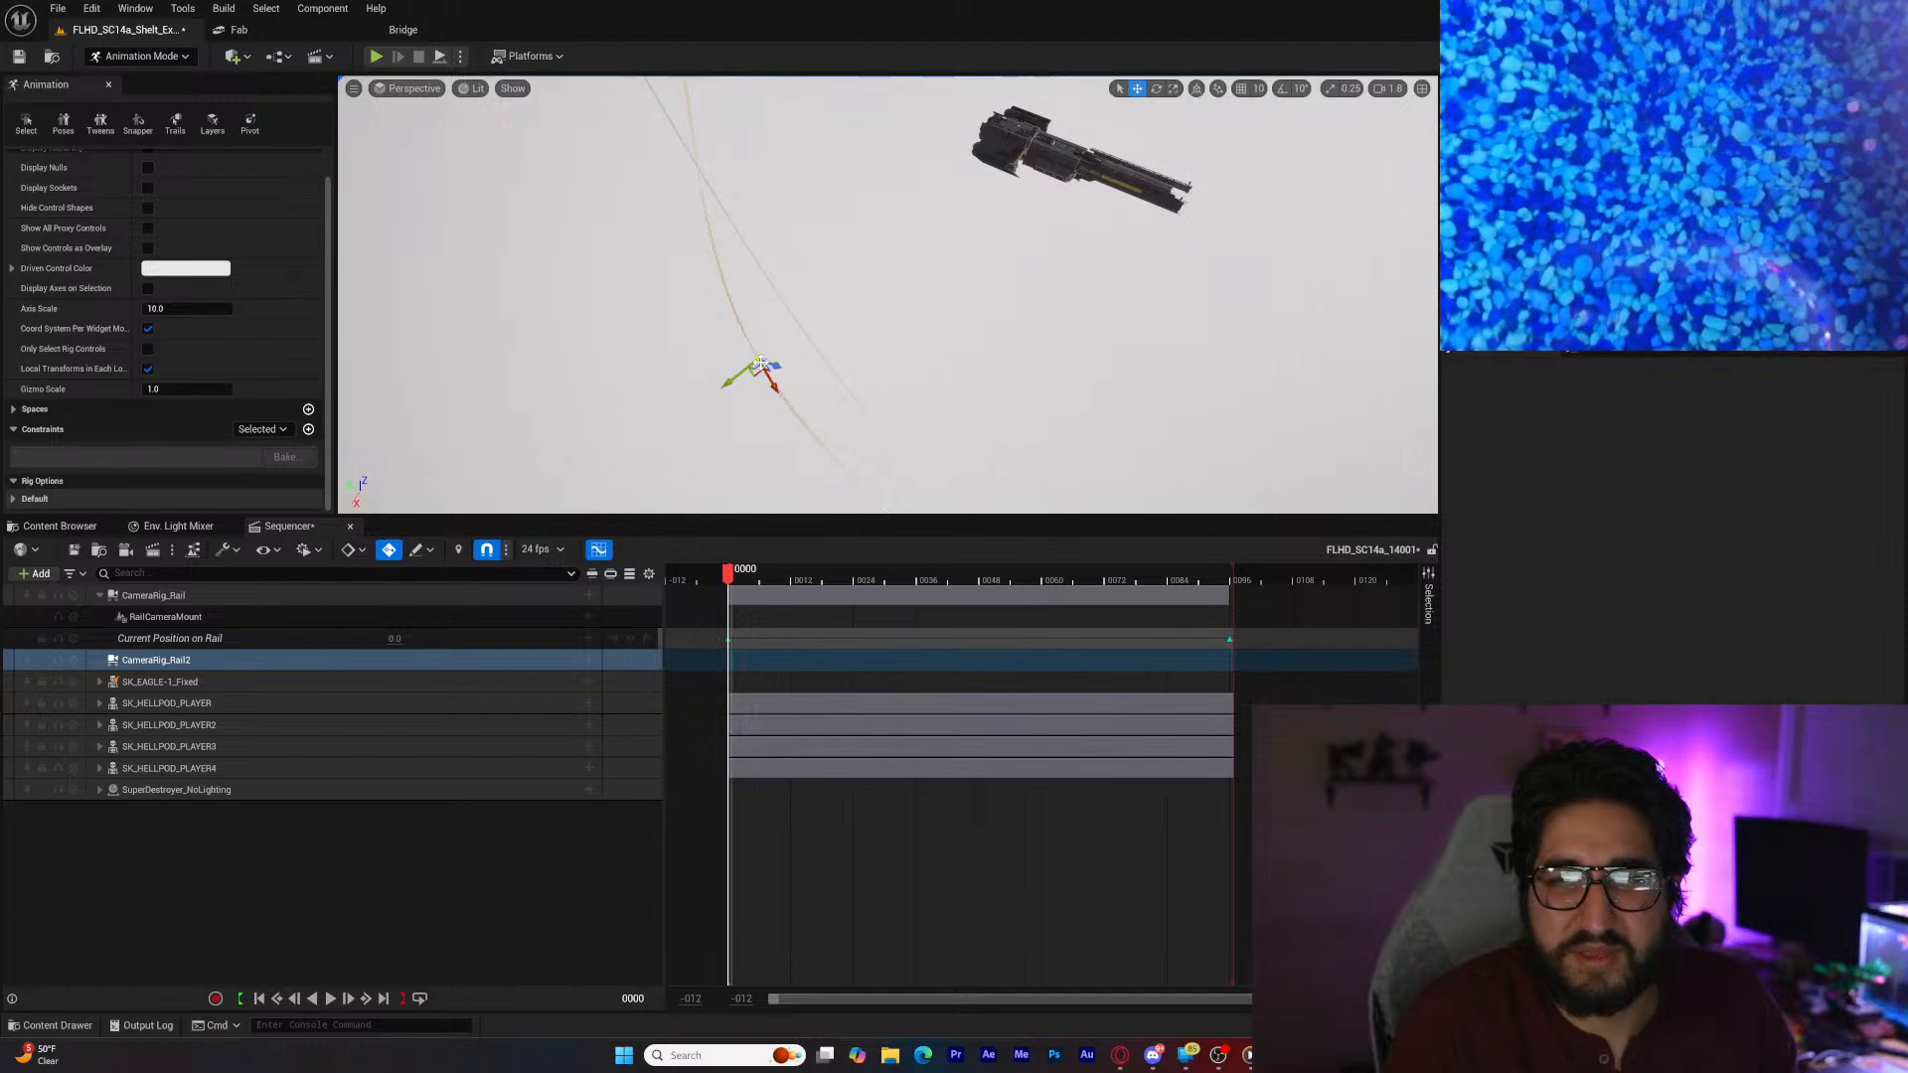
{"action": "left_click_drag", "start_coordinate": [729, 378], "coordinate": [834, 294]}
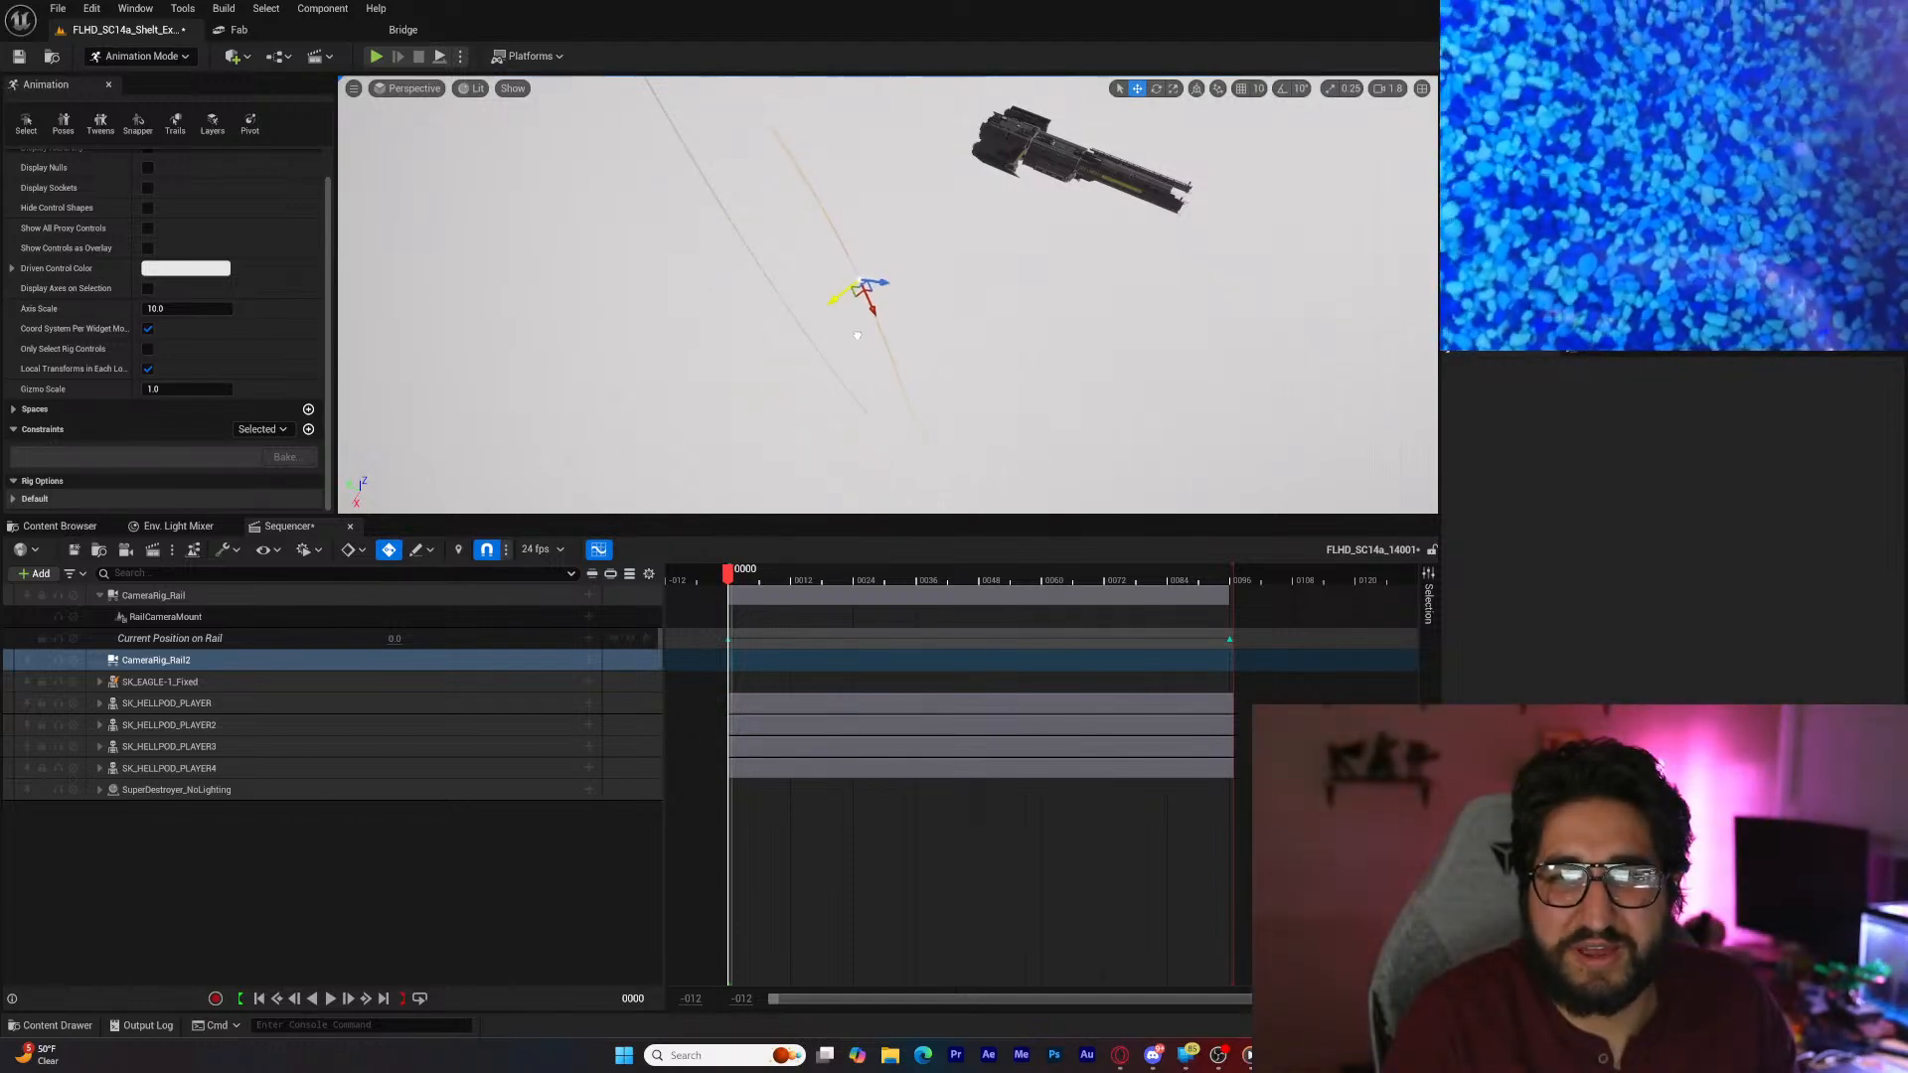
{"action": "right_click_drag", "start_coordinate": [857, 336], "coordinate": [899, 98]}
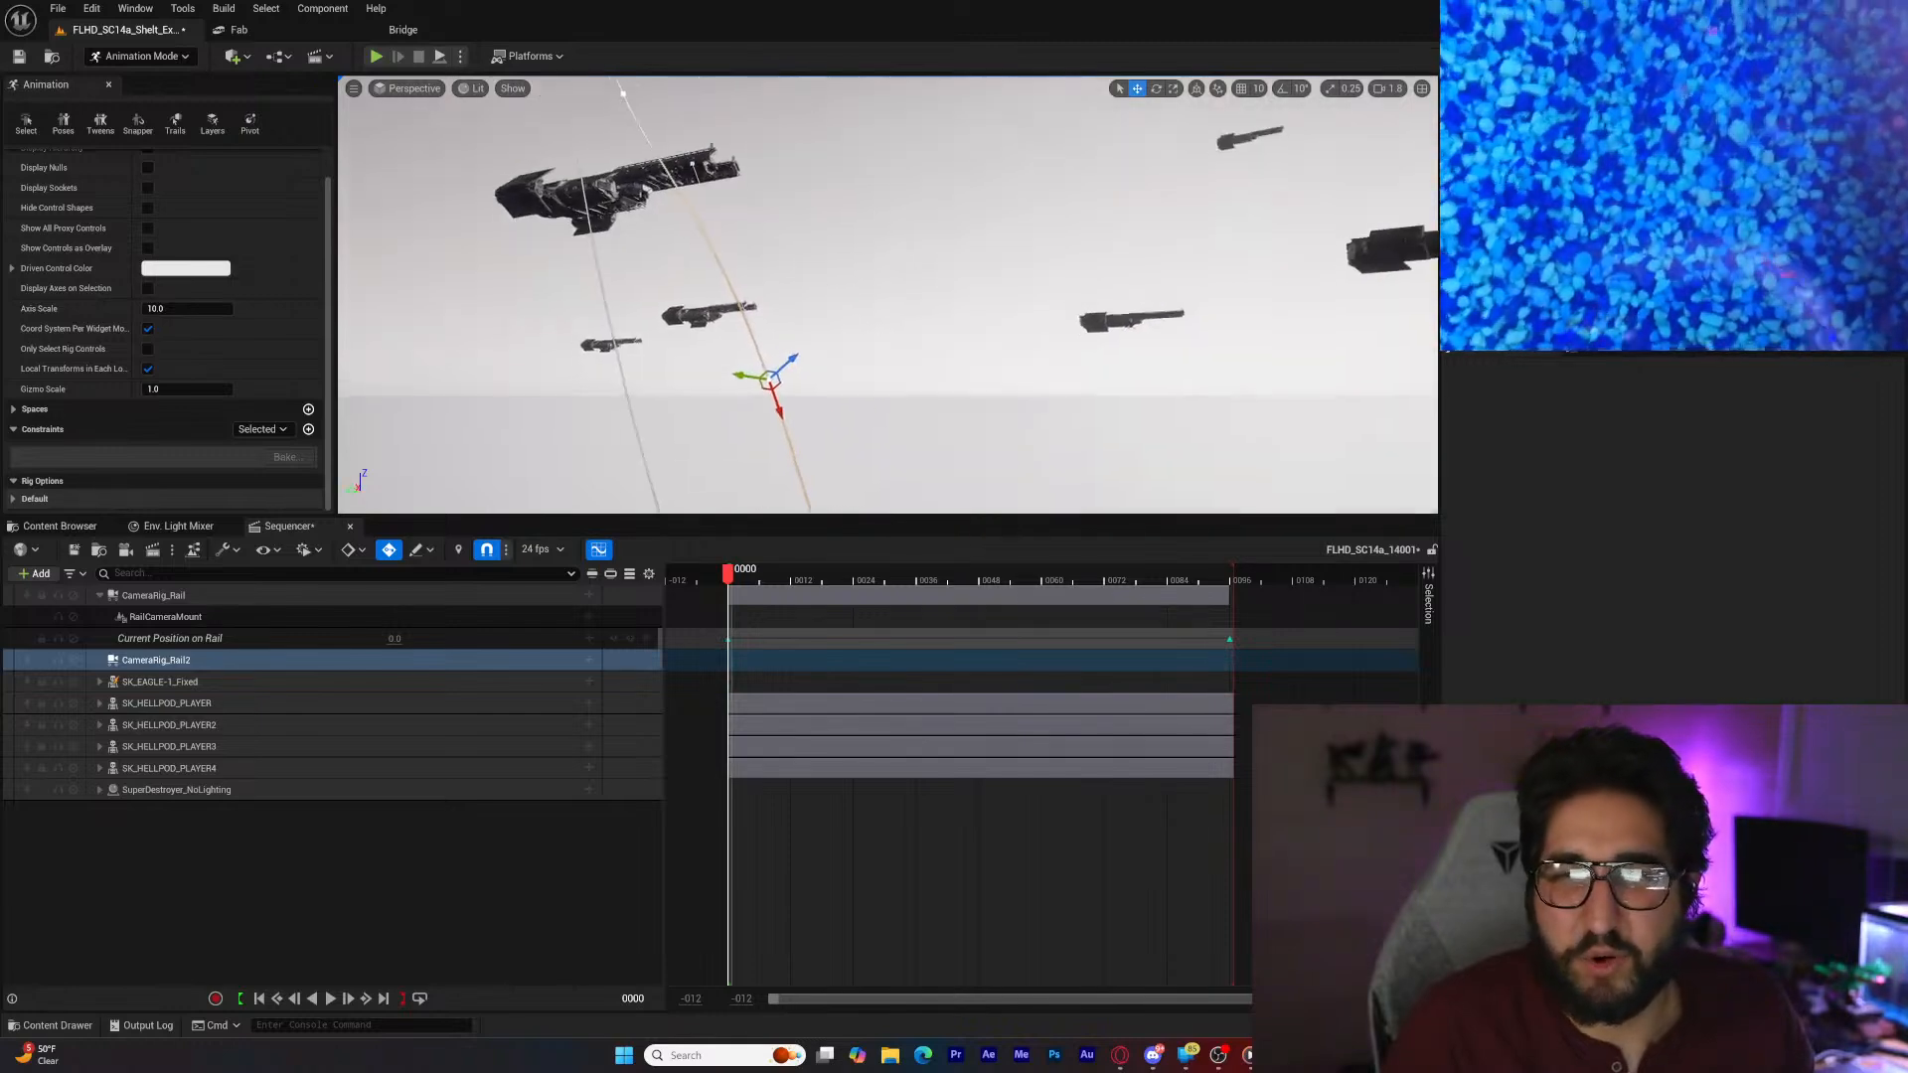
{"action": "right_click_drag", "start_coordinate": [812, 359], "coordinate": [819, 357]}
{"action": "mouse_move", "coordinate": [785, 361]}
{"action": "left_mouse_down"}
{"action": "mouse_move", "coordinate": [728, 406]}
{"action": "mouse_move", "coordinate": [760, 383]}
{"action": "left_mouse_up"}
{"action": "mouse_move", "coordinate": [760, 383]}
{"action": "right_mouse_down"}
{"action": "mouse_move", "coordinate": [692, 329]}
{"action": "mouse_move", "coordinate": [773, 398]}
{"action": "right_mouse_up"}
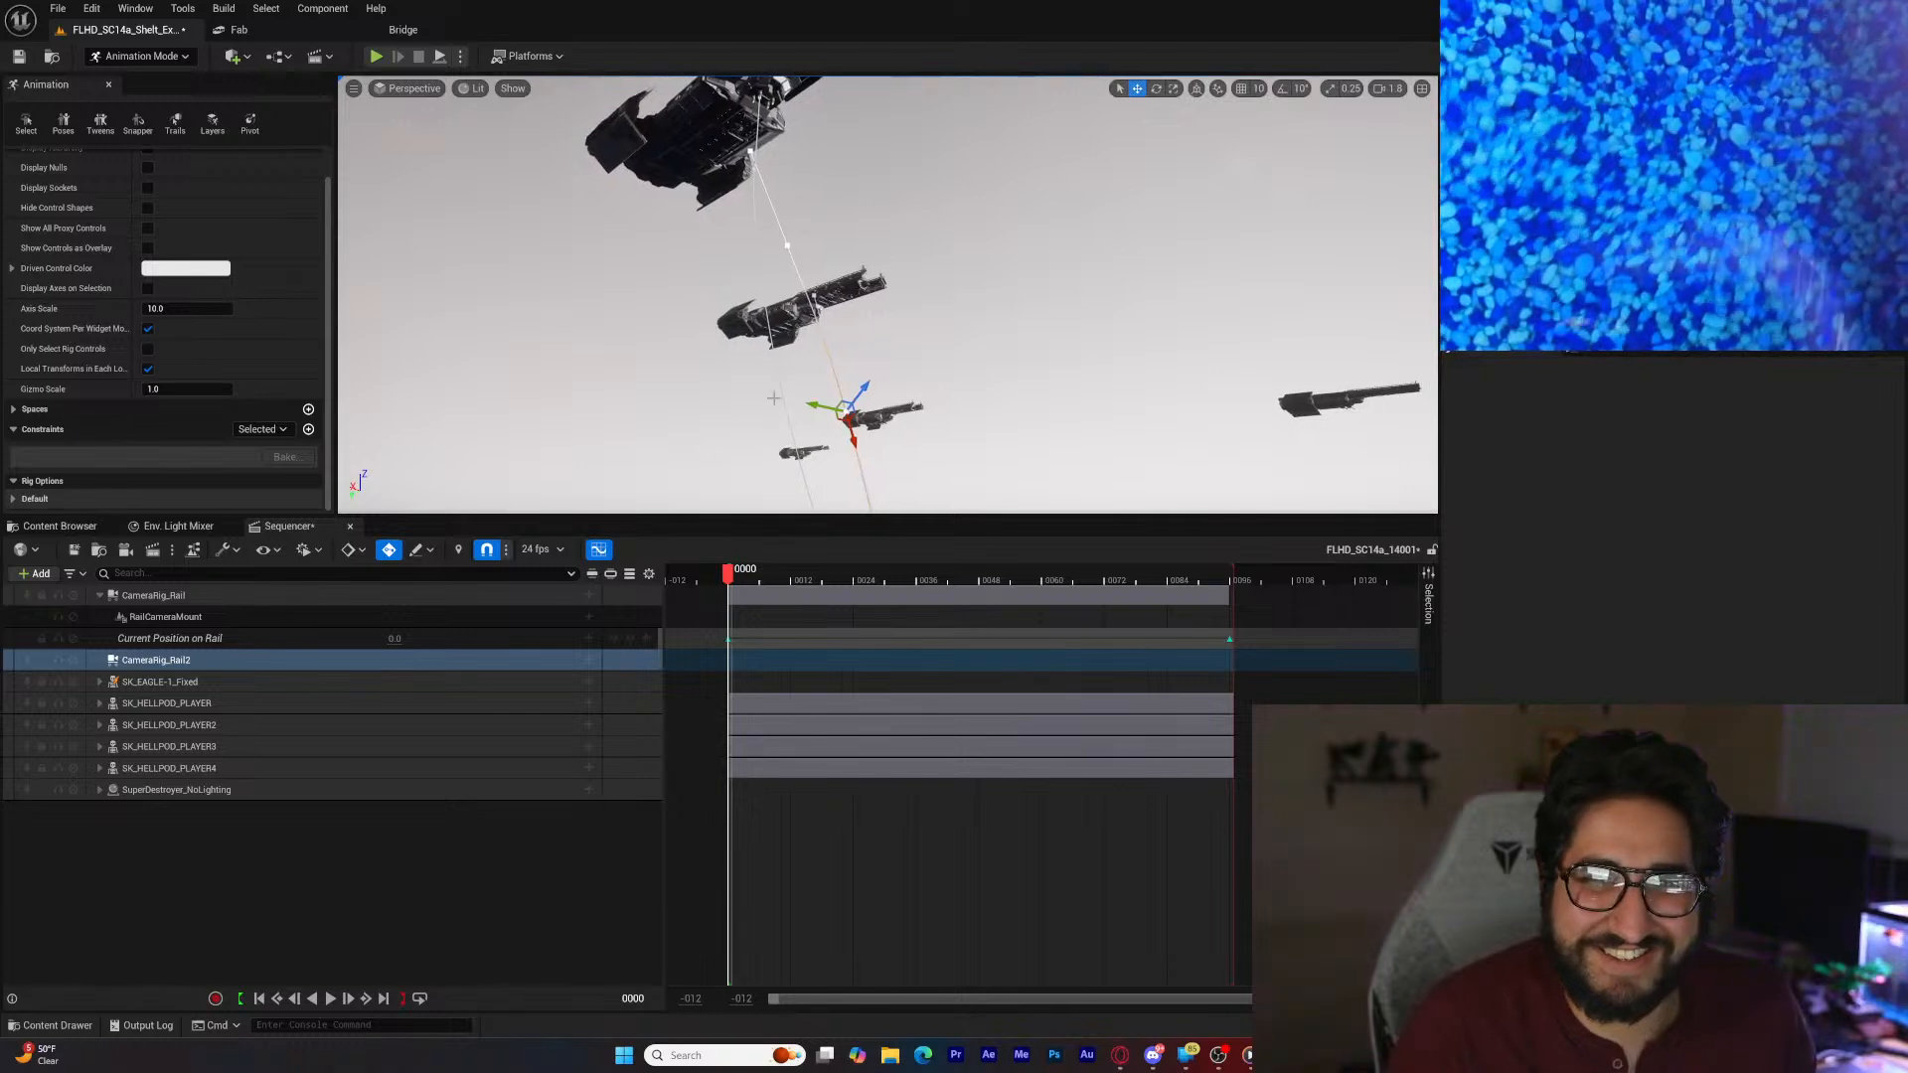
Step: Move the upper spline points of CameraRig_Rail2 sideways so the rail bows outward below the nearest Super Destroyer
{"action": "left_click", "coordinate": [788, 244]}
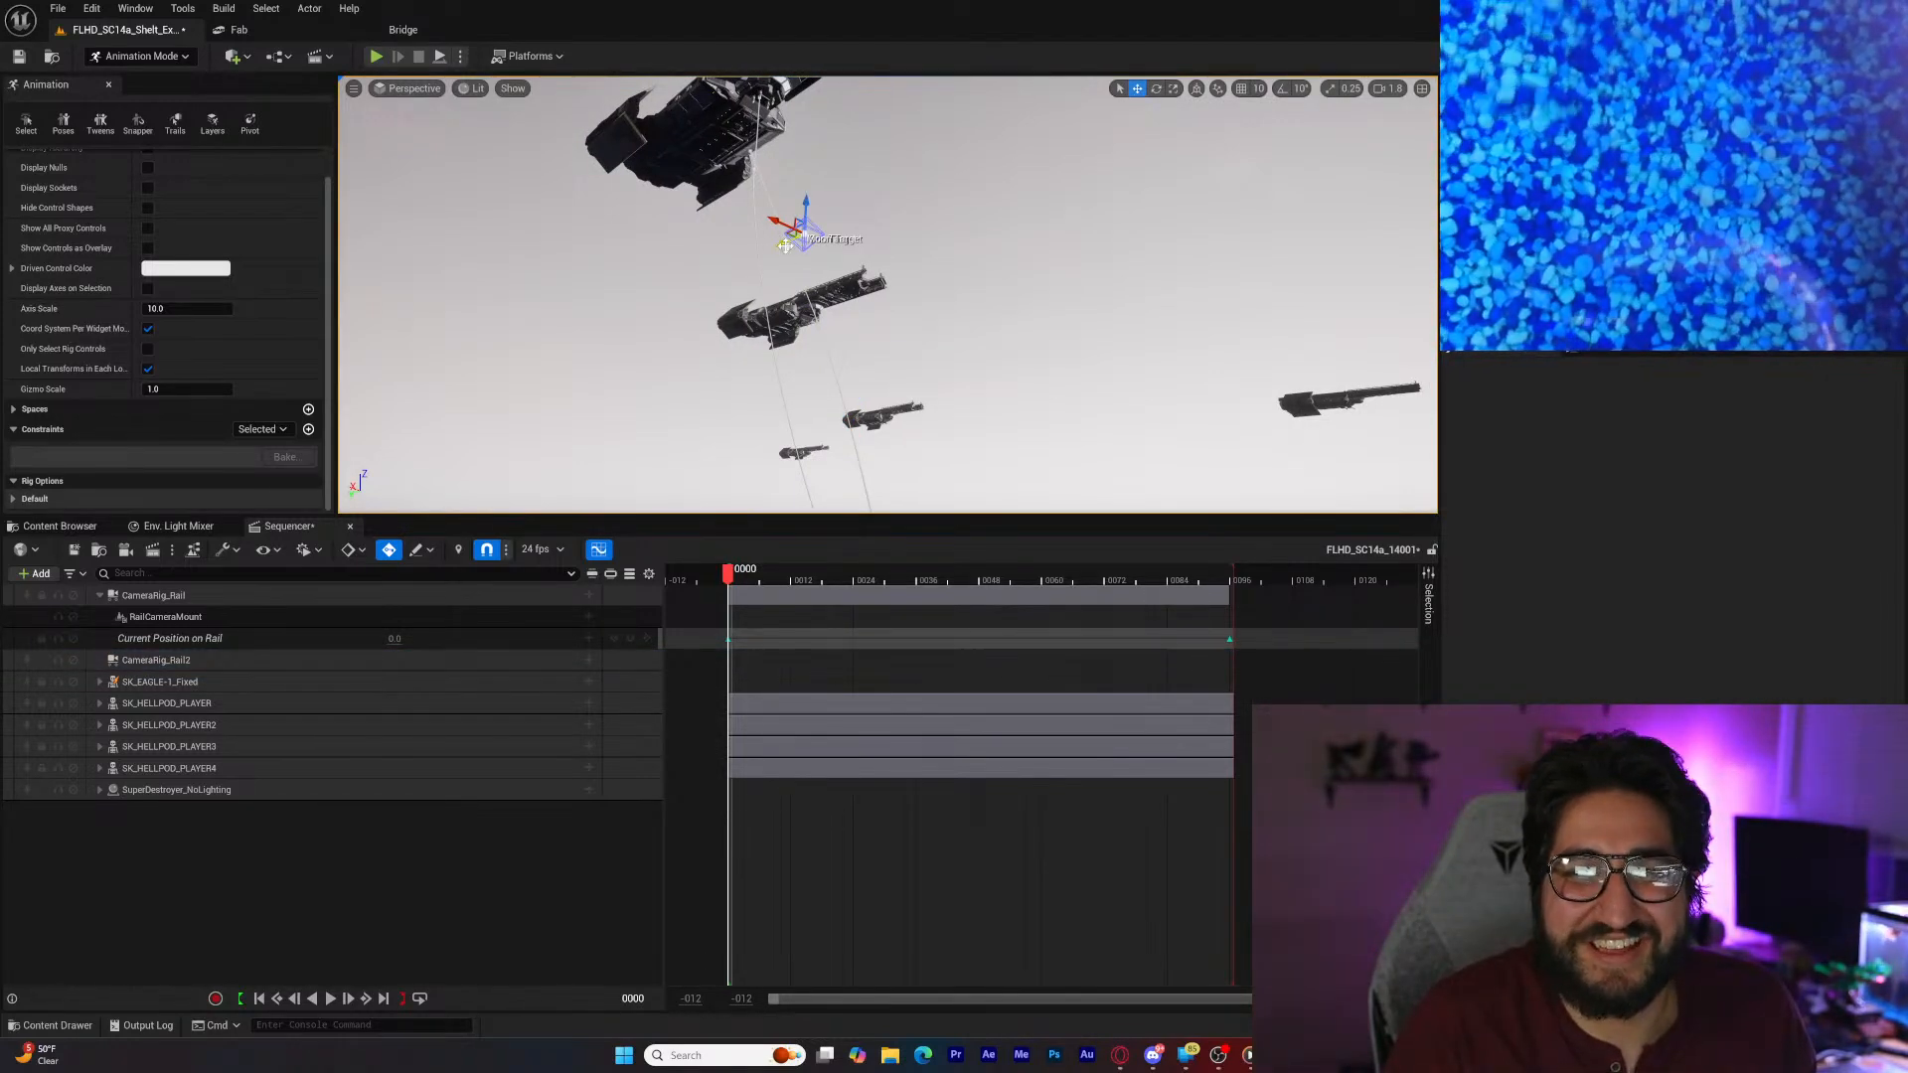
{"action": "right_click_drag", "start_coordinate": [840, 444], "coordinate": [870, 547]}
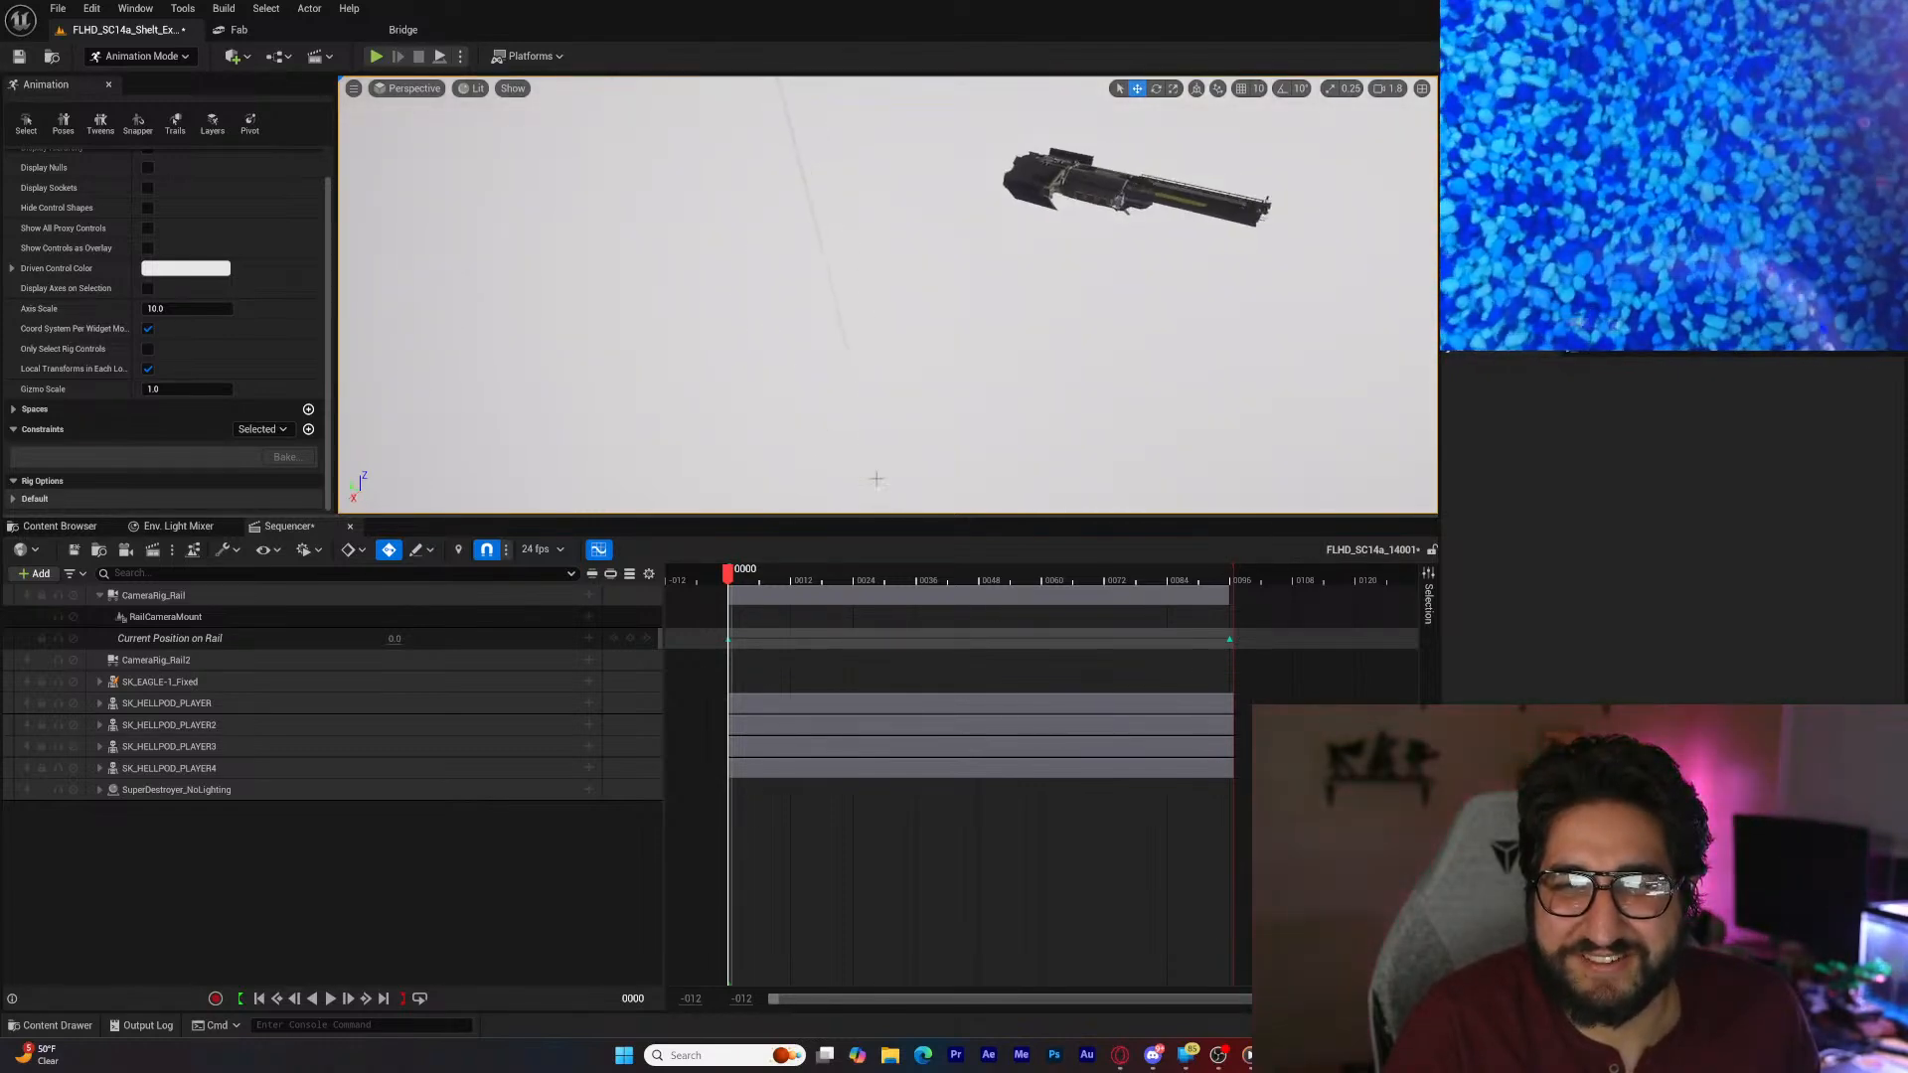
{"action": "left_click", "coordinate": [844, 349]}
{"action": "key", "text": "f"}
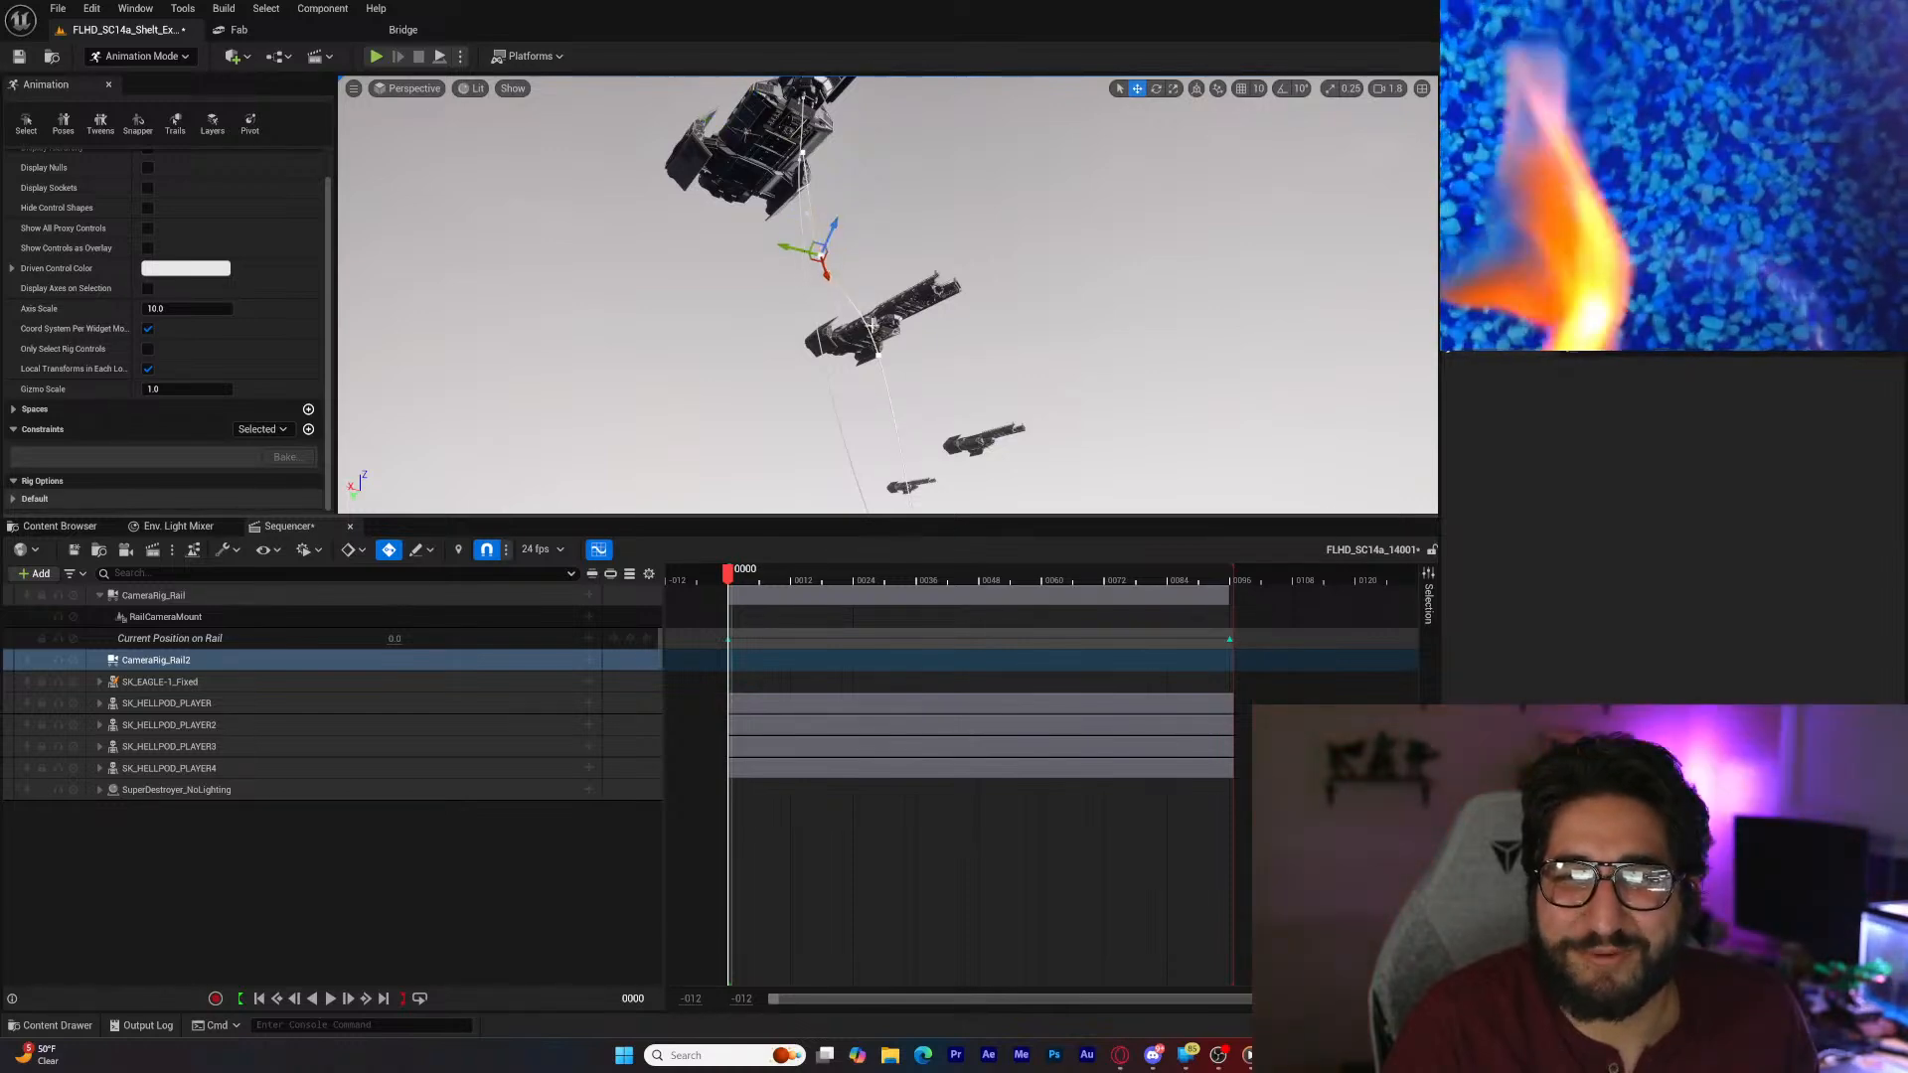
{"action": "left_click", "coordinate": [874, 352]}
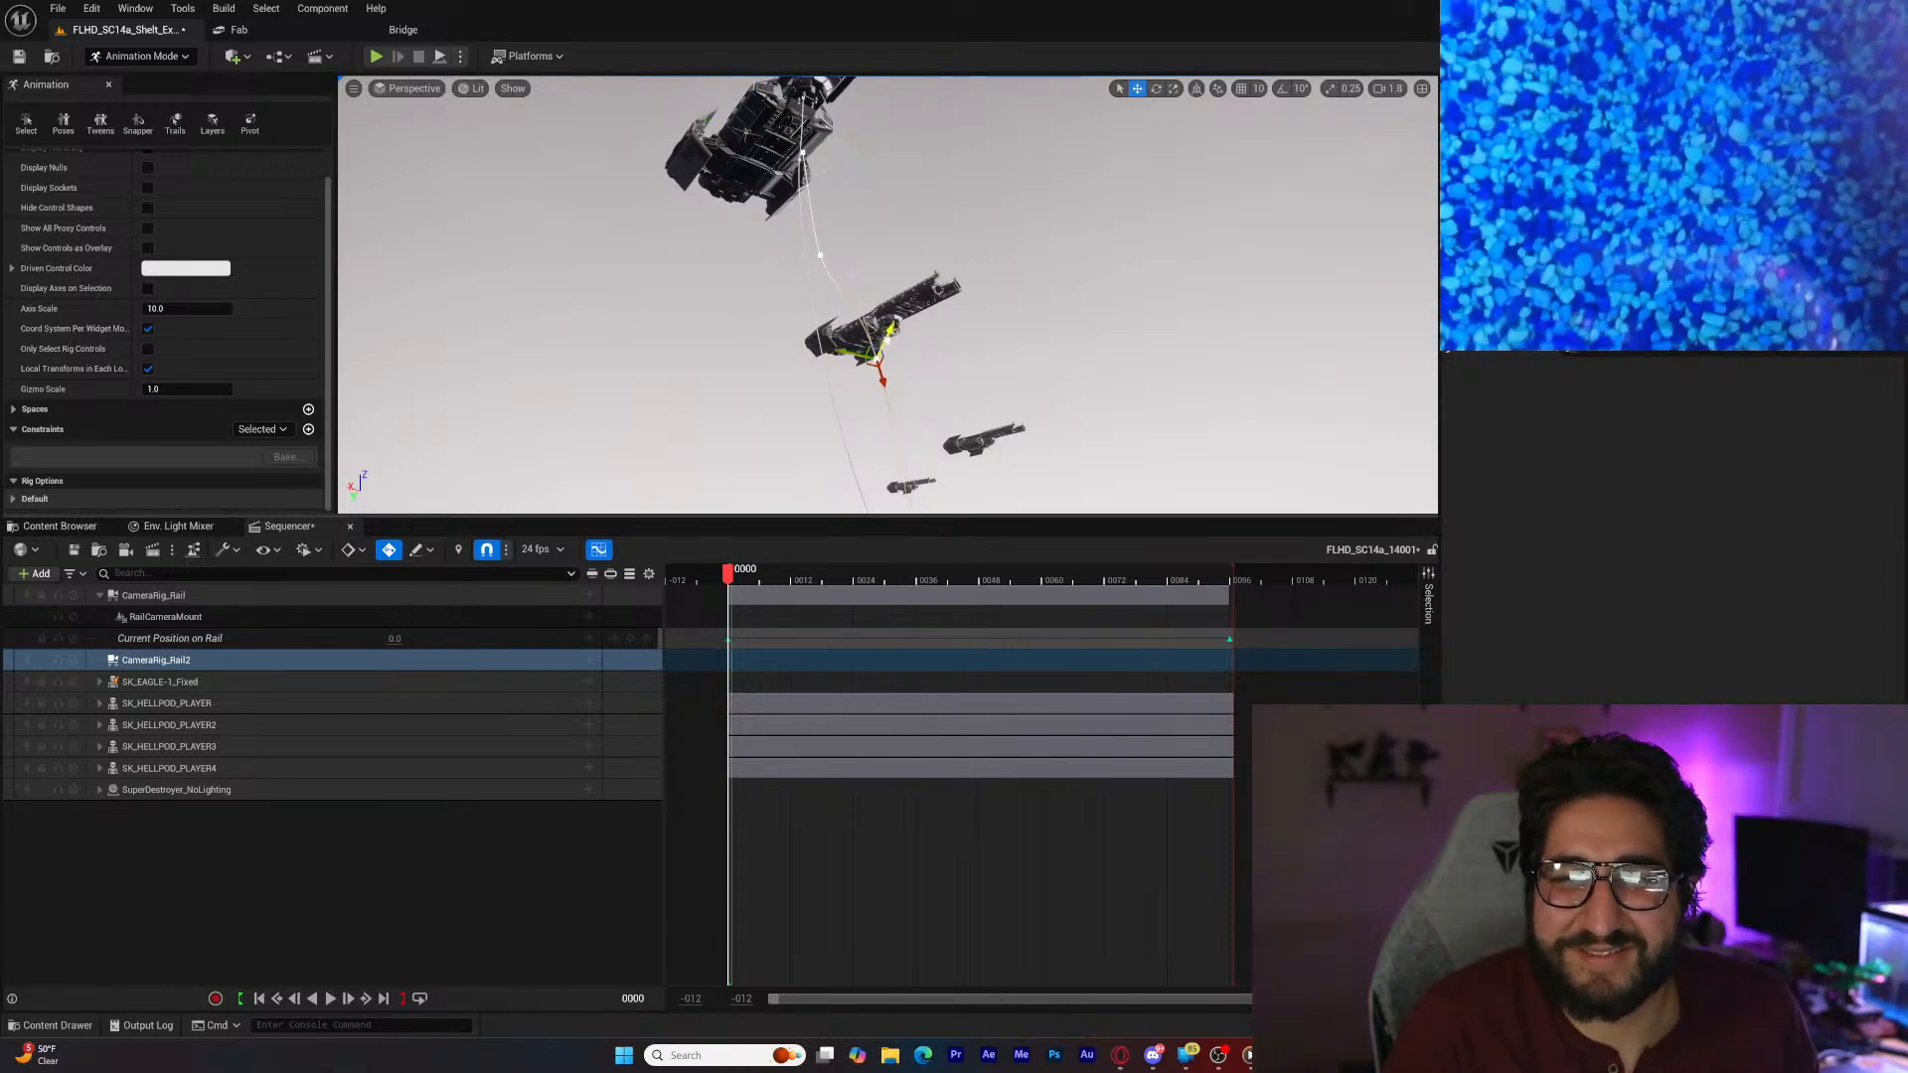
{"action": "key", "text": "f"}
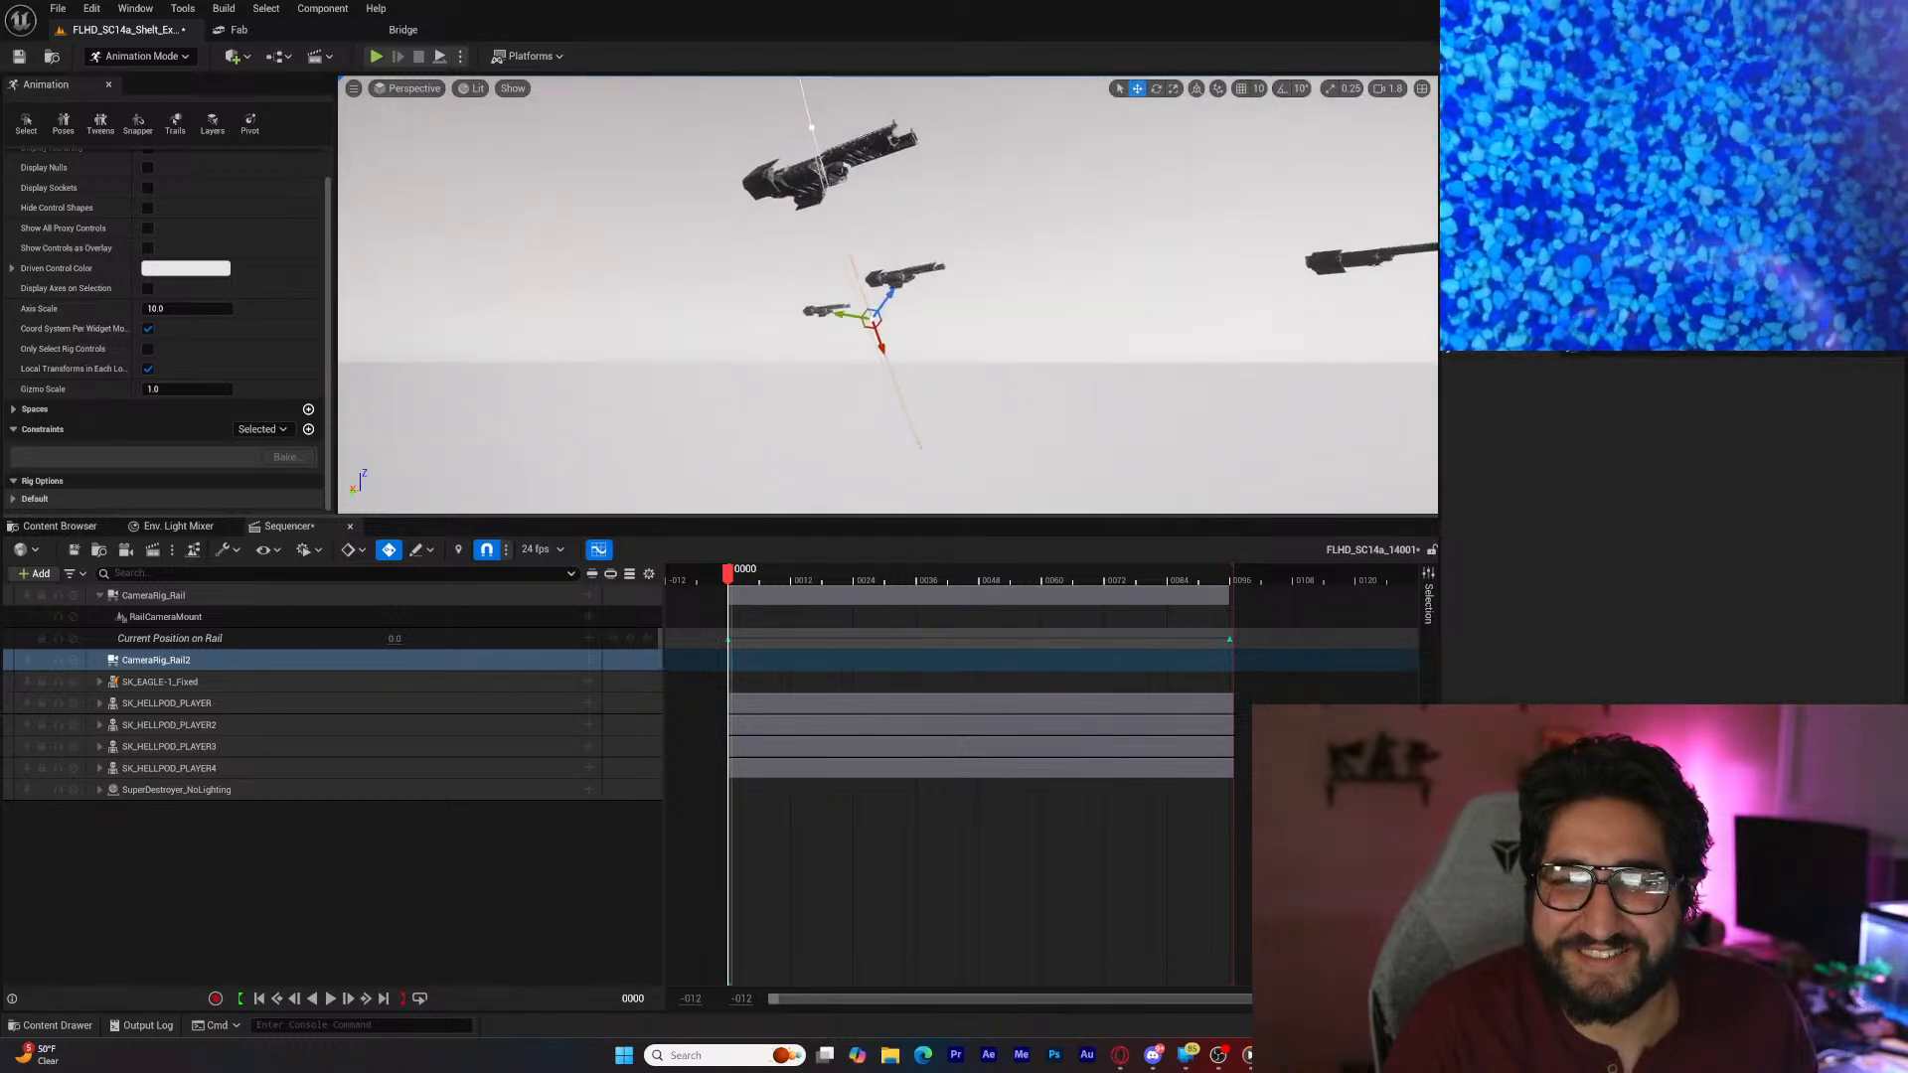
{"action": "left_click_drag", "start_coordinate": [837, 335], "coordinate": [827, 335]}
{"action": "right_click_drag", "start_coordinate": [827, 335], "coordinate": [752, 154]}
{"action": "left_click", "coordinate": [845, 326]}
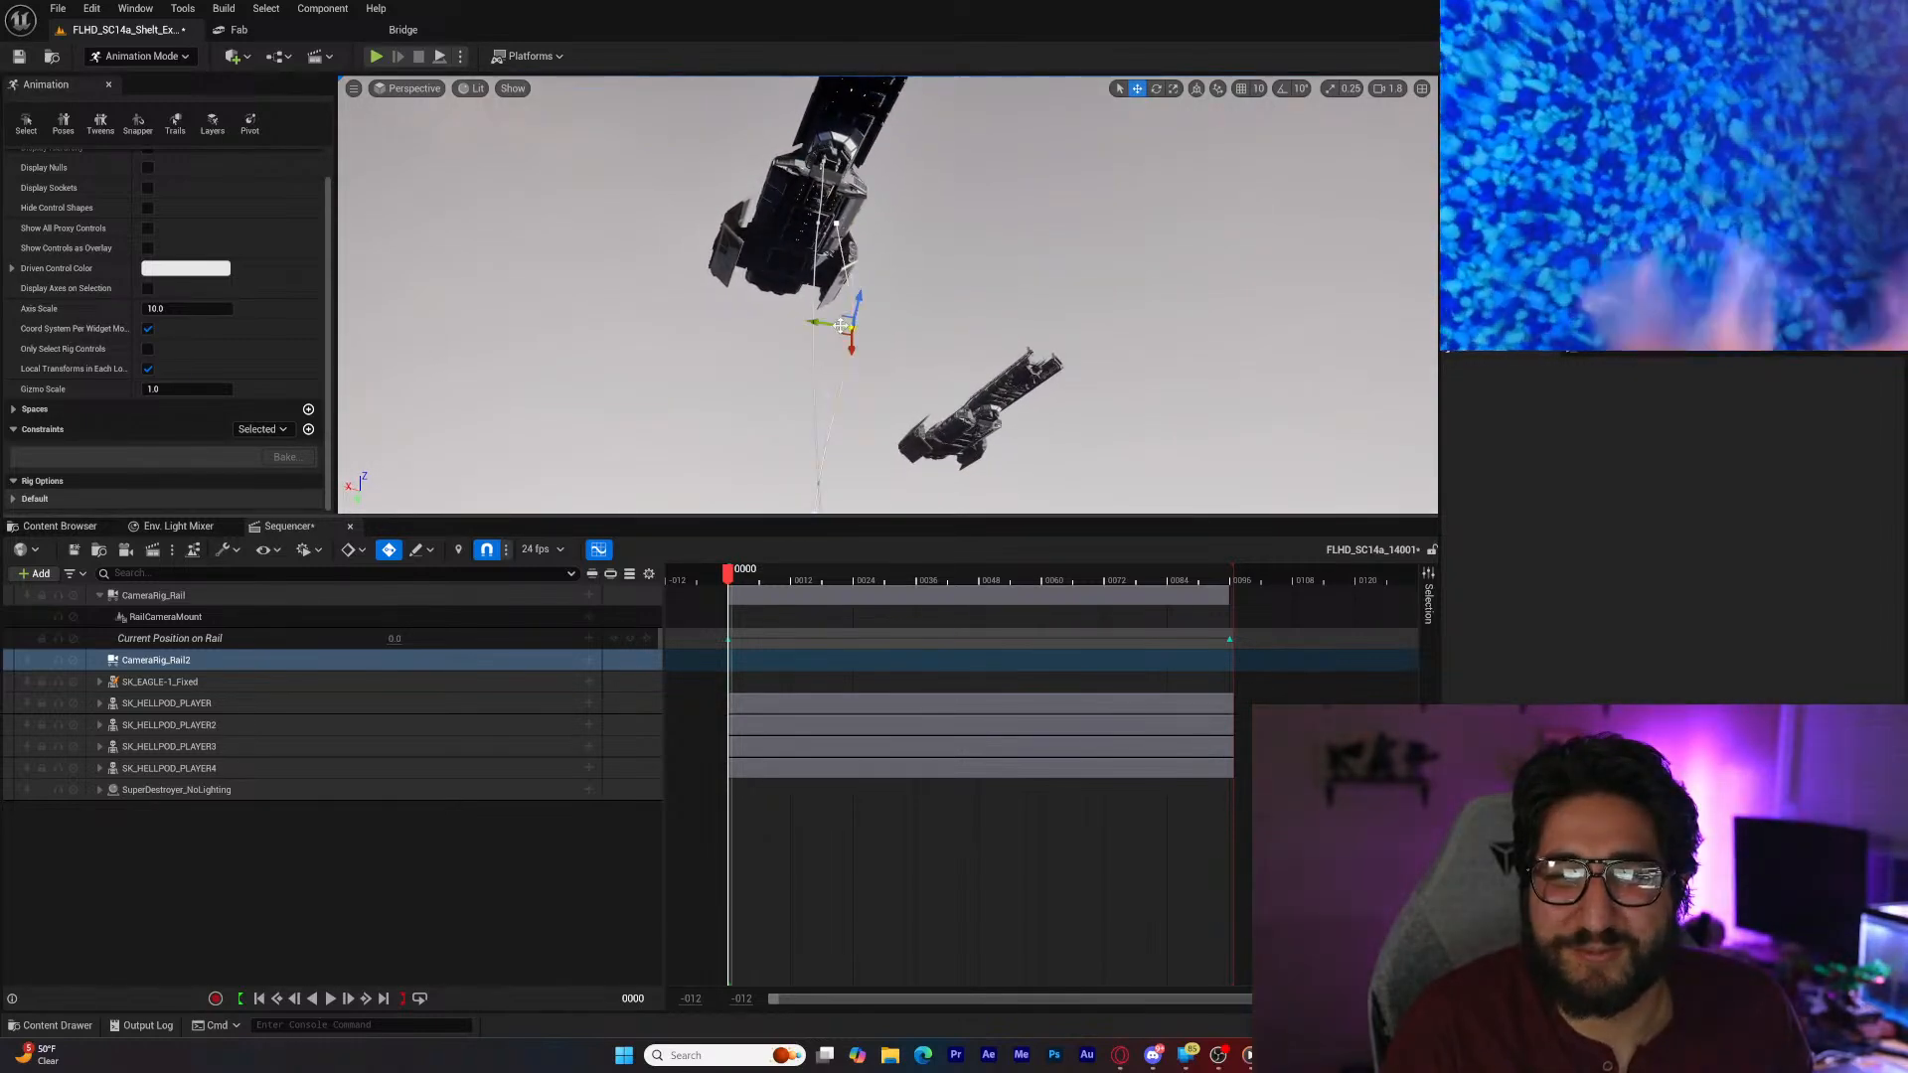
{"action": "left_click_drag", "start_coordinate": [879, 353], "coordinate": [878, 347]}
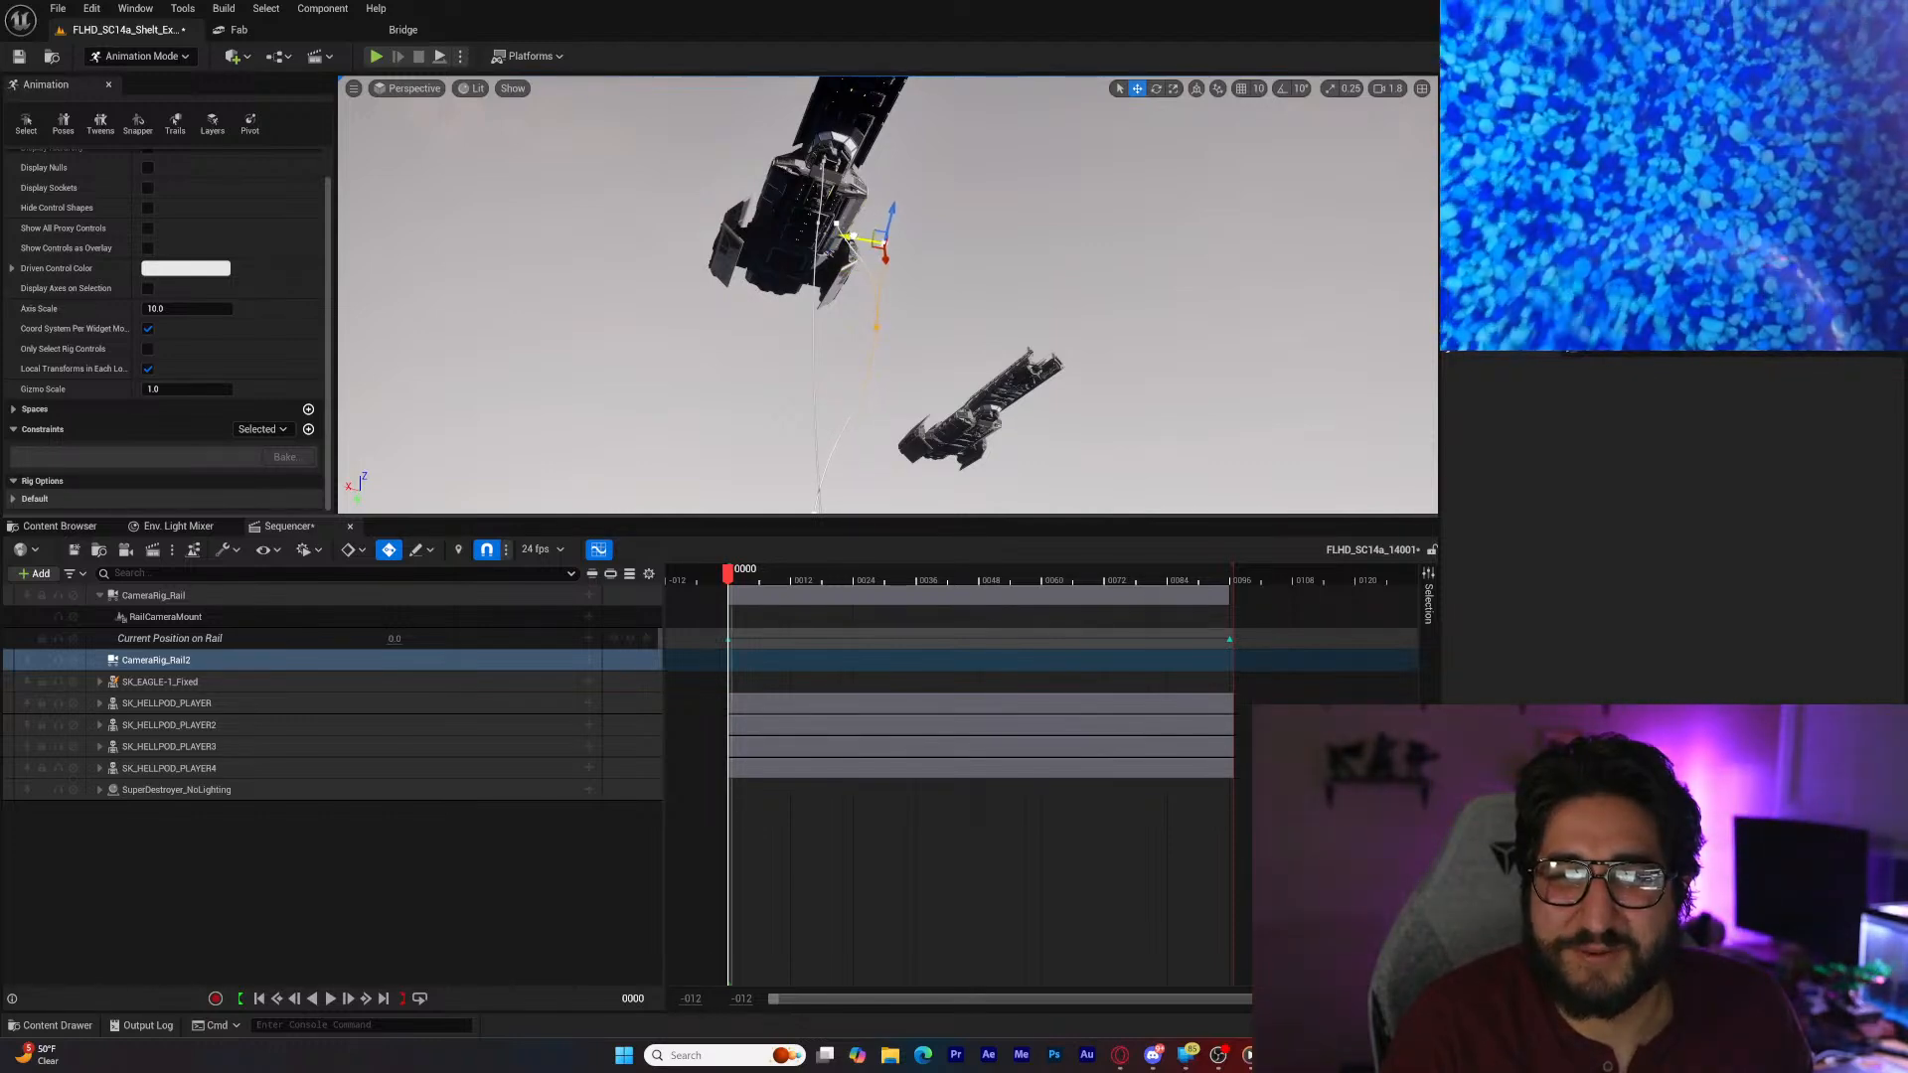
{"action": "key", "text": "e"}
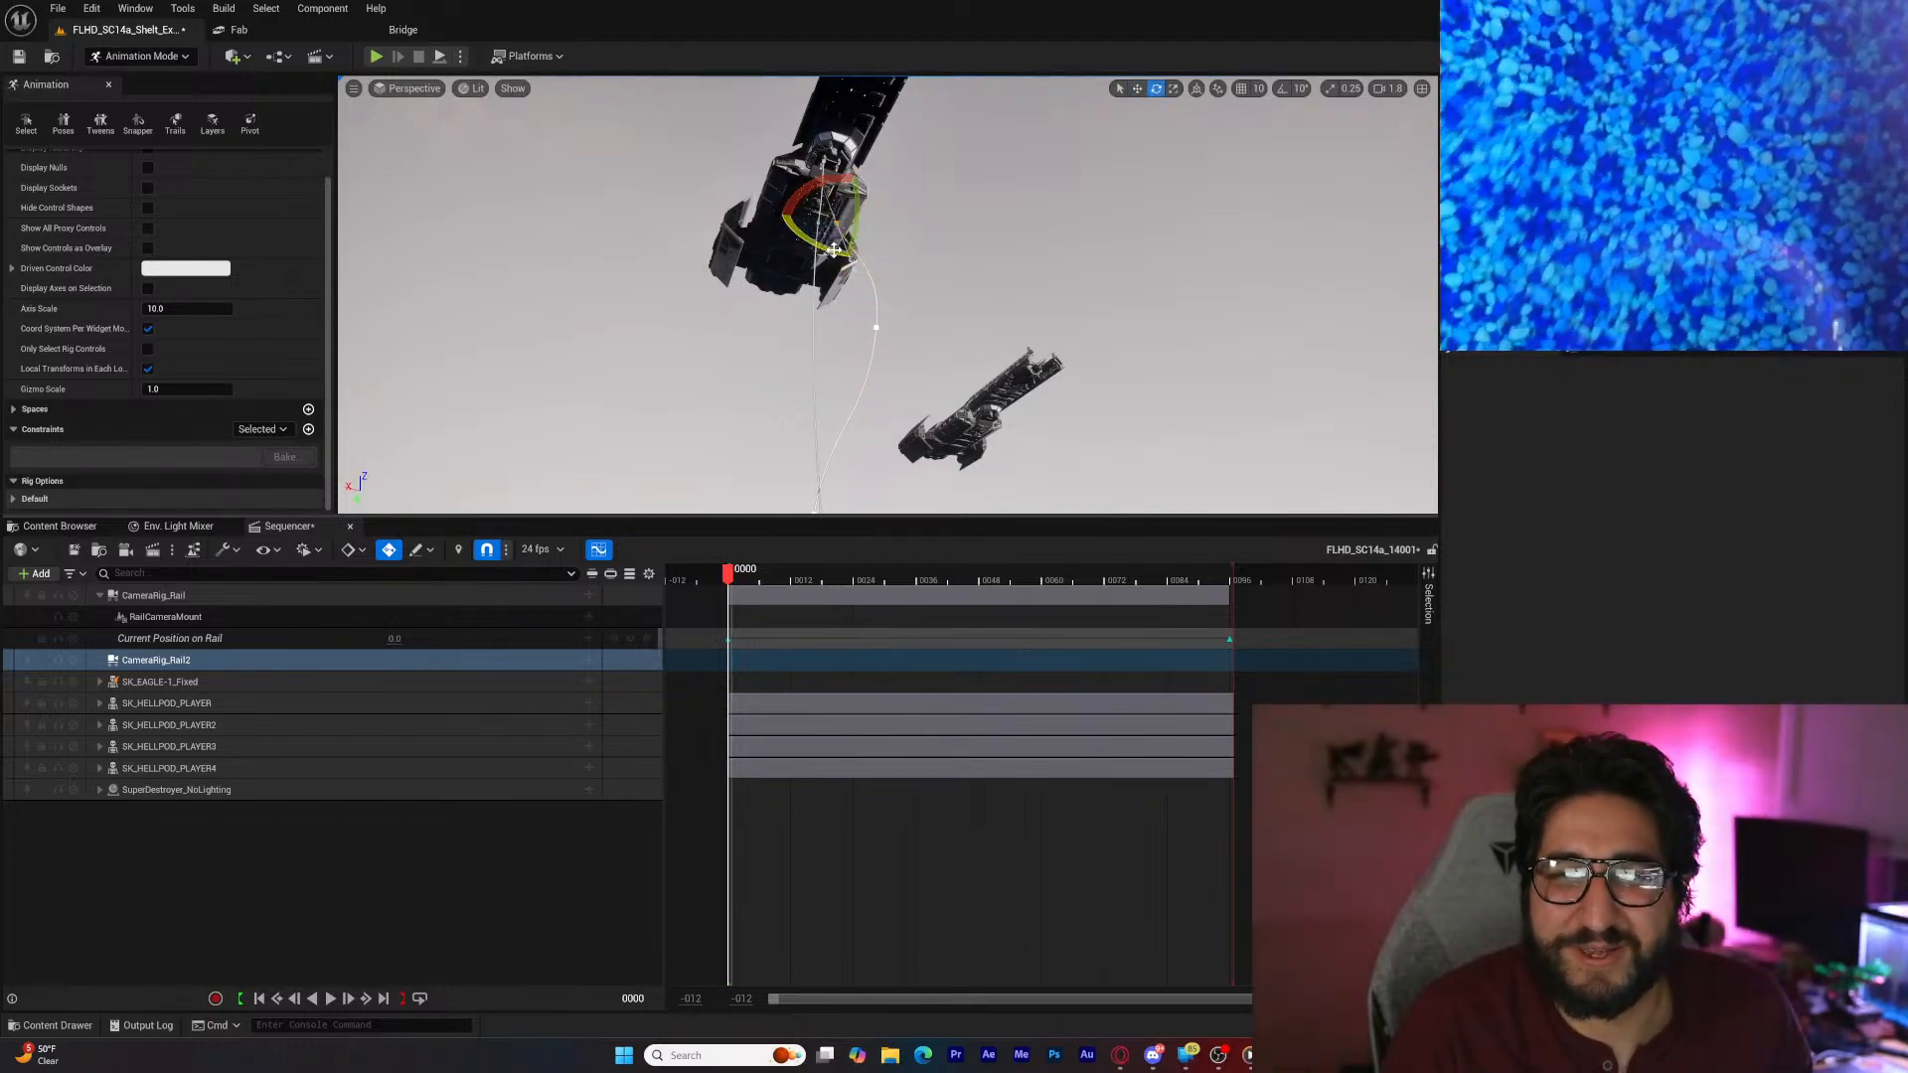
Step: Reposition the lower spline points of CameraRig_Rail2 to continue the rail's curve downward from the Super Destroyer
{"action": "right_click_drag", "start_coordinate": [874, 257], "coordinate": [749, 343]}
{"action": "left_click", "coordinate": [749, 343]}
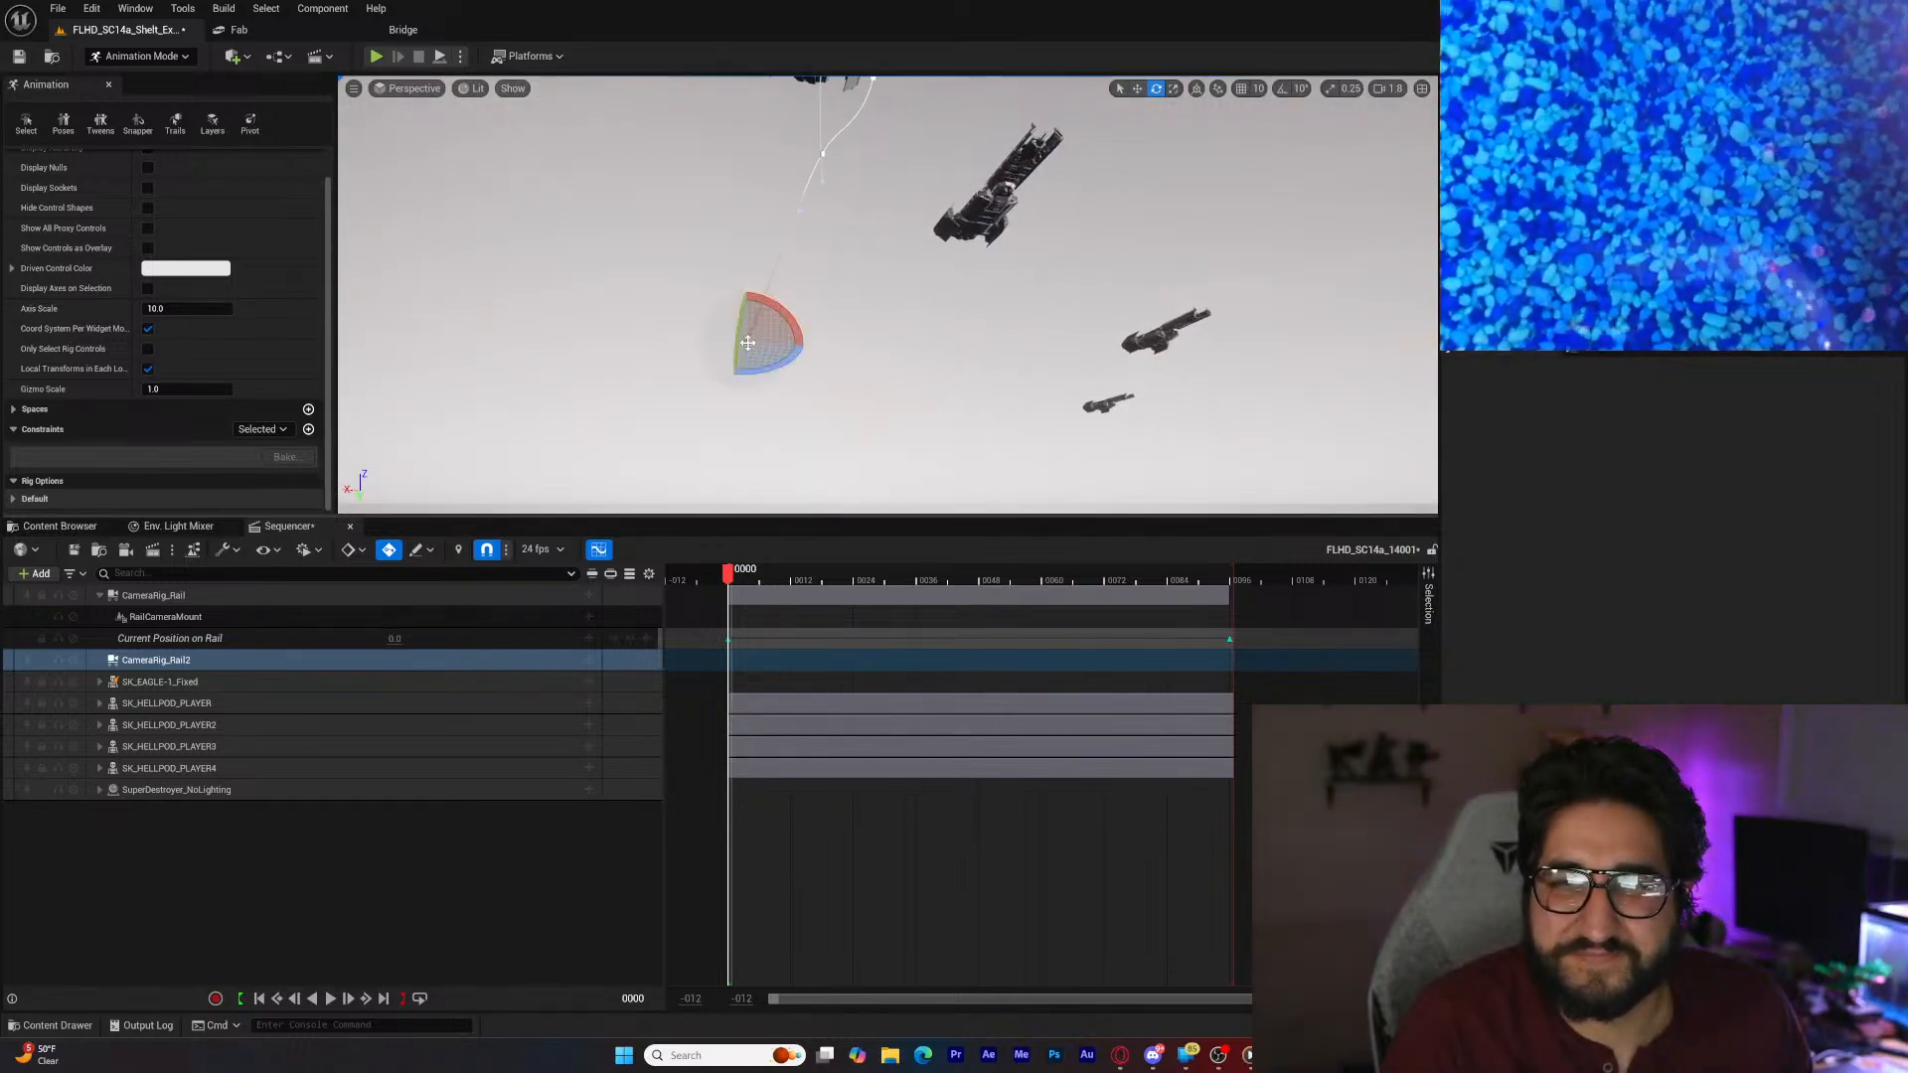
{"action": "key", "text": "w"}
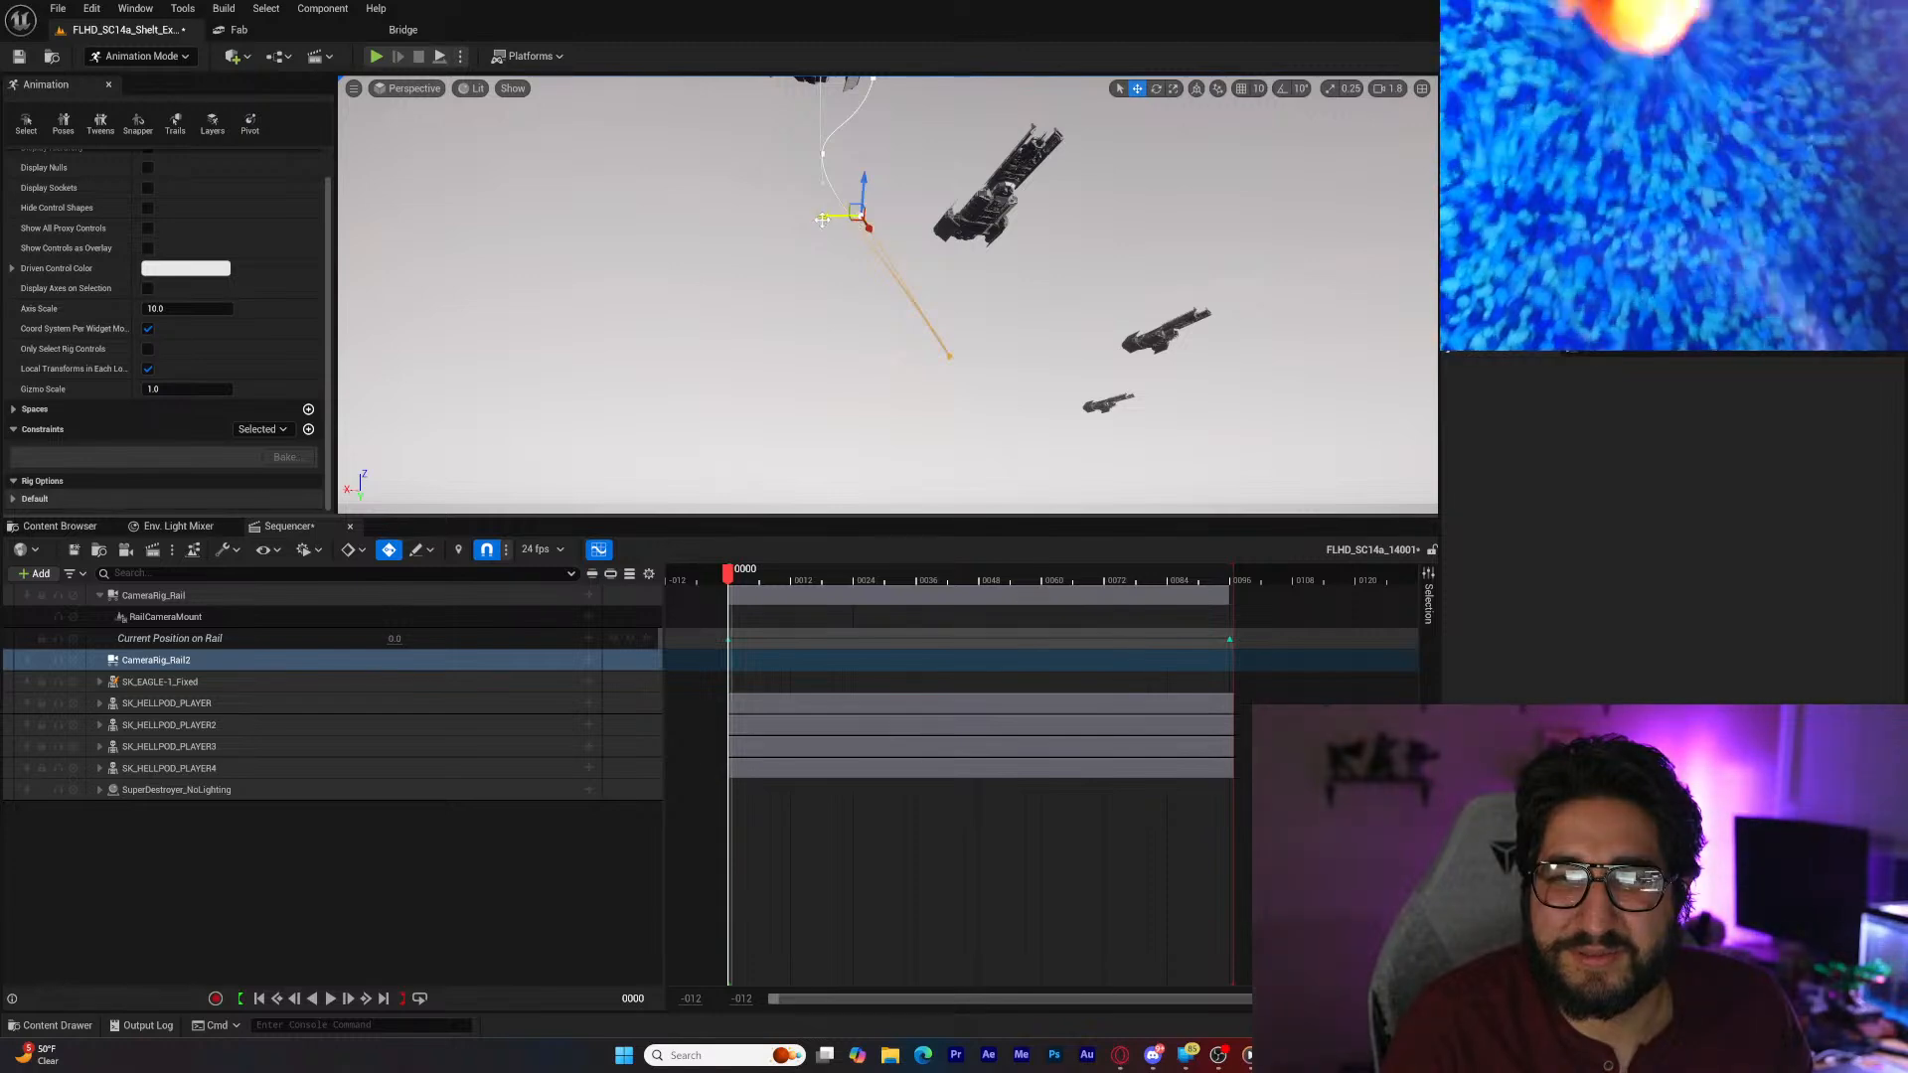
{"action": "right_click_drag", "start_coordinate": [799, 223], "coordinate": [851, 125]}
{"action": "left_click_drag", "start_coordinate": [1001, 414], "coordinate": [846, 299]}
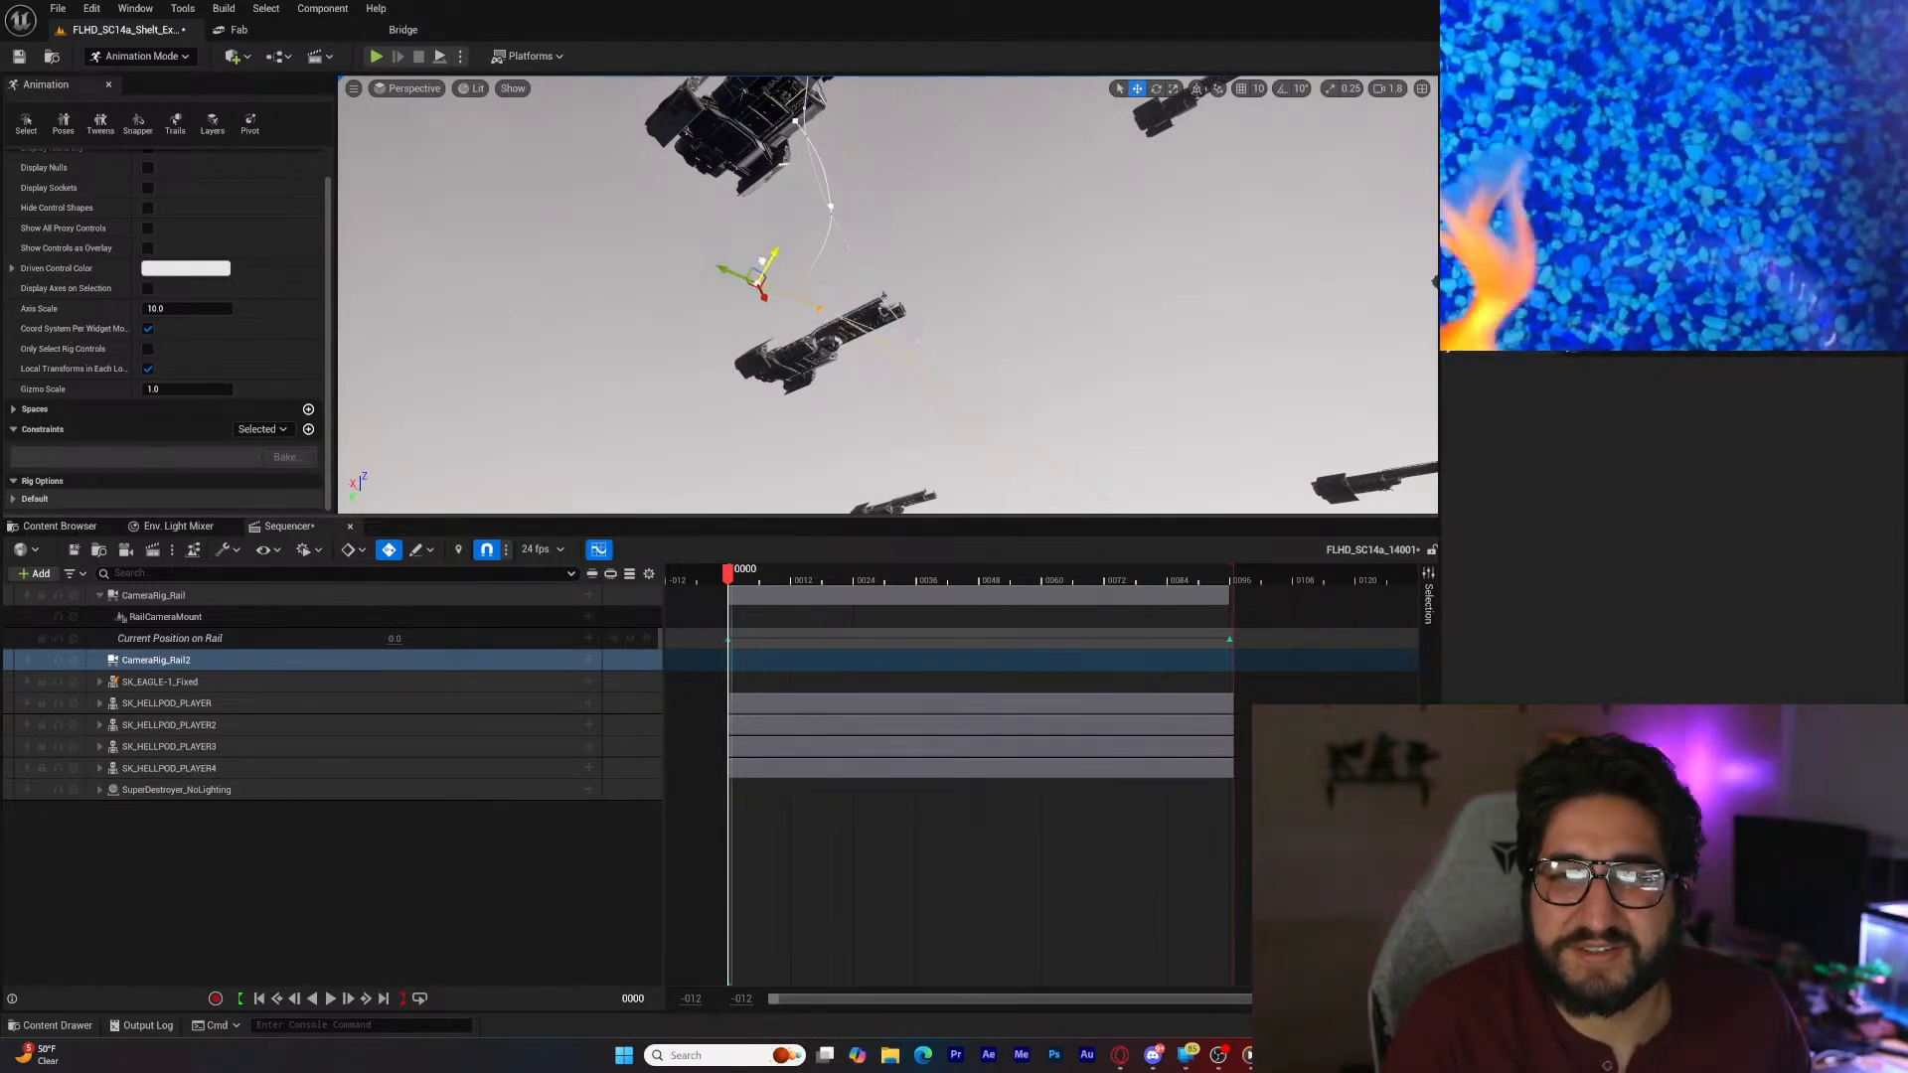
{"action": "left_click_drag", "start_coordinate": [773, 255], "coordinate": [794, 219]}
{"action": "right_click_drag", "start_coordinate": [793, 218], "coordinate": [773, 216]}
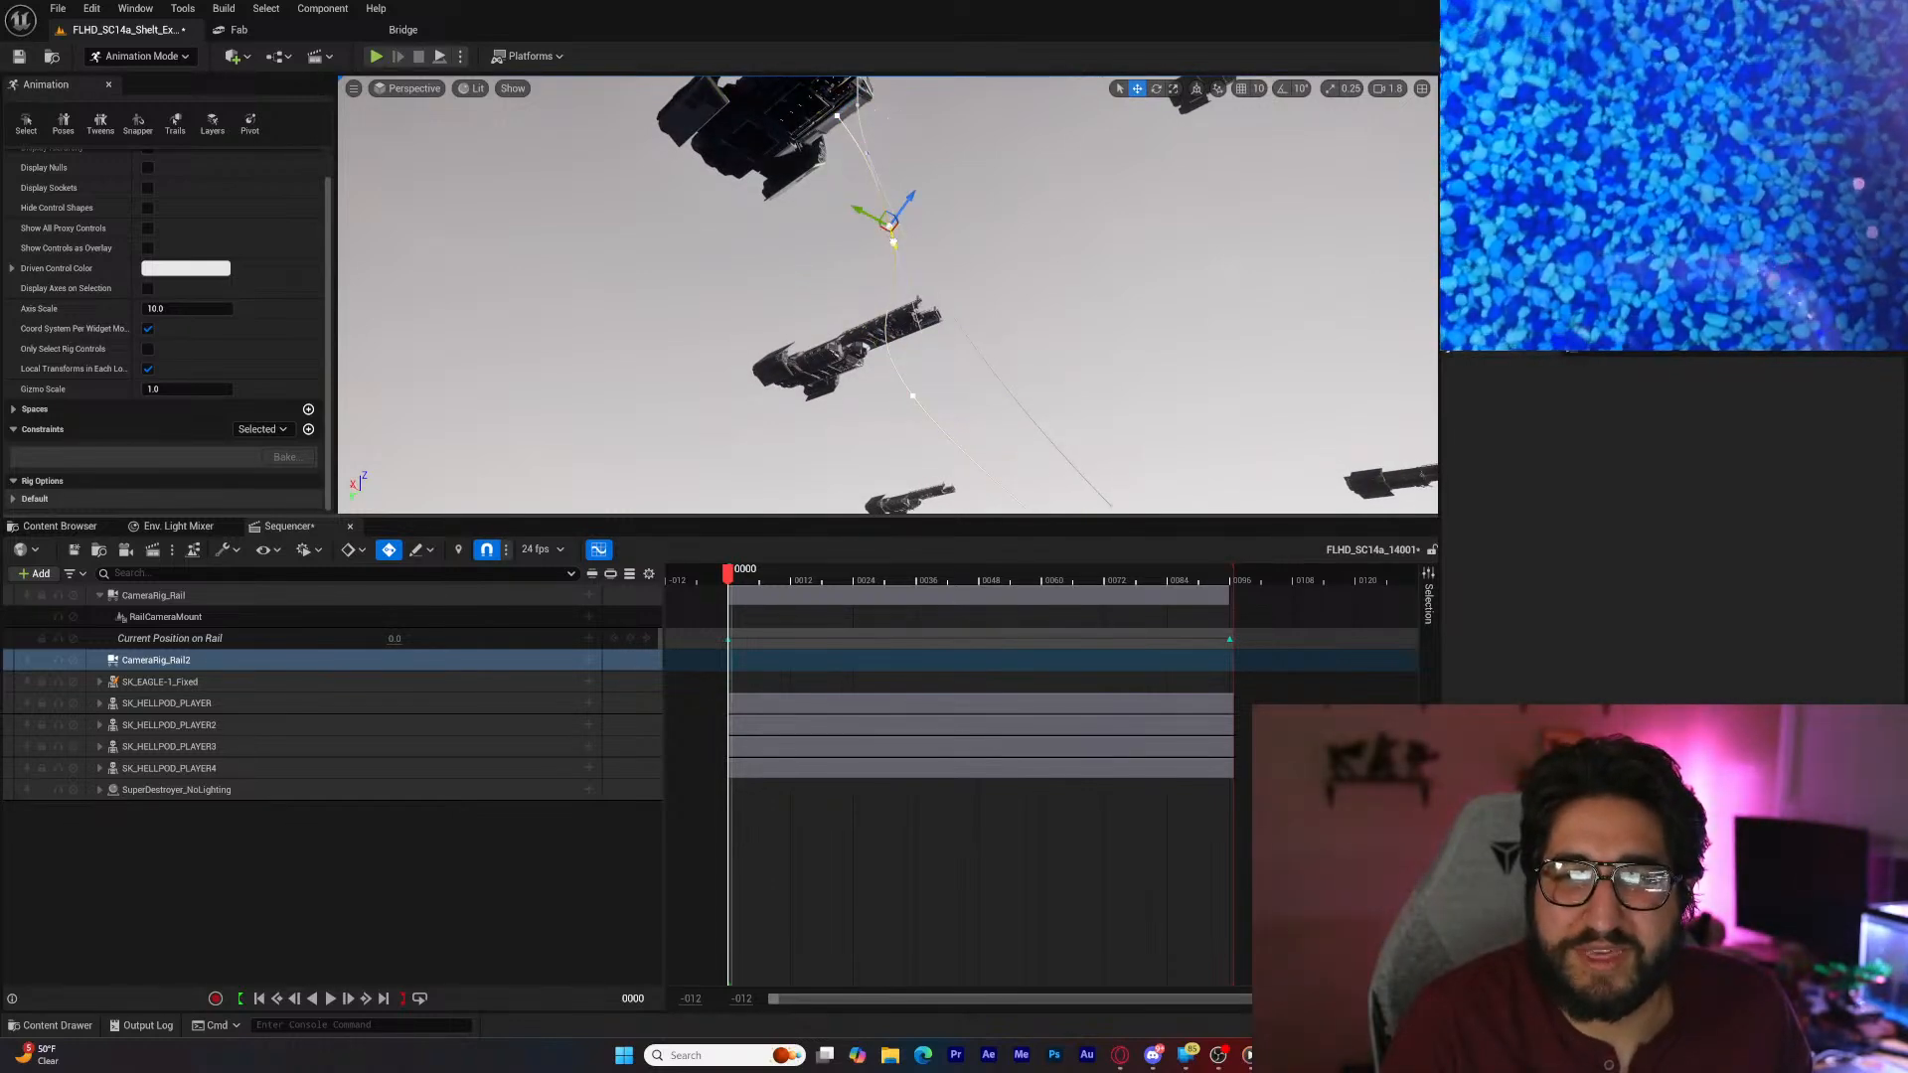
{"action": "left_click_drag", "start_coordinate": [897, 169], "coordinate": [915, 162]}
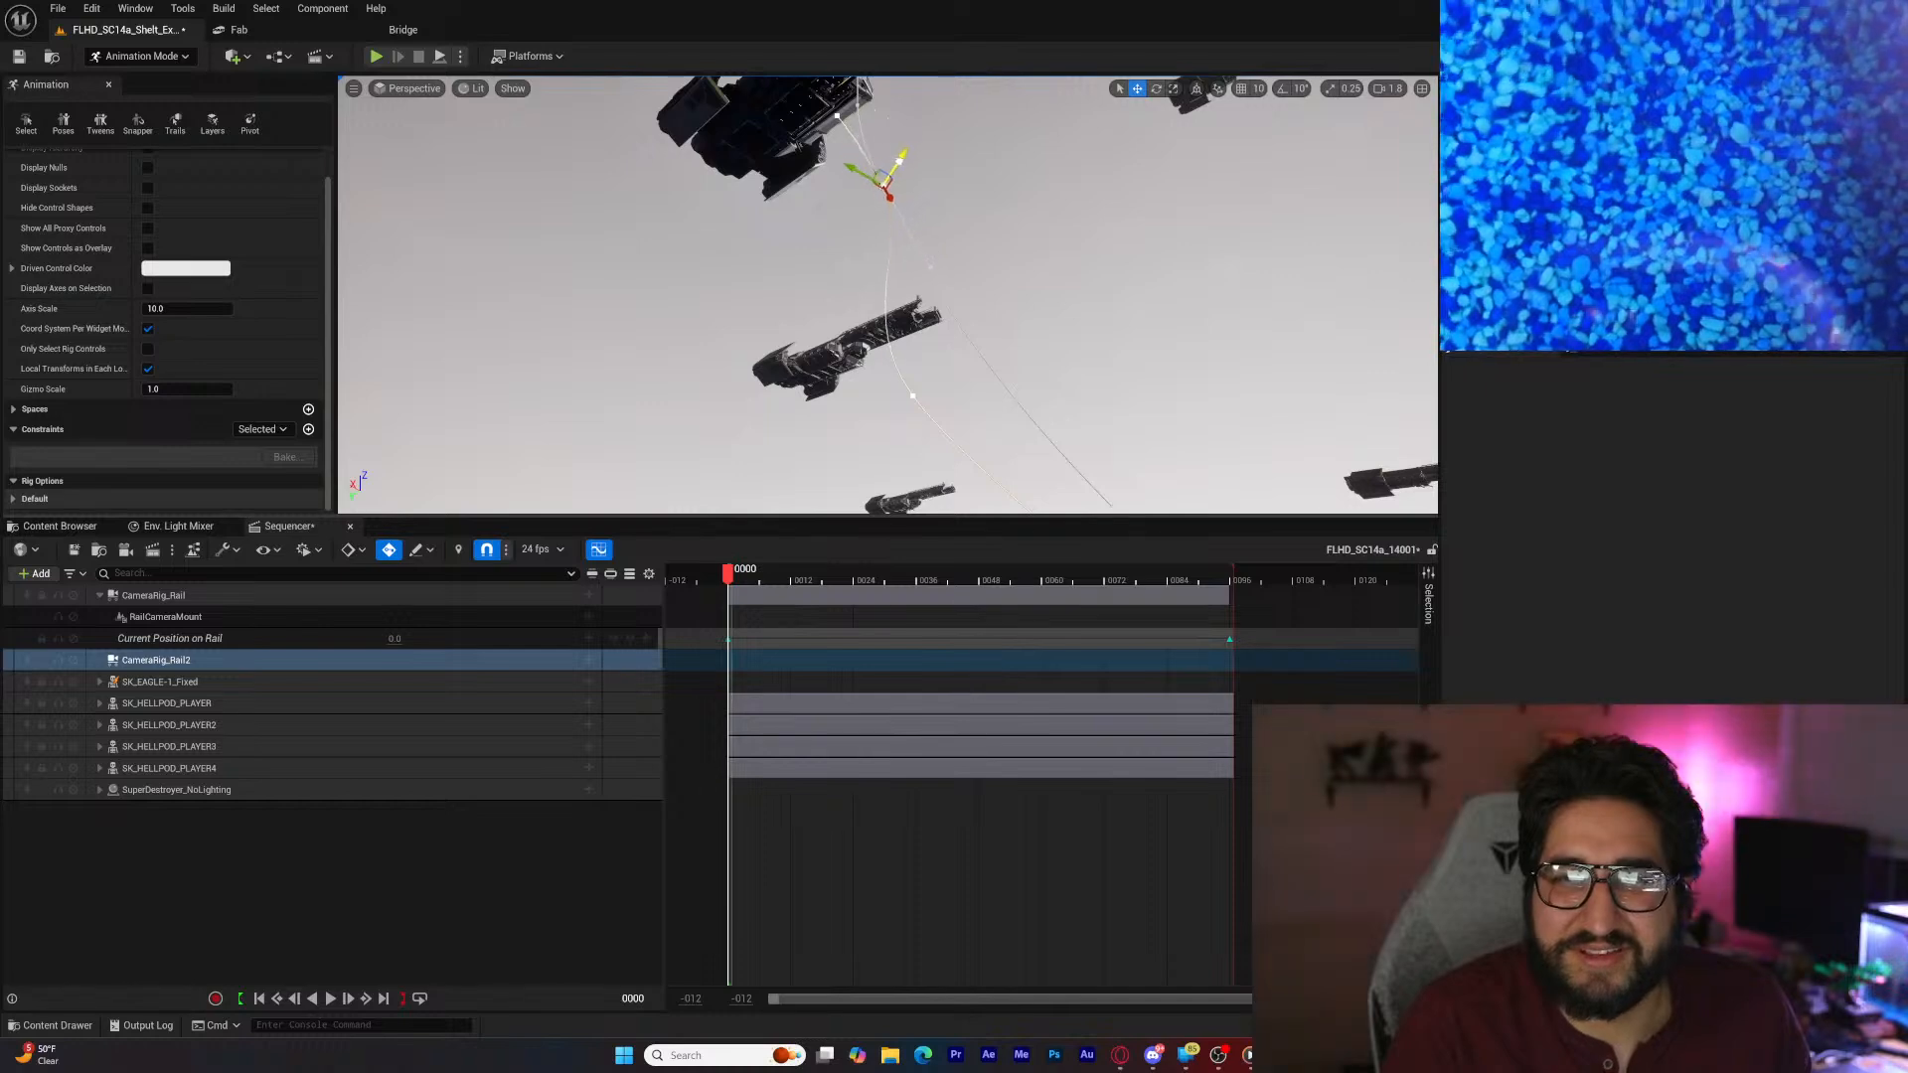
Step: Move the top spline point of CameraRig_Rail2 outward and up beside the Super Destroyer's hull
{"action": "right_click_drag", "start_coordinate": [895, 167], "coordinate": [798, 306]}
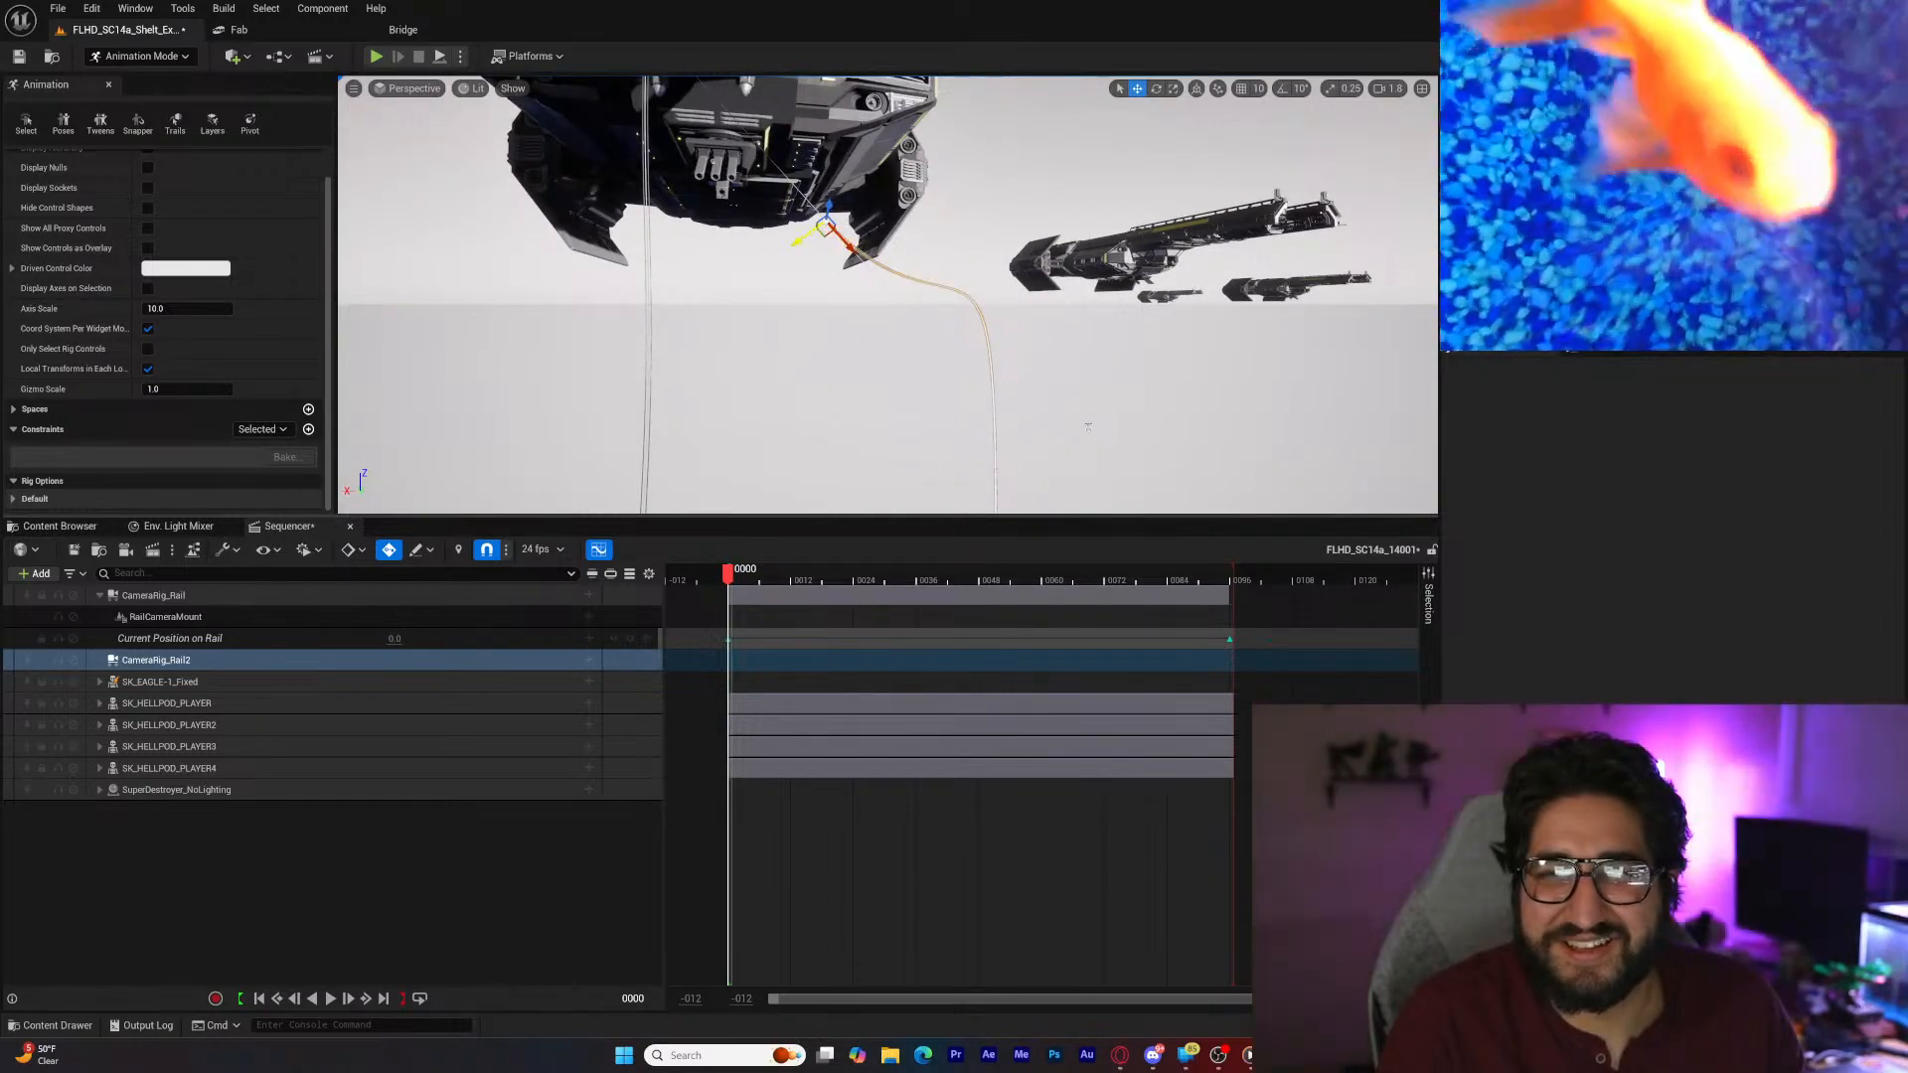
{"action": "left_click_drag", "start_coordinate": [826, 235], "coordinate": [892, 193]}
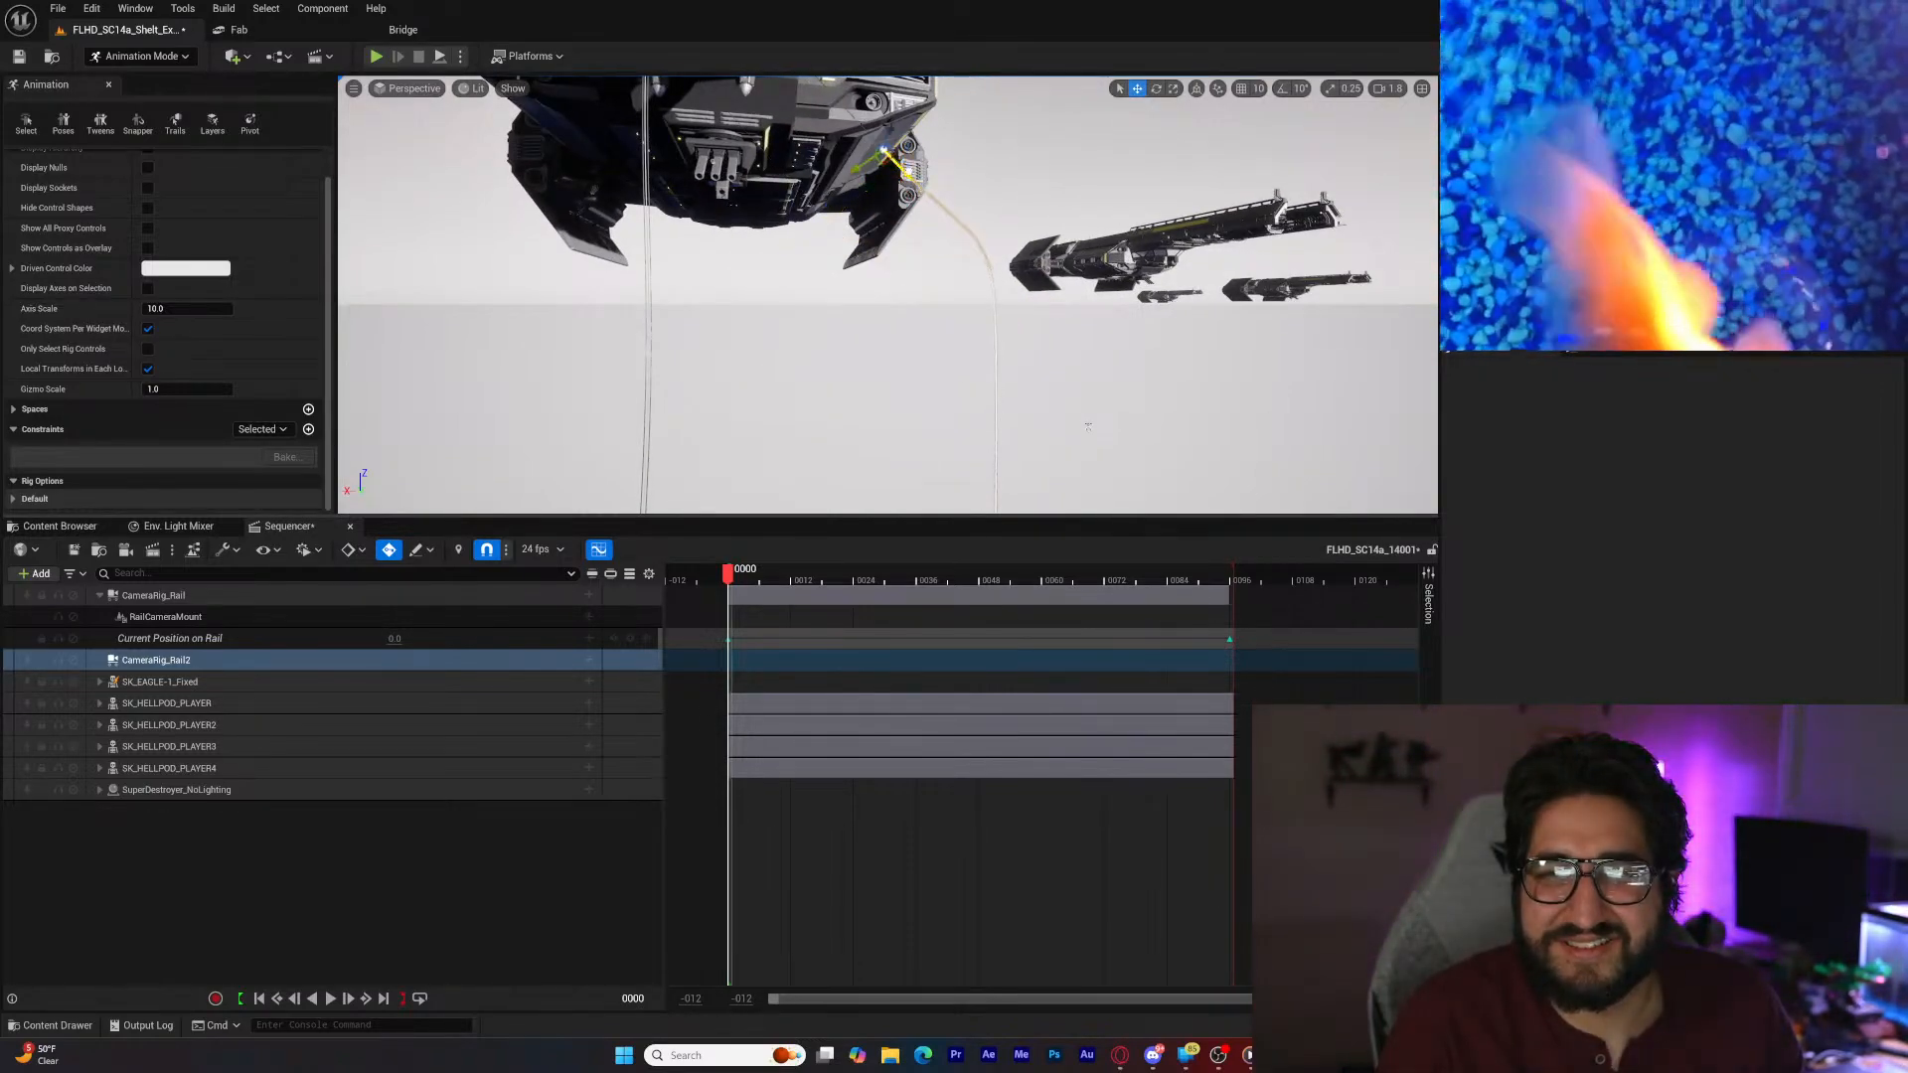
{"action": "right_click_drag", "start_coordinate": [1087, 425], "coordinate": [1057, 407]}
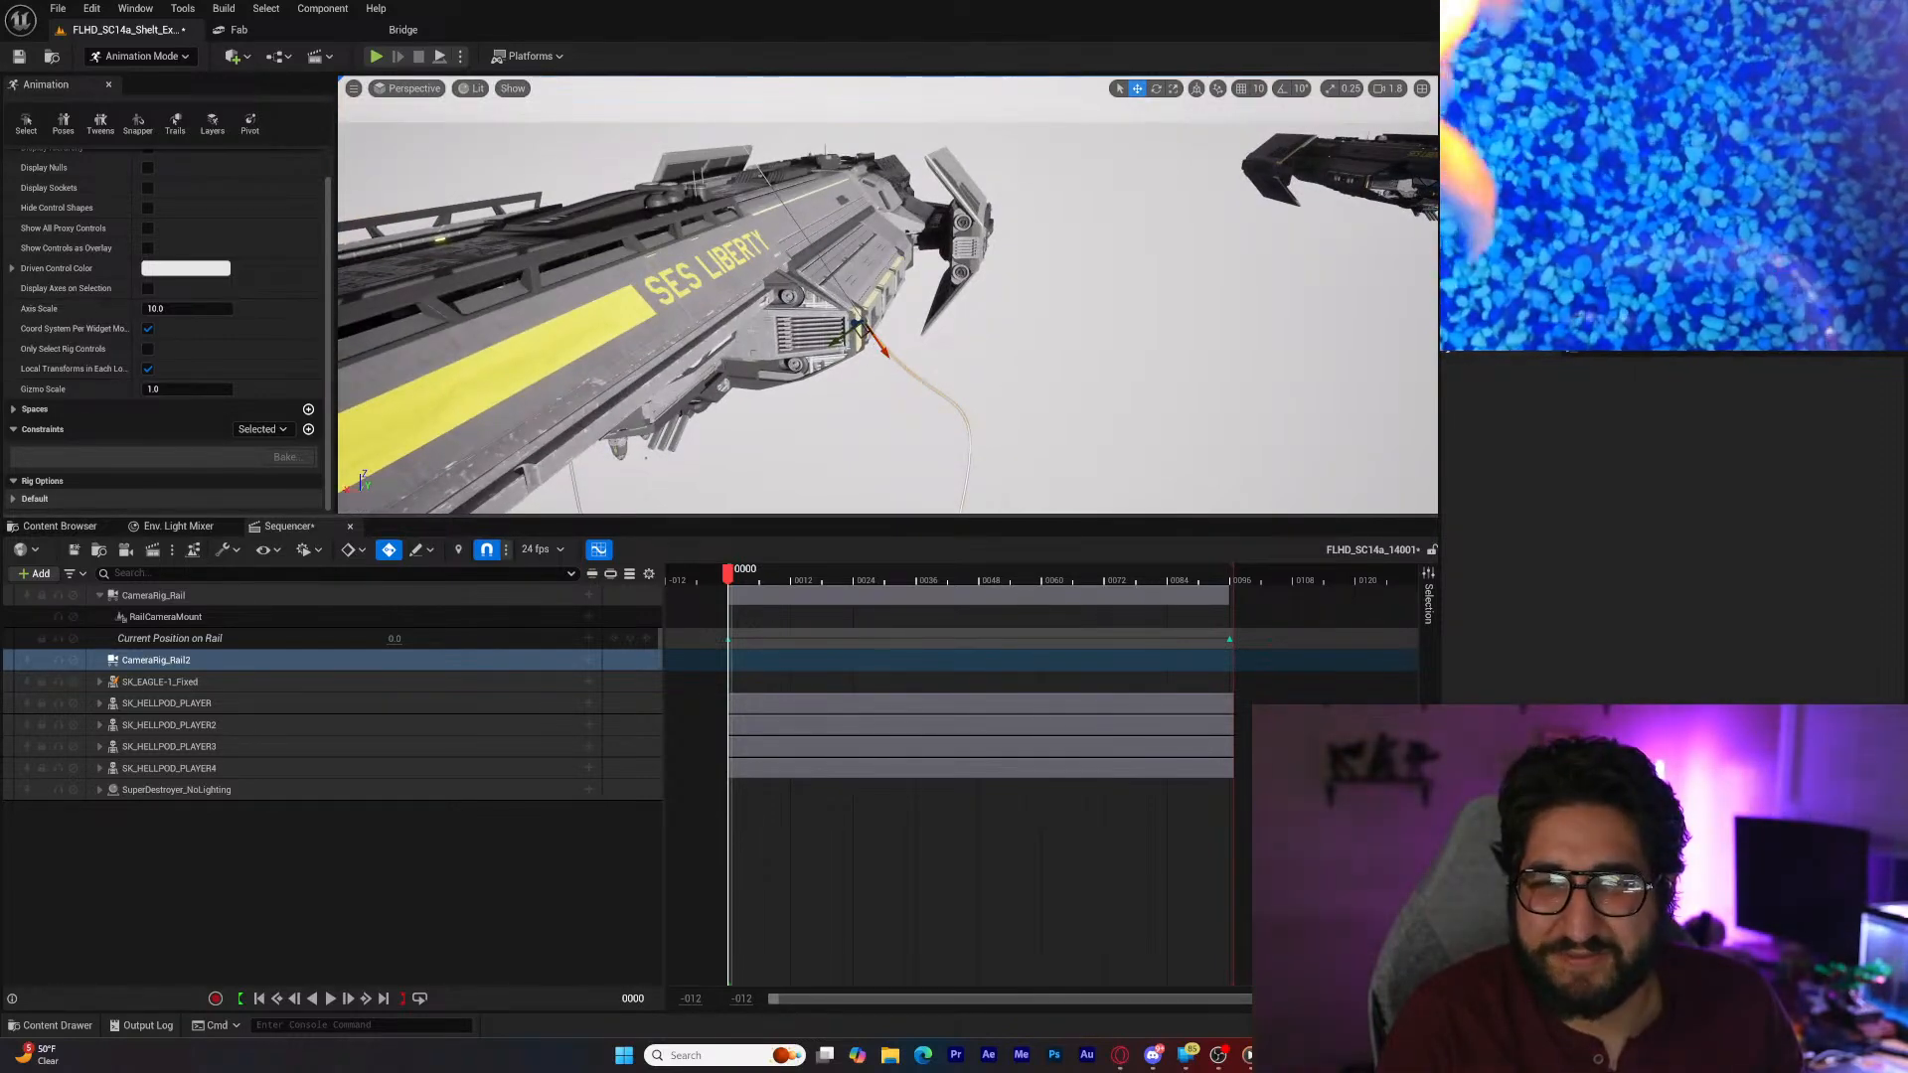
{"action": "right_click_drag", "start_coordinate": [883, 319], "coordinate": [947, 418]}
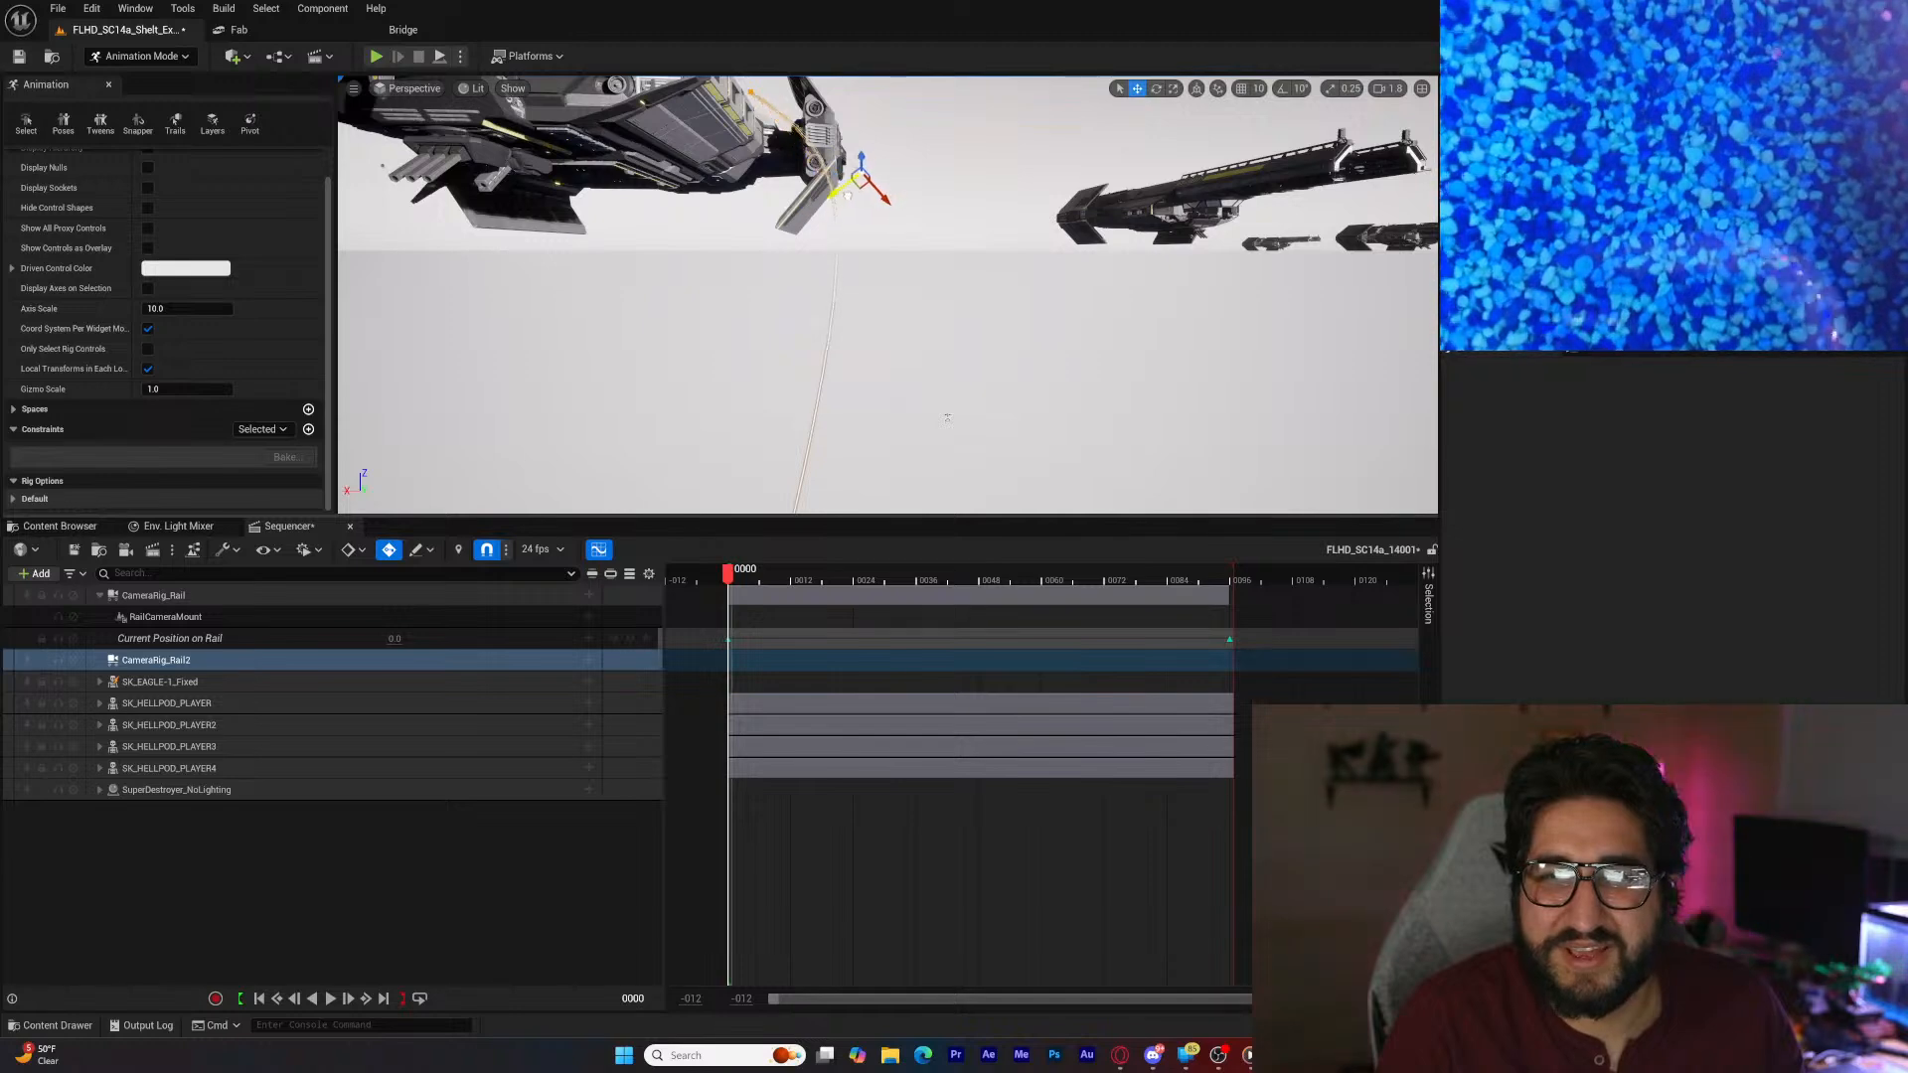
{"action": "left_click_drag", "start_coordinate": [848, 196], "coordinate": [882, 182]}
{"action": "right_click_drag", "start_coordinate": [947, 417], "coordinate": [1027, 404]}
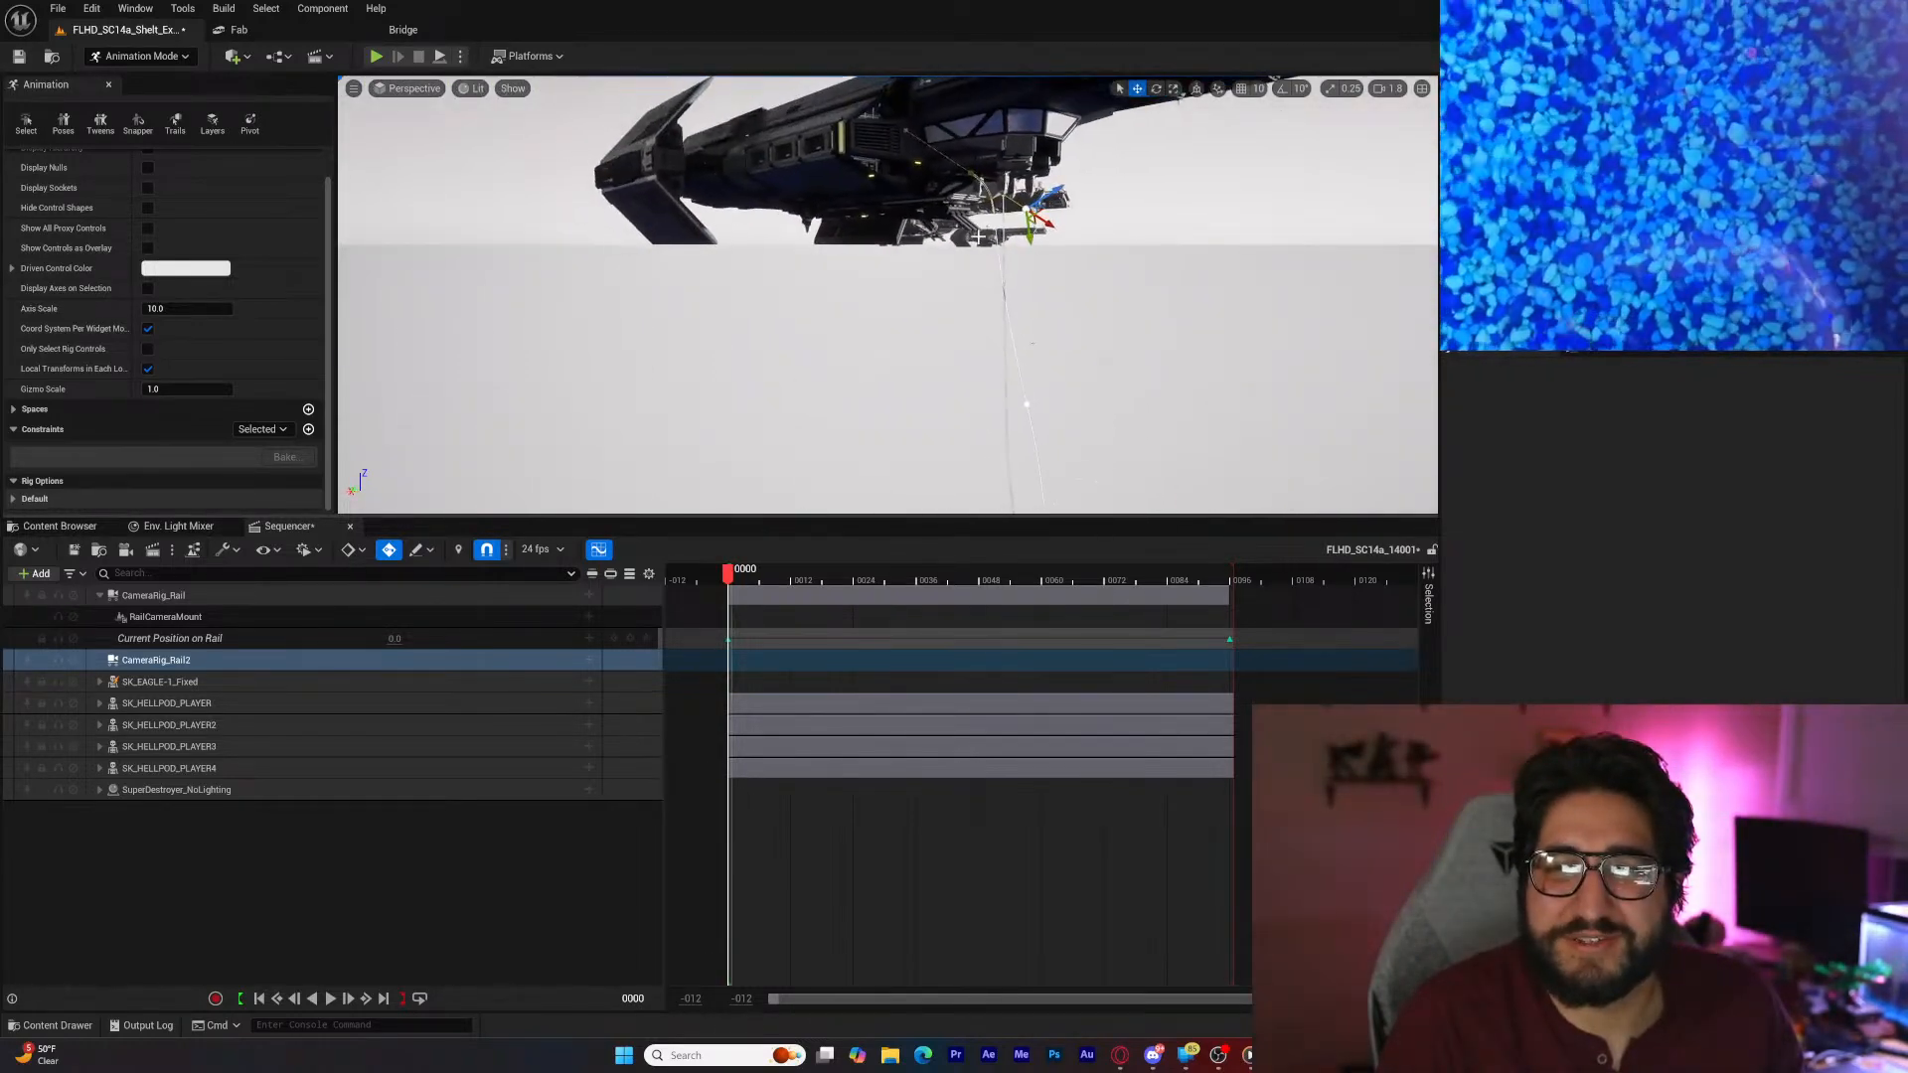
Step: Slide the top spline point of CameraRig_Rail2 along the ship's side bays toward the stern
{"action": "left_click_drag", "start_coordinate": [1050, 194], "coordinate": [1011, 224]}
{"action": "right_click_drag", "start_coordinate": [1027, 404], "coordinate": [867, 386]}
{"action": "left_click", "coordinate": [886, 138]}
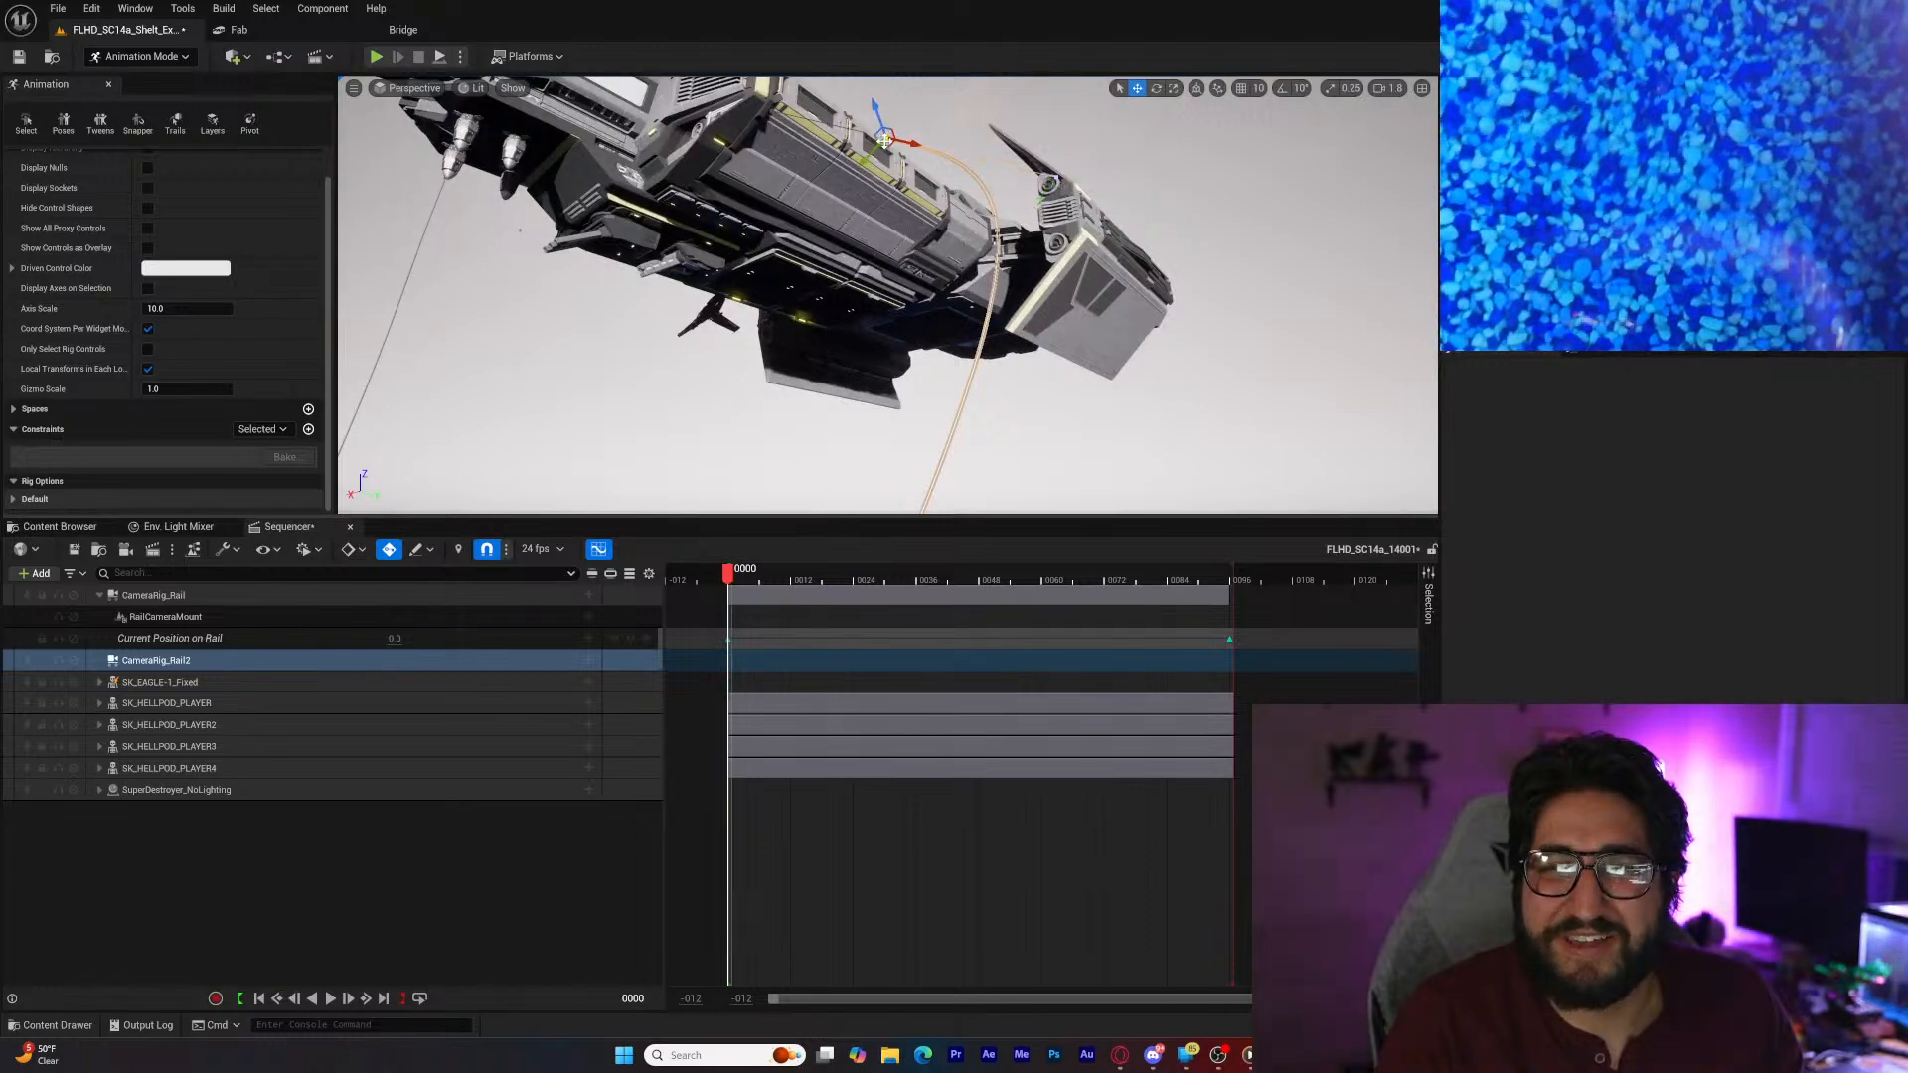
{"action": "right_click_drag", "start_coordinate": [887, 198], "coordinate": [884, 343]}
{"action": "right_click_drag", "start_coordinate": [829, 254], "coordinate": [849, 256]}
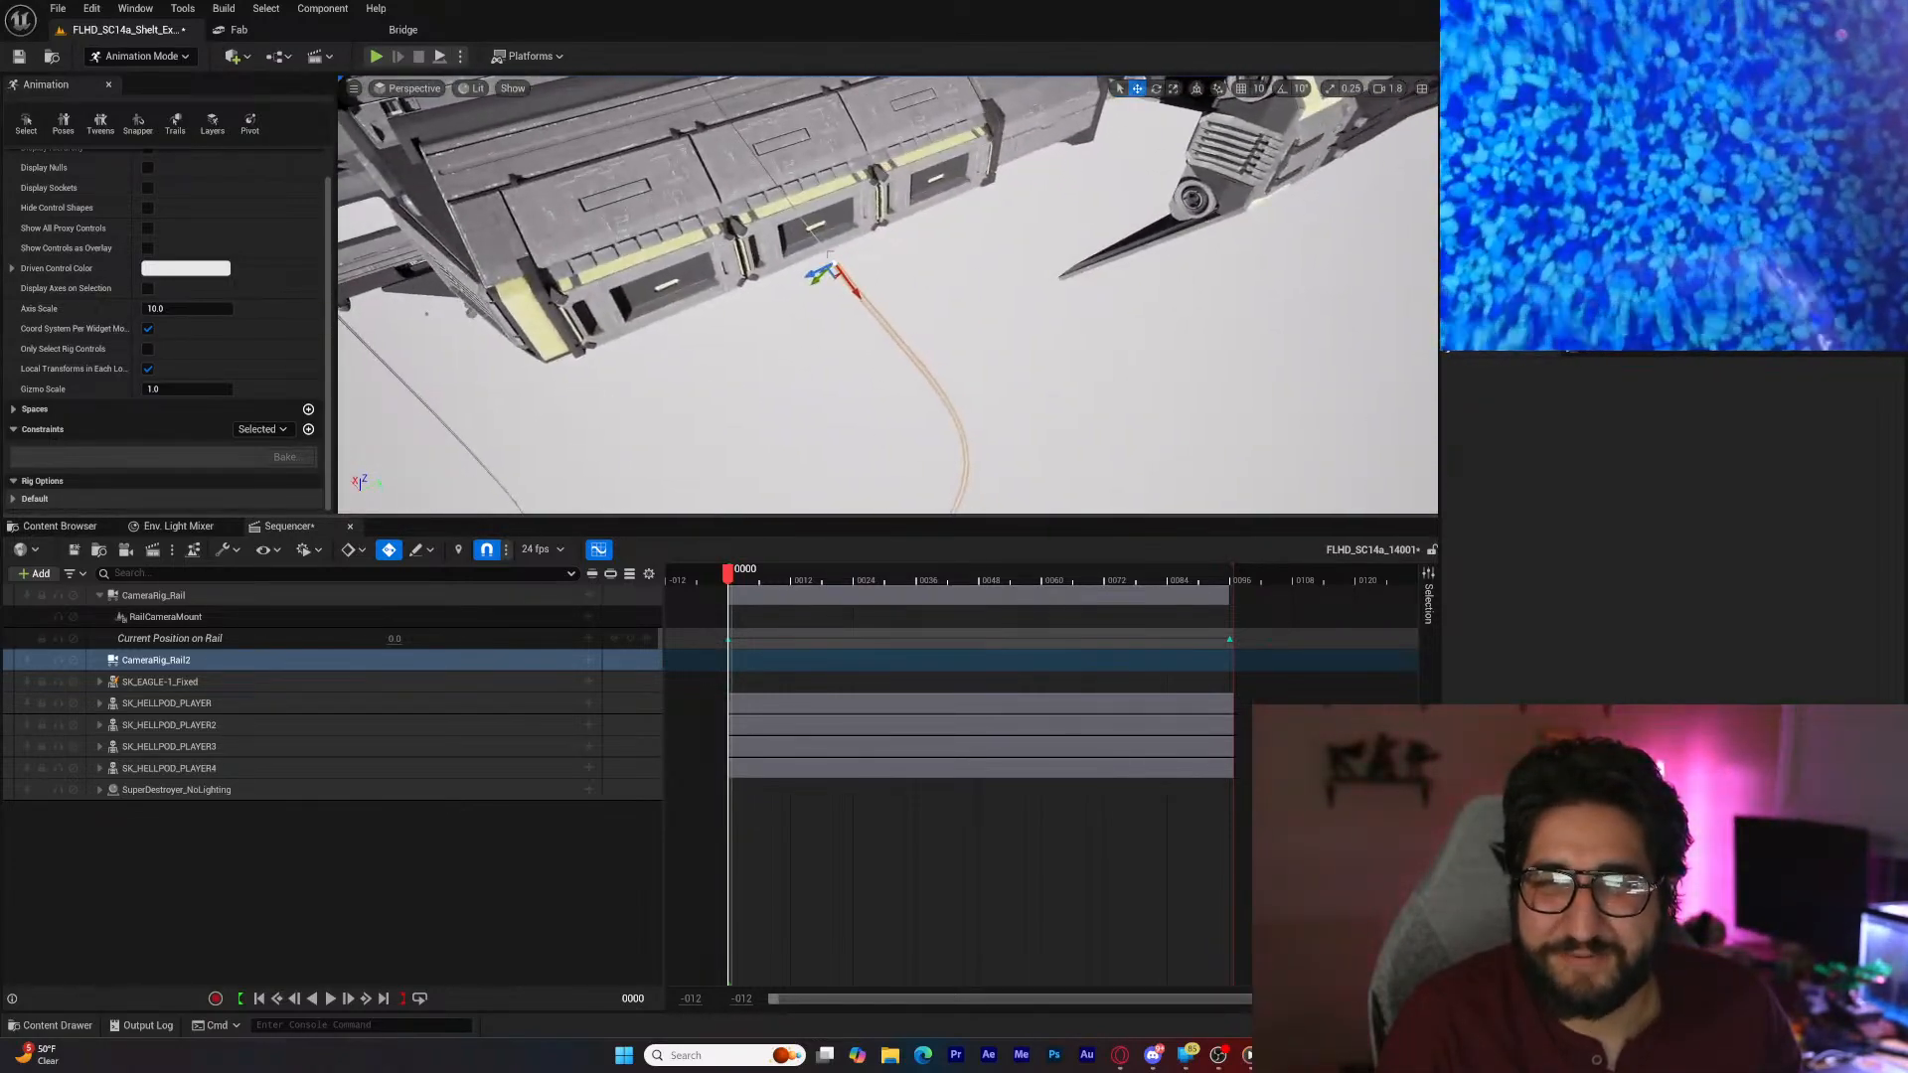
{"action": "left_click_drag", "start_coordinate": [810, 275], "coordinate": [952, 212]}
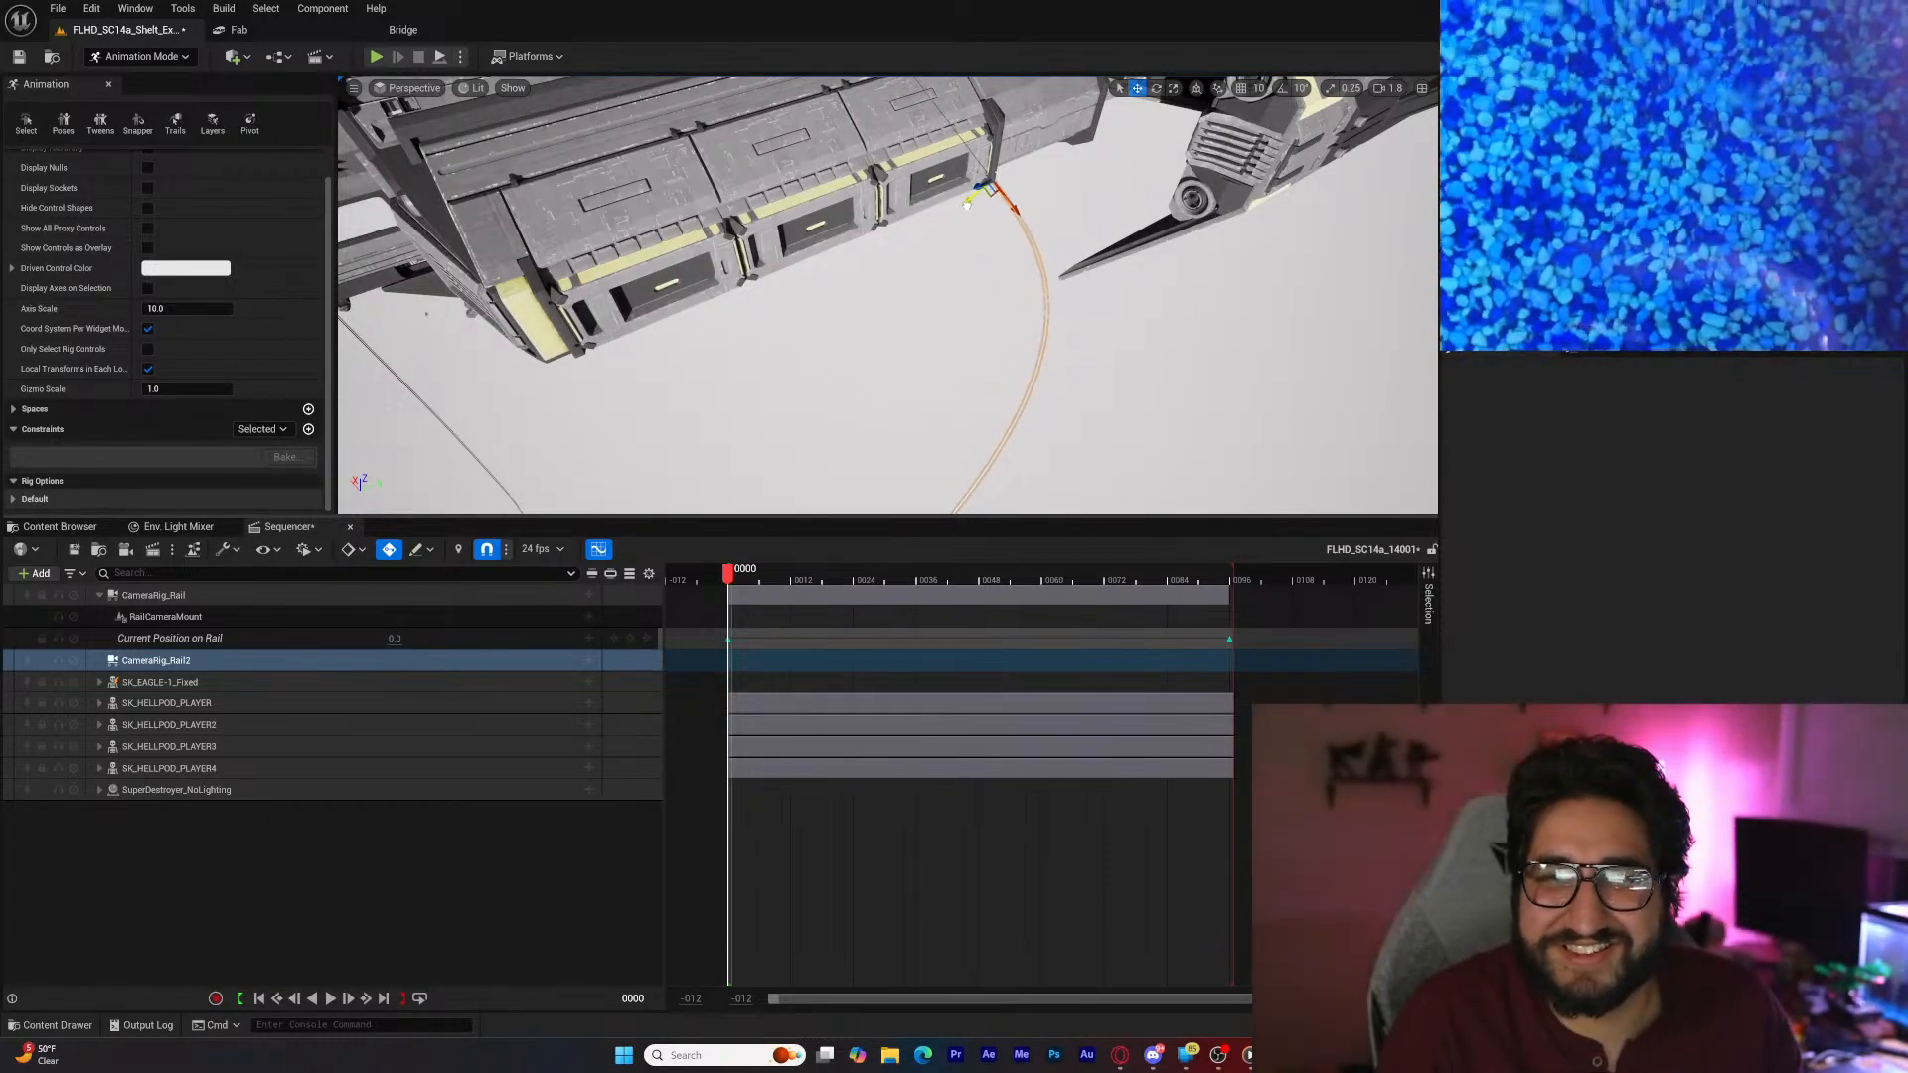
Step: Move the top spline point of CameraRig_Rail2 in toward the hull just ahead of the rear engine fins
{"action": "right_click_drag", "start_coordinate": [966, 204], "coordinate": [1083, 184]}
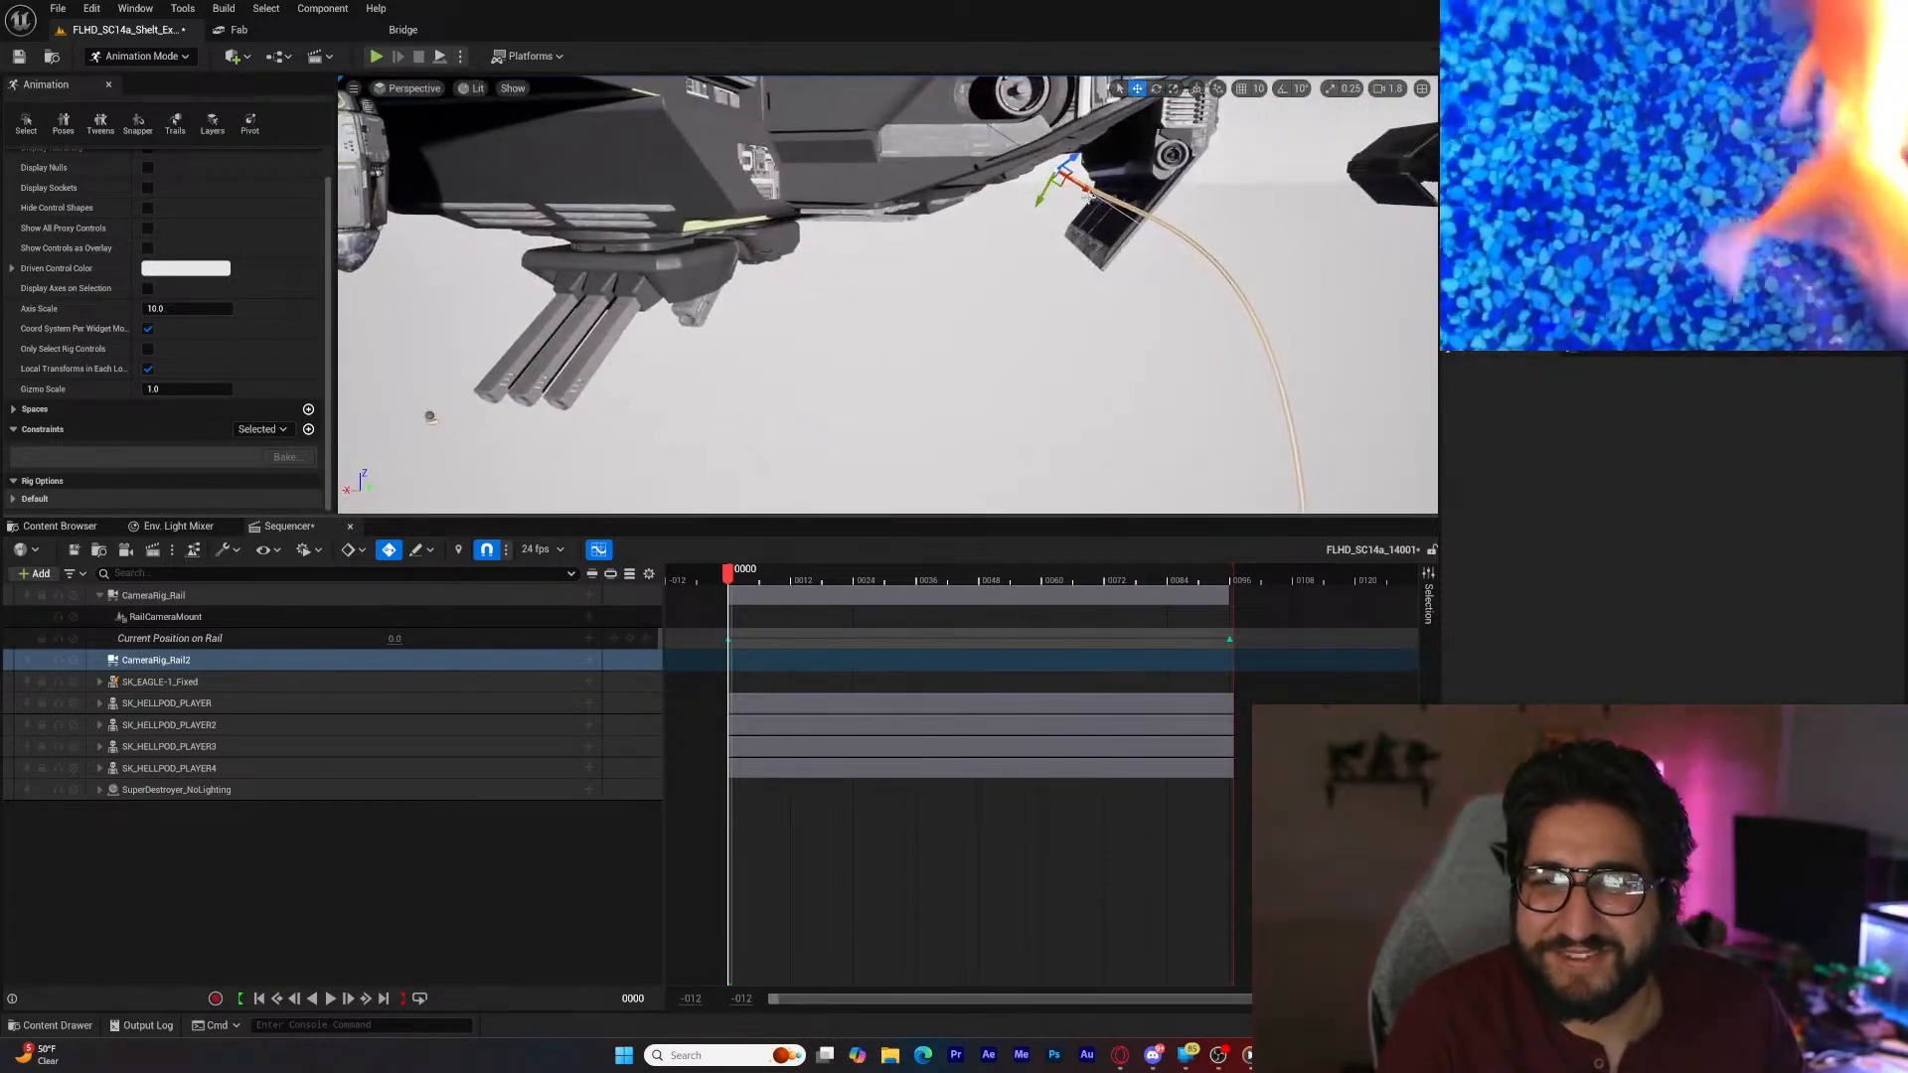
{"action": "left_click_drag", "start_coordinate": [1096, 193], "coordinate": [1120, 88]}
{"action": "right_click_drag", "start_coordinate": [1119, 87], "coordinate": [1038, 87]}
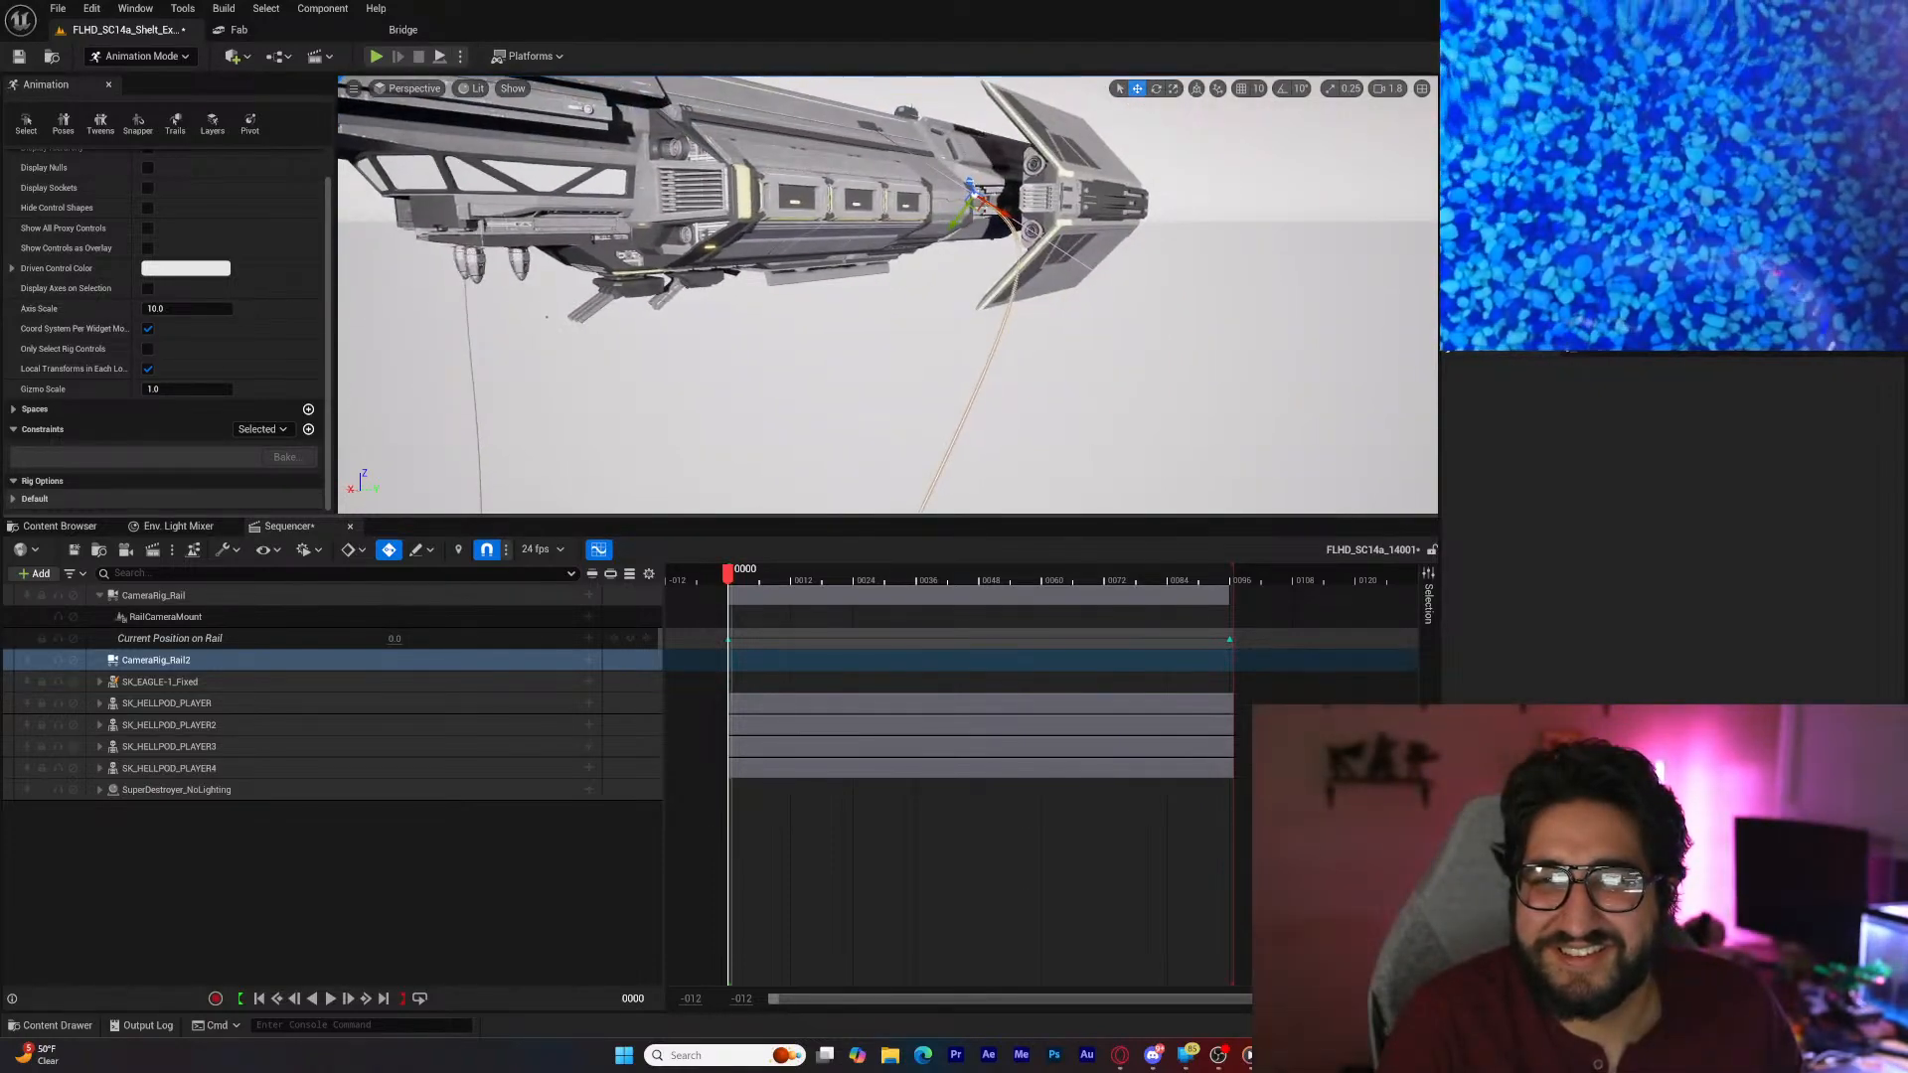
{"action": "right_click_drag", "start_coordinate": [1011, 199], "coordinate": [1056, 251]}
Step: Move SK_EAGLE-1_Fixed up beside the top of the rail, to a location of about 4302, 1321, 6057
{"action": "left_click", "coordinate": [821, 355]}
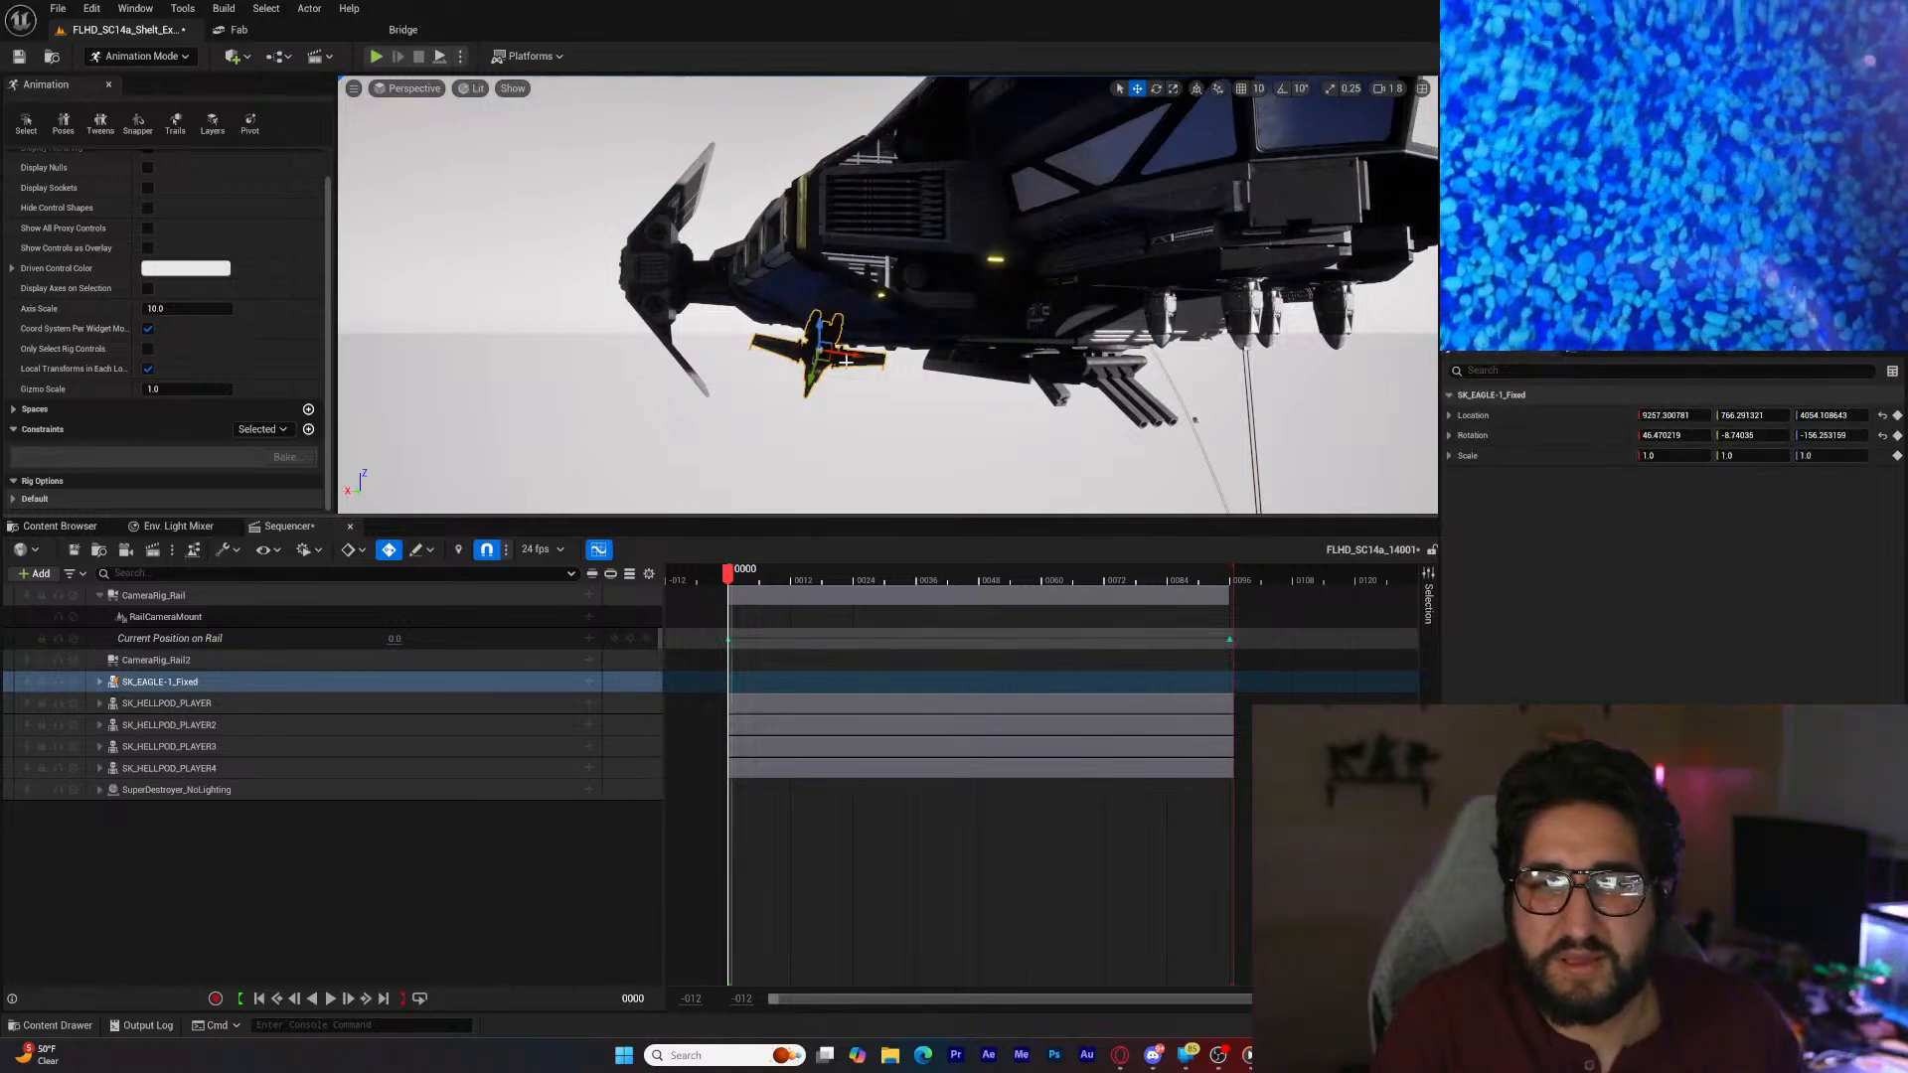
{"action": "left_click_drag", "start_coordinate": [844, 359], "coordinate": [1128, 395]}
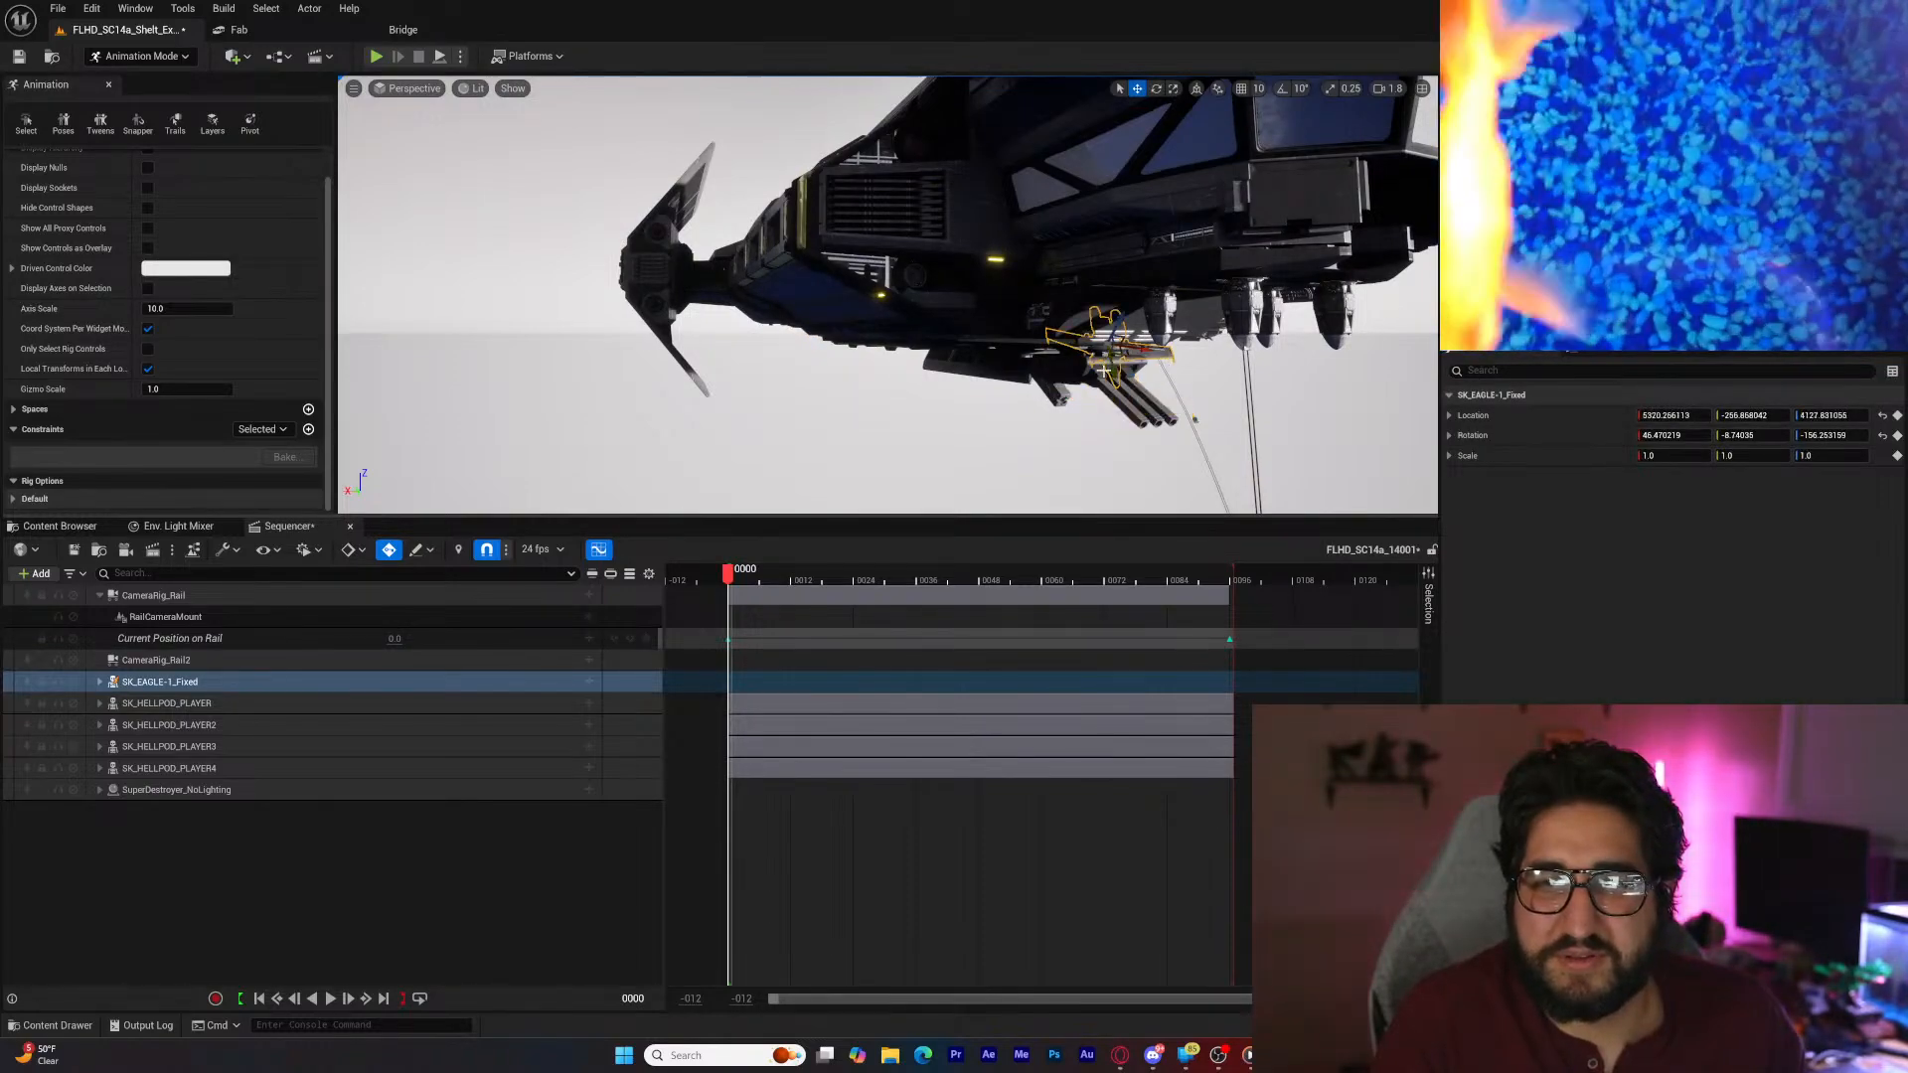
{"action": "right_click_drag", "start_coordinate": [1128, 395], "coordinate": [1016, 409]}
{"action": "left_click_drag", "start_coordinate": [814, 405], "coordinate": [1143, 280]}
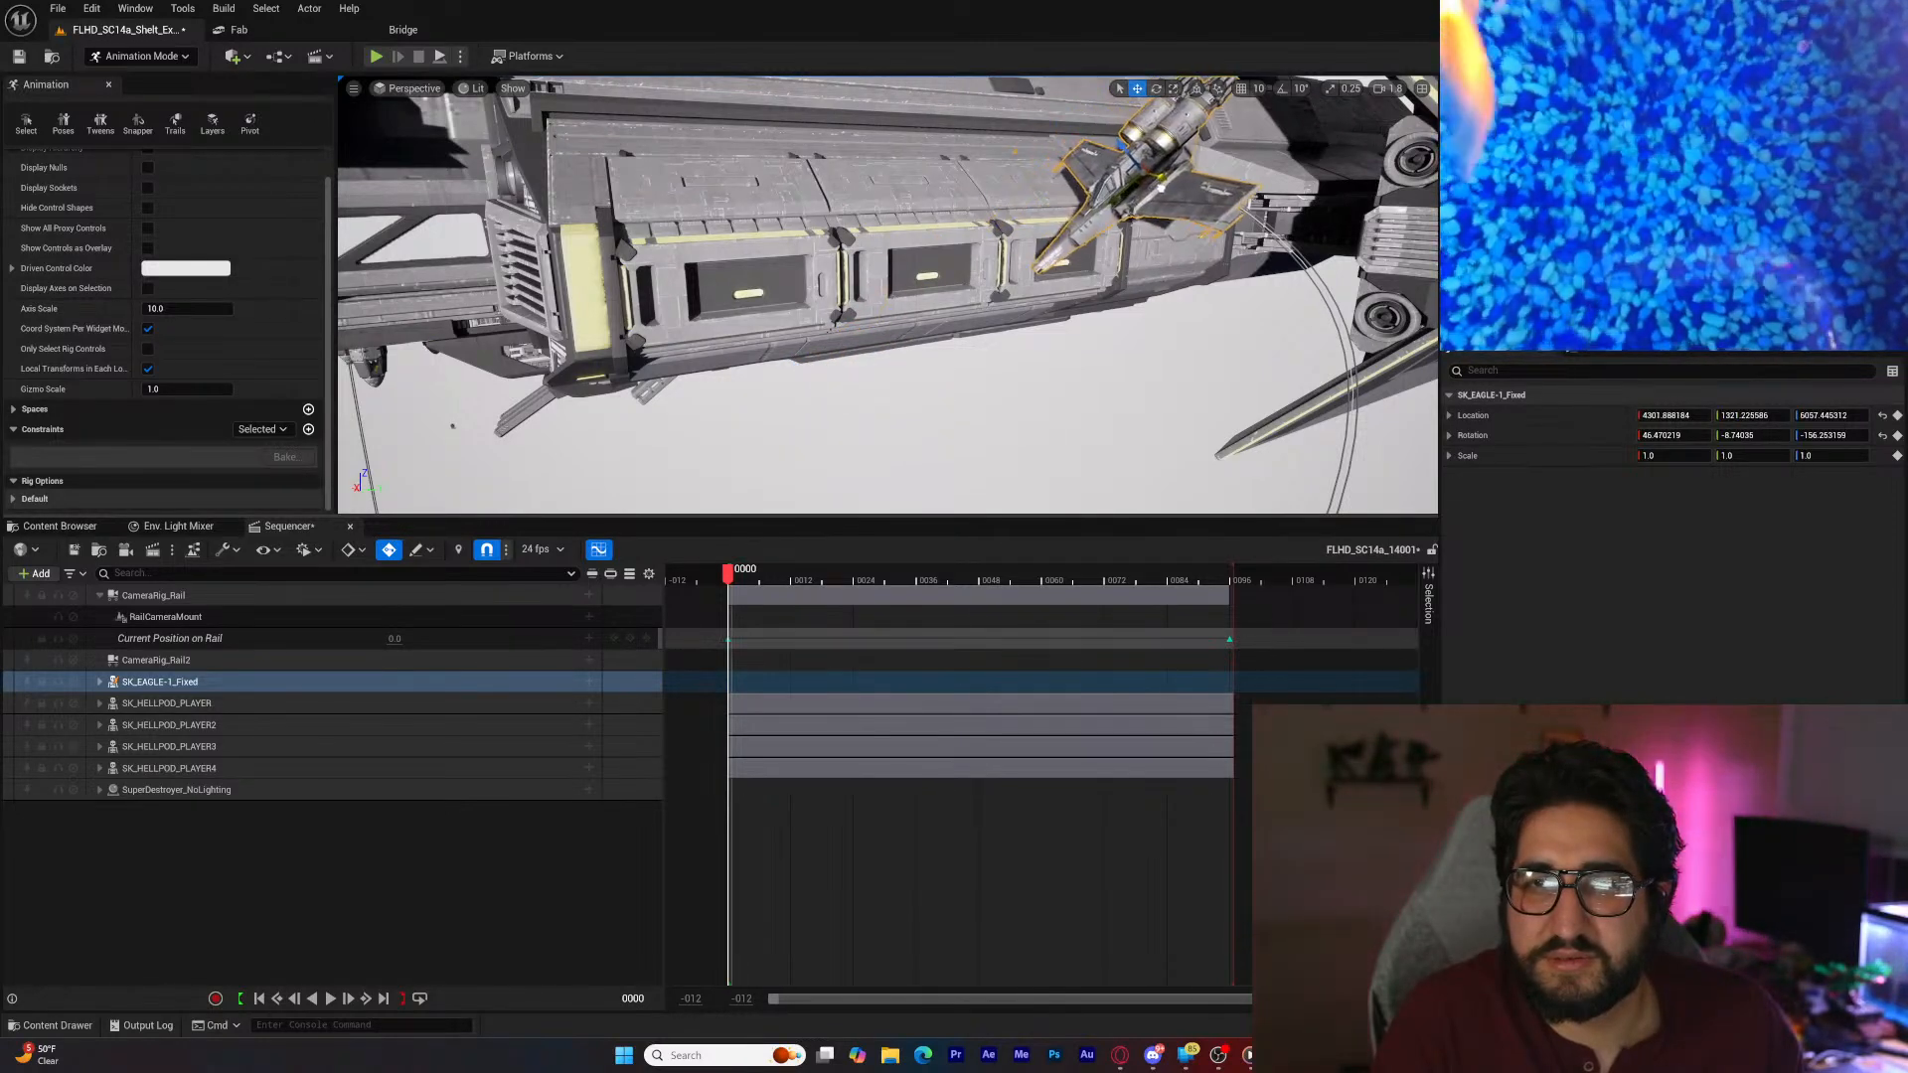
Step: Rotate SK_EAGLE-1_Fixed toward the rail's direction, to about 43.3, 65.6, -212.6
{"action": "left_click_drag", "start_coordinate": [1188, 189], "coordinate": [1207, 129]}
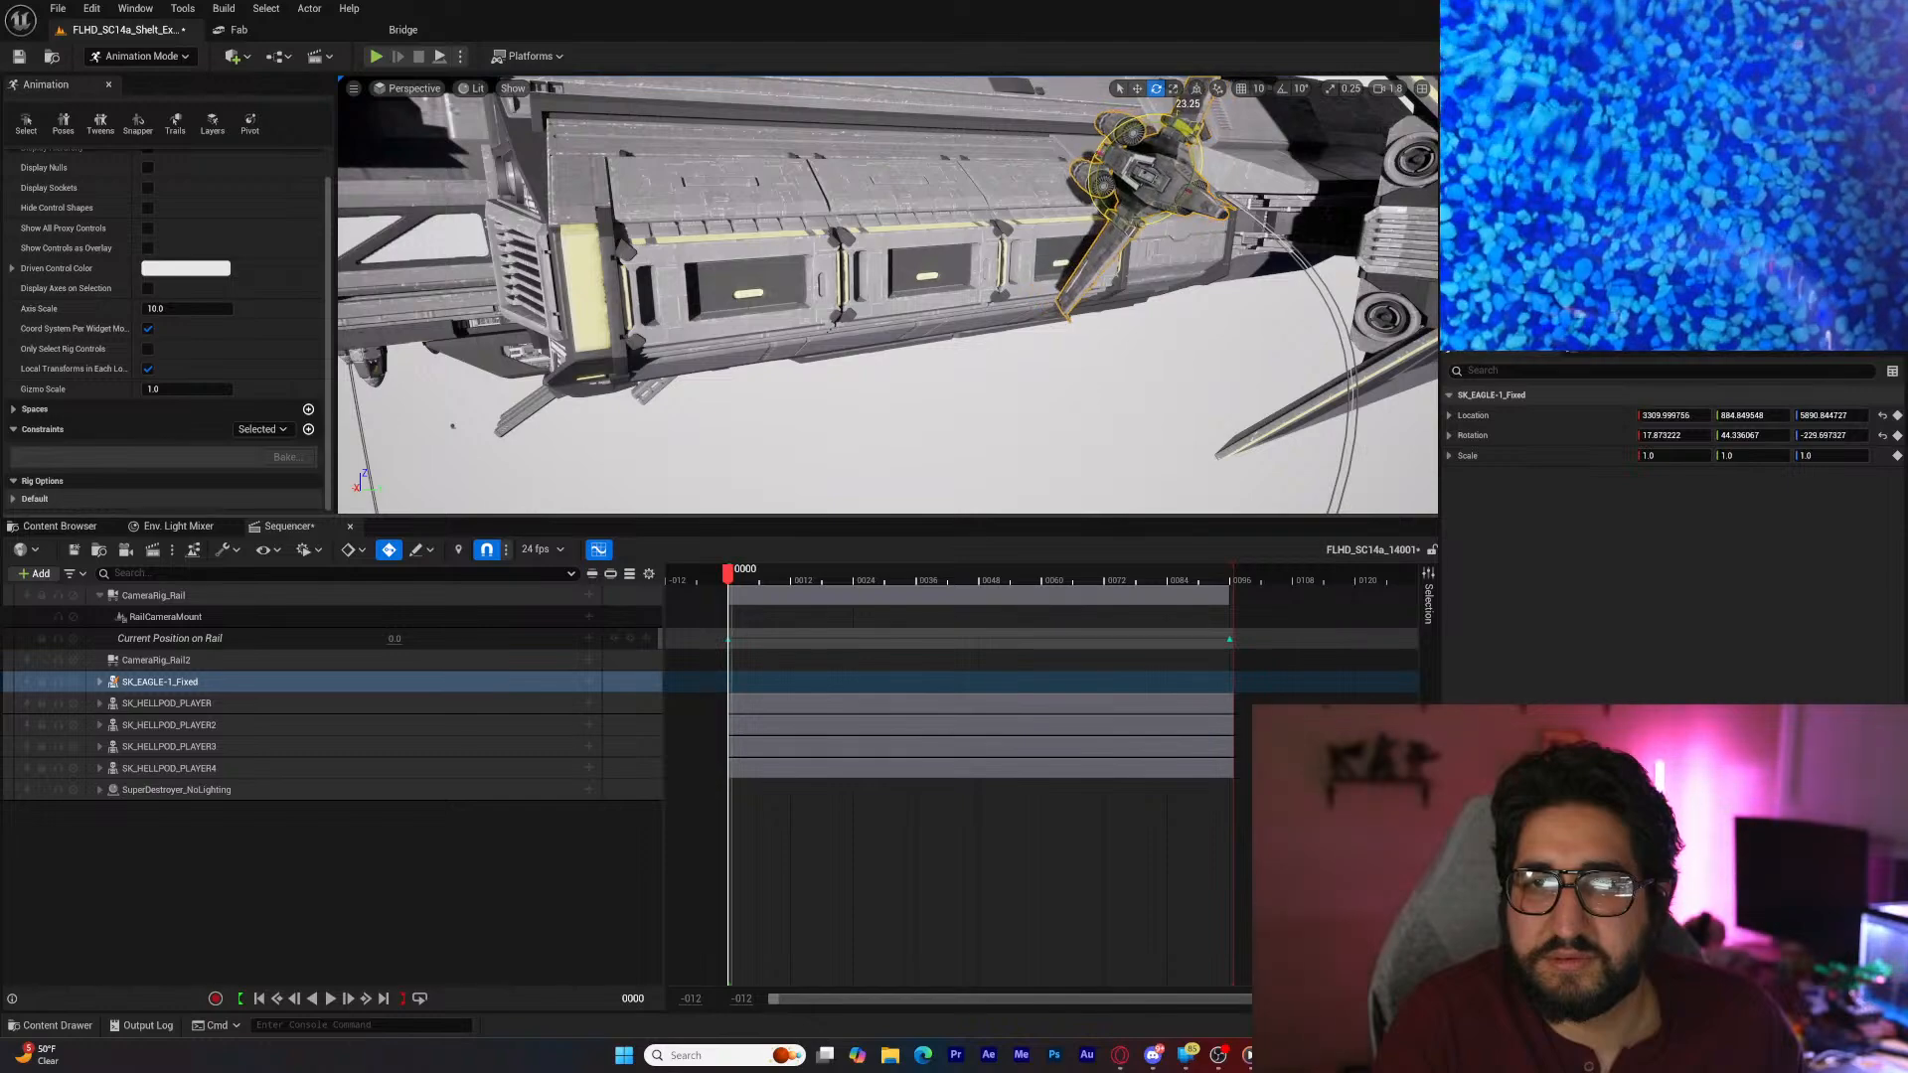
{"action": "right_click_drag", "start_coordinate": [1081, 200], "coordinate": [1081, 199]}
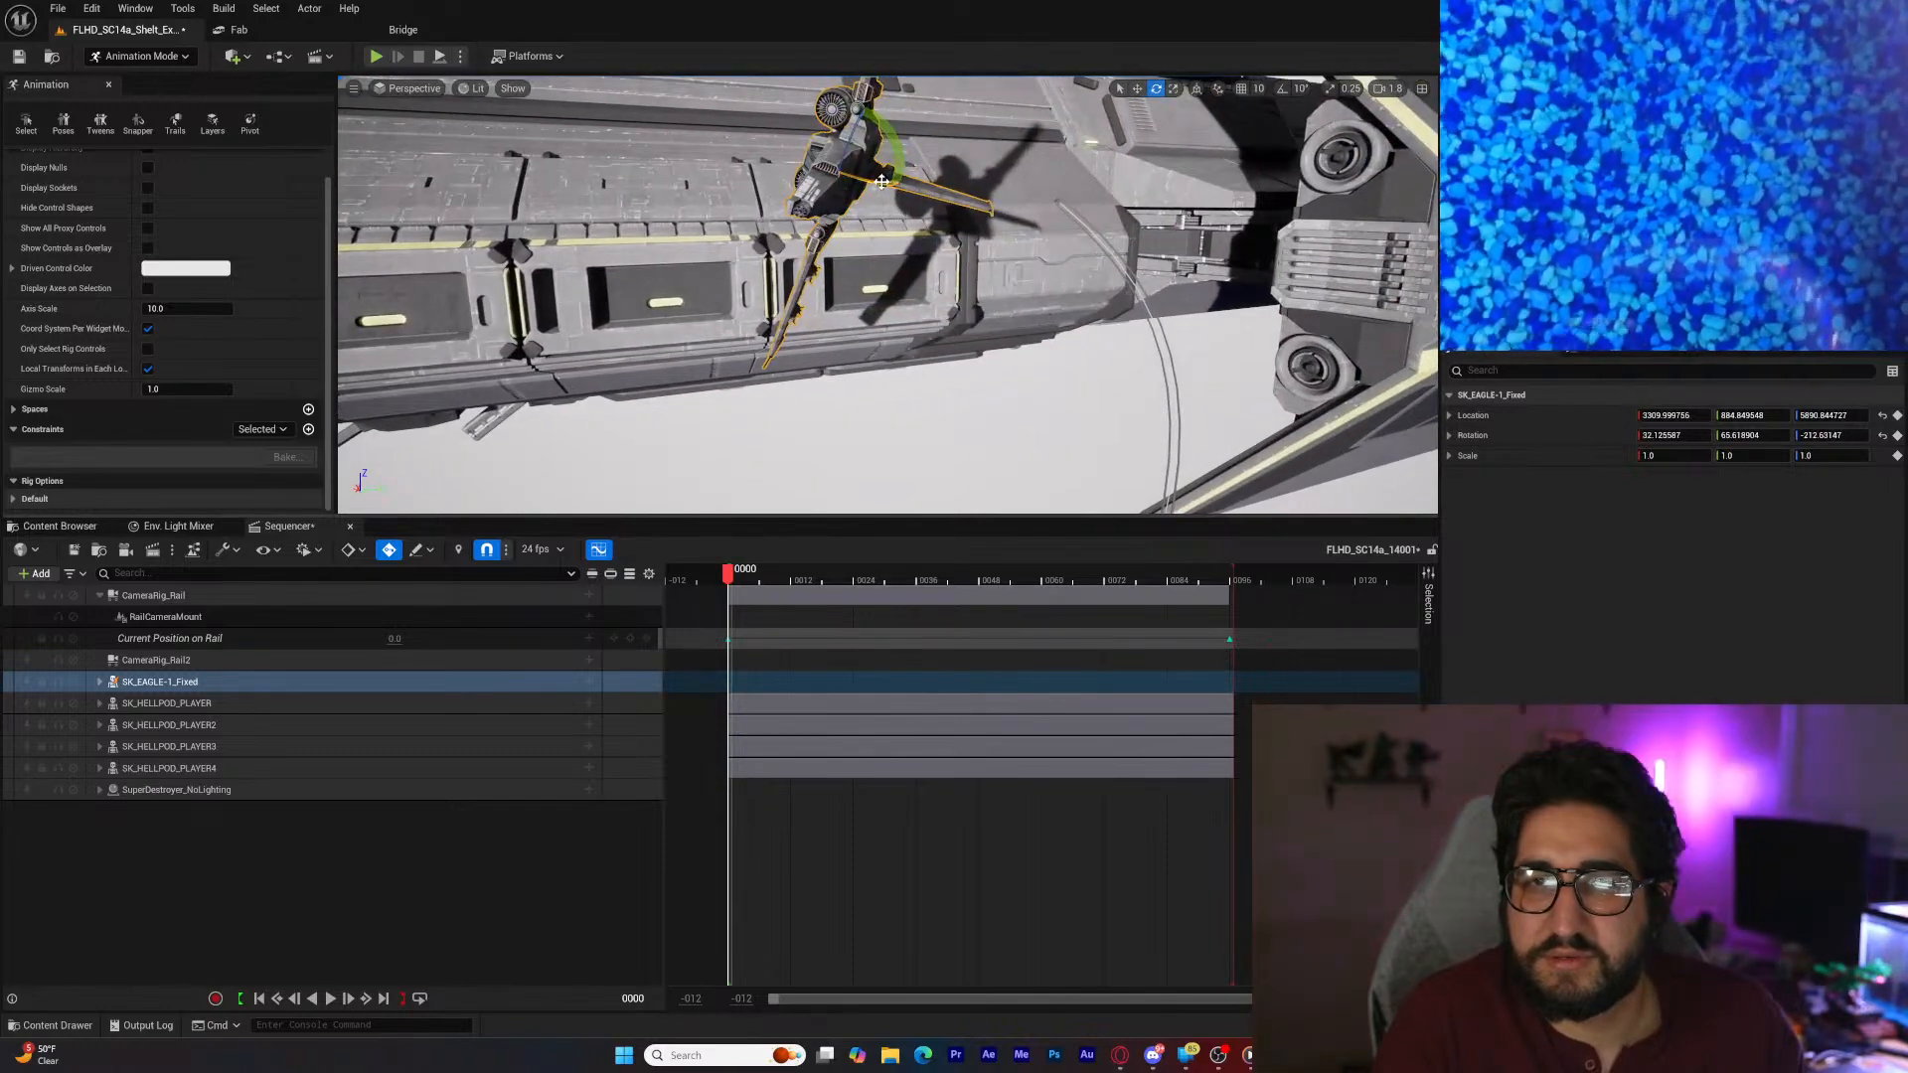
{"action": "left_click_drag", "start_coordinate": [881, 182], "coordinate": [1031, 211]}
Step: Move SK_EAGLE-1_Fixed closer to the ship's stern and rotate it to about 63.5, 54.1, -195
{"action": "key", "text": "w"}
{"action": "right_click_drag", "start_coordinate": [1031, 211], "coordinate": [933, 189]}
{"action": "right_click_drag", "start_coordinate": [887, 295], "coordinate": [944, 241]}
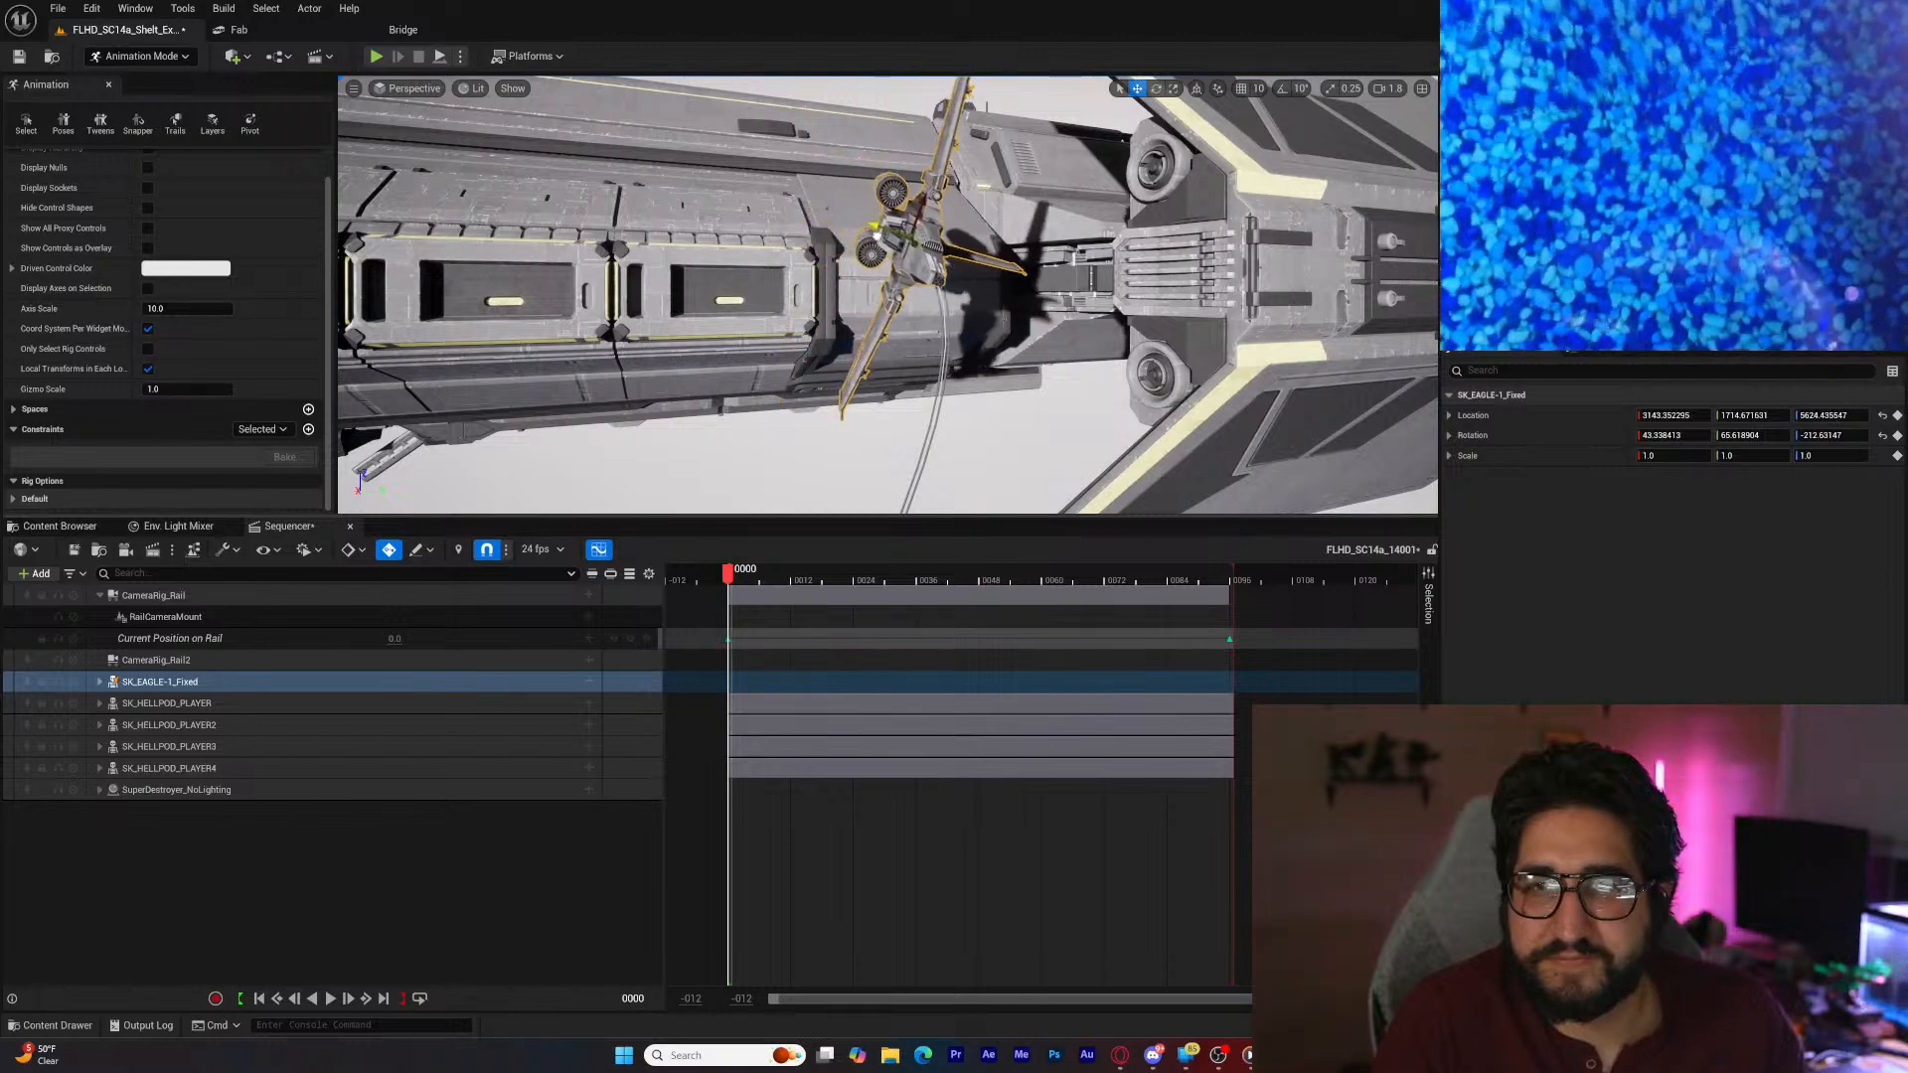
{"action": "key", "text": "e"}
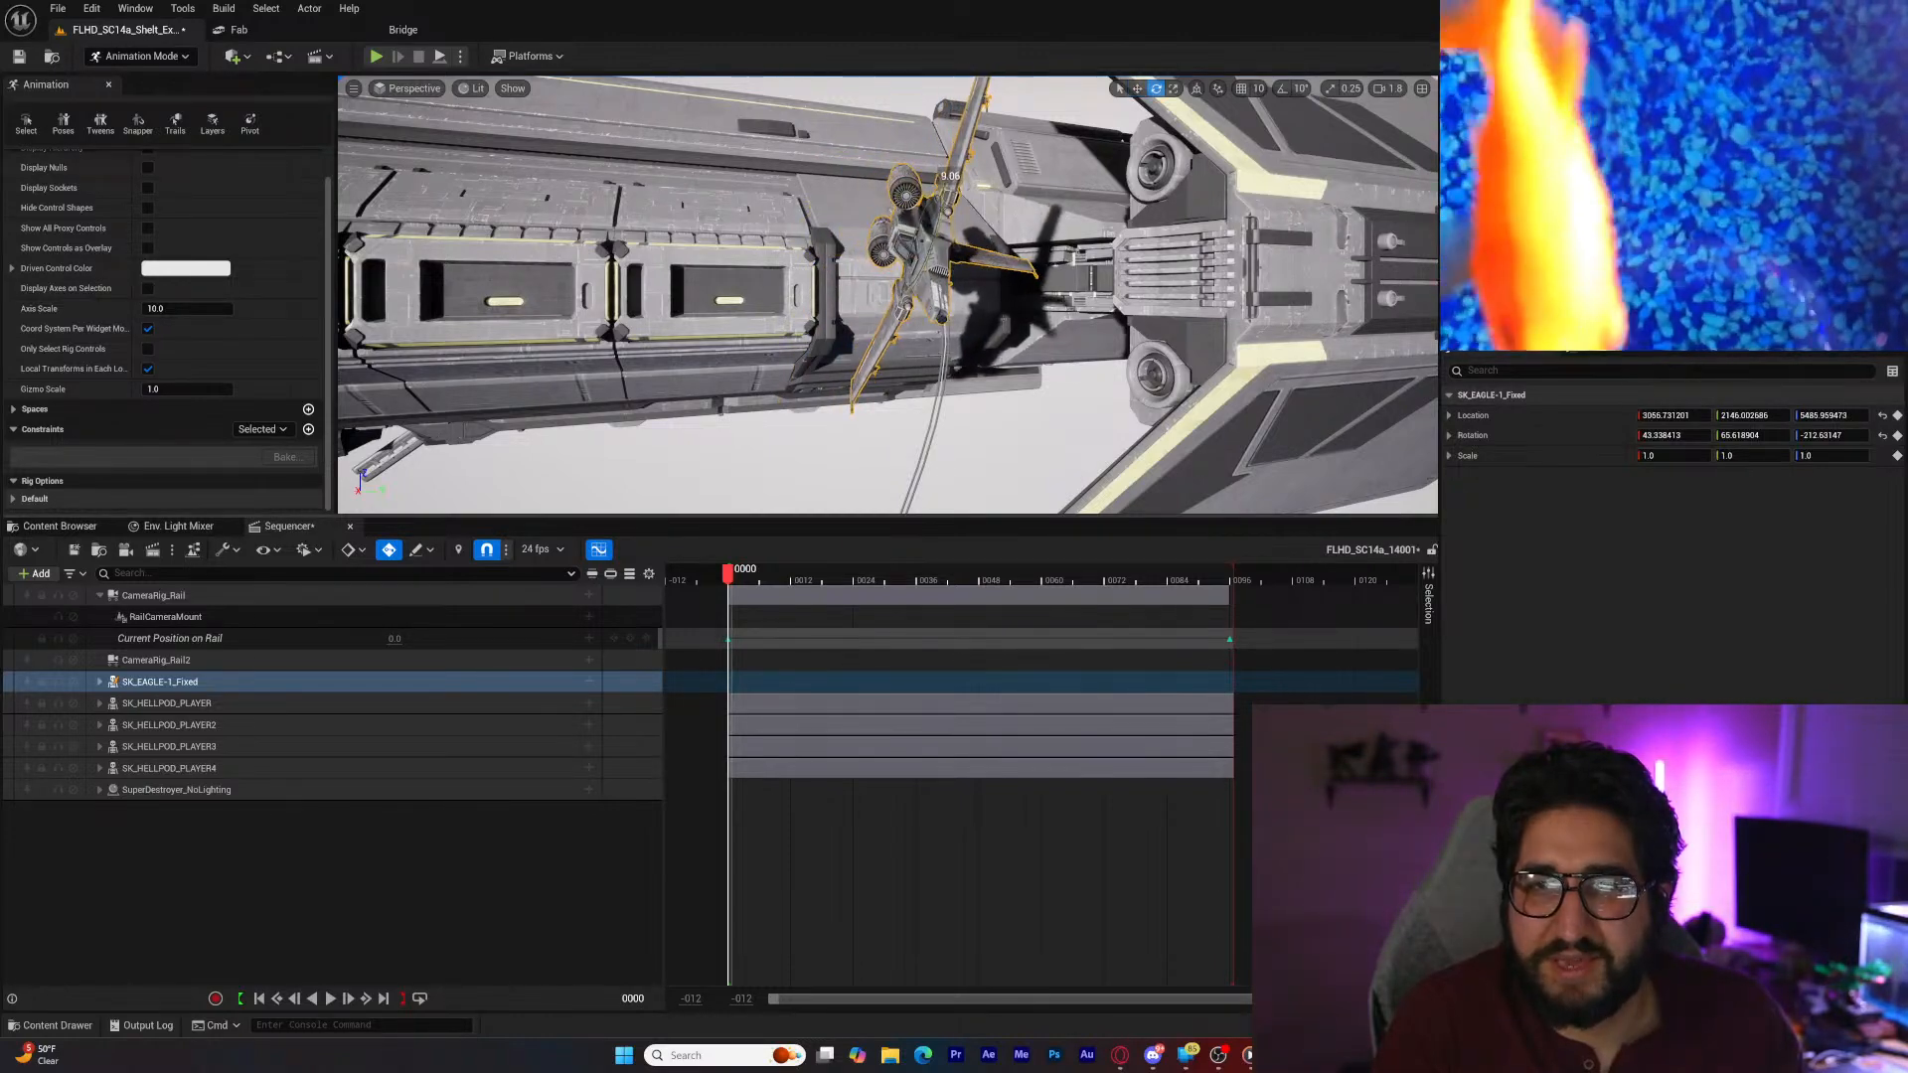
{"action": "right_click_drag", "start_coordinate": [887, 238], "coordinate": [942, 326]}
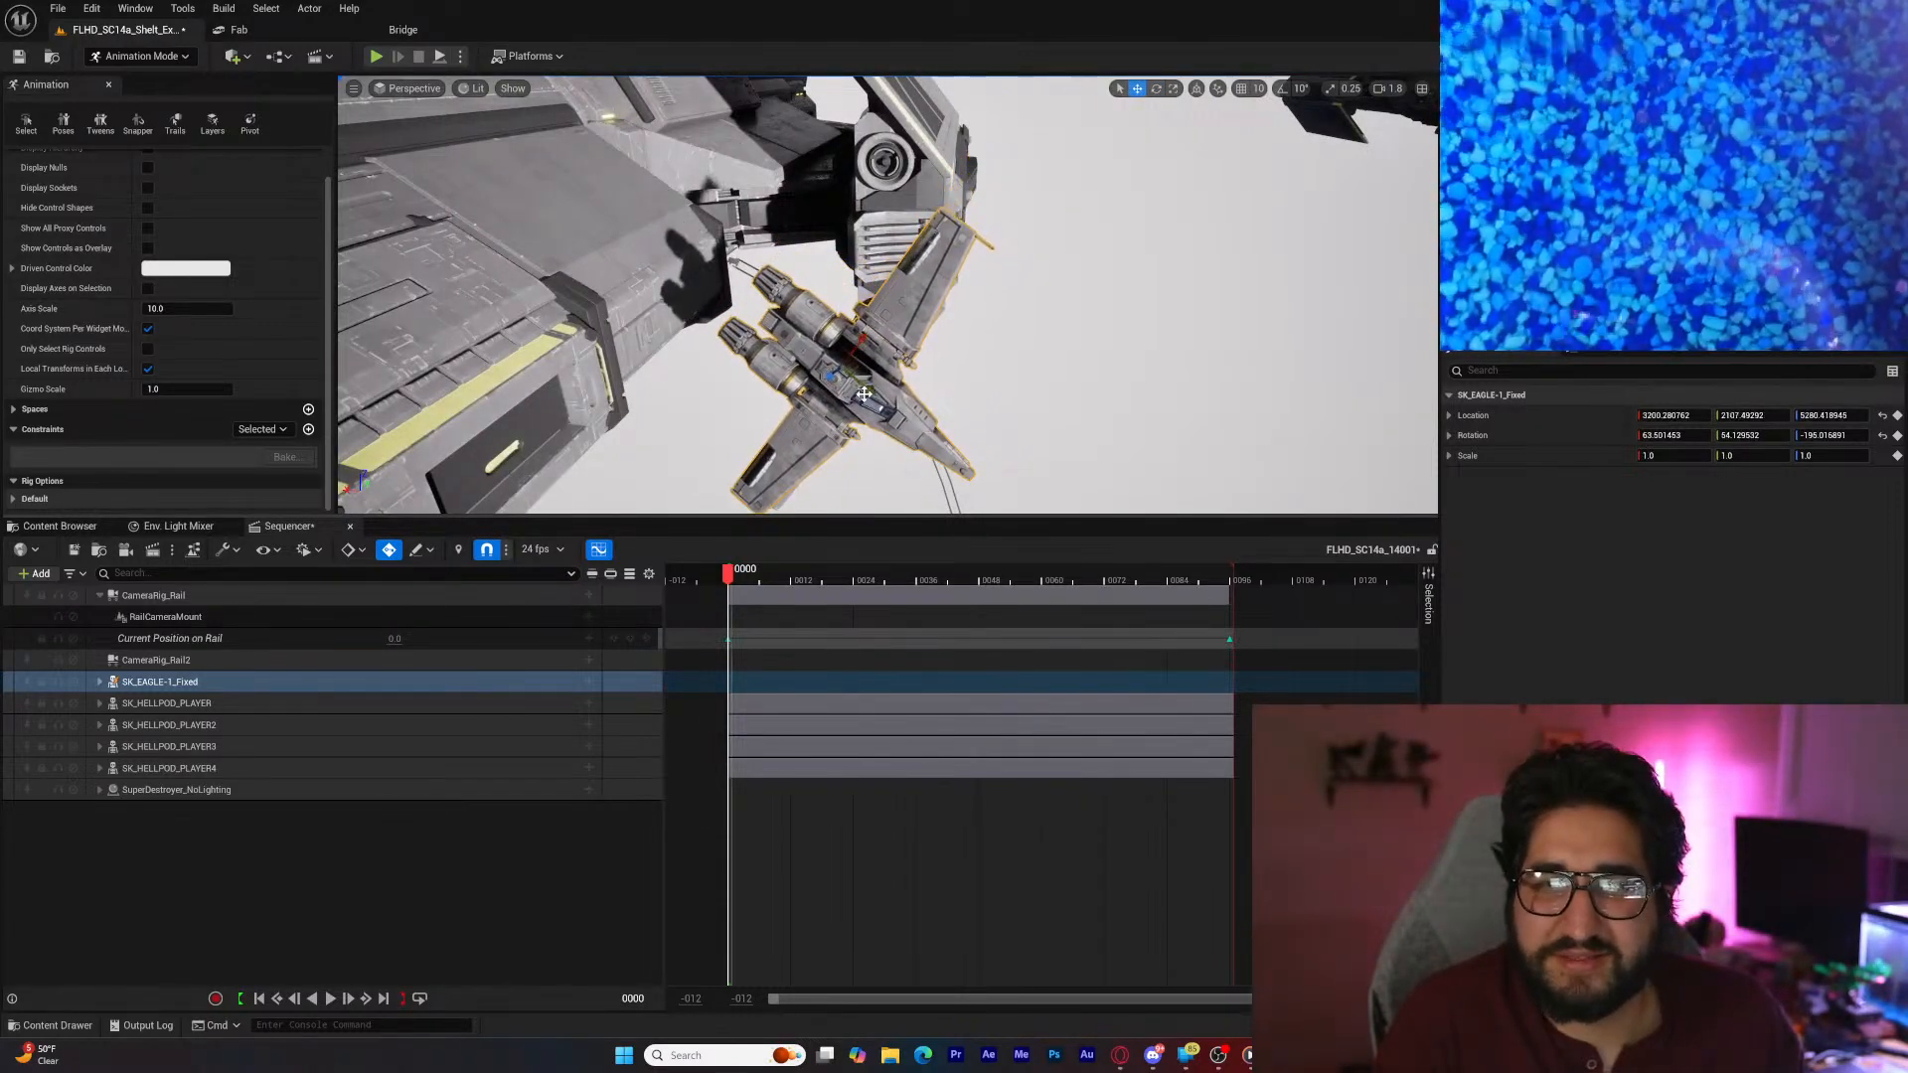
Step: Move SK_EAGLE-1_Fixed back to the top of the rail, at about 3712, 2260, 5609
{"action": "left_click_drag", "start_coordinate": [859, 392], "coordinate": [785, 288]}
{"action": "right_click_drag", "start_coordinate": [784, 288], "coordinate": [636, 204]}
{"action": "key", "text": "s"}
{"action": "key", "text": "w"}
{"action": "right_click_drag", "start_coordinate": [877, 283], "coordinate": [939, 313]}
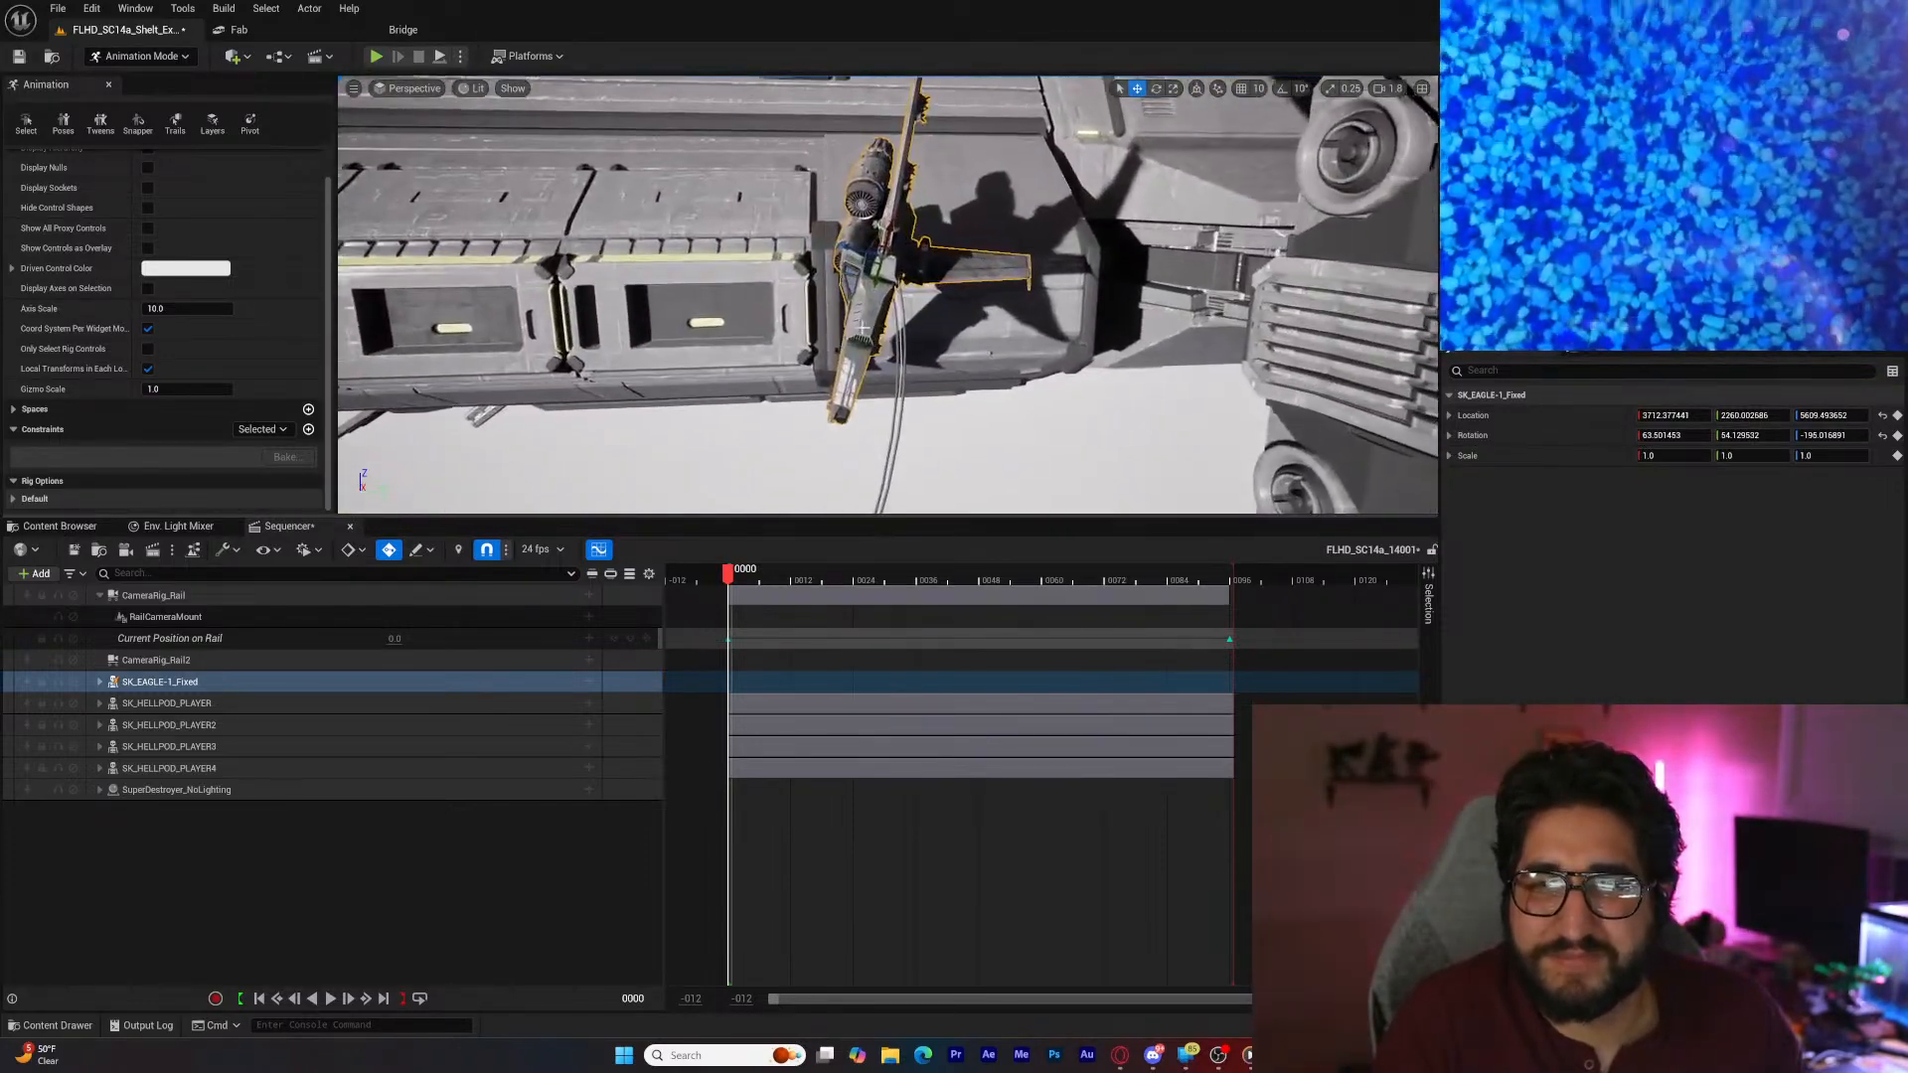
Step: Rotate SK_EAGLE-1_Fixed to about 73.5, 62.3, -199.1 so its nose points along the rail
{"action": "key", "text": "e"}
{"action": "left_click_drag", "start_coordinate": [824, 242], "coordinate": [828, 245]}
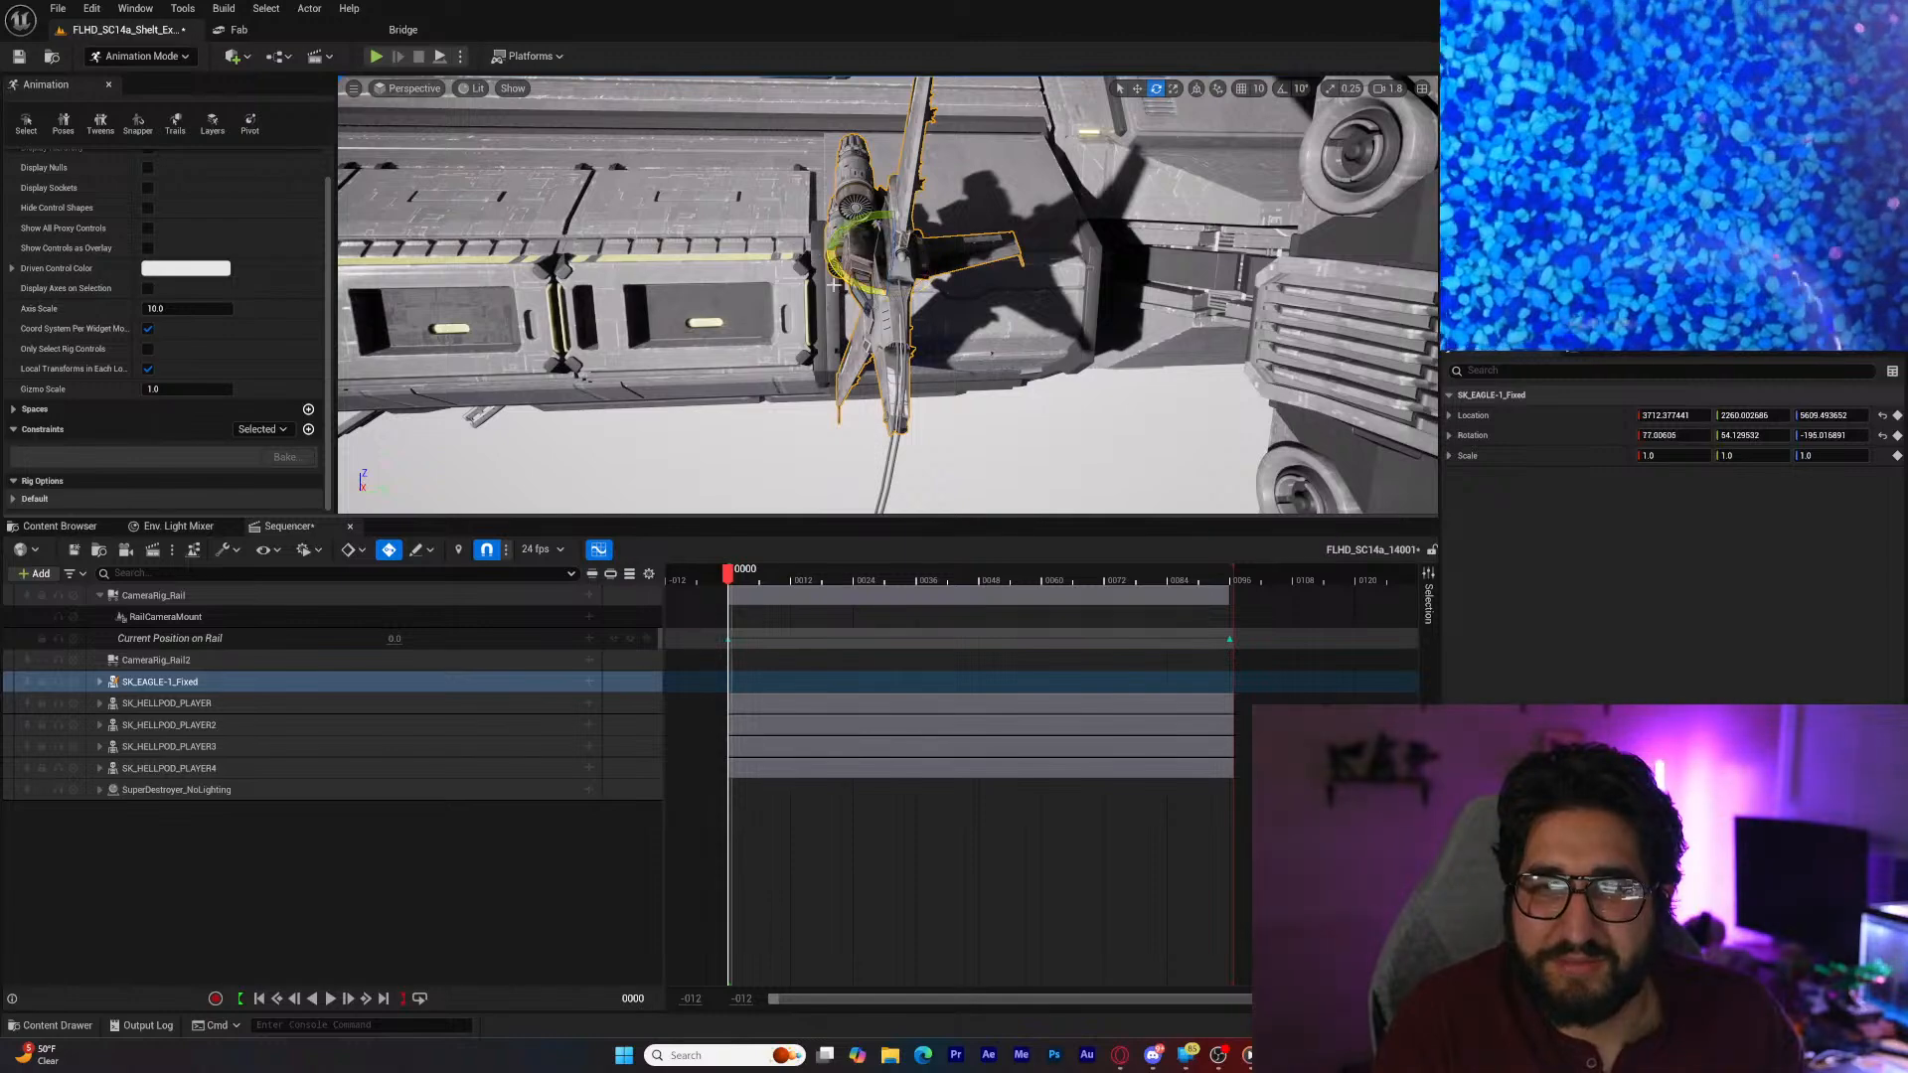
{"action": "key", "text": "a"}
{"action": "right_click_drag", "start_coordinate": [834, 284], "coordinate": [939, 270]}
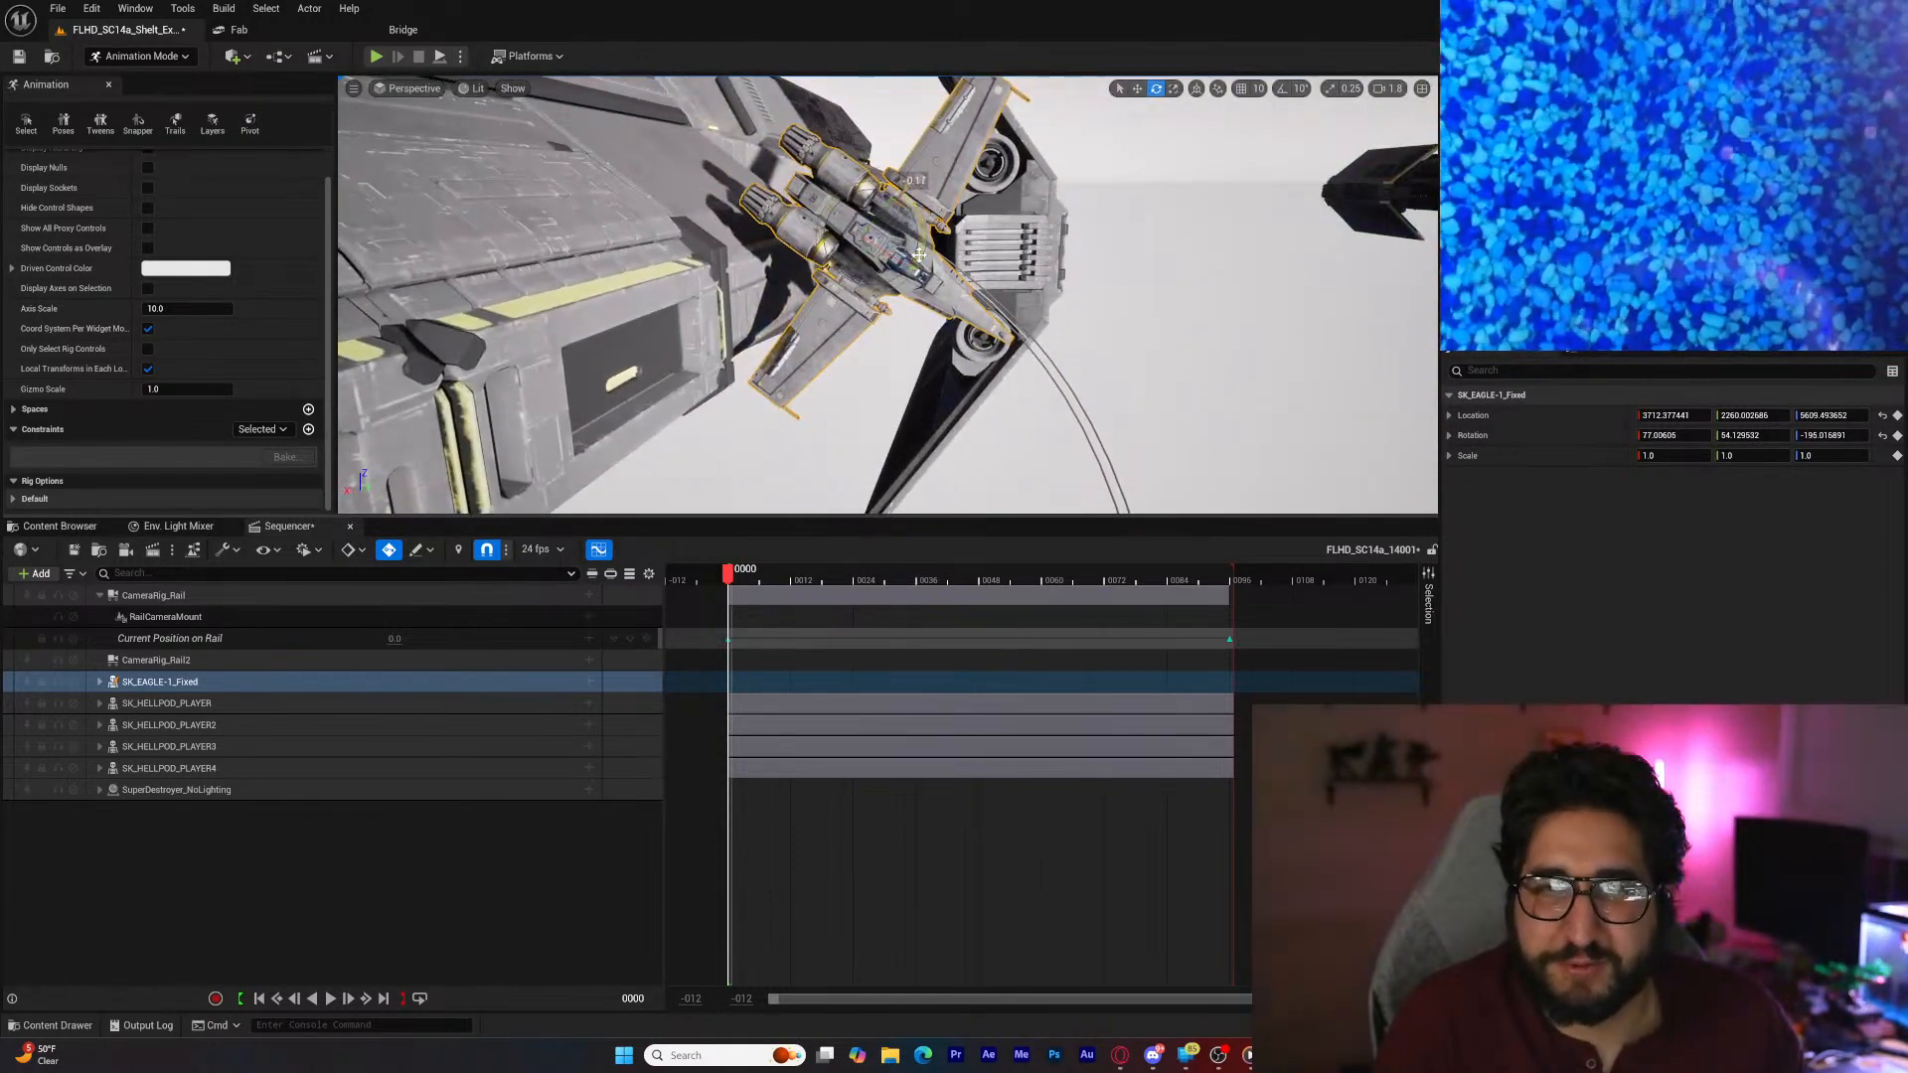
{"action": "left_click_drag", "start_coordinate": [919, 255], "coordinate": [762, 207]}
Step: Move SK_EAGLE-1_Fixed onto the start of the rail, at about 4289, 2268, 6002
{"action": "key", "text": "w"}
{"action": "right_click_drag", "start_coordinate": [763, 159], "coordinate": [775, 159]}
{"action": "left_click_drag", "start_coordinate": [713, 144], "coordinate": [720, 123]}
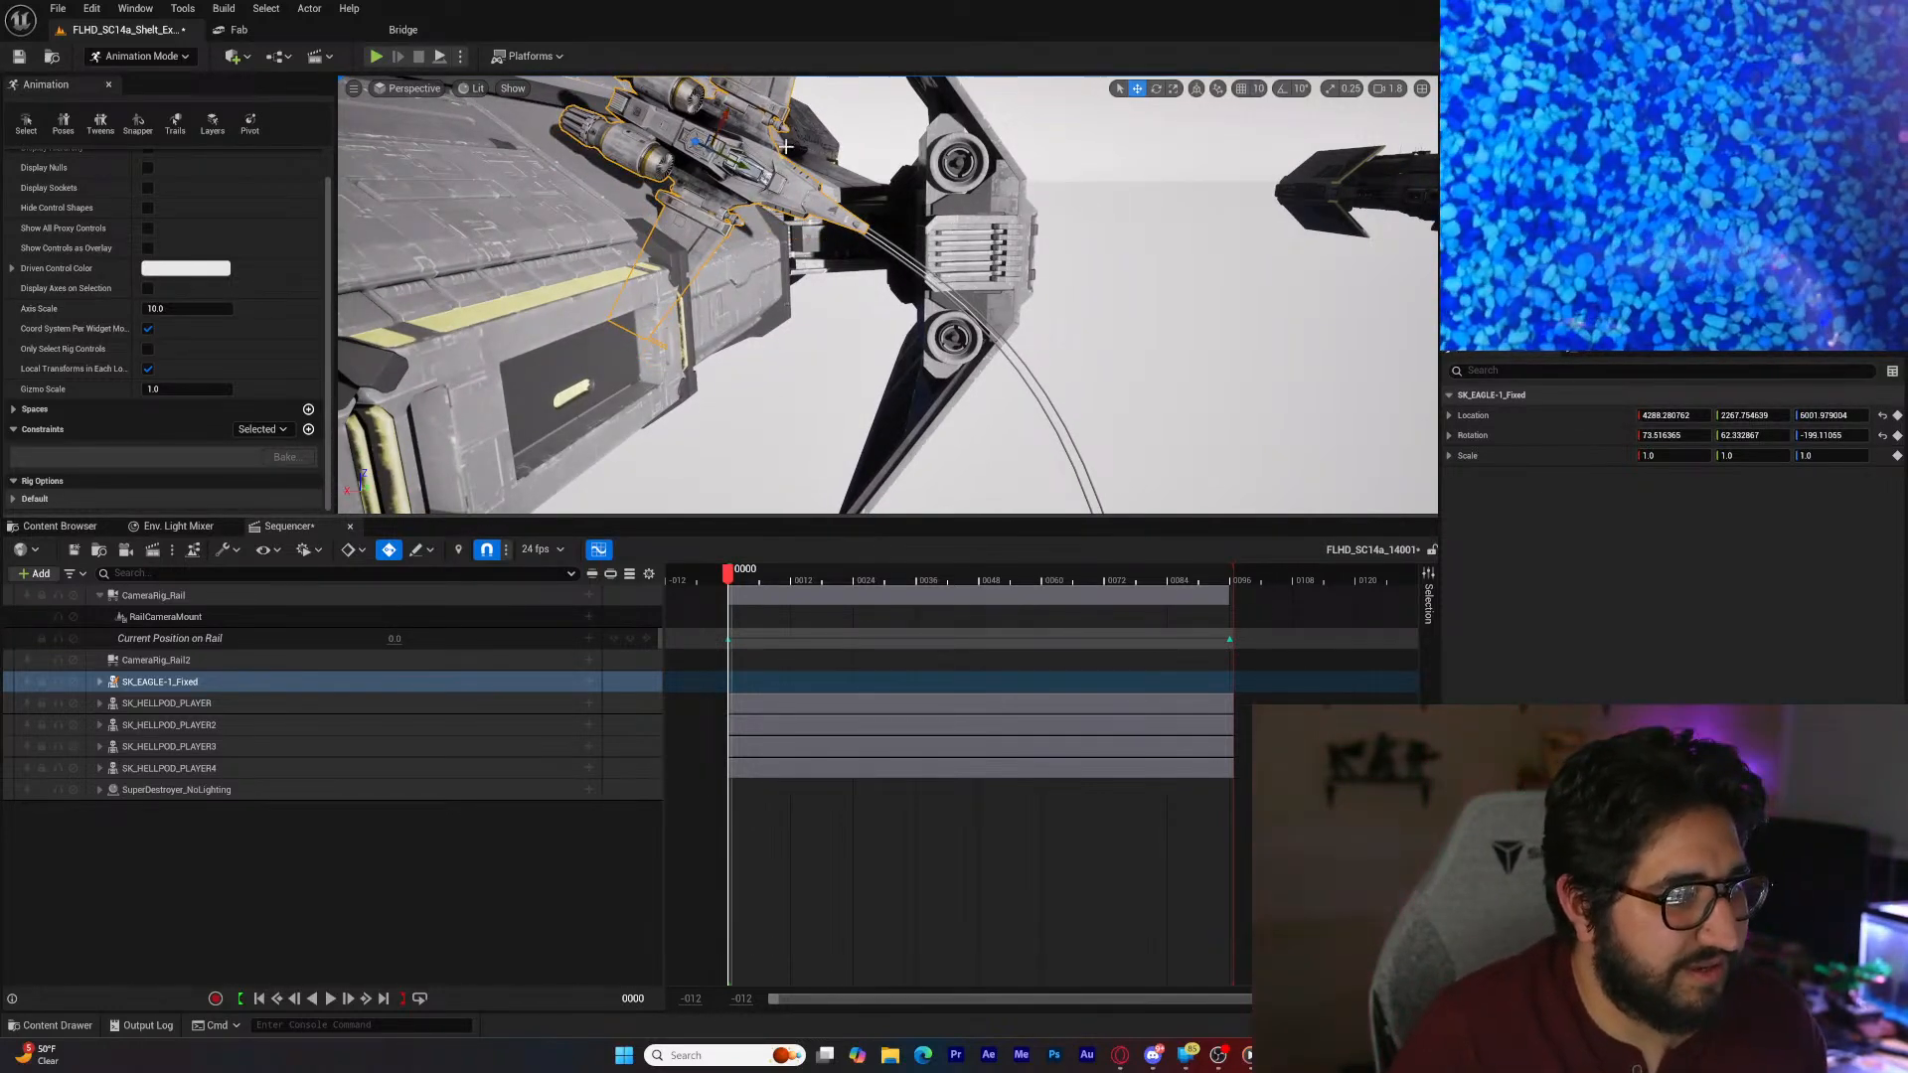
Step: Try attaching SK_EAGLE-1_Fixed to CameraRig_Rail2 with the Preserve All option, and undo the attachment
{"action": "right_click_drag", "start_coordinate": [816, 152], "coordinate": [830, 151]}
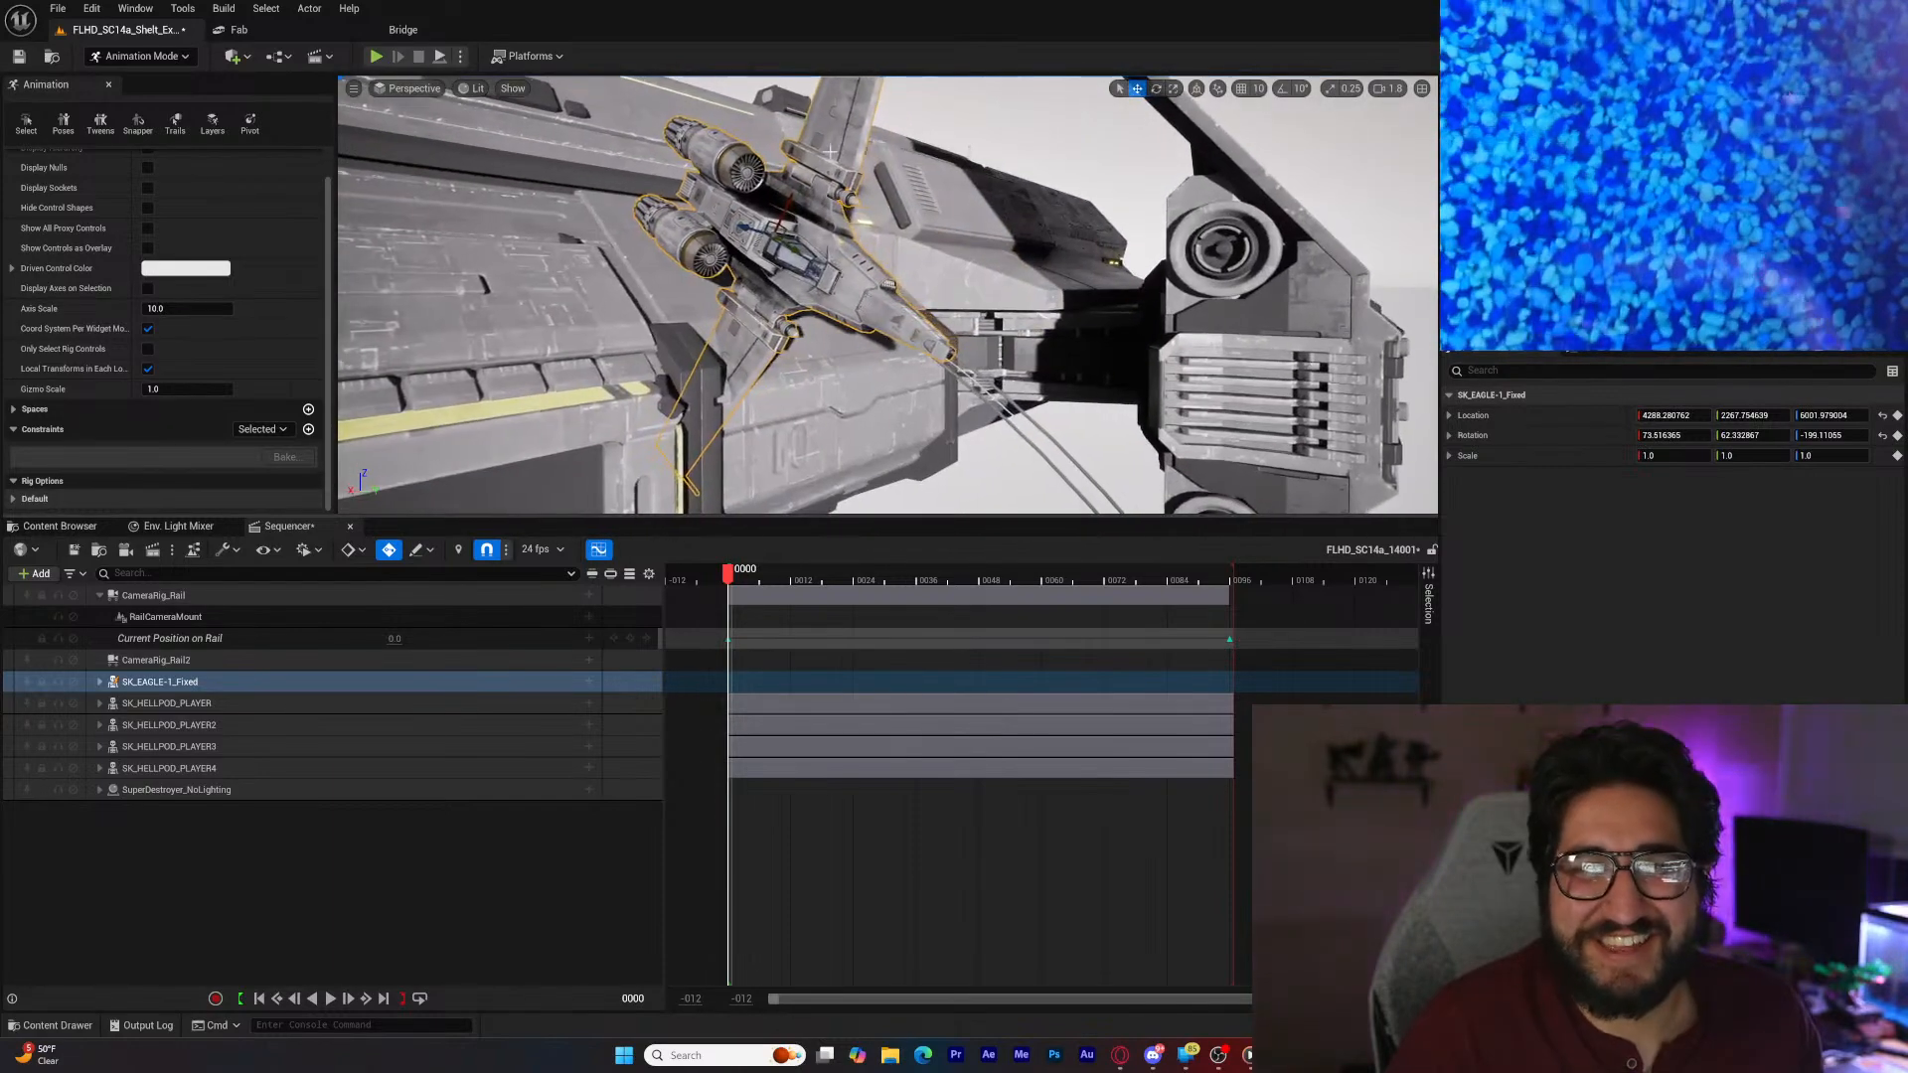
{"action": "left_click", "coordinate": [187, 684]}
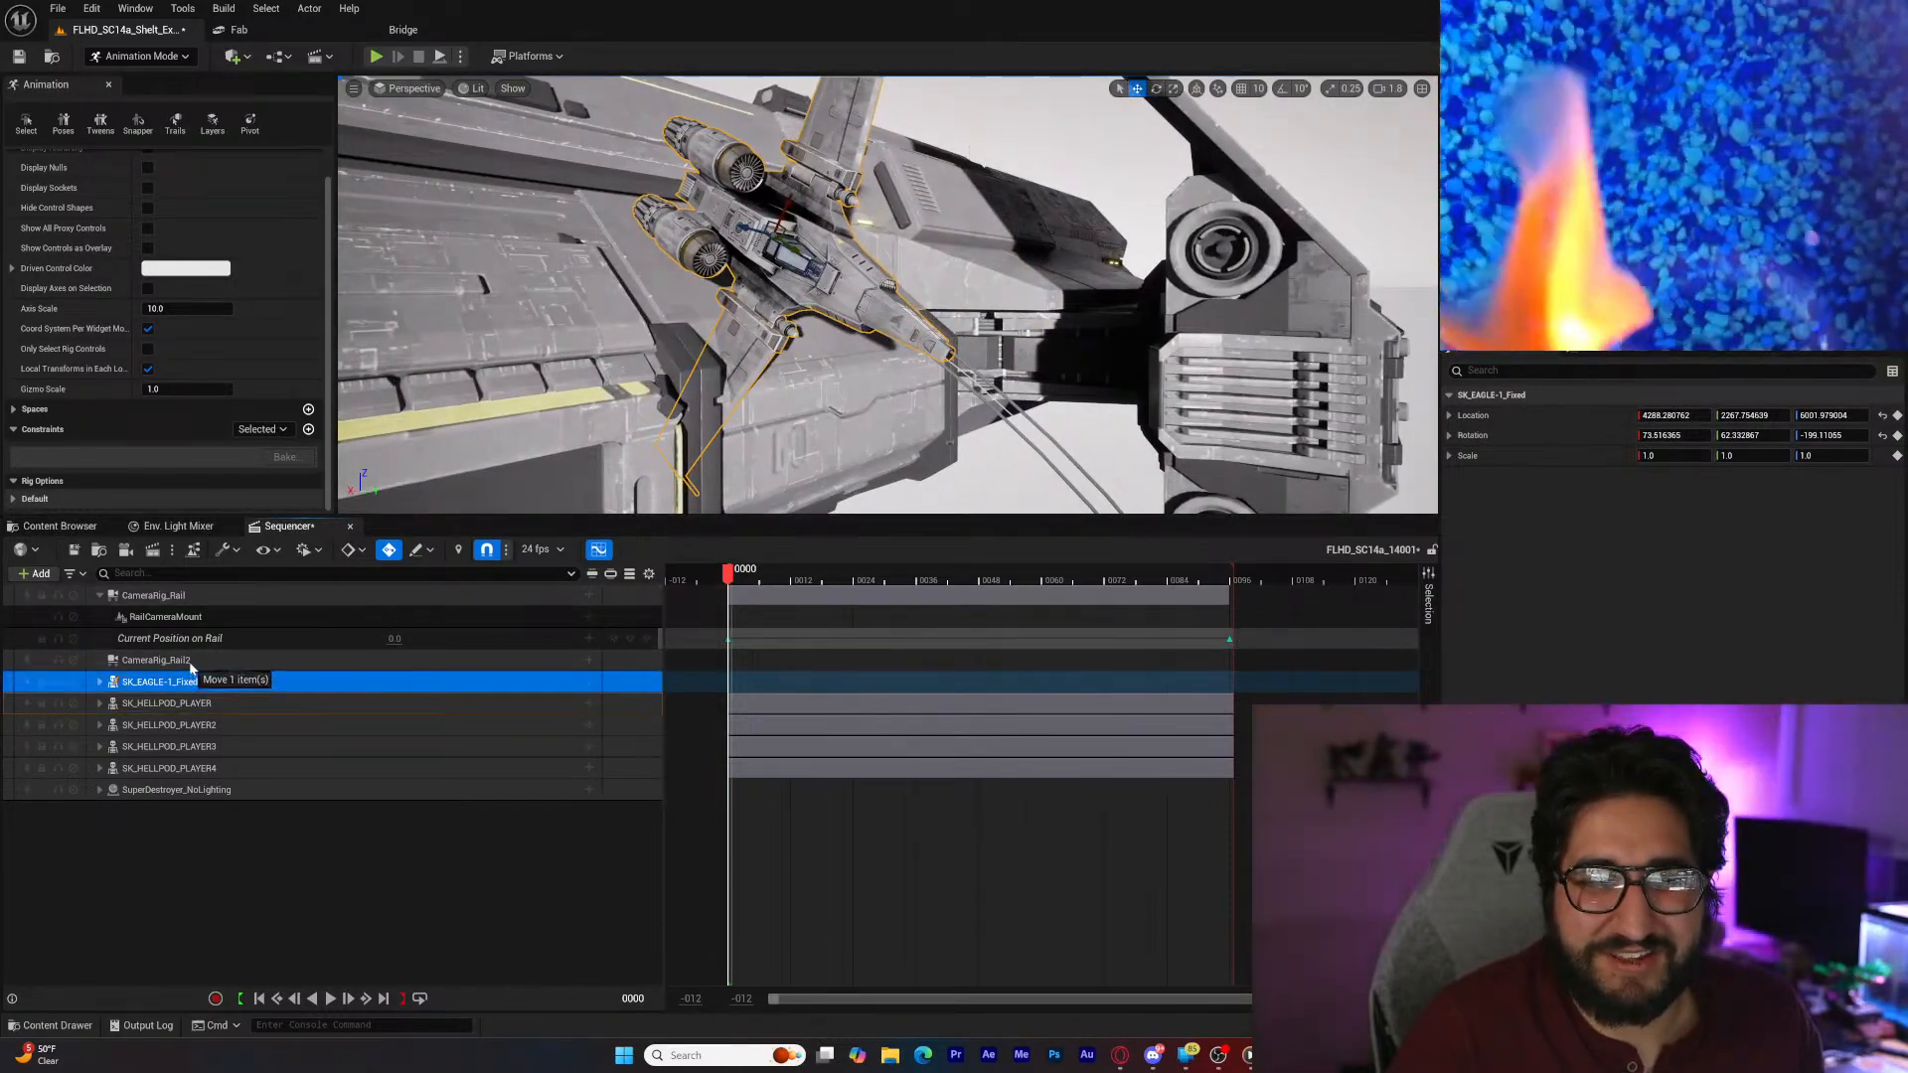
{"action": "left_click", "coordinate": [589, 683]}
{"action": "mouse_move", "coordinate": [680, 752]}
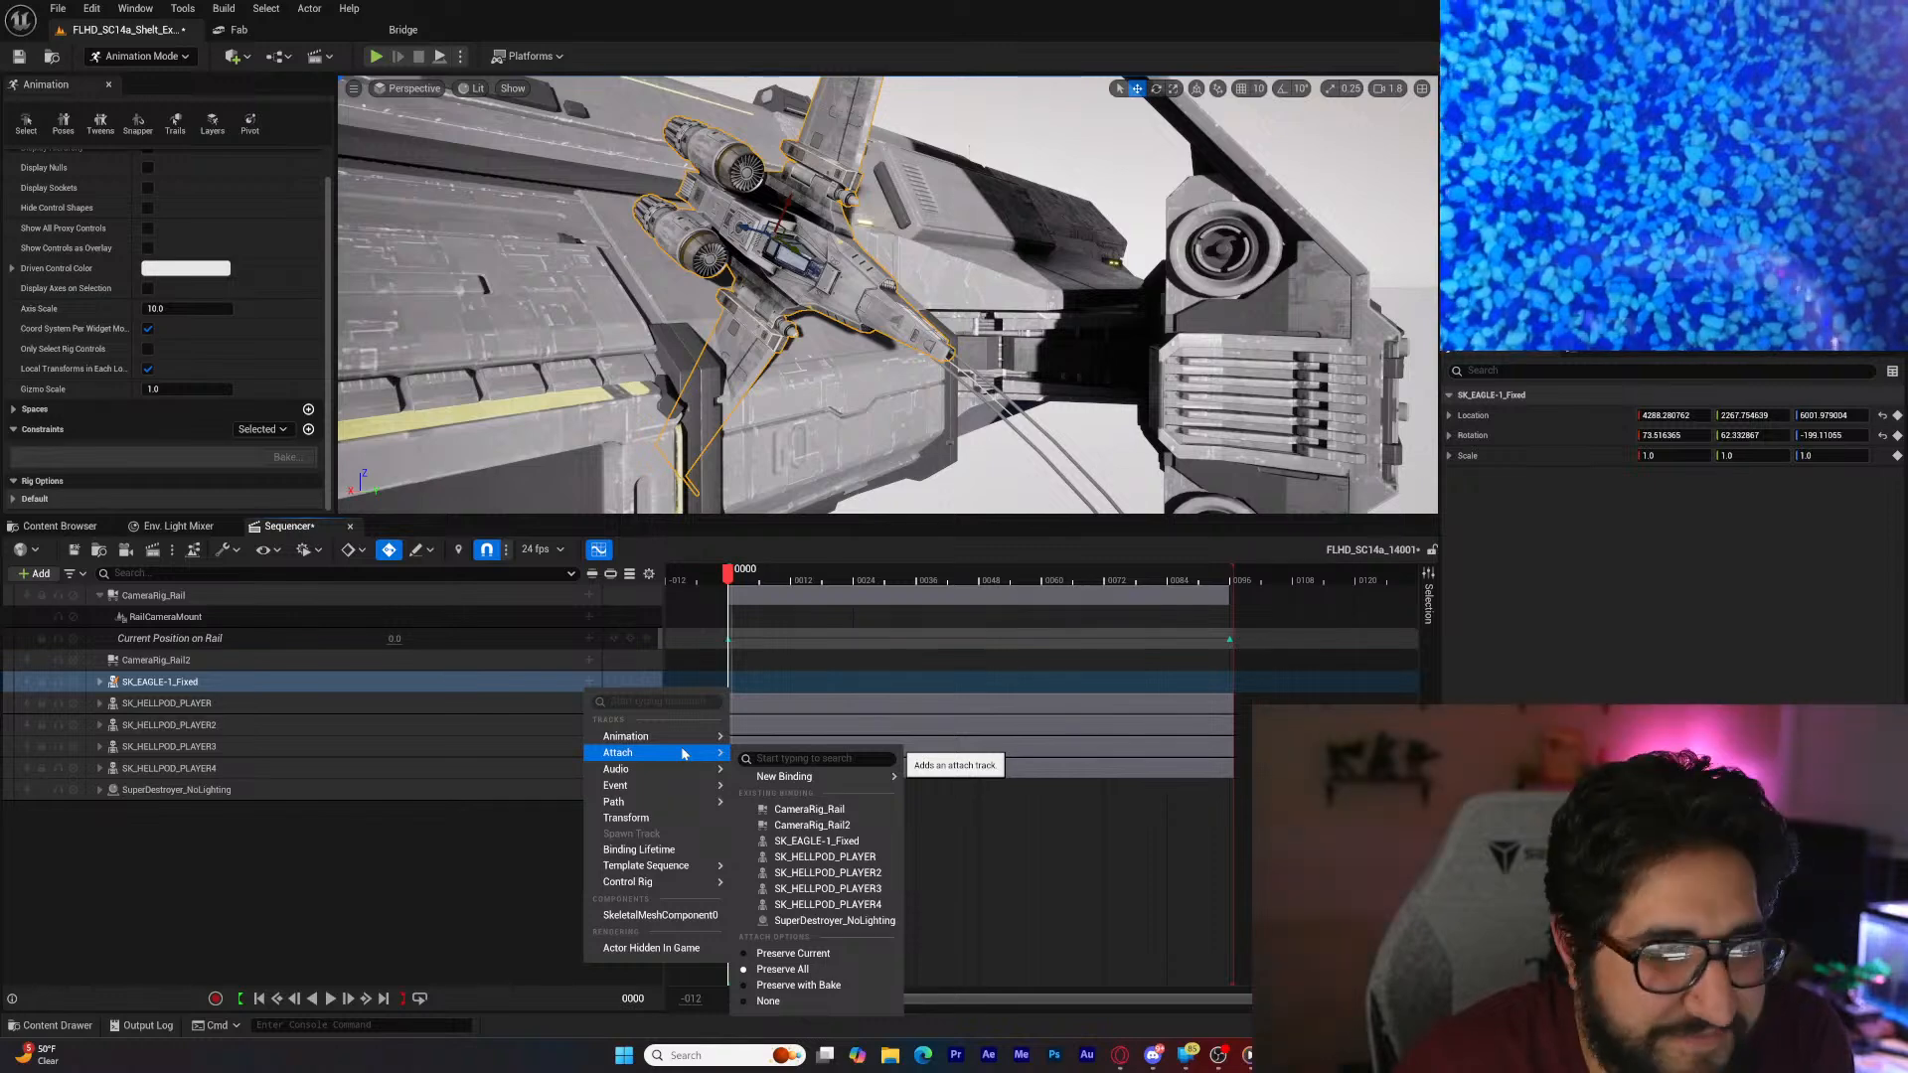
{"action": "left_click", "coordinate": [829, 822]}
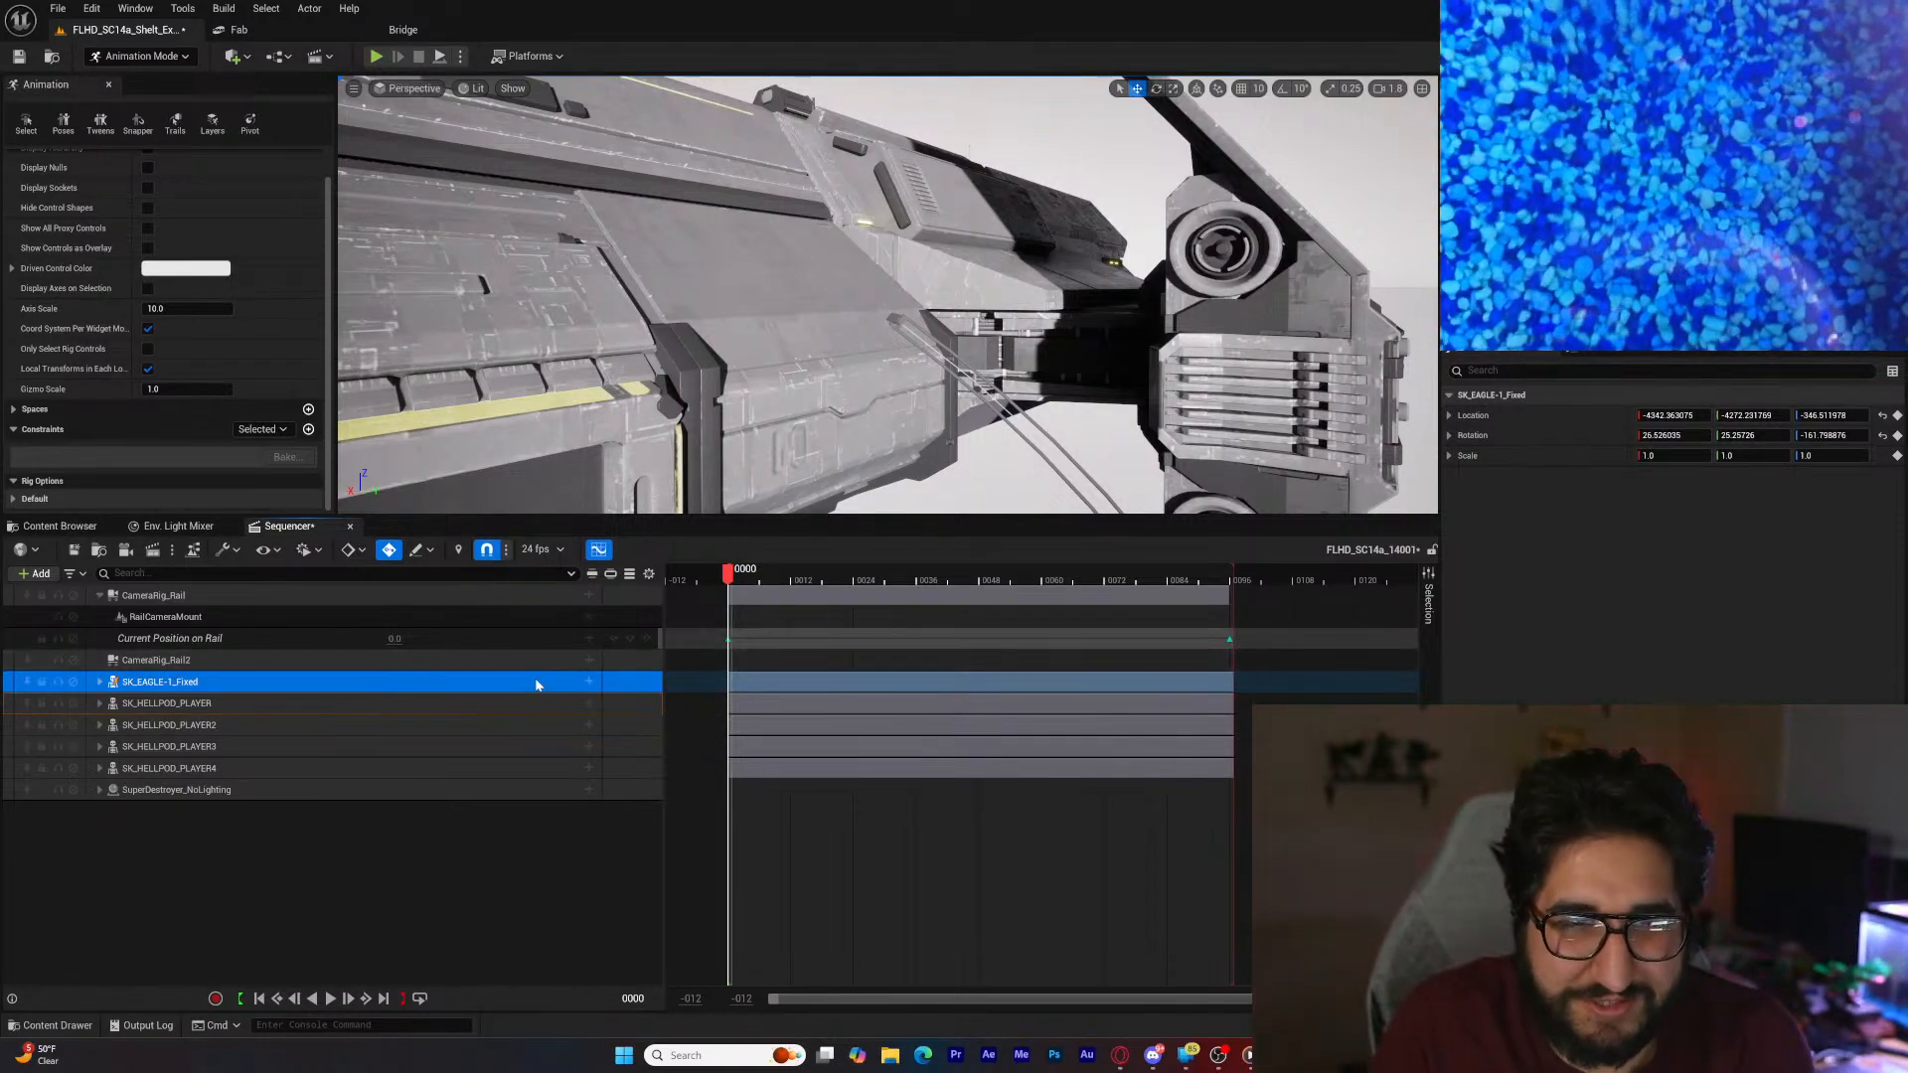
{"action": "key", "text": "ctrl+z"}
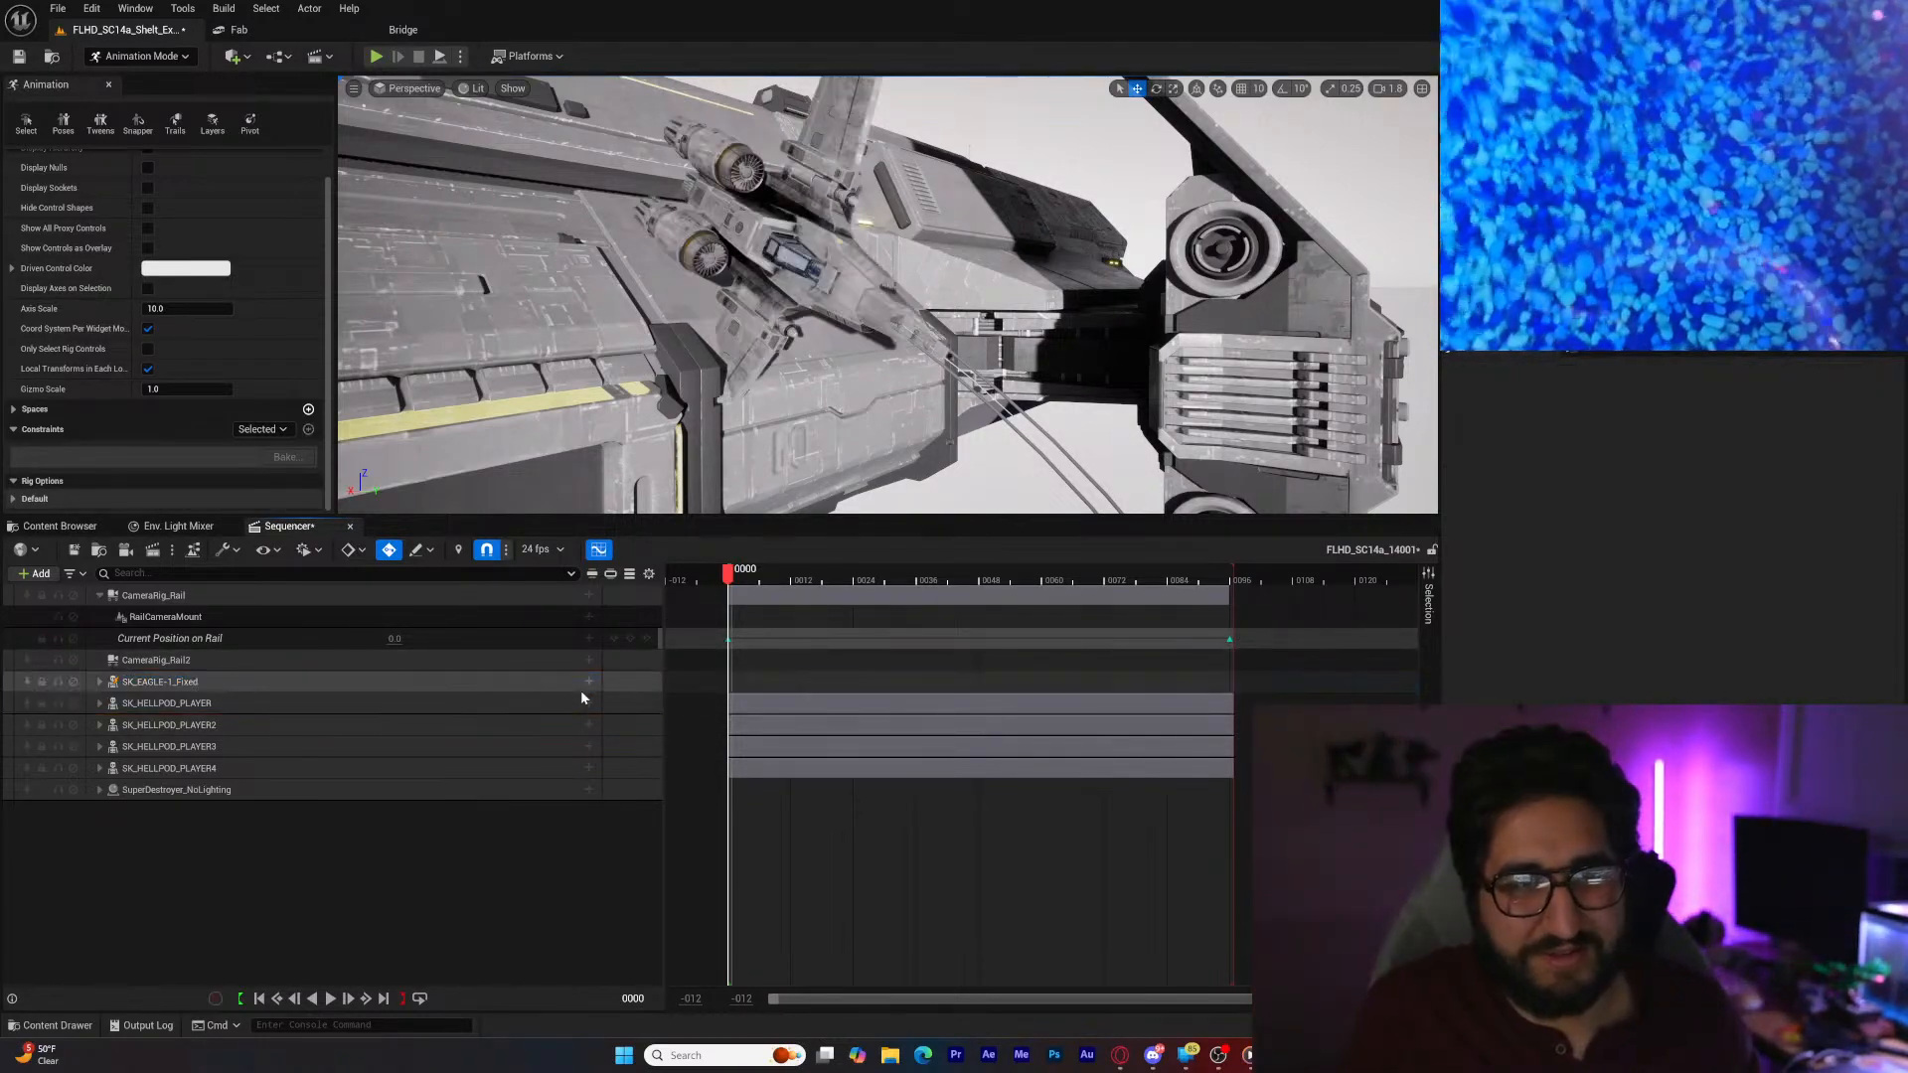
Step: Try attaching SK_EAGLE-1_Fixed to CameraRig_Rail2 with the Preserve Current option
{"action": "left_click", "coordinate": [589, 681]}
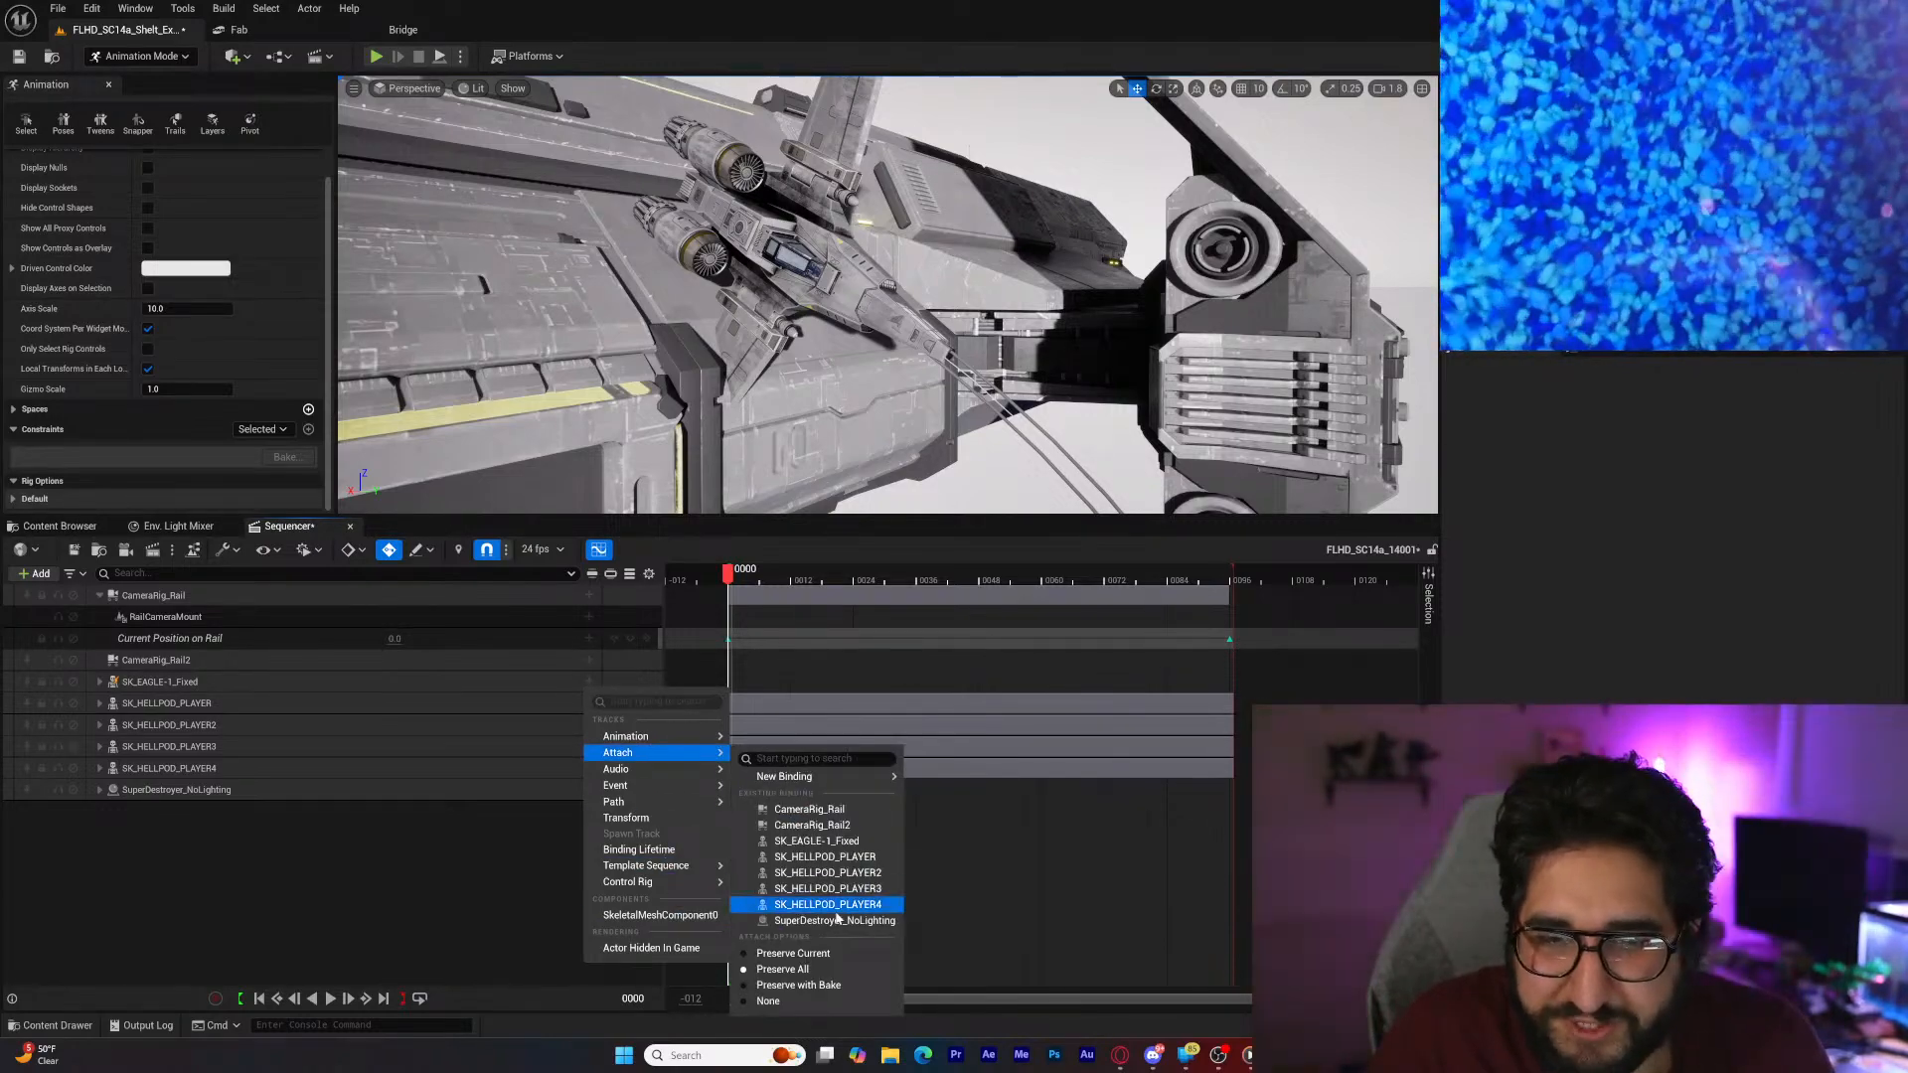
{"action": "left_click", "coordinate": [837, 957]}
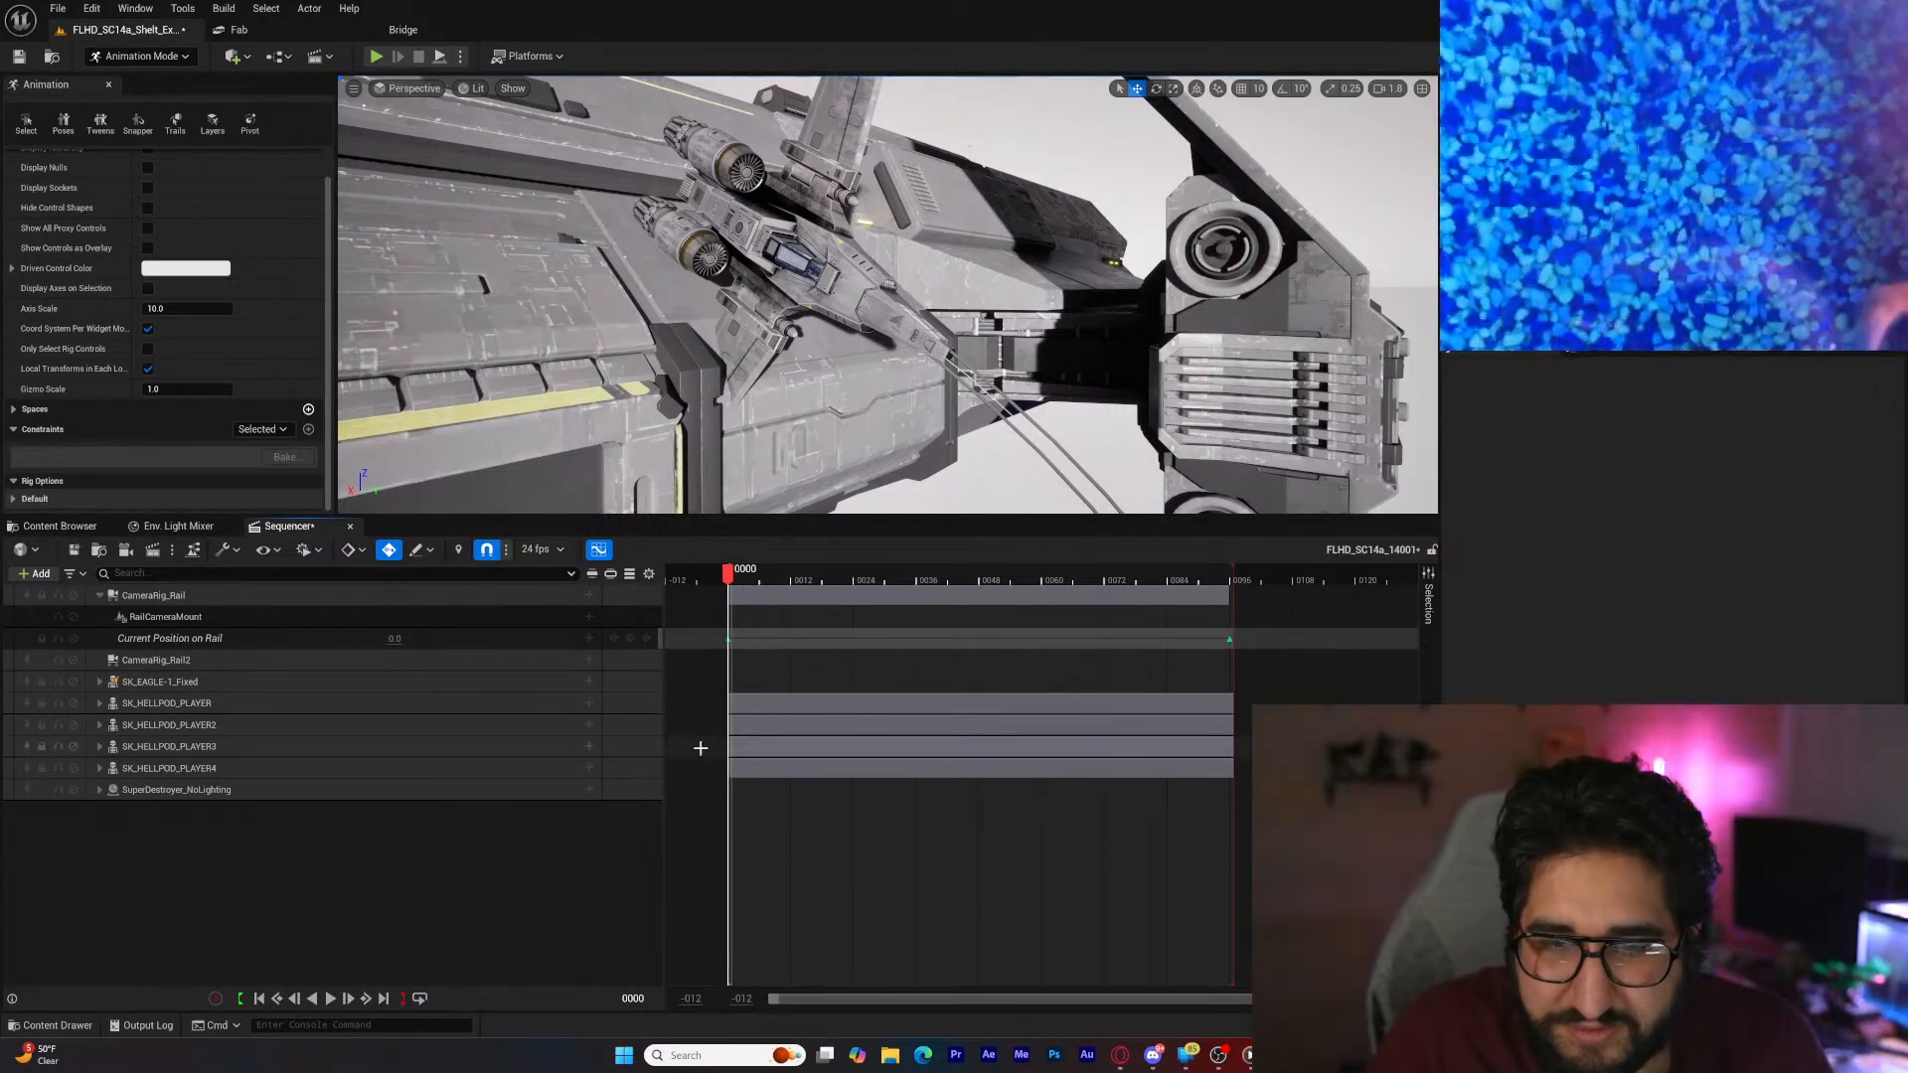
{"action": "left_click", "coordinate": [590, 681]}
{"action": "mouse_move", "coordinate": [651, 770]}
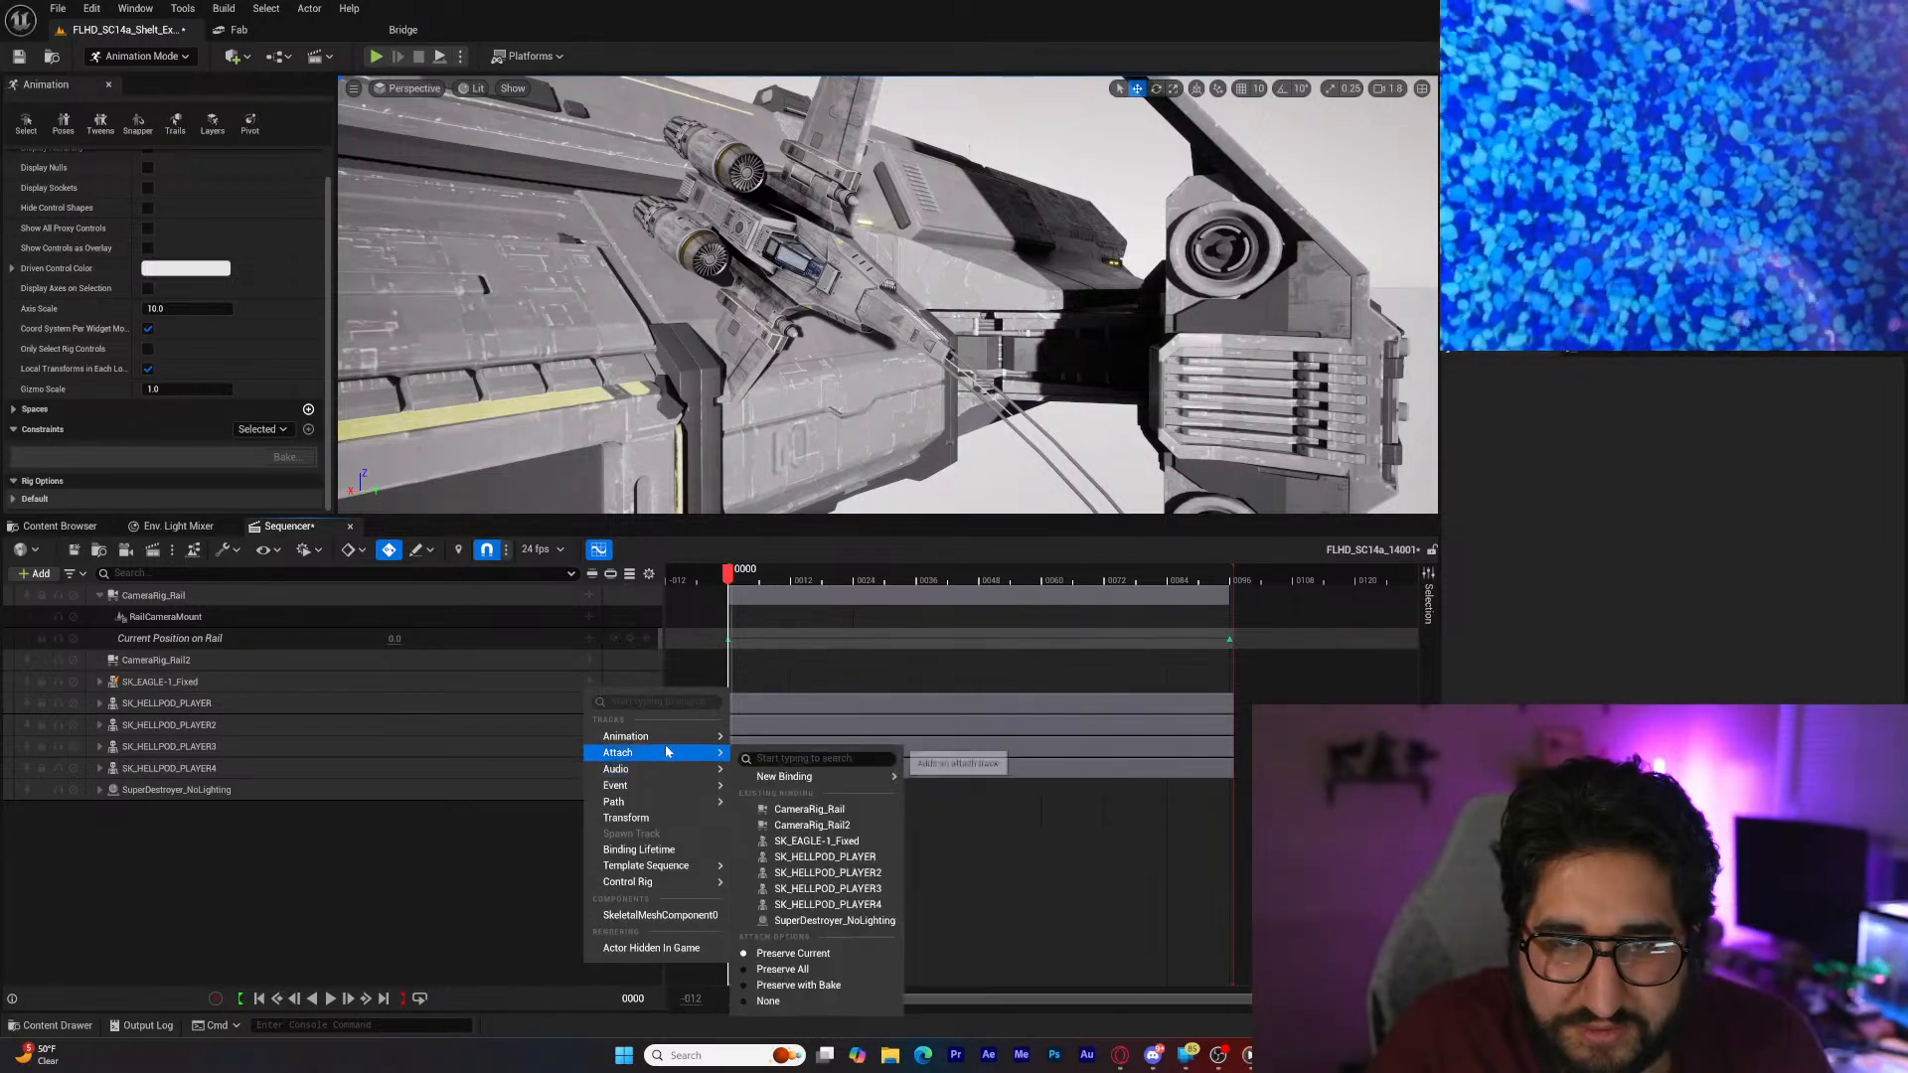
{"action": "left_click", "coordinate": [839, 821]}
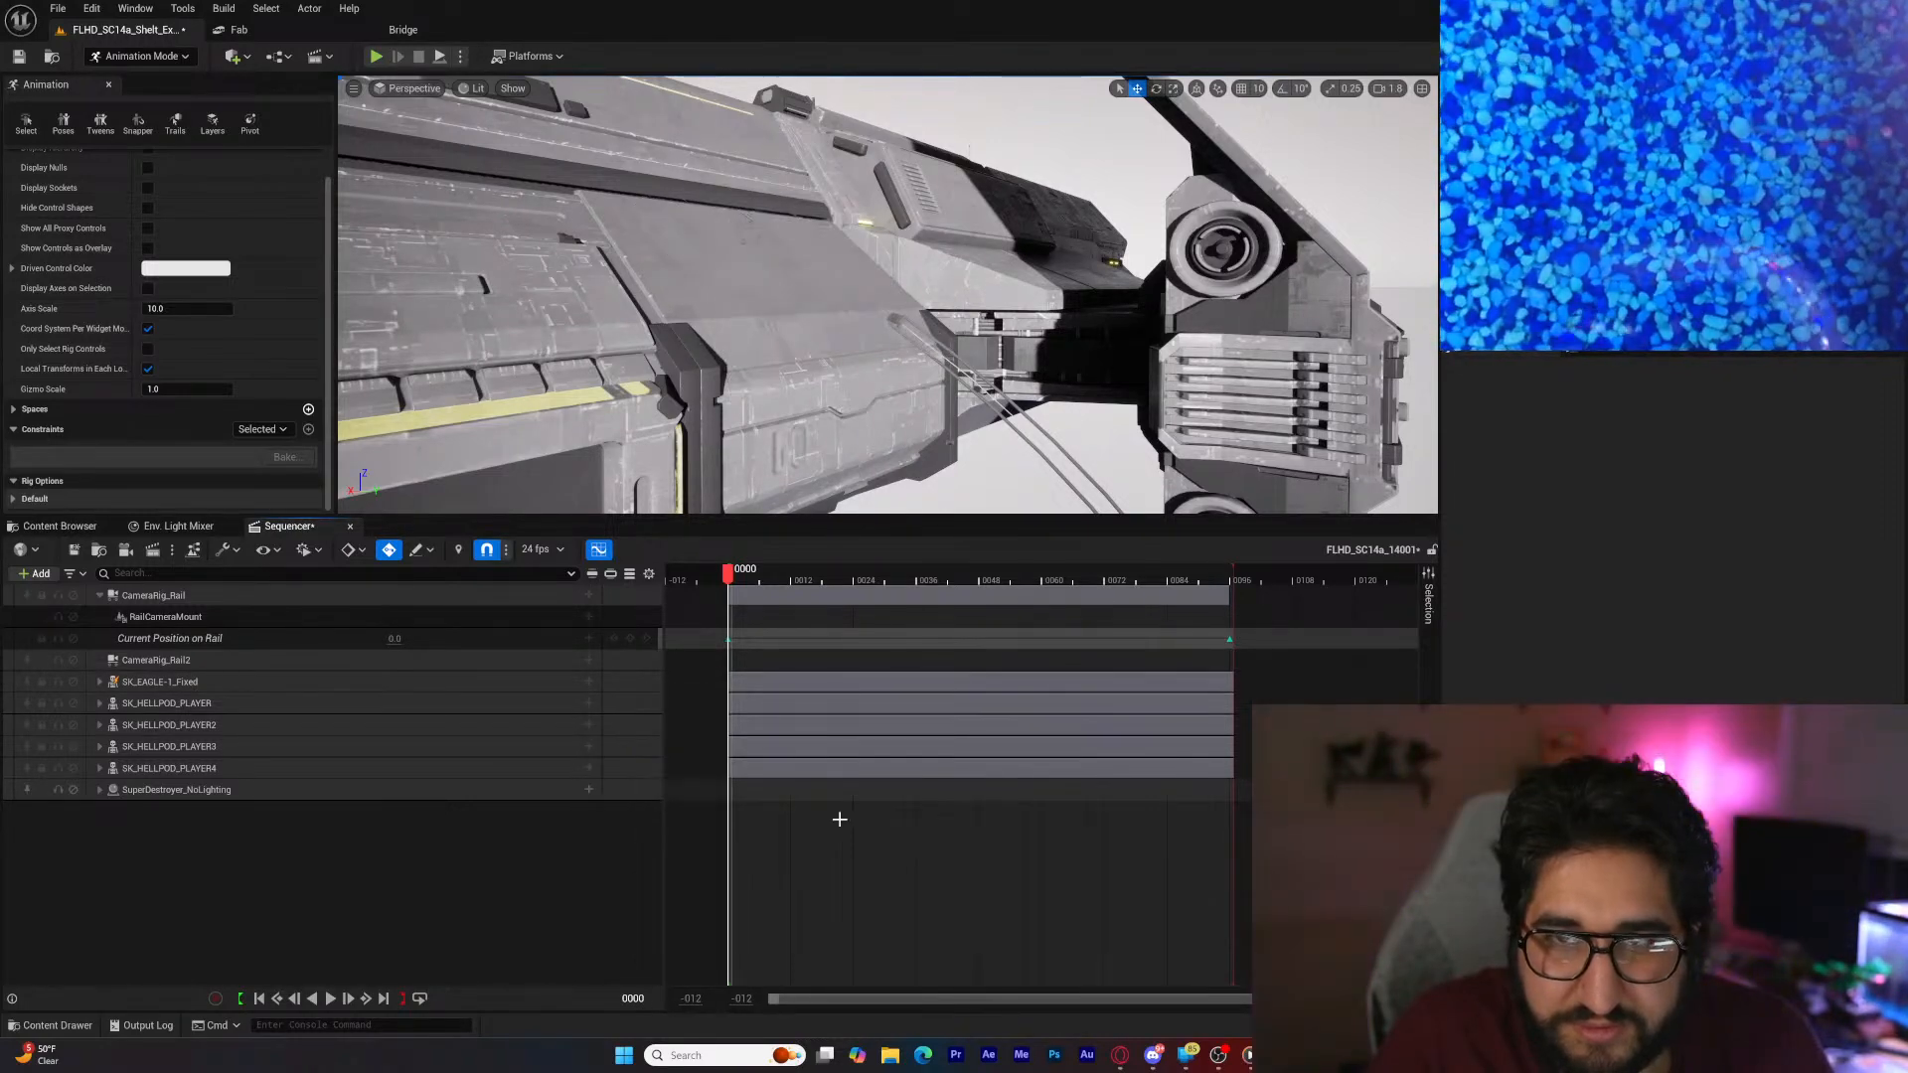
{"action": "right_click_drag", "start_coordinate": [850, 388], "coordinate": [1043, 286]}
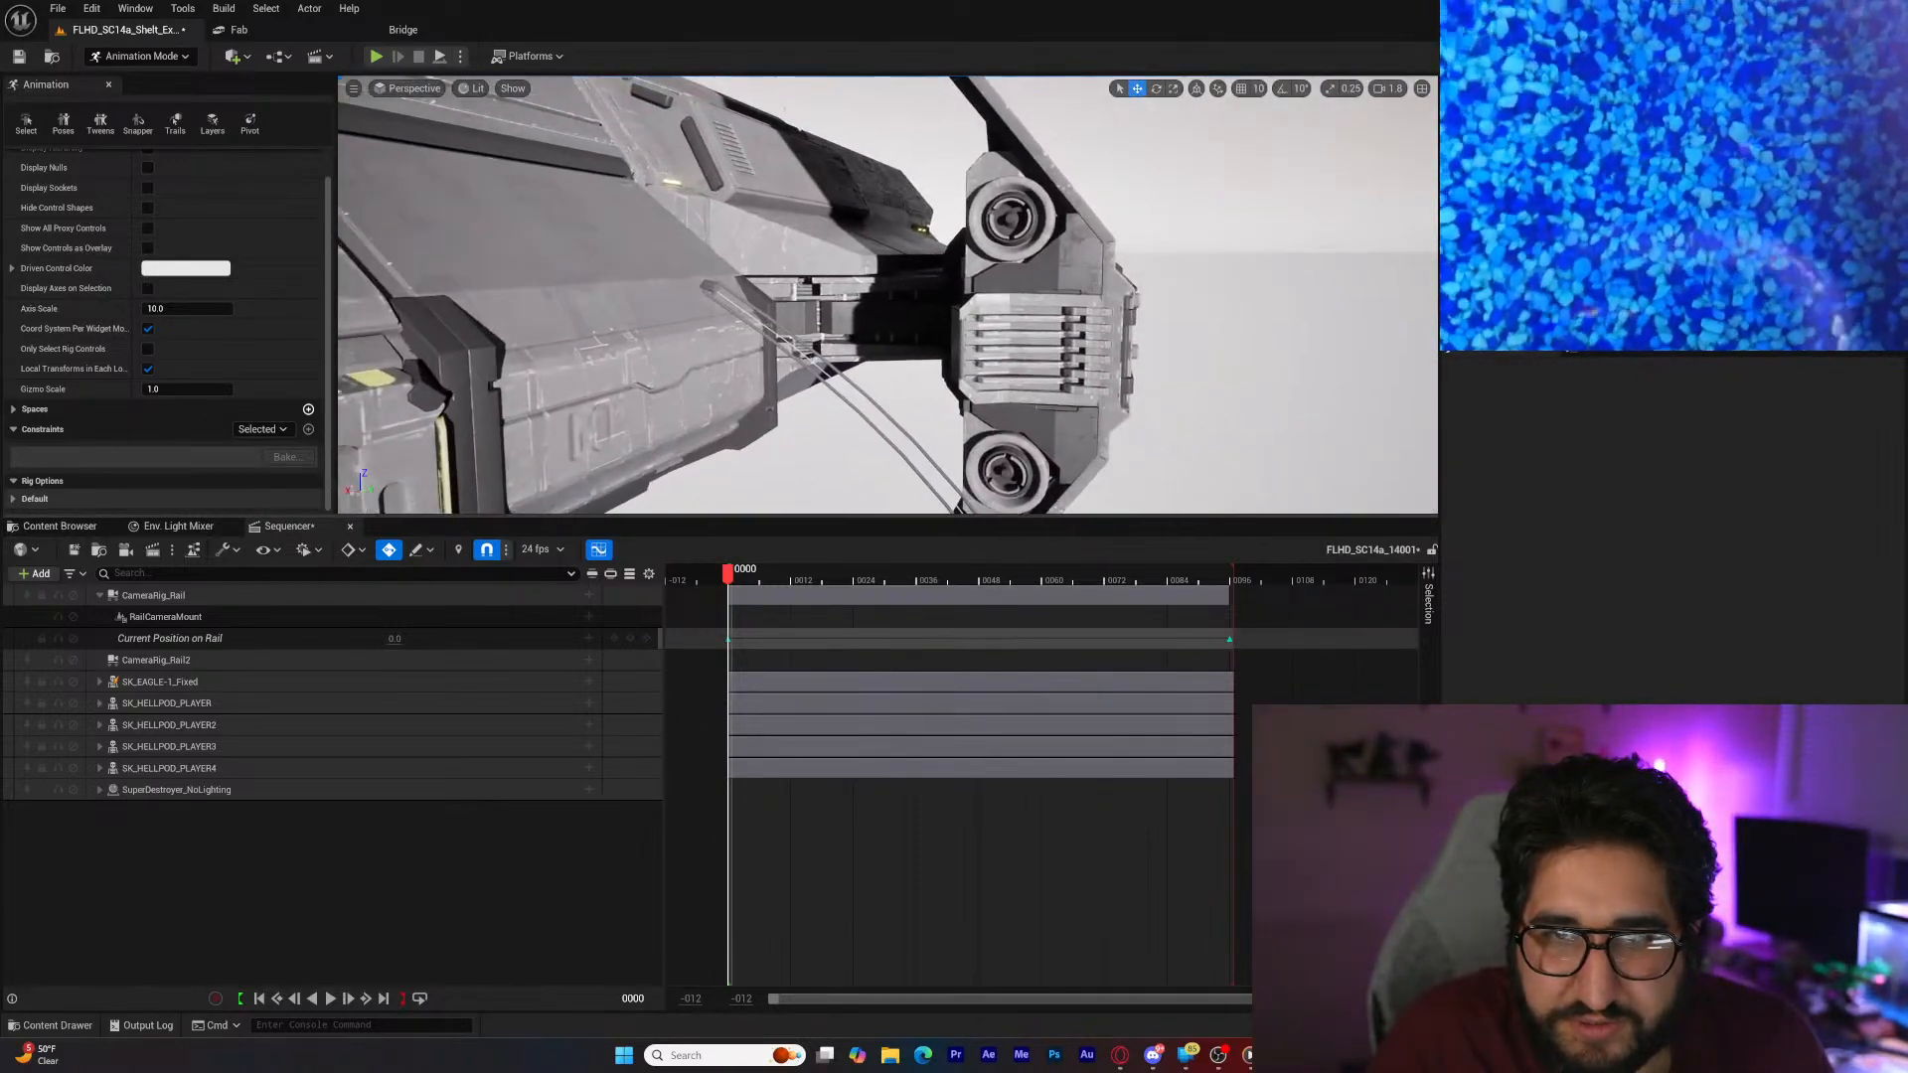
Step: Reselect the unattached SK_EAGLE-1_Fixed and attach it to CameraRig_Rail2 with the Preserve All option
{"action": "left_click", "coordinate": [588, 682]}
{"action": "left_click", "coordinate": [504, 684]}
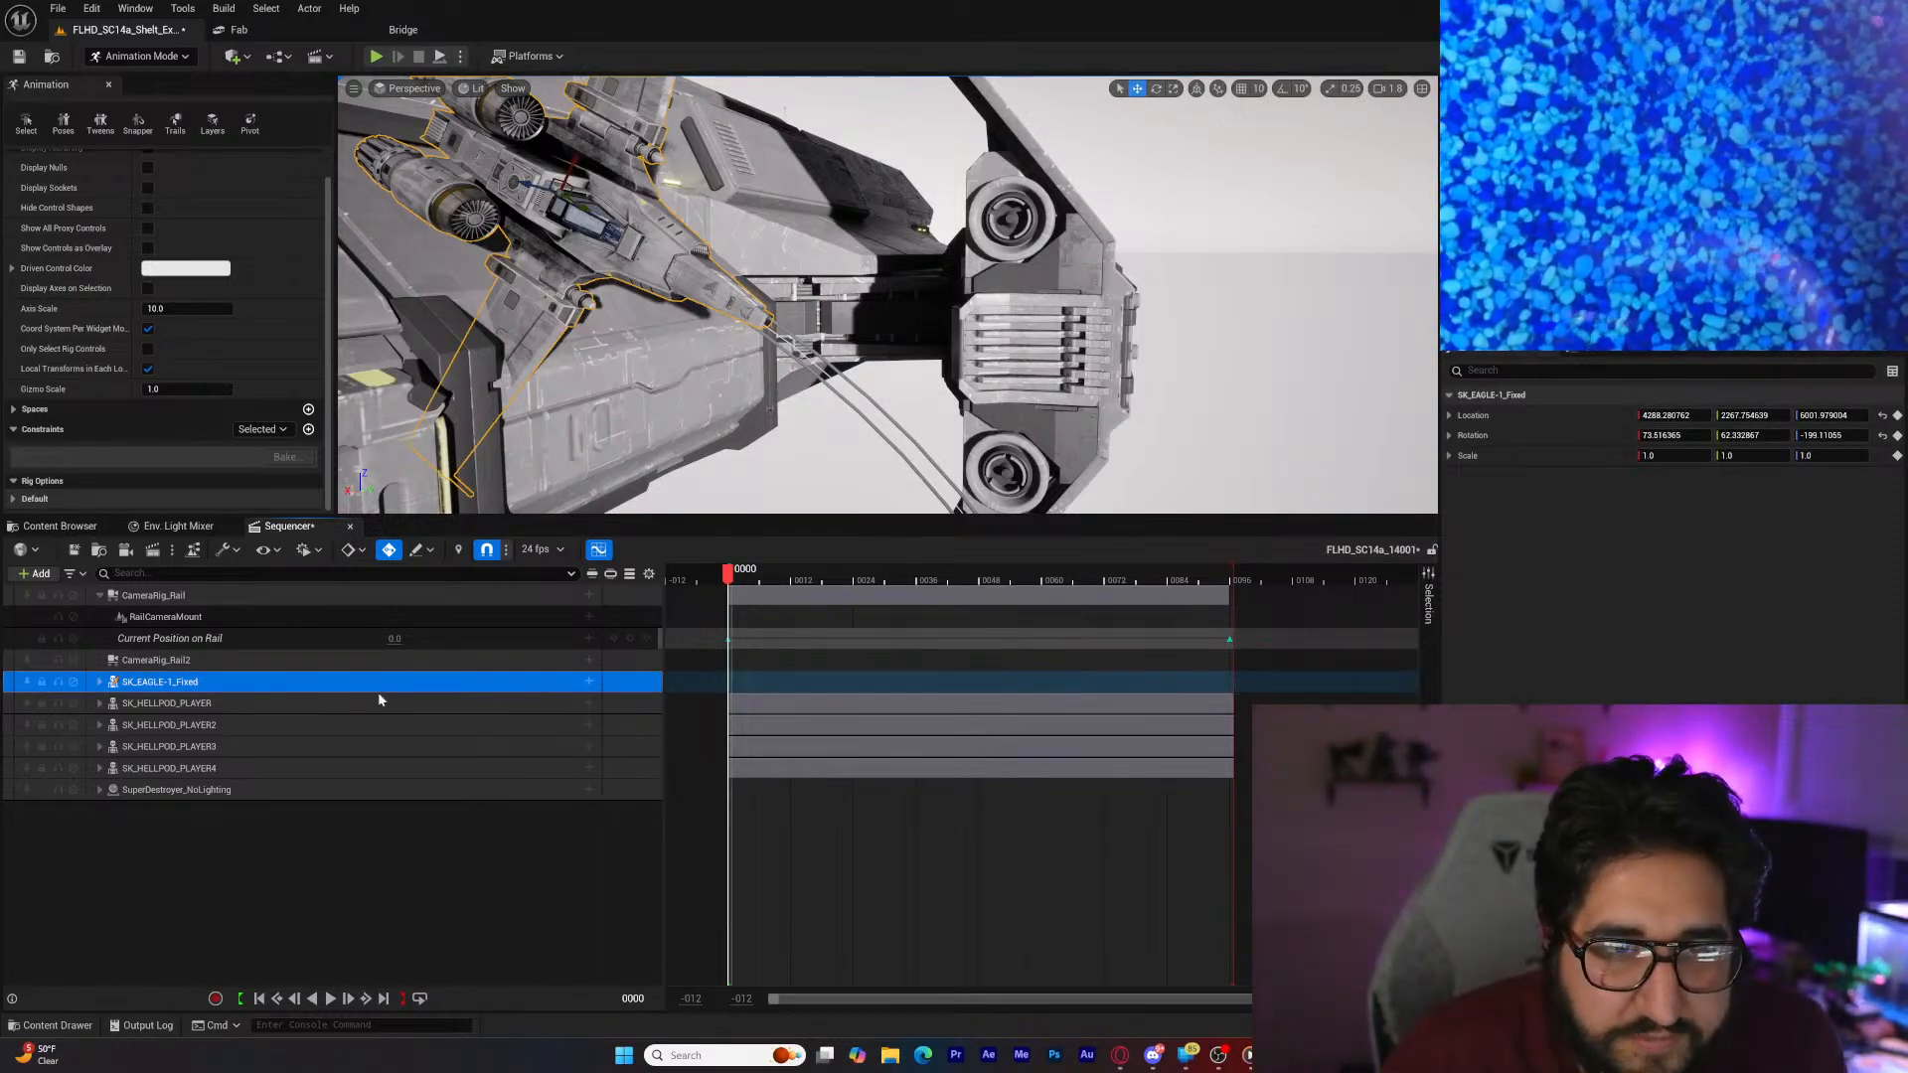
{"action": "left_click", "coordinate": [588, 682]}
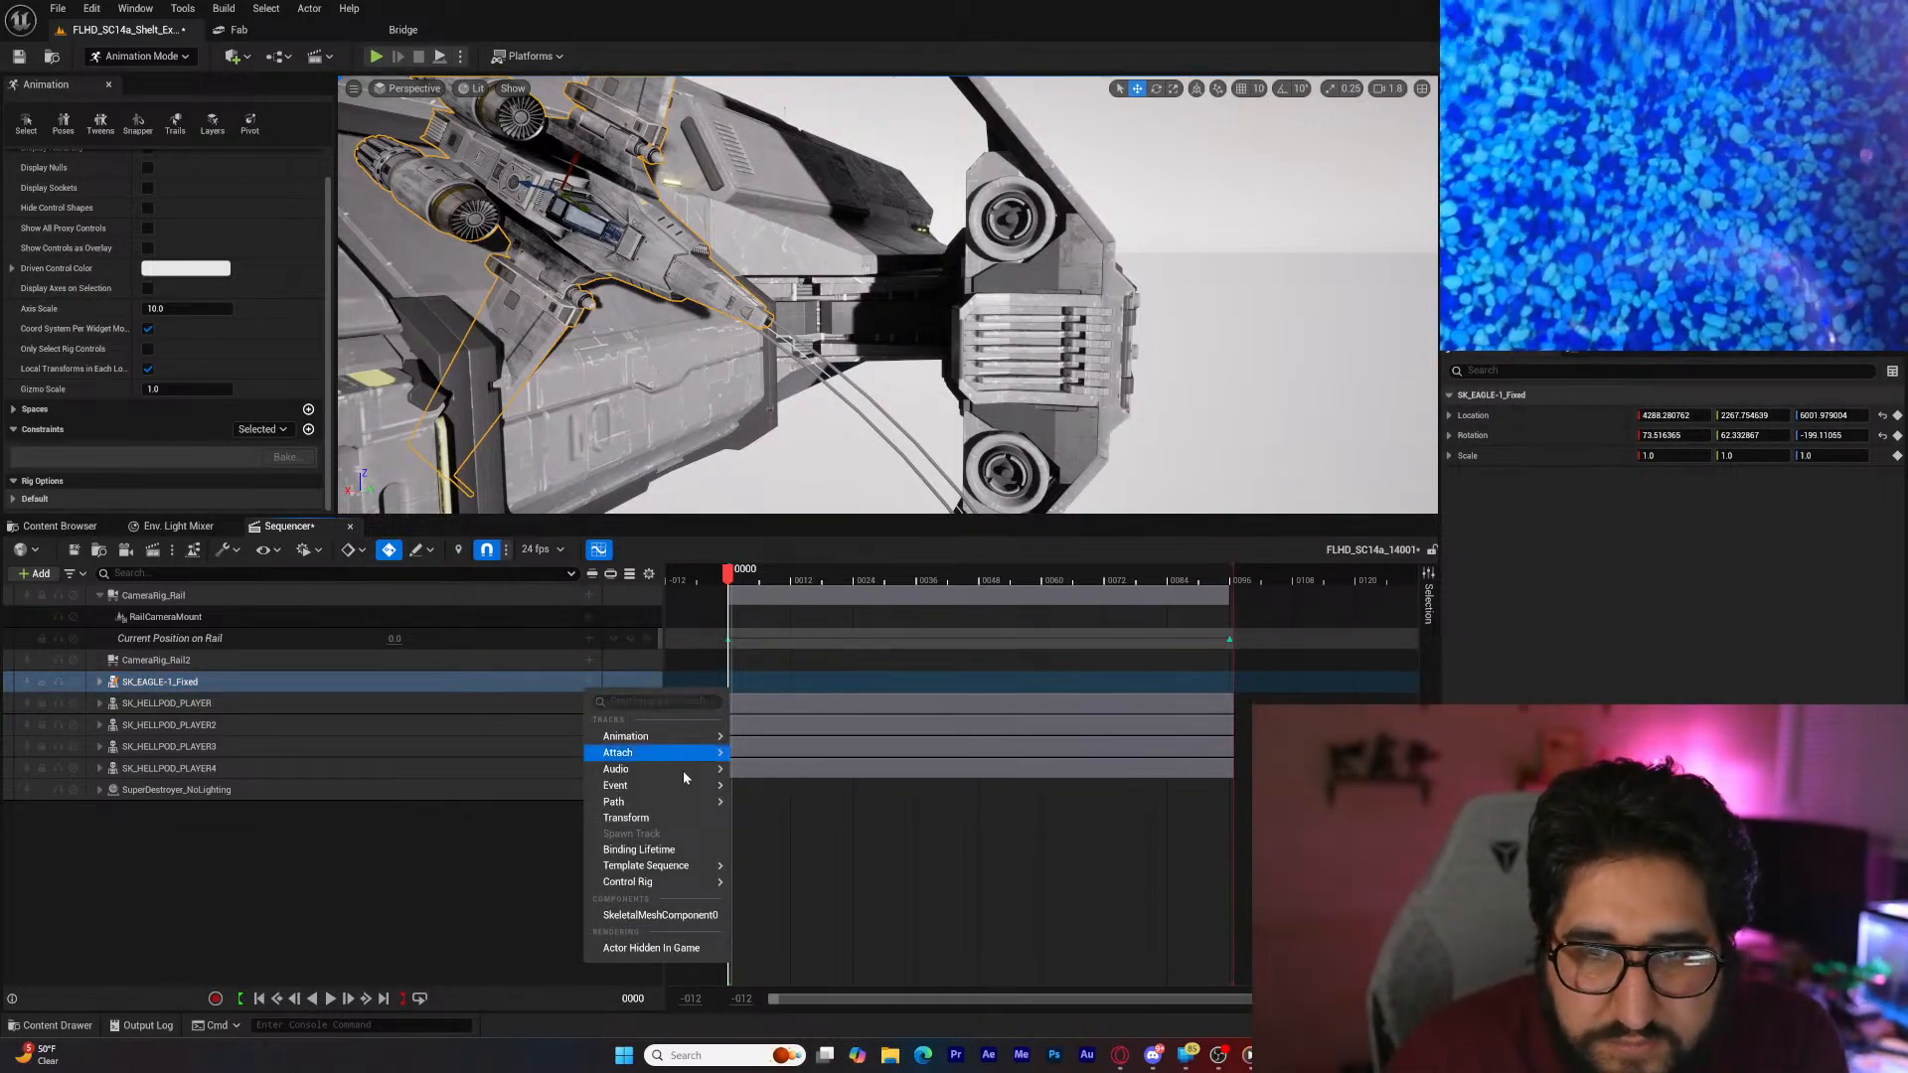
{"action": "mouse_move", "coordinate": [679, 792]}
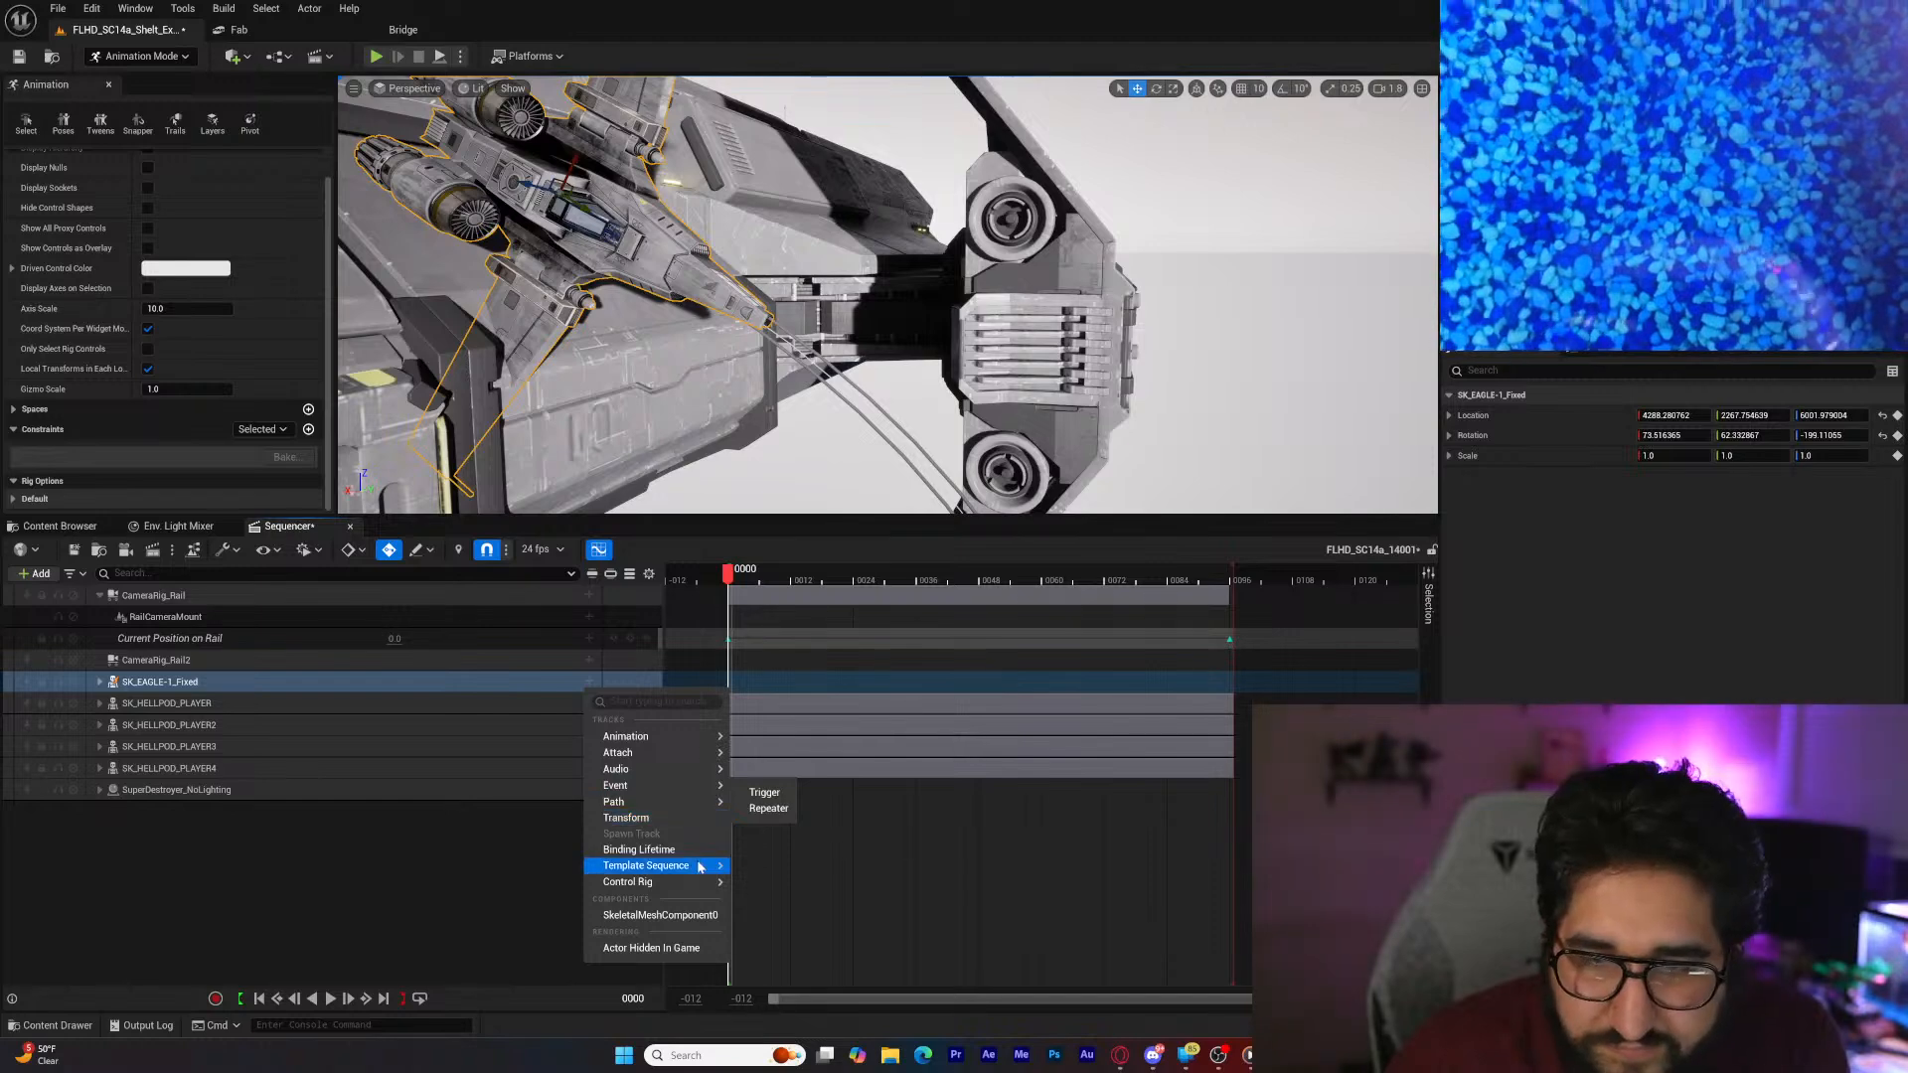
{"action": "mouse_move", "coordinate": [695, 753]}
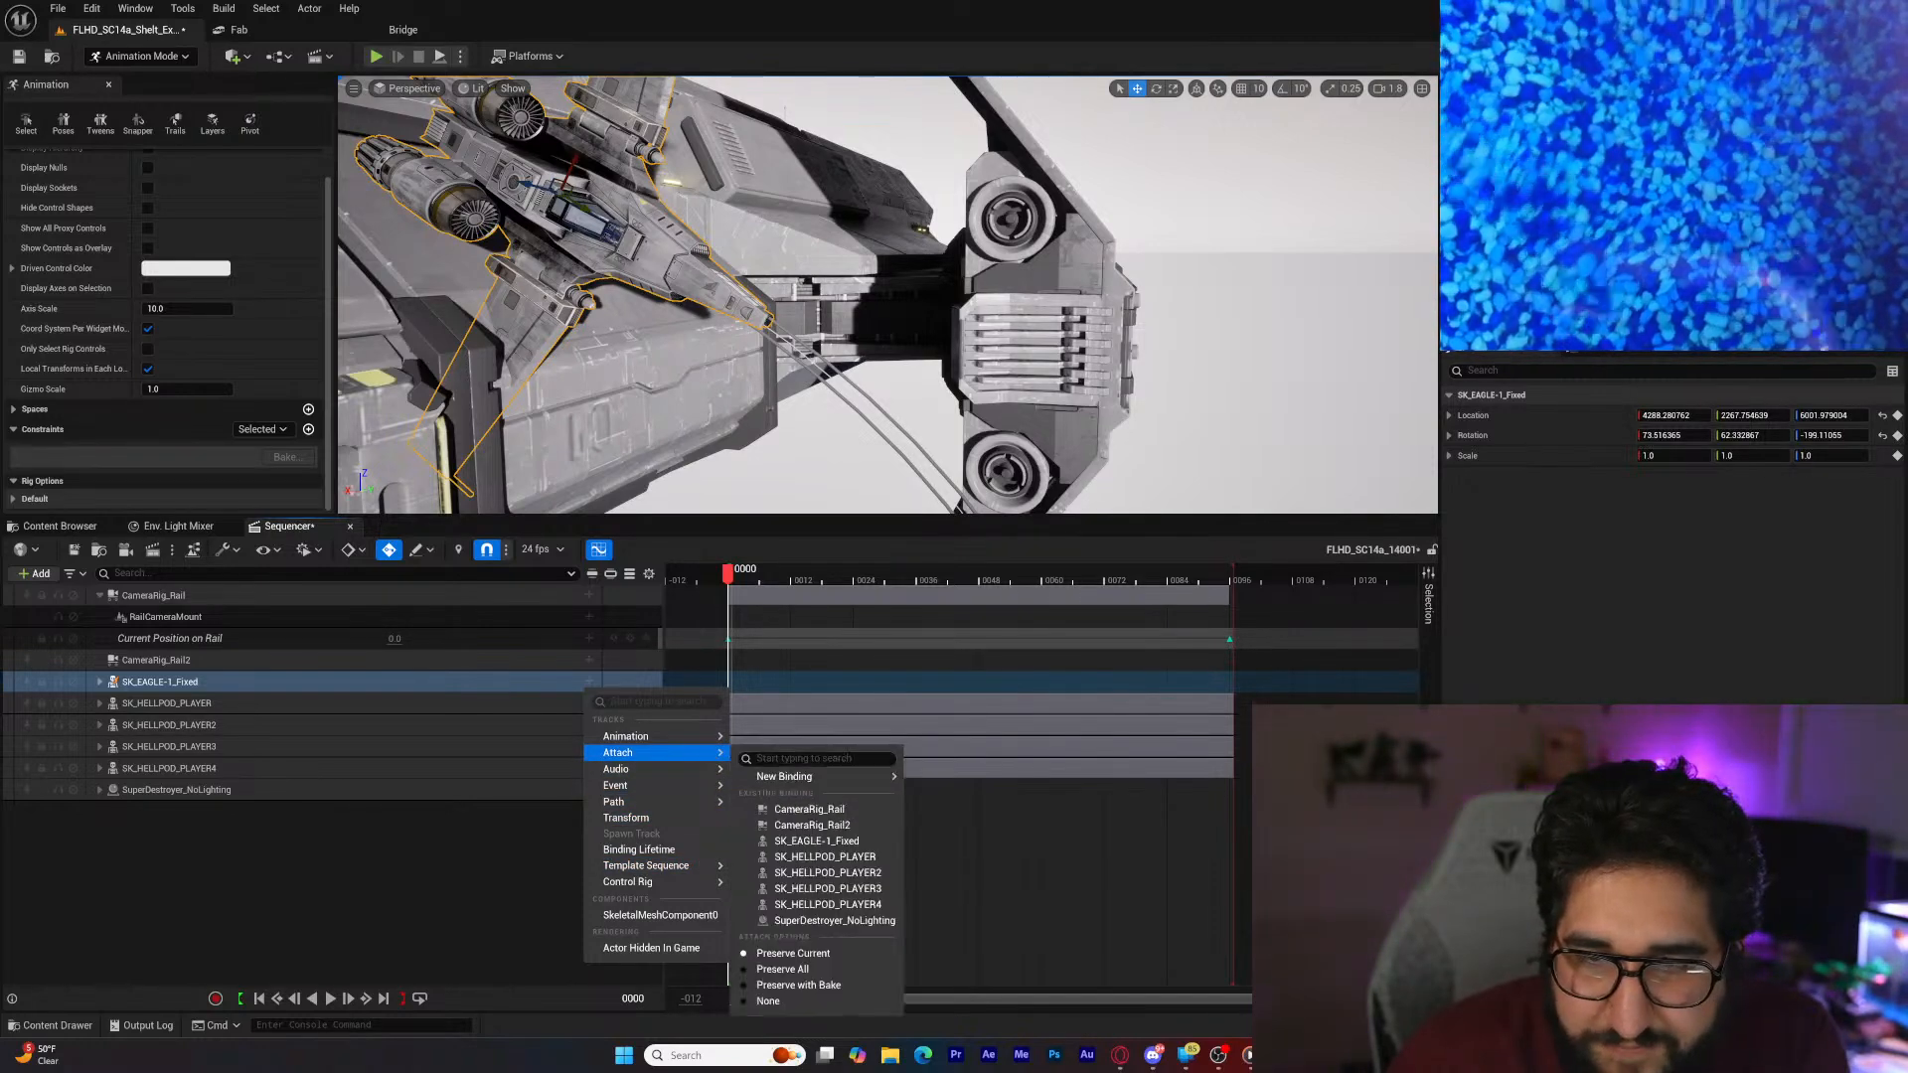
{"action": "left_click", "coordinate": [861, 974]}
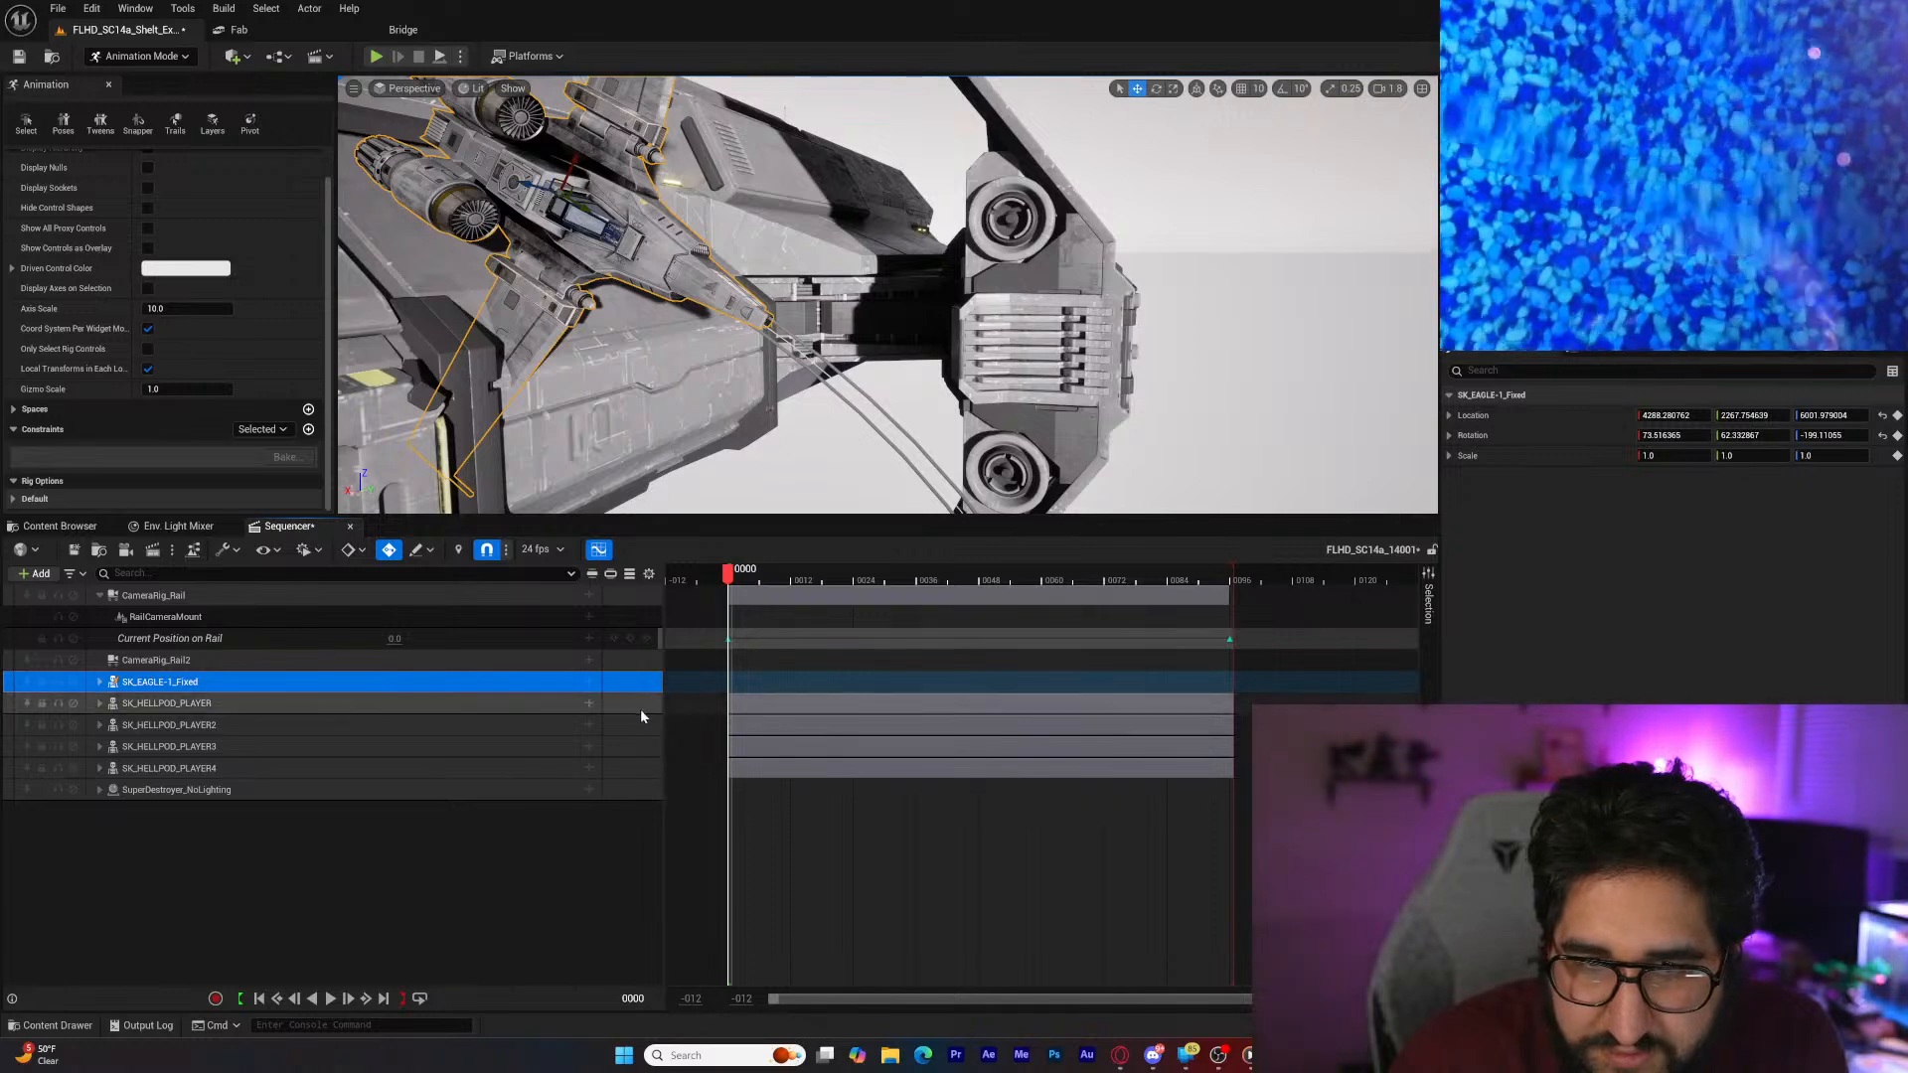
{"action": "left_click", "coordinate": [589, 682]}
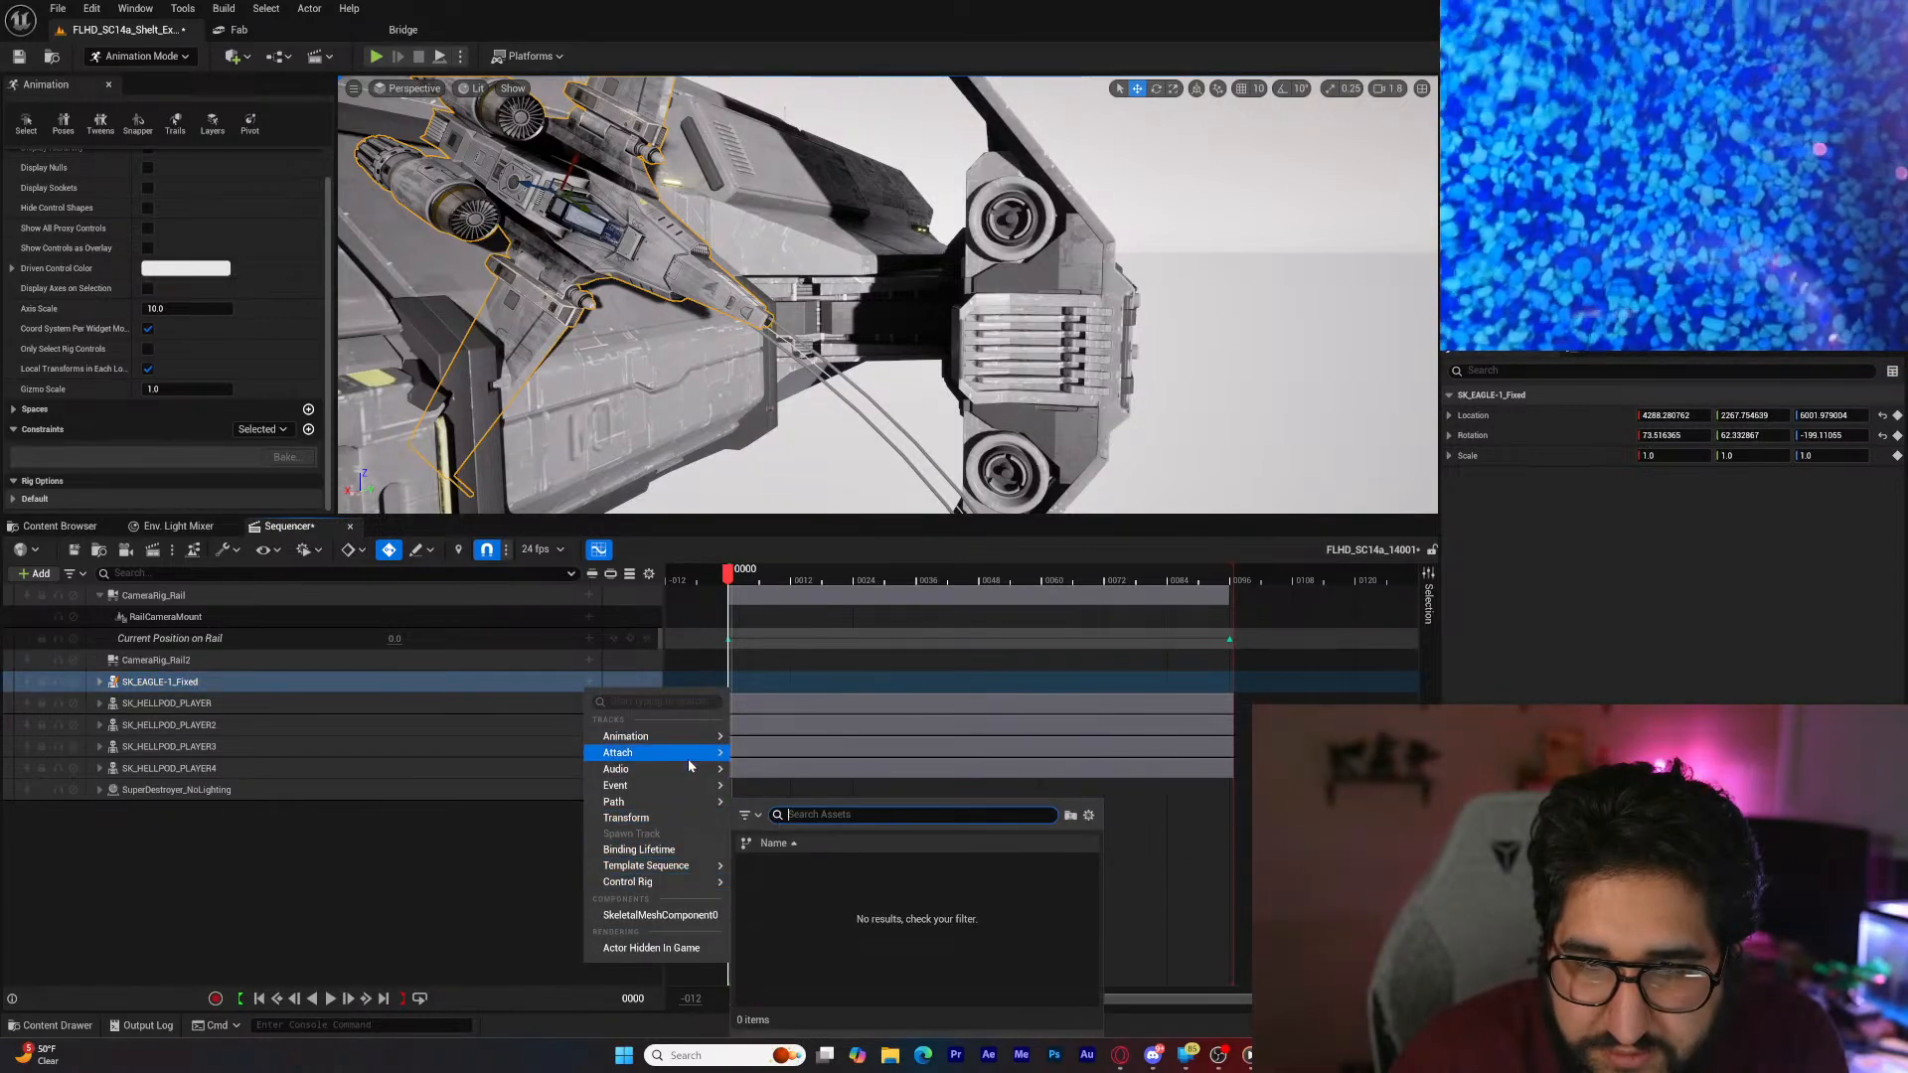
{"action": "mouse_move", "coordinate": [676, 753]}
{"action": "mouse_move", "coordinate": [824, 778]}
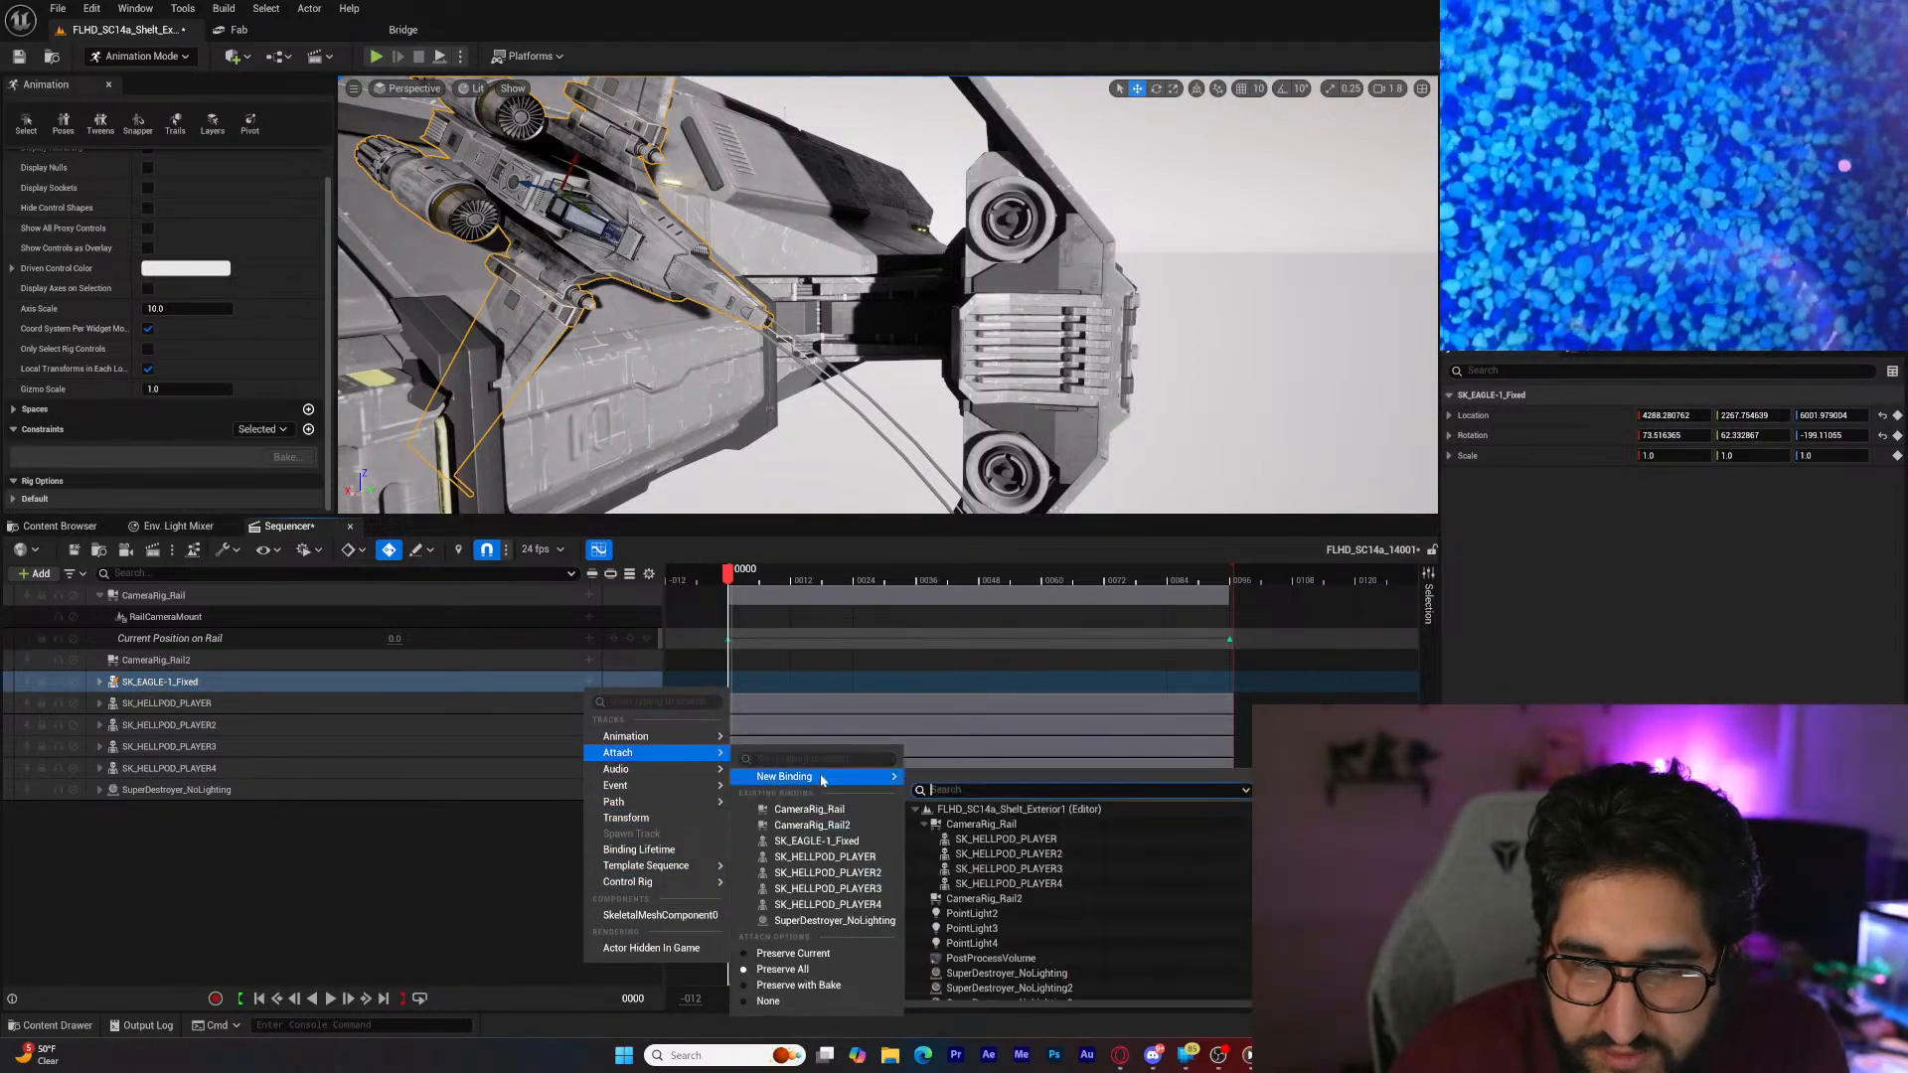
{"action": "left_click", "coordinate": [854, 826]}
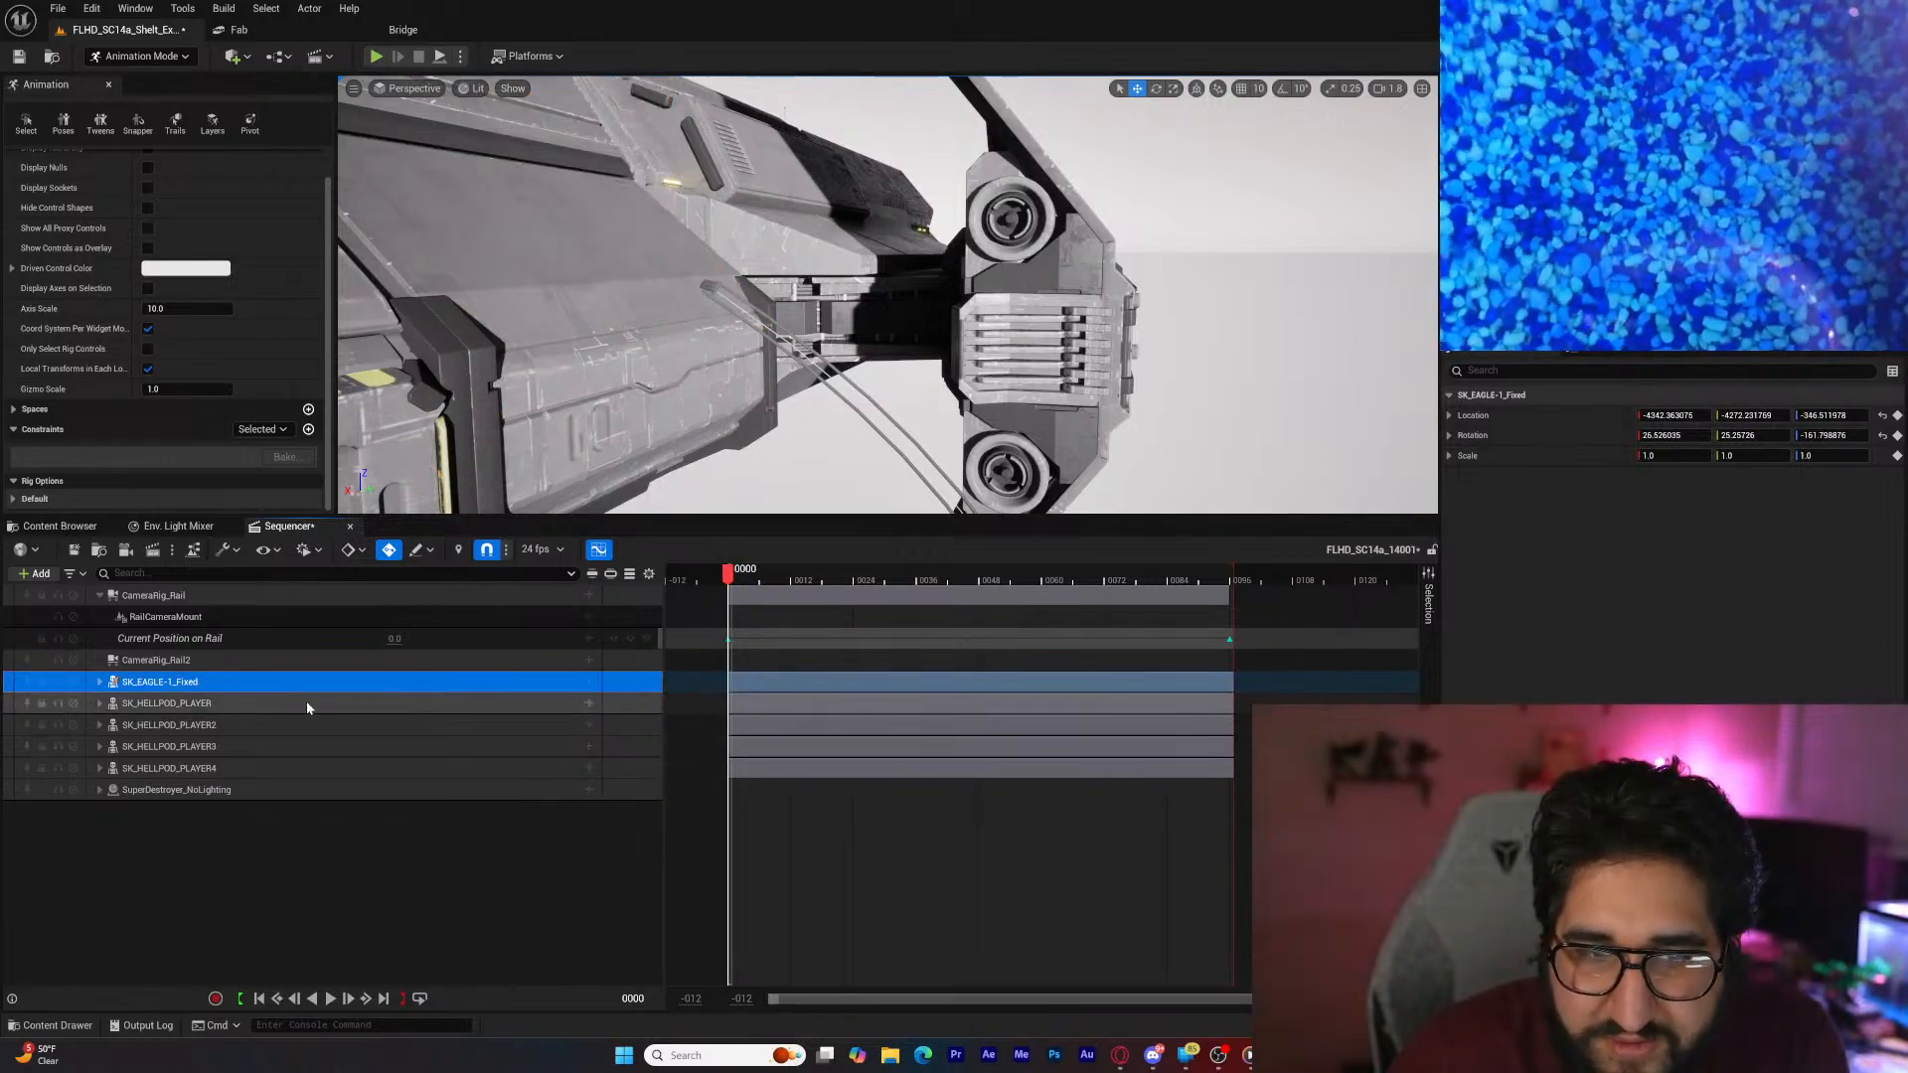
Step: Move SK_EAGLE-1_Fixed back to the start of the rail, at about 0.3, -300, -47.6
{"action": "right_click_drag", "start_coordinate": [787, 343], "coordinate": [715, 457]}
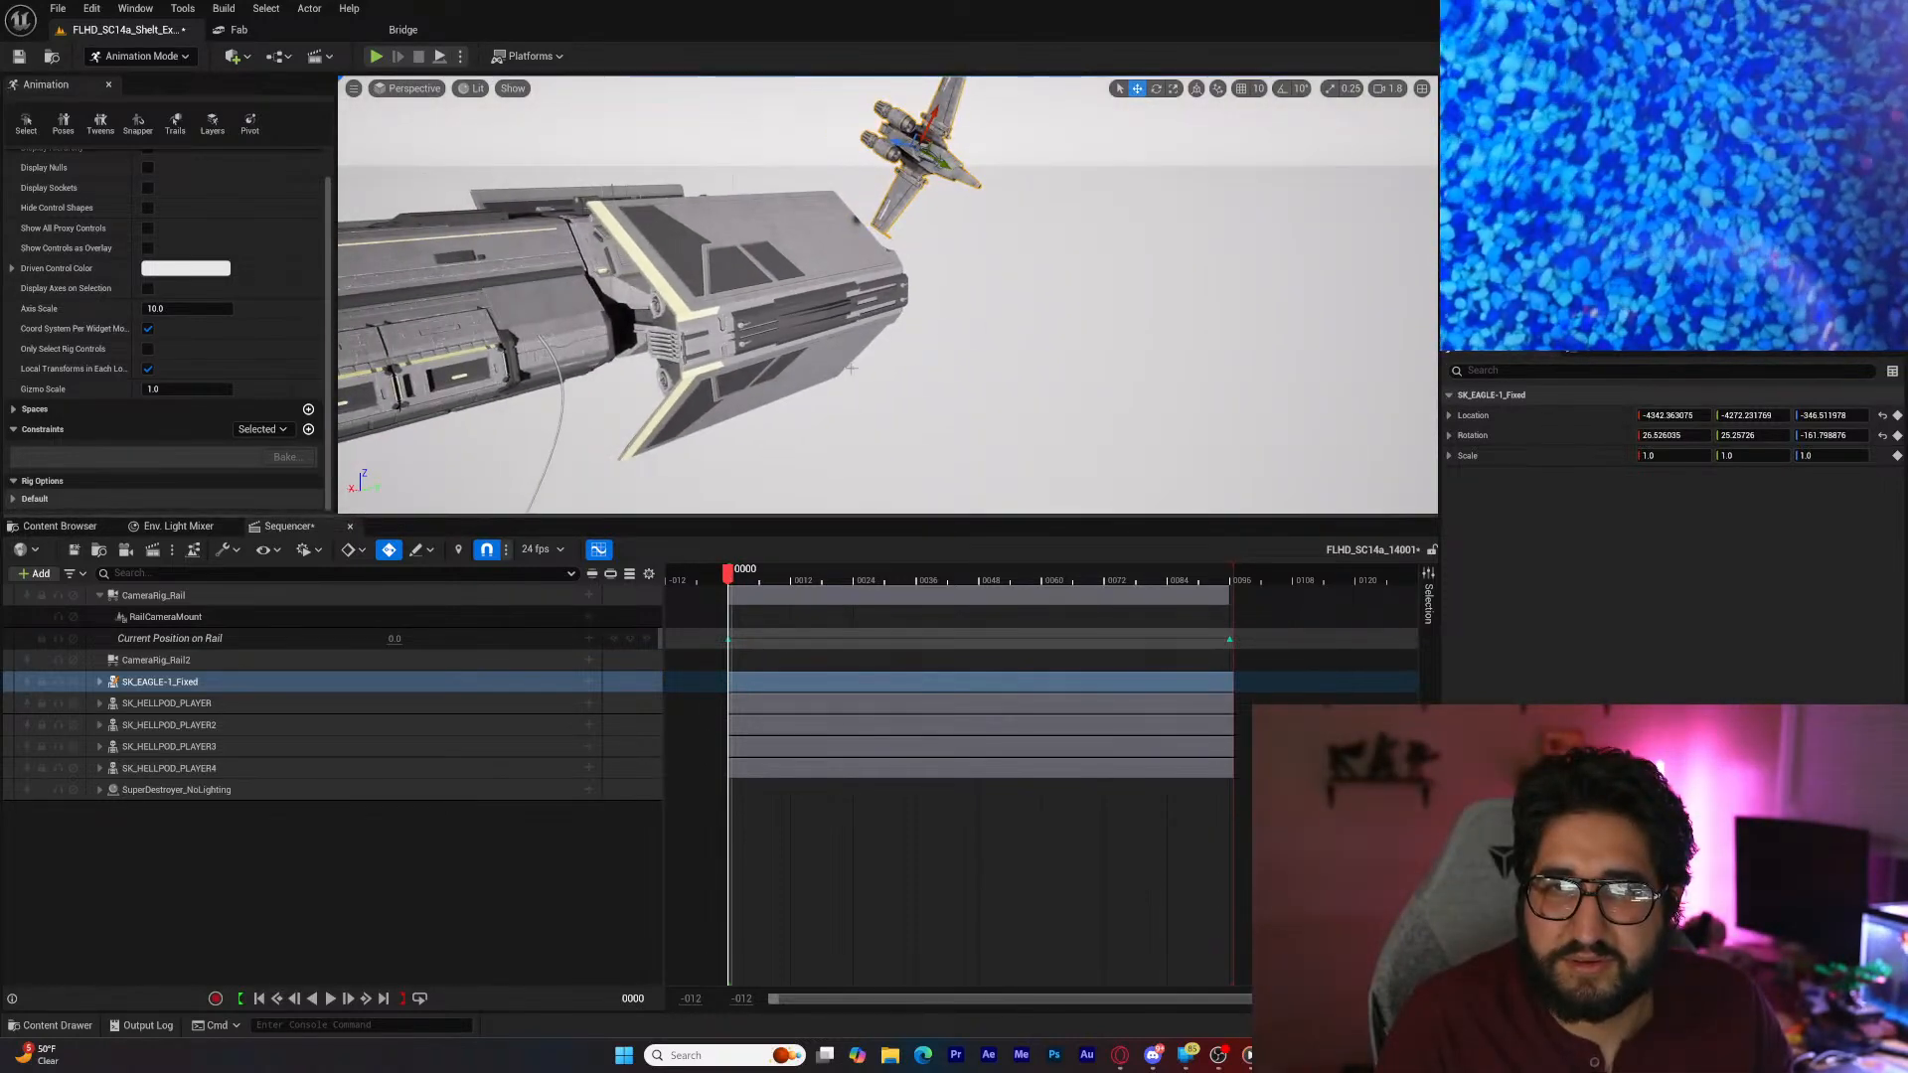
{"action": "left_click_drag", "start_coordinate": [930, 127], "coordinate": [752, 394]}
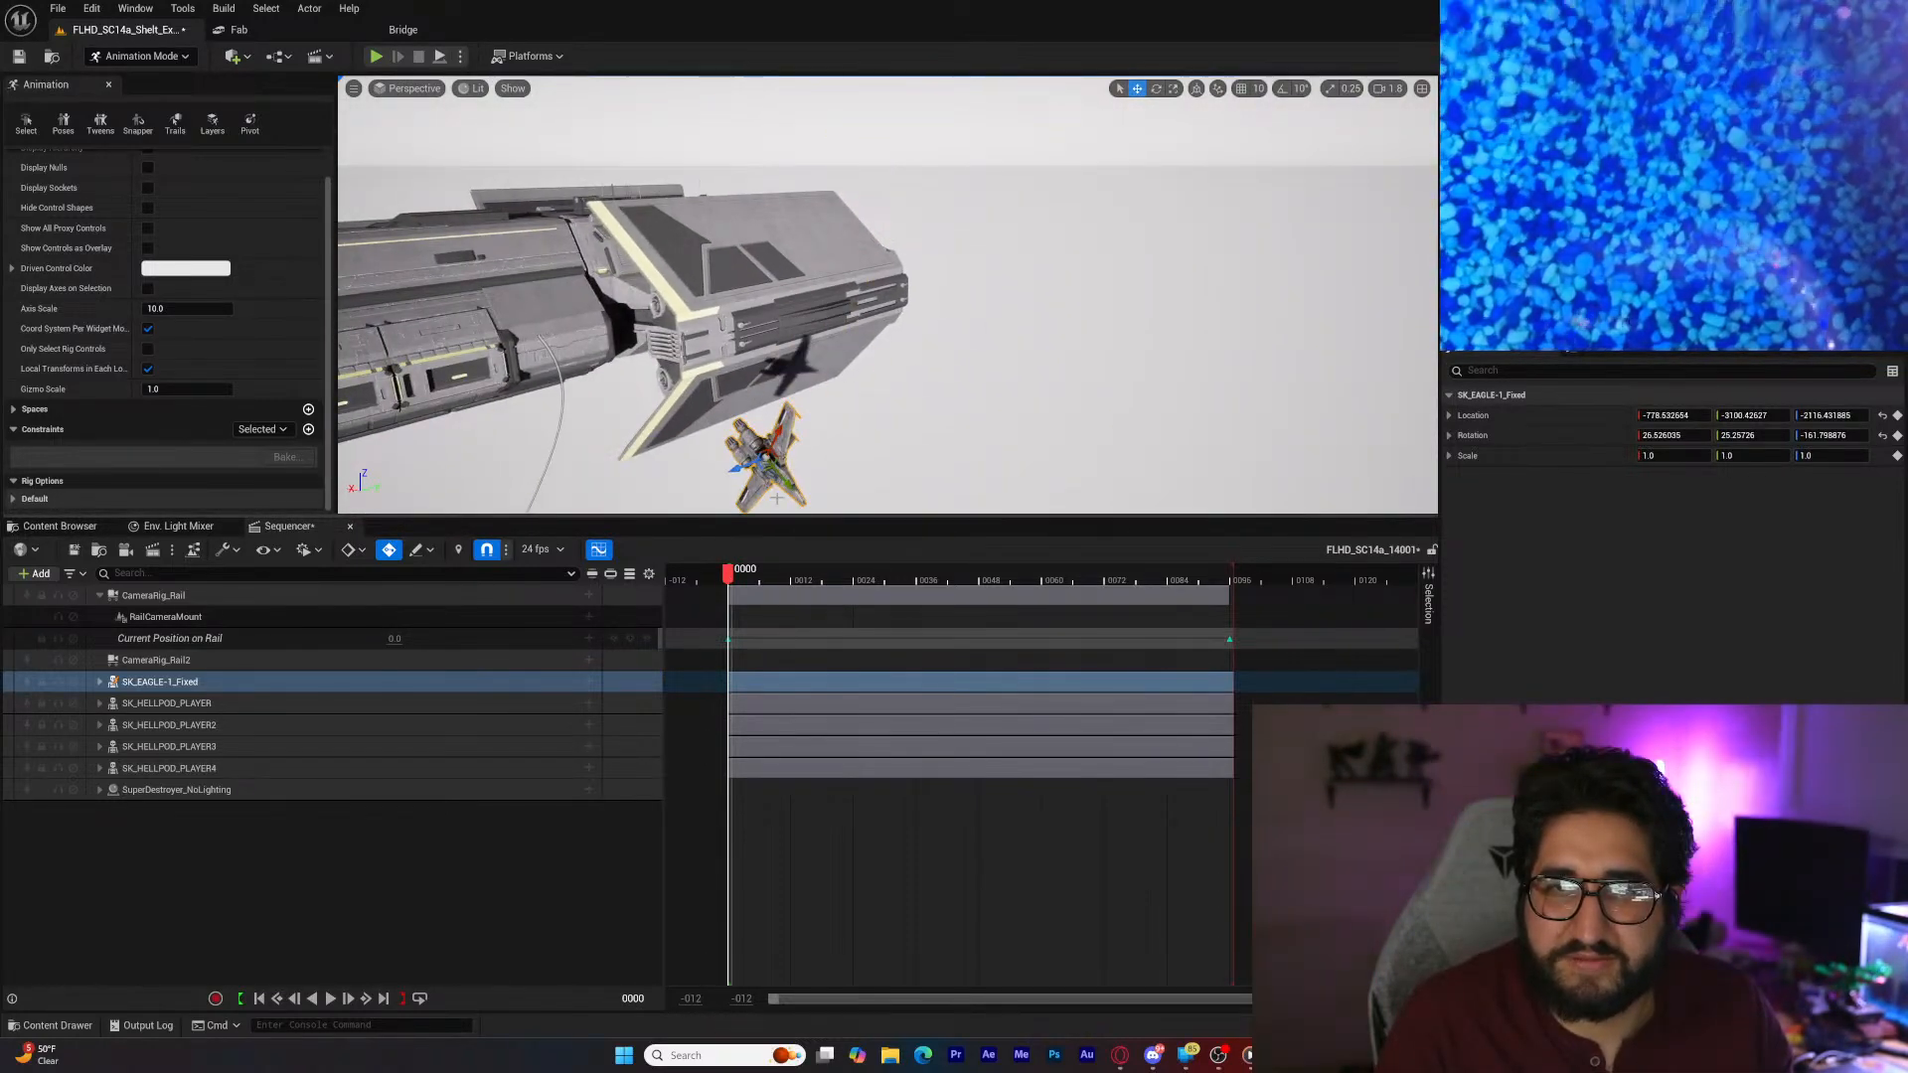
{"action": "left_click_drag", "start_coordinate": [776, 497], "coordinate": [554, 320]}
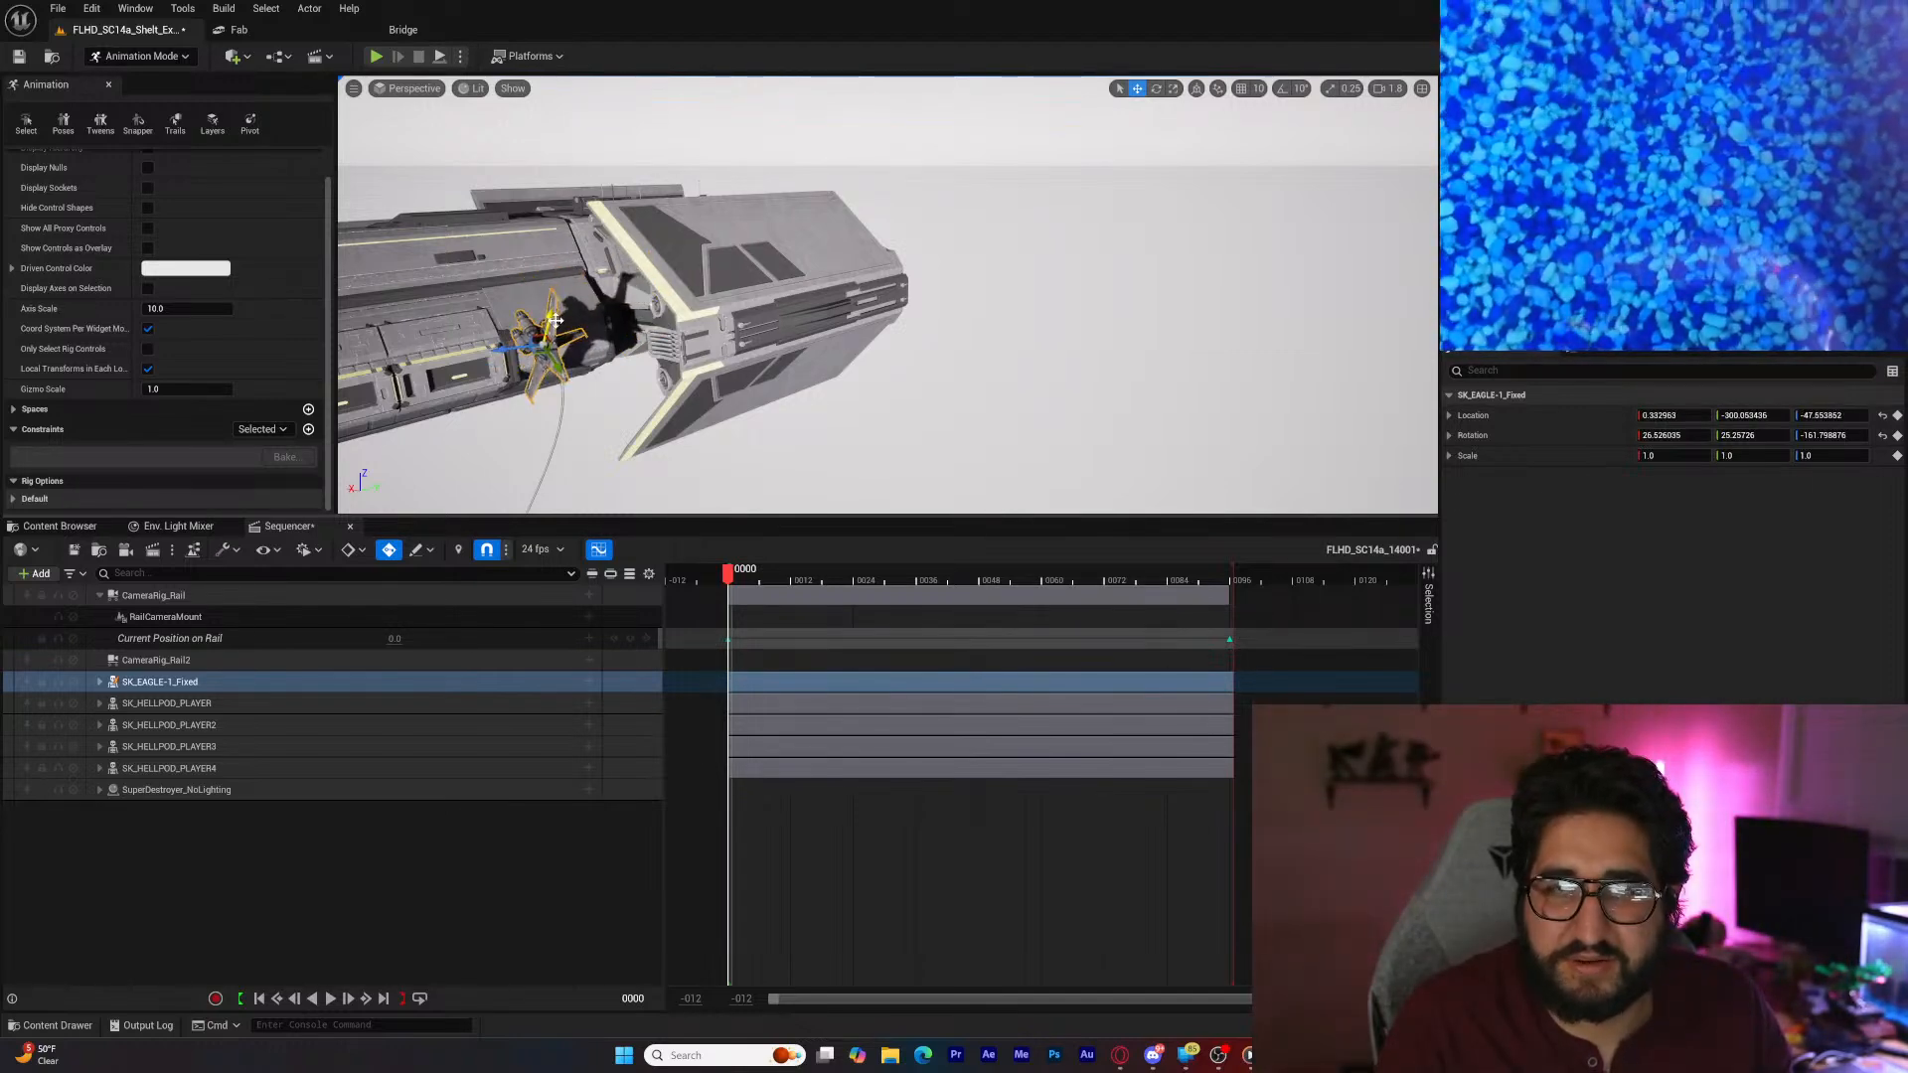
Step: Expand the Transform tracks of SK_EAGLE-1_Fixed, preview its motion up to frame 28, and return to the keyframe at frame 0
{"action": "left_click", "coordinate": [100, 682]}
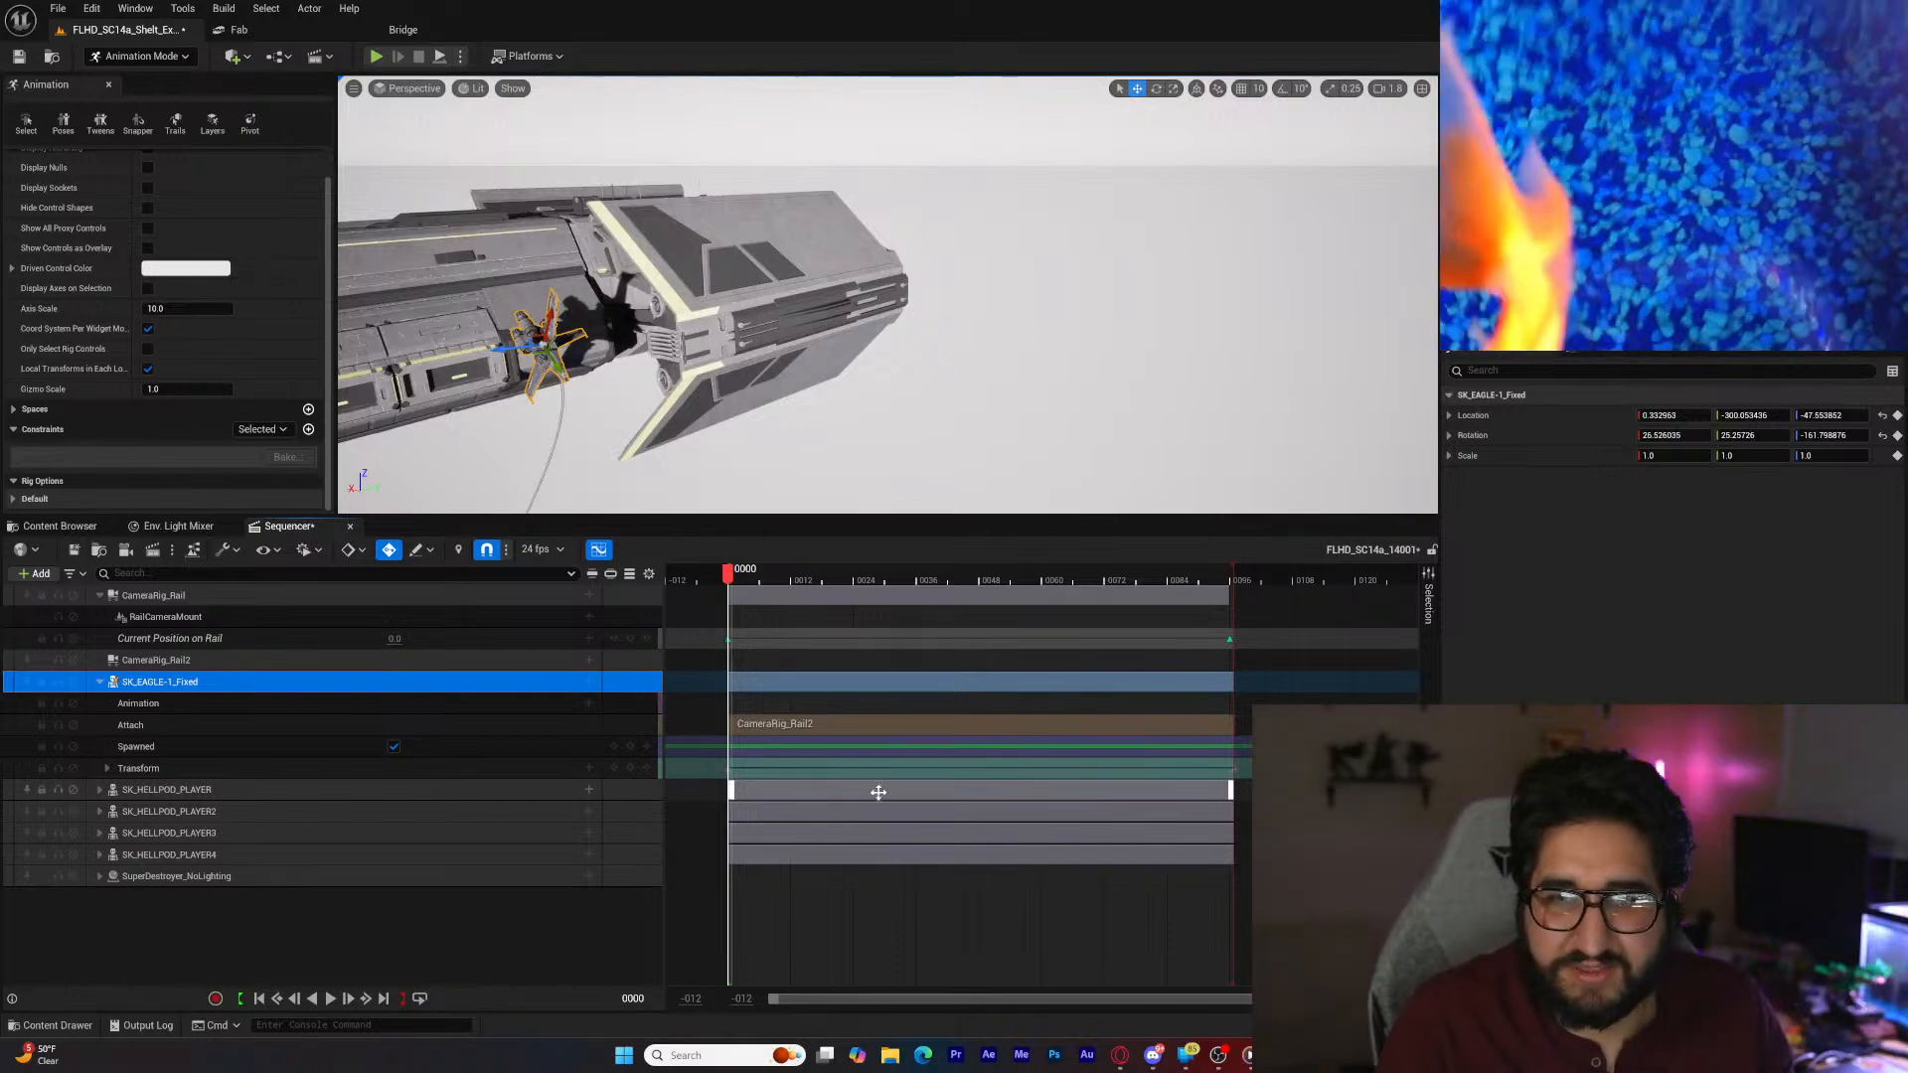
{"action": "left_click", "coordinate": [107, 769]}
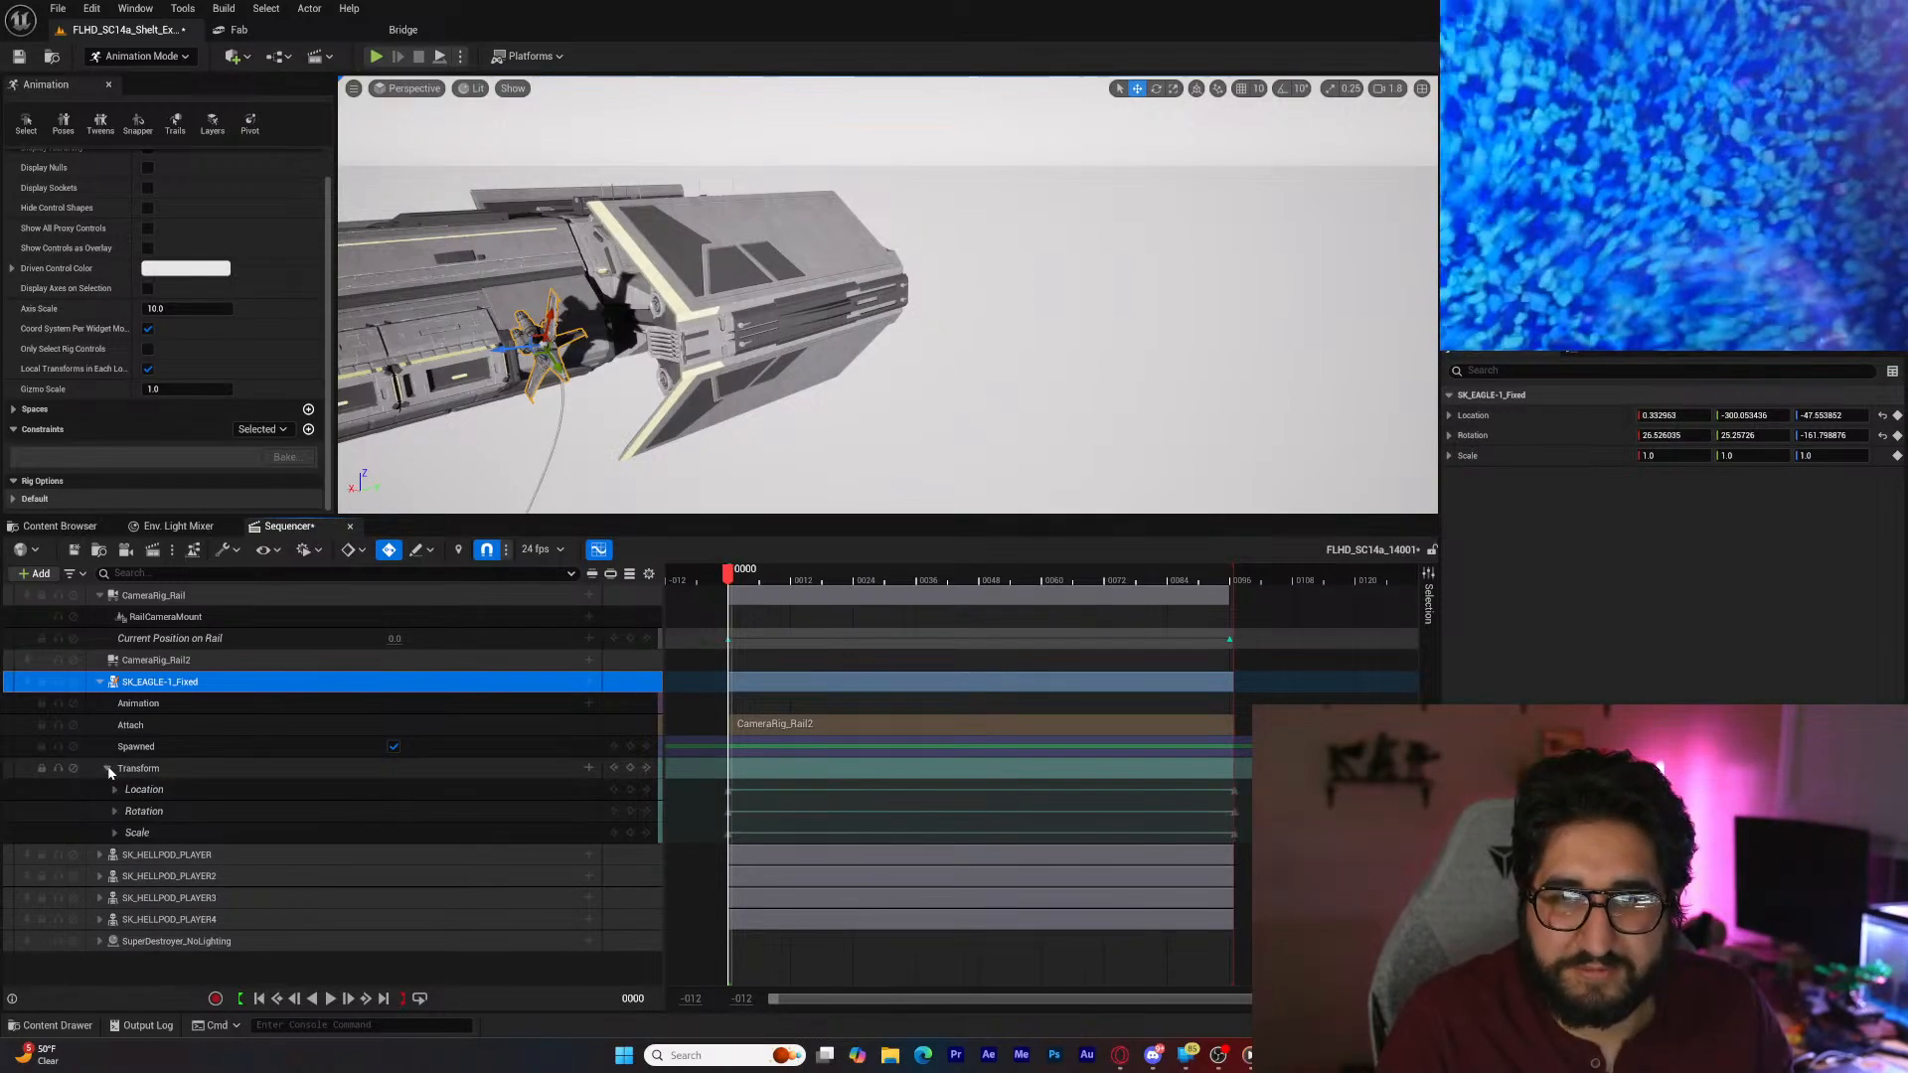
{"action": "left_click_drag", "start_coordinate": [731, 582], "coordinate": [878, 599]}
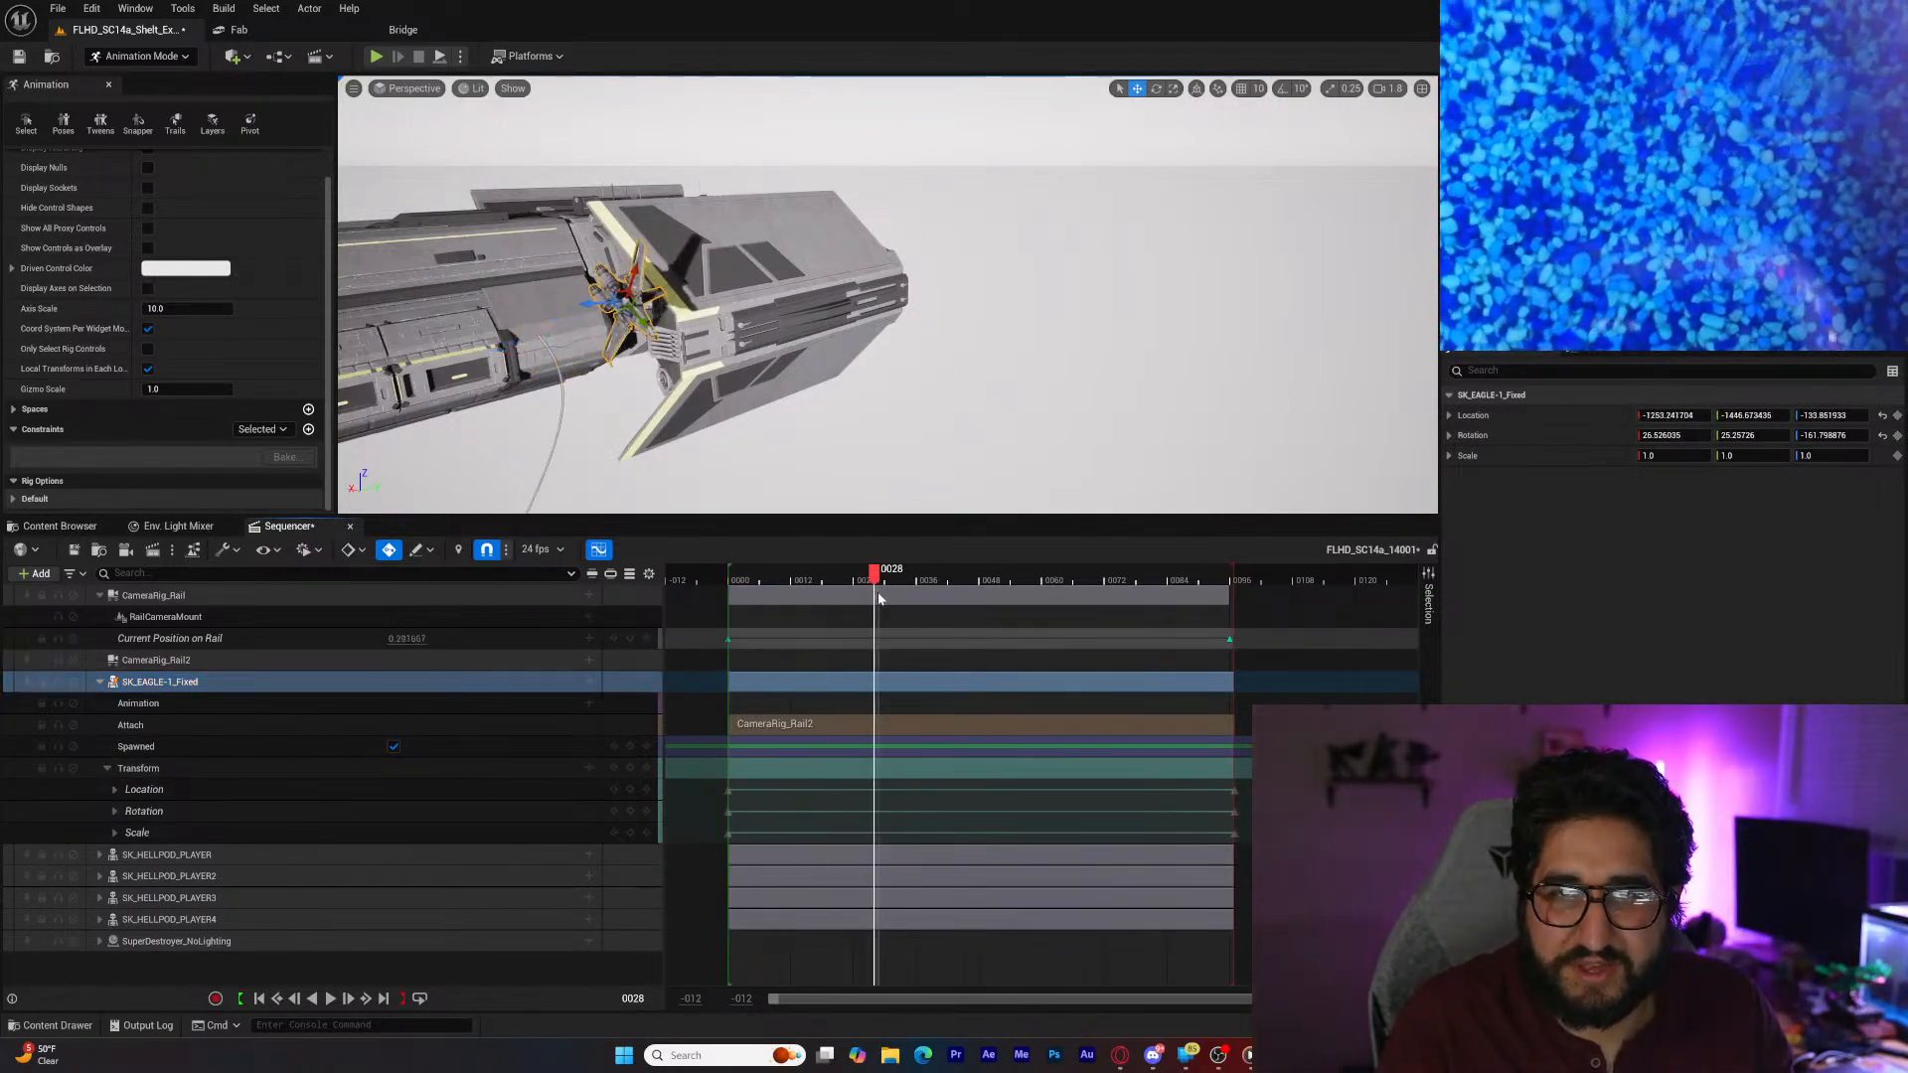
{"action": "left_click", "coordinate": [613, 813]}
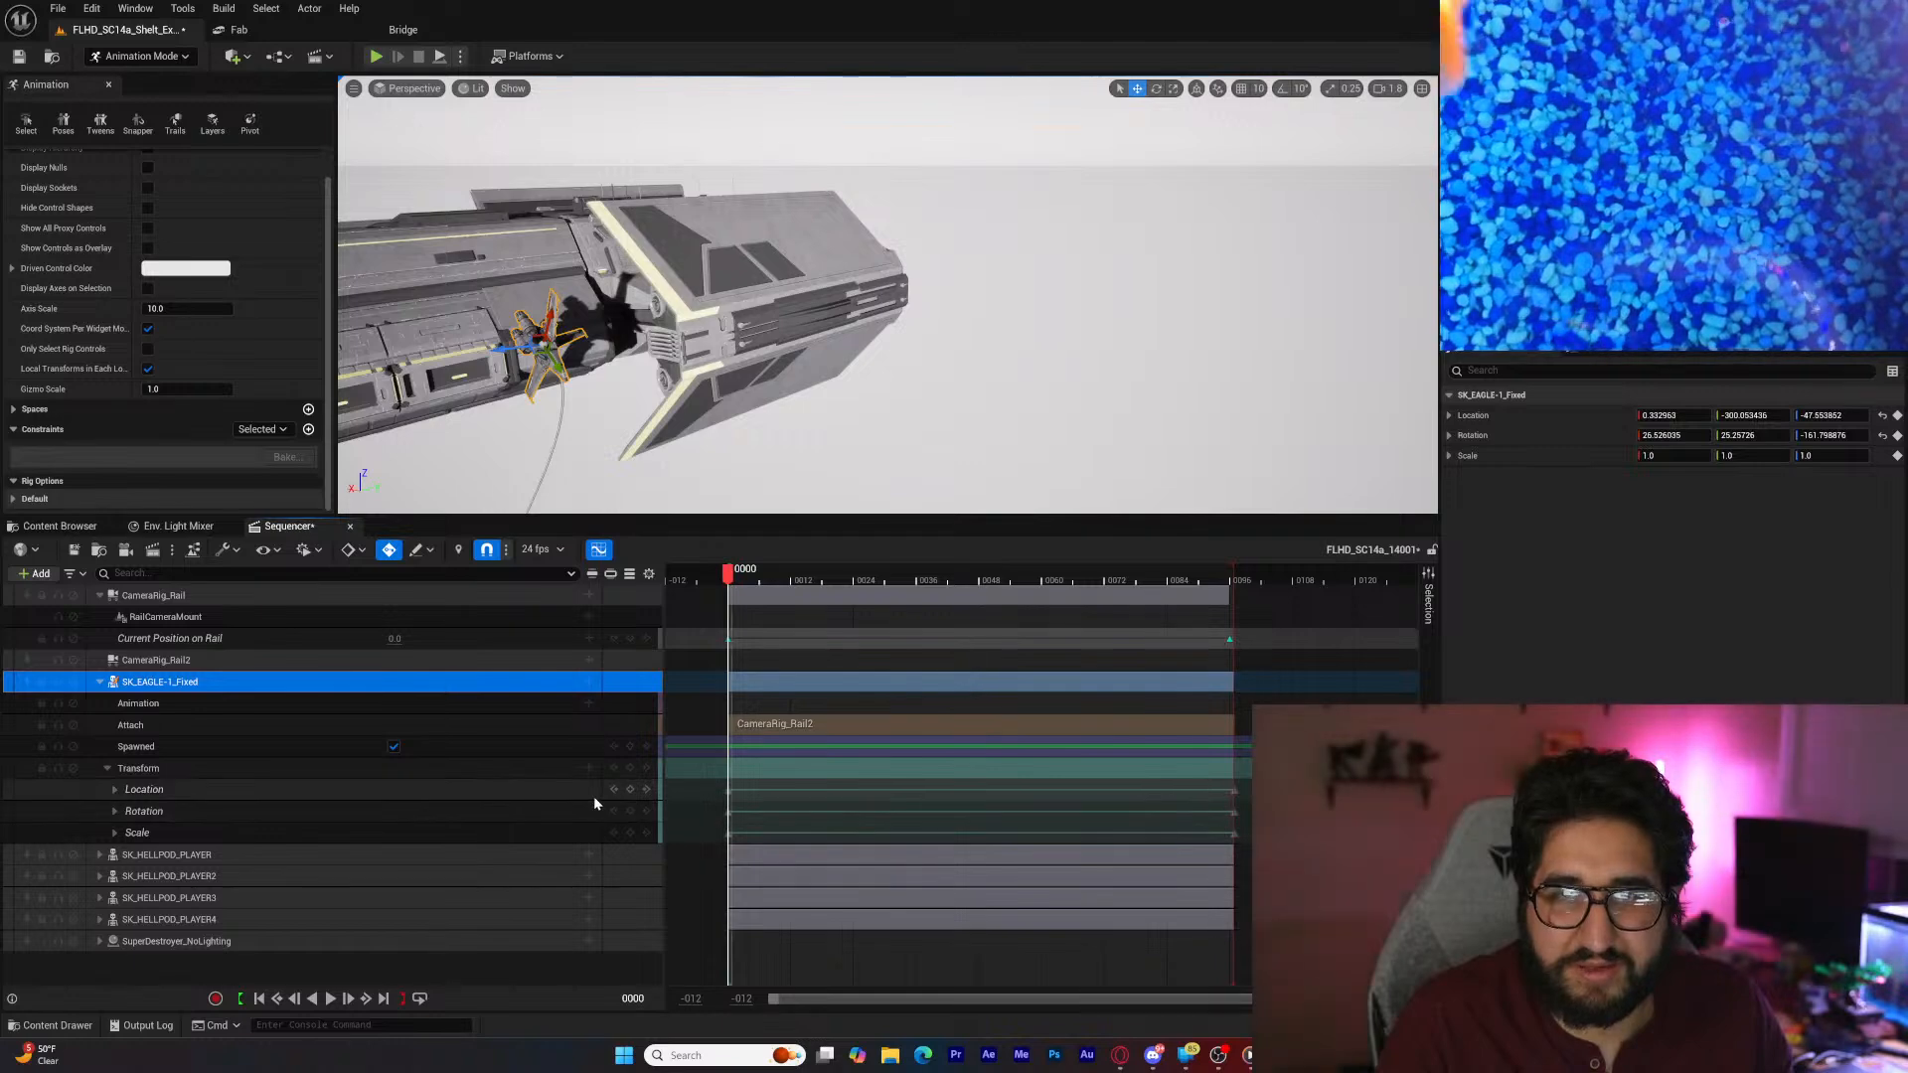
Step: Undo the last moves of SK_EAGLE-1_Fixed, preview the timeline up to frame 21, and return to frame 0
{"action": "key", "text": "ctrl+z"}
{"action": "key", "text": "ctrl+z"}
{"action": "key", "text": "ctrl+z"}
{"action": "key", "text": "ctrl+z"}
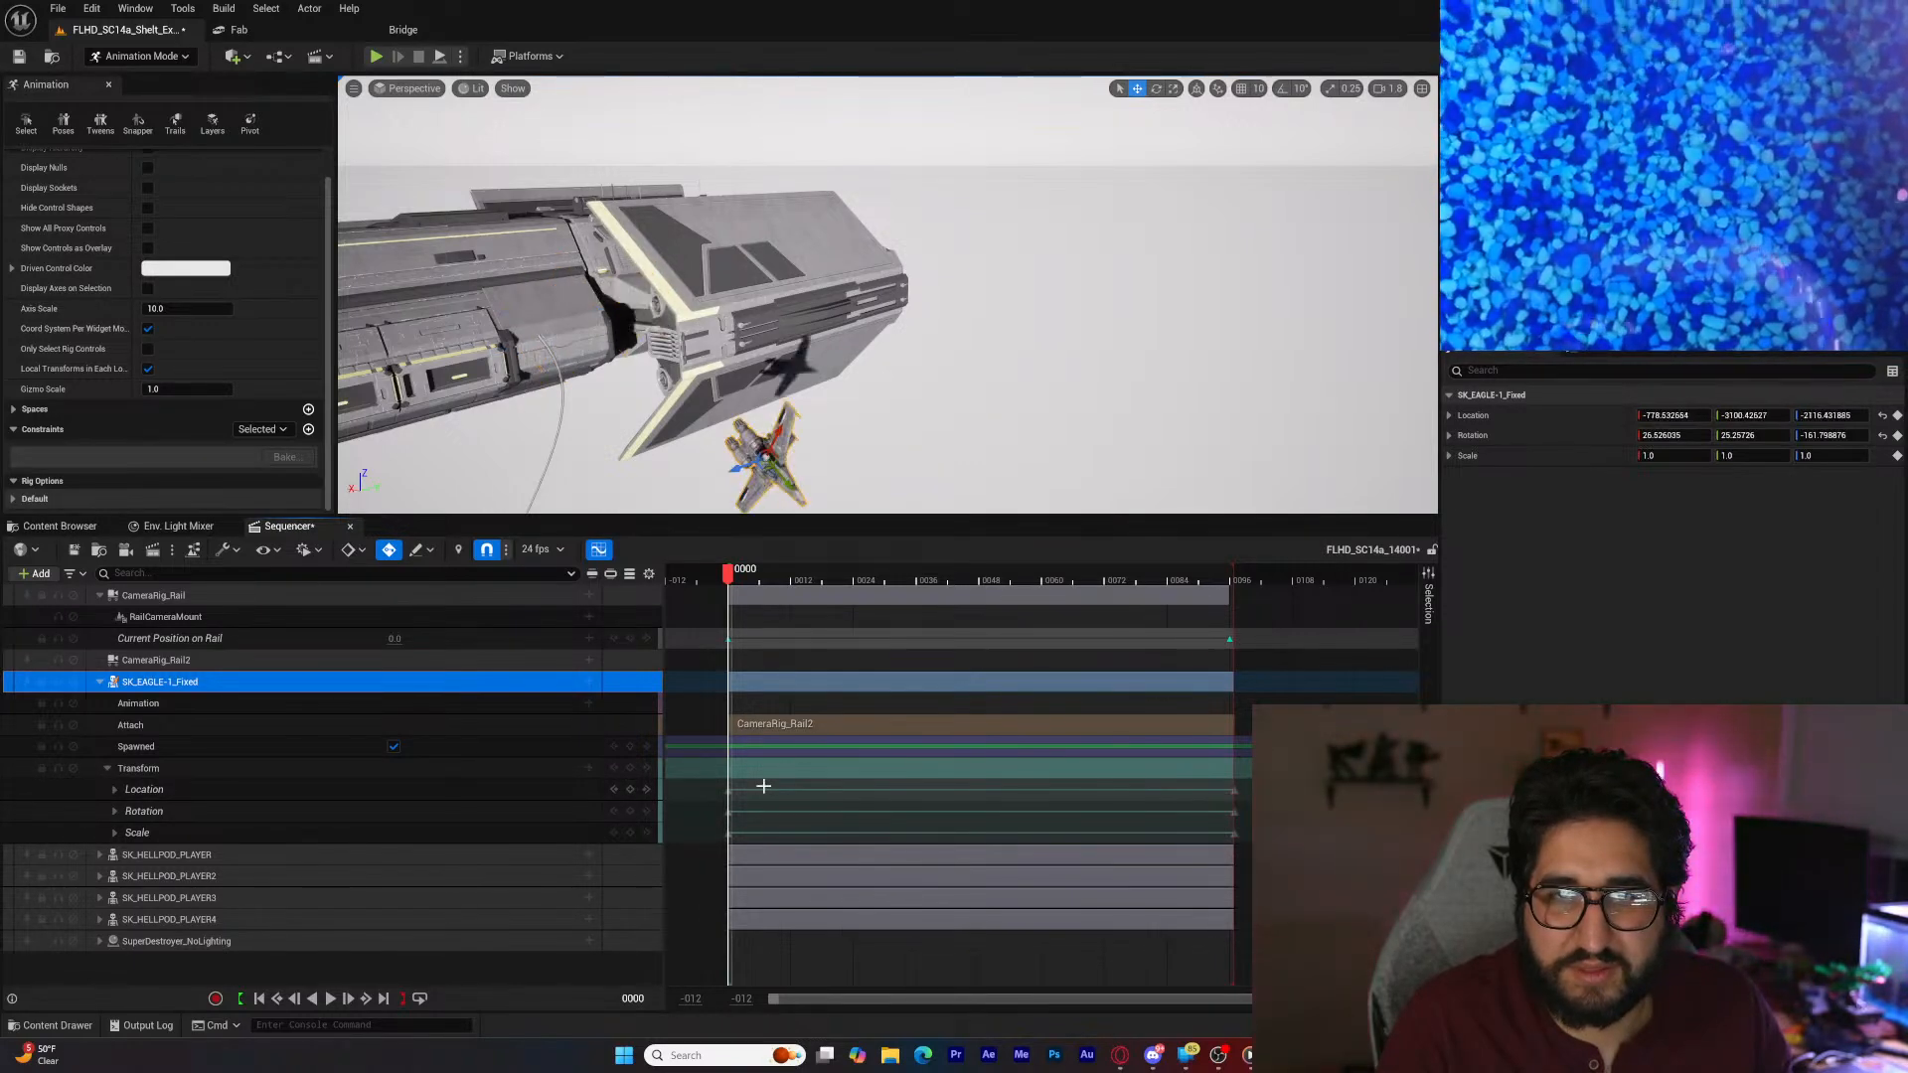
{"action": "left_click_drag", "start_coordinate": [731, 578], "coordinate": [843, 584]}
{"action": "left_click", "coordinate": [614, 812]}
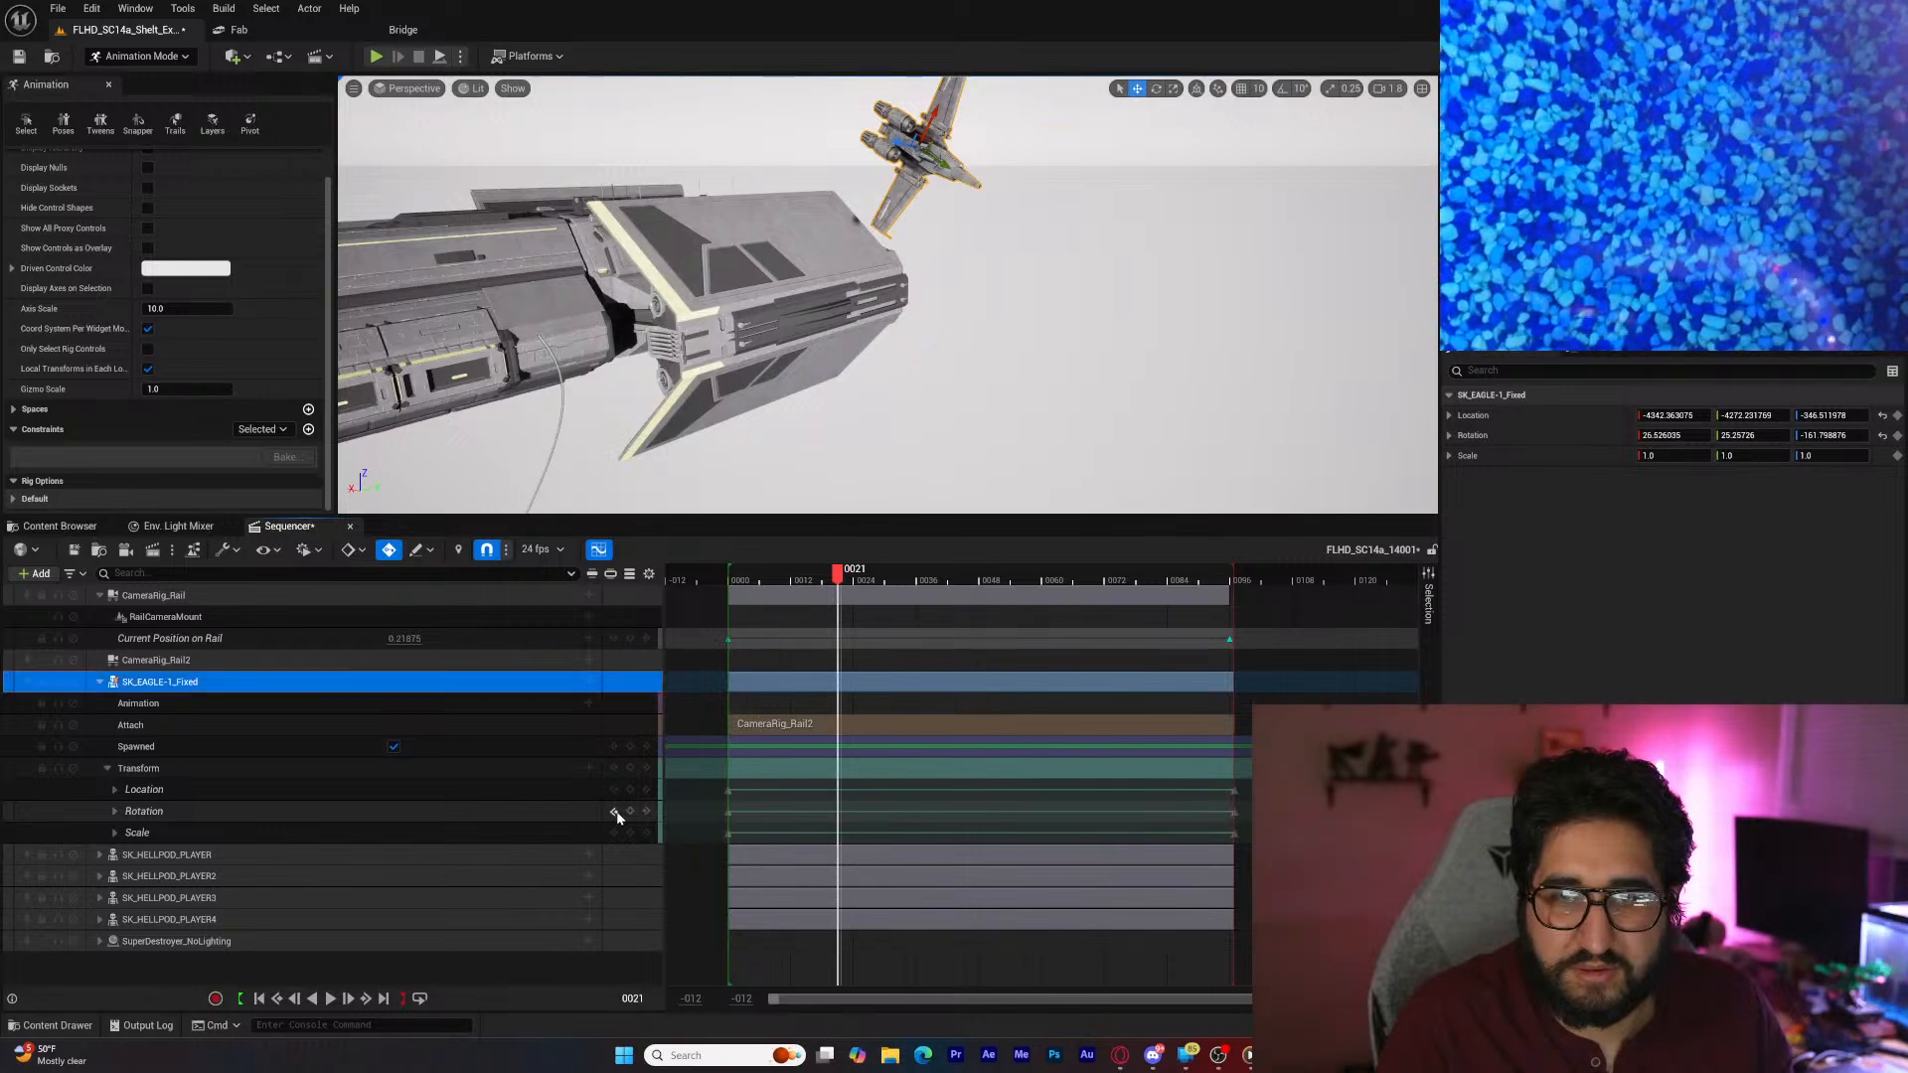
Step: At frame 0, move SK_EAGLE-1_Fixed onto the start of the rail beside the ship's hull, at about -75, 526, 156
{"action": "left_click_drag", "start_coordinate": [1248, 793], "coordinate": [887, 833]}
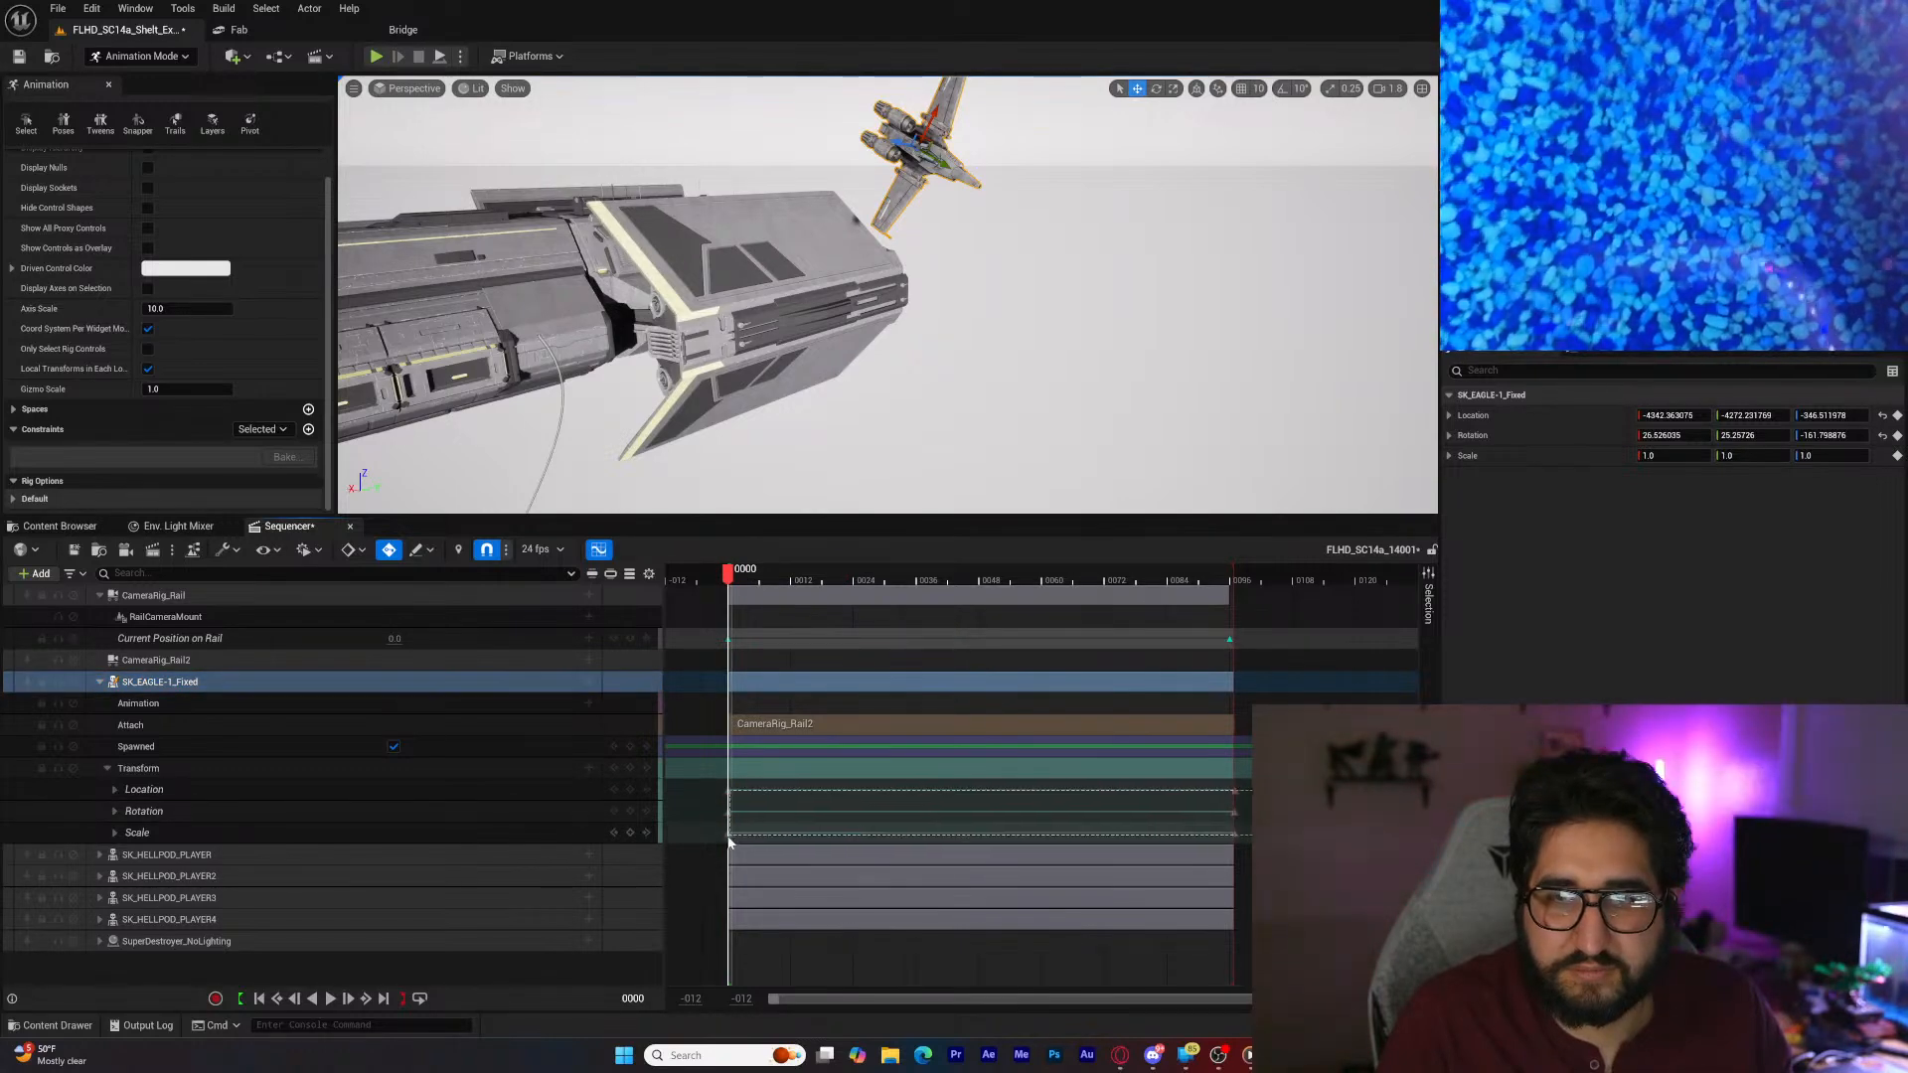
{"action": "left_click_drag", "start_coordinate": [728, 842], "coordinate": [727, 843]}
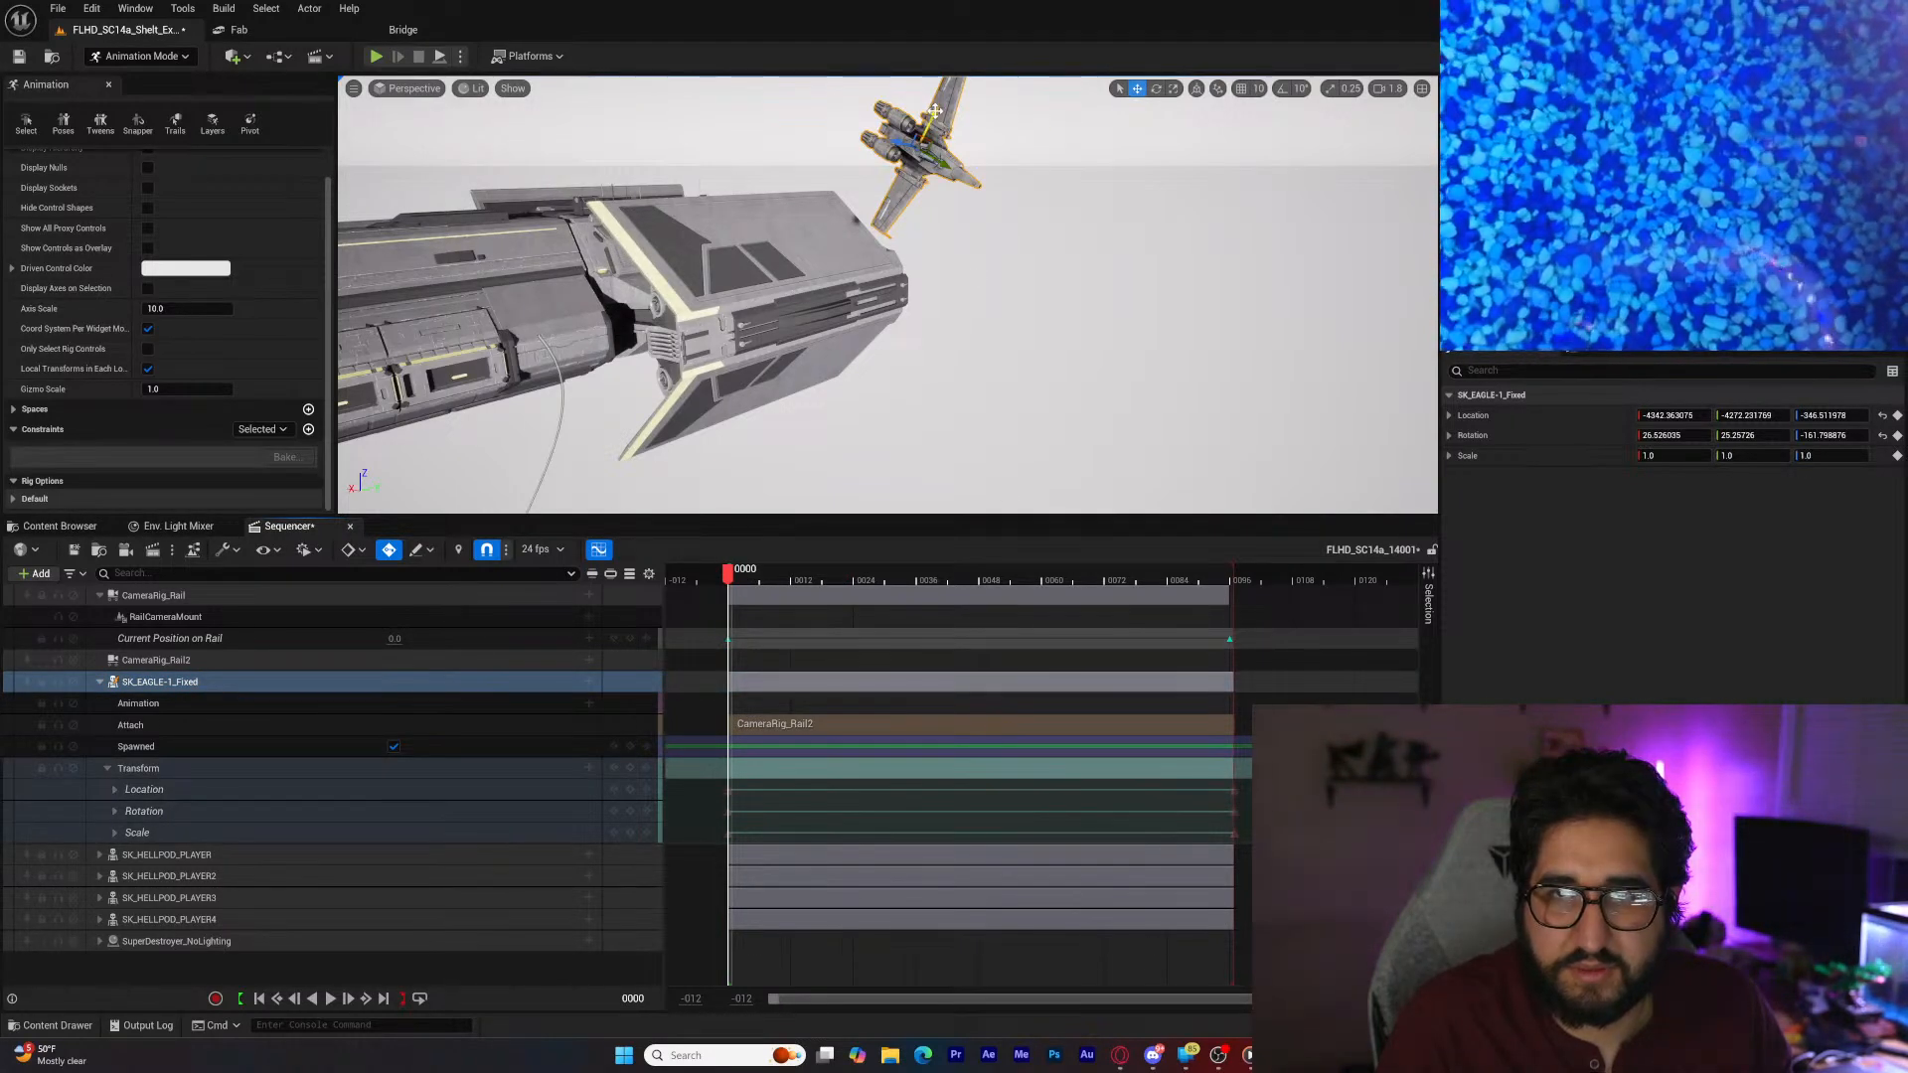
{"action": "left_click_drag", "start_coordinate": [935, 111], "coordinate": [852, 246]}
{"action": "key", "text": "w"}
{"action": "mouse_move", "coordinate": [858, 204]}
{"action": "right_mouse_down"}
{"action": "mouse_move", "coordinate": [874, 213]}
{"action": "mouse_move", "coordinate": [858, 204]}
{"action": "right_mouse_up"}
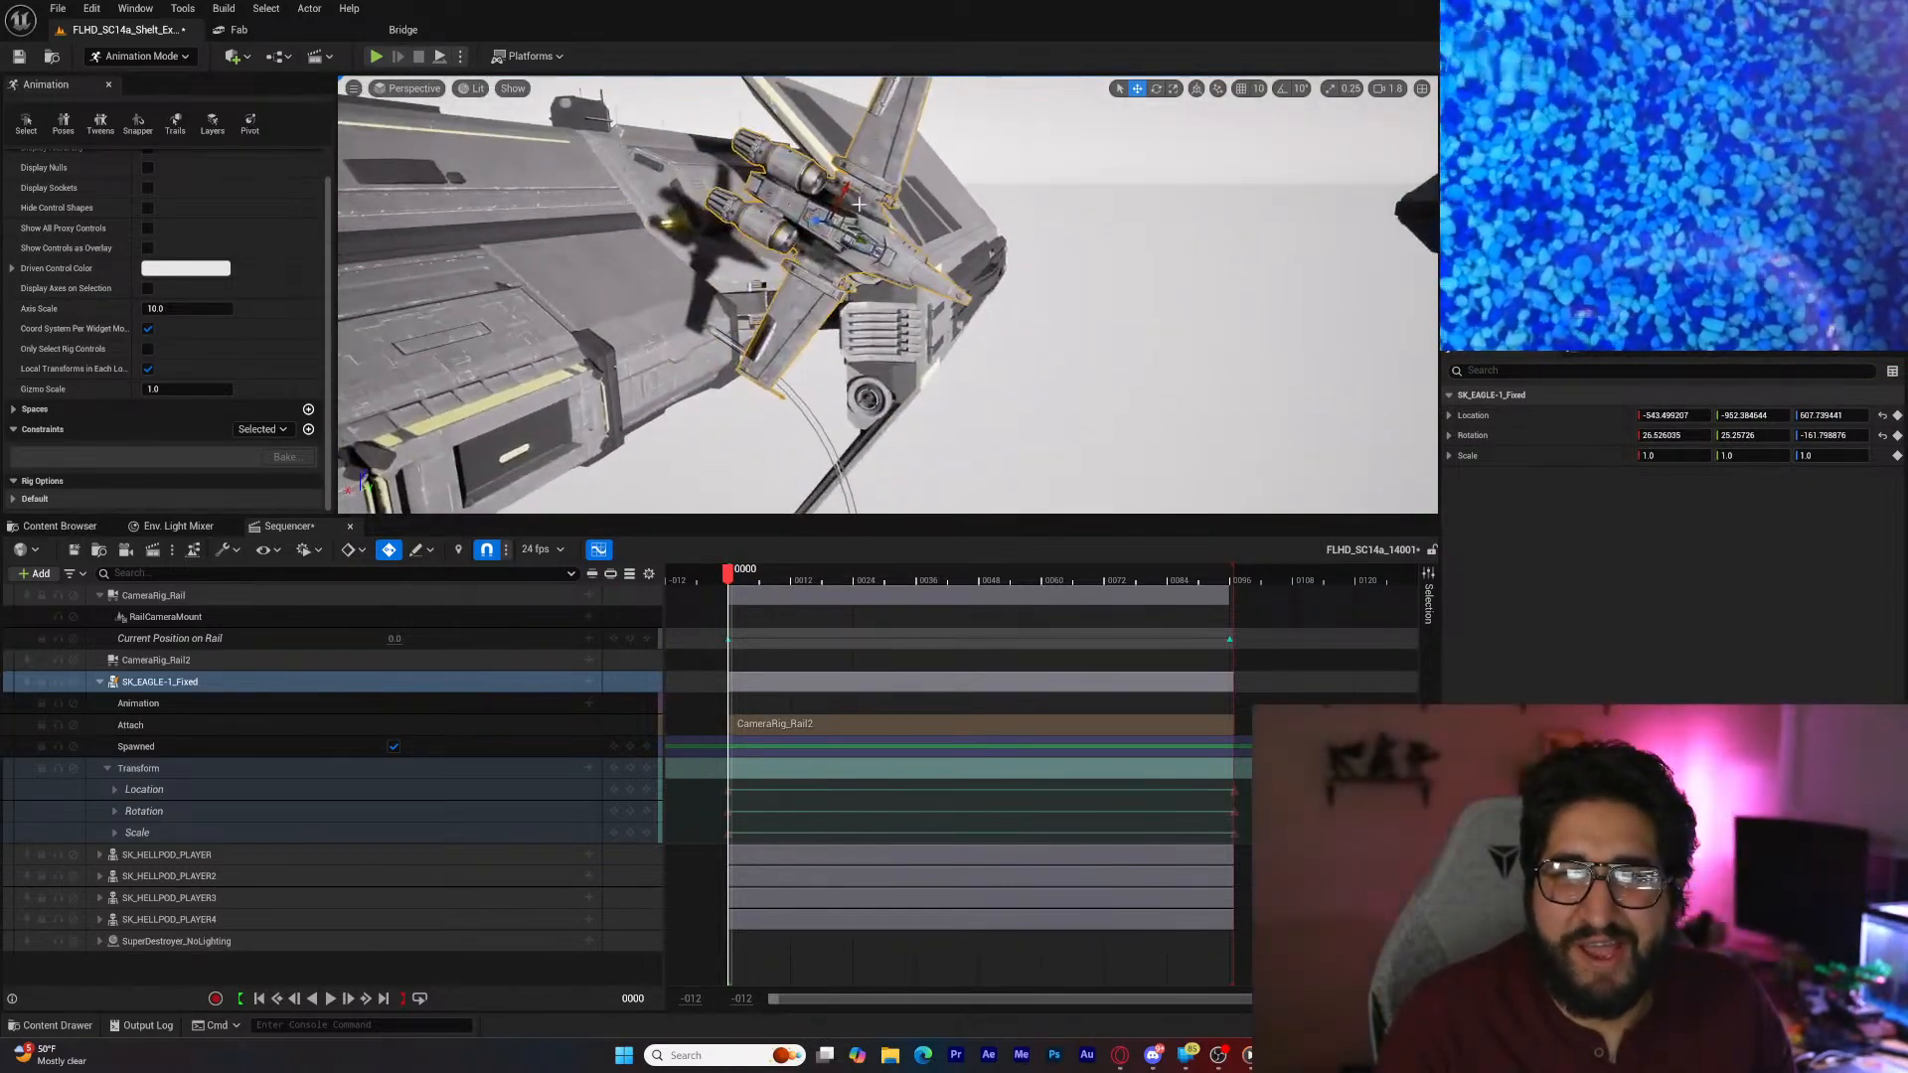
{"action": "left_click_drag", "start_coordinate": [842, 186], "coordinate": [658, 340]}
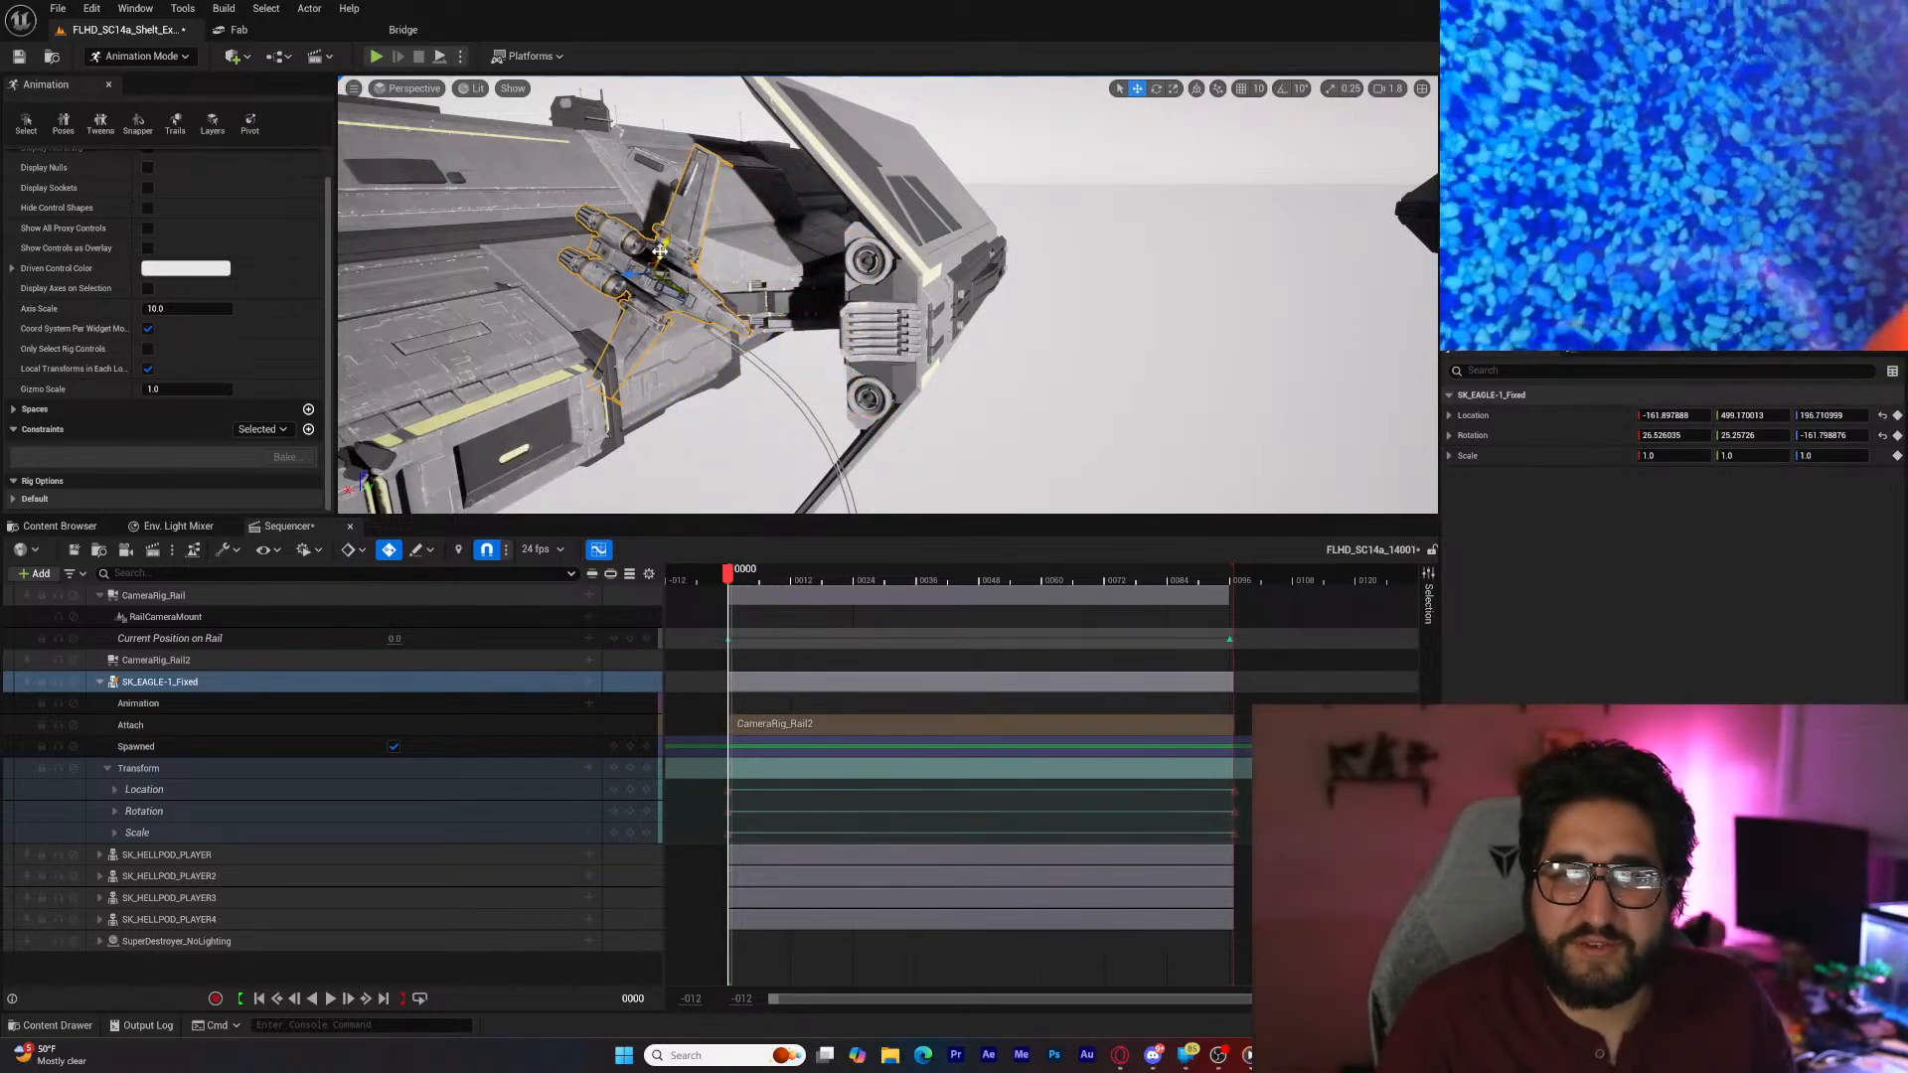
{"action": "mouse_move", "coordinate": [660, 251]}
{"action": "left_mouse_down"}
{"action": "mouse_move", "coordinate": [651, 271]}
{"action": "mouse_move", "coordinate": [663, 259]}
{"action": "left_mouse_up"}
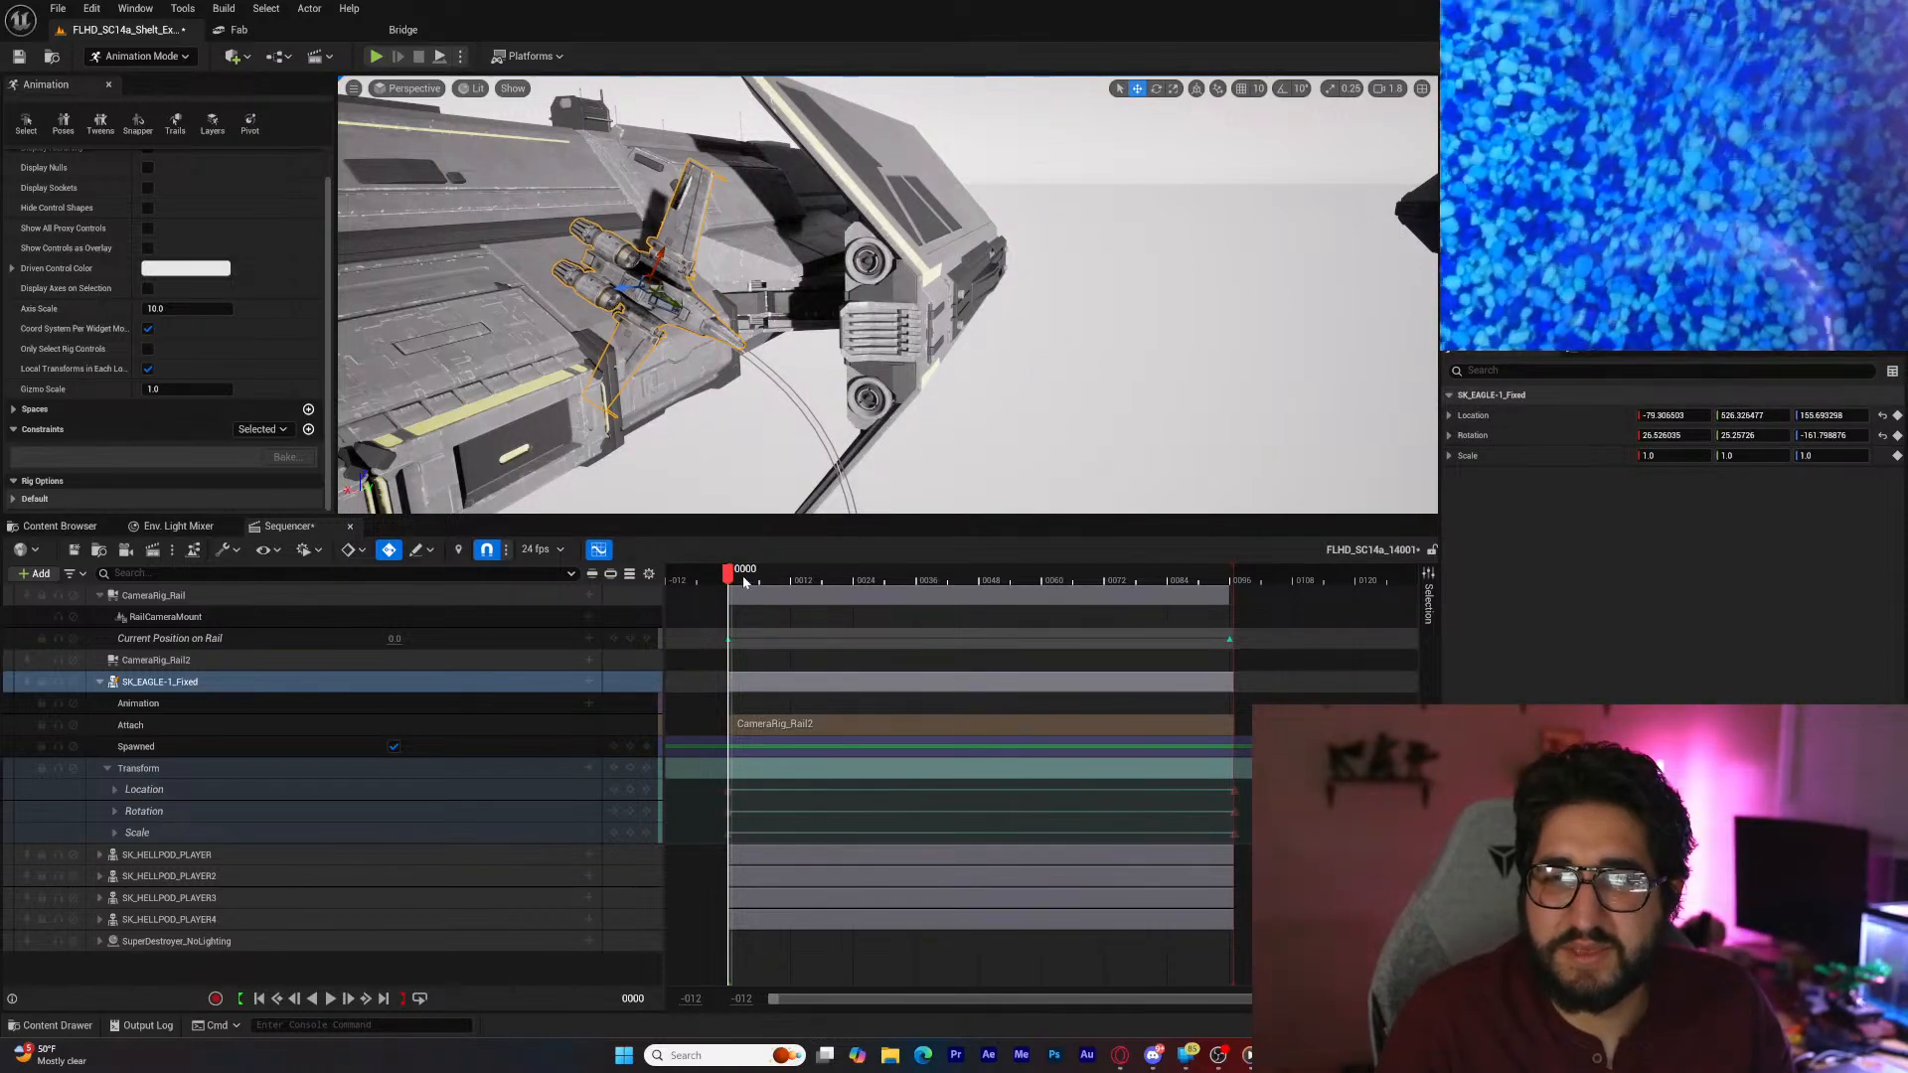
Step: Preview the motion up to frame 69, return to frame 0, and delete the fighter's transform keyframes at the end, frame 96
{"action": "left_click_drag", "start_coordinate": [743, 581], "coordinate": [1090, 586]}
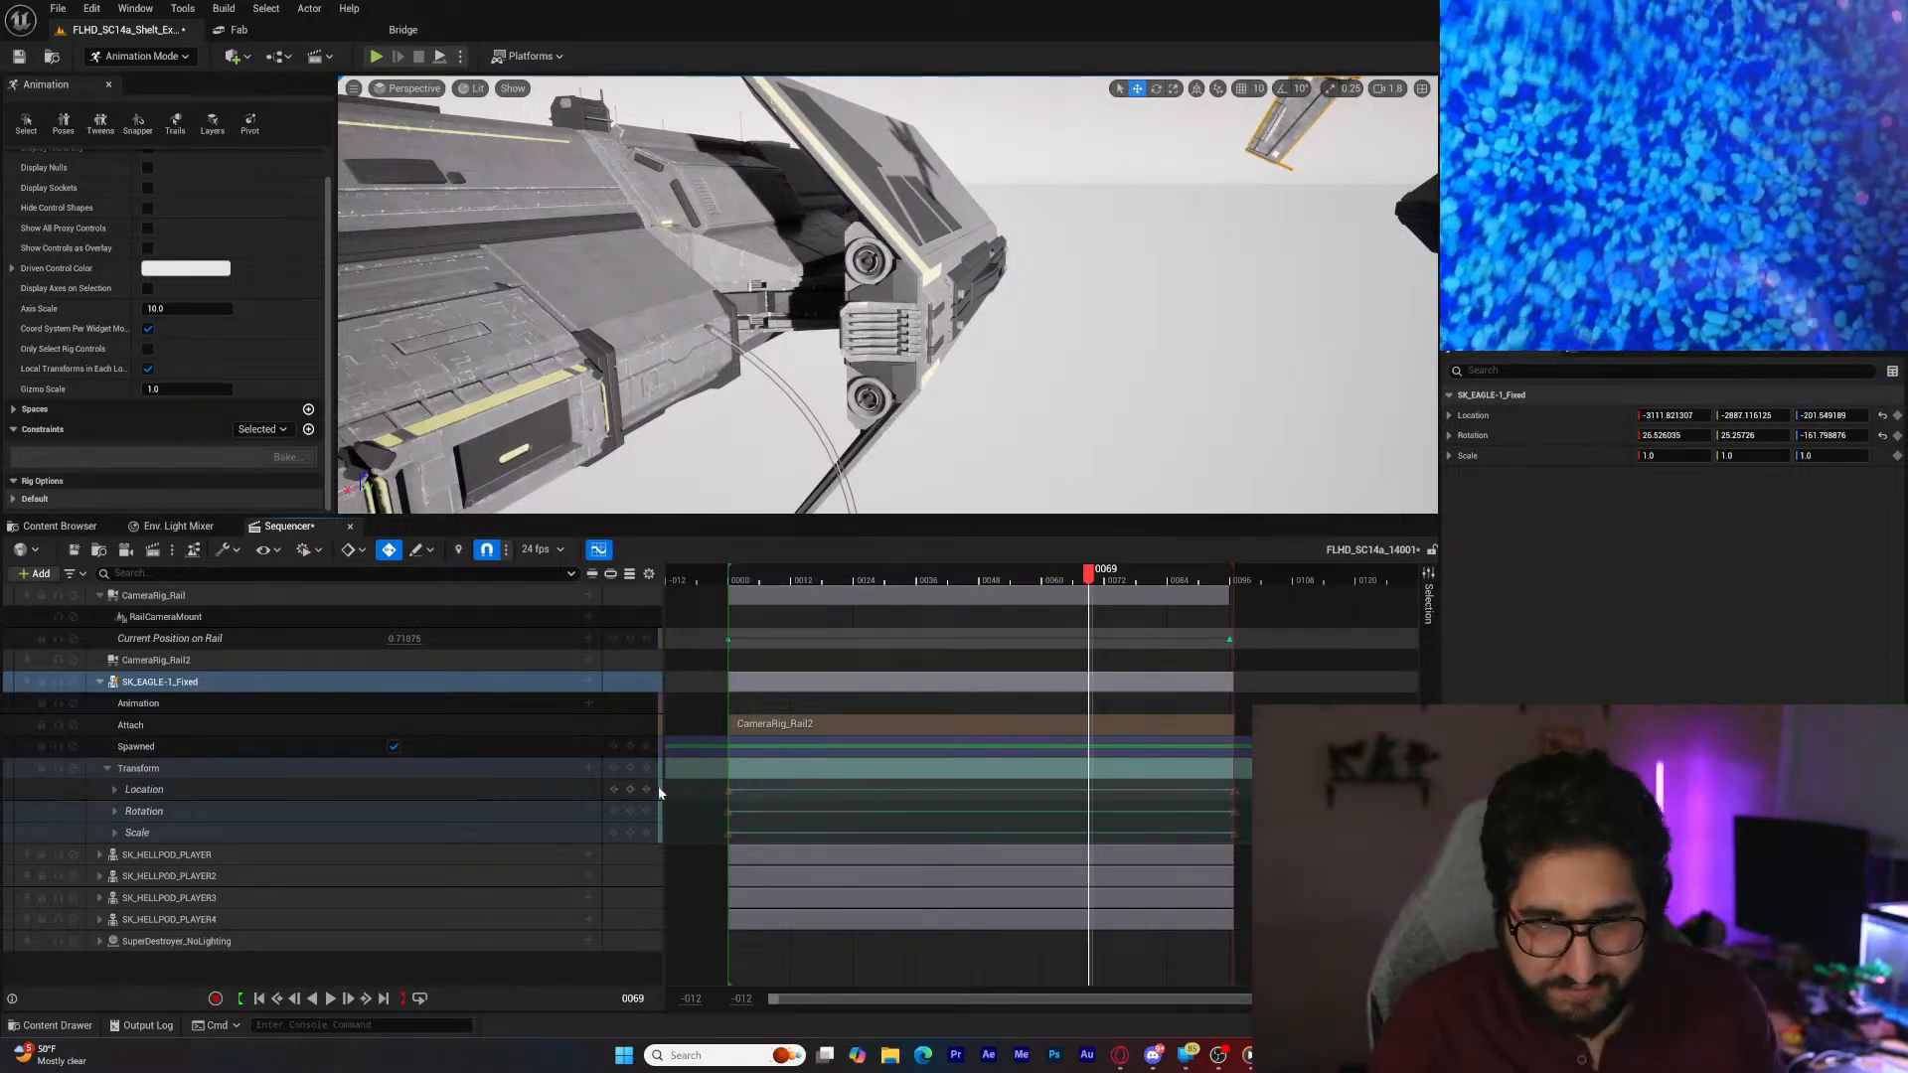
{"action": "left_click", "coordinate": [626, 812]}
{"action": "left_click", "coordinate": [615, 812]}
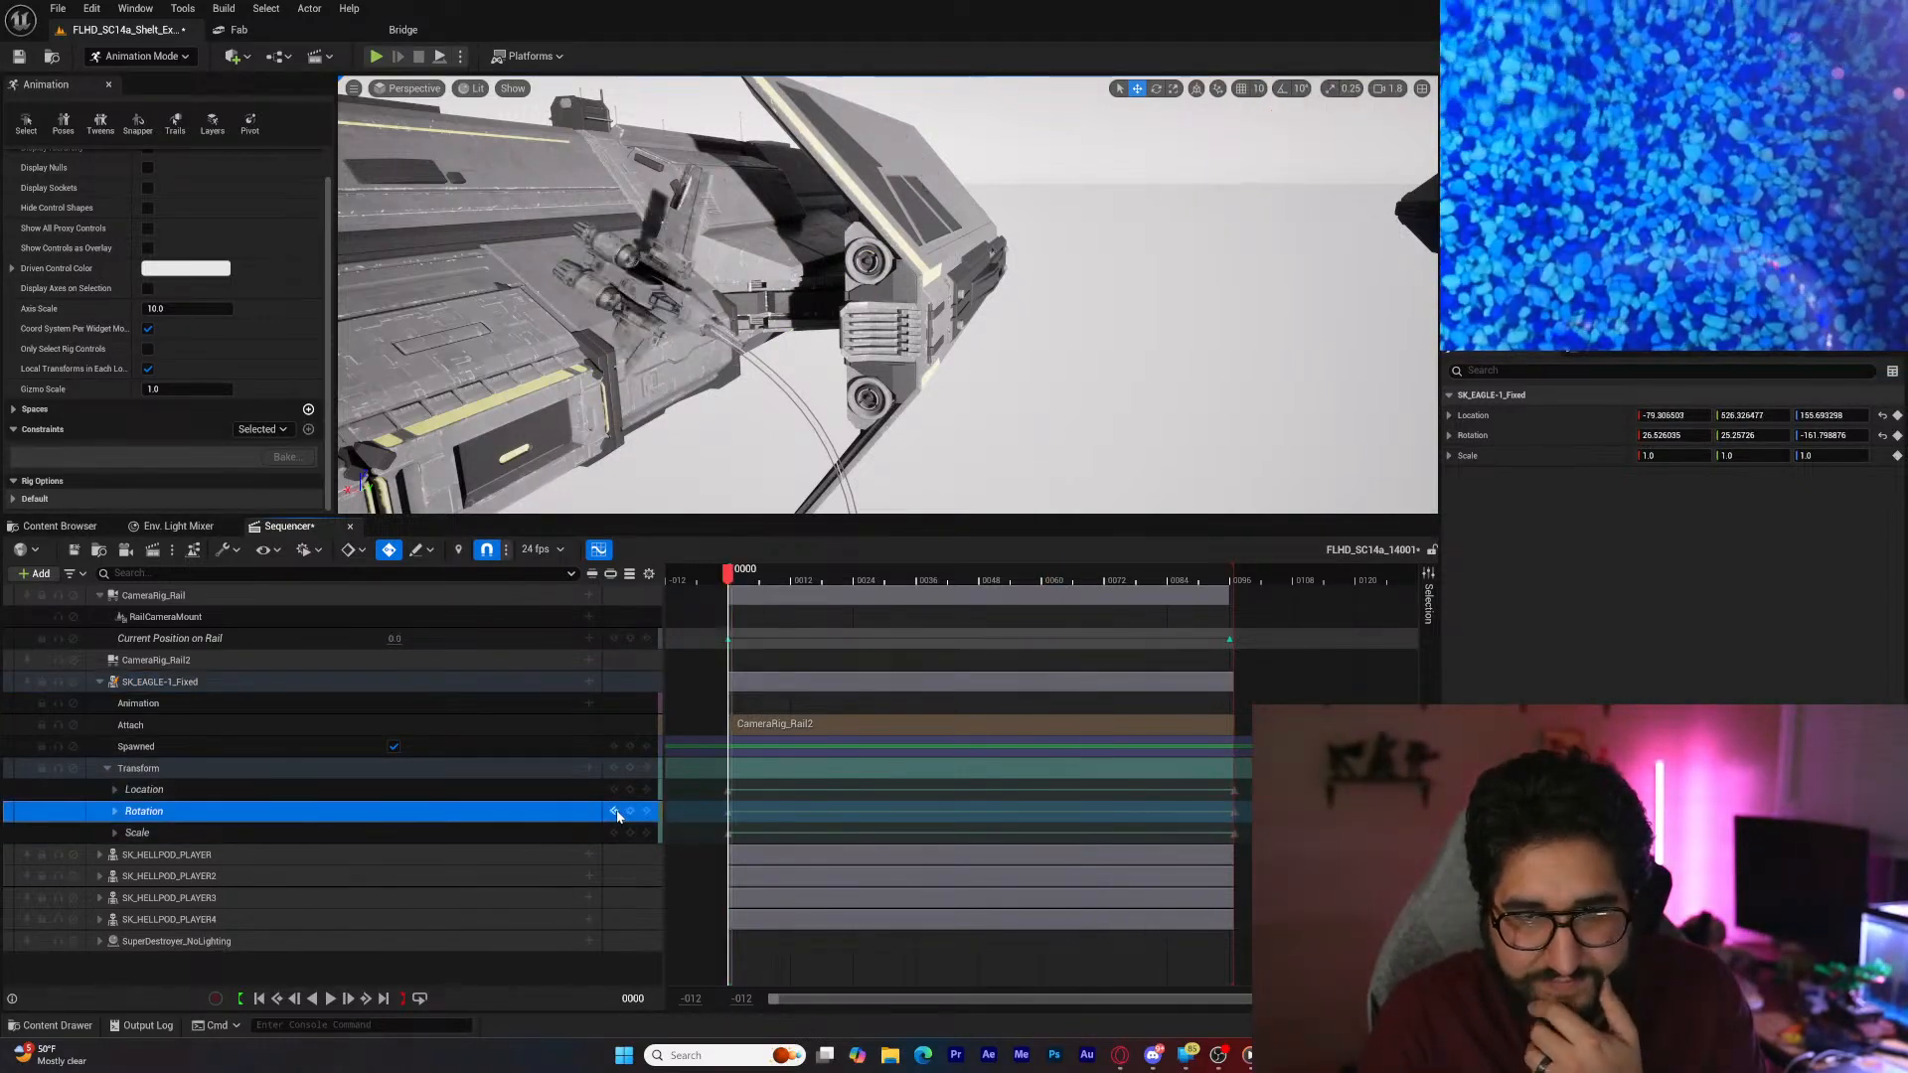
{"action": "left_click_drag", "start_coordinate": [1244, 783], "coordinate": [1220, 829]}
{"action": "key", "text": "Delete"}
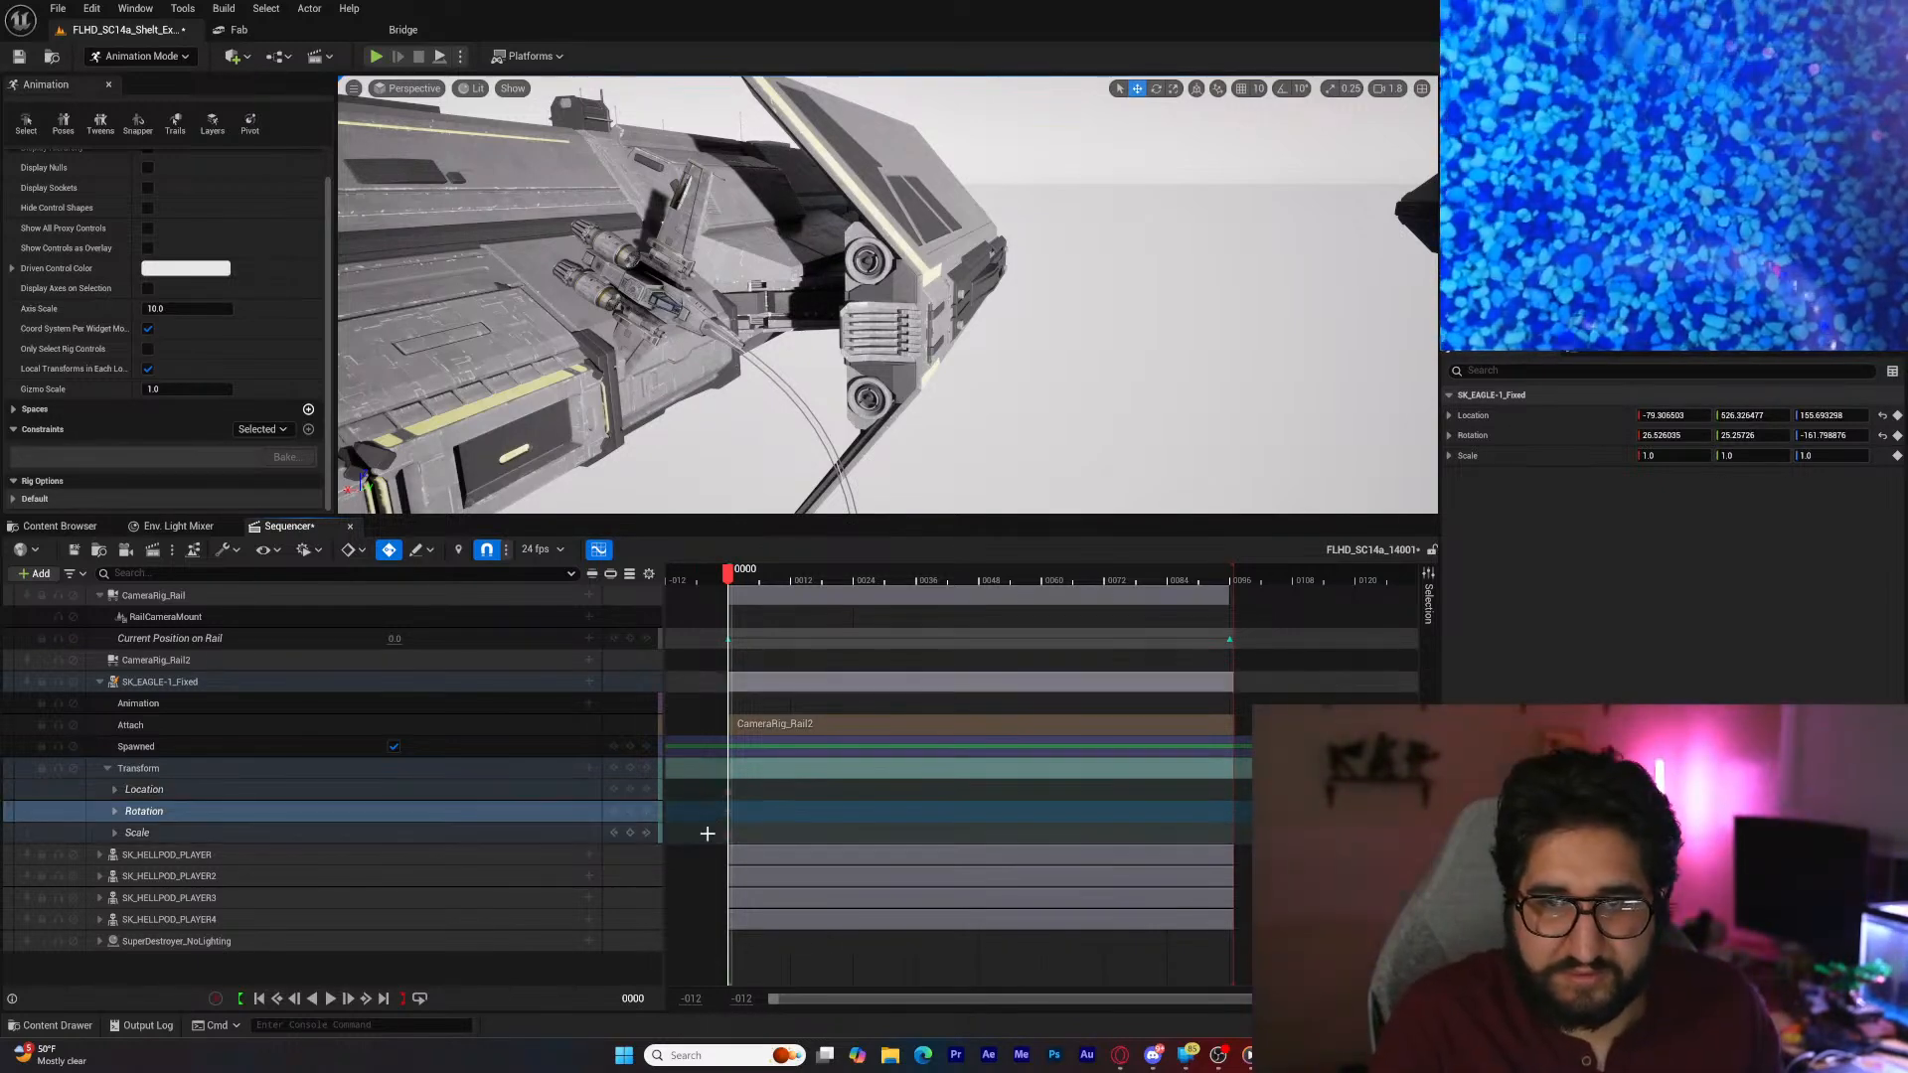
Step: Return to frame 0 and add a Current Position on Rail track to CameraRig_Rail2
{"action": "left_click", "coordinate": [385, 999]}
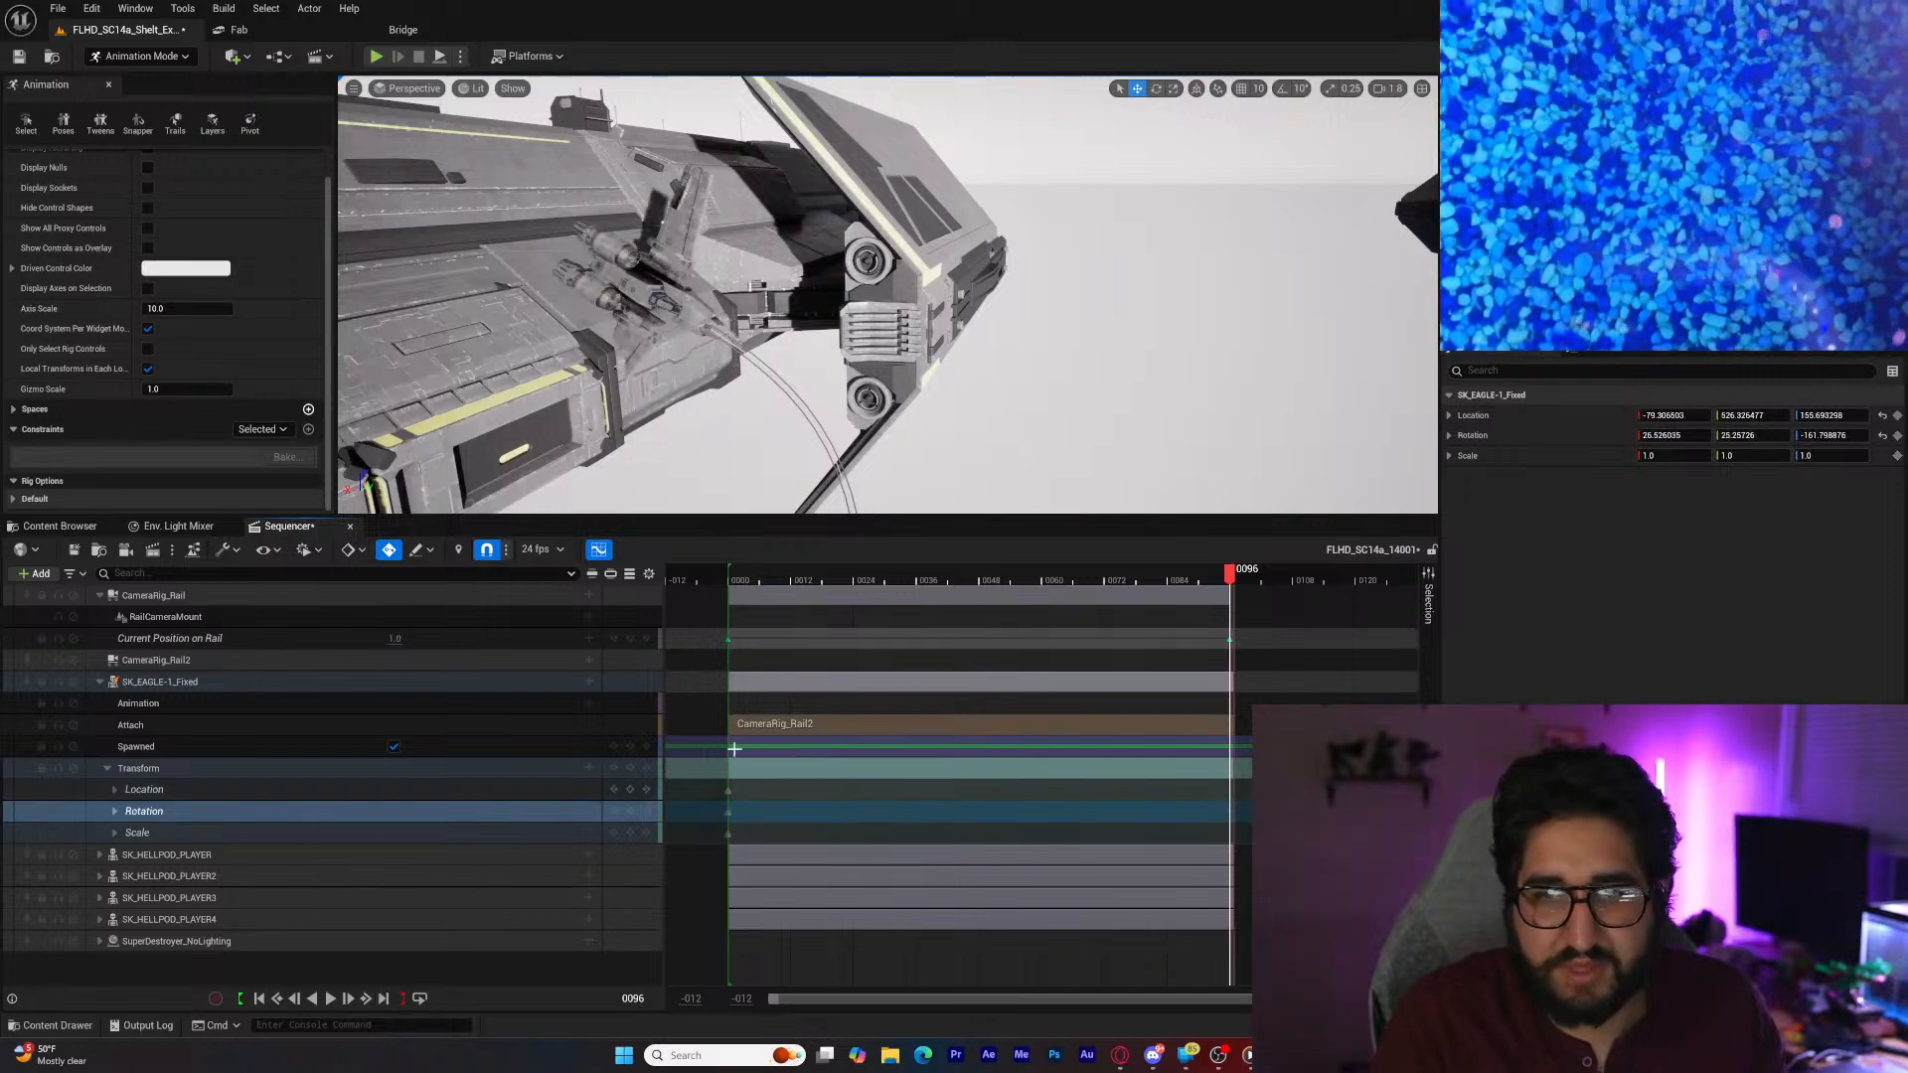
{"action": "left_click", "coordinate": [764, 580]}
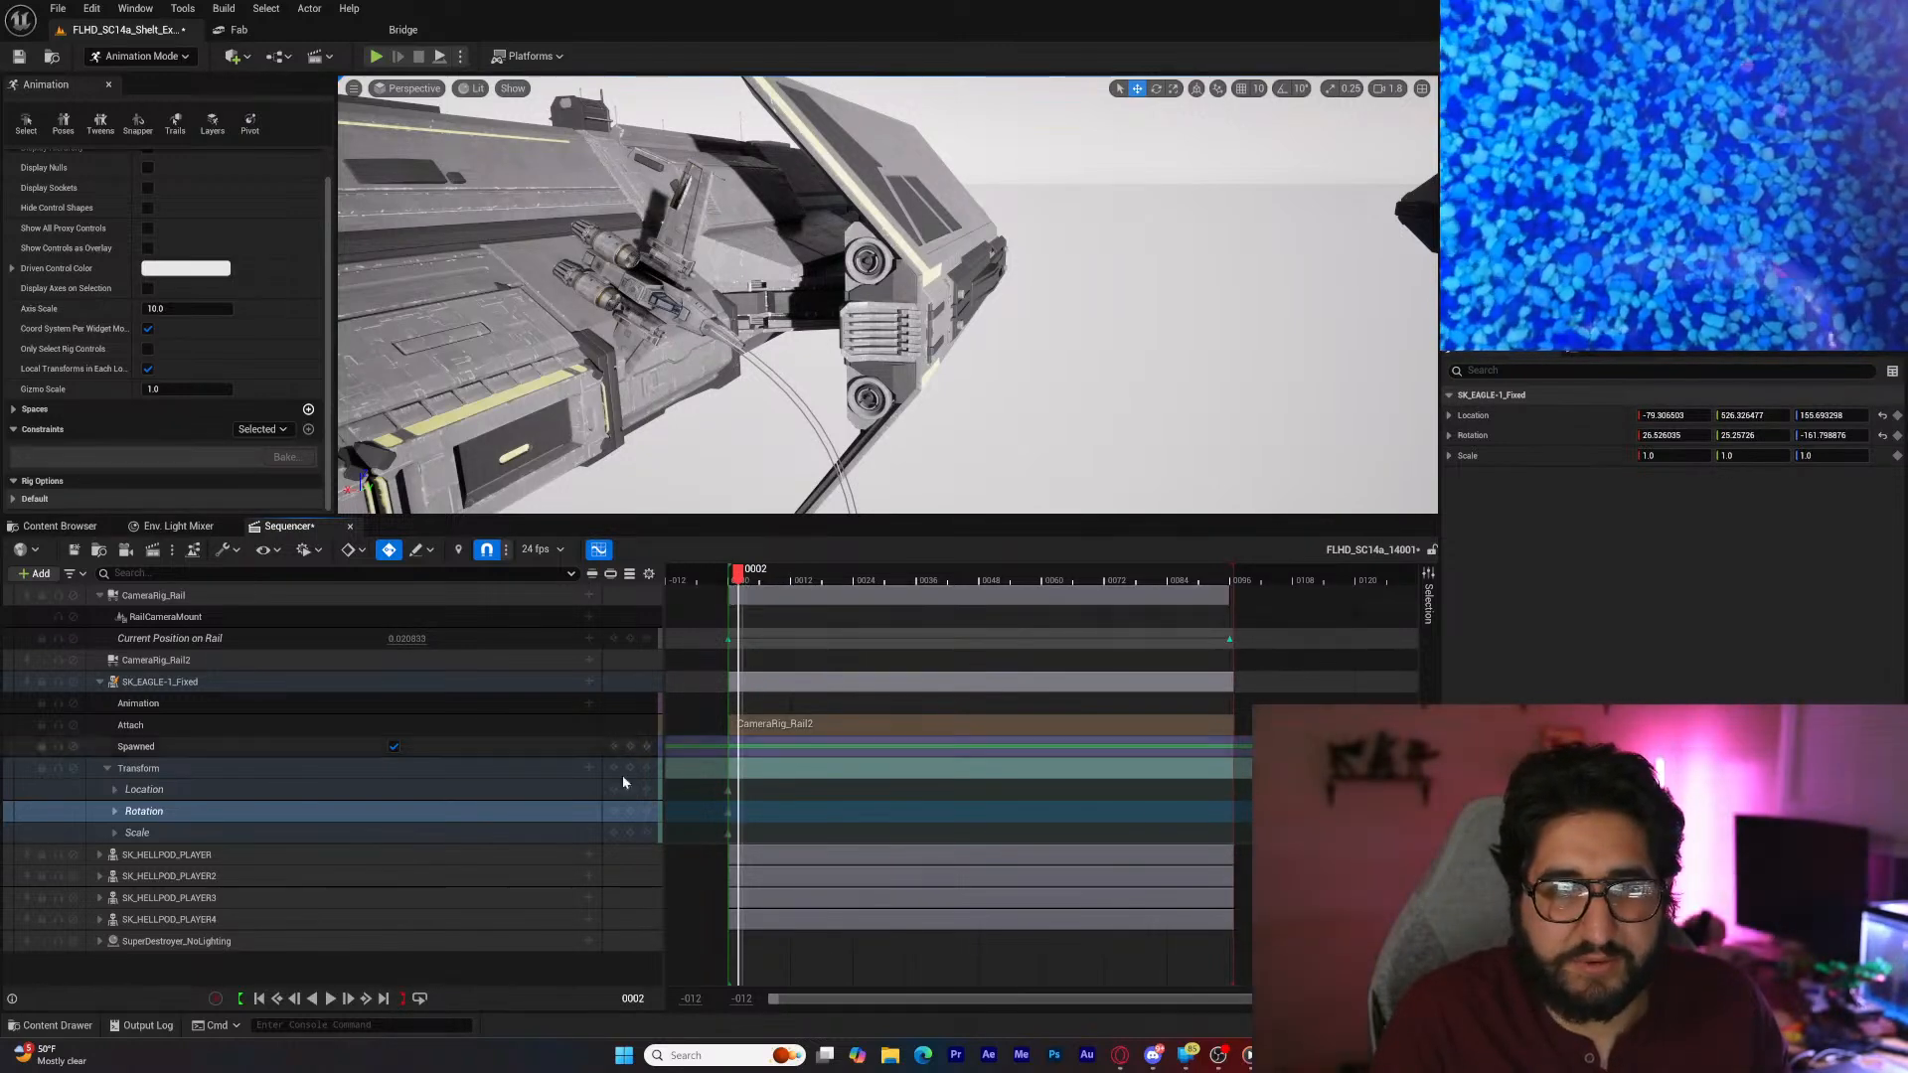
{"action": "left_click", "coordinate": [614, 833]}
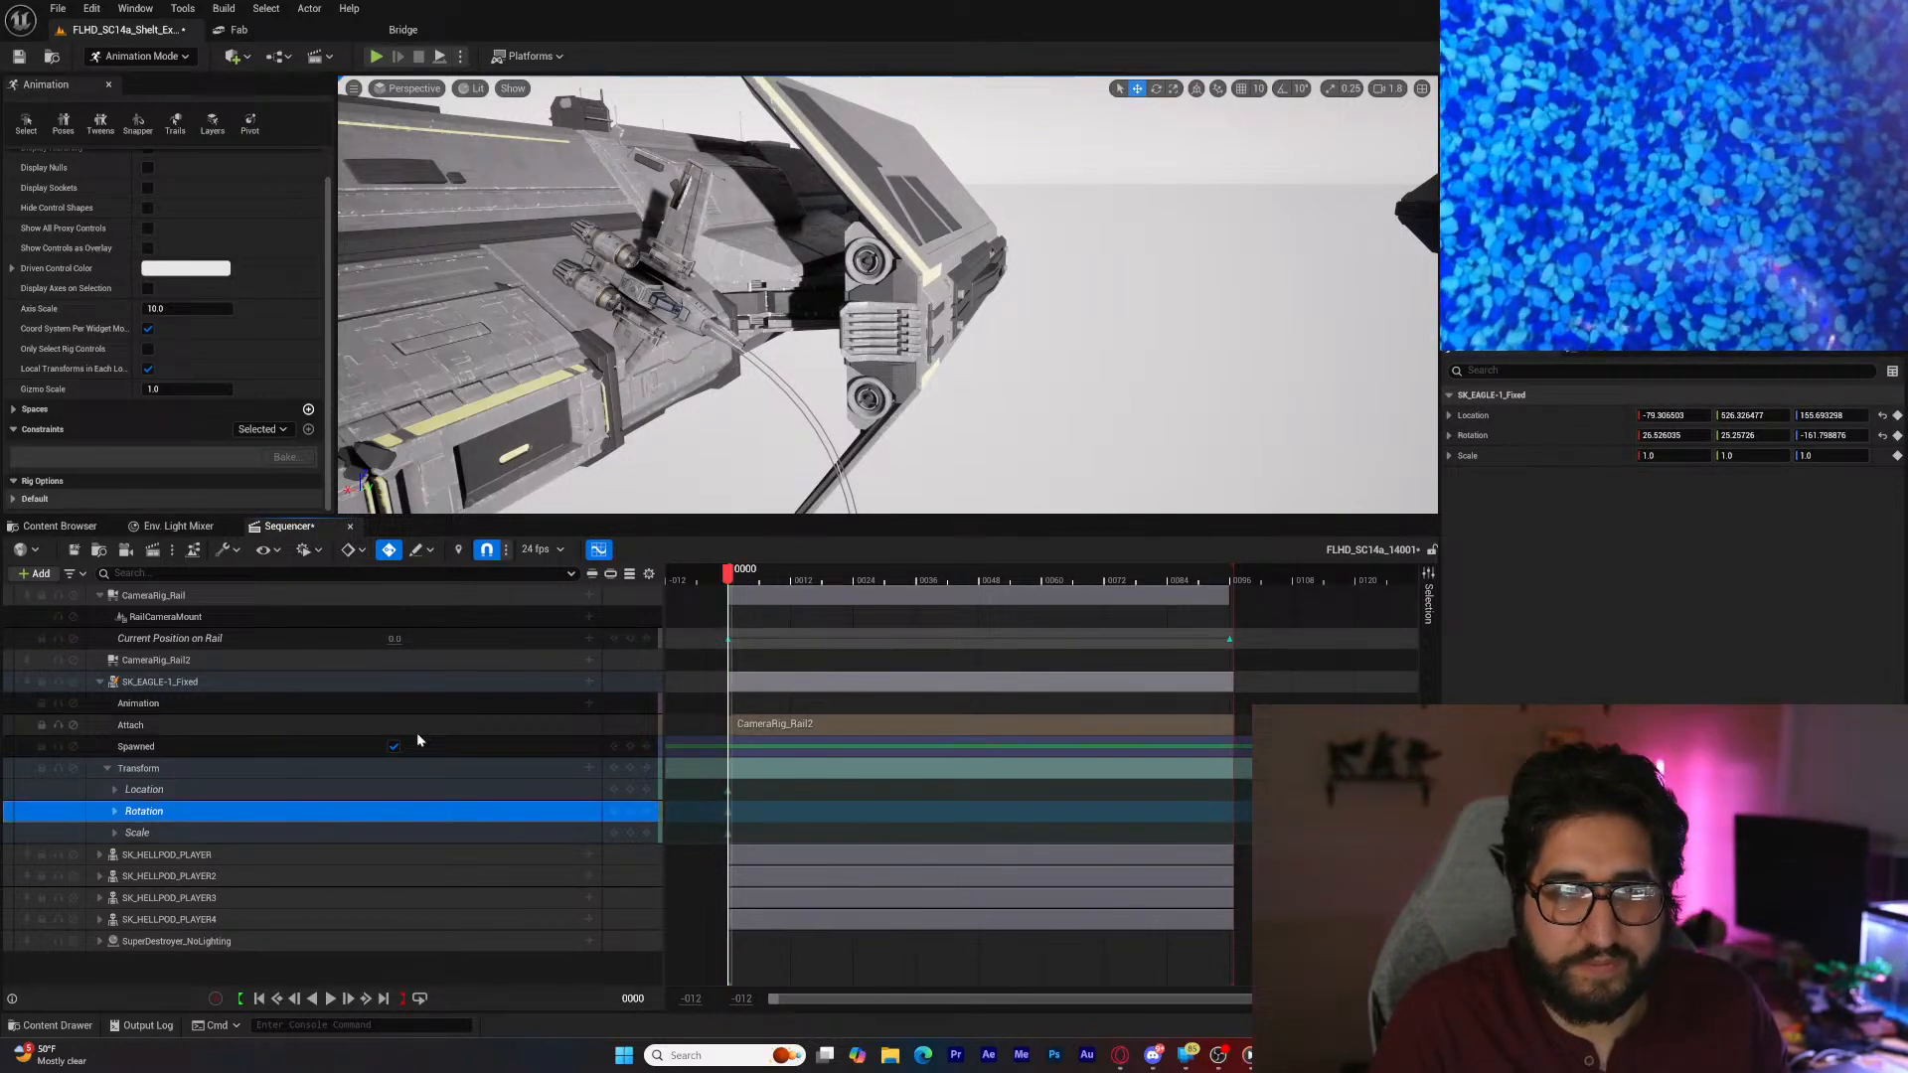
{"action": "left_click", "coordinate": [493, 659]}
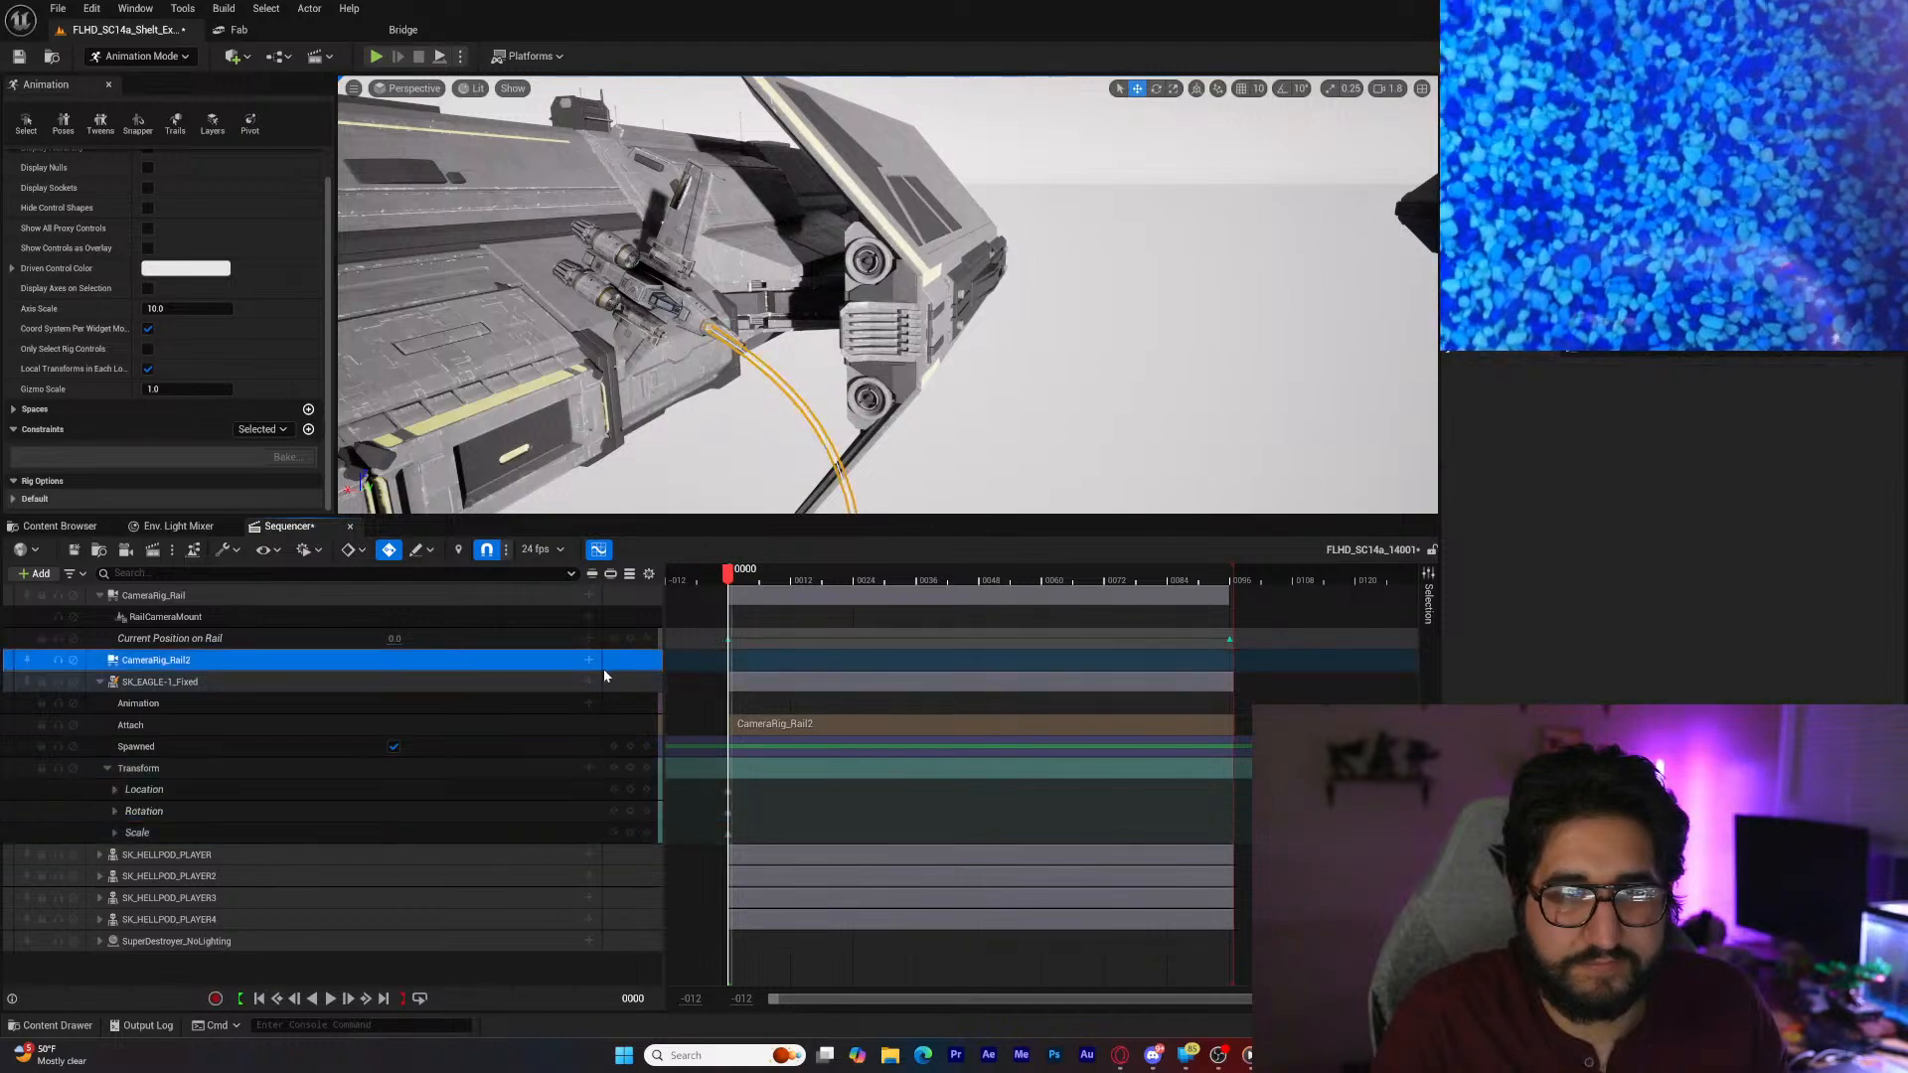
{"action": "left_click", "coordinate": [589, 660]}
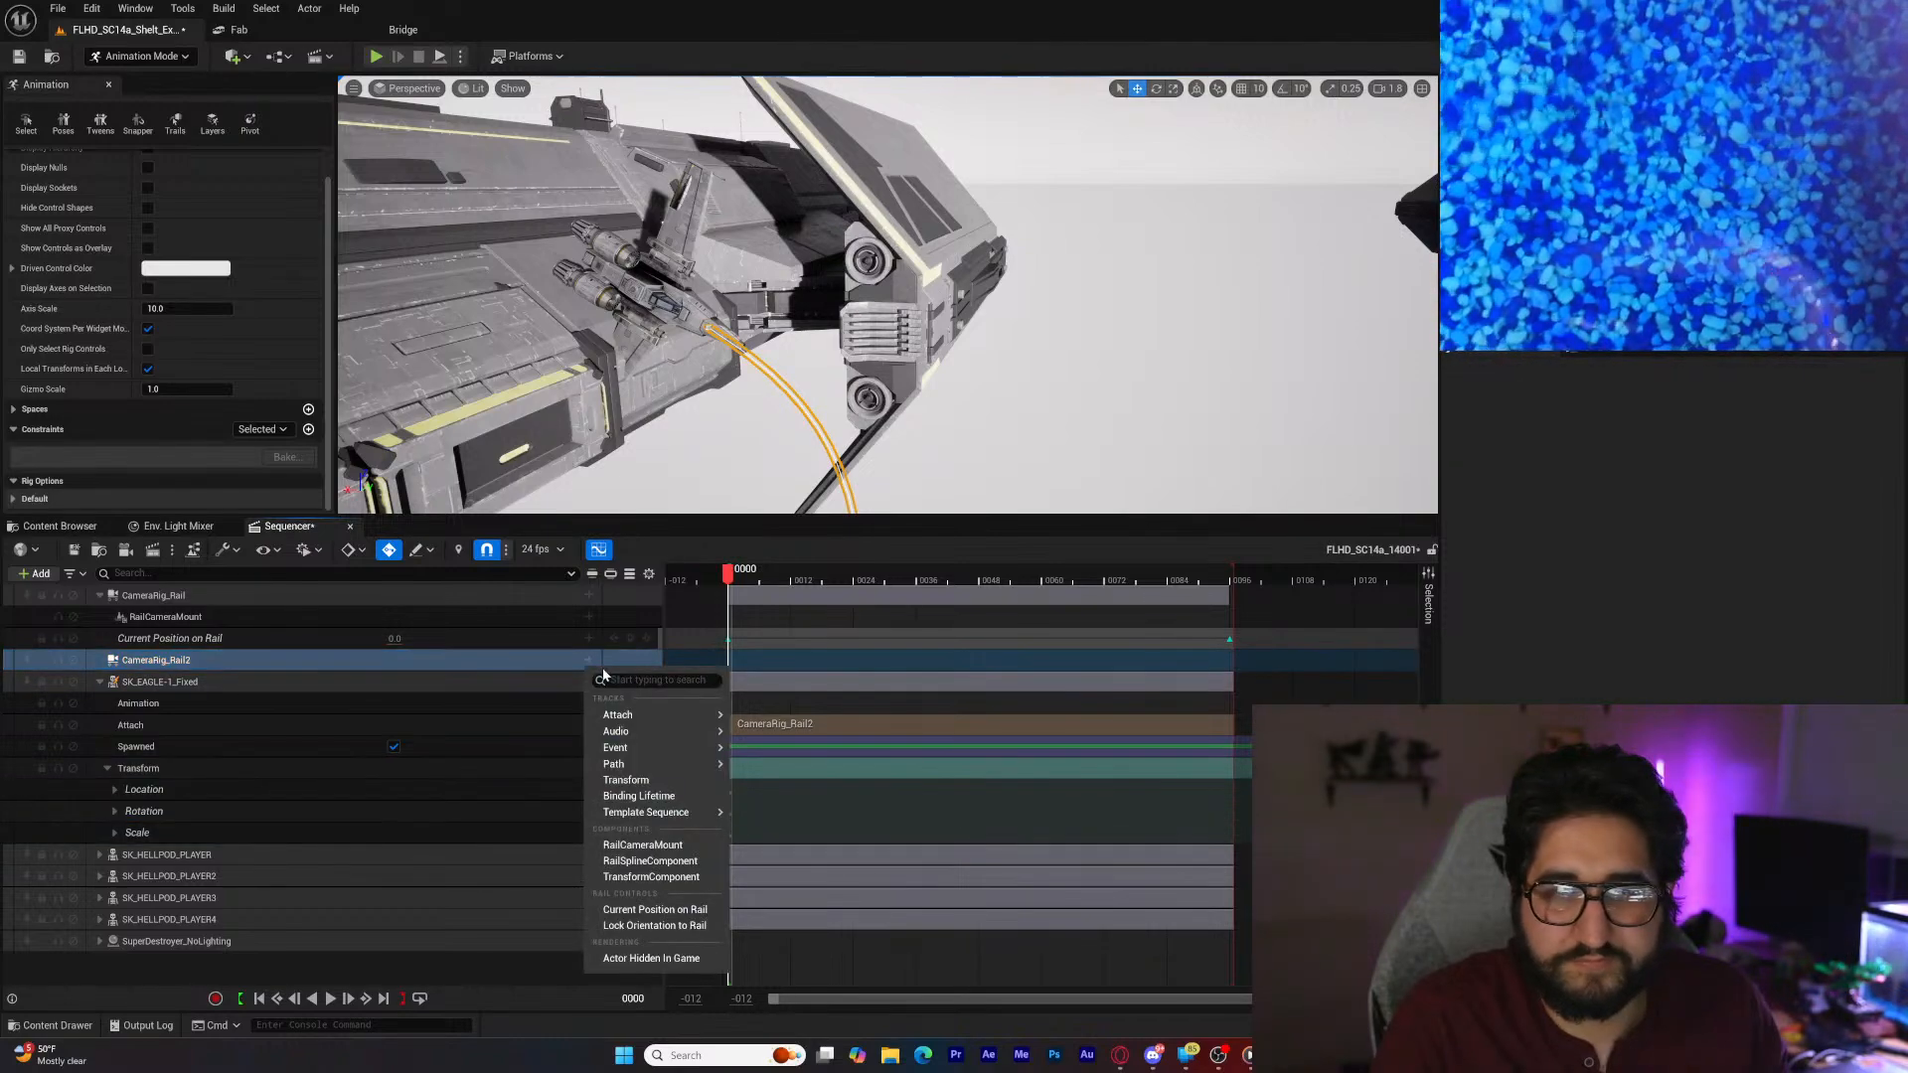
{"action": "left_click", "coordinate": [690, 912]}
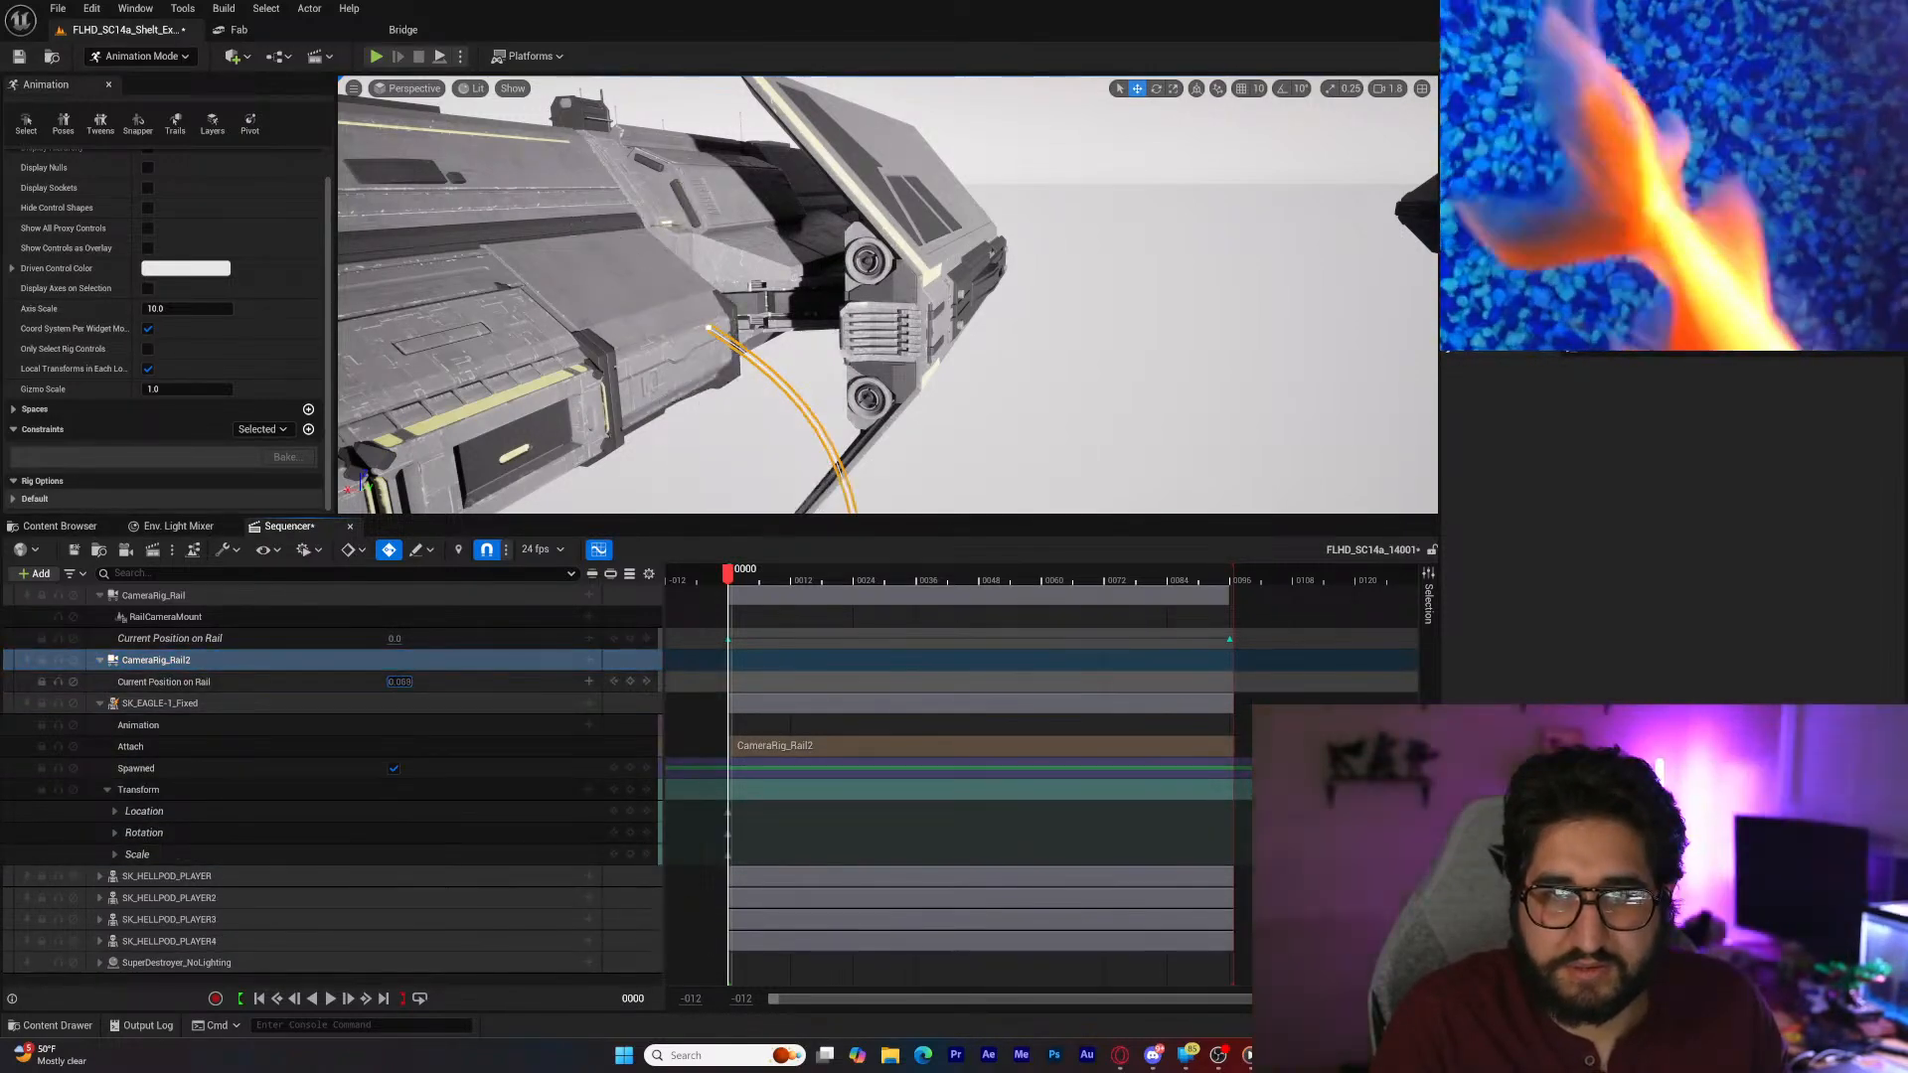
Step: Key CameraRig_Rail2's Current Position on Rail at 0.0 on frame 0 and at 1.0 on frame 96
{"action": "left_click_drag", "start_coordinate": [399, 681], "coordinate": [383, 681]}
{"action": "left_click", "coordinate": [630, 682]}
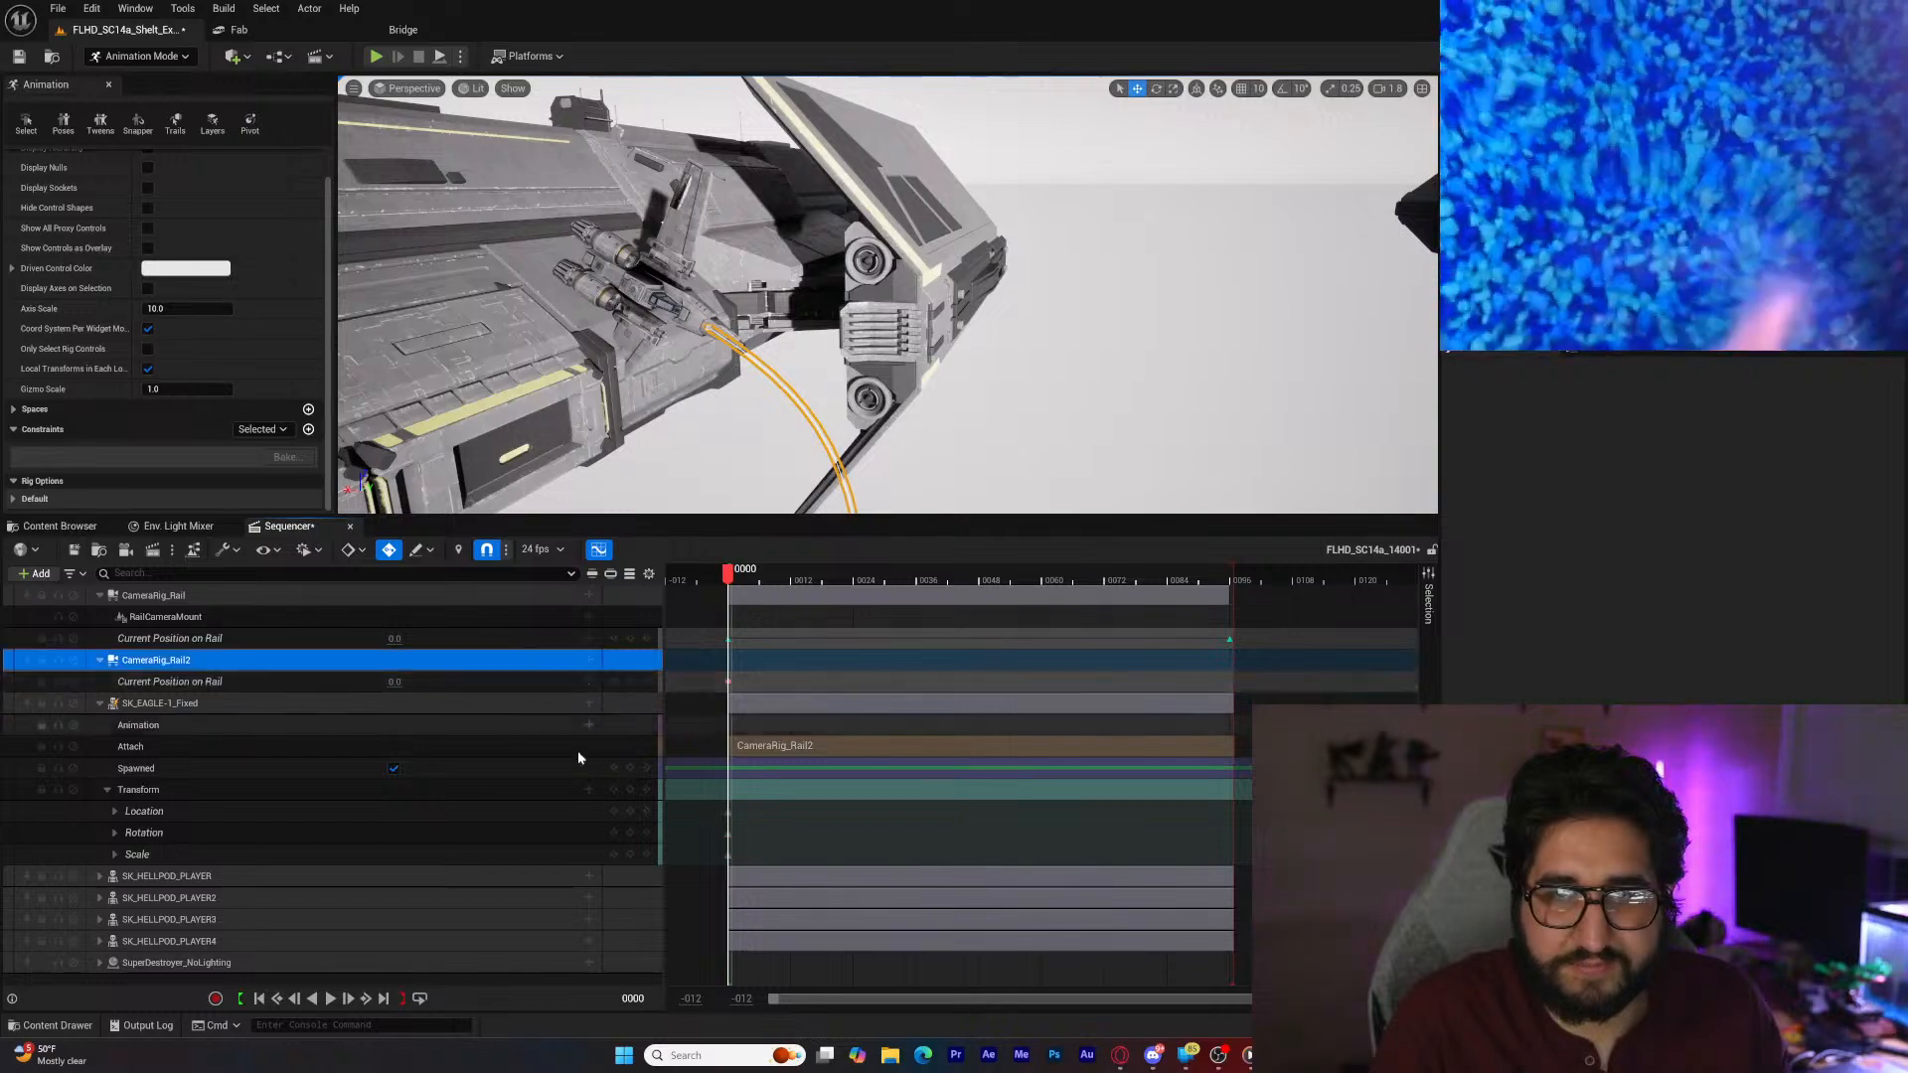
{"action": "left_click", "coordinate": [367, 998]}
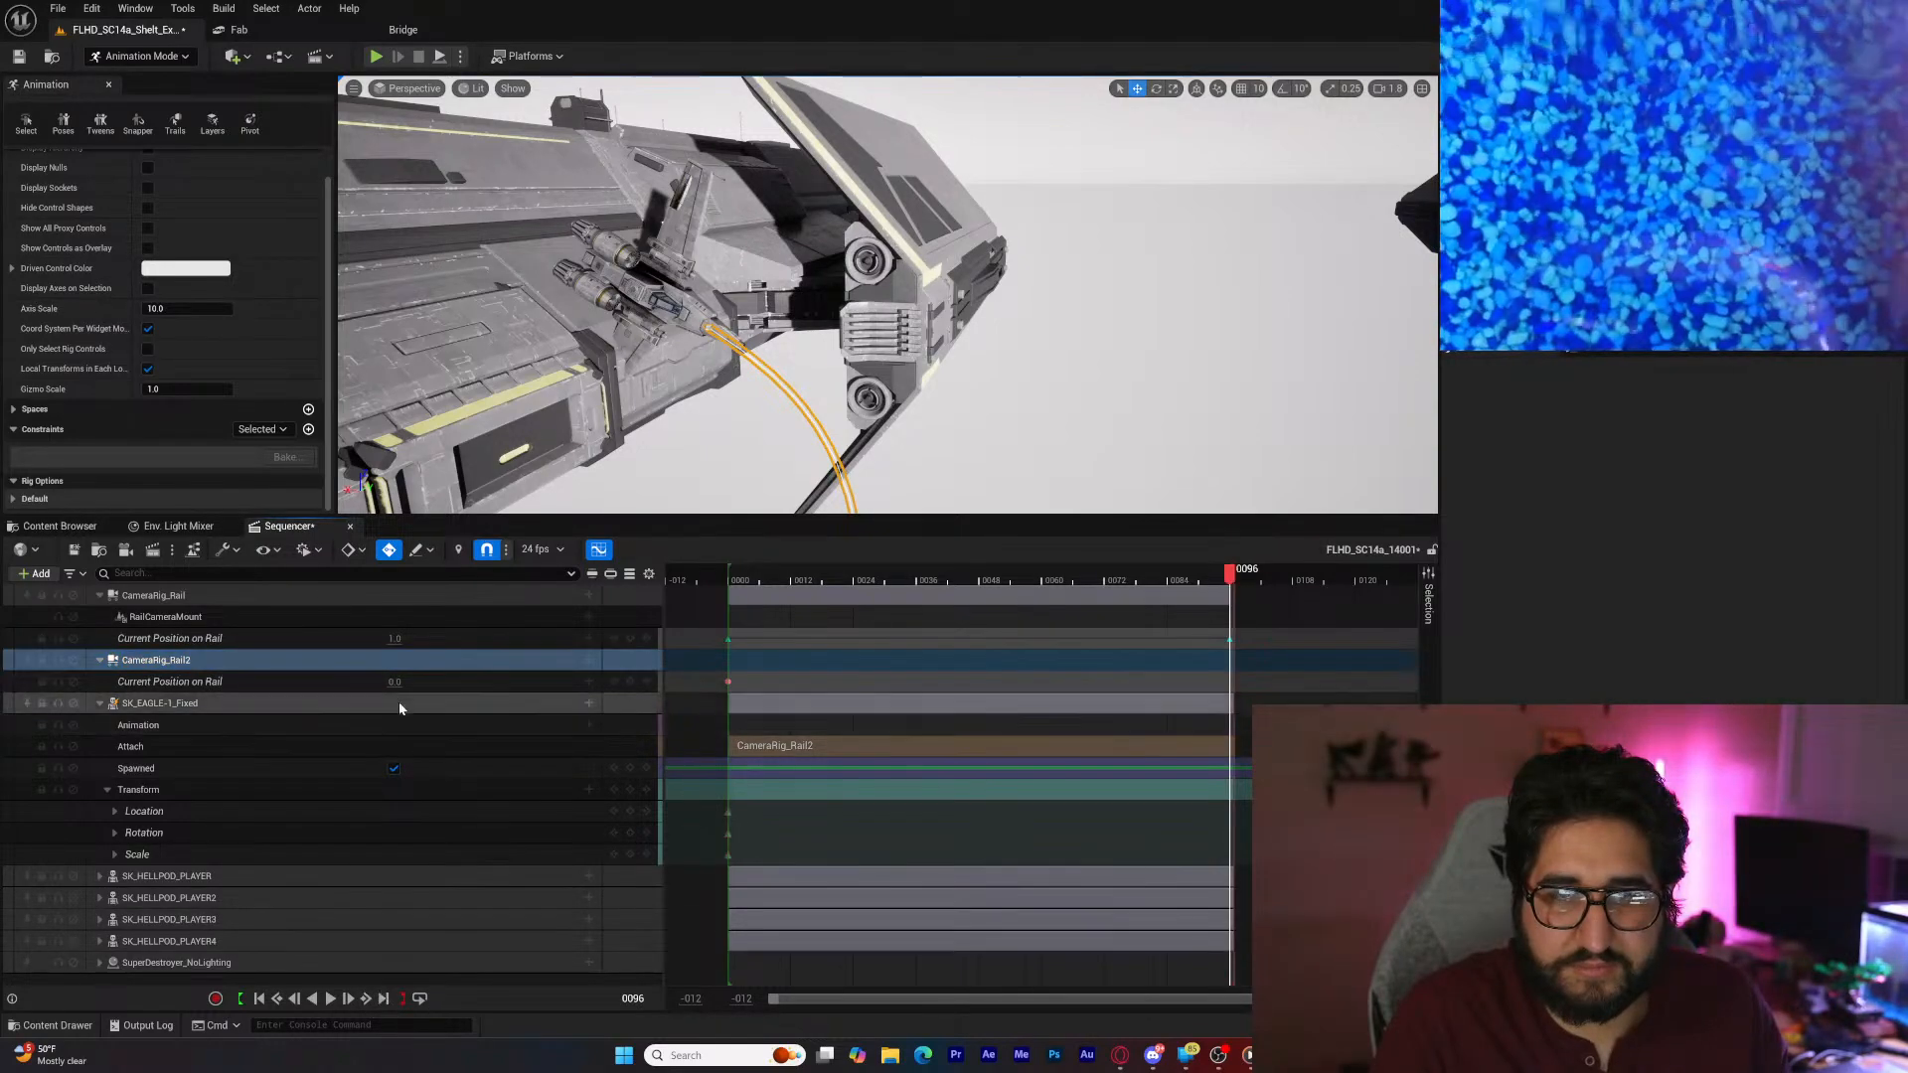
{"action": "left_click_drag", "start_coordinate": [398, 681], "coordinate": [428, 682]}
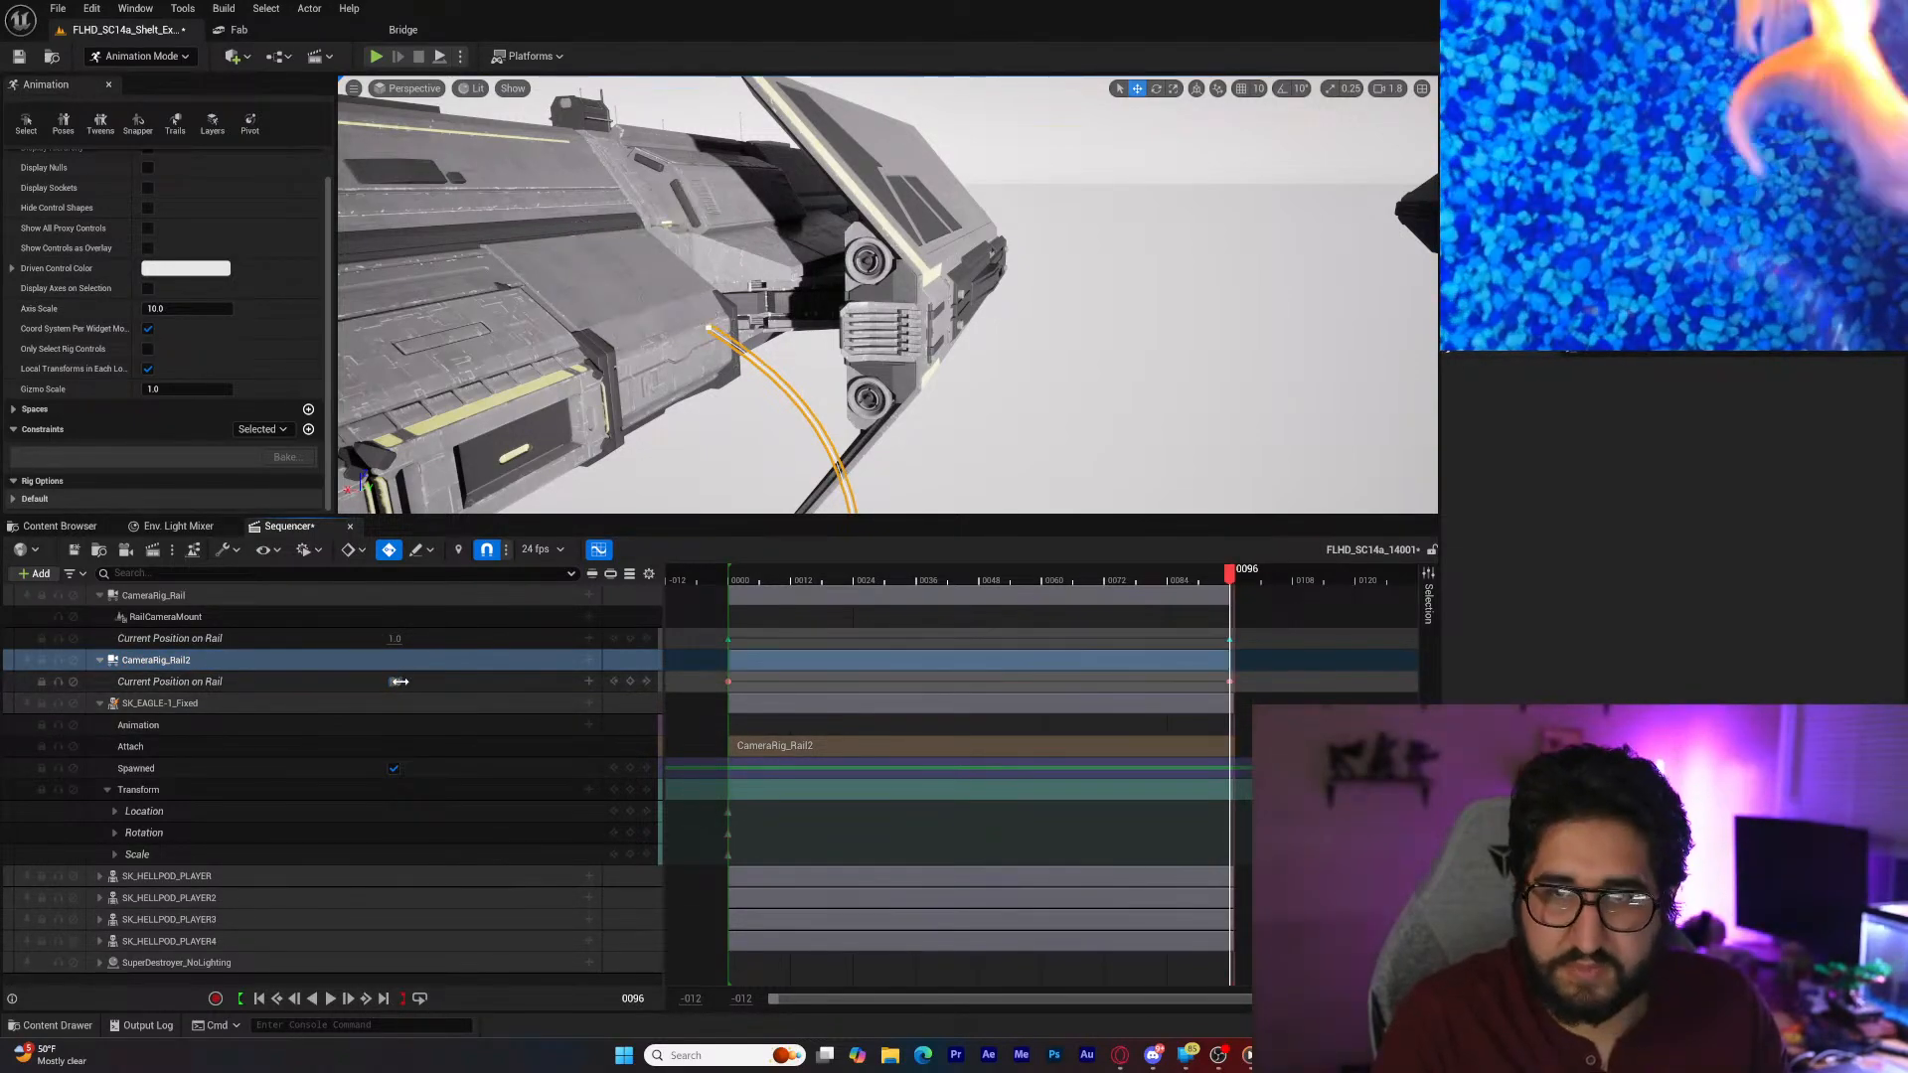
Step: Set both Current Position on Rail keys of CameraRig_Rail2 to linear interpolation
{"action": "left_click_drag", "start_coordinate": [701, 680], "coordinate": [1231, 688]}
{"action": "right_click", "coordinate": [1229, 687]}
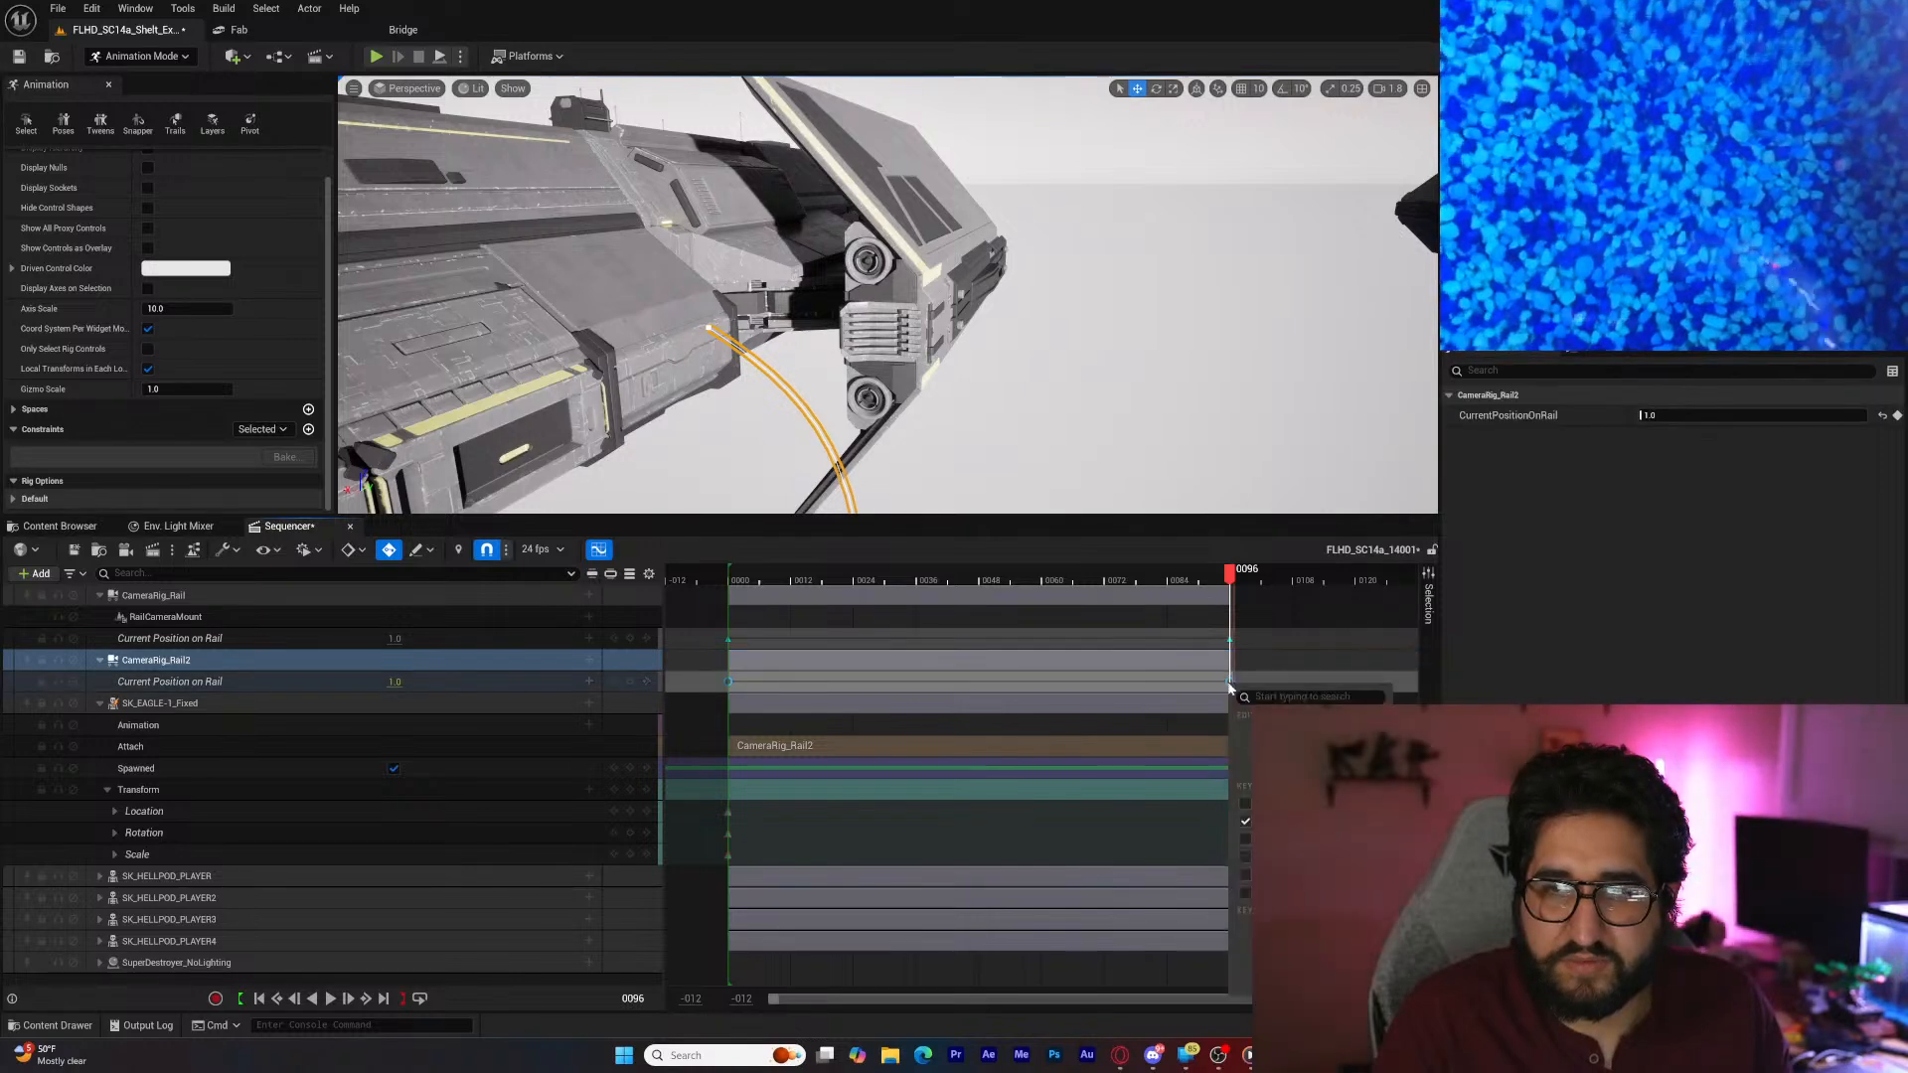
{"action": "left_click", "coordinate": [1245, 875]}
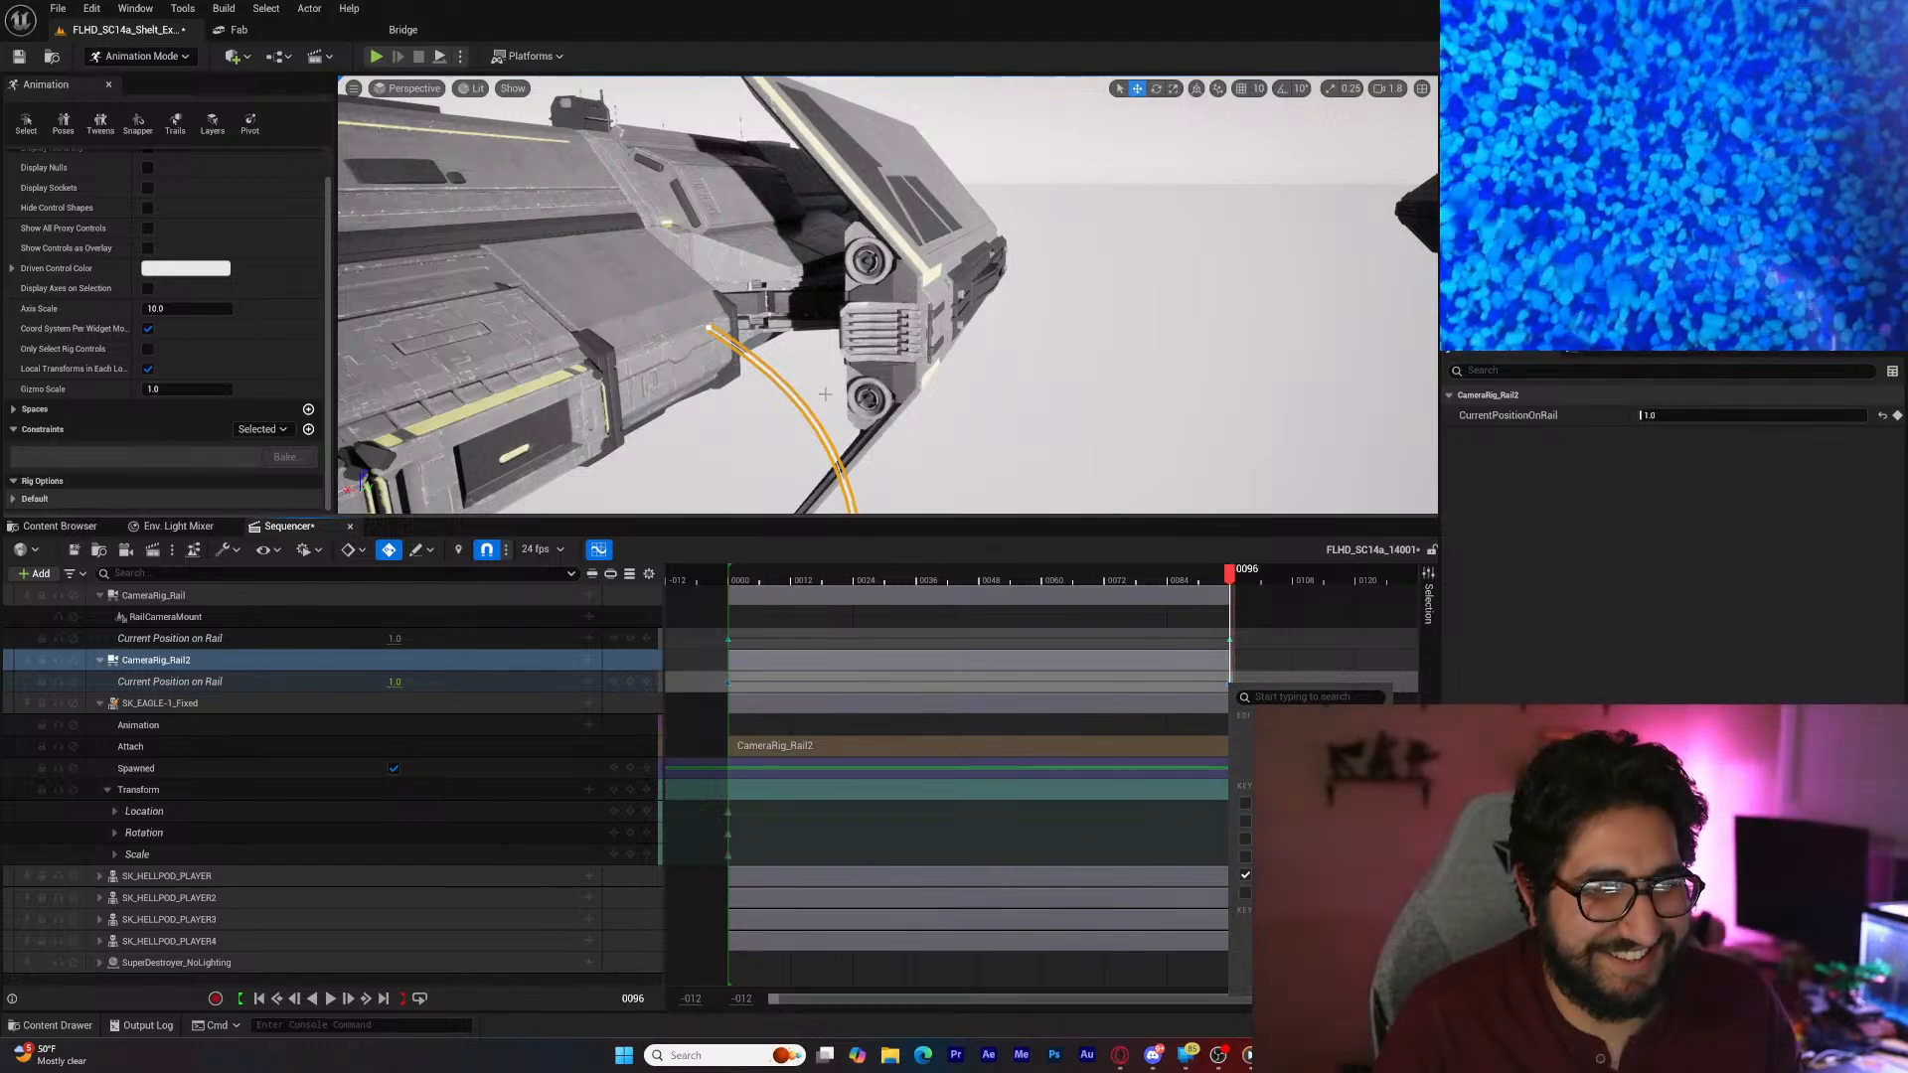
Step: Look at the whole rail from below the ships and play the fighter's flight from frame 0 up to frame 93
{"action": "right_click_drag", "start_coordinate": [887, 298], "coordinate": [725, 427]}
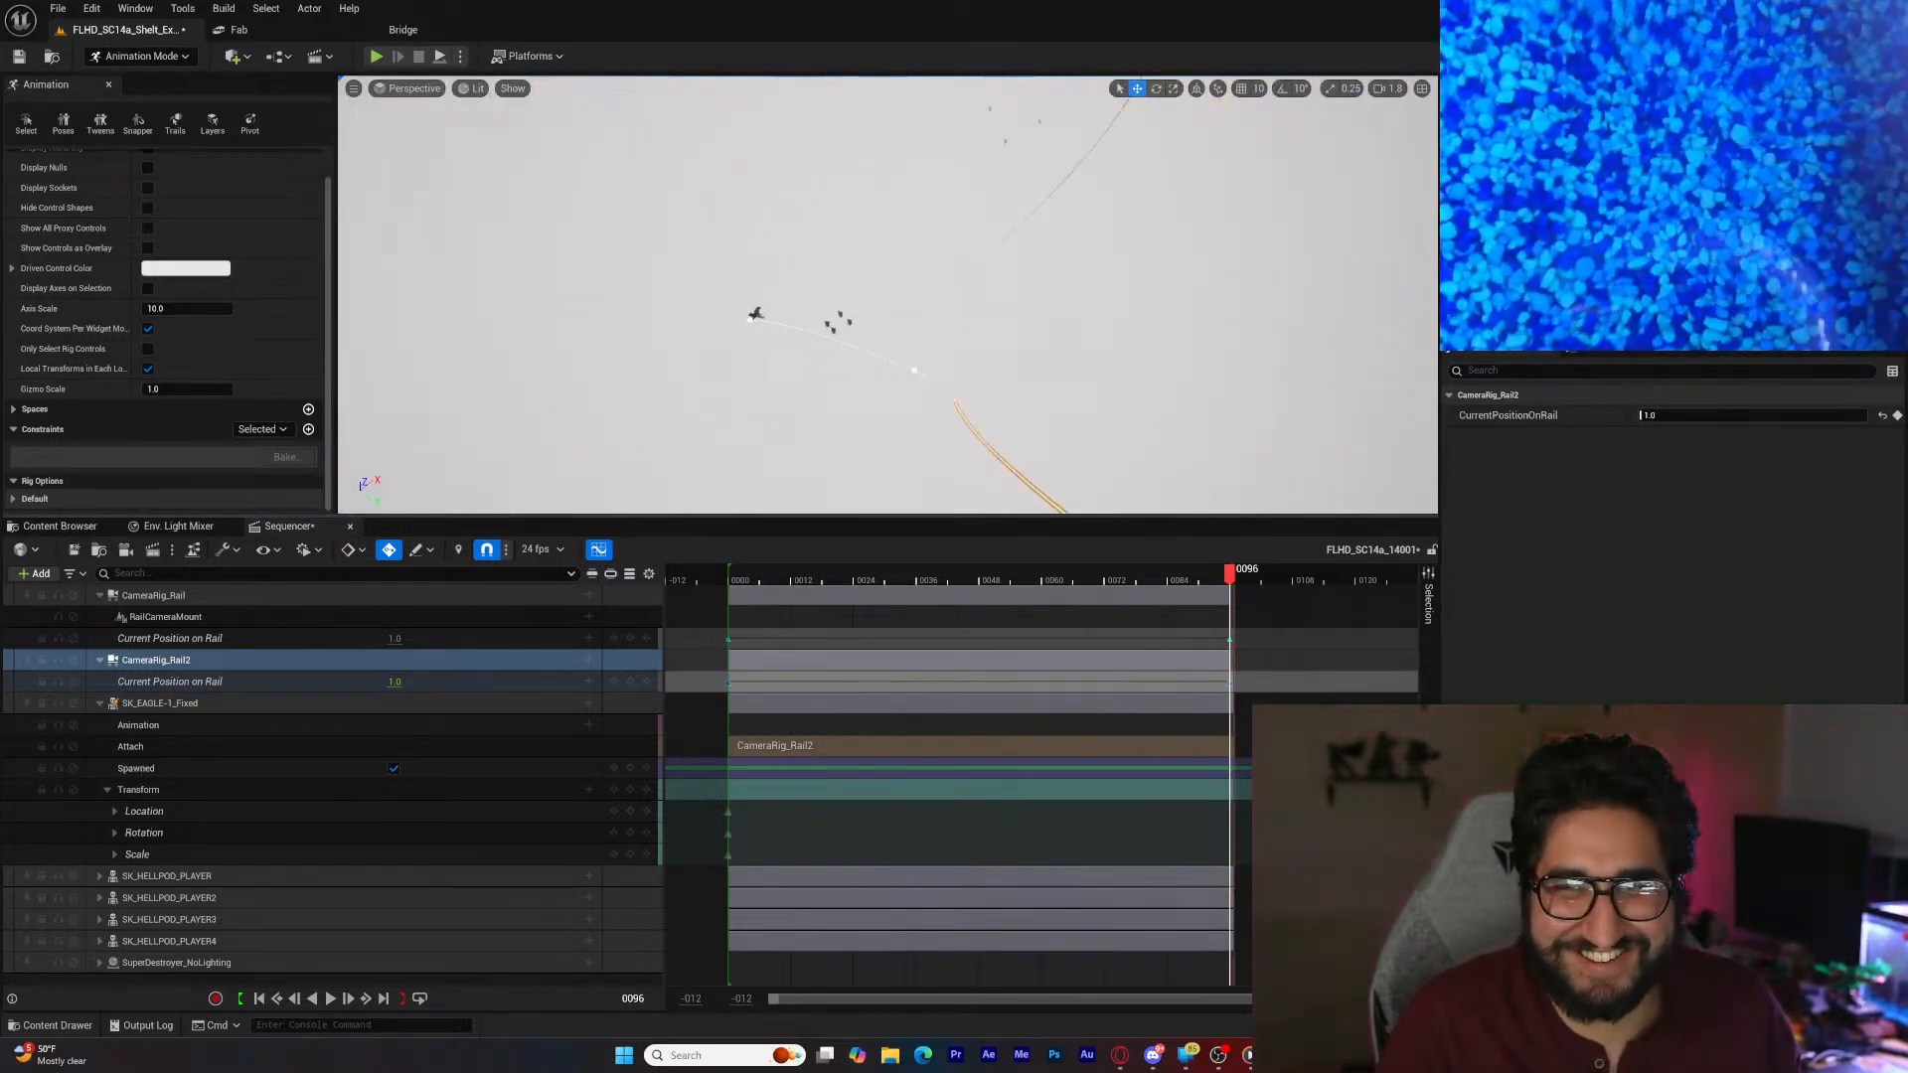
{"action": "right_click_drag", "start_coordinate": [887, 298], "coordinate": [855, 286]}
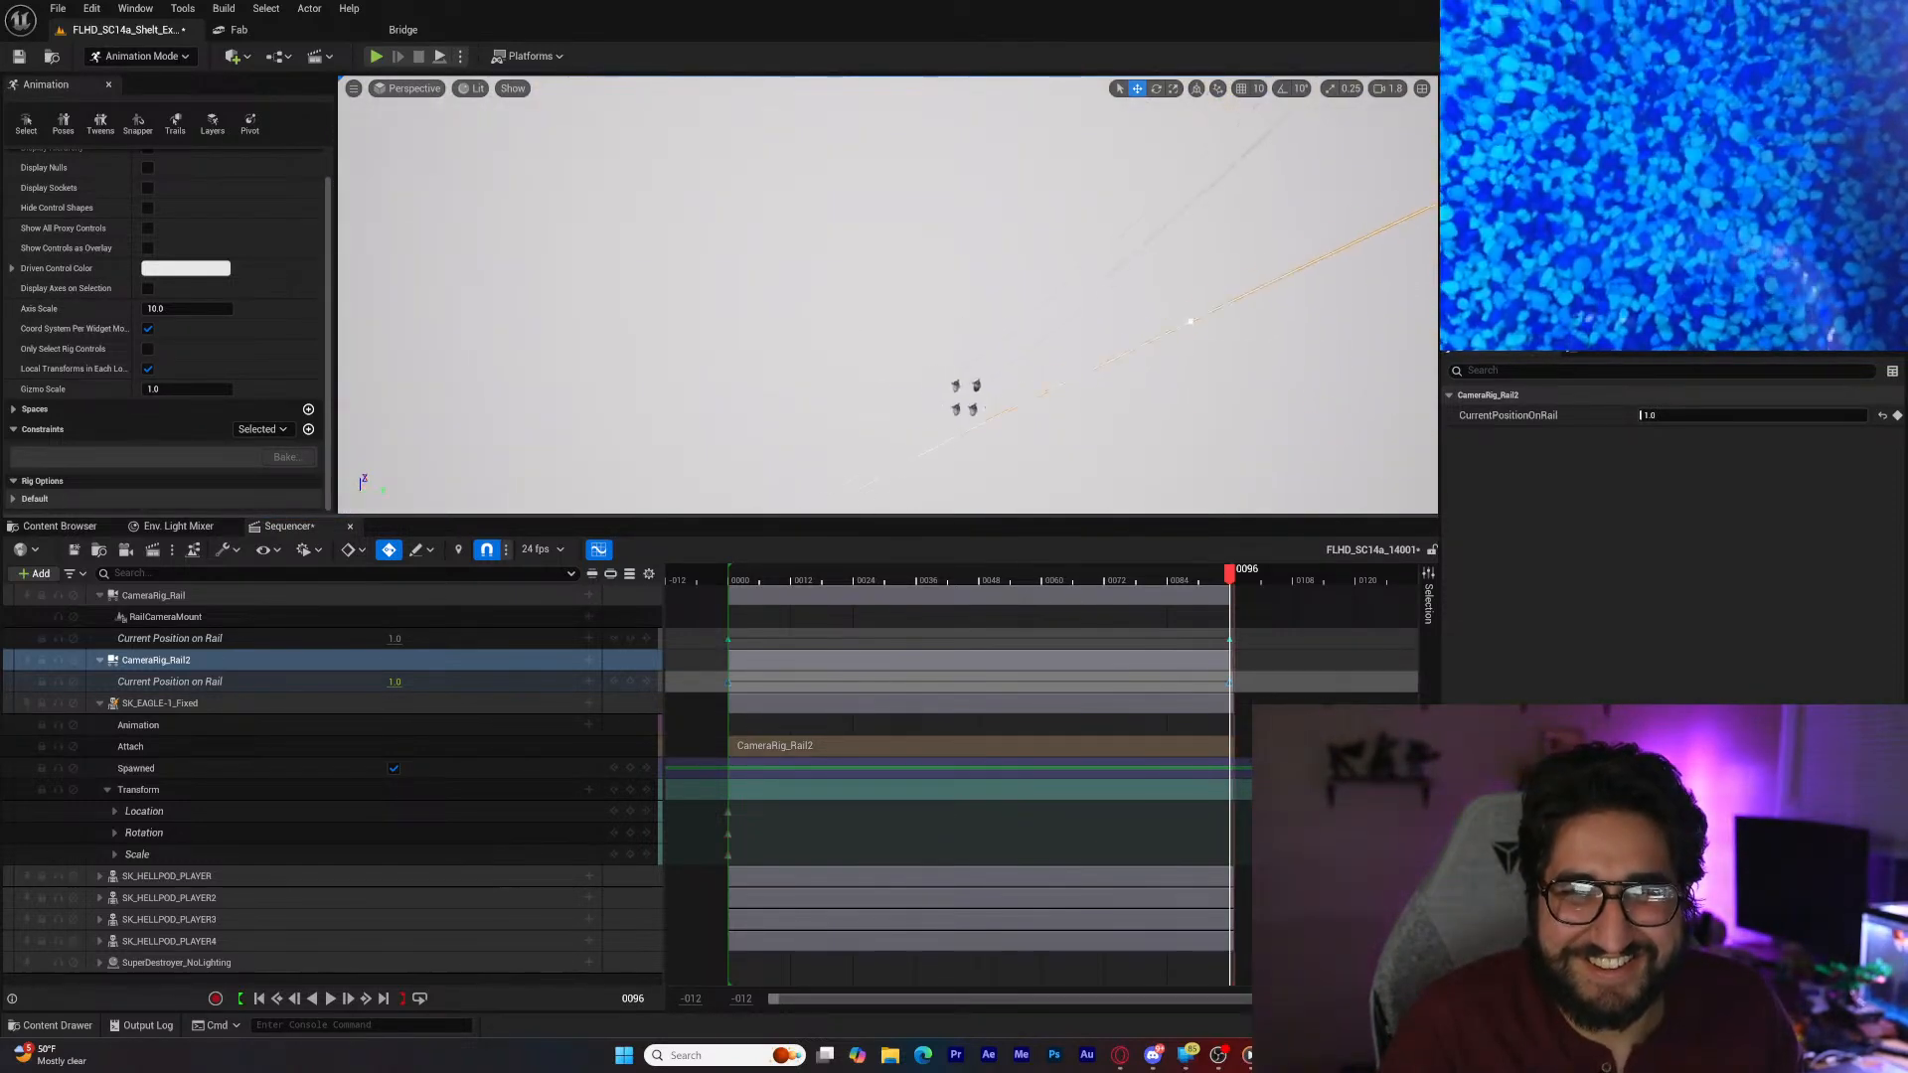
{"action": "left_click_drag", "start_coordinate": [887, 327], "coordinate": [983, 223], "text": "alt"}
{"action": "key", "text": "w"}
{"action": "right_click_drag", "start_coordinate": [887, 298], "coordinate": [876, 241]}
{"action": "key", "text": "a"}
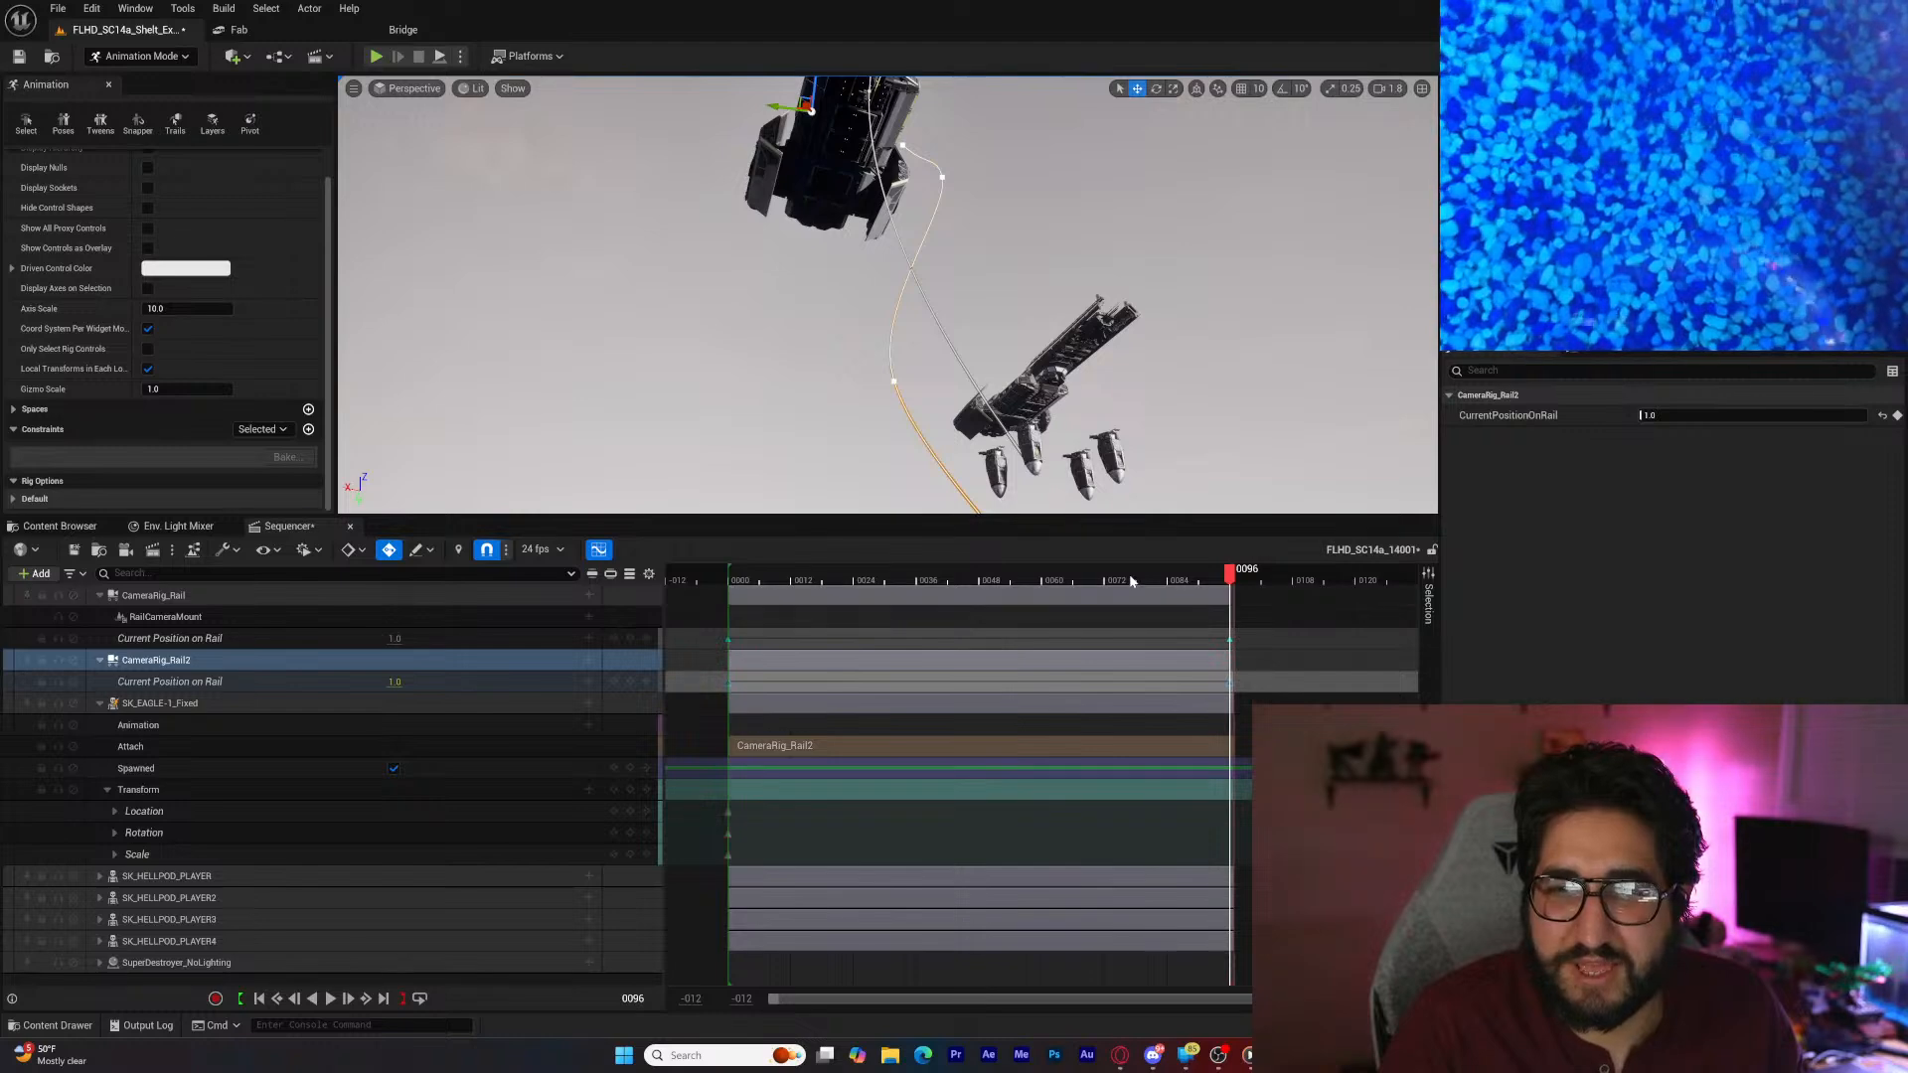
{"action": "left_click_drag", "start_coordinate": [1130, 581], "coordinate": [733, 612]}
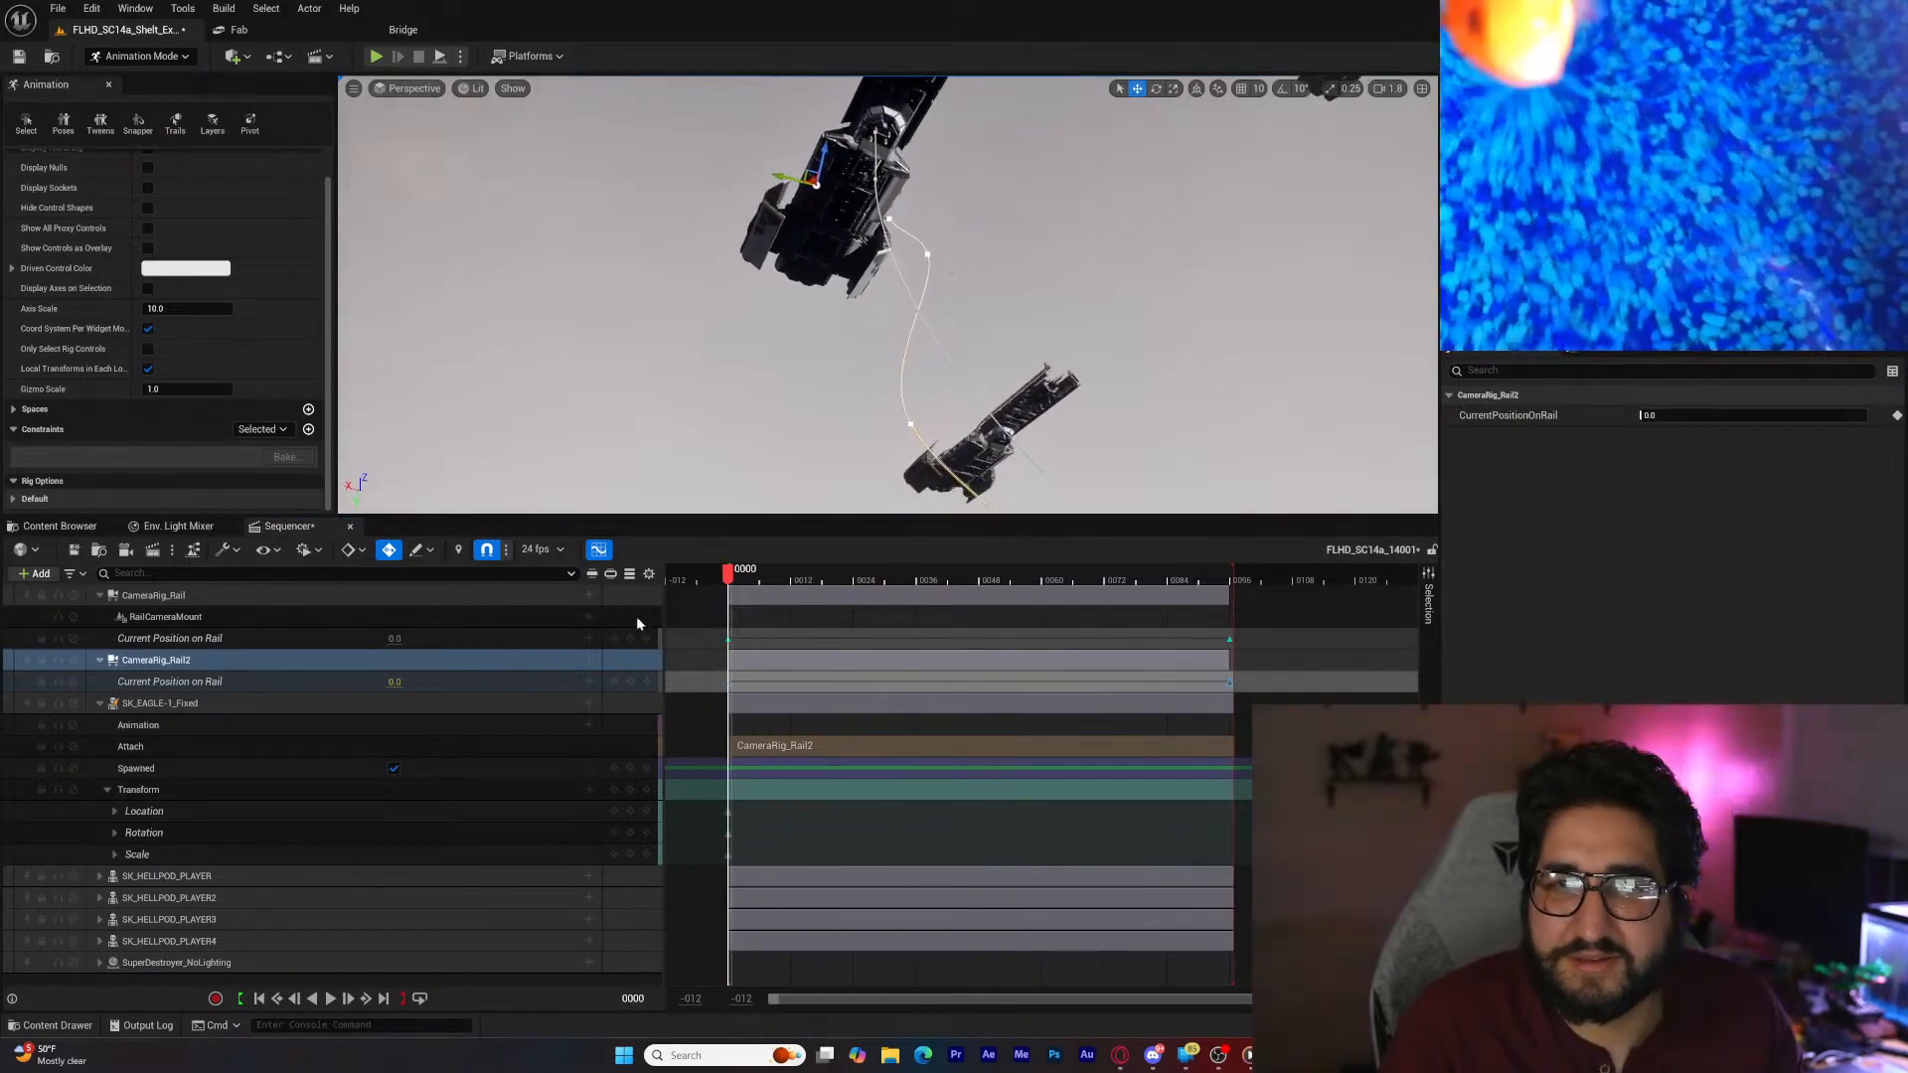
{"action": "left_click", "coordinate": [330, 998]}
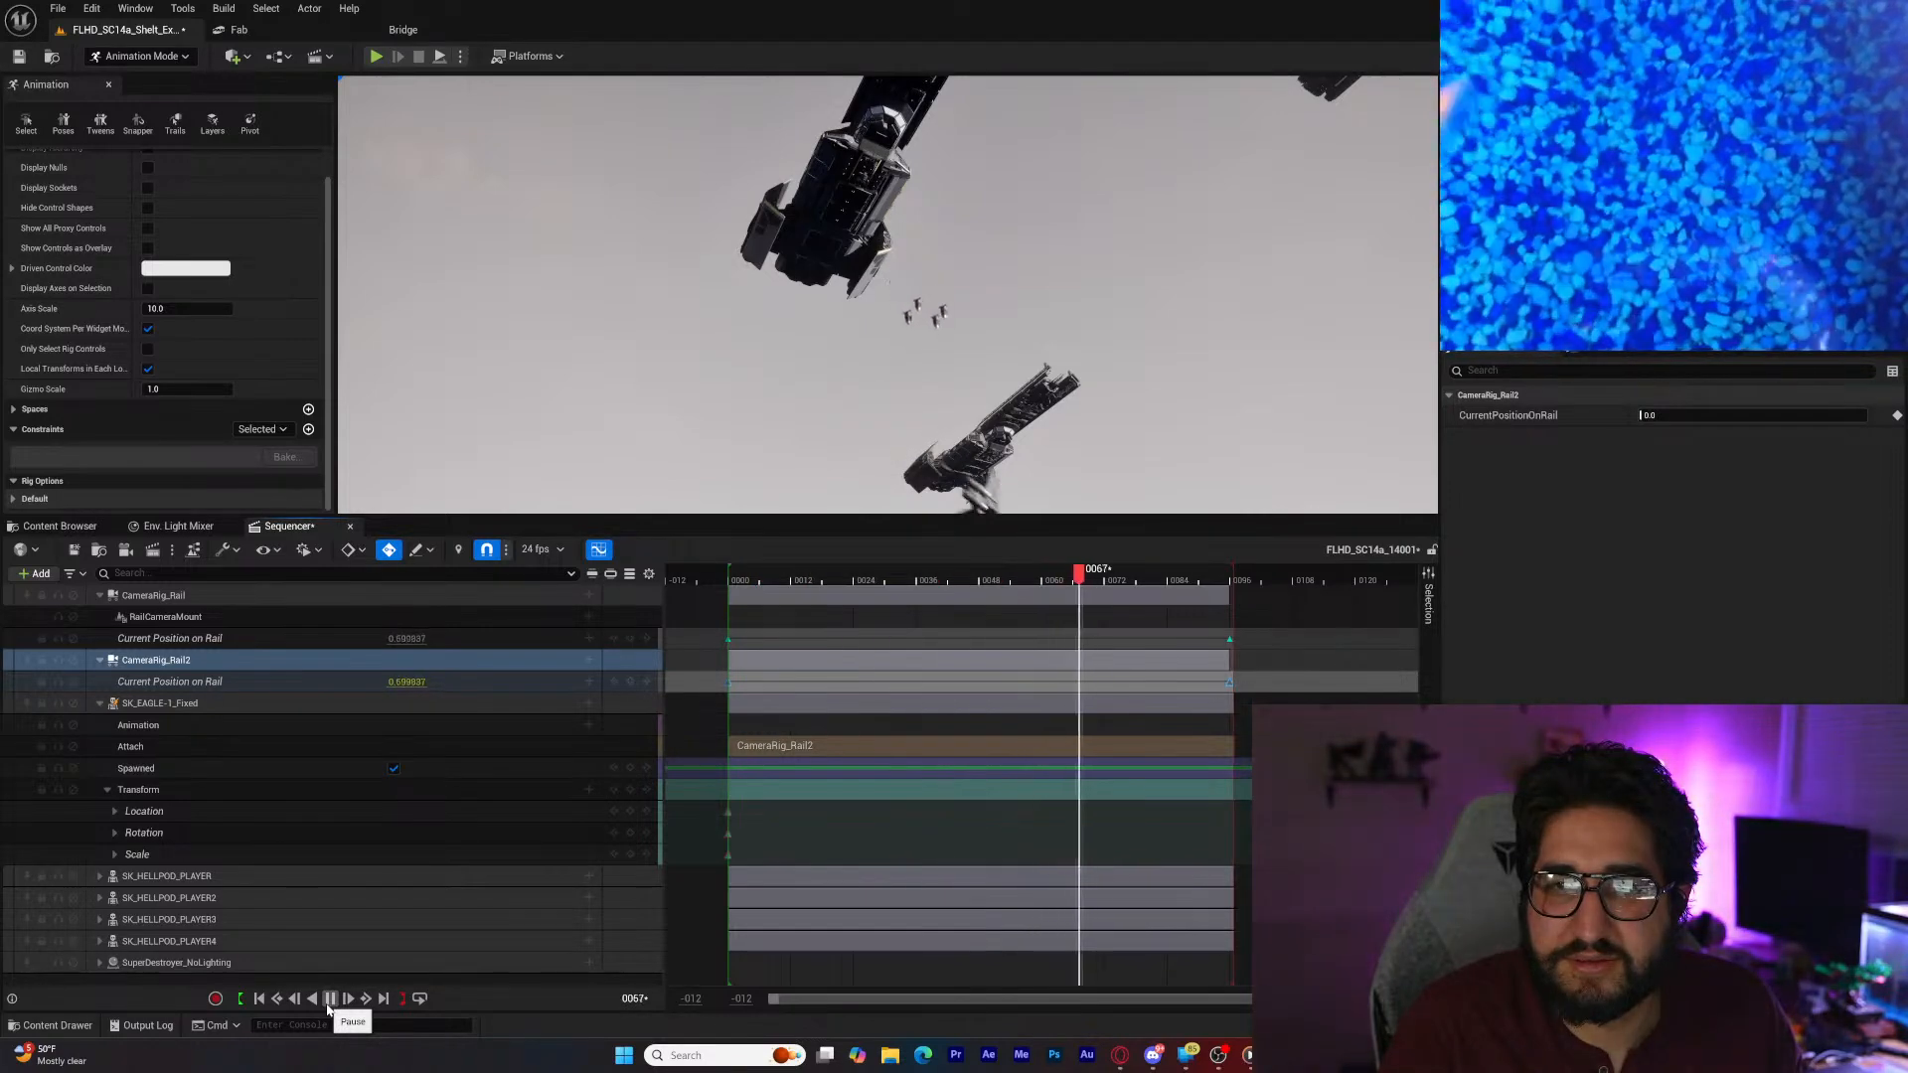
{"action": "left_click", "coordinate": [330, 999]}
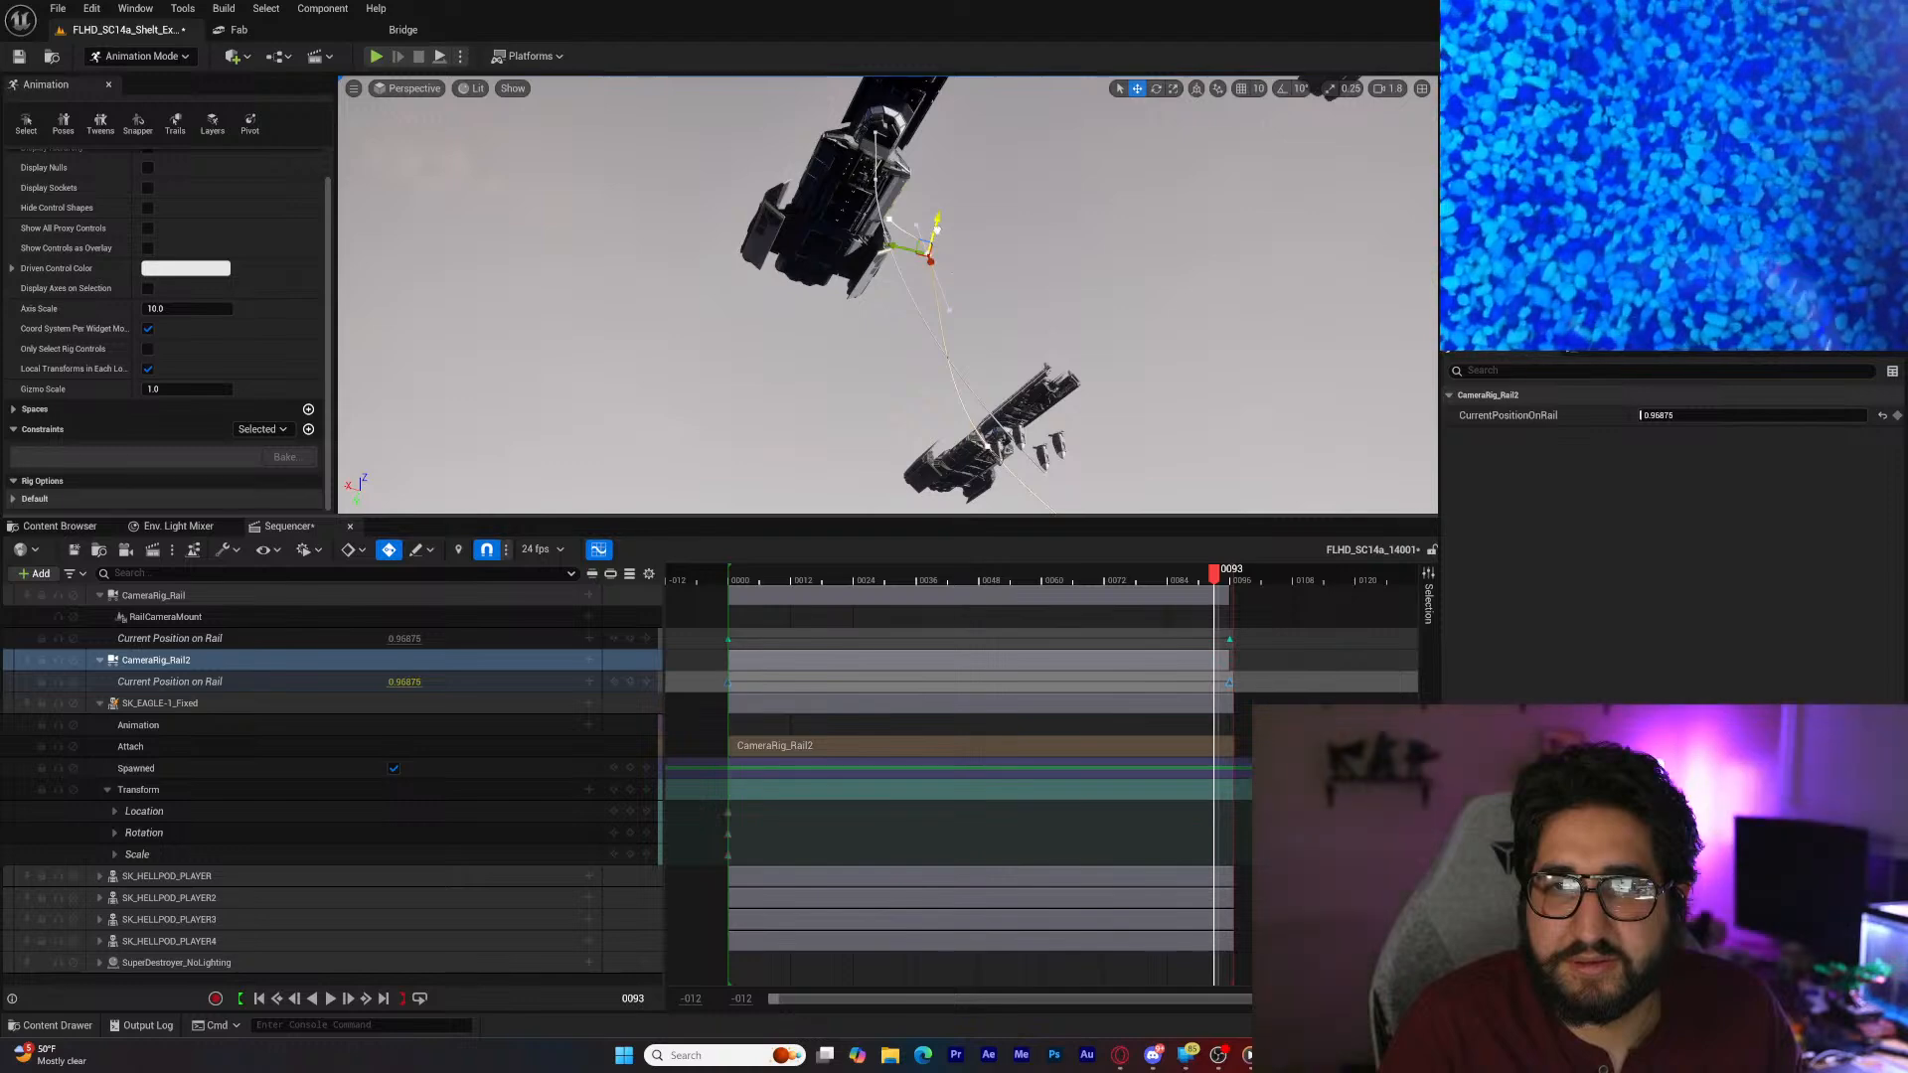
Step: Rotate the far end point of CameraRig_Rail2 so the last stretch of the fighter's path curves more
{"action": "right_click_drag", "start_coordinate": [903, 280], "coordinate": [1153, 372]}
{"action": "right_click_drag", "start_coordinate": [910, 321], "coordinate": [732, 277]}
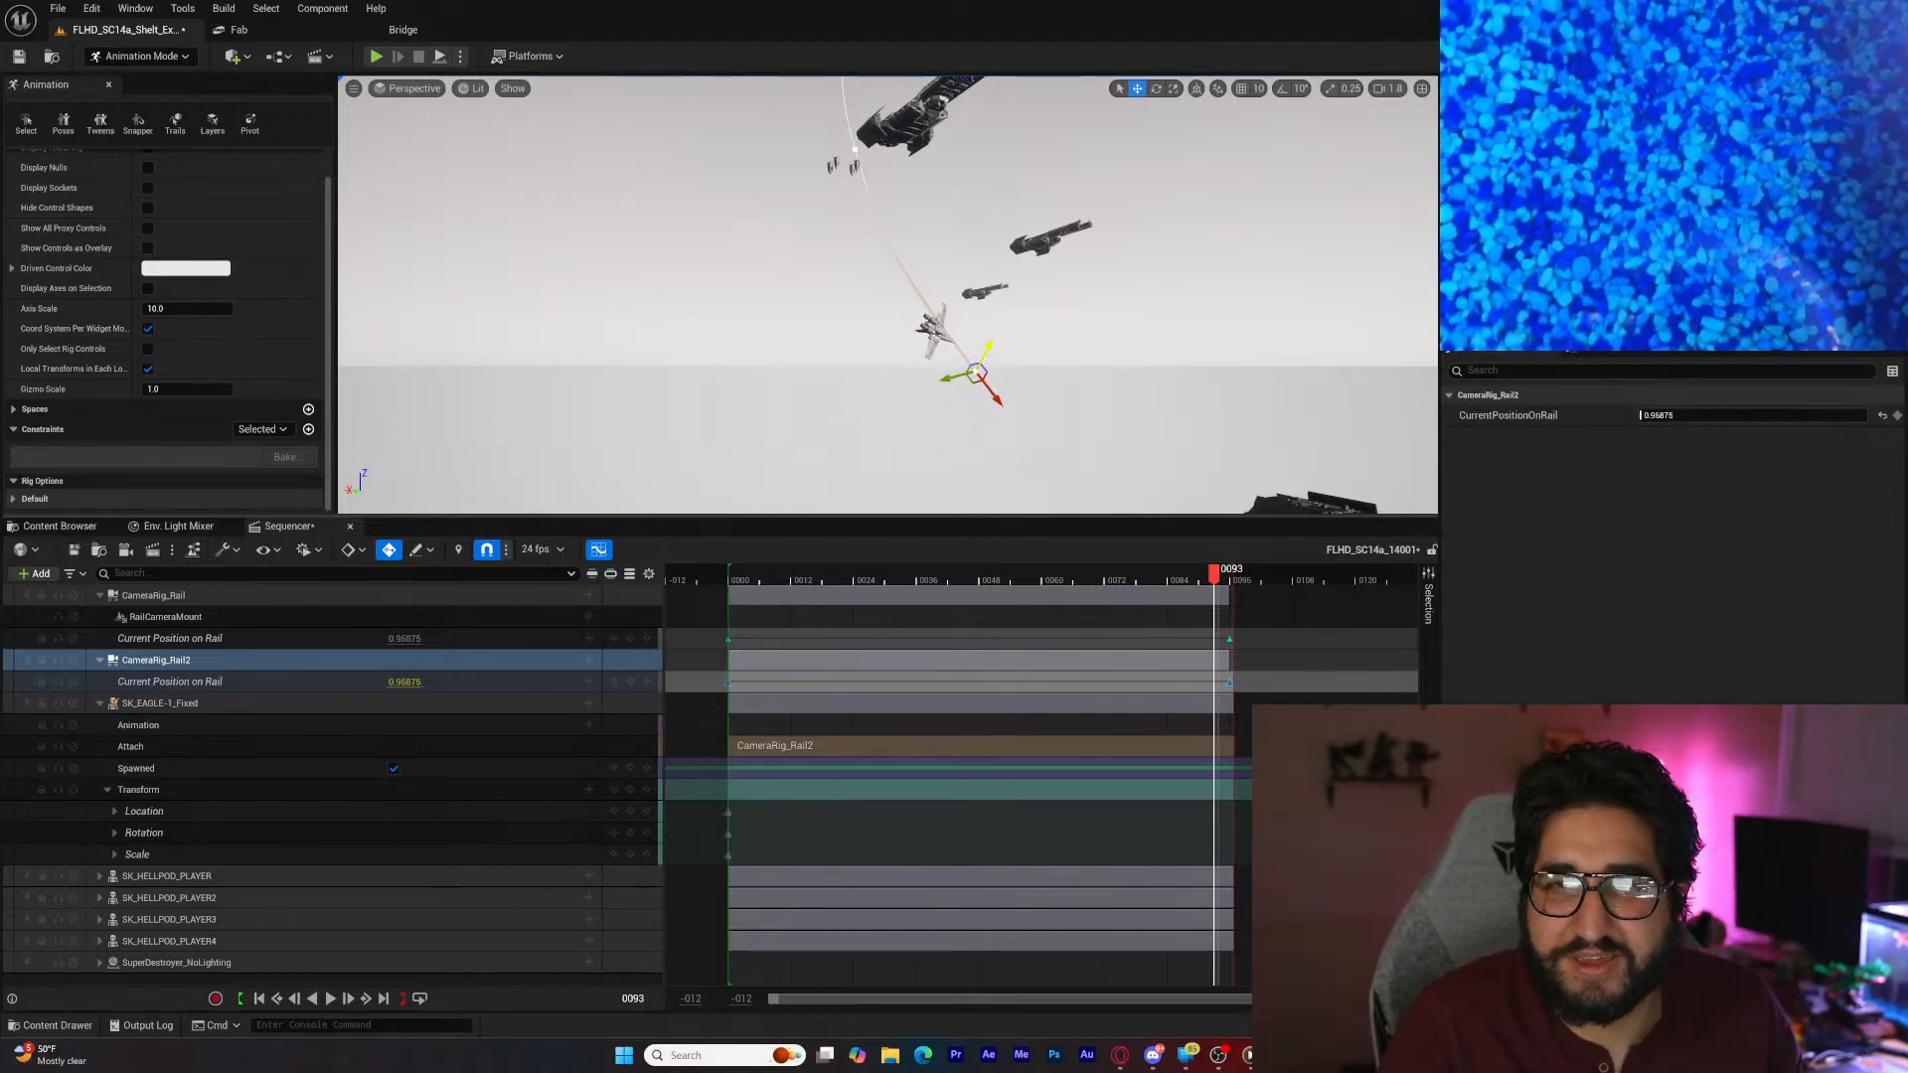
{"action": "right_click_drag", "start_coordinate": [1021, 305], "coordinate": [1277, 296]}
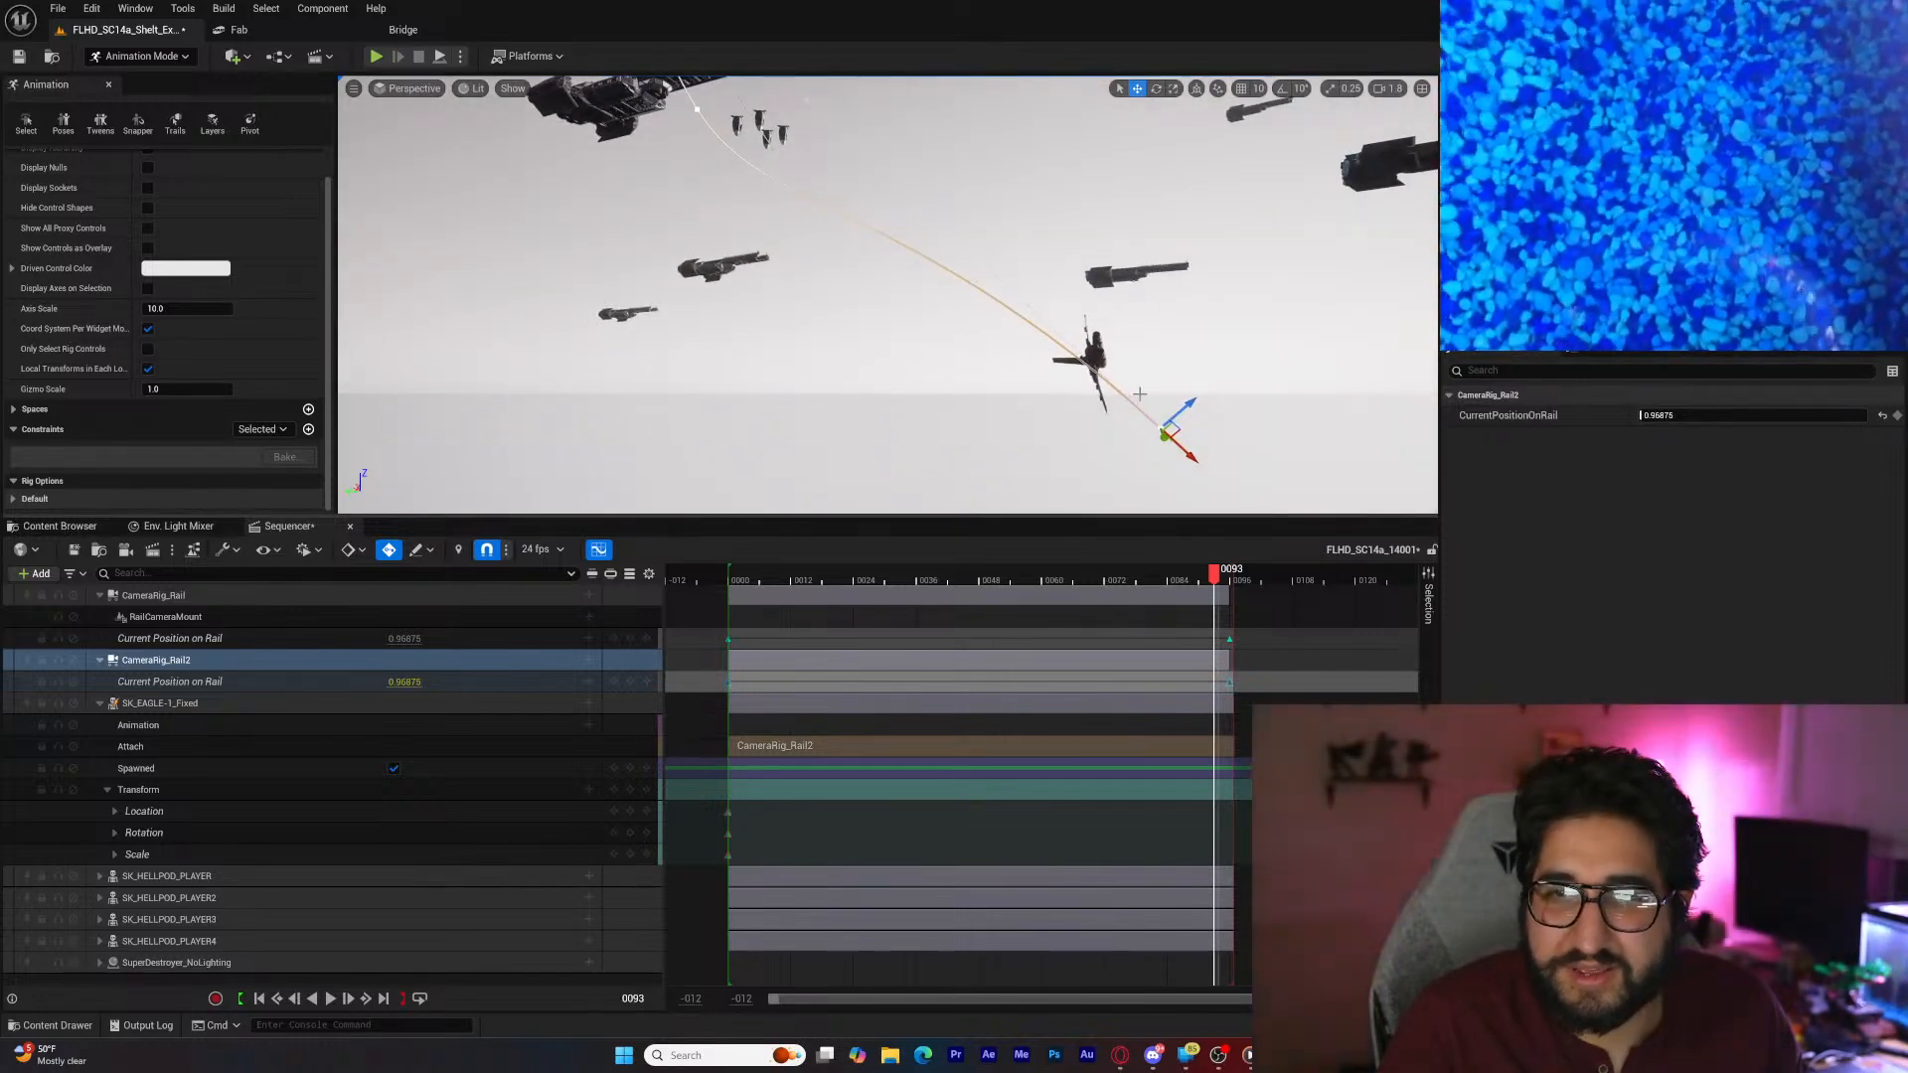
{"action": "key", "text": "e"}
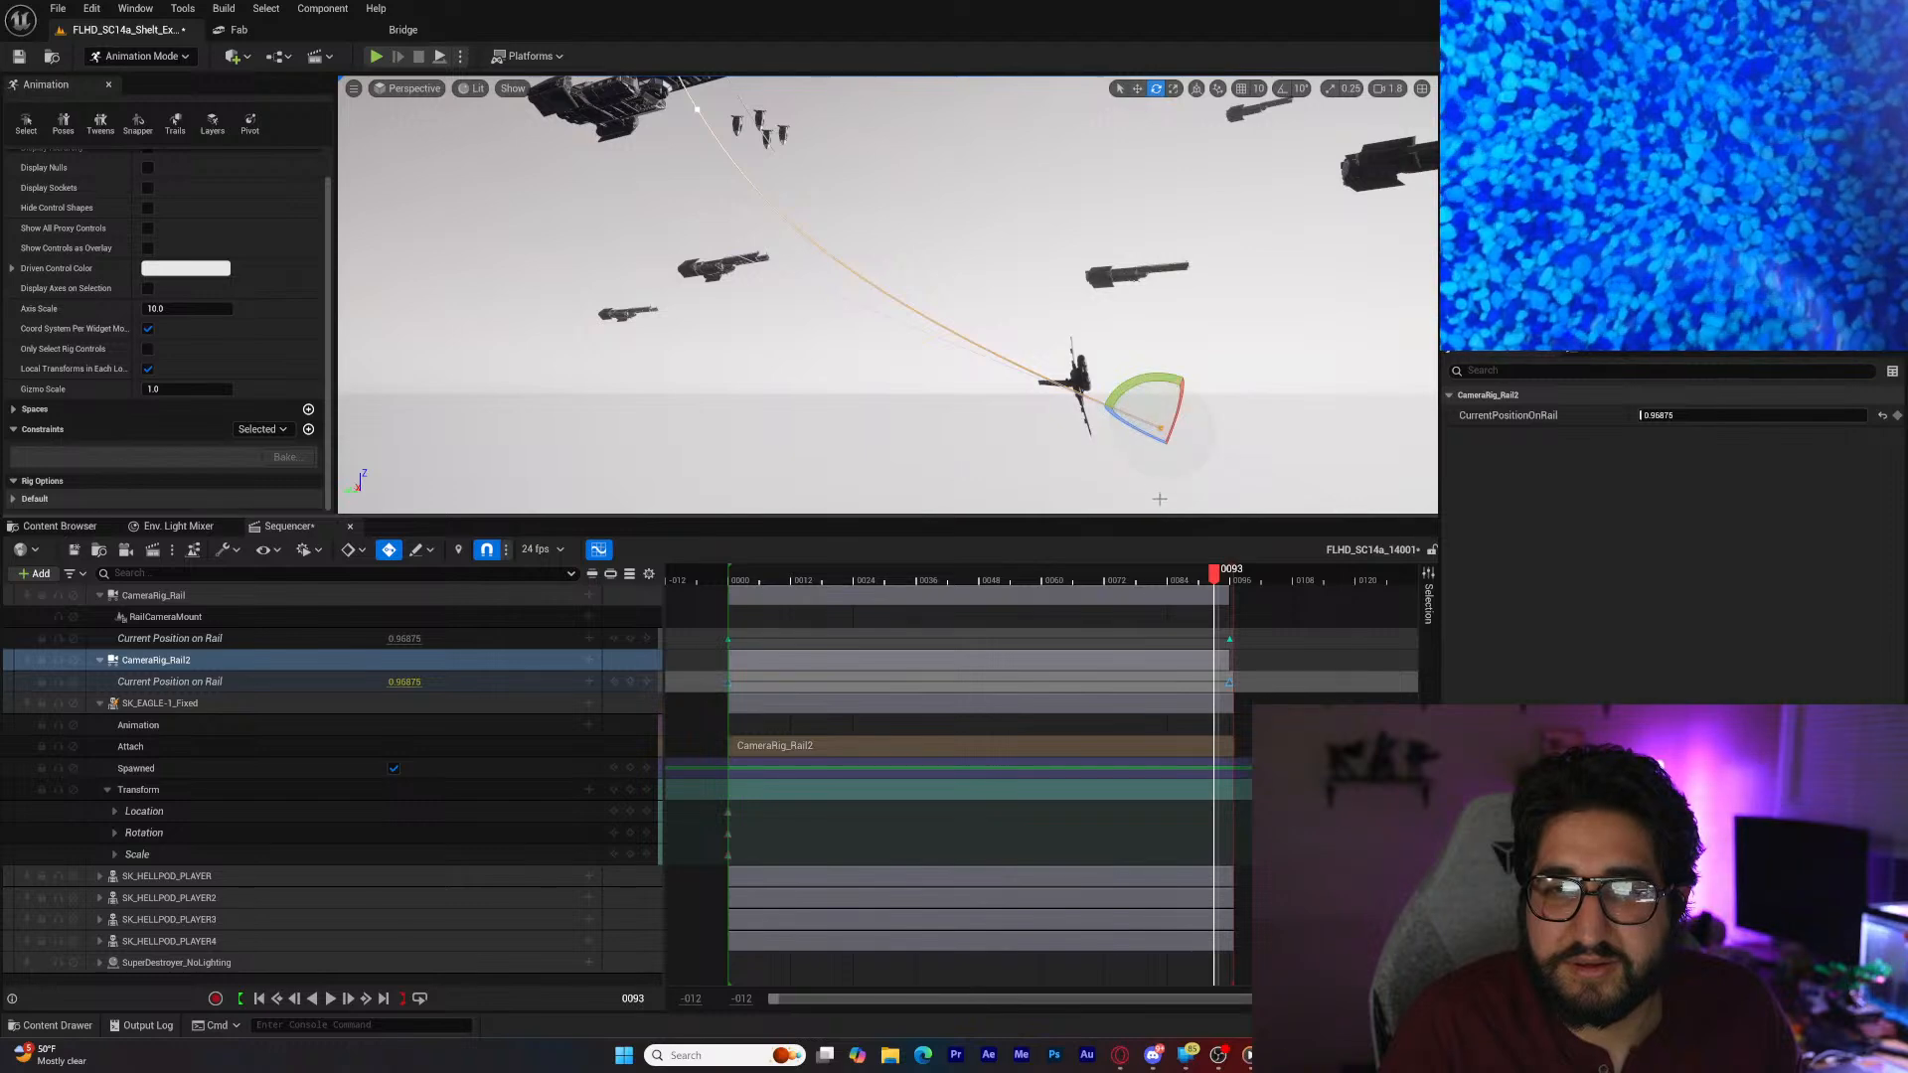
Step: Play the reshaped flight path from frame 3 up to frame 52 and return to frame 2
{"action": "left_click_drag", "start_coordinate": [1214, 574], "coordinate": [743, 575]}
{"action": "left_click", "coordinate": [330, 999]}
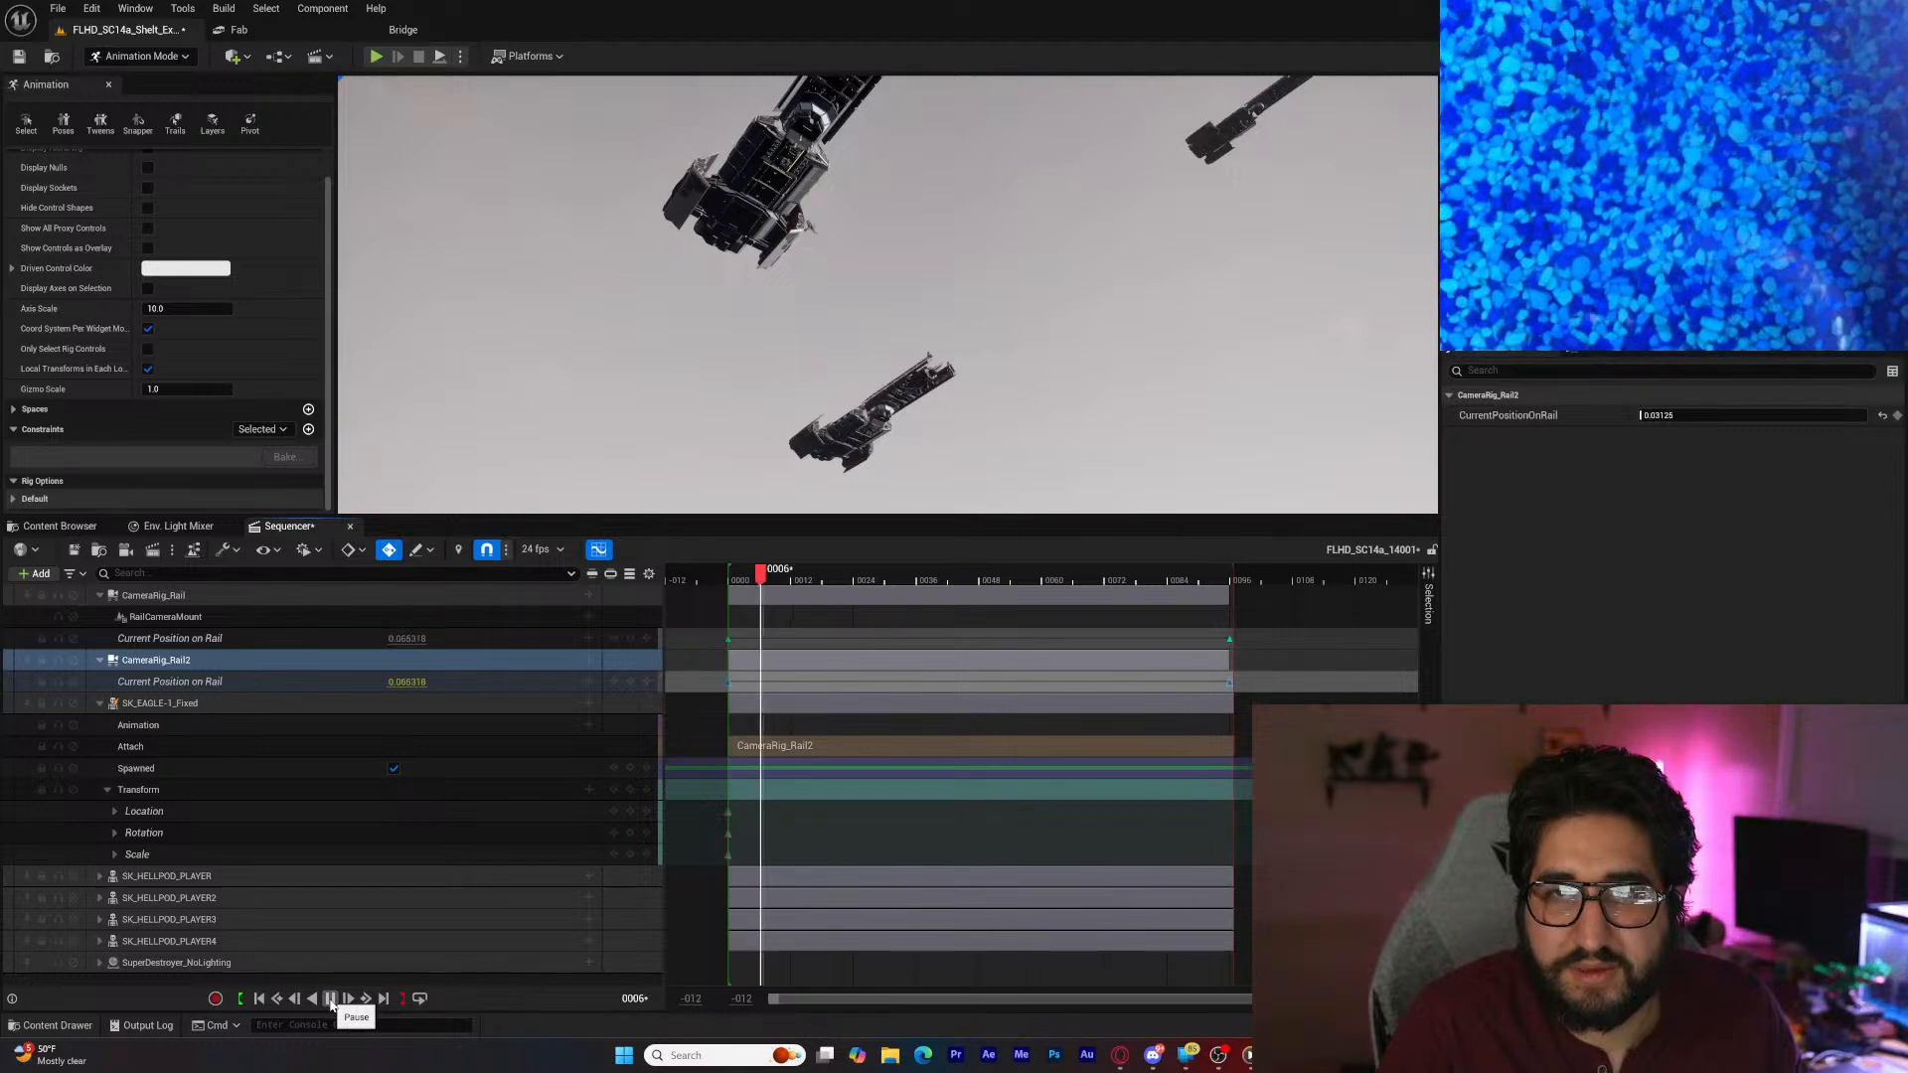
{"action": "left_click", "coordinate": [330, 999]}
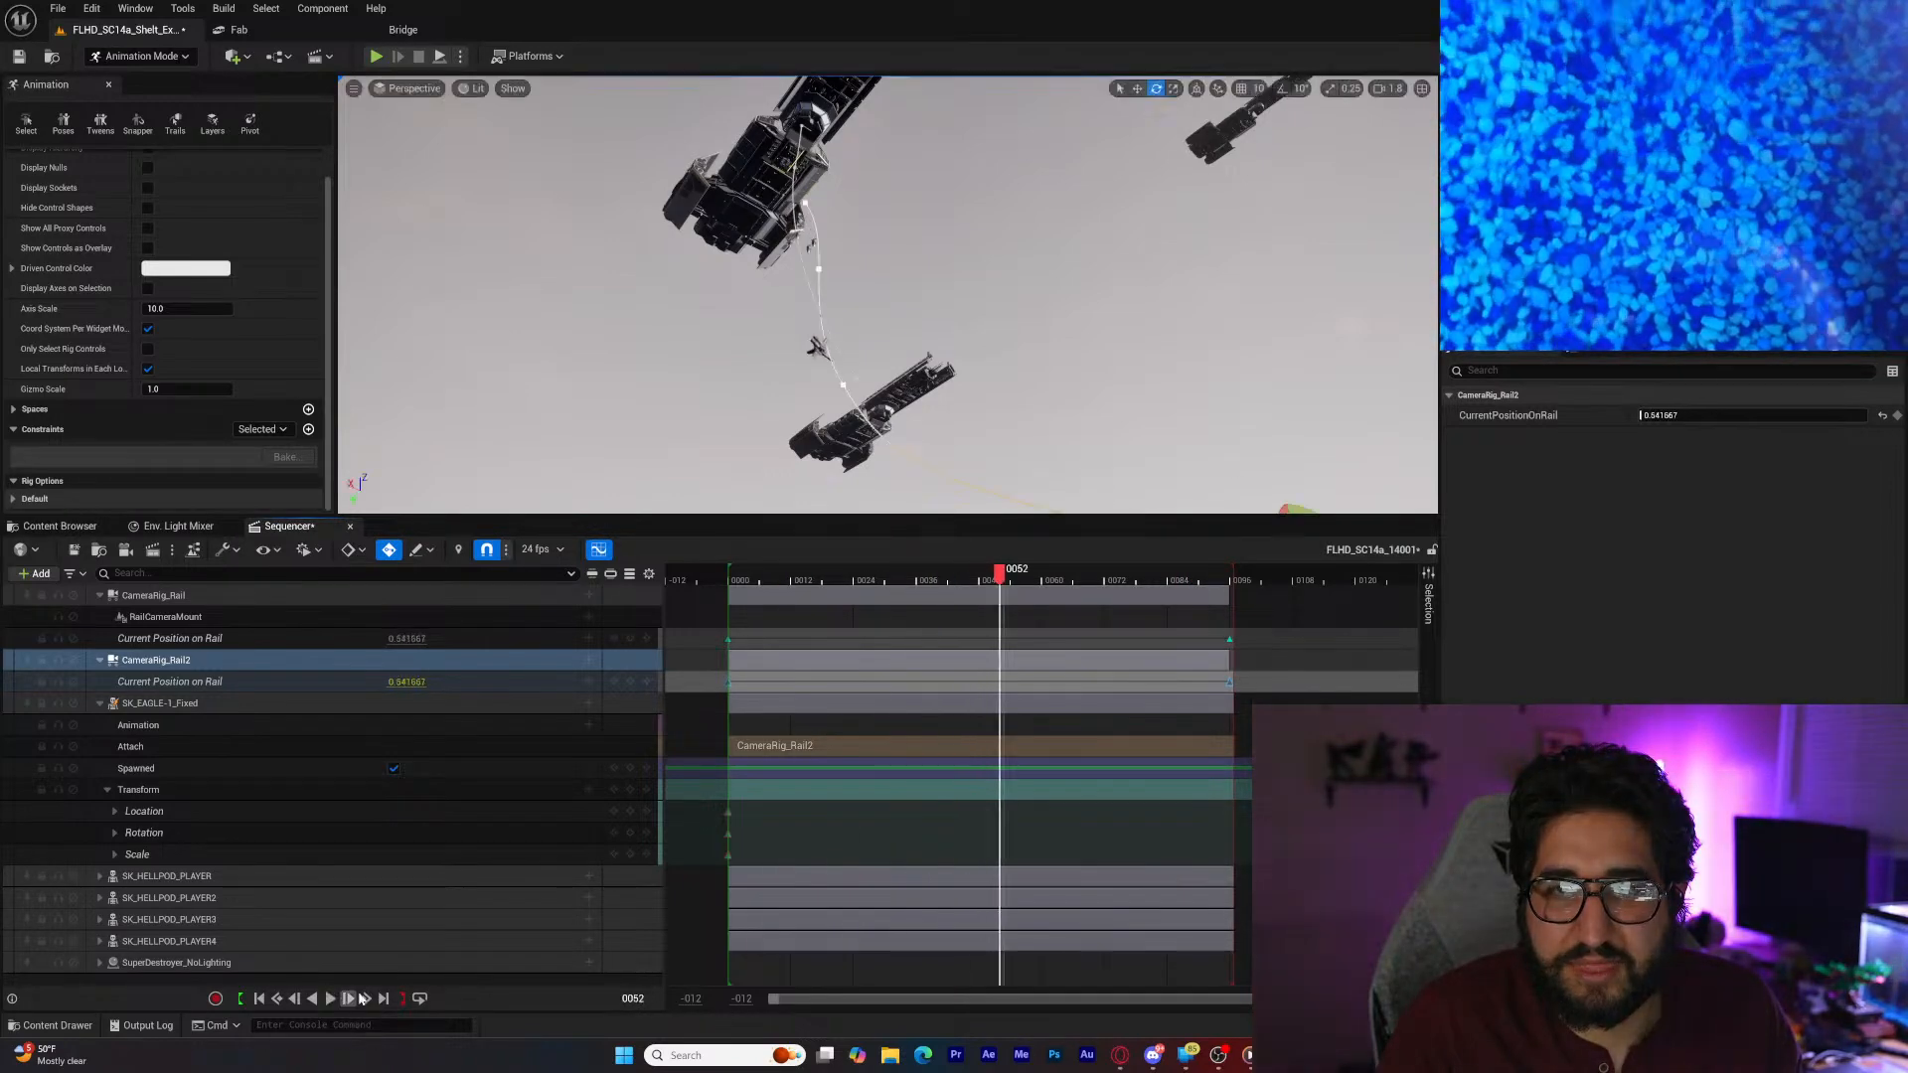
{"action": "left_click", "coordinate": [760, 582]}
{"action": "left_click_drag", "start_coordinate": [761, 582], "coordinate": [737, 576]}
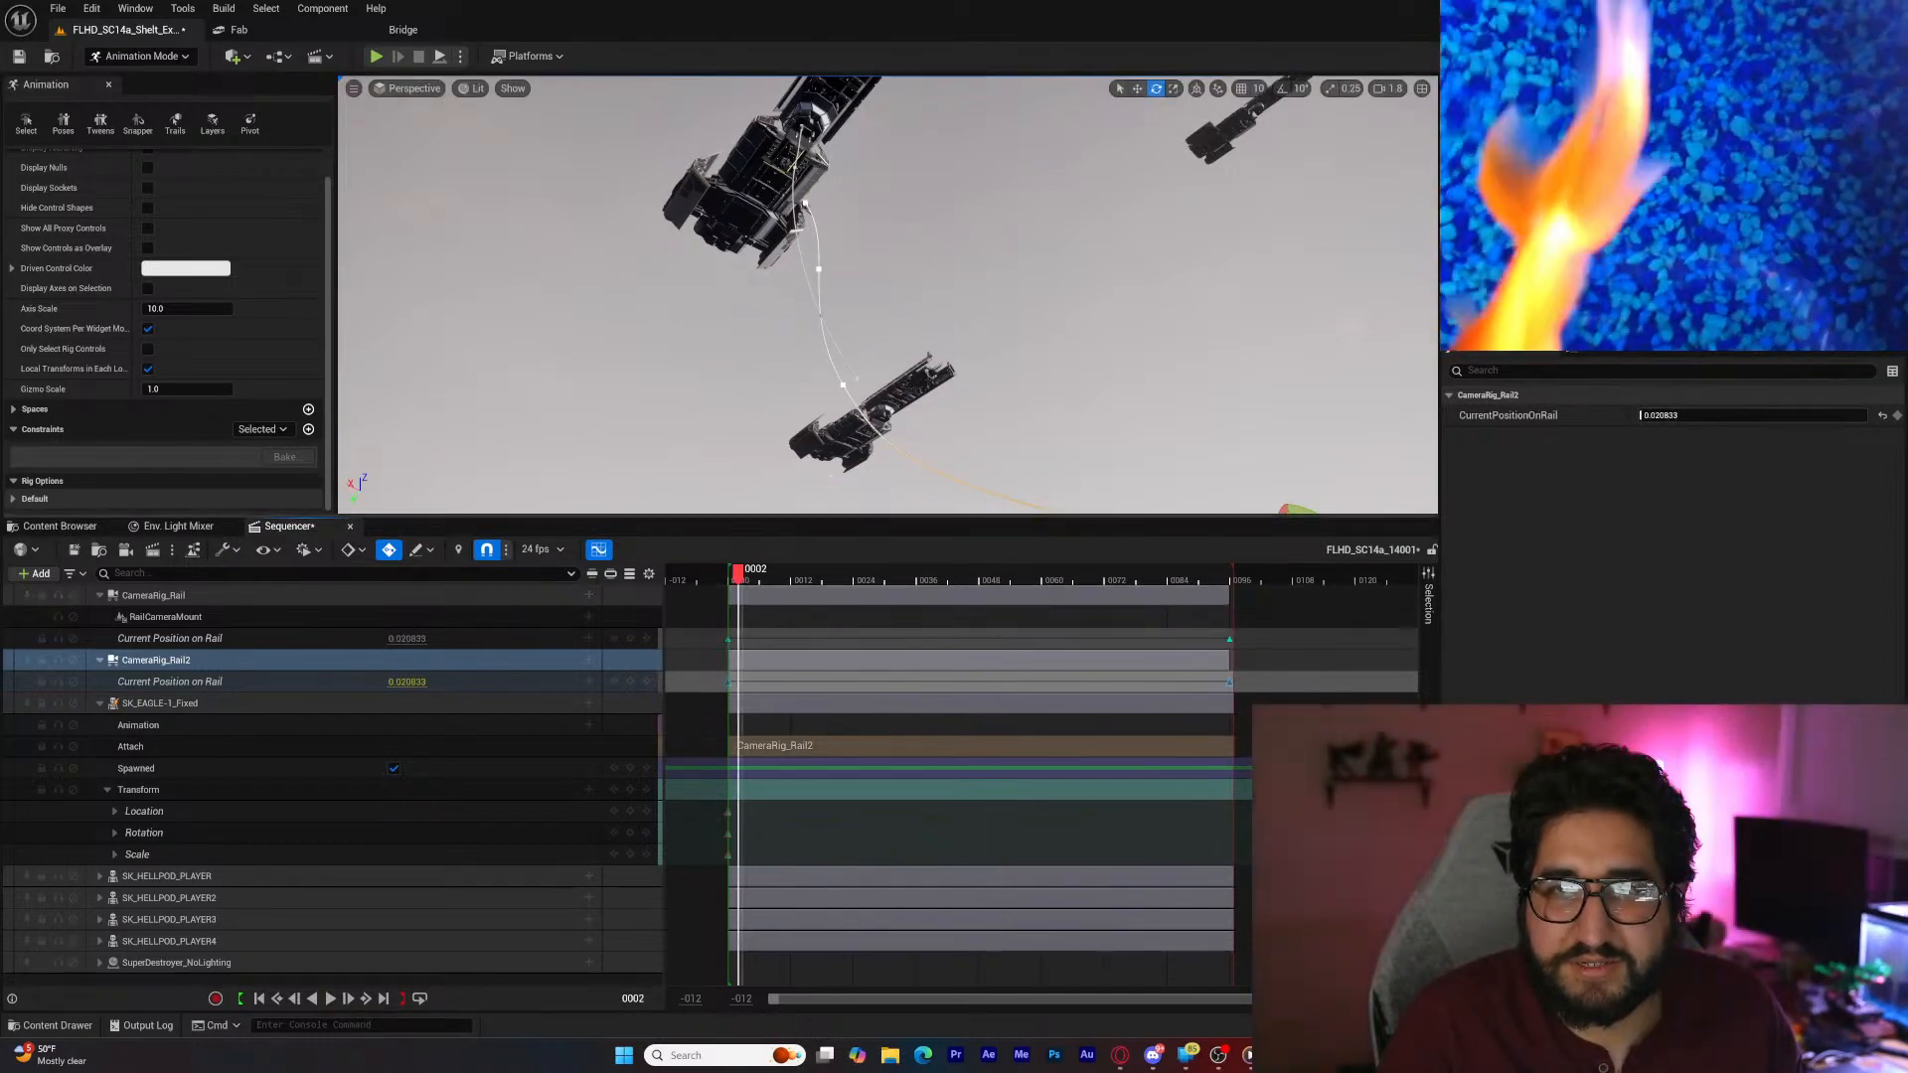
Step: Shift CameraRig_Rail2's position section and keys so that the fighter's run along the rail starts at frame 23
{"action": "right_click_drag", "start_coordinate": [807, 328], "coordinate": [801, 366]}
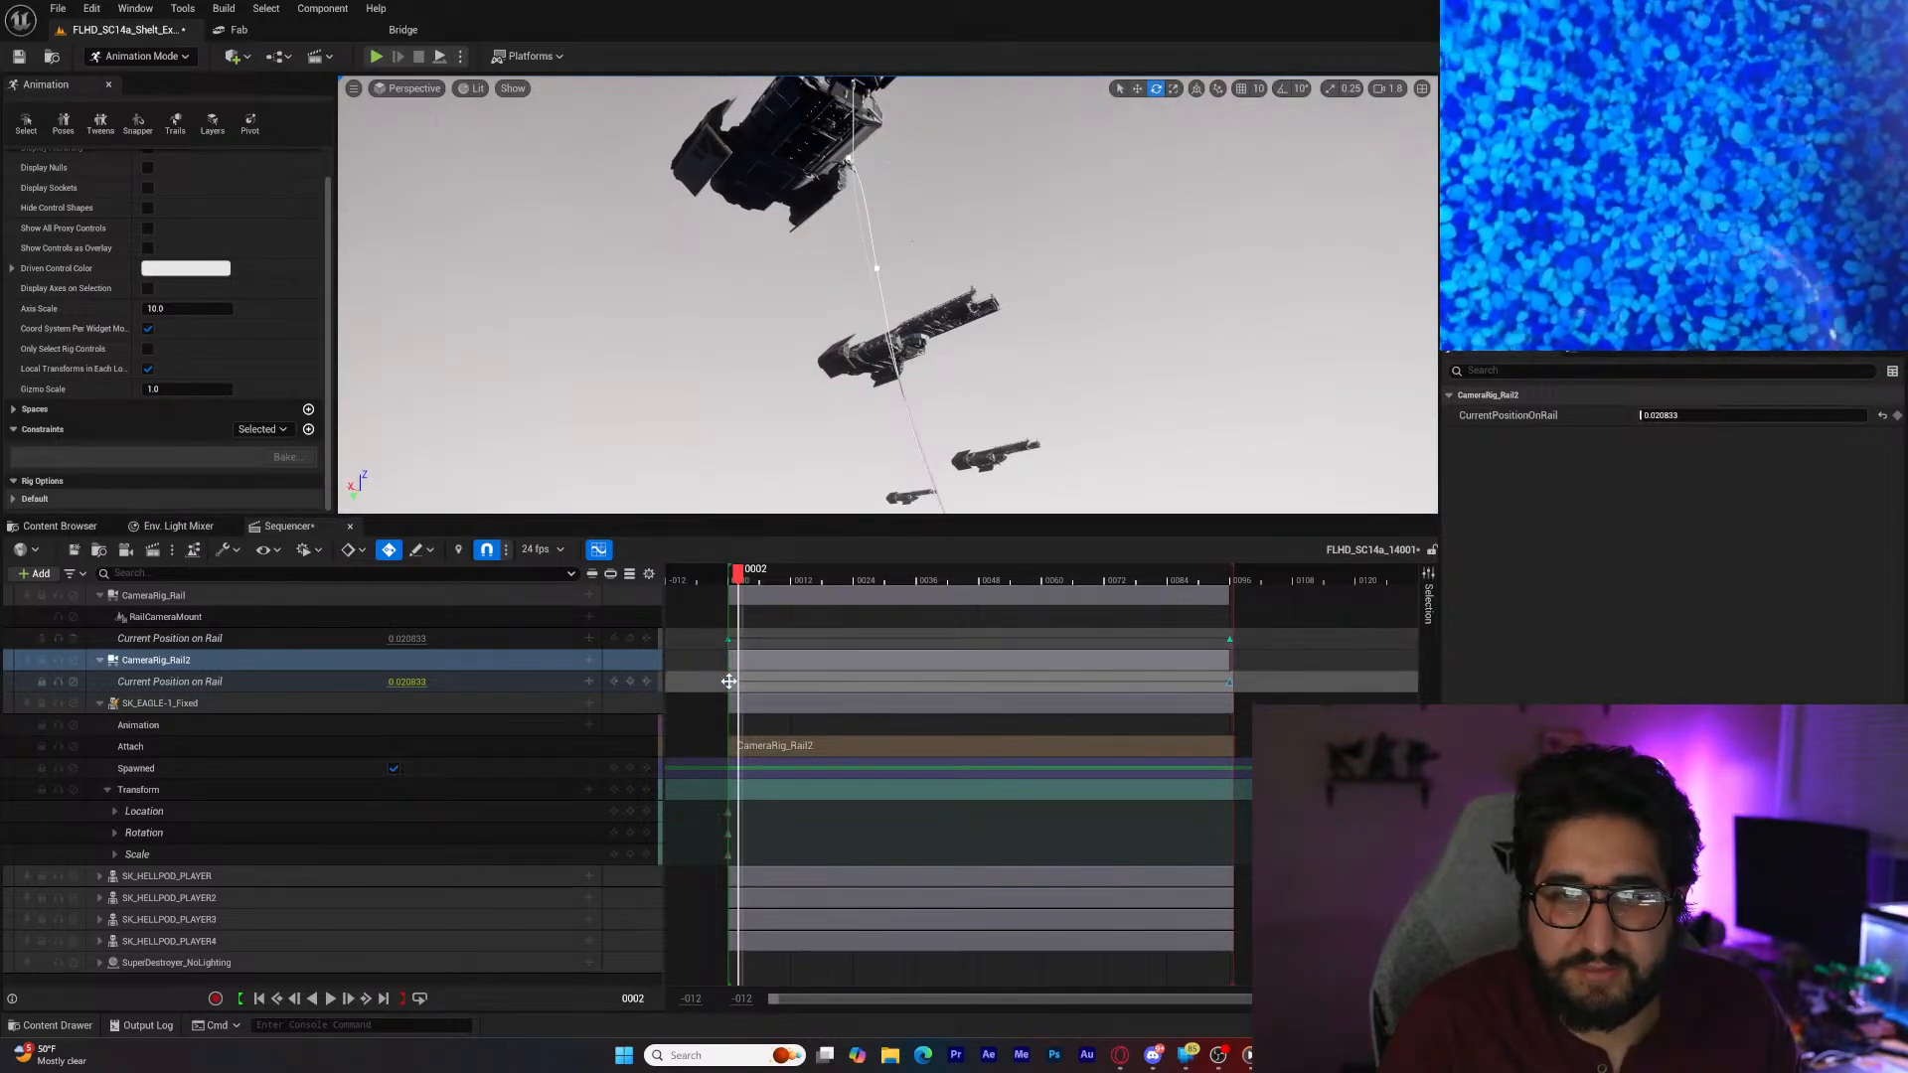
{"action": "left_click_drag", "start_coordinate": [728, 681], "coordinate": [791, 684]}
{"action": "left_click_drag", "start_coordinate": [730, 574], "coordinate": [984, 587]}
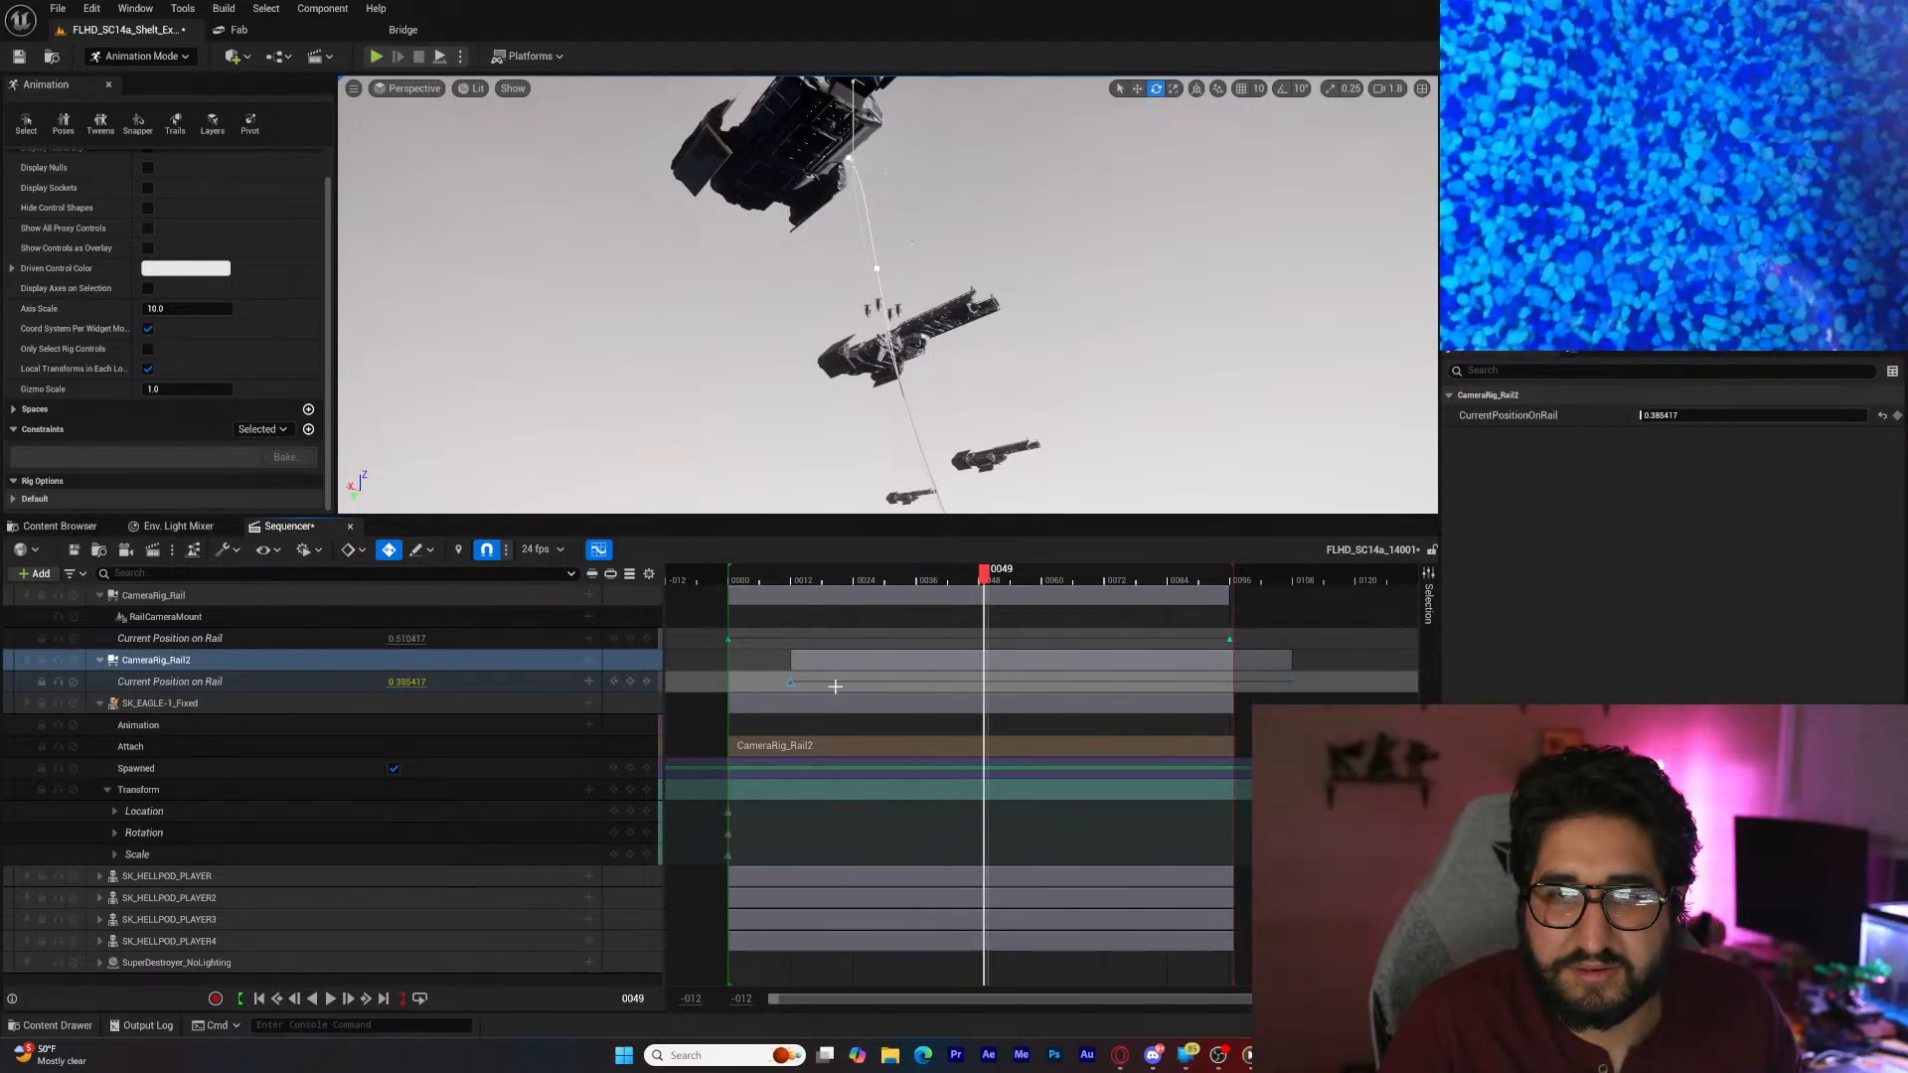
{"action": "left_click_drag", "start_coordinate": [835, 662], "coordinate": [891, 661]}
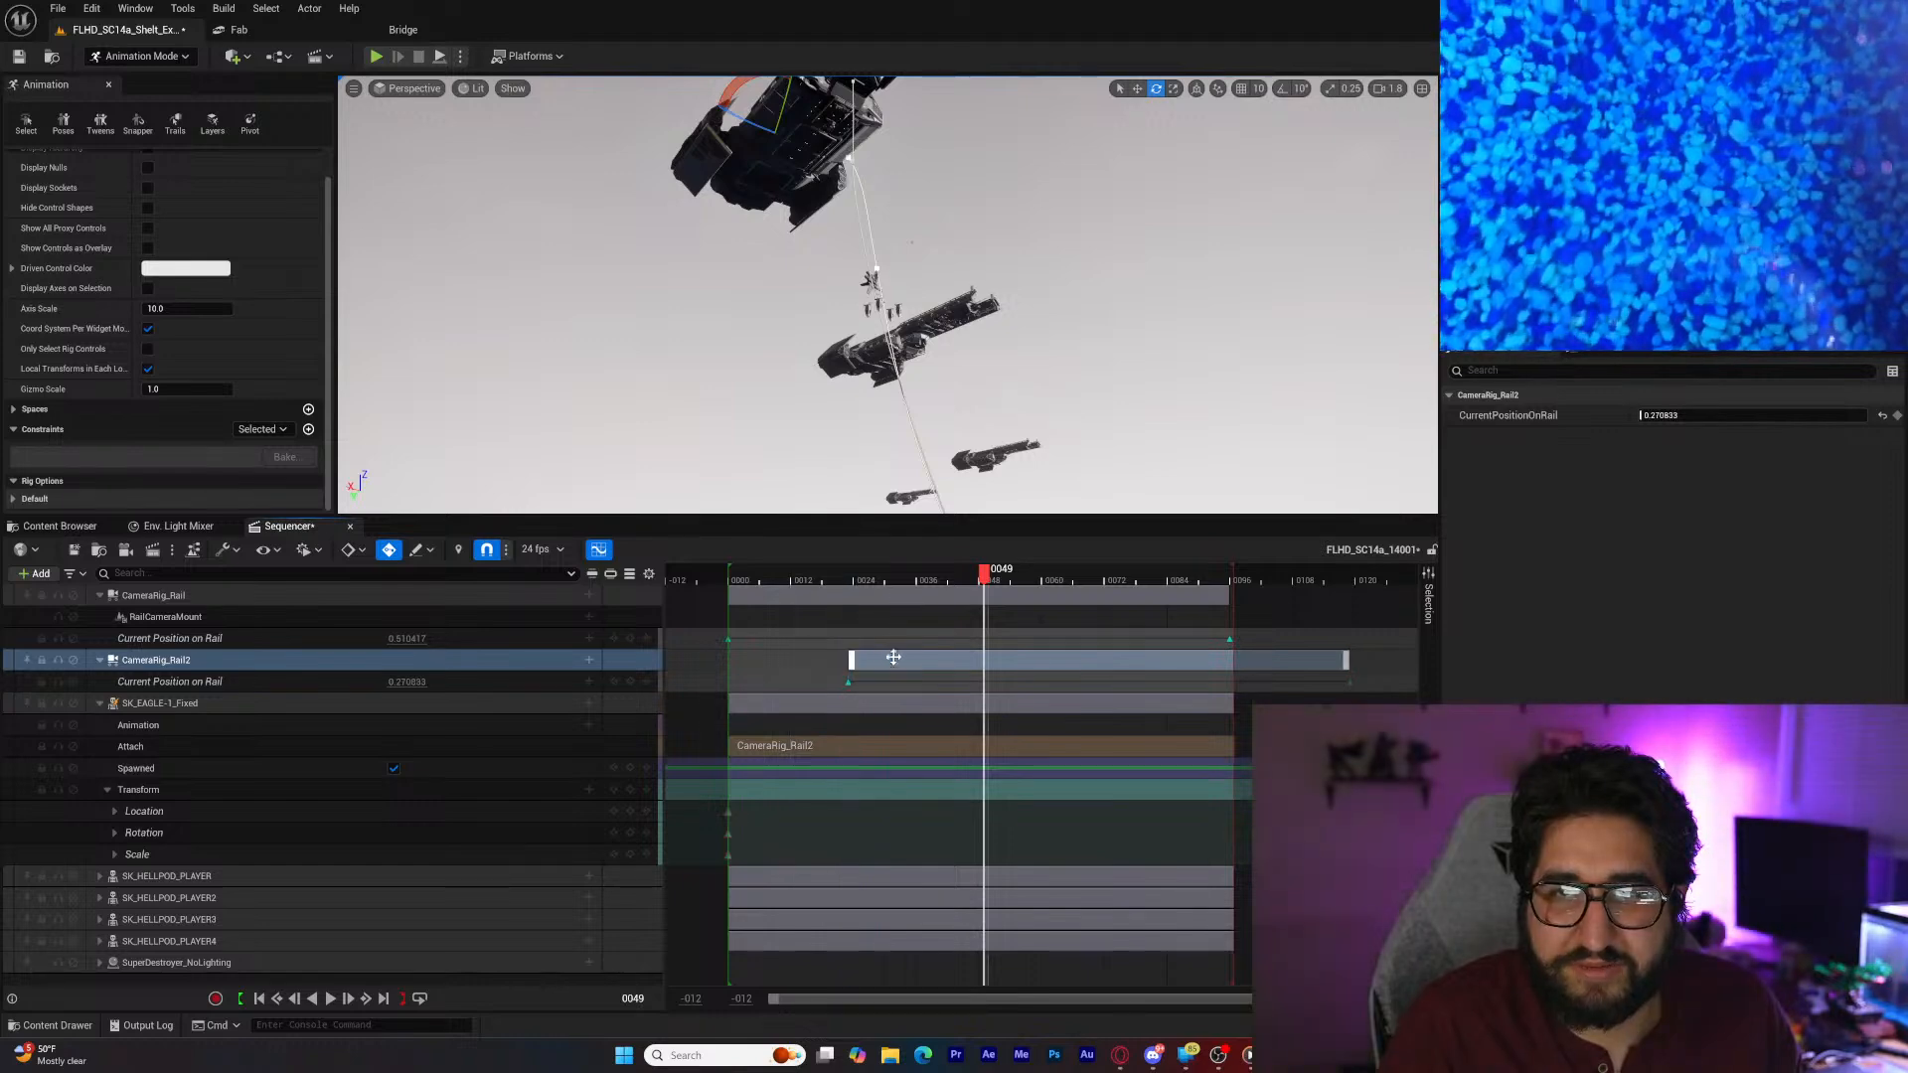
{"action": "left_click_drag", "start_coordinate": [760, 582], "coordinate": [852, 667]}
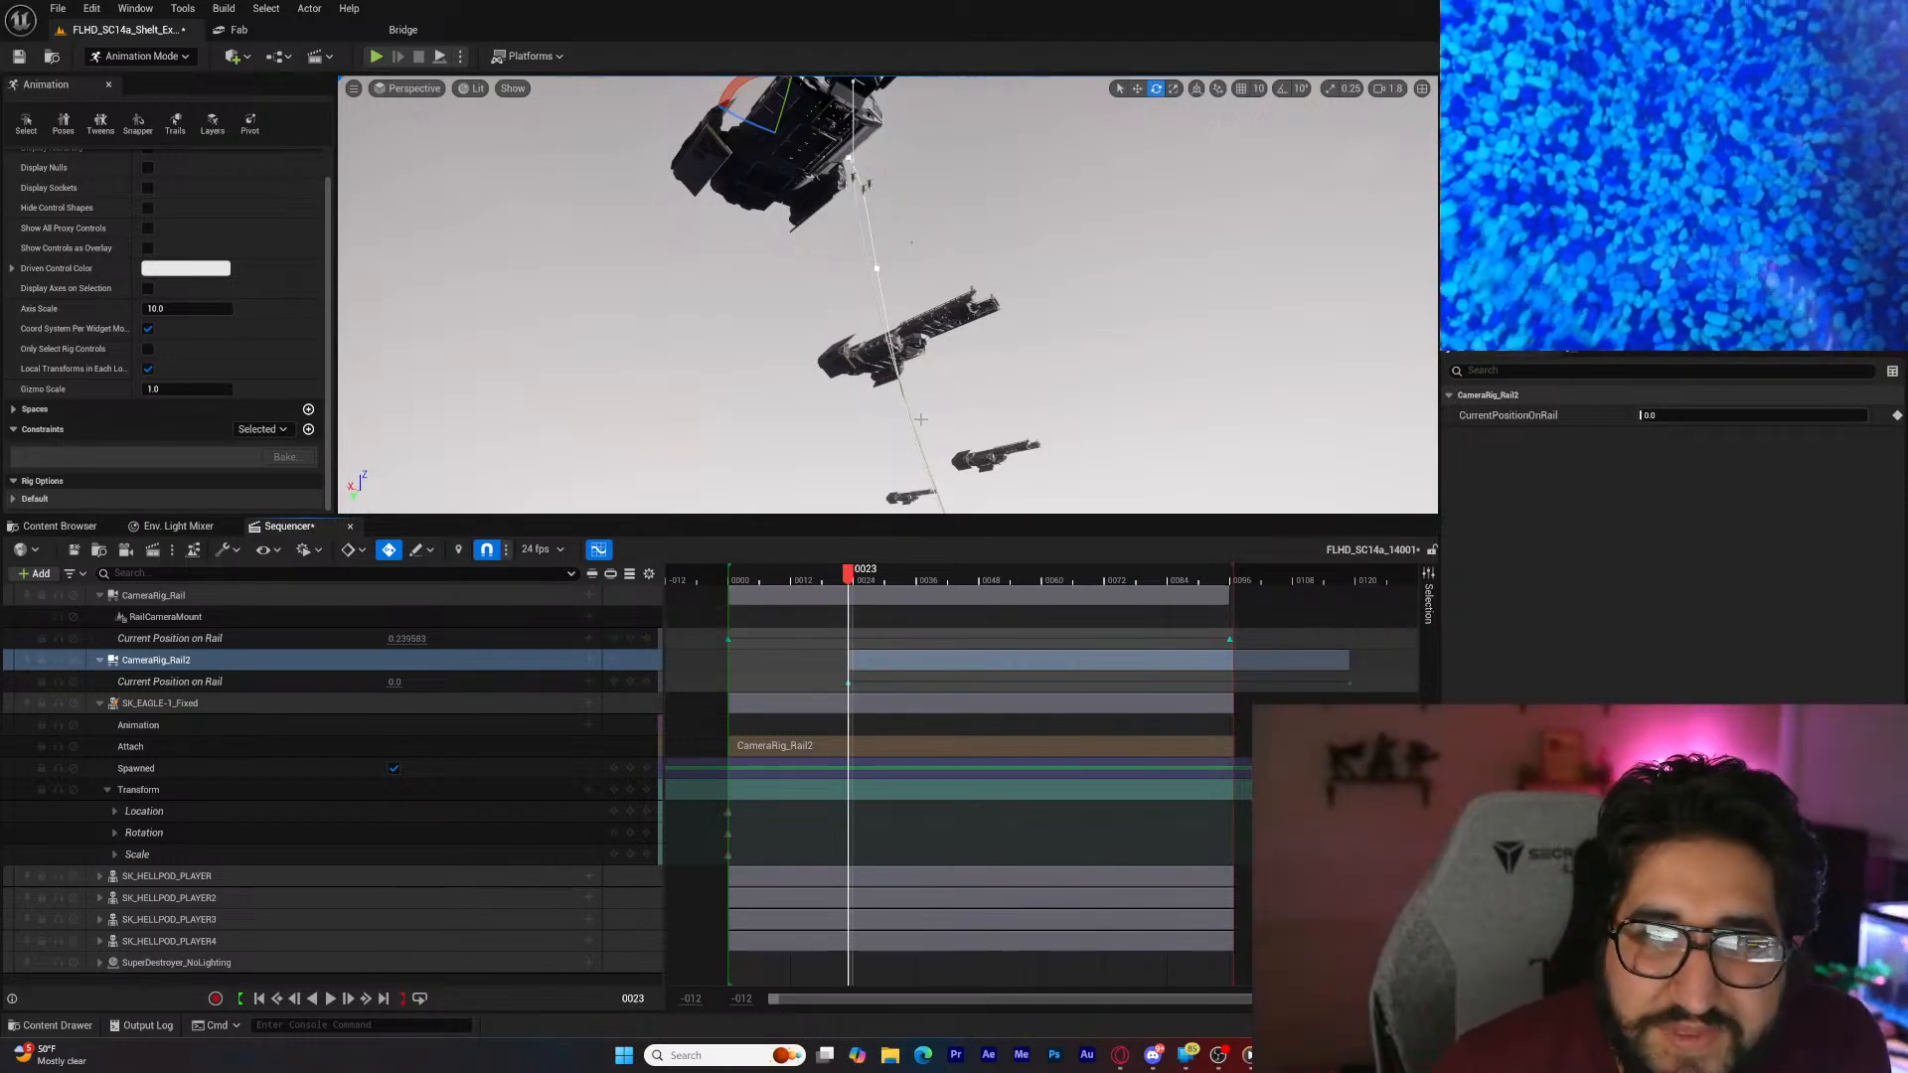
Step: Check the rail beside the Super Destroyer at frame 23 and save the level and sequence
{"action": "right_click_drag", "start_coordinate": [913, 434], "coordinate": [881, 422]}
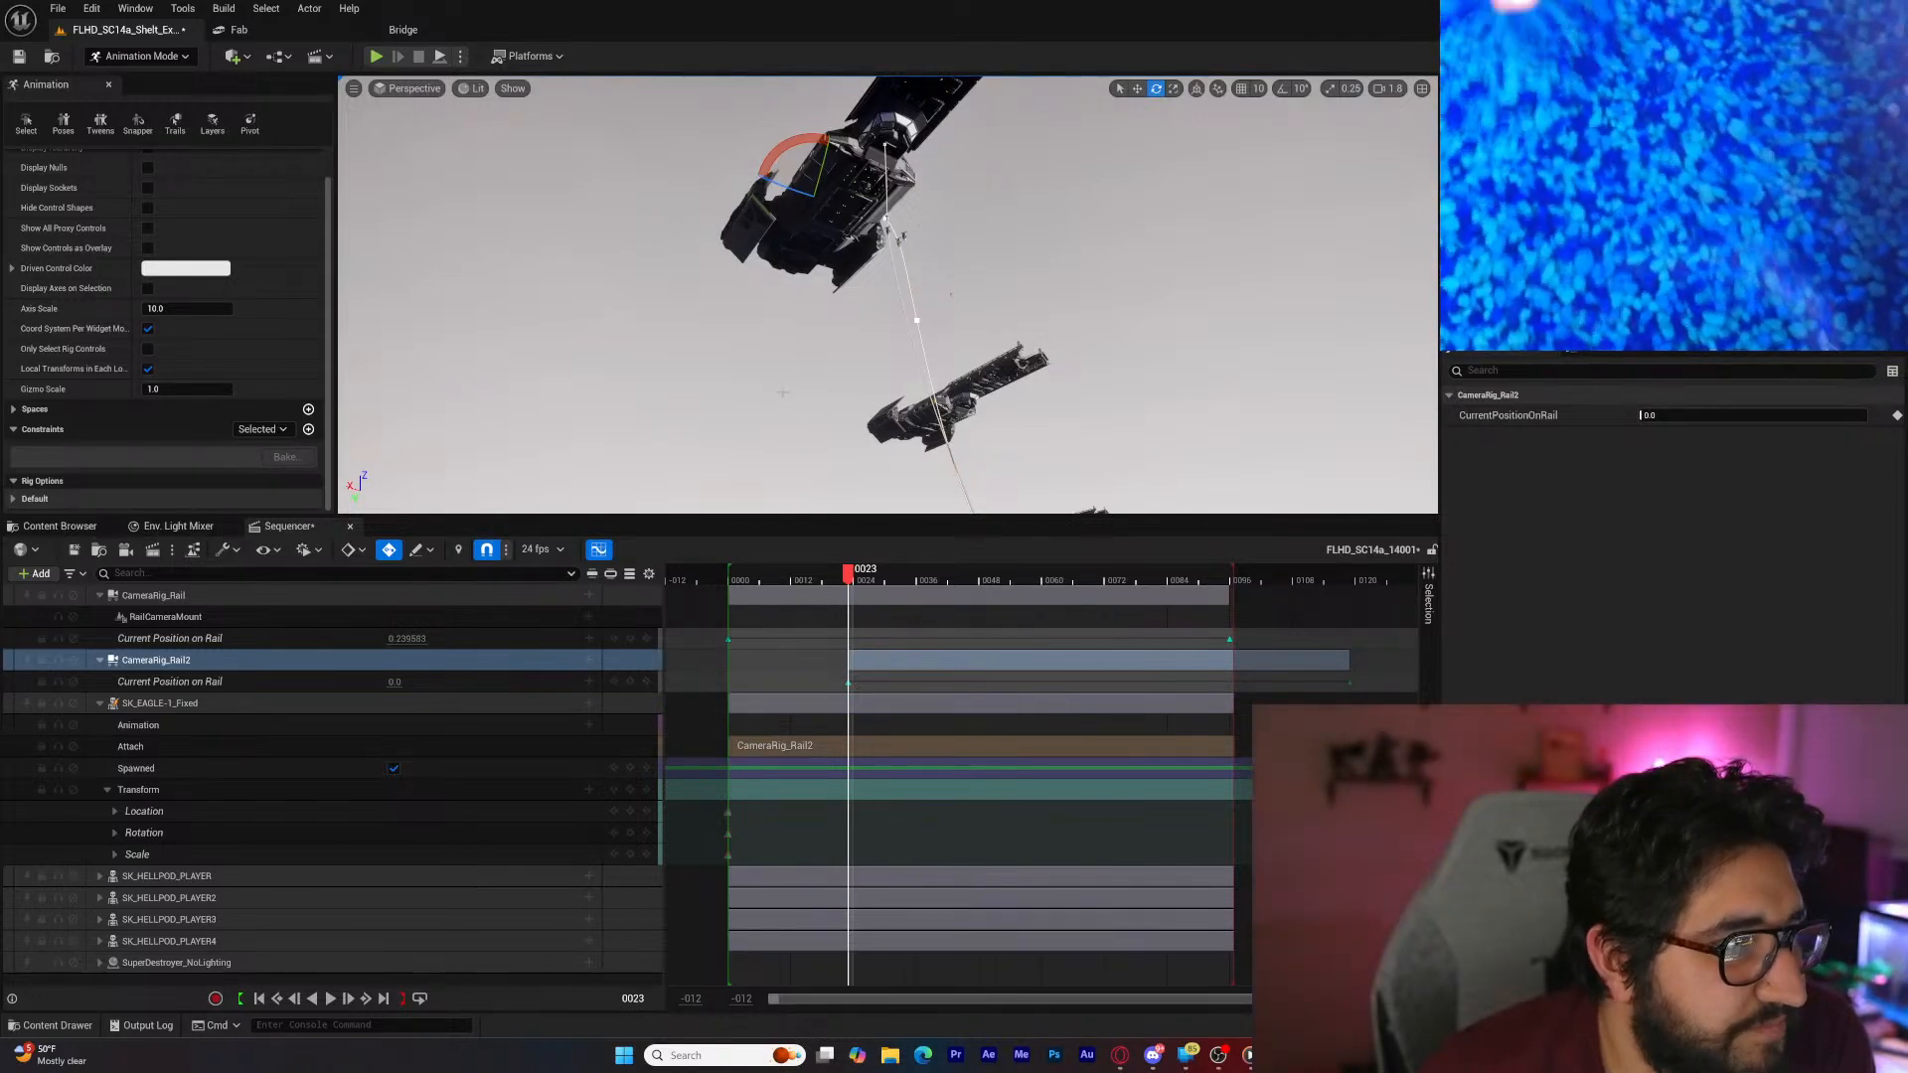
{"action": "right_click_drag", "start_coordinate": [881, 422], "coordinate": [902, 387]}
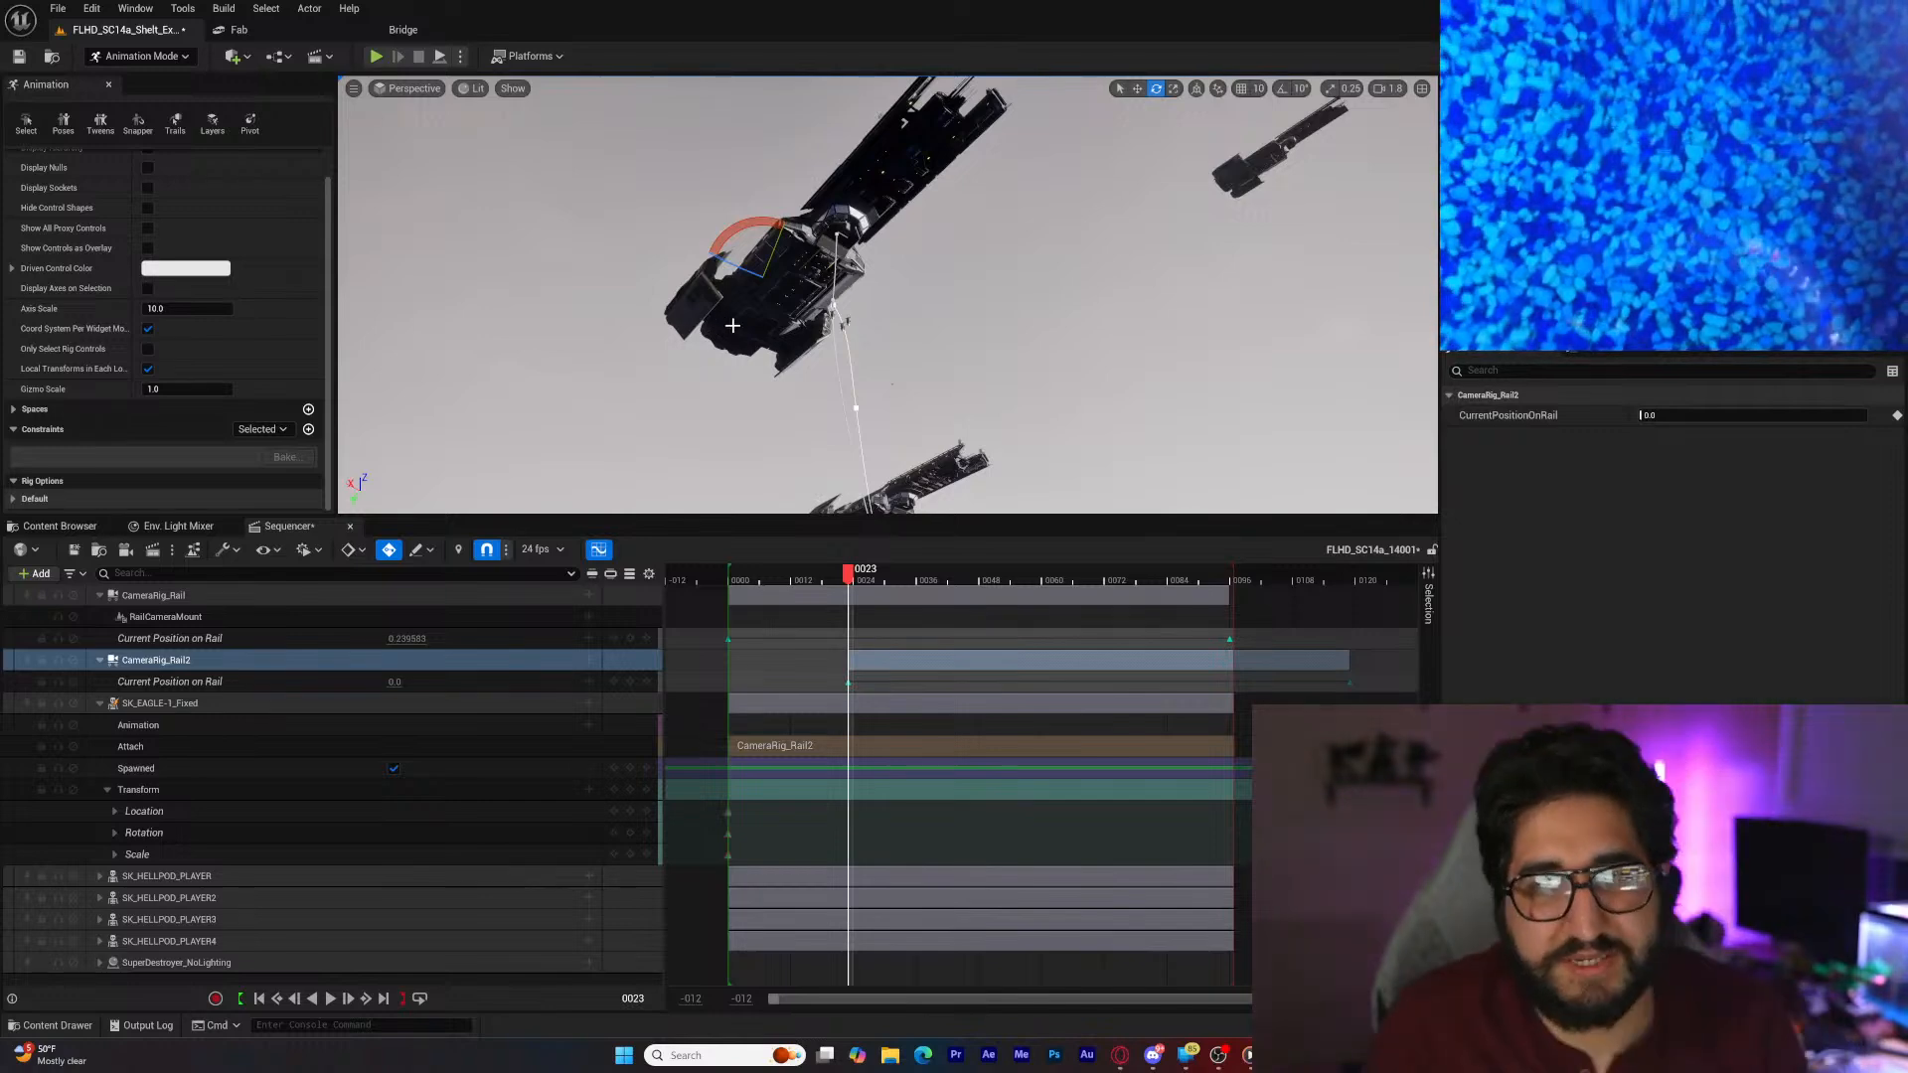
{"action": "right_click_drag", "start_coordinate": [716, 321], "coordinate": [667, 334]}
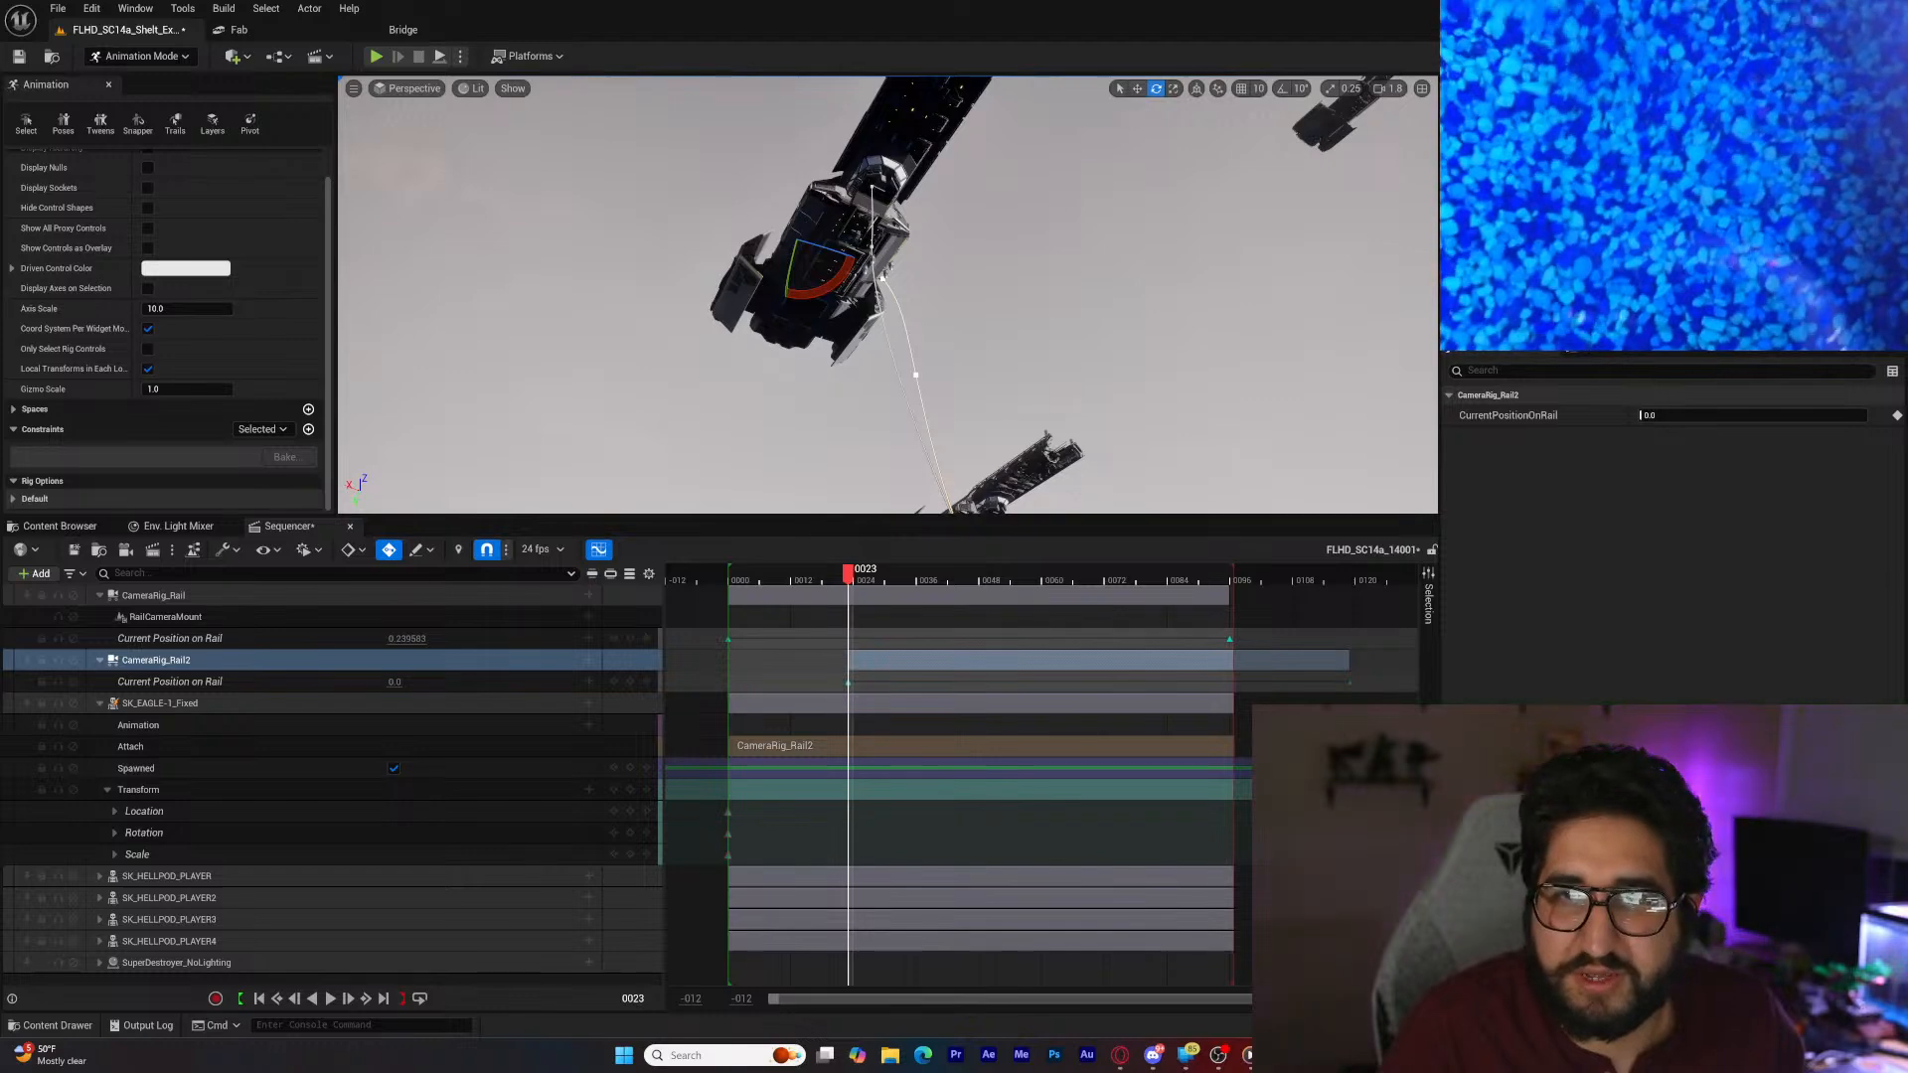
{"action": "right_click_drag", "start_coordinate": [667, 334], "coordinate": [673, 328]}
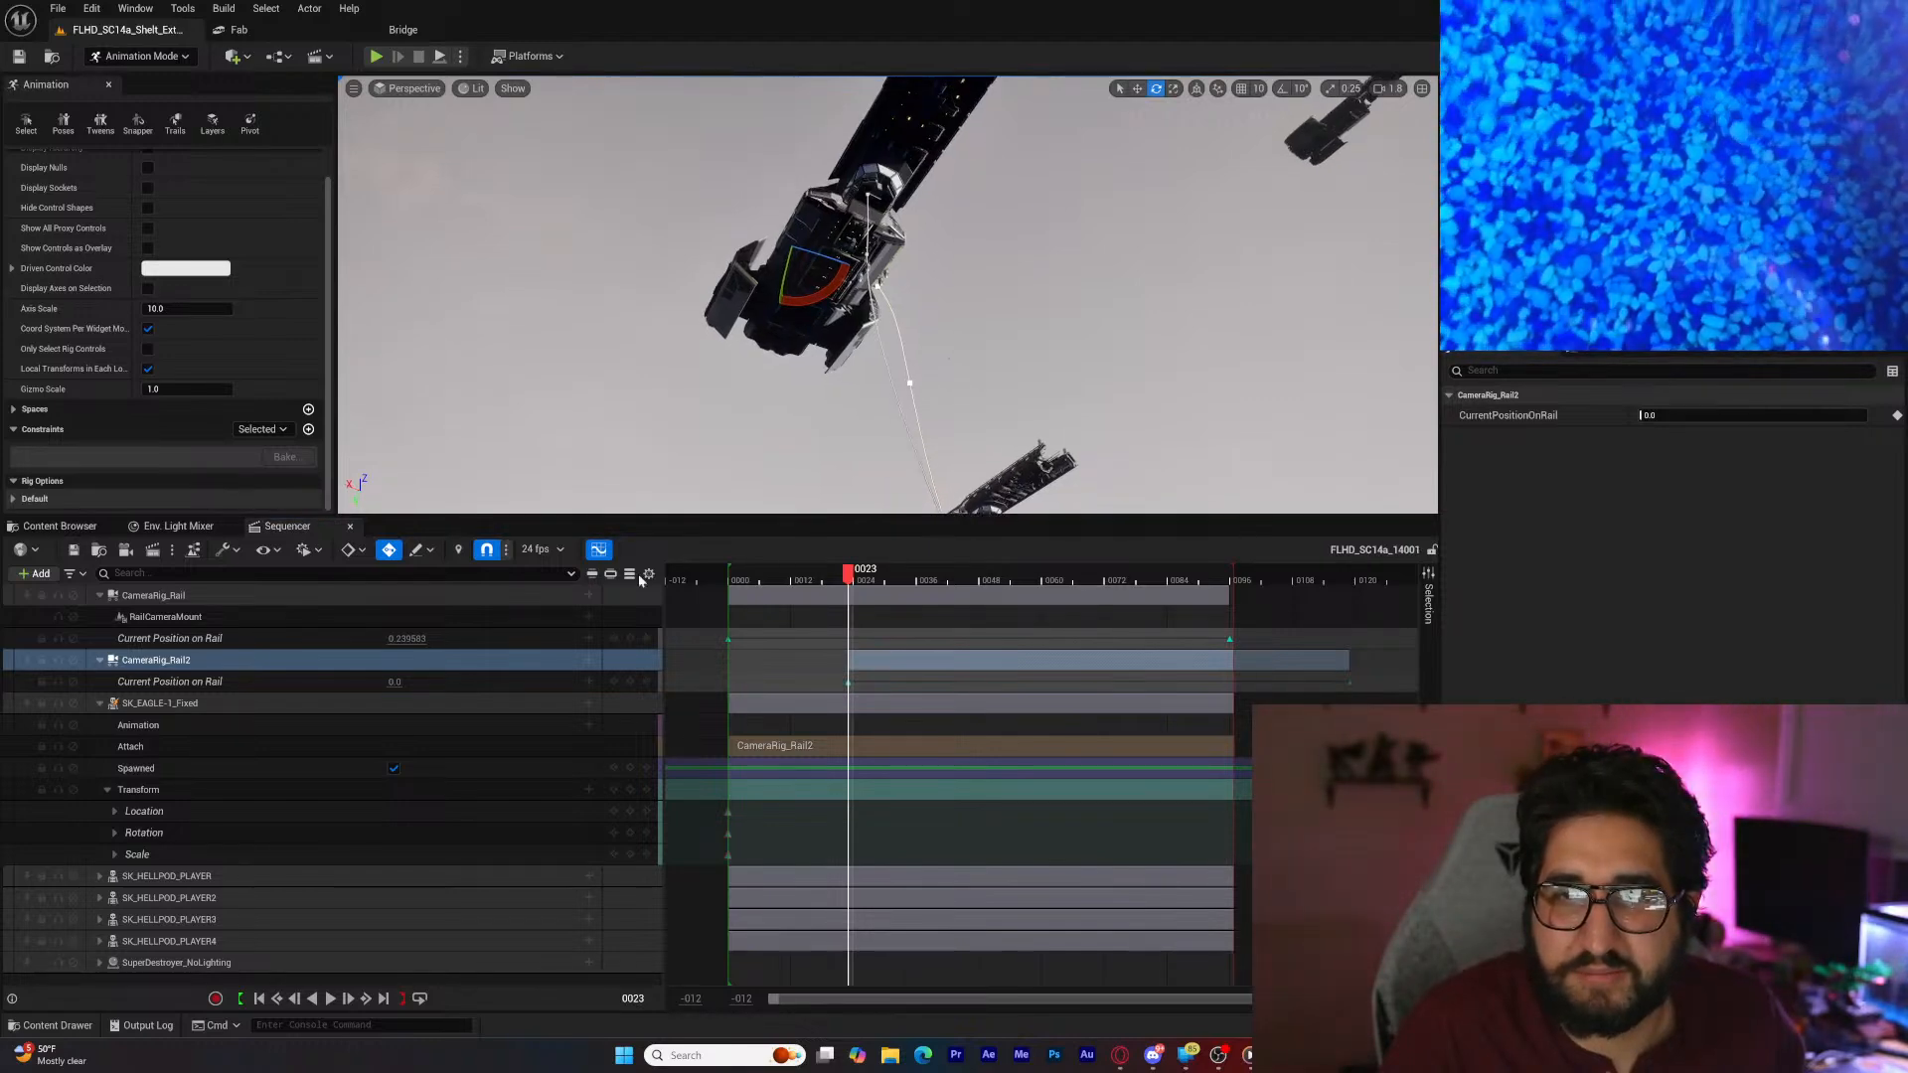
Step: Scrub the delayed flight from frame 0 to frame 69 and back to frame 50, checking the fighter against the hellpods
{"action": "left_click", "coordinate": [259, 998]}
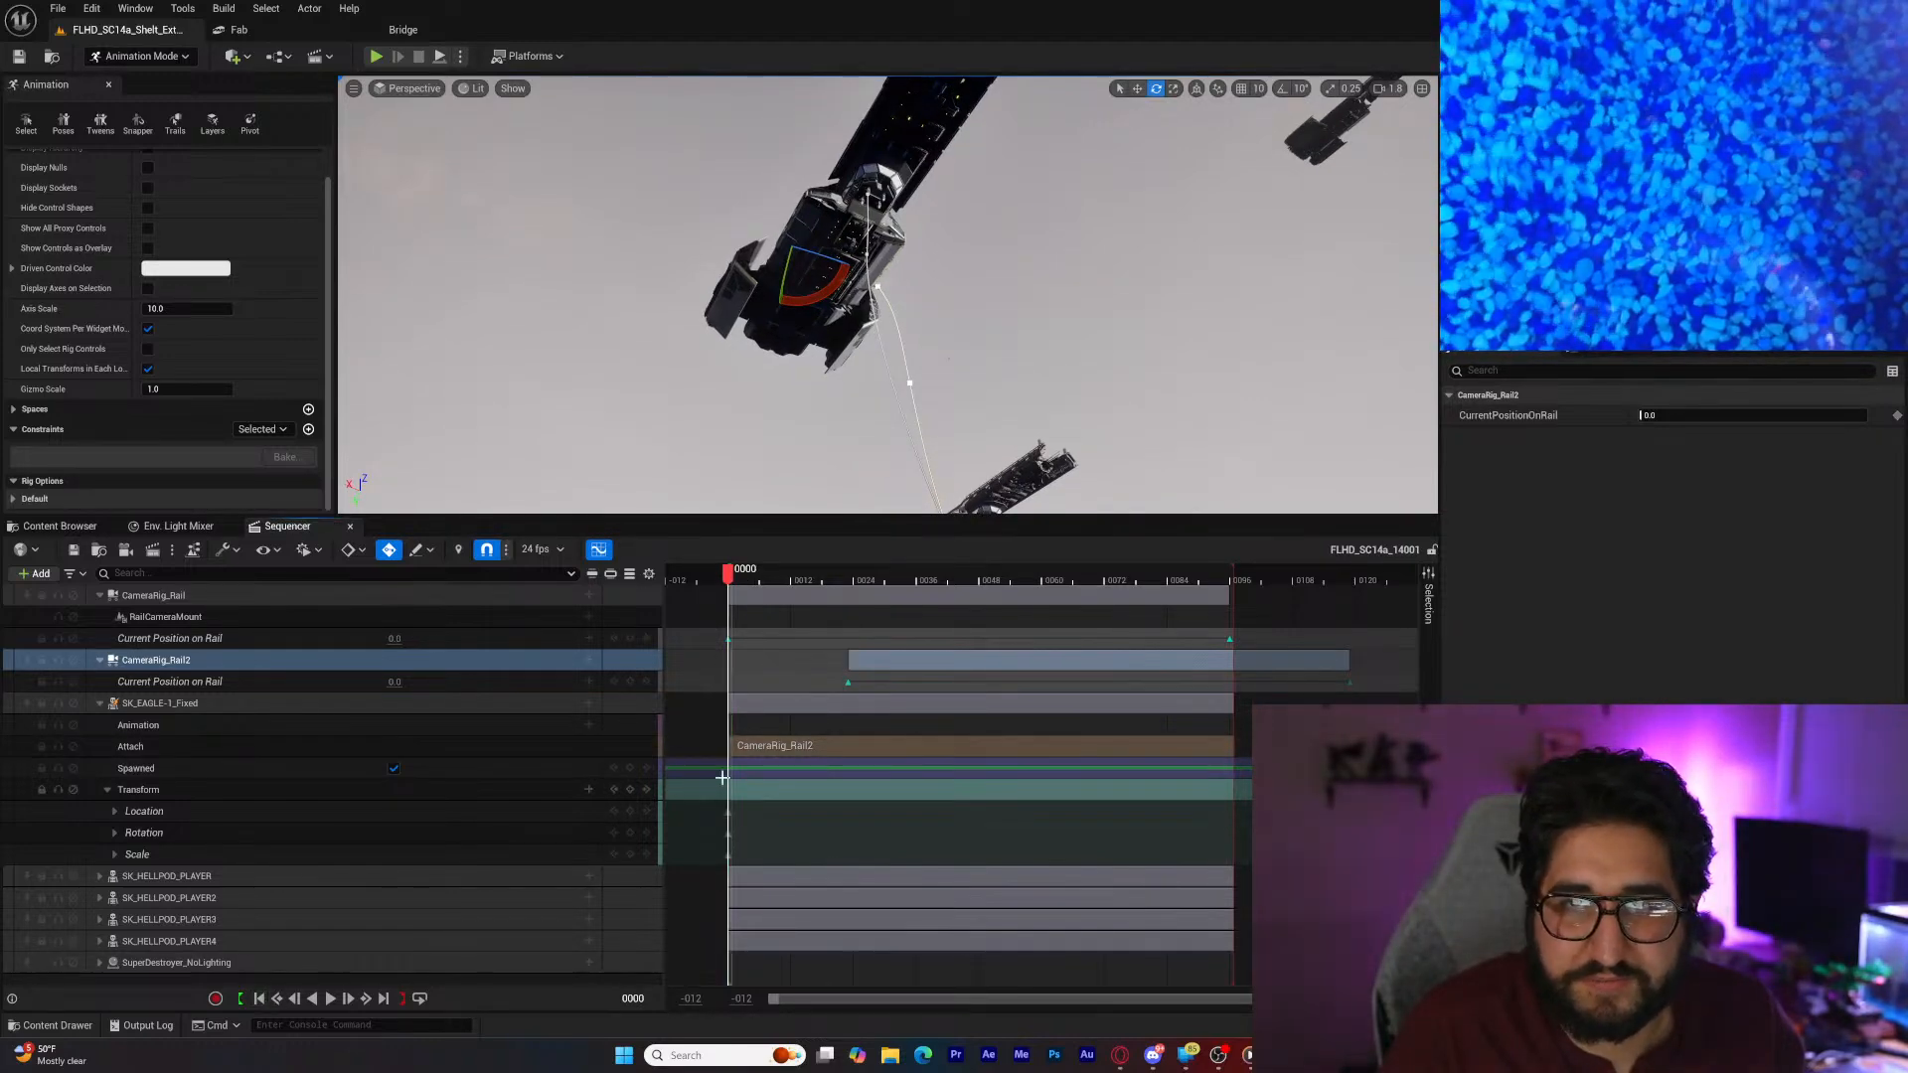
{"action": "left_click_drag", "start_coordinate": [736, 576], "coordinate": [1089, 585]}
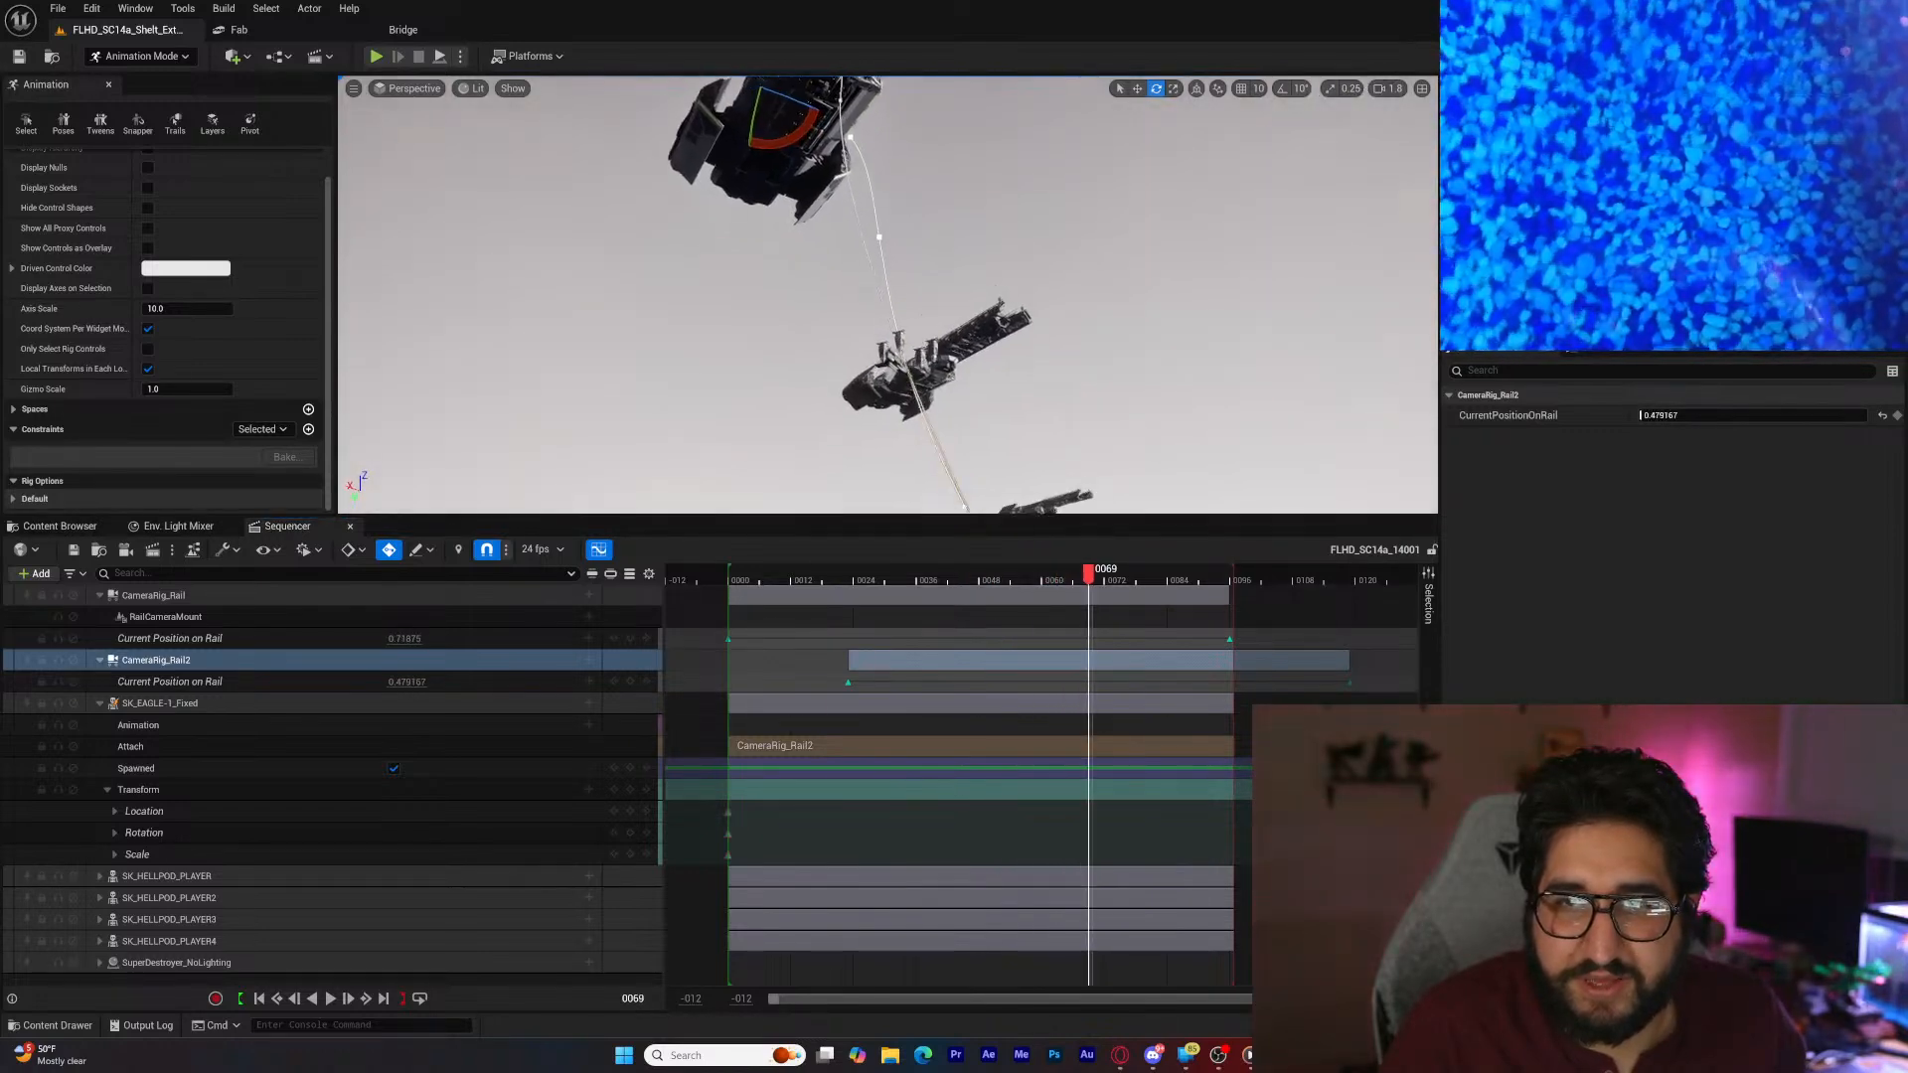
{"action": "right_click_drag", "start_coordinate": [888, 295], "coordinate": [887, 244]}
{"action": "mouse_move", "coordinate": [1089, 576]}
{"action": "left_mouse_down"}
{"action": "mouse_move", "coordinate": [1111, 580]}
{"action": "mouse_move", "coordinate": [1090, 580]}
{"action": "left_mouse_up"}
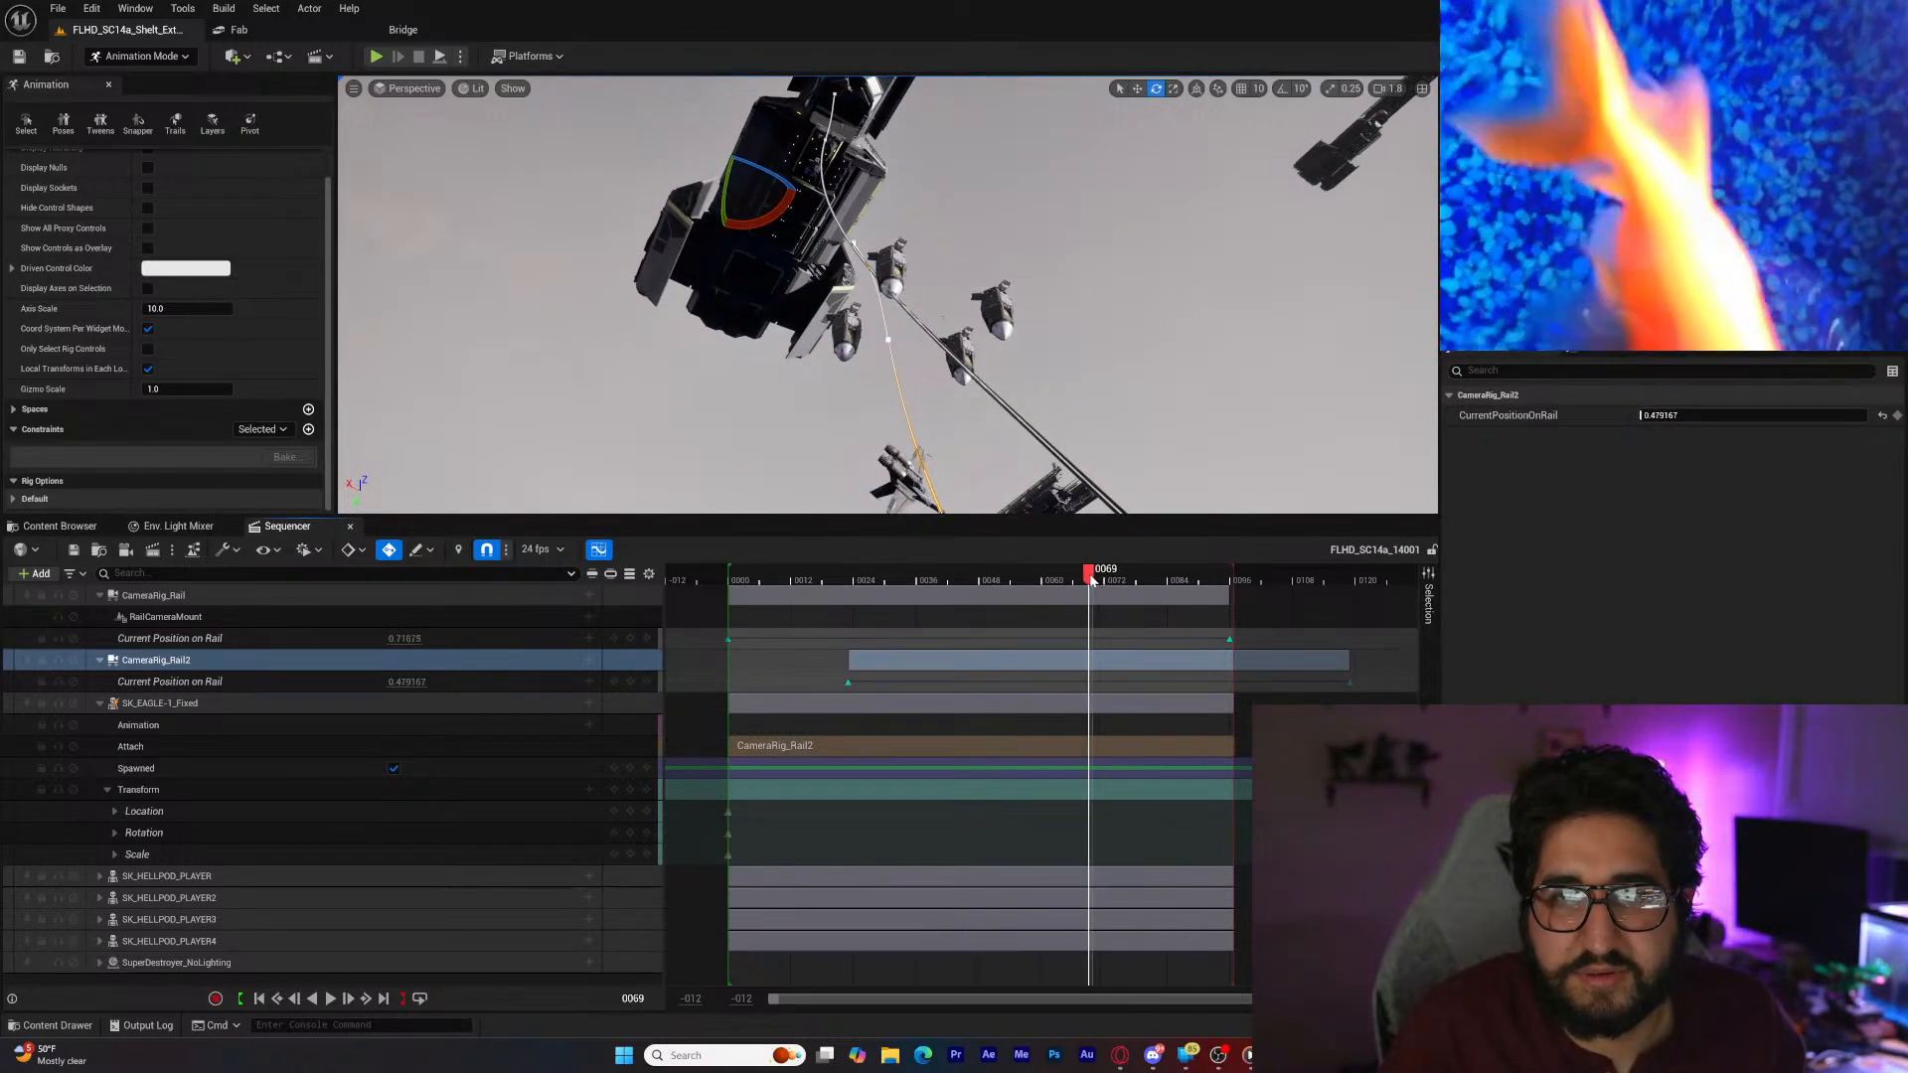
{"action": "right_click_drag", "start_coordinate": [942, 317], "coordinate": [950, 341]}
{"action": "left_click_drag", "start_coordinate": [1089, 576], "coordinate": [989, 576]}
{"action": "right_click_drag", "start_coordinate": [949, 344], "coordinate": [936, 332]}
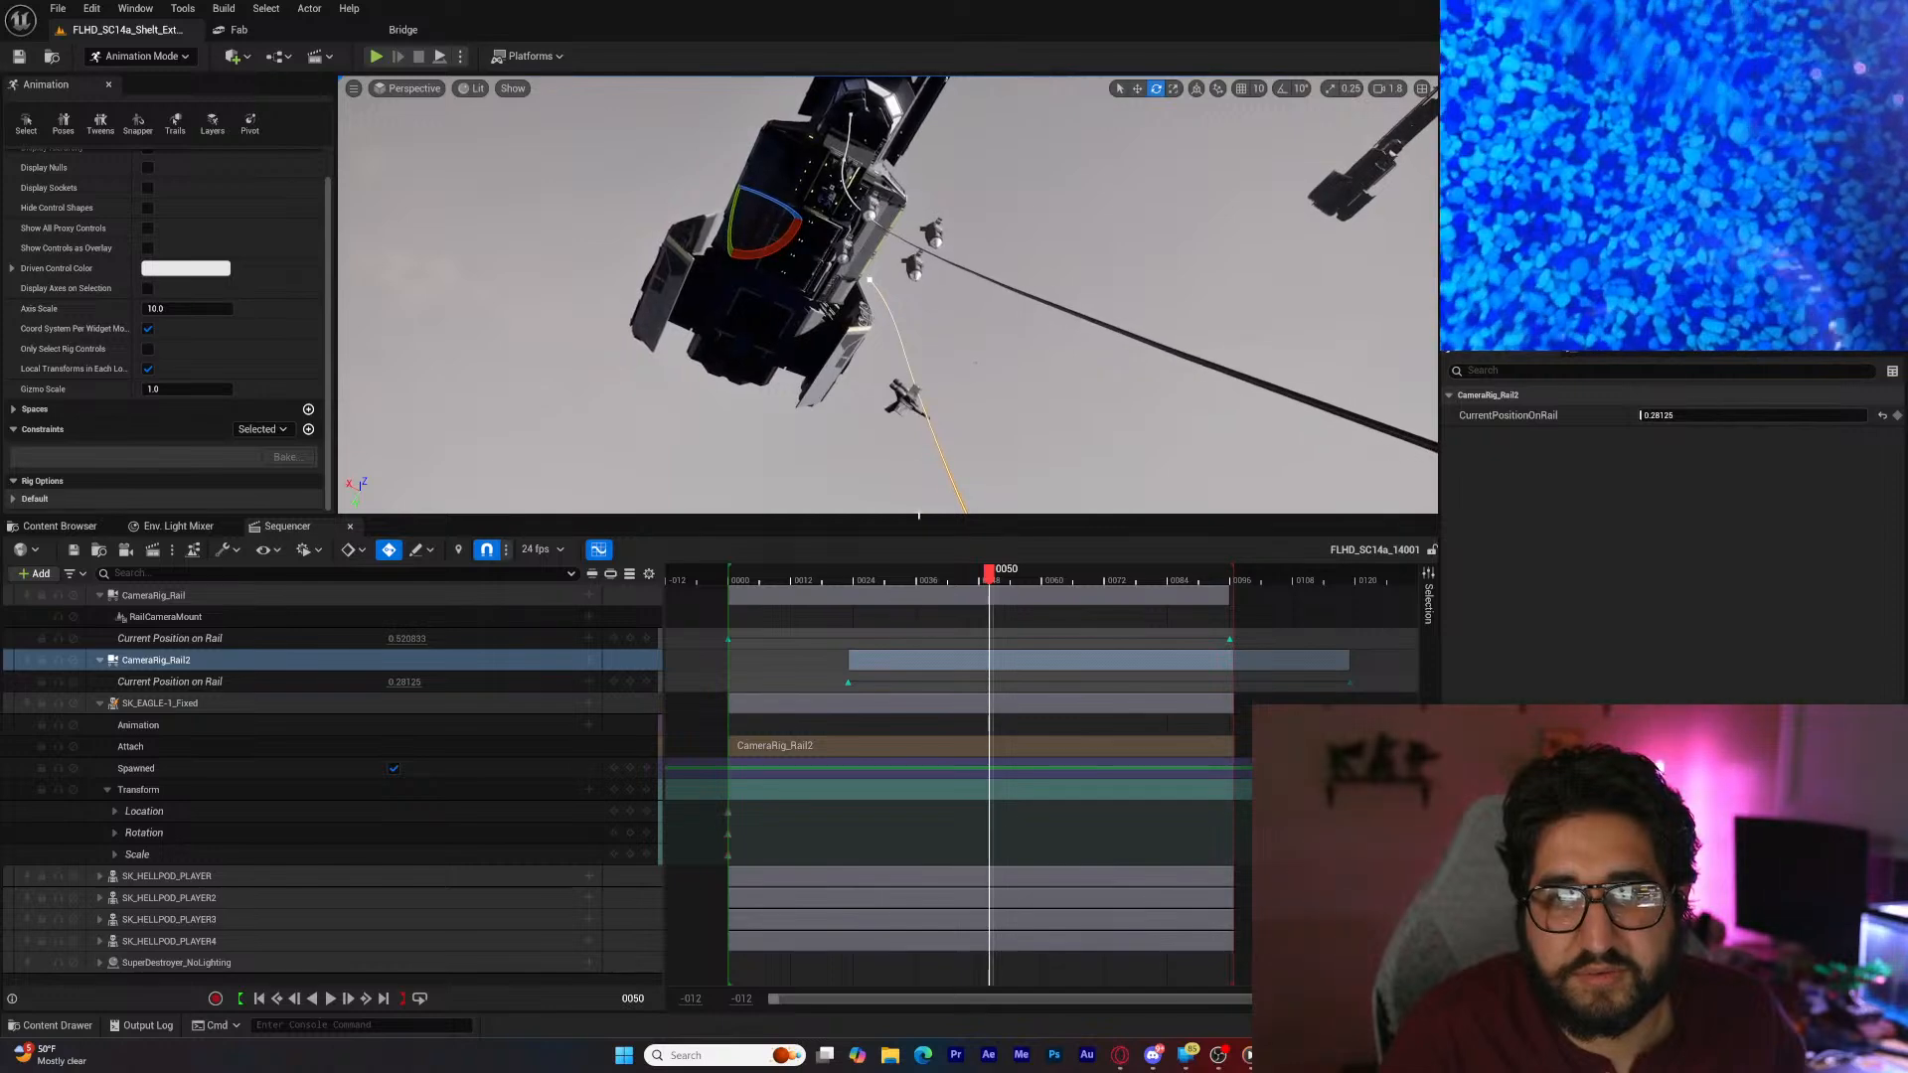
Step: Enlarge the viewport and create a cine camera at frame 61, aimed up at the Super Destroyer and the falling hellpods
{"action": "left_click_drag", "start_coordinate": [920, 517], "coordinate": [1050, 731]}
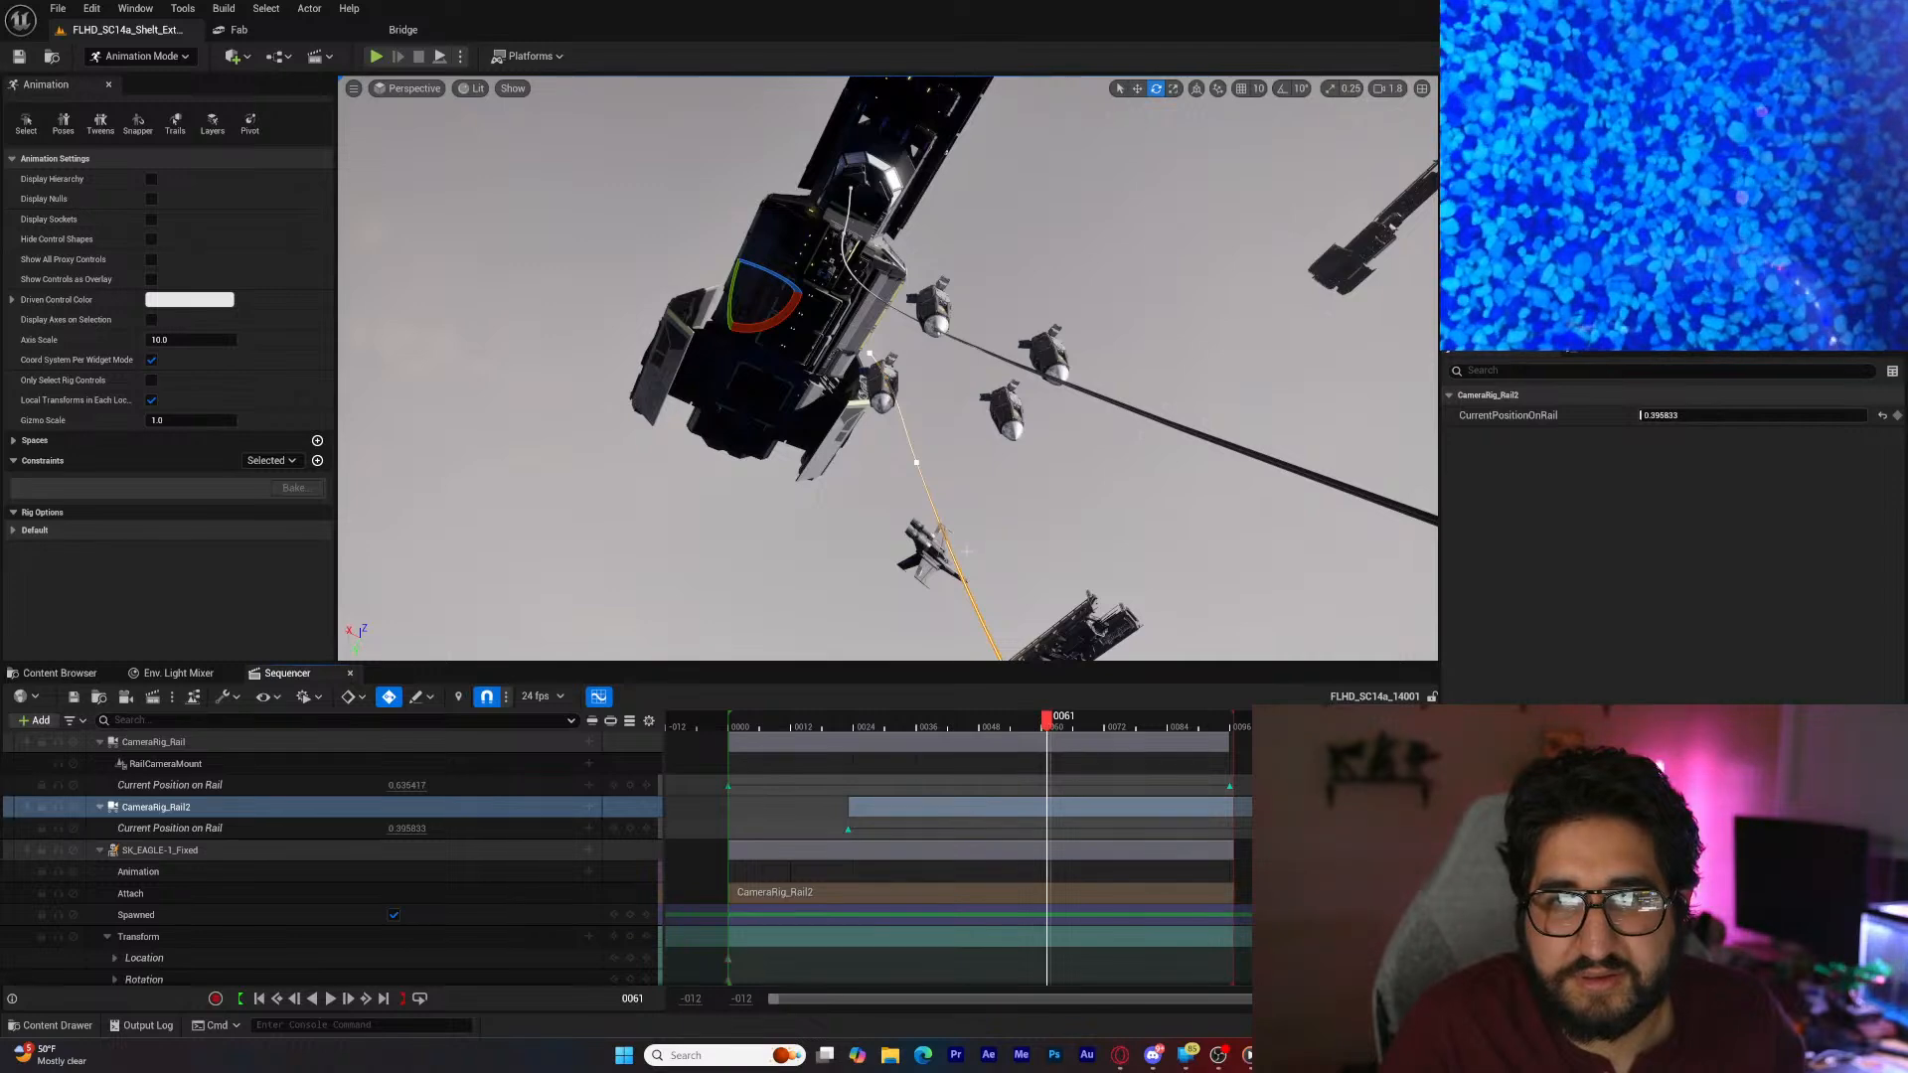
{"action": "right_click_drag", "start_coordinate": [967, 549], "coordinate": [973, 541]}
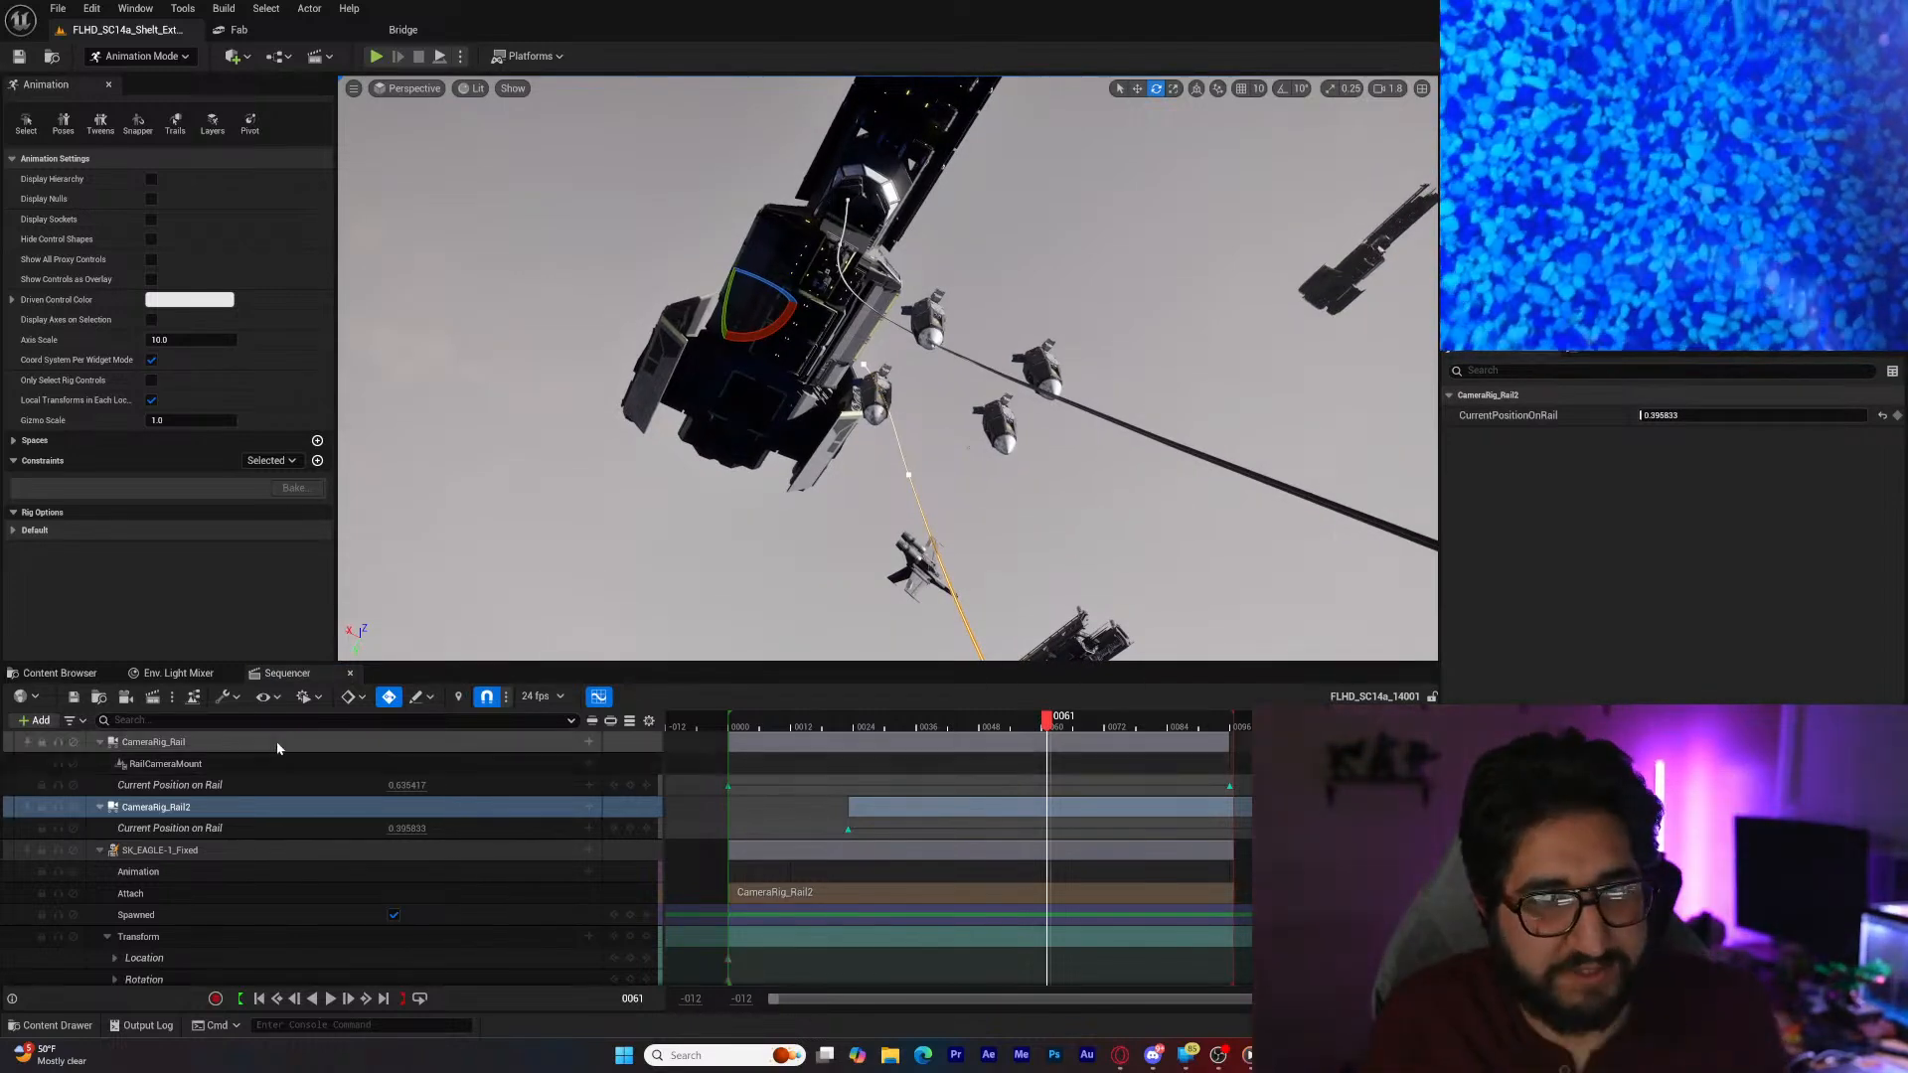
{"action": "left_click", "coordinate": [125, 696]}
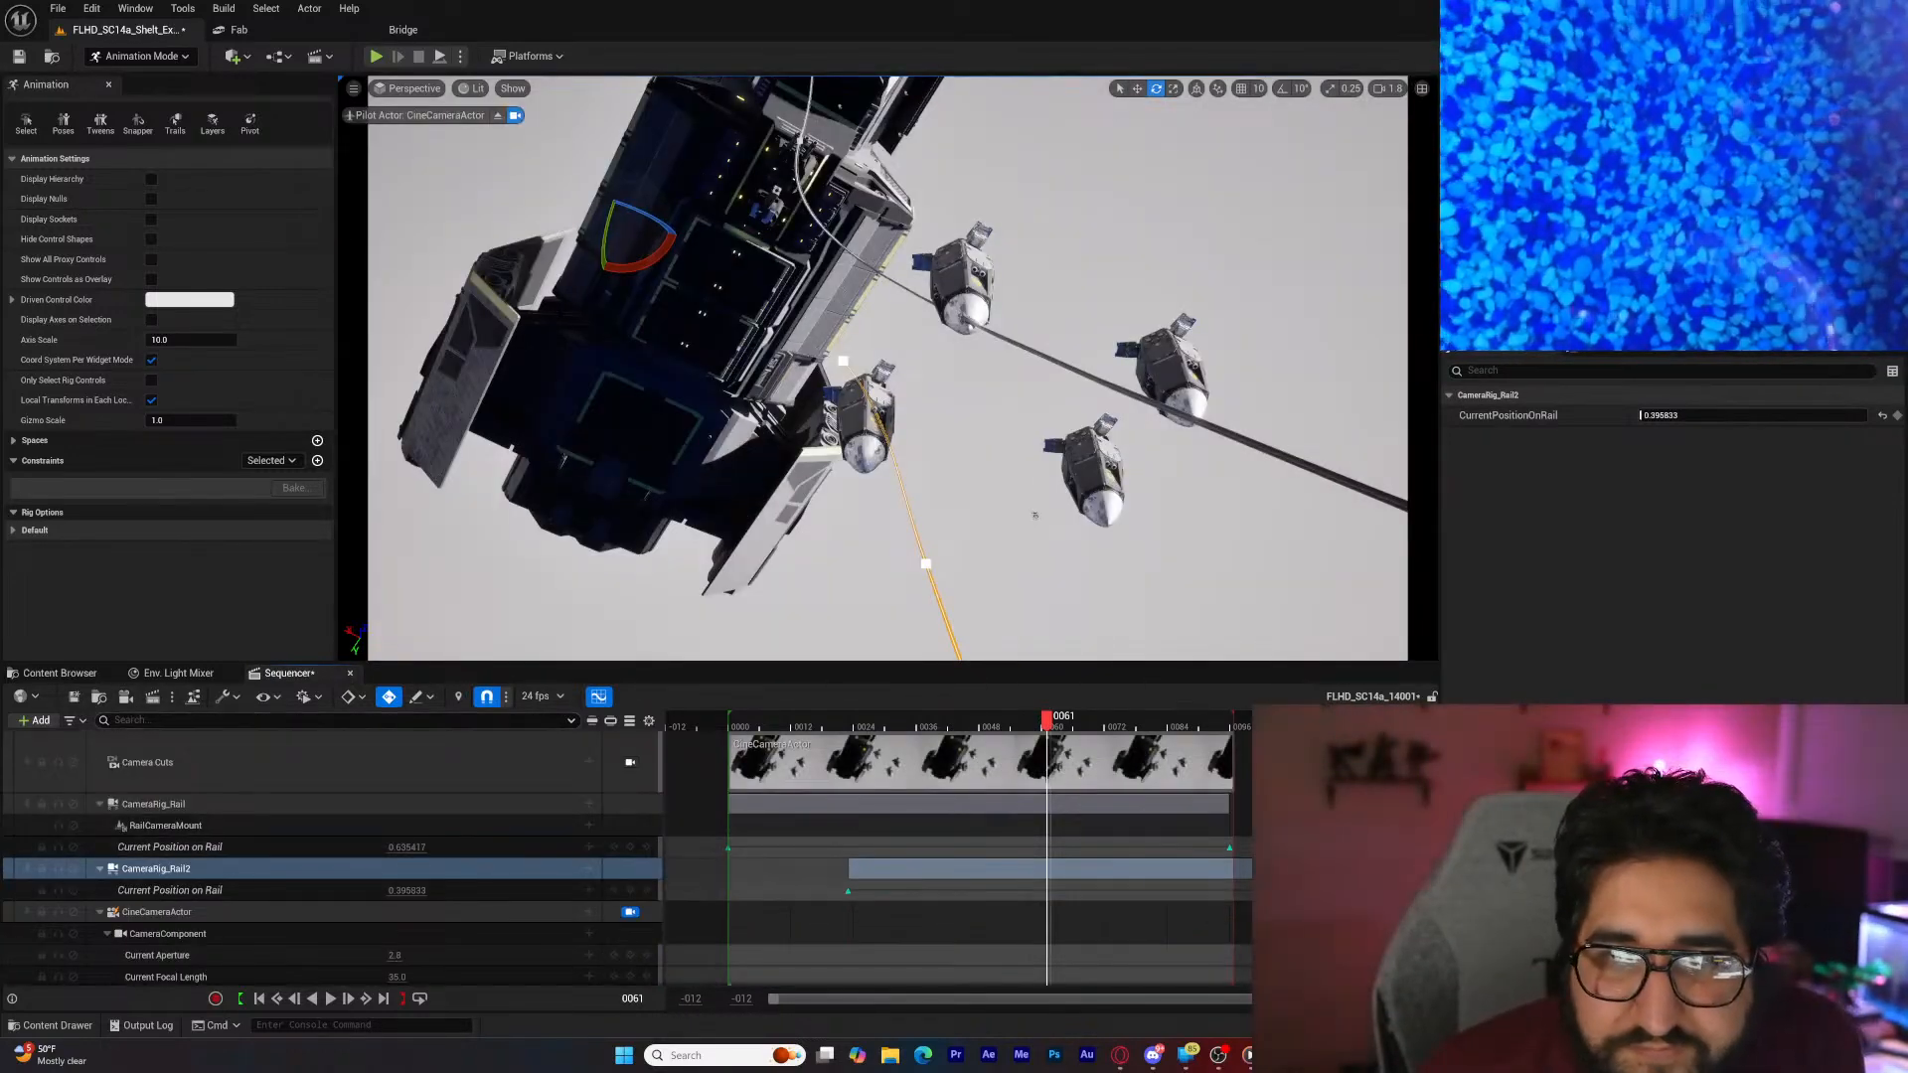
{"action": "right_click_drag", "start_coordinate": [888, 427], "coordinate": [894, 405]}
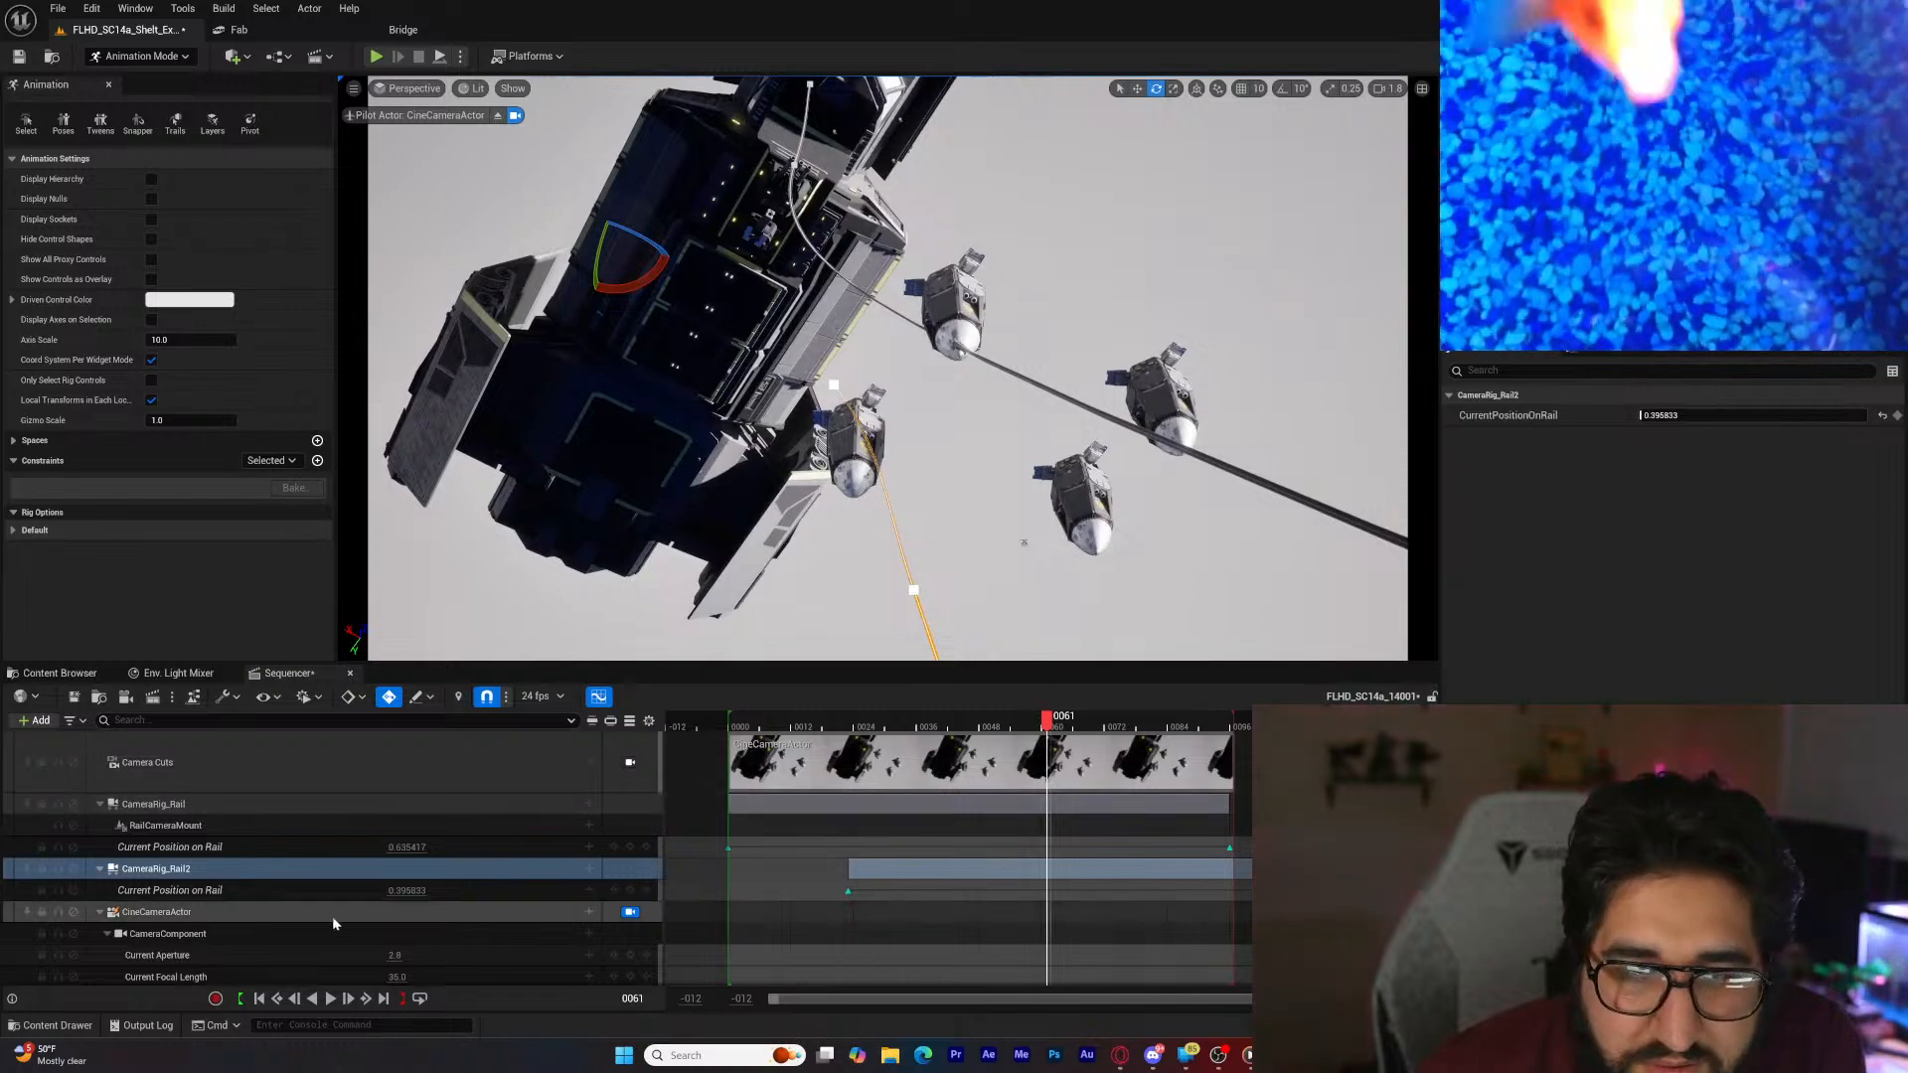
Step: Set CineCameraActor's focal length to 28 and its manual focus distance to about 1081.8, reframing the ship, hellpods and fighter
{"action": "scroll", "coordinate": [373, 929], "scroll_direction": "down", "scroll_amount": 2}
{"action": "left_click", "coordinate": [395, 929]}
{"action": "type", "text": "28"}
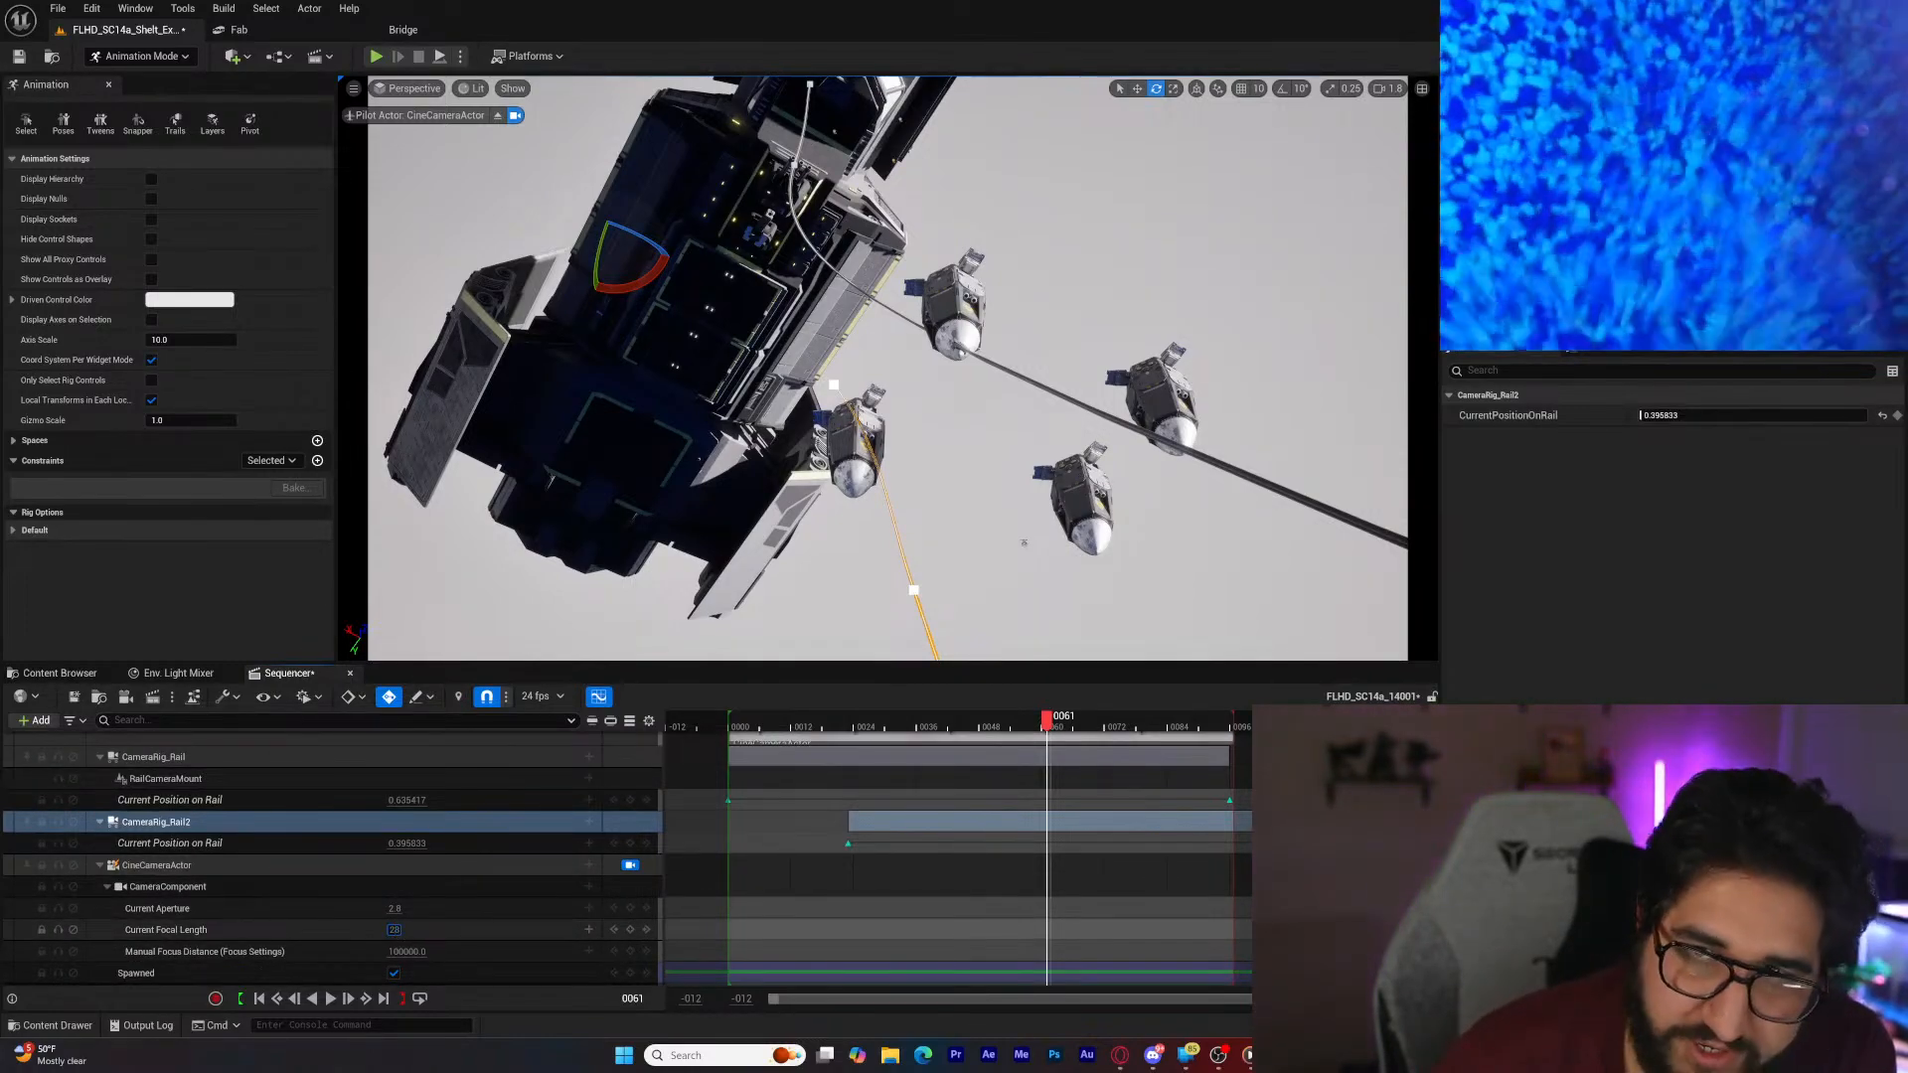
{"action": "key", "text": "Return"}
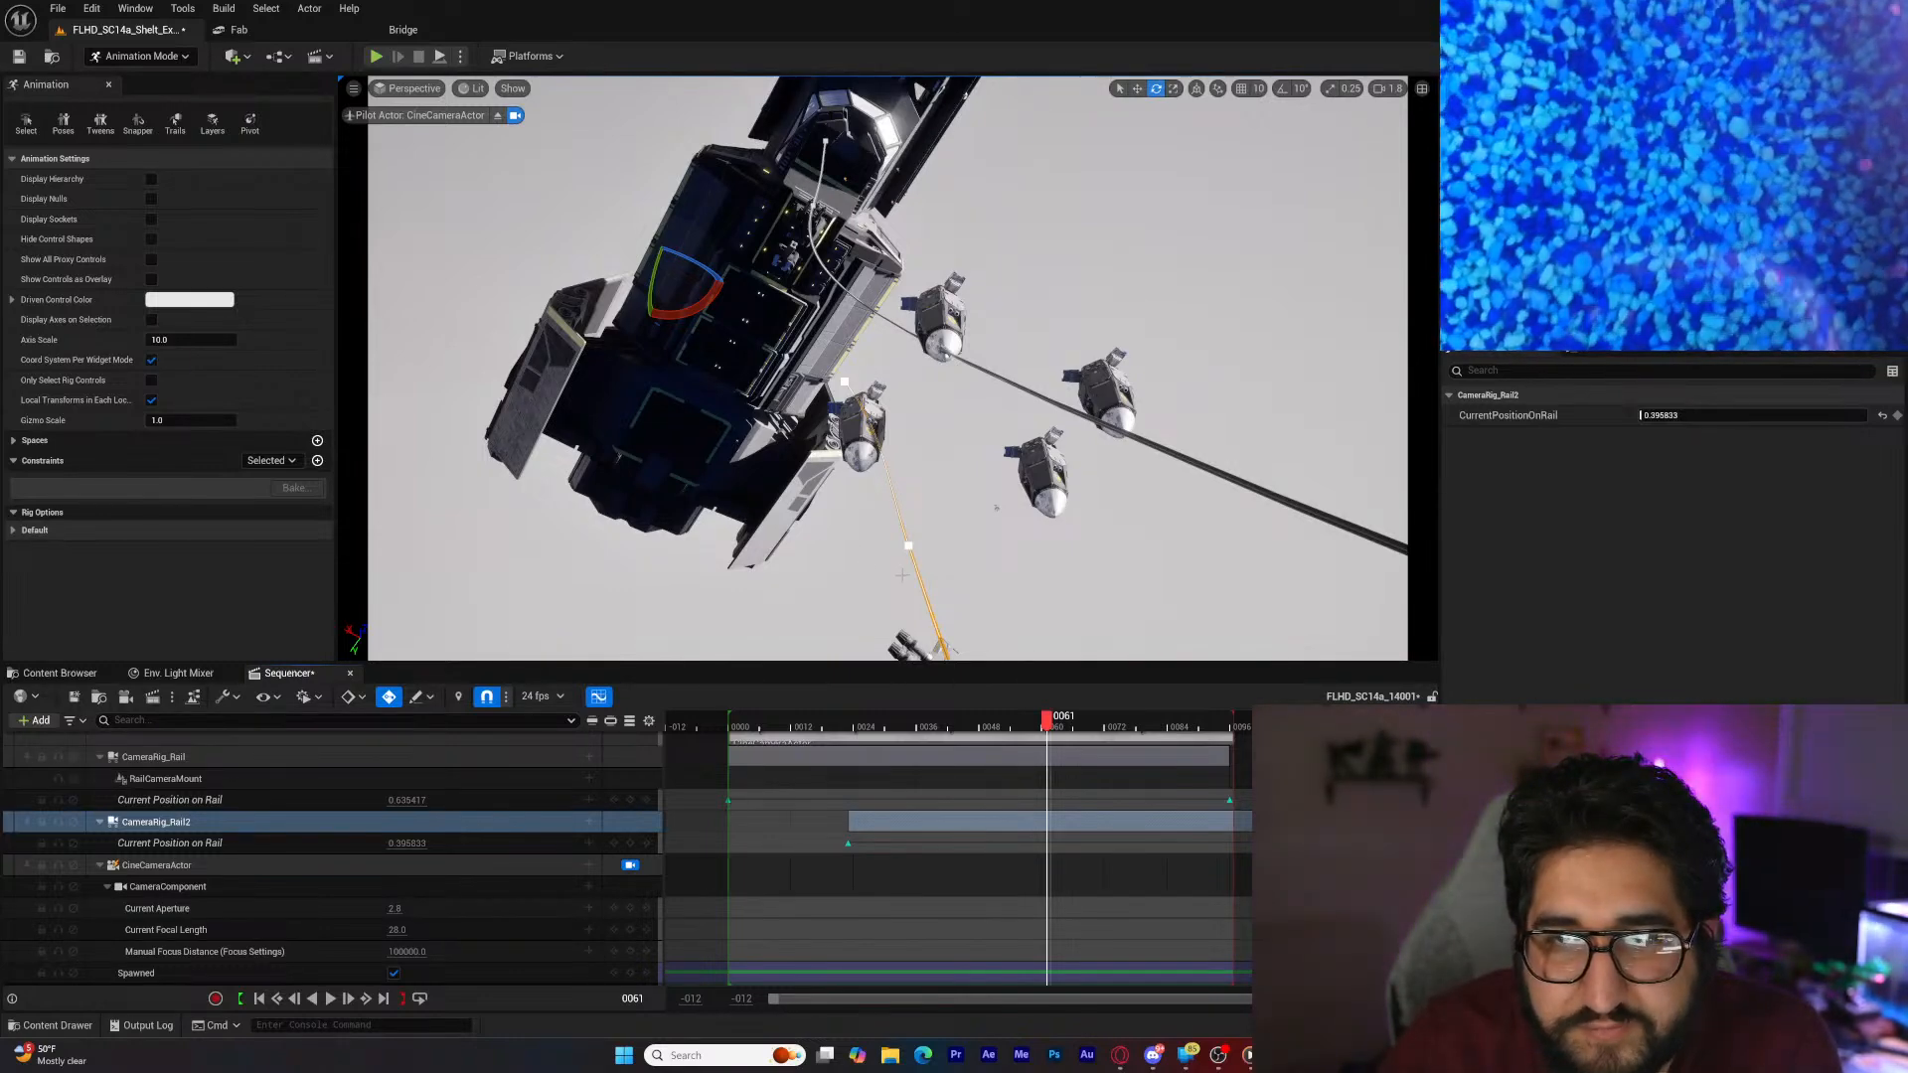
{"action": "right_click_drag", "start_coordinate": [902, 575], "coordinate": [948, 588]}
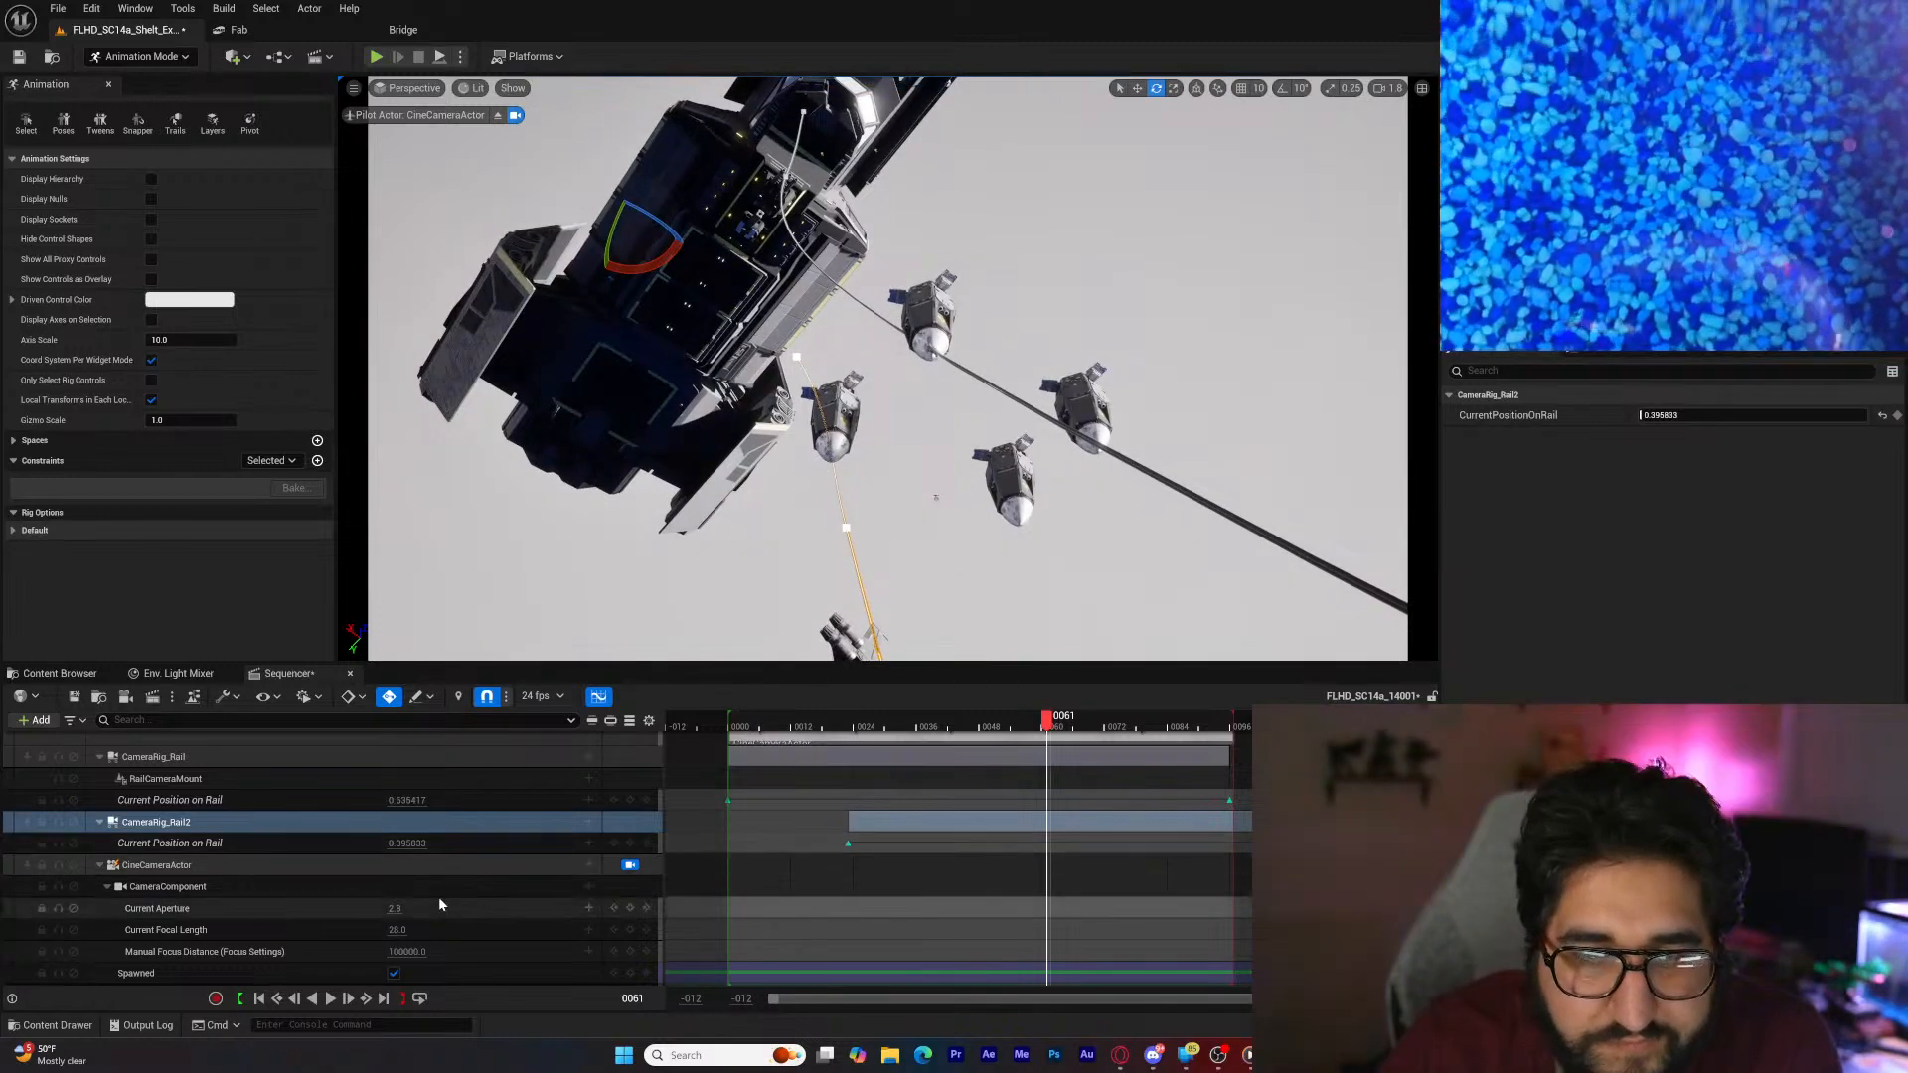
{"action": "left_click_drag", "start_coordinate": [408, 952], "coordinate": [431, 952]}
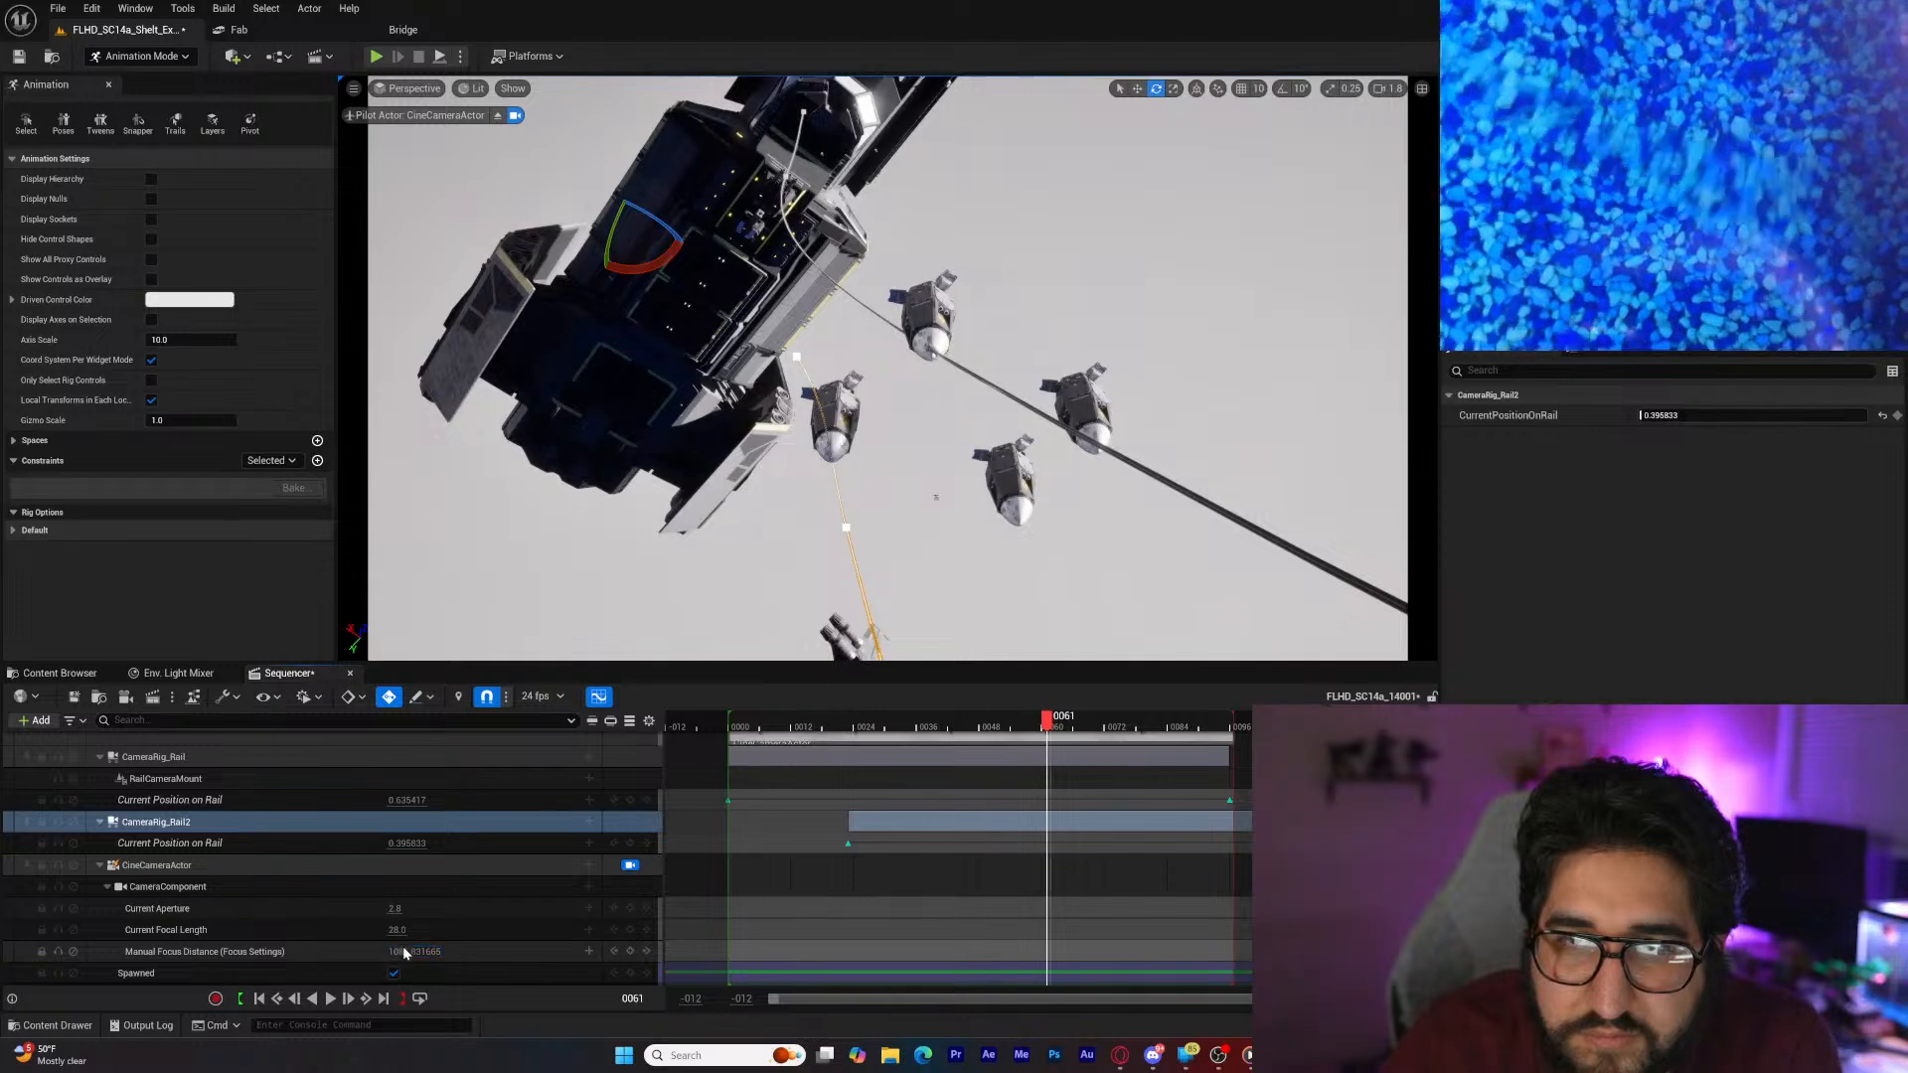
Step: At frame 49, move CameraRig_Rail2's point near the fighter up to the hellpods and rotate the point beside the ship to curve the path outward
{"action": "left_click_drag", "start_coordinate": [1046, 732], "coordinate": [988, 778]}
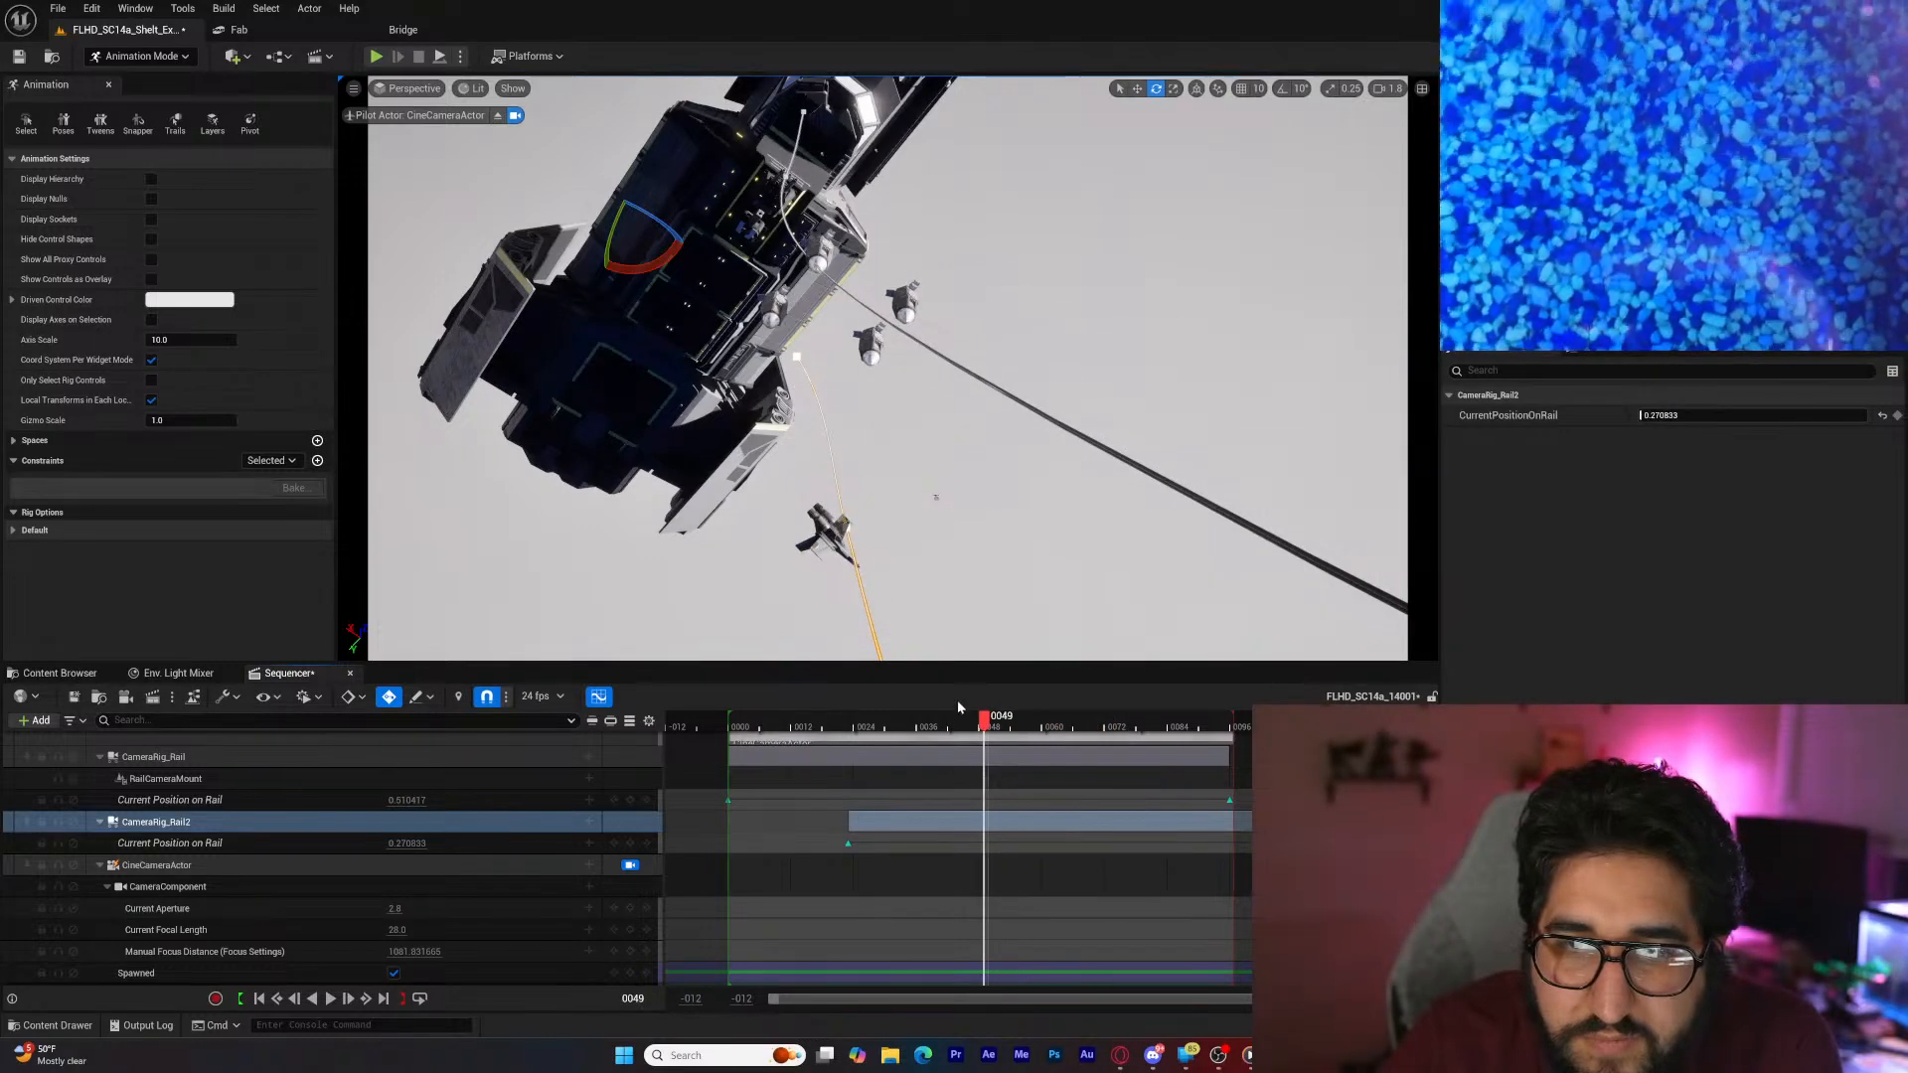
{"action": "left_click", "coordinate": [860, 544]}
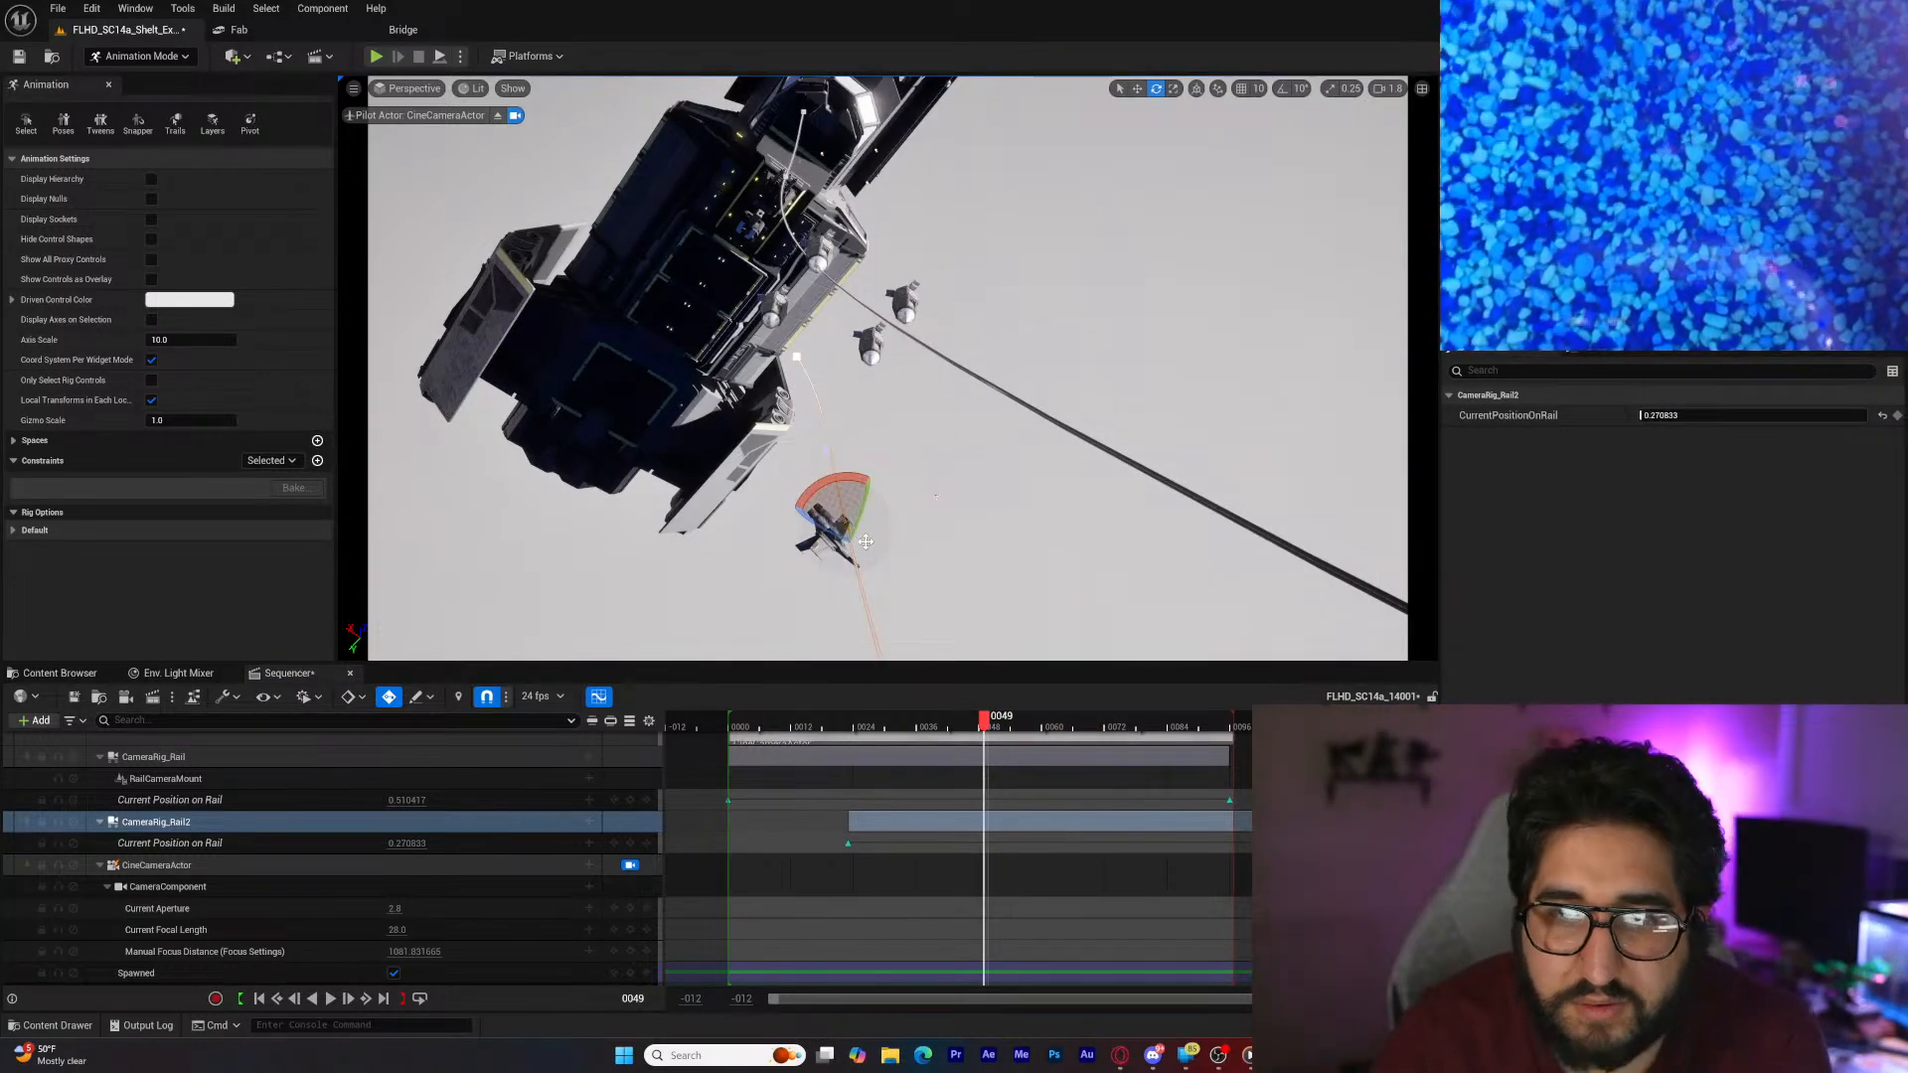
{"action": "key", "text": "w"}
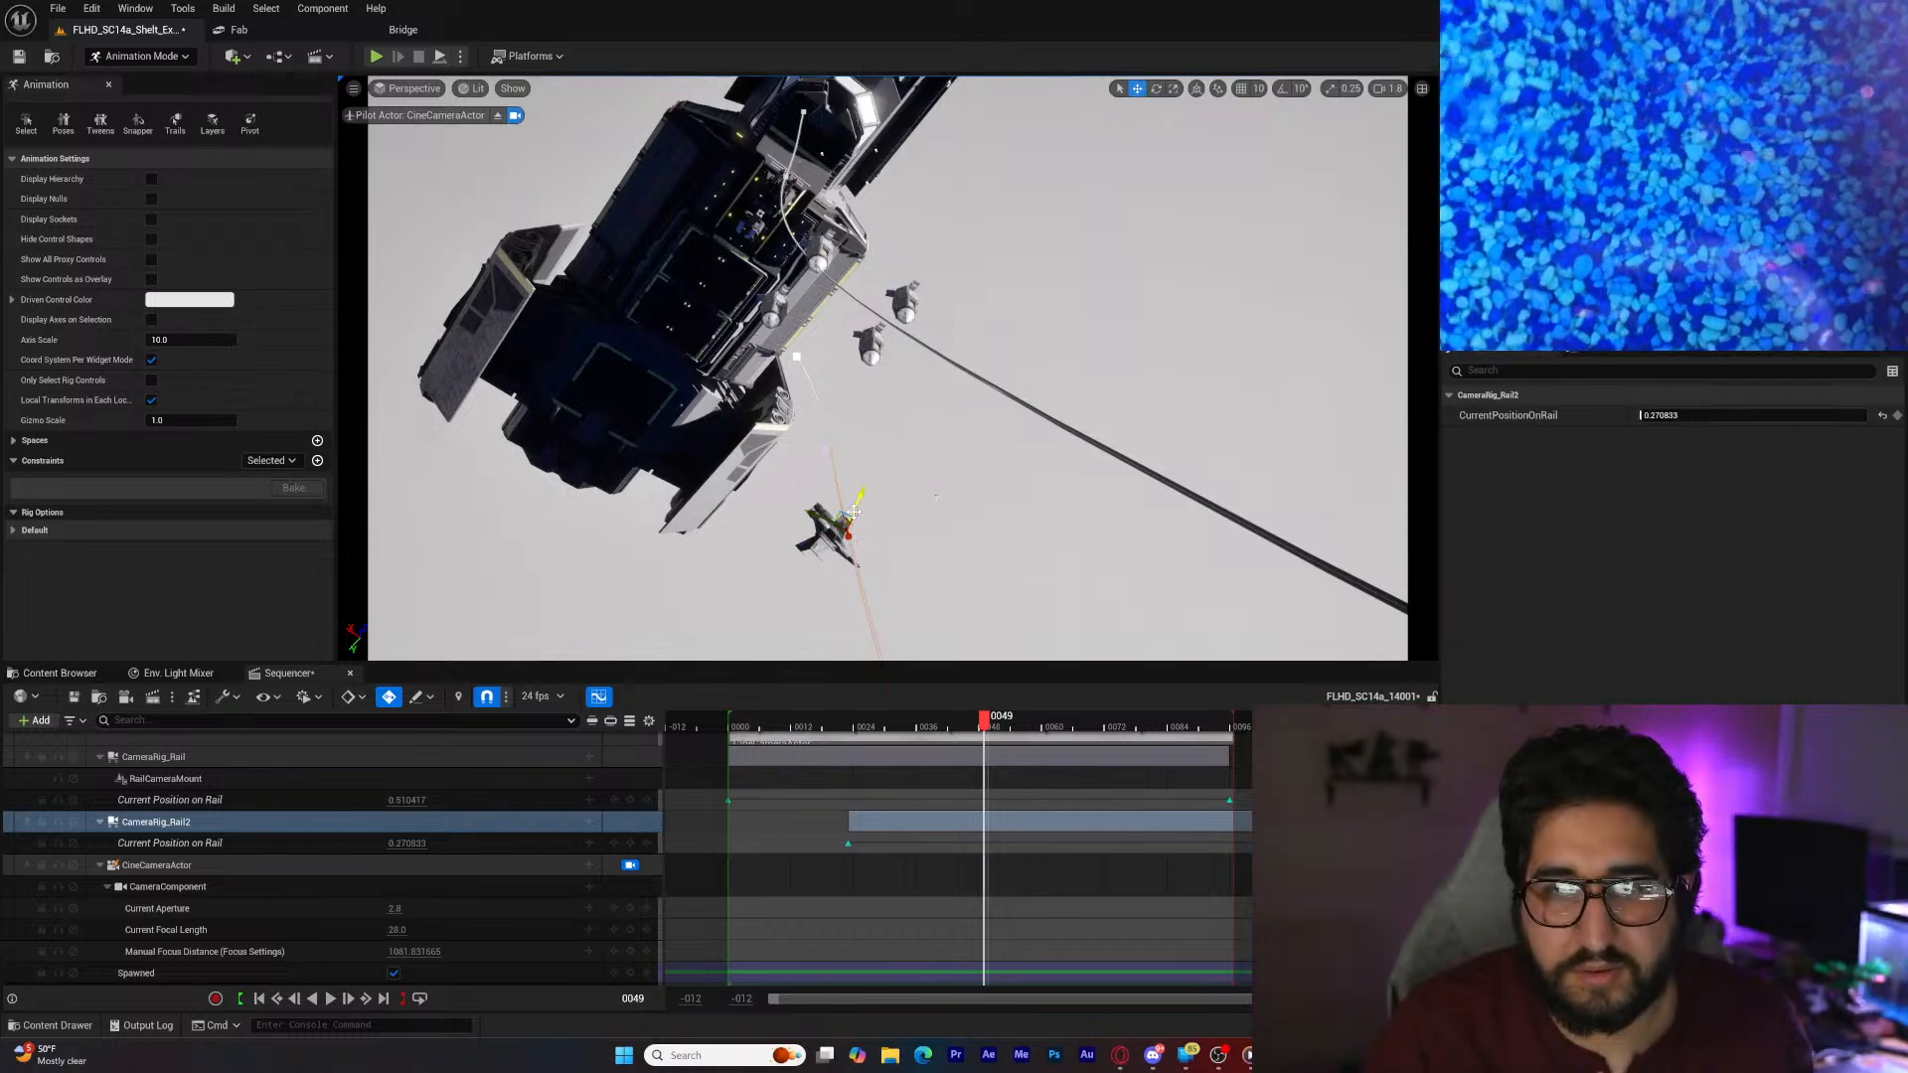
{"action": "left_click_drag", "start_coordinate": [854, 512], "coordinate": [935, 372]}
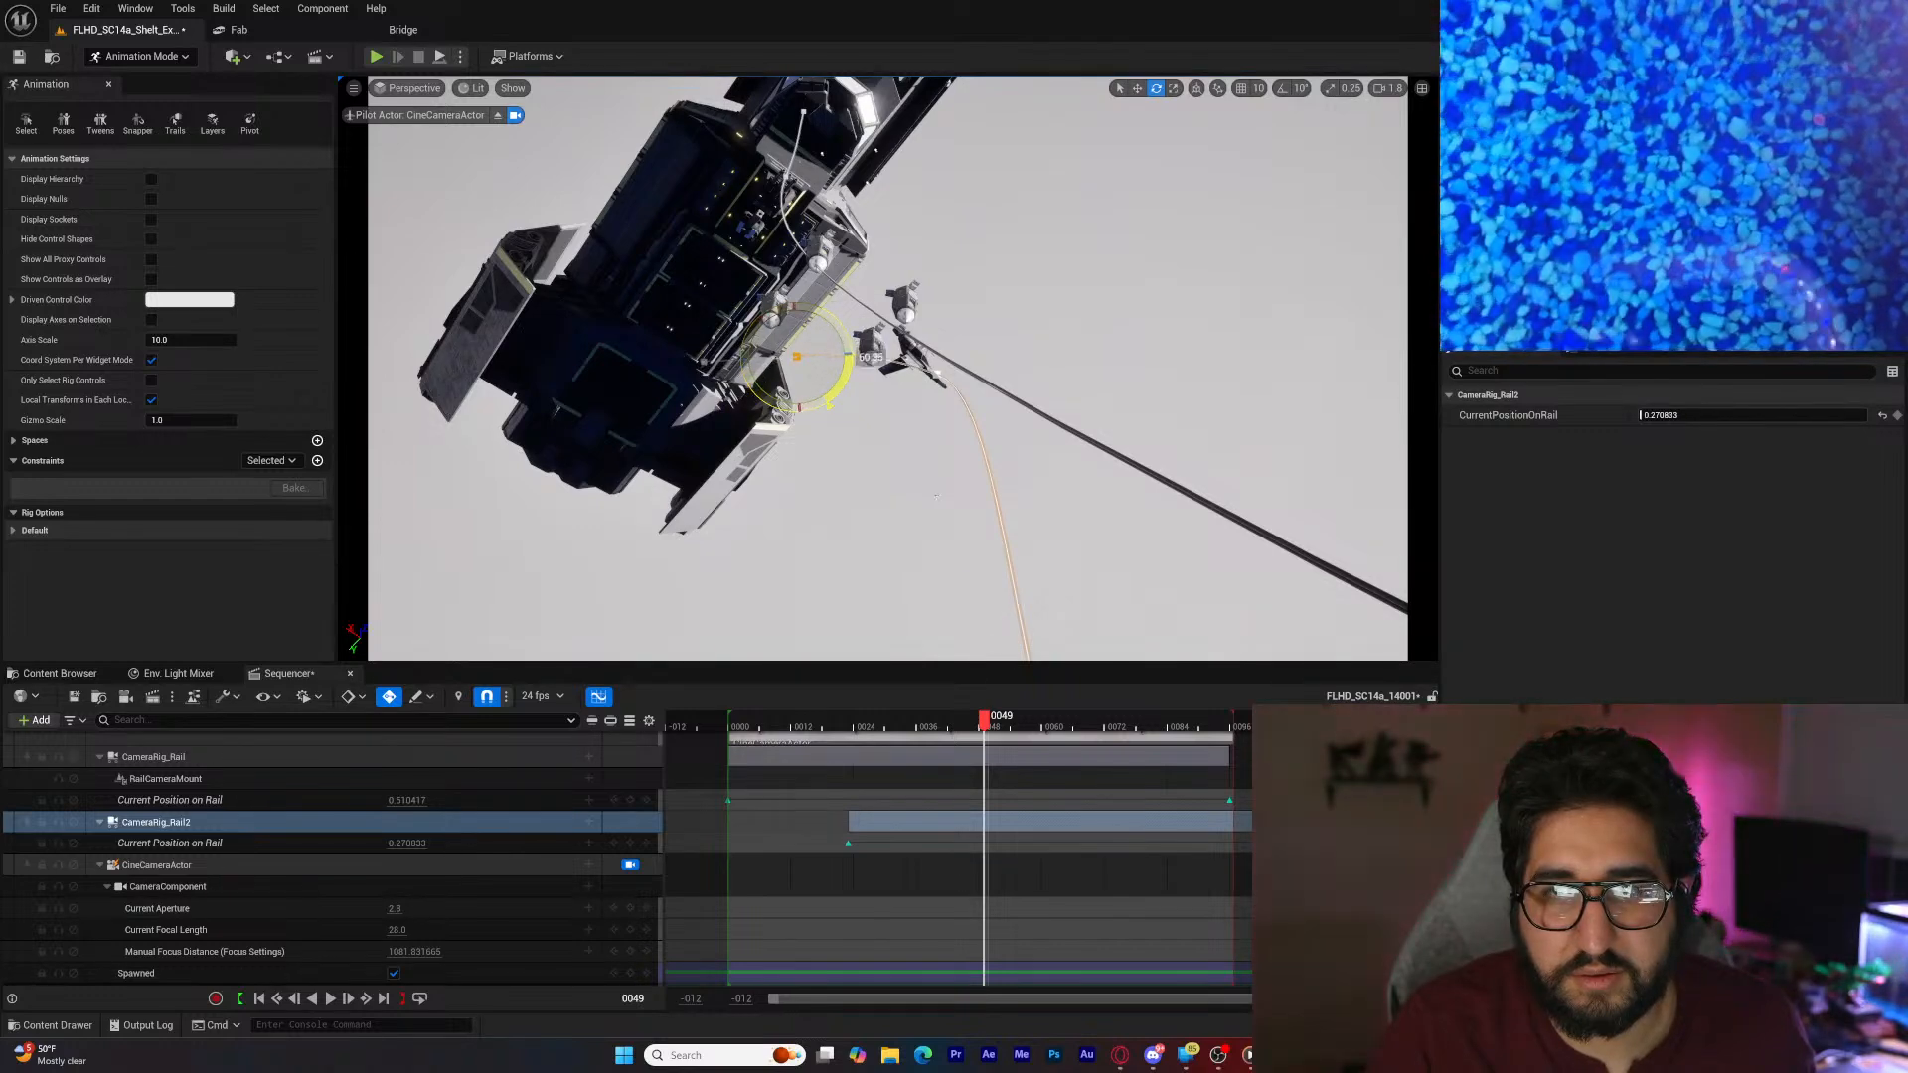
{"action": "left_click", "coordinate": [937, 373]}
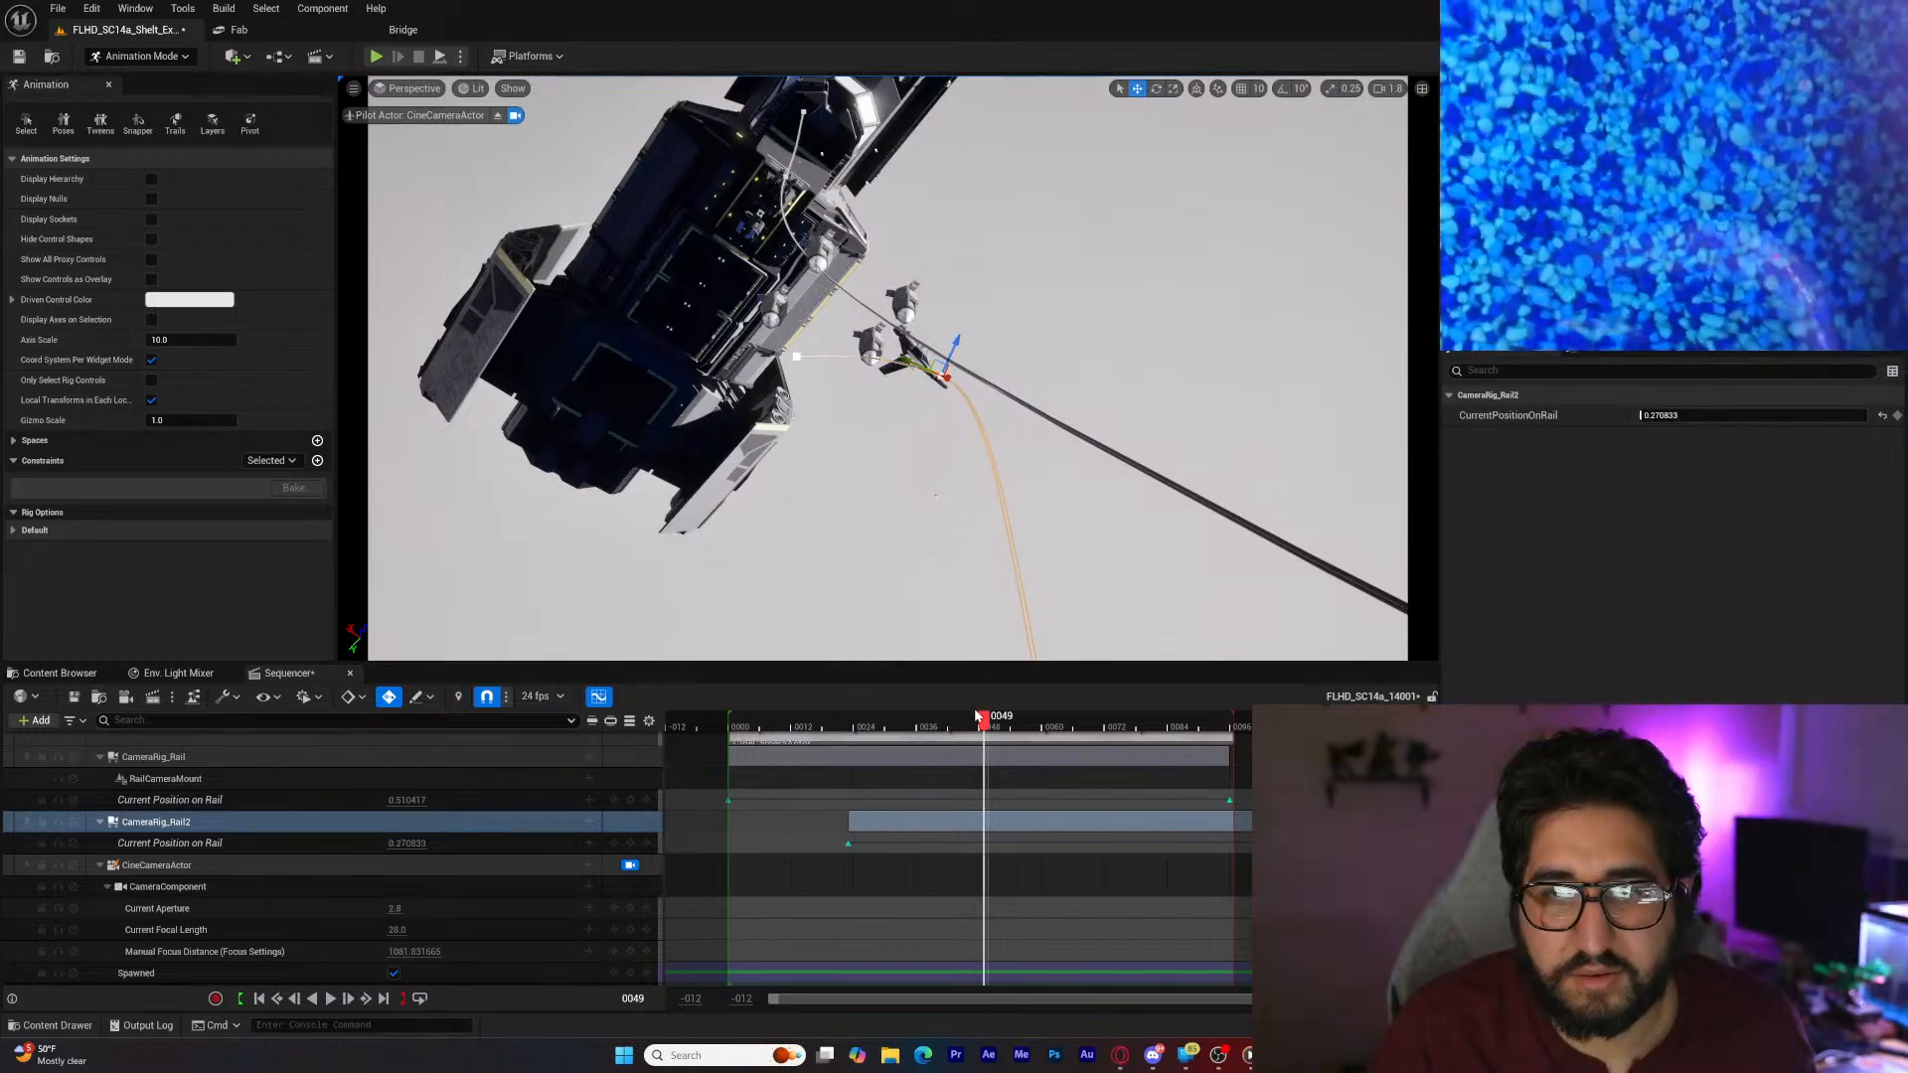
Step: Leave the camera view at frame 68 and move CameraRig_Rail2's next spline point so the flight path runs closer to the dark rail
{"action": "left_click_drag", "start_coordinate": [978, 717], "coordinate": [897, 740]}
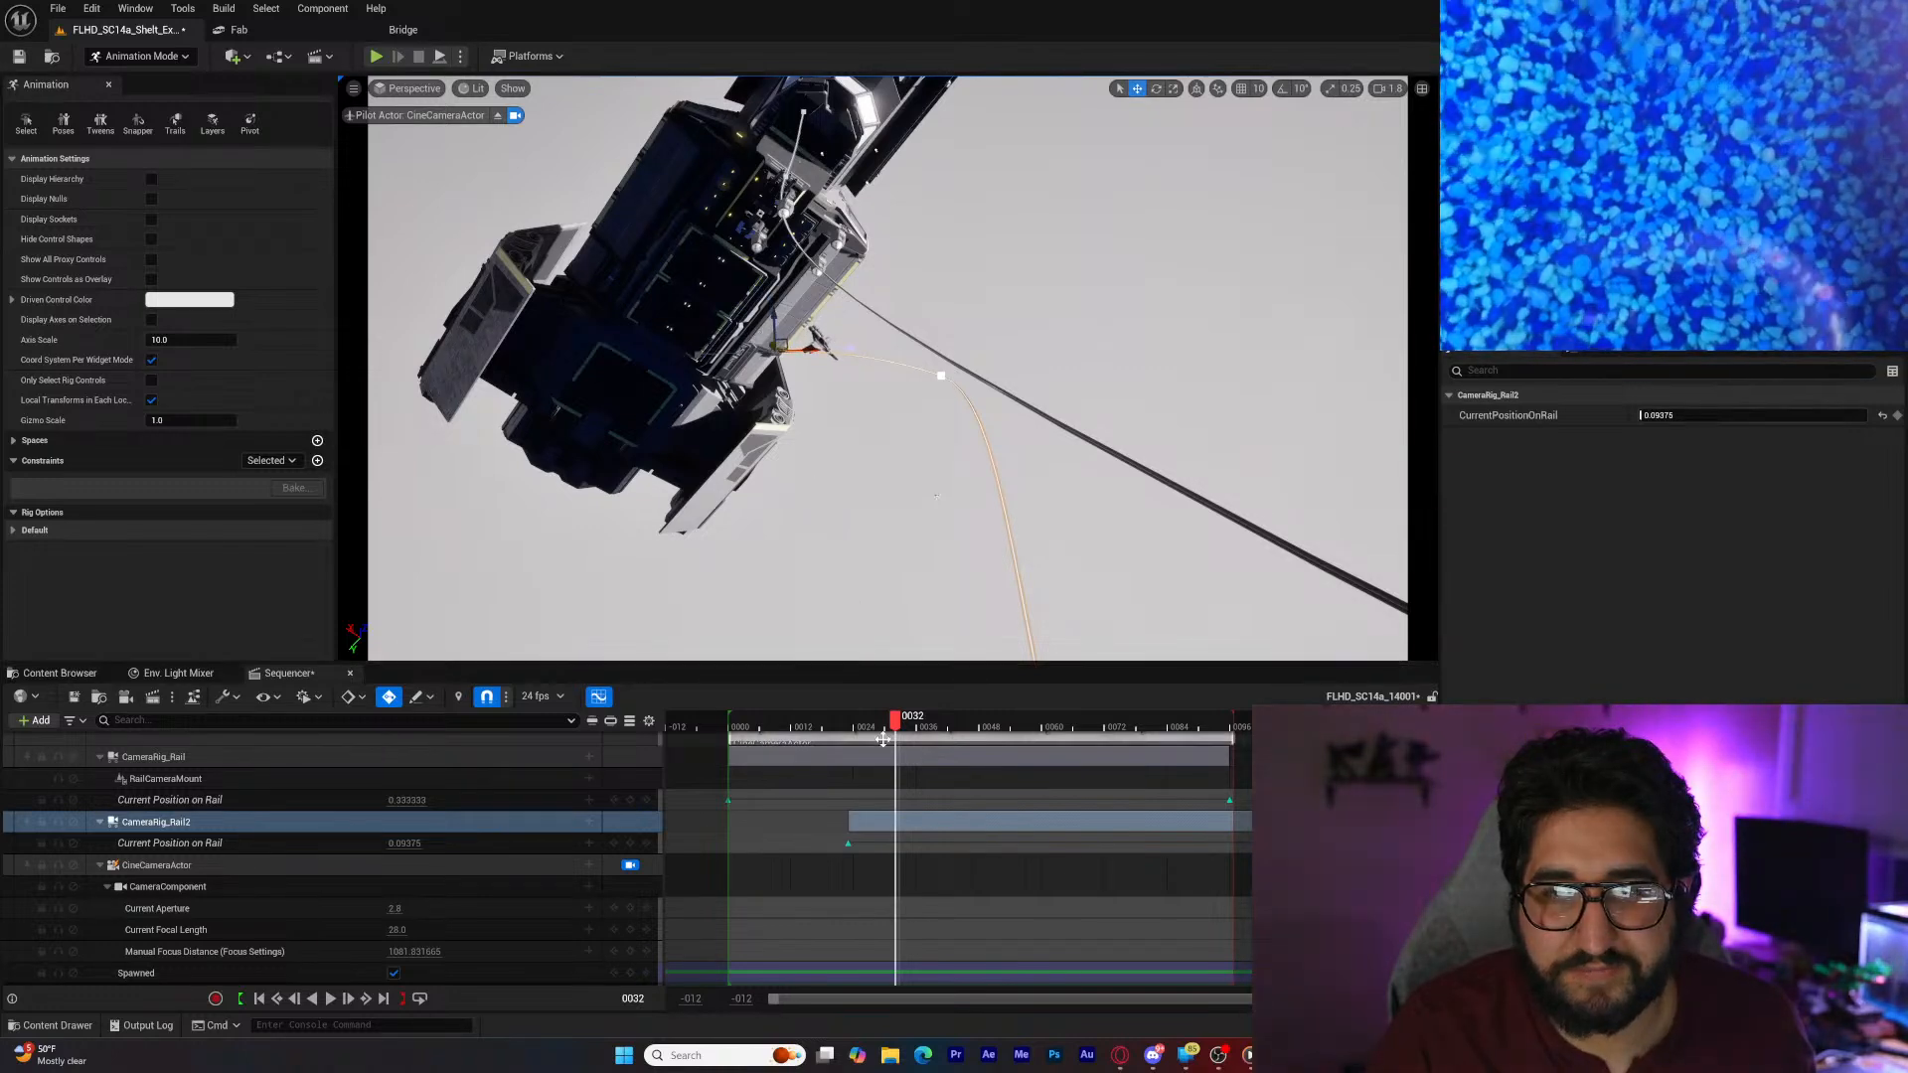
{"action": "left_click_drag", "start_coordinate": [884, 735], "coordinate": [1019, 730]}
{"action": "left_click_drag", "start_coordinate": [1066, 743], "coordinate": [1085, 747]}
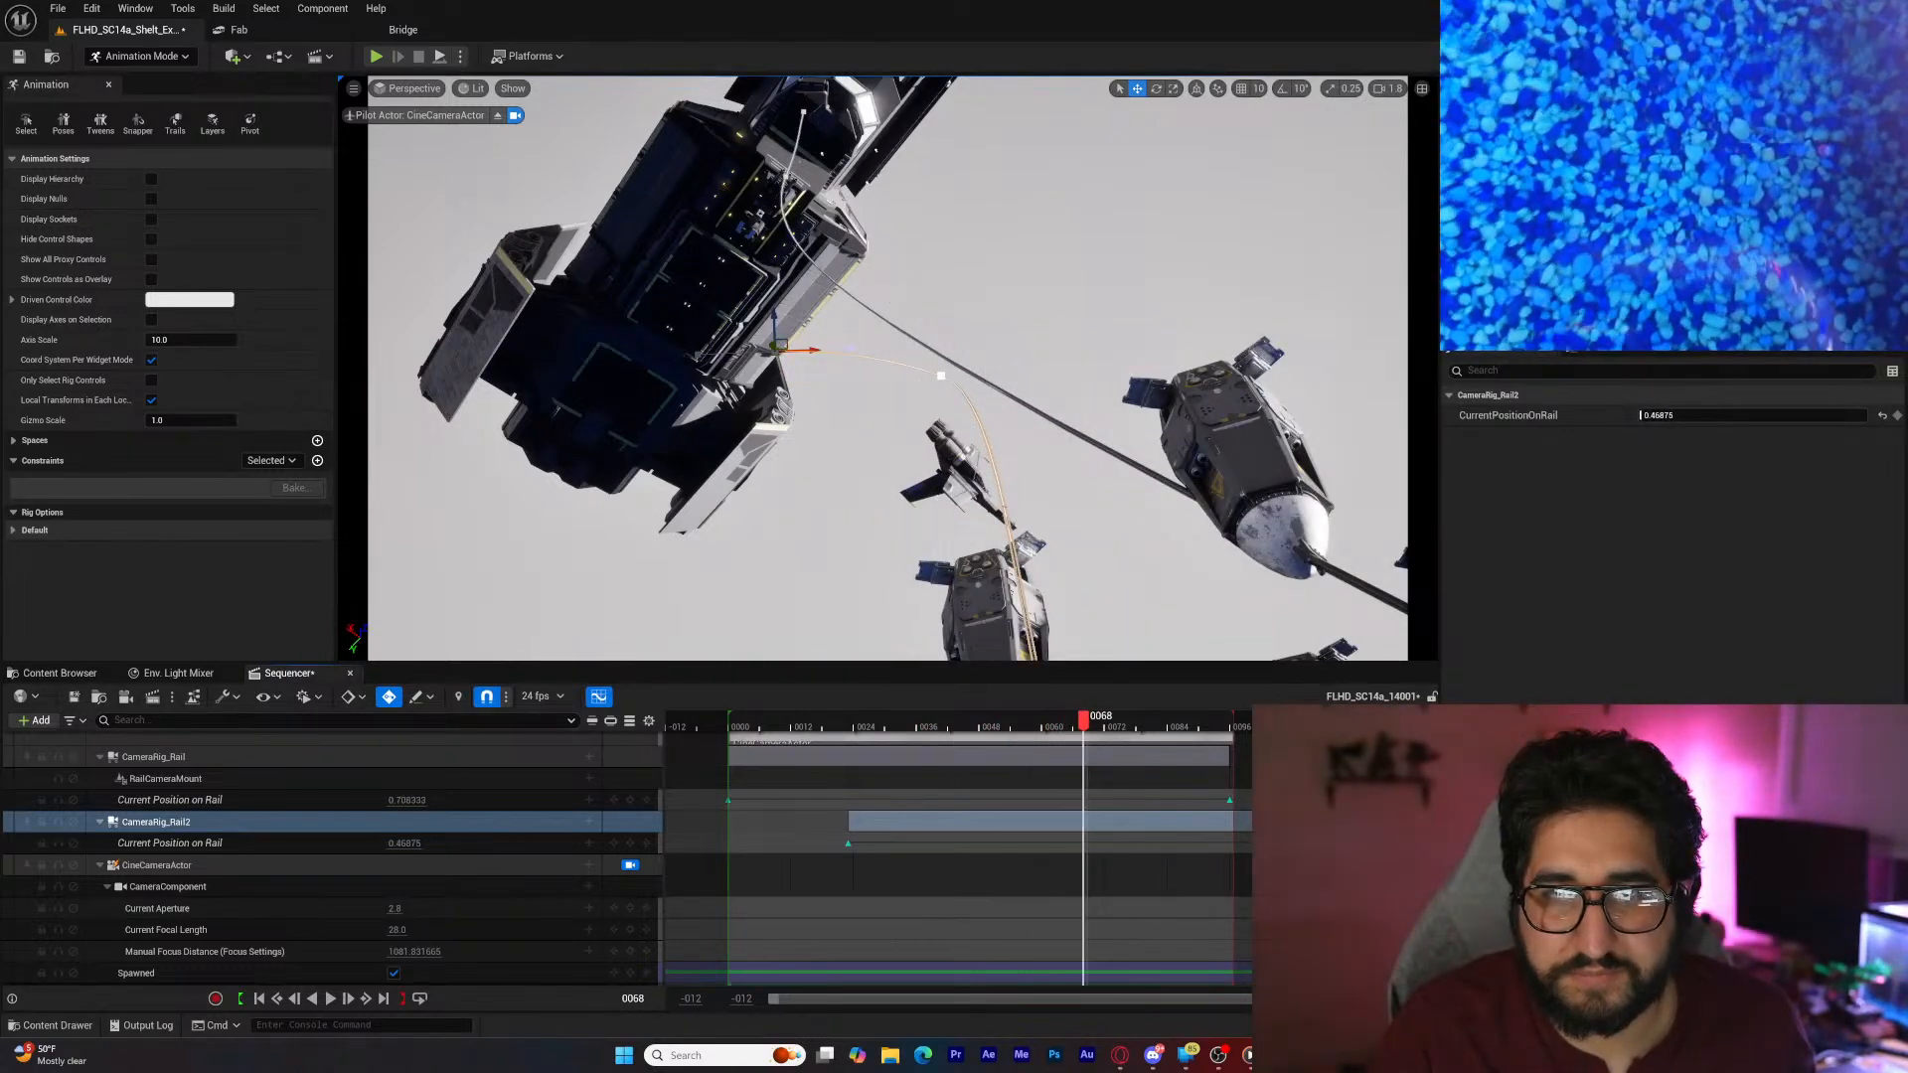
{"action": "left_click", "coordinate": [498, 116]}
{"action": "right_click_drag", "start_coordinate": [855, 358], "coordinate": [879, 294]}
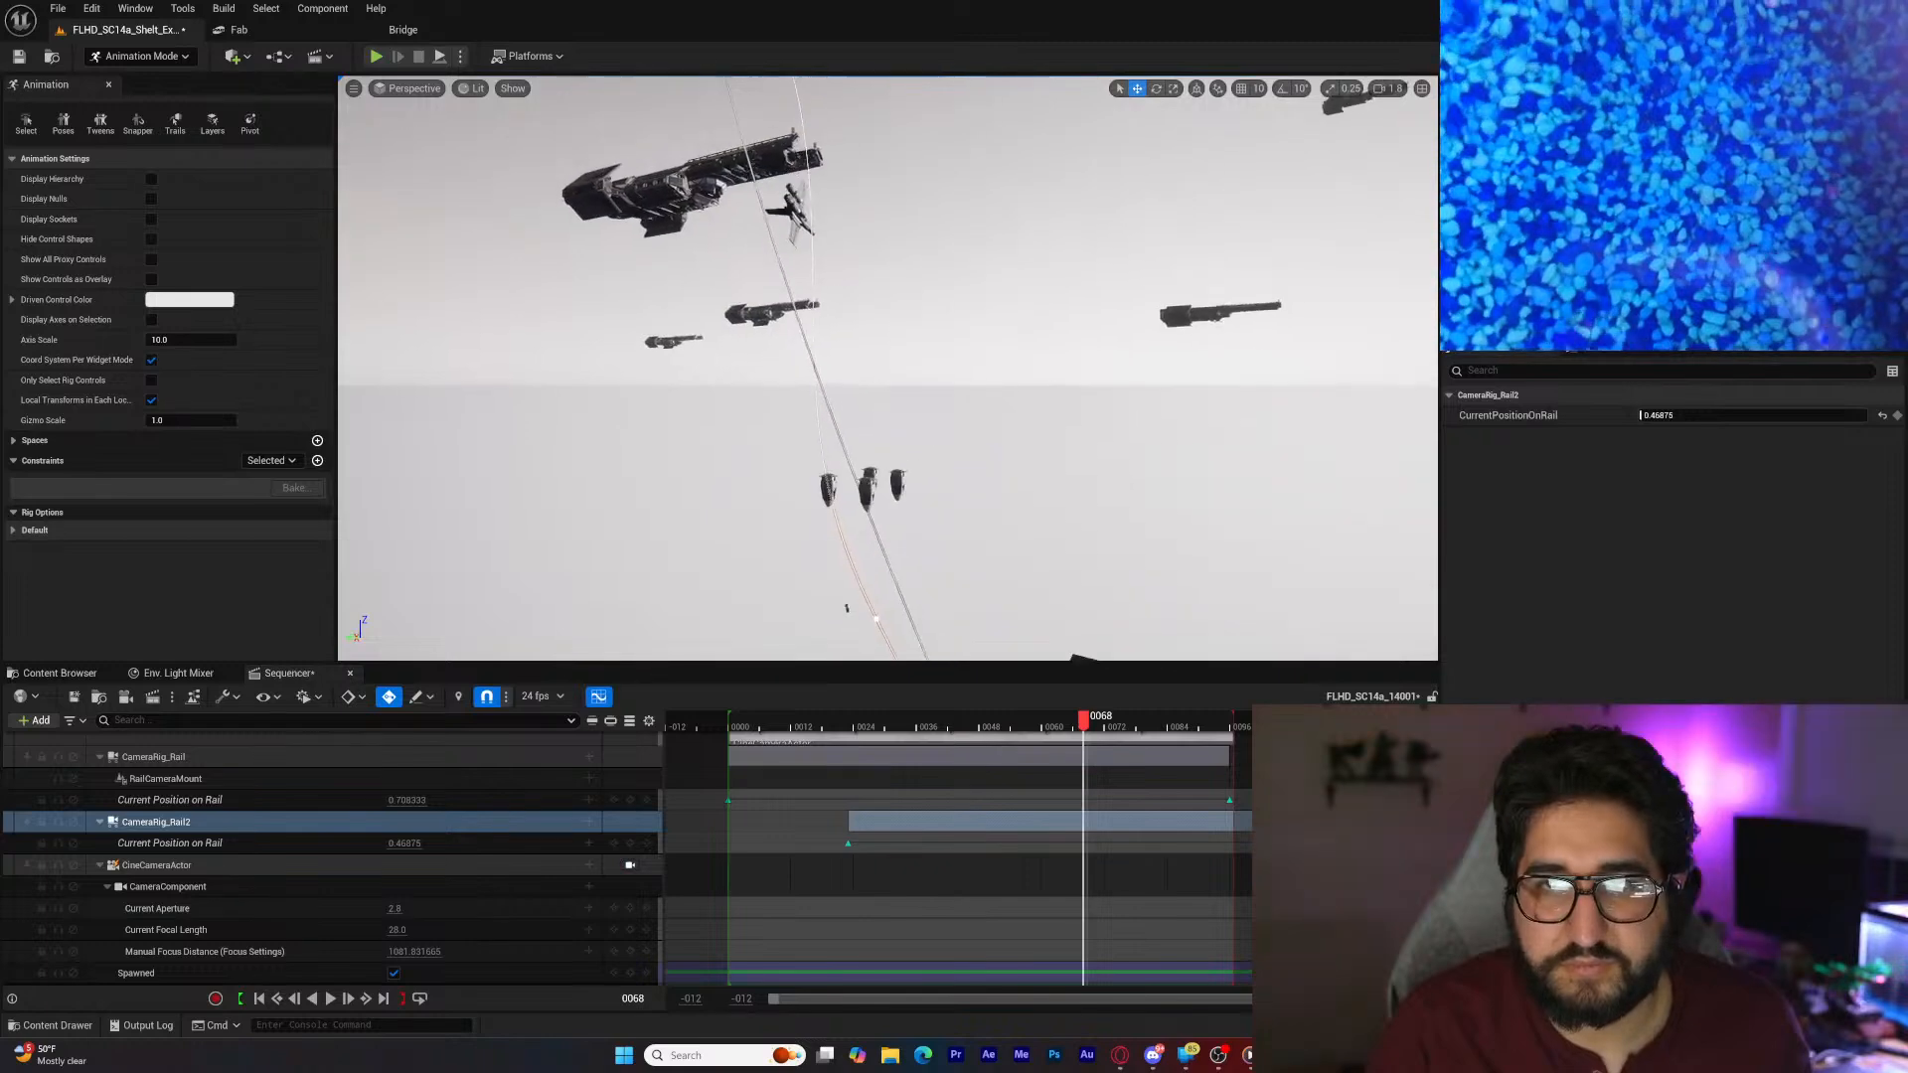
{"action": "mouse_move", "coordinate": [718, 417]}
{"action": "right_mouse_down"}
{"action": "mouse_move", "coordinate": [755, 462]}
{"action": "mouse_move", "coordinate": [718, 418]}
{"action": "right_mouse_up"}
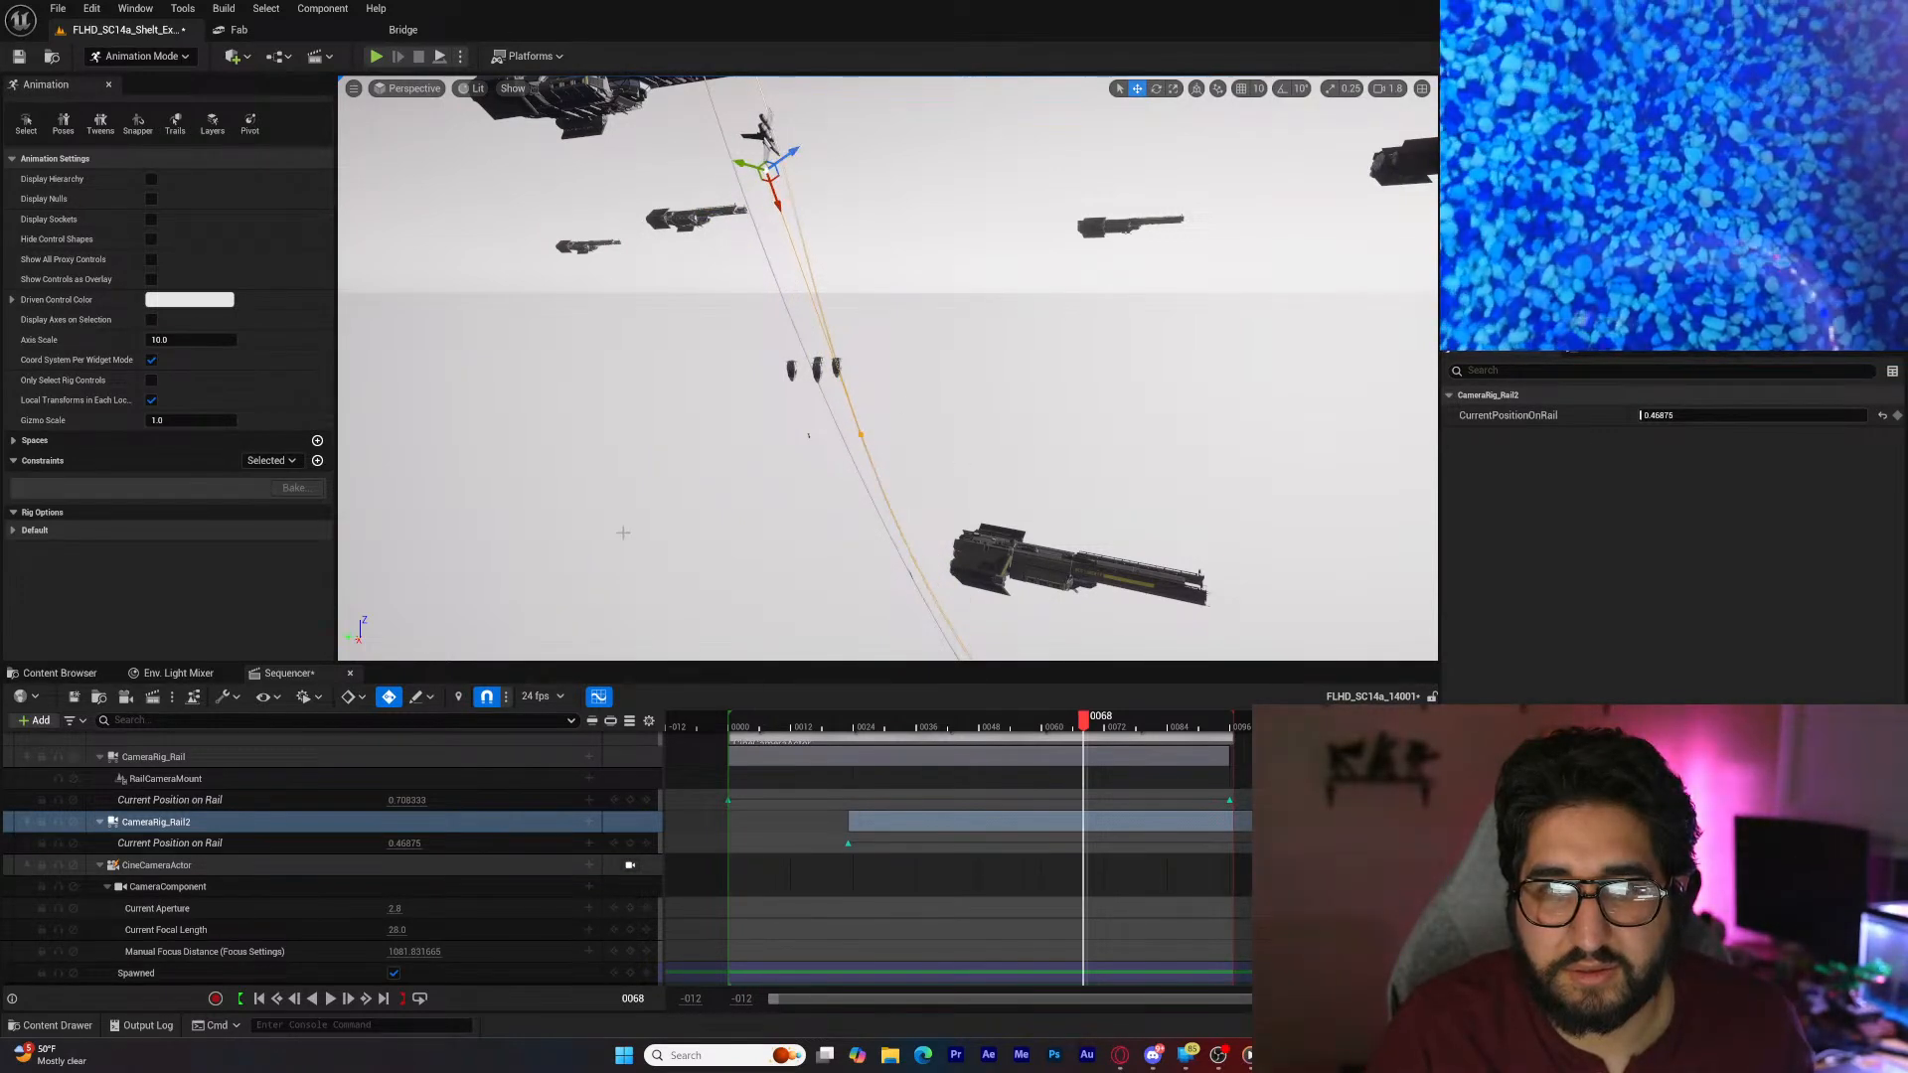
Step: Return to the CineCameraActor view and scrub the reshaped flight from the opening frames up to frame 57
{"action": "left_click", "coordinate": [630, 865]}
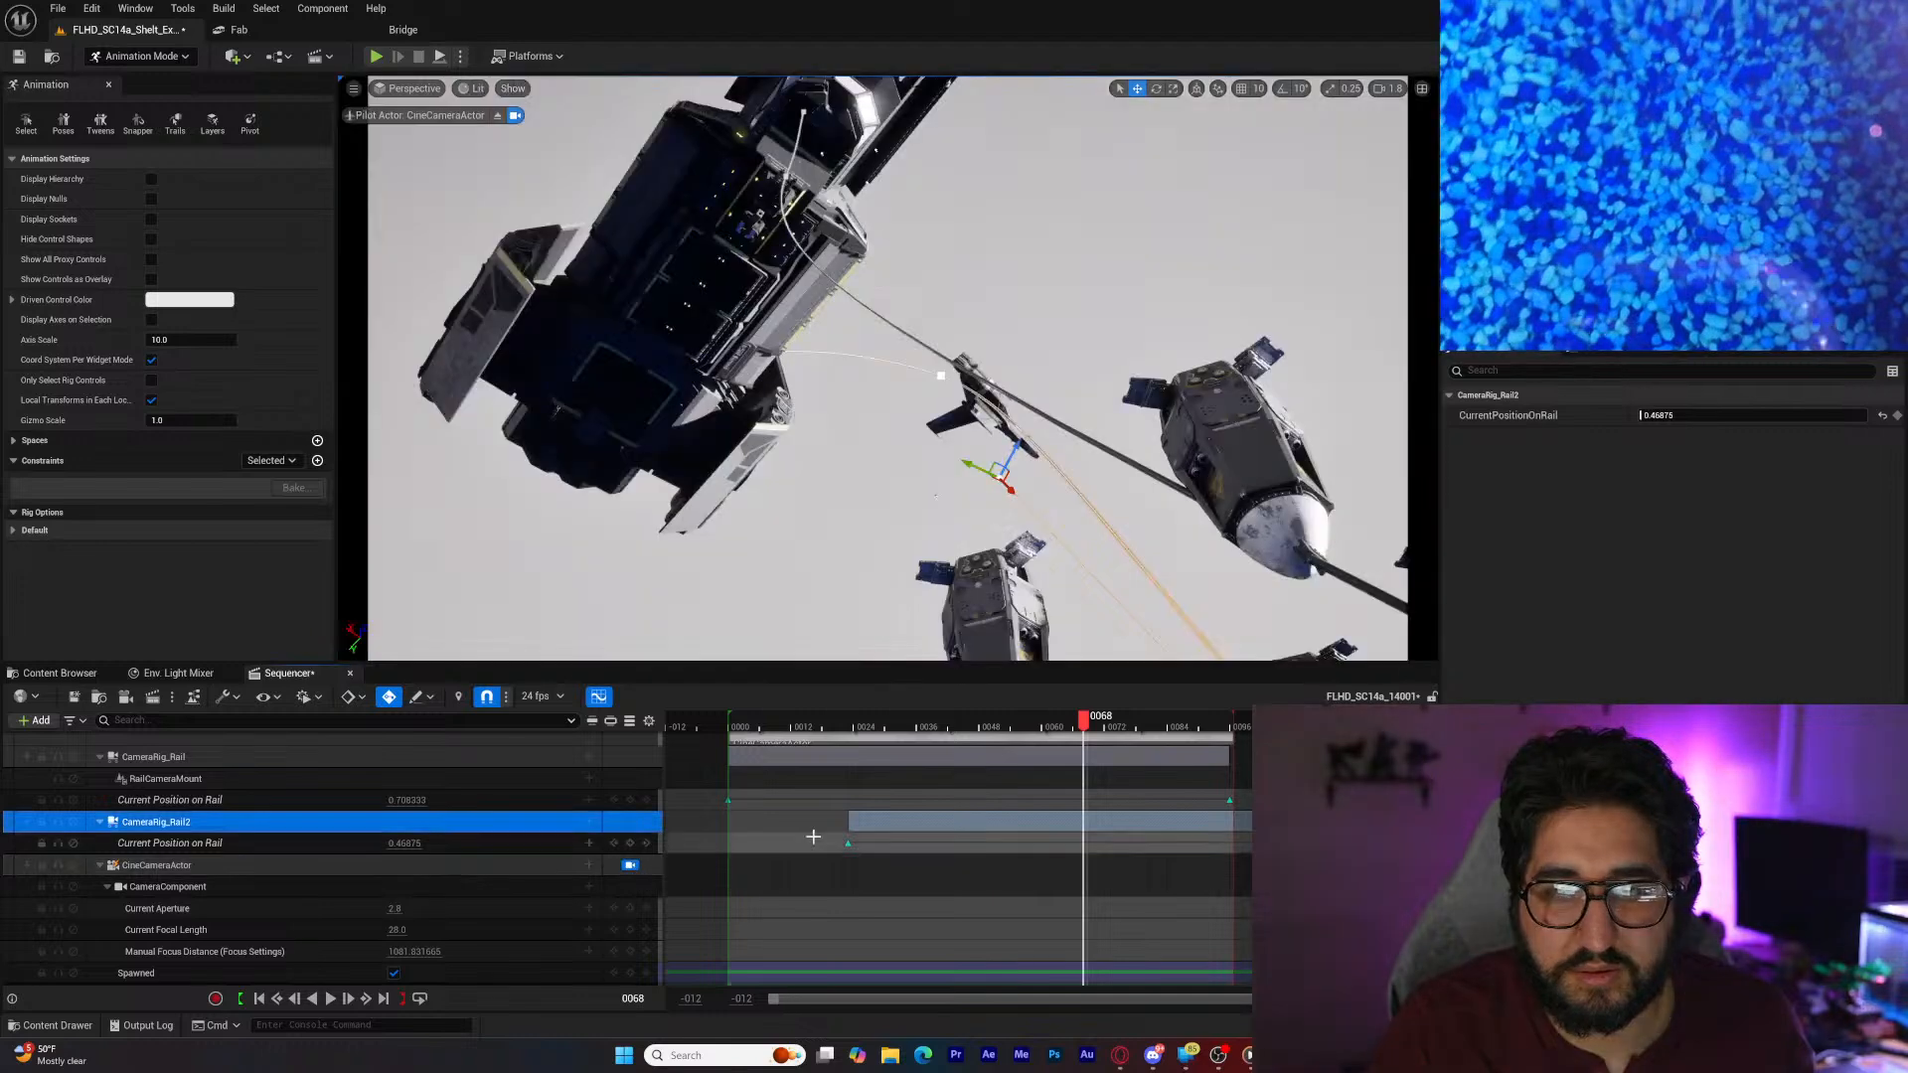
{"action": "left_click_drag", "start_coordinate": [1080, 739], "coordinate": [792, 745]}
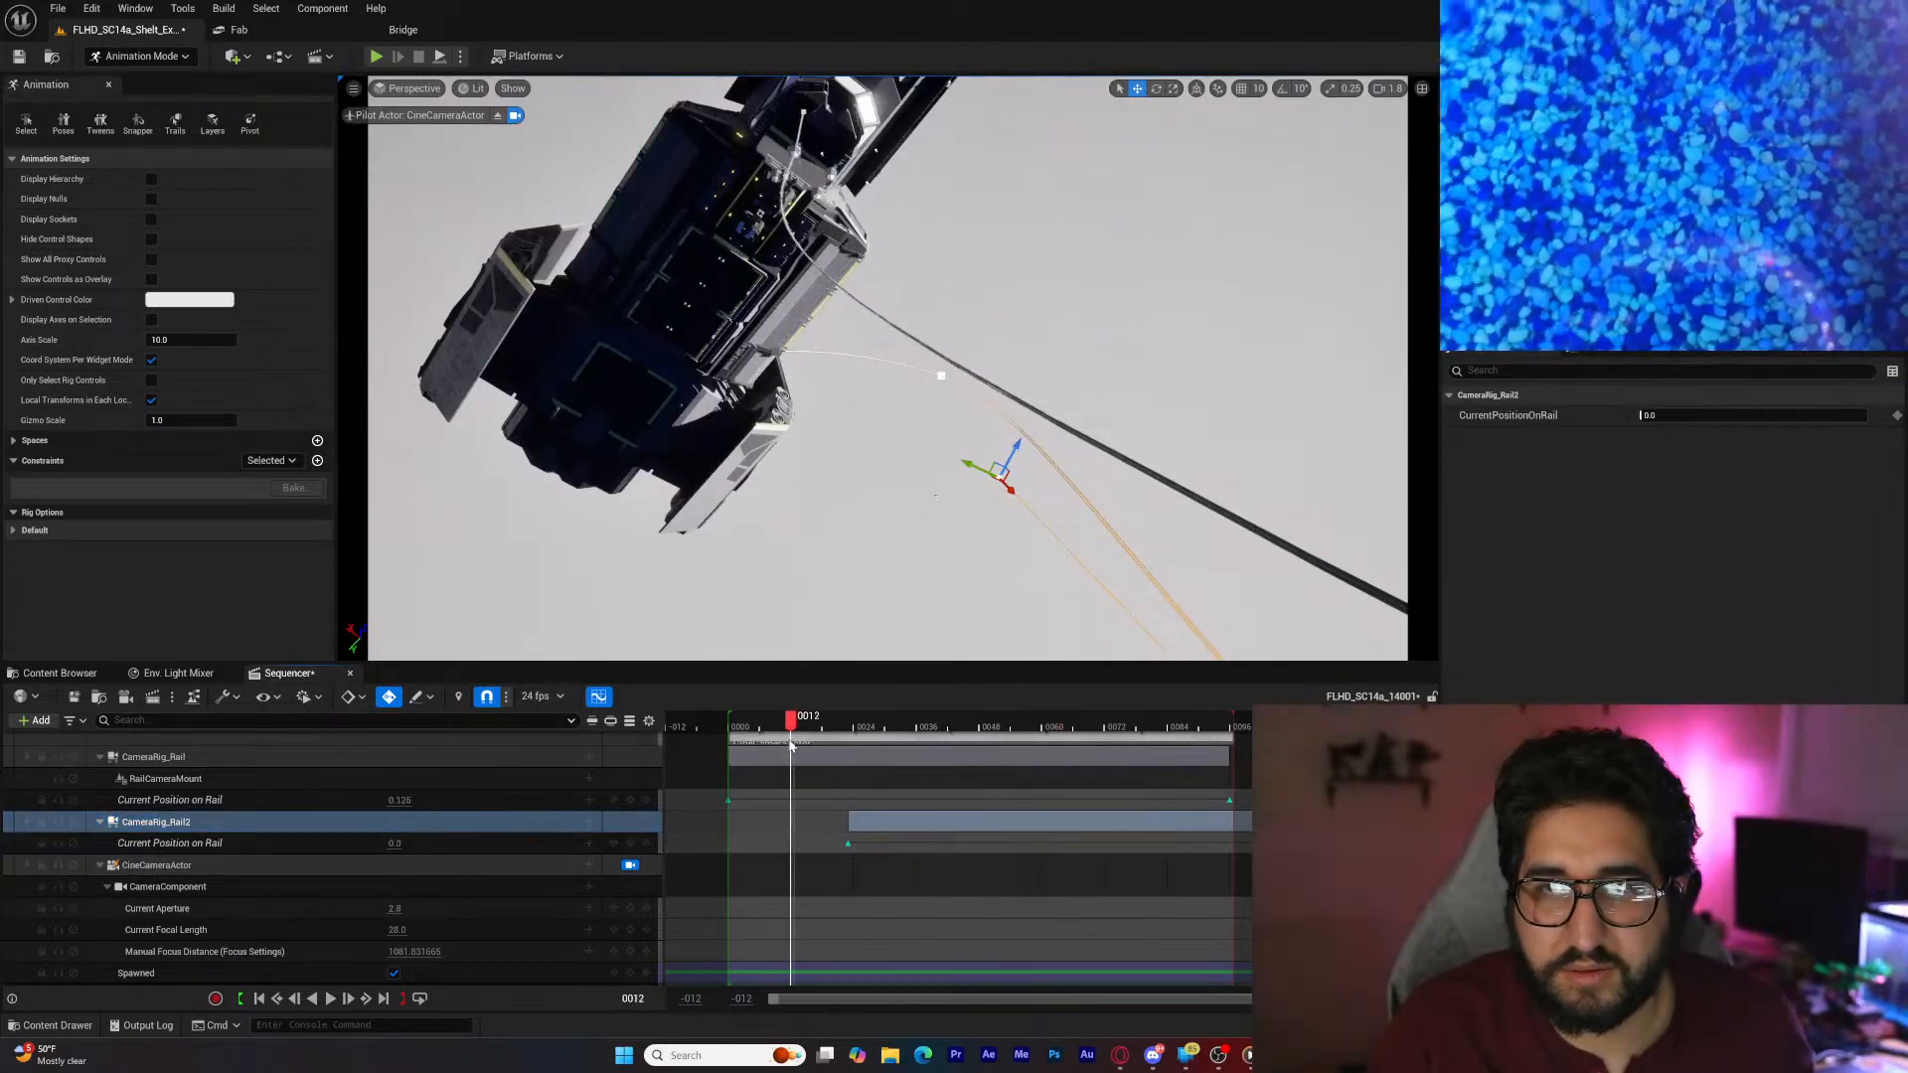
{"action": "left_click_drag", "start_coordinate": [909, 743], "coordinate": [898, 784]}
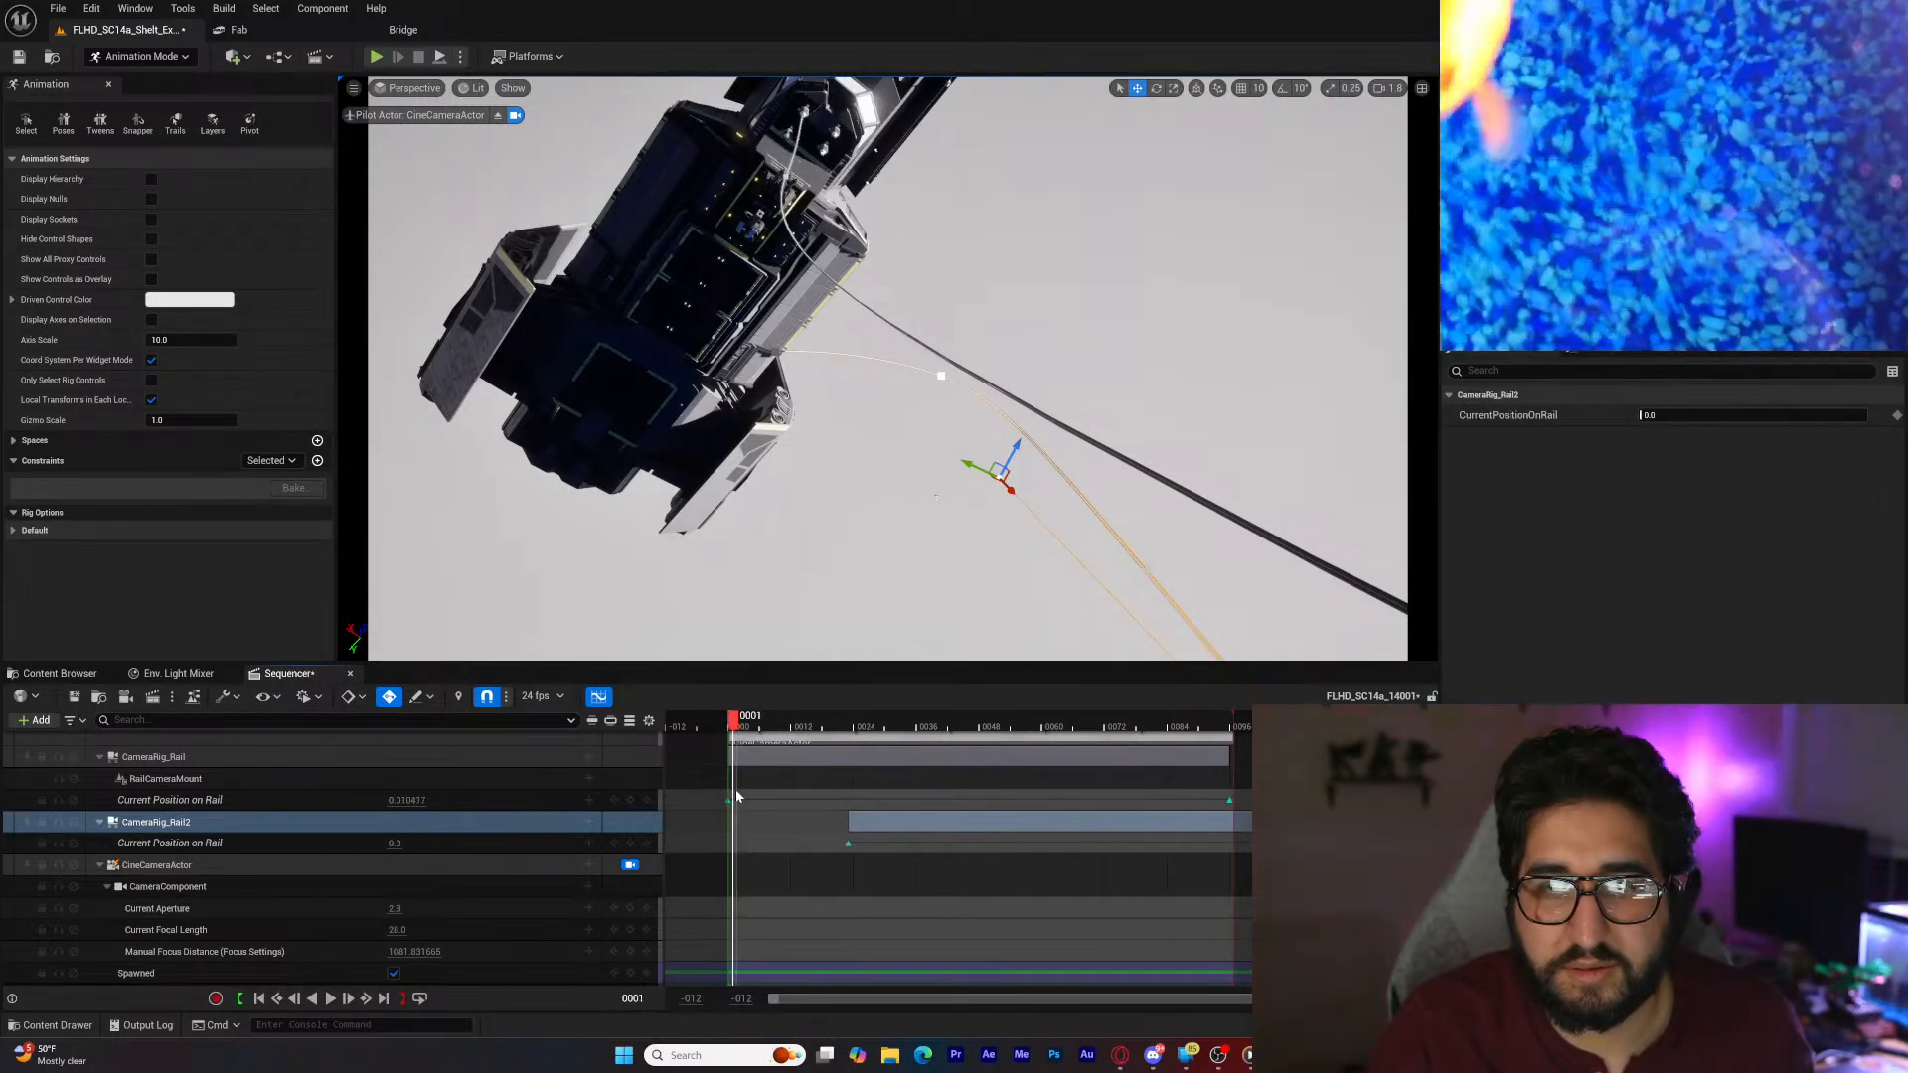
{"action": "left_click_drag", "start_coordinate": [925, 795], "coordinate": [1029, 801]}
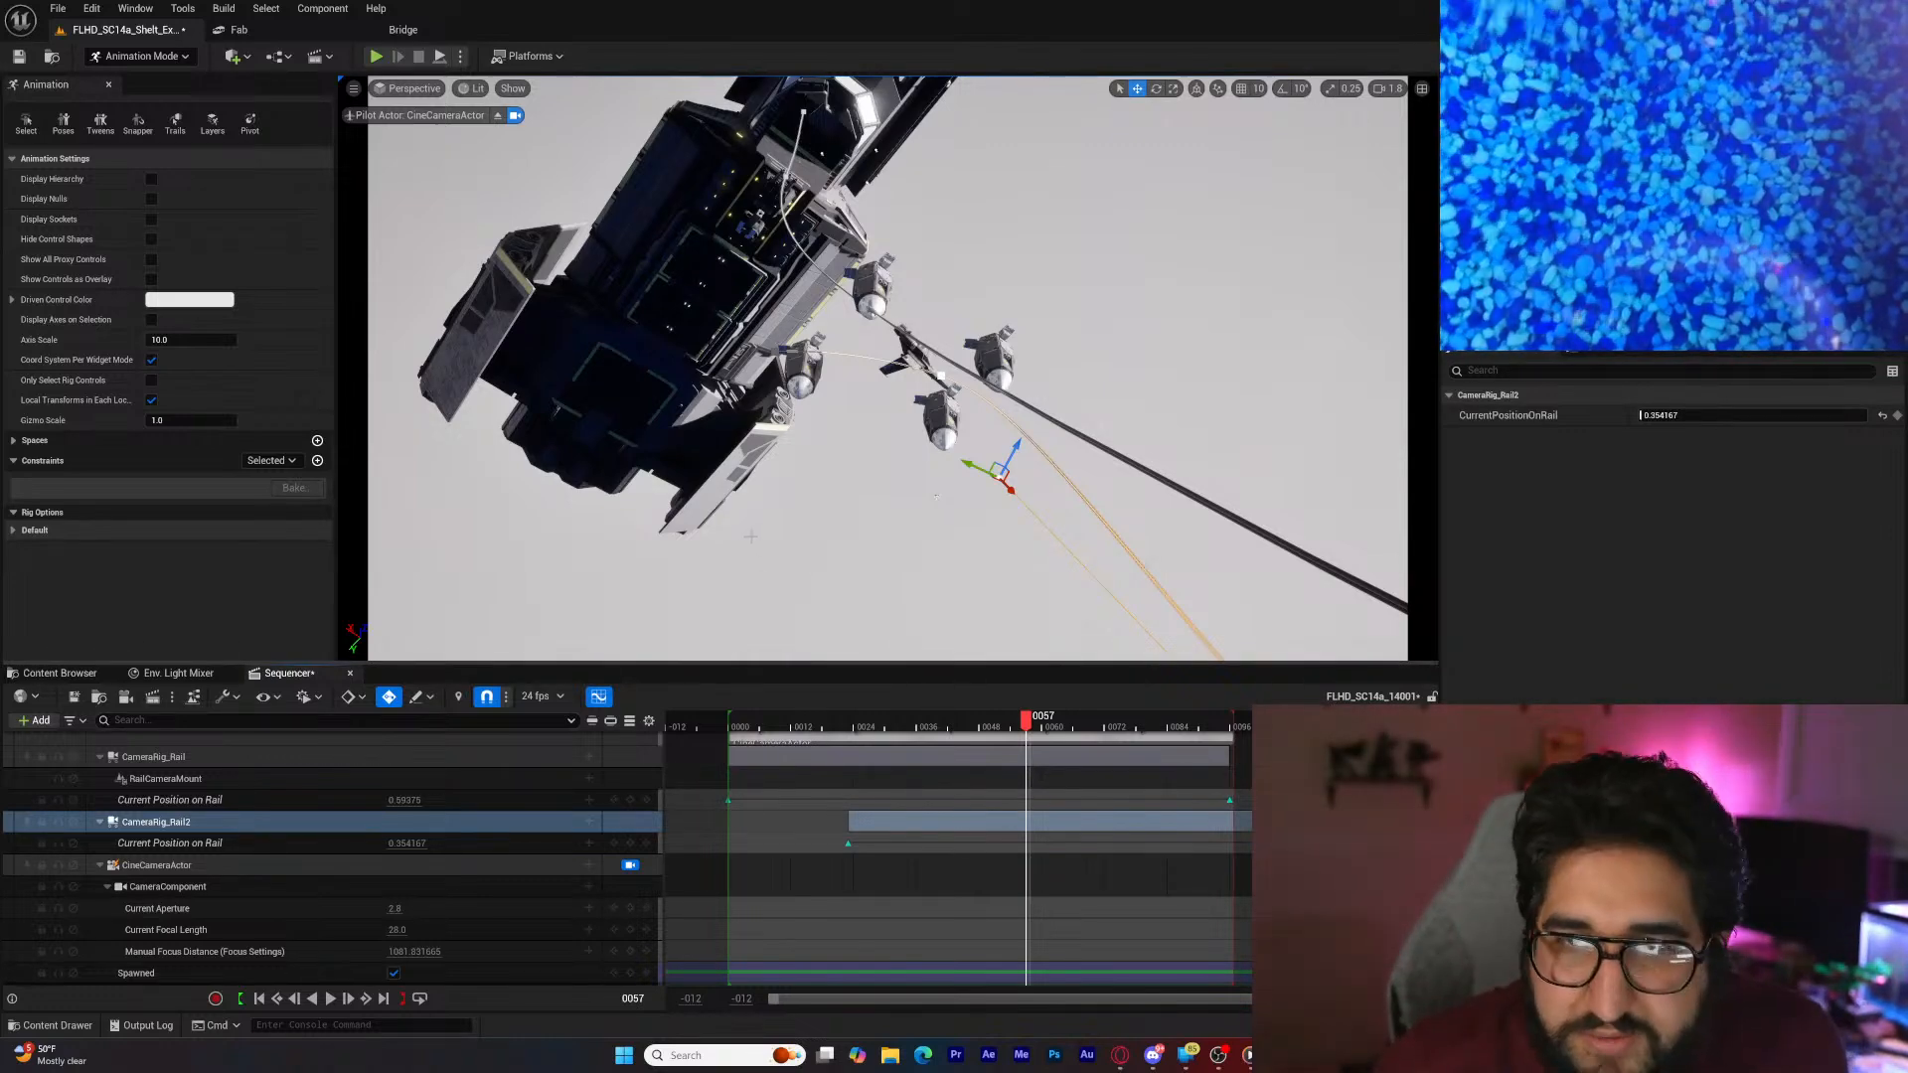
Step: Key CineCameraActor's transform at frame 57, and tilt the camera up at frame 0 to key a higher opening framing
{"action": "scroll", "coordinate": [526, 891], "scroll_direction": "down", "scroll_amount": 2}
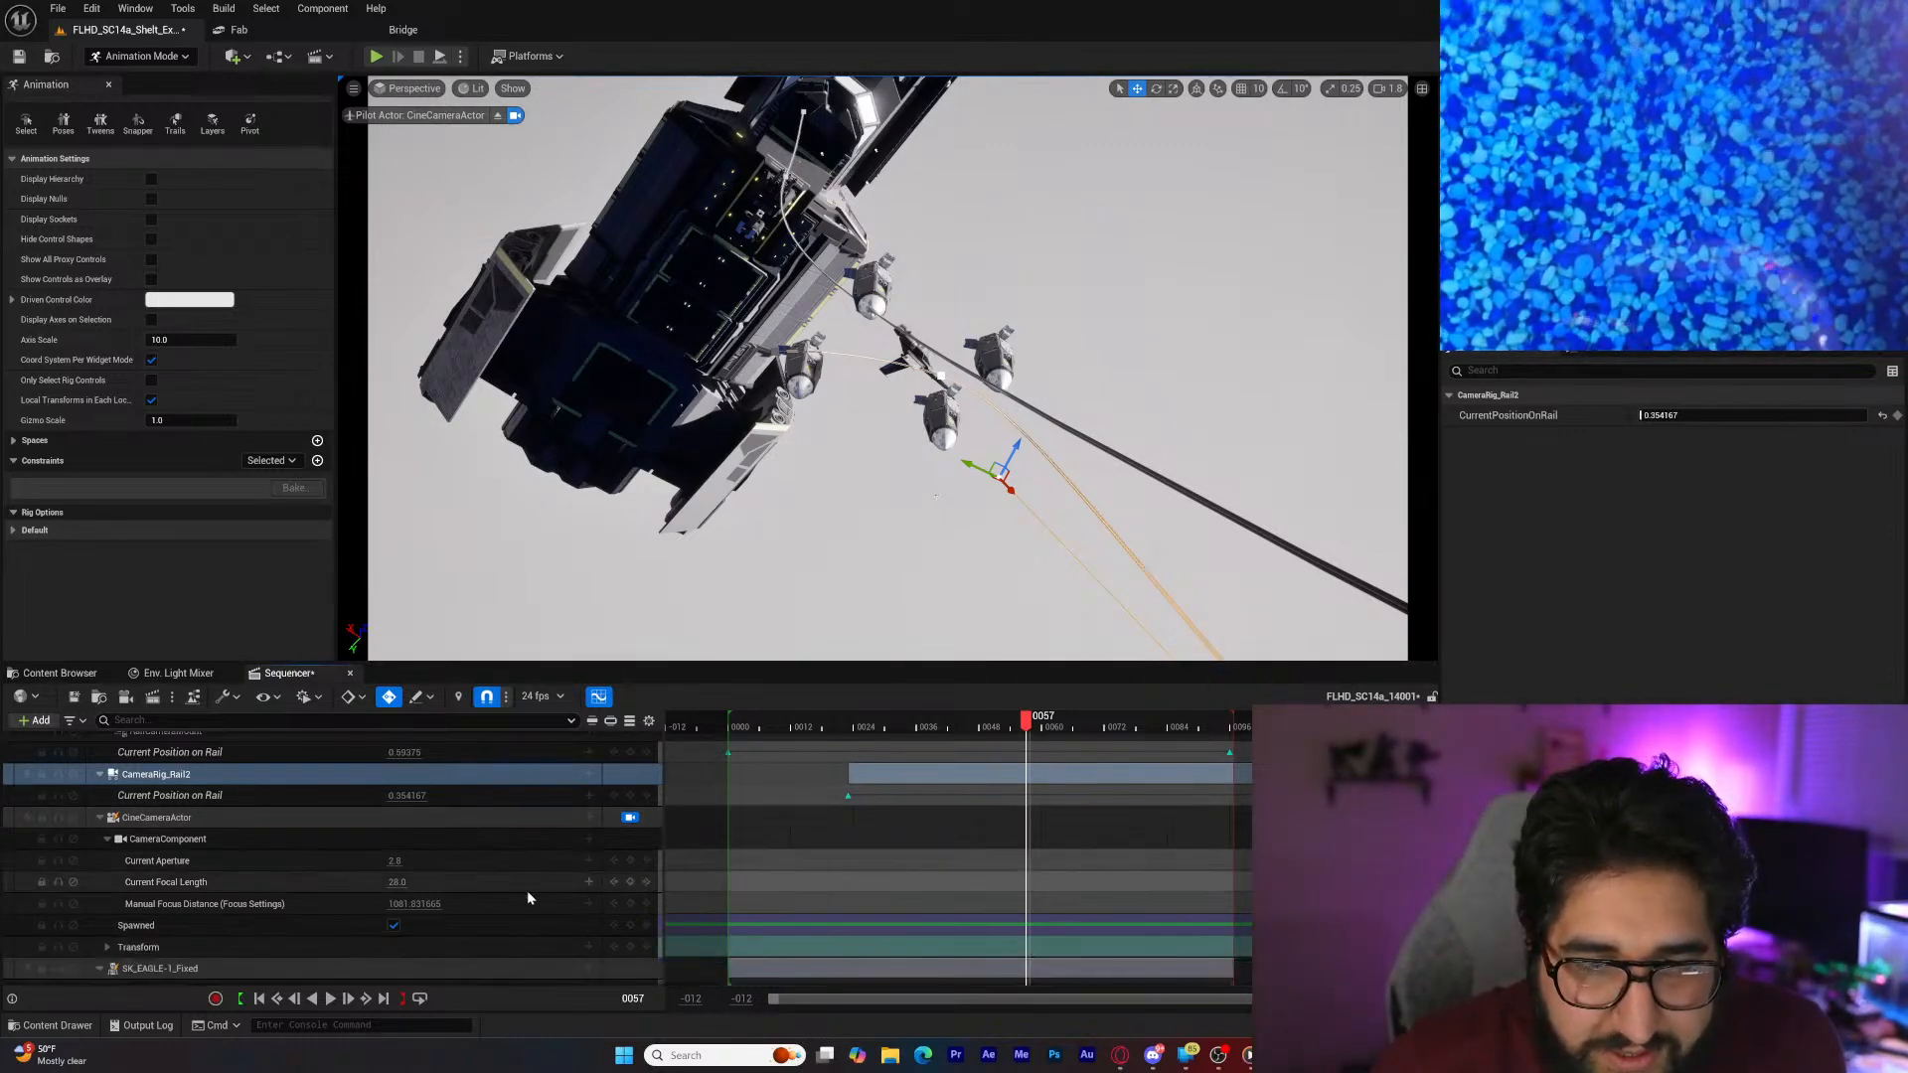
{"action": "left_click", "coordinate": [629, 947]}
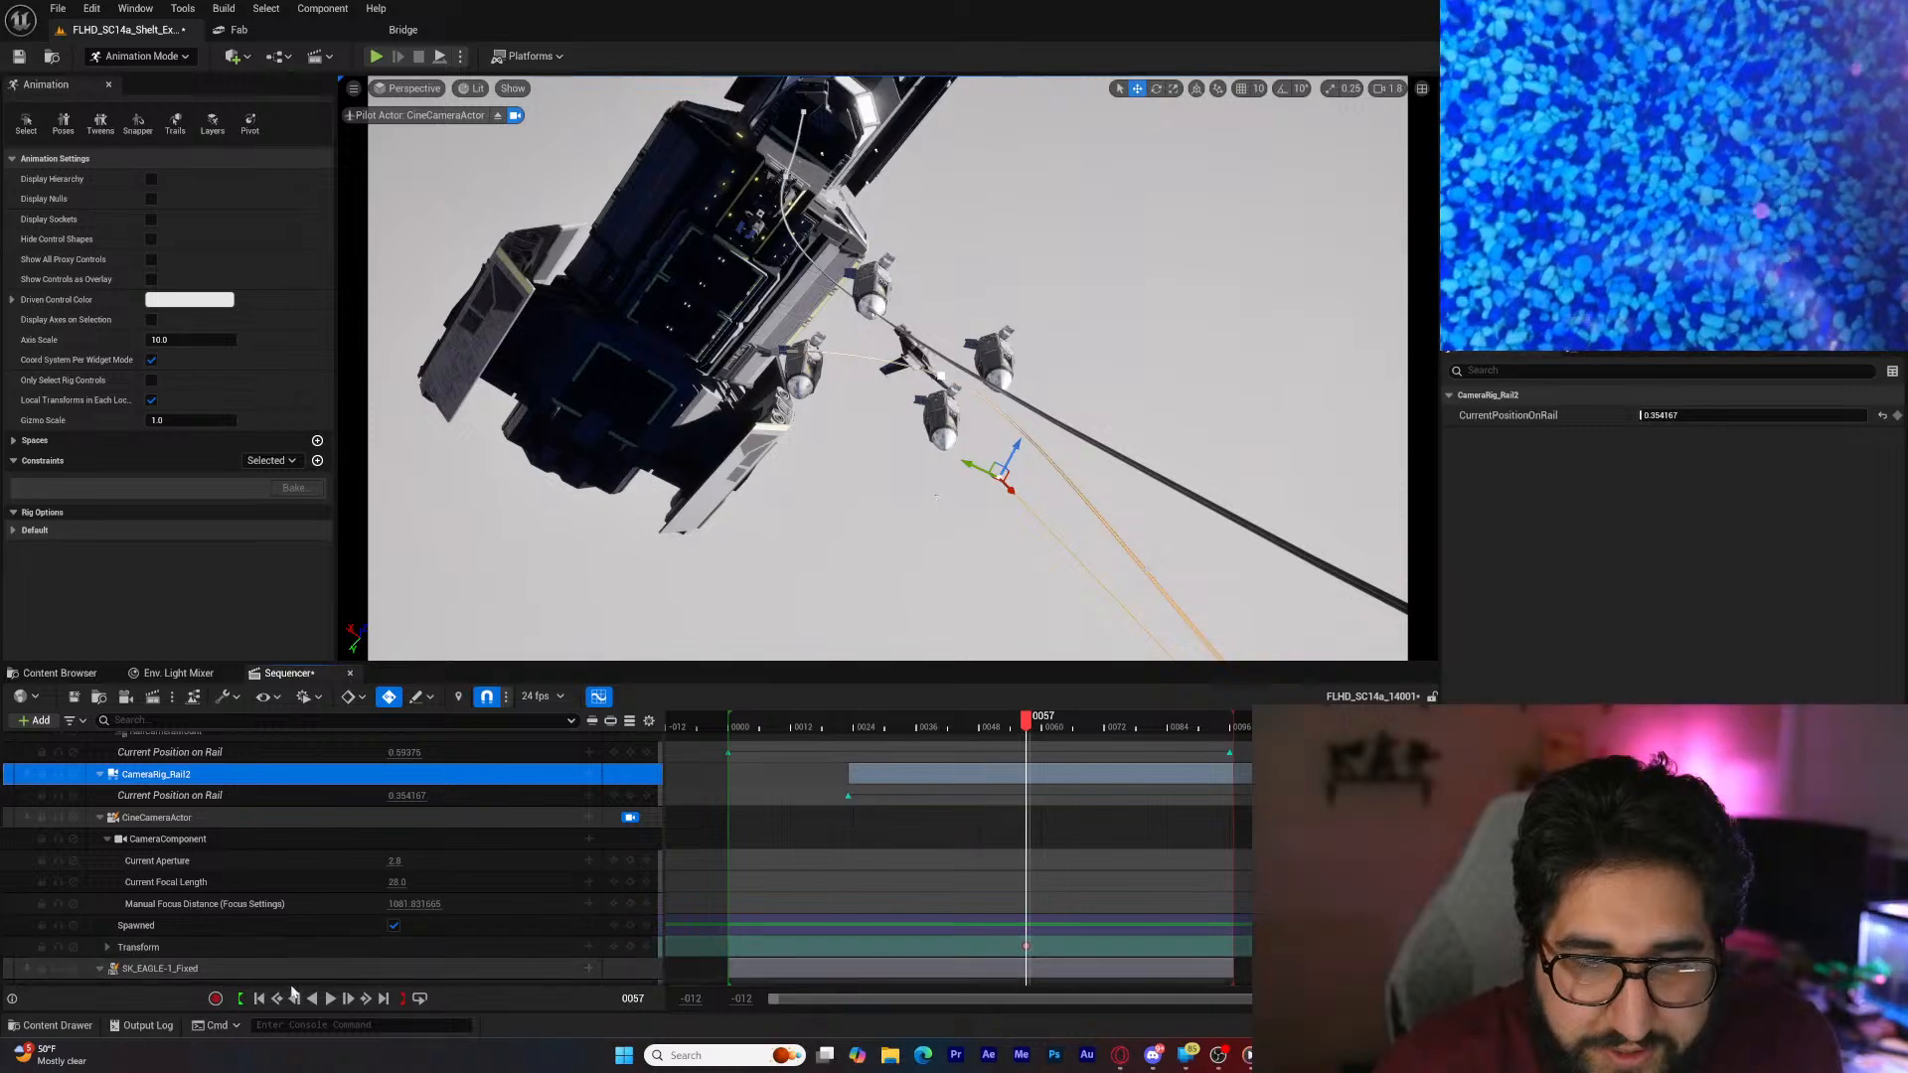
{"action": "left_click", "coordinate": [258, 997]}
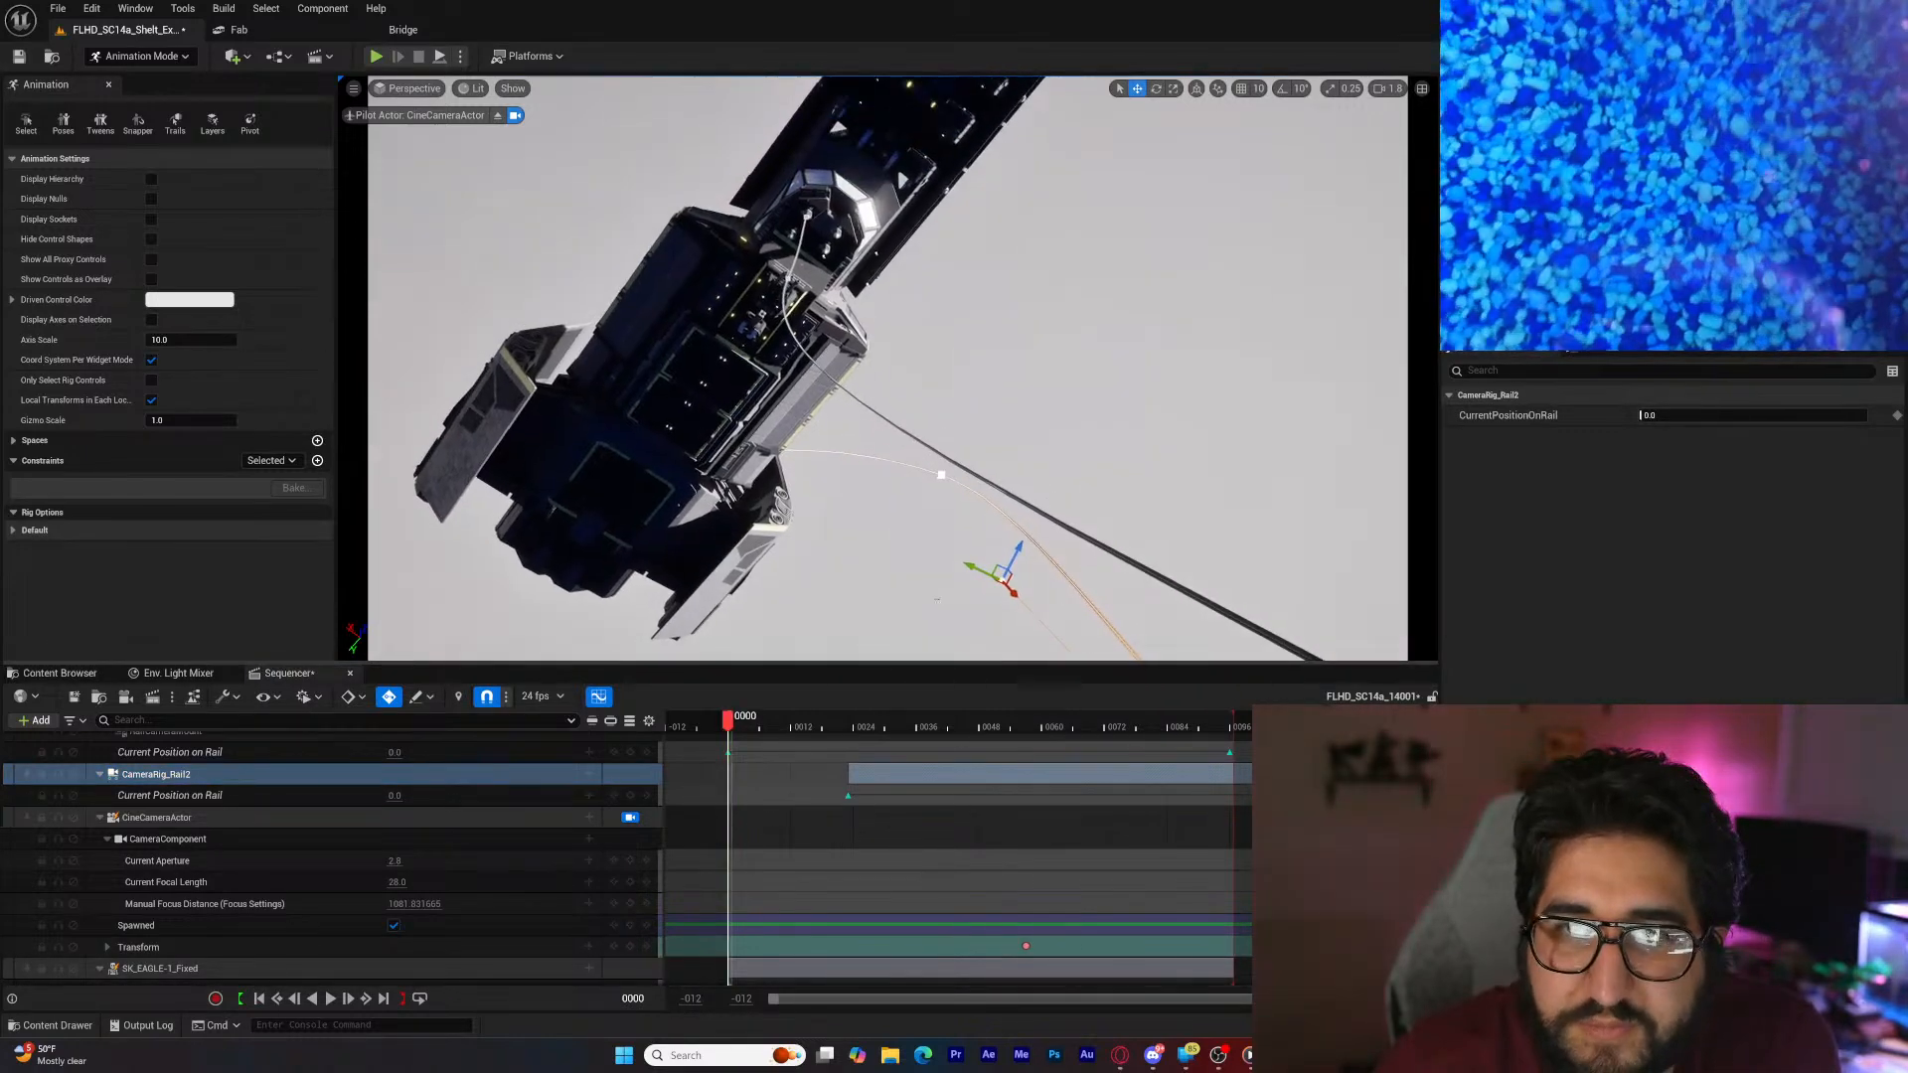
{"action": "right_click_drag", "start_coordinate": [887, 398], "coordinate": [887, 354]}
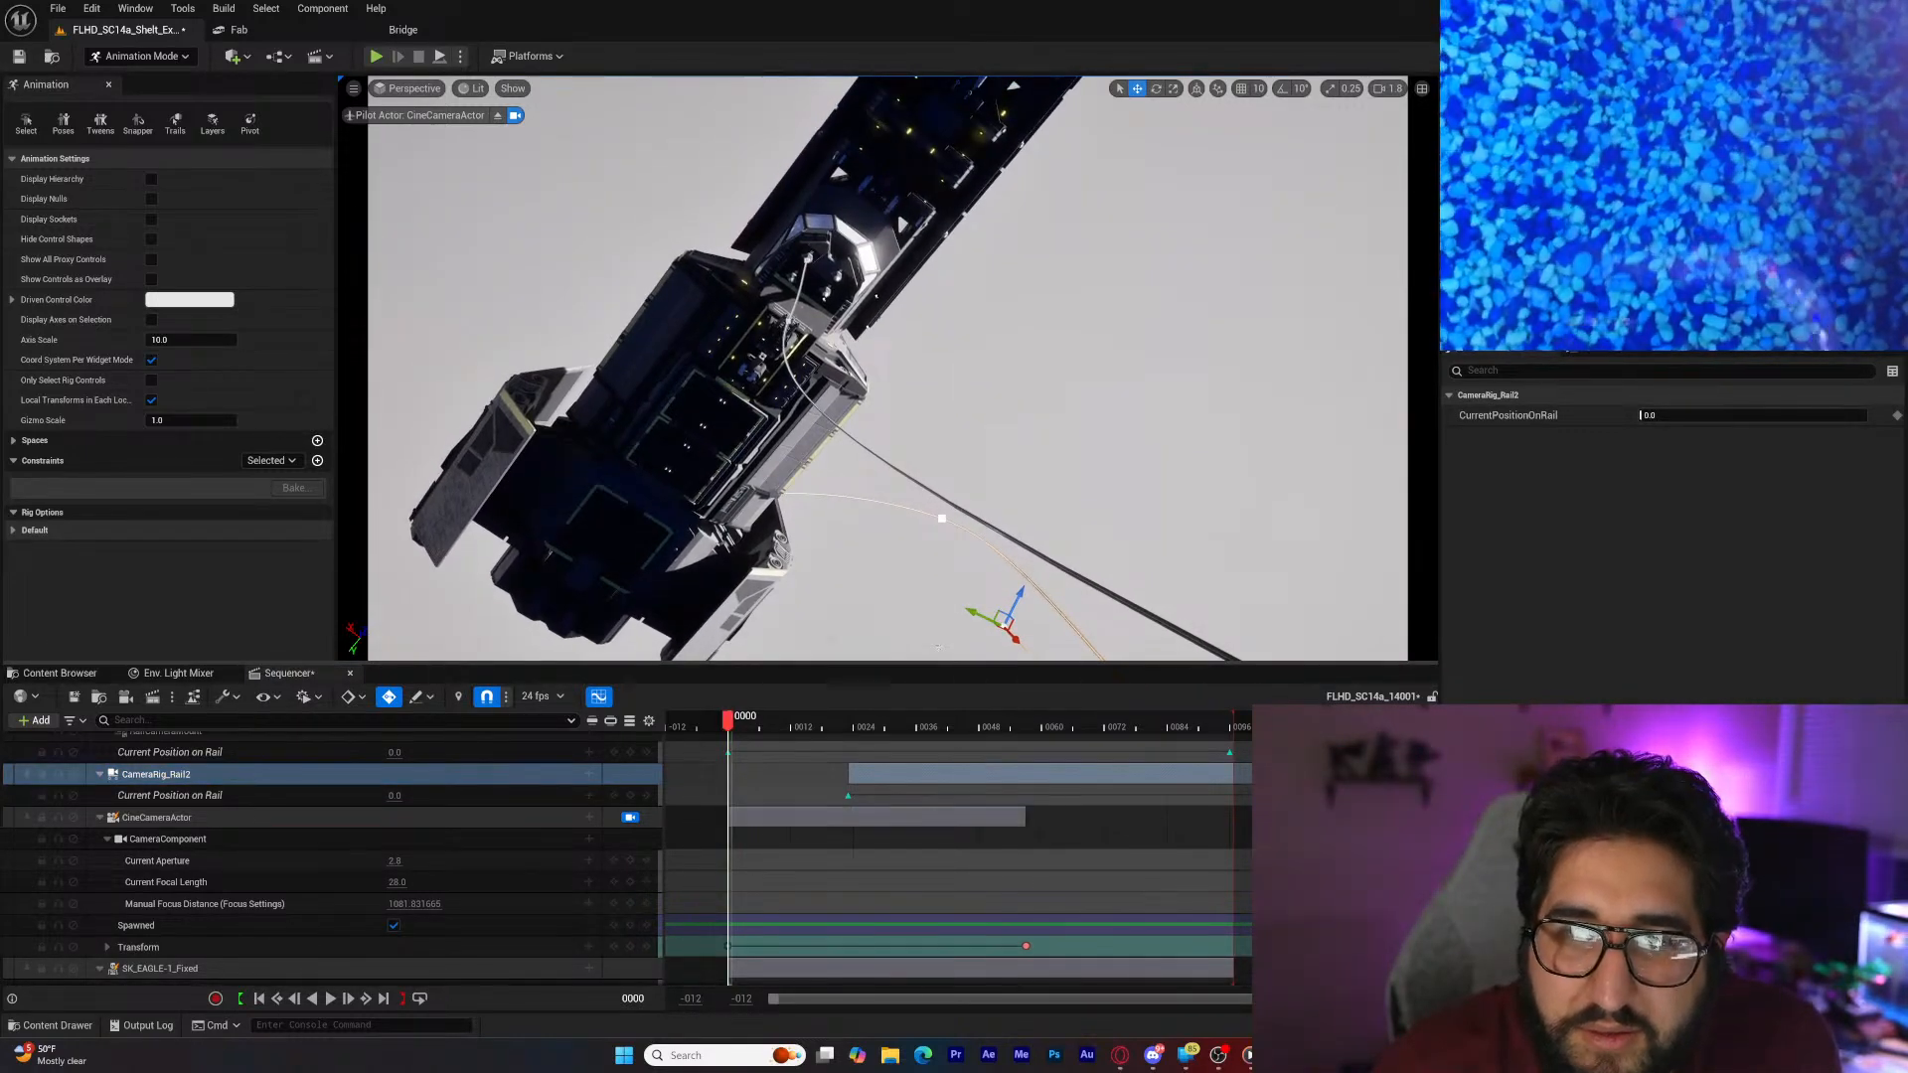
Step: Keyframe CineCameraActor to follow the fighter, turning the camera down toward it at frame 77 and framing it flying away at frame 96
{"action": "left_click_drag", "start_coordinate": [733, 723], "coordinate": [1130, 760]}
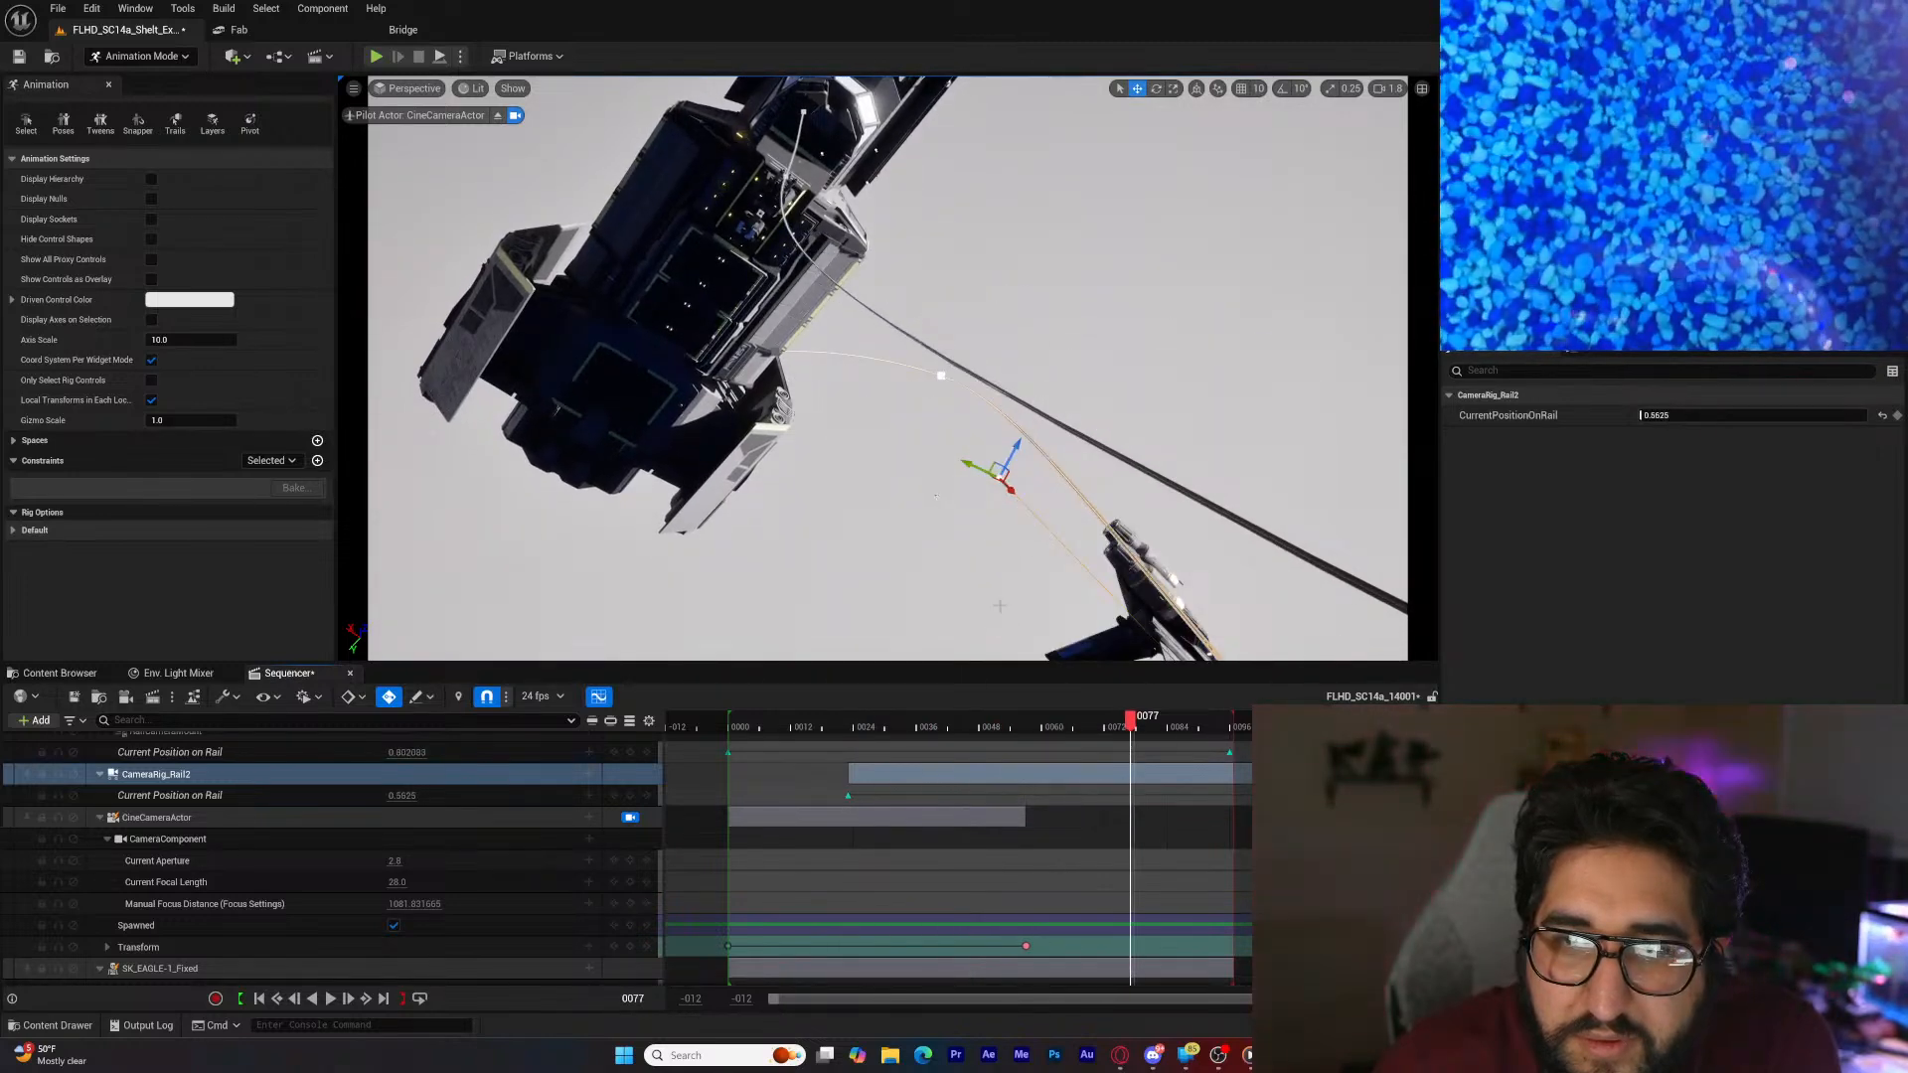
{"action": "right_click_drag", "start_coordinate": [887, 368], "coordinate": [899, 396]}
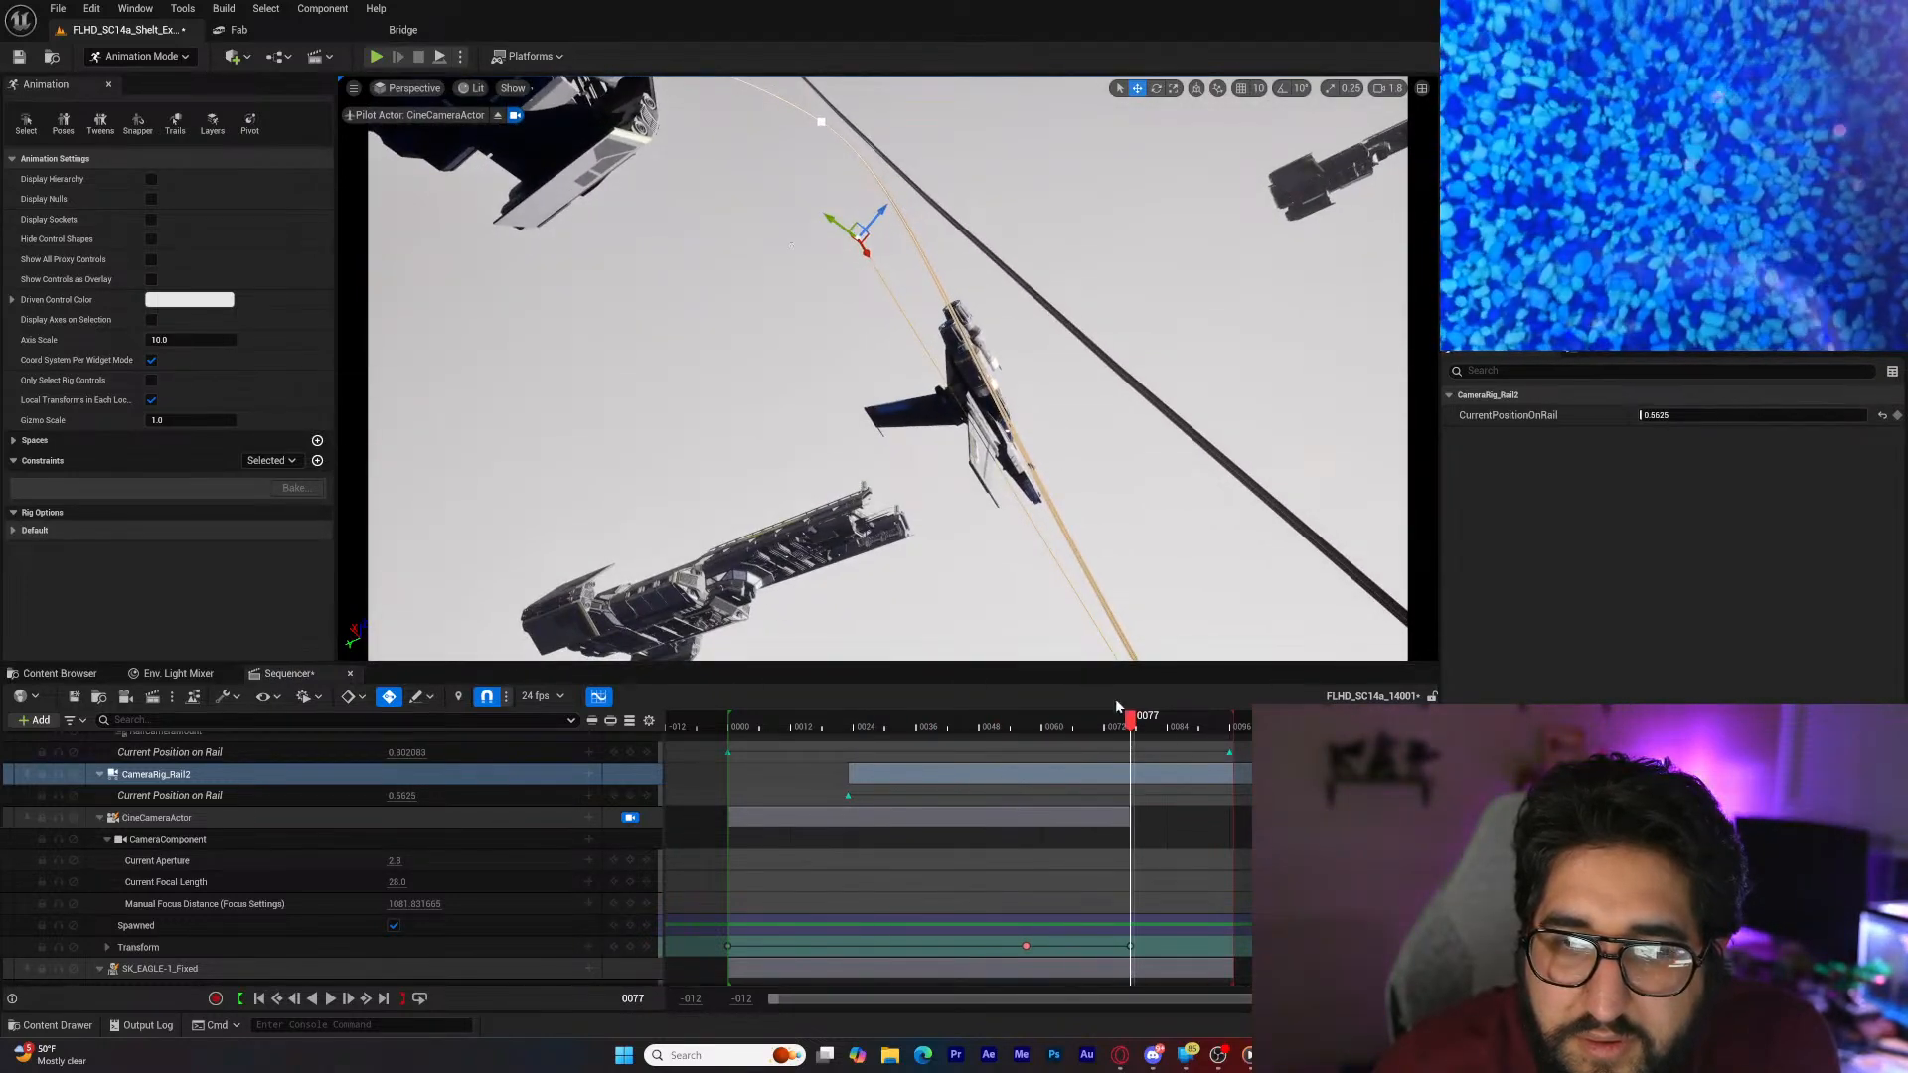
{"action": "left_click_drag", "start_coordinate": [1134, 724], "coordinate": [1188, 735]}
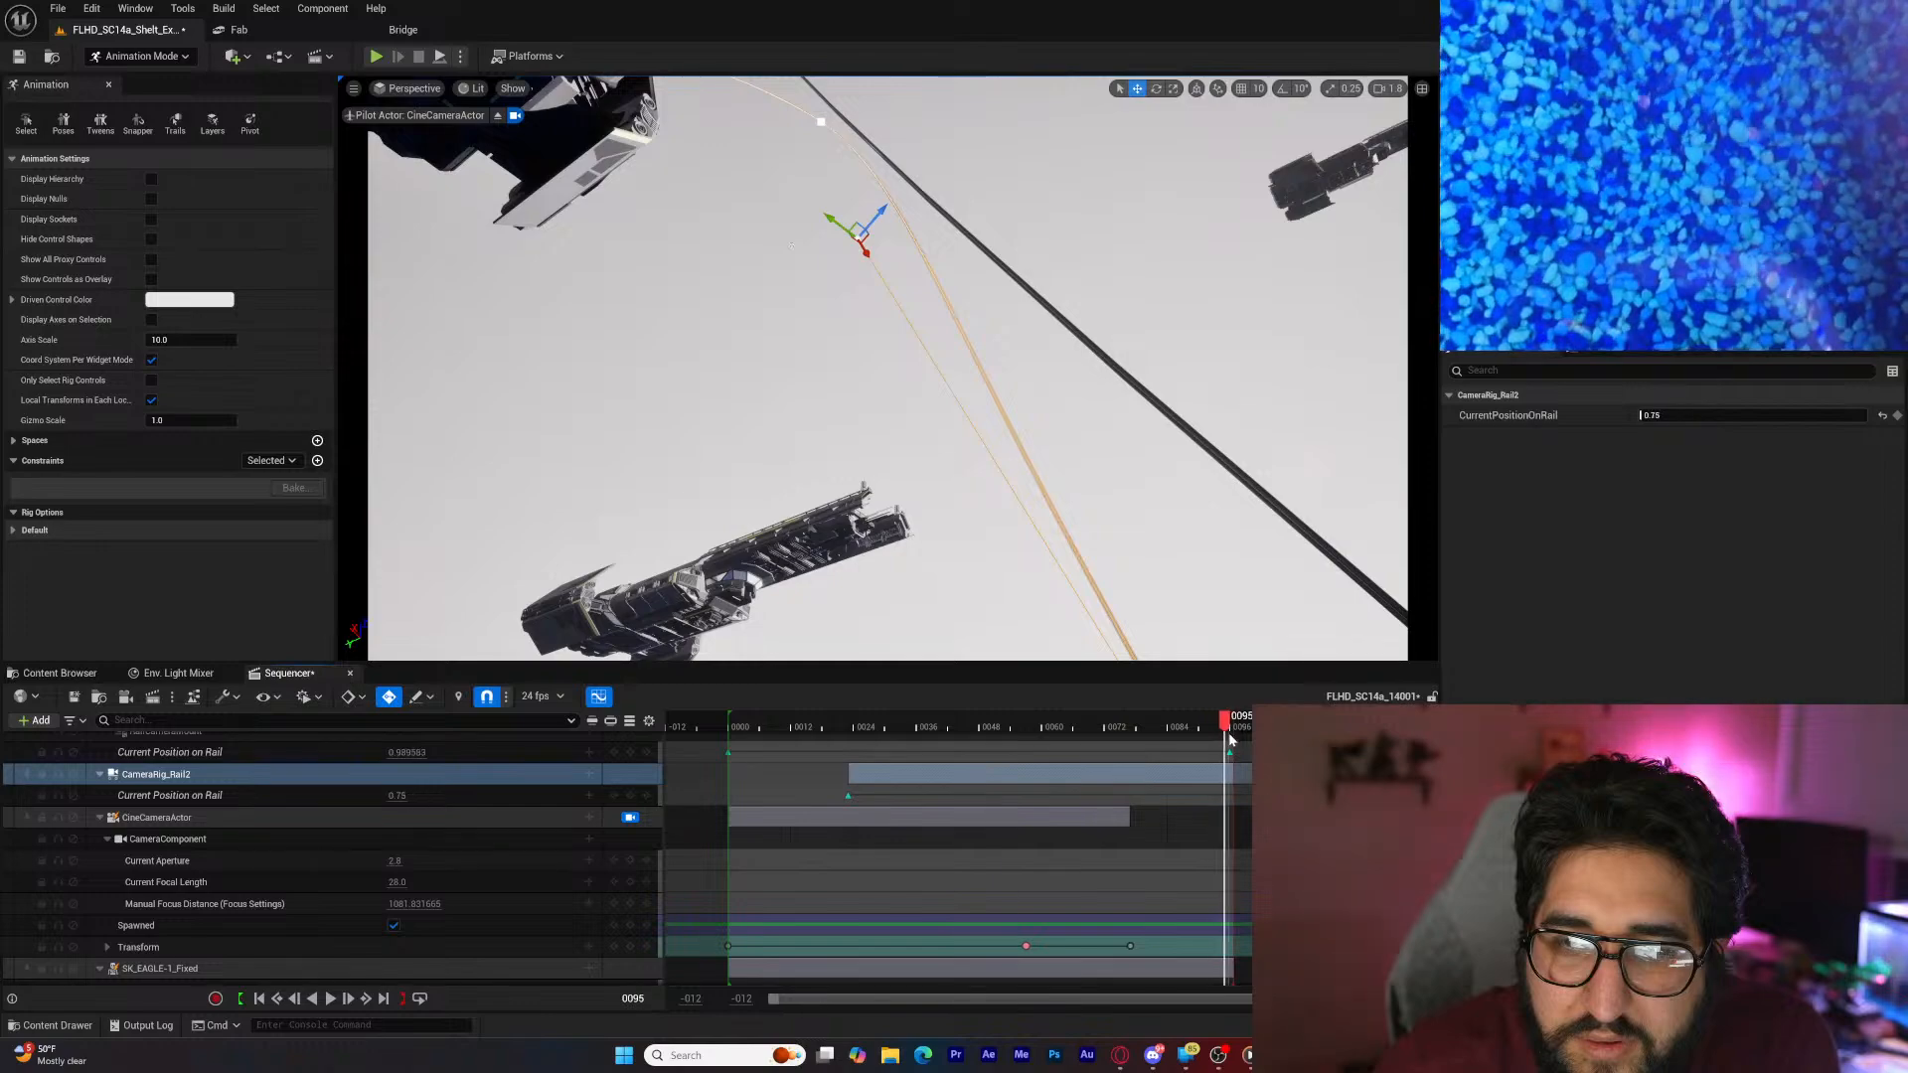
{"action": "right_click_drag", "start_coordinate": [1093, 517], "coordinate": [996, 542]}
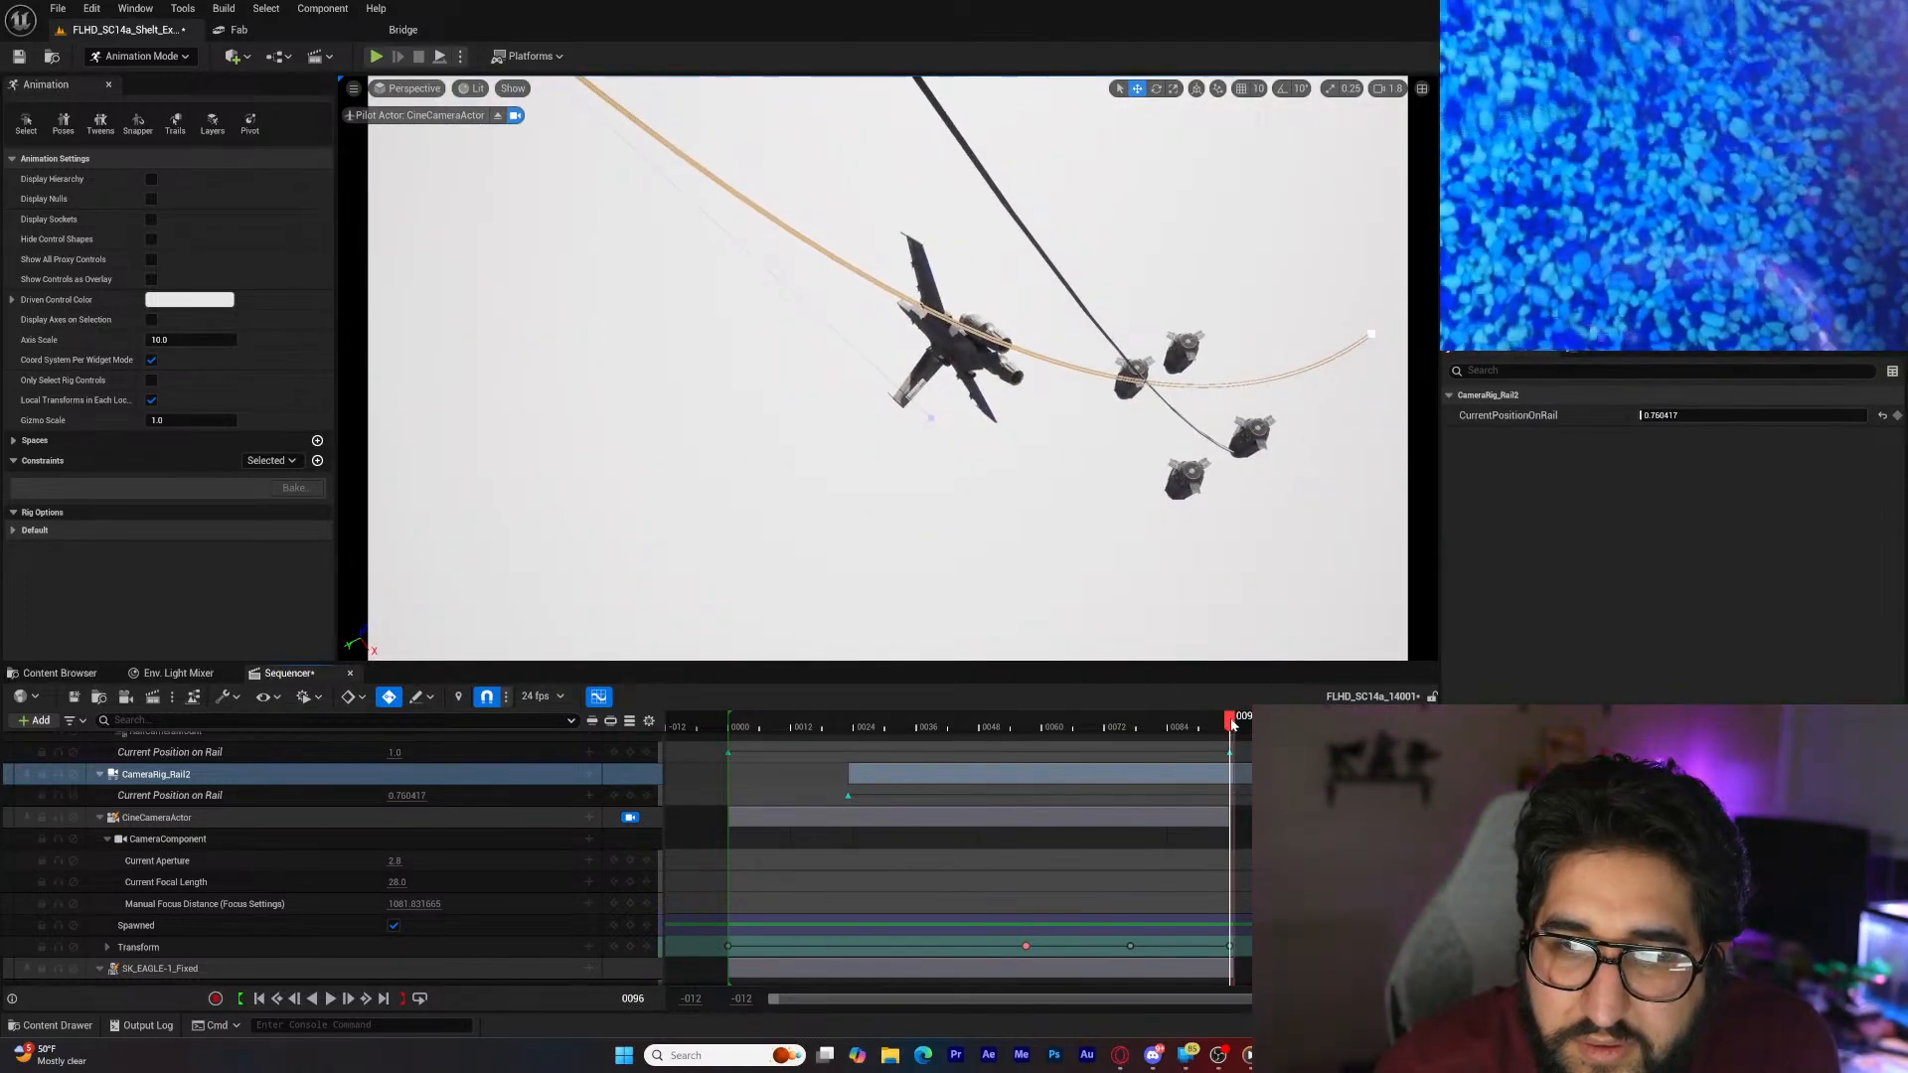
Step: Play the keyed camera move from frame 1, pause at frame 60, and scrub back to frame 16
{"action": "left_click_drag", "start_coordinate": [1232, 724], "coordinate": [732, 725]}
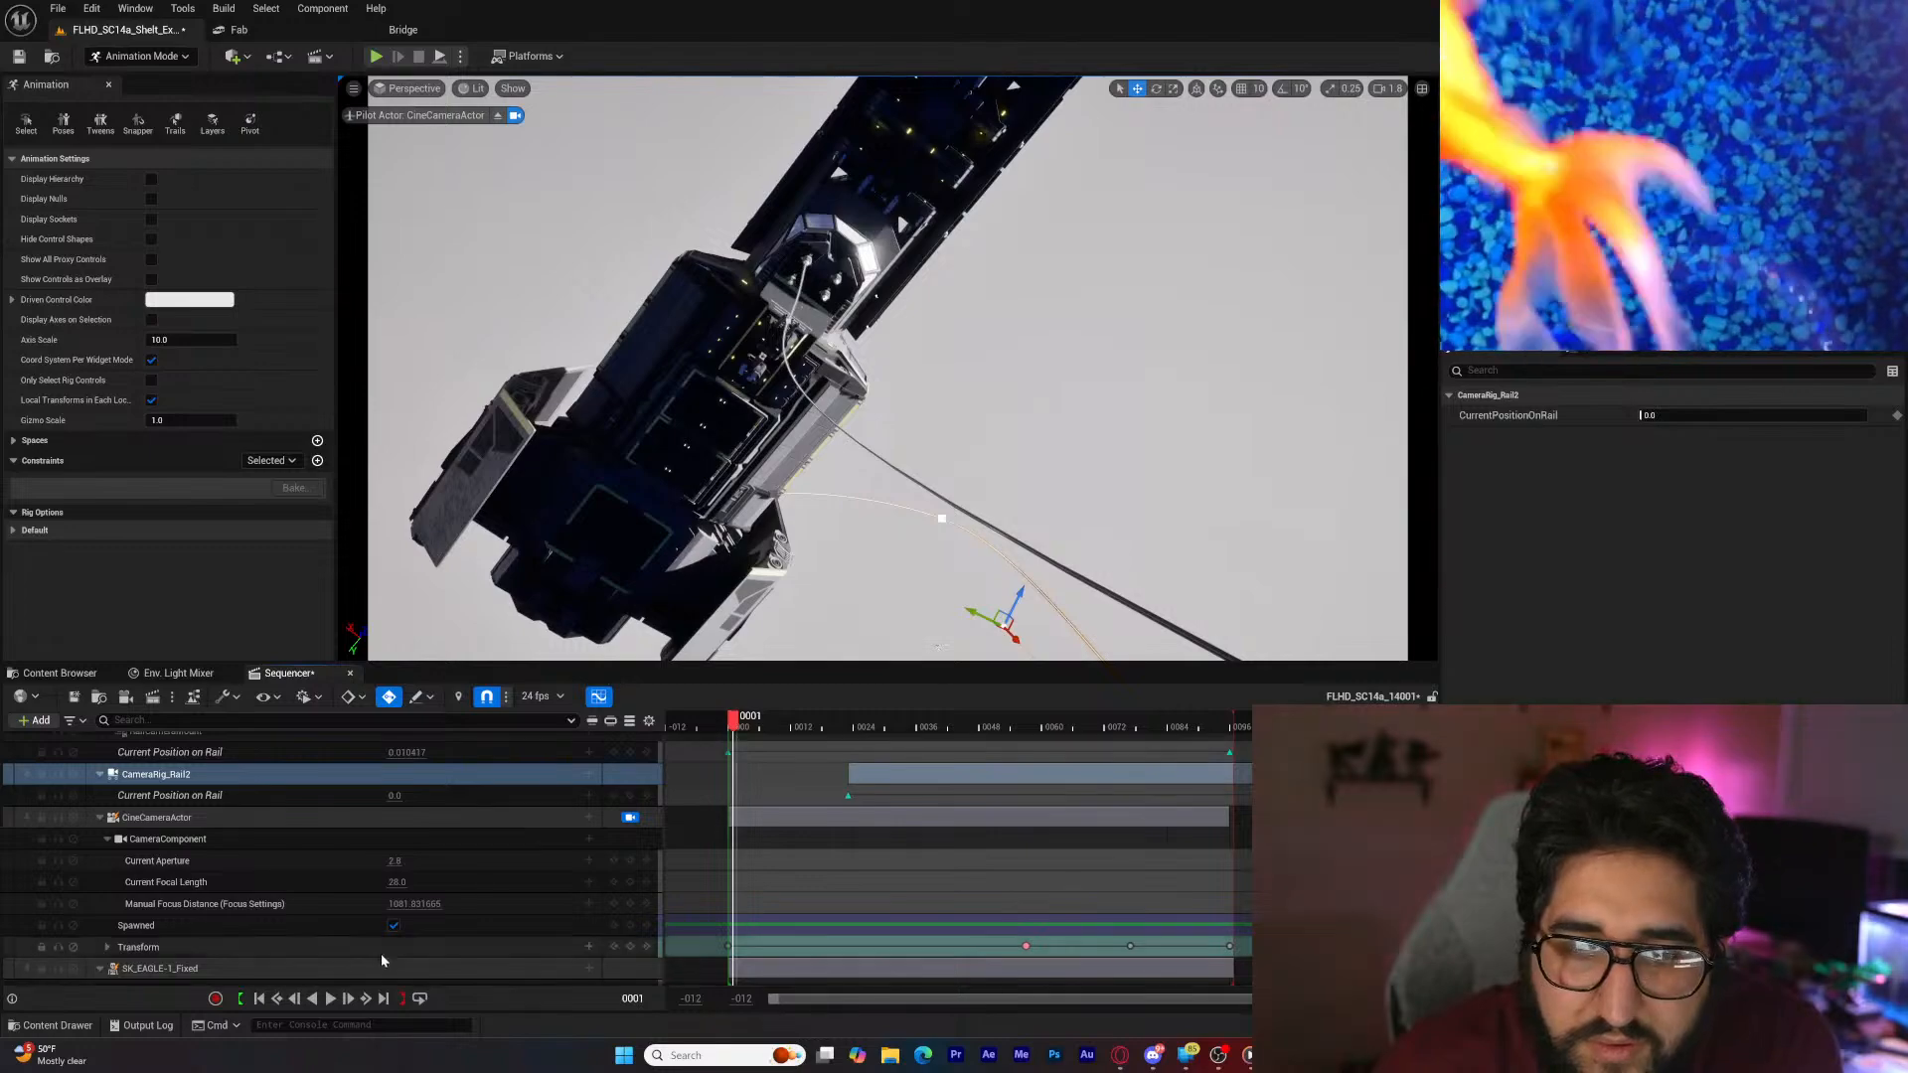
{"action": "left_click", "coordinate": [330, 999]}
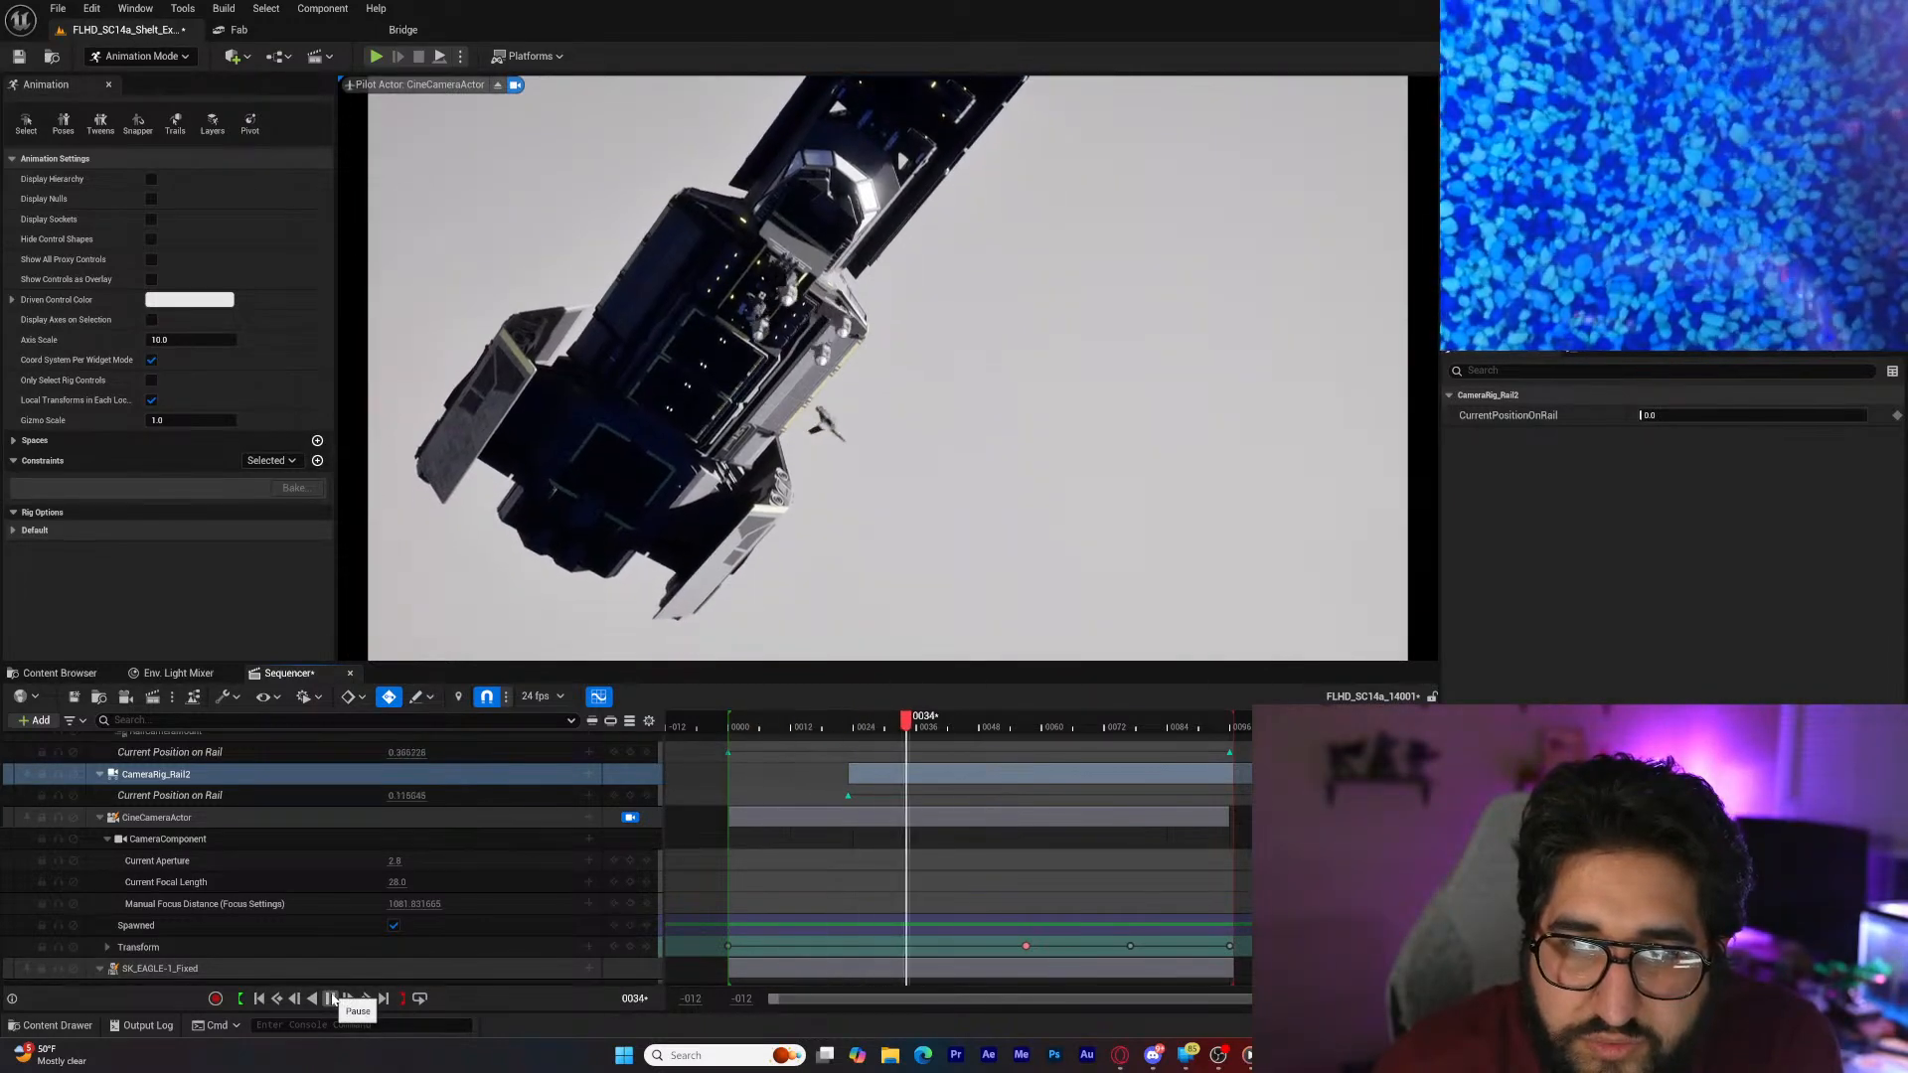
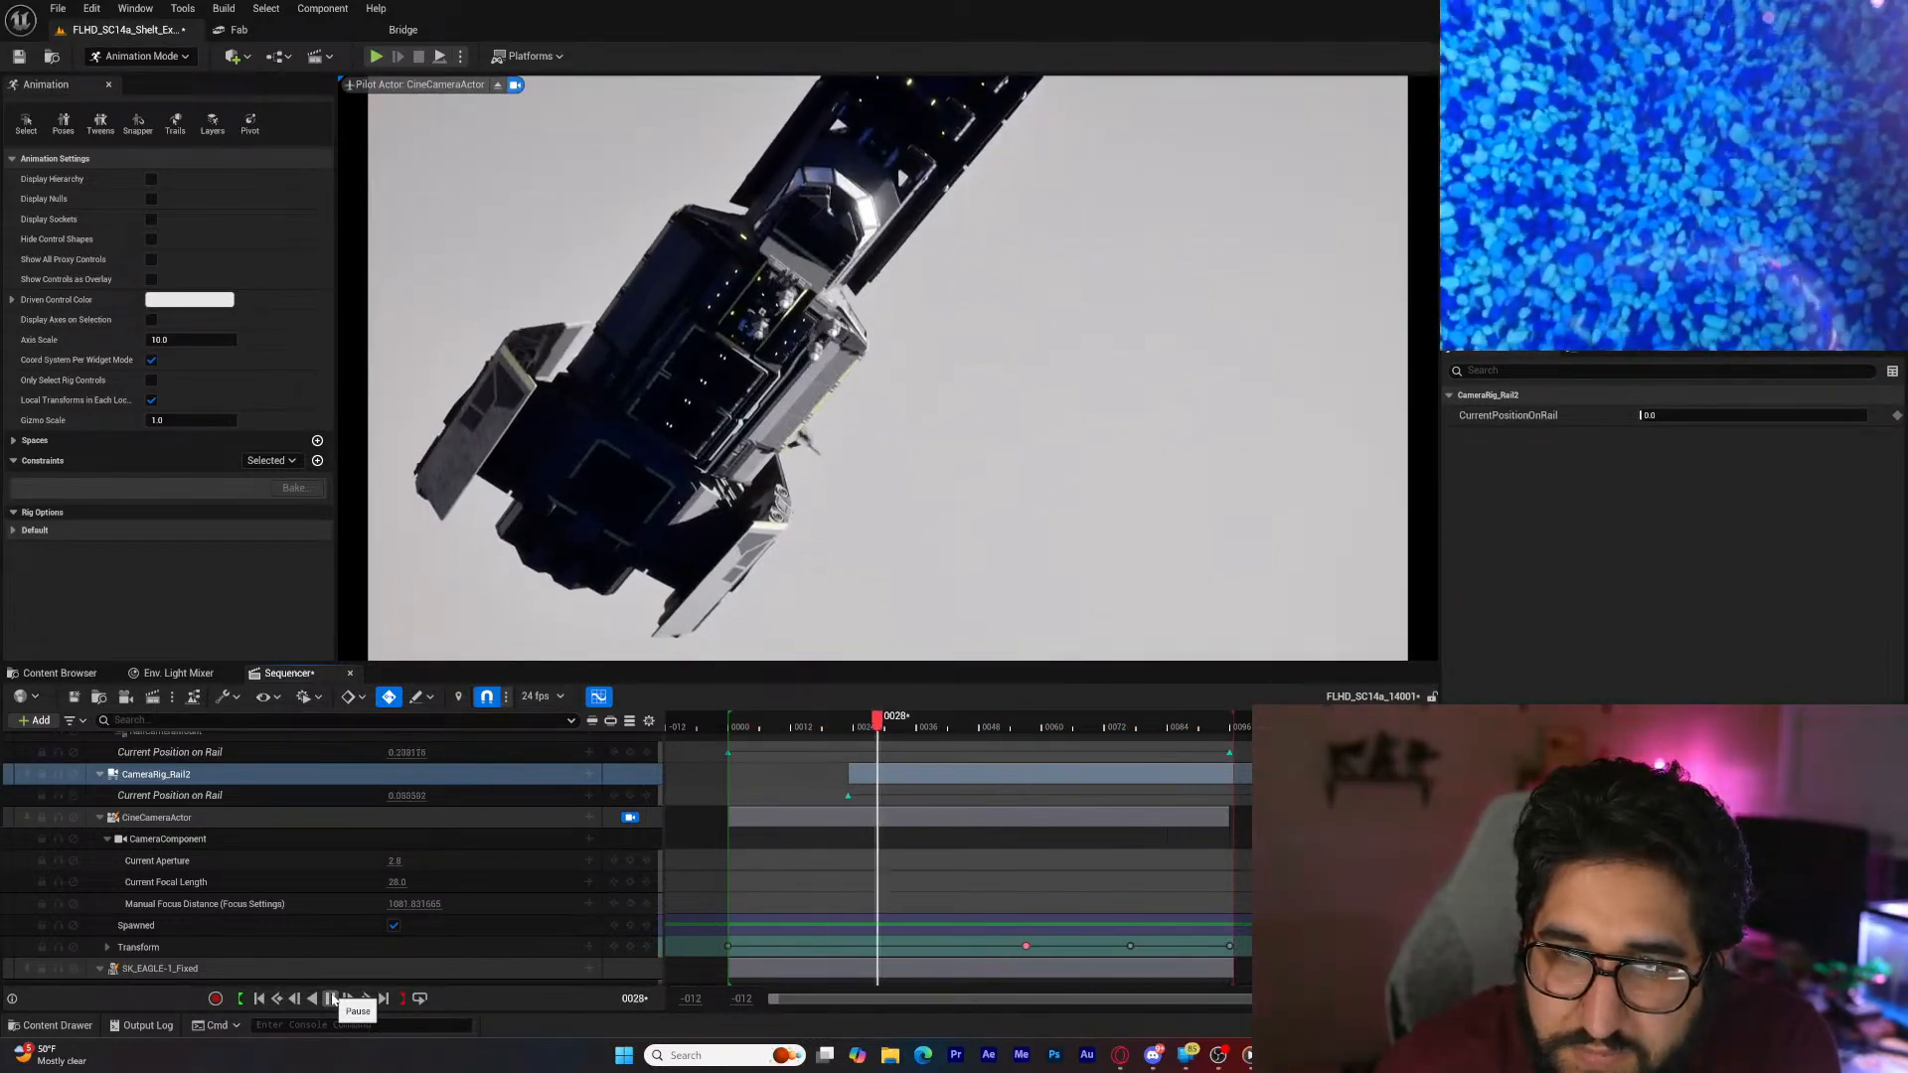
{"action": "left_click", "coordinate": [332, 999]}
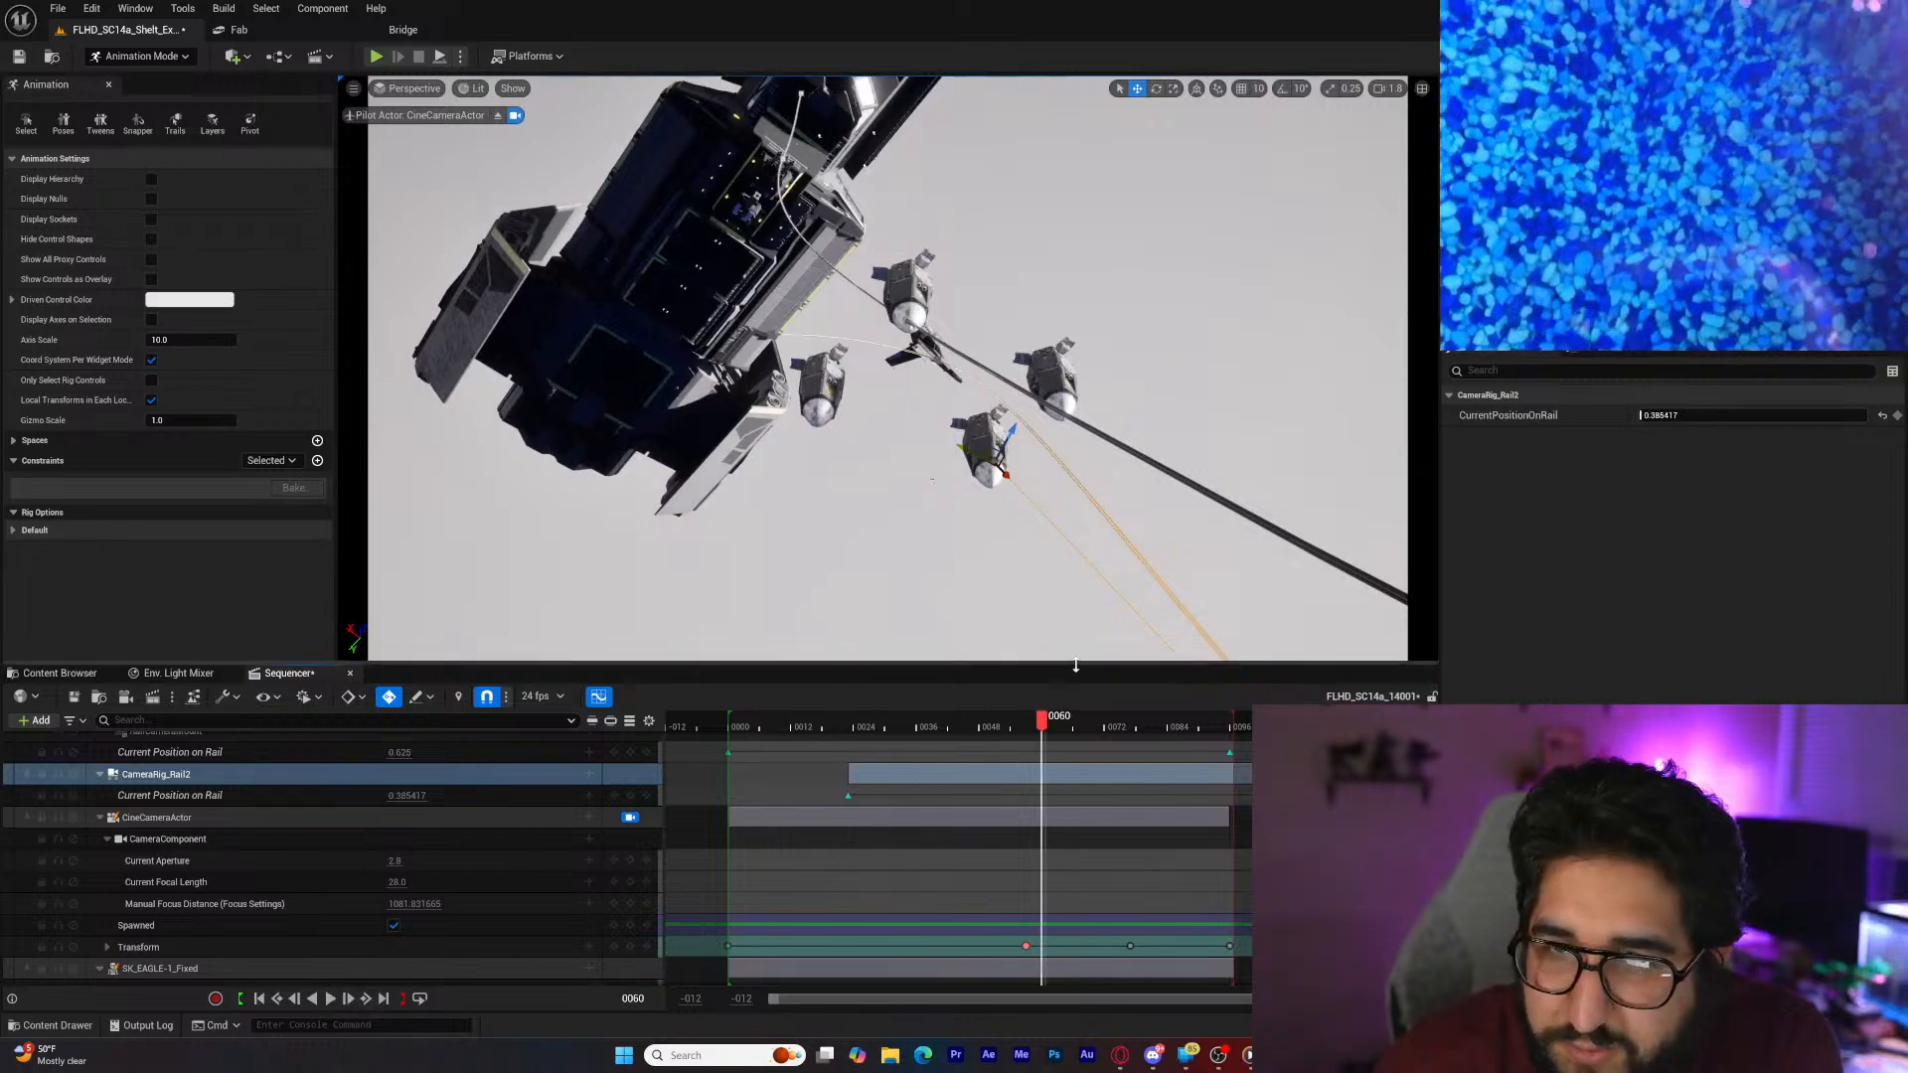
{"action": "mouse_move", "coordinate": [1034, 733]}
{"action": "left_mouse_down"}
{"action": "mouse_move", "coordinate": [743, 756]}
{"action": "mouse_move", "coordinate": [1042, 752]}
{"action": "left_mouse_up"}
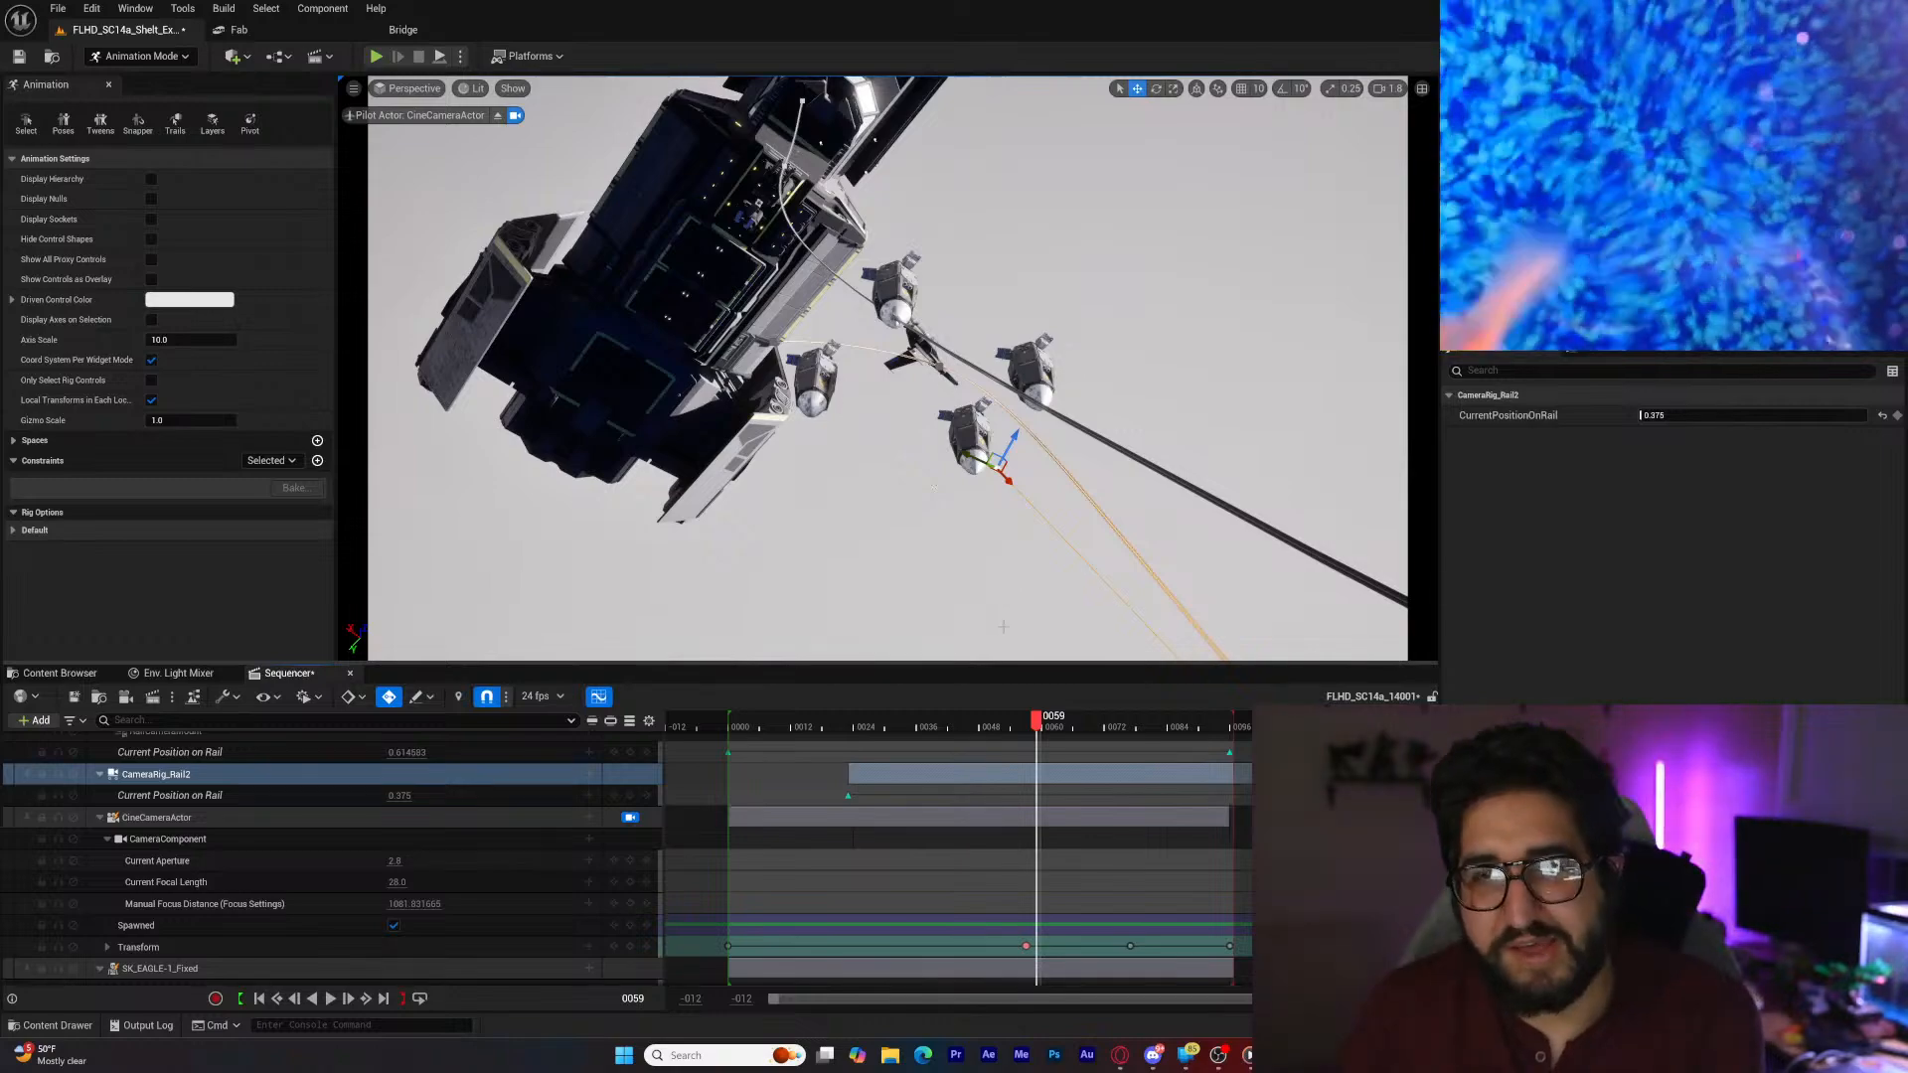
{"action": "left_click_drag", "start_coordinate": [1039, 745], "coordinate": [812, 740]}
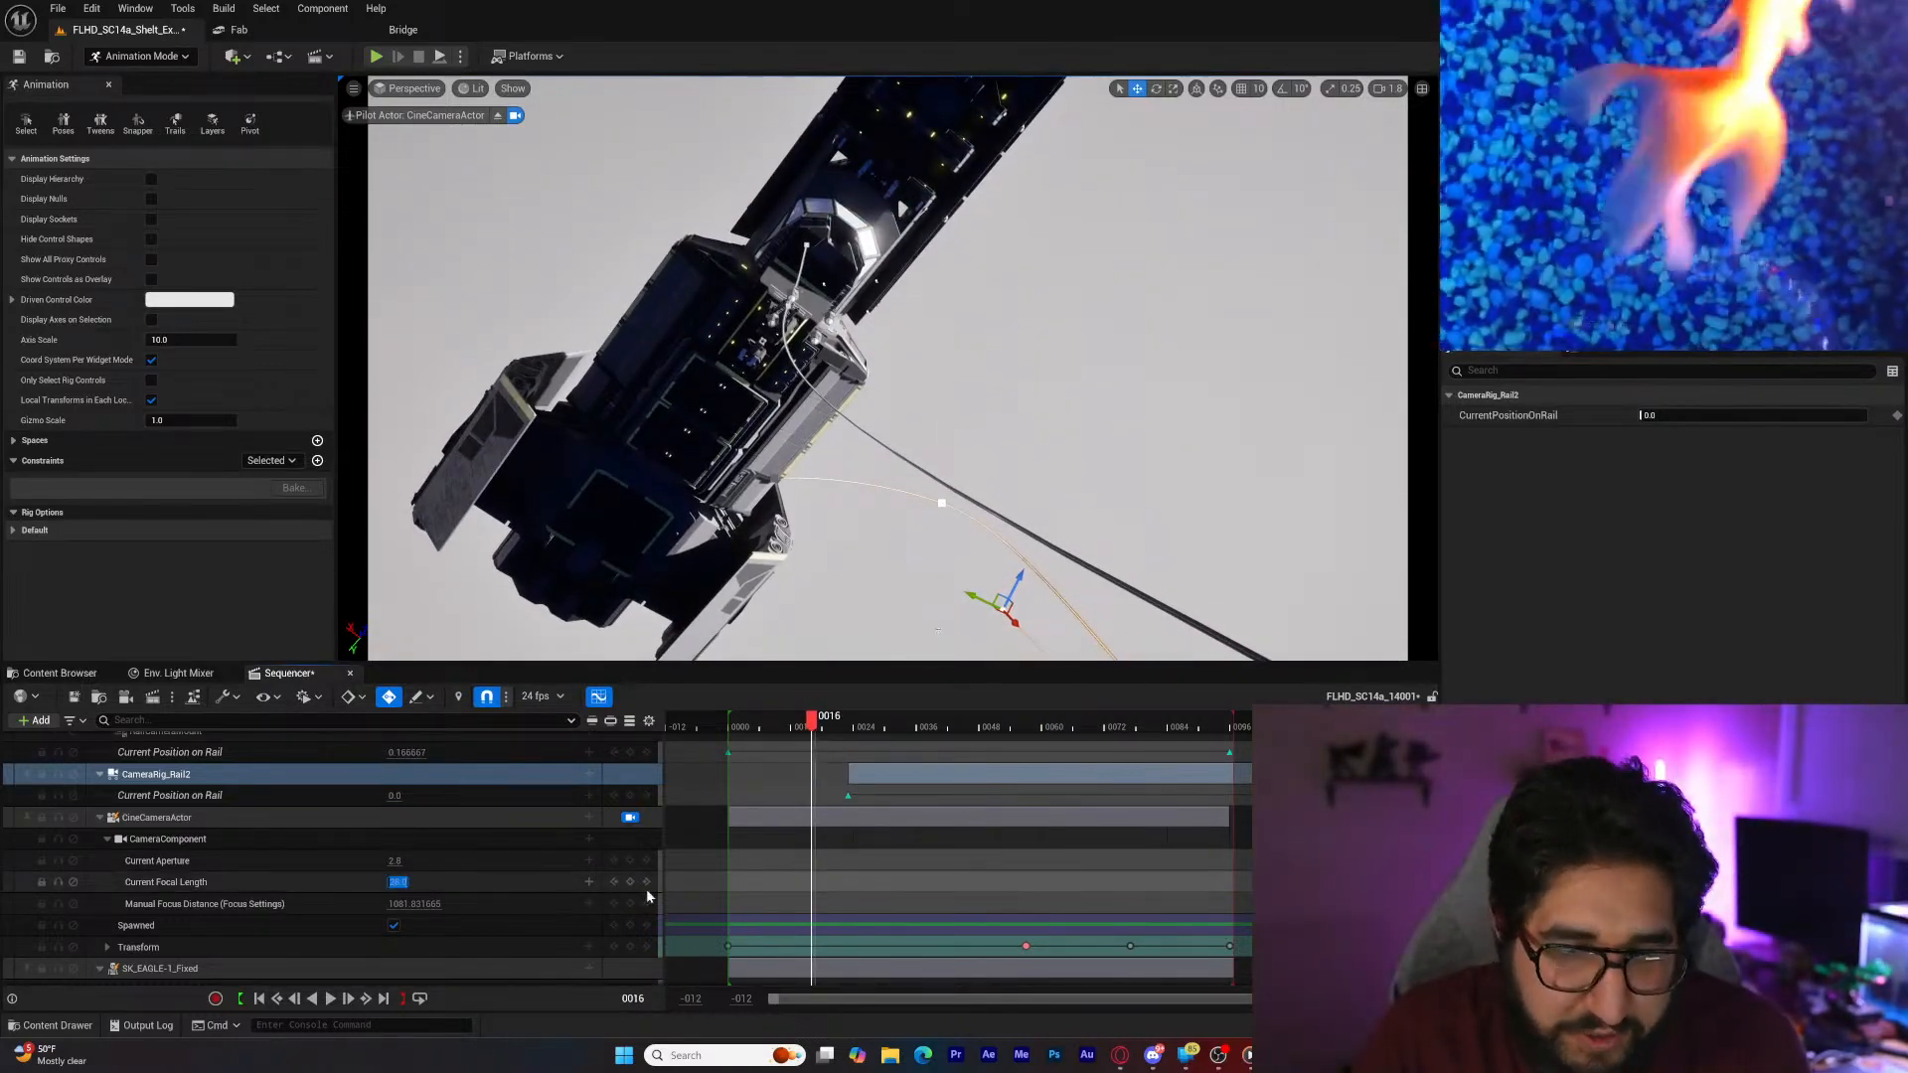
Step: Set CineCameraActor's current focal length to 24 and scrub to frame 56 to check the wider framing
{"action": "type", "text": "24"}
{"action": "key", "text": "Return"}
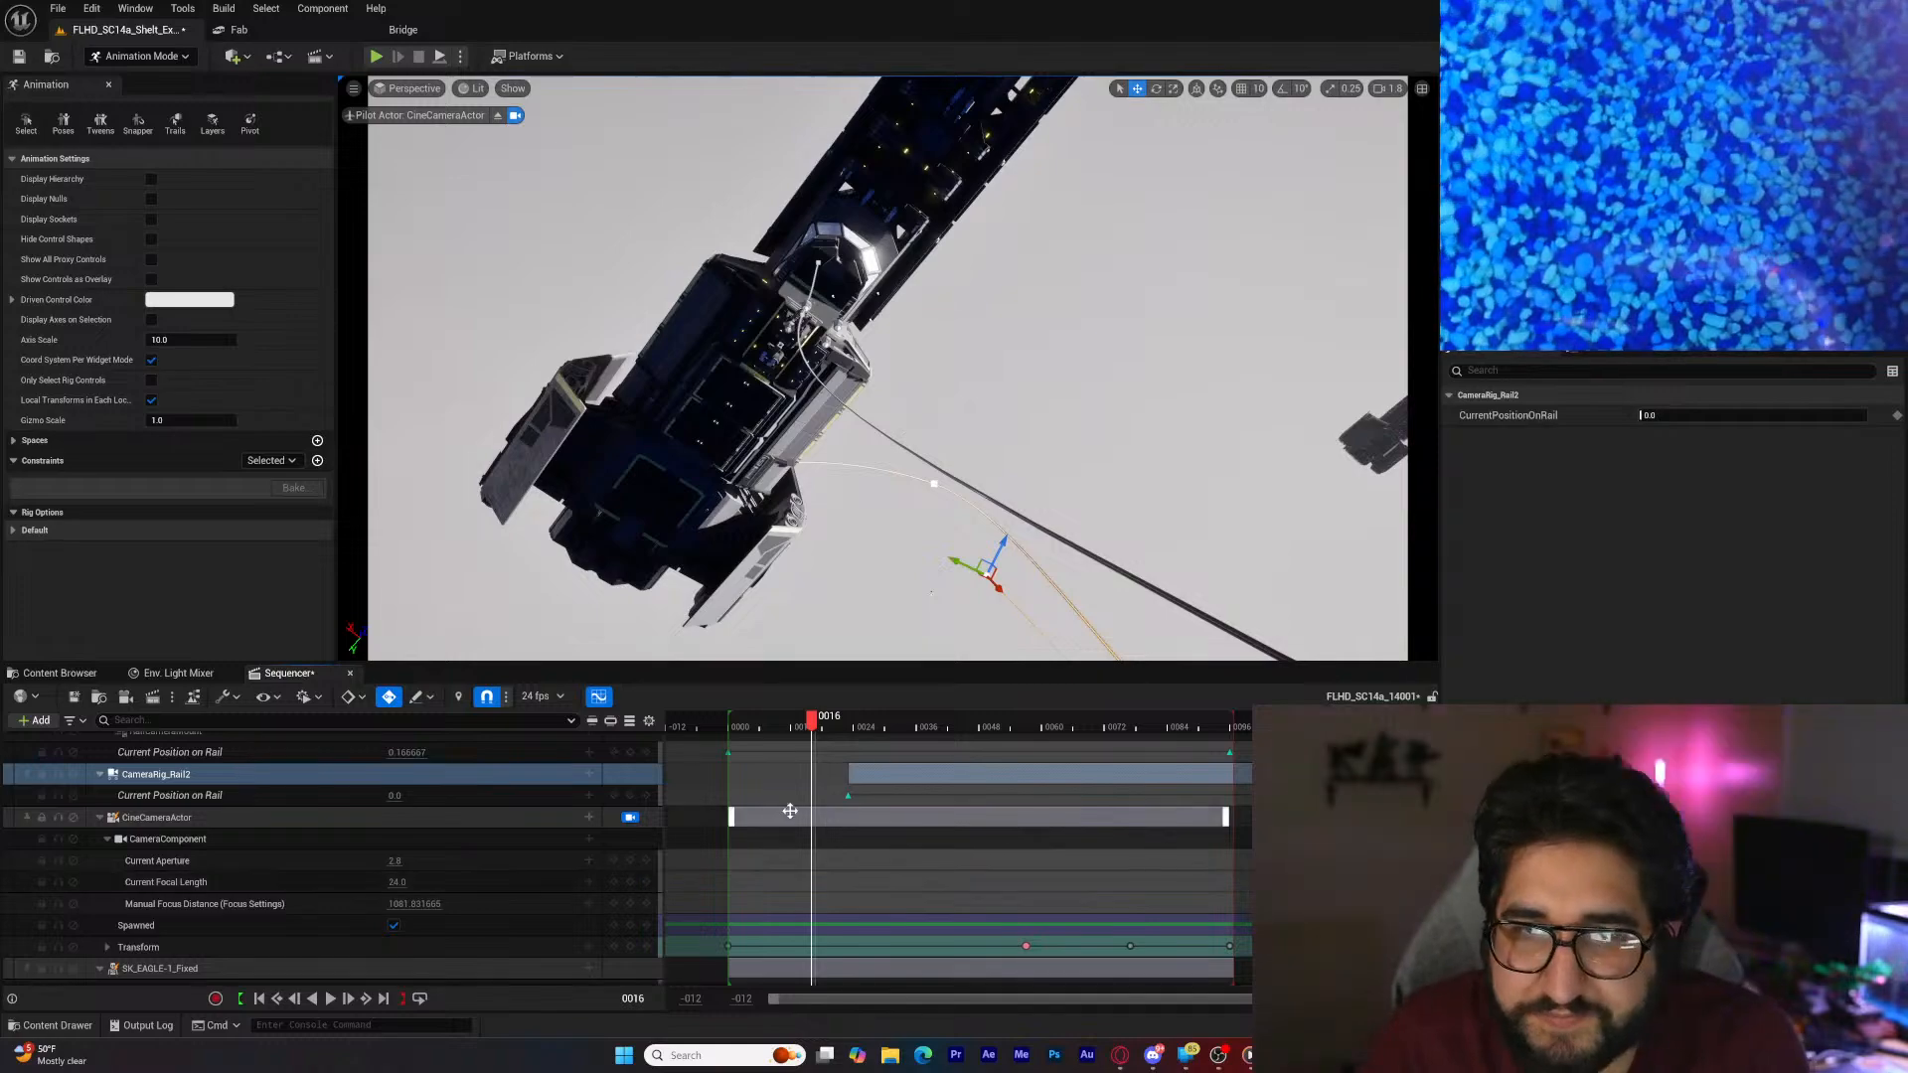
{"action": "left_click_drag", "start_coordinate": [811, 723], "coordinate": [1027, 750]}
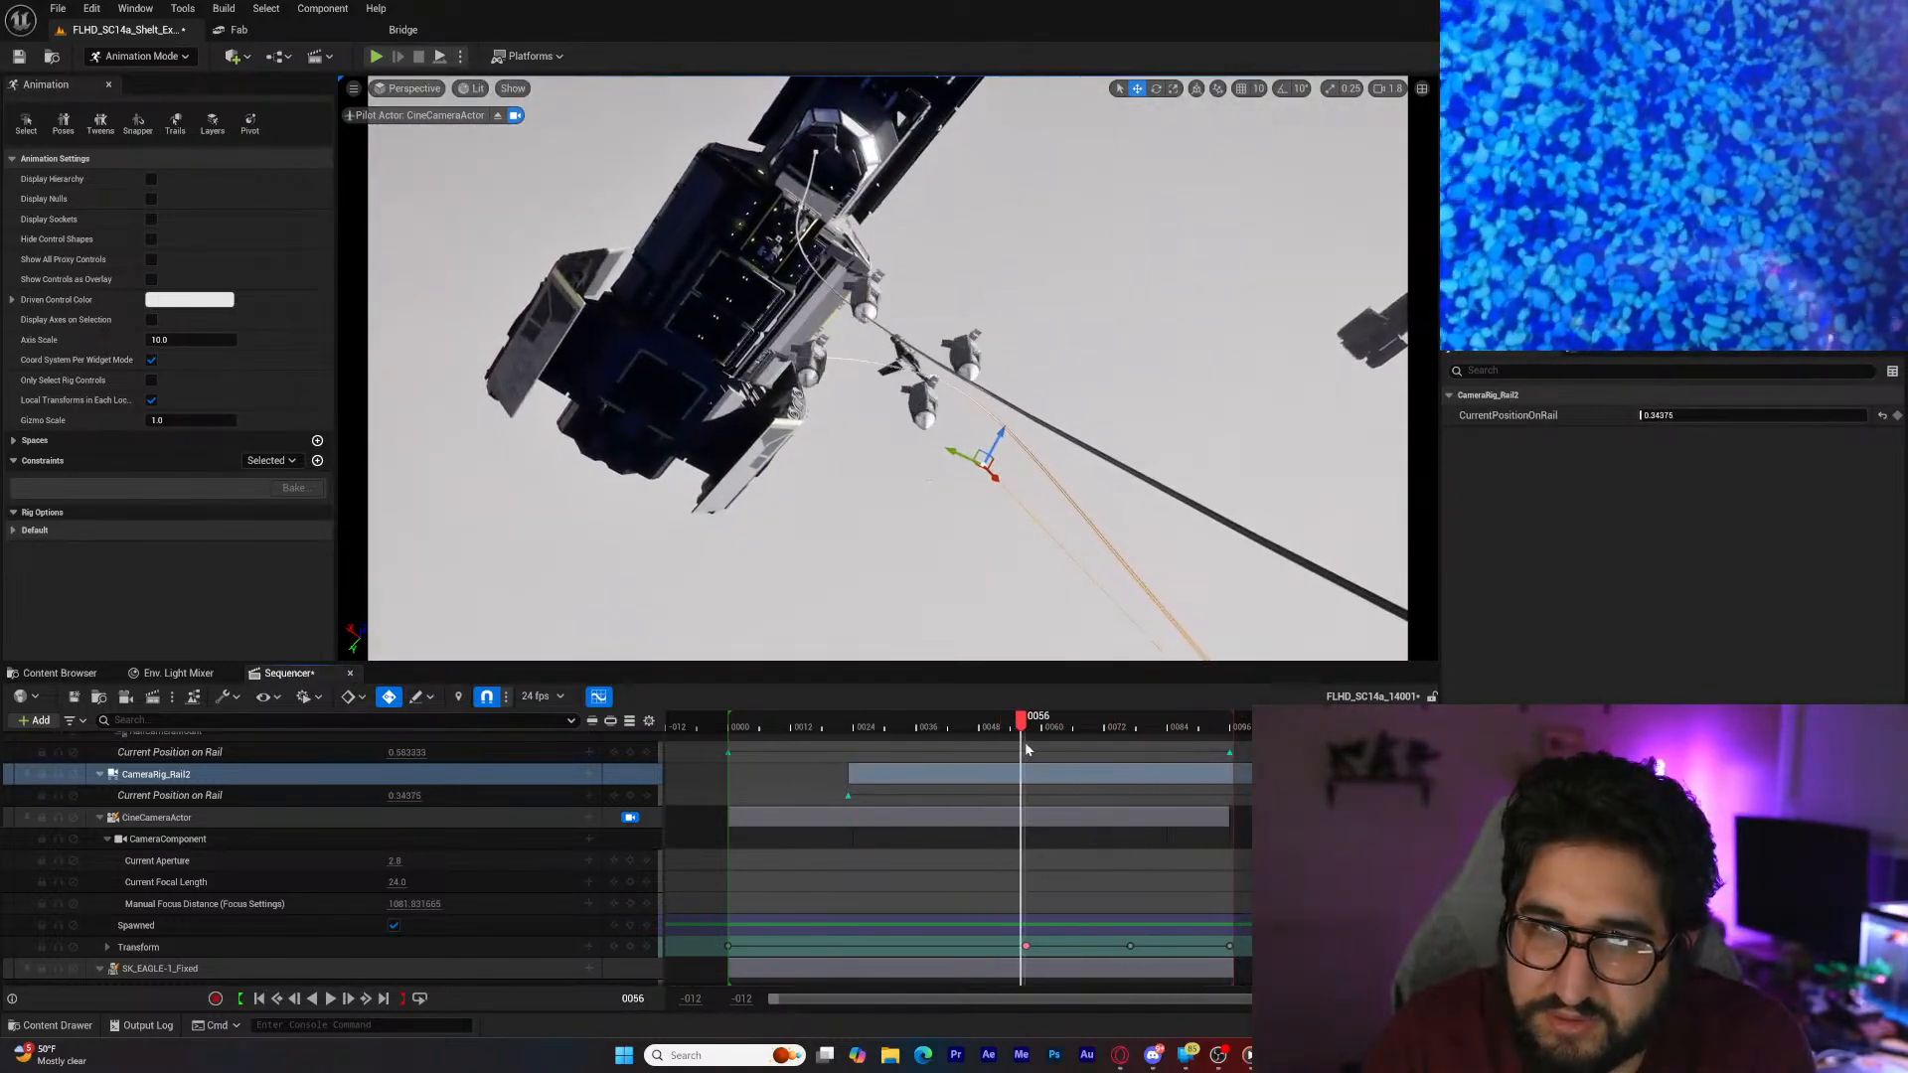
Step: Add the SK_HELLPOD_PLAYER_Anim_0x1b36e7e30c7d9f50 animation to SK_HELLPOD_PLAYER2, starting at frame 0
{"action": "left_click", "coordinate": [864, 297]}
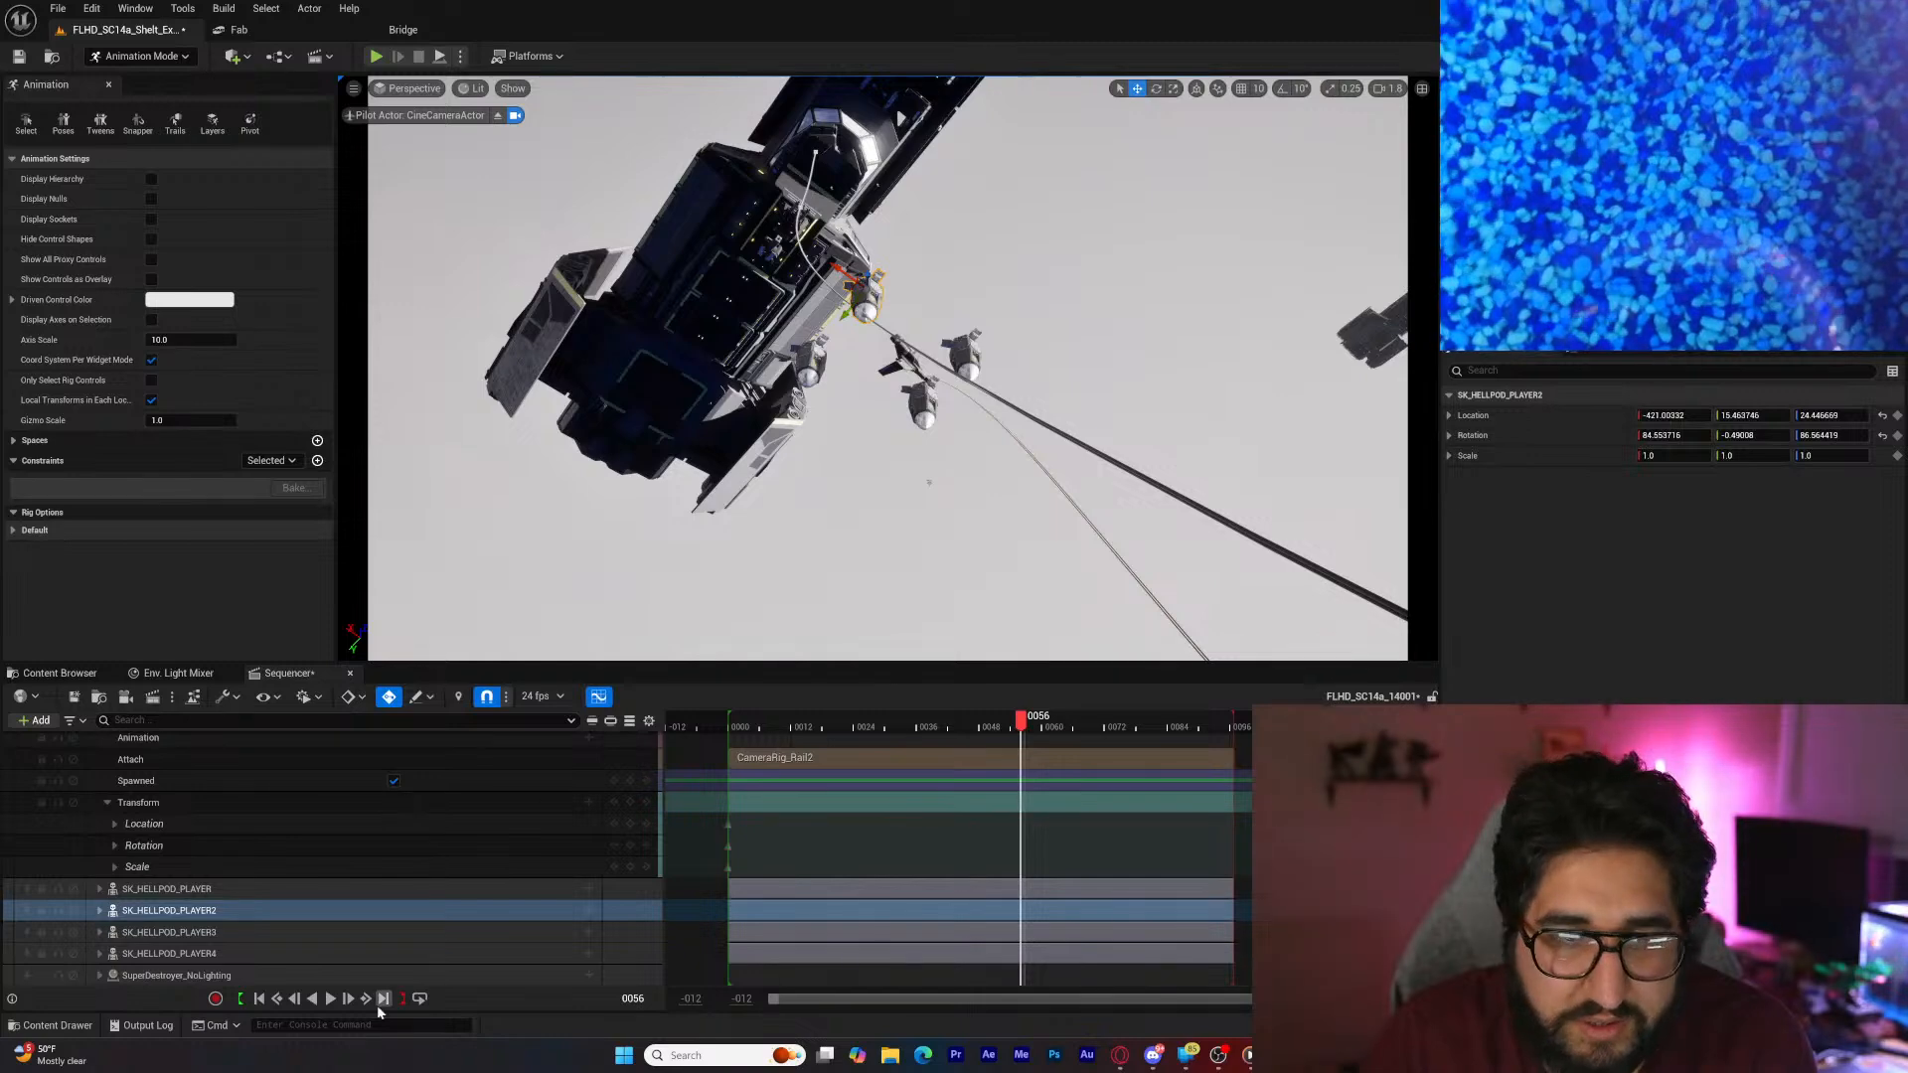
{"action": "left_click", "coordinate": [258, 999]}
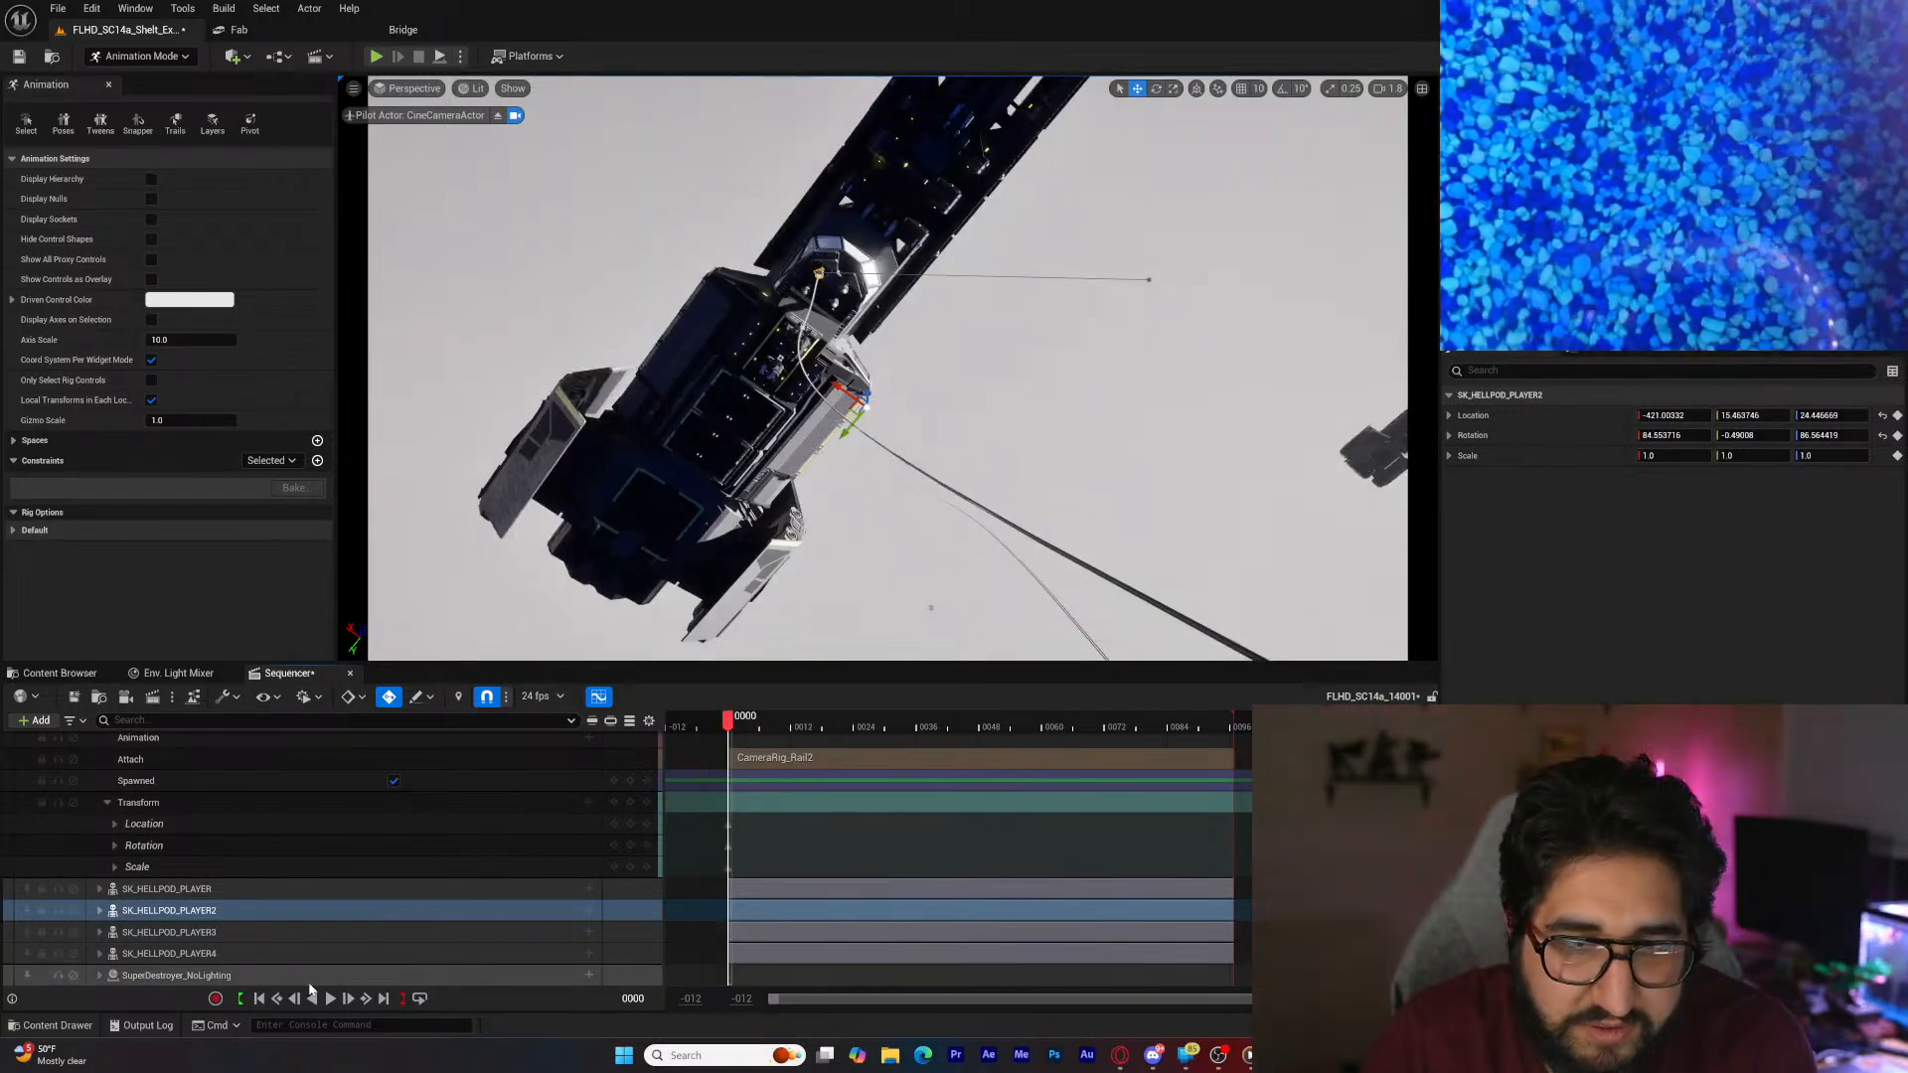
{"action": "left_click", "coordinate": [589, 910]}
{"action": "mouse_move", "coordinate": [655, 693]}
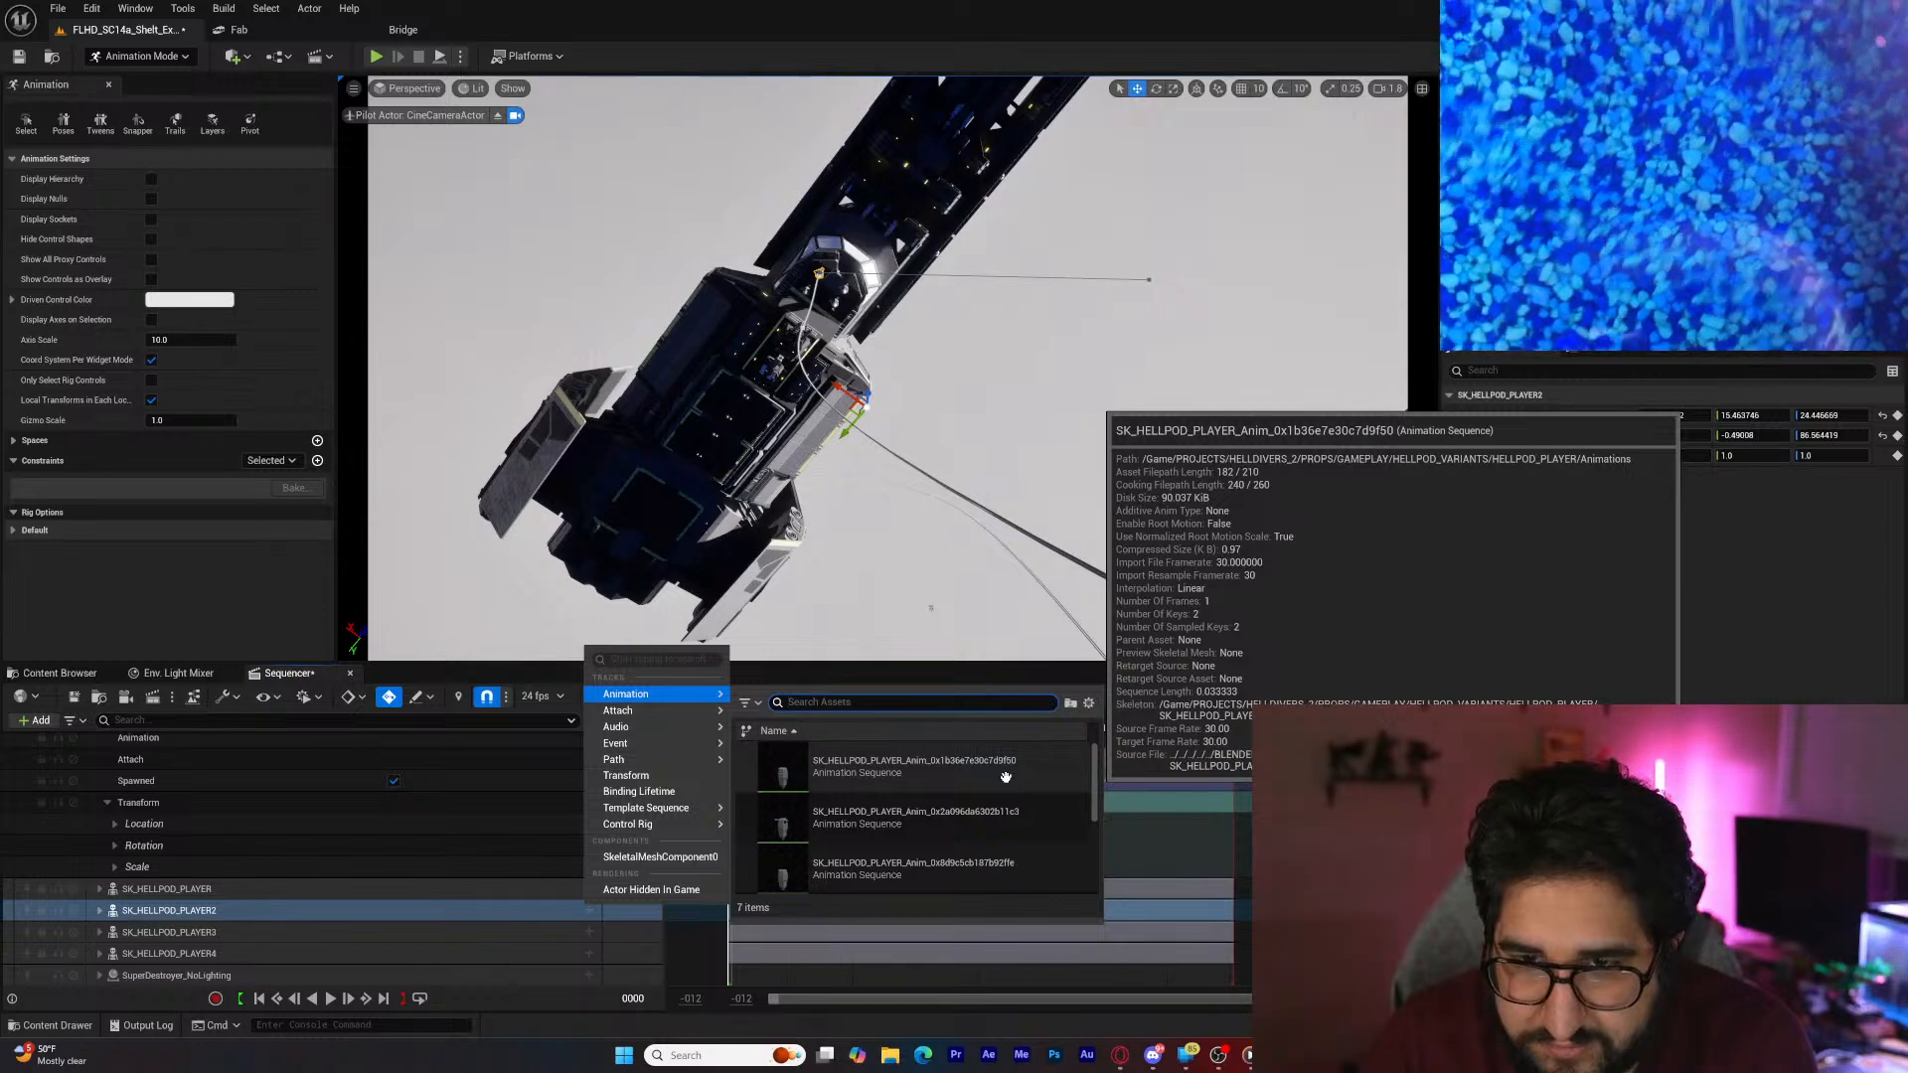
{"action": "left_click", "coordinate": [1005, 777]}
Step: Extend SK_HELLPOD_PLAYER2's animation section to the end of the shot and check its pose by scrubbing to frame 65
{"action": "left_click", "coordinate": [100, 889]}
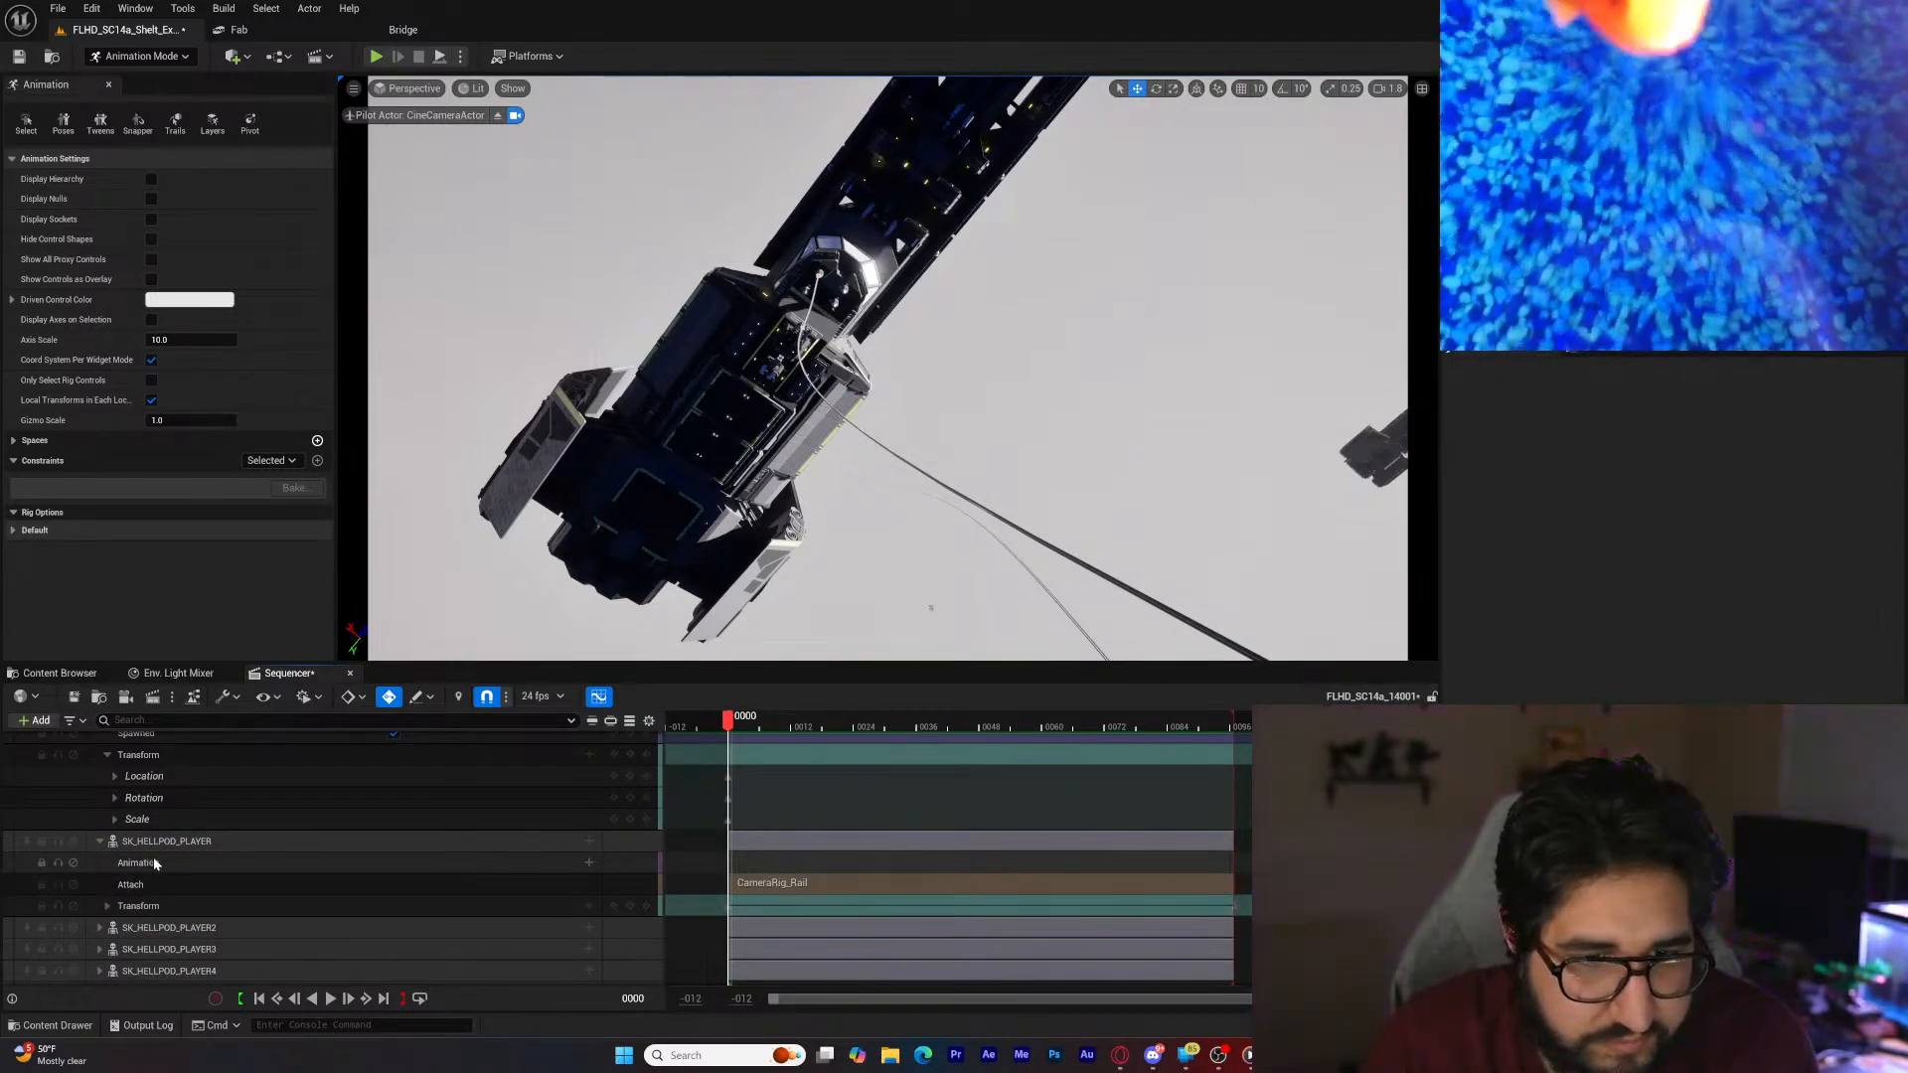
{"action": "left_click", "coordinate": [99, 926]}
{"action": "scroll", "coordinate": [120, 954], "scroll_direction": "down", "scroll_amount": 3}
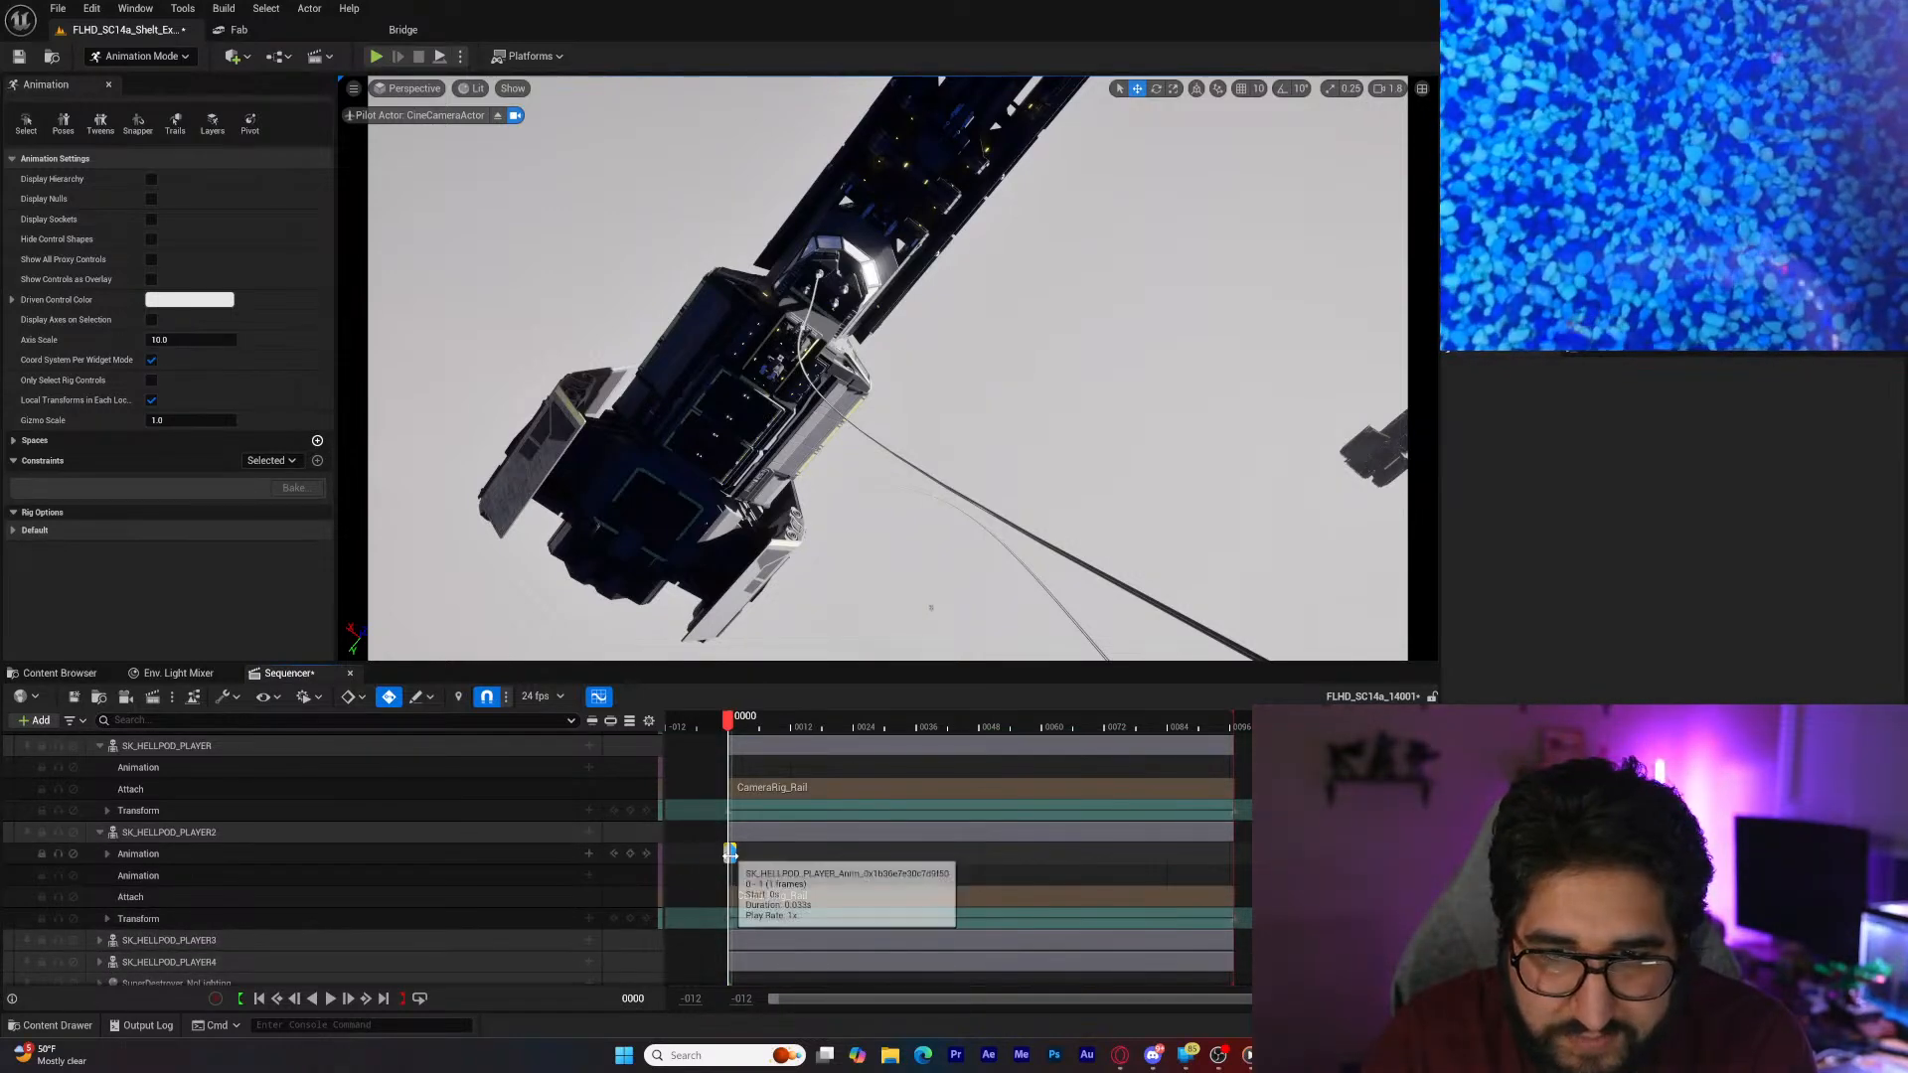
{"action": "left_click_drag", "start_coordinate": [733, 854], "coordinate": [818, 855]}
{"action": "left_click_drag", "start_coordinate": [1180, 845], "coordinate": [1231, 852]}
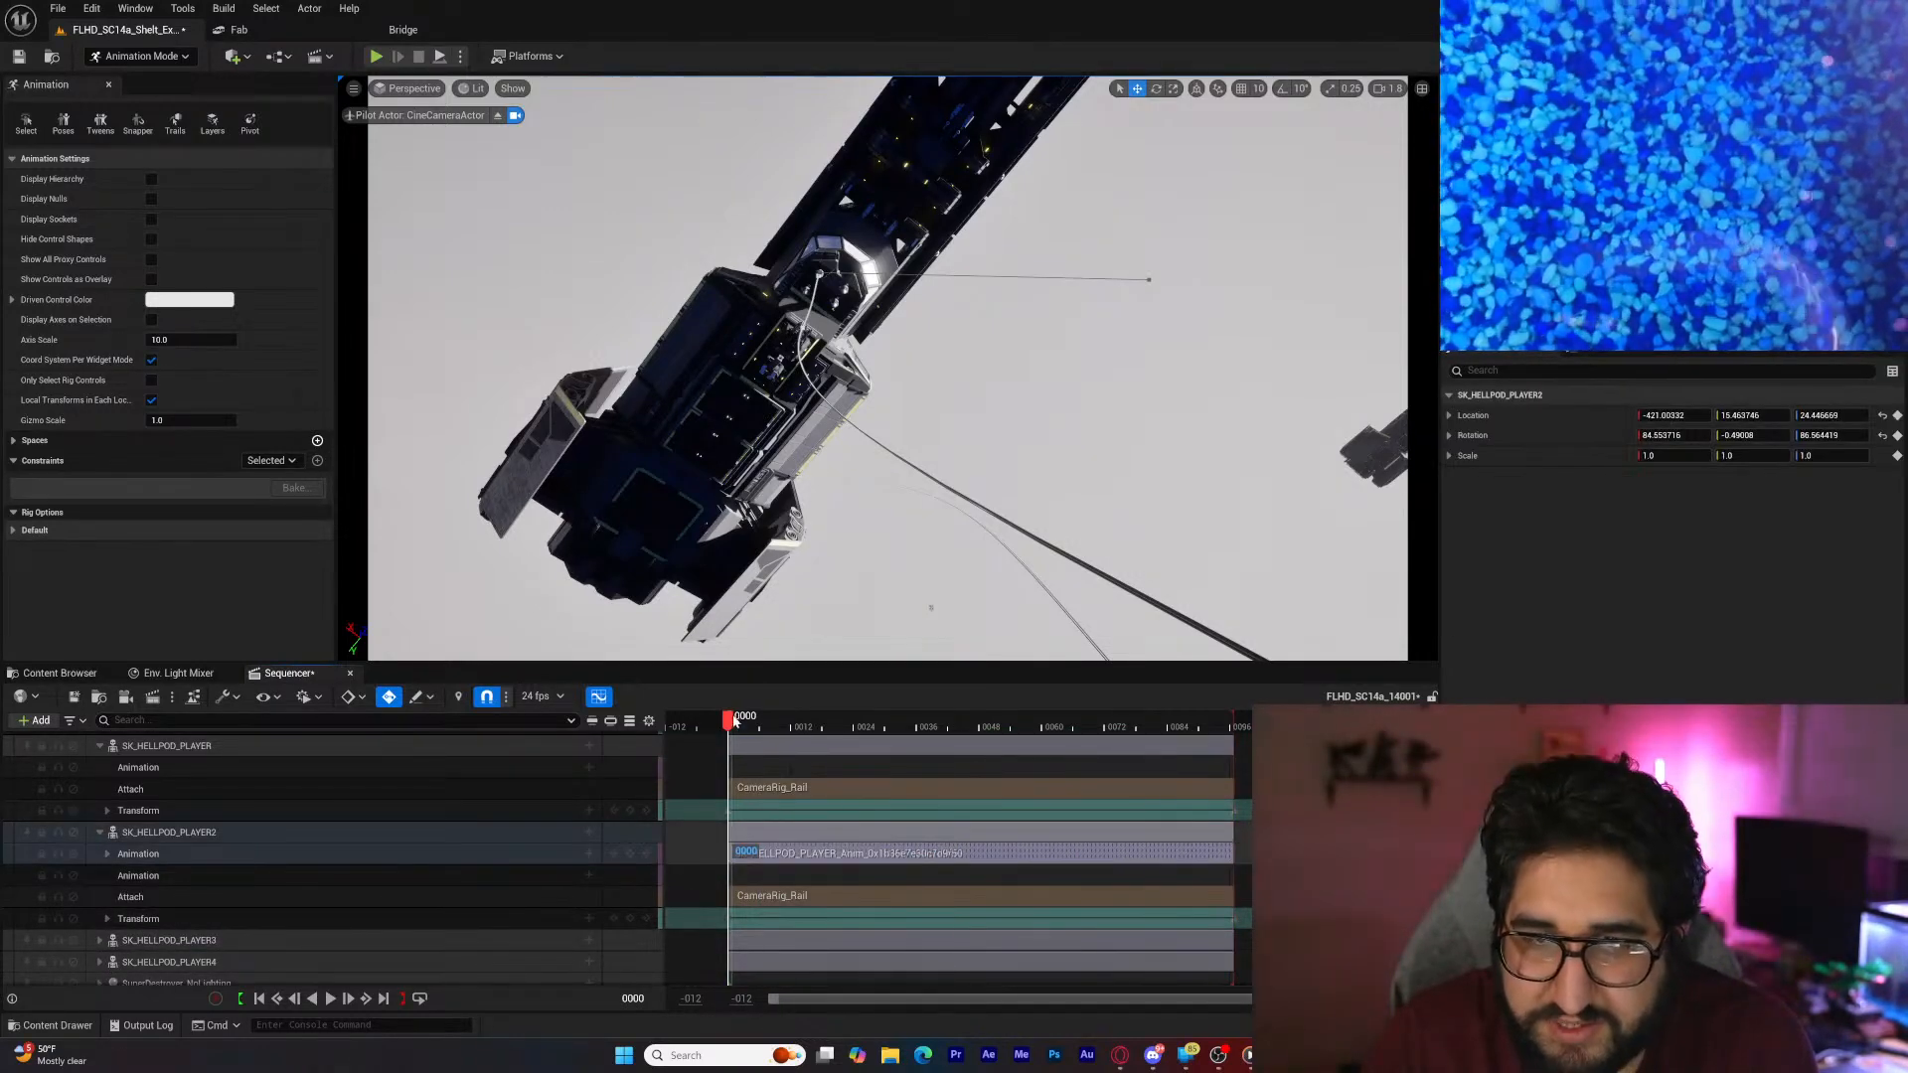
{"action": "left_click_drag", "start_coordinate": [735, 726], "coordinate": [1069, 741]}
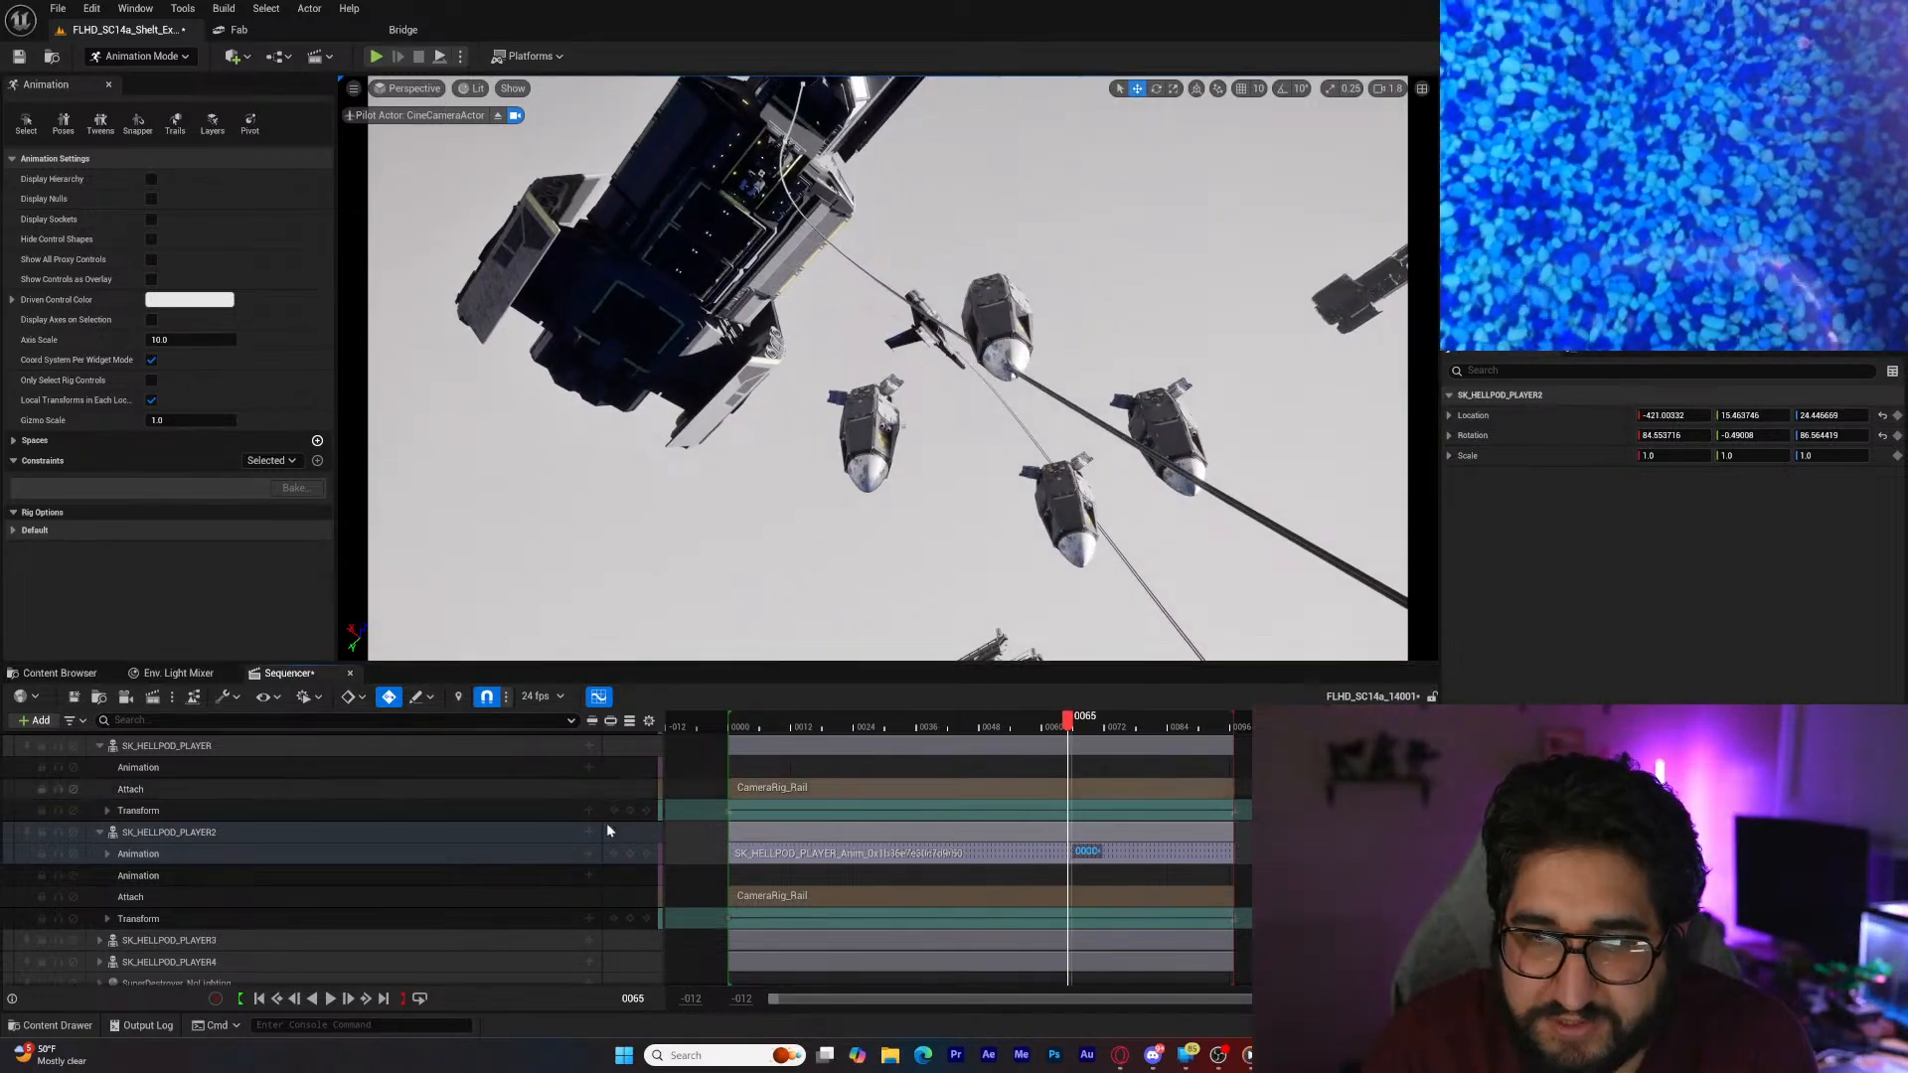
Step: Add the SK_HELLPOD_PLAYER_Anim_0x1b36e7e30c7d9f50 animation to SK_HELLPOD_PLAYER from frame 0 and extend it to the shot's end
{"action": "left_click", "coordinate": [259, 999]}
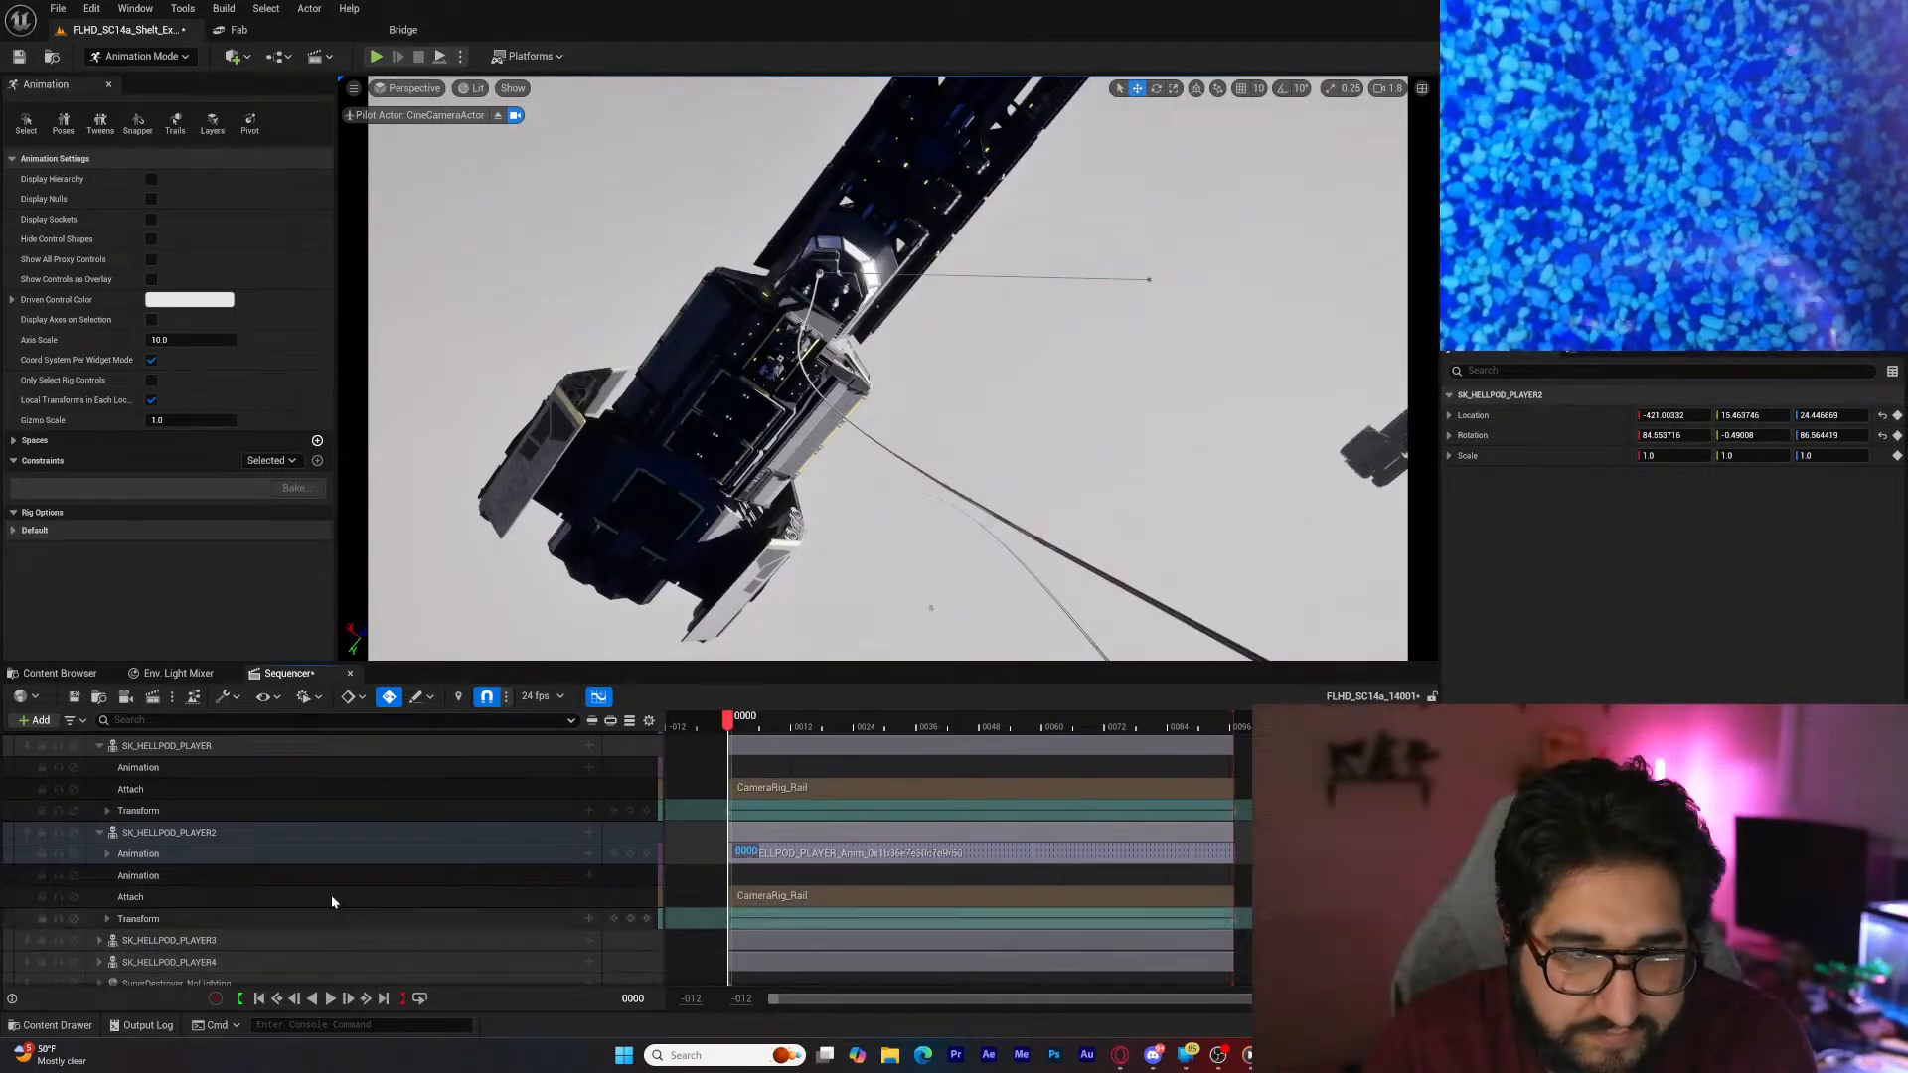
{"action": "left_click", "coordinate": [556, 771]}
{"action": "left_click", "coordinate": [589, 768]}
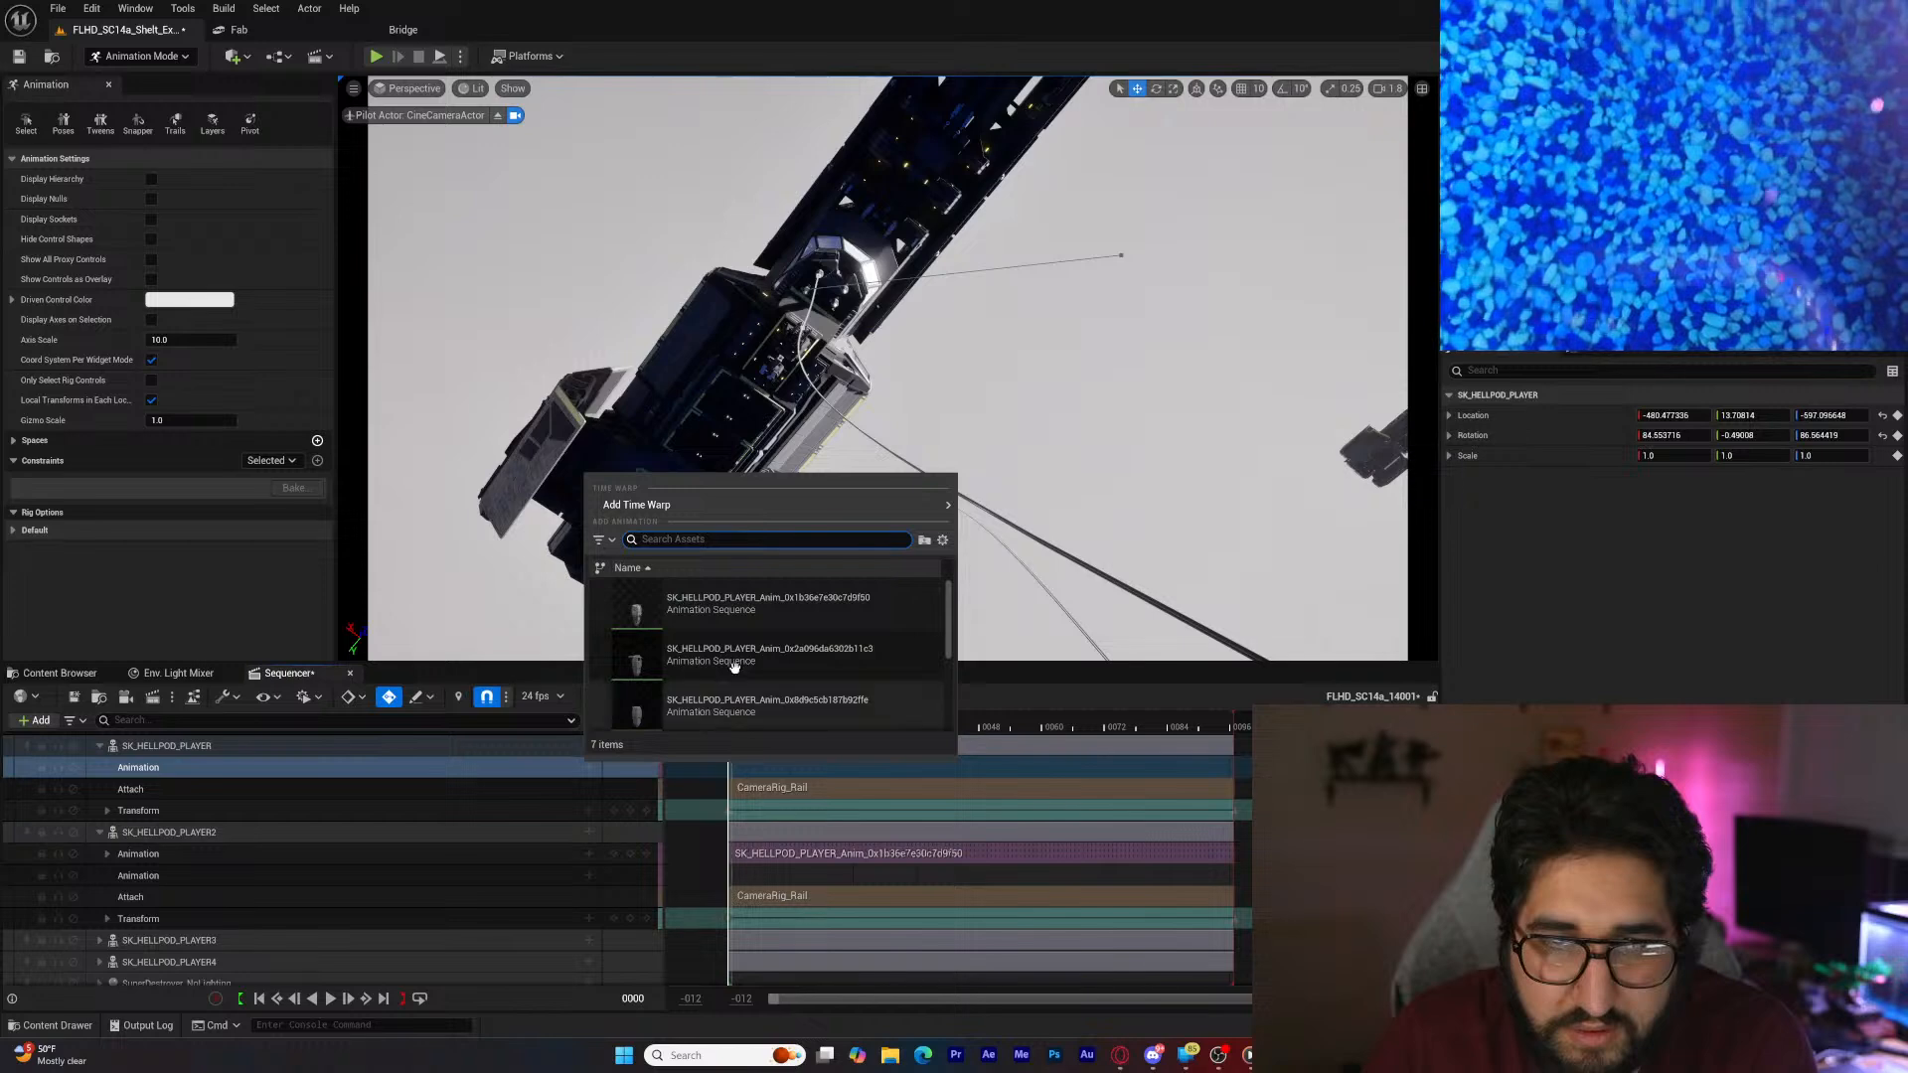
{"action": "left_click", "coordinate": [770, 599]}
{"action": "left_click_drag", "start_coordinate": [756, 771], "coordinate": [1234, 769]}
Step: Give SK_HELLPOD_PLAYER3 the SK_HELLPOD_PLAYER_Anim_0x1b36e7e30c7d9f50 animation from frame 0 and stretch it over the whole shot
{"action": "scroll", "coordinate": [447, 914], "scroll_direction": "down", "scroll_amount": 2}
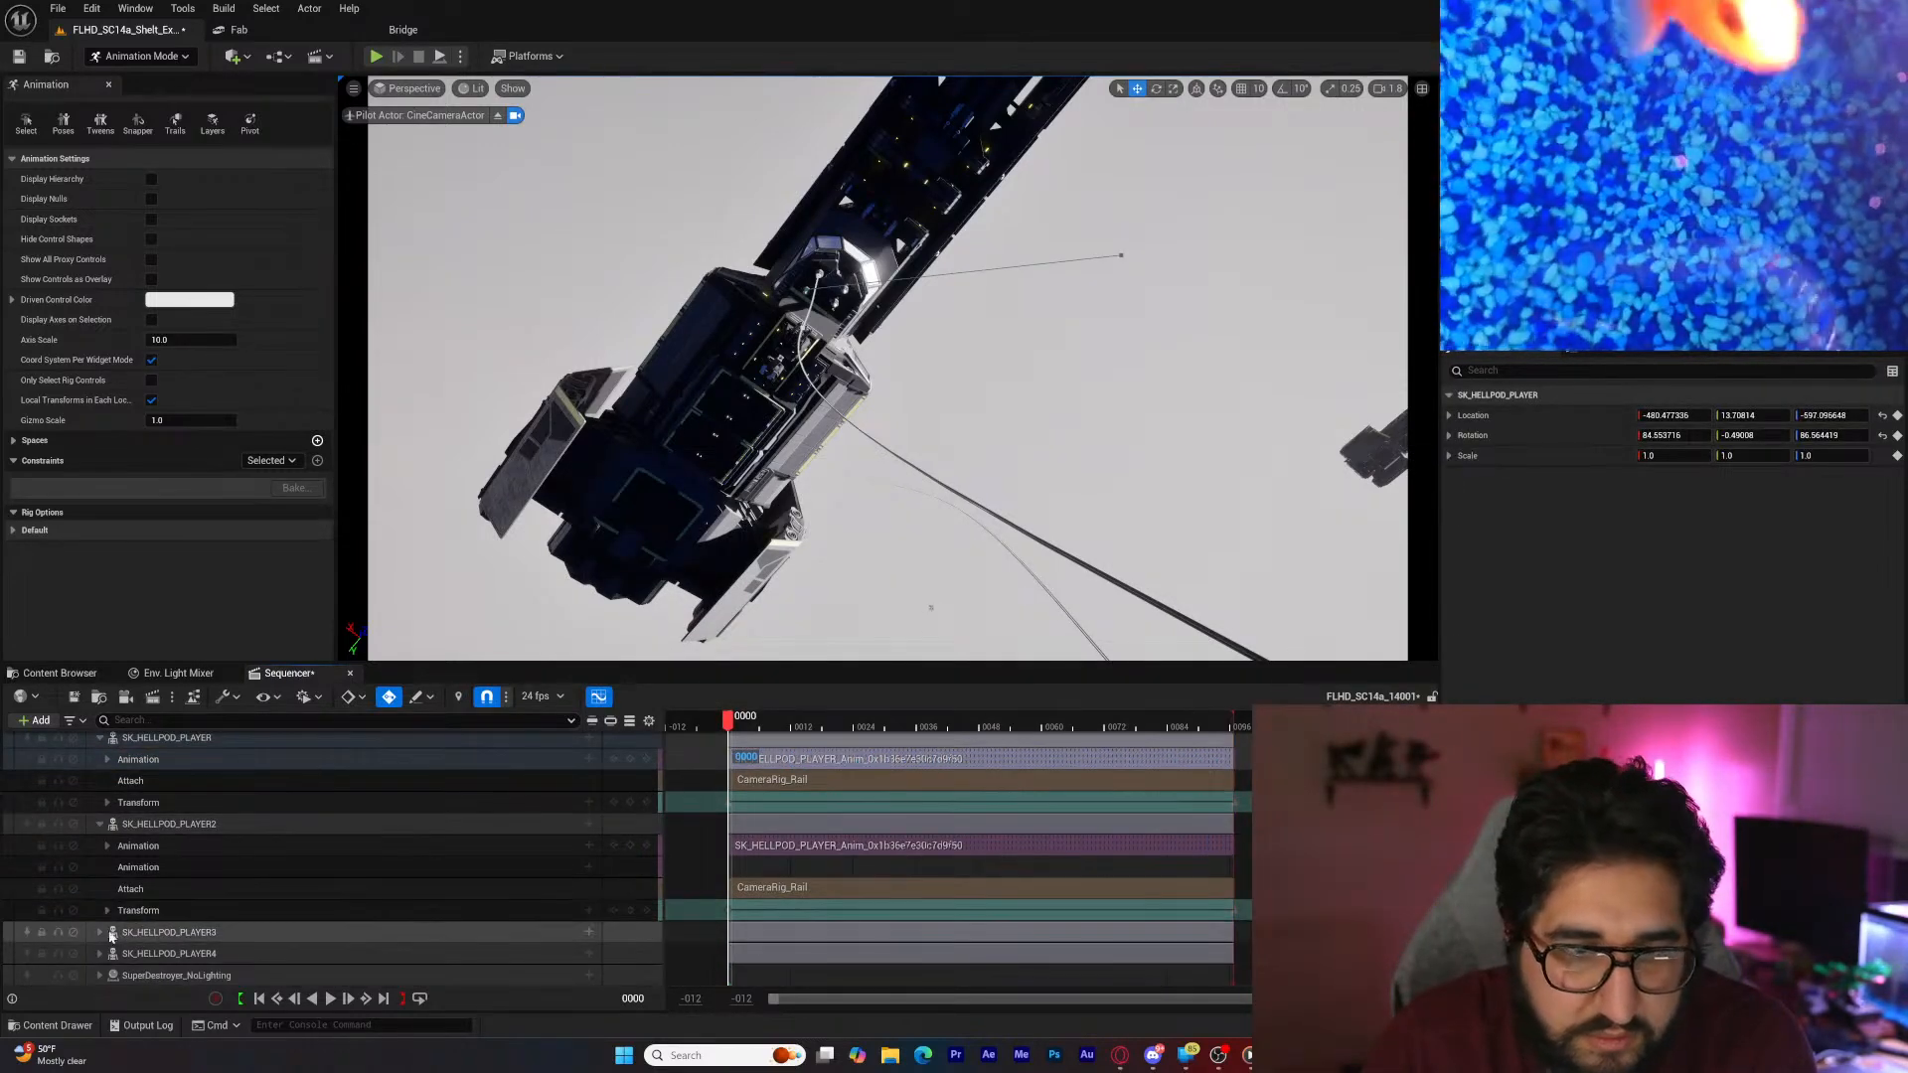
{"action": "left_click", "coordinate": [100, 933]}
{"action": "scroll", "coordinate": [212, 912], "scroll_direction": "down", "scroll_amount": 2}
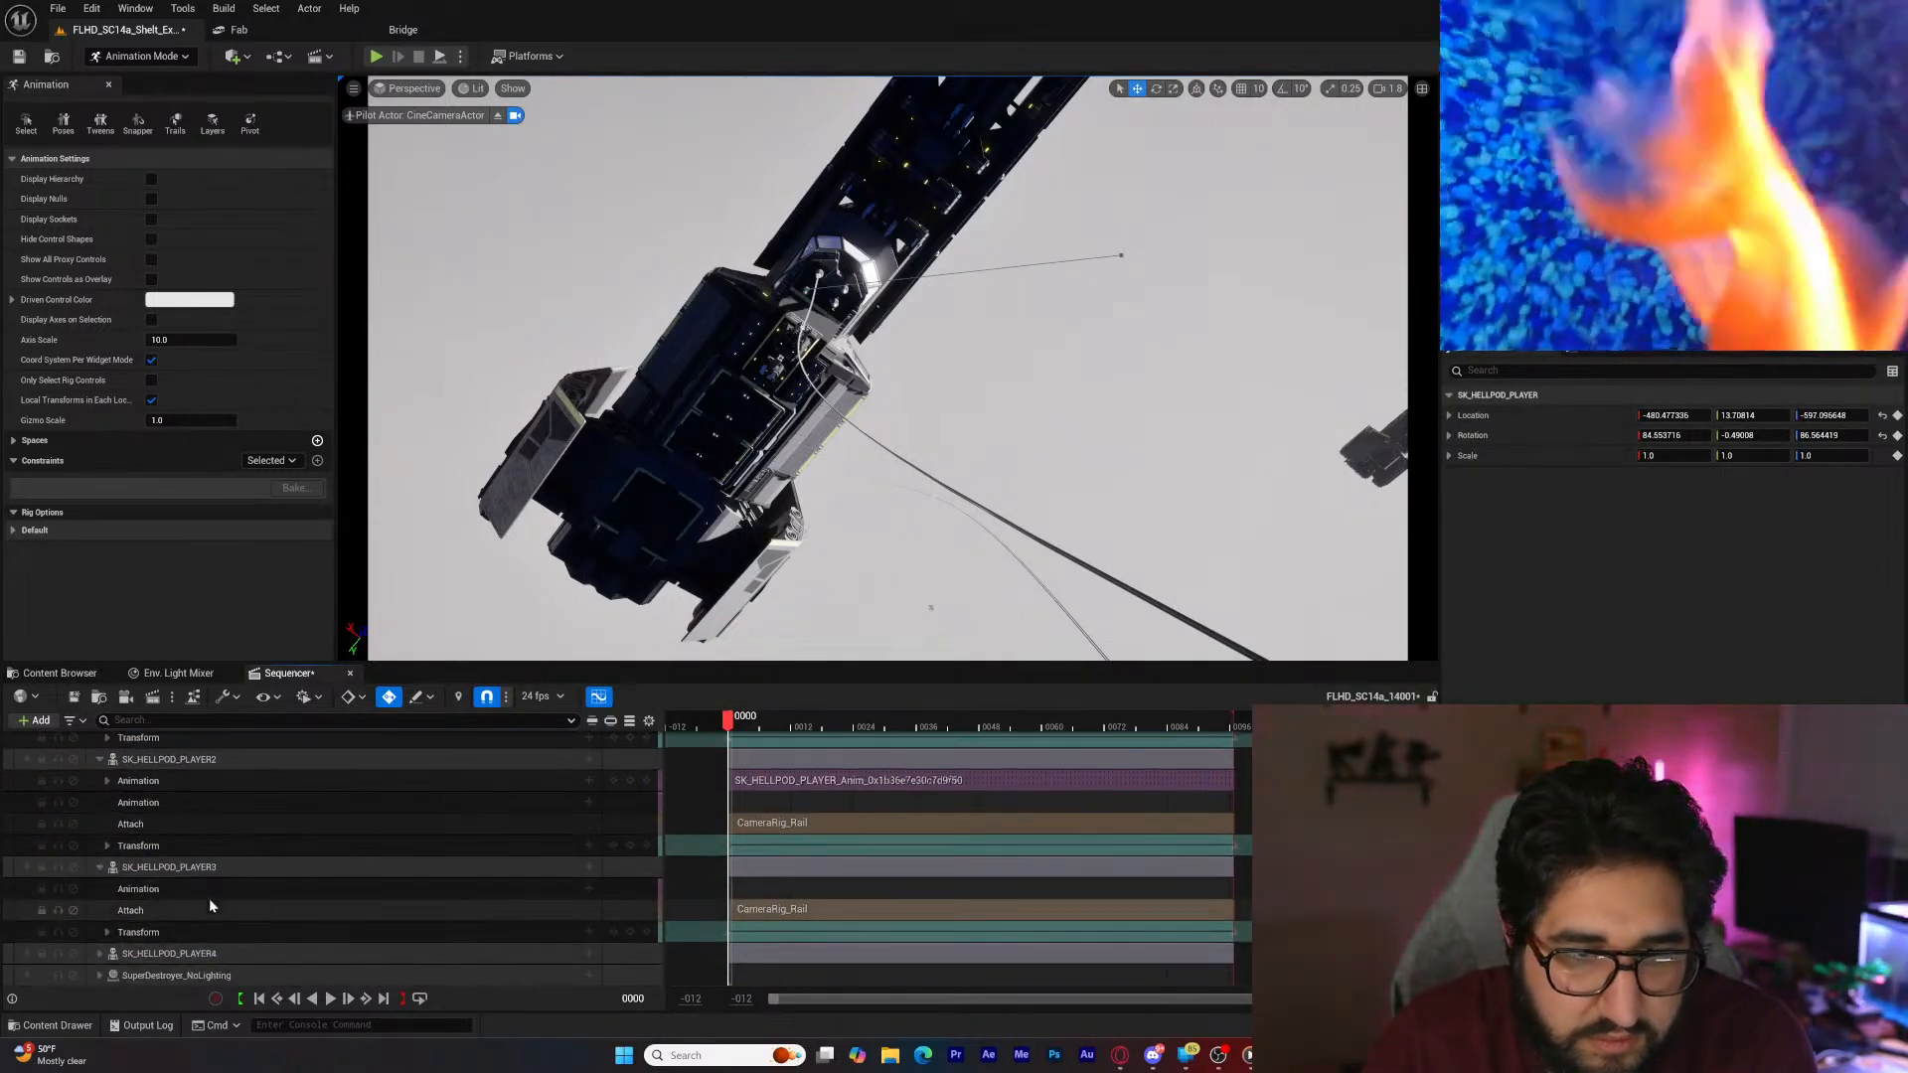
{"action": "left_click", "coordinate": [588, 891]}
{"action": "left_click", "coordinate": [815, 730]}
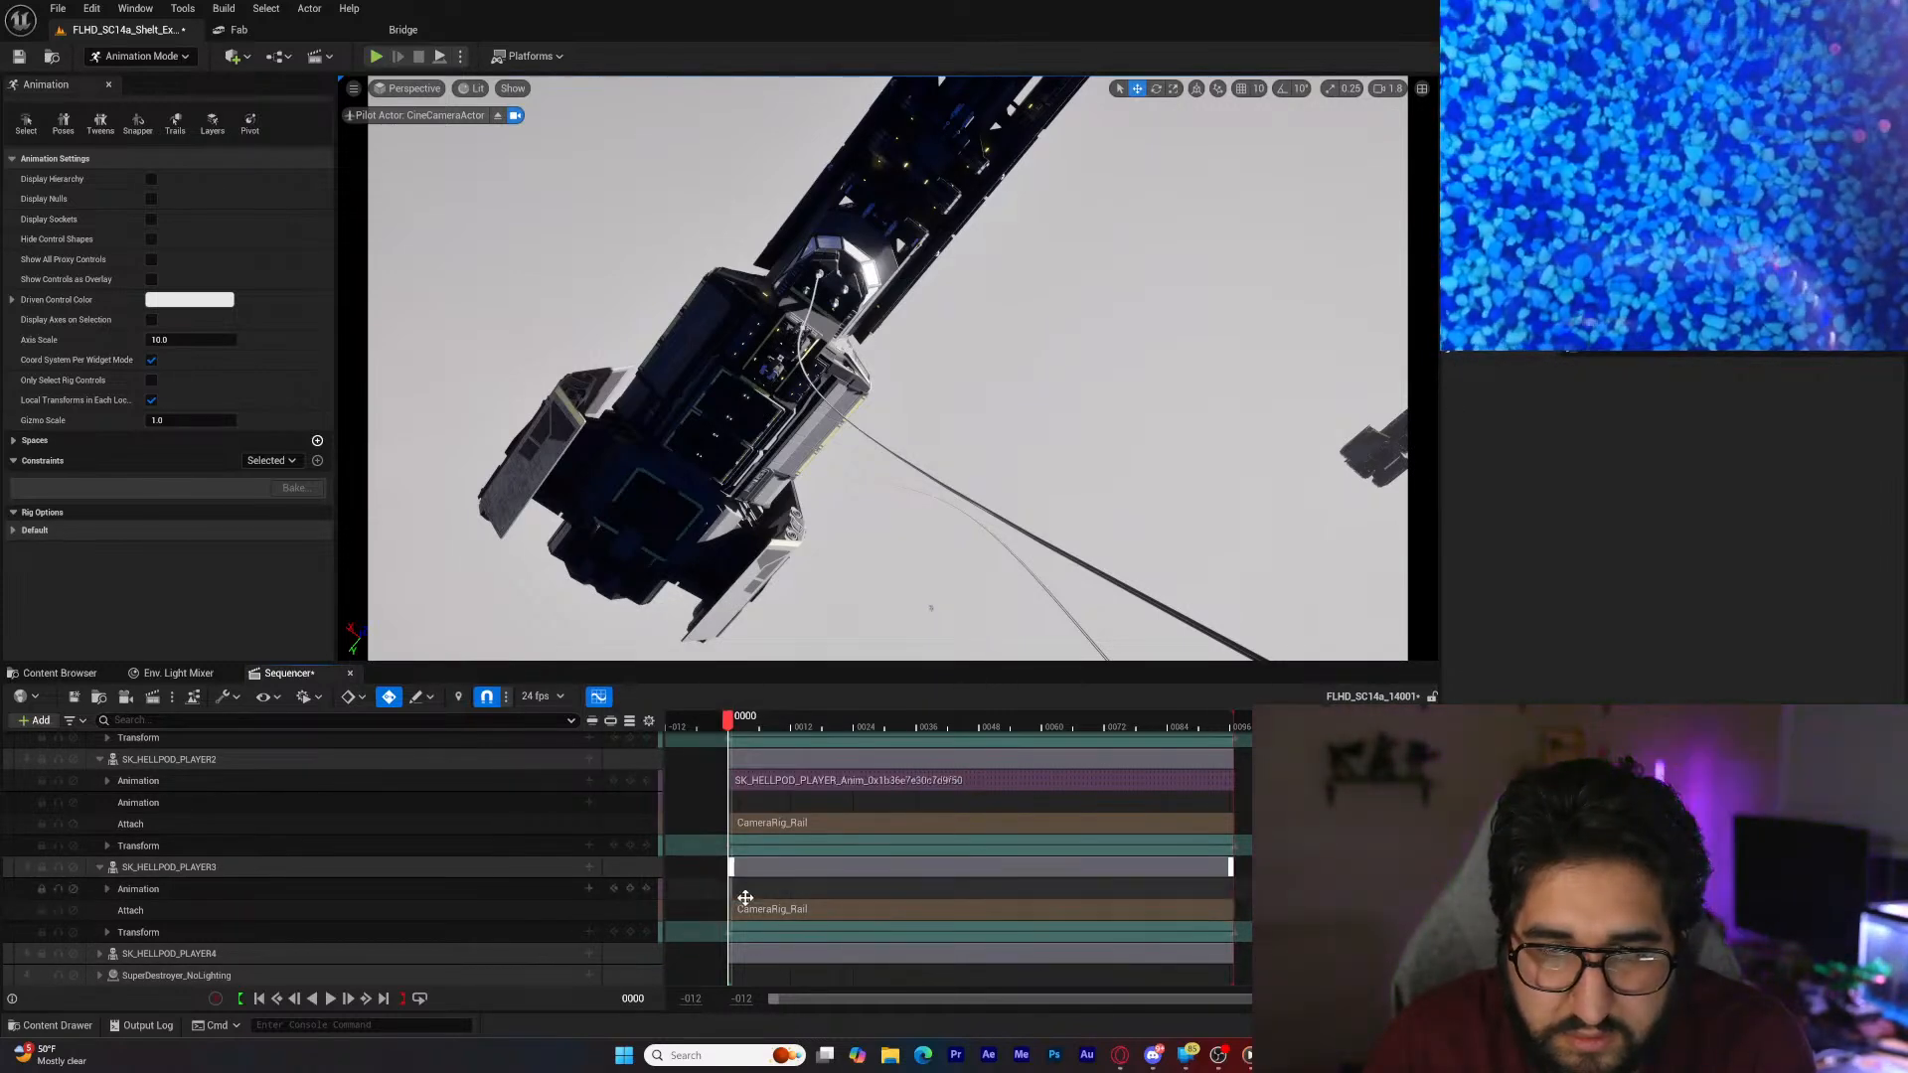
{"action": "left_click_drag", "start_coordinate": [735, 889], "coordinate": [1192, 891]}
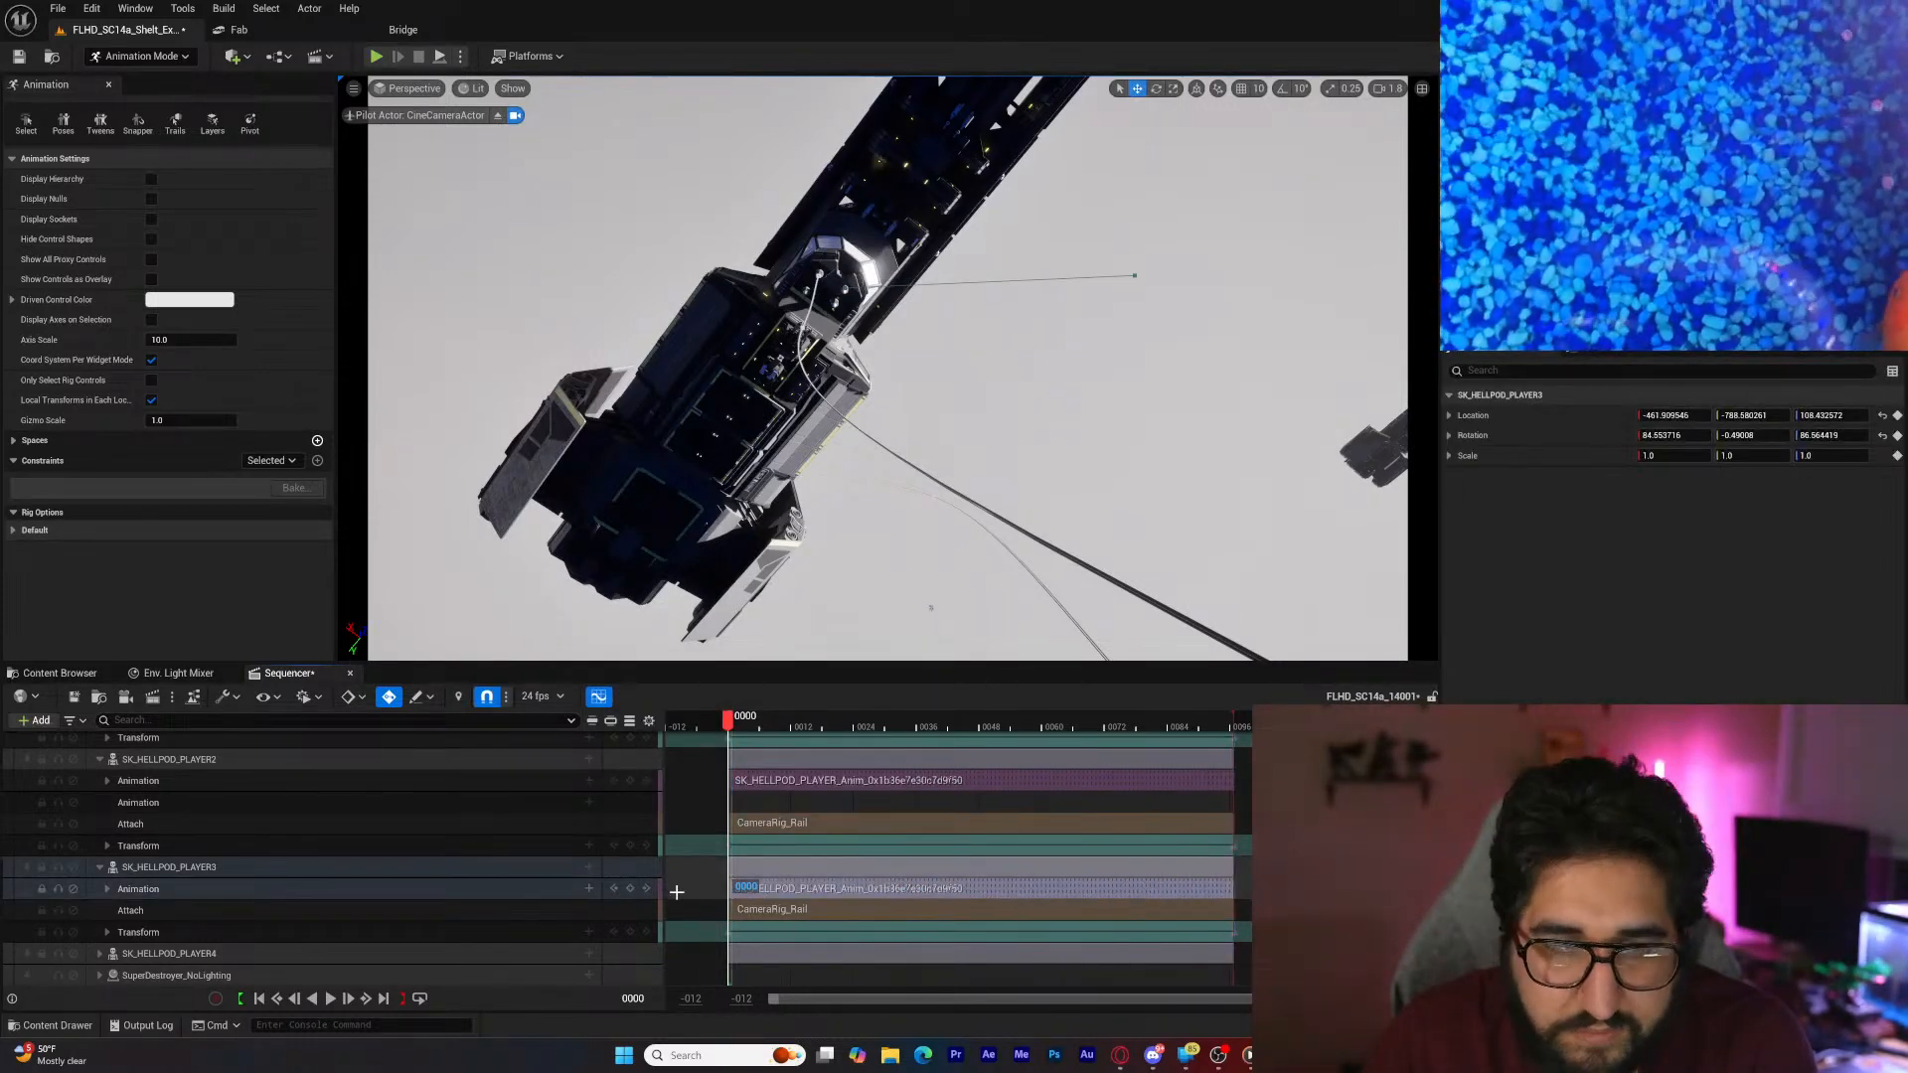
Step: Give SK_HELLPOD_PLAYER4 the SK_HELLPOD_PLAYER_Anim_0x1b36e7e30c7d9f50 animation across the whole shot and return to frame 0
{"action": "left_click", "coordinate": [99, 955]}
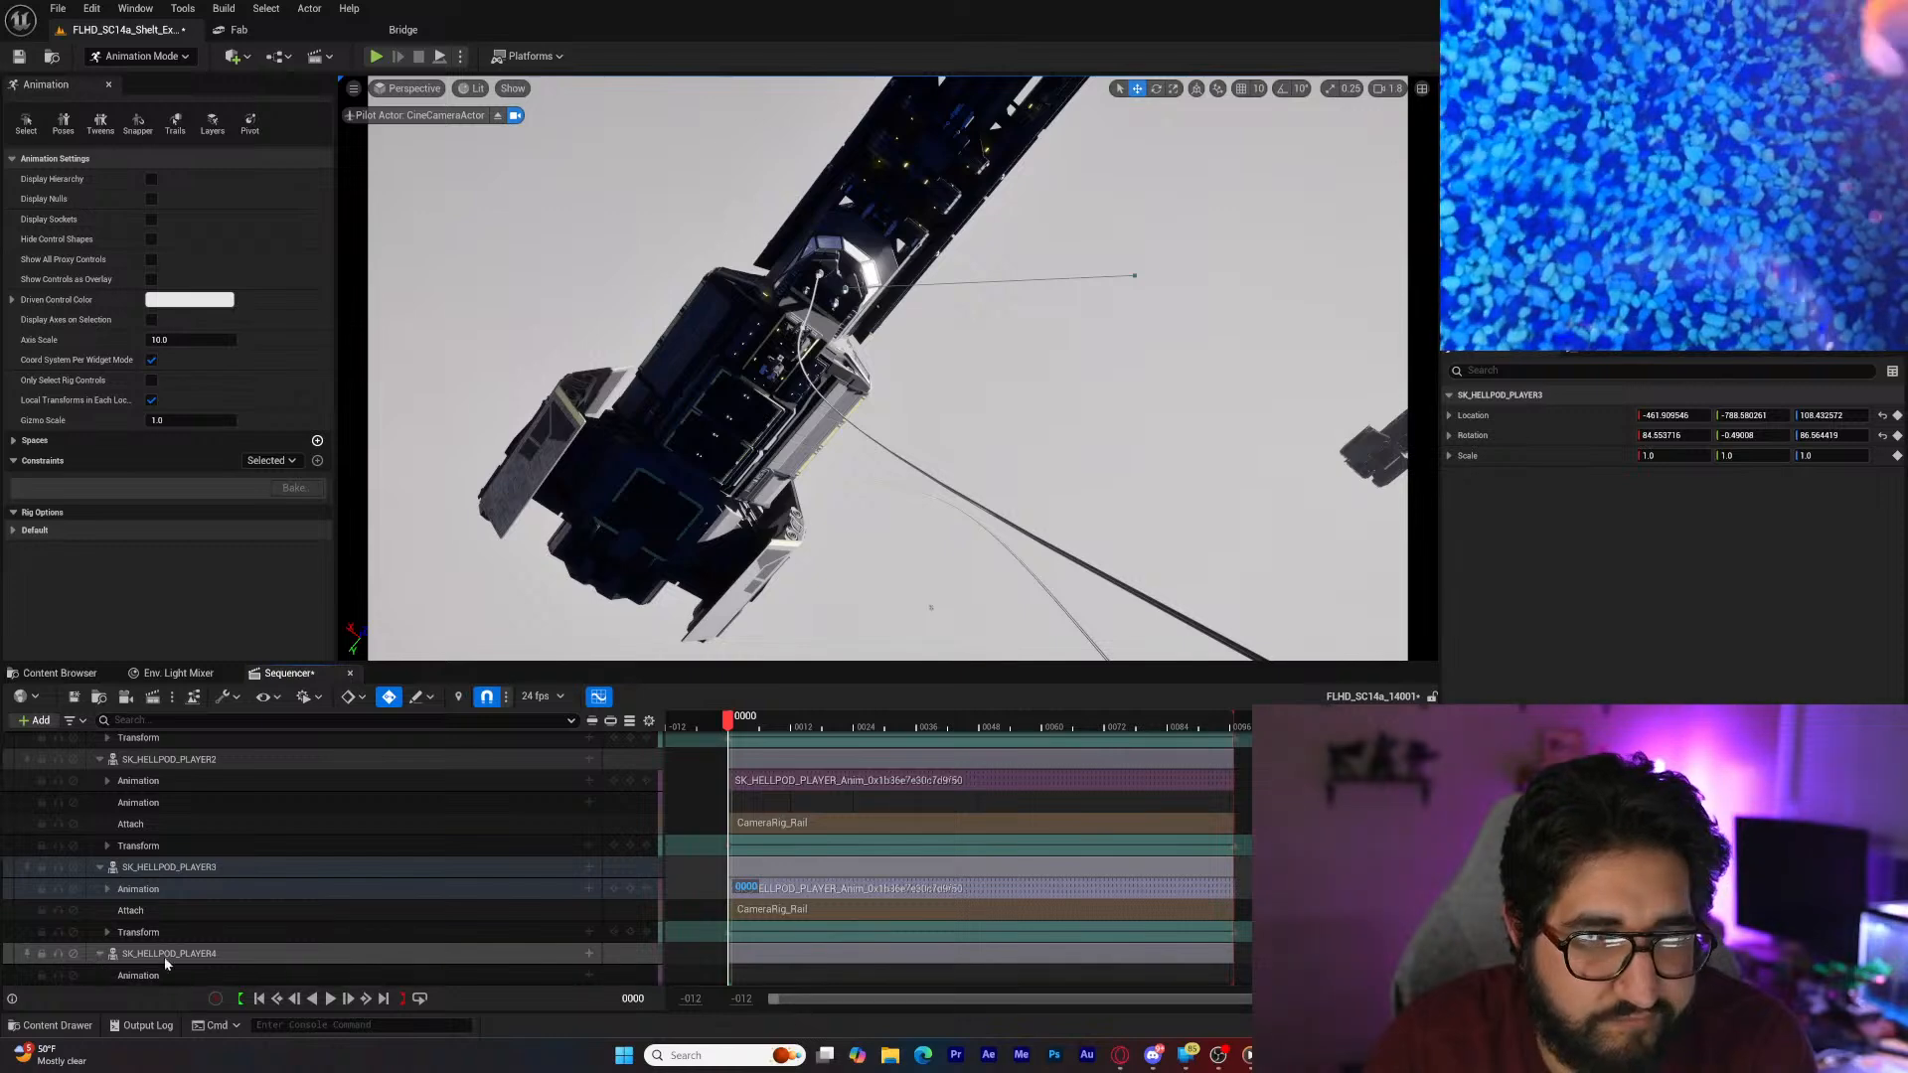
{"action": "scroll", "coordinate": [260, 956], "scroll_direction": "down", "scroll_amount": 2}
{"action": "left_click", "coordinate": [590, 911]}
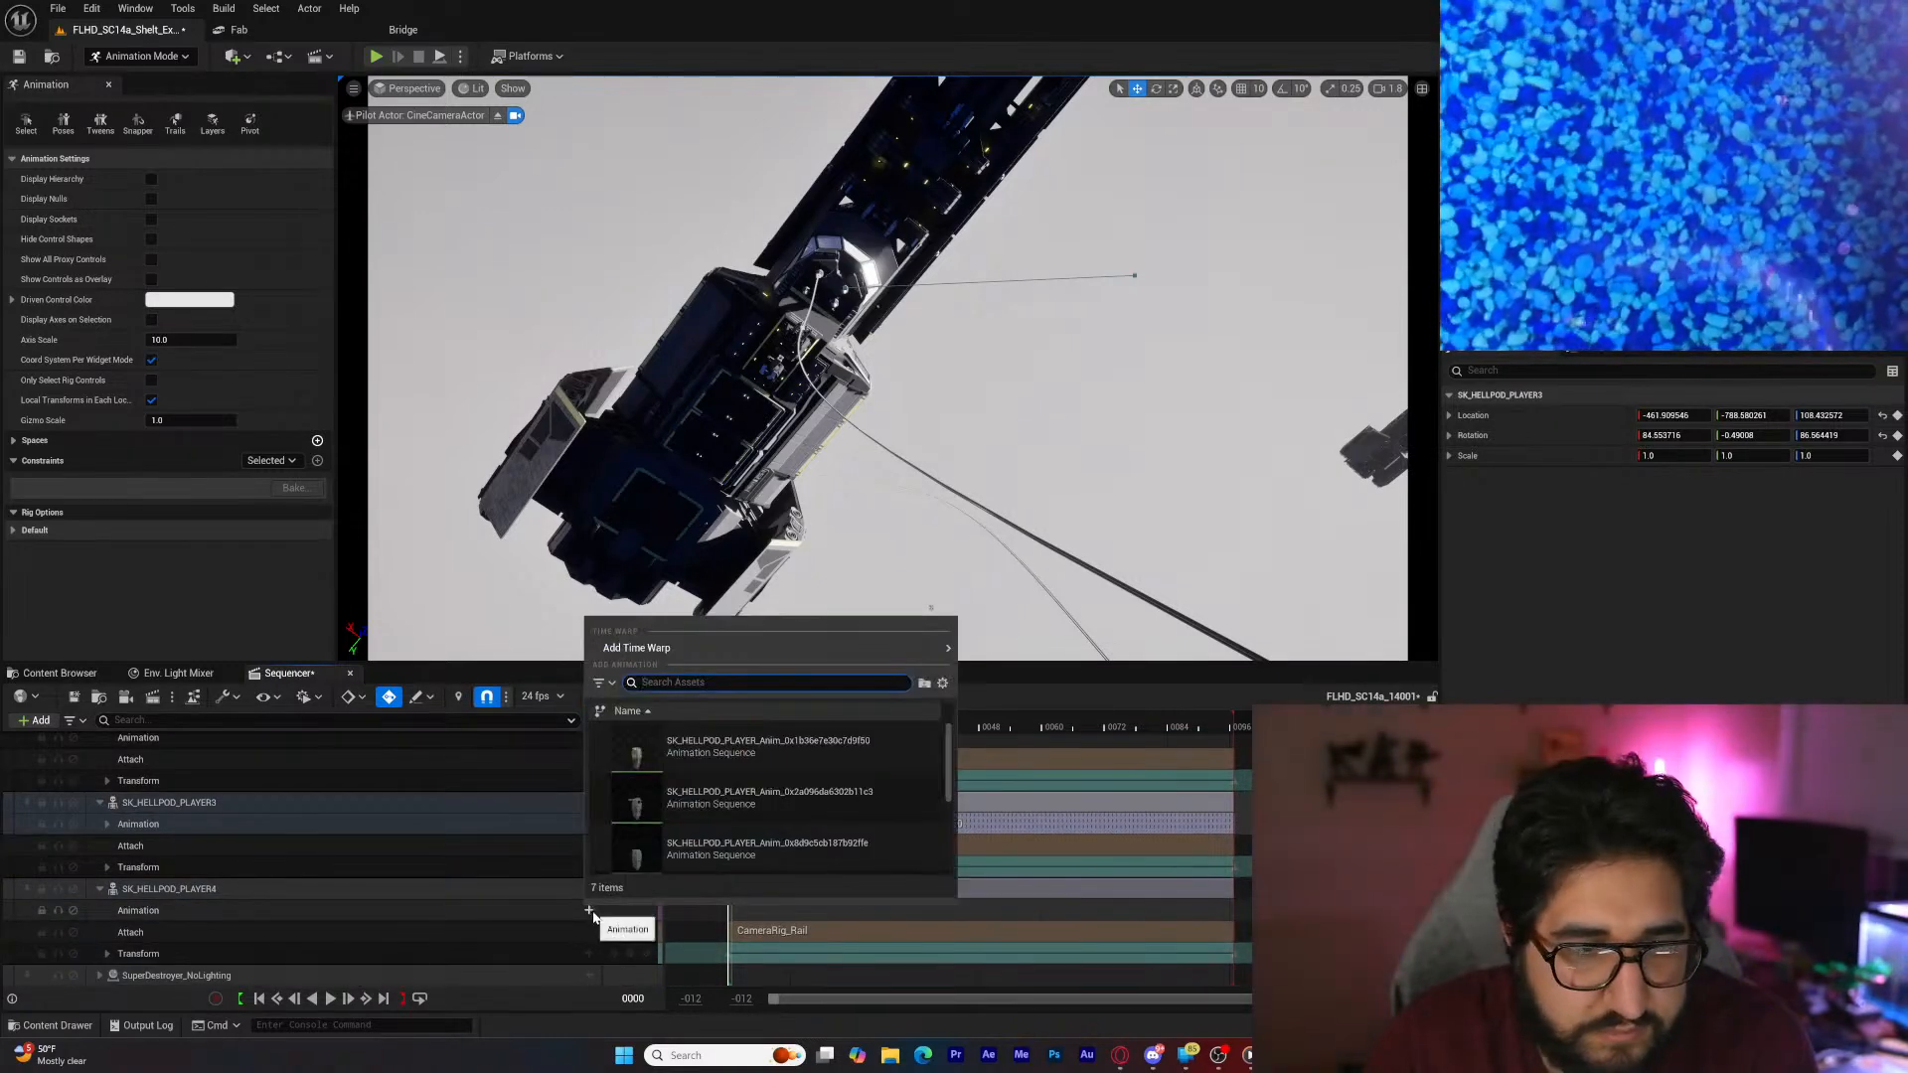
{"action": "left_click", "coordinate": [788, 749]}
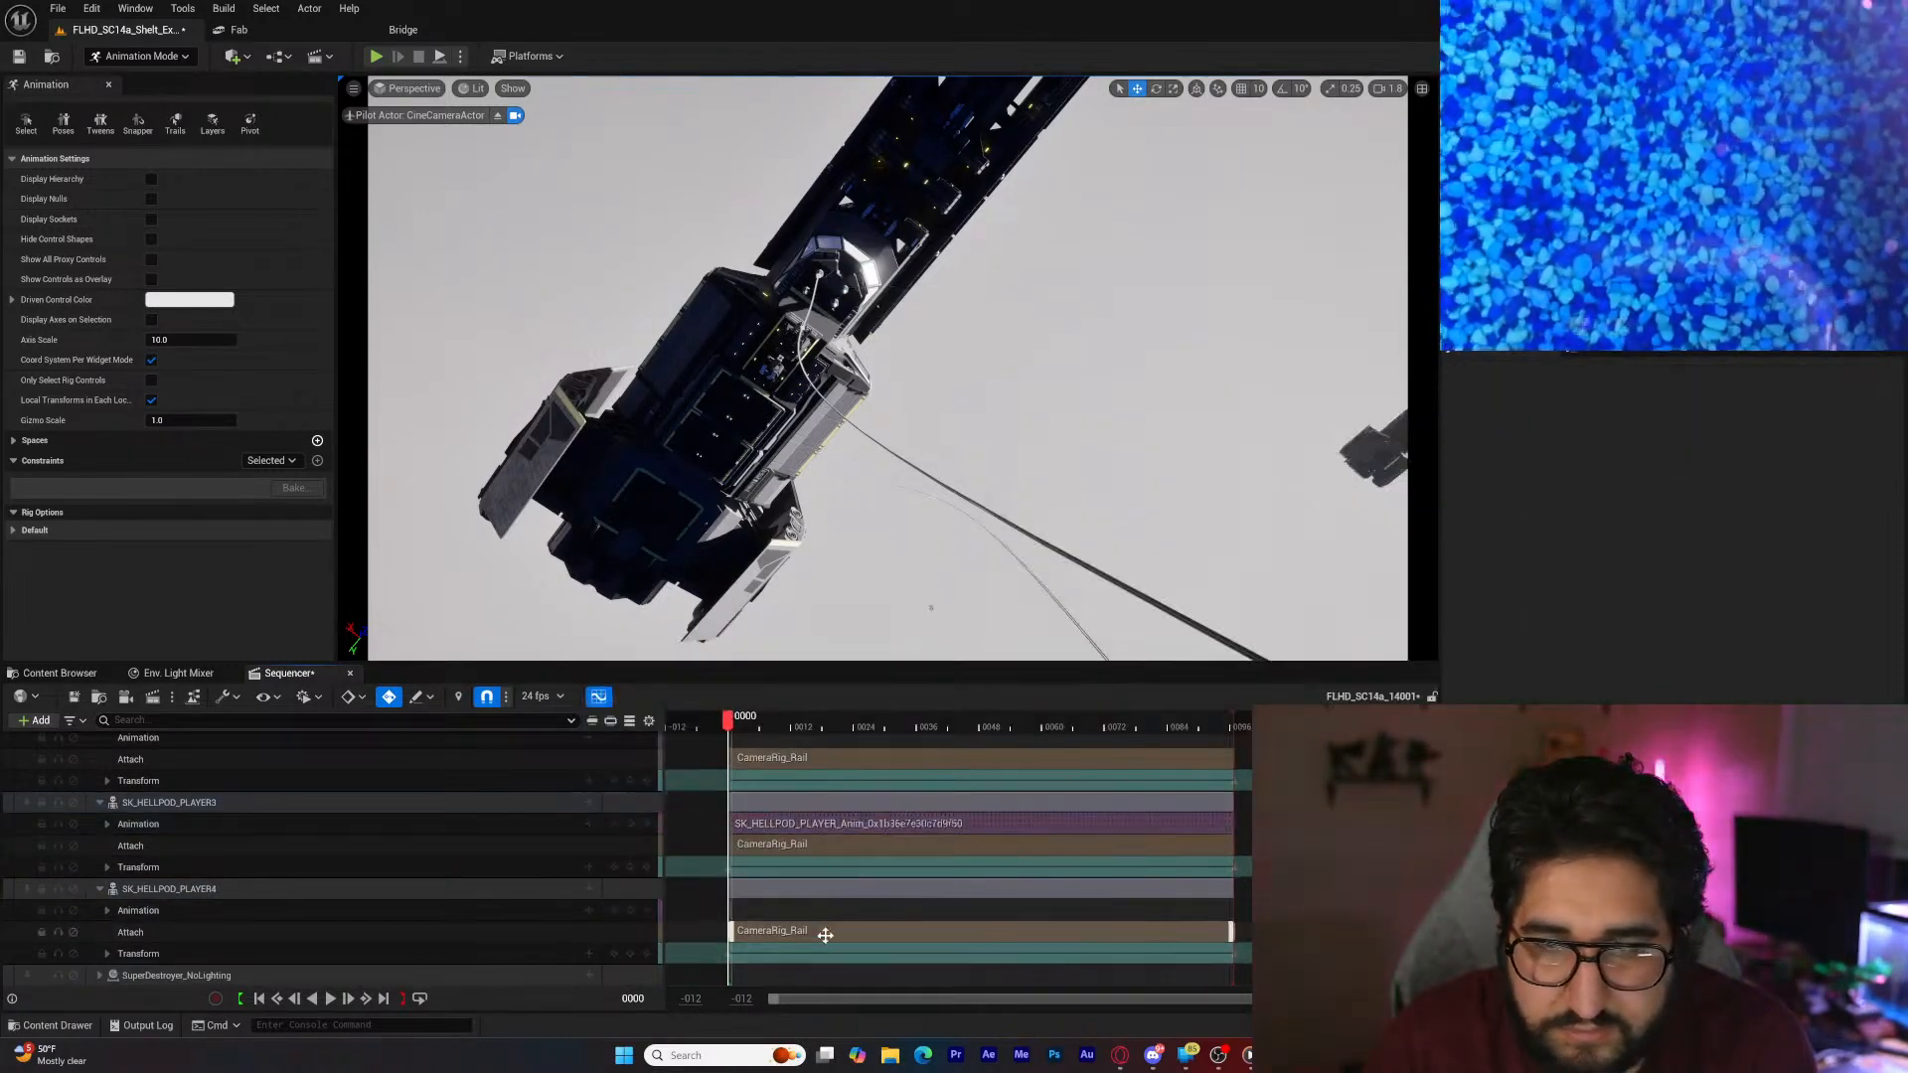
{"action": "left_click_drag", "start_coordinate": [731, 908], "coordinate": [1080, 911]}
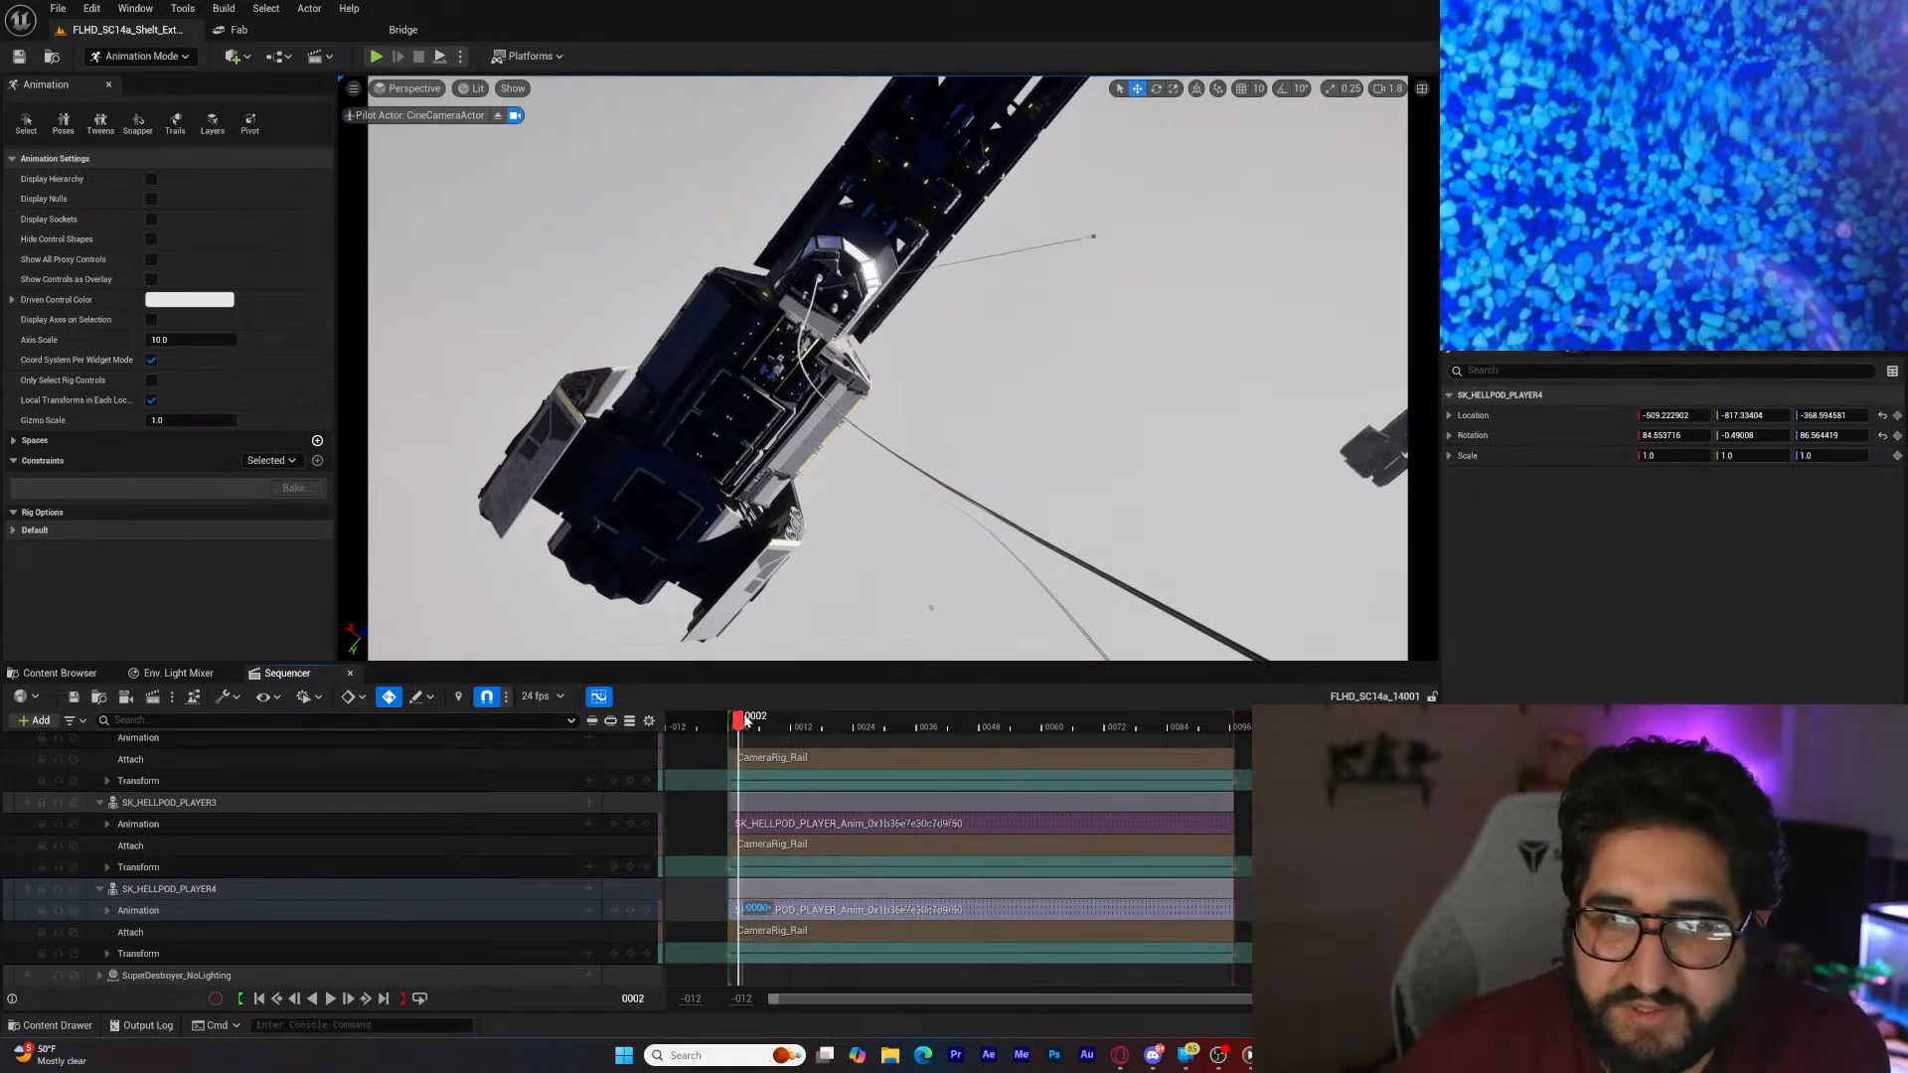
{"action": "mouse_move", "coordinate": [744, 719]}
{"action": "left_mouse_down"}
{"action": "mouse_move", "coordinate": [1226, 757]}
{"action": "mouse_move", "coordinate": [737, 749]}
{"action": "left_mouse_up"}
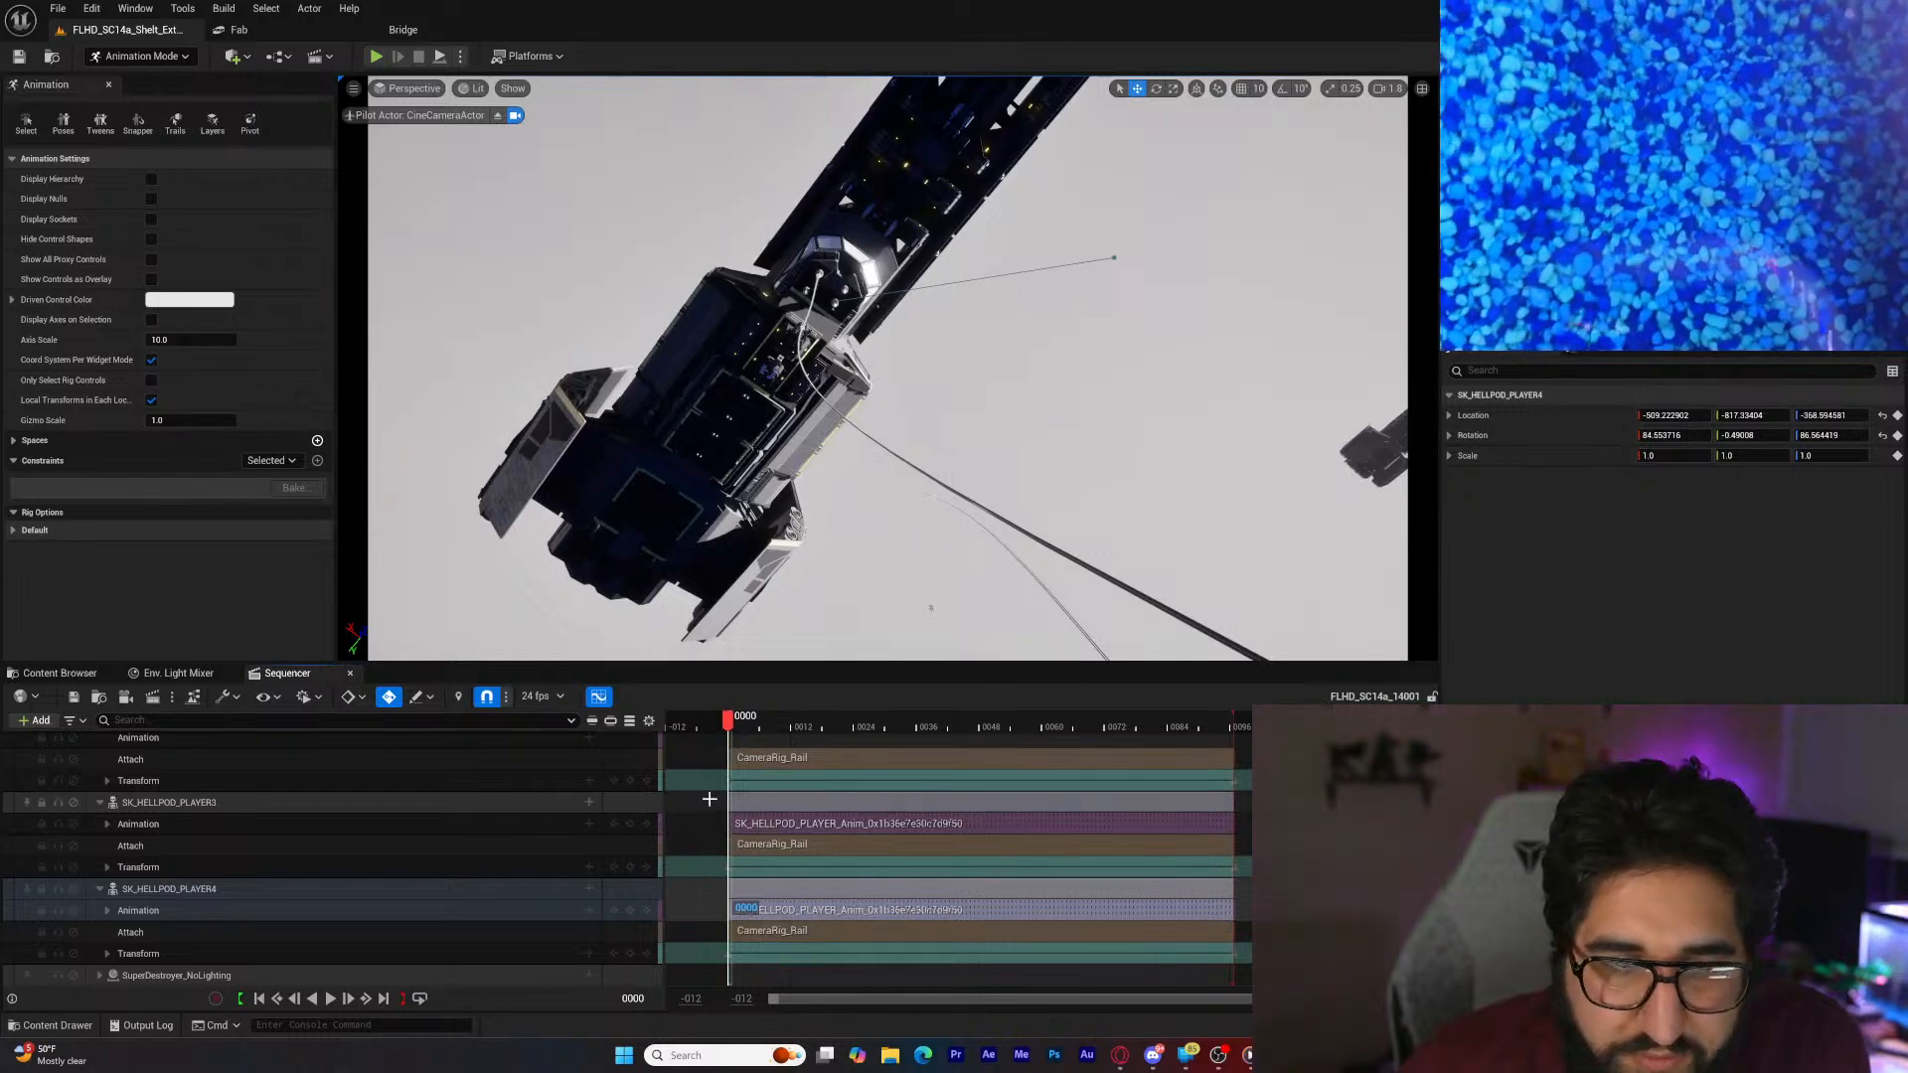
Step: Add an Additive transform section to SK_HELLPOD_PLAYER4's Transform track and expand its channels
{"action": "left_click", "coordinate": [107, 952]}
{"action": "scroll", "coordinate": [120, 971], "scroll_direction": "down", "scroll_amount": 1}
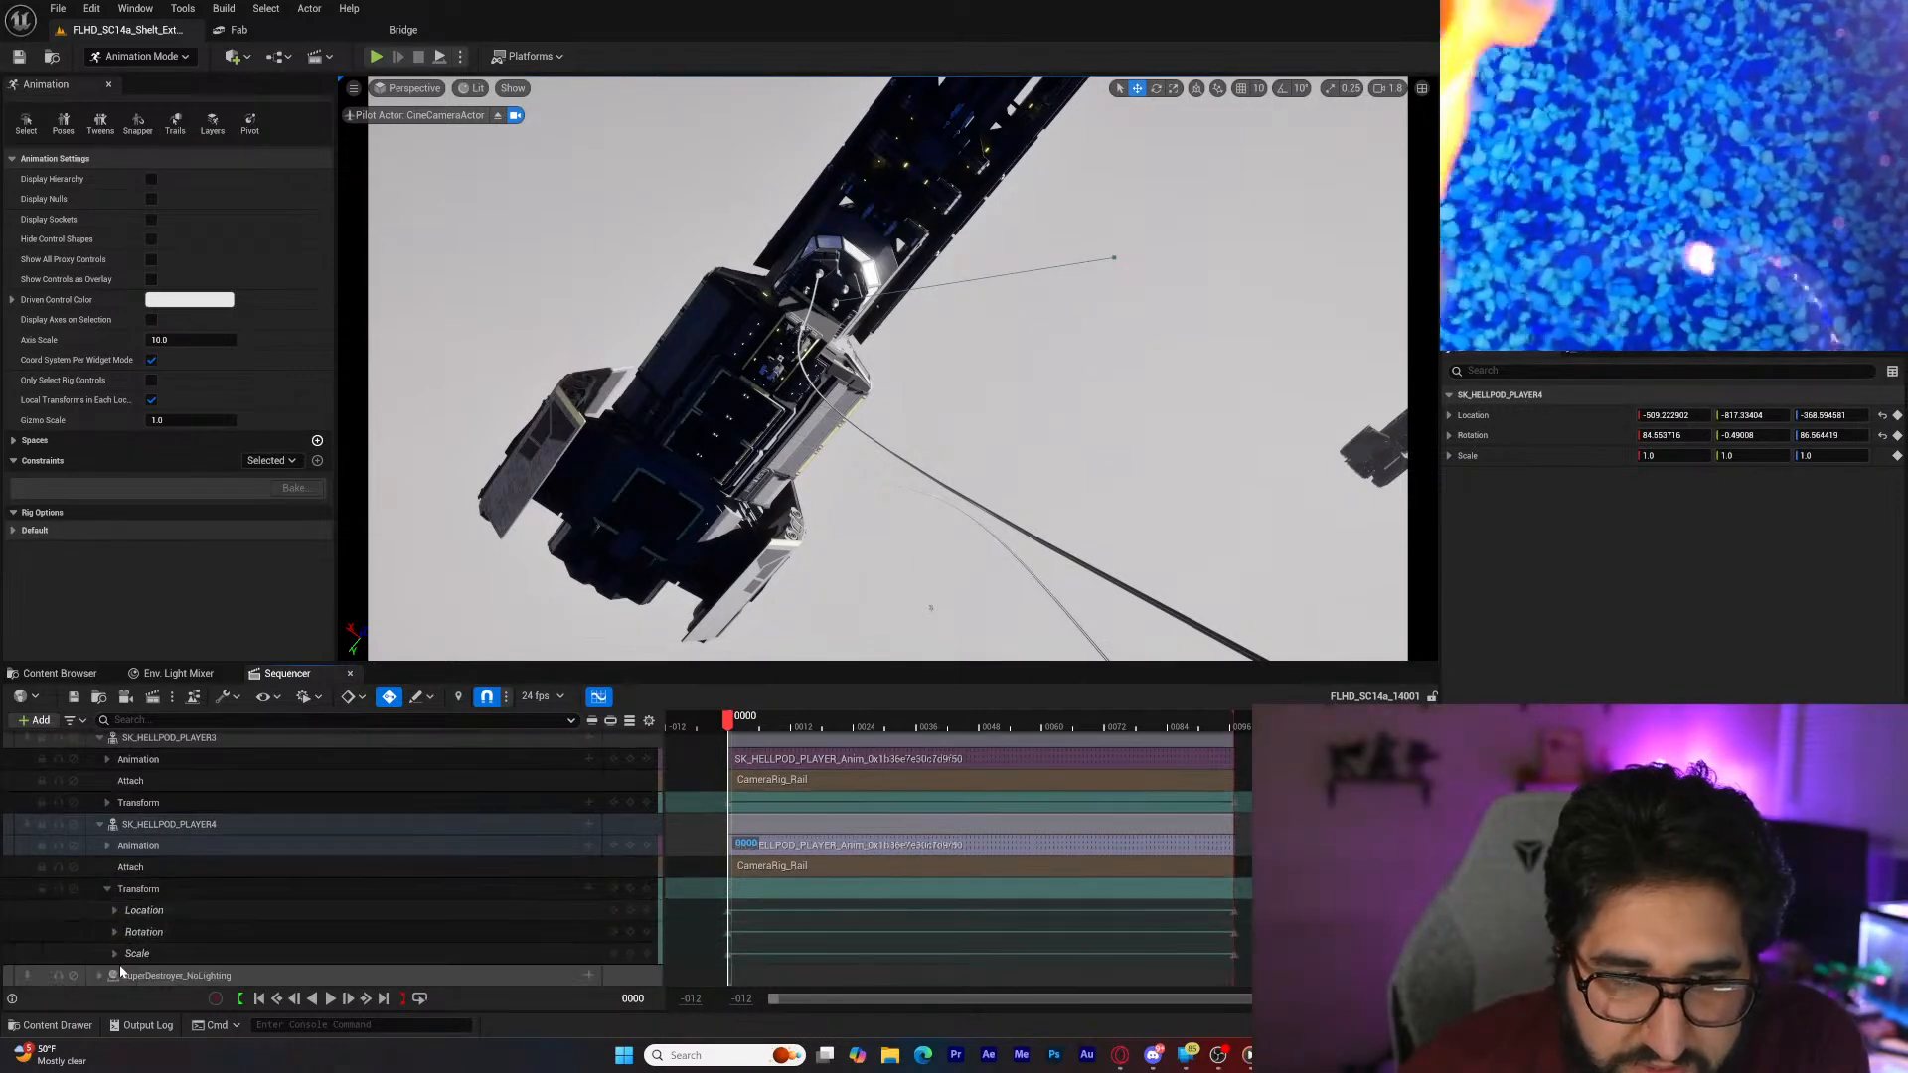
{"action": "left_click", "coordinate": [588, 888]}
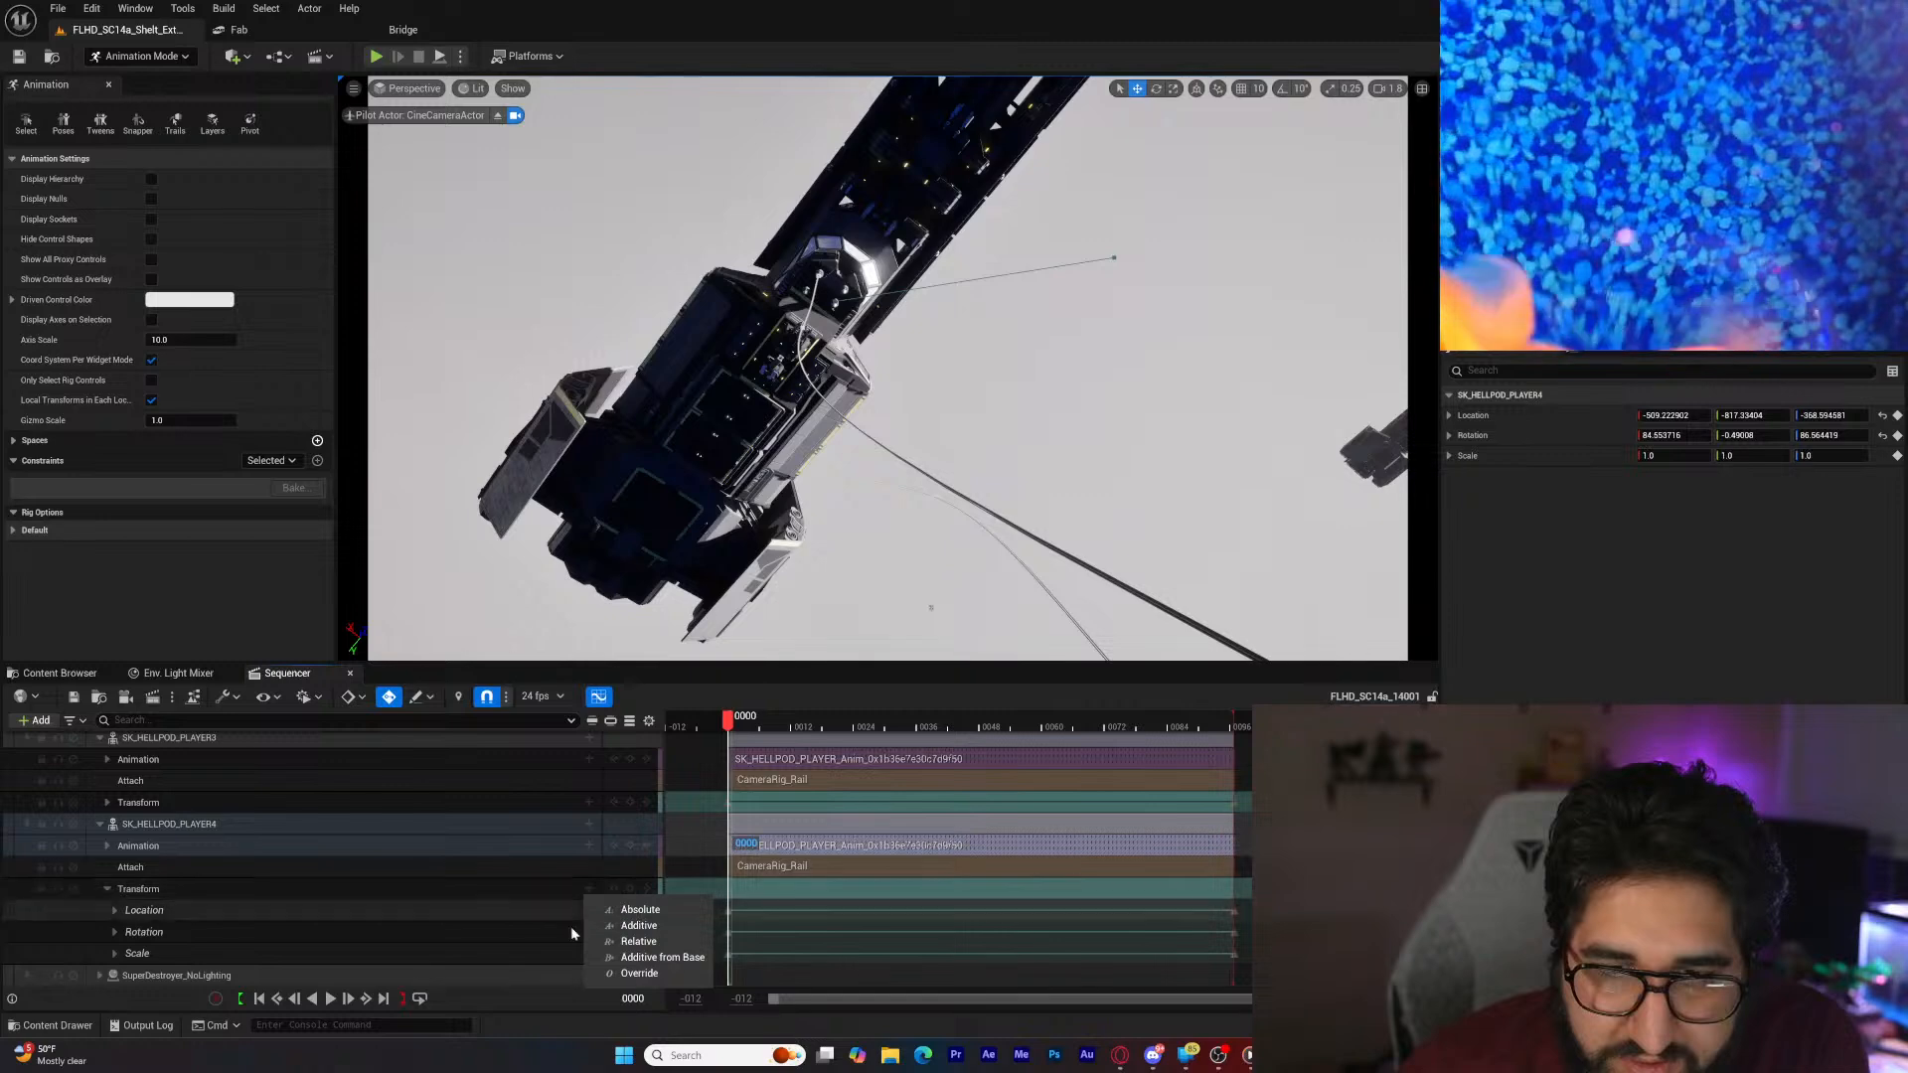
{"action": "left_click", "coordinate": [655, 931]}
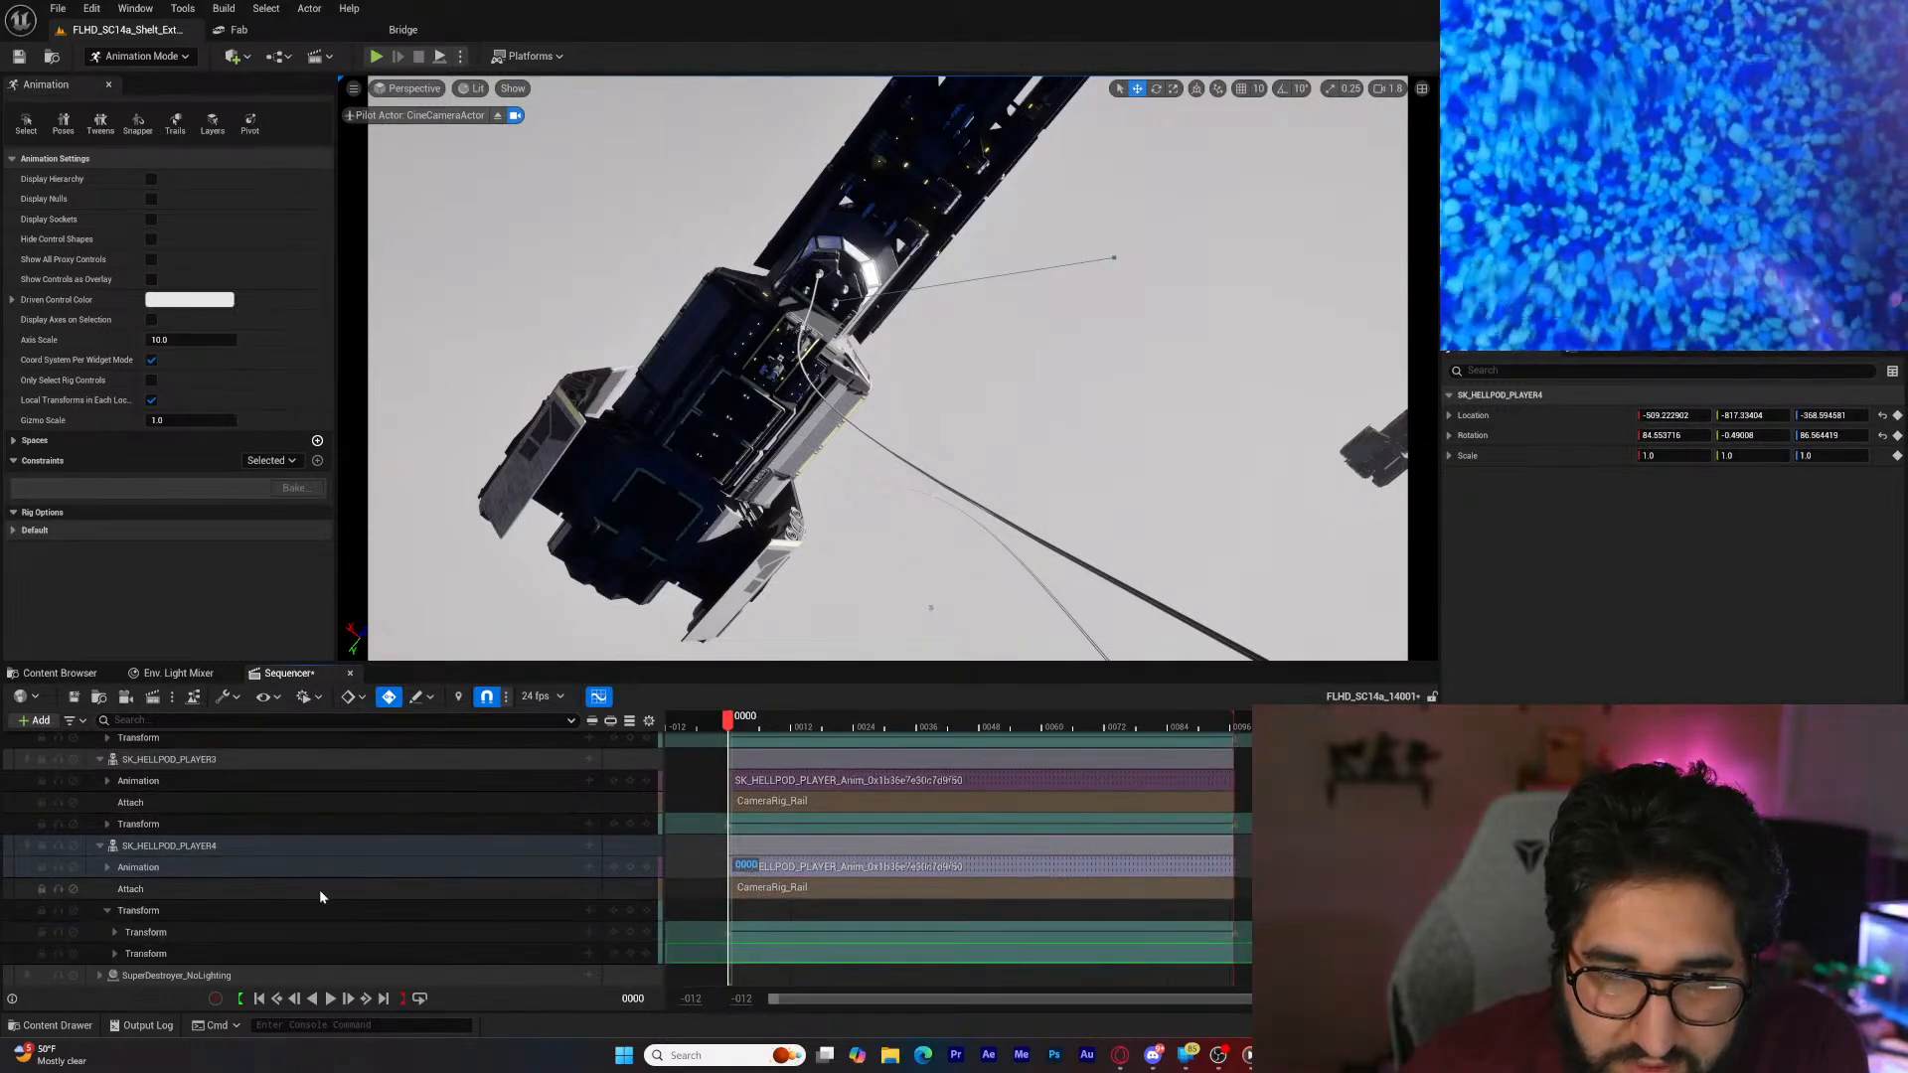
{"action": "left_click", "coordinate": [210, 955]}
{"action": "left_click", "coordinate": [115, 953]}
{"action": "scroll", "coordinate": [129, 948], "scroll_direction": "down", "scroll_amount": 1}
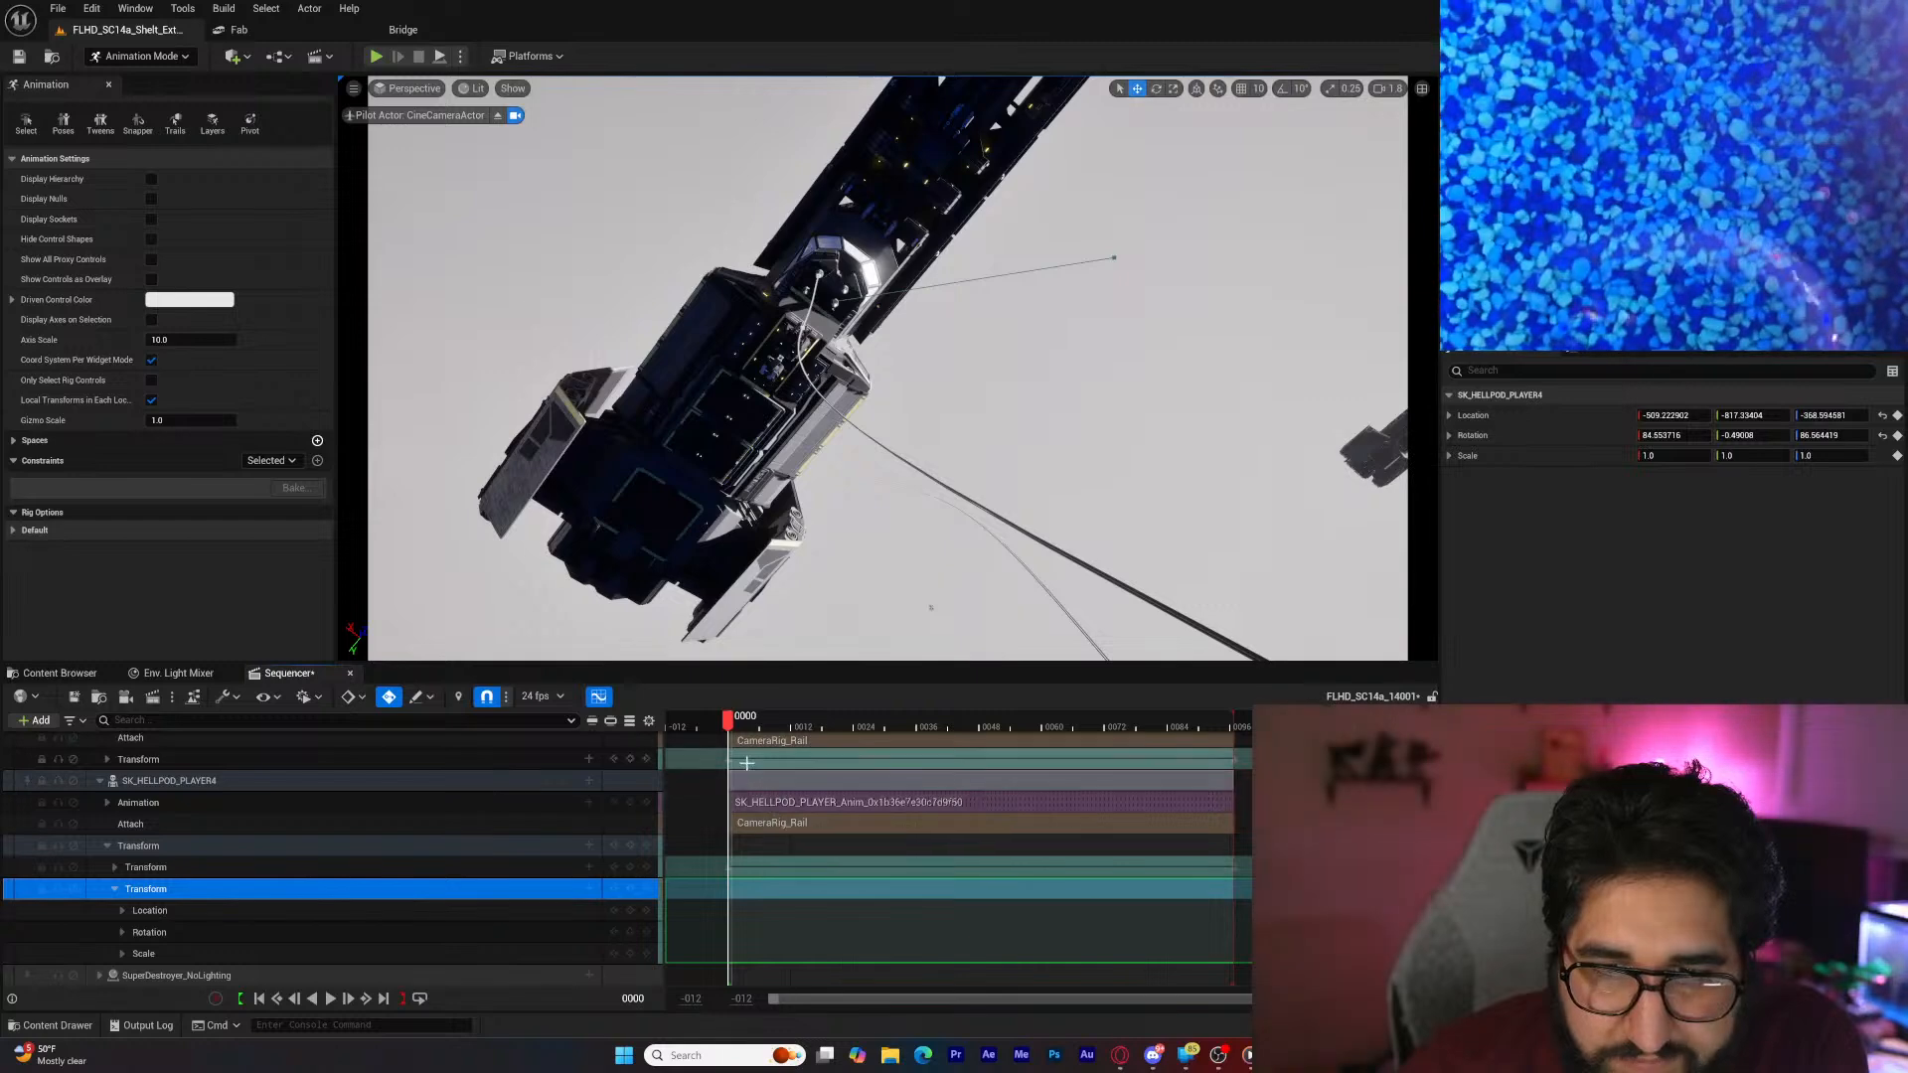
Step: At frame 53, offset SK_HELLPOD_PLAYER4 in the additive transform to location X -861, Y 37, Z -57
{"action": "left_click", "coordinate": [748, 732]}
{"action": "left_click_drag", "start_coordinate": [748, 733], "coordinate": [1005, 731]}
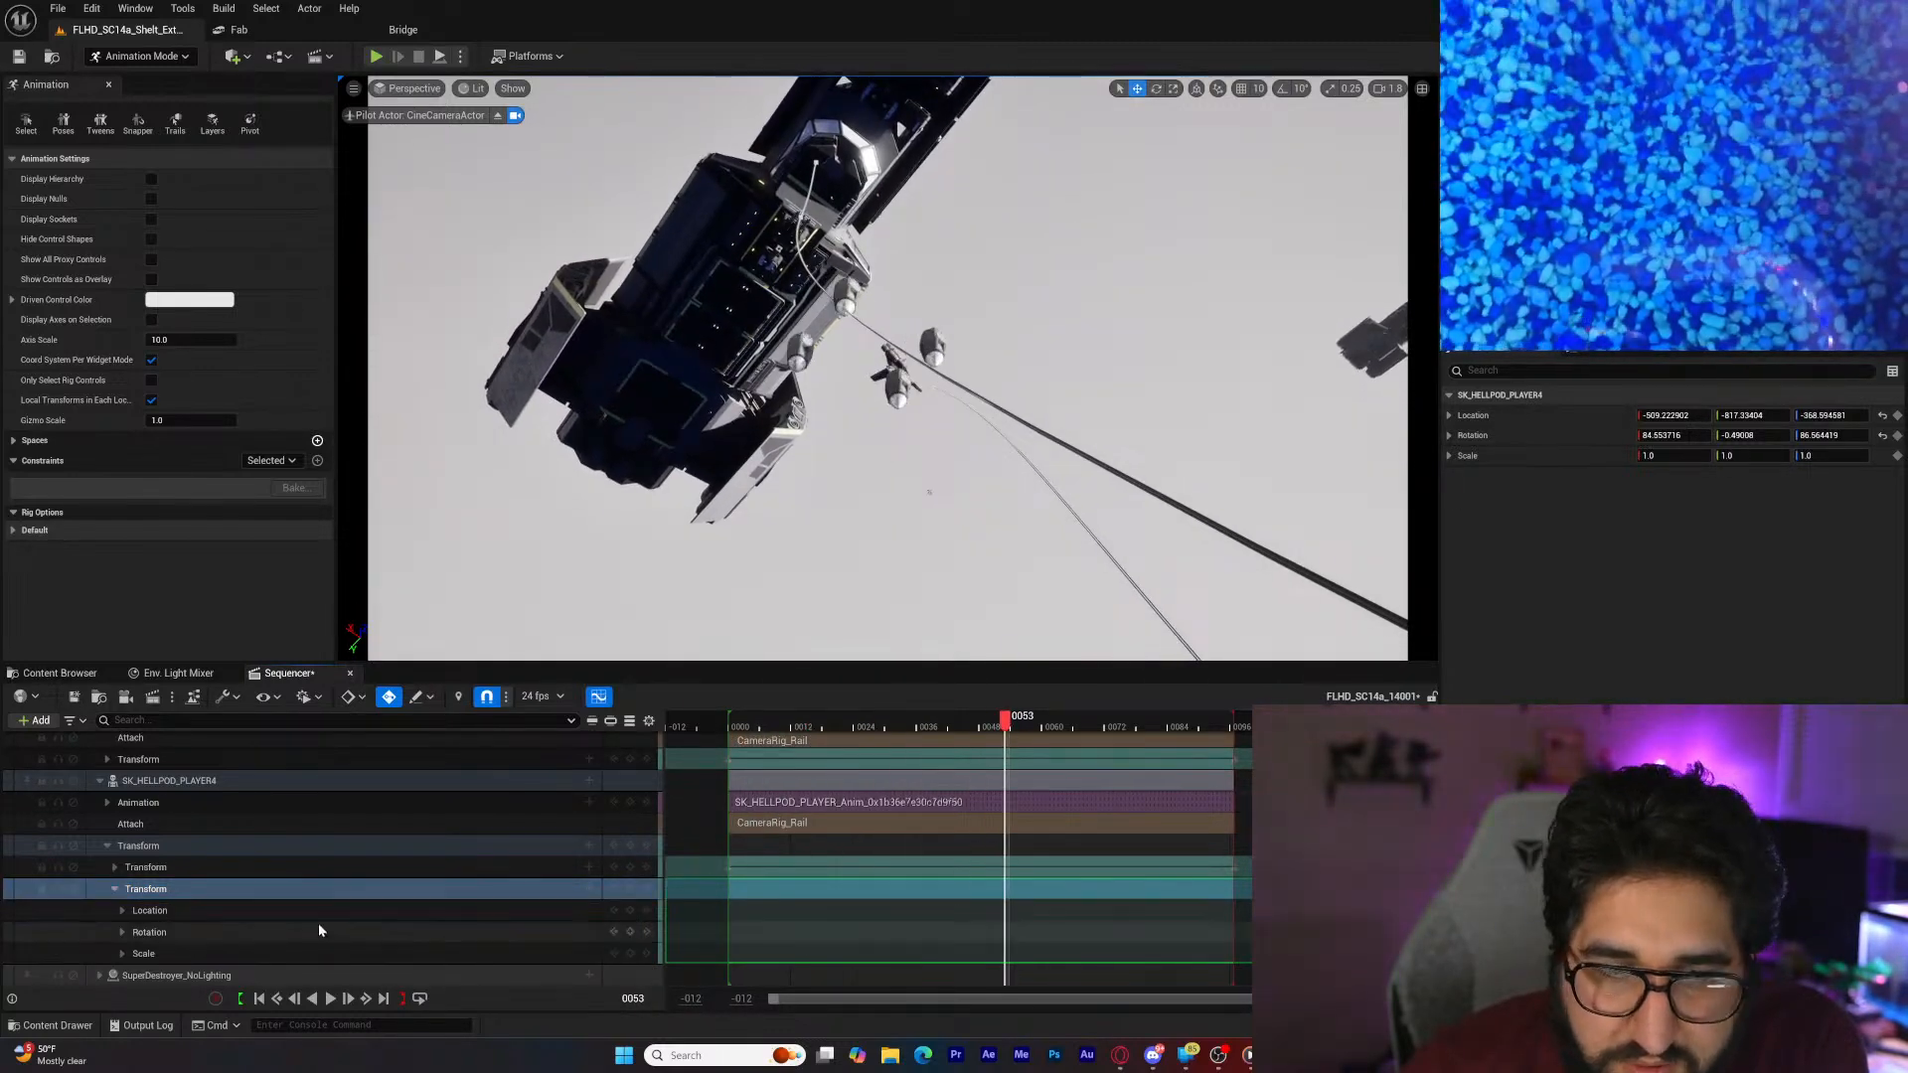
{"action": "left_click", "coordinate": [124, 910]}
{"action": "scroll", "coordinate": [193, 922], "scroll_direction": "down", "scroll_amount": 1}
{"action": "left_click_drag", "start_coordinate": [396, 923], "coordinate": [384, 924]}
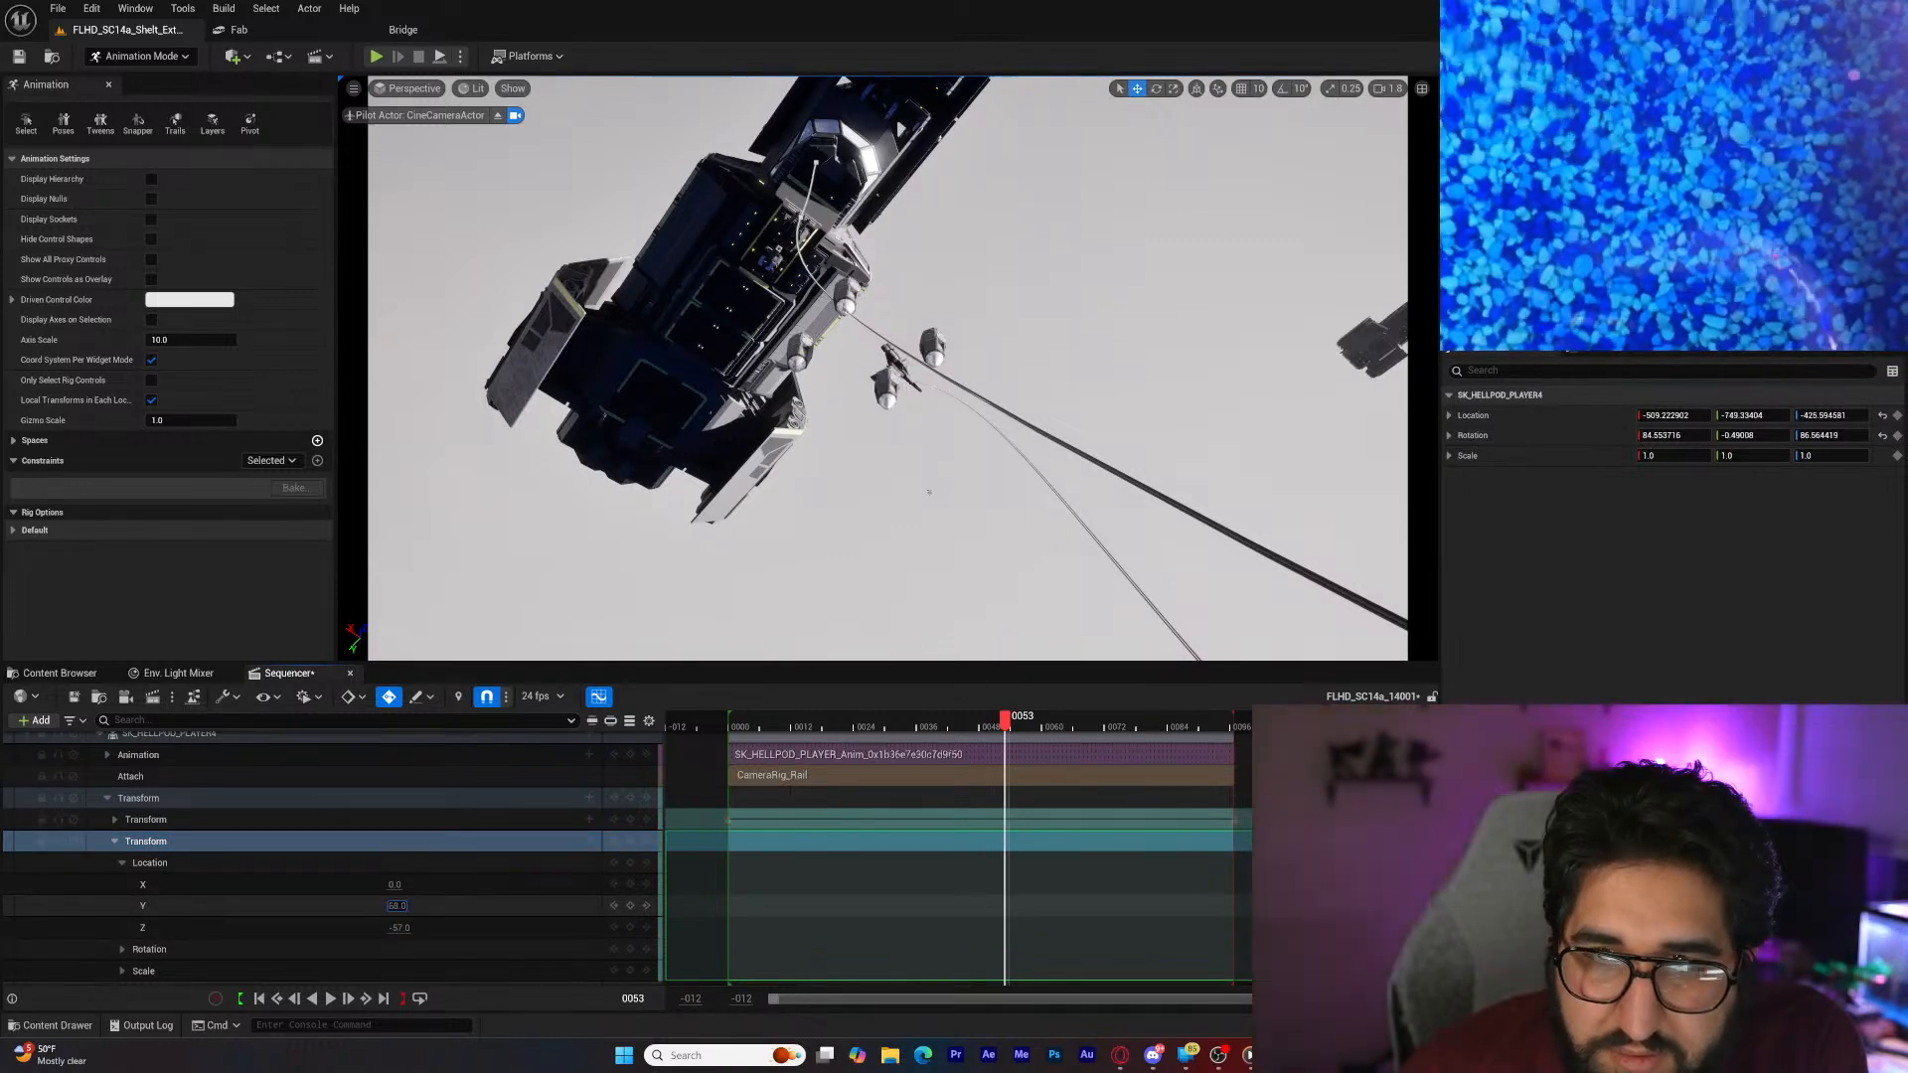
{"action": "left_click_drag", "start_coordinate": [397, 905], "coordinate": [328, 885]}
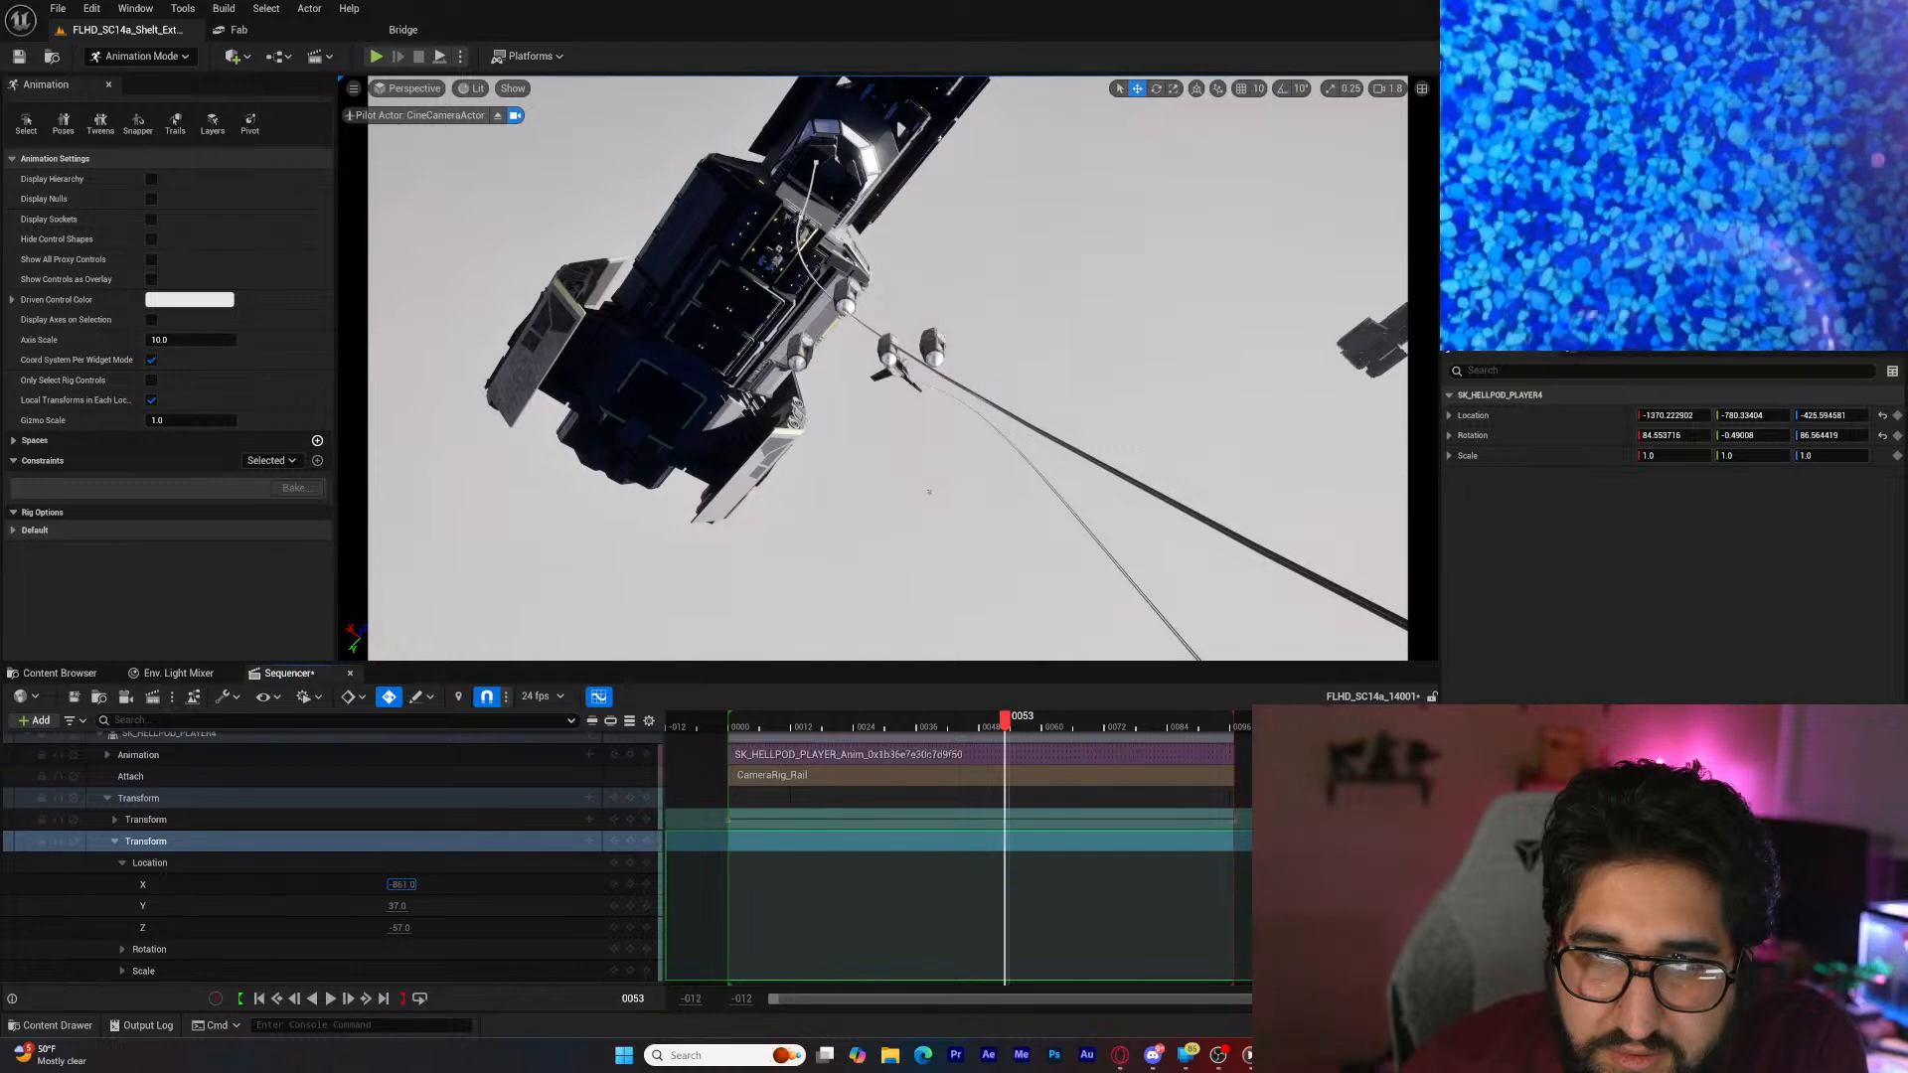
Step: Set the additive rotation to roll 20, pitch 1 and yaw -12, and key the whole additive transform at frame 53
{"action": "left_click", "coordinate": [121, 948]}
{"action": "scroll", "coordinate": [121, 956], "scroll_direction": "down", "scroll_amount": 2}
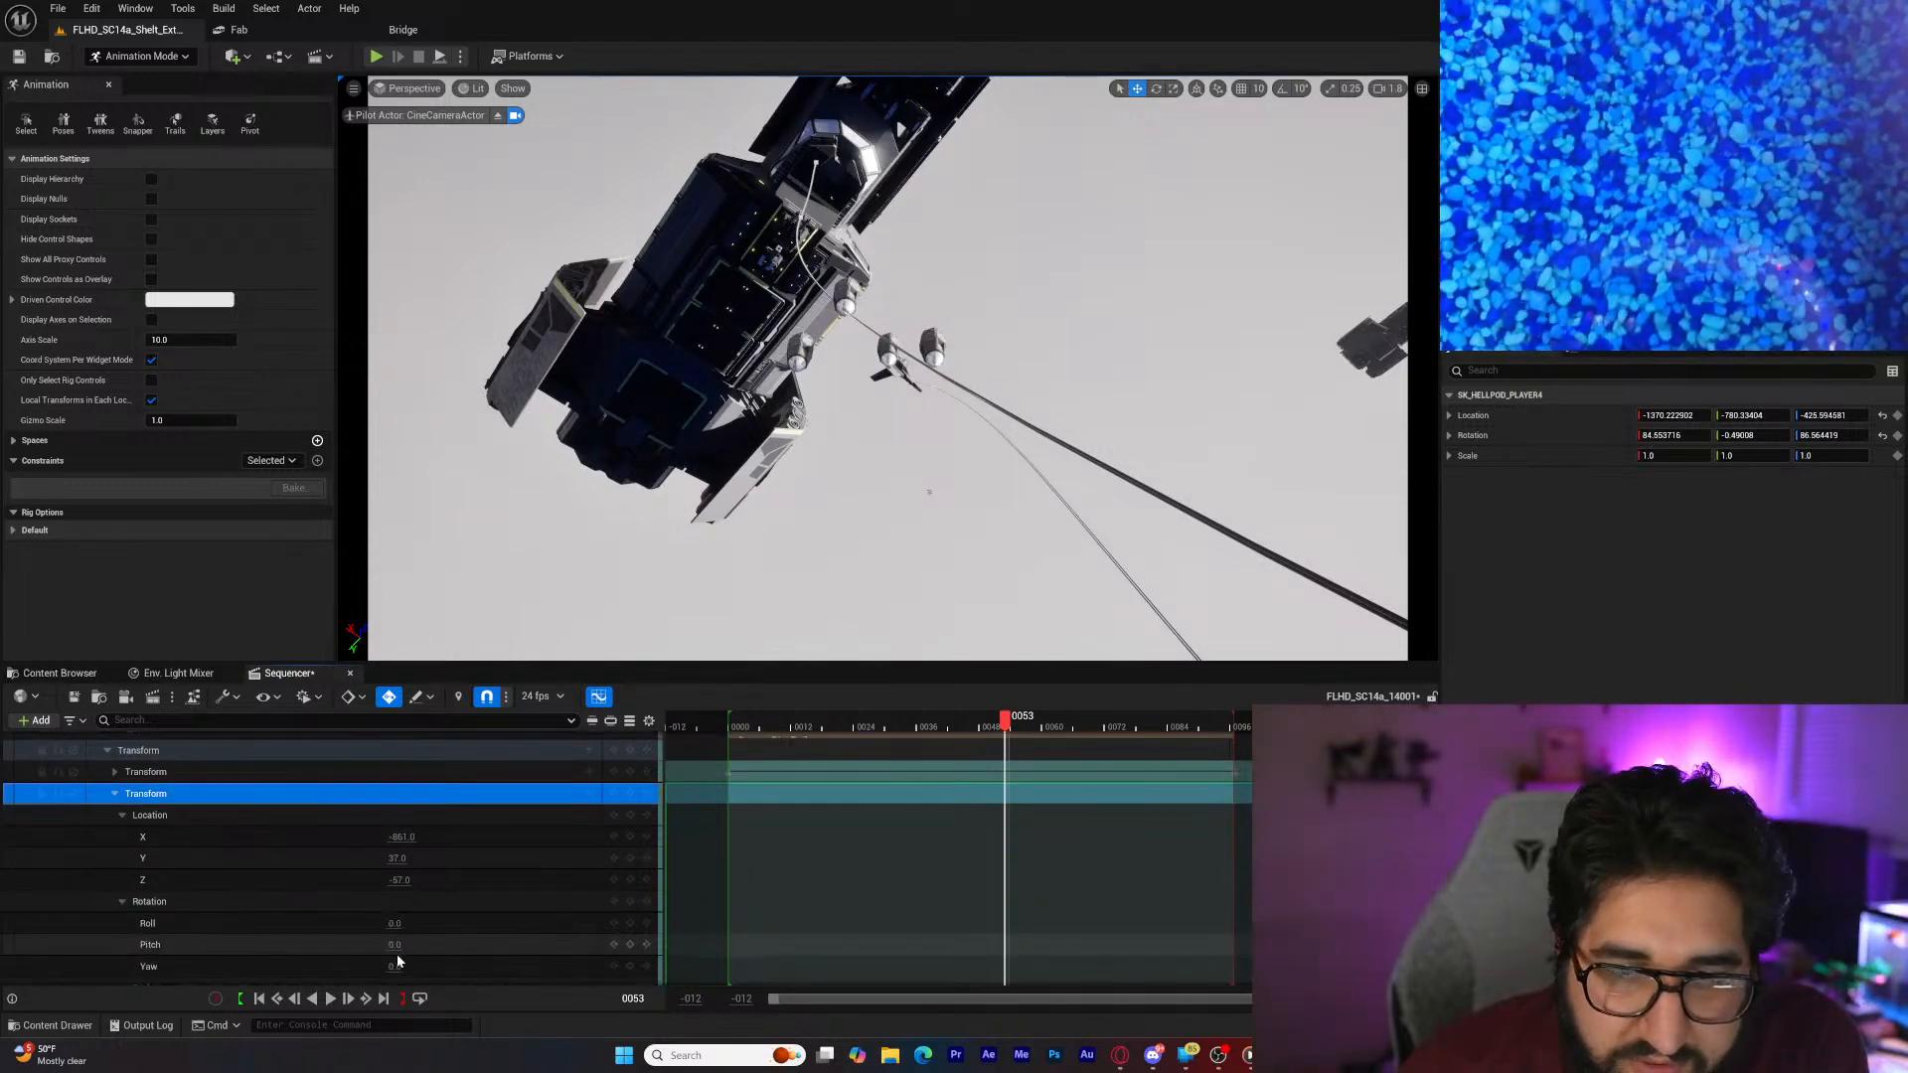
{"action": "left_click_drag", "start_coordinate": [398, 962], "coordinate": [392, 962]}
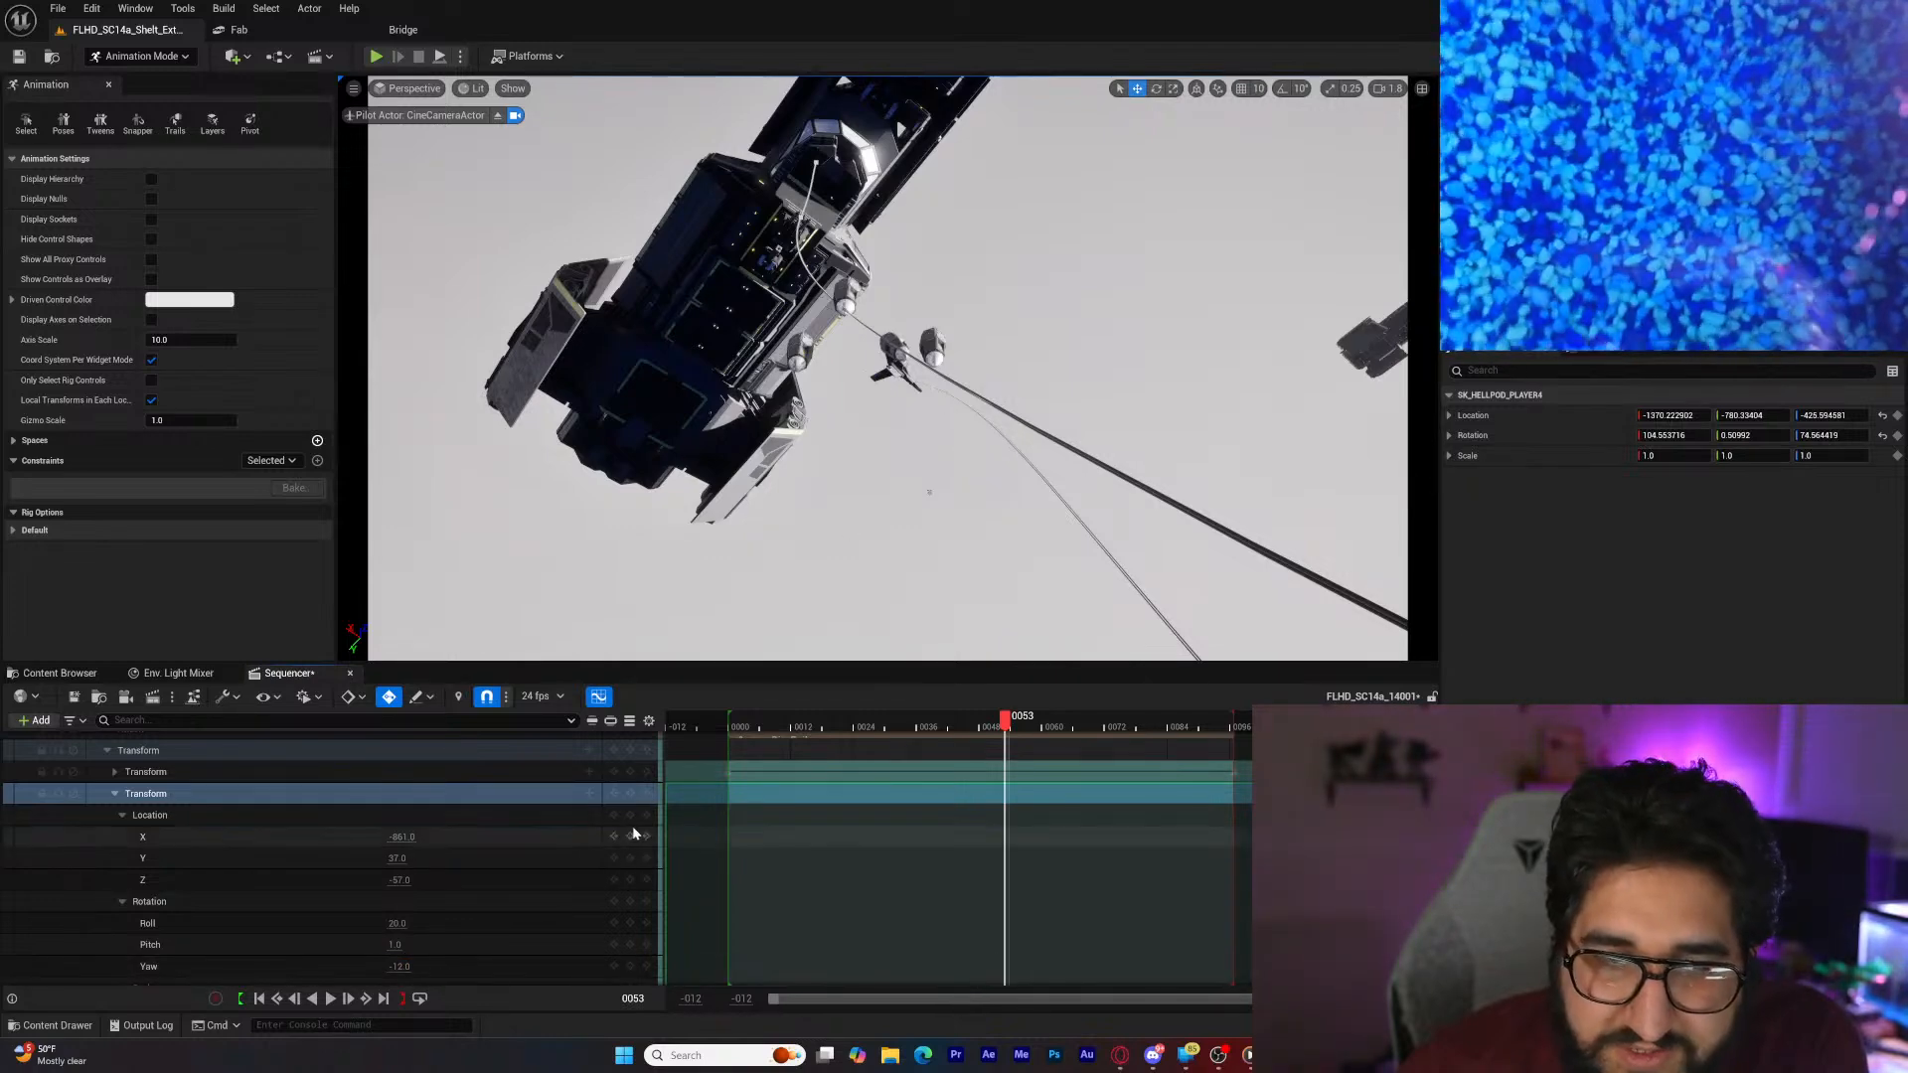
{"action": "left_click", "coordinate": [630, 793]}
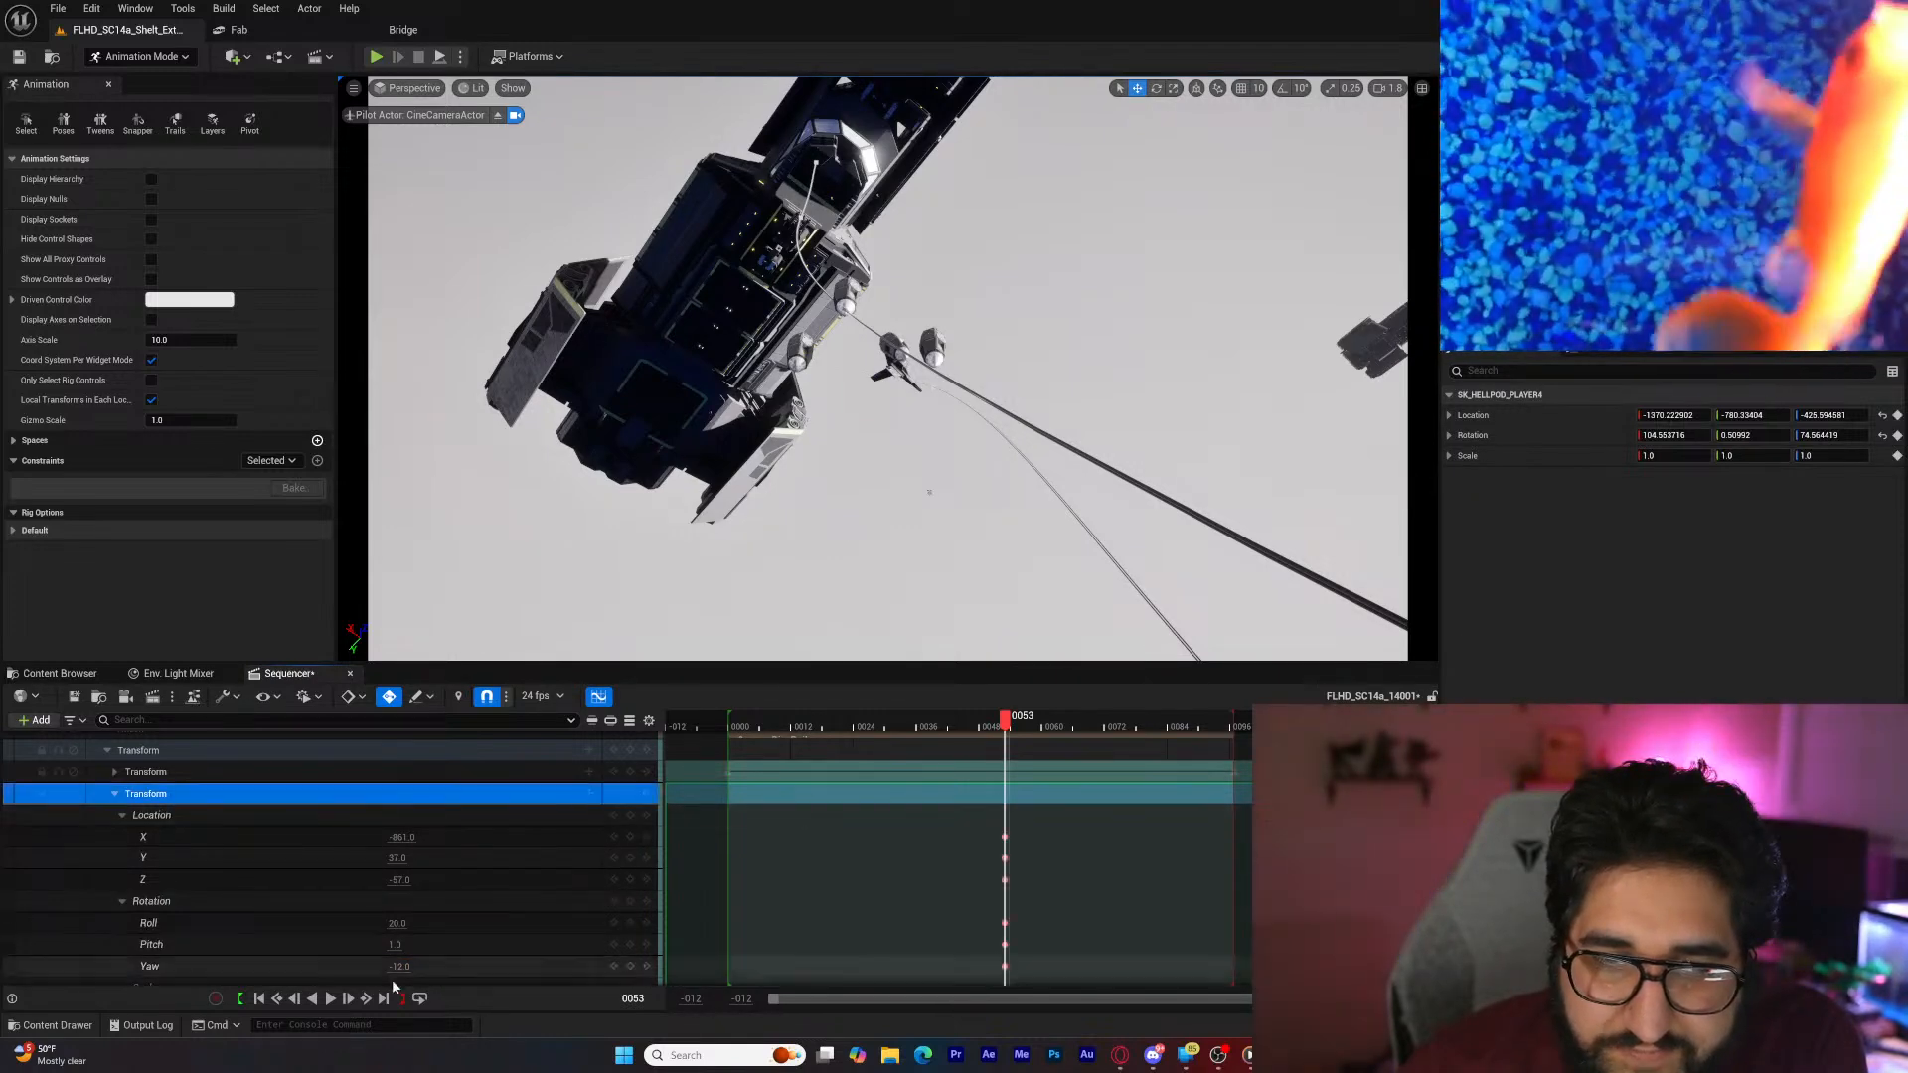
Step: Key SK_HELLPOD_PLAYER4's additive rotation at 0 on all axes at frame 0, and at roll 29, pitch -5, yaw -15 at frame 72
{"action": "left_click", "coordinate": [258, 998]}
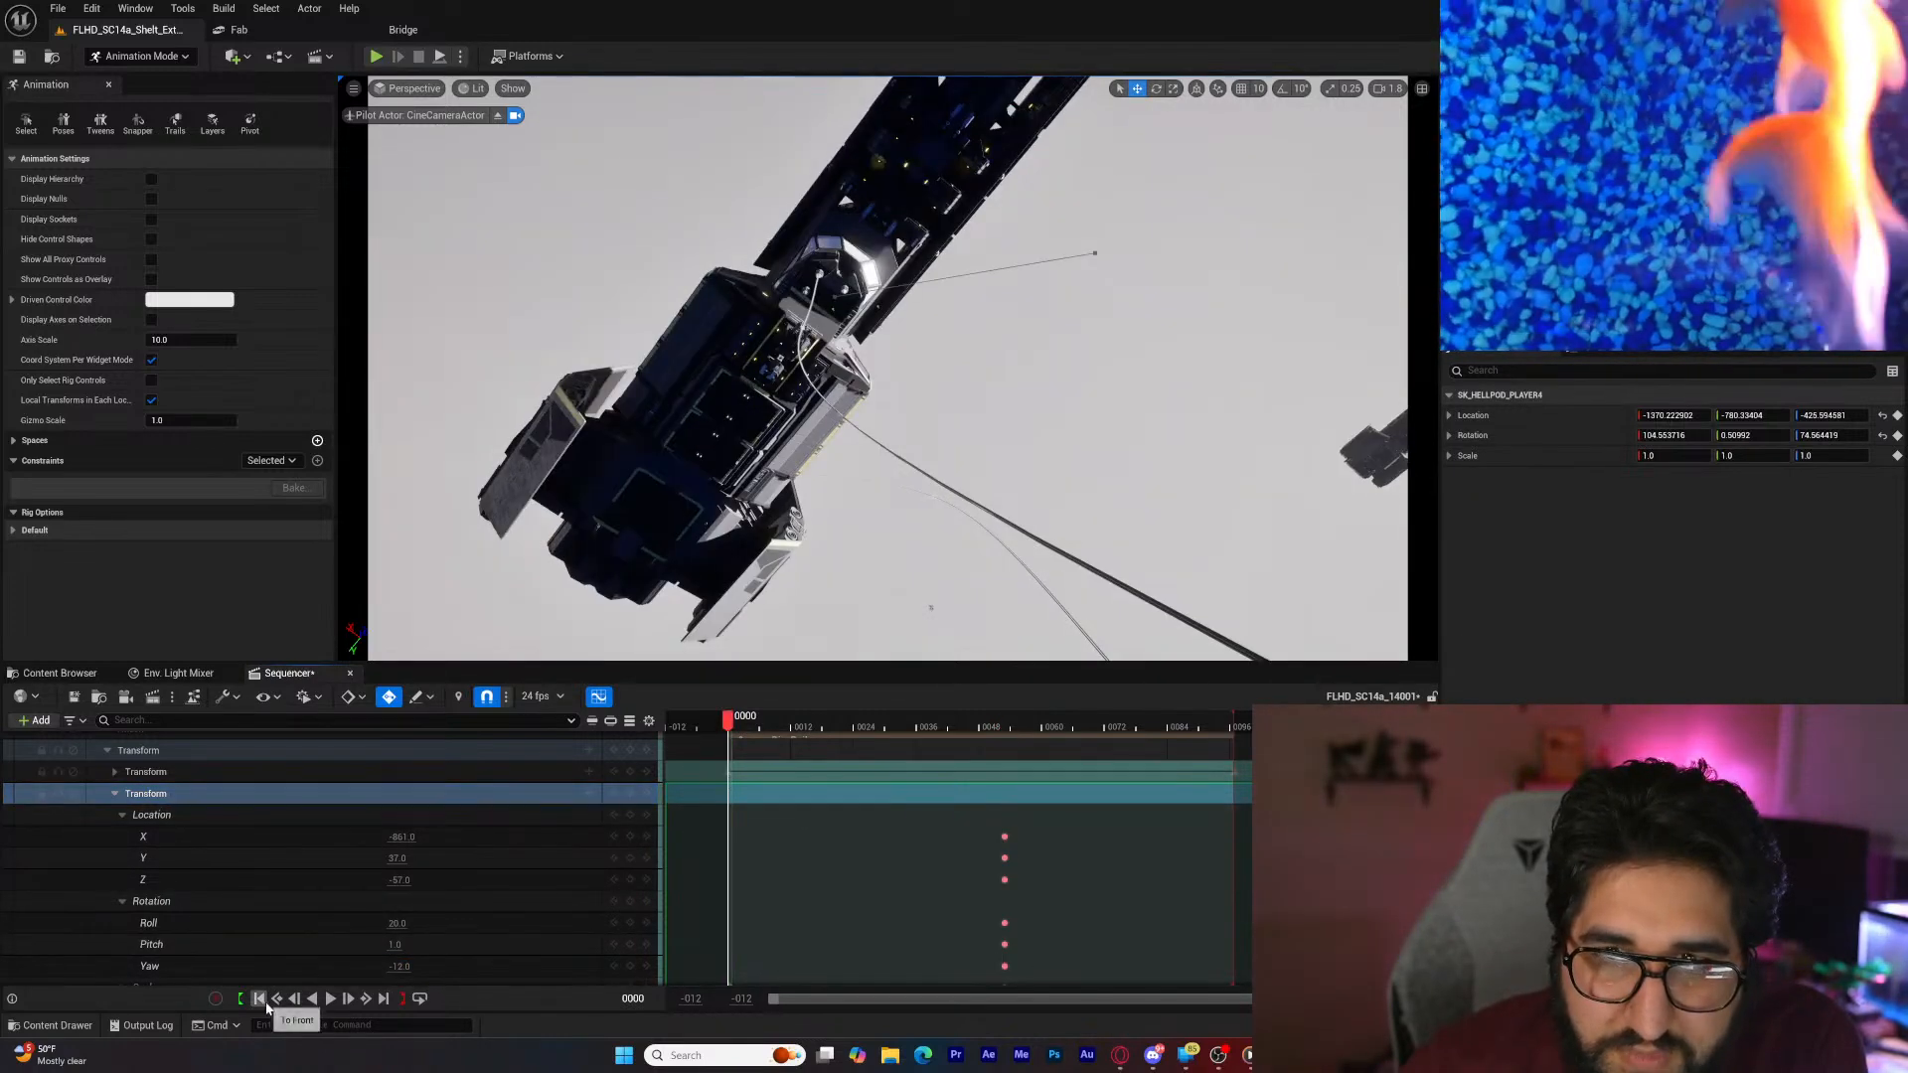
{"action": "left_click", "coordinate": [397, 923]}
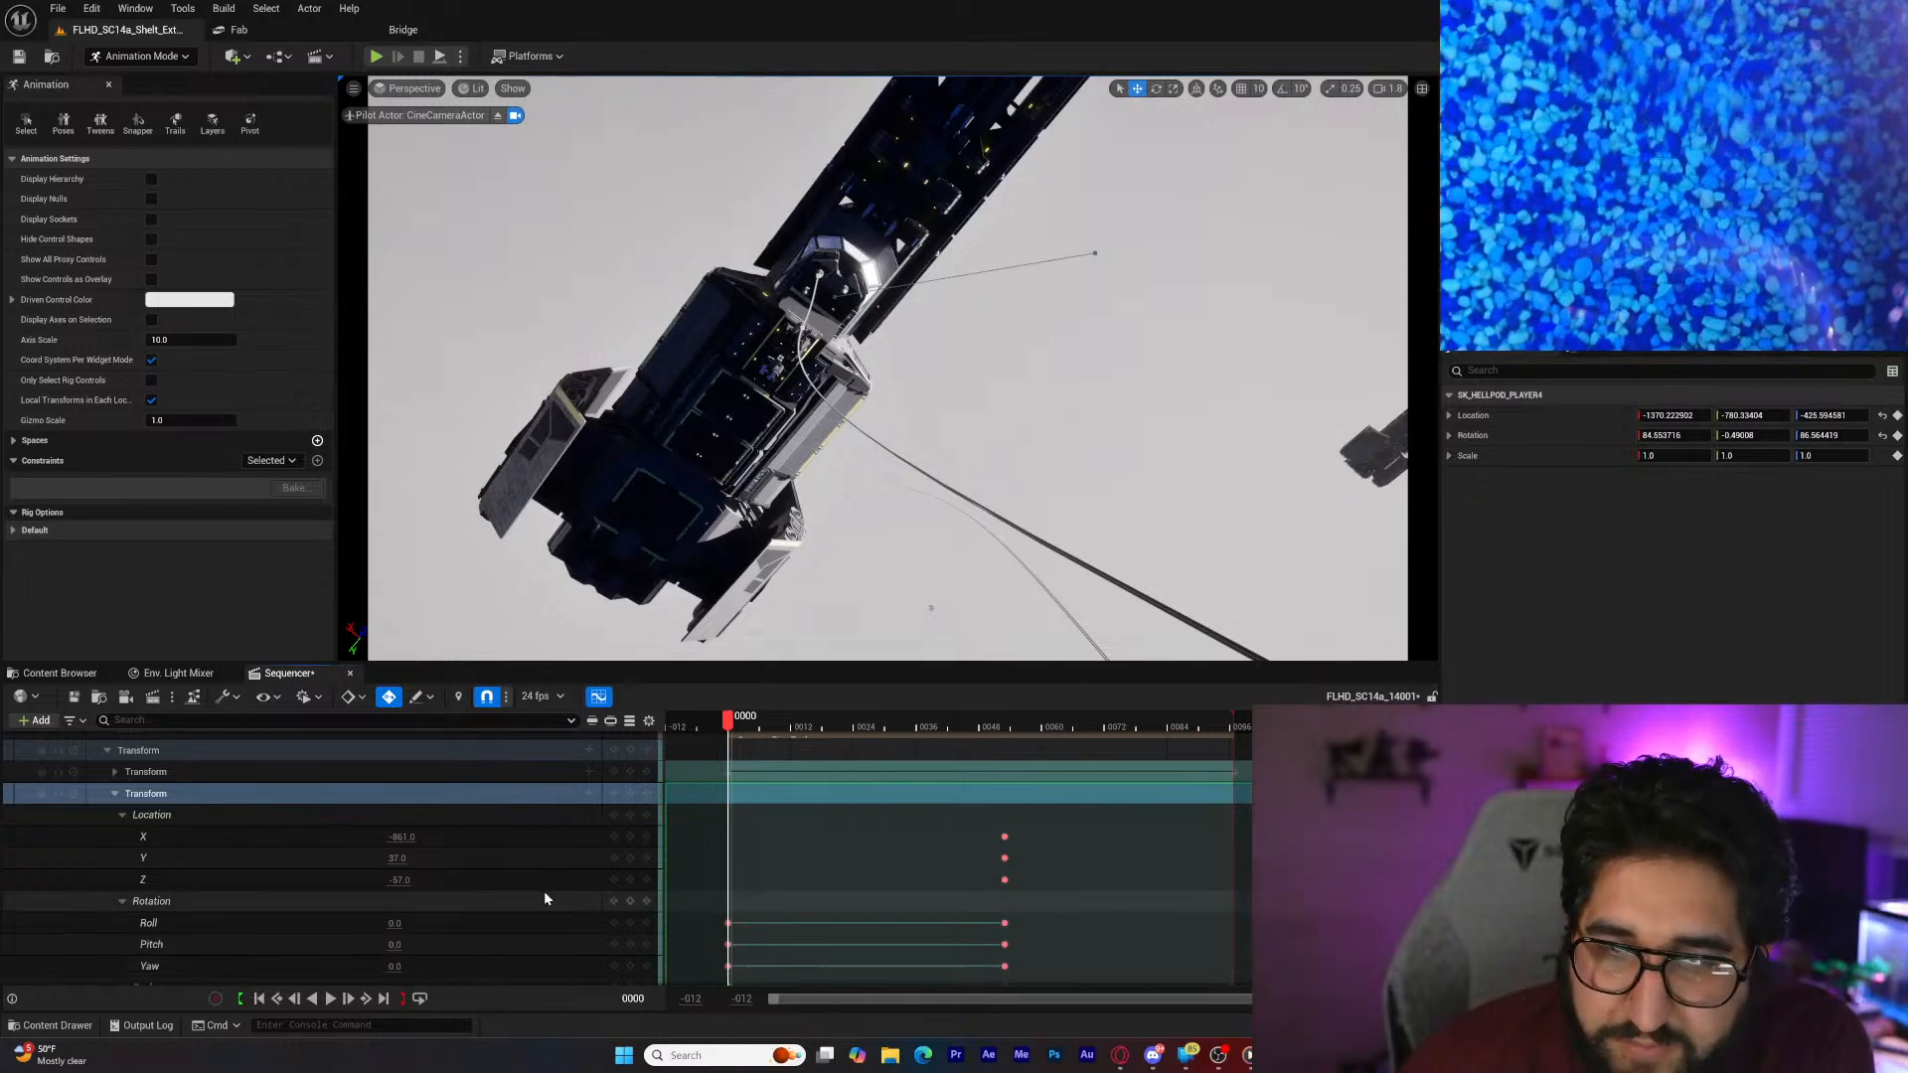
{"action": "left_click_drag", "start_coordinate": [743, 724], "coordinate": [1110, 734]}
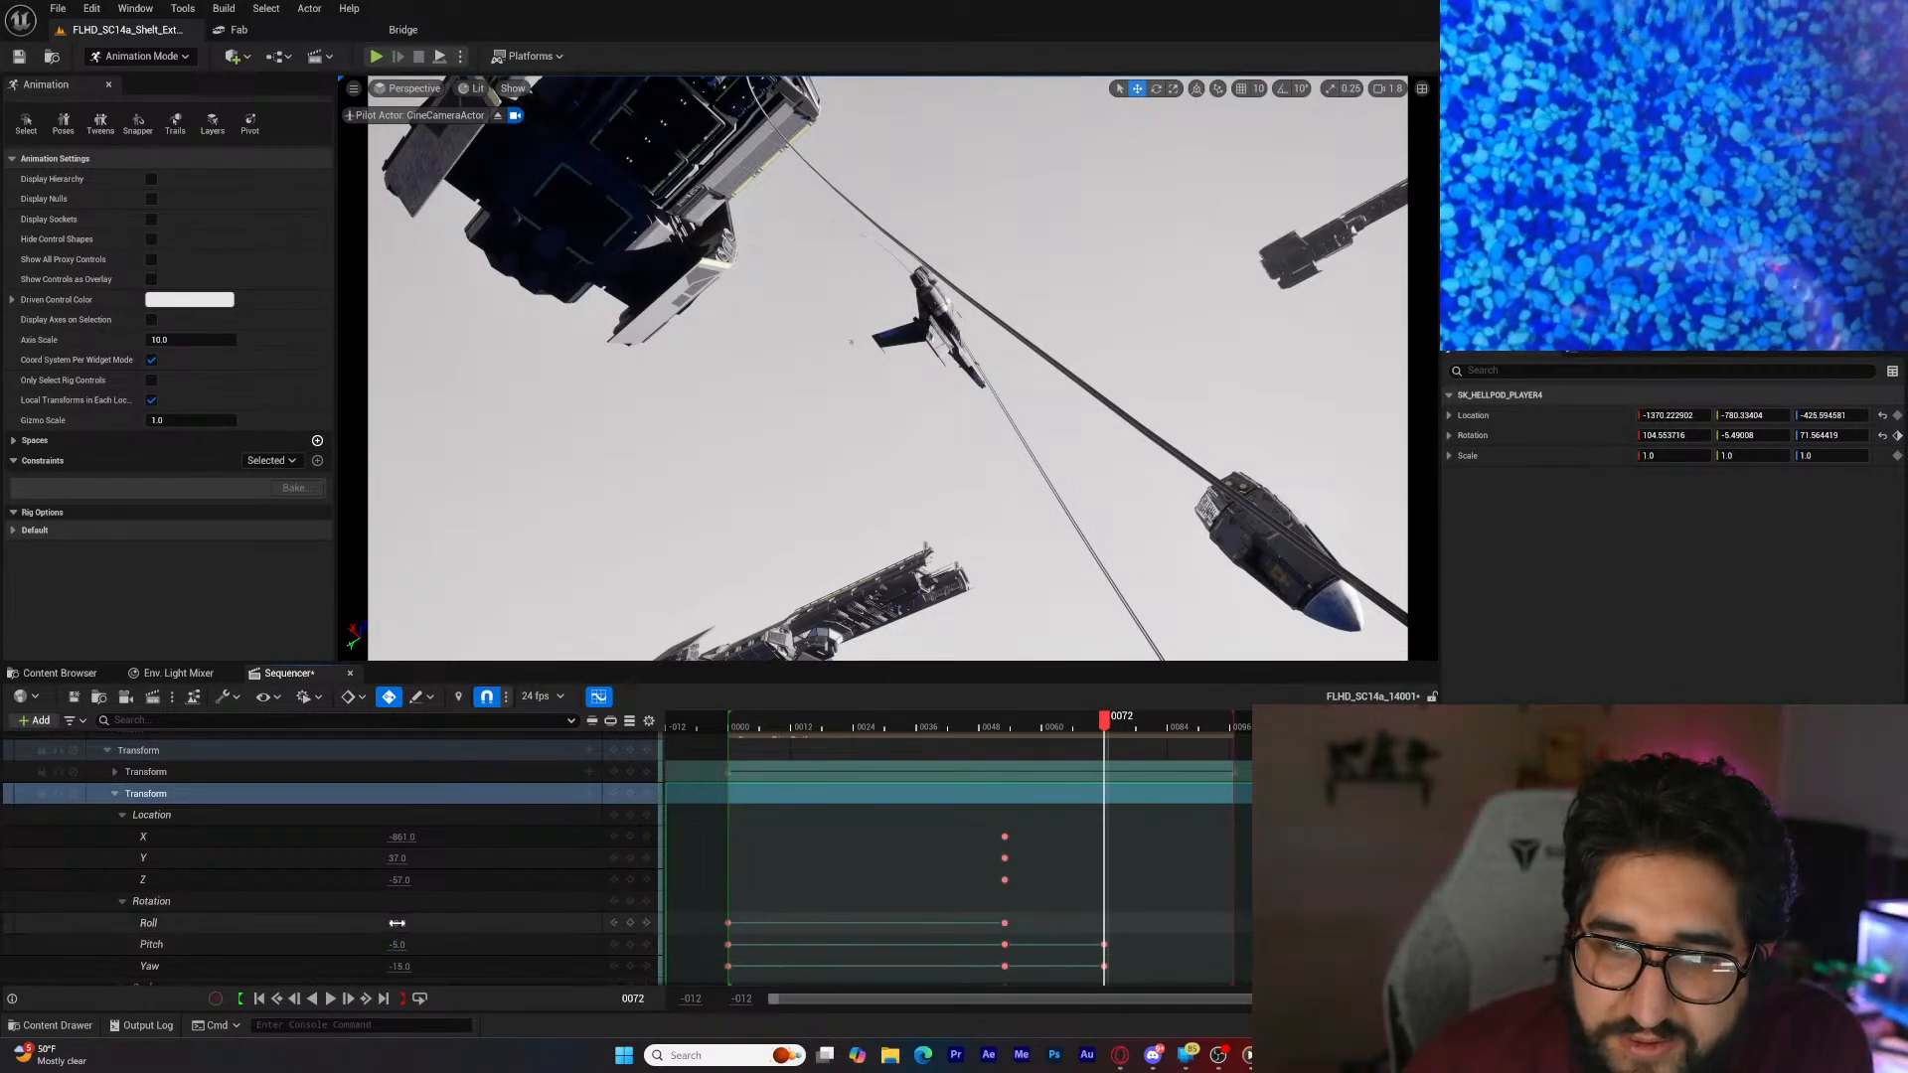
{"action": "left_click_drag", "start_coordinate": [397, 923], "coordinate": [417, 923]}
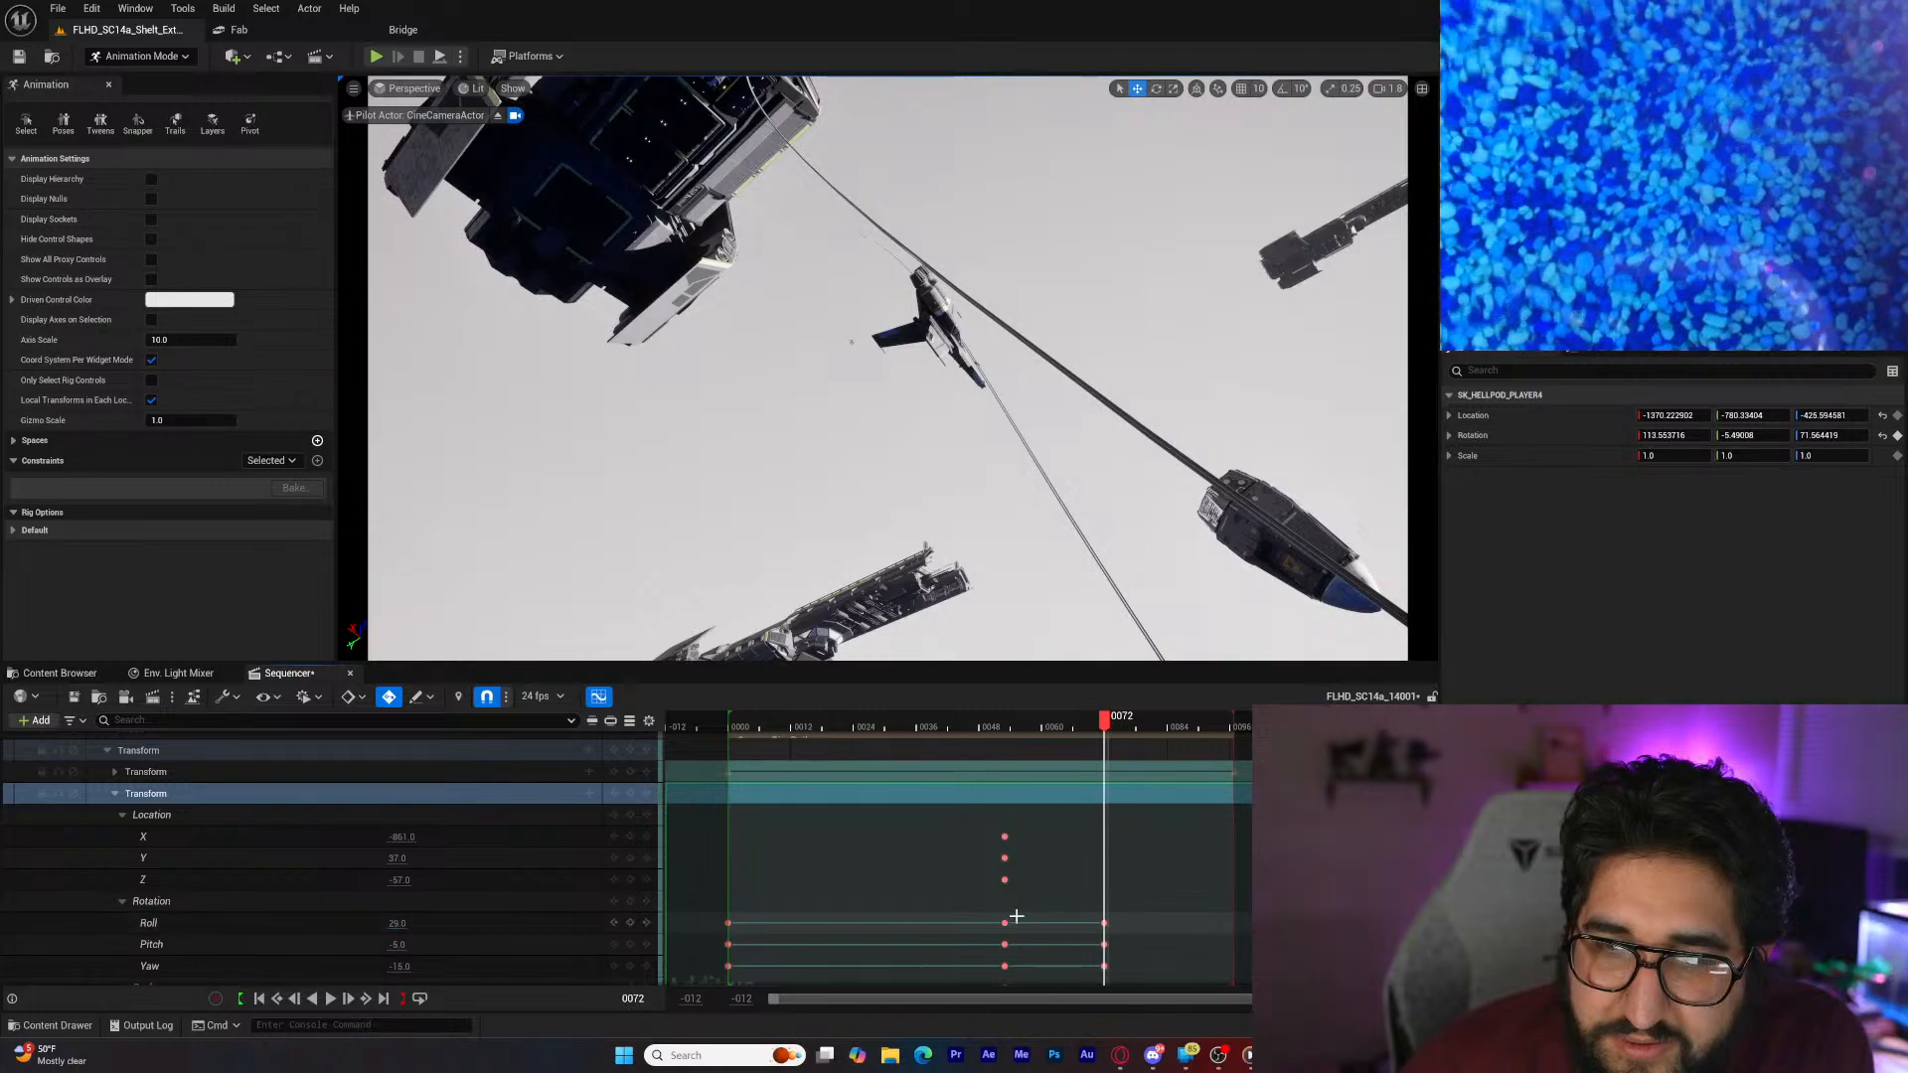
Step: Key SK_HELLPOD_PLAYER4's additive location at Z -77 on frame 0, and at X 416, Z 319 on frame 94
{"action": "left_click_drag", "start_coordinate": [1104, 722], "coordinate": [734, 780]}
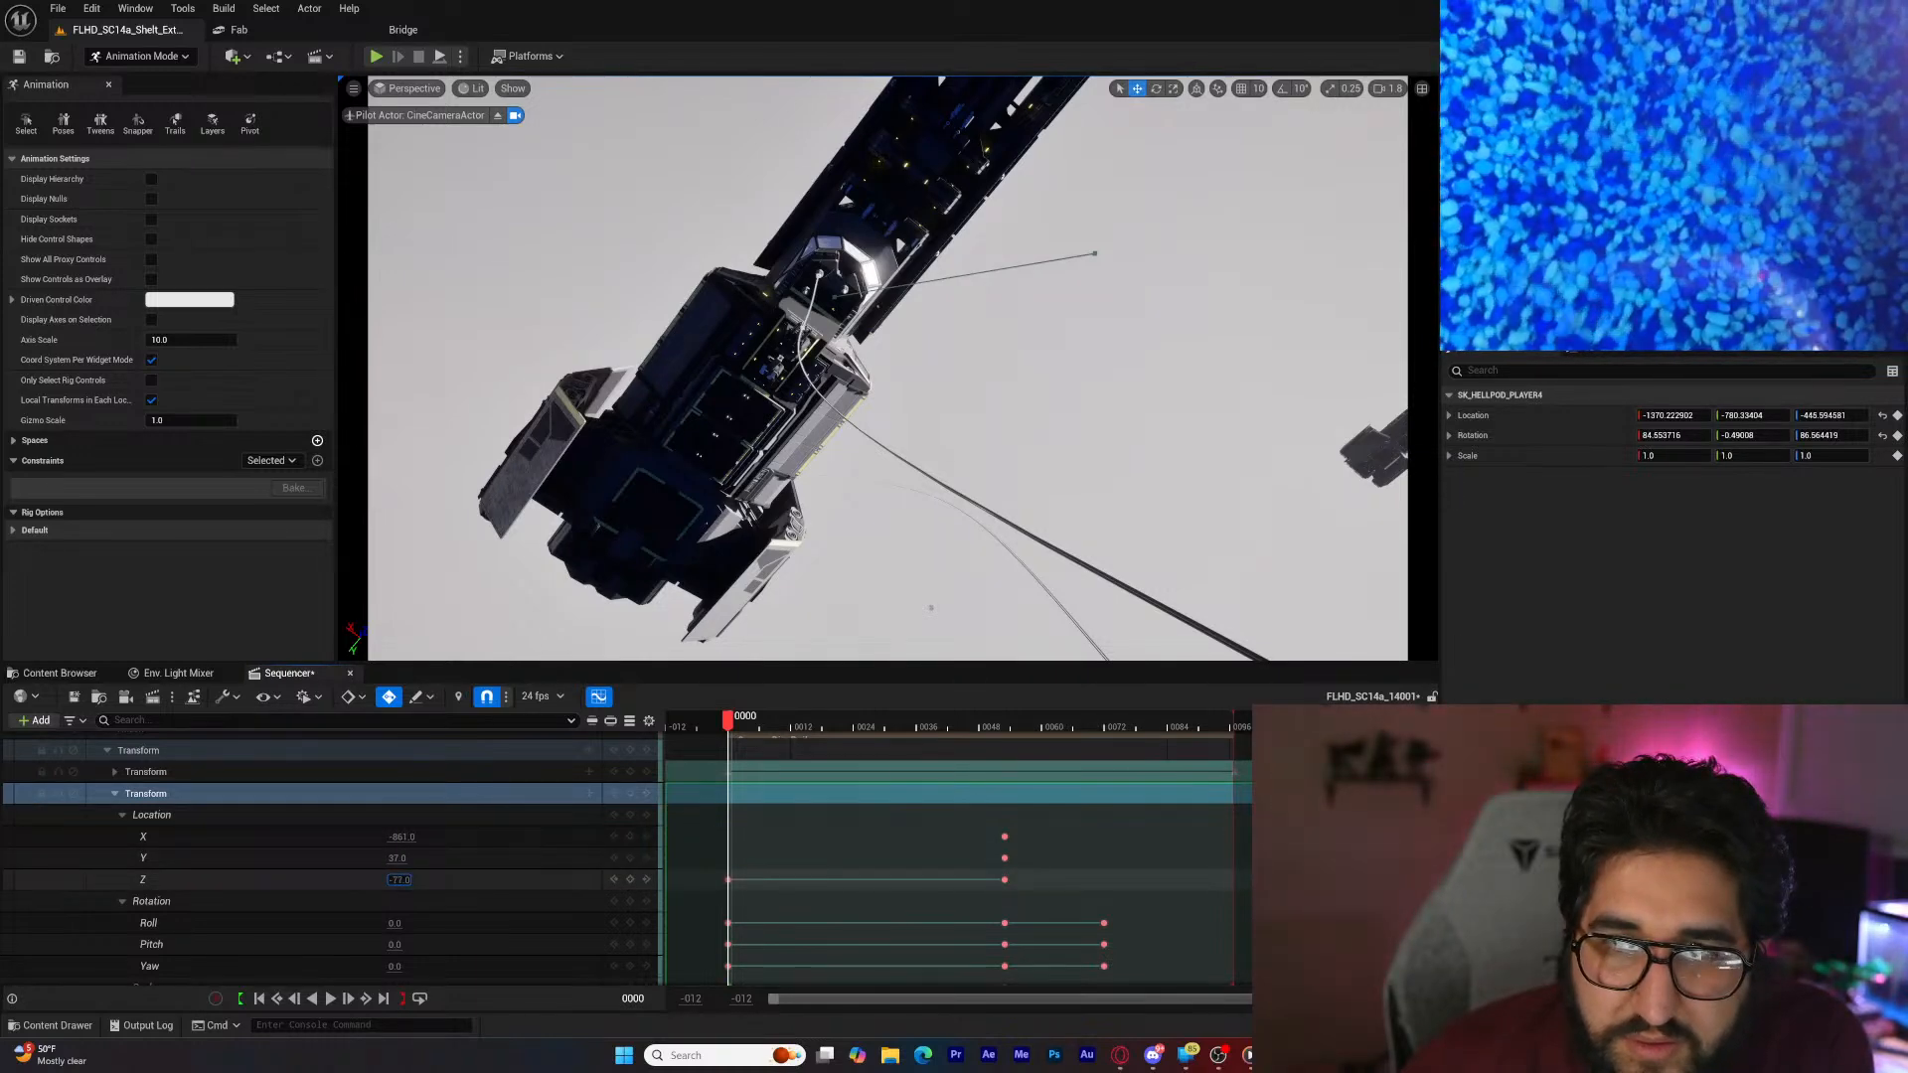
{"action": "left_click_drag", "start_coordinate": [729, 726], "coordinate": [1224, 770]}
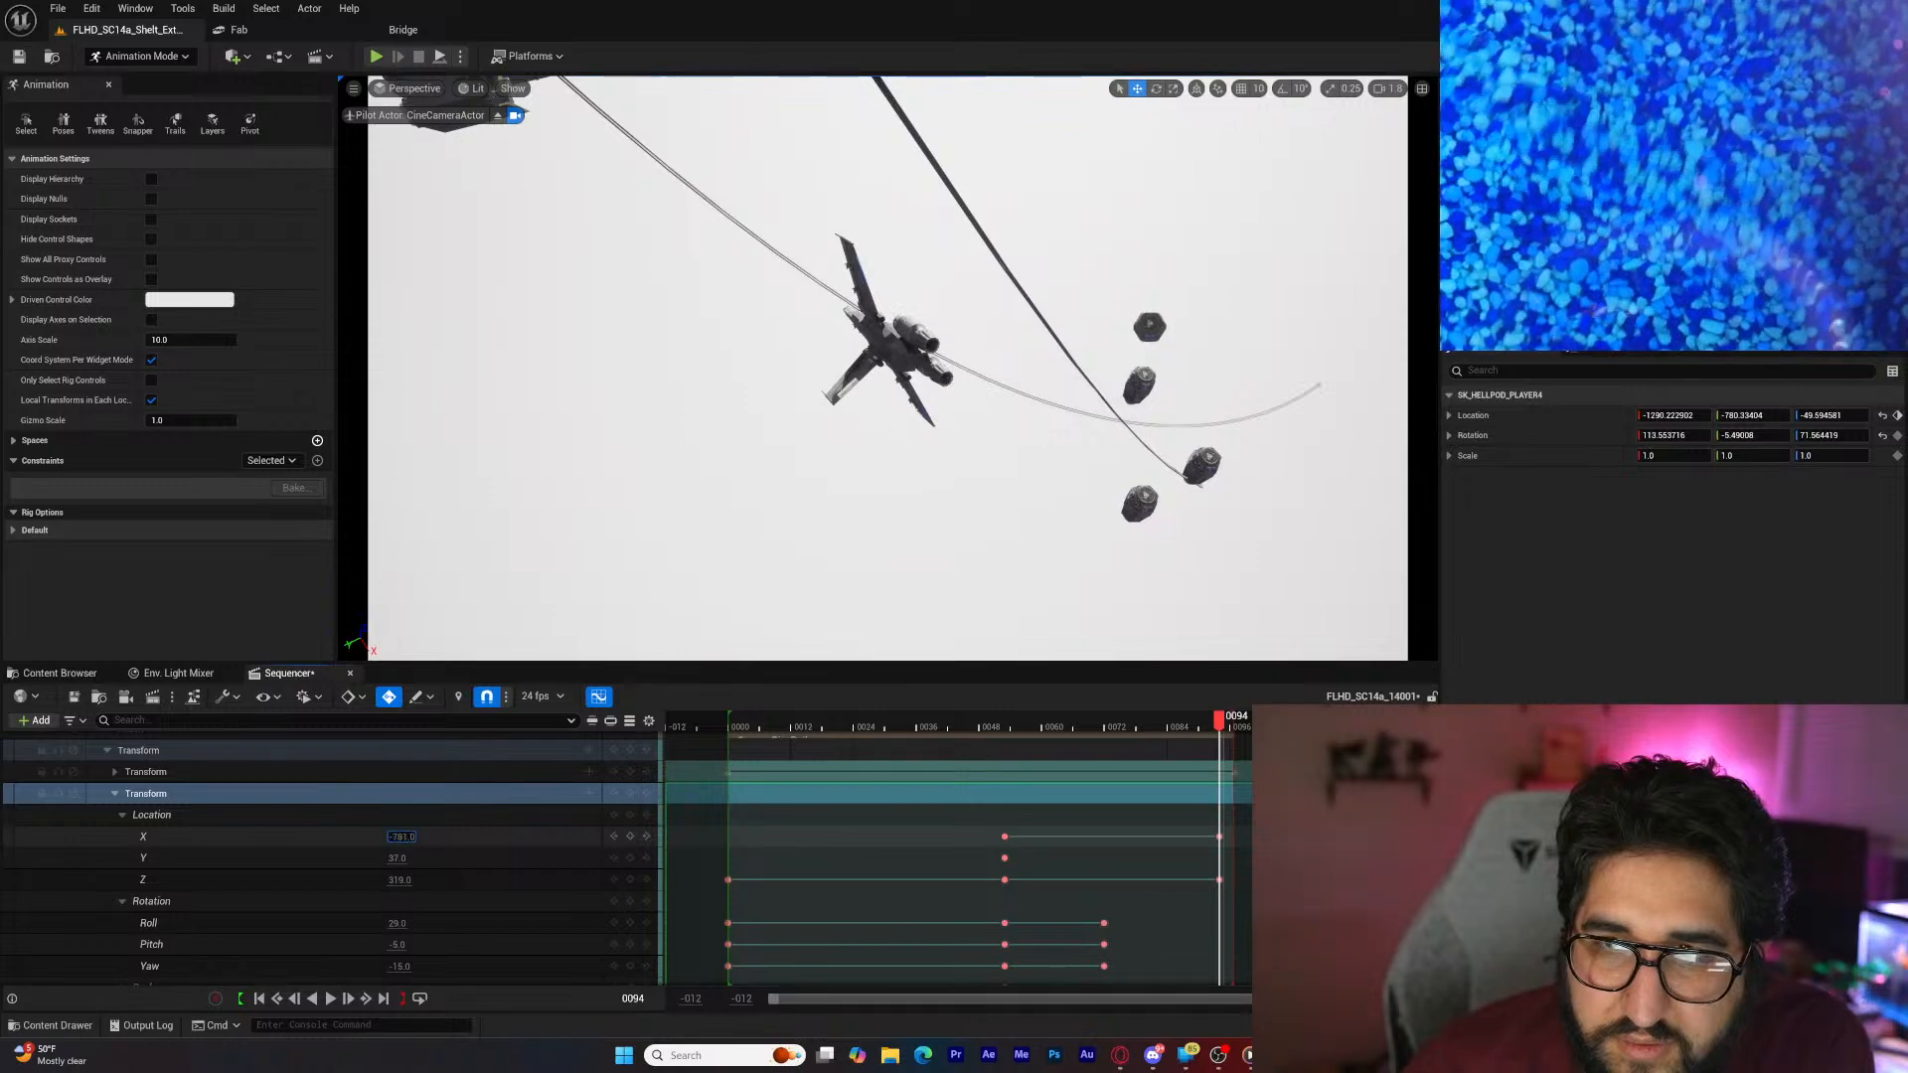
{"action": "left_click_drag", "start_coordinate": [400, 837], "coordinate": [497, 836]}
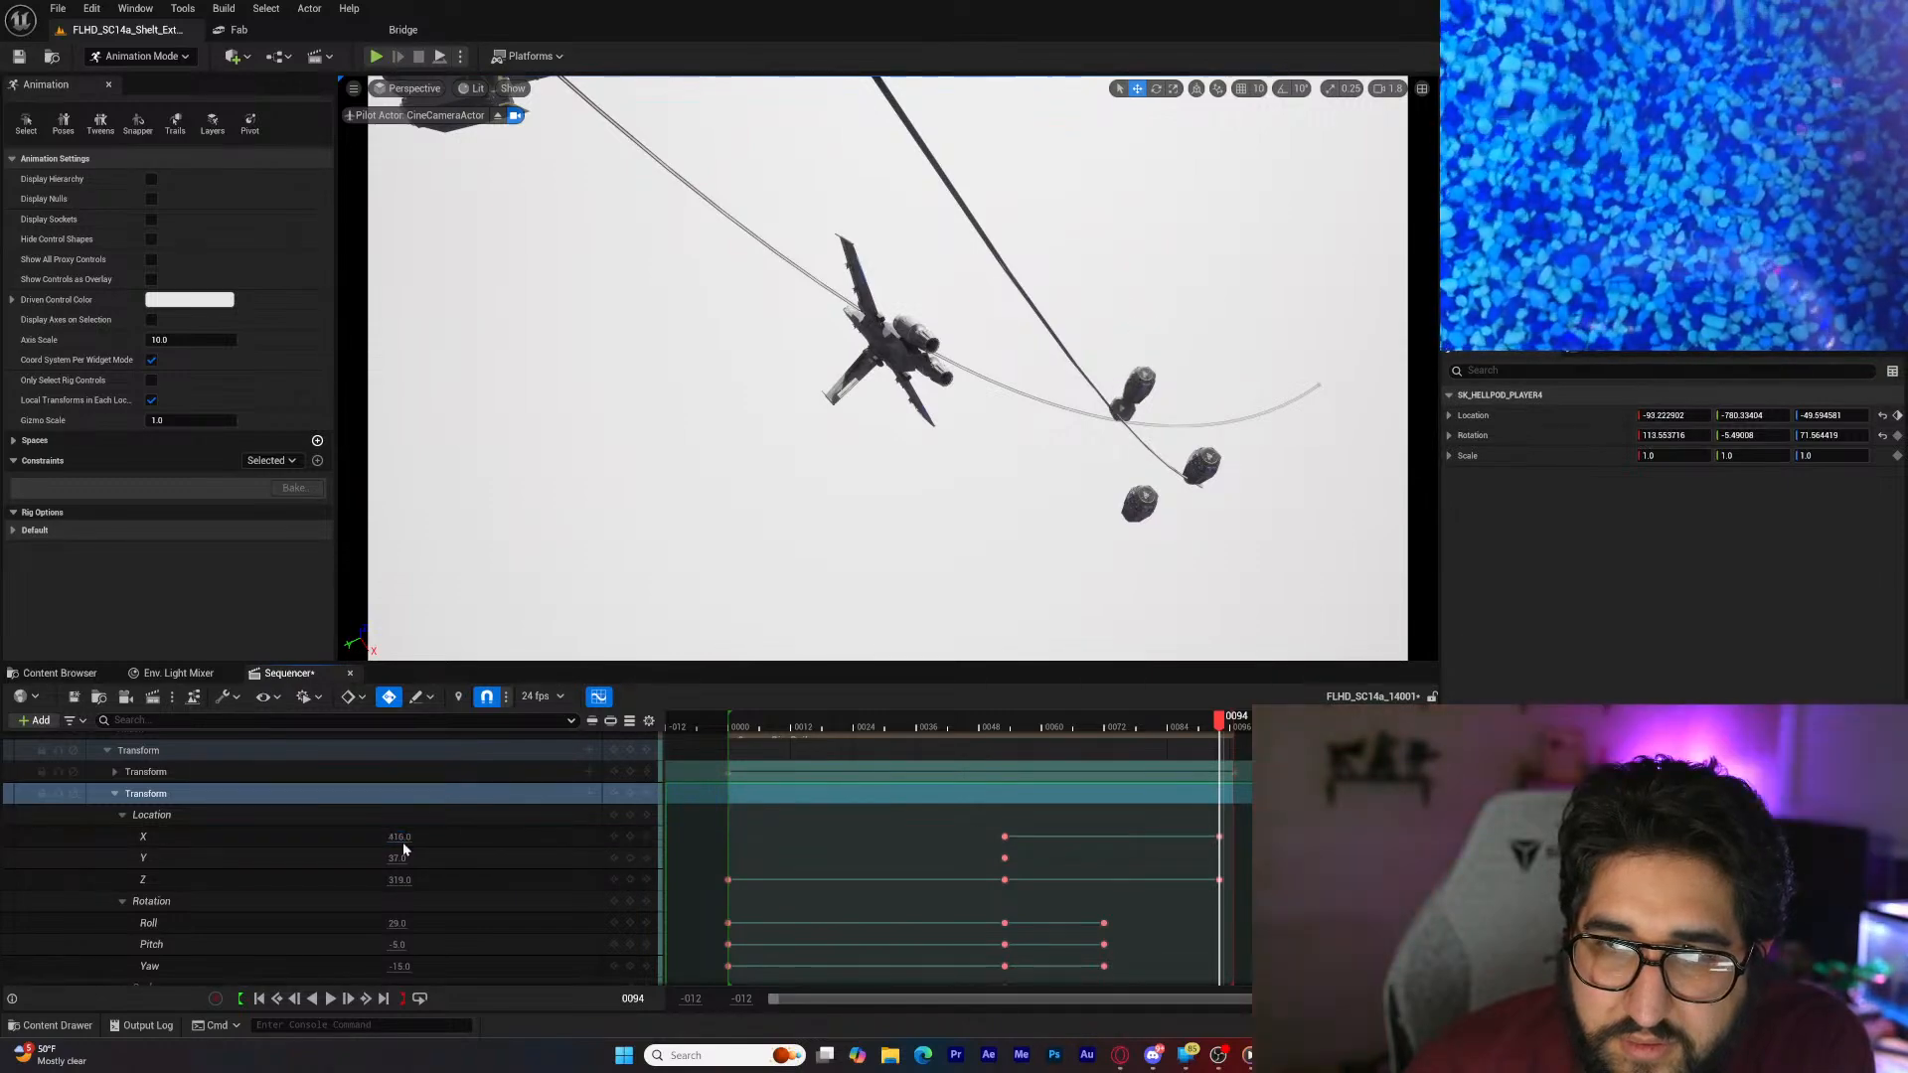
{"action": "left_click_drag", "start_coordinate": [1220, 721], "coordinate": [1066, 728]}
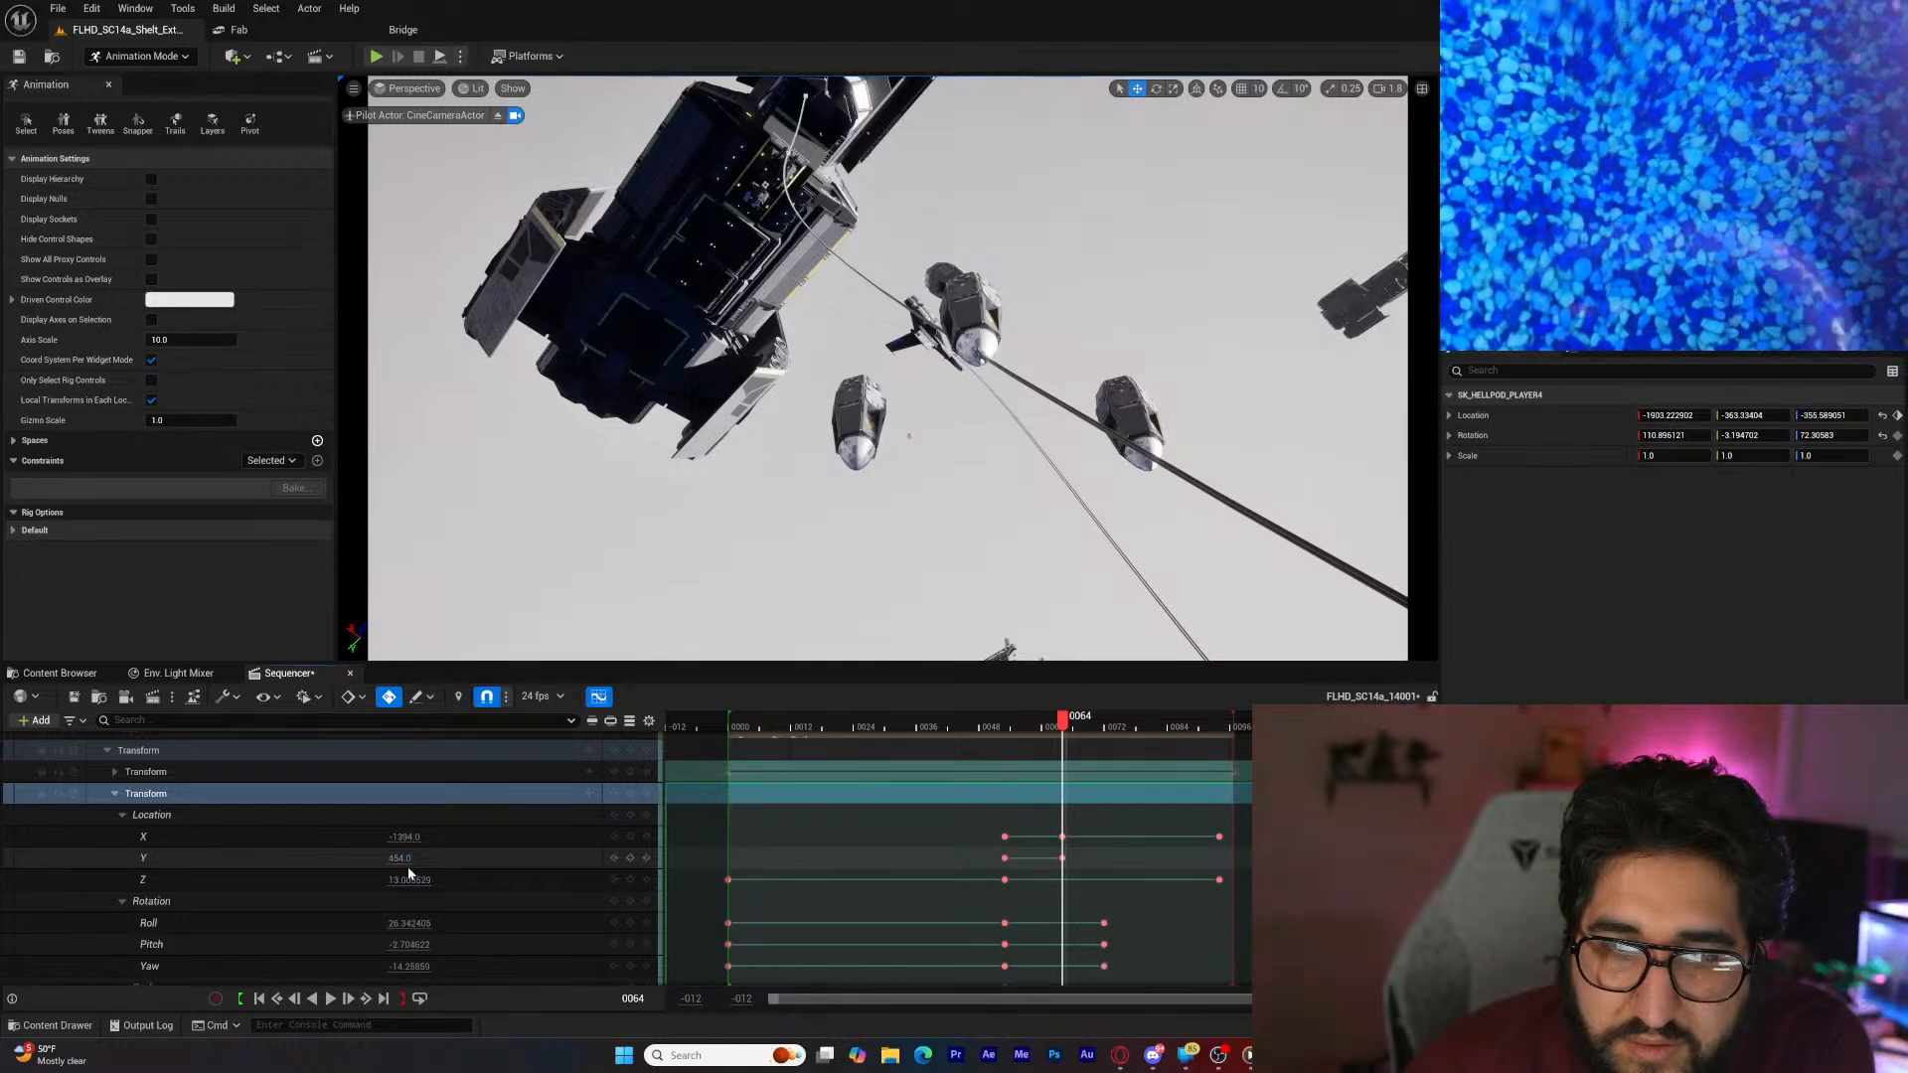
{"action": "left_click_drag", "start_coordinate": [399, 879], "coordinate": [370, 879]}
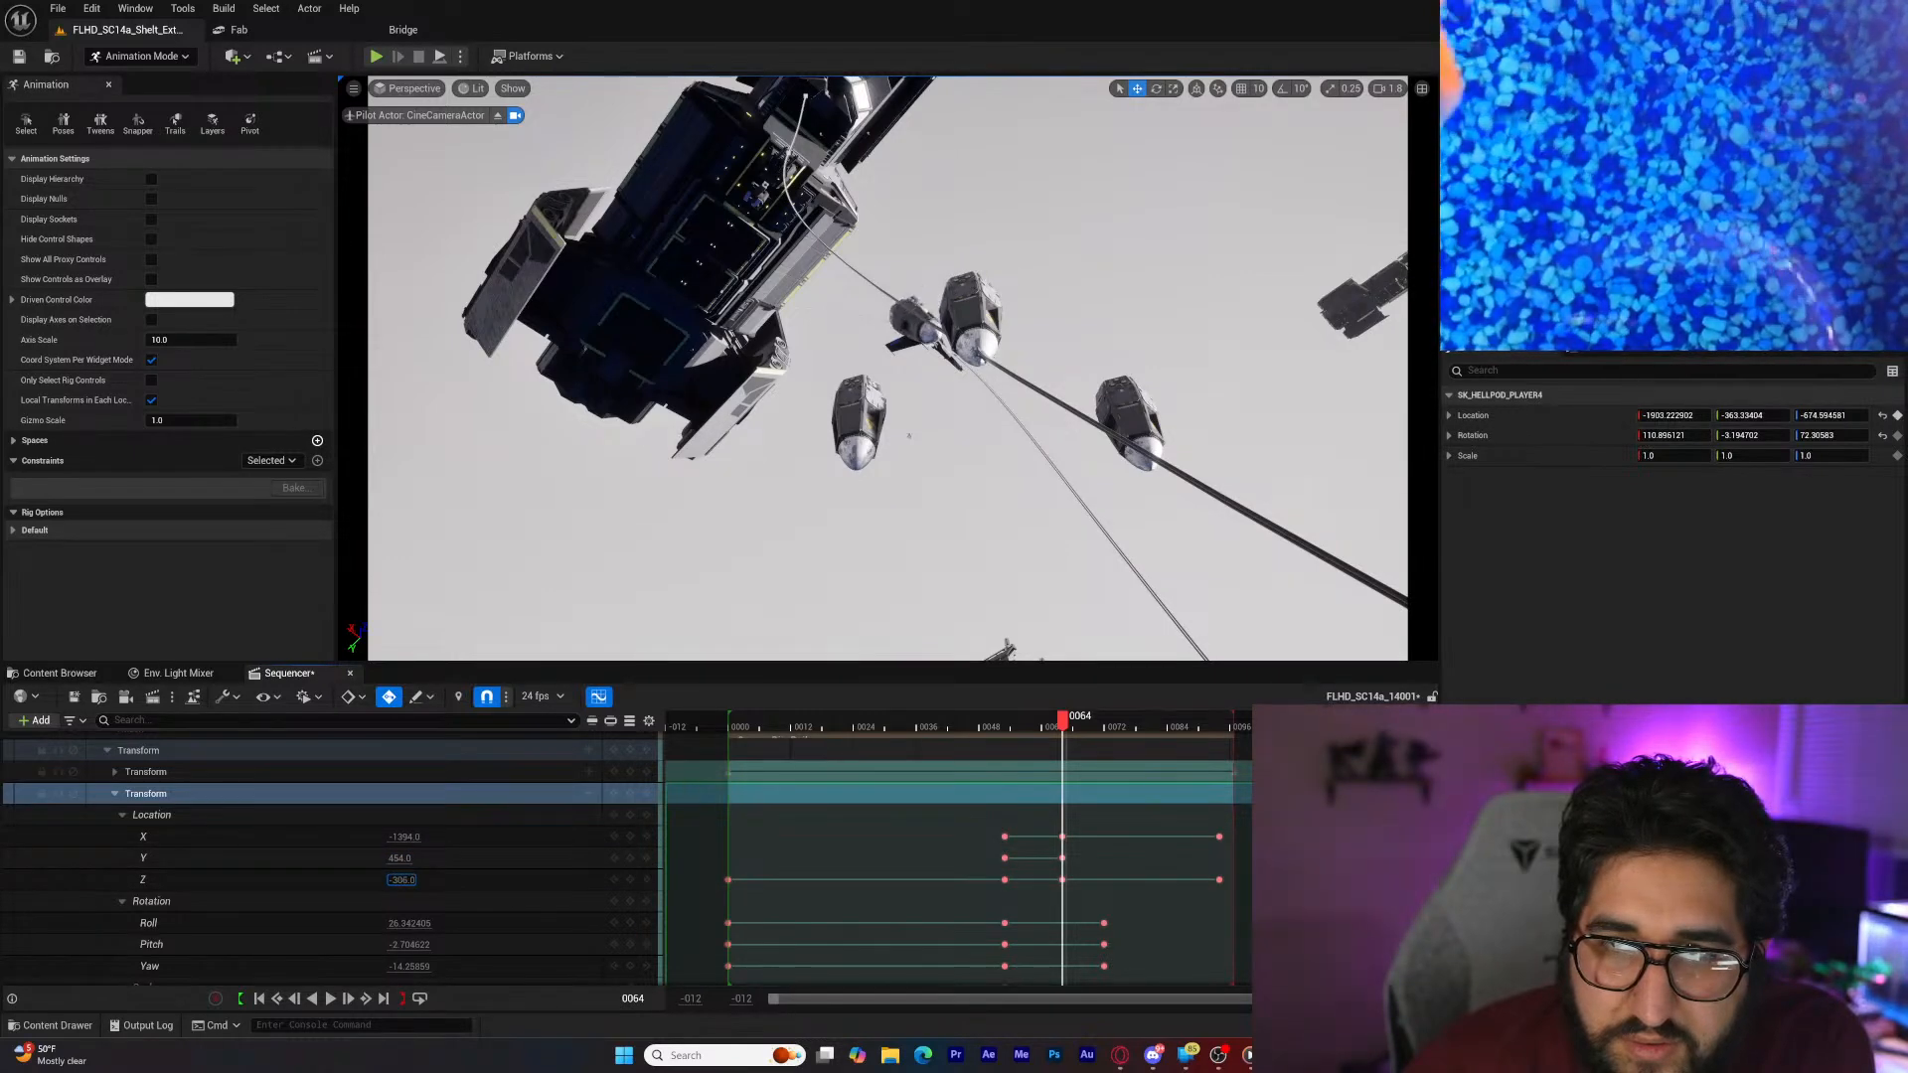
{"action": "left_click_drag", "start_coordinate": [1062, 720], "coordinate": [990, 741]}
{"action": "left_click_drag", "start_coordinate": [1084, 829], "coordinate": [1051, 892]}
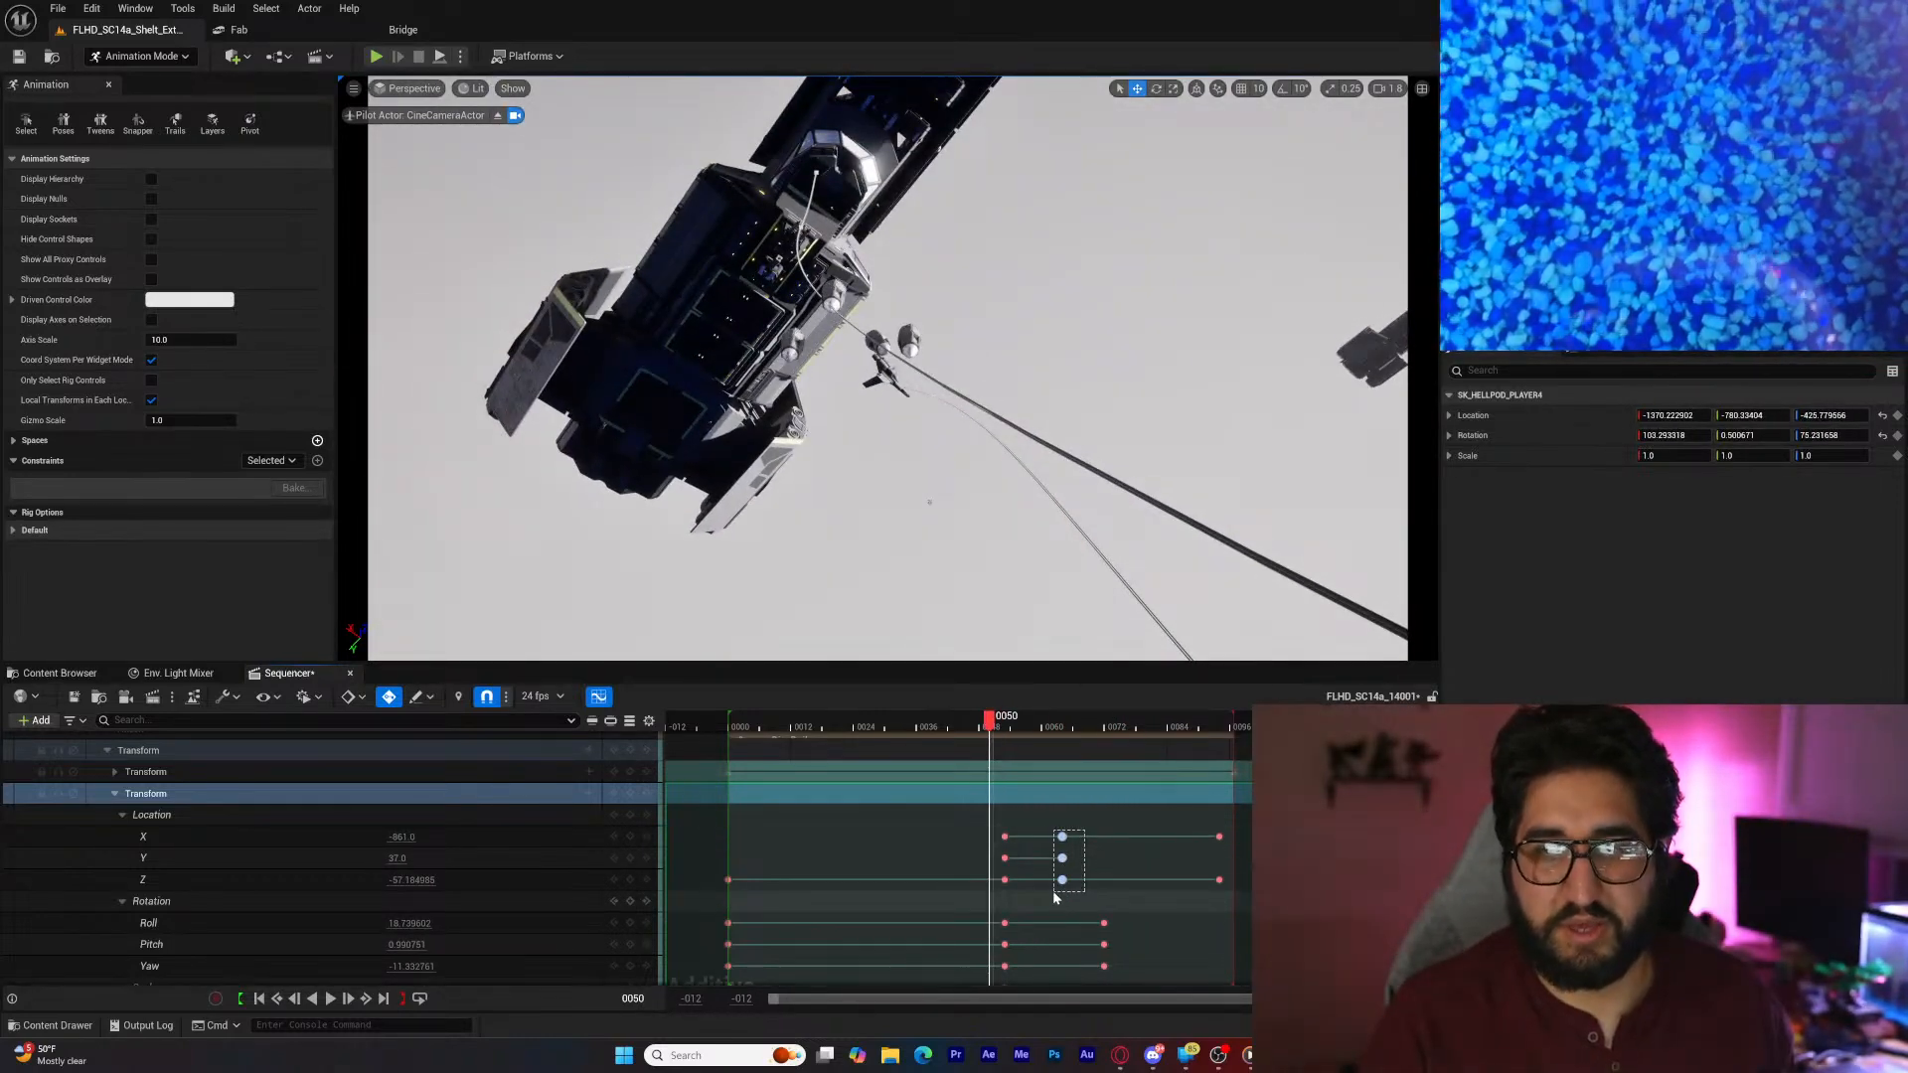
{"action": "key", "text": "Delete"}
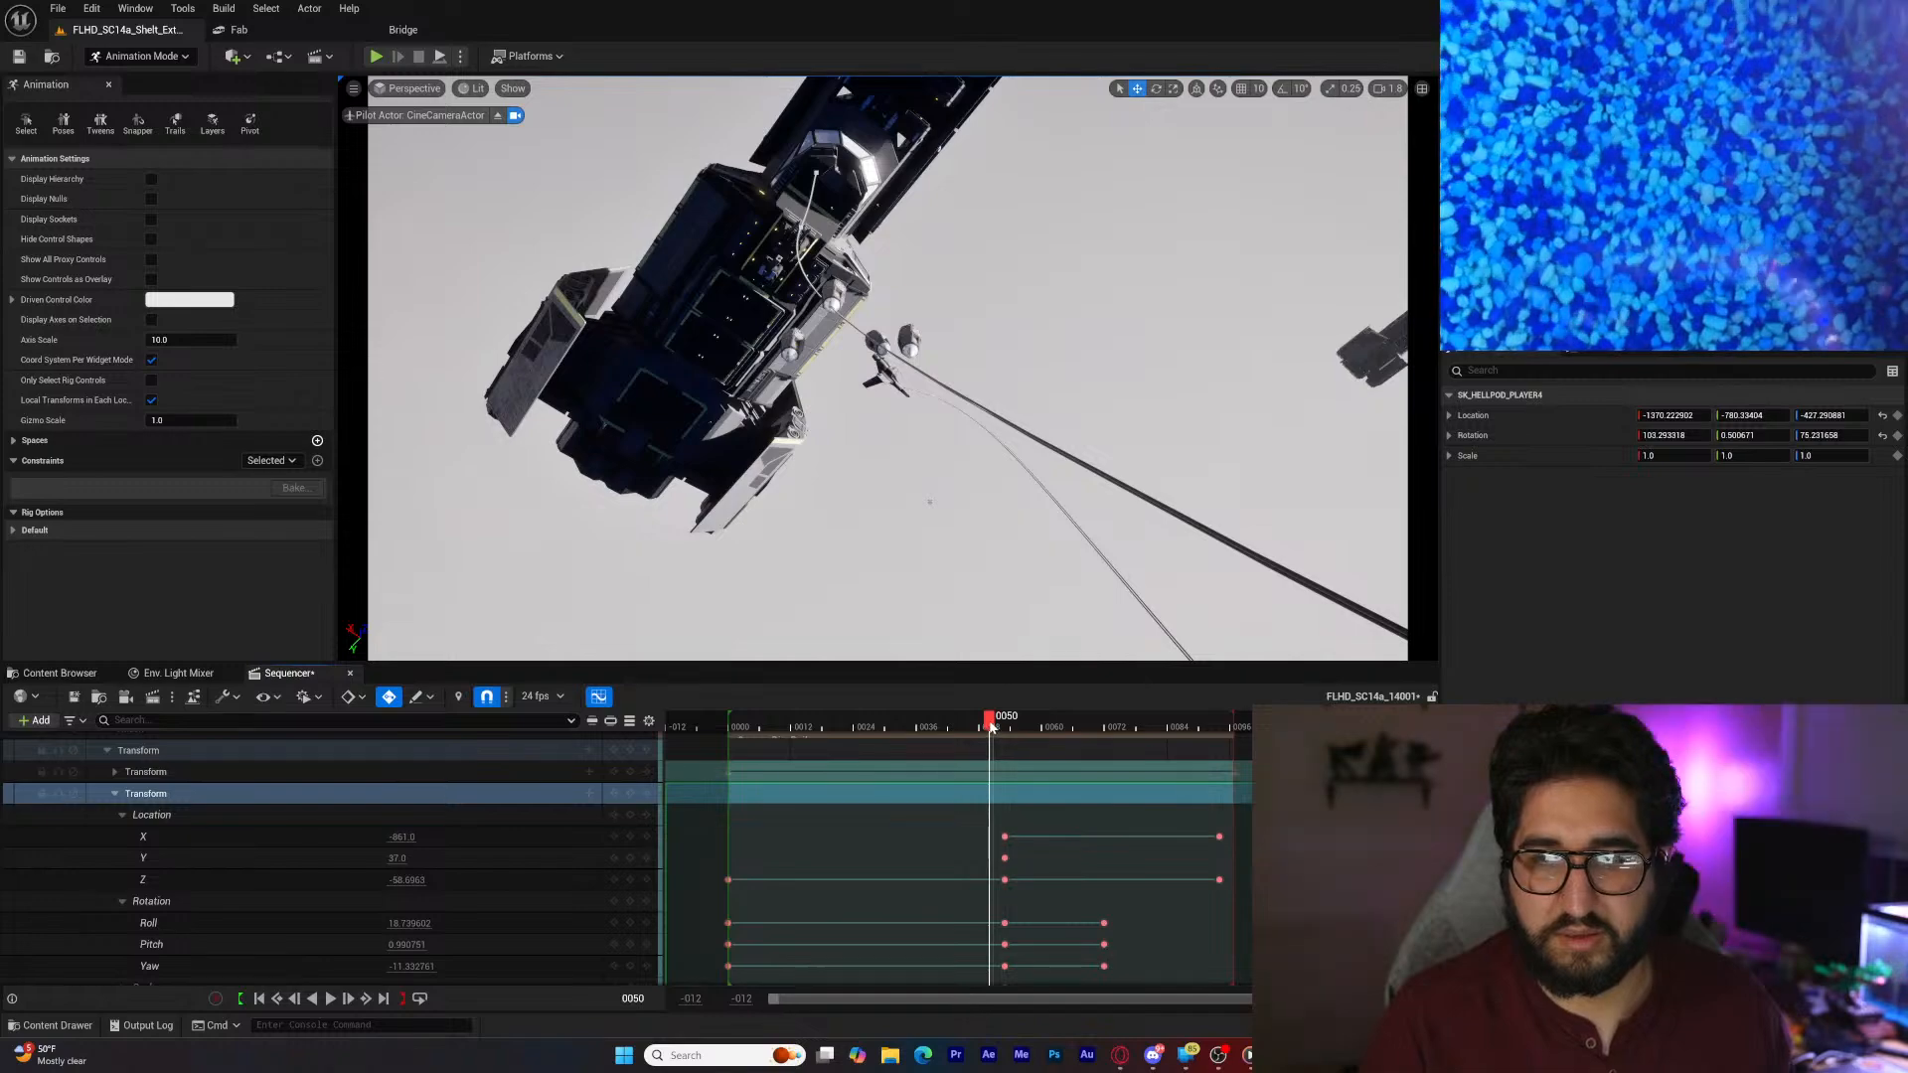
Step: Play back the start of the sequence to check SK_HELLPOD_PLAYER4's additive motion
{"action": "left_click", "coordinate": [1023, 728]}
{"action": "left_click_drag", "start_coordinate": [1024, 728], "coordinate": [766, 775]}
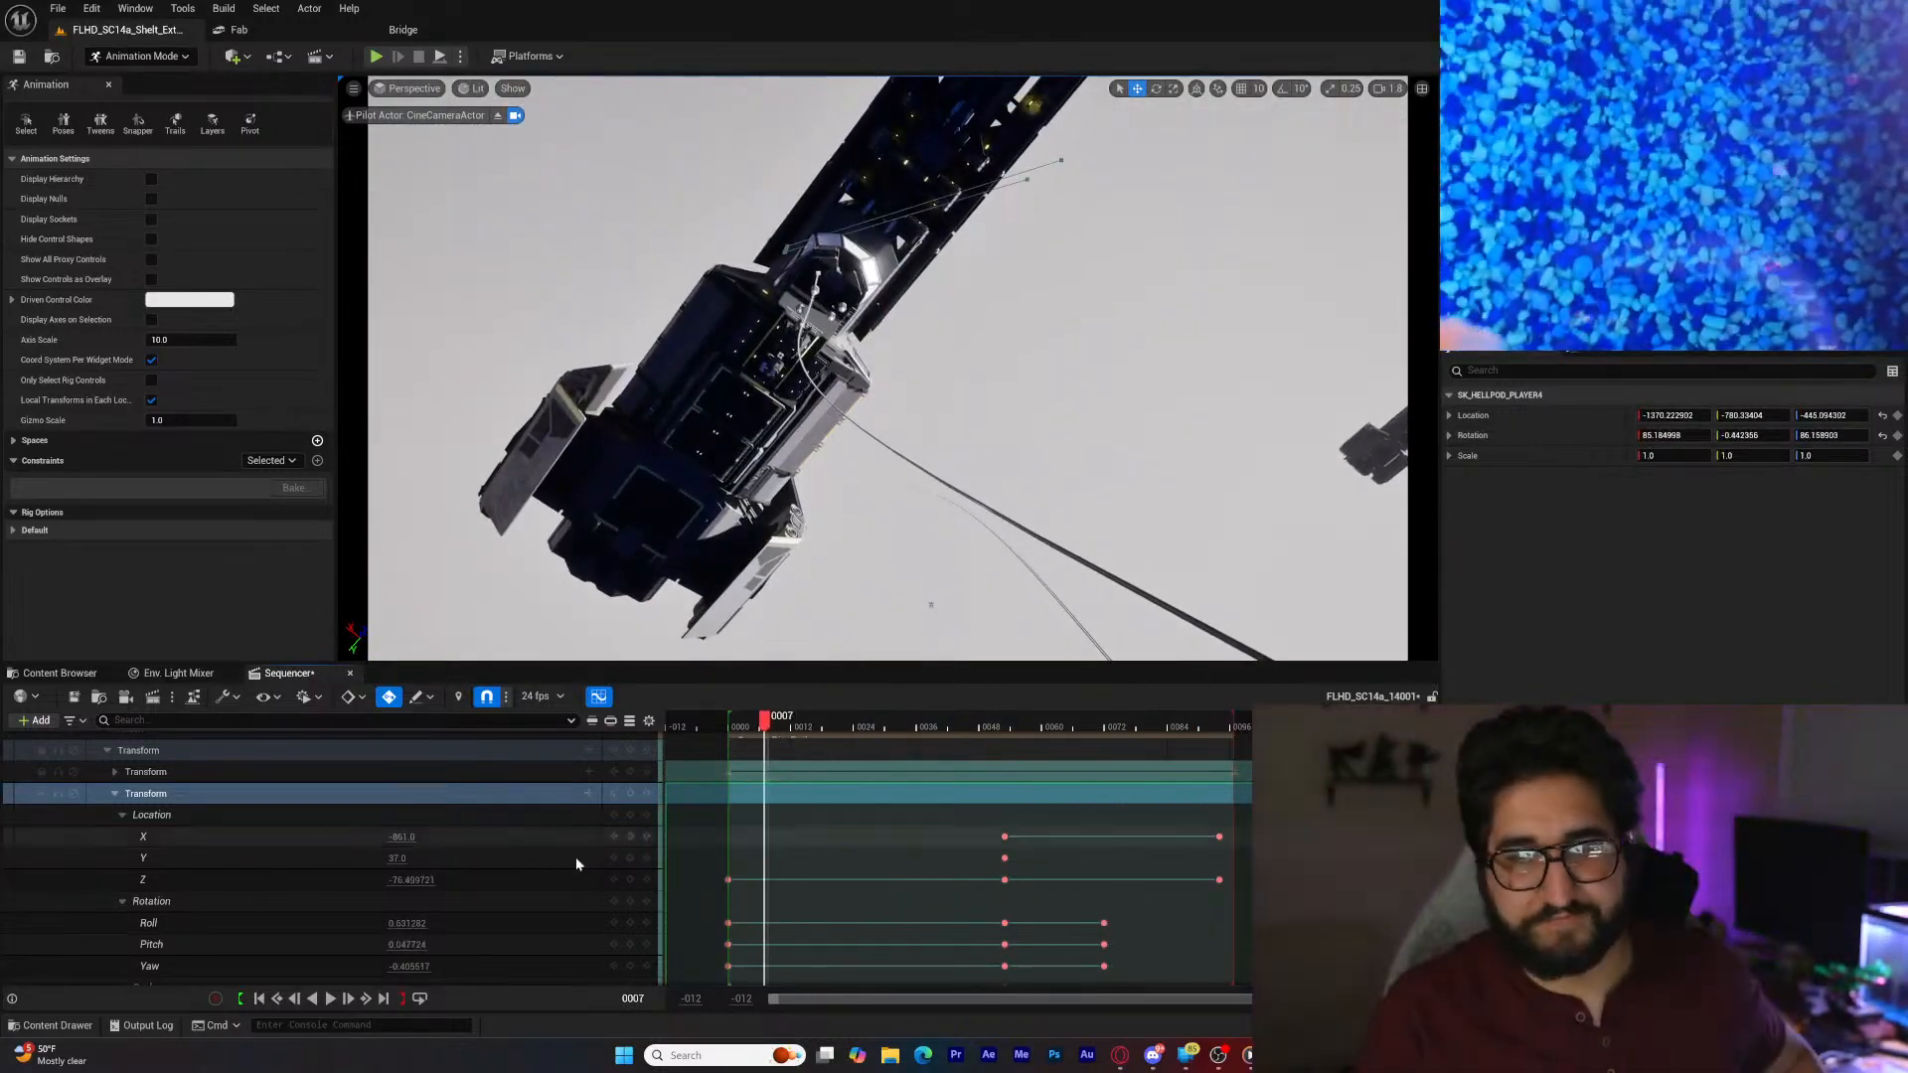
{"action": "left_click", "coordinate": [329, 998]}
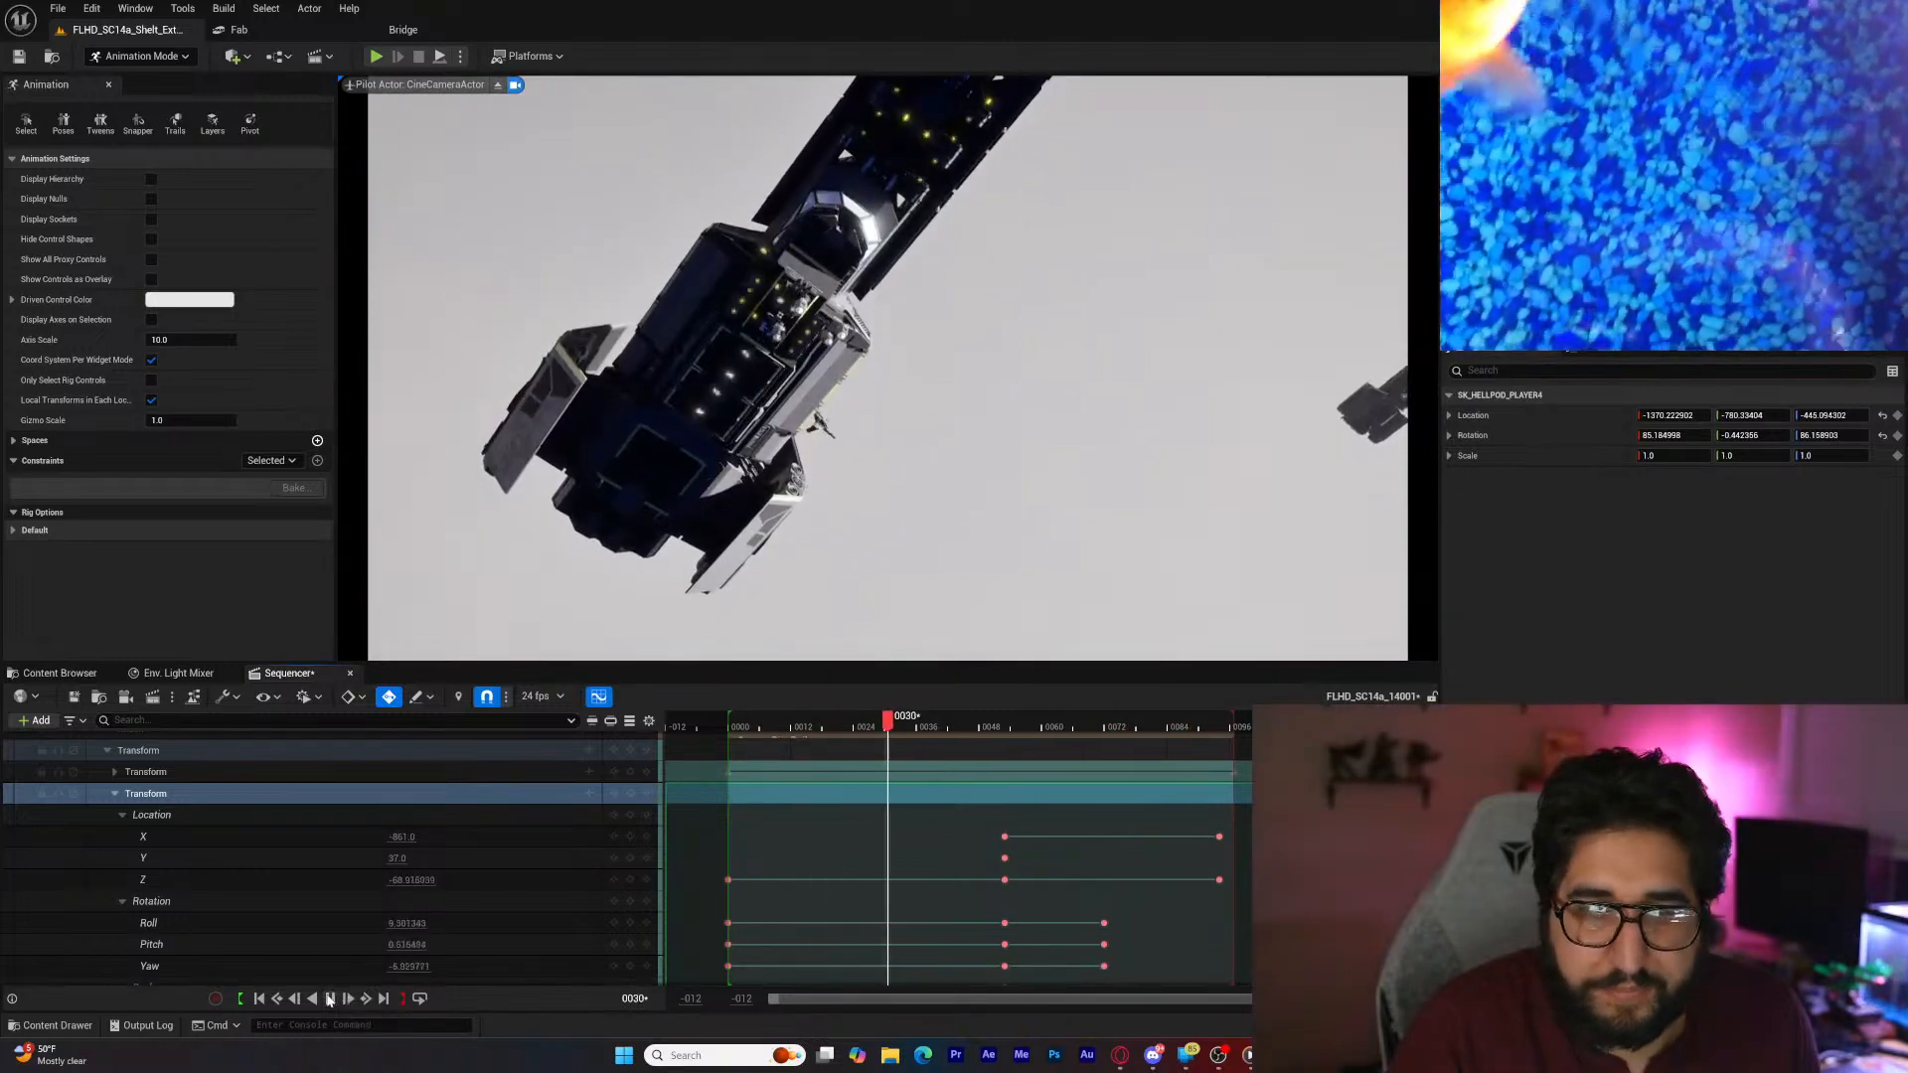
{"action": "left_click", "coordinate": [330, 999]}
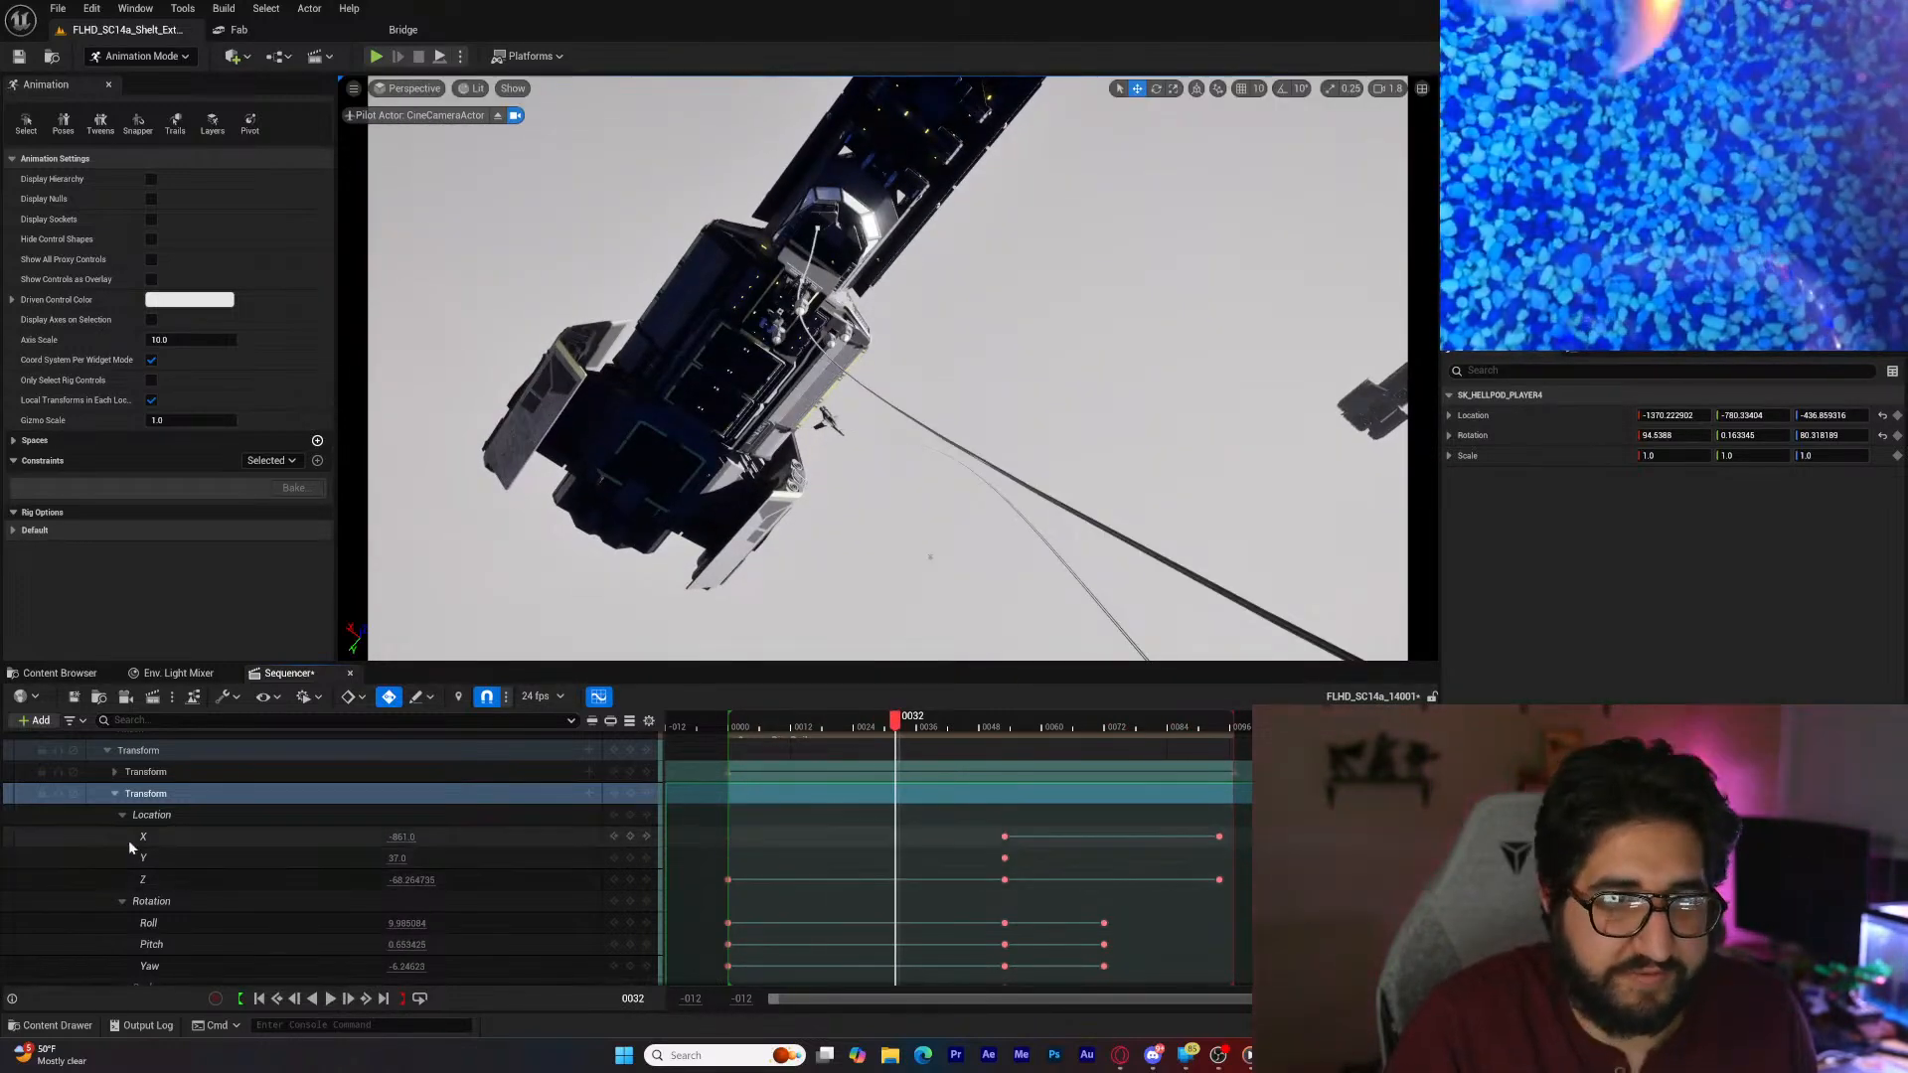
Step: Collapse SK_HELLPOD_PLAYER4's transform and add an Additive transform section to SK_HELLPOD_PLAYER
{"action": "left_click", "coordinate": [107, 750]}
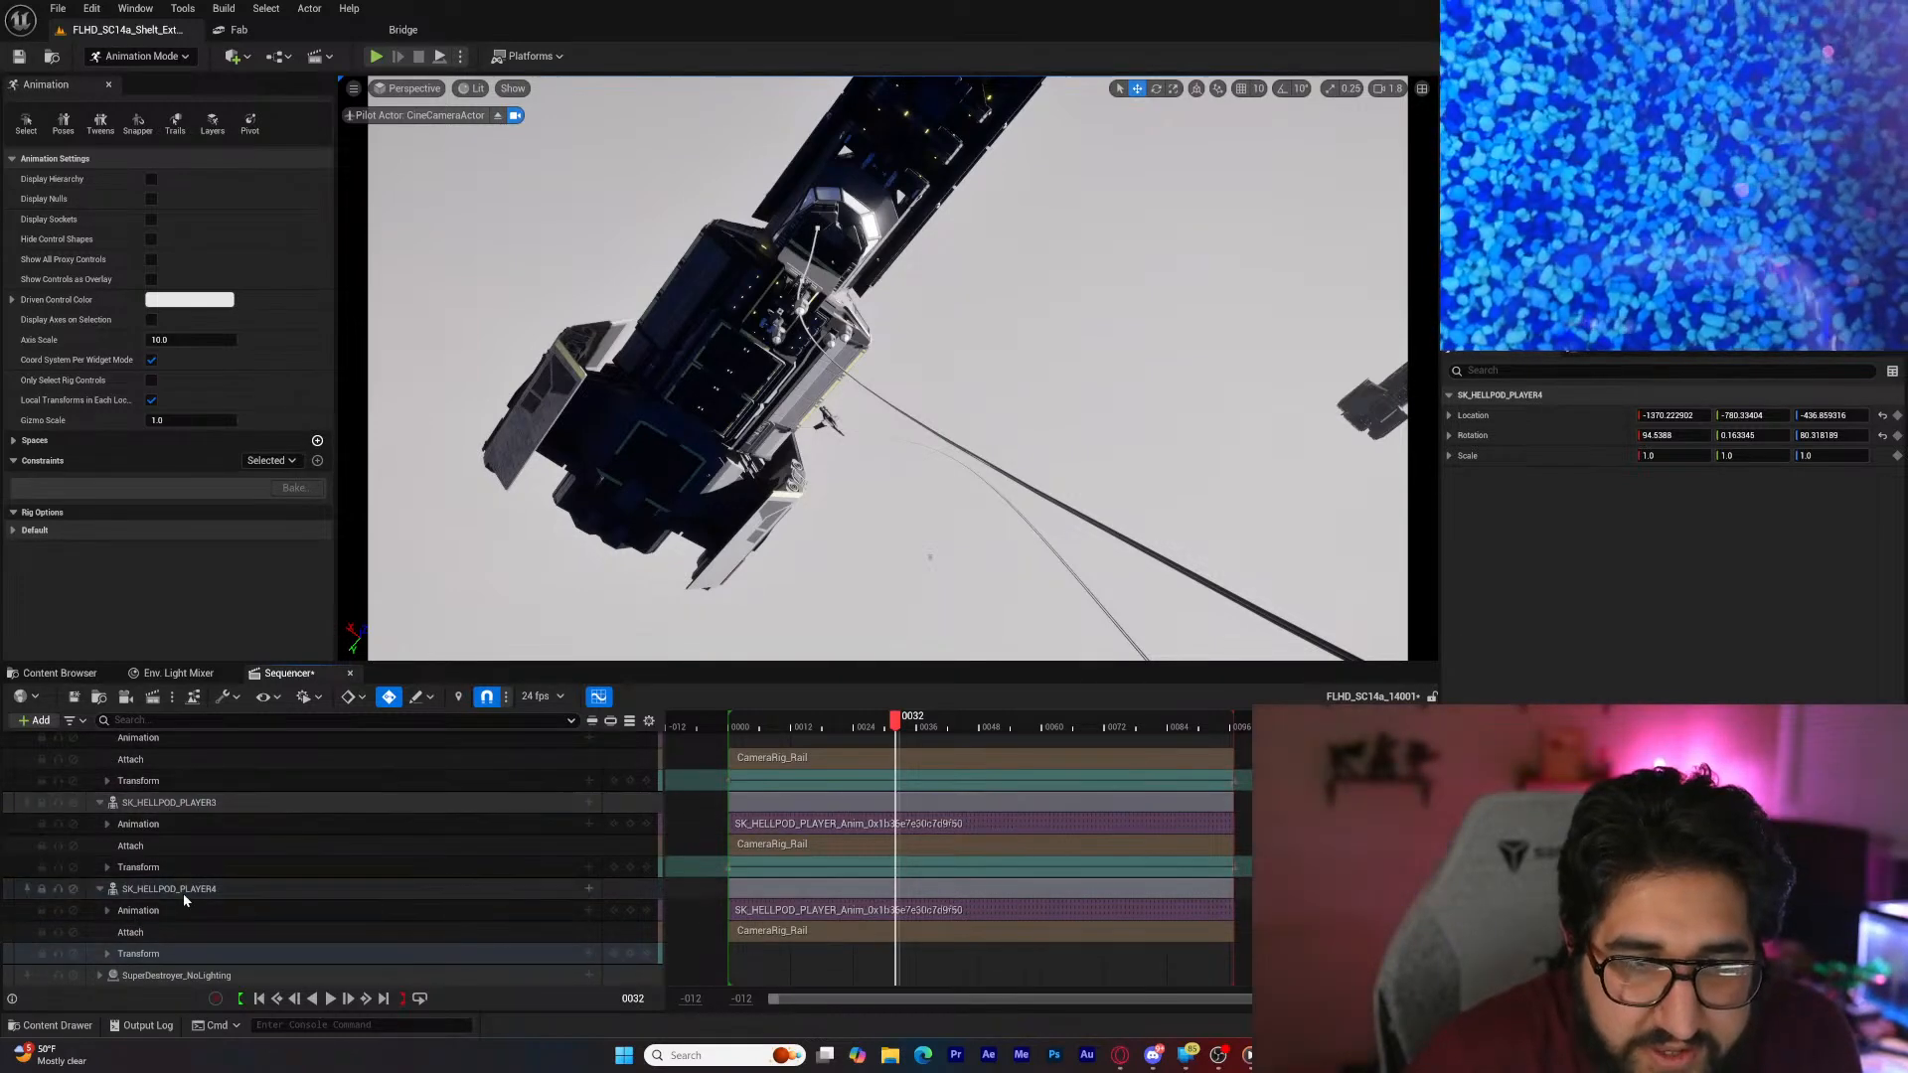
{"action": "left_click", "coordinate": [183, 892]}
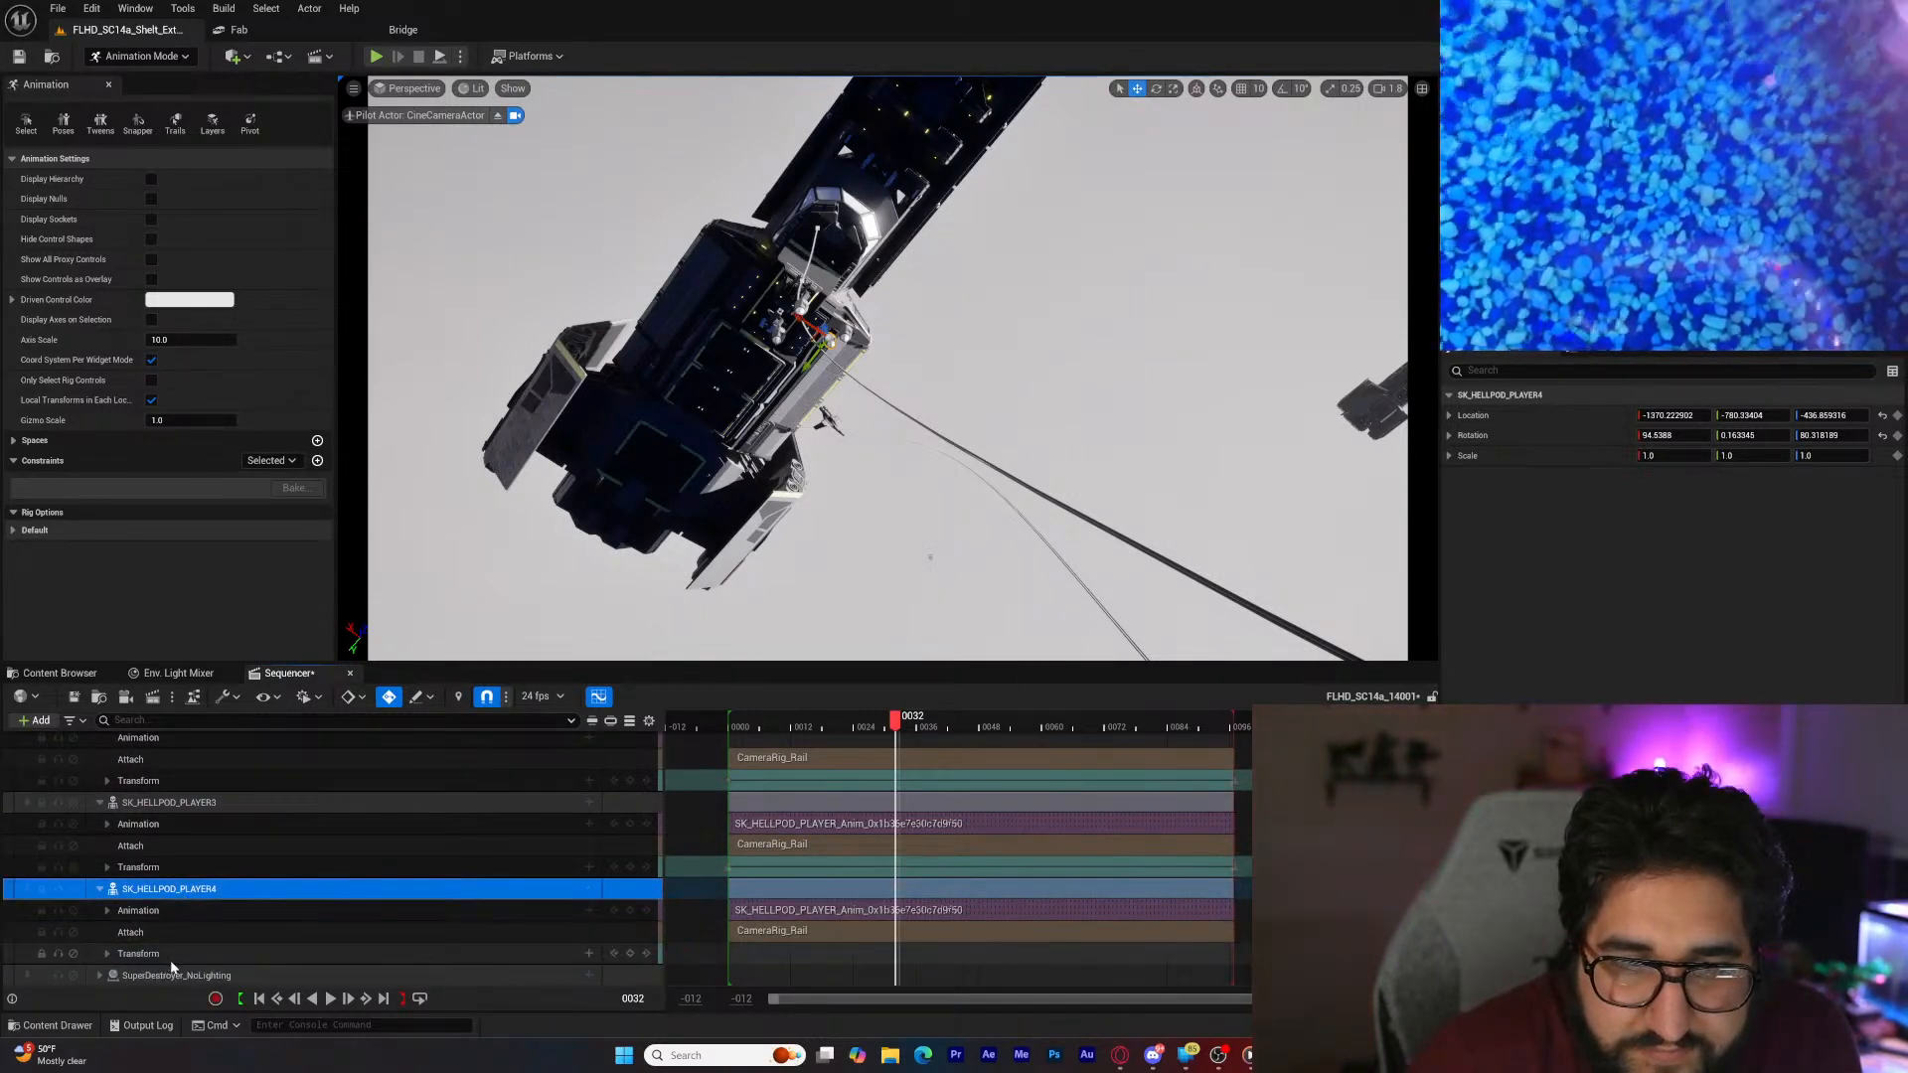
{"action": "scroll", "coordinate": [126, 900], "scroll_direction": "up", "scroll_amount": 5}
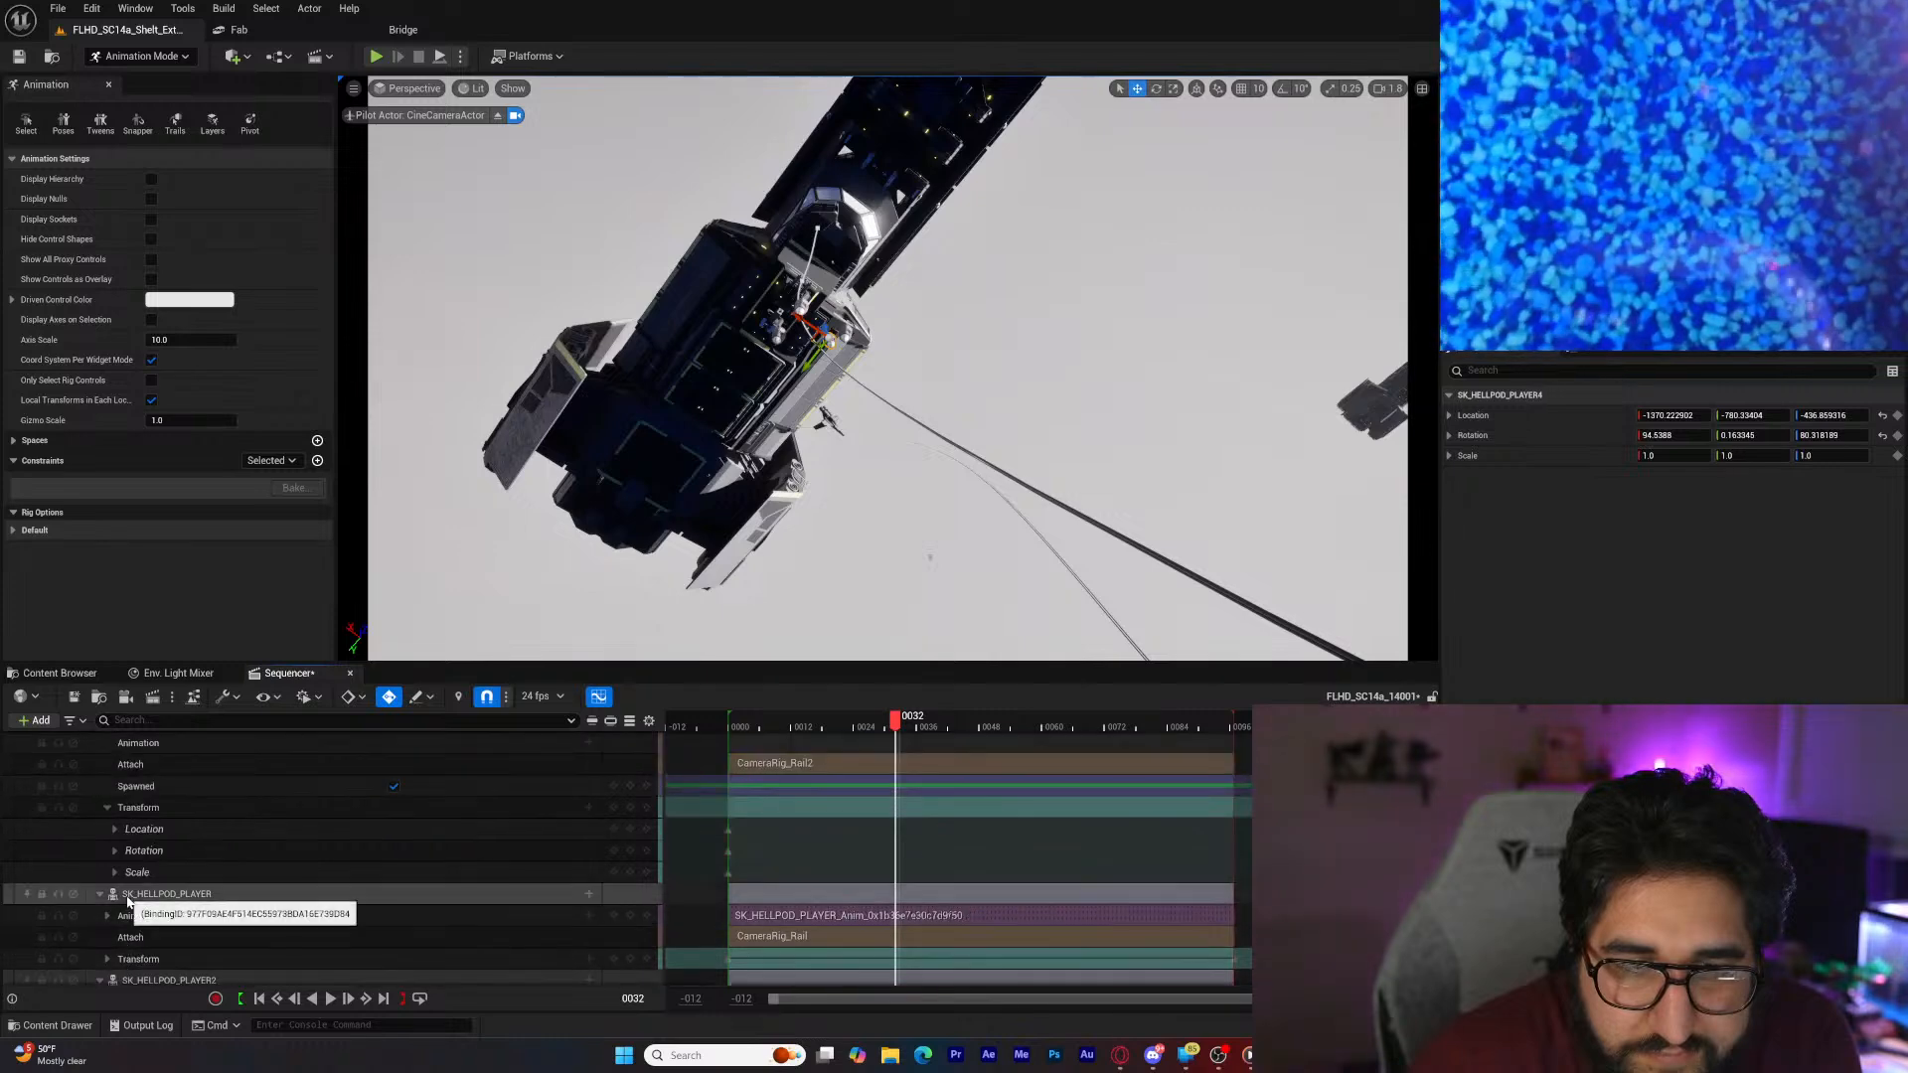
{"action": "scroll", "coordinate": [129, 902], "scroll_direction": "up", "scroll_amount": 3}
{"action": "scroll", "coordinate": [129, 902], "scroll_direction": "down", "scroll_amount": 4}
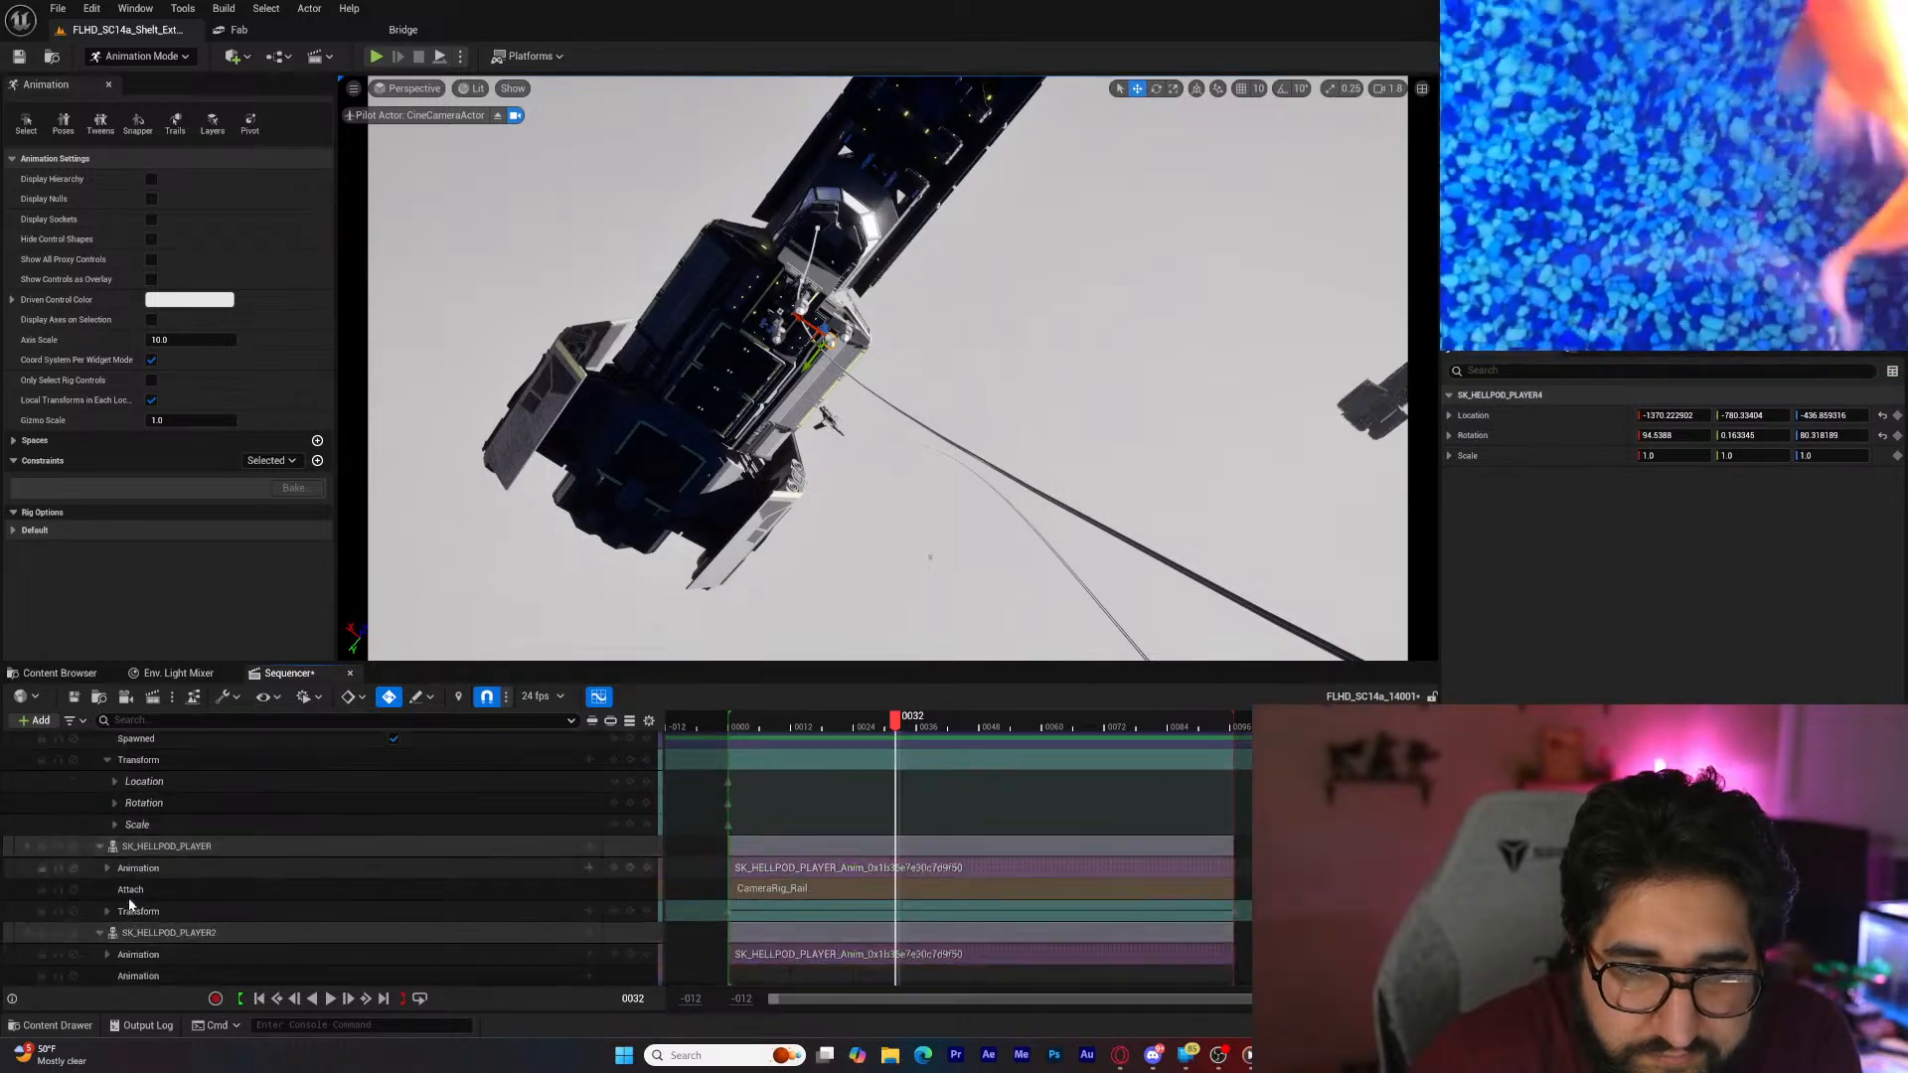
{"action": "left_click", "coordinate": [107, 887]}
{"action": "left_click", "coordinate": [107, 887]}
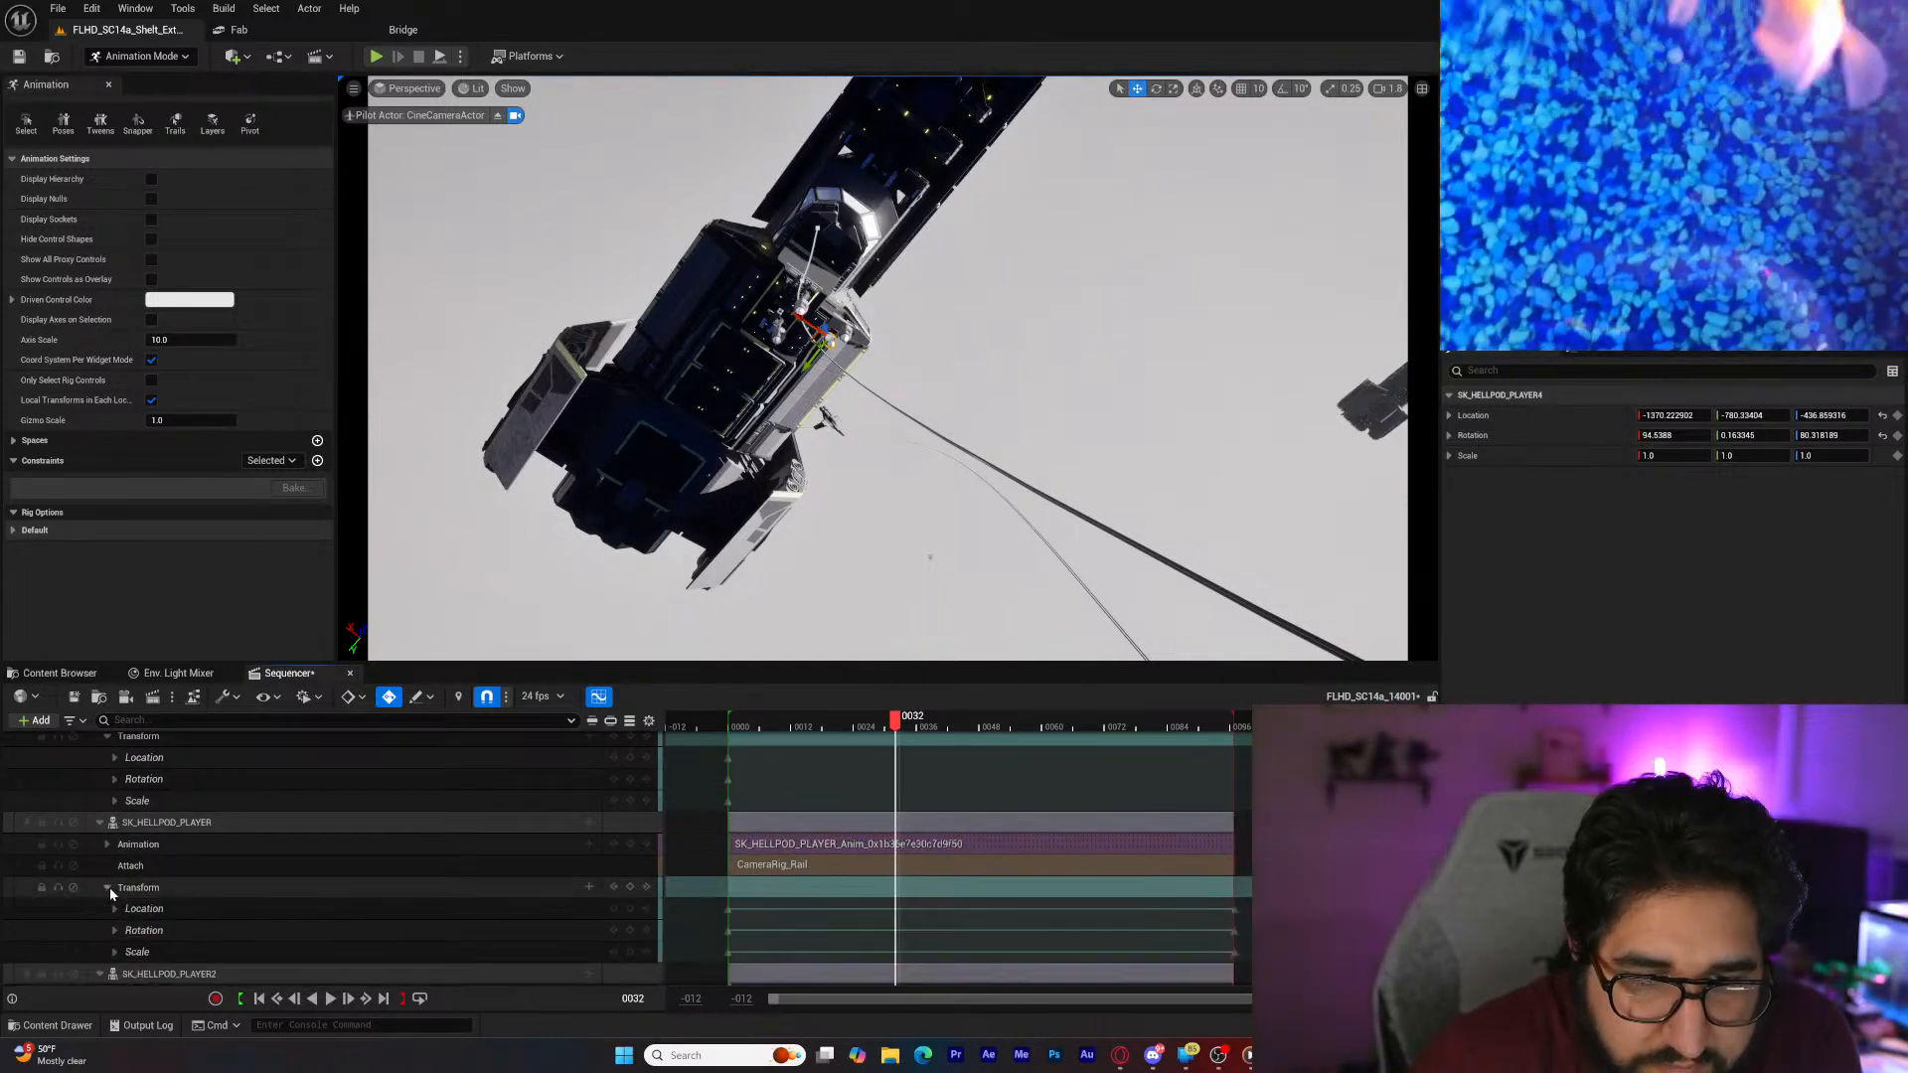
{"action": "left_click", "coordinate": [259, 998]}
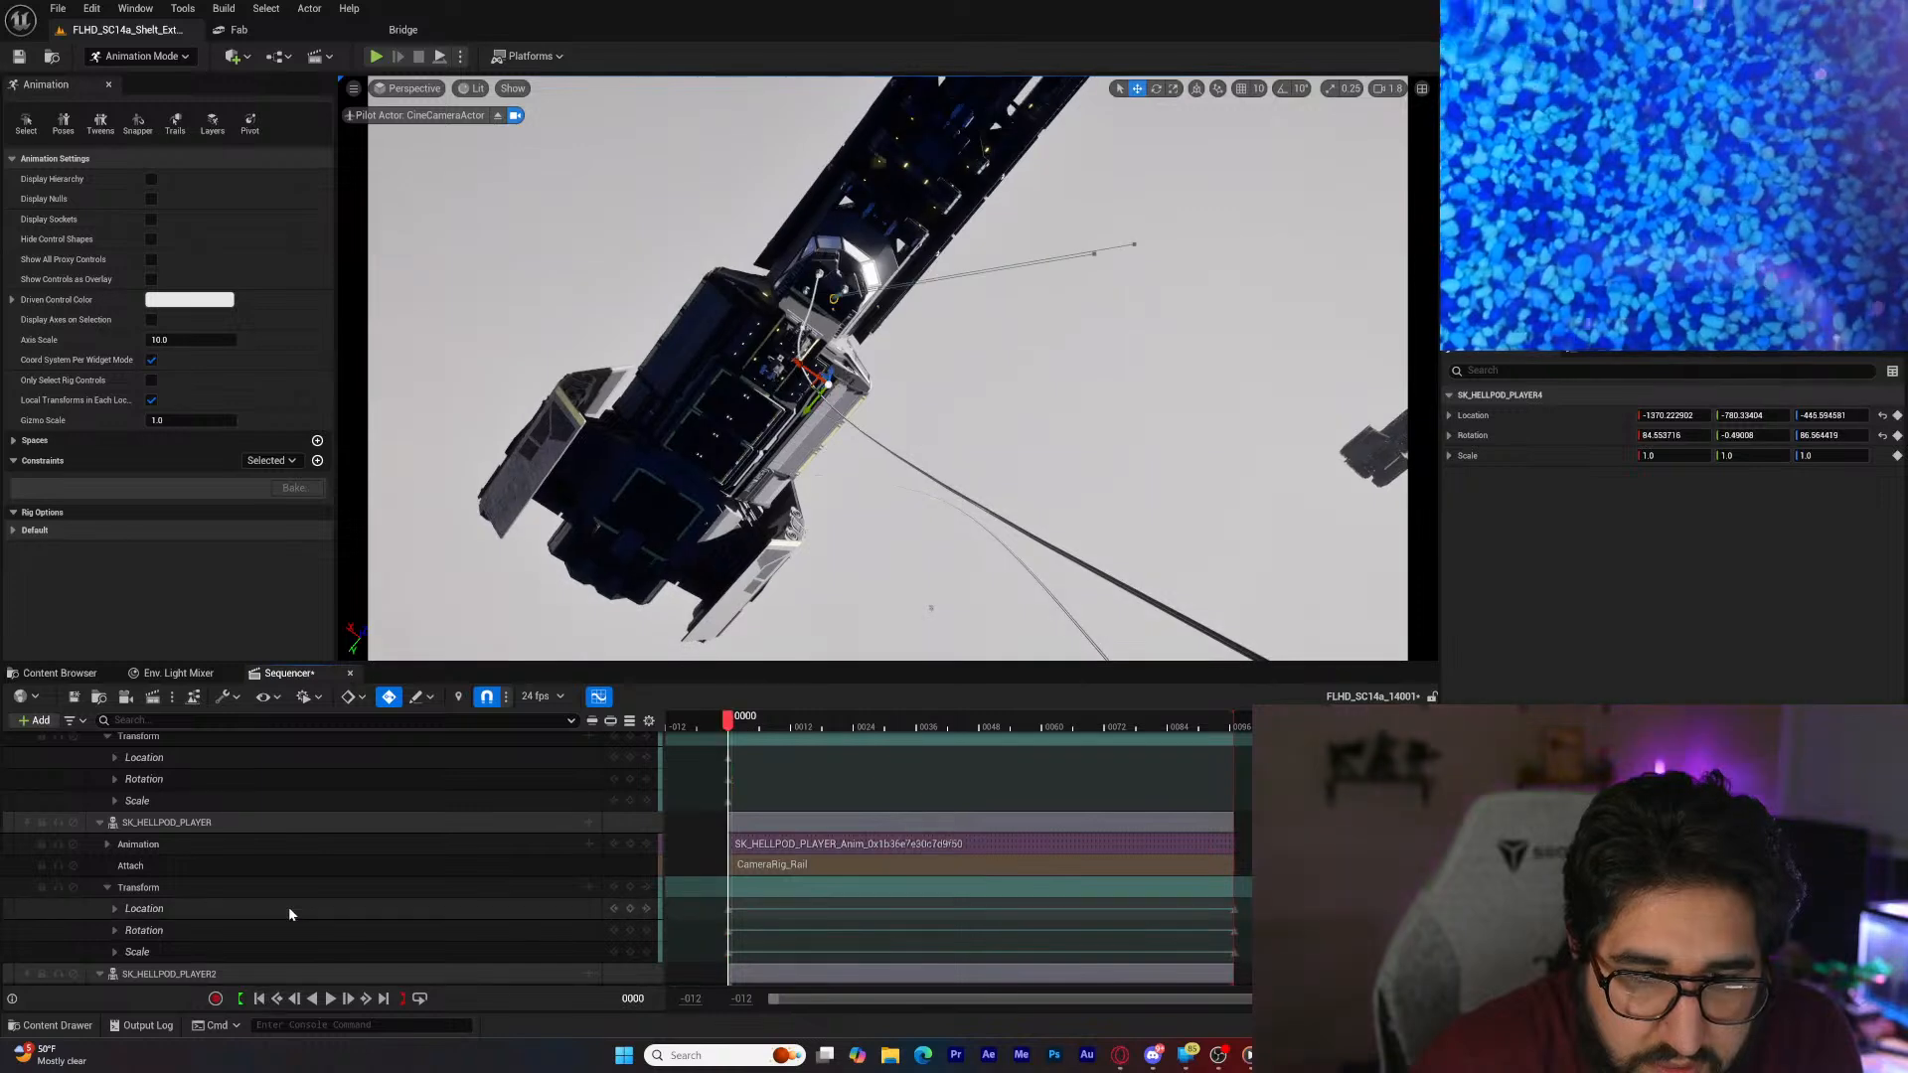
{"action": "left_click", "coordinate": [587, 888]}
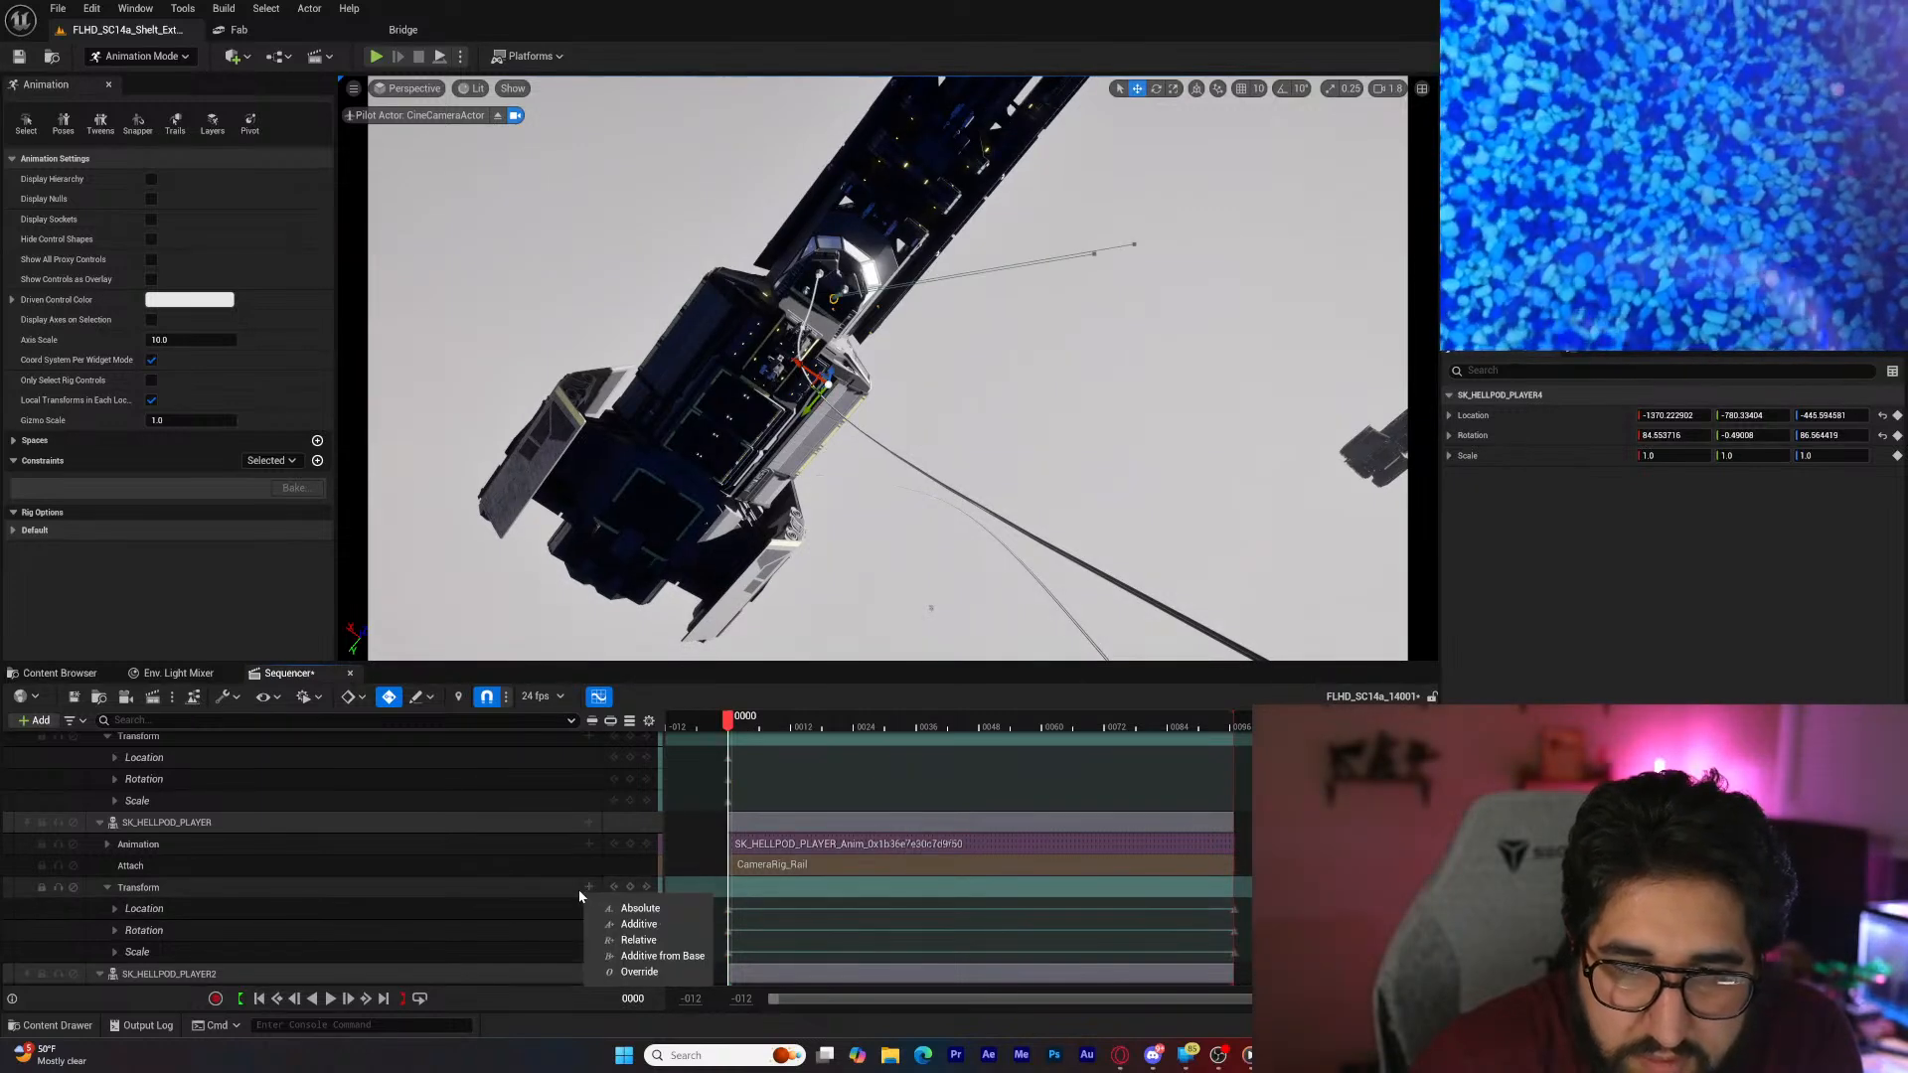
{"action": "left_click", "coordinate": [640, 938]}
{"action": "scroll", "coordinate": [485, 903], "scroll_direction": "down", "scroll_amount": 2}
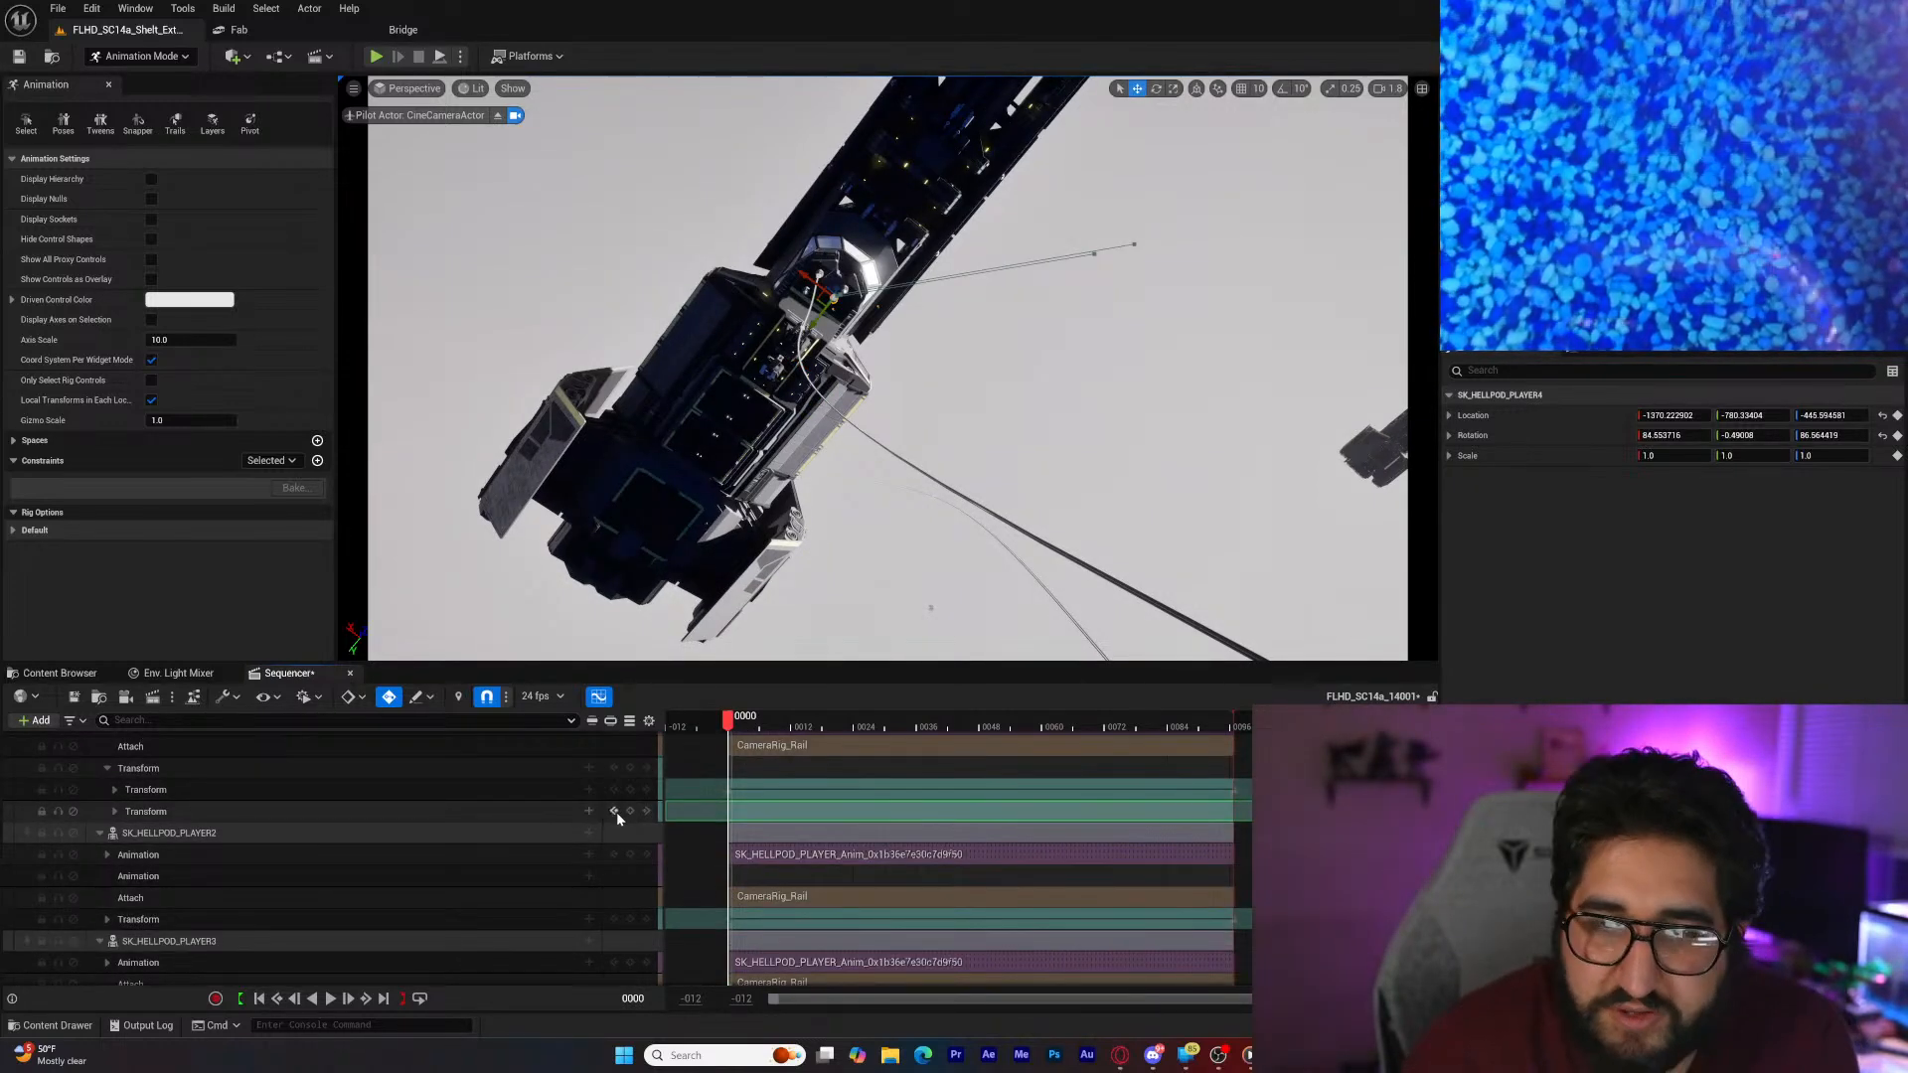
Step: At frame 61, set SK_HELLPOD_PLAYER's additive rotation to roll 29, pitch -7, yaw -11 and key the whole additive transform
{"action": "left_click_drag", "start_coordinate": [795, 730], "coordinate": [1047, 740]}
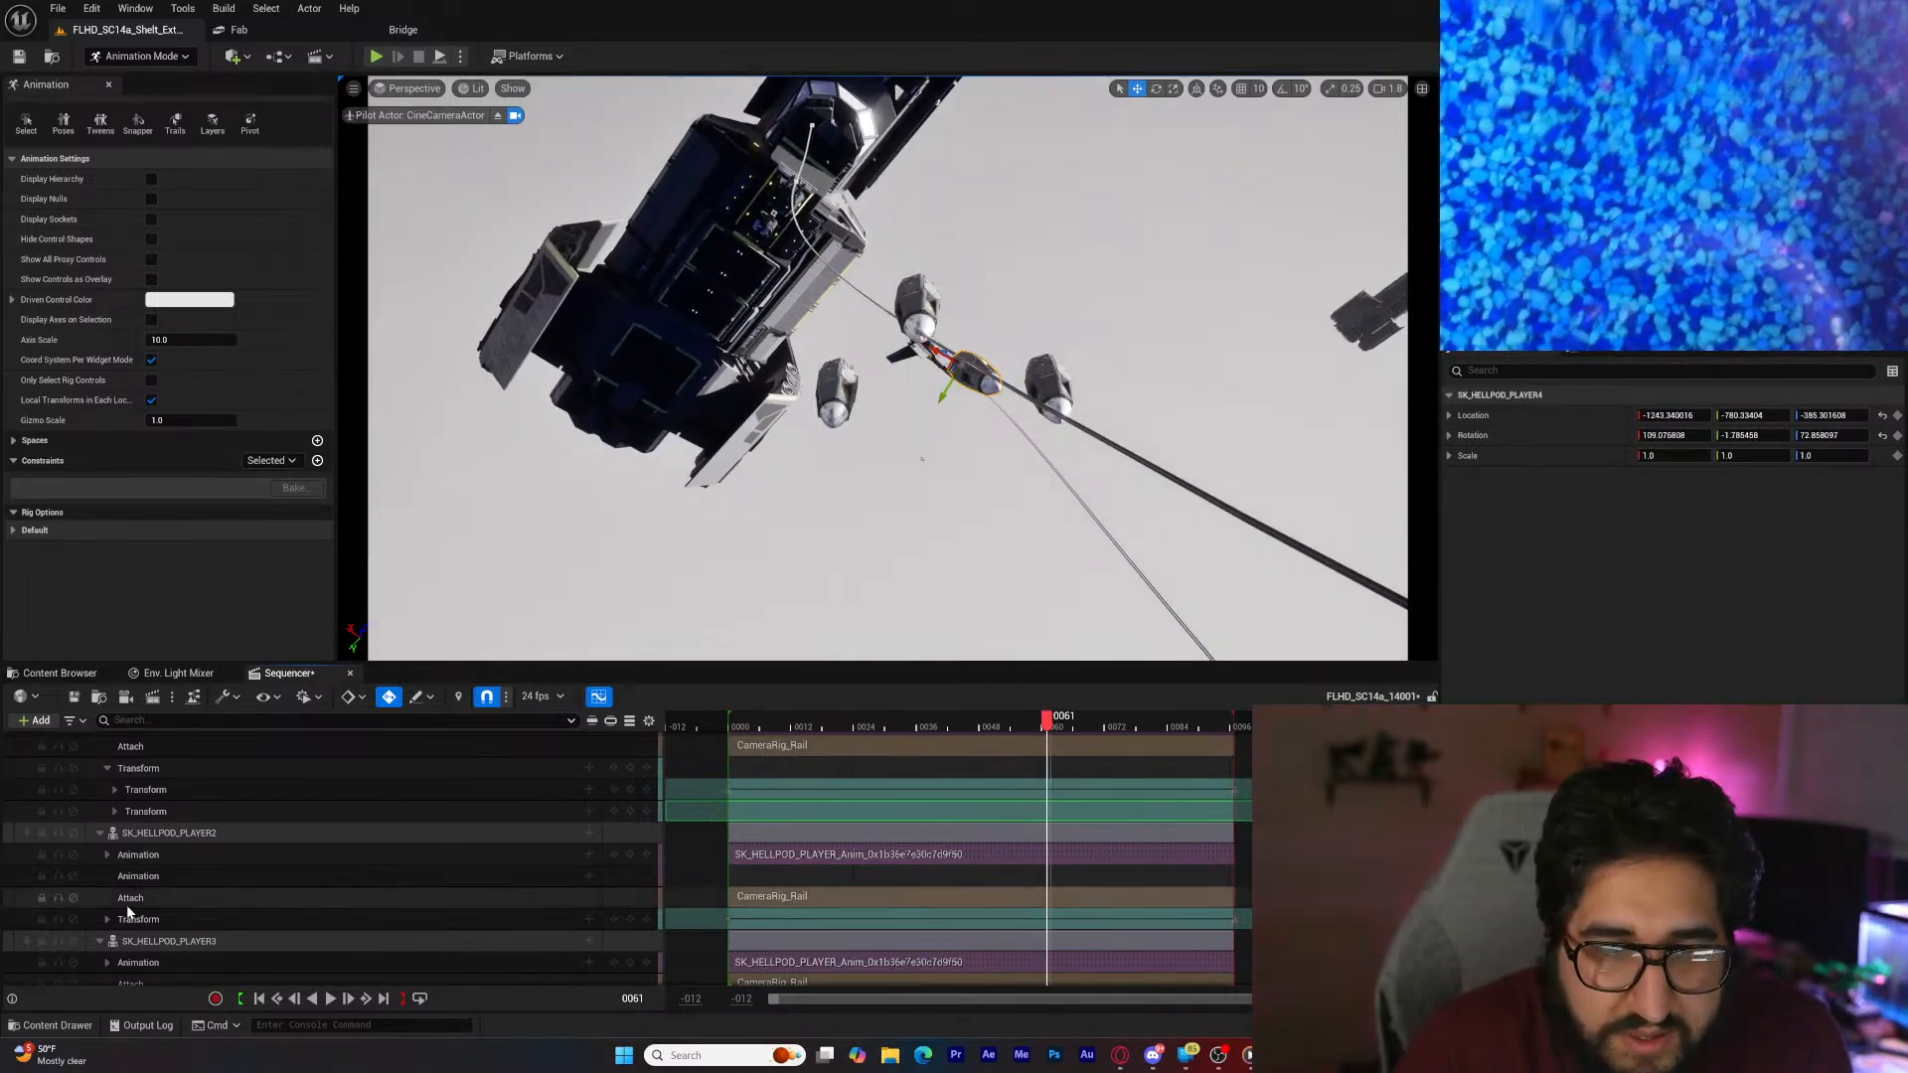
{"action": "left_click", "coordinate": [116, 811]}
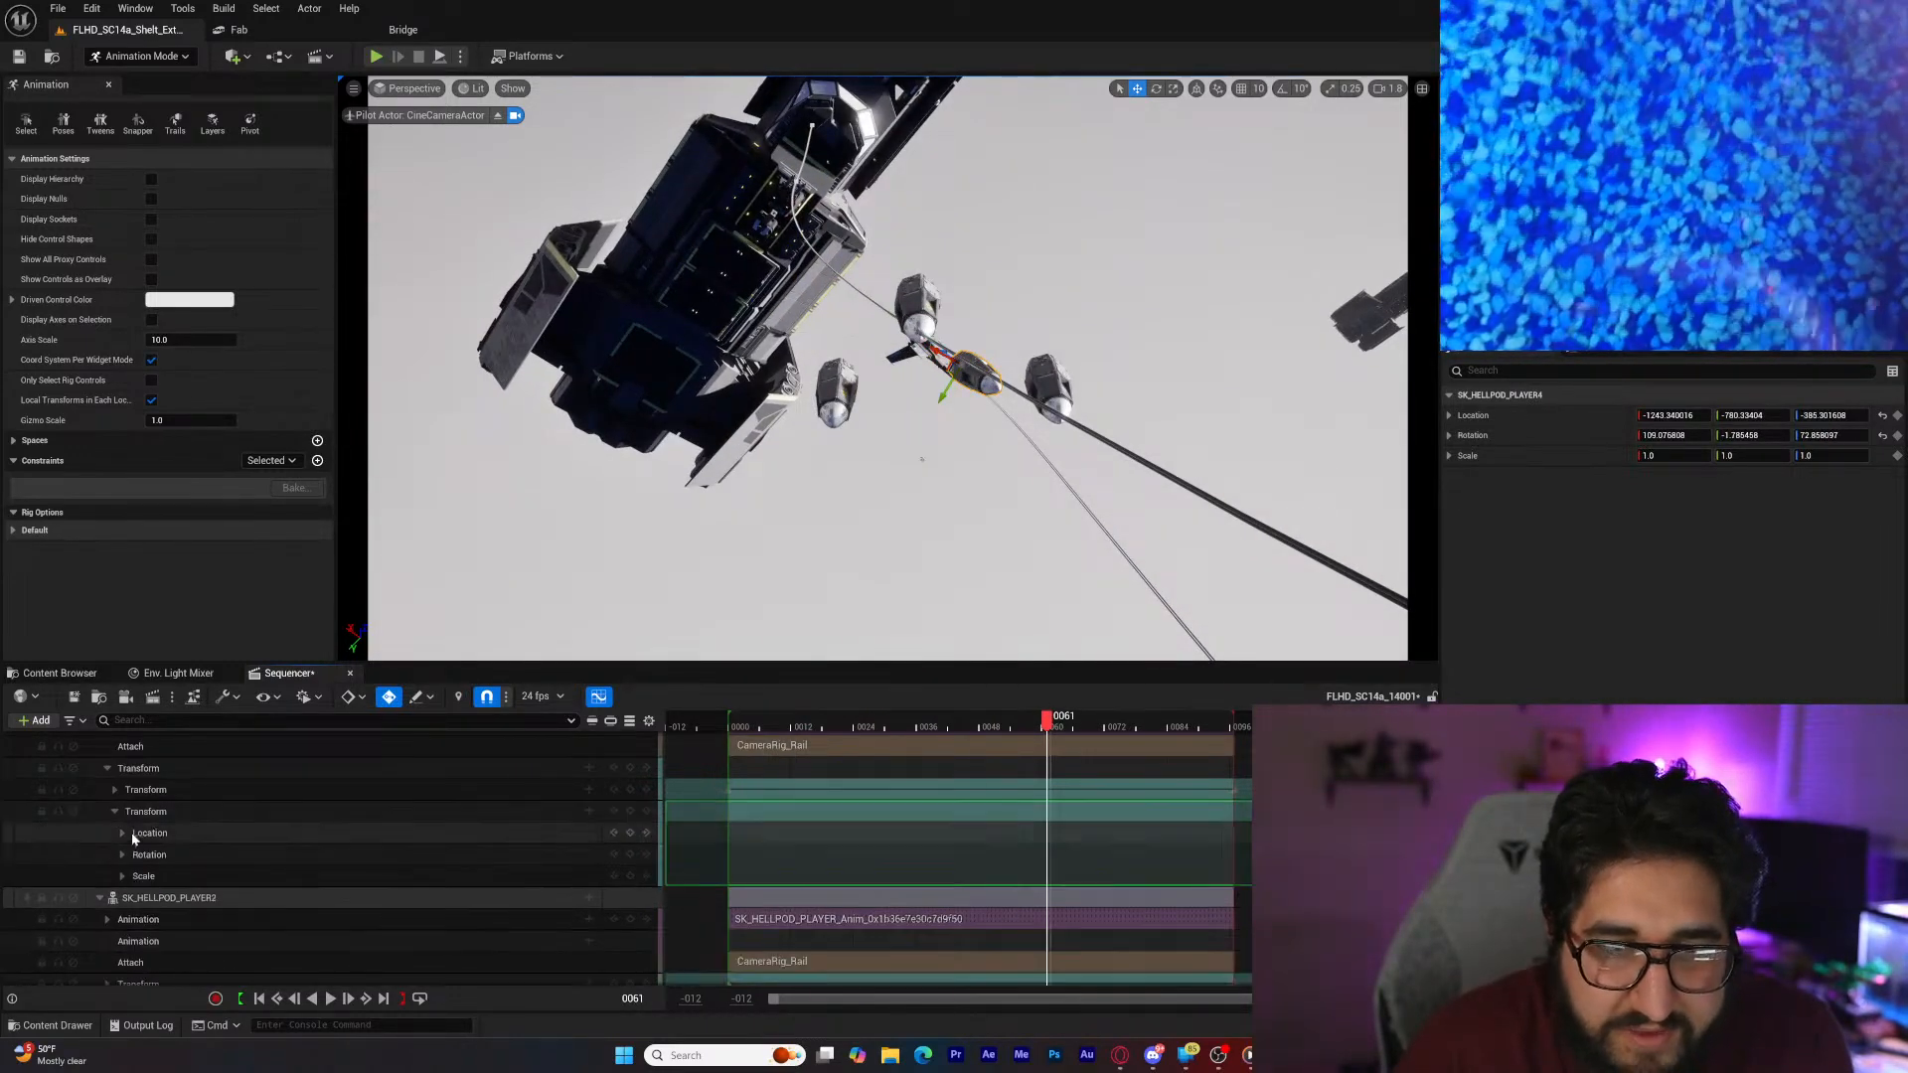
{"action": "left_click", "coordinate": [123, 854]}
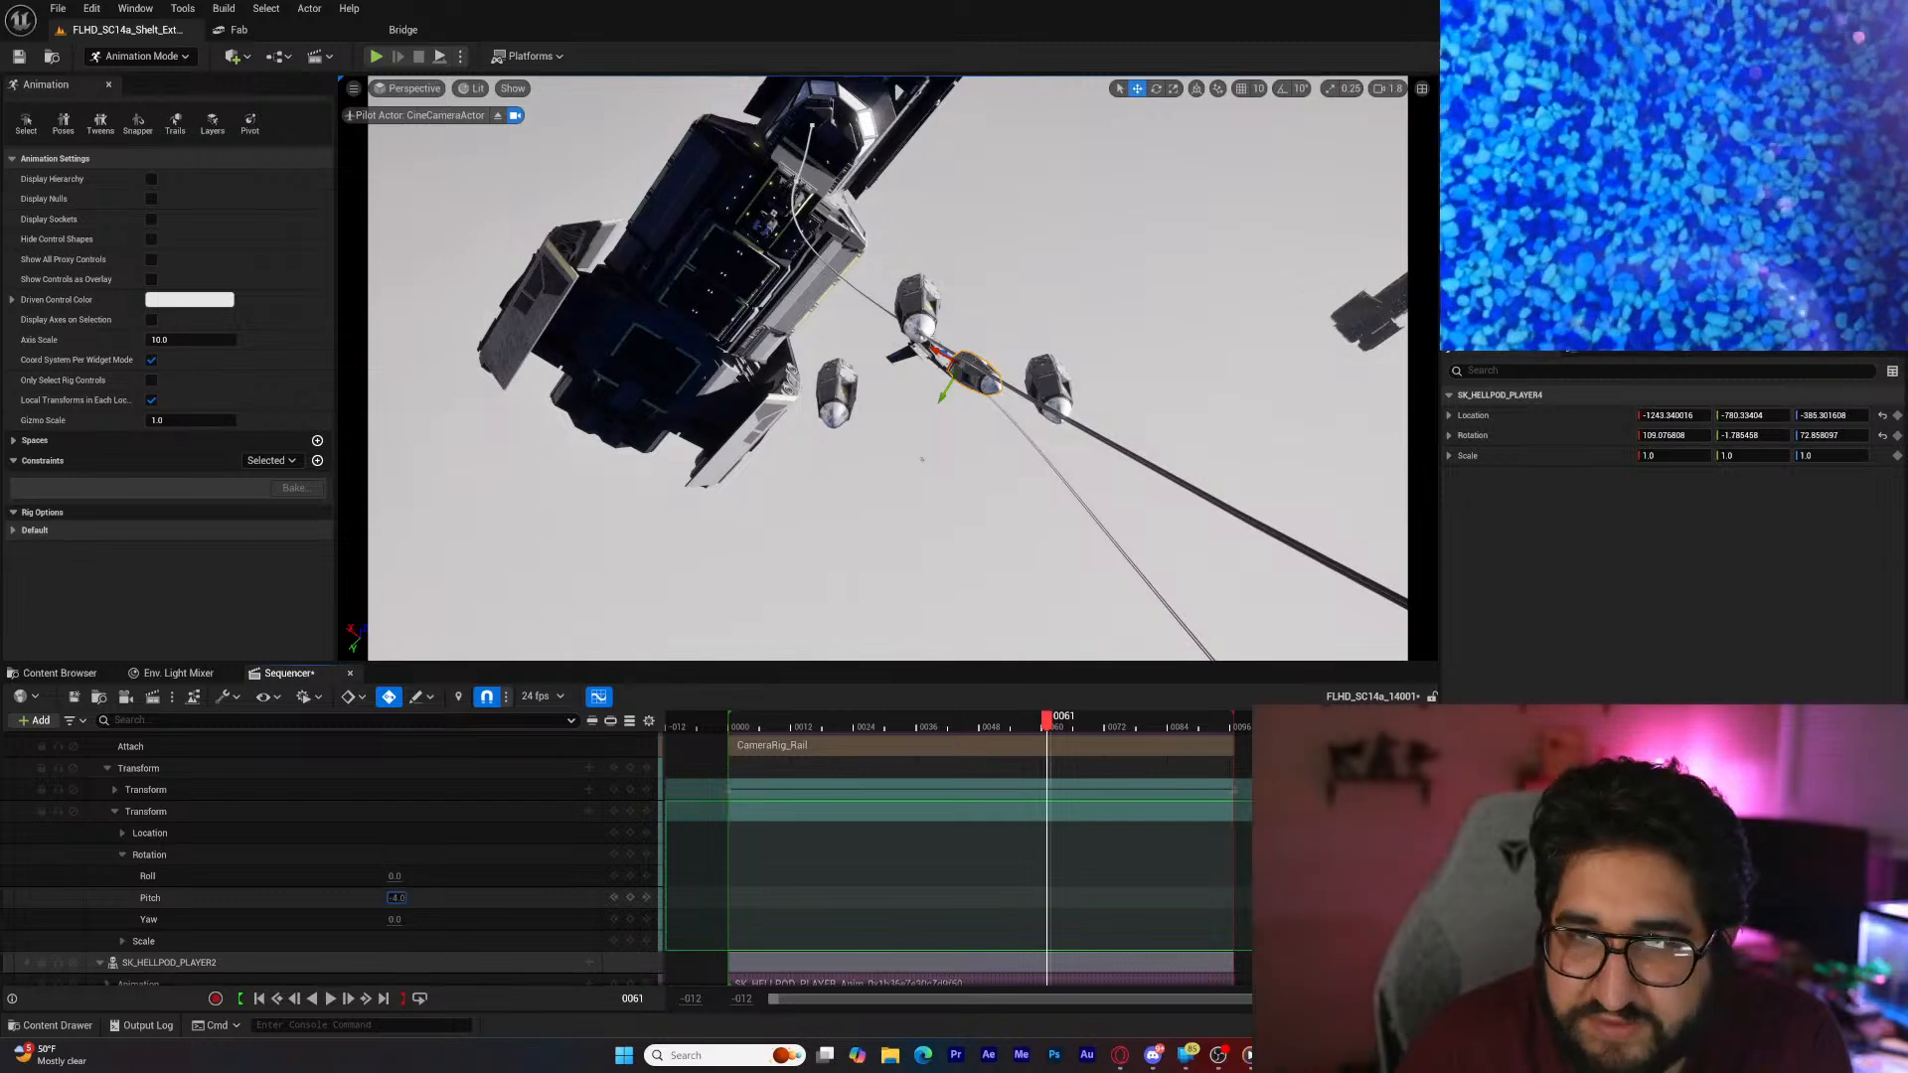
{"action": "left_click_drag", "start_coordinate": [396, 920], "coordinate": [383, 920]}
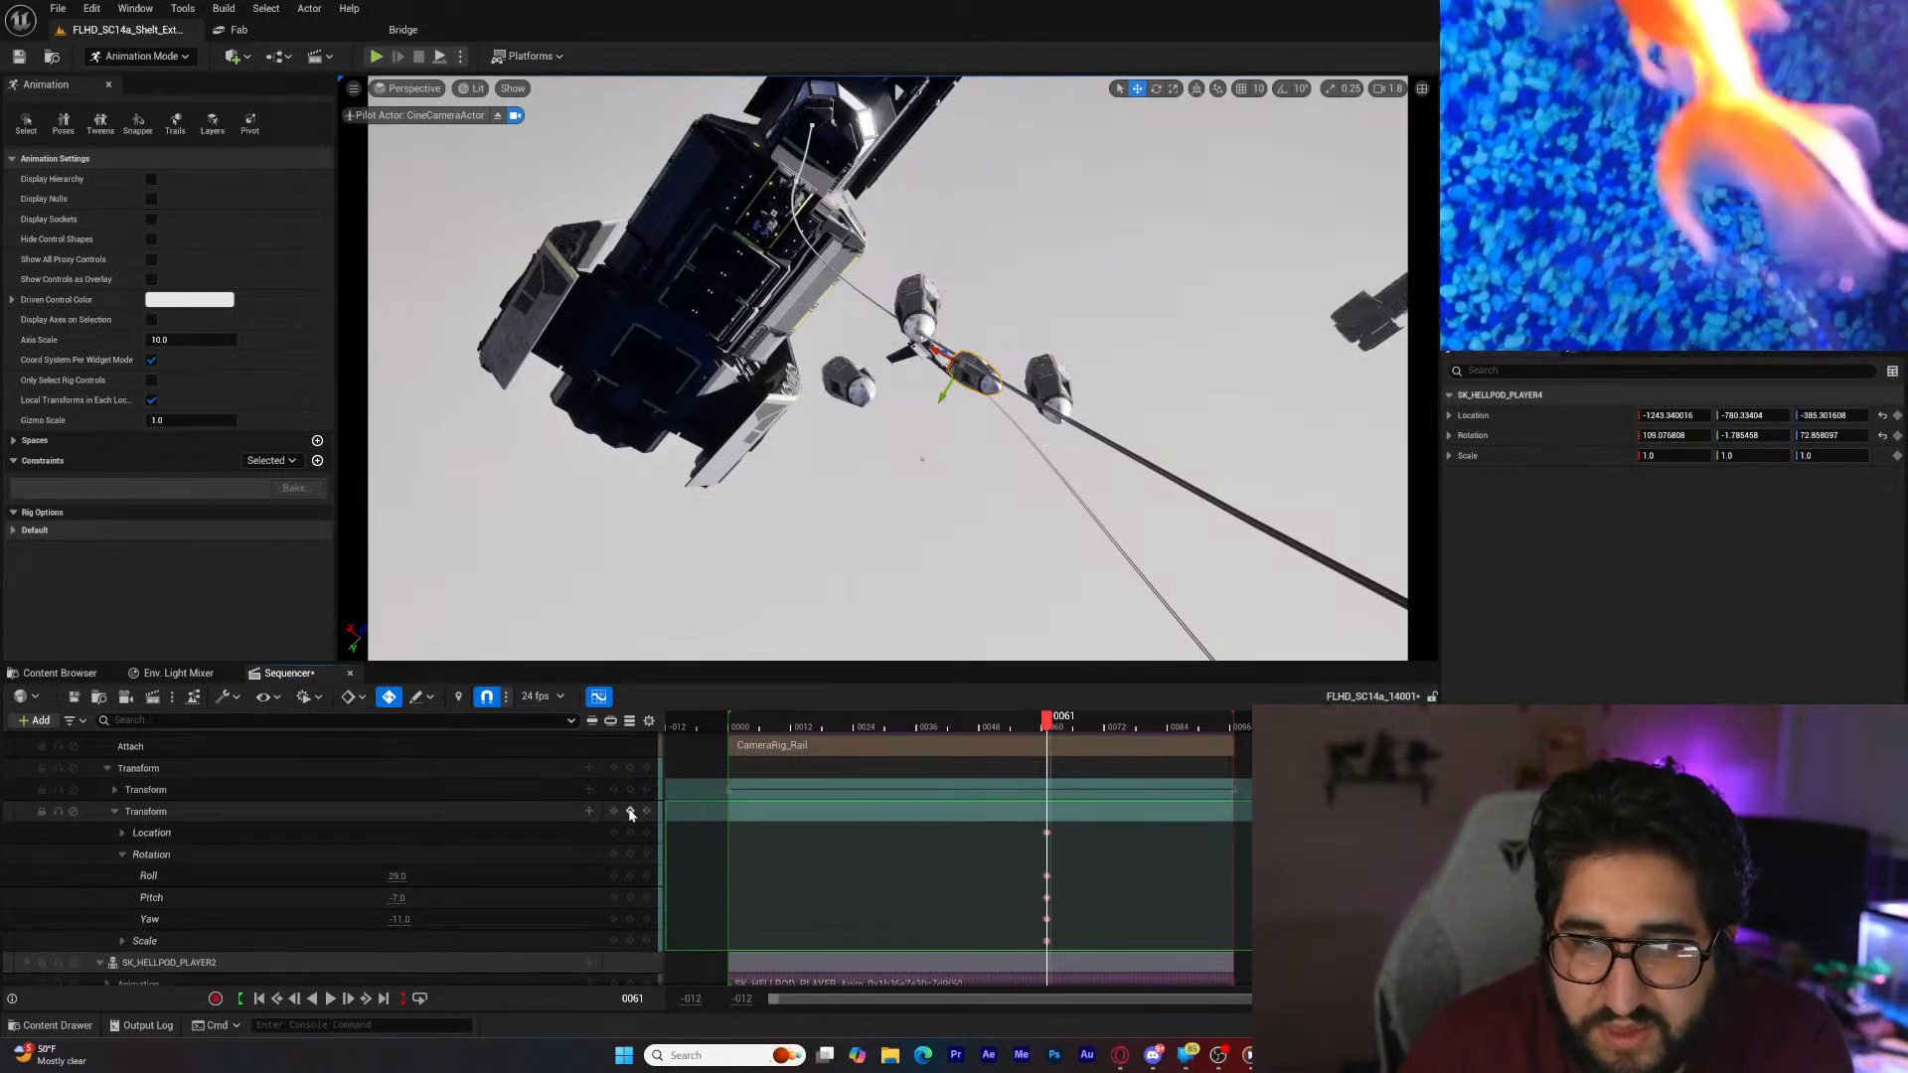
Step: Key SK_HELLPOD_PLAYER's additive roll, pitch and yaw at 0 on frame 0
{"action": "left_click_drag", "start_coordinate": [1043, 725], "coordinate": [728, 732]}
{"action": "left_click", "coordinate": [397, 875]}
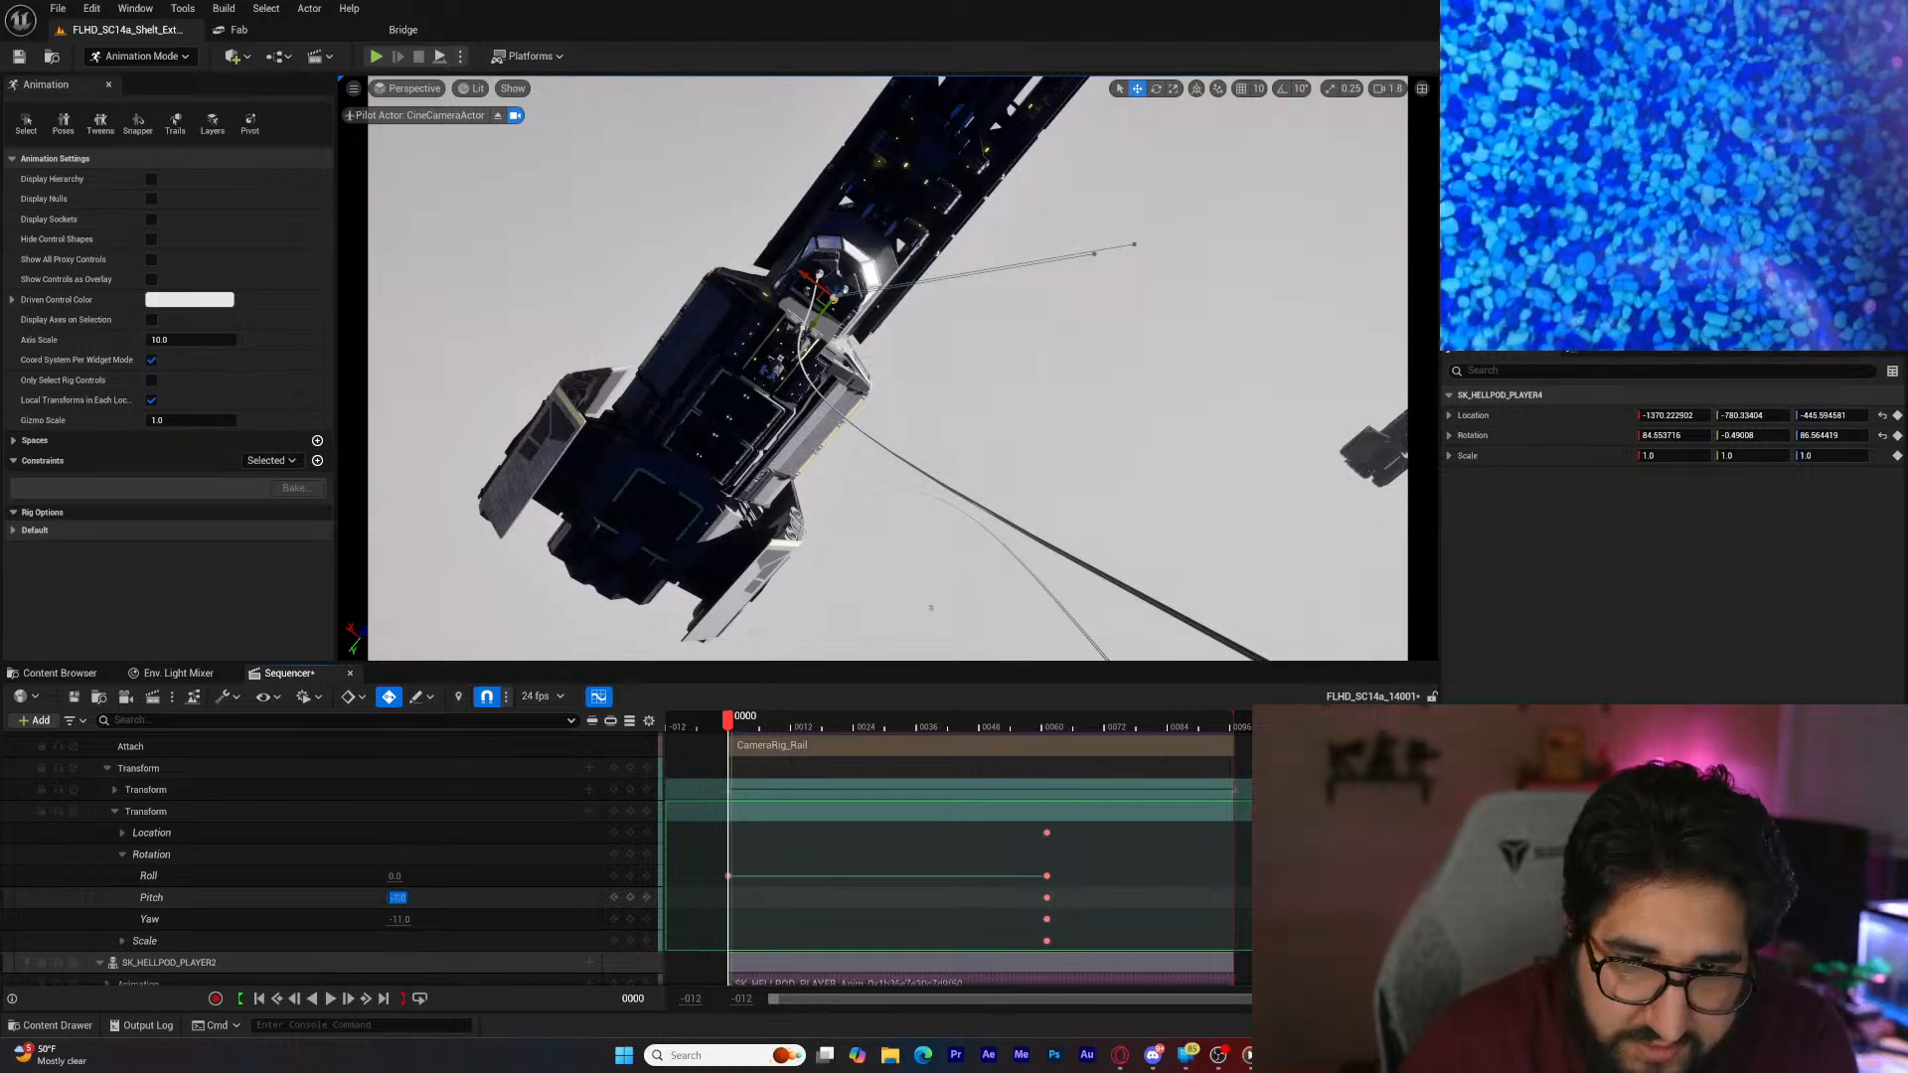
{"action": "left_click", "coordinate": [400, 919]}
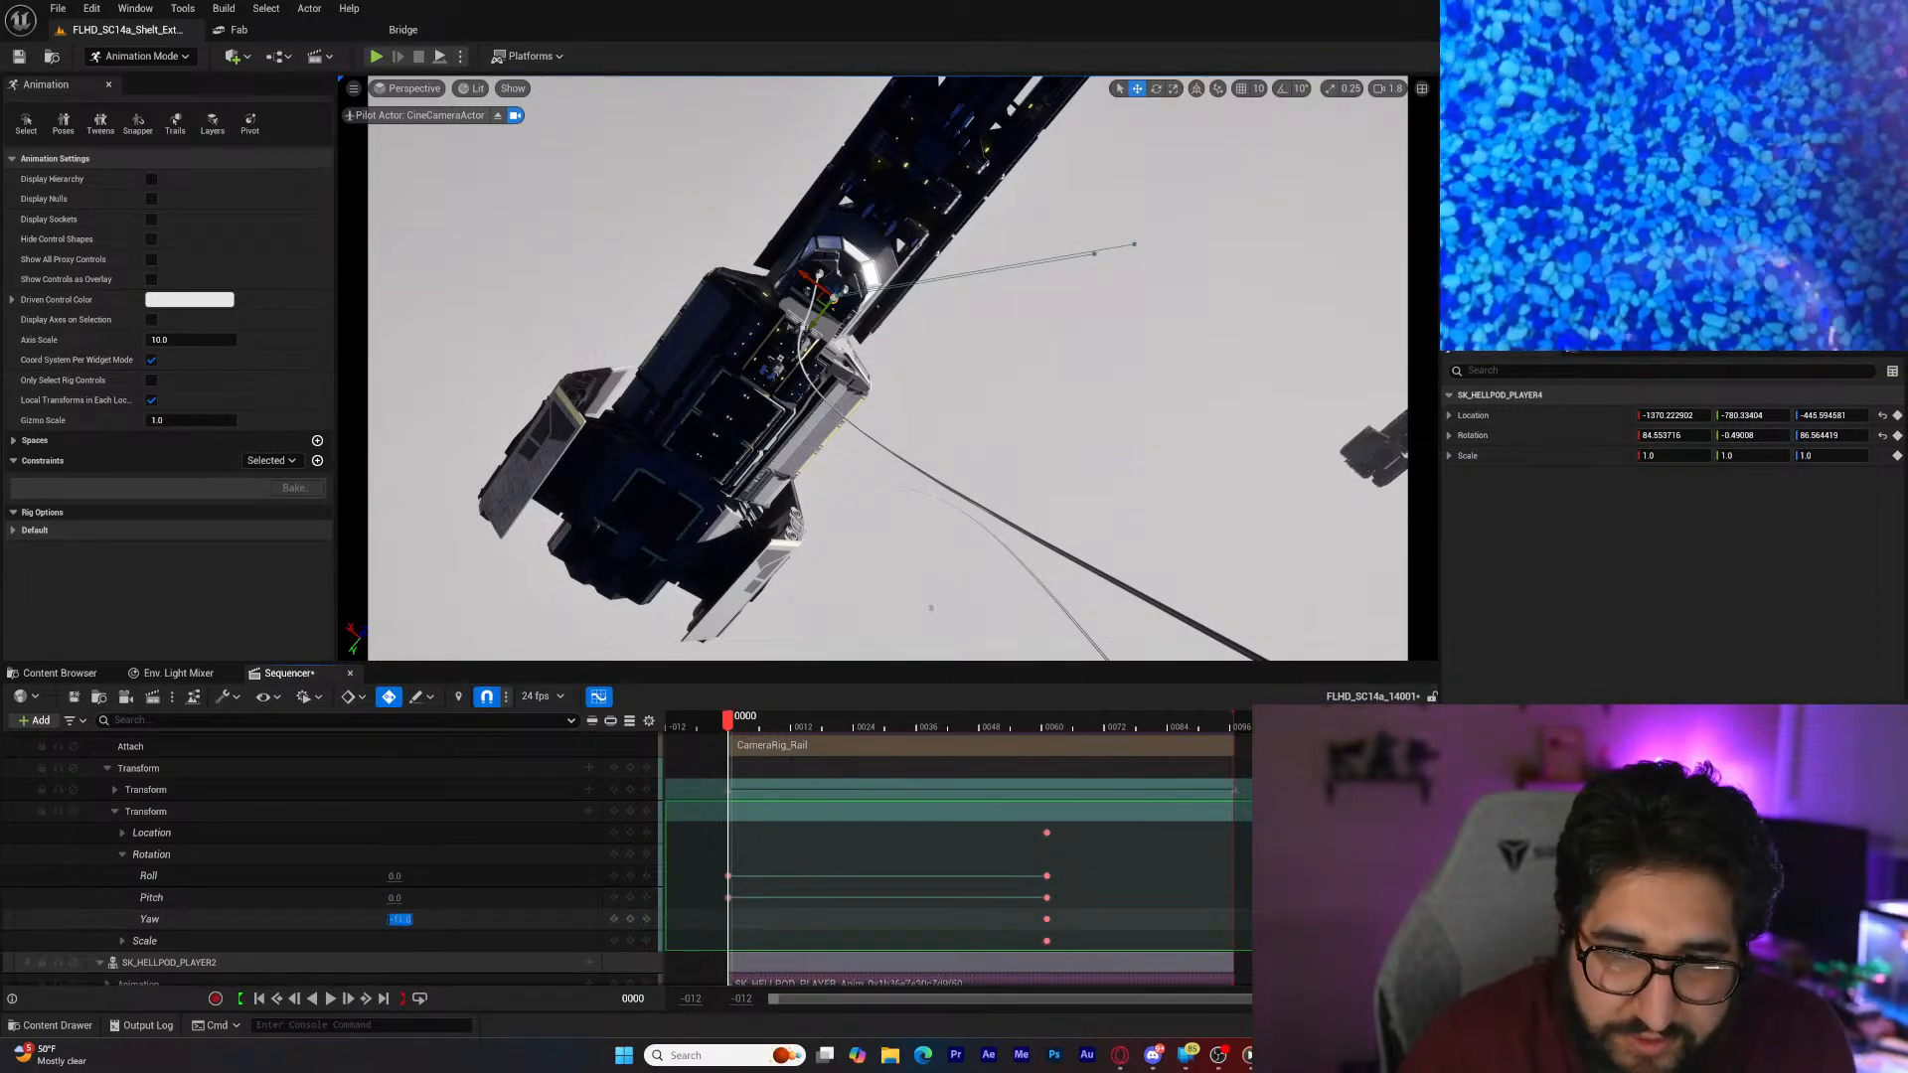
Step: At frame 94, key SK_HELLPOD_PLAYER's additive location Z at -91 and its rotation at roll 46, pitch -11, yaw 6
{"action": "left_click_drag", "start_coordinate": [781, 716], "coordinate": [1224, 724]}
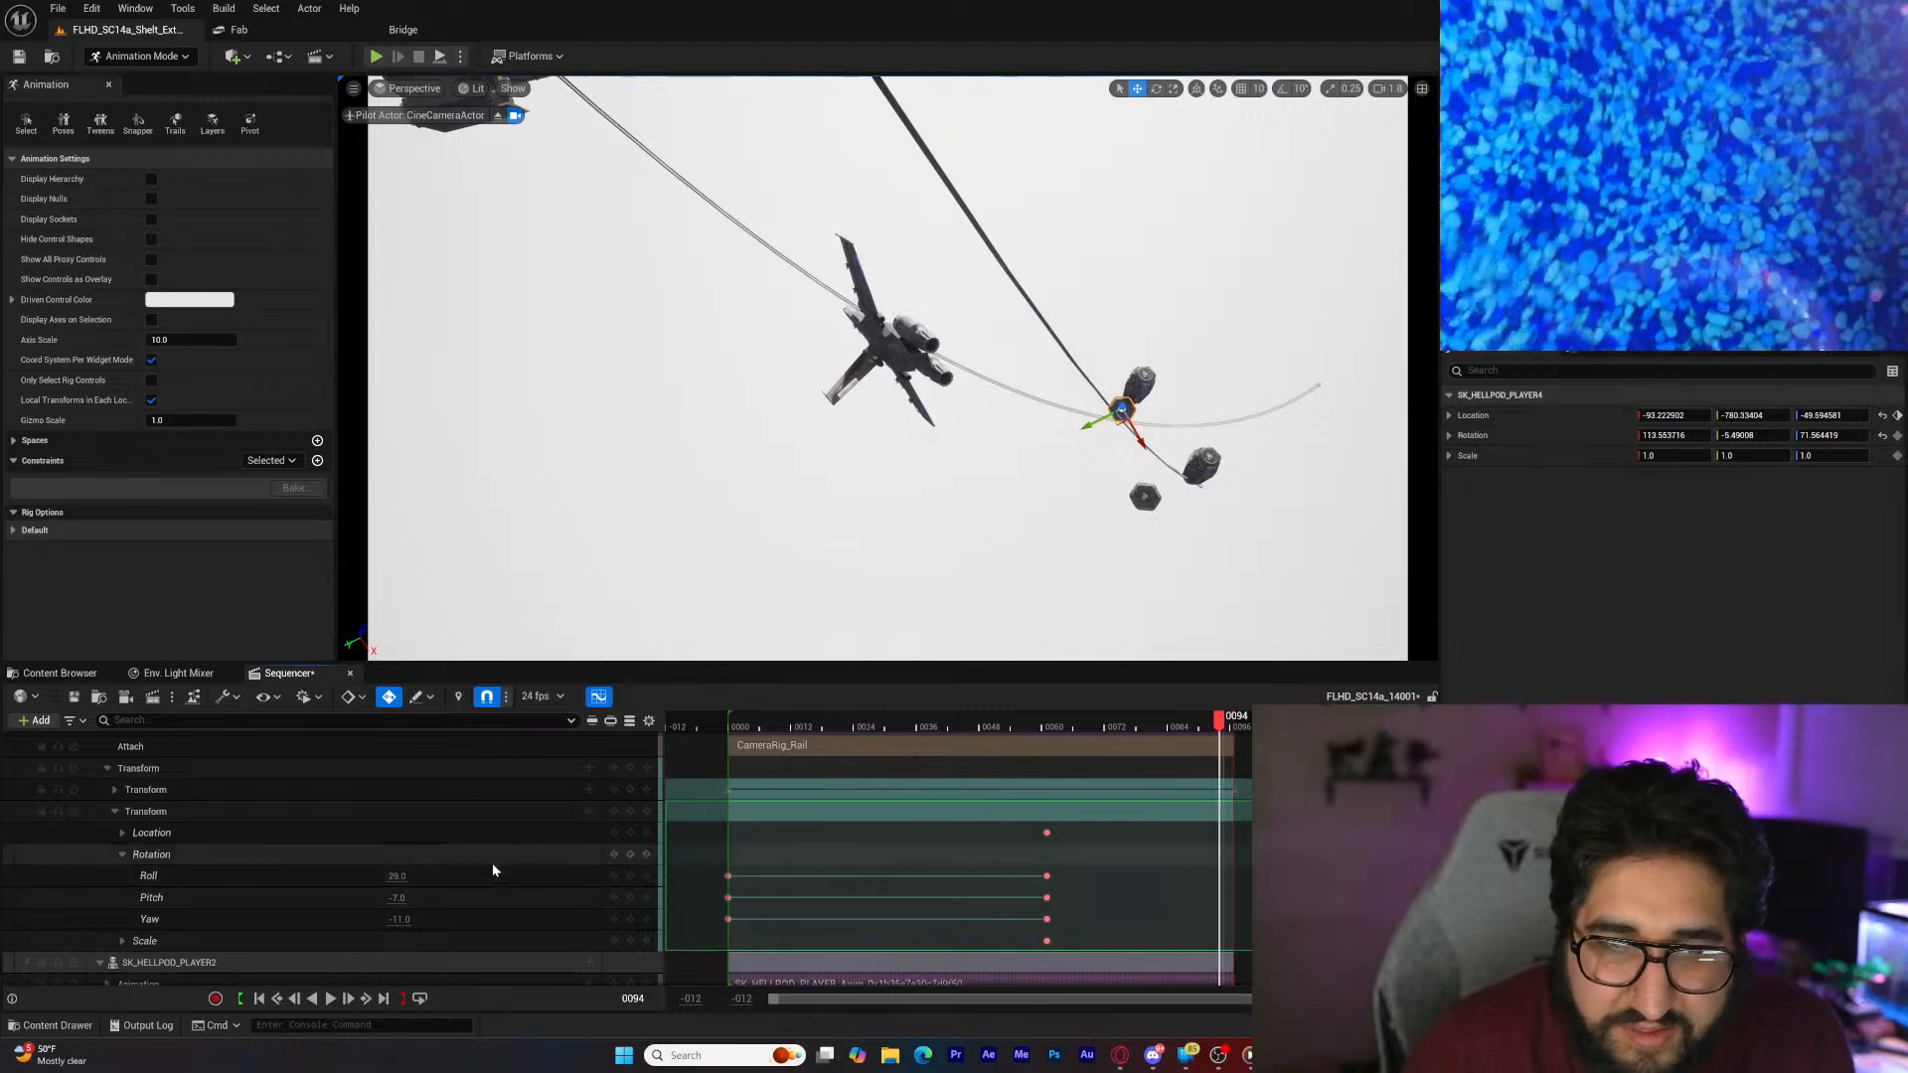
{"action": "left_click", "coordinate": [122, 831]}
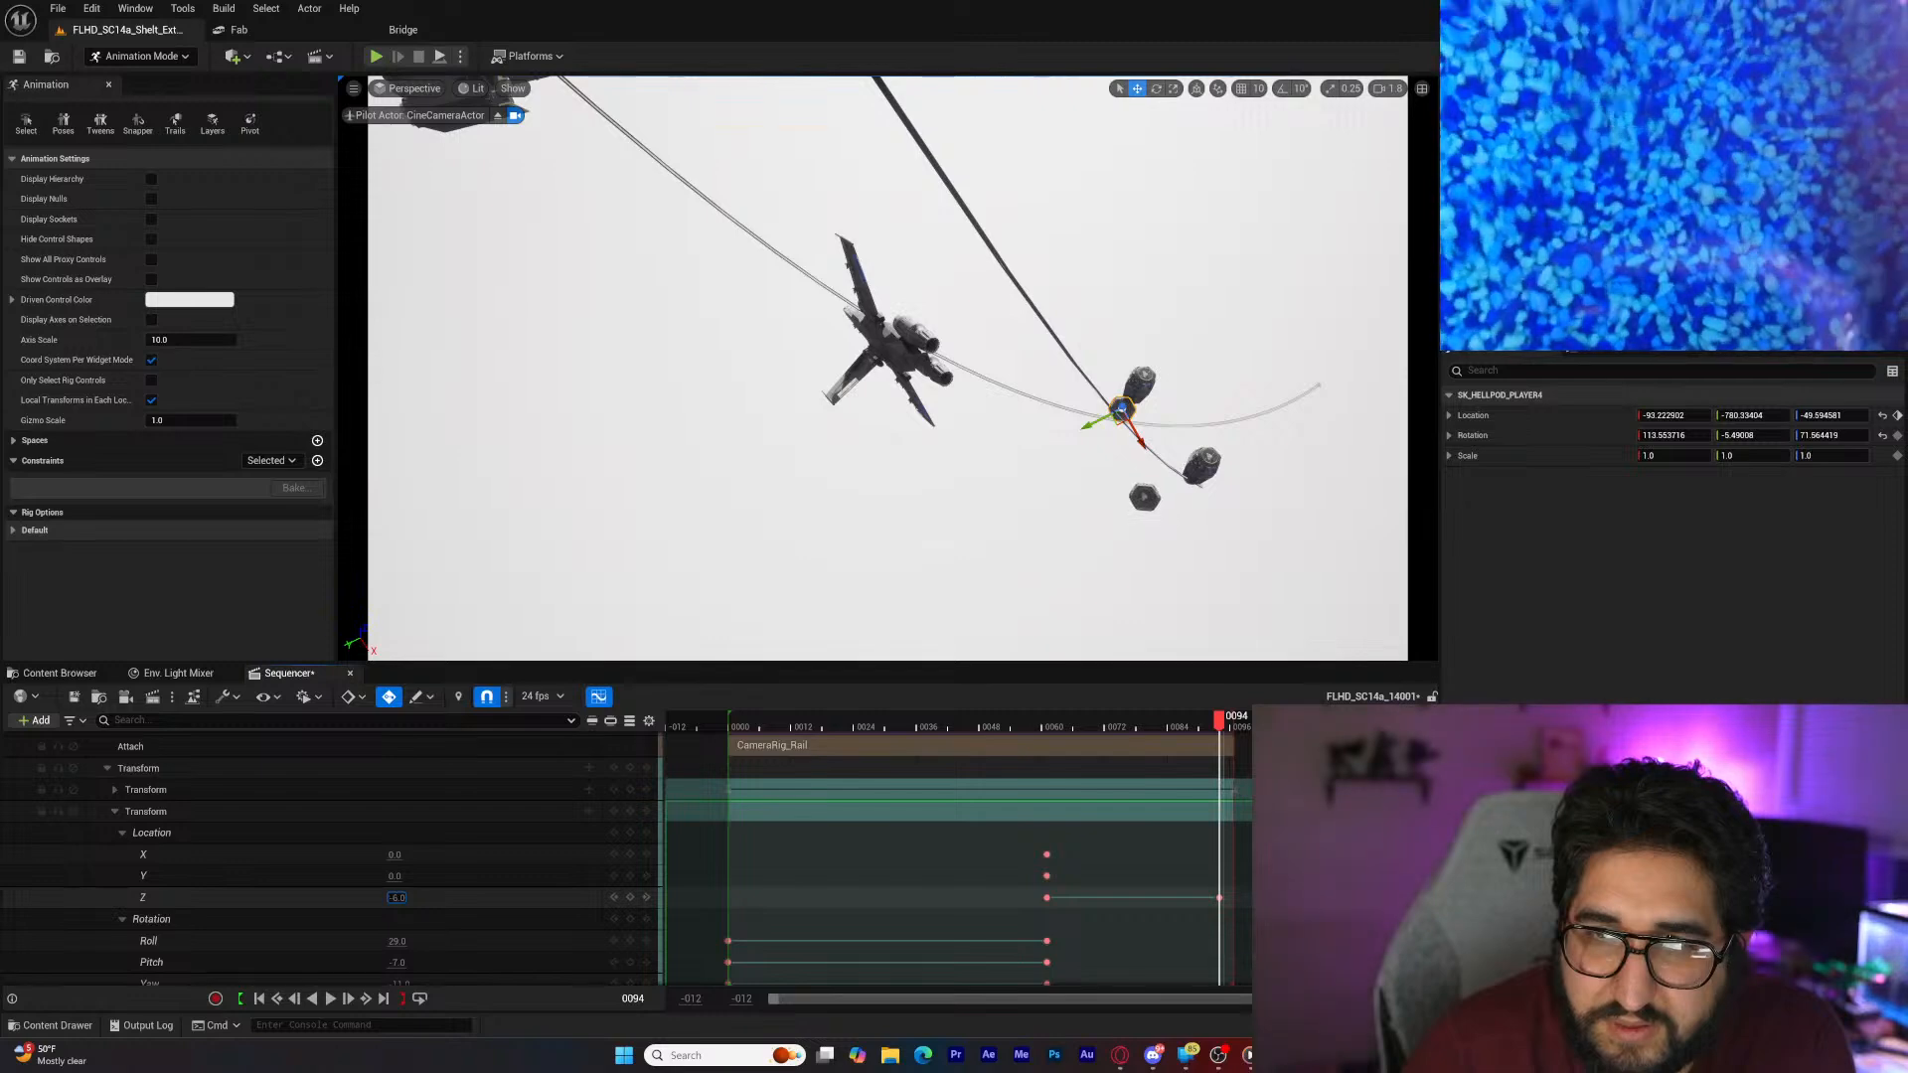
{"action": "left_click_drag", "start_coordinate": [398, 897], "coordinate": [348, 897]}
{"action": "scroll", "coordinate": [364, 907], "scroll_direction": "down", "scroll_amount": 2}
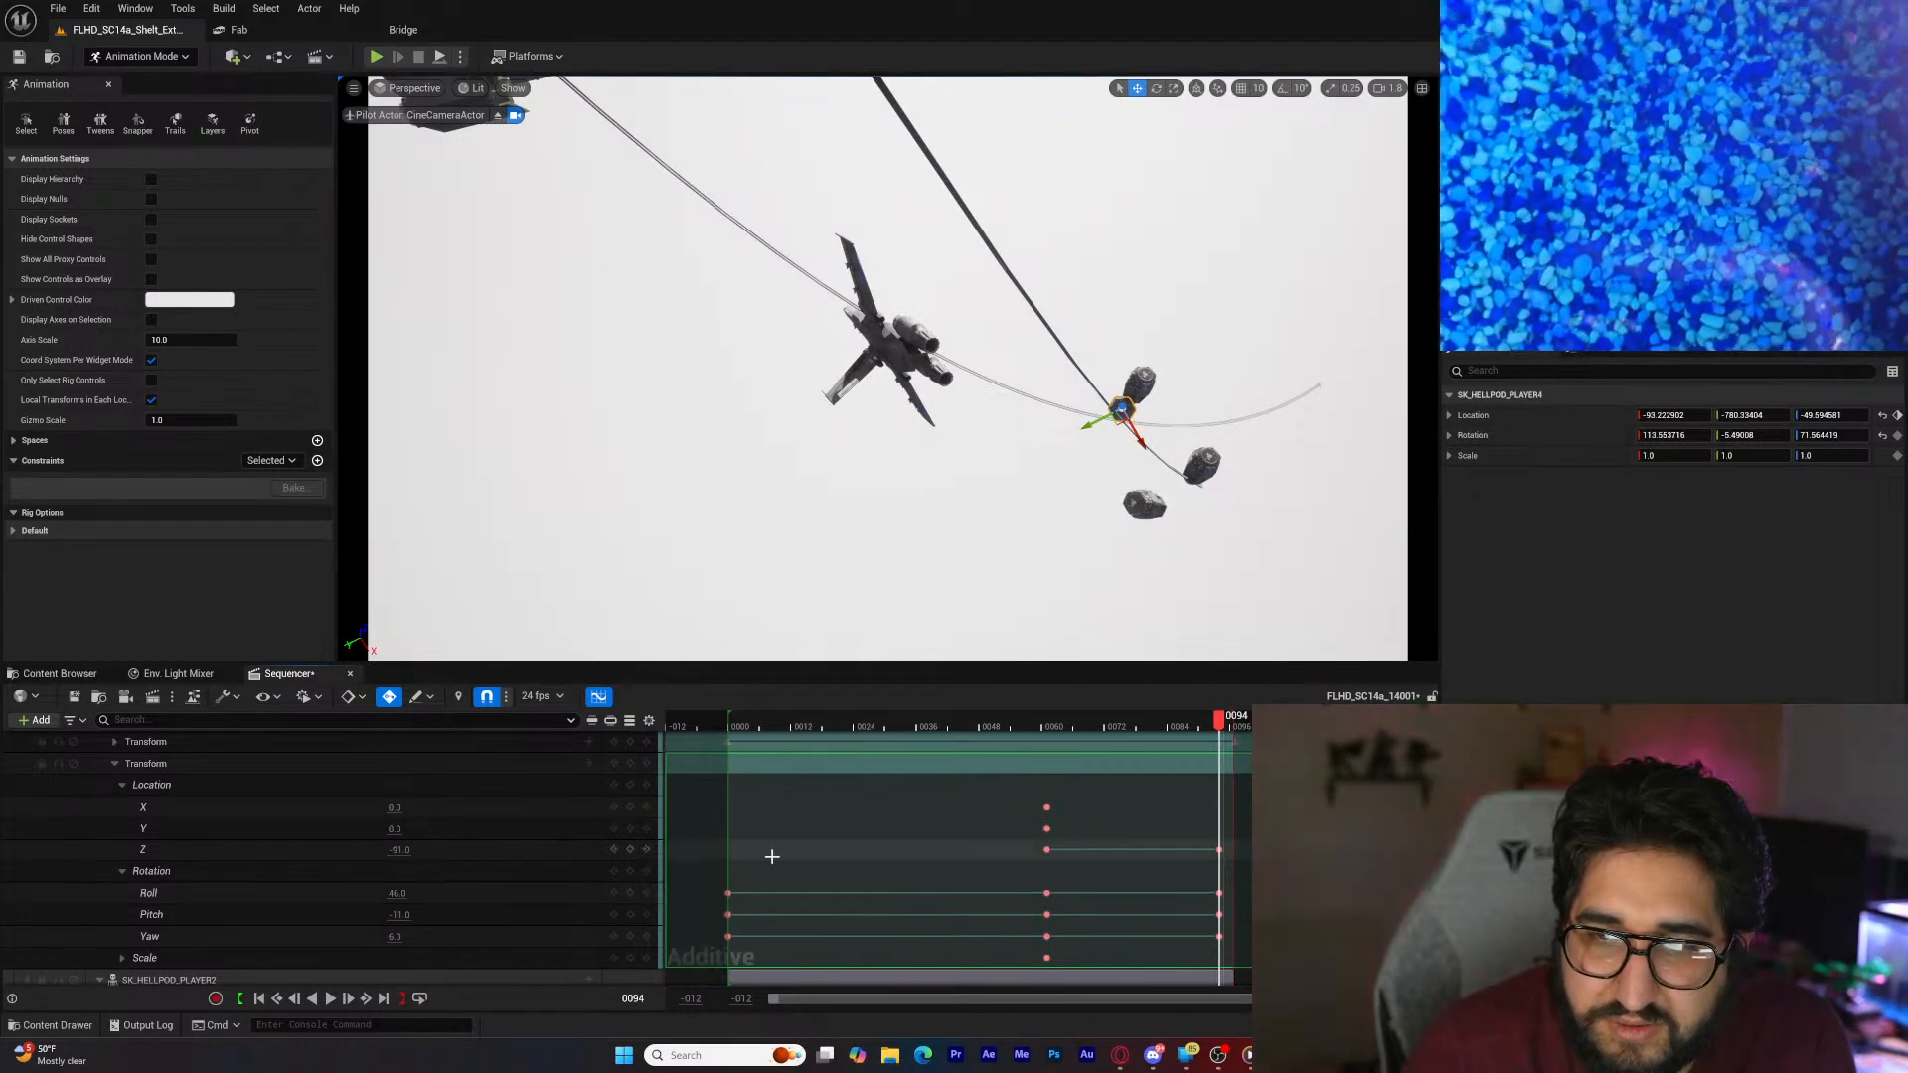
Step: Key SK_HELLPOD_PLAYER's additive location at X -467, Y 217, Z -116 on frame 61, and X -171, Y 749, Z 88 on frame 72
{"action": "left_click_drag", "start_coordinate": [1221, 728], "coordinate": [1051, 777]}
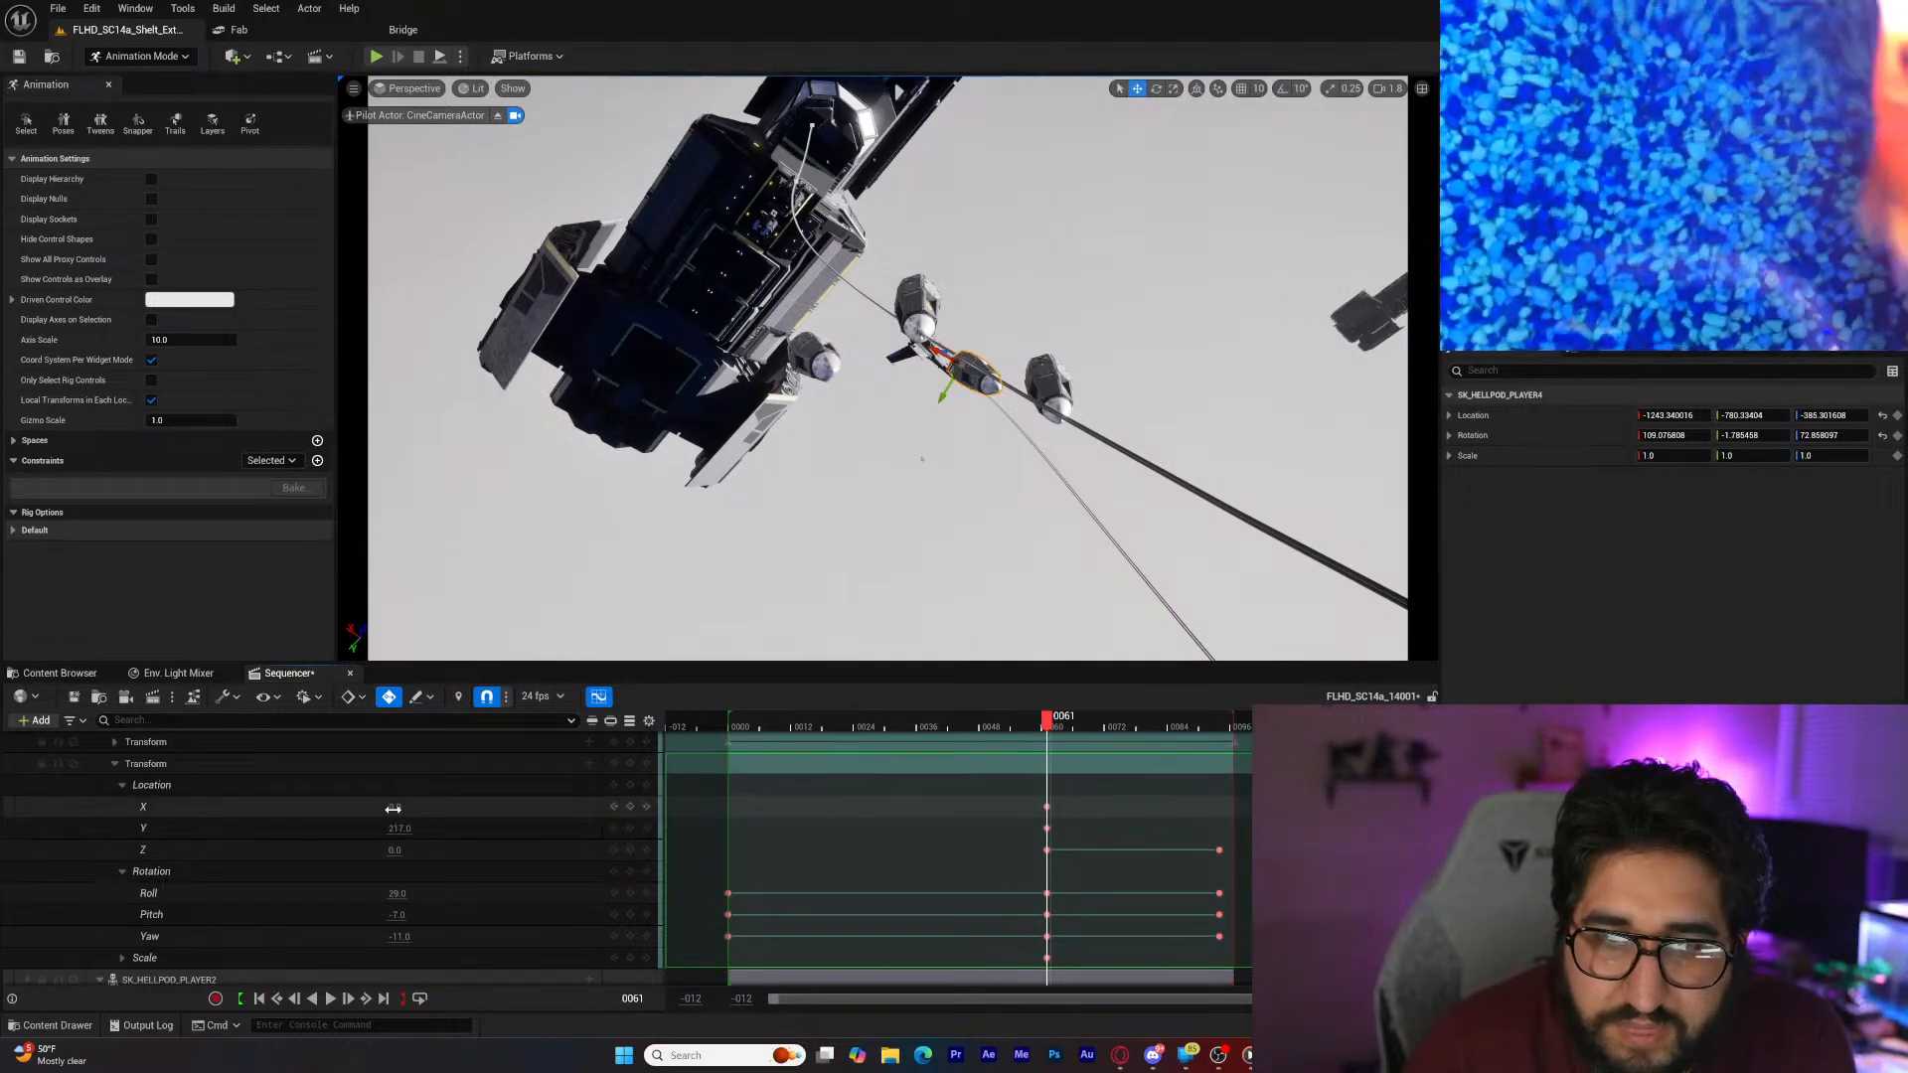
{"action": "left_click_drag", "start_coordinate": [398, 807], "coordinate": [134, 807]}
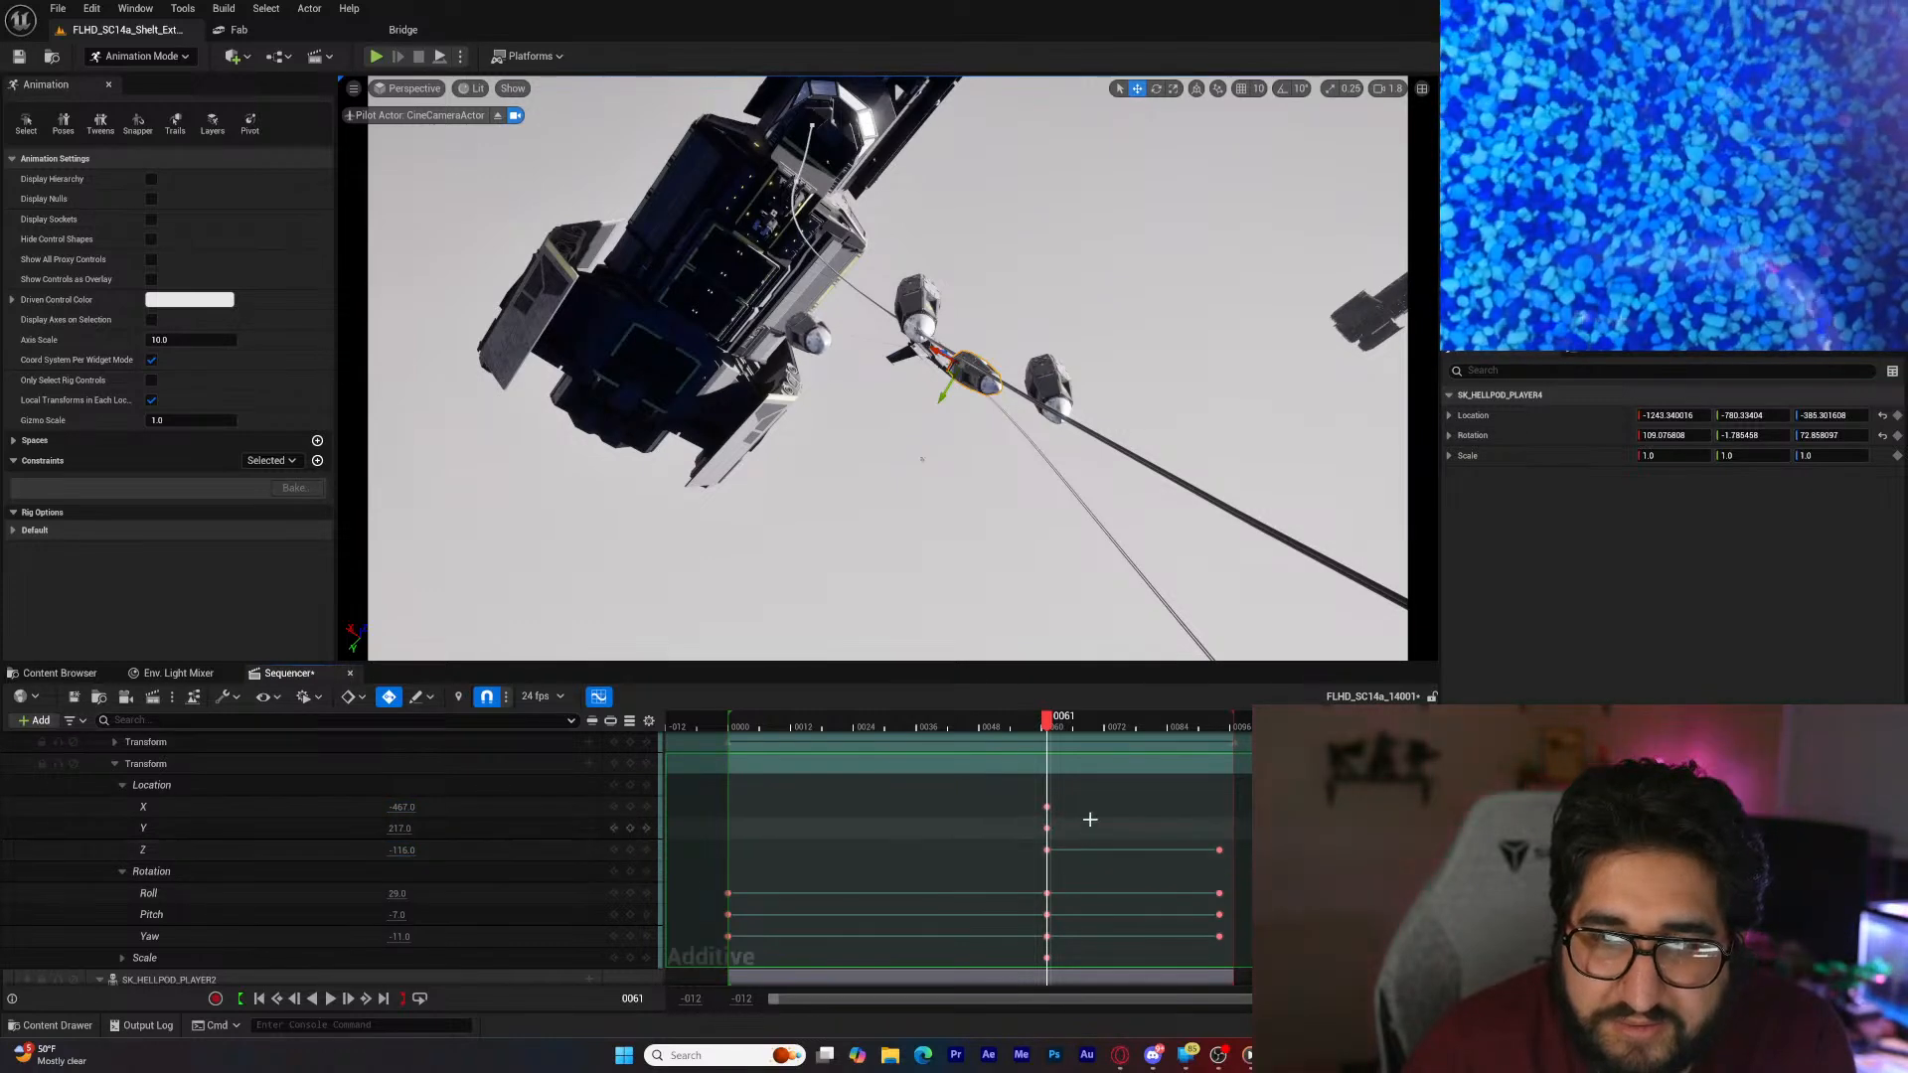
{"action": "left_click_drag", "start_coordinate": [1046, 717], "coordinate": [1107, 759]}
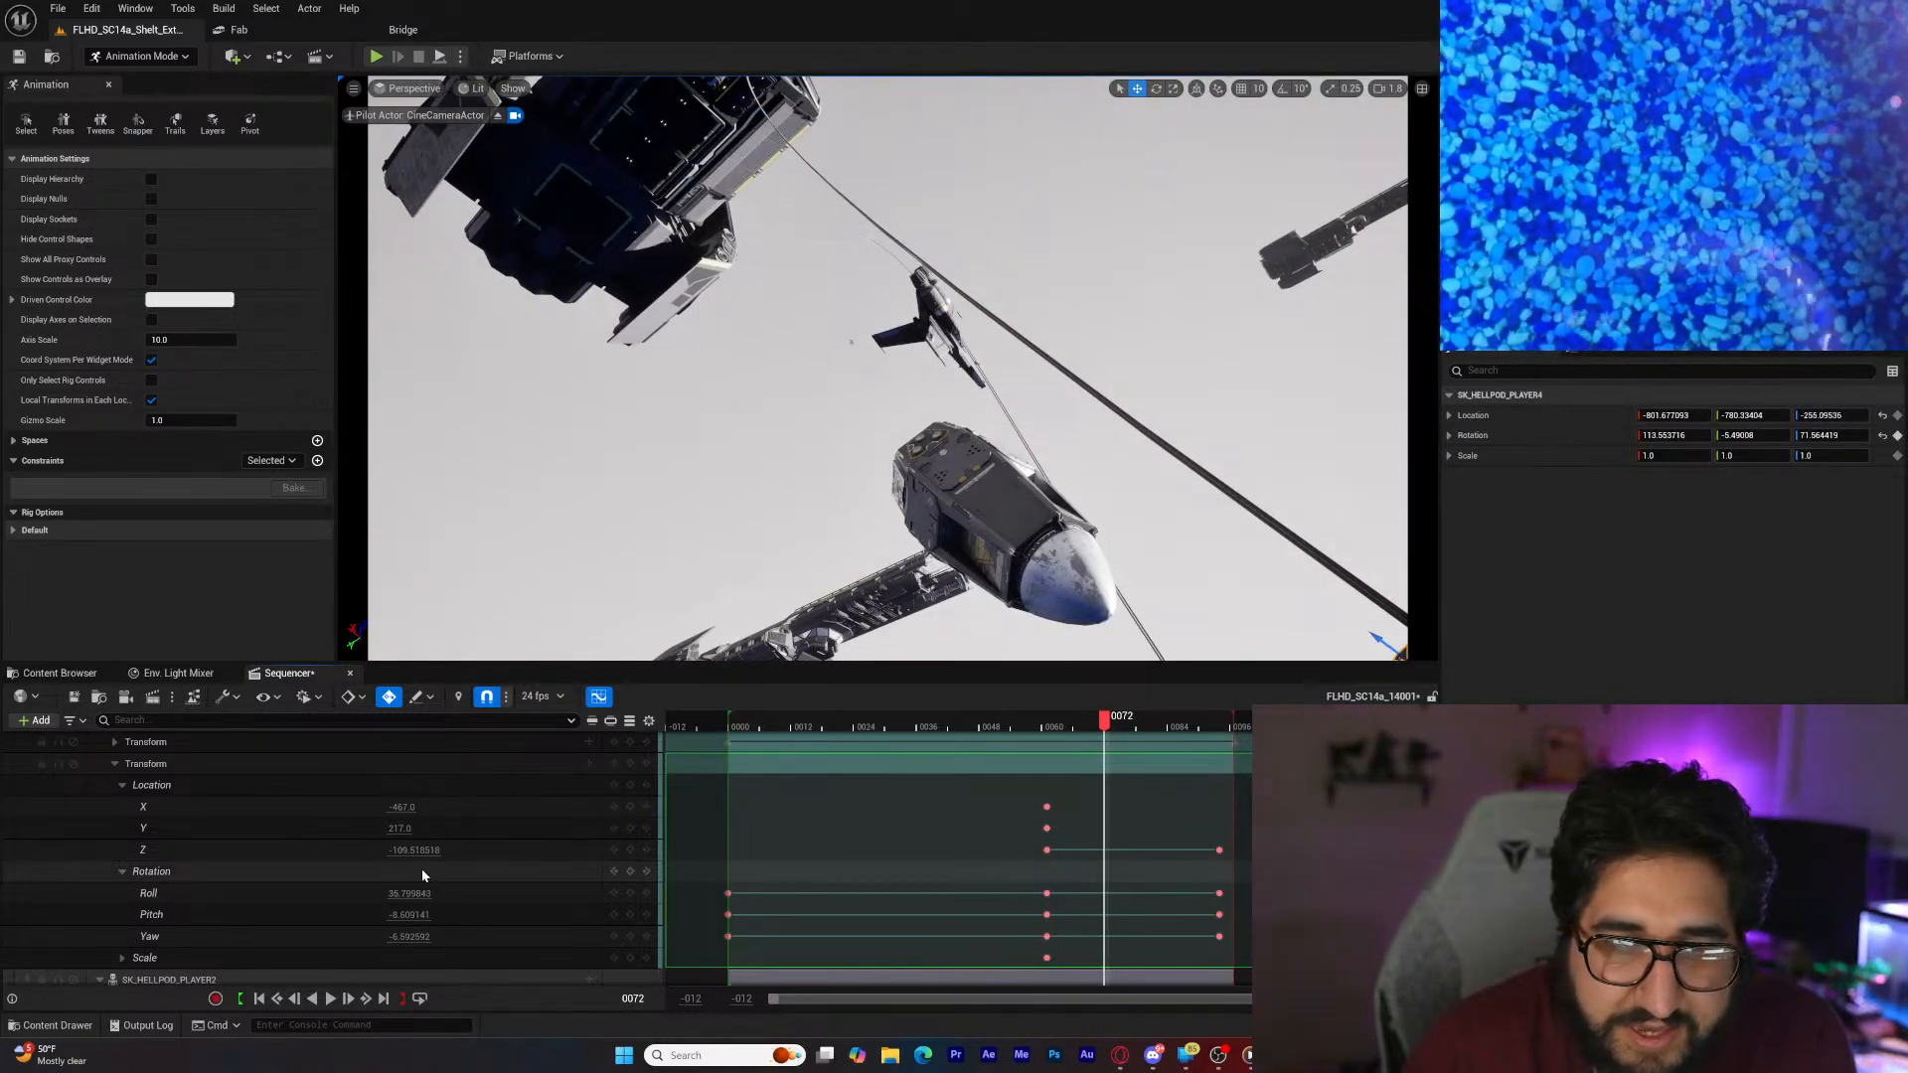
{"action": "left_click_drag", "start_coordinate": [403, 828], "coordinate": [497, 827]}
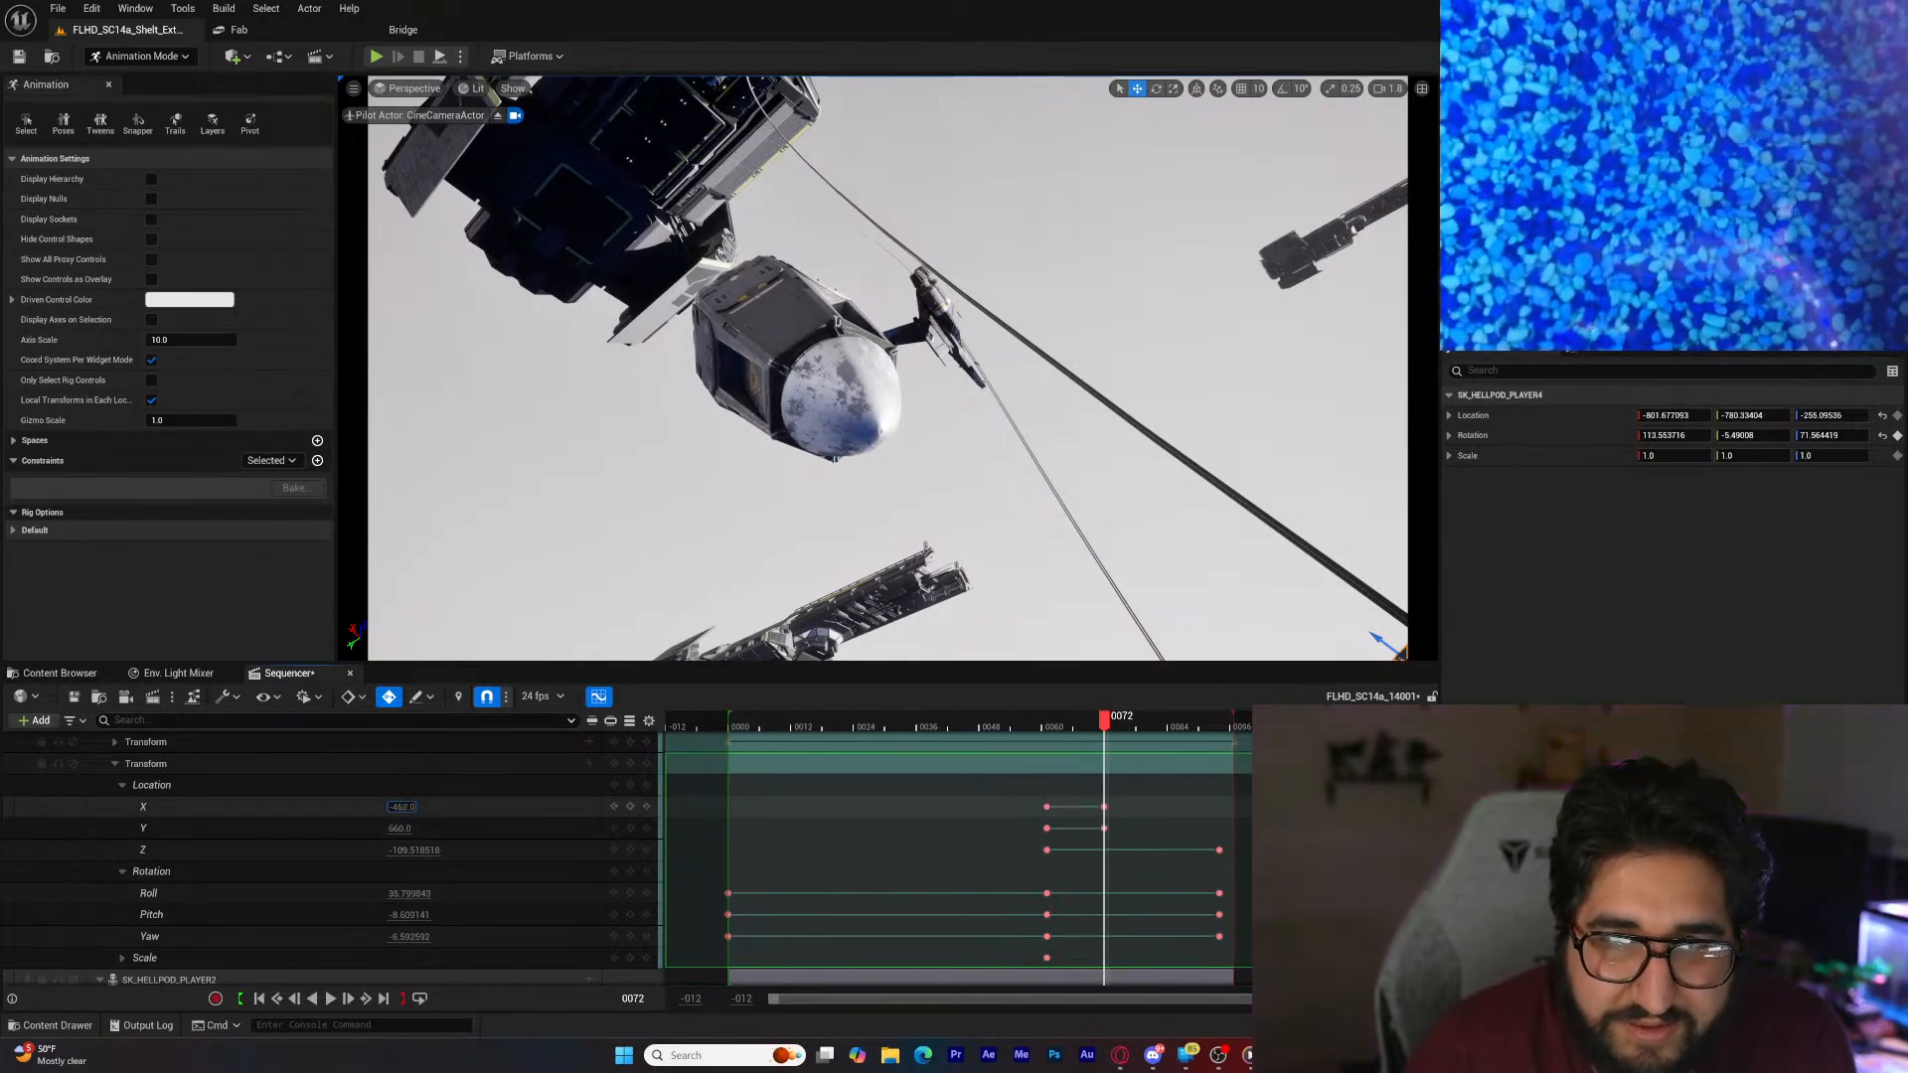
{"action": "left_click_drag", "start_coordinate": [403, 807], "coordinate": [477, 806]}
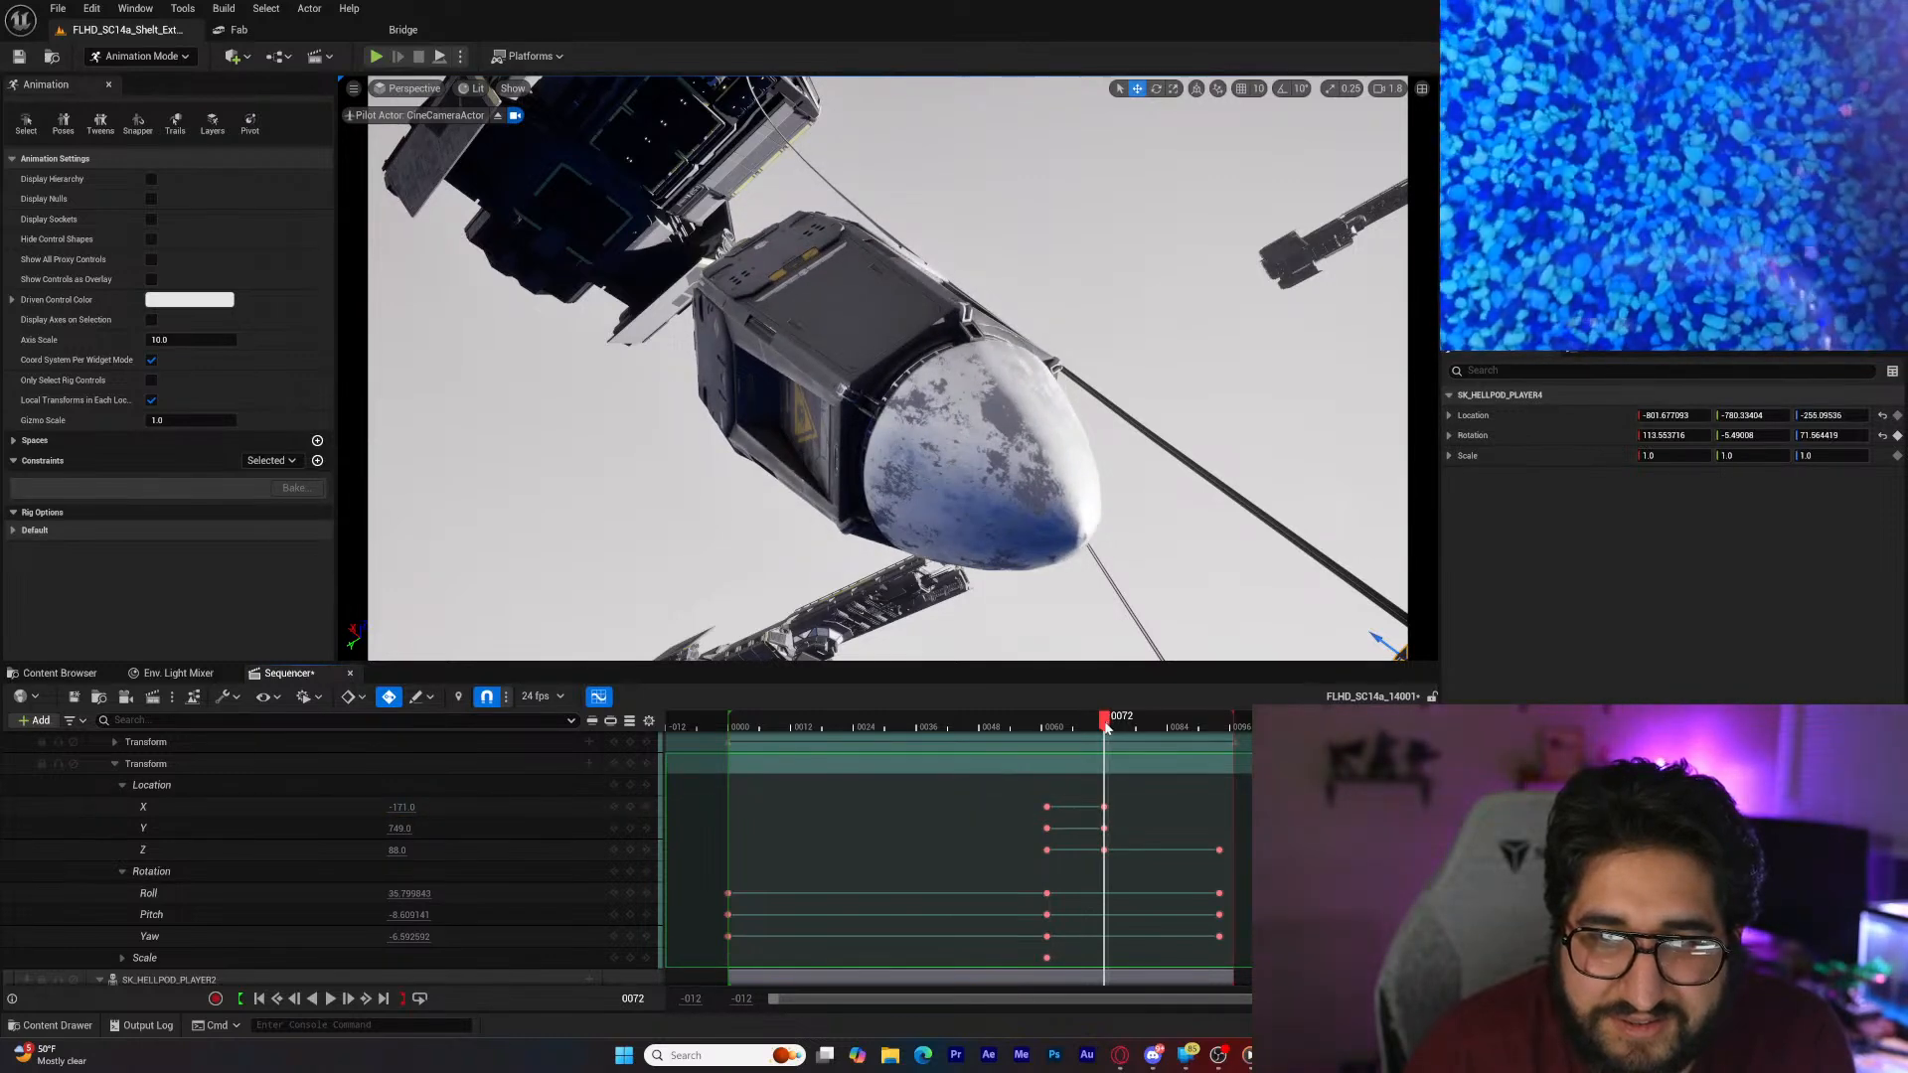
Step: Move SK_HELLPOD_PLAYER's additive location keys from frame 61 to frame 0 and scrub through the resulting motion
{"action": "left_click_drag", "start_coordinate": [1106, 728], "coordinate": [963, 728]}
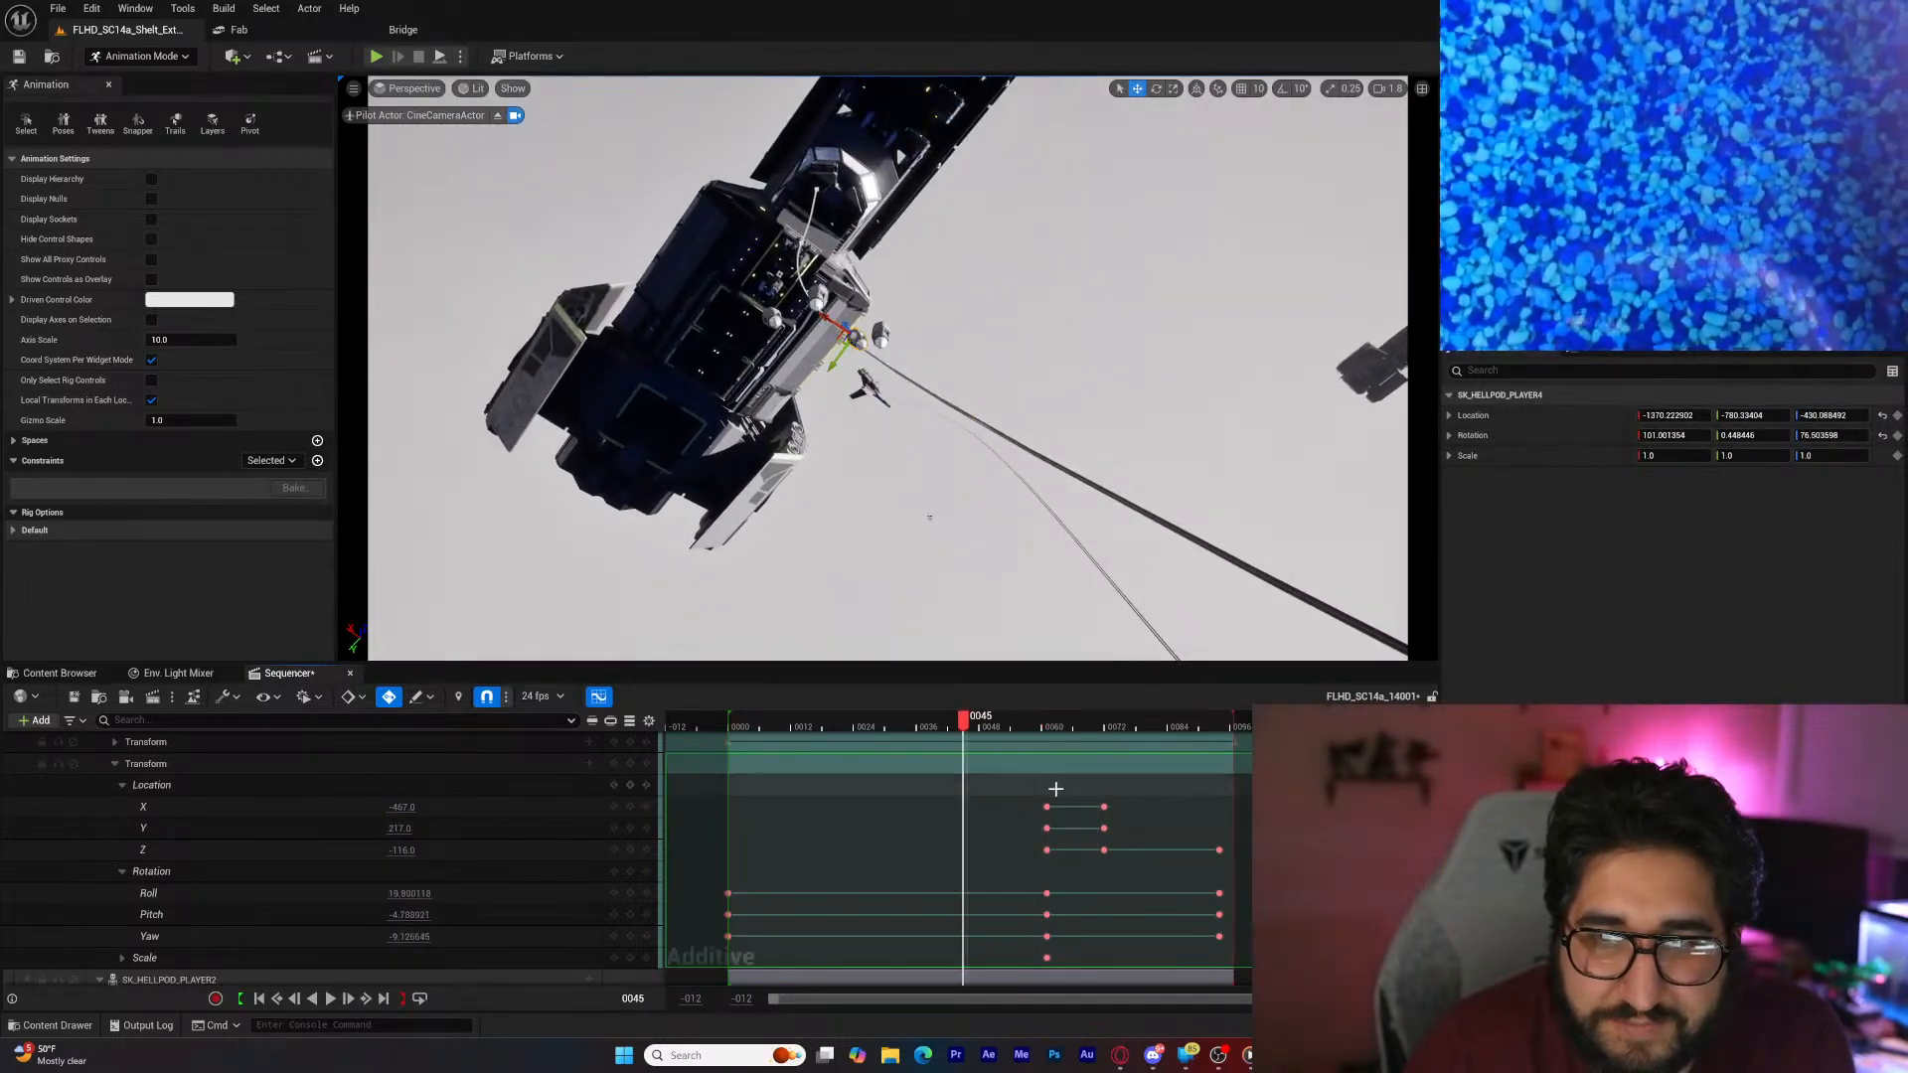
{"action": "left_click_drag", "start_coordinate": [1055, 789], "coordinate": [736, 846]}
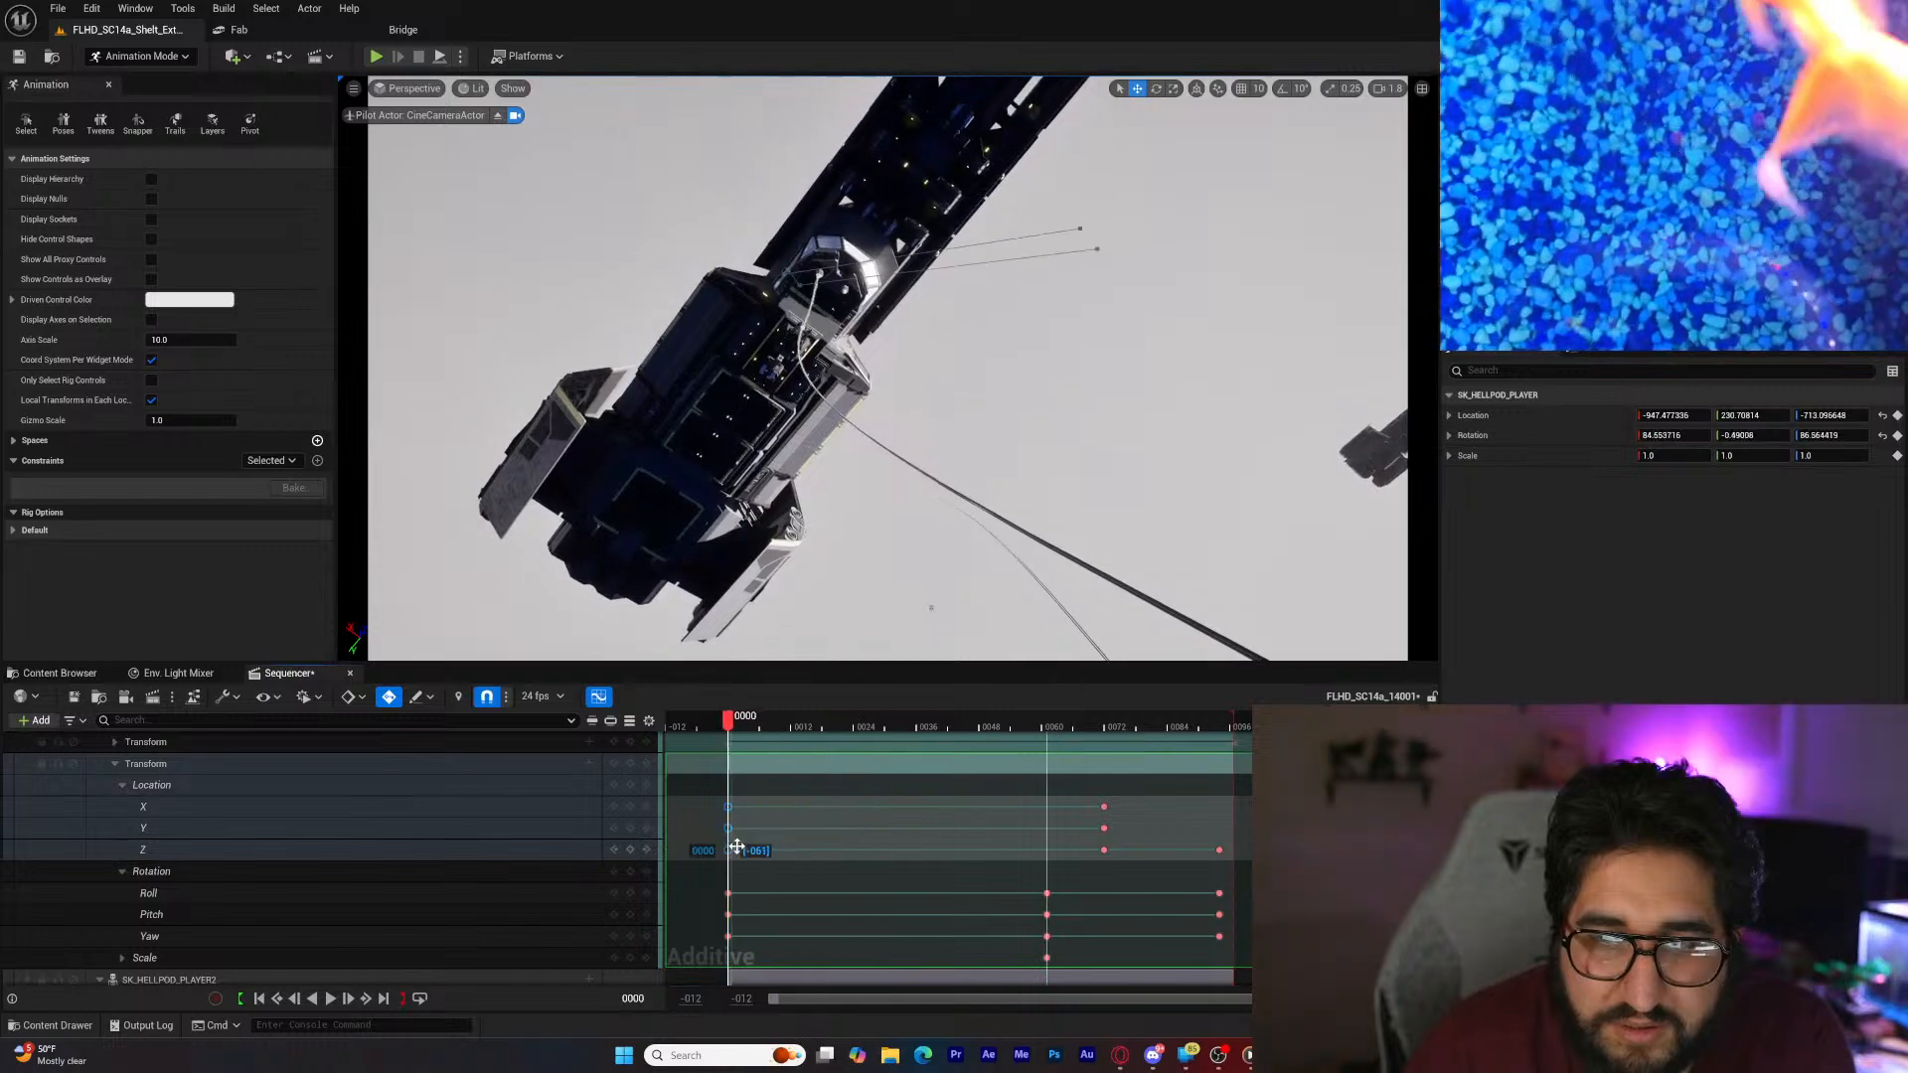
{"action": "left_click_drag", "start_coordinate": [736, 729], "coordinate": [948, 791]}
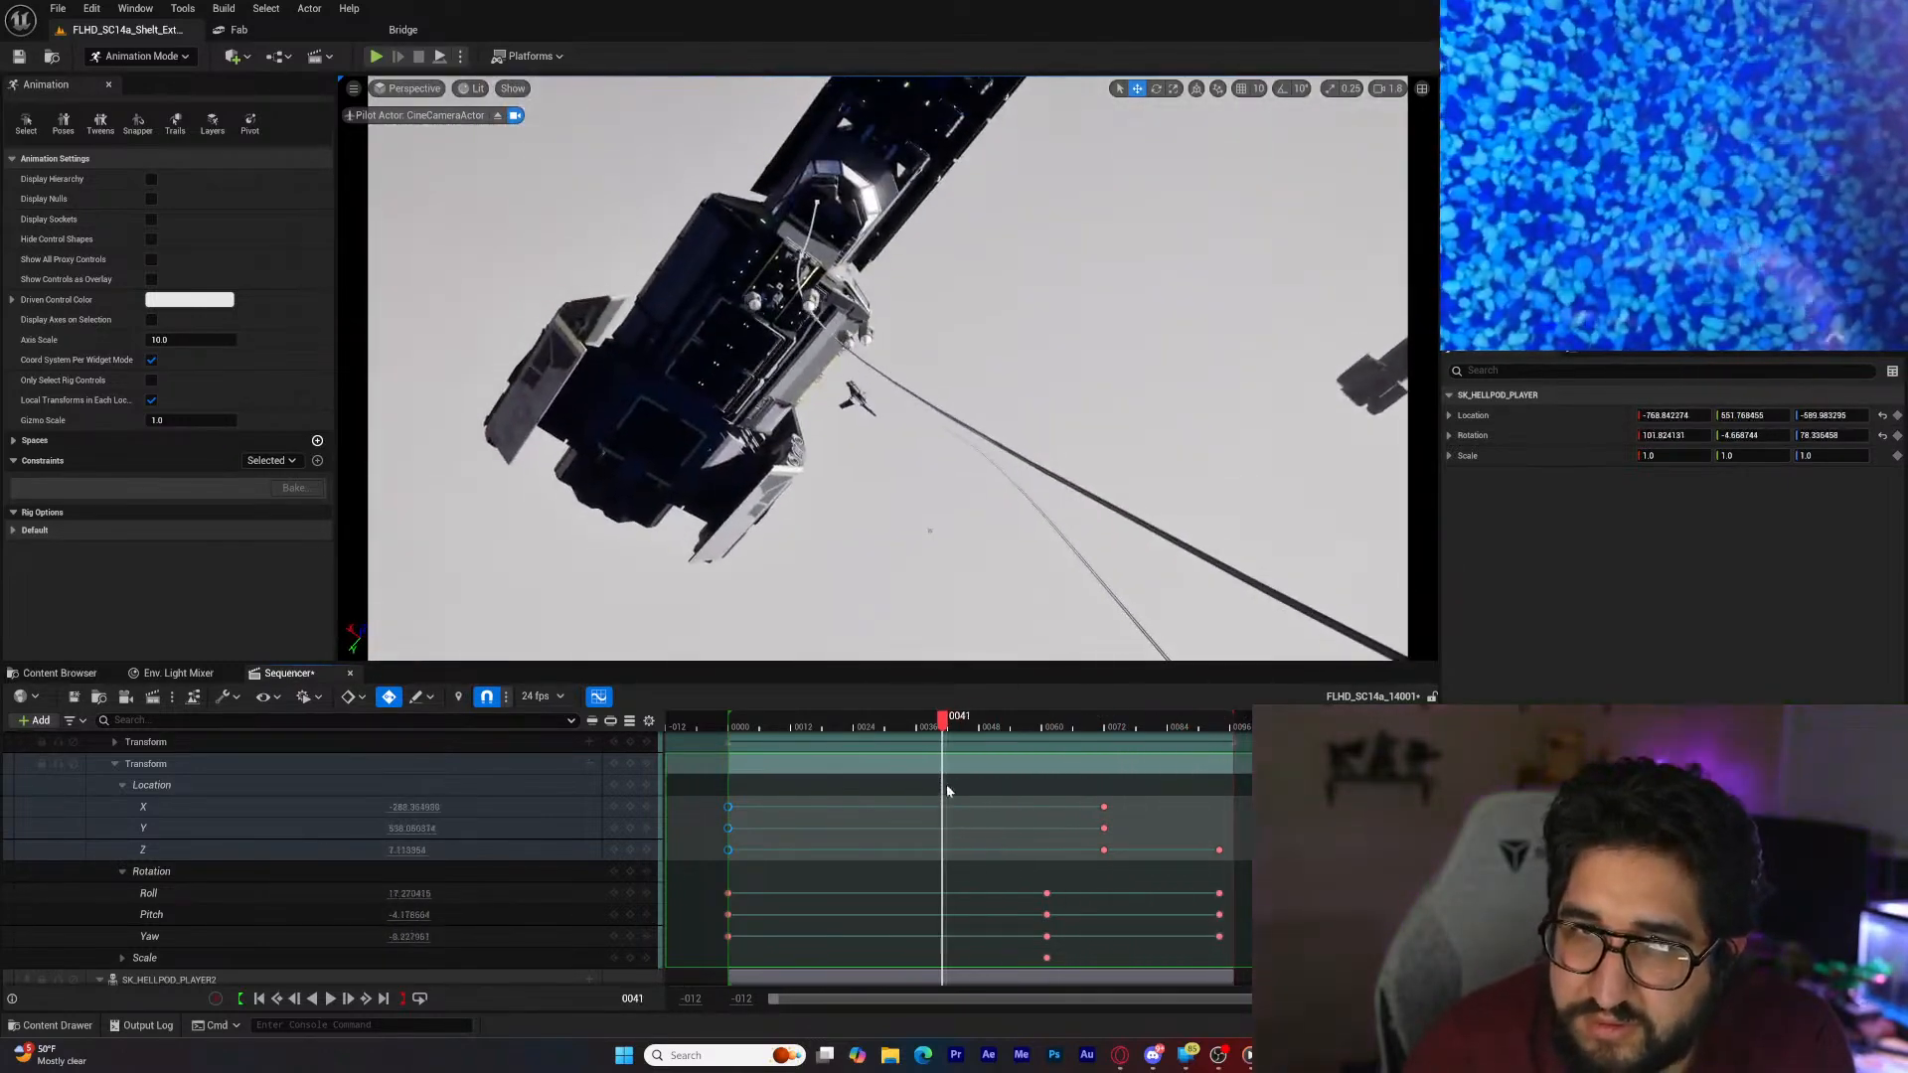
Step: Play back the sequence and scrub between frames 6, 61 and 72 to review SK_HELLPOD_PLAYER's additive motion
{"action": "left_click", "coordinate": [331, 998]}
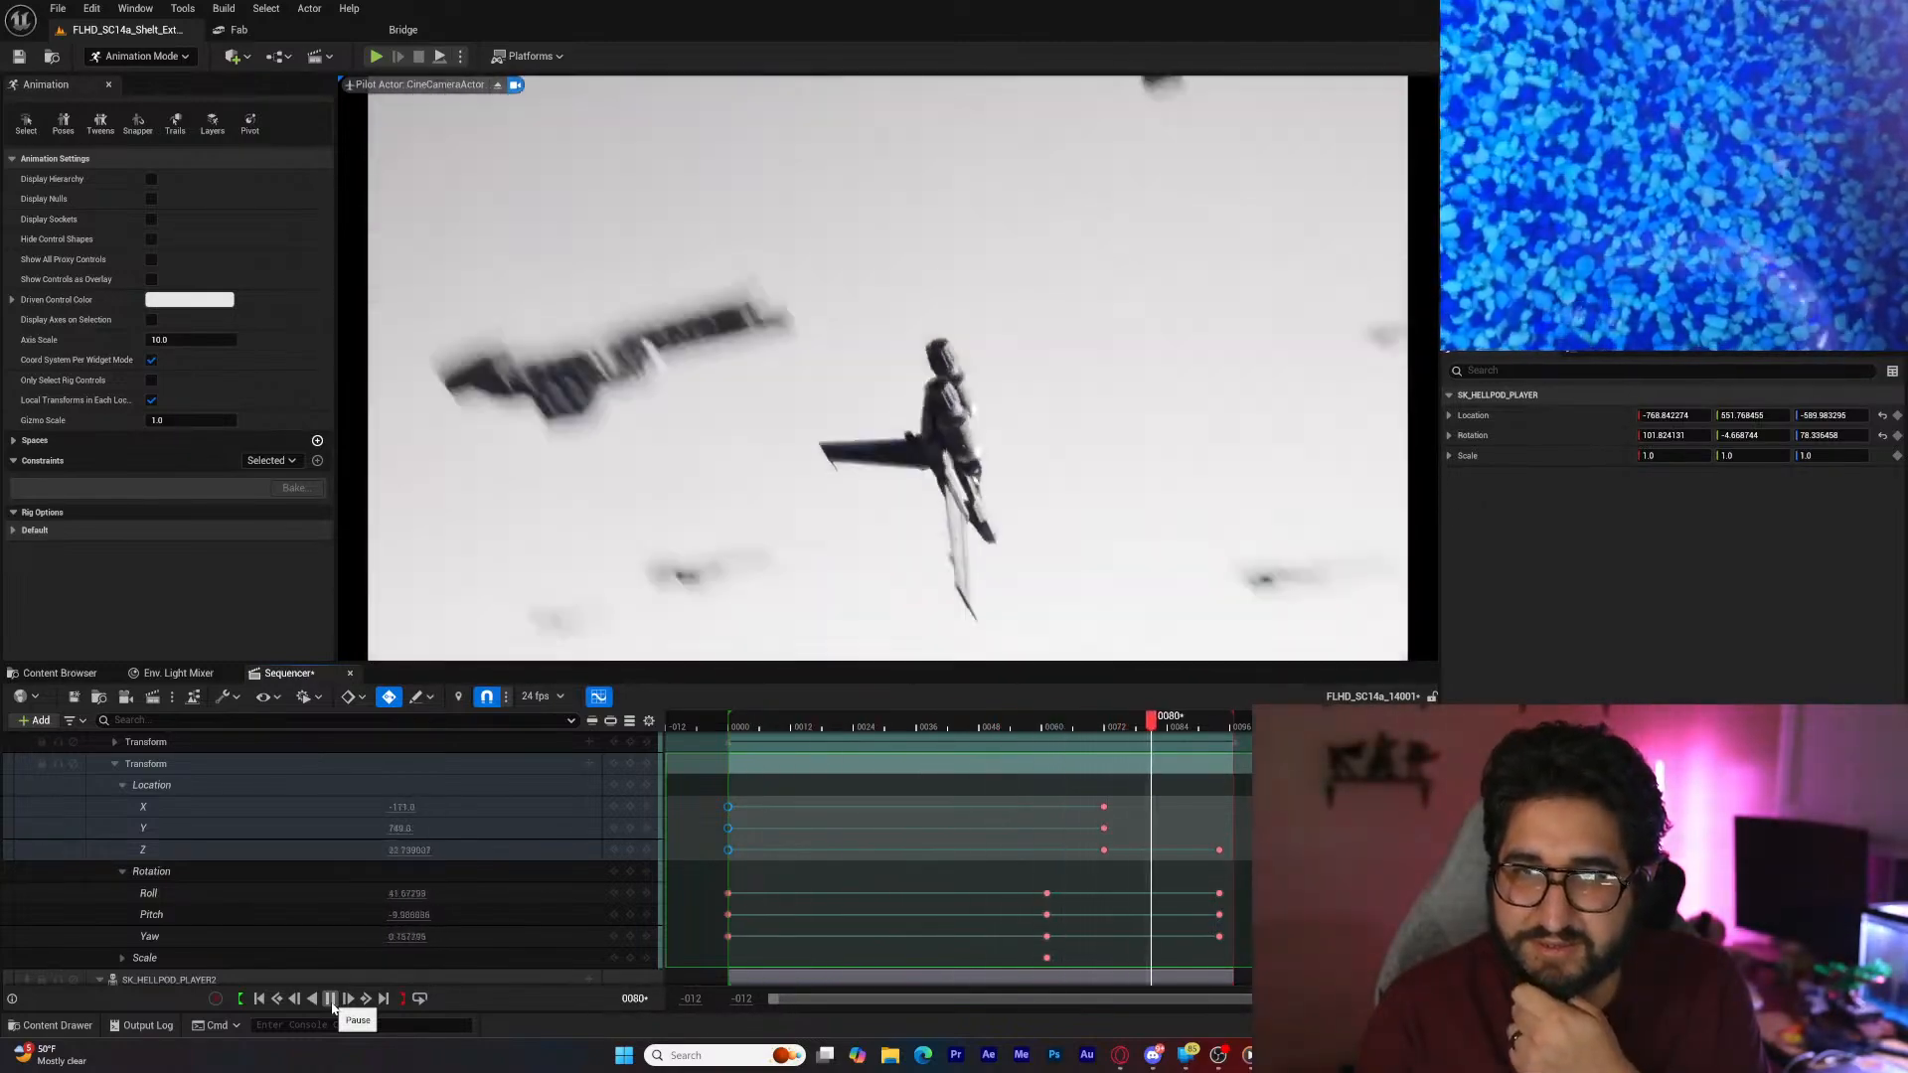
{"action": "left_click", "coordinate": [331, 998]}
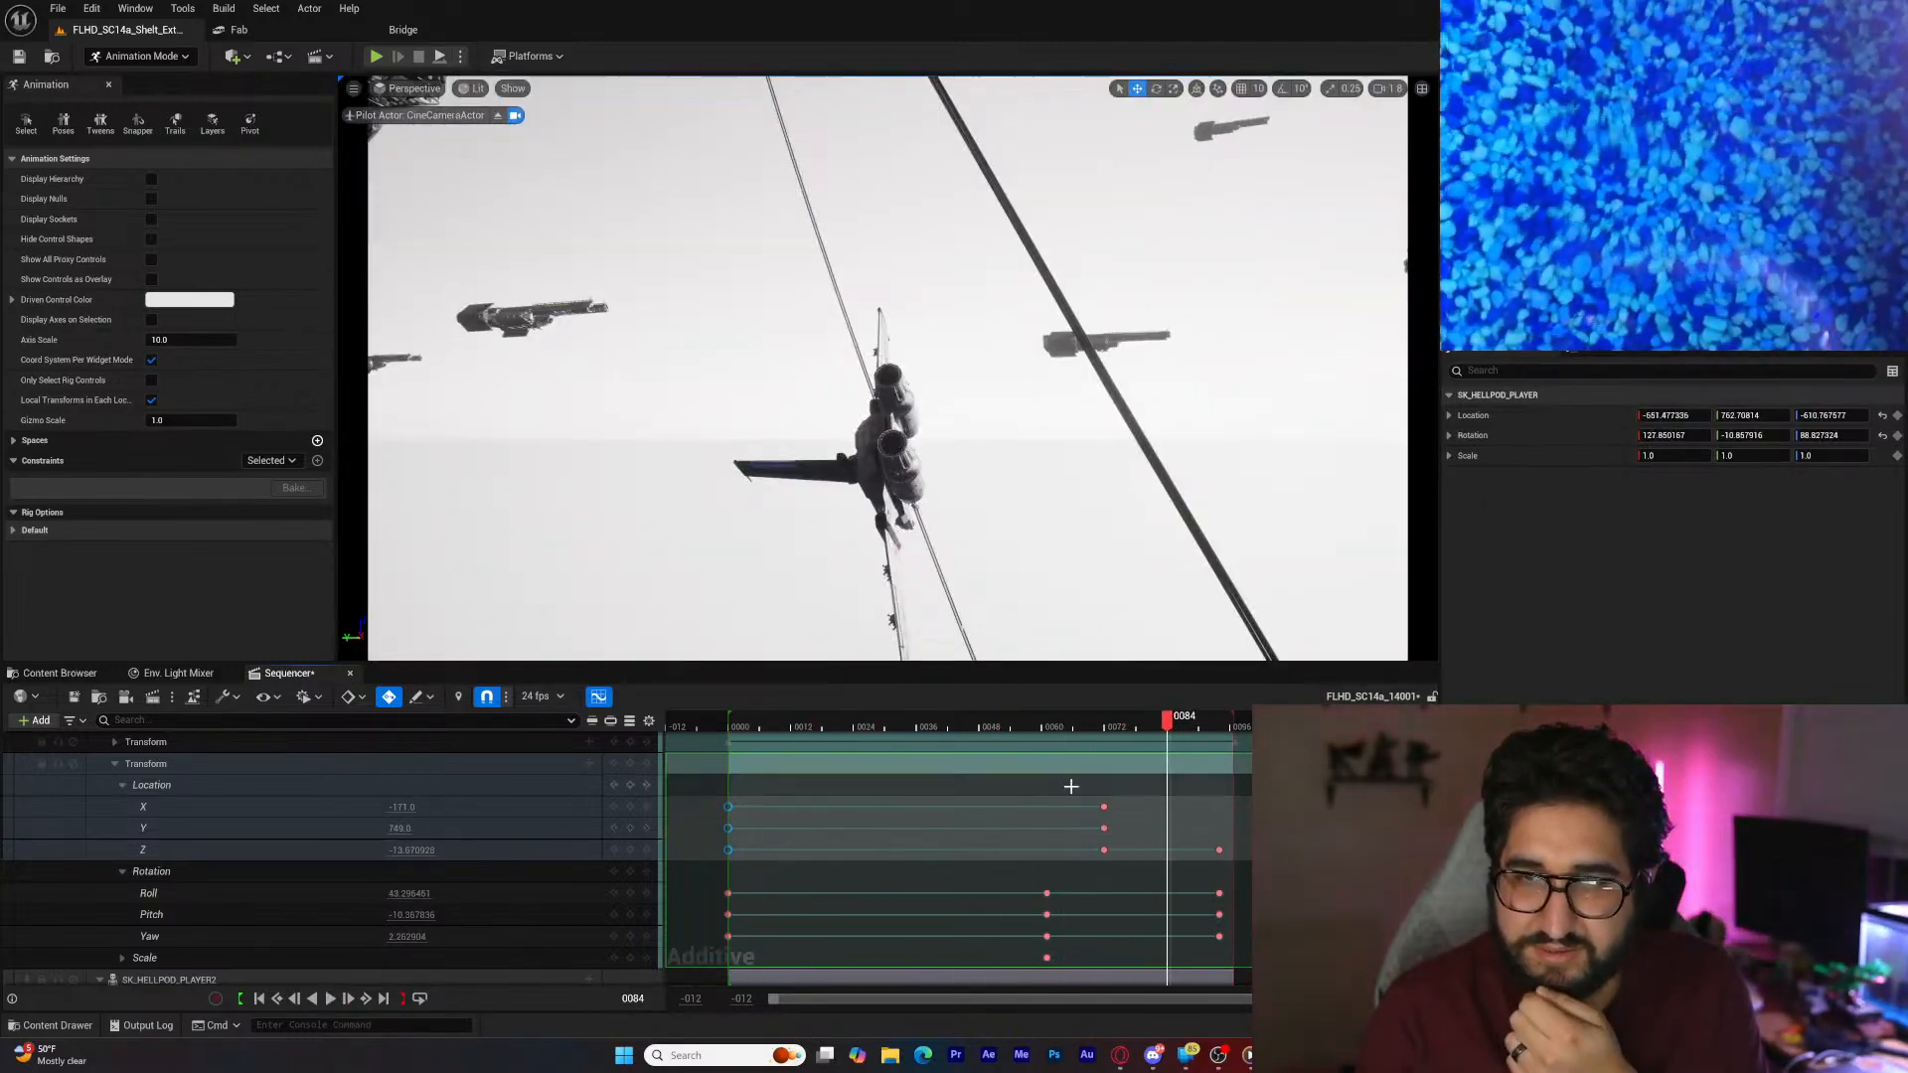
{"action": "left_click_drag", "start_coordinate": [1167, 719], "coordinate": [760, 784]}
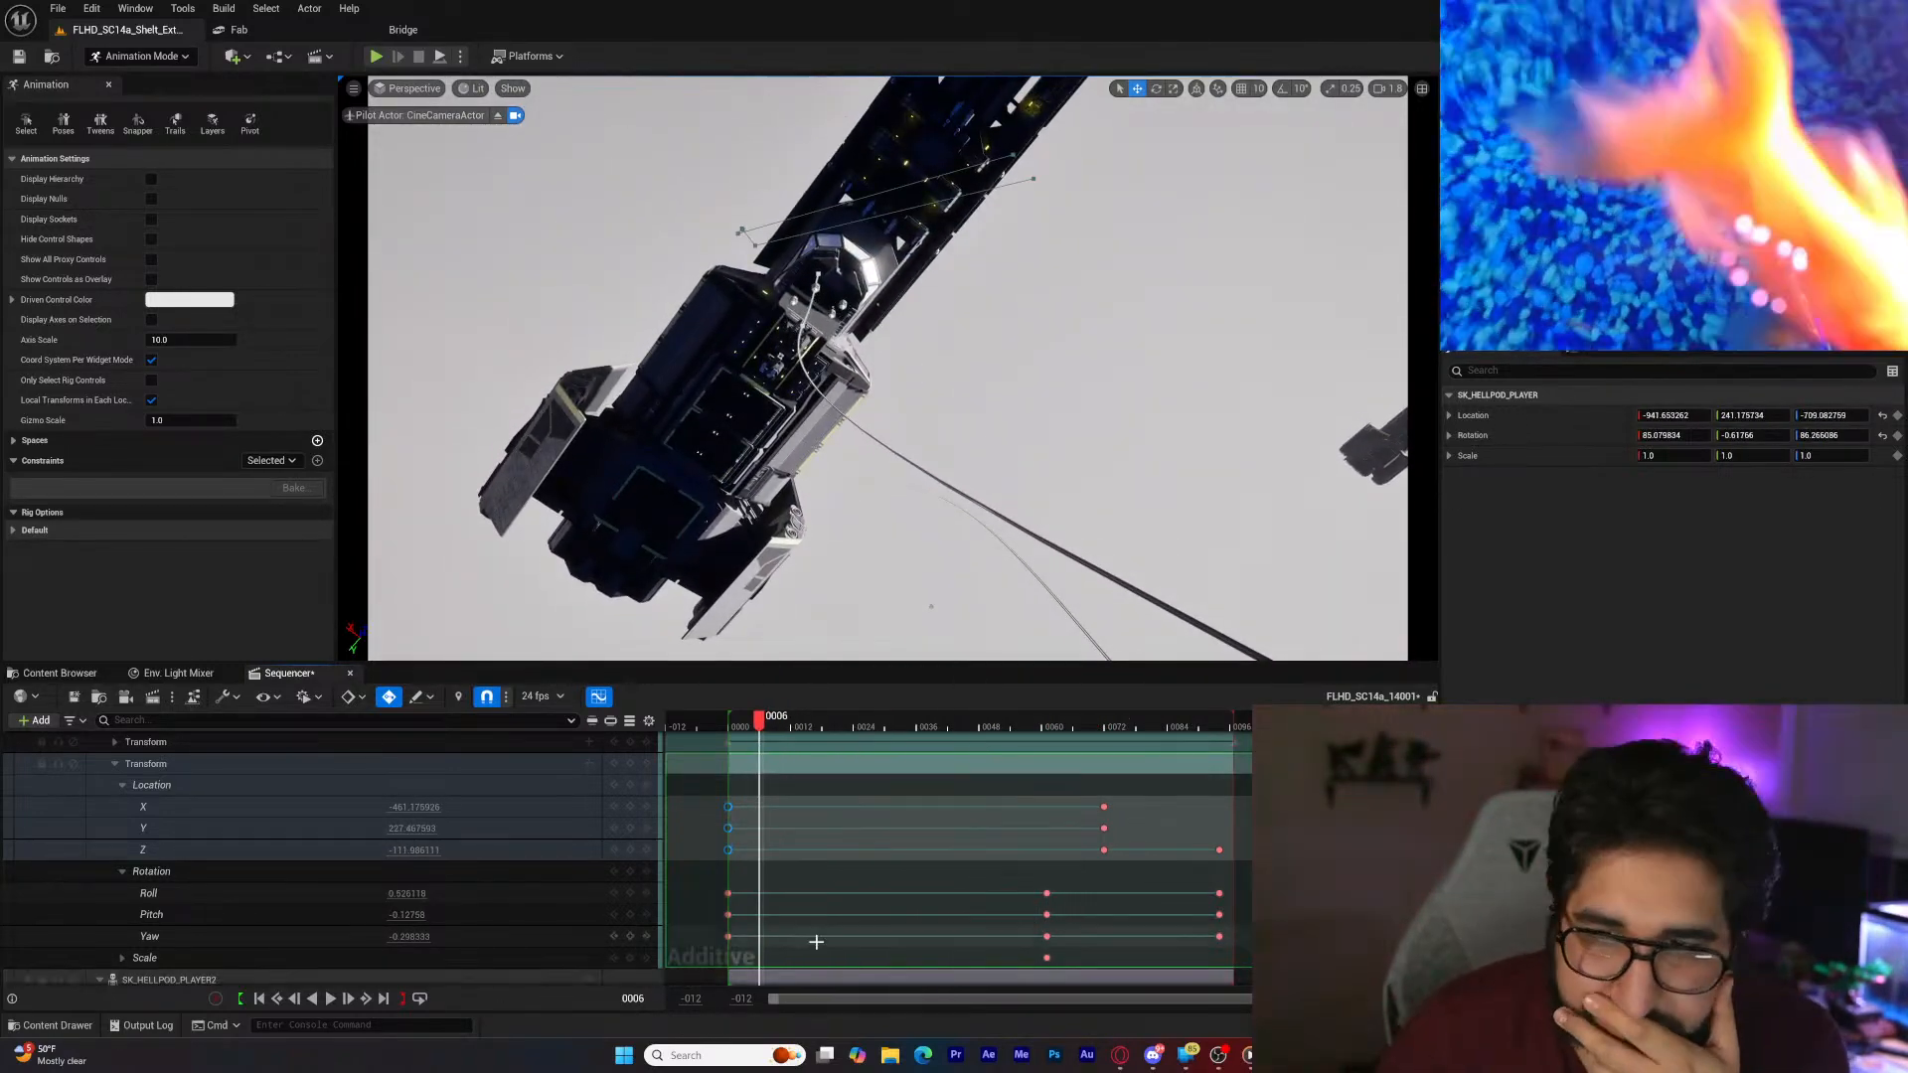
{"action": "left_click", "coordinate": [647, 829]}
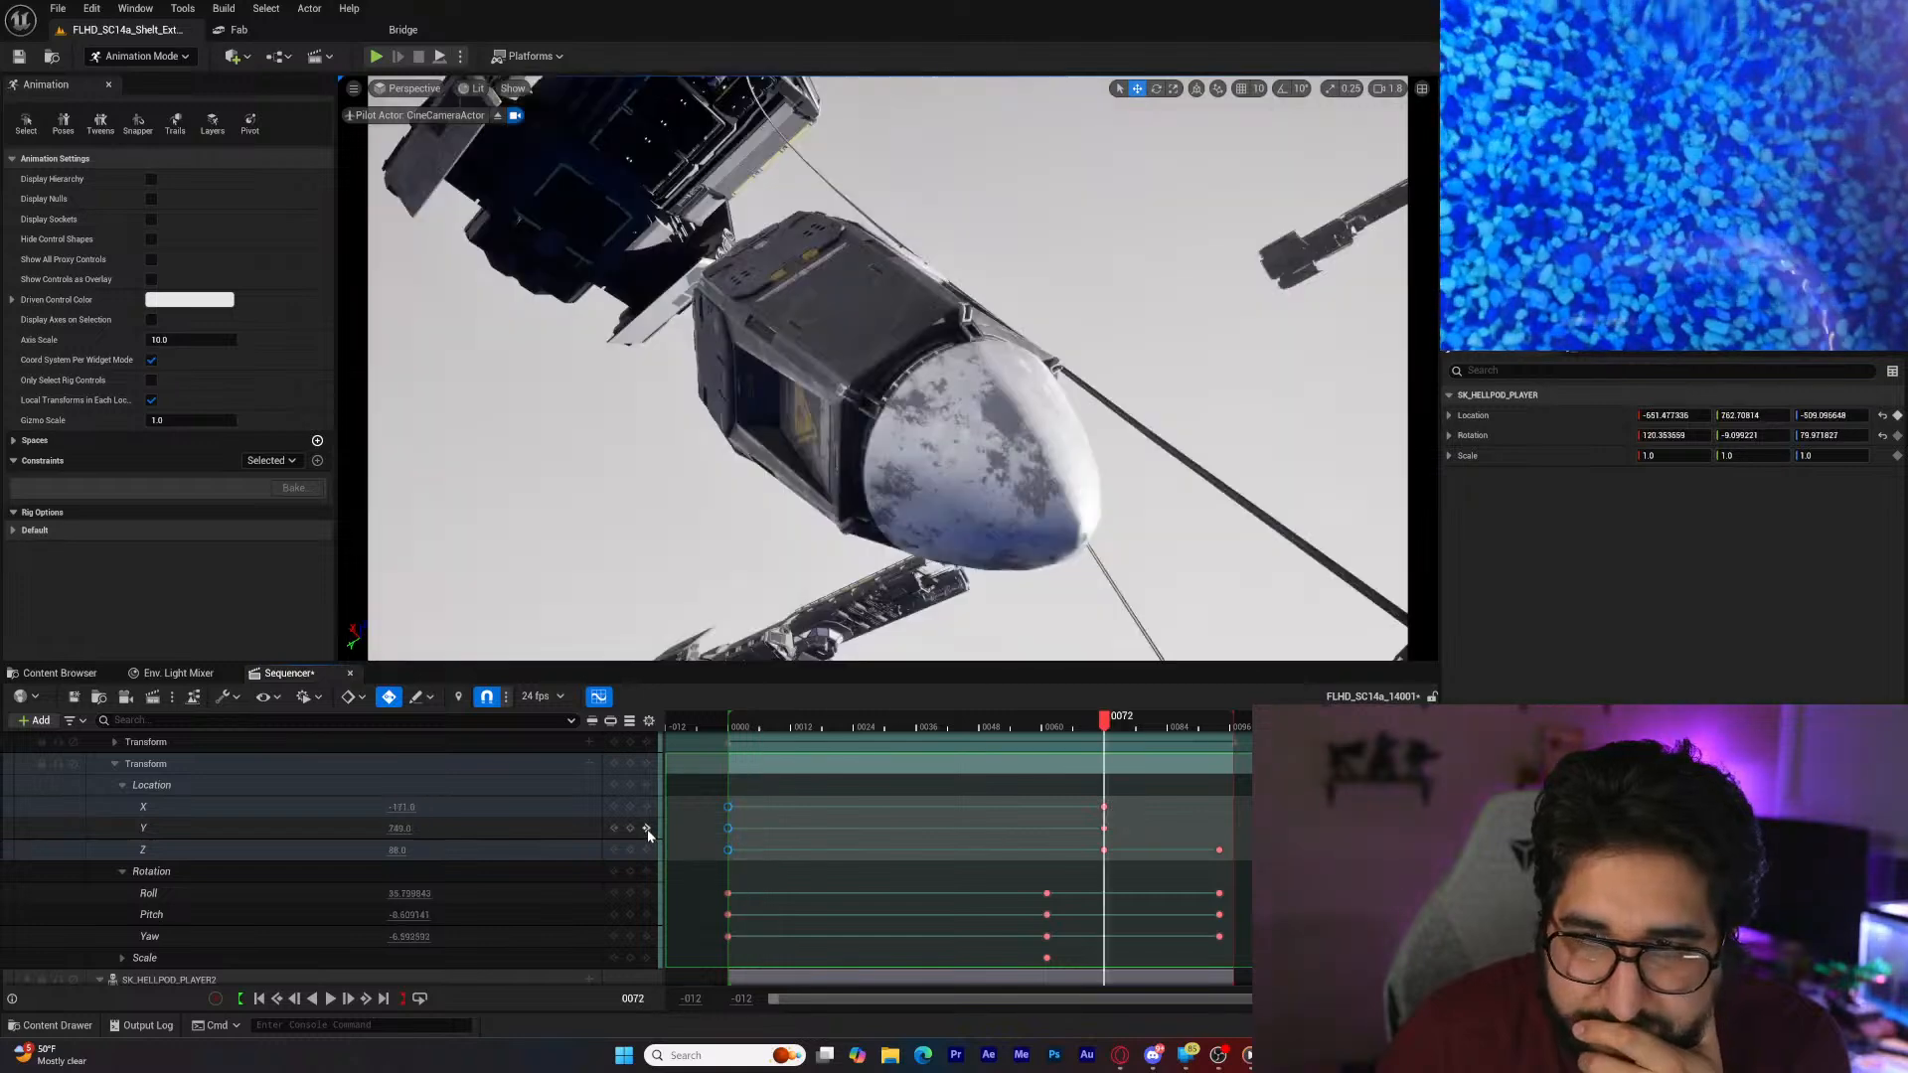
{"action": "left_click_drag", "start_coordinate": [1096, 719], "coordinate": [1051, 744]}
Step: Add an additive transform section to SK_HELLPOD_PLAYER2, with the playhead at frame 0
{"action": "left_click", "coordinate": [910, 300]}
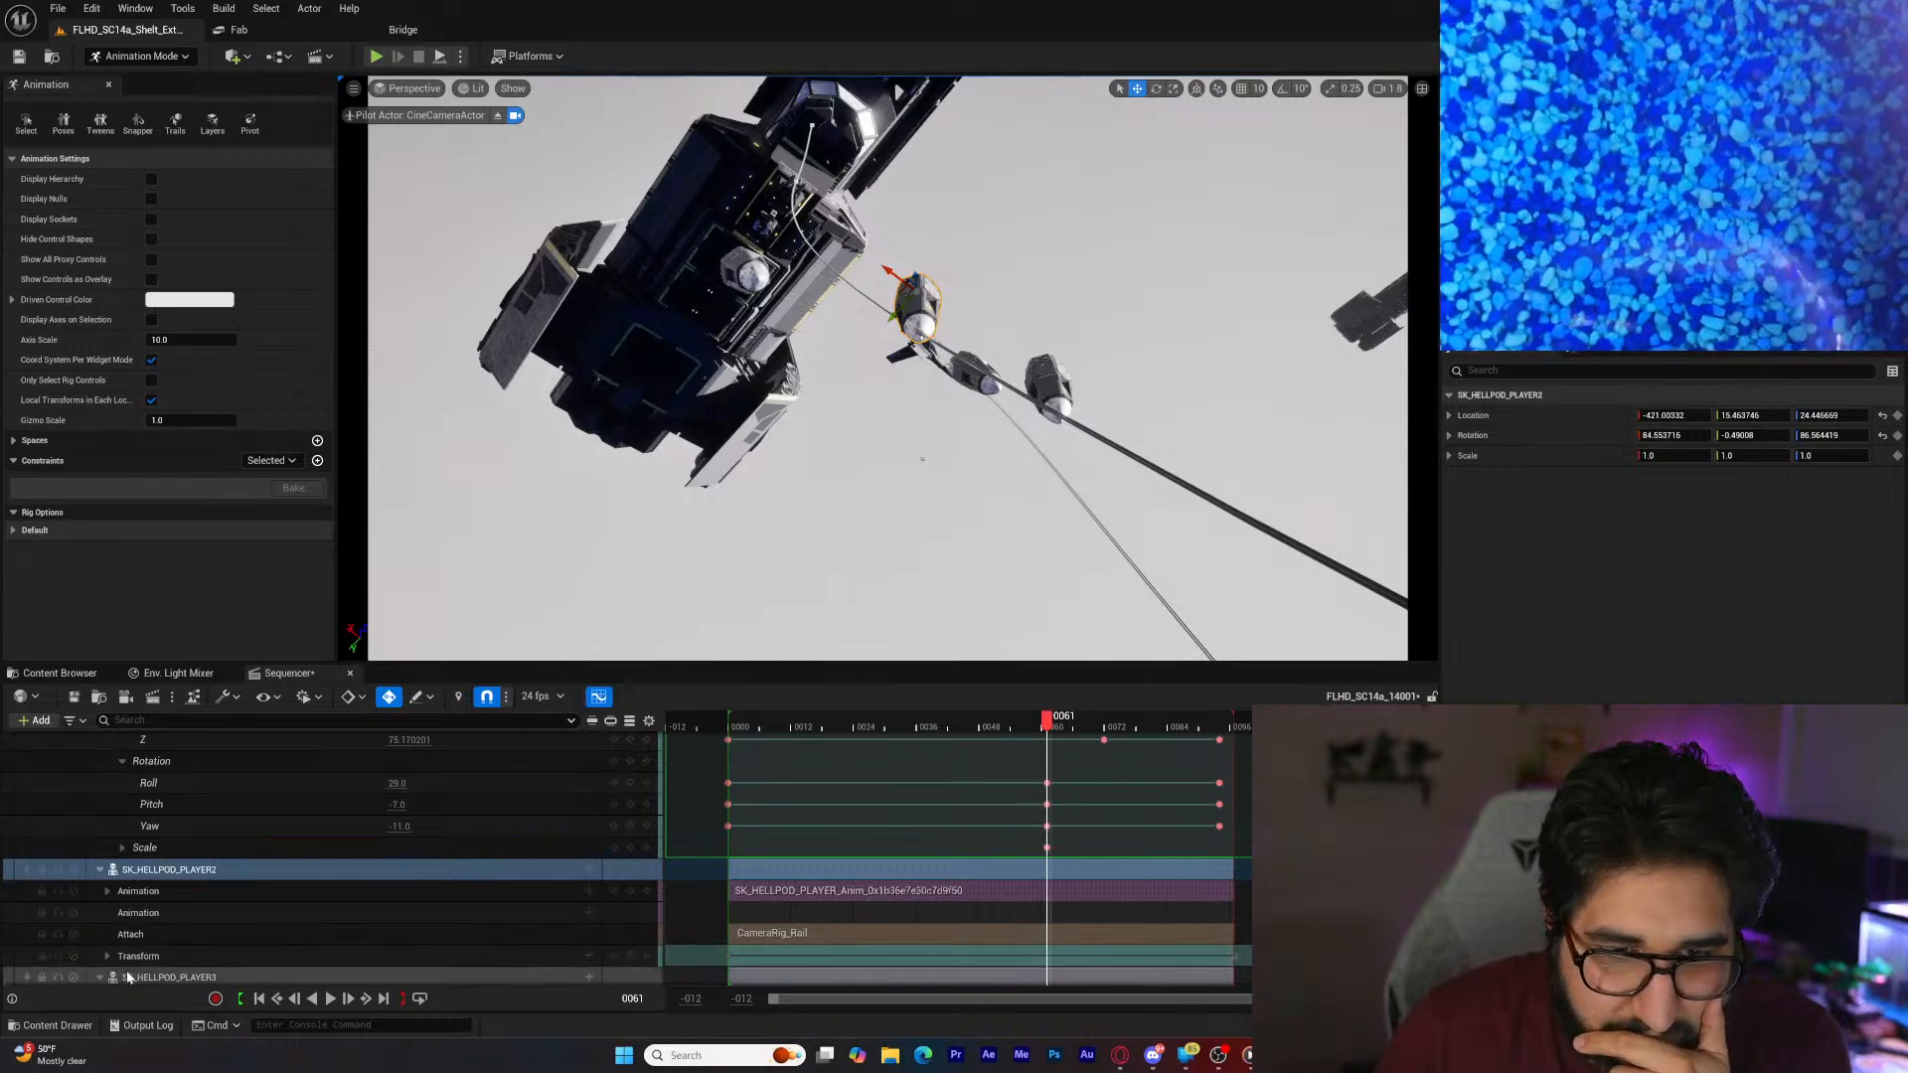
{"action": "left_click", "coordinate": [265, 1001]}
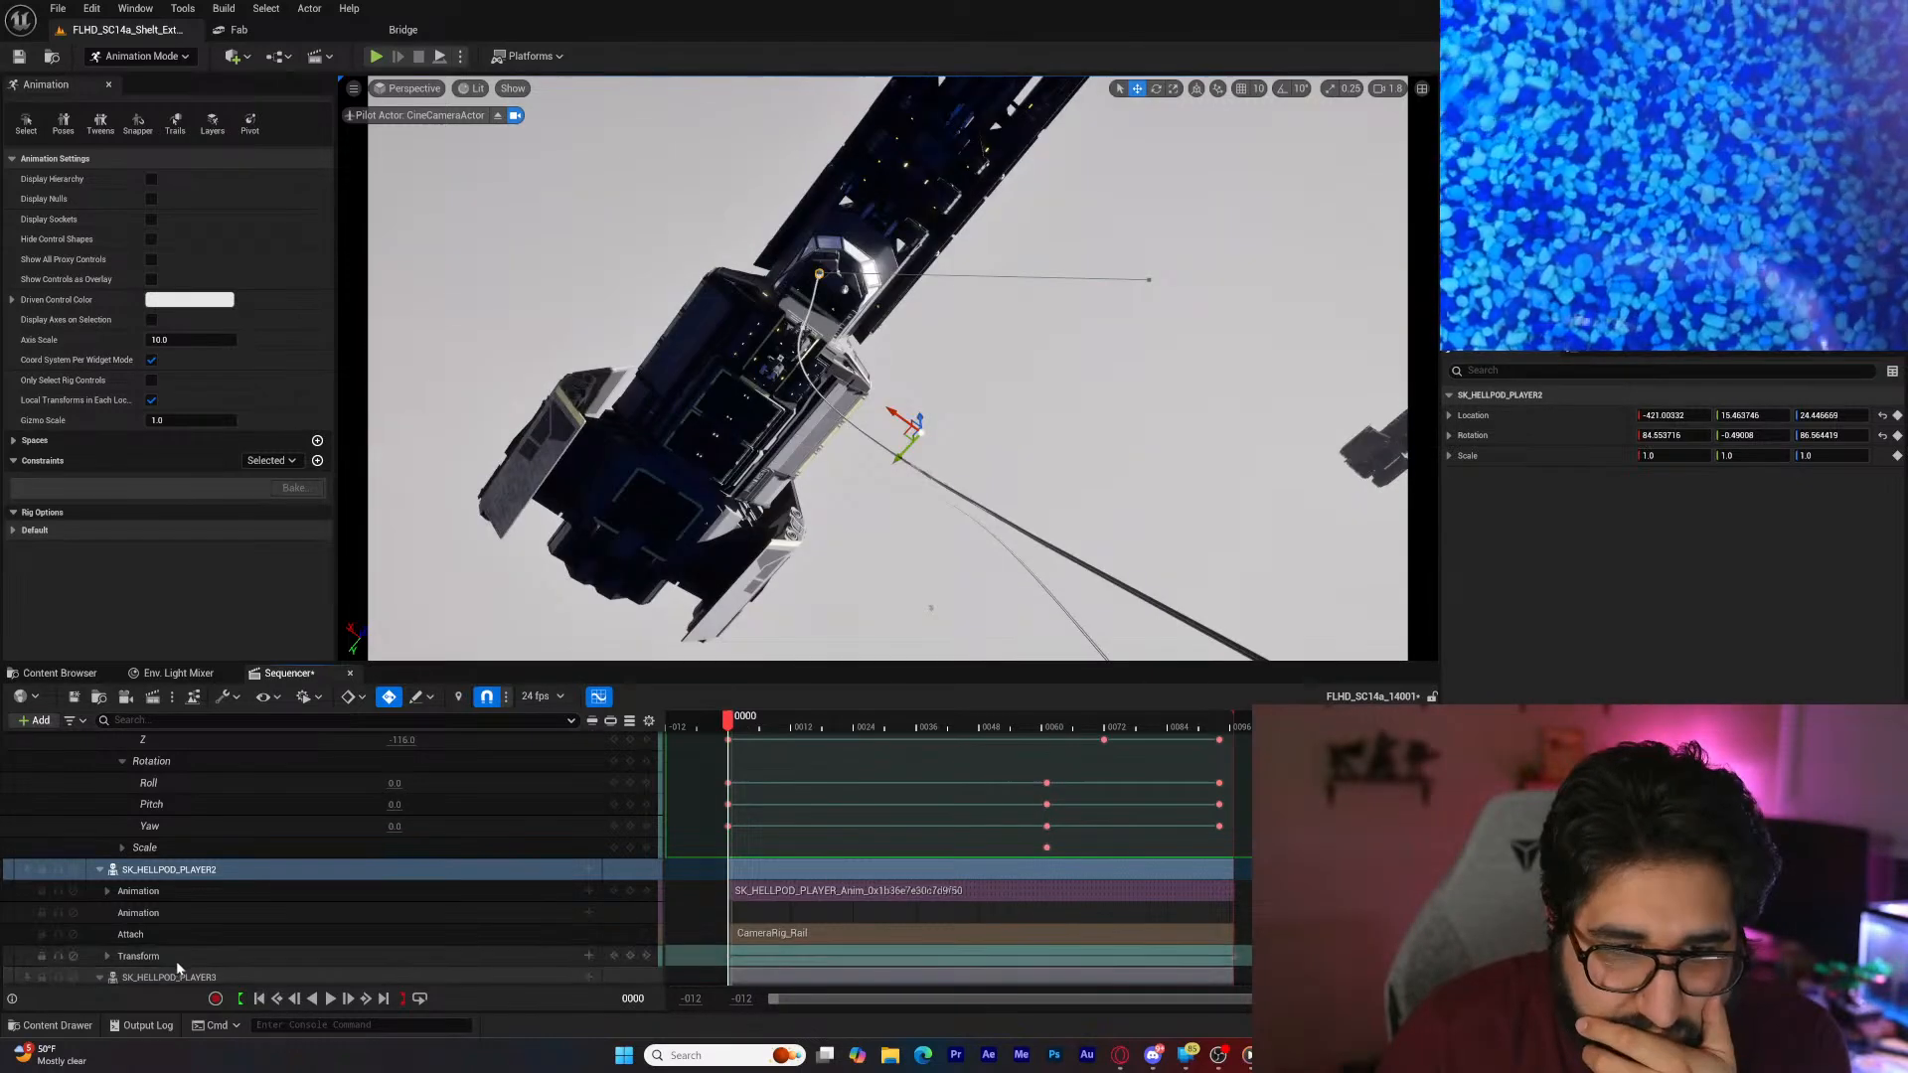
{"action": "left_click", "coordinate": [590, 956]}
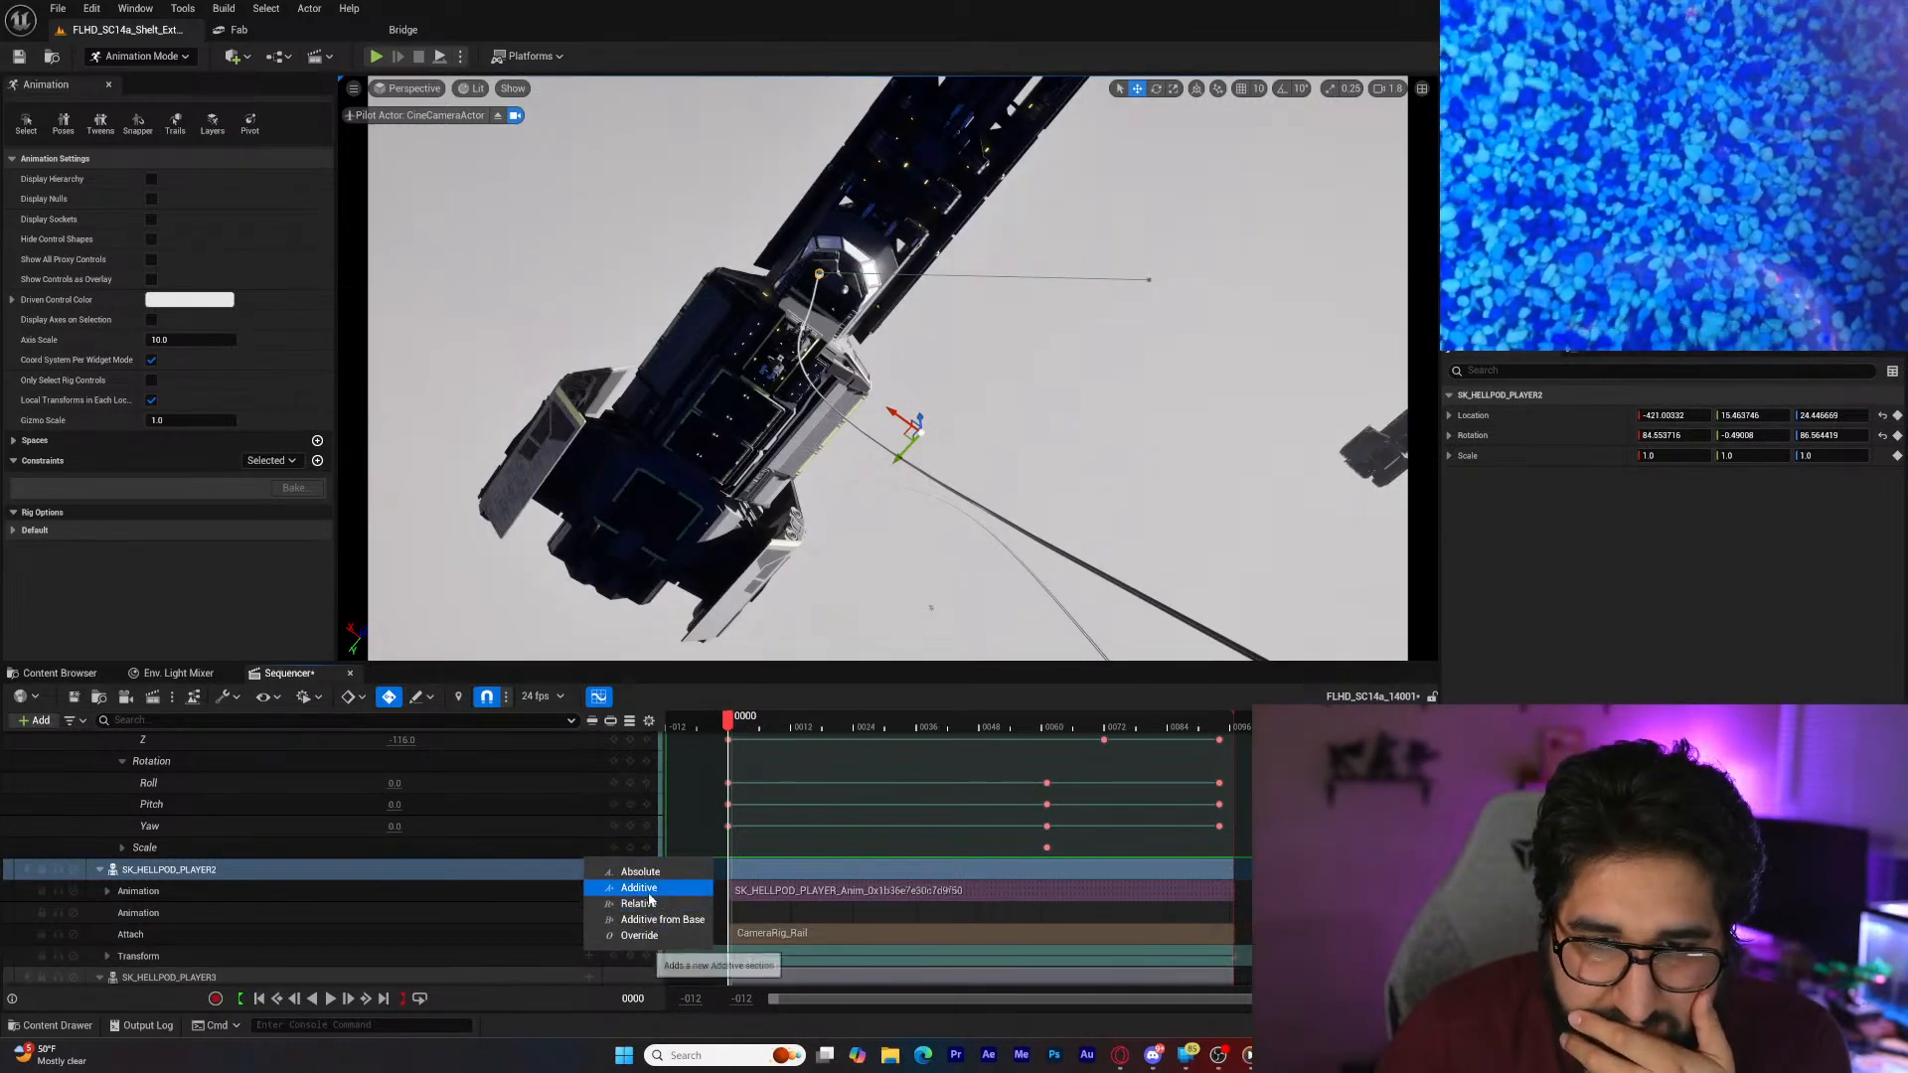
{"action": "left_click", "coordinate": [636, 890]}
{"action": "scroll", "coordinate": [516, 902], "scroll_direction": "down", "scroll_amount": 2}
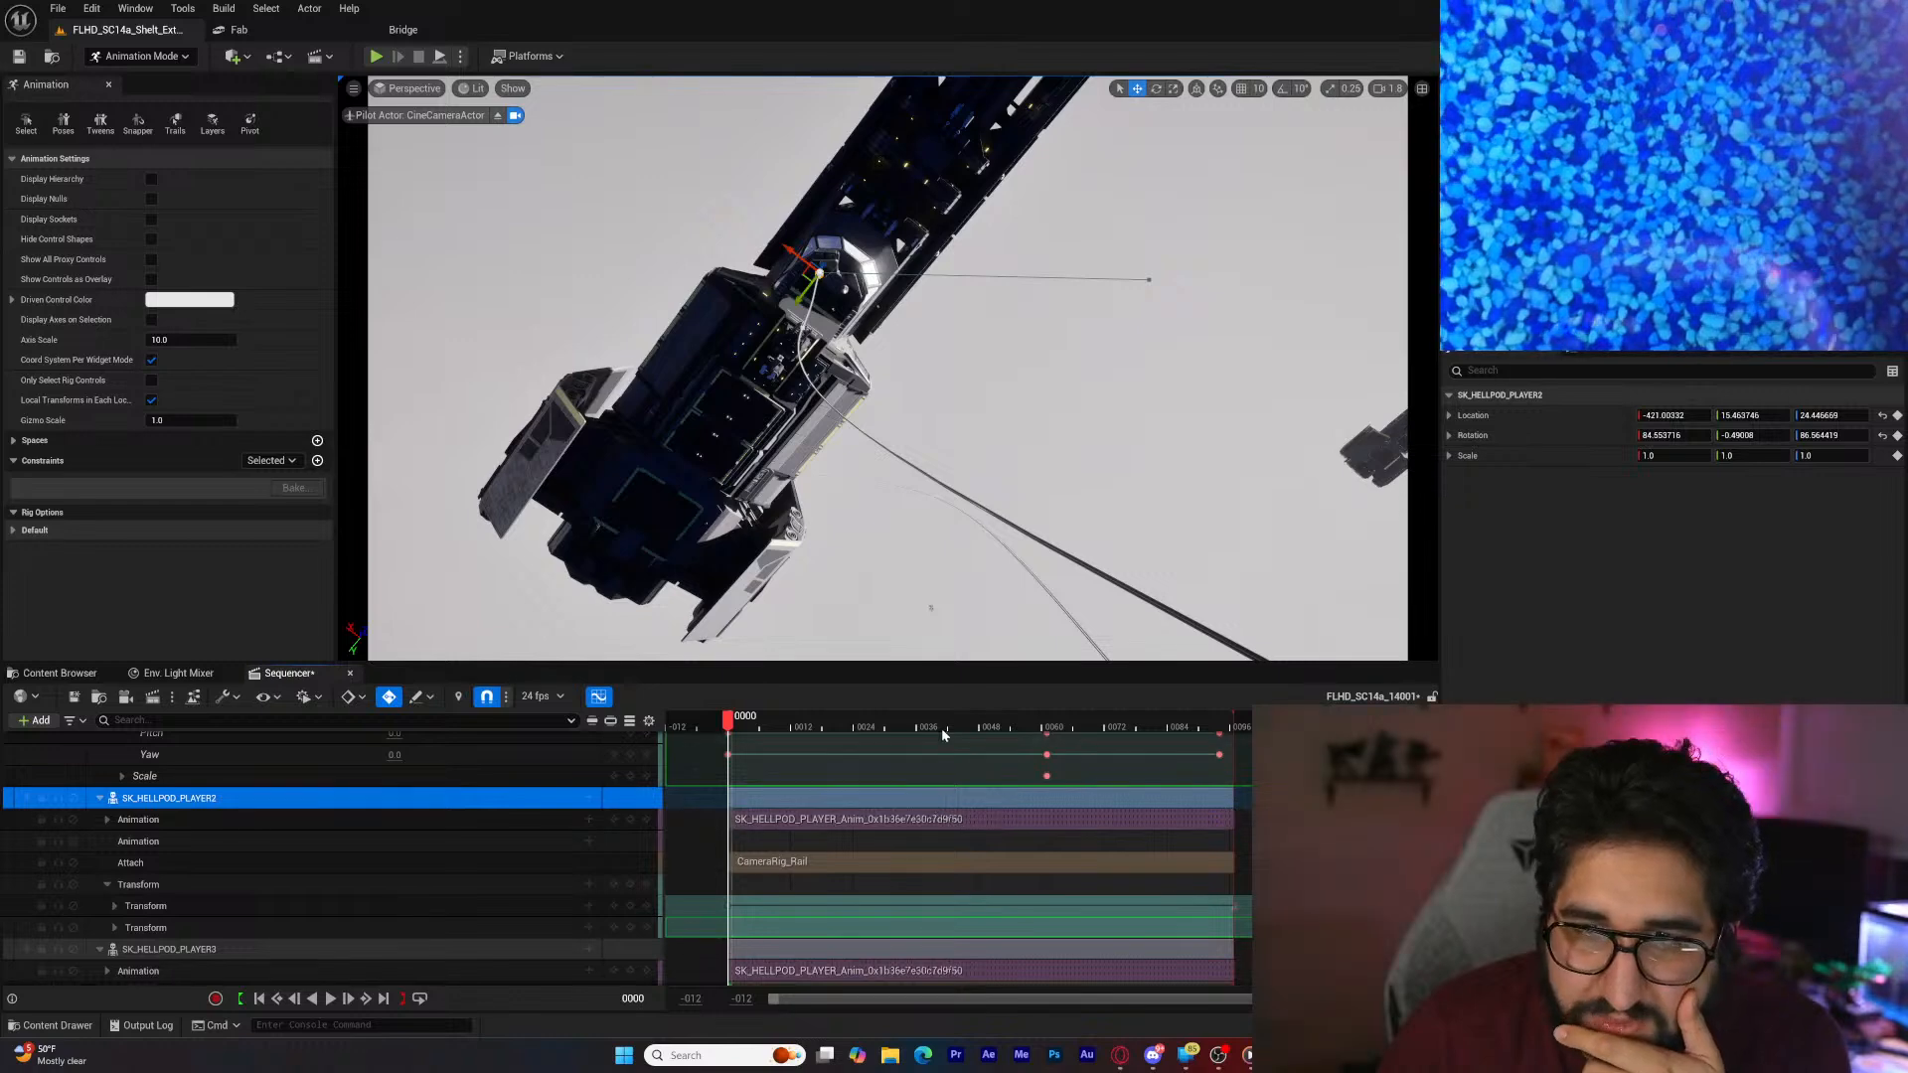
Step: At frame 61, key SK_HELLPOD_PLAYER2's additive transform with its rotation at roll 25, pitch 5, yaw -9
{"action": "left_click", "coordinate": [1028, 723]}
{"action": "left_click_drag", "start_coordinate": [1030, 728], "coordinate": [1051, 728]}
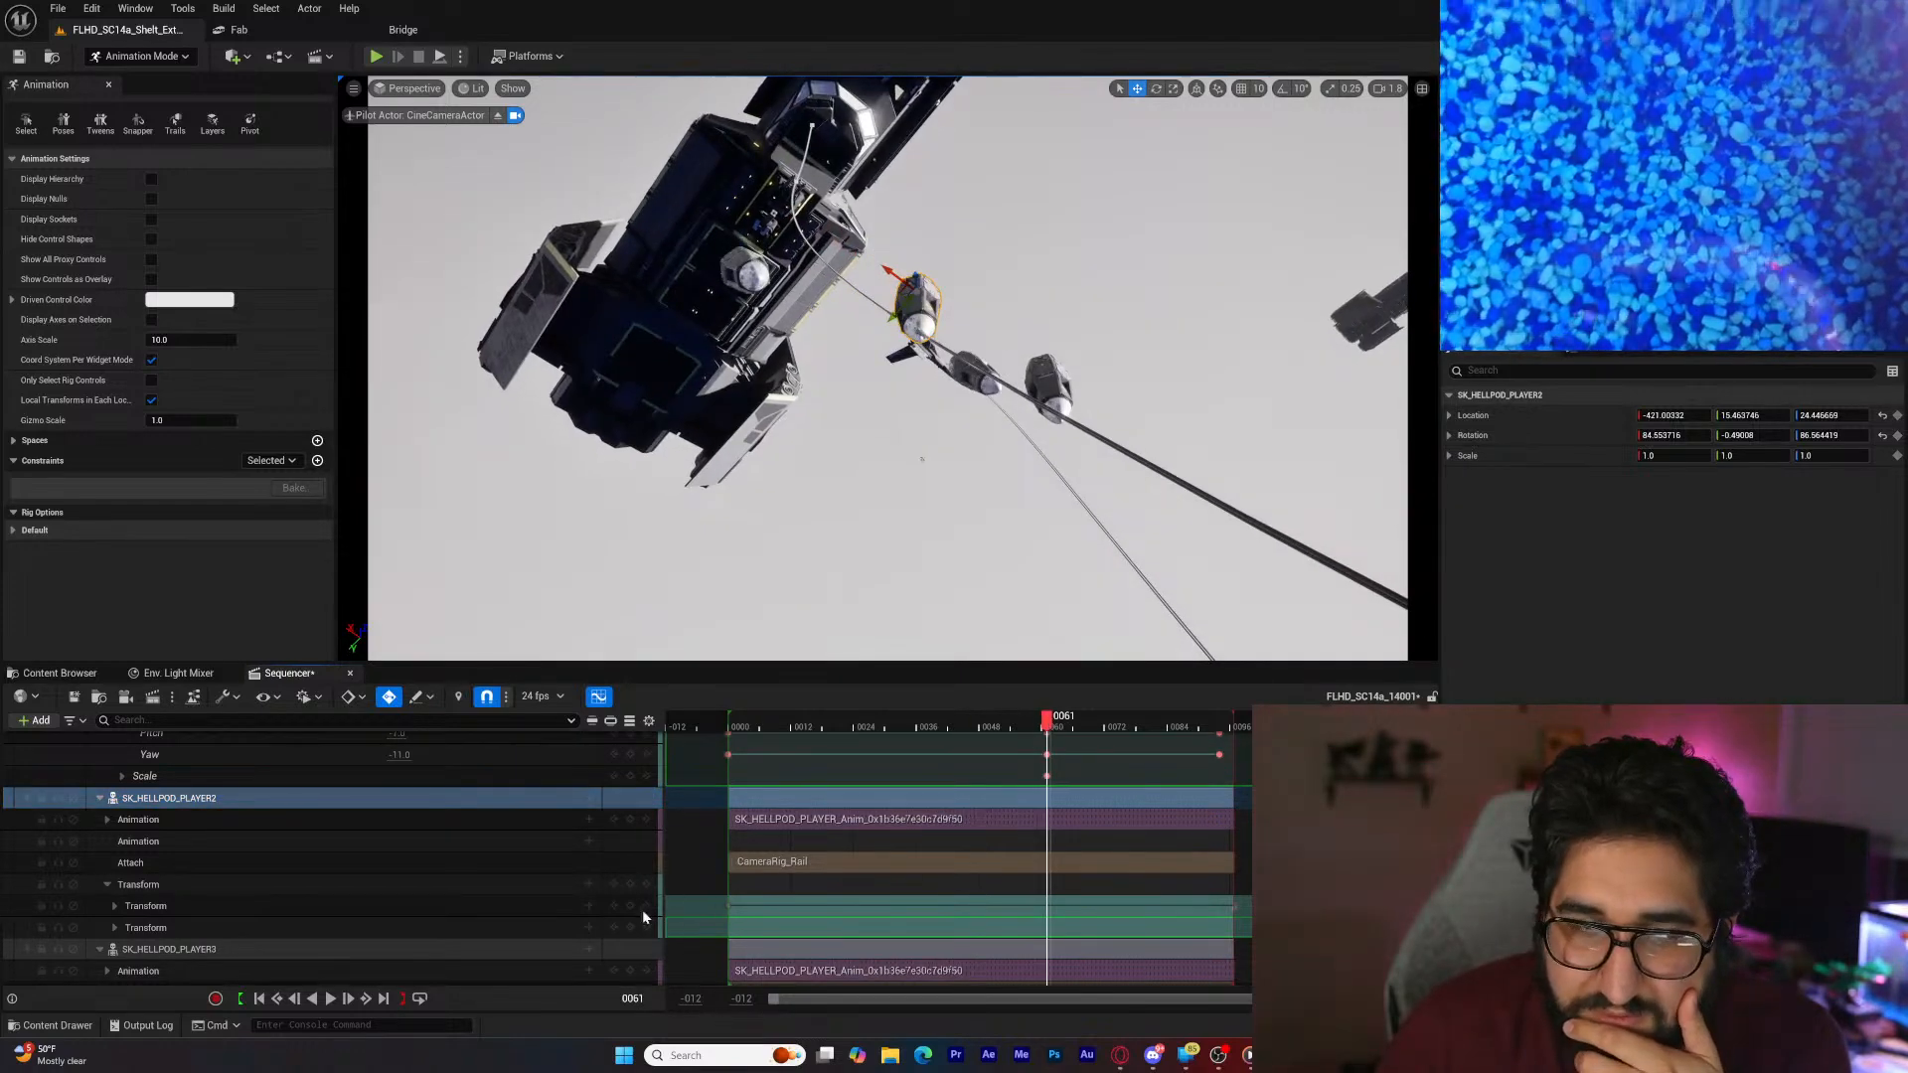
{"action": "left_click", "coordinate": [114, 926]}
{"action": "scroll", "coordinate": [129, 914], "scroll_direction": "down", "scroll_amount": 3}
{"action": "left_click", "coordinate": [123, 899]}
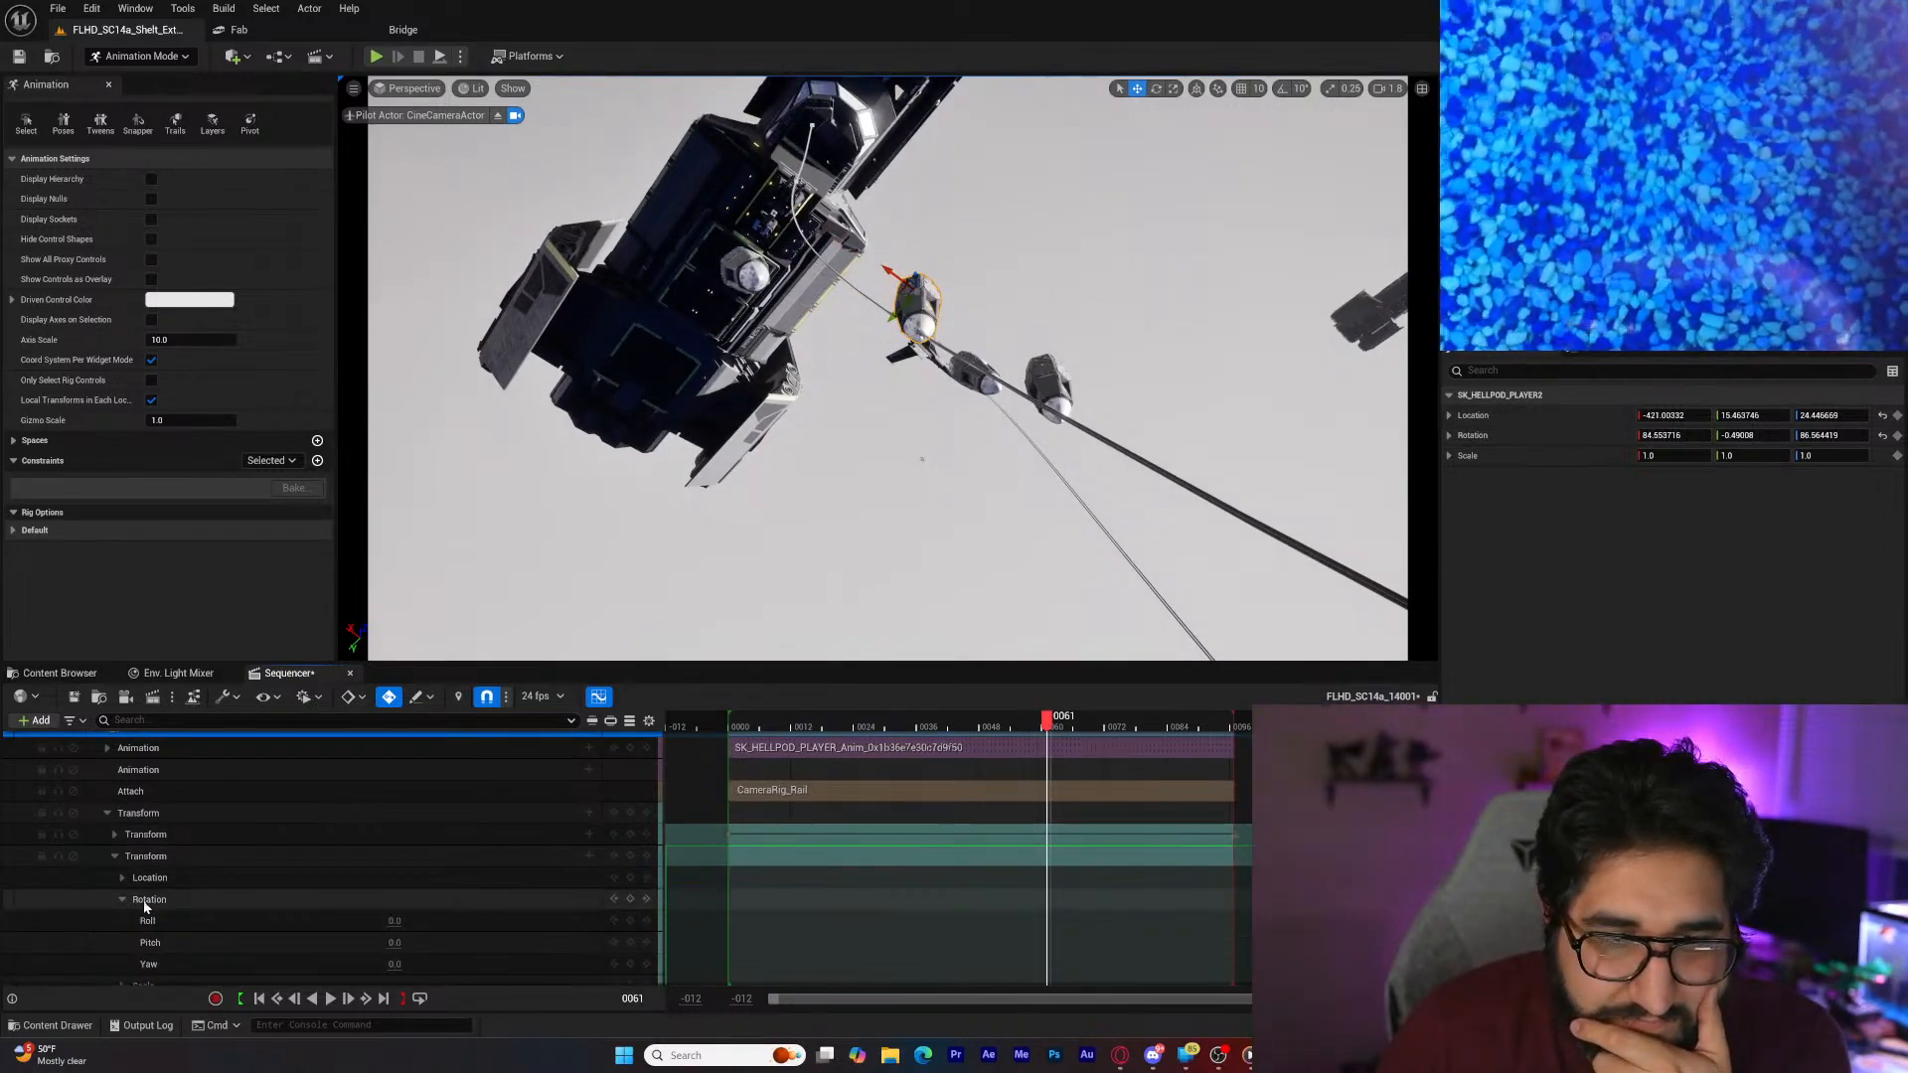
{"action": "scroll", "coordinate": [146, 906], "scroll_direction": "down", "scroll_amount": 3}
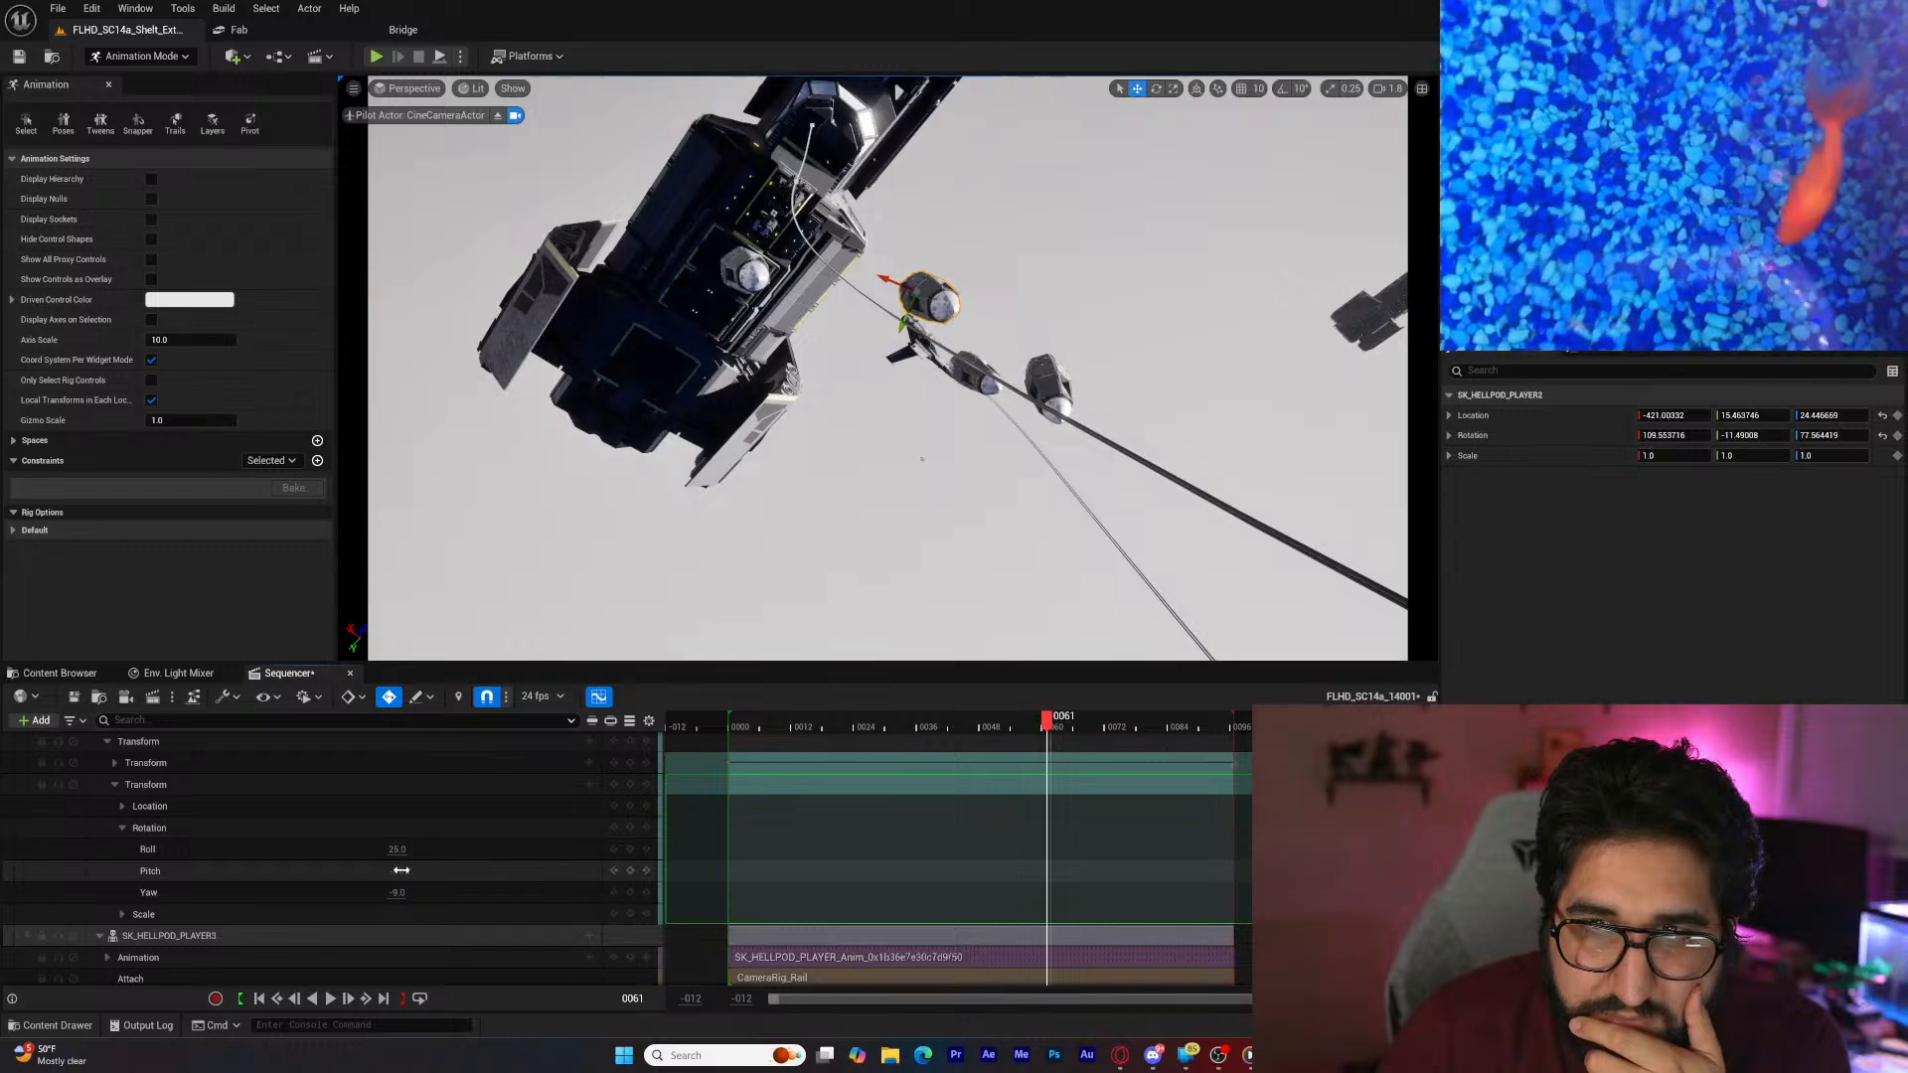
{"action": "key", "text": "Return"}
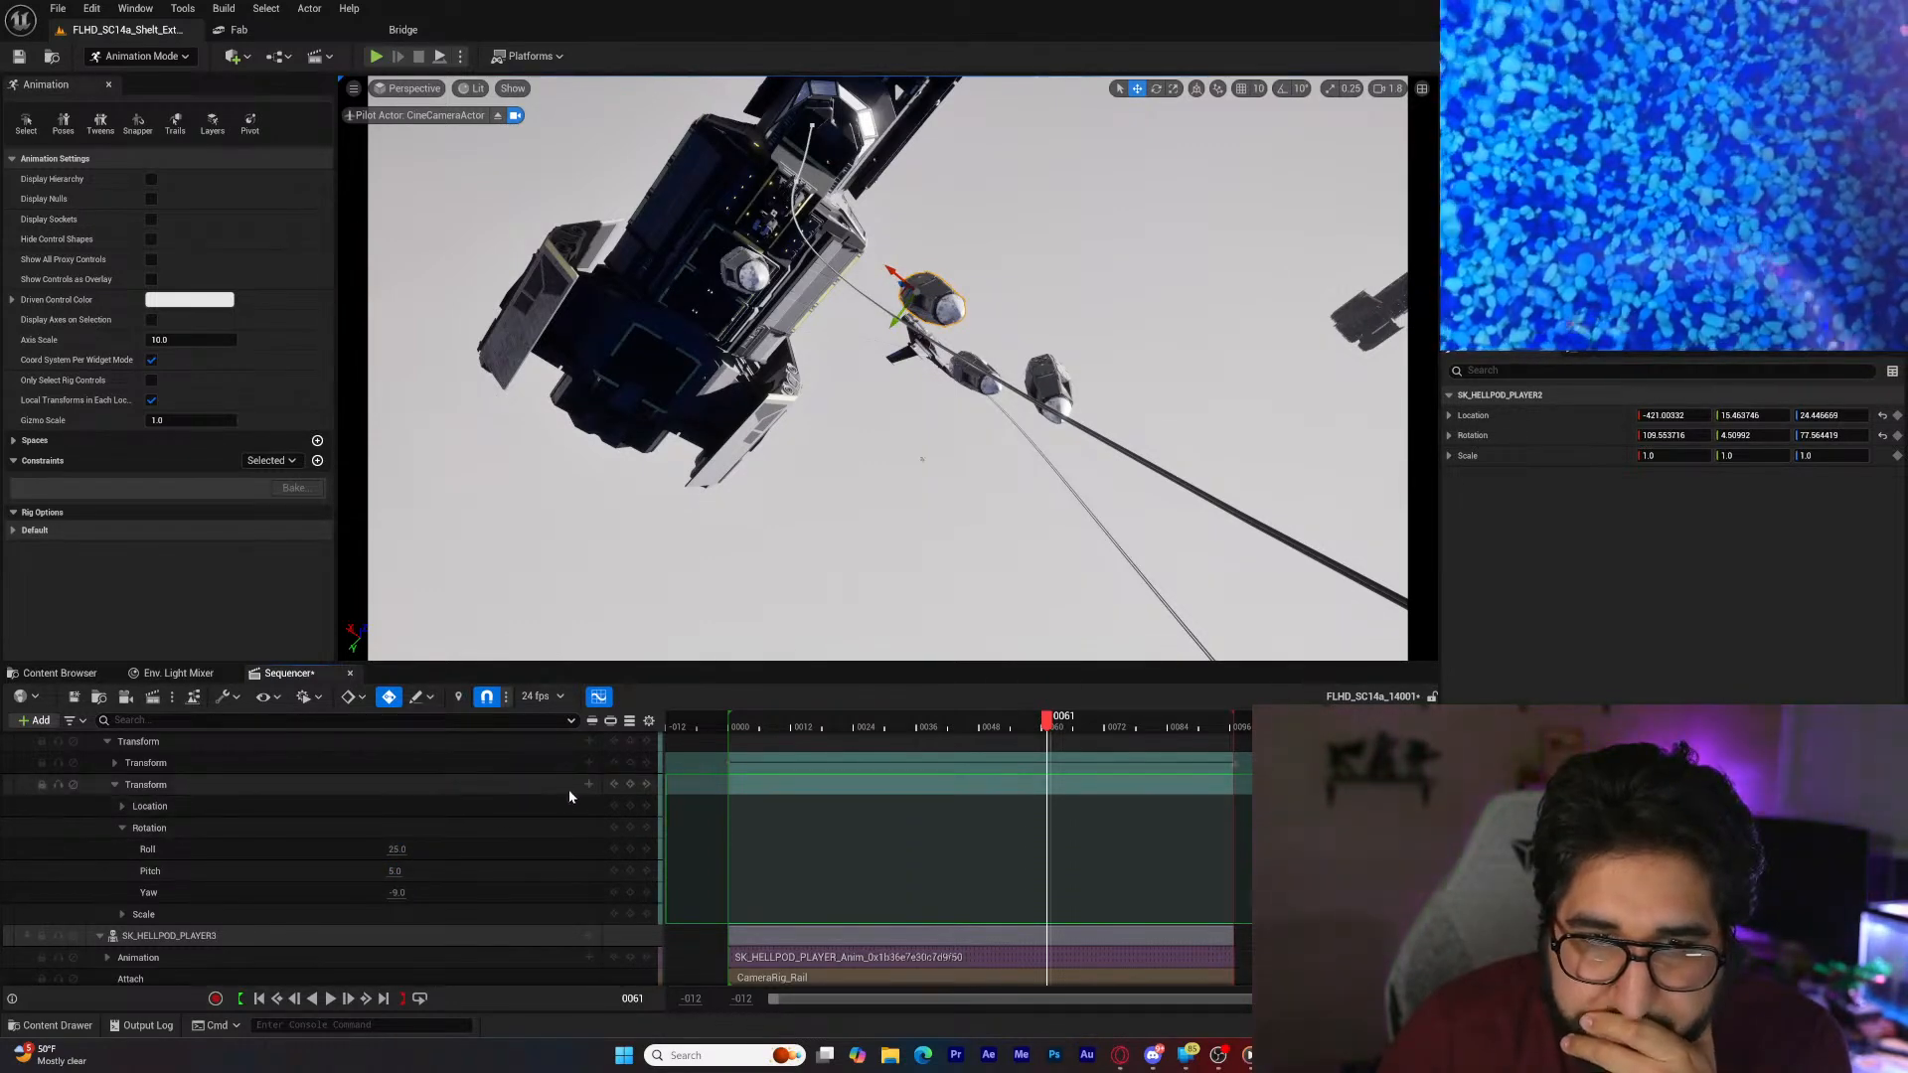
{"action": "left_click", "coordinate": [630, 786]}
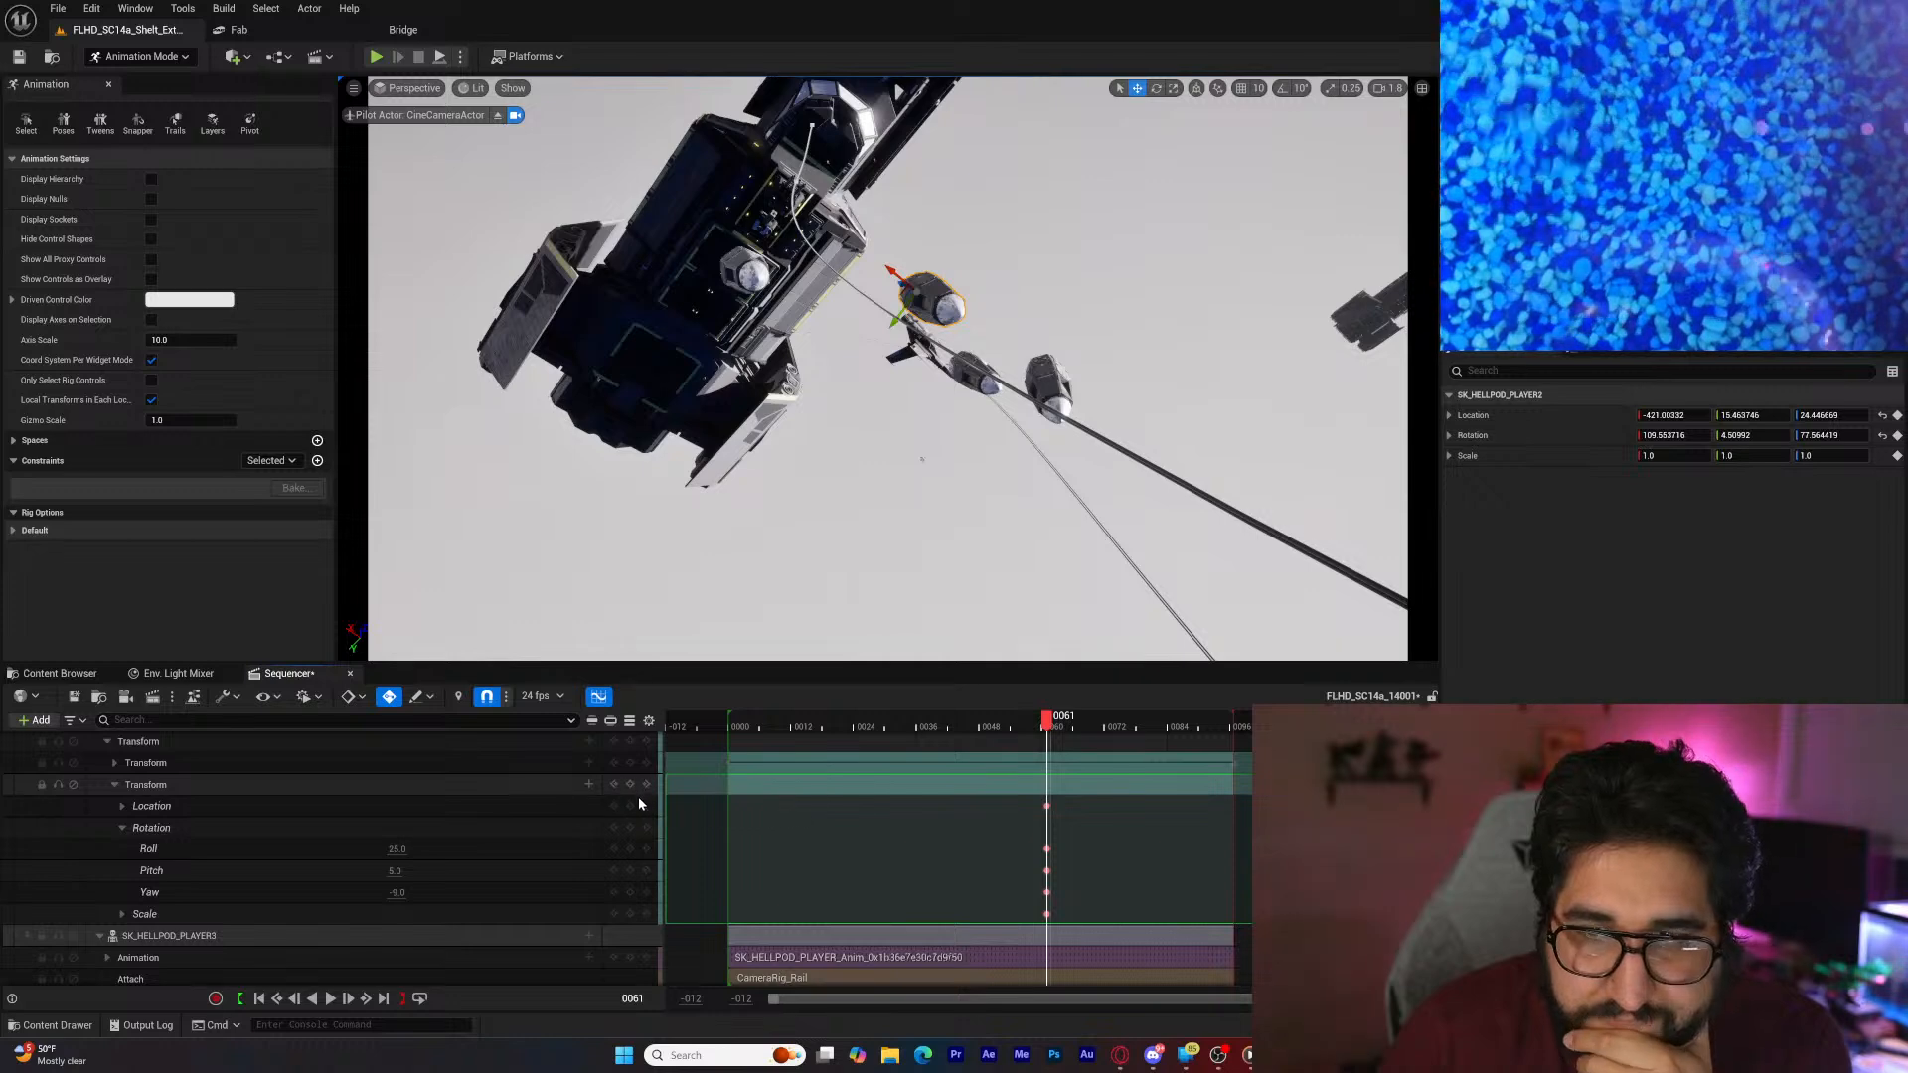
Step: Key SK_HELLPOD_PLAYER2's additive yaw, roll and pitch at 0 on frame 0
{"action": "left_click", "coordinate": [276, 999]}
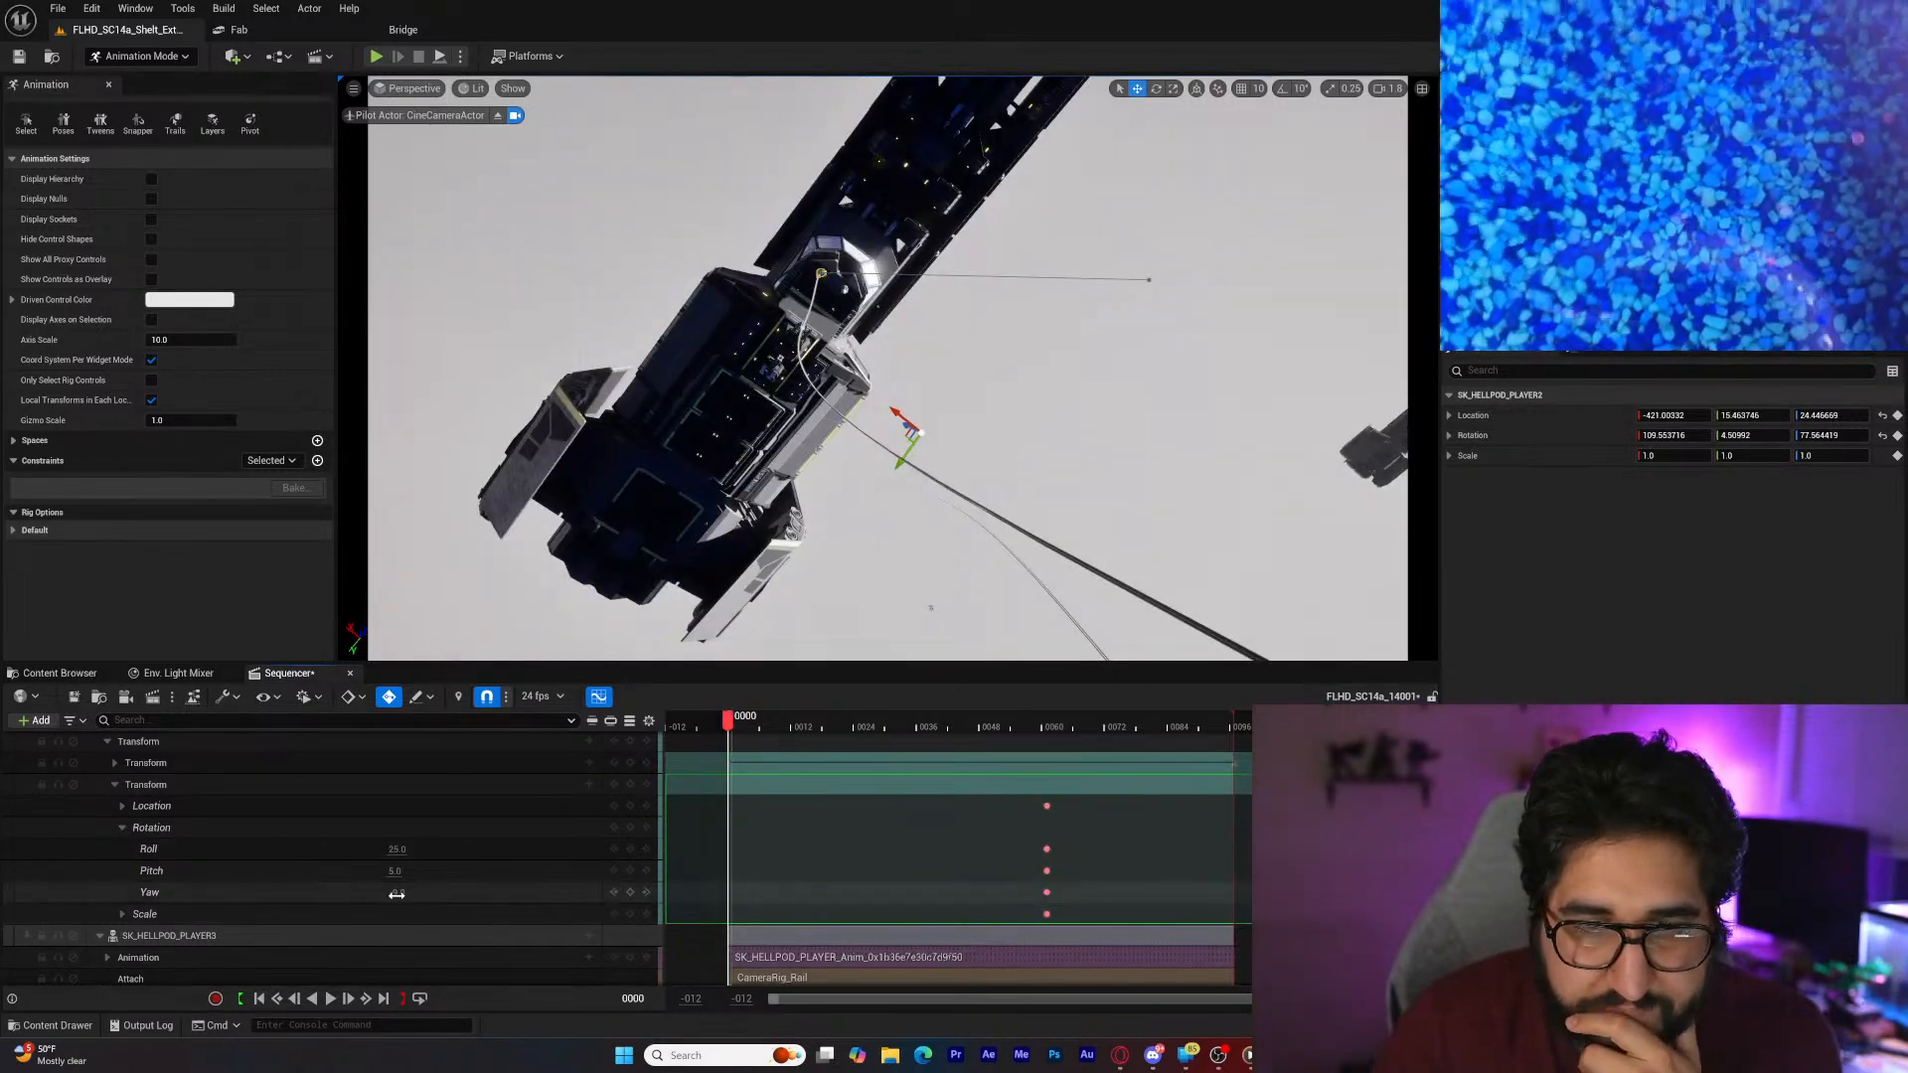
{"action": "left_click", "coordinate": [397, 892]}
{"action": "left_click", "coordinate": [399, 850]}
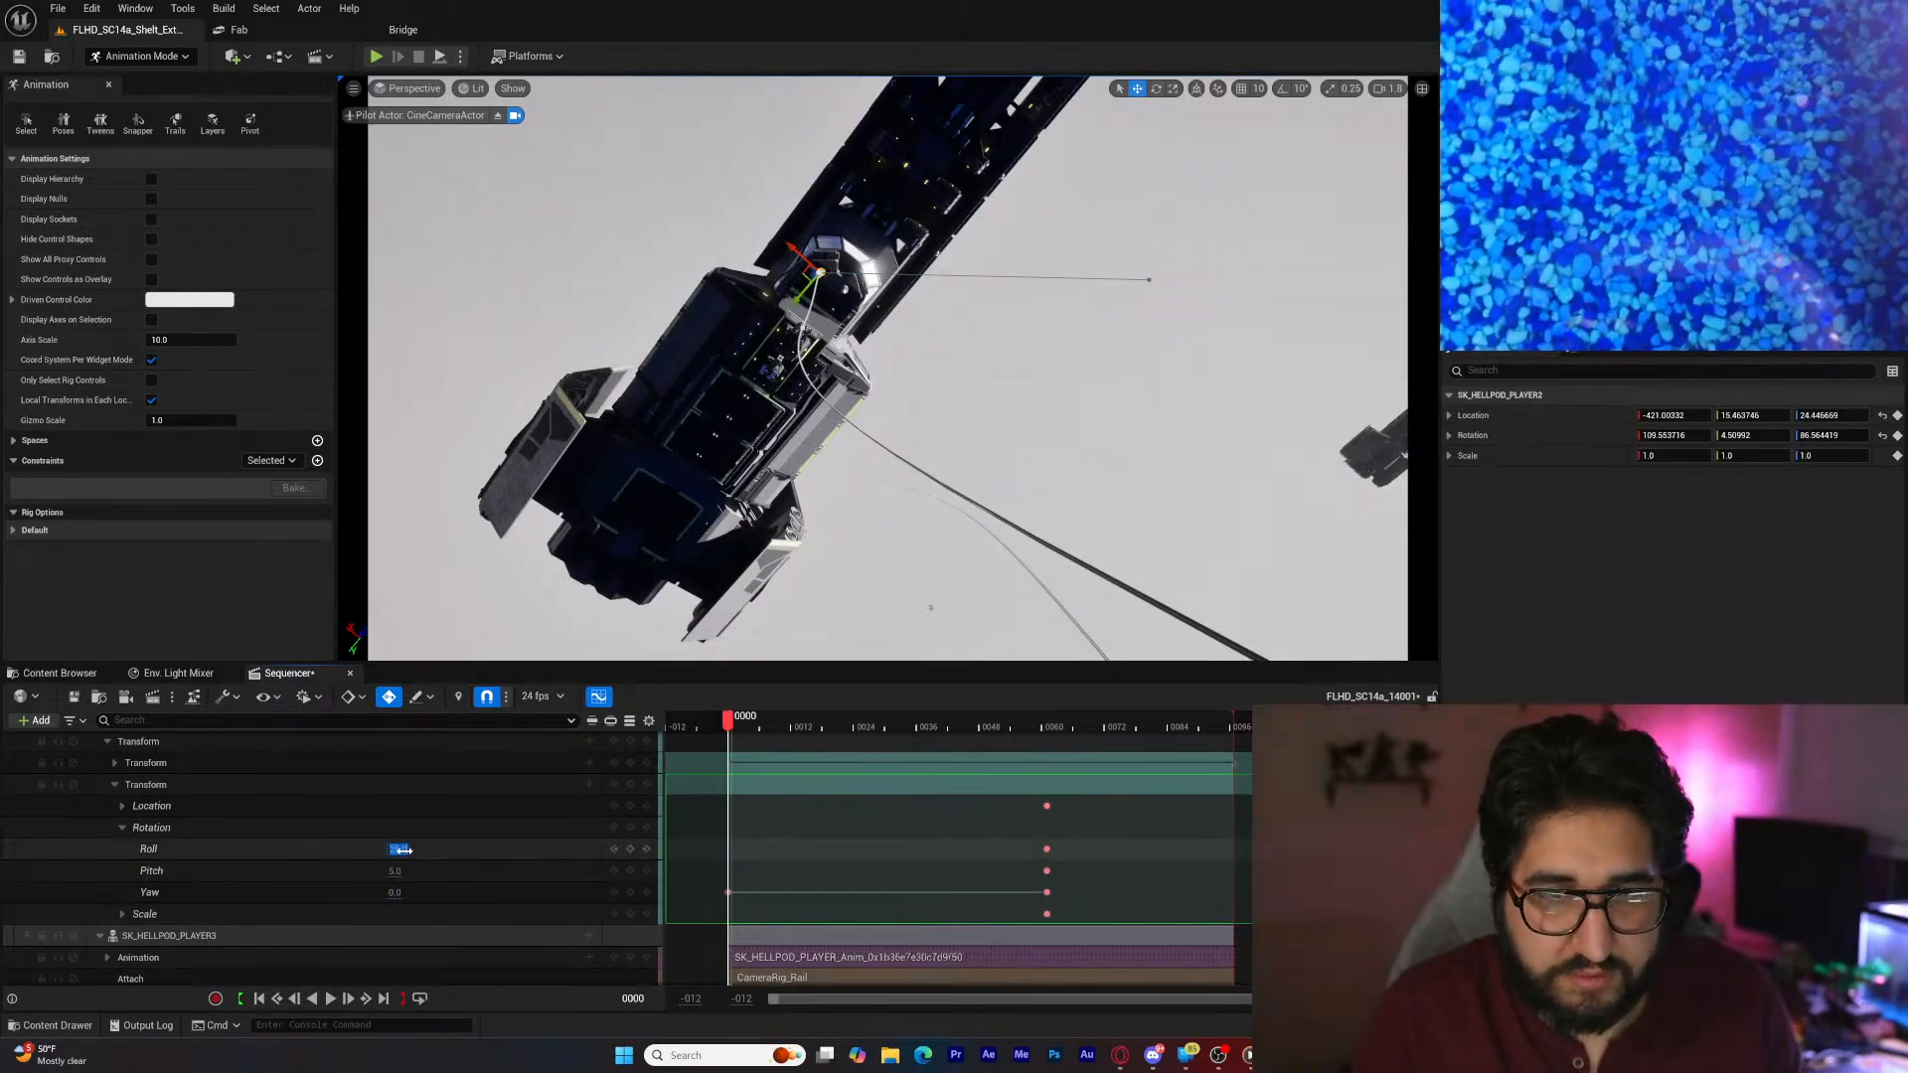
{"action": "type", "text": "0"}
{"action": "key", "text": "Return"}
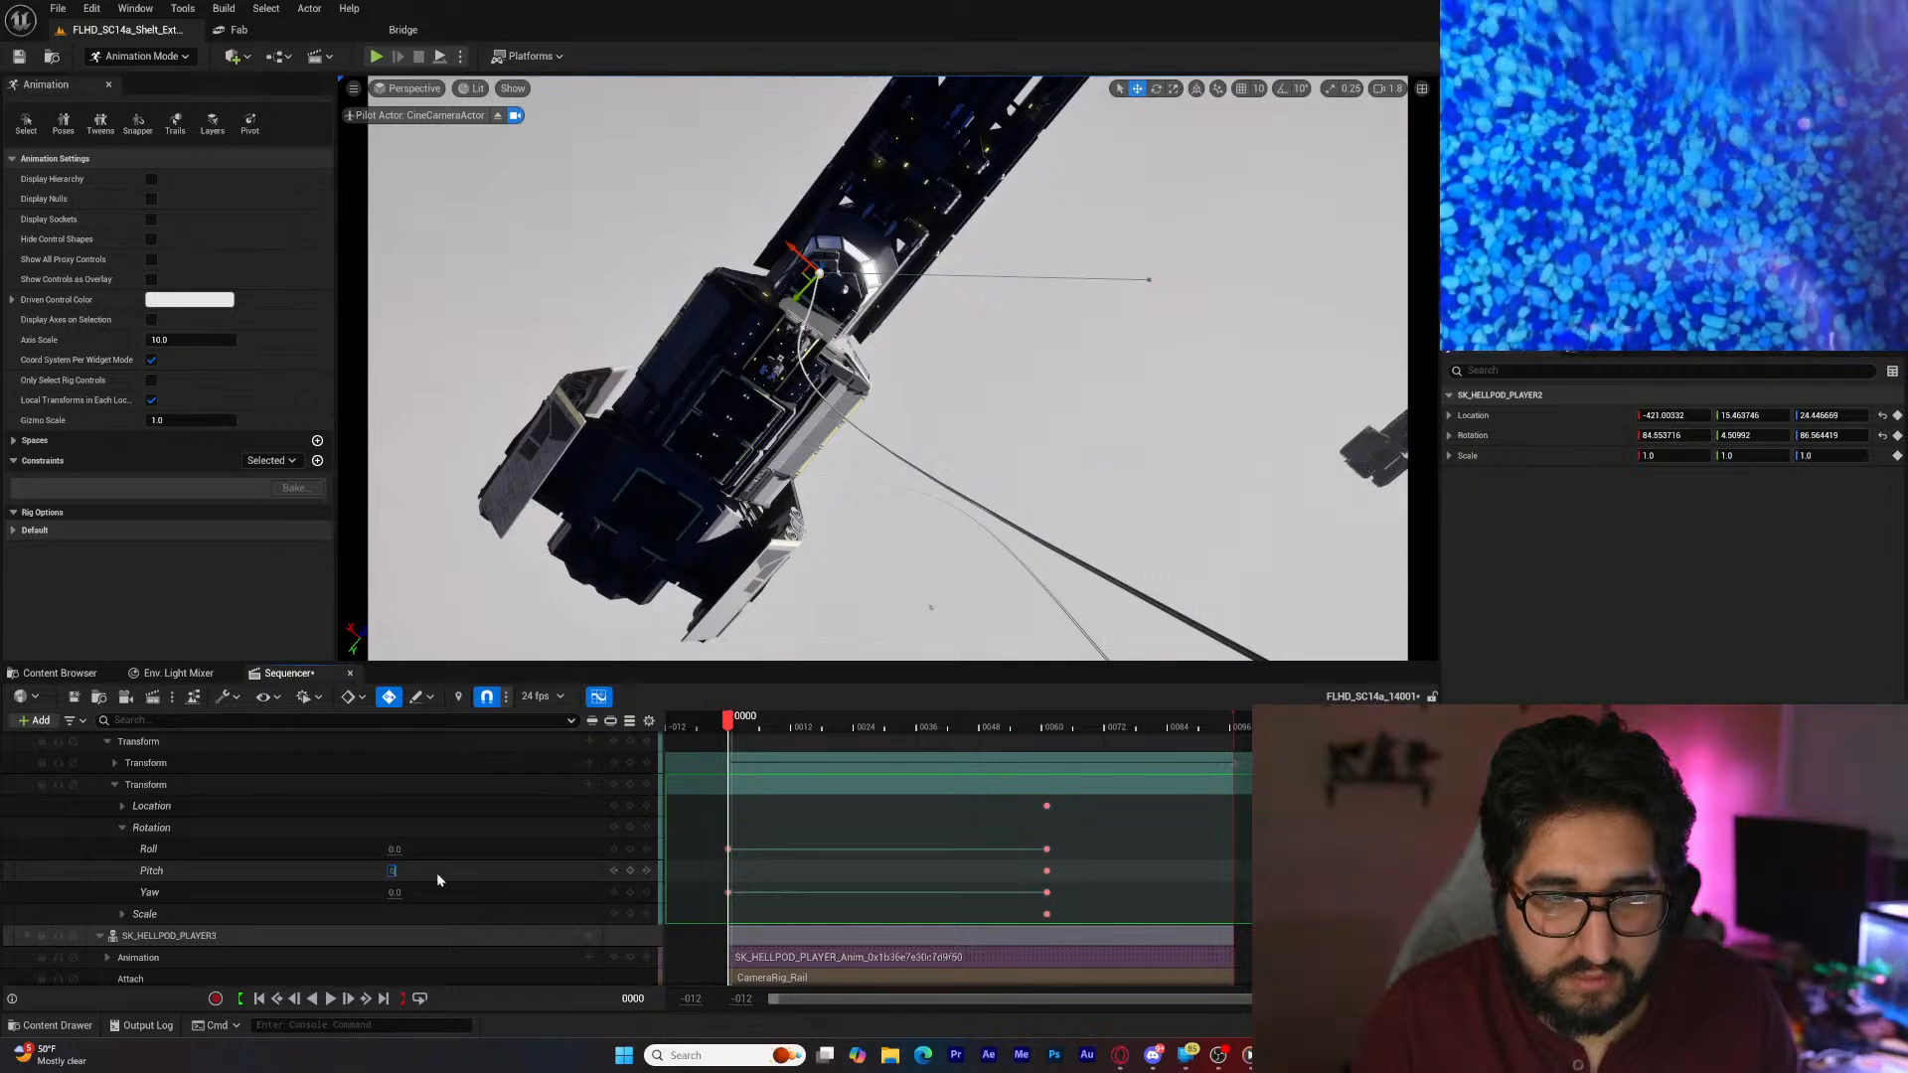
{"action": "type", "text": "0"}
{"action": "key", "text": "Return"}
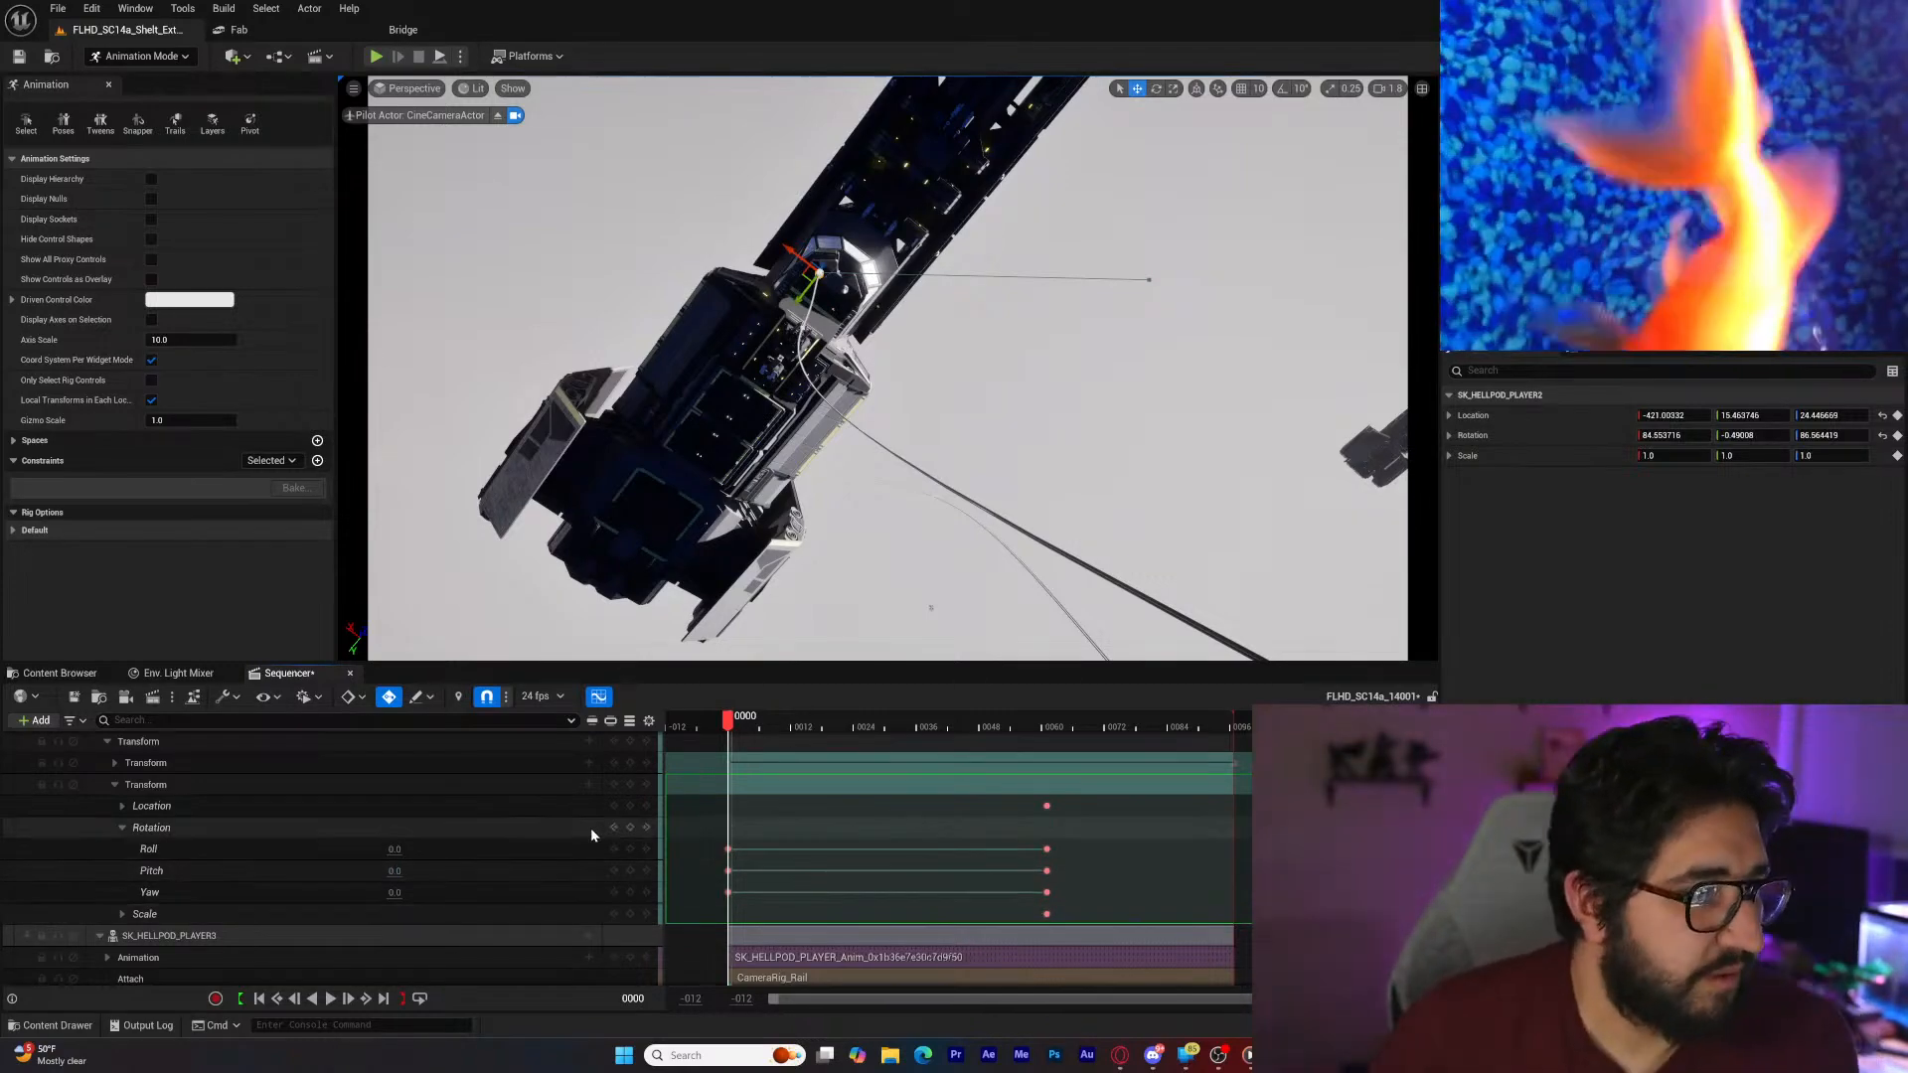
Step: At frame 96, key SK_HELLPOD_PLAYER2's additive rotation at roll 48, pitch -11, yaw 4 and location at X 400, Y 406, Z about 500
{"action": "left_click_drag", "start_coordinate": [733, 728], "coordinate": [1230, 791]}
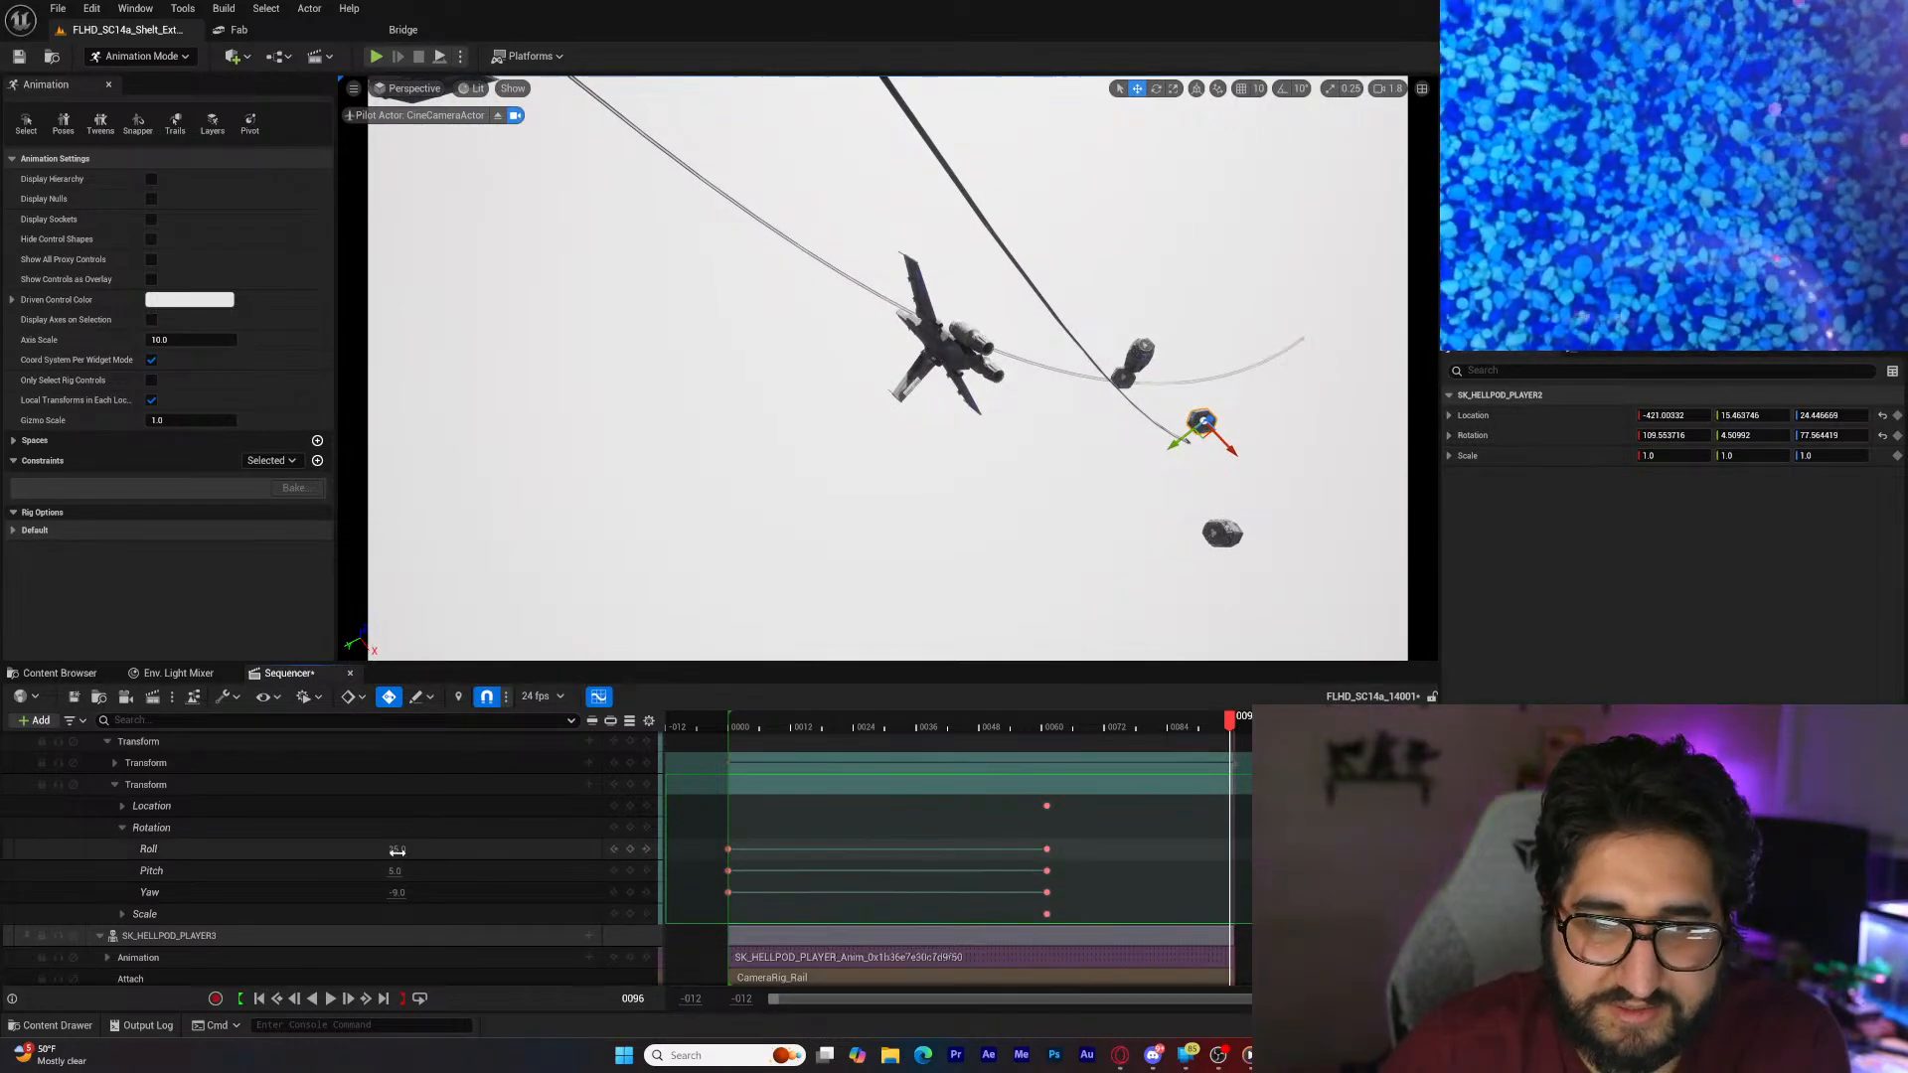
{"action": "left_click_drag", "start_coordinate": [397, 849], "coordinate": [406, 865]}
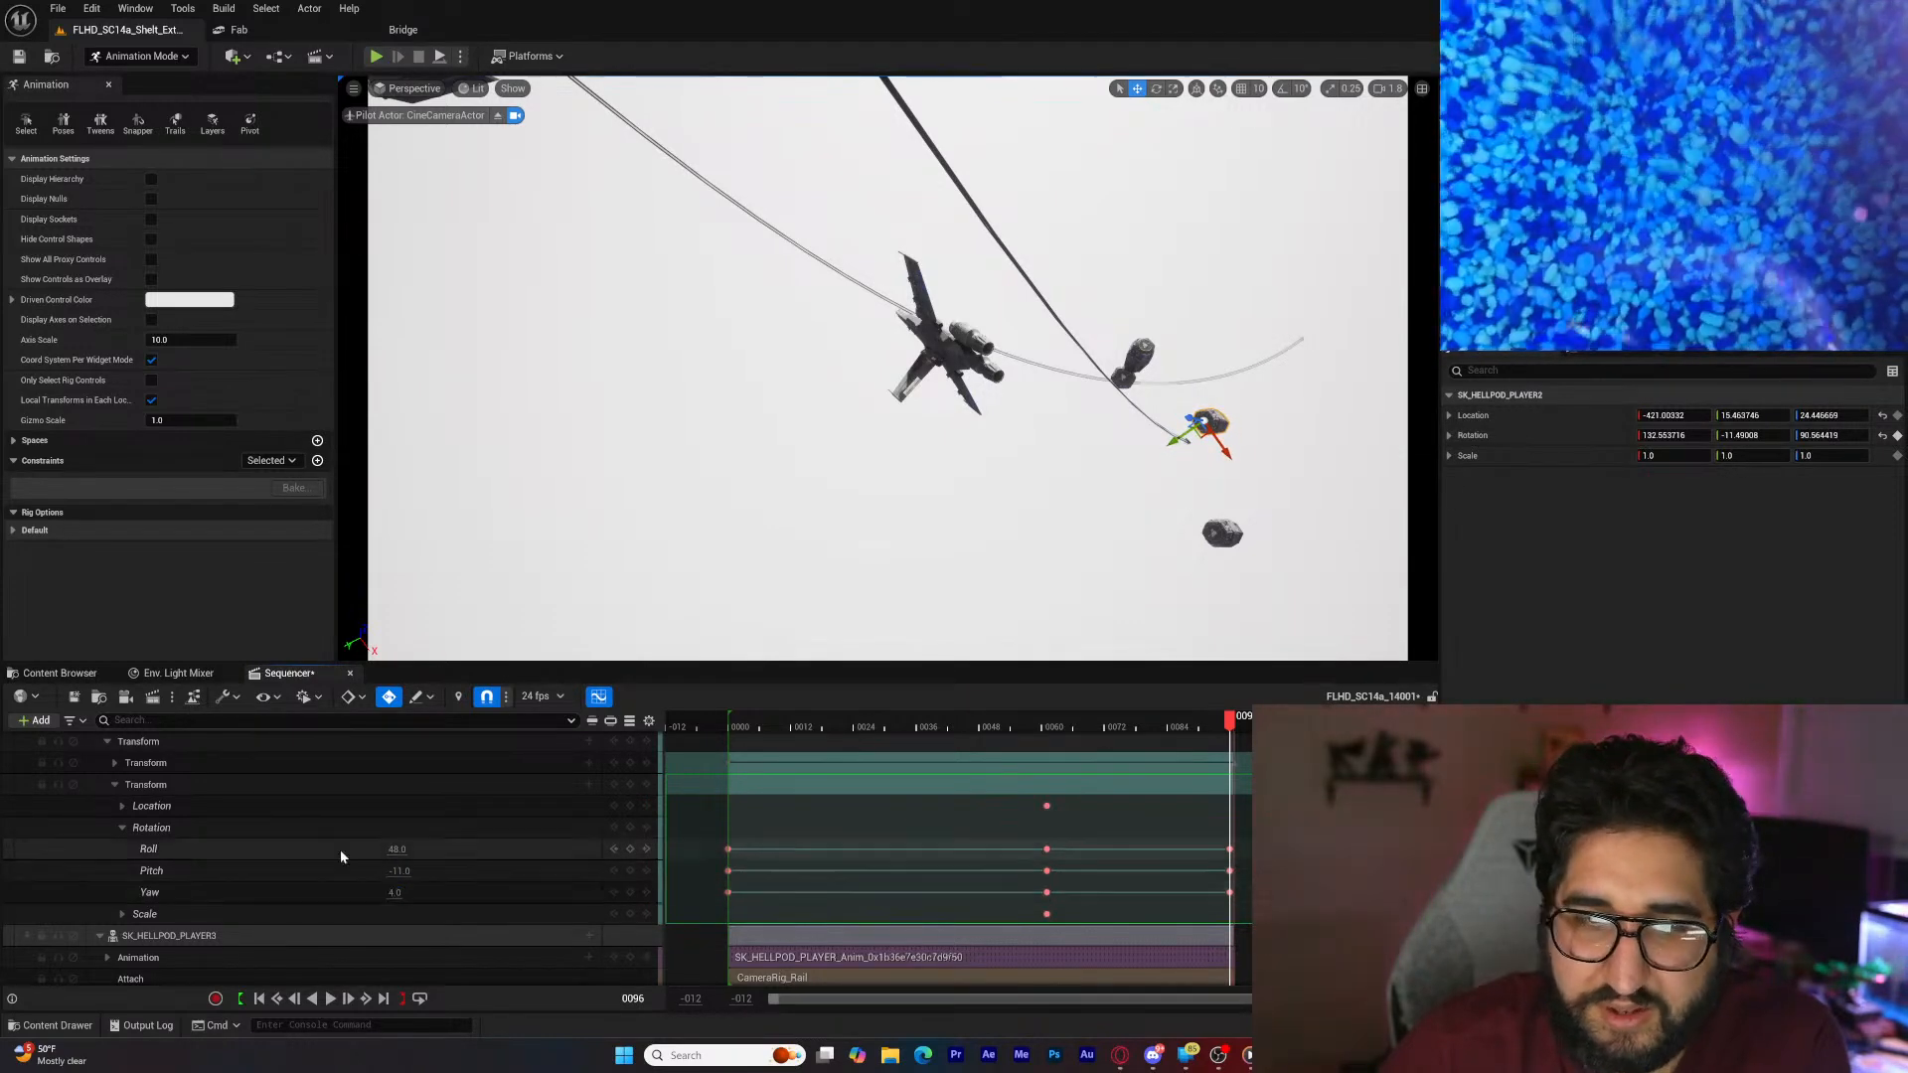
{"action": "left_click", "coordinate": [122, 806]}
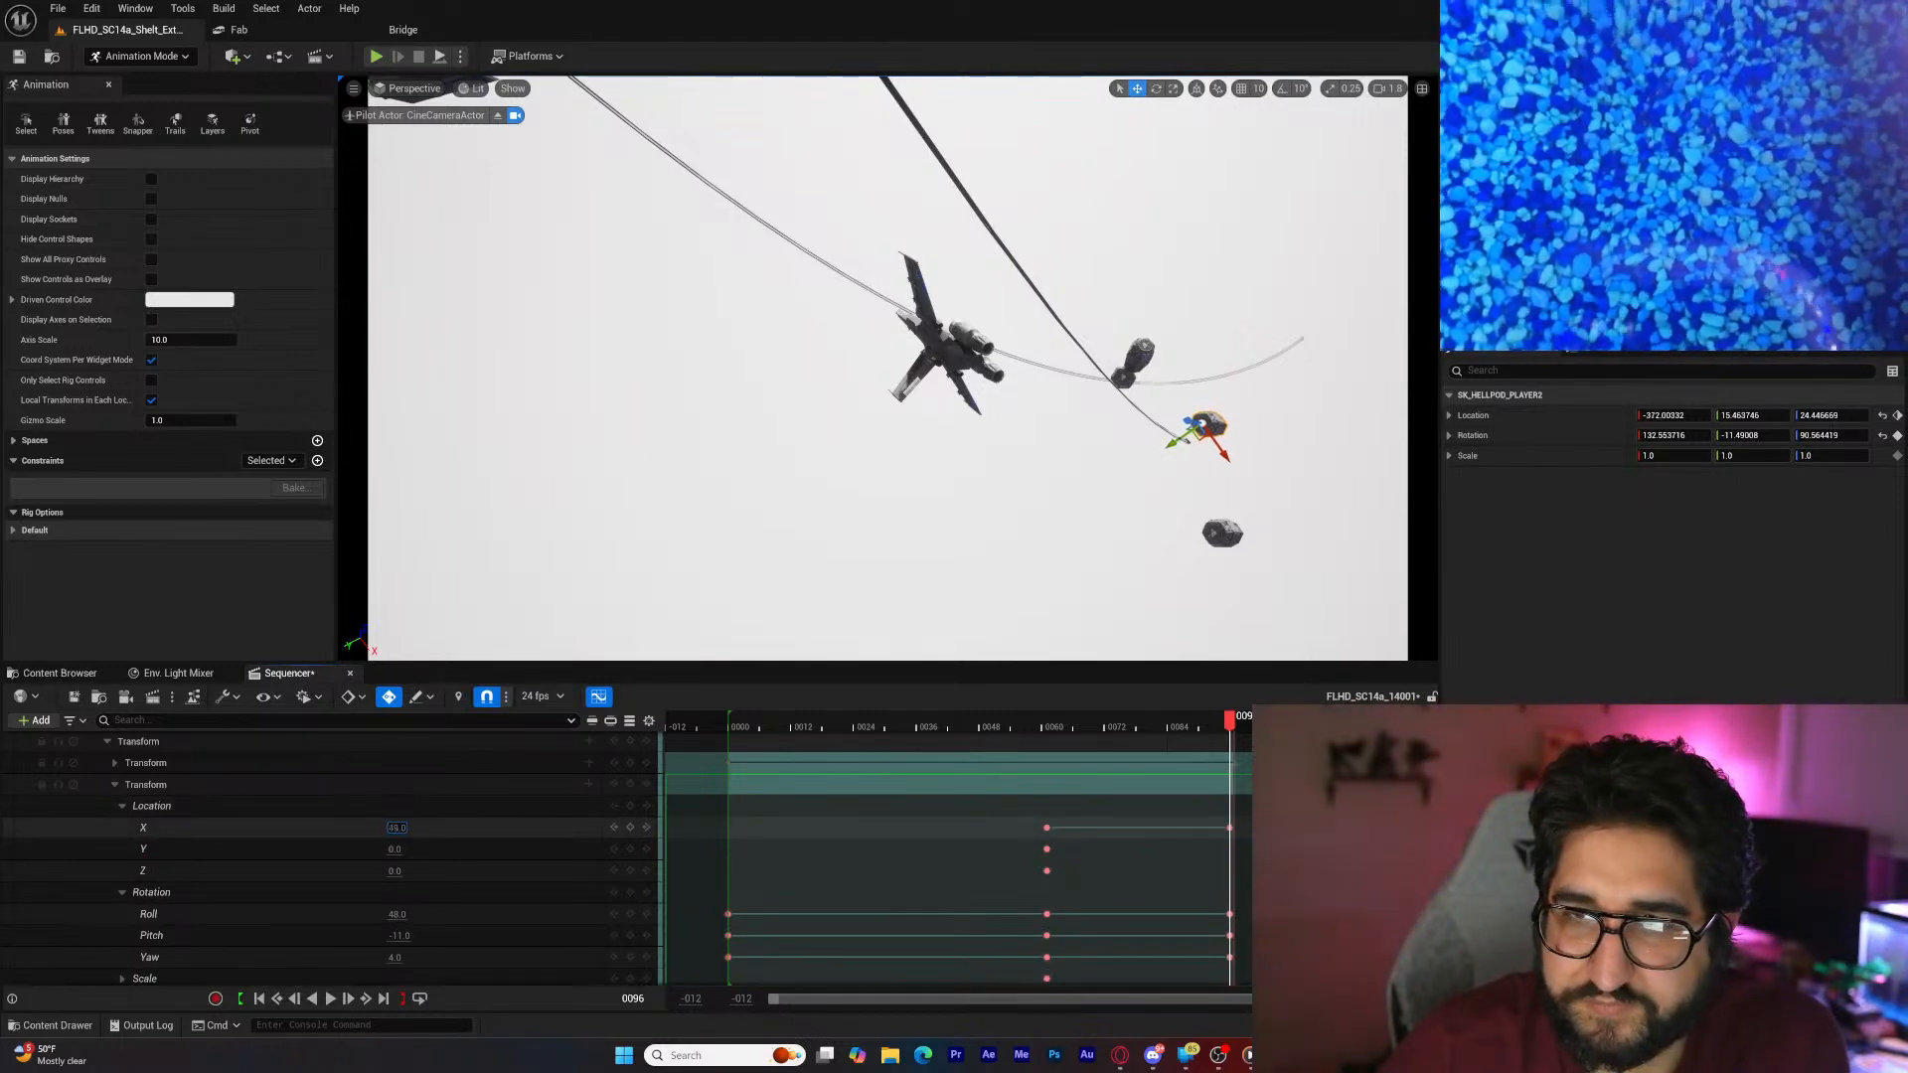
{"action": "left_click_drag", "start_coordinate": [396, 827], "coordinate": [660, 828]}
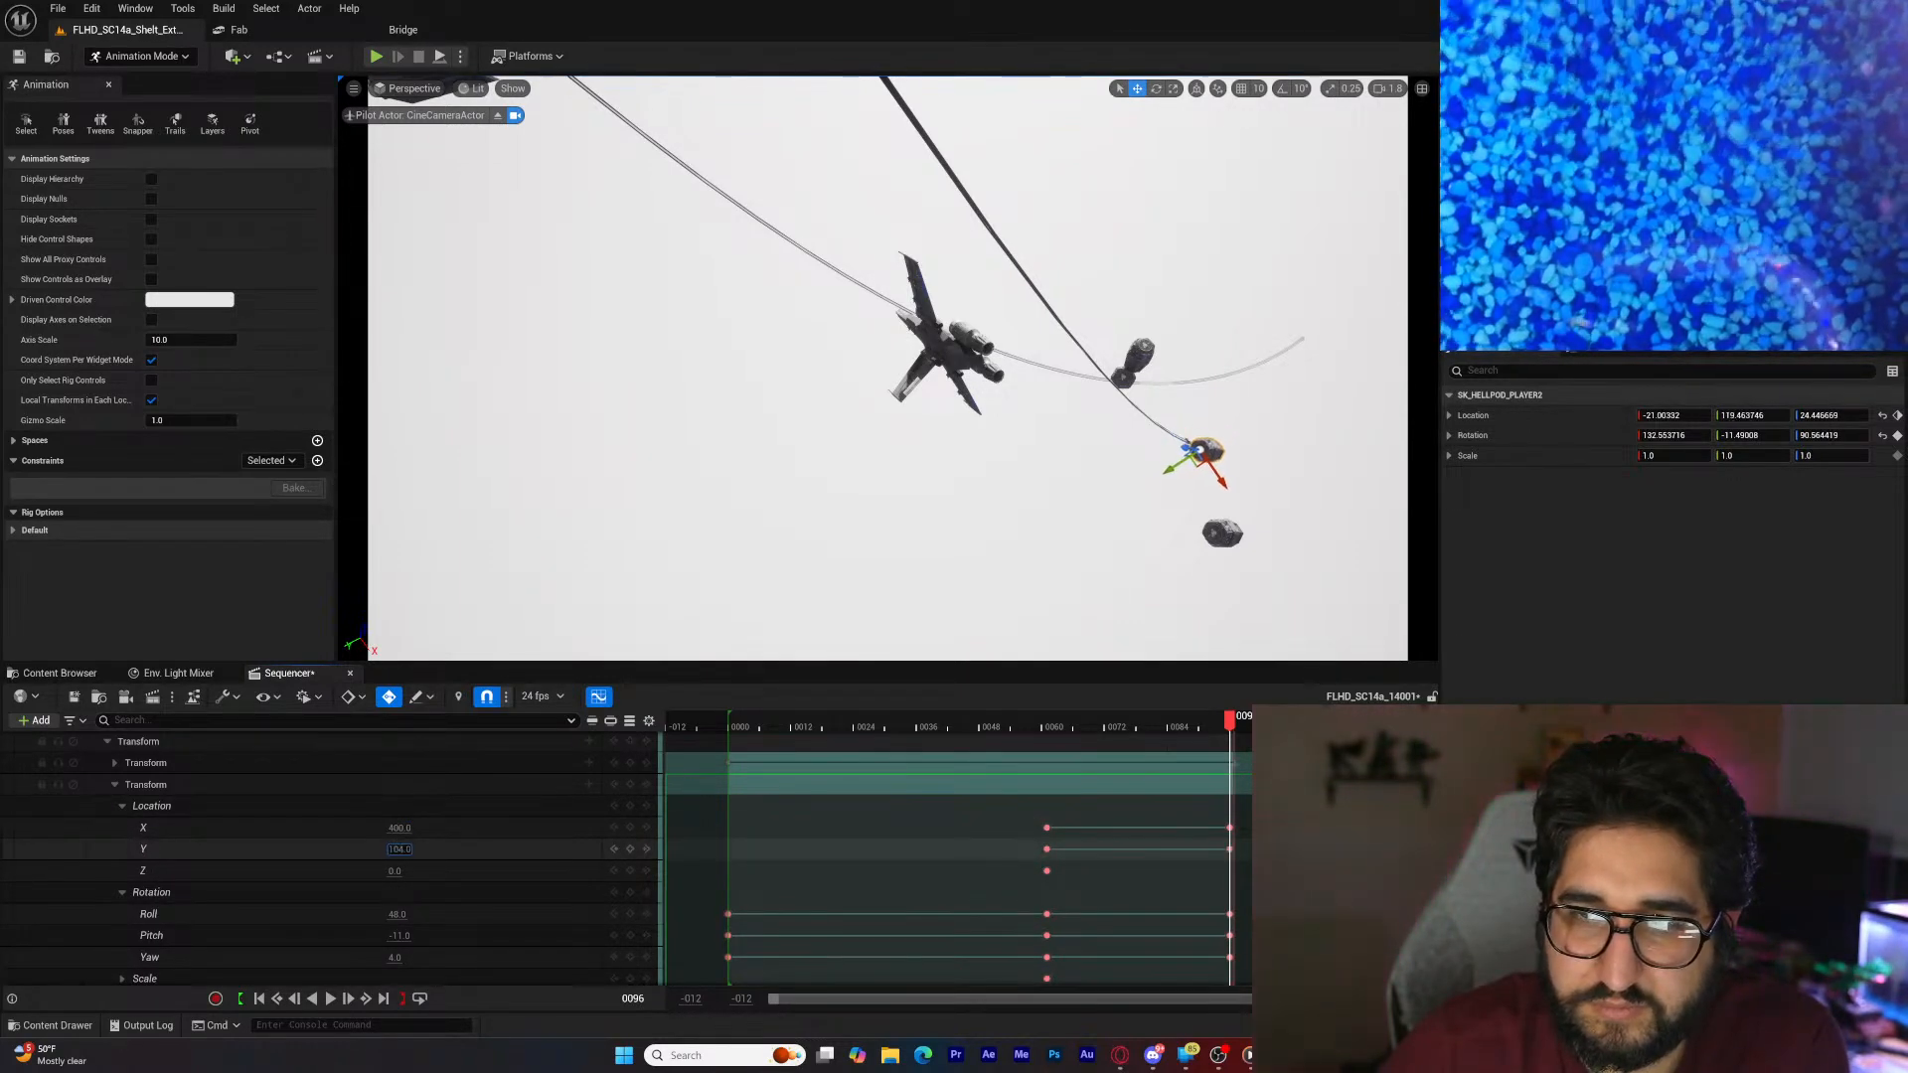
{"action": "left_click_drag", "start_coordinate": [399, 849], "coordinate": [811, 870]}
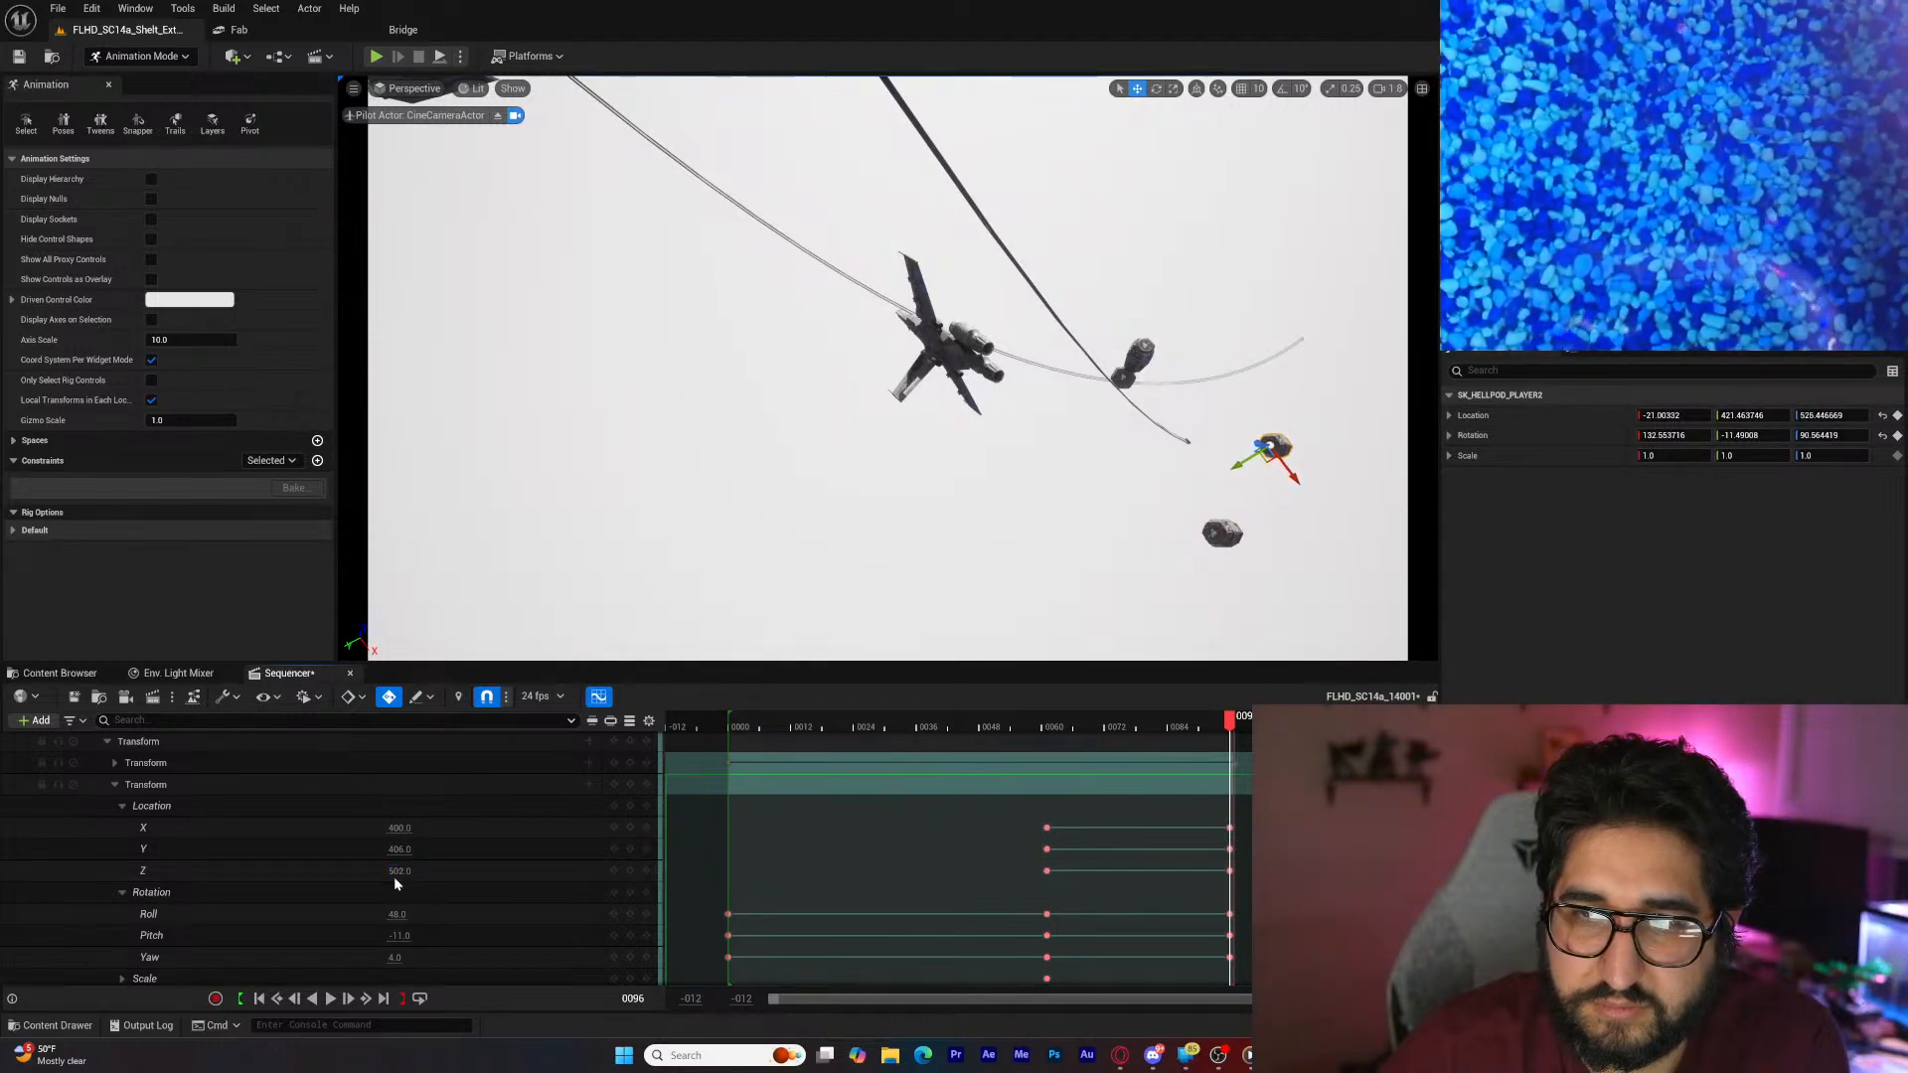
Step: Set SK_HELLPOD_PLAYER2's additive location keys on frame 61 to X 831, Y 122, Z about 240, and scrub through the motion
{"action": "left_click_drag", "start_coordinate": [1230, 717], "coordinate": [738, 747]}
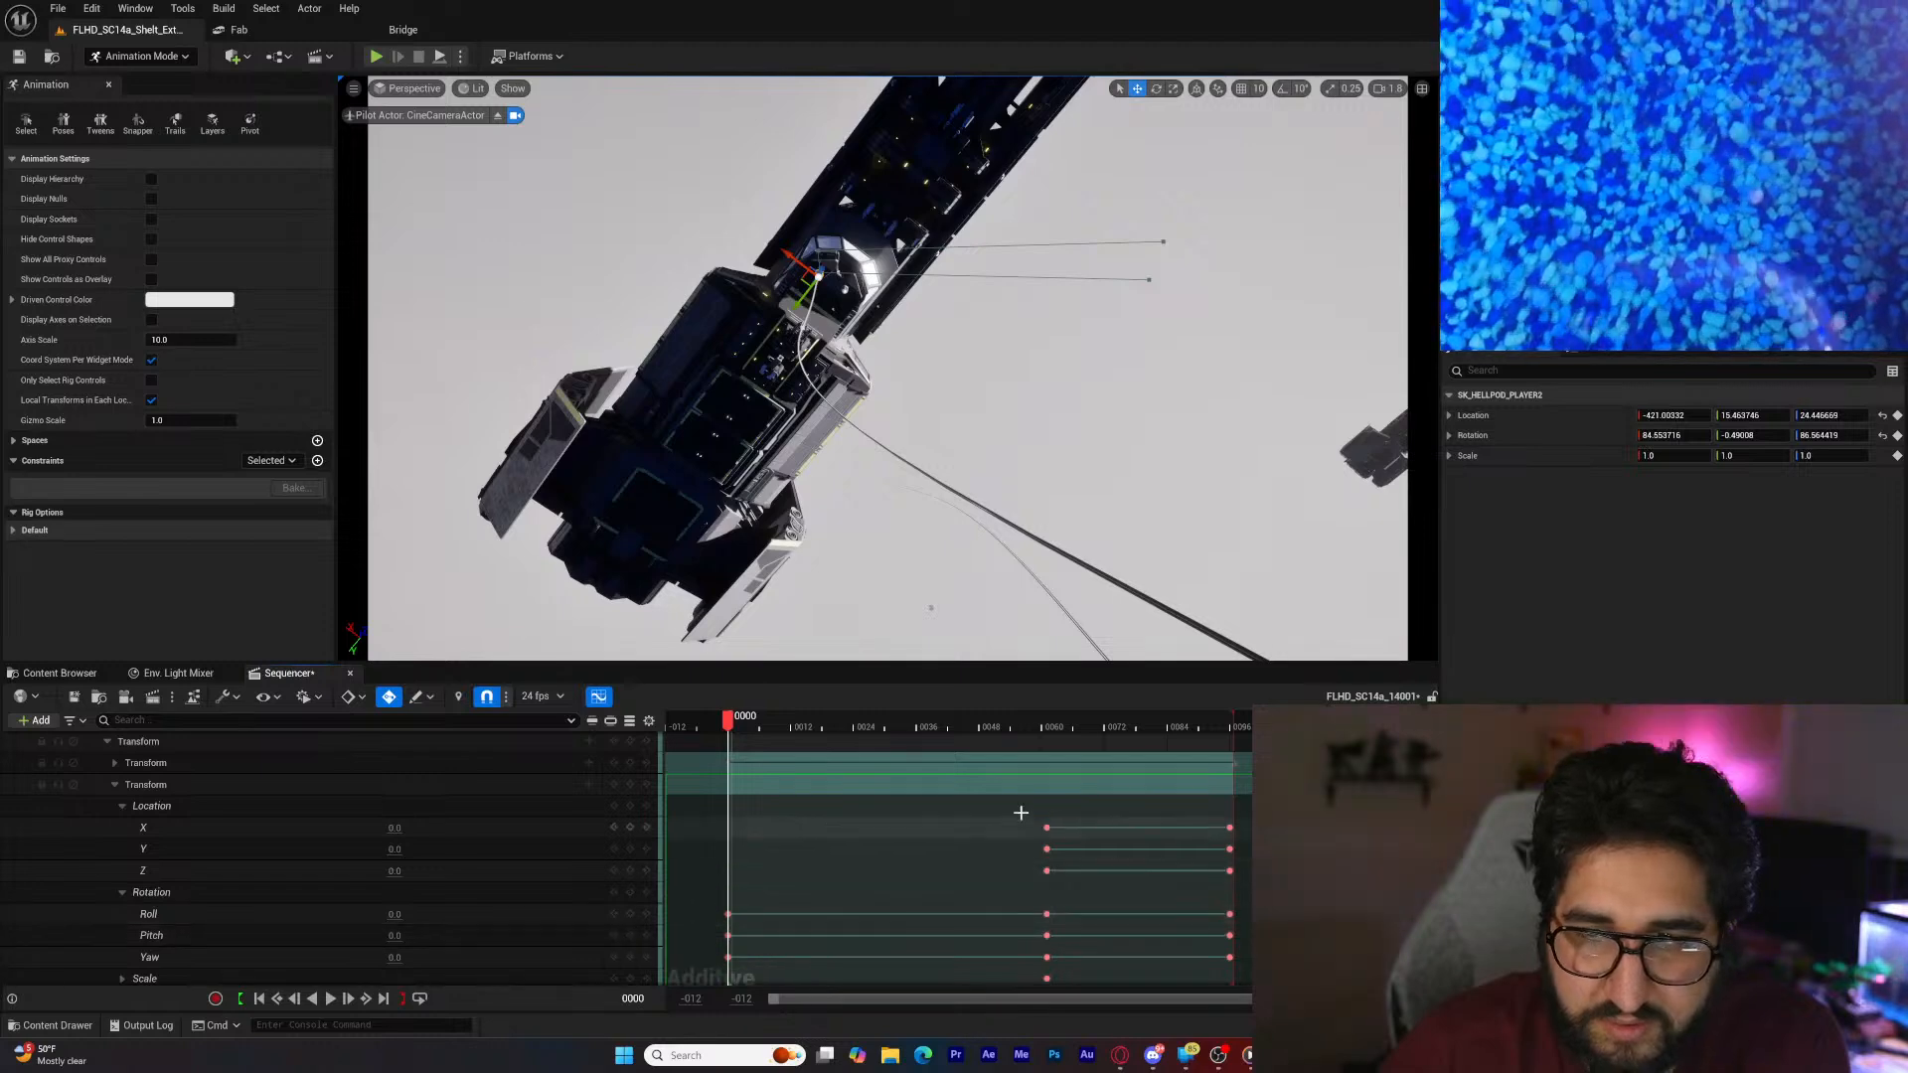
{"action": "left_click", "coordinate": [1043, 732]}
{"action": "left_click_drag", "start_coordinate": [1043, 733], "coordinate": [1048, 731]}
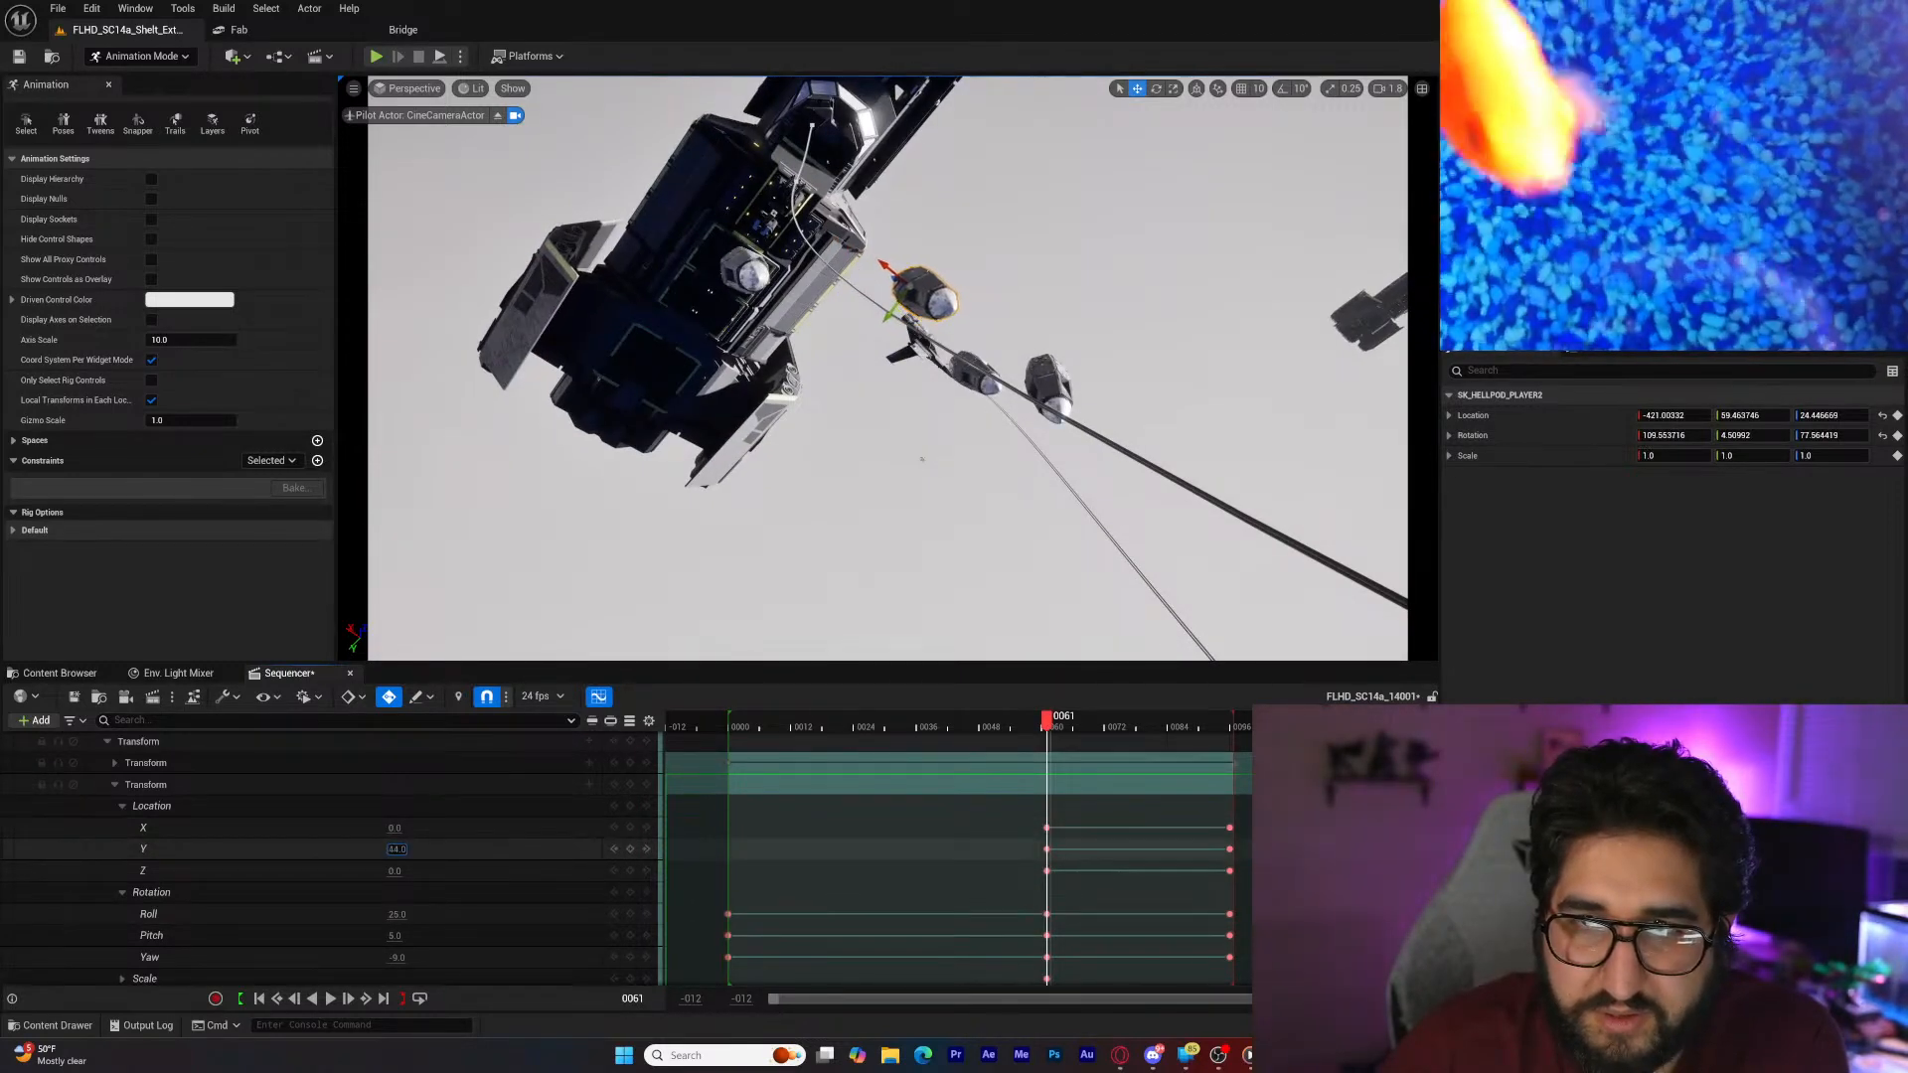
{"action": "left_click_drag", "start_coordinate": [397, 827], "coordinate": [427, 872]}
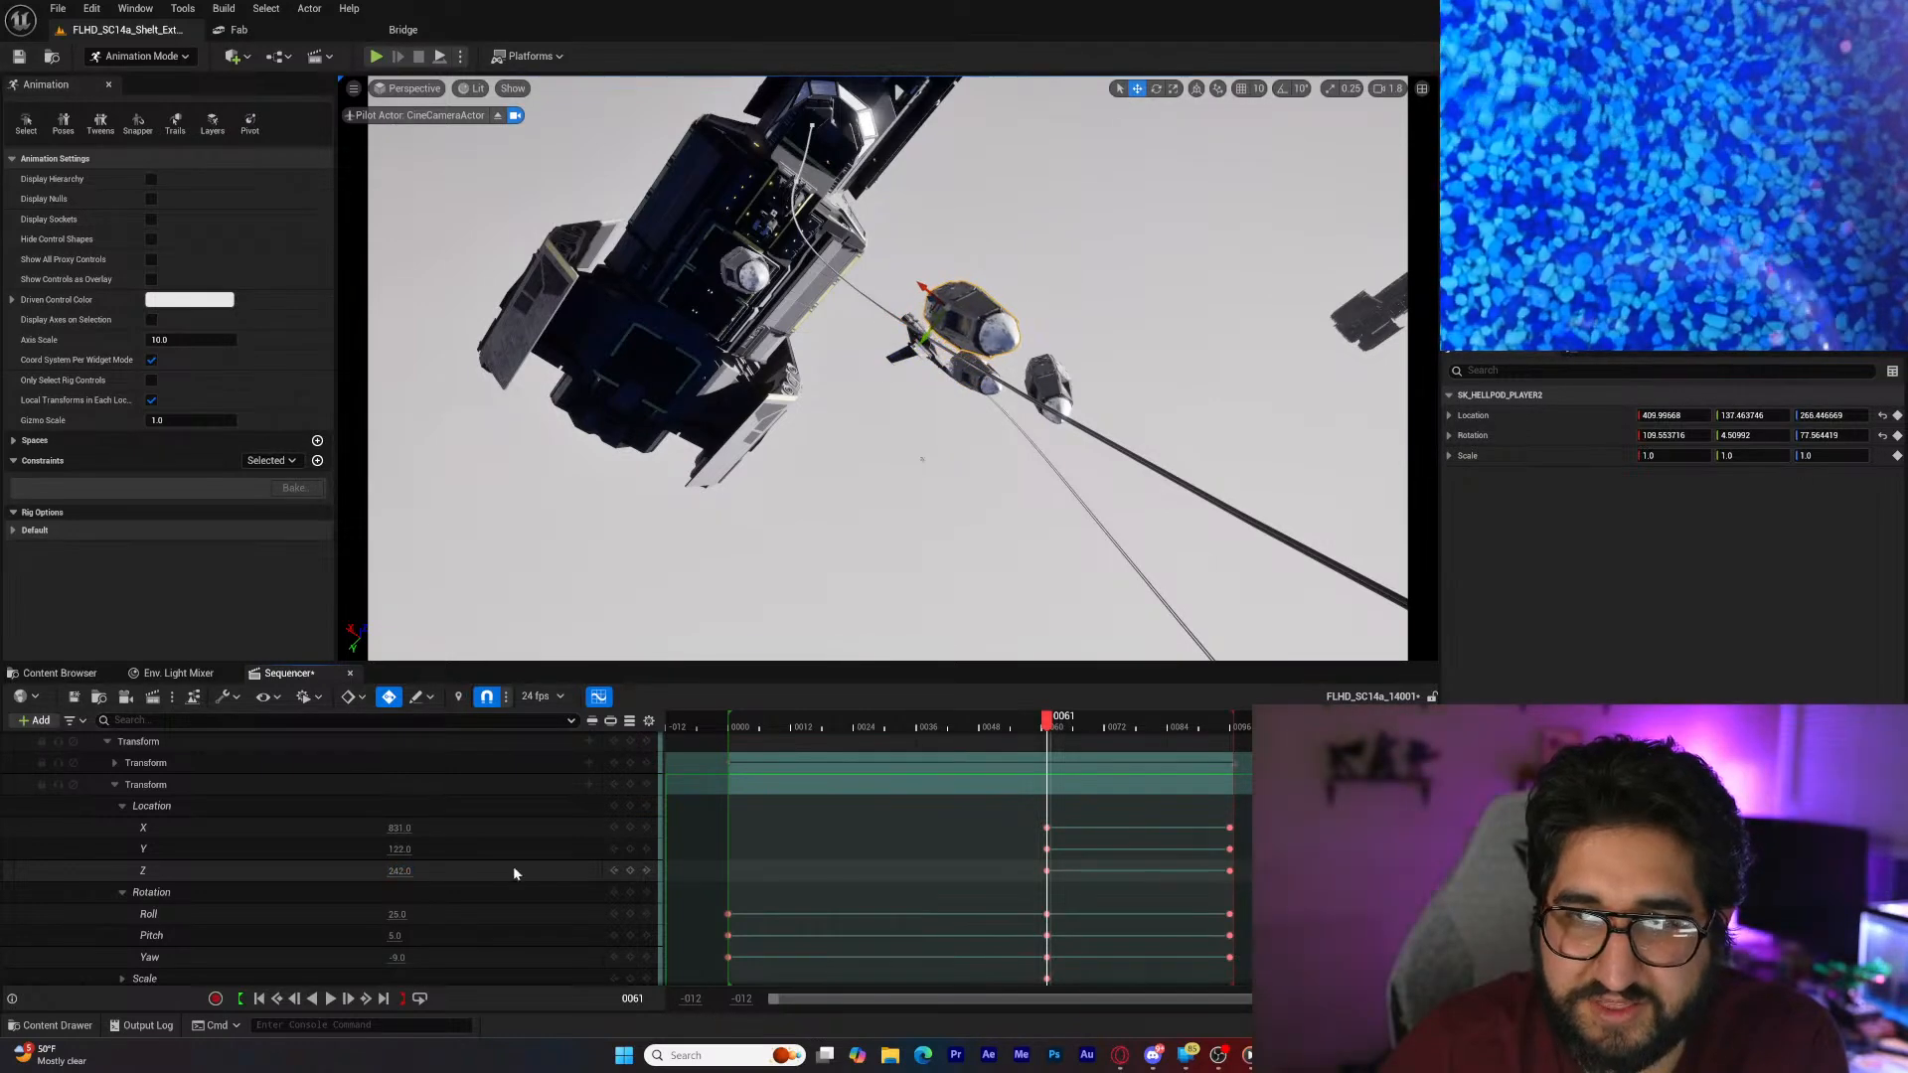
{"action": "left_click_drag", "start_coordinate": [1046, 726], "coordinate": [1048, 832]}
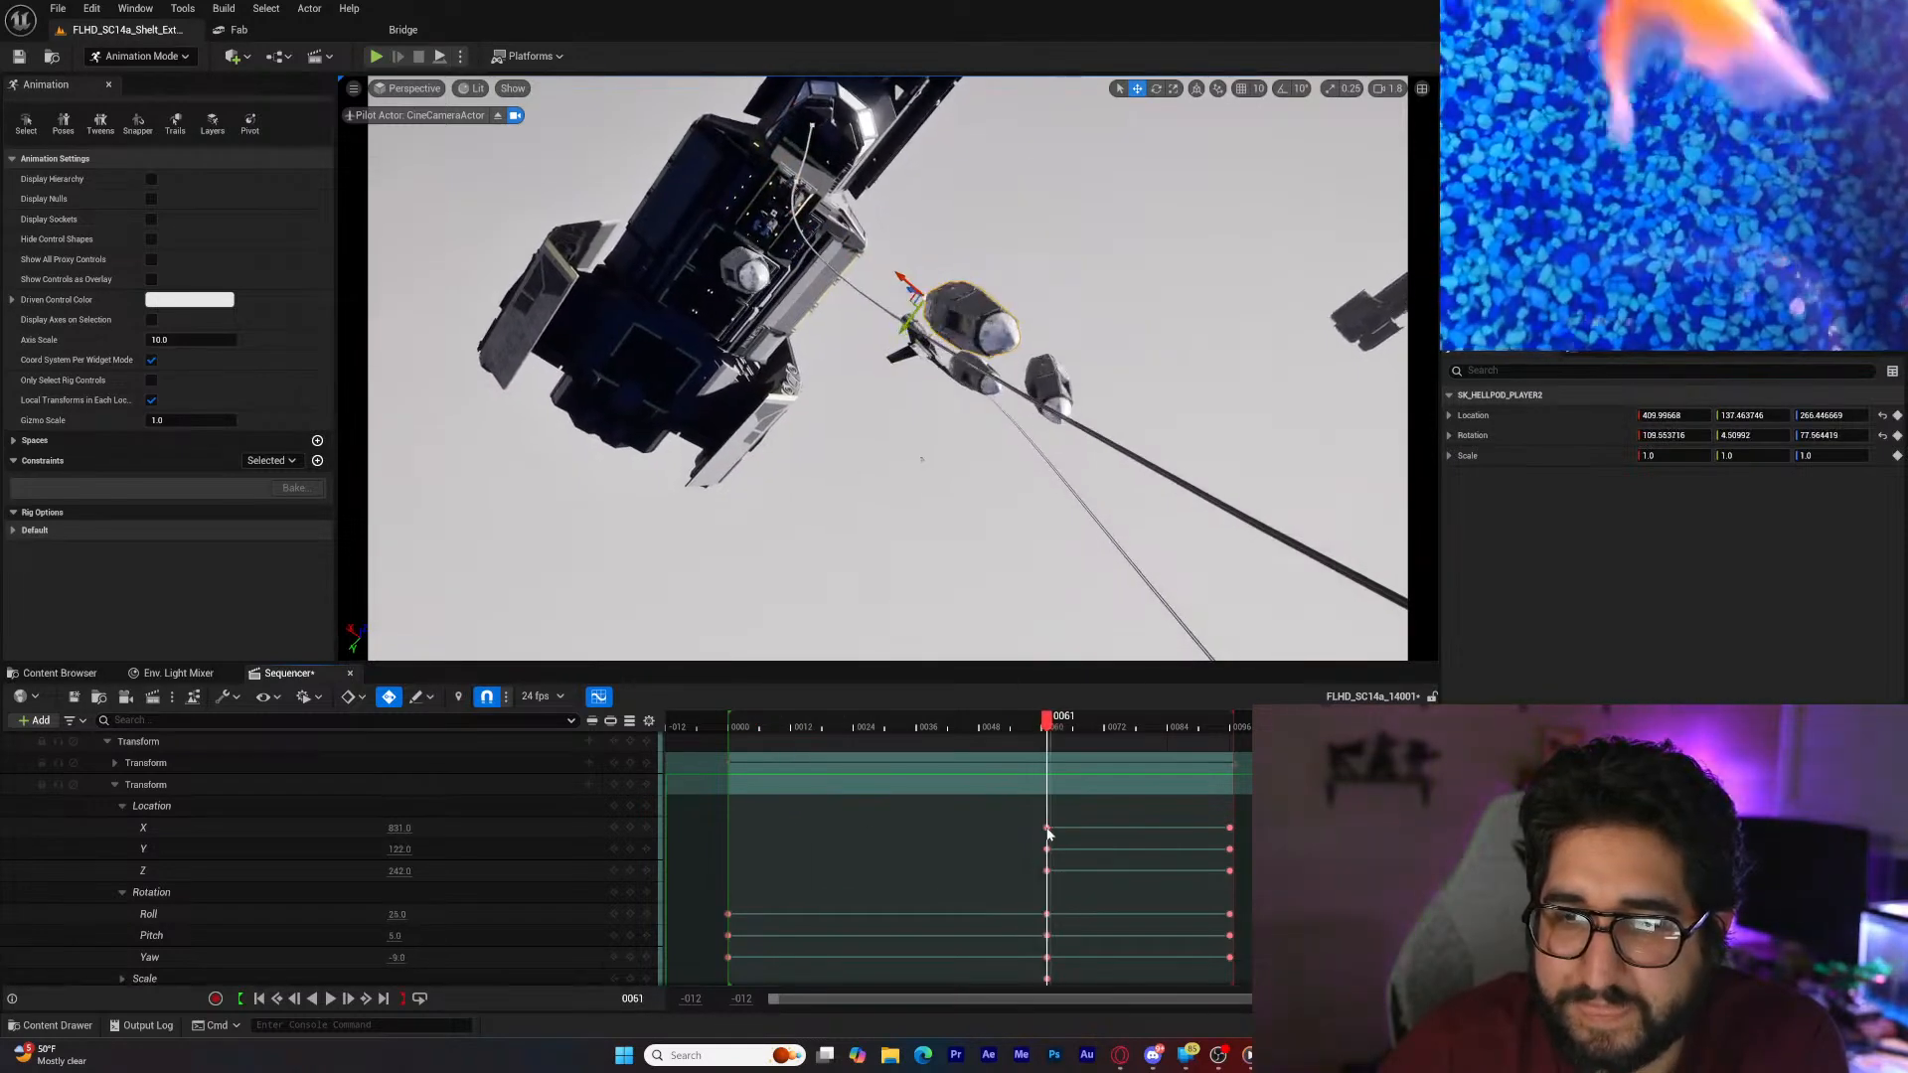
Step: Add an additive transform section to SK_HELLPOD_PLAYER3, with the playhead at frame 0
{"action": "left_click", "coordinate": [1061, 415]}
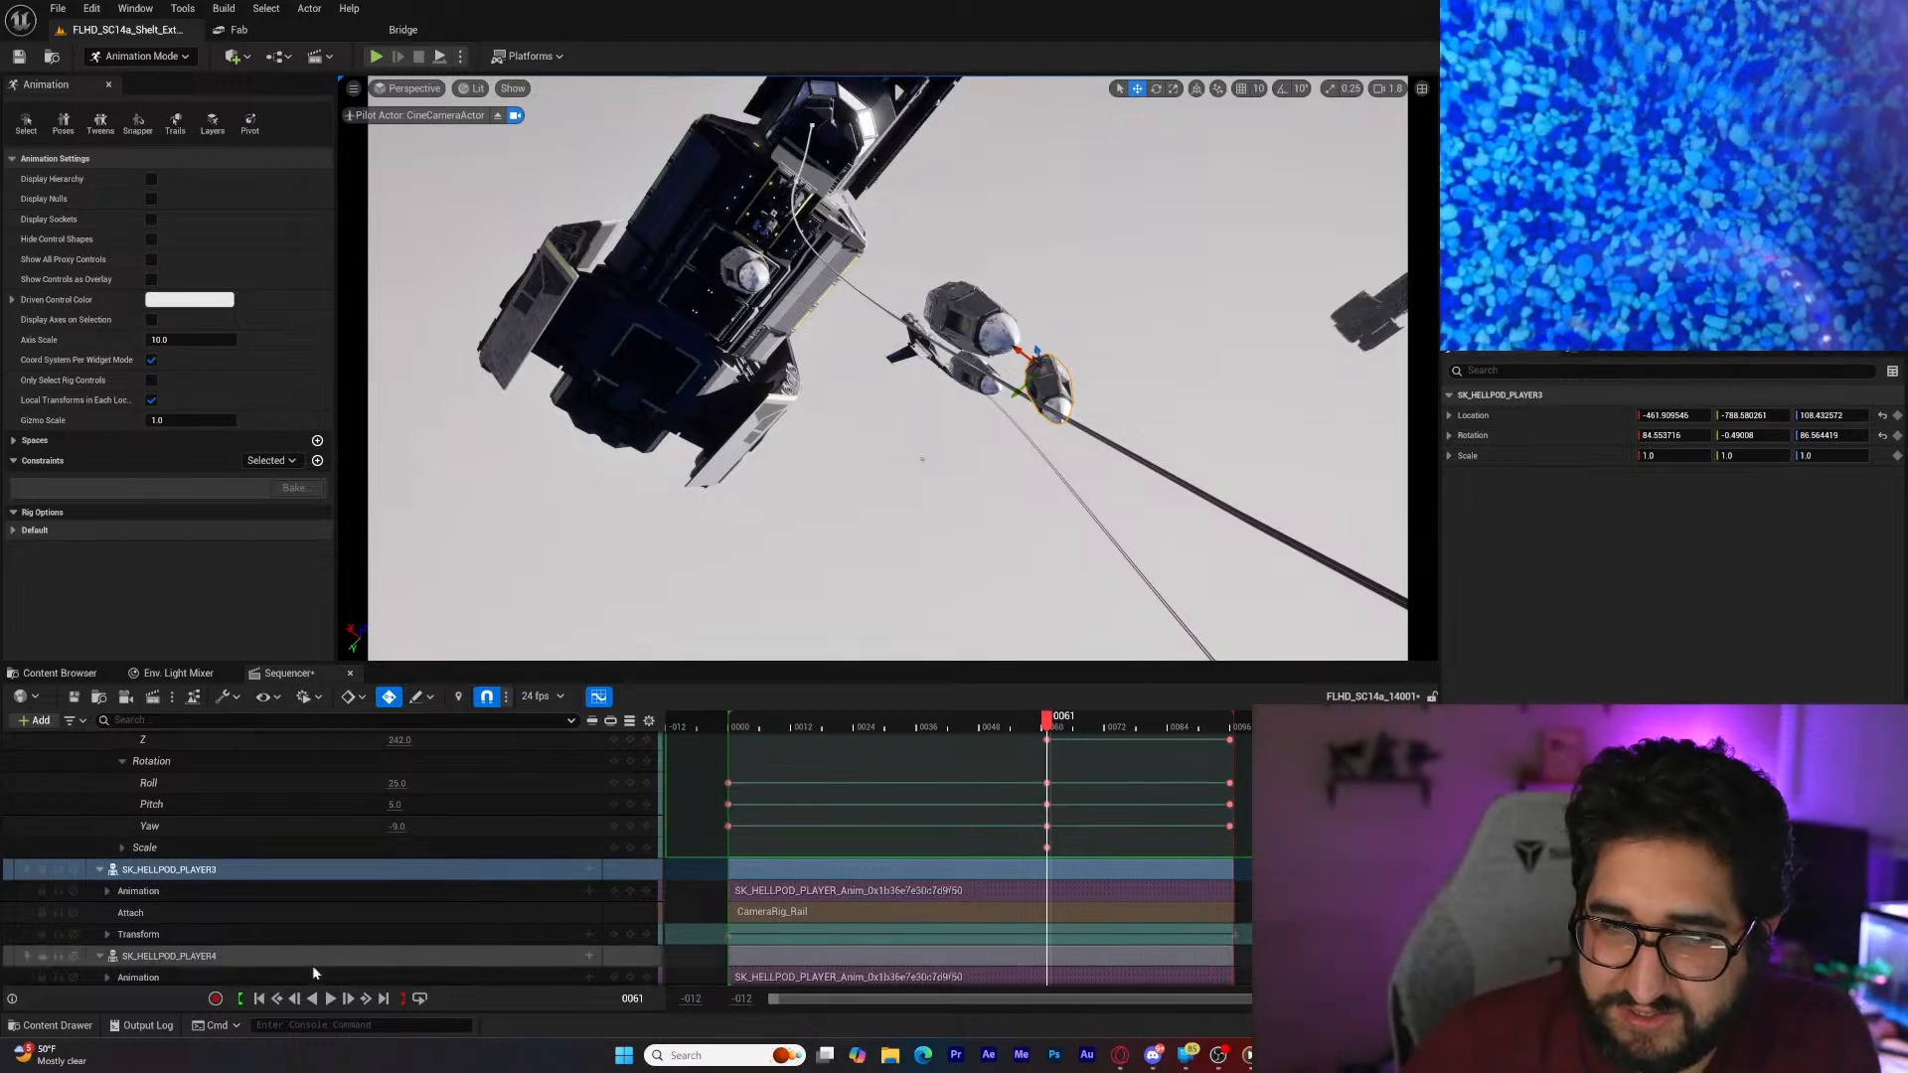
{"action": "left_click", "coordinate": [258, 999]}
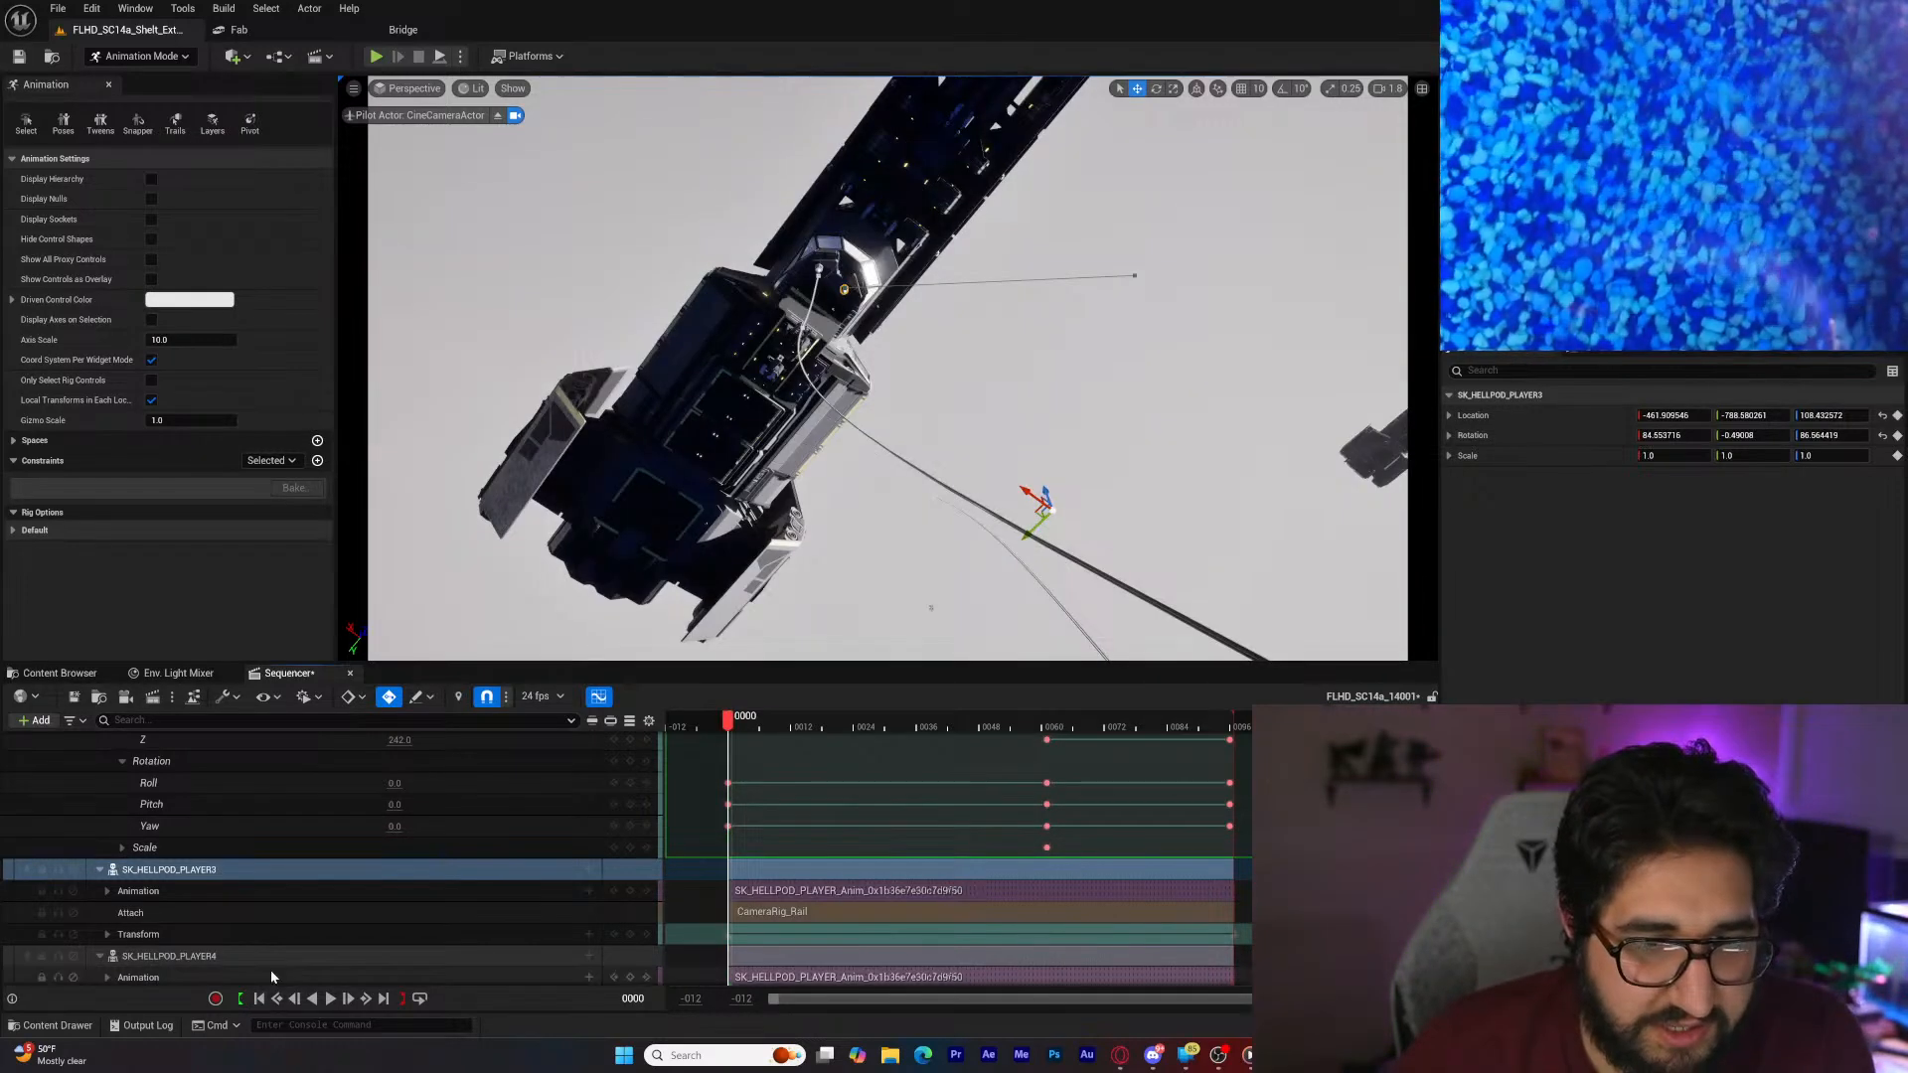
{"action": "left_click", "coordinate": [589, 934]}
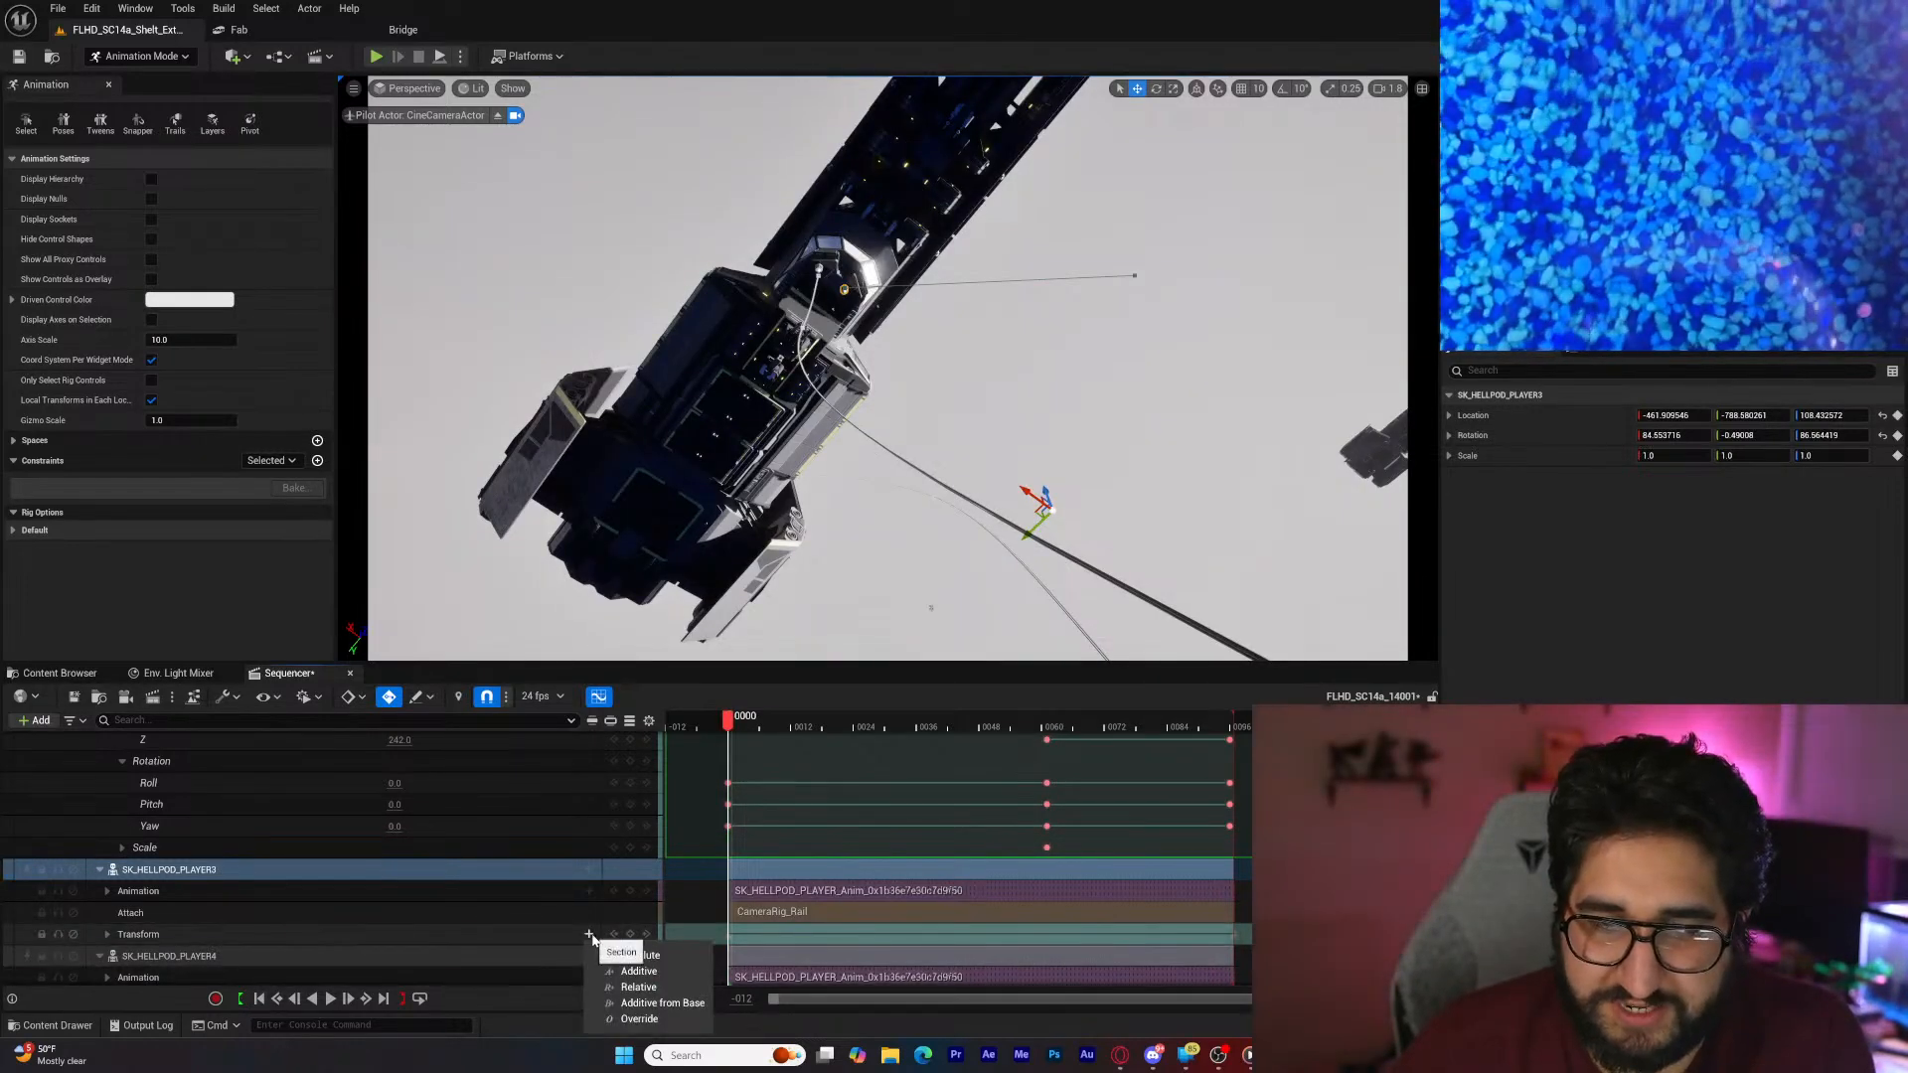
{"action": "left_click", "coordinate": [631, 978]}
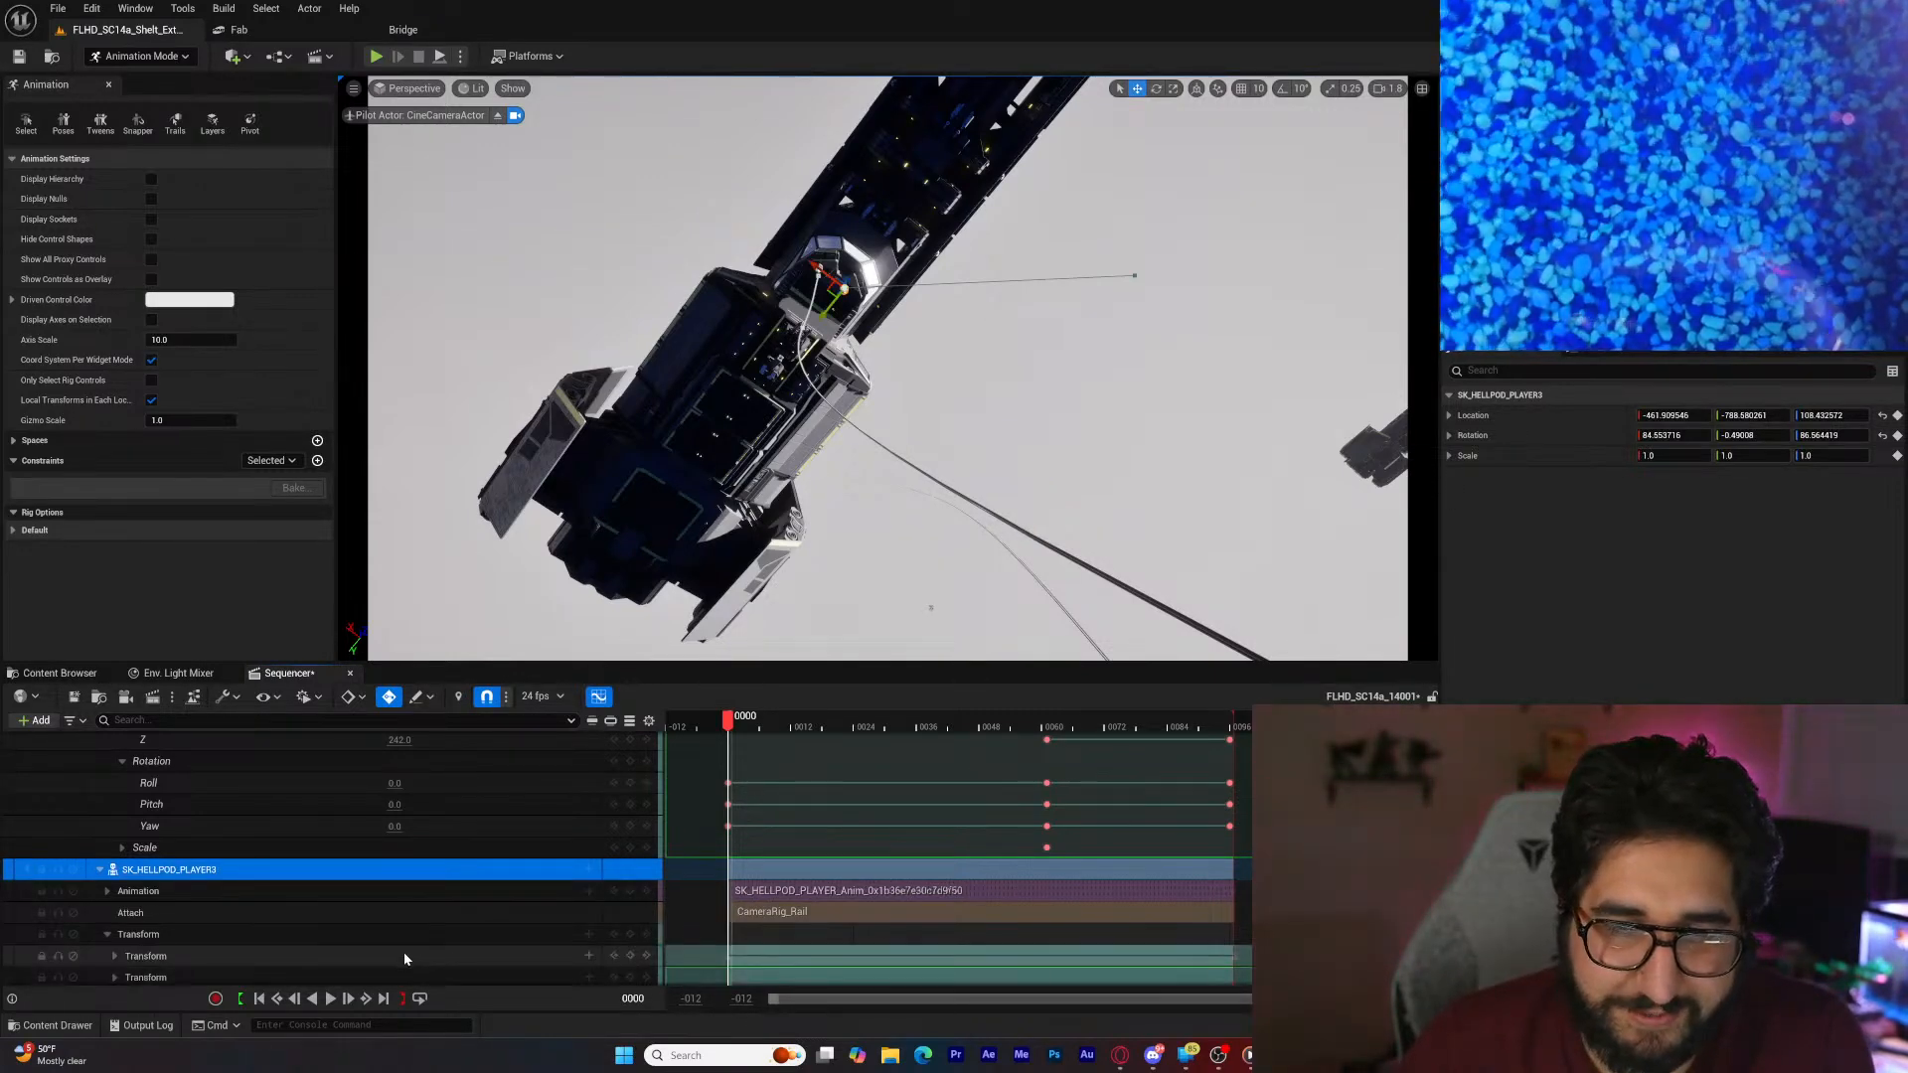
{"action": "scroll", "coordinate": [404, 952], "scroll_direction": "down", "scroll_amount": 2}
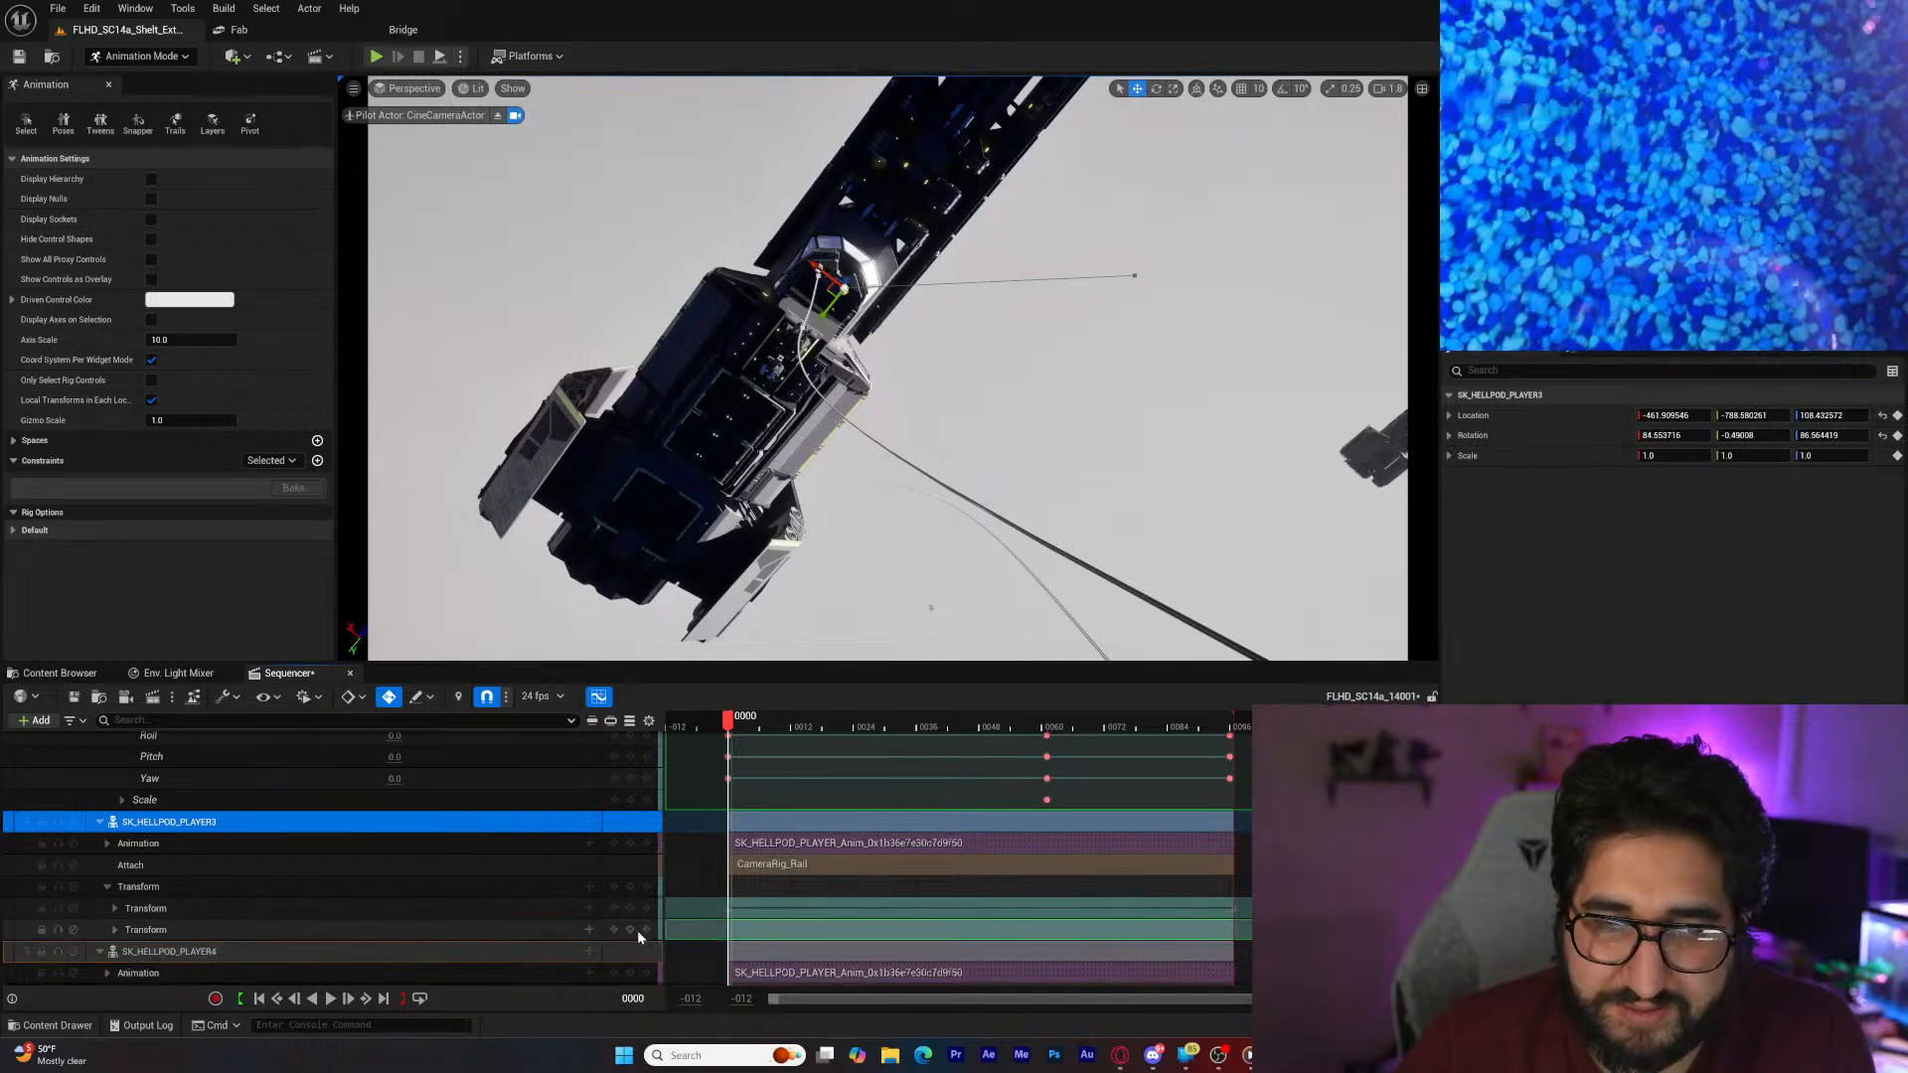
Step: At frame 61, set the roll of SK_HELLPOD_PLAYER3's additive transform section to 23
{"action": "left_click_drag", "start_coordinate": [1010, 725], "coordinate": [1049, 726]}
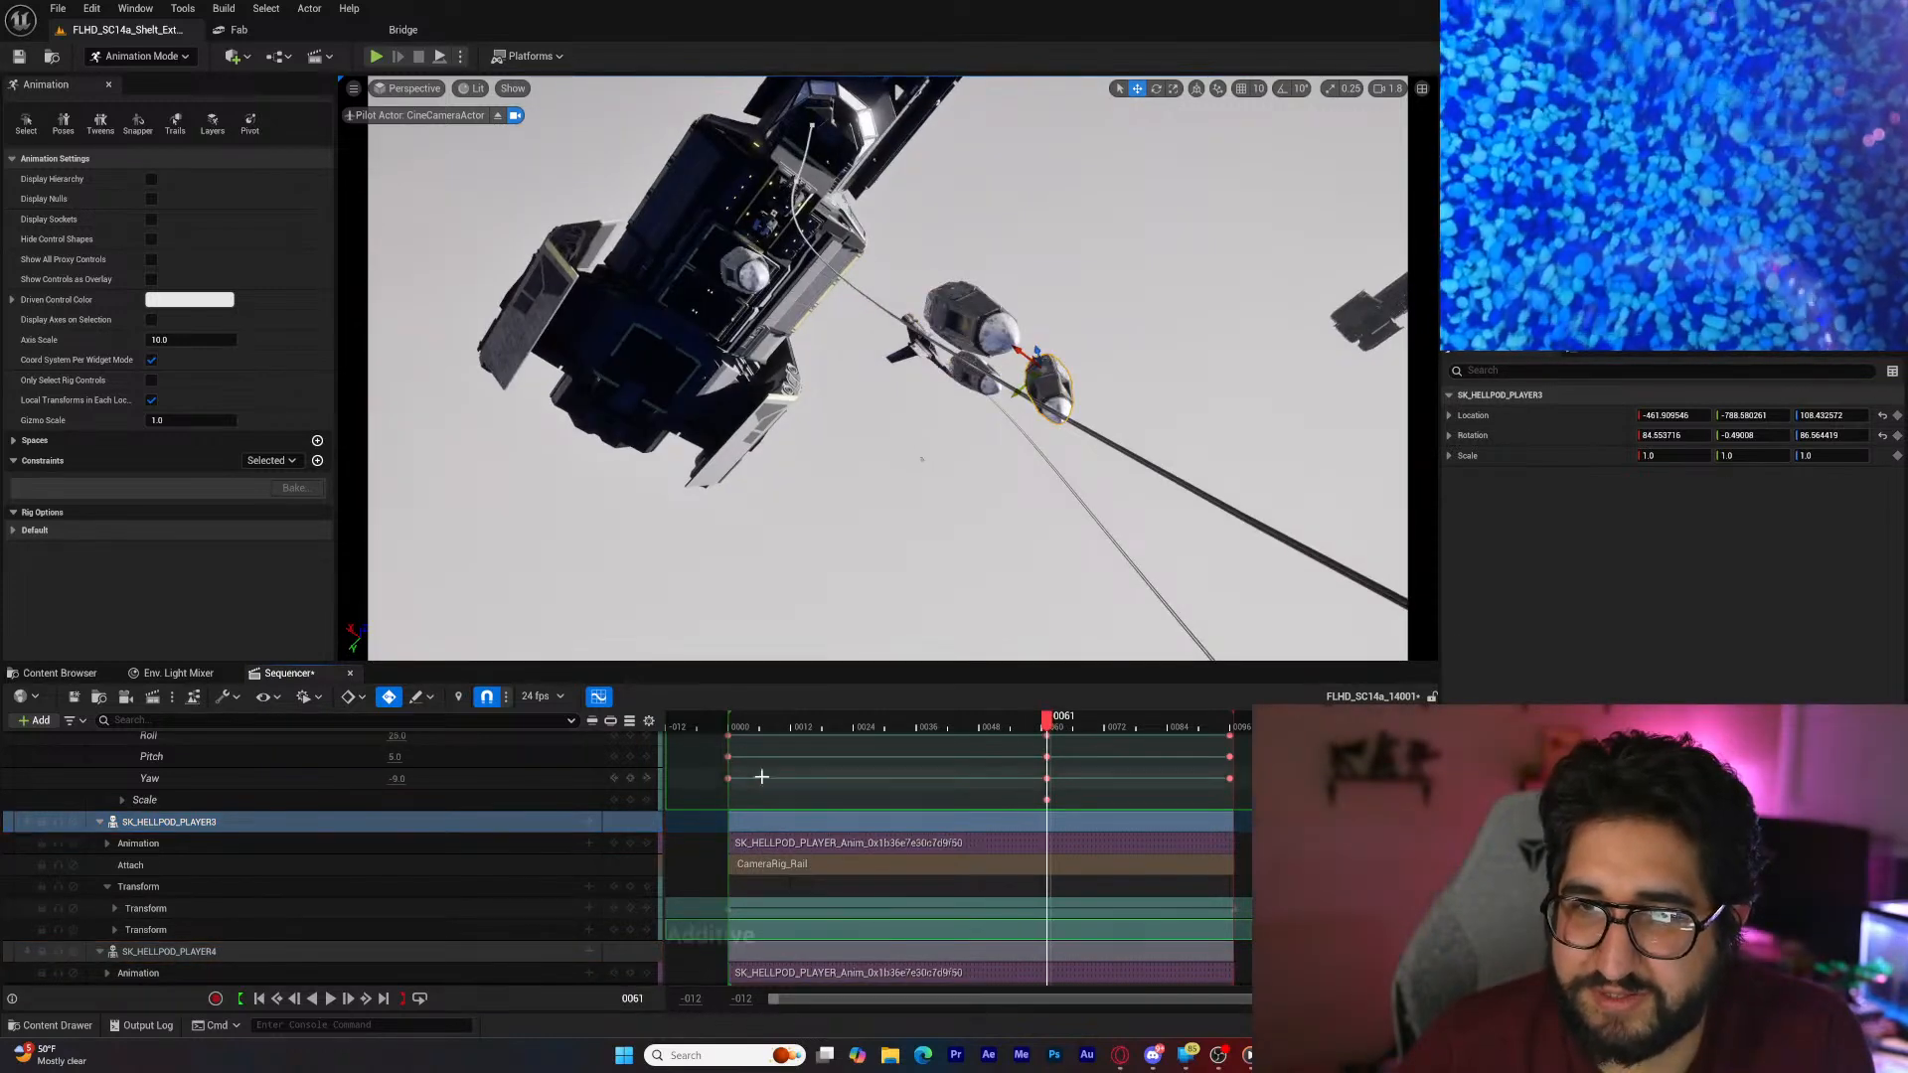
{"action": "left_click", "coordinate": [157, 928]}
{"action": "left_click", "coordinate": [115, 929]}
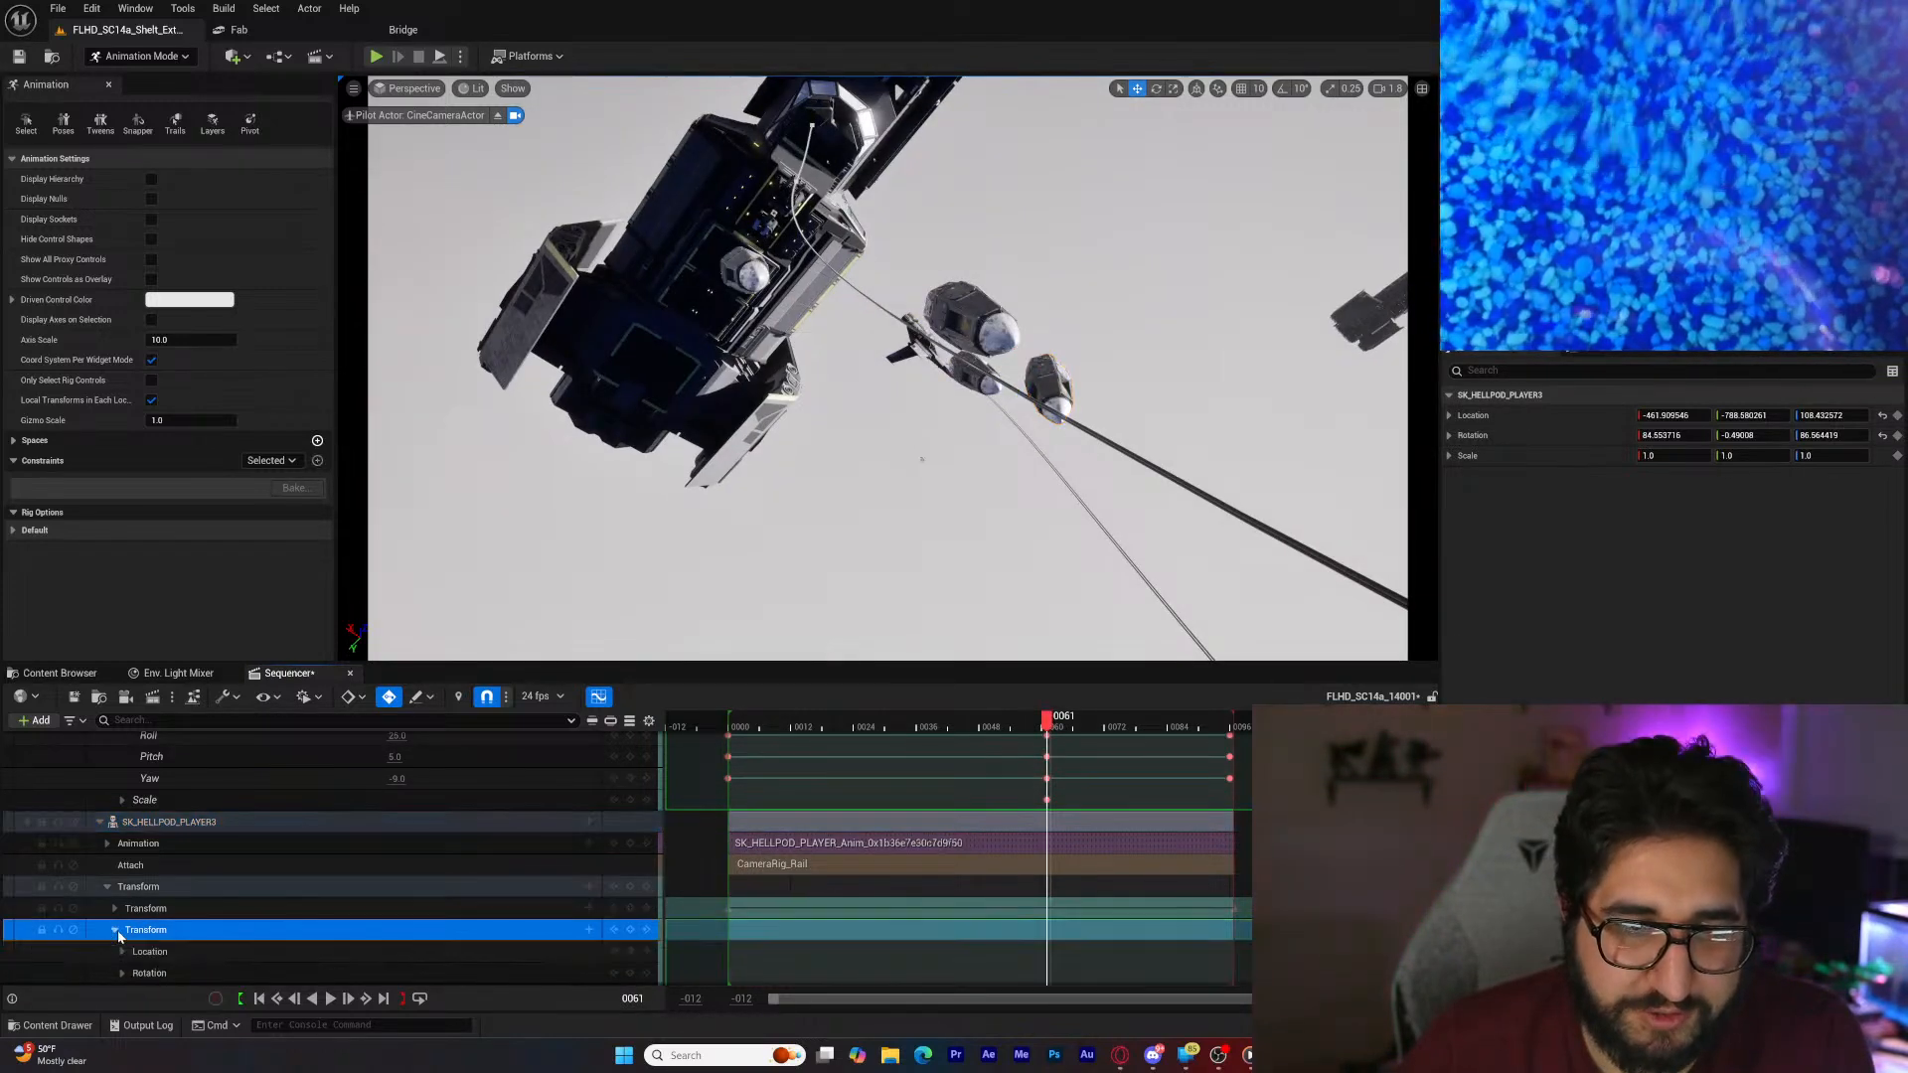
{"action": "scroll", "coordinate": [124, 886], "scroll_direction": "down", "scroll_amount": 3}
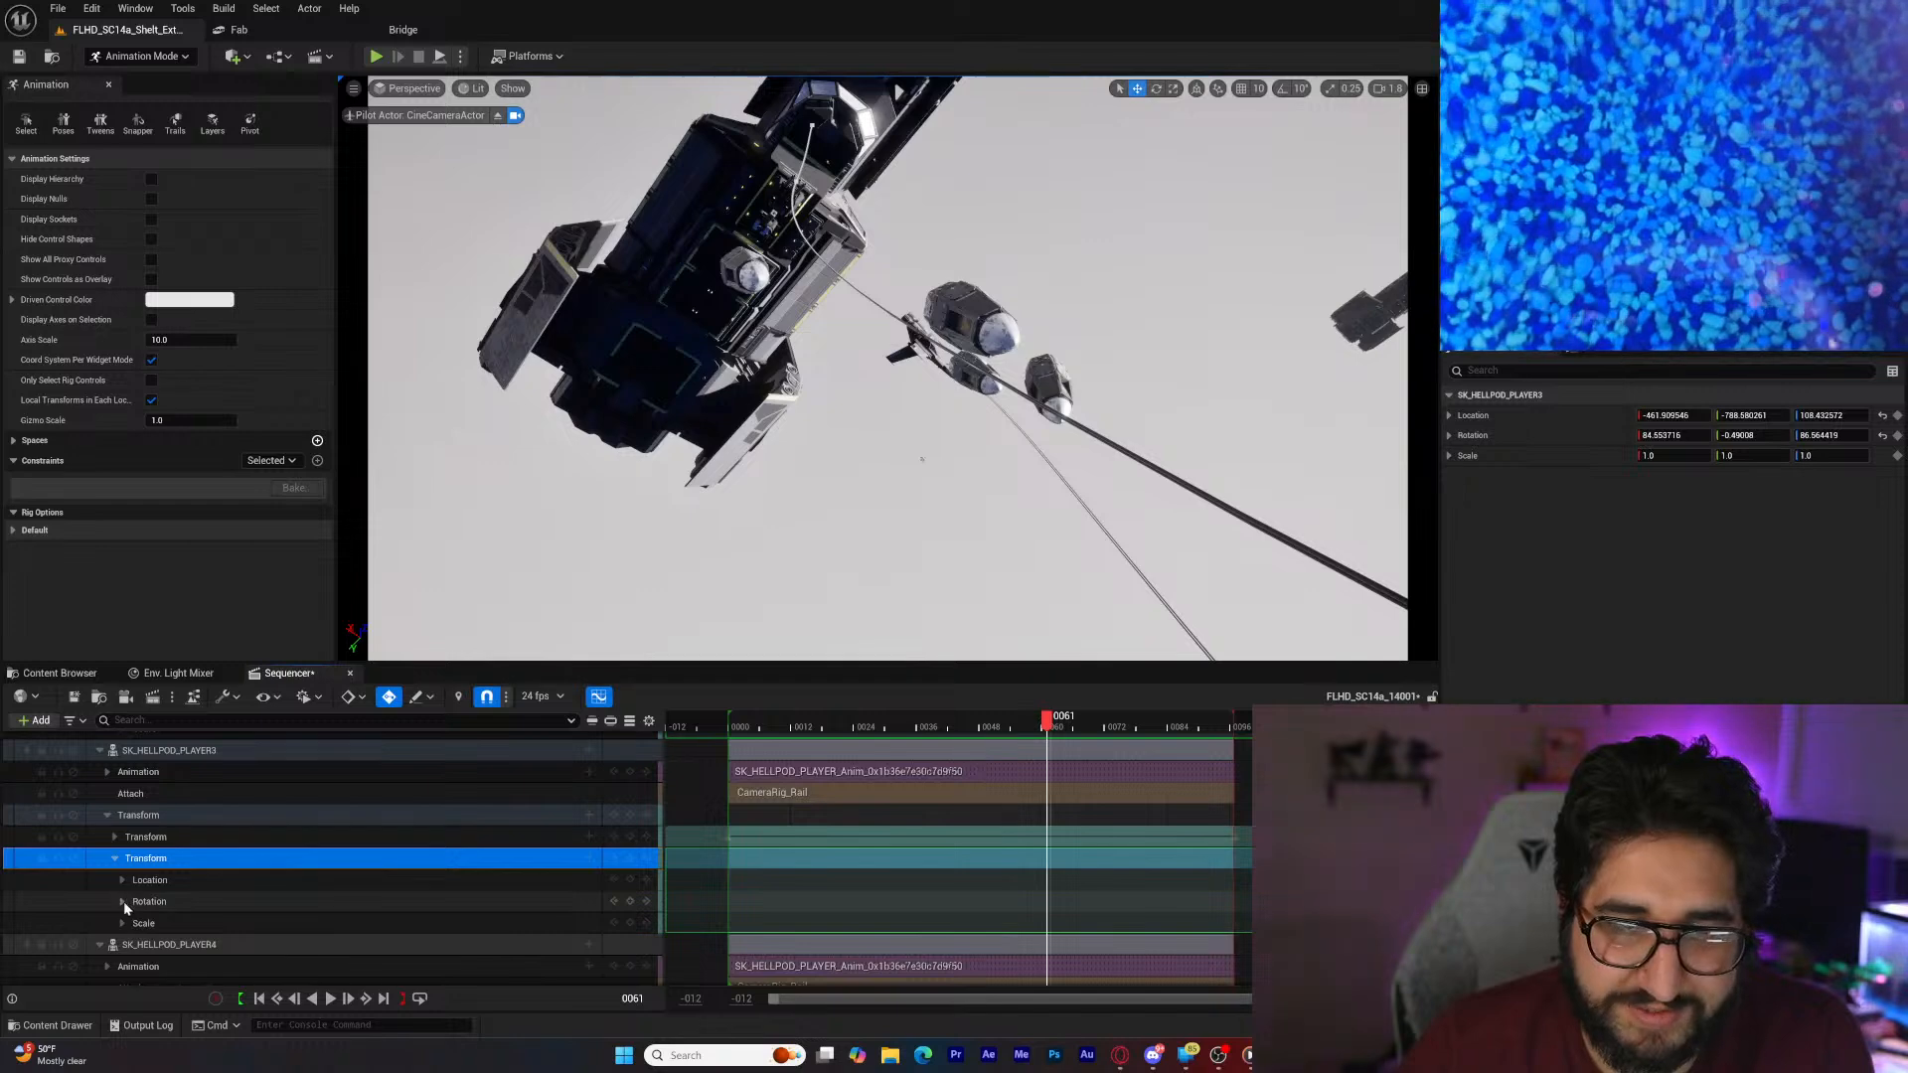
{"action": "left_click", "coordinate": [123, 902]}
{"action": "left_click", "coordinate": [394, 923]}
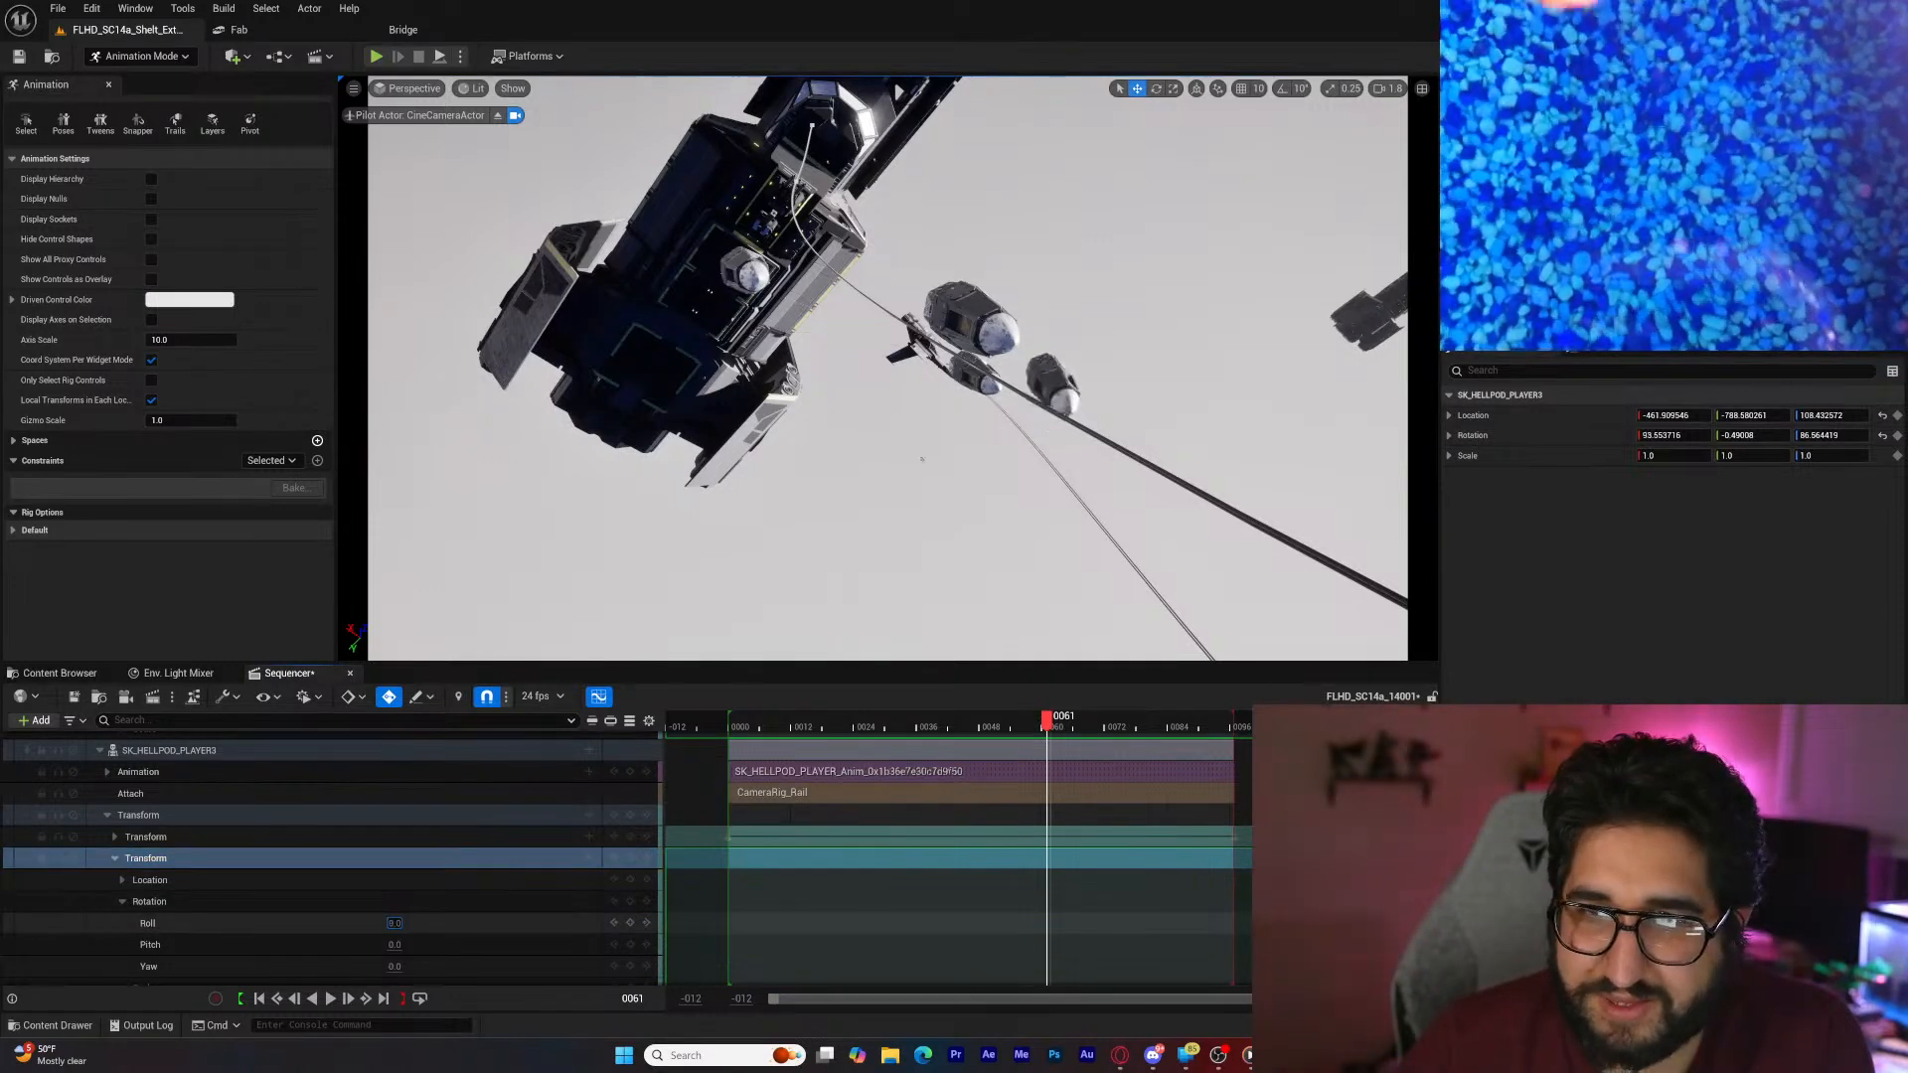
{"action": "key", "text": "Return"}
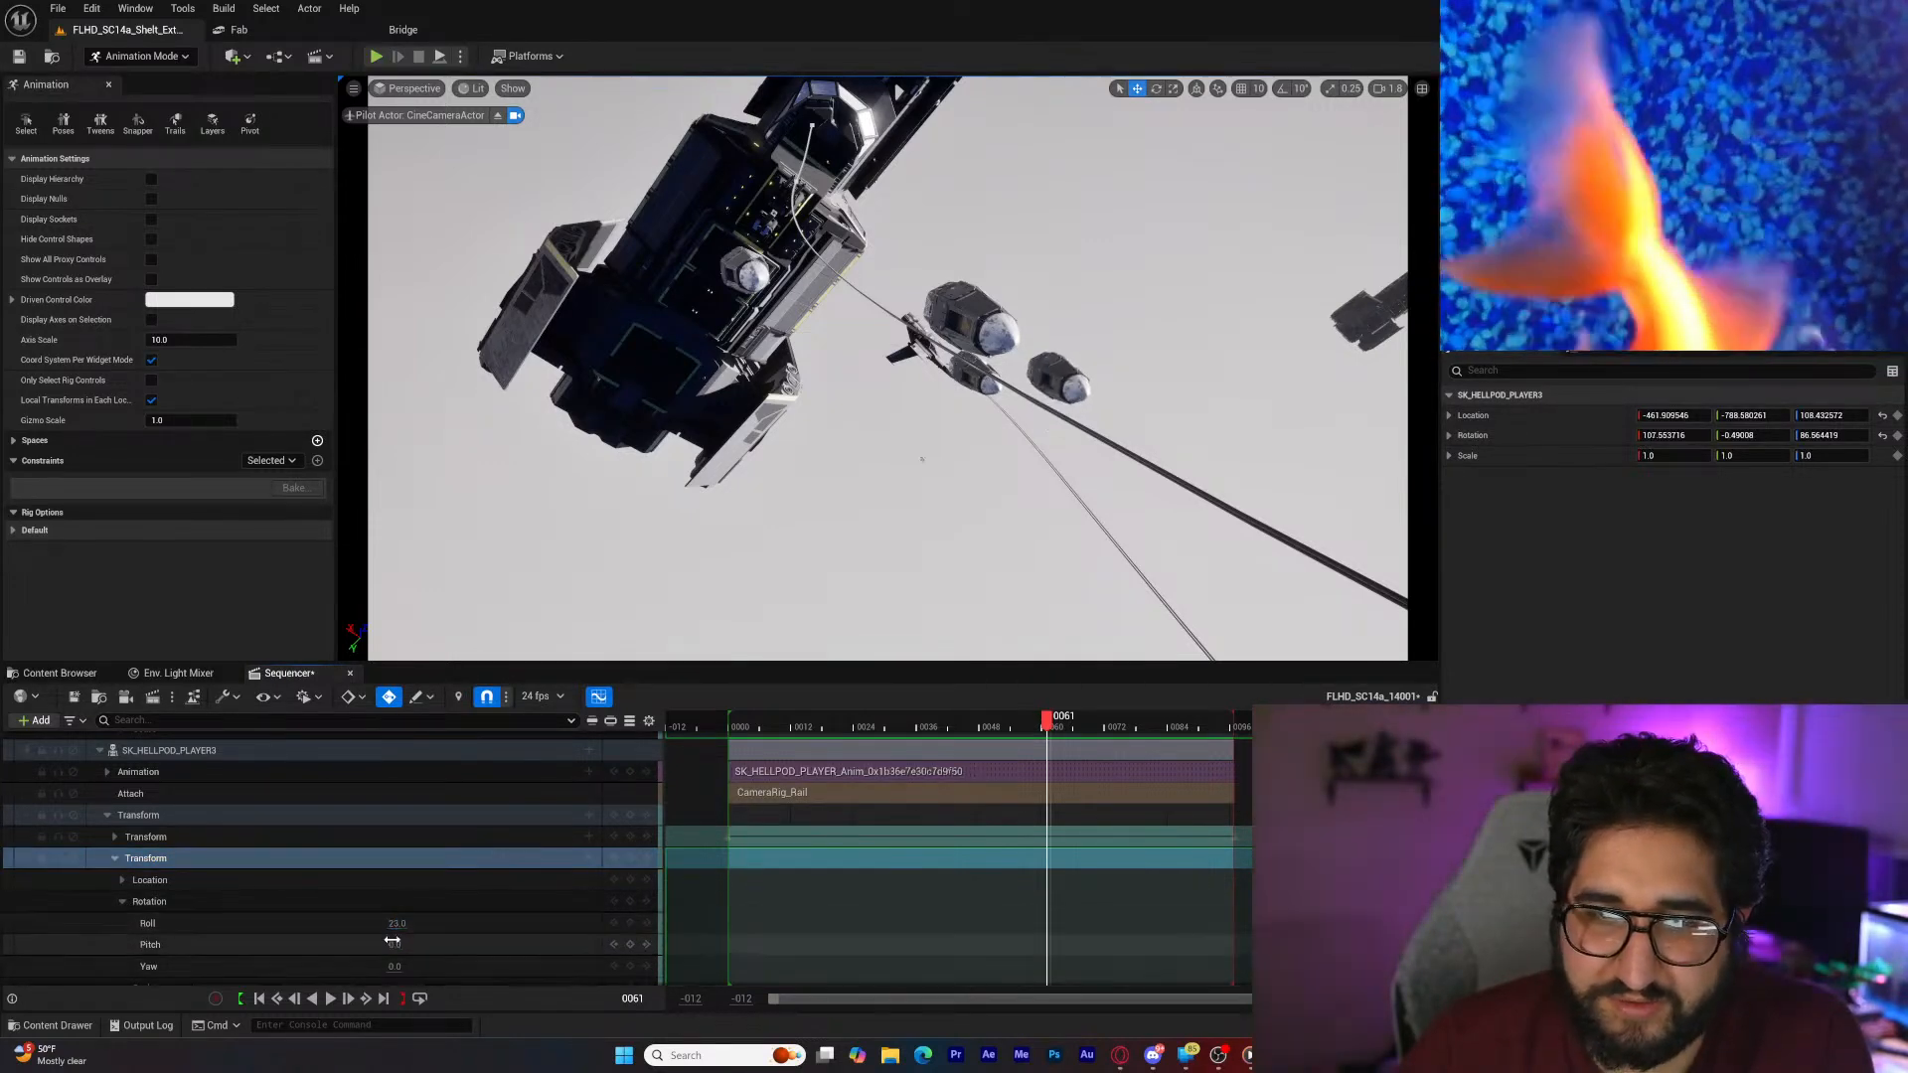
Step: Set SK_HELLPOD_PLAYER3's additive location to X 571, Y -67, Z 194 at frame 61
{"action": "left_click", "coordinate": [122, 880]}
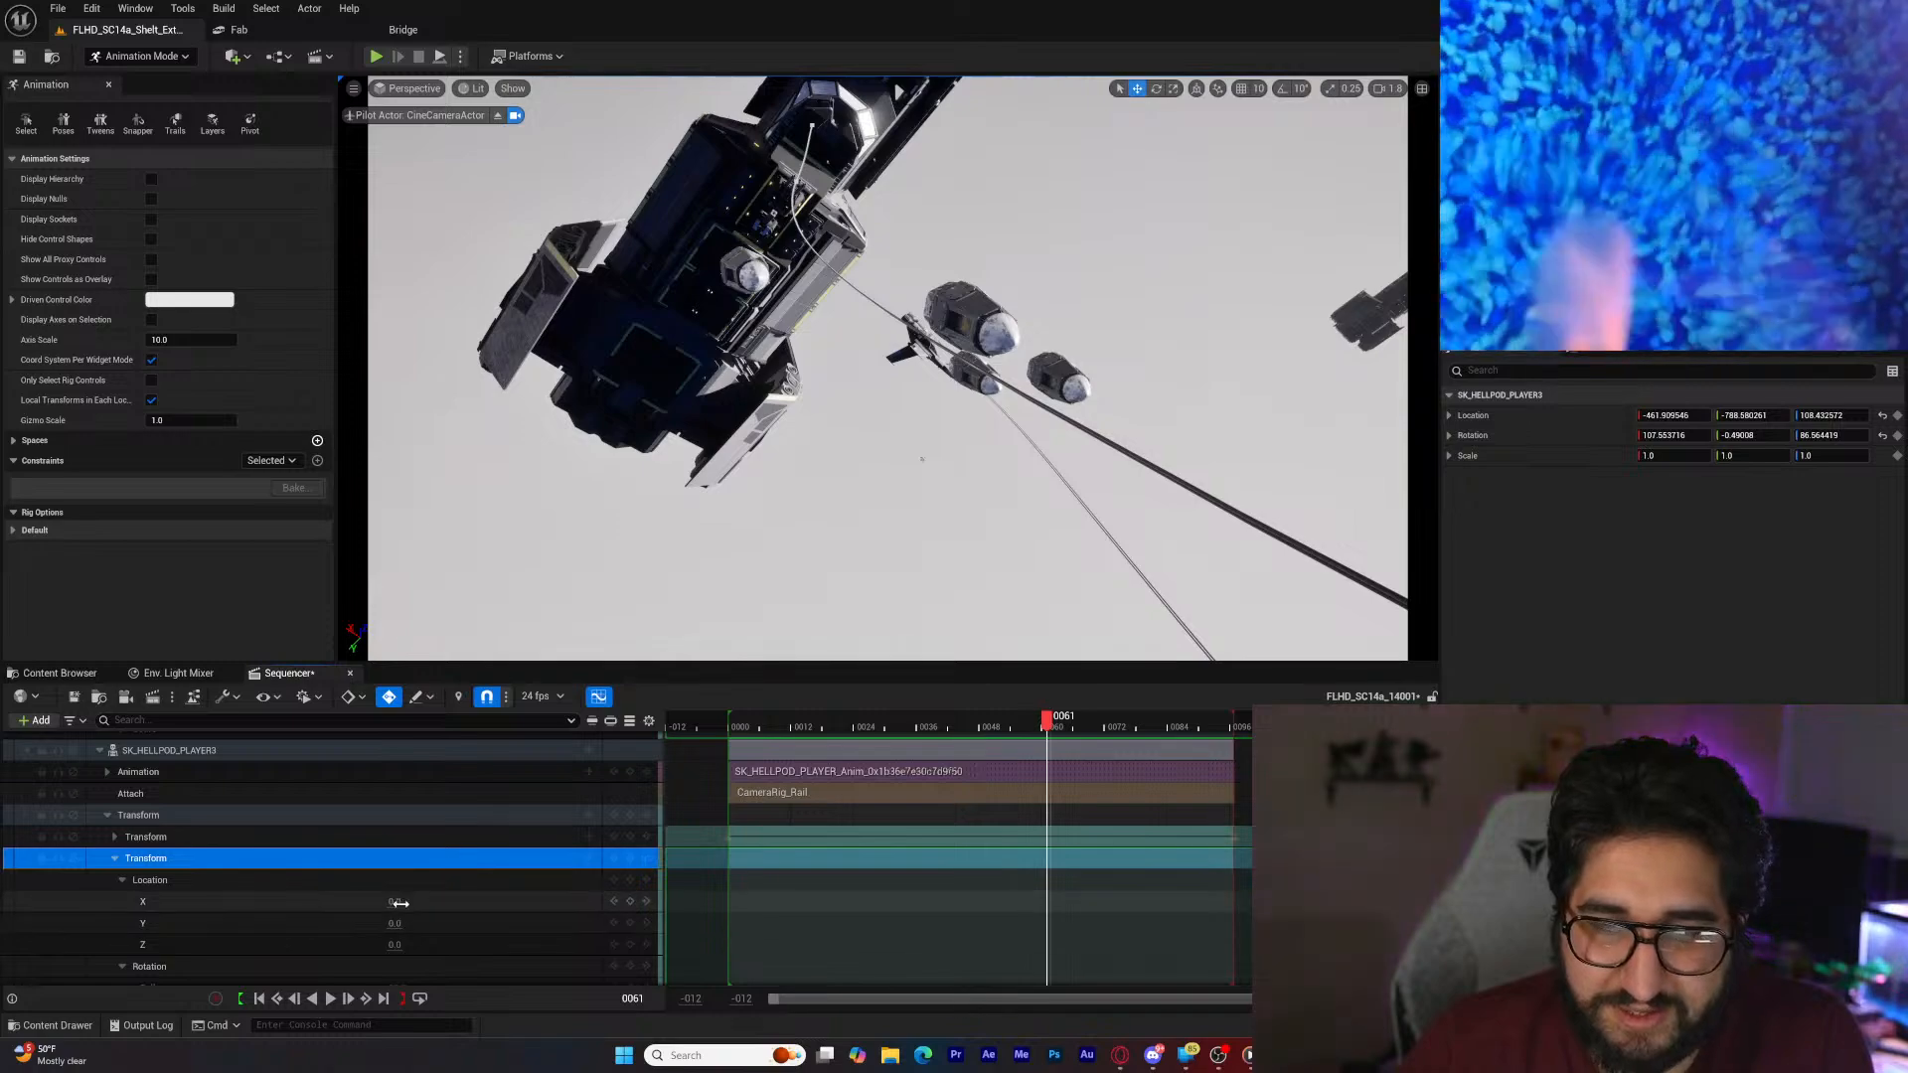
{"action": "left_click_drag", "start_coordinate": [395, 901], "coordinate": [516, 901]}
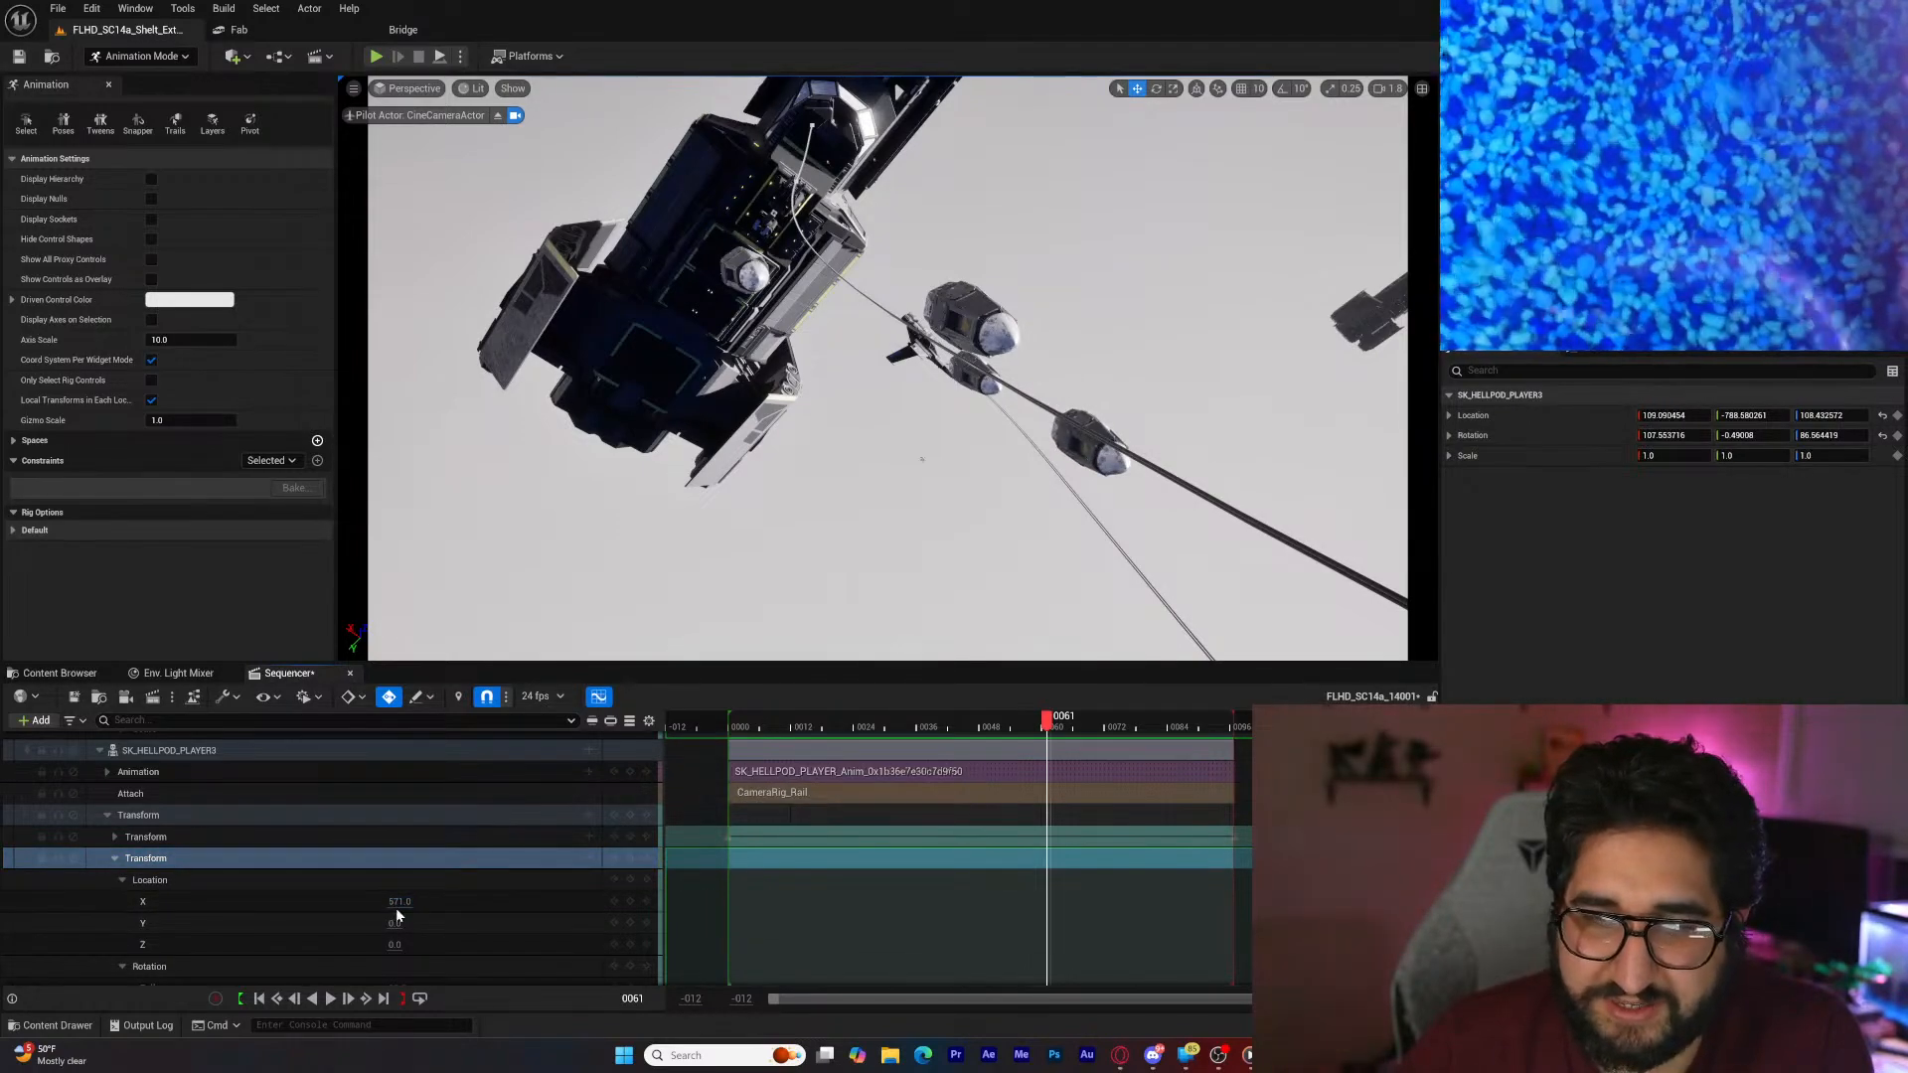
{"action": "left_click_drag", "start_coordinate": [401, 923], "coordinate": [457, 944]}
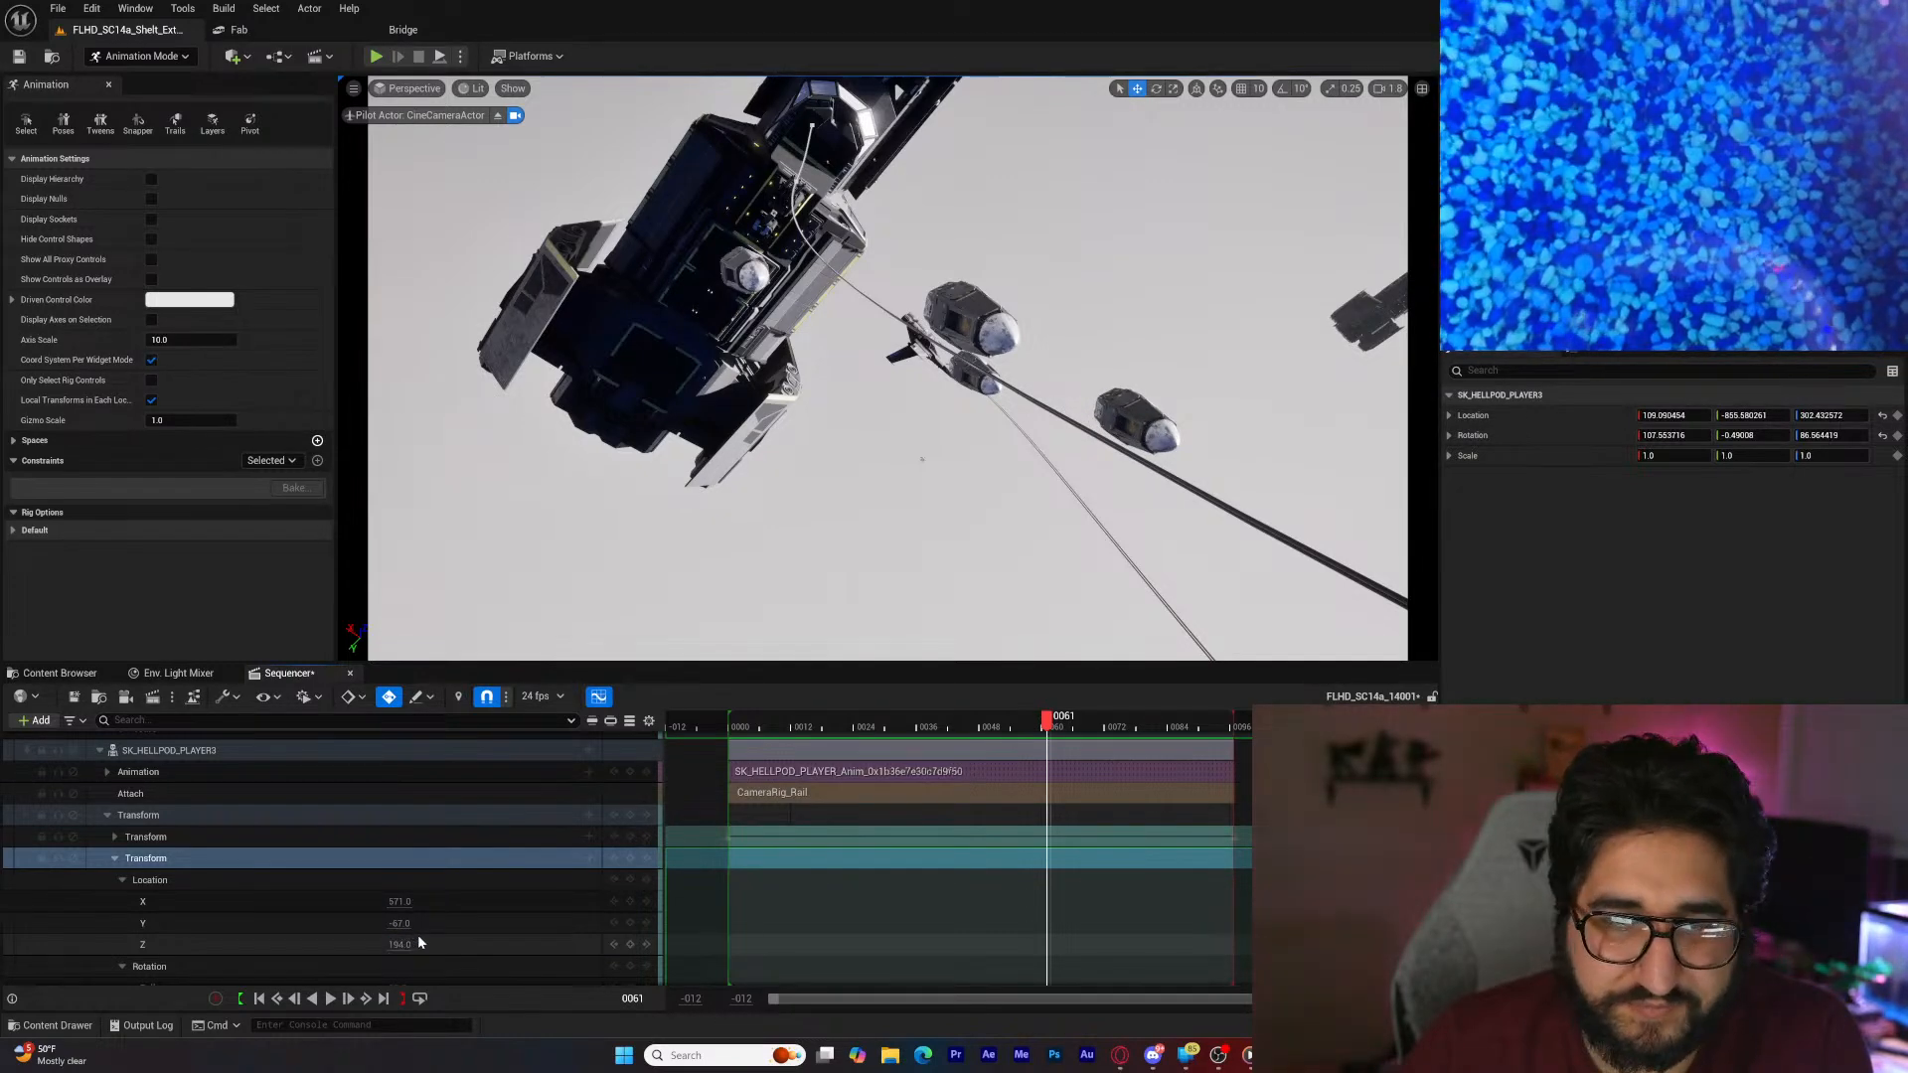
Step: Set SK_HELLPOD_PLAYER3's additive pitch to 5 and yaw to -6, and key the whole additive transform at frame 61
{"action": "scroll", "coordinate": [213, 930], "scroll_direction": "down", "scroll_amount": 3}
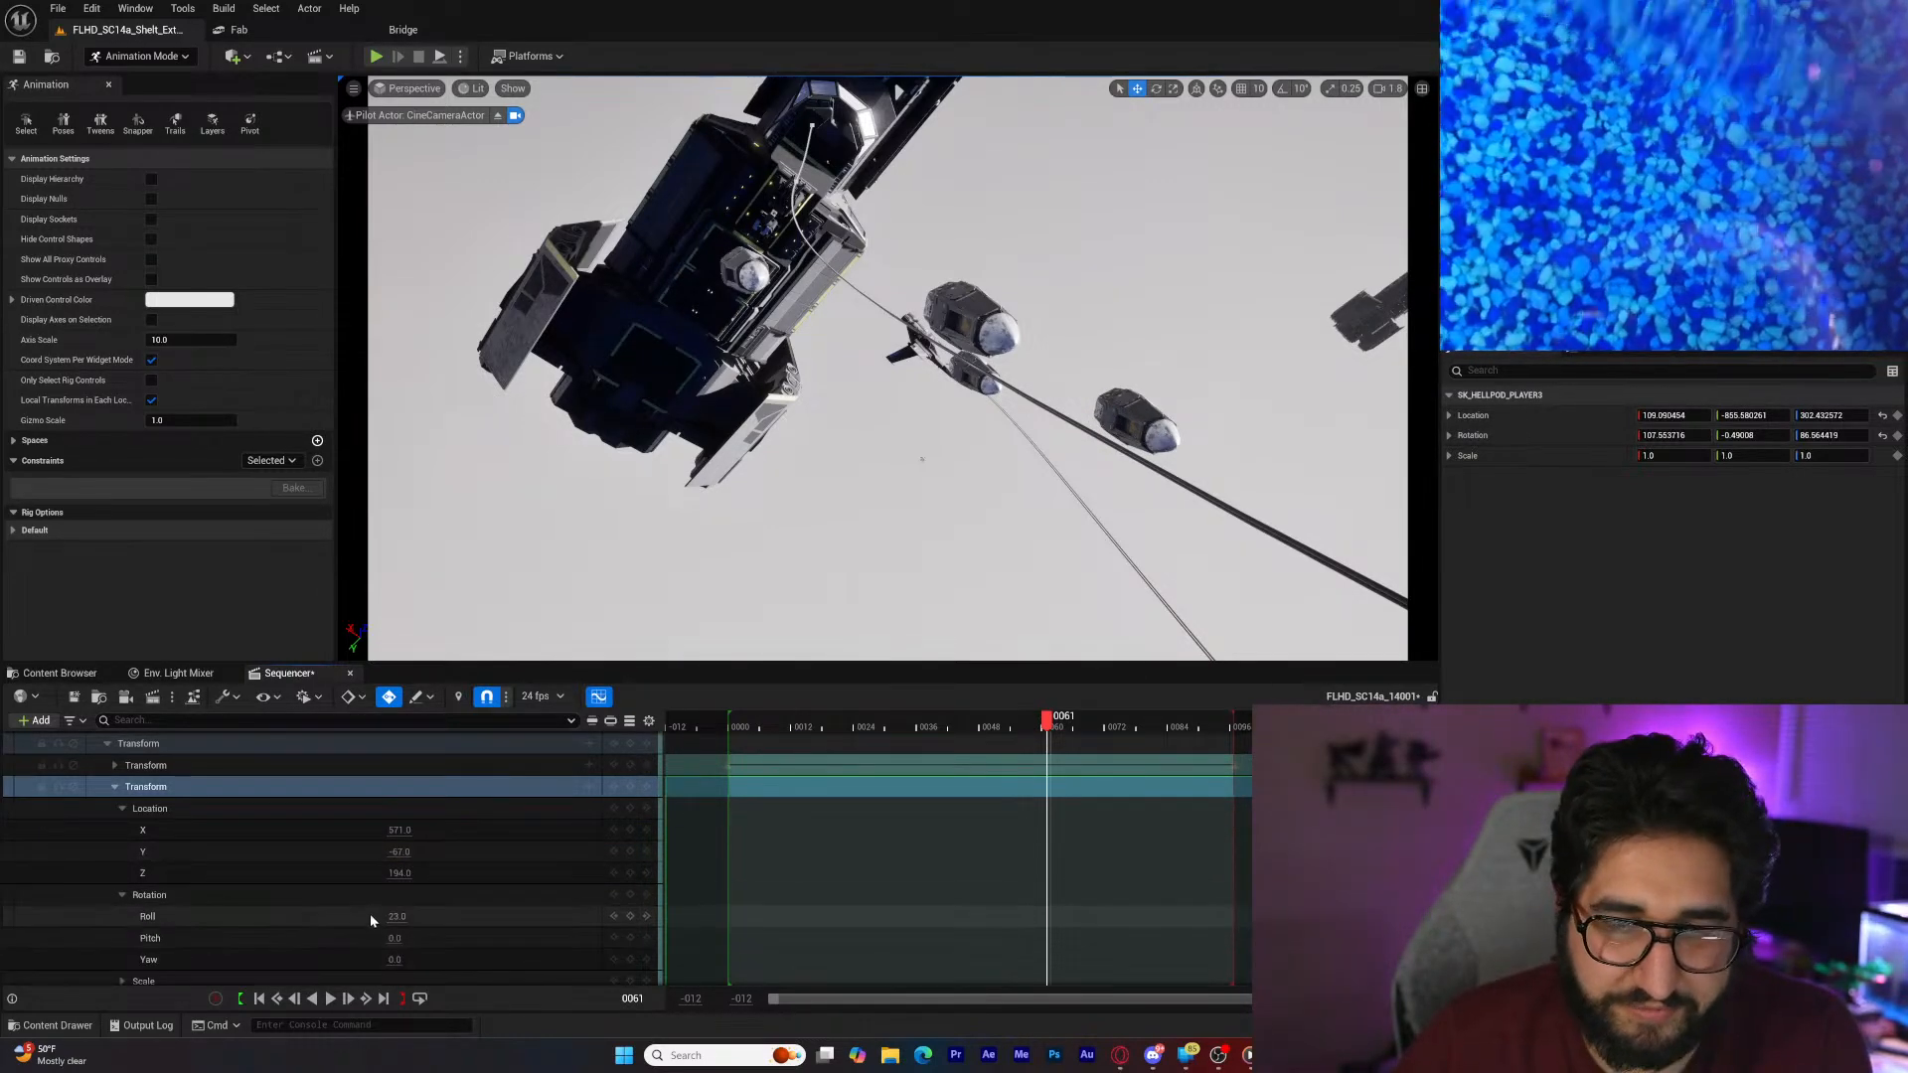
{"action": "left_click_drag", "start_coordinate": [395, 938], "coordinate": [419, 938]}
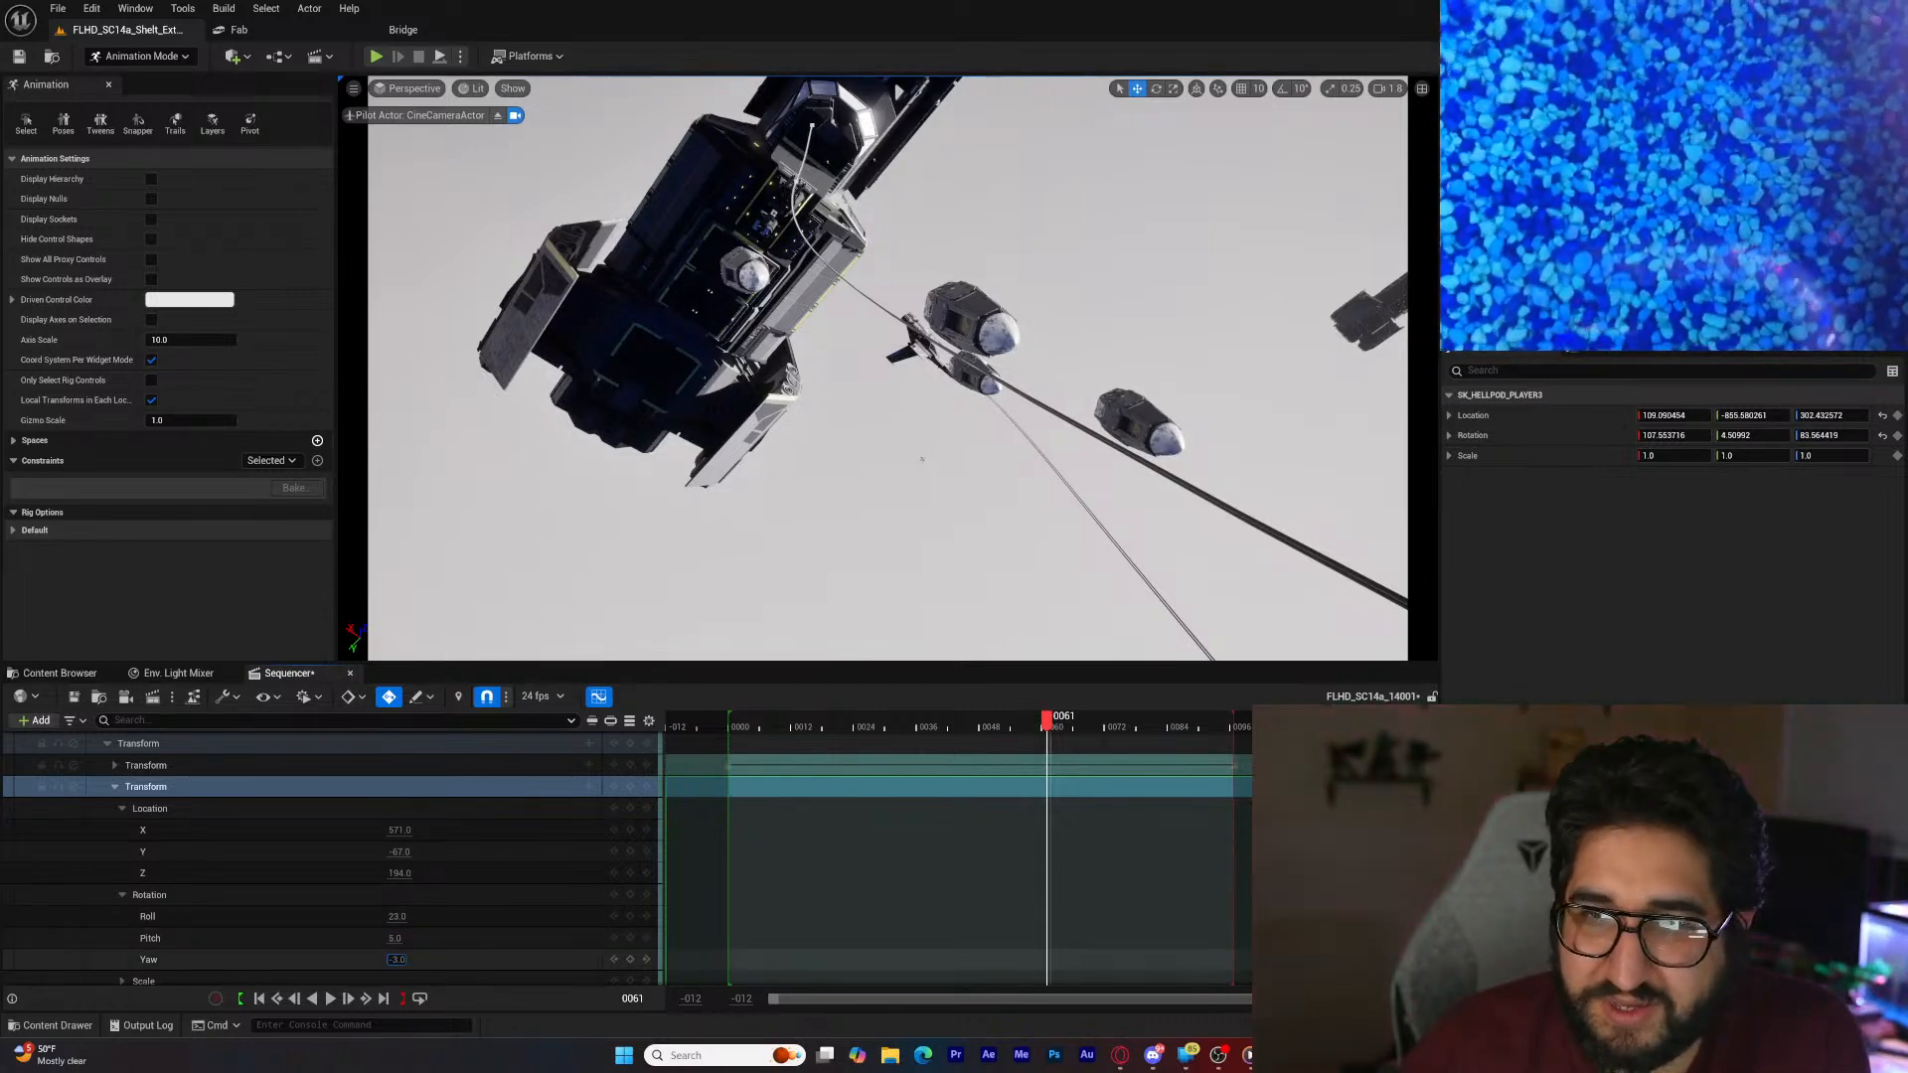
{"action": "left_click_drag", "start_coordinate": [397, 960], "coordinate": [393, 960]}
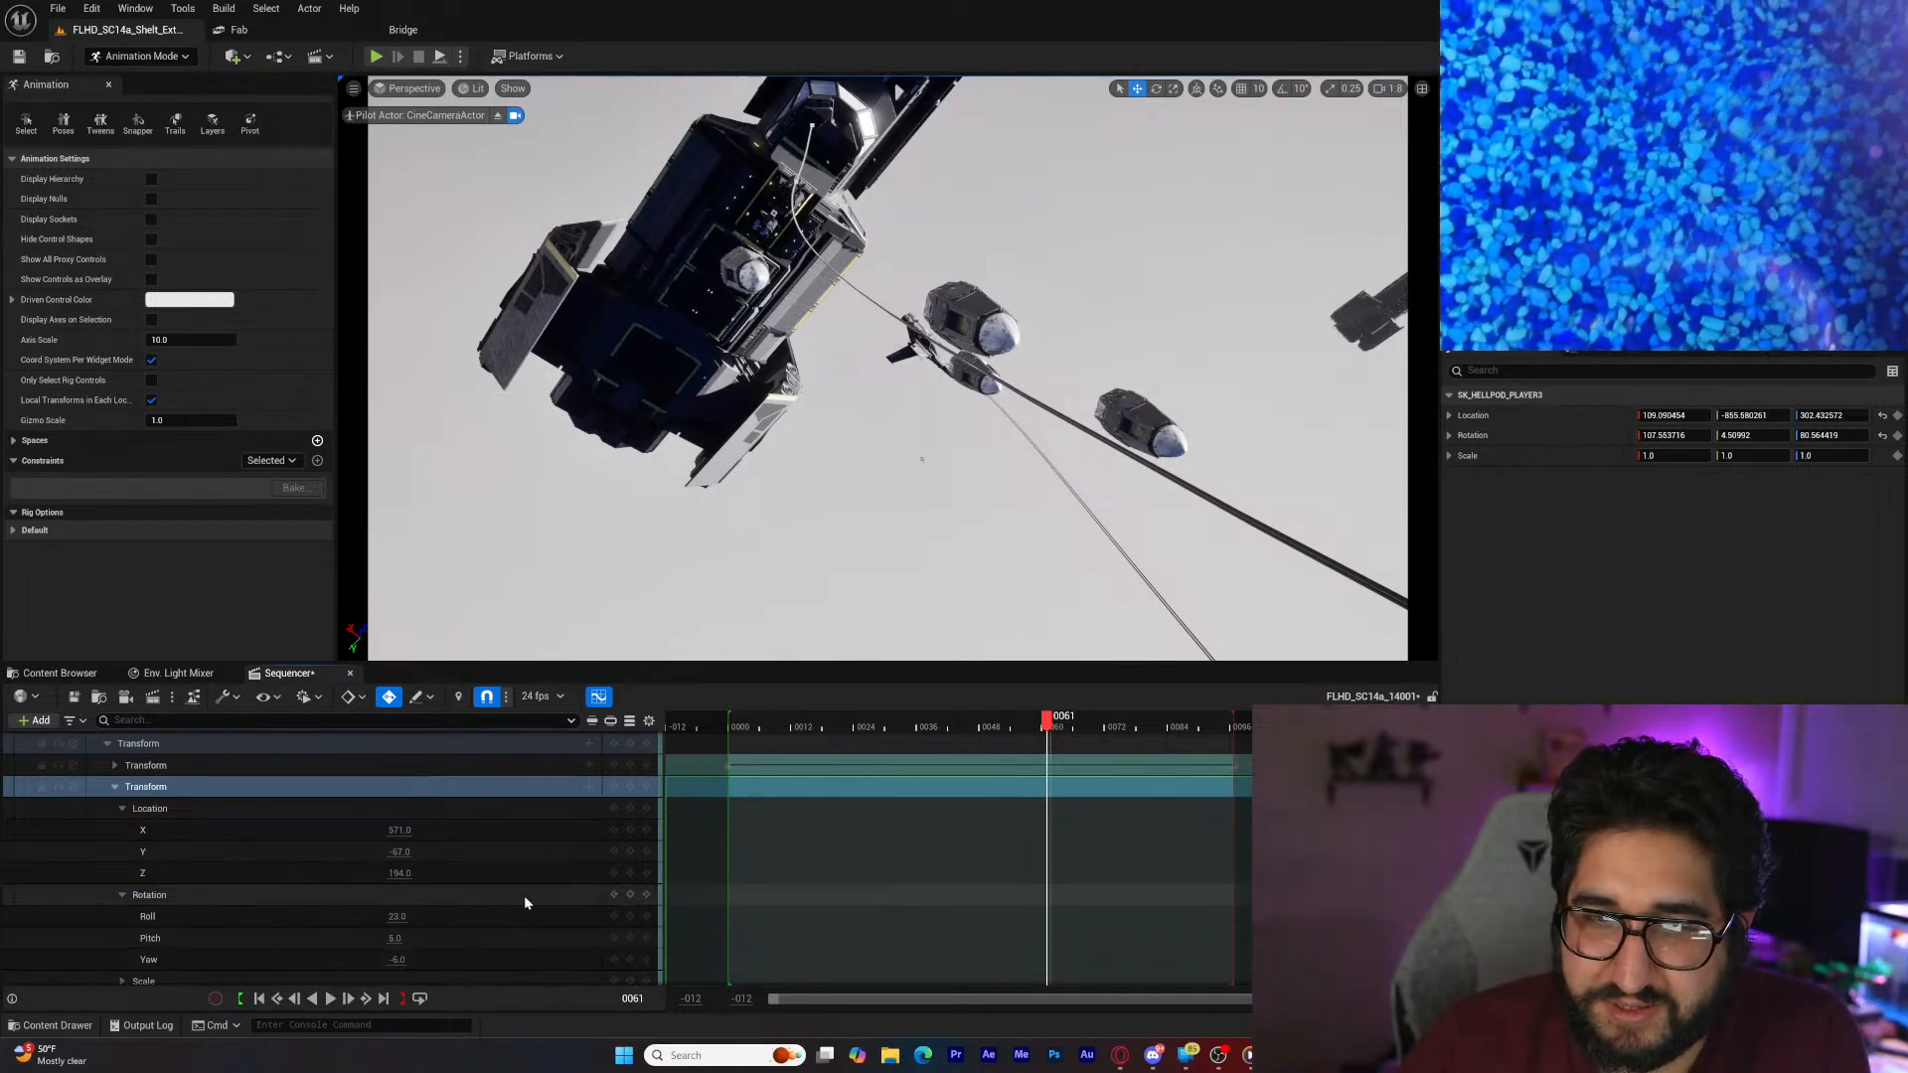
{"action": "left_click", "coordinate": [630, 787]}
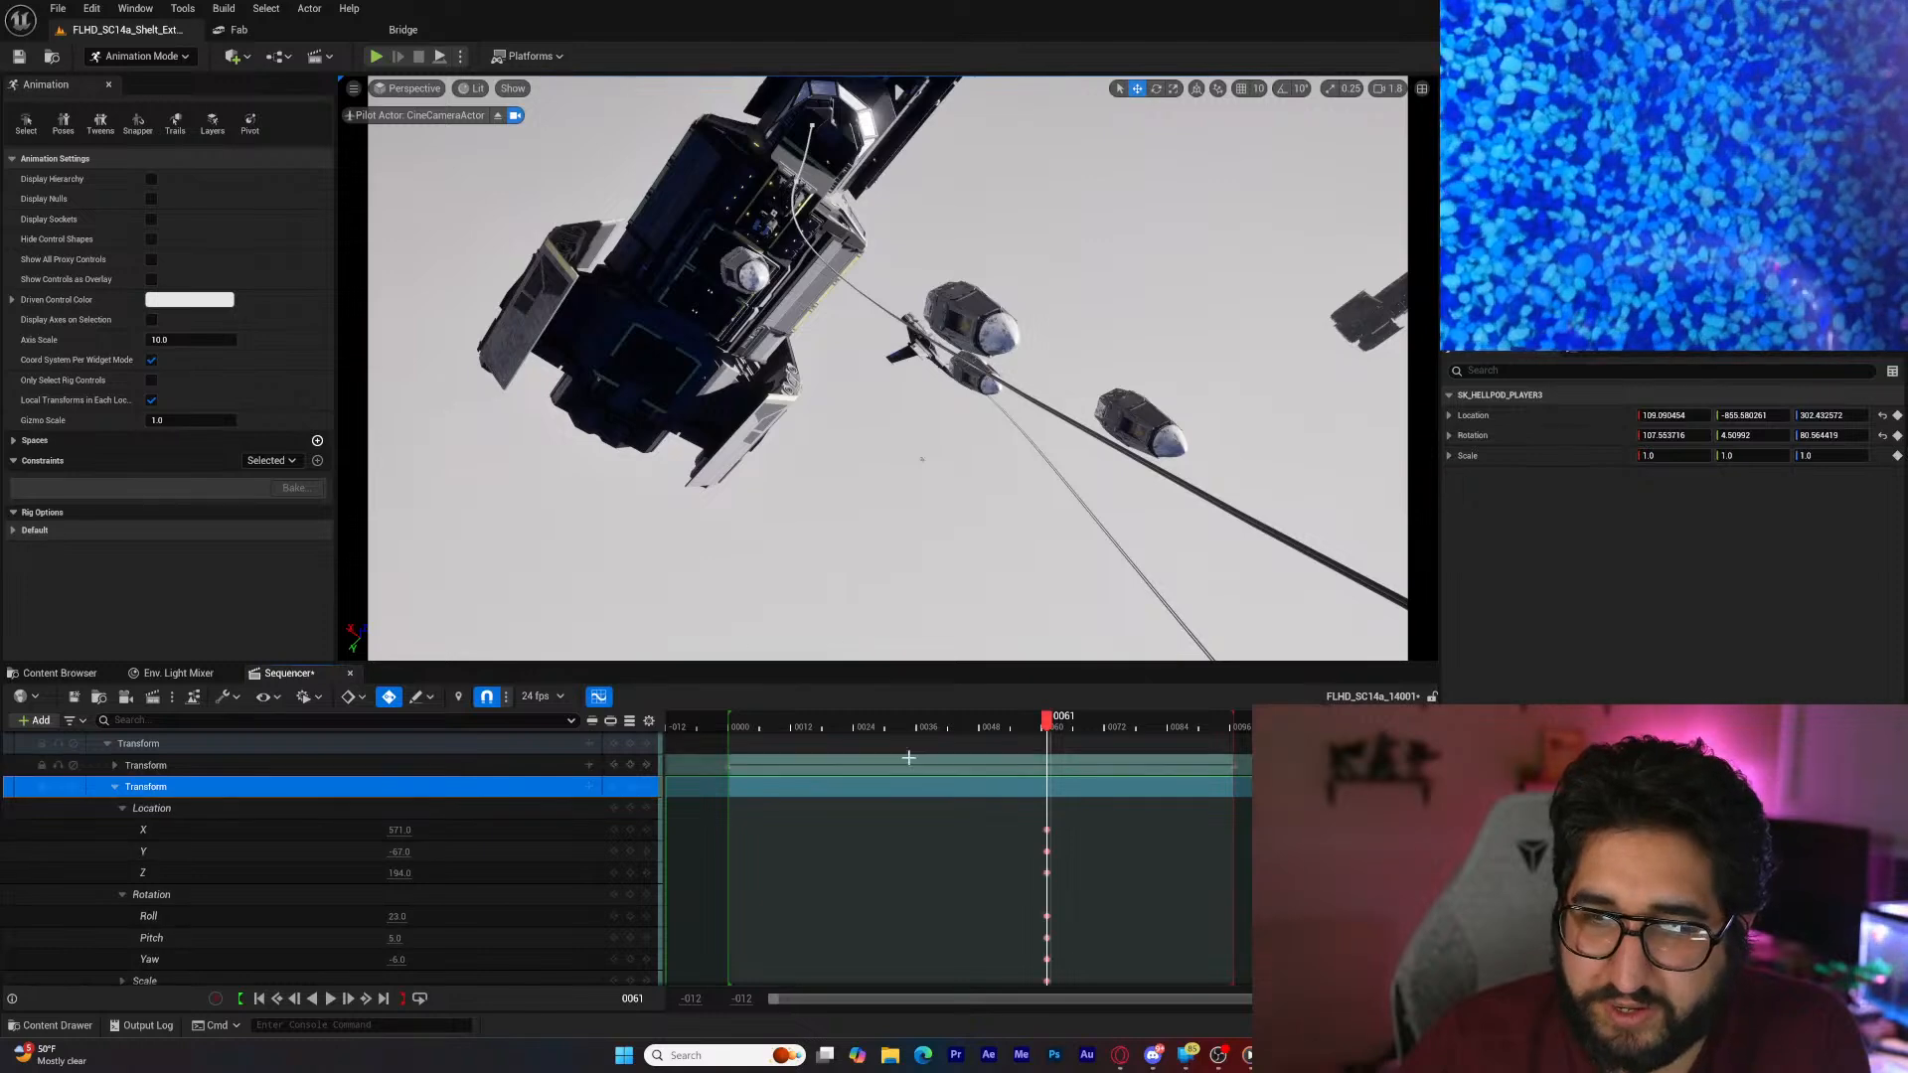
Step: Key SK_HELLPOD_PLAYER3's additive roll, pitch and yaw at 0 on frame 0
{"action": "left_click_drag", "start_coordinate": [1046, 722], "coordinate": [728, 733]}
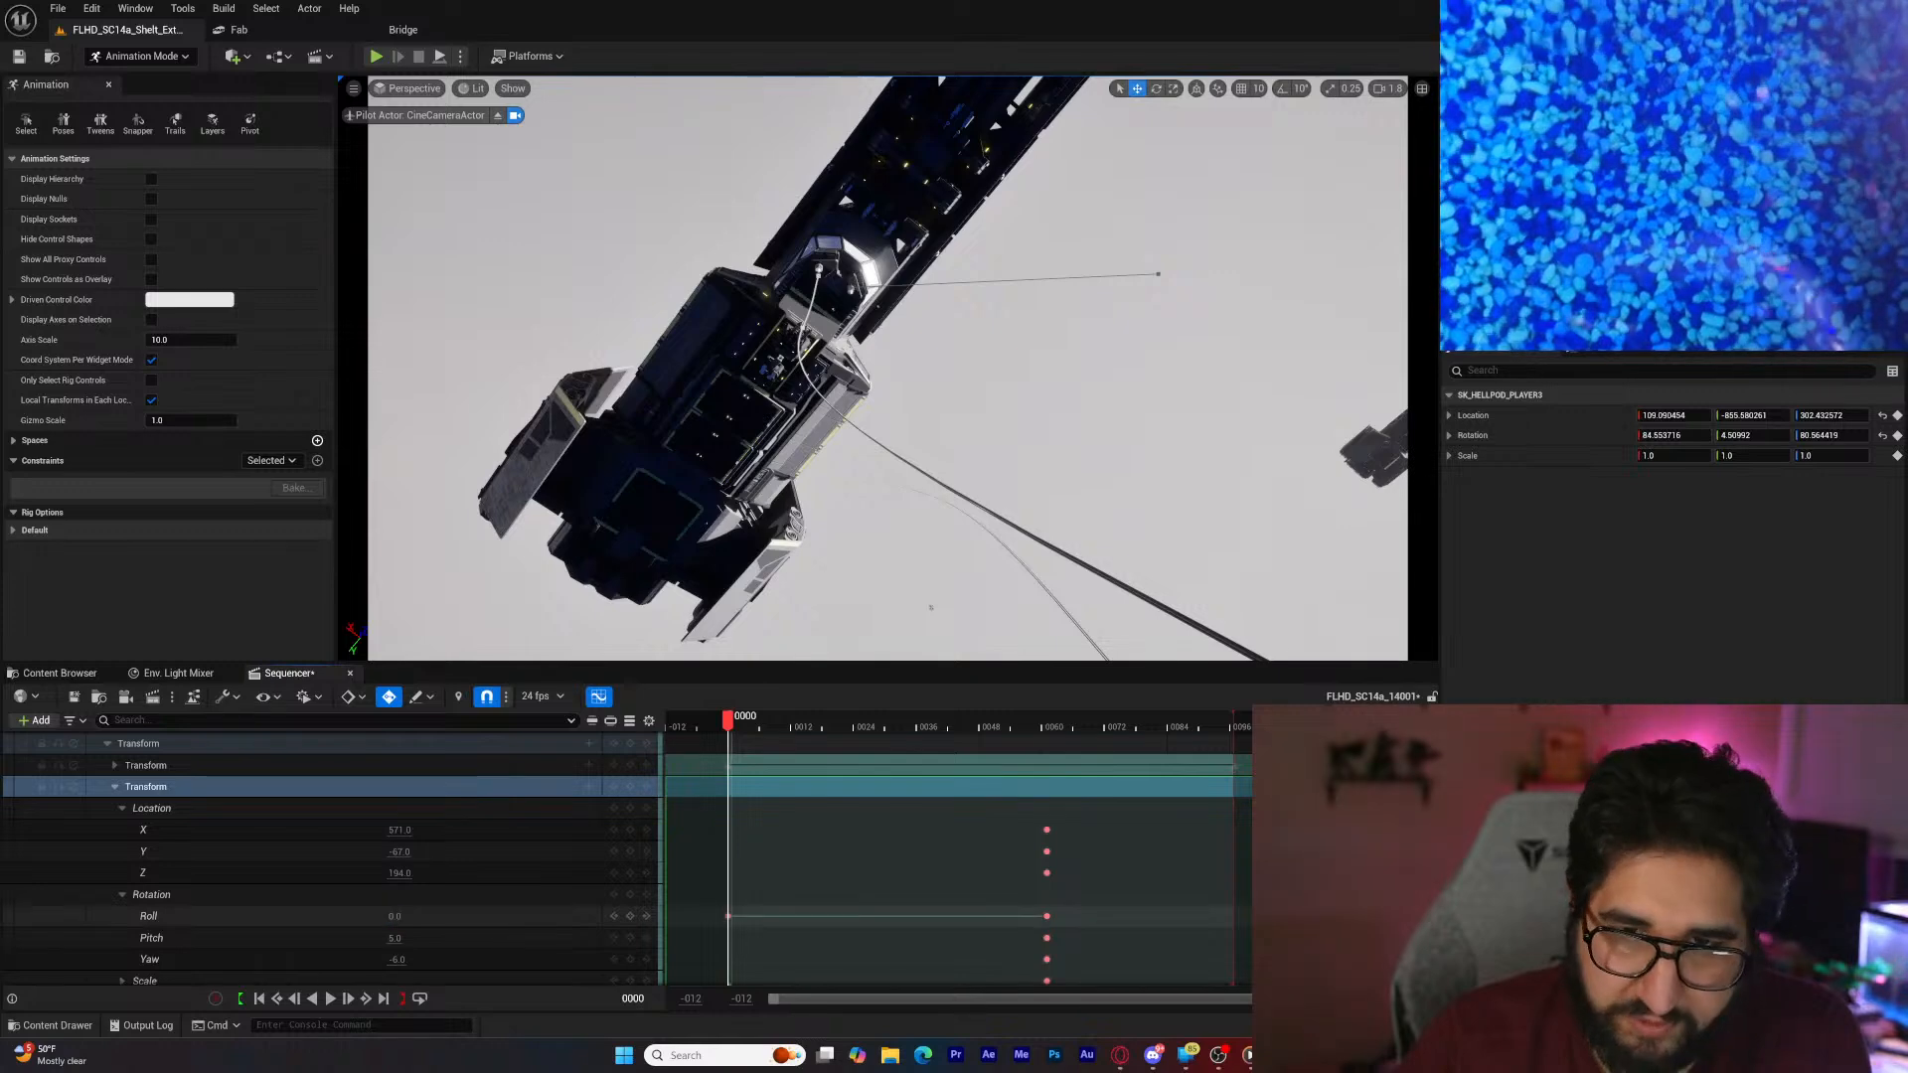
{"action": "left_click", "coordinate": [395, 938]}
{"action": "type", "text": "0"}
{"action": "key", "text": "Return"}
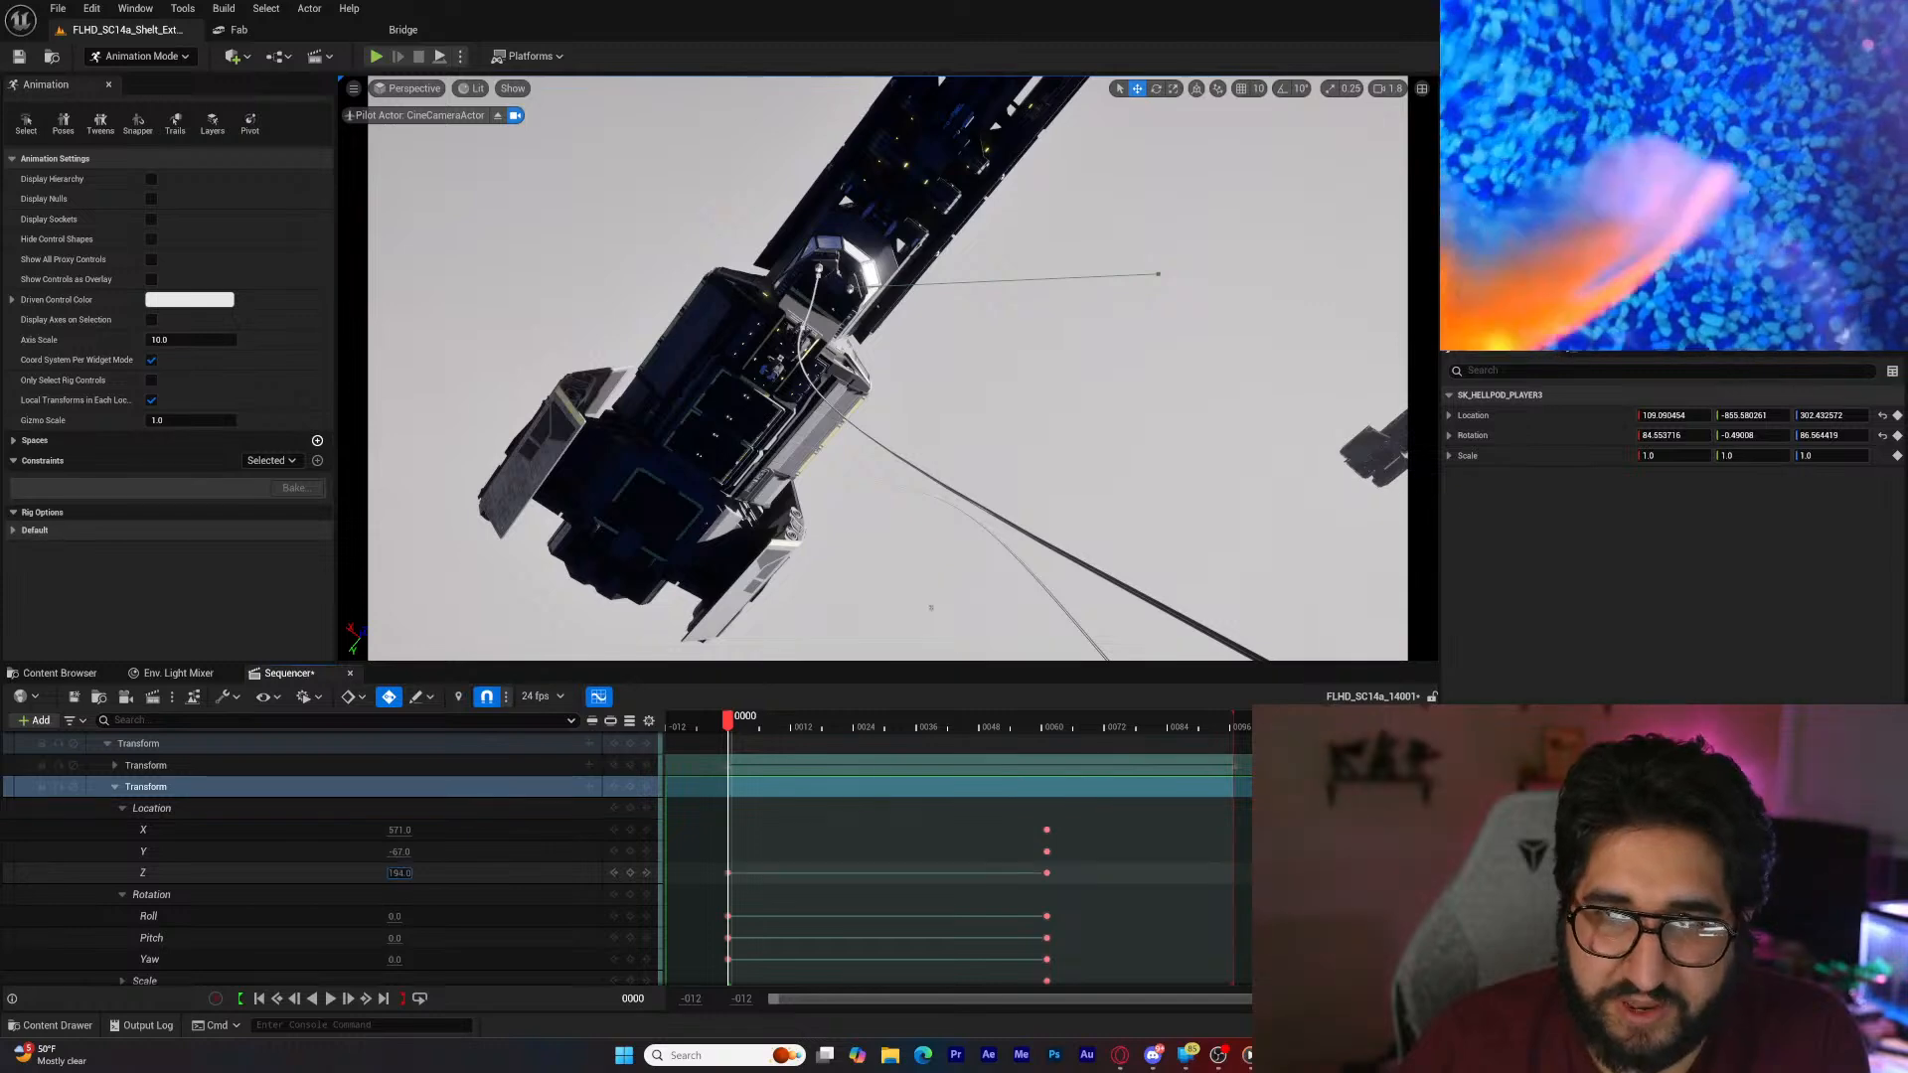
Step: Key SK_HELLPOD_PLAYER3's additive location on frame 0 at X about -651, Y 84, Z -270
{"action": "type", "text": "-171"}
{"action": "key", "text": "Return"}
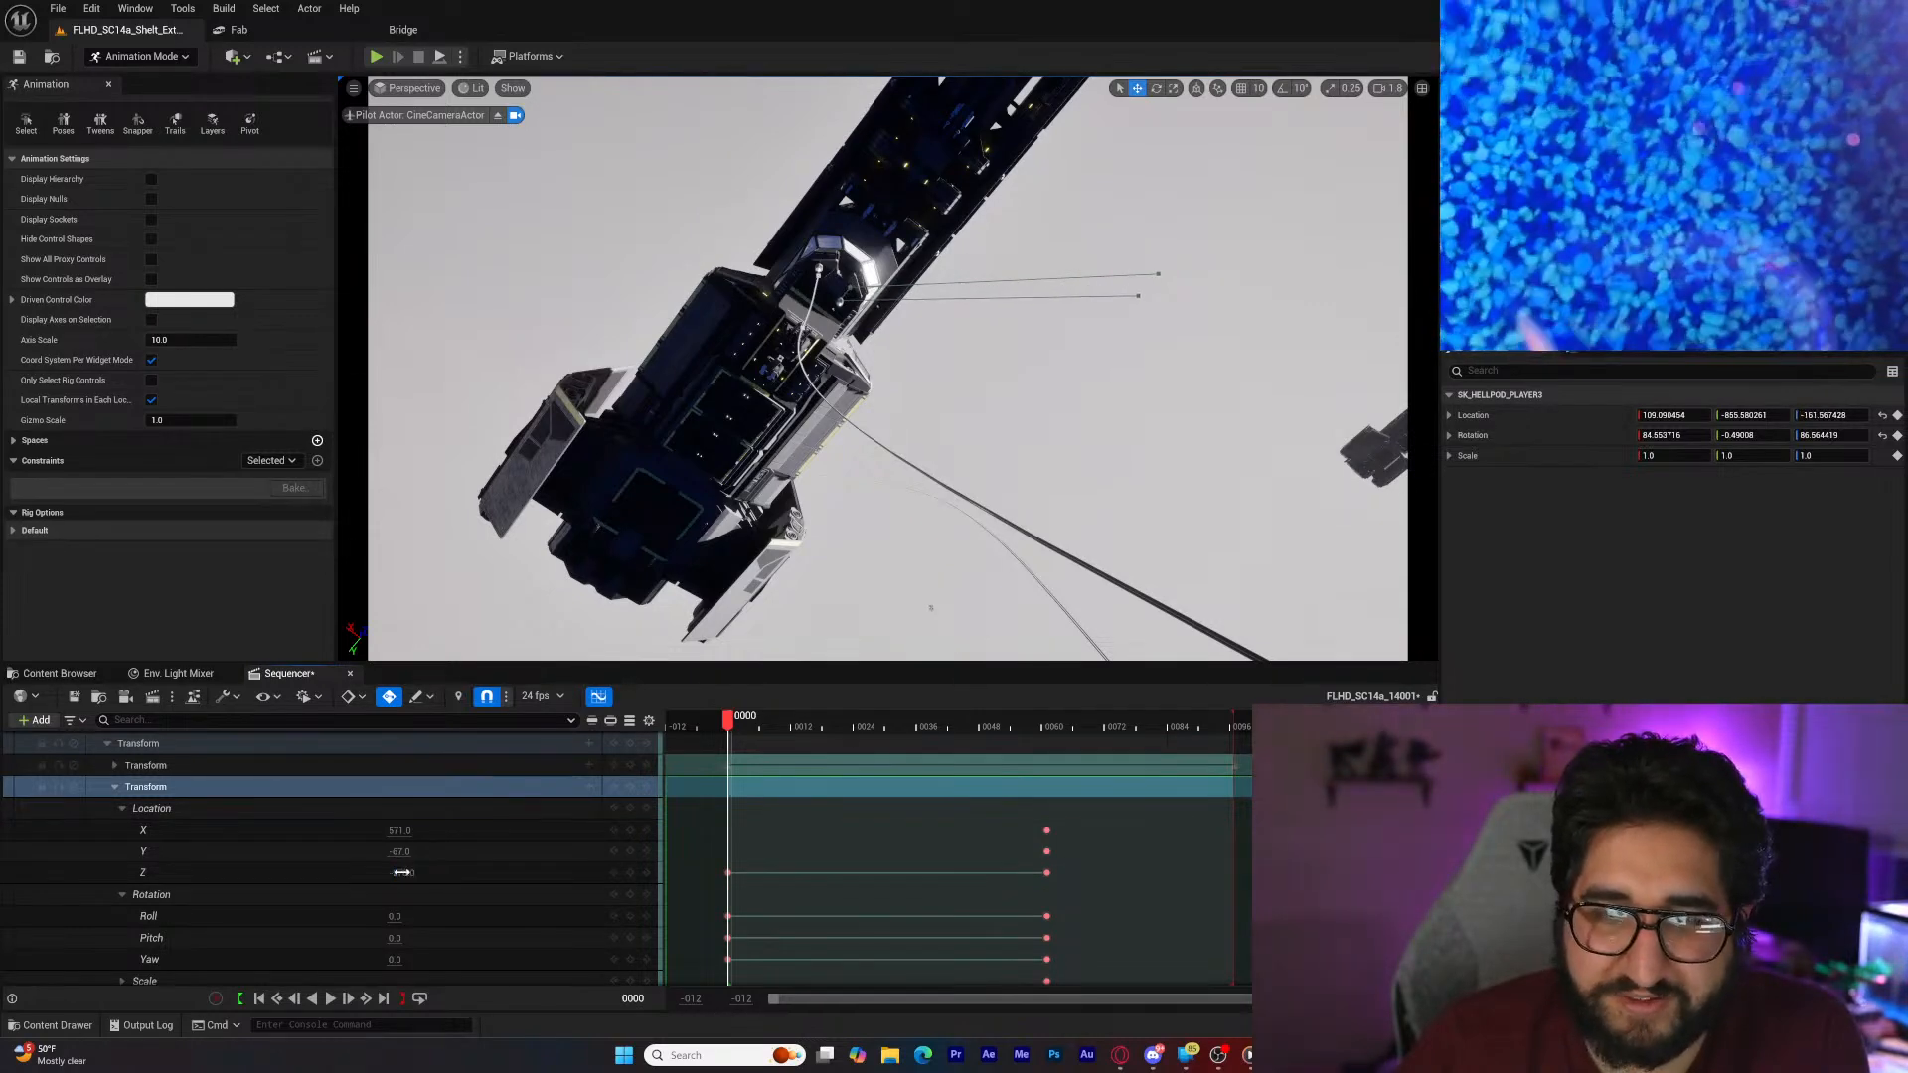
{"action": "left_click", "coordinate": [399, 852]}
{"action": "type", "text": "-14"}
{"action": "key", "text": "Return"}
{"action": "type", "text": "414"}
{"action": "key", "text": "Return"}
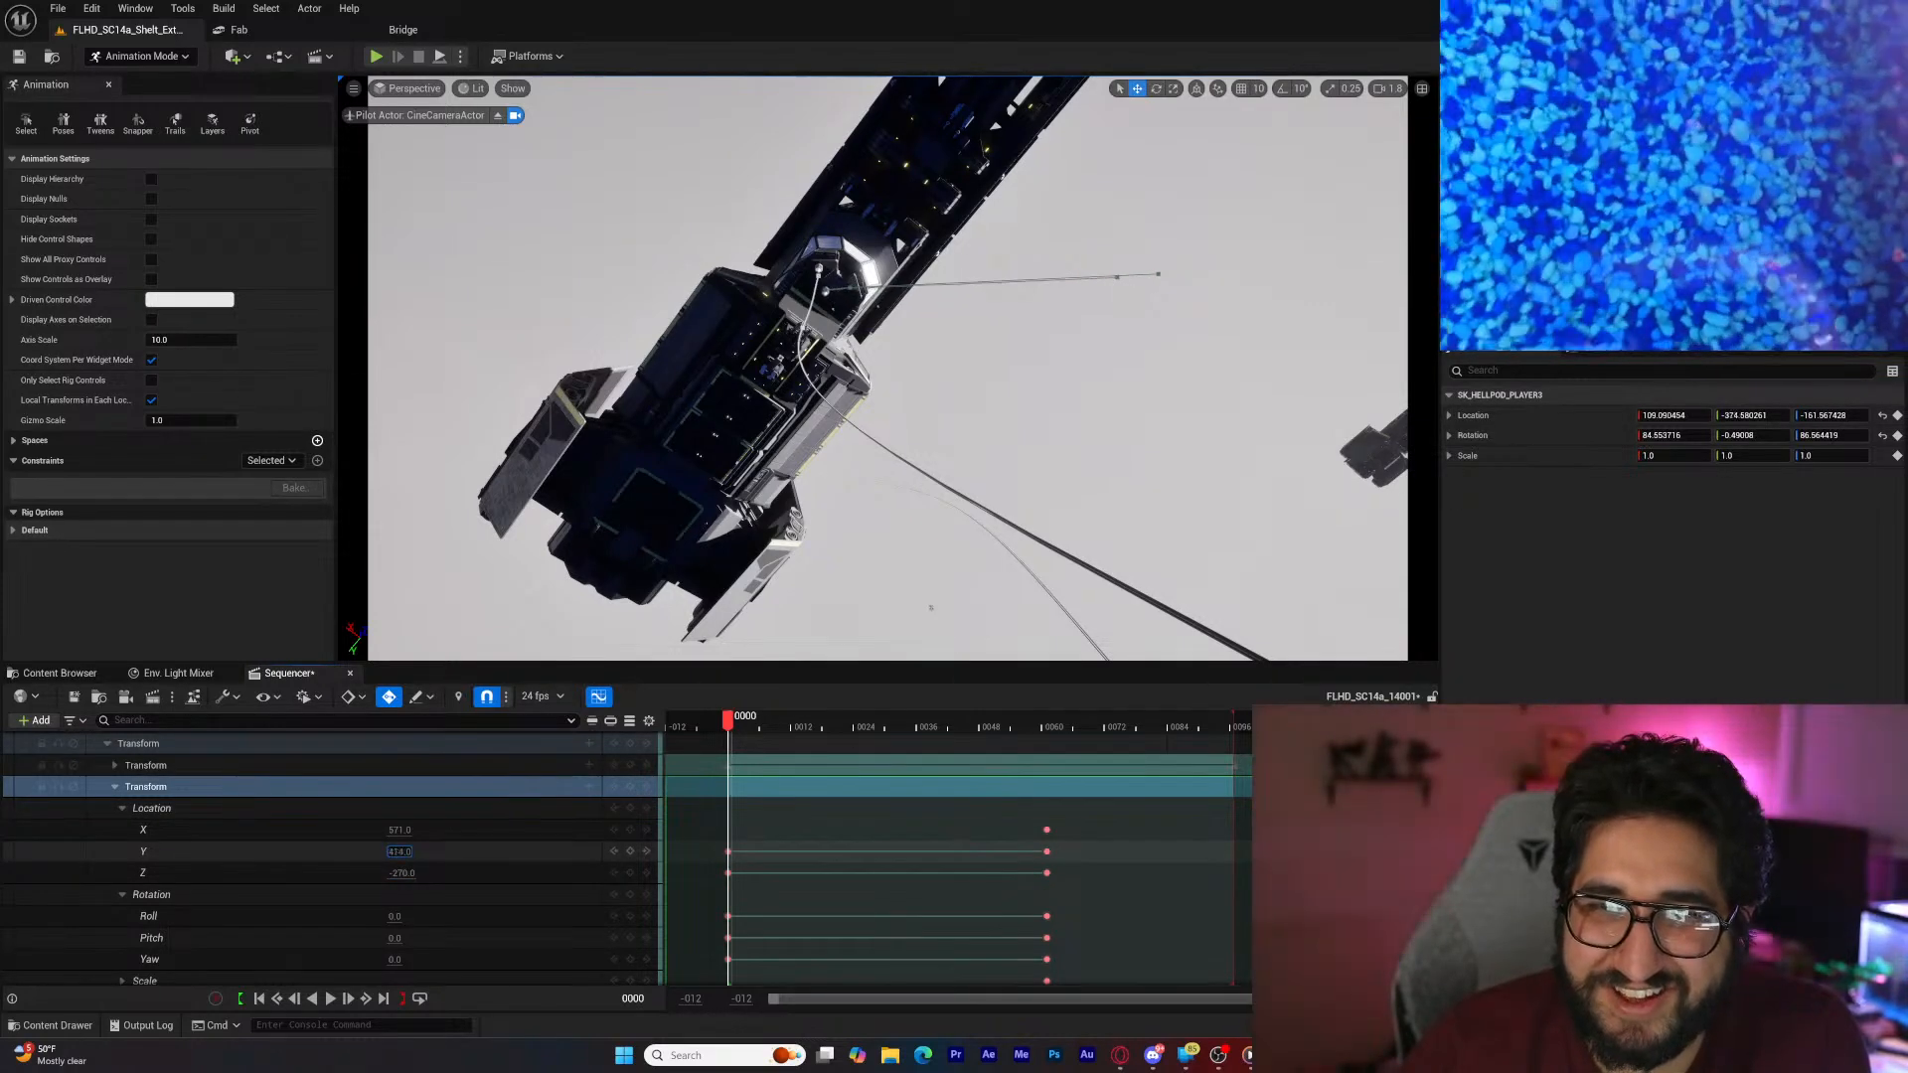
{"action": "left_click", "coordinate": [399, 830]}
{"action": "type", "text": "451"}
{"action": "key", "text": "Return"}
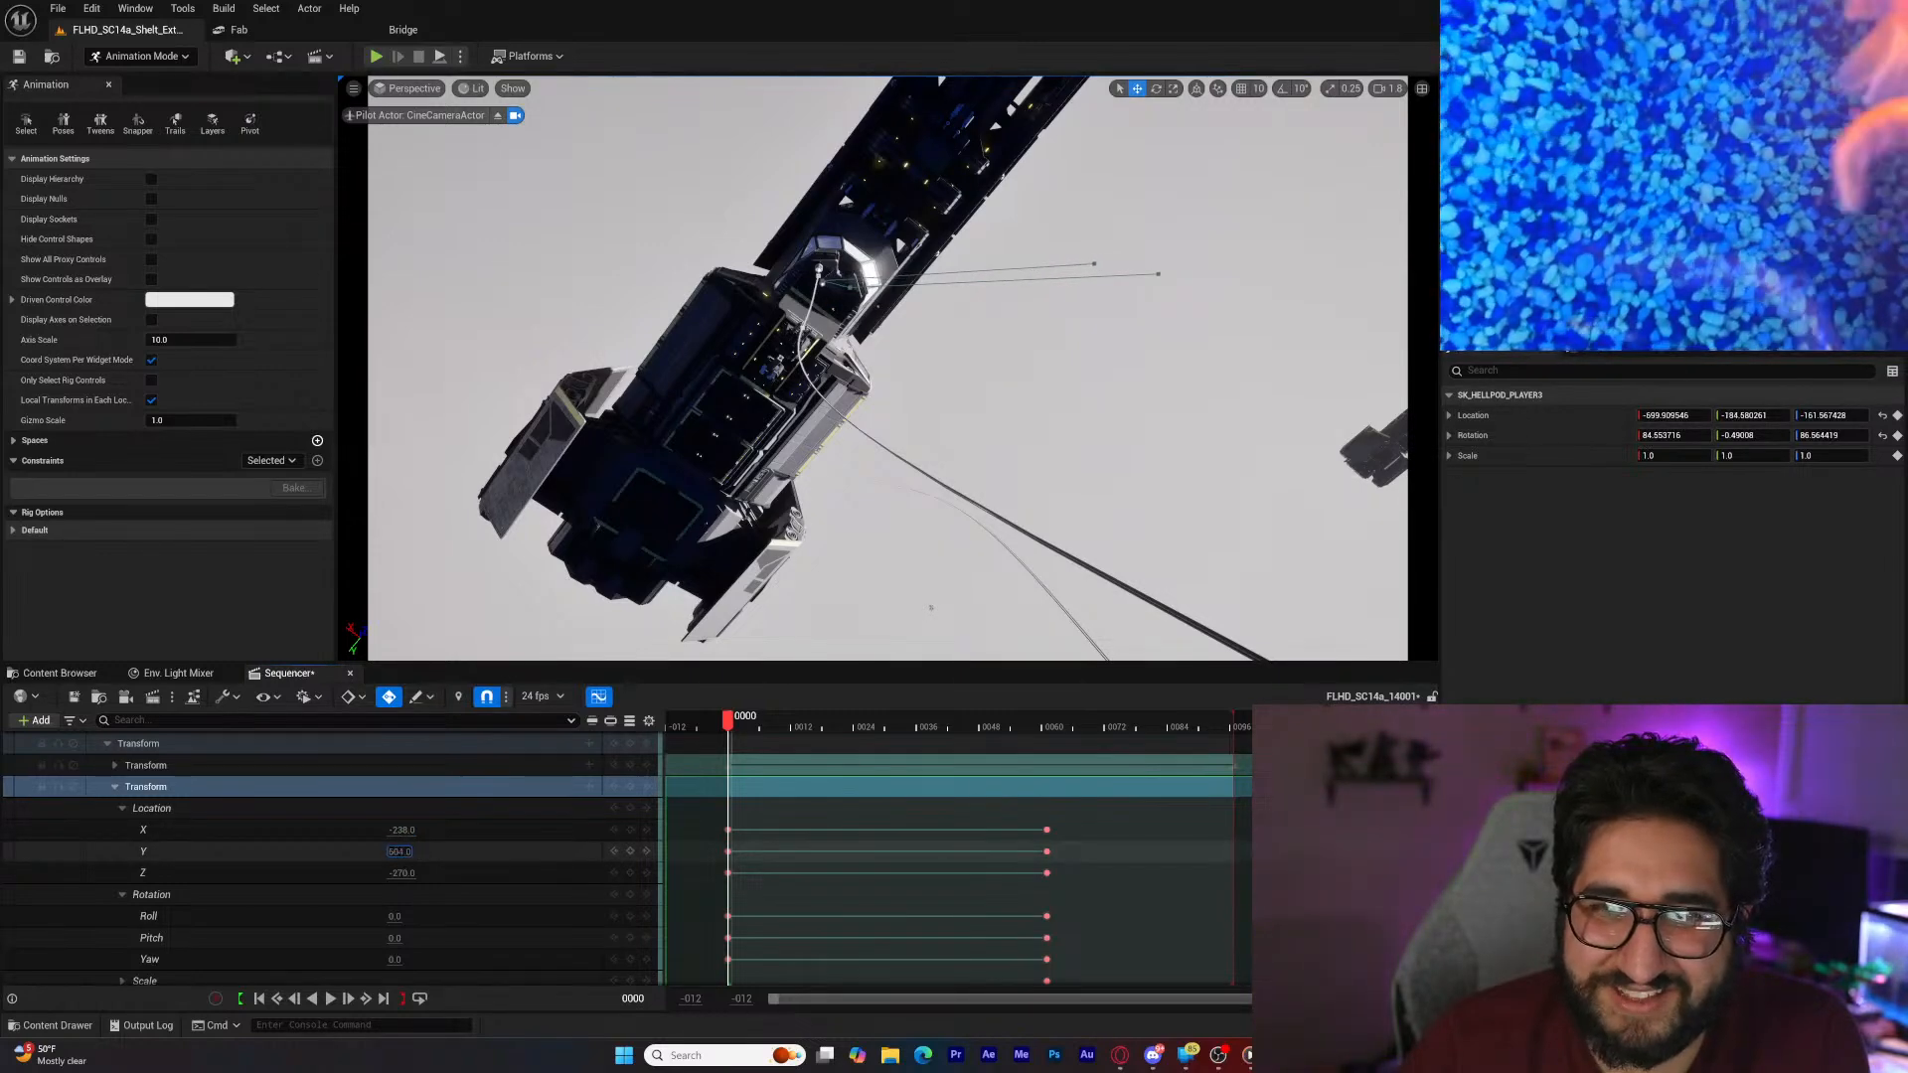
{"action": "left_click", "coordinate": [405, 830]}
{"action": "type", "text": "-591"}
{"action": "key", "text": "Return"}
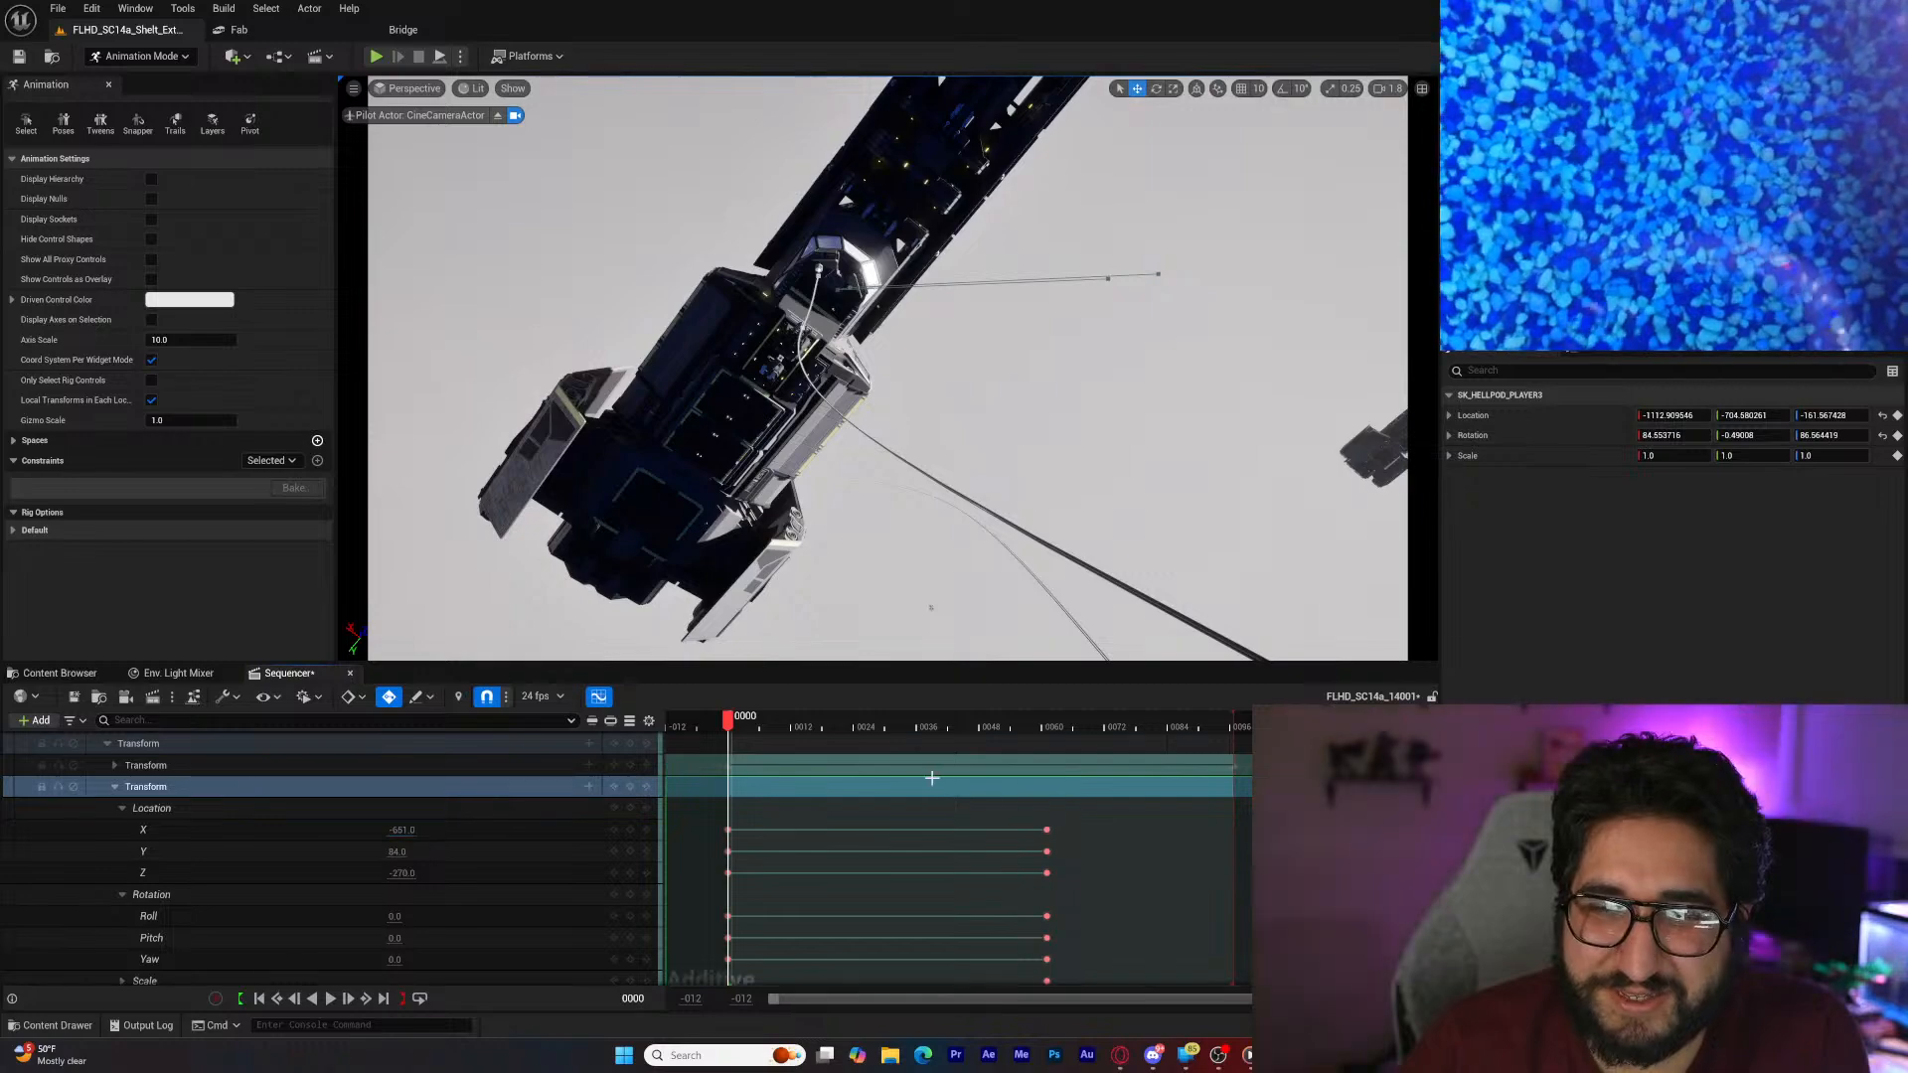
Step: At frame 96, key SK_HELLPOD_PLAYER3's additive rotation at roll 50, pitch 12, yaw 18 and location at X 511, Y 301, Z about 859
{"action": "left_click_drag", "start_coordinate": [737, 726], "coordinate": [1232, 737]}
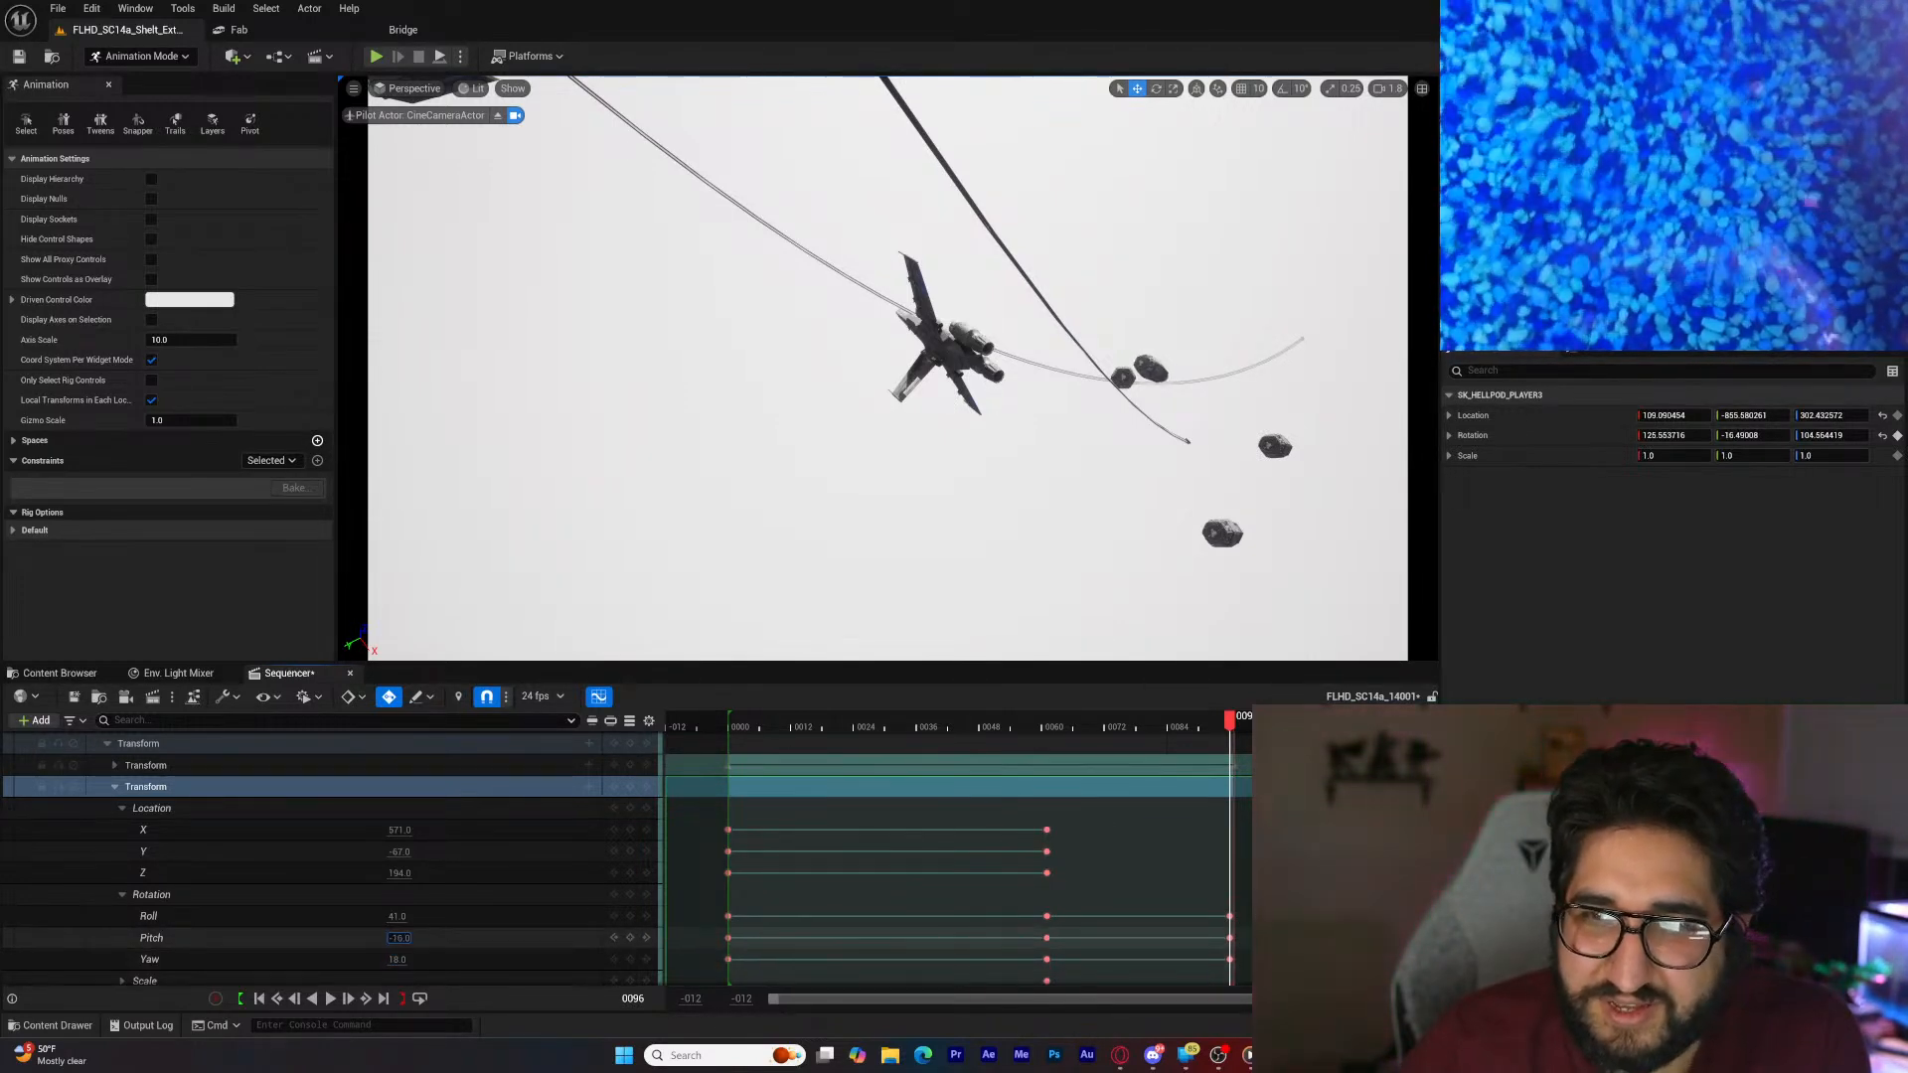
{"action": "left_click_drag", "start_coordinate": [395, 938], "coordinate": [402, 929]}
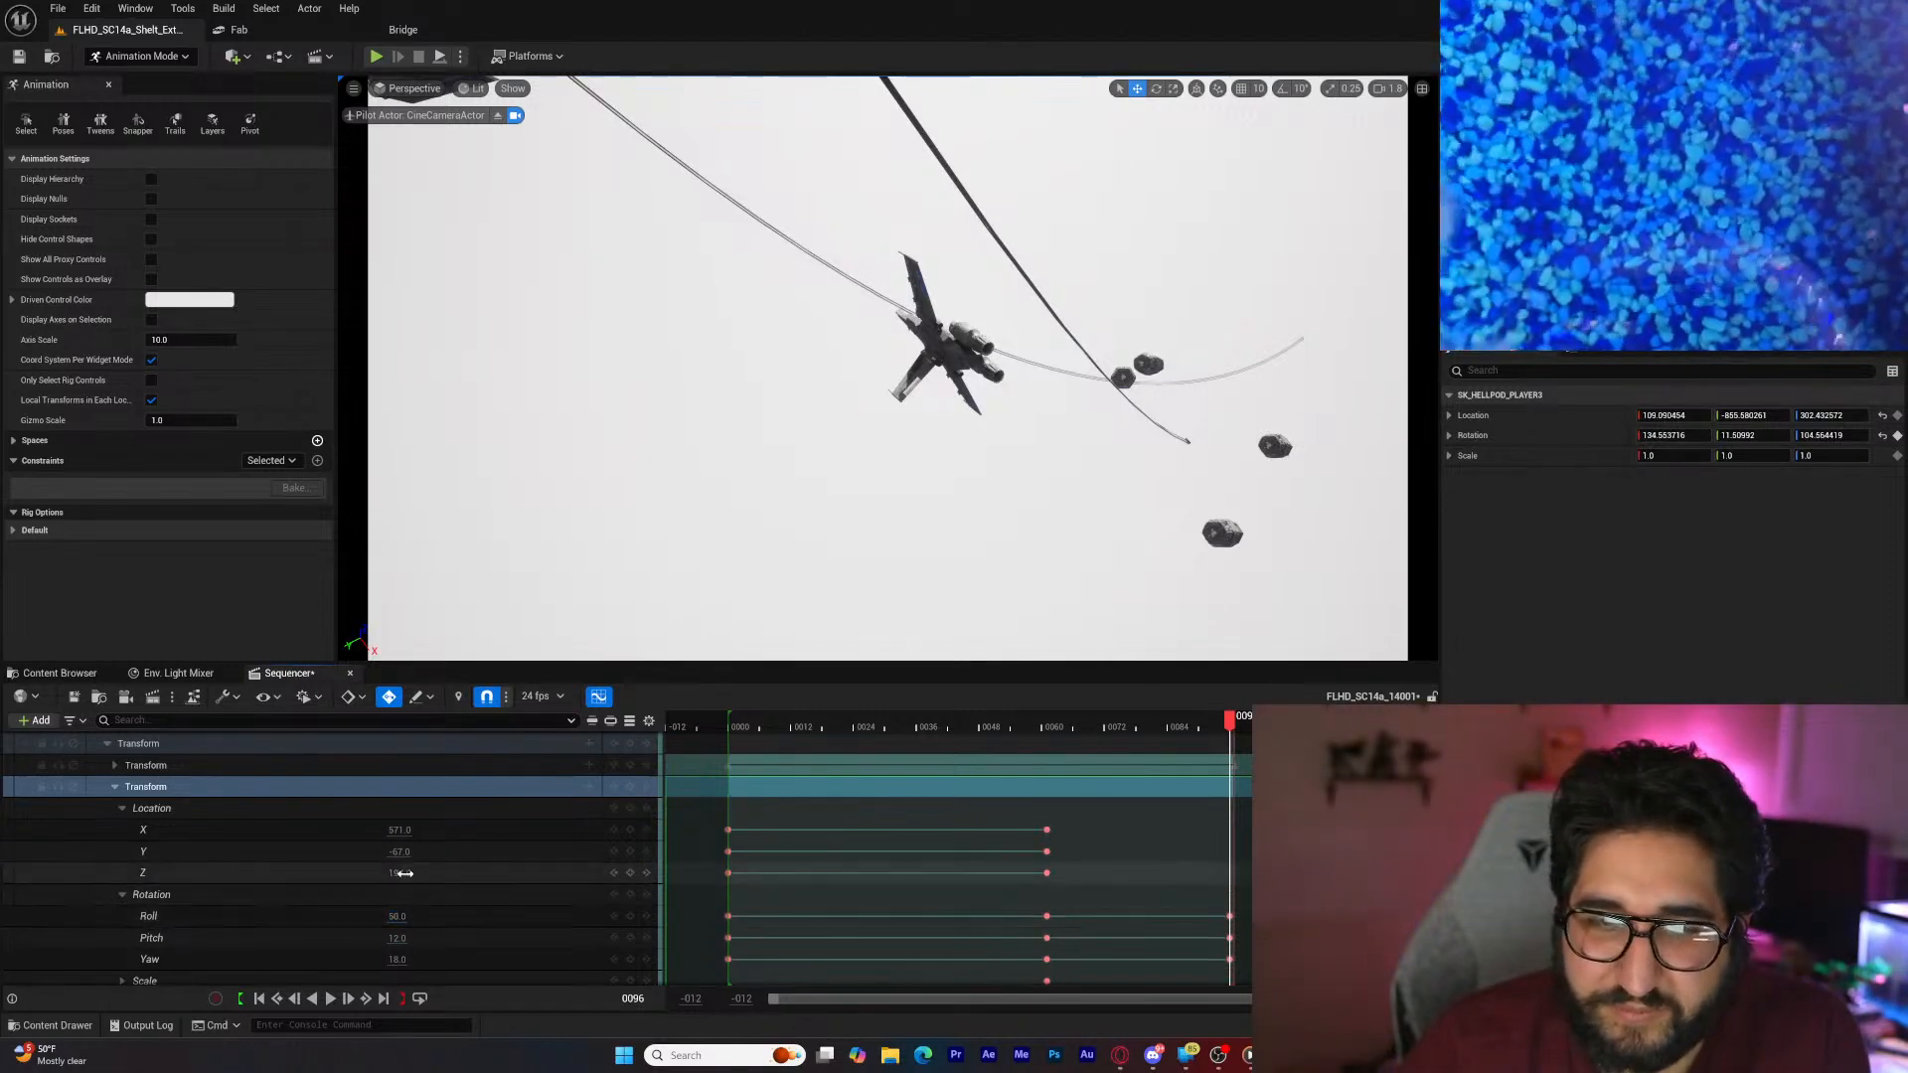
{"action": "mouse_move", "coordinate": [398, 873]}
{"action": "left_mouse_down"}
{"action": "mouse_move", "coordinate": [431, 872]}
{"action": "mouse_move", "coordinate": [427, 852]}
{"action": "left_mouse_up"}
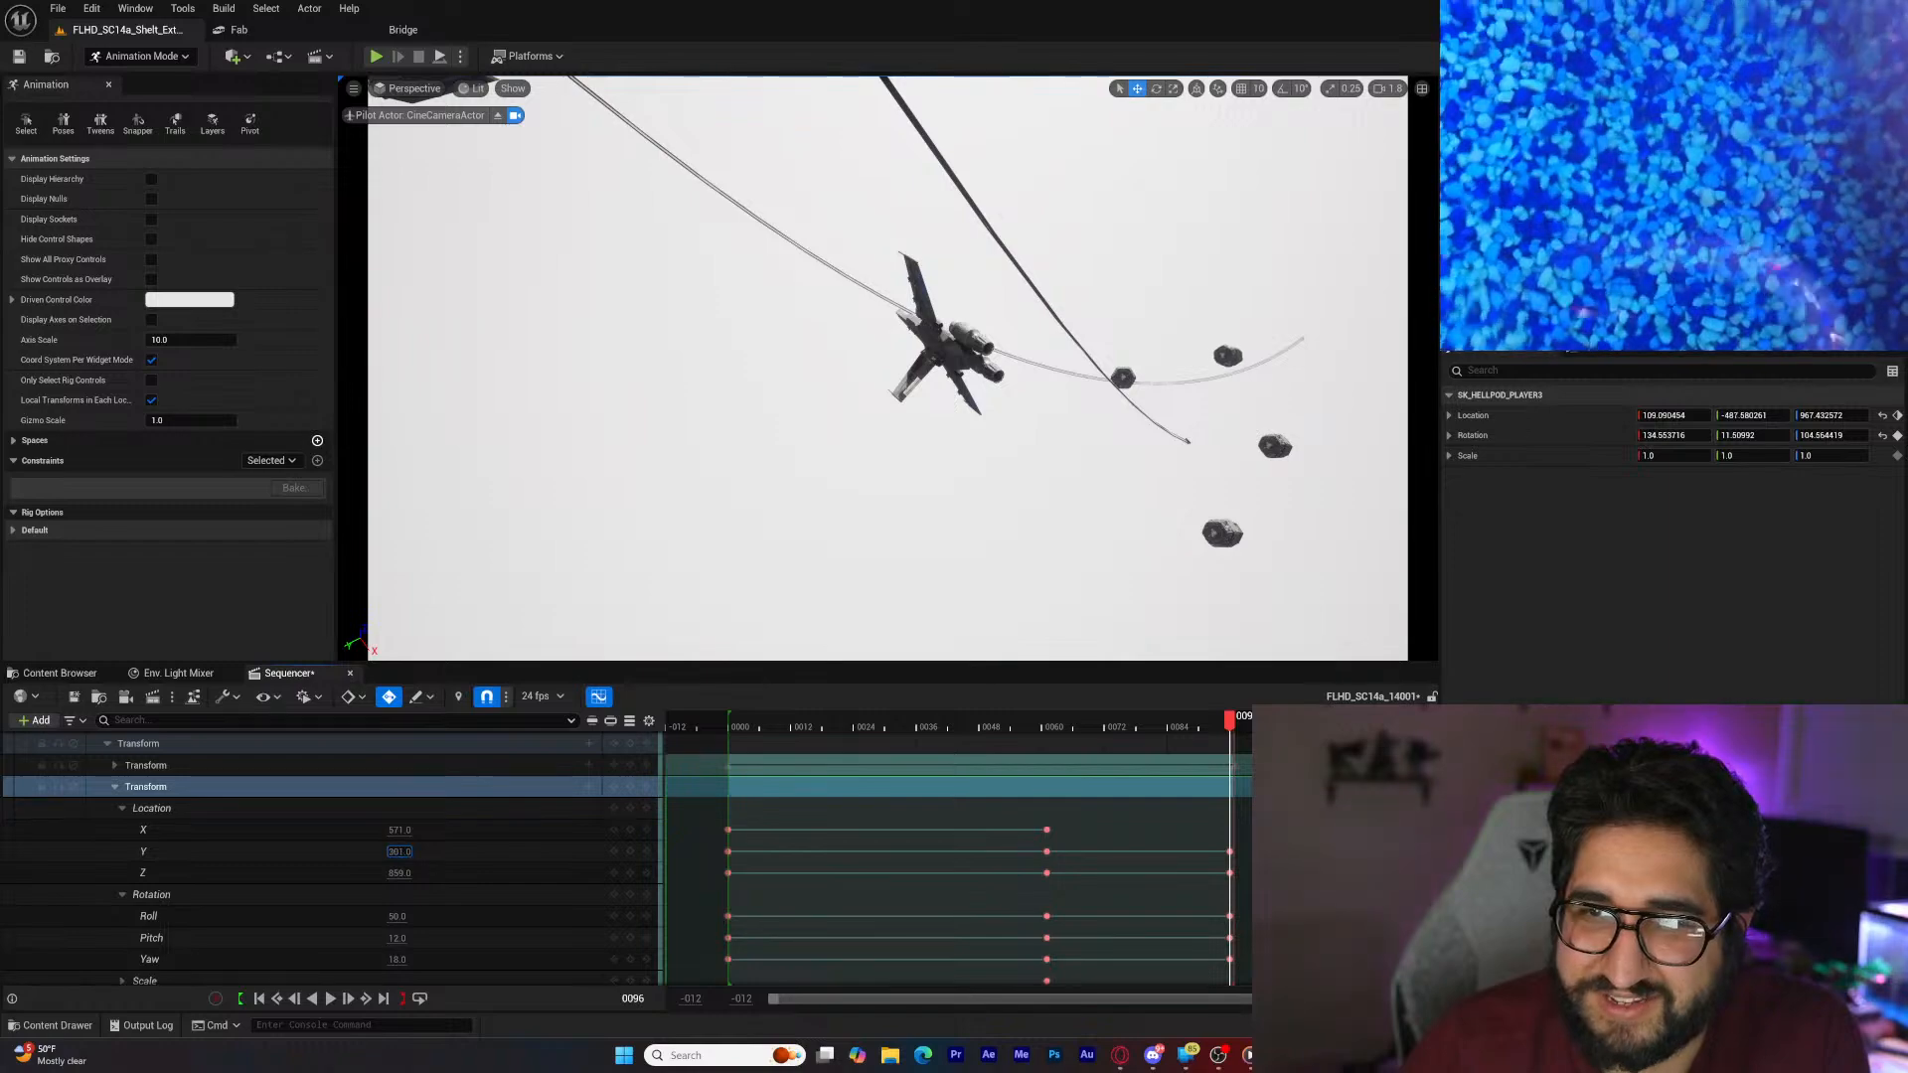
{"action": "left_click", "coordinate": [399, 829]}
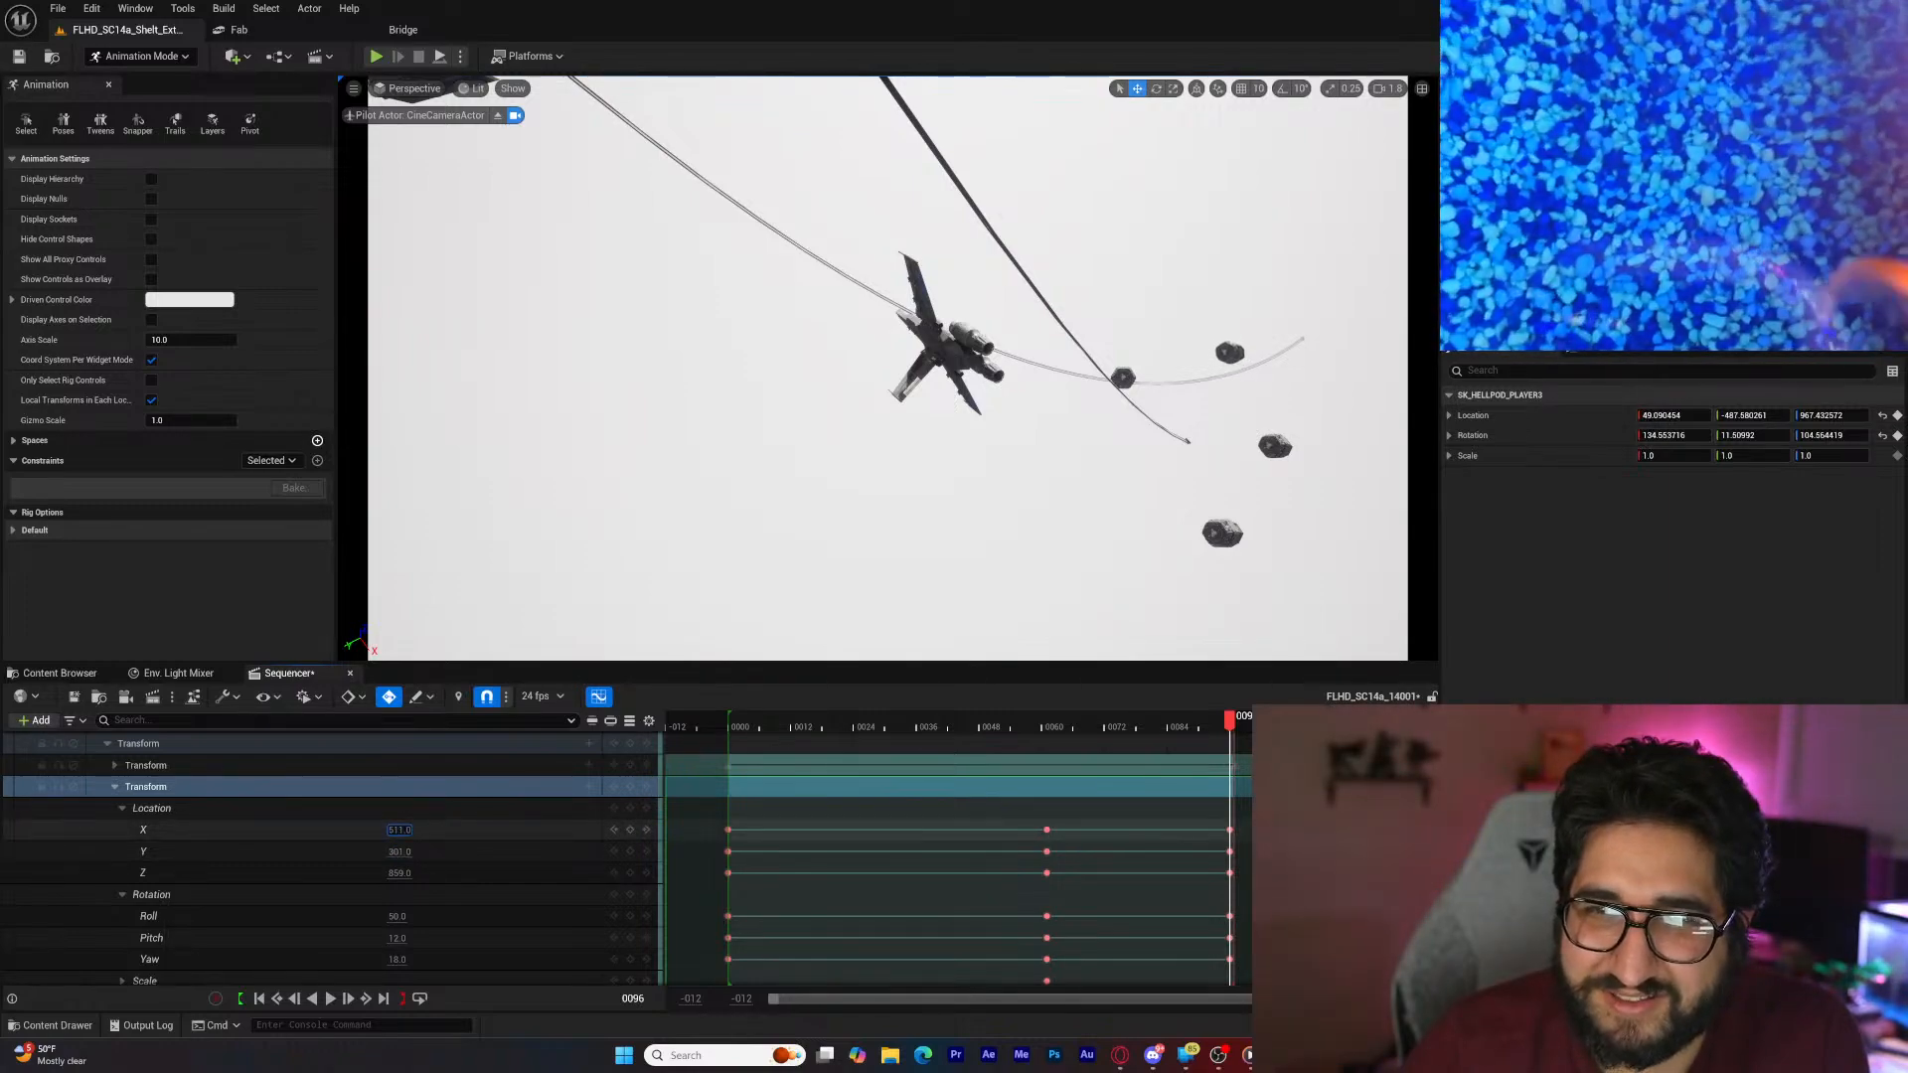
Step: Play the shot from frame 0 and scrub past frame 61 to review the hellpods' motion
{"action": "left_click_drag", "start_coordinate": [1210, 723], "coordinate": [729, 771]}
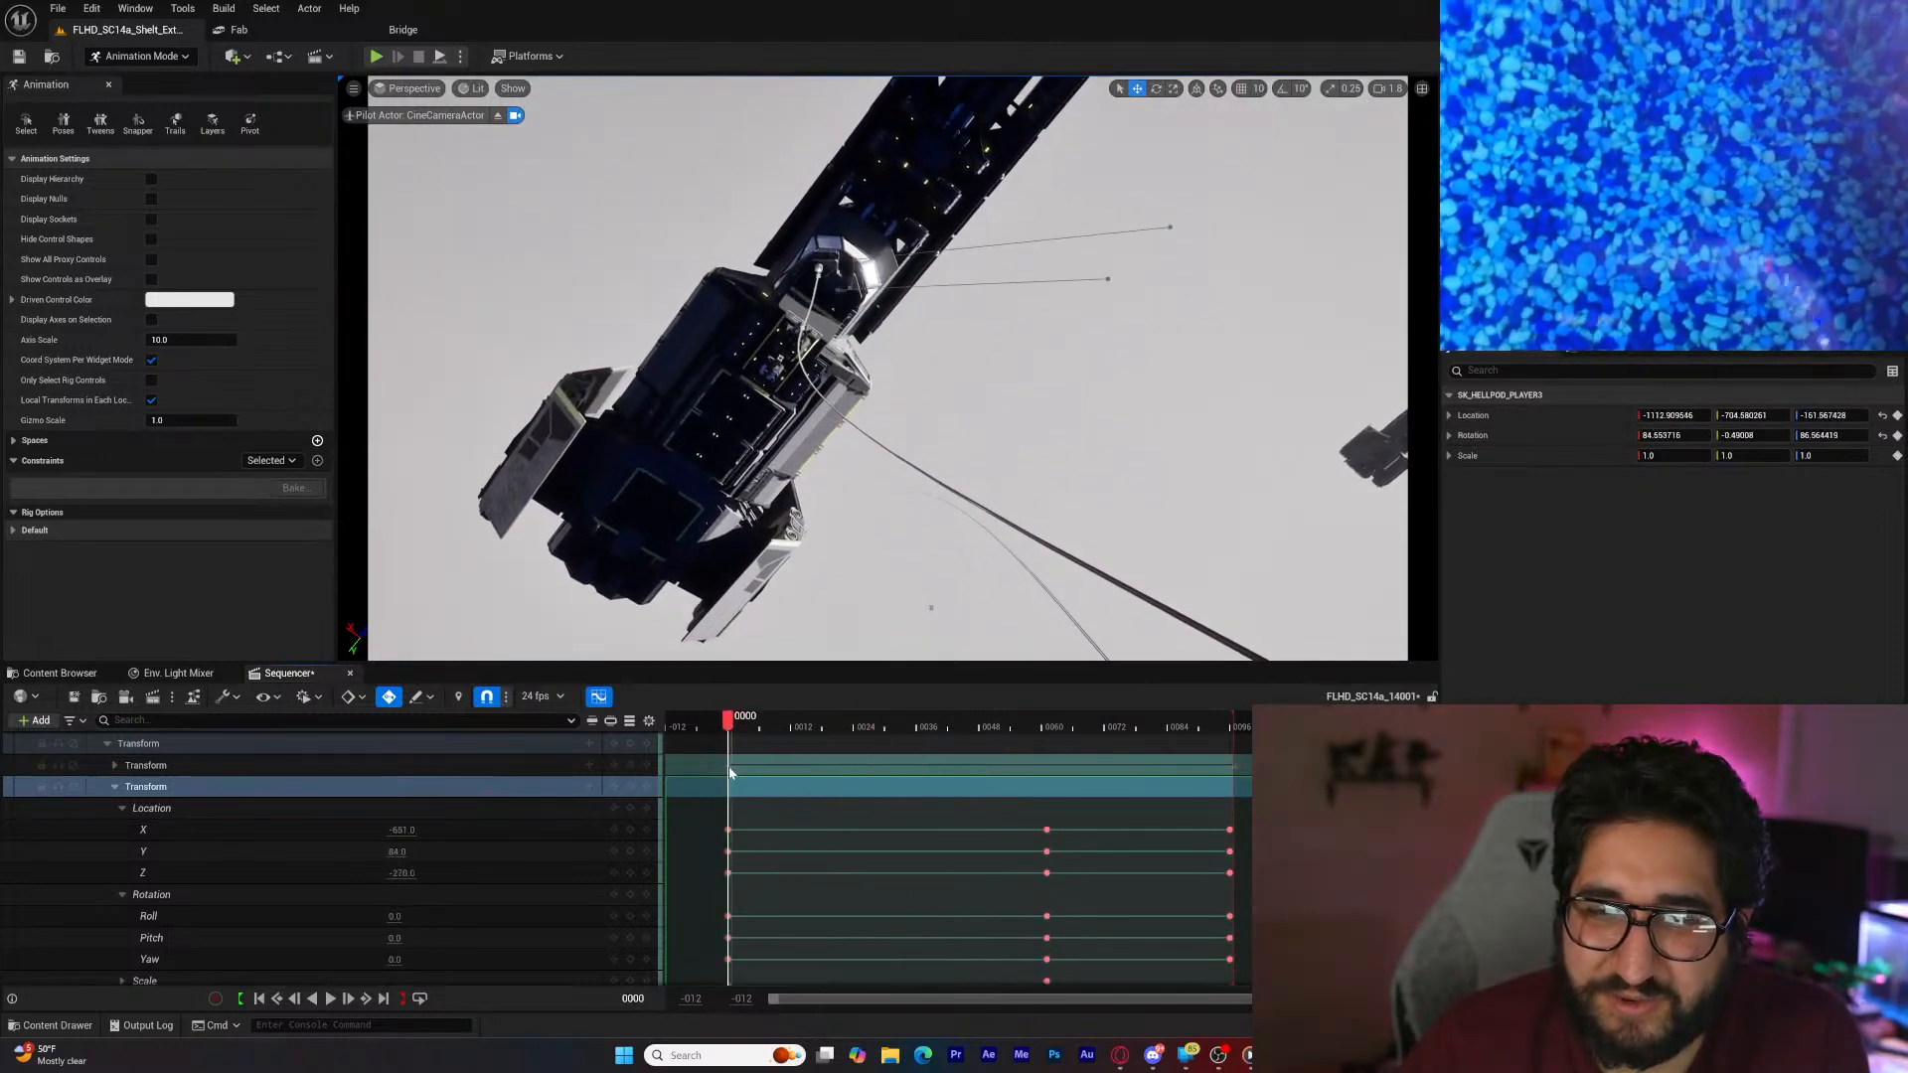
{"action": "left_click", "coordinate": [331, 1001]}
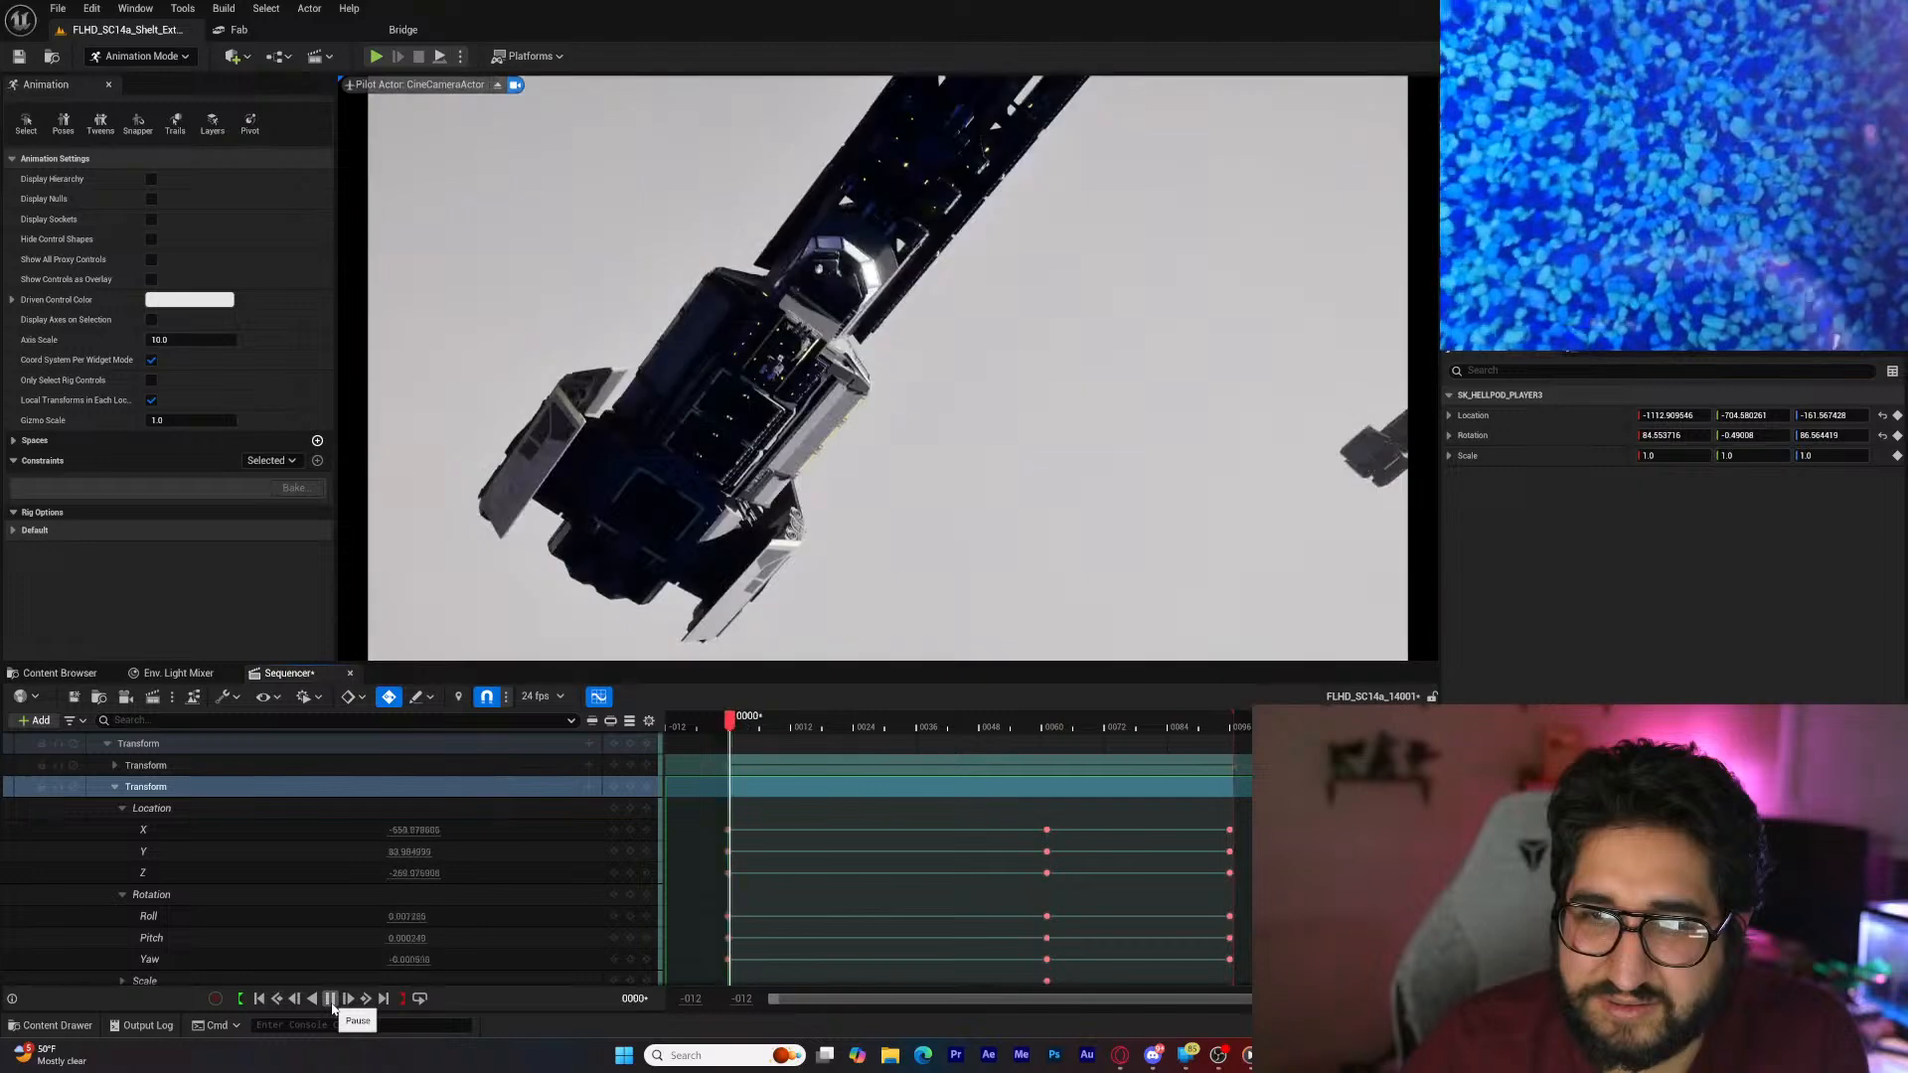
{"action": "left_click", "coordinate": [333, 998]}
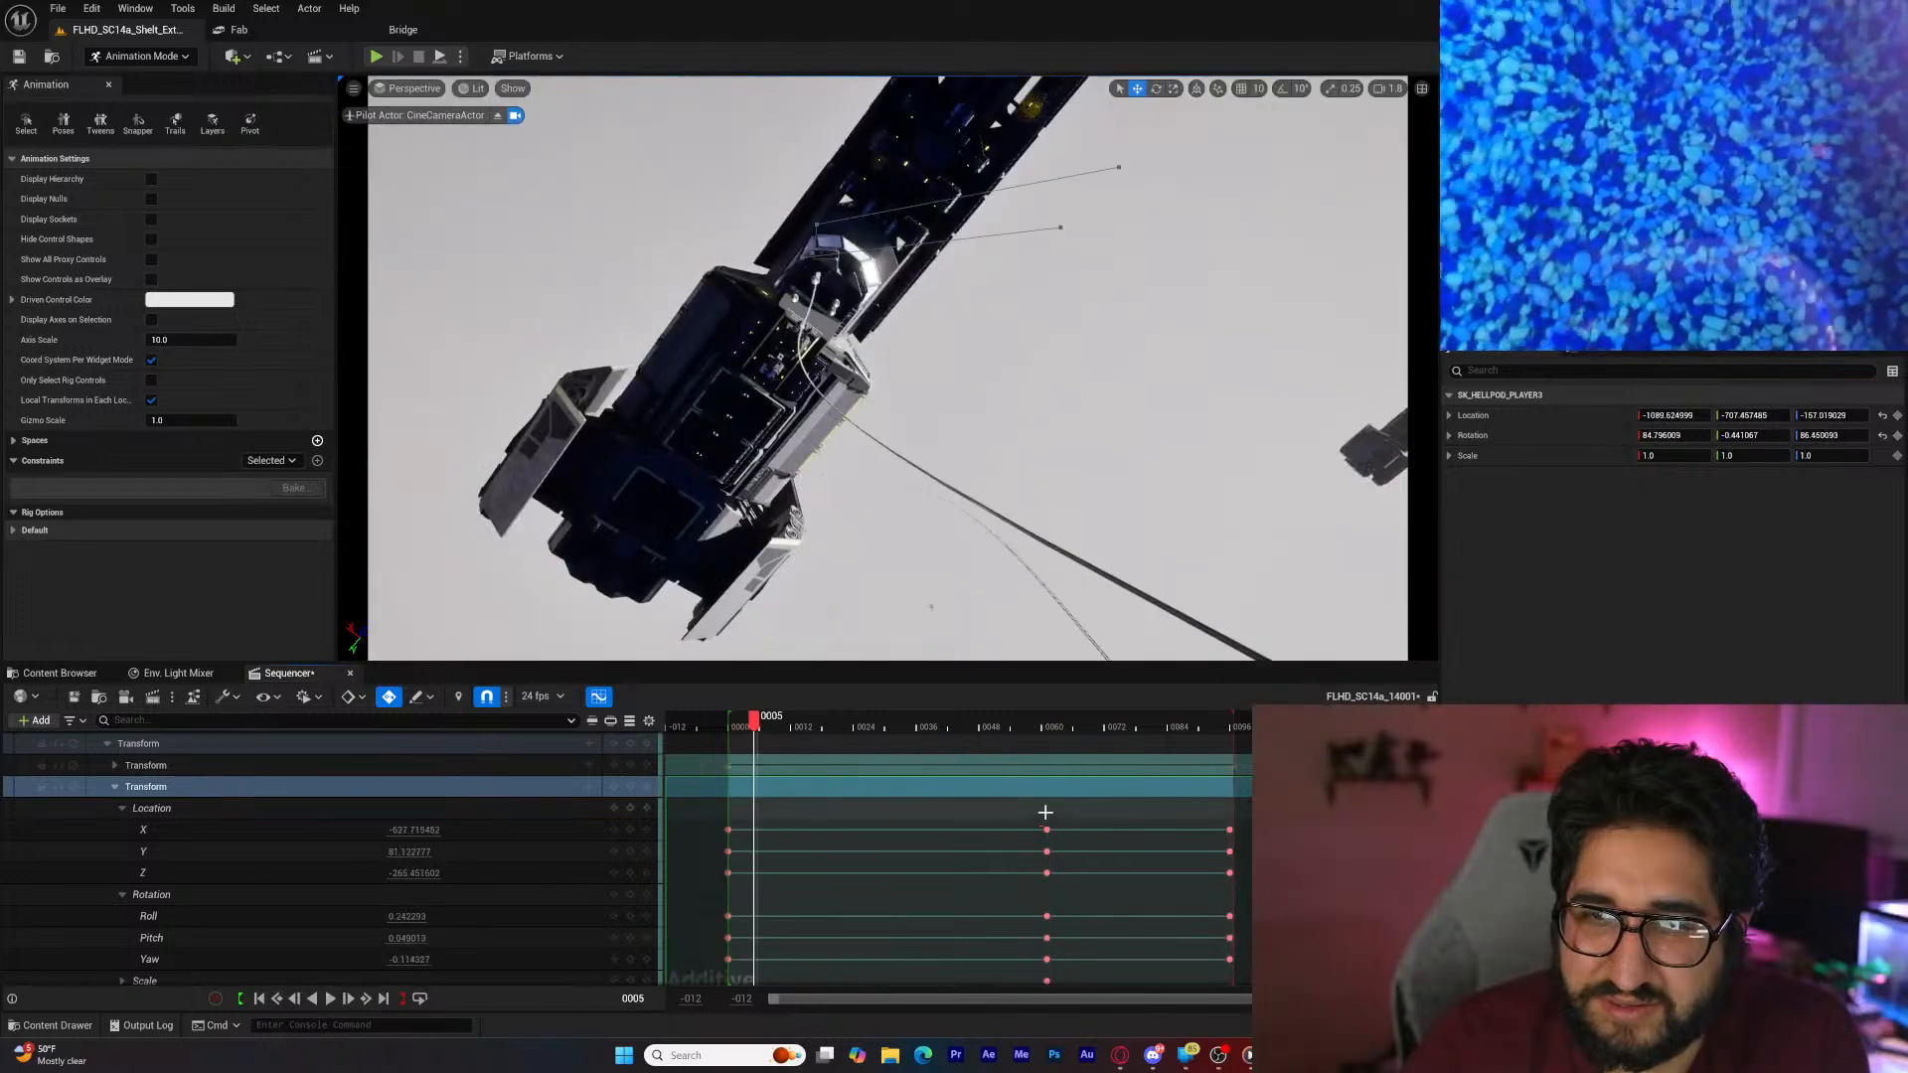
{"action": "left_click", "coordinate": [942, 727]}
{"action": "left_click_drag", "start_coordinate": [949, 736], "coordinate": [1077, 743]}
Step: Select SK_HELLPOD_PLAYER and examine its additive keys and motion between frames 72, 61 and 0
{"action": "left_click", "coordinate": [745, 251]}
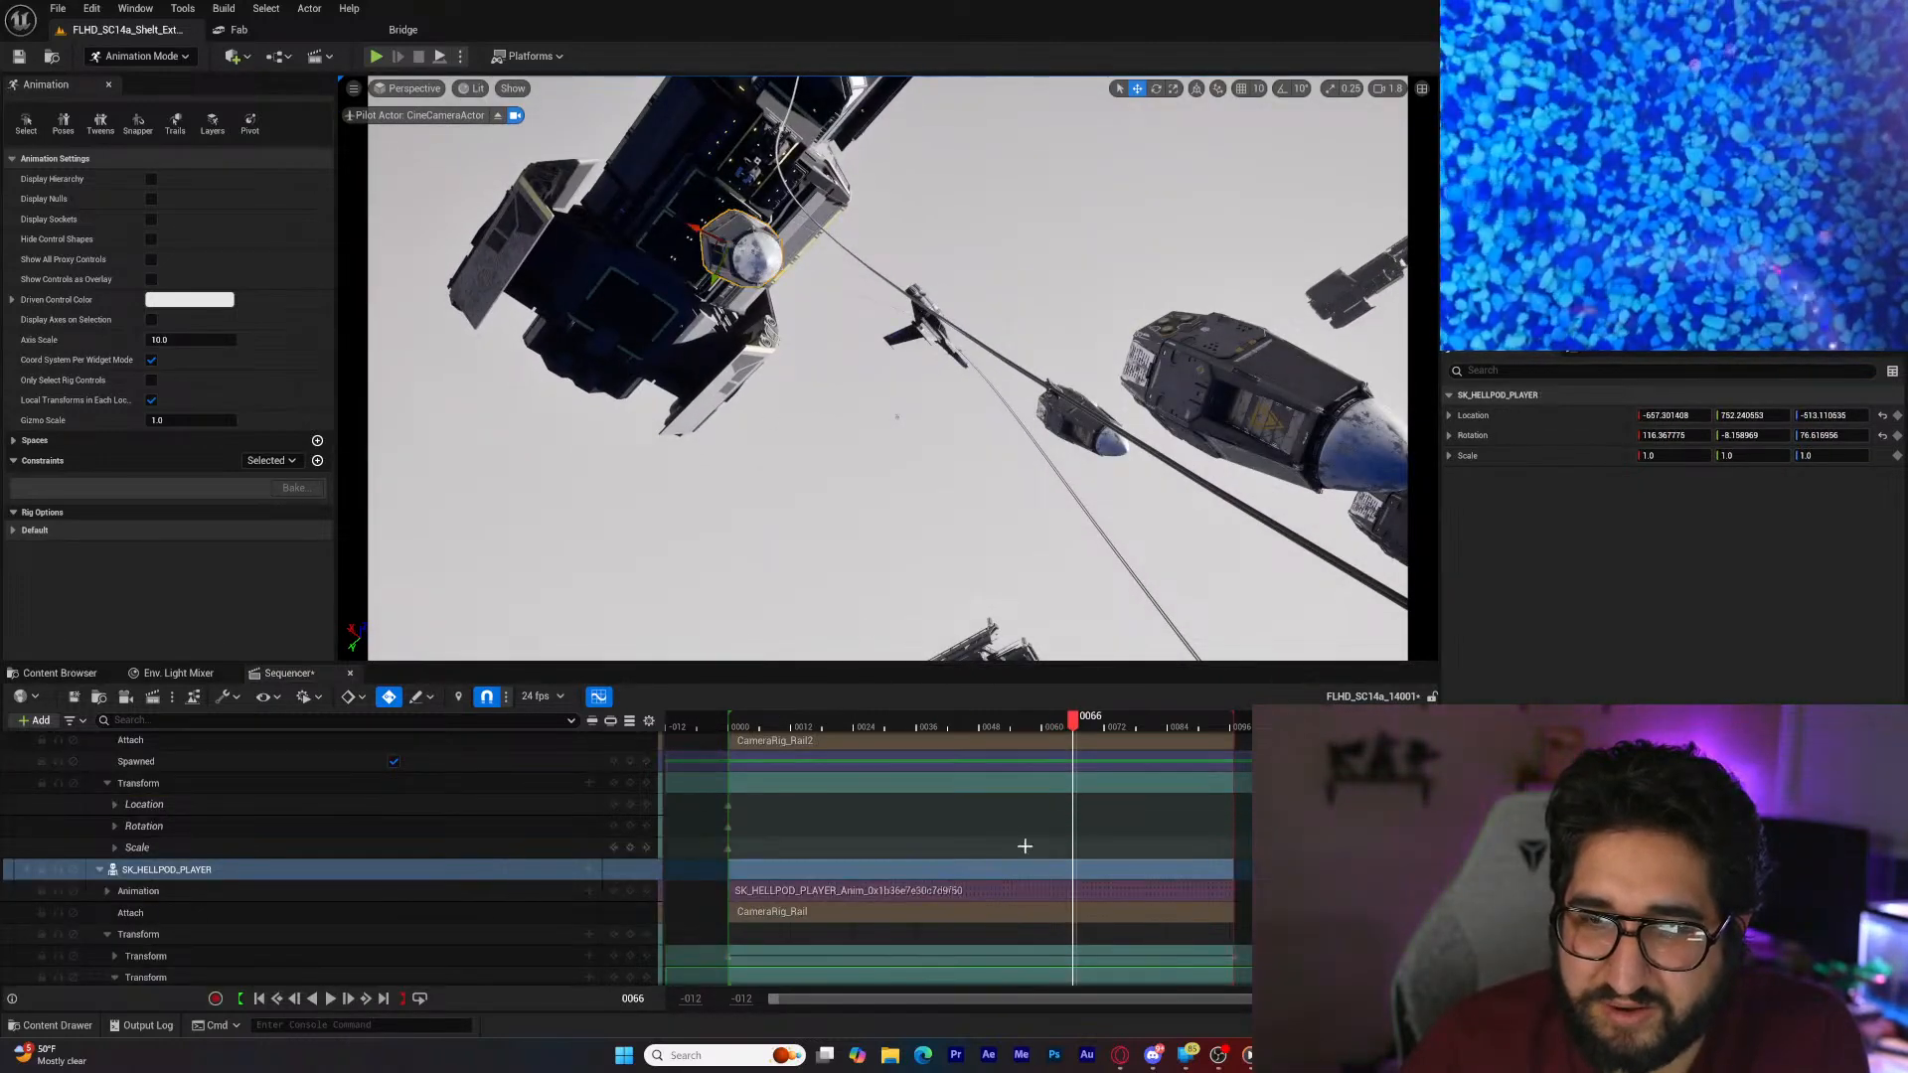
{"action": "scroll", "coordinate": [1003, 850], "scroll_direction": "down", "scroll_amount": 3}
{"action": "scroll", "coordinate": [853, 885], "scroll_direction": "down", "scroll_amount": 2}
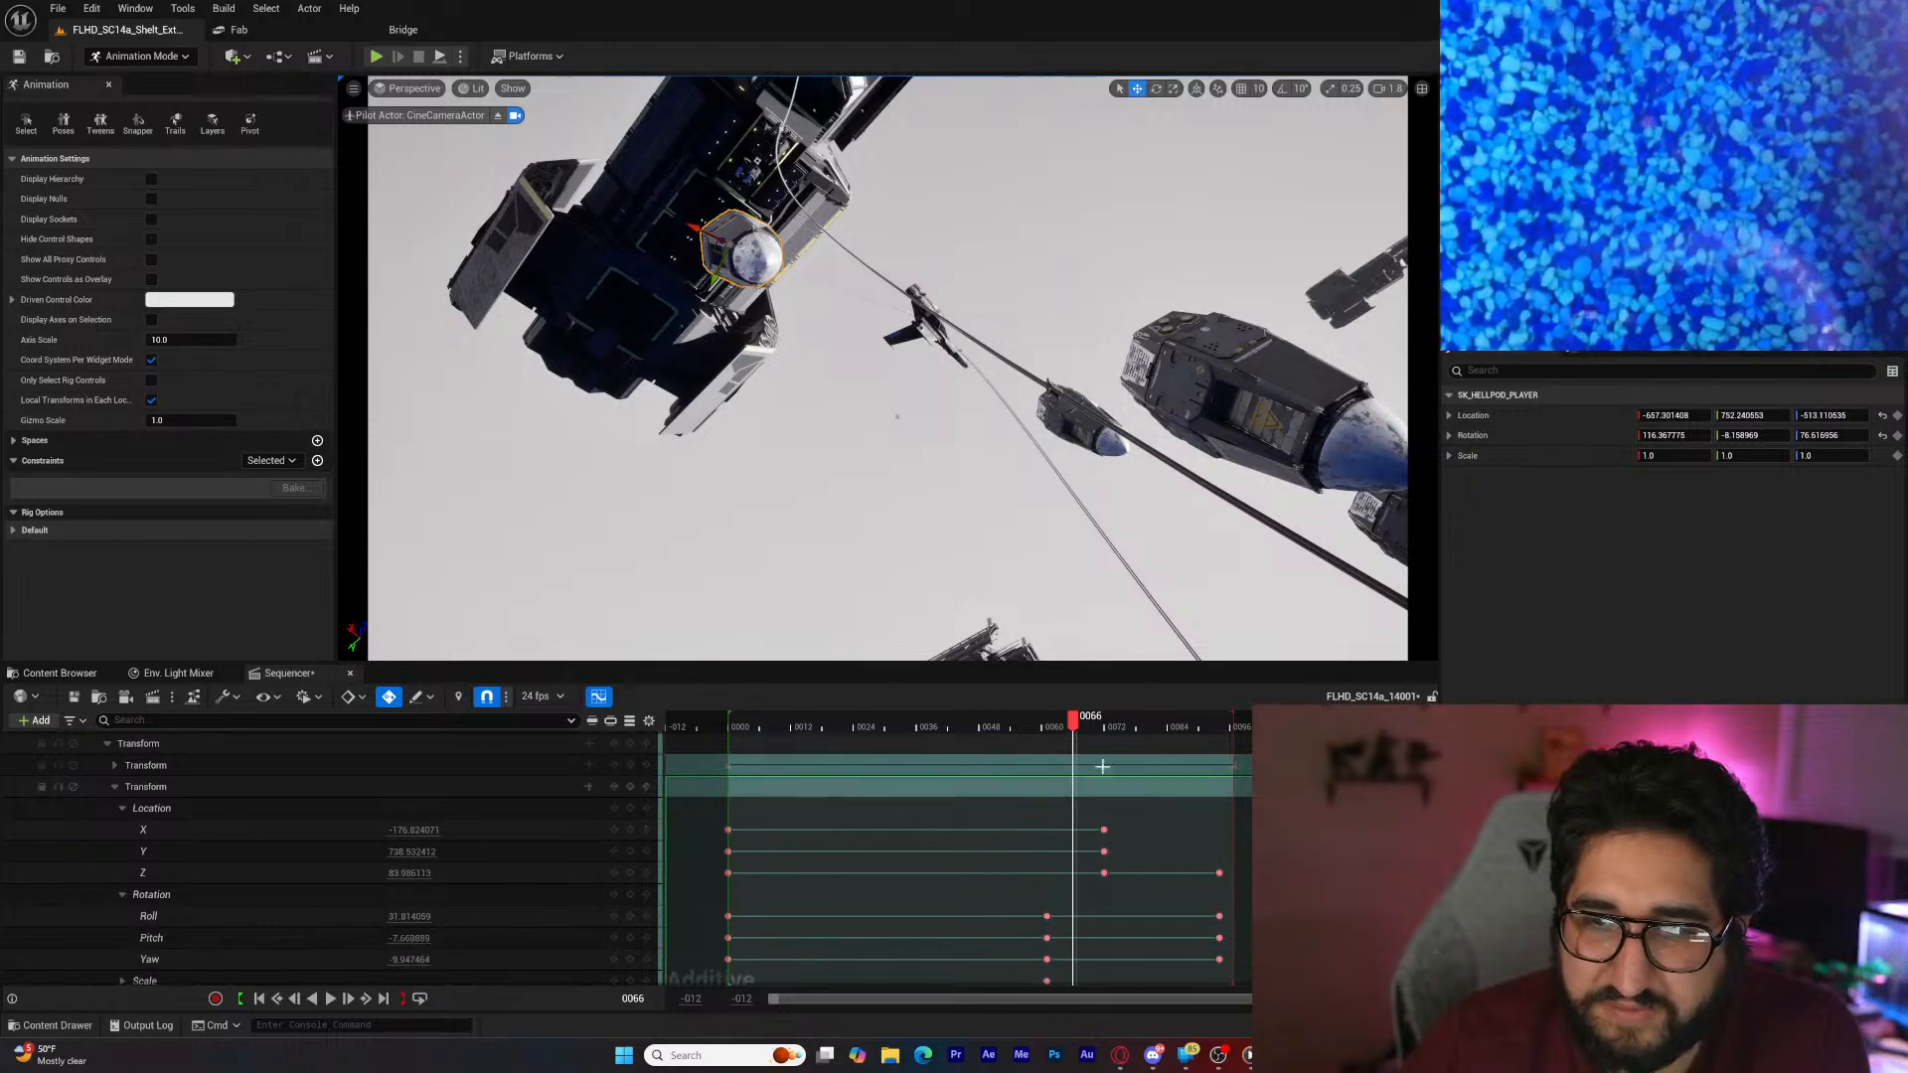
{"action": "left_click", "coordinate": [1096, 726]}
{"action": "left_click", "coordinate": [1105, 725]}
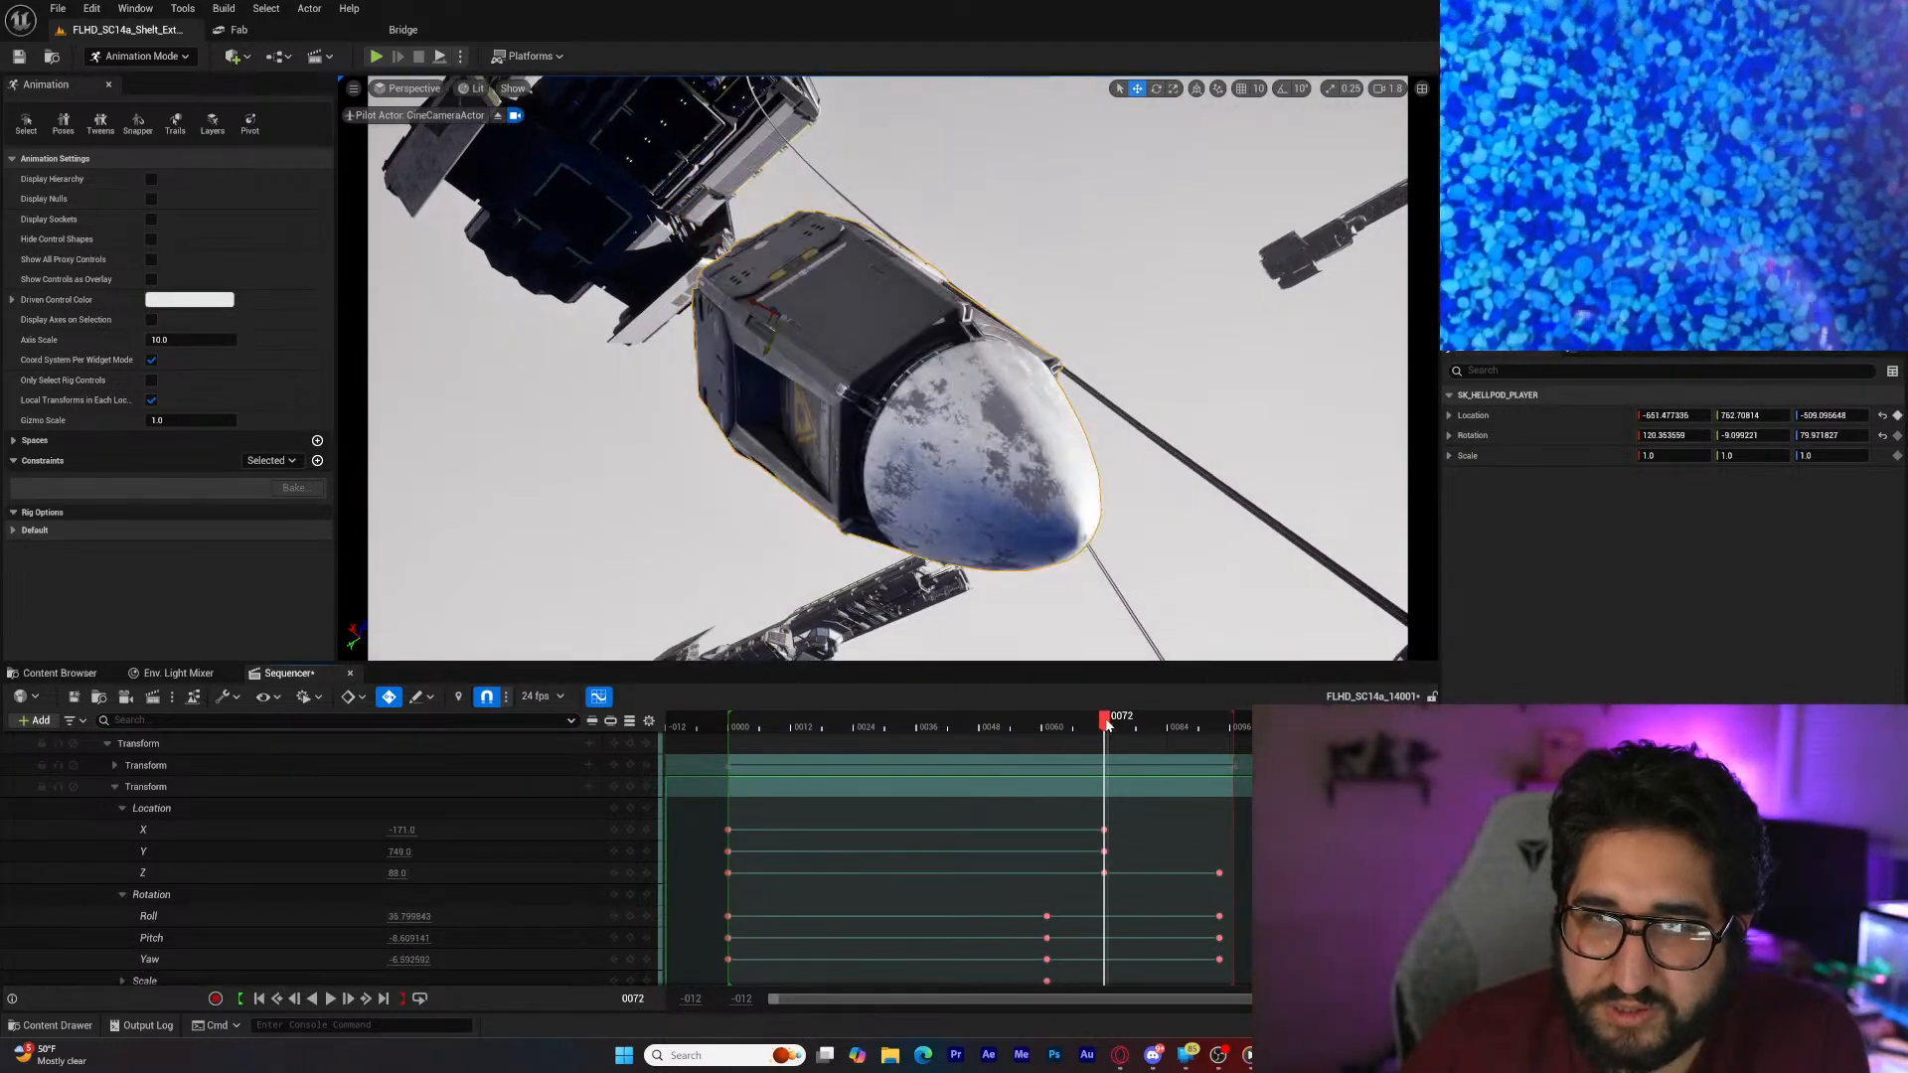
{"action": "left_click_drag", "start_coordinate": [1105, 726], "coordinate": [1049, 729]}
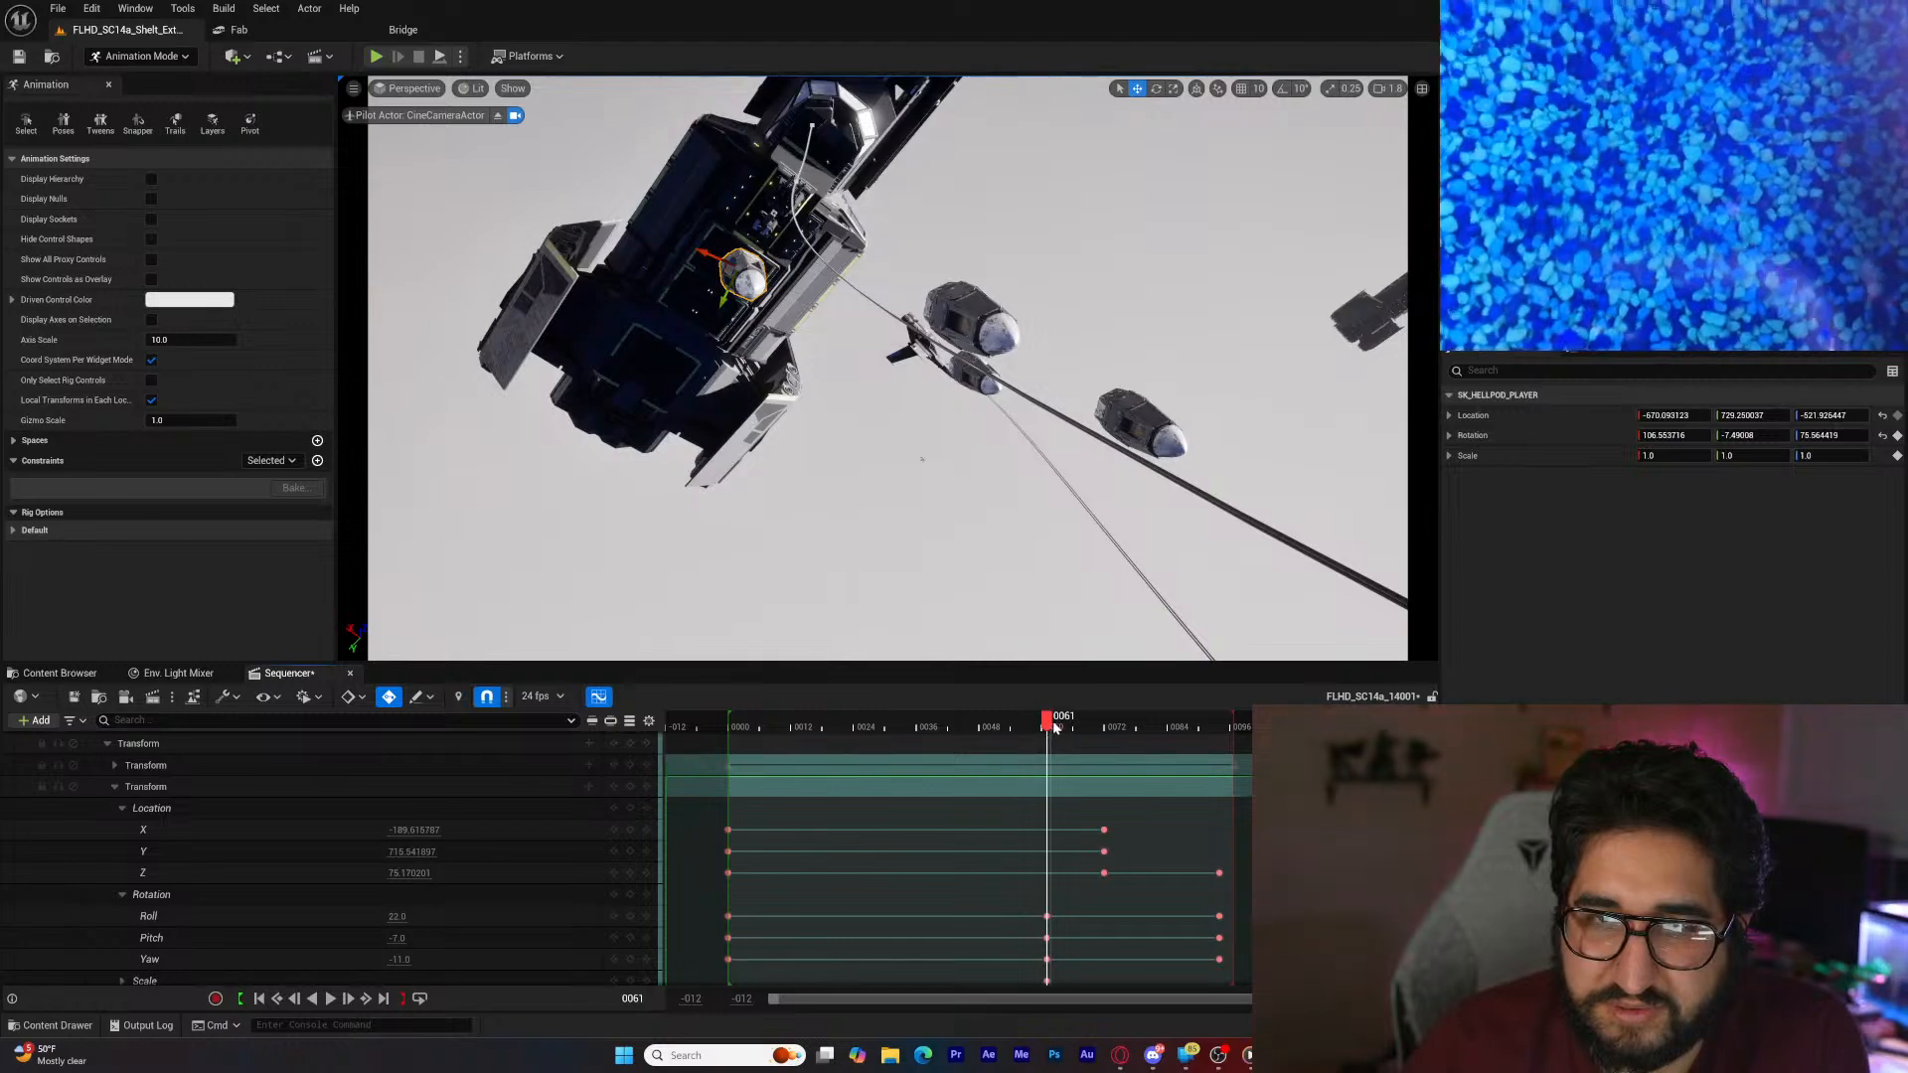
{"action": "left_click_drag", "start_coordinate": [1049, 726], "coordinate": [732, 772]}
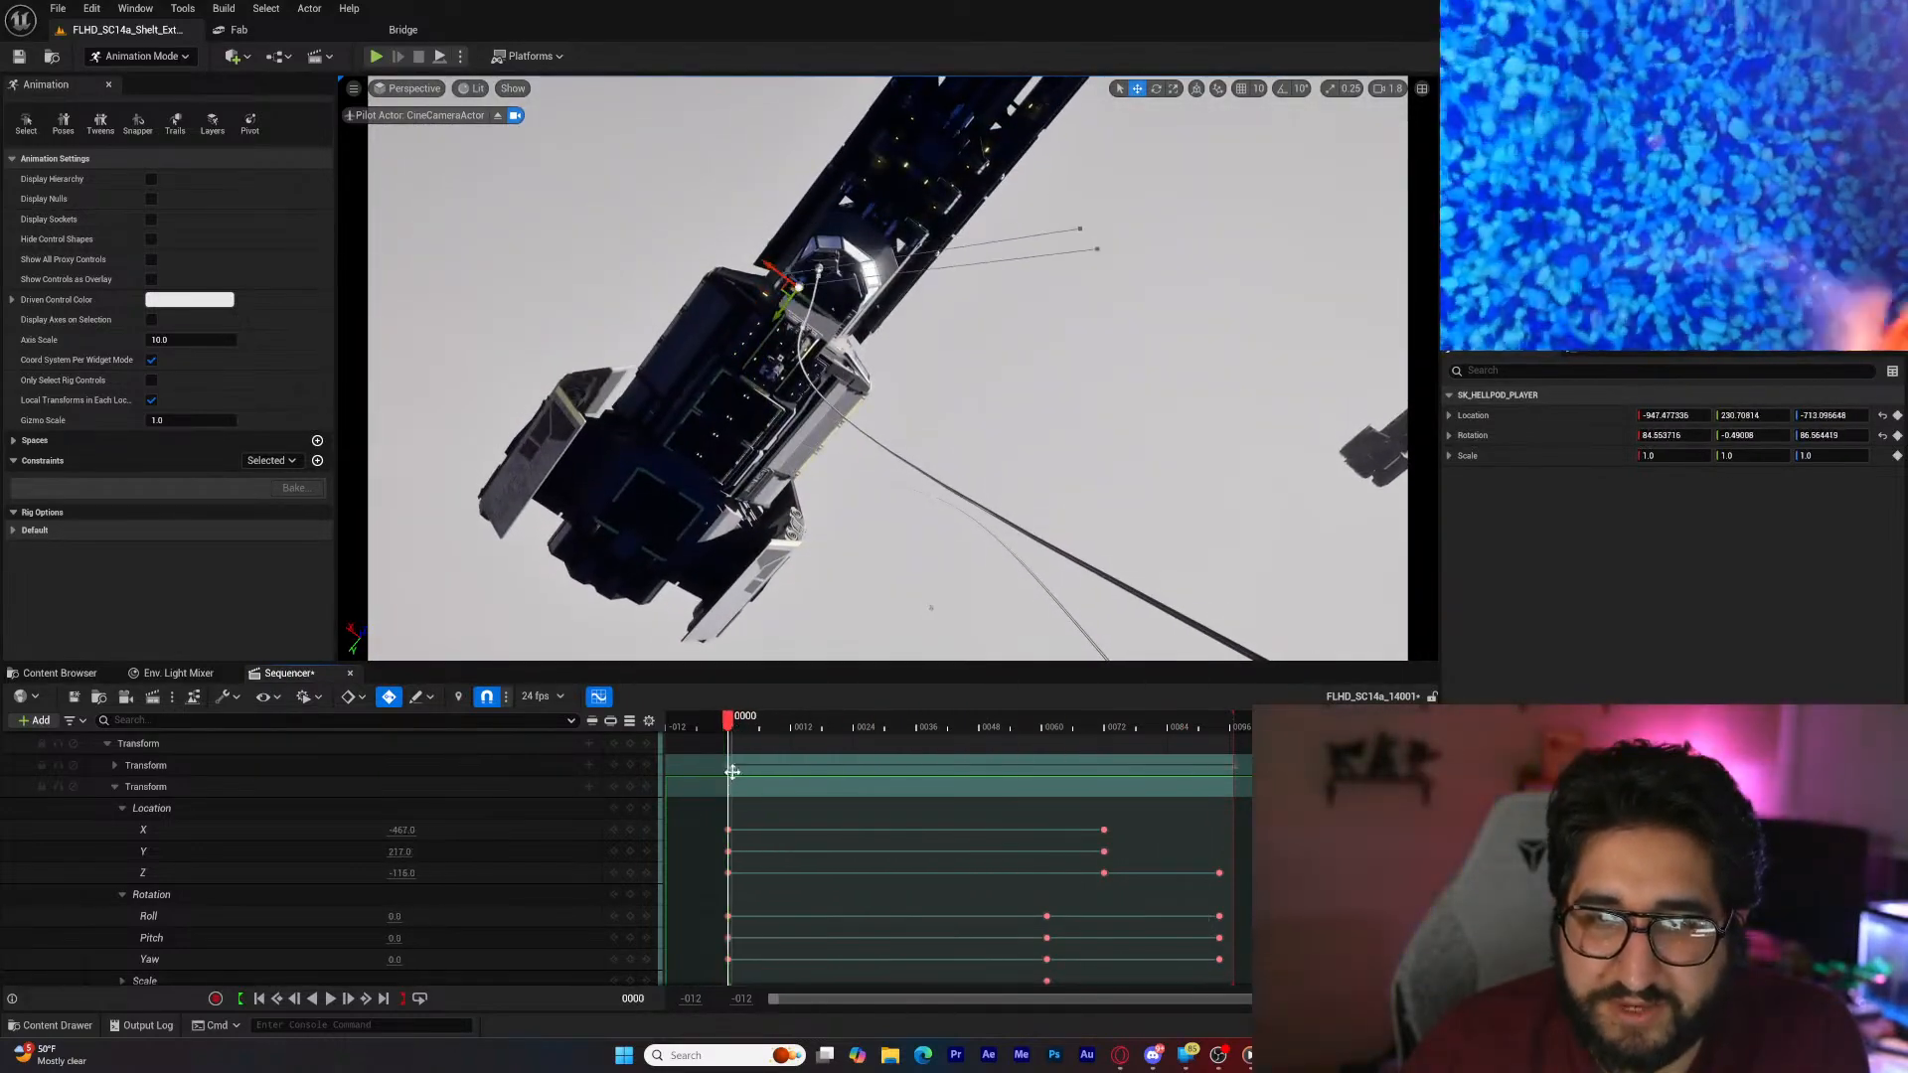
Step: Play the shot again from frame 0 and scrub back from frame 90 to frame 35 to check the combined motion
{"action": "left_click", "coordinate": [329, 999]}
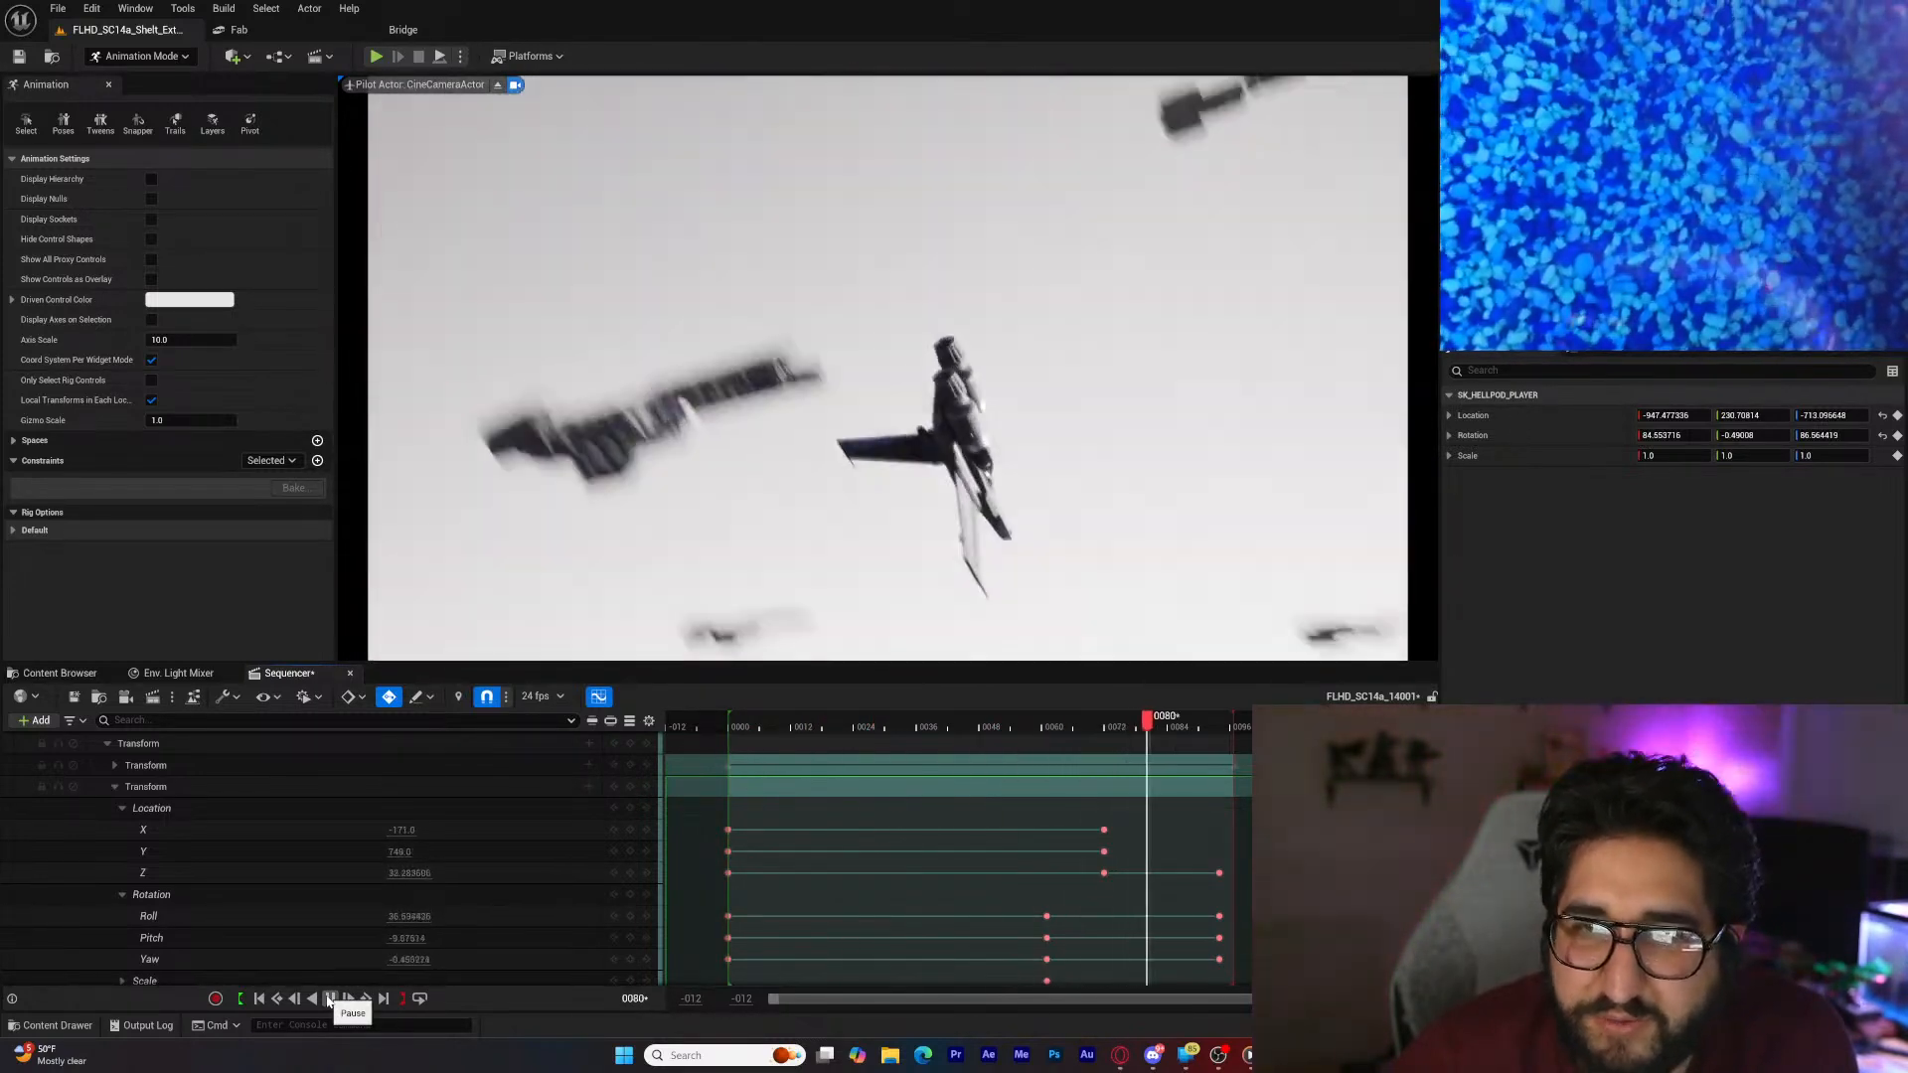
{"action": "left_click", "coordinate": [329, 999]}
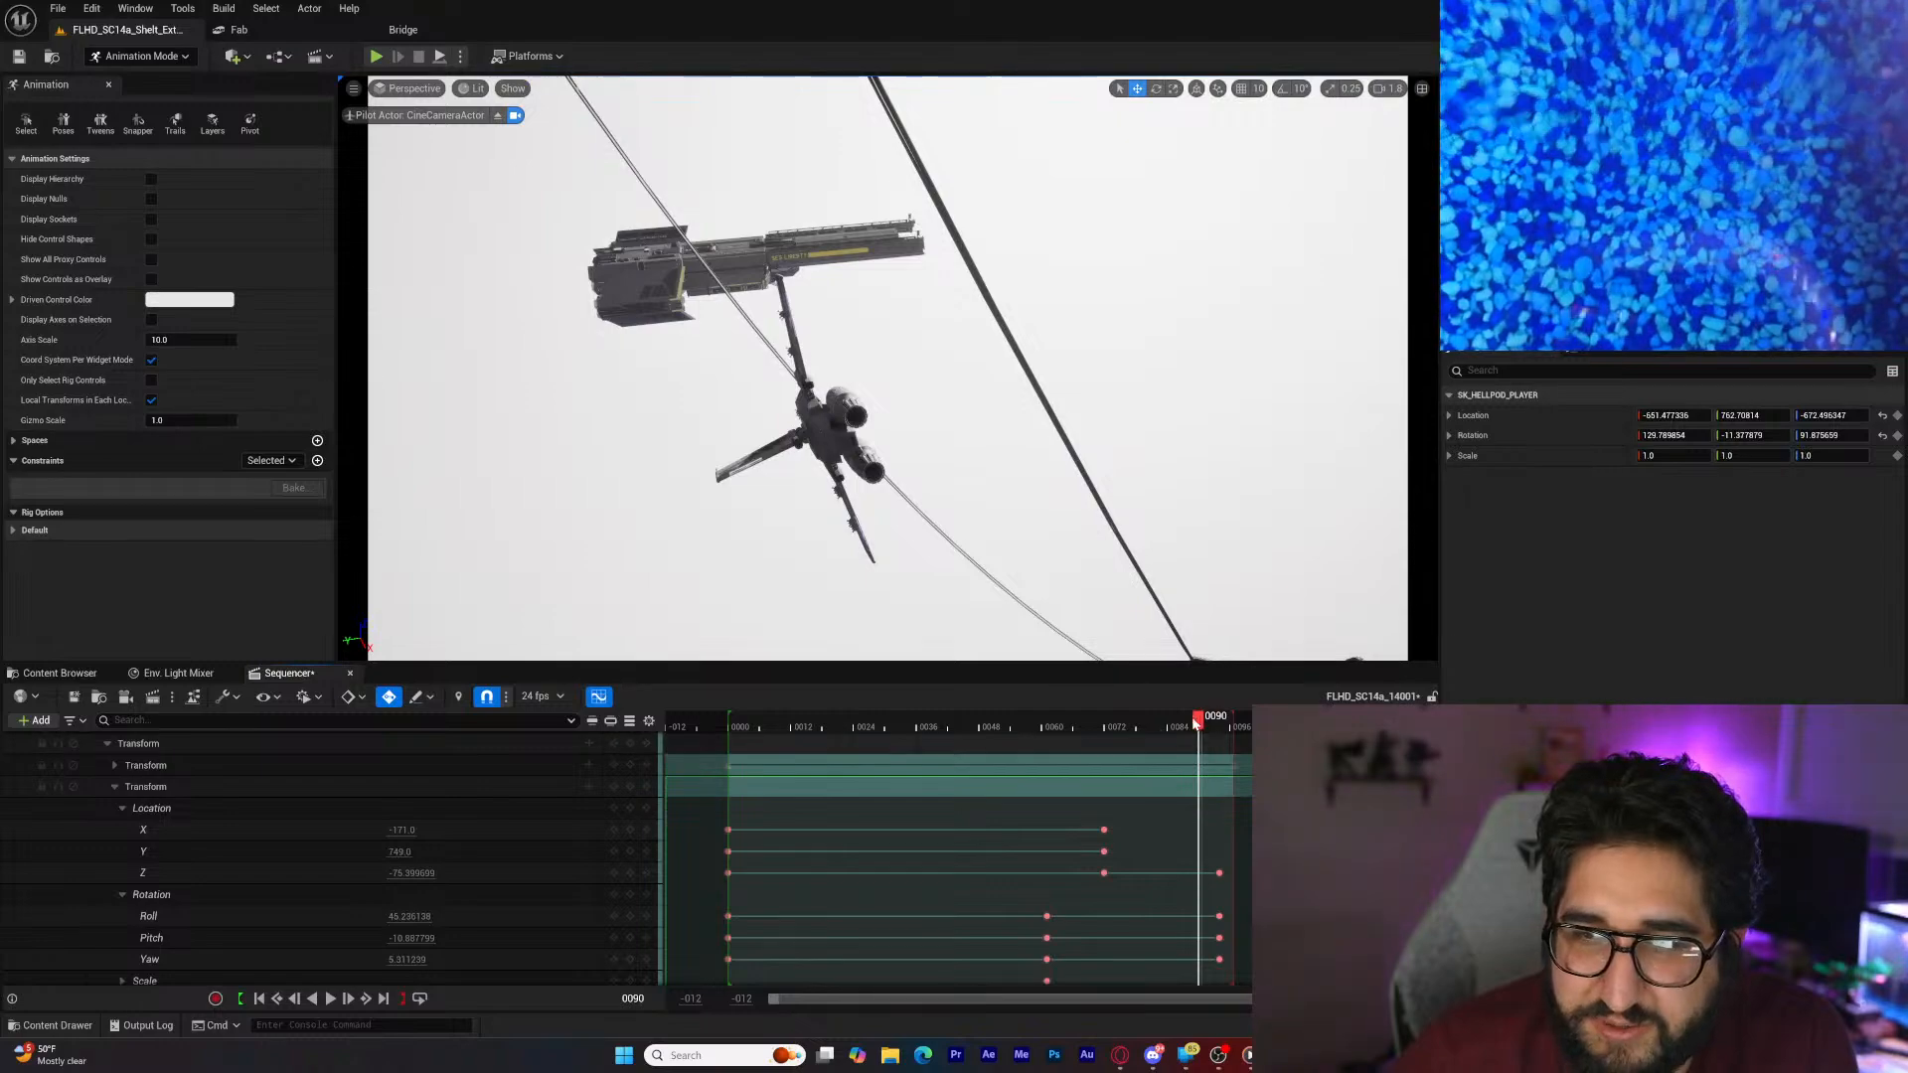
{"action": "left_click_drag", "start_coordinate": [1196, 722], "coordinate": [914, 744]}
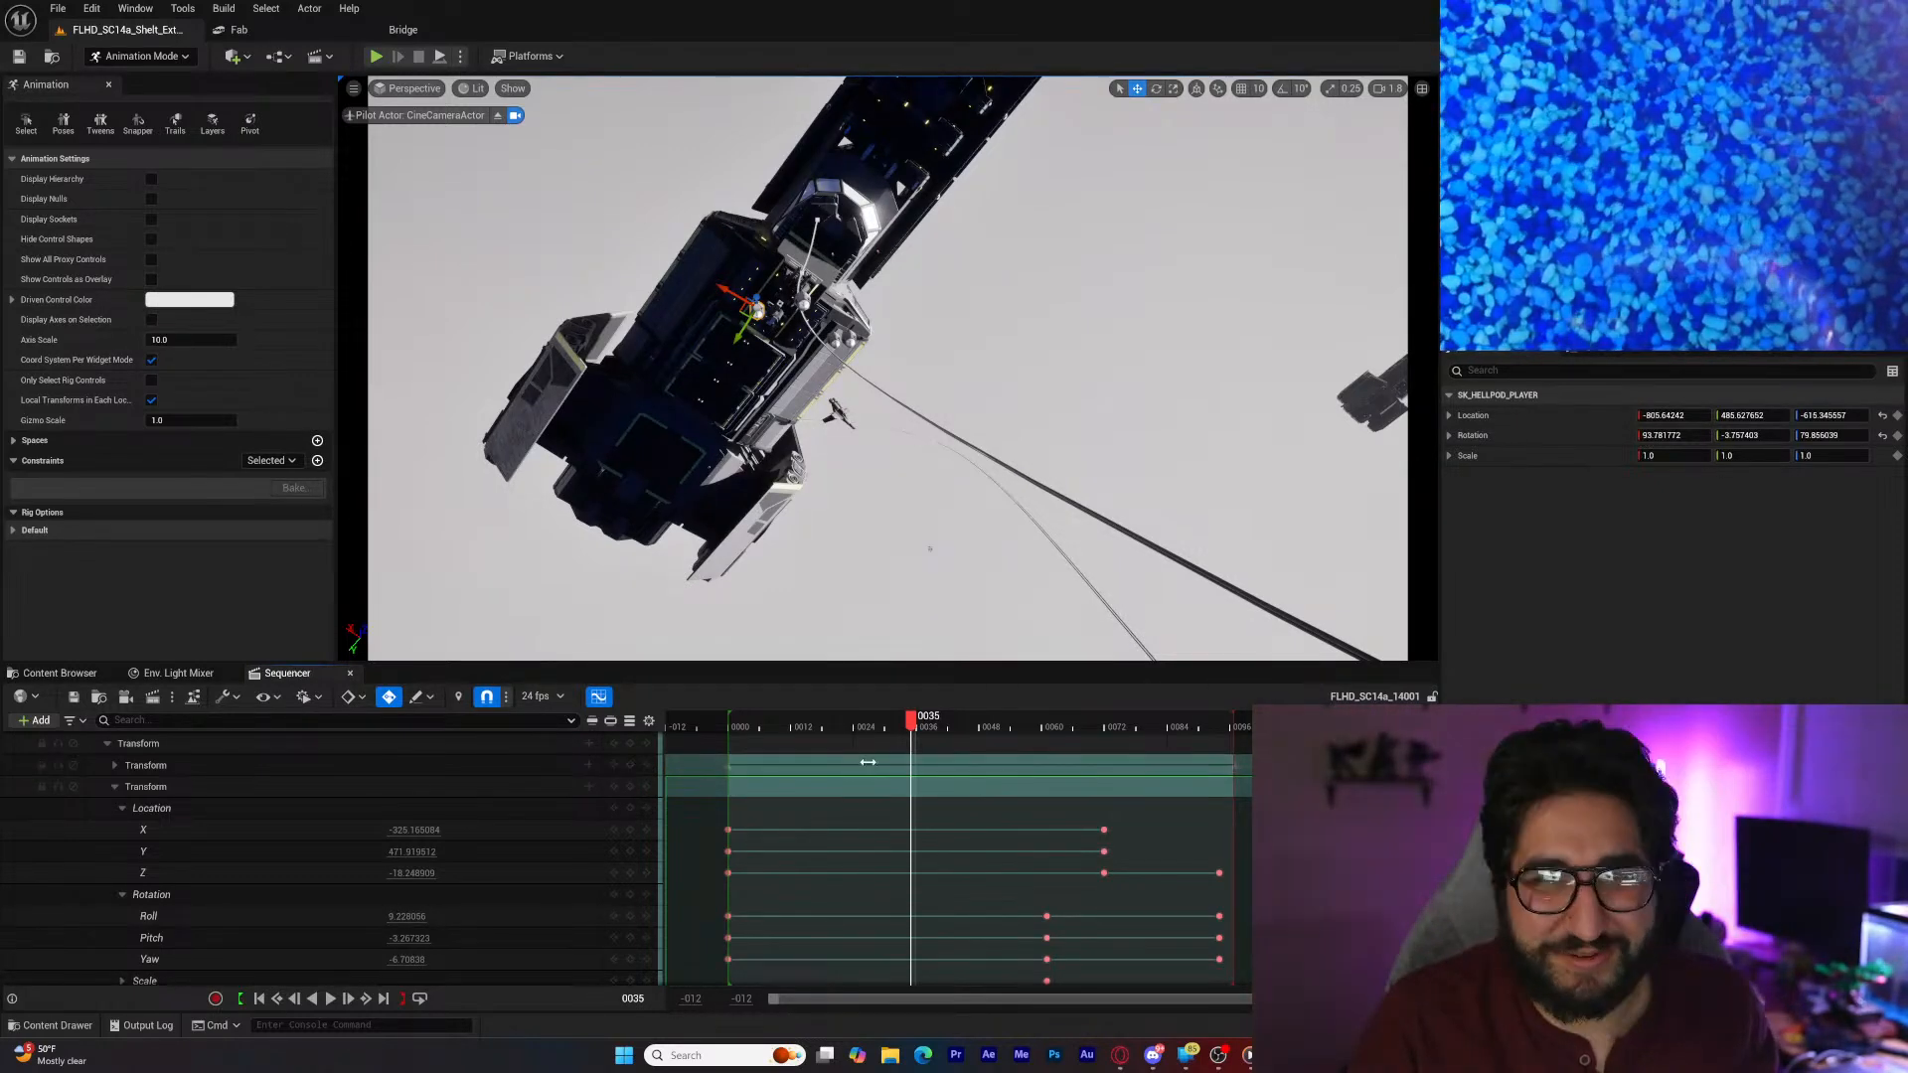
Step: Add an additive transform section to SK_EAGLE-1_Fixed with the playhead at frame 0
{"action": "left_click", "coordinate": [258, 999]}
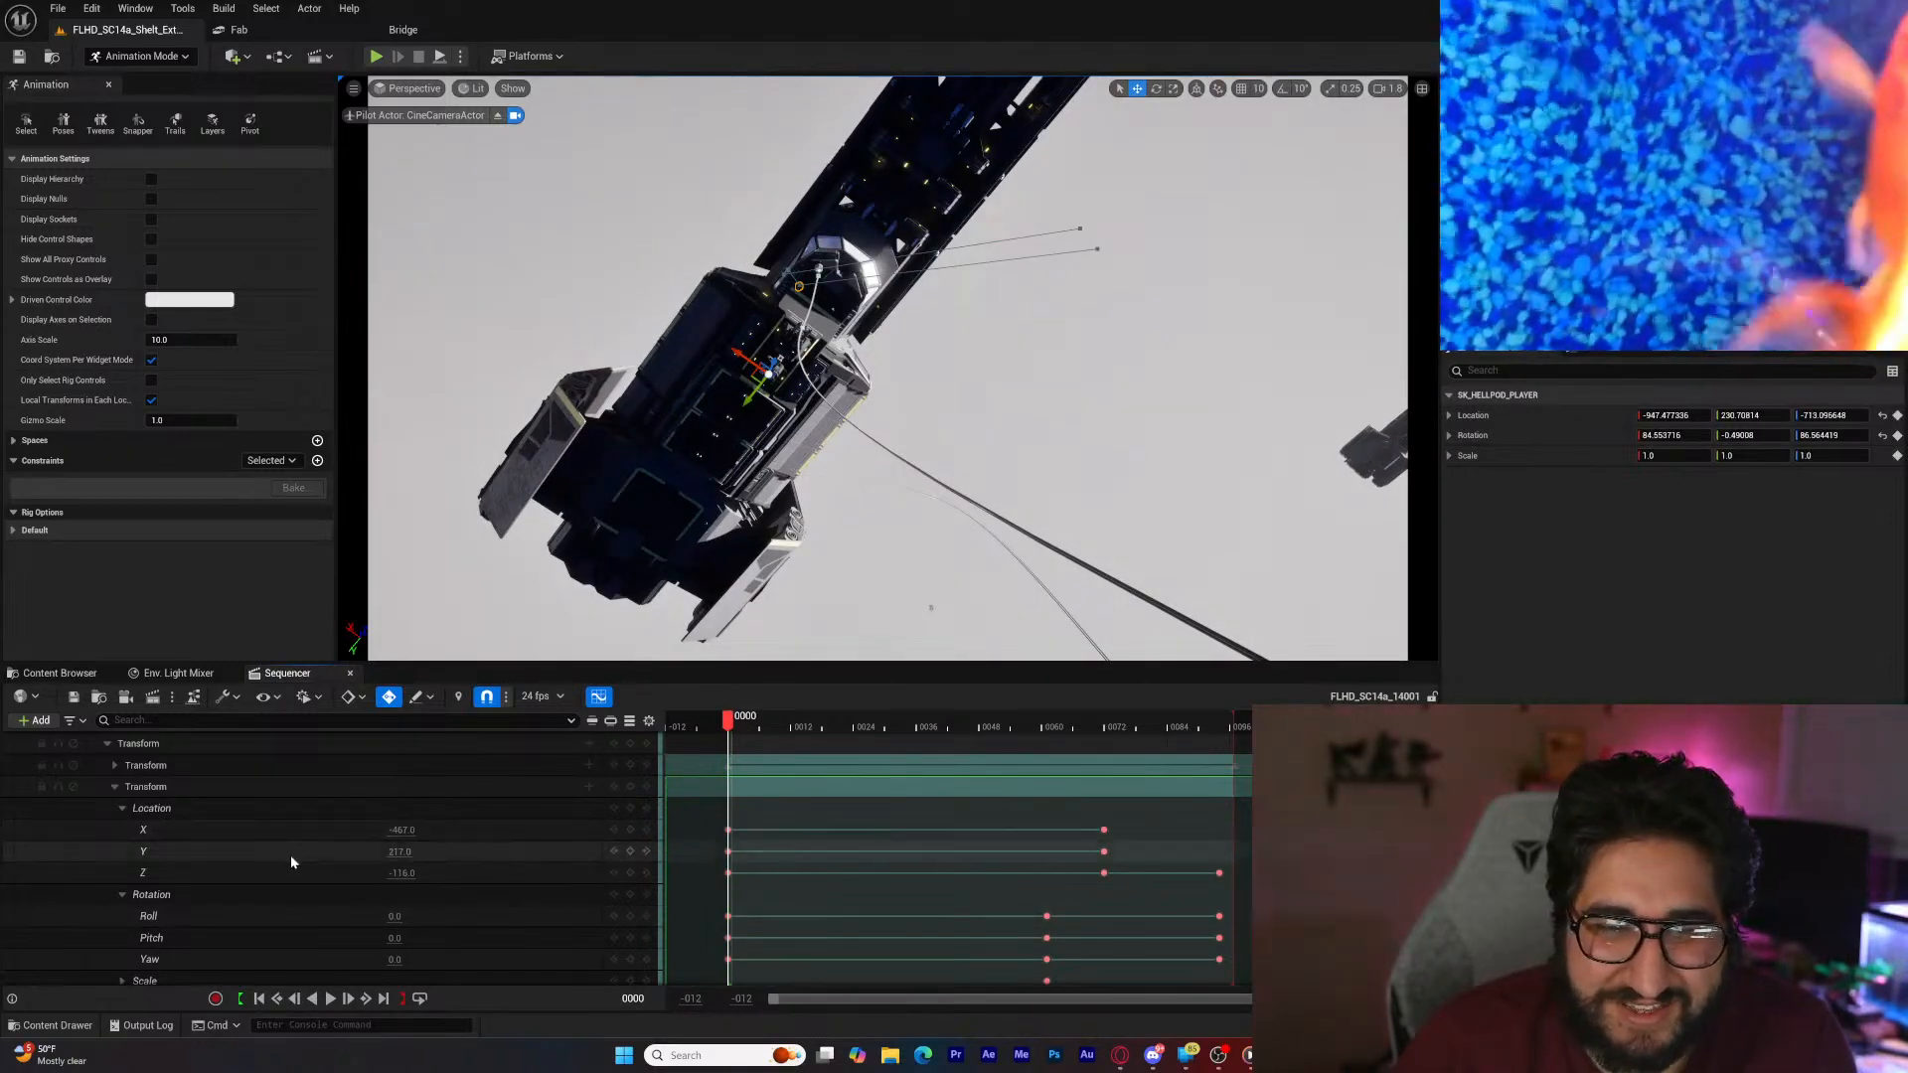
{"action": "scroll", "coordinate": [288, 852], "scroll_direction": "up", "scroll_amount": 3}
{"action": "scroll", "coordinate": [187, 837], "scroll_direction": "down", "scroll_amount": 7}
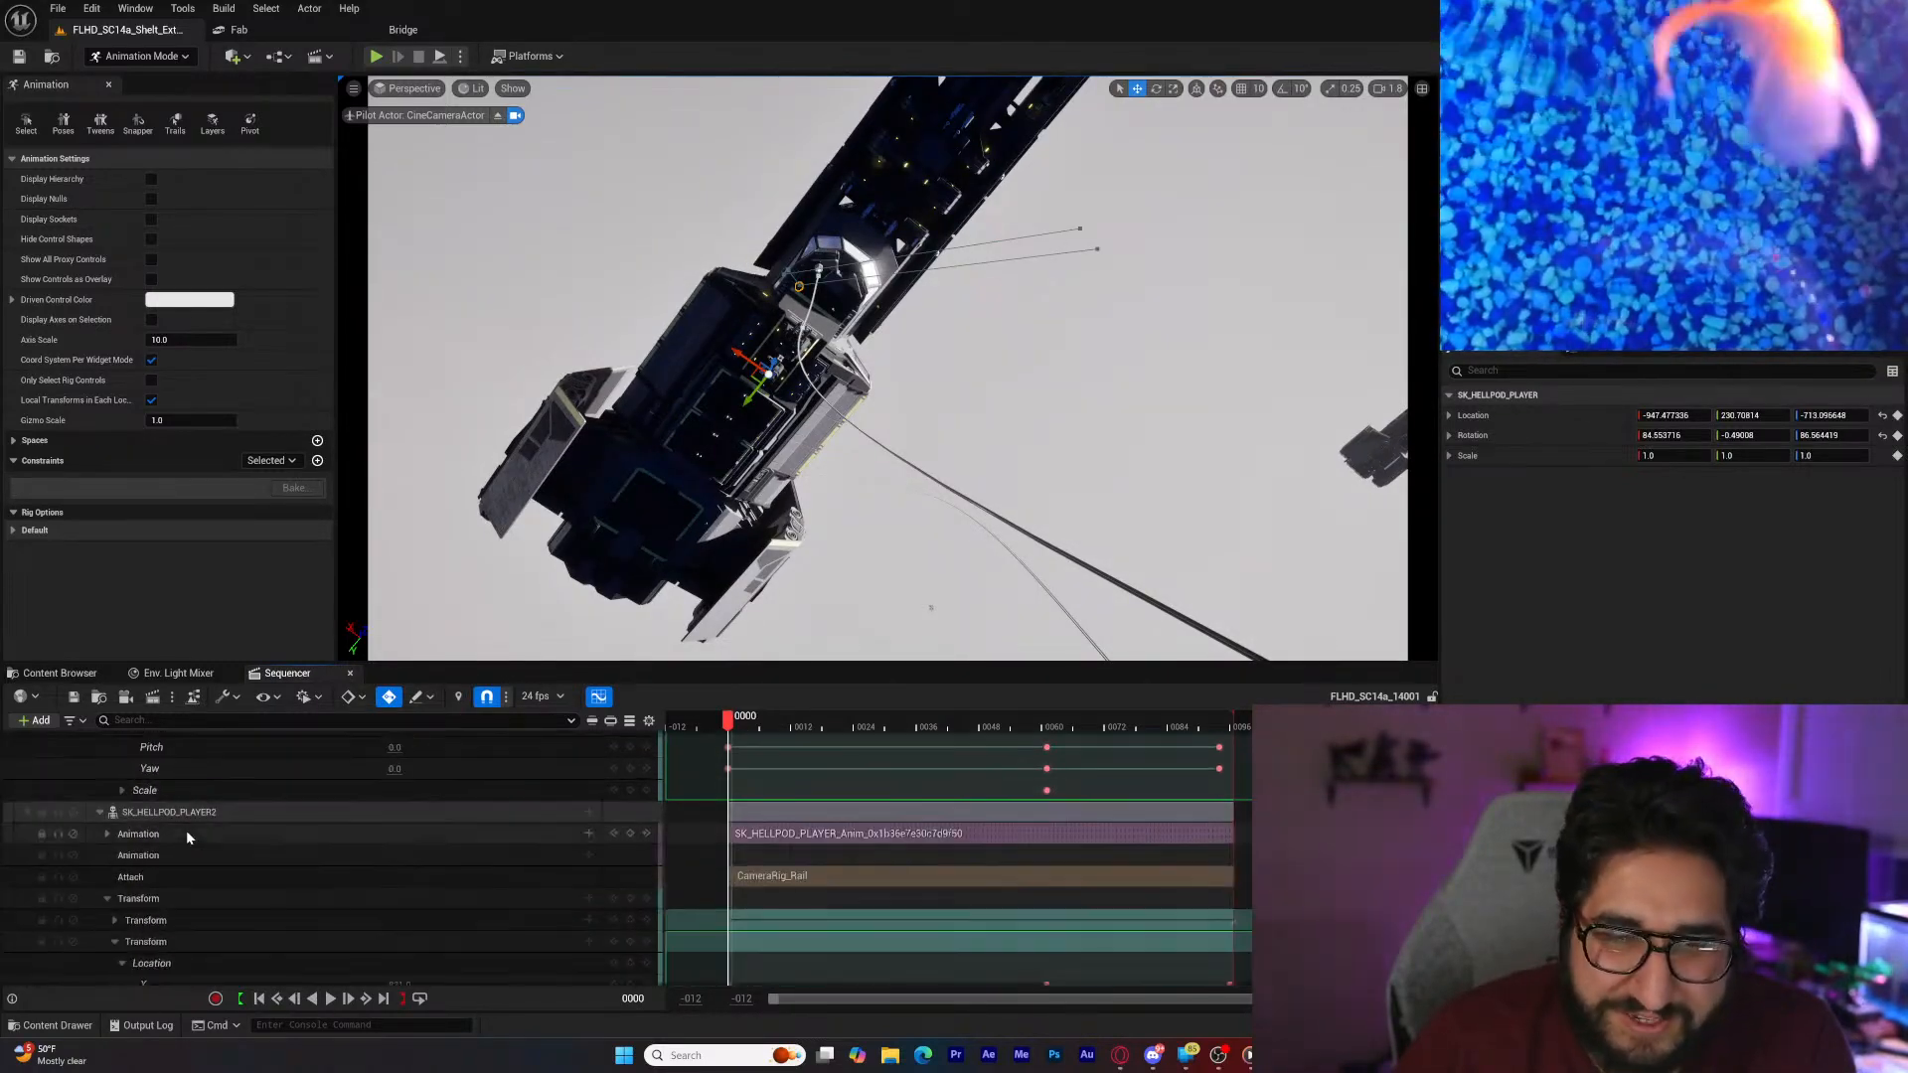
{"action": "scroll", "coordinate": [197, 835], "scroll_direction": "down", "scroll_amount": 10}
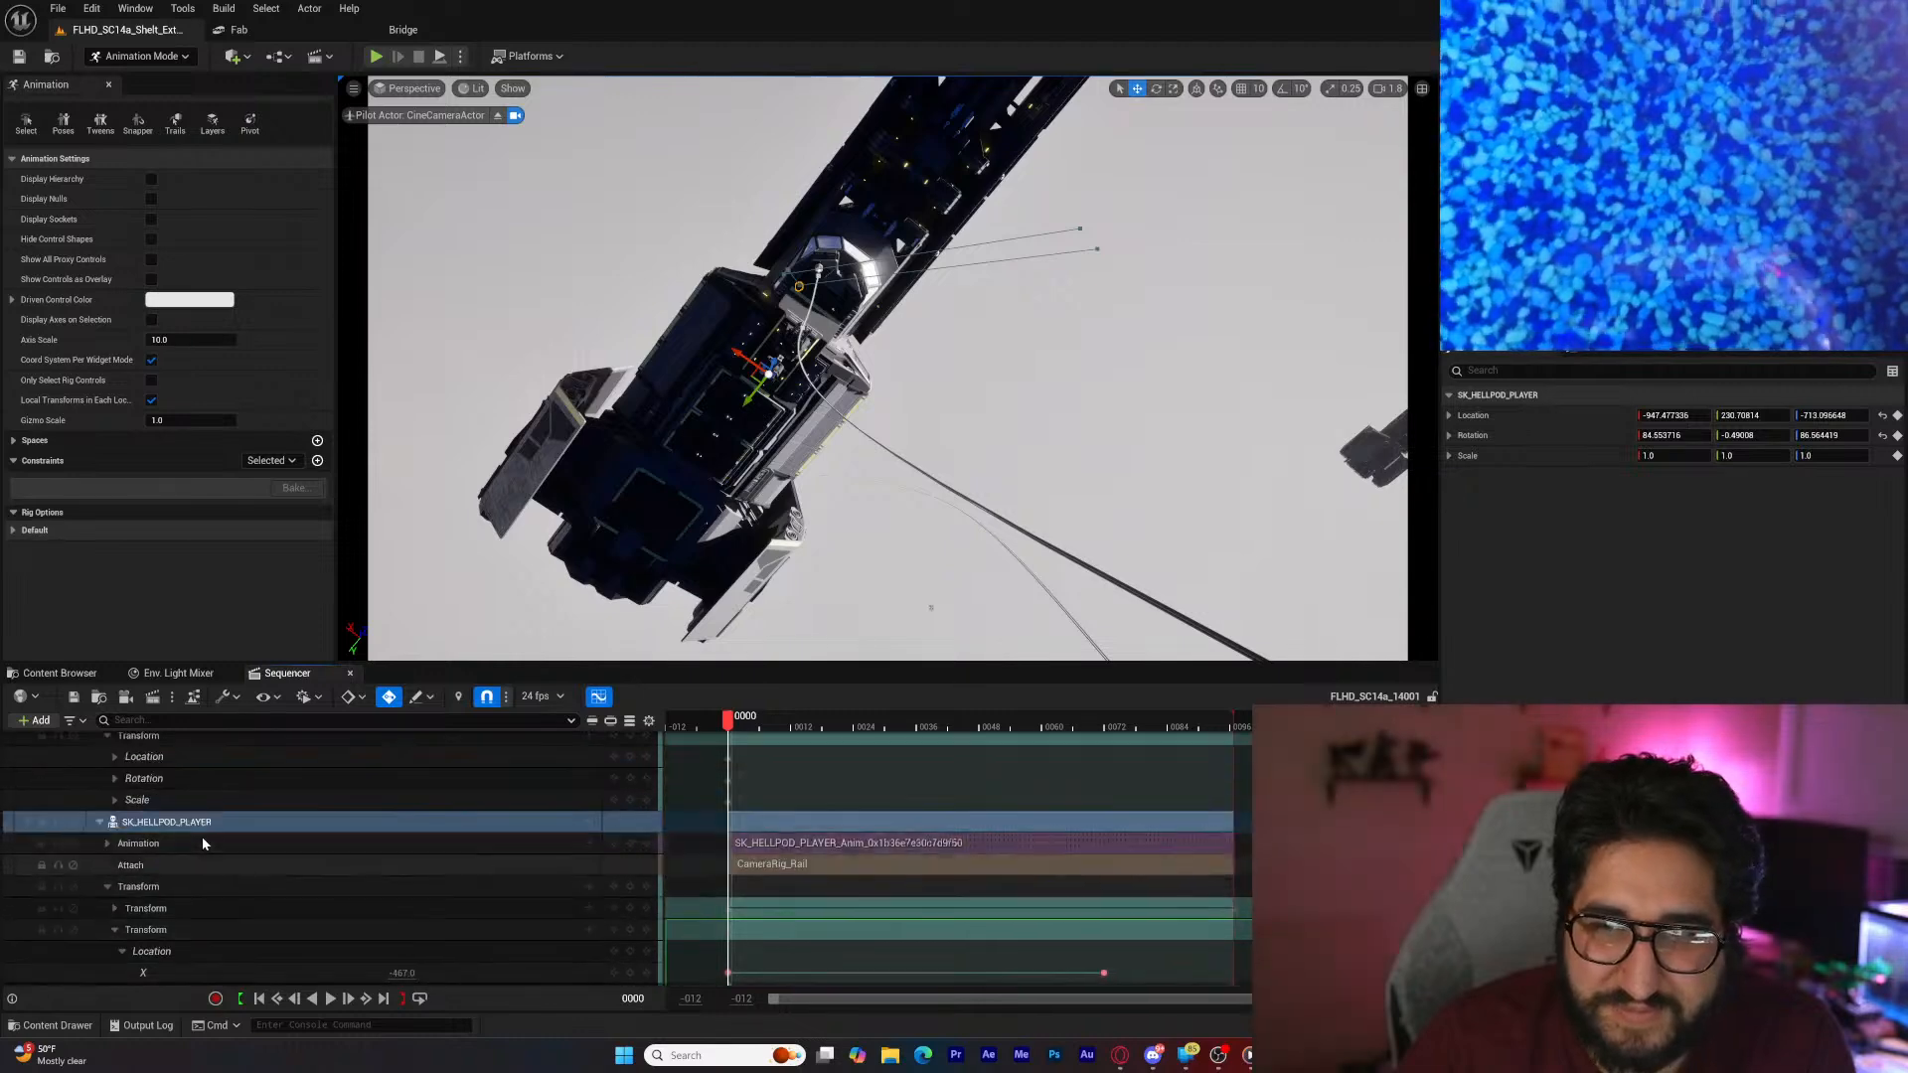
{"action": "scroll", "coordinate": [199, 843], "scroll_direction": "down", "scroll_amount": 2}
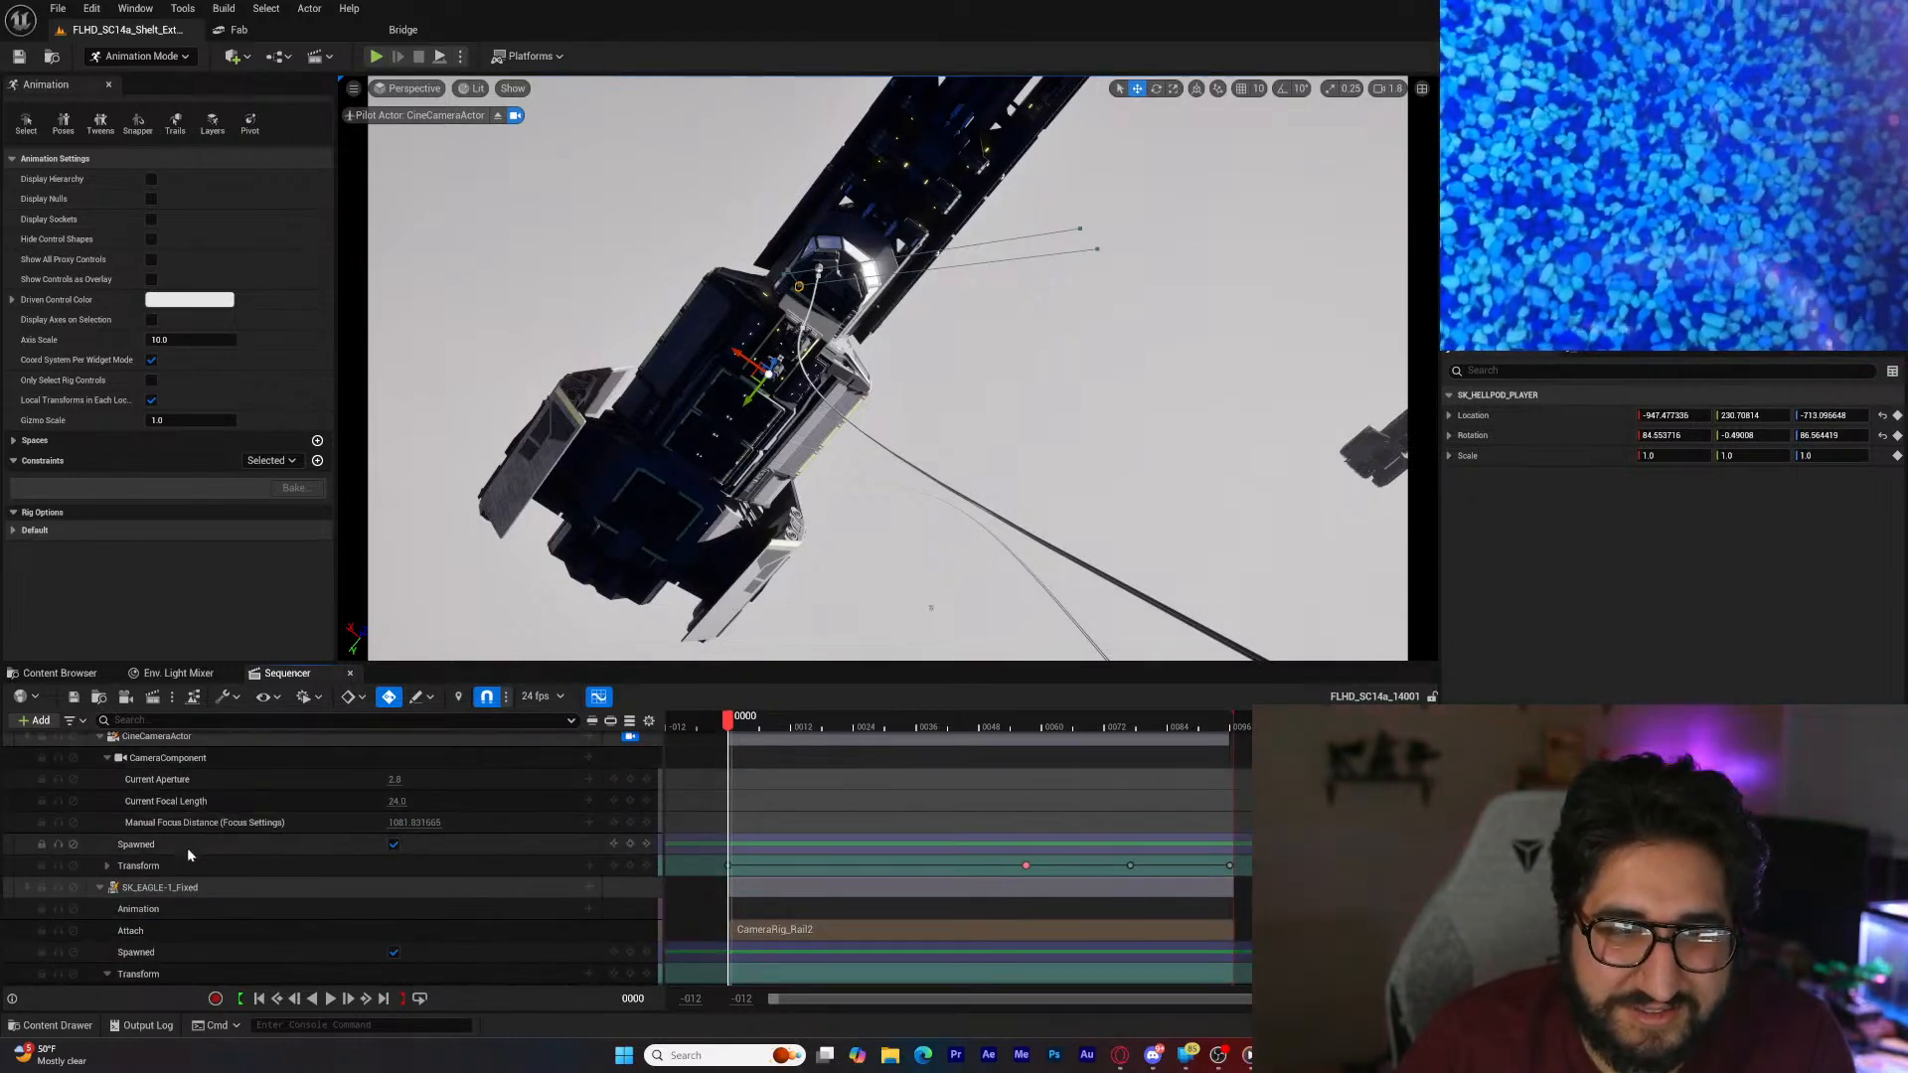
{"action": "left_click", "coordinate": [182, 888]}
{"action": "scroll", "coordinate": [182, 887], "scroll_direction": "down", "scroll_amount": 4}
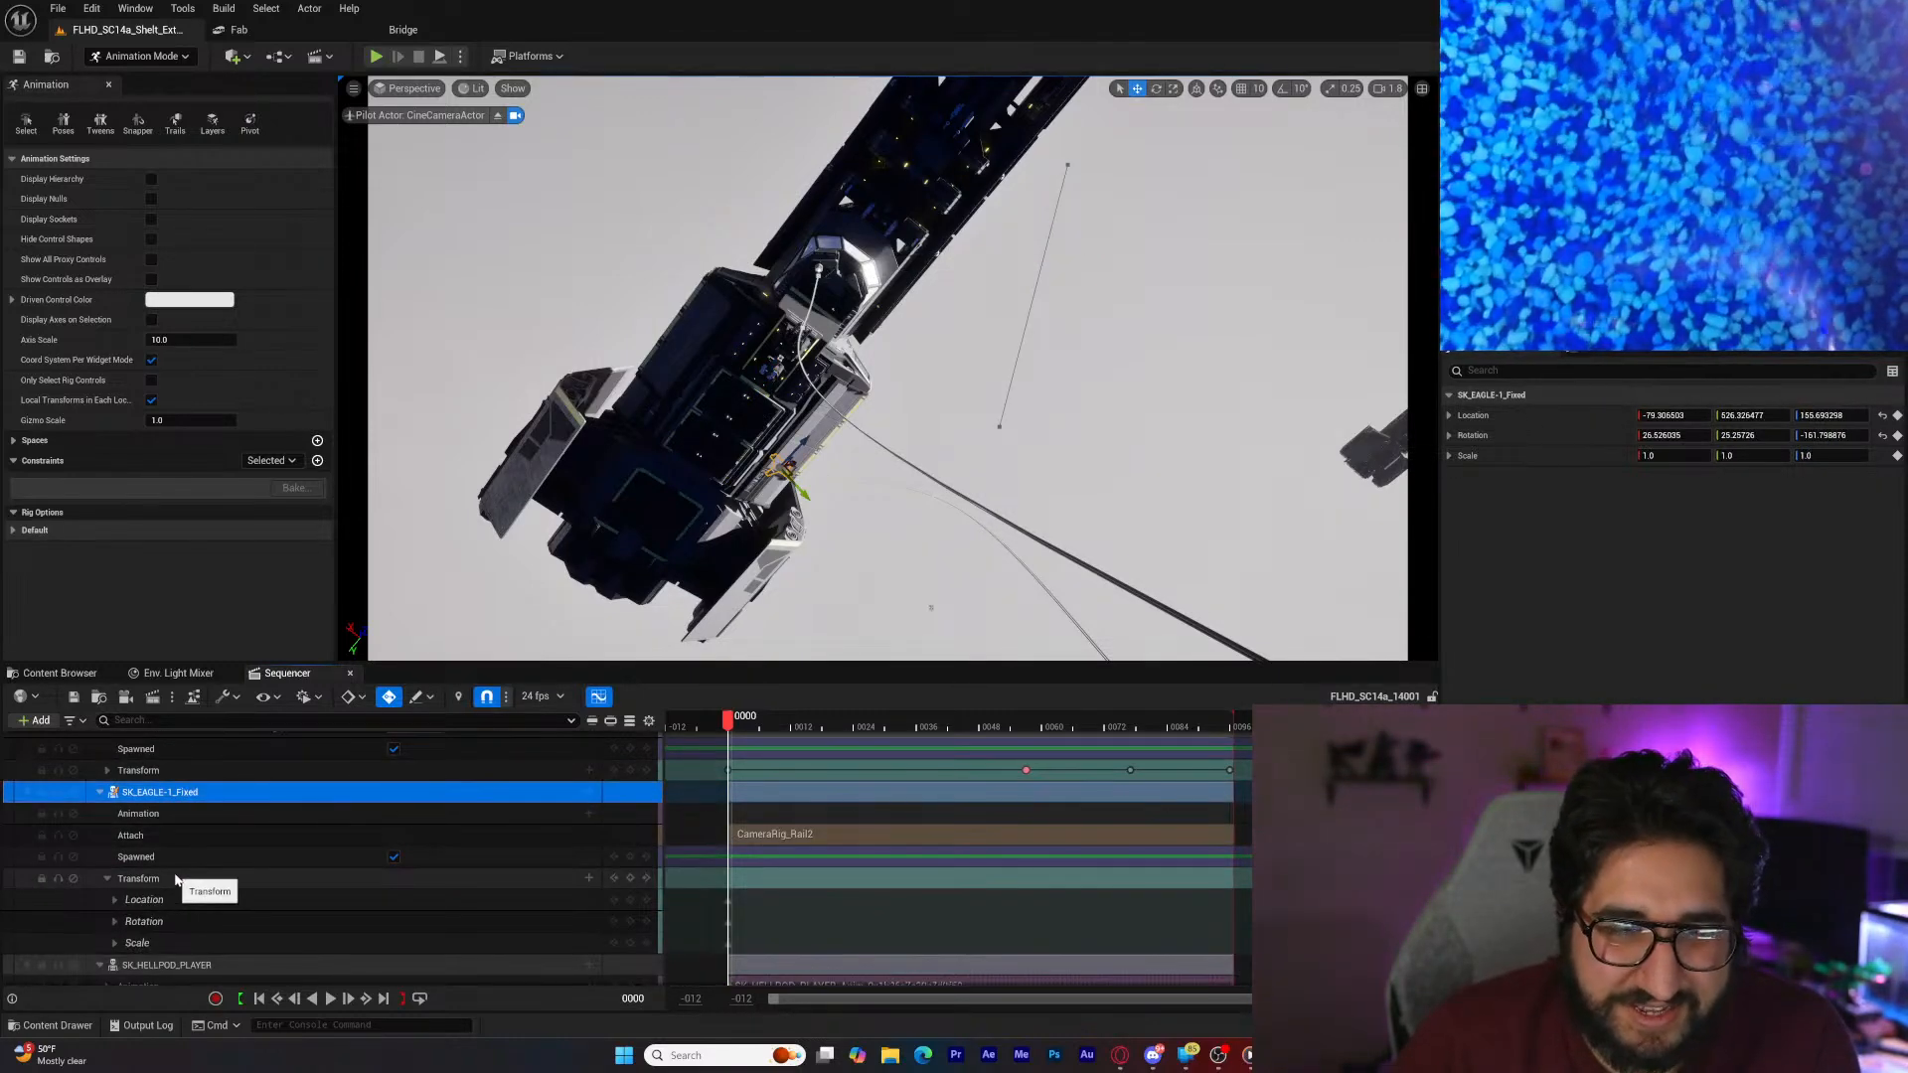
{"action": "scroll", "coordinate": [176, 880], "scroll_direction": "down", "scroll_amount": 1}
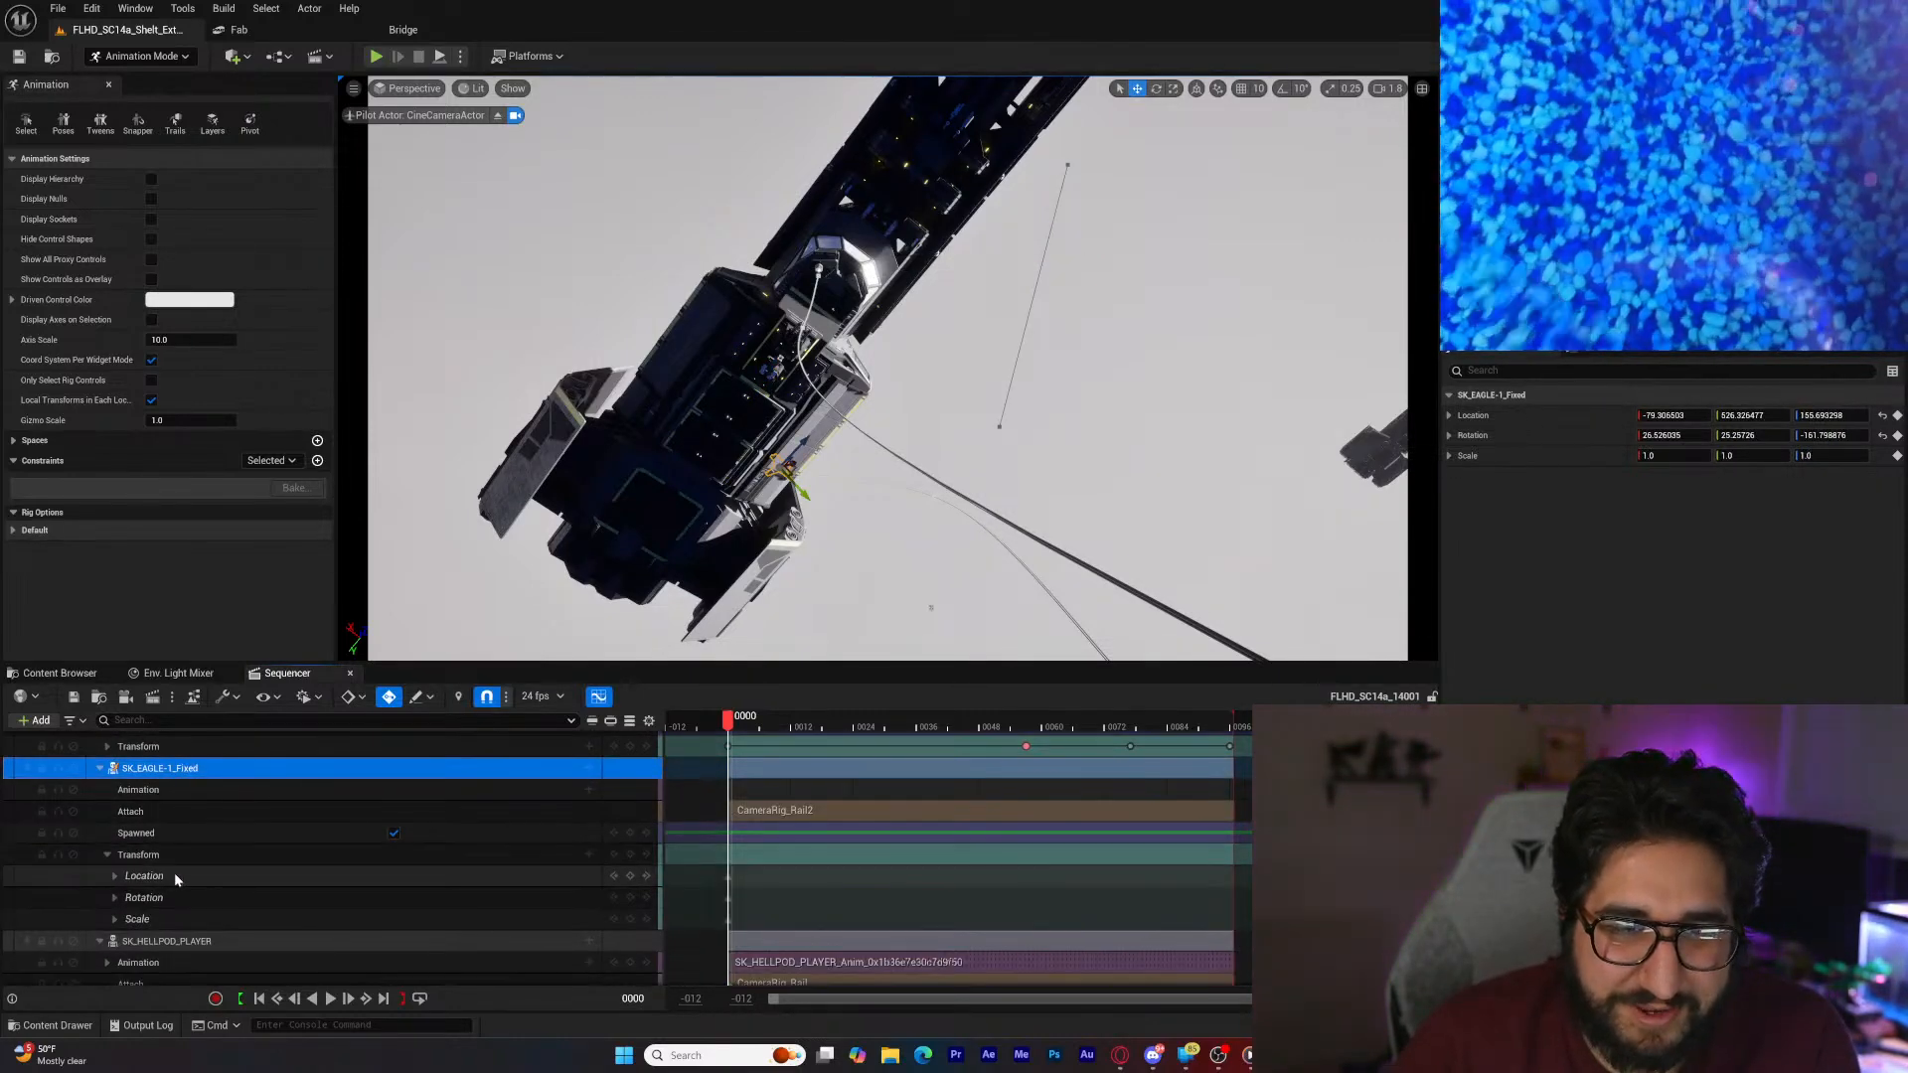
{"action": "left_click", "coordinate": [589, 854]}
{"action": "left_click", "coordinate": [637, 907]}
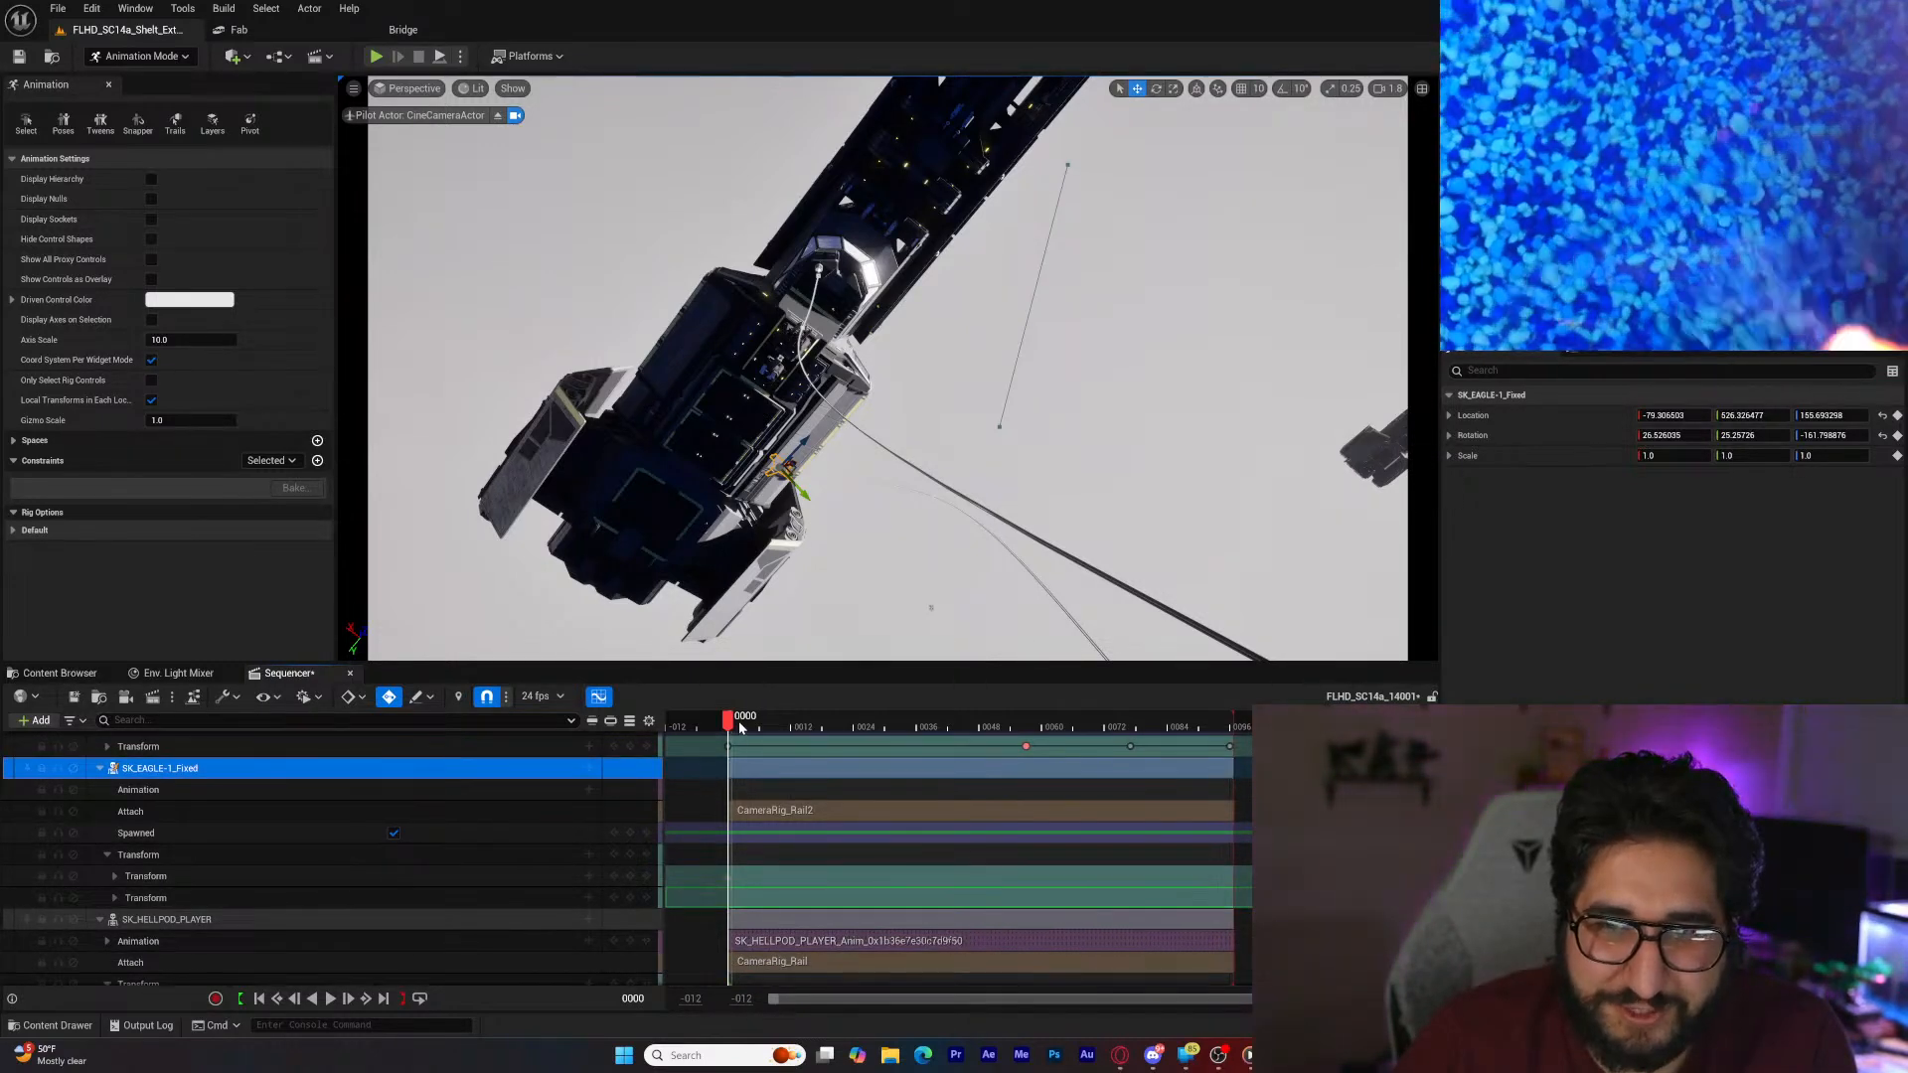
Step: At frame 75, key SK_EAGLE-1_Fixed's additive rotation at pitch -15 and yaw 65, with roll at 0
{"action": "left_click_drag", "start_coordinate": [740, 729], "coordinate": [1121, 733]}
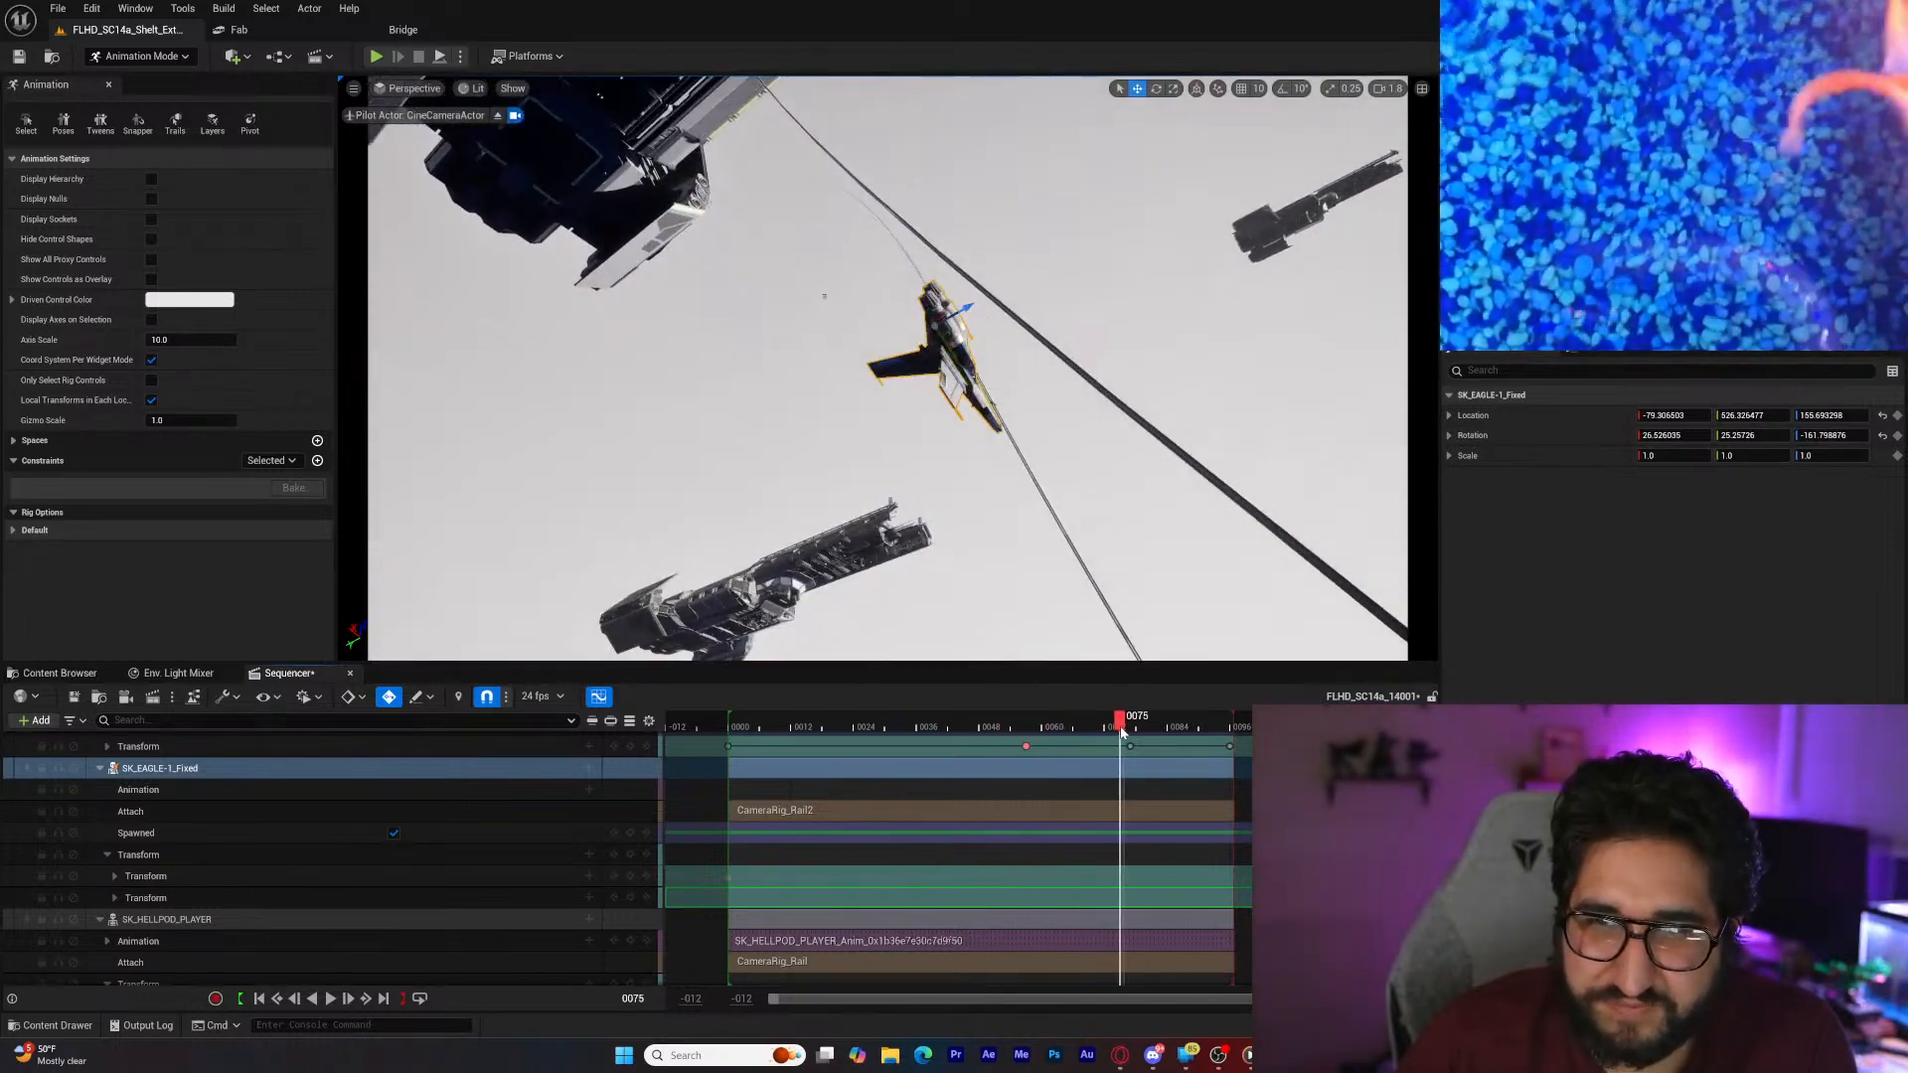
{"action": "left_click", "coordinate": [116, 899]}
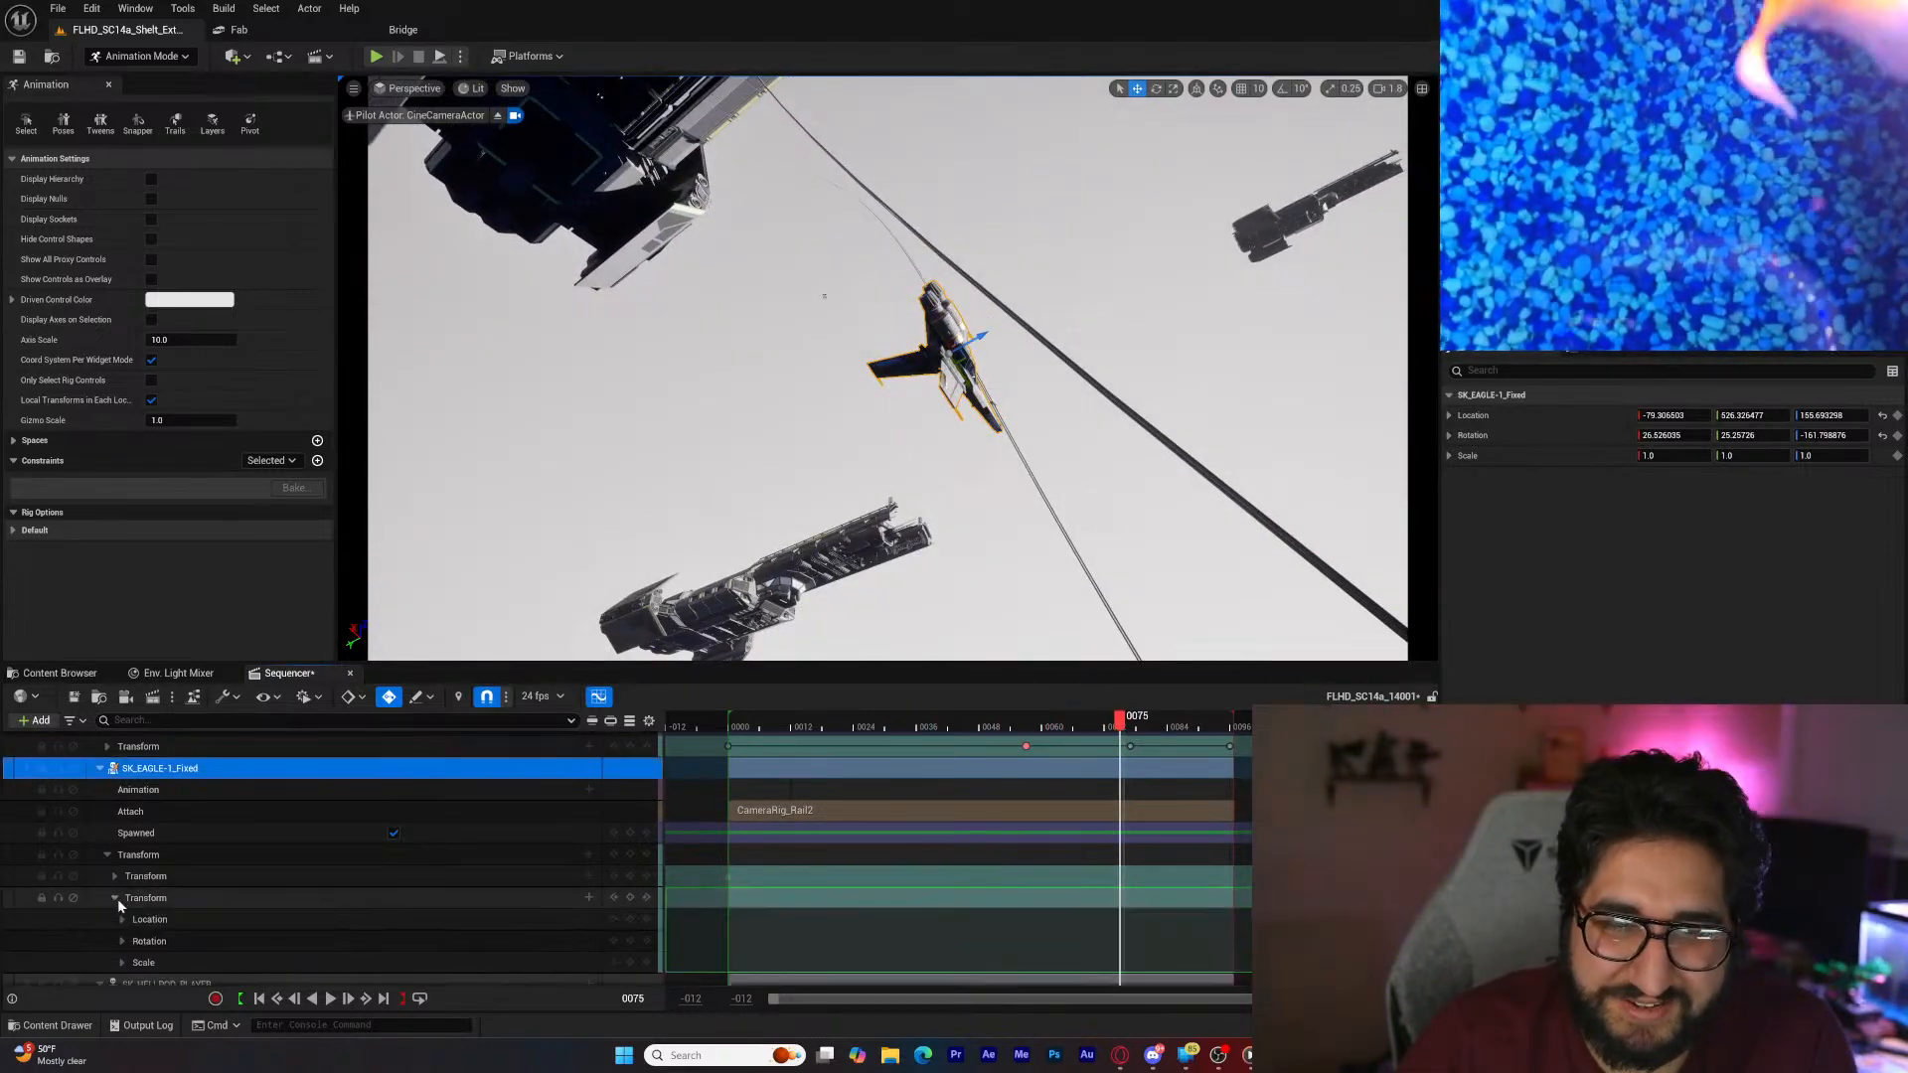
{"action": "left_click", "coordinate": [121, 941]}
{"action": "scroll", "coordinate": [163, 932], "scroll_direction": "down", "scroll_amount": 2}
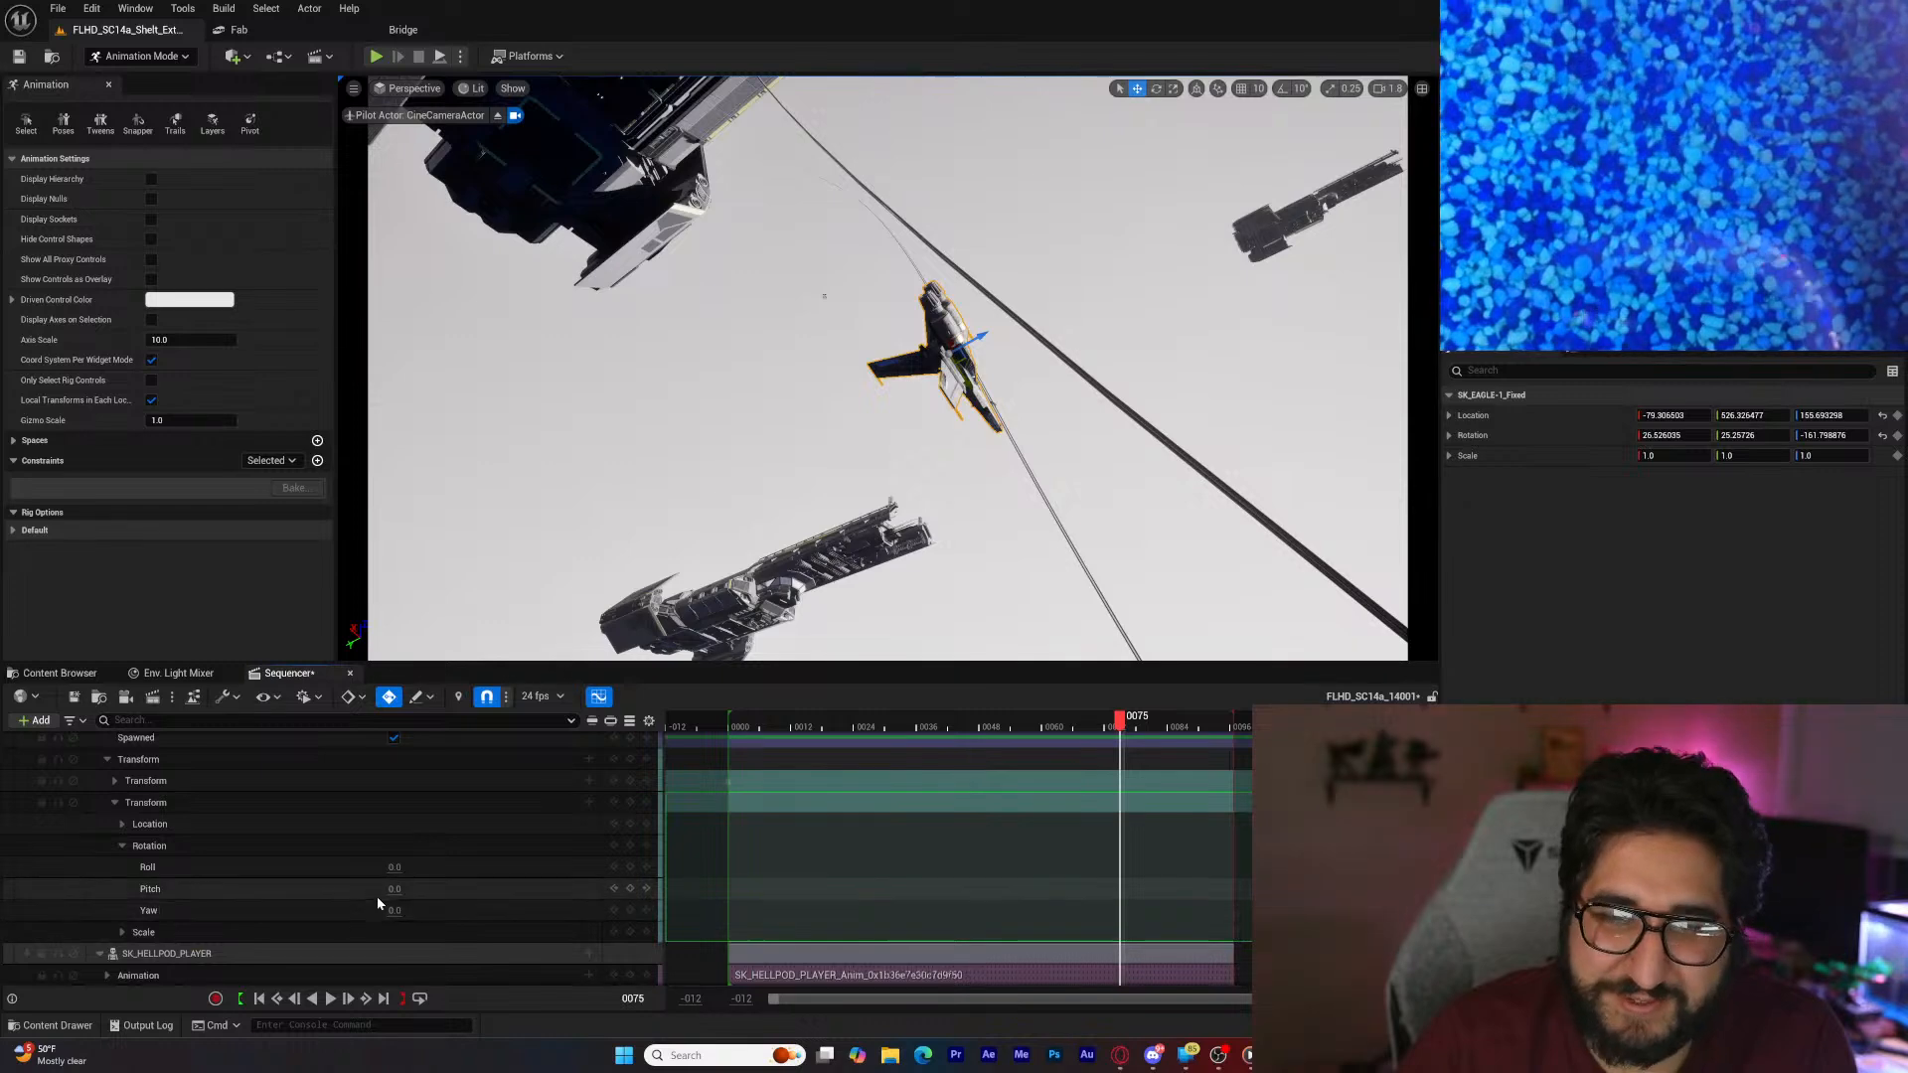
{"action": "left_click_drag", "start_coordinate": [392, 891], "coordinate": [469, 910]}
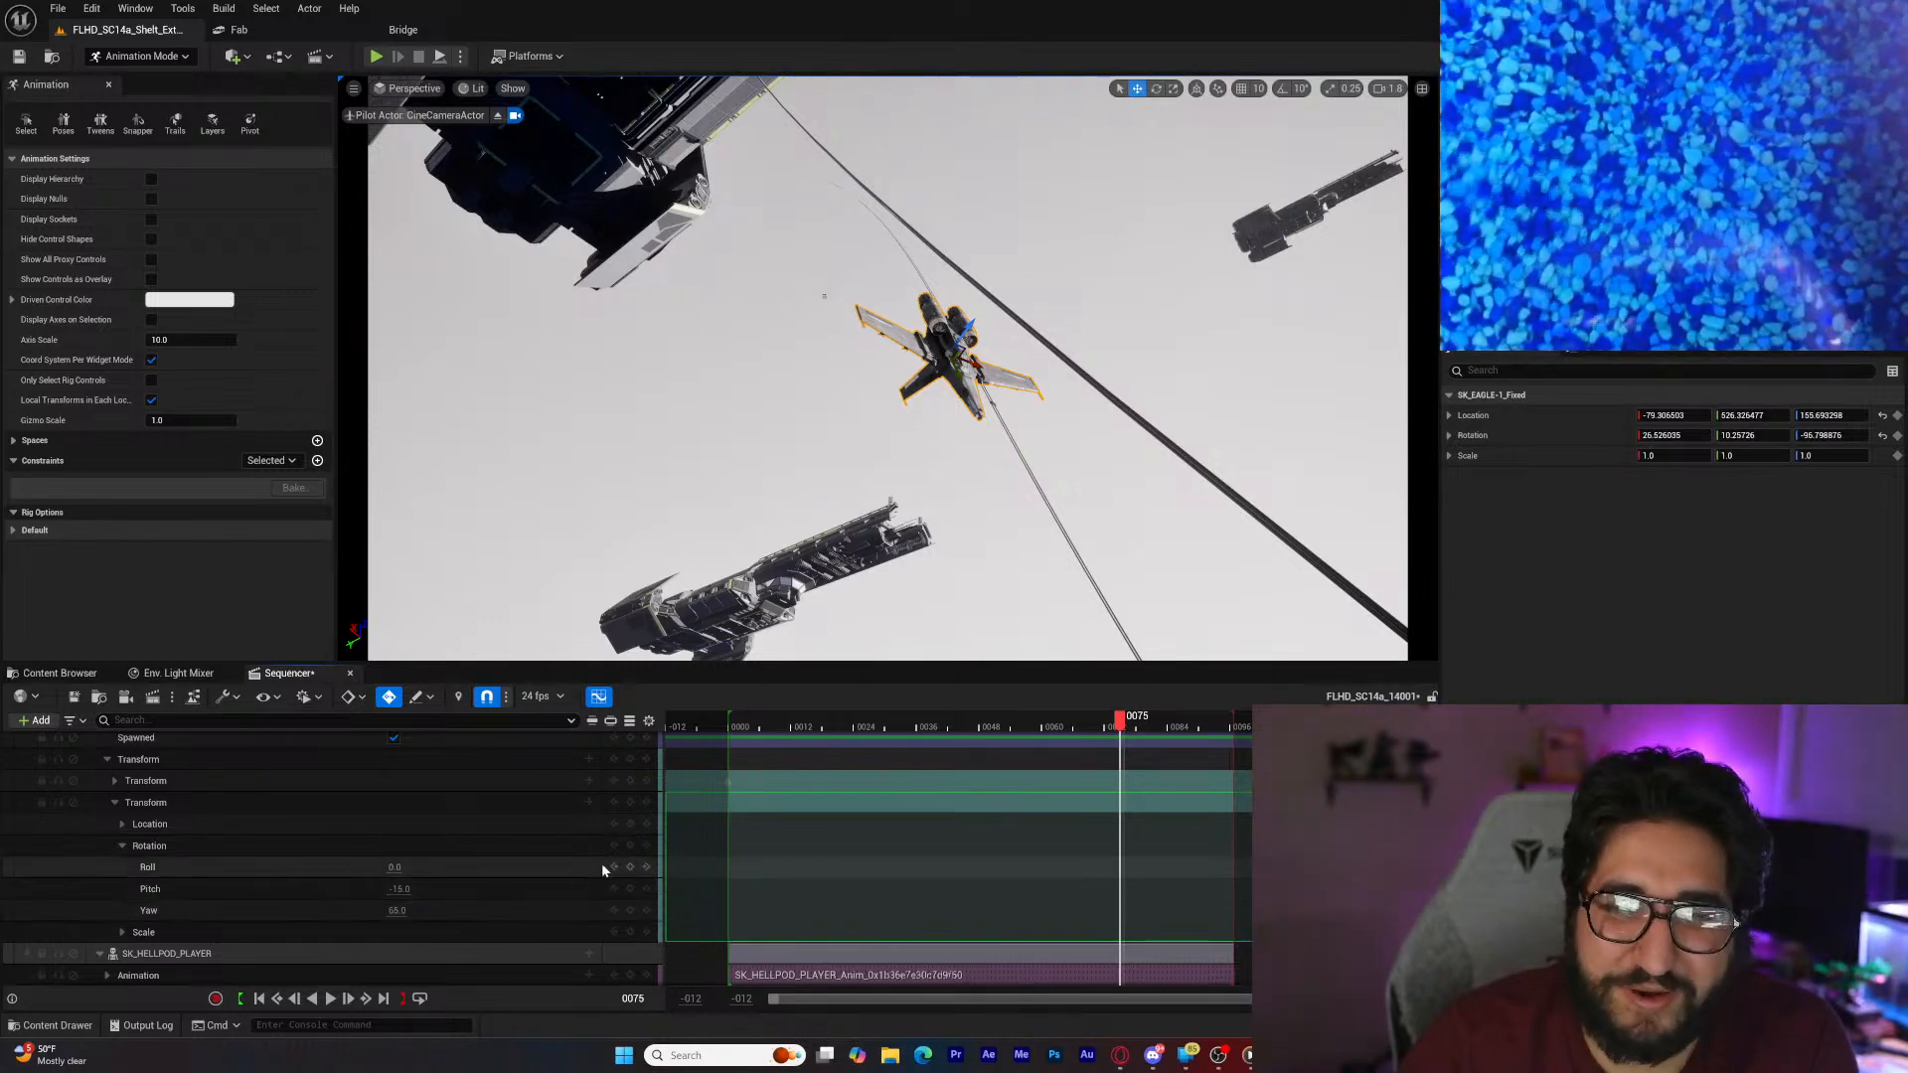
{"action": "left_click", "coordinate": [630, 845]}
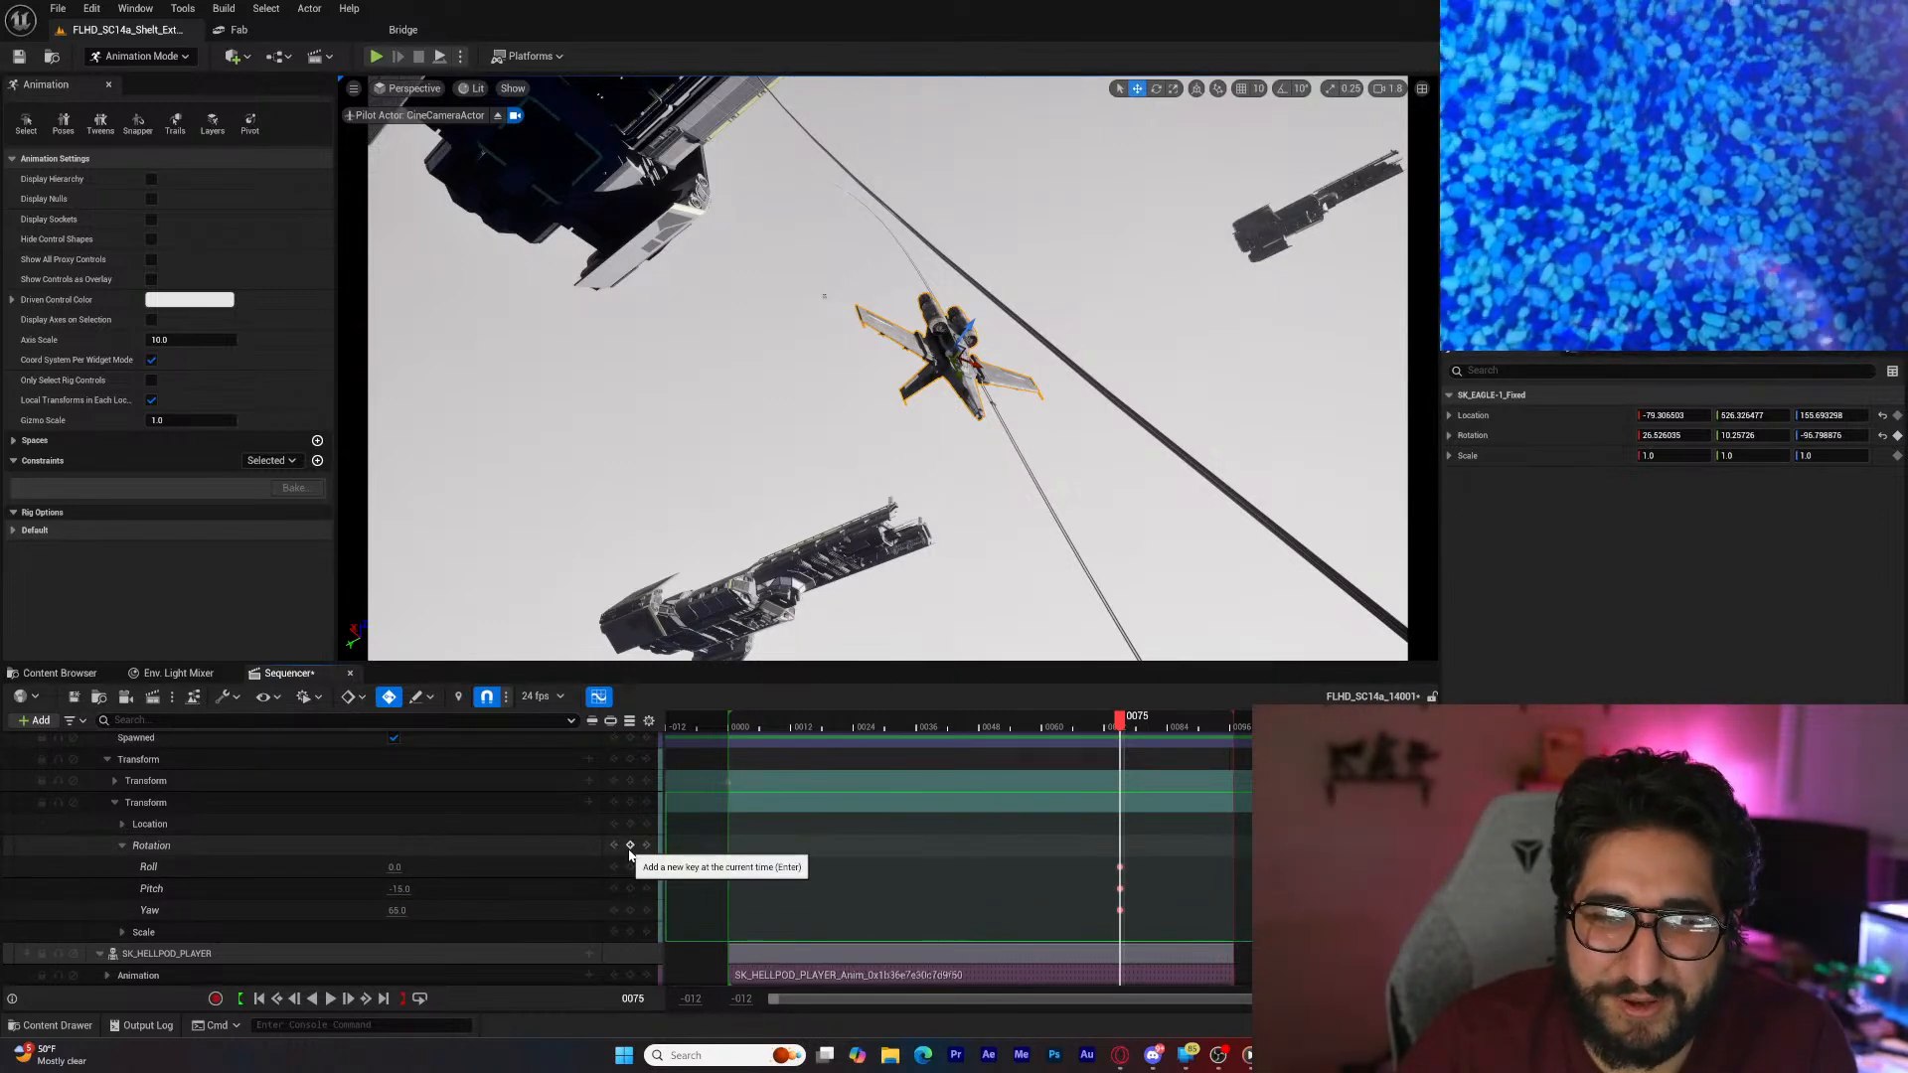
Step: At frame 46, key Eagle-1's additive rotation at roll -13, pitch -36 and yaw about 56
{"action": "left_click", "coordinate": [1112, 723]}
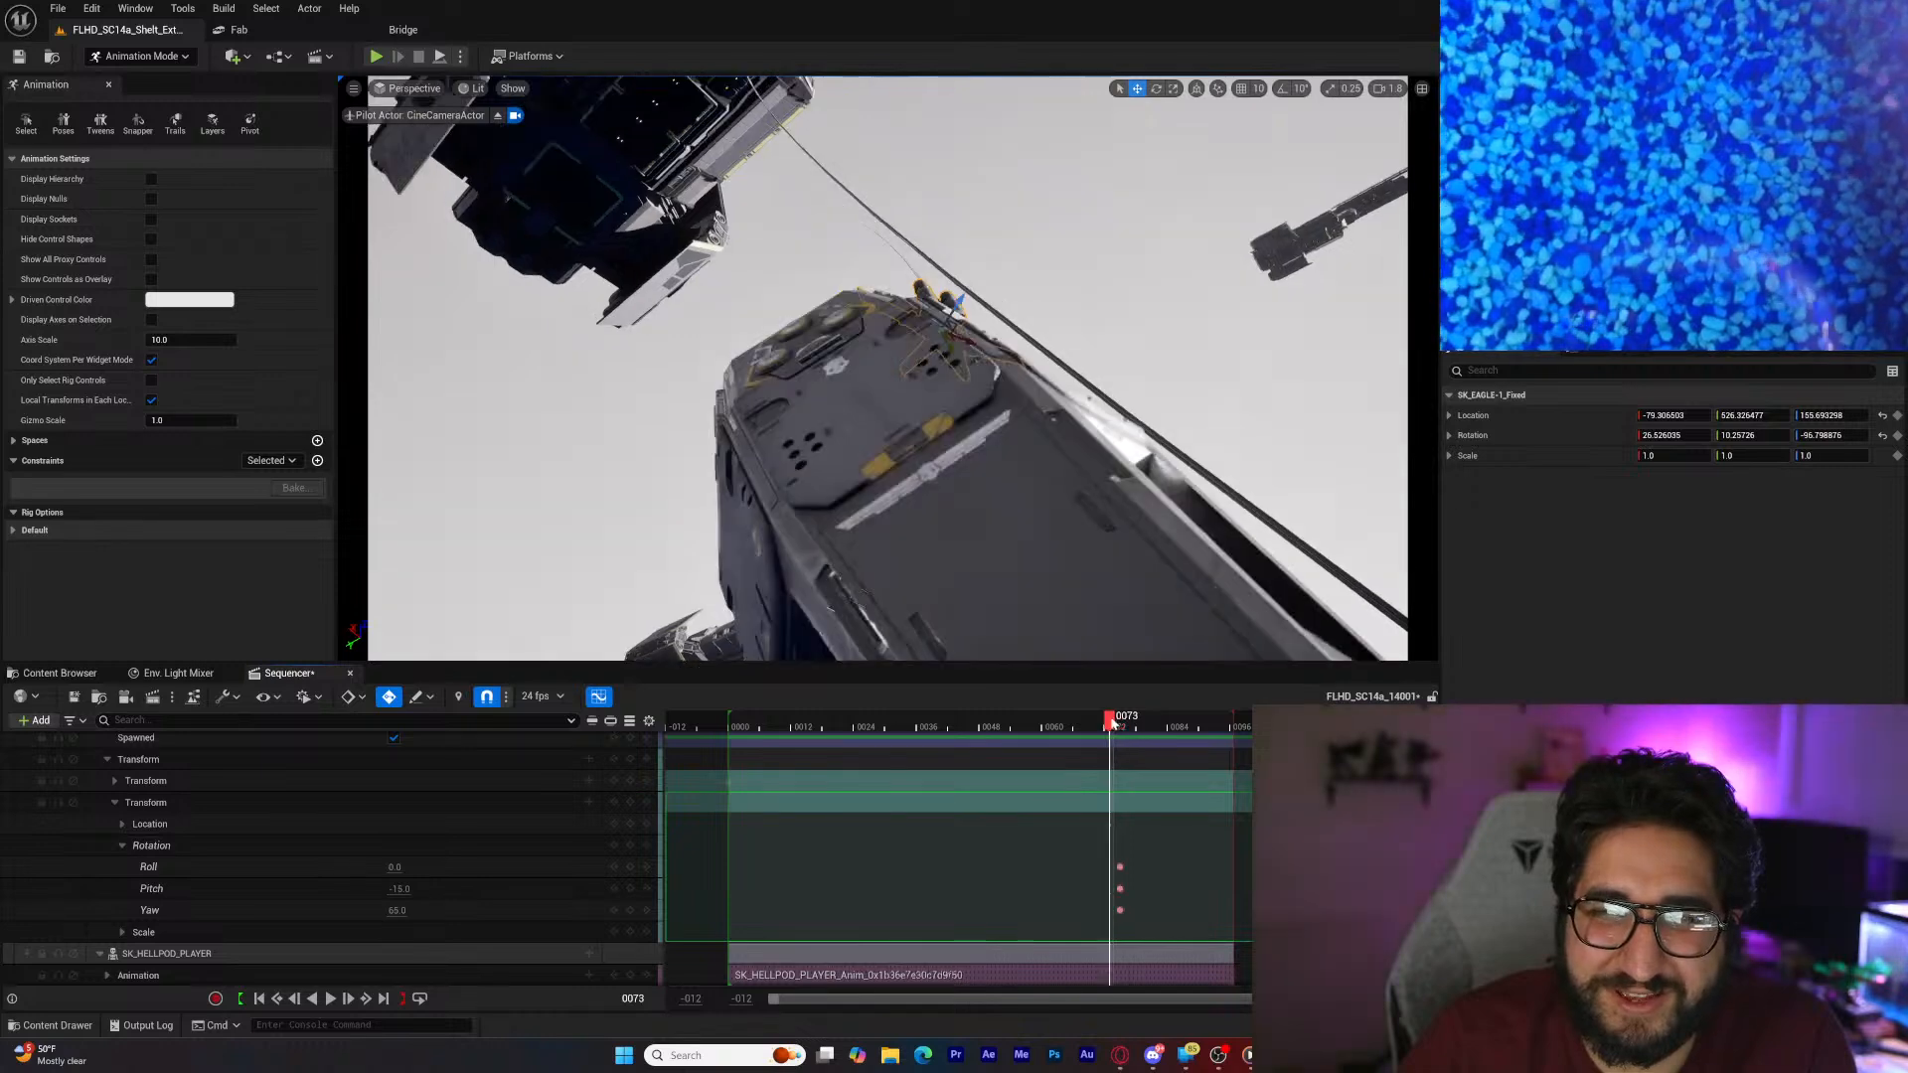
{"action": "left_click_drag", "start_coordinate": [1112, 722], "coordinate": [970, 719]}
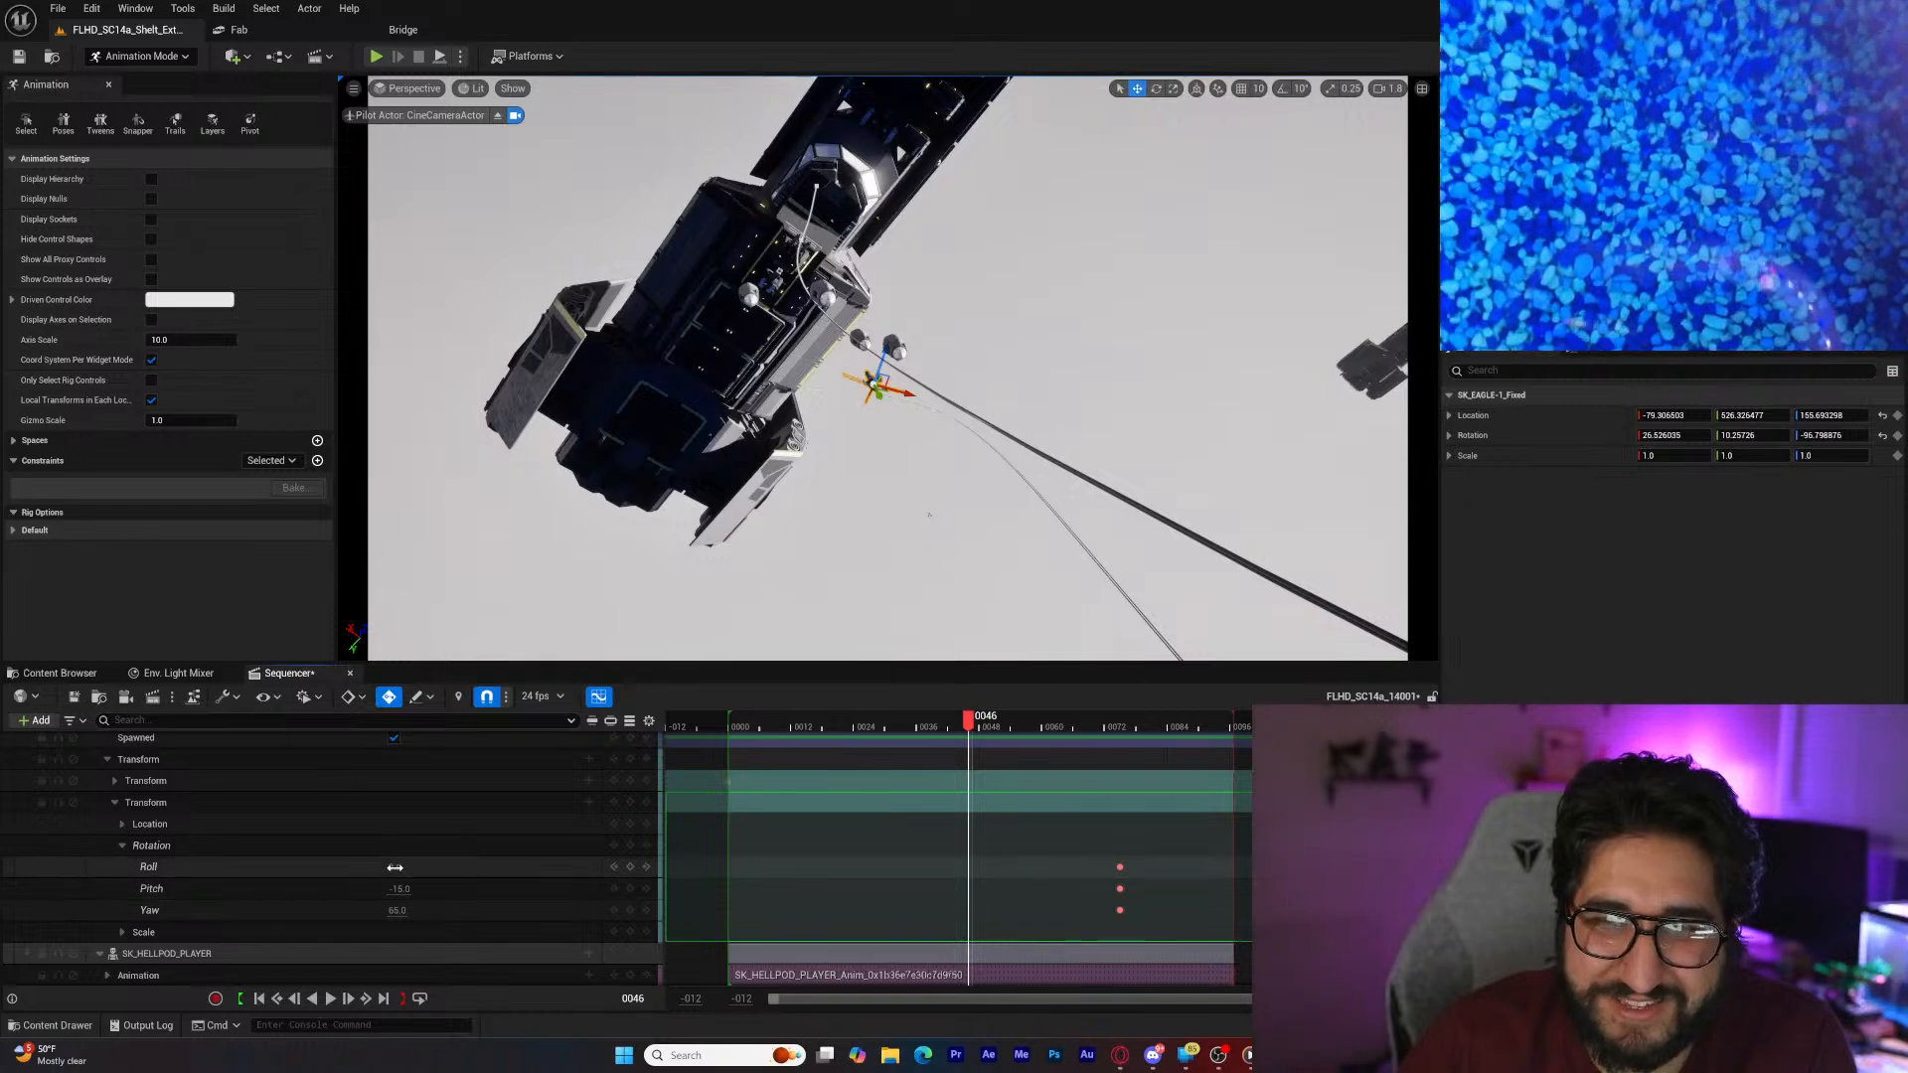
{"action": "left_click_drag", "start_coordinate": [398, 888], "coordinate": [389, 910]}
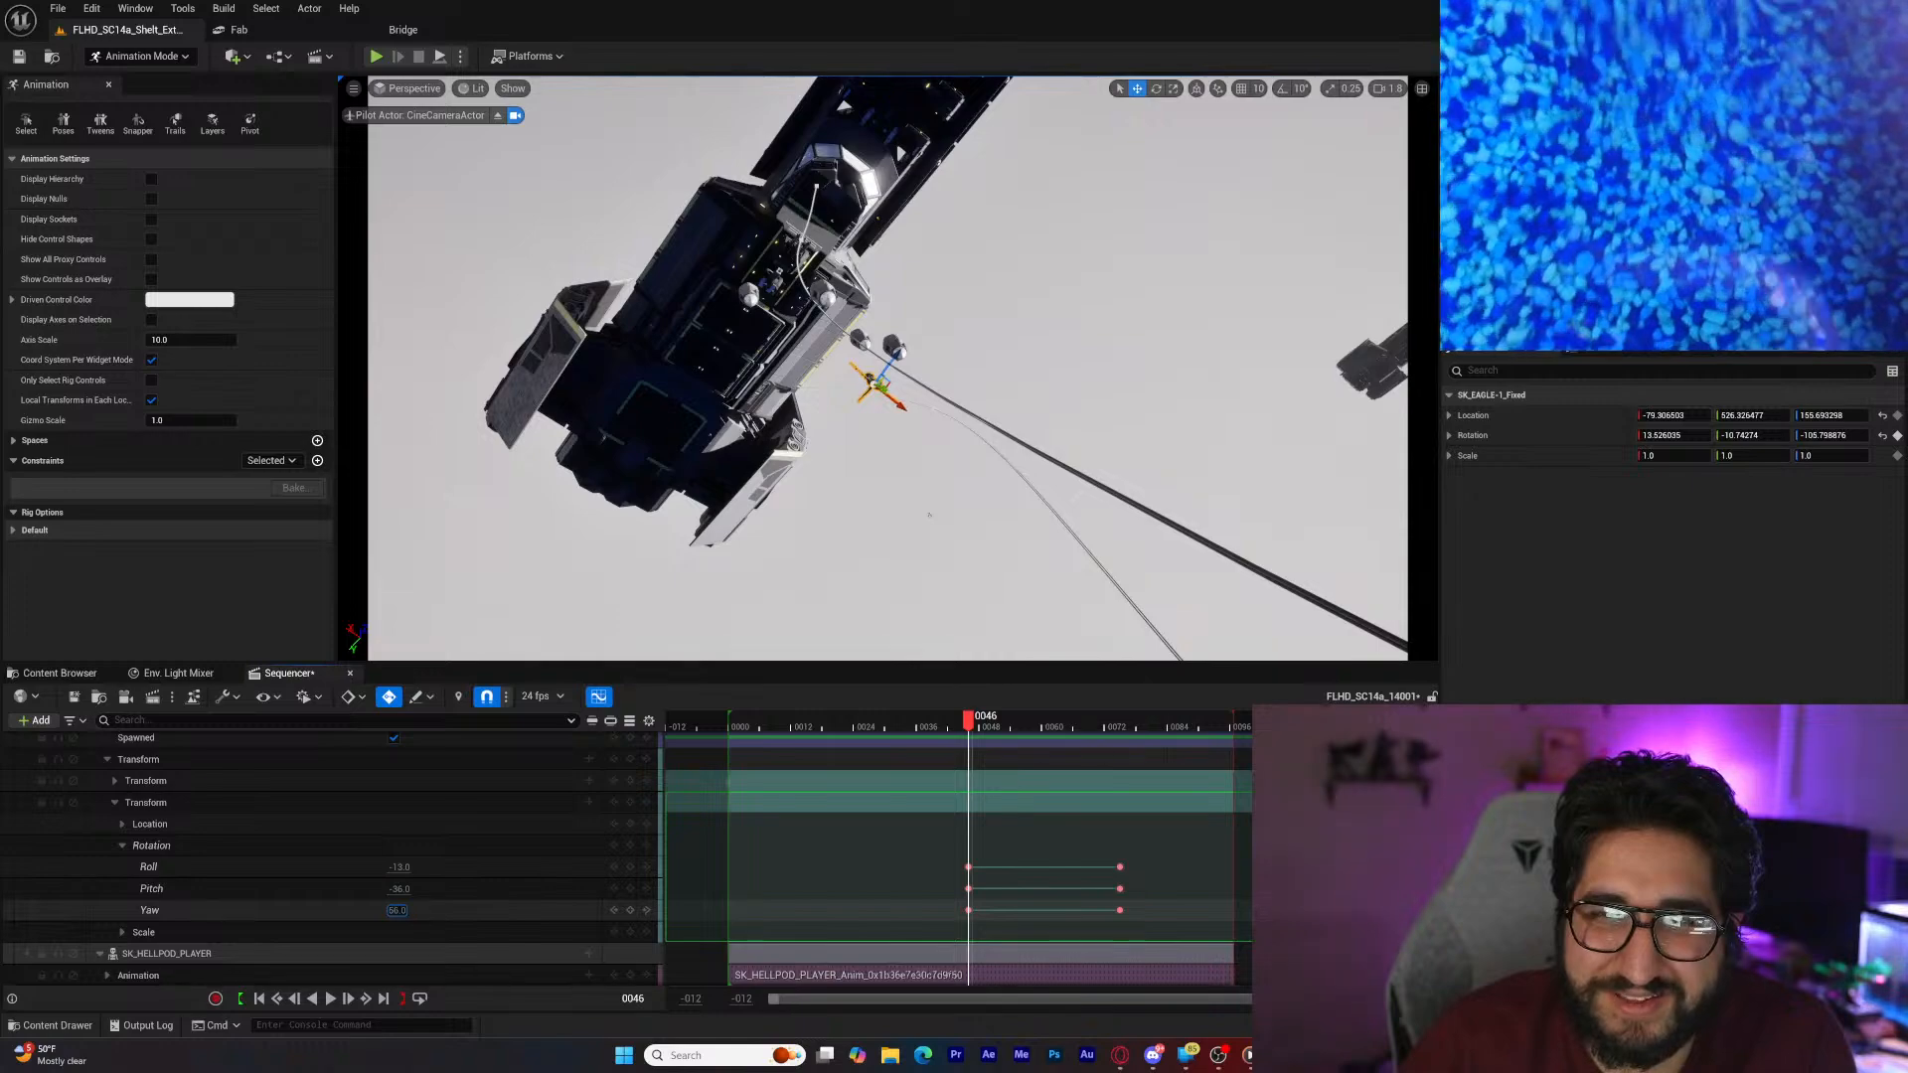
Step: At frame 22, key Eagle-1's additive rotation at roll -80, pitch -65 and yaw -5
{"action": "left_click_drag", "start_coordinate": [969, 725], "coordinate": [847, 734]}
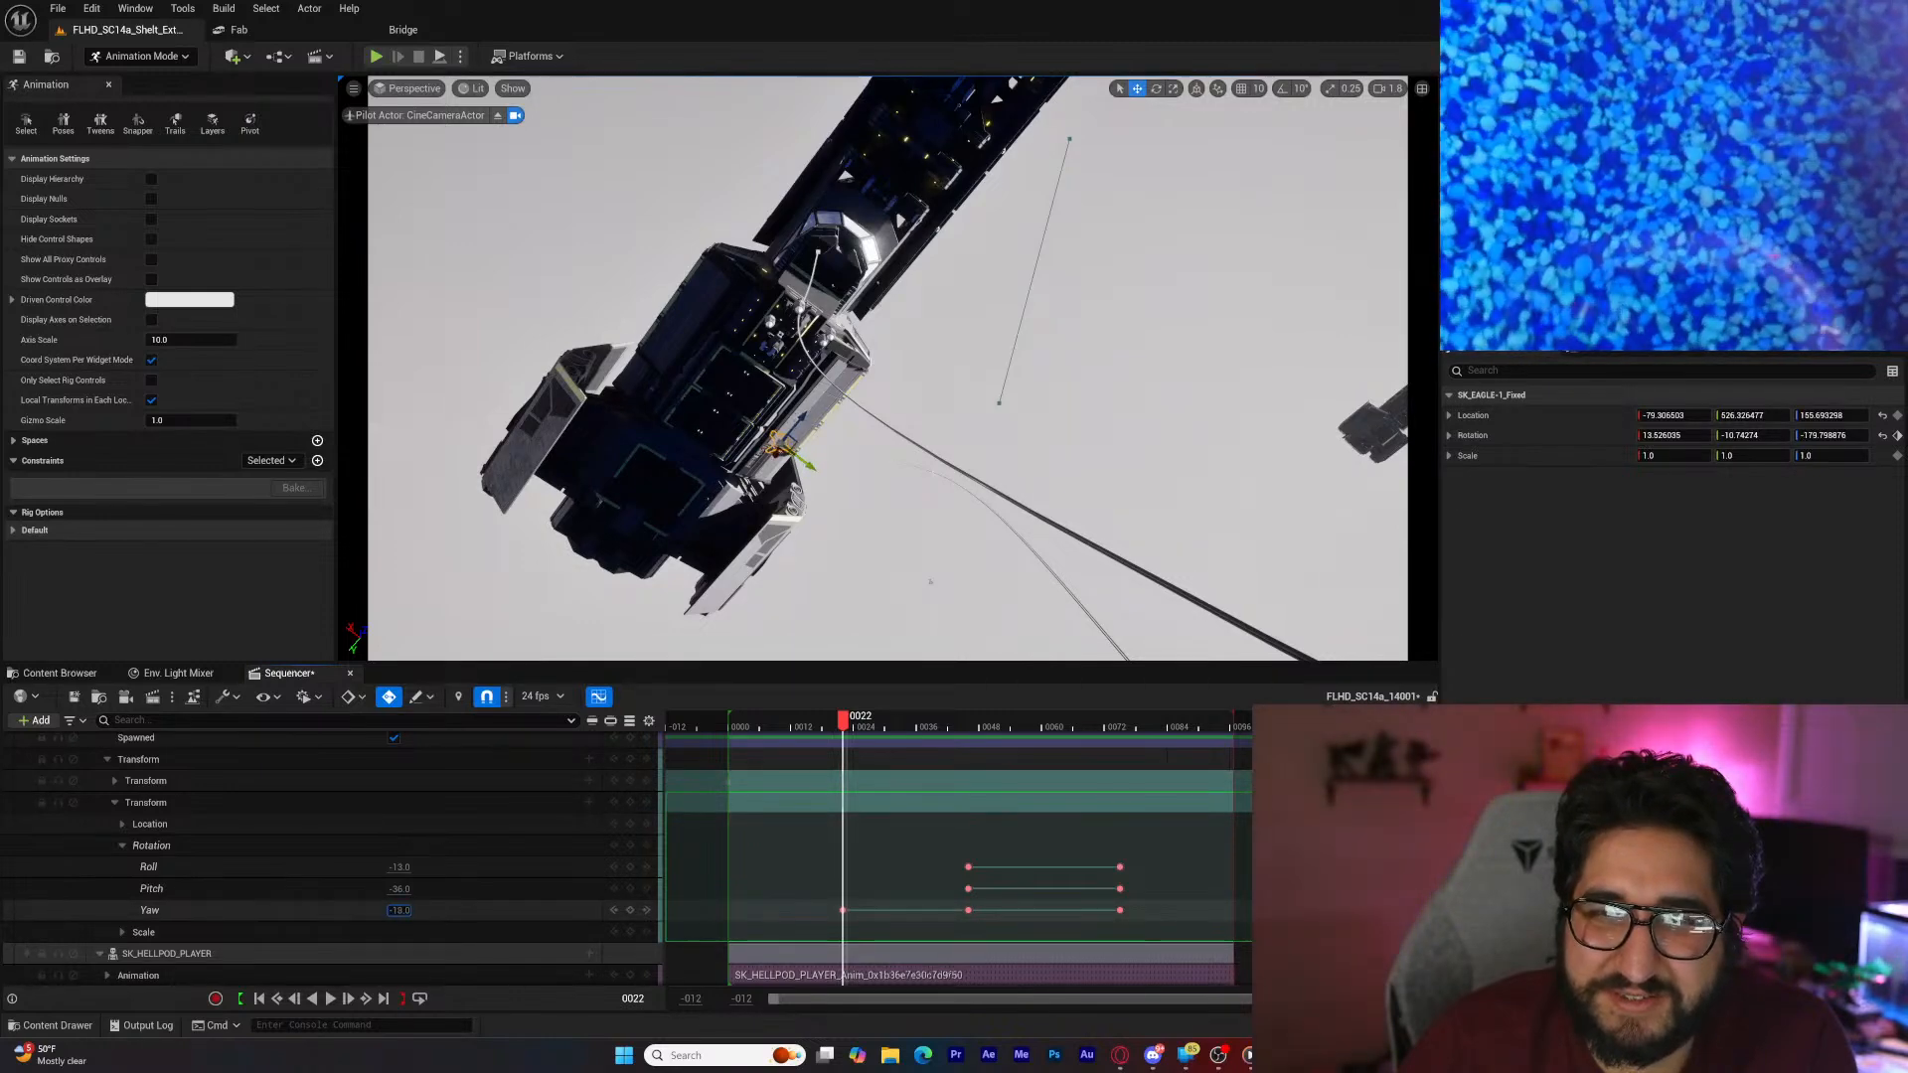
{"action": "left_click", "coordinate": [399, 889]}
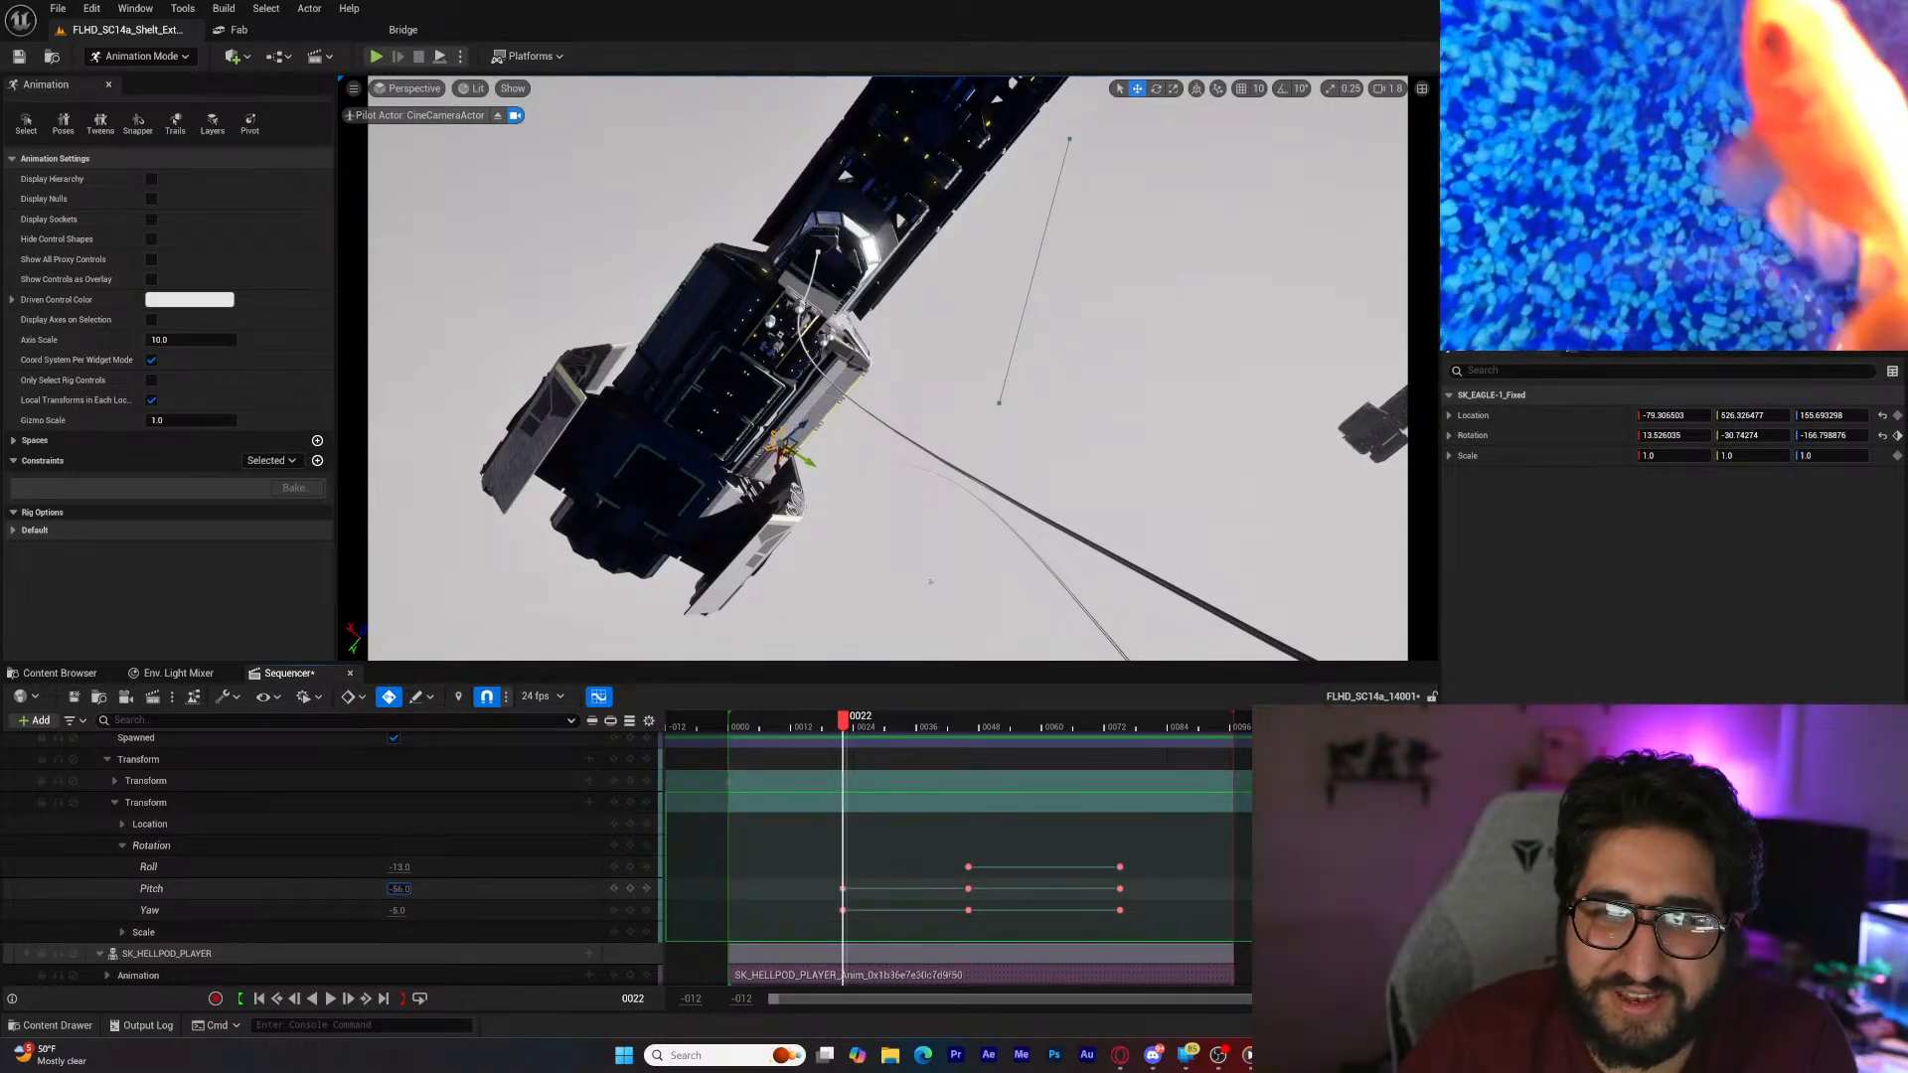
{"action": "type", "text": "-65"}
{"action": "key", "text": "Return"}
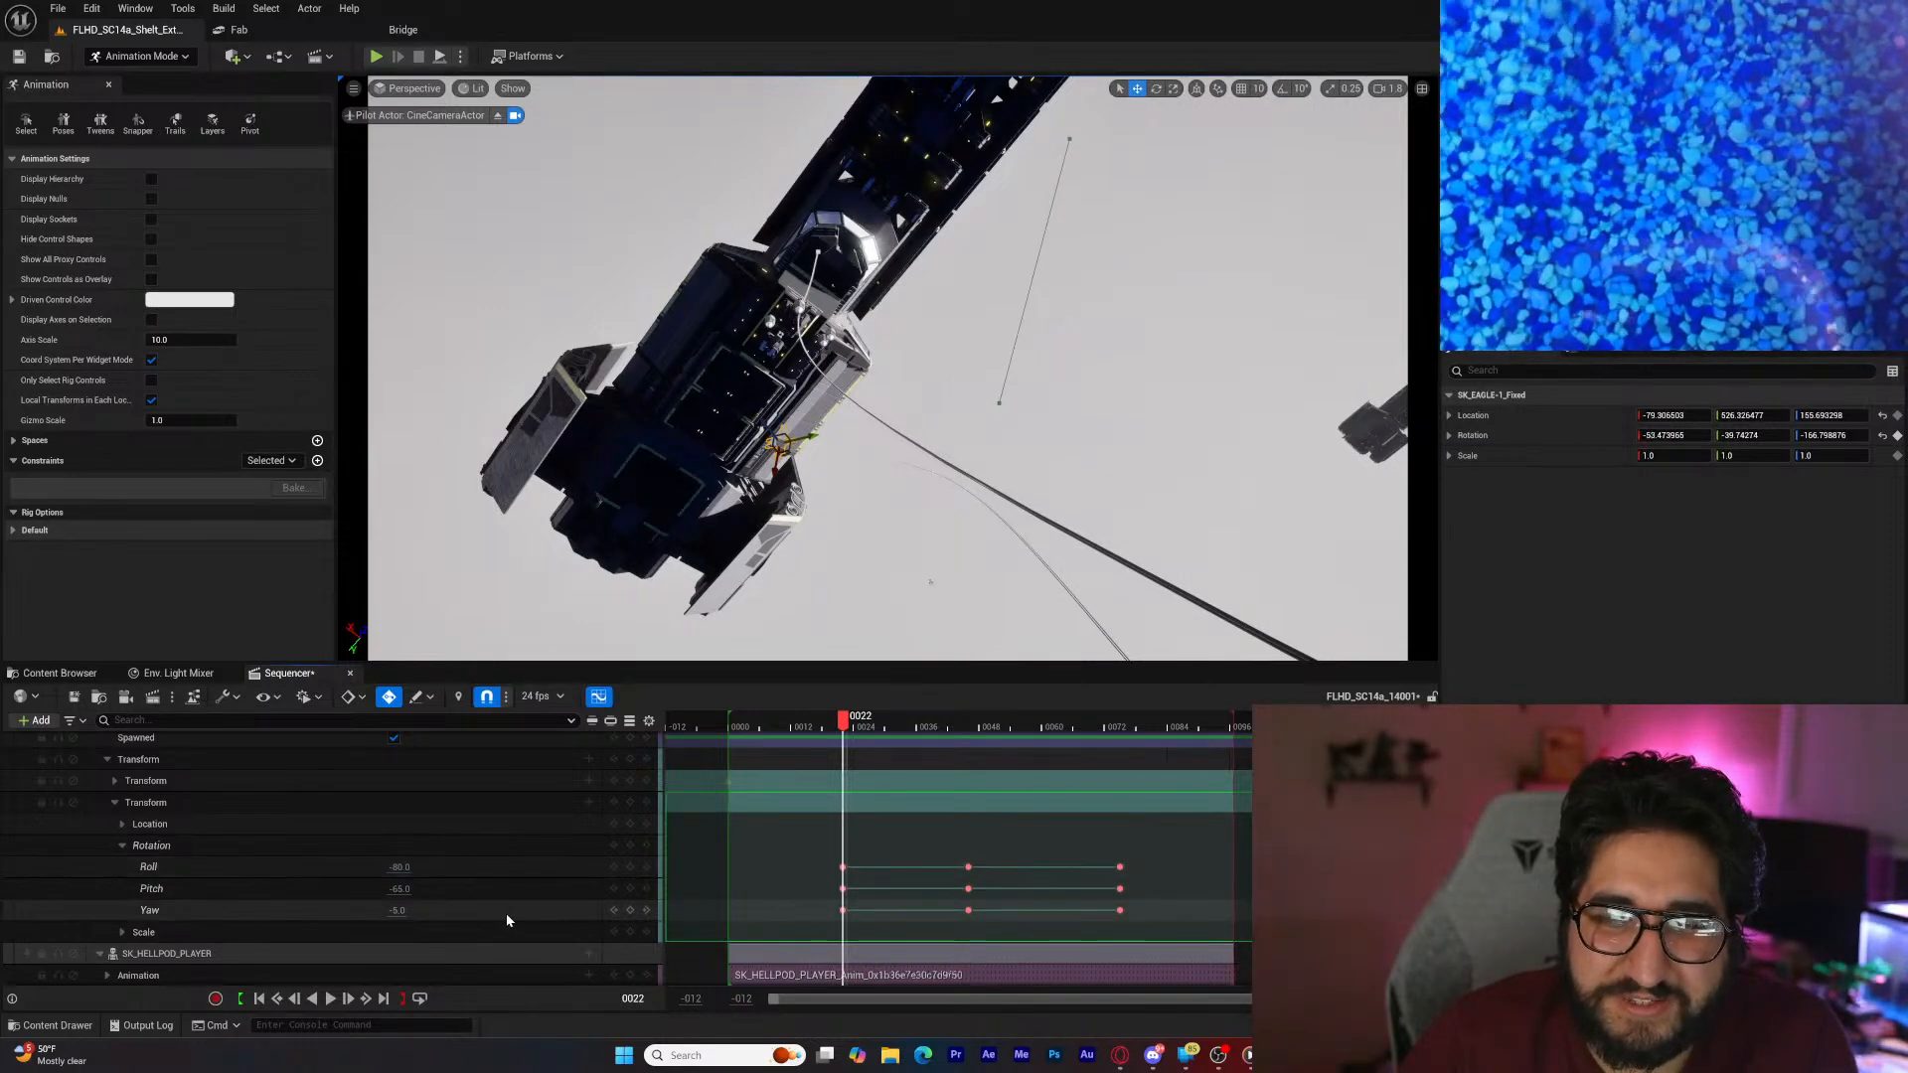
Step: Check Eagle-1's banking up to frame 86, and at frame 96 key its additive rotation at roll -28, pitch -46 and yaw 61
{"action": "left_click_drag", "start_coordinate": [849, 724], "coordinate": [1082, 725]}
{"action": "left_click_drag", "start_coordinate": [1108, 726], "coordinate": [1173, 733]}
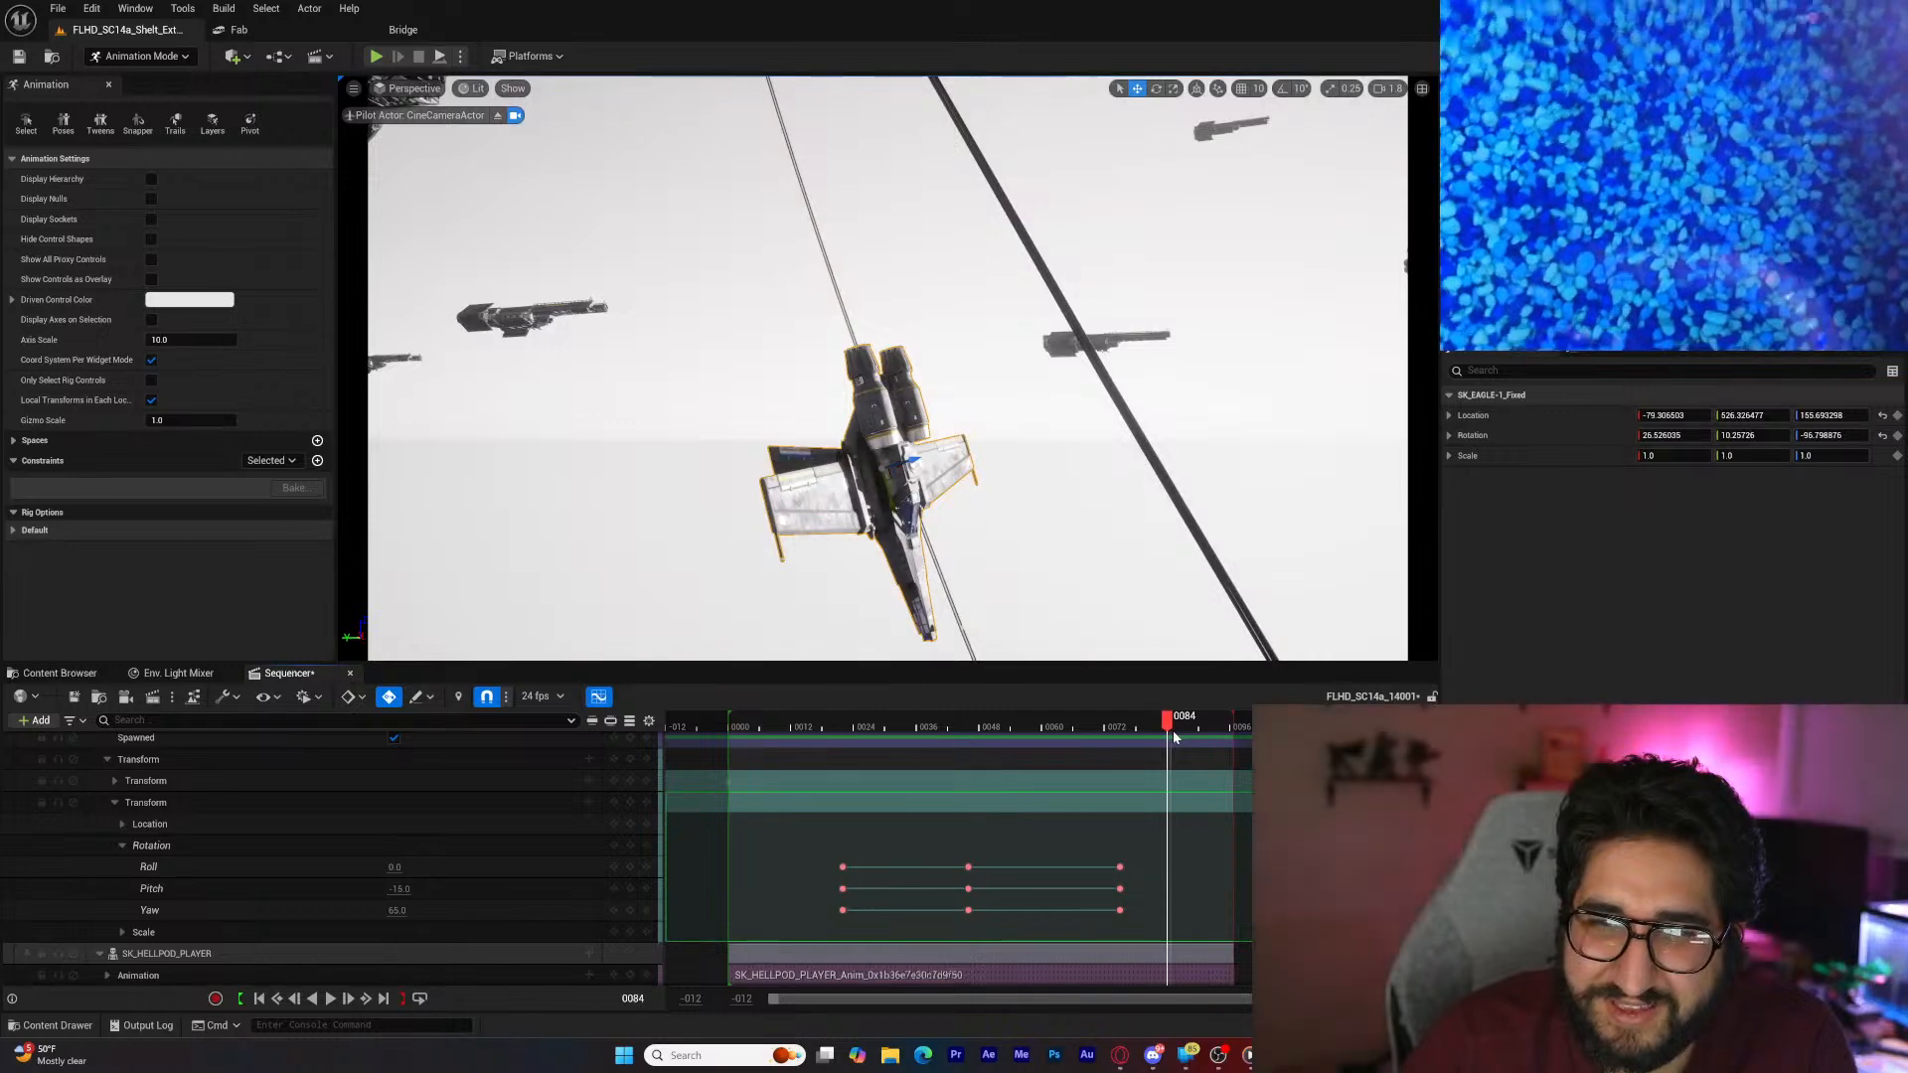
{"action": "left_click", "coordinate": [1173, 732]}
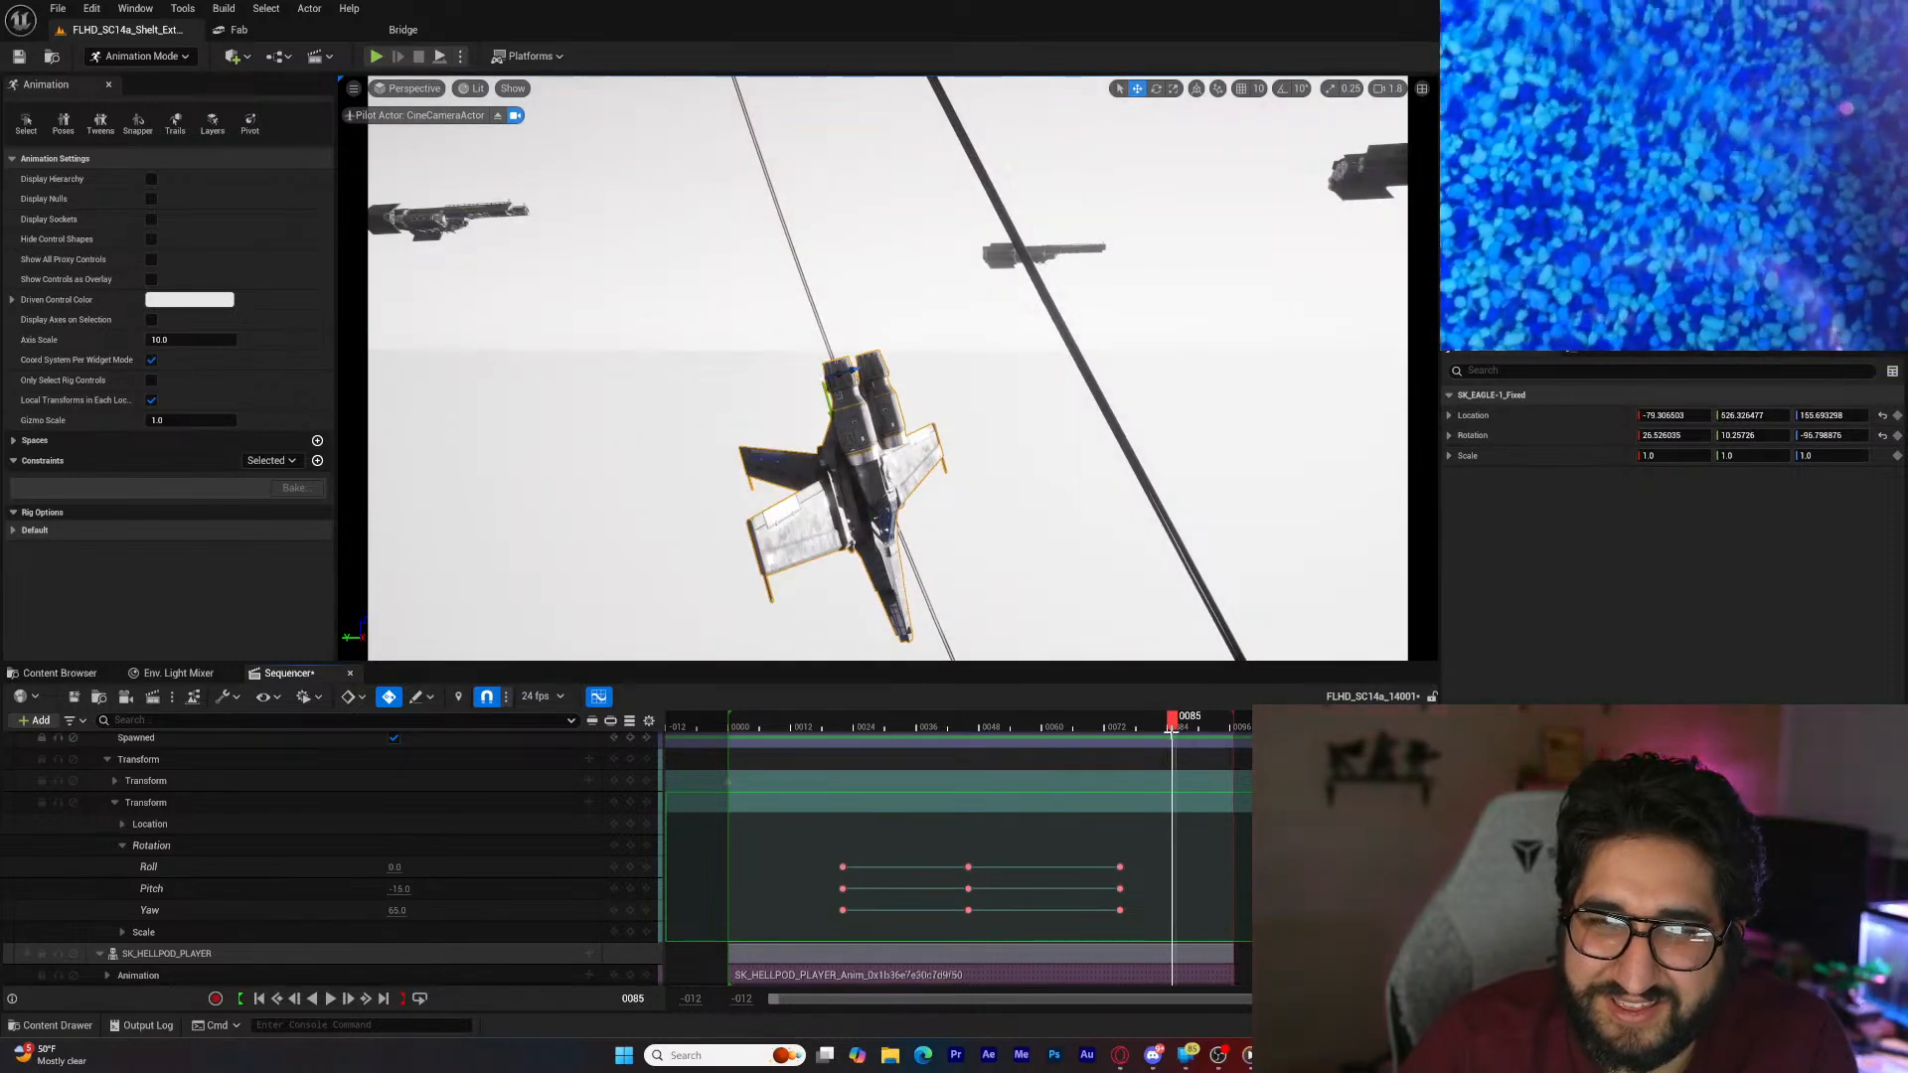
{"action": "left_click", "coordinate": [1183, 728]}
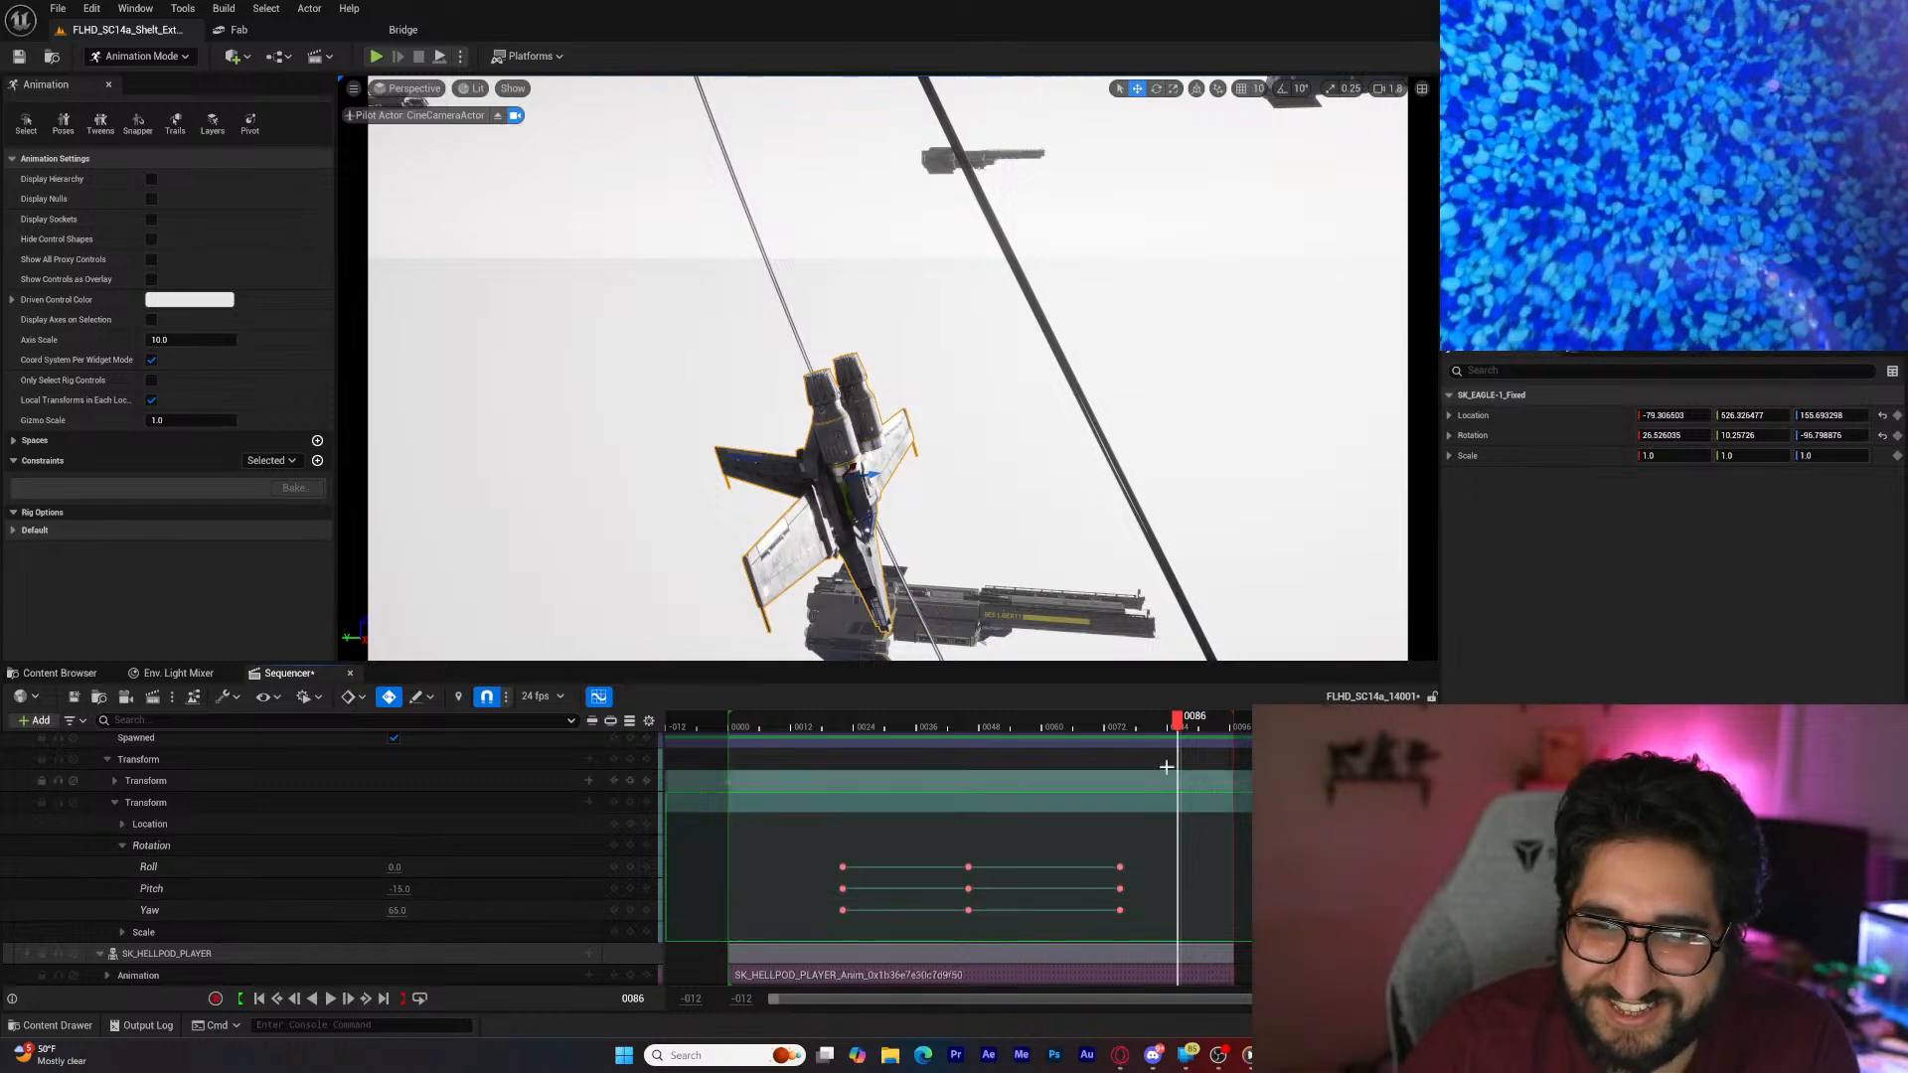
{"action": "left_click_drag", "start_coordinate": [1180, 730], "coordinate": [1230, 730]}
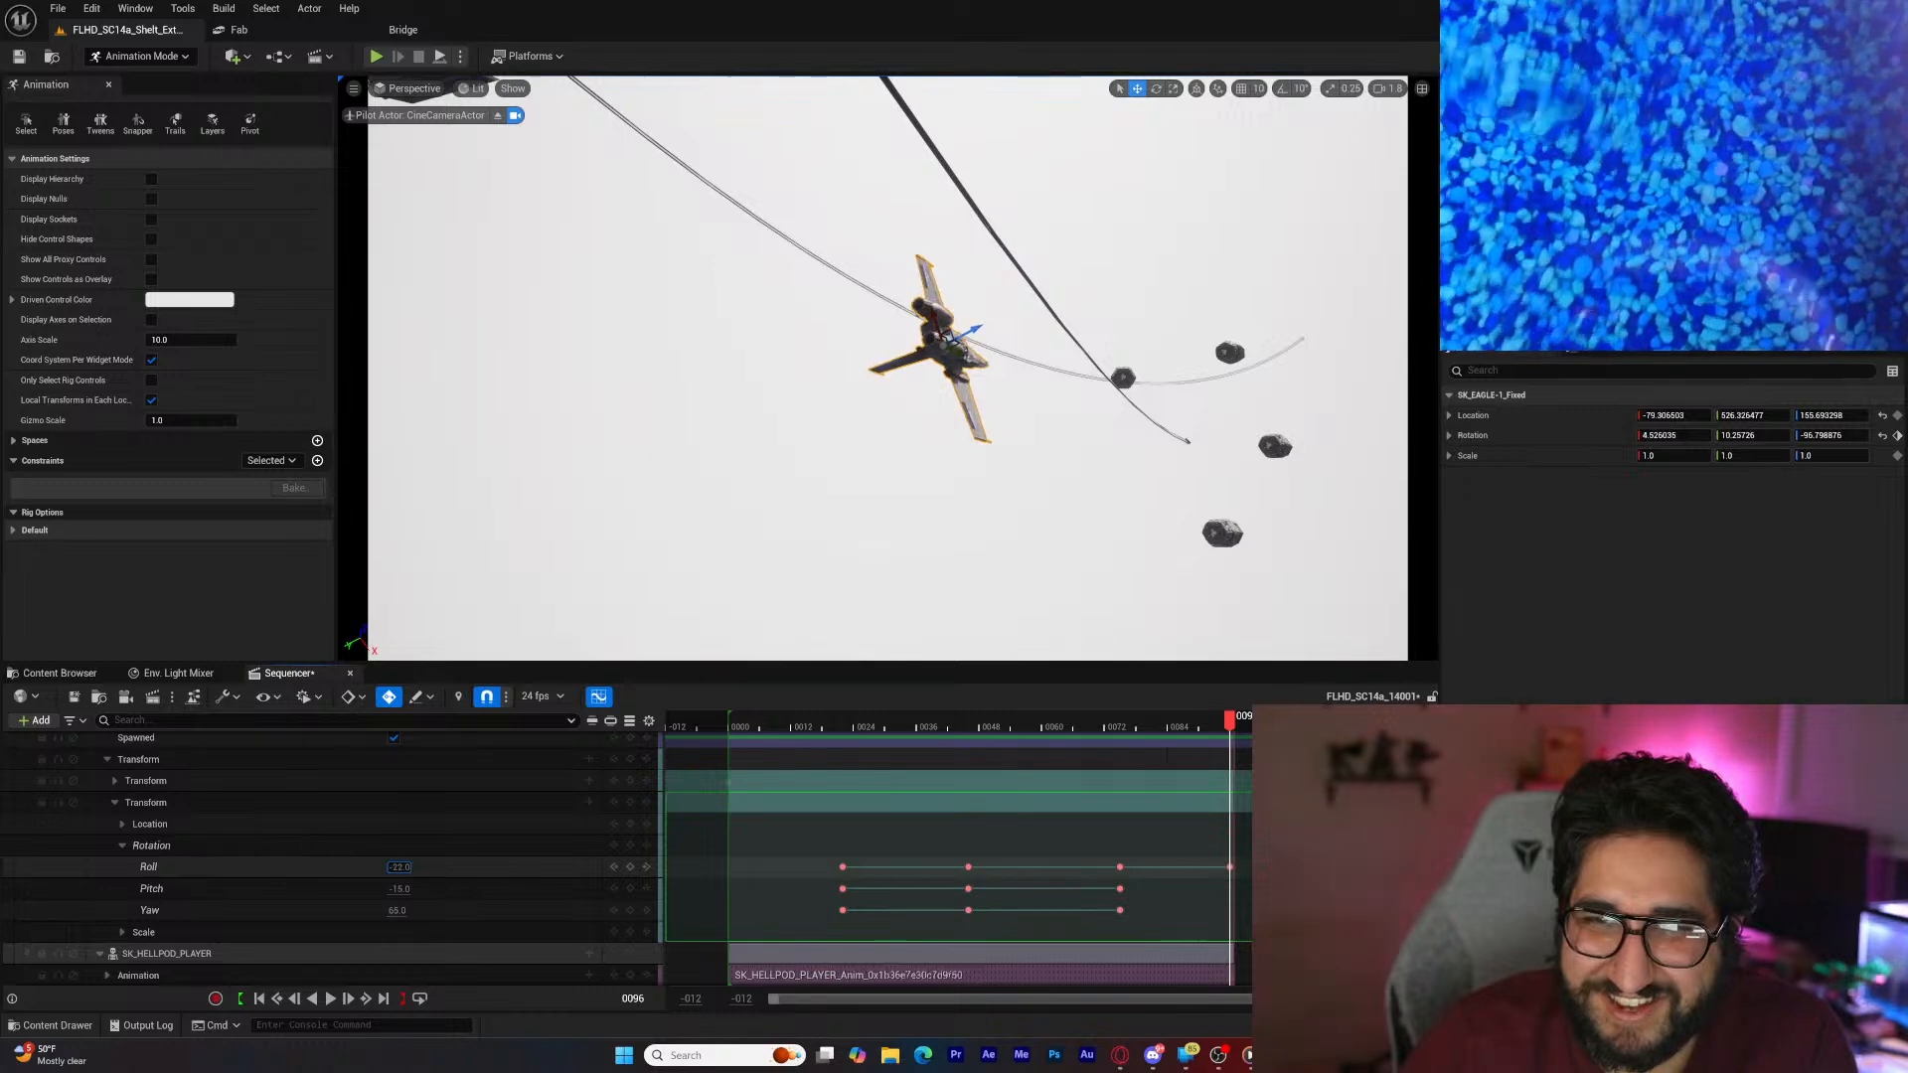
{"action": "left_click_drag", "start_coordinate": [399, 890], "coordinate": [411, 888]}
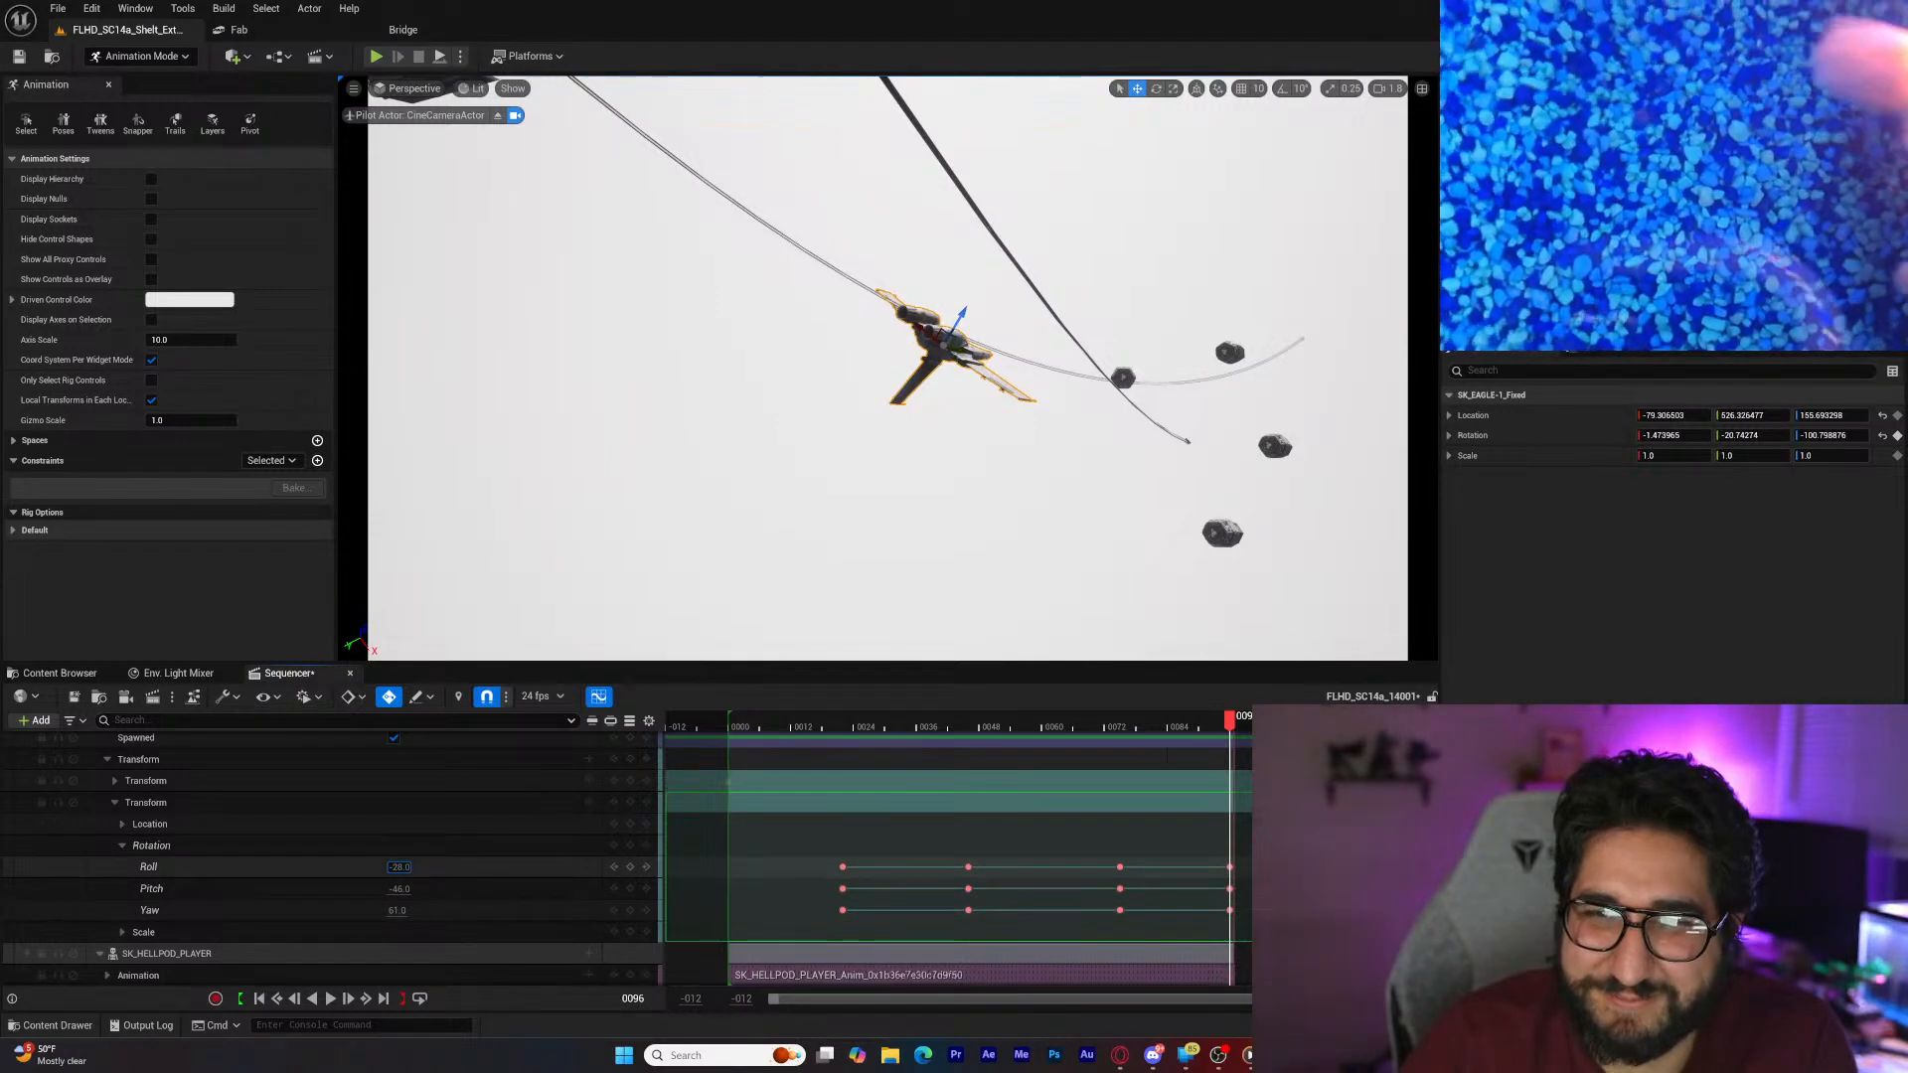
Step: Scrub back to frame 0 and play the shot to review Eagle-1's additive rotation among the hellpods
{"action": "left_click", "coordinate": [1216, 728]}
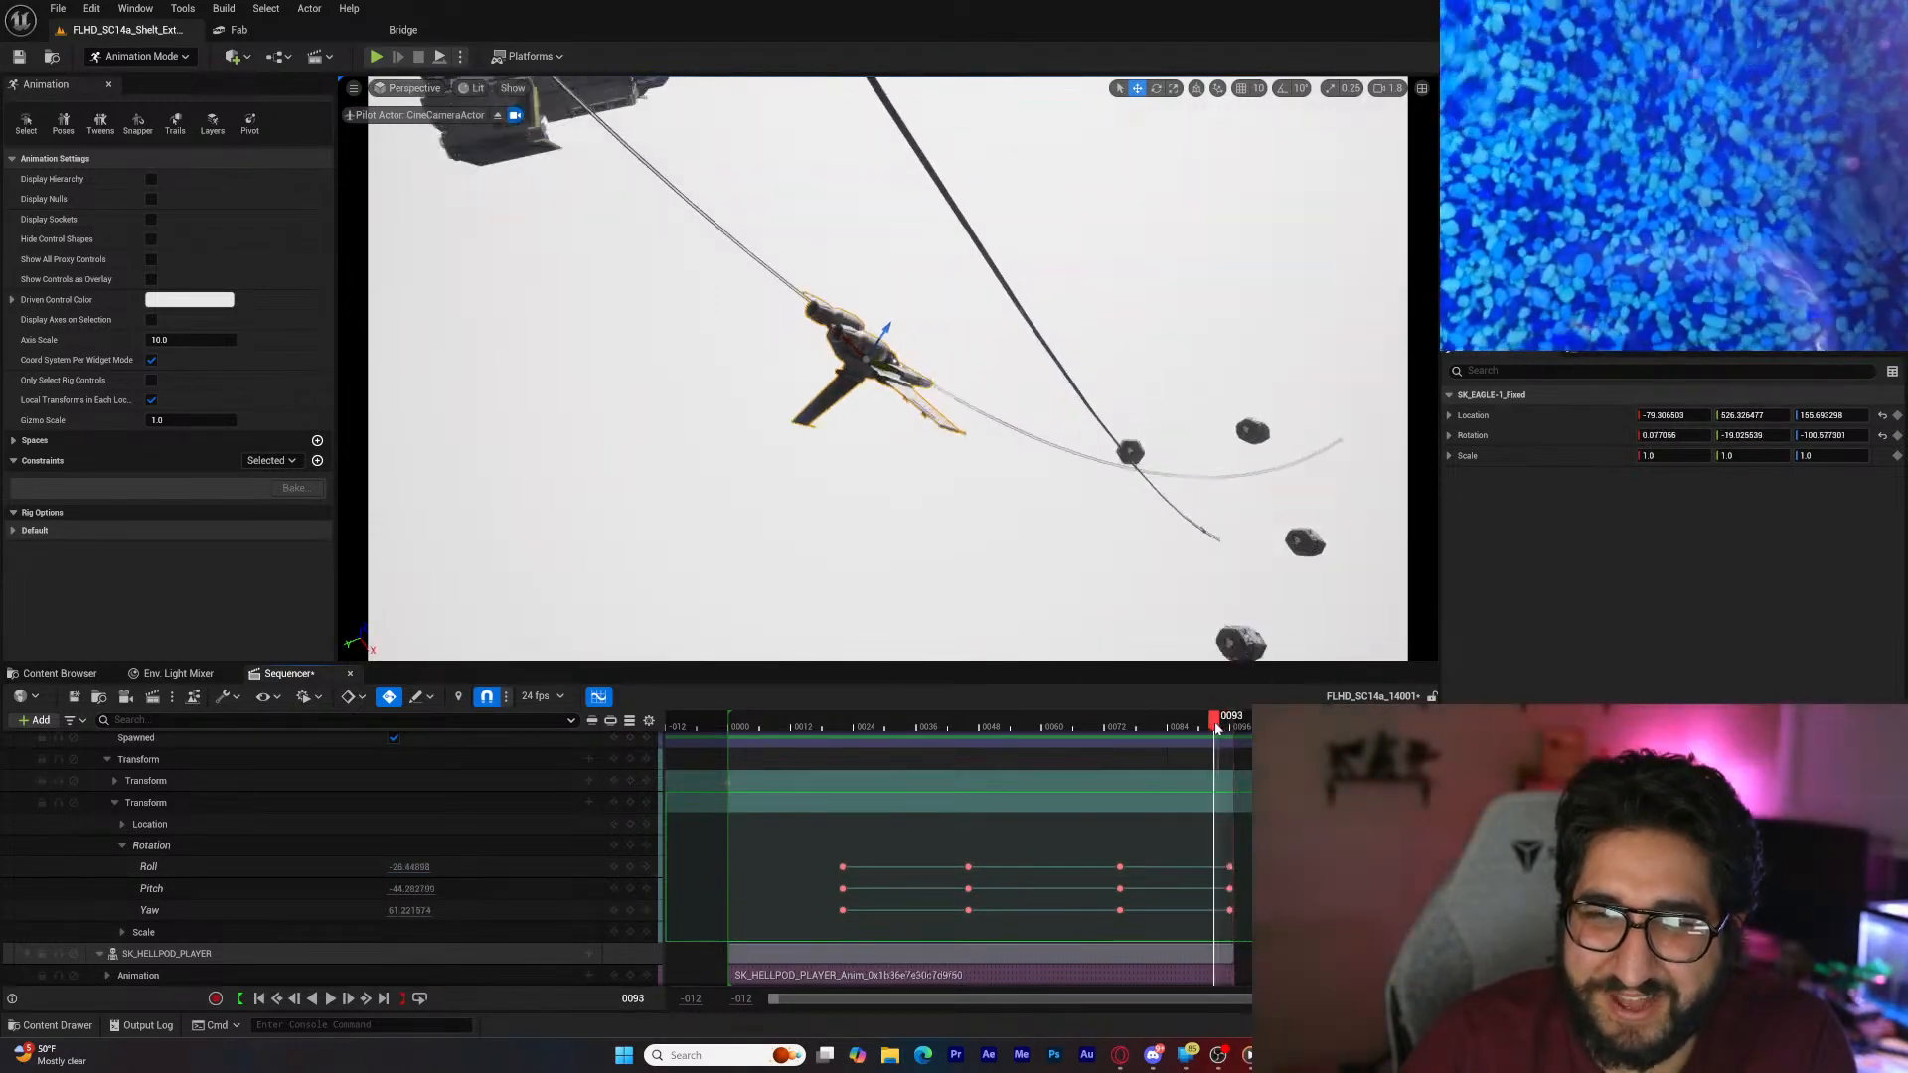
{"action": "left_click_drag", "start_coordinate": [1216, 728], "coordinate": [731, 760]}
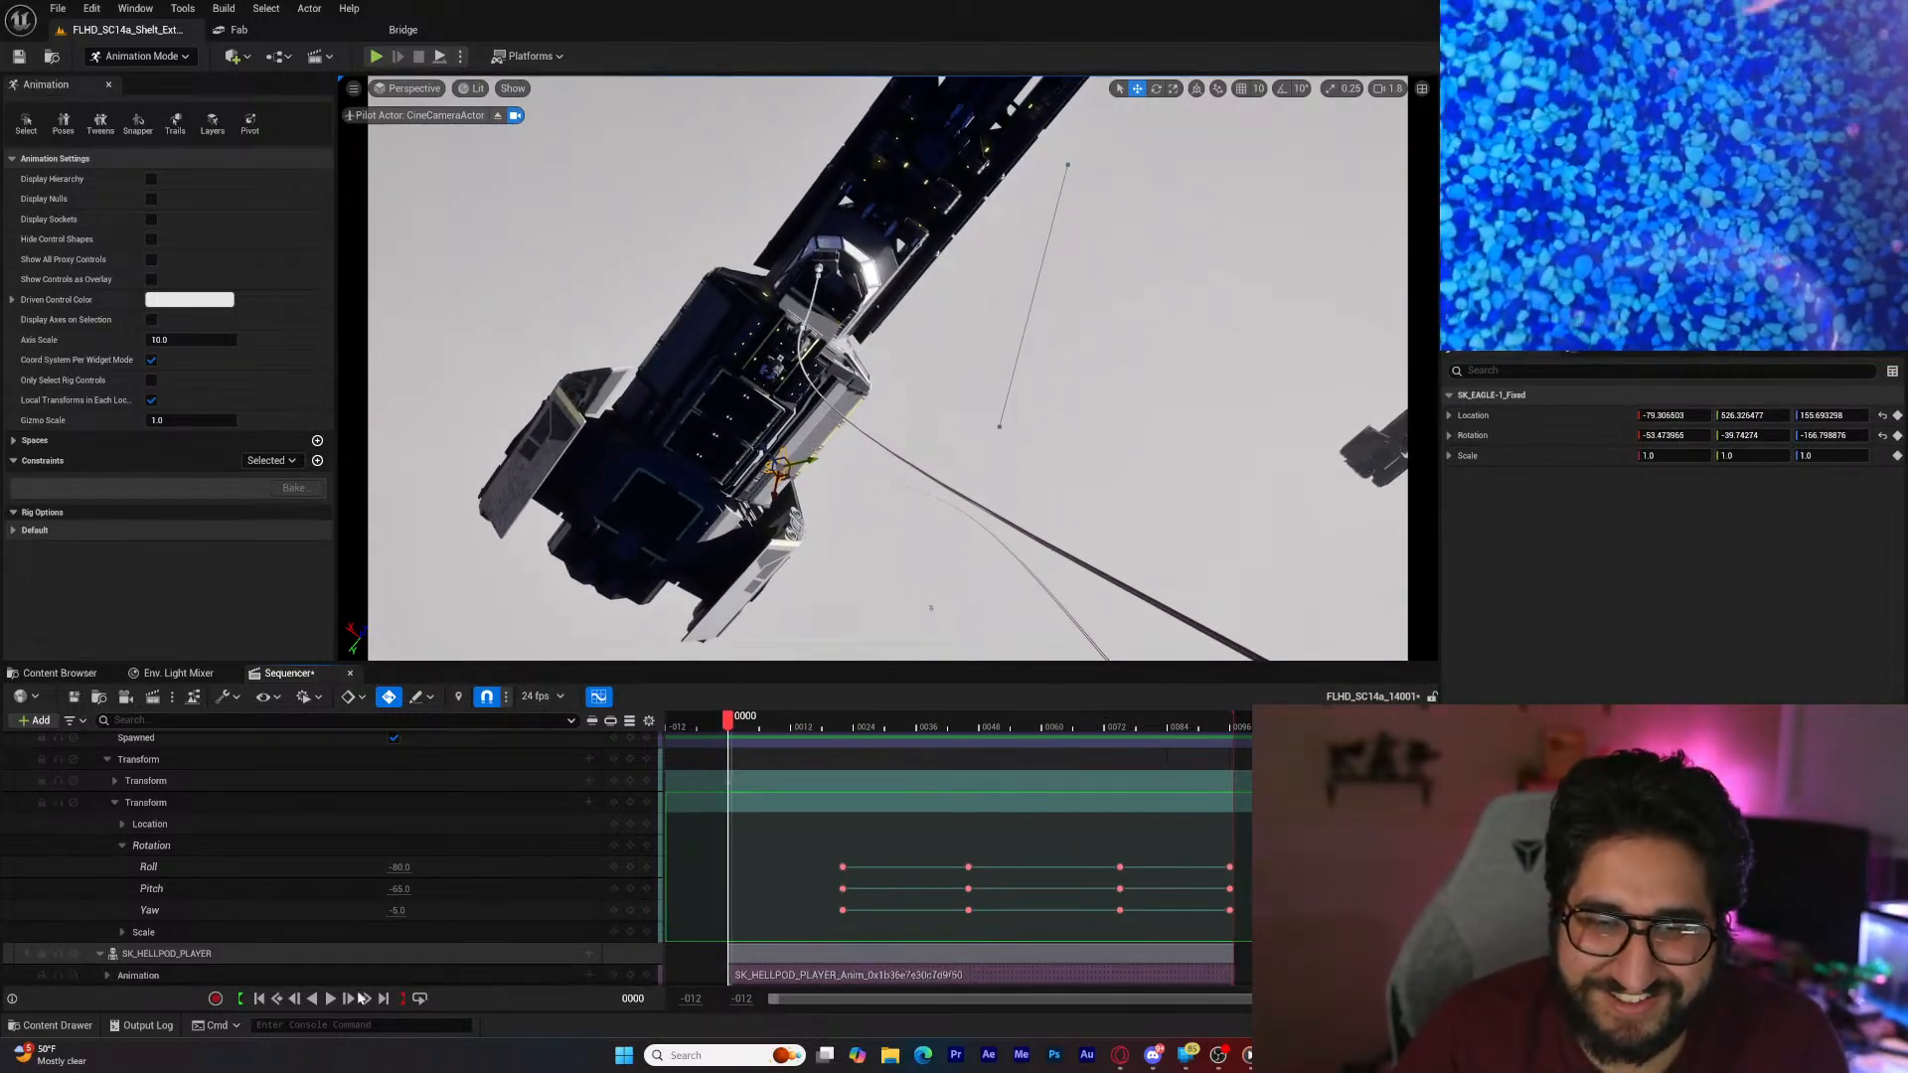
{"action": "left_click", "coordinate": [331, 1001]}
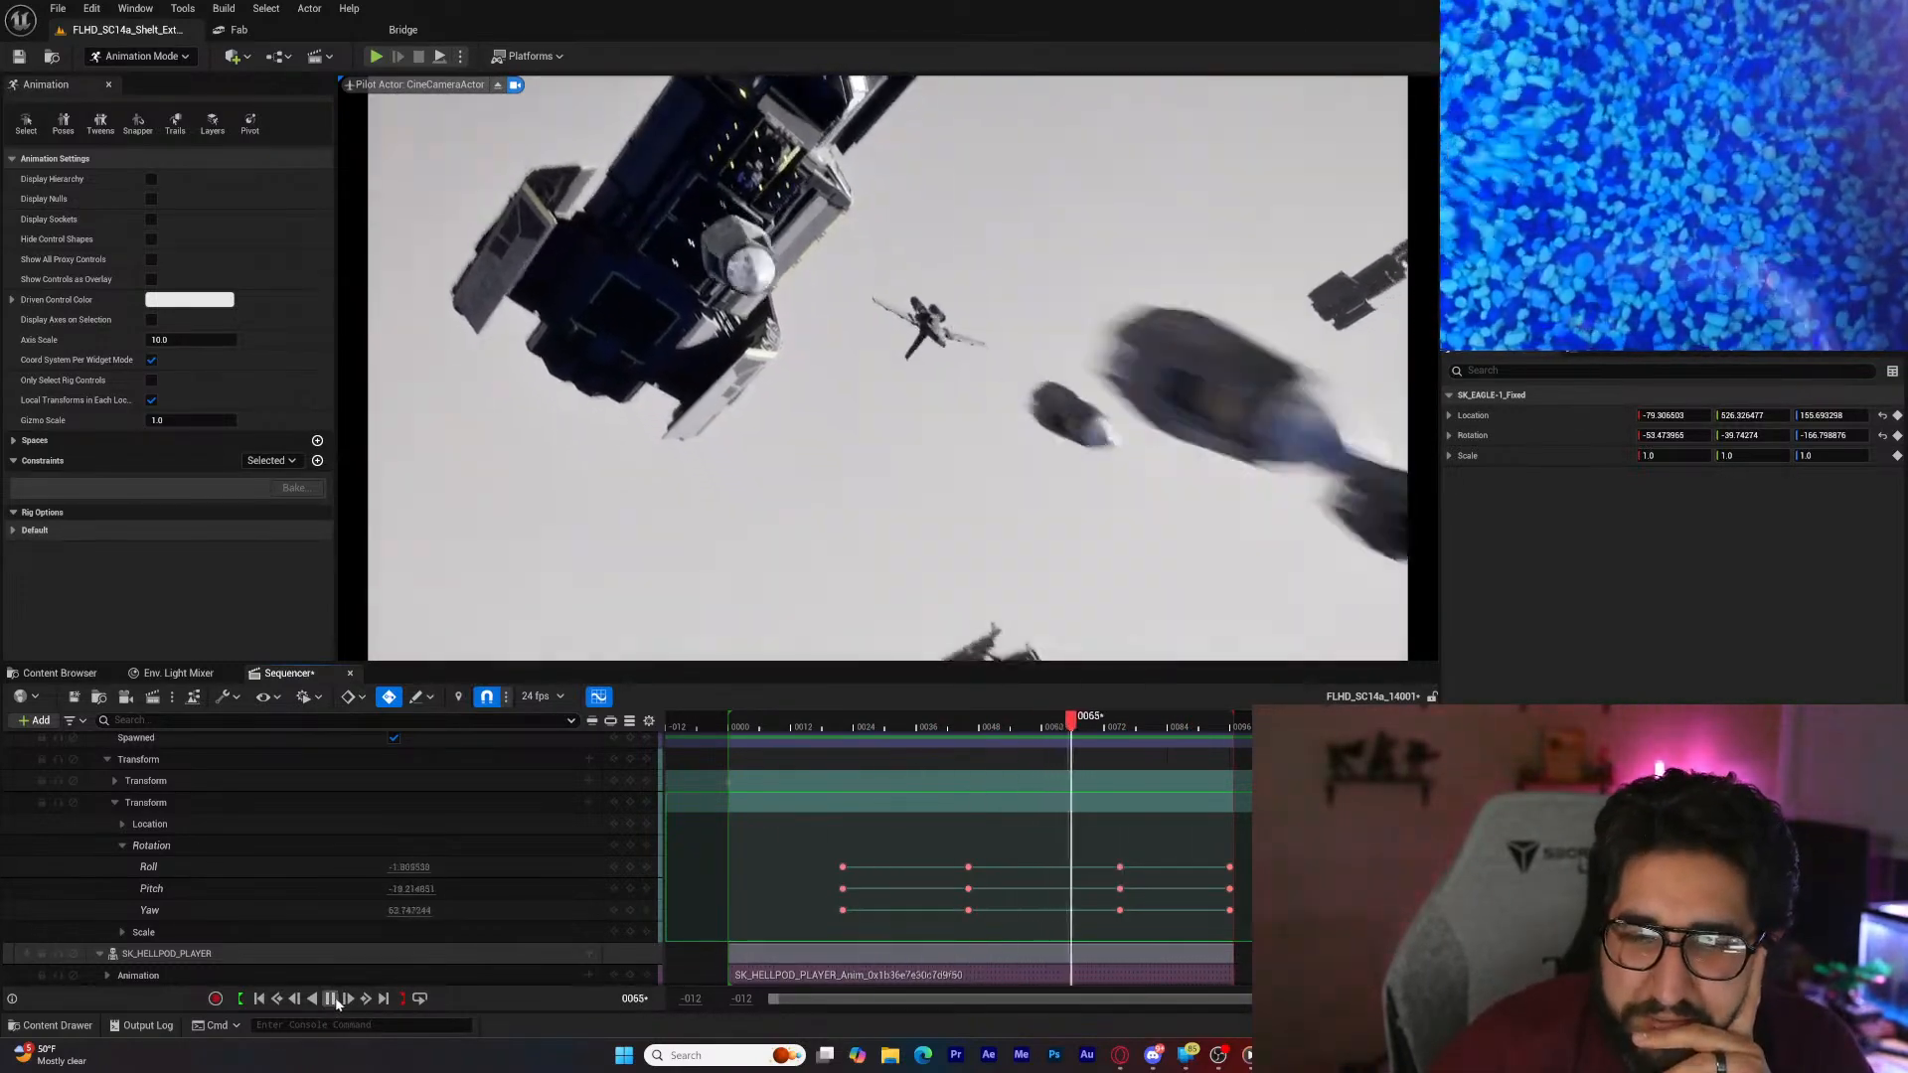
{"action": "left_click", "coordinate": [330, 998]}
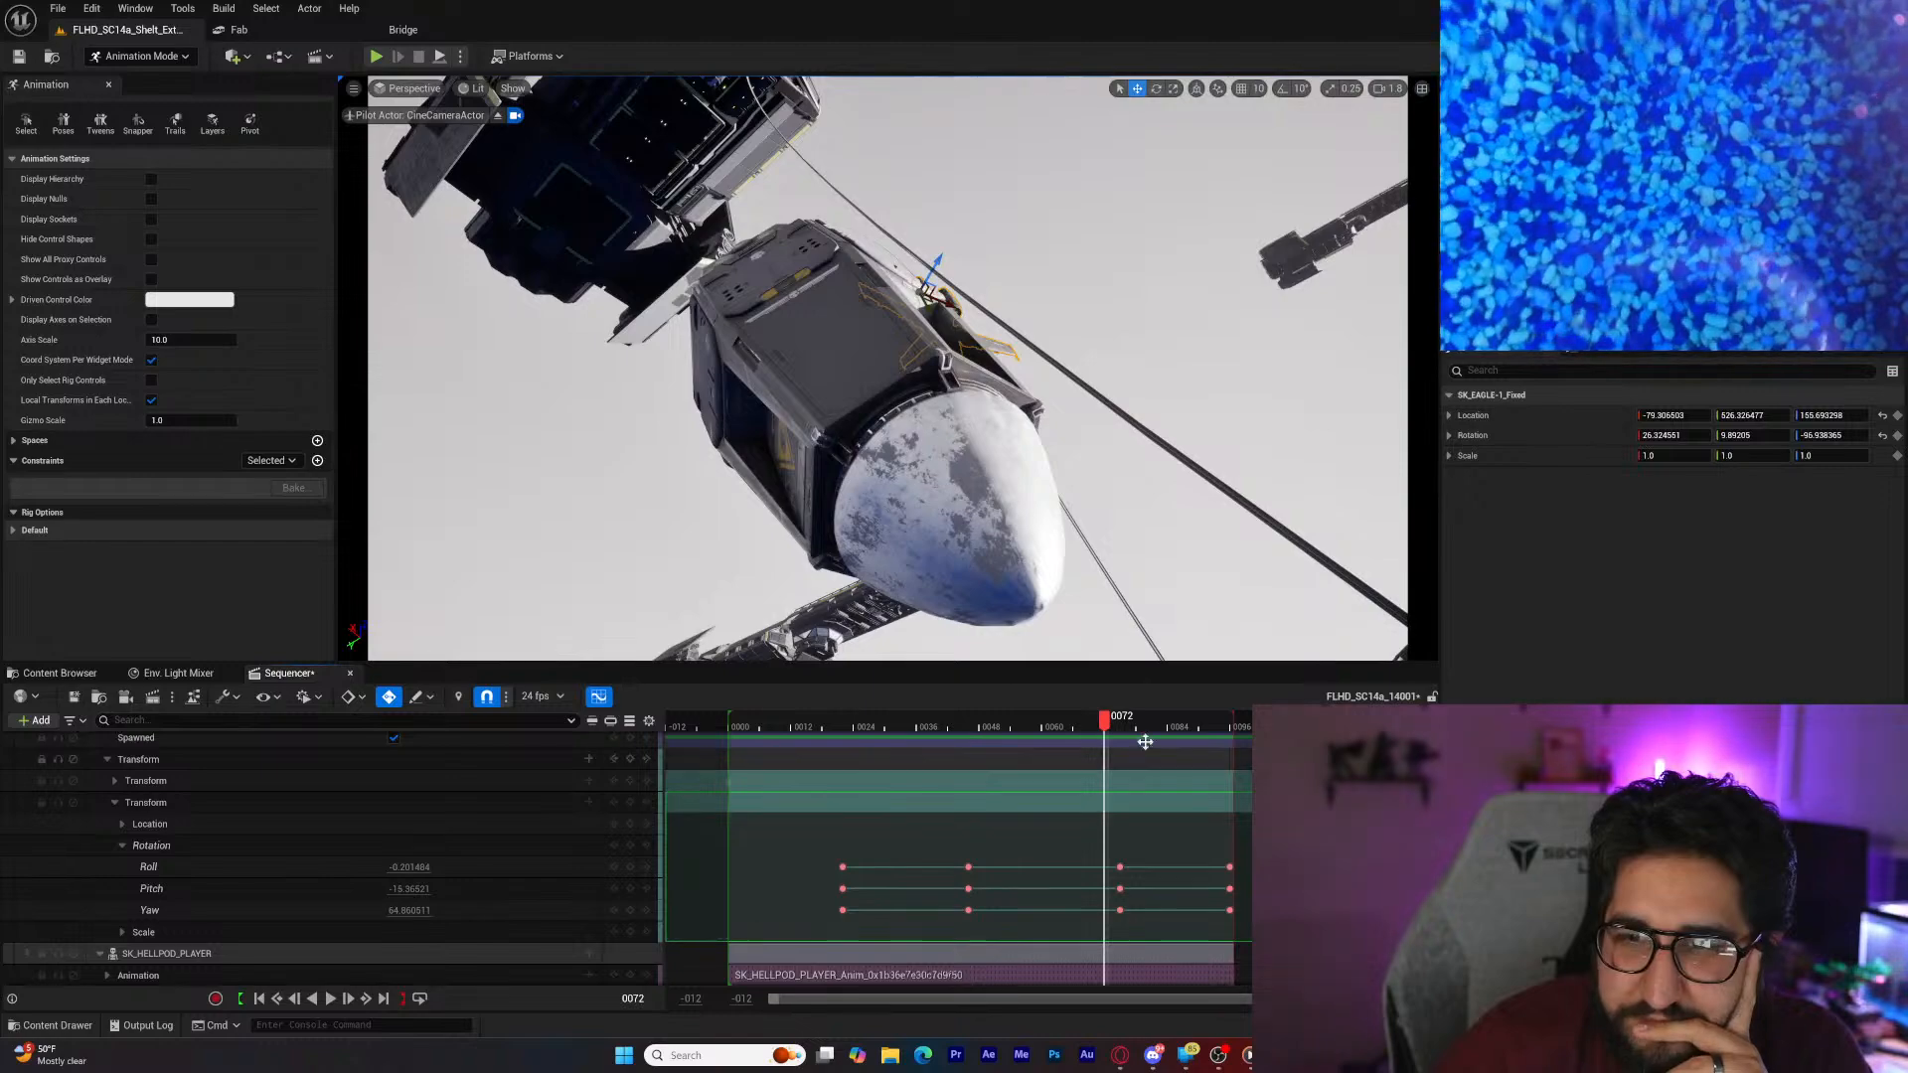
Step: Scrub to frame 94 and back to frame 15, and replay the shot from there to recheck Eagle-1's motion
{"action": "left_click_drag", "start_coordinate": [1108, 723], "coordinate": [1225, 726]}
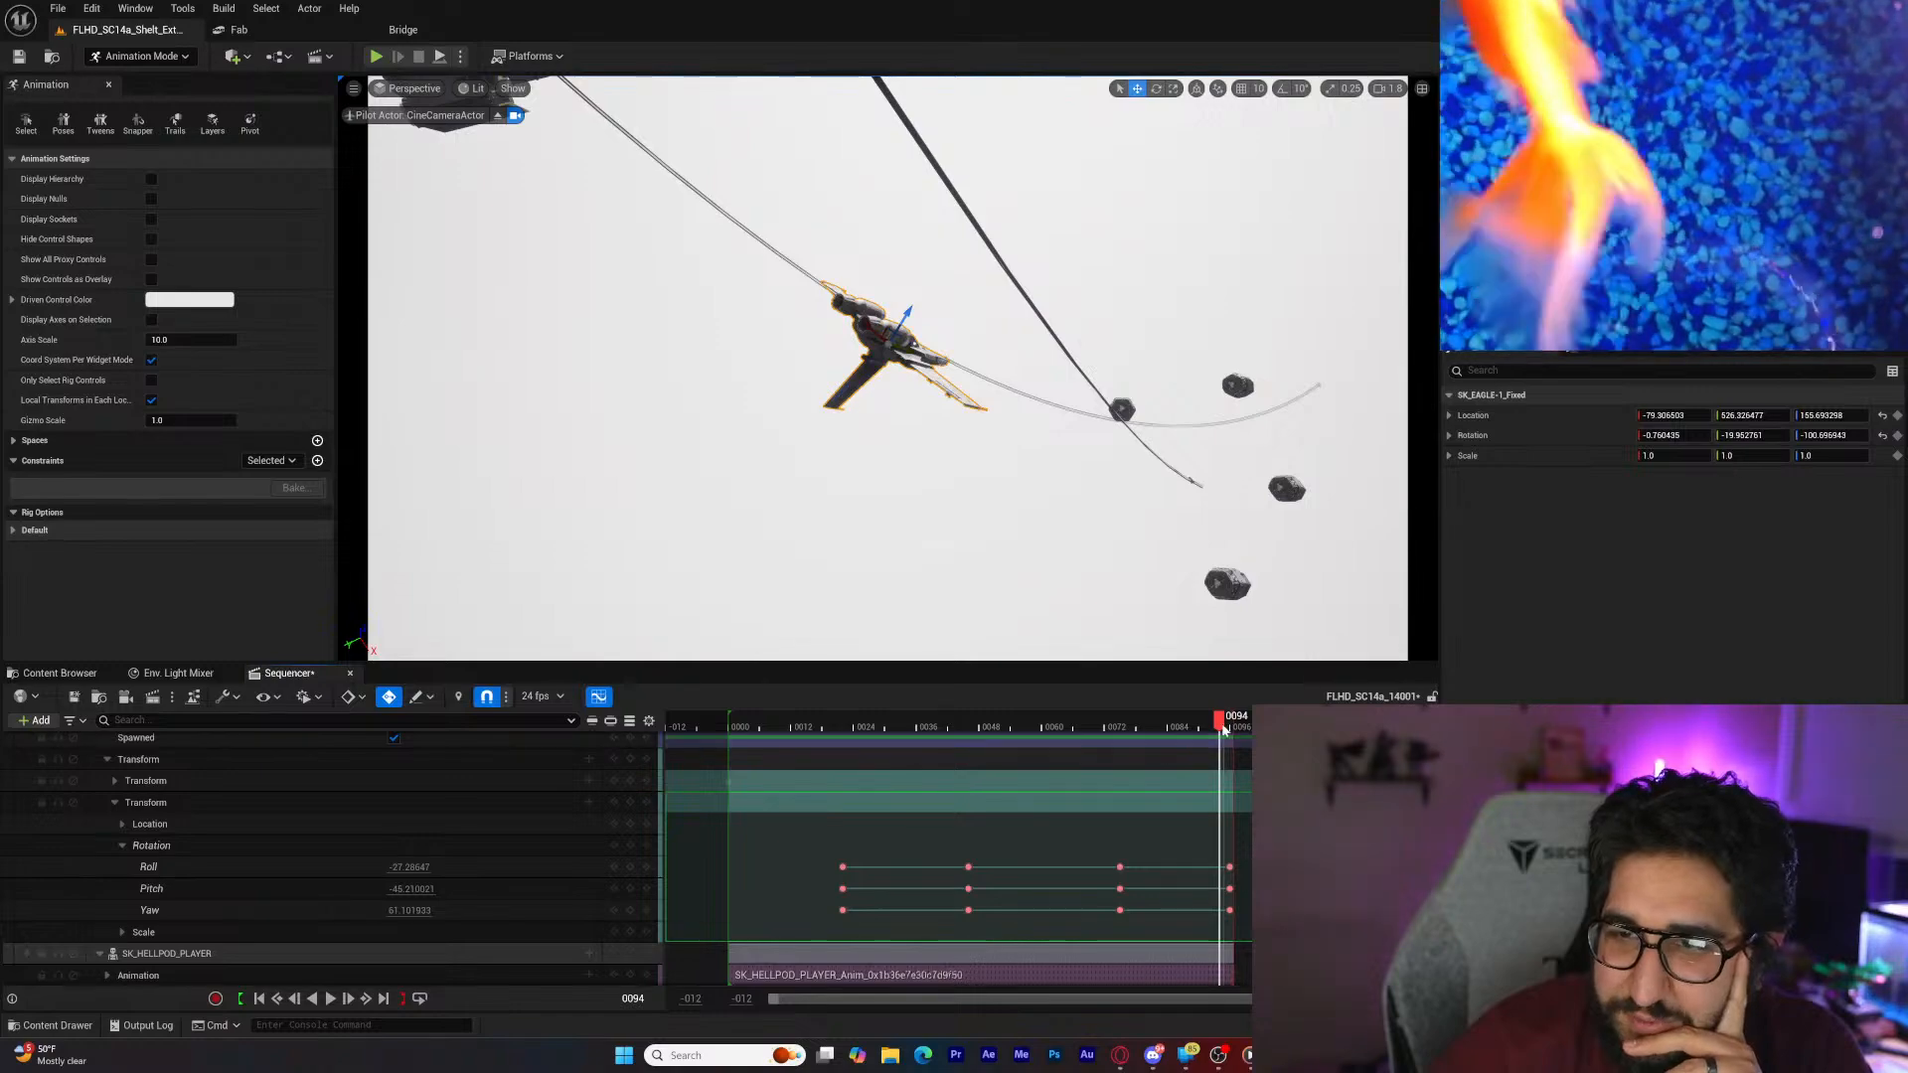
{"action": "left_click_drag", "start_coordinate": [1221, 730], "coordinate": [806, 786]}
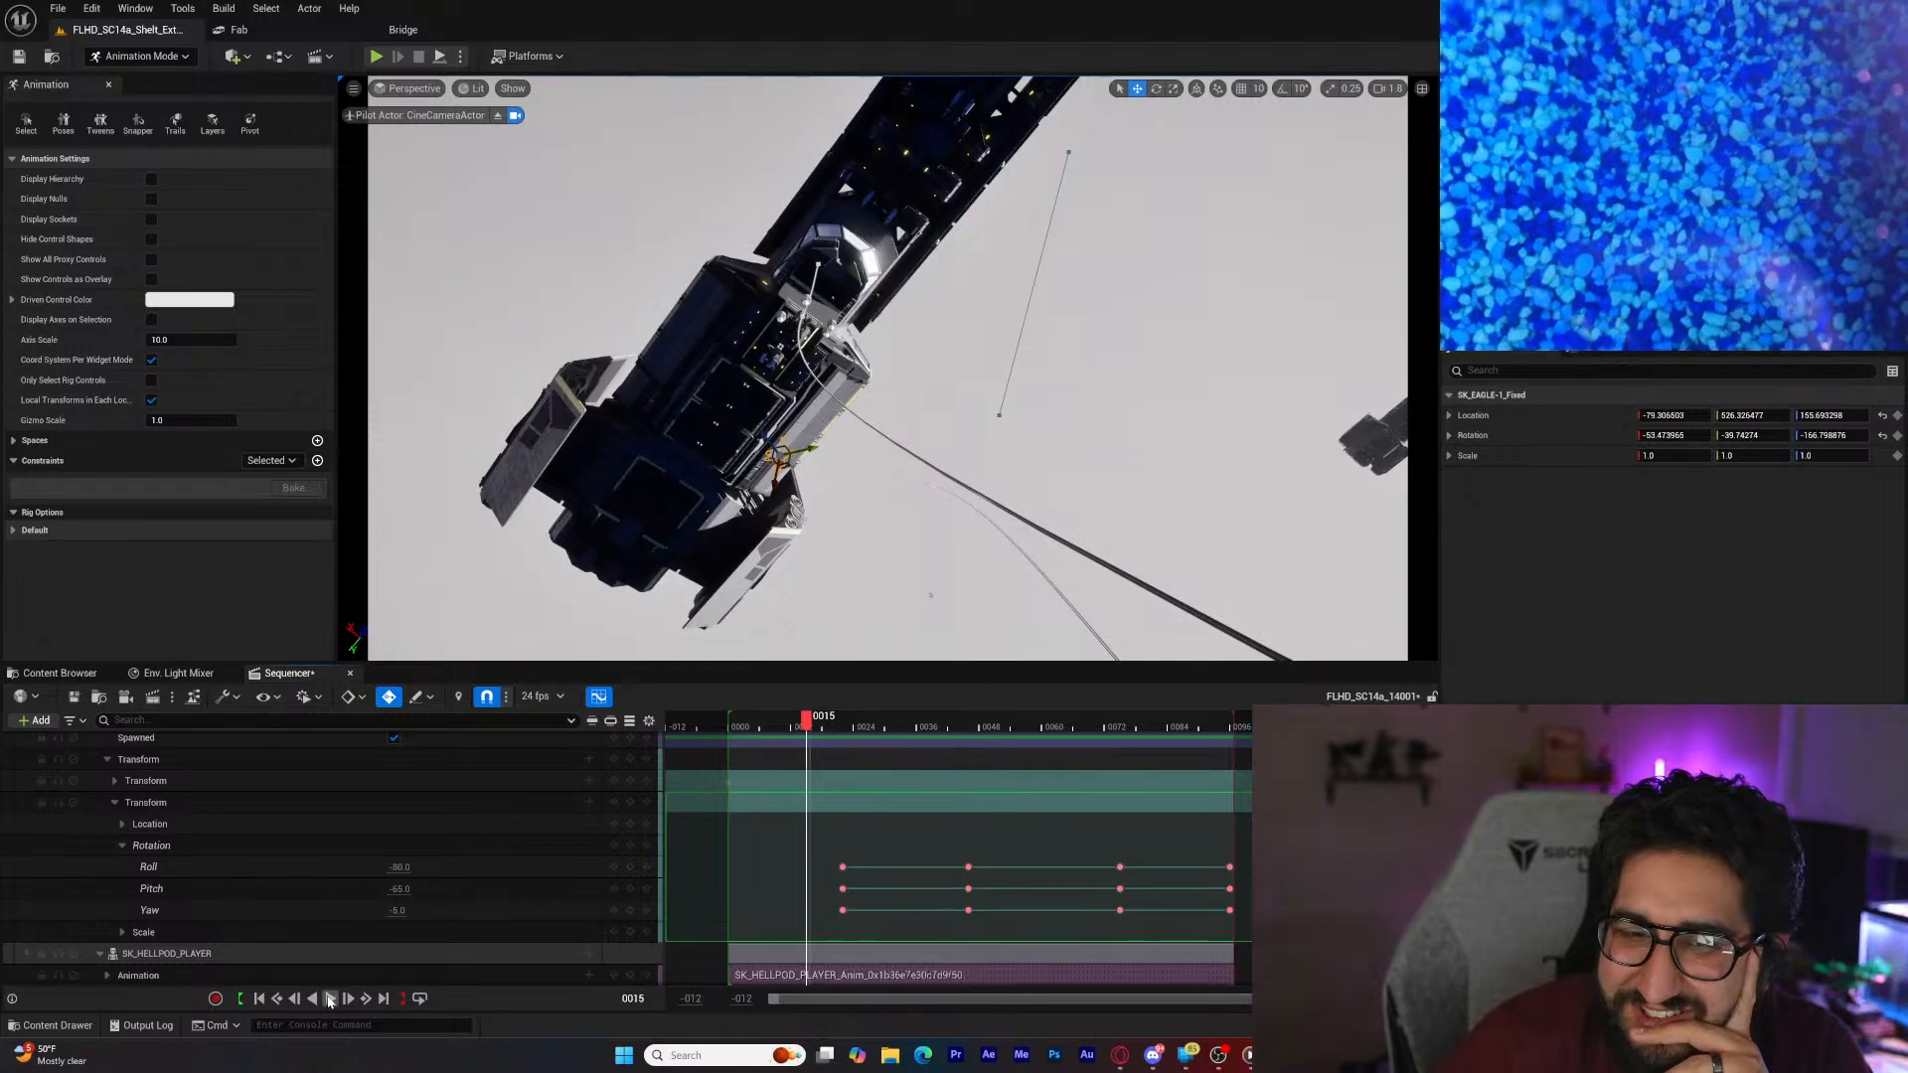
{"action": "left_click", "coordinate": [330, 998]}
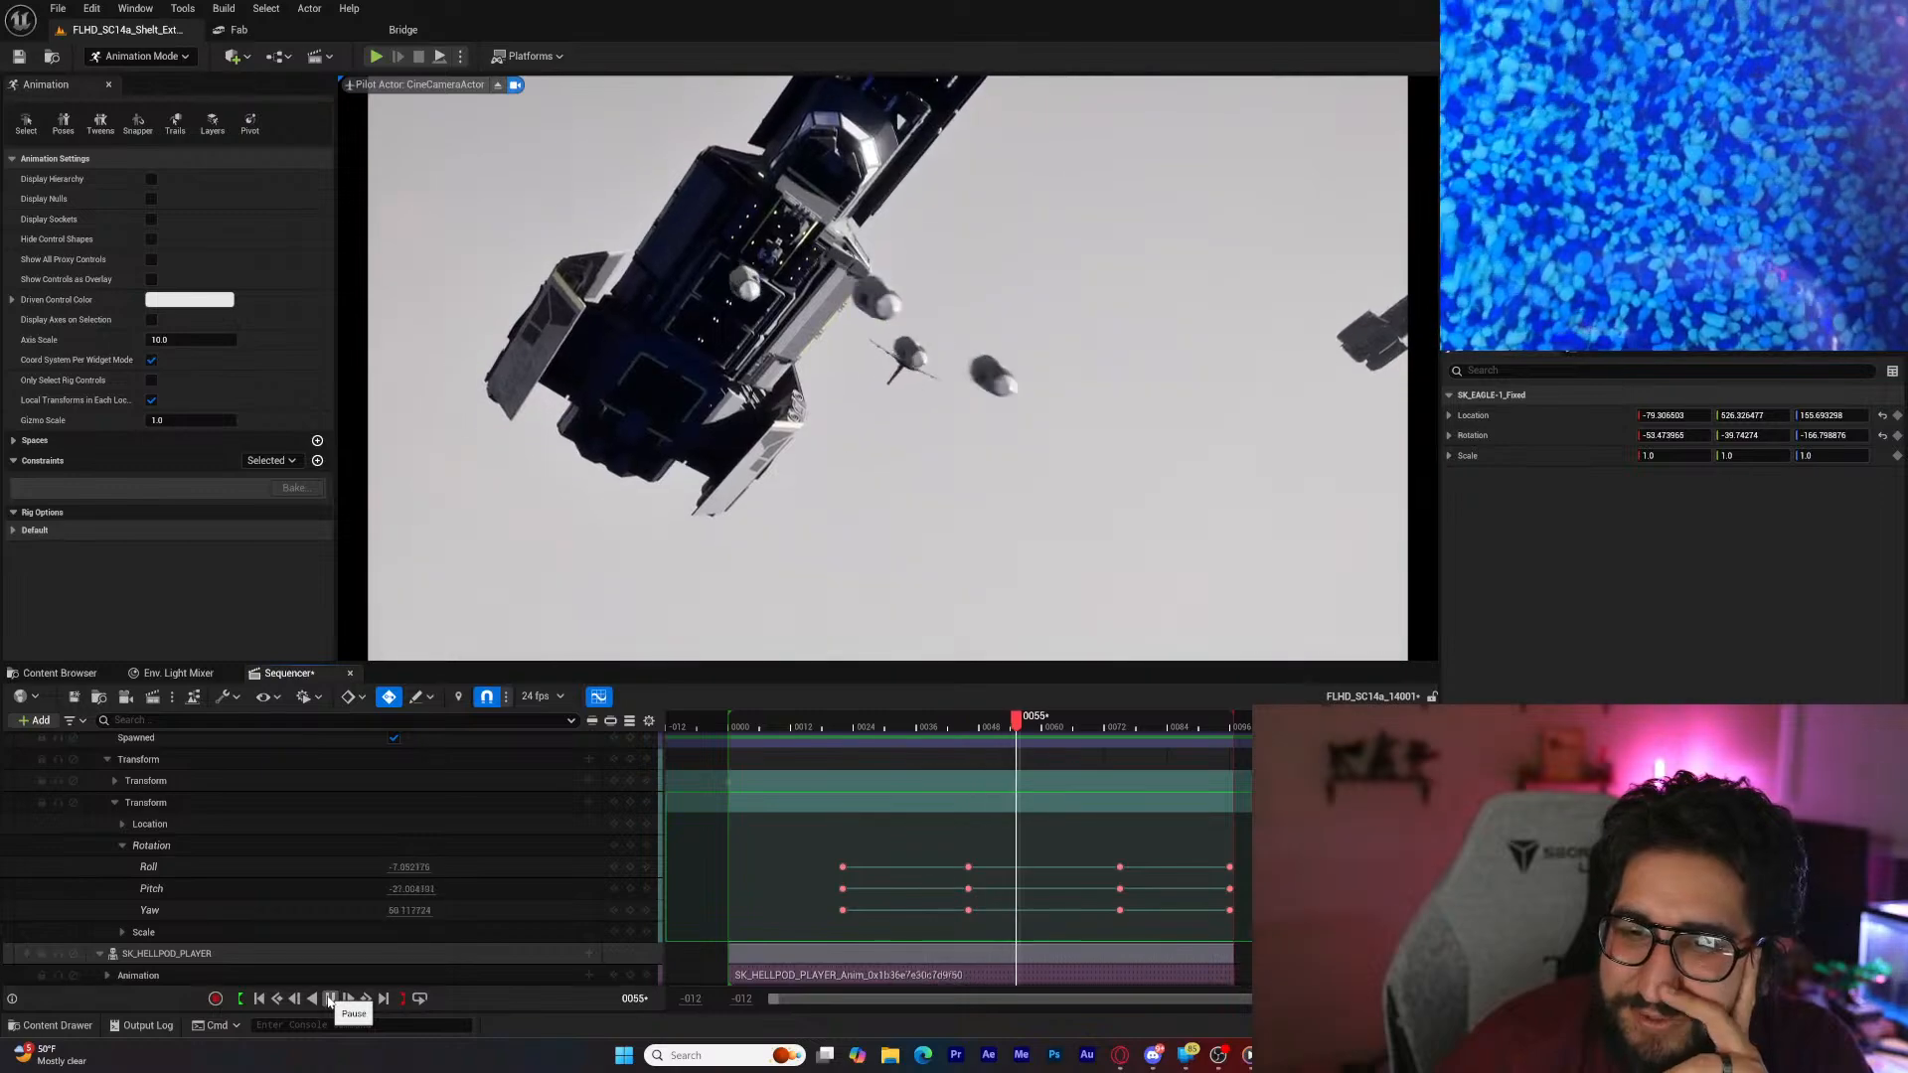
{"action": "left_click", "coordinate": [330, 998]}
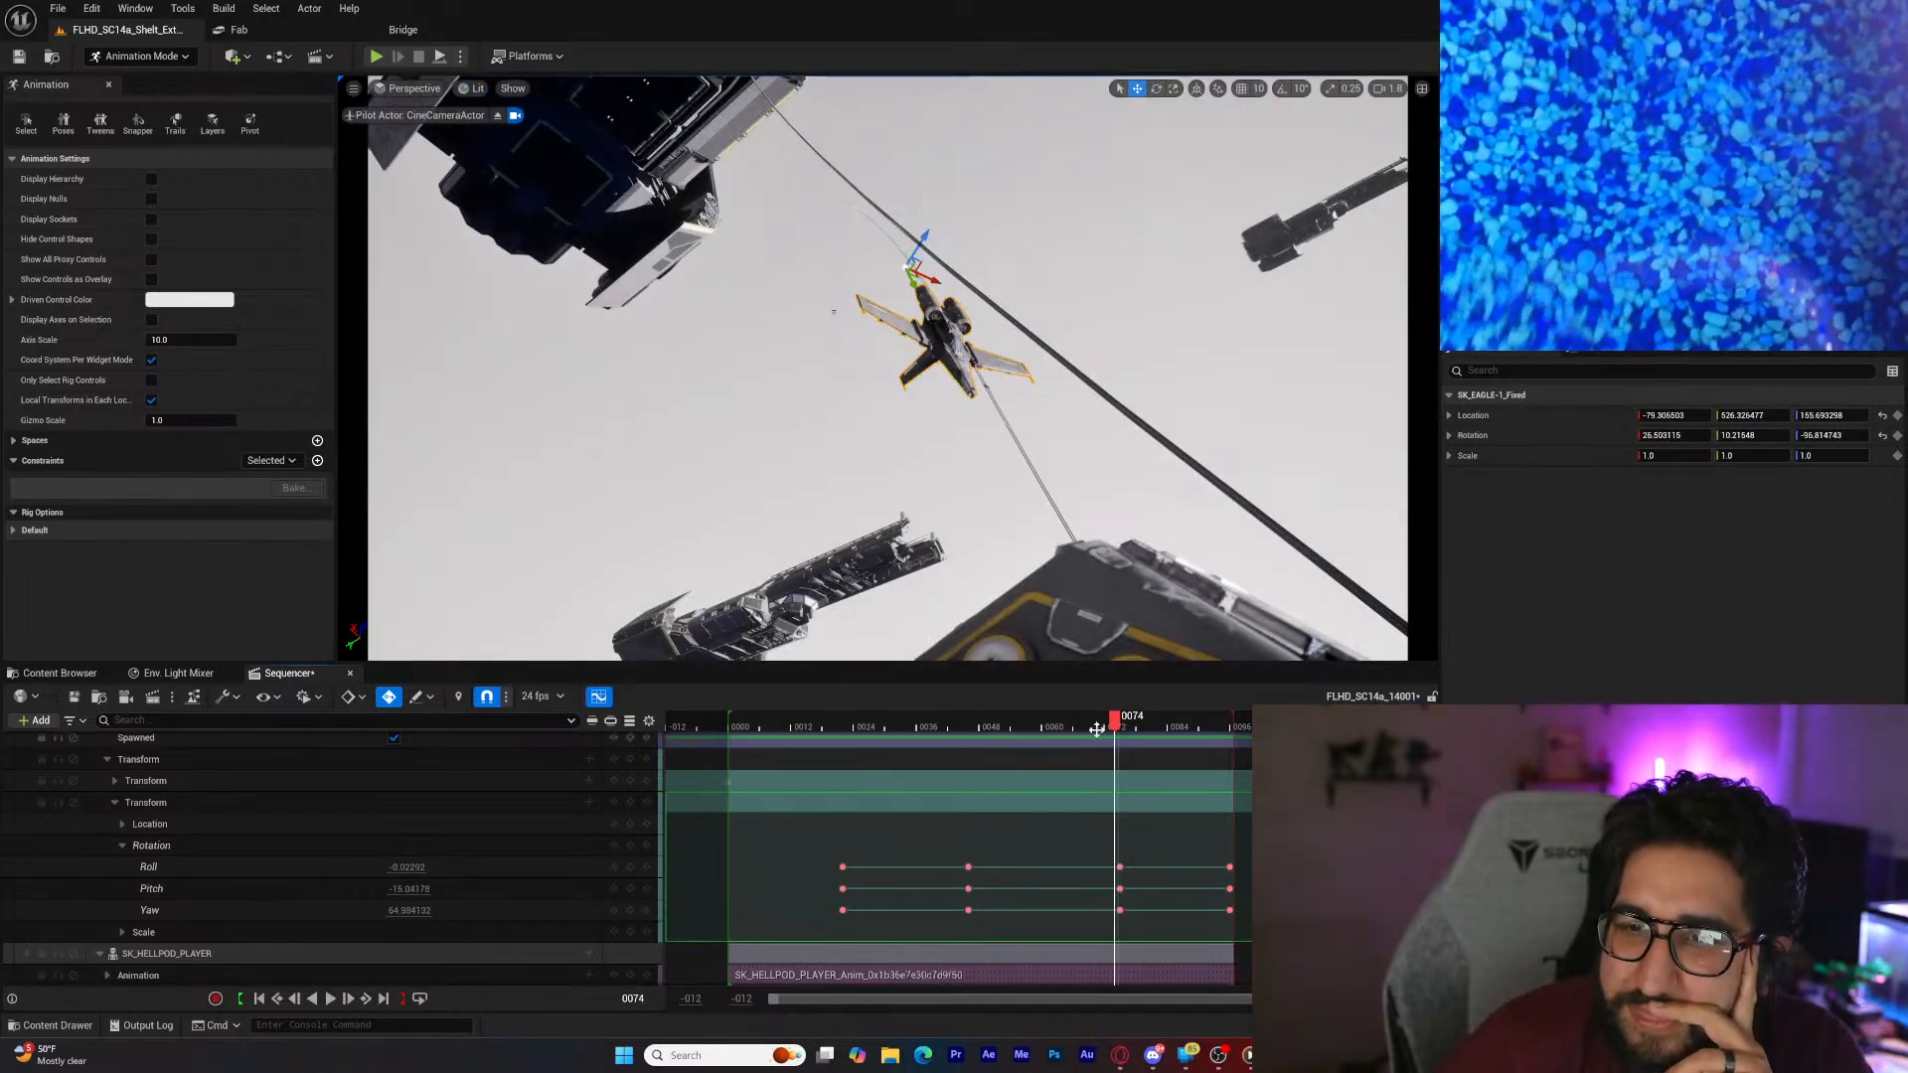
Step: Check the shot past its end up to frame 120 and extend the Camera Cuts section beyond frame 96
{"action": "left_click_drag", "start_coordinate": [1113, 723], "coordinate": [1276, 753]}
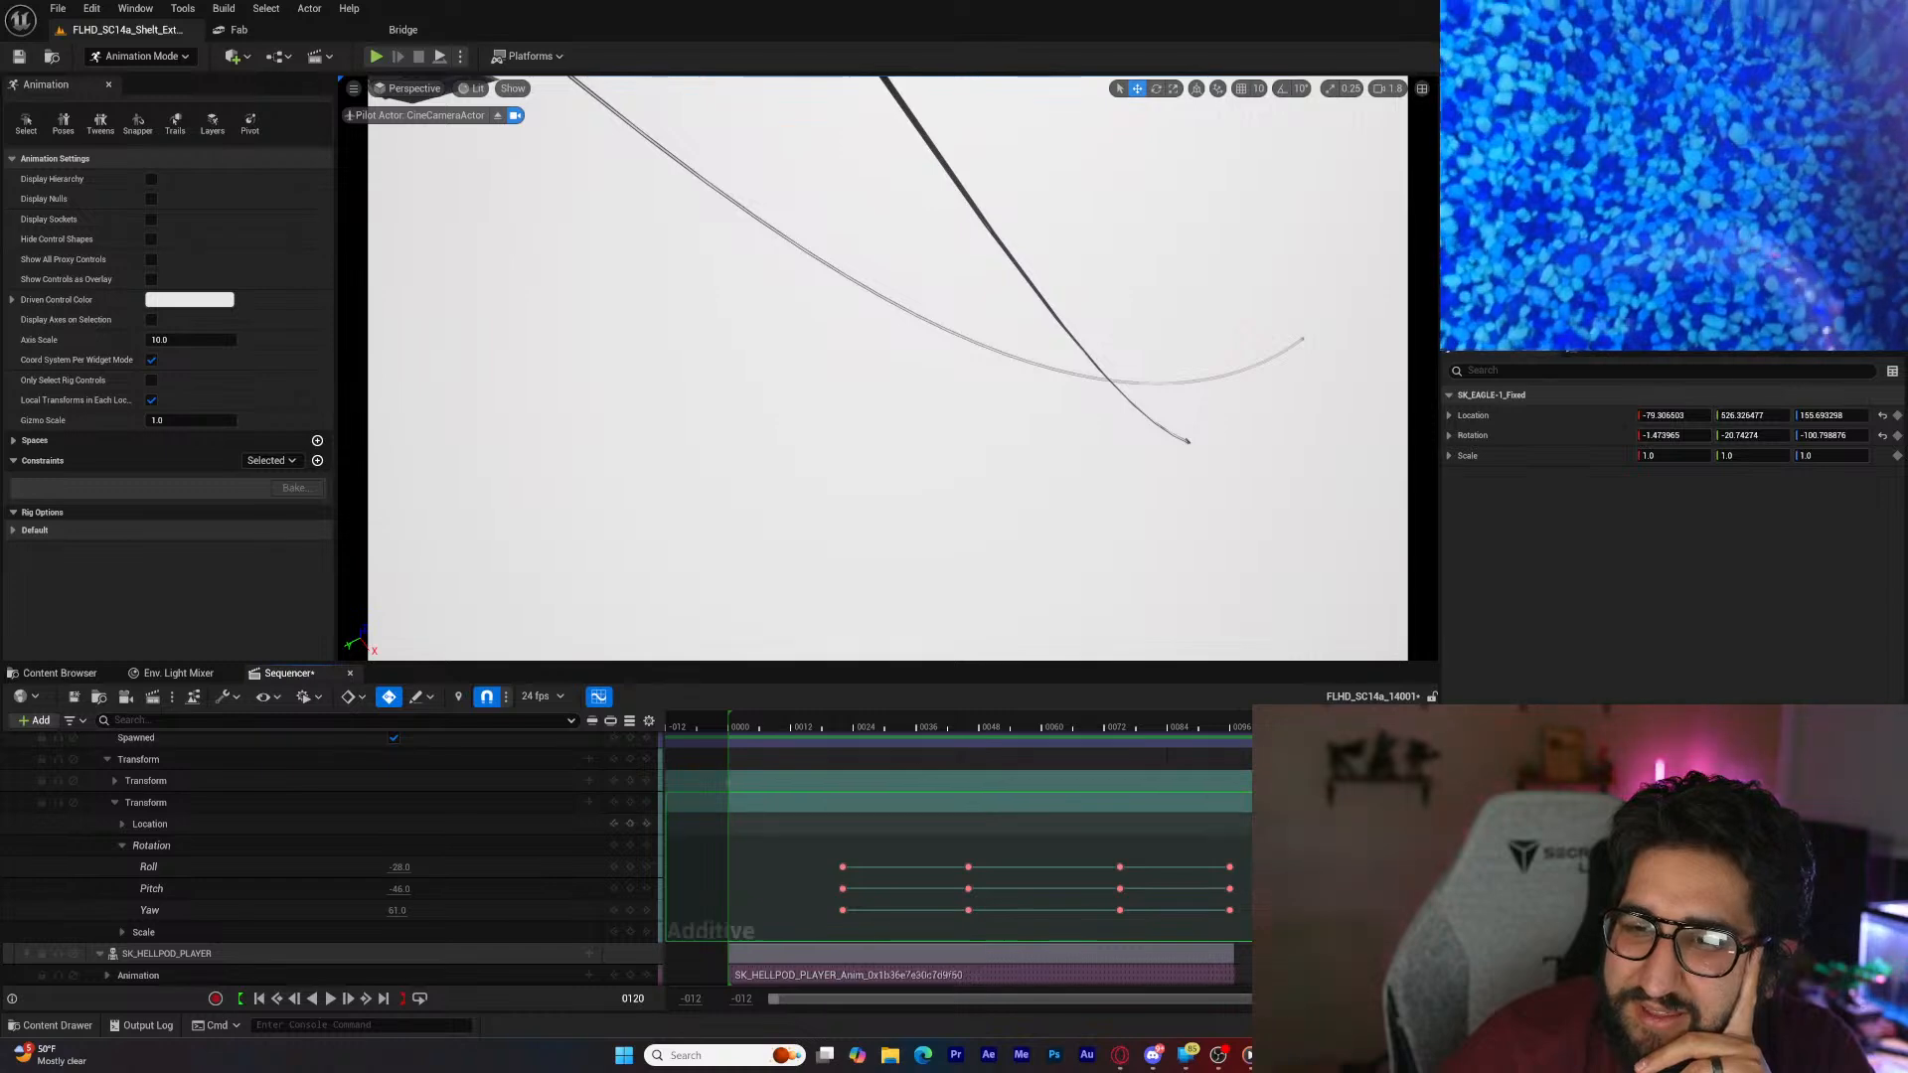
{"action": "left_click_drag", "start_coordinate": [1200, 730], "coordinate": [1239, 735]}
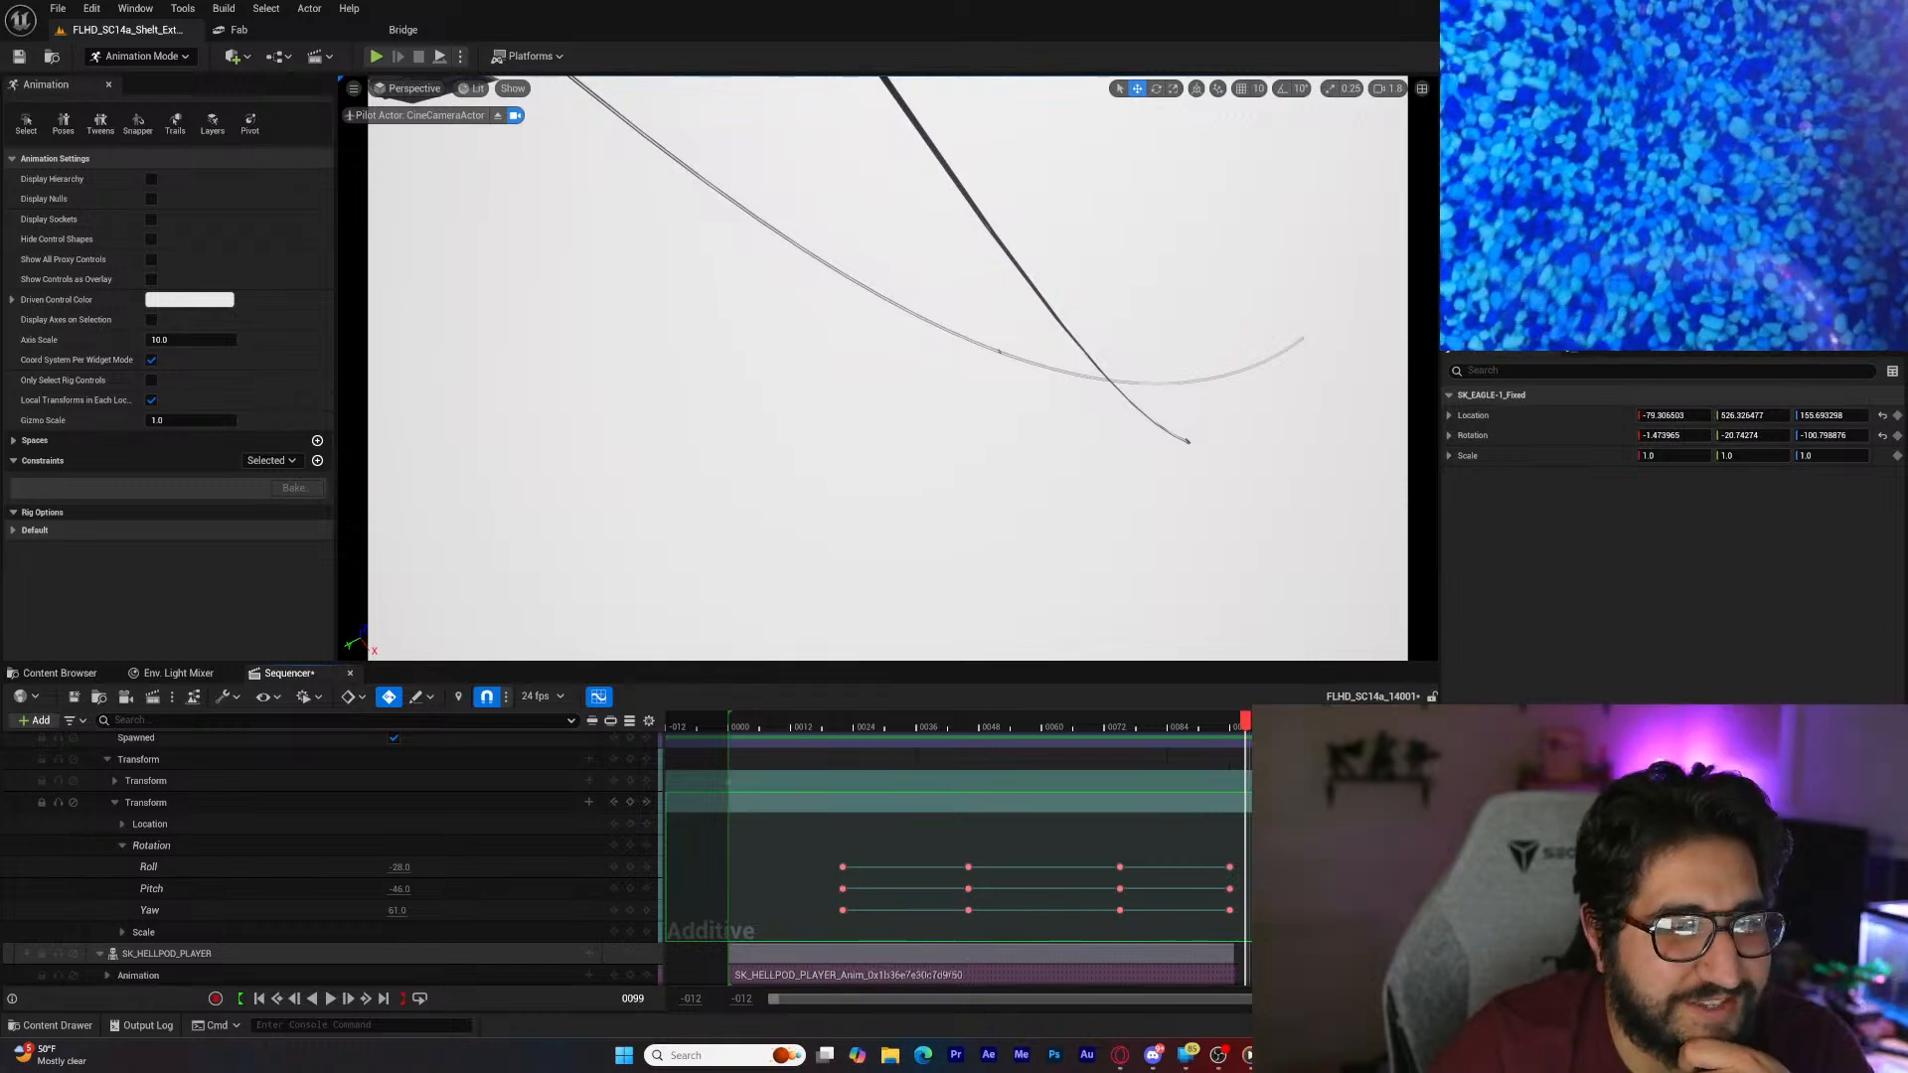
{"action": "scroll", "coordinate": [328, 854], "scroll_direction": "up", "scroll_amount": 10}
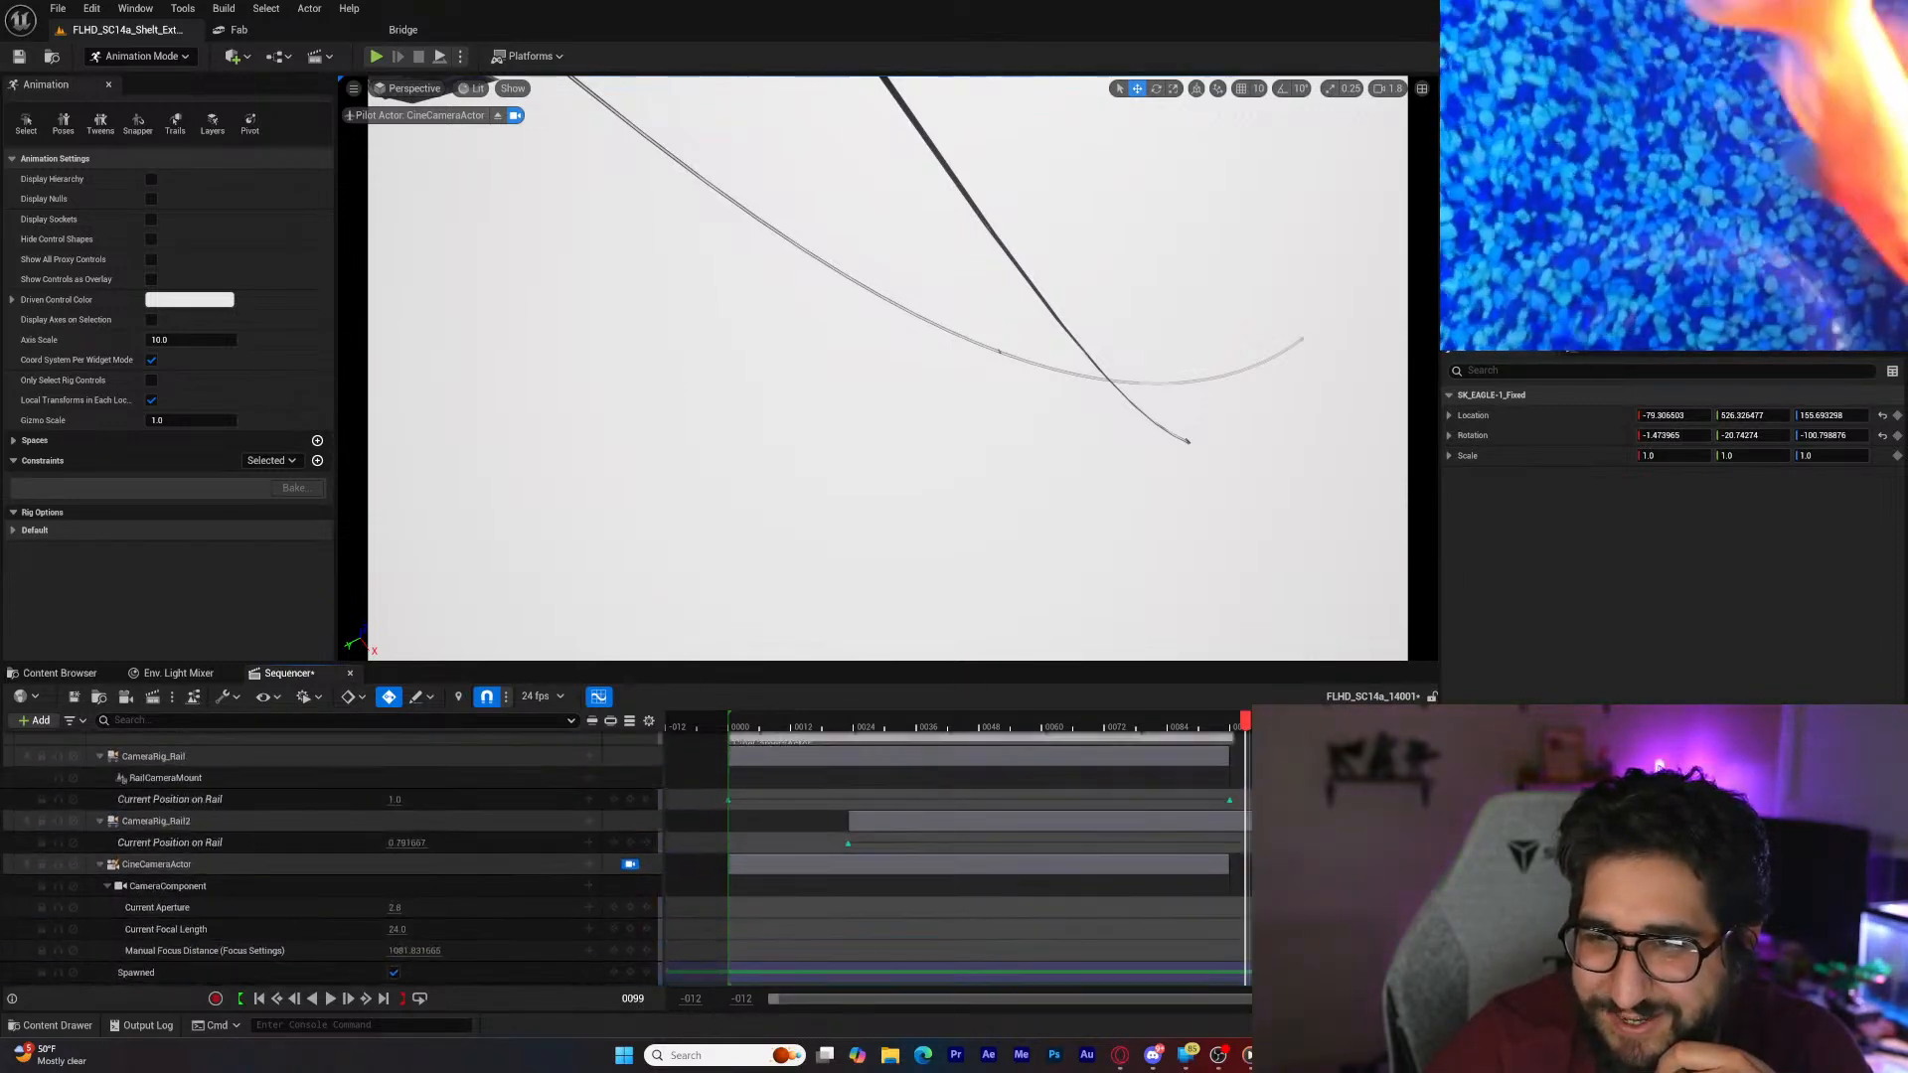
{"action": "left_click_drag", "start_coordinate": [1232, 763], "coordinate": [1263, 763]}
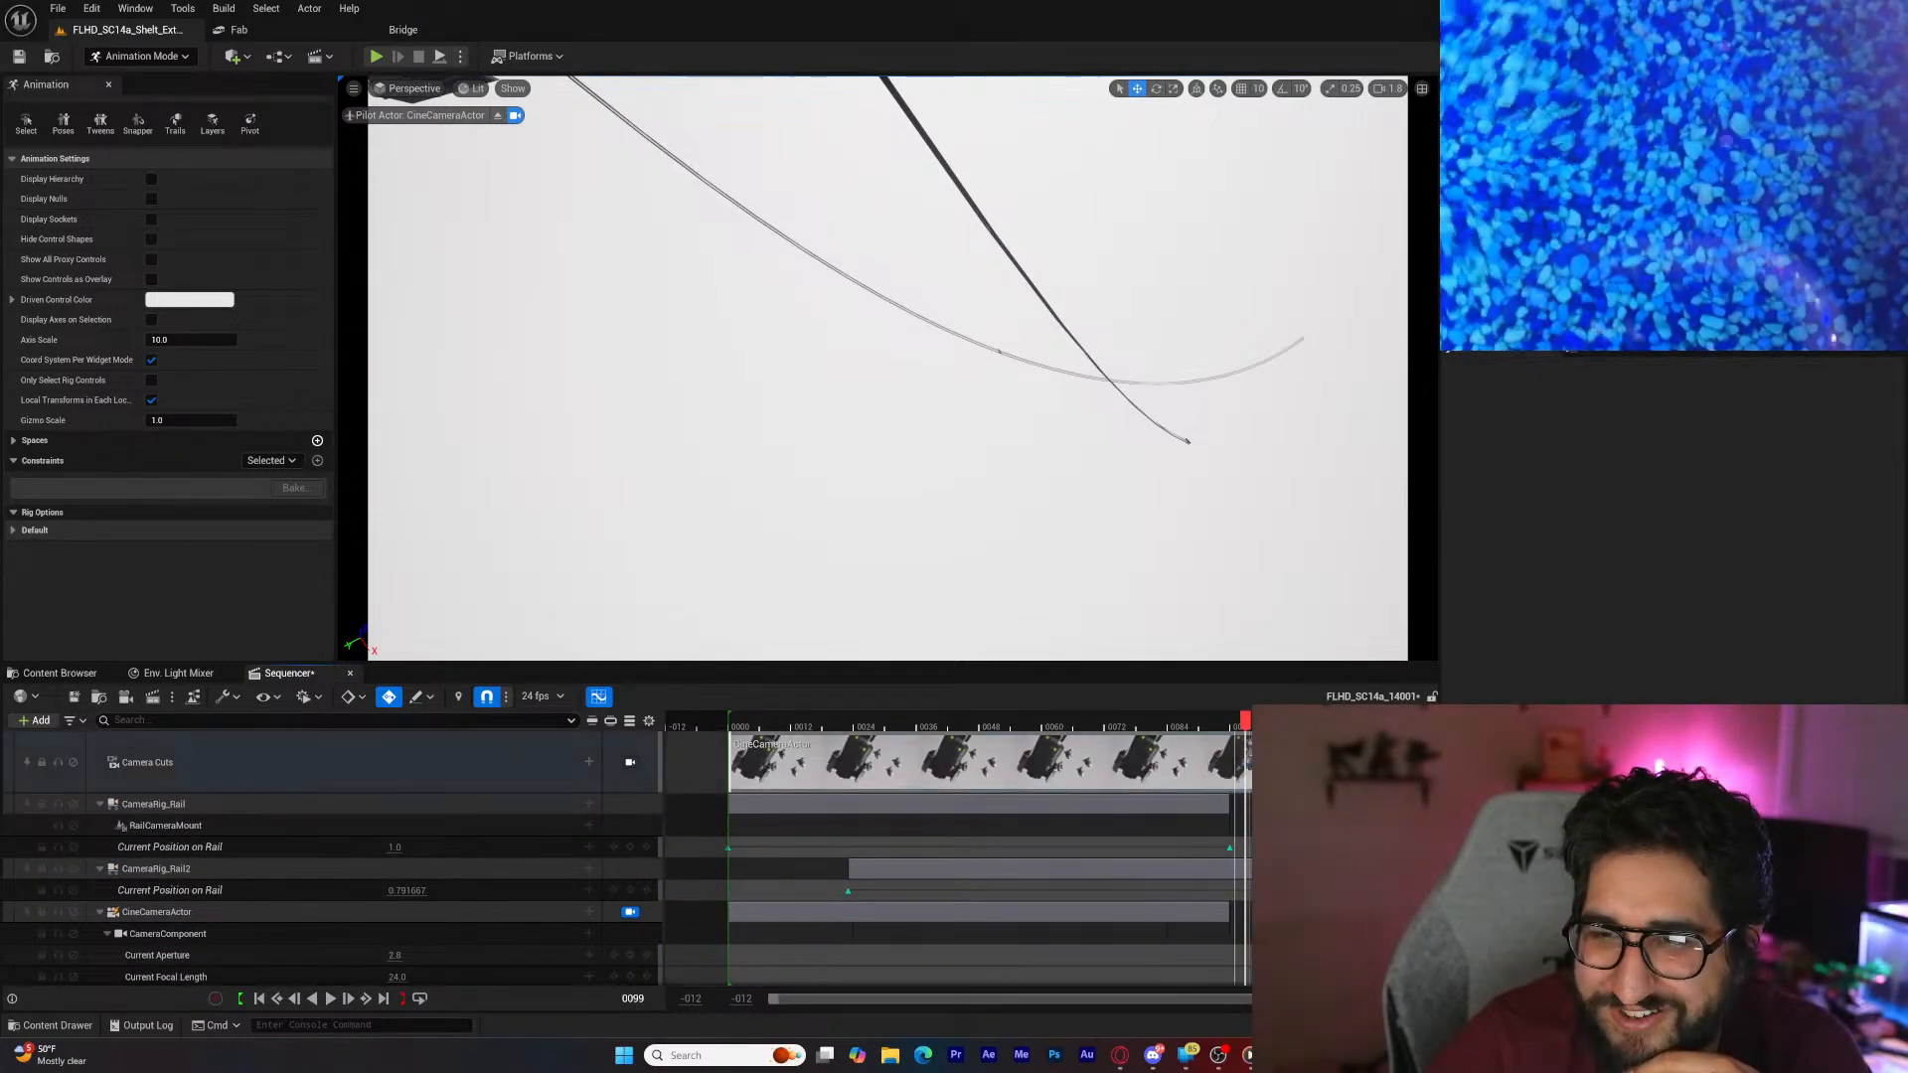
Step: Extend SK_EAGLE-1_Fixed's Attach section on CameraRig_Rail2 beyond frame 96 toward the shot's new end
{"action": "left_click", "coordinate": [1225, 806]}
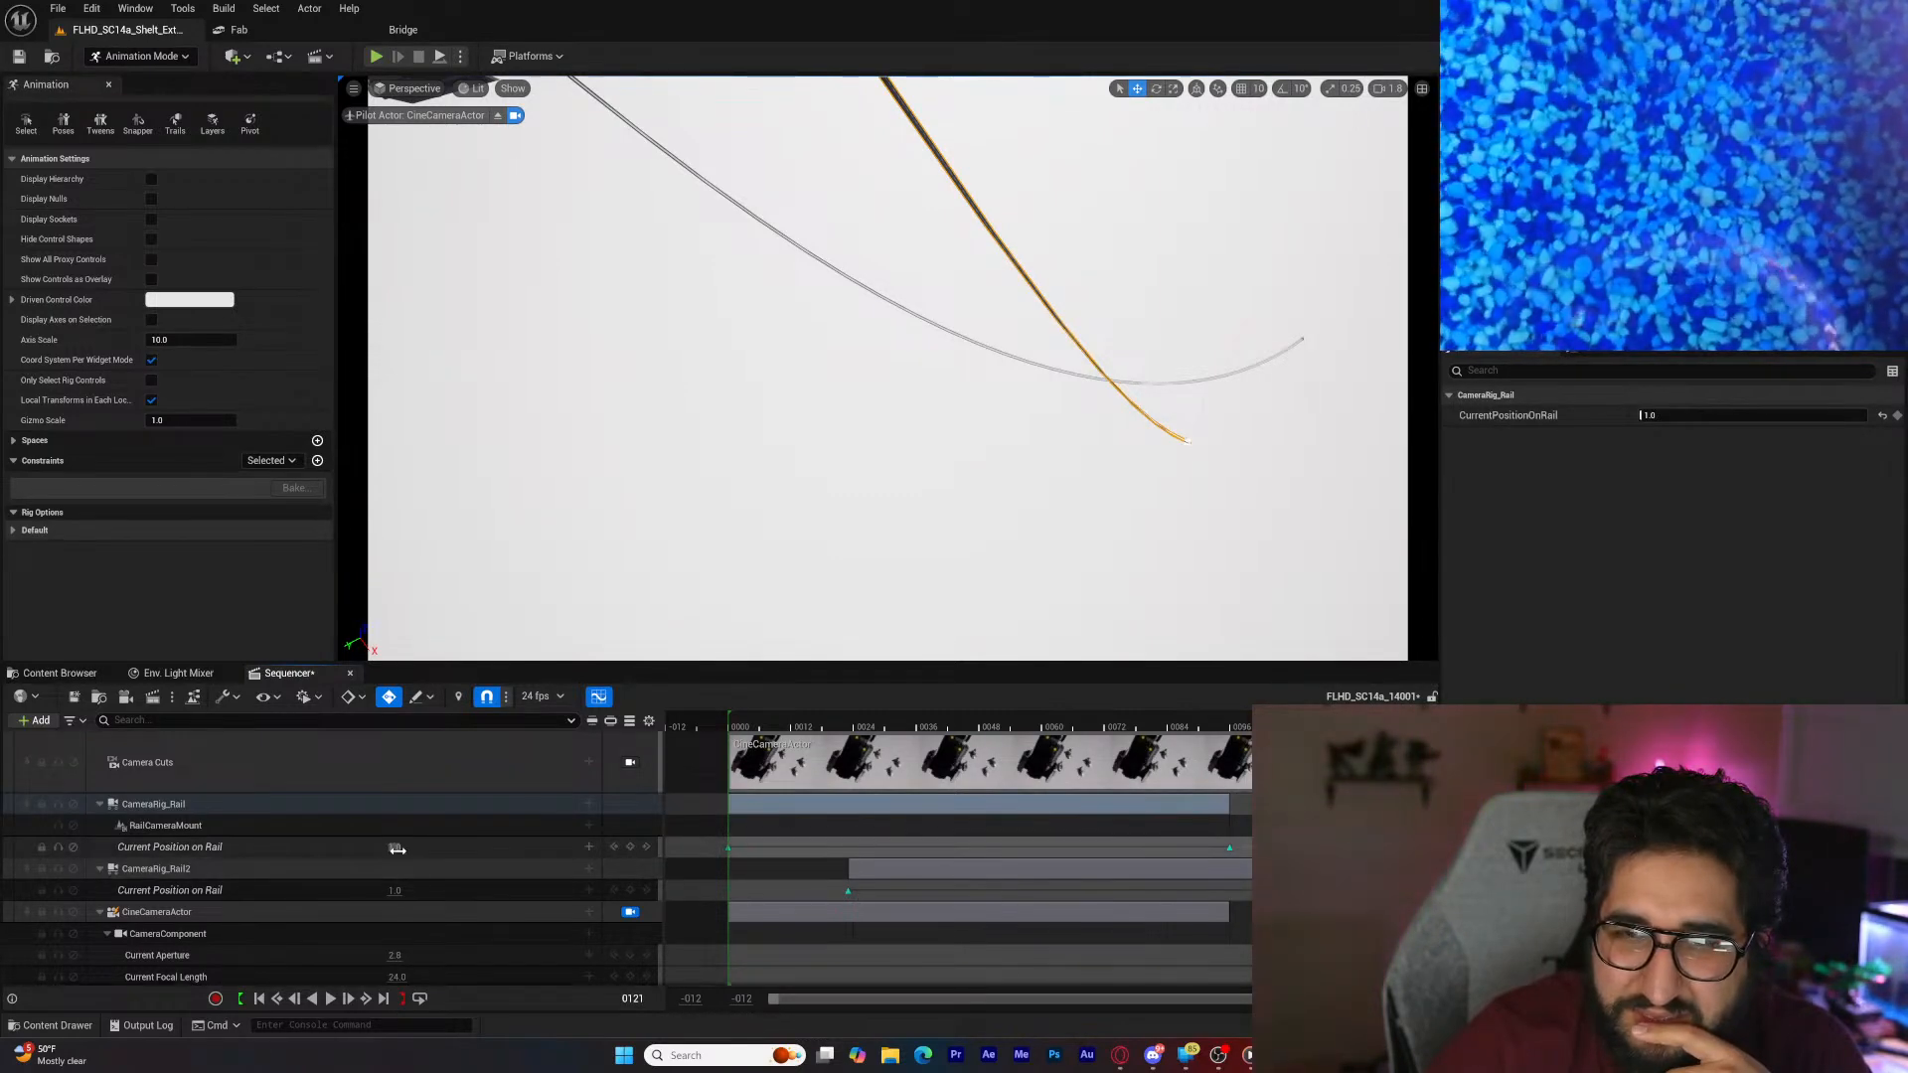
{"action": "scroll", "coordinate": [1206, 834], "scroll_direction": "down", "scroll_amount": 4}
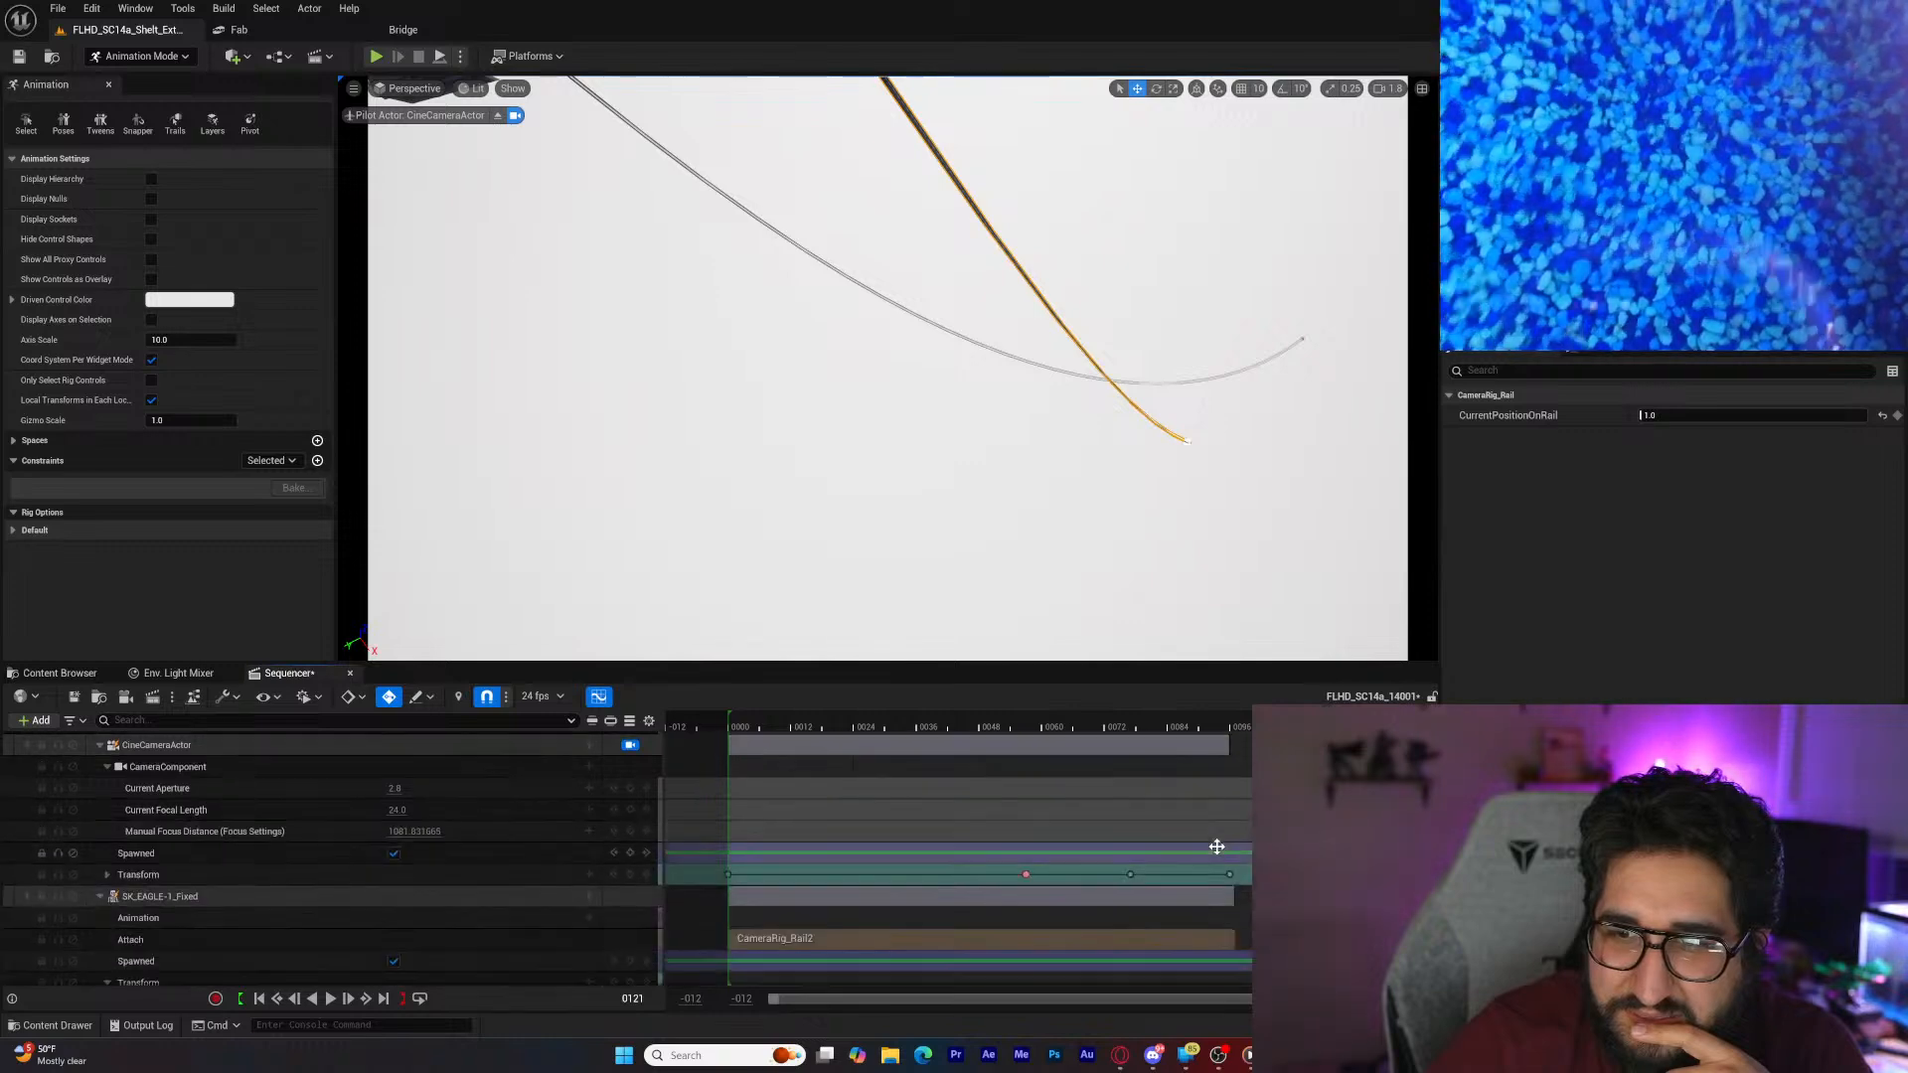
{"action": "scroll", "coordinate": [1244, 914], "scroll_direction": "down", "scroll_amount": 1}
{"action": "left_click_drag", "start_coordinate": [1232, 893], "coordinate": [1272, 893]}
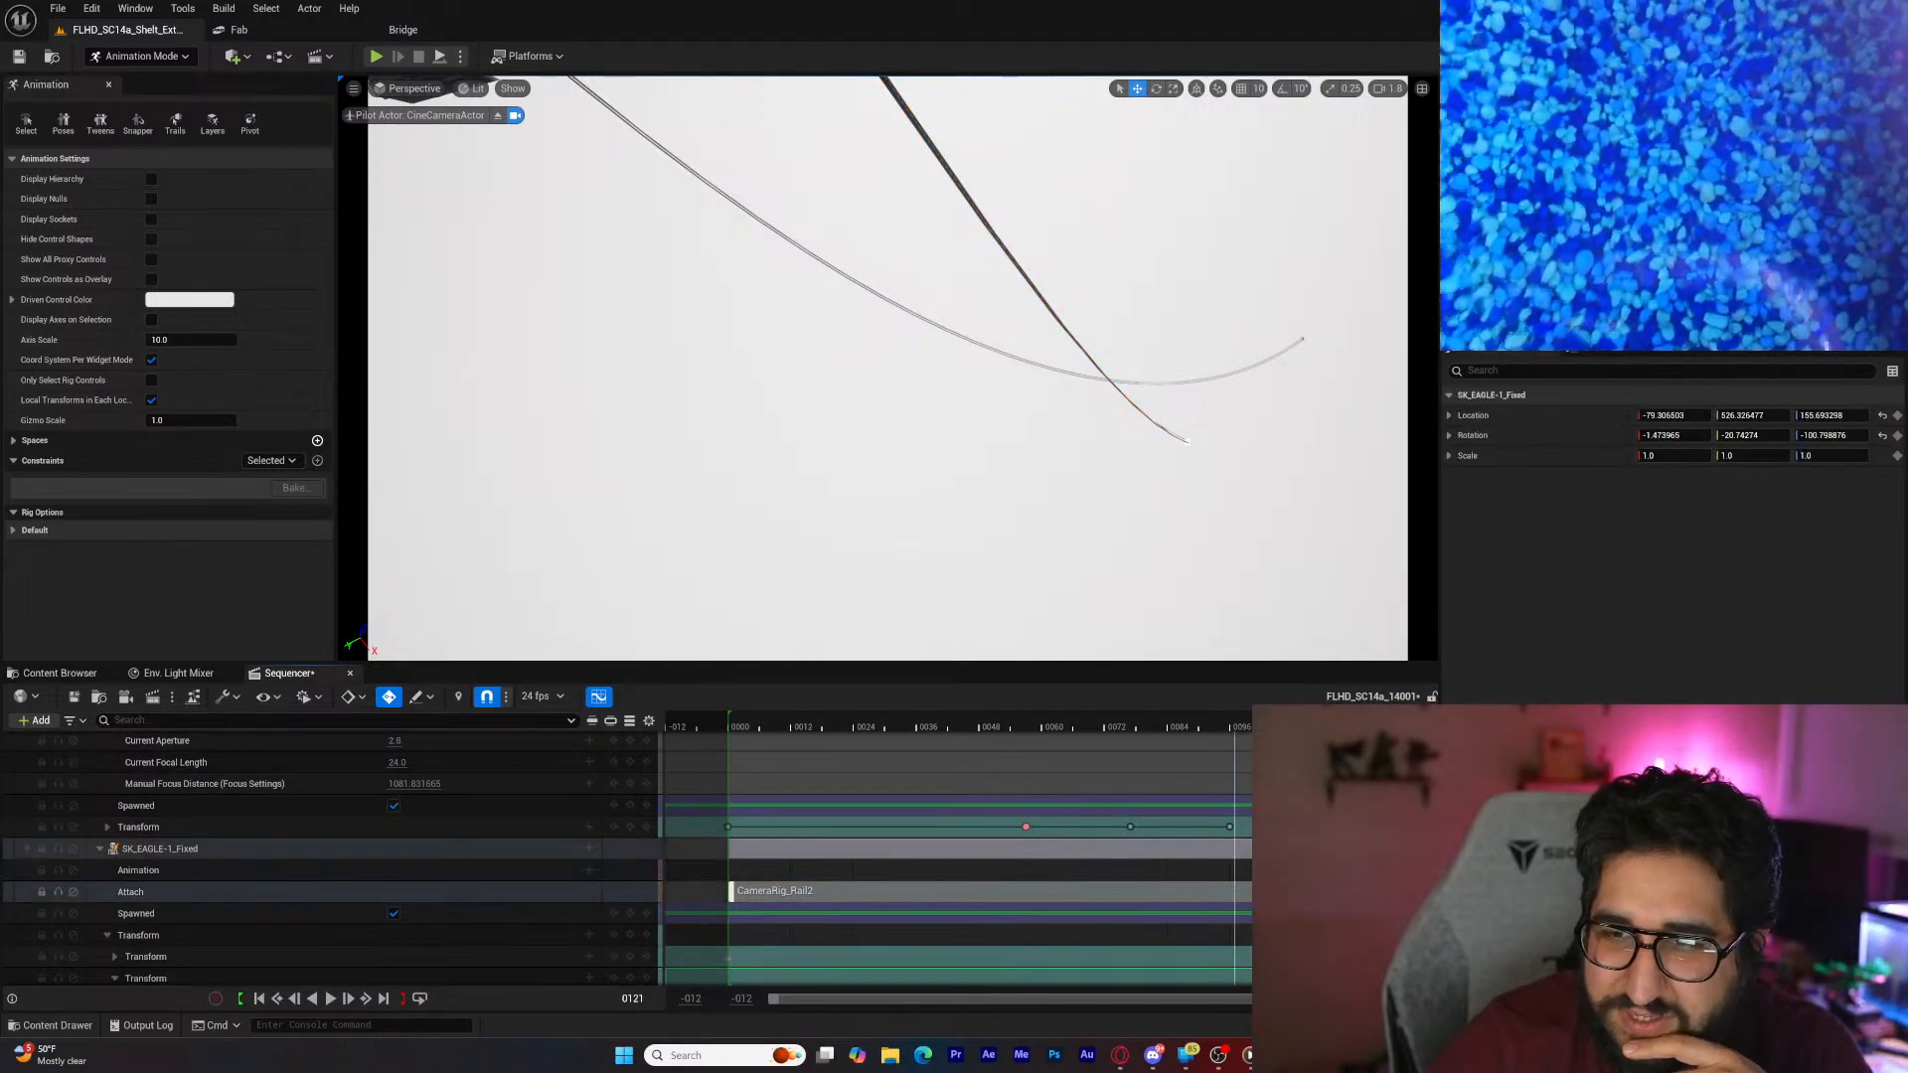
Step: Extend SK_HELLPOD_PLAYER's Attach section and its base Transform section beyond frame 96
{"action": "scroll", "coordinate": [1231, 867], "scroll_direction": "down", "scroll_amount": 6}
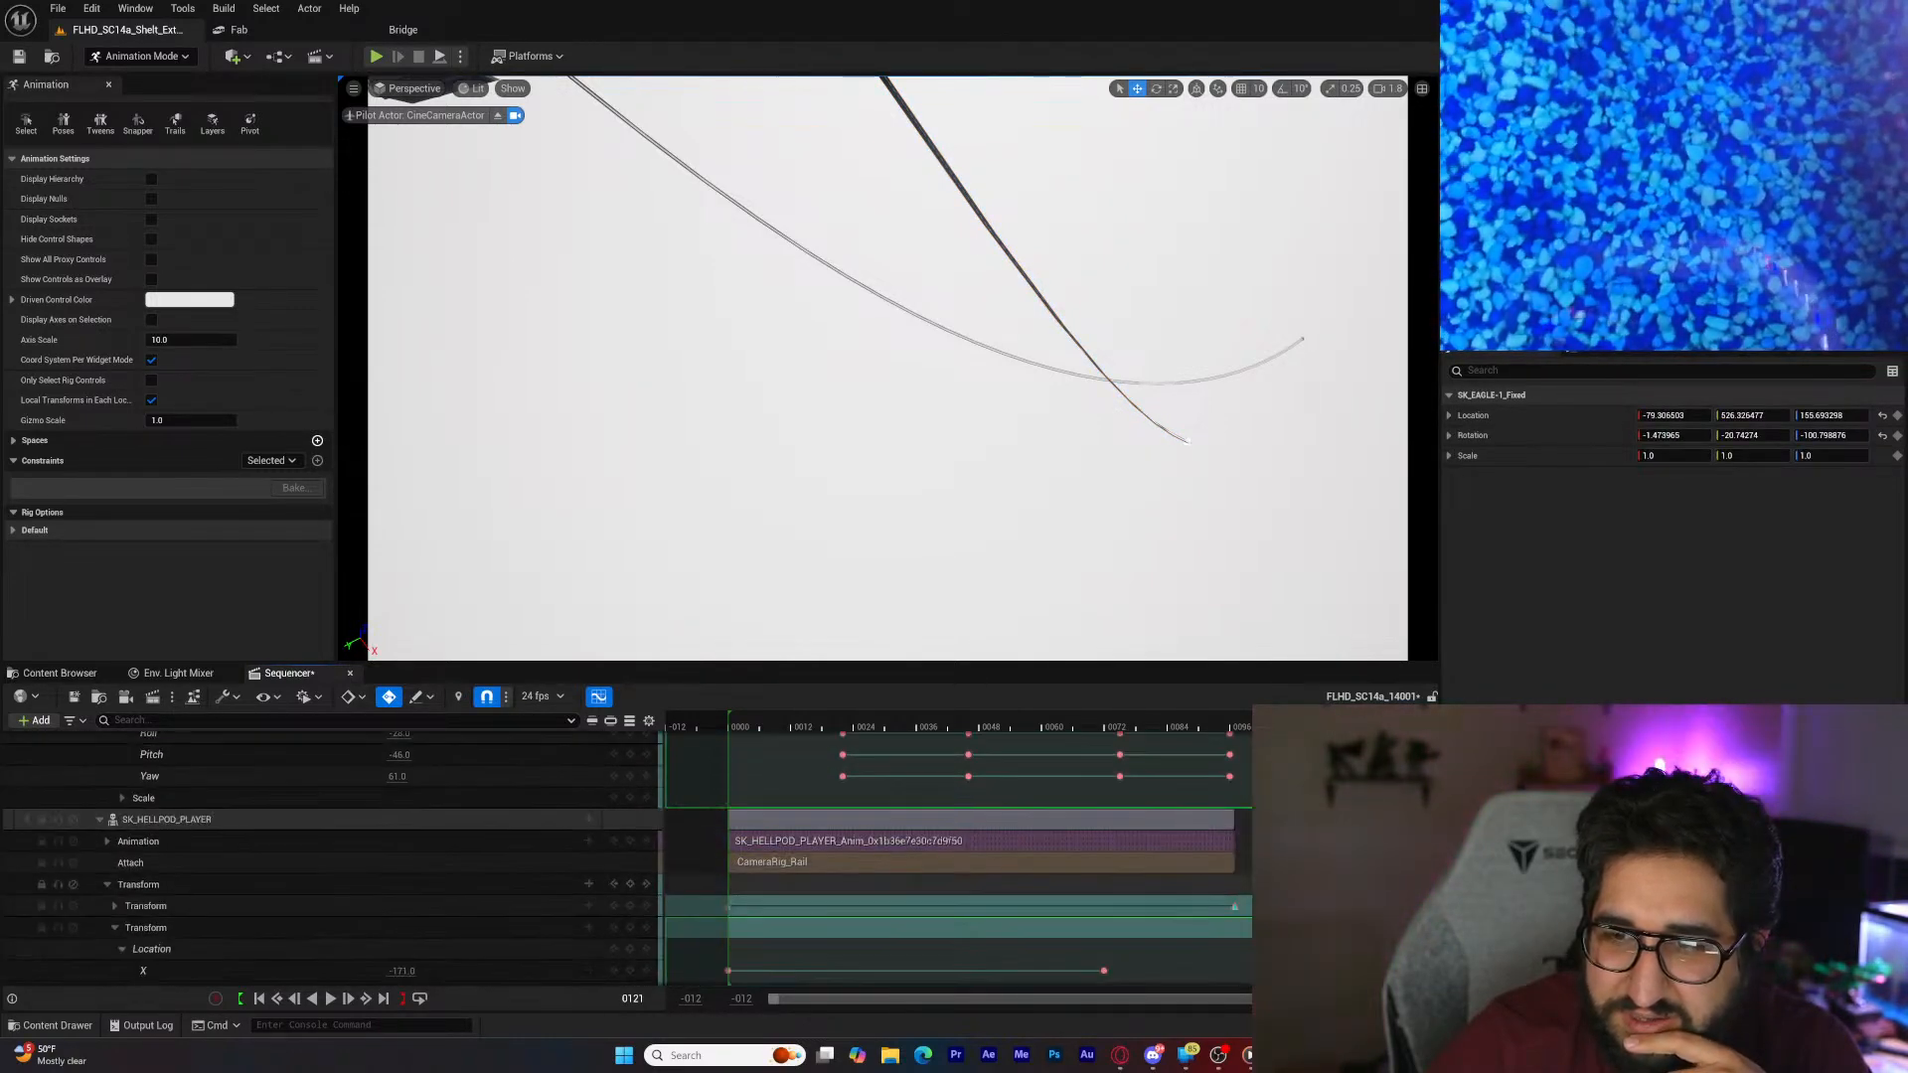
{"action": "left_click_drag", "start_coordinate": [1231, 868], "coordinate": [1242, 908]}
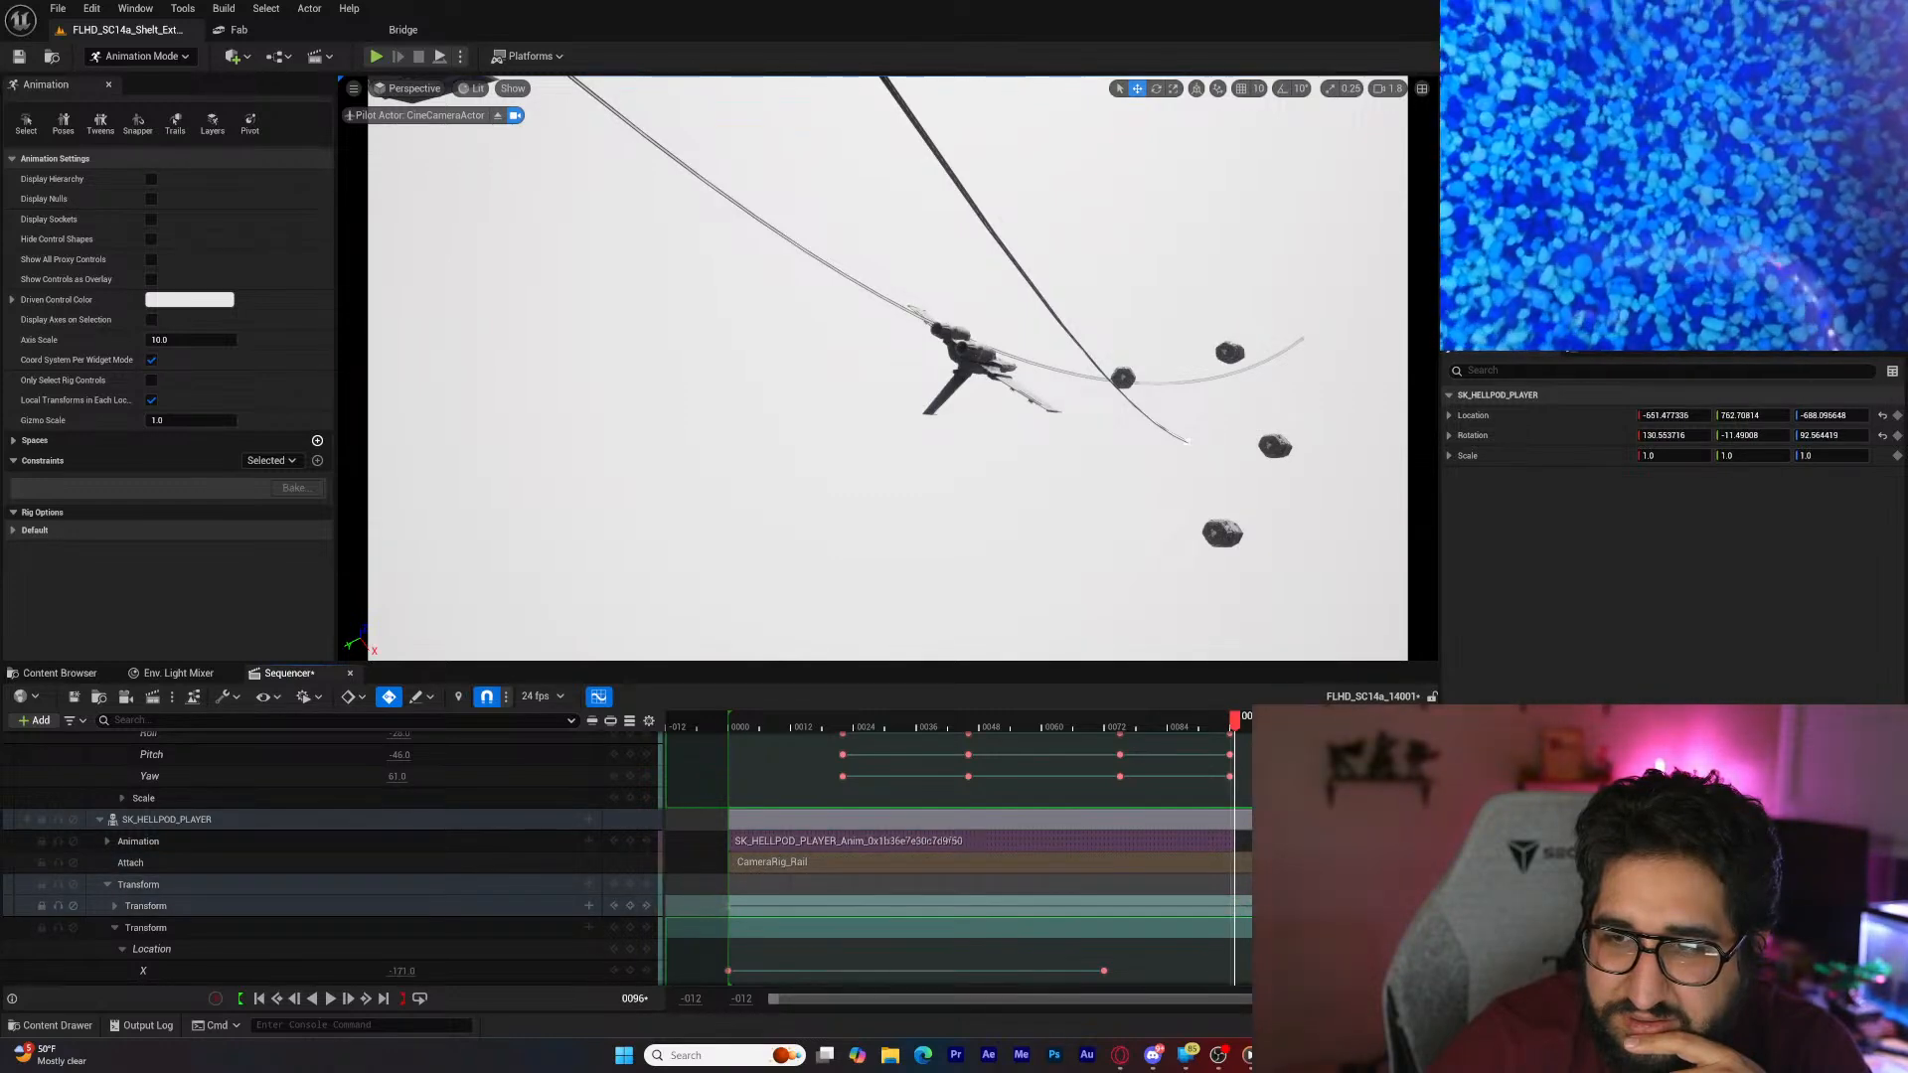
{"action": "scroll", "coordinate": [629, 858], "scroll_direction": "down", "scroll_amount": 3}
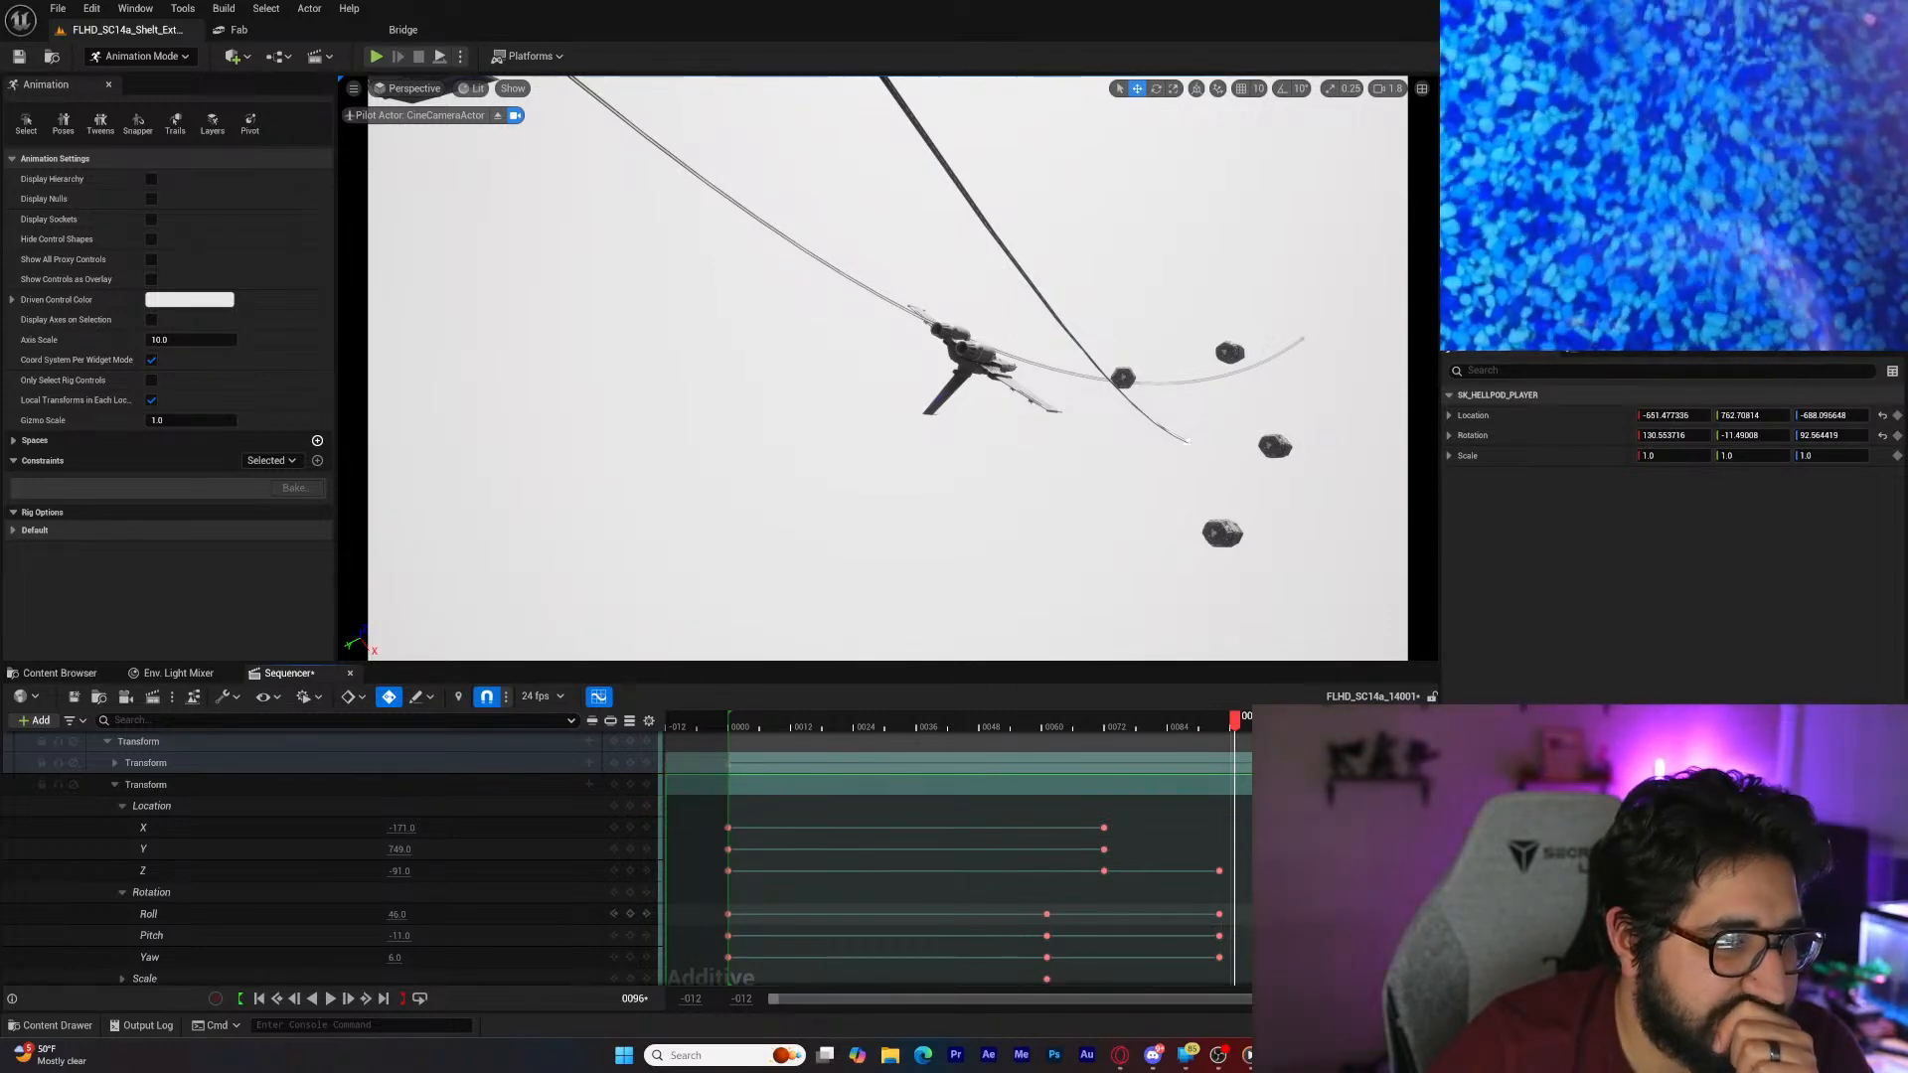
Step: Extend SK_HELLPOD_PLAYER2's Attach, Animation and base Transform sections beyond frame 96
{"action": "scroll", "coordinate": [627, 858], "scroll_direction": "down", "scroll_amount": 4}
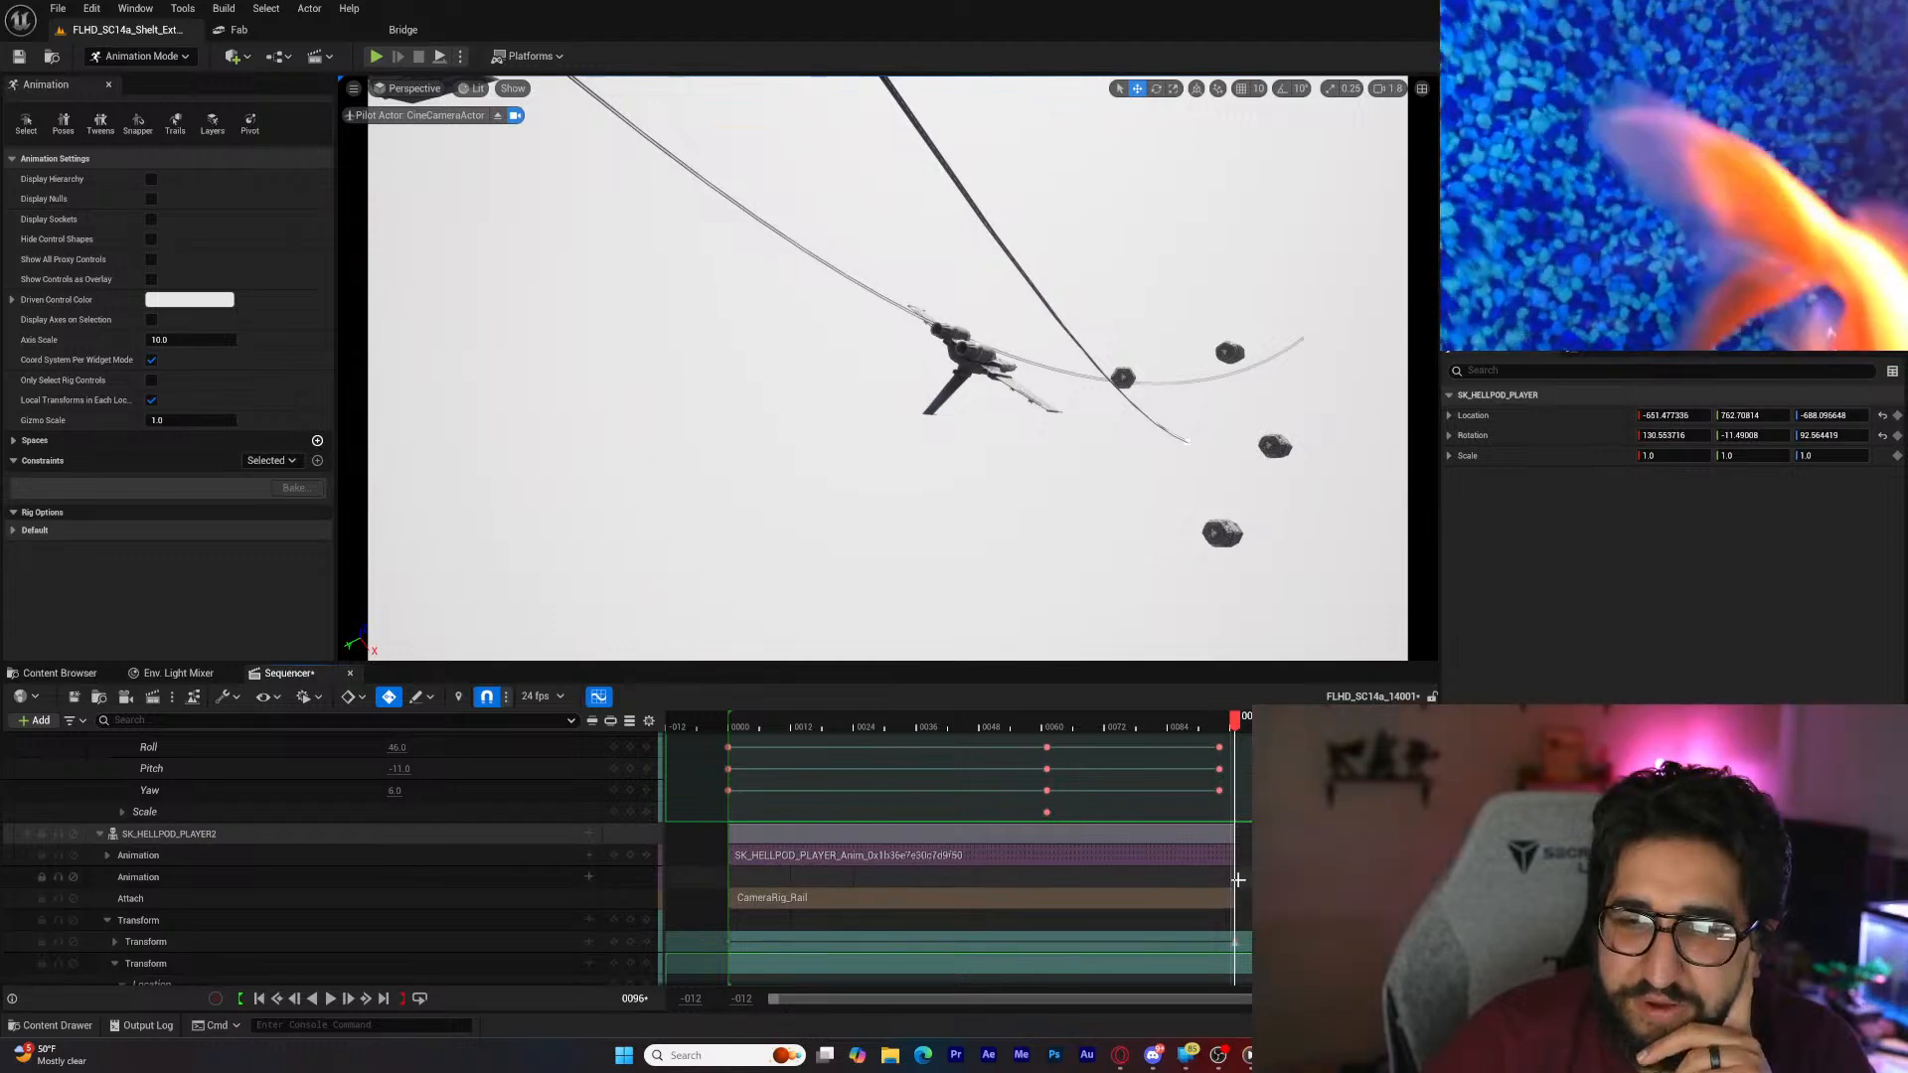
{"action": "left_click_drag", "start_coordinate": [1229, 890], "coordinate": [1242, 891]}
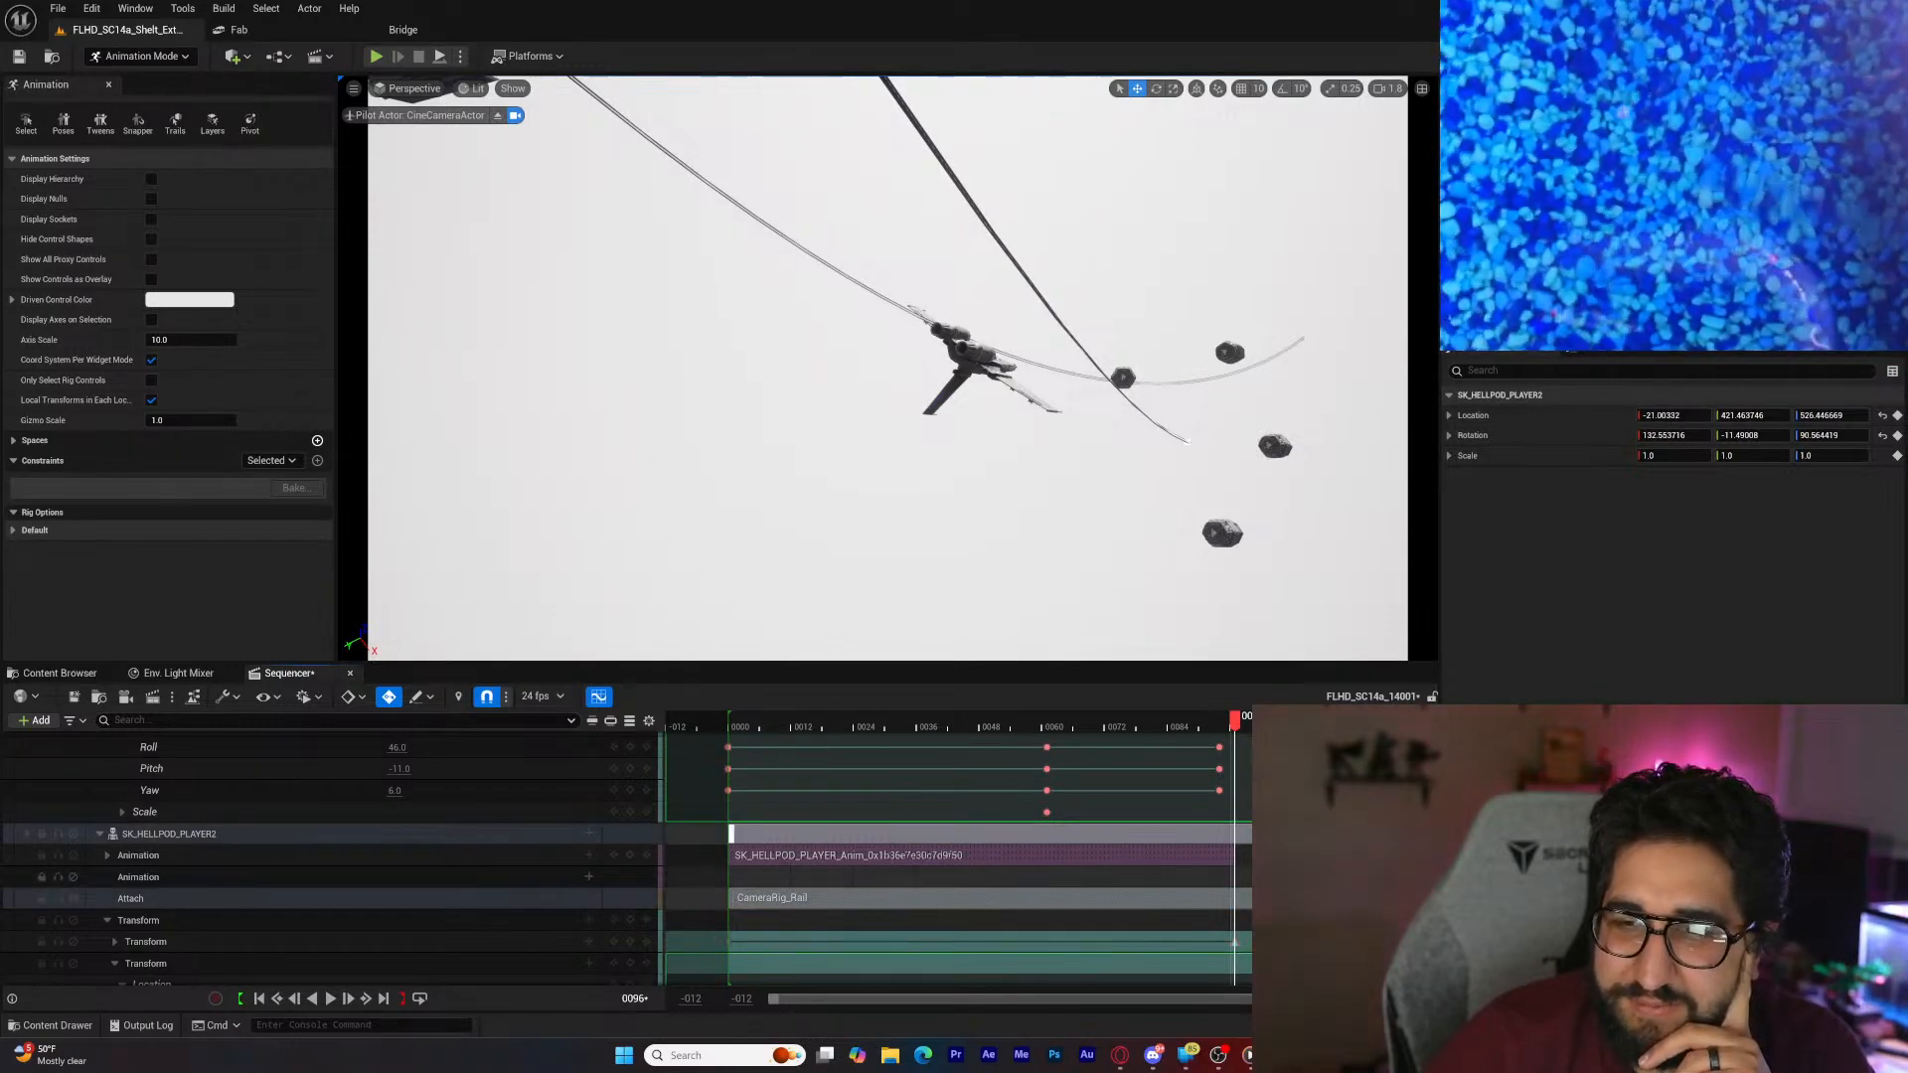
{"action": "left_click", "coordinate": [1242, 857]}
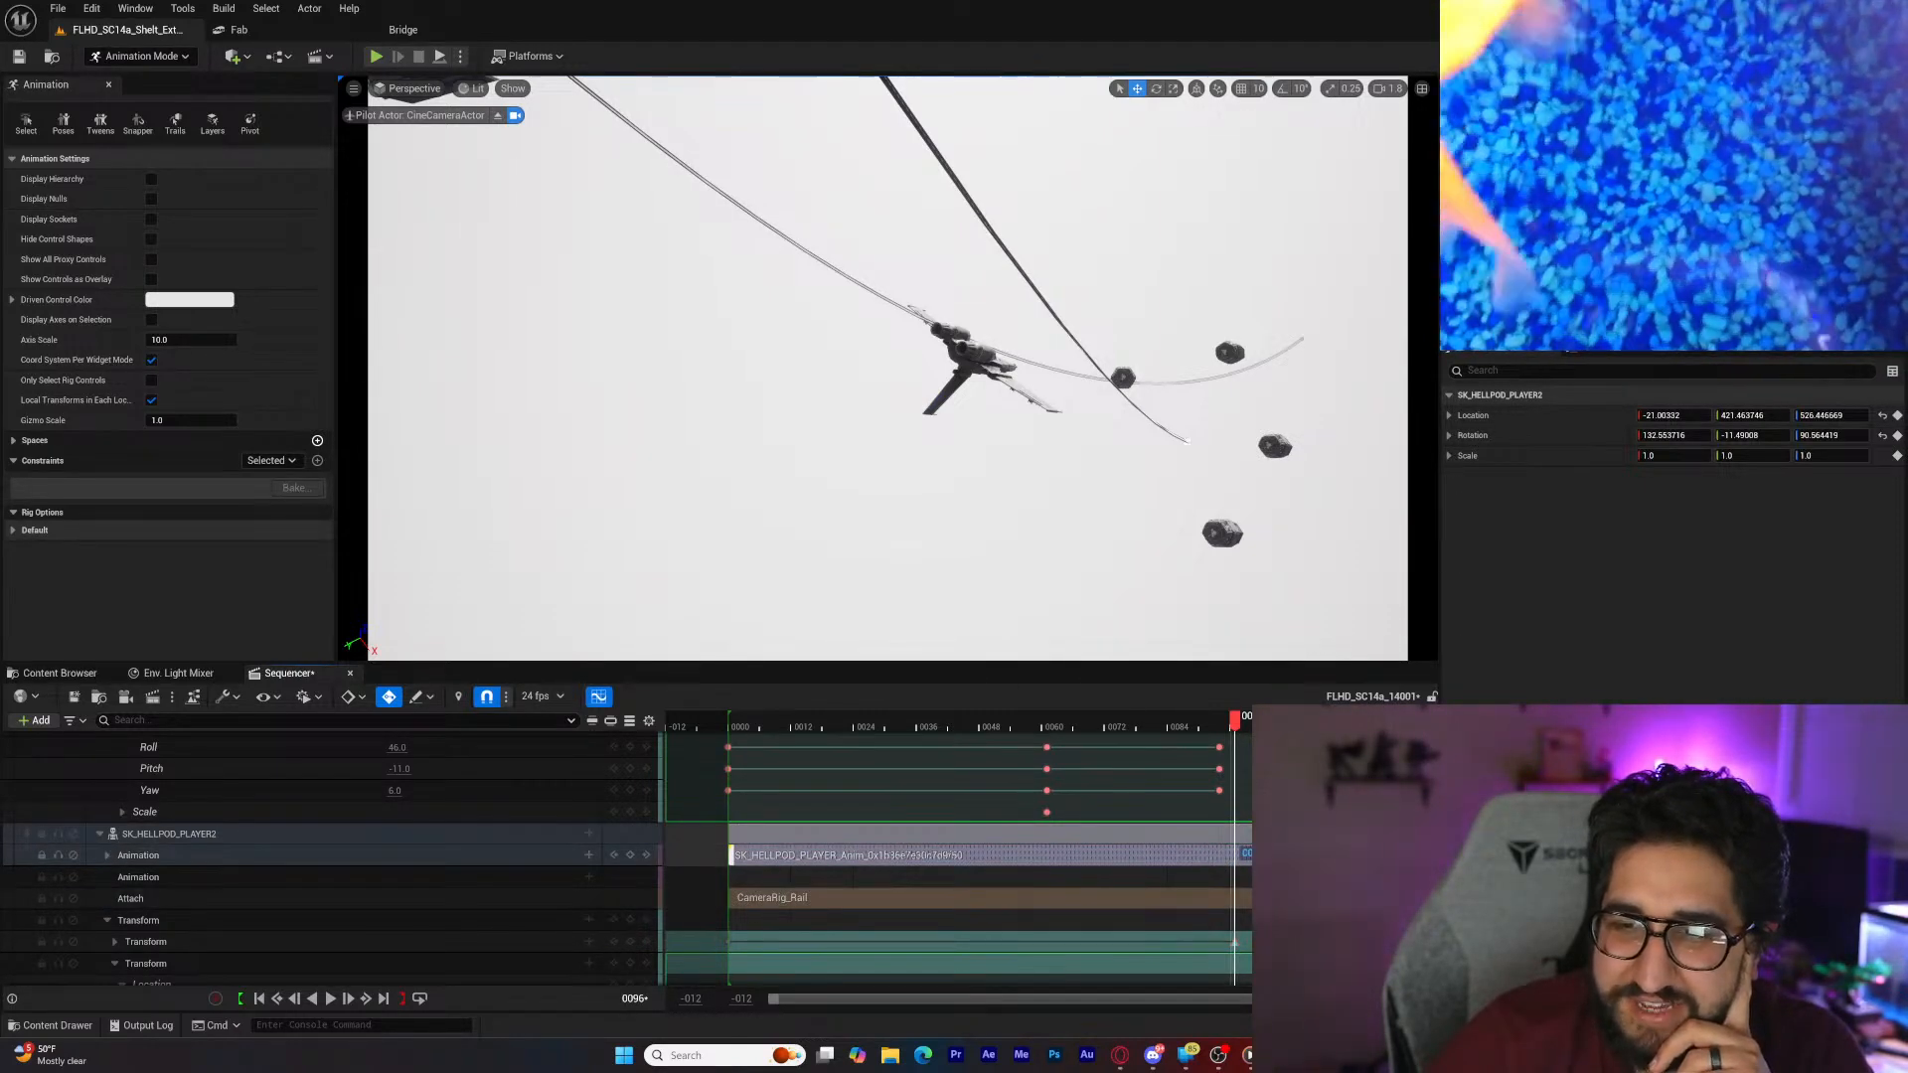
{"action": "scroll", "coordinate": [1235, 942], "scroll_direction": "down", "scroll_amount": 2}
{"action": "left_click", "coordinate": [1234, 874]}
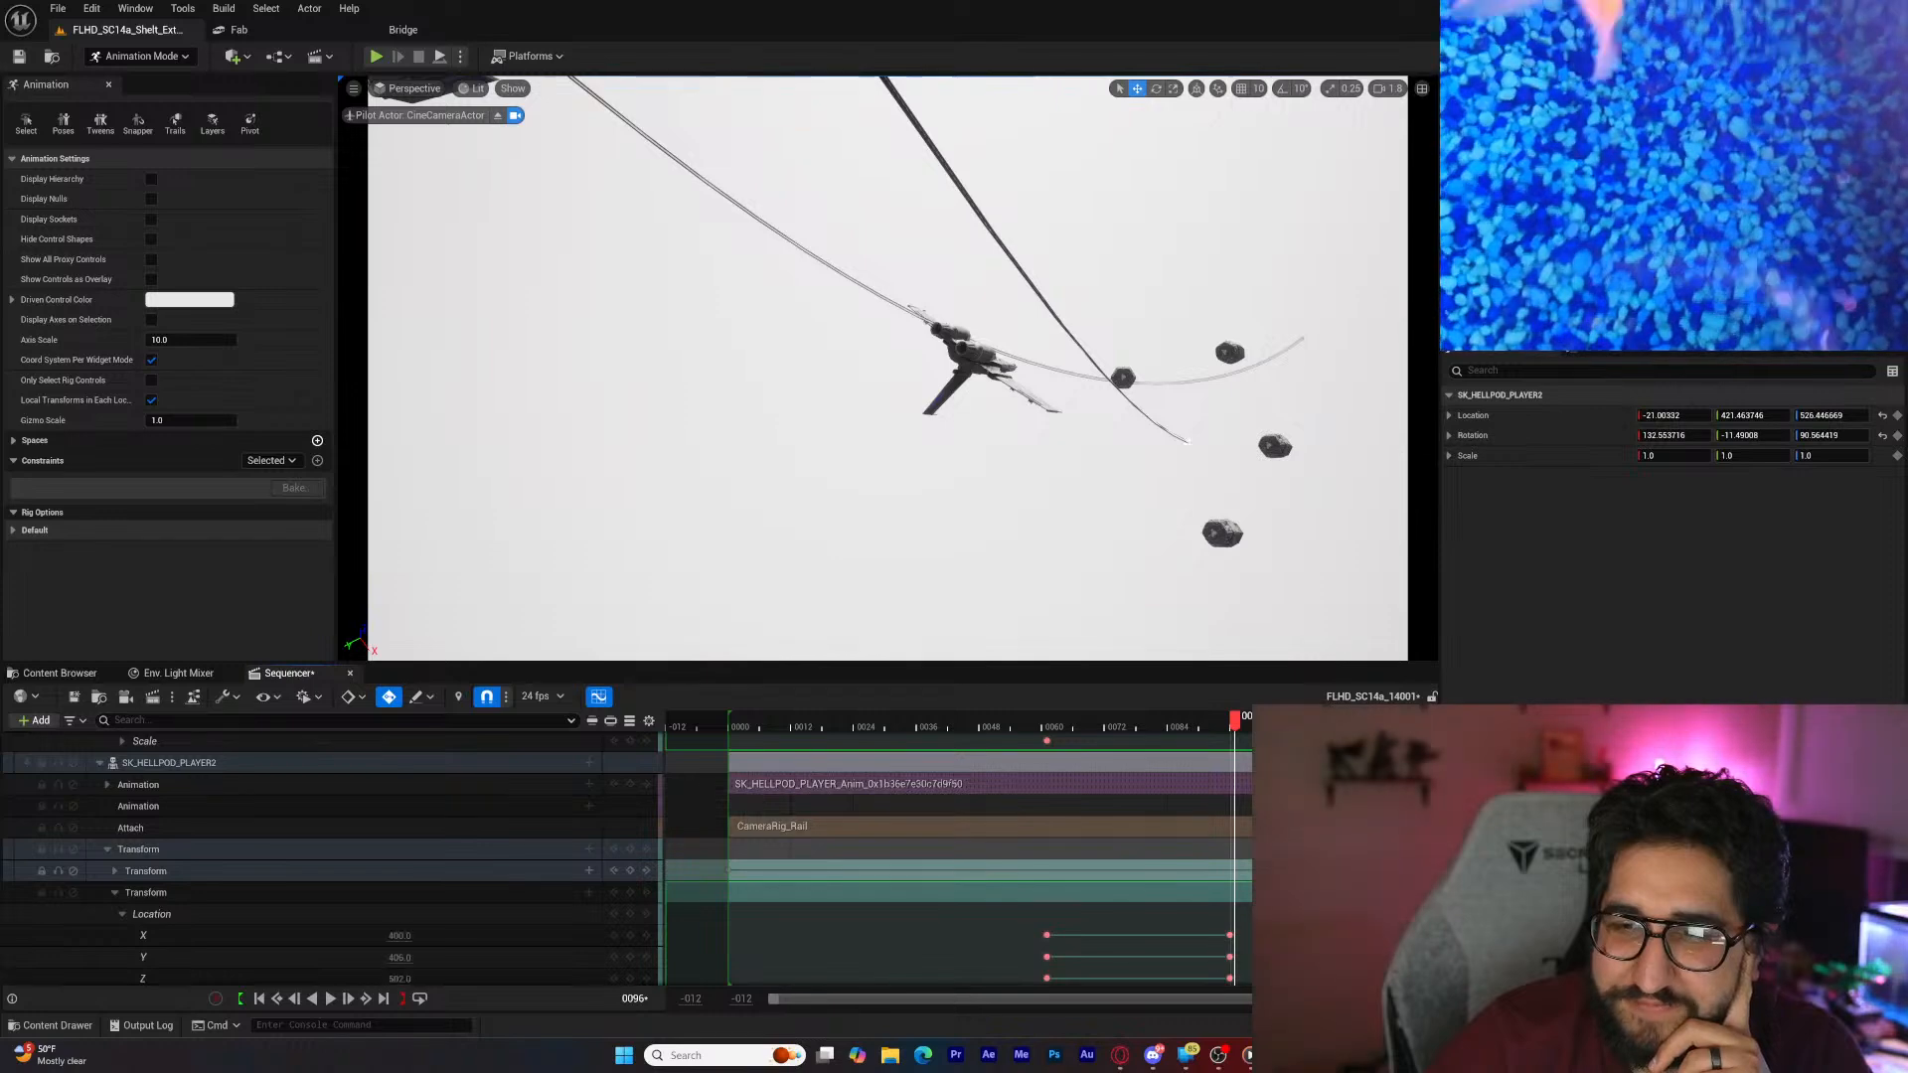
Step: Extend the first hellpod's Animation section, on SK_HELLPOD_PLAYER, beyond frame 96
{"action": "scroll", "coordinate": [1235, 874], "scroll_direction": "down", "scroll_amount": 6}
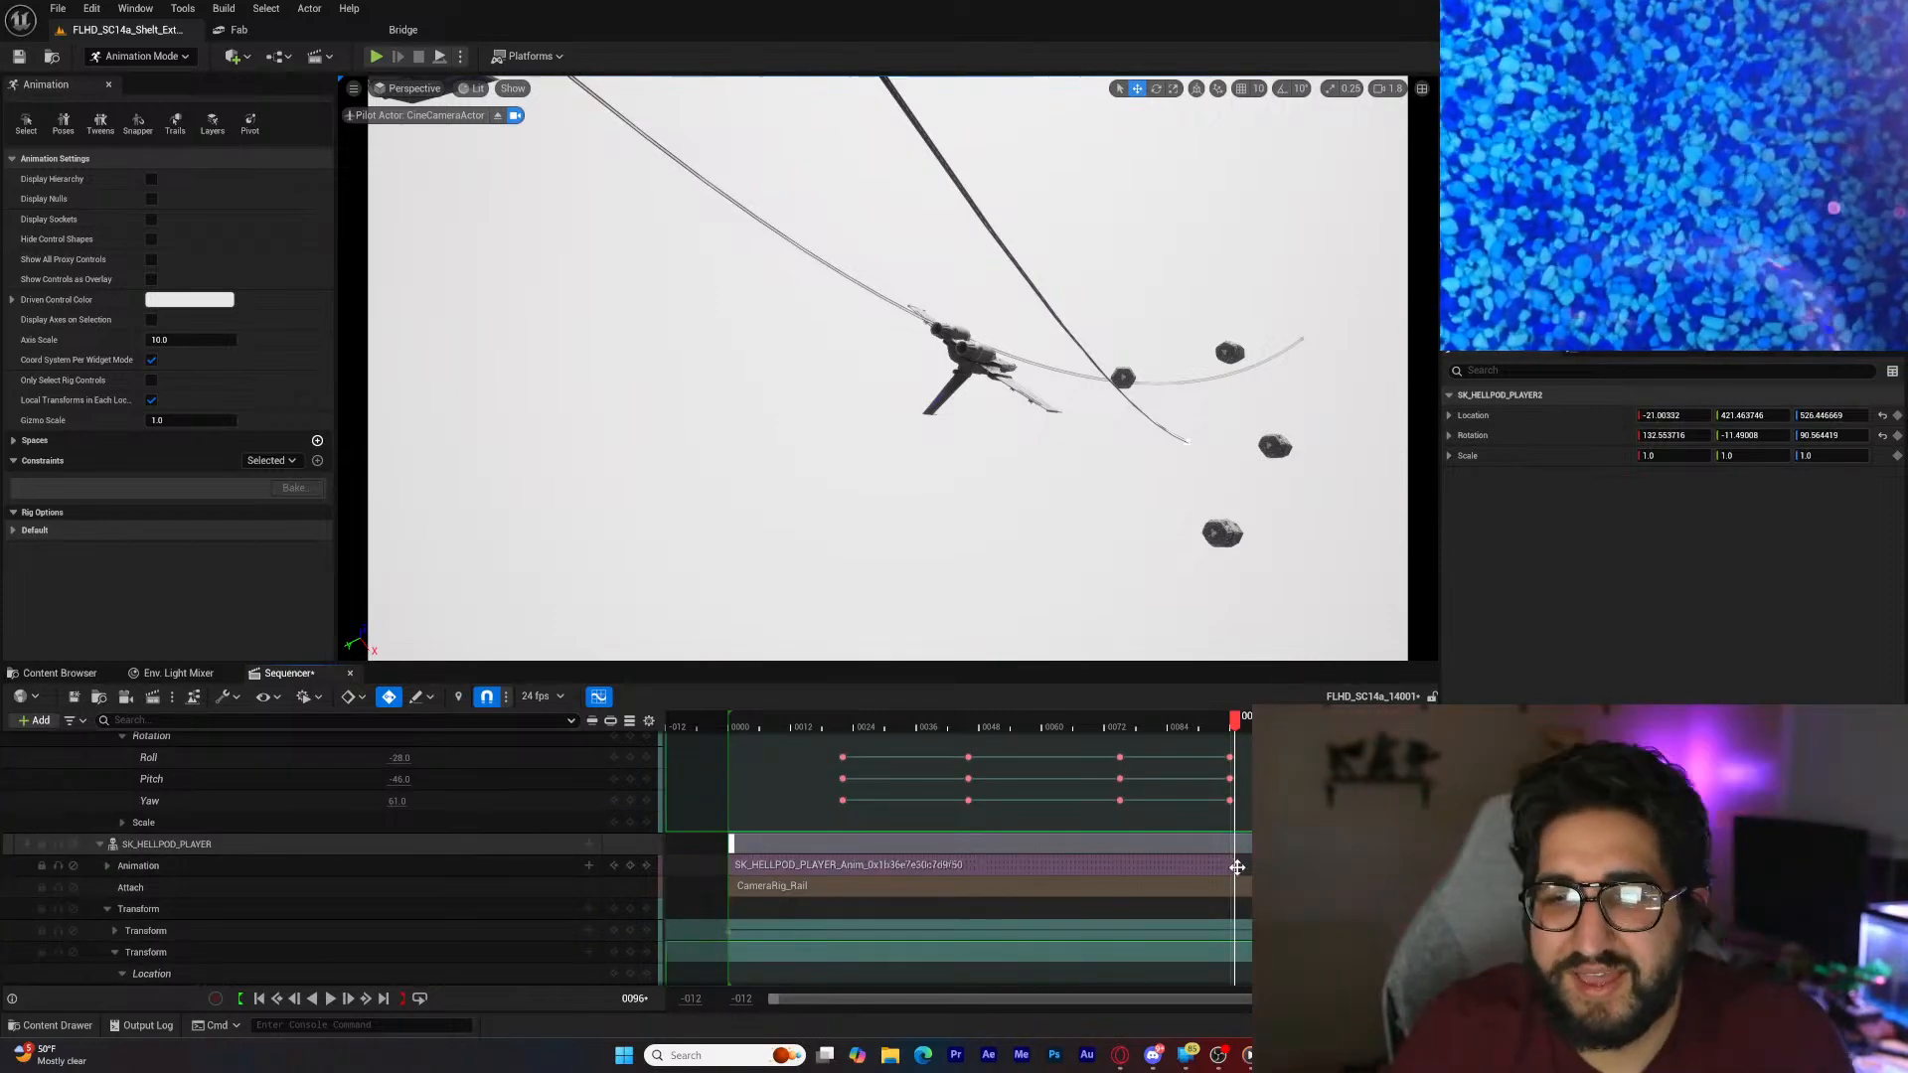
{"action": "left_click", "coordinate": [1236, 866]}
{"action": "scroll", "coordinate": [1242, 865], "scroll_direction": "down", "scroll_amount": 10}
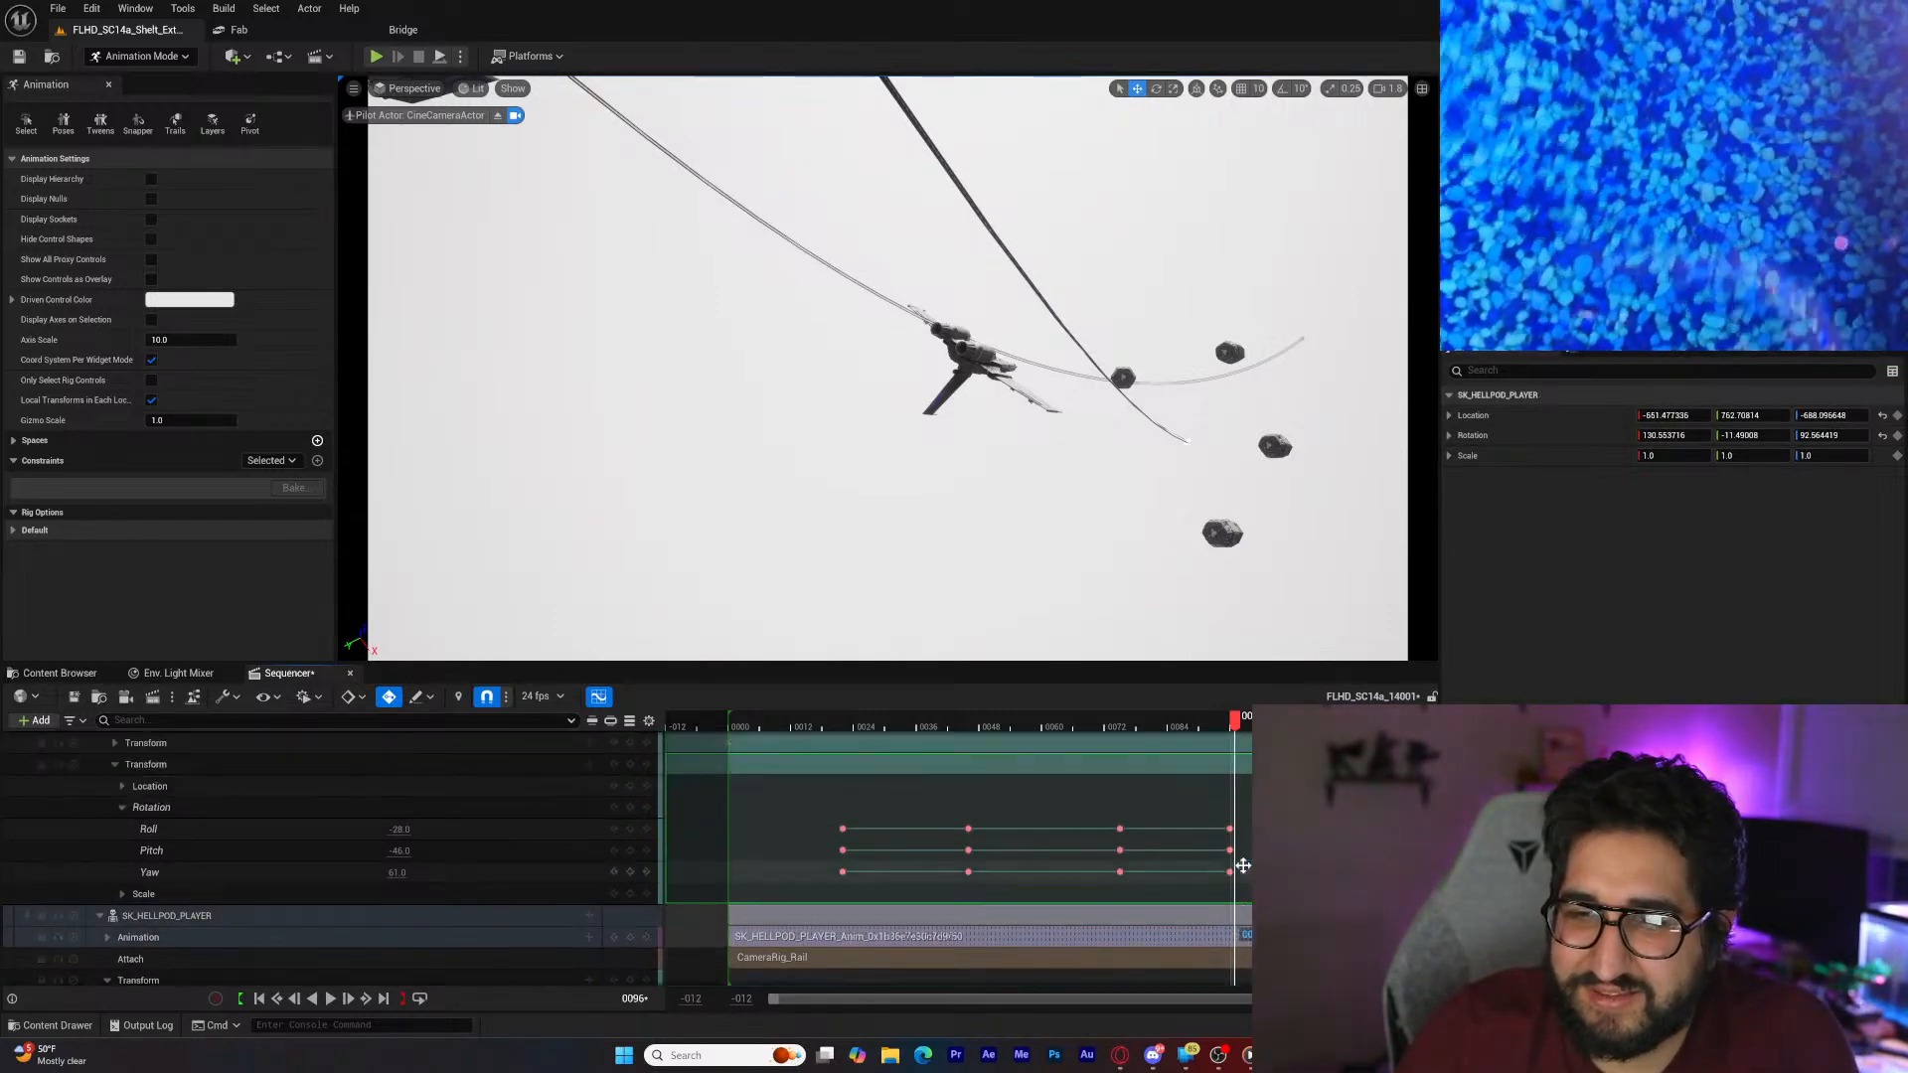
Step: Extend the Animation and Attach sections of SK_HELLPOD_PLAYER3 and SK_HELLPOD_PLAYER4, plus SK_HELLPOD_PLAYER3's base Transform section, beyond frame 96
{"action": "scroll", "coordinate": [1237, 875], "scroll_direction": "down", "scroll_amount": 8}
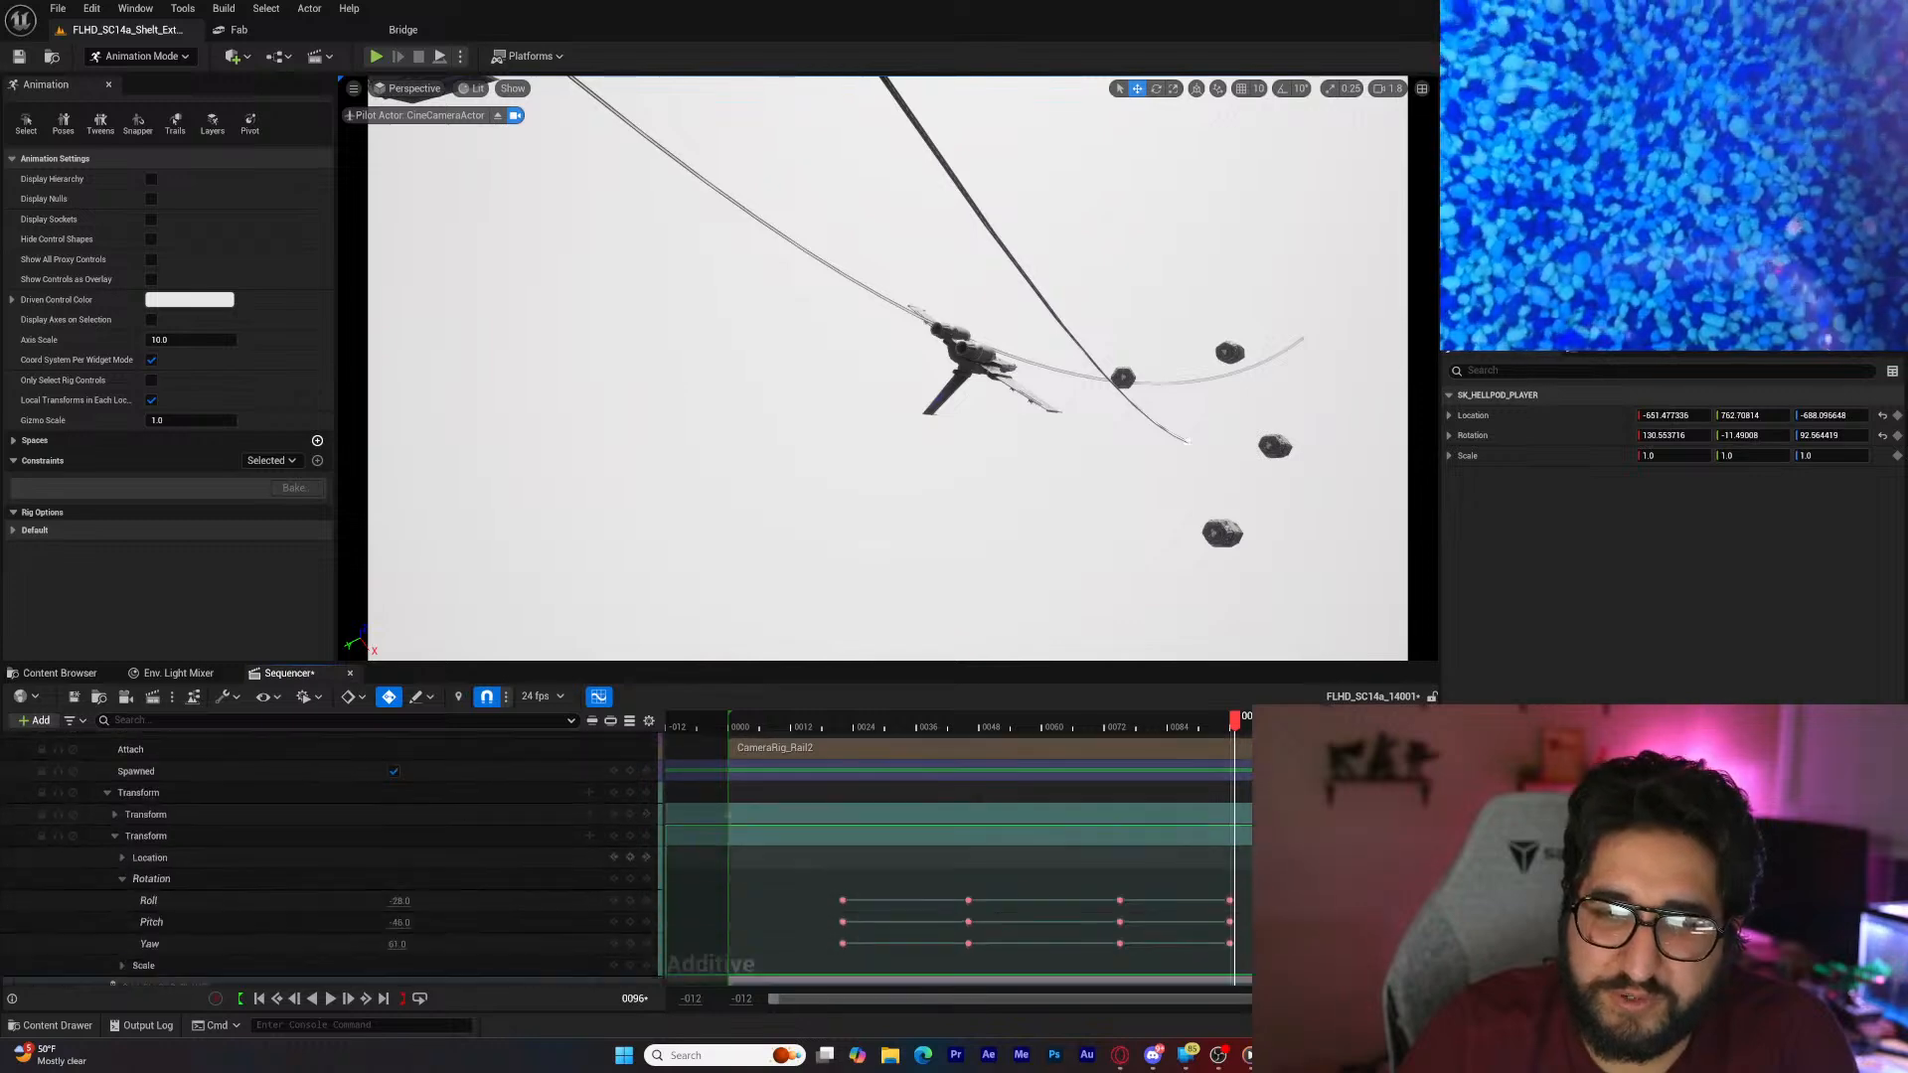
{"action": "scroll", "coordinate": [1234, 879], "scroll_direction": "down", "scroll_amount": 6}
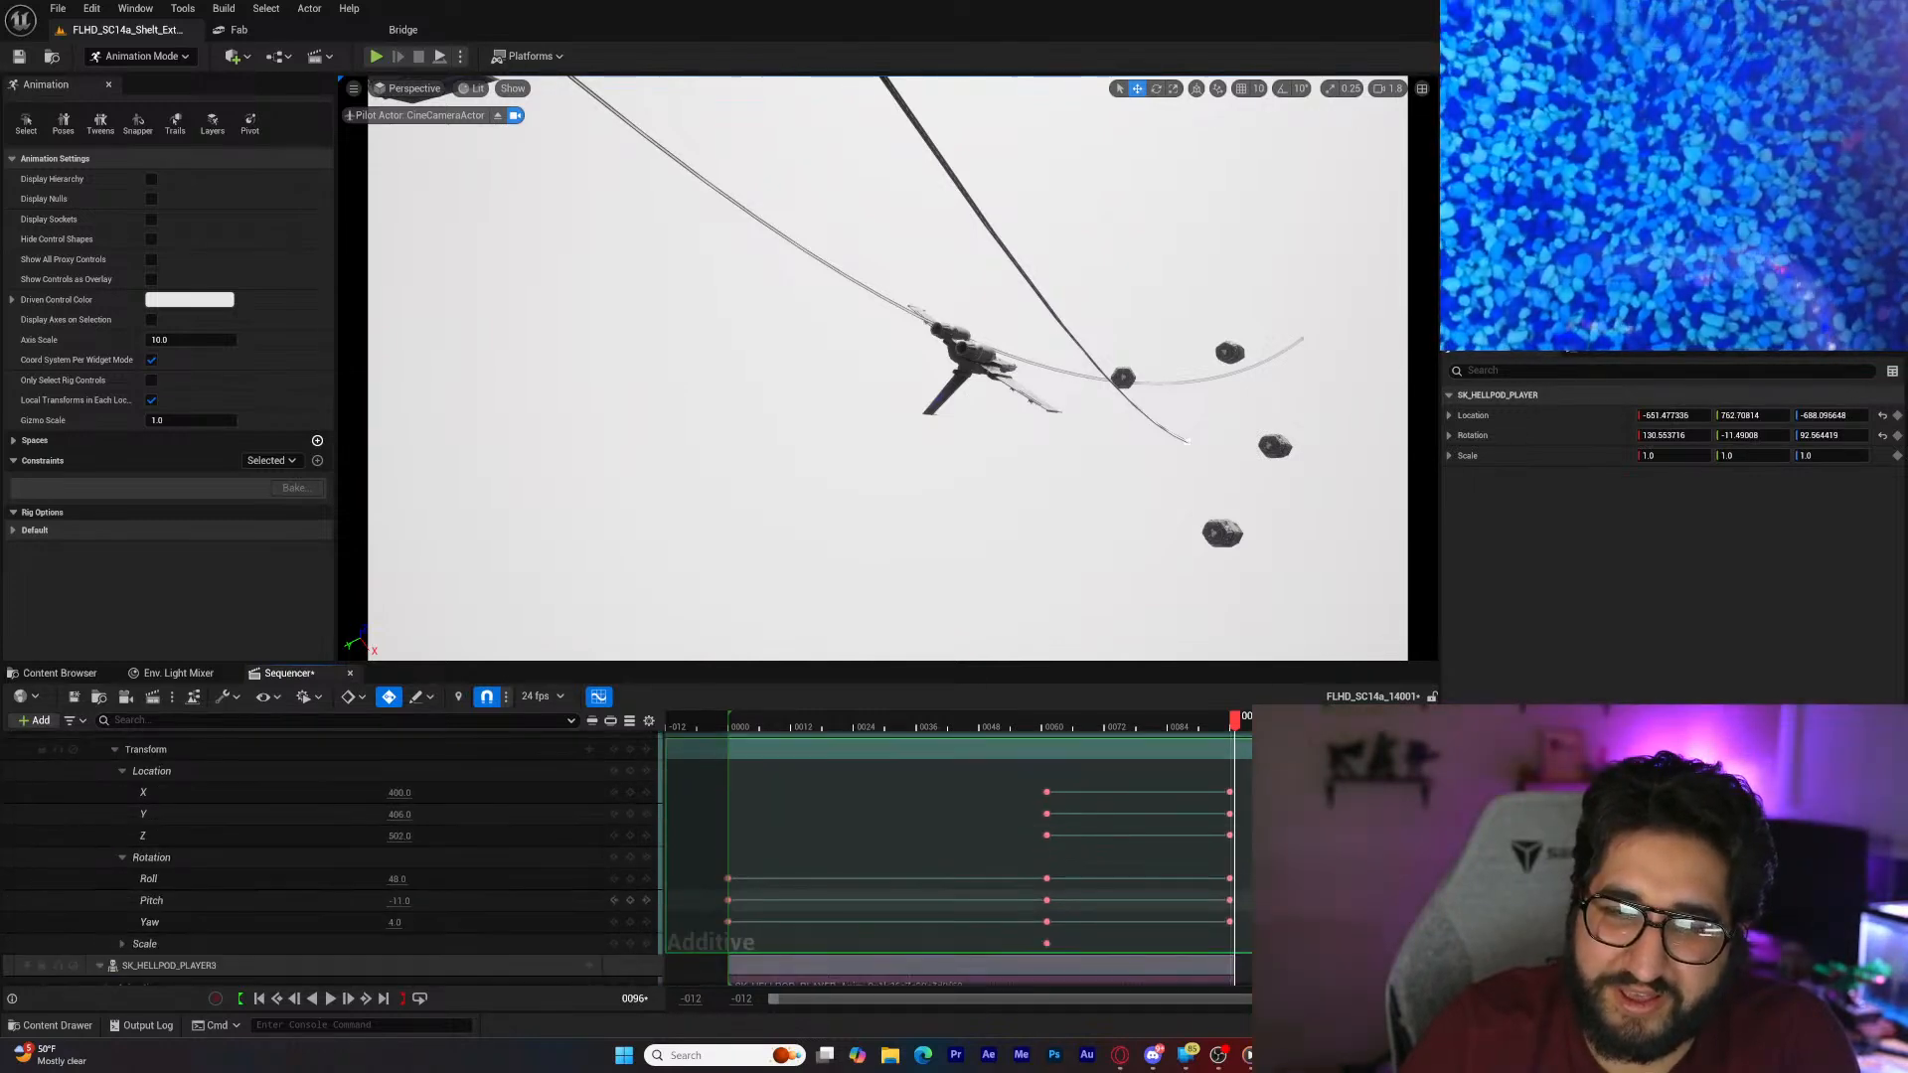
{"action": "left_click_drag", "start_coordinate": [1237, 824], "coordinate": [1242, 819]}
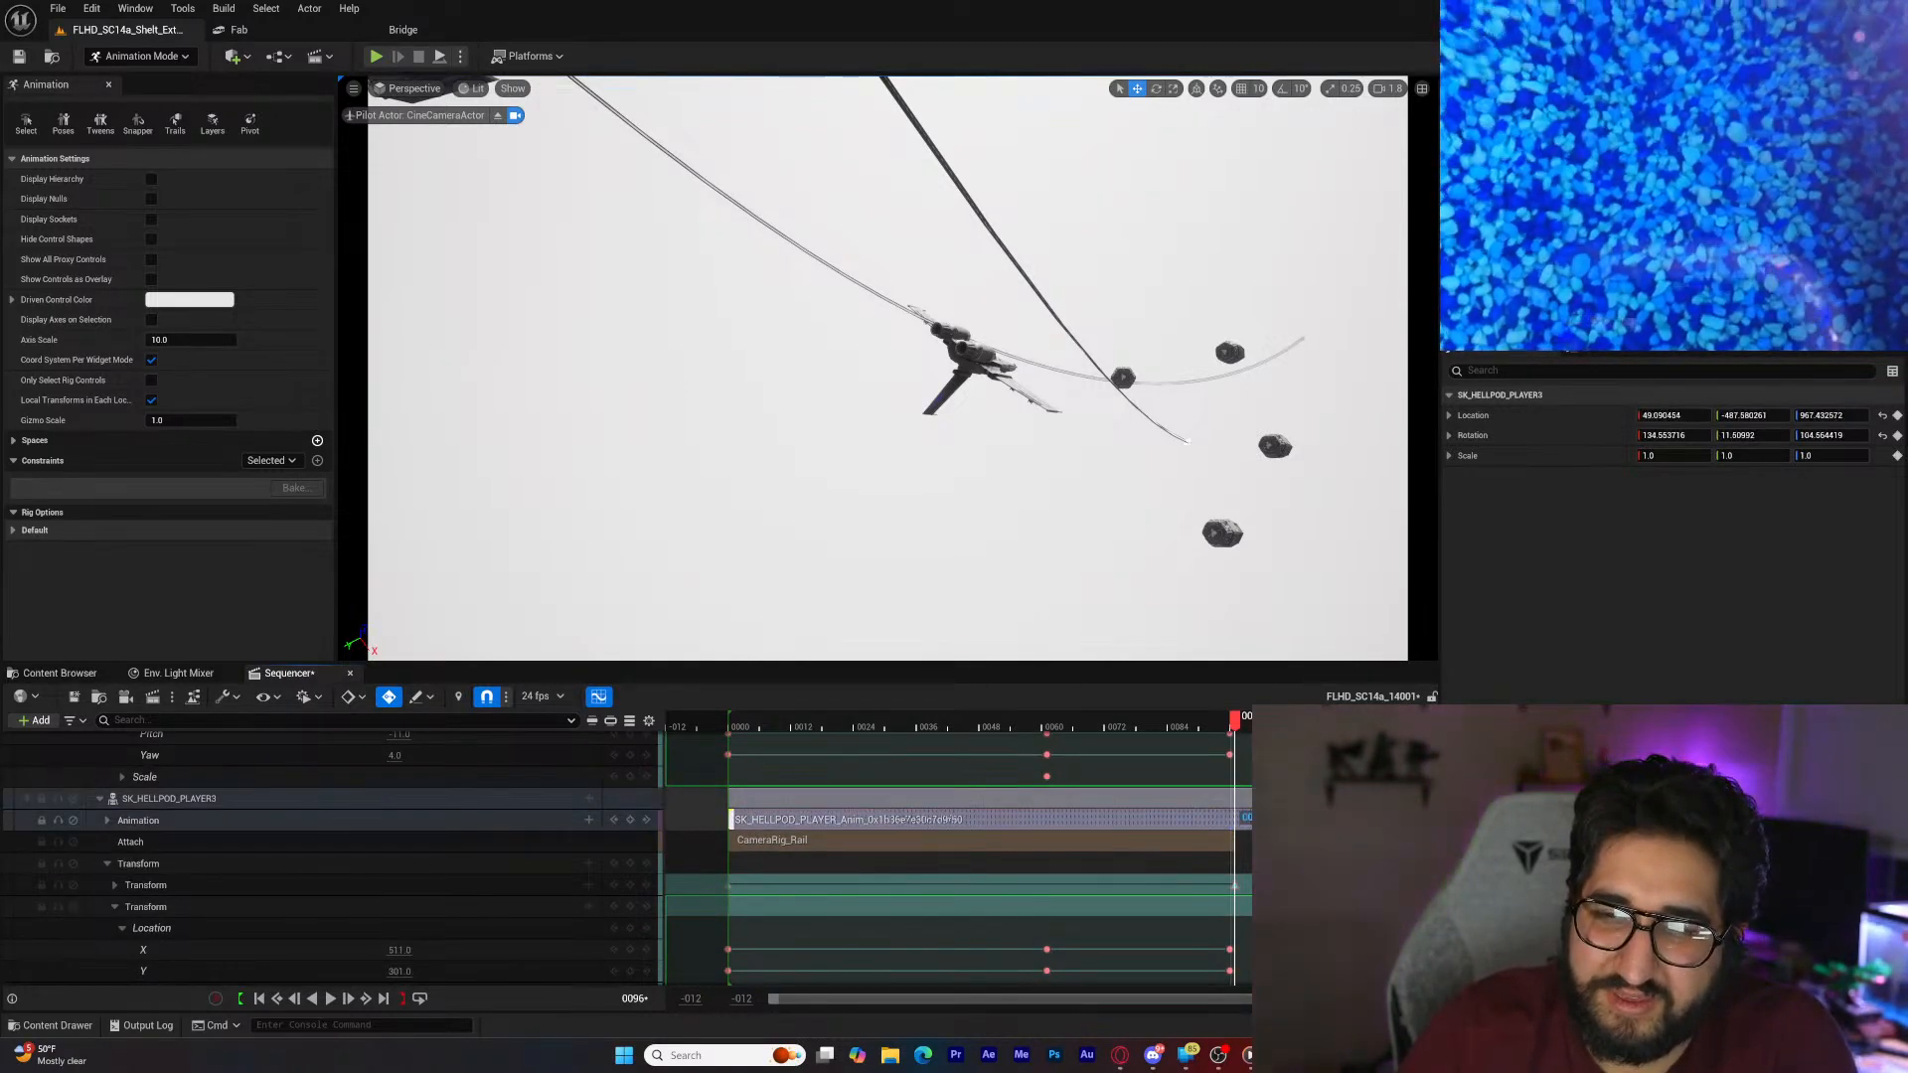
{"action": "left_click", "coordinate": [1233, 842]}
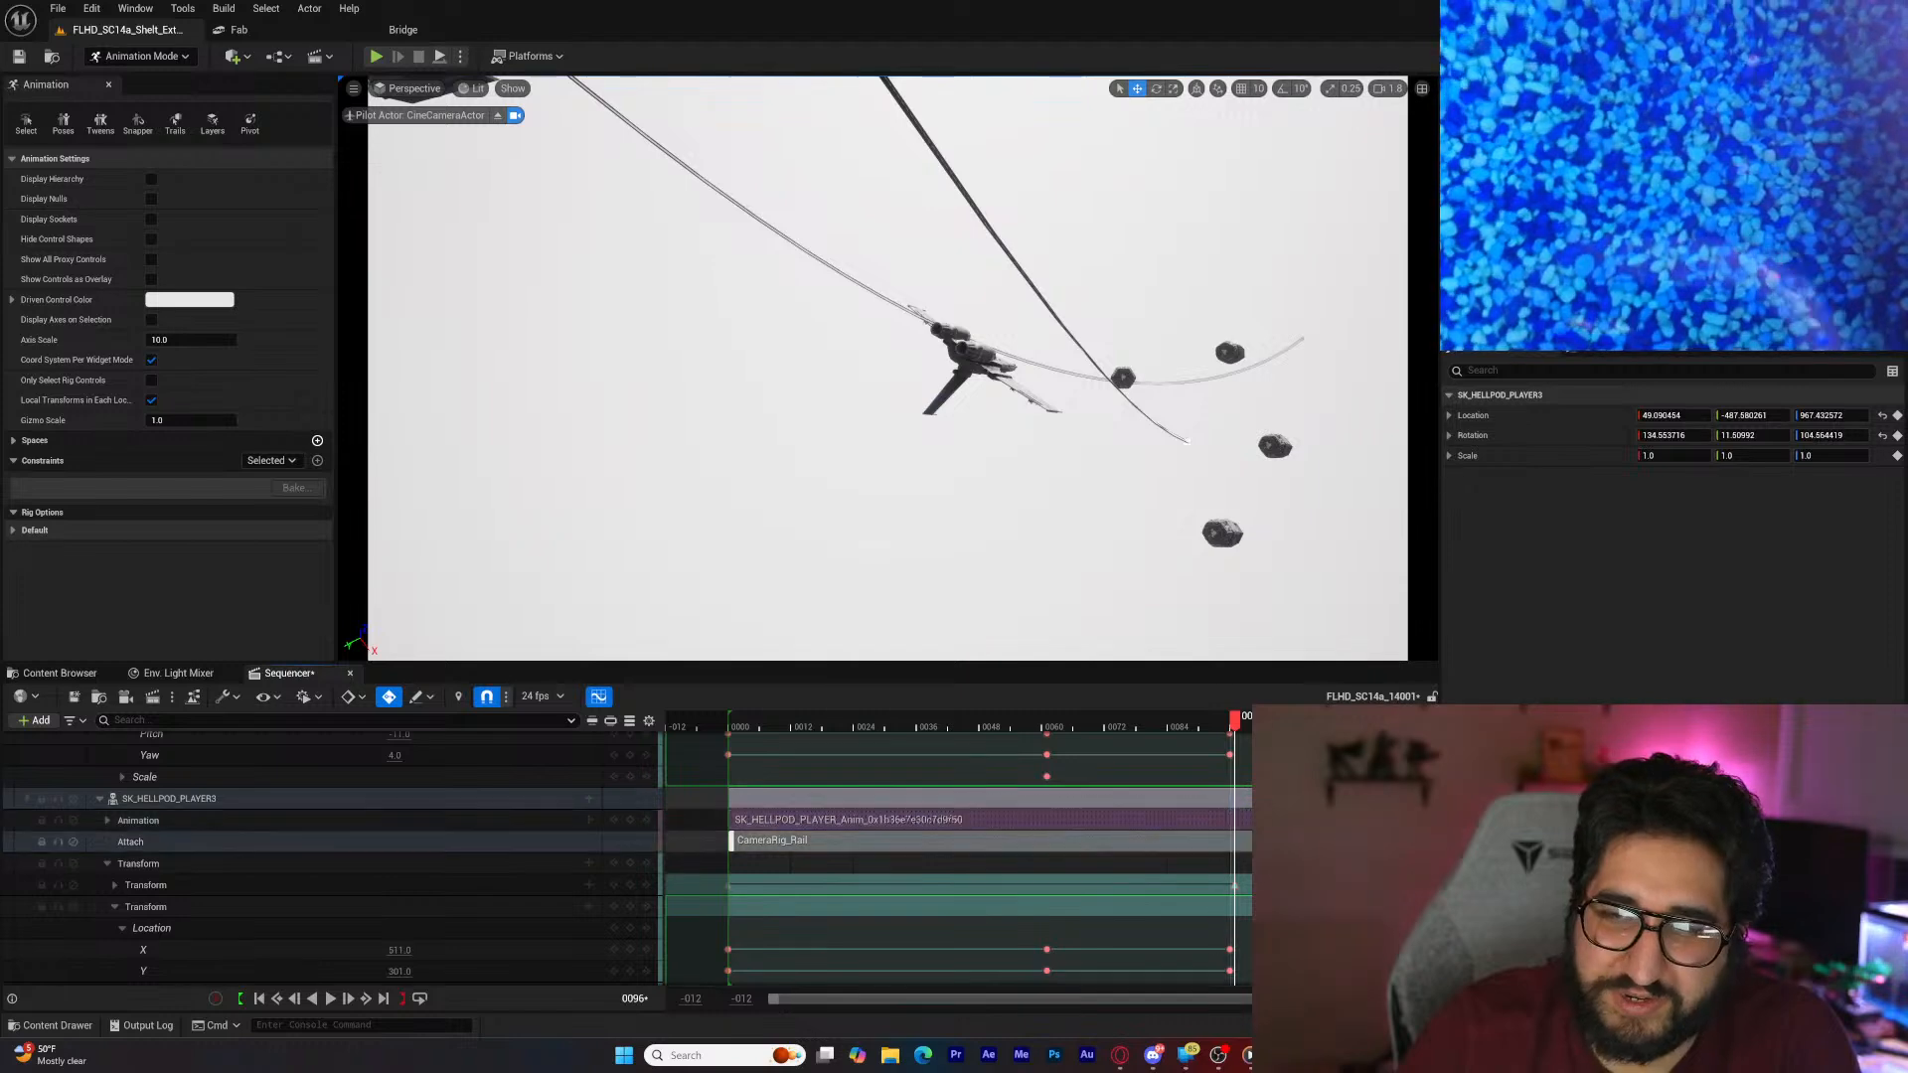
{"action": "left_click_drag", "start_coordinate": [1232, 888], "coordinate": [1233, 887]}
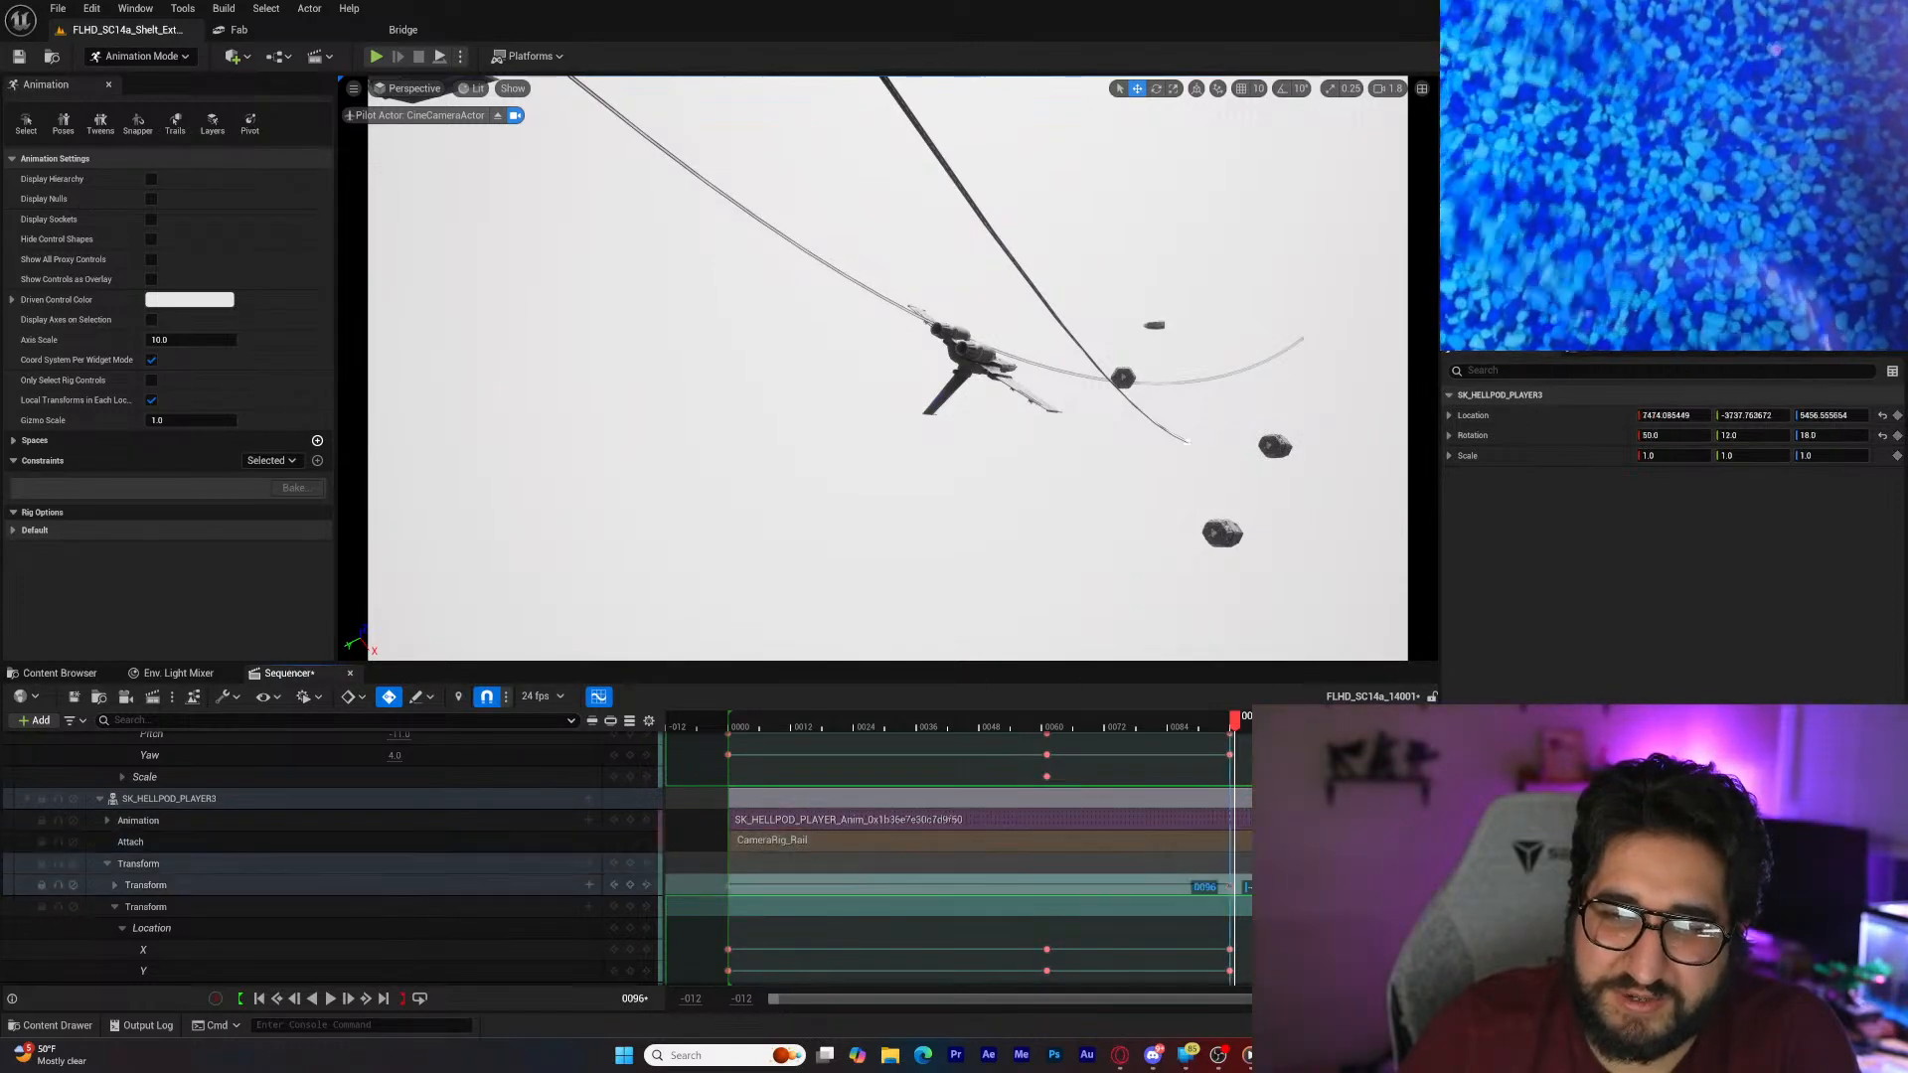
{"action": "scroll", "coordinate": [894, 855], "scroll_direction": "down", "scroll_amount": 5}
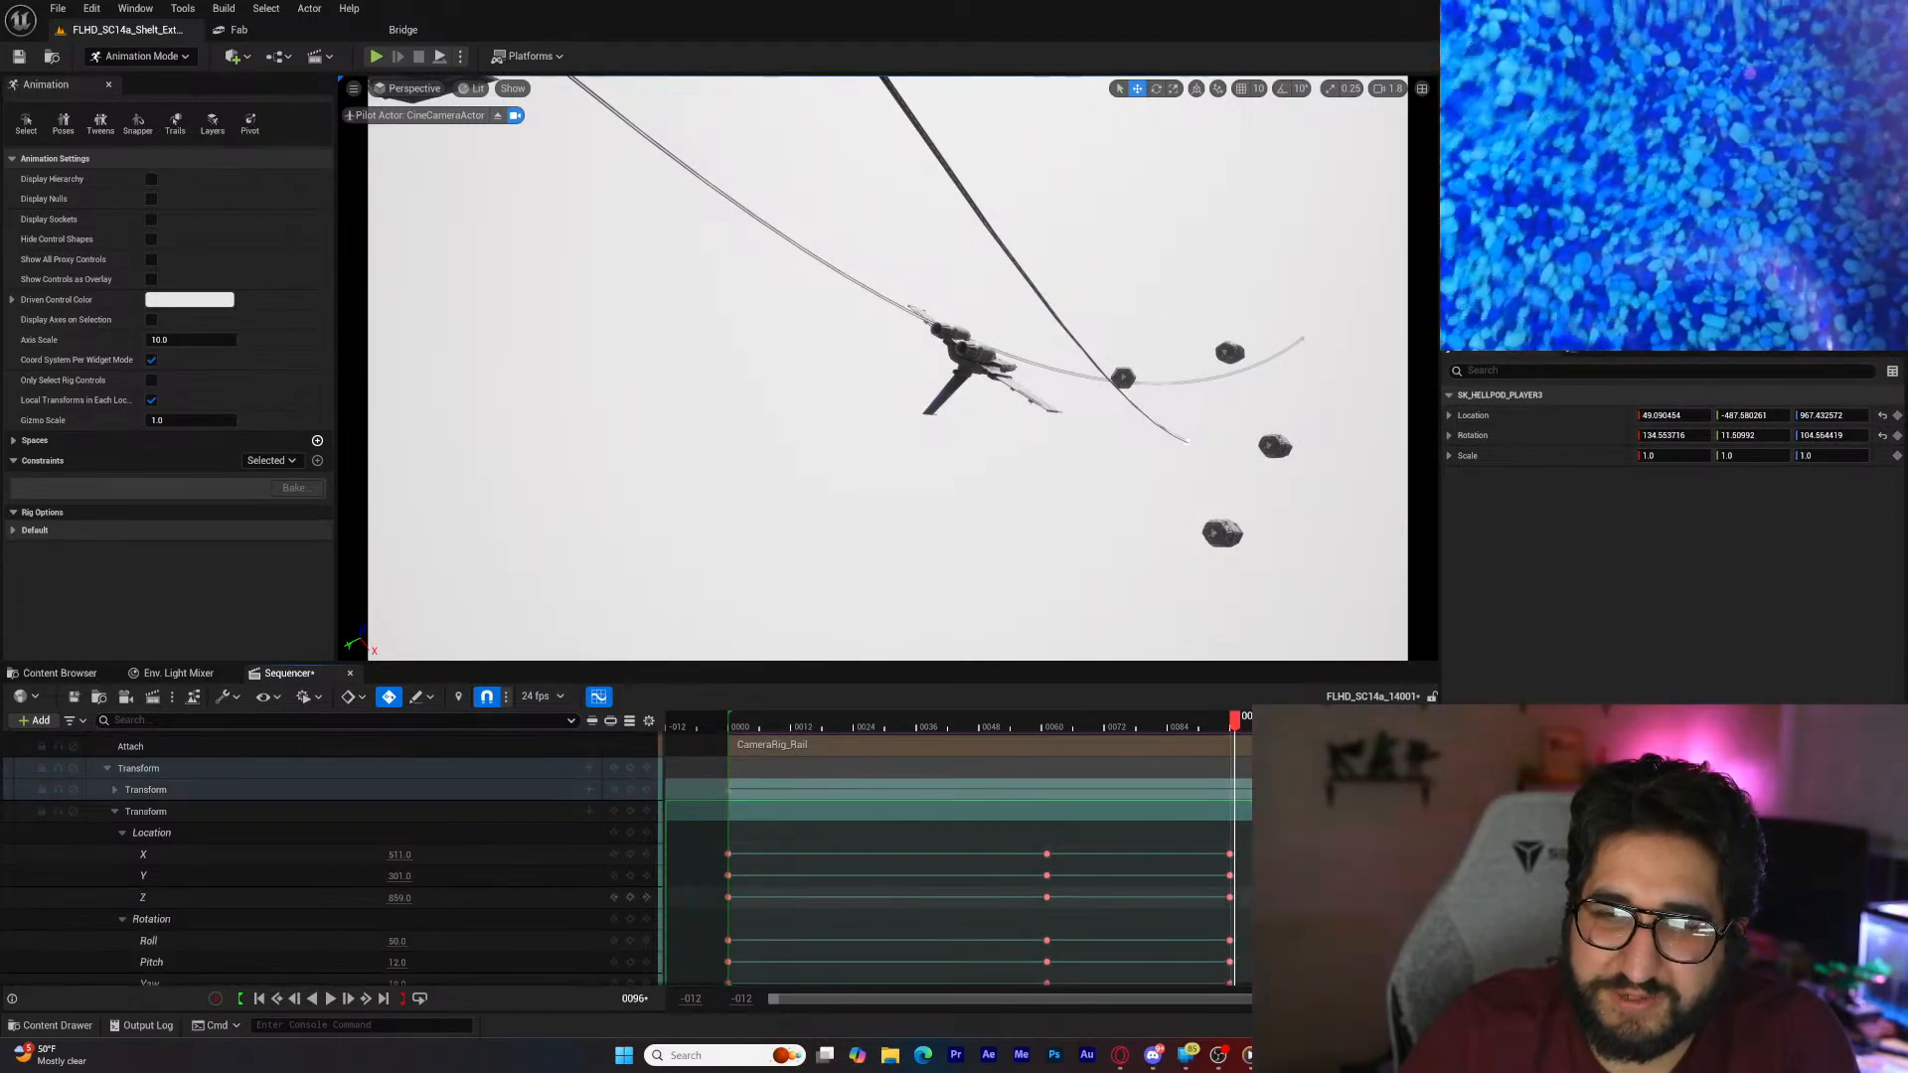
{"action": "left_click", "coordinate": [1233, 930]}
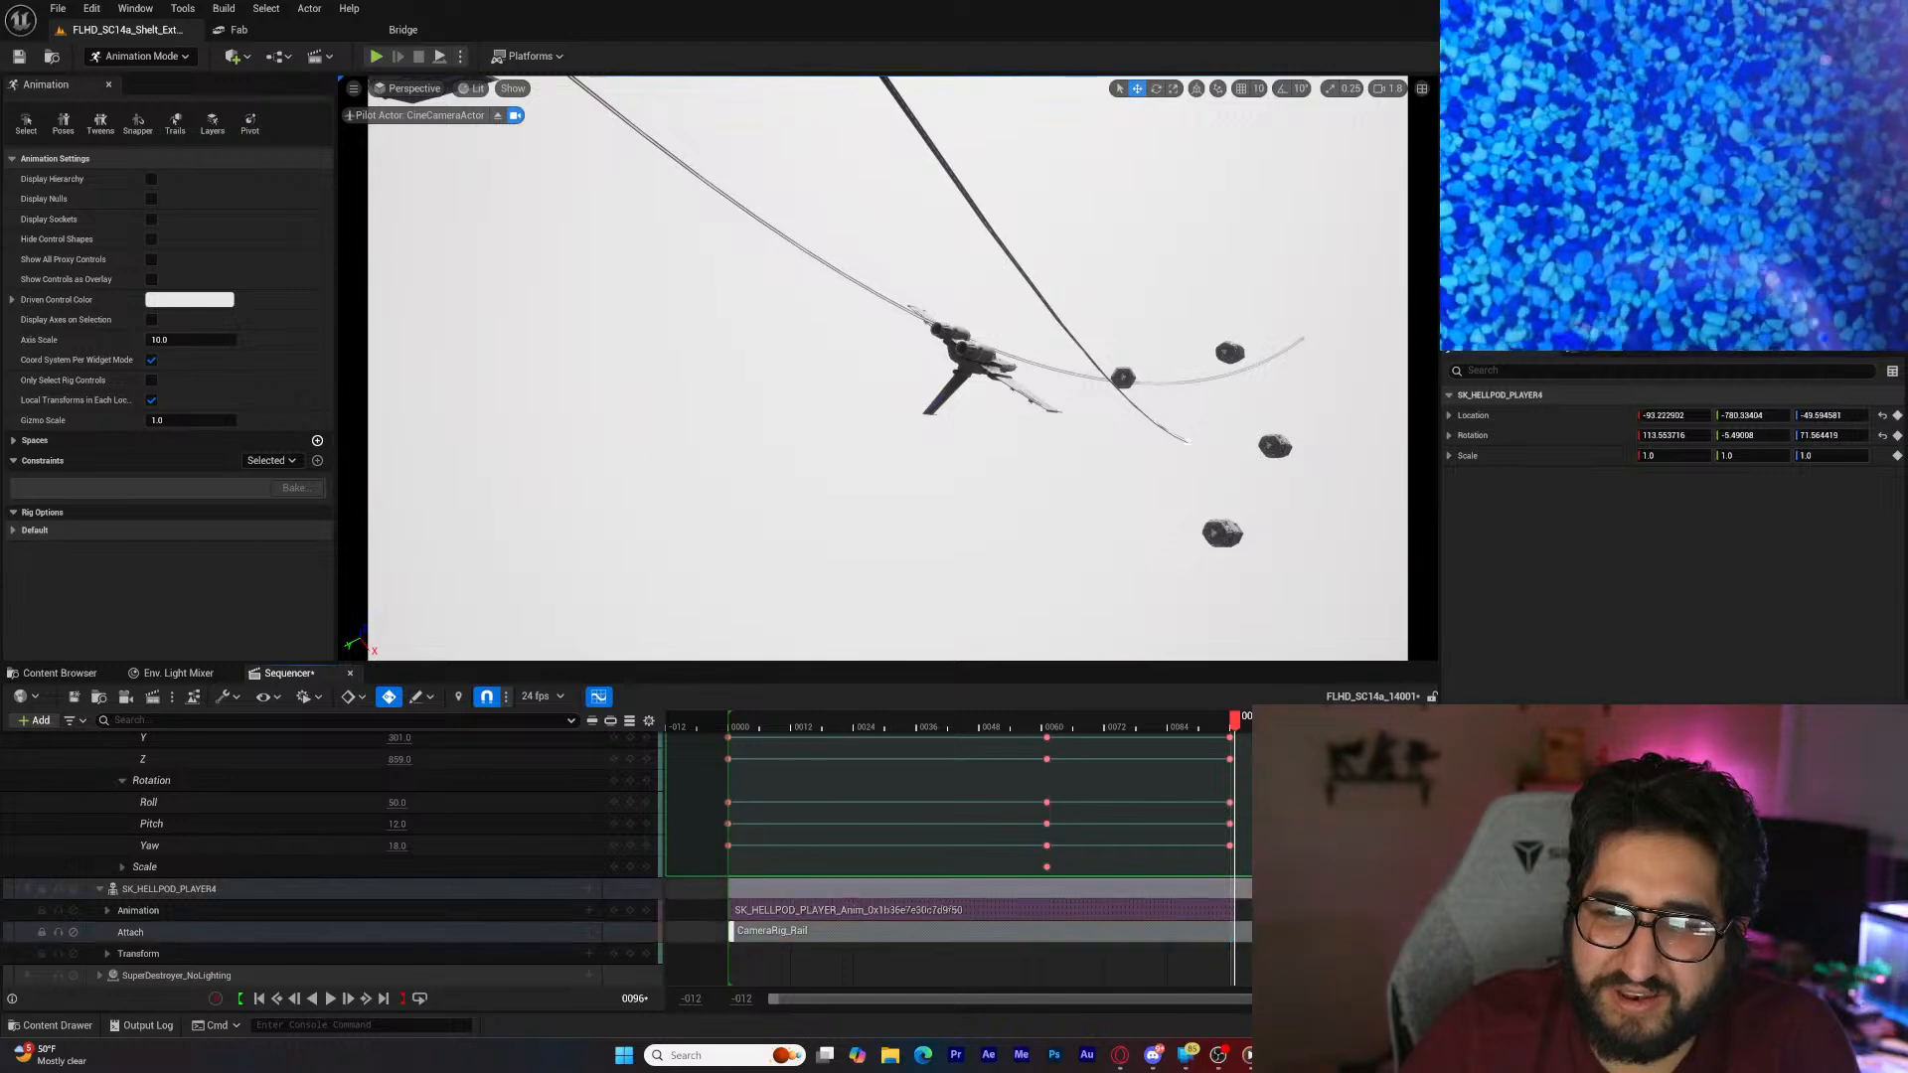
{"action": "left_click", "coordinate": [1233, 913]}
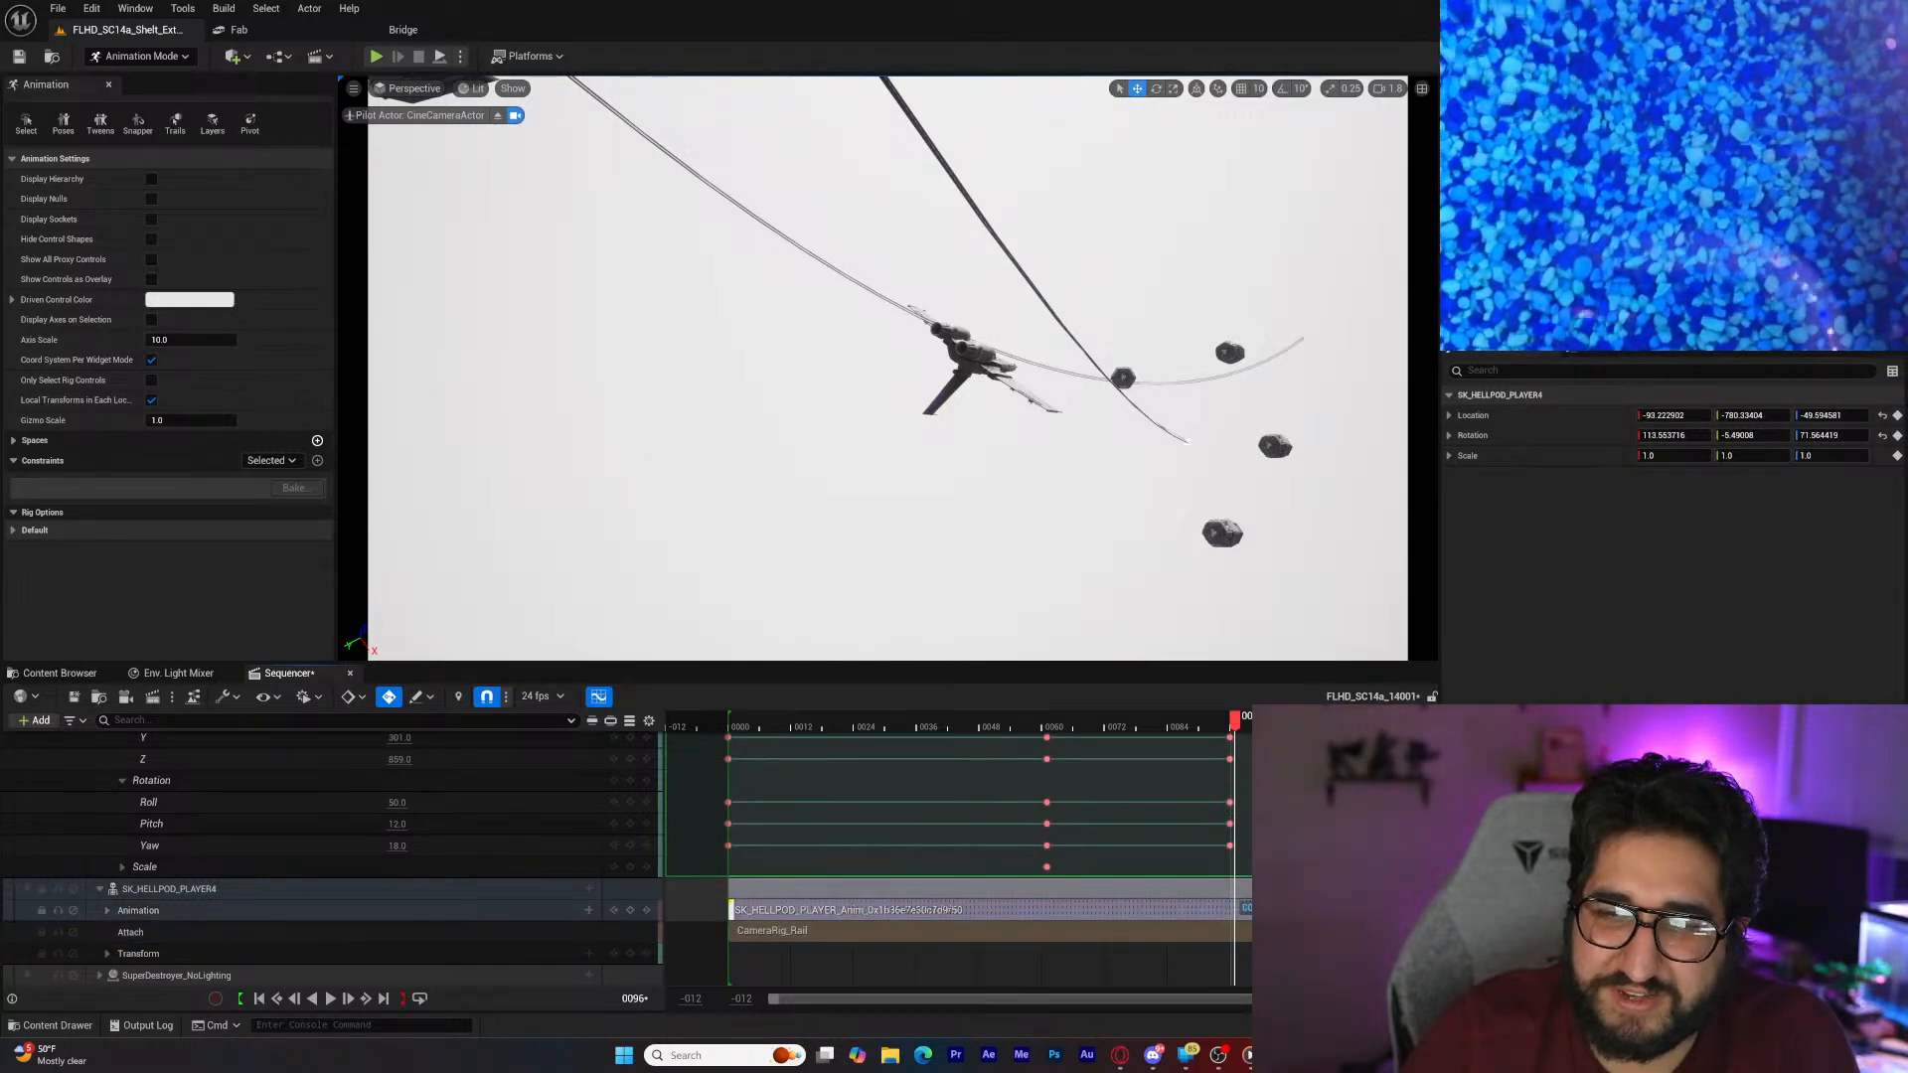
Step: Scrub to frame 104 to check the shot's ending, and move CameraRig_Rail's last Current Position on Rail key toward the extended end
{"action": "scroll", "coordinate": [894, 854], "scroll_direction": "down", "scroll_amount": 10}
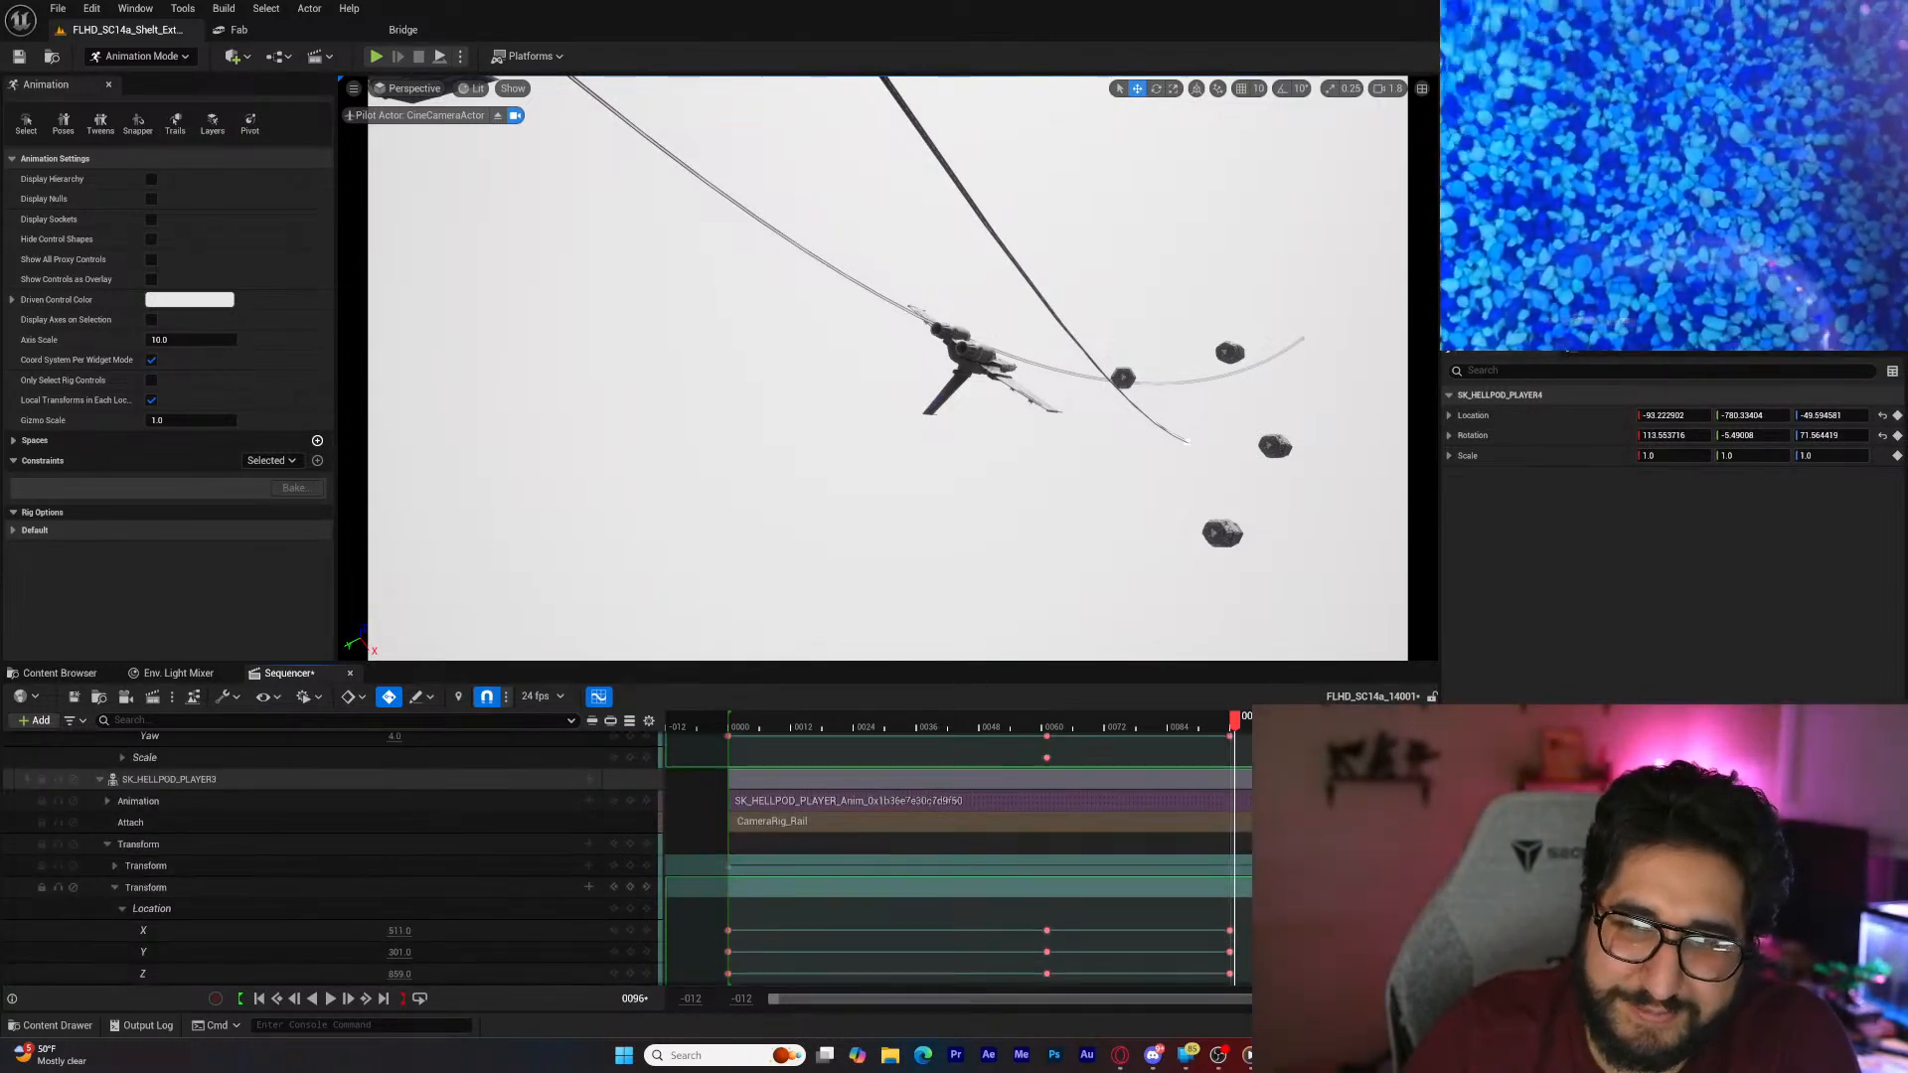
{"action": "scroll", "coordinate": [894, 855], "scroll_direction": "down", "scroll_amount": 10}
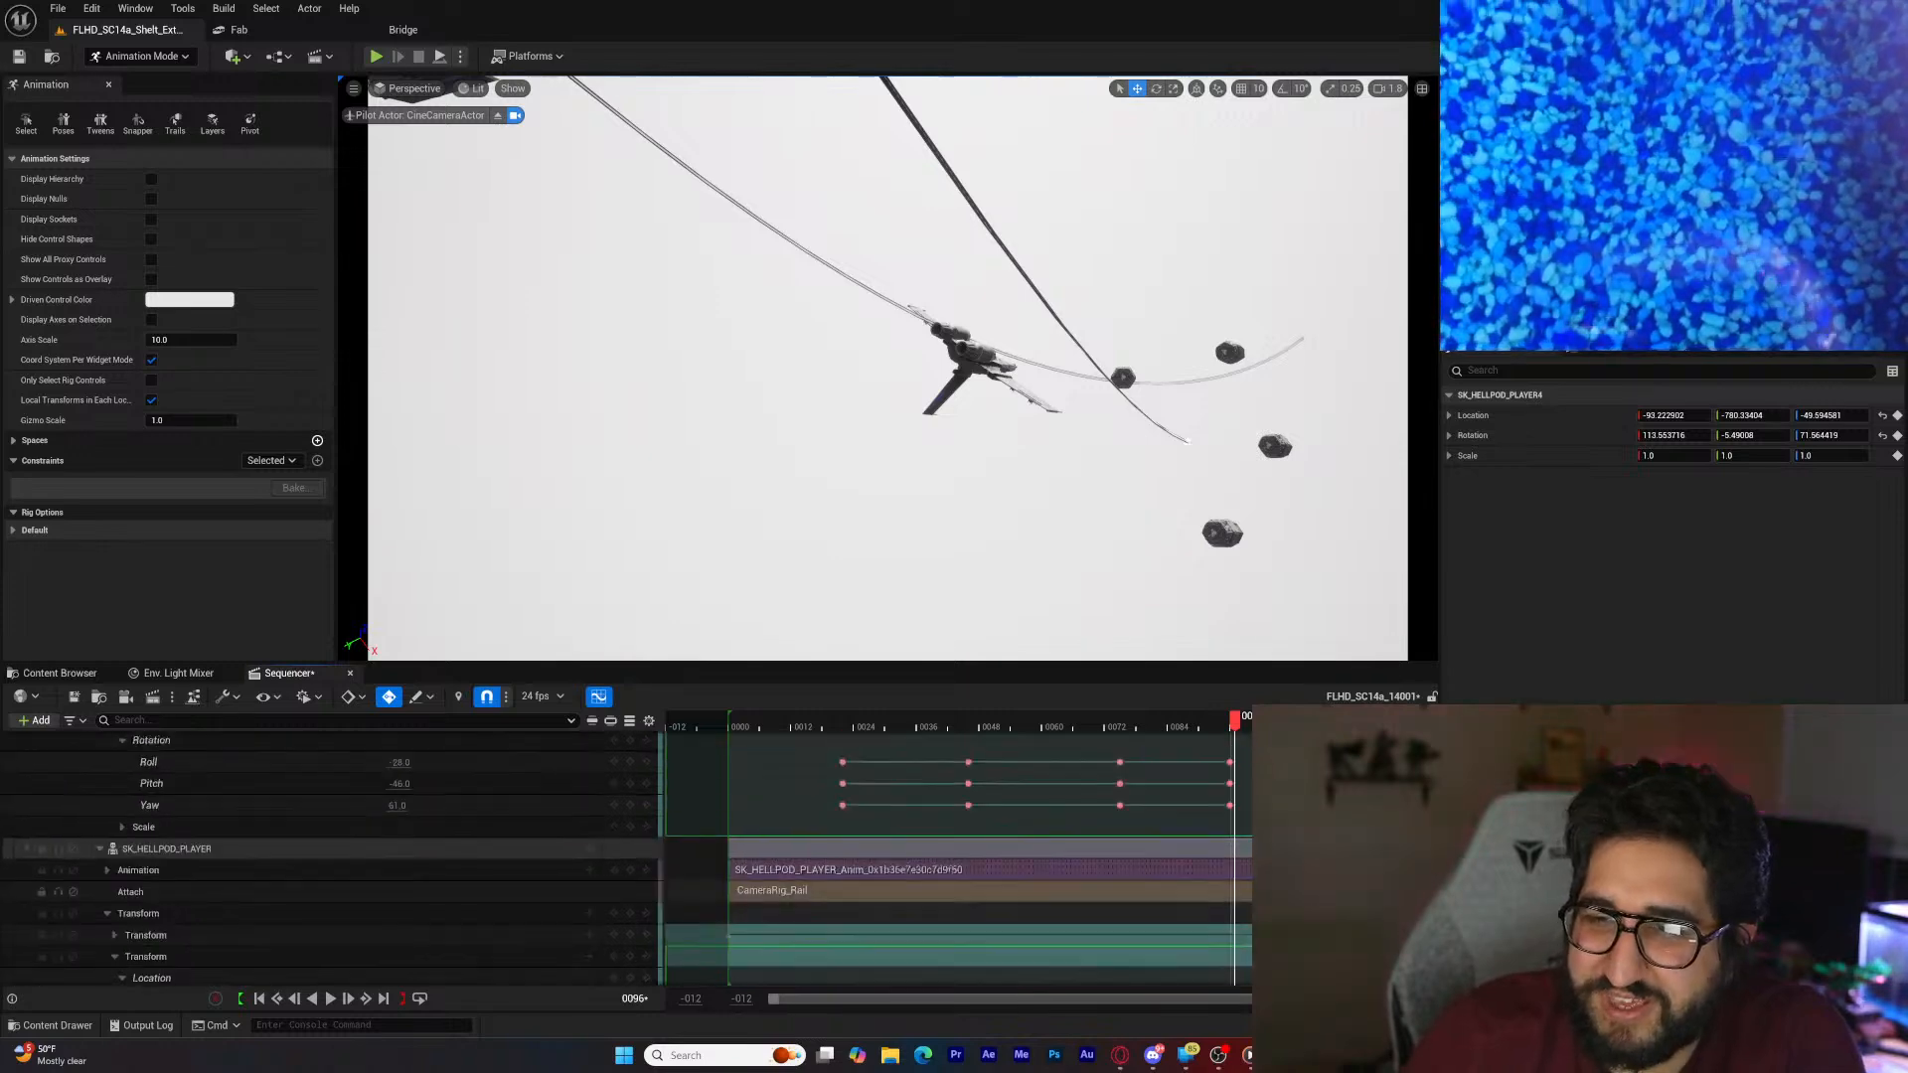
{"action": "scroll", "coordinate": [894, 854], "scroll_direction": "up", "scroll_amount": 4}
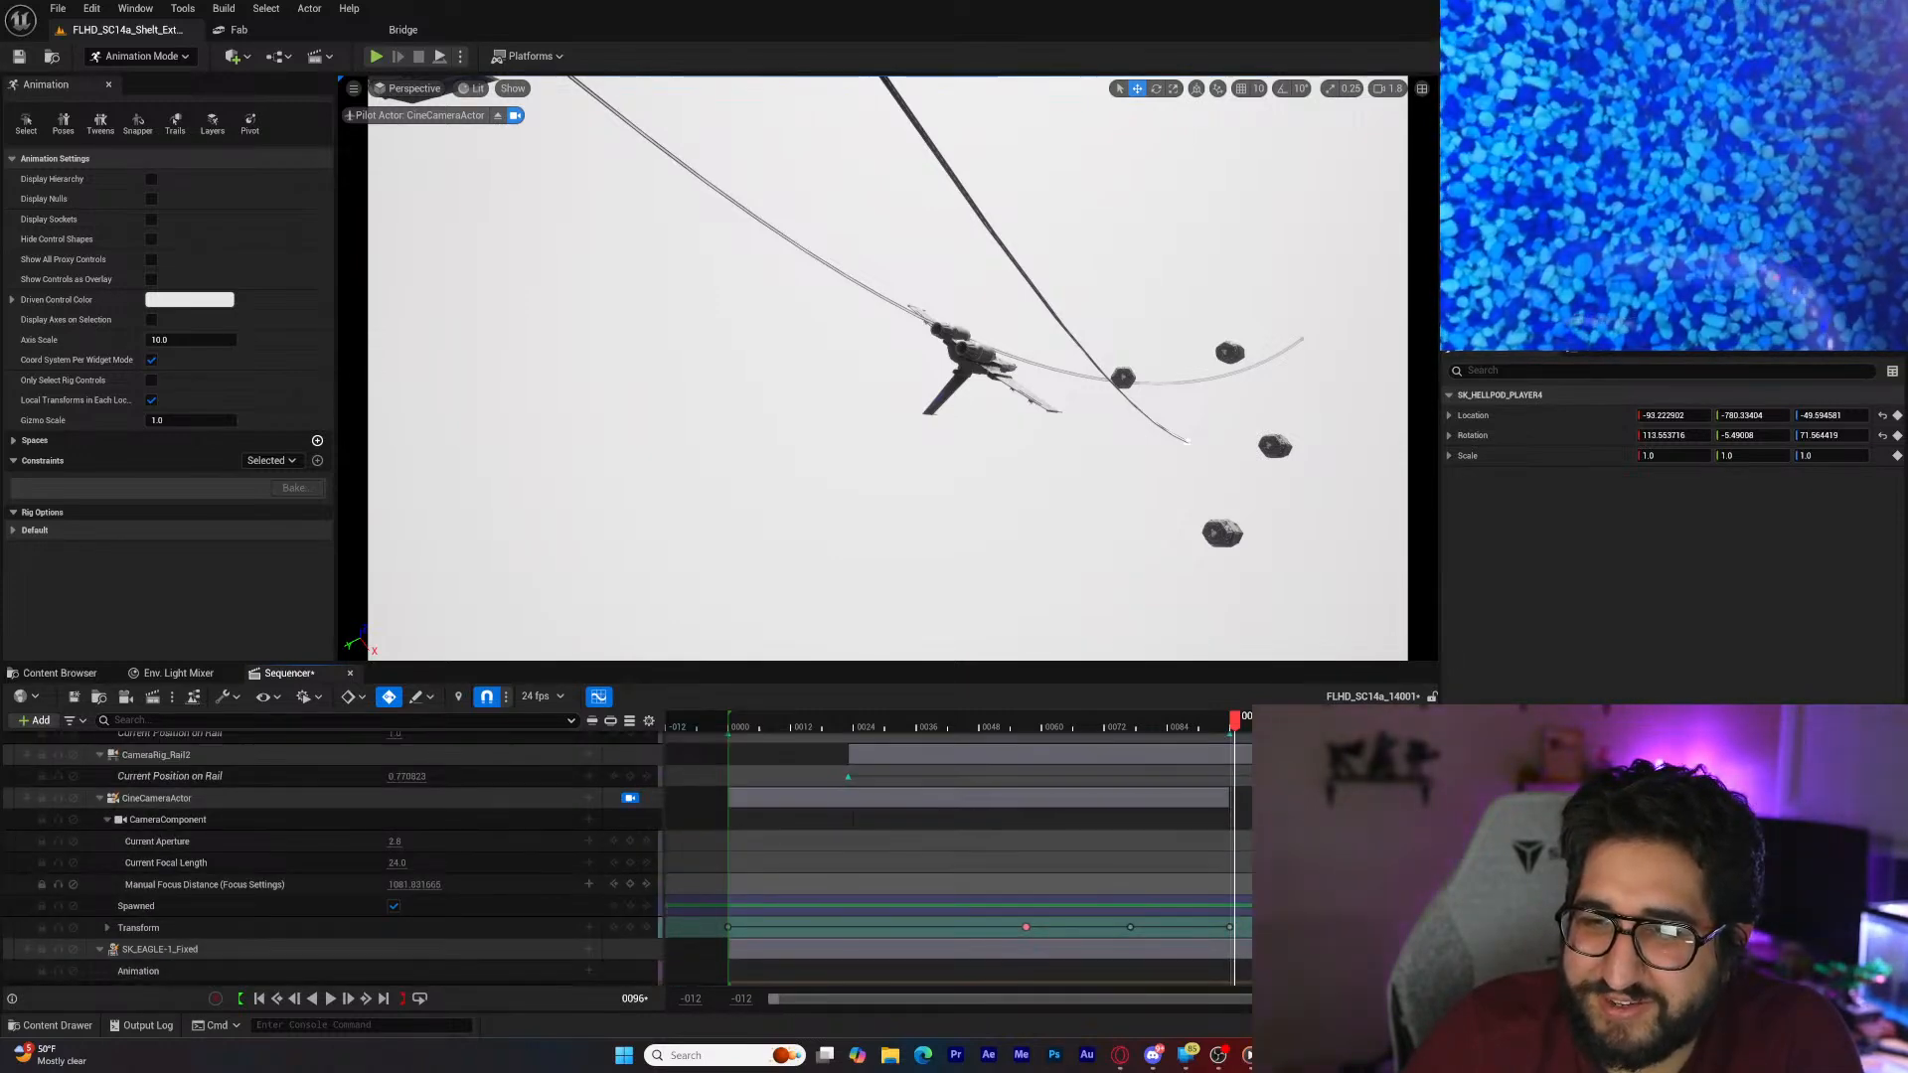
{"action": "scroll", "coordinate": [894, 854], "scroll_direction": "up", "scroll_amount": 3}
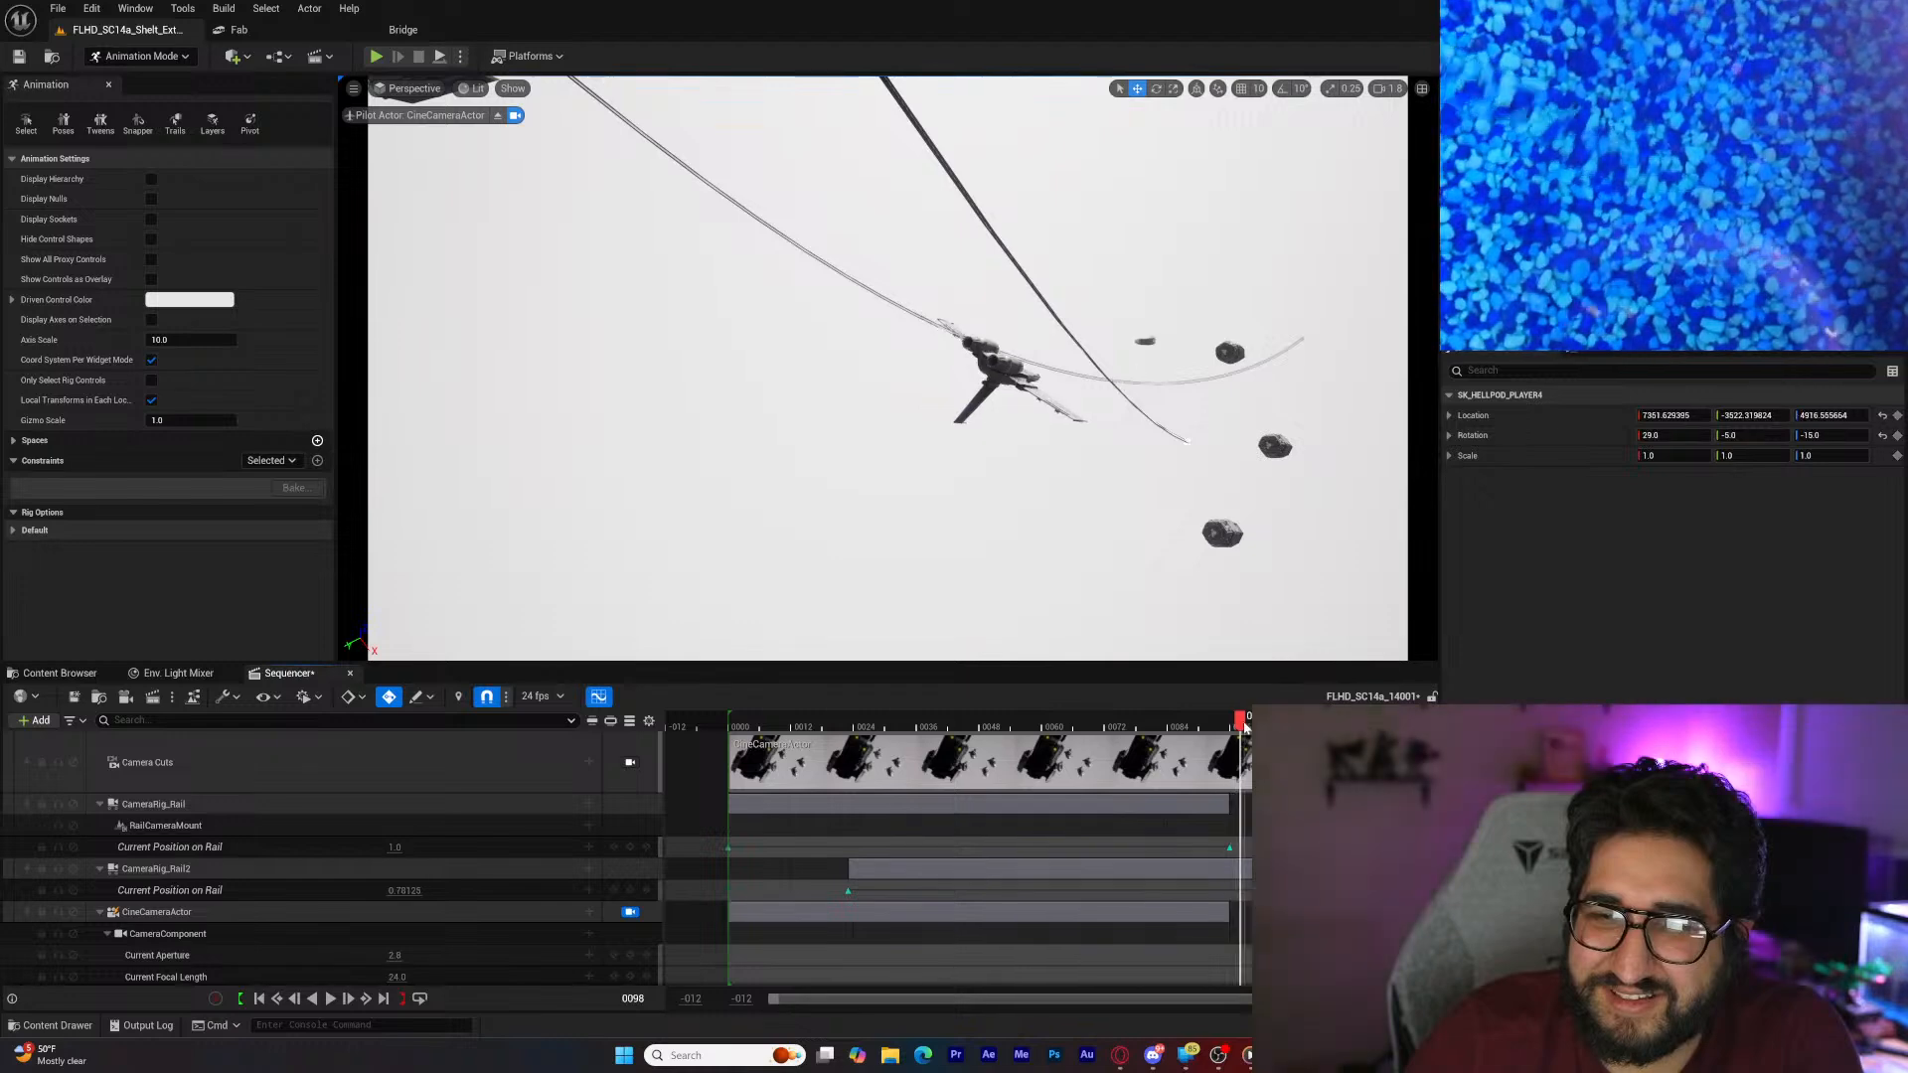
{"action": "mouse_move", "coordinate": [1232, 733]}
{"action": "left_mouse_down"}
{"action": "mouse_move", "coordinate": [1190, 733]}
{"action": "mouse_move", "coordinate": [1253, 733]}
{"action": "left_mouse_up"}
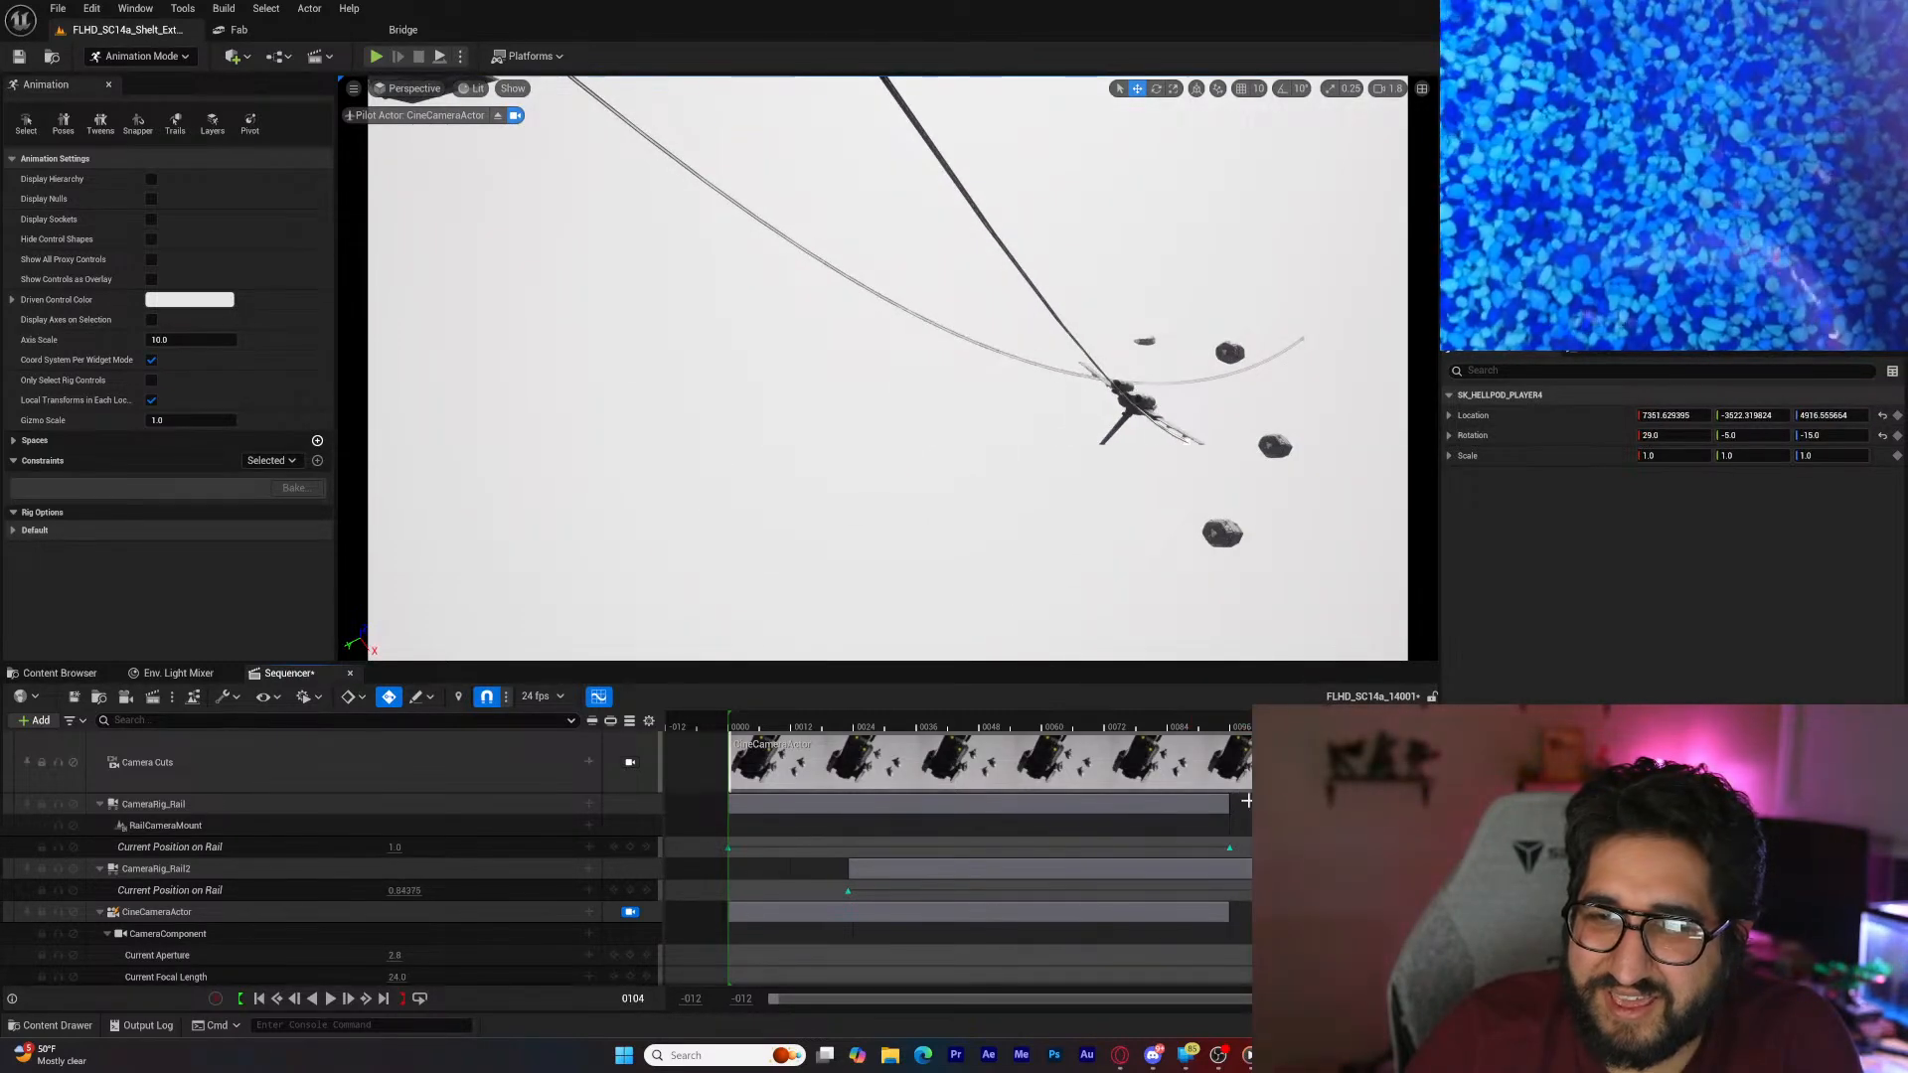
{"action": "left_click", "coordinate": [1229, 847]}
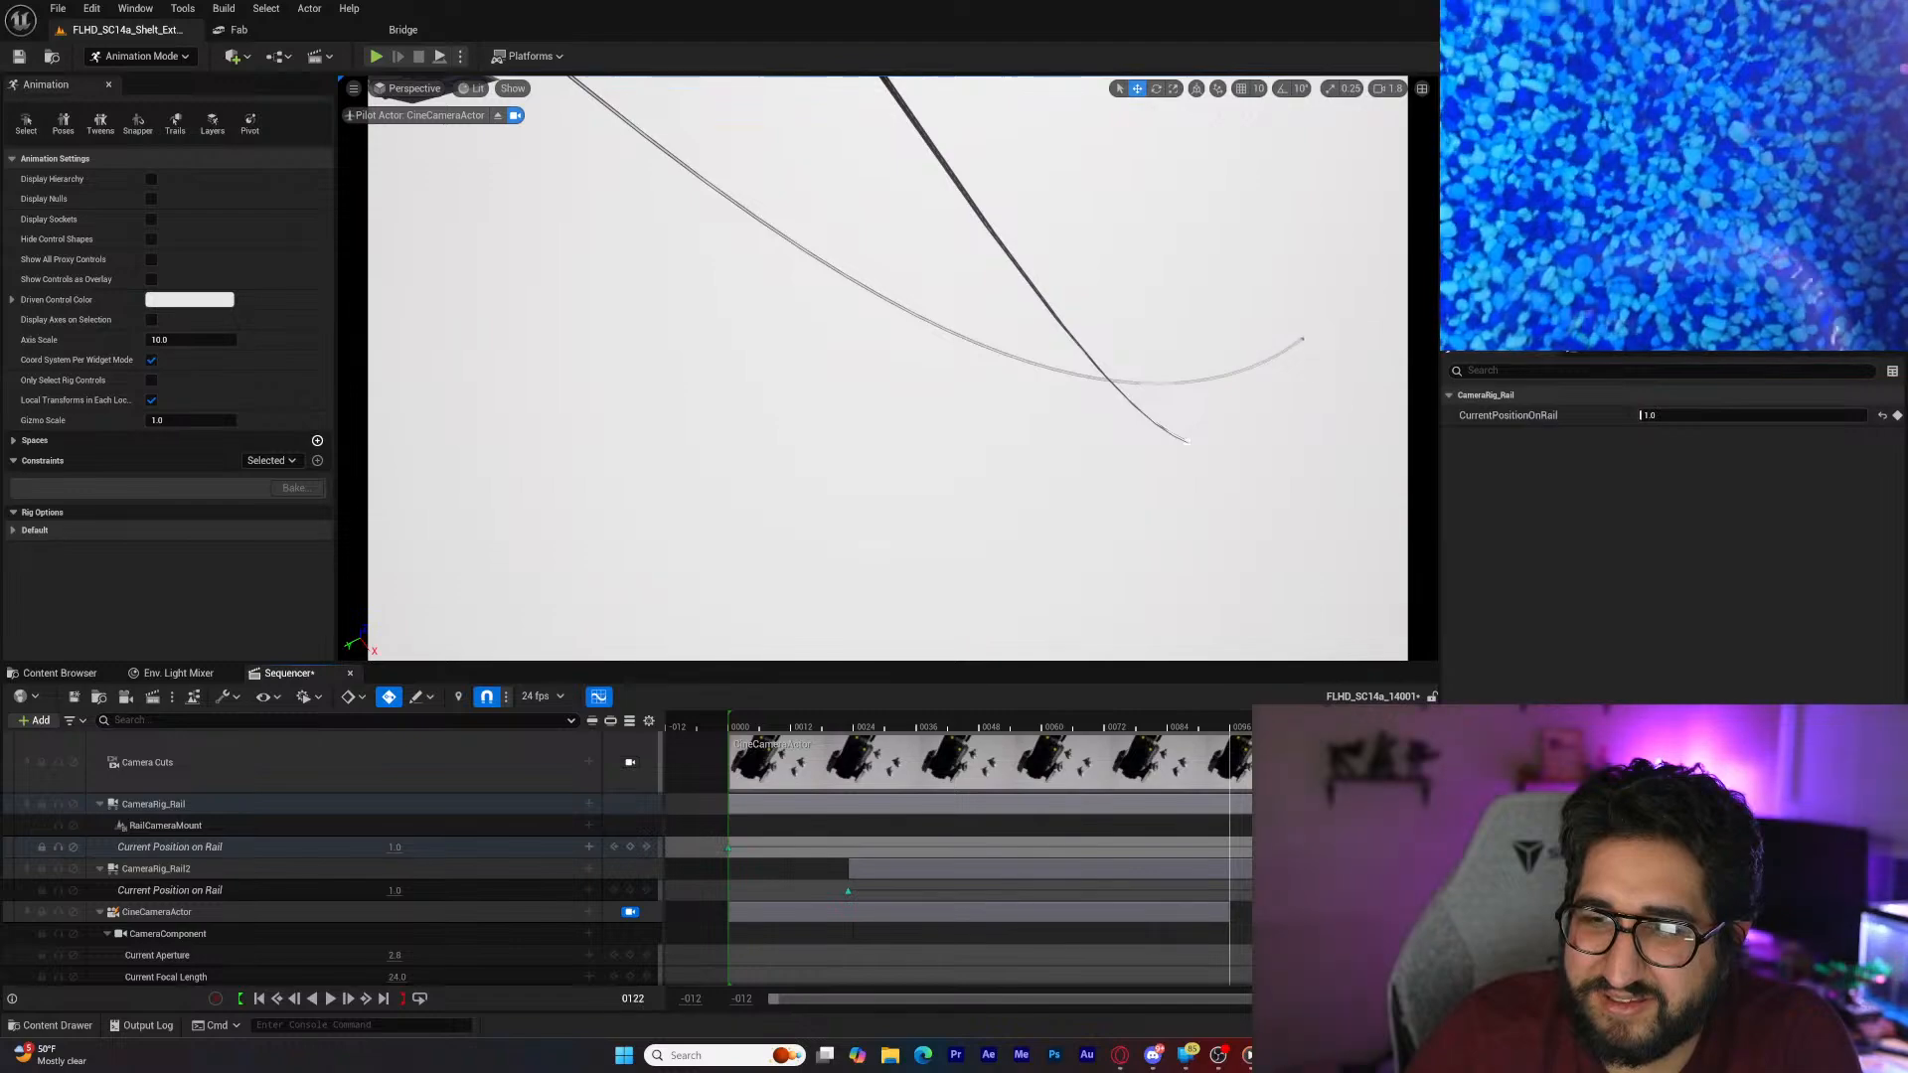
Step: Scrub to frame 72 and look through the camera, Eagle-1 and hellpod tracks to check their sections and keys against the extended shot
{"action": "left_click_drag", "start_coordinate": [1349, 733], "coordinate": [1104, 801]}
{"action": "scroll", "coordinate": [1158, 864], "scroll_direction": "down", "scroll_amount": 10}
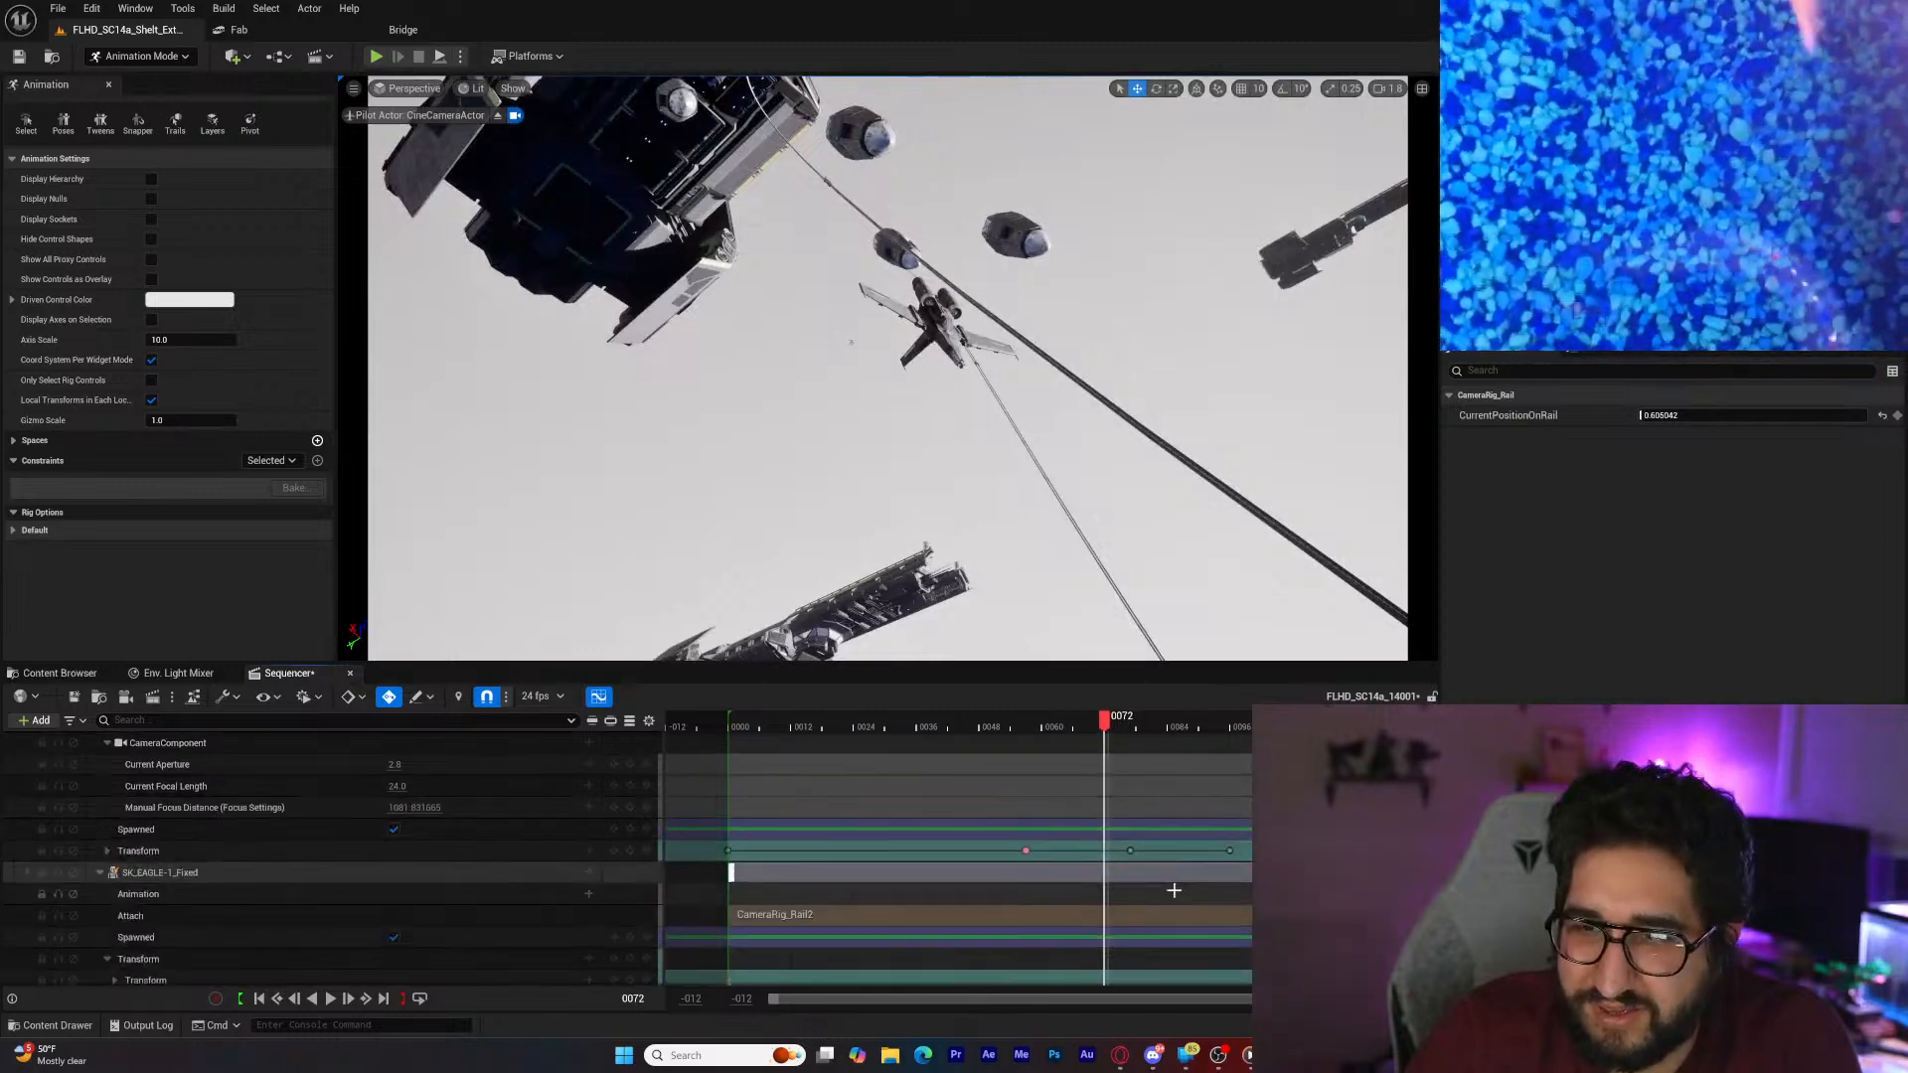
{"action": "scroll", "coordinate": [1173, 890], "scroll_direction": "down", "scroll_amount": 5}
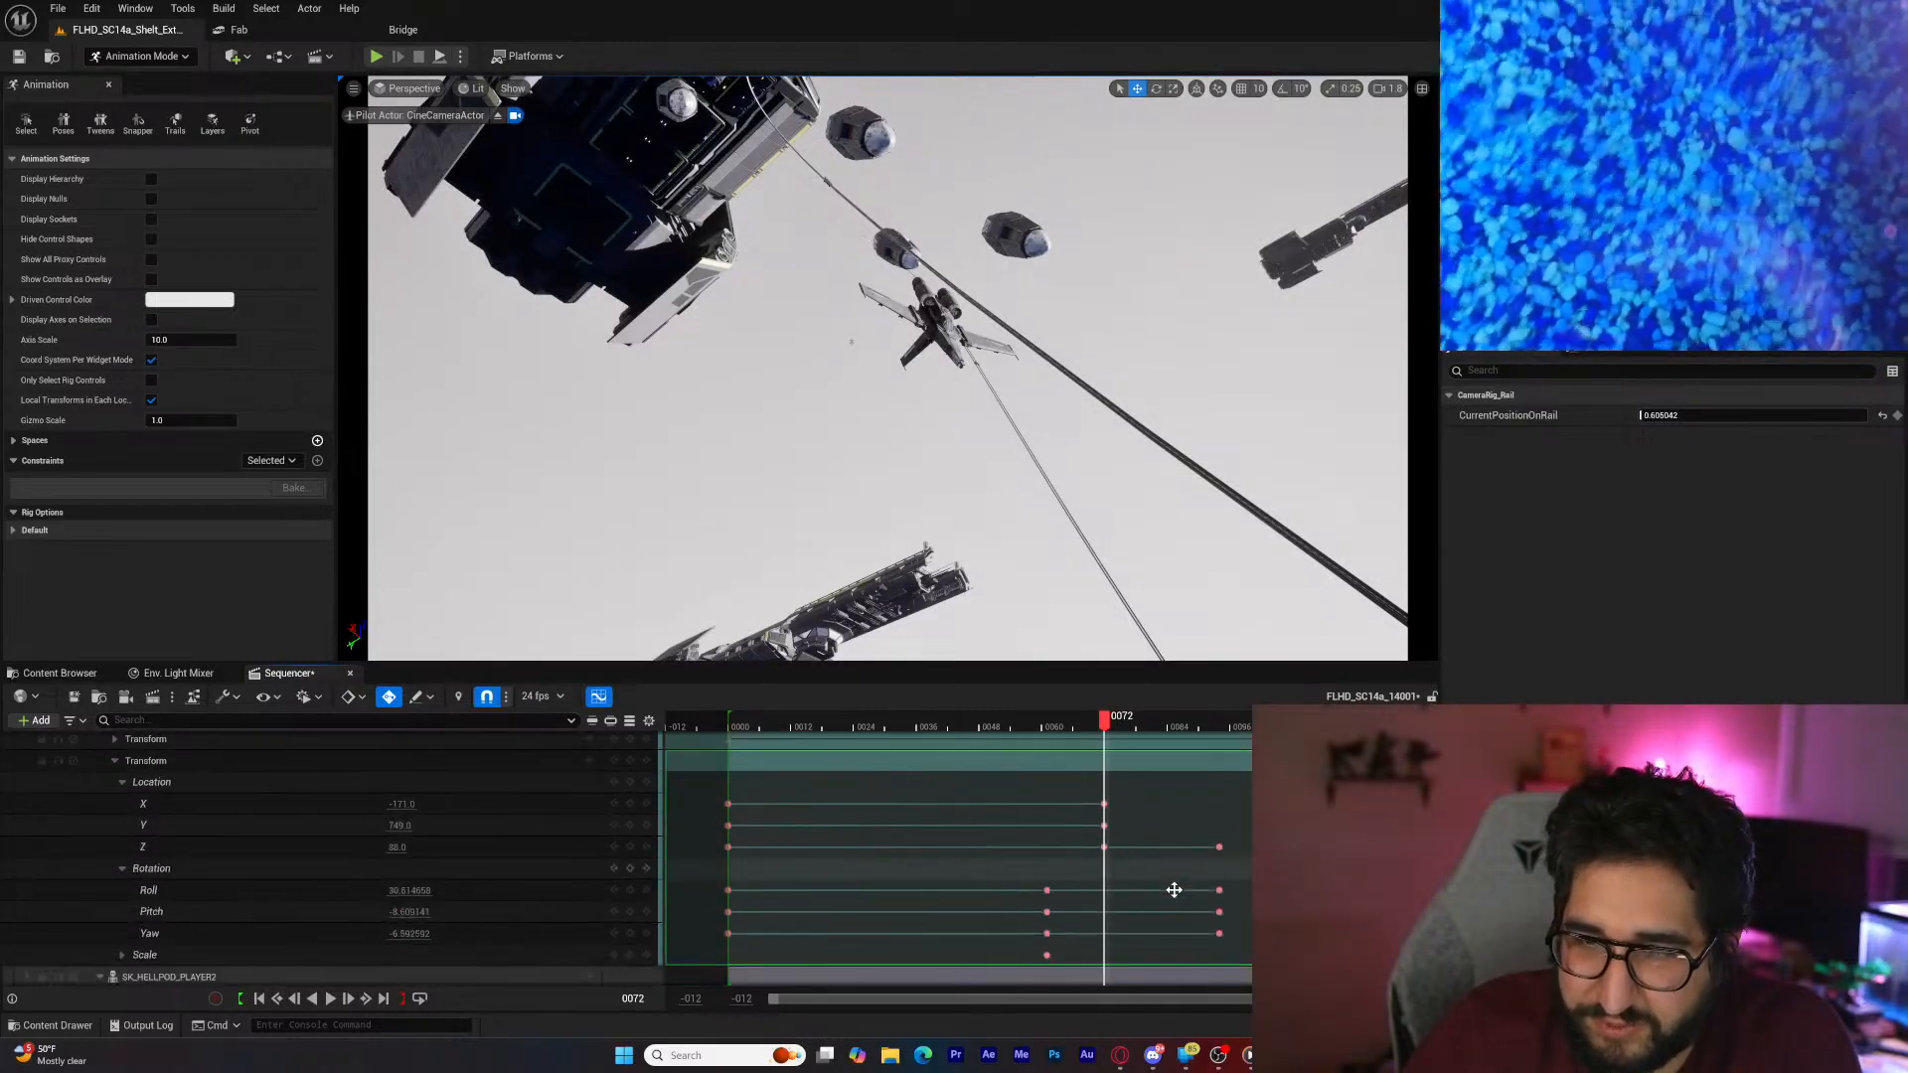
{"action": "scroll", "coordinate": [1169, 888], "scroll_direction": "up", "scroll_amount": 2}
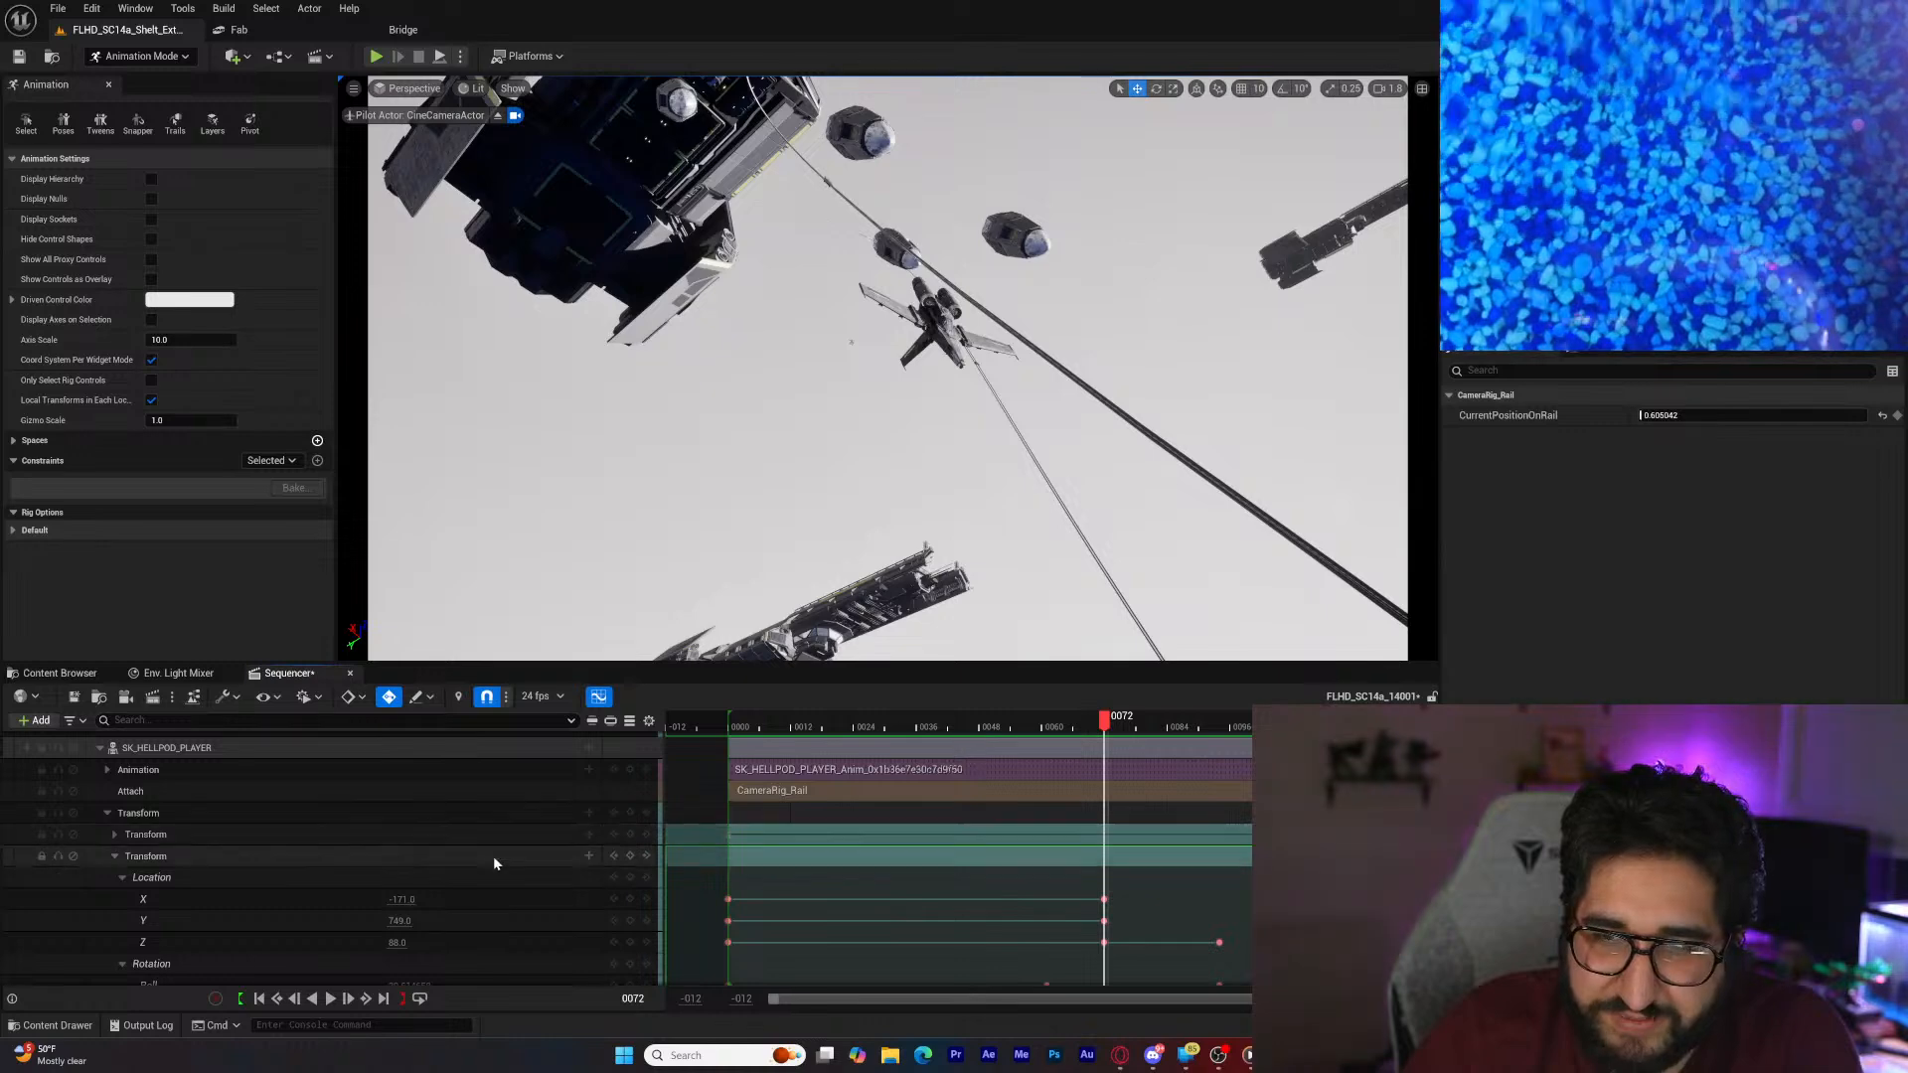
{"action": "scroll", "coordinate": [903, 899], "scroll_direction": "down", "scroll_amount": 8}
{"action": "scroll", "coordinate": [903, 899], "scroll_direction": "up", "scroll_amount": 3}
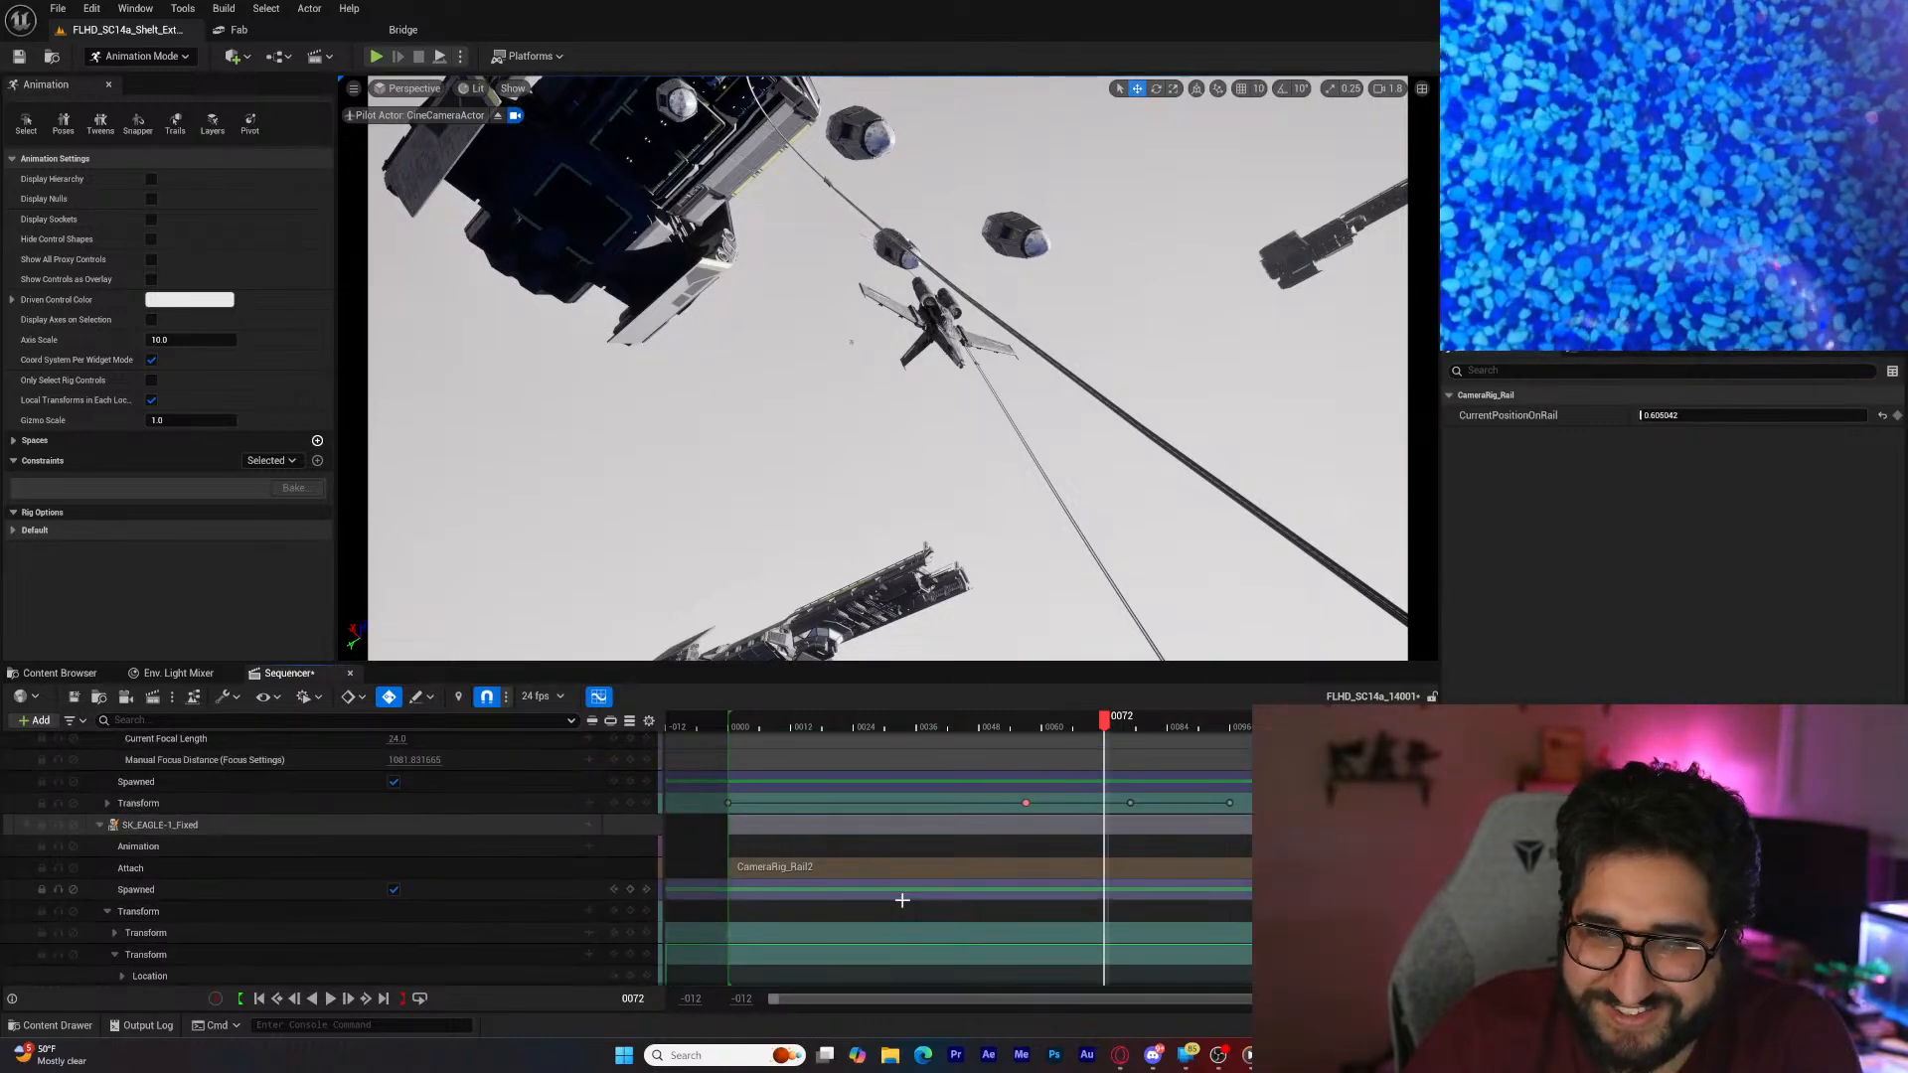
{"action": "scroll", "coordinate": [895, 884], "scroll_direction": "up", "scroll_amount": 10}
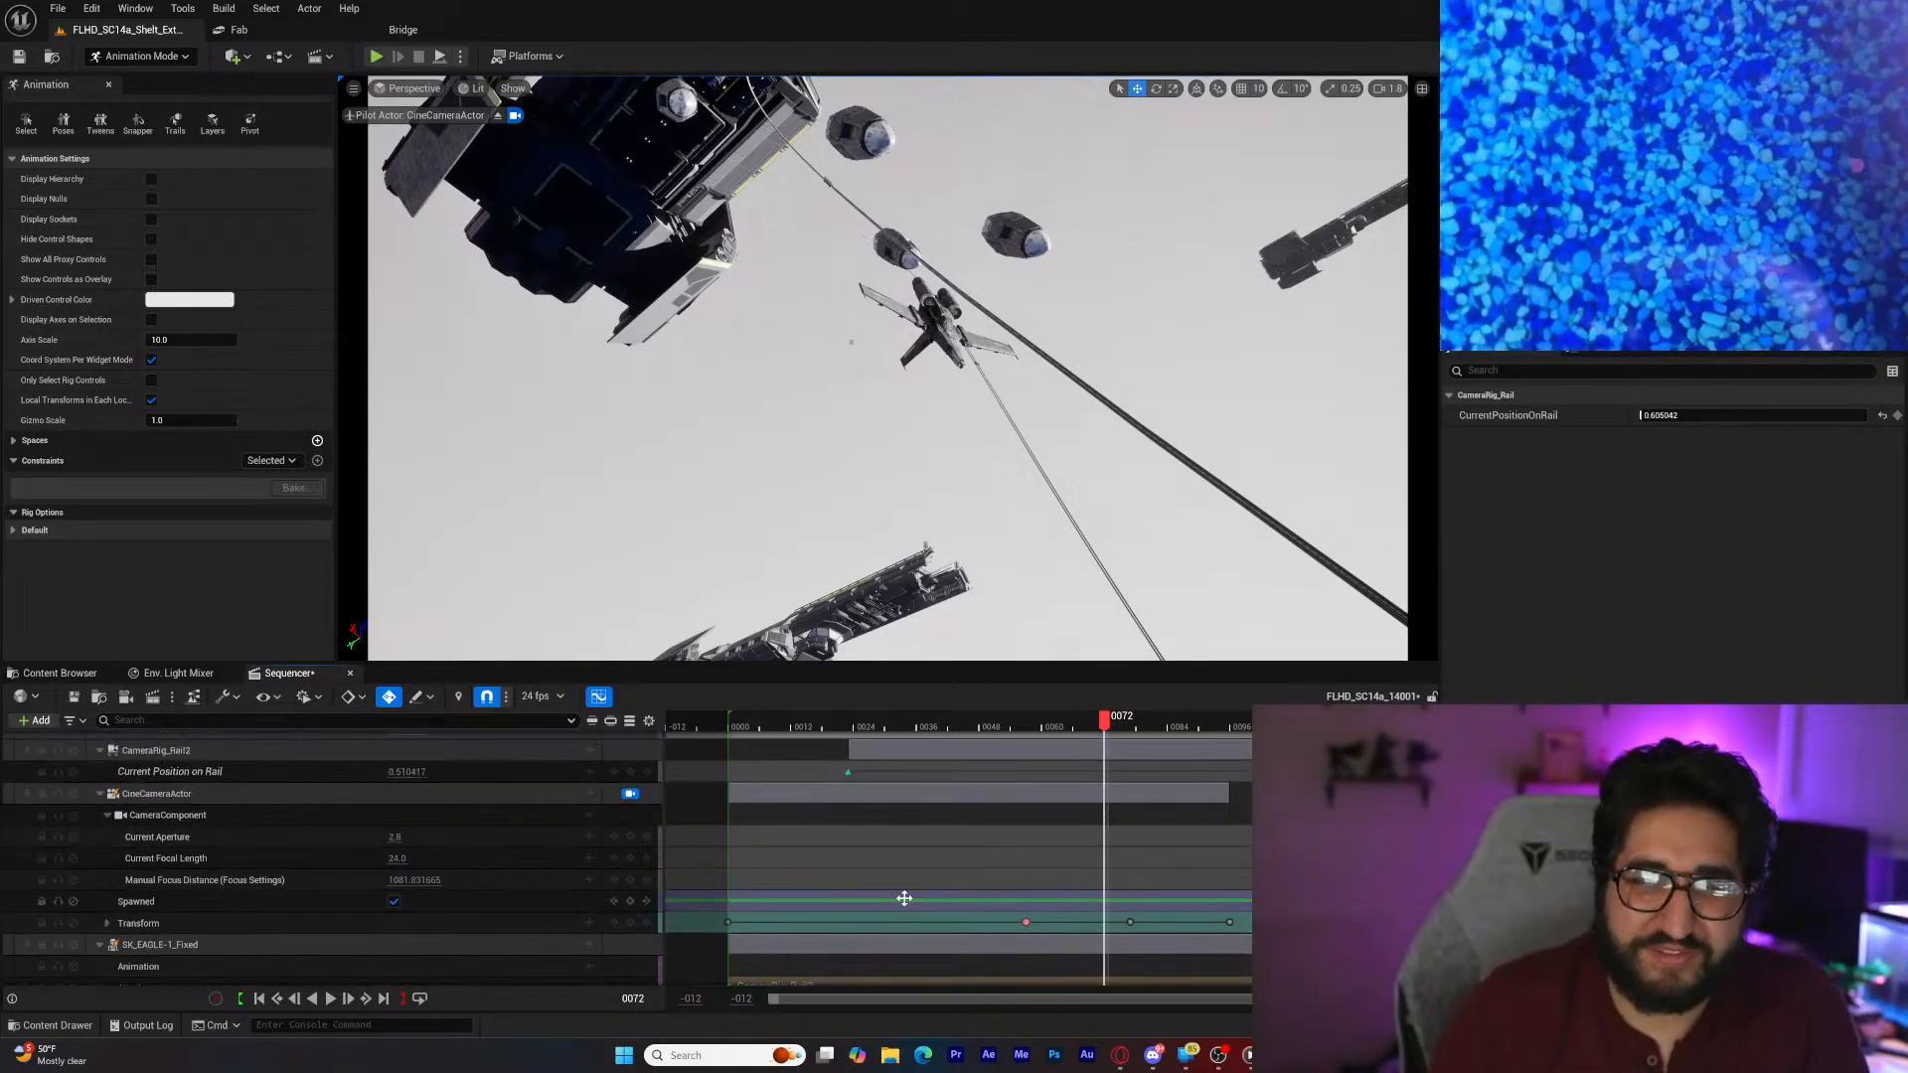
{"action": "scroll", "coordinate": [971, 910], "scroll_direction": "down", "scroll_amount": 8}
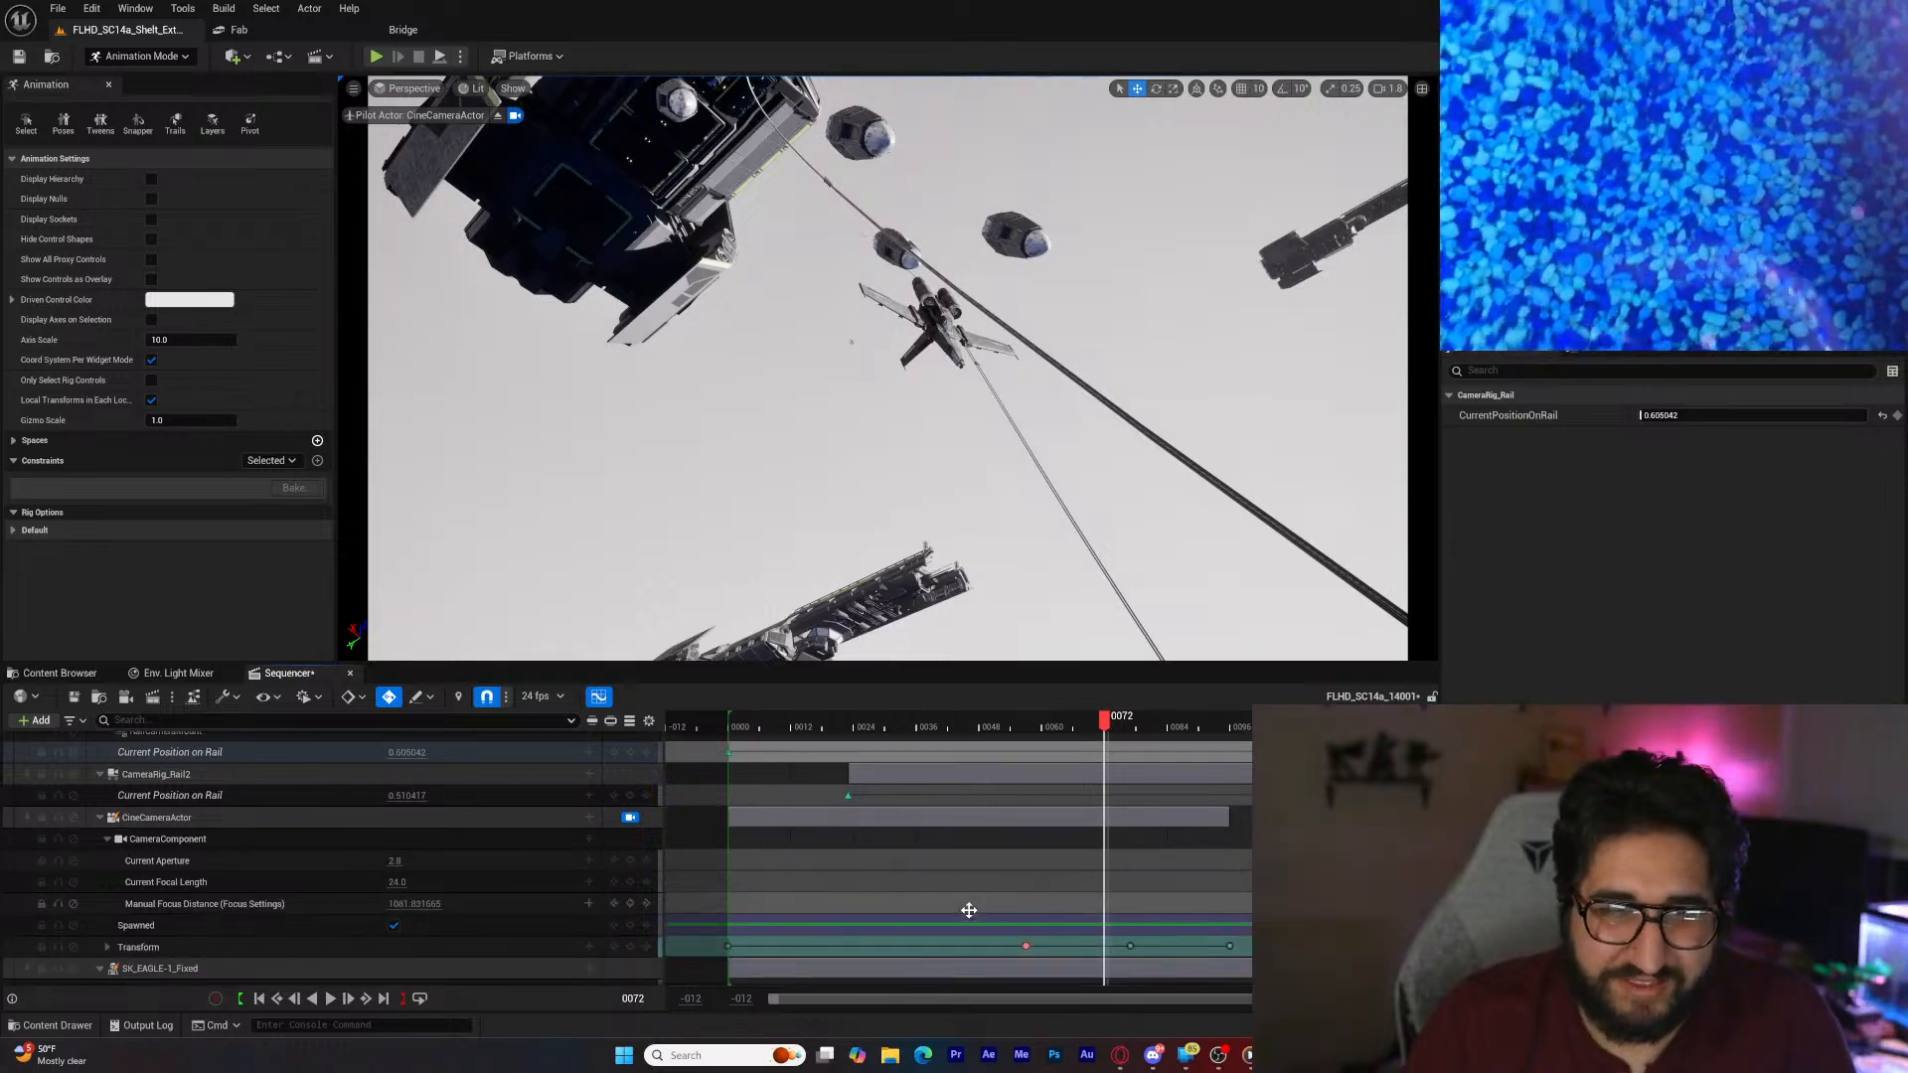
{"action": "scroll", "coordinate": [972, 922], "scroll_direction": "down", "scroll_amount": 5}
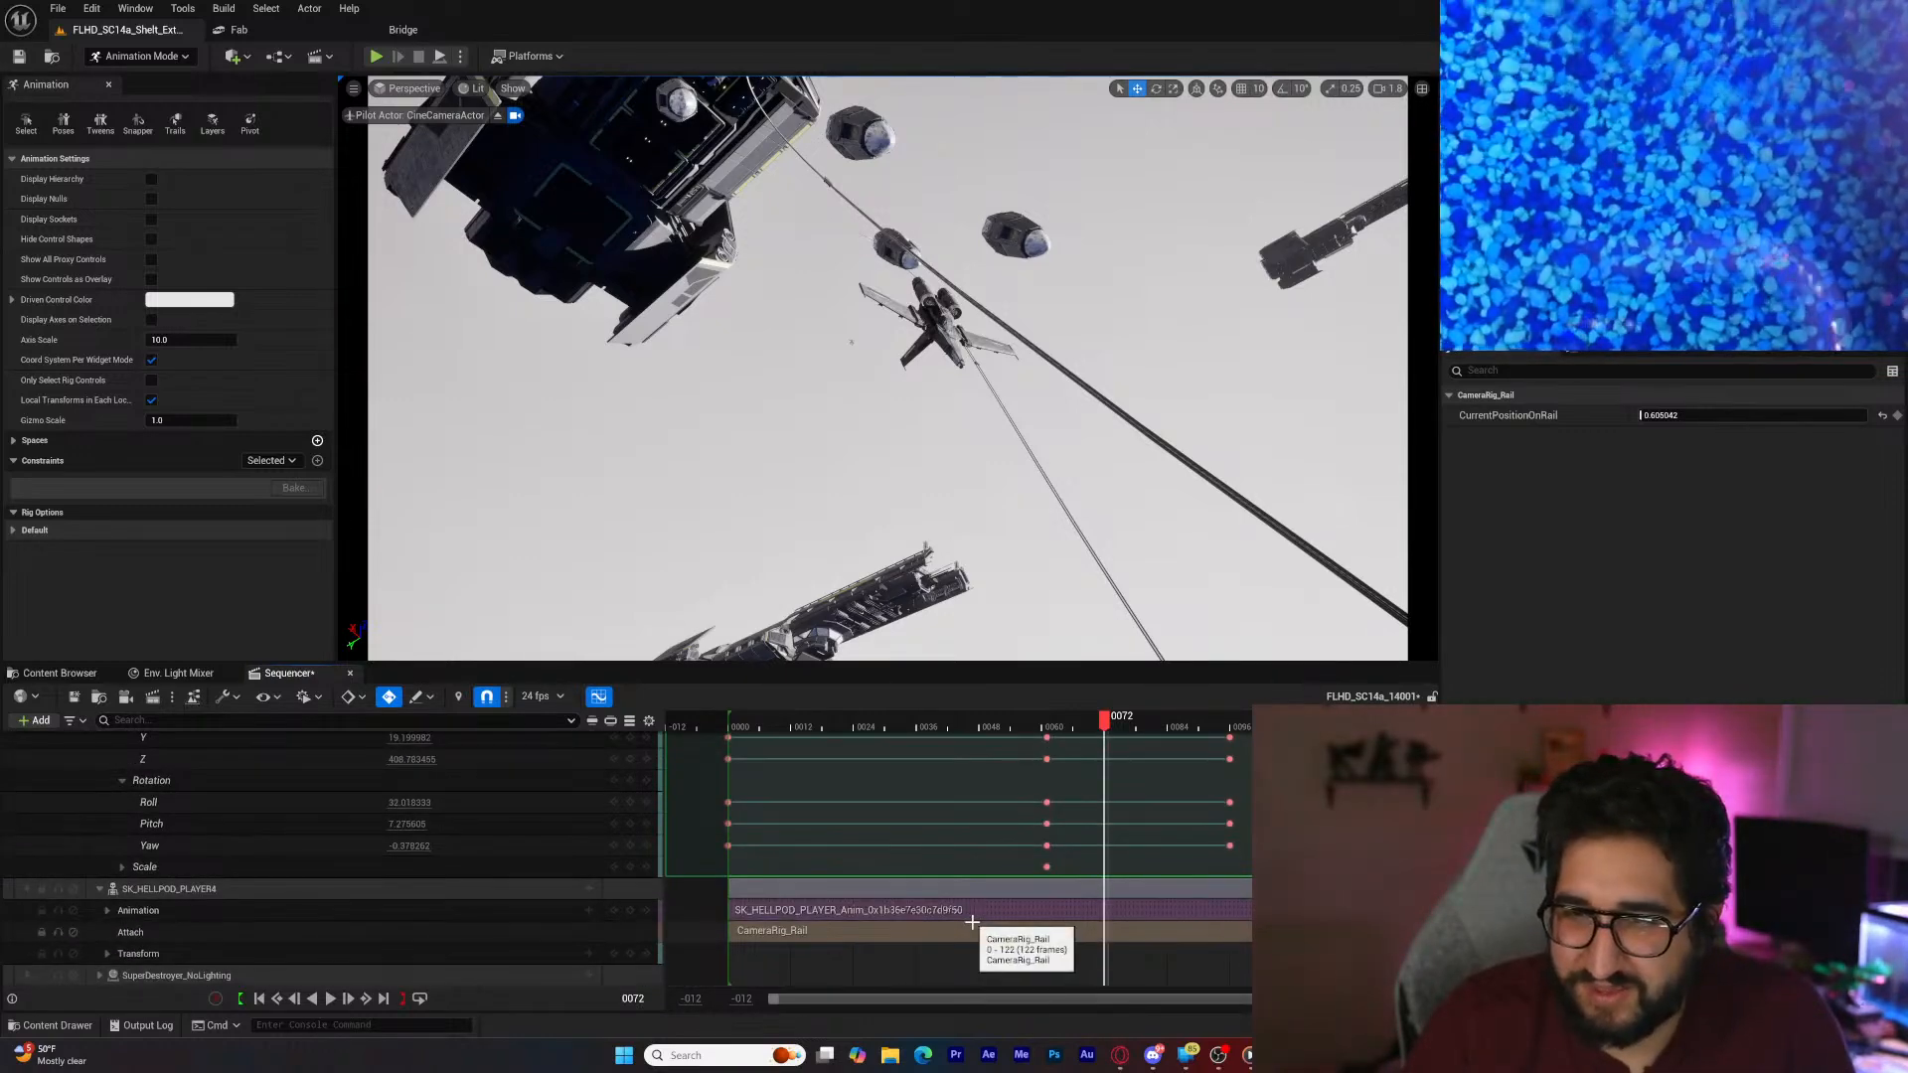
{"action": "scroll", "coordinate": [993, 919], "scroll_direction": "up", "scroll_amount": 5}
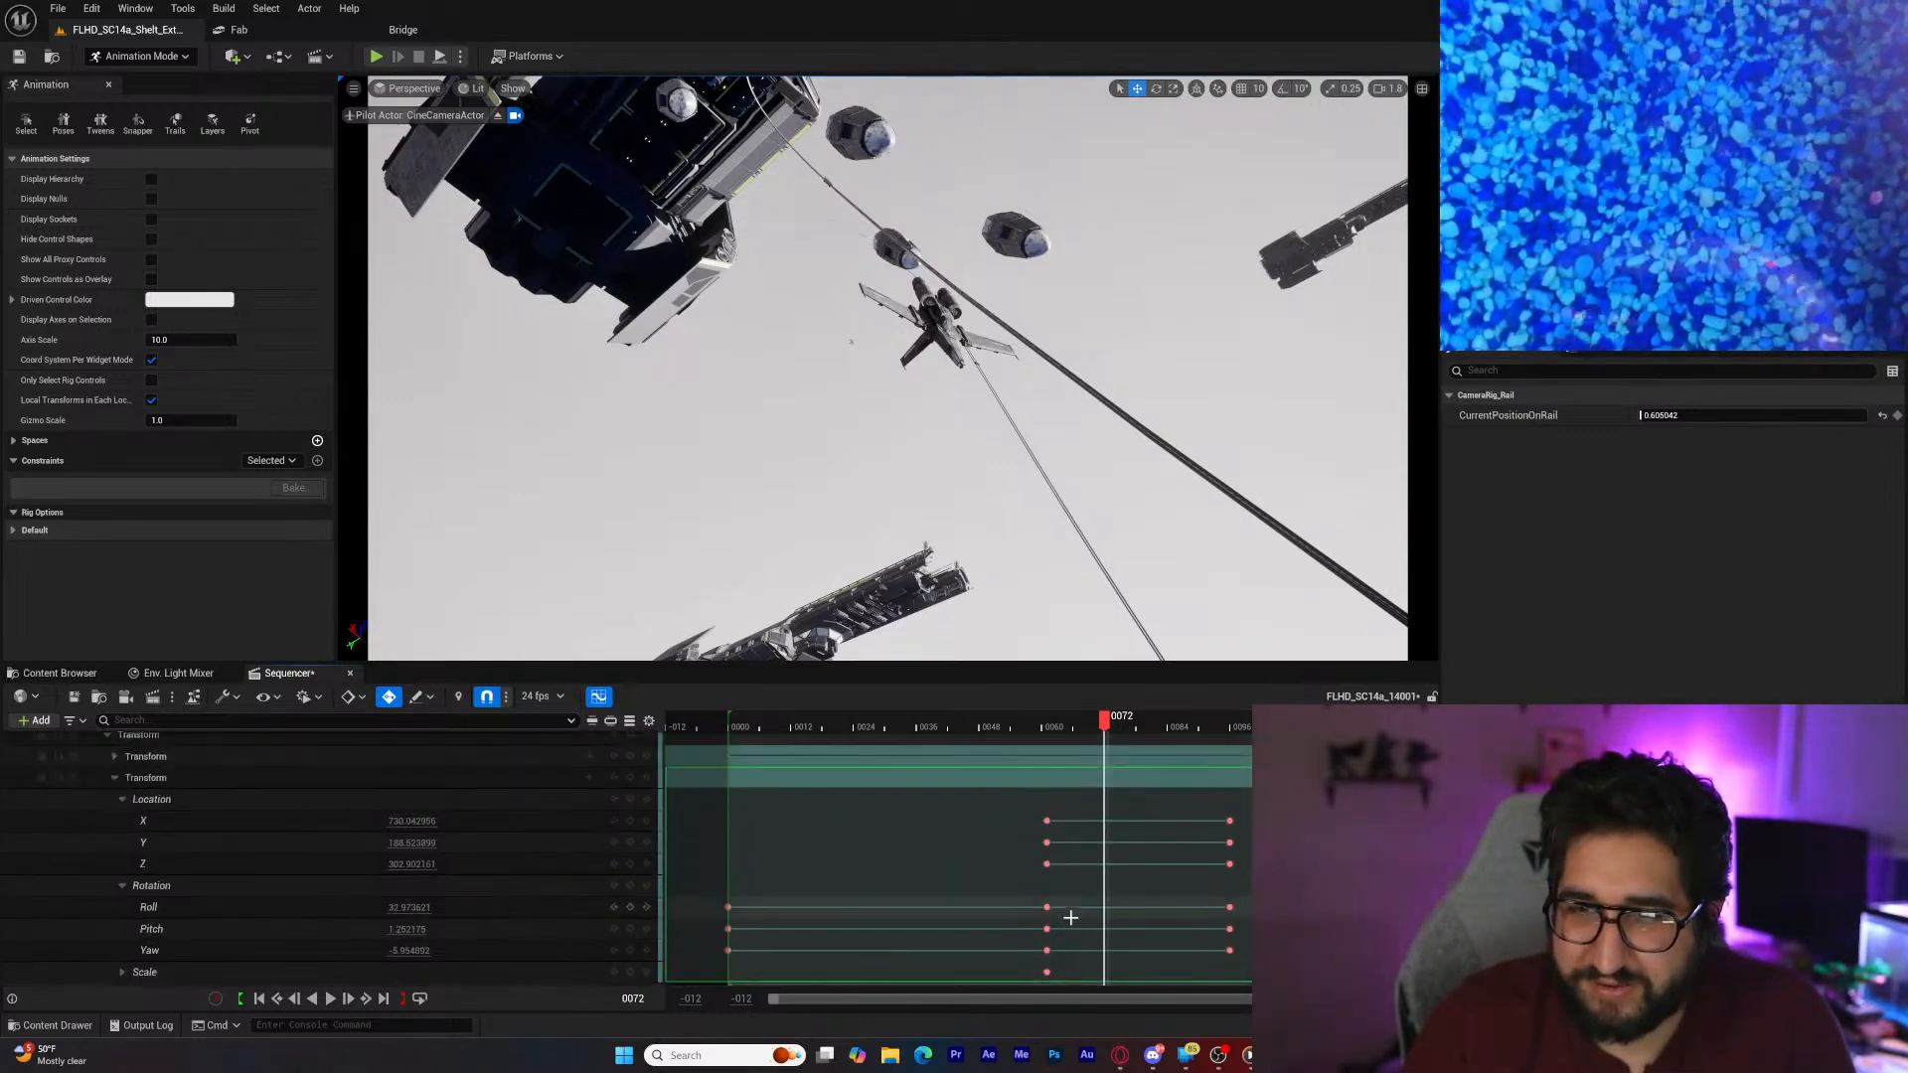
{"action": "scroll", "coordinate": [1070, 917], "scroll_direction": "up", "scroll_amount": 4}
{"action": "scroll", "coordinate": [1073, 917], "scroll_direction": "up", "scroll_amount": 6}
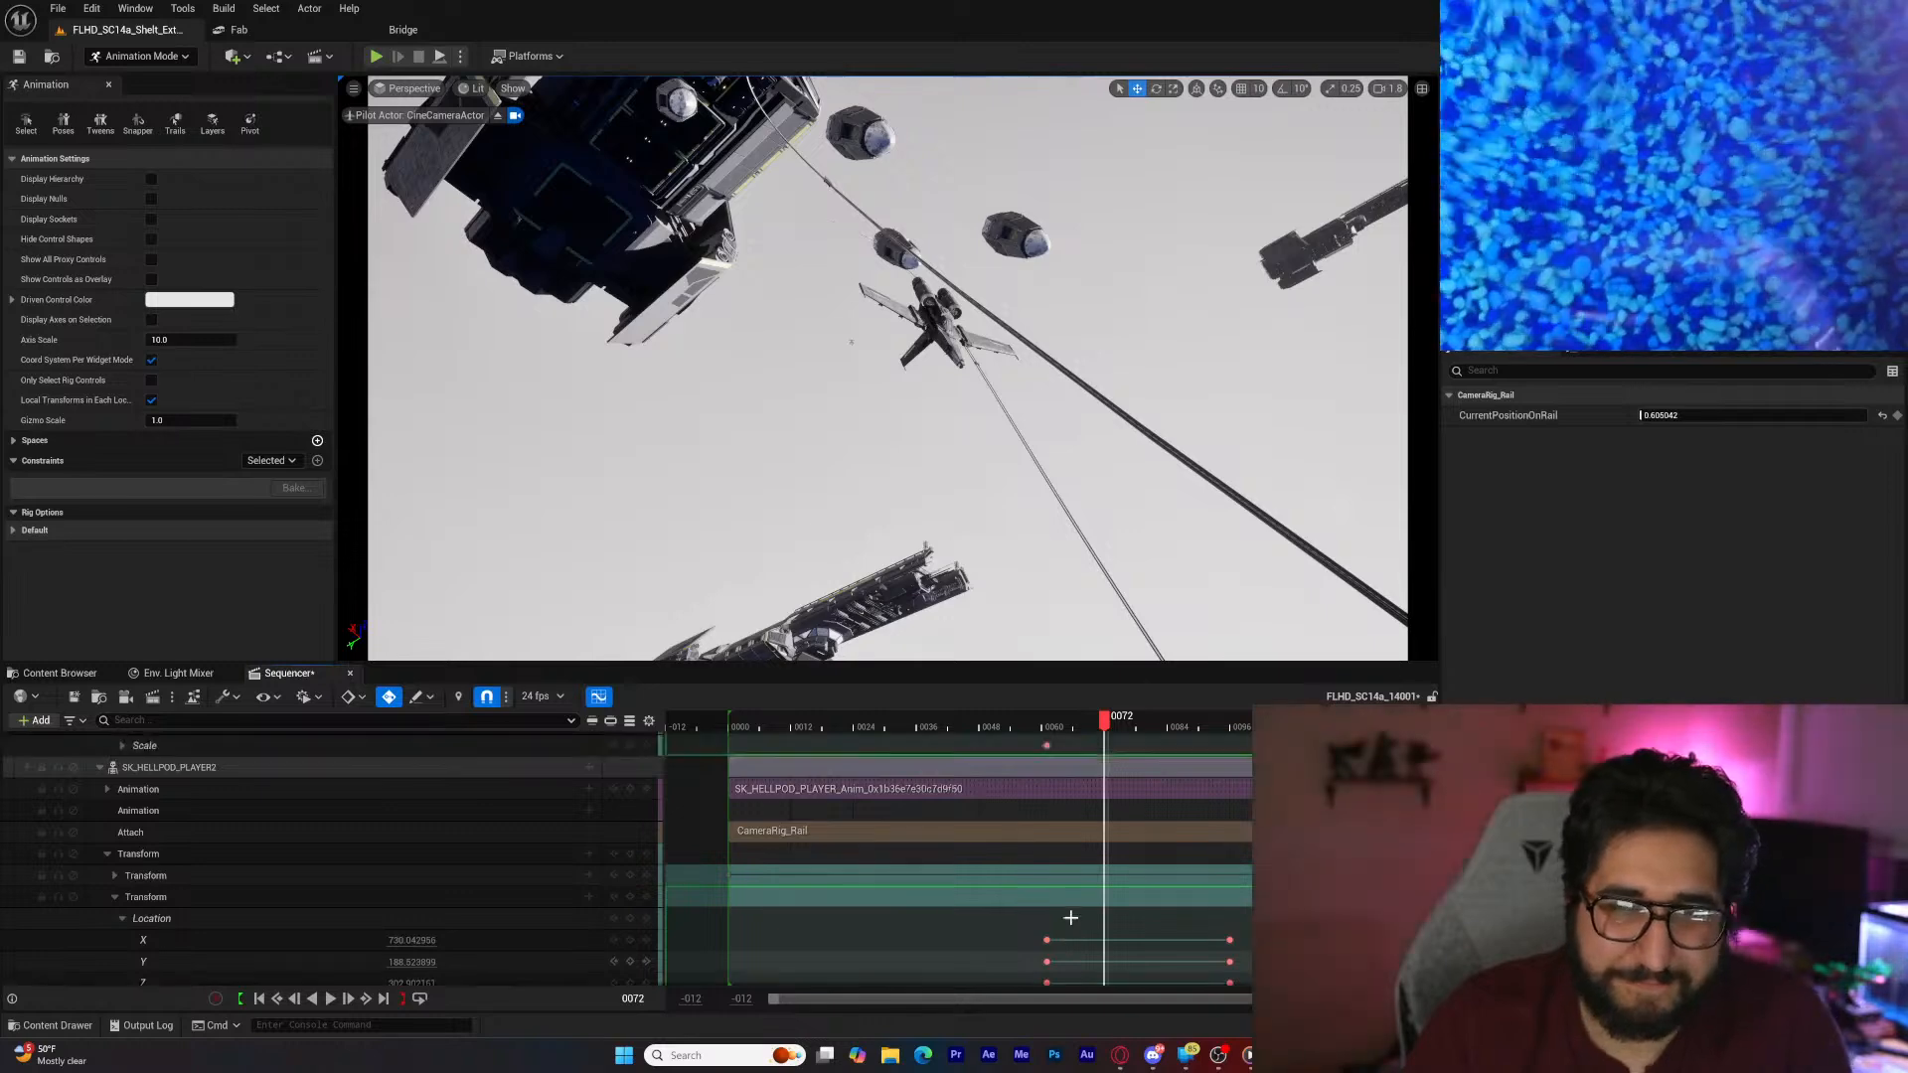
Step: Scrub to frame 97, select the distant hellpod SK_HELLPOD_PLAYER4 and expand its Transform track to examine its keys near the shot's end
{"action": "scroll", "coordinate": [1088, 920], "scroll_direction": "up", "scroll_amount": 2}
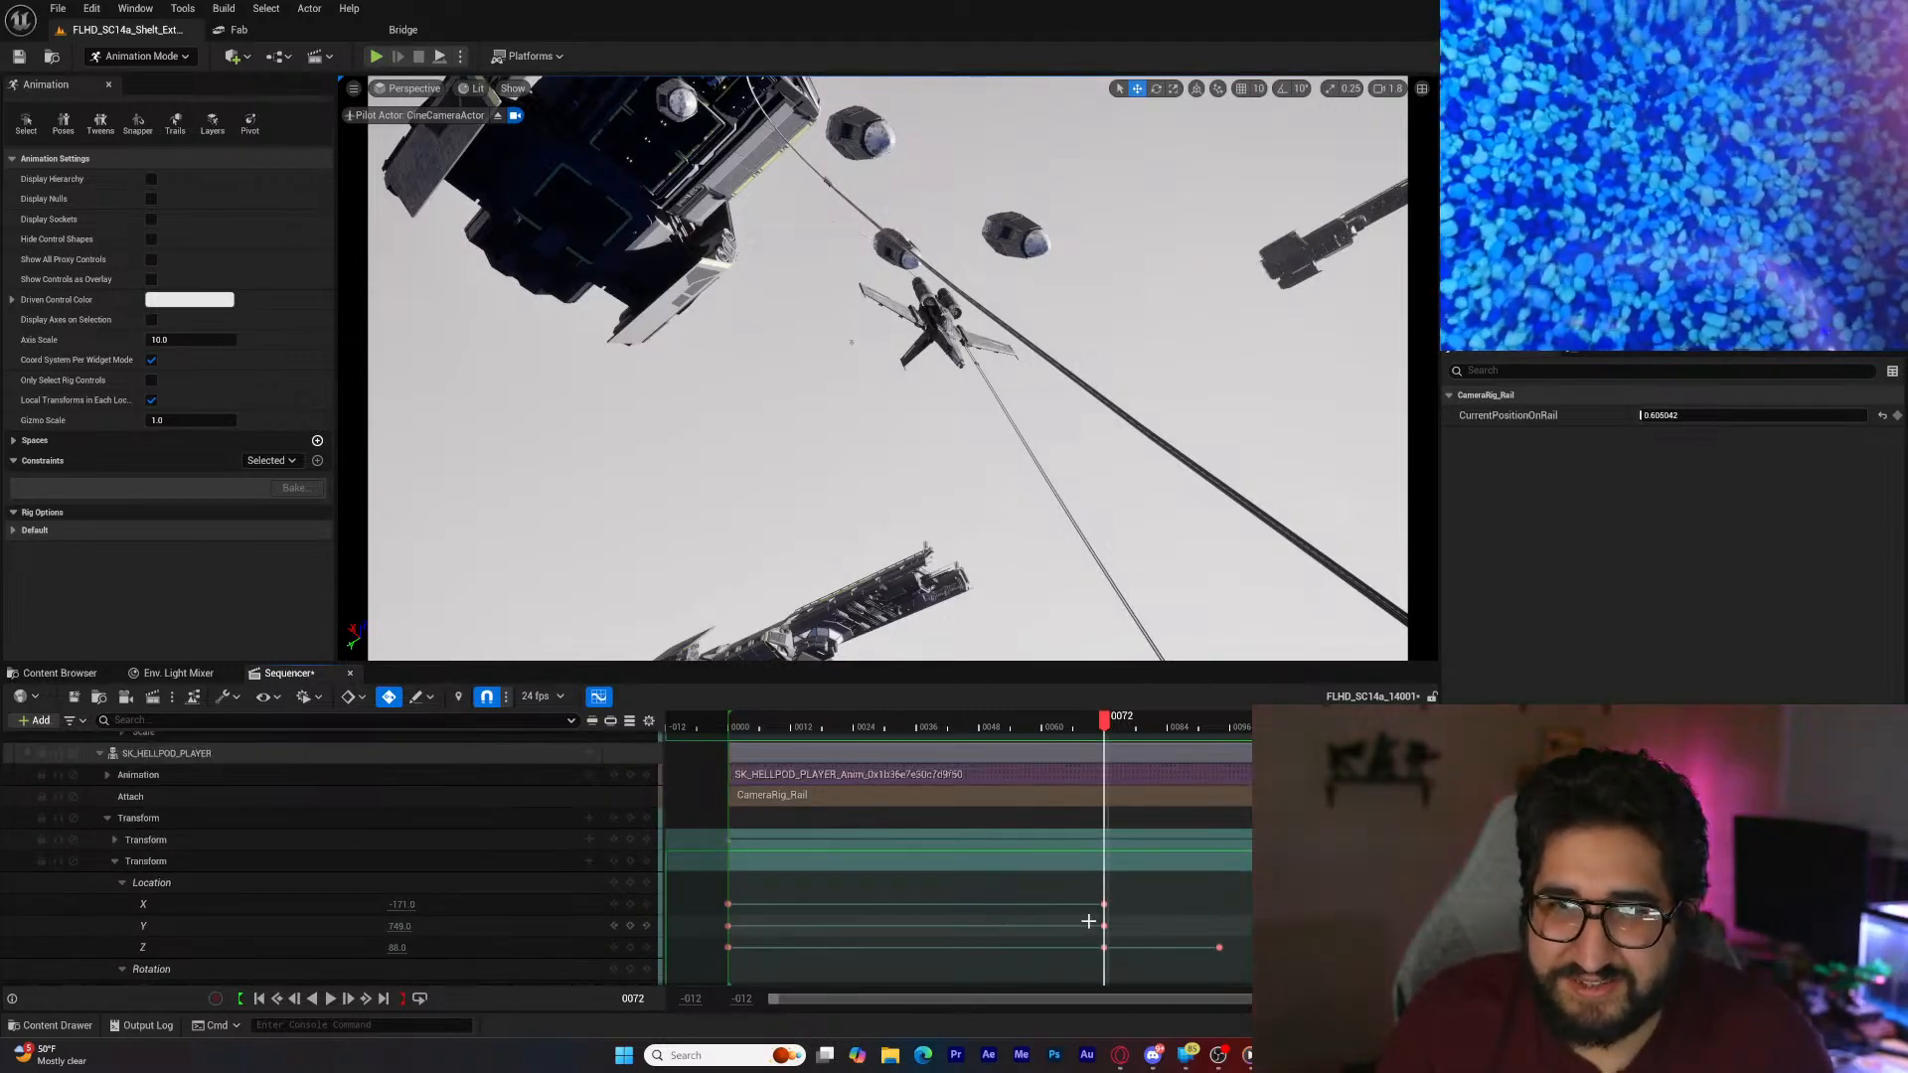
{"action": "left_click_drag", "start_coordinate": [1113, 726], "coordinate": [1237, 740]}
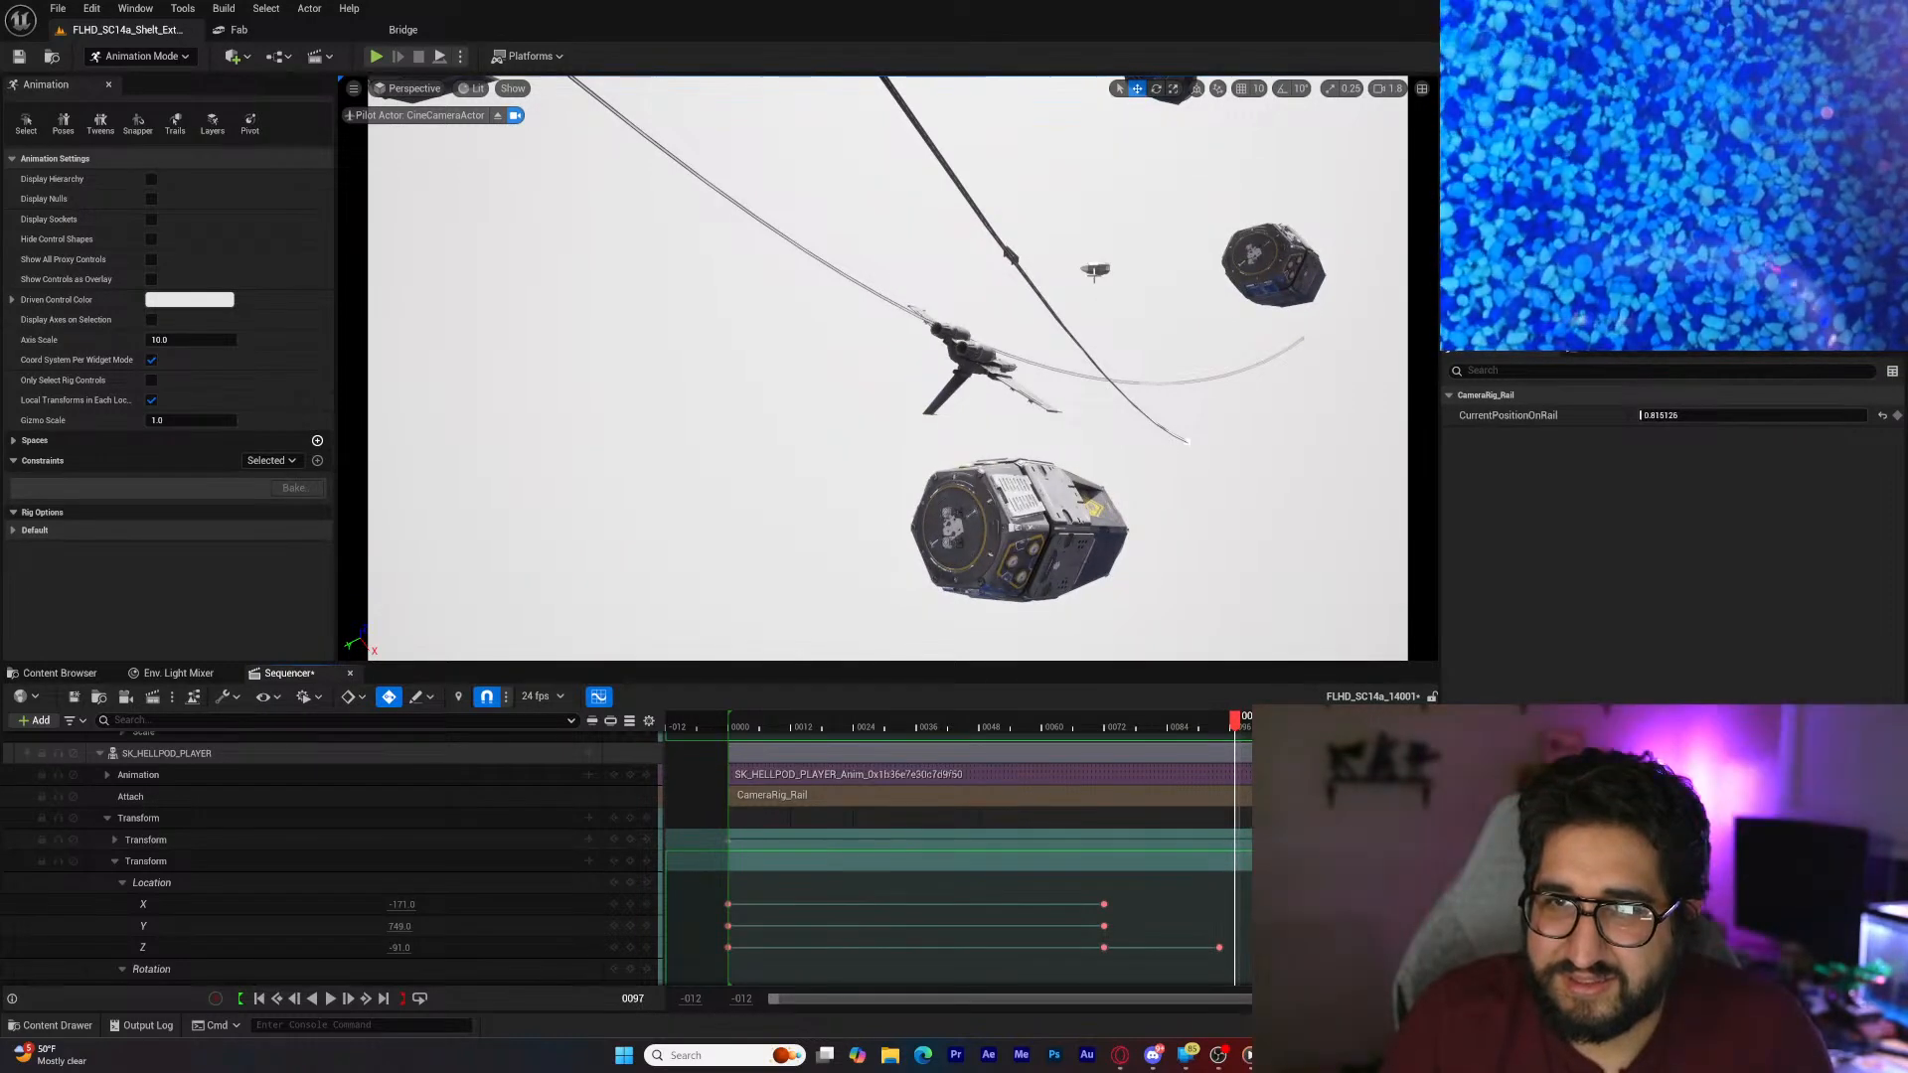
{"action": "left_click", "coordinate": [1094, 270]}
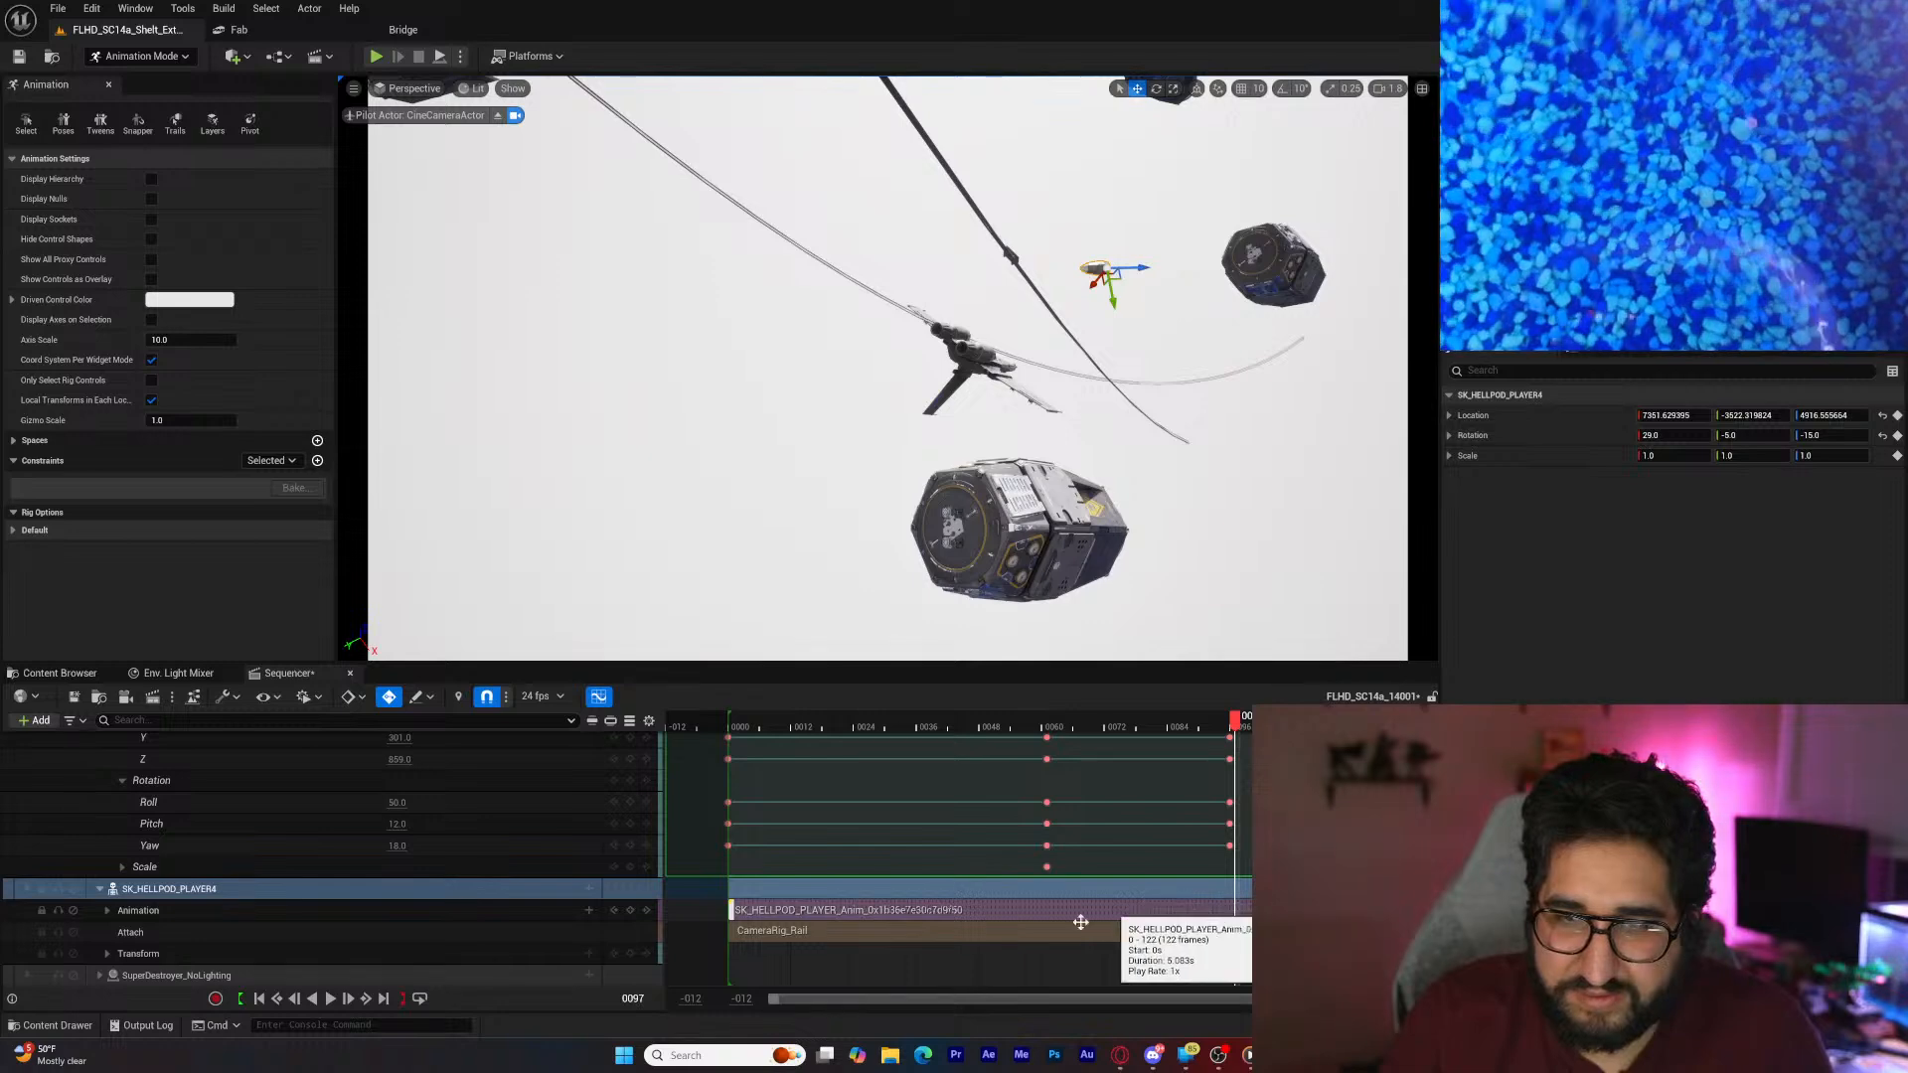
{"action": "left_click", "coordinate": [107, 954]}
{"action": "scroll", "coordinate": [199, 959], "scroll_direction": "down", "scroll_amount": 5}
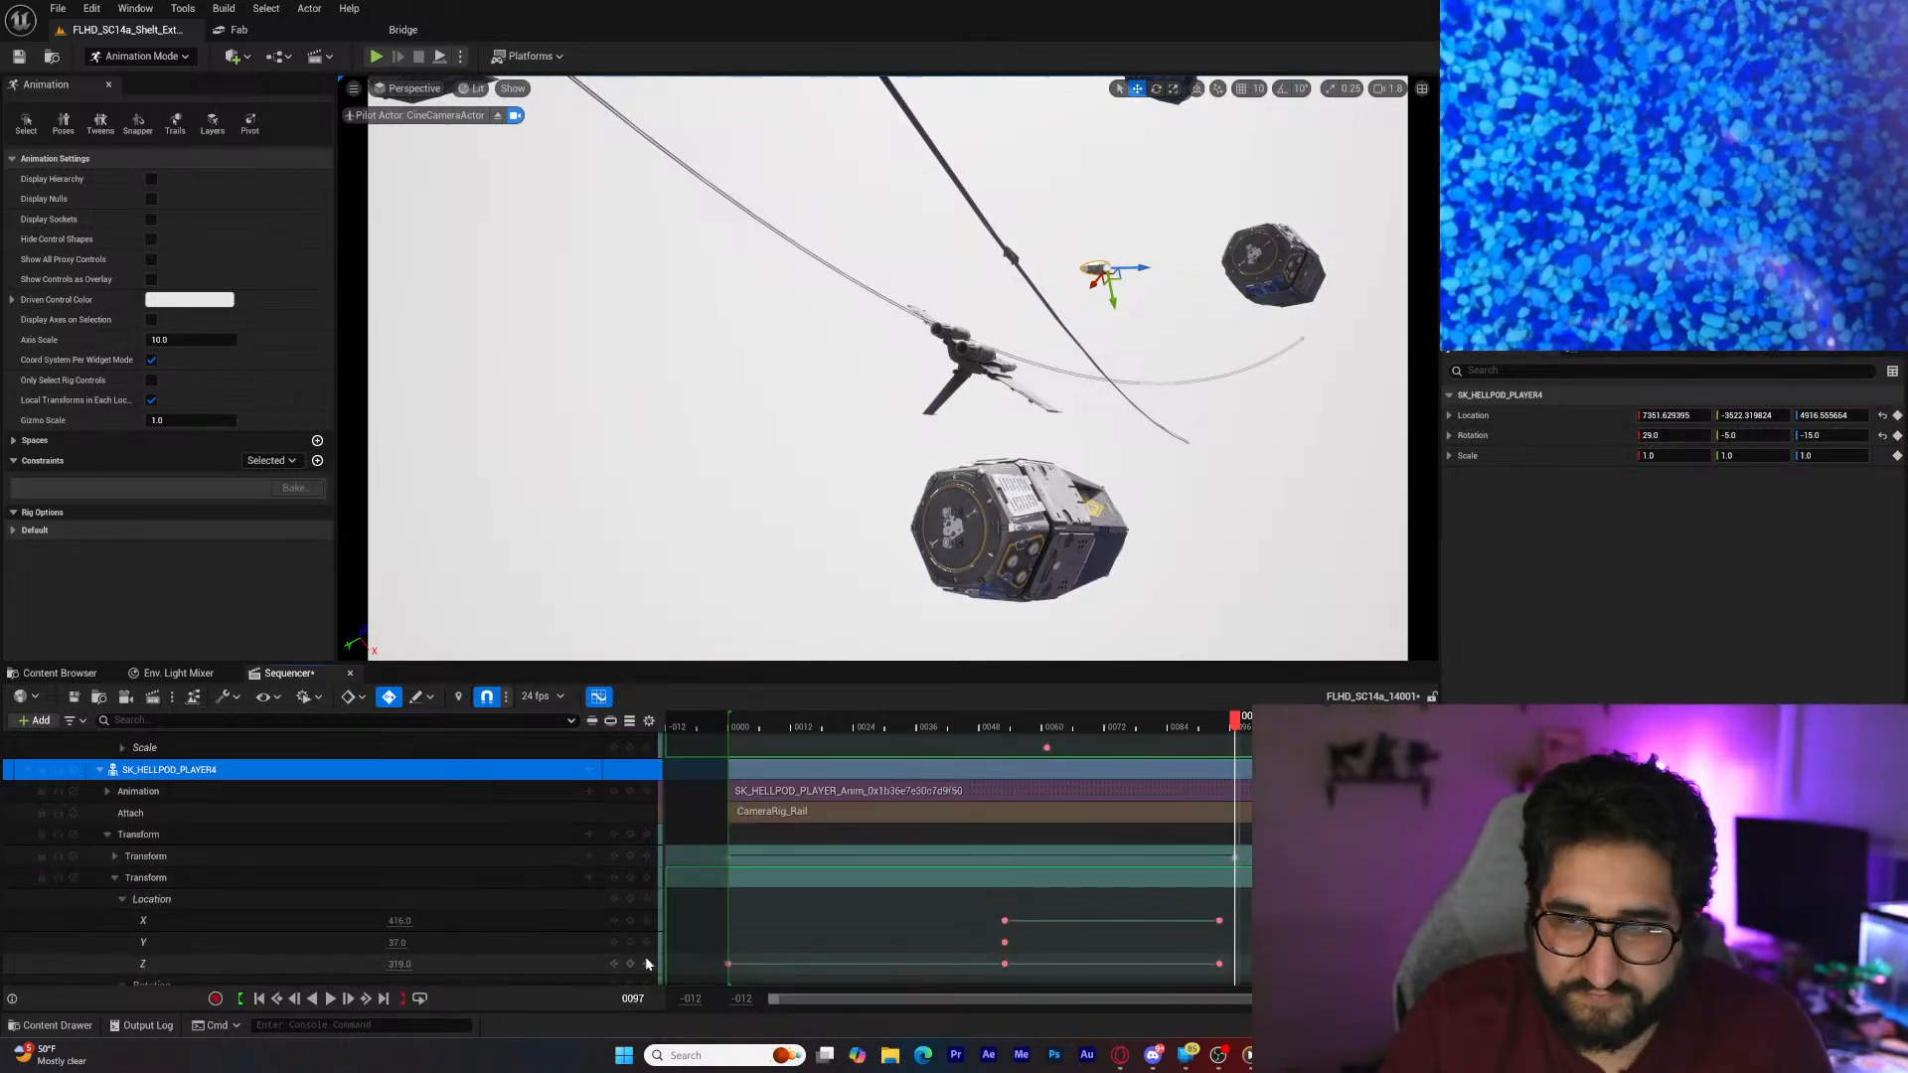
{"action": "left_click", "coordinate": [1237, 859]}
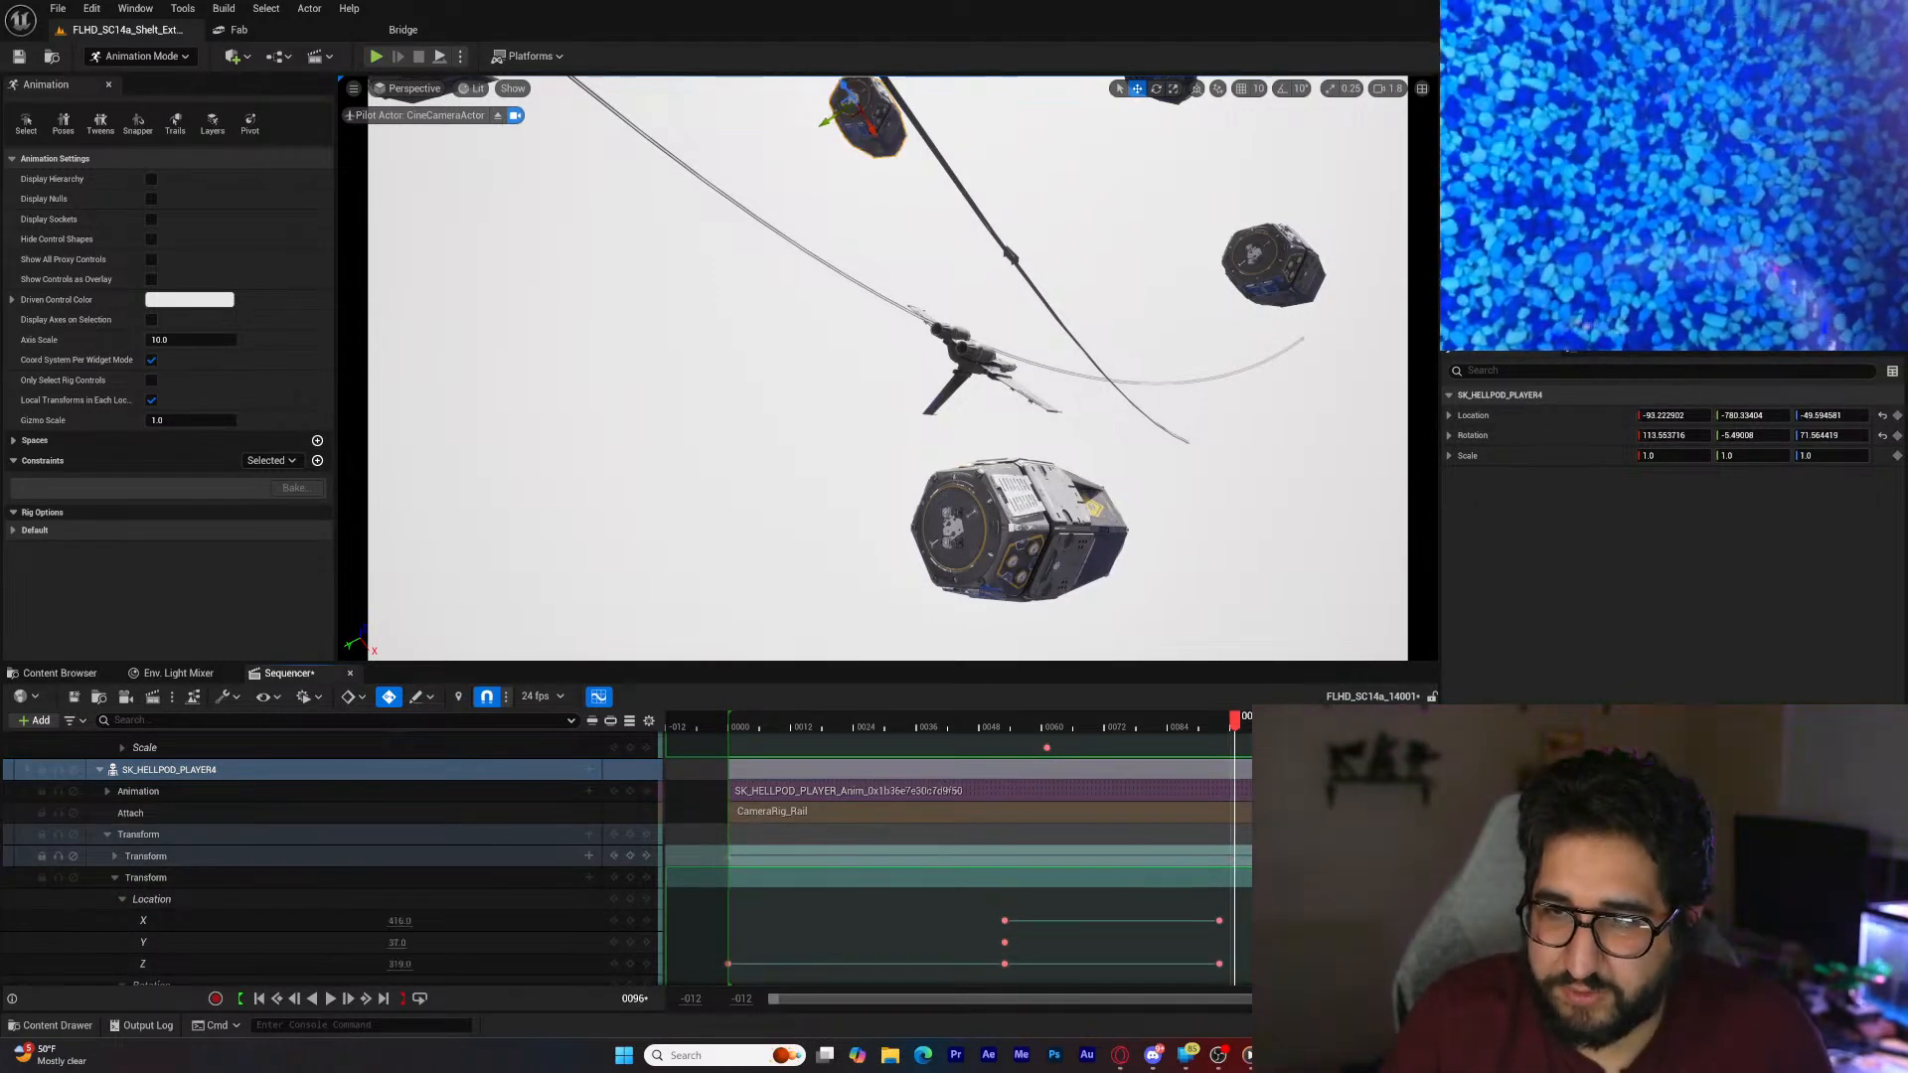
Step: Scrub to frame 54 and look through the hellpod and camera rail tracks up to the CineCameraActor's Transform keys
{"action": "left_click_drag", "start_coordinate": [1234, 721], "coordinate": [1009, 795]}
{"action": "scroll", "coordinate": [1075, 864], "scroll_direction": "up", "scroll_amount": 1}
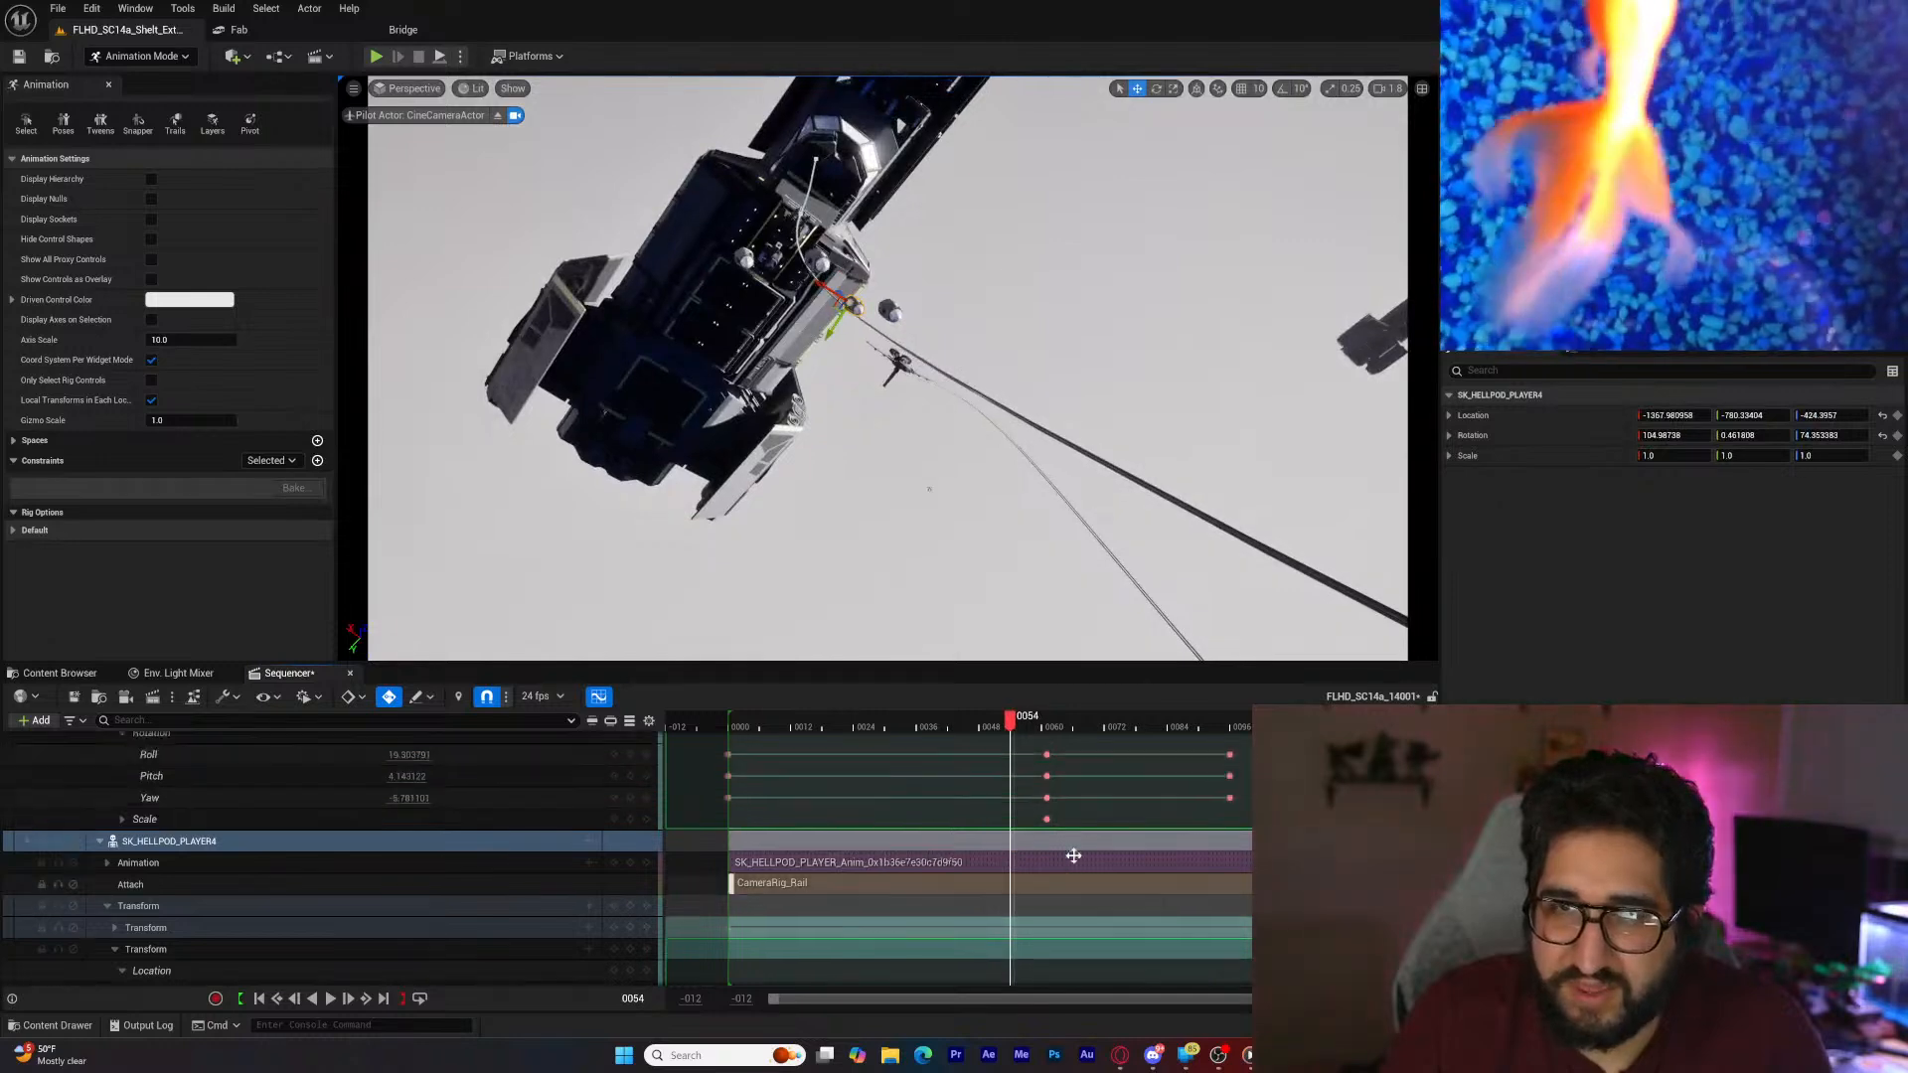
{"action": "scroll", "coordinate": [1075, 863], "scroll_direction": "down", "scroll_amount": 3}
{"action": "scroll", "coordinate": [1075, 863], "scroll_direction": "up", "scroll_amount": 3}
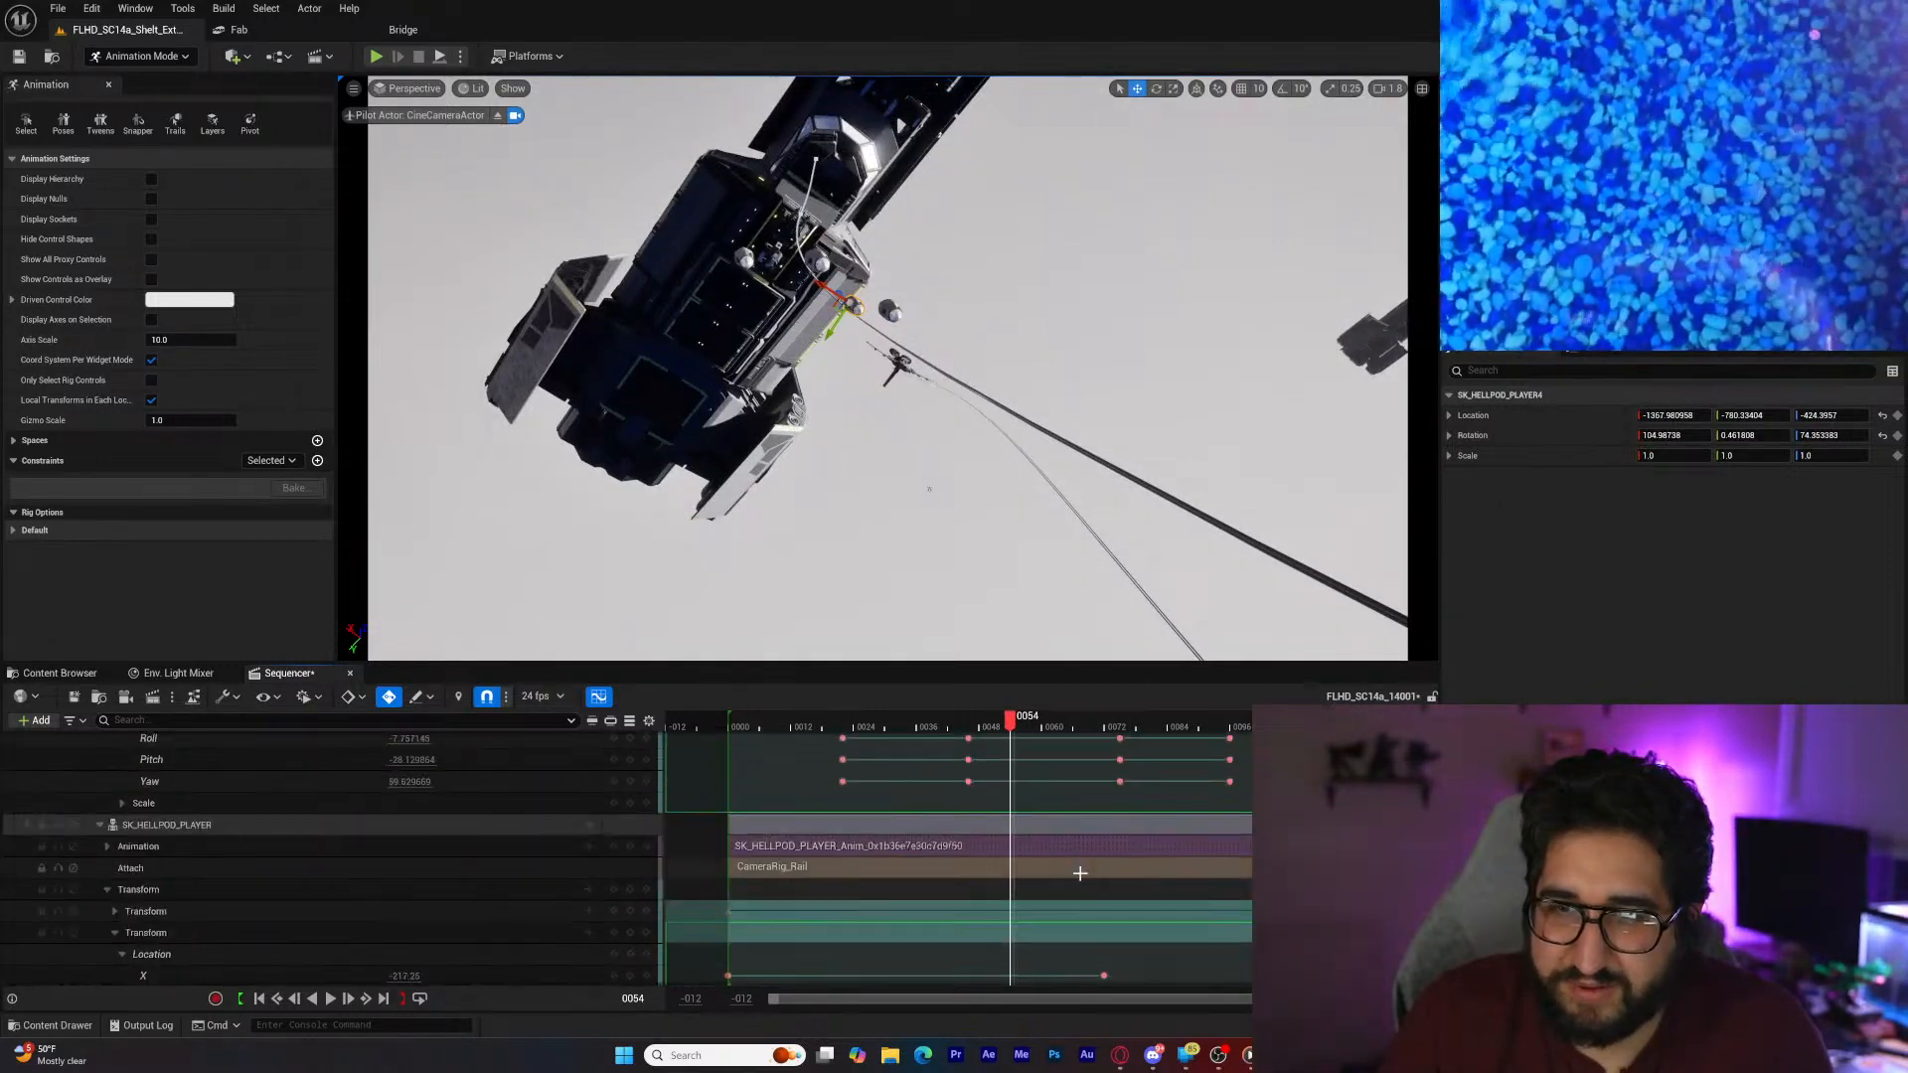
{"action": "scroll", "coordinate": [1075, 864], "scroll_direction": "up", "scroll_amount": 5}
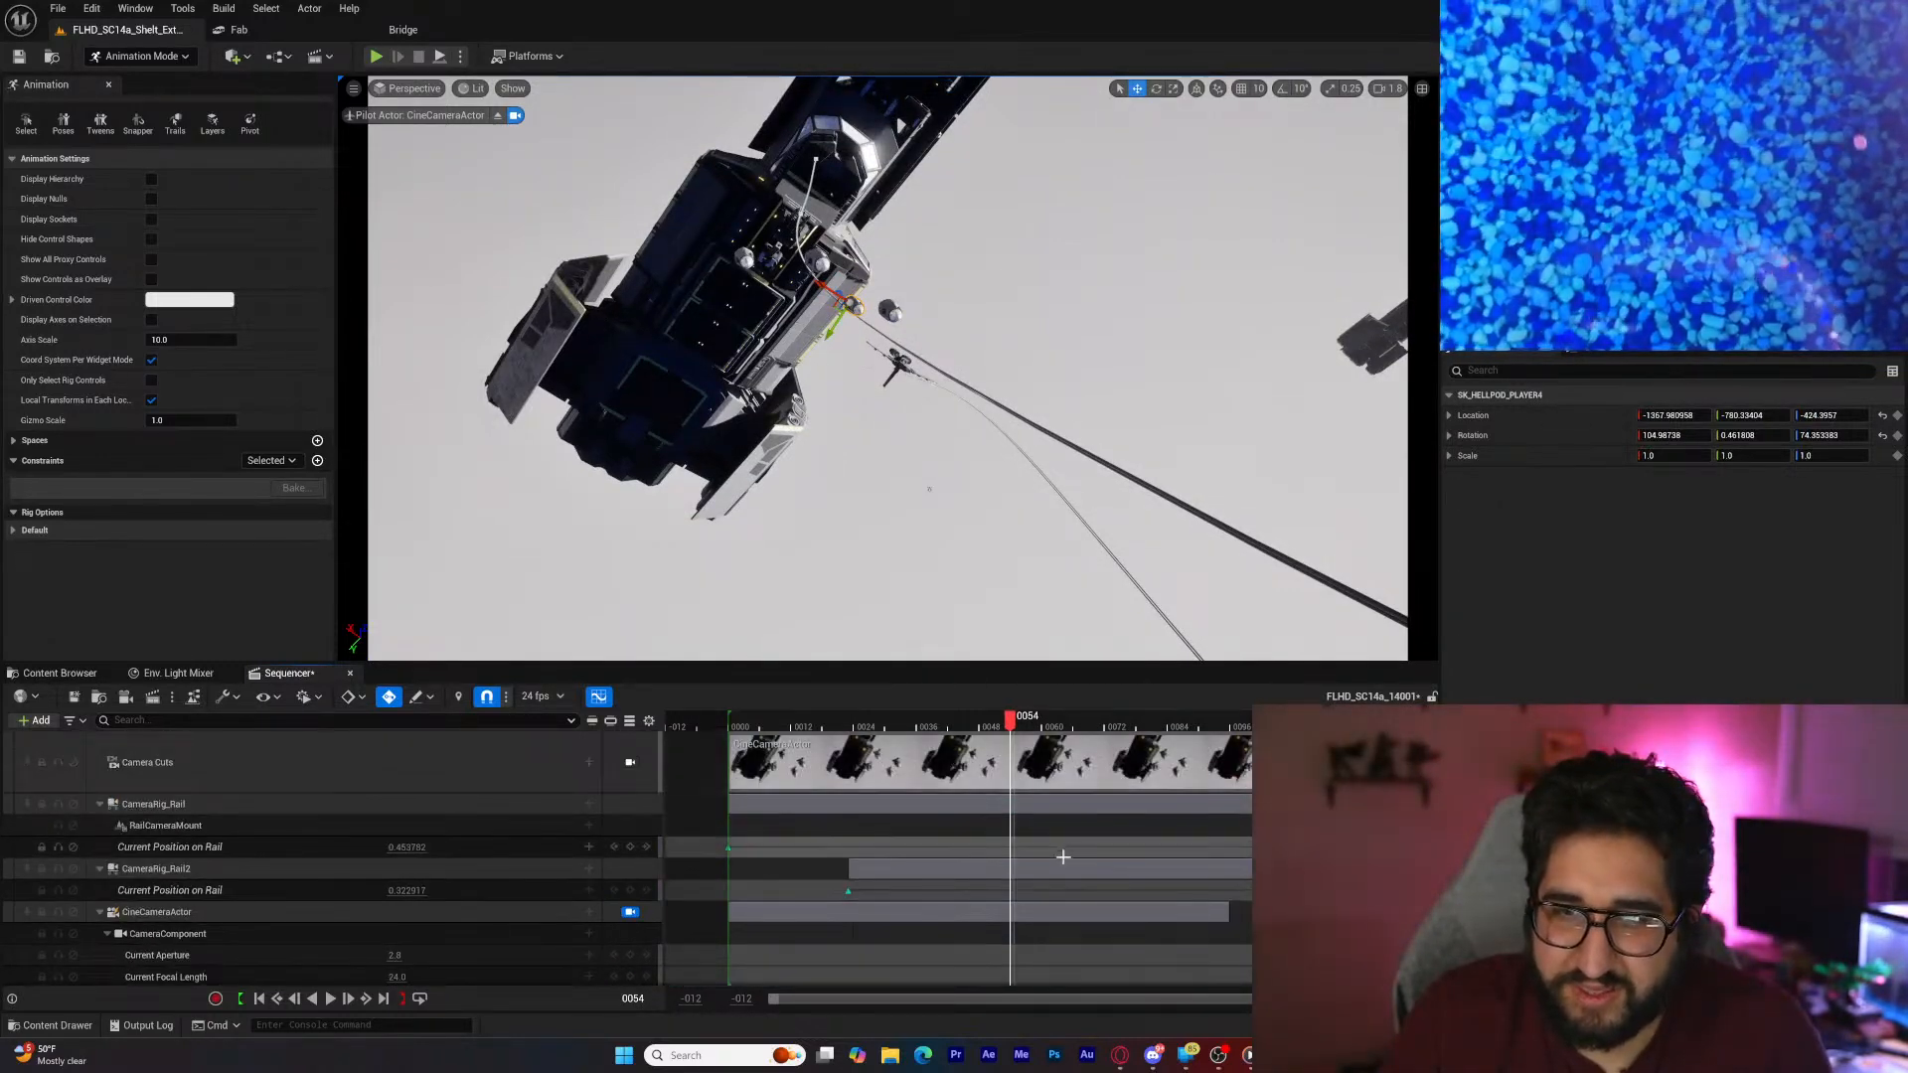
{"action": "scroll", "coordinate": [979, 874], "scroll_direction": "down", "scroll_amount": 3}
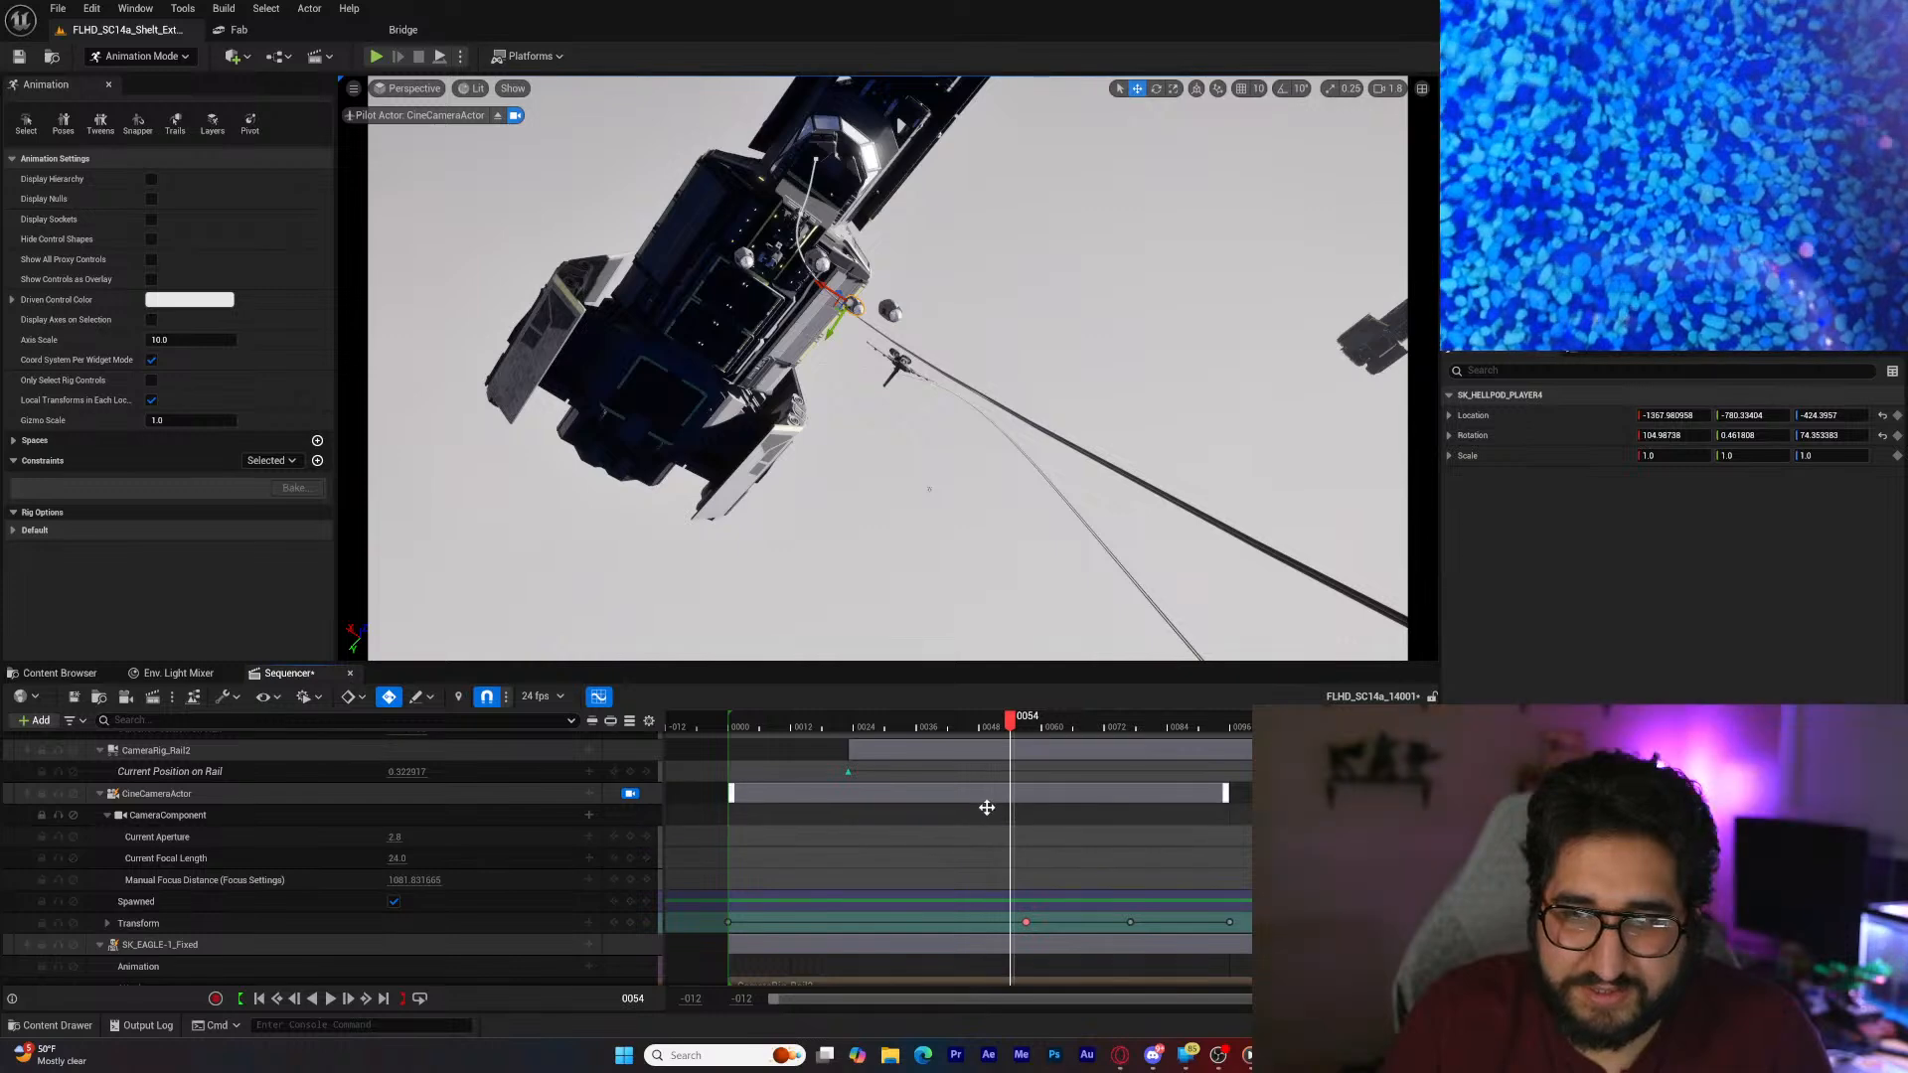
Step: Try shifting the CineCameraActor's last three Transform keys about 10 frames later and scrub through to around frame 74
{"action": "mouse_move", "coordinate": [1086, 936]}
{"action": "left_mouse_down"}
{"action": "mouse_move", "coordinate": [1013, 930]}
{"action": "mouse_move", "coordinate": [1079, 922]}
{"action": "left_mouse_up"}
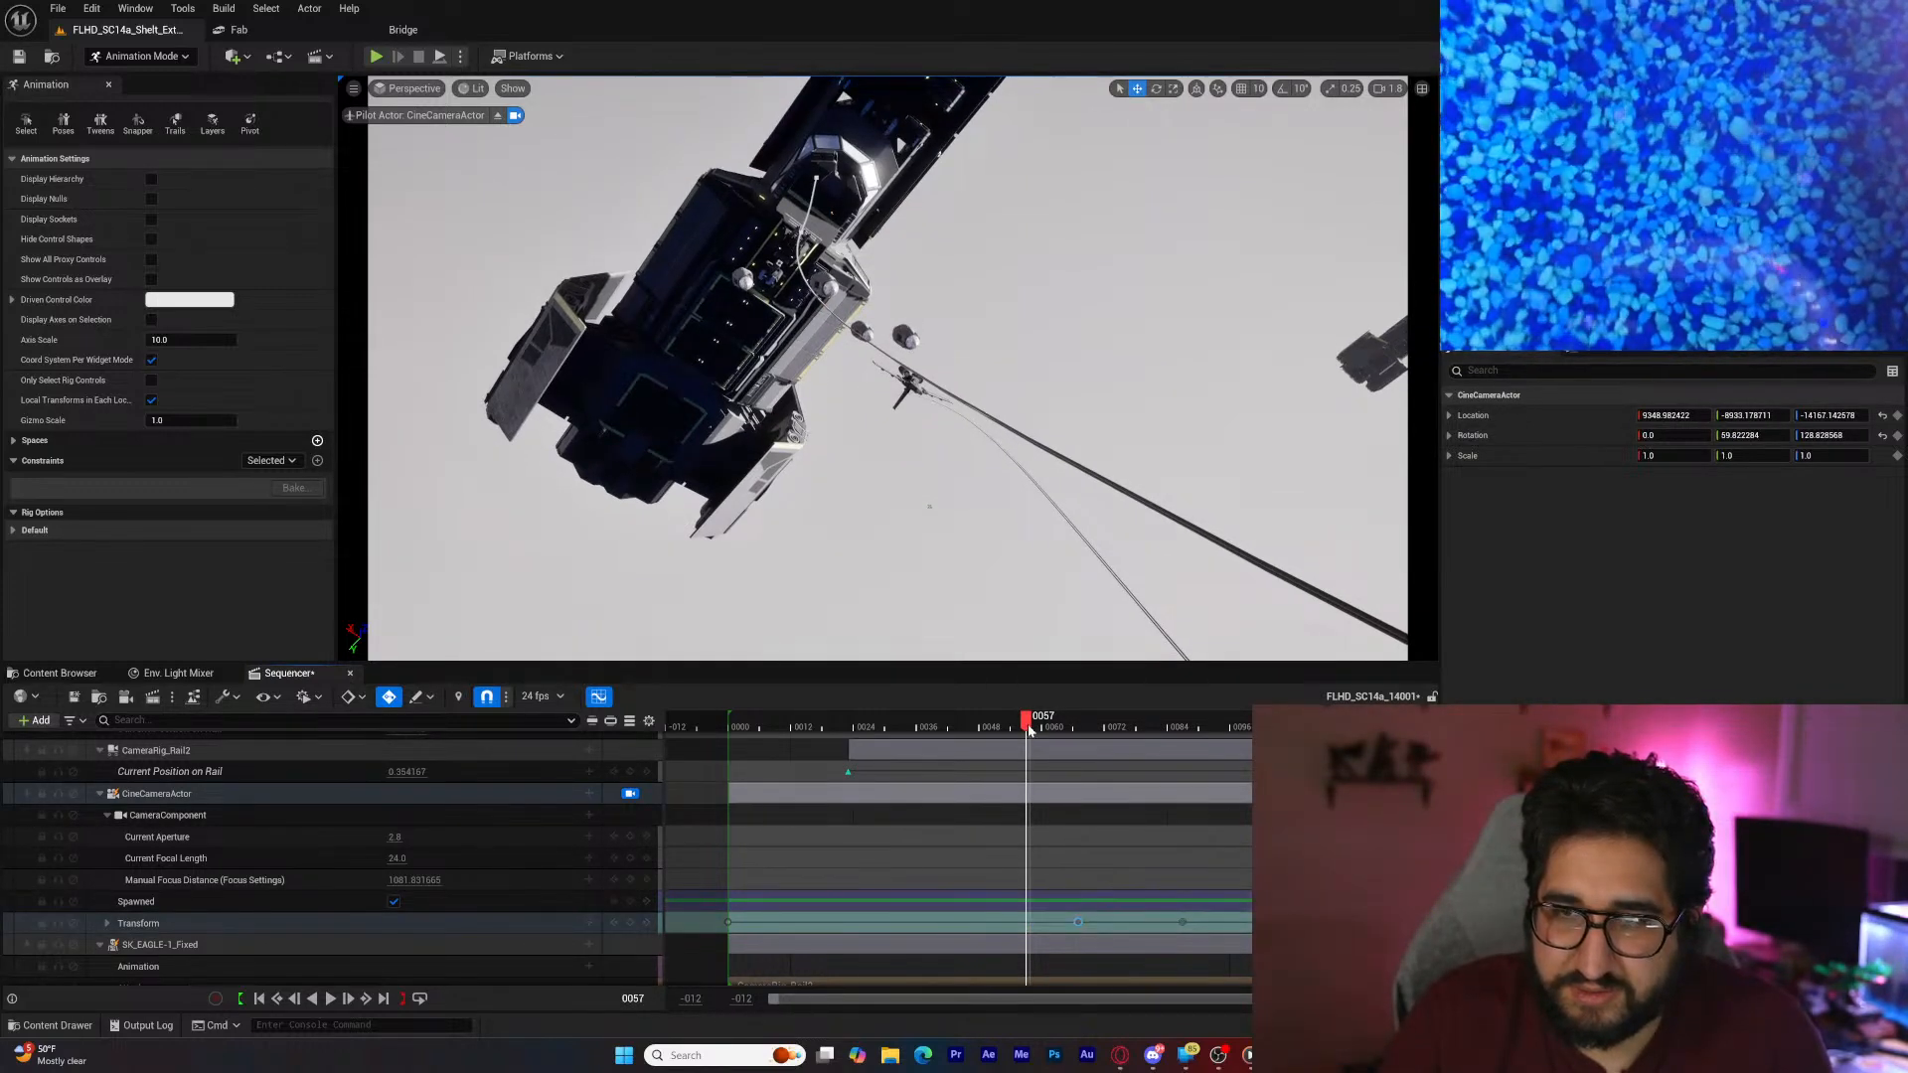
{"action": "left_click_drag", "start_coordinate": [1027, 723], "coordinate": [1119, 757]}
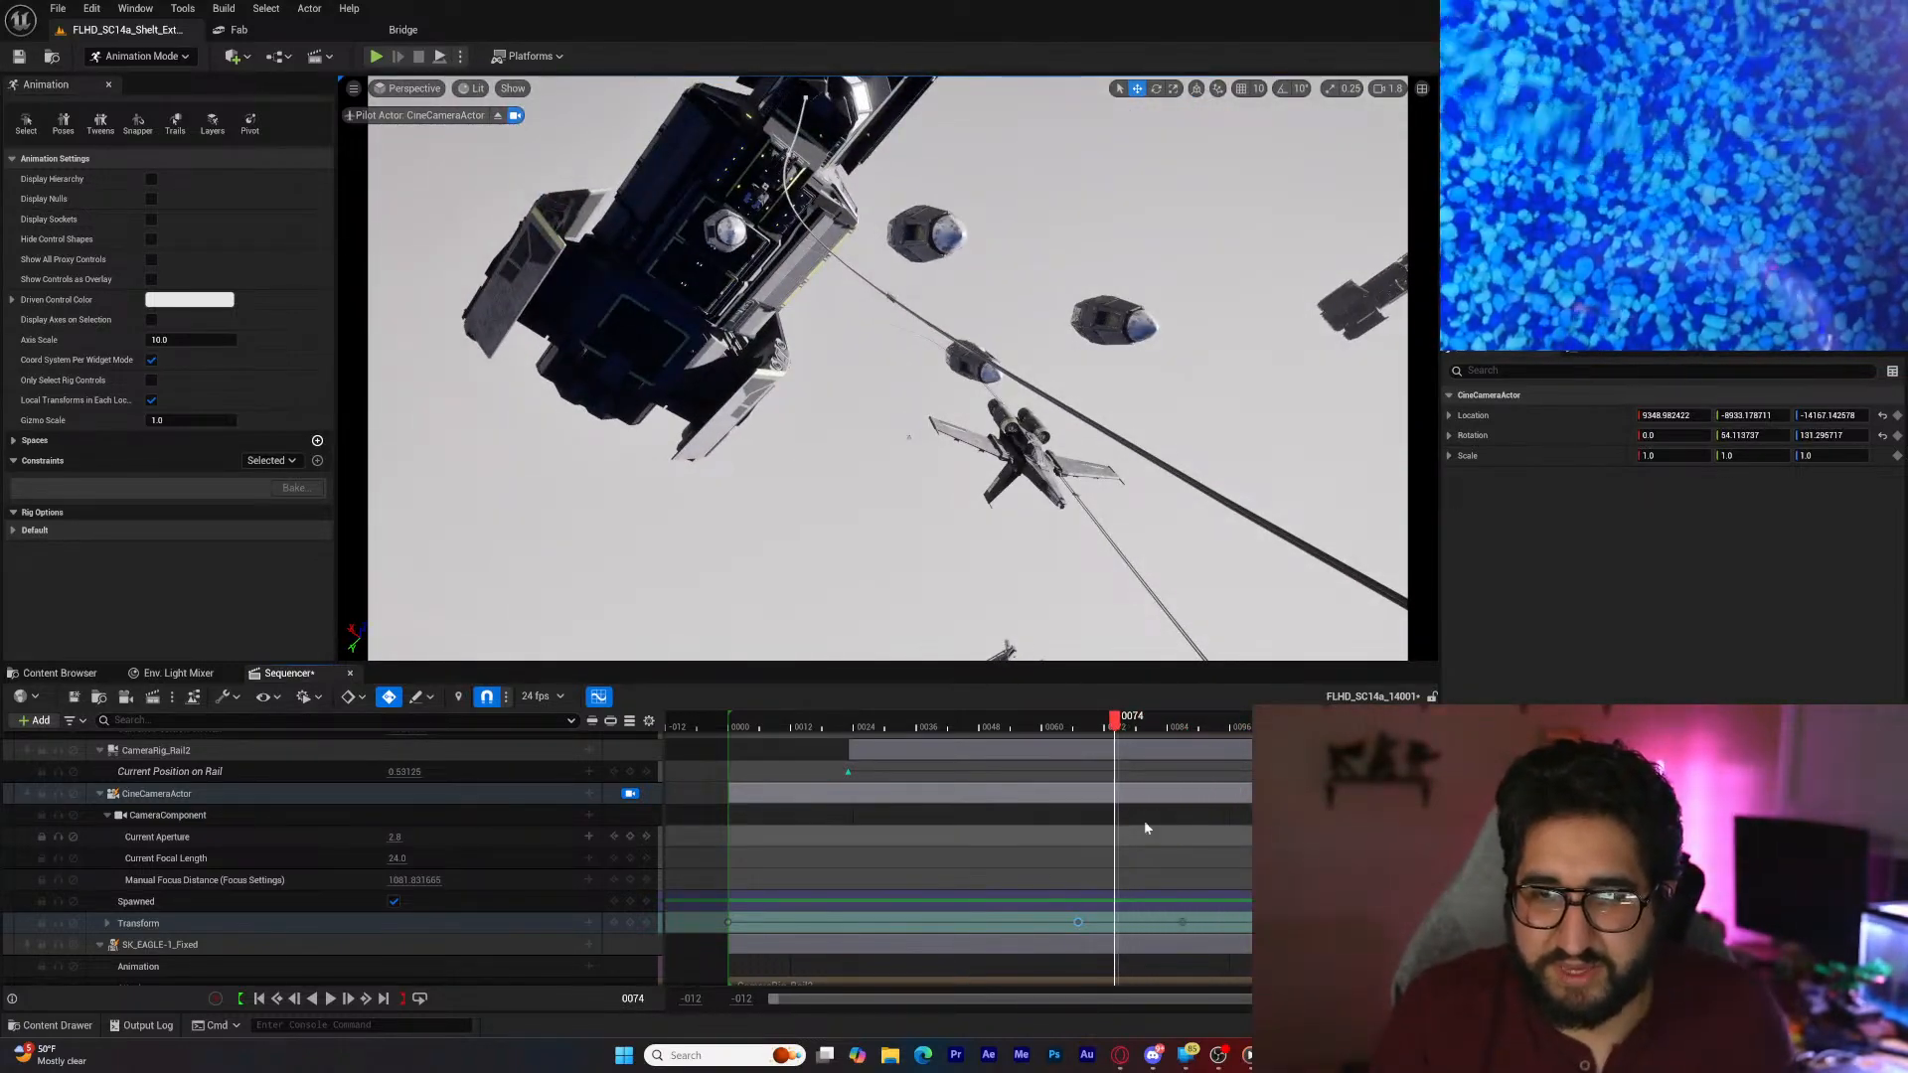
{"action": "left_click_drag", "start_coordinate": [993, 723], "coordinate": [1119, 760]}
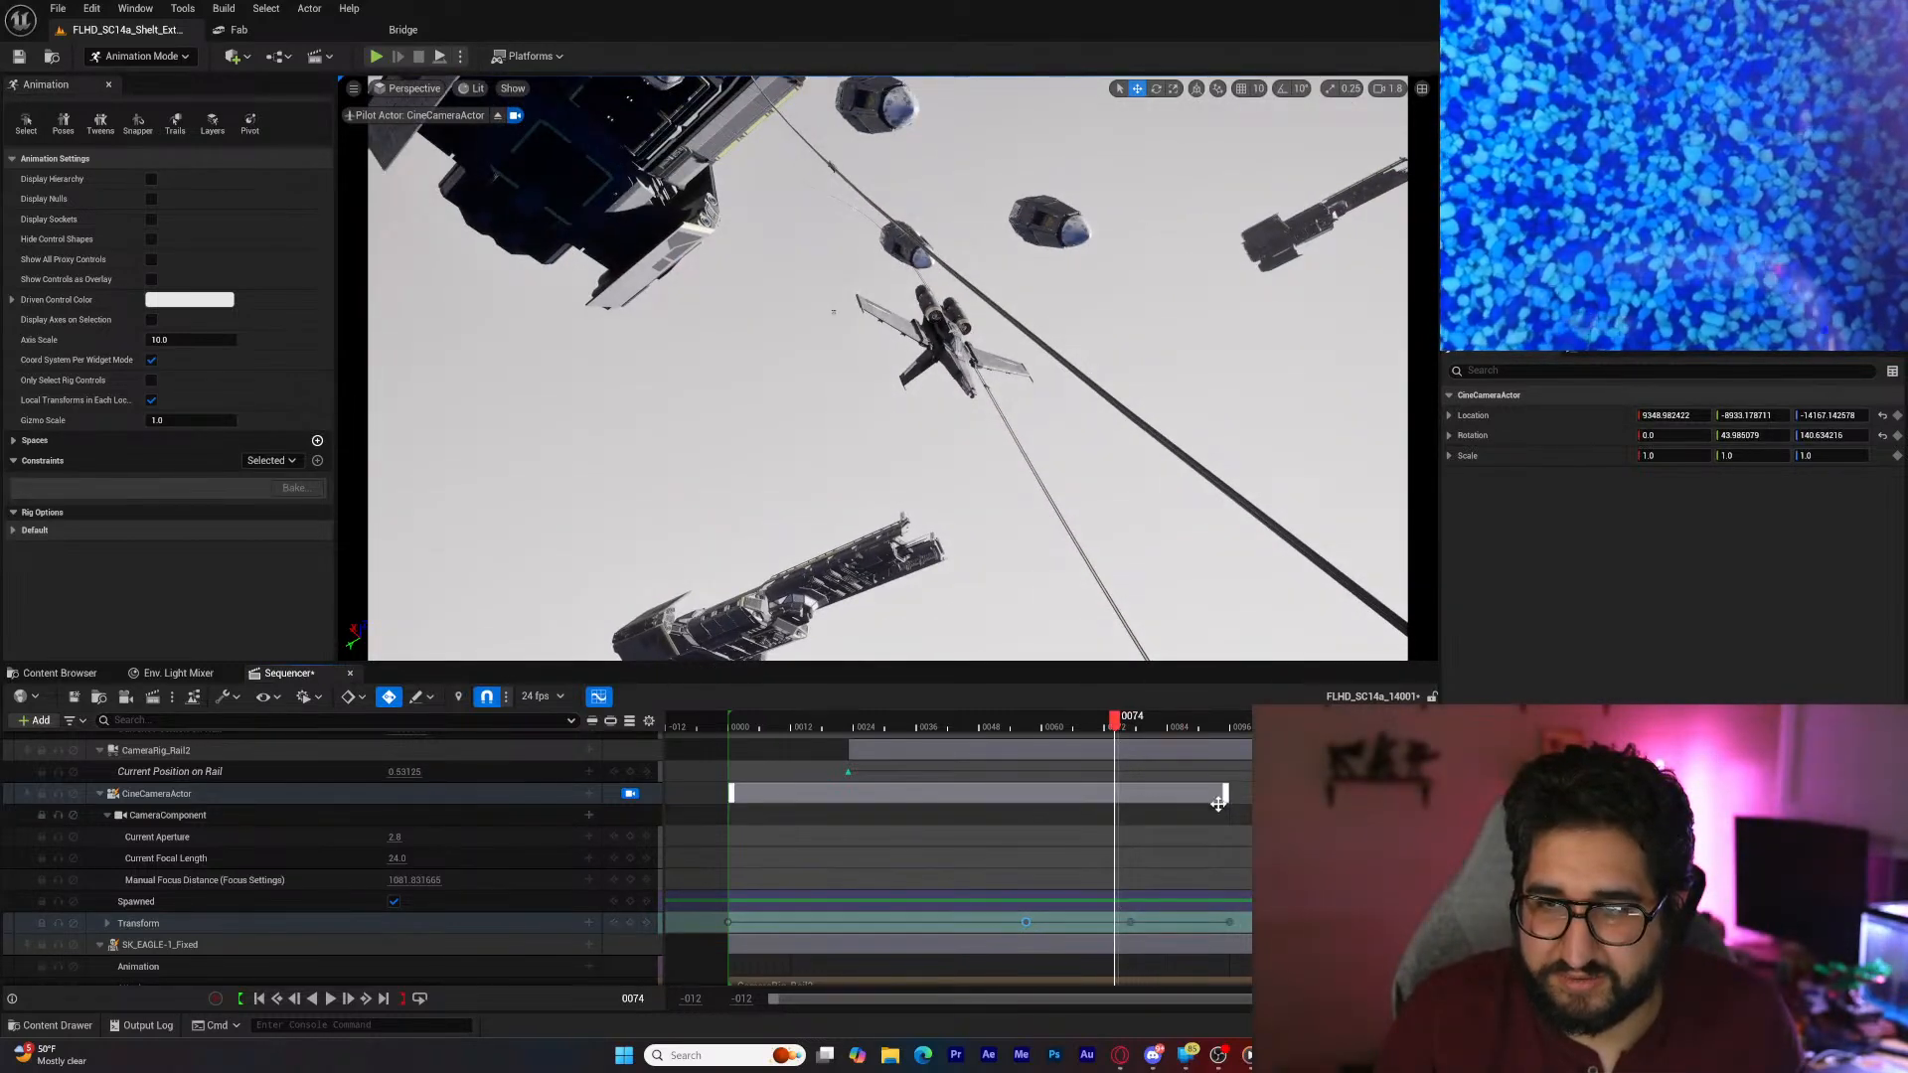
Step: Shift the CineCameraActor's last three Transform keys later in time, placing the final one near frame 104, and scrub to check the framing
{"action": "left_click", "coordinate": [1010, 920]}
{"action": "left_click_drag", "start_coordinate": [1143, 932], "coordinate": [1246, 921]}
{"action": "left_click_drag", "start_coordinate": [1006, 733], "coordinate": [1095, 733]}
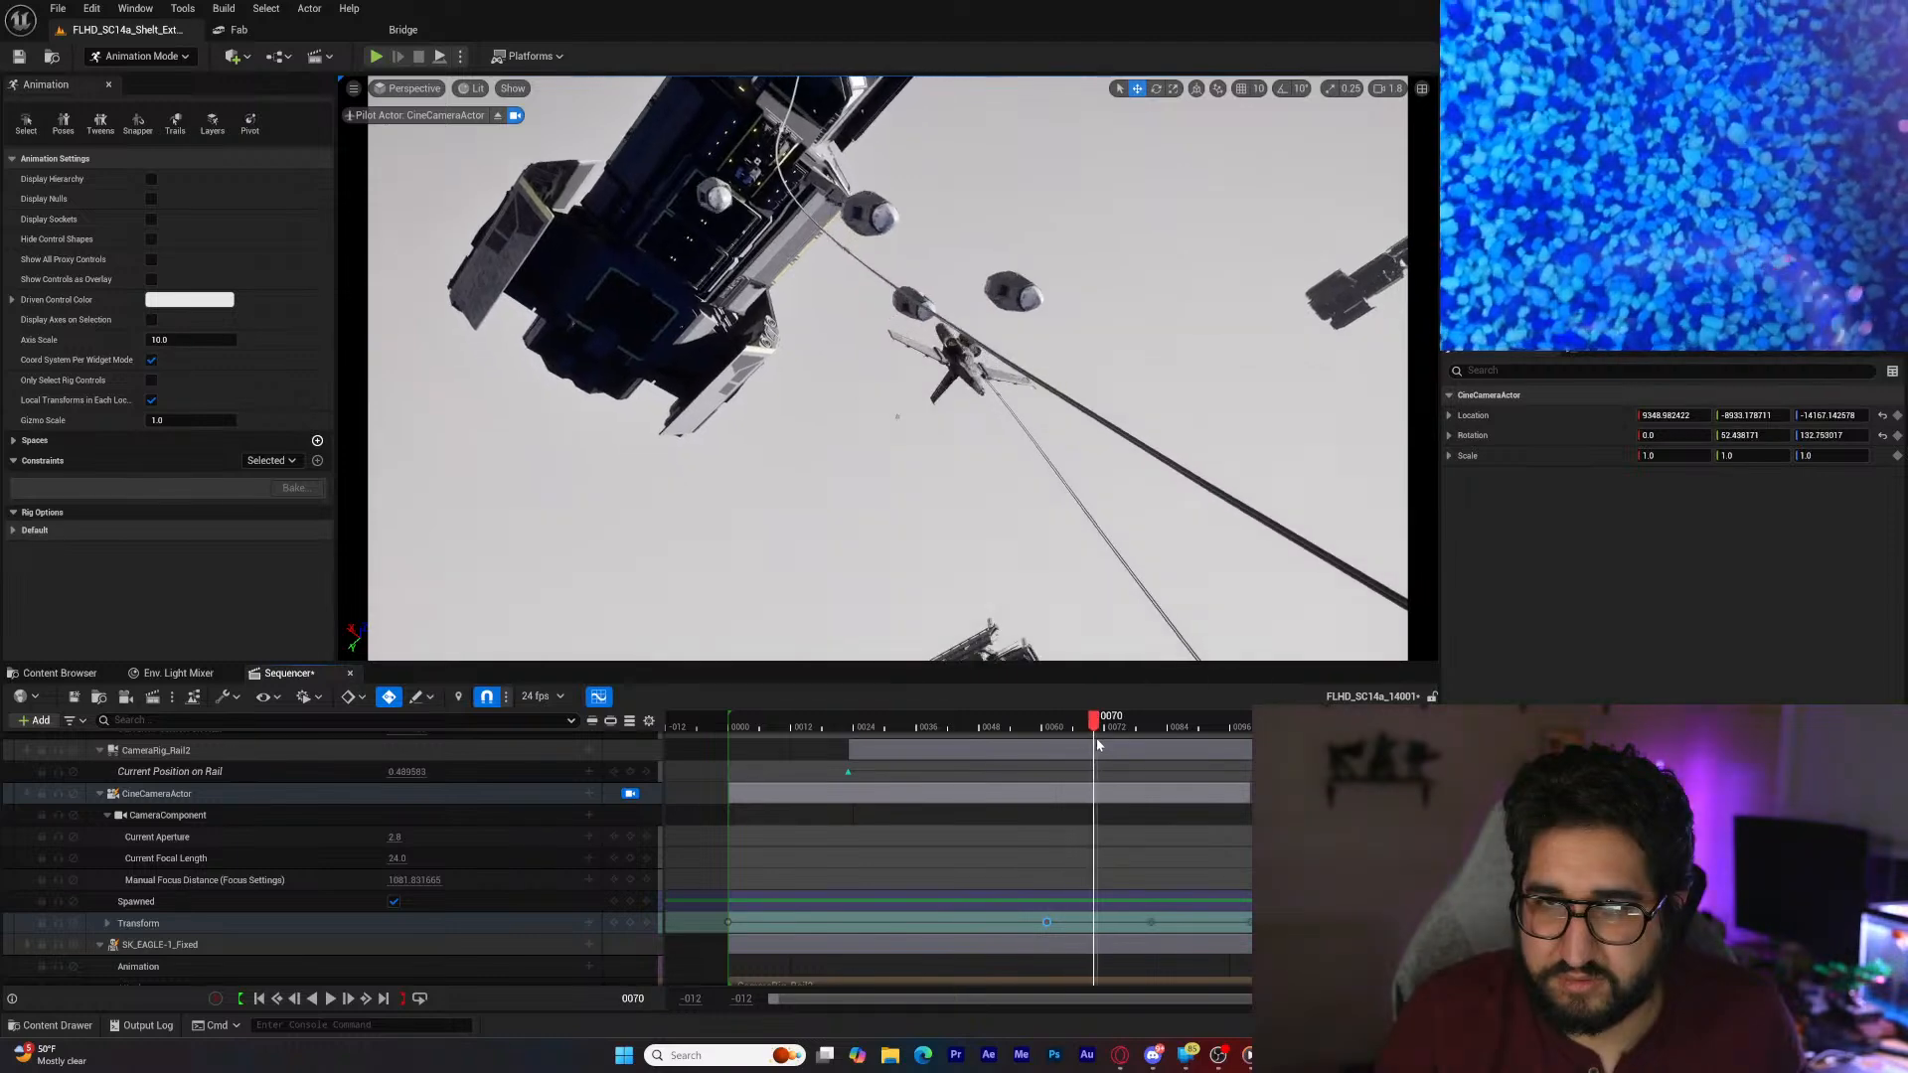
{"action": "left_click_drag", "start_coordinate": [1248, 922], "coordinate": [1273, 922]}
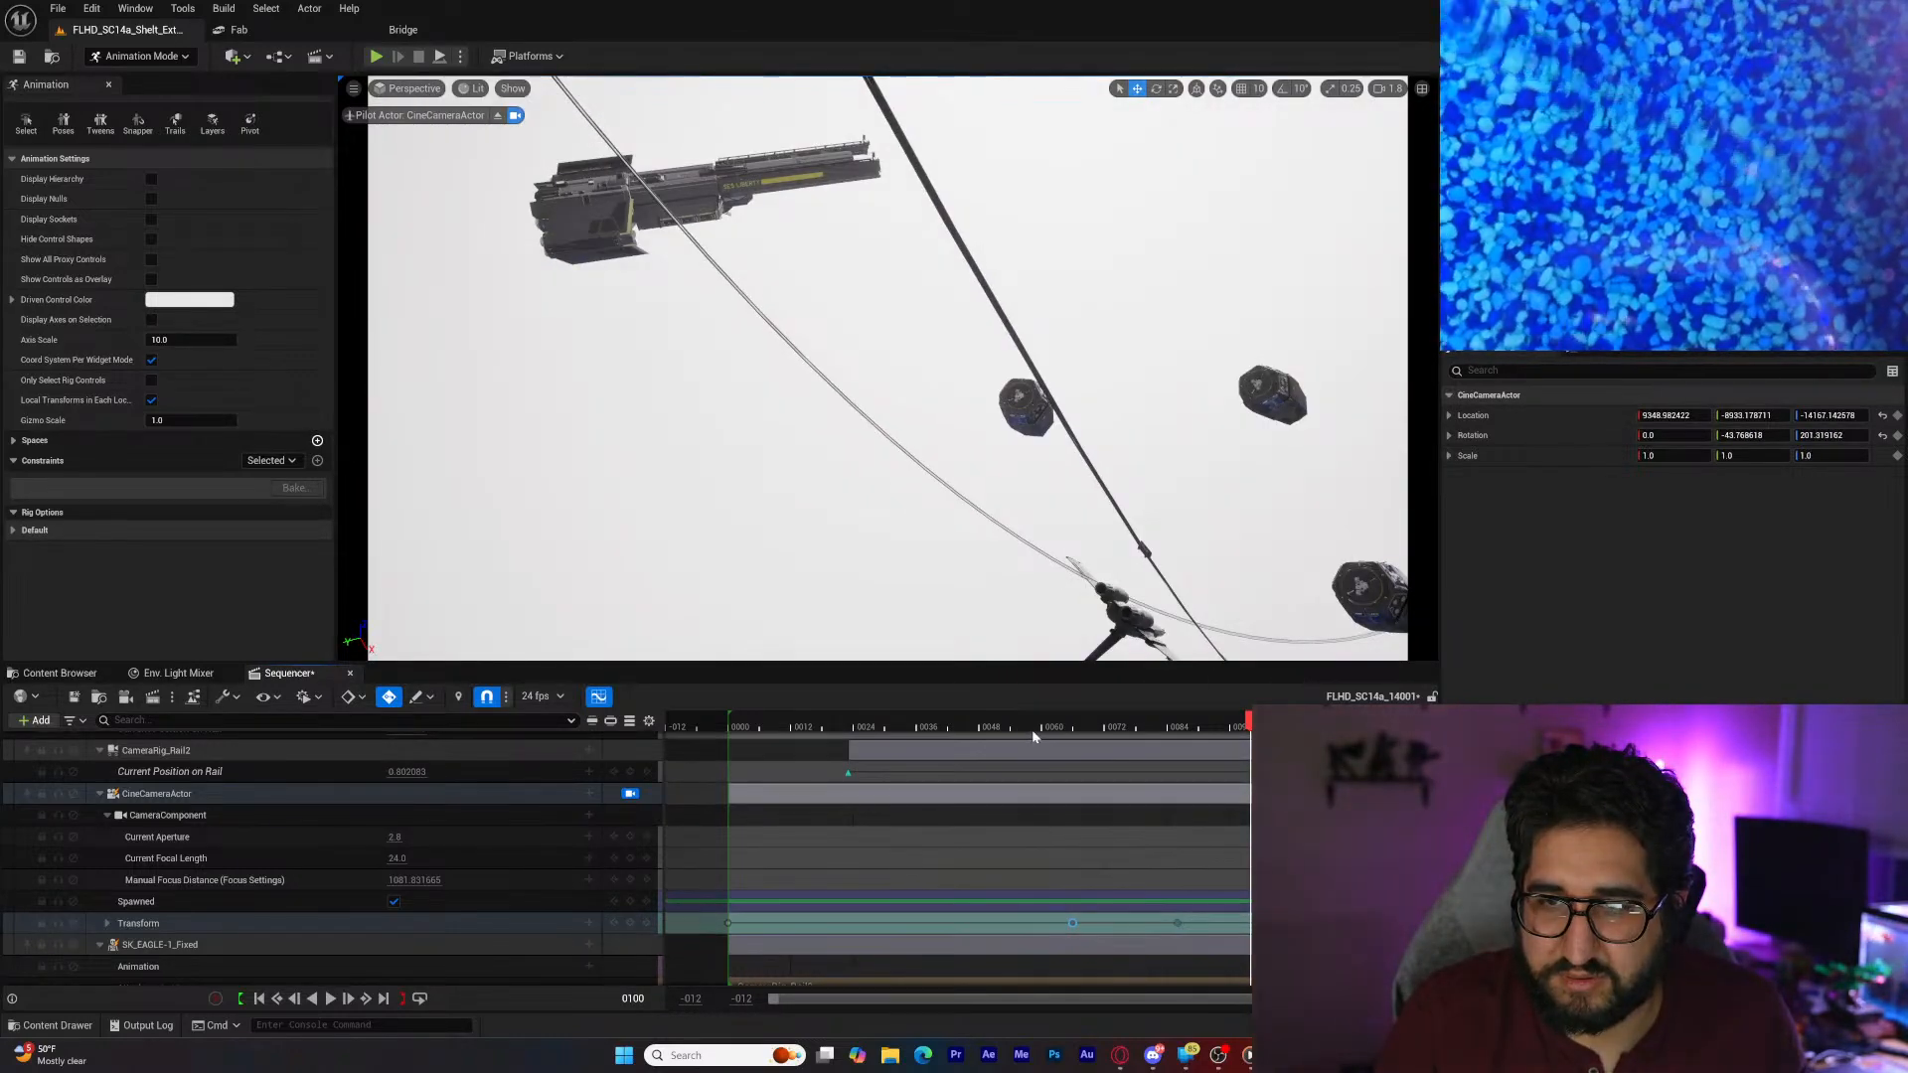
Step: Move the CineCameraActor's second Transform key back to about frame 56 and its third key to frame 92
{"action": "left_click_drag", "start_coordinate": [1021, 726], "coordinate": [1044, 765]}
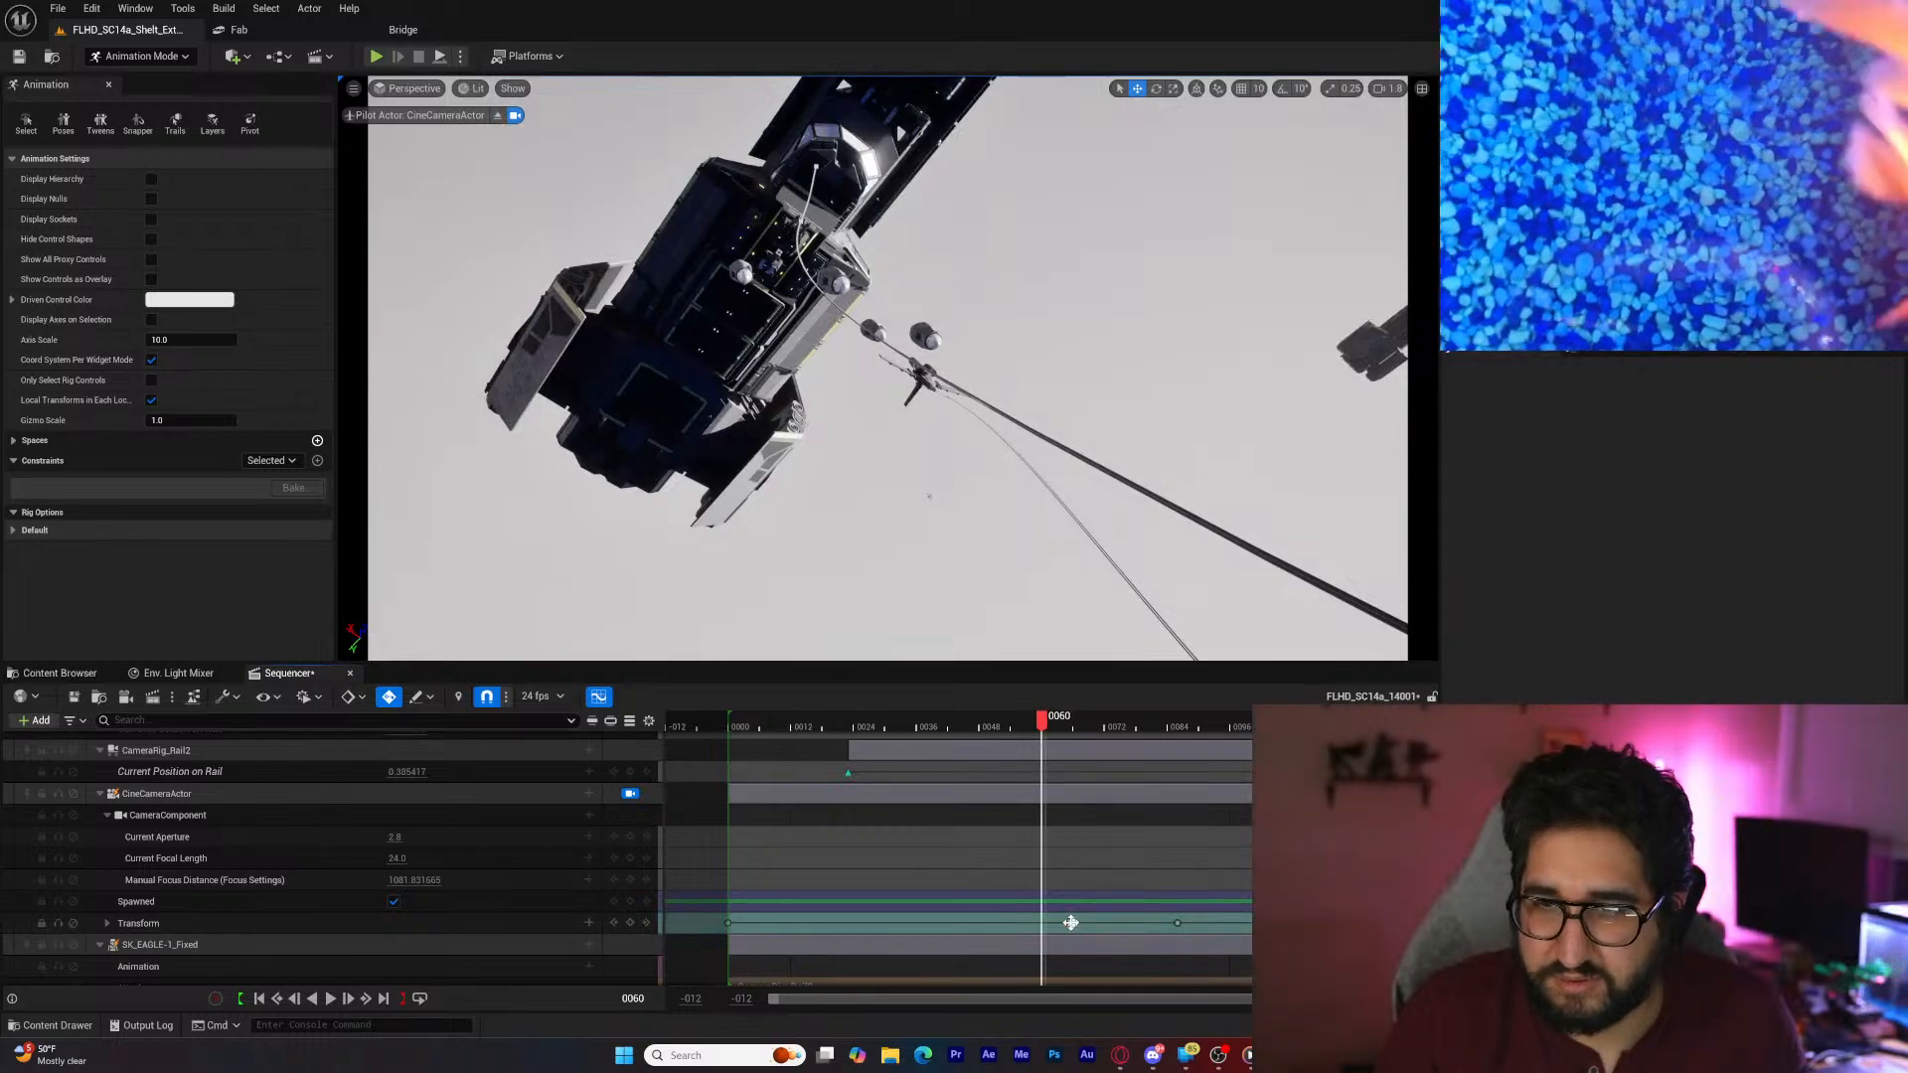
{"action": "left_click_drag", "start_coordinate": [1064, 923], "coordinate": [1021, 925]}
{"action": "left_click_drag", "start_coordinate": [1025, 725], "coordinate": [1207, 760]}
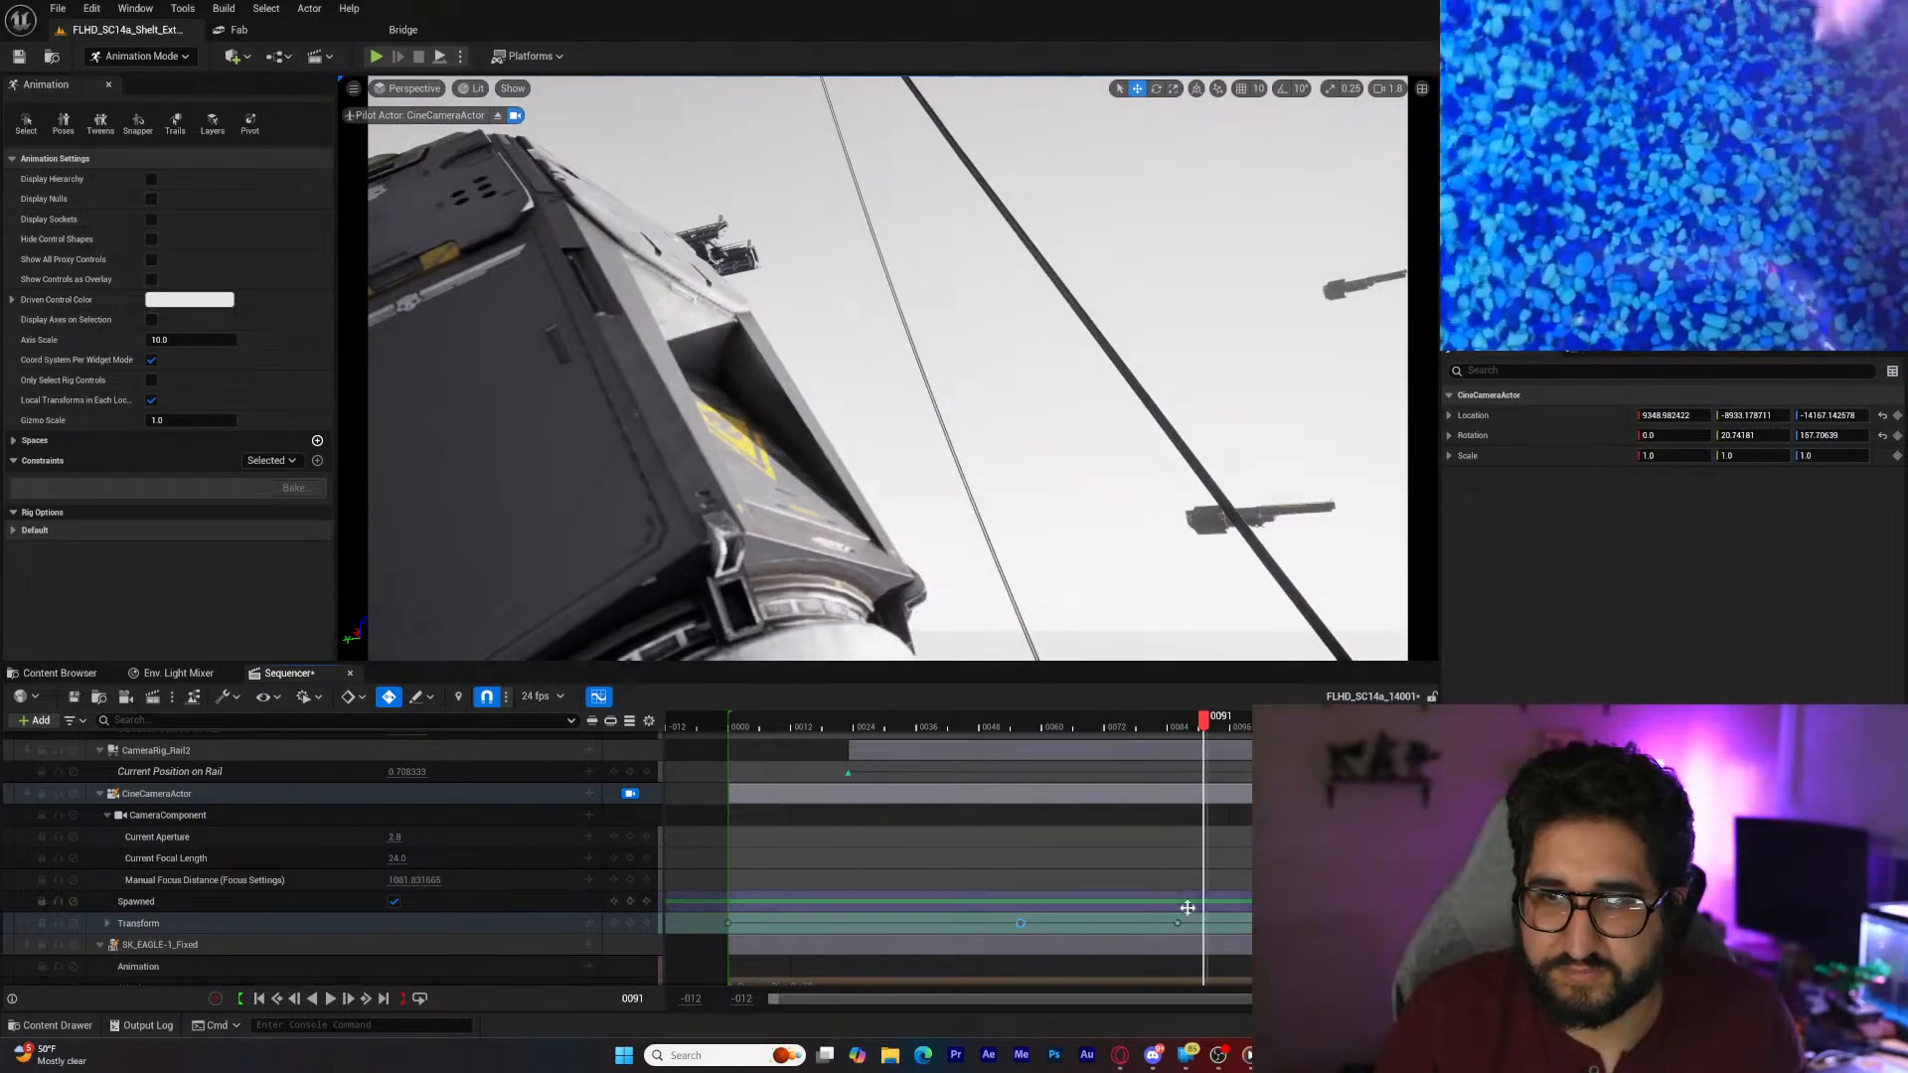
{"action": "left_click_drag", "start_coordinate": [1176, 925], "coordinate": [1208, 925]}
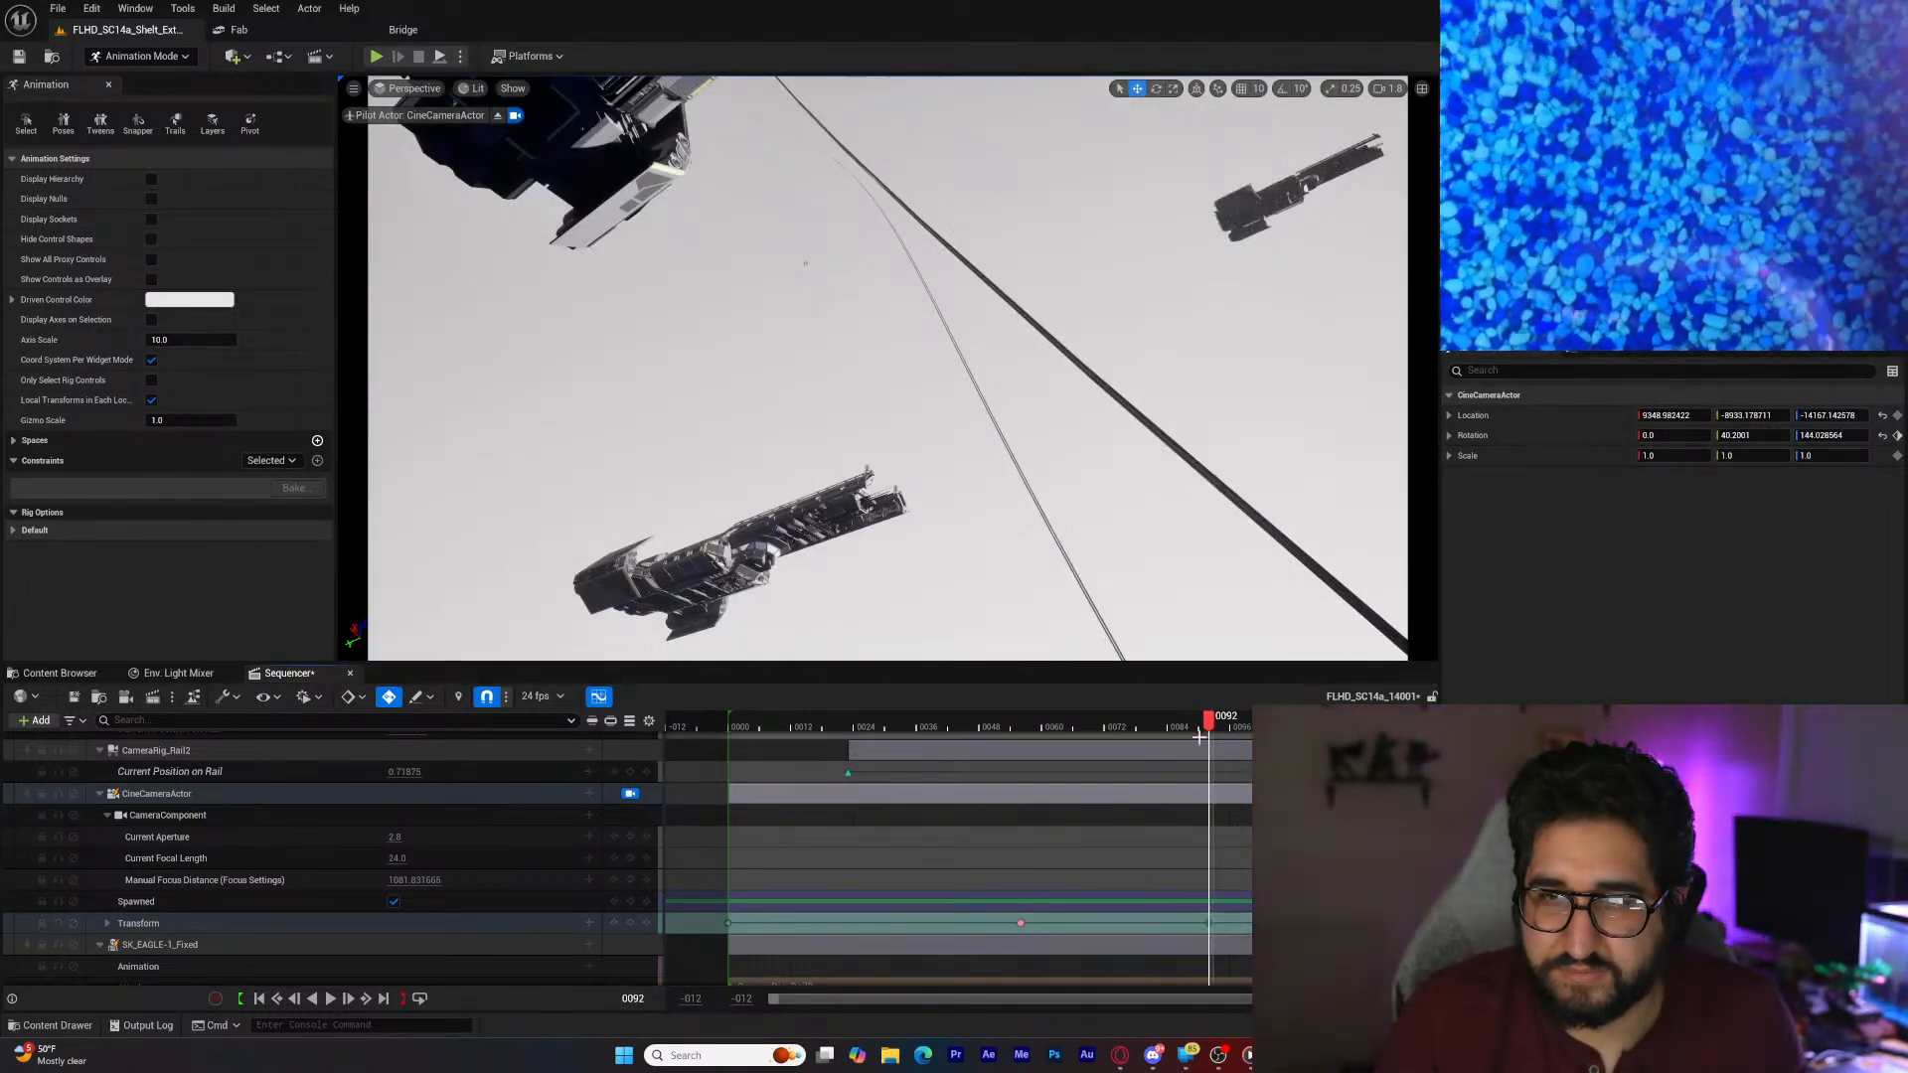
Step: Scrub the shot to frame 120 and back to frame 18, then play it to check the retimed camera rotation
{"action": "left_click_drag", "start_coordinate": [1200, 735], "coordinate": [1291, 777]}
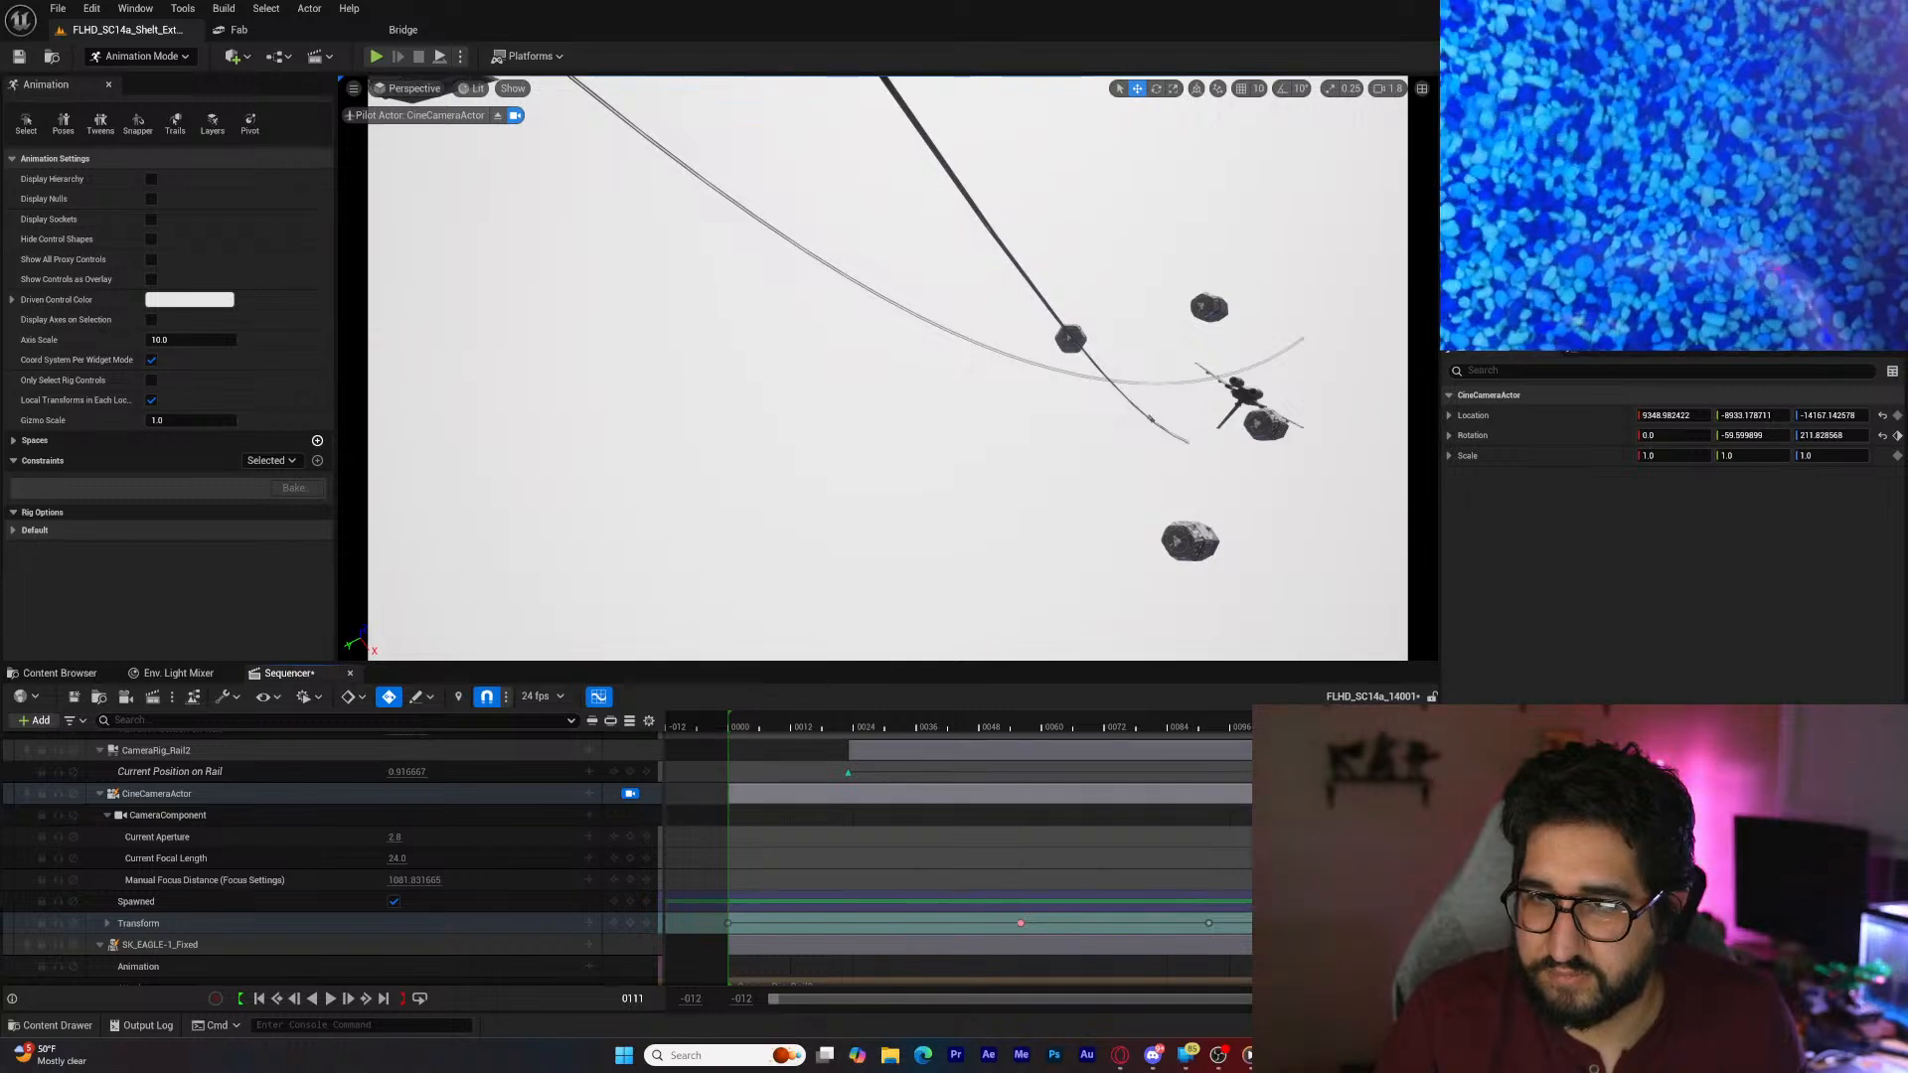
{"action": "left_click_drag", "start_coordinate": [1308, 728], "coordinate": [1350, 729]}
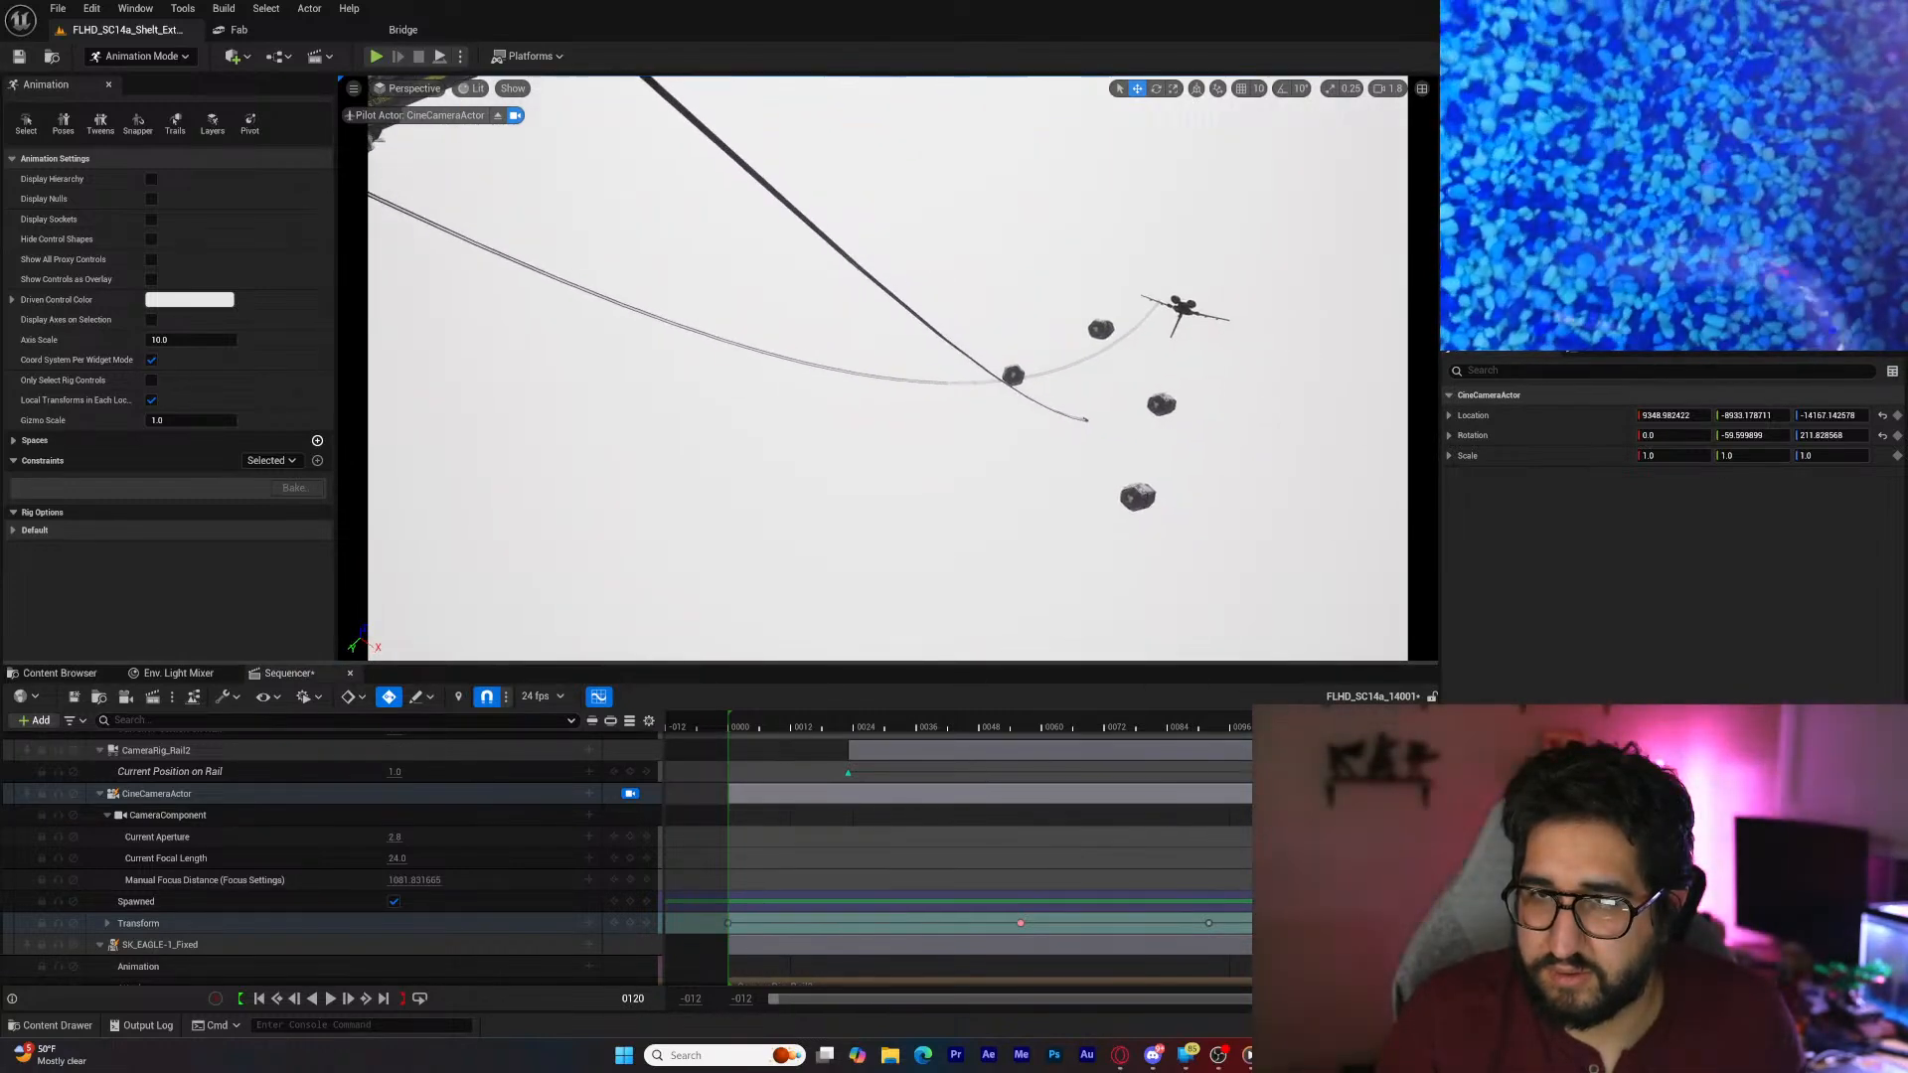
{"action": "left_click_drag", "start_coordinate": [1333, 730], "coordinate": [826, 786]}
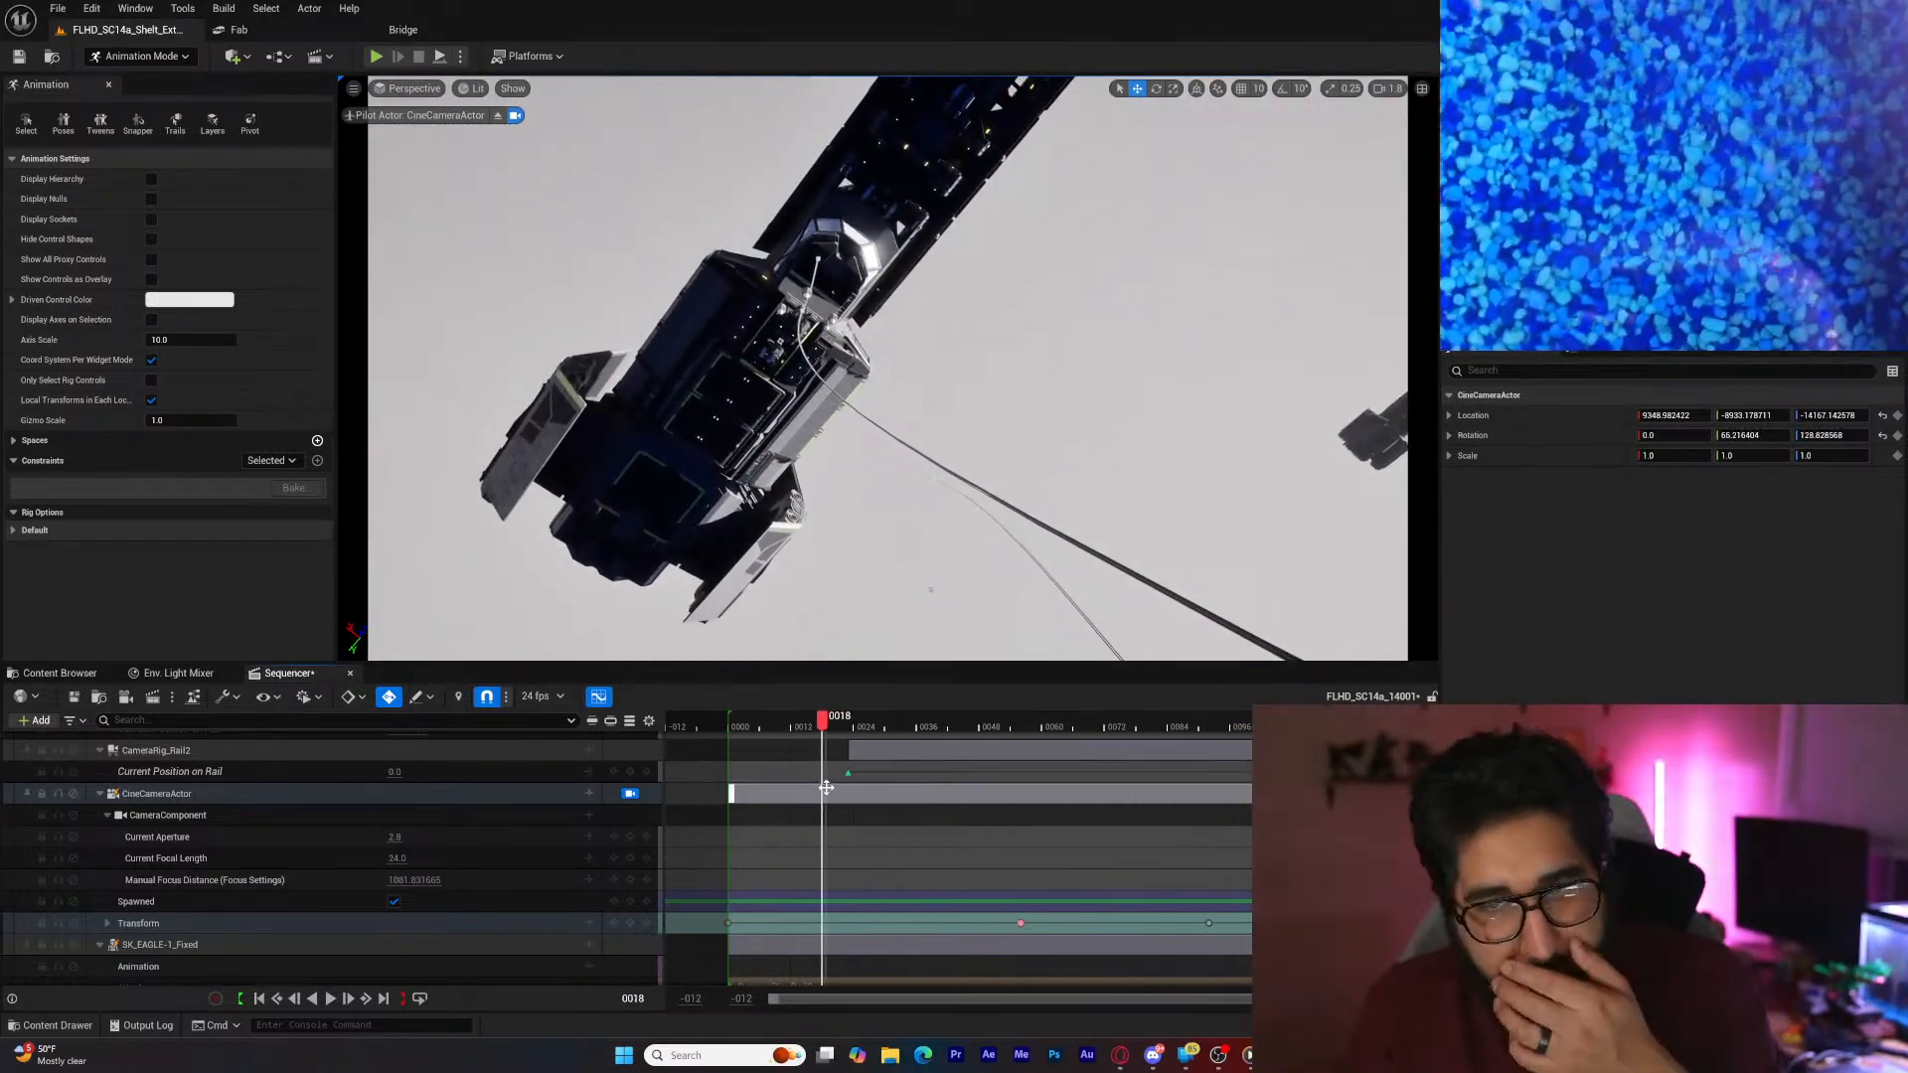
{"action": "left_click", "coordinate": [332, 1002]}
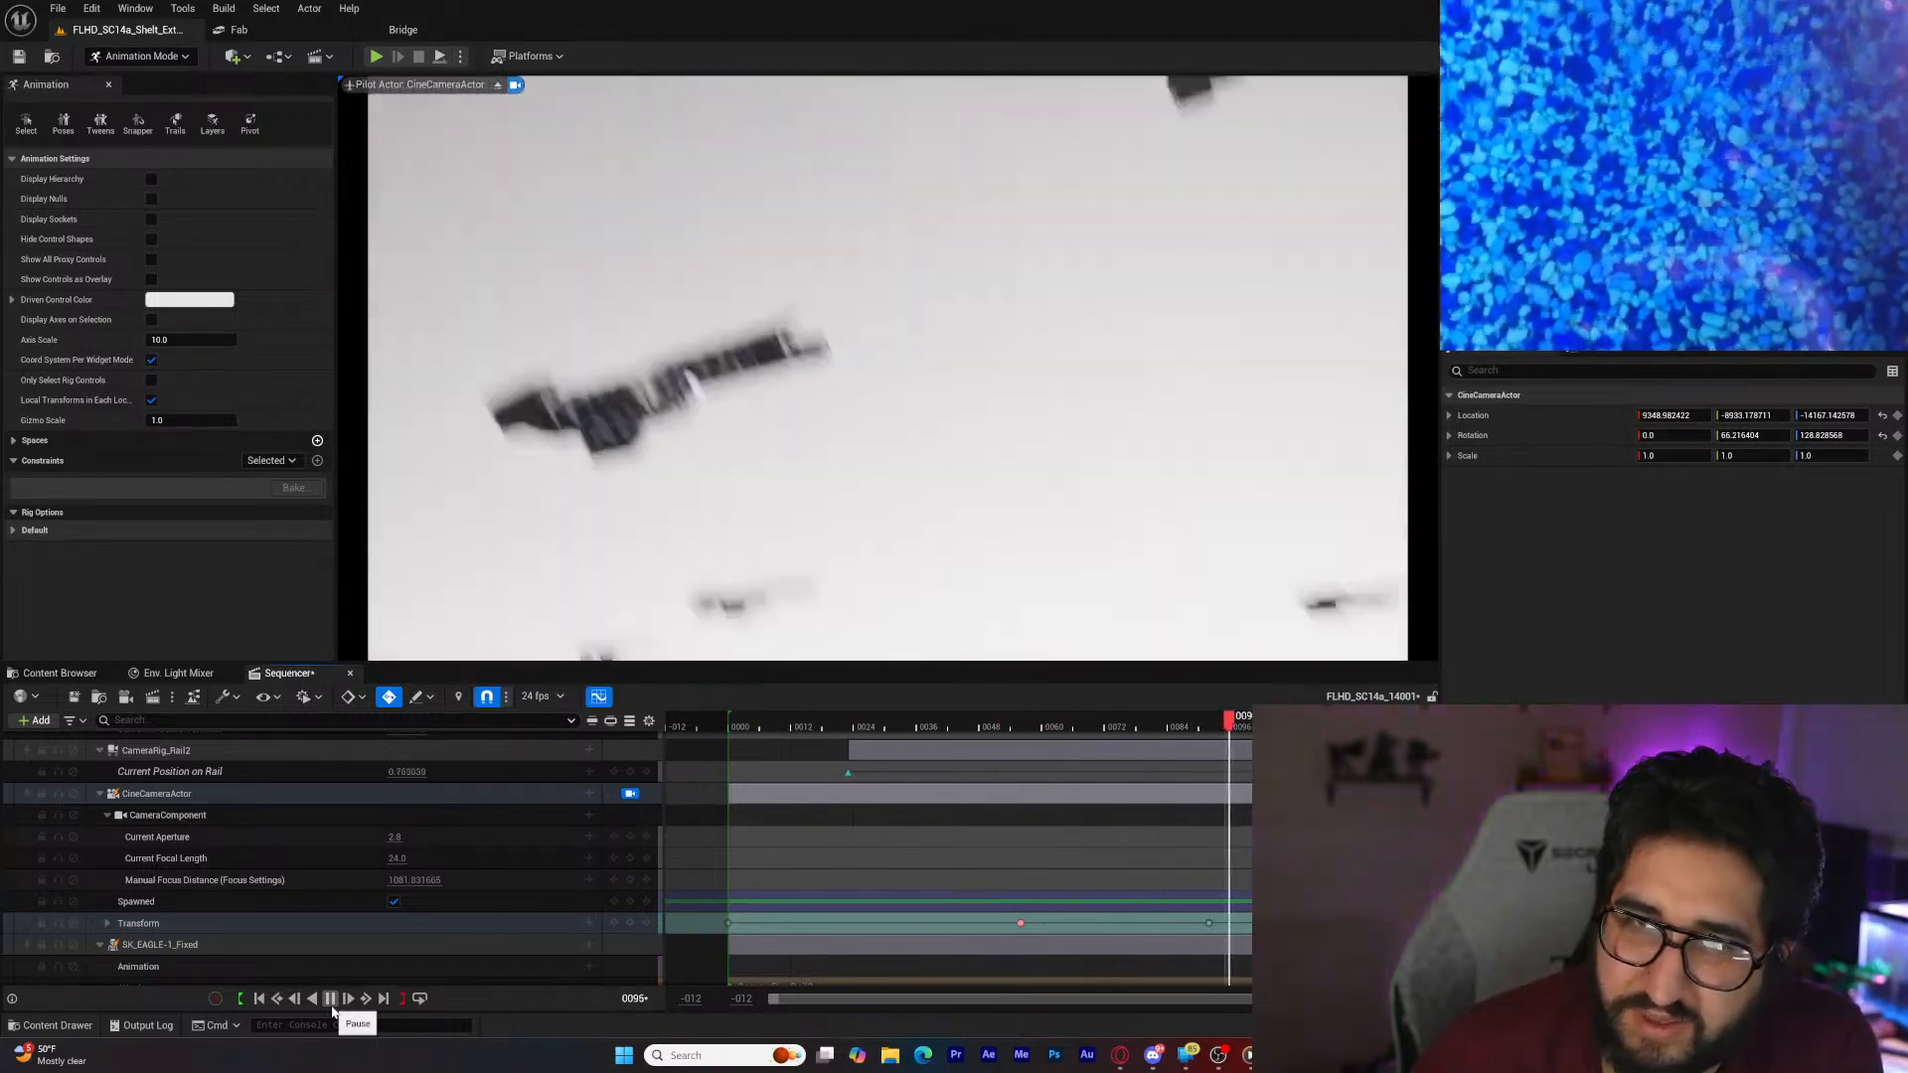
{"action": "left_click", "coordinate": [331, 1001]}
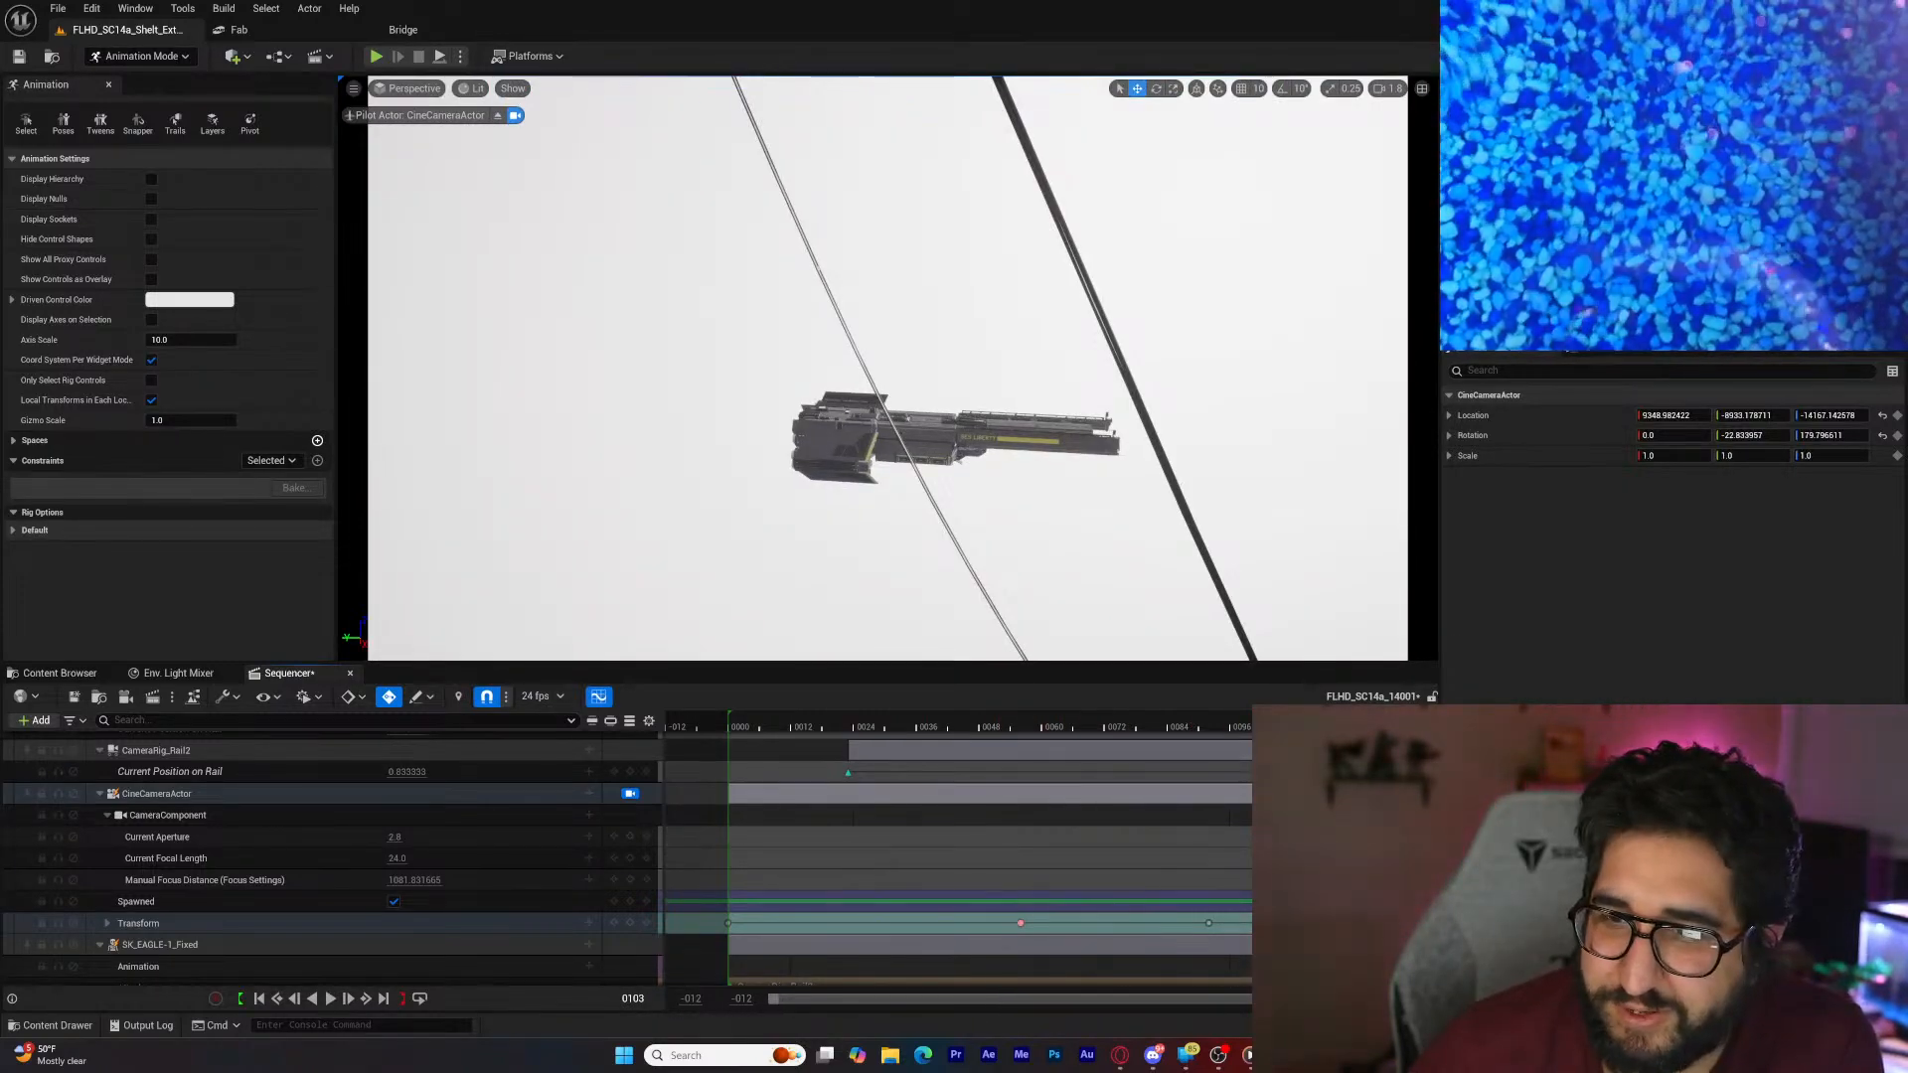
Step: Move the CineCameraActor's third Transform key to frame 82 and preview the shot's ending before returning to frame 1
{"action": "left_click_drag", "start_coordinate": [1265, 723], "coordinate": [1121, 723]}
{"action": "left_click_drag", "start_coordinate": [1209, 924], "coordinate": [1161, 924]}
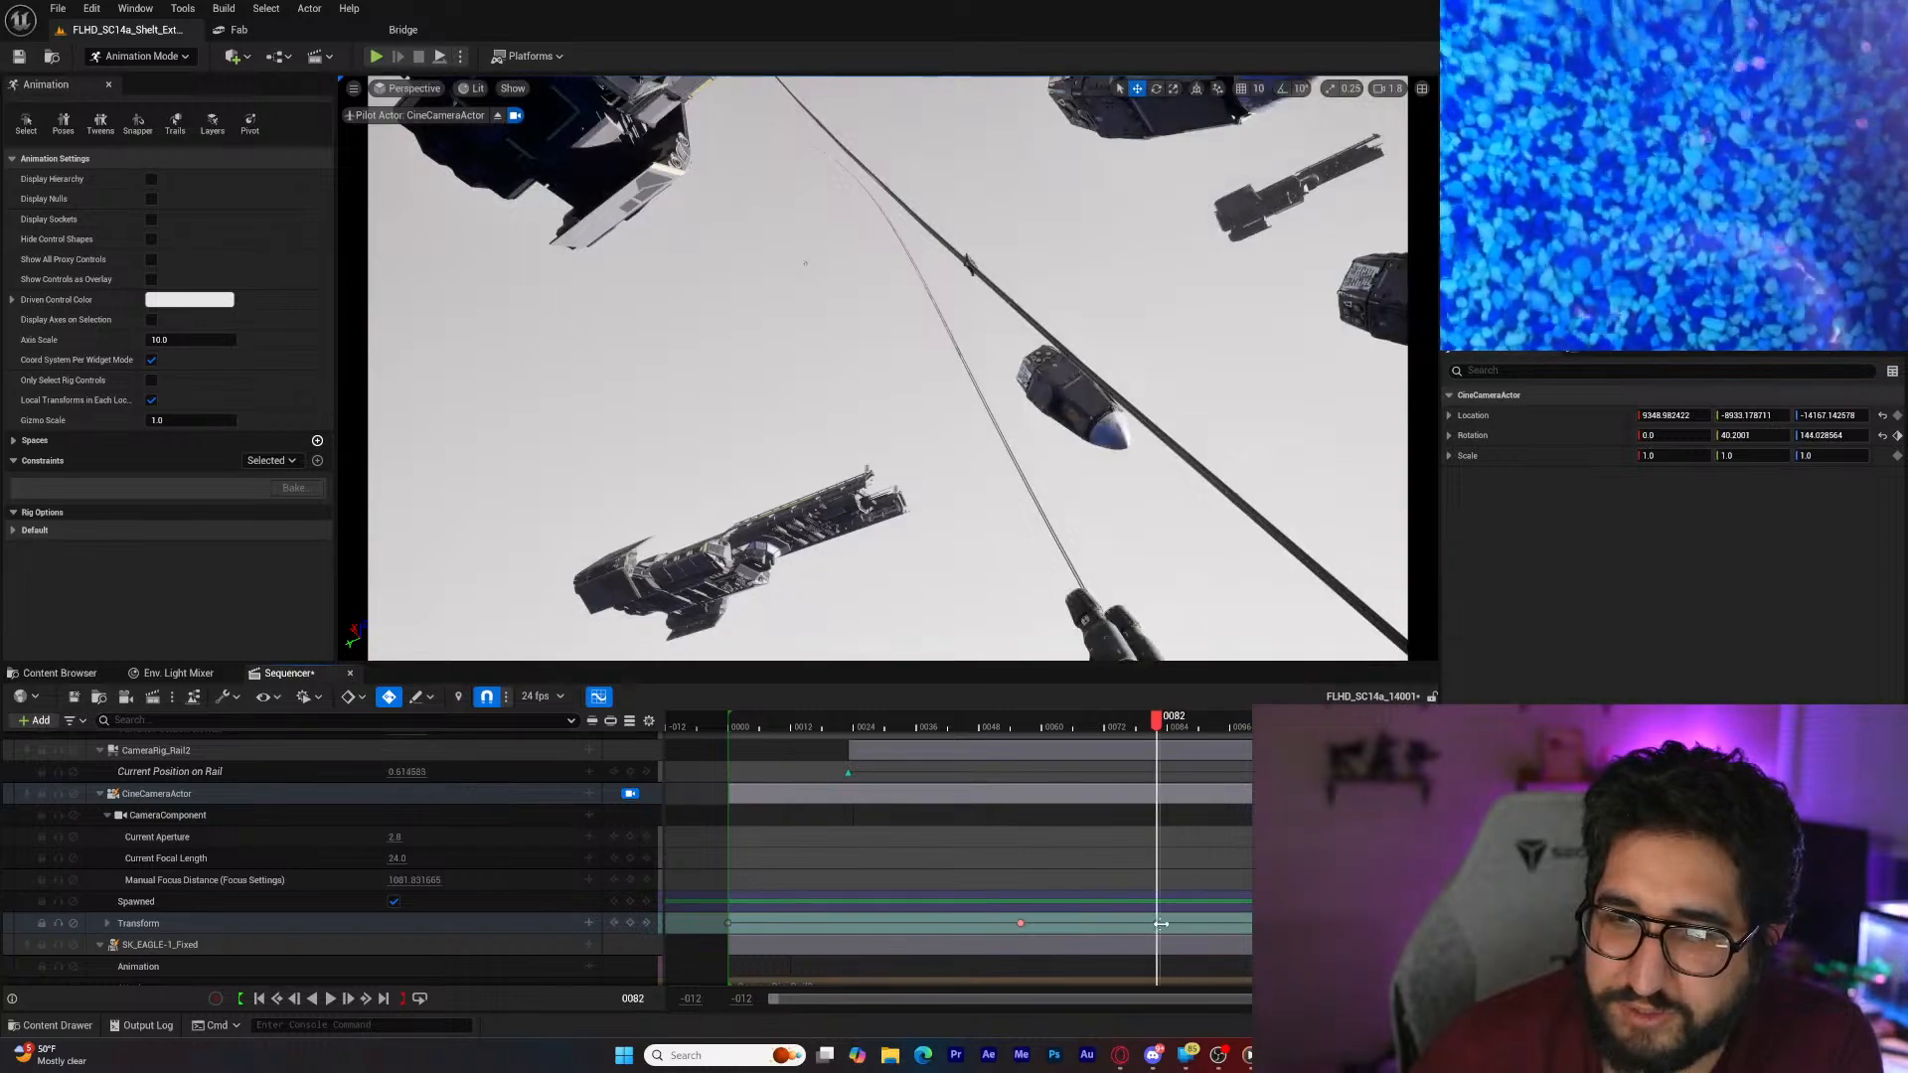
{"action": "mouse_move", "coordinate": [1160, 714]}
{"action": "left_mouse_down"}
{"action": "mouse_move", "coordinate": [1043, 718]}
{"action": "mouse_move", "coordinate": [1173, 717]}
{"action": "left_mouse_up"}
{"action": "key", "text": "space"}
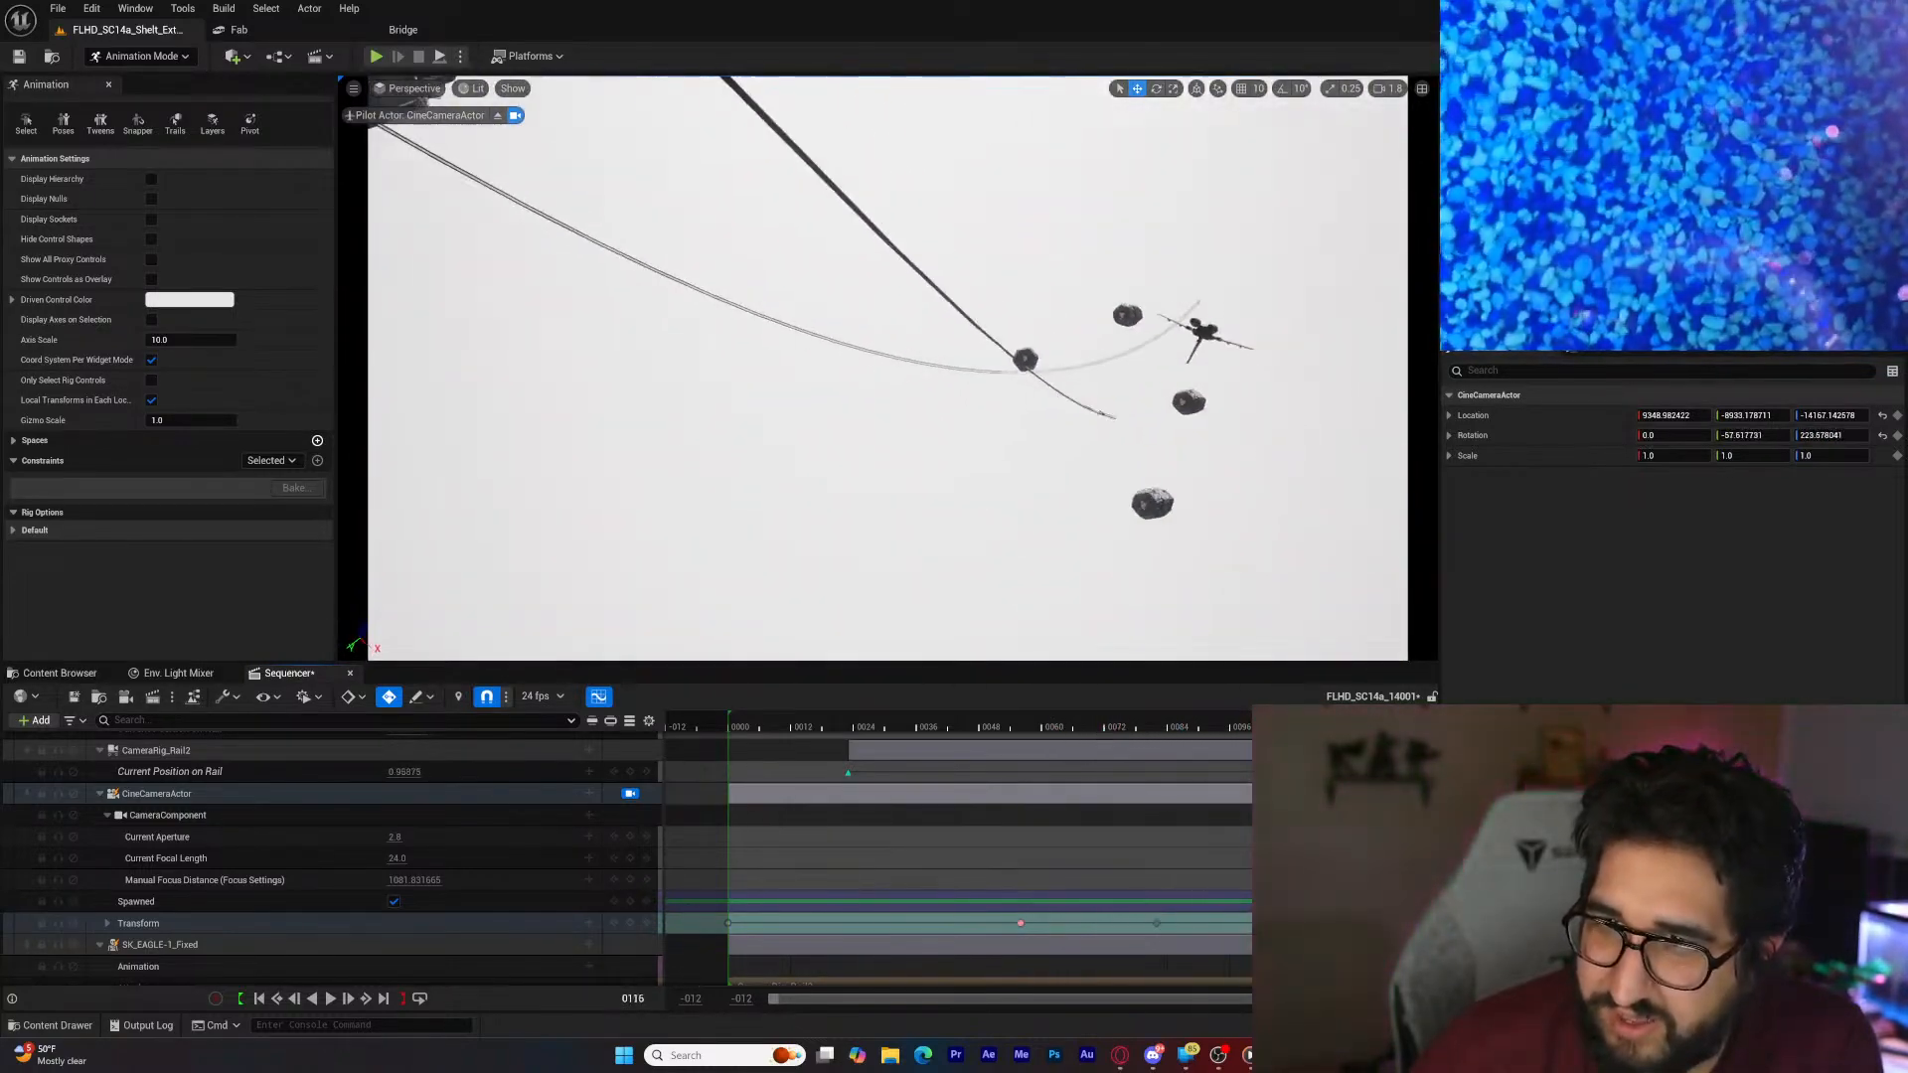
{"action": "left_click_drag", "start_coordinate": [1336, 723], "coordinate": [755, 789]}
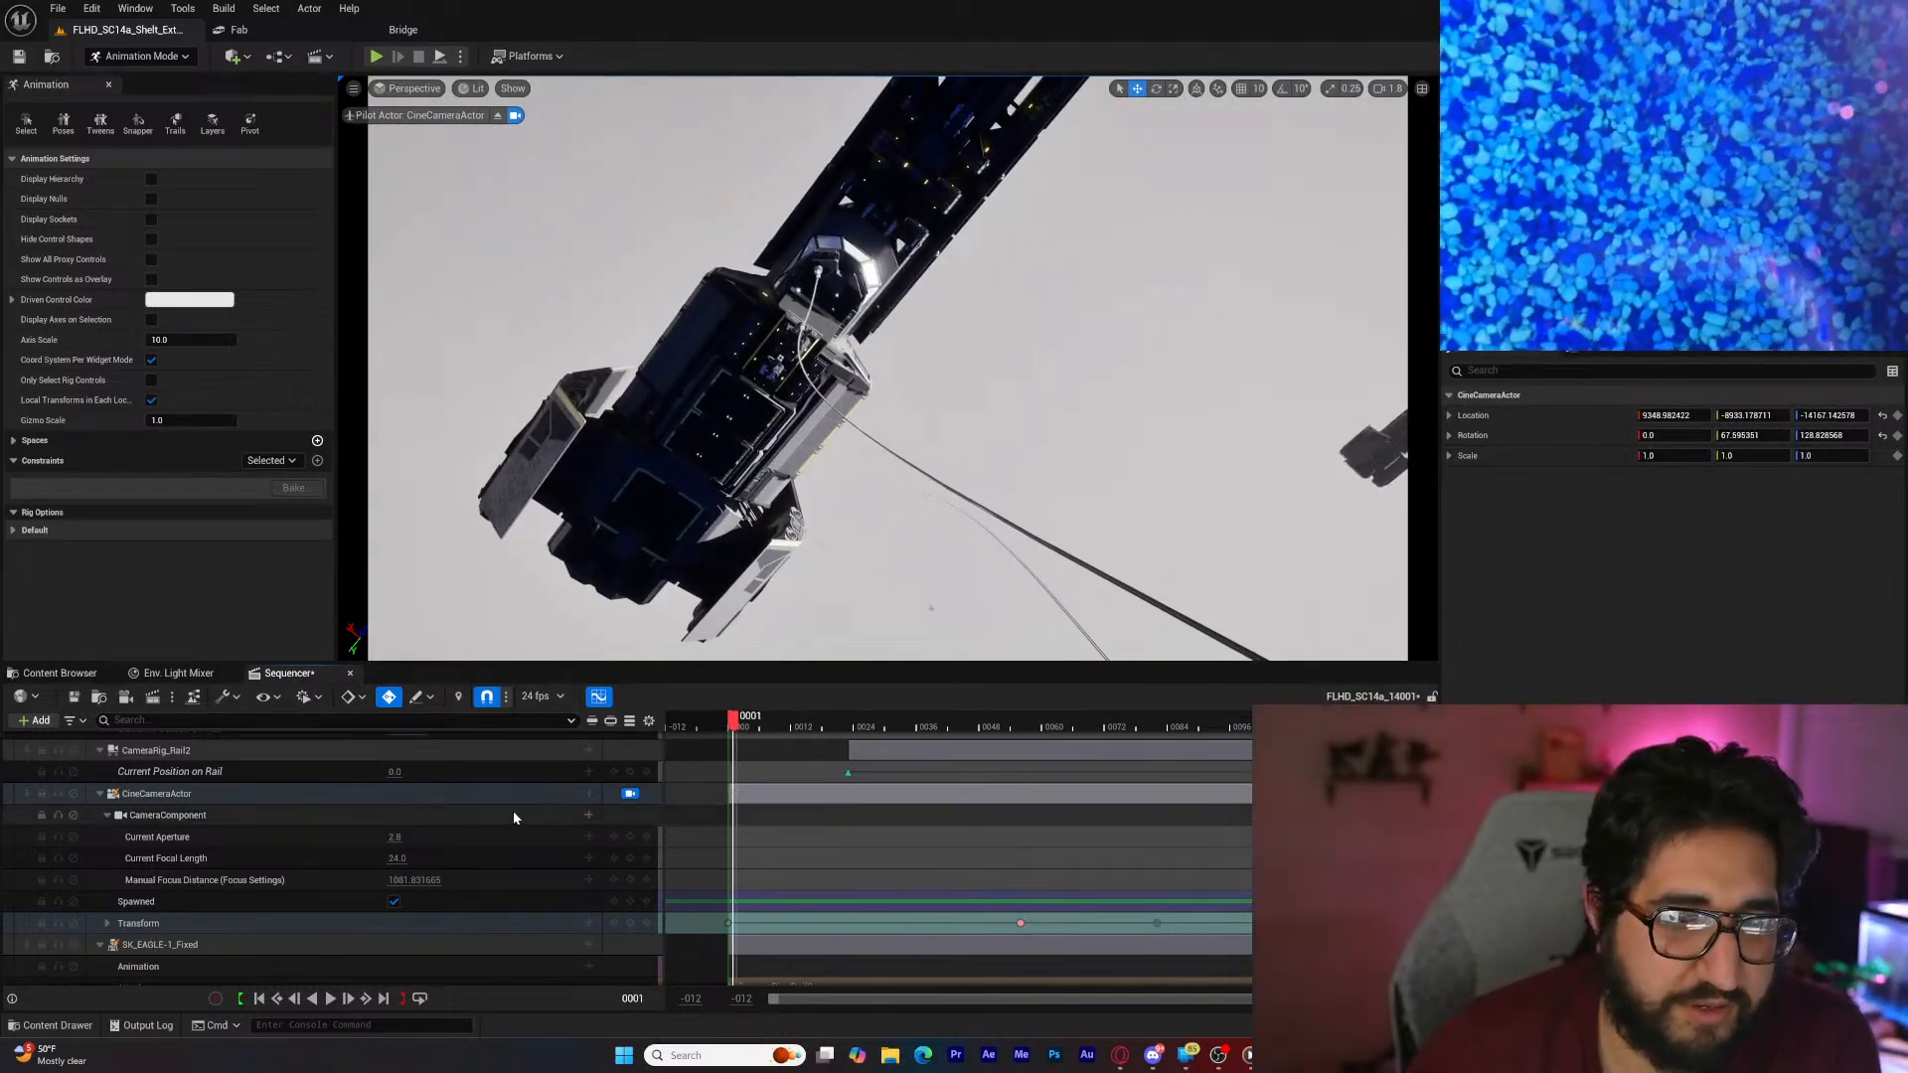